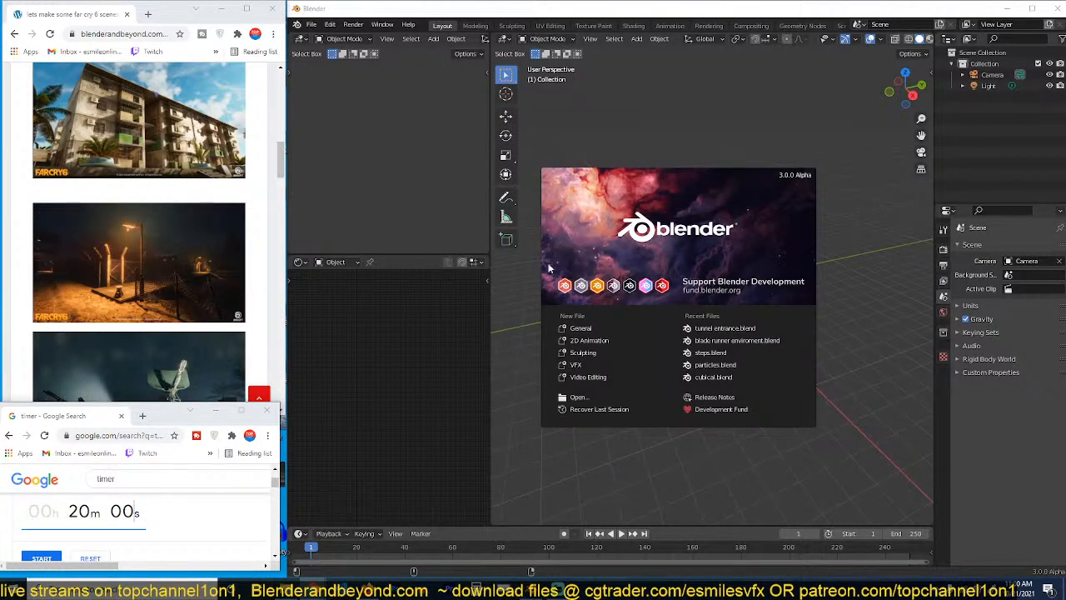
# Step: Dismiss the splash screen, enlarge the browser window and look through the Far Cry 6 reference images in the blog post
pyautogui.click(667, 130)
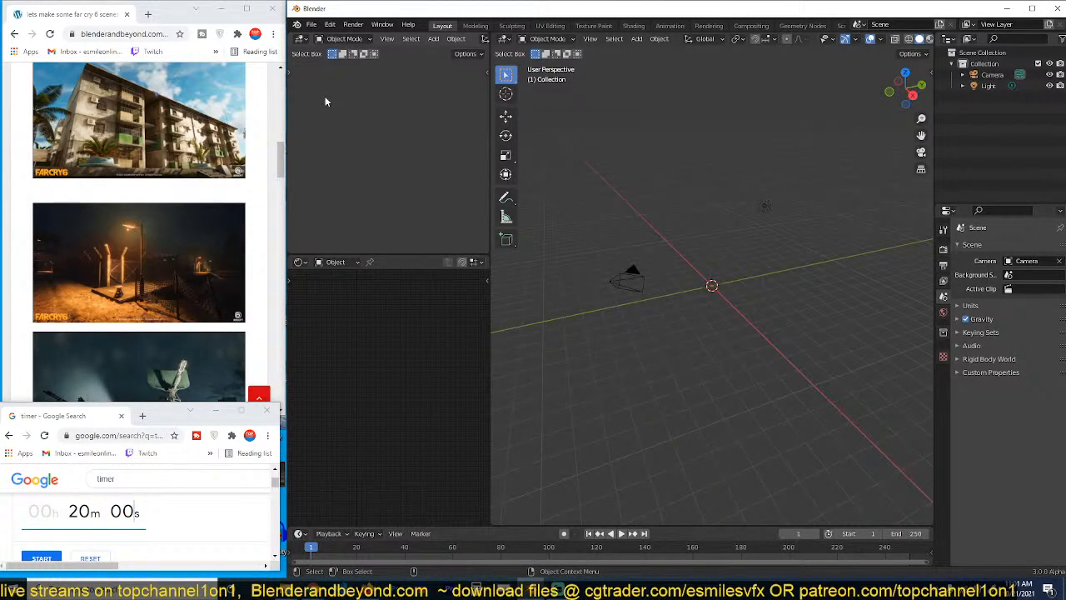
pyautogui.click(249, 12)
pyautogui.scroll(6, 159, 260)
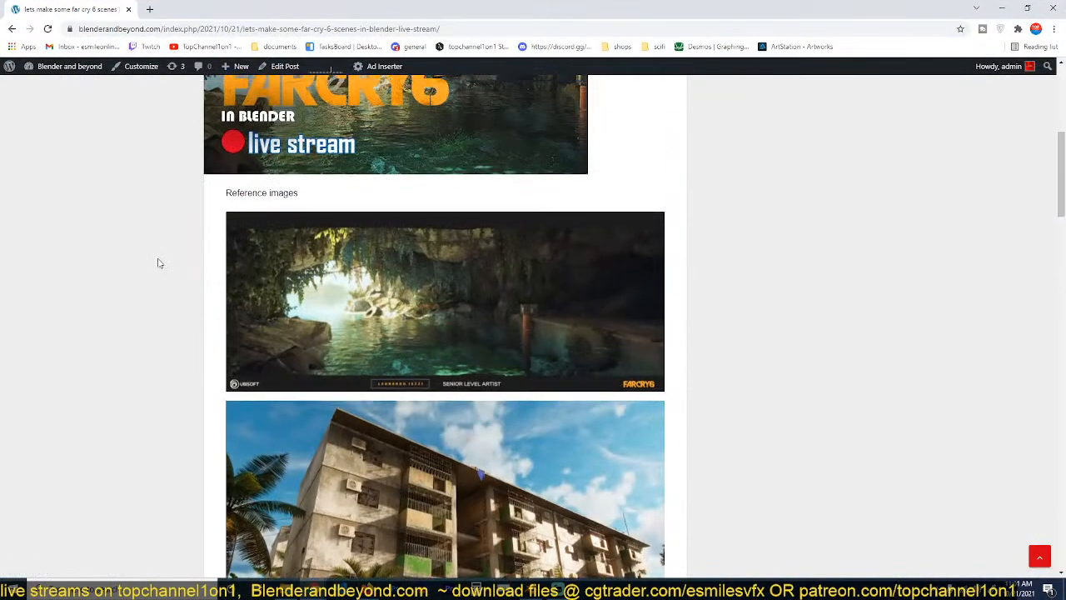
pyautogui.scroll(3, 173, 245)
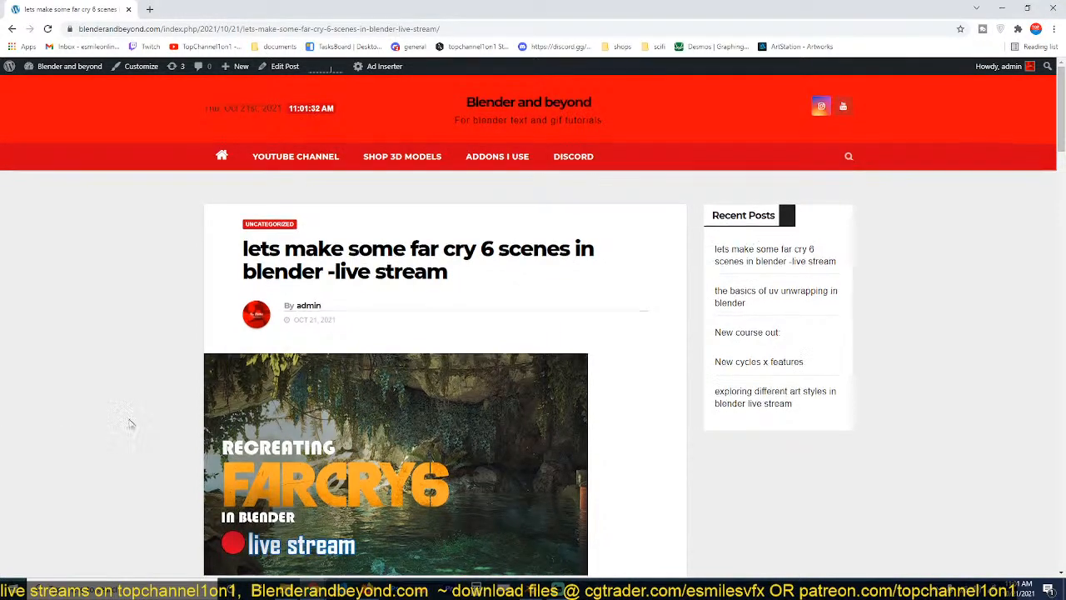
pyautogui.scroll(-3, 321, 242)
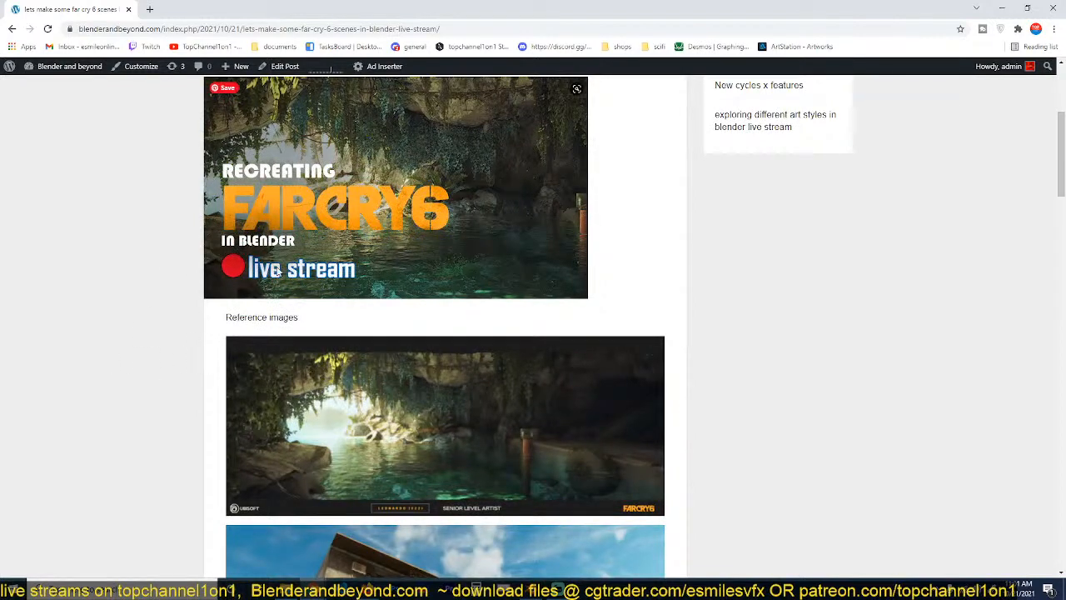
pyautogui.scroll(-2, 178, 342)
pyautogui.scroll(-3, 153, 496)
pyautogui.scroll(3, 250, 350)
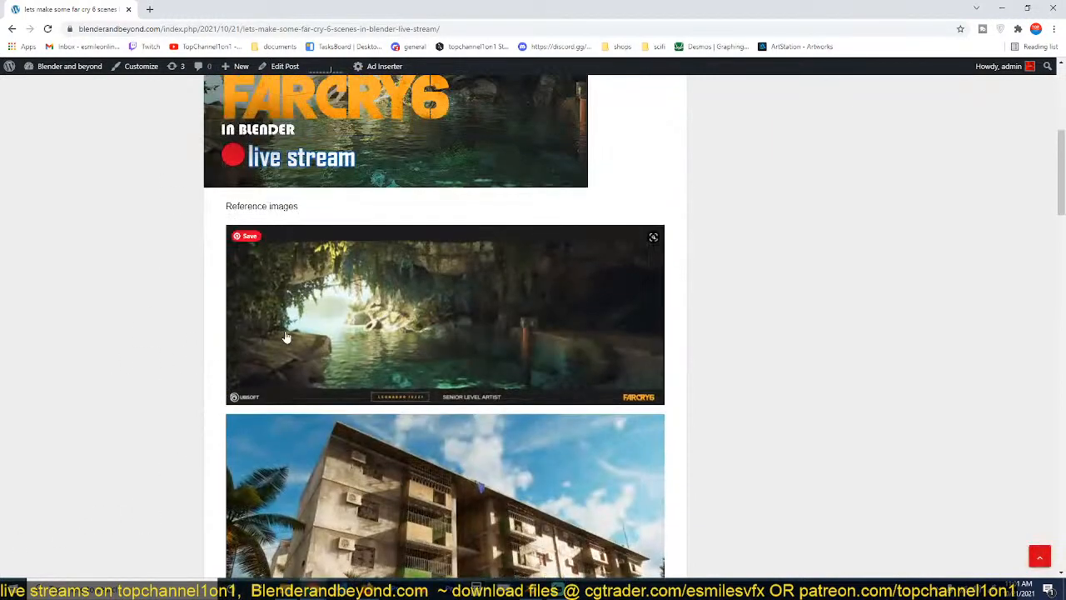
pyautogui.scroll(-2, 278, 331)
pyautogui.scroll(-1, 330, 231)
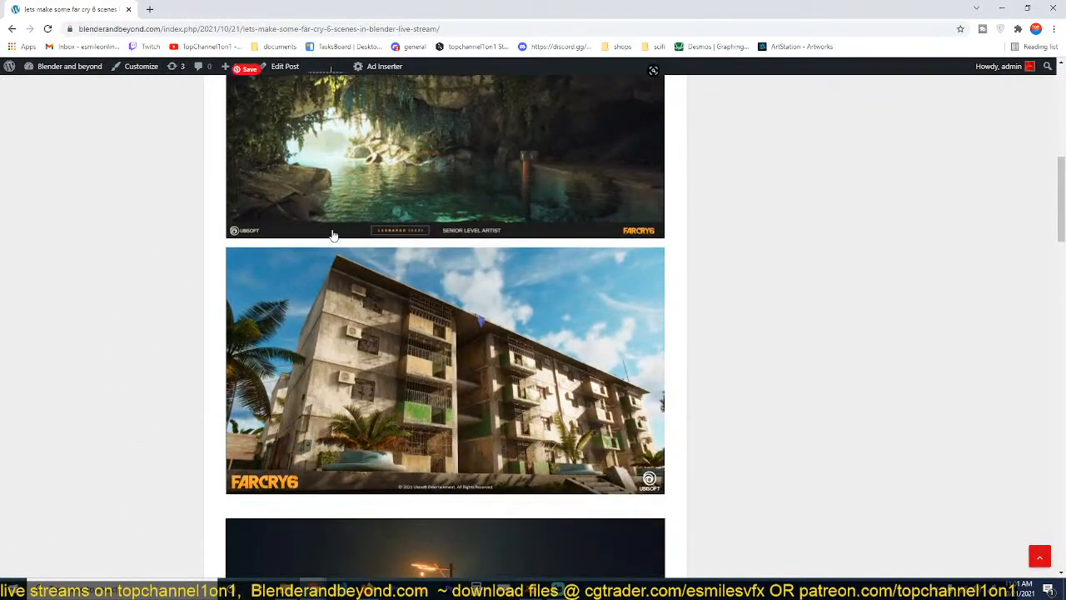
pyautogui.scroll(-4, 275, 455)
pyautogui.scroll(-4, 276, 456)
pyautogui.scroll(-4, 275, 457)
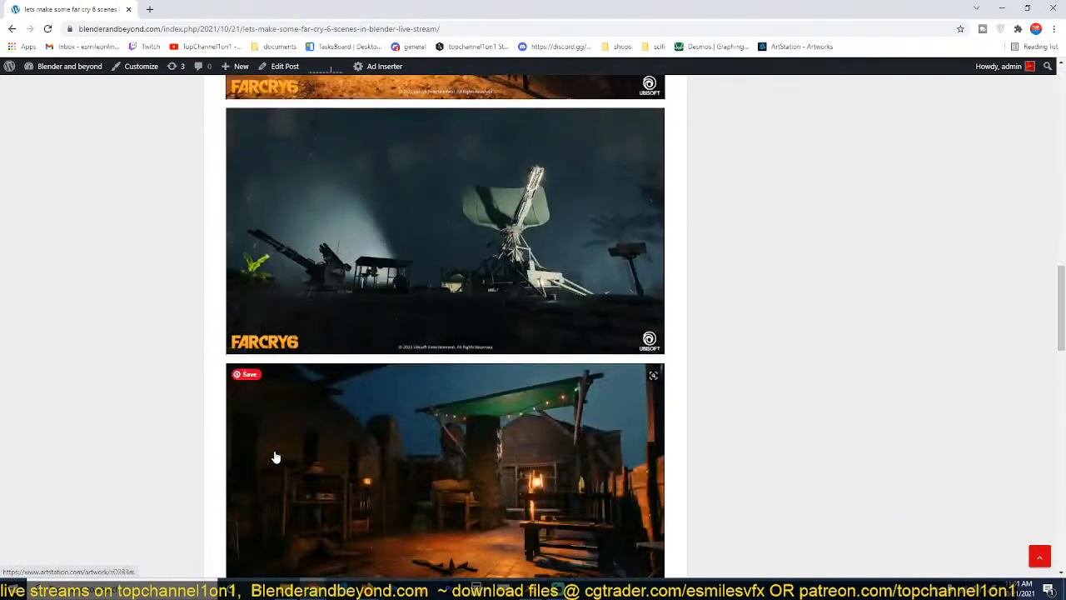
pyautogui.scroll(-1, 276, 456)
pyautogui.scroll(-4, 276, 455)
pyautogui.scroll(-9, 263, 448)
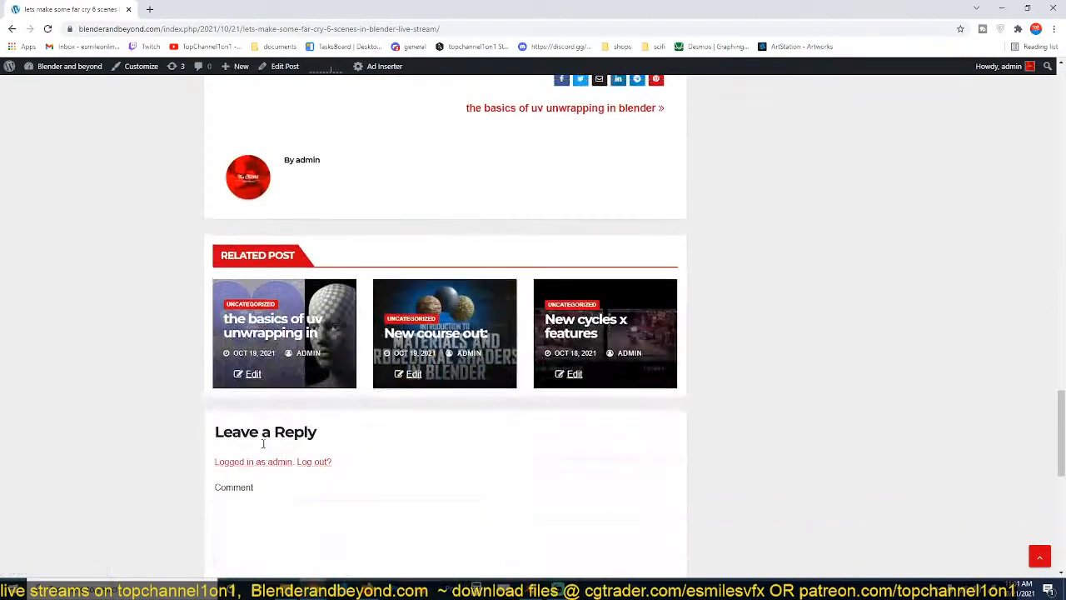
pyautogui.scroll(11, 264, 445)
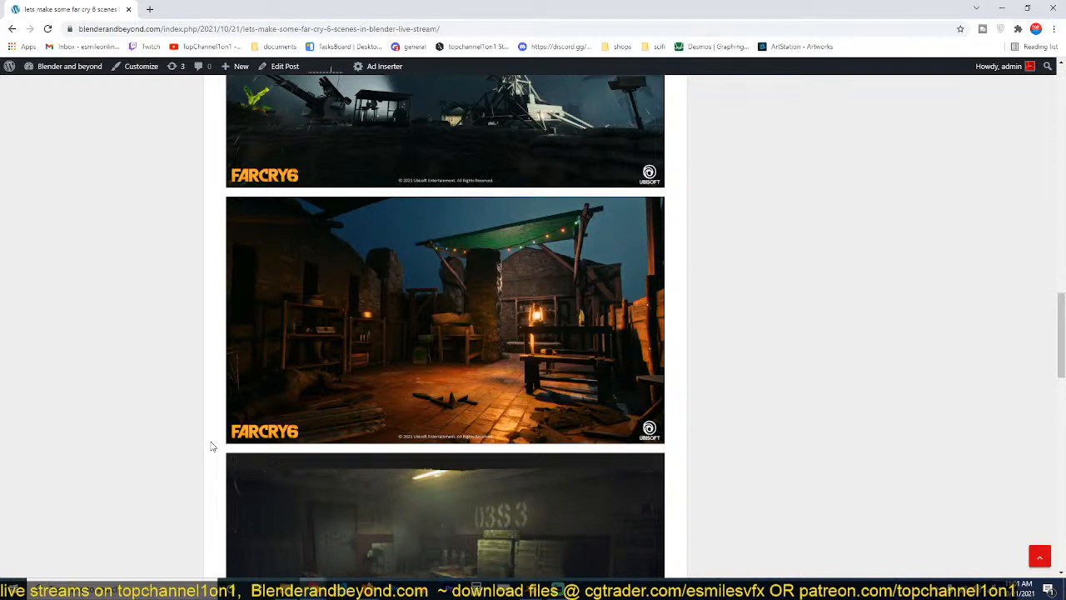
# Step: Compare the apartment block, night gate, radar, courtyard and storage room reference images to choose a scene to model
pyautogui.scroll(-3, 158, 507)
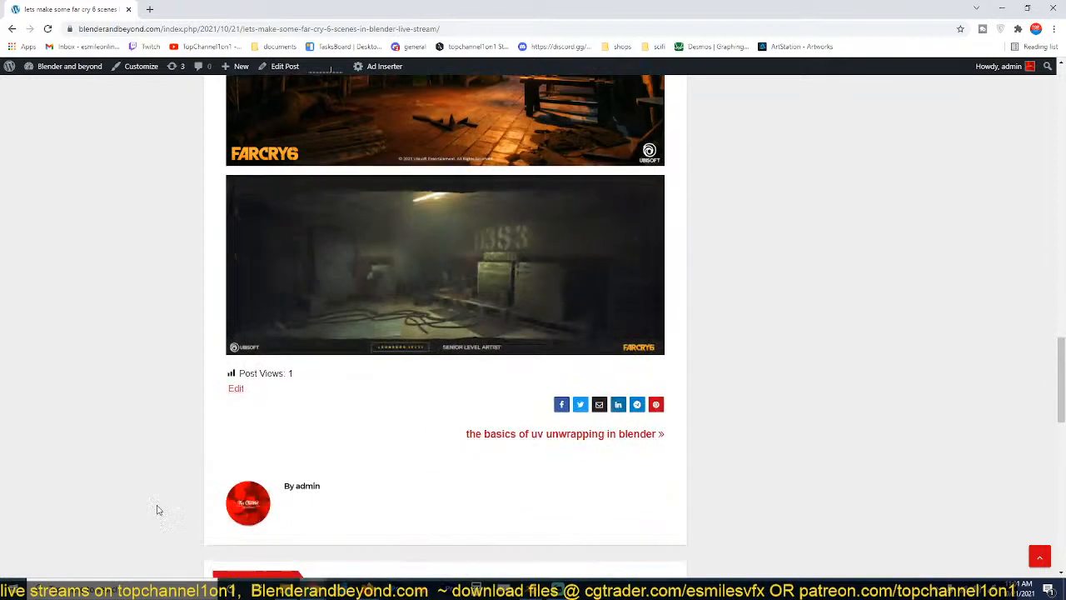
pyautogui.scroll(3, 375, 157)
pyautogui.click(466, 29)
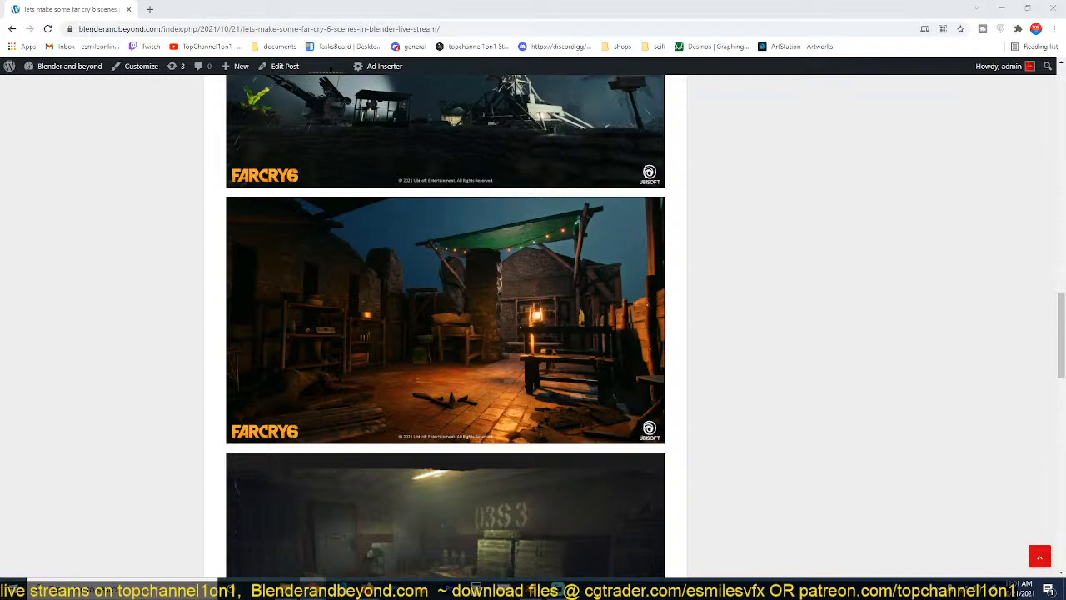
pyautogui.scroll(-10, 416, 450)
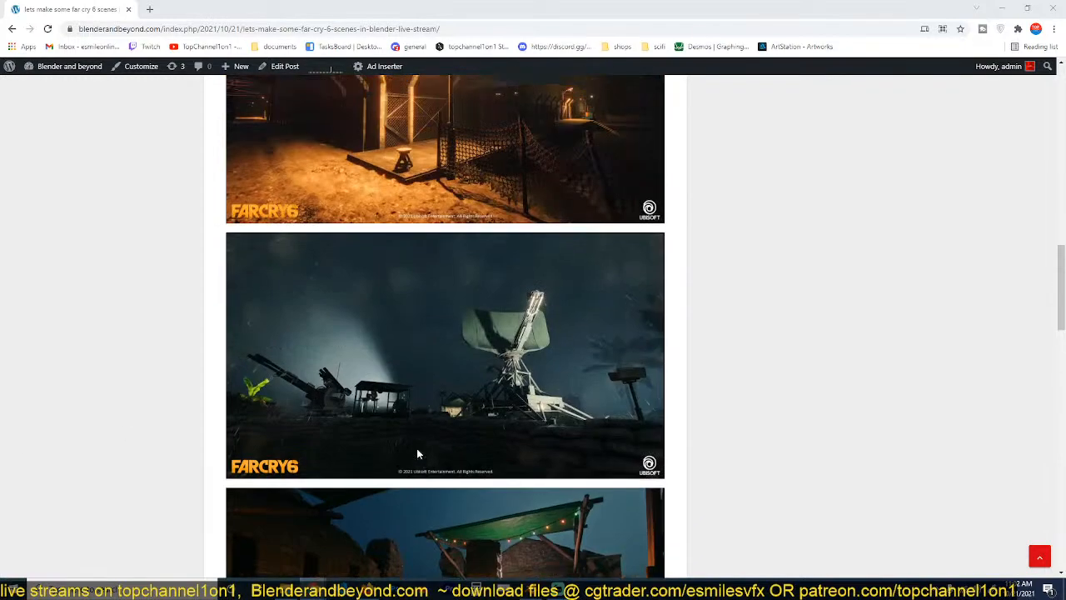
pyautogui.scroll(3, 417, 449)
pyautogui.scroll(10, 418, 452)
pyautogui.scroll(-10, 418, 452)
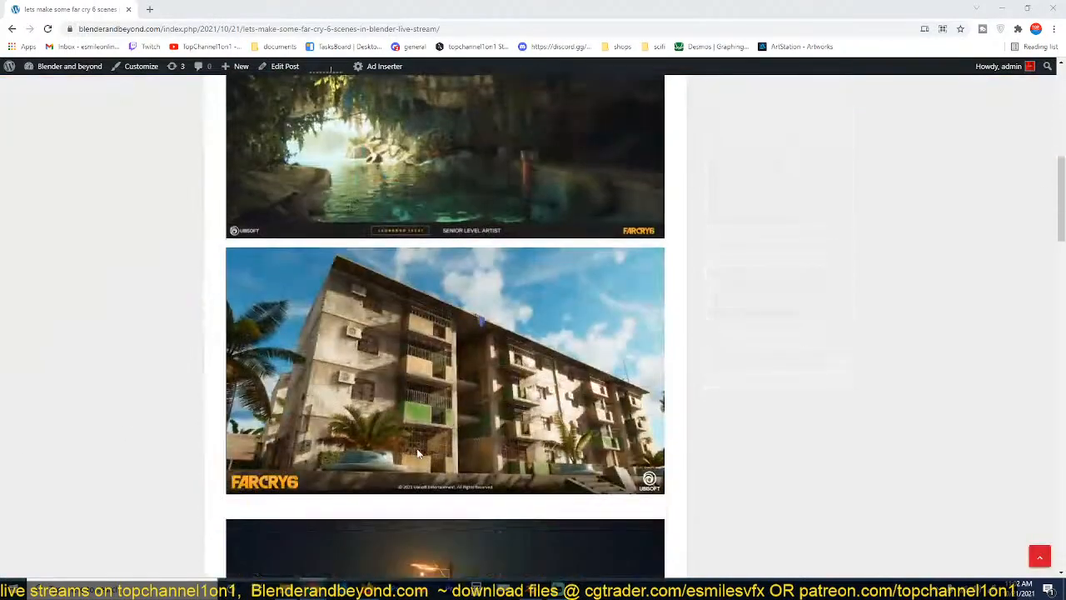
pyautogui.scroll(-3, 418, 452)
pyautogui.scroll(5, 418, 452)
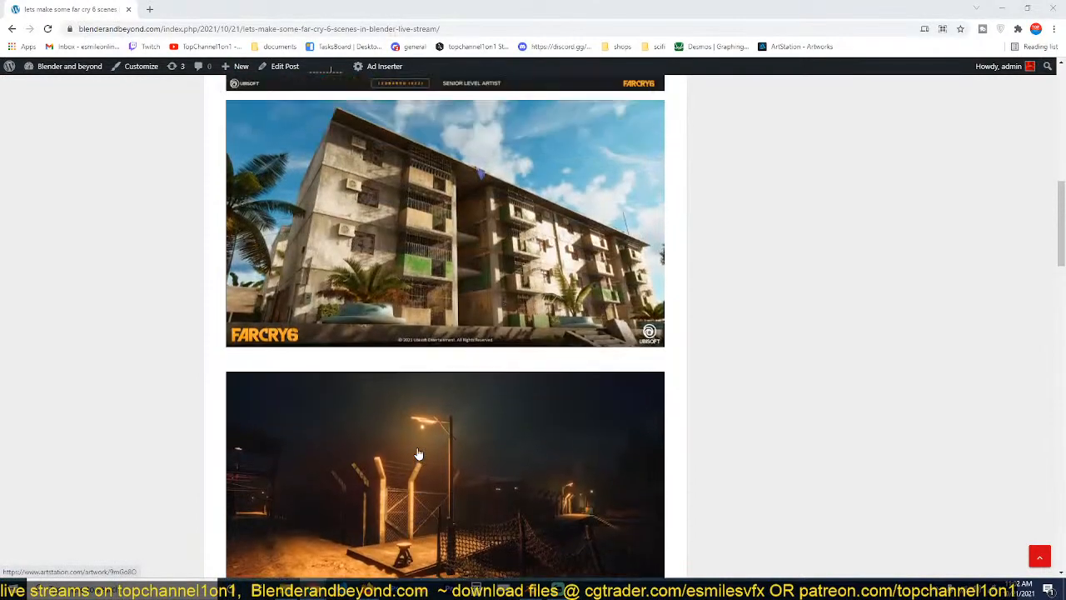
pyautogui.scroll(-1, 418, 452)
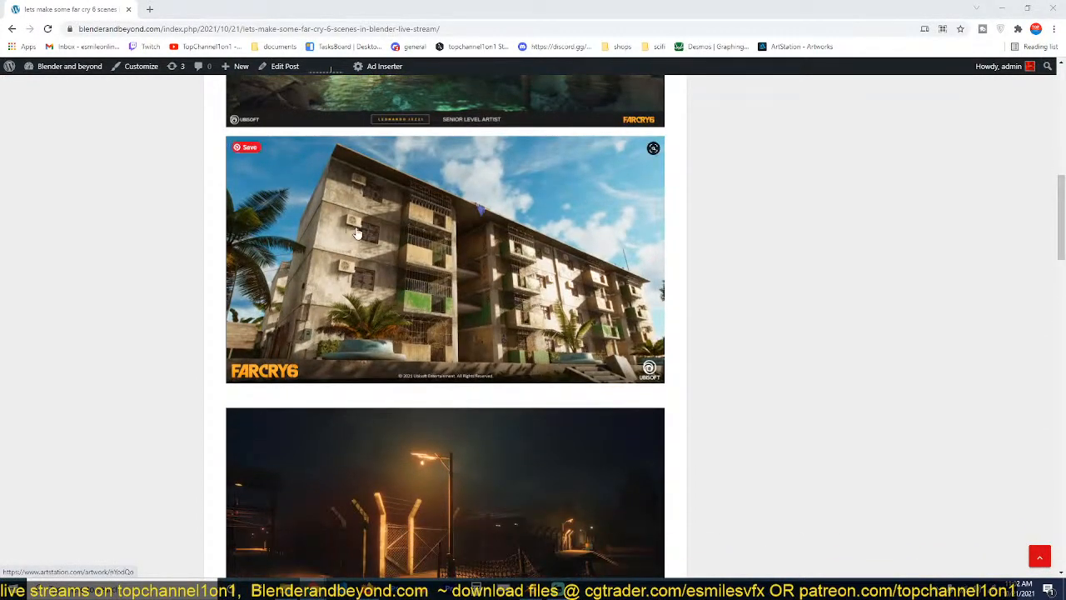
pyautogui.scroll(-9, 406, 267)
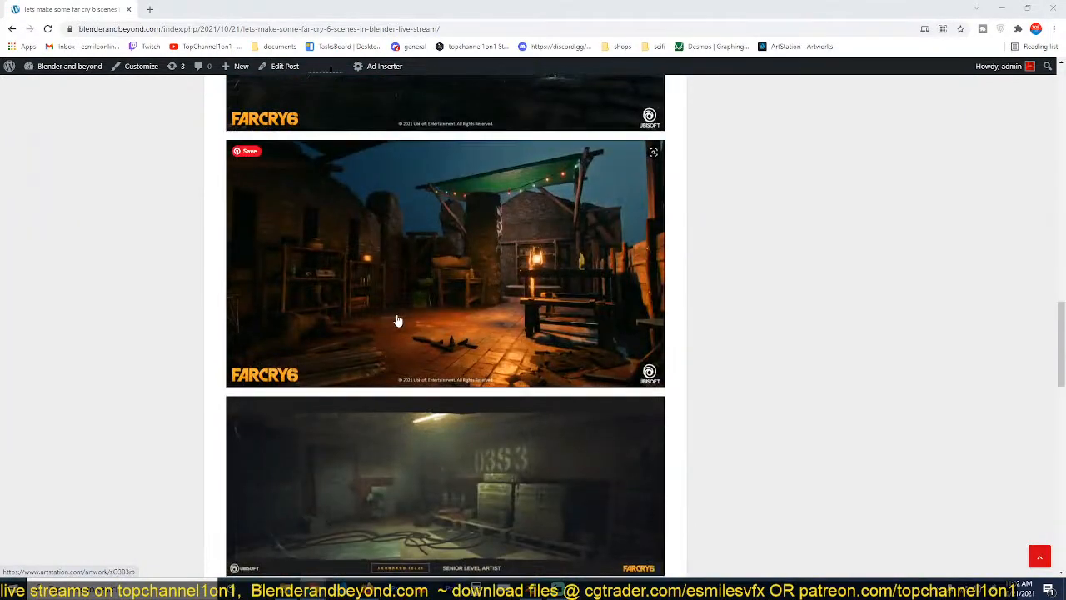
pyautogui.scroll(-3, 395, 309)
pyautogui.scroll(10, 404, 374)
pyautogui.scroll(3, 523, 231)
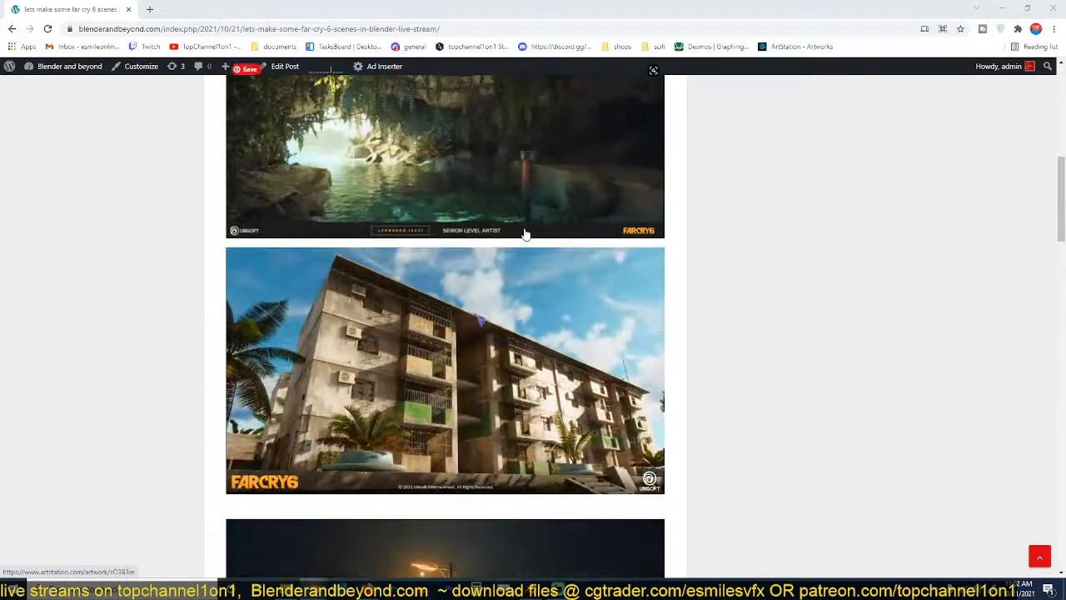
pyautogui.scroll(-3, 190, 391)
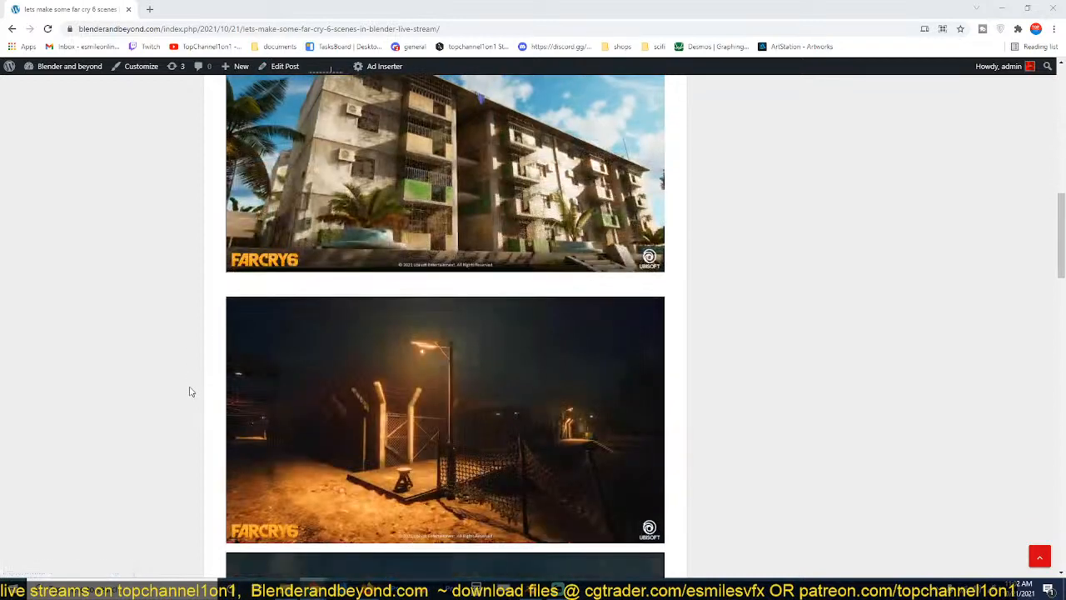
pyautogui.scroll(-2, 190, 391)
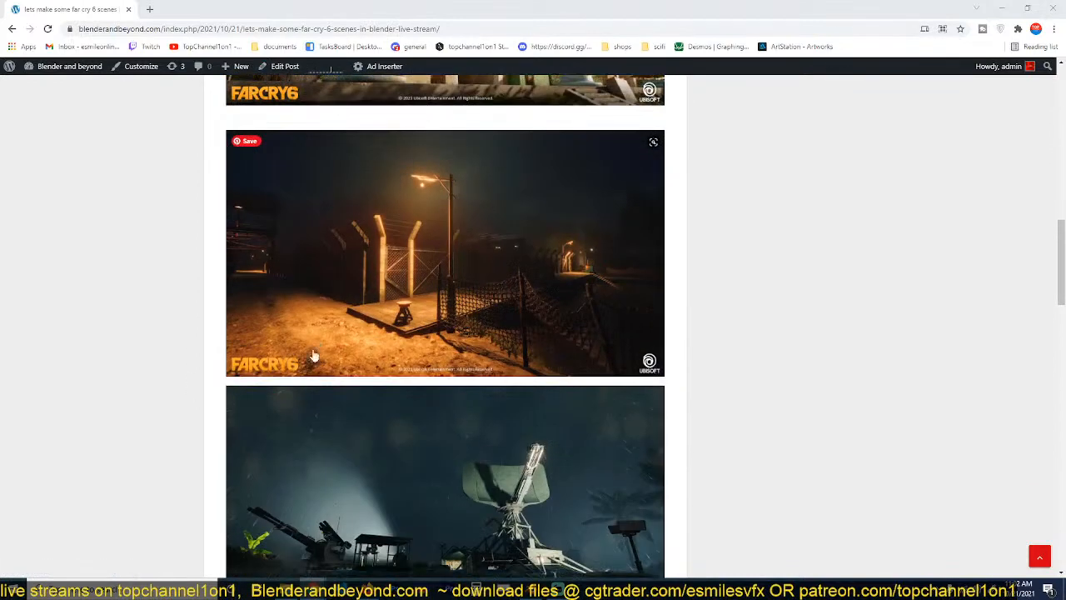
# Step: Shrink the browser window back beside Blender and save the apartment building reference image as a JPEG in New Folder(1)
pyautogui.click(1027, 8)
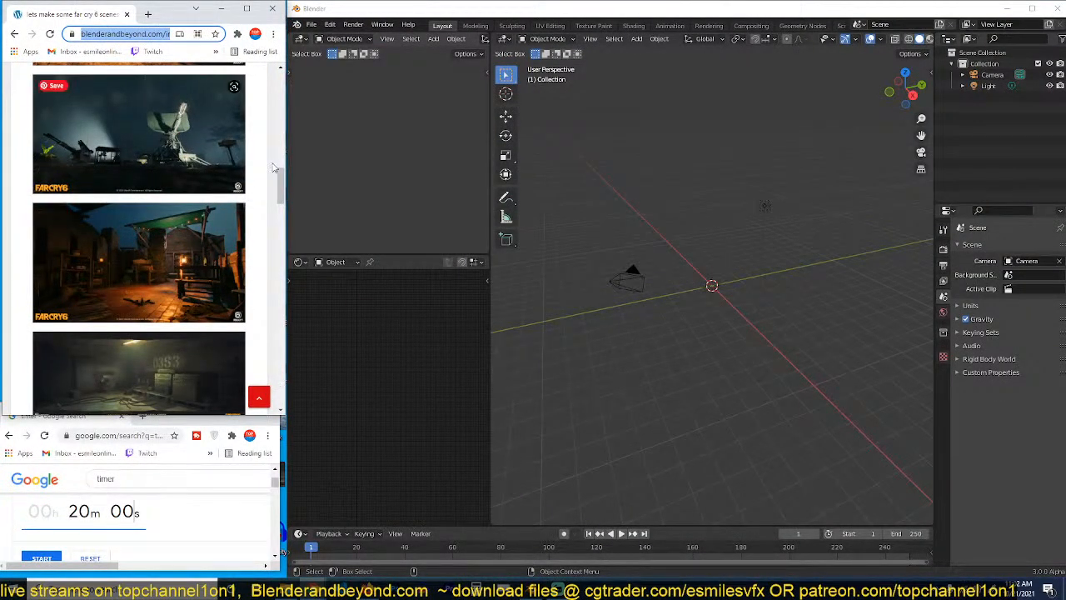
pyautogui.scroll(1, 187, 250)
pyautogui.scroll(3, 188, 250)
pyautogui.rightClick(175, 160)
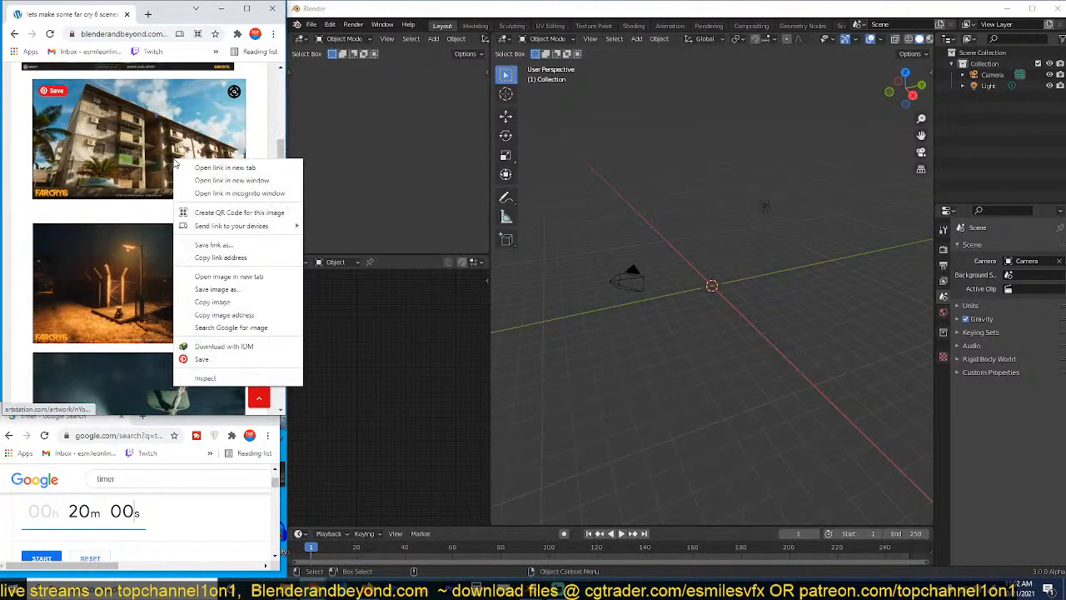
pyautogui.click(212, 300)
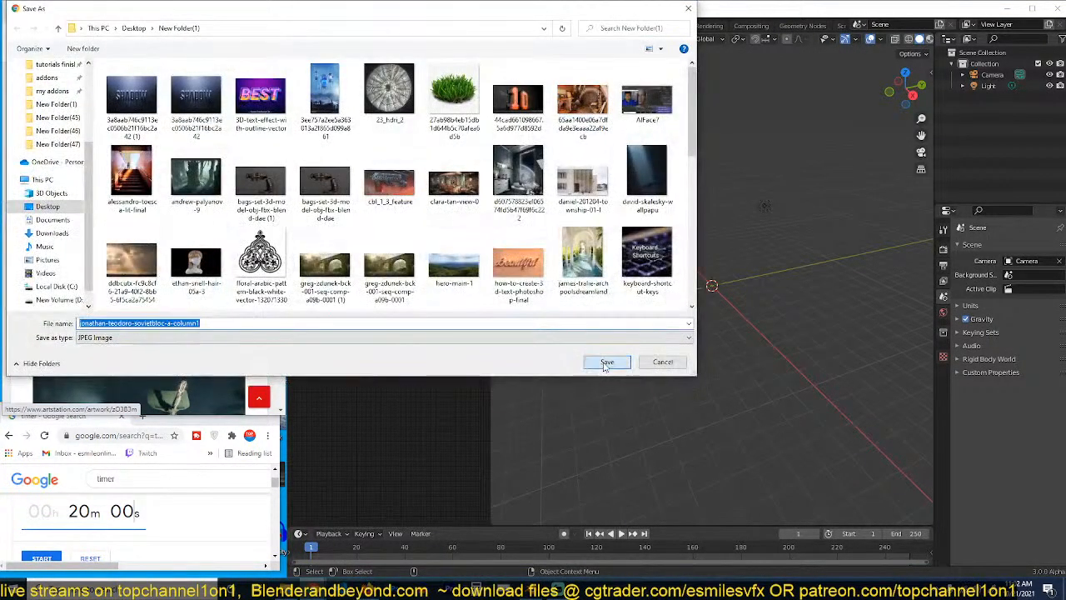
pyautogui.click(607, 362)
# Step: Widen the Outliner and Properties column and change the Outliner area into an Image Editor
pyautogui.moveTo(933, 97); pyautogui.dragTo(853, 97)
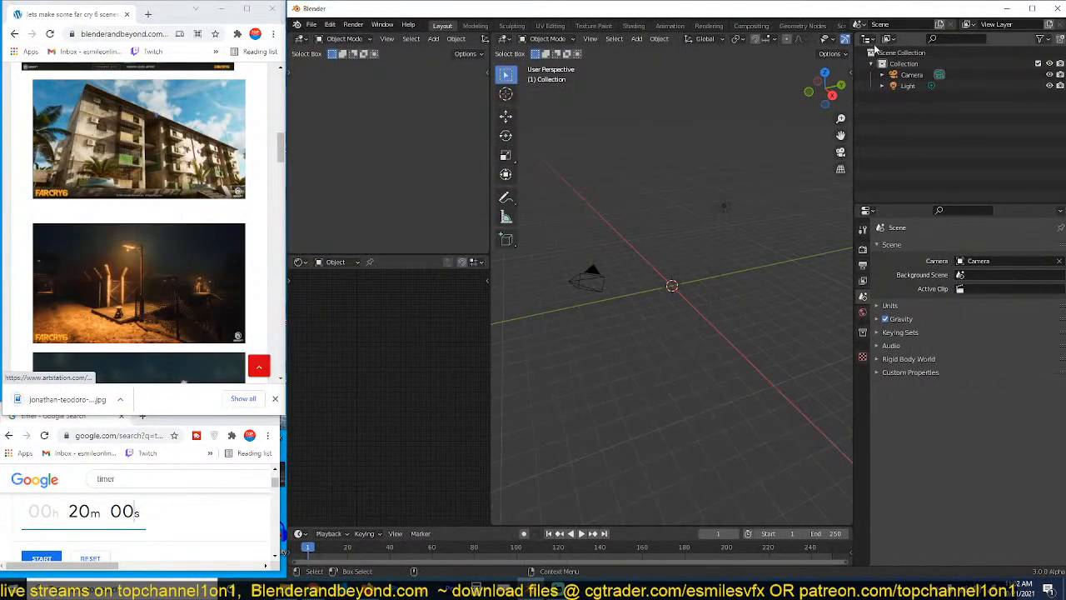
pyautogui.click(869, 38)
pyautogui.click(499, 83)
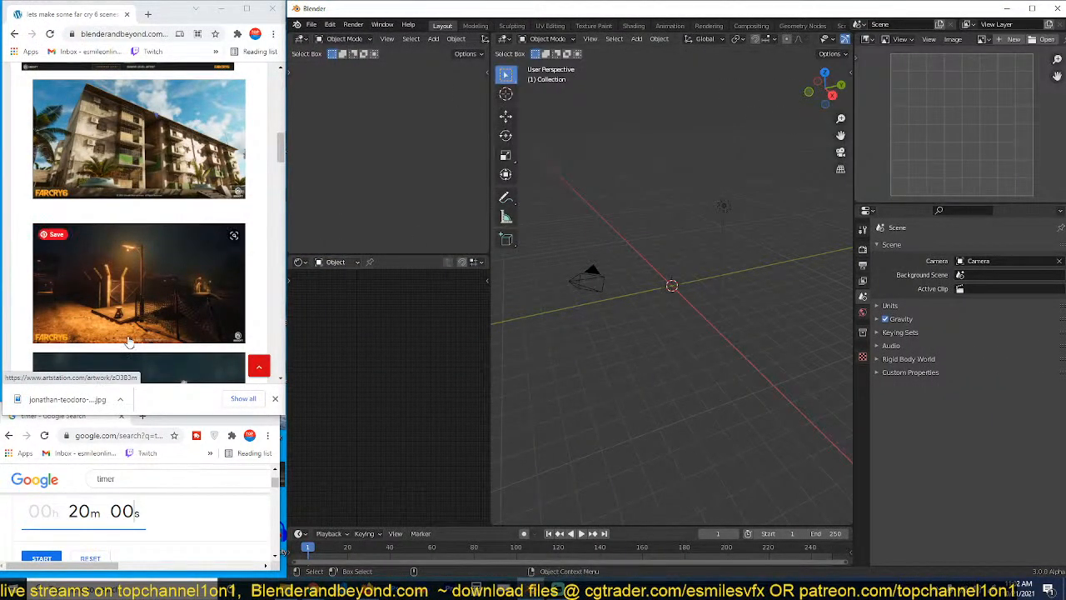
# Step: Load the downloaded apartment building image into the Image Editor and fit it within the area
pyautogui.moveTo(55, 401); pyautogui.dragTo(916, 148)
pyautogui.scroll(-4, 910, 154)
pyautogui.scroll(3, 910, 154)
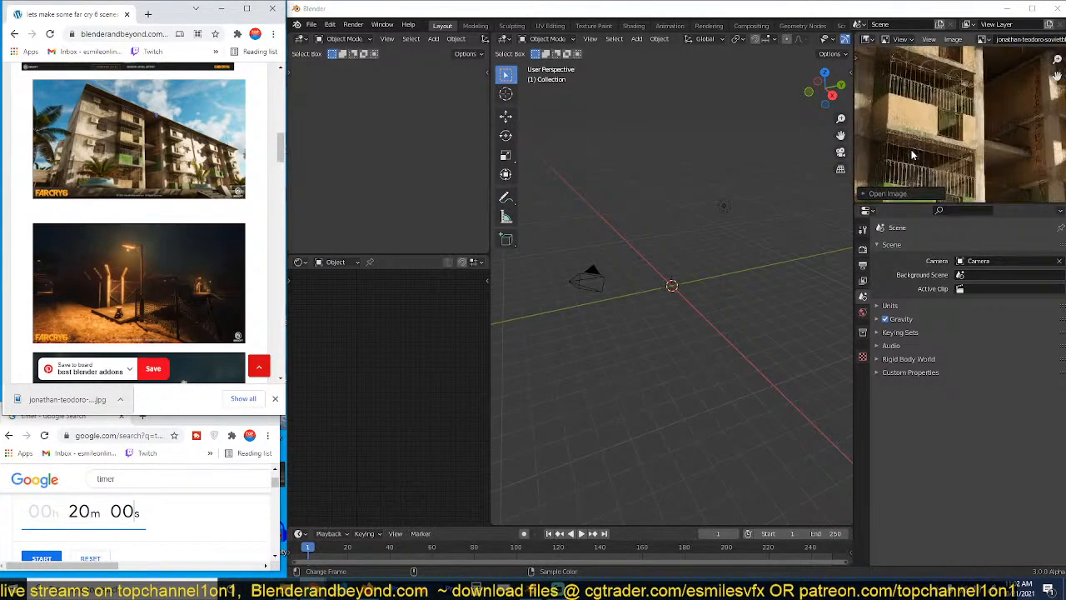
pyautogui.scroll(-5, 910, 154)
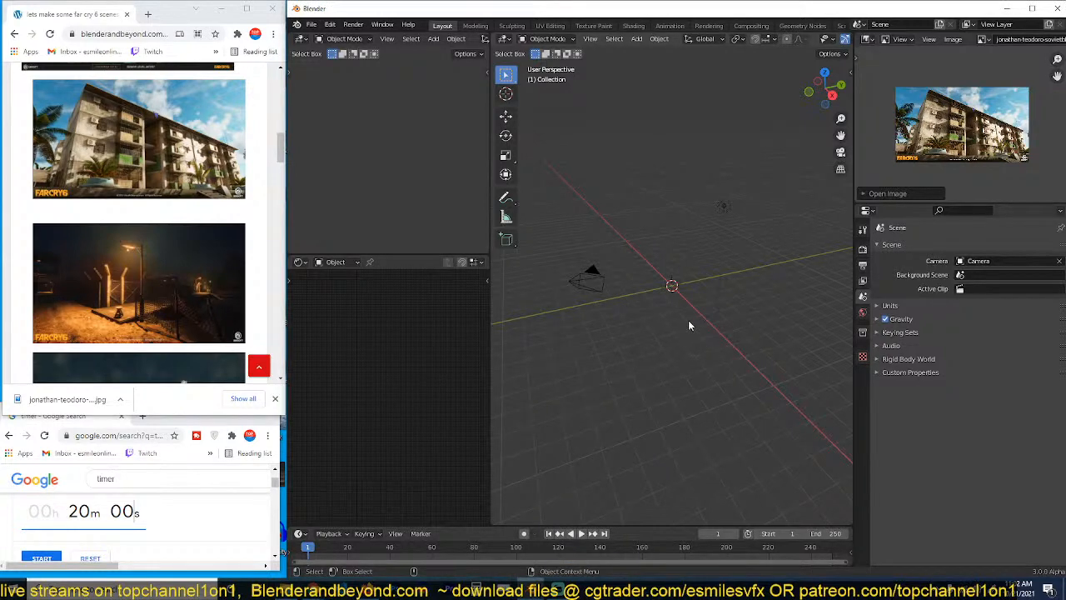
pyautogui.scroll(4, 1018, 192)
pyautogui.scroll(-4, 1017, 192)
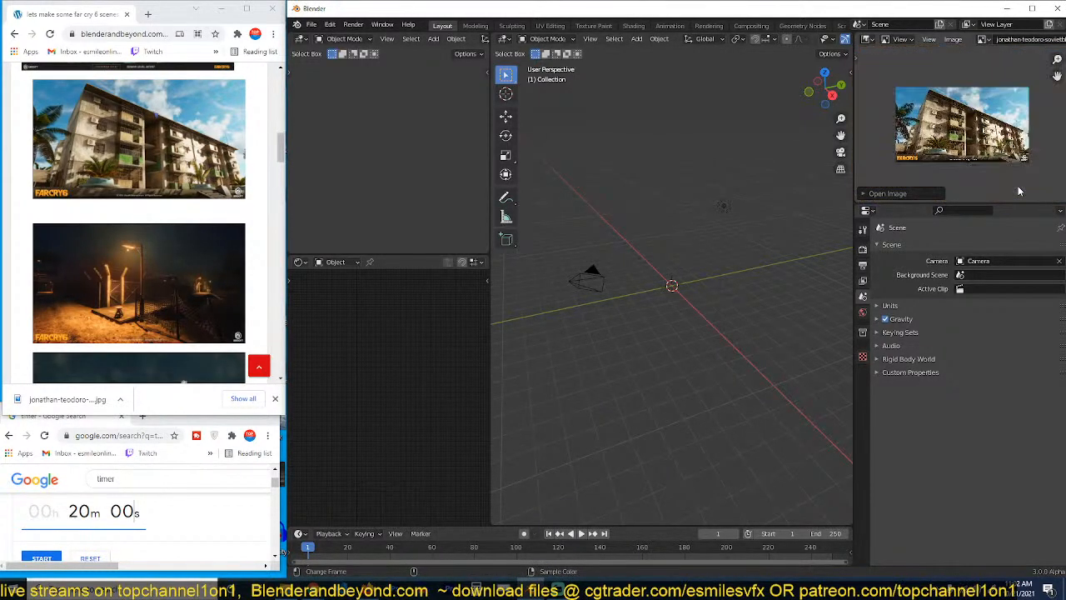
# Step: Maximize the Image Editor and examine the apartment building's facade, balconies and roofline
pyautogui.hotkey('ctrl', 'space')
pyautogui.scroll(10, 769, 271)
pyautogui.scroll(-3, 770, 275)
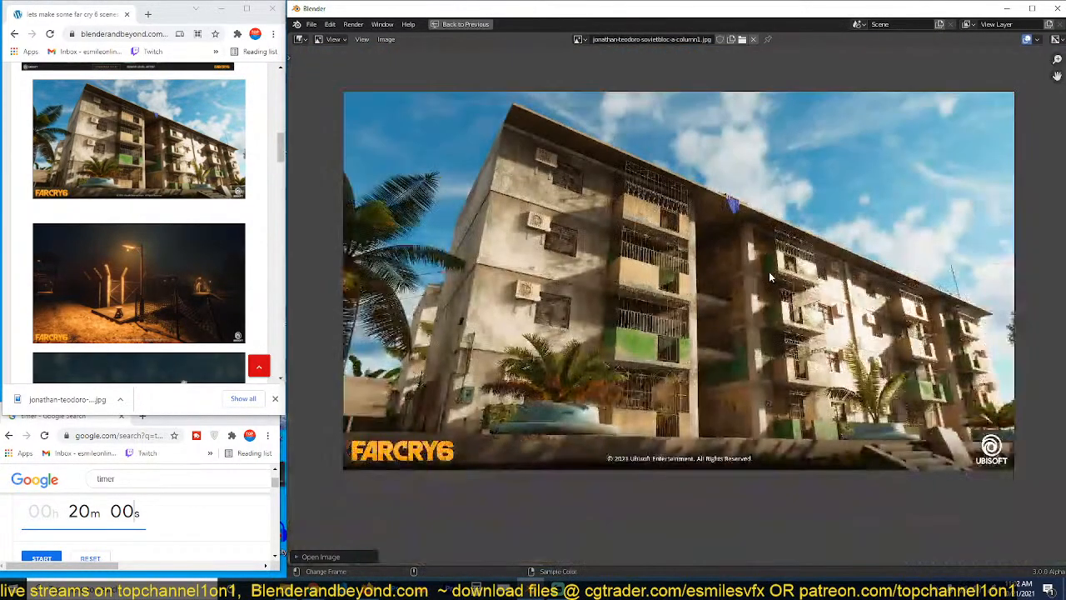
pyautogui.scroll(2, 770, 271)
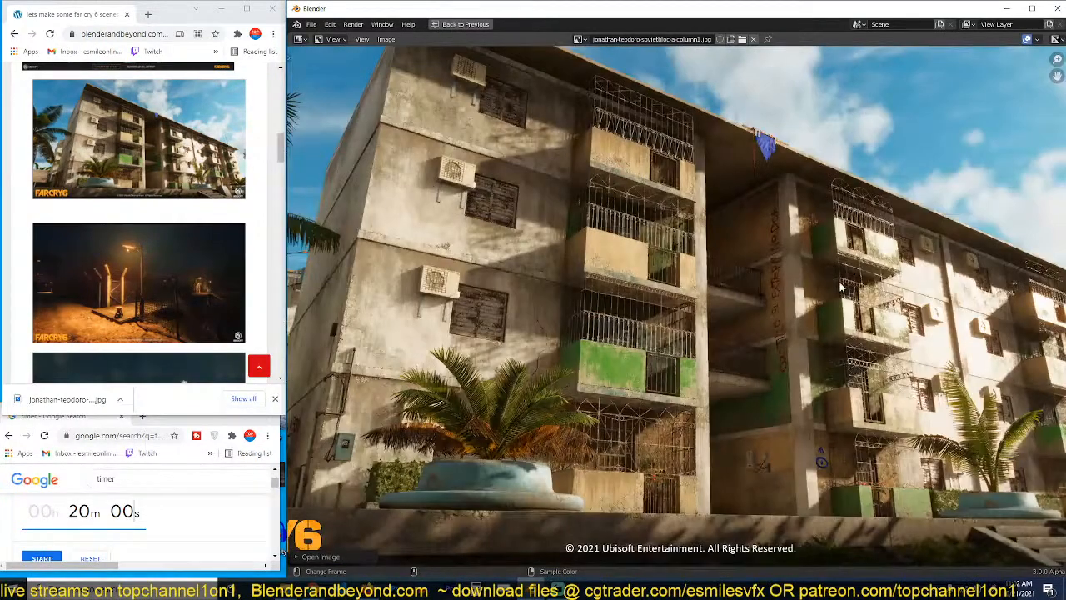
pyautogui.press('Home')
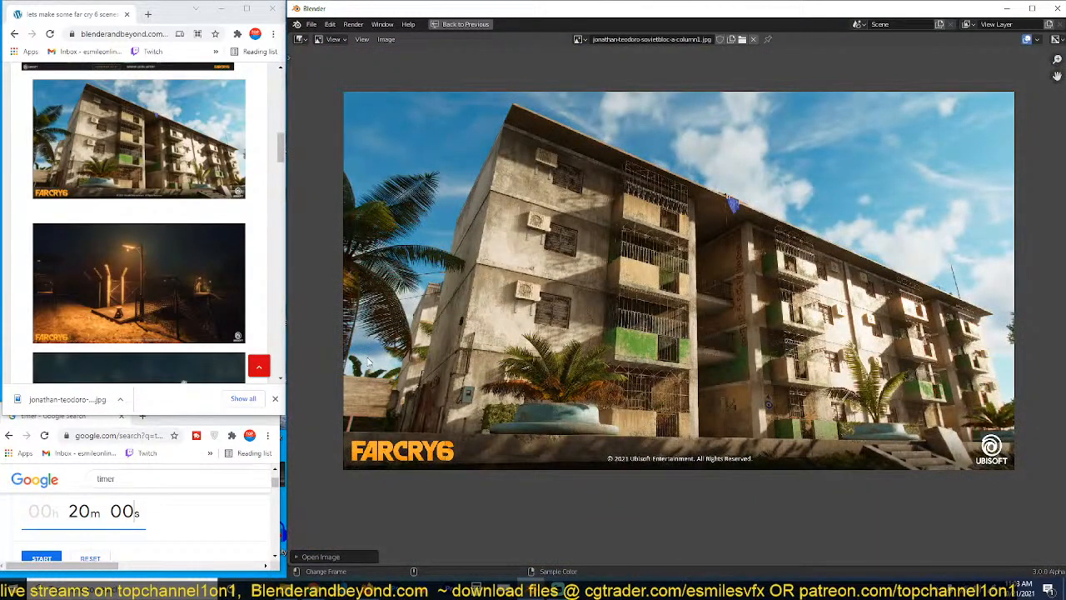
# Step: Annotate the reference image with freehand outlines of the building's corner, front block and rear wing, and restore the full layout
pyautogui.press('t')
pyautogui.click(302, 79)
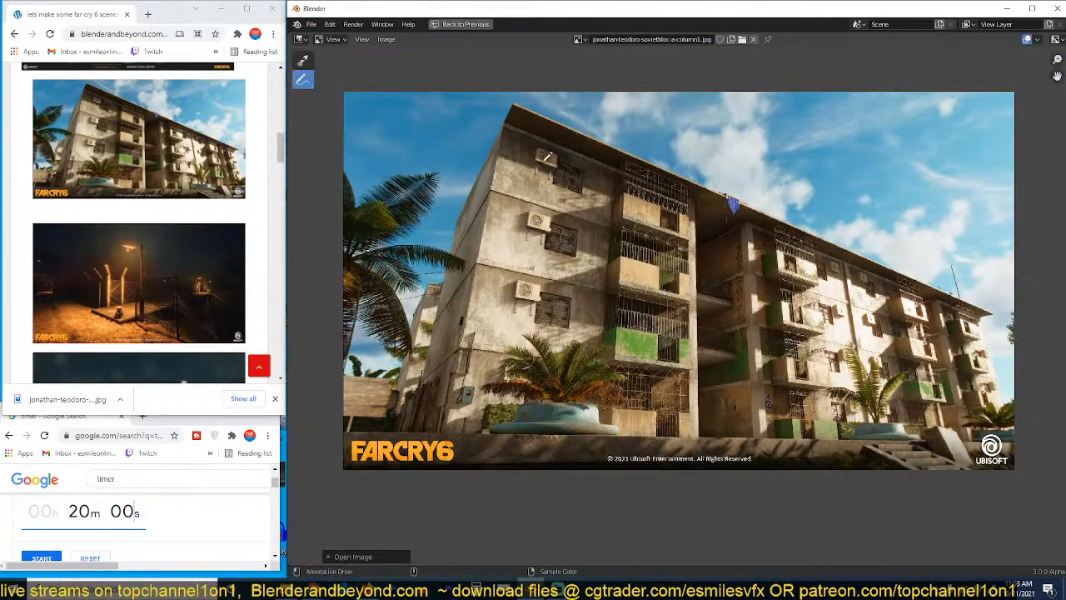
pyautogui.moveTo(500, 135); pyautogui.dragTo(434, 483)
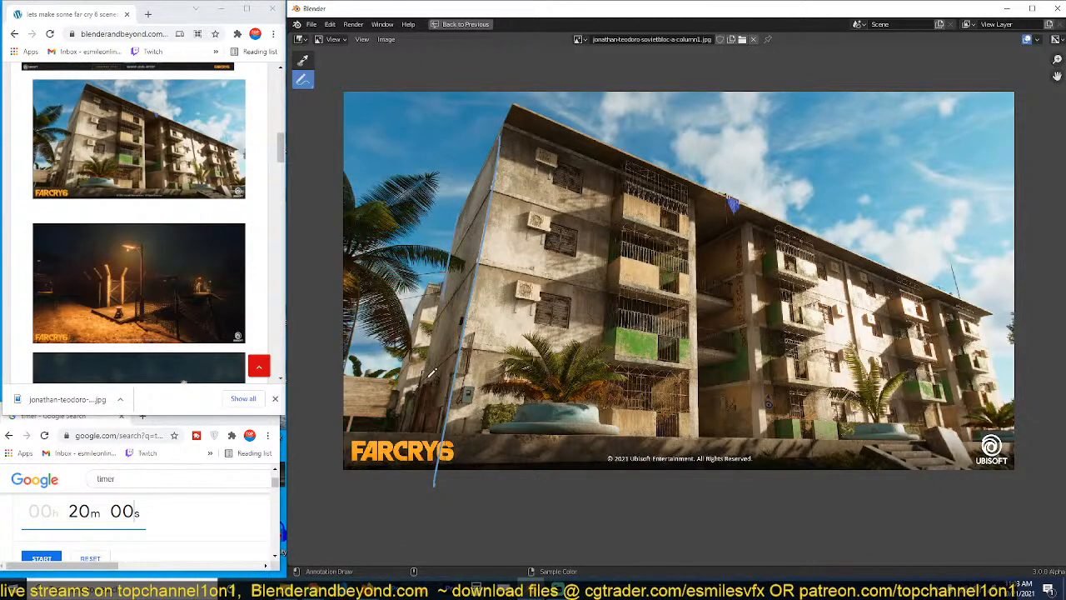
pyautogui.moveTo(432, 373); pyautogui.dragTo(400, 510)
pyautogui.moveTo(516, 138)
pyautogui.mouseDown()
pyautogui.moveTo(706, 200)
pyautogui.moveTo(666, 462)
pyautogui.mouseUp()
pyautogui.moveTo(748, 235); pyautogui.dragTo(776, 412)
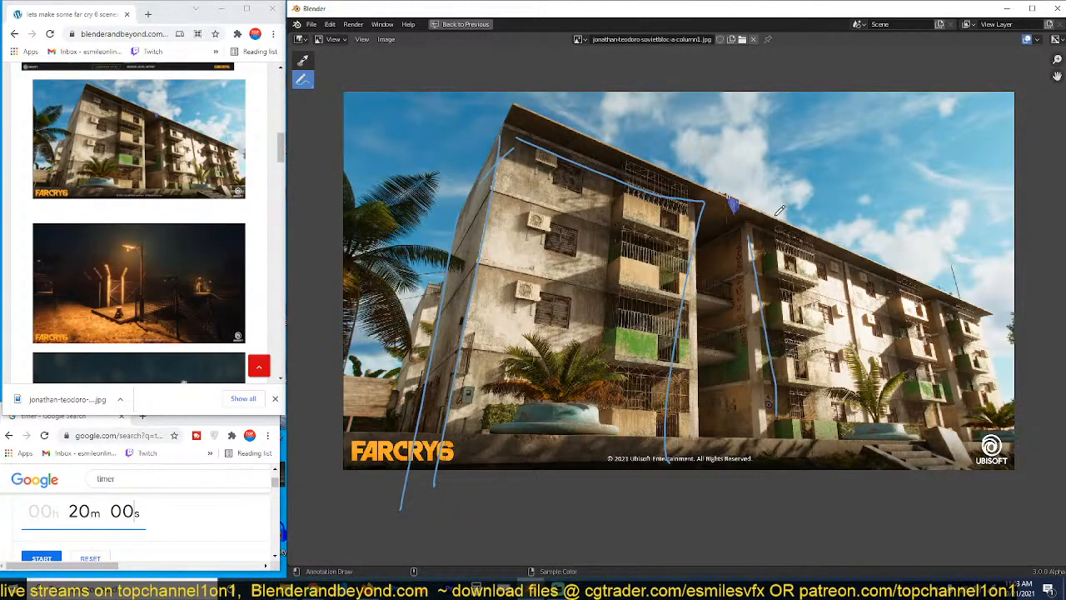
pyautogui.moveTo(779, 215)
pyautogui.mouseDown()
pyautogui.moveTo(949, 258)
pyautogui.moveTo(944, 457)
pyautogui.mouseUp()
pyautogui.moveTo(746, 230)
pyautogui.mouseDown()
pyautogui.moveTo(776, 225)
pyautogui.moveTo(823, 260)
pyautogui.mouseUp()
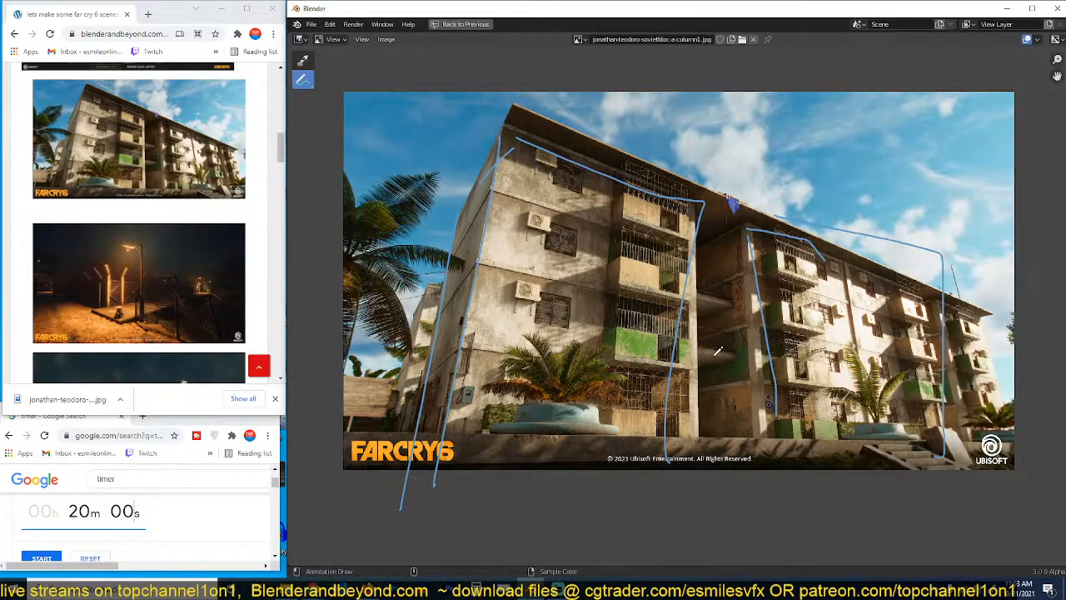
pyautogui.hotkey('ctrl', 'space')
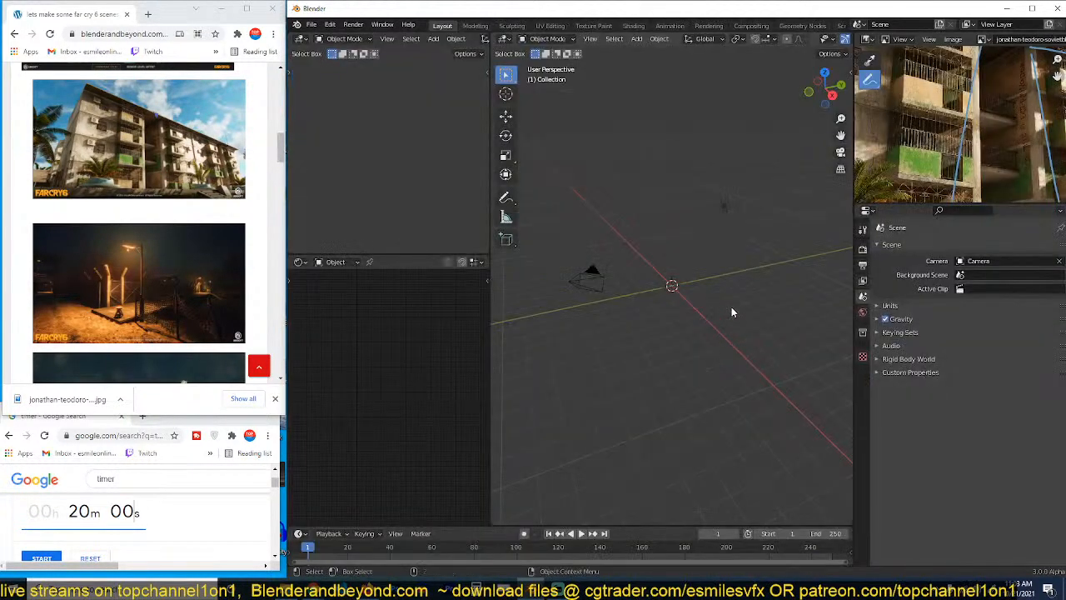
# Step: Fit the whole annotated reference image in its area and widen the main 3D viewport slightly
pyautogui.scroll(-2, 934, 145)
pyautogui.scroll(5, 934, 144)
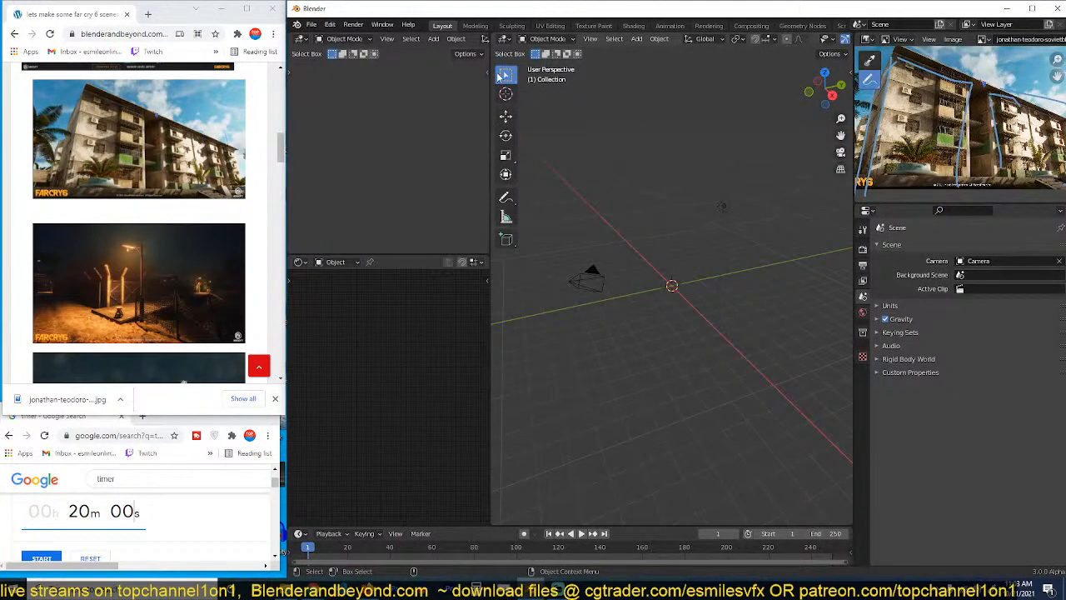
pyautogui.moveTo(481, 95); pyautogui.dragTo(470, 96)
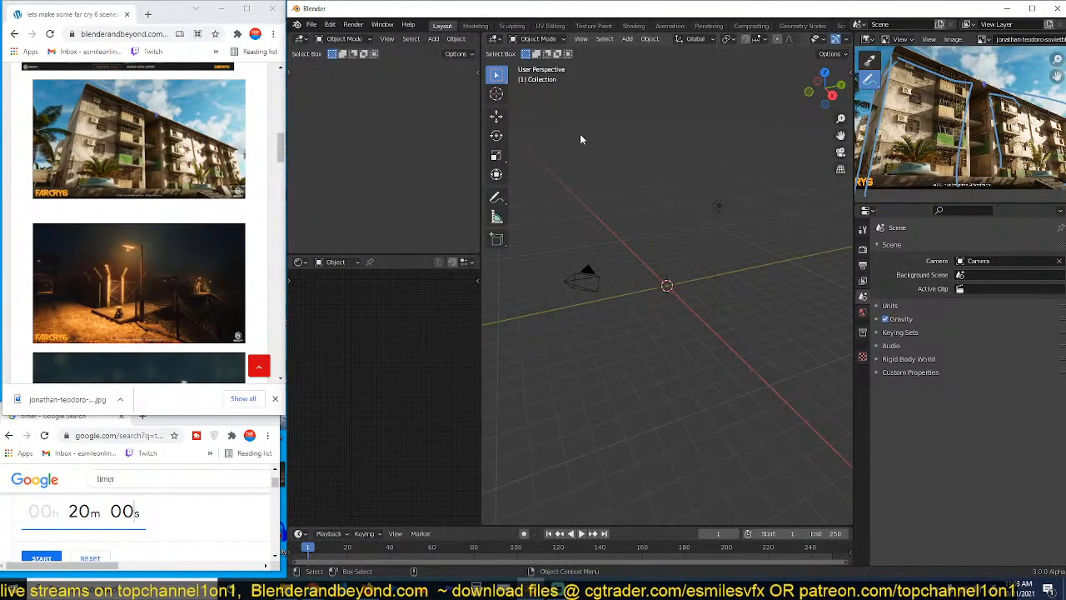
# Step: Add a cube, scale it up to about 5.4 m per side and raise it onto the ground plane
pyautogui.hotkey('shift', 'a')
pyautogui.moveTo(685, 240)
pyautogui.click(734, 251)
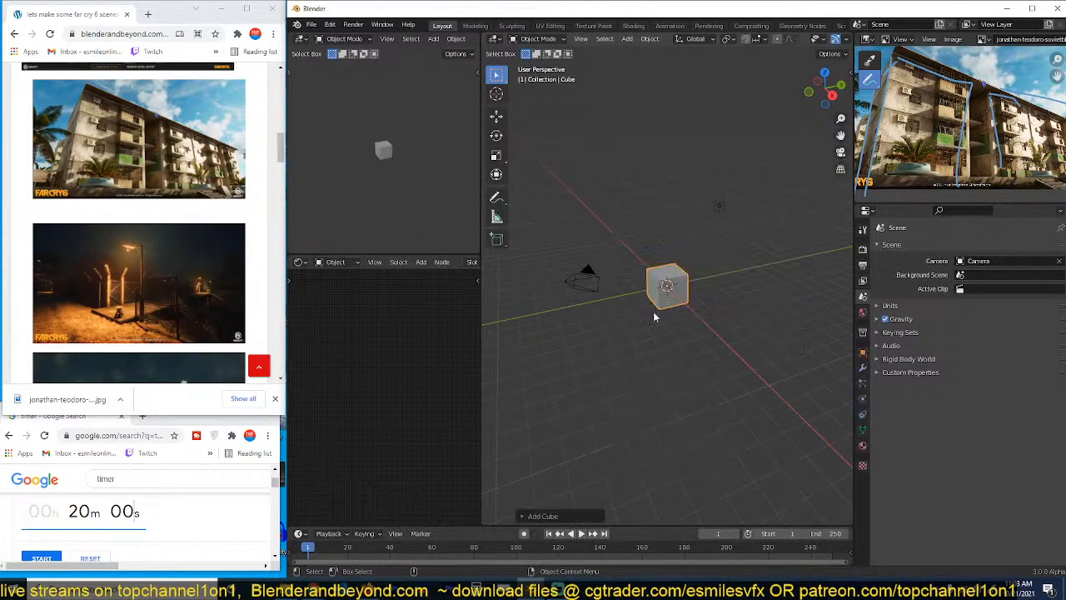
pyautogui.press('s')
pyautogui.click(755, 356)
pyautogui.press('g')
pyautogui.press('z')
pyautogui.click(761, 310)
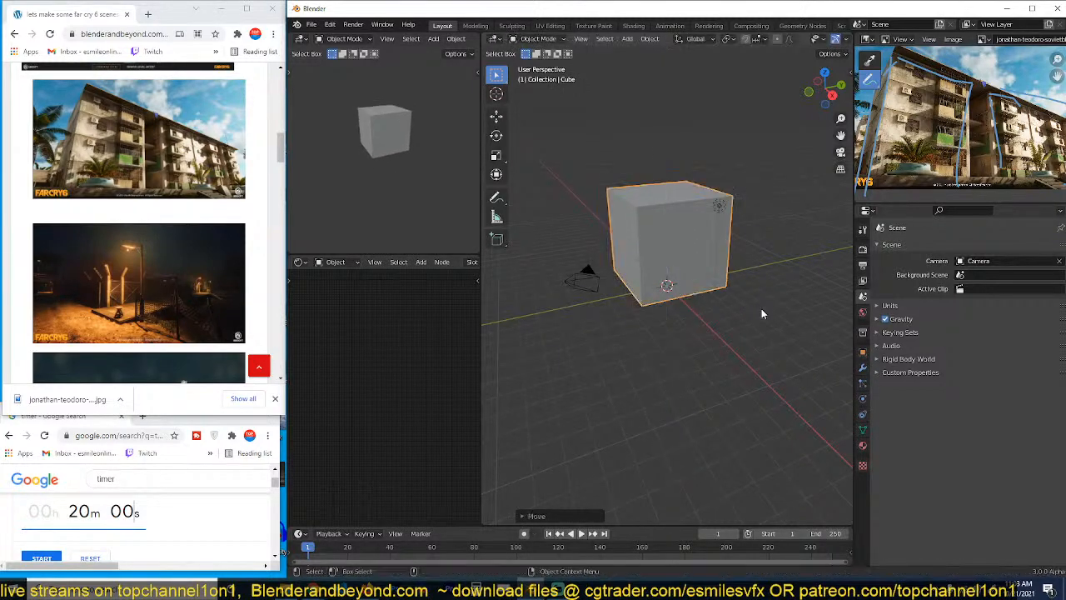
# Step: Move the cube in top view to about -2.2 m on X and -11 m on Y
pyautogui.press('KP_1')
pyautogui.moveTo(761, 309); pyautogui.dragTo(642, 359, button='middle')
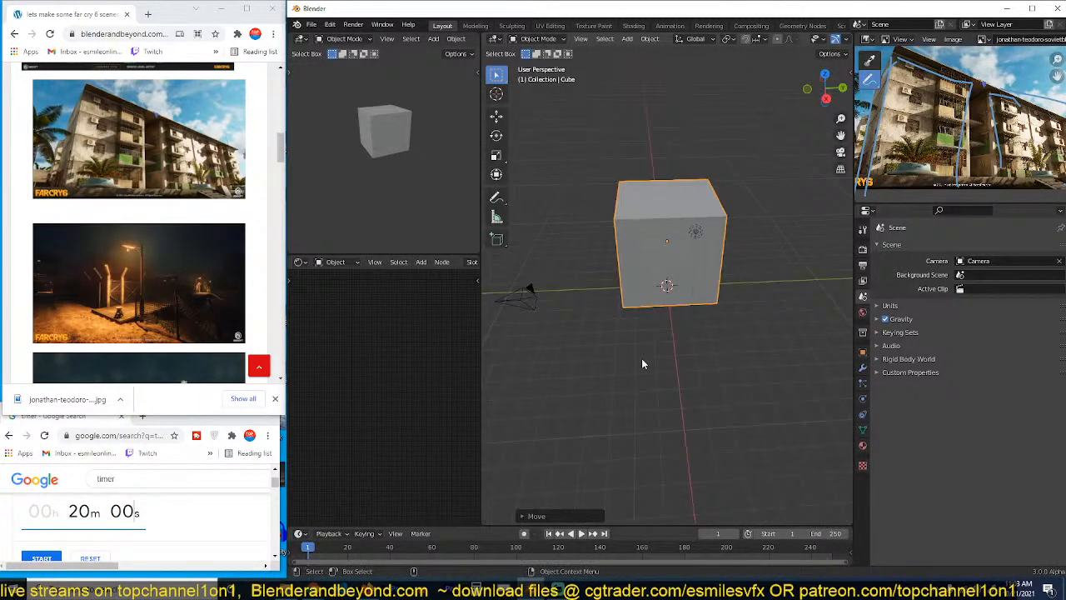
pyautogui.press('KP_7')
pyautogui.press('g')
pyautogui.click(608, 51)
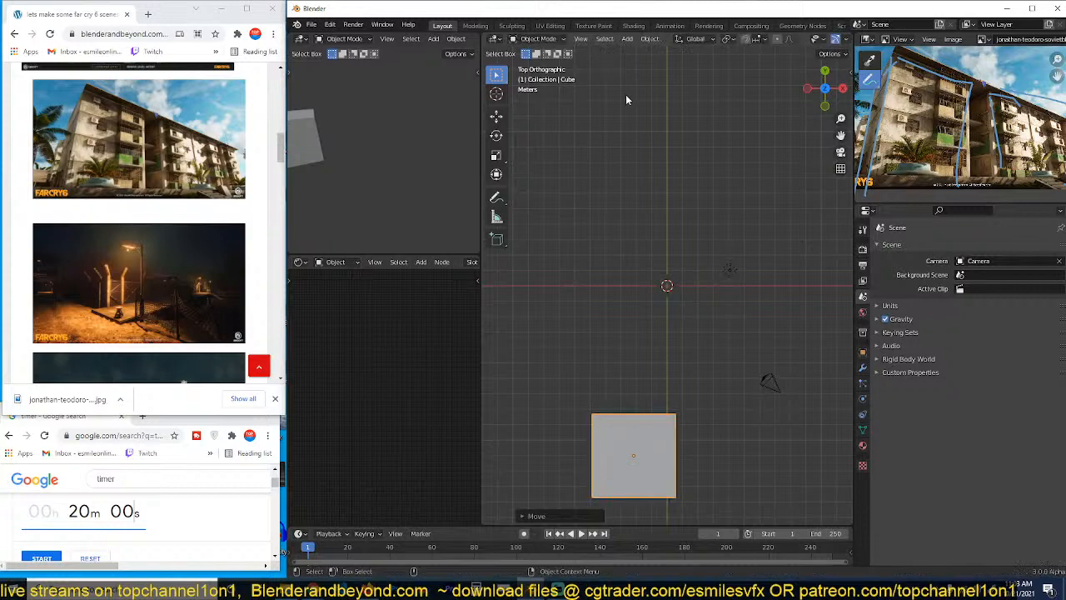
# Step: Frame the cube from a low corner angle in the small 3D viewport and align the camera to that view
pyautogui.scroll(-5, 626, 96)
pyautogui.moveTo(627, 96); pyautogui.dragTo(712, 248, button='middle')
pyautogui.press('KP_1')
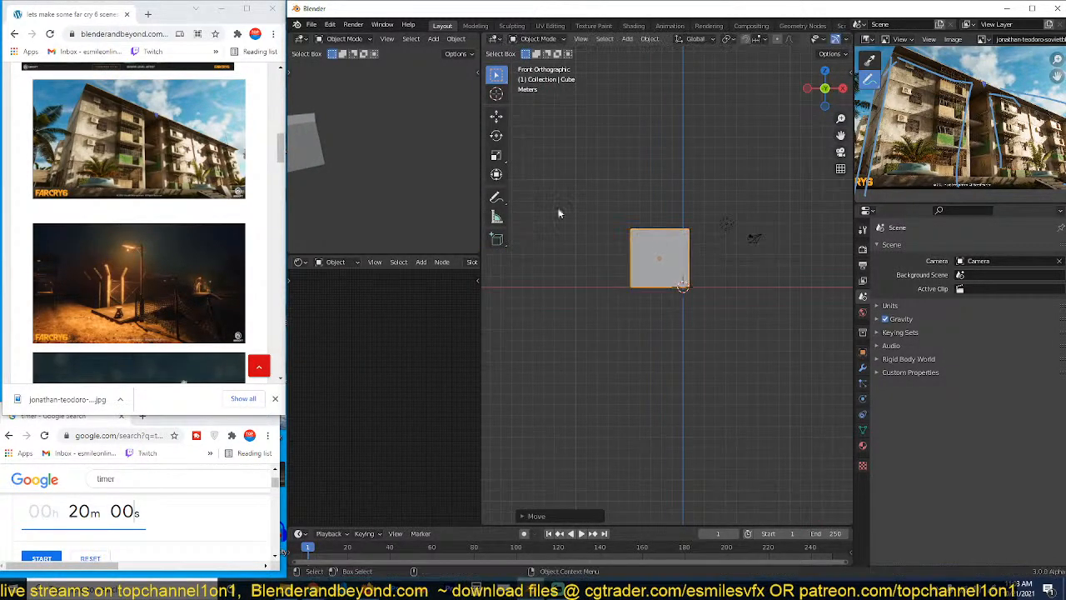
pyautogui.moveTo(394, 99); pyautogui.dragTo(413, 254, button='middle')
pyautogui.moveTo(410, 57); pyautogui.dragTo(393, 193, button='middle')
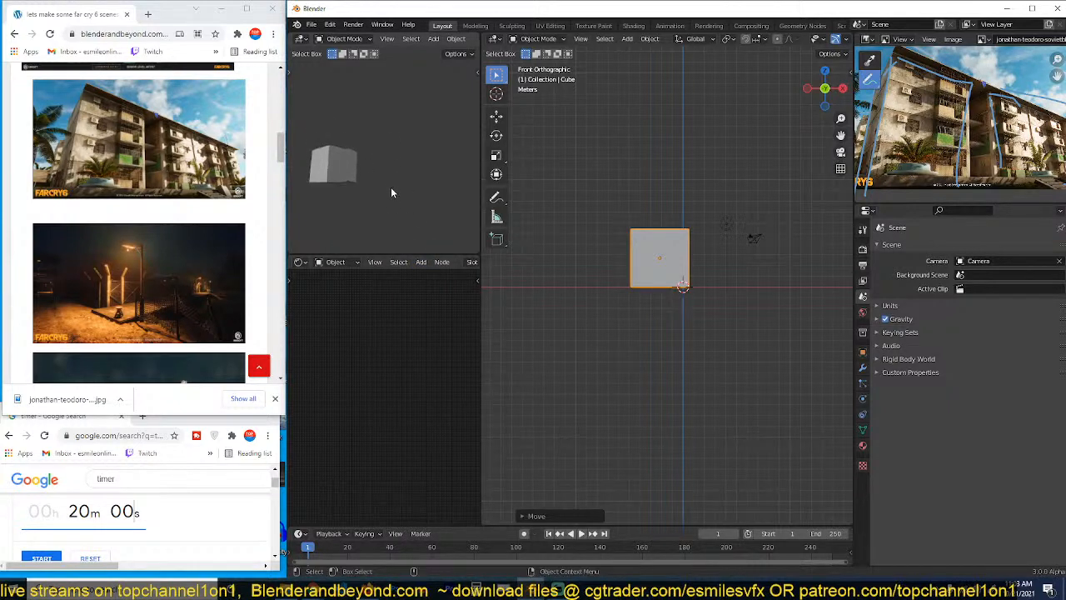
pyautogui.press('ctrl+alt+KP_0')
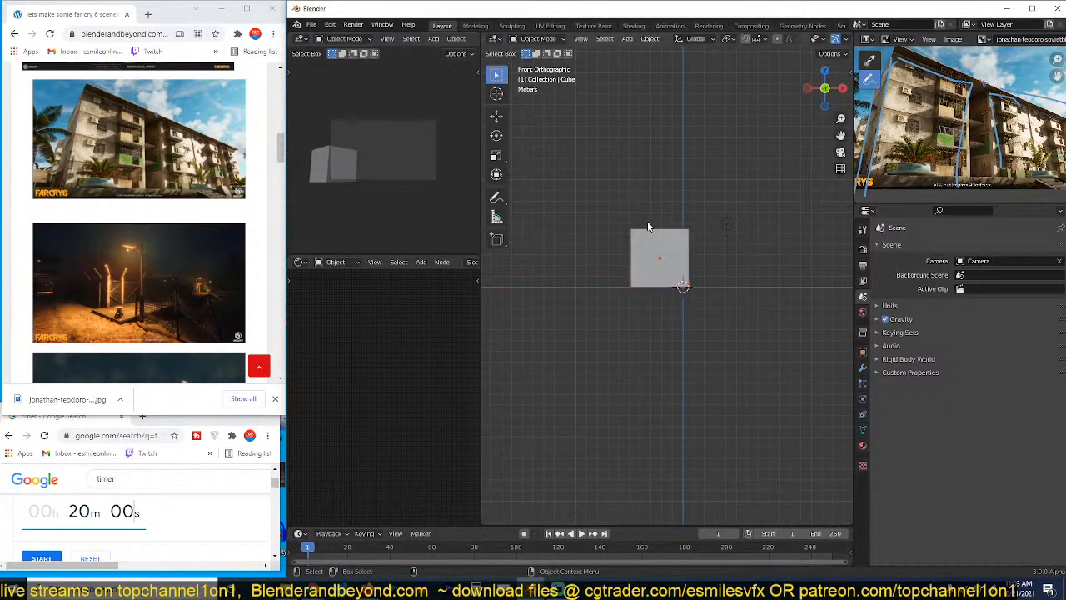
# Step: Set the camera's focal length to 25 mm
pyautogui.scroll(-5, 697, 296)
pyautogui.moveTo(696, 295); pyautogui.dragTo(759, 293, button='middle')
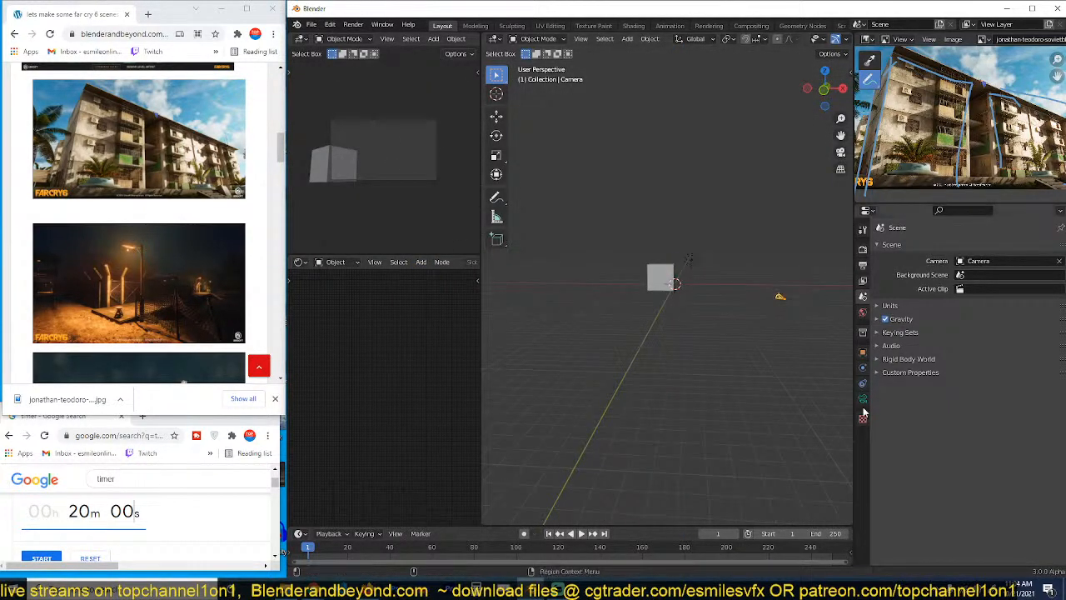
pyautogui.click(863, 399)
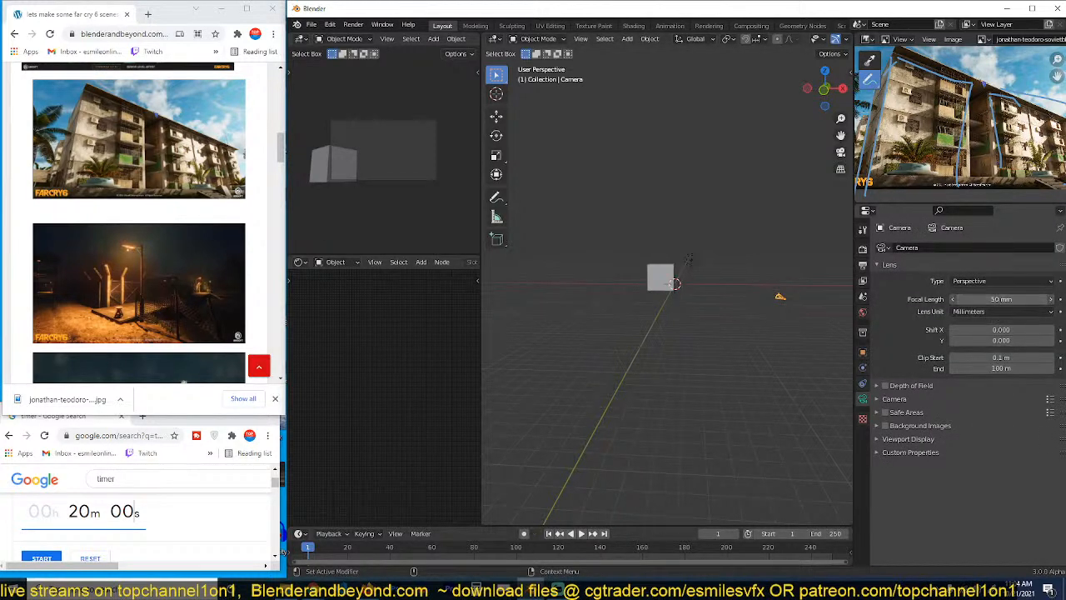
pyautogui.press('Return')
# Step: Select the cube in the main 3D viewport and show it from a corner angle
pyautogui.scroll(8, 533, 317)
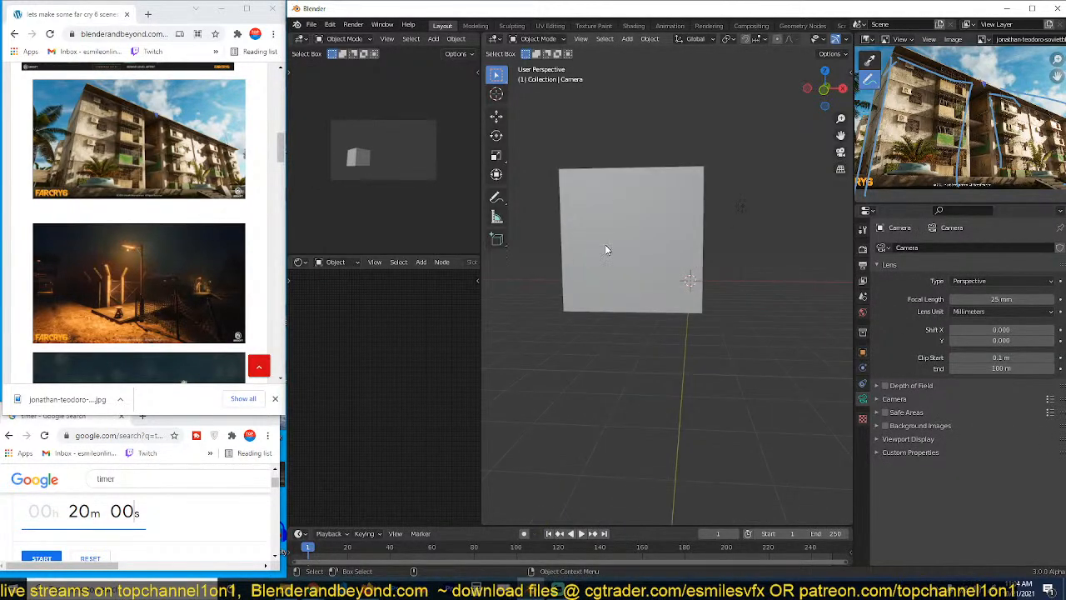
pyautogui.click(605, 244)
pyautogui.moveTo(742, 206)
pyautogui.mouseDown(button='middle')
pyautogui.moveTo(625, 219)
pyautogui.moveTo(739, 200)
pyautogui.mouseUp(button='middle')
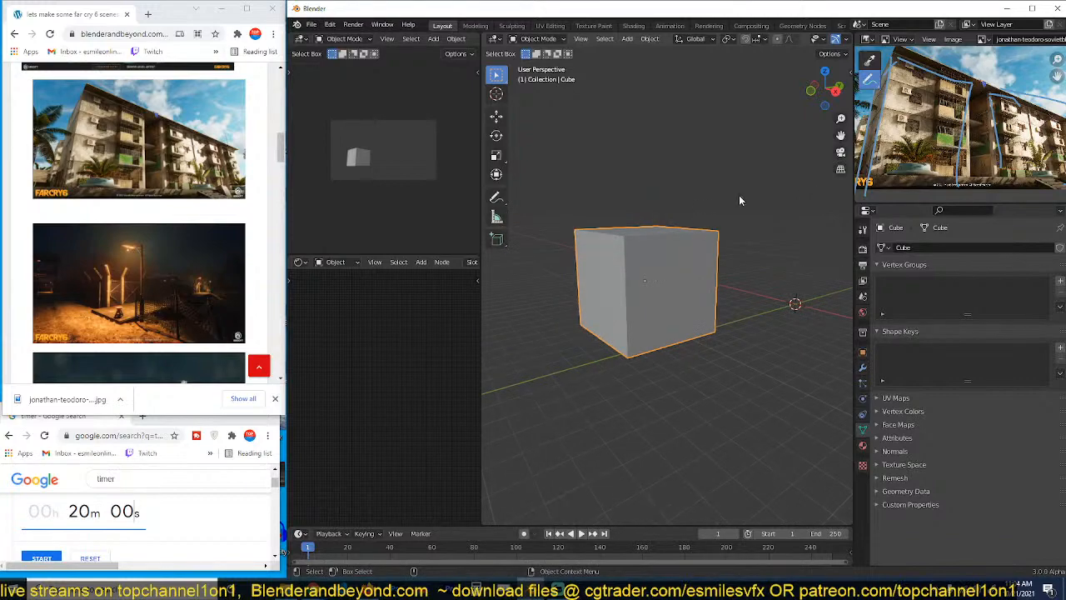
# Step: Maximize the reference image to examine the front block's facade, windows and balconies, and return to the full layout
pyautogui.hotkey('ctrl', 'space')
pyautogui.scroll(4, 623, 304)
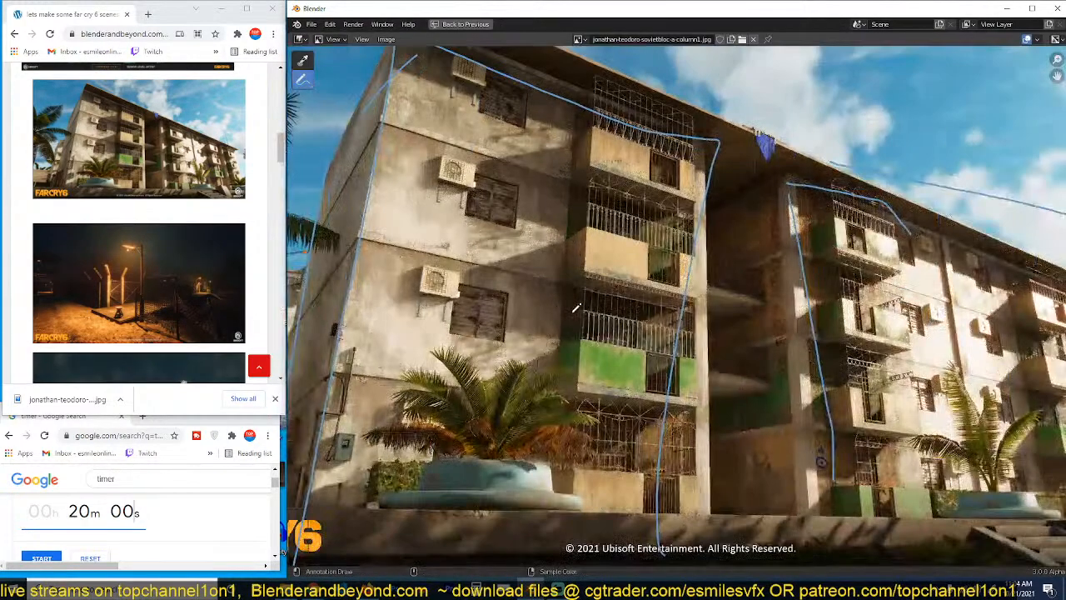
pyautogui.moveTo(624, 304); pyautogui.dragTo(658, 292, button='middle')
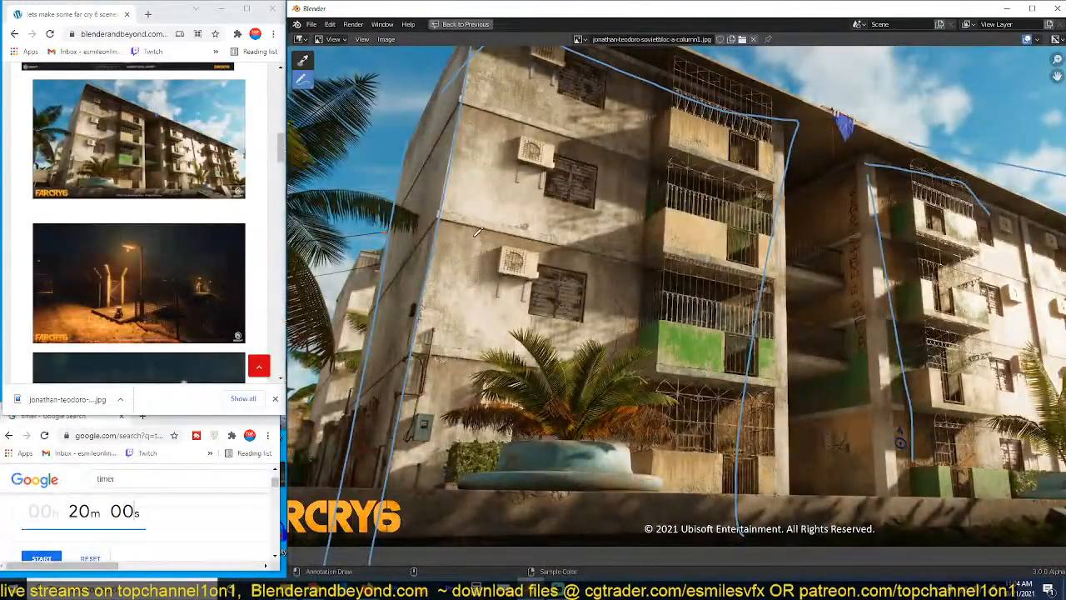
pyautogui.hotkey('ctrl', 'space')
pyautogui.scroll(4, 623, 258)
pyautogui.moveTo(623, 258); pyautogui.dragTo(590, 246, button='middle')
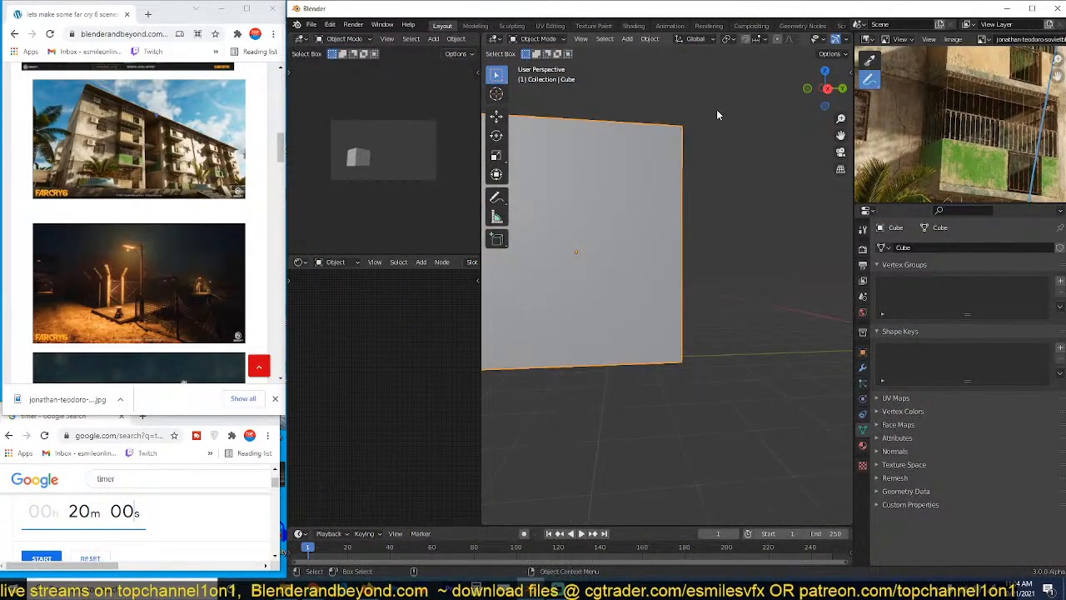
pyautogui.scroll(-4, 738, 158)
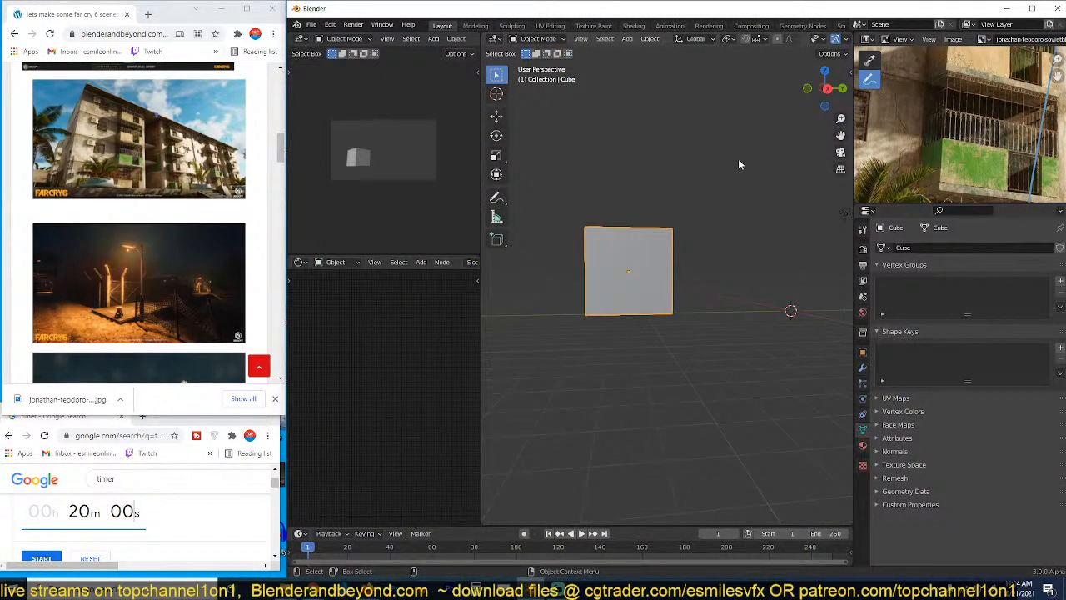
# Step: Show the cube's location, scale and dimensions in the main viewport and activate the Move tool
pyautogui.press('n')
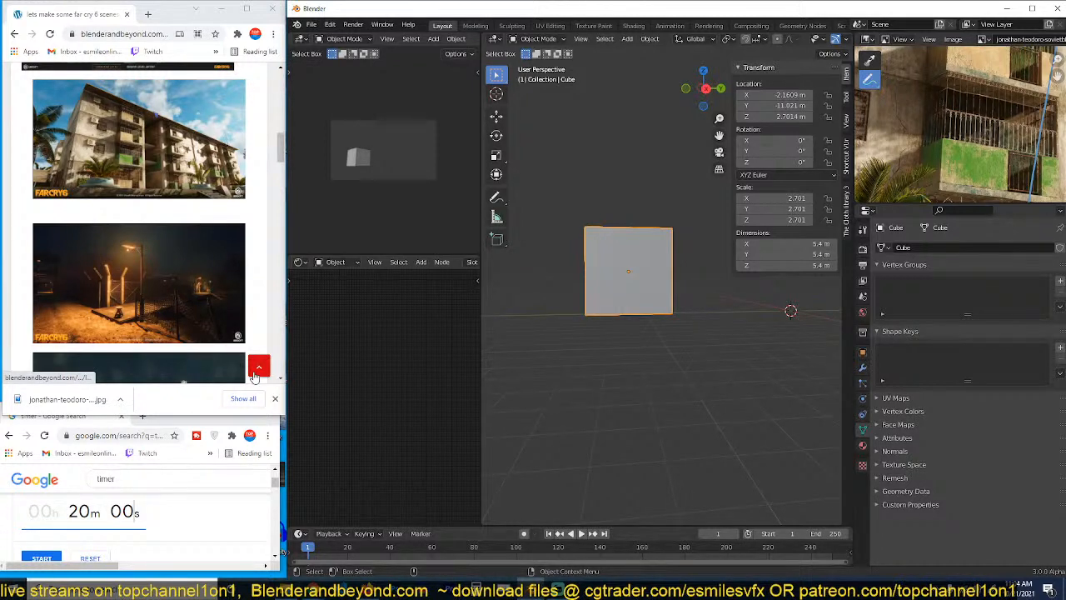
pyautogui.scroll(4, 551, 343)
pyautogui.moveTo(551, 343); pyautogui.dragTo(618, 371, button='middle')
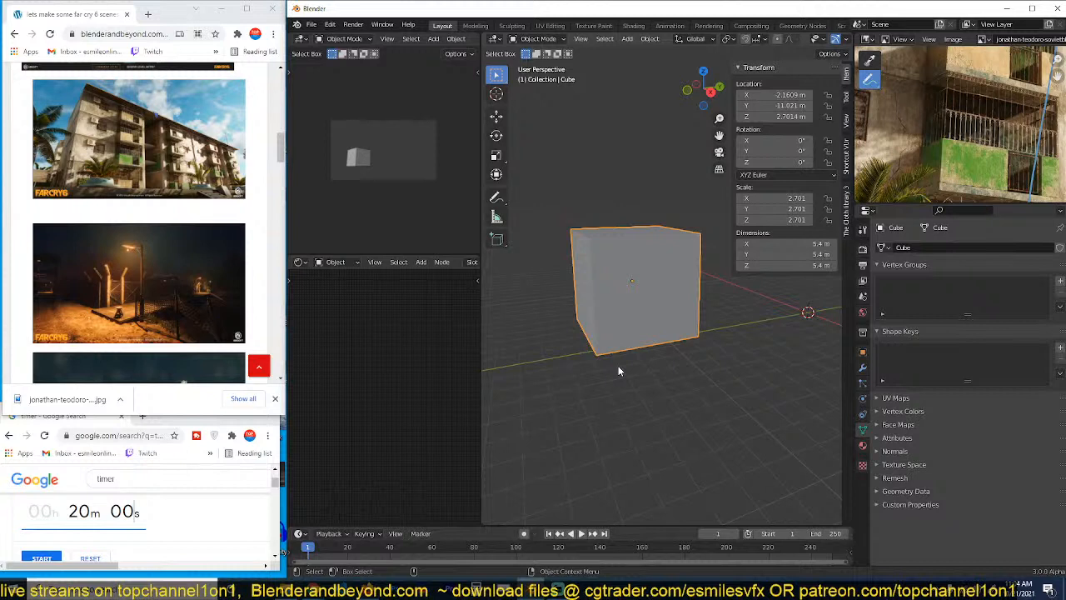
pyautogui.press('n')
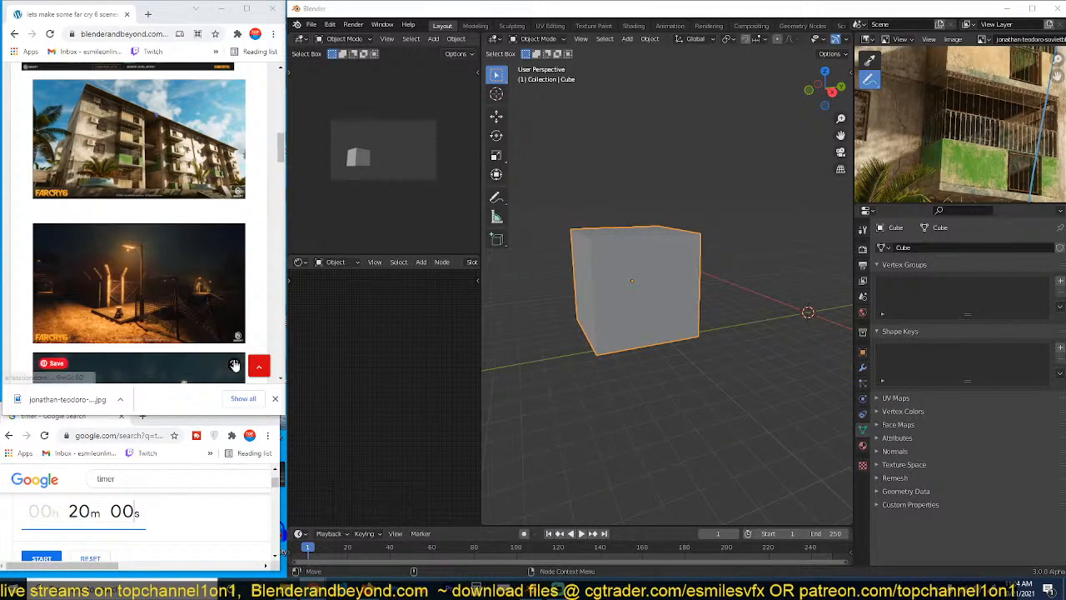
pyautogui.scroll(-4, 1006, 100)
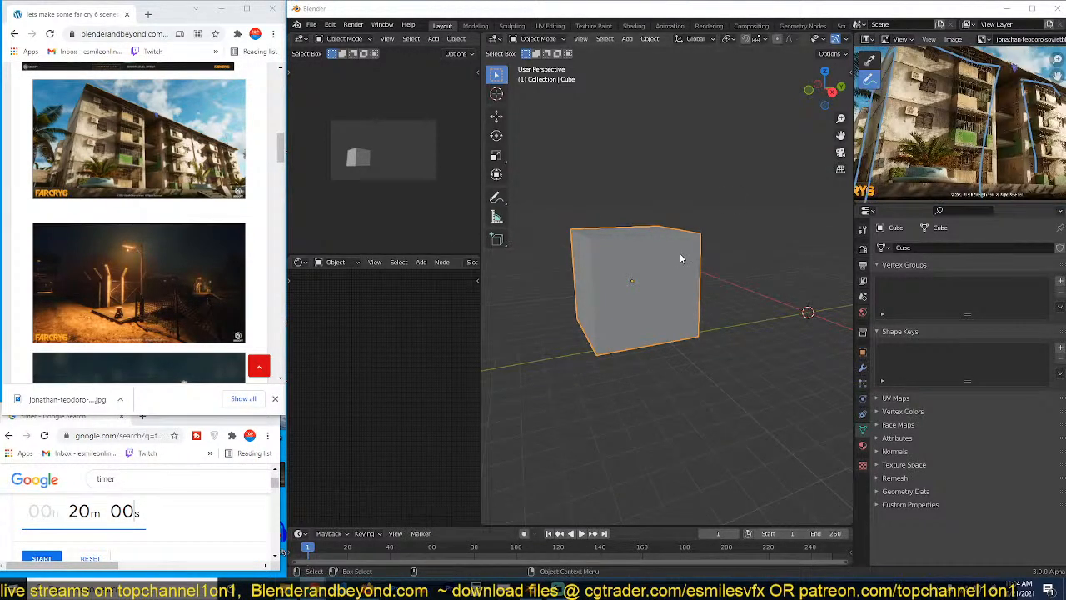
pyautogui.click(496, 115)
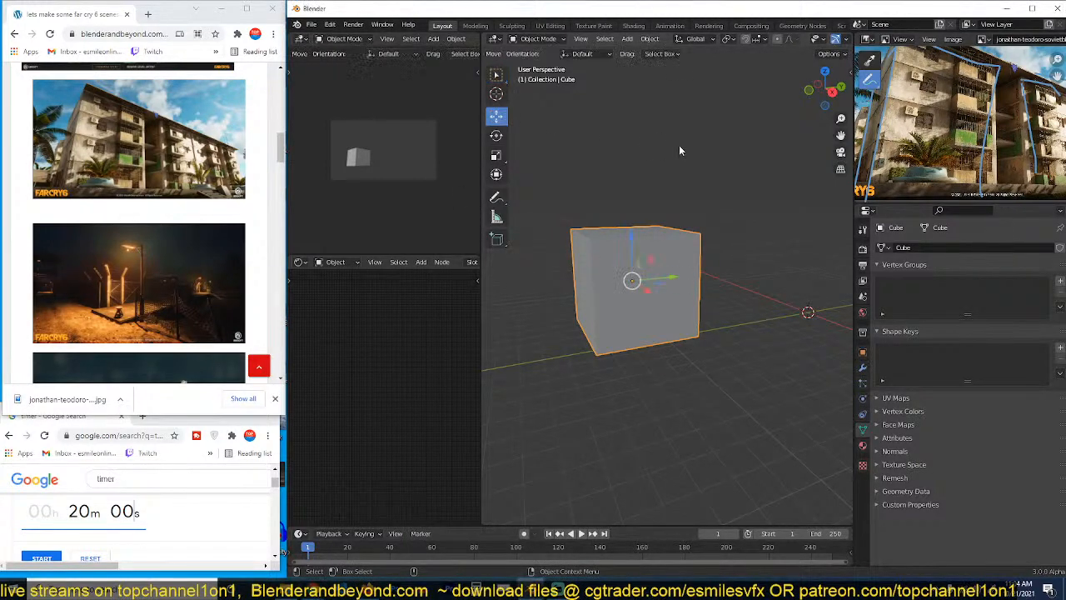
pyautogui.press('n')
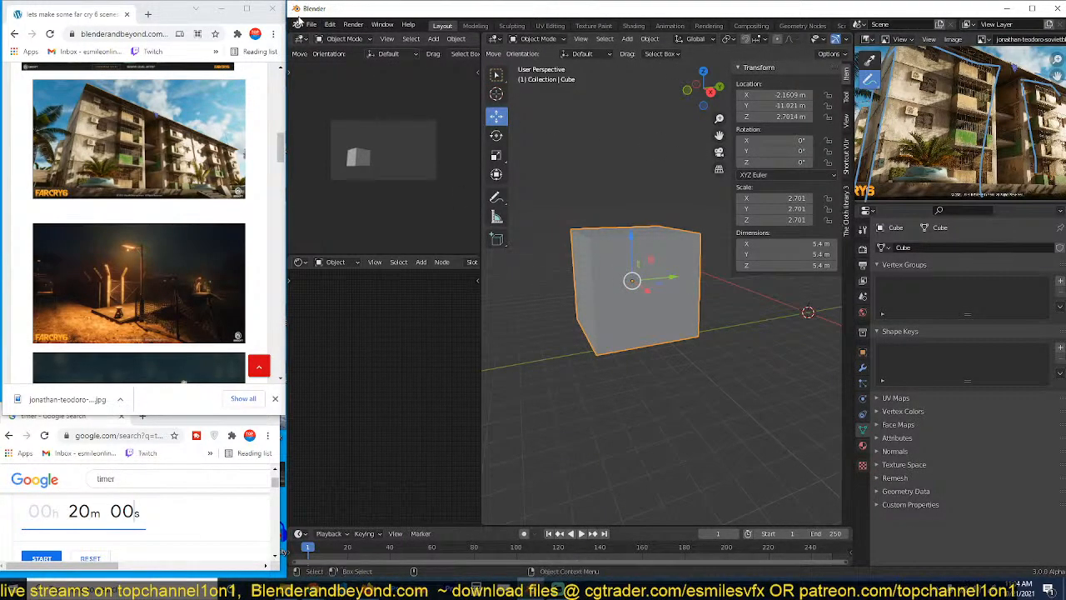
# Step: Search the add-on preferences for "tex" and enable the Texture Folders add-on
pyautogui.click(330, 25)
pyautogui.click(408, 195)
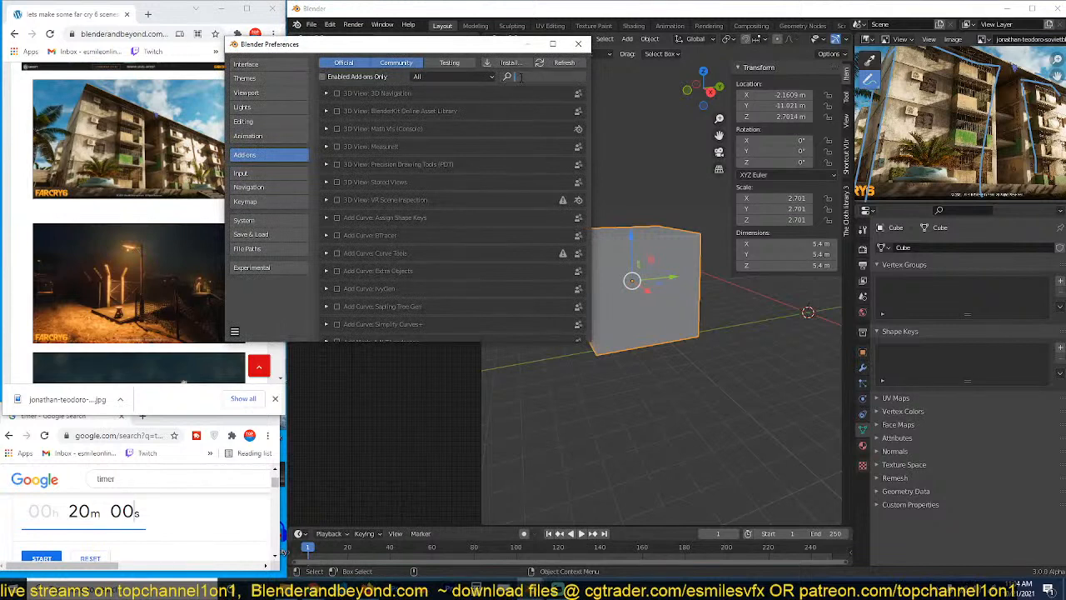
pyautogui.write('tex')
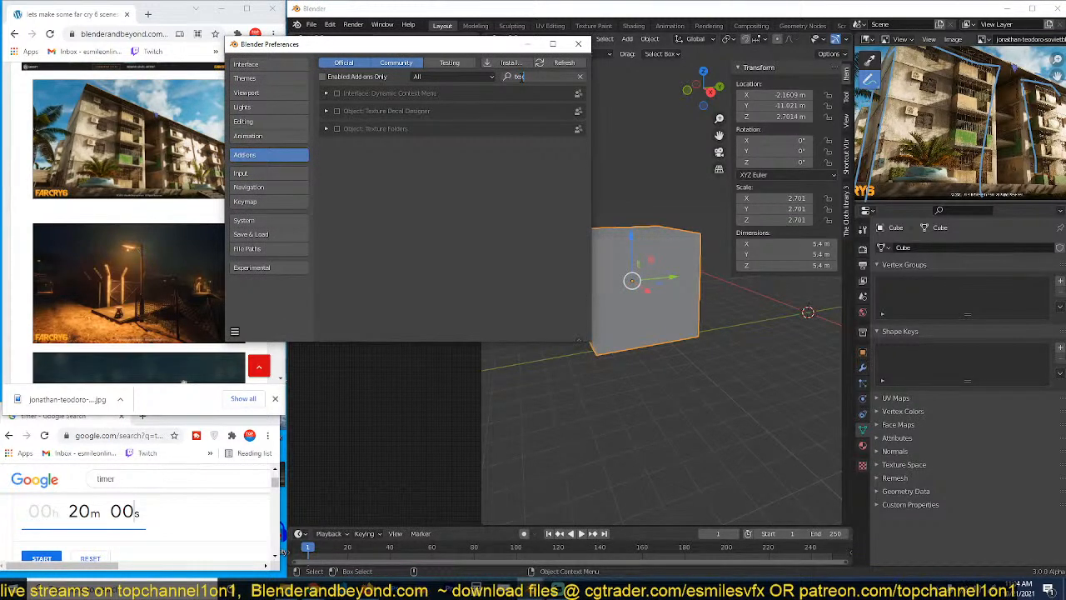
pyautogui.write('u')
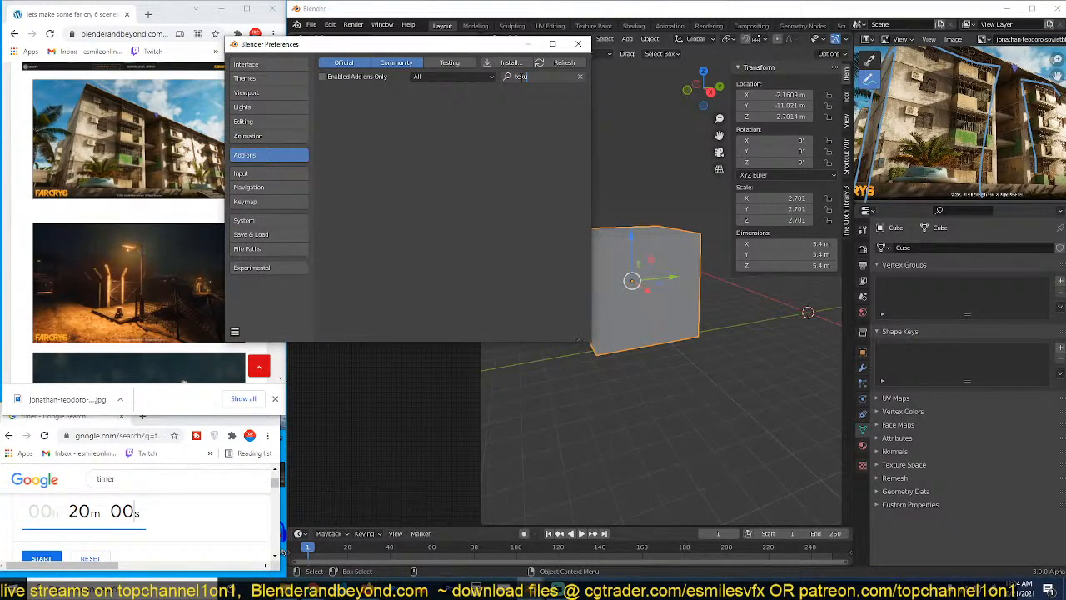
pyautogui.press('BackSpace')
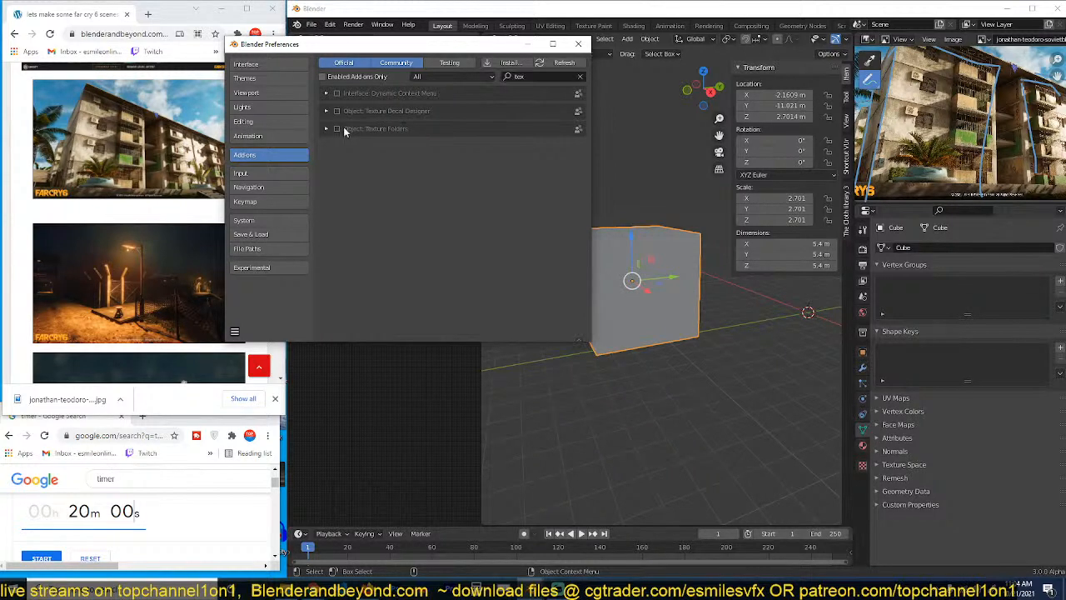
# Step: Search the add-ons for "ass", enable The Asset Library add-on and close the preferences
pyautogui.click(580, 76)
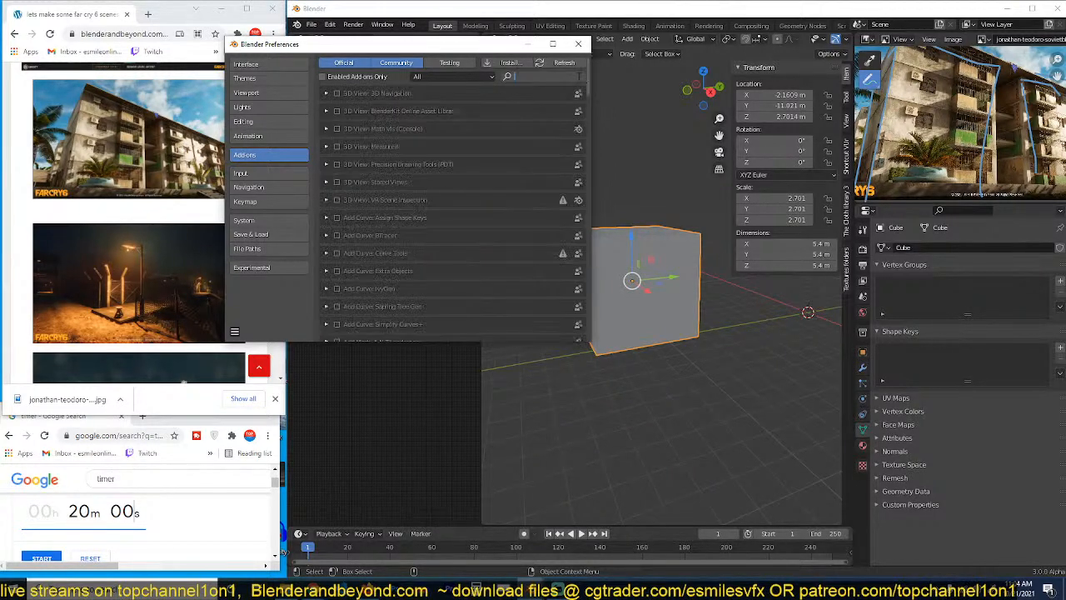
pyautogui.write('ass')
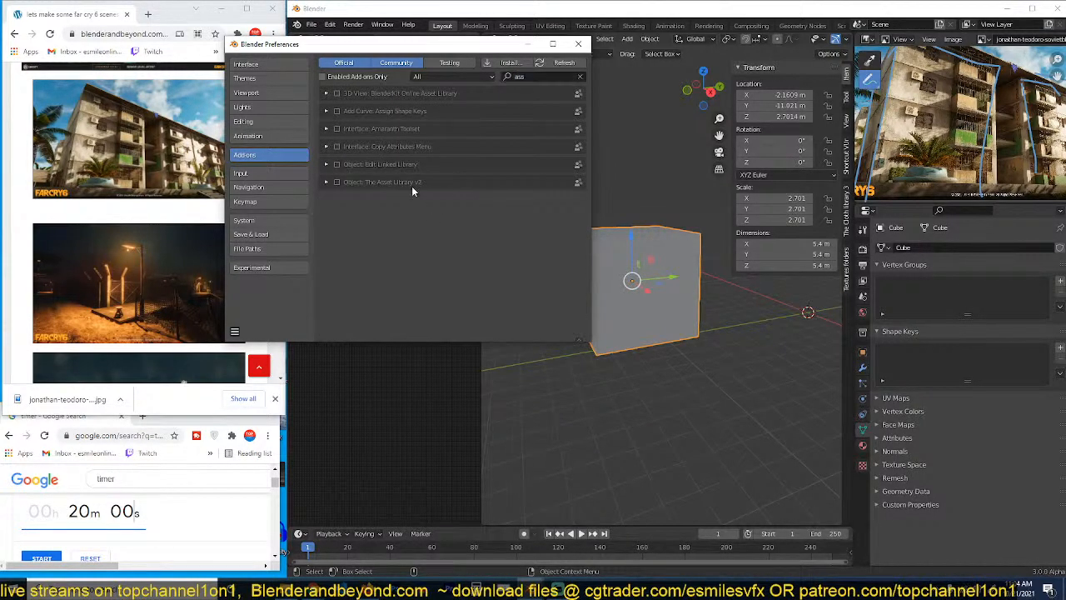
pyautogui.click(579, 44)
# Step: Start the 20-minute timer in the browser and switch Blender's main viewport to Material Preview shading
pyautogui.click(53, 552)
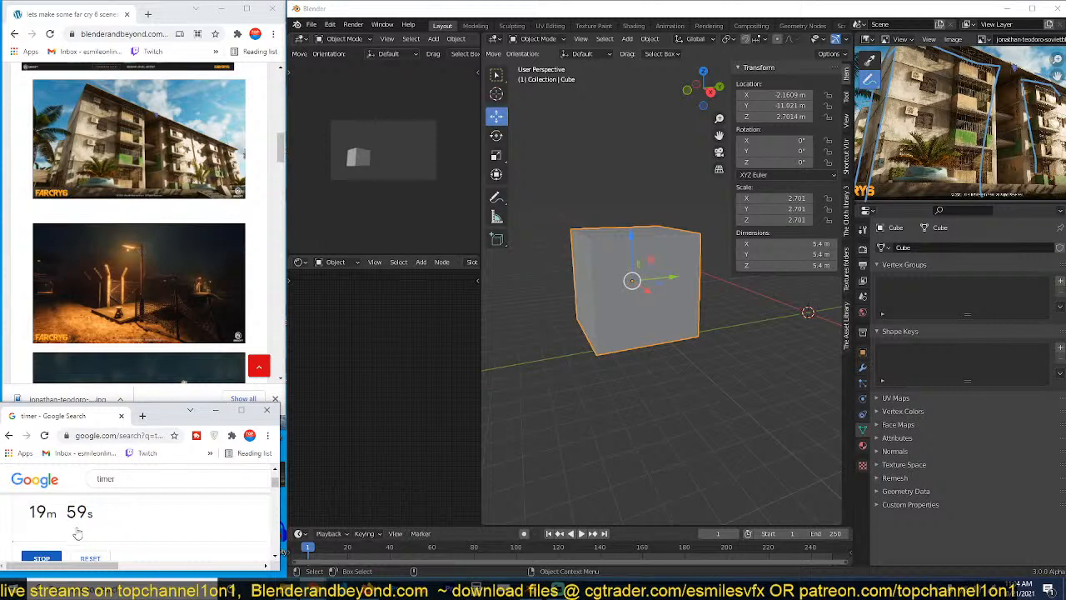
pyautogui.scroll(-1, 671, 288)
pyautogui.scroll(4, 666, 287)
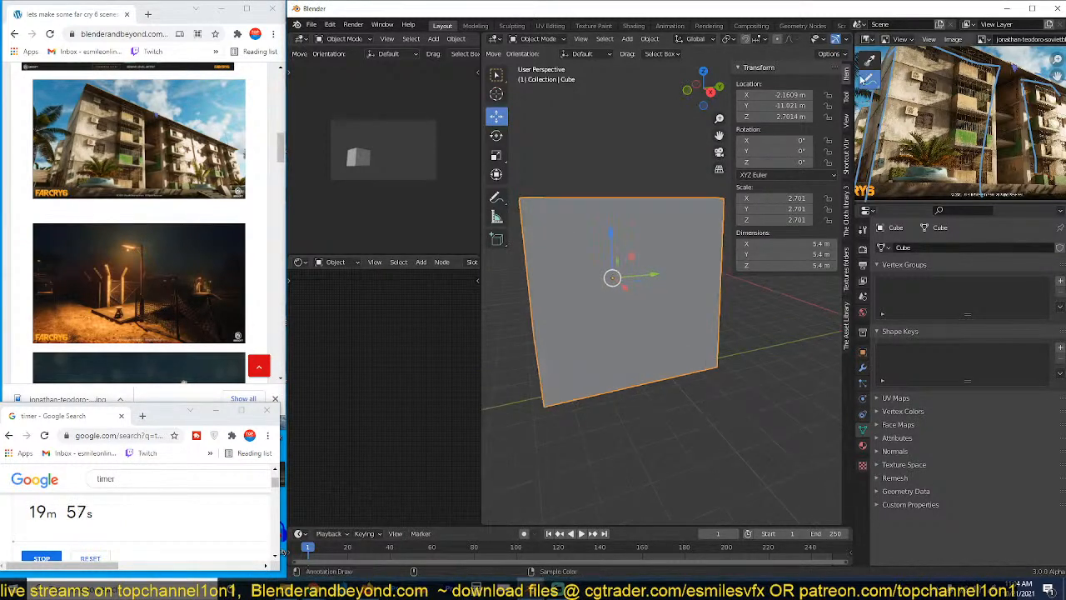
pyautogui.scroll(-3, 823, 42)
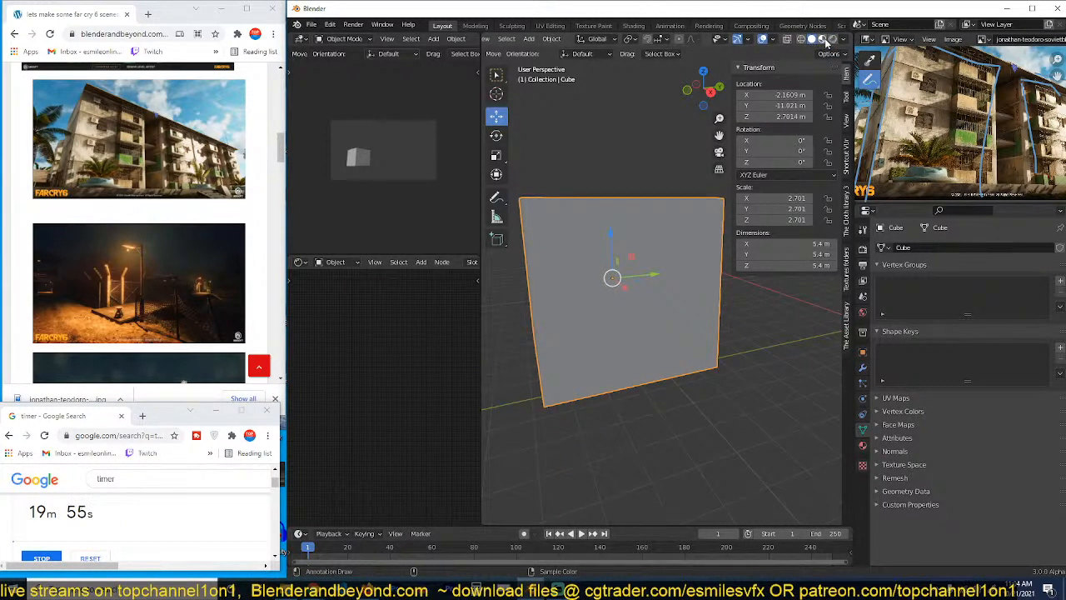
pyautogui.click(823, 40)
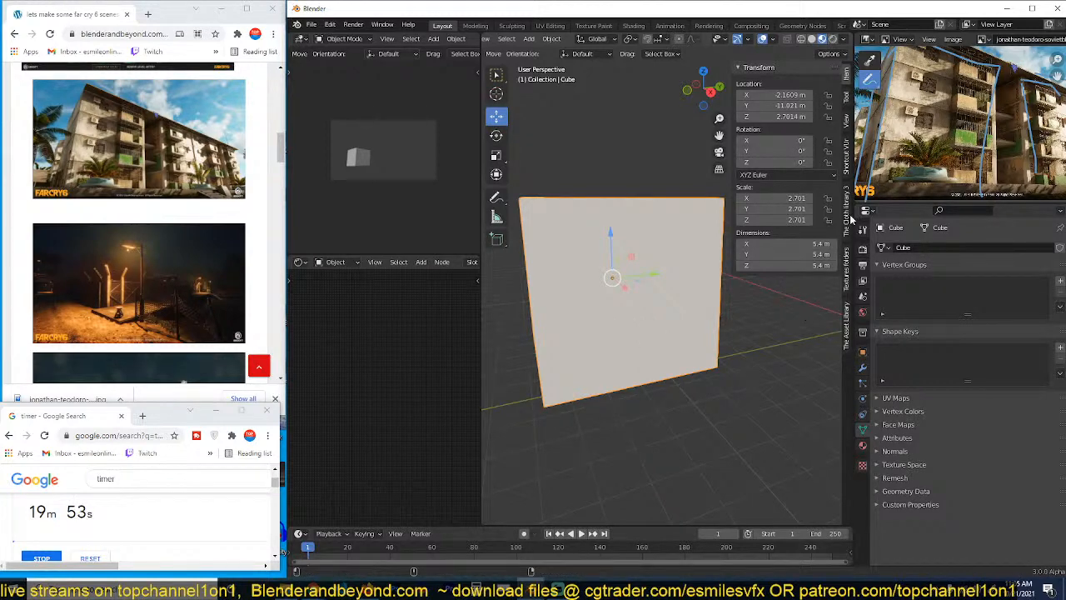
# Step: Start the Shortcut VUr input display and open the Texture Folders add-on's options
pyautogui.click(845, 170)
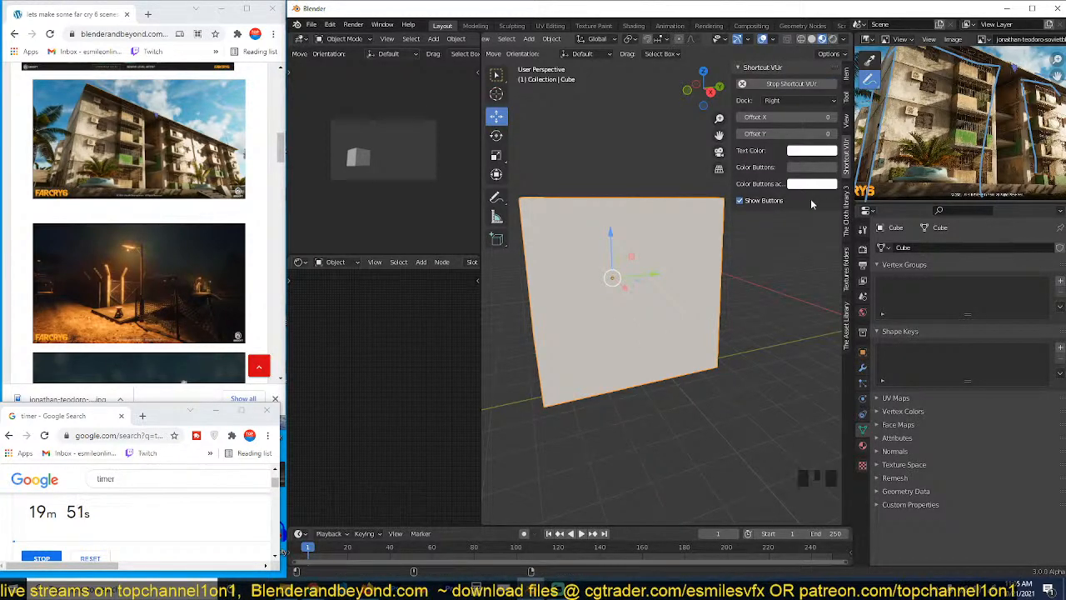
pyautogui.click(846, 275)
pyautogui.scroll(3, 882, 100)
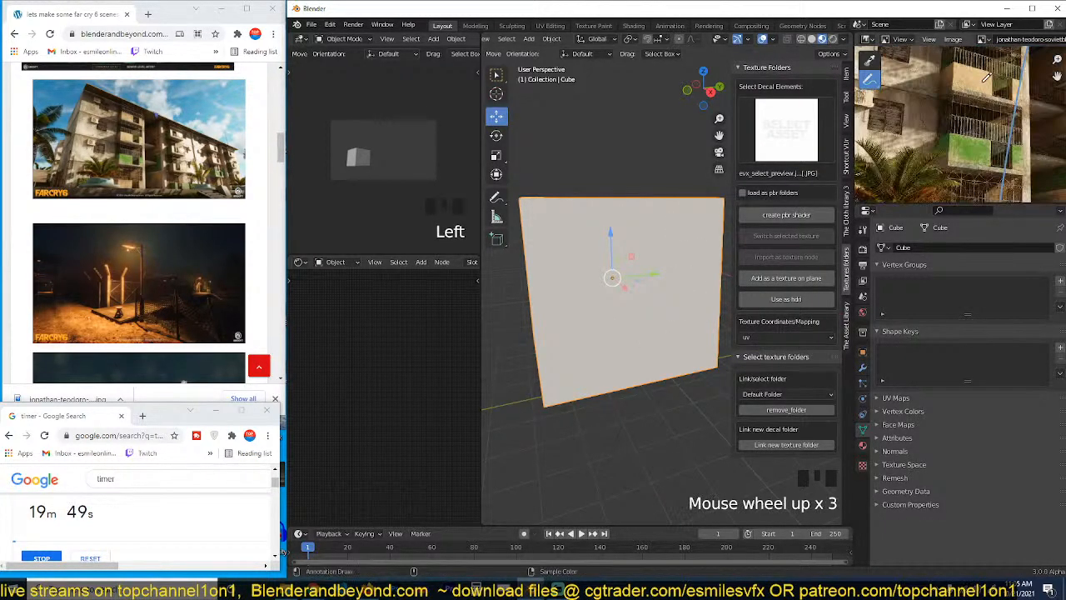
# Step: Pan the reference image to the building's side wall and select D:\resouces\walls\ as the active texture folder
pyautogui.moveTo(881, 93); pyautogui.dragTo(956, 91)
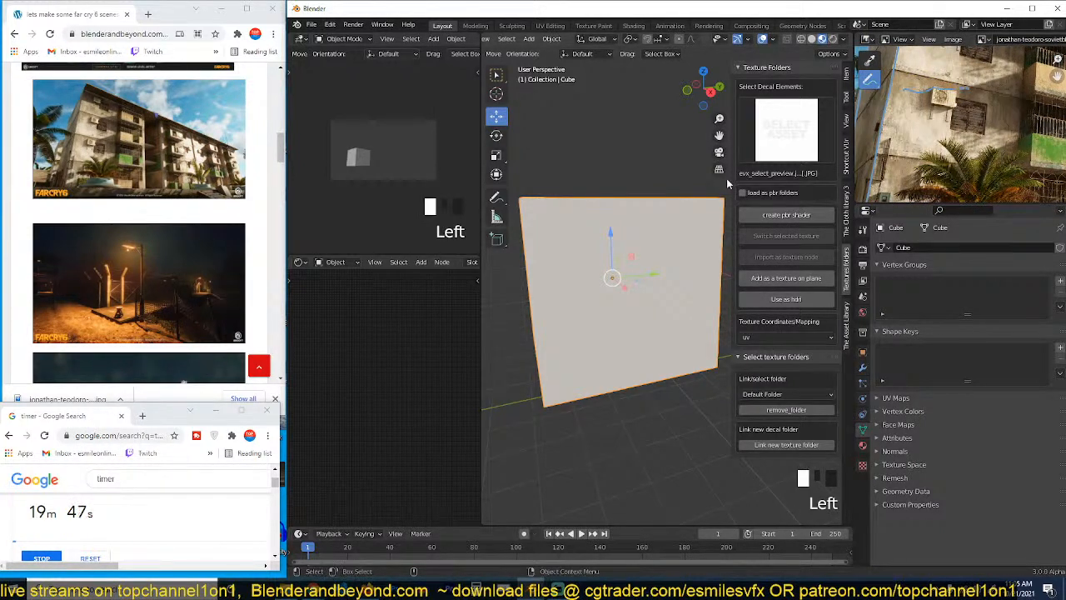
pyautogui.click(804, 139)
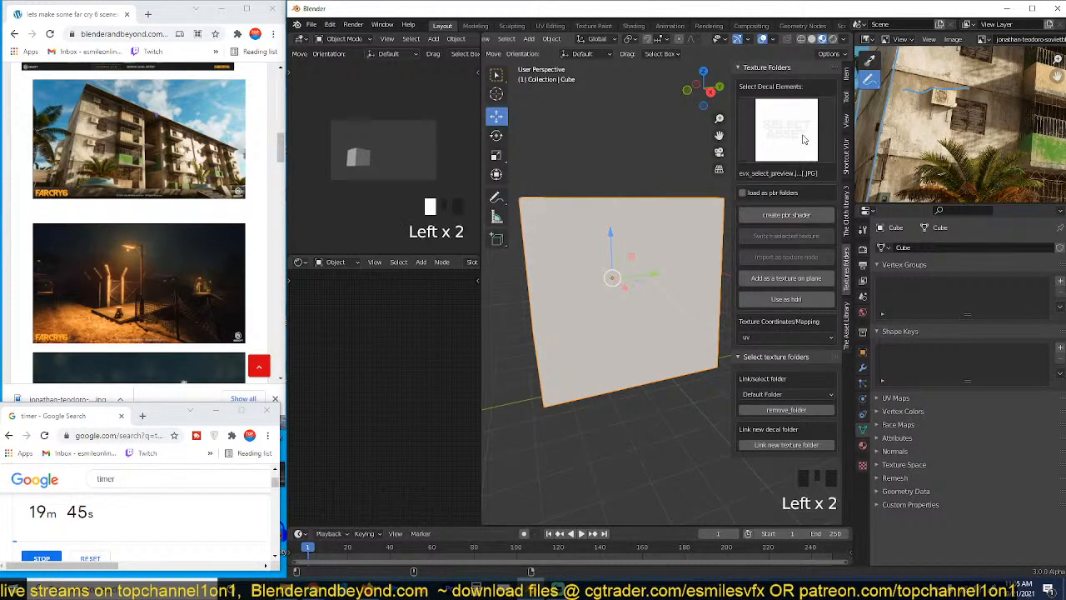
pyautogui.click(788, 394)
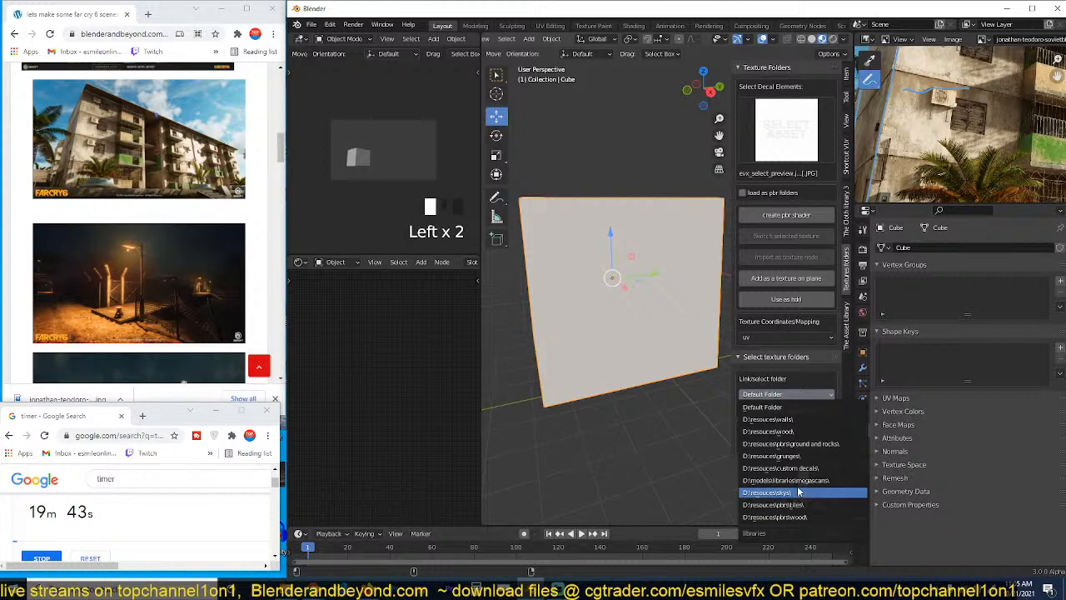
pyautogui.click(794, 517)
pyautogui.click(808, 394)
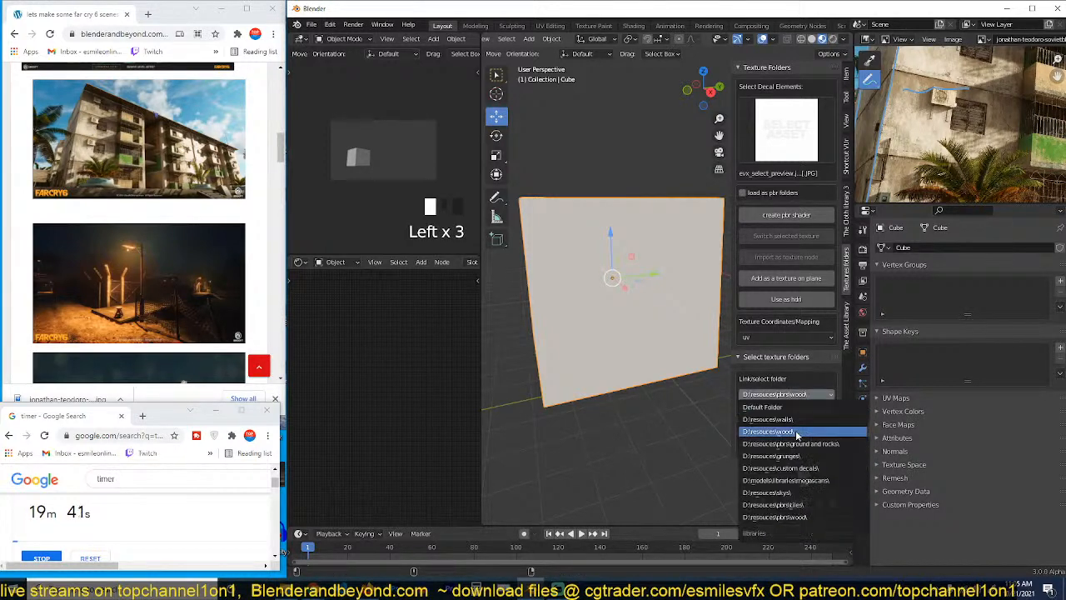
pyautogui.click(802, 420)
# Step: Choose the dark grey concrete plank texture and create a PBR shader from it on the cube
pyautogui.click(806, 129)
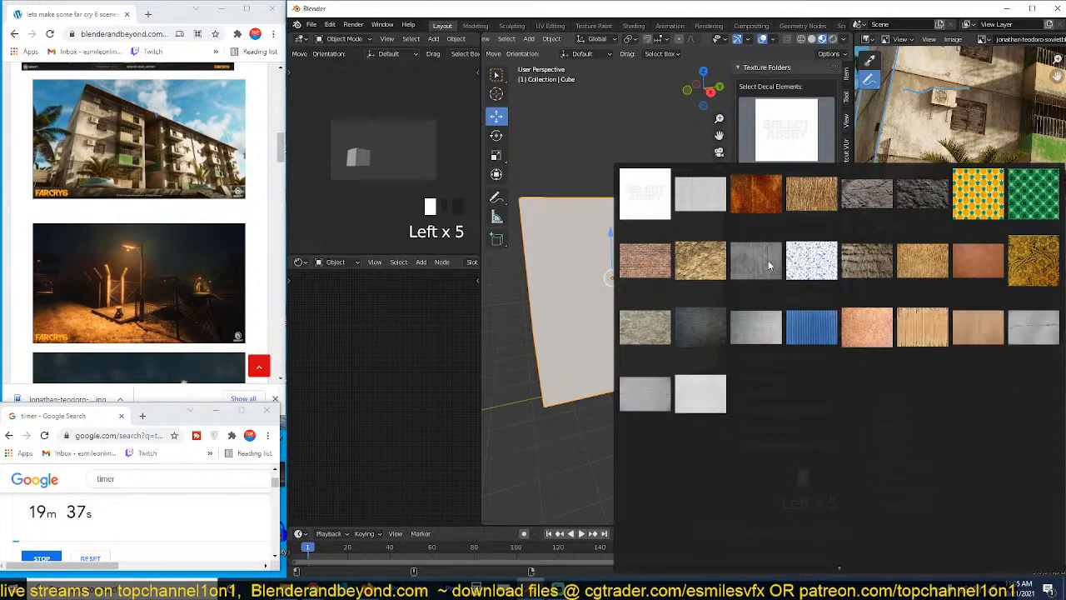
pyautogui.click(768, 261)
pyautogui.click(794, 218)
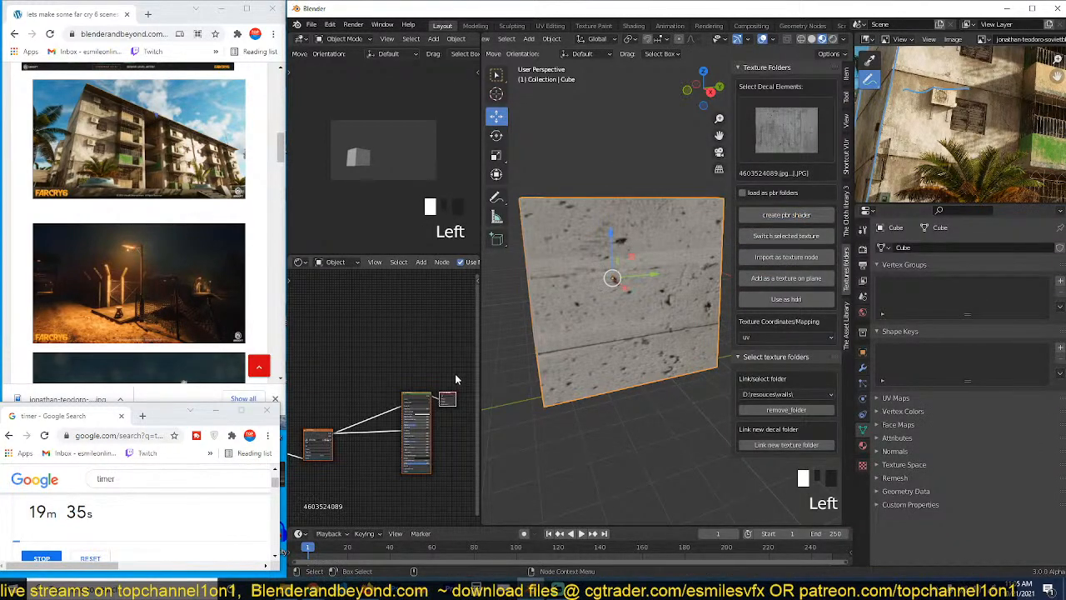
# Step: Increase the concrete texture's Mapping scale uniformly to just over 2 on X, Y and Z
pyautogui.scroll(-3, 454, 373)
pyautogui.press('`')
pyautogui.scroll(2, 664, 263)
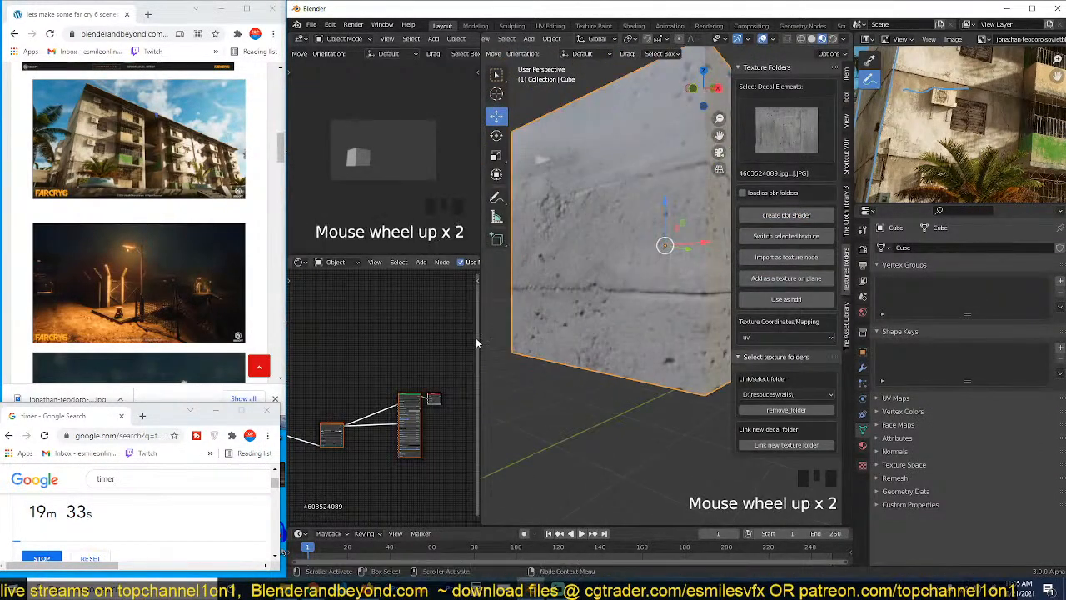
pyautogui.scroll(-2, 467, 337)
pyautogui.scroll(9, 391, 312)
pyautogui.scroll(9, 404, 321)
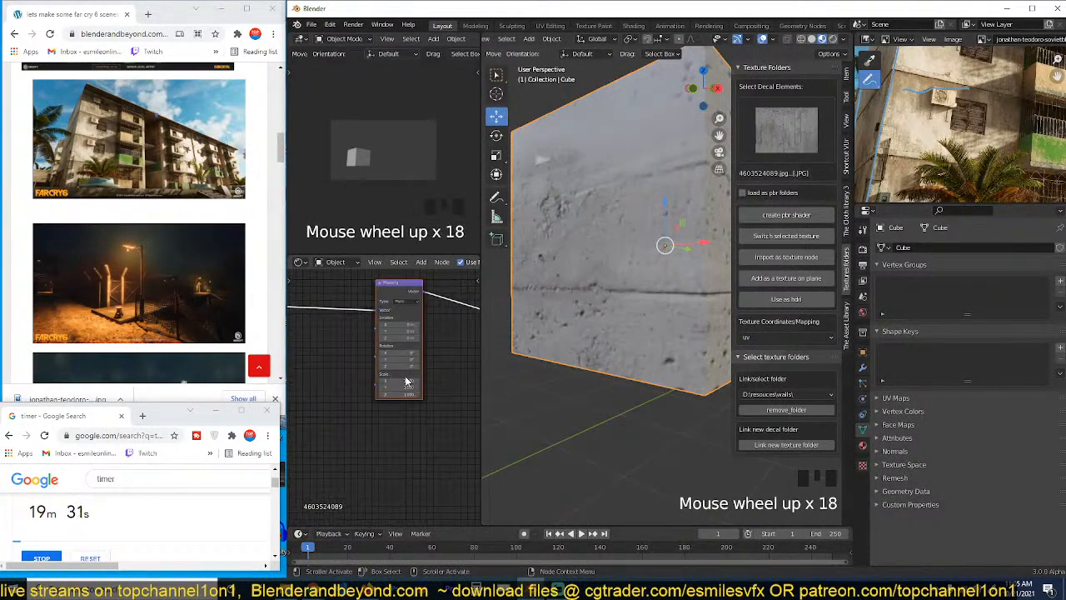
pyautogui.moveTo(399, 379); pyautogui.dragTo(417, 379)
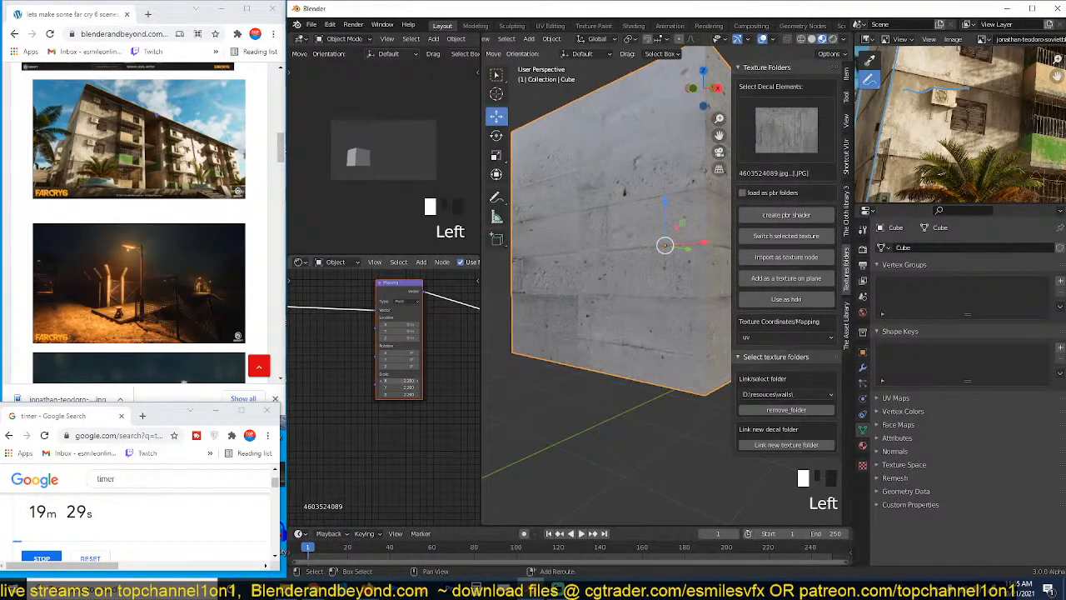
pyautogui.scroll(-3, 559, 323)
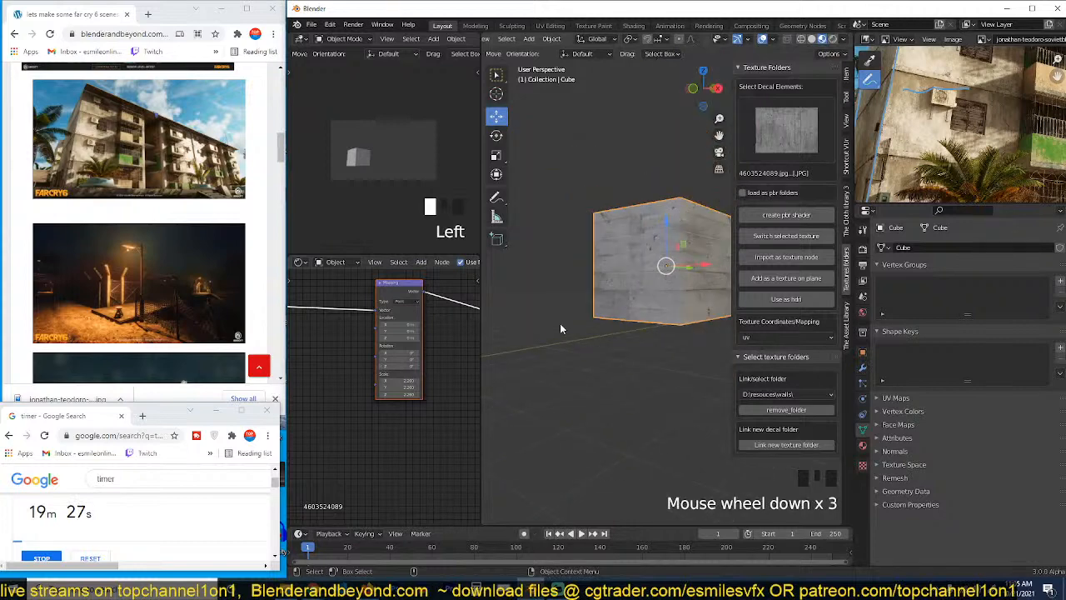
pyautogui.press('`')
pyautogui.scroll(3, 575, 308)
pyautogui.moveTo(575, 304); pyautogui.dragTo(555, 324, button='middle')
pyautogui.press('`')
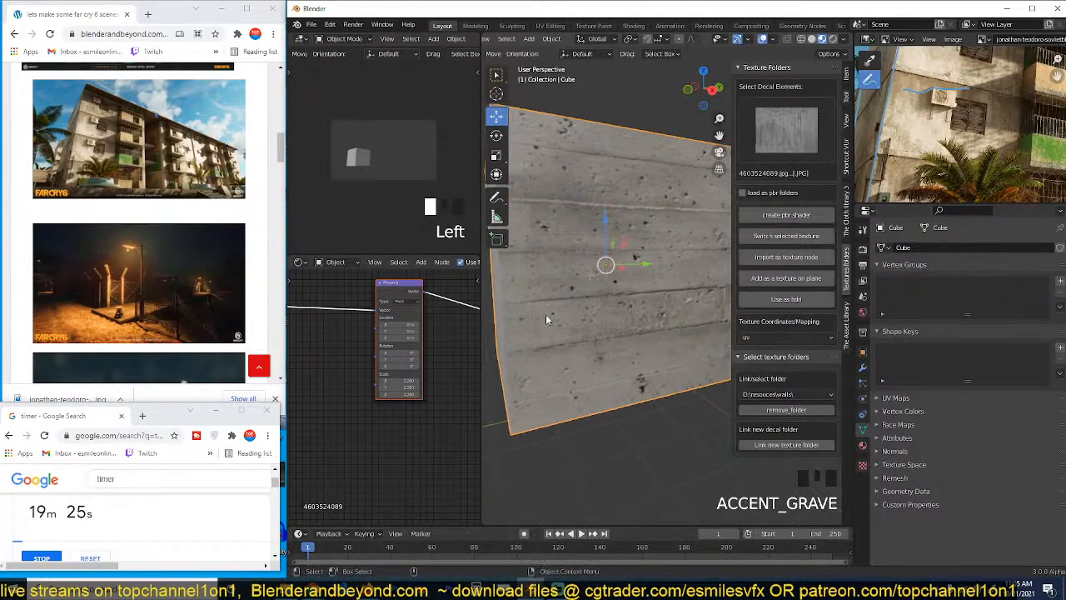
# Step: Pick the stained TexturesCom_Concrete panel texture from the walls folder and import it as a texture node
pyautogui.click(758, 127)
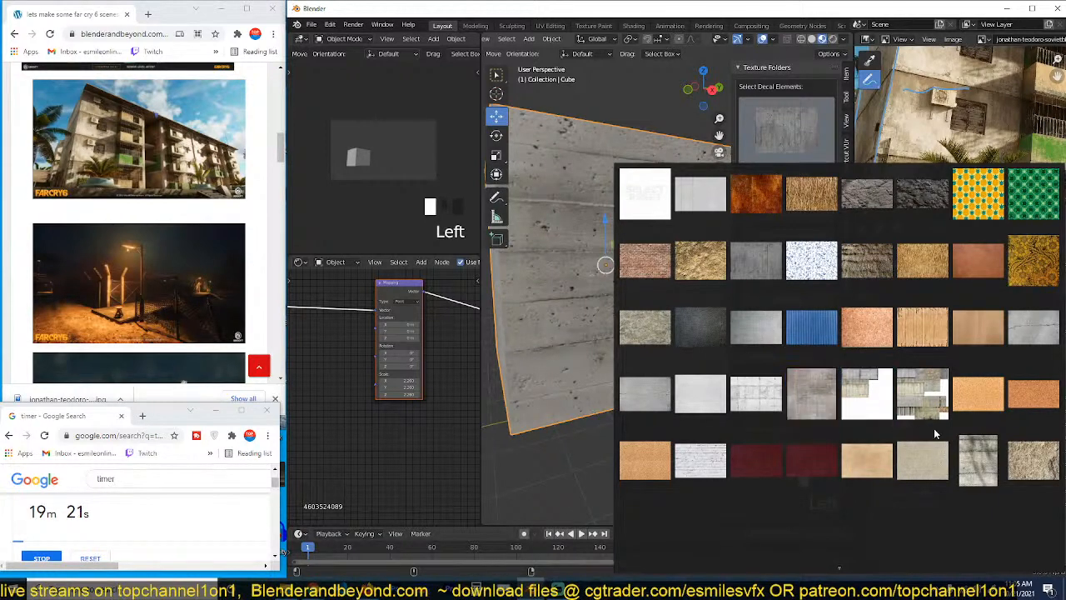
pyautogui.scroll(5, 864, 553)
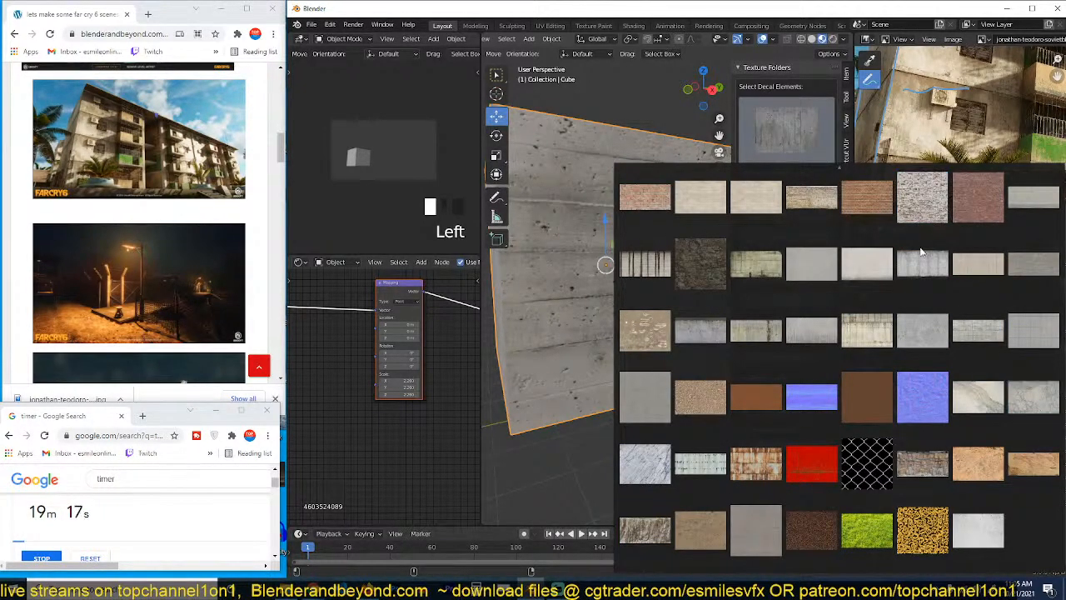
pyautogui.click(866, 331)
pyautogui.scroll(-3, 665, 199)
pyautogui.moveTo(665, 200); pyautogui.dragTo(624, 211, button='middle')
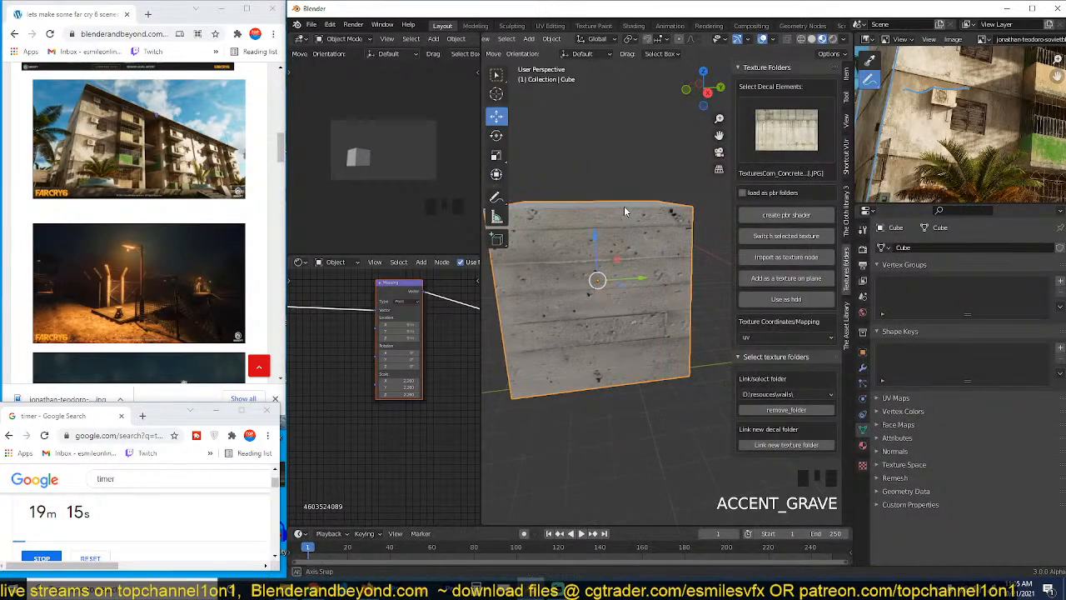
pyautogui.click(782, 259)
# Step: Place the imported concrete texture node clear of the original image node and preview it directly on the cube
pyautogui.click(427, 363)
pyautogui.scroll(-13, 427, 363)
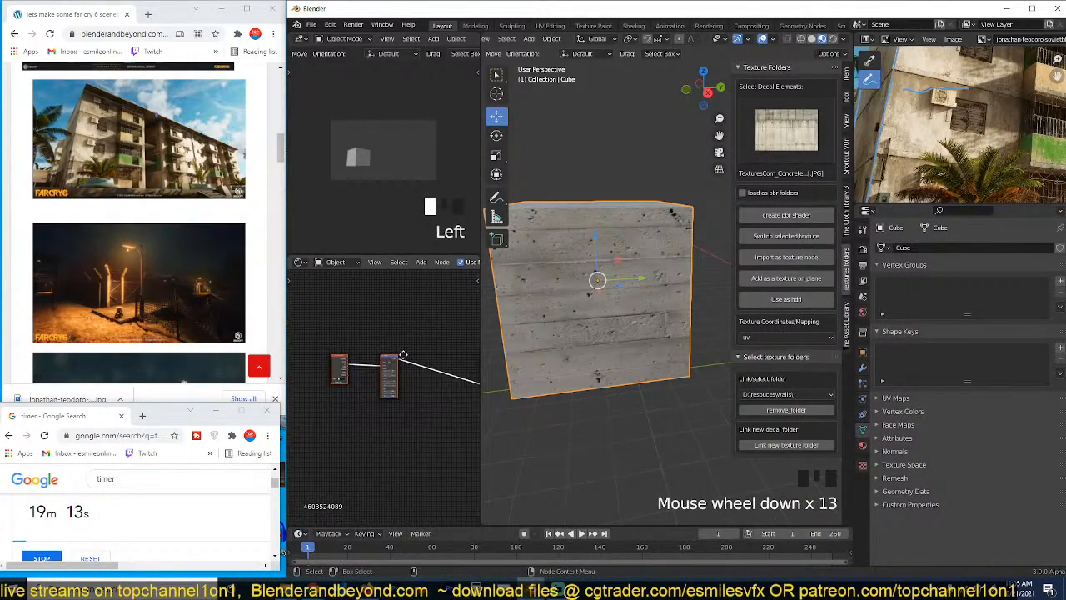
pyautogui.moveTo(403, 355); pyautogui.dragTo(345, 388, button='middle')
pyautogui.scroll(4, 380, 360)
pyautogui.click(409, 364)
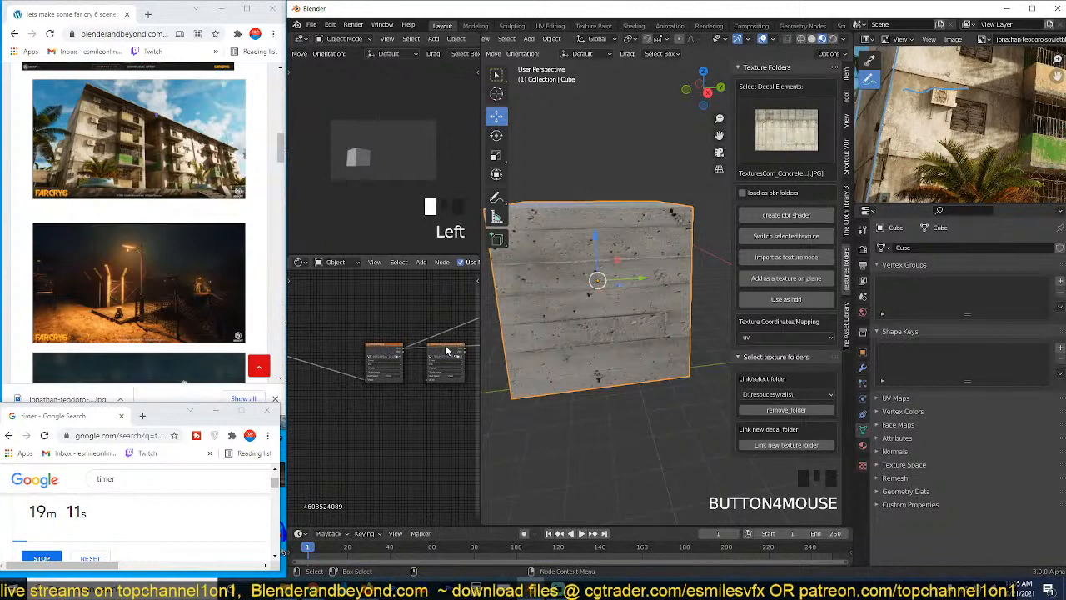
pyautogui.moveTo(445, 350); pyautogui.dragTo(337, 319)
pyautogui.keyDown('ctrl'); pyautogui.keyDown('shift'); pyautogui.click(337, 319); pyautogui.keyUp('shift'); pyautogui.keyUp('ctrl')
pyautogui.moveTo(568, 280); pyautogui.dragTo(653, 222, button='middle')
pyautogui.scroll(4, 399, 310)
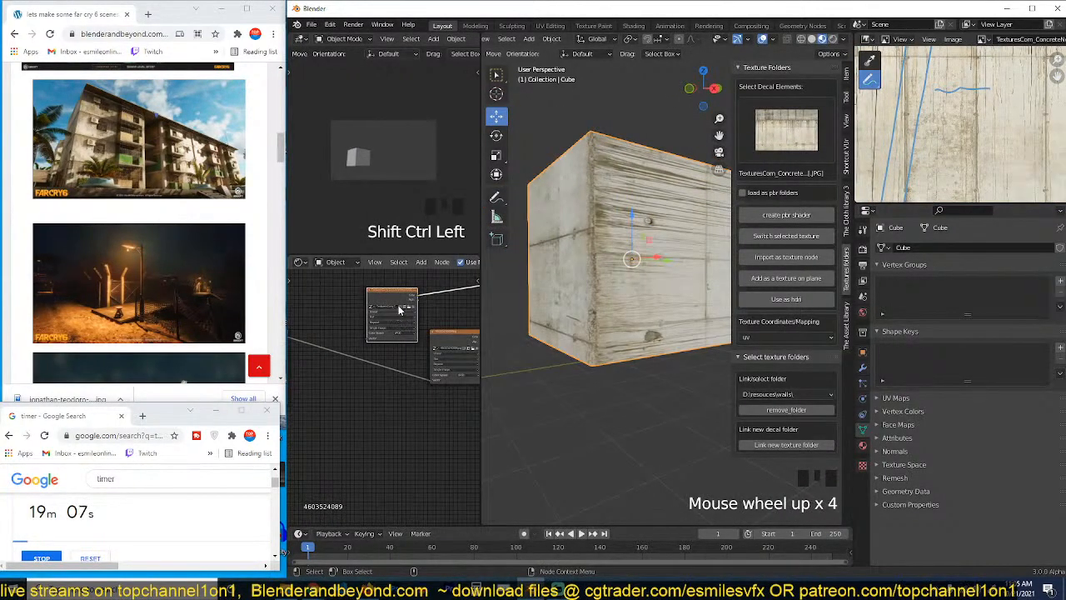
# Step: Add Texture Coordinate and Mapping nodes to the stained concrete texture and move the group above the old Mapping node
pyautogui.click(400, 309)
pyautogui.click(399, 310)
pyautogui.hotkey('ctrl', 't')
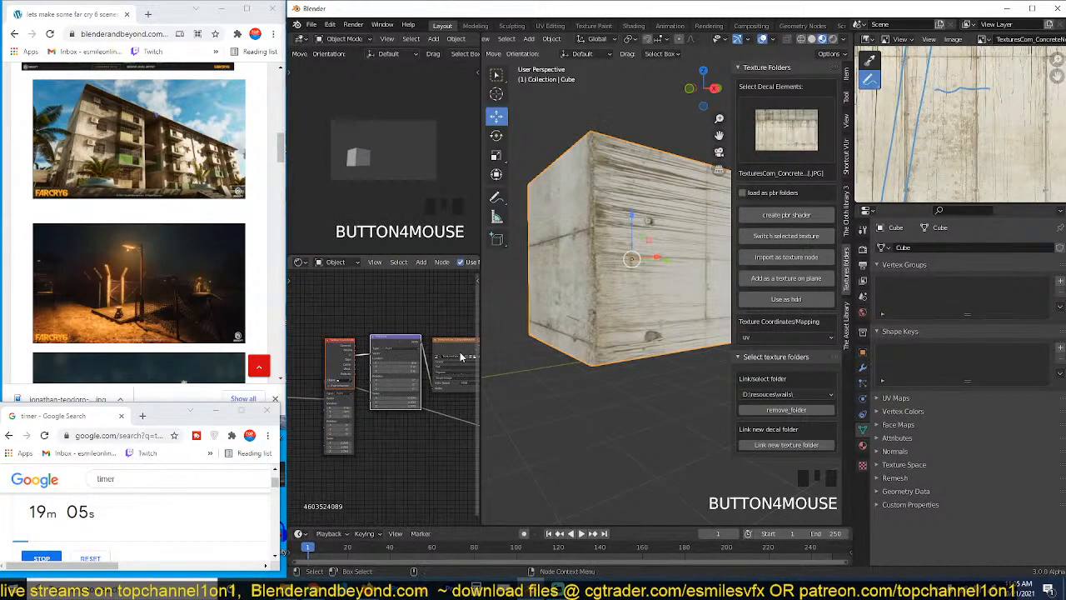
pyautogui.moveTo(472, 329); pyautogui.dragTo(430, 289)
pyautogui.click(437, 348)
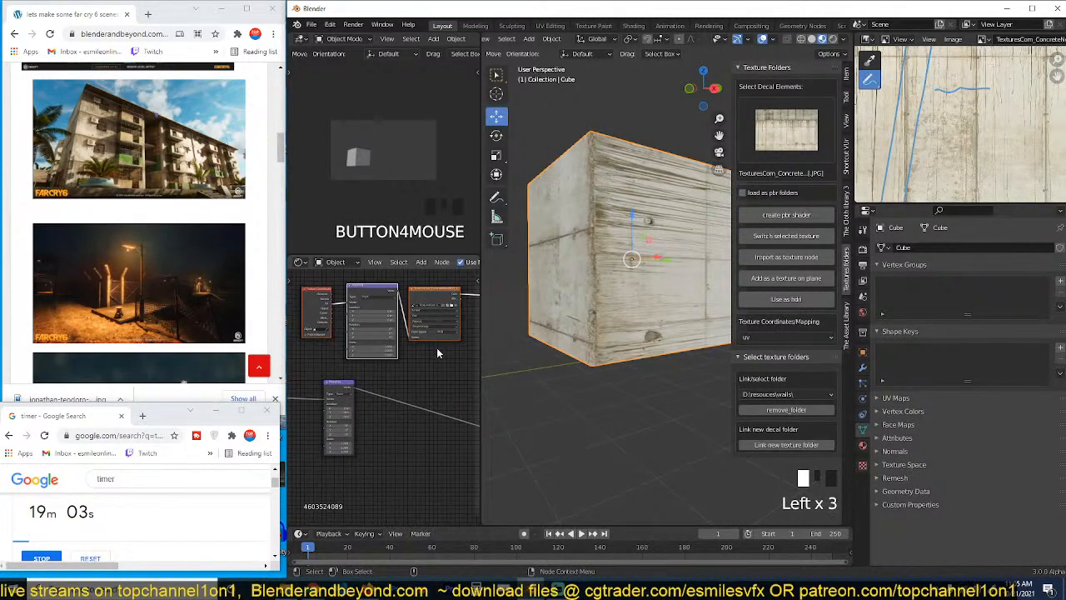
# Step: Rotate the stained concrete texture 90° around Z in its Mapping node
pyautogui.scroll(3, 417, 339)
pyautogui.scroll(2, 425, 343)
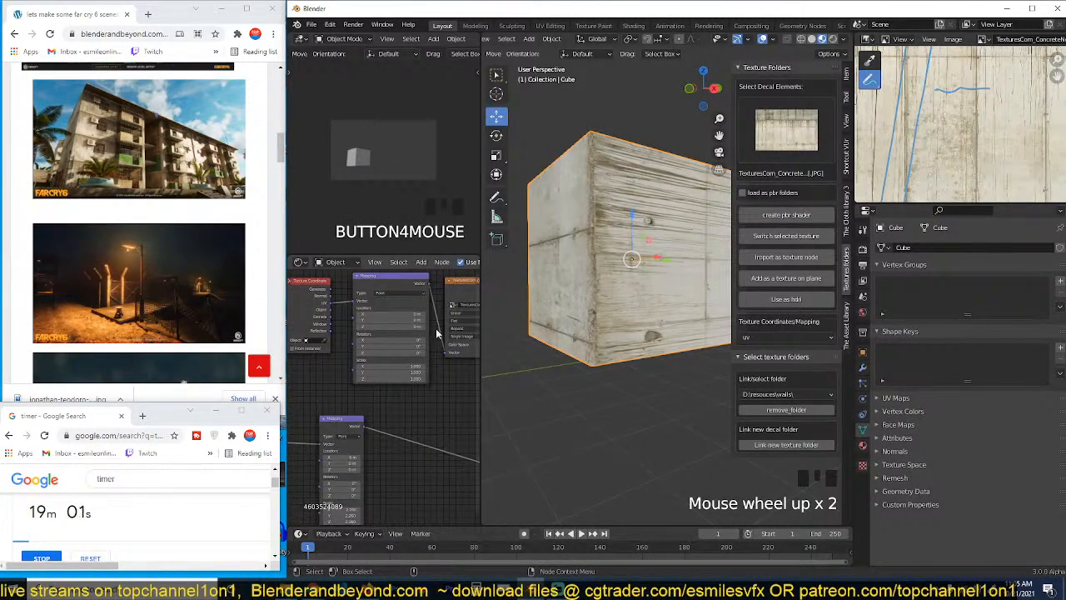
pyautogui.scroll(3, 412, 335)
pyautogui.click(391, 333)
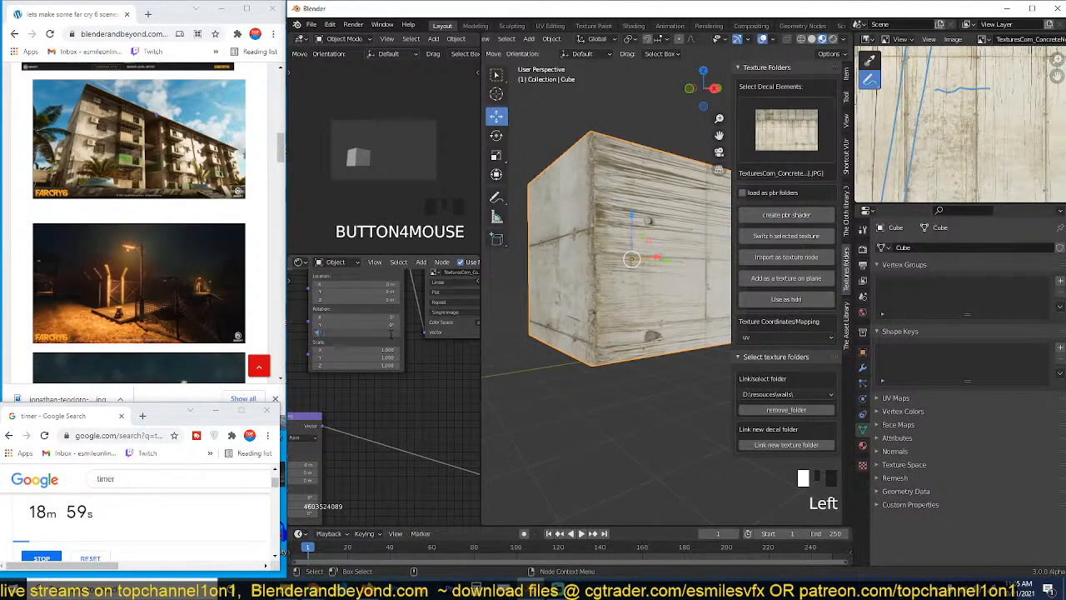
pyautogui.write('90')
pyautogui.press('Return')
pyautogui.press('`')
pyautogui.press('`')
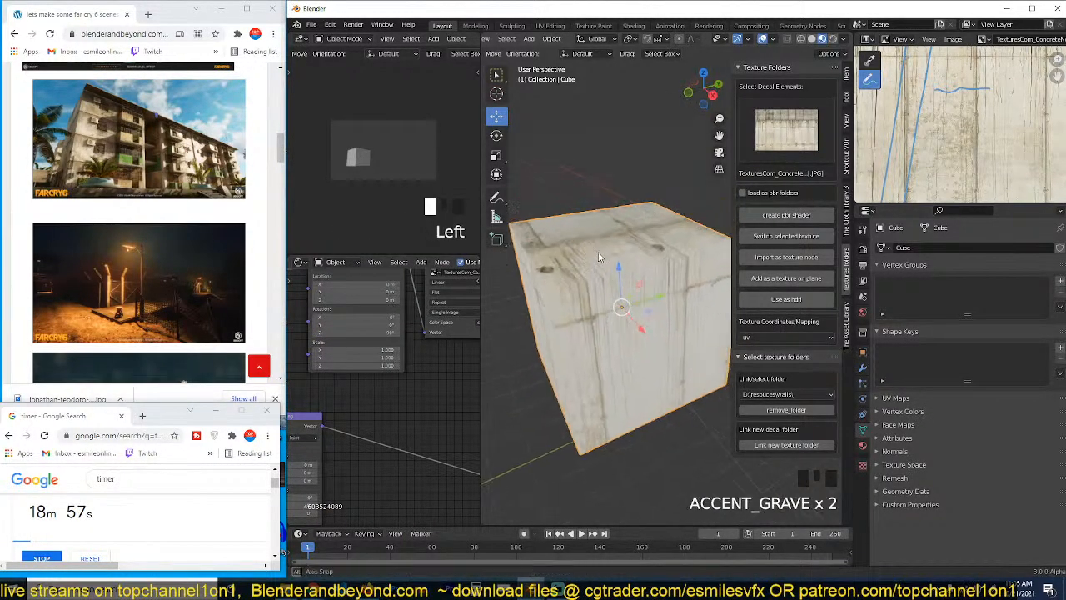
pyautogui.moveTo(598, 257); pyautogui.dragTo(588, 247, button='middle')
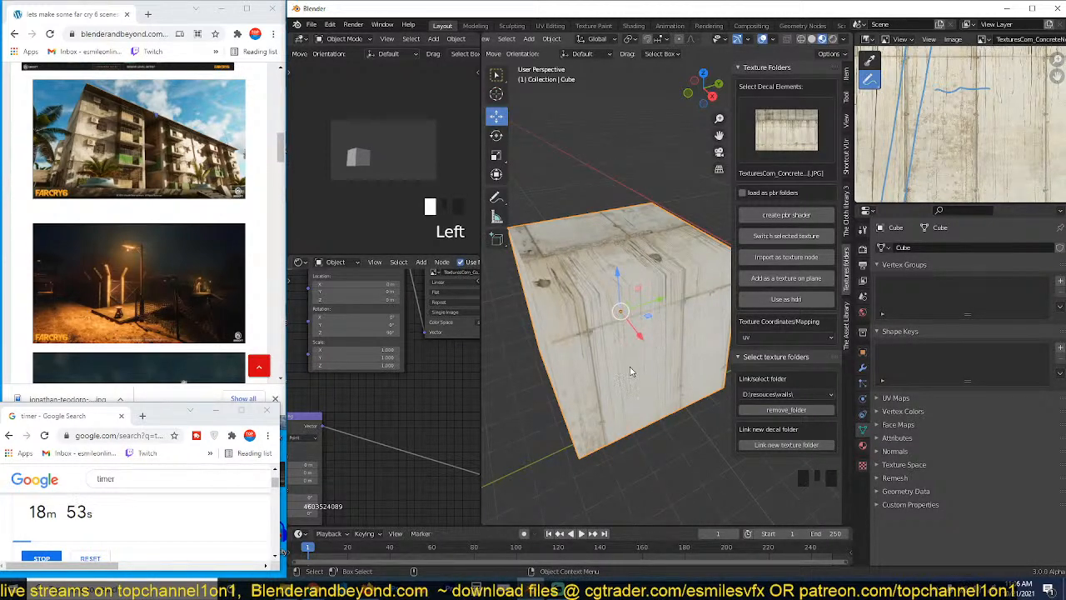
pyautogui.scroll(3, 383, 331)
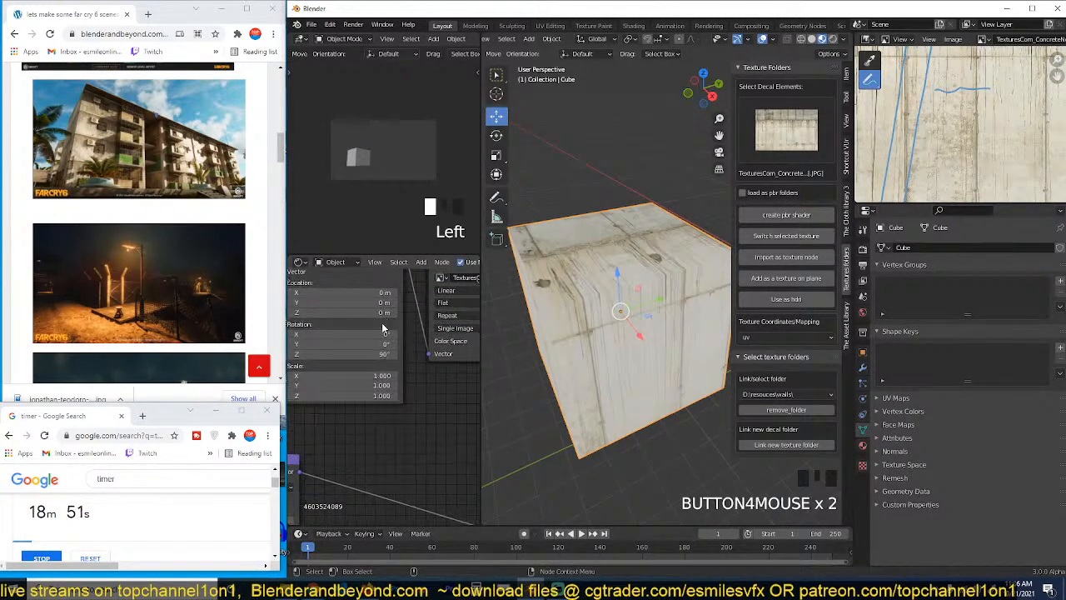
# Step: Shift the stained concrete texture's Mapping location to 0.11 m on Y
pyautogui.moveTo(379, 302)
pyautogui.keyDown('shift'); pyautogui.mouseDown()
pyautogui.moveTo(391, 303)
pyautogui.moveTo(379, 303)
pyautogui.mouseUp(); pyautogui.keyUp('shift')
pyautogui.hotkey('ctrl', 'z')
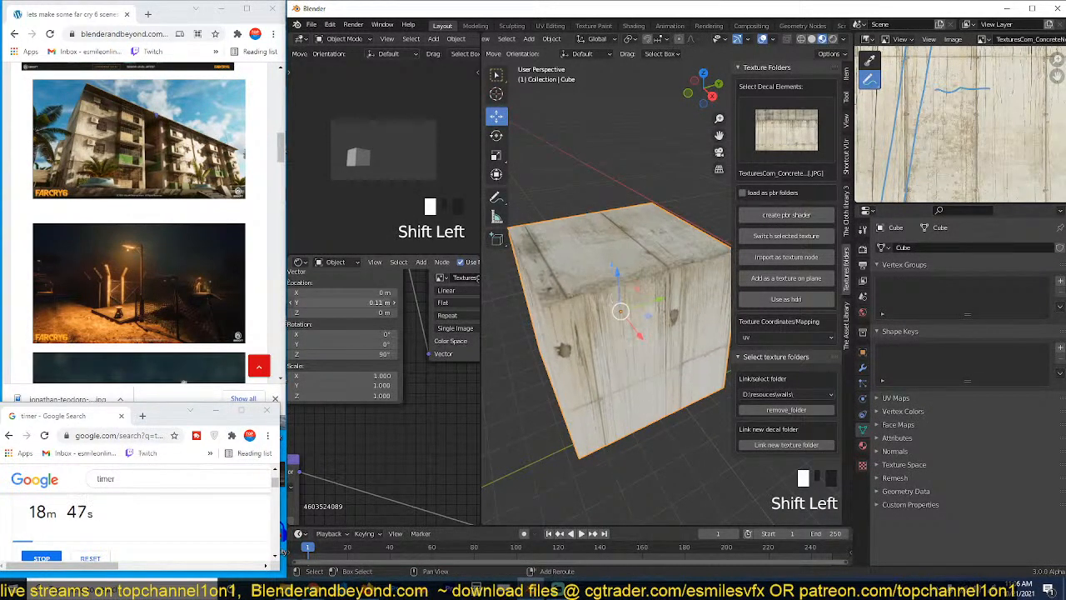
pyautogui.press('`')
pyautogui.scroll(-6, 958, 125)
# Step: Lengthen the cube into a building block by moving its end face outward along the Y axis in Edit Mode
pyautogui.press('Tab')
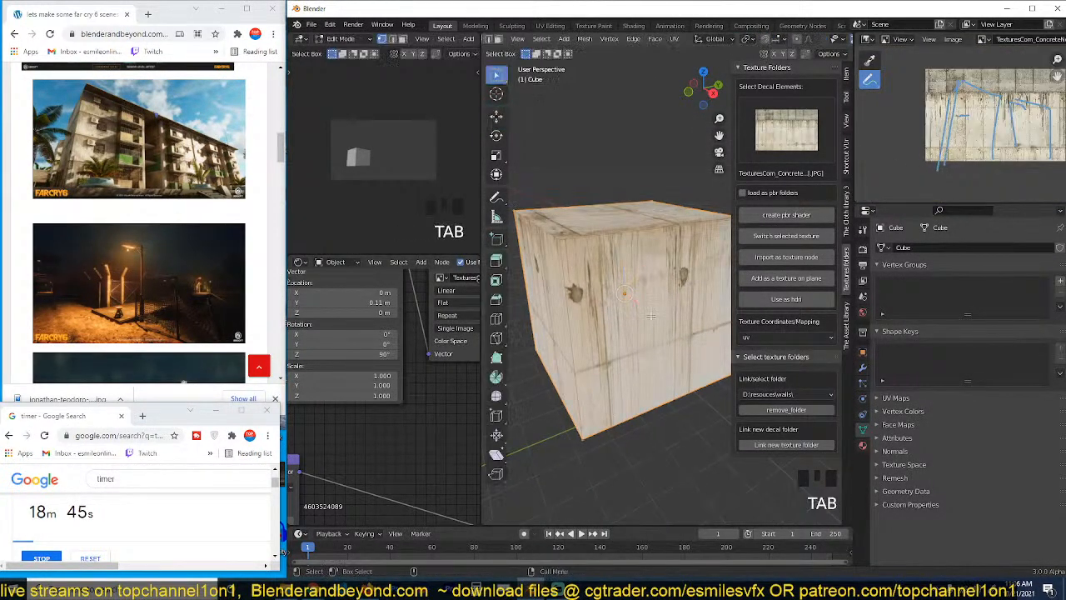
pyautogui.press('`')
pyautogui.click(498, 39)
pyautogui.click(563, 185)
pyautogui.scroll(-3, 562, 186)
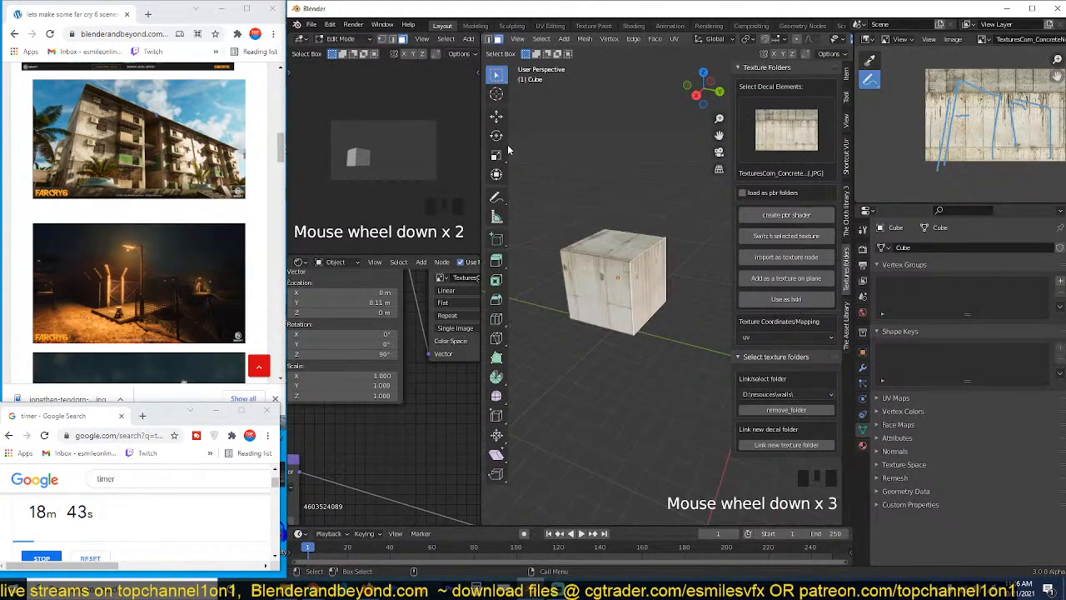
pyautogui.click(496, 117)
pyautogui.moveTo(685, 291); pyautogui.dragTo(725, 306)
pyautogui.press('Tab')
pyautogui.press('`')
pyautogui.press('`')
pyautogui.press('`')
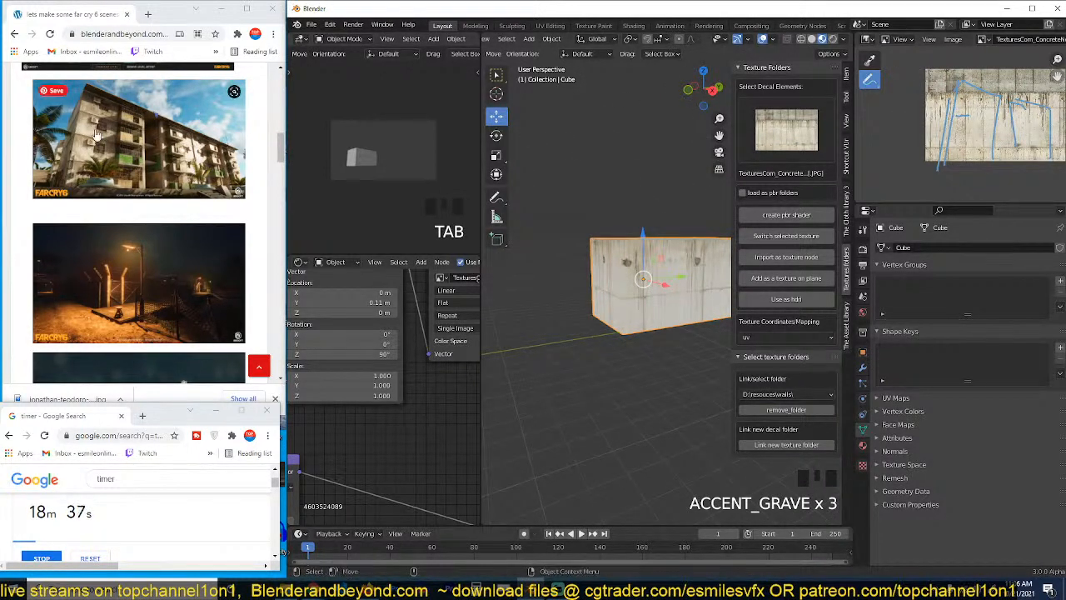
# Step: Switch to the browser and open the Far Cry 6 apartment building's ArtStation page in a new tab
pyautogui.scroll(2, 131, 234)
pyautogui.rightClick(131, 234)
pyautogui.click(179, 243)
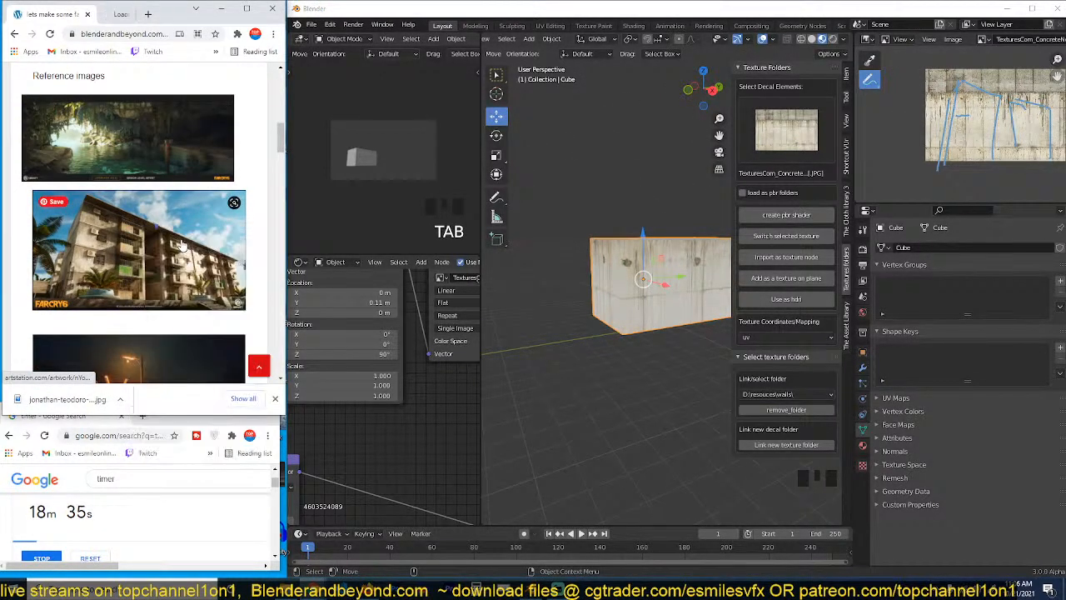
pyautogui.click(108, 14)
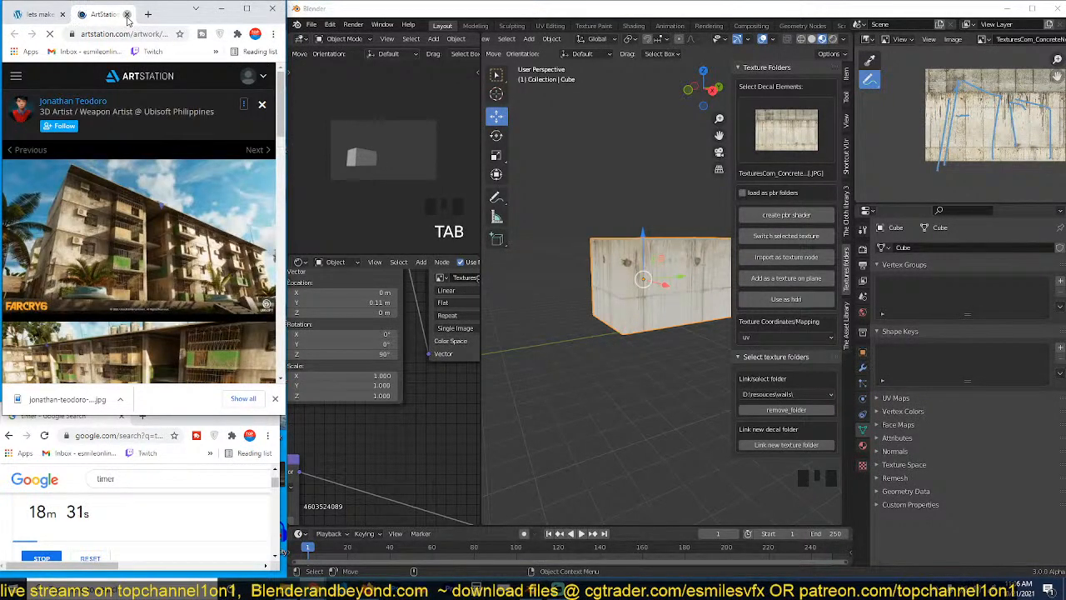
pyautogui.click(126, 15)
pyautogui.click(129, 222)
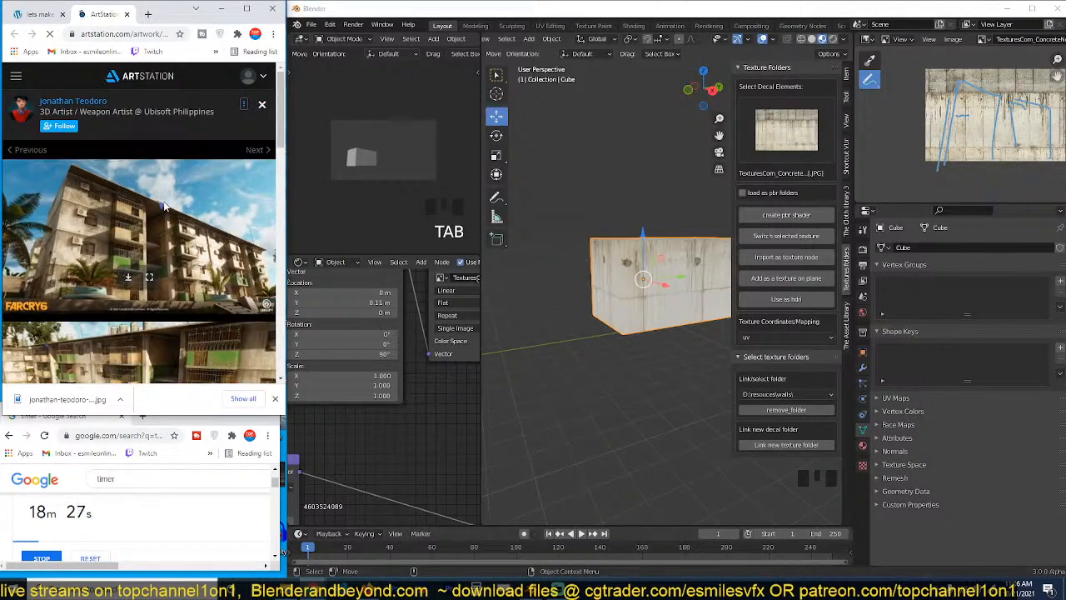
# Step: Open the apartment building image in its own tab and enlarge it to 200%
pyautogui.rightClick(152, 209)
pyautogui.click(187, 216)
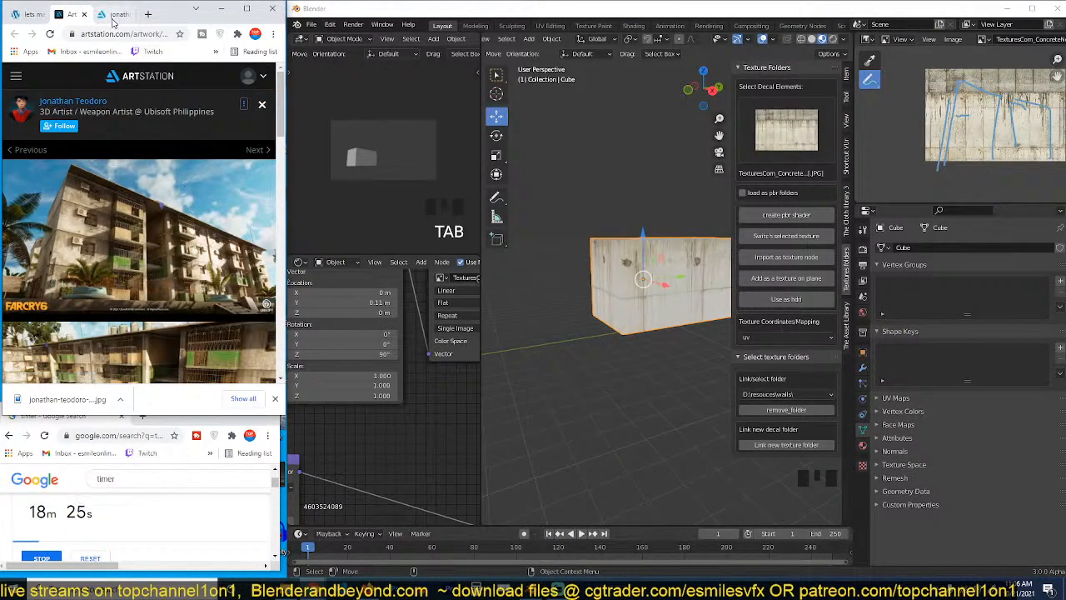
pyautogui.click(113, 20)
pyautogui.keyDown('ctrl'); pyautogui.scroll(6, 129, 128); pyautogui.keyUp('ctrl')
pyautogui.keyDown('ctrl'); pyautogui.scroll(-1, 143, 228); pyautogui.keyUp('ctrl')
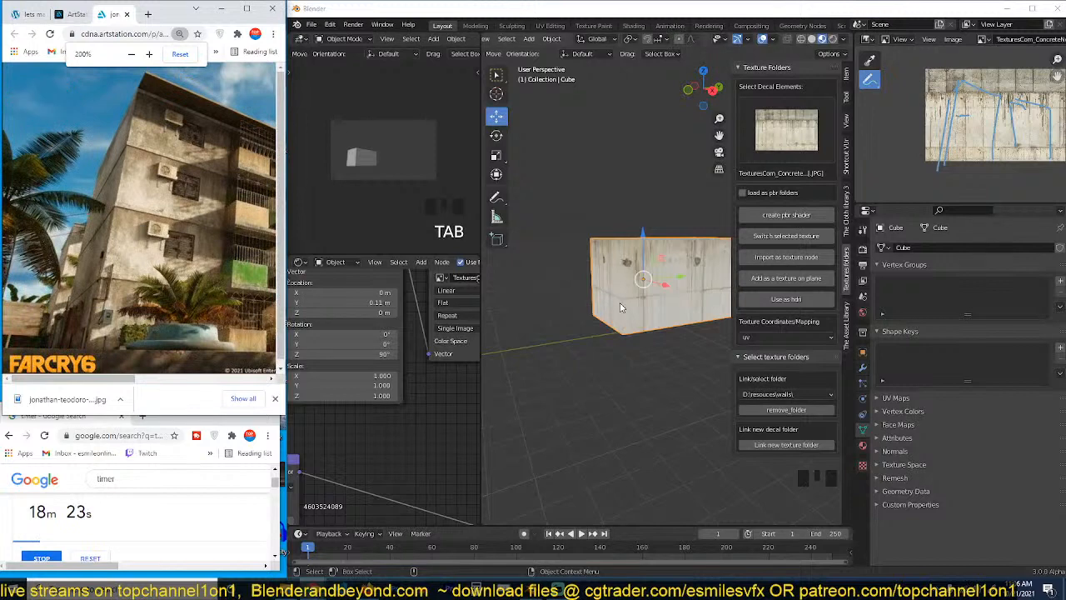
# Step: Switch back to Blender, choose the concrete_001 panorama texture and import it as a texture node for the block
pyautogui.scroll(2, 620, 307)
pyautogui.press('`')
pyautogui.click(791, 150)
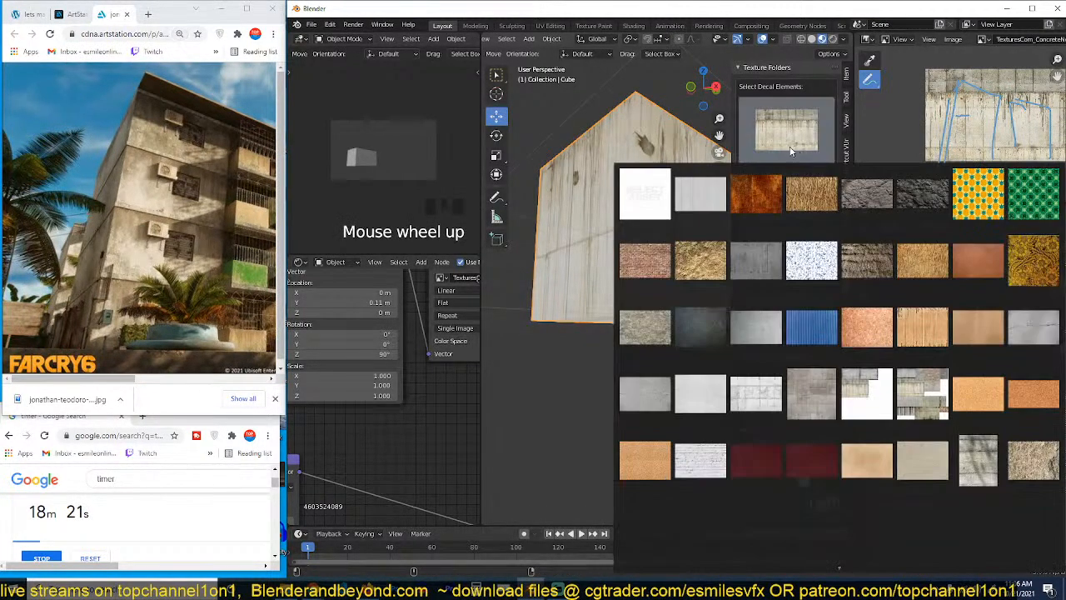
pyautogui.click(815, 407)
pyautogui.click(791, 246)
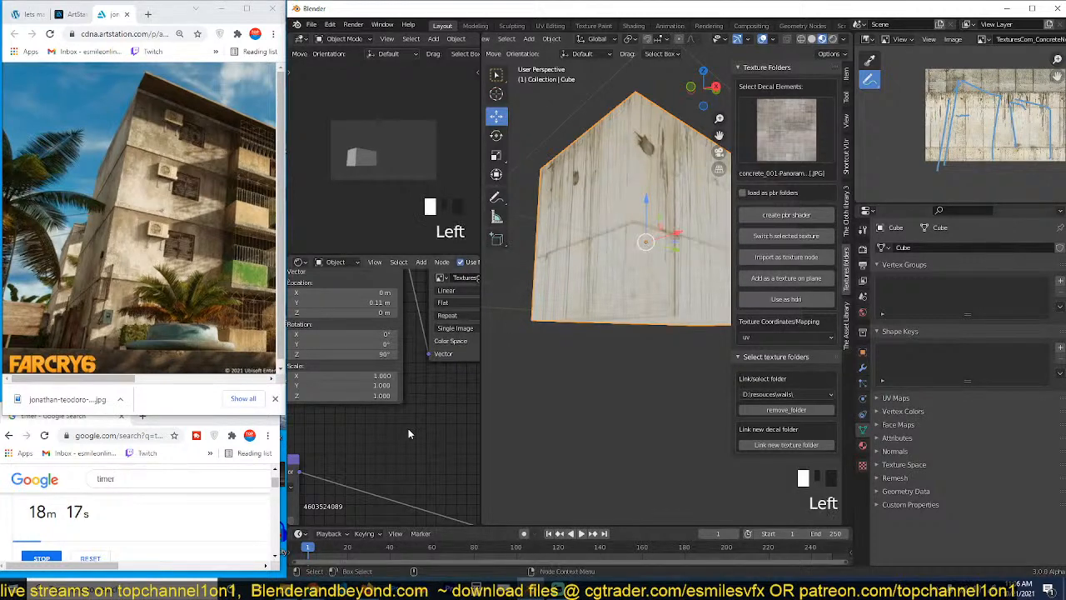
# Step: Move the imported concrete_001 texture node beside the first concrete texture and blend the two with a Mix node
pyautogui.scroll(-5, 413, 420)
pyautogui.scroll(-3, 428, 403)
pyautogui.moveTo(429, 401); pyautogui.dragTo(343, 379, button='middle')
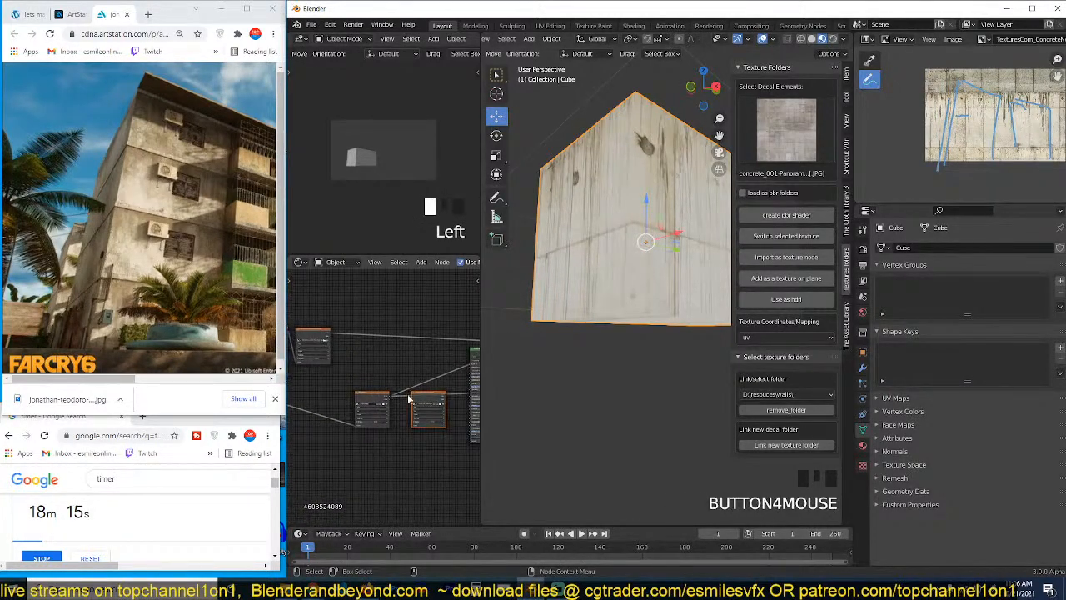
pyautogui.click(412, 373)
pyautogui.moveTo(434, 405); pyautogui.dragTo(323, 383)
pyautogui.keyDown('ctrl'); pyautogui.keyDown('shift'); pyautogui.moveTo(323, 383); pyautogui.dragTo(323, 342, button='right'); pyautogui.keyUp('shift'); pyautogui.keyUp('ctrl')
pyautogui.scroll(-4, 342, 355)
# Step: Move the mixed texture nodes clear of the rest of the shader tree and space the concrete_001 node below the first texture
pyautogui.moveTo(342, 355); pyautogui.dragTo(382, 336, button='middle')
pyautogui.moveTo(400, 316); pyautogui.dragTo(310, 377)
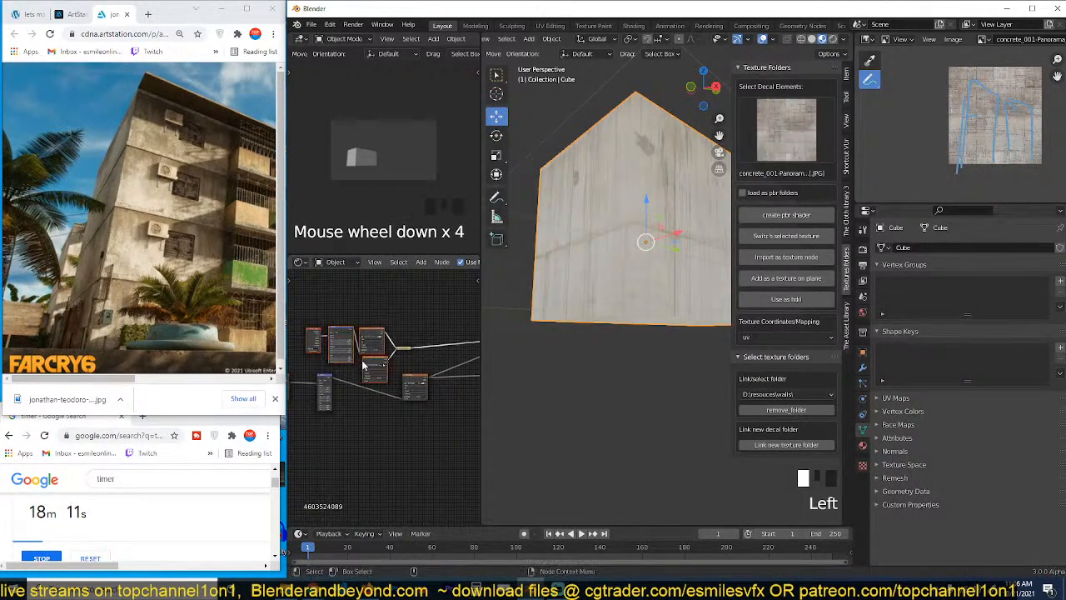
pyautogui.moveTo(375, 361); pyautogui.dragTo(418, 322)
pyautogui.scroll(4, 401, 361)
pyautogui.click(402, 362)
pyautogui.moveTo(398, 362); pyautogui.dragTo(388, 380, button='middle')
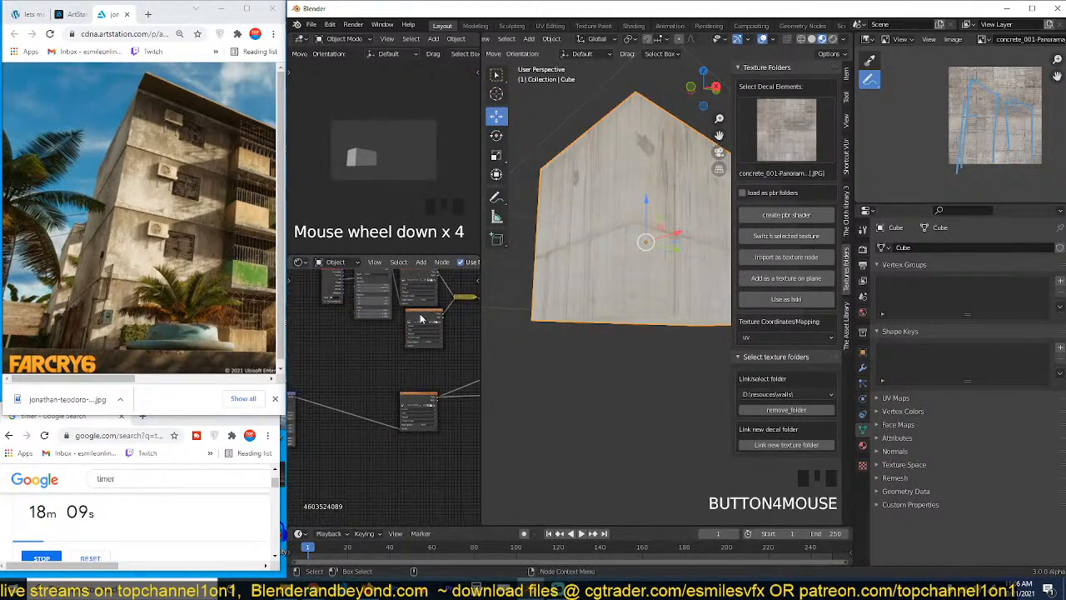
pyautogui.moveTo(420, 314); pyautogui.dragTo(417, 331)
# Step: Add mapping and texture coordinate nodes to concrete_001, change the coordinate output feeding the mapping, and set the image to Box projection
pyautogui.hotkey('ctrl', 't')
pyautogui.scroll(4, 353, 363)
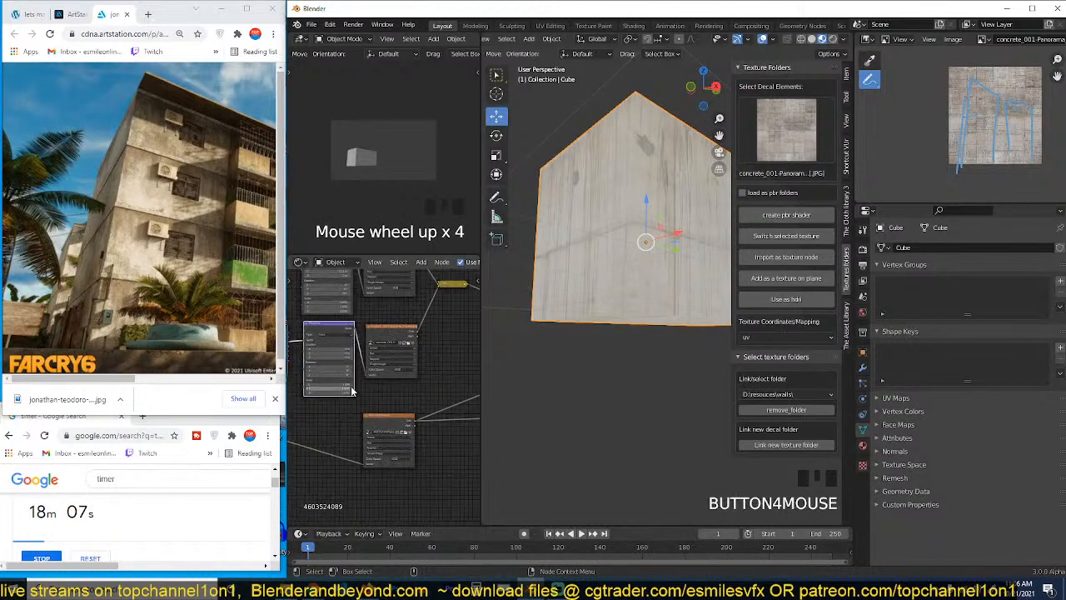
pyautogui.scroll(2, 352, 363)
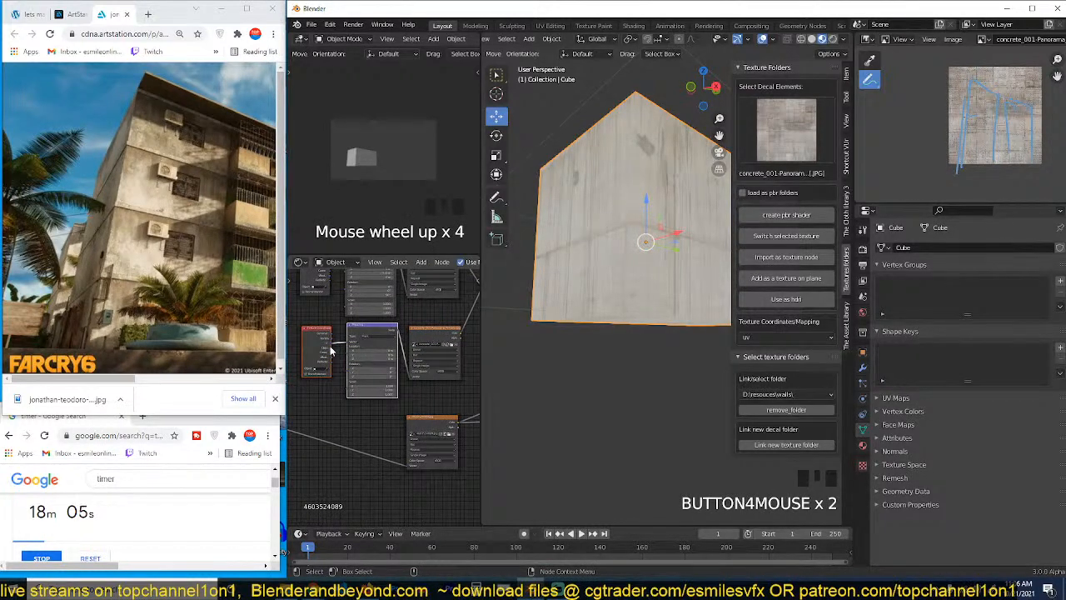
pyautogui.moveTo(332, 347); pyautogui.dragTo(349, 341)
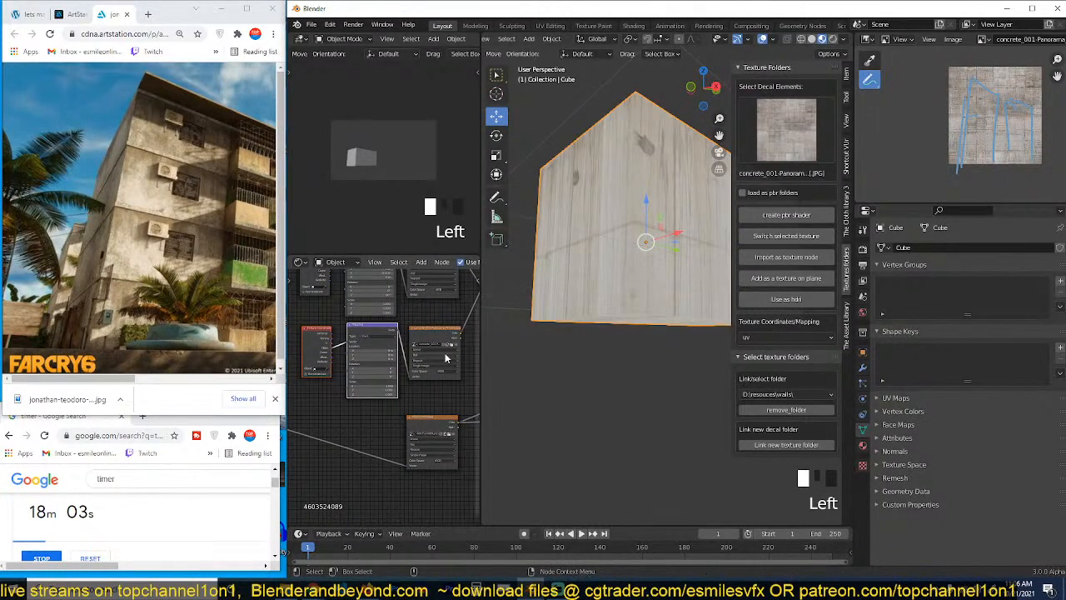
pyautogui.click(441, 360)
pyautogui.scroll(2, 488, 333)
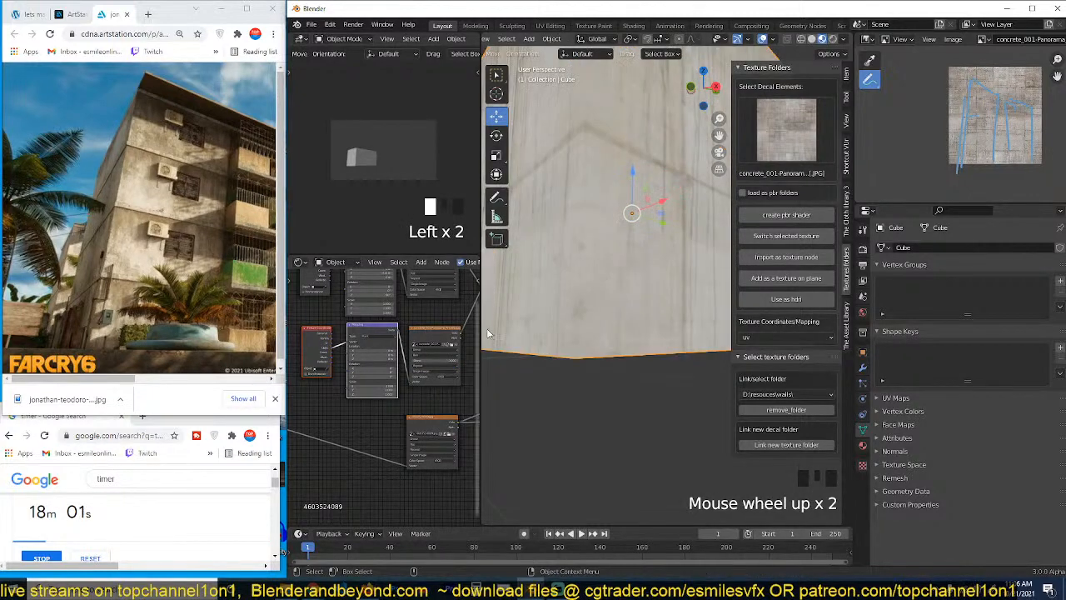
# Step: Set the Mix node joining the two concrete textures to Multiply and raise its factor to about 0.9
pyautogui.moveTo(476, 308); pyautogui.dragTo(380, 351, button='middle')
pyautogui.click(389, 329)
pyautogui.click(399, 342)
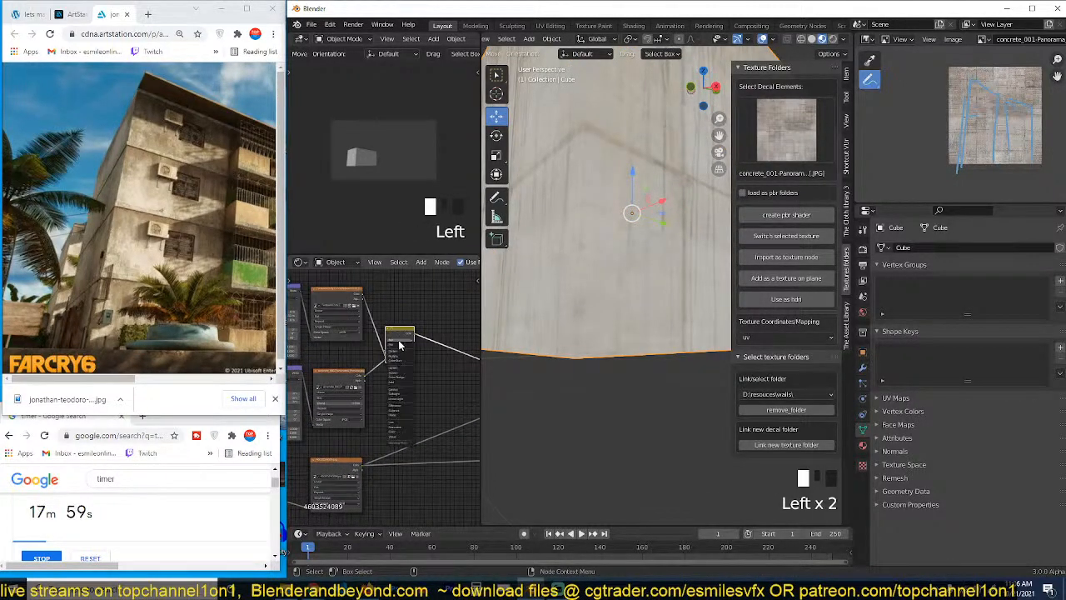
pyautogui.click(396, 363)
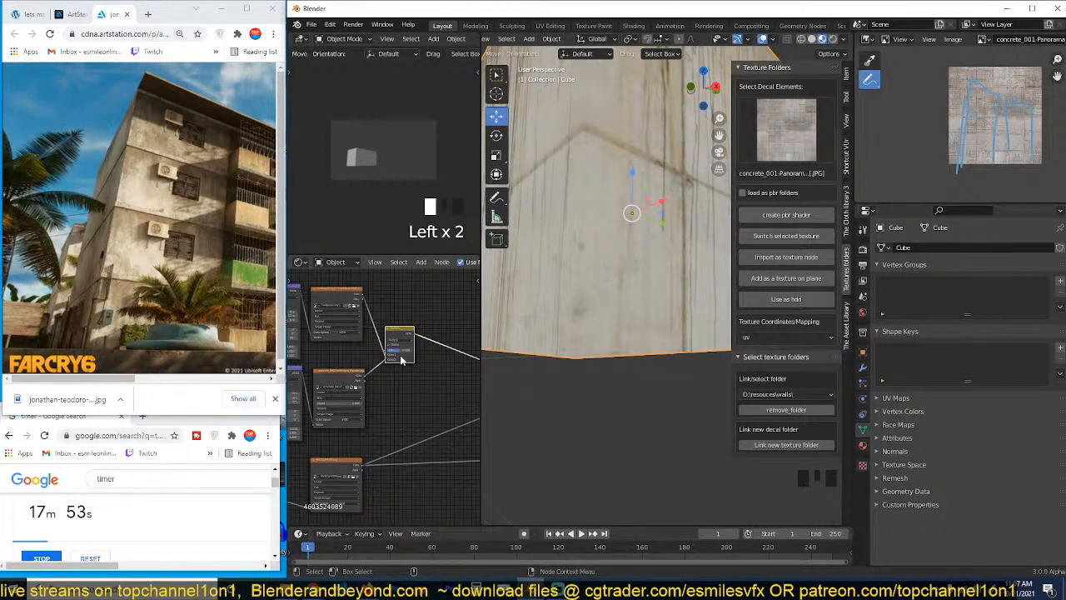
pyautogui.scroll(2, 396, 373)
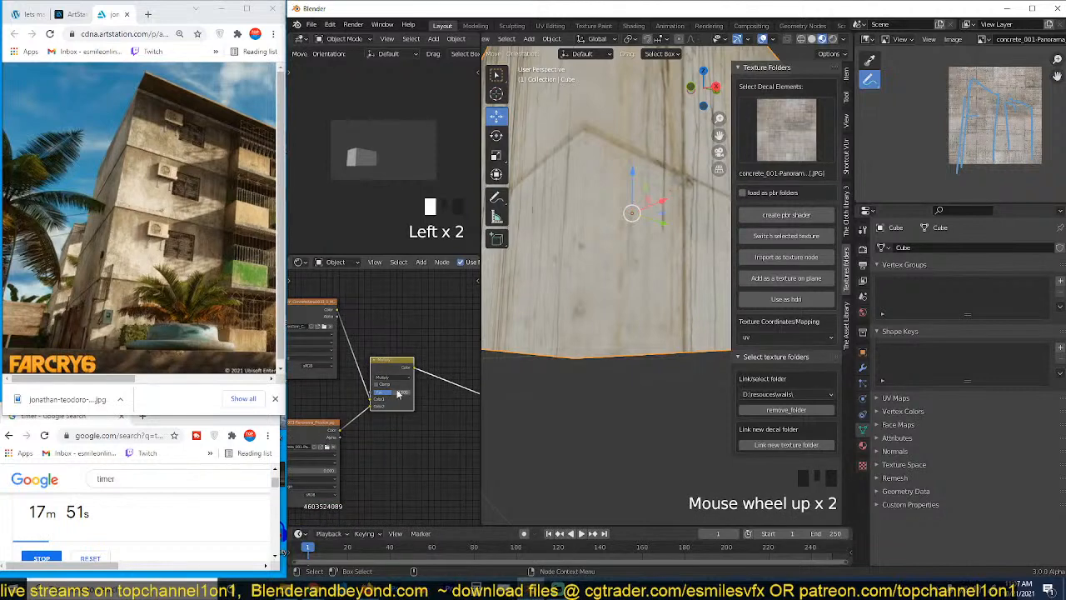
pyautogui.moveTo(394, 393); pyautogui.dragTo(408, 393)
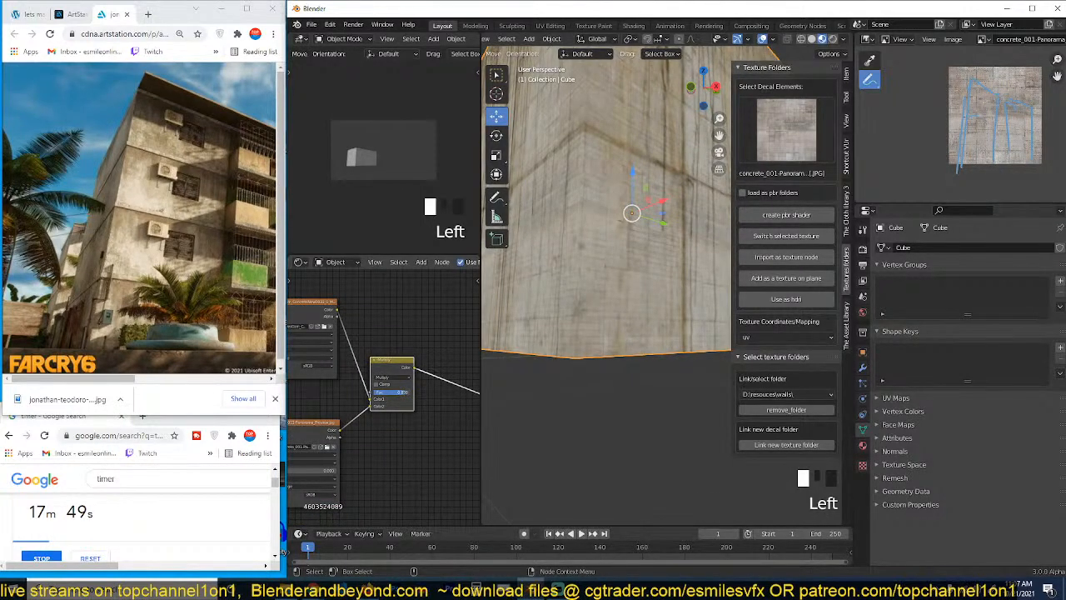
# Step: Inspect the multiplied concrete on the building block from several angles and compare it with the reference building's walls
pyautogui.scroll(-3, 608, 308)
pyautogui.press('`')
pyautogui.scroll(3, 599, 306)
pyautogui.press('`')
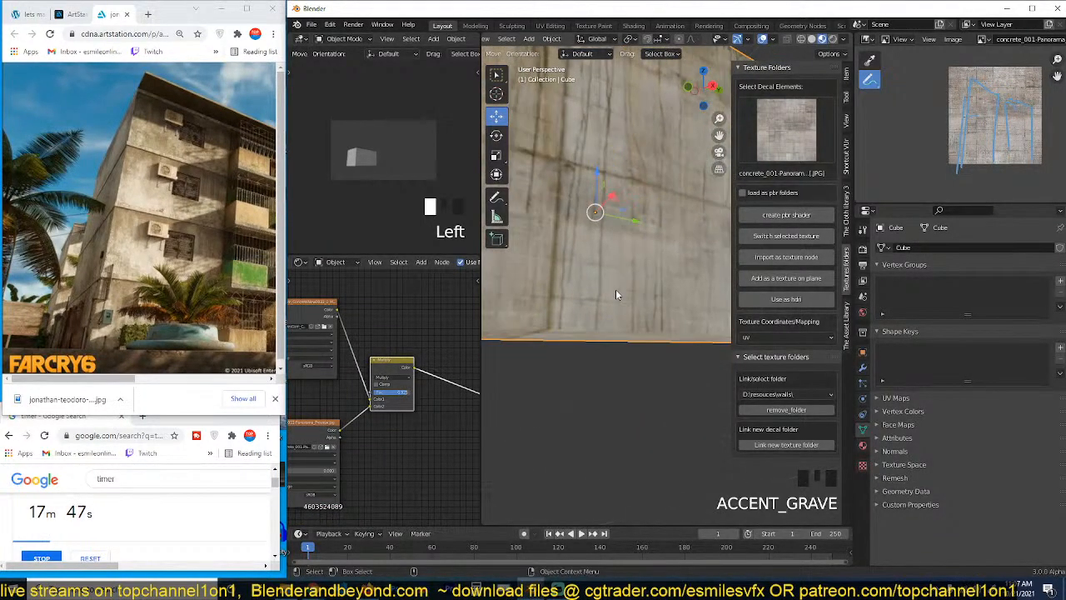
pyautogui.keyDown('shift'); pyautogui.moveTo(615, 289); pyautogui.dragTo(541, 333, button='middle'); pyautogui.keyUp('shift')
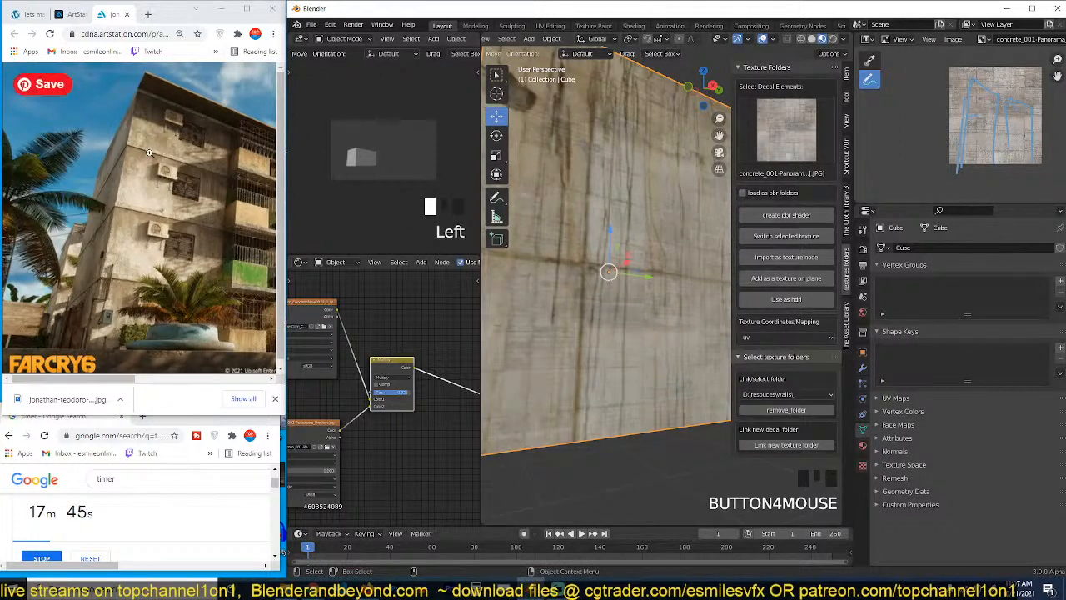
pyautogui.scroll(-5, 557, 225)
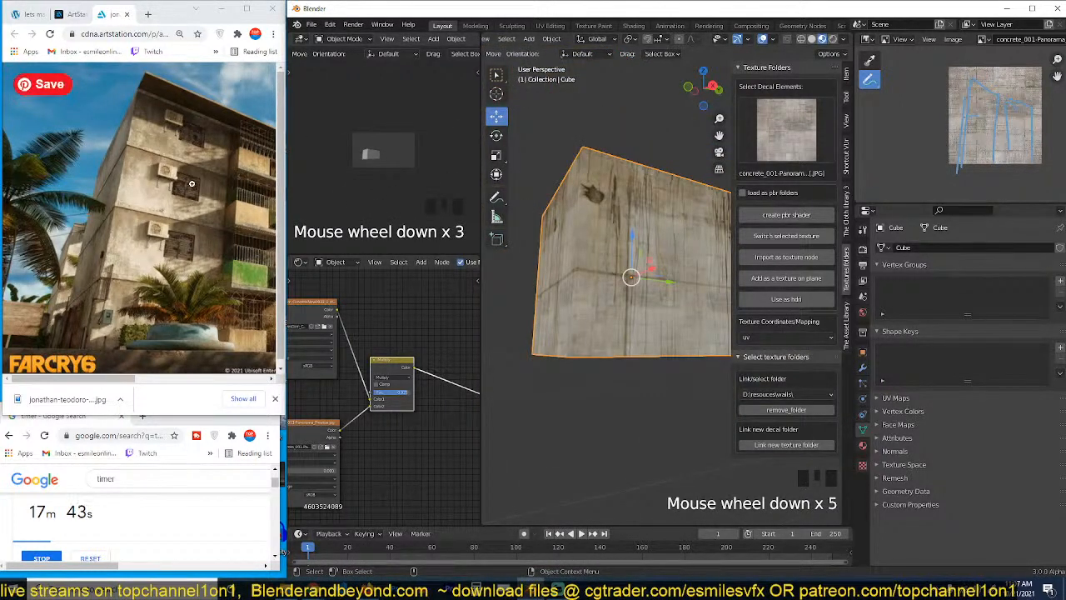
pyautogui.scroll(3, 419, 372)
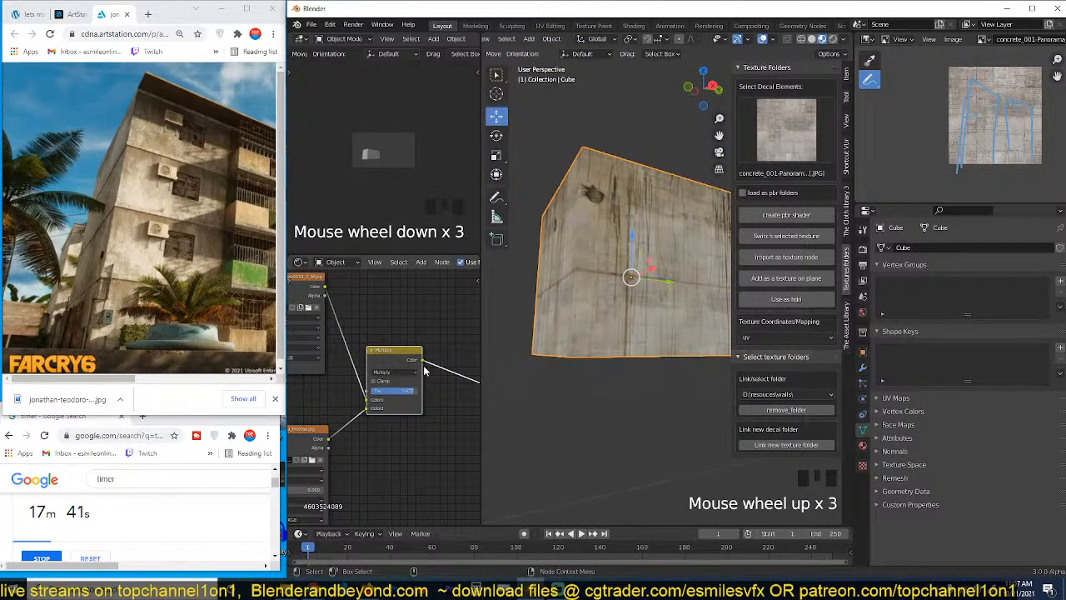
pyautogui.scroll(-1, 436, 397)
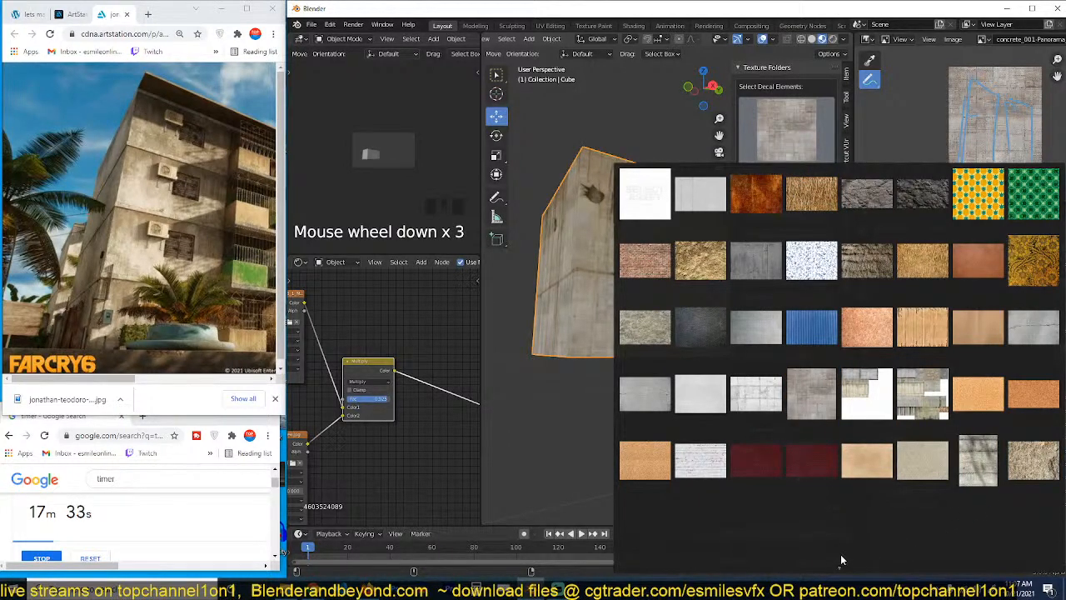
# Step: Choose the stained TexturesCom_Concrete wall texture, import it as a texture node above the others and preview it alone on the block
pyautogui.scroll(-3, 839, 570)
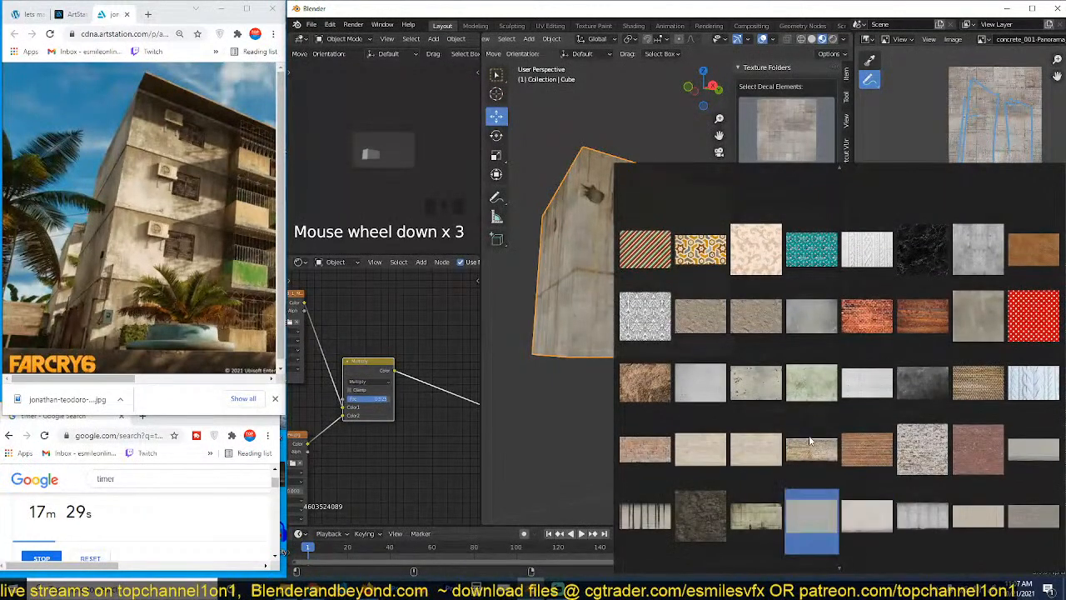
pyautogui.click(781, 504)
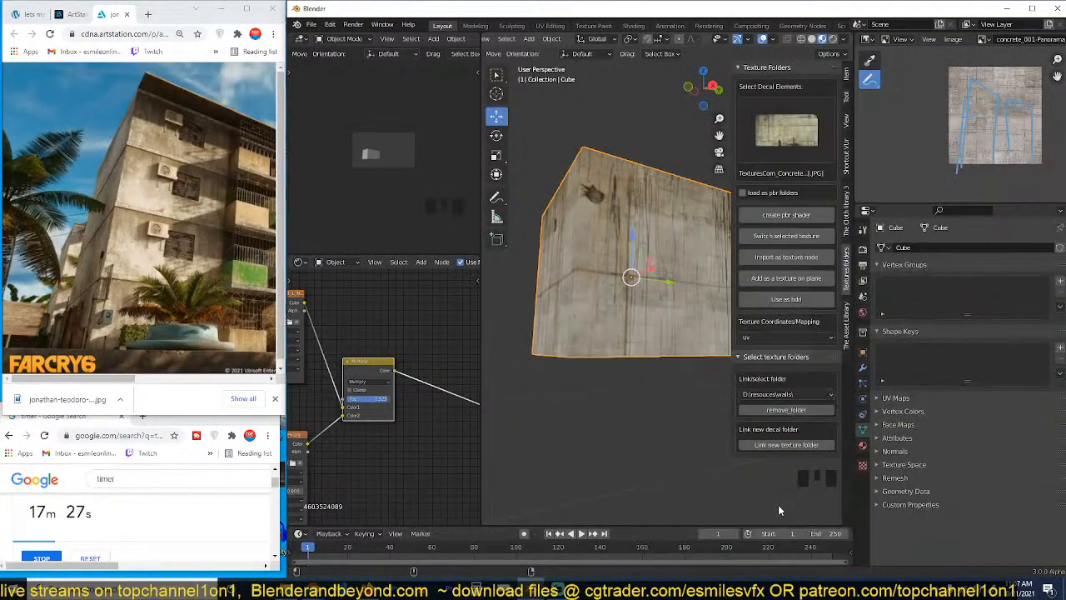
pyautogui.click(805, 236)
pyautogui.scroll(-9, 417, 466)
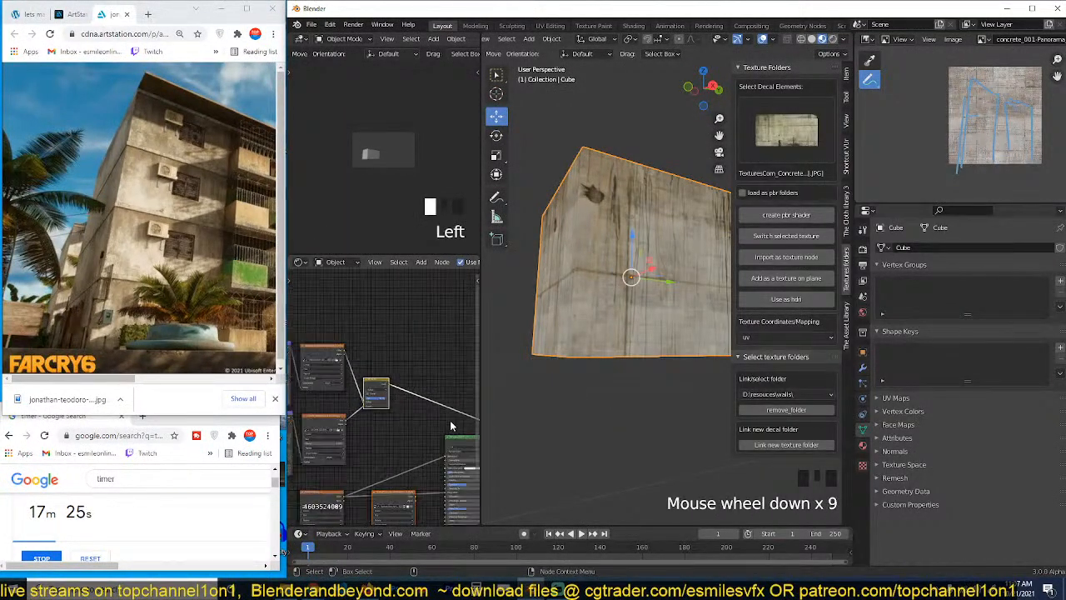
pyautogui.click(409, 497)
pyautogui.click(409, 475)
pyautogui.moveTo(409, 475); pyautogui.dragTo(393, 305)
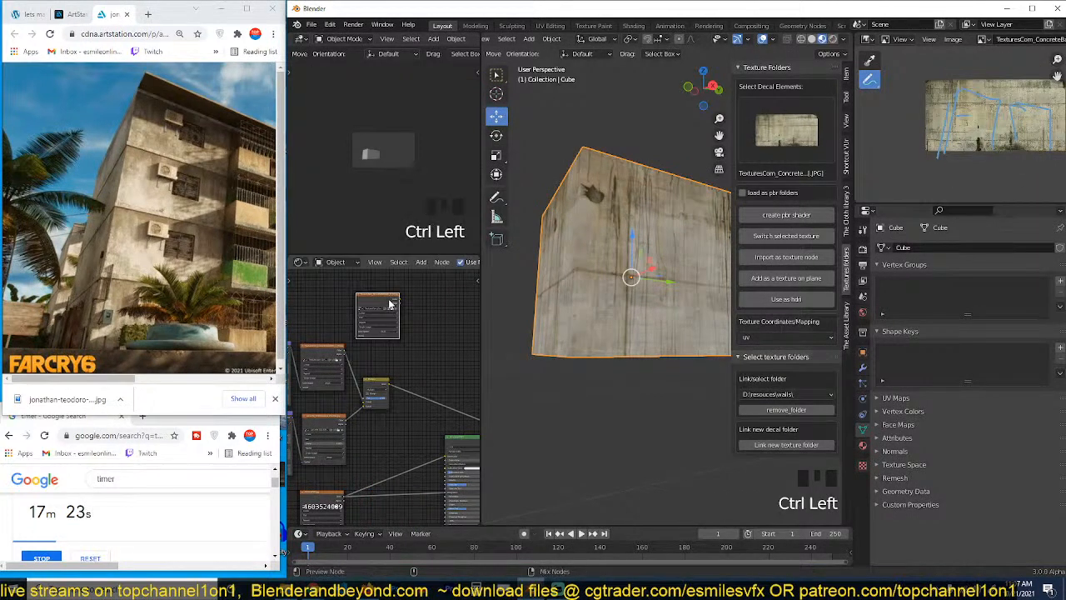
pyautogui.keyDown('ctrl'); pyautogui.keyDown('shift'); pyautogui.click(393, 305); pyautogui.keyUp('shift'); pyautogui.keyUp('ctrl')
pyautogui.moveTo(655, 308); pyautogui.dragTo(718, 330, button='middle')
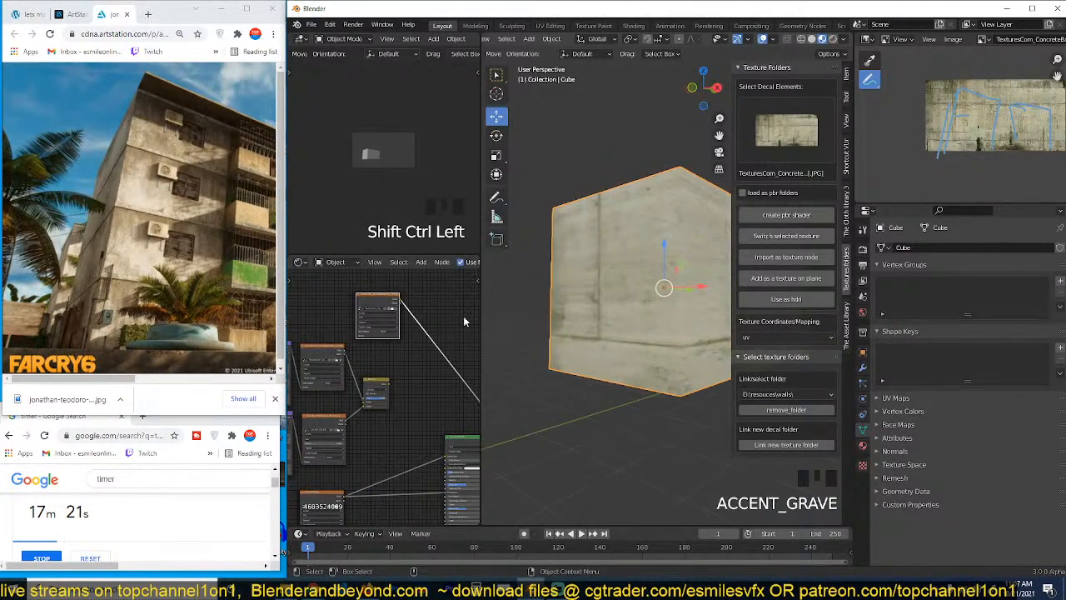
# Step: Add mapping and texture coordinate nodes to the stained concrete texture
pyautogui.moveTo(366, 353); pyautogui.dragTo(408, 367, button='middle')
pyautogui.moveTo(418, 308)
pyautogui.mouseDown()
pyautogui.moveTo(428, 290)
pyautogui.moveTo(408, 308)
pyautogui.mouseUp()
pyautogui.hotkey('ctrl', 't')
pyautogui.scroll(4, 402, 316)
pyautogui.click(399, 314)
pyautogui.moveTo(424, 333); pyautogui.dragTo(387, 362, button='middle')
# Step: Shift the stained concrete texture along the mapping's Y location to reposition its stains on the block's walls
pyautogui.moveTo(616, 309); pyautogui.dragTo(518, 353, button='middle')
pyautogui.scroll(2, 380, 348)
pyautogui.moveTo(630, 282); pyautogui.dragTo(654, 302, button='middle')
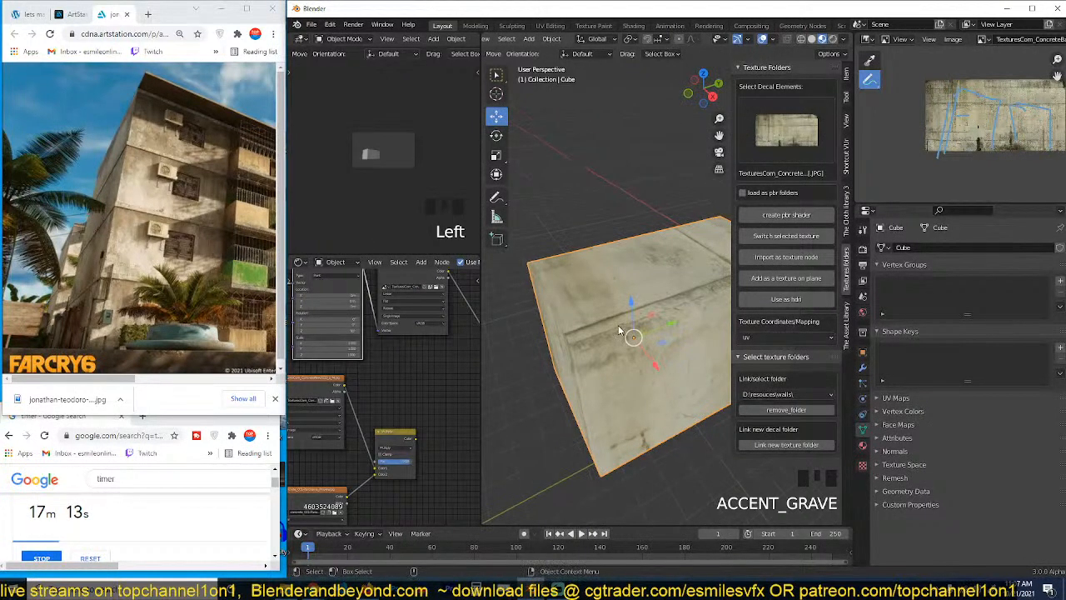
pyautogui.scroll(2, 420, 310)
pyautogui.moveTo(345, 286); pyautogui.dragTo(354, 305, button='middle')
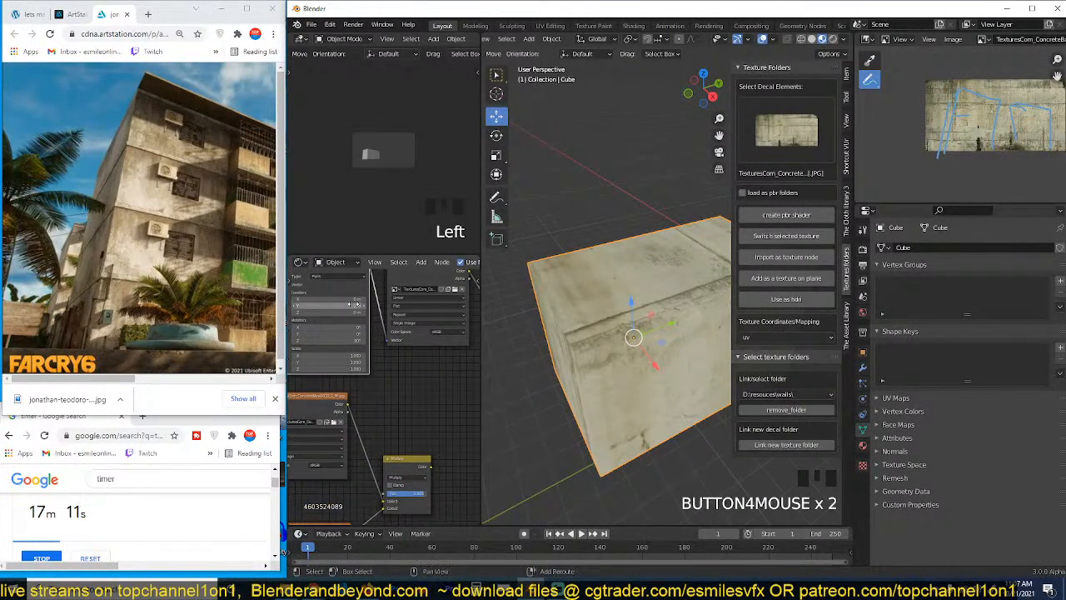
pyautogui.keyDown('shift'); pyautogui.moveTo(356, 305); pyautogui.dragTo(406, 305); pyautogui.keyUp('shift')
pyautogui.press('q')
pyautogui.click(626, 289)
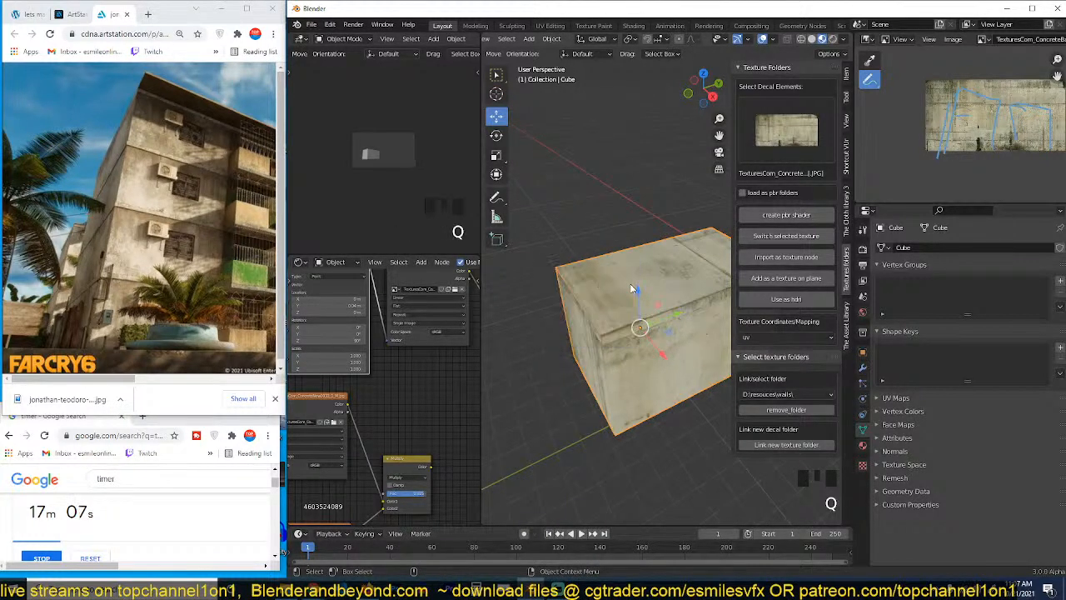
pyautogui.press('`')
pyautogui.scroll(2, 588, 260)
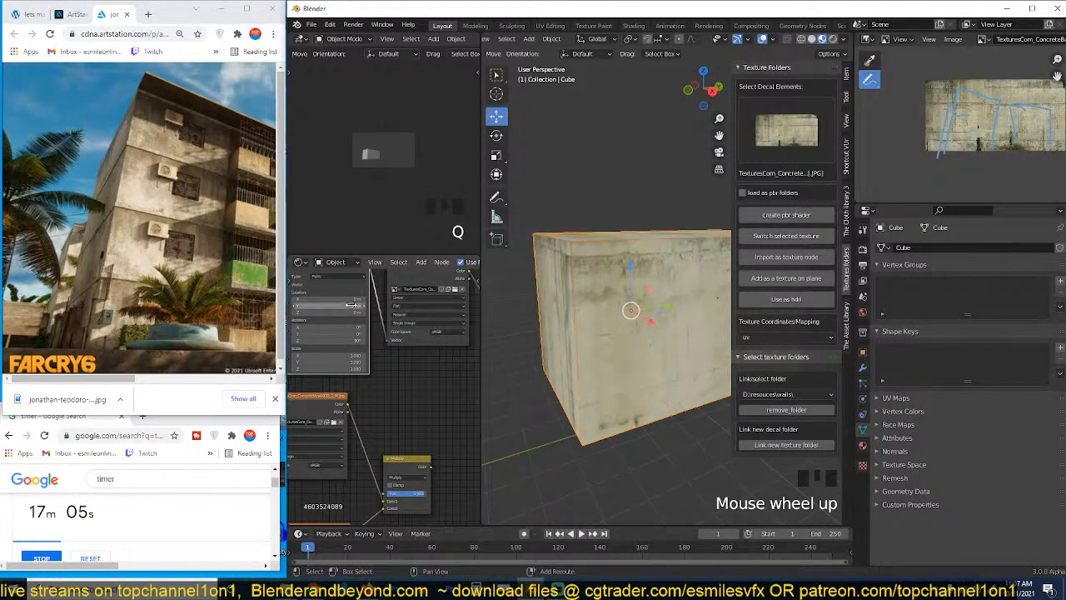
pyautogui.keyDown('shift'); pyautogui.moveTo(351, 305); pyautogui.dragTo(368, 305); pyautogui.keyUp('shift')
pyautogui.scroll(-2, 550, 305)
pyautogui.press('`')
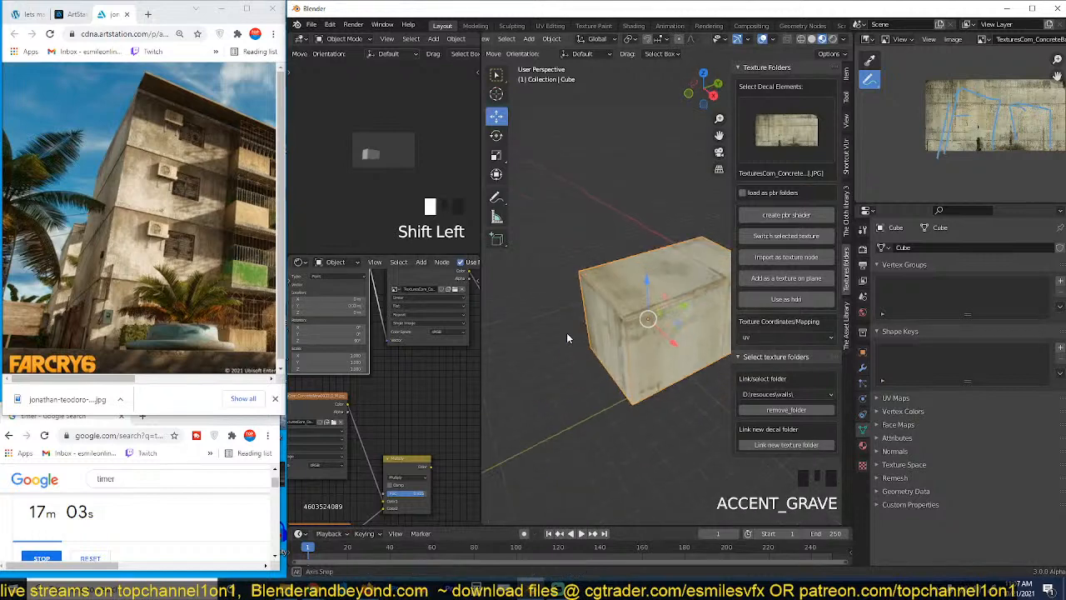
# Step: Change the mapping scale of the stained concrete texture on all axes and readjust its location on the walls
pyautogui.scroll(-5, 439, 367)
pyautogui.moveTo(440, 367); pyautogui.dragTo(421, 352, button='middle')
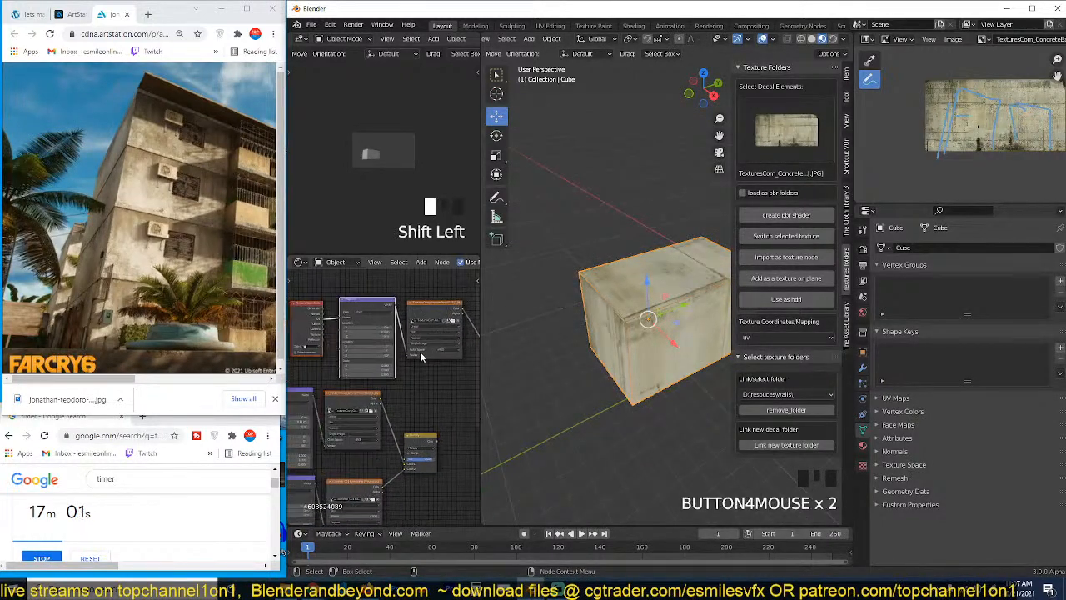
pyautogui.moveTo(384, 365)
pyautogui.mouseDown()
pyautogui.moveTo(360, 374)
pyautogui.moveTo(369, 374)
pyautogui.mouseUp()
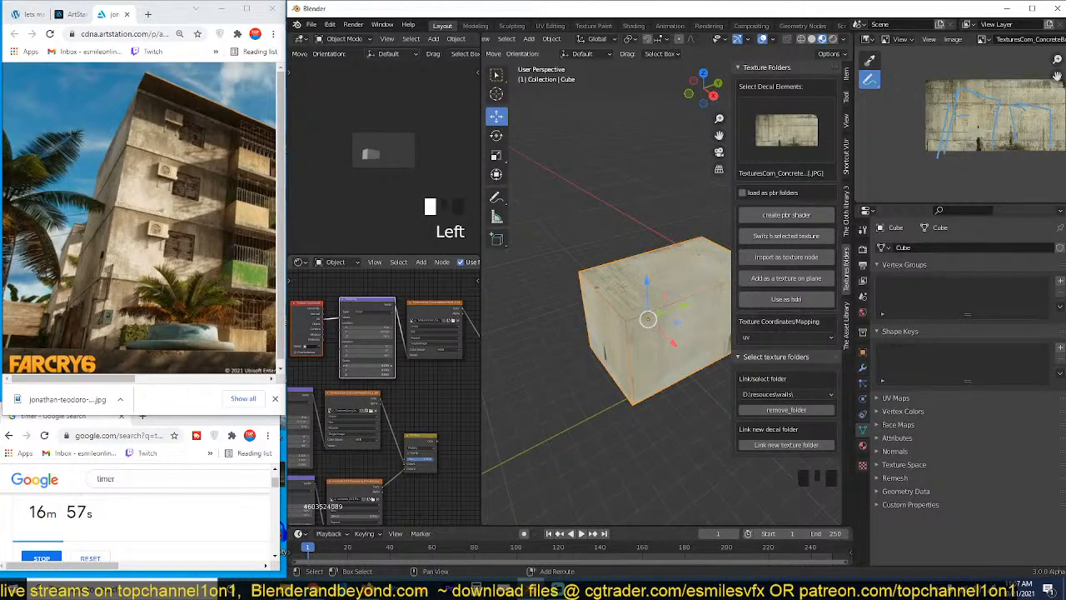
pyautogui.scroll(4, 381, 310)
pyautogui.keyDown('shift'); pyautogui.moveTo(385, 308); pyautogui.dragTo(415, 308); pyautogui.keyUp('shift')
pyautogui.scroll(-4, 395, 361)
pyautogui.moveTo(395, 361); pyautogui.dragTo(383, 367, button='middle')
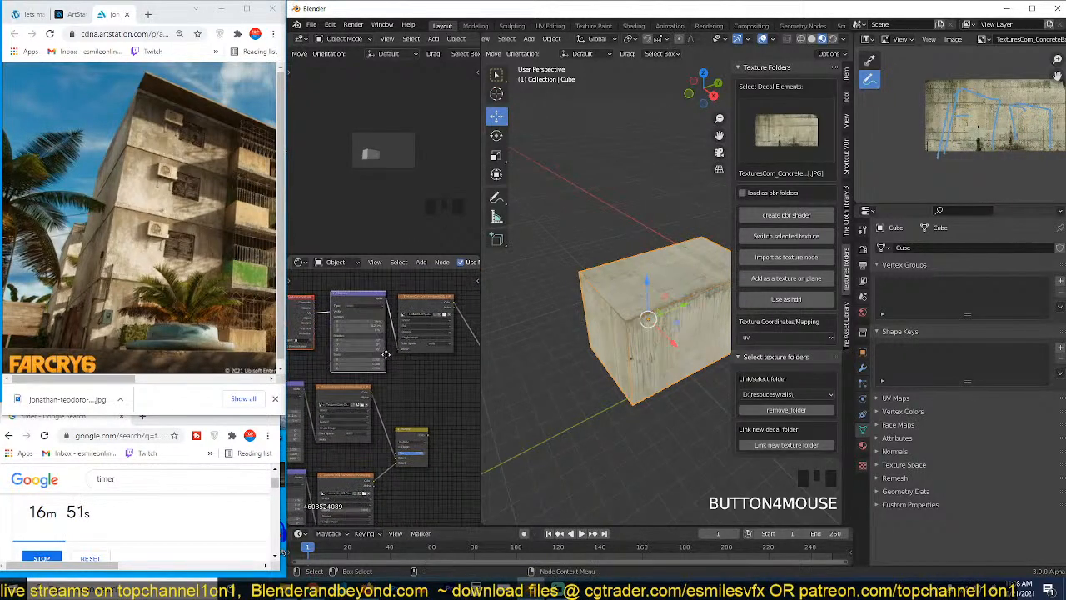
# Step: Mix the stained concrete texture with the Multiply node's result and set the new Mix node's blending mode to Overlay
pyautogui.keyDown('ctrl'); pyautogui.keyDown('shift'); pyautogui.moveTo(417, 440); pyautogui.dragTo(428, 332, button='right'); pyautogui.keyUp('shift'); pyautogui.keyUp('ctrl')
pyautogui.moveTo(453, 372); pyautogui.dragTo(393, 375, button='middle')
pyautogui.scroll(8, 393, 375)
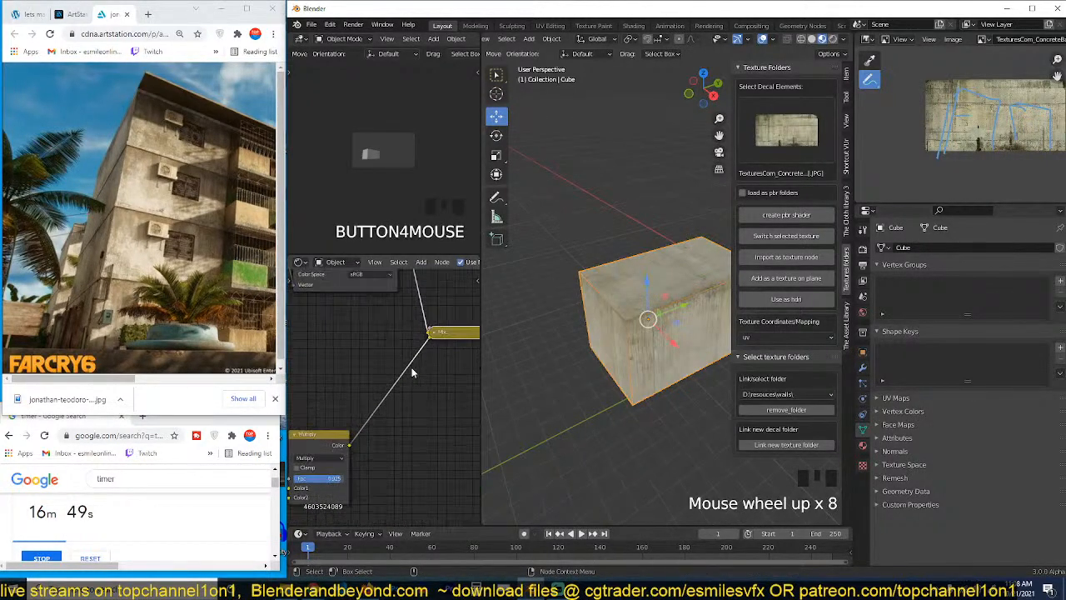
pyautogui.click(407, 348)
pyautogui.moveTo(396, 398); pyautogui.dragTo(397, 409)
pyautogui.click(427, 369)
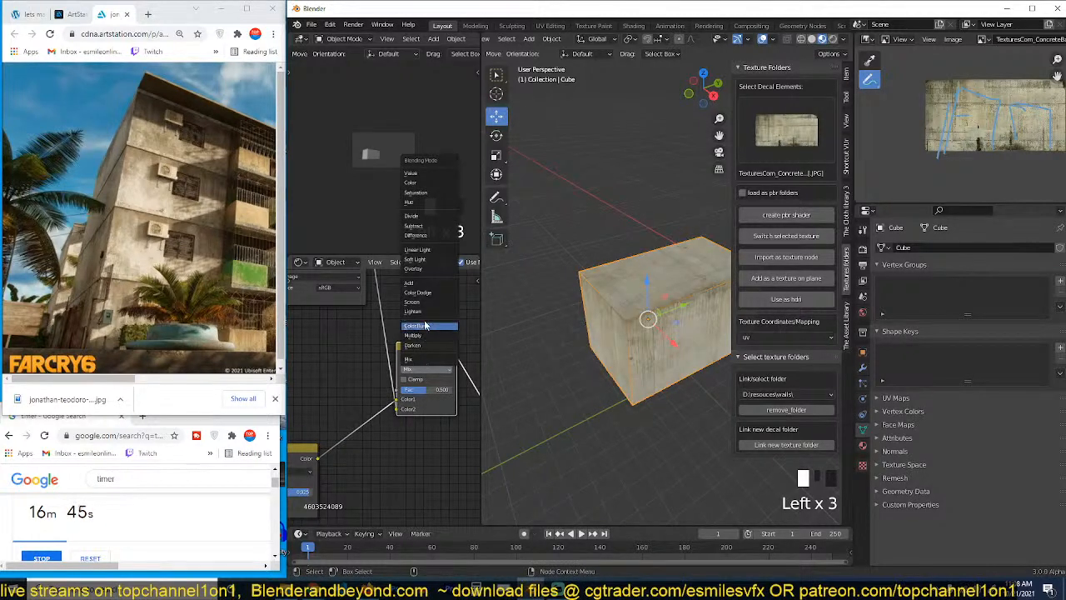
pyautogui.click(431, 268)
# Step: Raise the Overlay node's factor to strengthen the weathering and check the result around the block
pyautogui.scroll(2, 632, 299)
pyautogui.press('`')
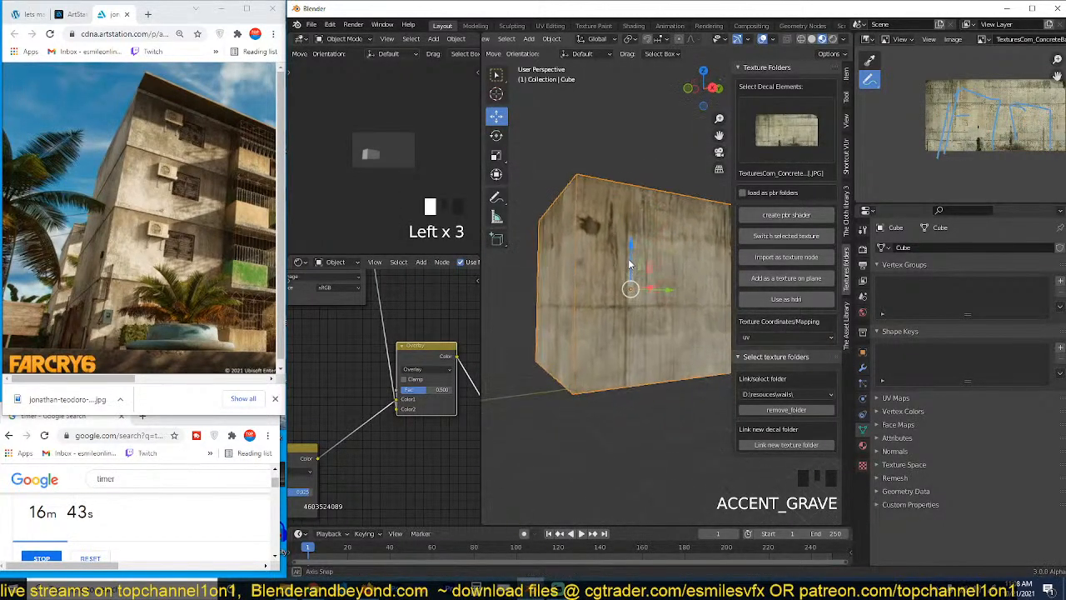
pyautogui.keyDown('shift'); pyautogui.moveTo(654, 270); pyautogui.dragTo(619, 258, button='middle'); pyautogui.keyUp('shift')
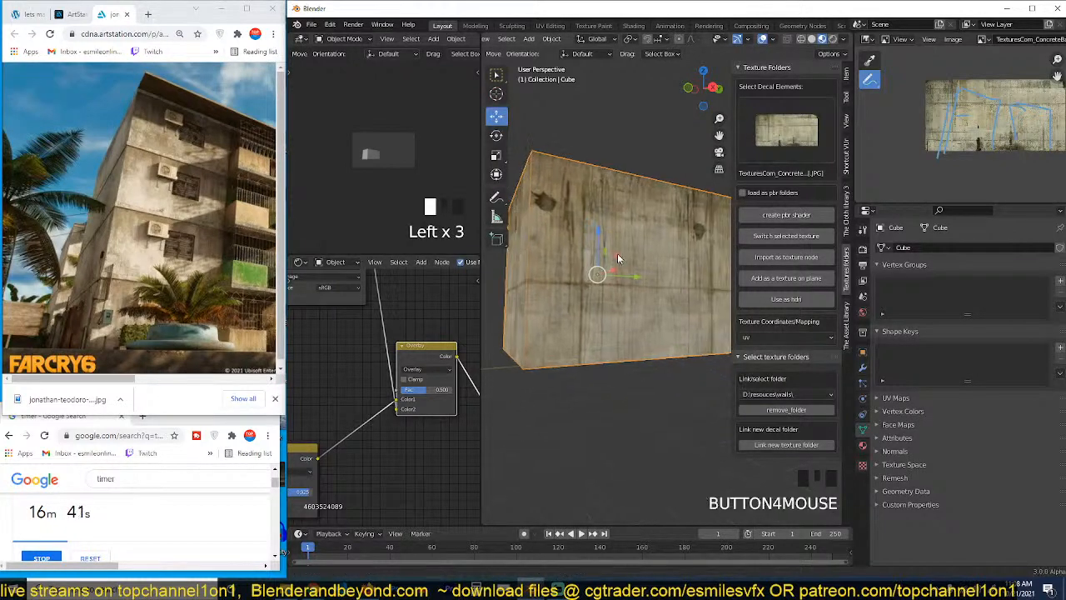
pyautogui.moveTo(430, 390); pyautogui.dragTo(450, 390)
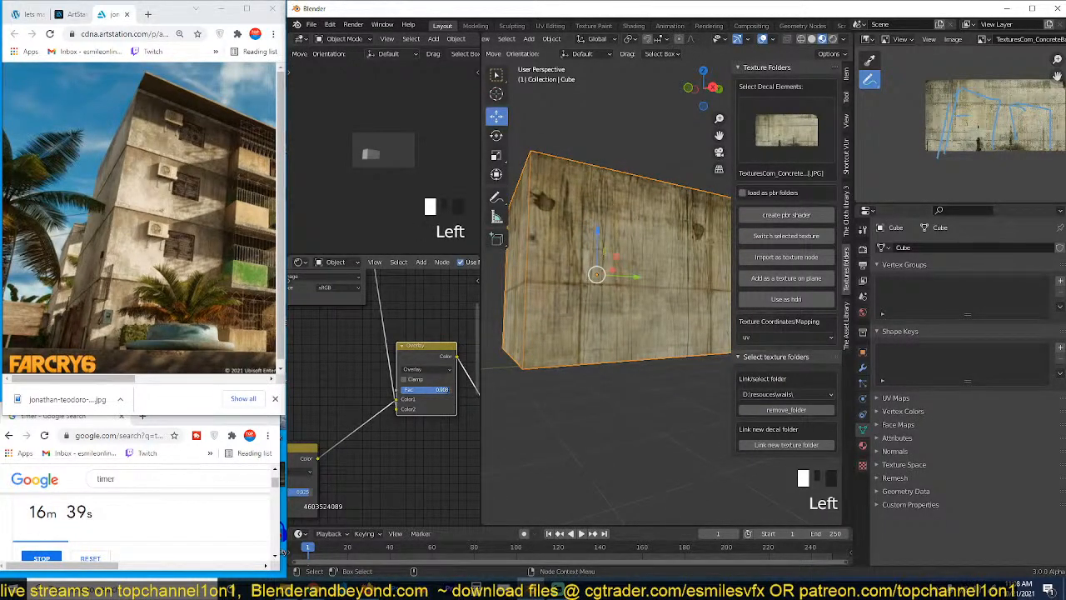
pyautogui.scroll(-2, 626, 305)
pyautogui.press('`')
pyautogui.moveTo(413, 379); pyautogui.dragTo(373, 357, button='middle')
pyautogui.scroll(-8, 372, 356)
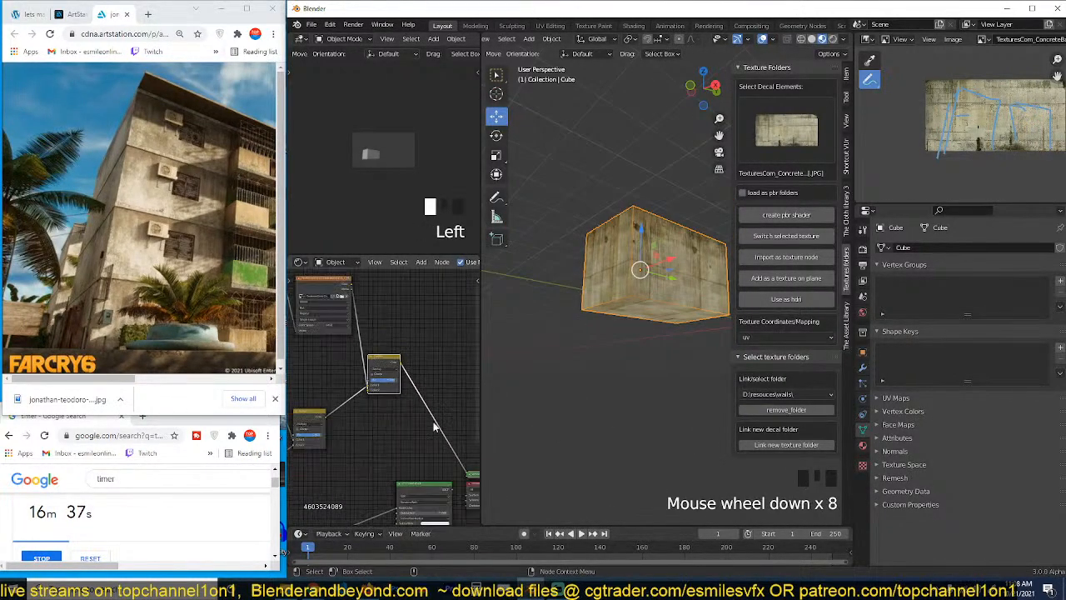
# Step: Connect the Overlay mix node's color output to the Principled shader's Base Color
pyautogui.moveTo(363, 298); pyautogui.dragTo(363, 427)
pyautogui.keyDown('ctrl'); pyautogui.keyDown('shift'); pyautogui.click(363, 427); pyautogui.keyUp('shift'); pyautogui.keyUp('ctrl')
pyautogui.moveTo(468, 373); pyautogui.dragTo(397, 431)
pyautogui.press('g')
pyautogui.click(412, 407)
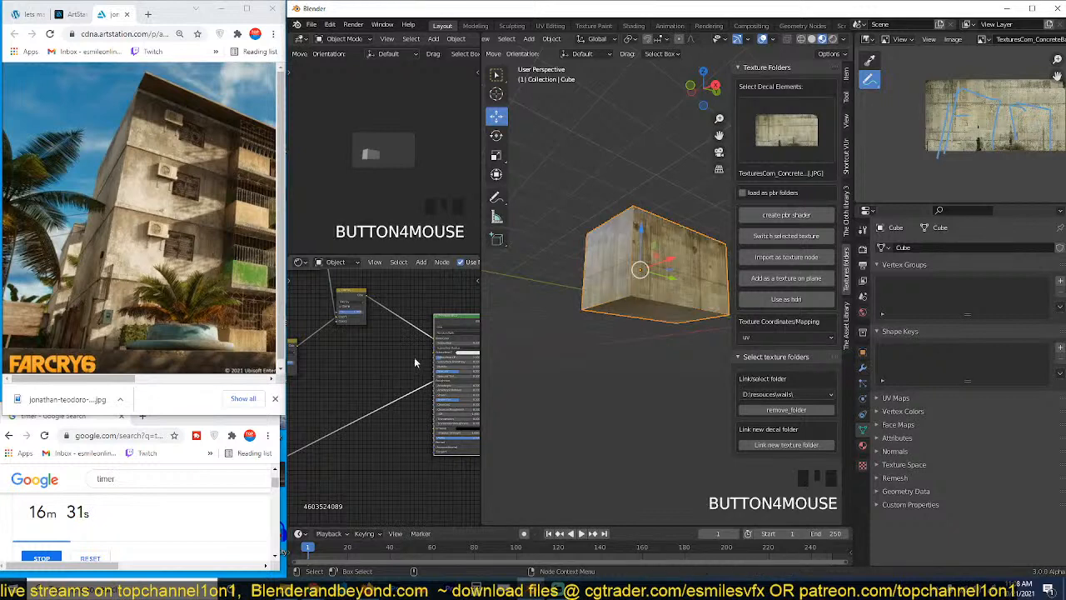
# Step: Link the Overlay mix's color output to the Principled shader's Roughness too, and hide the viewport sidebar while checking the walls
pyautogui.moveTo(370, 299); pyautogui.dragTo(382, 337)
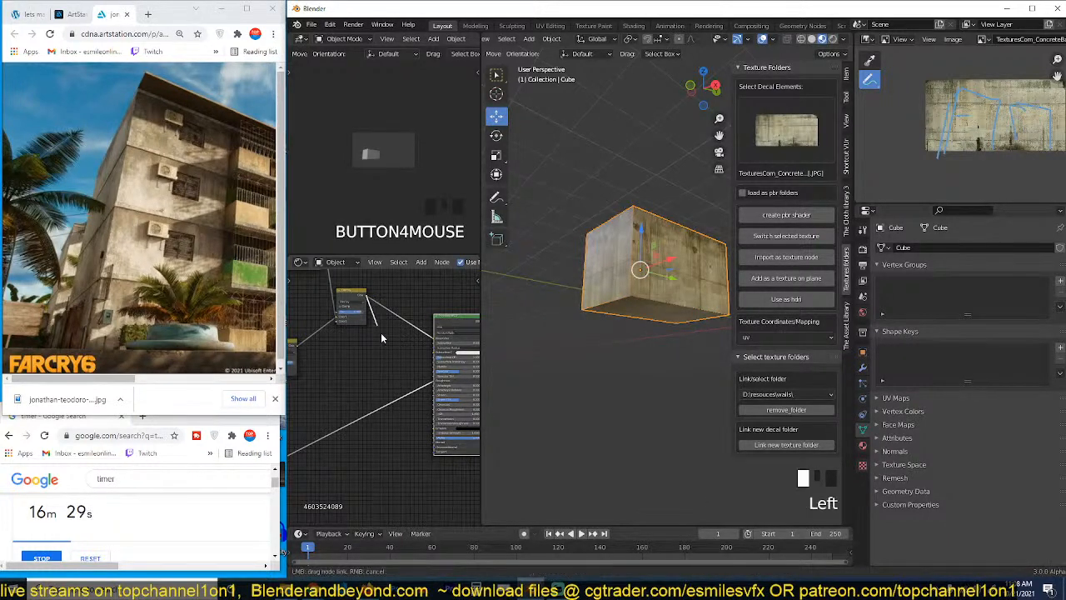
pyautogui.moveTo(437, 388); pyautogui.dragTo(436, 386)
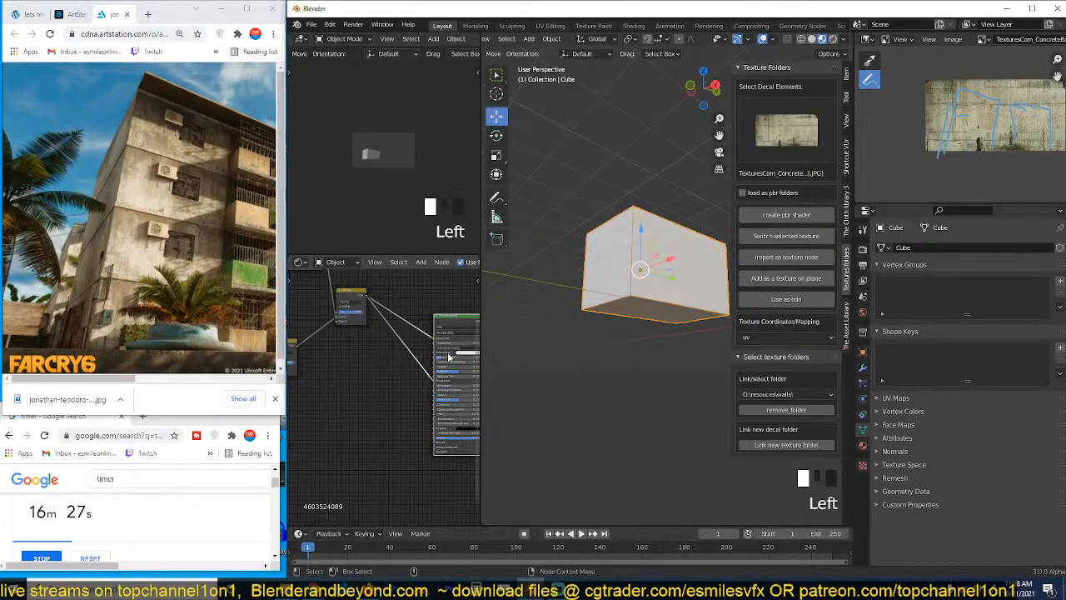
pyautogui.scroll(2, 601, 336)
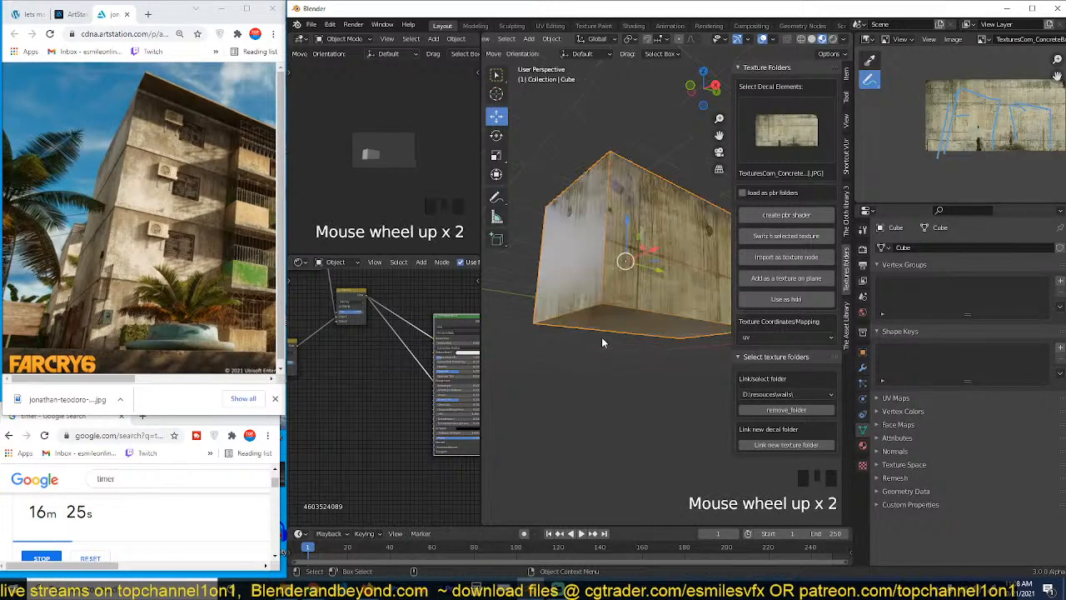
pyautogui.press('n')
pyautogui.scroll(3, 631, 342)
pyautogui.scroll(-3, 611, 350)
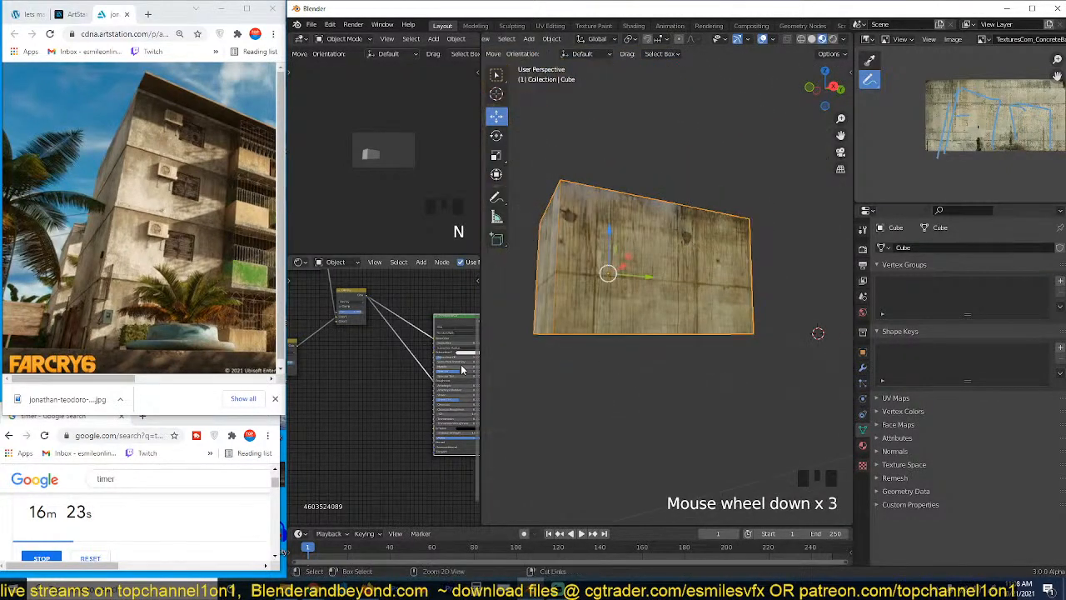
# Step: Save the file as building.blend inside a new folder named building in the october directory
pyautogui.hotkey('ctrl', 's')
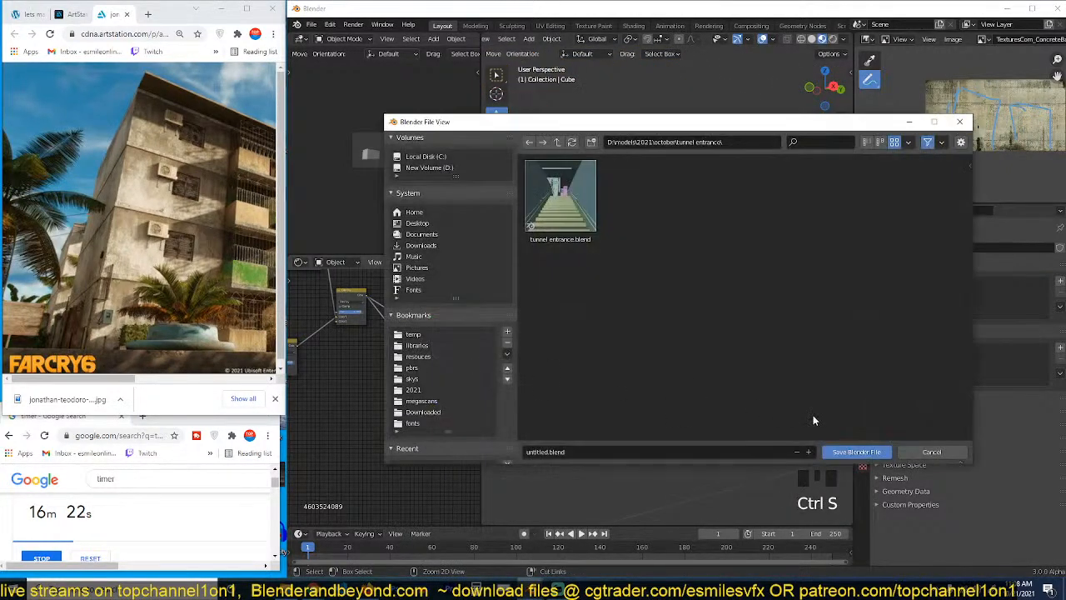
pyautogui.click(557, 142)
pyautogui.click(591, 142)
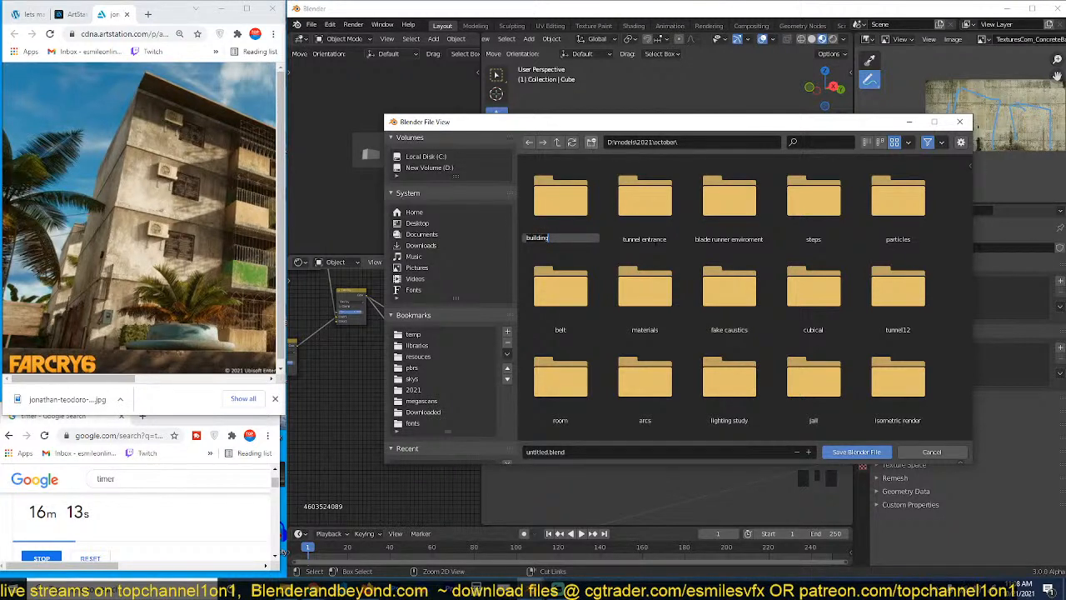
pyautogui.press('Return')
pyautogui.doubleClick(578, 213)
pyautogui.write('building')
pyautogui.click(638, 448)
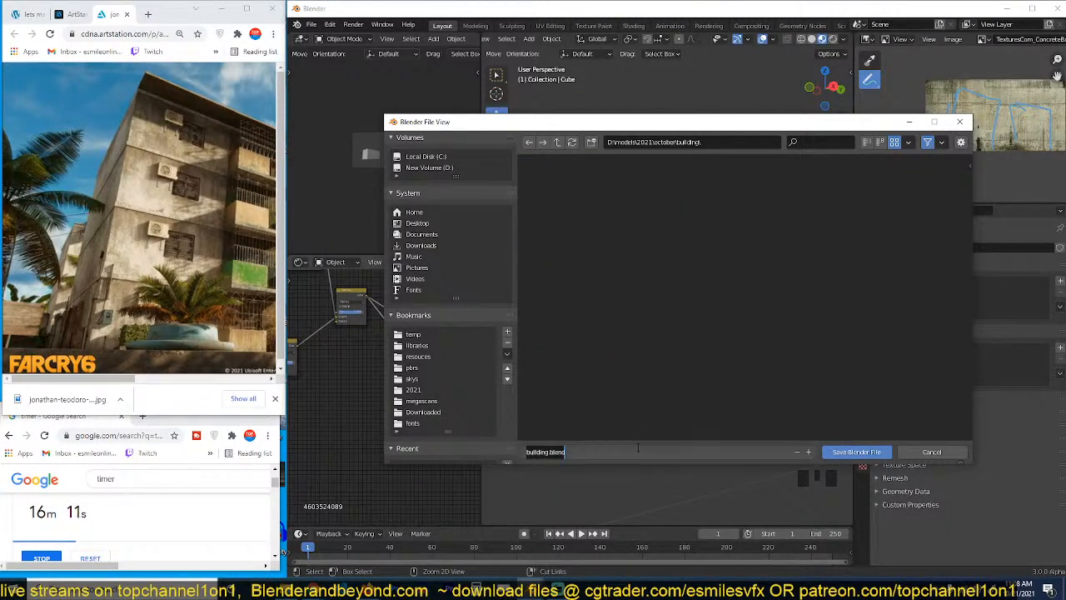
pyautogui.click(856, 451)
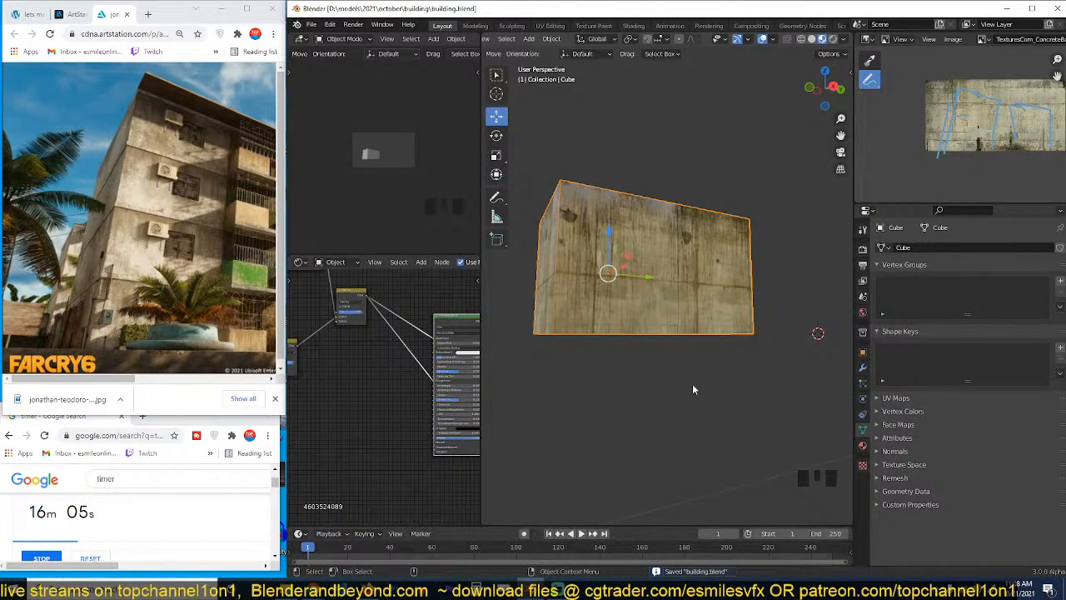
# Step: Insert a Math node set to Add on the link between the Overlay mix and the shader's Roughness
pyautogui.moveTo(685, 334); pyautogui.dragTo(522, 344, button='middle')
pyautogui.scroll(3, 376, 319)
pyautogui.hotkey('shift', 'a')
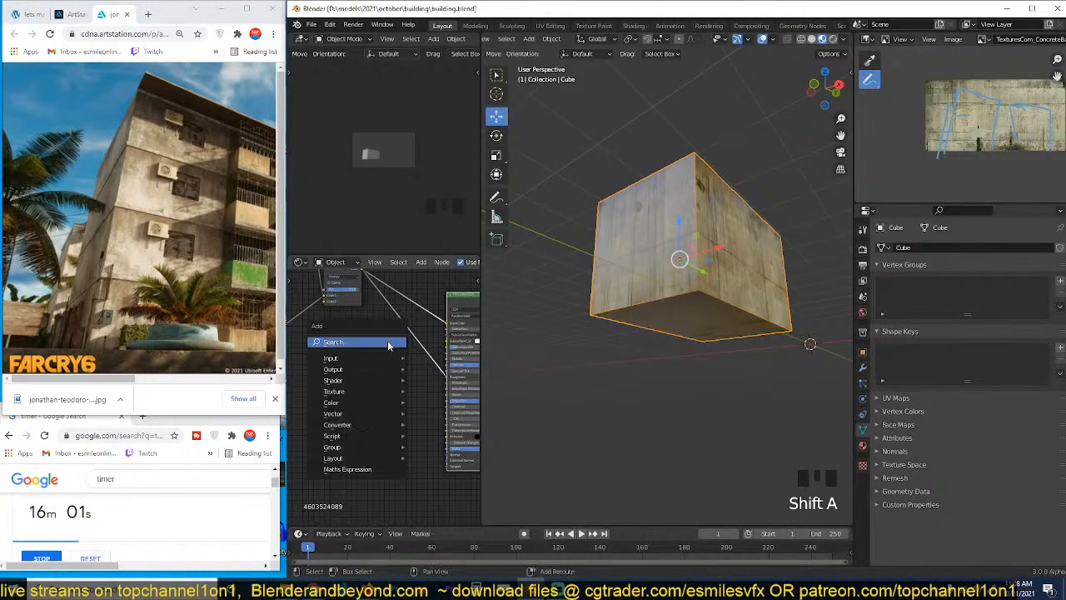
pyautogui.moveTo(367, 423)
pyautogui.click(441, 344)
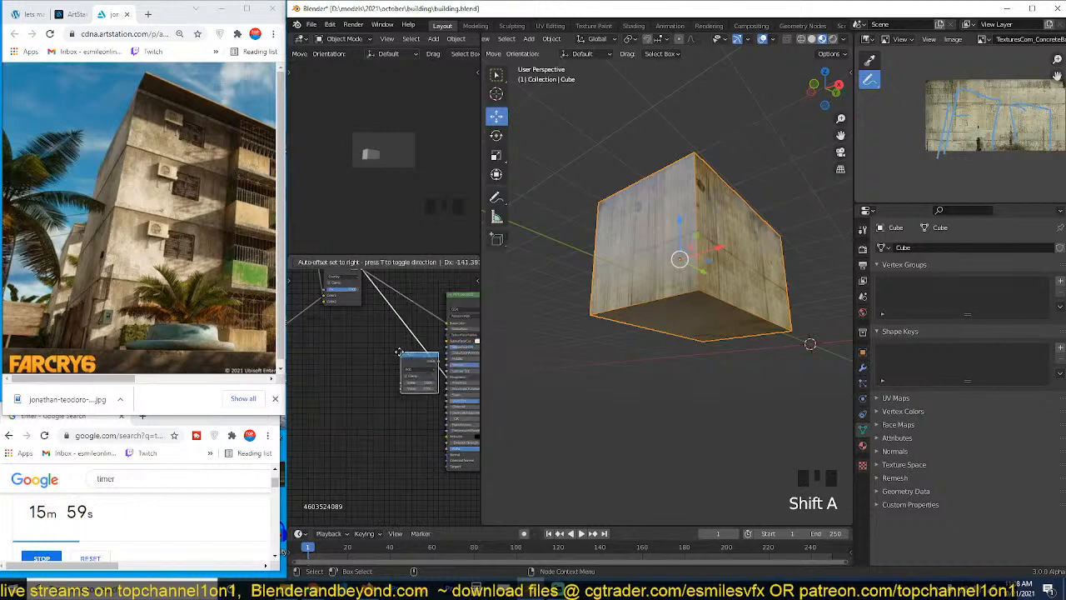
pyautogui.click(386, 349)
# Step: Render a close-up viewport image of the block's walls to examine the surface, and close the render window
pyautogui.scroll(3, 720, 320)
pyautogui.moveTo(721, 320); pyautogui.dragTo(703, 357, button='middle')
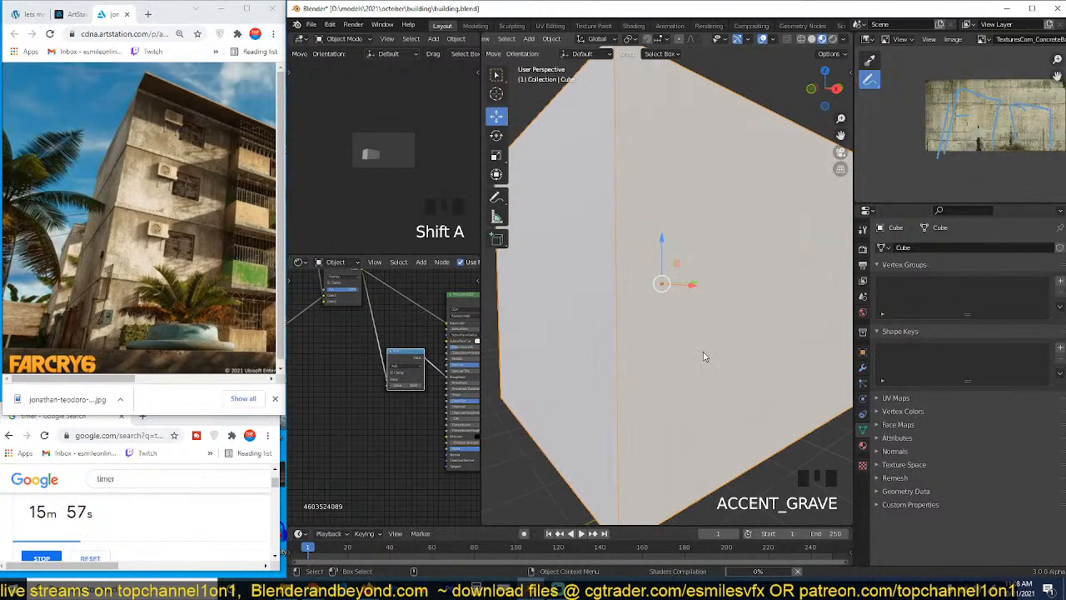
pyautogui.press('q')
pyautogui.click(699, 357)
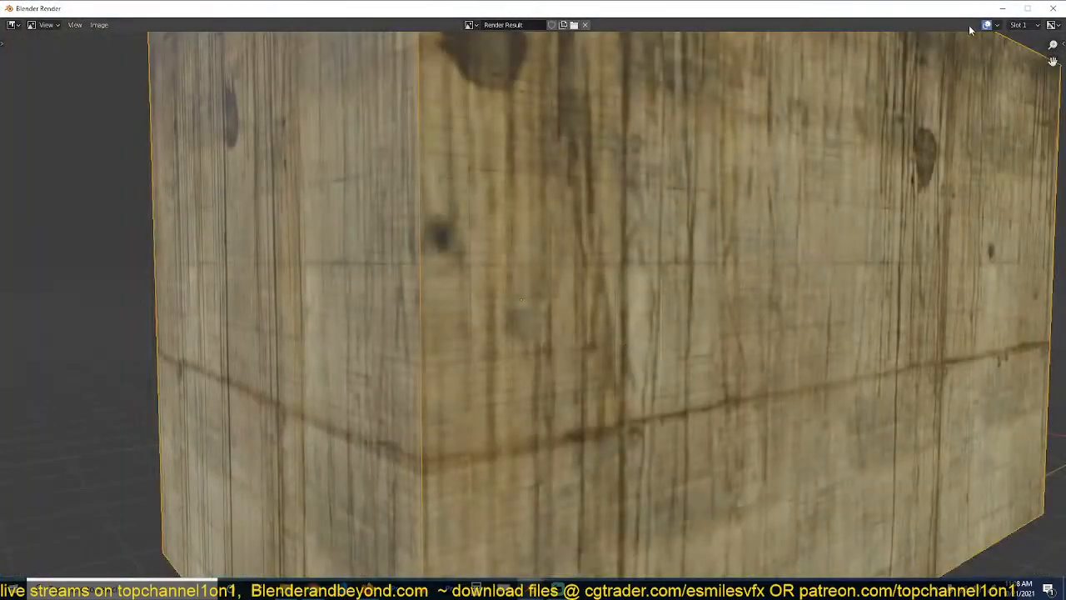
pyautogui.click(1051, 8)
pyautogui.scroll(-2, 689, 237)
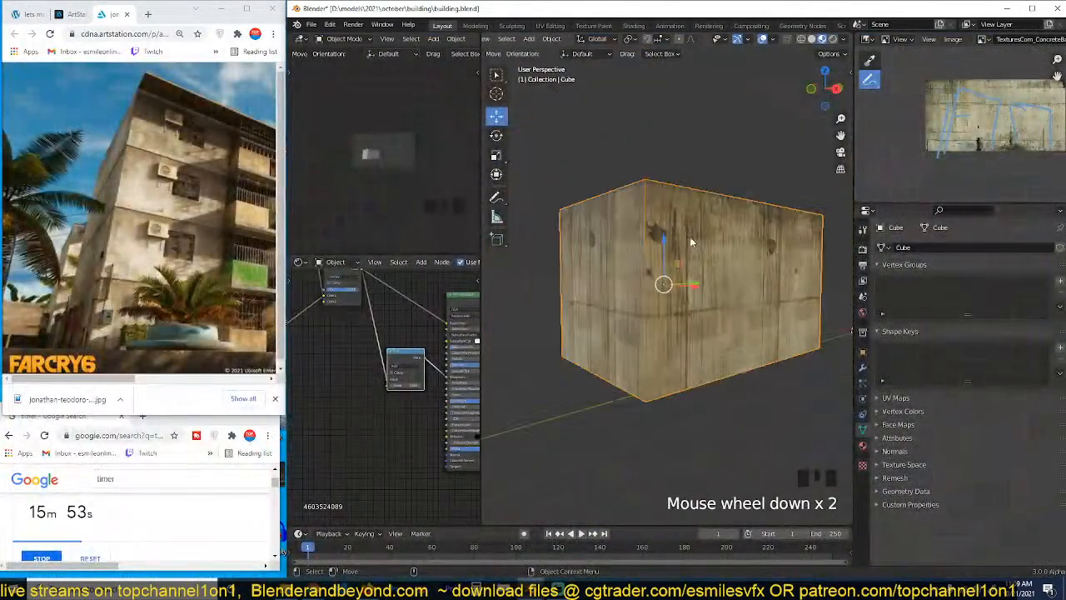
# Step: Lower the value added by the roughness Math node and check the surface shine around the block
pyautogui.scroll(2, 692, 226)
pyautogui.press('`')
pyautogui.keyDown('shift'); pyautogui.moveTo(399, 383); pyautogui.dragTo(383, 383); pyautogui.keyUp('shift')
pyautogui.press('`')
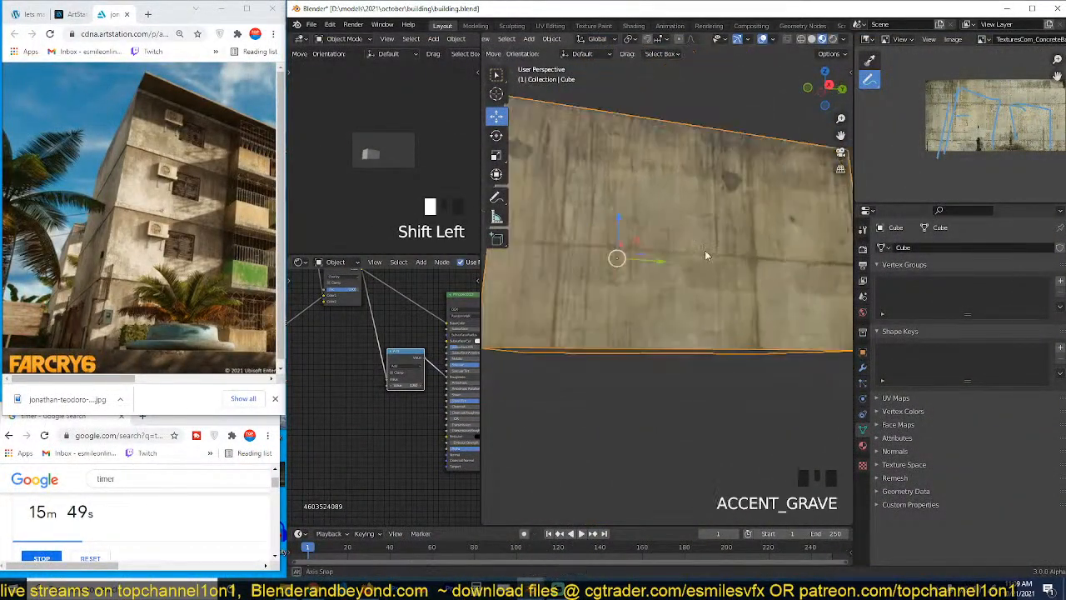
pyautogui.keyDown('shift'); pyautogui.moveTo(631, 249); pyautogui.dragTo(666, 246, button='middle'); pyautogui.keyUp('shift')
pyautogui.moveTo(455, 343); pyautogui.dragTo(391, 341, button='middle')
pyautogui.scroll(-4, 708, 275)
pyautogui.moveTo(708, 258); pyautogui.dragTo(674, 256, button='middle')
pyautogui.scroll(2, 675, 257)
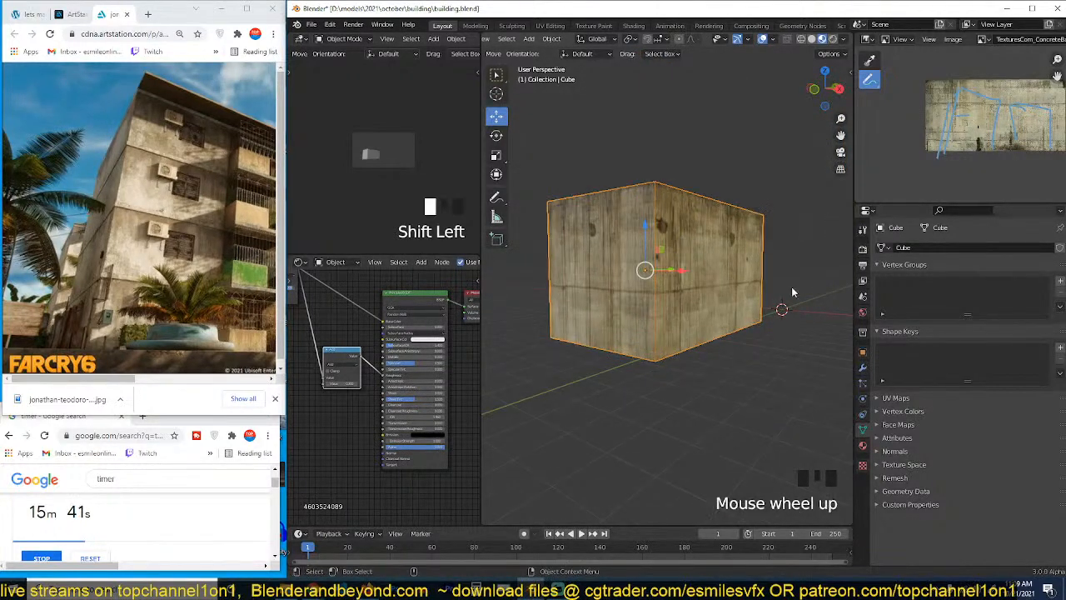
pyautogui.click(863, 367)
pyautogui.click(949, 247)
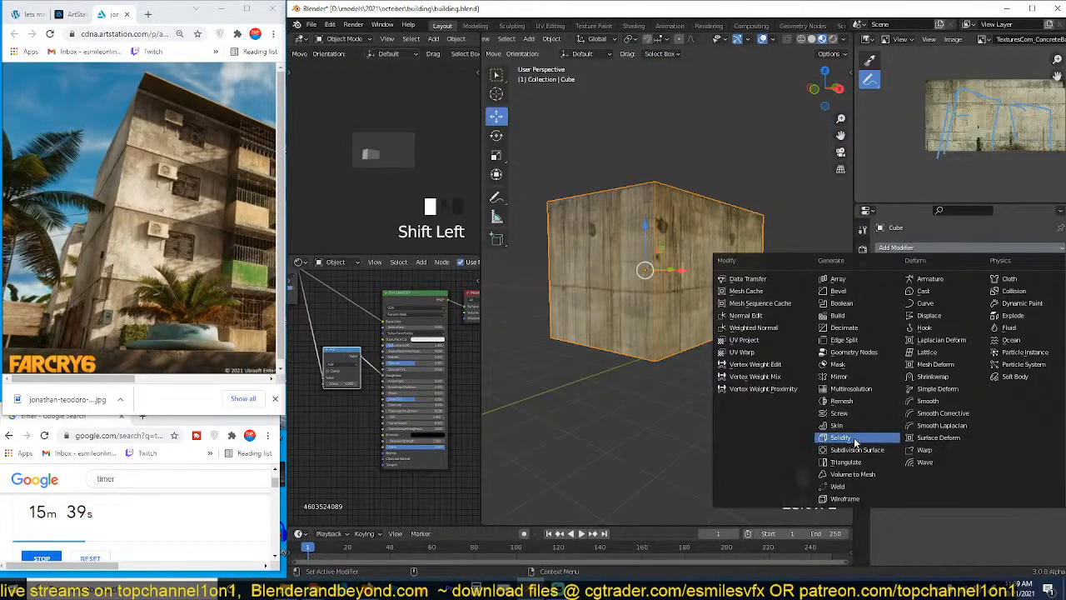
pyautogui.click(873, 291)
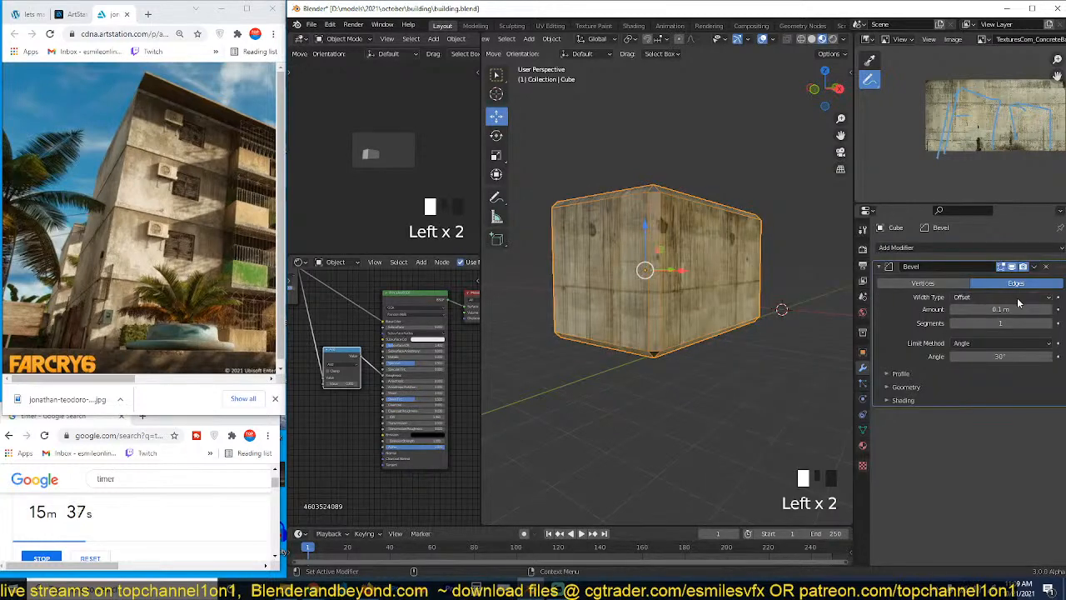
pyautogui.click(1045, 266)
# Step: Stack the block vertically with an Array modifier using relative offset X 0 and Z 1, and a count of 3
pyautogui.click(949, 247)
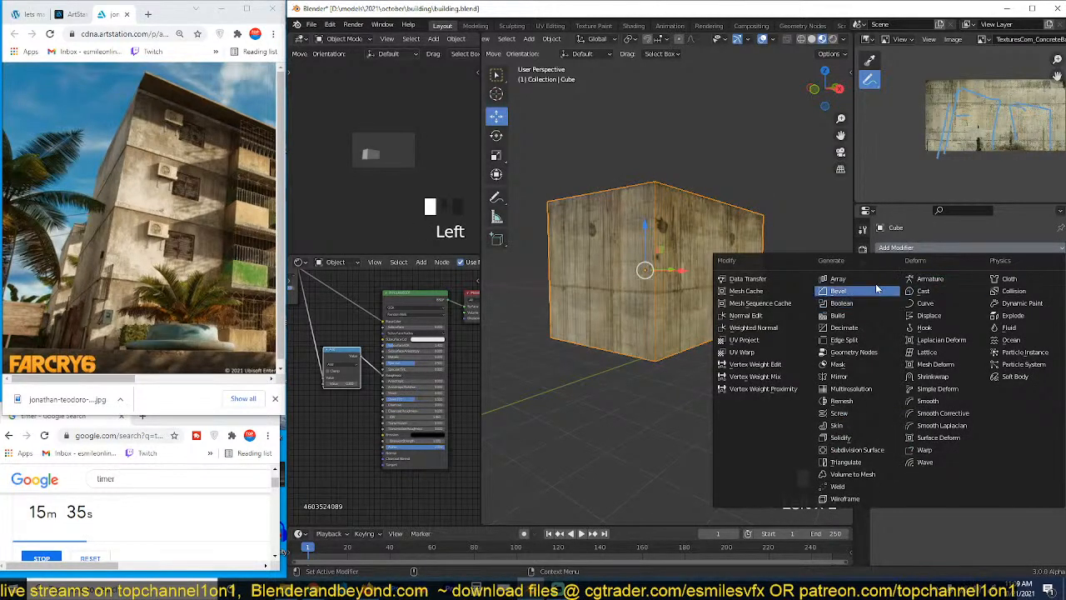
pyautogui.click(874, 281)
pyautogui.click(994, 352)
pyautogui.write('1')
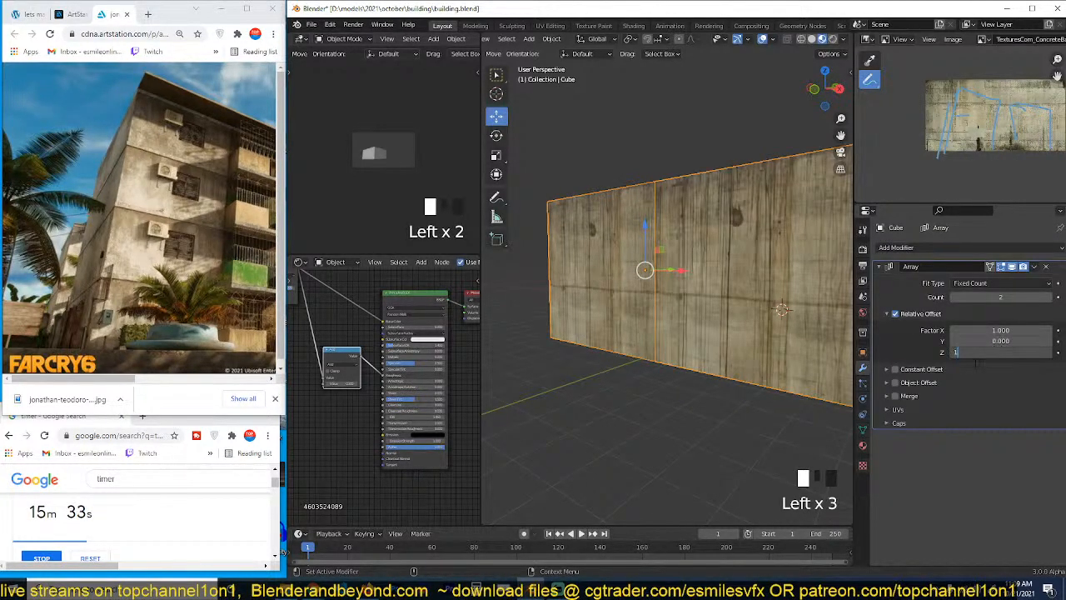
pyautogui.press('Return')
pyautogui.click(996, 331)
pyautogui.write('0')
pyautogui.press('Return')
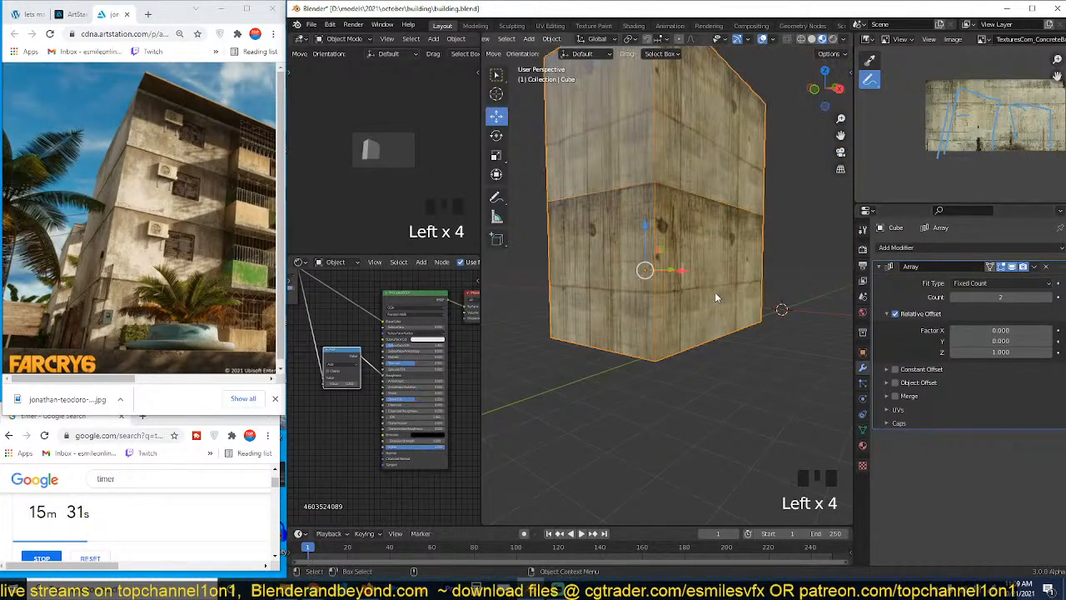
pyautogui.moveTo(714, 292); pyautogui.dragTo(704, 343, button='middle')
pyautogui.click(1048, 297)
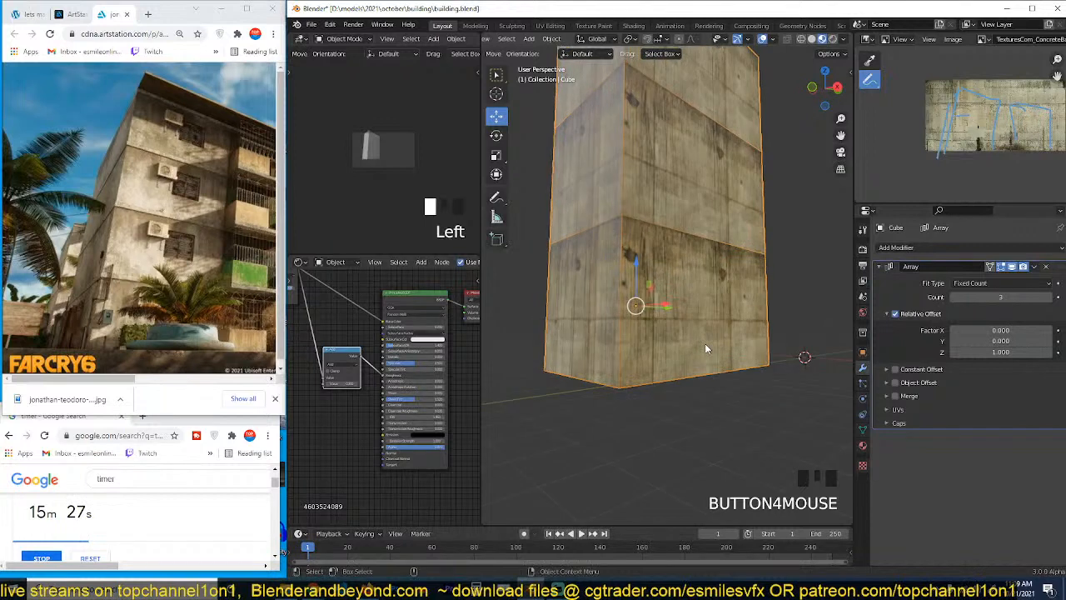
# Step: Lower the block's top edge loop to shorten each floor, and set the array count to 4
pyautogui.press('Tab')
pyautogui.press('z')
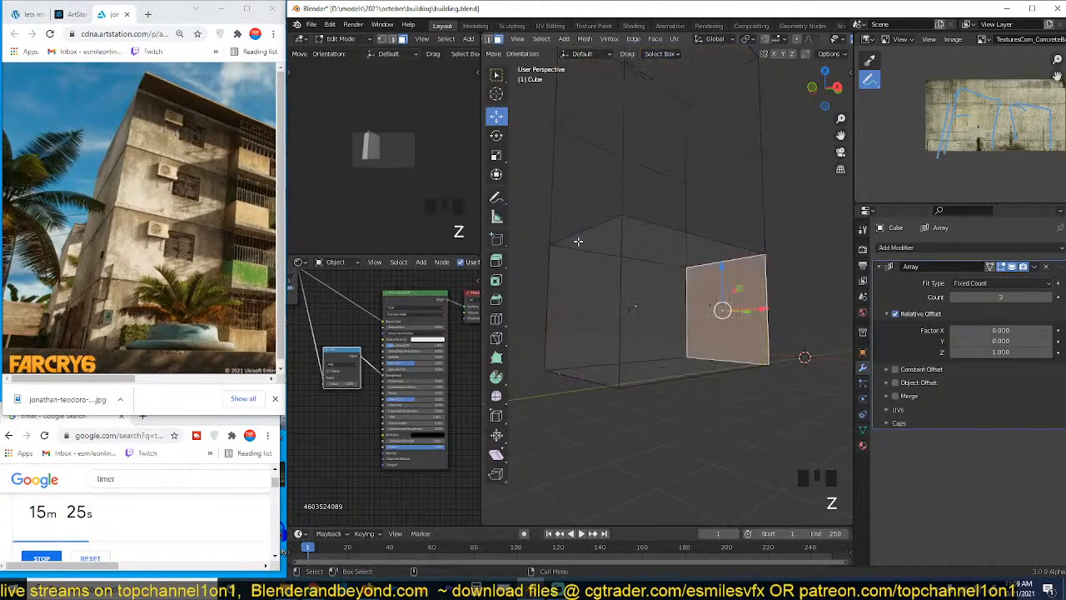
pyautogui.keyDown('alt'); pyautogui.click(684, 244); pyautogui.keyUp('alt')
pyautogui.scroll(-7, 799, 40)
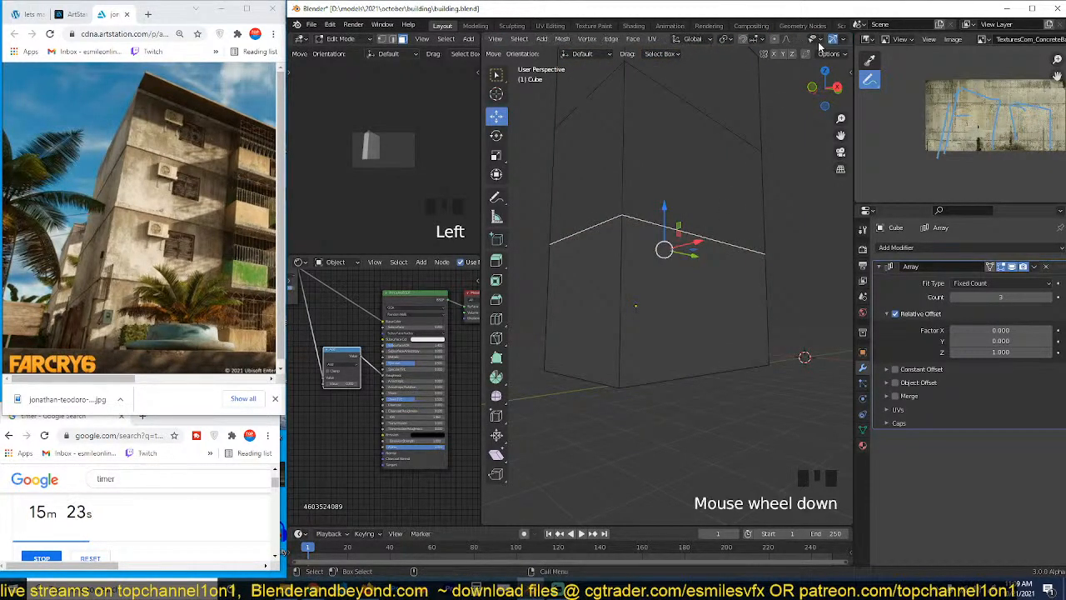
pyautogui.click(824, 40)
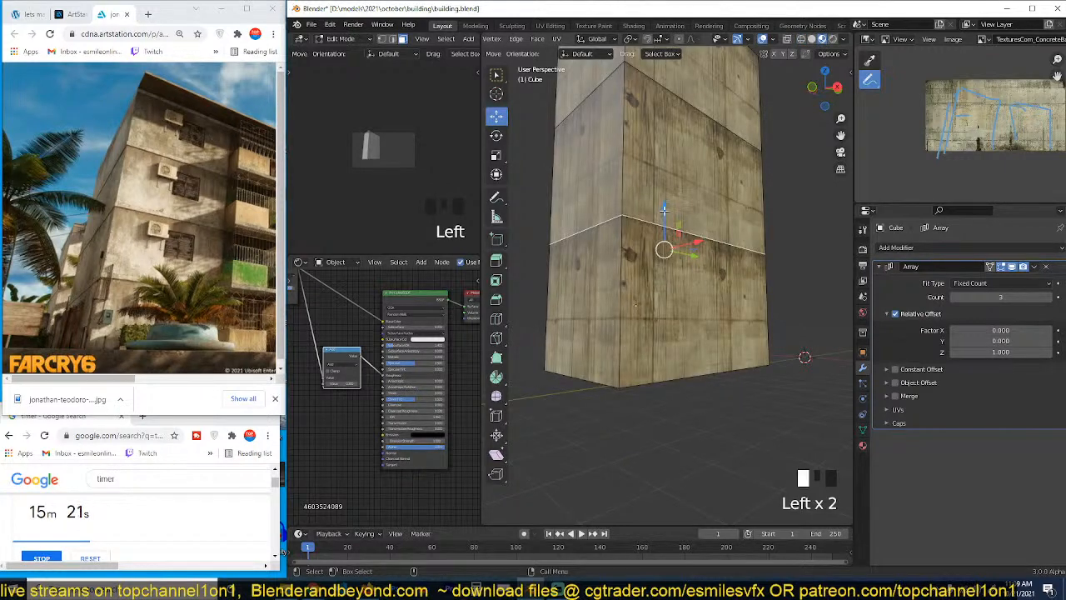
pyautogui.moveTo(663, 212); pyautogui.dragTo(658, 253)
pyautogui.press('Tab')
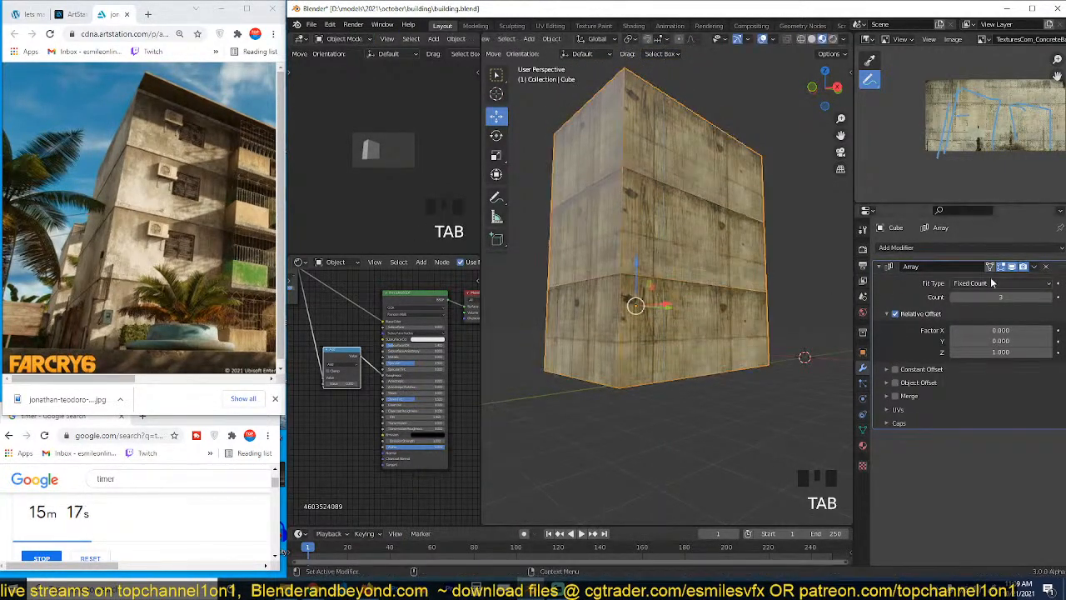
pyautogui.click(1048, 296)
# Step: Cut a horizontal edge loop around the block and slide it up close to the floor's top edge
pyautogui.press('`')
pyautogui.press('Tab')
pyautogui.scroll(2, 666, 288)
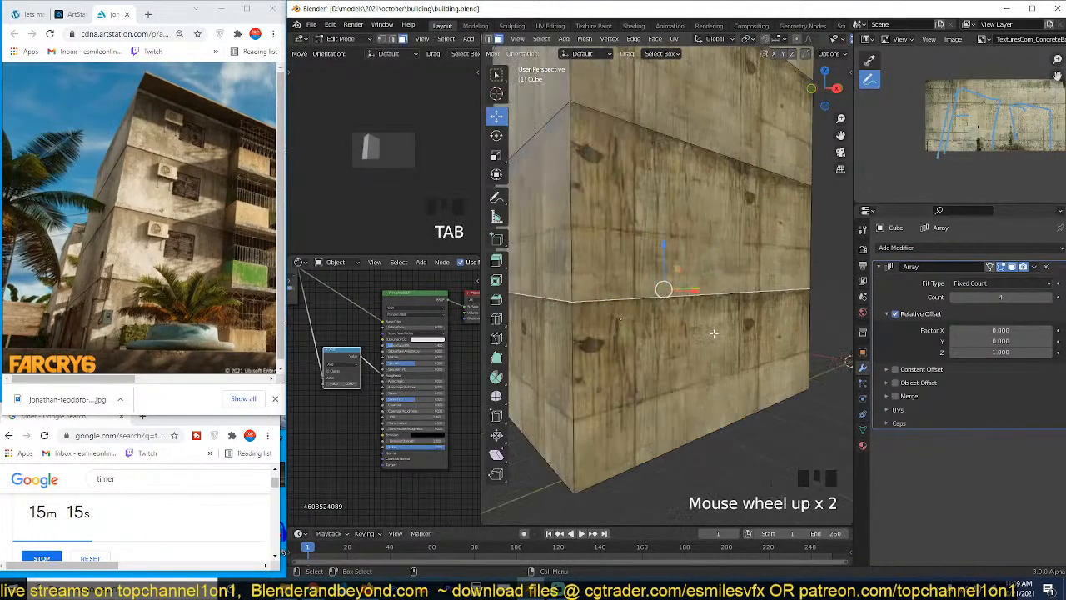
pyautogui.press('`')
pyautogui.hotkey('ctrl', 'r')
pyautogui.click(644, 334)
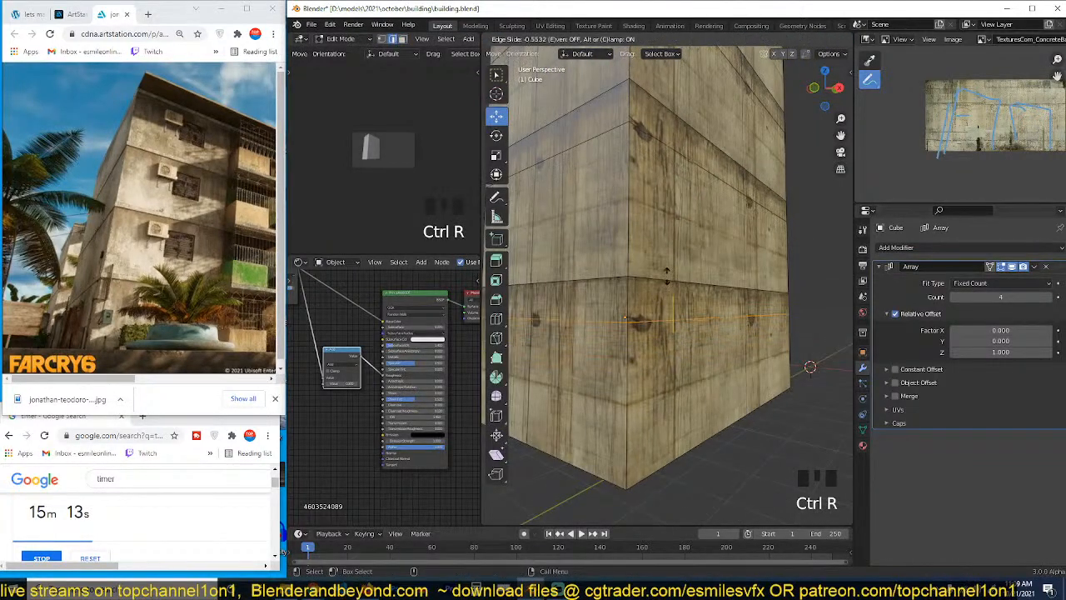
pyautogui.click(676, 248)
# Step: Extrude the narrow face loop at the floor's top outward along its normals by about 0.08 m as a ledge
pyautogui.press('3')
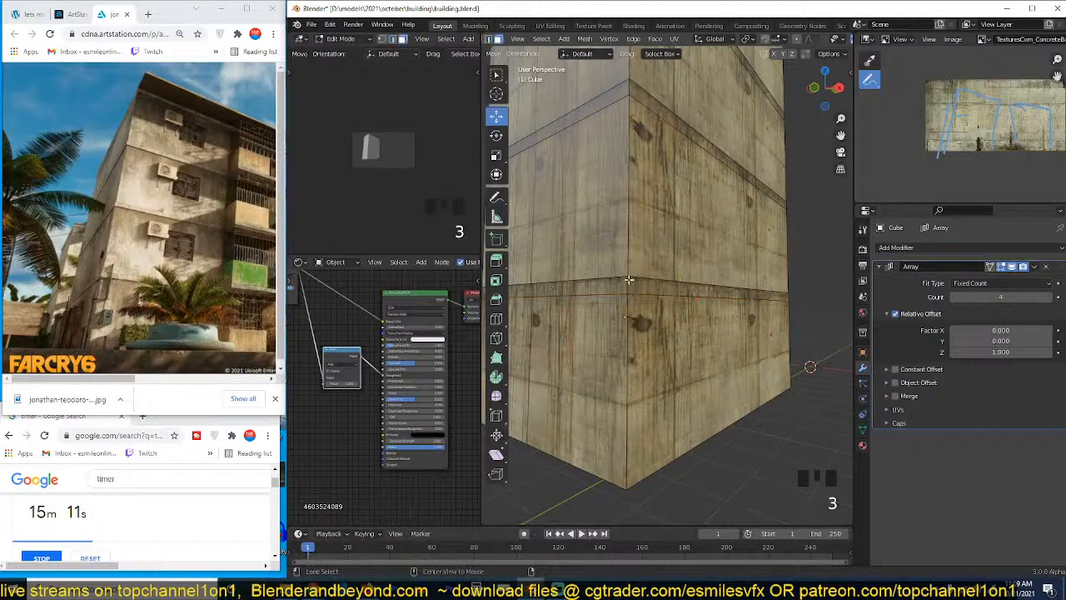
pyautogui.keyDown('alt'); pyautogui.click(657, 295); pyautogui.keyUp('alt')
pyautogui.hotkey('alt', 'e')
pyautogui.click(656, 299)
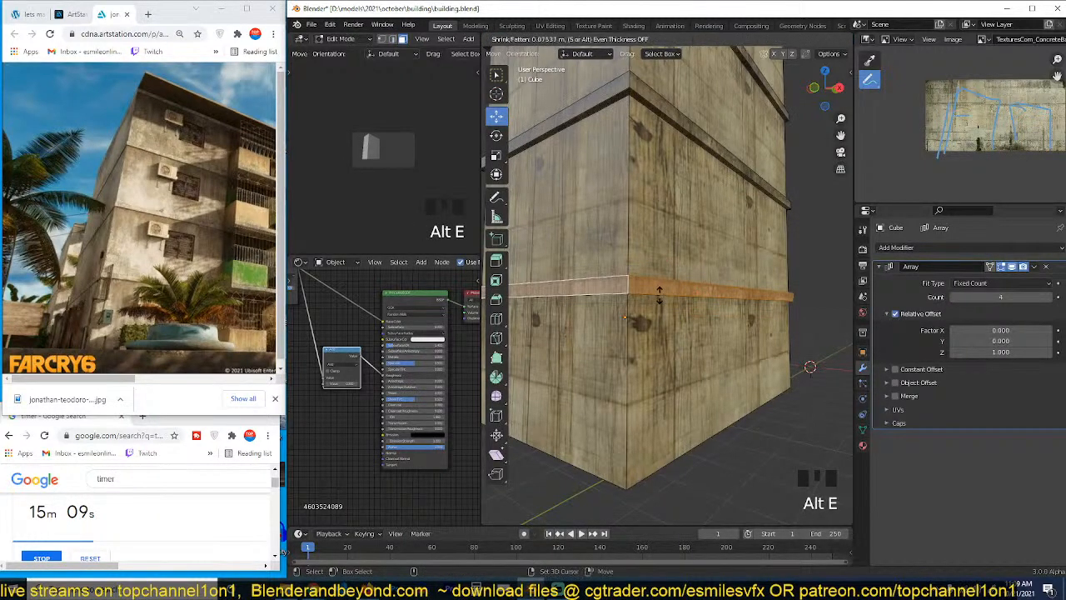
pyautogui.click(660, 292)
pyautogui.press('Tab')
# Step: Examine the repeated ledges and concrete texture from several angles, and review the wall material's texture nodes
pyautogui.press('`')
pyautogui.moveTo(694, 253); pyautogui.dragTo(535, 276, button='middle')
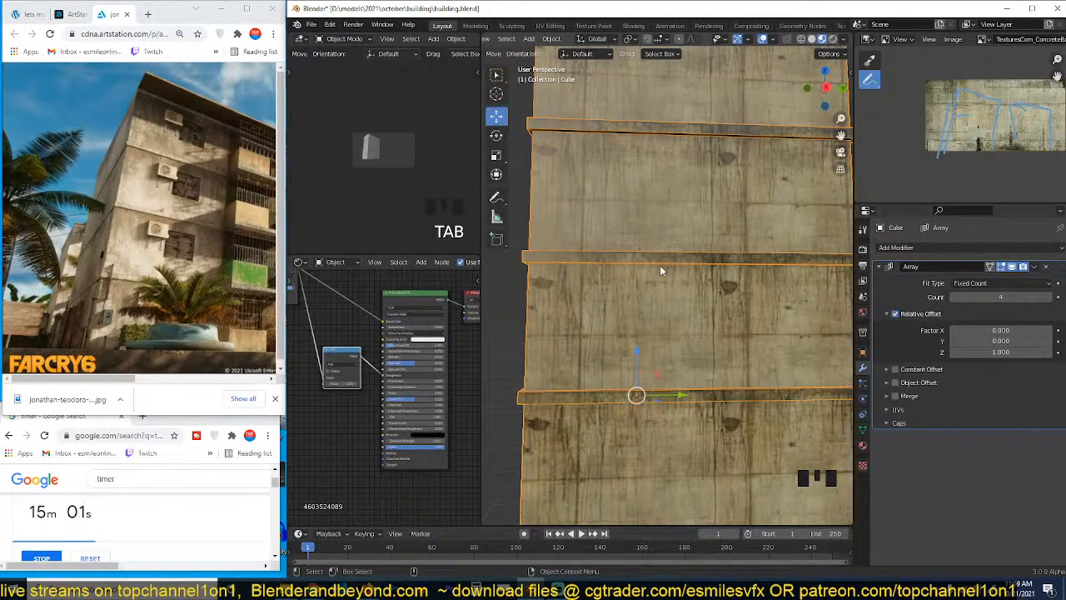
pyautogui.scroll(3, 661, 271)
pyautogui.press('`')
pyautogui.moveTo(661, 273); pyautogui.dragTo(812, 215, button='middle')
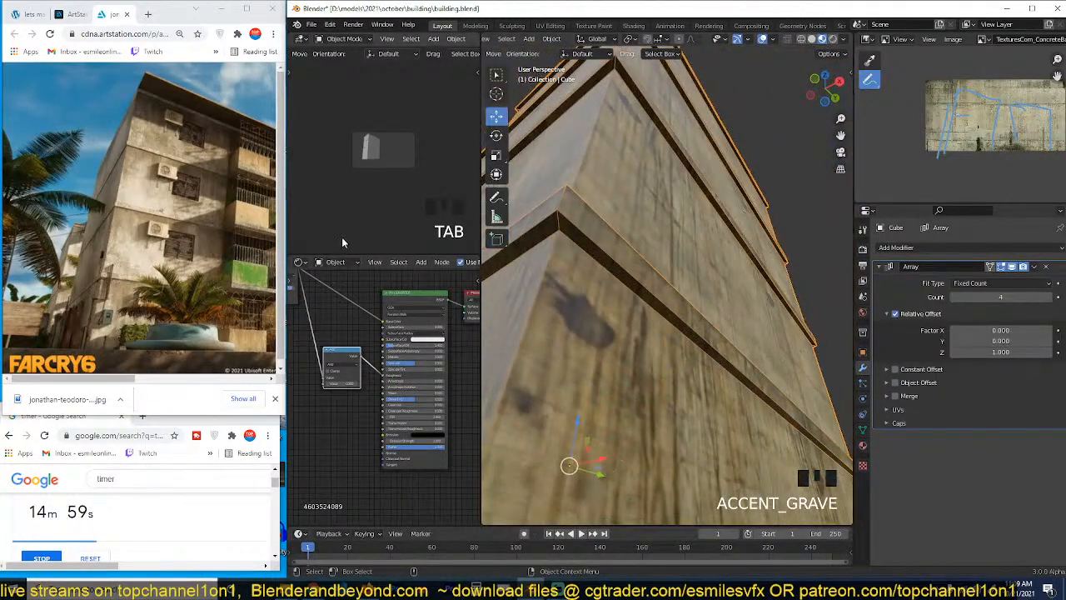
pyautogui.scroll(-3, 338, 329)
pyautogui.moveTo(338, 330); pyautogui.dragTo(302, 359, button='middle')
pyautogui.scroll(-12, 341, 395)
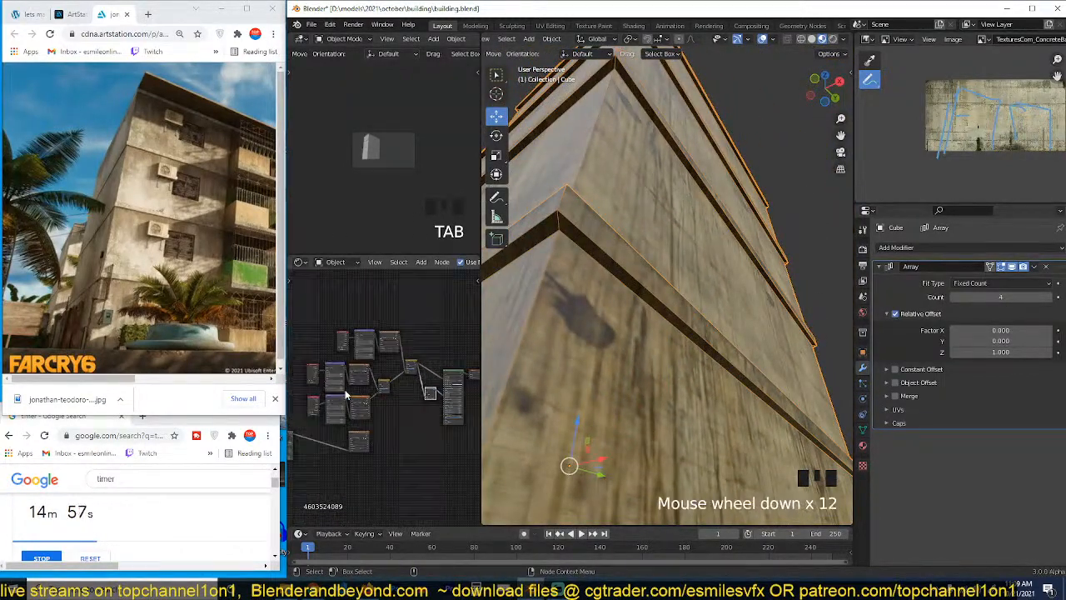
pyautogui.moveTo(342, 395); pyautogui.dragTo(391, 391, button='middle')
pyautogui.scroll(8, 392, 391)
pyautogui.scroll(-3, 603, 327)
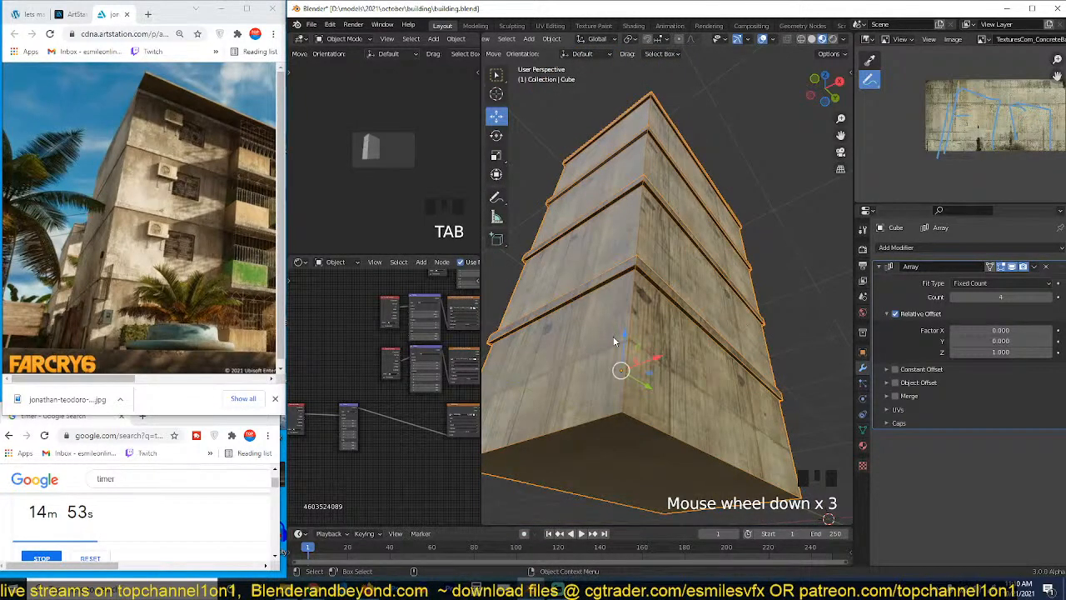
pyautogui.scroll(2, 605, 328)
pyautogui.press('`')
pyautogui.scroll(-3, 632, 361)
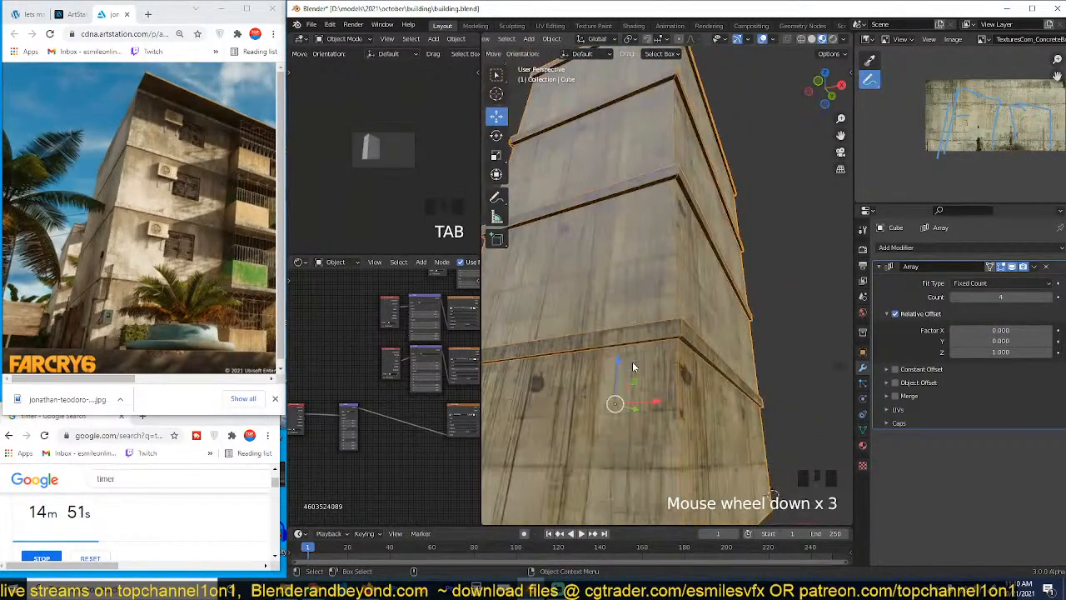
# Step: Add a Bevel modifier with a 0.005 m amount to the block and place it above the Array modifier
pyautogui.press('`')
pyautogui.press('`')
pyautogui.press('`')
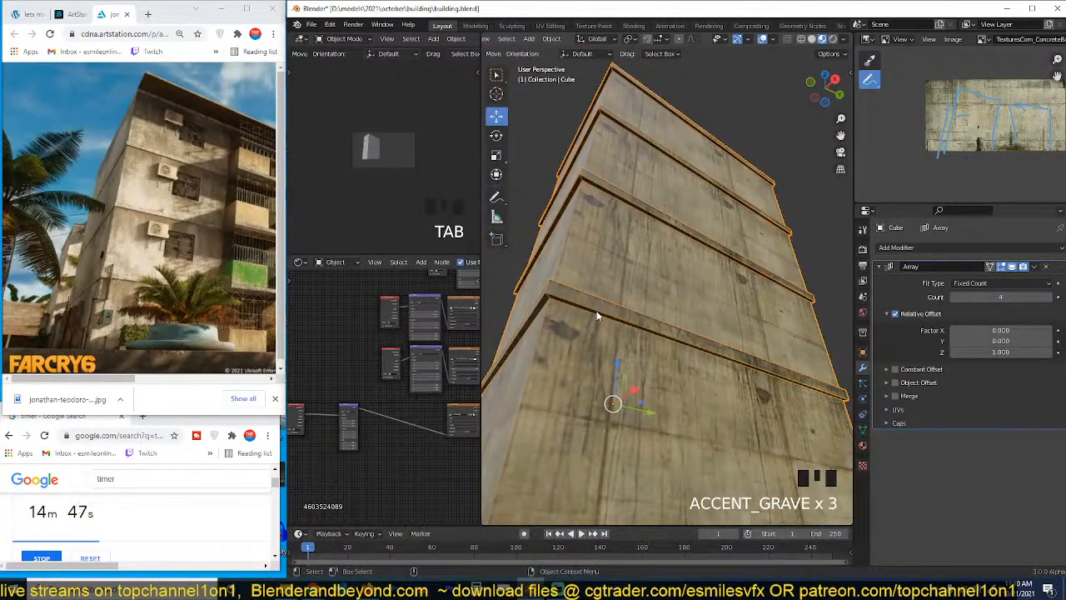
pyautogui.scroll(-1, 598, 315)
pyautogui.press('`')
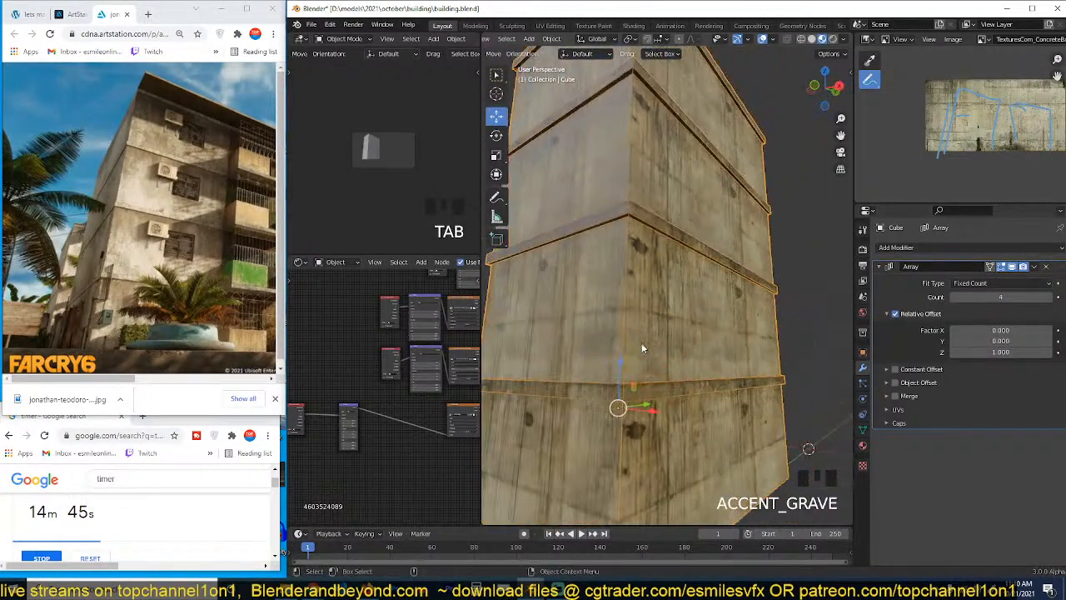
pyautogui.click(966, 248)
pyautogui.click(853, 290)
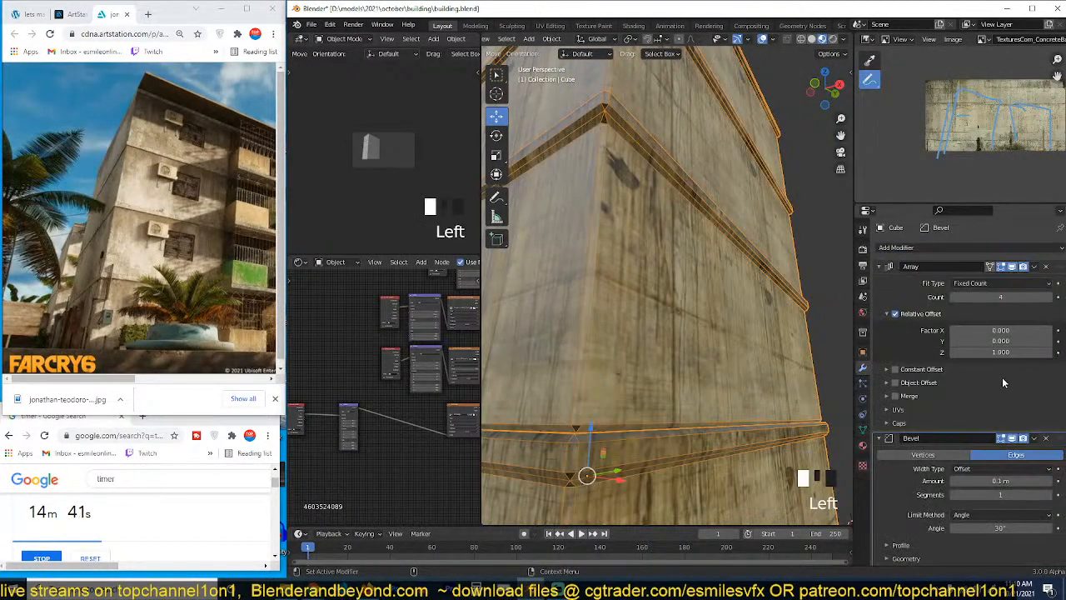
pyautogui.click(878, 266)
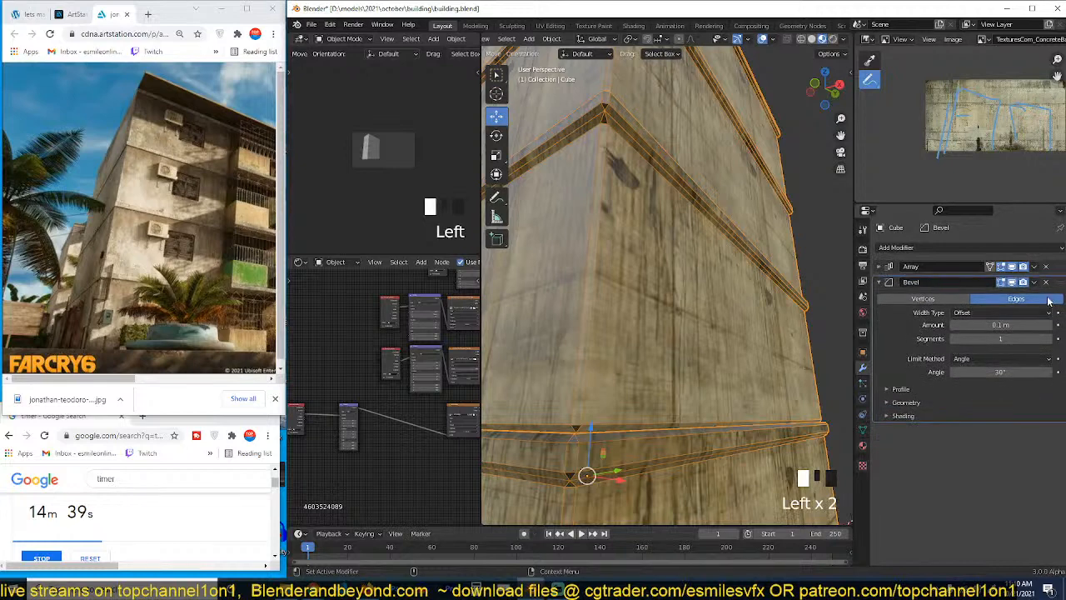
pyautogui.moveTo(1057, 285); pyautogui.dragTo(1049, 264)
pyautogui.keyDown('shift'); pyautogui.moveTo(999, 309); pyautogui.dragTo(974, 309); pyautogui.keyUp('shift')
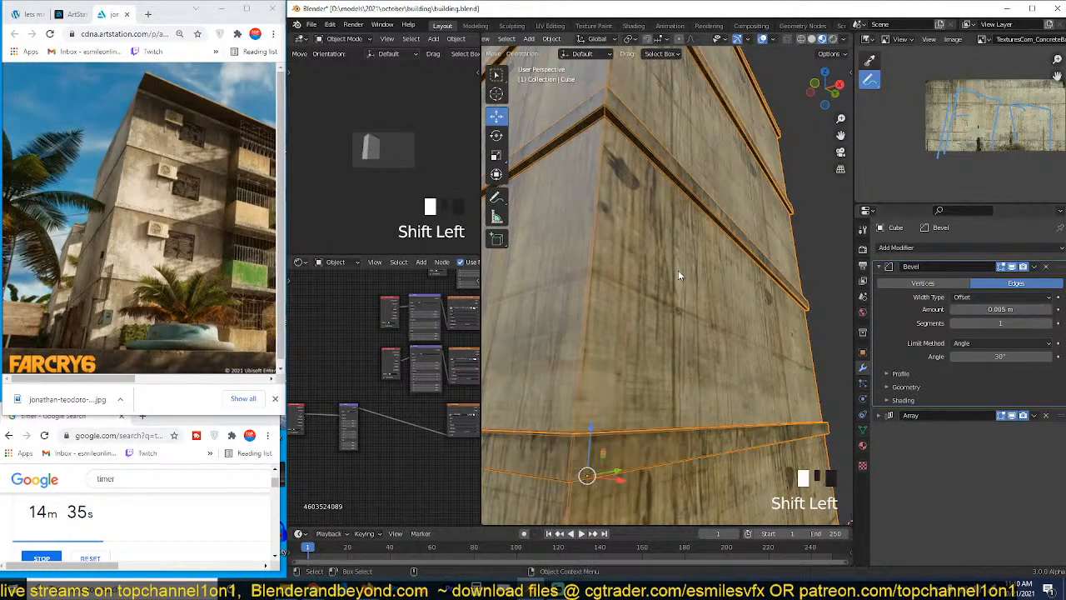
# Step: Enable Harden Normals in the bevel's shading settings and shade the block smooth
pyautogui.press('q')
pyautogui.click(1057, 8)
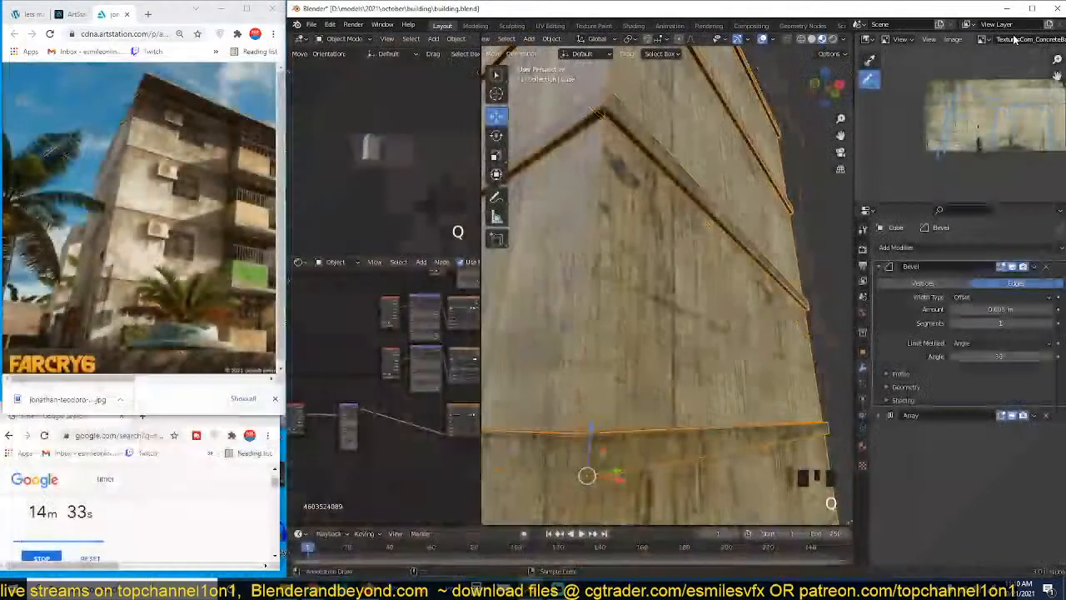
pyautogui.press('q')
pyautogui.click(714, 157)
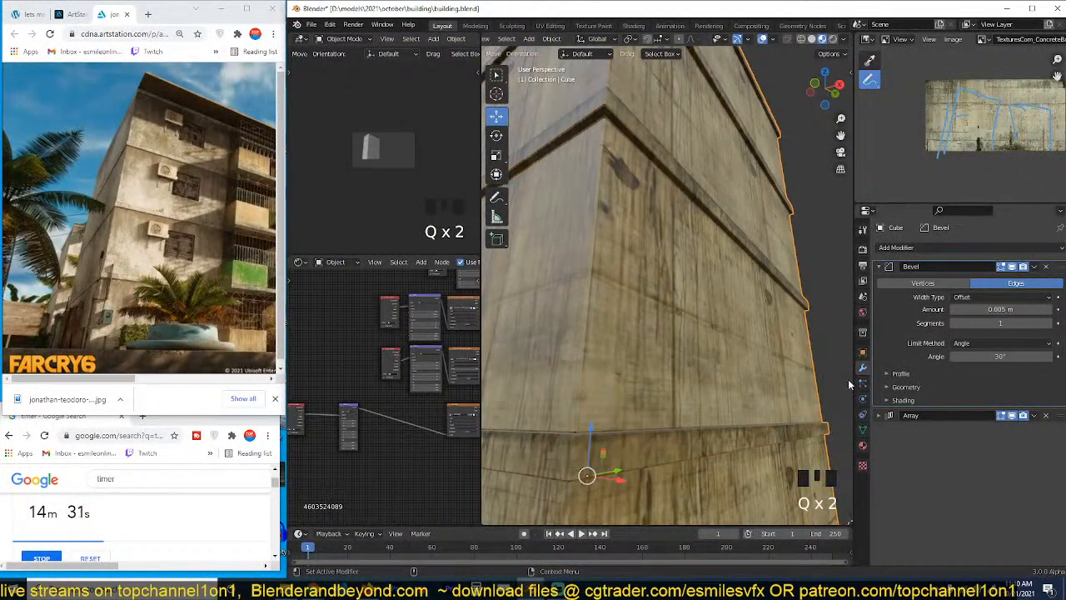
pyautogui.press('q')
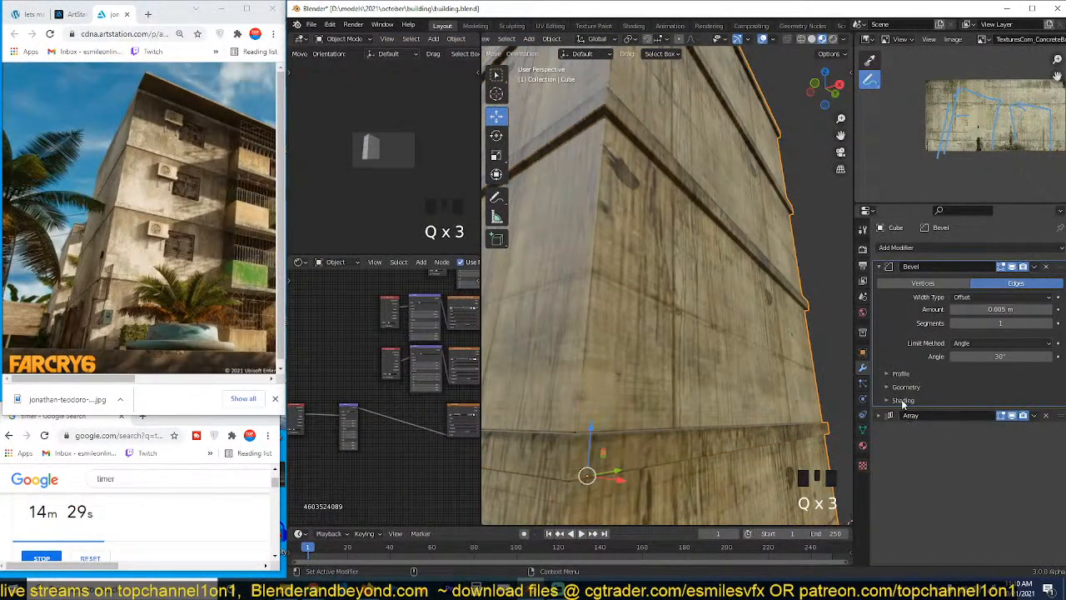
pyautogui.click(902, 401)
pyautogui.click(956, 419)
pyautogui.rightClick(683, 311)
pyautogui.click(683, 311)
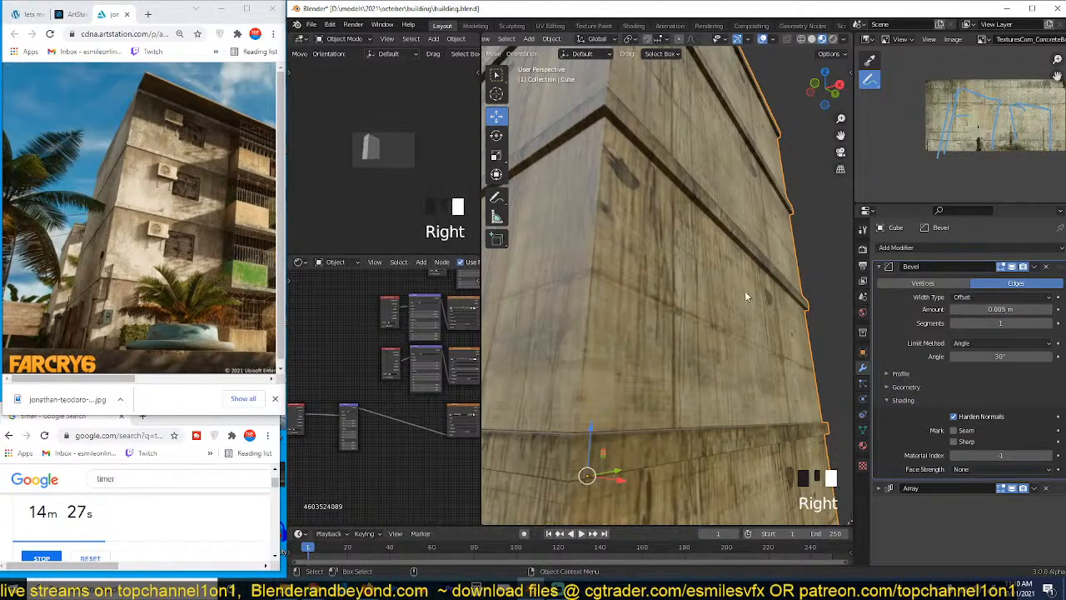
# Step: Enable Ambient Occlusion in the Eevee render settings
pyautogui.scroll(-4, 746, 290)
pyautogui.press('`')
pyautogui.press('`')
pyautogui.moveTo(668, 270); pyautogui.dragTo(774, 266, button='middle')
pyautogui.click(862, 249)
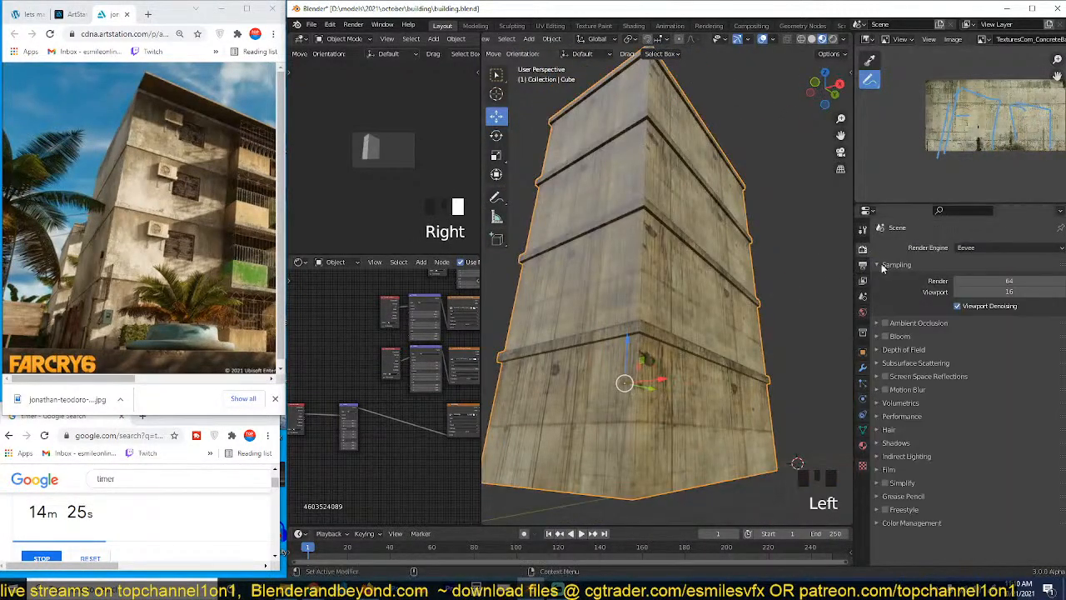
pyautogui.click(885, 323)
pyautogui.click(907, 323)
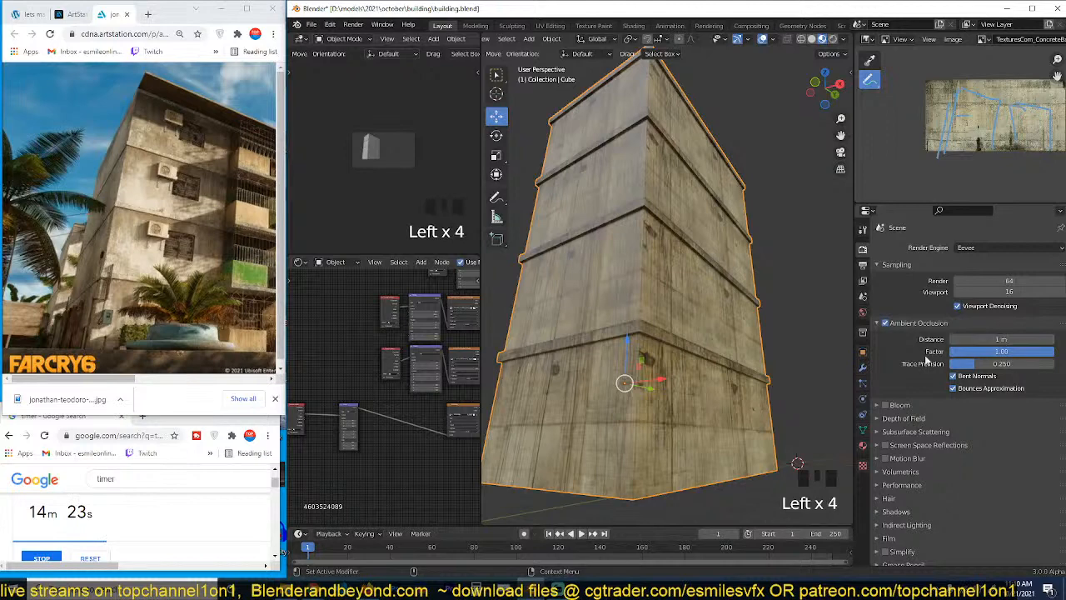
pyautogui.click(897, 327)
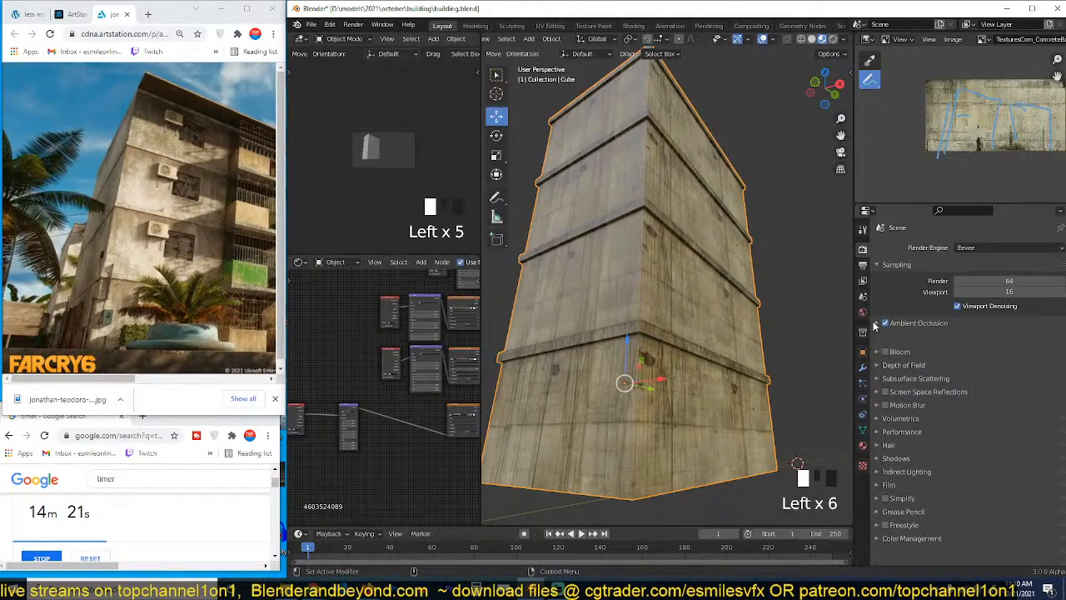
# Step: Deselect everything and display the small camera view in Material Preview shading
pyautogui.press('`')
pyautogui.press('`')
pyautogui.moveTo(635, 278); pyautogui.dragTo(651, 297, button='middle')
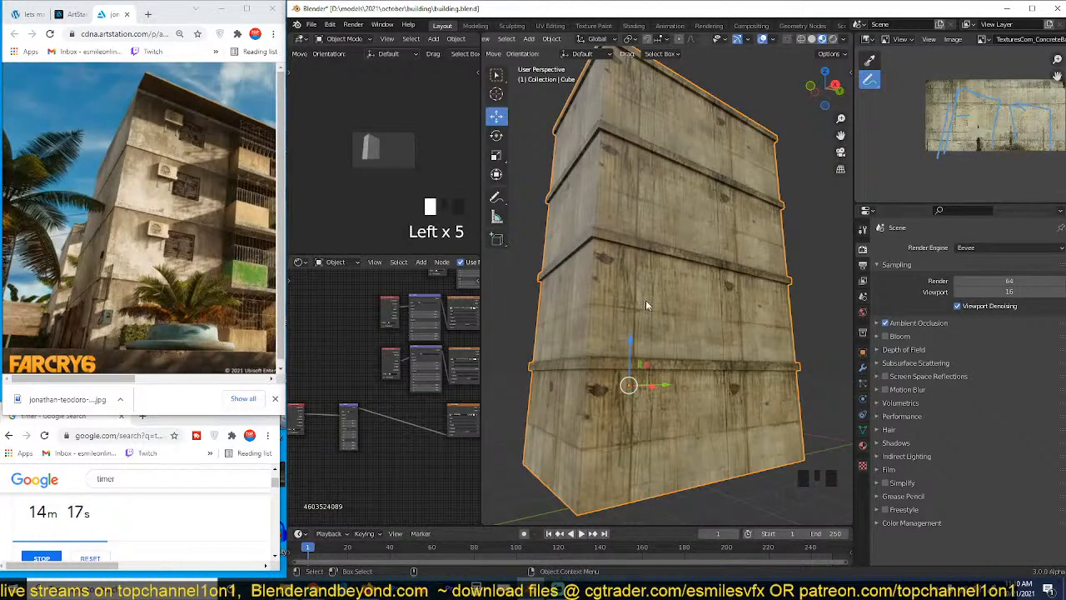
pyautogui.press('`')
pyautogui.moveTo(650, 288); pyautogui.dragTo(693, 318, button='middle')
pyautogui.hotkey('alt', 'a')
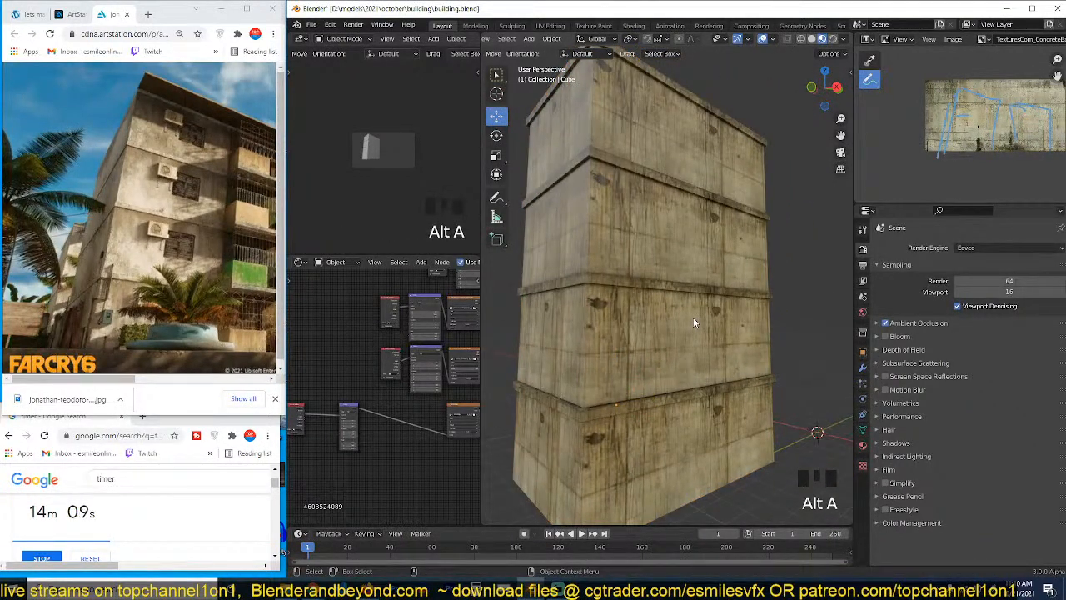
pyautogui.scroll(5, 416, 190)
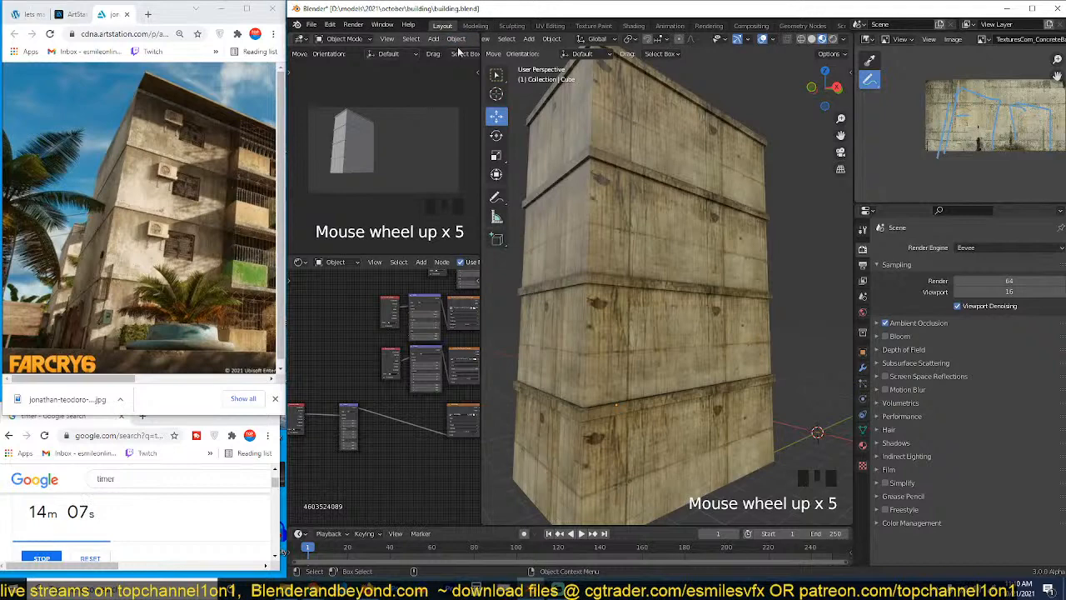
pyautogui.scroll(-13, 457, 52)
pyautogui.scroll(-8, 464, 44)
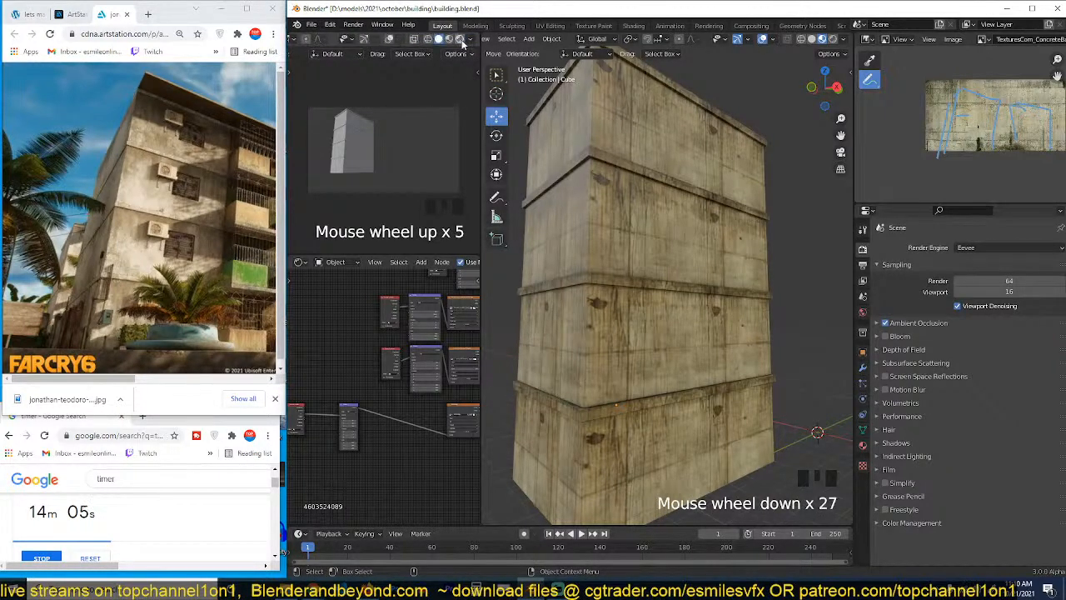
pyautogui.click(460, 39)
pyautogui.click(449, 39)
# Step: Add a plane on the building's roof, resize it, and move it along X so it overhangs one side
pyautogui.click(633, 211)
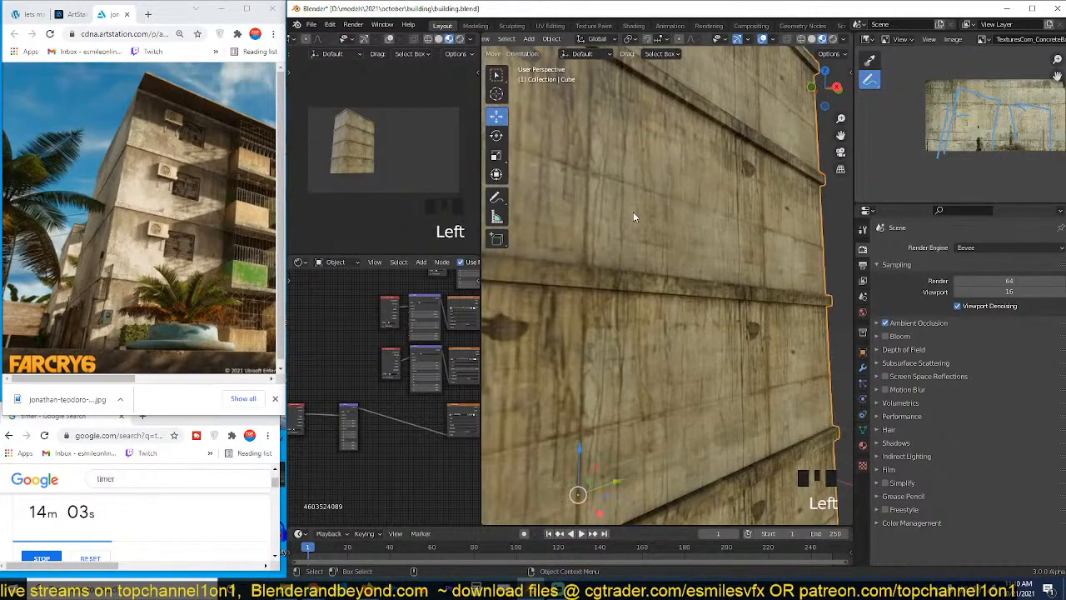
pyautogui.scroll(-5, 650, 214)
pyautogui.press('`')
pyautogui.press('`')
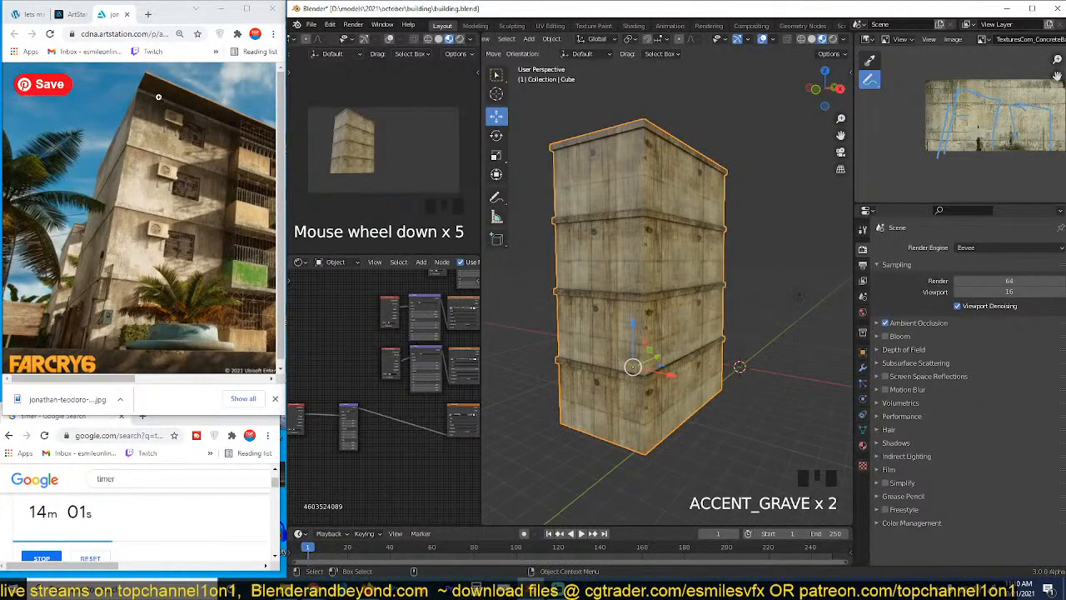
pyautogui.press('`')
pyautogui.click(663, 195)
pyautogui.scroll(-2, 672, 239)
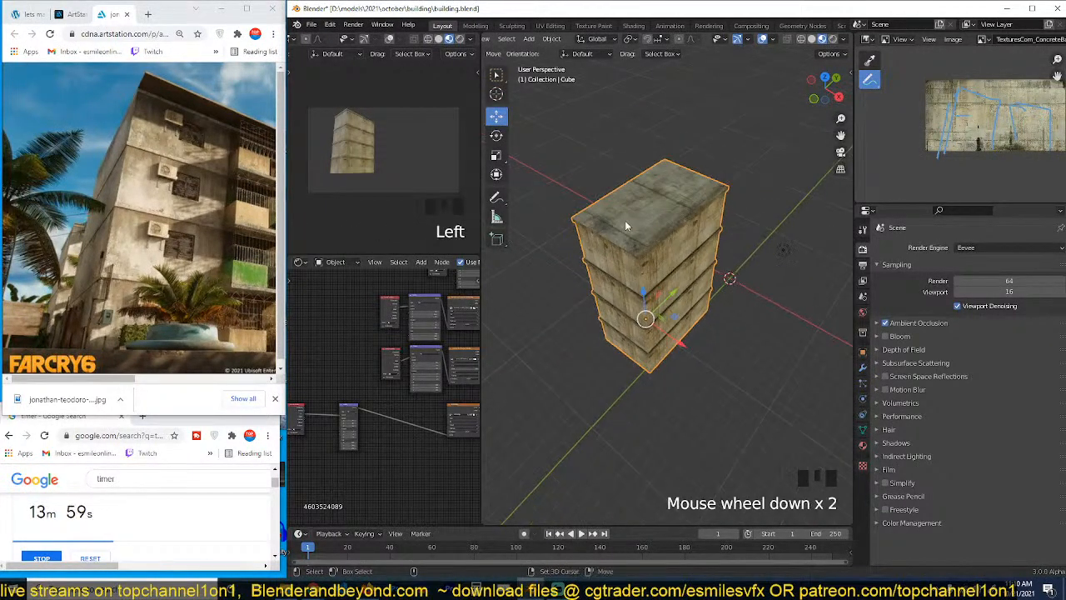
pyautogui.hotkey('shift', 'a')
pyautogui.moveTo(626, 222)
pyautogui.click(666, 224)
pyautogui.press('s')
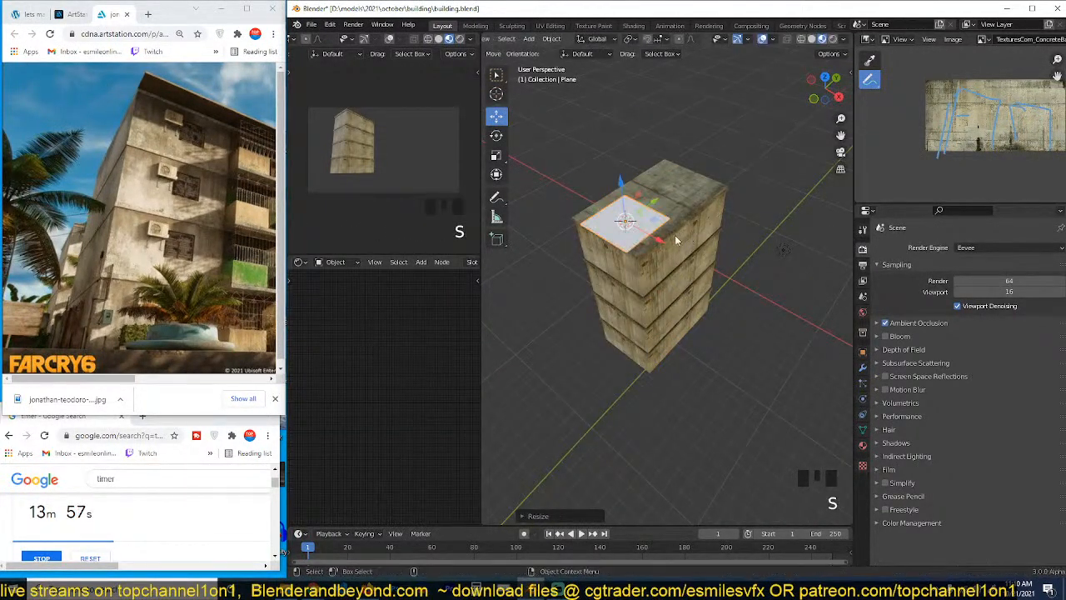
pyautogui.click(676, 236)
pyautogui.moveTo(660, 241); pyautogui.dragTo(680, 260)
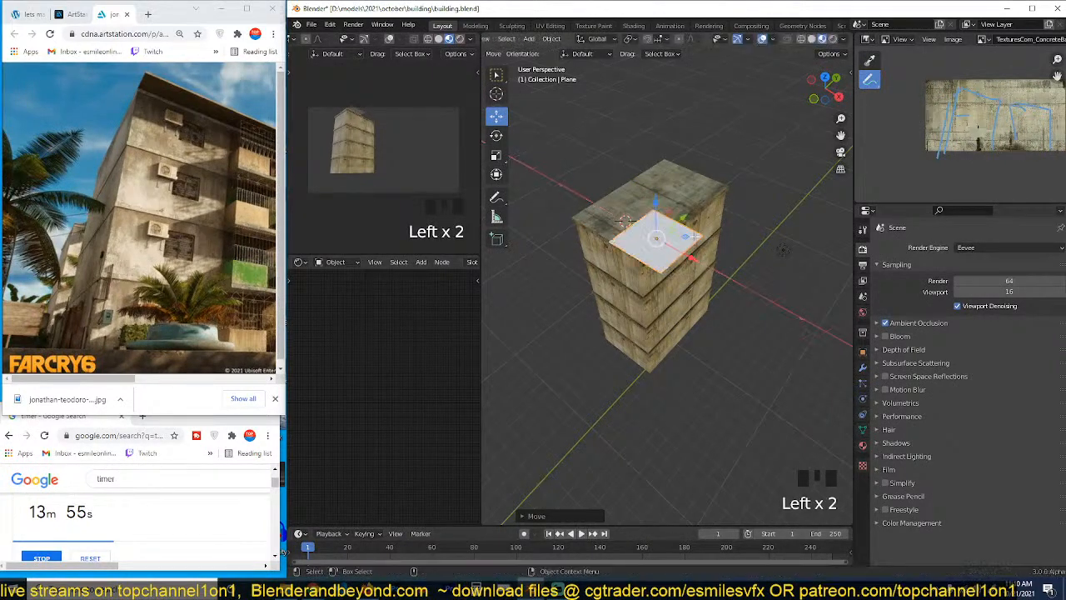
# Step: Stretch the roof plane's far edge along the building's length and extrude the plane into a thin slab
pyautogui.press('Tab')
pyautogui.press('2')
pyautogui.keyDown('alt'); pyautogui.click(684, 224); pyautogui.keyUp('alt')
pyautogui.moveTo(700, 206); pyautogui.dragTo(758, 161)
pyautogui.press('e')
pyautogui.click(731, 209)
pyautogui.press('`')
pyautogui.moveTo(731, 208); pyautogui.dragTo(713, 146, button='middle')
# Step: Link the block's concrete material to the roof slab and apply the slab's object transform
pyautogui.keyDown('shift'); pyautogui.click(683, 199); pyautogui.keyUp('shift')
pyautogui.hotkey('ctrl', 'l')
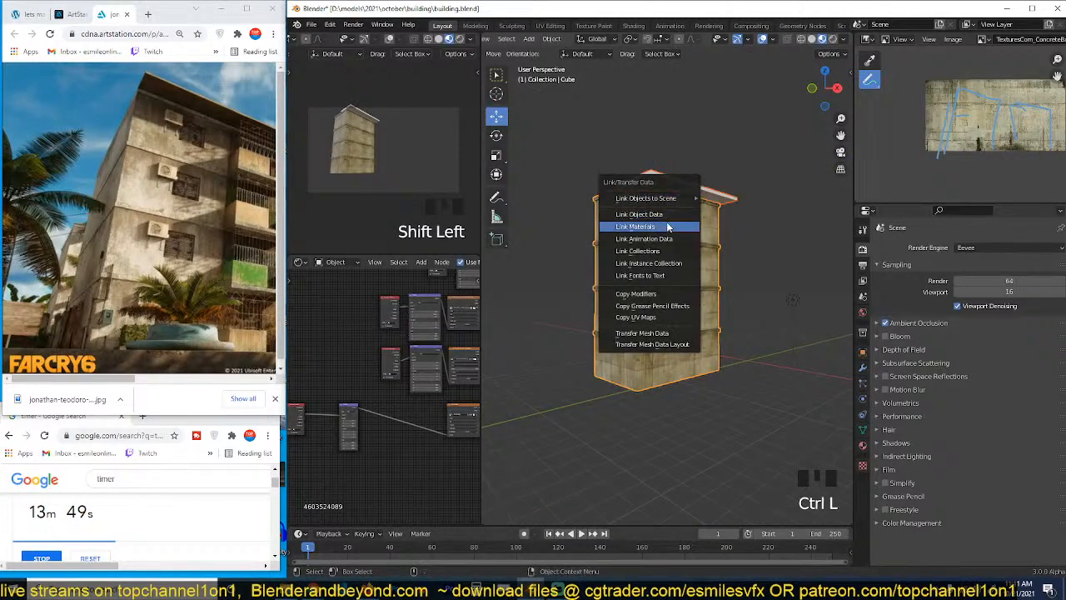
pyautogui.click(672, 223)
pyautogui.scroll(3, 698, 193)
pyautogui.press('`')
pyautogui.moveTo(698, 196); pyautogui.dragTo(698, 165, button='middle')
pyautogui.click(697, 166)
pyautogui.click(711, 148)
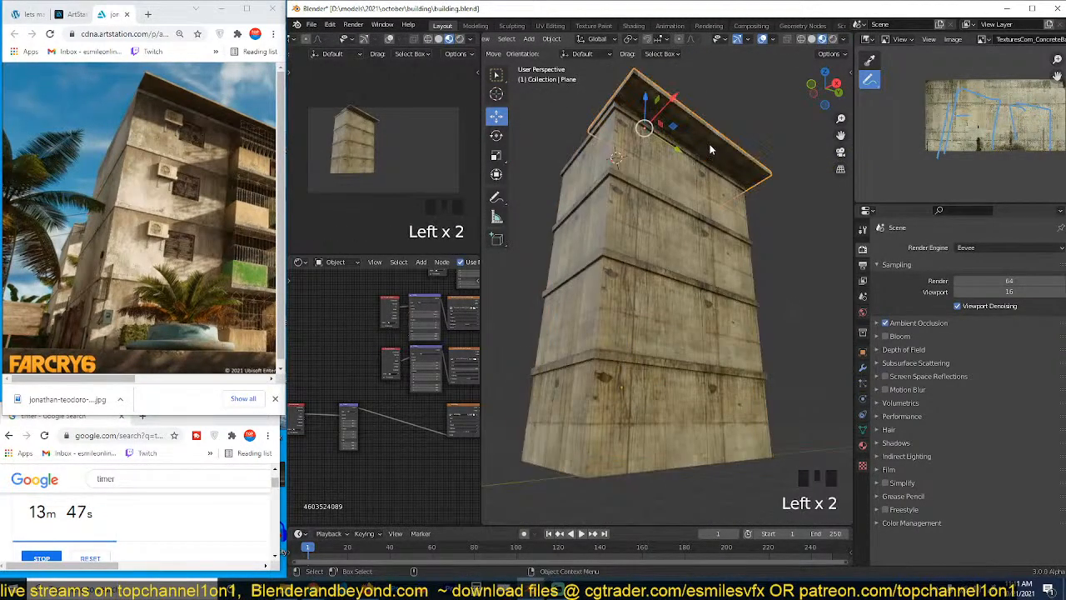
pyautogui.hotkey('ctrl', 'a')
pyautogui.click(714, 221)
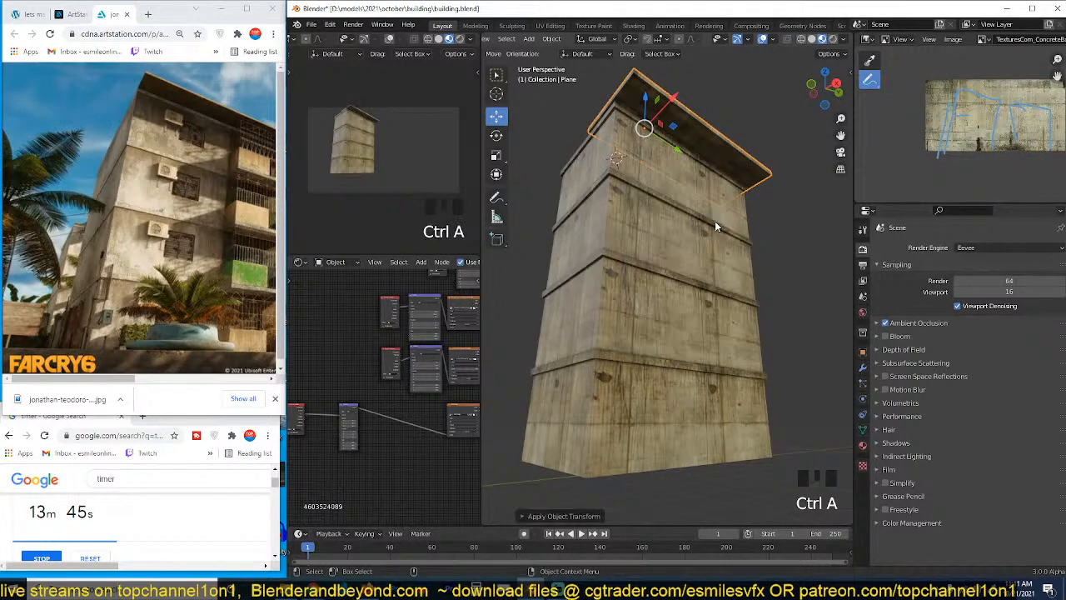
# Step: In the front view, add a new plane above the building and rotate it upright about the X axis
pyautogui.press('`')
pyautogui.moveTo(715, 221); pyautogui.dragTo(707, 253, button='middle')
pyautogui.press('`')
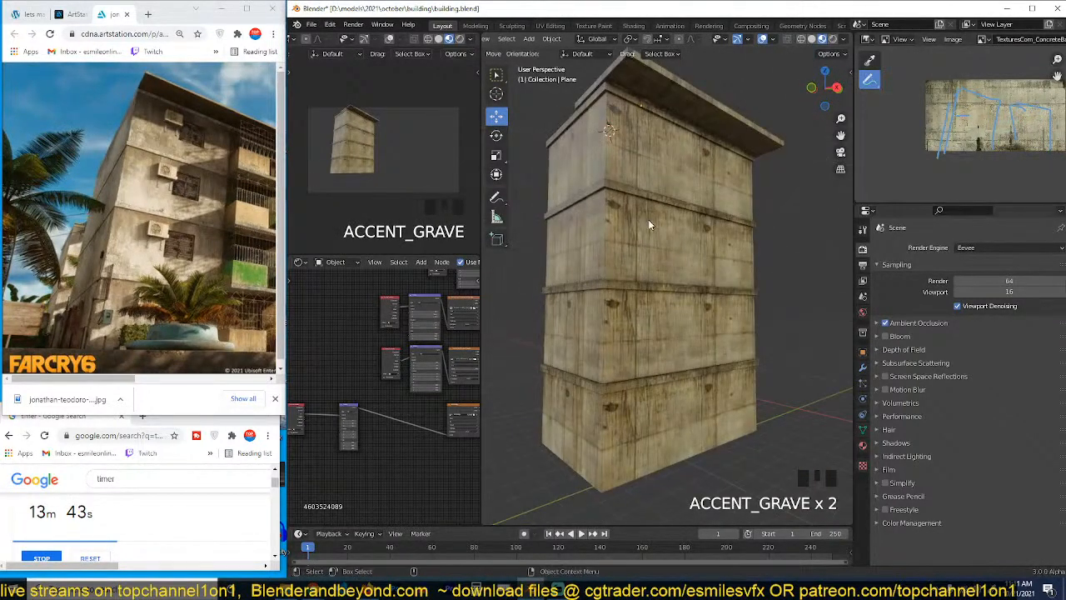
pyautogui.press('`')
pyautogui.scroll(-4, 648, 245)
pyautogui.click(663, 252)
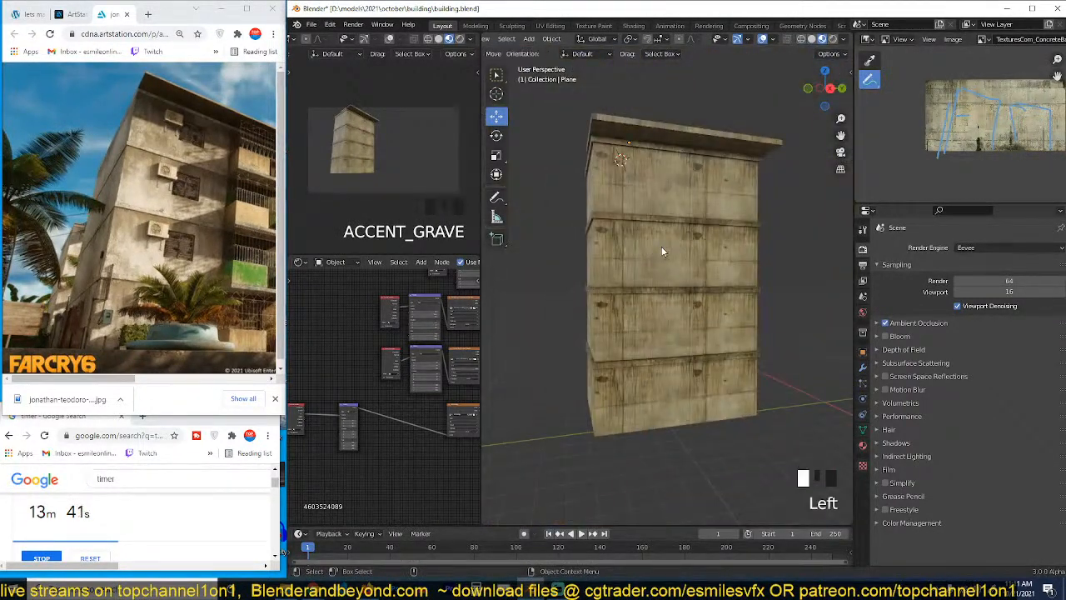
pyautogui.press('KP_1')
pyautogui.press('KP_3')
pyautogui.press('KP_1')
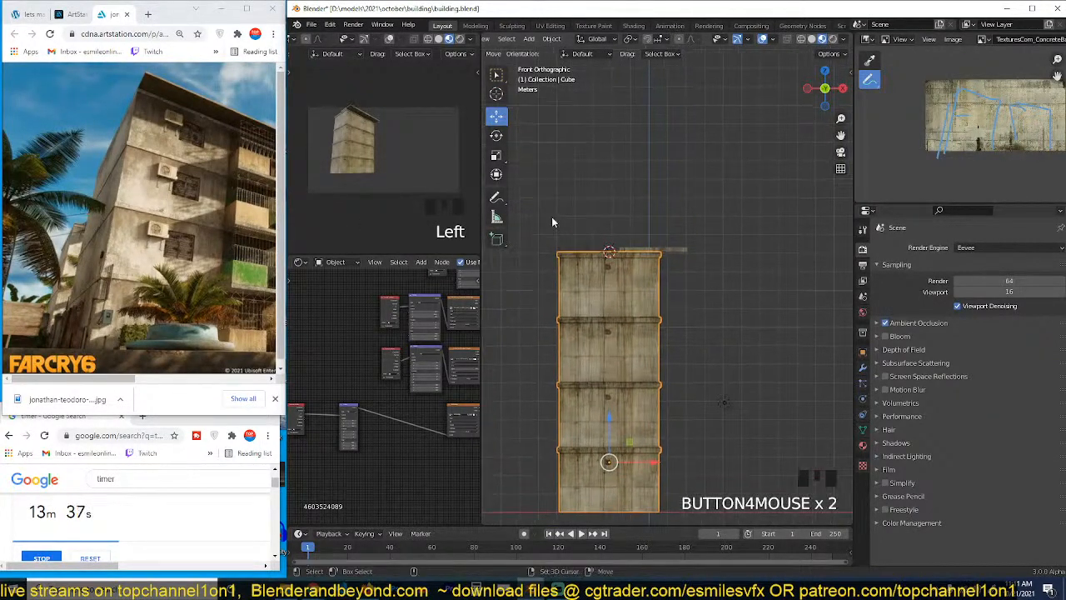
pyautogui.hotkey('shift', 'a')
pyautogui.moveTo(625, 180)
pyautogui.click(660, 183)
pyautogui.write('r')
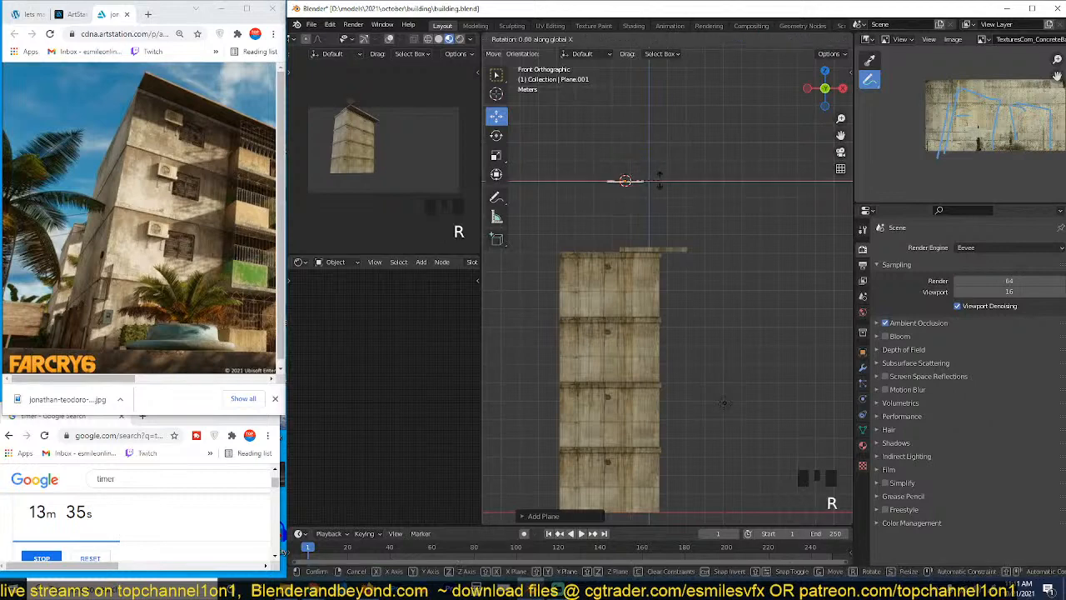
pyautogui.write('0')
pyautogui.press('Return')
# Step: Frame the upright plane and widen it along the X axis into a rectangle
pyautogui.press('KP_Decimal')
pyautogui.scroll(-3, 659, 179)
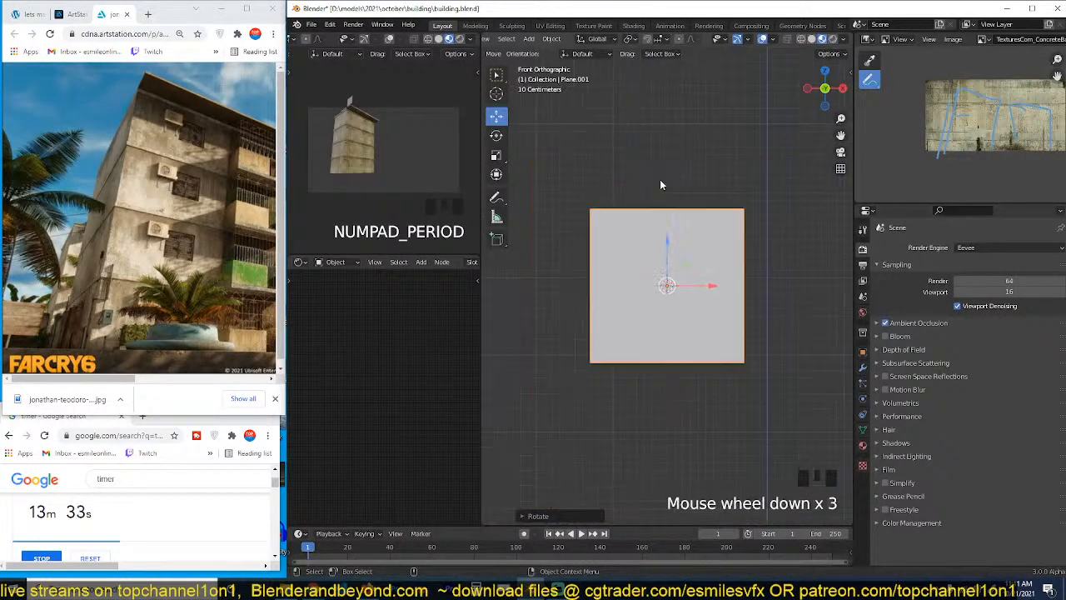
pyautogui.press('s')
pyautogui.press('x')
pyautogui.click(707, 232)
# Step: Inset the upright plane's face to form a narrow border for a window frame
pyautogui.press('`')
pyautogui.moveTo(683, 242); pyautogui.dragTo(728, 257, button='middle')
pyautogui.scroll(3, 727, 256)
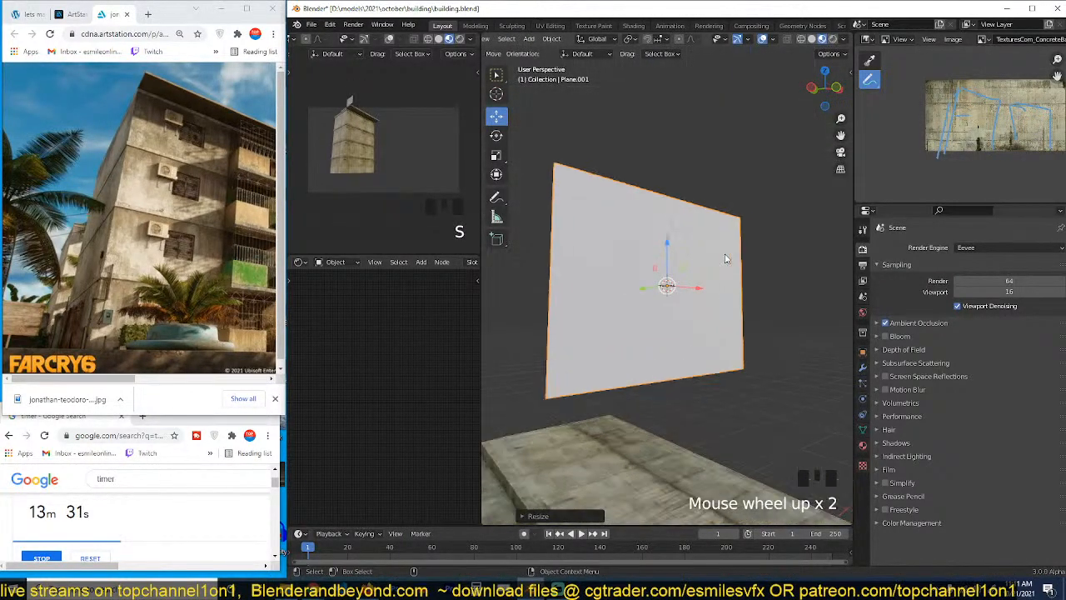
pyautogui.press('a')
pyautogui.press('q')
pyautogui.press('Tab')
pyautogui.press('a')
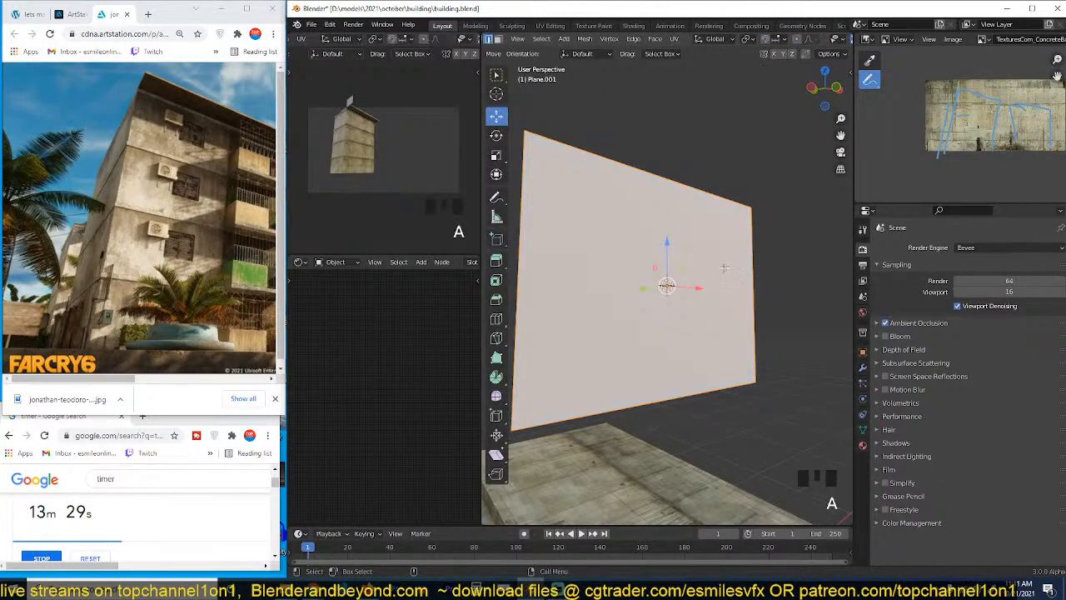
pyautogui.press('i')
pyautogui.click(747, 261)
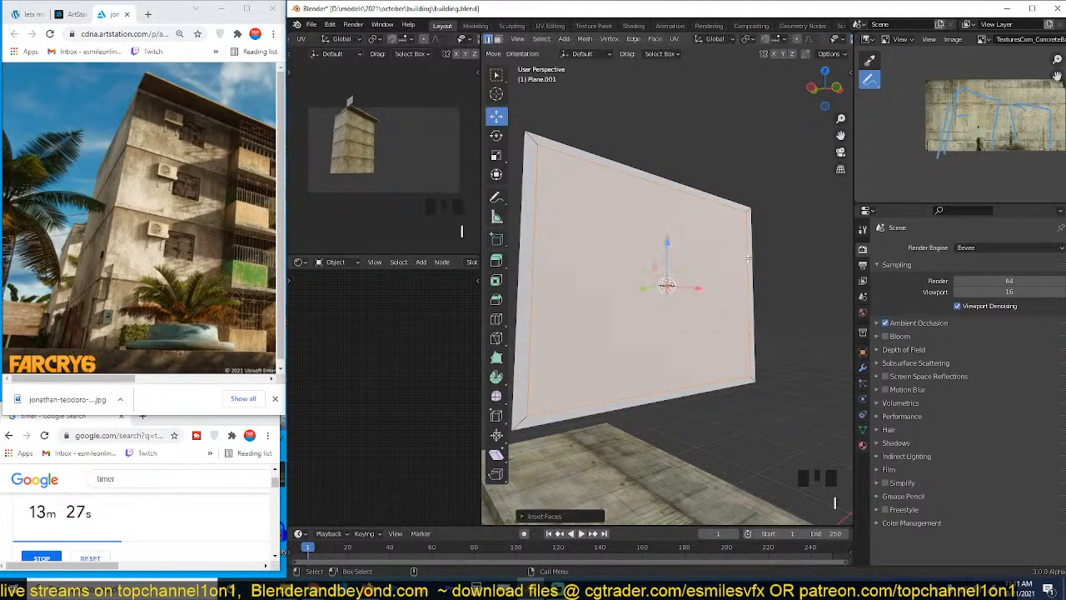
# Step: Extrude the inset face inward by about 0.07 m and delete its edges to open up the frame
pyautogui.press('`')
pyautogui.press('e')
pyautogui.click(792, 285)
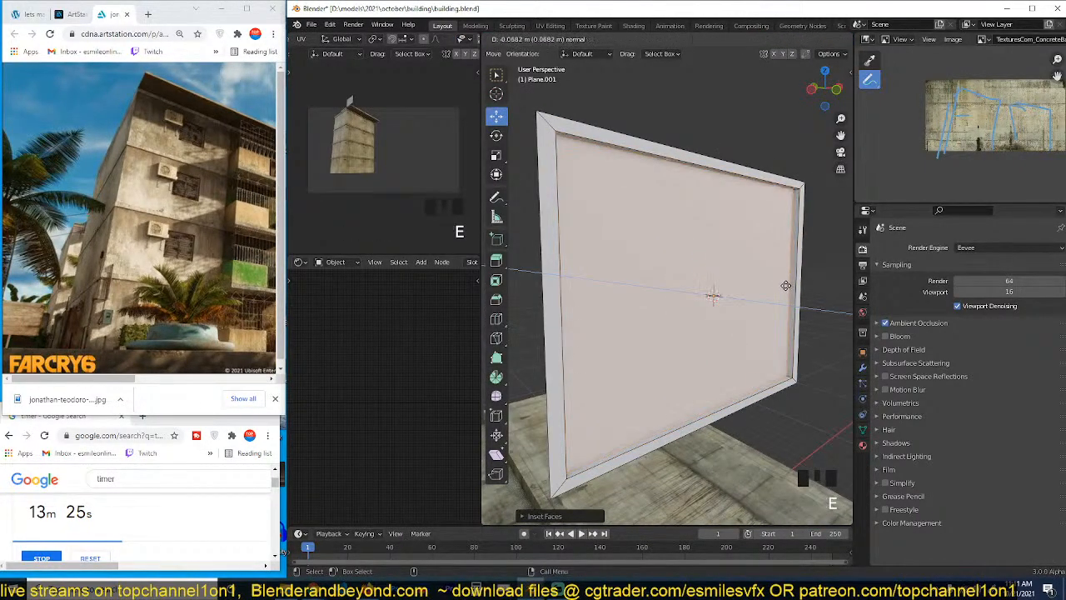
pyautogui.press('x')
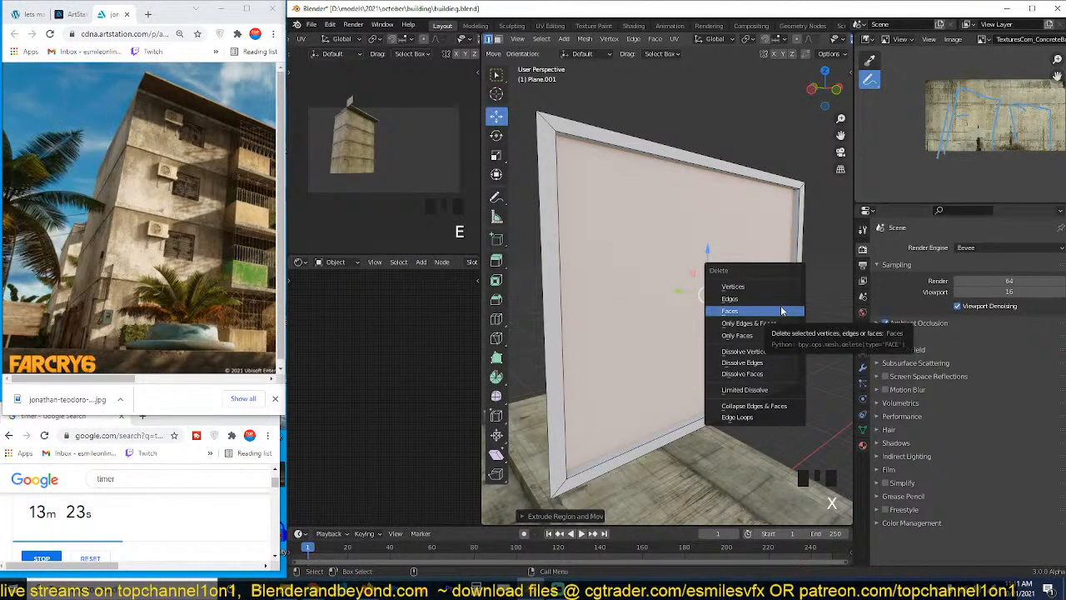
pyautogui.click(775, 301)
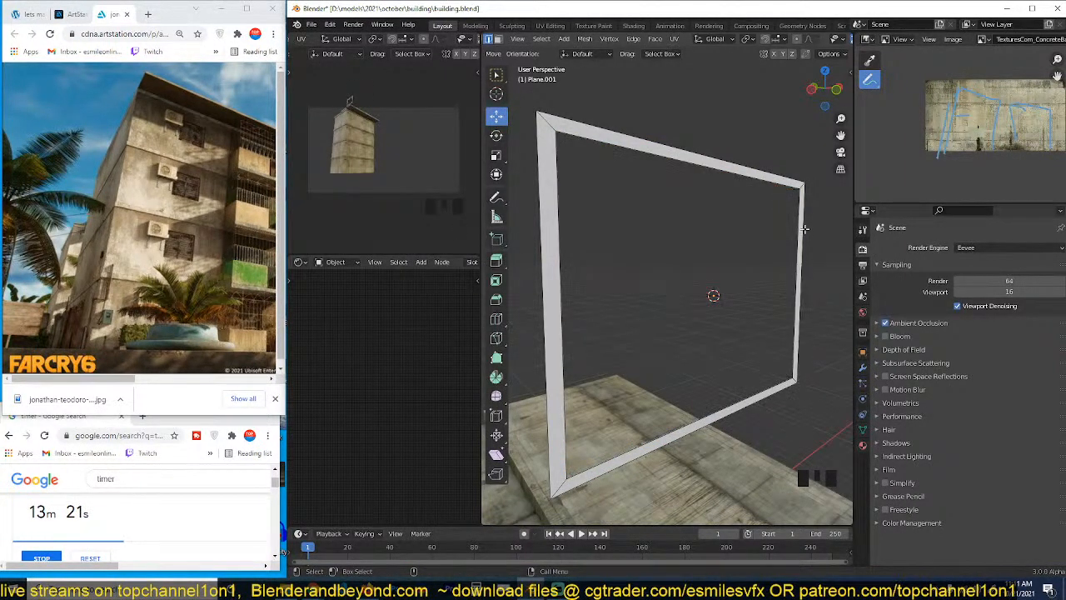
# Step: Undo the edge deletion, then extrude the frame's outer edge loop along the Y axis by about 0.14 m to give it depth
pyautogui.hotkey('ctrl', 'z')
pyautogui.keyDown('alt'); pyautogui.click(818, 217); pyautogui.keyUp('alt')
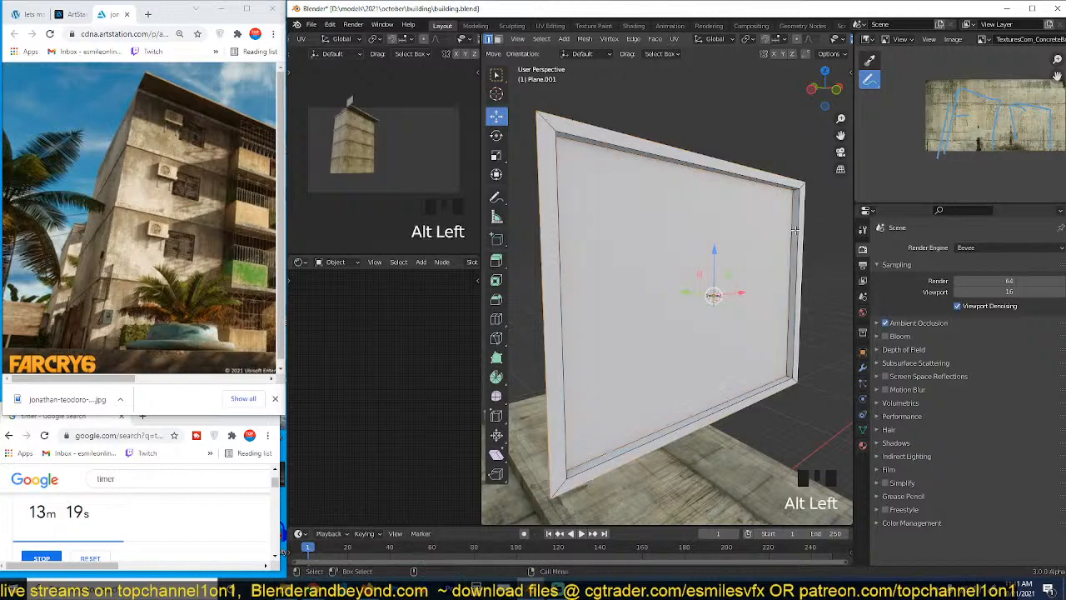
pyautogui.moveTo(818, 216); pyautogui.dragTo(814, 255, button='middle')
pyautogui.scroll(-2, 814, 255)
pyautogui.press('`')
pyautogui.press('e')
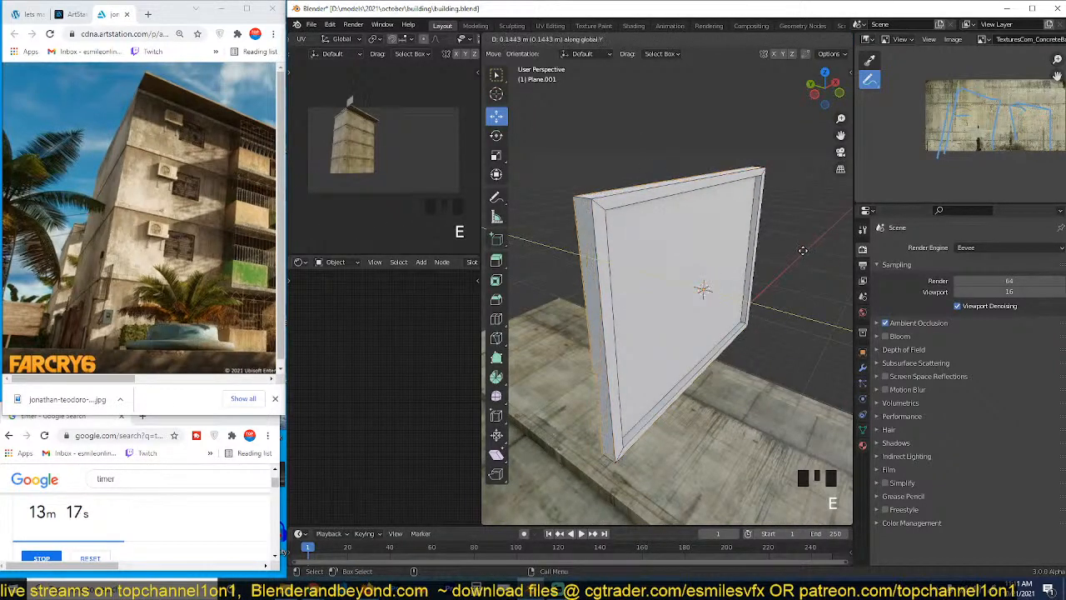
pyautogui.click(806, 251)
# Step: Add one vertical loop cut through the middle of the window
pyautogui.press('`')
pyautogui.moveTo(806, 250); pyautogui.dragTo(707, 219, button='middle')
pyautogui.press('`')
pyautogui.hotkey('ctrl', 'r')
pyautogui.click(714, 187)
pyautogui.press('`')
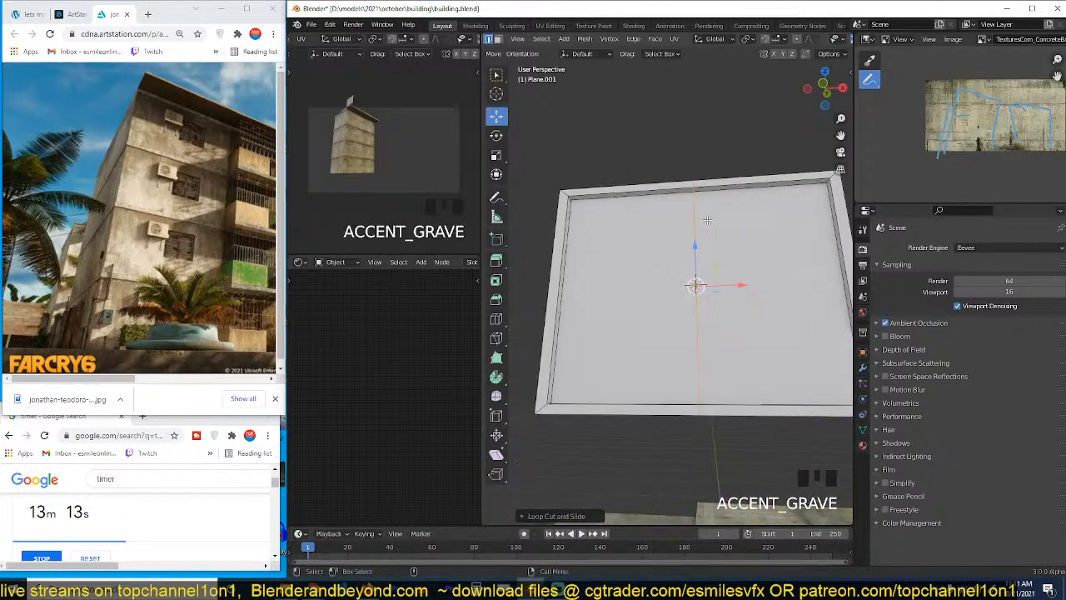
# Step: Duplicate the front and inner side faces of one vertical frame edge and move the copy to the window's centre as a divider
pyautogui.press('3')
pyautogui.keyDown('alt'); pyautogui.click(612, 243); pyautogui.keyUp('alt')
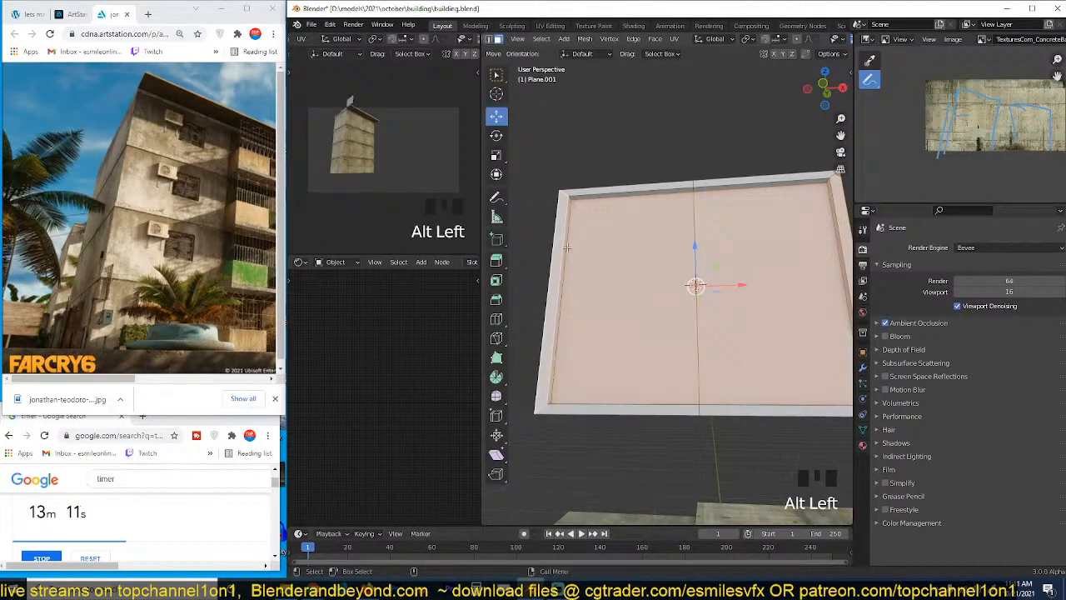
pyautogui.press('`')
pyautogui.moveTo(566, 248)
pyautogui.mouseDown(button='middle')
pyautogui.moveTo(643, 260)
pyautogui.moveTo(548, 256)
pyautogui.mouseUp(button='middle')
pyautogui.click(588, 247)
pyautogui.press('`')
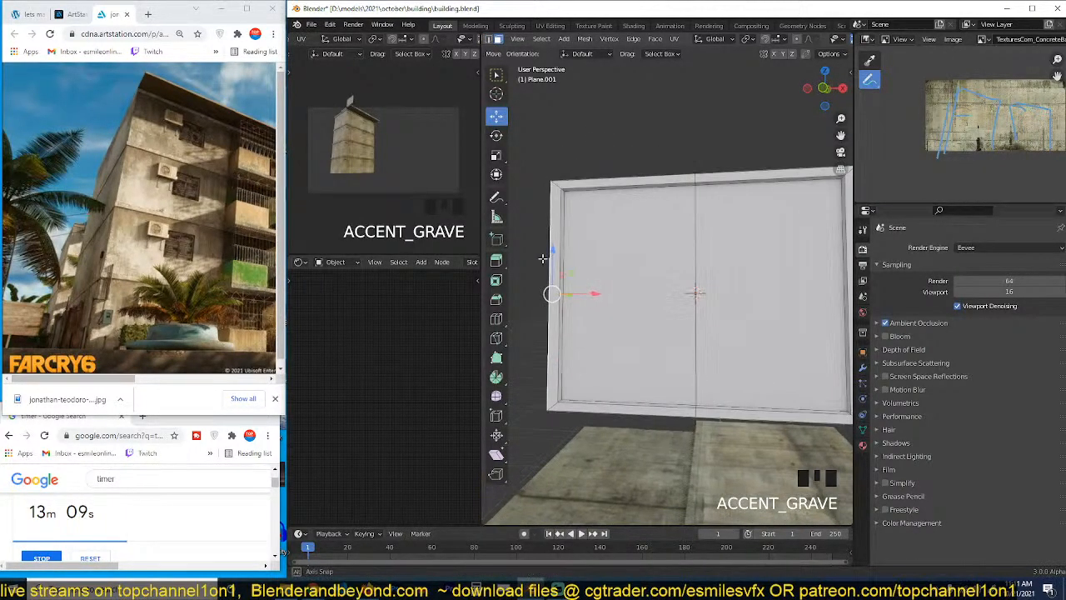
pyautogui.keyDown('ctrl'); pyautogui.click(563, 259); pyautogui.keyUp('ctrl')
pyautogui.hotkey('shift', 'd')
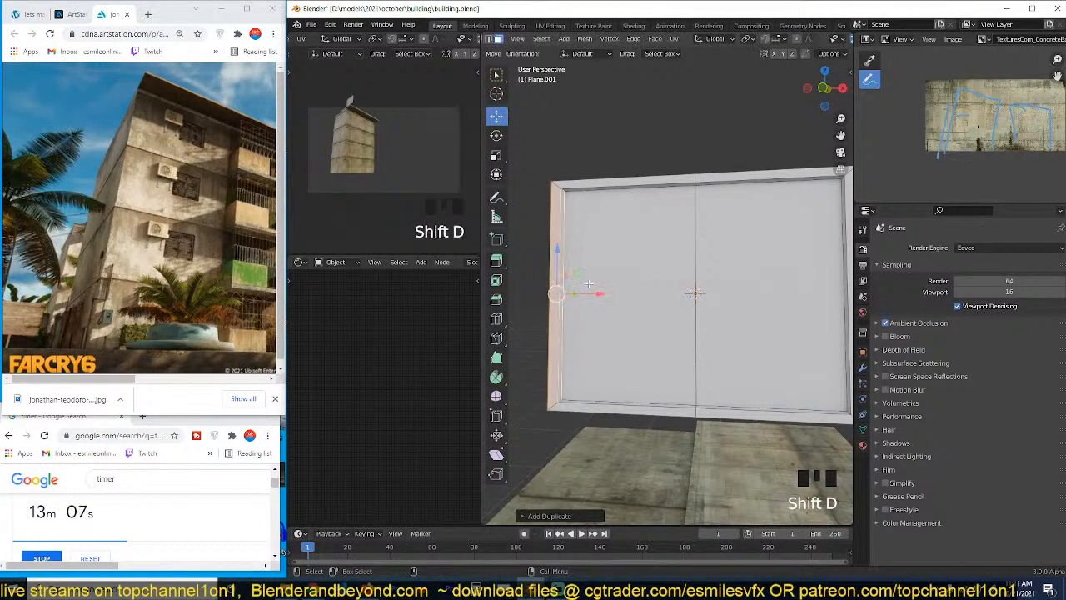
pyautogui.click(731, 289)
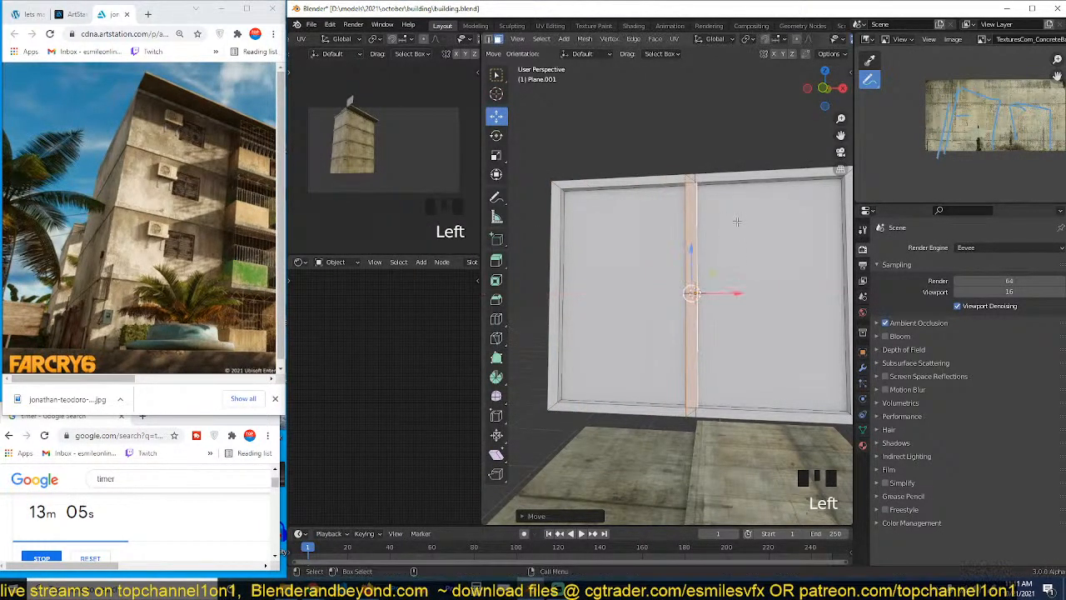
# Step: Flatten the upper and lower end edges of the centre divider by scaling each to 0 along the Z axis
pyautogui.scroll(2, 733, 291)
pyautogui.press('2')
pyautogui.press('s')
pyautogui.press('z')
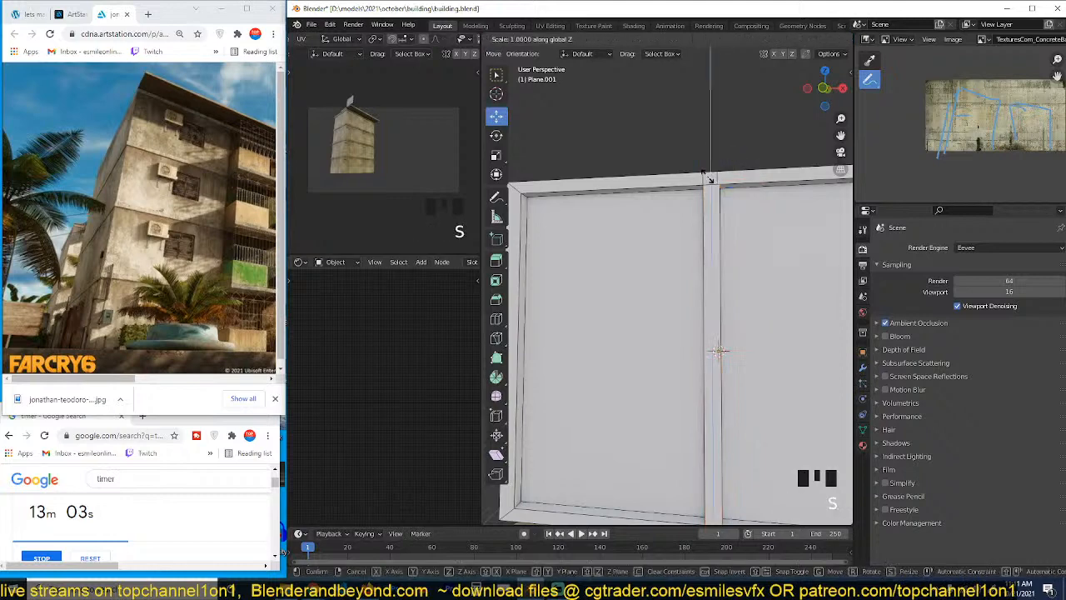
pyautogui.click(710, 178)
pyautogui.scroll(-1, 744, 425)
pyautogui.scroll(3, 743, 426)
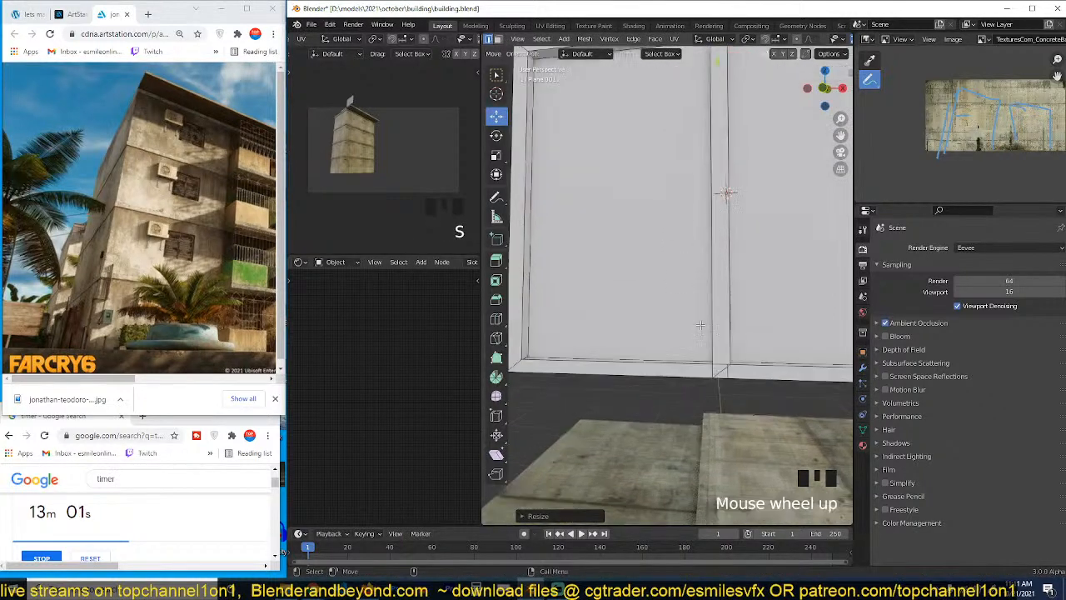
pyautogui.keyDown('alt'); pyautogui.click(743, 426); pyautogui.keyUp('alt')
pyautogui.press('s')
pyautogui.press('z')
pyautogui.press('0')
pyautogui.click(747, 422)
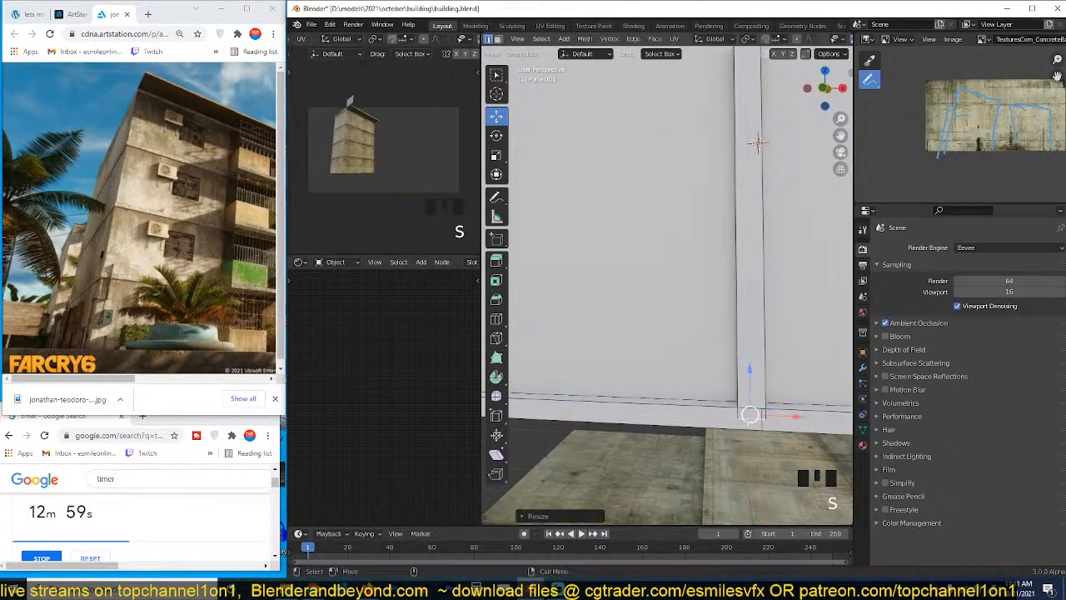
# Step: Examine the divided window frame and its panes from several angles
pyautogui.press('Tab')
pyautogui.scroll(-1, 728, 277)
pyautogui.press('`')
pyautogui.scroll(-2, 666, 283)
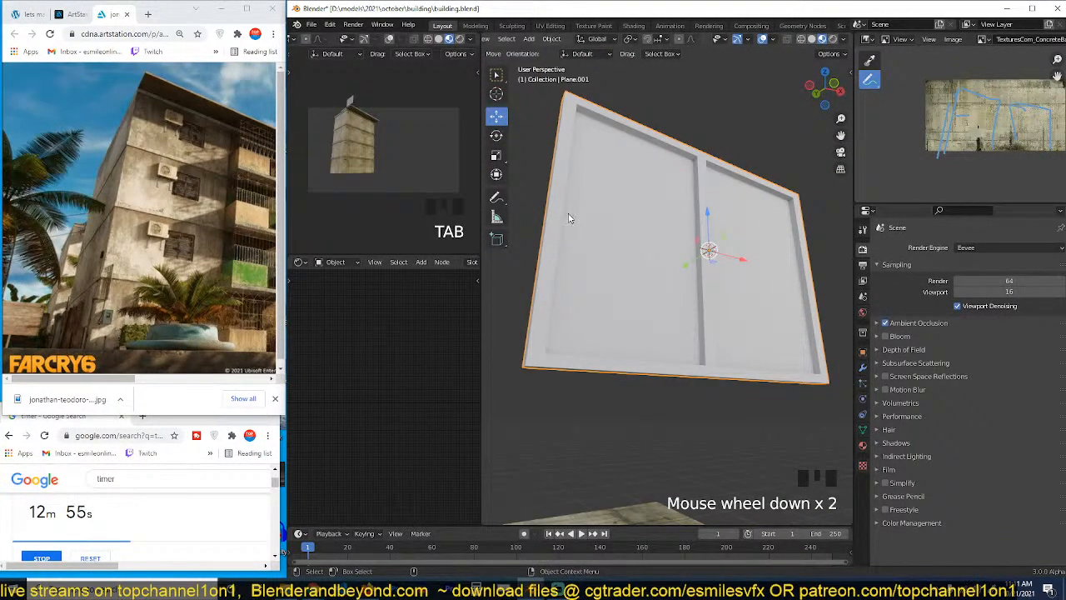
pyautogui.press('`')
pyautogui.press('Tab')
pyautogui.press('3')
pyautogui.click(671, 232)
pyautogui.press('`')
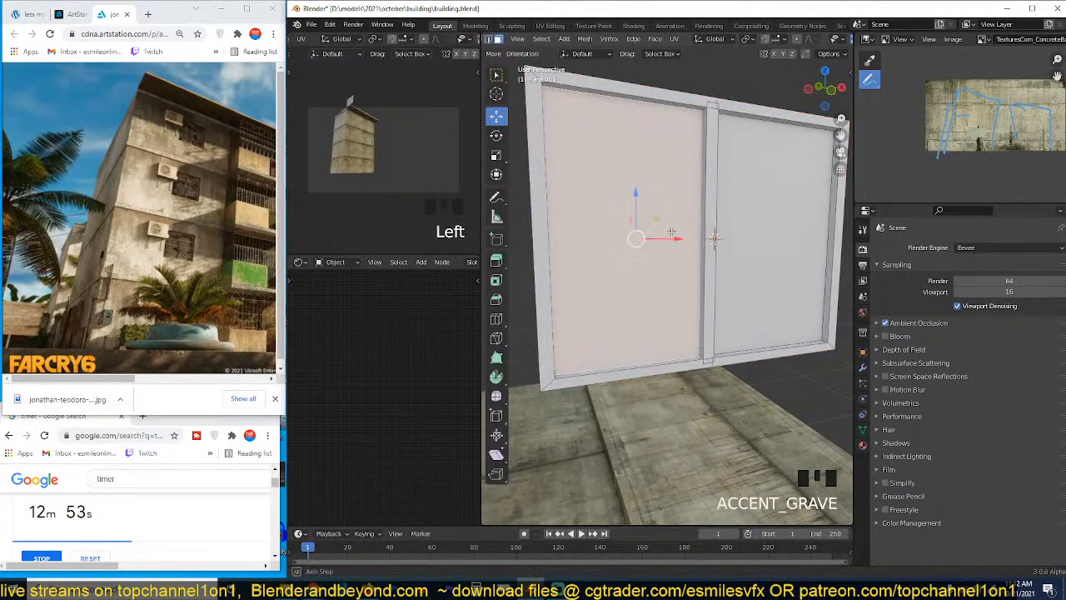
pyautogui.press('Tab')
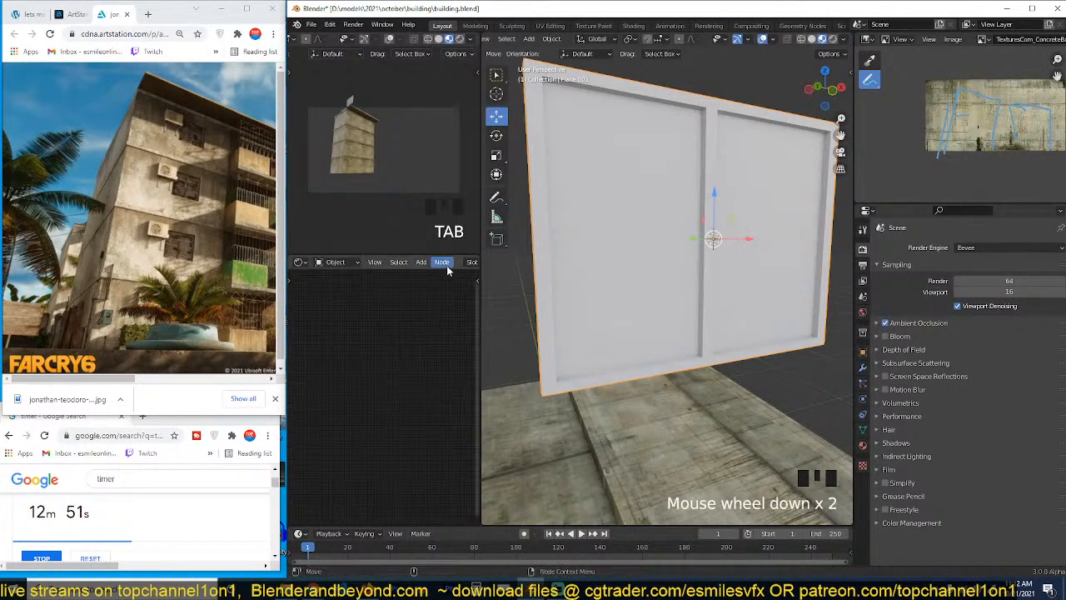
# Step: Create a new material for the window and bring its shader nodes into view
pyautogui.scroll(-10, 446, 265)
pyautogui.click(402, 283)
pyautogui.press('KP_Decimal')
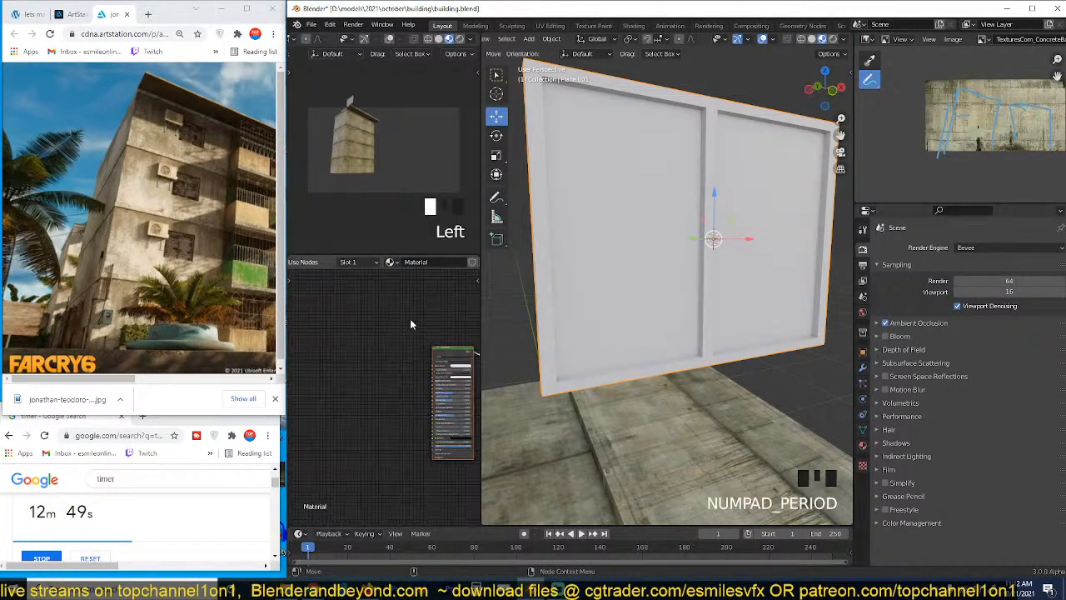
pyautogui.moveTo(396, 323); pyautogui.dragTo(403, 280, button='middle')
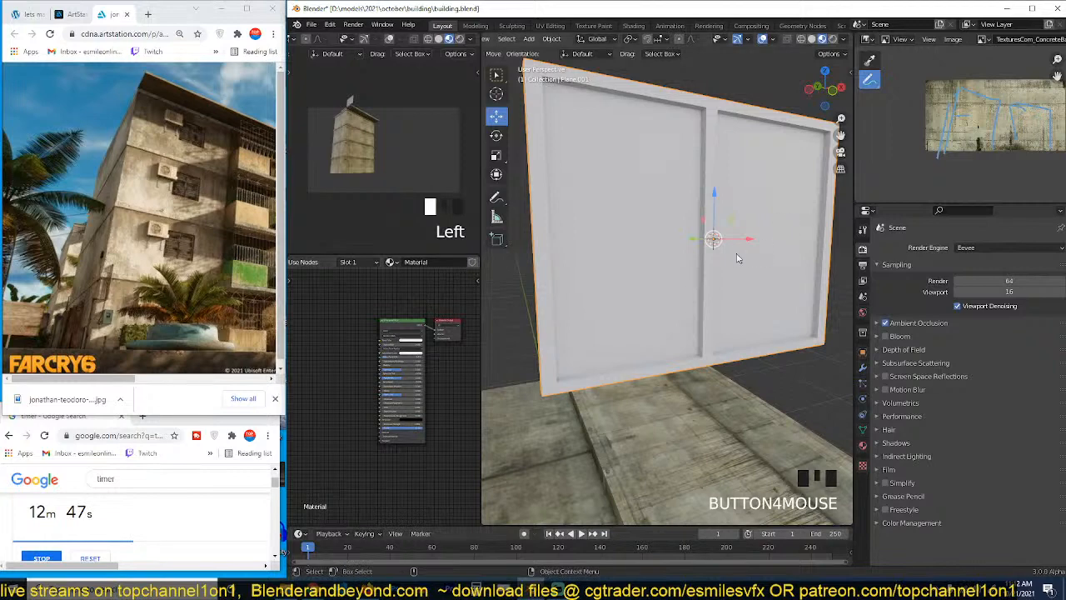
# Step: Switch the texture library to the D:\resouces\wood\ folder and create a PBR shader on the window from the abstract-wooden-seamless texture
pyautogui.press('n')
pyautogui.click(791, 151)
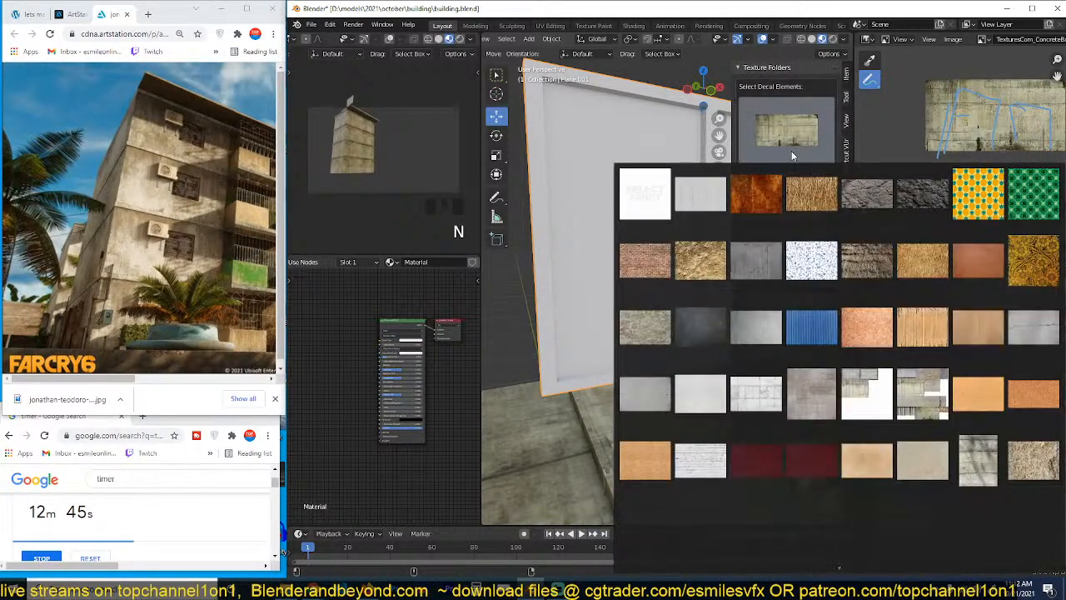
pyautogui.click(793, 407)
pyautogui.click(807, 395)
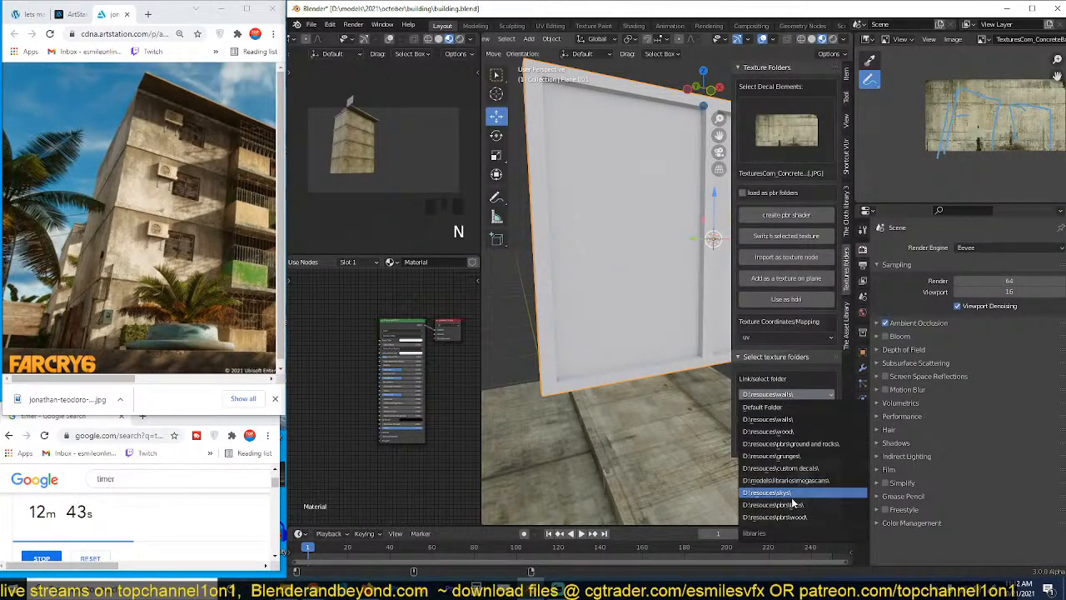
pyautogui.click(809, 436)
pyautogui.click(816, 135)
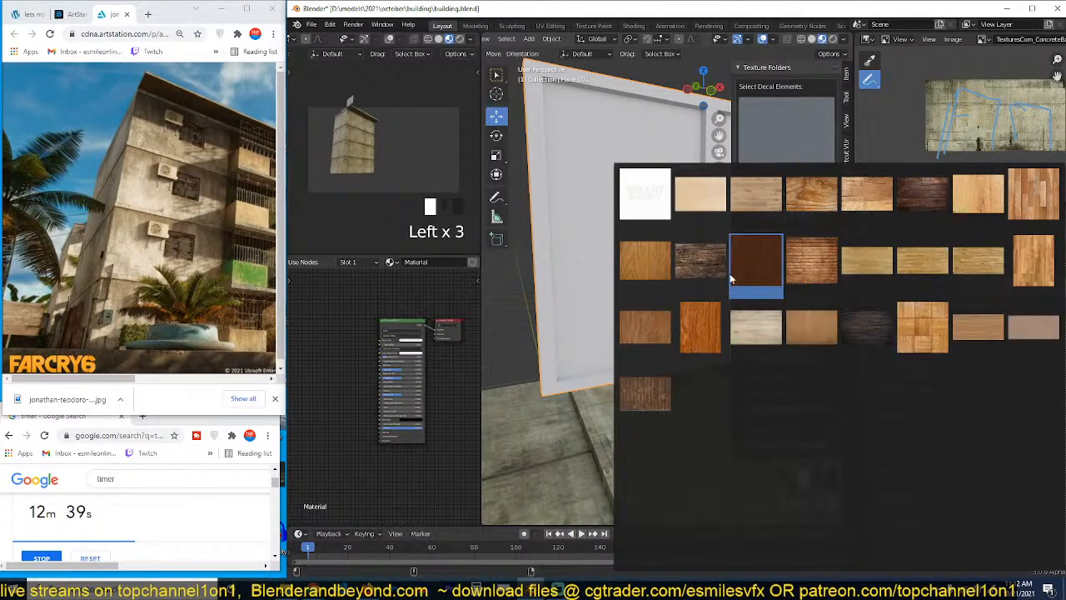
pyautogui.click(755, 263)
pyautogui.click(786, 236)
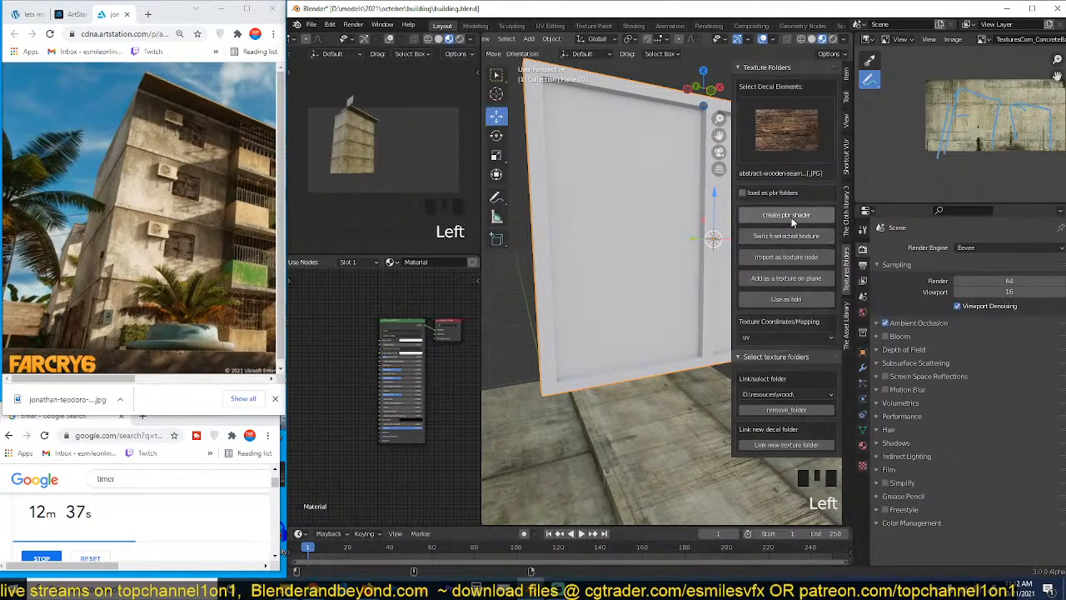
# Step: Replace the window material's image with the TexturesCom_WoodPlan plank texture and check it on the frame
pyautogui.scroll(5, 404, 341)
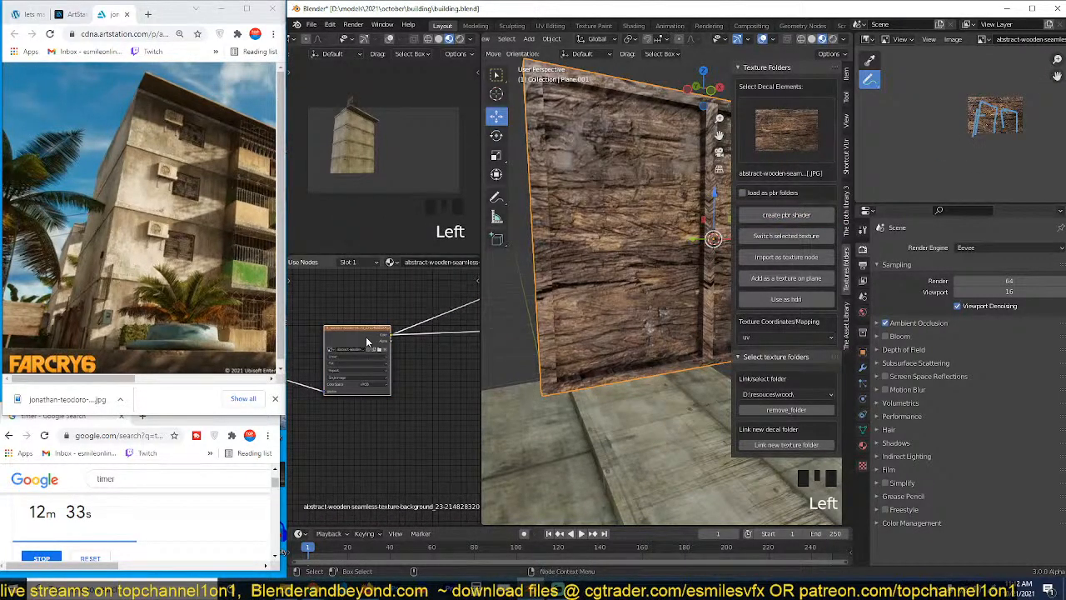
pyautogui.click(786, 129)
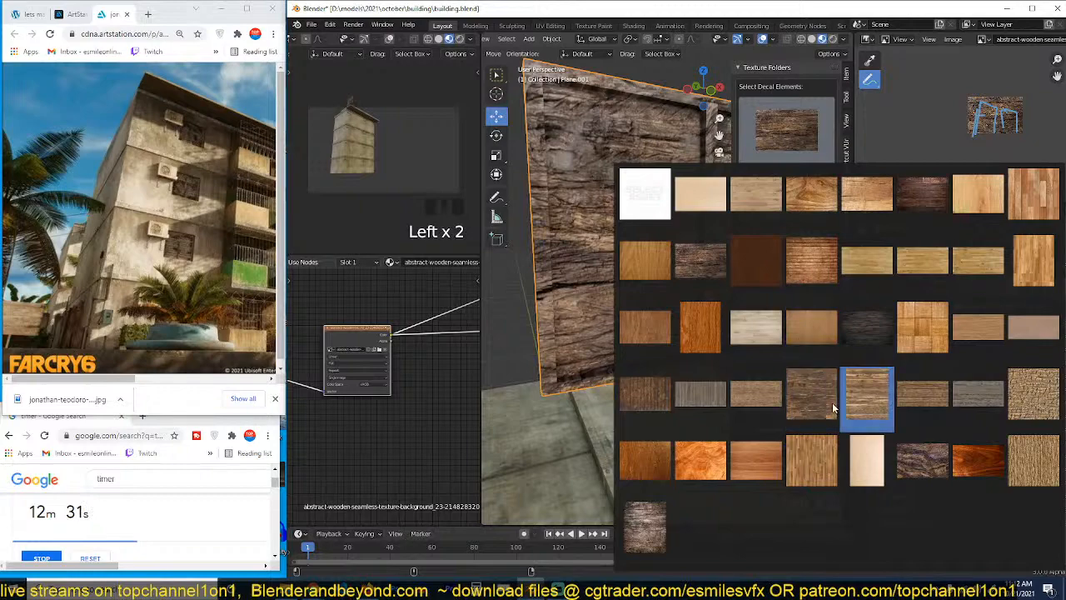
pyautogui.click(811, 398)
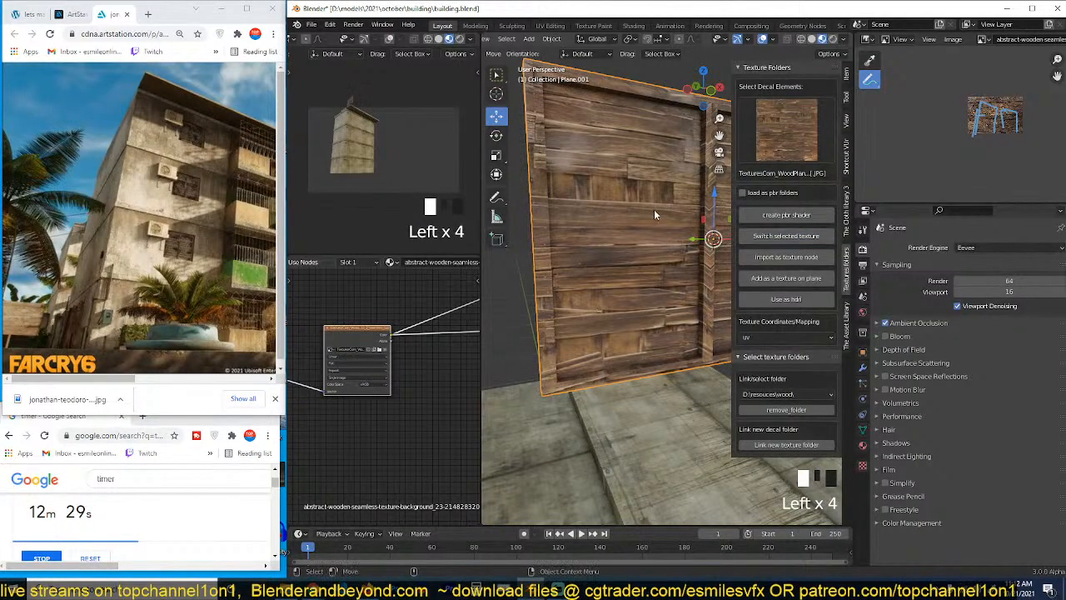
pyautogui.press('`')
pyautogui.press('`')
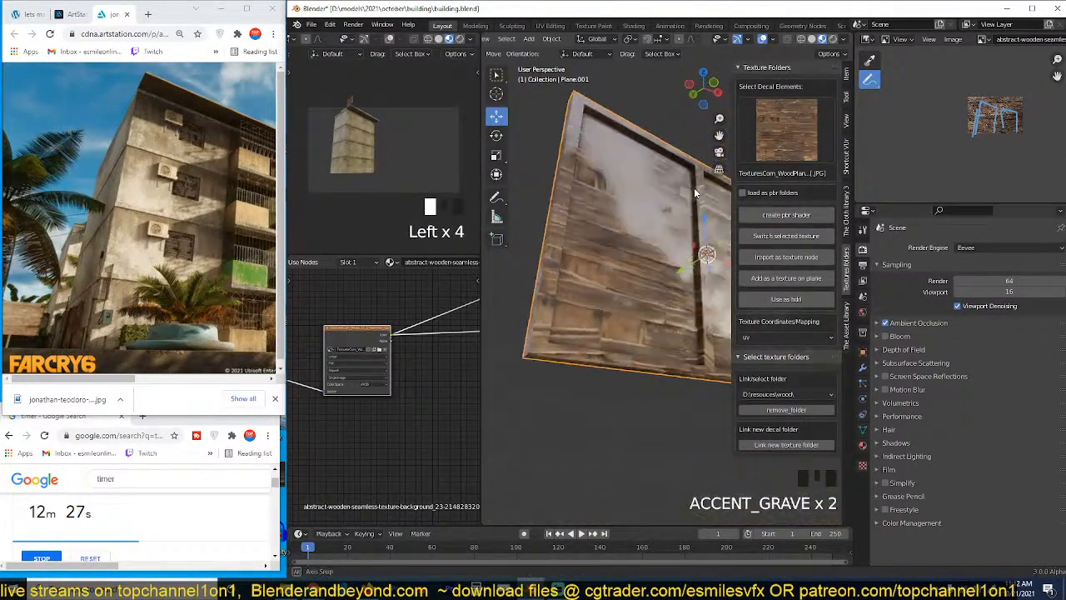
# Step: Set the Mapping node's Z rotation to 90° so the wood planks run vertically
pyautogui.click(381, 338)
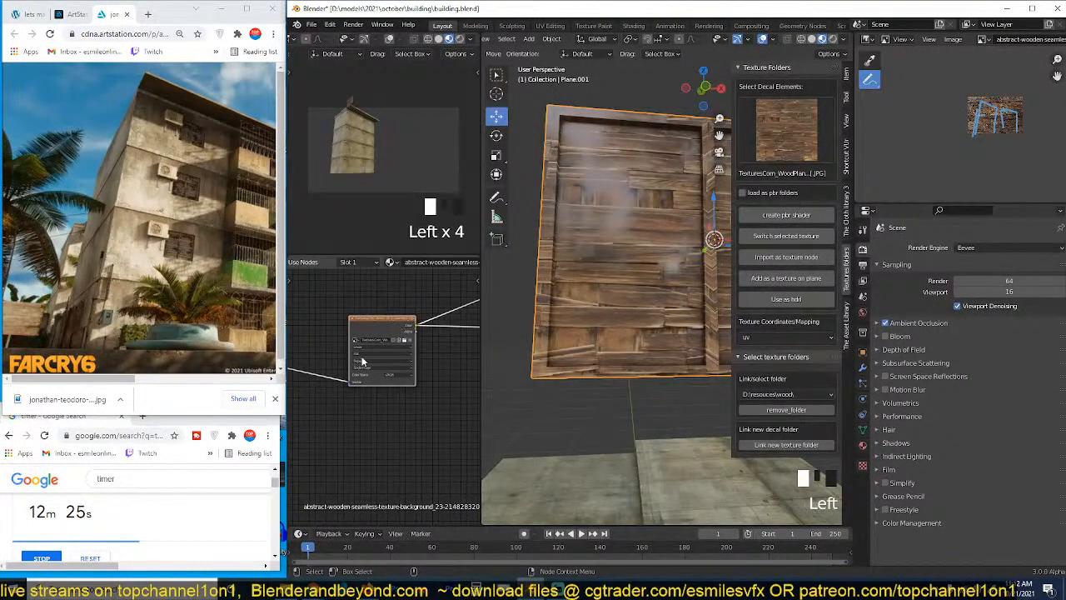
pyautogui.scroll(4, 414, 369)
pyautogui.scroll(4, 413, 369)
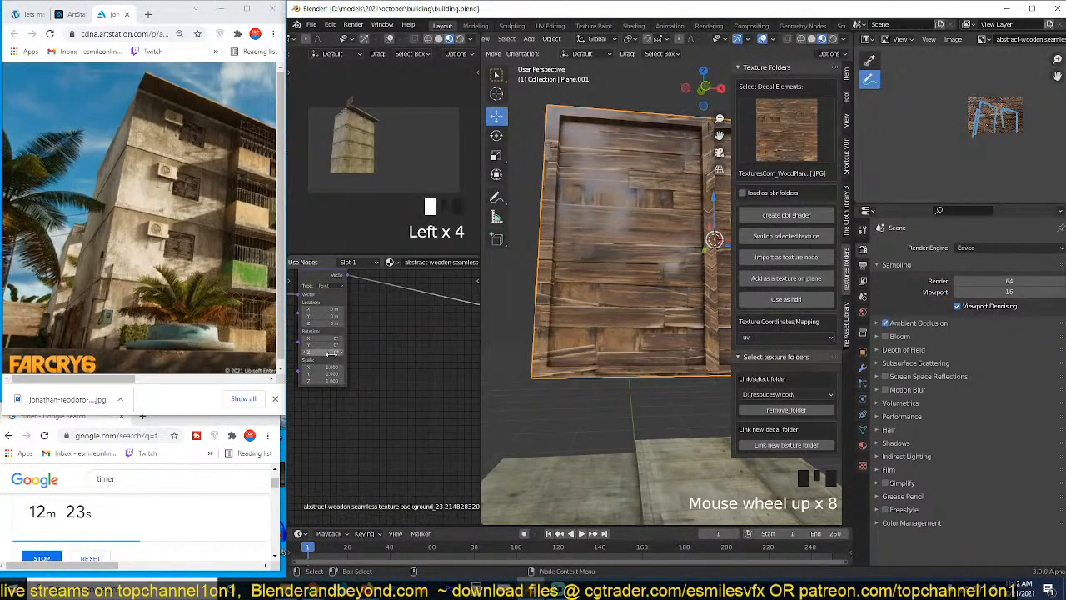
pyautogui.click(331, 352)
pyautogui.moveTo(331, 352); pyautogui.dragTo(331, 353)
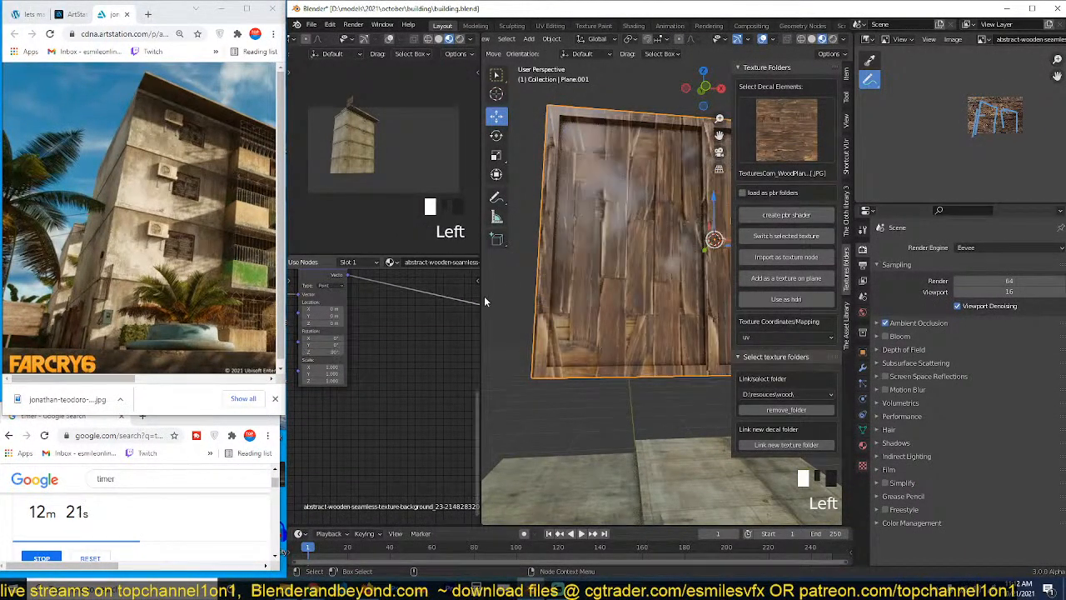
# Step: Add a Bump node, feed the wood texture's color into its height, and connect its output to the Principled shader's Normal
pyautogui.moveTo(687, 268); pyautogui.dragTo(630, 273, button='middle')
pyautogui.scroll(-4, 405, 357)
pyautogui.moveTo(406, 348); pyautogui.dragTo(353, 356, button='middle')
pyautogui.scroll(-4, 358, 398)
pyautogui.scroll(-4, 404, 367)
pyautogui.scroll(2, 312, 372)
pyautogui.hotkey('shift', 'a')
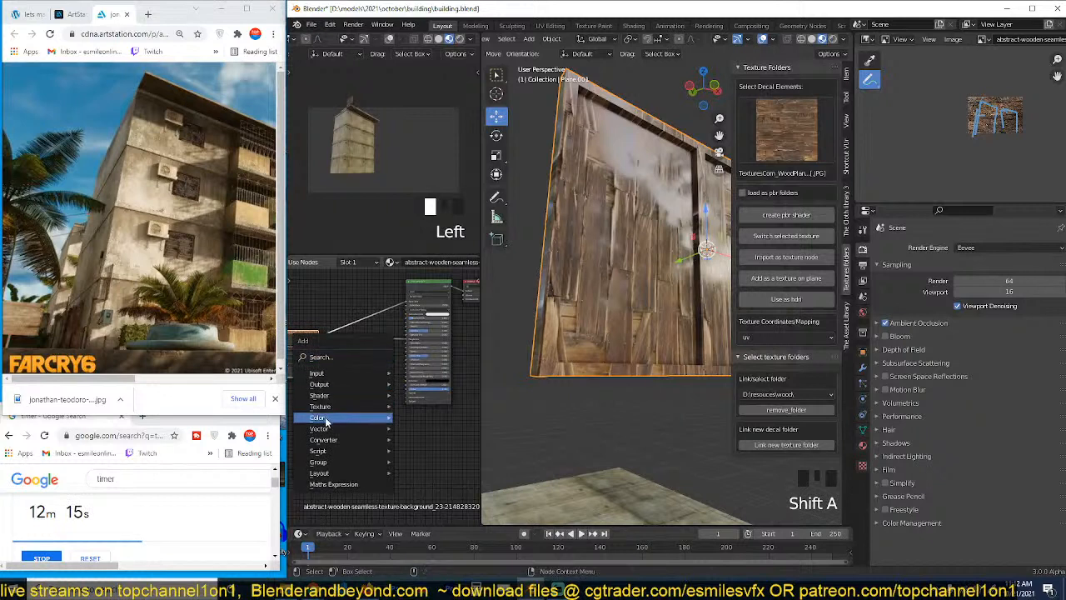
pyautogui.moveTo(324, 419)
pyautogui.click(414, 430)
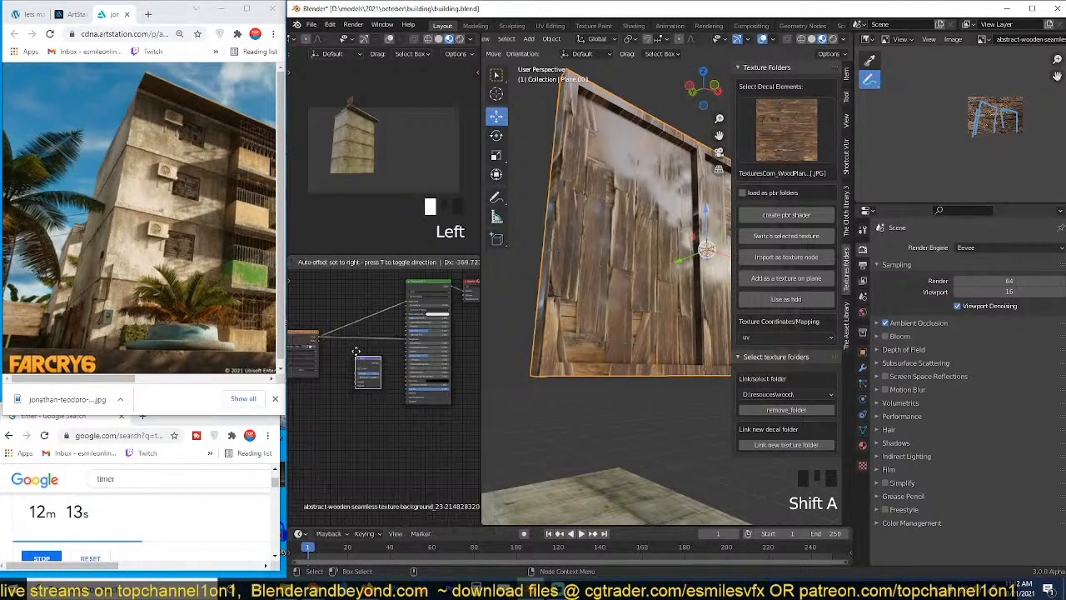
pyautogui.click(358, 339)
pyautogui.moveTo(320, 337); pyautogui.dragTo(359, 380)
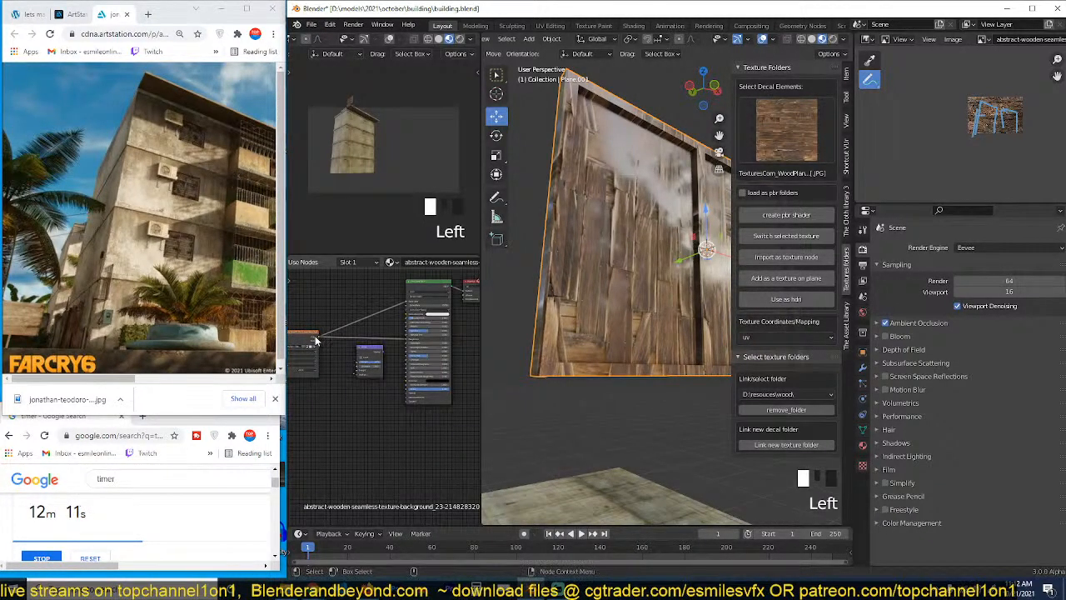
pyautogui.moveTo(316, 340); pyautogui.dragTo(408, 389)
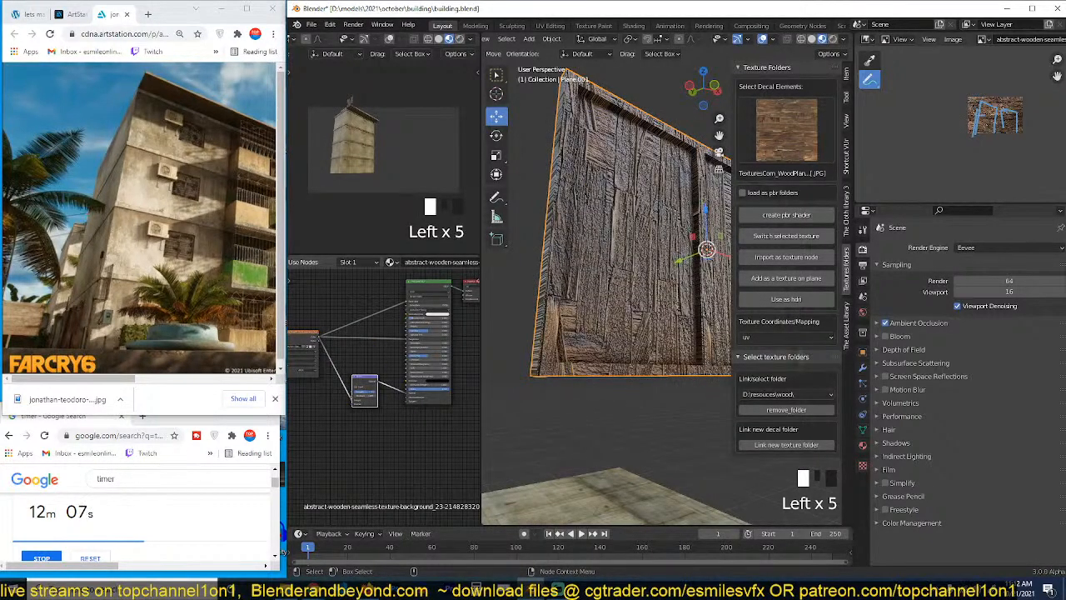
# Step: Choose the dark weathered wood texture from the wood library and import it as a separate texture node
pyautogui.moveTo(650, 266); pyautogui.dragTo(669, 255, button='middle')
pyautogui.click(778, 142)
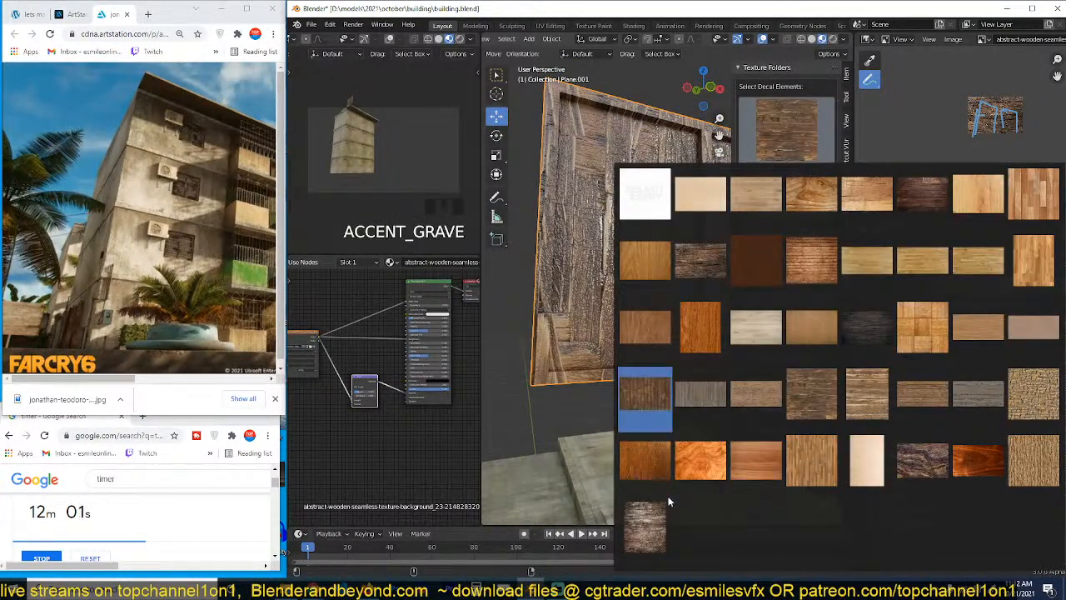
pyautogui.click(648, 526)
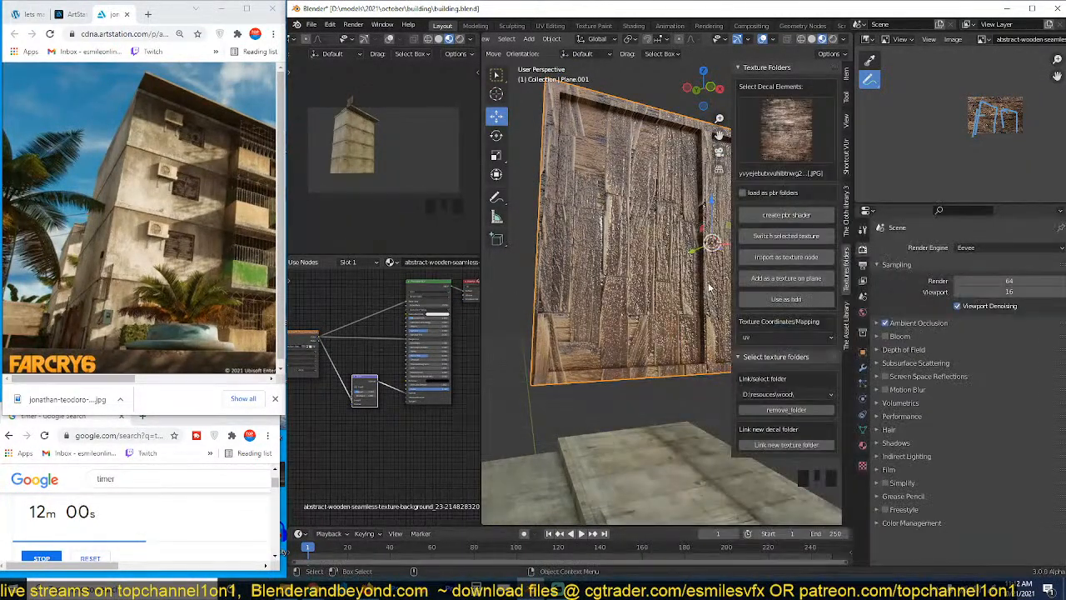
pyautogui.click(786, 257)
pyautogui.moveTo(395, 440); pyautogui.dragTo(407, 450, button='middle')
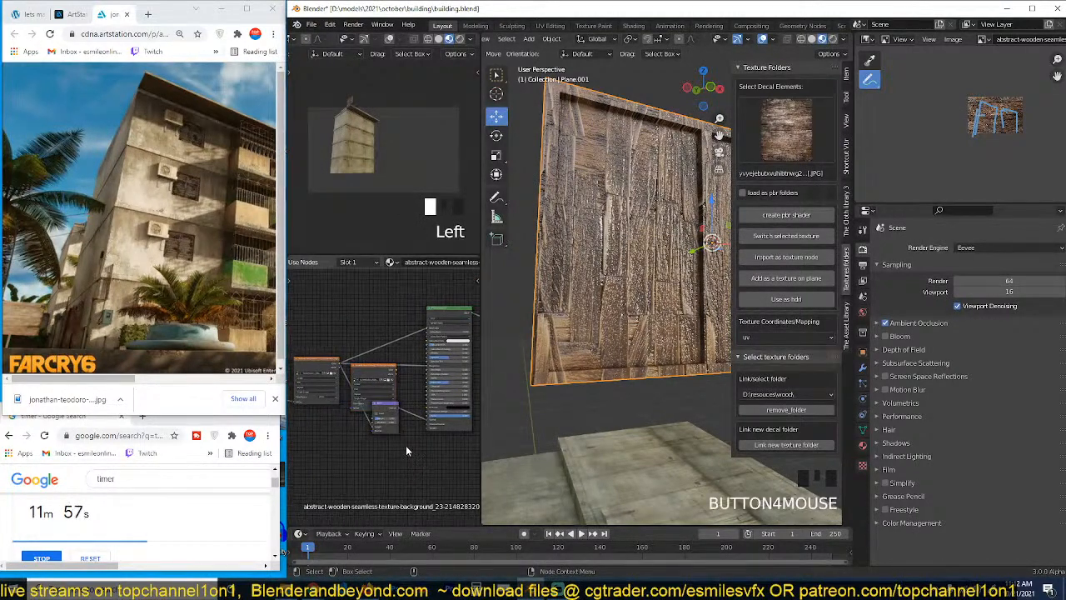
# Step: Move the weathered wood node above the other nodes, preview it on the window, and add texture coordinate and Mapping nodes to it
pyautogui.moveTo(376, 375); pyautogui.dragTo(350, 302)
pyautogui.keyDown('ctrl'); pyautogui.keyDown('shift'); pyautogui.click(349, 301); pyautogui.keyUp('shift'); pyautogui.keyUp('ctrl')
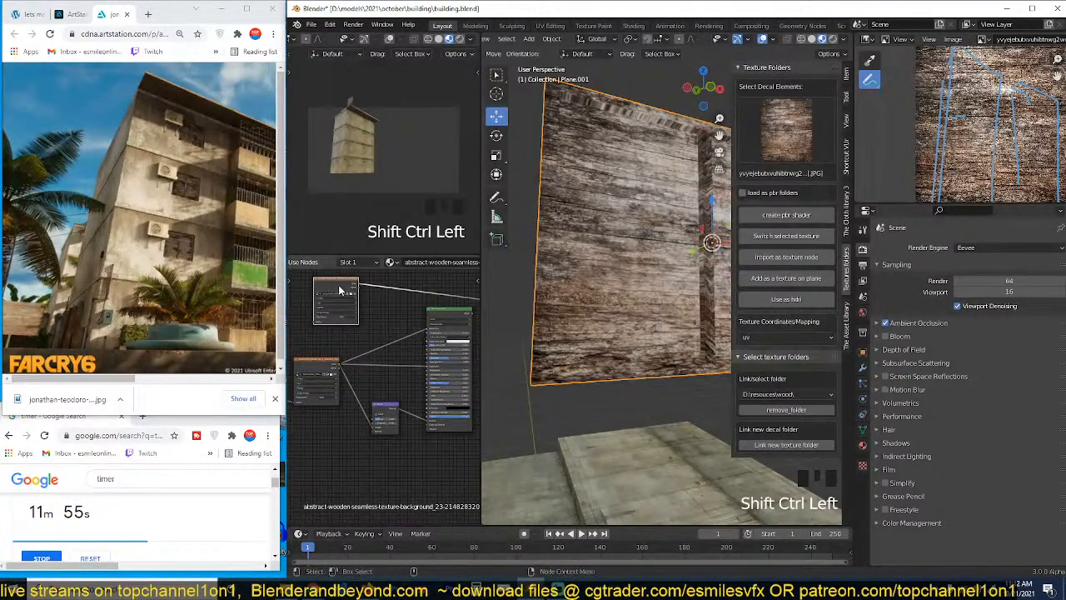
pyautogui.hotkey('ctrl', 't')
pyautogui.moveTo(352, 303); pyautogui.dragTo(379, 323, button='middle')
pyautogui.scroll(4, 387, 328)
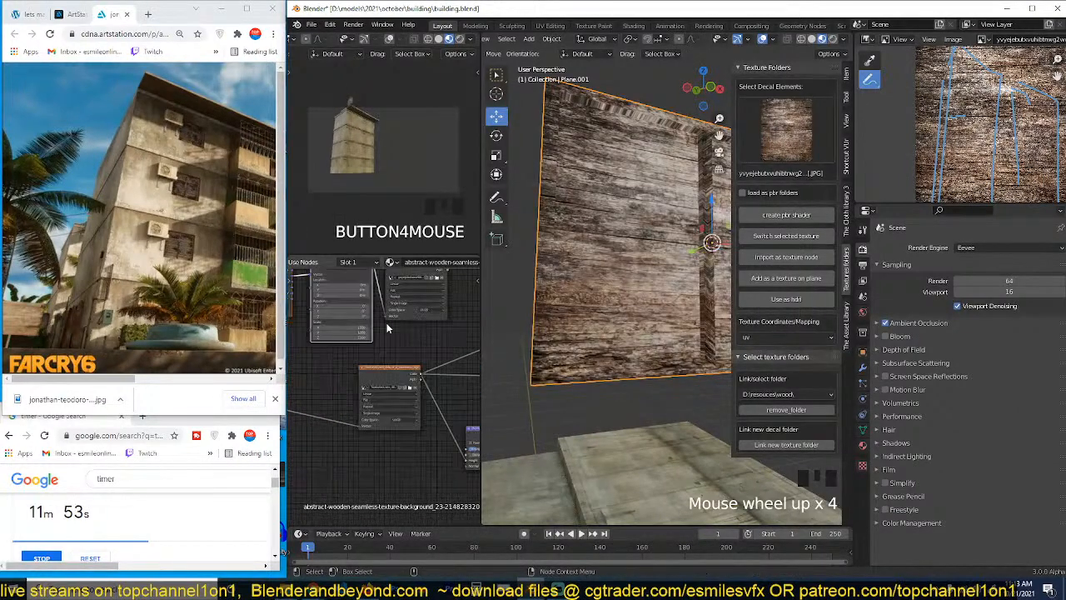
# Step: Set the Z rotation of the weathered wood texture's Mapping node to 90° so its grain runs vertically
pyautogui.click(361, 317)
pyautogui.write('90')
pyautogui.press('Return')
pyautogui.scroll(-3, 381, 353)
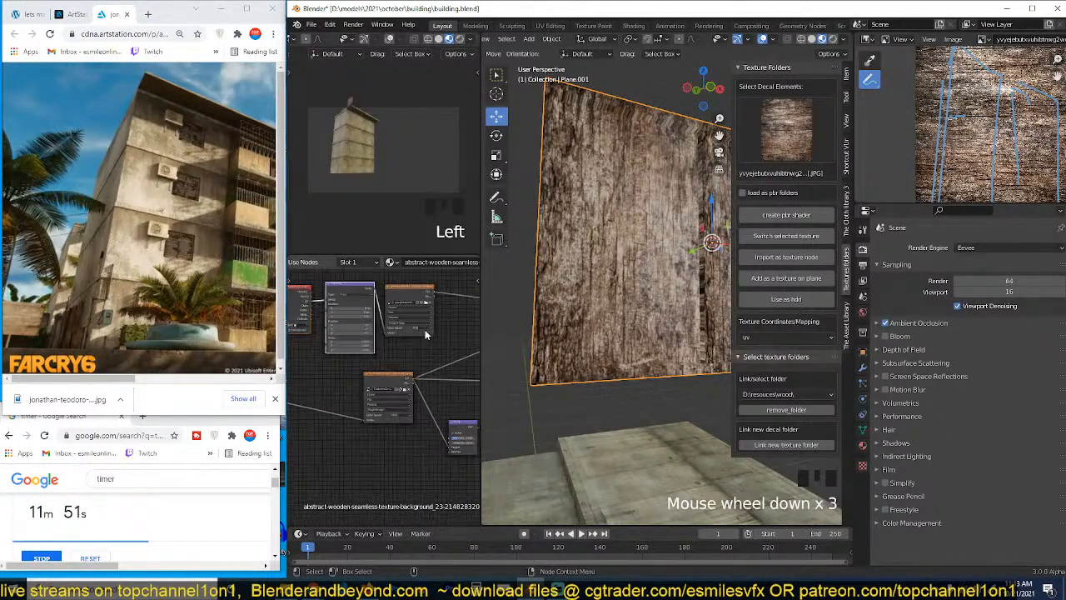
# Step: Mix the weathered wood texture with the first wood texture and set the mix node's blend mode to Overlay
pyautogui.moveTo(425, 329); pyautogui.dragTo(373, 356, button='middle')
pyautogui.keyDown('ctrl'); pyautogui.moveTo(356, 383); pyautogui.dragTo(391, 313, button='right'); pyautogui.keyUp('ctrl')
pyautogui.keyDown('ctrl'); pyautogui.keyDown('shift'); pyautogui.moveTo(354, 383); pyautogui.dragTo(377, 310, button='right'); pyautogui.keyUp('shift'); pyautogui.keyUp('ctrl')
pyautogui.click(409, 346)
pyautogui.click(409, 346)
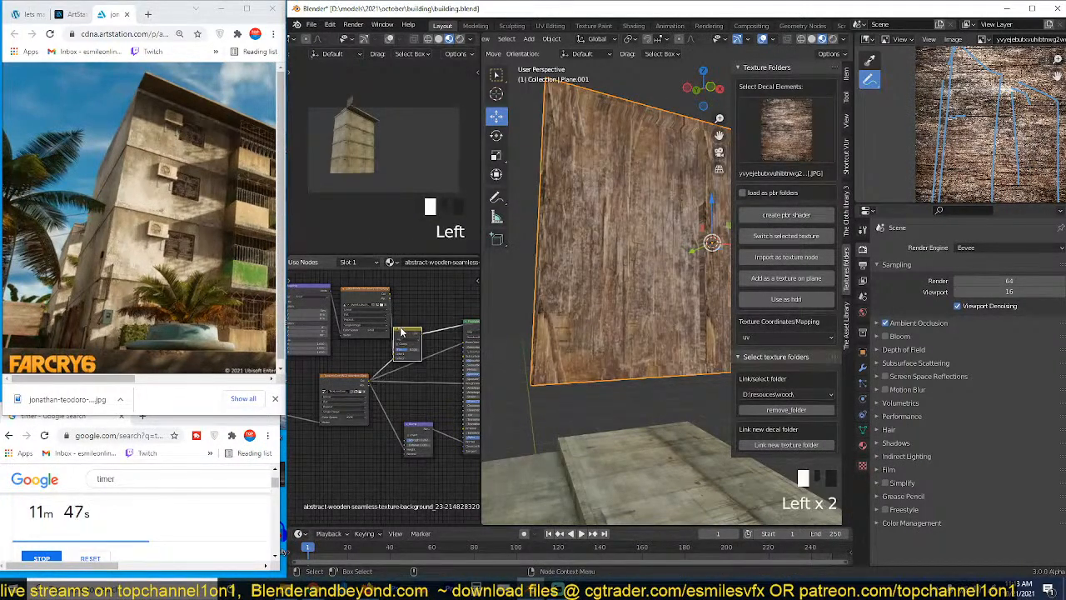
pyautogui.scroll(7, 396, 346)
pyautogui.click(376, 345)
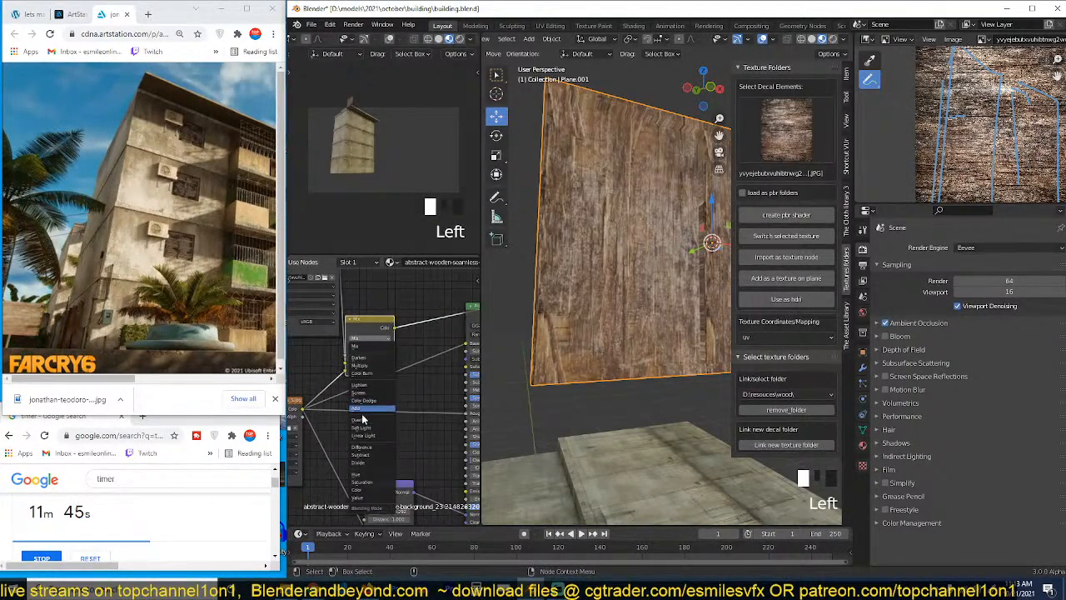
pyautogui.click(363, 419)
pyautogui.moveTo(370, 371); pyautogui.dragTo(350, 382, button='middle')
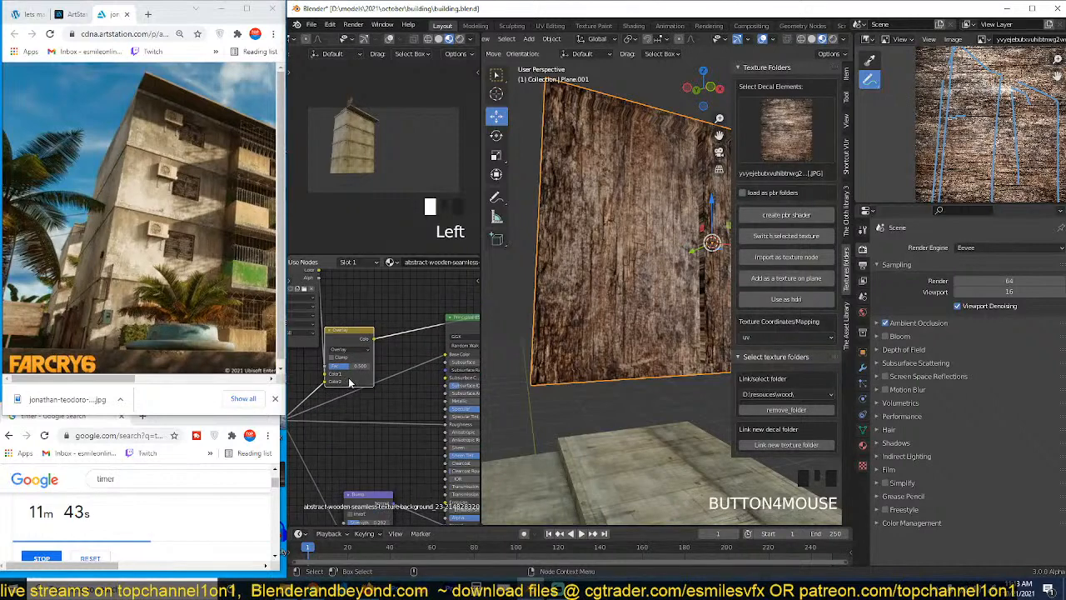
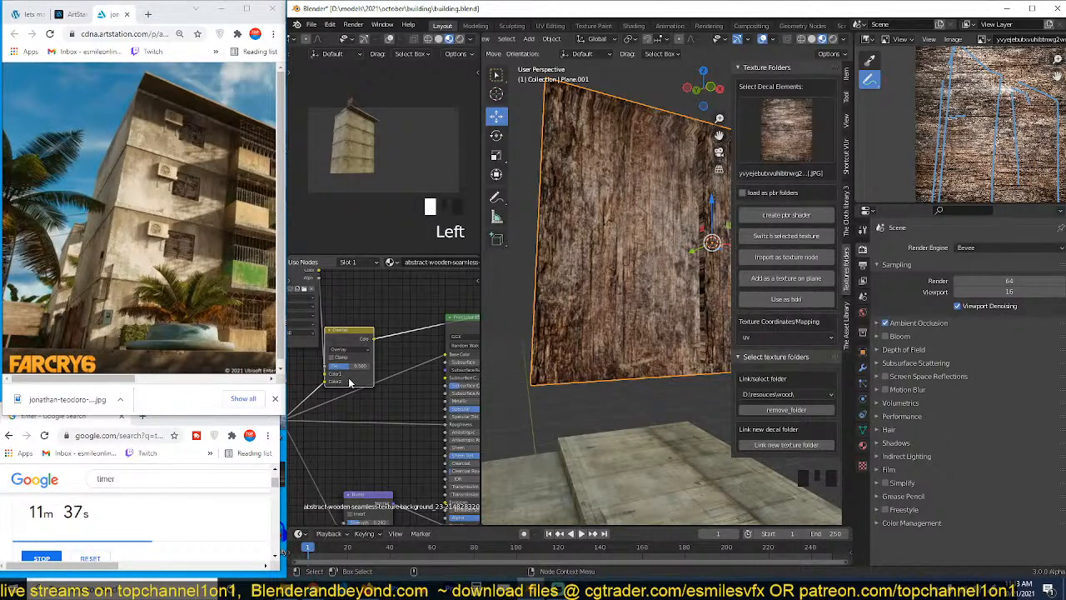
# Step: Raise the Overlay mix factor to about 0.97, connect it to the Base Color and preview the Principled shader
pyautogui.moveTo(356, 366); pyautogui.dragTo(444, 355)
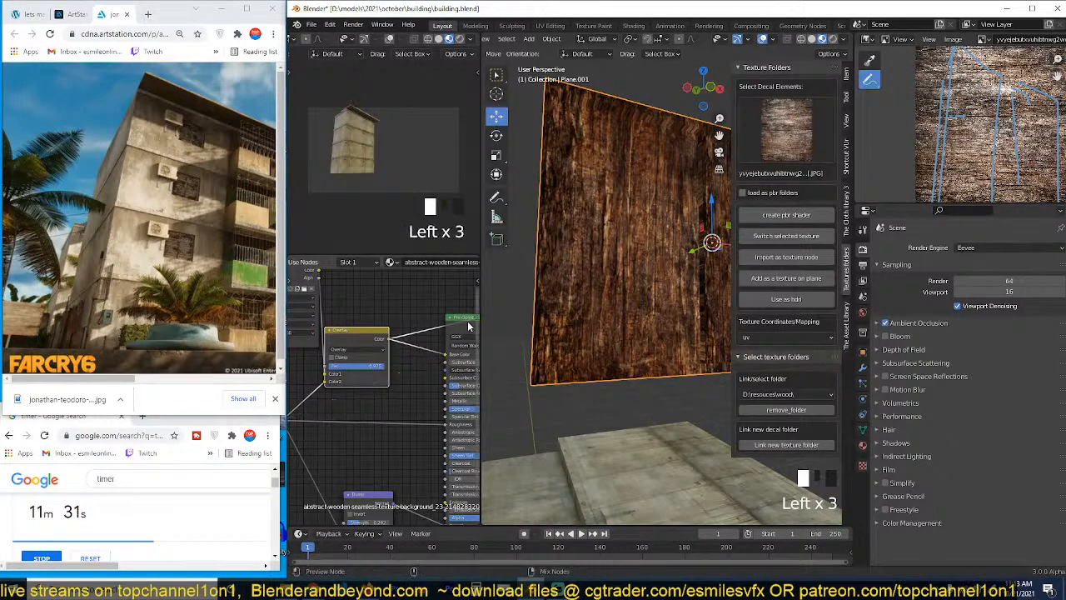
pyautogui.keyDown('ctrl'); pyautogui.keyDown('shift'); pyautogui.click(467, 324); pyautogui.keyUp('shift'); pyautogui.keyUp('ctrl')
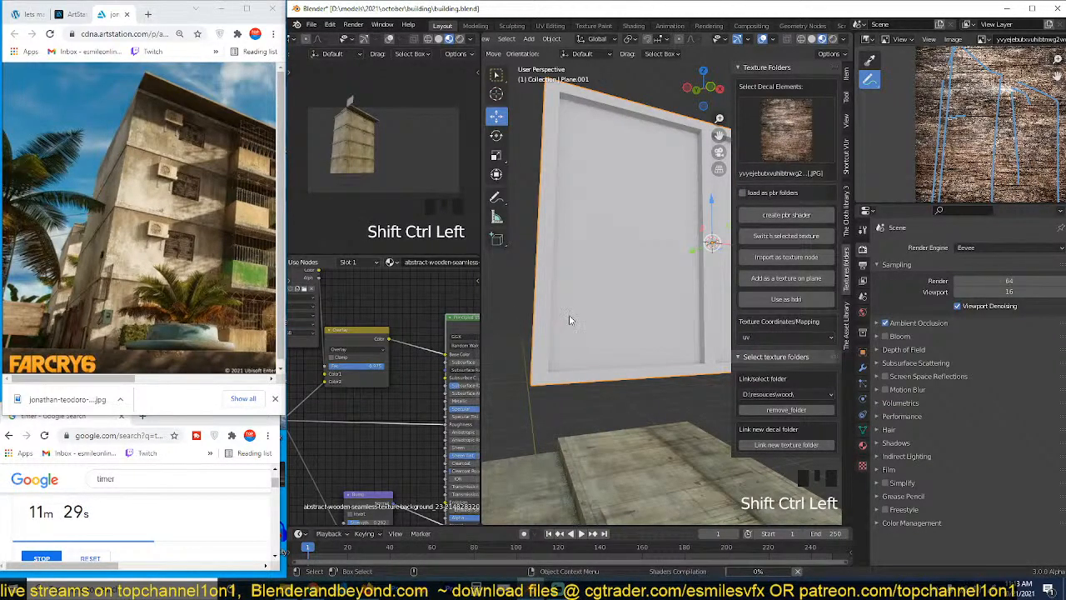
pyautogui.scroll(2, 569, 315)
pyautogui.press('`')
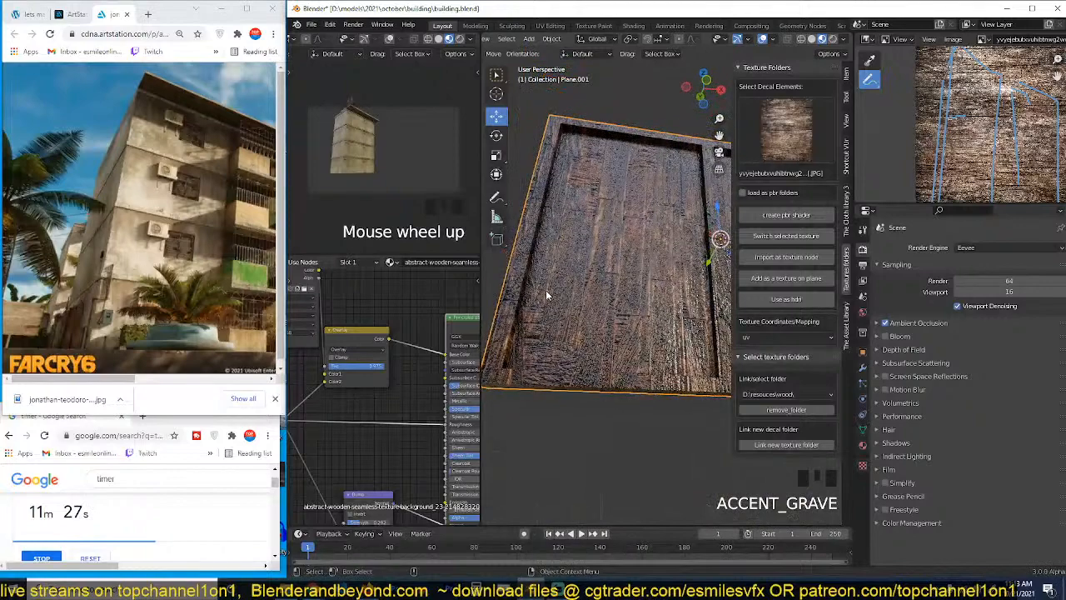
pyautogui.press('`')
# Step: Shift the Principled shader and Material Output nodes away from the texture nodes to make room for another node
pyautogui.moveTo(407, 381); pyautogui.dragTo(349, 370, button='middle')
pyautogui.scroll(-3, 400, 356)
pyautogui.click(466, 331)
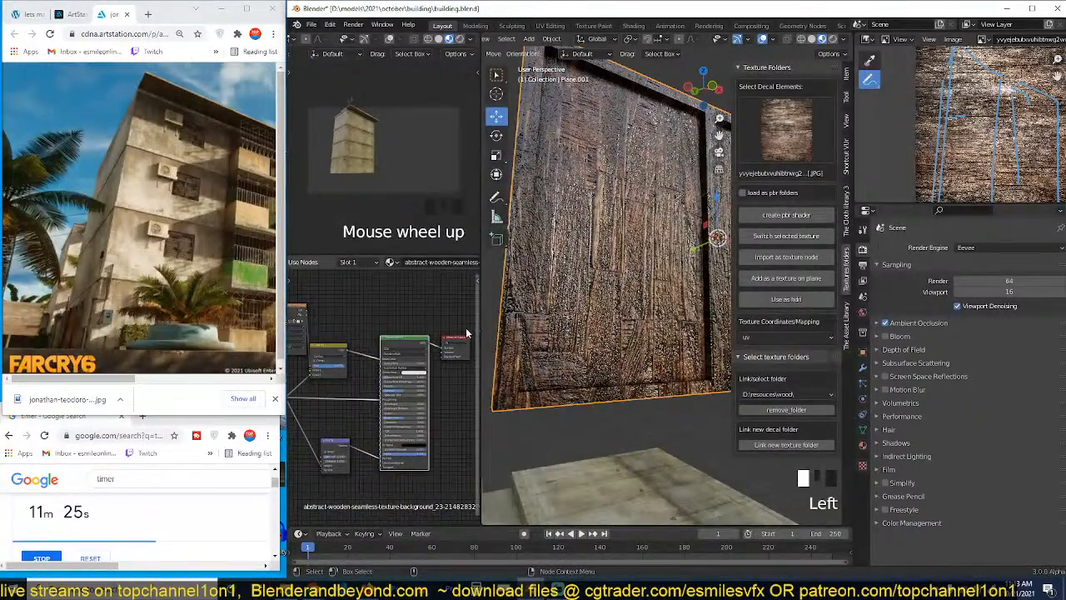
pyautogui.moveTo(466, 327); pyautogui.dragTo(403, 353)
pyautogui.click(456, 319)
pyautogui.moveTo(458, 319); pyautogui.dragTo(402, 366)
pyautogui.click(408, 353)
pyautogui.click(397, 337)
# Step: Insert a Math node set to Add into the Roughness link and lower its added value
pyautogui.hotkey('shift', 'a')
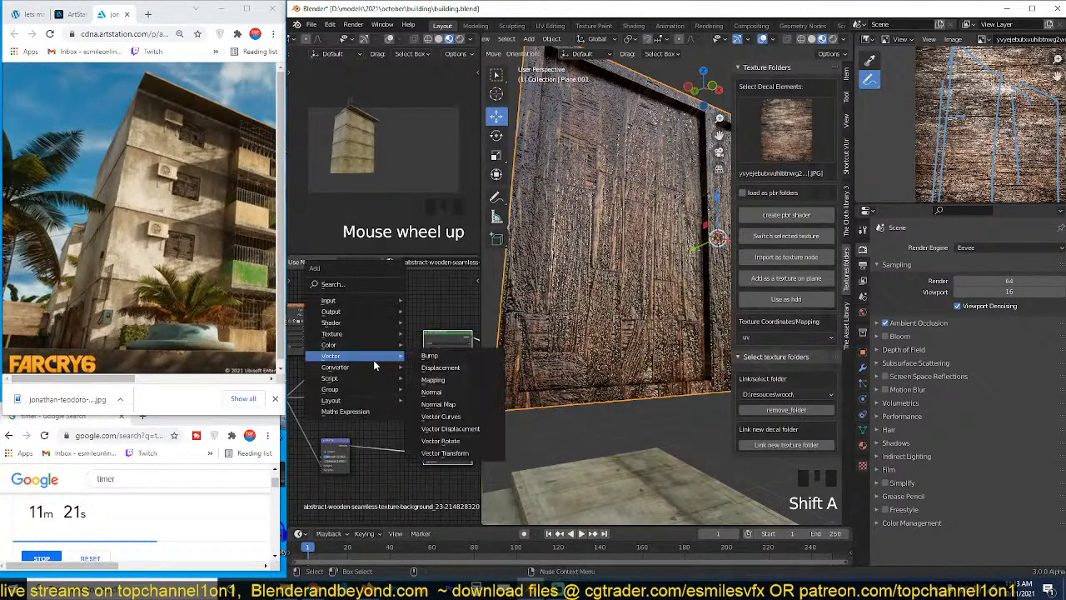
pyautogui.moveTo(371, 366)
pyautogui.click(428, 463)
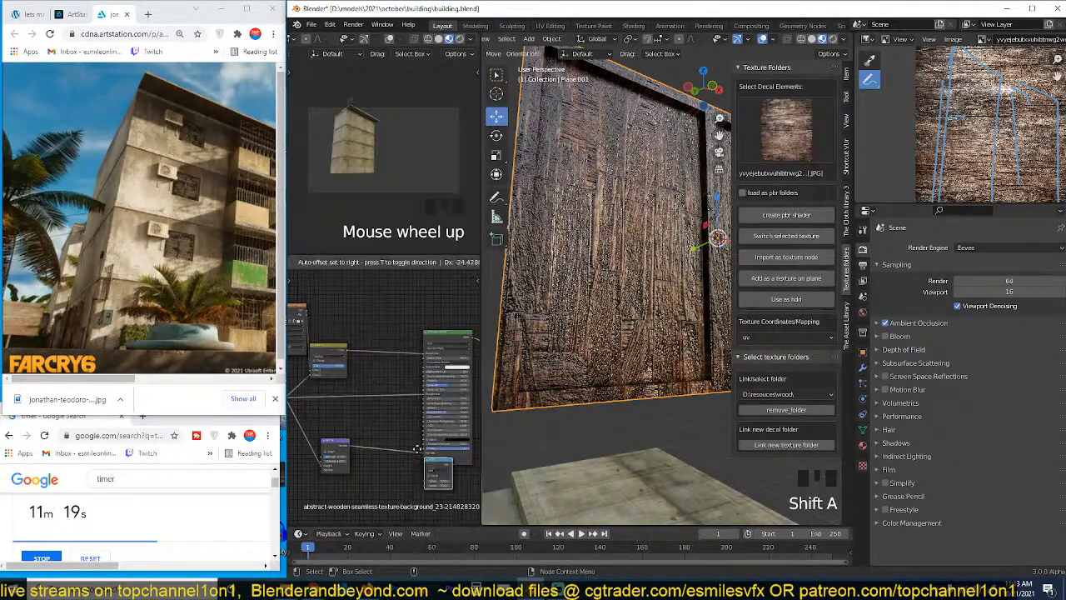
pyautogui.click(387, 412)
pyautogui.scroll(7, 385, 413)
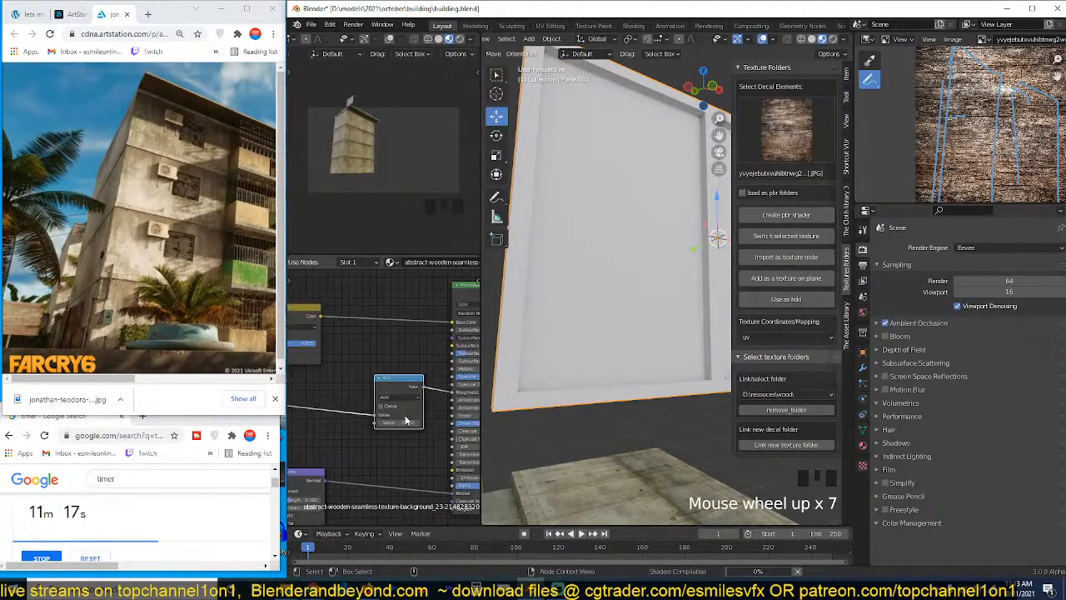
pyautogui.scroll(2, 591, 361)
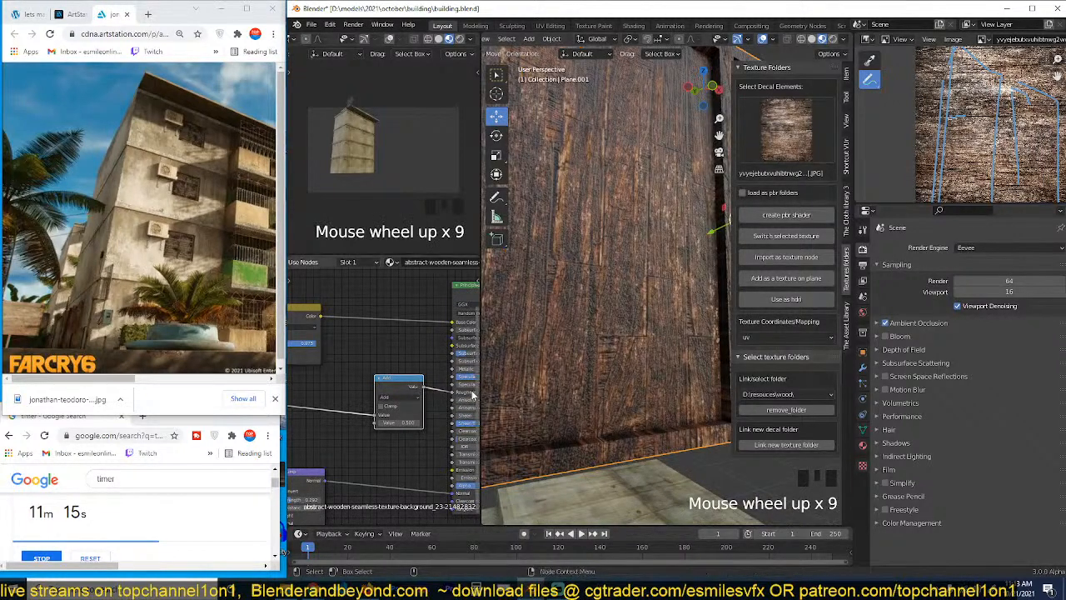
pyautogui.keyDown('shift'); pyautogui.moveTo(399, 423); pyautogui.dragTo(388, 423); pyautogui.keyUp('shift')
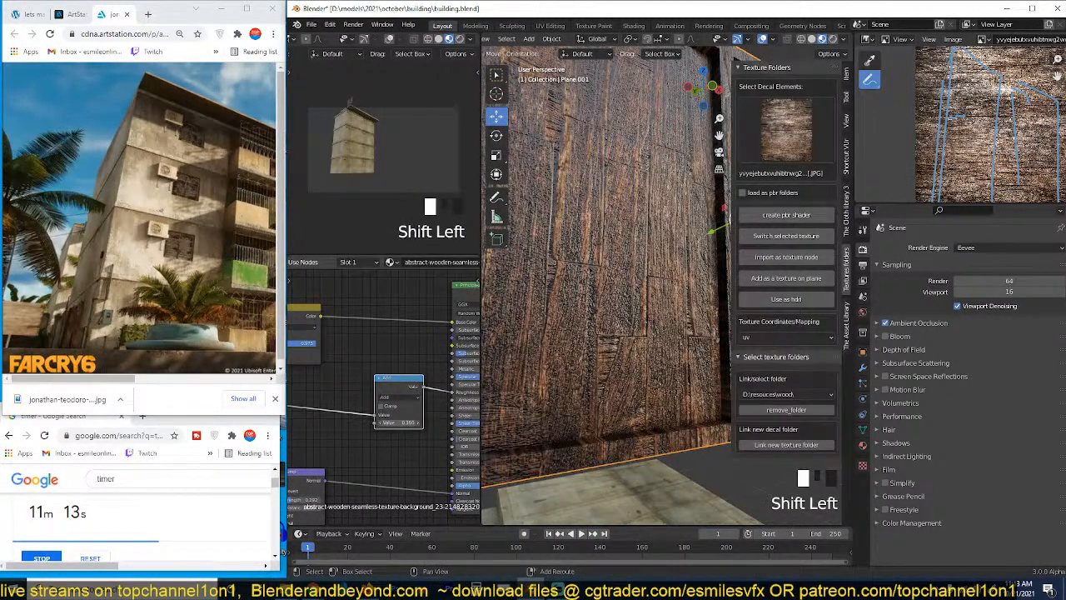
pyautogui.scroll(-2, 380, 353)
# Step: Duplicate the Overlay mix node into the Base Color link, set it to Color blending with a pale pinkish tint, and lower its factor
pyautogui.click(317, 333)
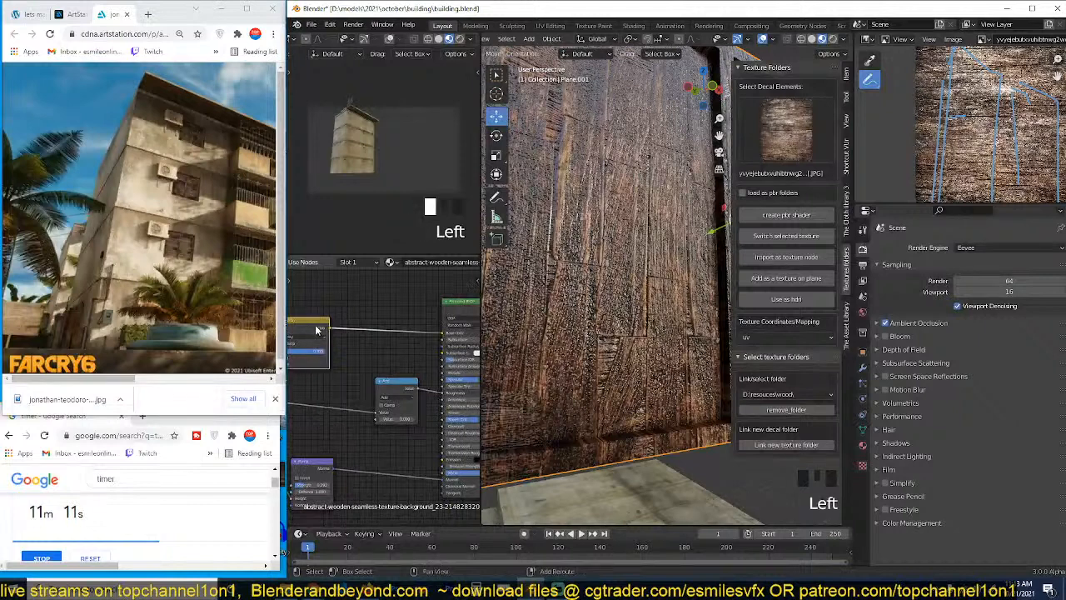
pyautogui.hotkey('shift', 'd')
pyautogui.click(405, 321)
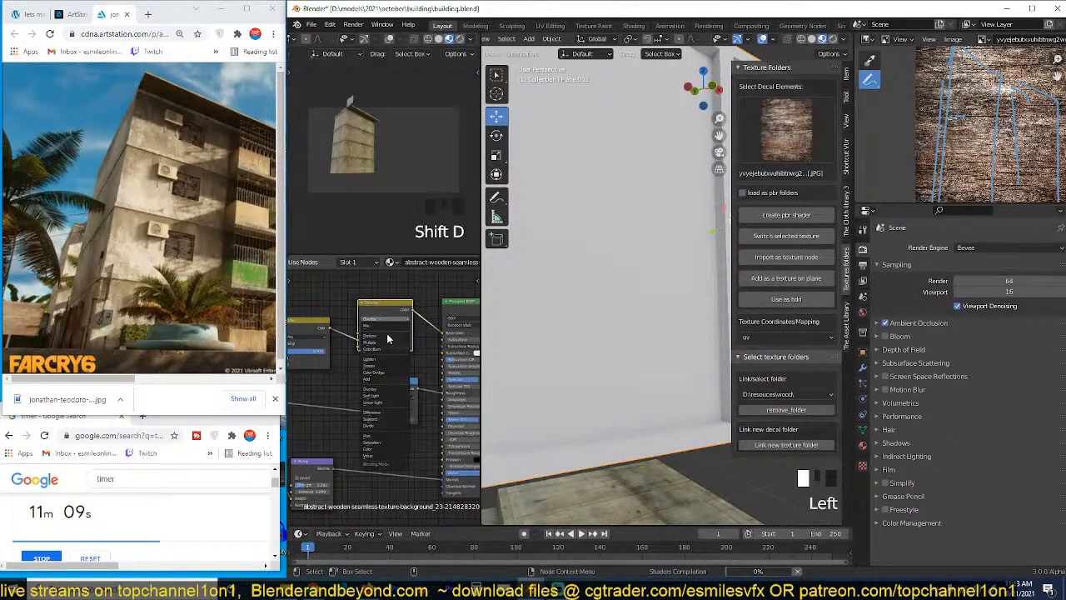
pyautogui.click(372, 435)
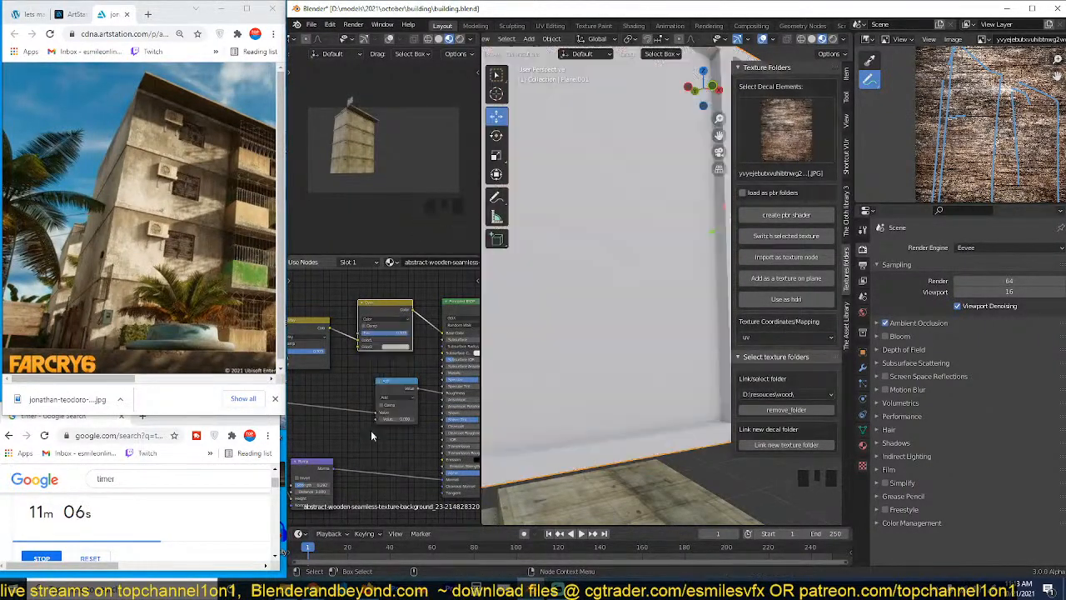
pyautogui.click(404, 348)
pyautogui.click(406, 288)
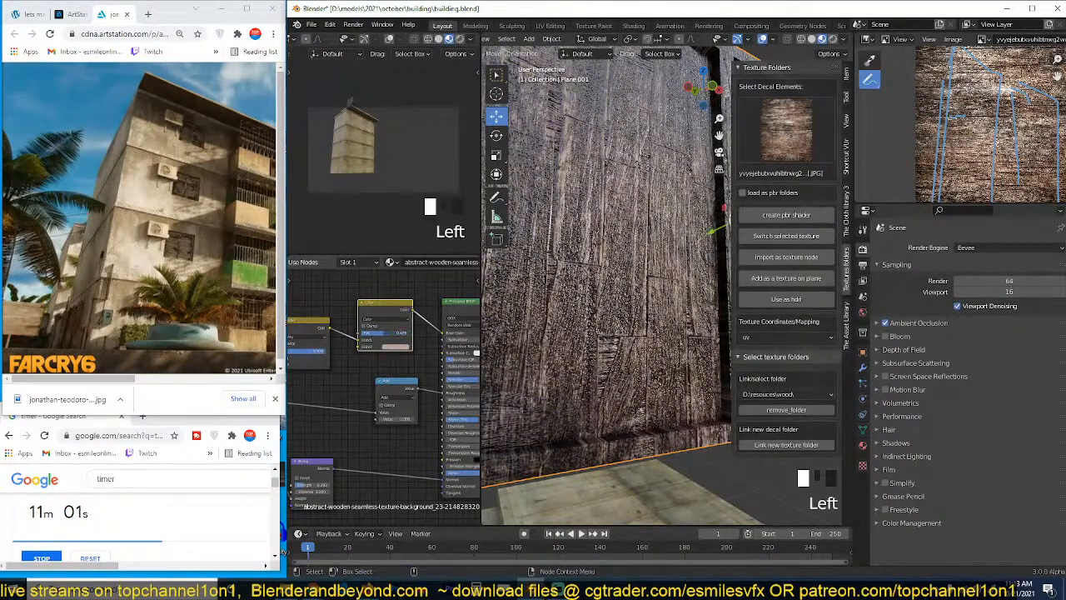
# Step: Lower the Bump node's strength to soften the wood relief on the window
pyautogui.scroll(-3, 583, 391)
pyautogui.press('`')
pyautogui.scroll(3, 408, 419)
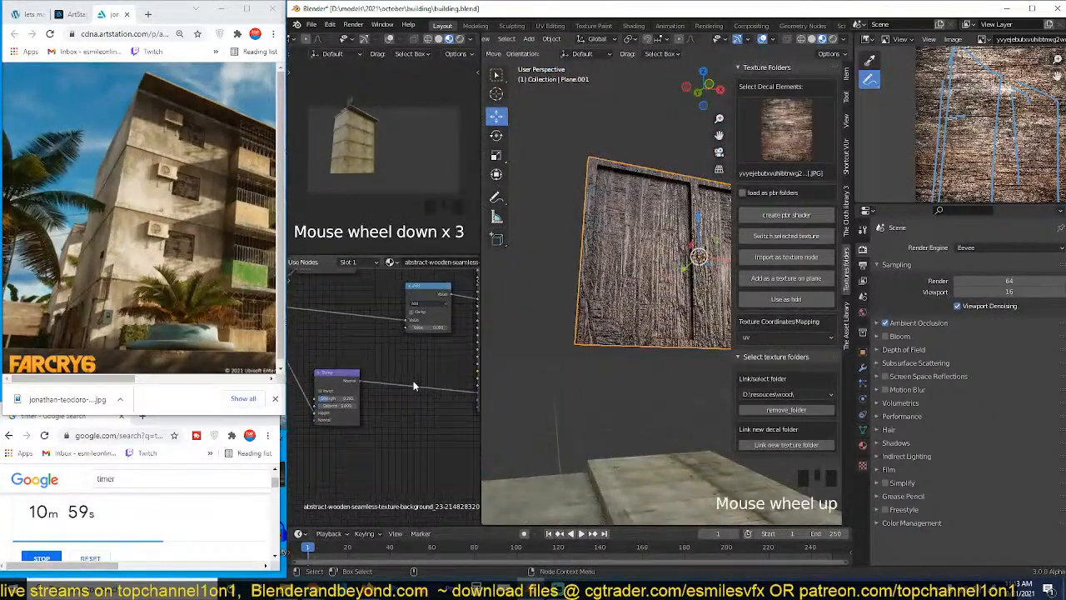
pyautogui.moveTo(324, 398); pyautogui.dragTo(313, 398)
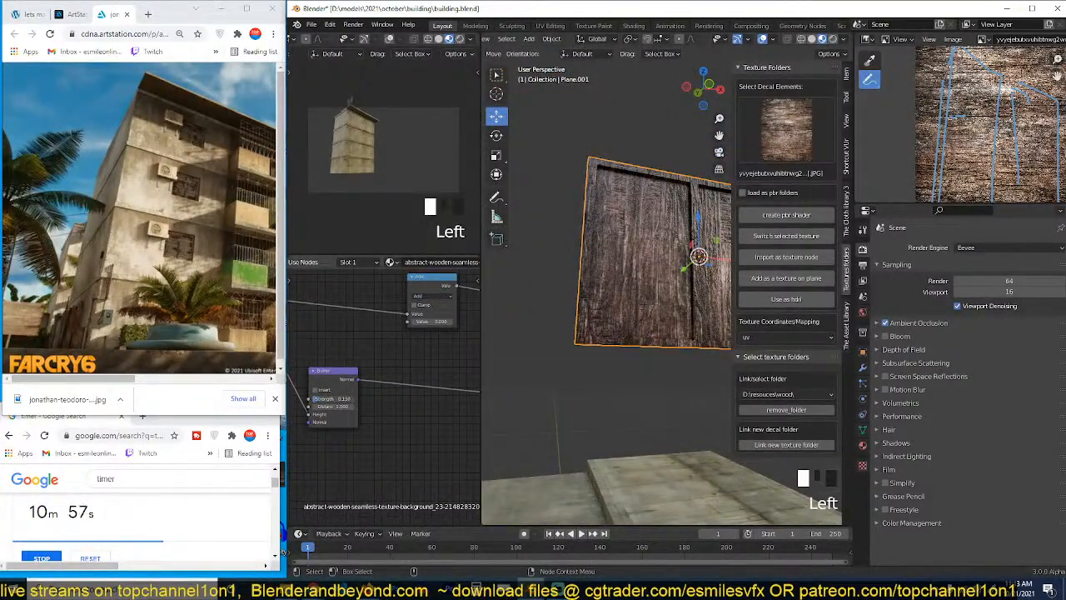
pyautogui.press('`')
# Step: Split the window's first recessed panel face from its frame and move it about 0.016 m along Y
pyautogui.hotkey('alt', 'a')
pyautogui.moveTo(609, 306); pyautogui.dragTo(632, 339, button='middle')
pyautogui.scroll(3, 583, 345)
pyautogui.press('Tab')
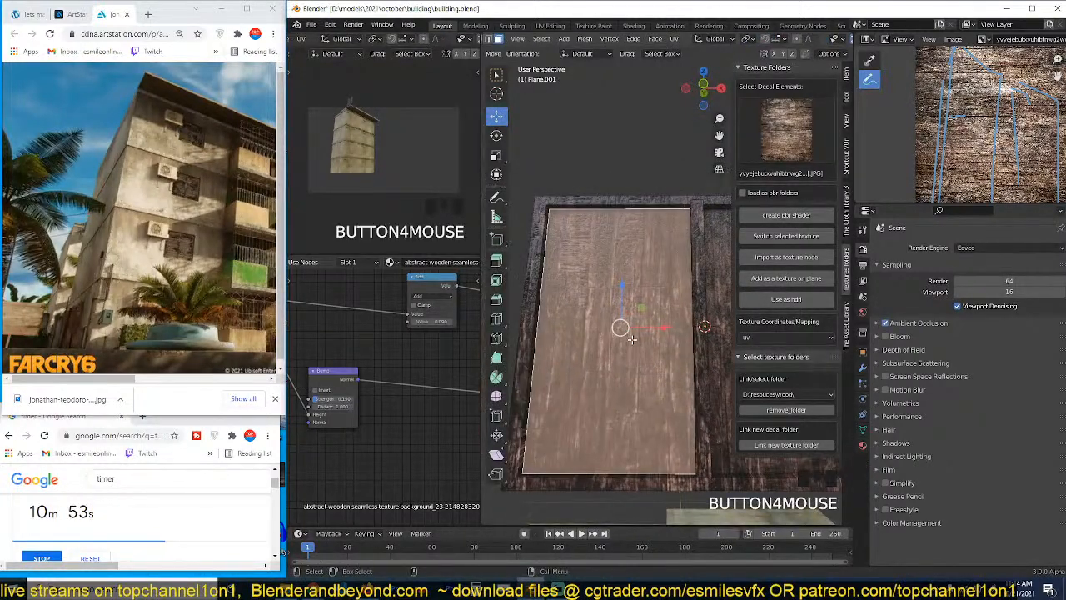
pyautogui.press('y')
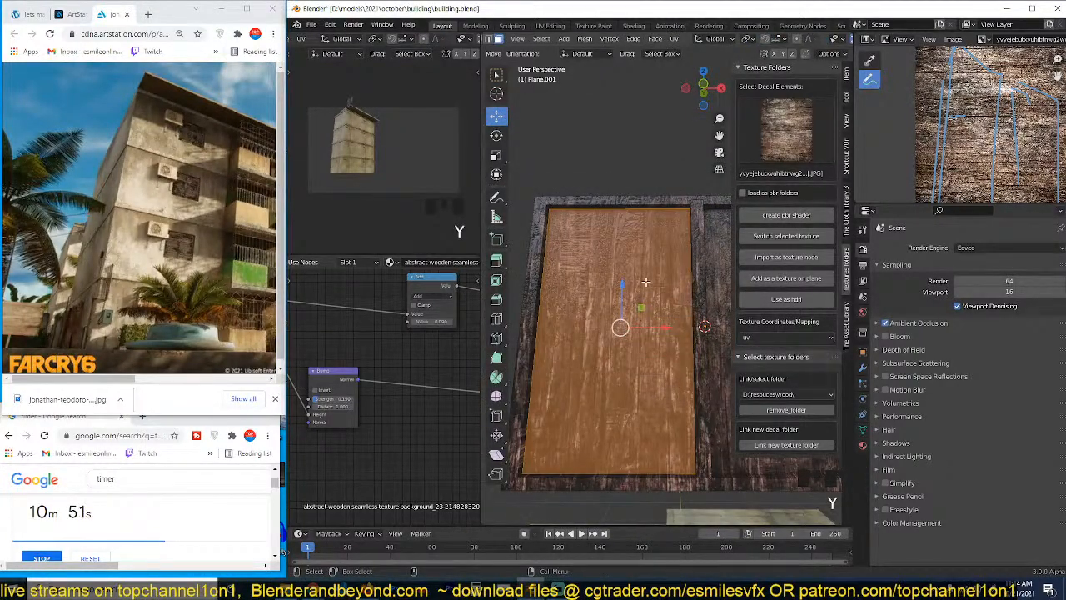
pyautogui.press('`')
pyautogui.press('`')
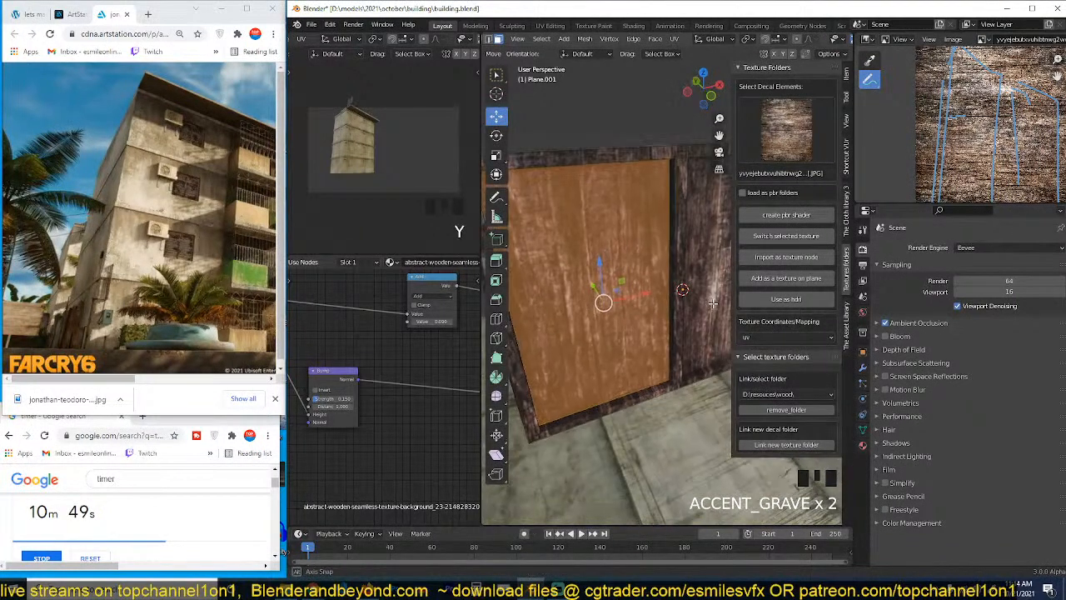
pyautogui.press('`')
pyautogui.moveTo(563, 323); pyautogui.dragTo(641, 232)
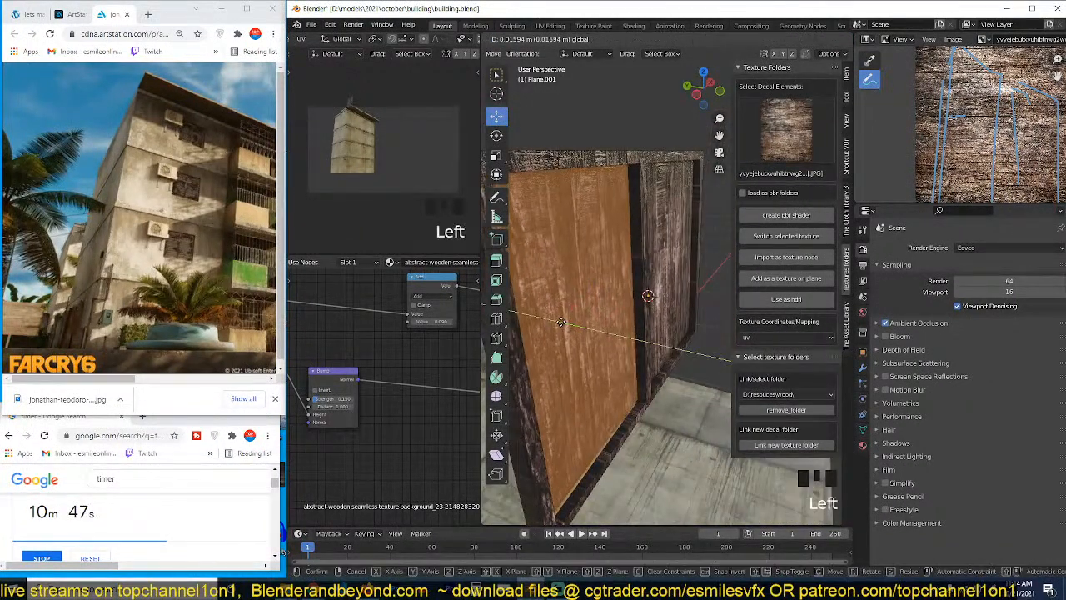
# Step: Inset the split panel face to form a narrow border and shift the inner face slightly along Y
pyautogui.press('i')
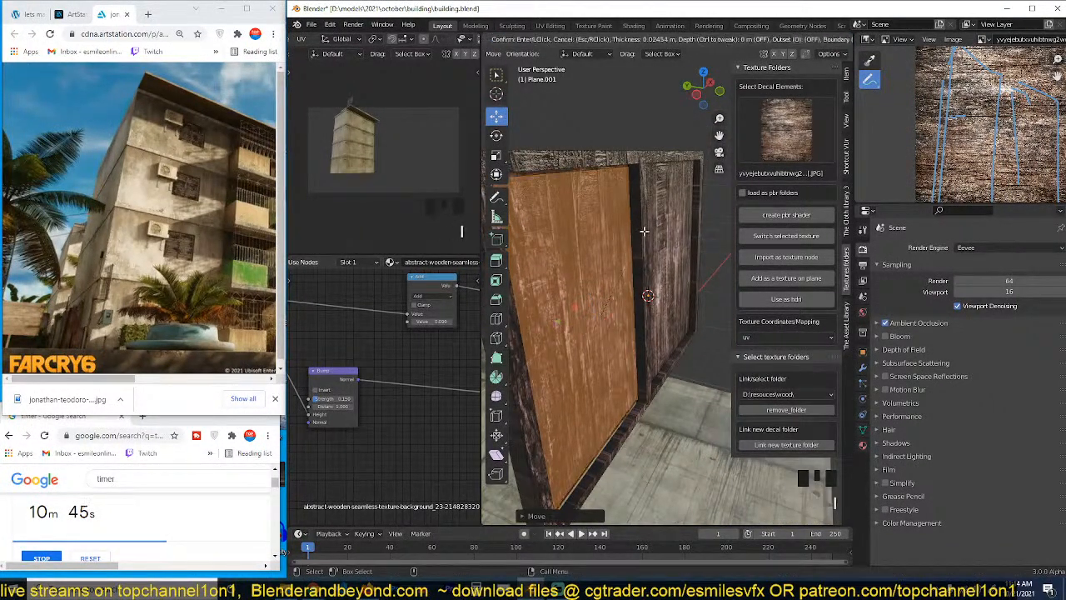
pyautogui.click(640, 235)
pyautogui.press('`')
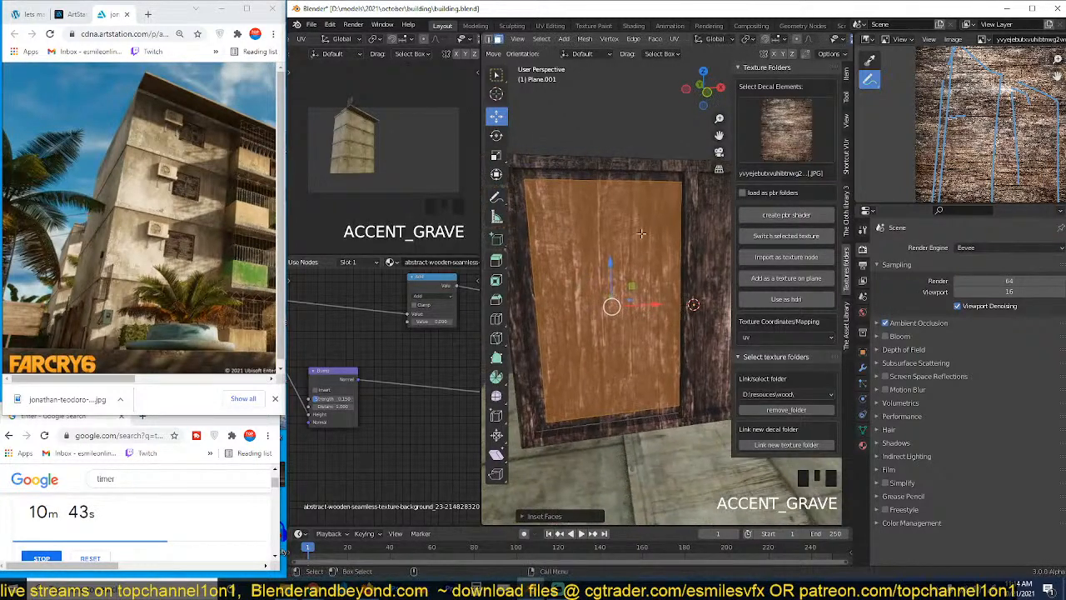
pyautogui.press('`')
pyautogui.press('`')
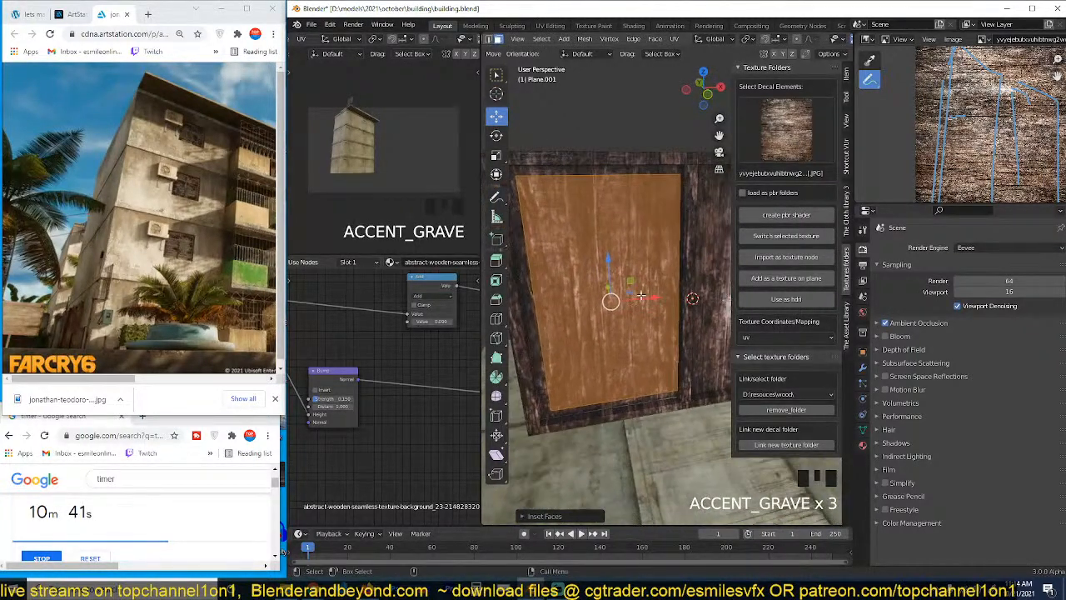
pyautogui.moveTo(607, 287); pyautogui.dragTo(604, 278)
pyautogui.press('`')
pyautogui.keyDown('shift'); pyautogui.moveTo(601, 307); pyautogui.dragTo(617, 309, button='middle'); pyautogui.keyUp('shift')
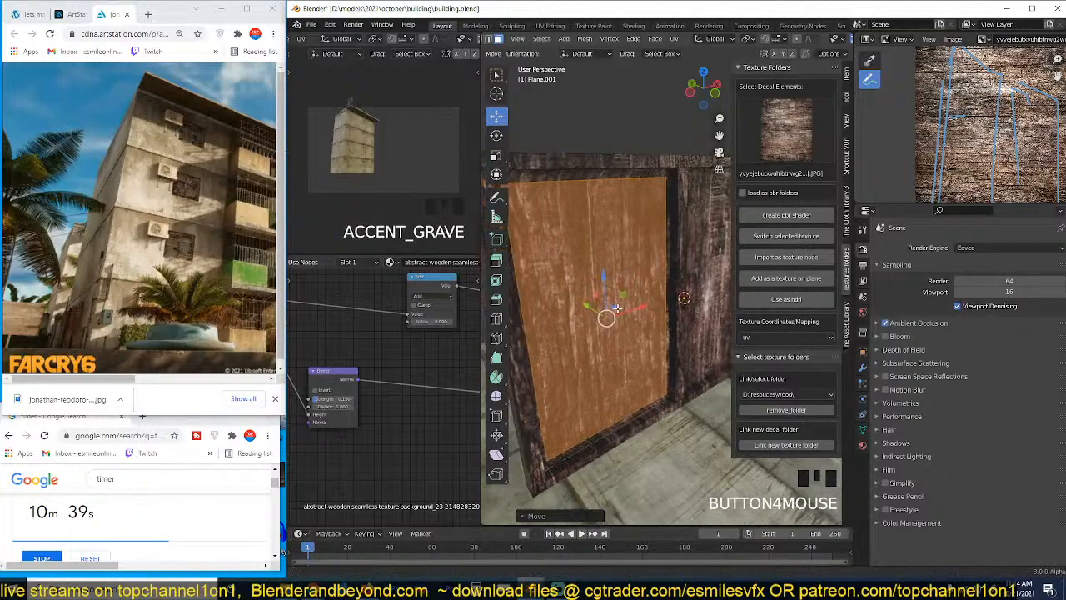
# Step: Extrude the inner panel face to create a stepped border, and check the window in Object Mode
pyautogui.press('e')
pyautogui.click(618, 297)
pyautogui.press('Tab')
pyautogui.press('`')
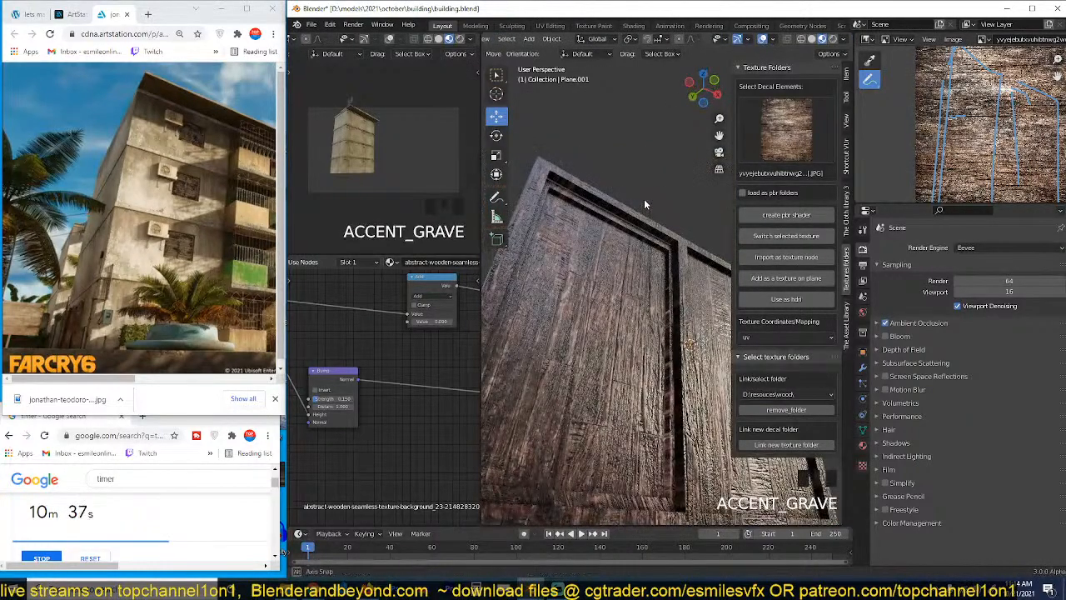
pyautogui.press('`')
# Step: Isolate the inner panel face in Edit Mode and divide it with four evenly spaced vertical loop cuts
pyautogui.press('Tab')
pyautogui.press('`')
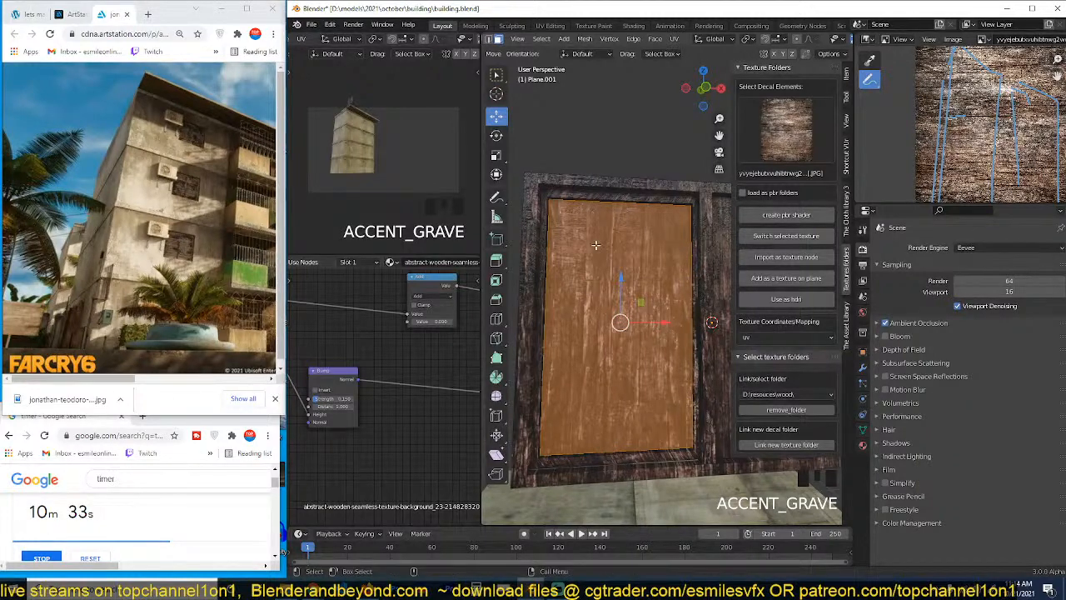
pyautogui.hotkey('shift', 'h')
pyautogui.hotkey('ctrl', 'r')
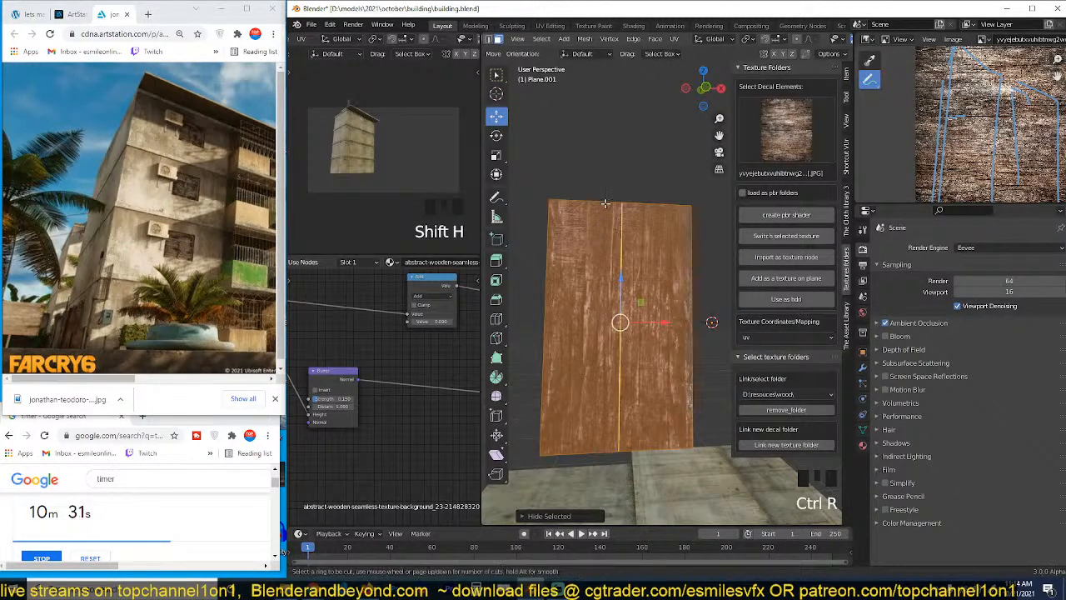
pyautogui.scroll(3, 606, 203)
pyautogui.press('`')
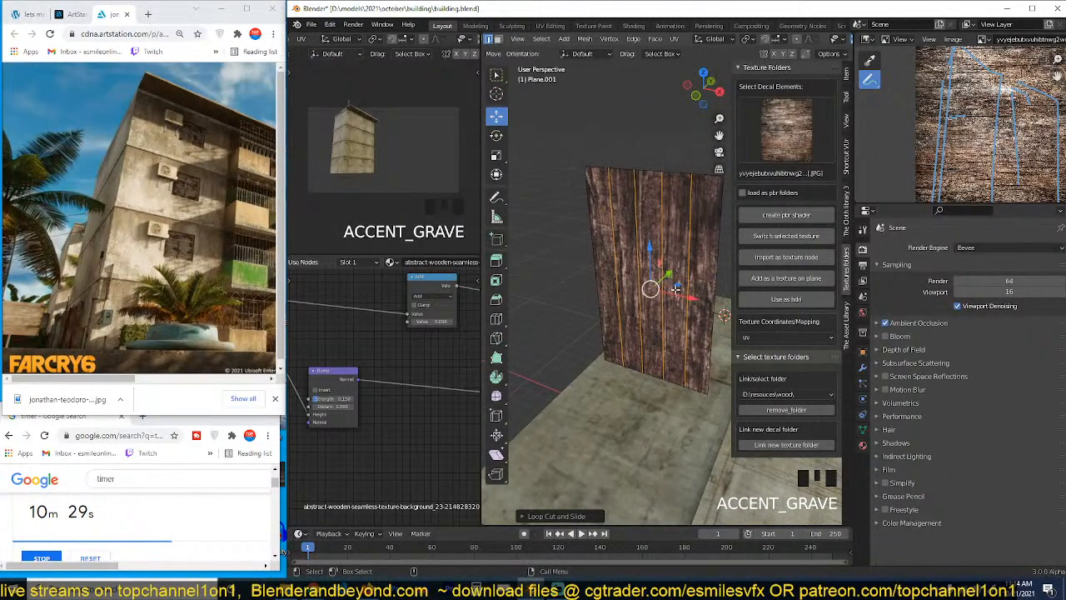
# Step: Bevel the four vertical cuts into narrow strips and reduce the selection to the strips' center lines
pyautogui.keyDown('shift'); pyautogui.moveTo(675, 290); pyautogui.dragTo(641, 290, button='middle'); pyautogui.keyUp('shift')
pyautogui.hotkey('ctrl', 'b')
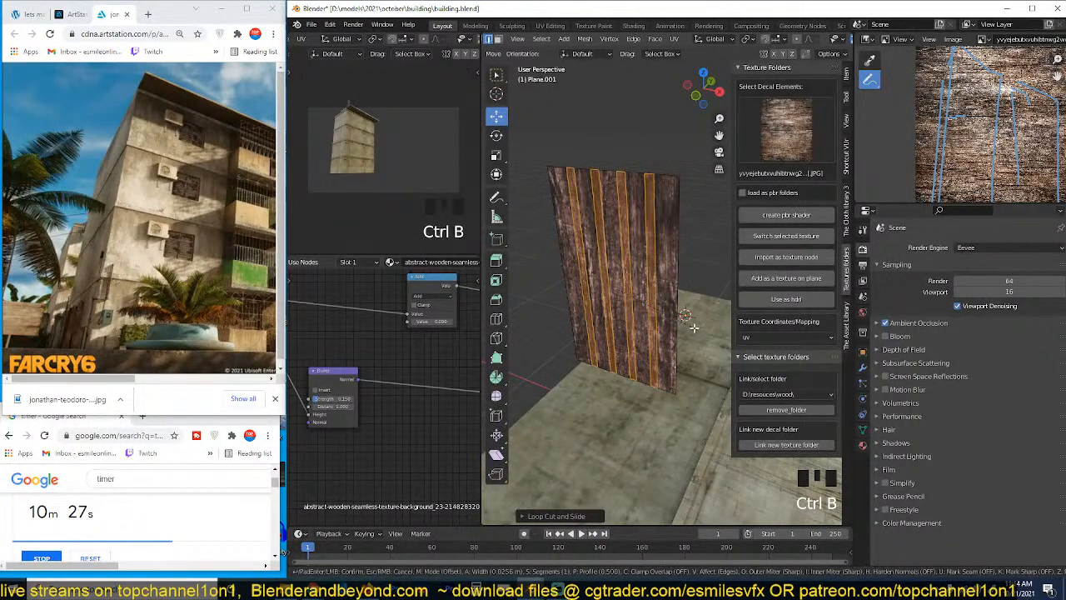
pyautogui.click(692, 328)
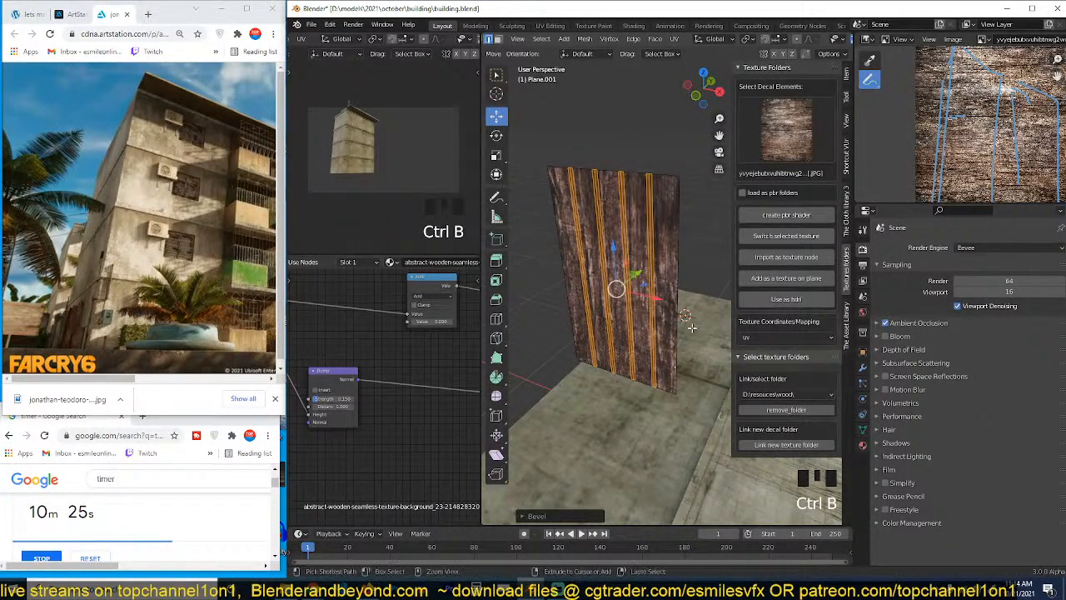
pyautogui.press('ctrl+KP_Subtract')
pyautogui.press('`')
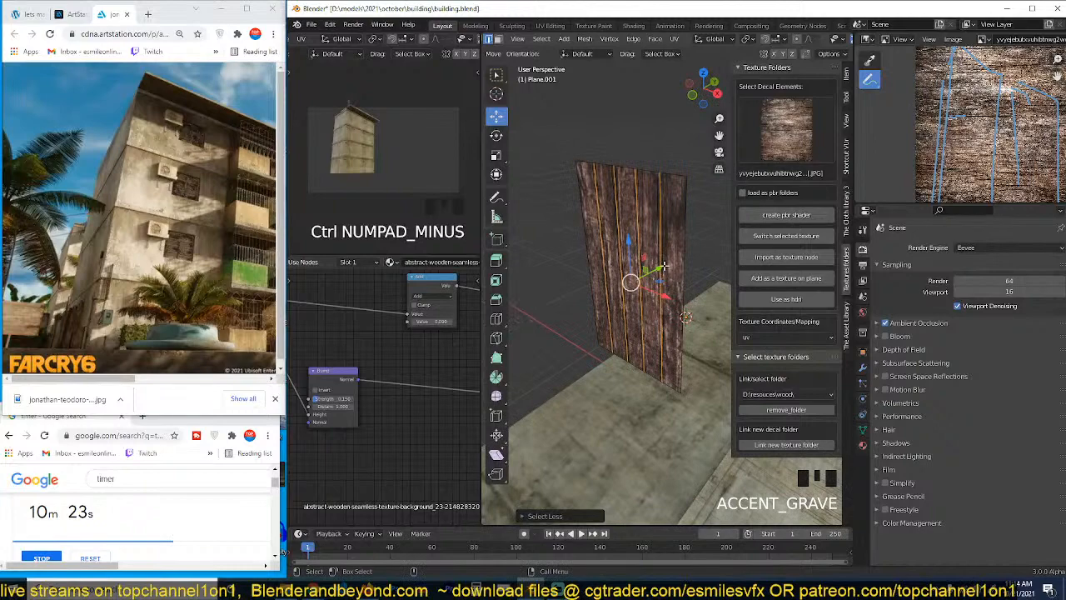
# Step: Shift the strips' center lines along Y to carve plank grooves, and check the window in Object Mode
pyautogui.moveTo(664, 266); pyautogui.dragTo(668, 264)
pyautogui.press('Tab')
pyautogui.scroll(3, 675, 260)
pyautogui.press('`')
pyautogui.press('`')
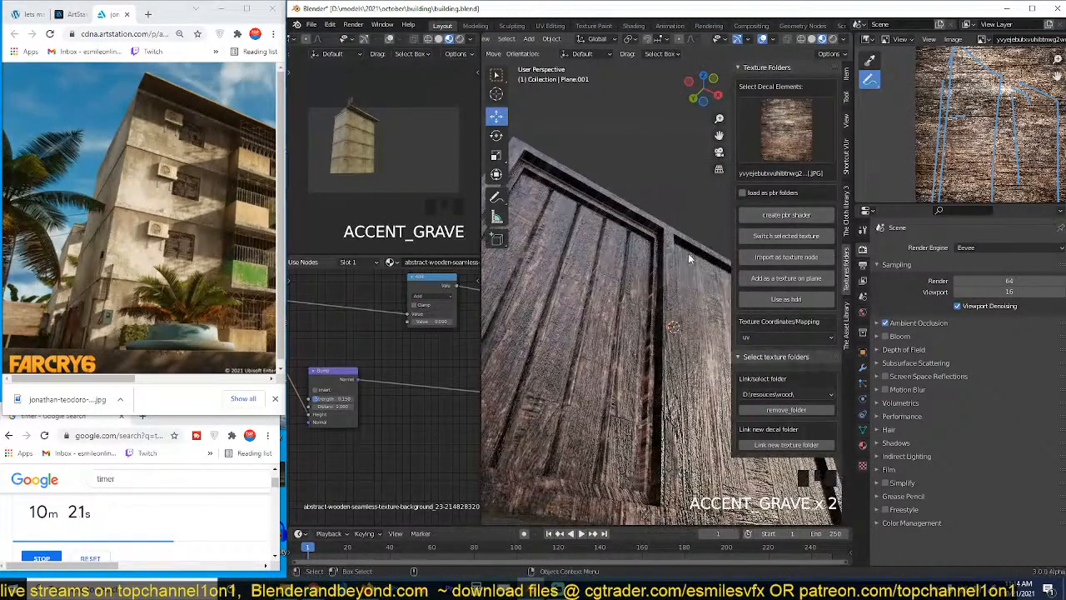
pyautogui.scroll(-4, 689, 258)
pyautogui.press('`')
pyautogui.scroll(2, 621, 376)
pyautogui.keyDown('shift'); pyautogui.moveTo(664, 342); pyautogui.dragTo(627, 353, button='middle'); pyautogui.keyUp('shift')
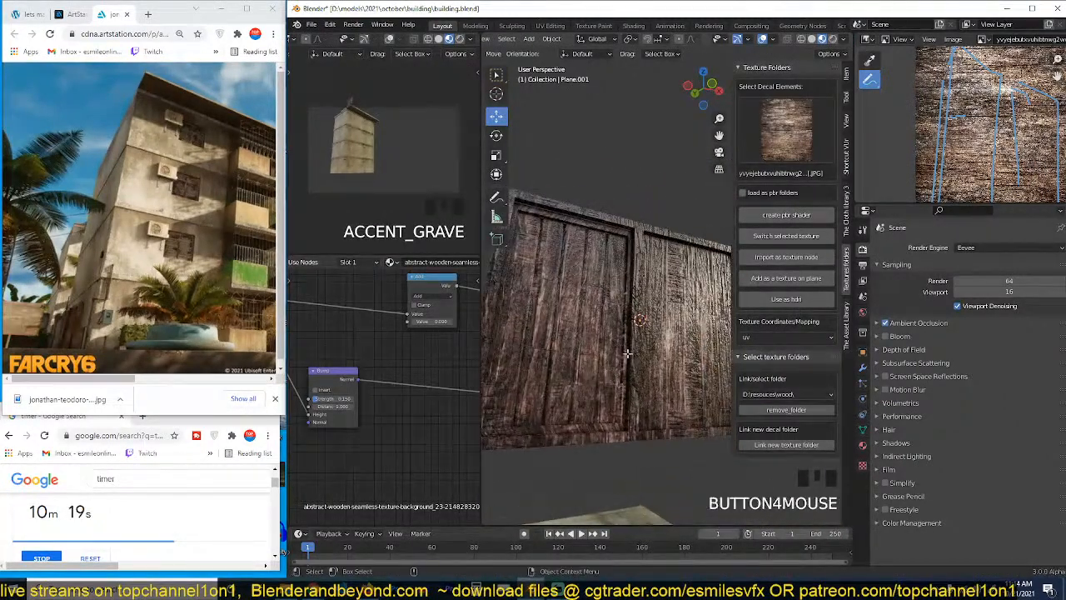
# Step: Reveal the hidden window geometry and delete the linked central vertical post
pyautogui.press('Tab')
pyautogui.press('`')
pyautogui.hotkey('alt', 'h')
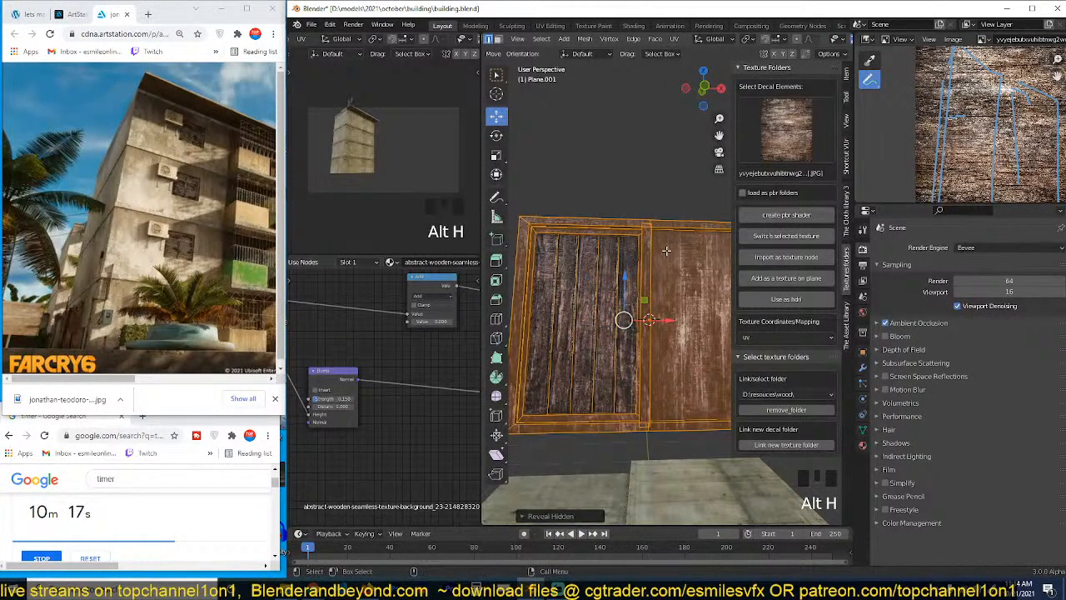
pyautogui.hotkey('alt', 'a')
pyautogui.click(646, 270)
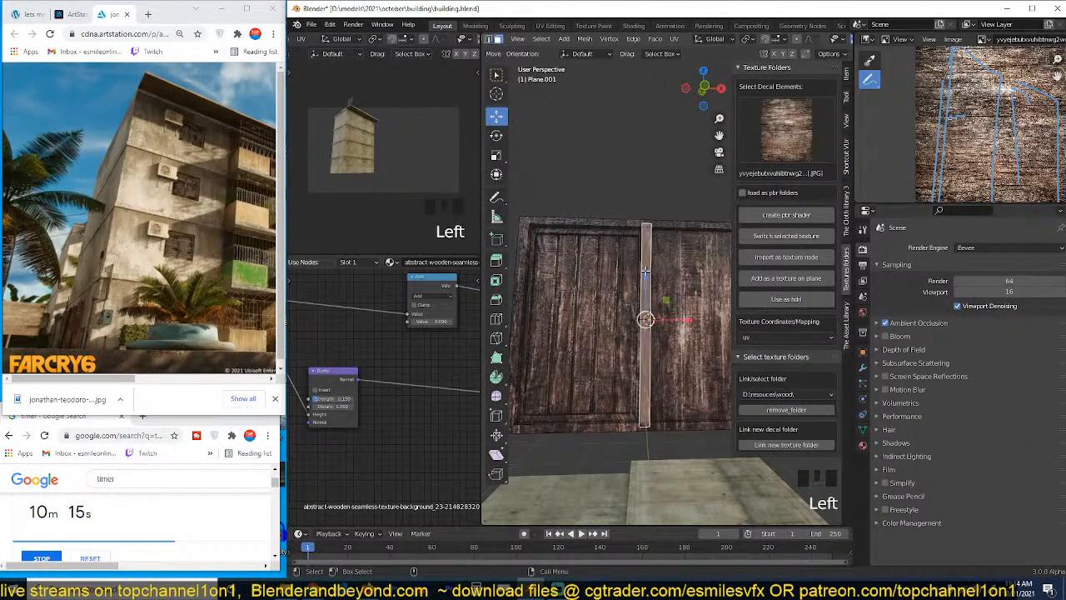
pyautogui.hotkey('ctrl', 'l')
pyautogui.press('x')
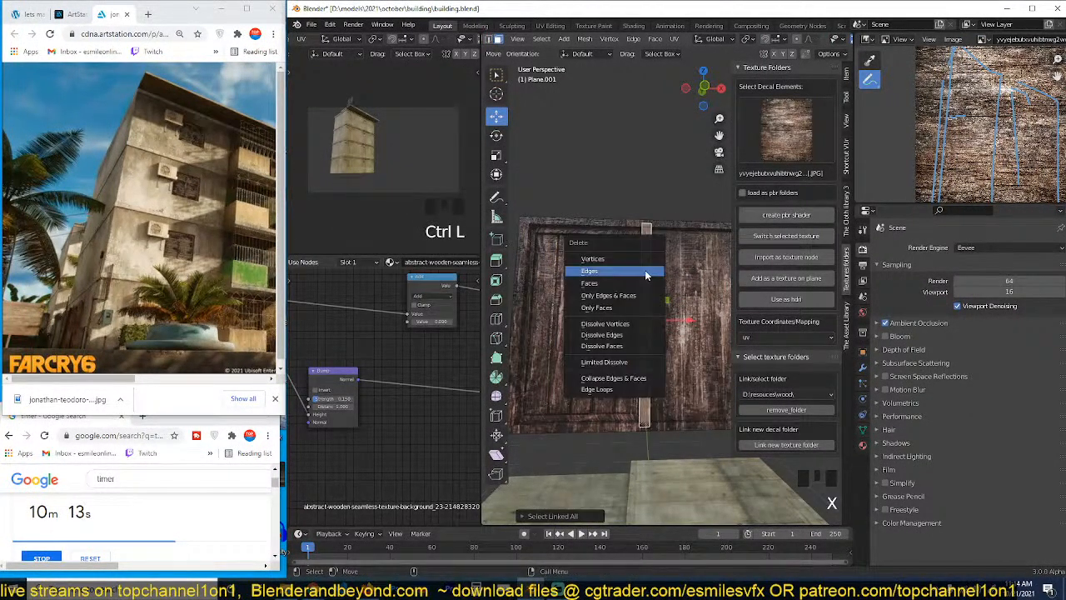
pyautogui.click(645, 272)
# Step: Delete the vertices of the plain half of the window, keeping only the detailed plank half
pyautogui.scroll(-2, 688, 255)
pyautogui.press('1')
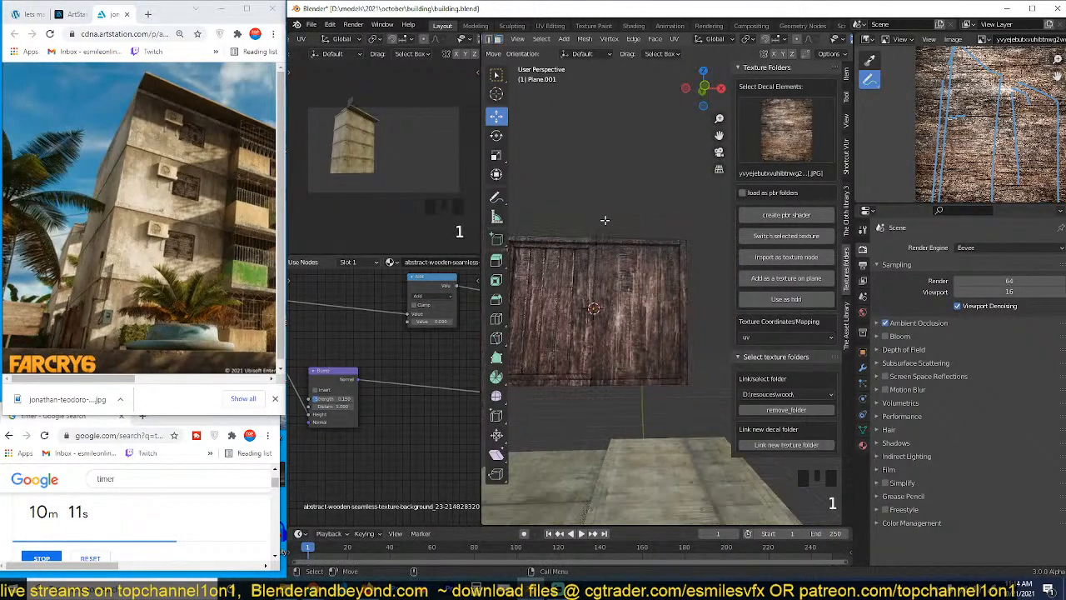
pyautogui.click(684, 308)
pyautogui.press('x')
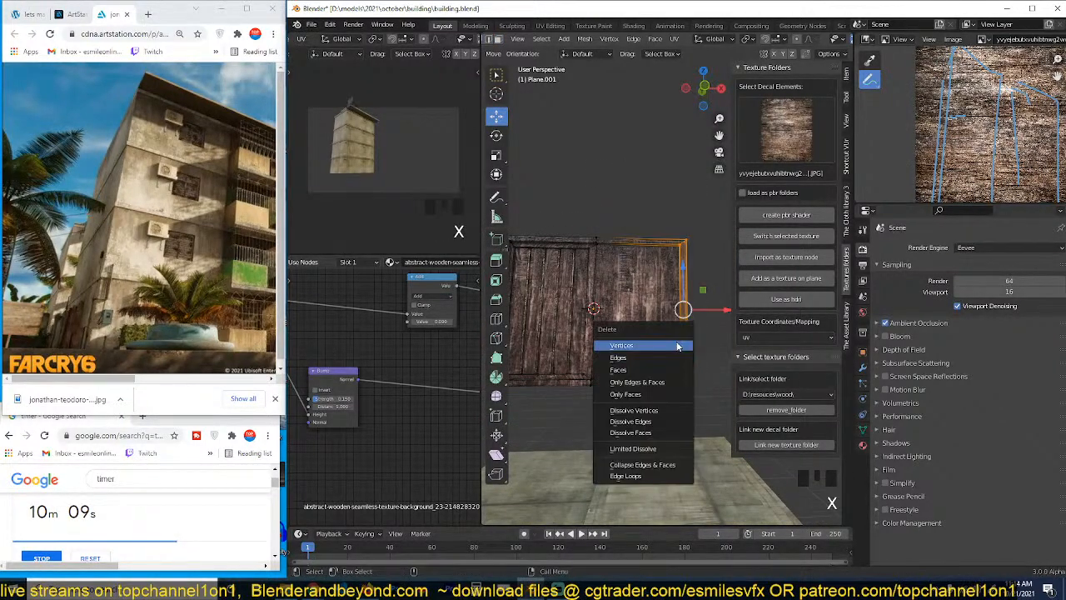
pyautogui.click(672, 346)
pyautogui.press('Tab')
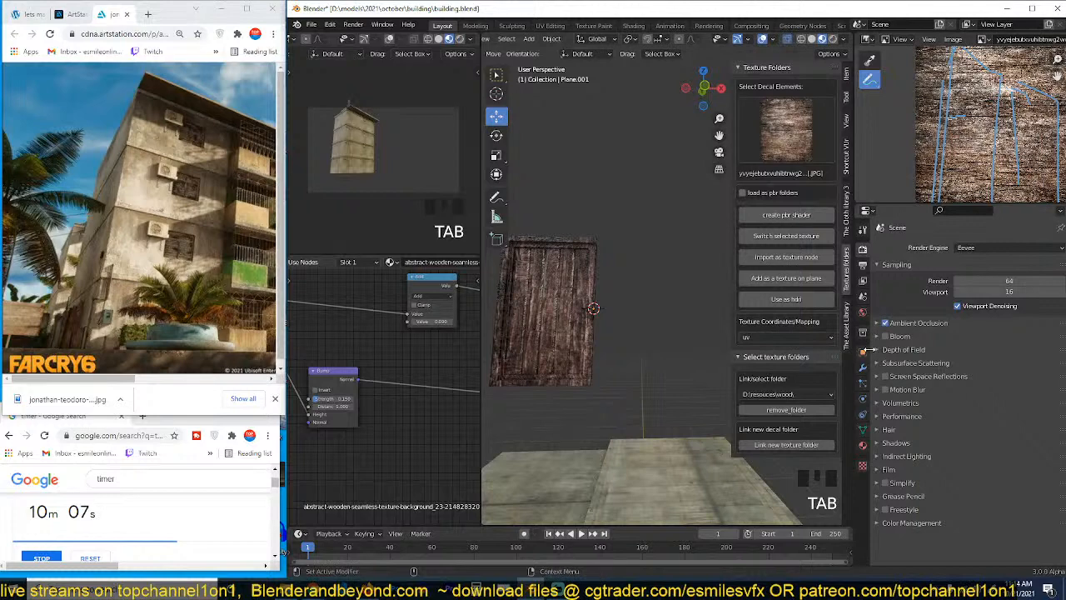
# Step: Add a Mirror modifier on the X axis to complete the window's missing half
pyautogui.click(863, 367)
pyautogui.click(963, 253)
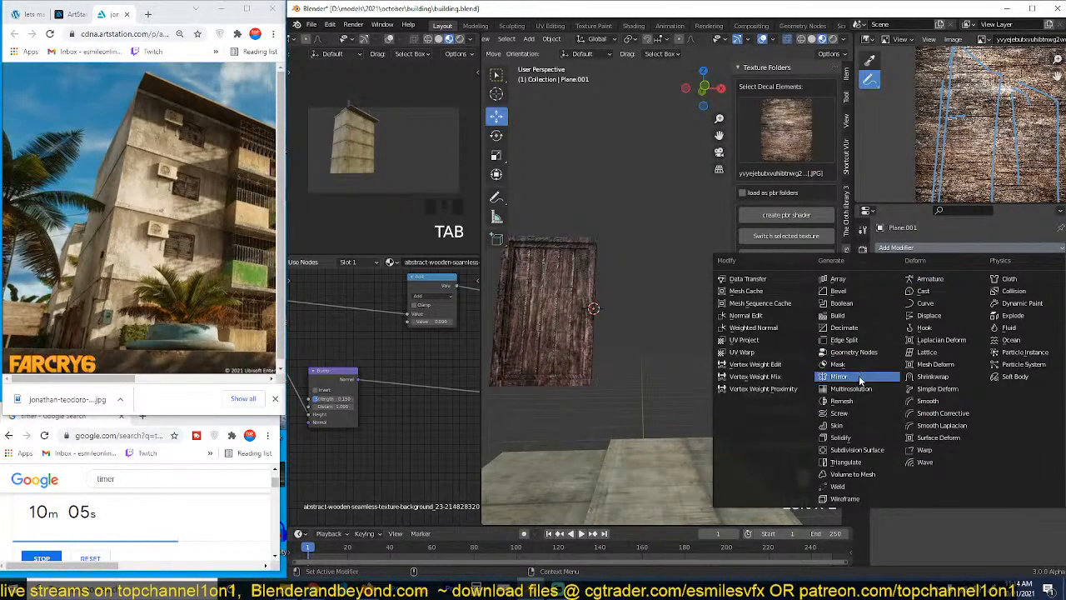
pyautogui.click(859, 379)
pyautogui.press('`')
pyautogui.press('Tab')
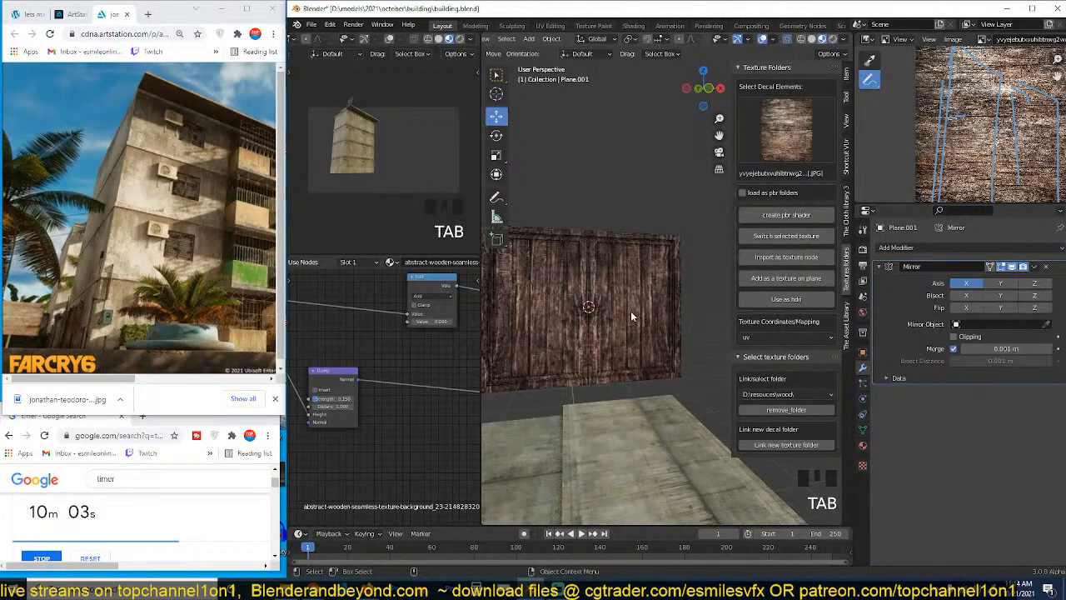
# Step: Place the 3D cursor on the top floor's wall, snap the window to it and scale it down
pyautogui.scroll(-5, 630, 311)
pyautogui.press('`')
pyautogui.keyDown('shift'); pyautogui.rightClick(676, 280); pyautogui.keyUp('shift')
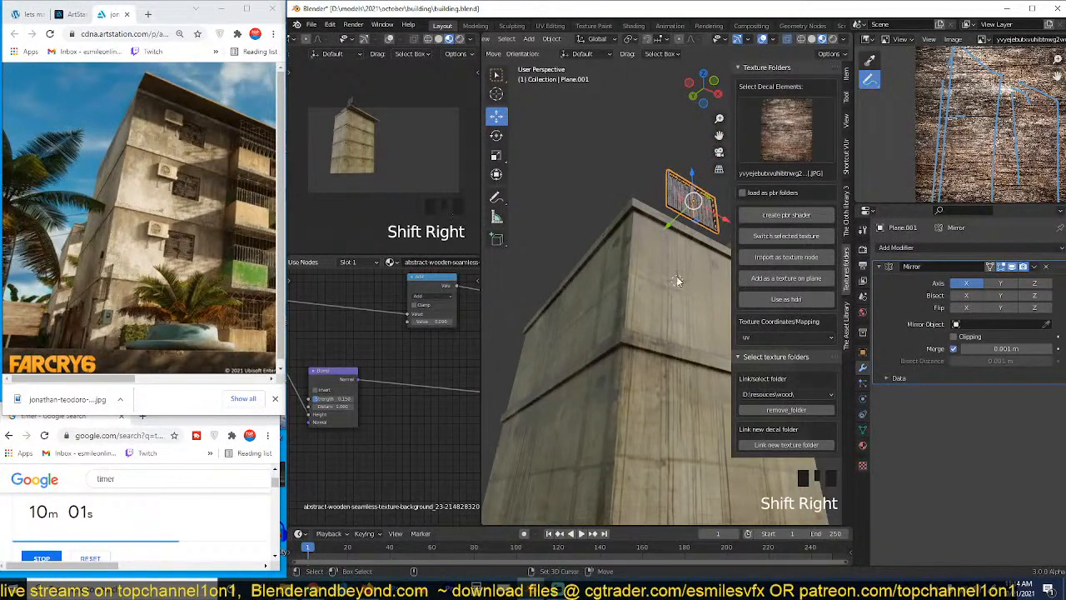
pyautogui.hotkey('shift', 's')
pyautogui.press('`')
pyautogui.press('s')
pyautogui.rightClick(687, 304)
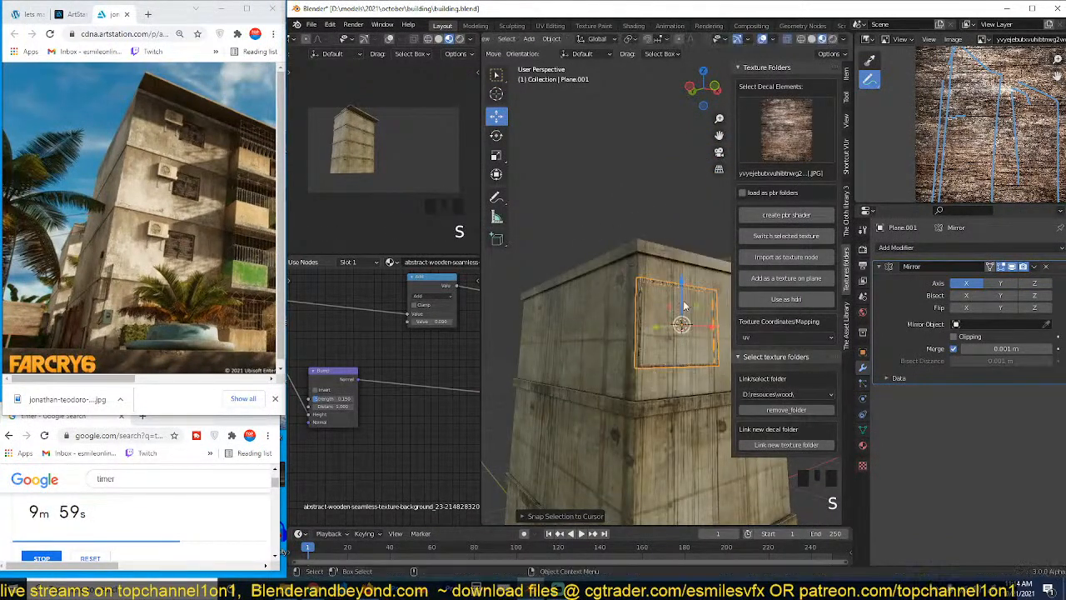
pyautogui.press('s')
pyautogui.click(690, 263)
# Step: Reposition the window on the top floor's wall and pull it along Y so its planks stand clear
pyautogui.press('n')
pyautogui.scroll(3, 714, 333)
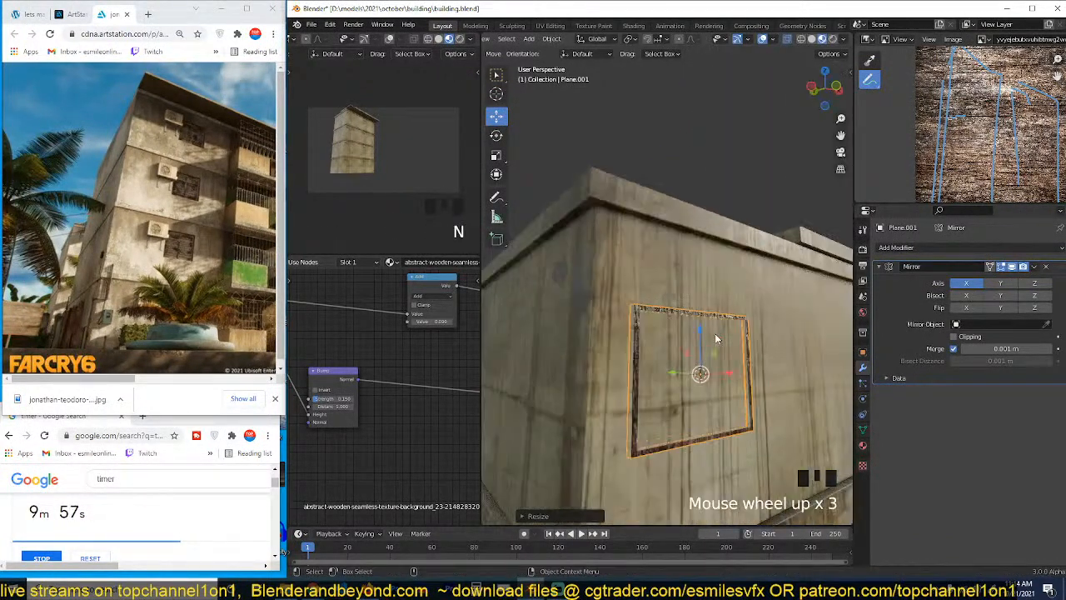
pyautogui.press('`')
pyautogui.moveTo(752, 376); pyautogui.dragTo(722, 377)
pyautogui.press('`')
pyautogui.click(714, 281)
pyautogui.press('`')
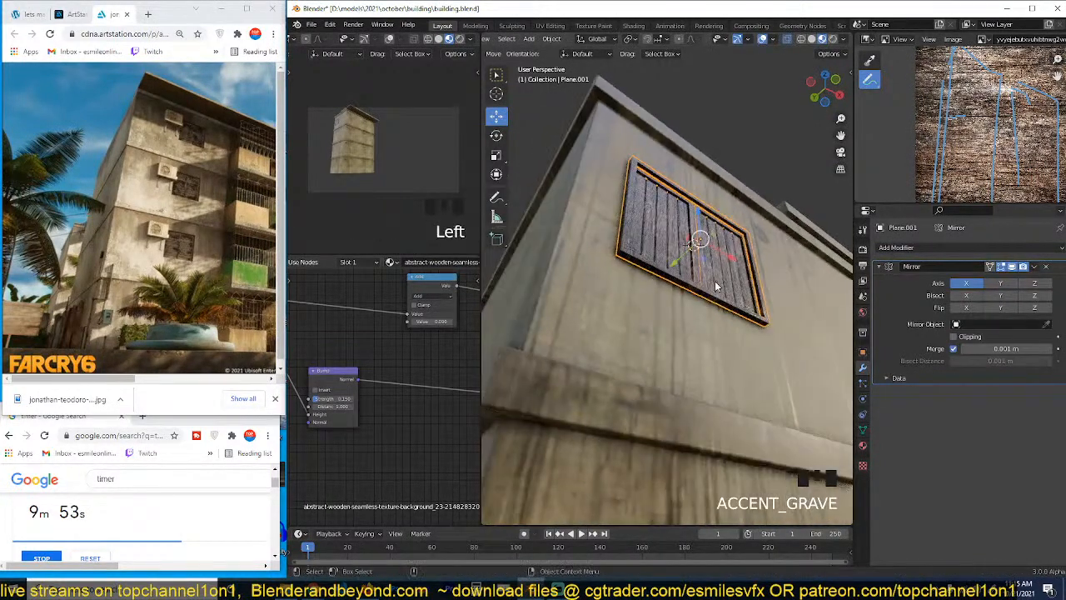
pyautogui.moveTo(682, 257); pyautogui.dragTo(676, 257)
pyautogui.press('`')
pyautogui.scroll(-3, 444, 355)
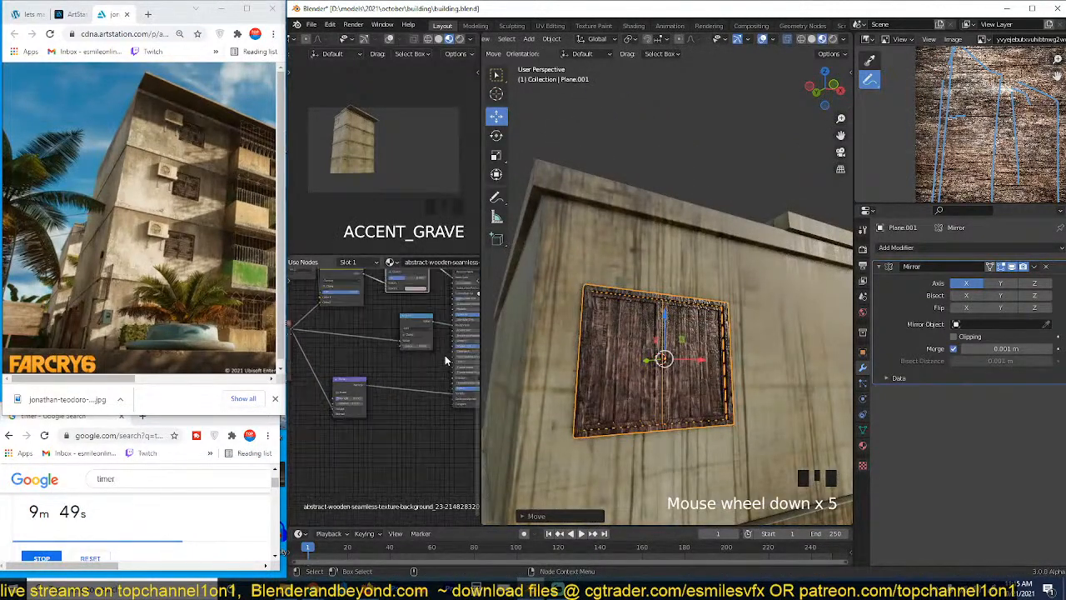
# Step: Change the blend mode of the window material's color node to Mix
pyautogui.click(393, 358)
pyautogui.click(400, 339)
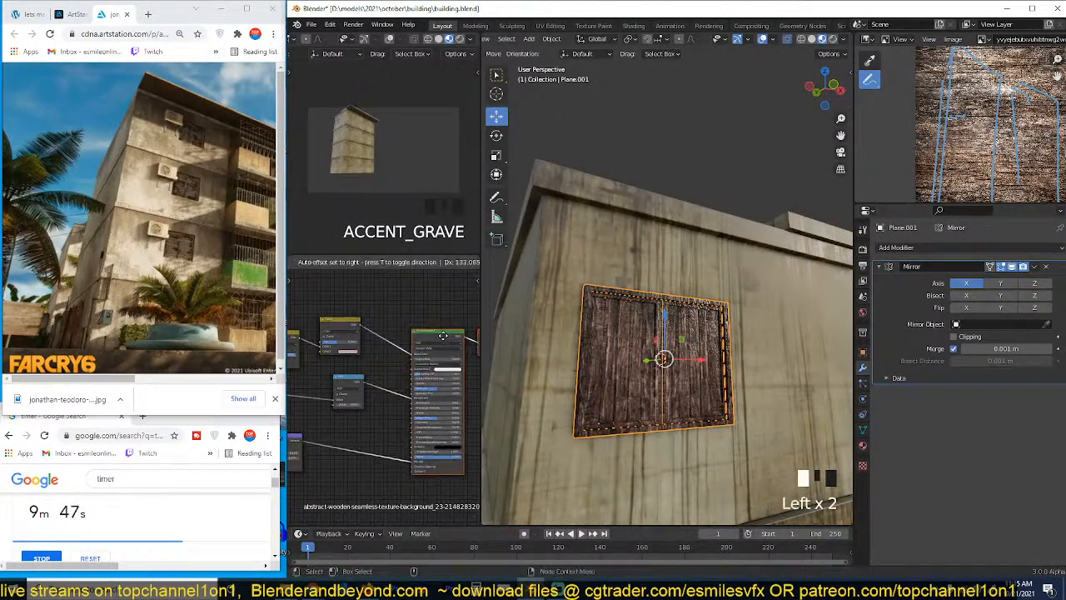
pyautogui.scroll(5, 400, 342)
pyautogui.moveTo(401, 340); pyautogui.dragTo(433, 367, button='middle')
pyautogui.click(361, 320)
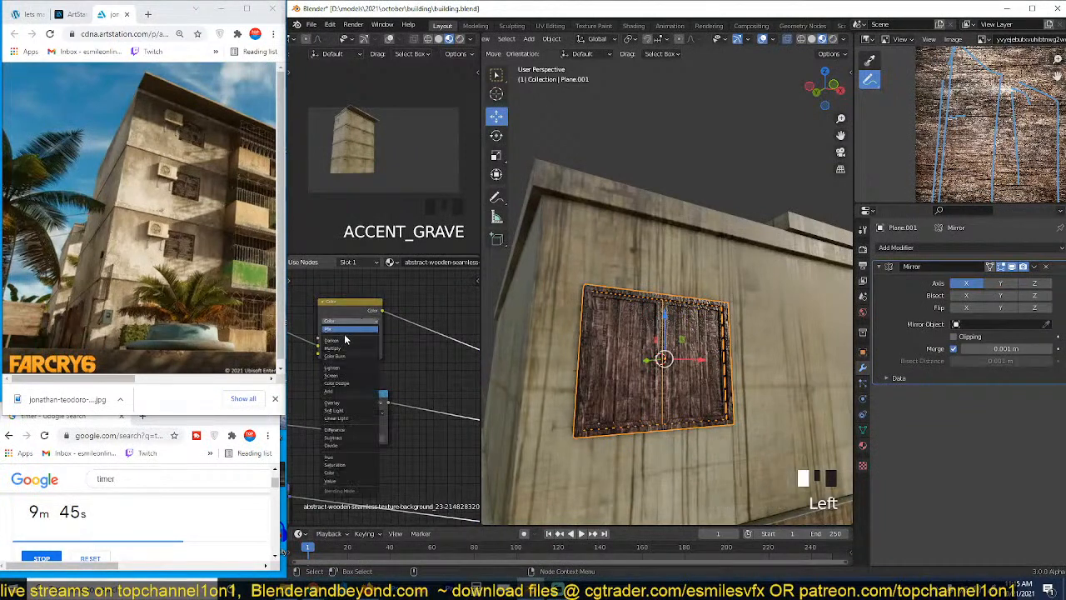
pyautogui.click(344, 333)
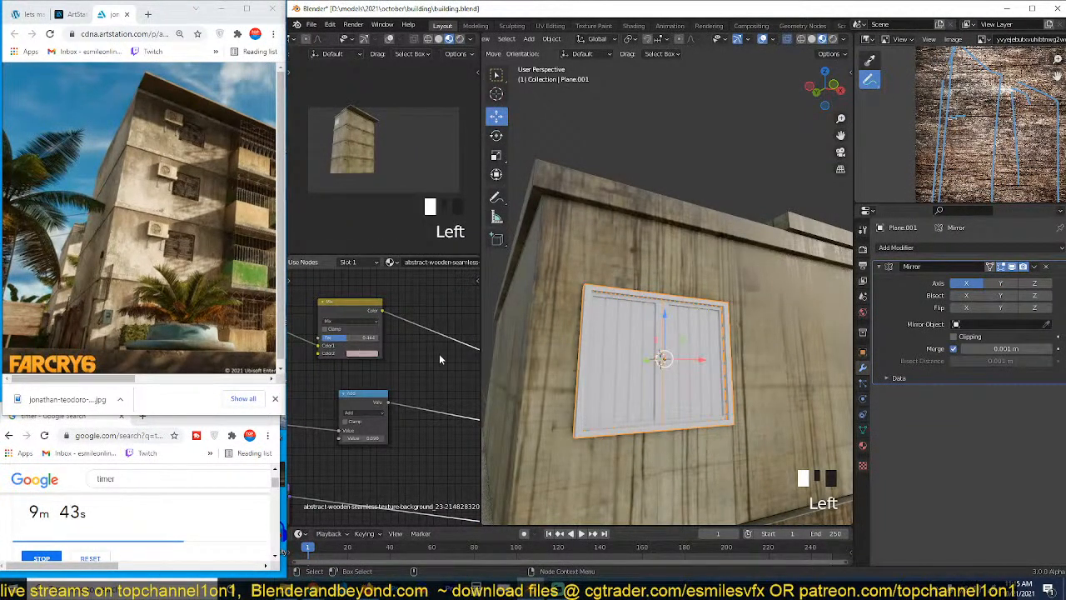
# Step: Lower the Mix node's factor to 0.160 and change its second color to a tan orange
pyautogui.scroll(2, 578, 330)
pyautogui.keyDown('shift'); pyautogui.moveTo(578, 331); pyautogui.dragTo(687, 275, button='middle'); pyautogui.keyUp('shift')
pyautogui.hotkey('alt', 'a')
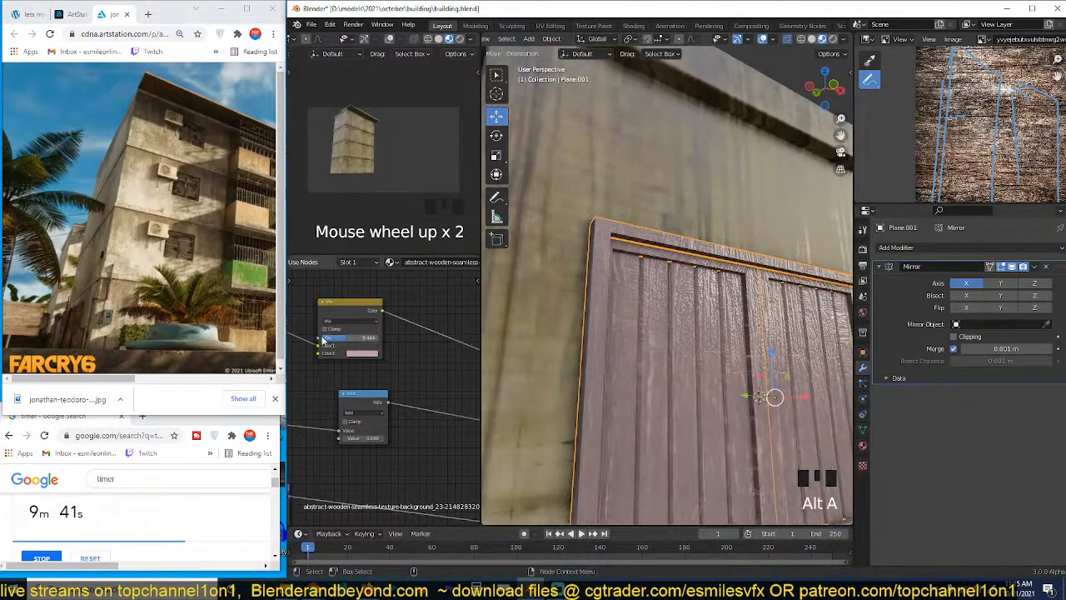
pyautogui.moveTo(345, 337)
pyautogui.mouseDown()
pyautogui.moveTo(357, 338)
pyautogui.moveTo(332, 338)
pyautogui.mouseUp()
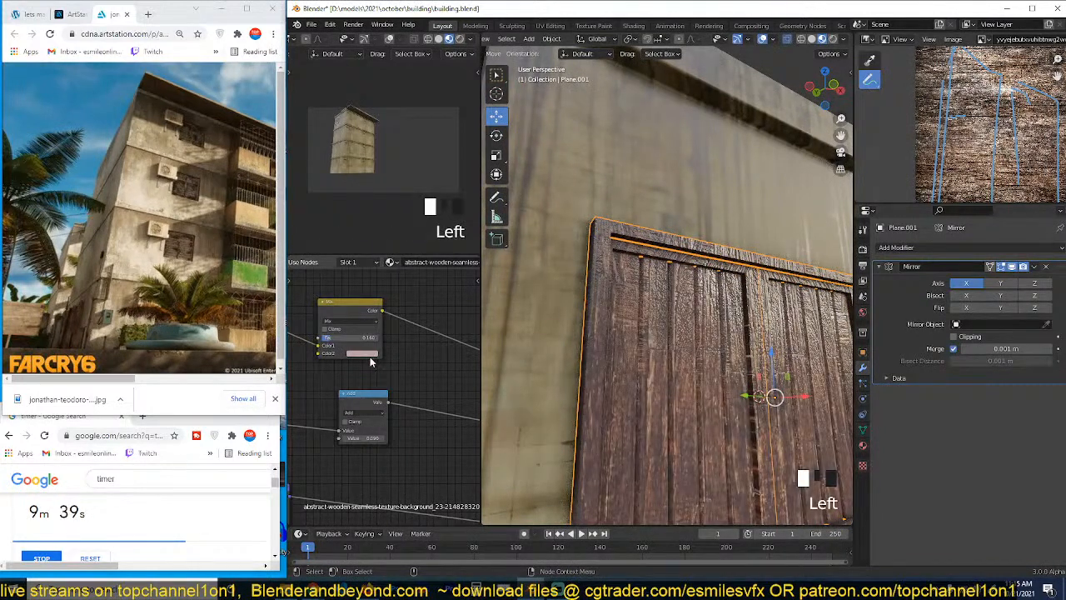
pyautogui.click(368, 354)
pyautogui.moveTo(365, 283); pyautogui.dragTo(363, 289)
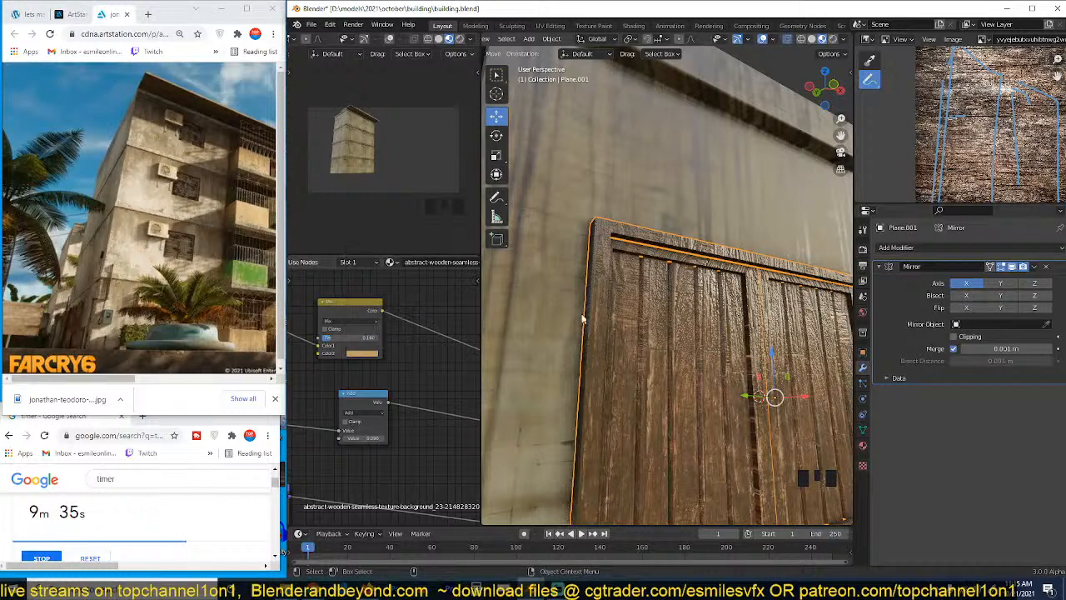
# Step: Set the Add node's value to 0.140 in the window material
pyautogui.scroll(-8, 585, 320)
pyautogui.moveTo(584, 320); pyautogui.dragTo(635, 393, button='middle')
pyautogui.press('`')
pyautogui.hotkey('alt', 'a')
pyautogui.scroll(3, 707, 383)
pyautogui.moveTo(707, 383); pyautogui.dragTo(596, 384, button='middle')
pyautogui.press('`')
pyautogui.moveTo(374, 421); pyautogui.dragTo(378, 371, button='middle')
pyautogui.scroll(3, 378, 372)
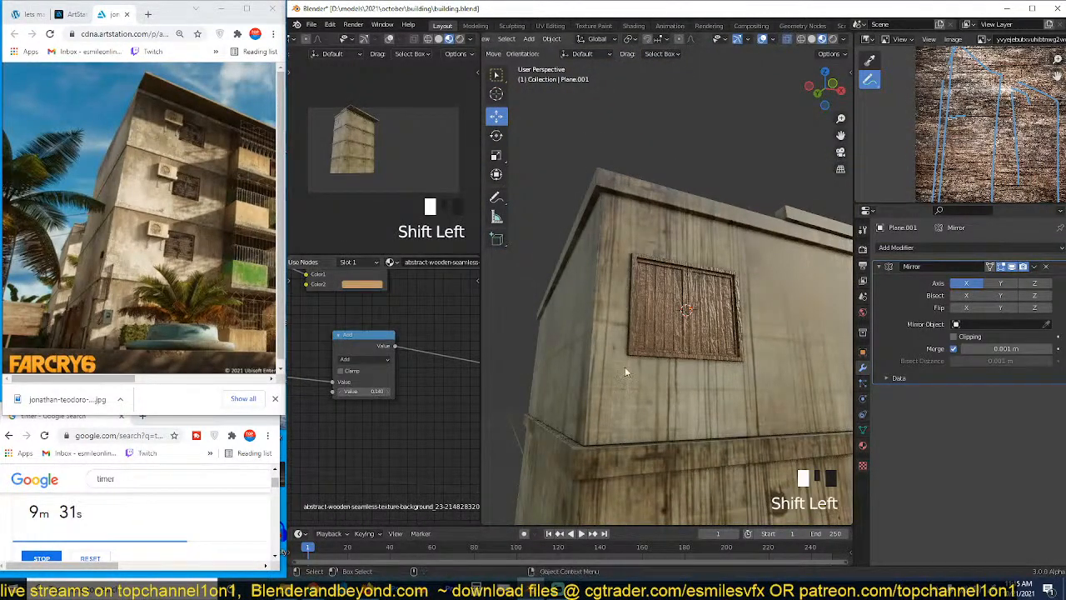
# Step: Scale the window down to about 0.78 of its size on the top floor's wall
pyautogui.scroll(-3, 626, 372)
pyautogui.moveTo(626, 372); pyautogui.dragTo(649, 399, button='middle')
pyautogui.press('`')
pyautogui.scroll(3, 649, 399)
pyautogui.click(705, 350)
pyautogui.press('s')
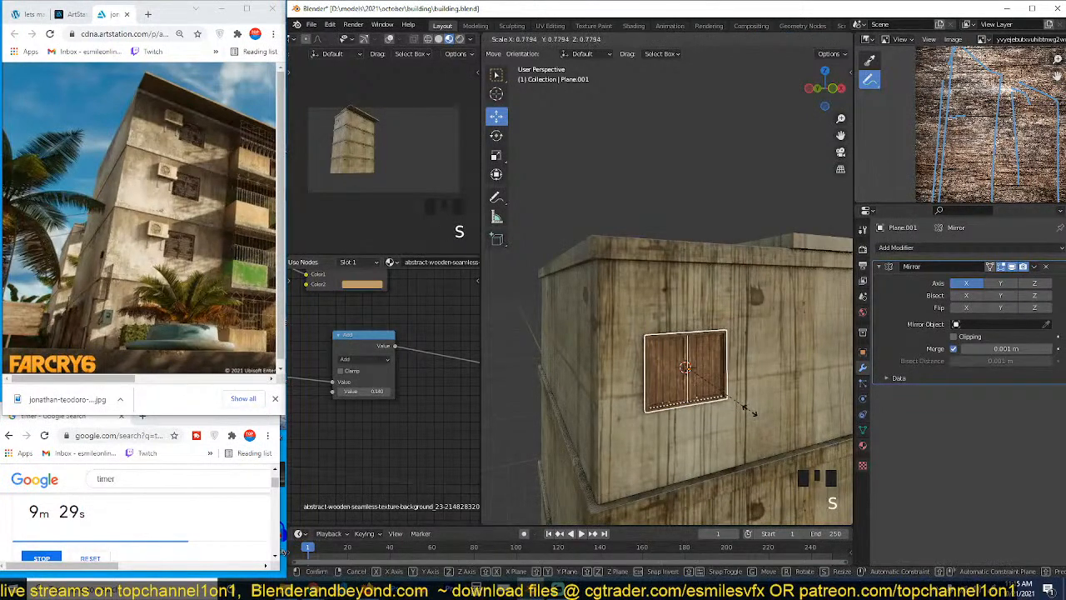
pyautogui.click(750, 410)
# Step: Move the window along X toward the overhanging roof's side of the wall and adjust its depth along Y
pyautogui.press('`')
pyautogui.moveTo(750, 409); pyautogui.dragTo(697, 372, button='middle')
pyautogui.moveTo(623, 294); pyautogui.dragTo(803, 281)
pyautogui.scroll(-2, 804, 287)
pyautogui.press('`')
pyautogui.moveTo(804, 287); pyautogui.dragTo(808, 396, button='middle')
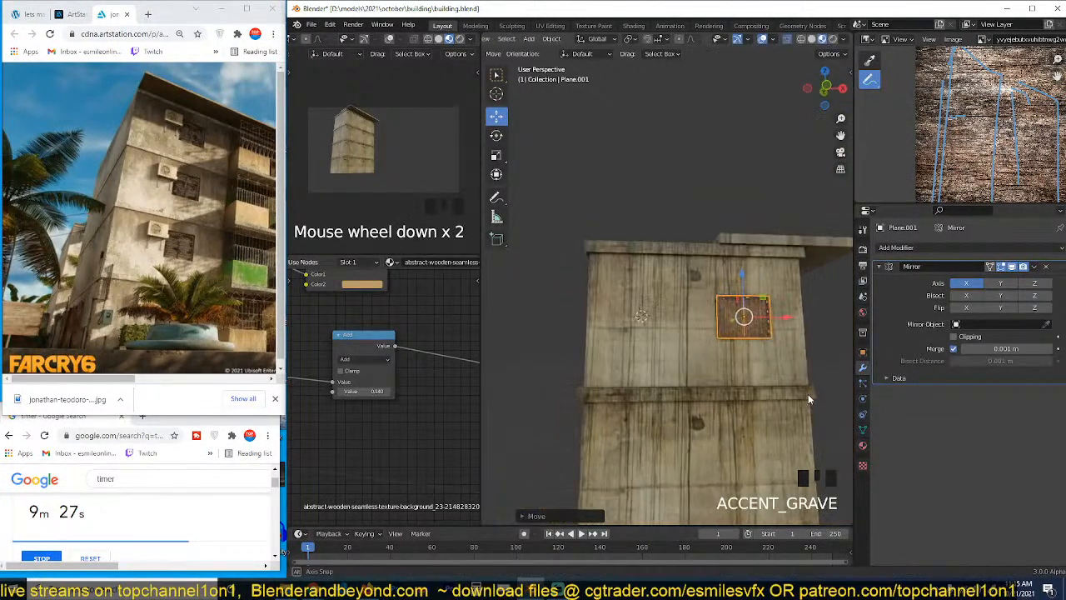
pyautogui.press('`')
pyautogui.moveTo(775, 346); pyautogui.dragTo(665, 314, button='middle')
pyautogui.scroll(2, 751, 365)
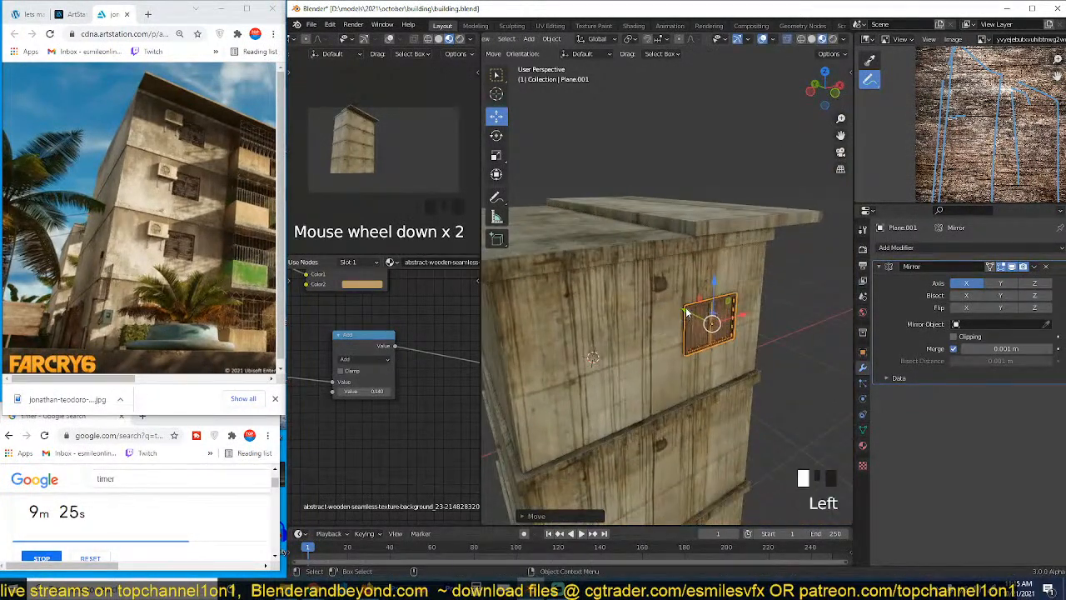
pyautogui.moveTo(686, 313); pyautogui.dragTo(689, 313)
pyautogui.press('`')
pyautogui.moveTo(688, 313); pyautogui.dragTo(635, 271, button='middle')
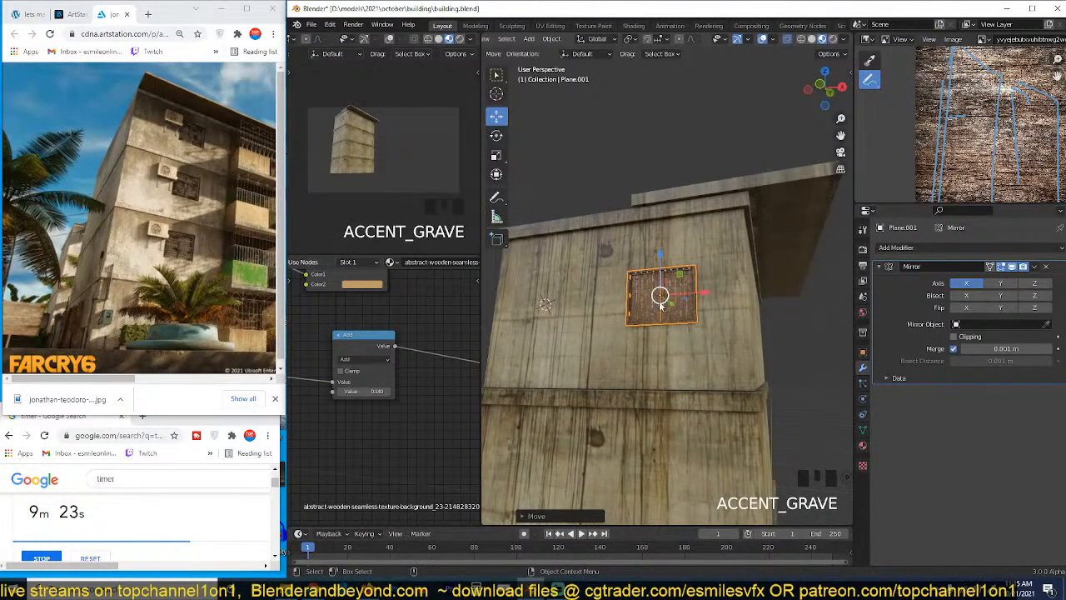
# Step: Snap the window to the 3D cursor on the lowest floor's wall and nudge it along Y
pyautogui.moveTo(659, 305); pyautogui.dragTo(672, 347, button='middle')
pyautogui.hotkey('shift', 's')
pyautogui.scroll(2, 681, 283)
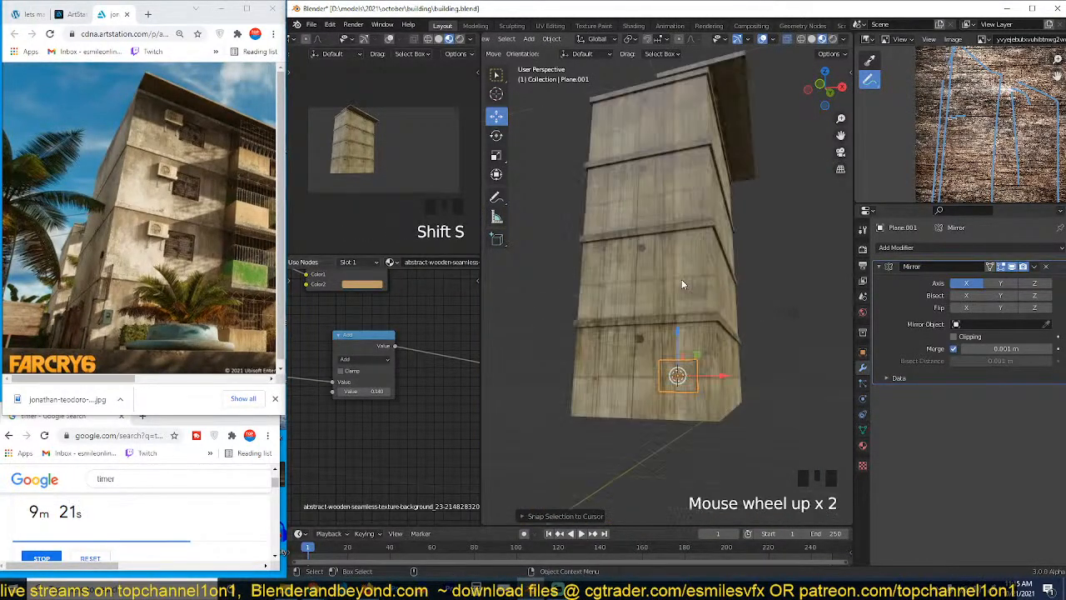
pyautogui.press('KP_Decimal')
pyautogui.press('`')
pyautogui.moveTo(681, 279); pyautogui.dragTo(676, 331, button='middle')
pyautogui.press('`')
pyautogui.moveTo(708, 251); pyautogui.dragTo(705, 274, button='middle')
pyautogui.moveTo(700, 273); pyautogui.dragTo(695, 273)
# Step: Raise the window along Z on the lowest floor's wall
pyautogui.click(743, 245)
pyautogui.scroll(-5, 768, 261)
pyautogui.press('`')
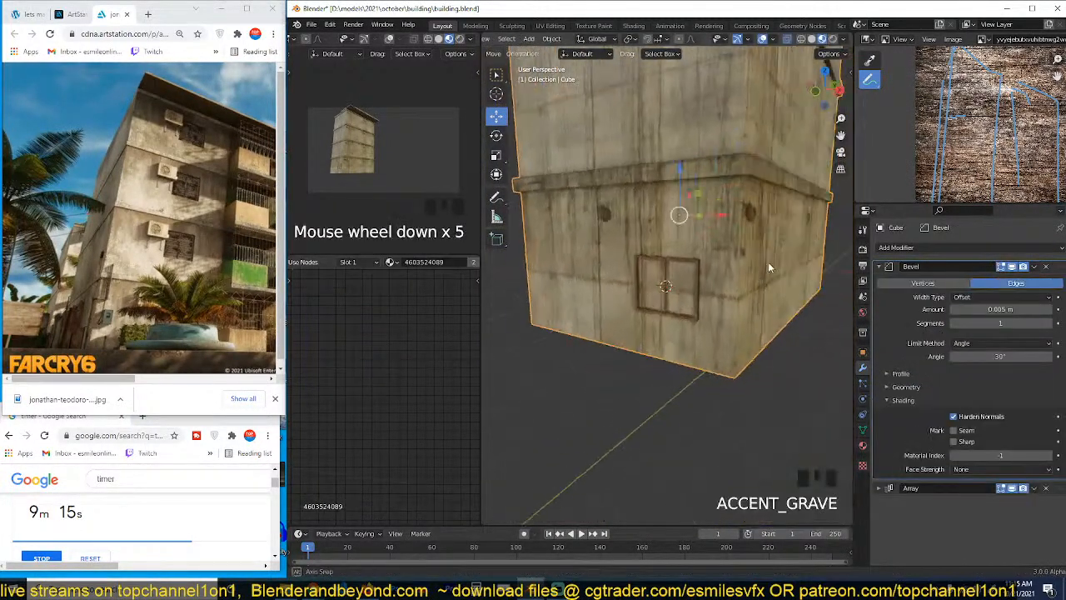
pyautogui.click(688, 264)
pyautogui.moveTo(768, 267); pyautogui.dragTo(746, 256, button='middle')
pyautogui.press('g')
pyautogui.press('z')
pyautogui.click(706, 230)
# Step: Add two horizontal and two vertical loop cuts to the building wall along the window's edges
pyautogui.click(720, 241)
pyautogui.press('Tab')
pyautogui.press('`')
pyautogui.hotkey('ctrl', 'r')
pyautogui.click(738, 278)
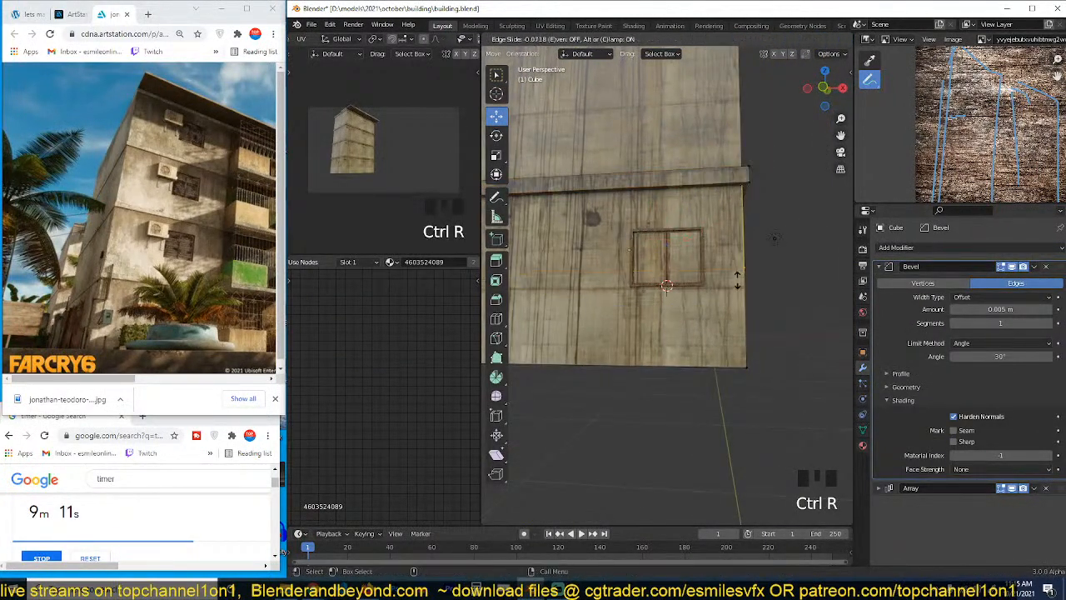
pyautogui.click(737, 295)
pyautogui.hotkey('ctrl', 'r')
pyautogui.click(728, 219)
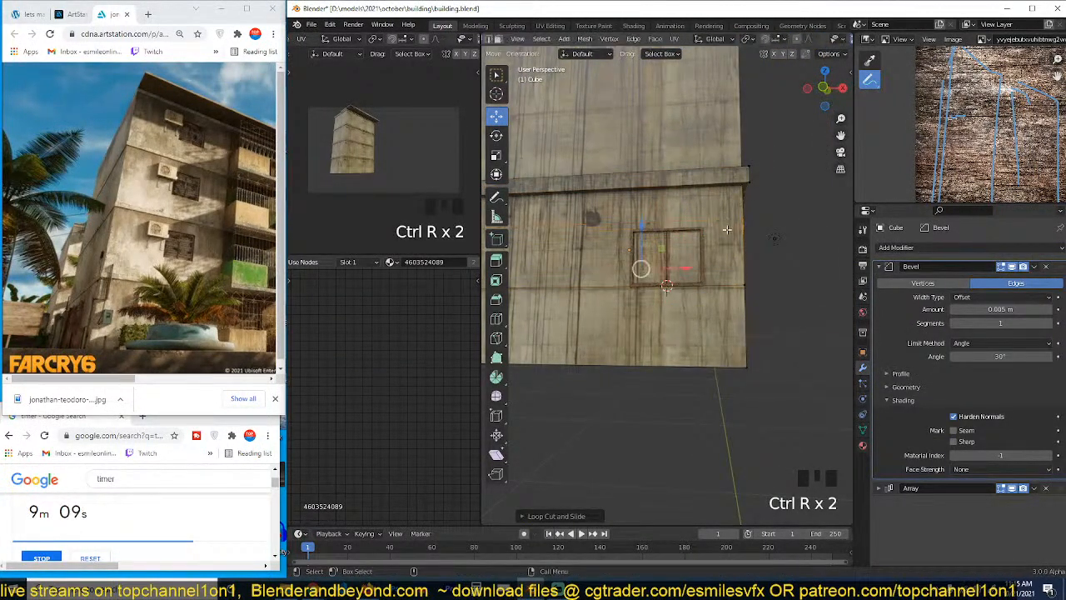
pyautogui.hotkey('ctrl', 'r')
pyautogui.click(718, 231)
pyautogui.click(733, 228)
pyautogui.hotkey('ctrl', 'r')
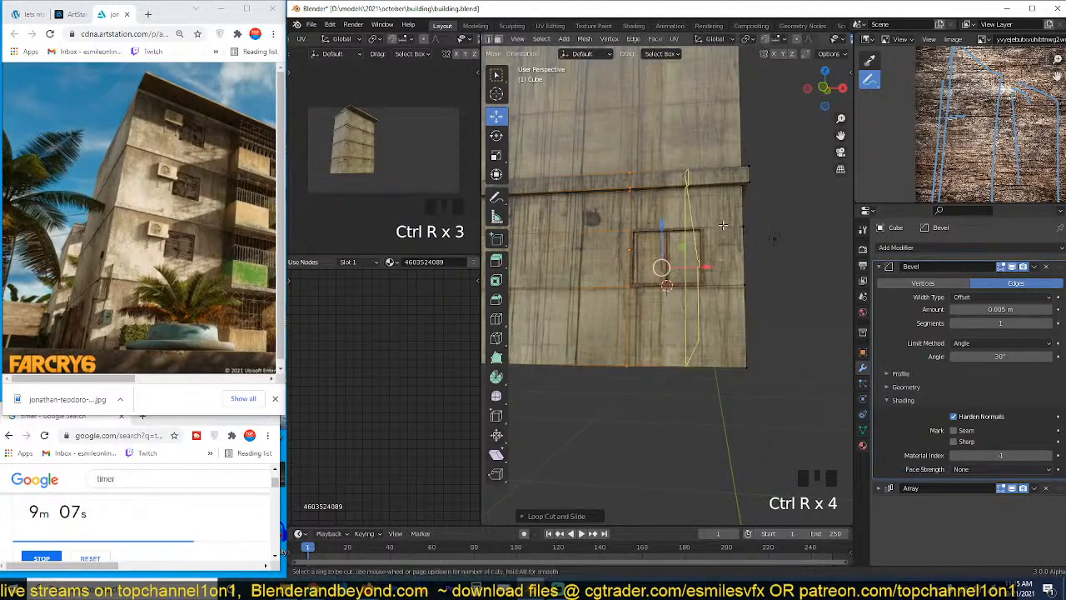
pyautogui.click(733, 225)
# Step: Extrude the wall face behind the window inward to form a recess
pyautogui.press('3')
pyautogui.click(684, 255)
pyautogui.press('`')
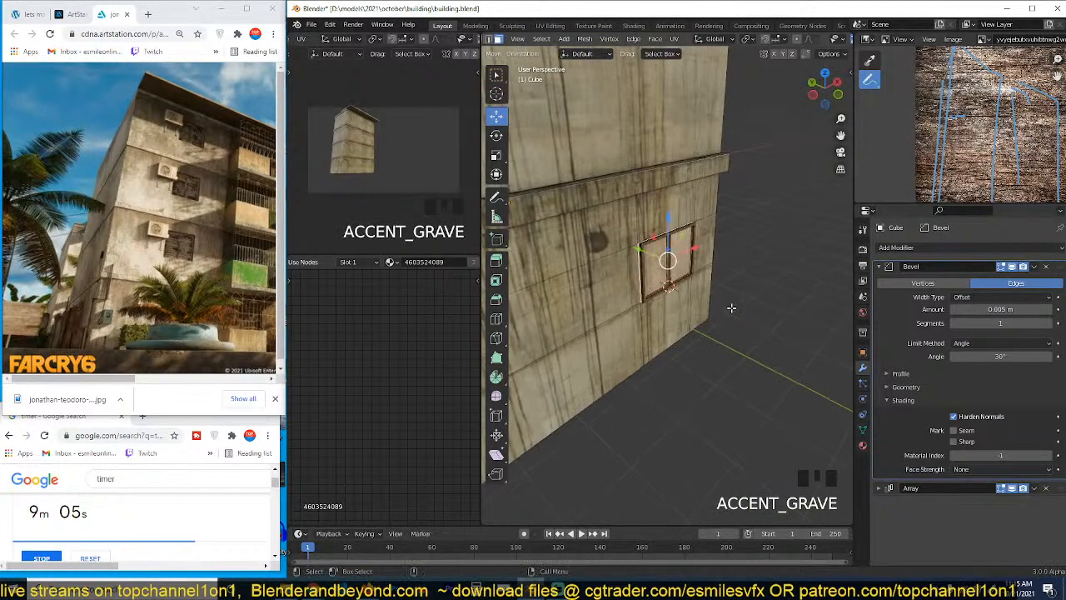
pyautogui.press('e')
pyautogui.click(717, 296)
# Step: Return to Object Mode and move the window along Y into the wall recess
pyautogui.press('Tab')
pyautogui.press('`')
pyautogui.click(676, 242)
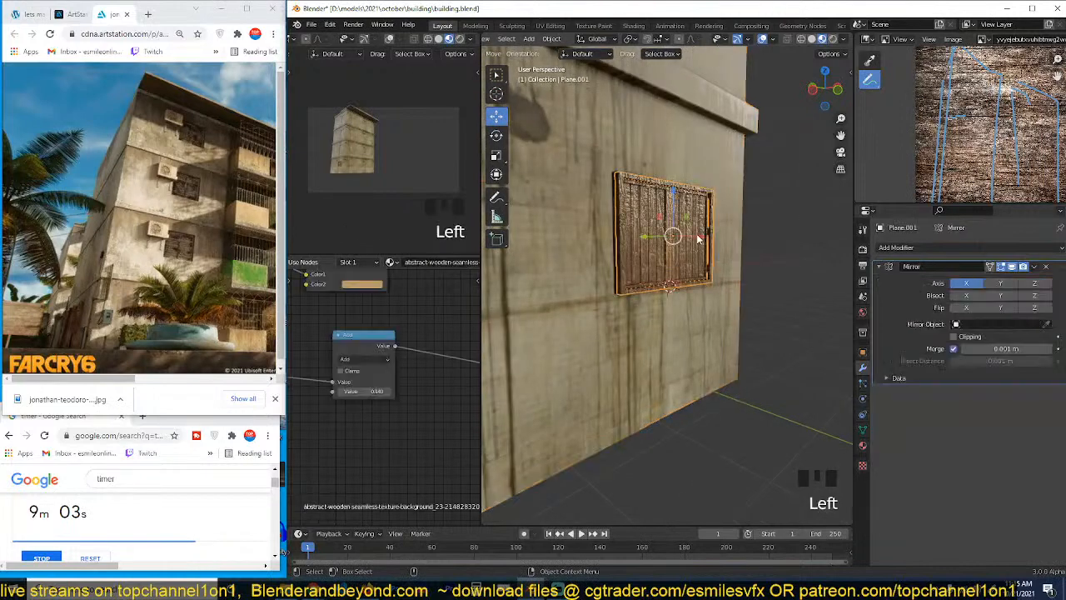
pyautogui.press('`')
pyautogui.click(658, 237)
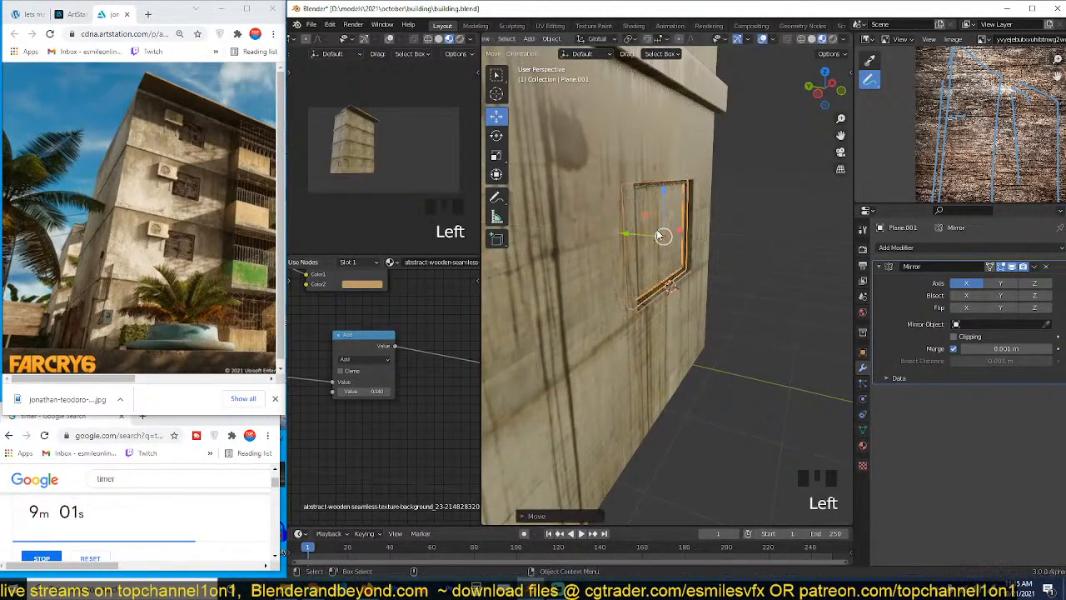
# Step: Move the wall's recess face further inward along Y behind the lowest window so its planks stand clear, then return to Object Mode
pyautogui.click(666, 237)
pyautogui.press('Tab')
pyautogui.click(666, 238)
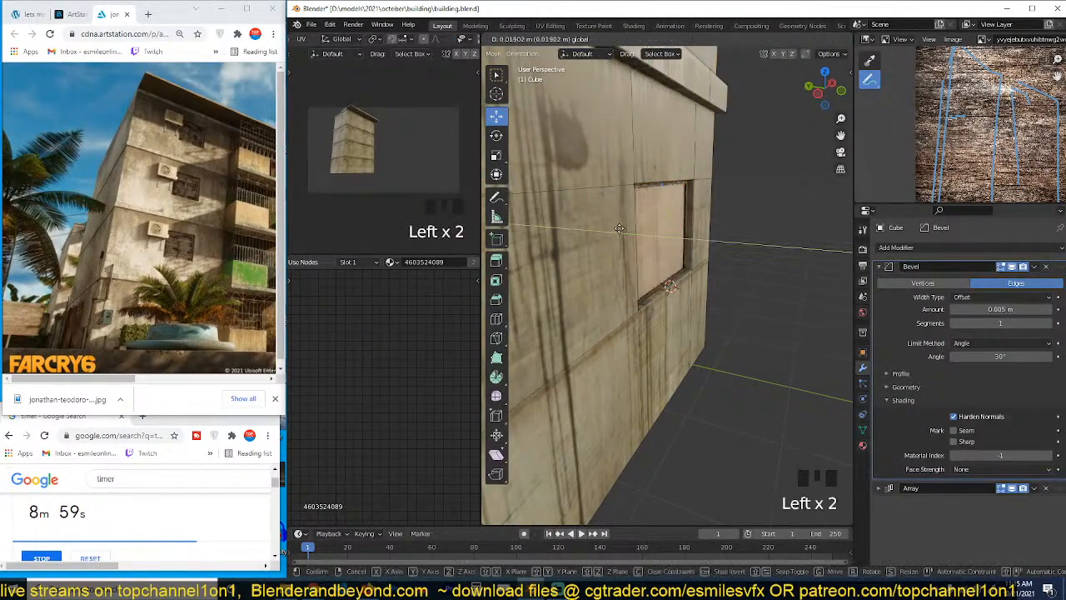
pyautogui.press('Tab')
pyautogui.press('`')
pyautogui.press('`')
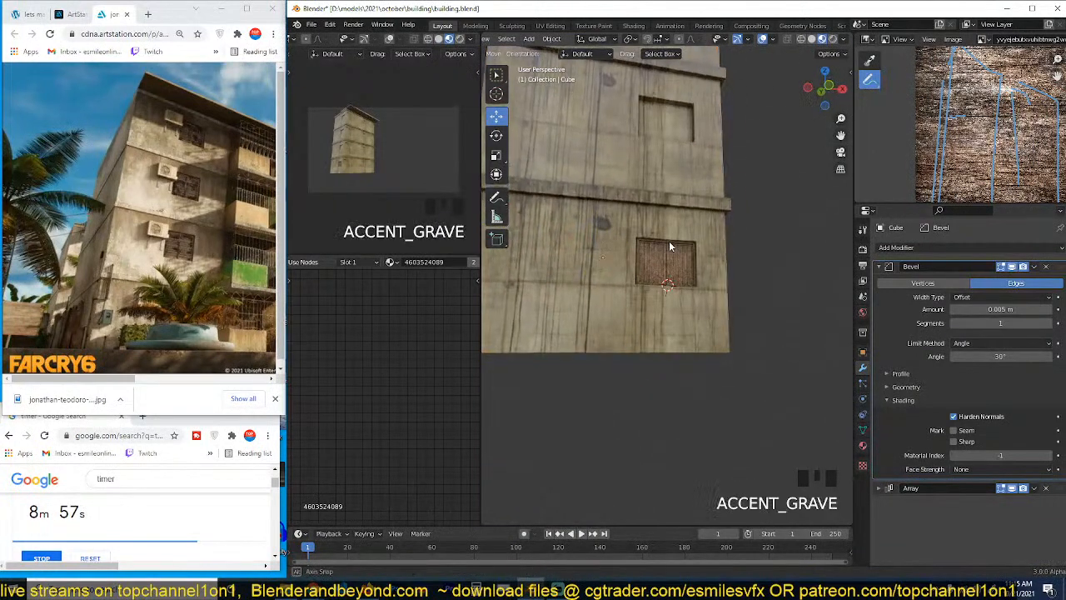
# Step: Cut a narrow strip into the wall below the window and extrude its face outward as a sill
pyautogui.scroll(3, 695, 283)
pyautogui.press('`')
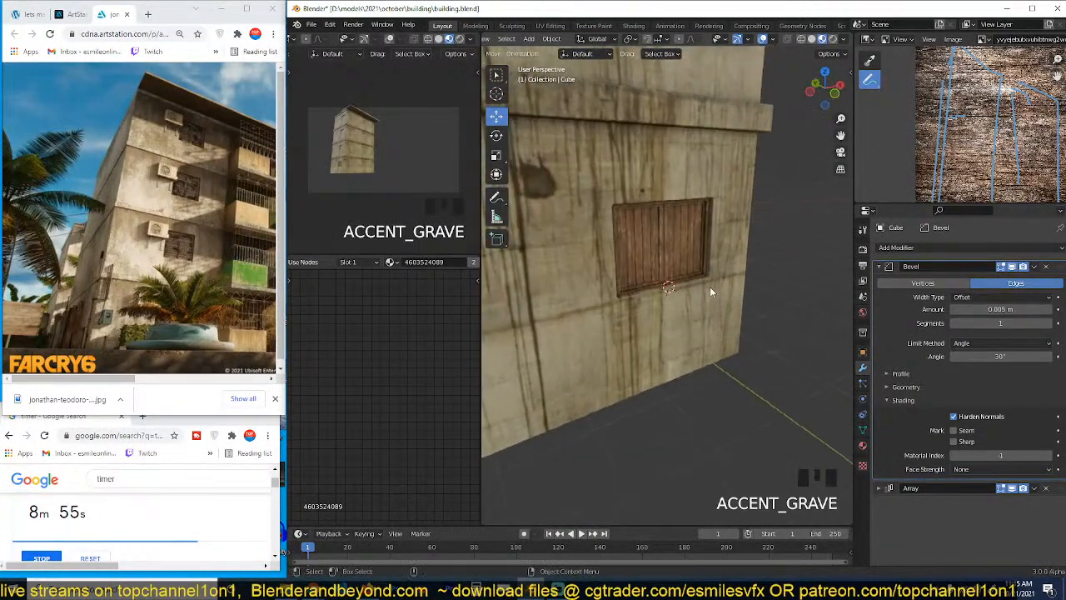
pyautogui.scroll(3, 709, 296)
pyautogui.press('Tab')
pyautogui.hotkey('ctrl', 'r')
pyautogui.hotkey('ctrl', 'r')
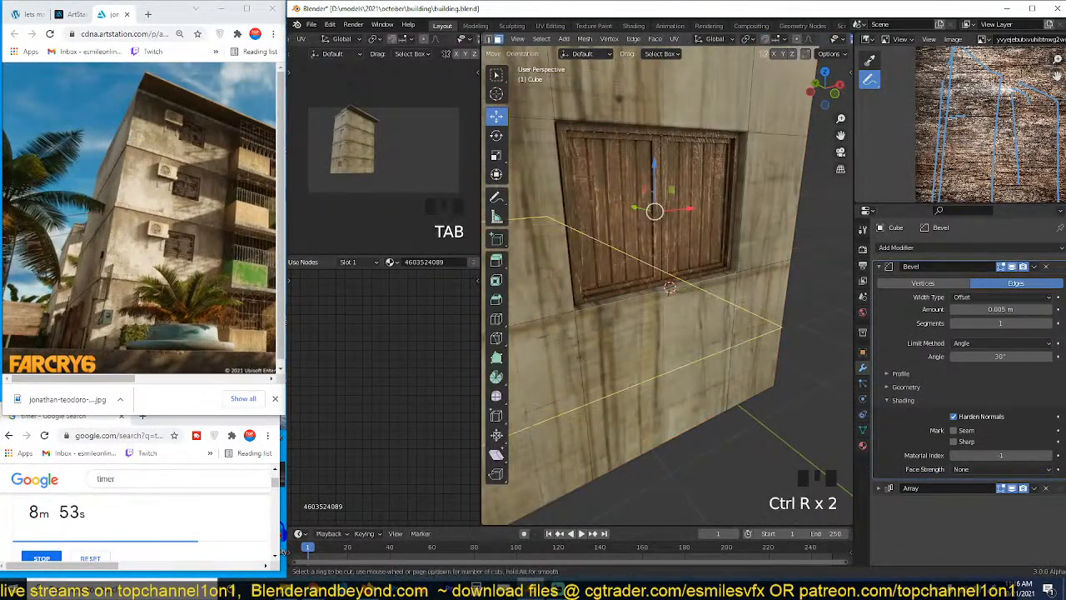
pyautogui.press('3')
pyautogui.click(699, 293)
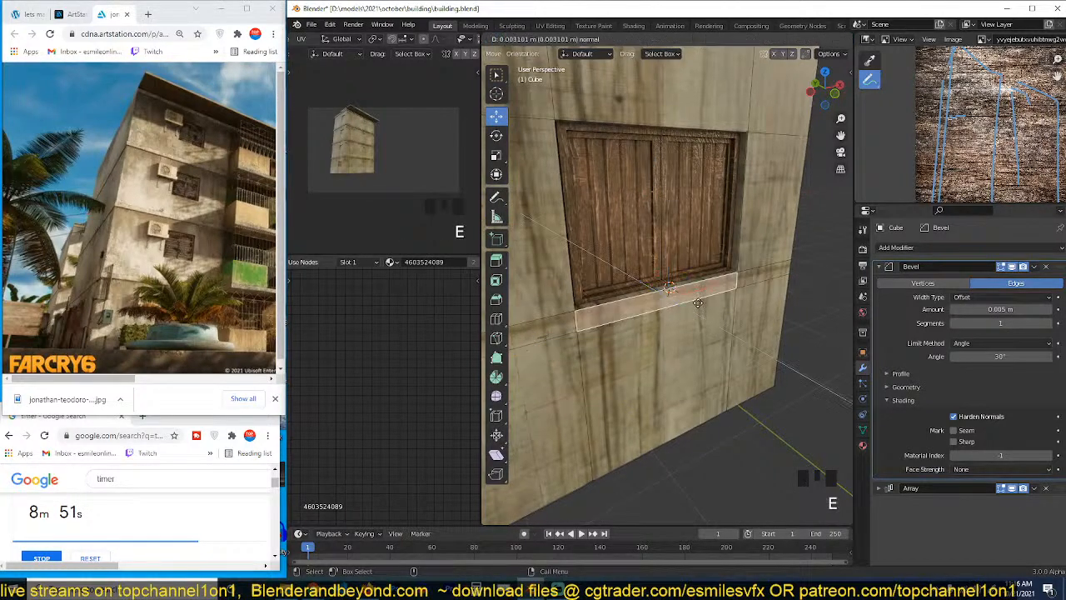
pyautogui.press('Tab')
# Step: Apply the window's Mirror modifier and join the window to the building object
pyautogui.press('`')
pyautogui.press('`')
pyautogui.press('`')
pyautogui.scroll(-4, 710, 235)
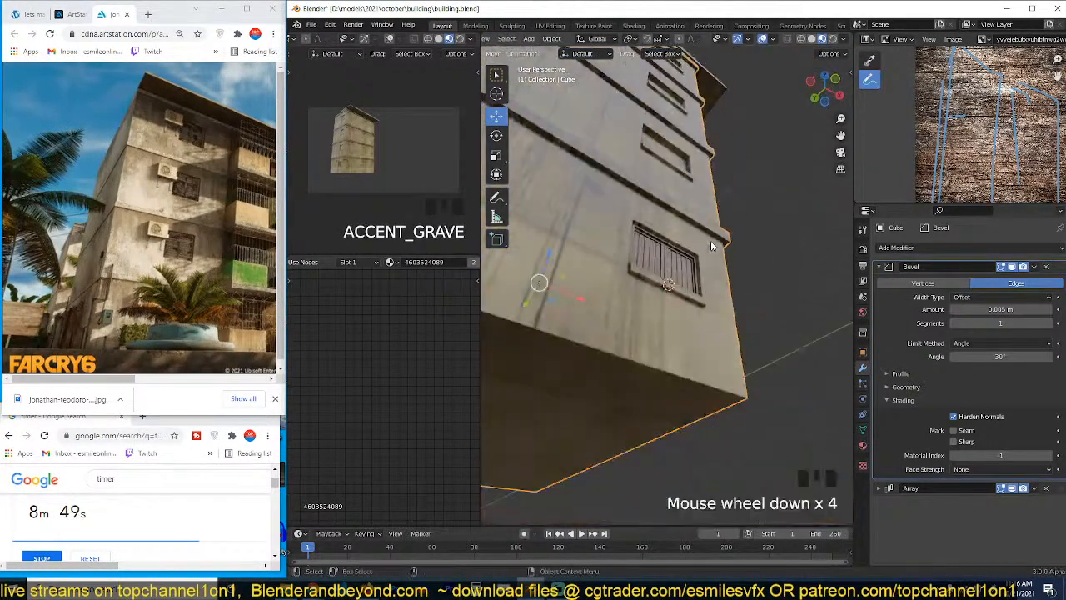
pyautogui.press('`')
pyautogui.press('`')
pyautogui.click(667, 273)
pyautogui.press('`')
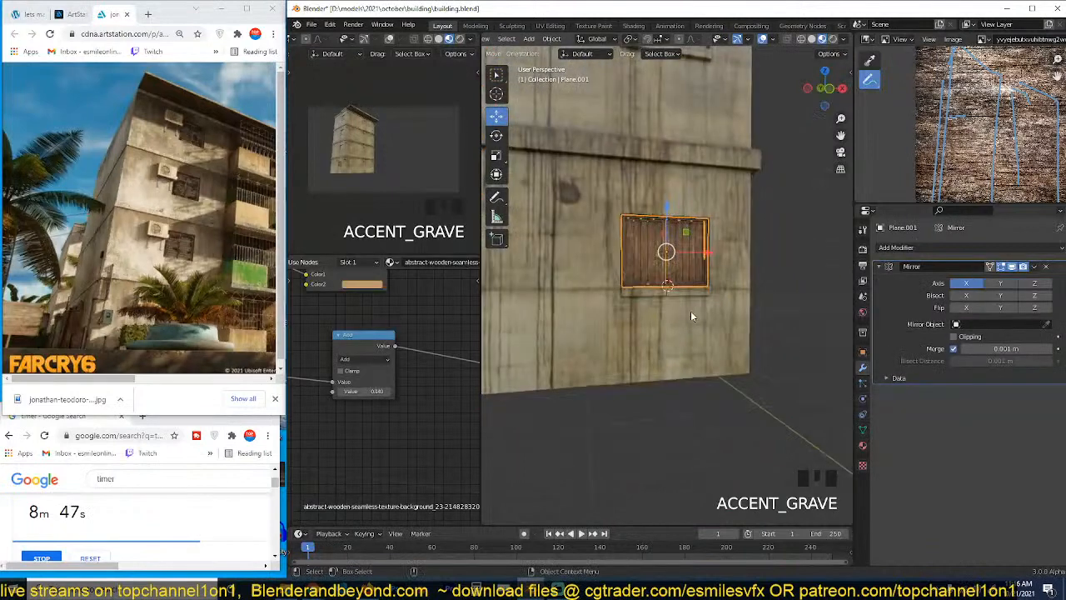
pyautogui.hotkey('ctrl', 'a')
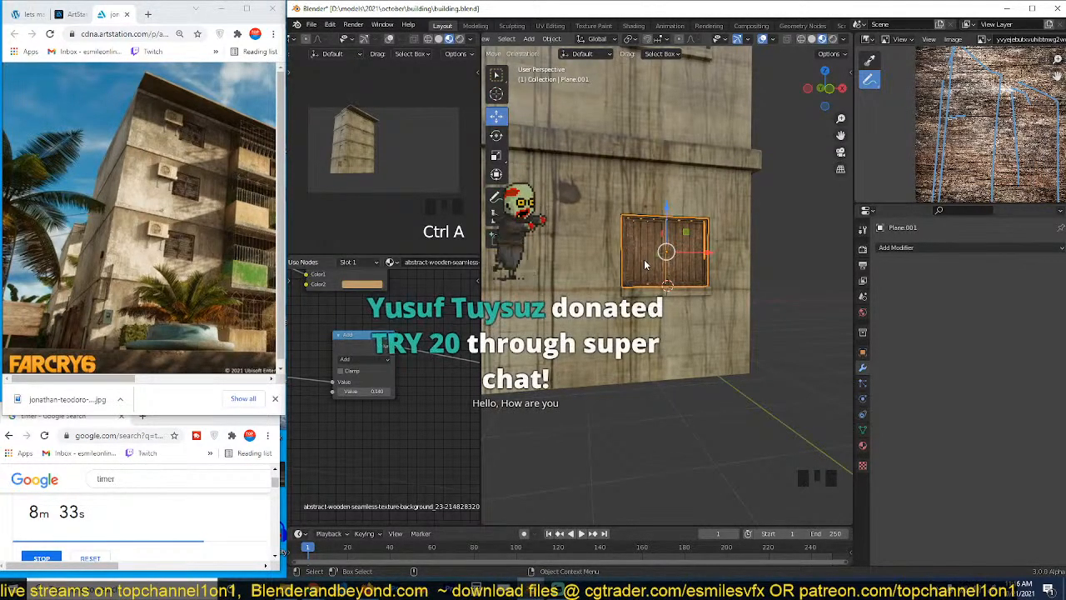
pyautogui.keyDown('shift'); pyautogui.click(684, 305); pyautogui.keyUp('shift')
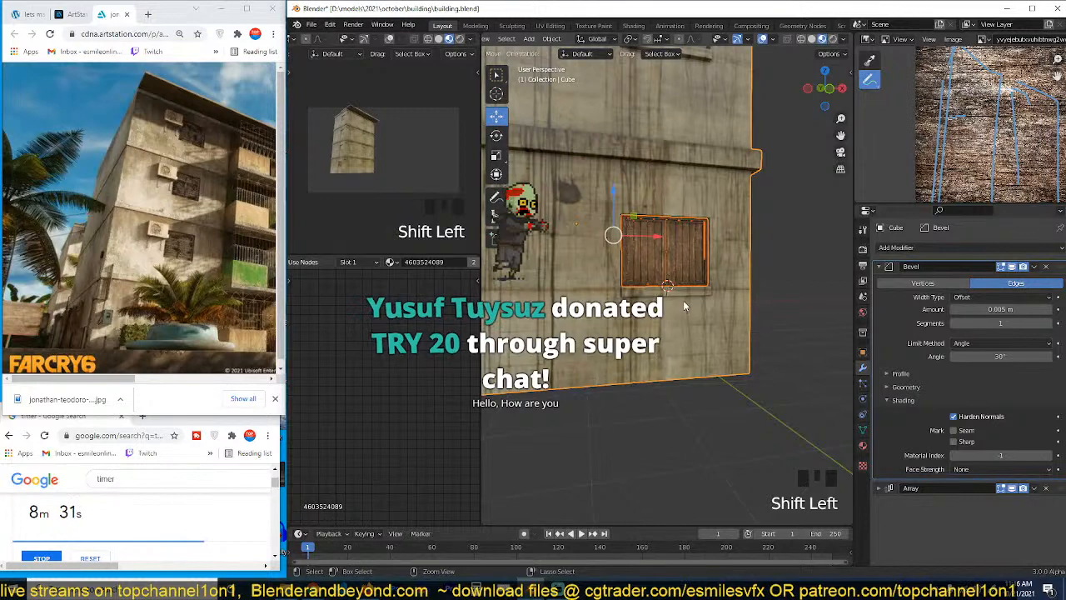
pyautogui.hotkey('ctrl', 'h')
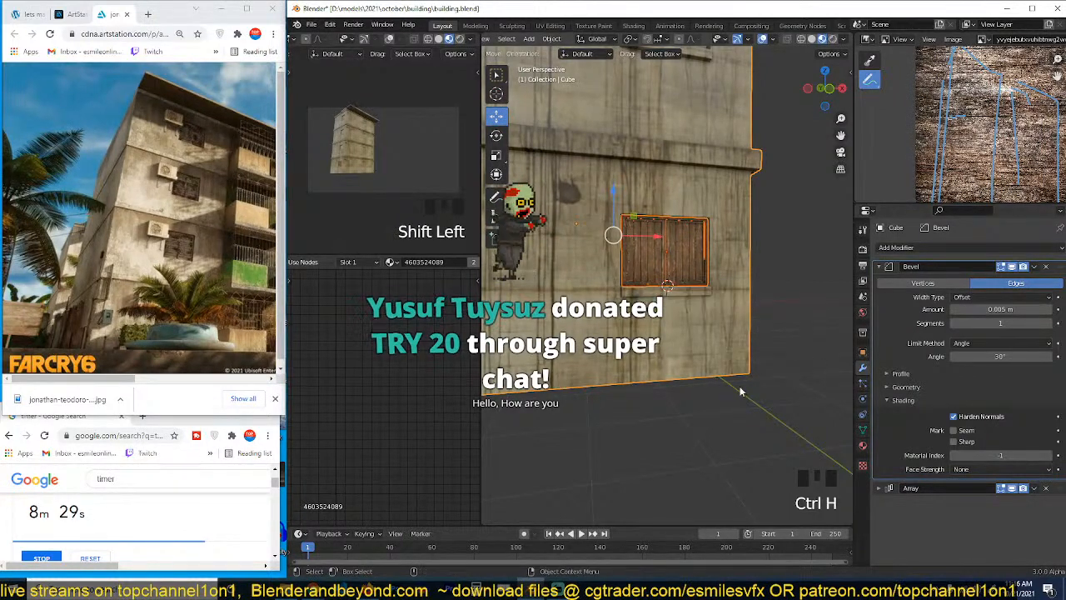
pyautogui.hotkey('ctrl', 'j')
# Step: Inspect the repeated windows on every floor of the building from several sides
pyautogui.press('`')
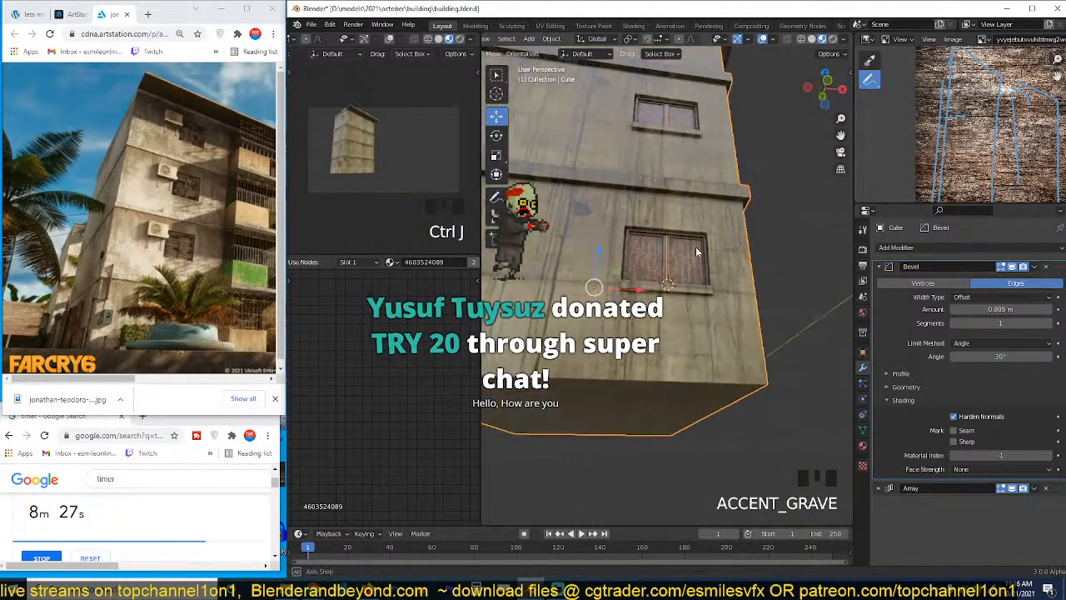
pyautogui.scroll(-5, 700, 241)
pyautogui.press('`')
pyautogui.press('`')
pyautogui.press('`')
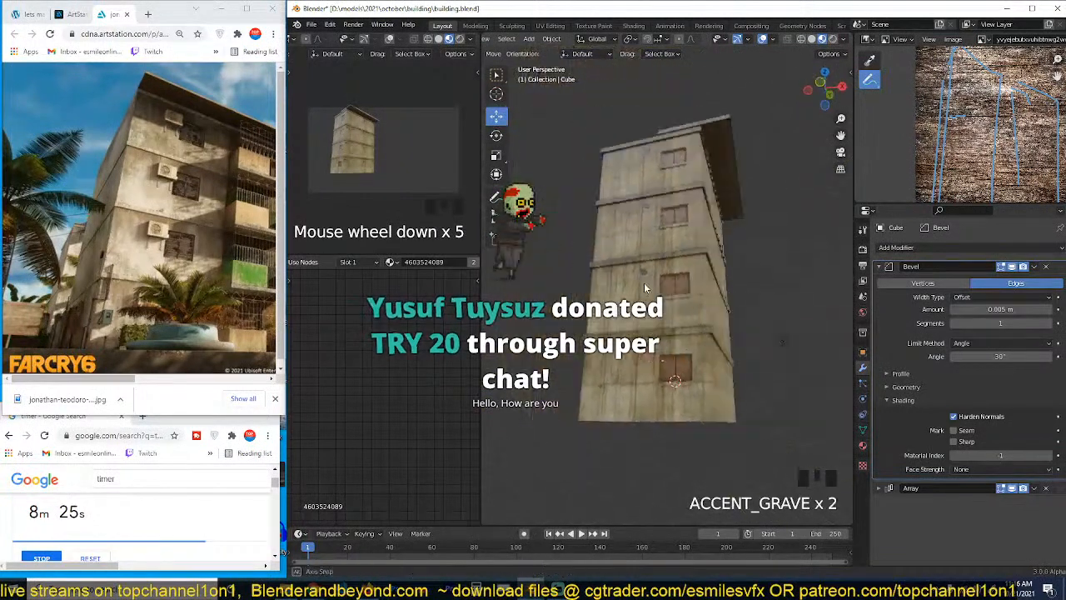
pyautogui.scroll(3, 696, 270)
pyautogui.scroll(-4, 750, 229)
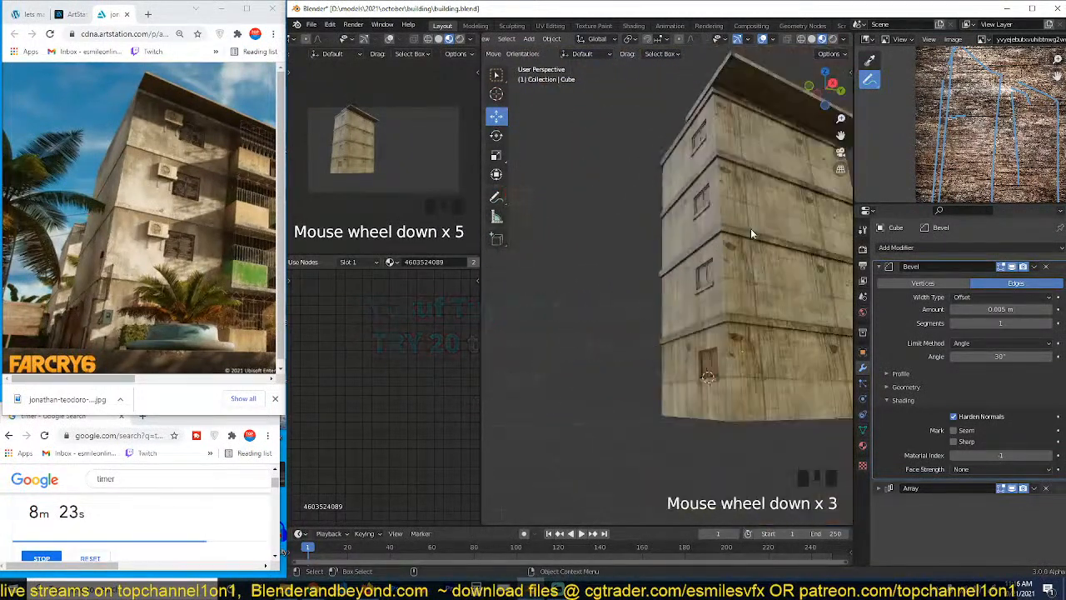
pyautogui.press('`')
pyautogui.scroll(3, 737, 317)
pyautogui.scroll(-2, 714, 309)
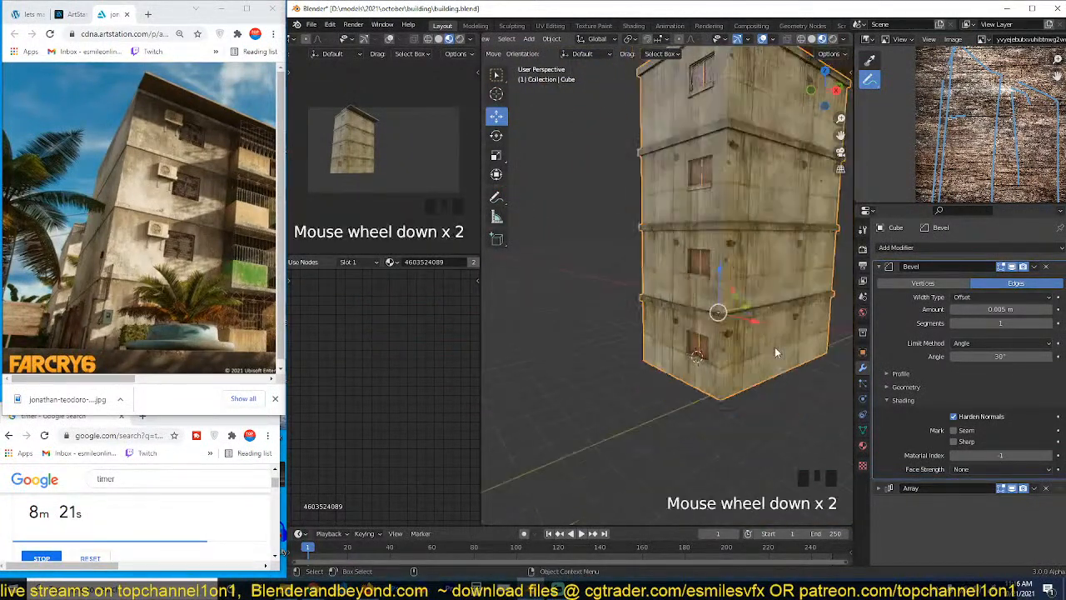
# Step: Face the windowed wall and enter Edit Mode on the building
pyautogui.press('`')
pyautogui.press('`')
pyautogui.press('Tab')
pyautogui.scroll(5, 767, 339)
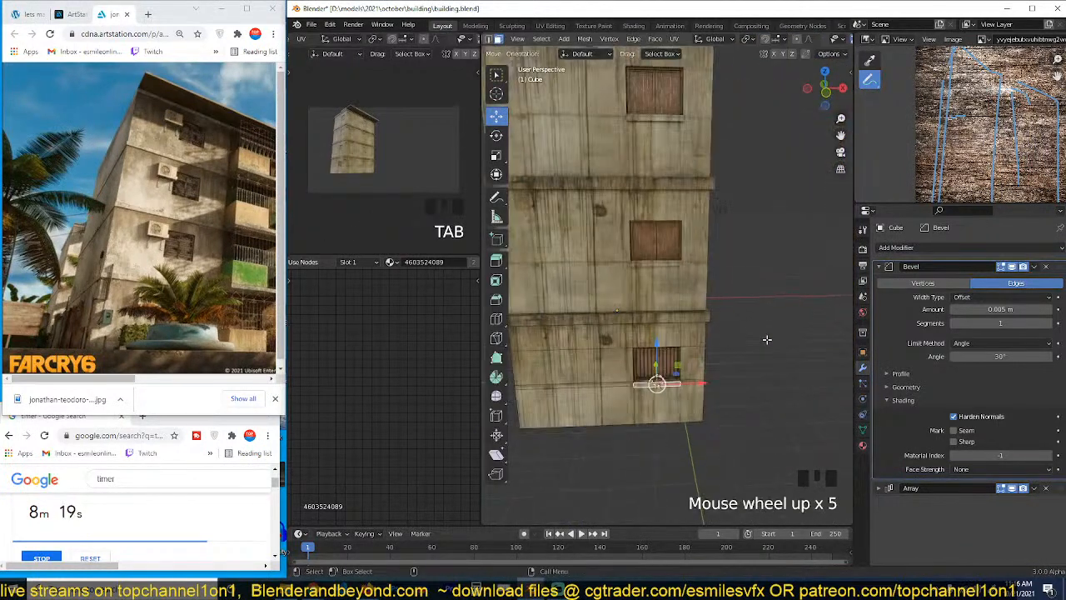
pyautogui.click(658, 366)
pyautogui.hotkey('ctrl', 'l')
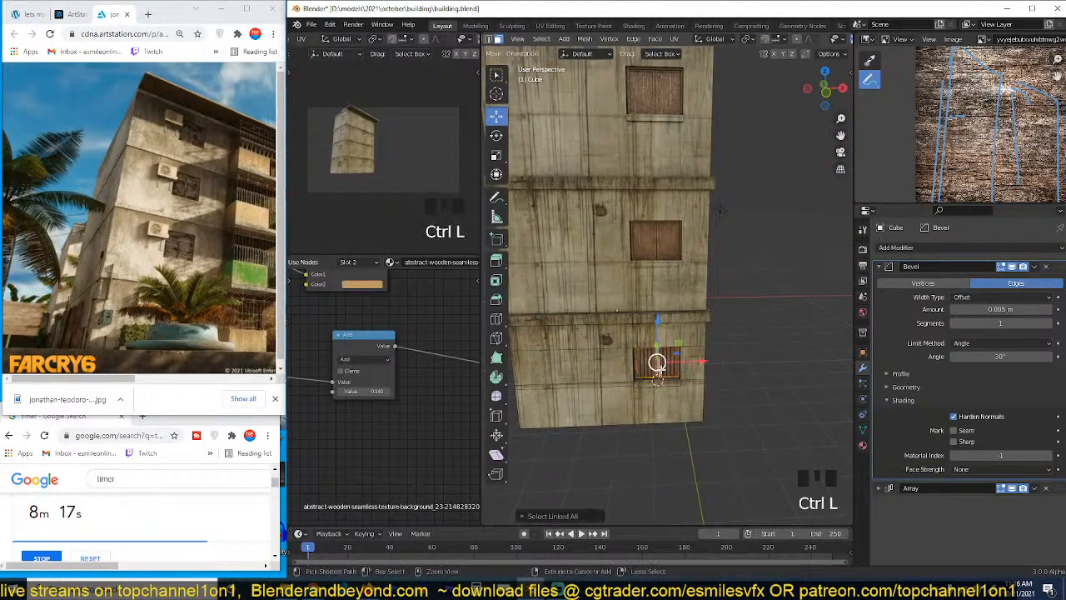
pyautogui.press('`')
pyautogui.press('g')
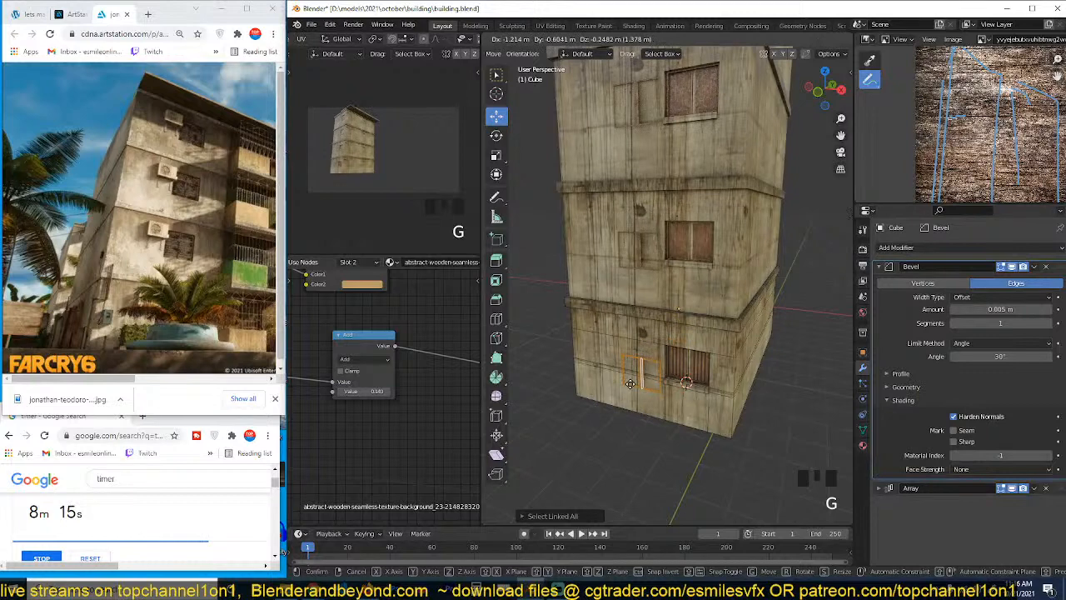
pyautogui.scroll(5, 654, 379)
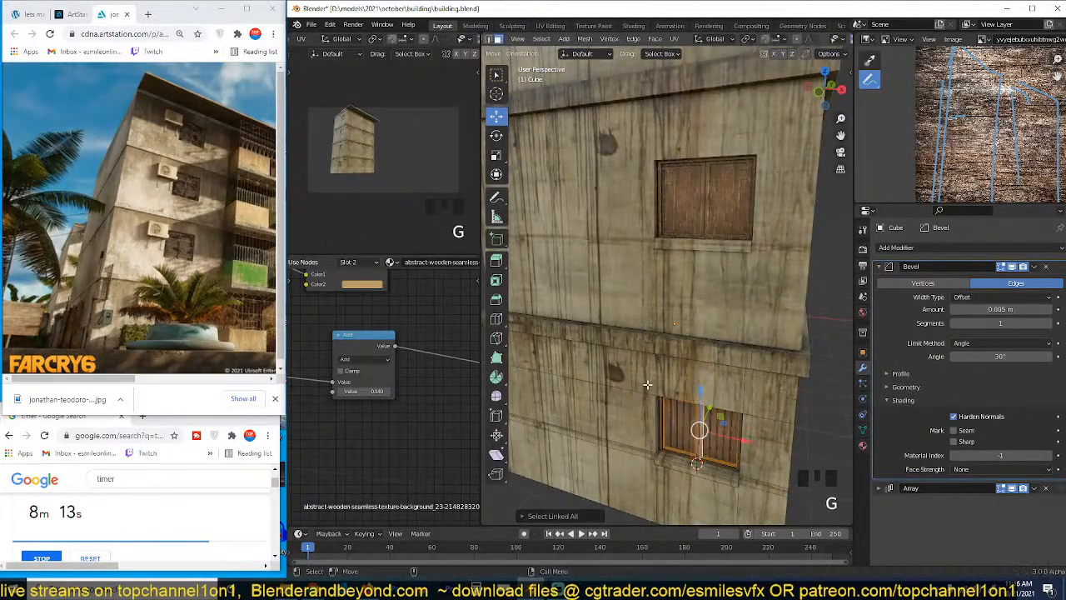
# Step: Select all window geometry in vertex mode by its abstract-wooden-seamless material slot
pyautogui.press('`')
pyautogui.scroll(-4, 716, 312)
pyautogui.press('1')
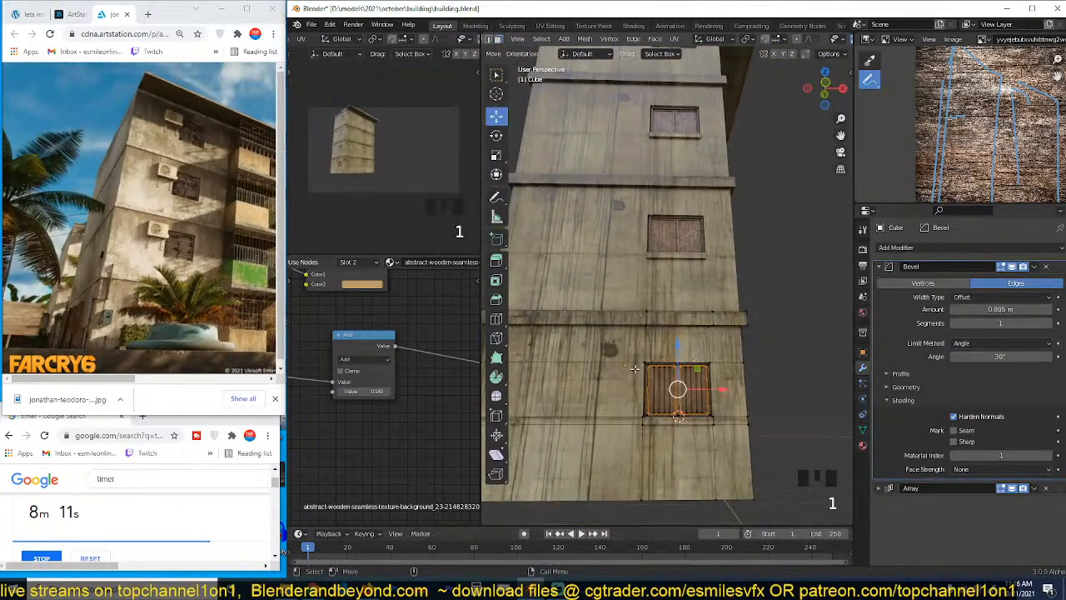
pyautogui.scroll(4, 653, 396)
pyautogui.click(862, 444)
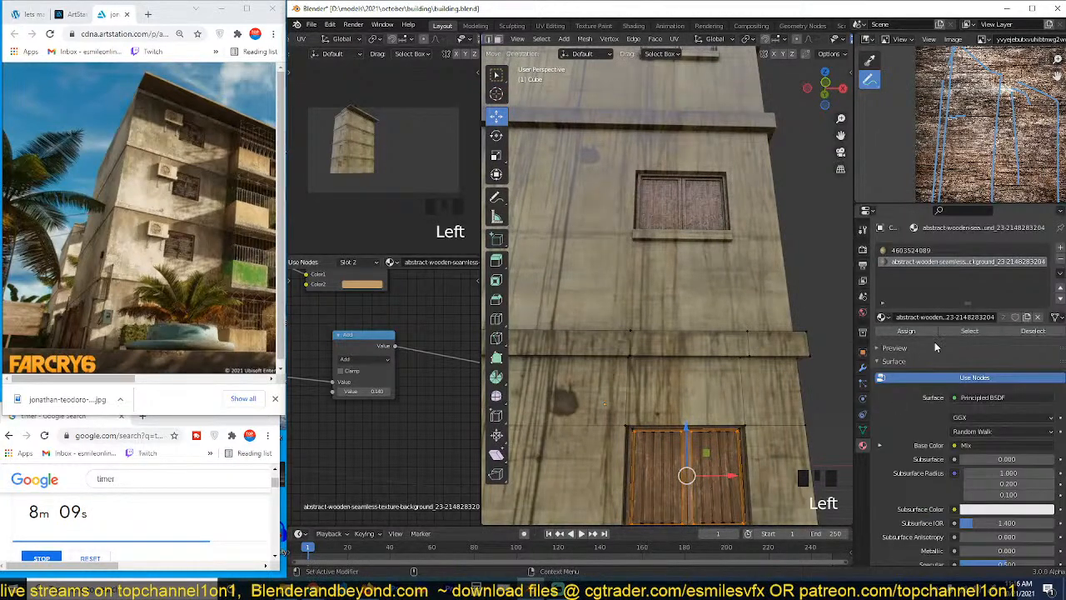
pyautogui.click(971, 330)
# Step: Duplicate the selected window, move the copy about 4 m along X, and rotate it 90° around Z
pyautogui.scroll(-4, 802, 341)
pyautogui.moveTo(801, 340); pyautogui.dragTo(691, 358, button='middle')
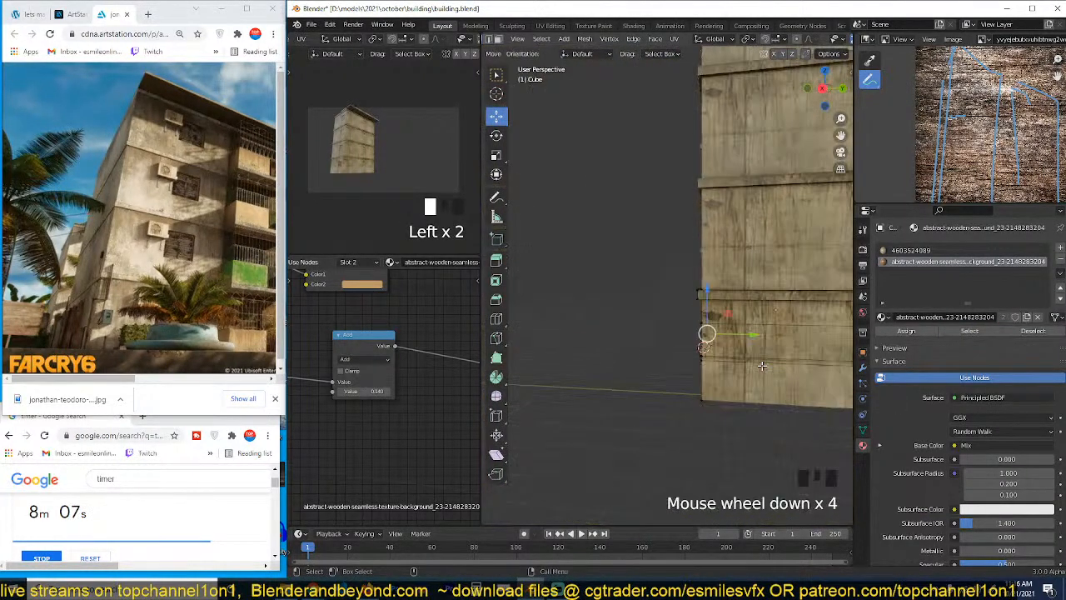
pyautogui.keyDown('shift'); pyautogui.moveTo(774, 363); pyautogui.dragTo(683, 374, button='middle'); pyautogui.keyUp('shift')
pyautogui.scroll(-4, 662, 350)
pyautogui.hotkey('shift', 'd')
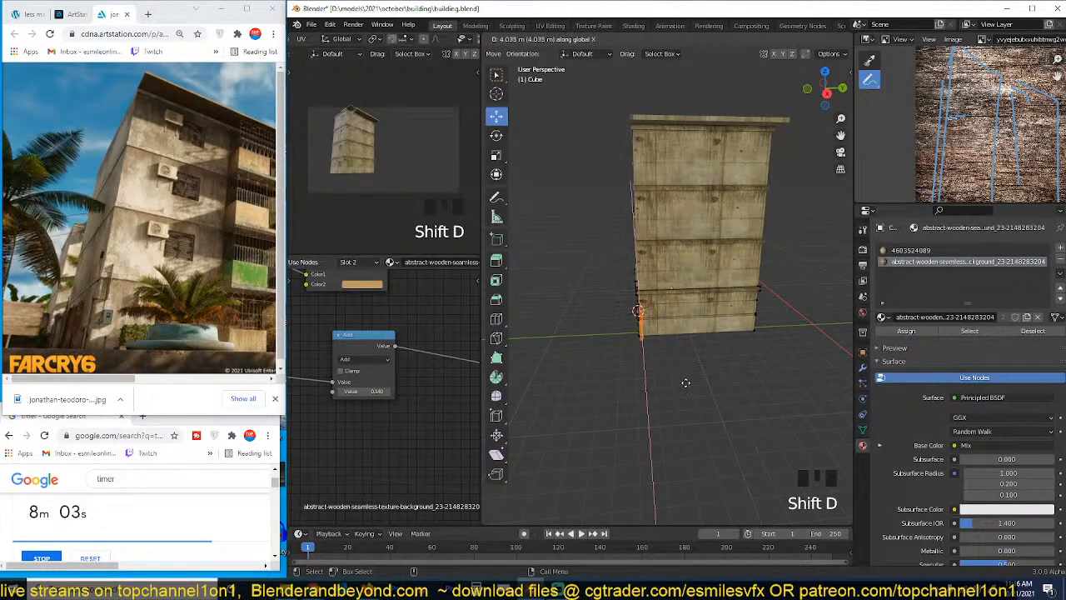
pyautogui.rightClick(685, 383)
pyautogui.press('r')
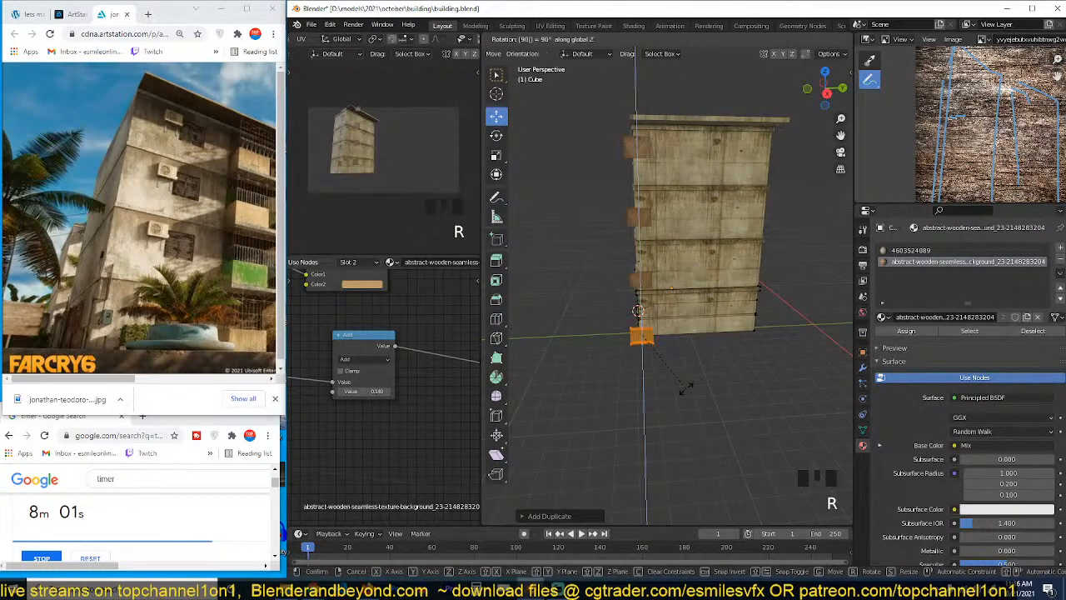
pyautogui.click(685, 388)
# Step: Place the 3D cursor on the lowest floor's adjacent side wall and snap the window copy to it with Offset enabled
pyautogui.moveTo(683, 387); pyautogui.dragTo(638, 383, button='middle')
pyautogui.scroll(3, 640, 381)
pyautogui.moveTo(703, 357); pyautogui.dragTo(697, 341, button='middle')
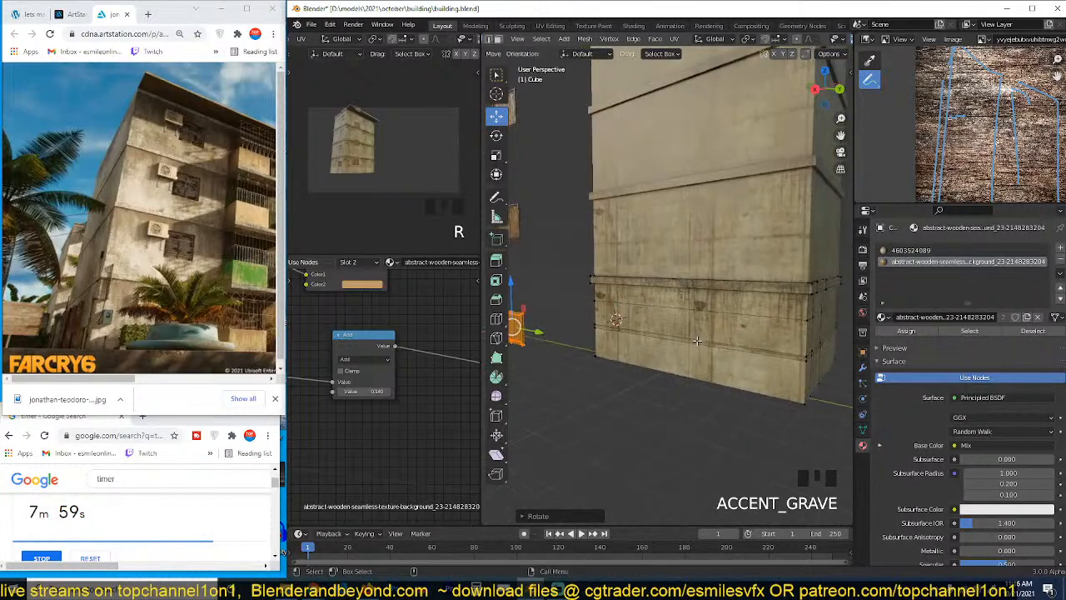
pyautogui.keyDown('shift'); pyautogui.rightClick(730, 325); pyautogui.keyUp('shift')
pyautogui.hotkey('shift', 's')
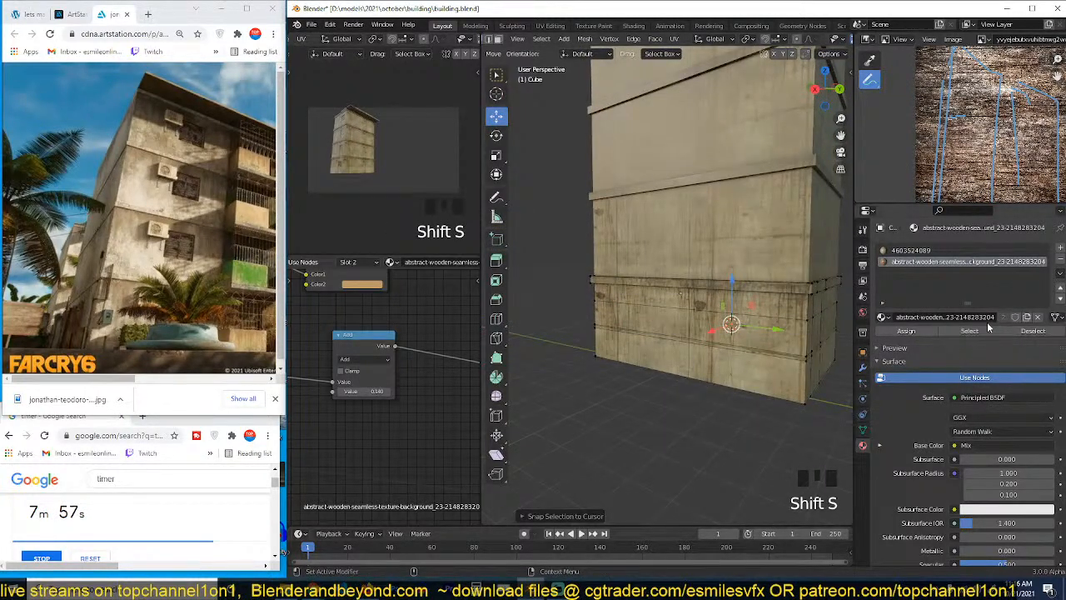
pyautogui.click(575, 517)
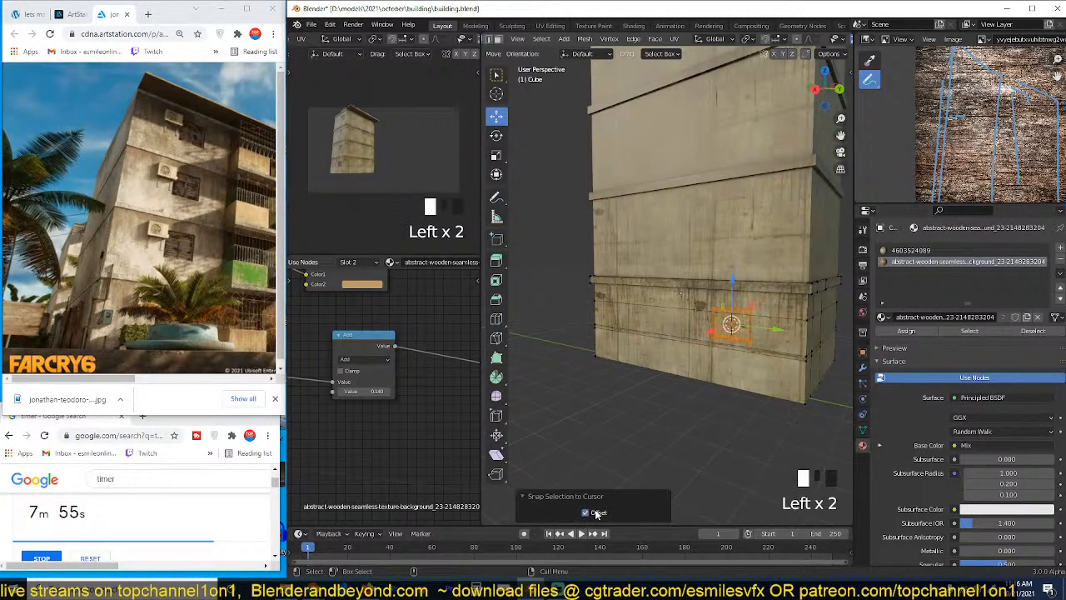
pyautogui.scroll(2, 678, 317)
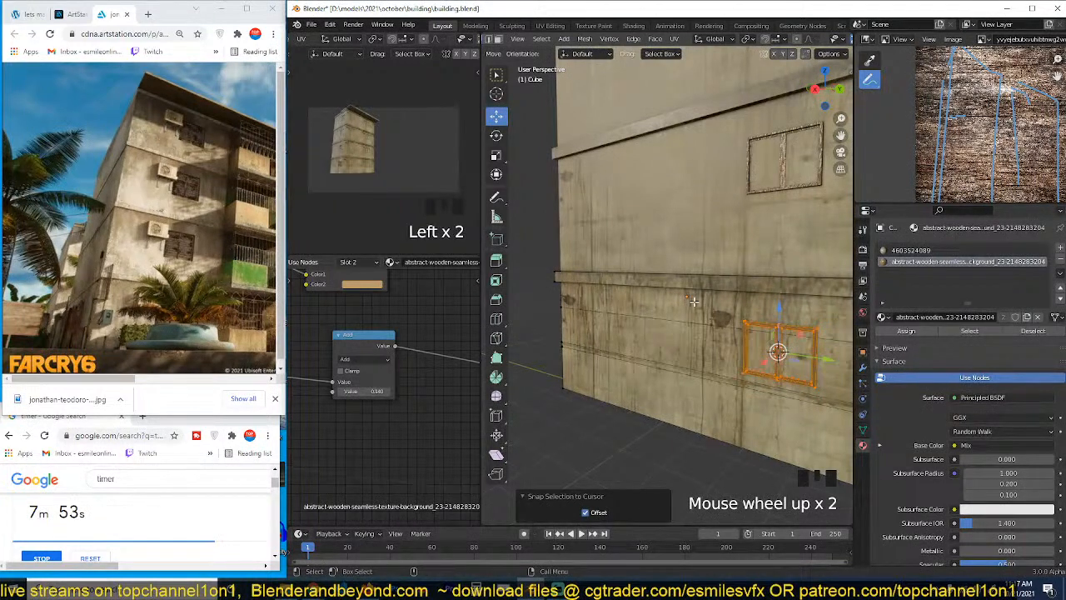
# Step: Duplicate the side wall's window along Y toward the wall's opposite end
pyautogui.scroll(-3, 694, 299)
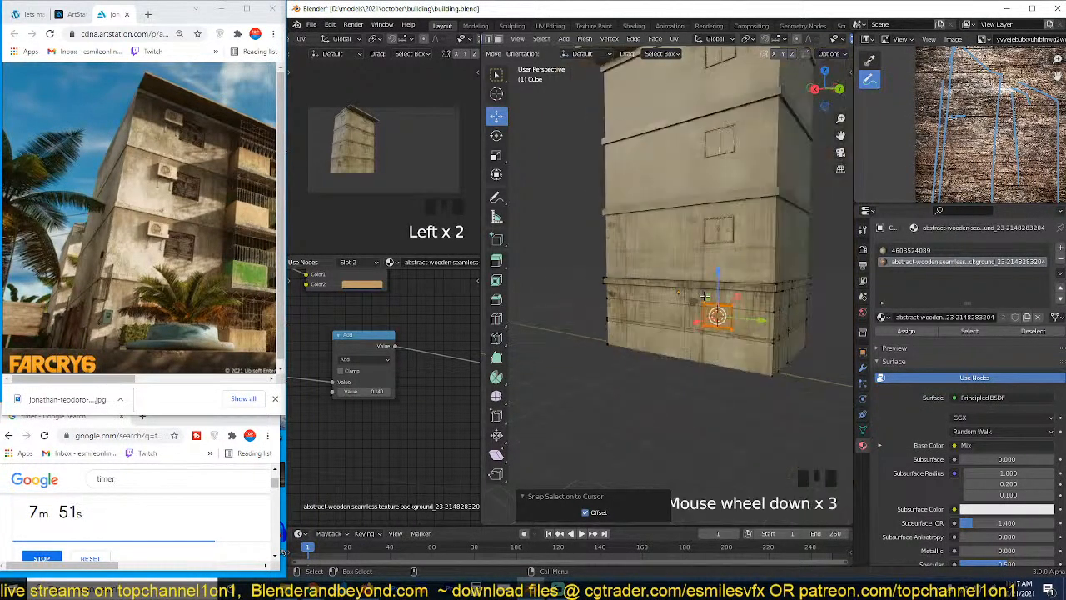
pyautogui.press('`')
pyautogui.press('`')
pyautogui.scroll(3, 762, 281)
pyautogui.keyDown('shift'); pyautogui.moveTo(762, 281); pyautogui.dragTo(694, 269, button='middle'); pyautogui.keyUp('shift')
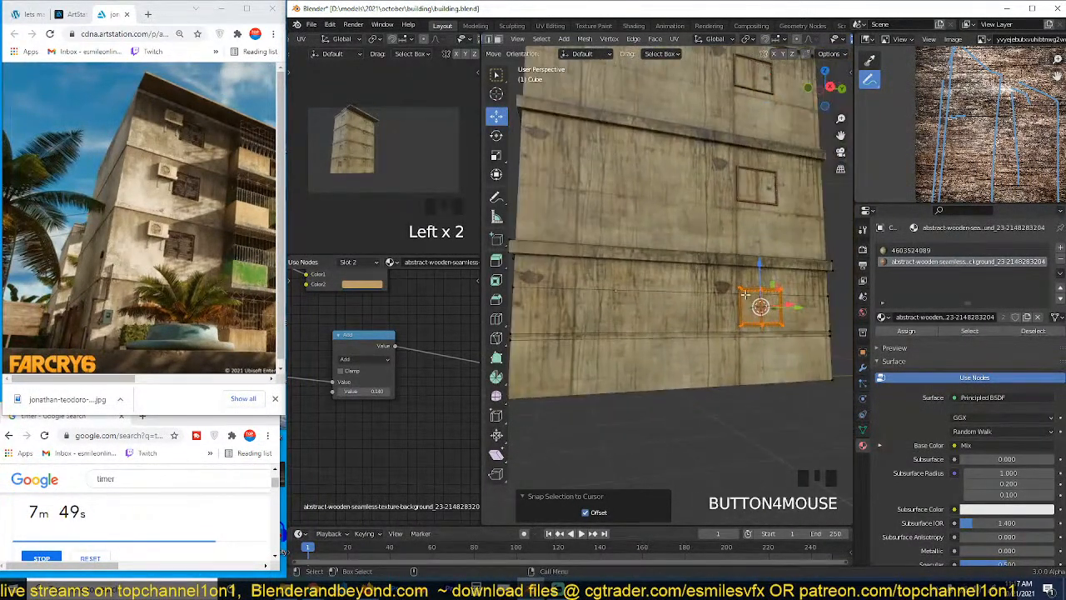
pyautogui.press('`')
pyautogui.hotkey('shift', 'd')
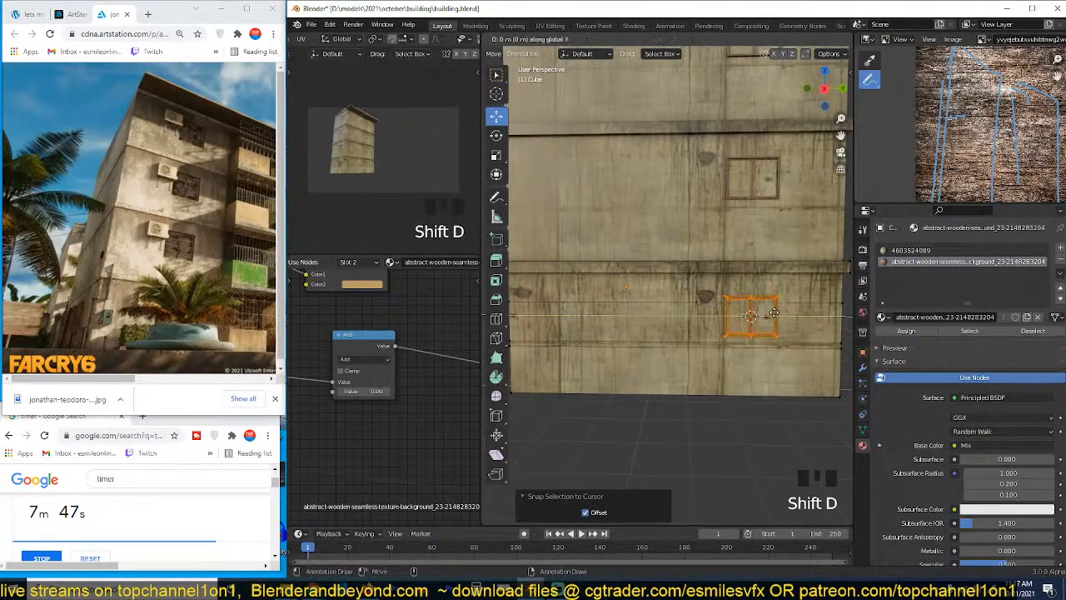
pyautogui.click(579, 313)
# Step: Add two vertical loop cuts along the side-wall window's edges and a horizontal one along its top edge
pyautogui.scroll(4, 633, 313)
pyautogui.keyDown('shift'); pyautogui.moveTo(831, 317); pyautogui.dragTo(739, 294, button='middle'); pyautogui.keyUp('shift')
pyautogui.hotkey('ctrl', 'r')
pyautogui.click(742, 294)
pyautogui.click(787, 294)
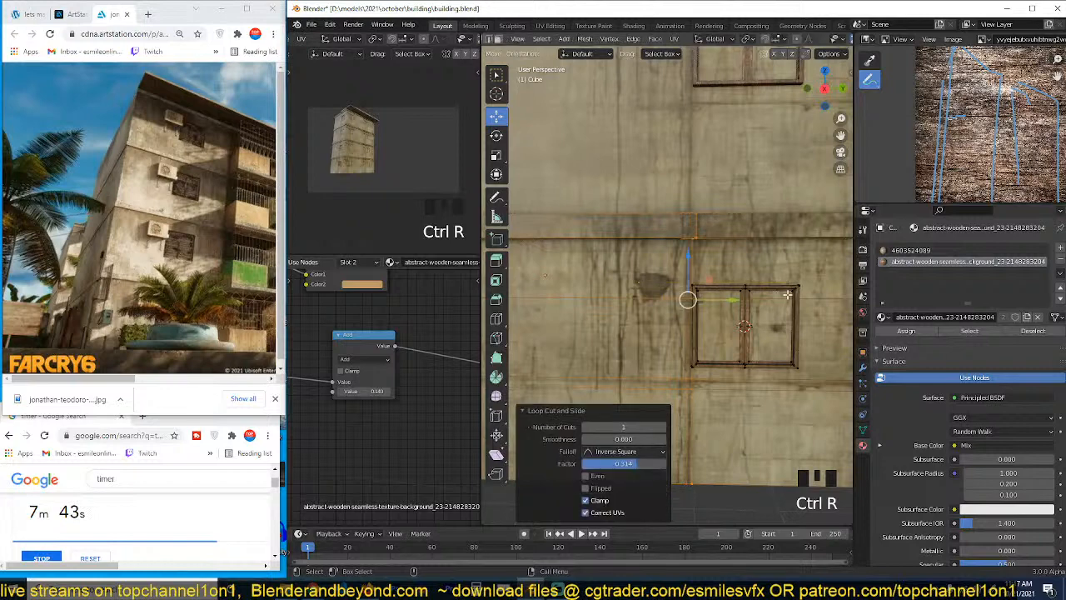
pyautogui.keyDown('shift'); pyautogui.moveTo(824, 314); pyautogui.dragTo(733, 295, button='middle'); pyautogui.keyUp('shift')
pyautogui.hotkey('ctrl', 'r')
pyautogui.click(736, 295)
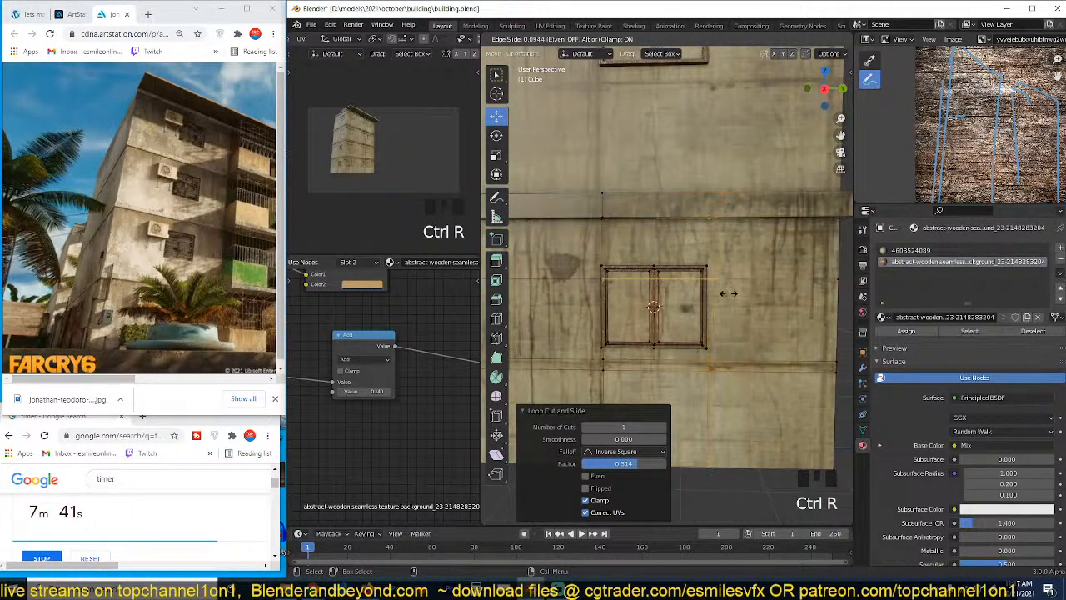
pyautogui.click(728, 293)
pyautogui.hotkey('ctrl', 'r')
pyautogui.click(718, 254)
pyautogui.click(718, 269)
# Step: Try a horizontal loop cut just below the side-wall window and undo it
pyautogui.hotkey('ctrl', 'r')
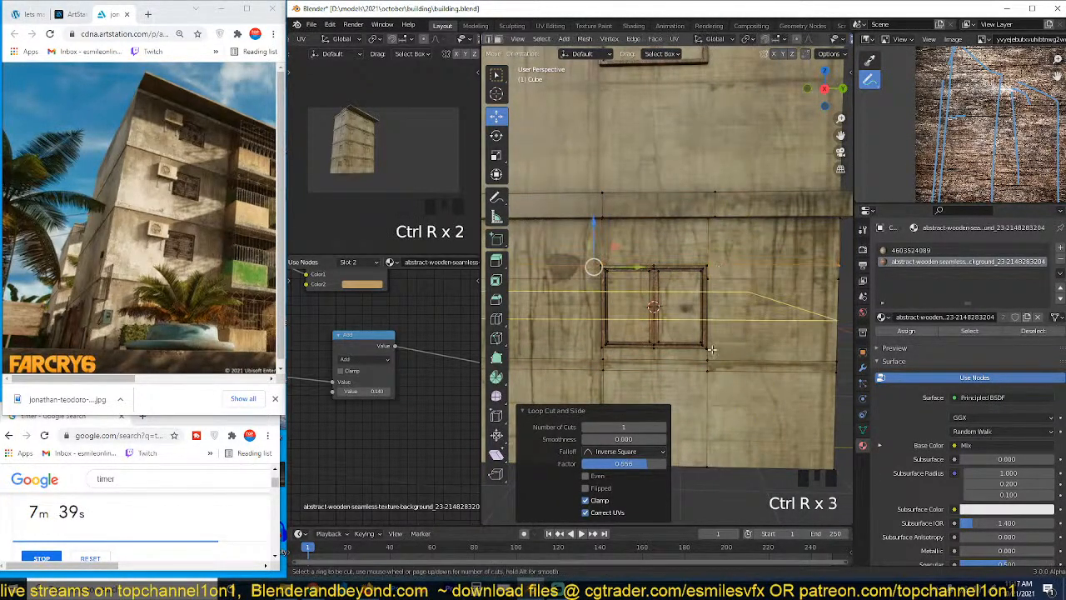
pyautogui.click(708, 356)
pyautogui.click(707, 355)
pyautogui.hotkey('ctrl', 'z')
# Step: Add a horizontal loop cut along the side-wall window's bottom edge
pyautogui.hotkey('ctrl', 'r')
pyautogui.click(704, 356)
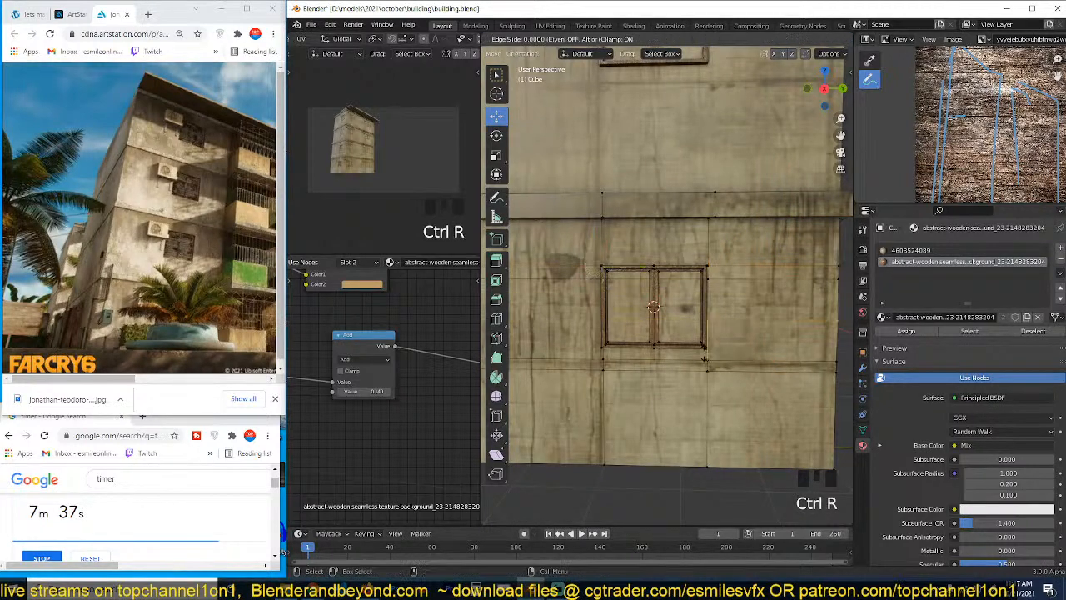
pyautogui.click(646, 331)
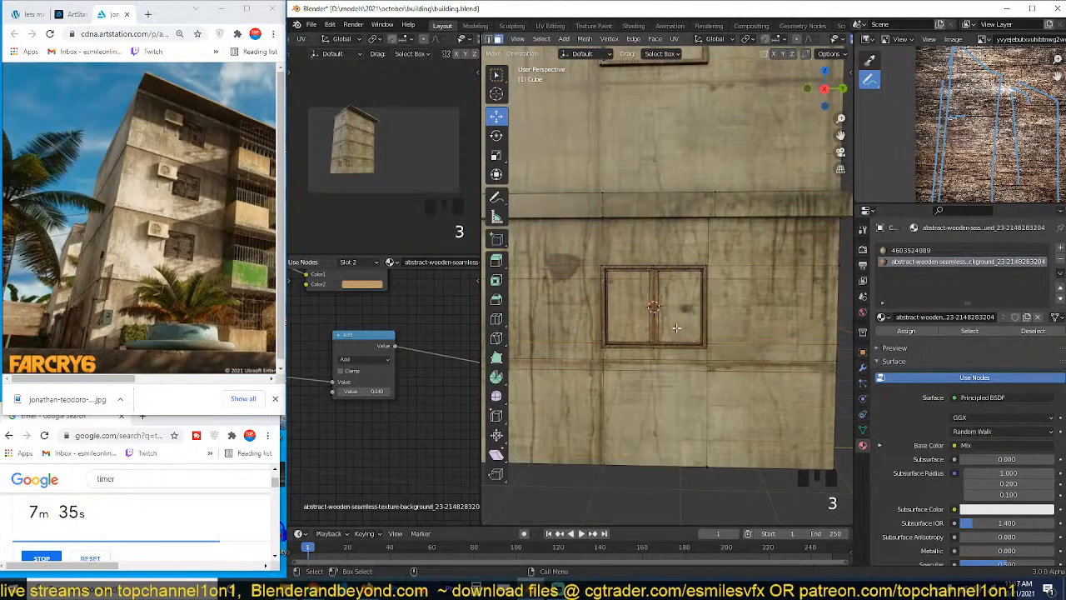
# Step: Extrude the wall faces behind the bottom-floor side-wall window at the far end inward to form a recess
pyautogui.keyDown('shift'); pyautogui.click(643, 275); pyautogui.keyUp('shift')
pyautogui.press('`')
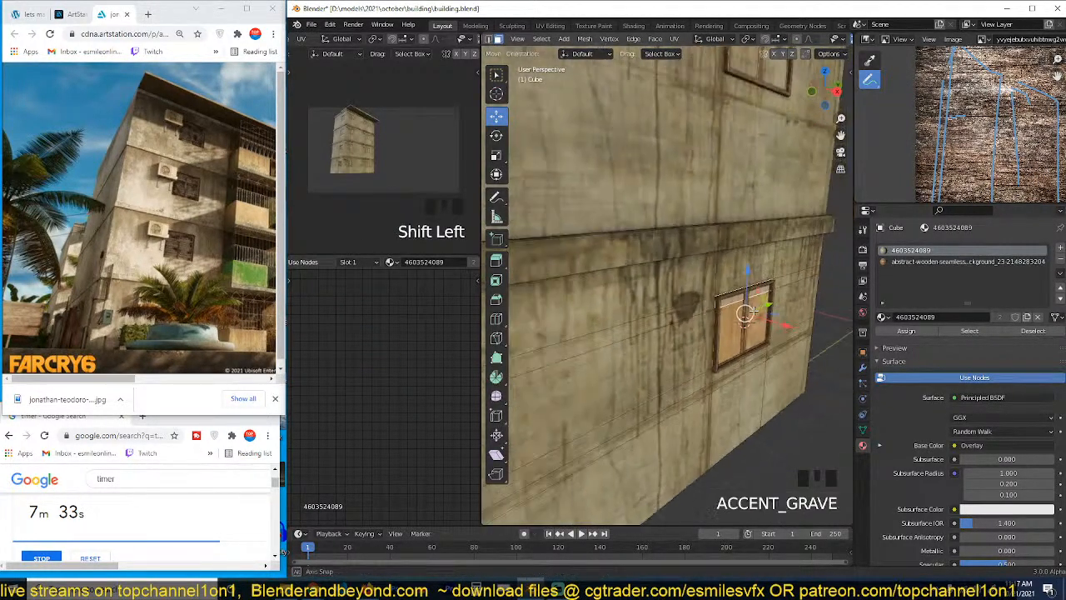
pyautogui.press('e')
pyautogui.click(753, 316)
pyautogui.press('Tab')
pyautogui.press('`')
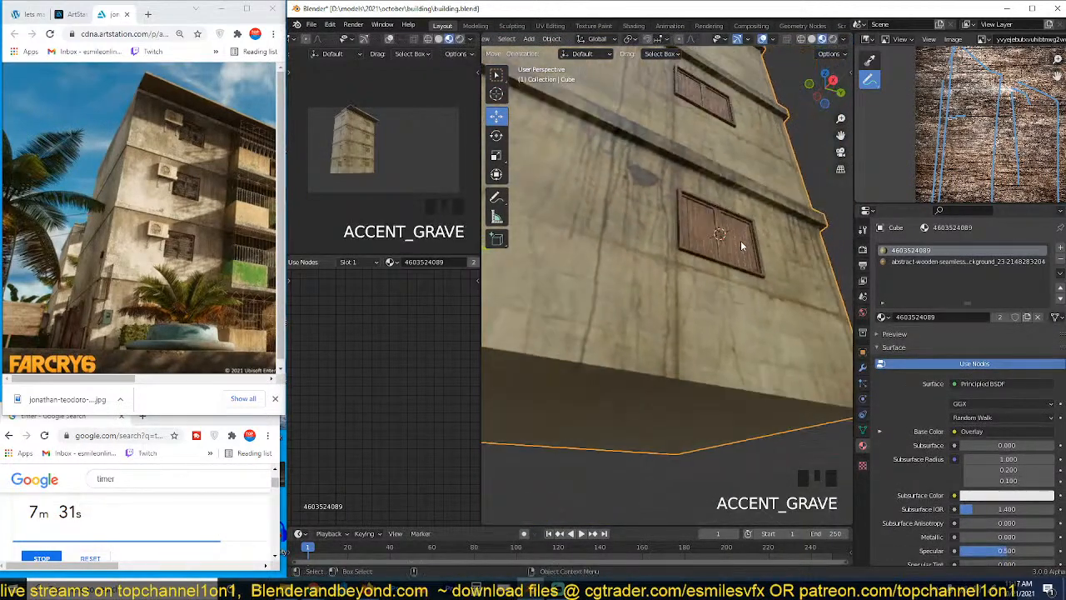
pyautogui.scroll(-3, 737, 246)
# Step: Add two vertical loop cuts on the side wall along both side edges of the bottom-floor window near the corner
pyautogui.press('`')
pyautogui.scroll(3, 700, 304)
pyautogui.press('Tab')
pyautogui.scroll(-4, 653, 348)
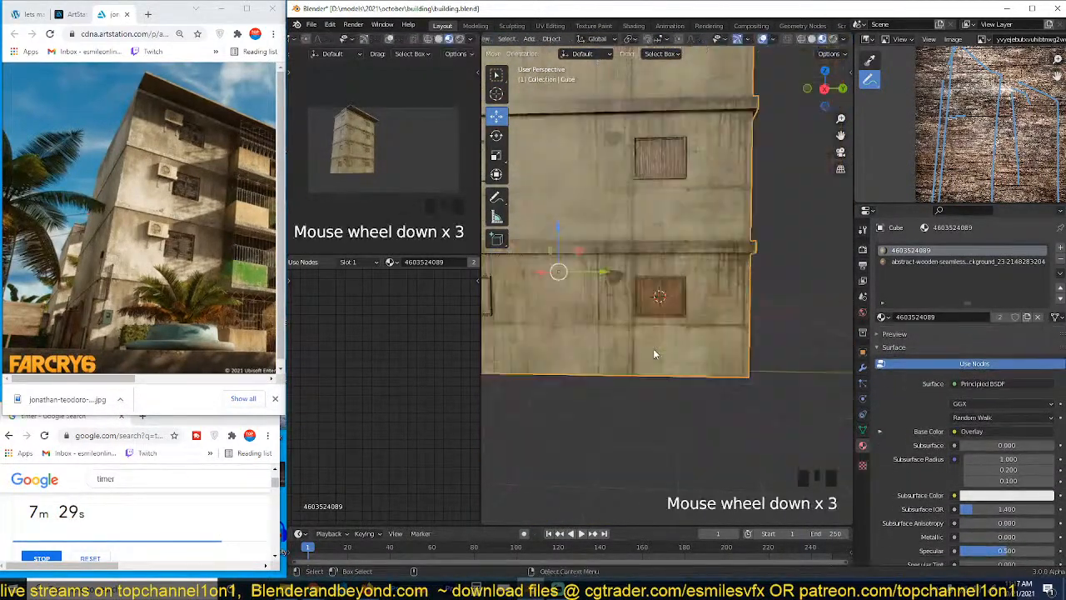
pyautogui.press('`')
pyautogui.click(664, 331)
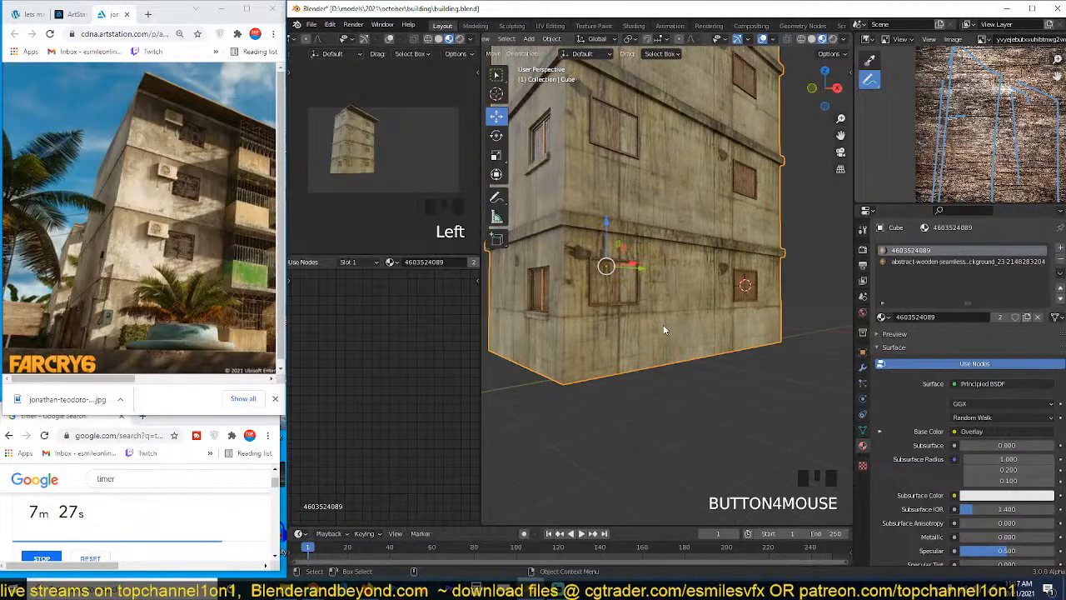
pyautogui.press('Tab')
pyautogui.hotkey('ctrl', 'r')
pyautogui.click(624, 252)
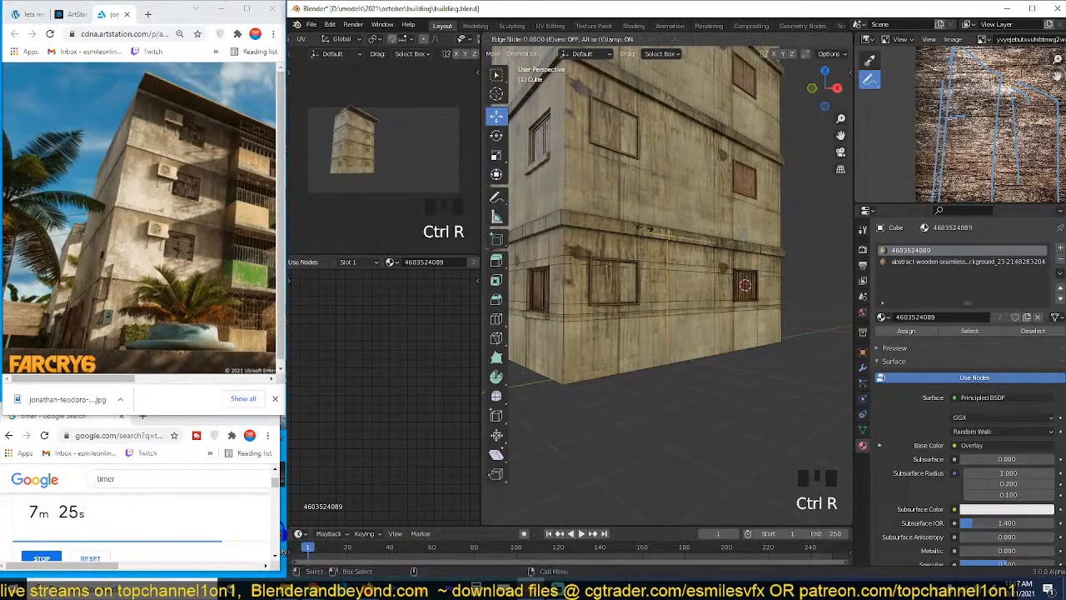
pyautogui.click(620, 231)
pyautogui.hotkey('ctrl', 'r')
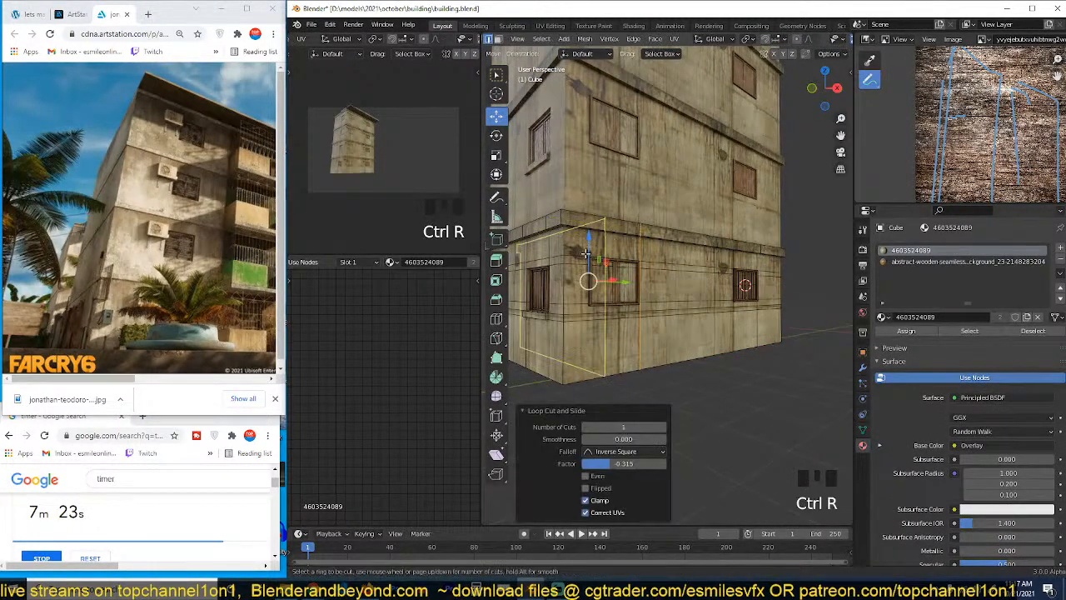
pyautogui.click(585, 255)
pyautogui.click(542, 280)
# Step: Extrude the wall faces behind the bottom-floor window near the corner inward to form a recess
pyautogui.click(614, 281)
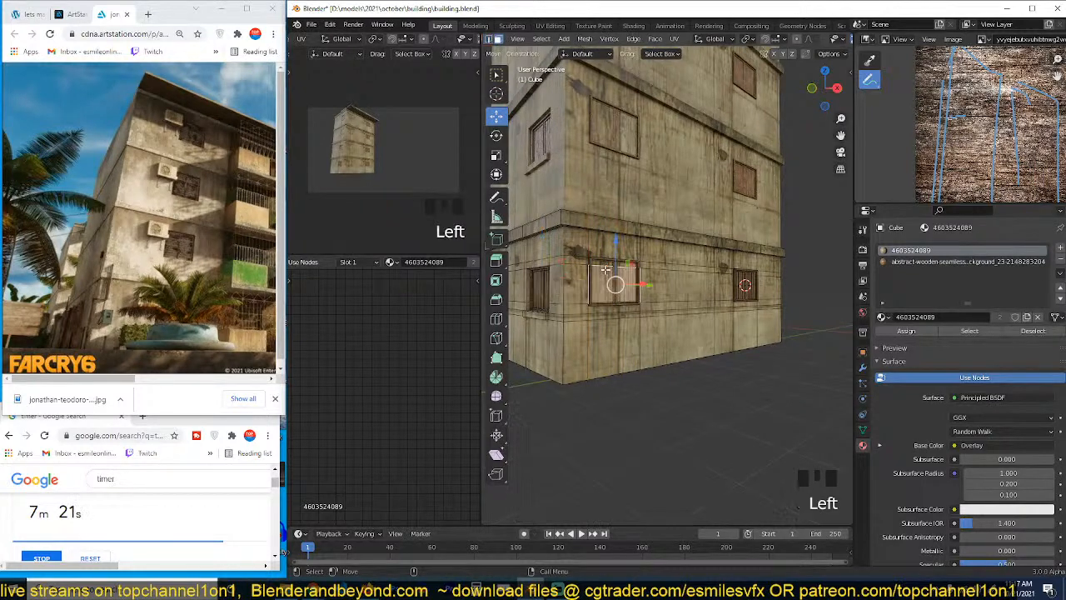
pyautogui.keyDown('shift'); pyautogui.click(614, 273); pyautogui.keyUp('shift')
pyautogui.press('e')
pyautogui.click(622, 275)
pyautogui.press('Tab')
# Step: Select the corner-side window's linked frame and both plank panels and move them along X into the recess
pyautogui.scroll(2, 623, 276)
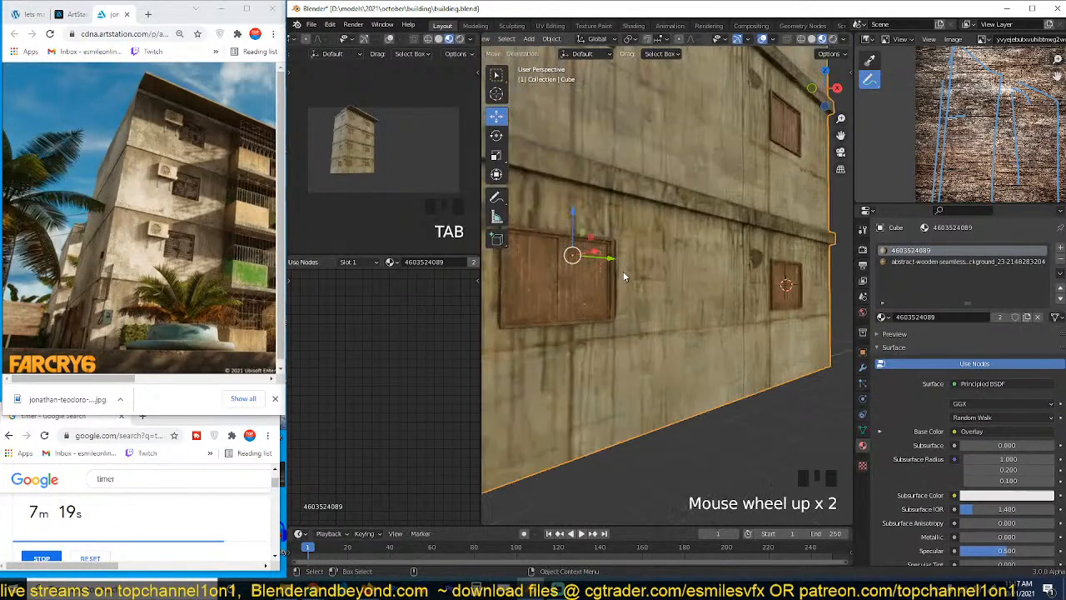
pyautogui.press('Tab')
pyautogui.scroll(2, 624, 276)
pyautogui.keyDown('shift'); pyautogui.moveTo(626, 276); pyautogui.dragTo(678, 280, button='middle'); pyautogui.keyUp('shift')
pyautogui.press('1')
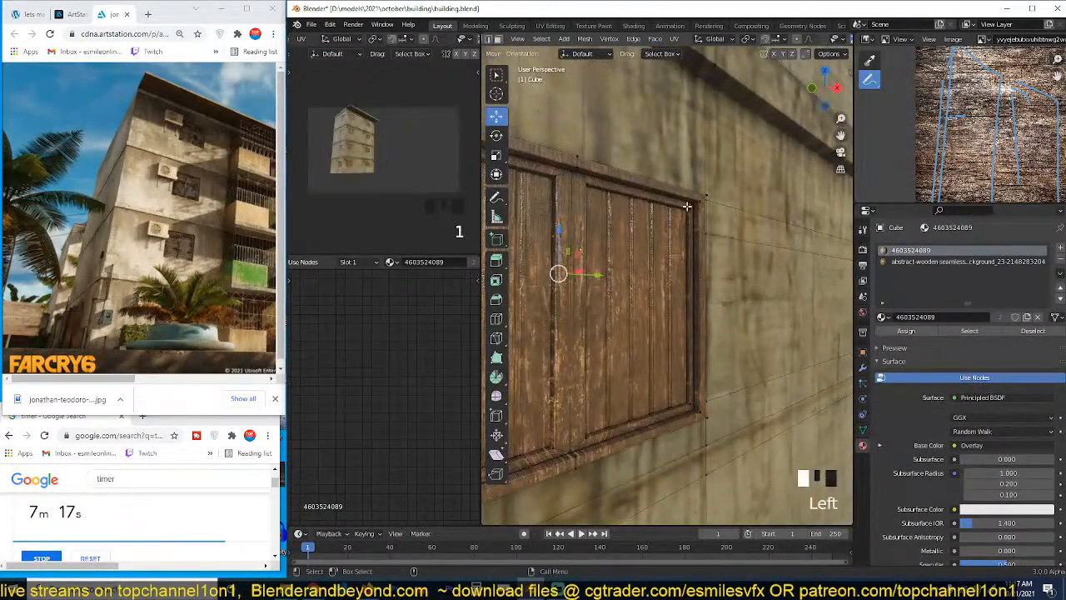
pyautogui.keyDown('shift'); pyautogui.click(692, 205); pyautogui.keyUp('shift')
pyautogui.hotkey('ctrl', 'l')
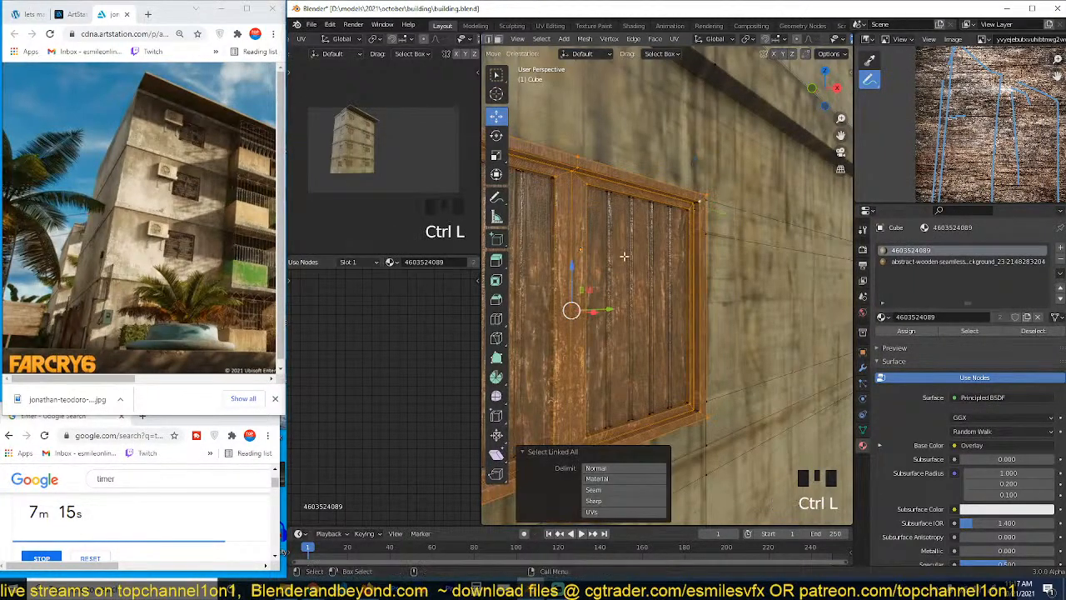
pyautogui.keyDown('shift'); pyautogui.click(655, 209); pyautogui.keyUp('shift')
pyautogui.hotkey('ctrl', 'l')
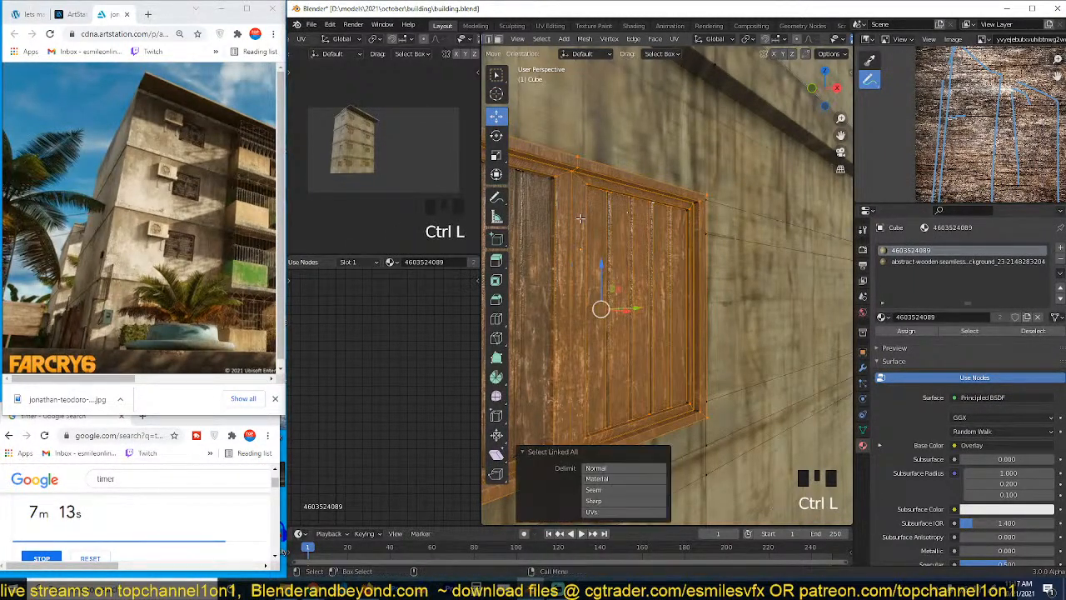
pyautogui.moveTo(656, 209); pyautogui.dragTo(605, 219, button='middle')
pyautogui.keyDown('shift'); pyautogui.click(639, 172); pyautogui.keyUp('shift')
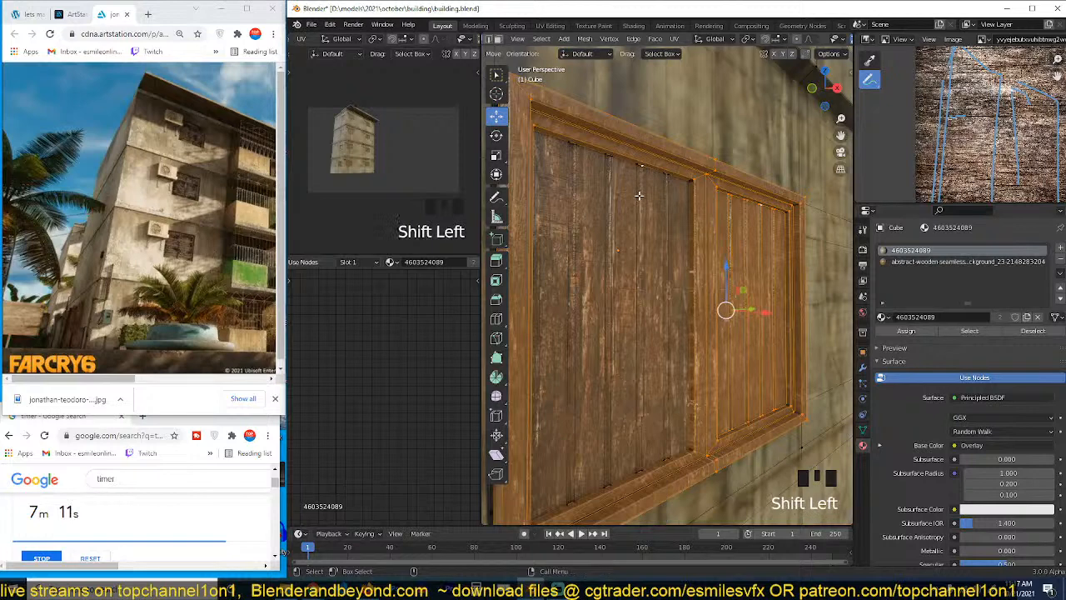
pyautogui.hotkey('ctrl', 'l')
pyautogui.press('`')
pyautogui.keyDown('shift'); pyautogui.moveTo(708, 313); pyautogui.dragTo(757, 392, button='middle'); pyautogui.keyUp('shift')
pyautogui.moveTo(765, 398); pyautogui.dragTo(746, 398)
pyautogui.press('Tab')
pyautogui.scroll(-5, 688, 359)
# Step: Select the linked frame and plank panels of the bottom-floor side window at the far end and move them along X into its recess
pyautogui.press('`')
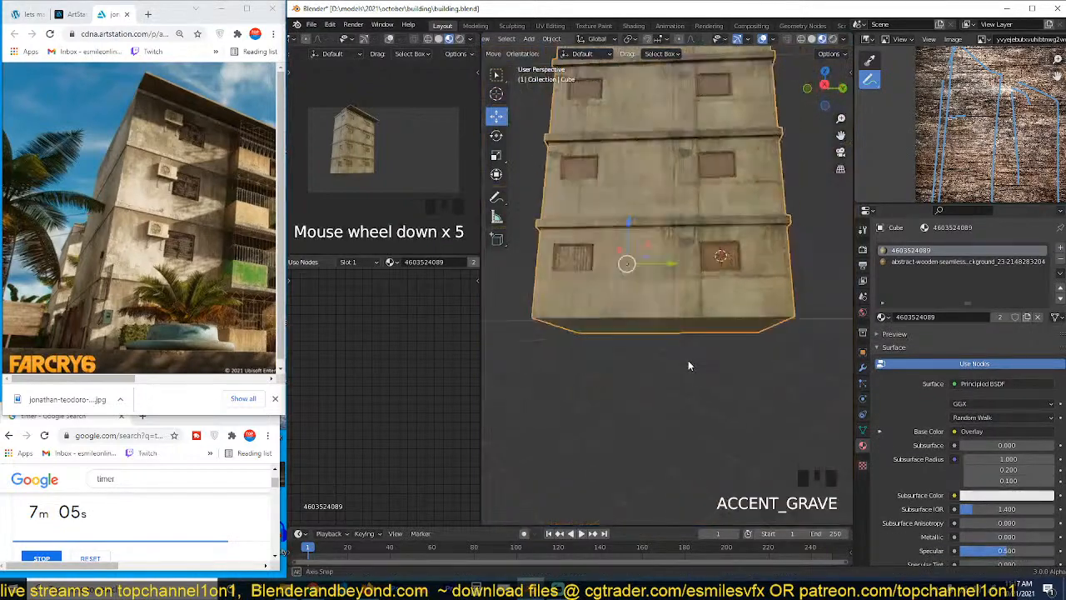
pyautogui.scroll(1, 672, 346)
pyautogui.press('`')
pyautogui.press('Tab')
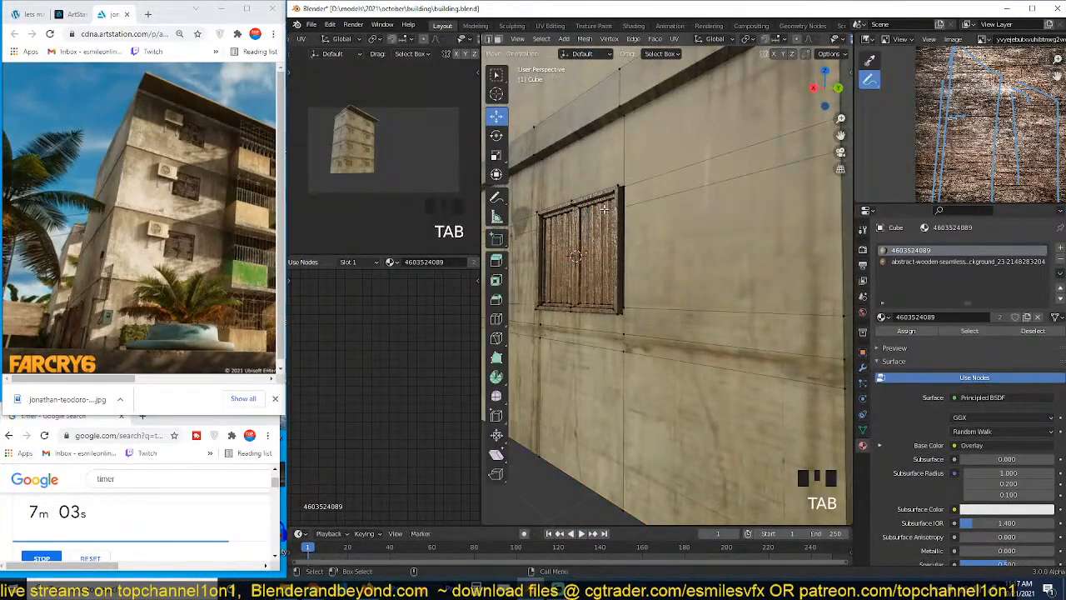
pyautogui.press('`')
pyautogui.scroll(2, 651, 225)
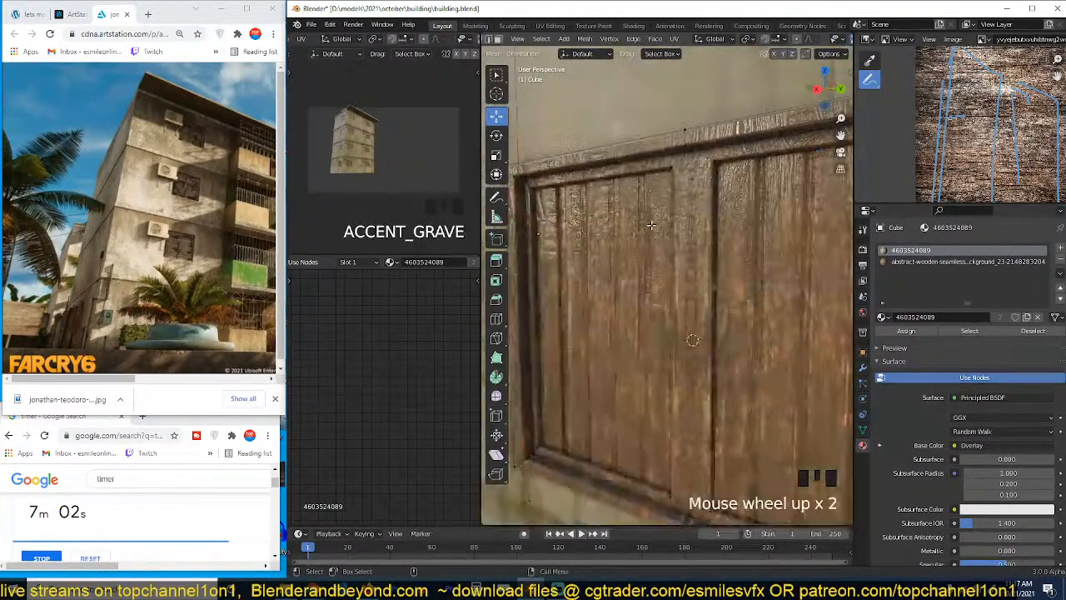
pyautogui.keyDown('shift'); pyautogui.click(698, 159); pyautogui.keyUp('shift')
pyautogui.keyDown('shift'); pyautogui.click(641, 179); pyautogui.keyUp('shift')
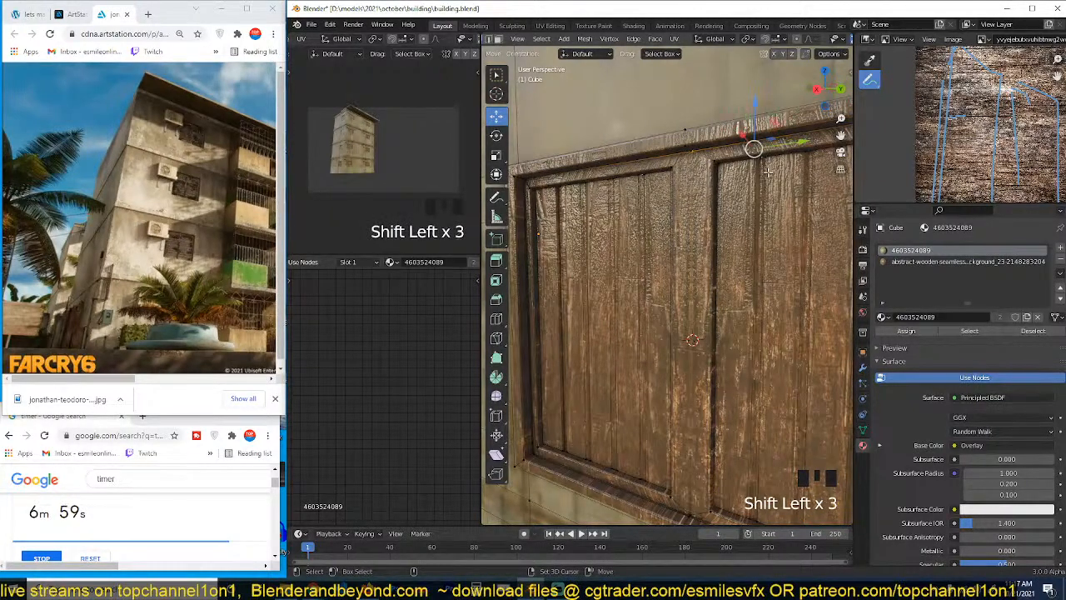
pyautogui.hotkey('ctrl', 'l')
pyautogui.scroll(-2, 673, 302)
pyautogui.press('`')
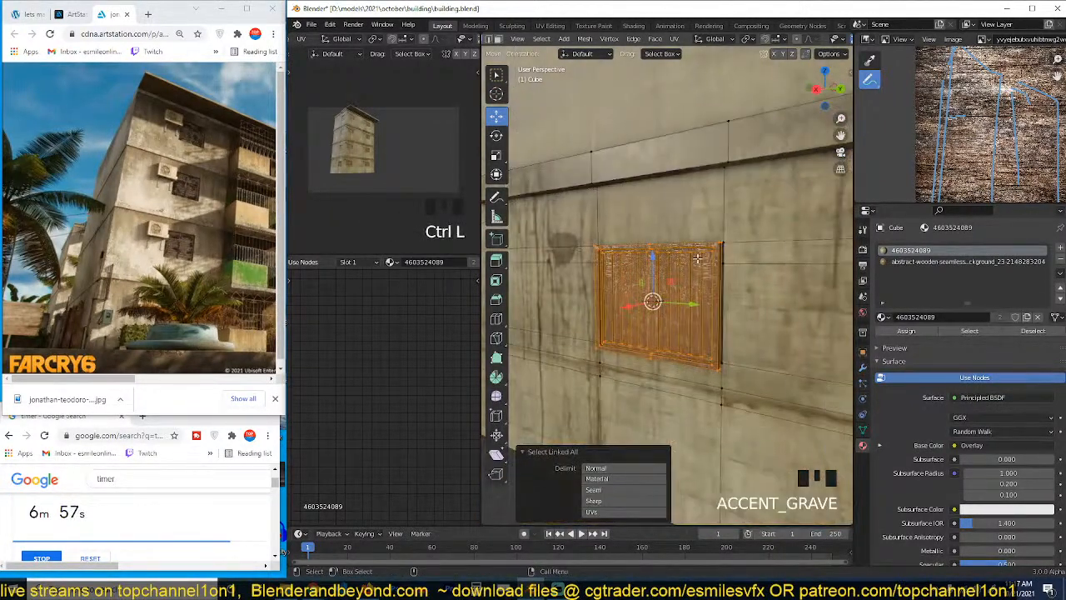
pyautogui.scroll(1, 657, 300)
pyautogui.moveTo(609, 318); pyautogui.dragTo(715, 253)
pyautogui.click(664, 244)
pyautogui.keyDown('shift'); pyautogui.click(657, 246); pyautogui.keyUp('shift')
# Step: Deselect everything, inspect the recessed windows from several angles and save the building file
pyautogui.press('Tab')
pyautogui.scroll(-4, 706, 288)
pyautogui.press('`')
pyautogui.hotkey('alt', 'a')
pyautogui.moveTo(744, 256); pyautogui.dragTo(705, 264, button='middle')
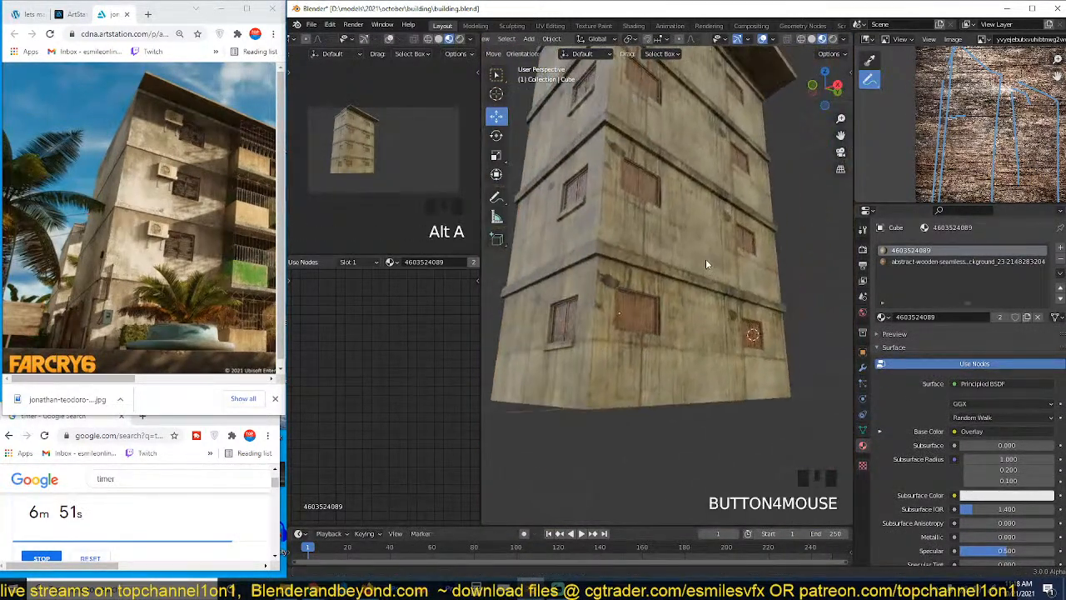
pyautogui.hotkey('ctrl', 's')
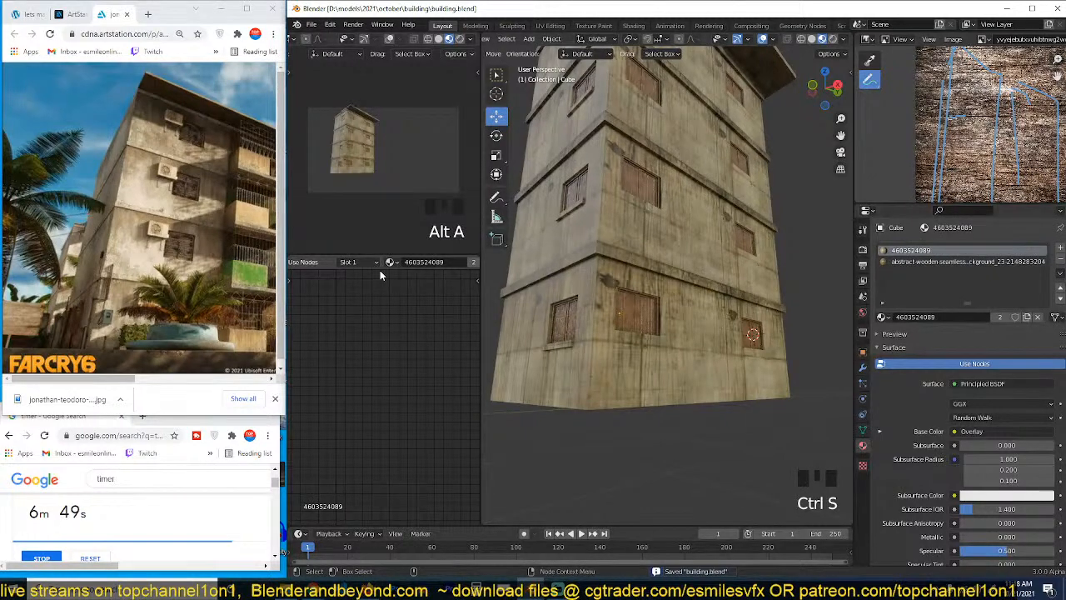
pyautogui.scroll(-10, 552, 255)
pyautogui.press('`')
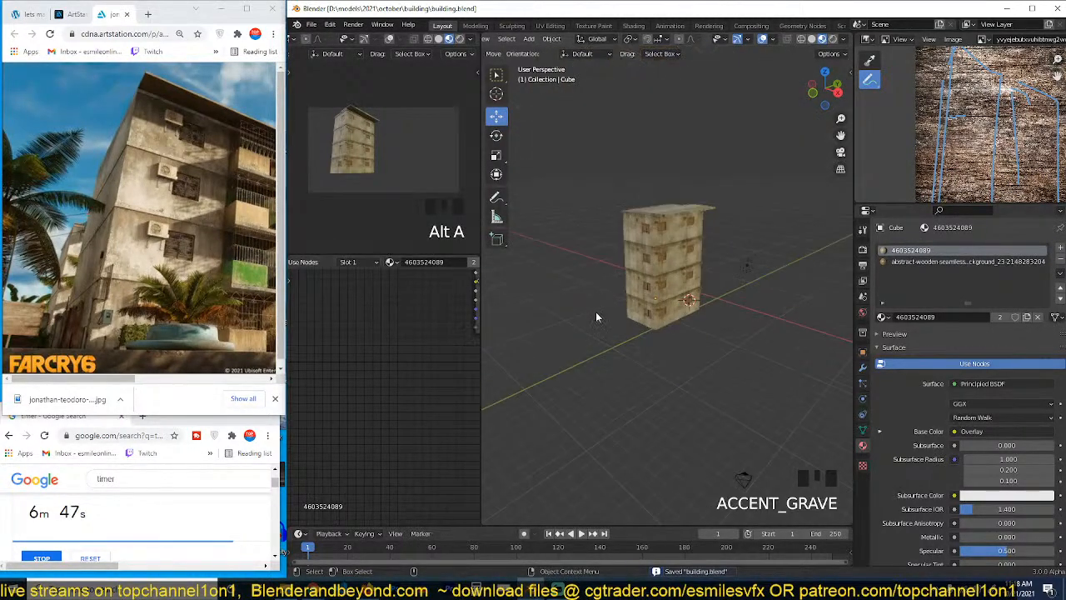
pyautogui.scroll(3, 608, 300)
pyautogui.hotkey('ctrl', 's')
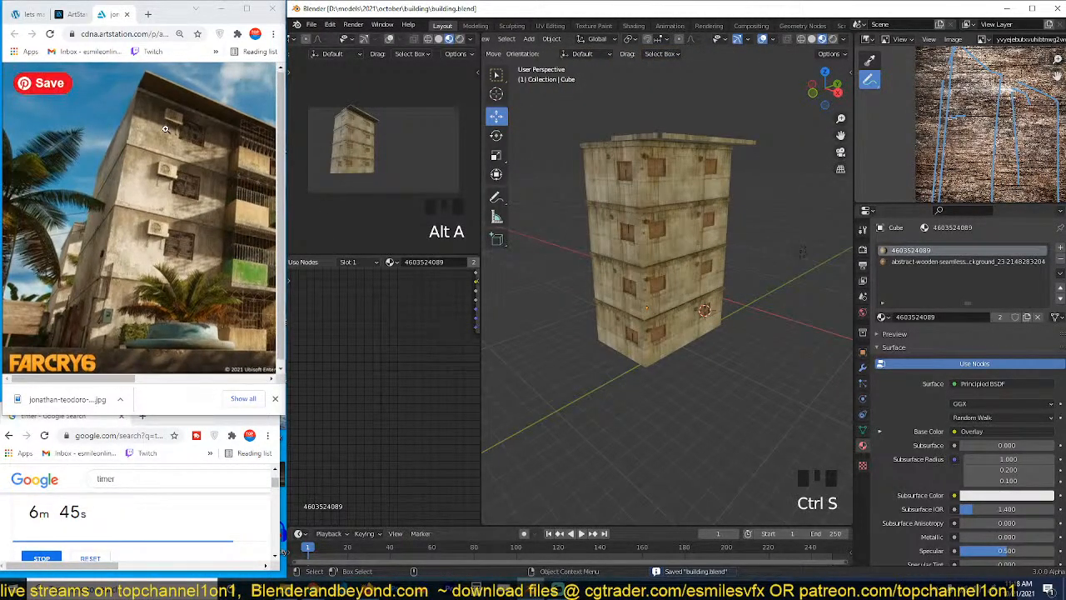
# Step: Display the Far Cry 6 building reference picture in the image editor and save the file
pyautogui.scroll(-1, 164, 135)
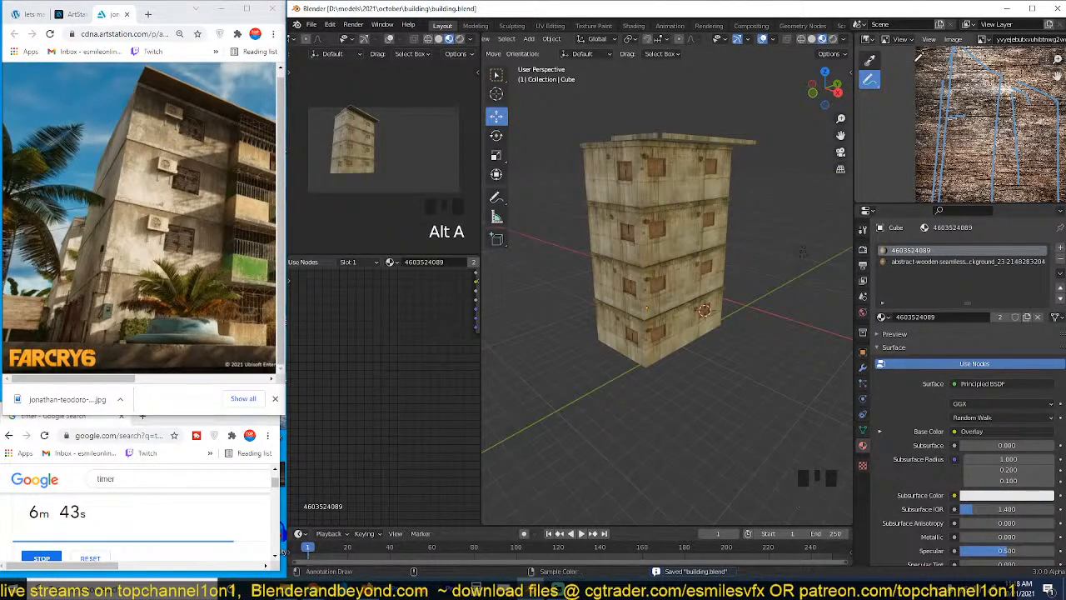
pyautogui.click(989, 47)
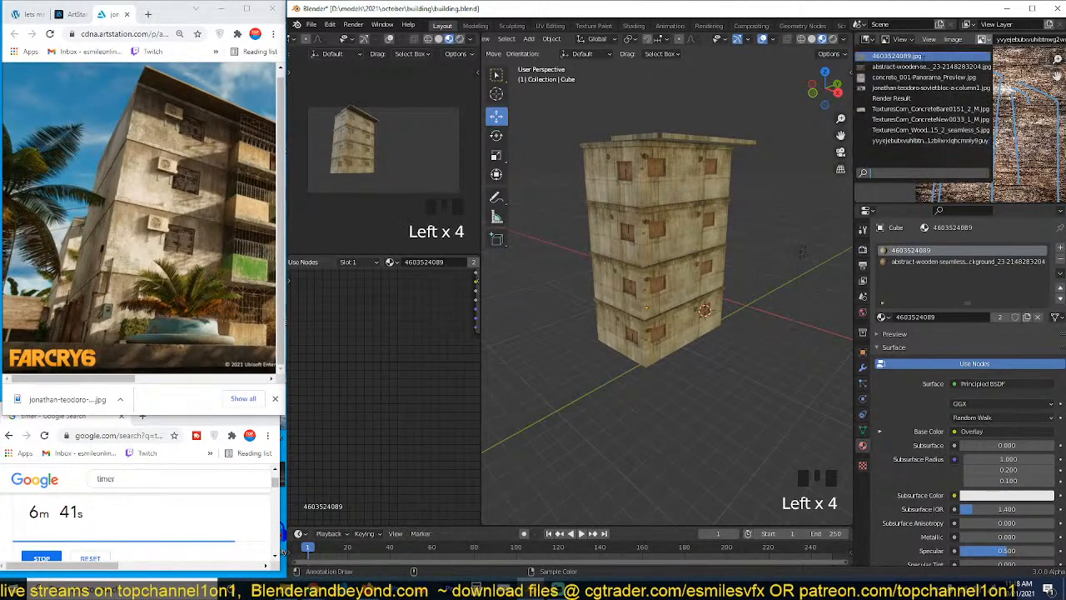
pyautogui.click(933, 87)
pyautogui.scroll(4, 935, 121)
pyautogui.scroll(1, 935, 121)
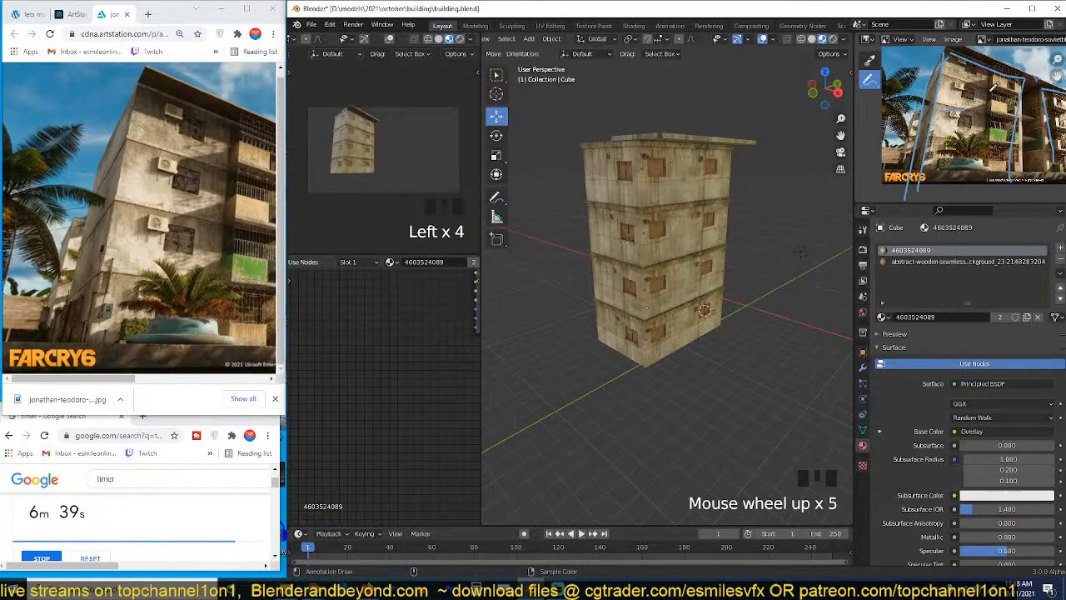
pyautogui.scroll(-1, 685, 224)
pyautogui.hotkey('ctrl', 's')
# Step: Open the World properties and the input choices for the background Color
pyautogui.click(862, 315)
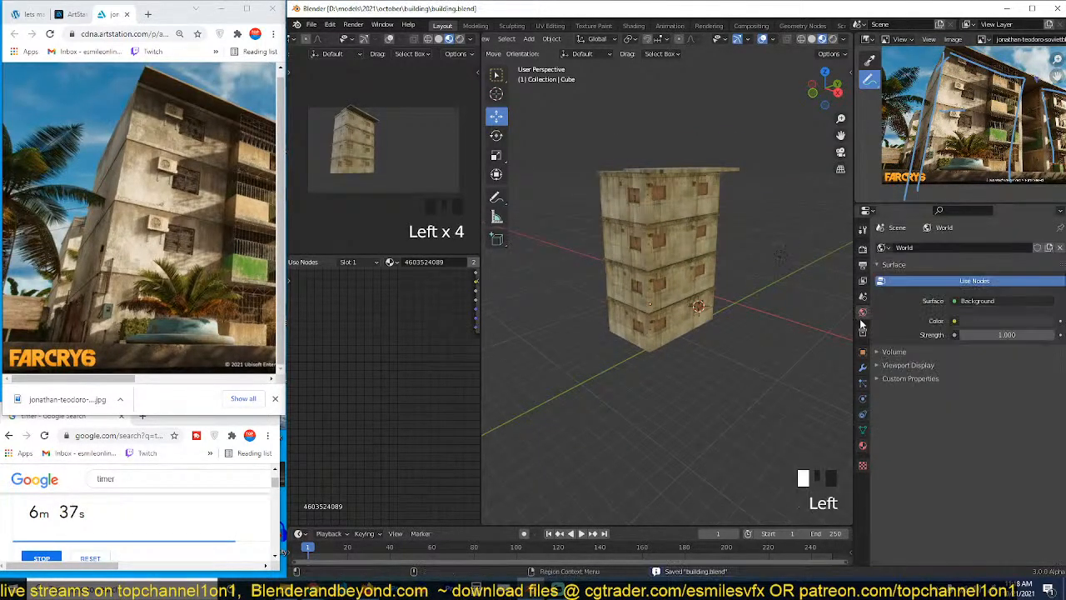
pyautogui.click(955, 322)
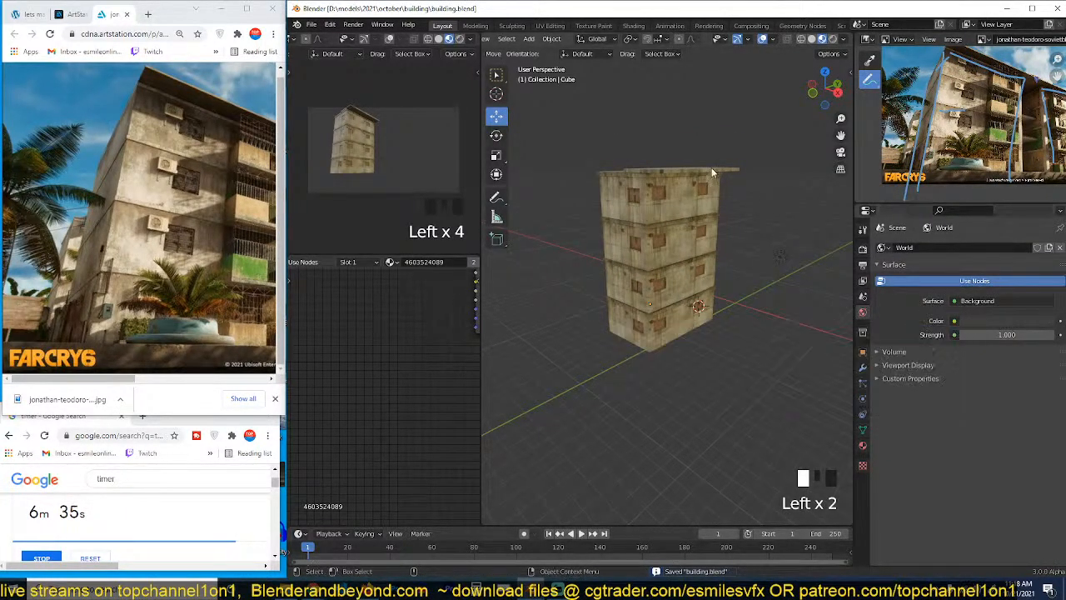
pyautogui.press('t')
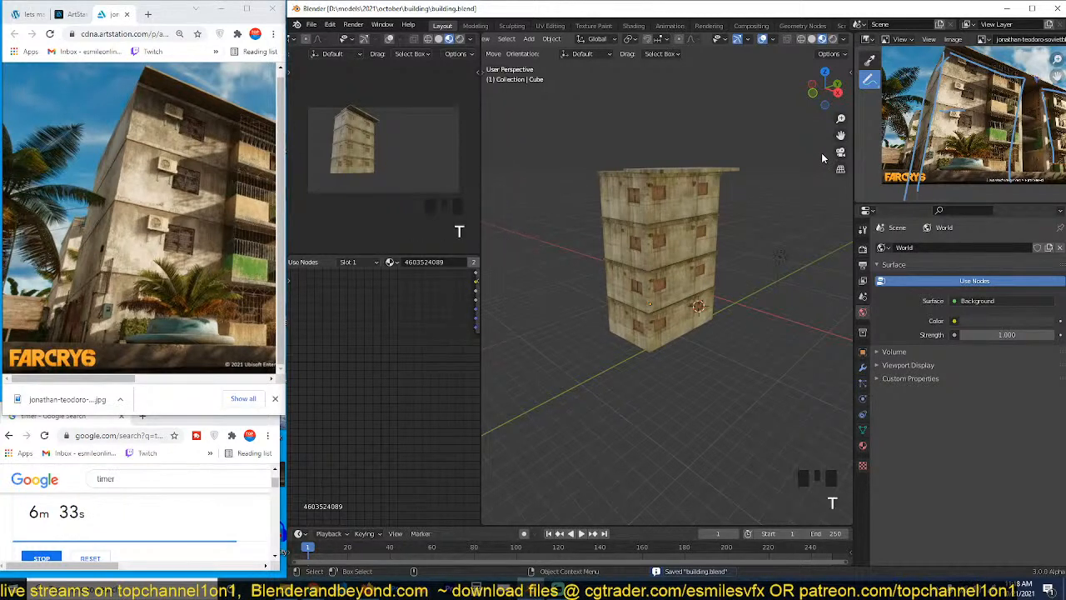
pyautogui.press('t')
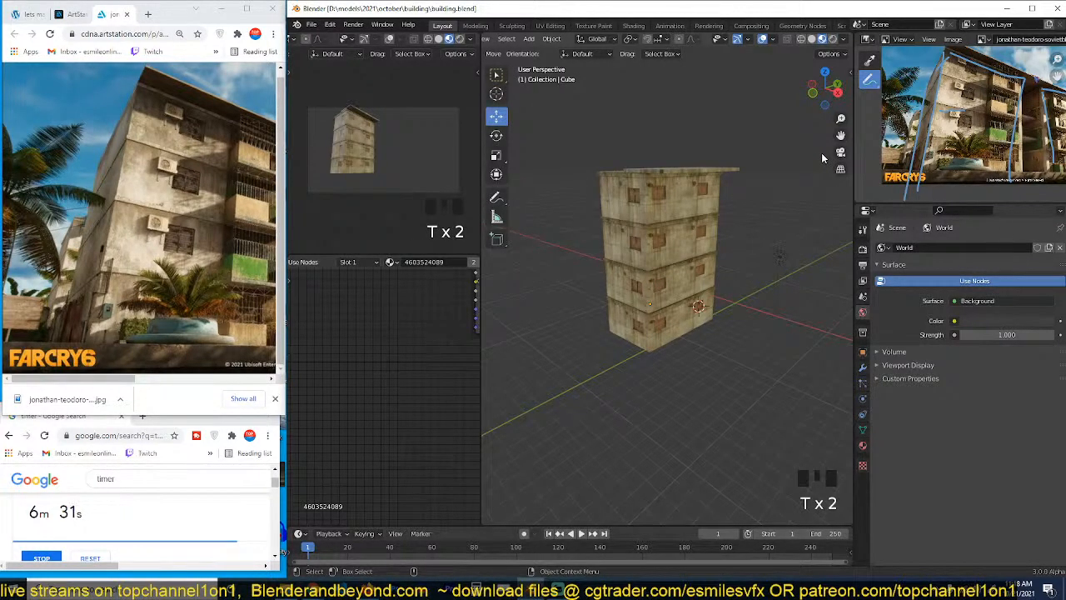
pyautogui.press('t')
pyautogui.press('t')
pyautogui.press('t')
pyautogui.press('t')
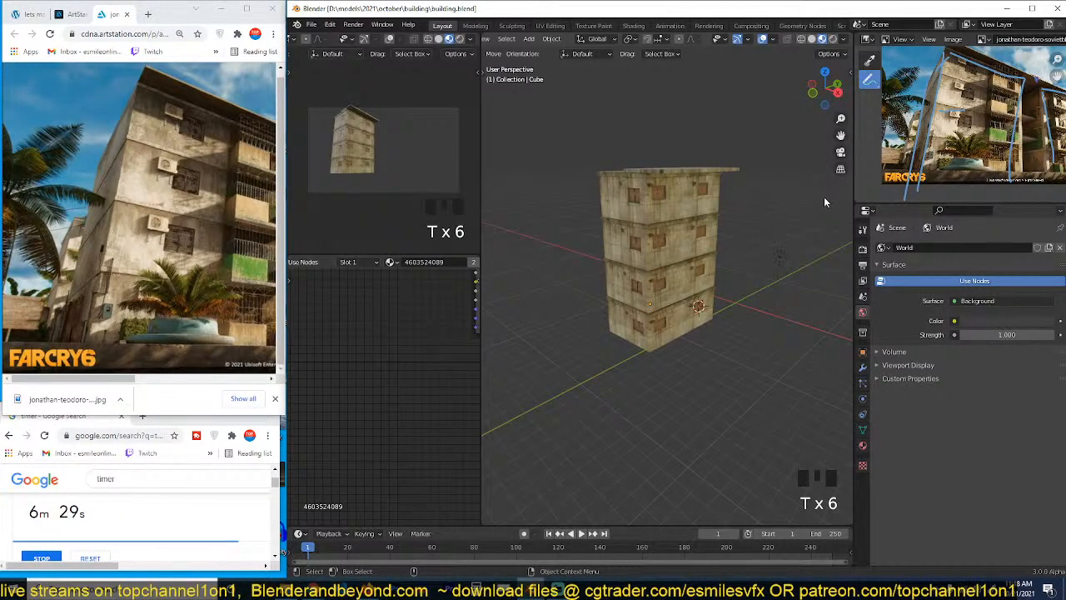
# Step: Set the texture folder to D:\resouces\skys\ and pick a blue cloudy sky image as the texture
pyautogui.press('n')
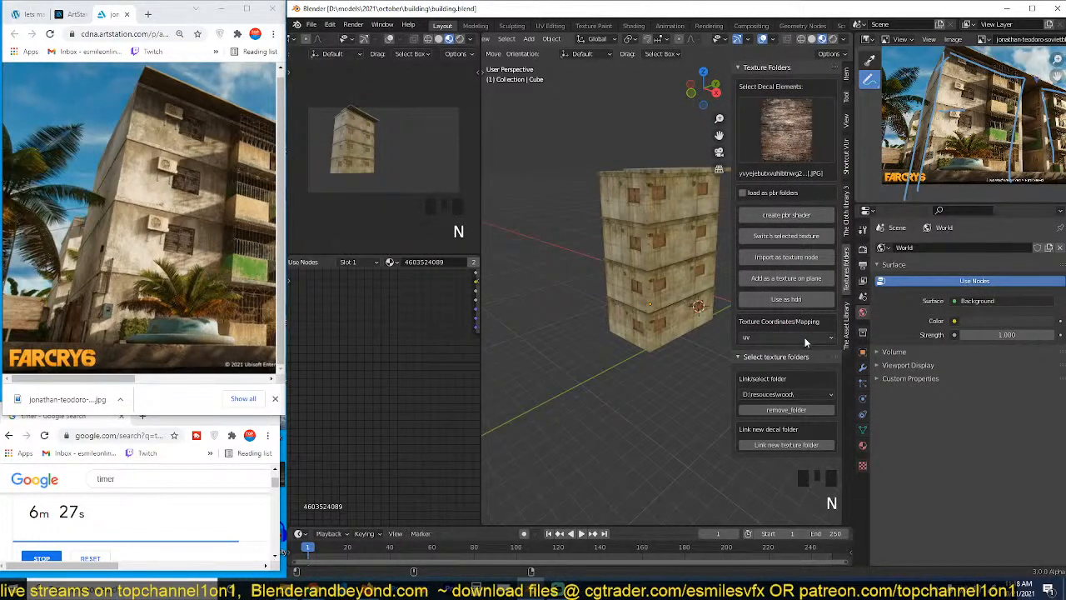
pyautogui.click(803, 394)
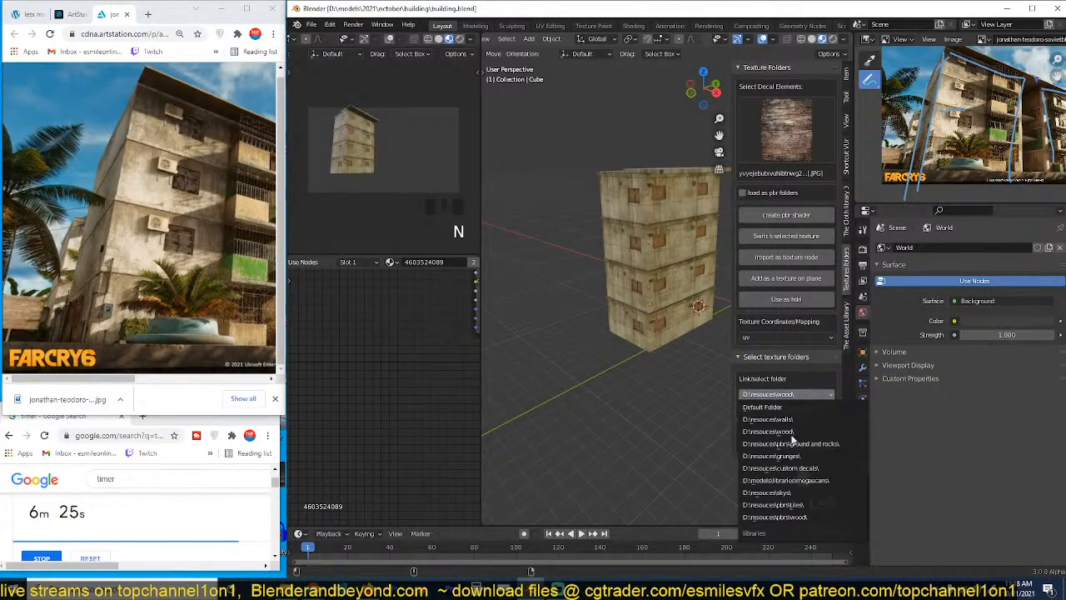
pyautogui.click(791, 492)
pyautogui.click(791, 148)
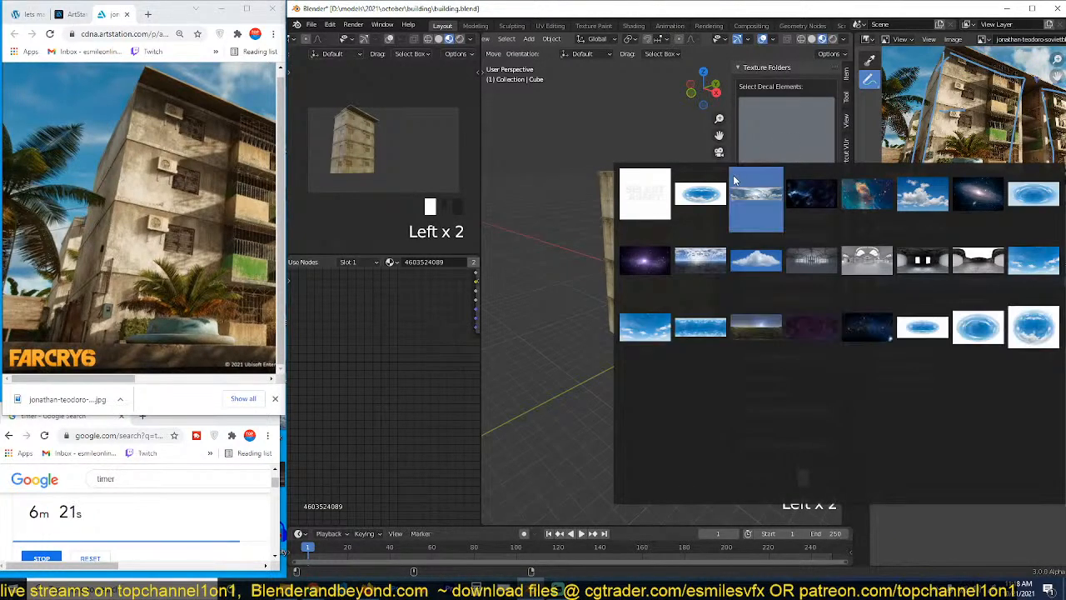
pyautogui.click(682, 332)
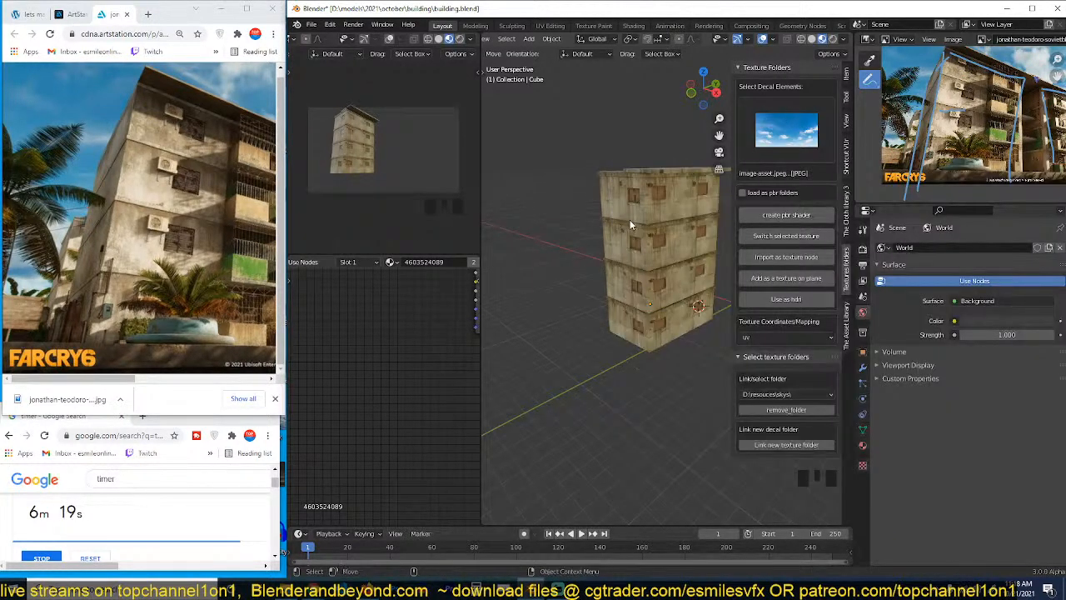
# Step: Choose the 1.jpg sky image from the folder and apply it as the world HDRI
pyautogui.press('`')
pyautogui.moveTo(627, 176); pyautogui.dragTo(637, 137, button='middle')
pyautogui.click(822, 151)
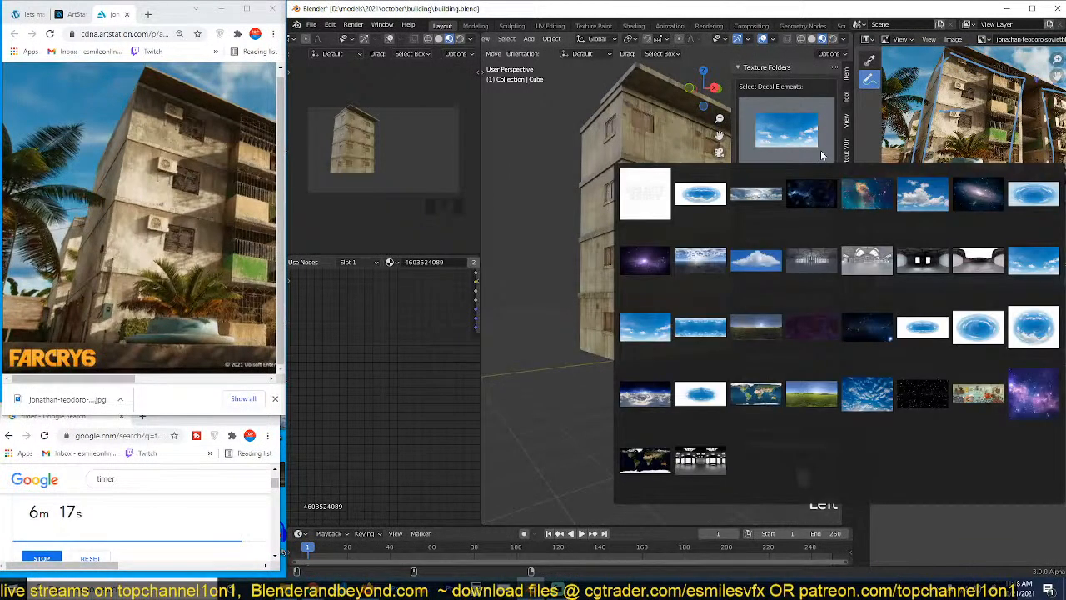
pyautogui.click(700, 194)
pyautogui.press('`')
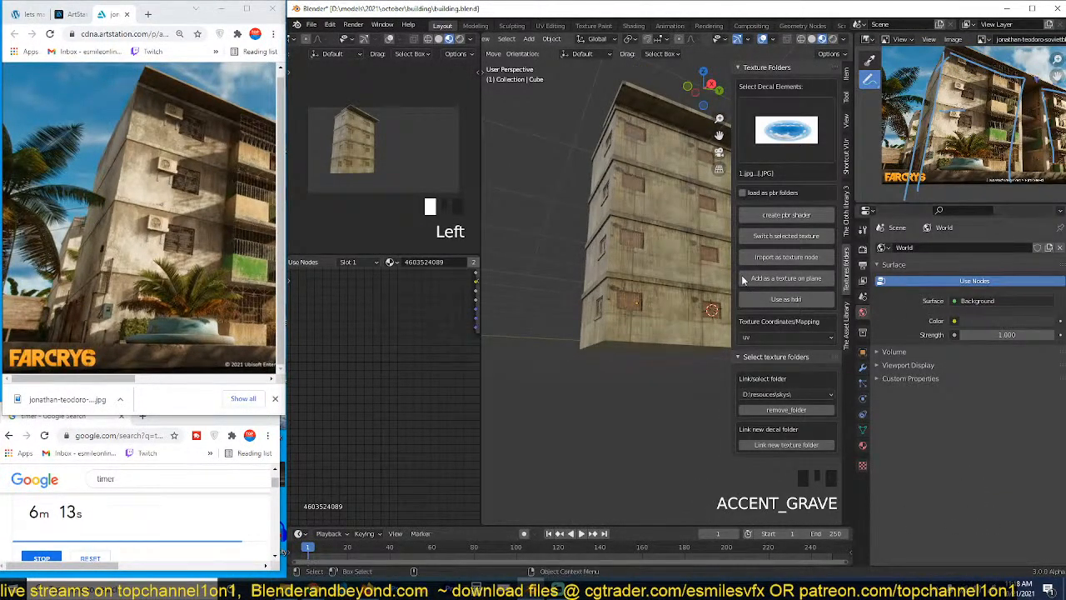
pyautogui.click(786, 299)
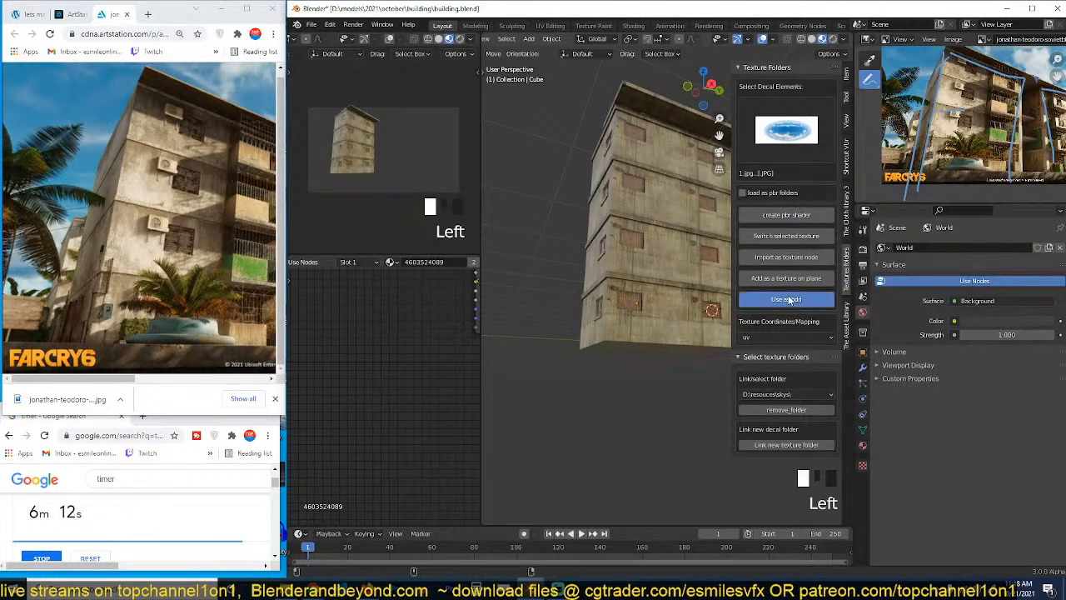
# Step: Switch the small camera viewport to Rendered shading, bringing the building closer in its frame
pyautogui.click(459, 39)
pyautogui.click(459, 38)
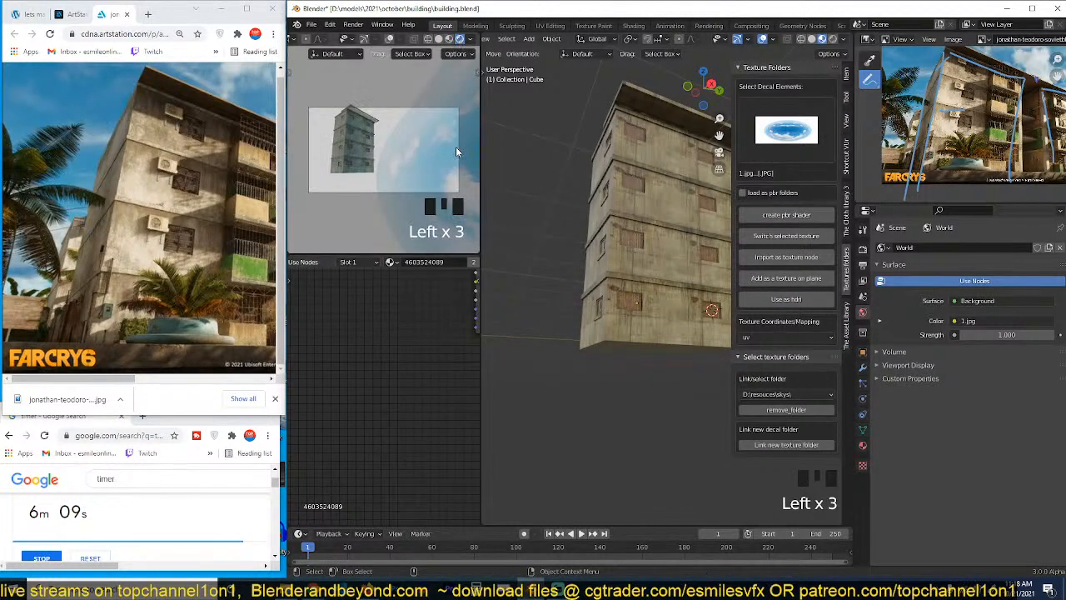
pyautogui.scroll(2, 454, 158)
pyautogui.scroll(-5, 586, 255)
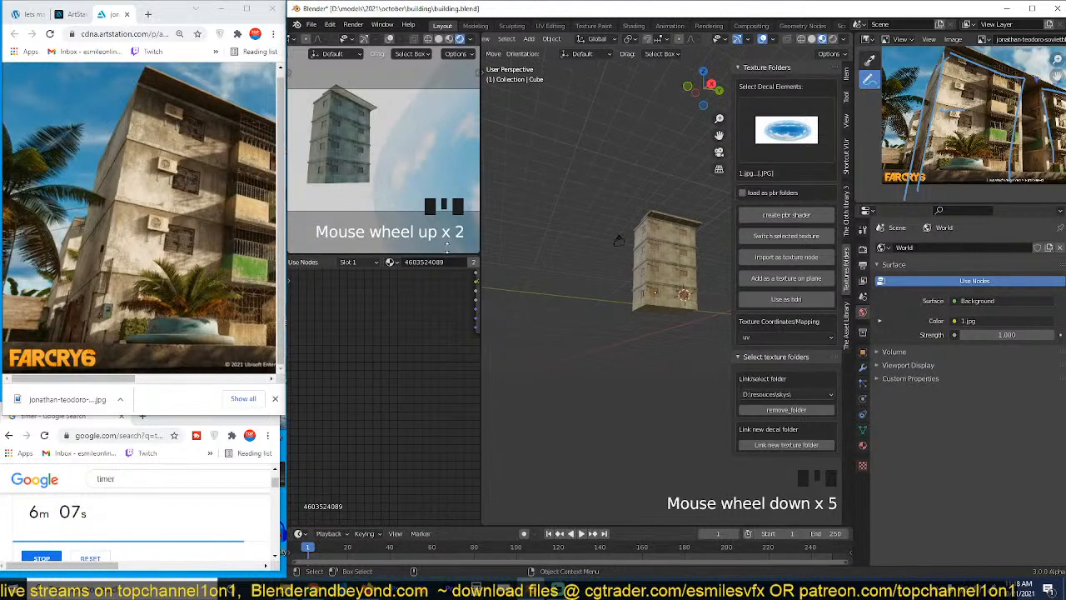
pyautogui.scroll(3, 447, 261)
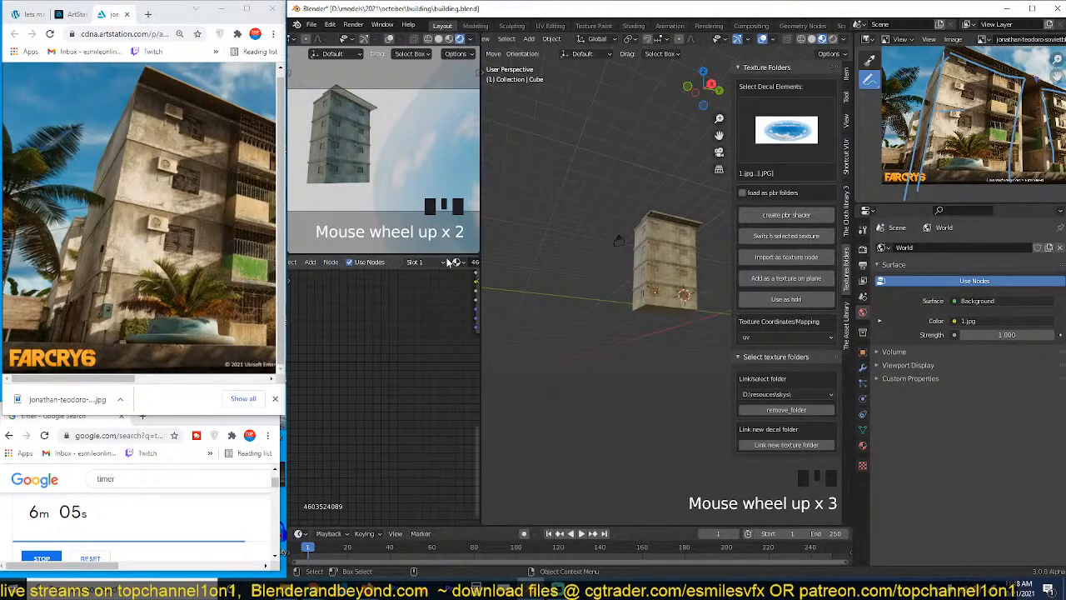
# Step: Switch the shader editor from object to World shading and bring up the 1.jpg environment texture node
pyautogui.click(455, 261)
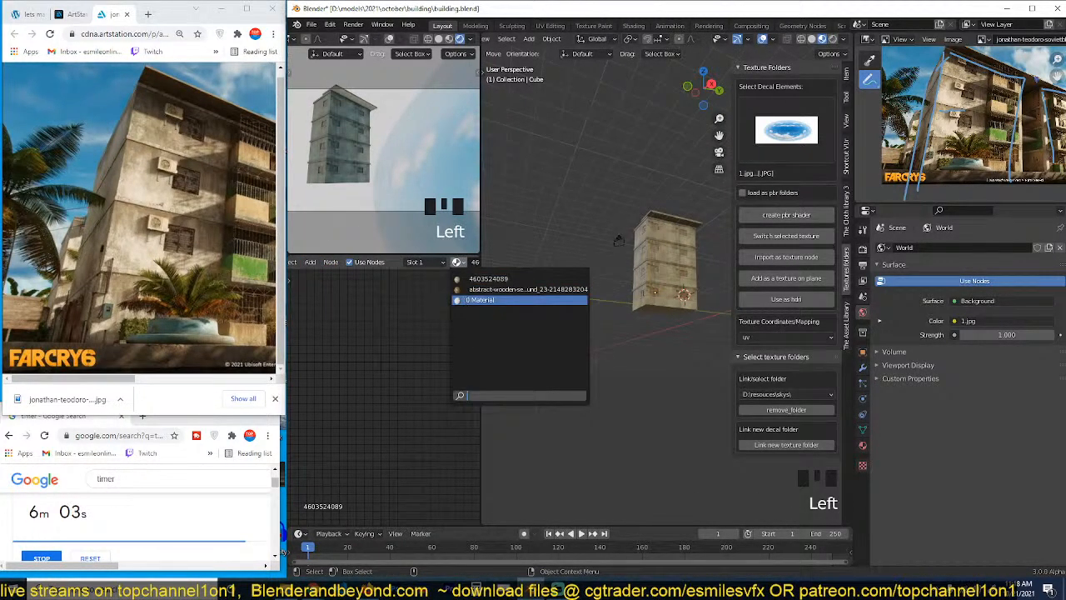
pyautogui.click(491, 279)
pyautogui.scroll(8, 364, 264)
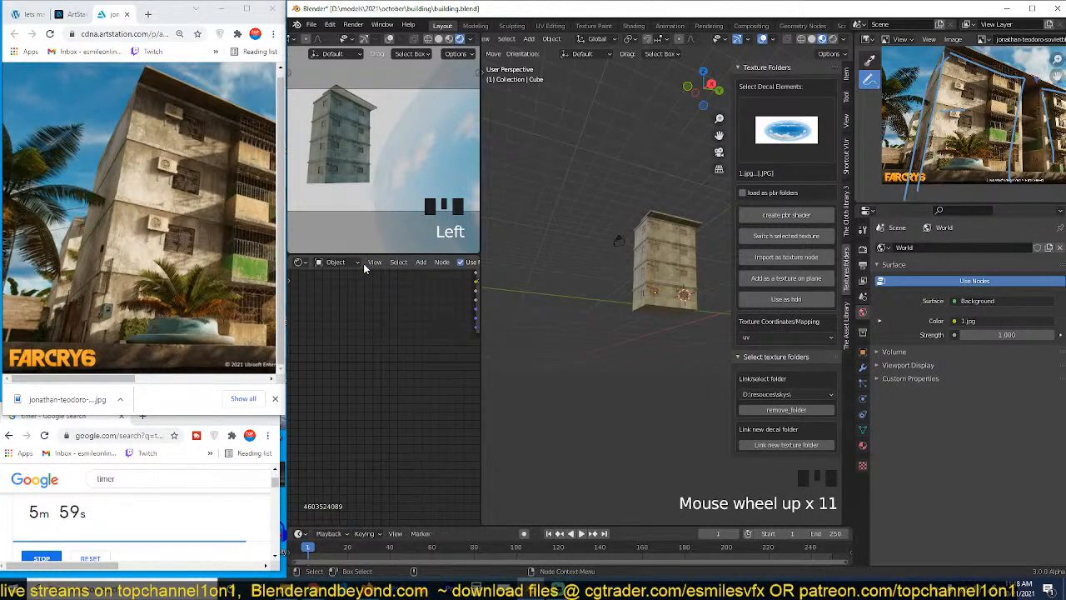
pyautogui.click(299, 262)
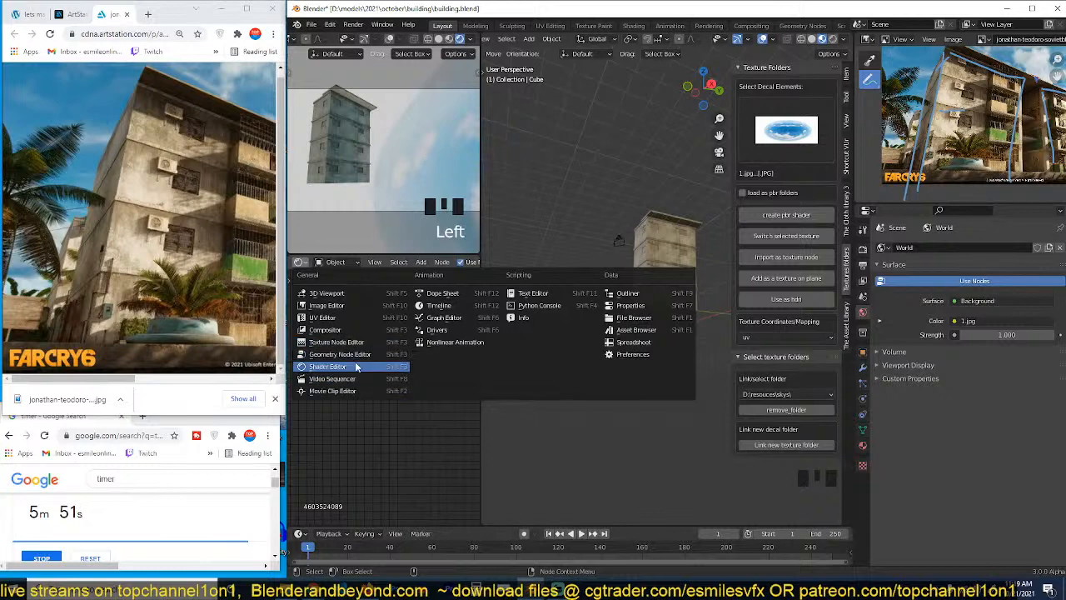
pyautogui.click(354, 262)
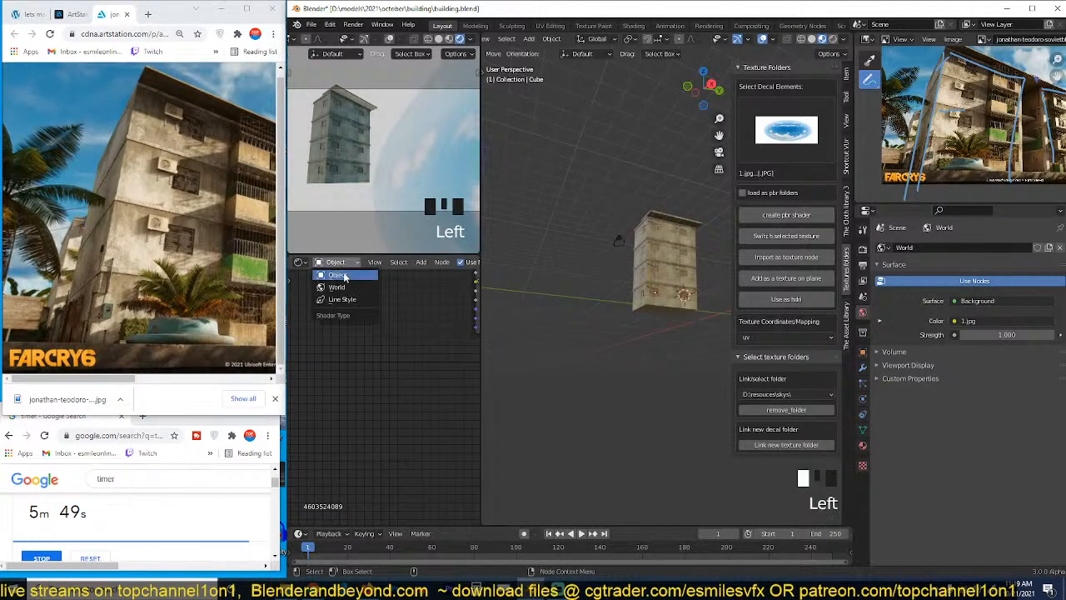
pyautogui.click(341, 284)
pyautogui.scroll(-3, 383, 316)
pyautogui.scroll(1, 448, 324)
pyautogui.scroll(3, 446, 341)
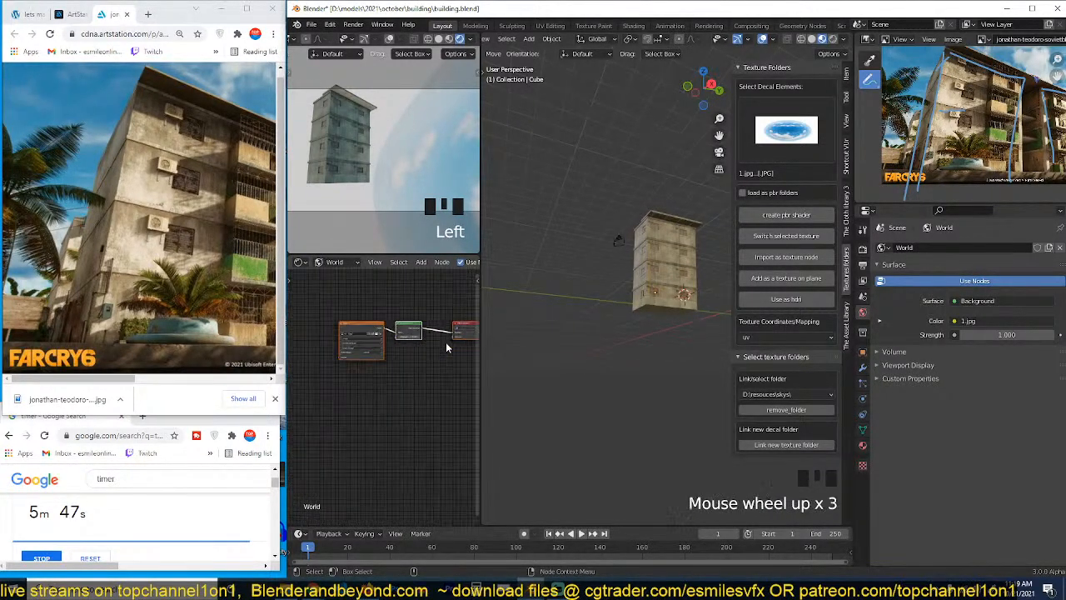
pyautogui.click(430, 347)
pyautogui.scroll(4, 396, 330)
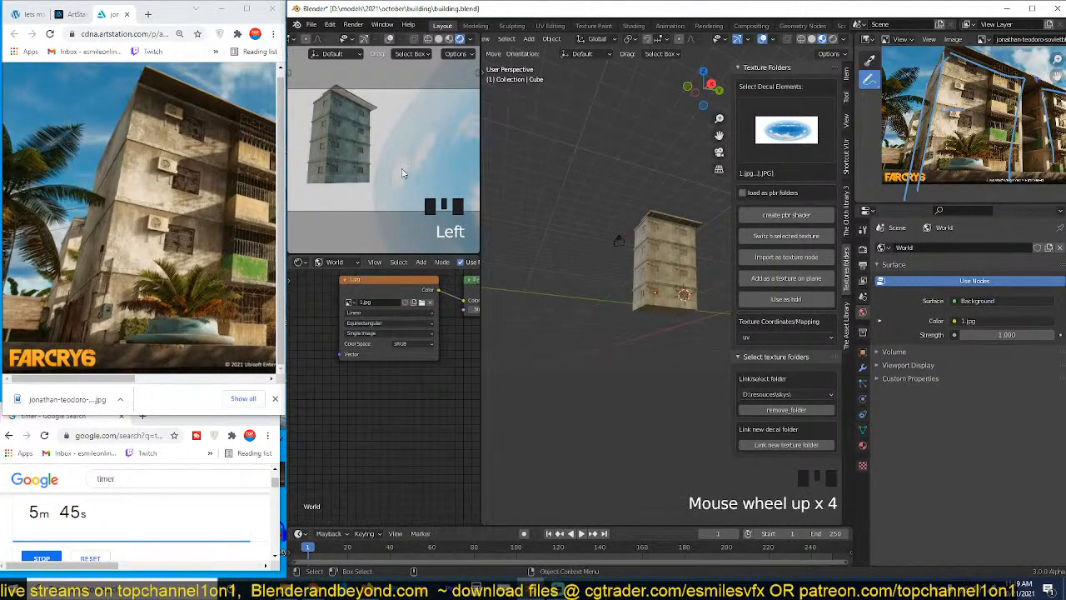
# Step: Change the environment texture's projection to Mirror Ball and return the rendered viewport to the camera view
pyautogui.press('`')
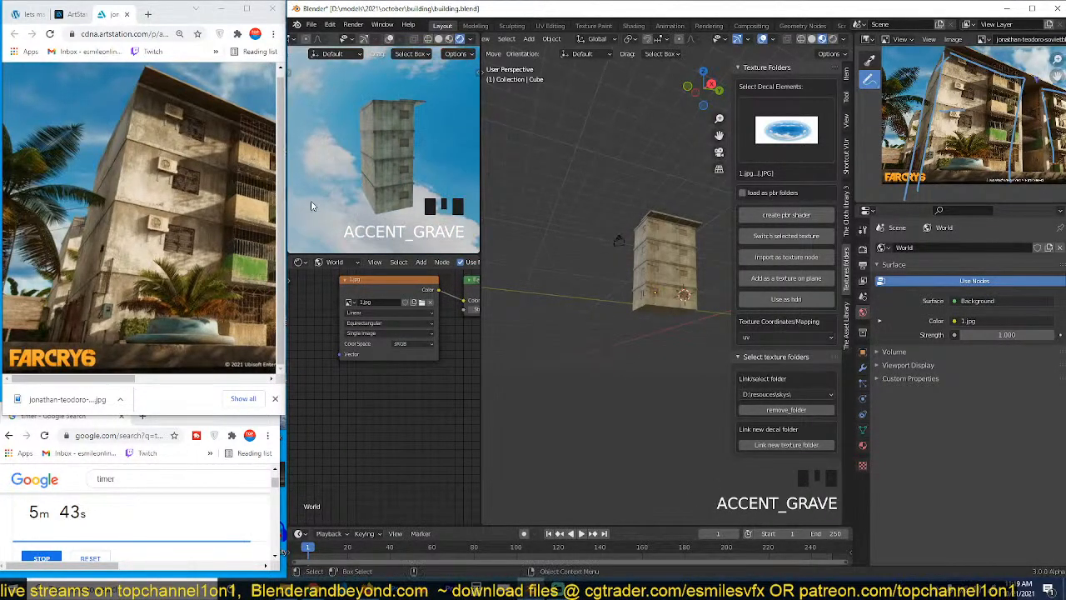
pyautogui.press('`')
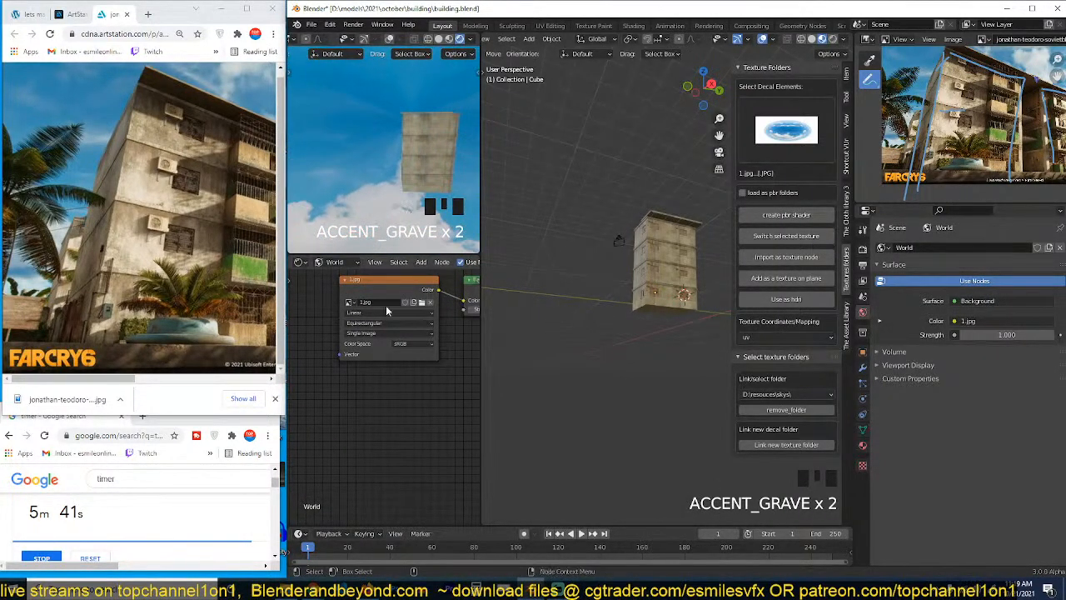
pyautogui.click(377, 323)
pyautogui.click(377, 342)
pyautogui.press('`')
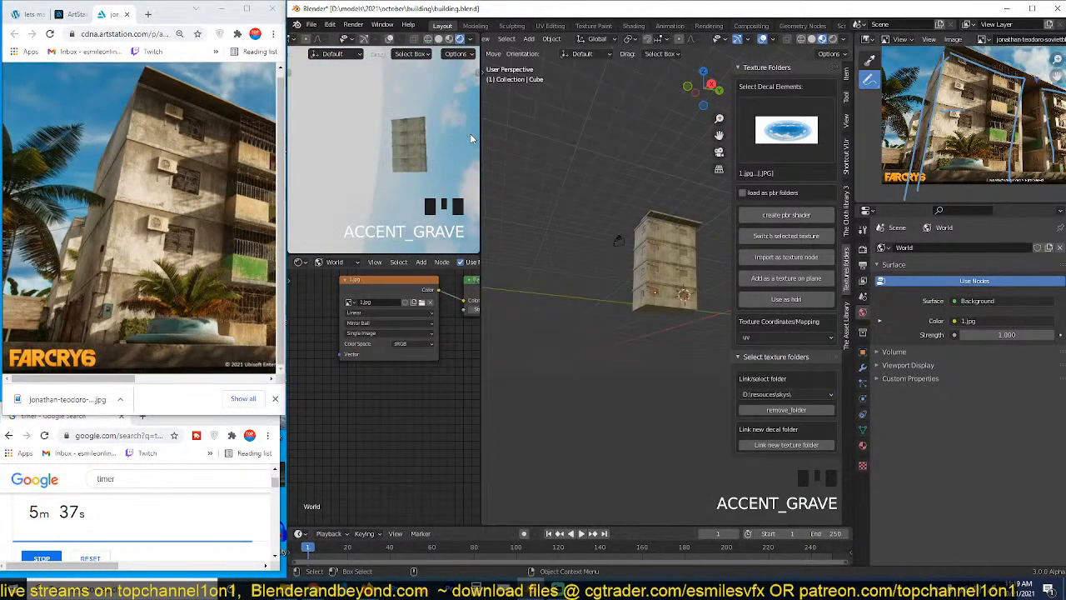
pyautogui.press('KP_0')
pyautogui.scroll(2, 350, 241)
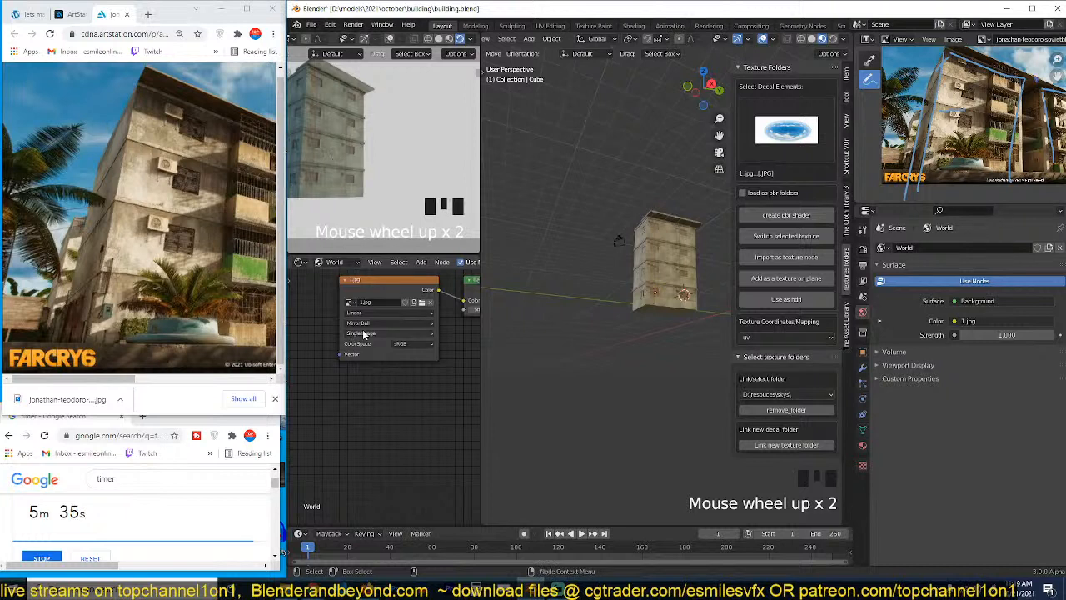
# Step: Add a connected mapping setup to the 1.jpg environment texture node
pyautogui.moveTo(372, 356); pyautogui.dragTo(380, 374, button='middle')
pyautogui.click(414, 305)
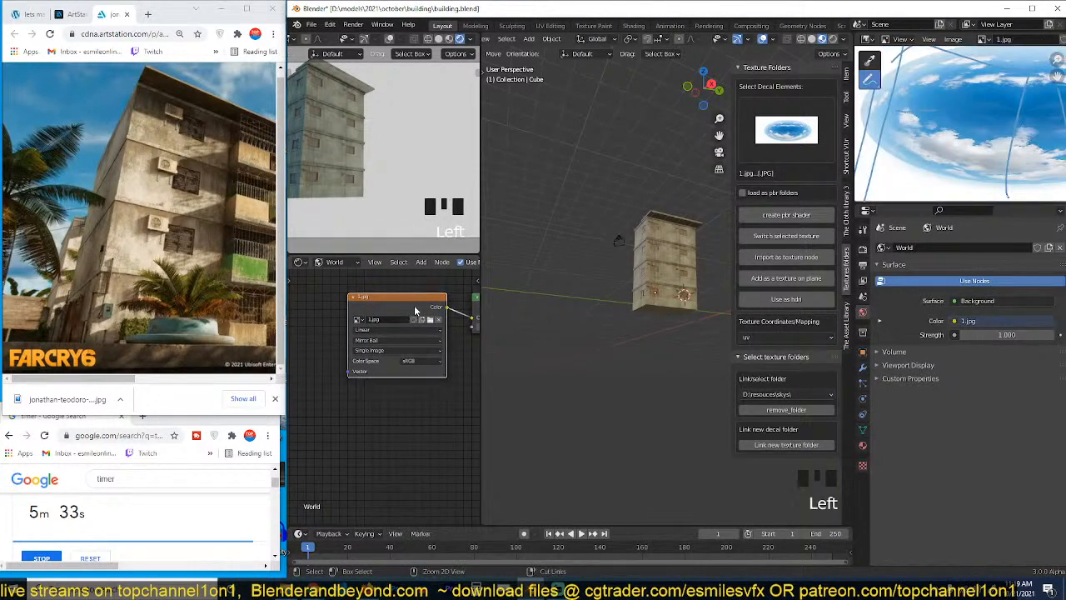
pyautogui.hotkey('ctrl', 't')
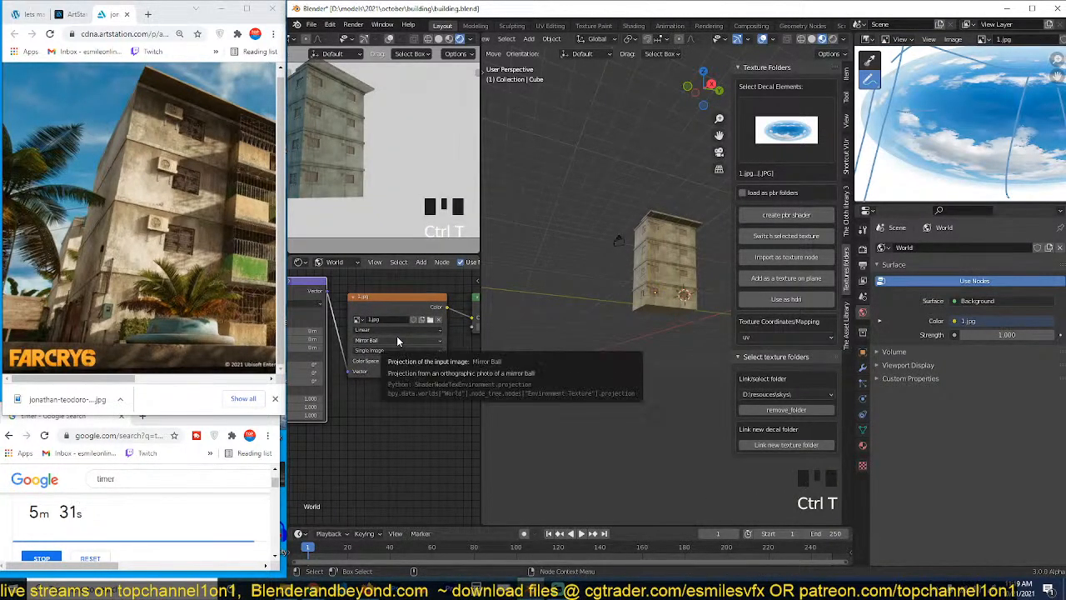
pyautogui.scroll(-5, 406, 385)
pyautogui.moveTo(408, 383); pyautogui.dragTo(449, 380, button='middle')
pyautogui.scroll(4, 420, 383)
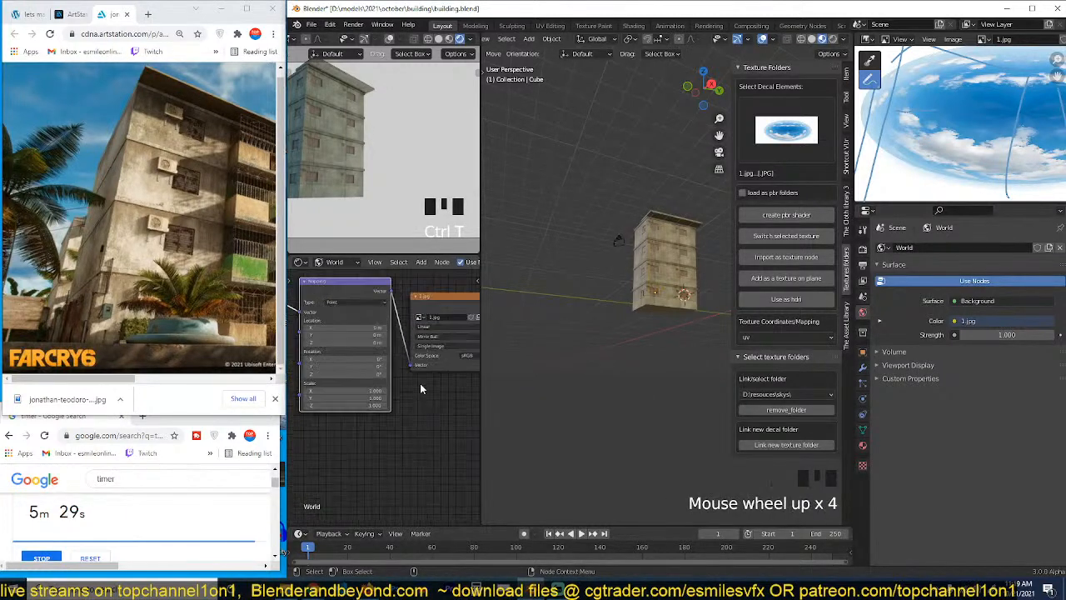
# Step: Set the Mapping node's Z rotation to 90° to turn the sky behind the building
pyautogui.scroll(3, 382, 383)
pyautogui.scroll(-4, 377, 370)
pyautogui.scroll(4, 392, 381)
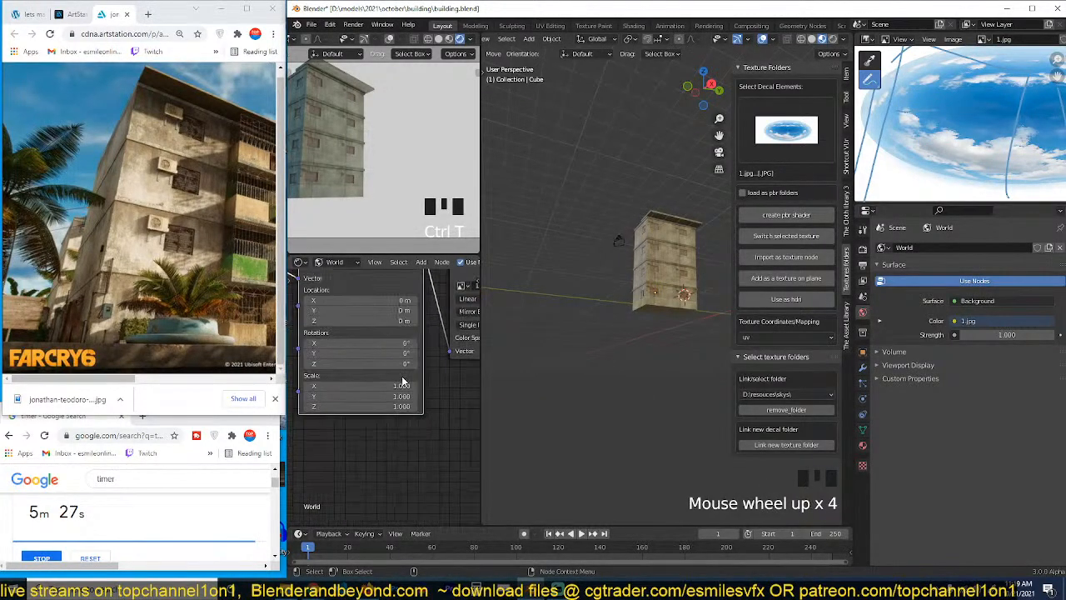
pyautogui.click(395, 363)
pyautogui.press('Return')
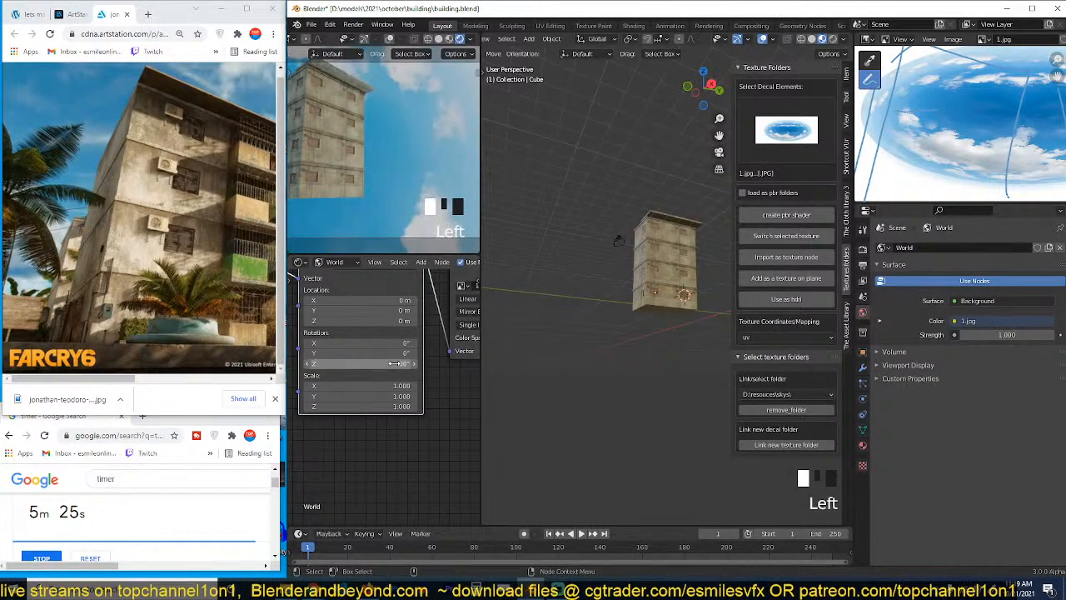
pyautogui.scroll(-6, 421, 120)
pyautogui.scroll(3, 408, 146)
pyautogui.scroll(3, 368, 318)
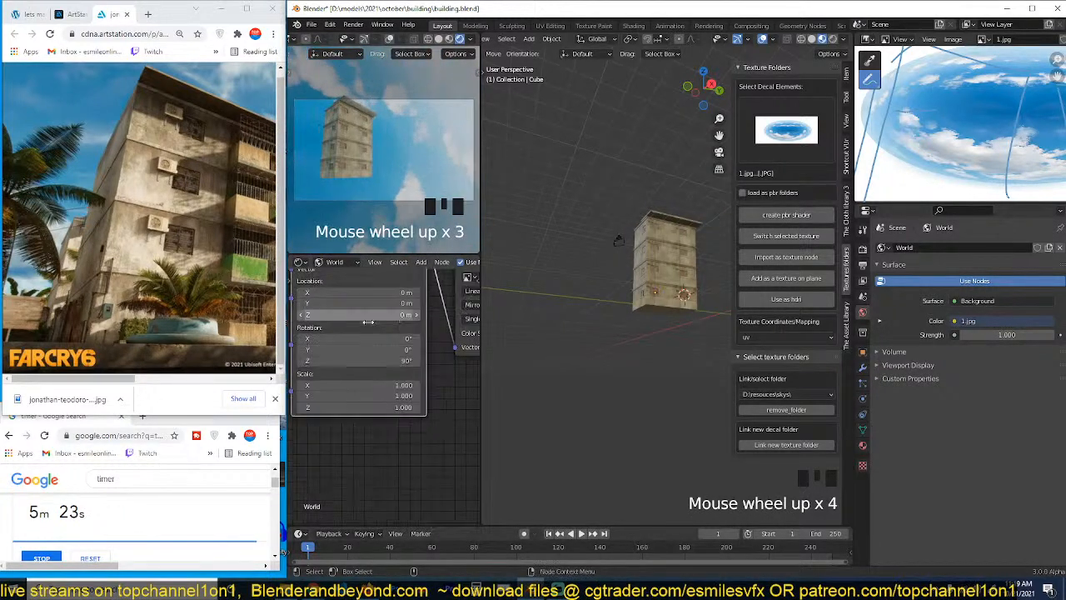
# Step: Set the Mapping node's Y rotation to -90° after trying 90°
pyautogui.moveTo(368, 329); pyautogui.dragTo(287, 342)
pyautogui.click(411, 341)
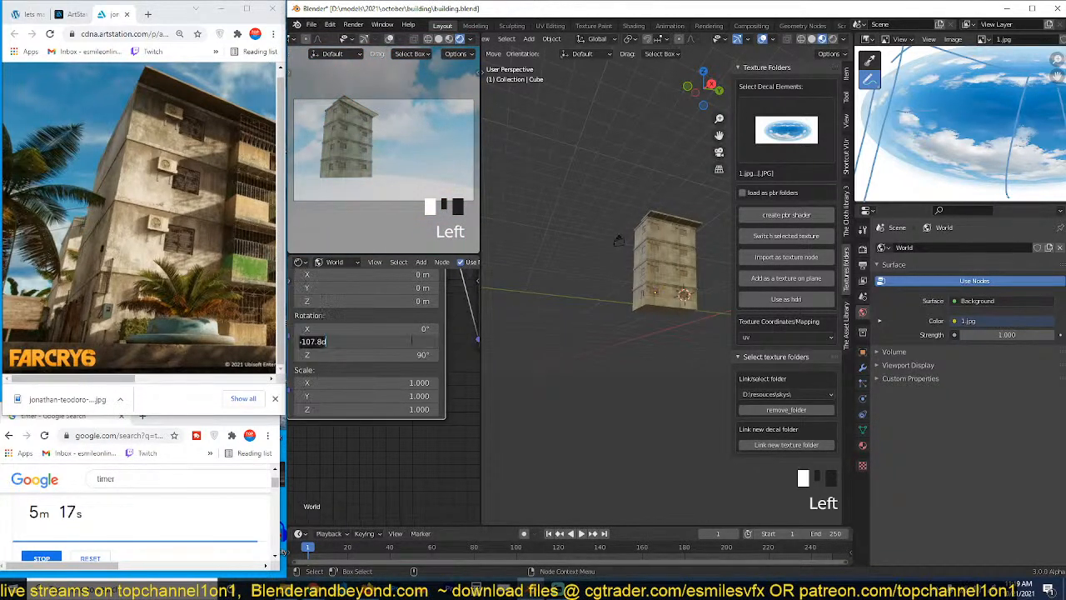
pyautogui.write('90')
pyautogui.press('Return')
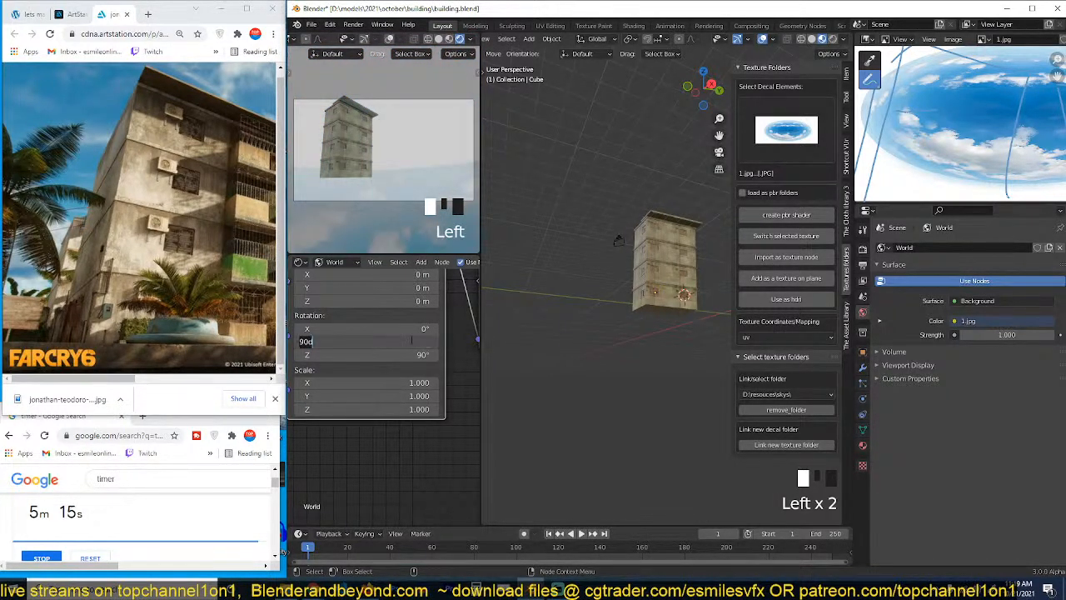
pyautogui.write('0')
pyautogui.press('Return')
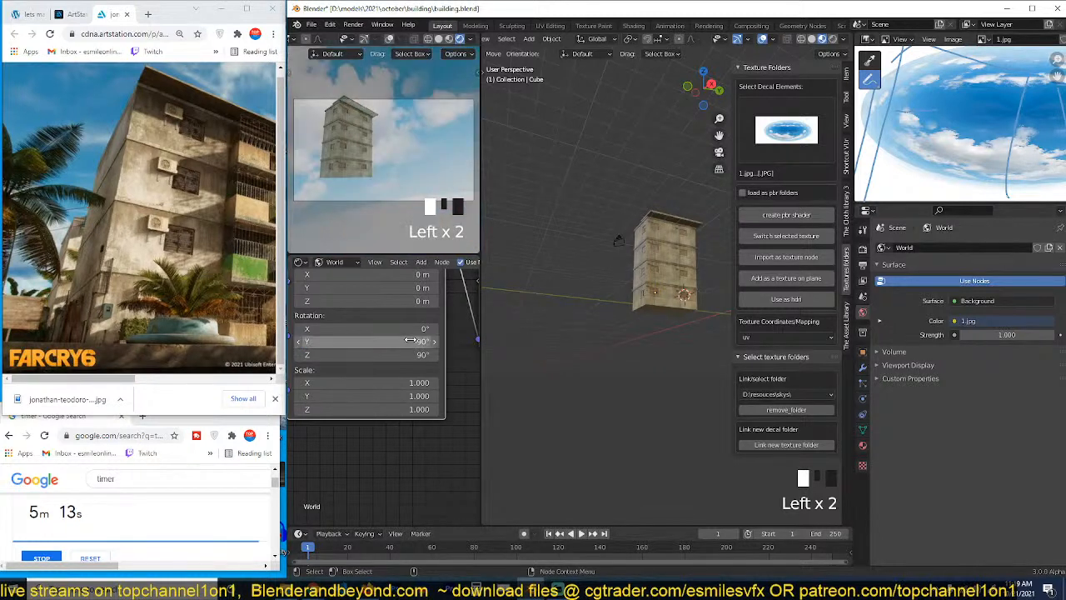
# Step: Try Z rotations of 113° and 0° on the Mapping node and restore the value to 90°
pyautogui.moveTo(408, 355); pyautogui.dragTo(429, 355)
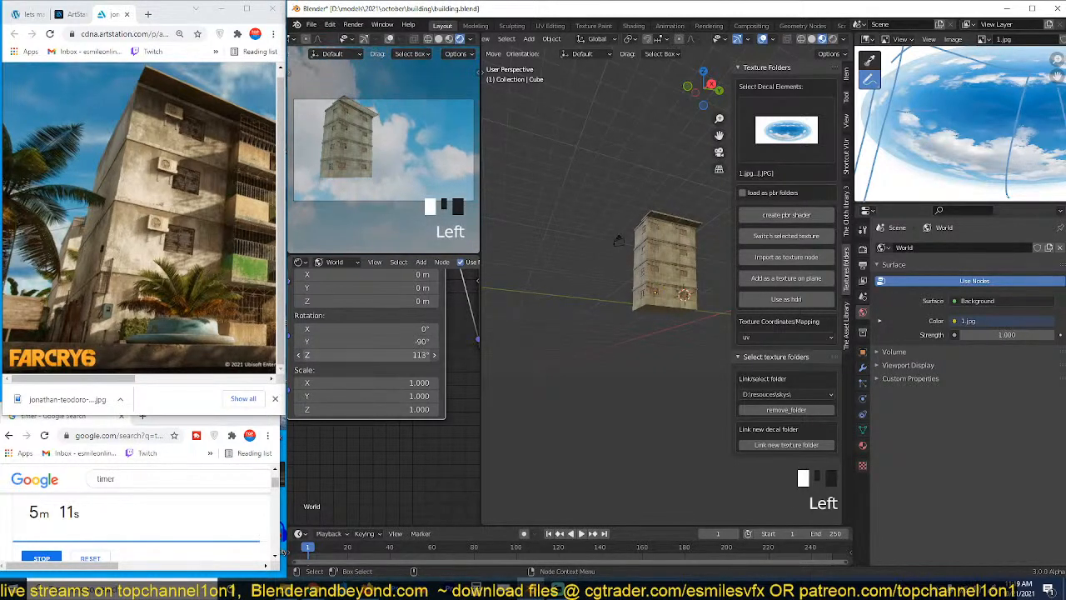
pyautogui.doubleClick(428, 359)
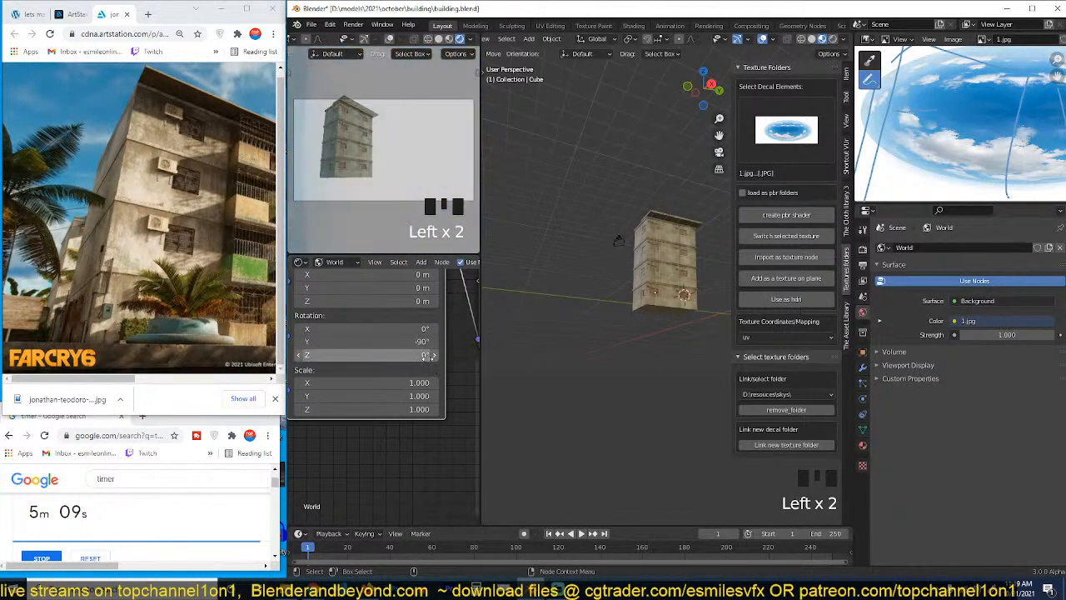
pyautogui.write('0')
pyautogui.click(444, 369)
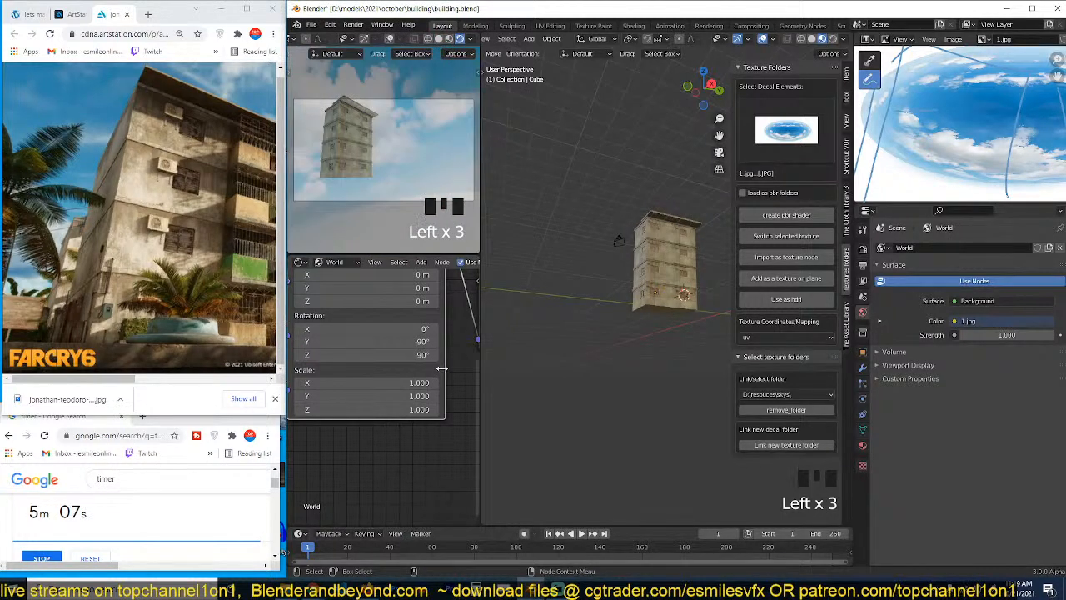
pyautogui.scroll(-3, 347, 158)
pyautogui.press('`')
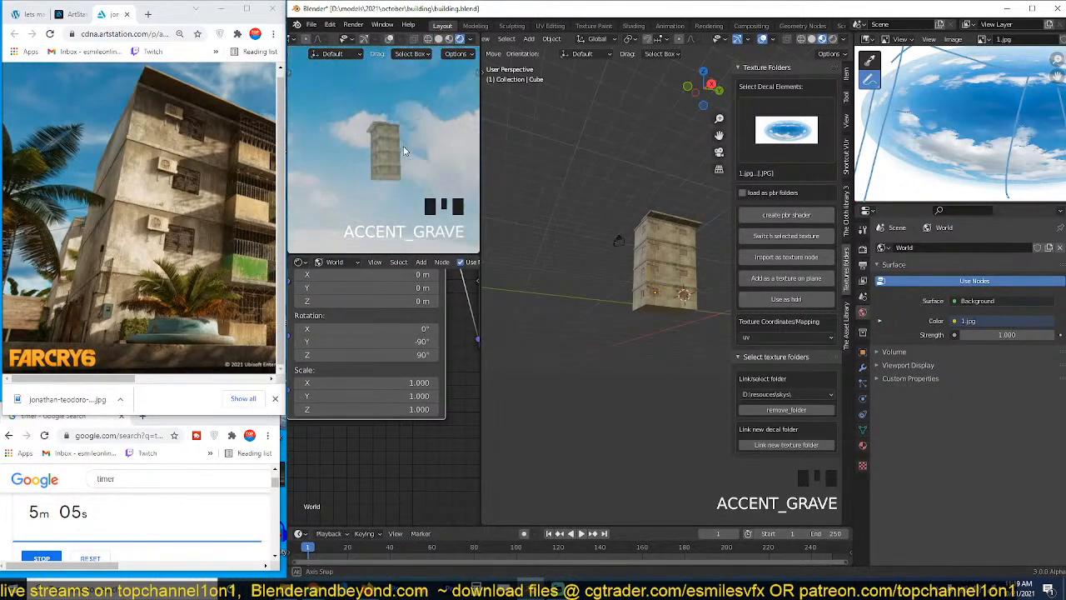
pyautogui.press('KP_0')
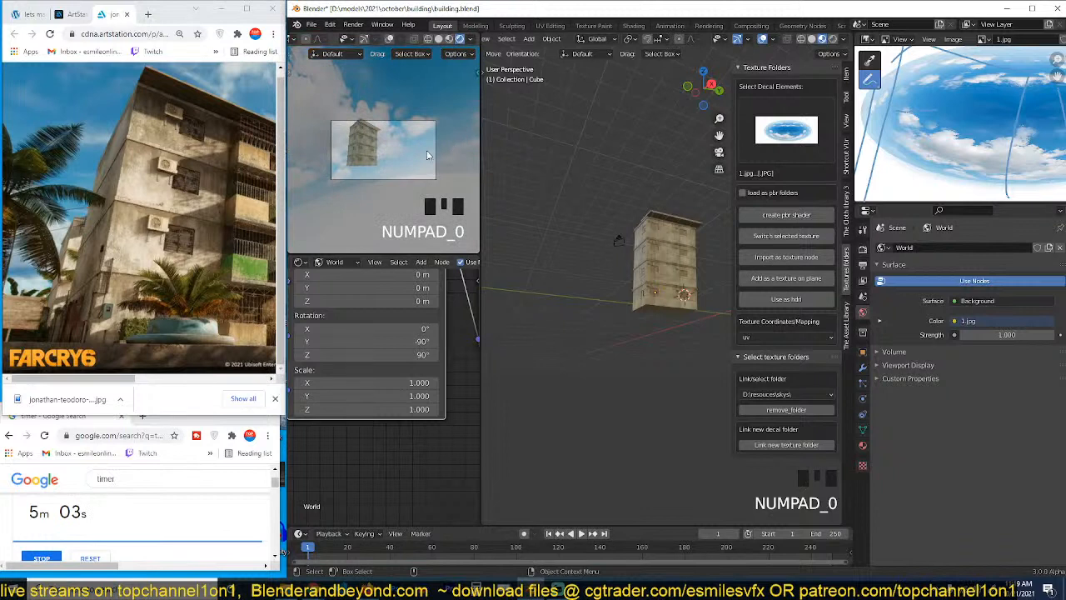
pyautogui.scroll(7, 427, 155)
pyautogui.press('`')
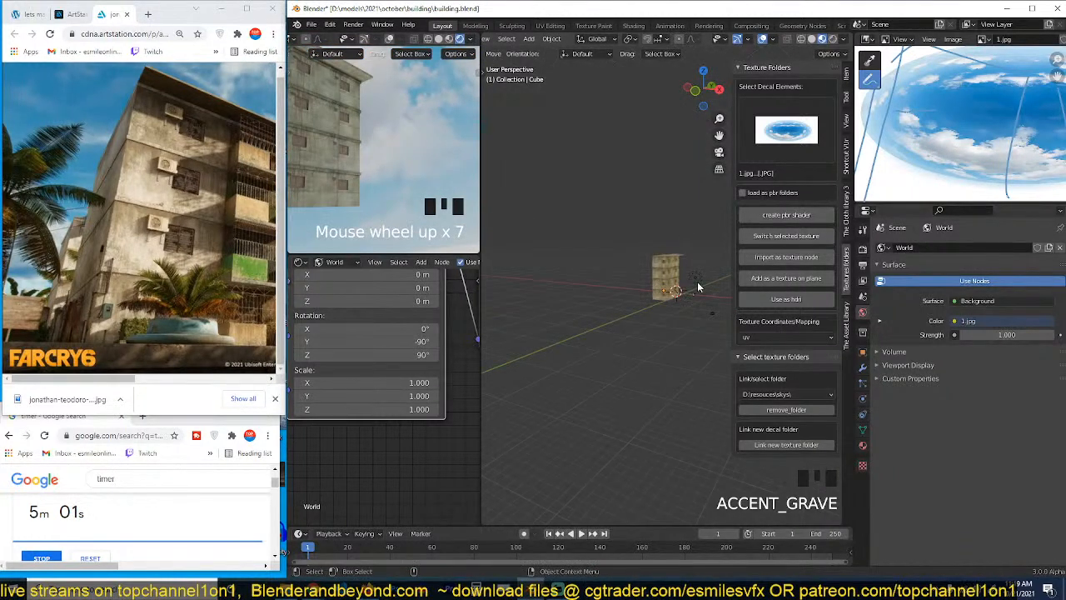
# Step: Select the scene's light and change its type to Sun
pyautogui.click(698, 287)
pyautogui.scroll(-5, 601, 210)
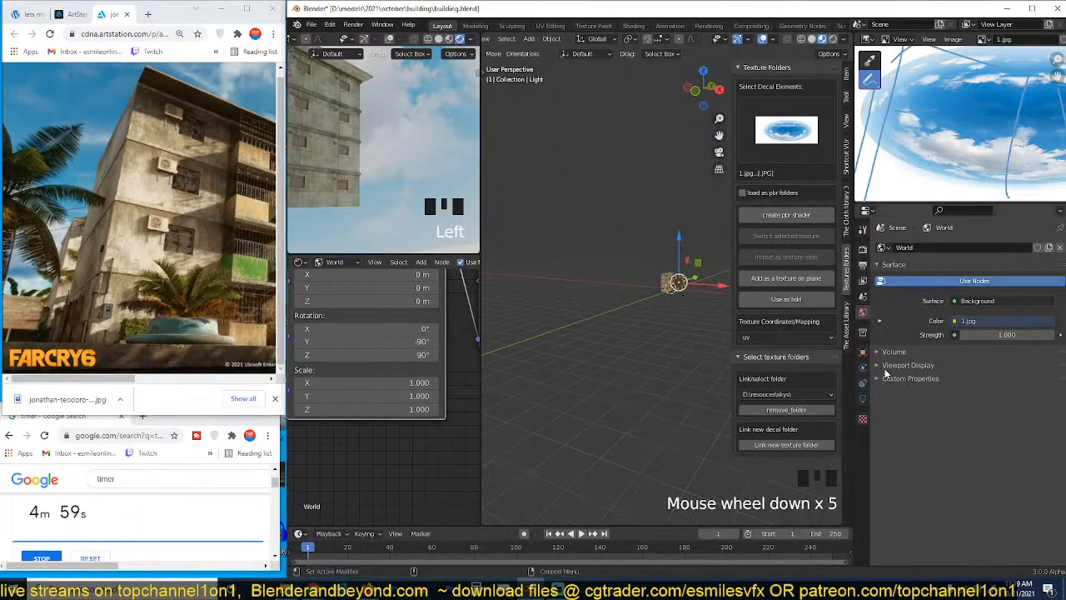
pyautogui.click(863, 399)
pyautogui.click(885, 395)
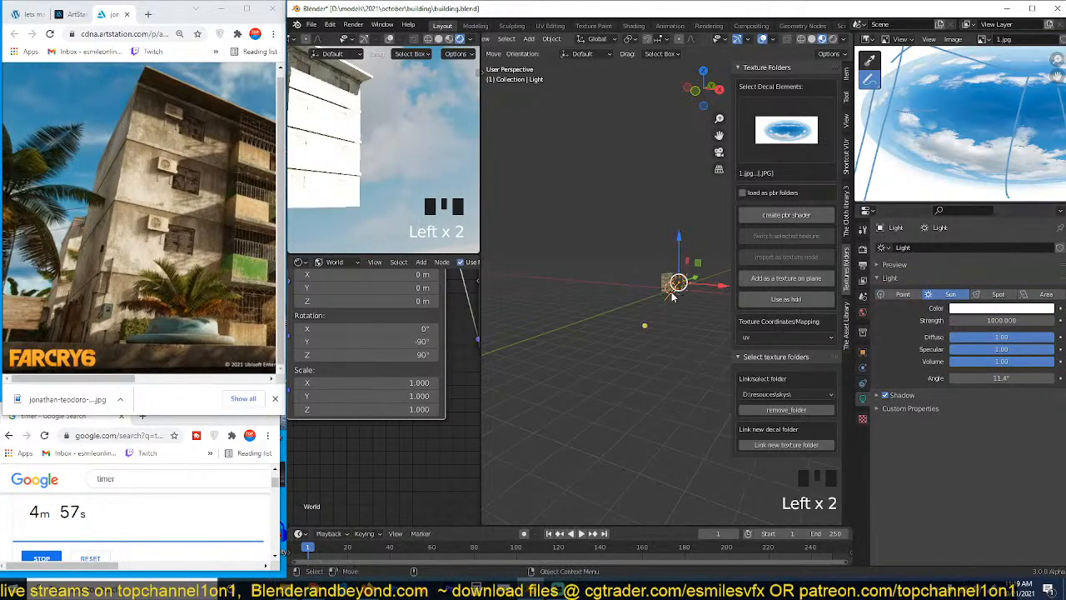
# Step: Move the sun light up and away from the building in front view, about 69 m along X and 64 m along Z
pyautogui.press('KP_1')
pyautogui.scroll(-5, 673, 291)
pyautogui.press('g')
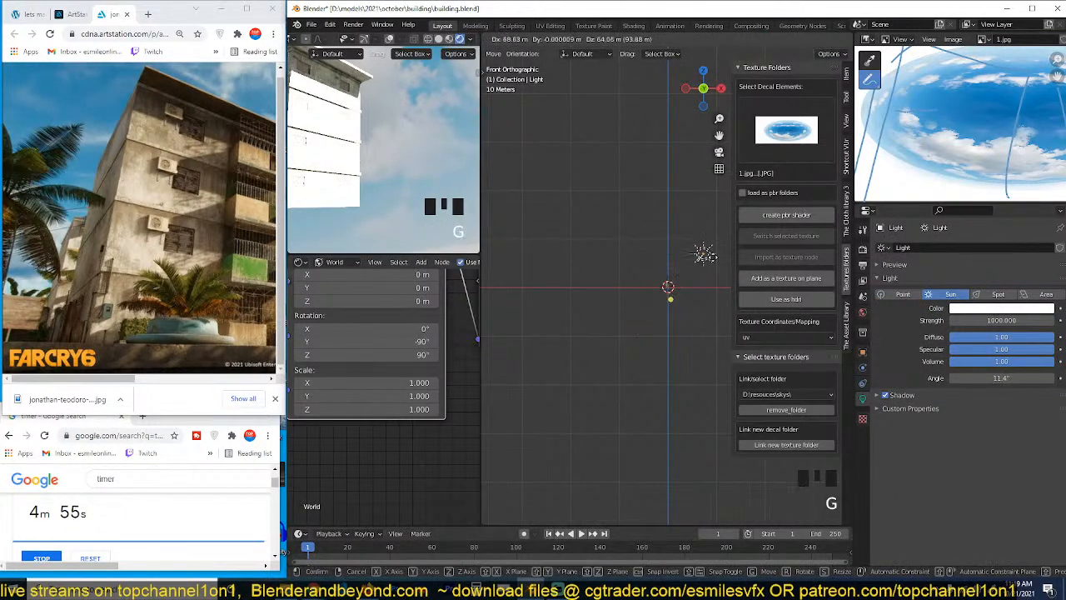
pyautogui.click(705, 254)
# Step: Rotate the sun light about 52° around the vertical axis in top view
pyautogui.press('KP_7')
pyautogui.keyDown('shift'); pyautogui.moveTo(699, 314); pyautogui.dragTo(626, 328, button='middle'); pyautogui.keyUp('shift')
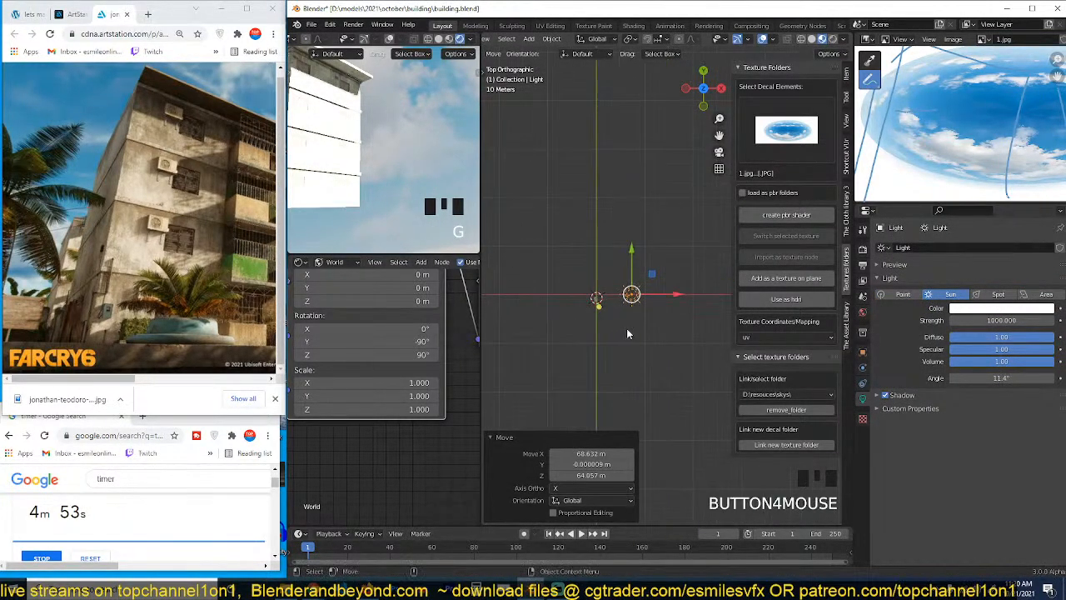
pyautogui.scroll(4, 626, 328)
pyautogui.press('r')
pyautogui.click(669, 234)
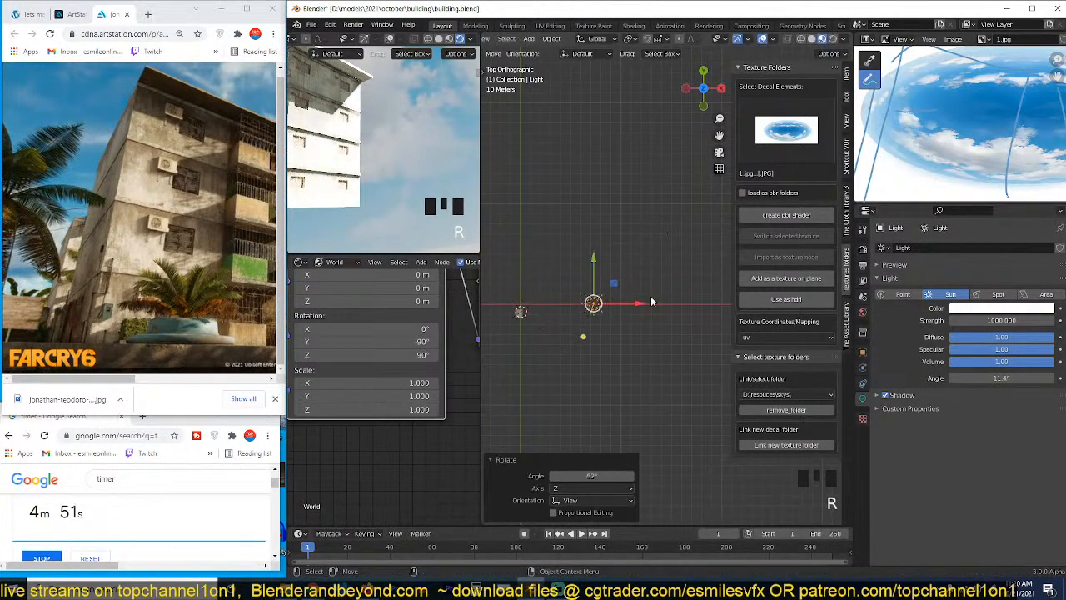
# Step: Set the sun light's angle to 5° and its strength to 20, and deselect the light
pyautogui.press('`')
pyautogui.click(987, 378)
pyautogui.click(987, 379)
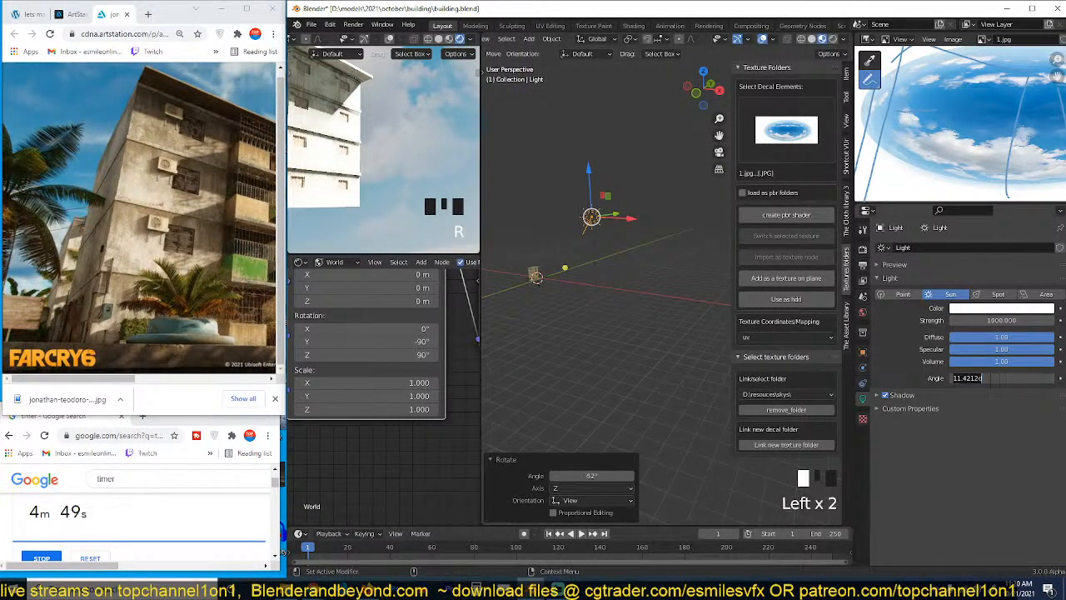
pyautogui.press('Return')
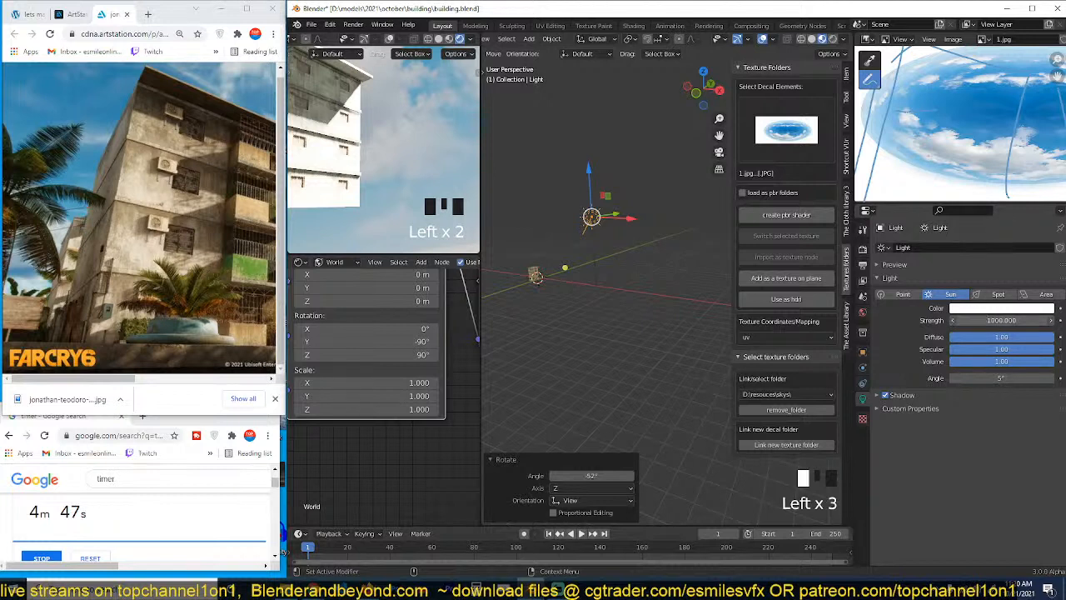
pyautogui.moveTo(954, 320); pyautogui.dragTo(931, 337)
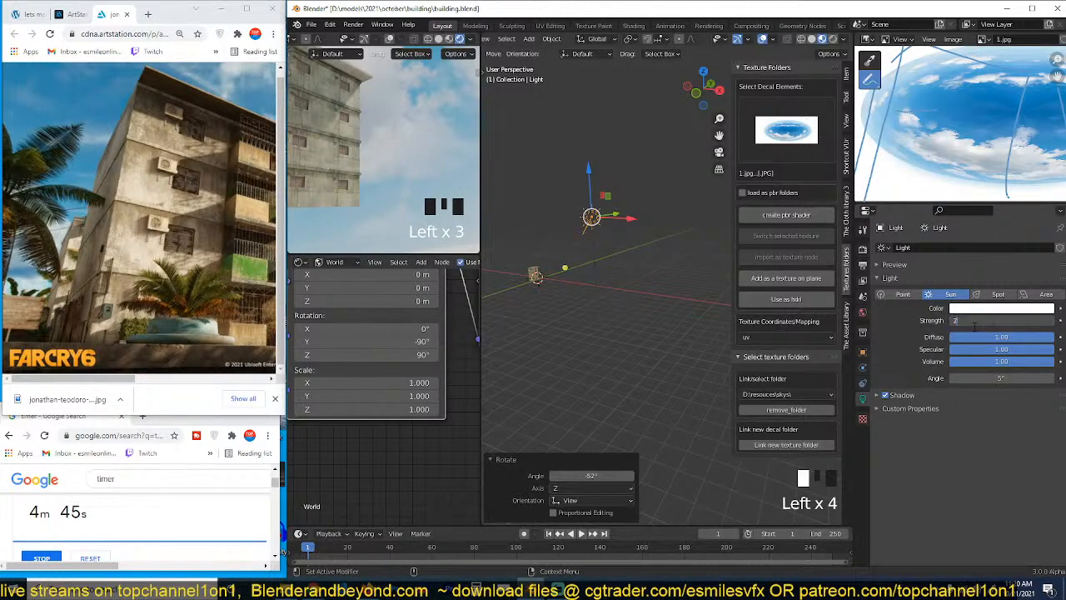
pyautogui.click(974, 327)
pyautogui.scroll(2, 416, 205)
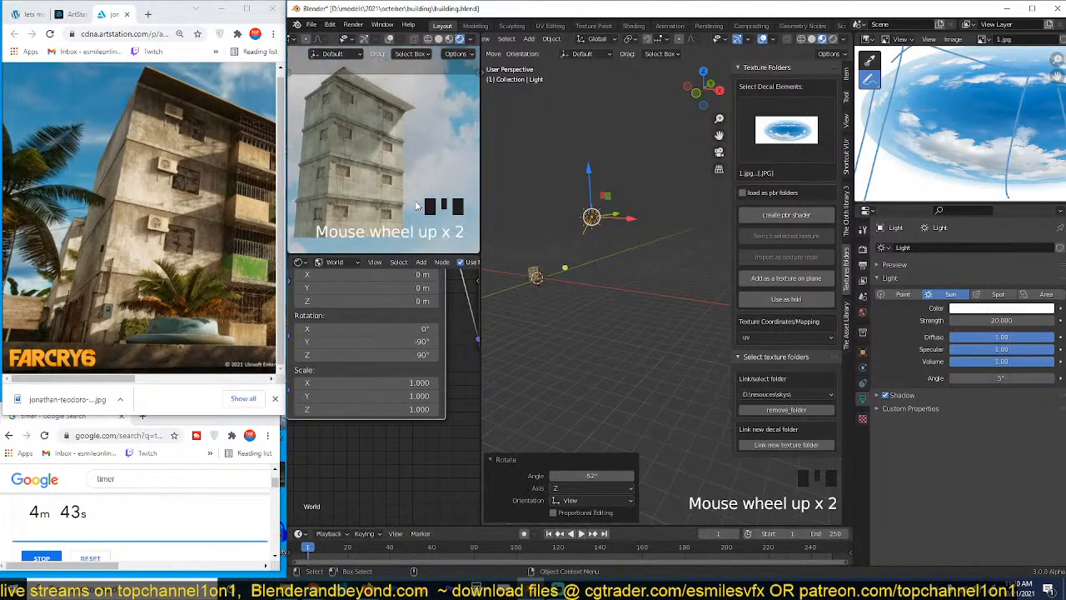
pyautogui.click(647, 291)
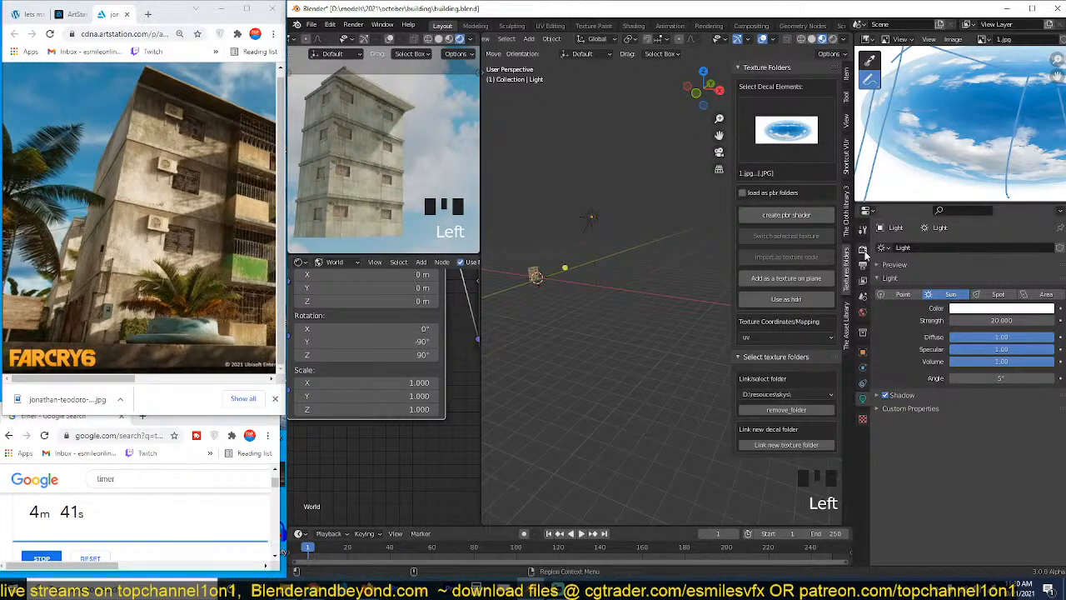
# Step: Set the render color management look to High Contrast
pyautogui.scroll(-5, 864, 254)
pyautogui.click(904, 522)
pyautogui.scroll(-10, 900, 533)
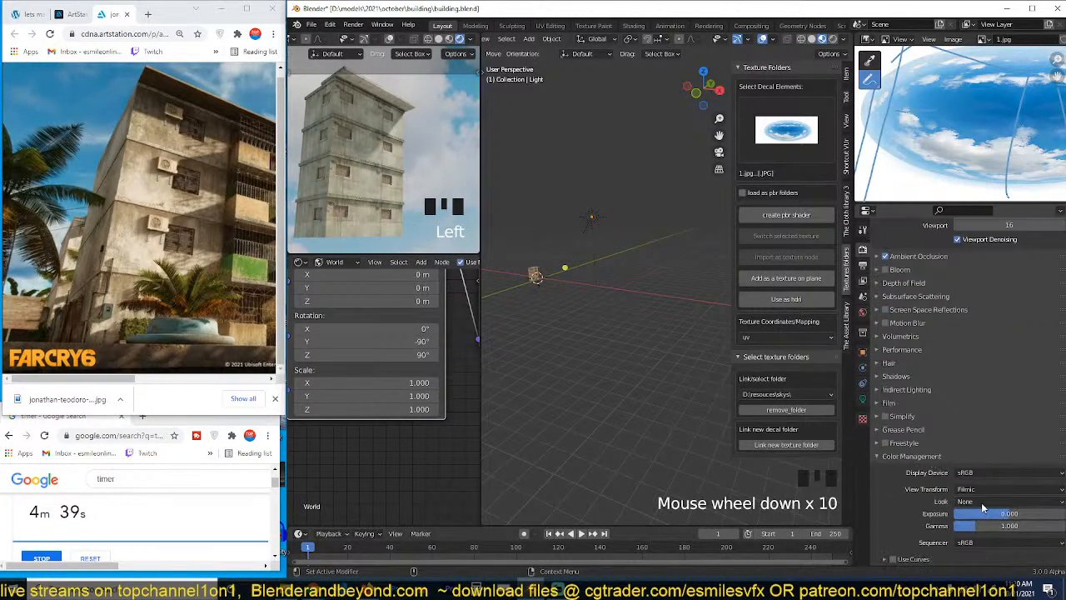
pyautogui.click(995, 501)
pyautogui.click(995, 466)
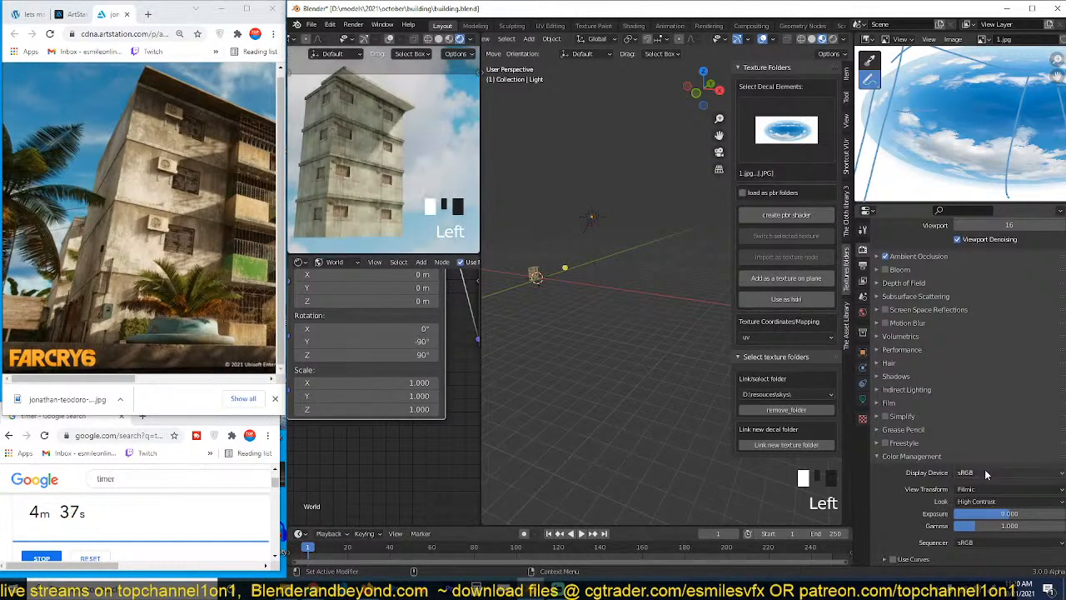
# Step: Raise the color management exposure to about 0.788, lower the gamma to about 0.55, and save the file
pyautogui.scroll(-2, 999, 516)
pyautogui.moveTo(1001, 513); pyautogui.dragTo(966, 526)
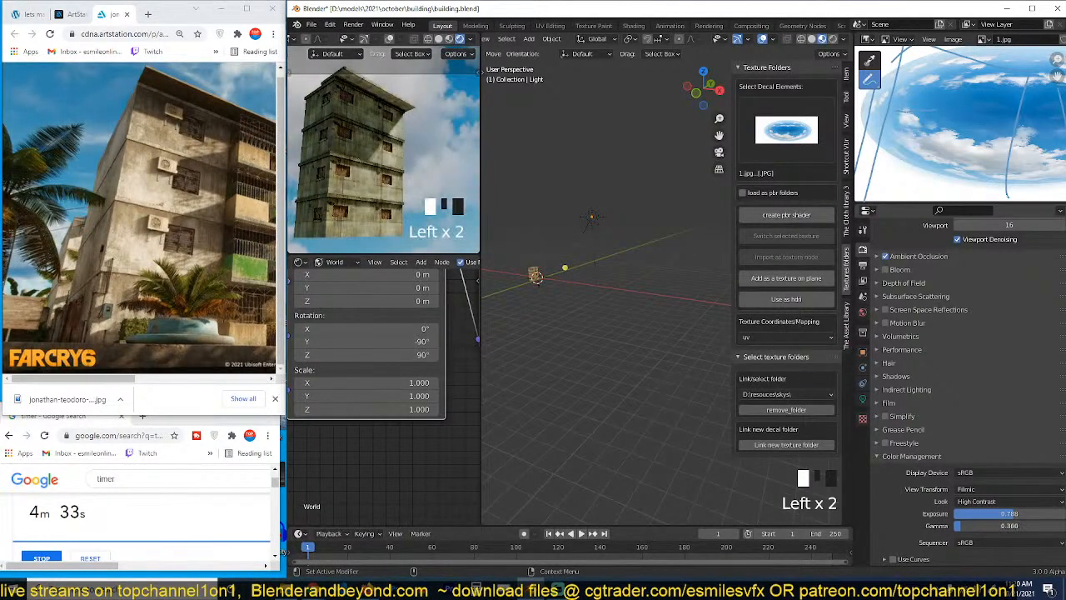
pyautogui.scroll(3, 555, 276)
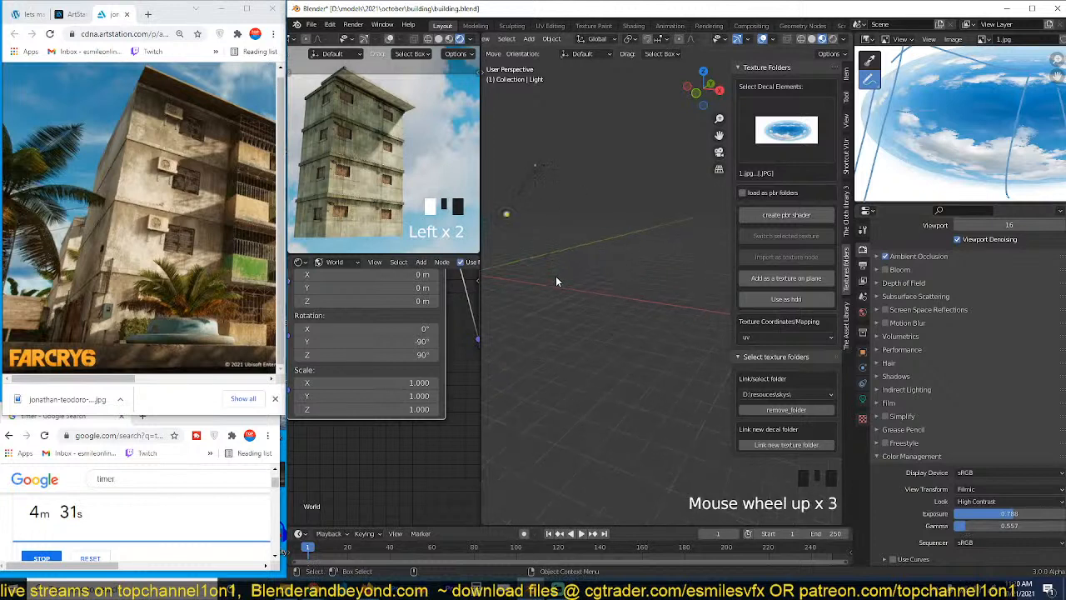
pyautogui.keyDown('shift'); pyautogui.moveTo(555, 276); pyautogui.dragTo(606, 336, button='middle'); pyautogui.keyUp('shift')
pyautogui.scroll(2, 606, 336)
pyautogui.hotkey('ctrl', 's')
# Step: Tint the sun light's color a pale warm peach and deselect the light
pyautogui.click(536, 179)
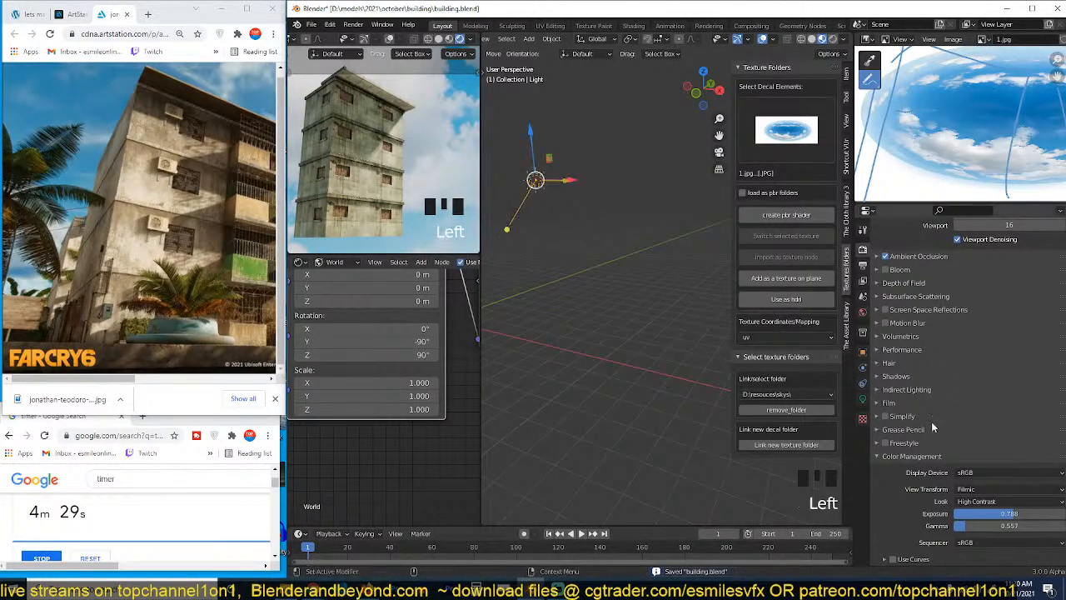
pyautogui.click(862, 401)
pyautogui.click(981, 313)
pyautogui.click(999, 205)
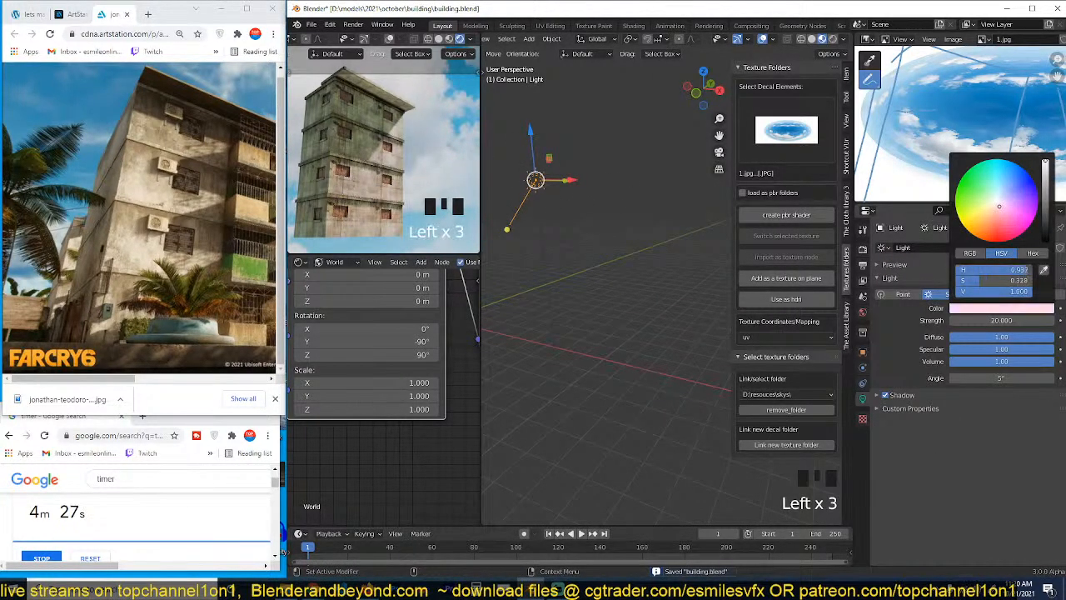
pyautogui.moveTo(997, 204); pyautogui.dragTo(995, 205)
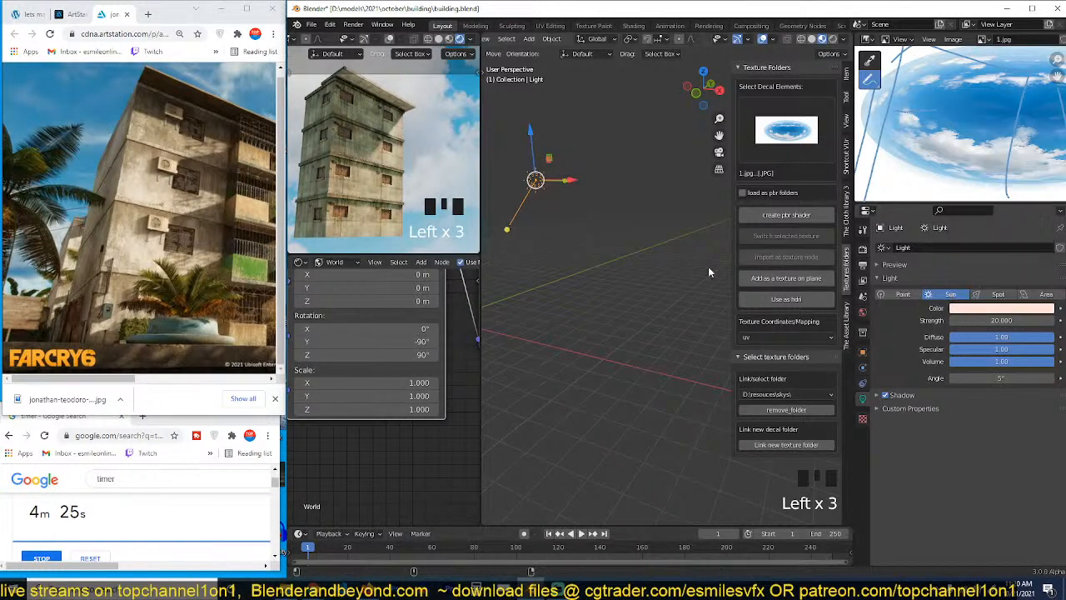
pyautogui.click(569, 300)
# Step: Switch The Asset Library add-on to the city pack library directory
pyautogui.keyDown('shift'); pyautogui.moveTo(569, 300); pyautogui.dragTo(630, 307, button='middle'); pyautogui.keyUp('shift')
pyautogui.scroll(4, 630, 308)
pyautogui.press('`')
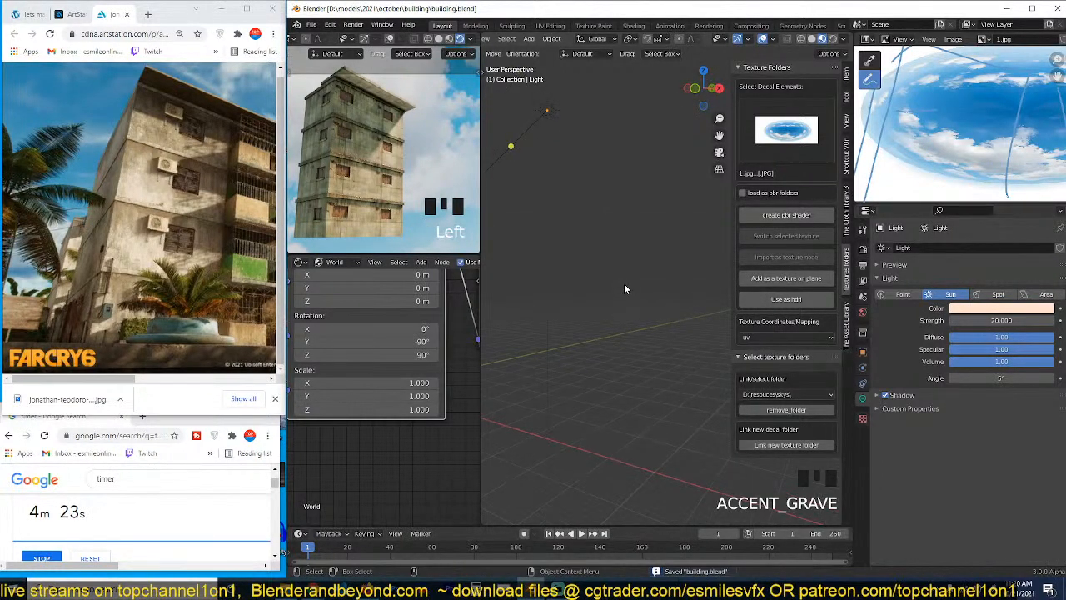
pyautogui.scroll(-1, 624, 283)
pyautogui.press('`')
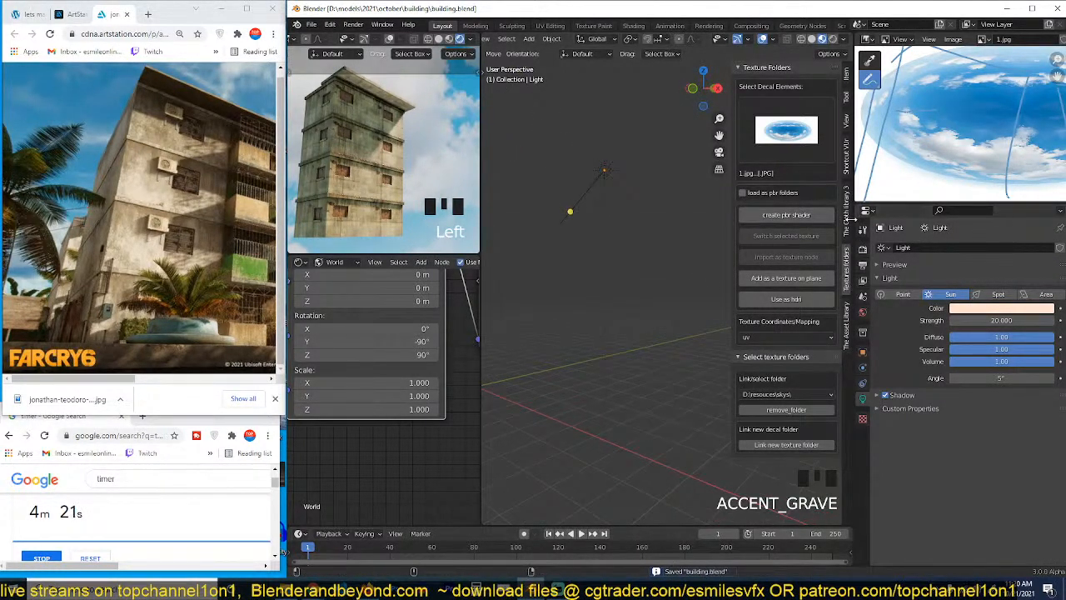
pyautogui.click(847, 323)
pyautogui.click(772, 151)
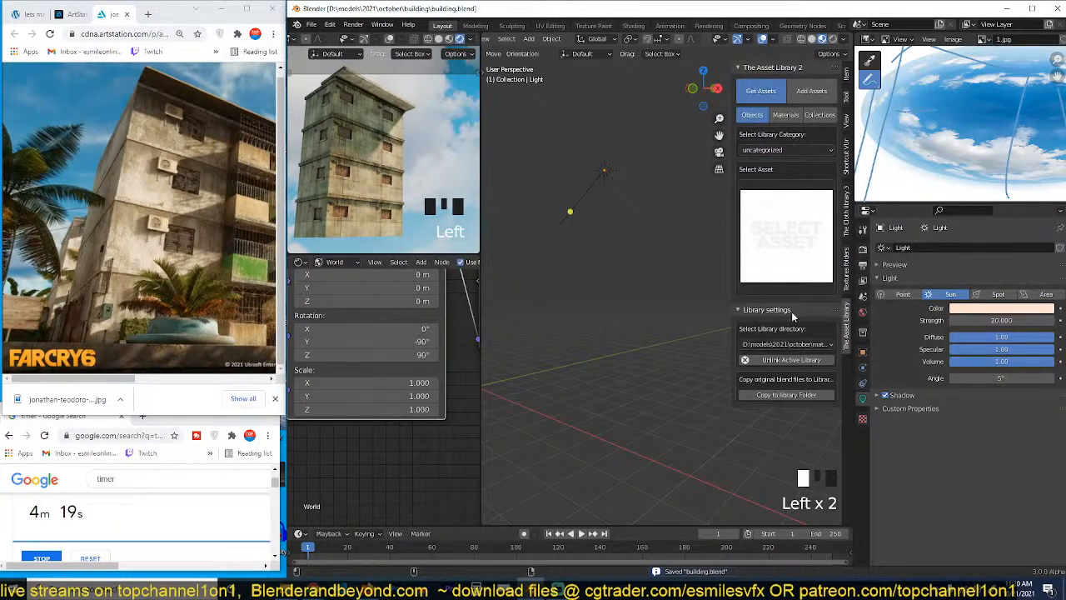
pyautogui.click(787, 344)
pyautogui.click(799, 439)
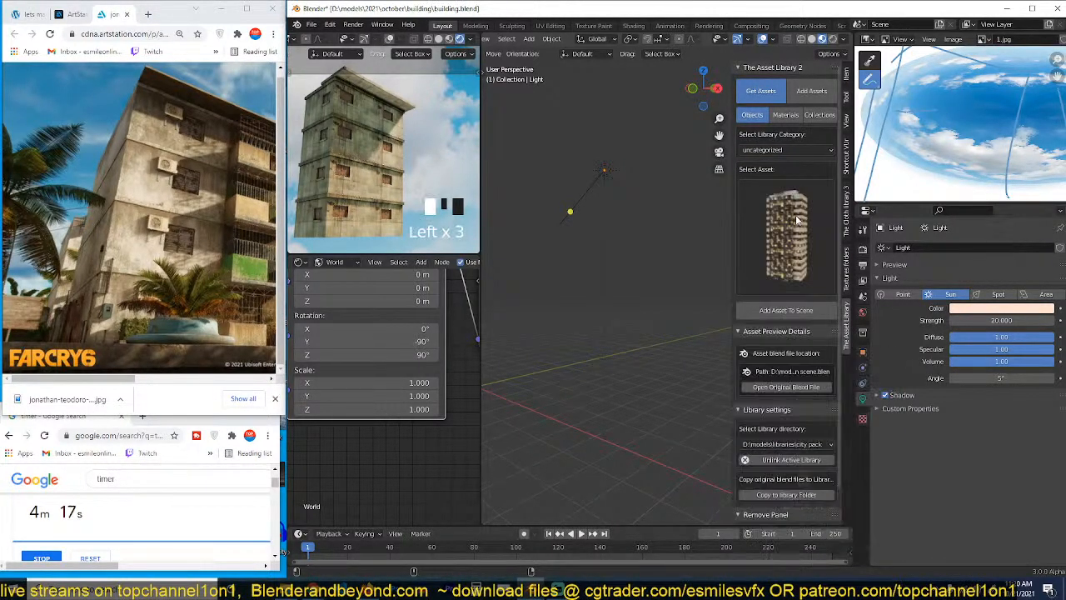
# Step: Choose the air conditioner asset from the library's decals category
pyautogui.click(796, 218)
pyautogui.click(803, 150)
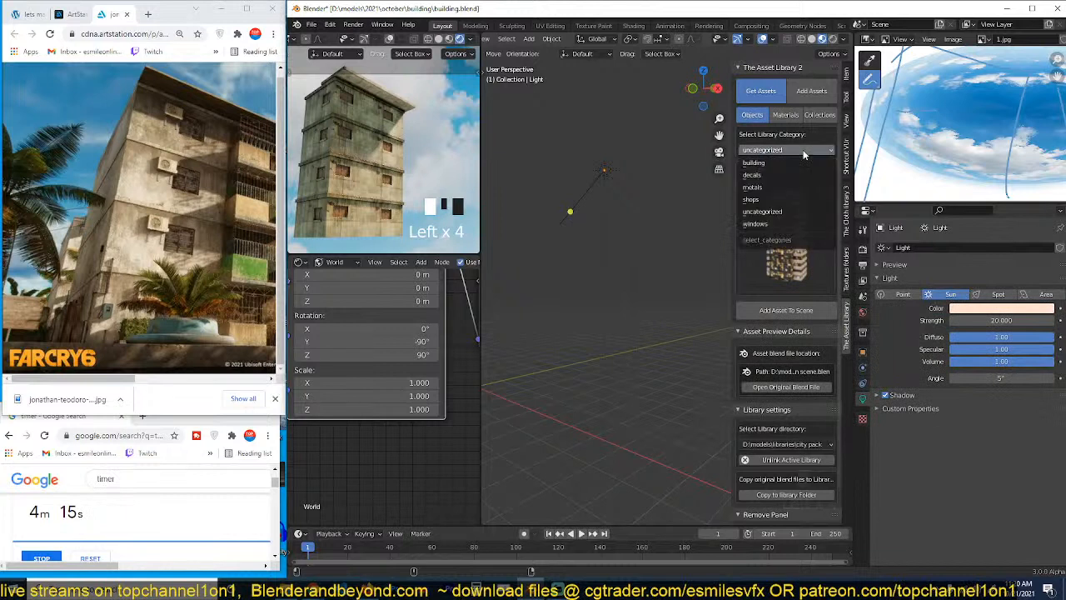
pyautogui.click(777, 174)
pyautogui.click(791, 225)
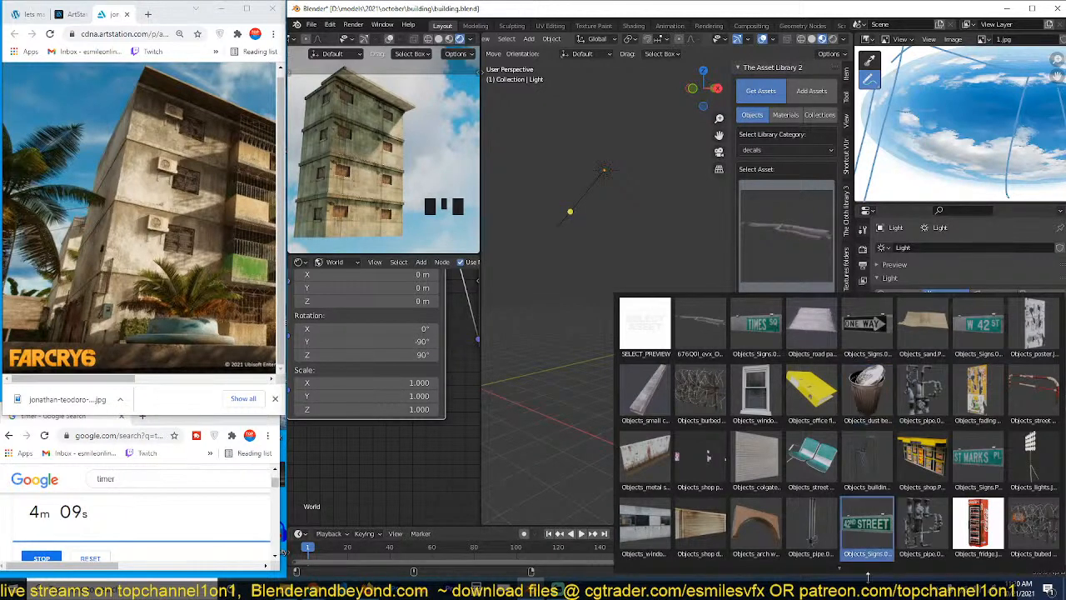
pyautogui.moveTo(842, 572)
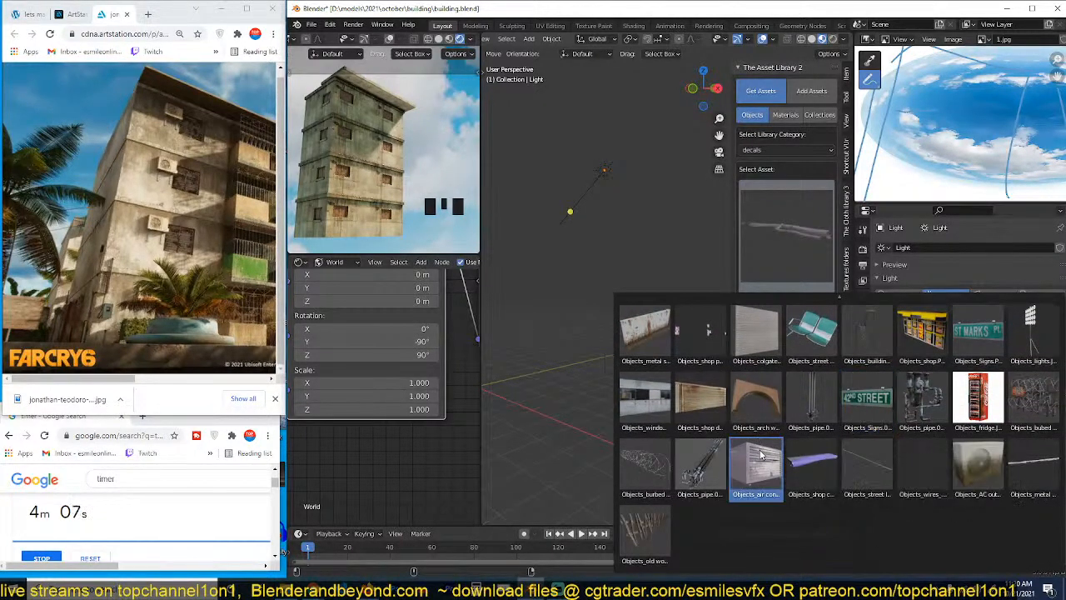
pyautogui.click(755, 483)
pyautogui.click(808, 310)
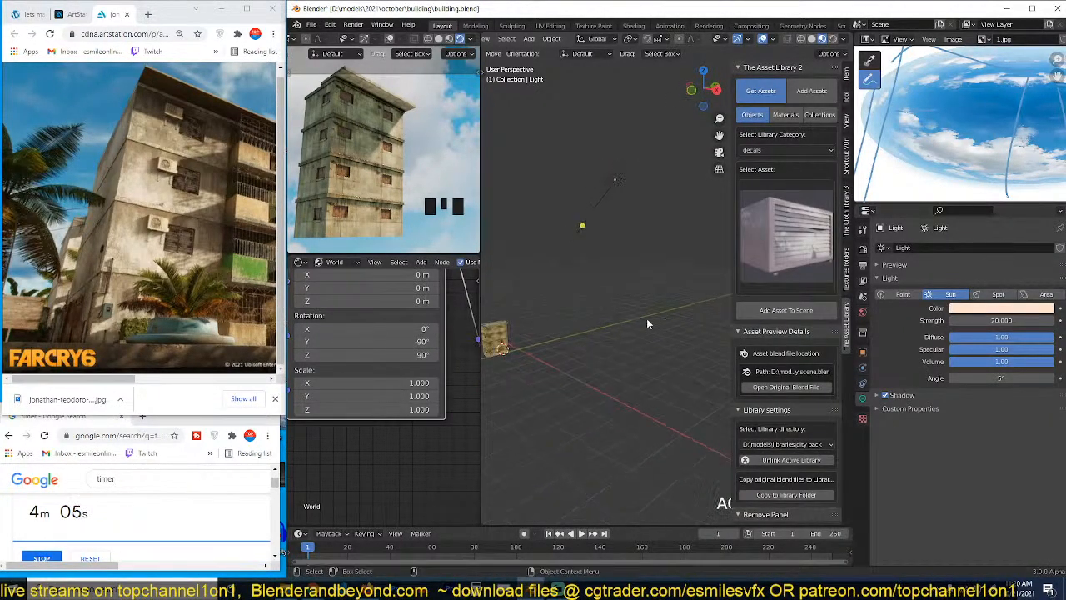
pyautogui.click(795, 268)
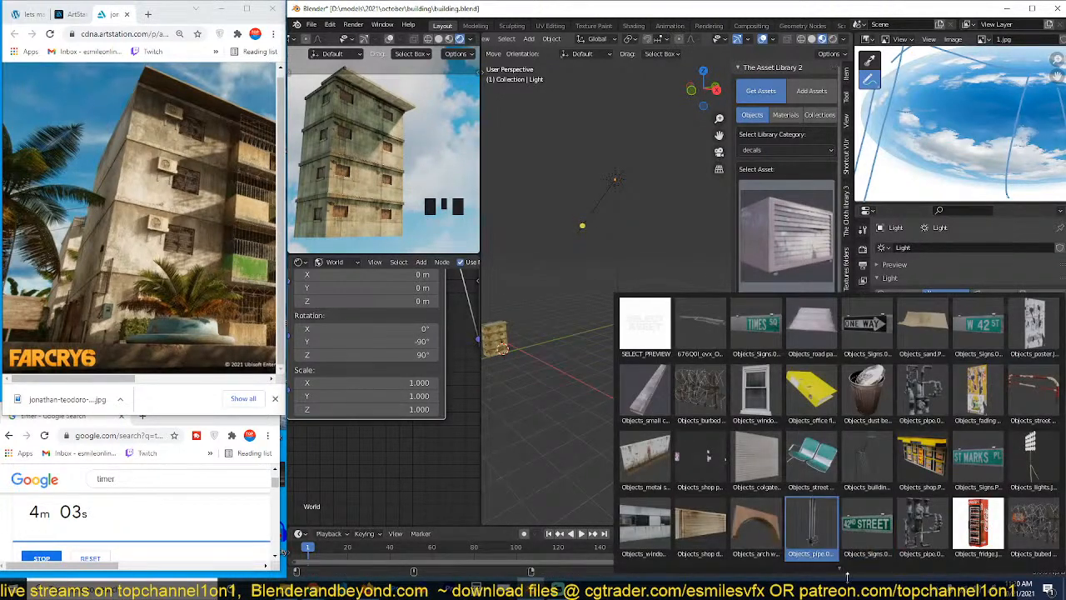
pyautogui.scroll(-4, 872, 546)
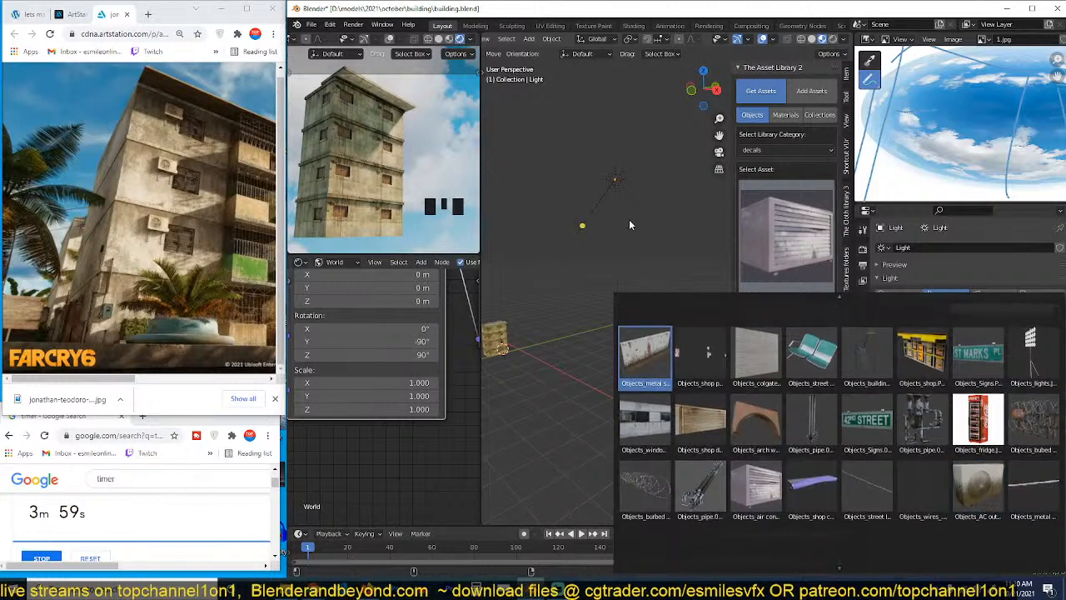
pyautogui.click(720, 234)
# Step: Select the building and make its abstract-wooden-seamless material slot, used for the windows, active
pyautogui.moveTo(646, 293); pyautogui.dragTo(585, 310, button='middle')
pyautogui.click(569, 306)
pyautogui.press('KP_Decimal')
pyautogui.moveTo(586, 306); pyautogui.dragTo(595, 341)
pyautogui.hotkey('shift', '`')
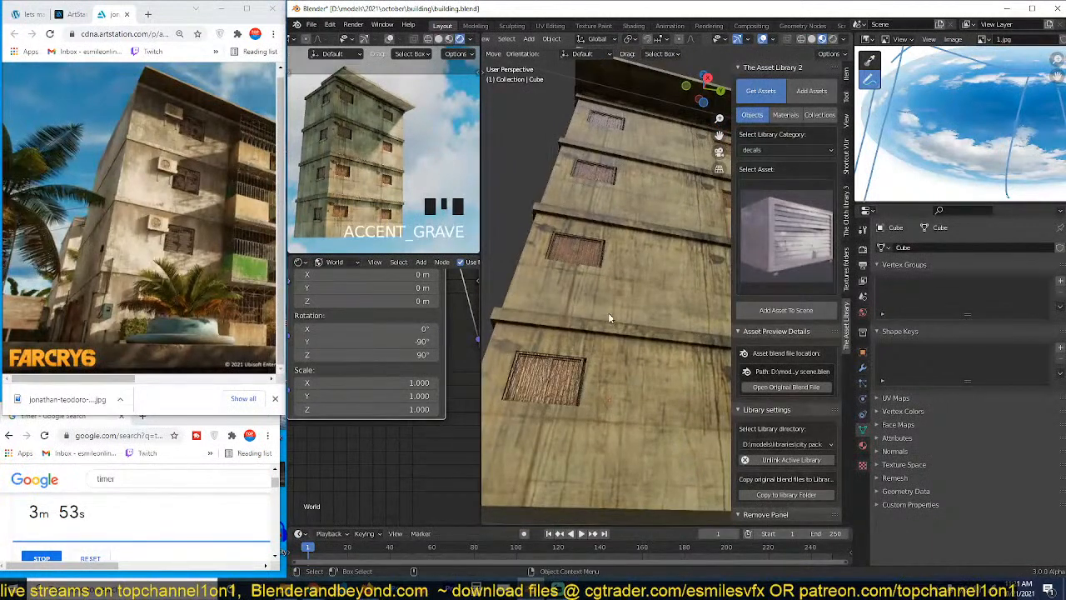
pyautogui.click(608, 314)
pyautogui.scroll(-9, 424, 372)
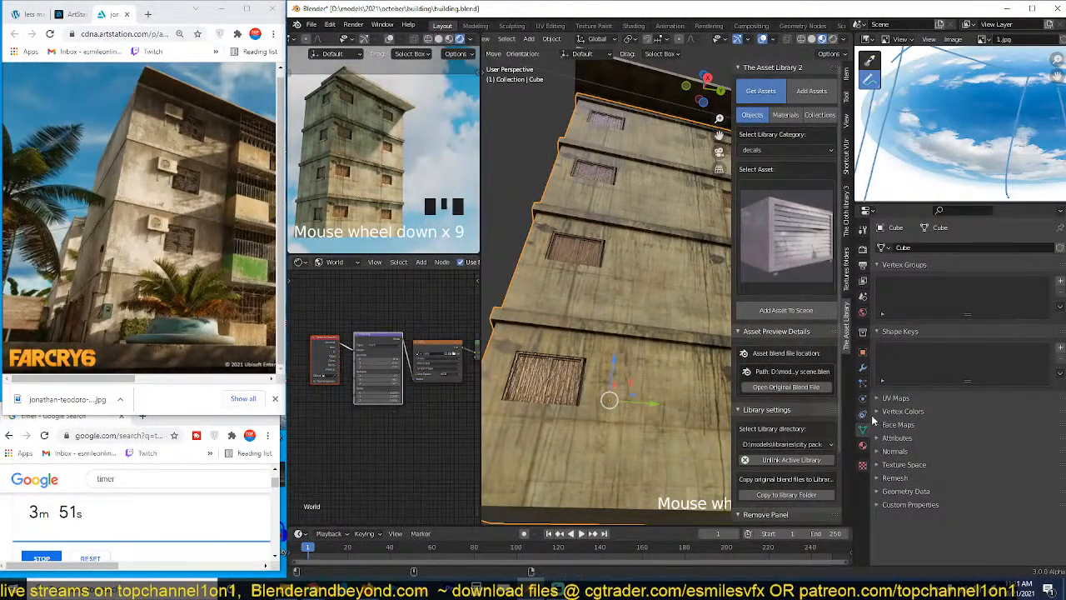
pyautogui.click(863, 446)
pyautogui.click(958, 261)
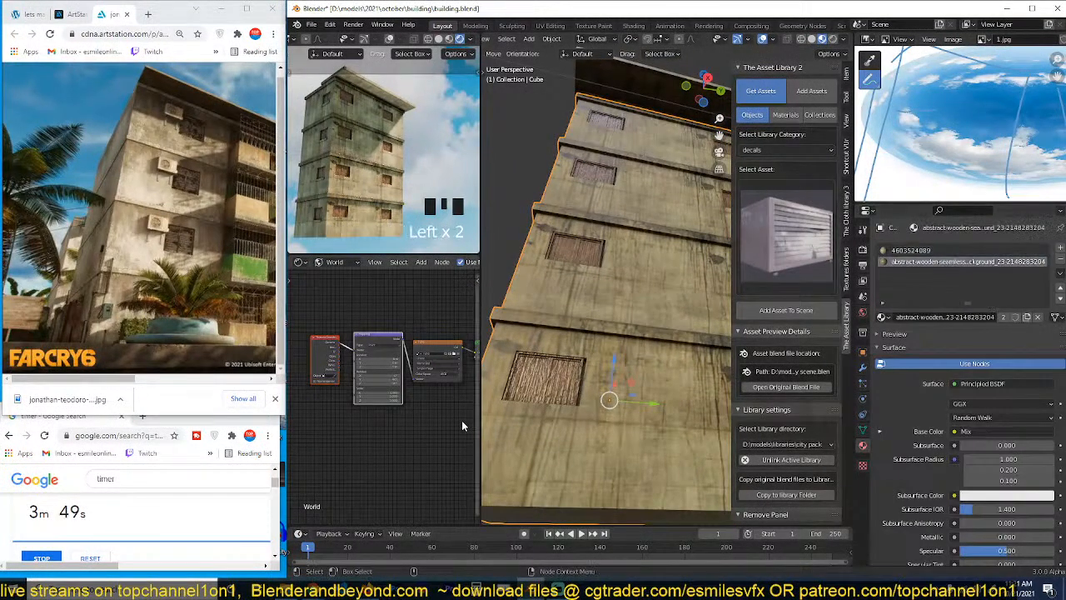
# Step: Switch the shader editor from World to Object and lower the bump strength of the wooden window material
pyautogui.scroll(-5, 376, 403)
pyautogui.moveTo(375, 403)
pyautogui.mouseDown(button='middle')
pyautogui.moveTo(327, 400)
pyautogui.moveTo(356, 399)
pyautogui.mouseUp(button='middle')
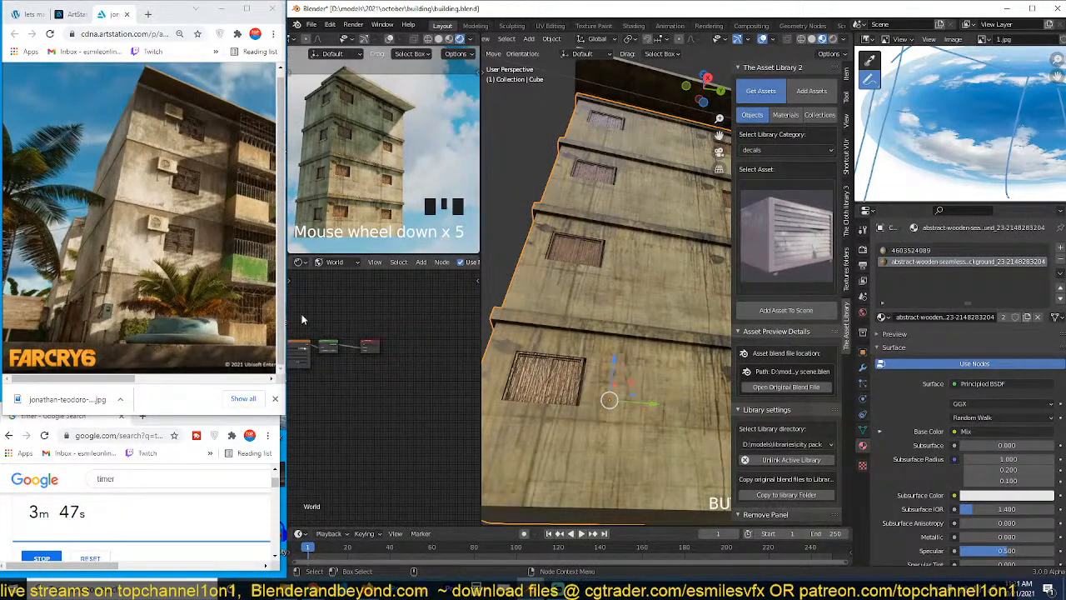
pyautogui.click(339, 263)
pyautogui.click(338, 279)
pyautogui.scroll(6, 406, 423)
pyautogui.moveTo(430, 448); pyautogui.dragTo(374, 401, button='middle')
pyautogui.click(336, 390)
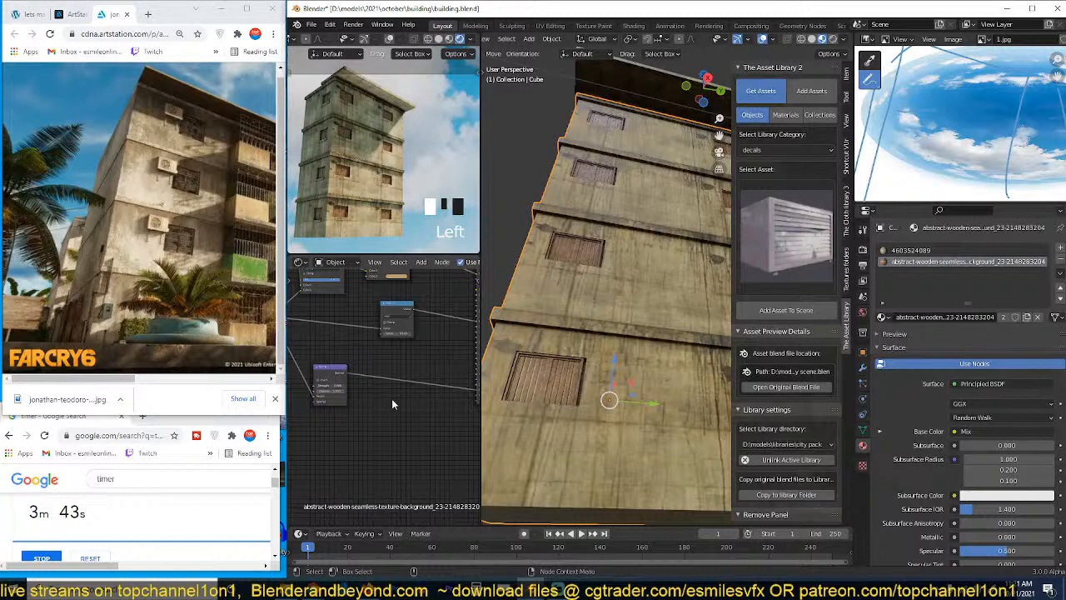
# Step: Place the 3D cursor beside the lowest window on the facade and add the air conditioner asset there
pyautogui.moveTo(585, 376); pyautogui.dragTo(579, 343, button='middle')
pyautogui.hotkey('alt', 'a')
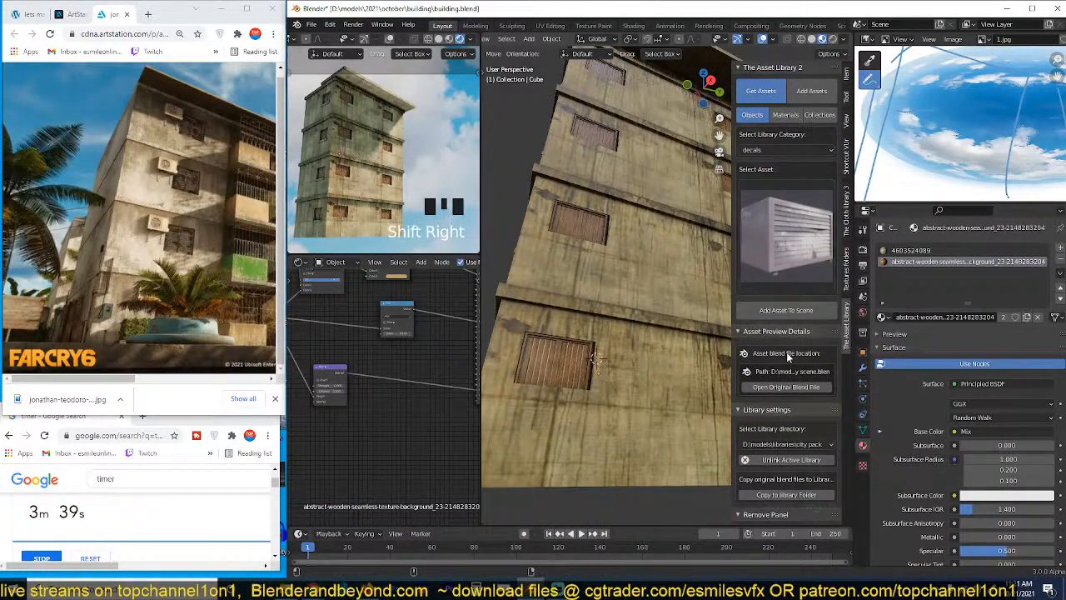
pyautogui.click(796, 310)
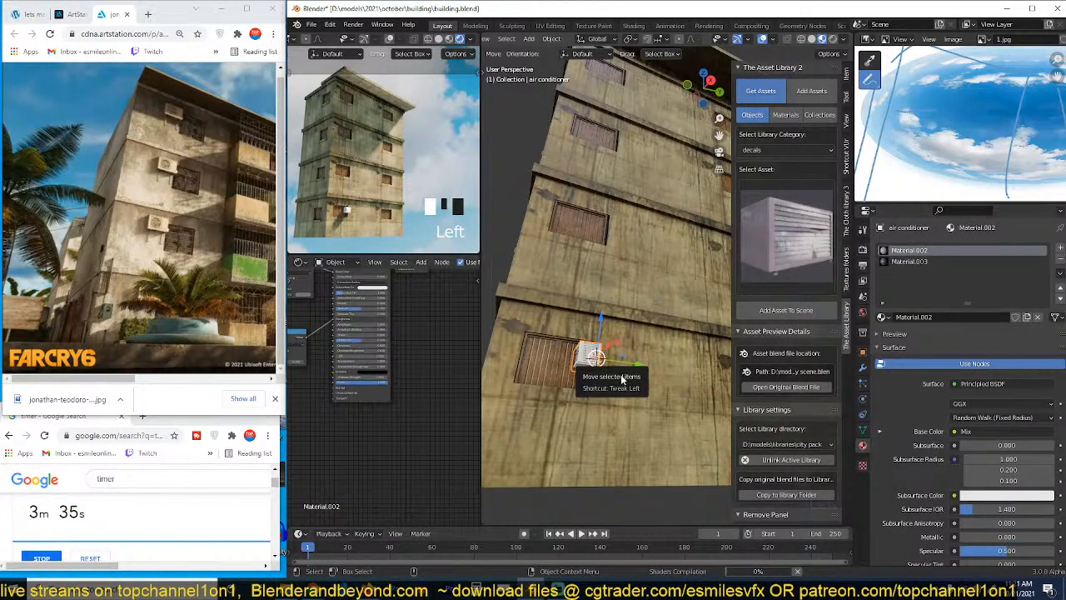
pyautogui.press('n')
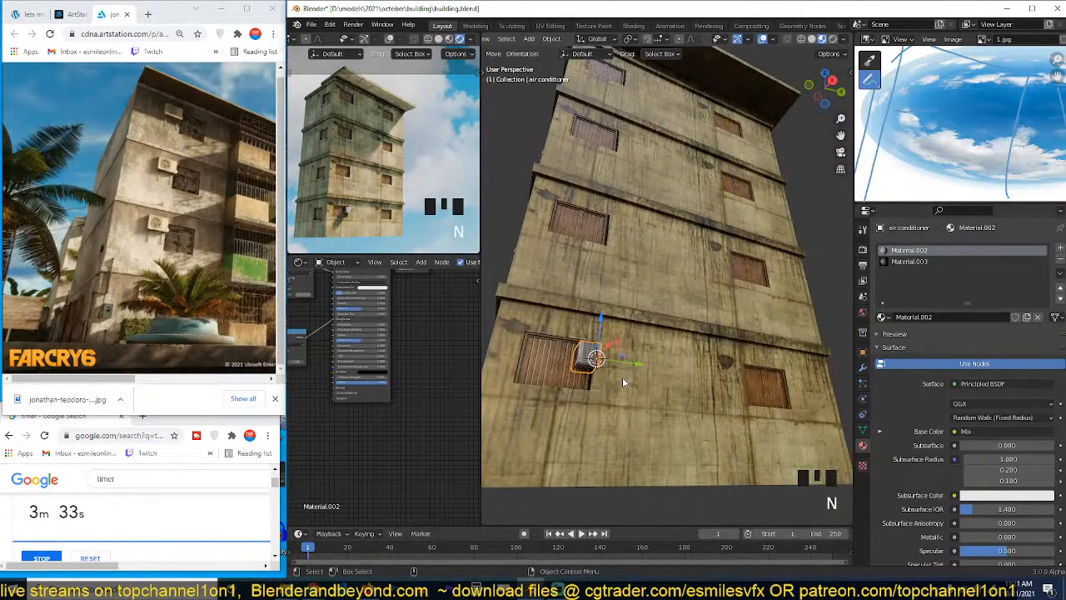
# Step: Rotate the air conditioner 90° about the Z axis and scale it down to about 0.56
pyautogui.press('t')
pyautogui.press('z')
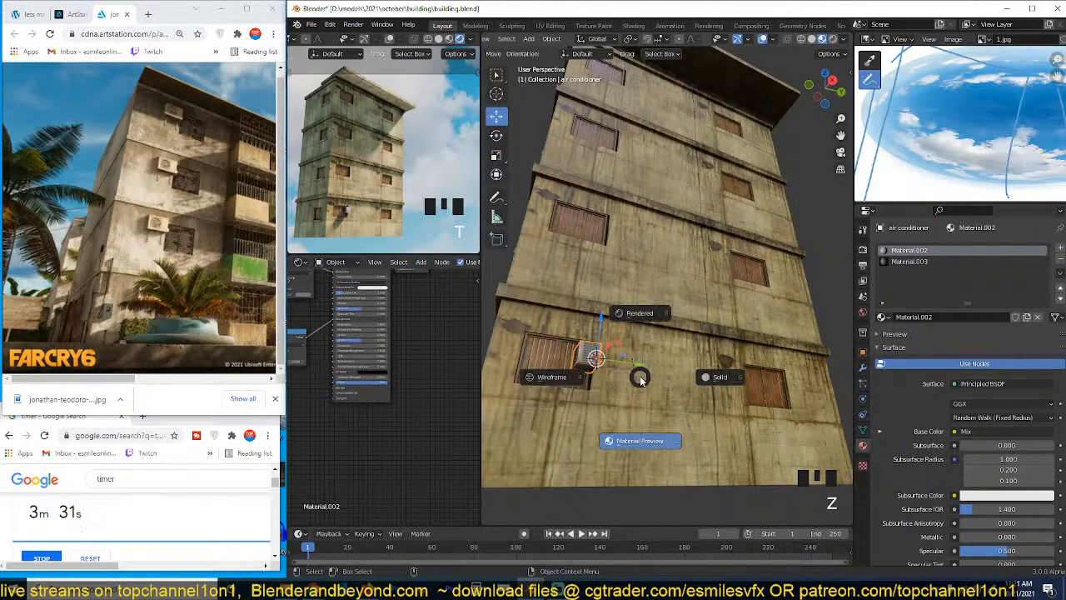
pyautogui.press('Escape')
pyautogui.write('rz90')
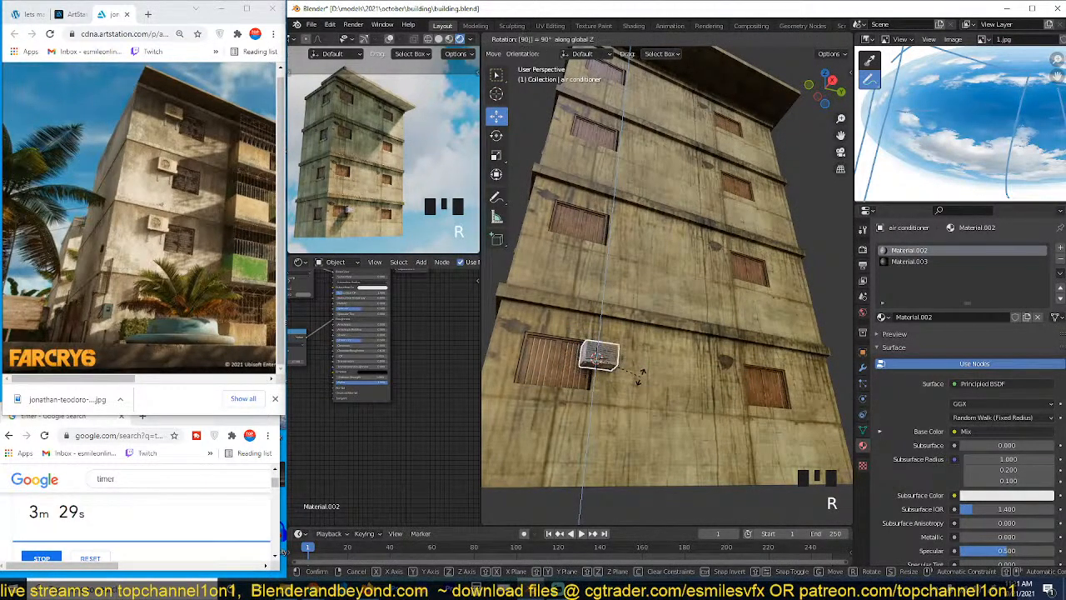
pyautogui.press('Return')
pyautogui.press('s')
pyautogui.click(640, 404)
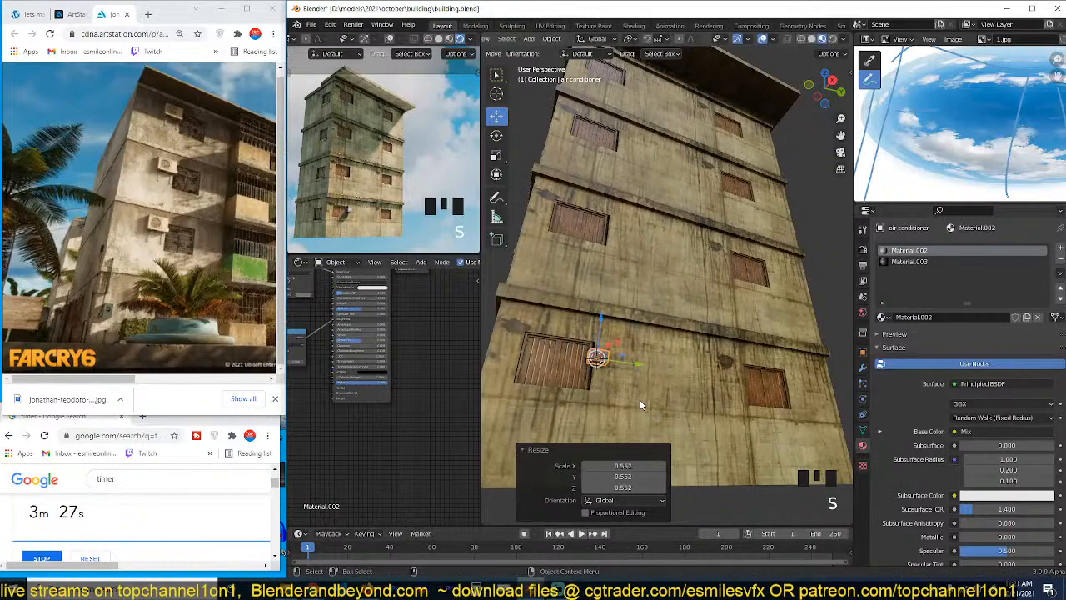
# Step: Move the air conditioner about 0.22 m along Y away from the window and scale it to 0.85
pyautogui.press('KP_Decimal')
pyautogui.scroll(-4, 645, 308)
pyautogui.press('`')
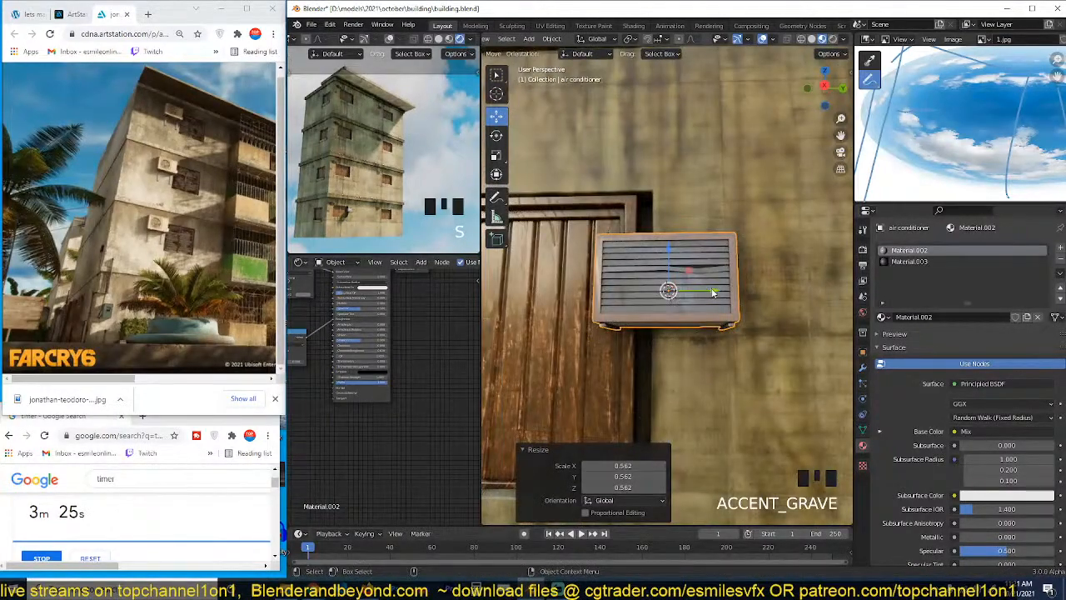
pyautogui.moveTo(712, 291); pyautogui.dragTo(790, 307)
pyautogui.press('`')
pyautogui.press('s')
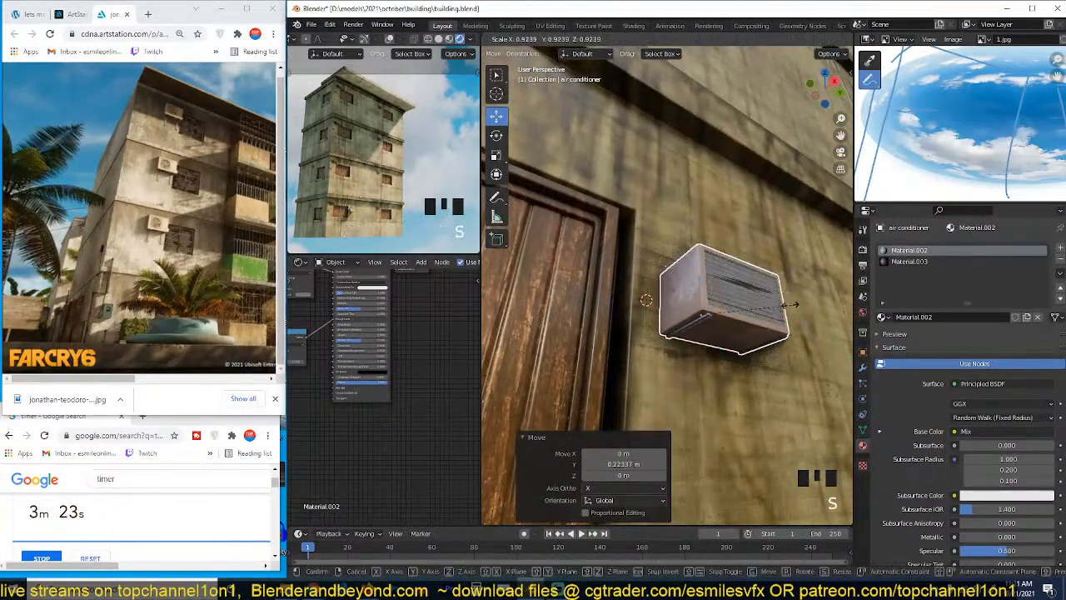
pyautogui.click(784, 305)
# Step: Push the air conditioner about 0.025 m along X towards the wall and enlarge it slightly
pyautogui.press('`')
pyautogui.press('`')
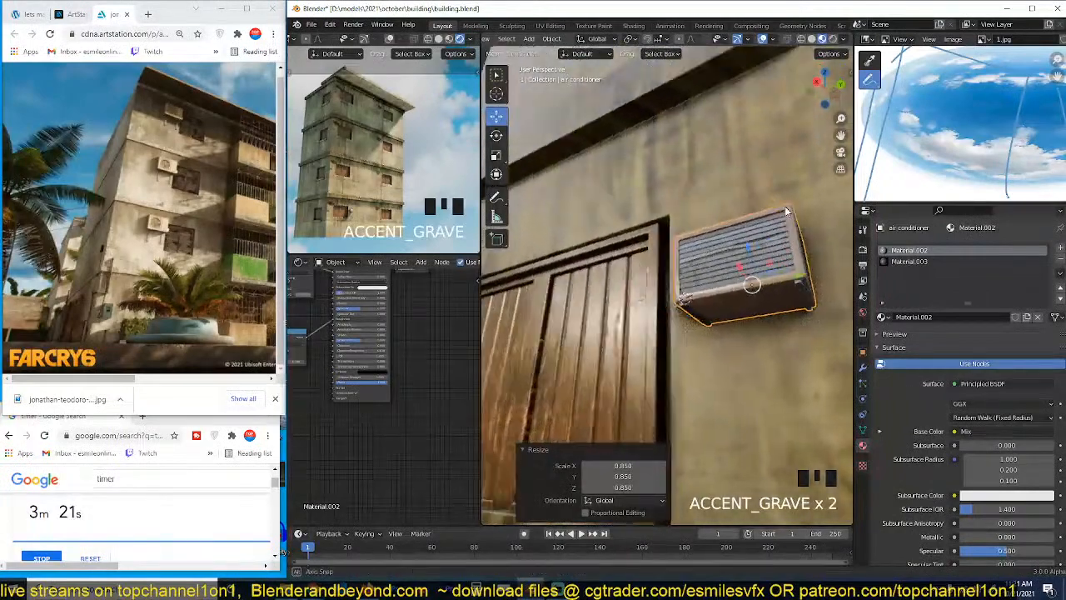
pyautogui.press('`')
pyautogui.press('`')
pyautogui.moveTo(736, 302); pyautogui.dragTo(721, 305)
pyautogui.scroll(-8, 708, 304)
pyautogui.press('`')
pyautogui.press('s')
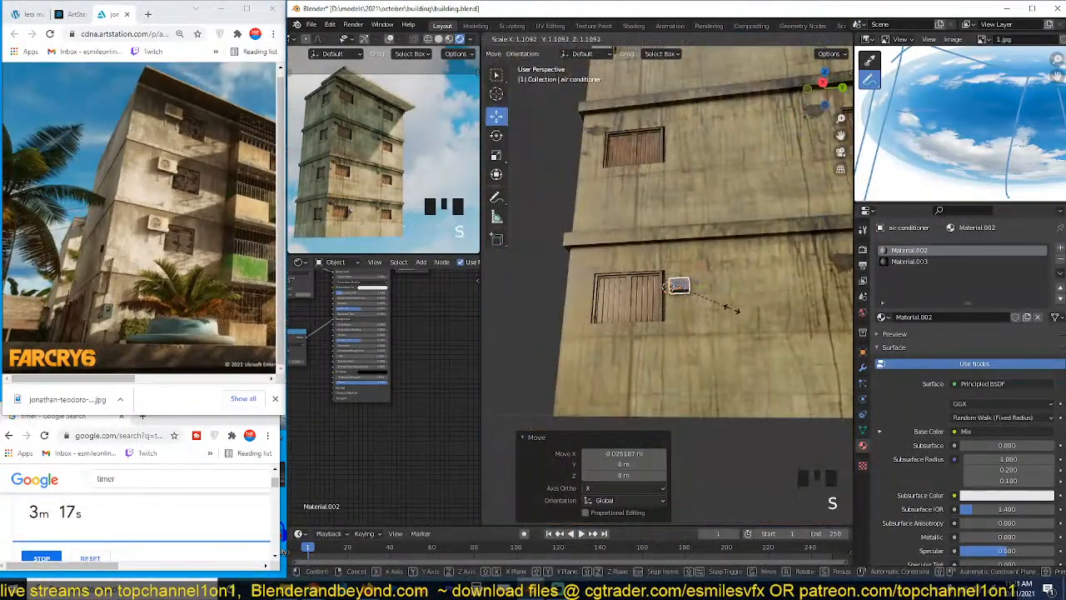
pyautogui.click(732, 308)
# Step: Lower the air conditioner about 0.46 m and shift it about 0.06 m along Y towards the window's lower corner
pyautogui.scroll(5, 733, 308)
pyautogui.press('g')
pyautogui.press('z')
pyautogui.click(727, 372)
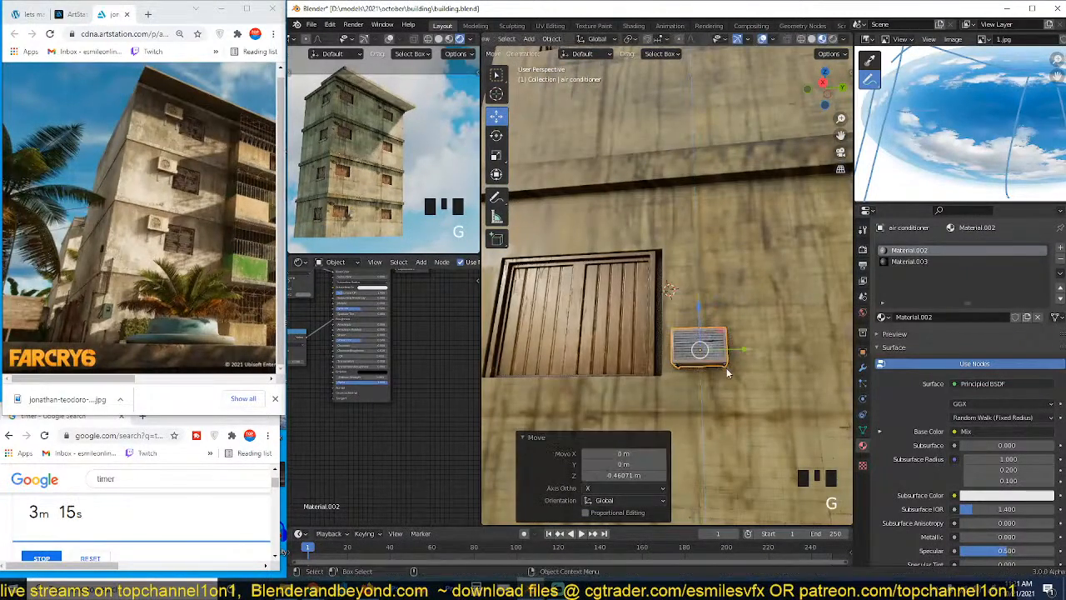
pyautogui.moveTo(730, 351); pyautogui.dragTo(721, 350)
pyautogui.press('`')
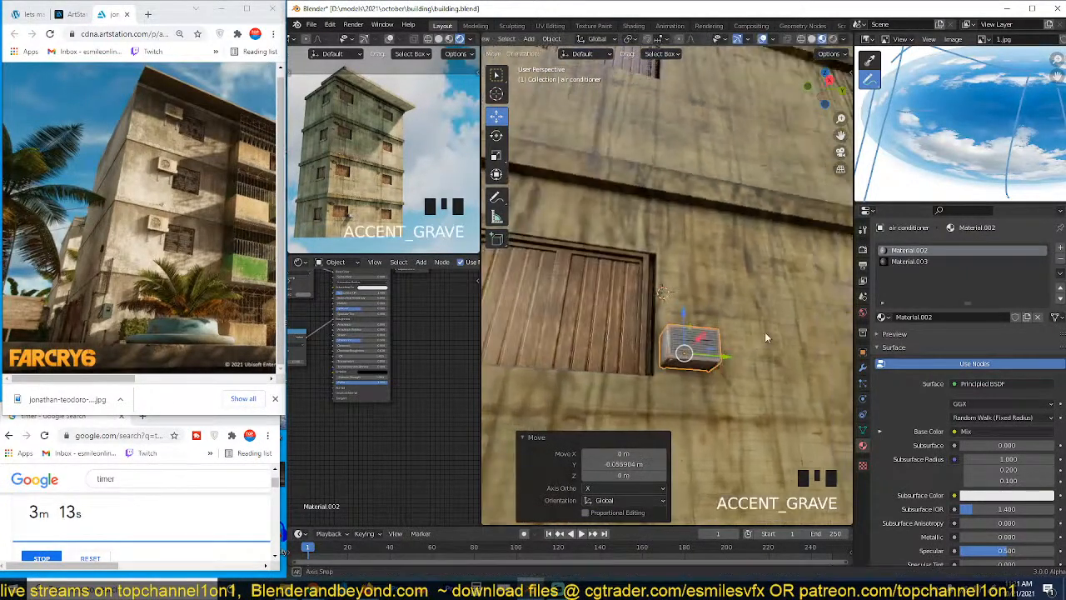
# Step: Add an Array modifier to the air conditioner with relative offset factors of 0 on X and 1 on Z
pyautogui.scroll(-5, 766, 332)
pyautogui.press('`')
pyautogui.click(863, 367)
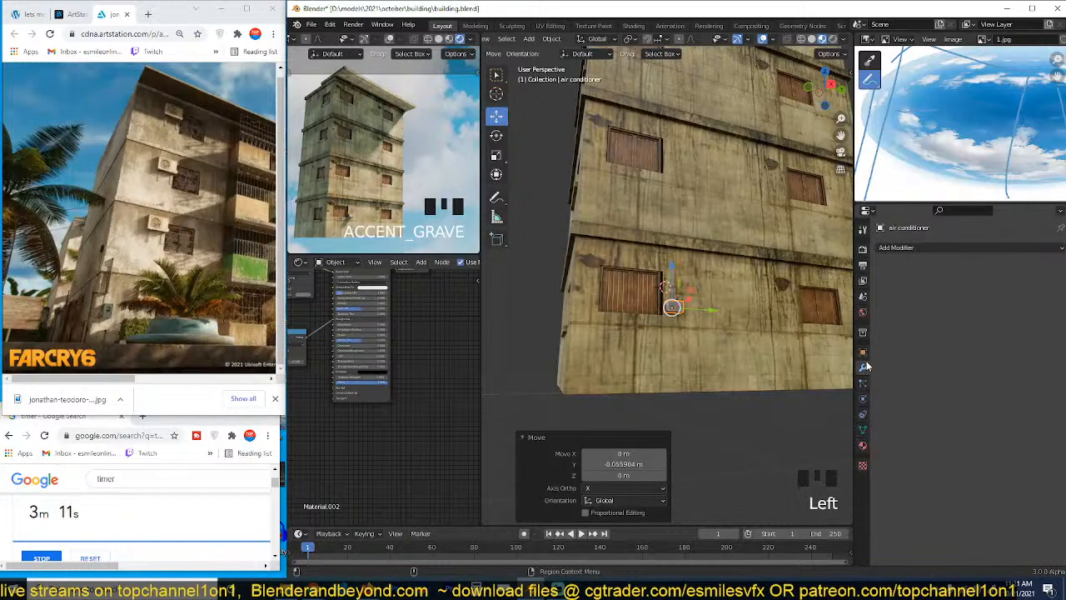
pyautogui.click(941, 250)
pyautogui.click(840, 269)
pyautogui.click(991, 341)
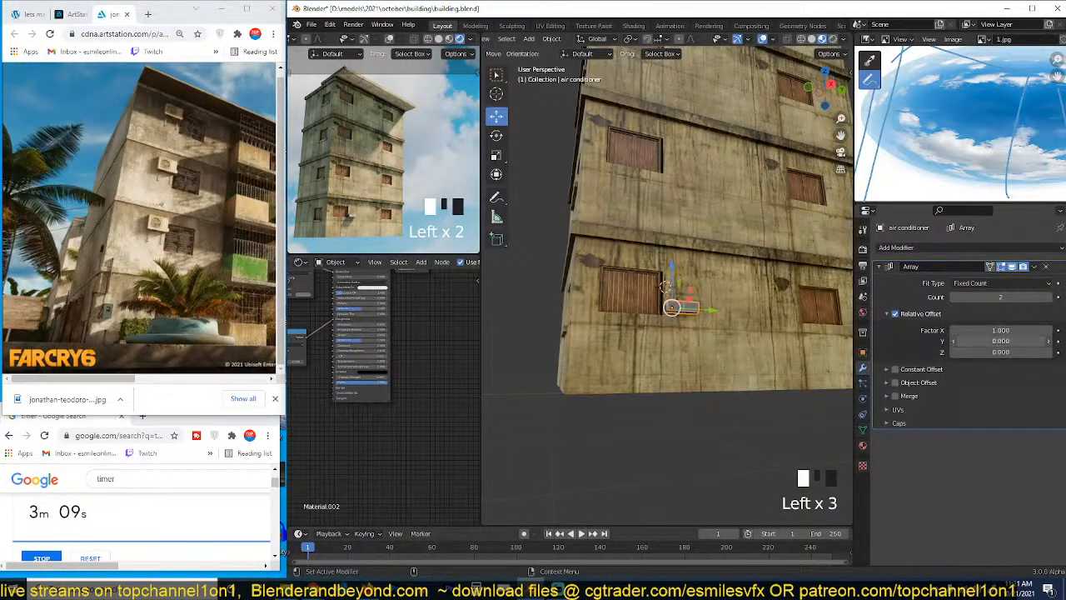
pyautogui.click(1000, 352)
pyautogui.write('1')
pyautogui.press('Return')
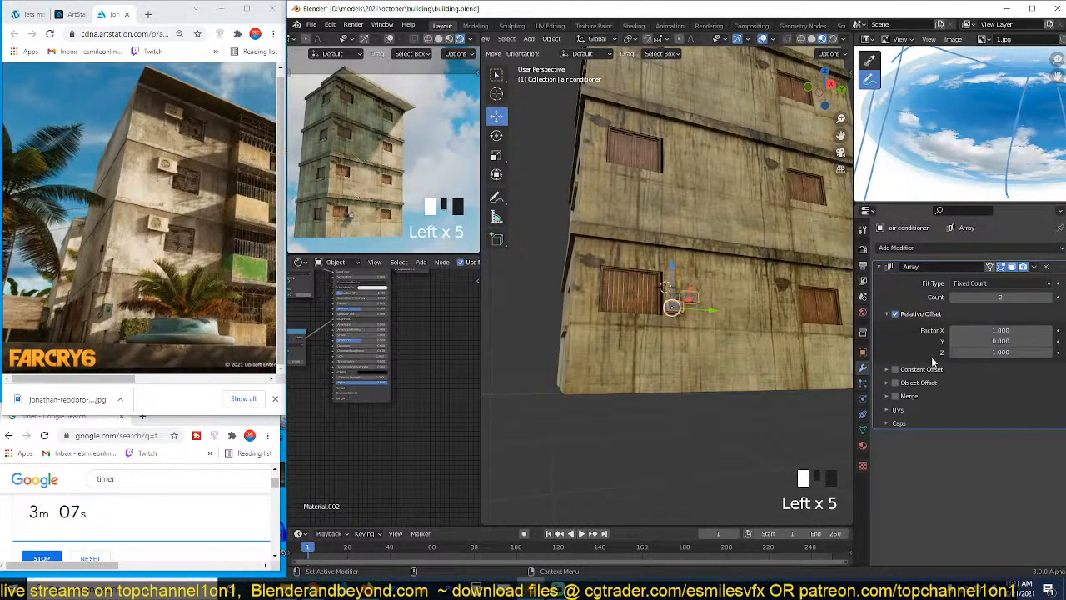
pyautogui.click(1000, 332)
pyautogui.write('0')
pyautogui.press('Return')
# Step: Set the array's Z offset factor to 14.3 and its count to 4 for one air conditioner per storey
pyautogui.click(960, 353)
pyautogui.write('10')
pyautogui.press('Return')
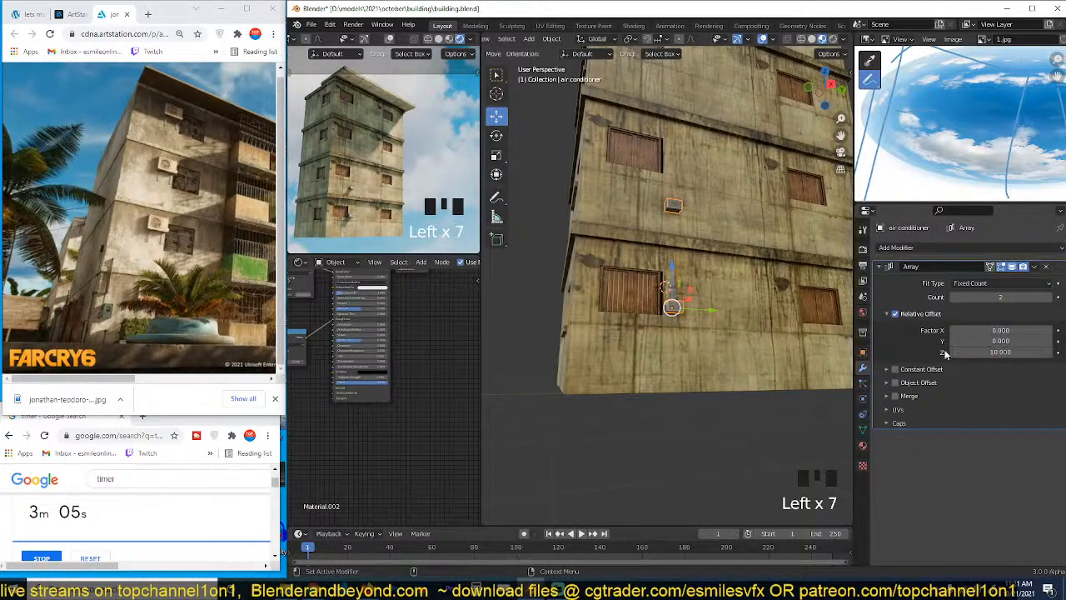
pyautogui.moveTo(966, 353); pyautogui.dragTo(982, 353)
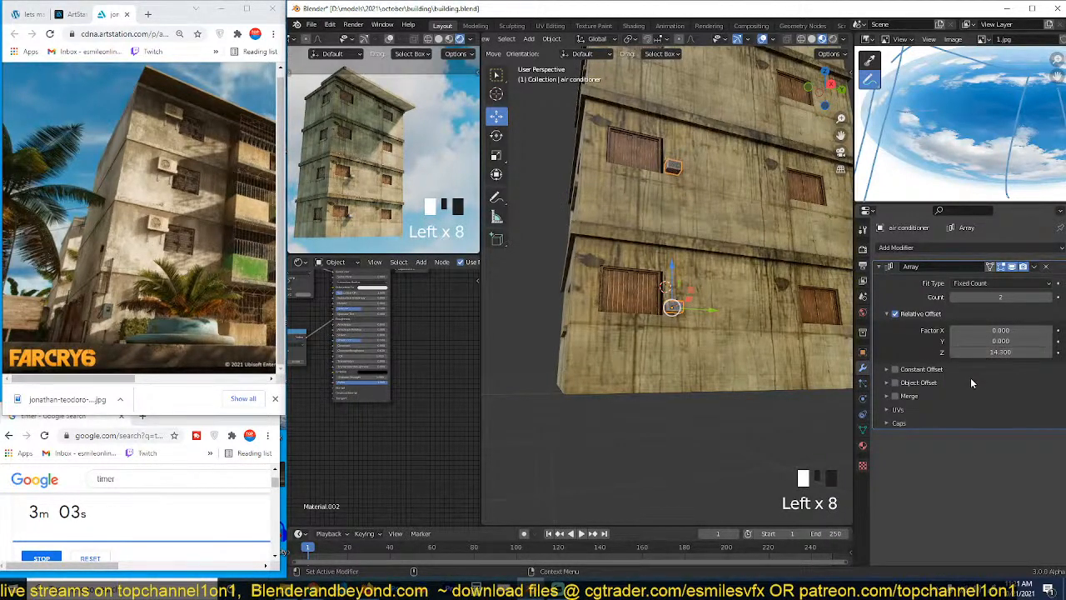
pyautogui.click(1048, 297)
pyautogui.click(1047, 297)
pyautogui.scroll(-5, 741, 303)
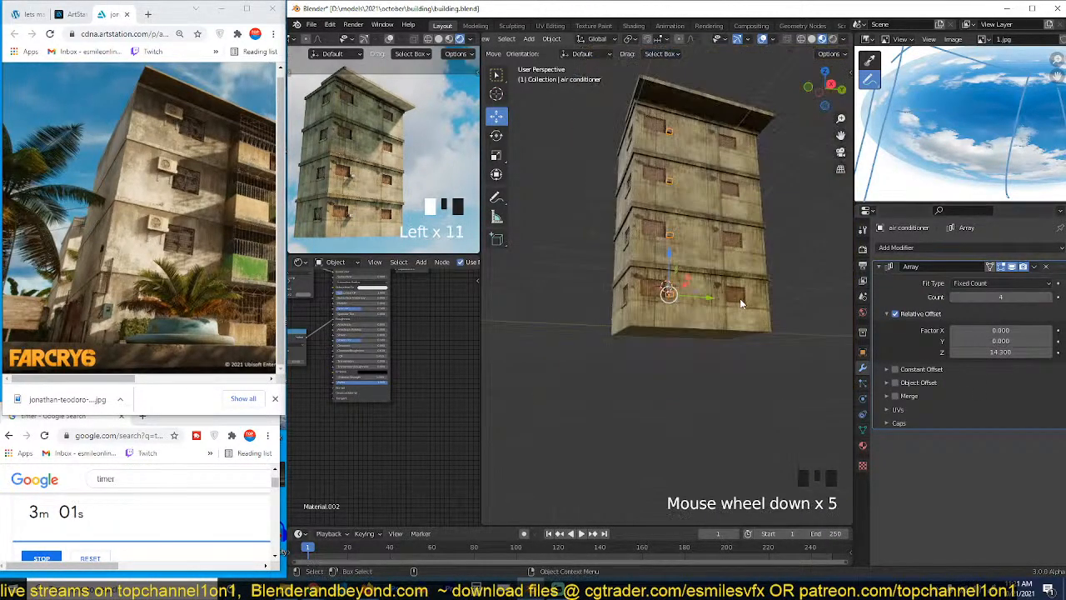
pyautogui.scroll(2, 741, 303)
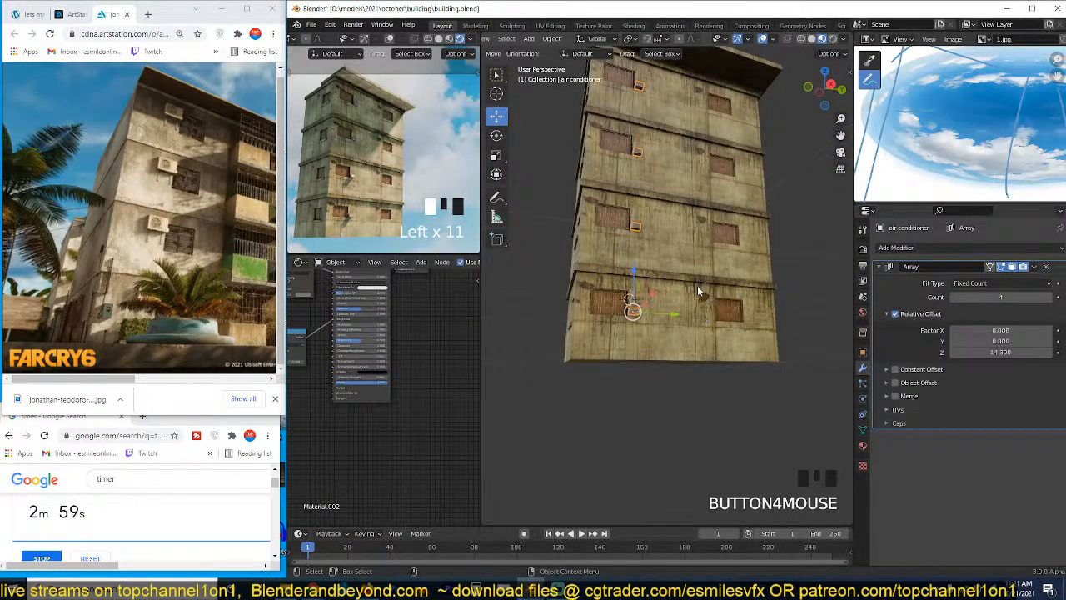
# Step: Make a linked duplicate of the air conditioner column along Y, beside the facade's second column of windows
pyautogui.hotkey('alt', 'd')
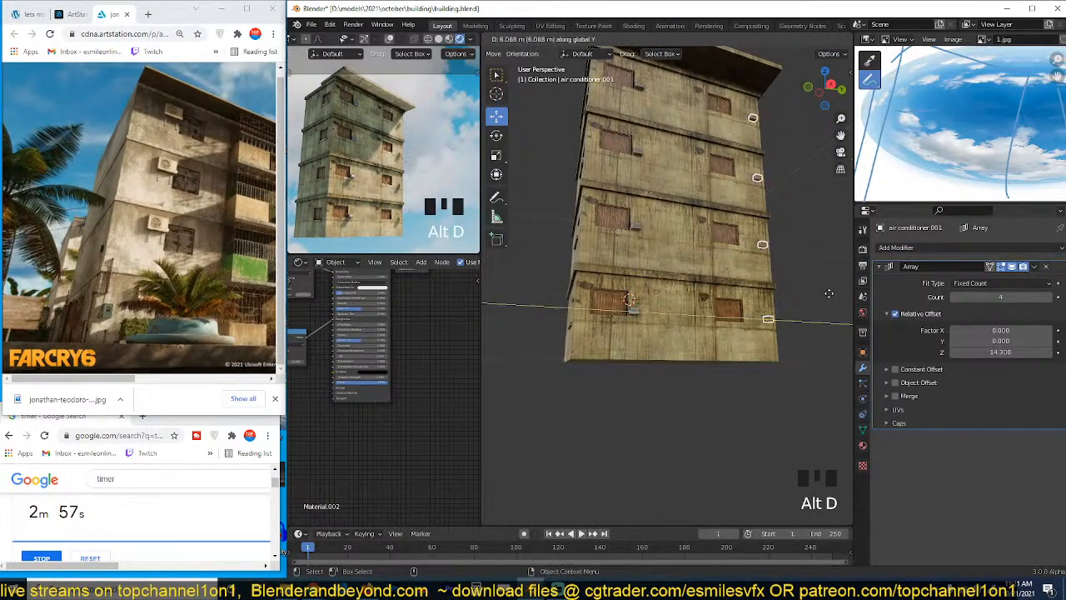
pyautogui.click(816, 293)
pyautogui.scroll(-4, 374, 182)
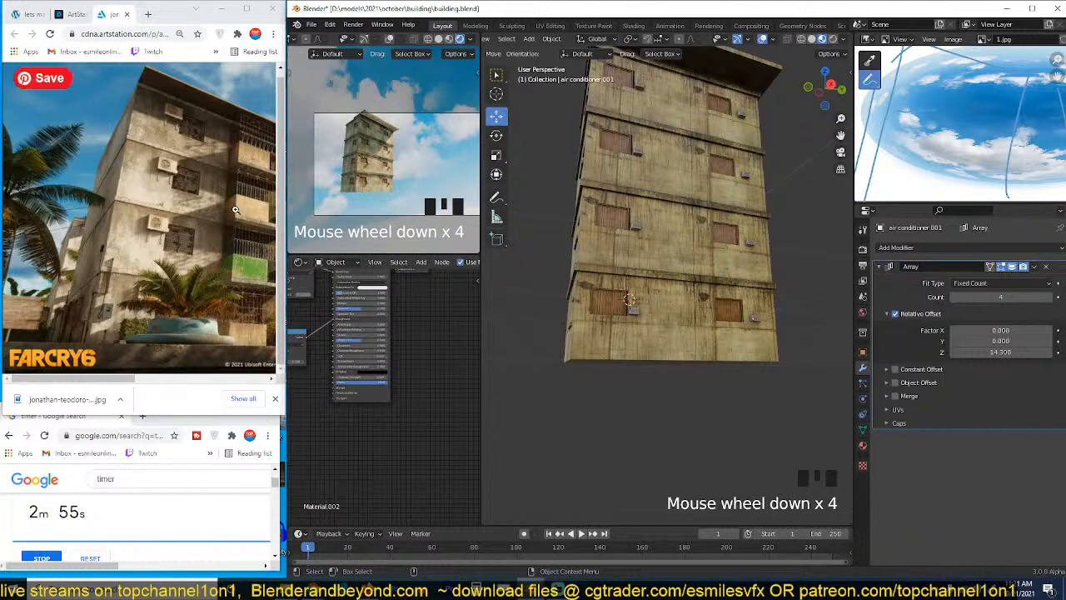
# Step: Bring the balconies of the reference image into view, select the building and save the file
pyautogui.click(210, 164)
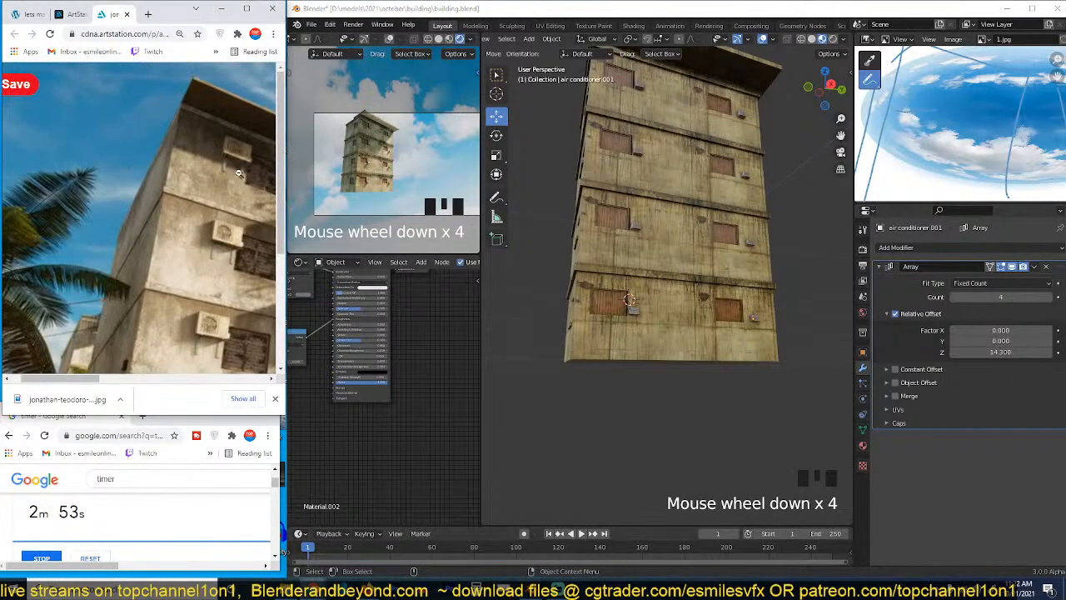
pyautogui.scroll(-1, 211, 165)
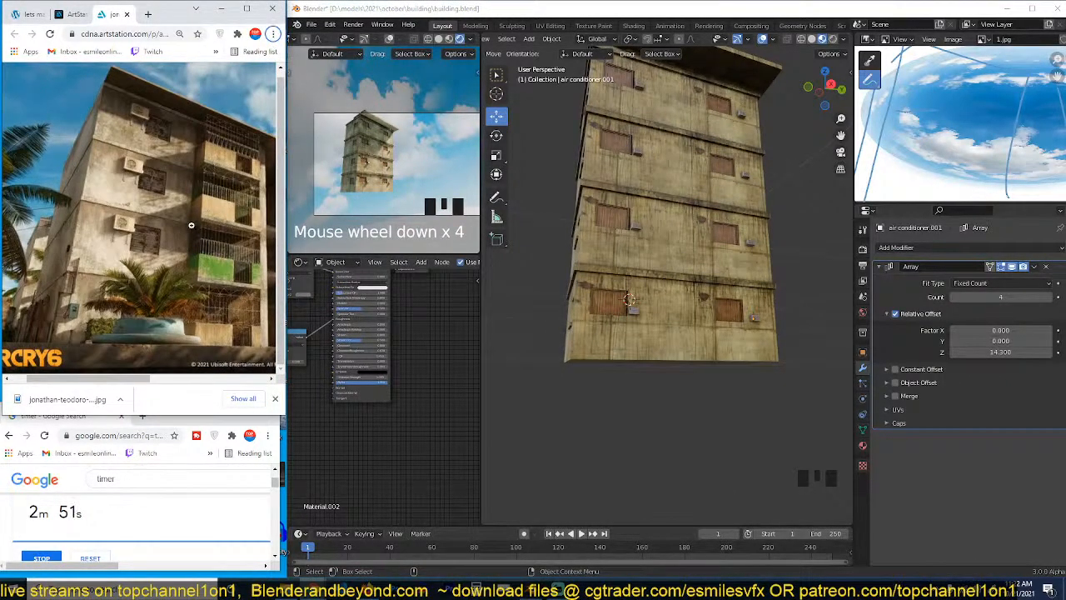
pyautogui.moveTo(118, 381); pyautogui.dragTo(153, 381)
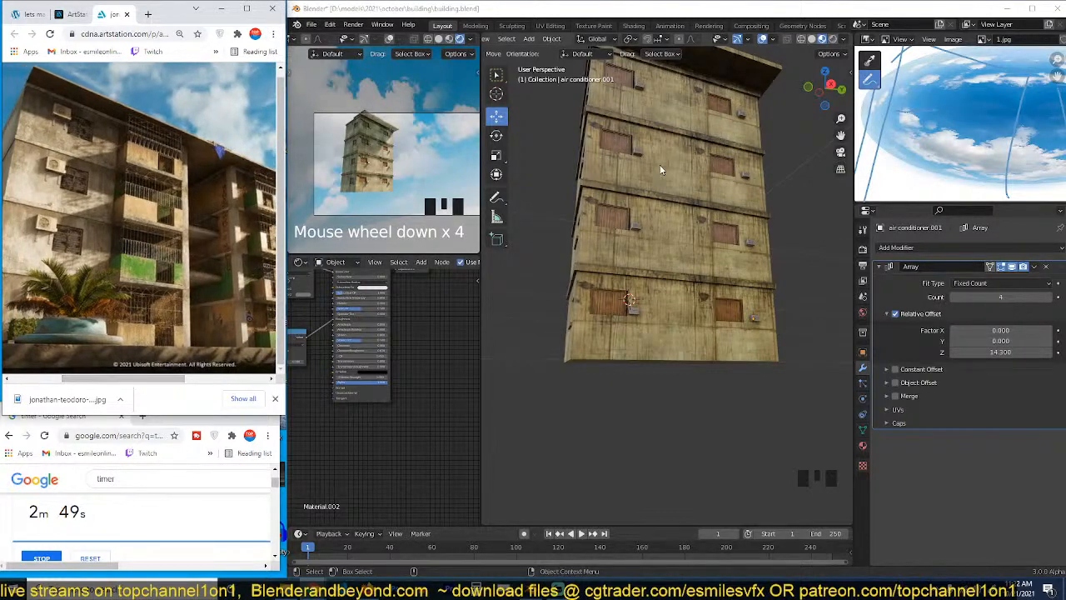
pyautogui.click(659, 170)
pyautogui.scroll(3, 658, 172)
pyautogui.press('`')
pyautogui.scroll(-3, 654, 200)
pyautogui.scroll(3, 650, 226)
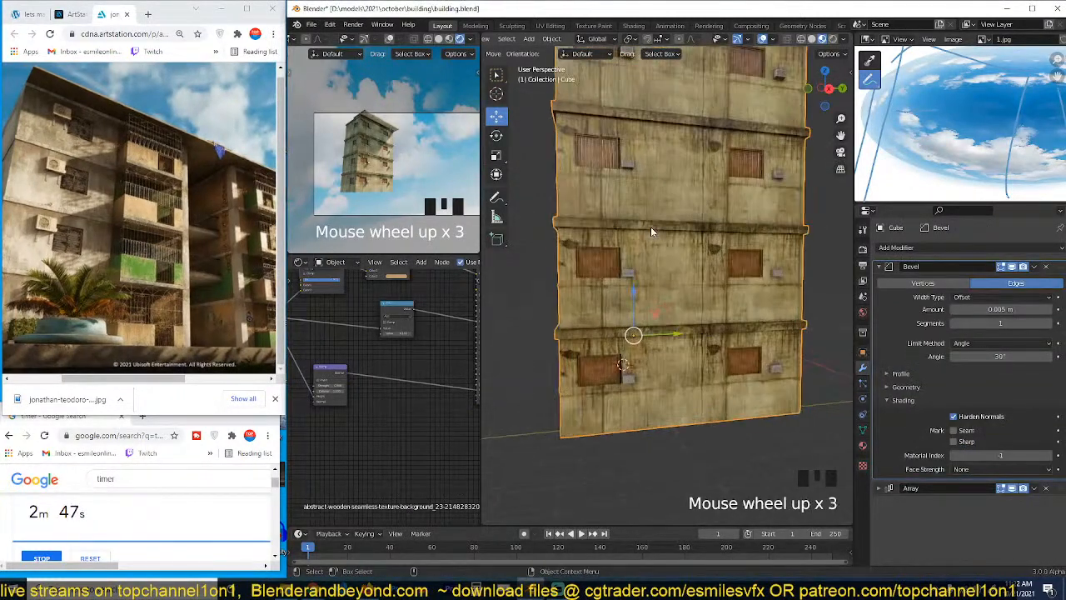
pyautogui.hotkey('ctrl', 's')
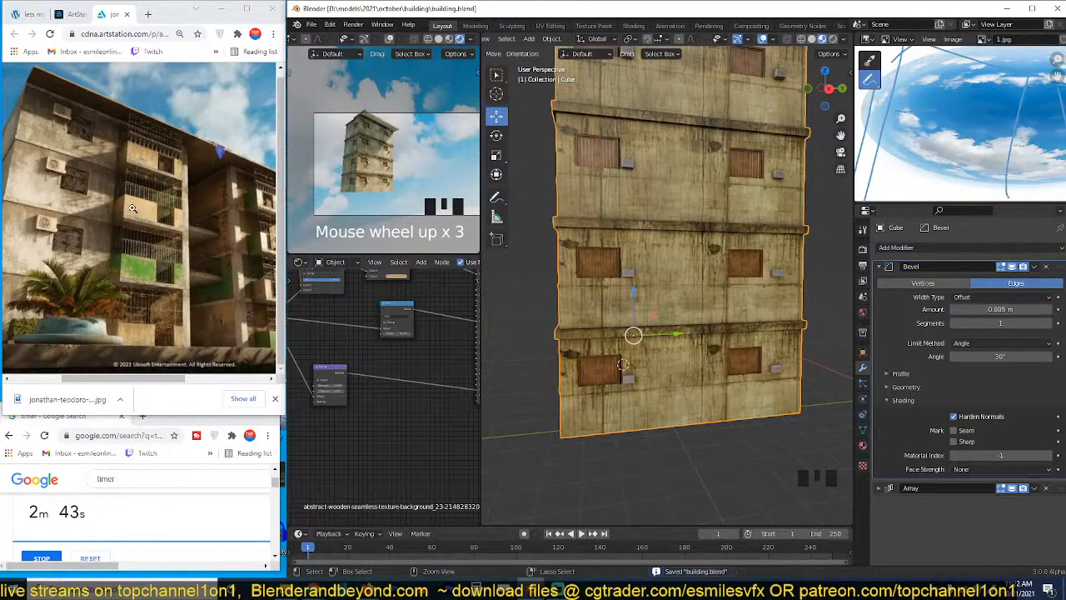
# Step: In the building's mesh, add a cube on the lowest facade between the two windows and scale it to about 0.92
pyautogui.press('`')
pyautogui.scroll(-3, 681, 383)
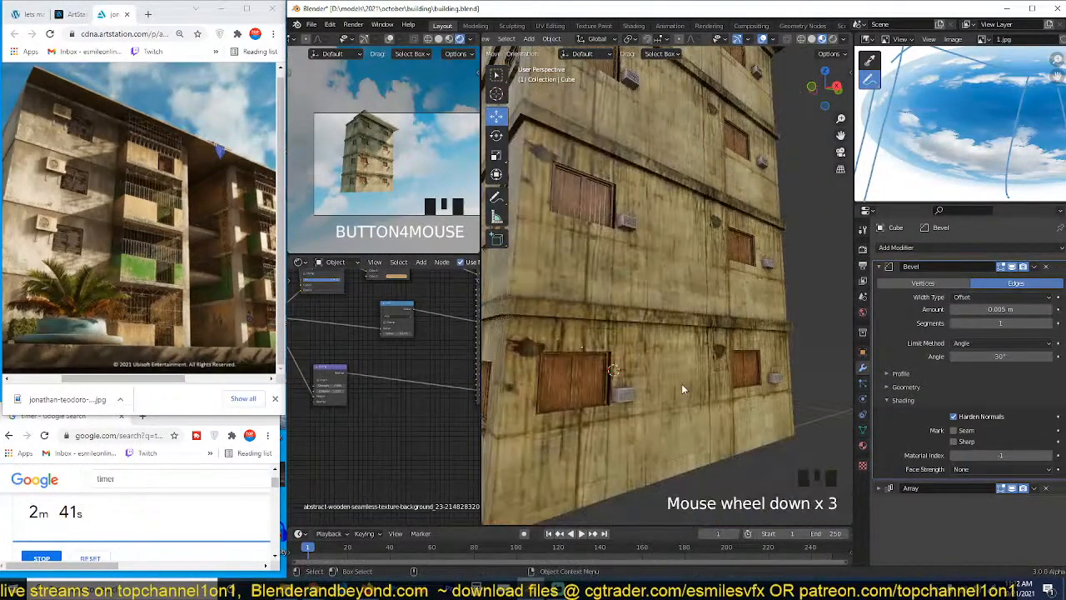
pyautogui.click(678, 387)
pyautogui.press('Tab')
pyautogui.scroll(4, 705, 301)
pyautogui.scroll(-2, 700, 306)
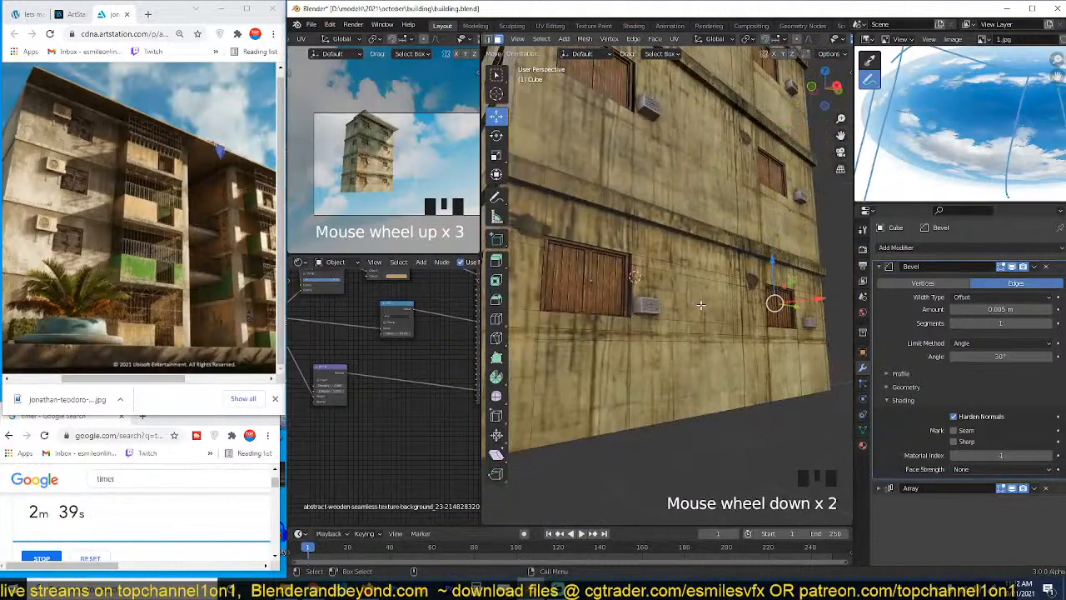
pyautogui.hotkey('shift', 'a')
pyautogui.click(691, 301)
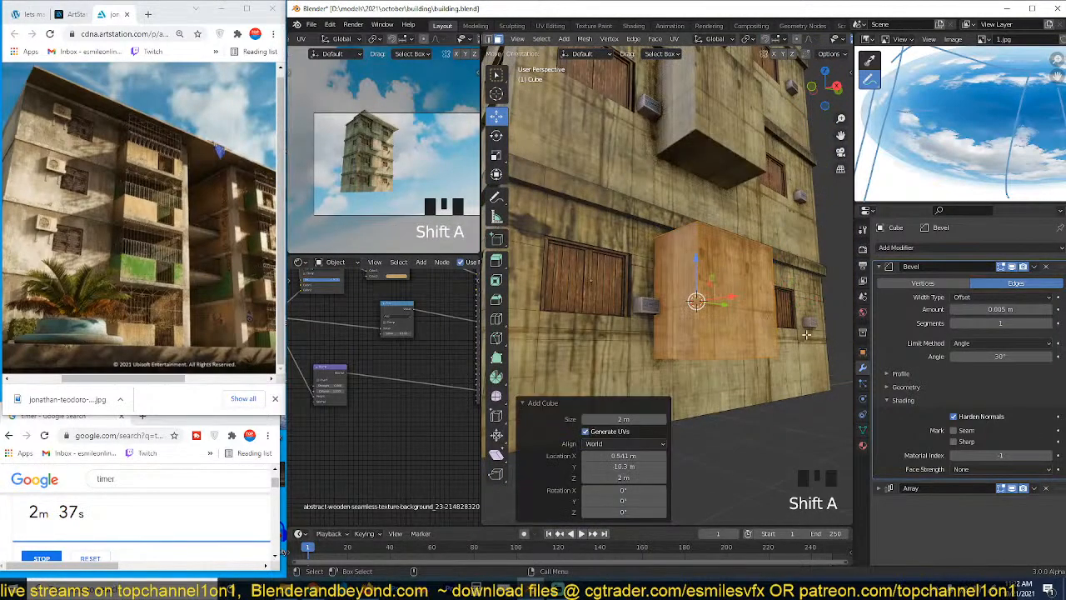
pyautogui.press('s')
pyautogui.click(791, 337)
pyautogui.press('`')
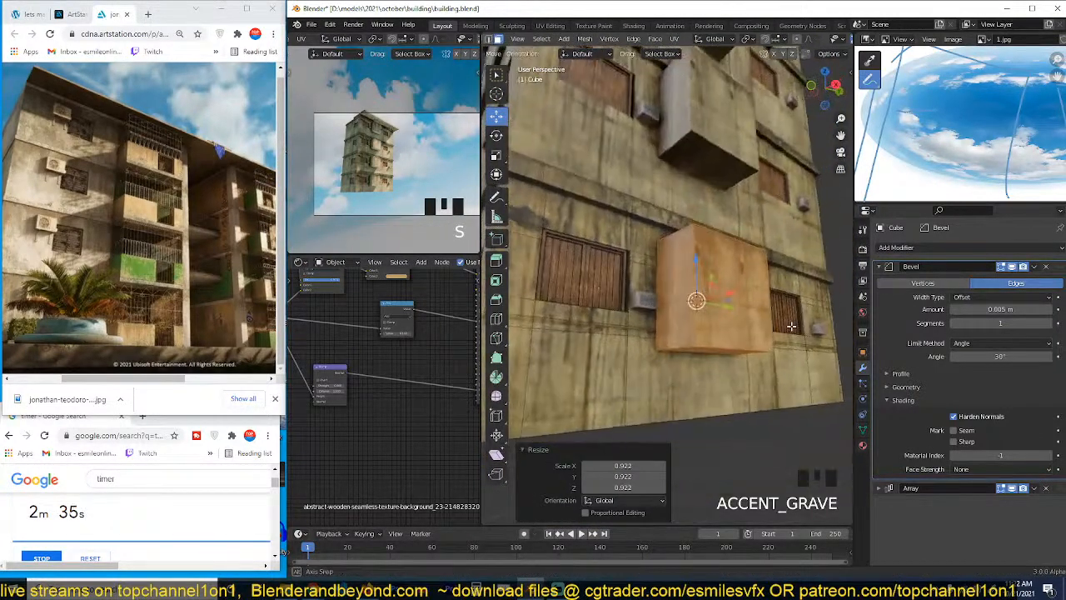
pyautogui.press('`')
# Step: Nudge the cube upward and lower its top face about 1.11 m to form a low balcony block
pyautogui.moveTo(721, 307); pyautogui.dragTo(718, 297, button='middle')
pyautogui.moveTo(698, 260); pyautogui.dragTo(699, 248)
pyautogui.press('`')
pyautogui.click(720, 237)
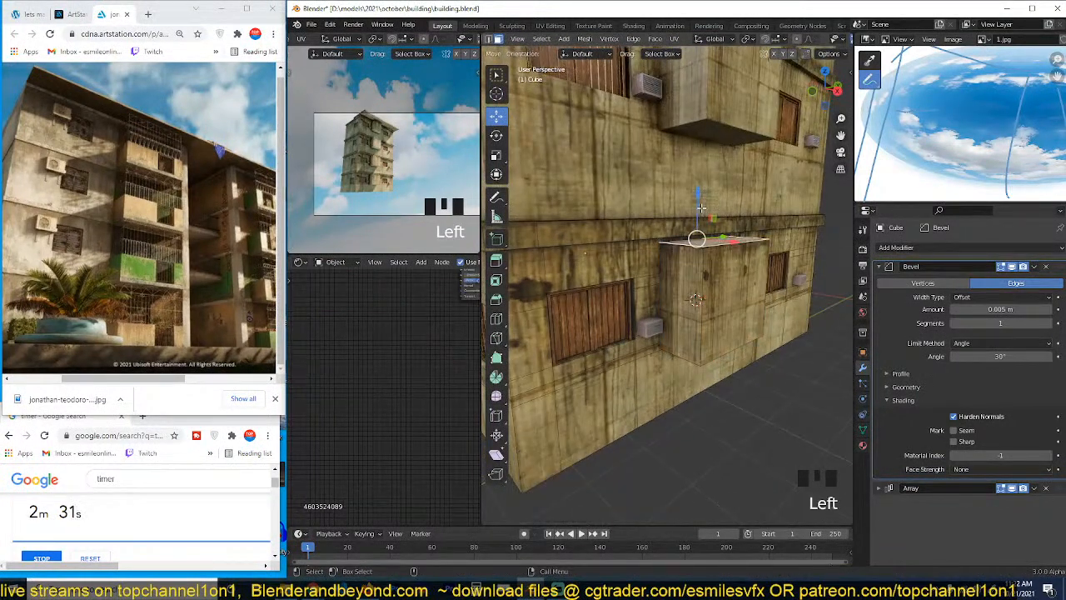
pyautogui.moveTo(700, 207); pyautogui.dragTo(700, 289)
# Step: Duplicate the balcony block's top face about 0.9 m higher and extrude it about 0.05 m into a thin slab
pyautogui.press('`')
pyautogui.scroll(4, 721, 317)
pyautogui.scroll(2, 721, 317)
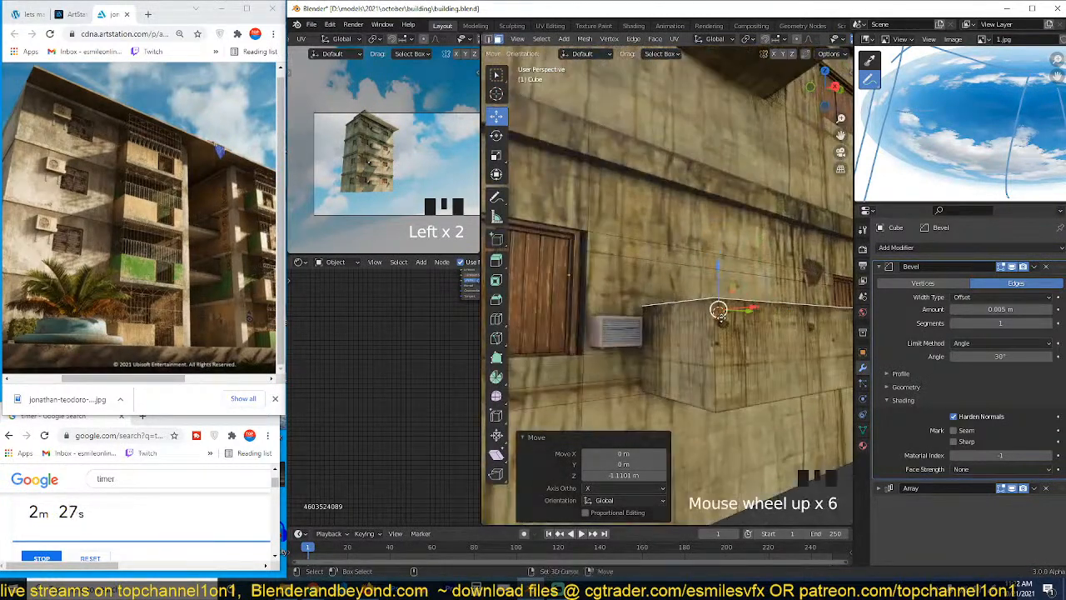
pyautogui.hotkey('shift', 'd')
pyautogui.press('z')
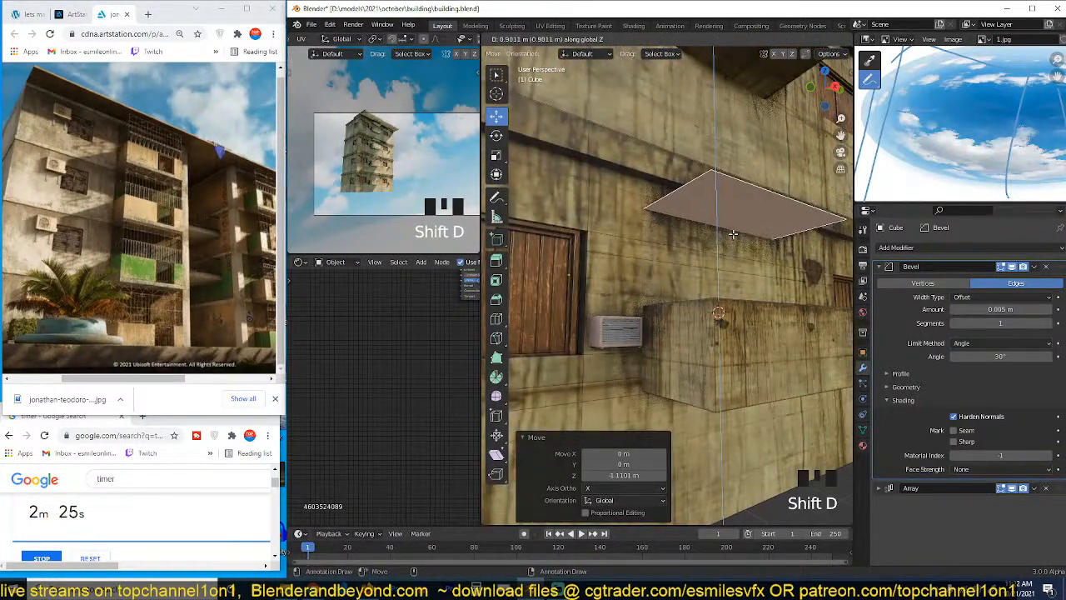
pyautogui.click(732, 234)
pyautogui.press('e')
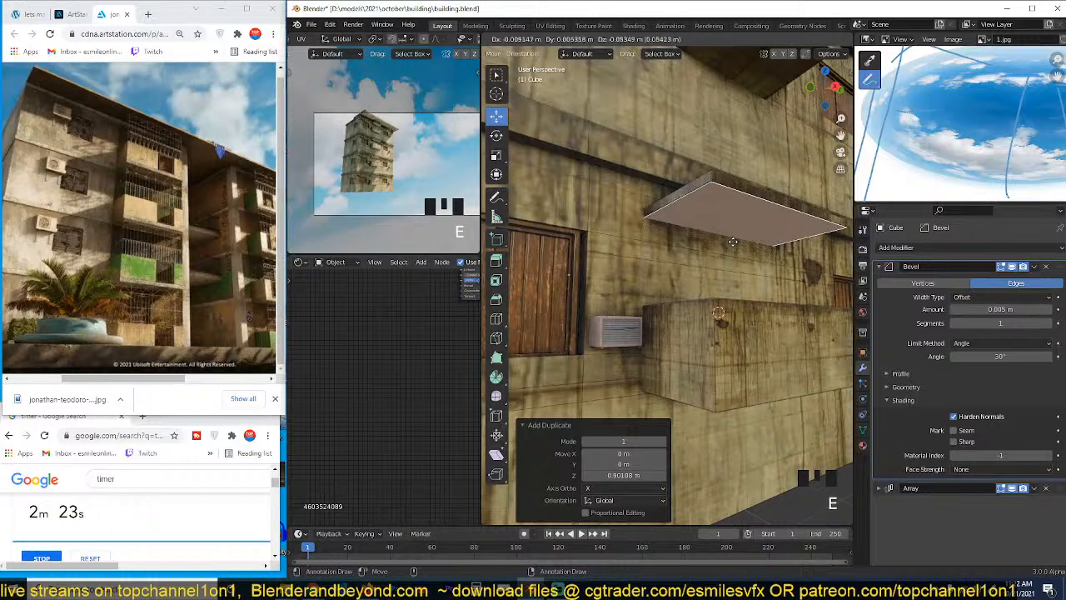
pyautogui.click(734, 240)
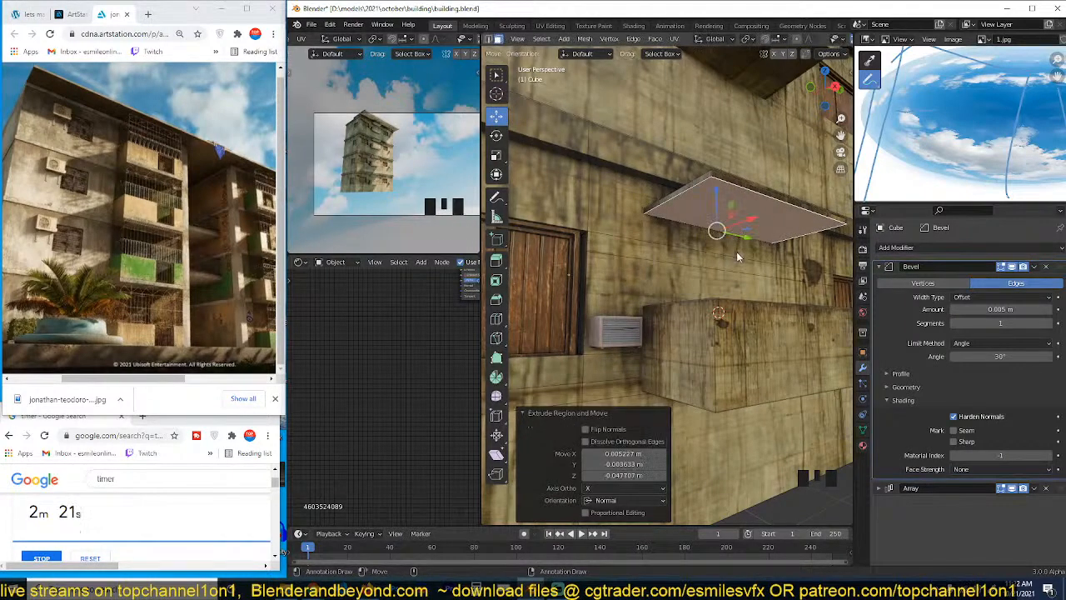
# Step: Inset the balcony block's top face by a thin margin and extrude it downward to hollow out the balcony
pyautogui.press('Tab')
pyautogui.press('`')
pyautogui.moveTo(736, 251); pyautogui.dragTo(718, 313, button='middle')
pyautogui.press('Tab')
pyautogui.click(787, 314)
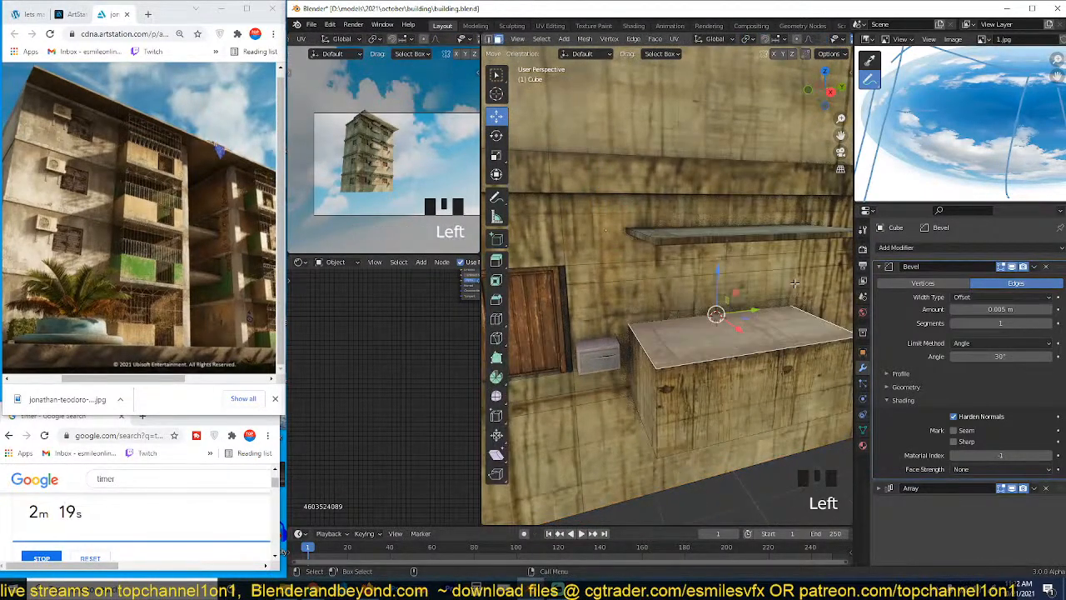
pyautogui.press('i')
pyautogui.click(790, 298)
pyautogui.press('e')
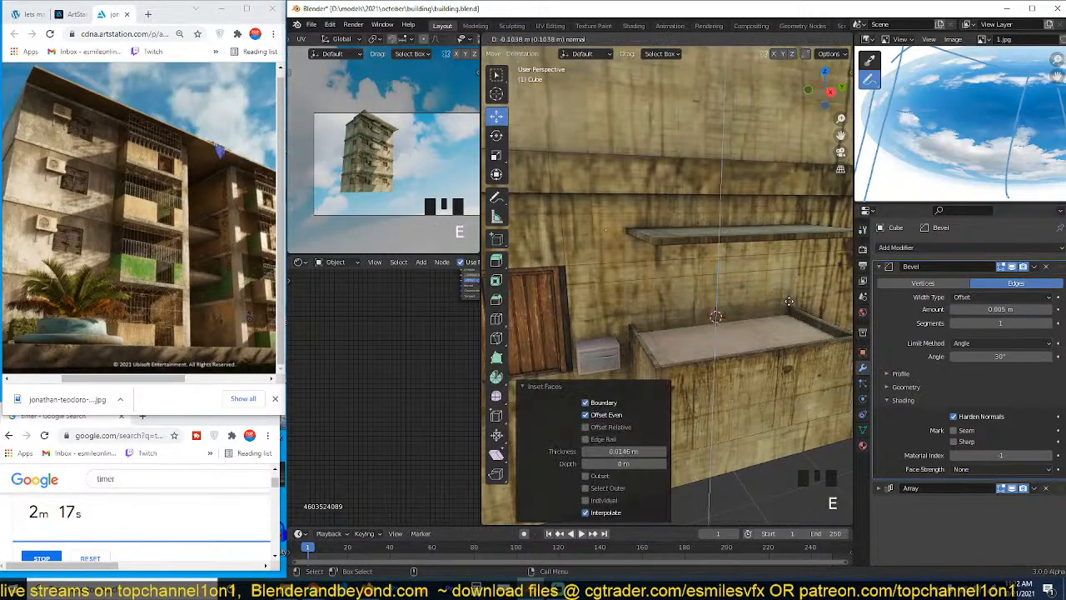
pyautogui.click(788, 333)
pyautogui.press('Tab')
pyautogui.press('`')
# Step: Add a vertical loop cut to the facade wall behind the balcony and bevel it 0.145 m wide with 2 segments
pyautogui.moveTo(790, 328); pyautogui.dragTo(738, 276, button='middle')
pyautogui.press('`')
pyautogui.press('`')
pyautogui.press('Tab')
pyautogui.press('`')
pyautogui.press('`')
pyautogui.hotkey('ctrl', 'r')
pyautogui.click(722, 265)
pyautogui.rightClick(722, 265)
pyautogui.press('`')
pyautogui.hotkey('ctrl', 'b')
pyautogui.click(702, 276)
pyautogui.press('`')
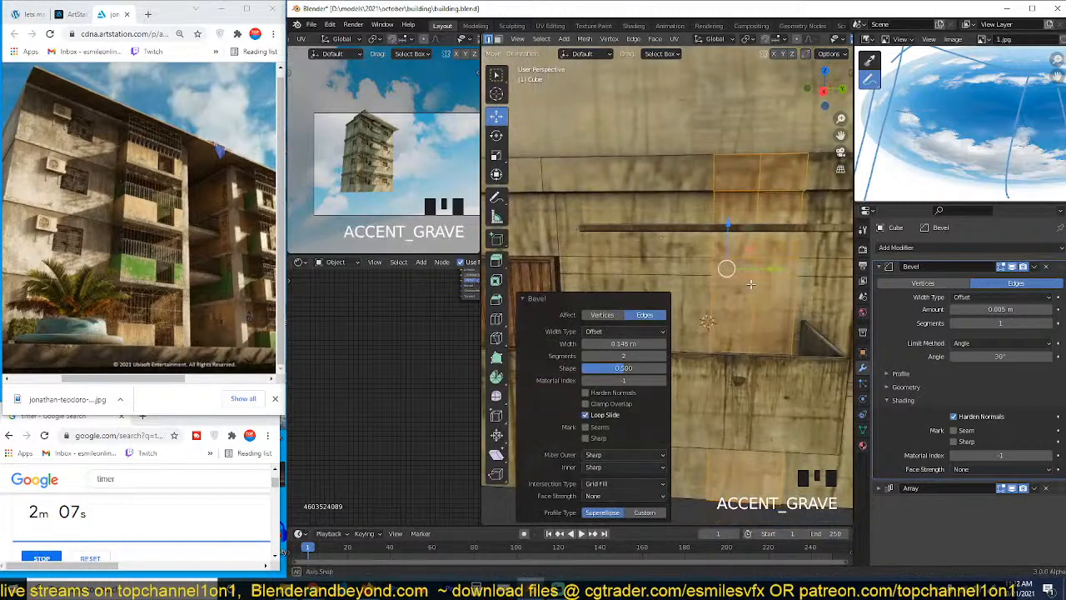
# Step: Select the door-sized block of facade faces behind the balcony and inset it by about 0.004 m
pyautogui.press('3')
pyautogui.keyDown('ctrl'); pyautogui.click(758, 288); pyautogui.keyUp('ctrl')
pyautogui.keyDown('ctrl'); pyautogui.click(785, 298); pyautogui.keyUp('ctrl')
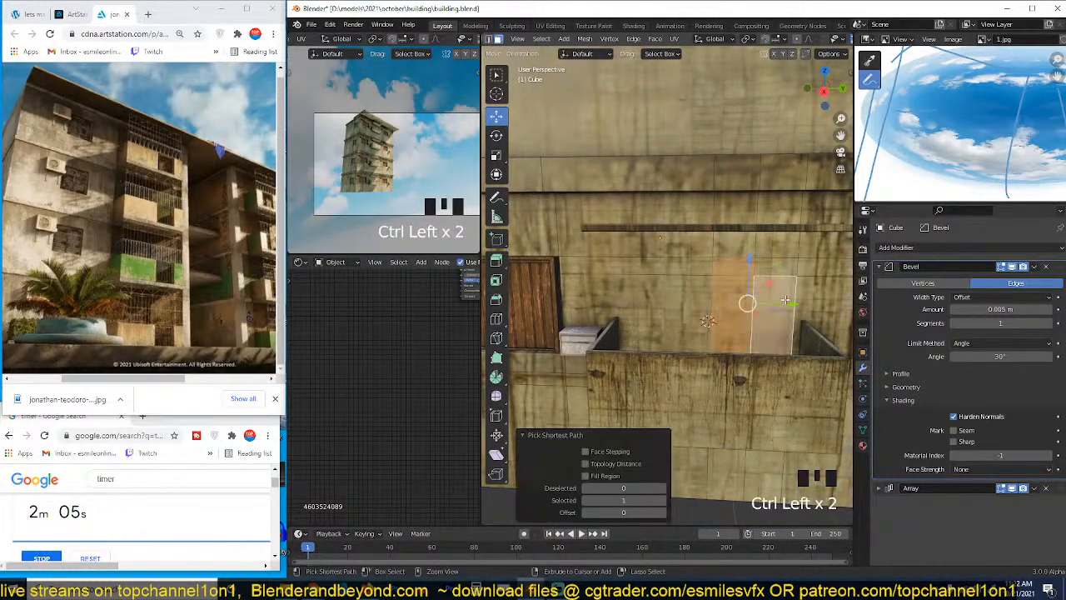
pyautogui.keyDown('ctrl'); pyautogui.click(772, 268); pyautogui.keyUp('ctrl')
pyautogui.scroll(2, 773, 268)
pyautogui.keyDown('shift'); pyautogui.moveTo(773, 269); pyautogui.dragTo(754, 261, button='middle'); pyautogui.keyUp('shift')
pyautogui.press('`')
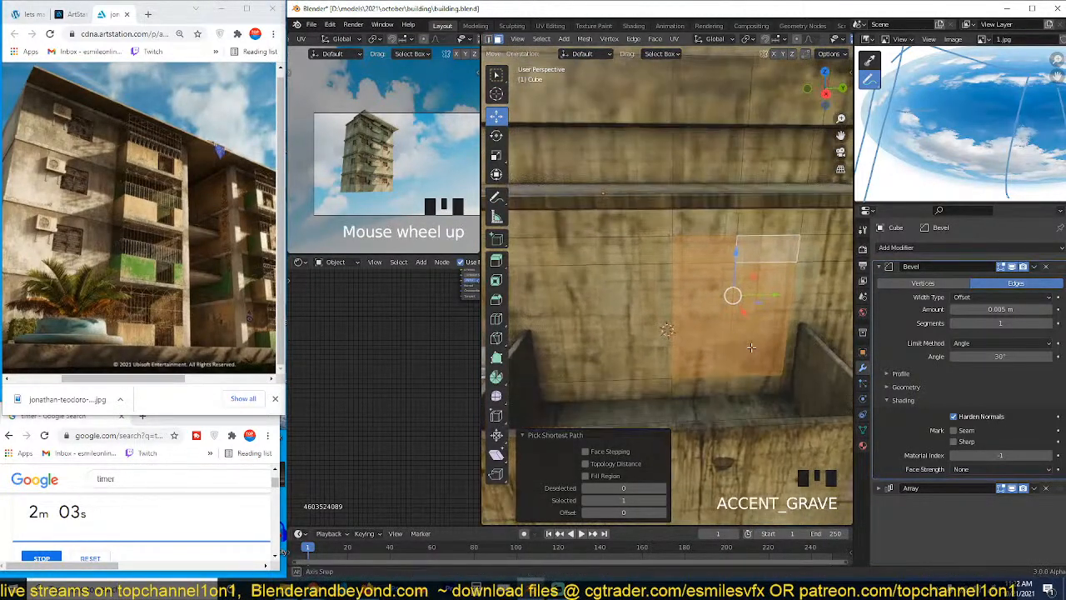
pyautogui.keyDown('shift'); pyautogui.click(749, 383); pyautogui.keyUp('shift')
pyautogui.keyDown('shift'); pyautogui.click(712, 386); pyautogui.keyUp('shift')
pyautogui.press('`')
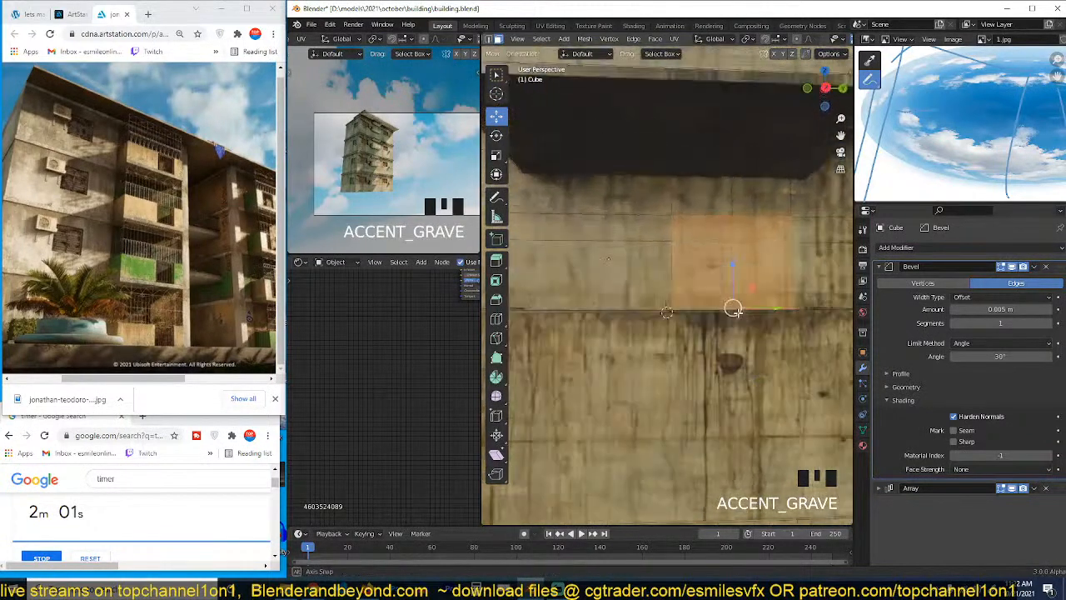
pyautogui.scroll(1, 767, 277)
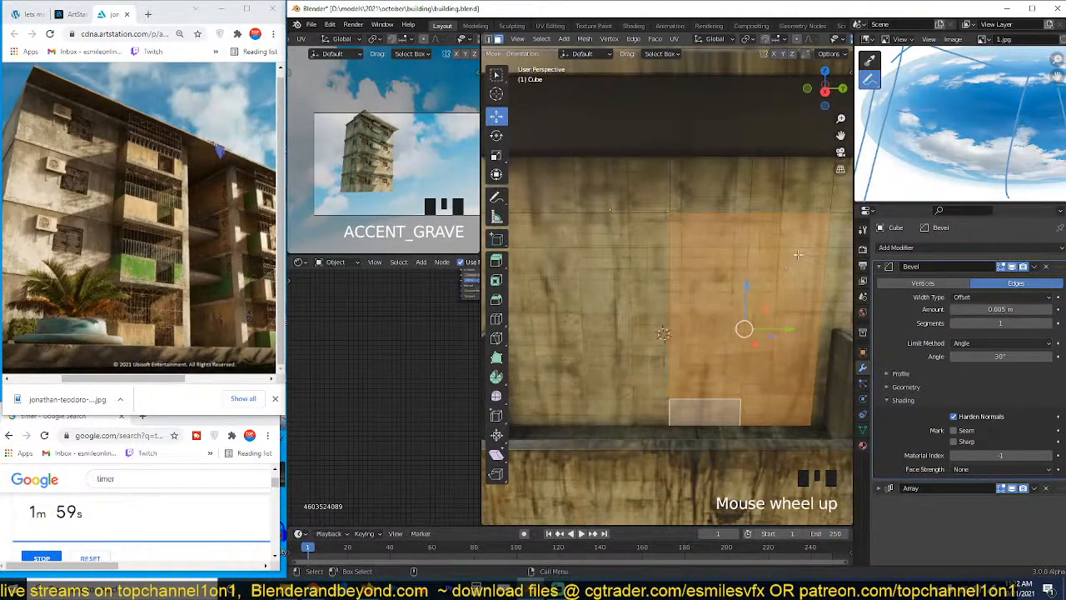
pyautogui.press('i')
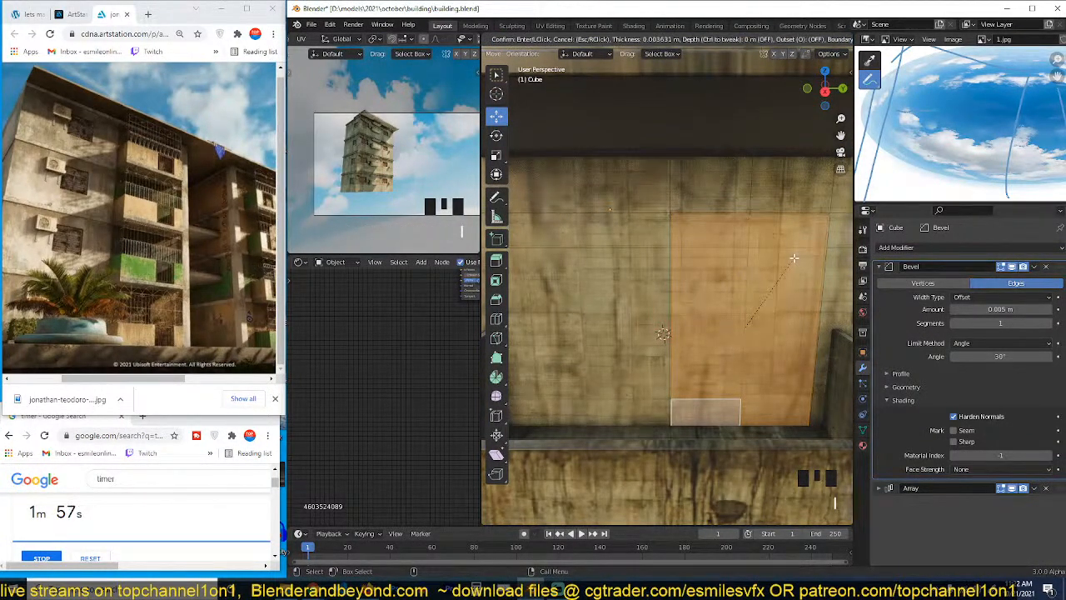
pyautogui.click(793, 258)
# Step: Extrude the inset doorway faces about 0.037 m into the facade wall
pyautogui.press('`')
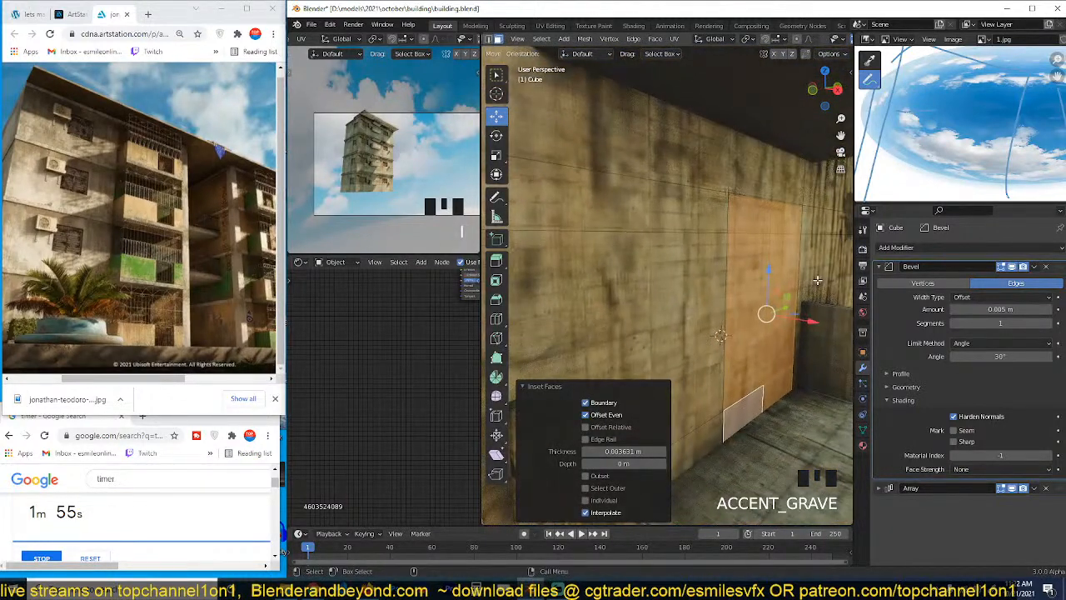
pyautogui.press('e')
pyautogui.click(753, 262)
pyautogui.press('`')
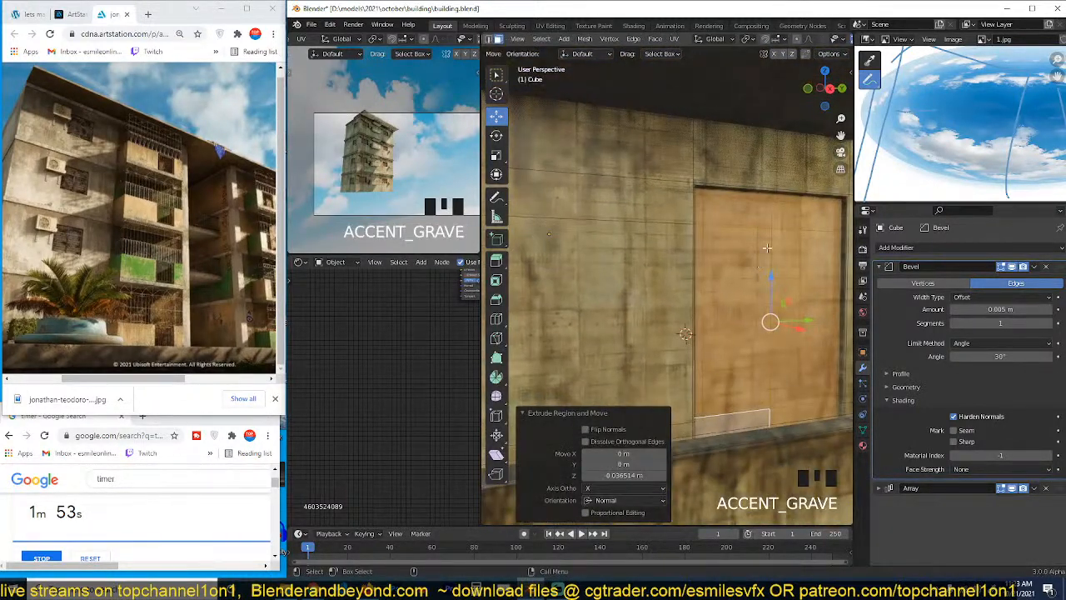
pyautogui.press('`')
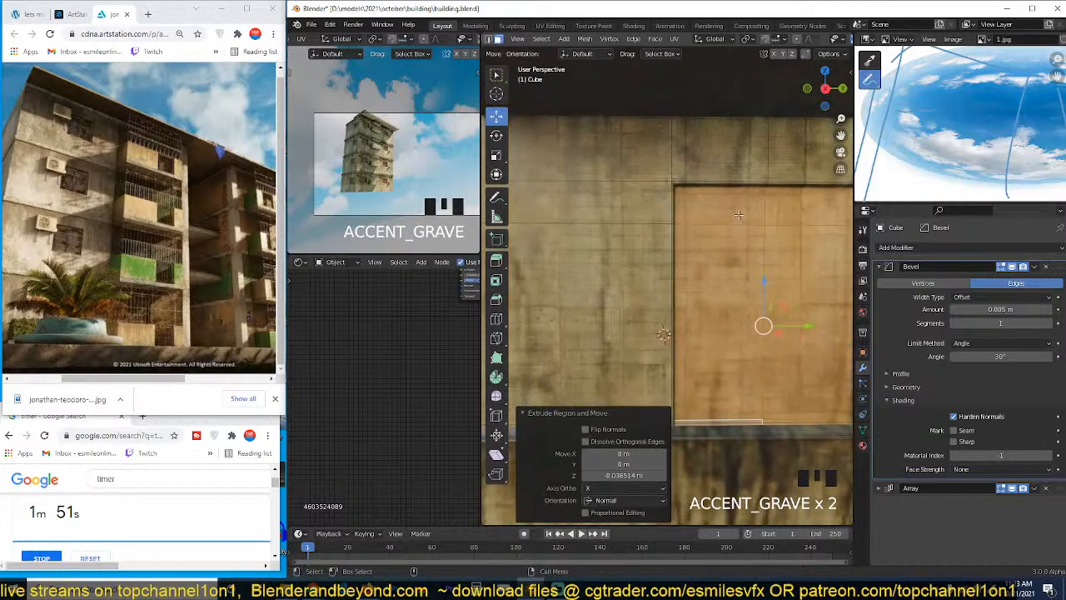
# Step: Try to inset the doorway's two top faces as one region and extrude them about 0.053 m inward
pyautogui.press('shift')
pyautogui.press('i')
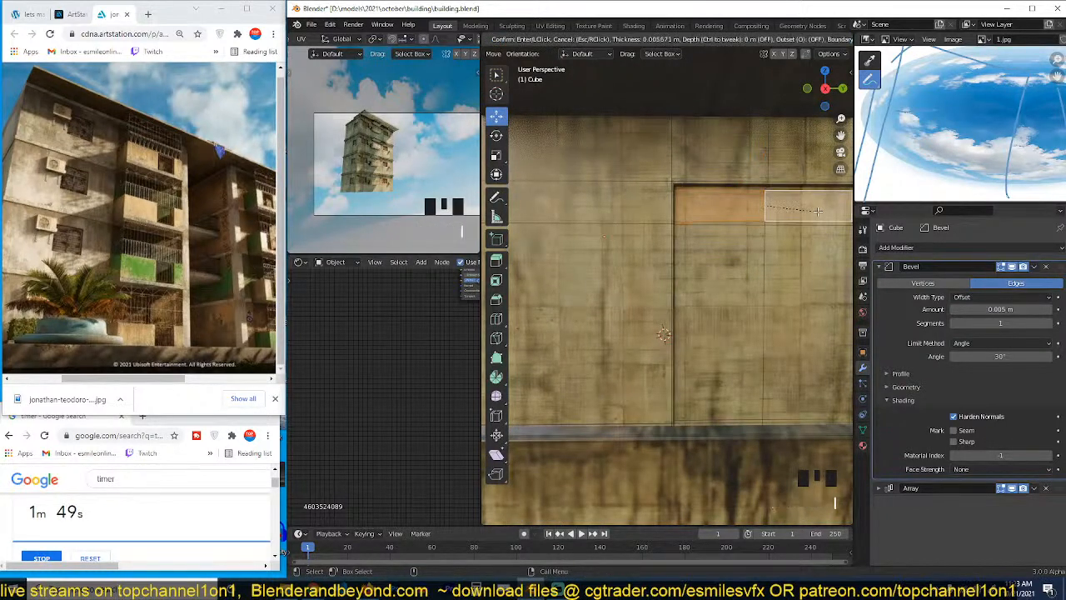
pyautogui.click(819, 209)
pyautogui.press('`')
pyautogui.press('e')
pyautogui.click(814, 238)
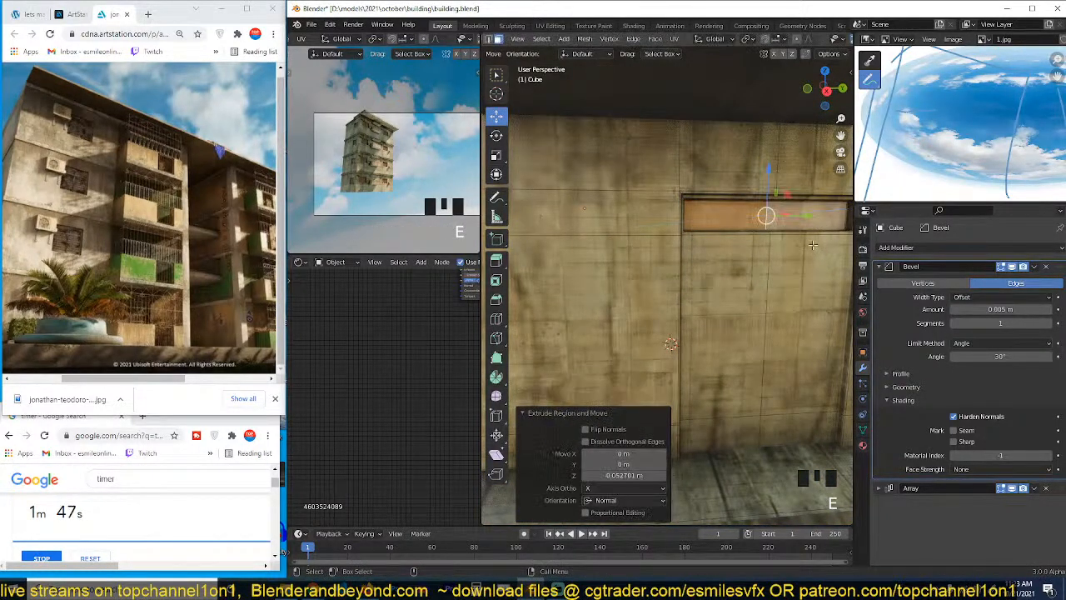
pyautogui.press('`')
pyautogui.hotkey('ctrl', 'z')
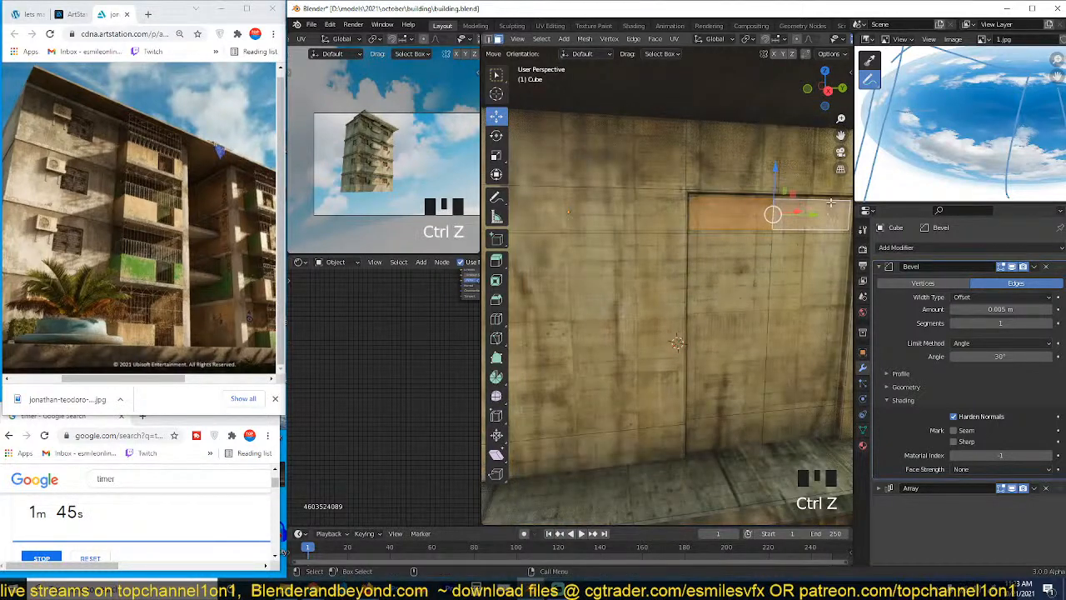
# Step: Inset the doorway's two top faces individually by about 0.005 m and recess them as transom panels
pyautogui.press('s')
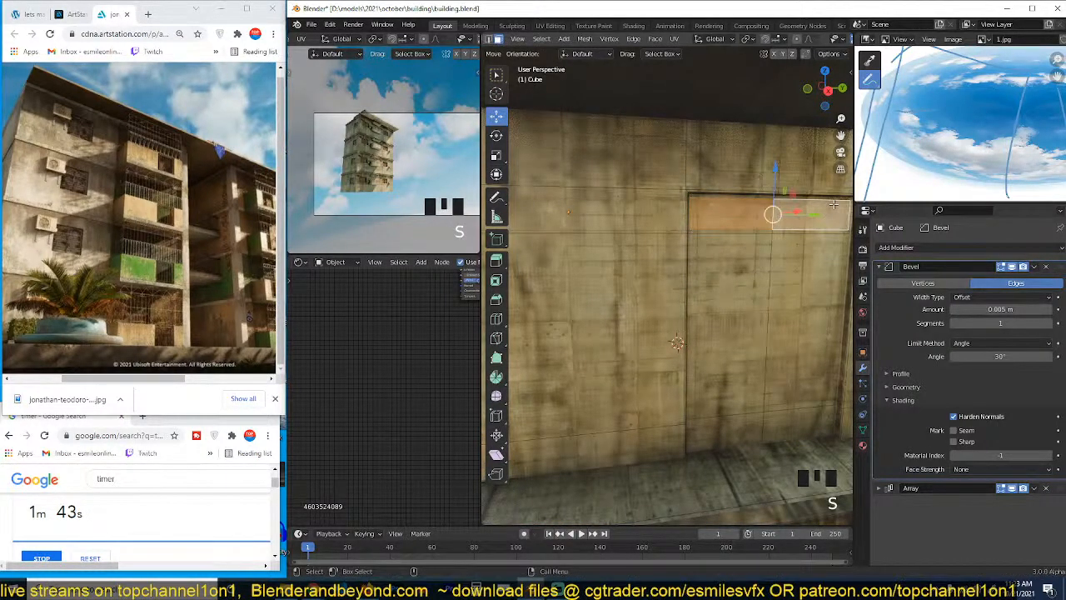
pyautogui.press('i')
pyautogui.click(830, 210)
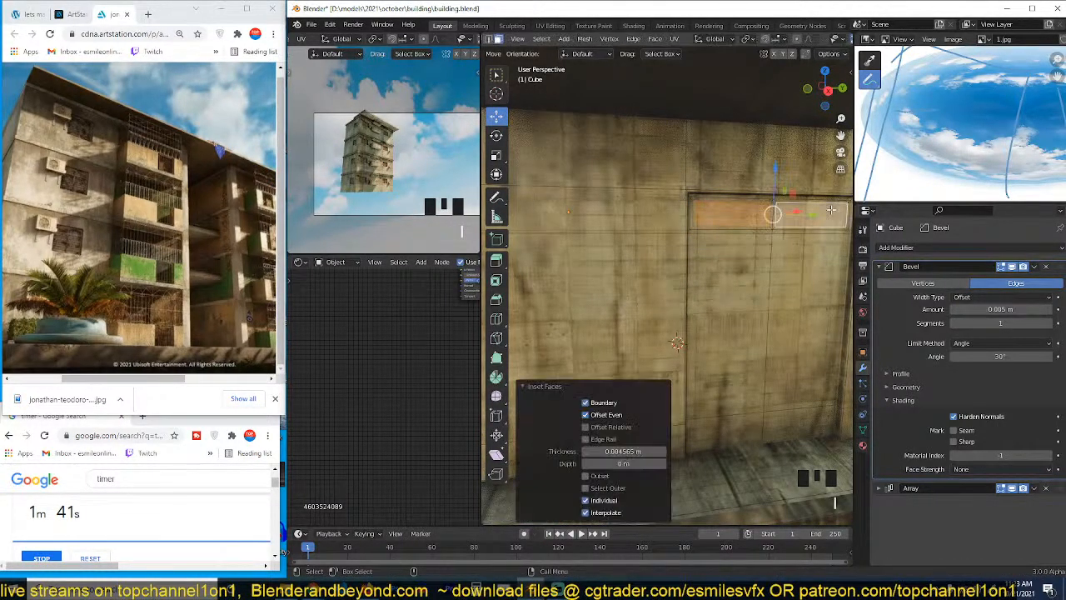
pyautogui.press('`')
pyautogui.press('Tab')
pyautogui.press('`')
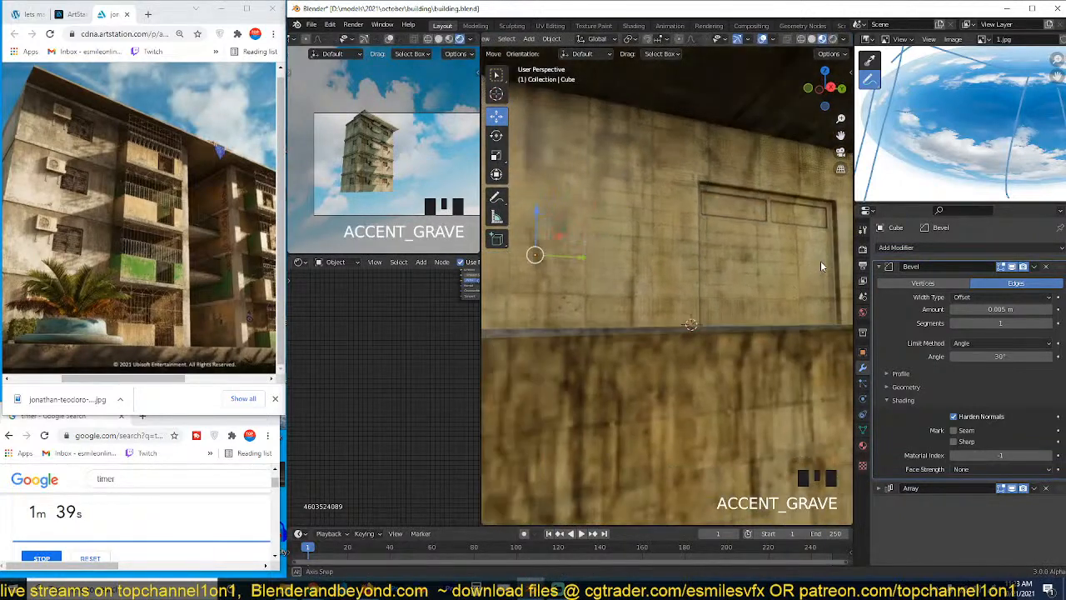
# Step: Select the doorway faces below the transom panels and extrude them about 0.144 m into the wall
pyautogui.press('Tab')
pyautogui.click(800, 312)
pyautogui.keyDown('shift'); pyautogui.click(740, 407); pyautogui.keyUp('shift')
pyautogui.keyDown('shift'); pyautogui.click(740, 407); pyautogui.keyUp('shift')
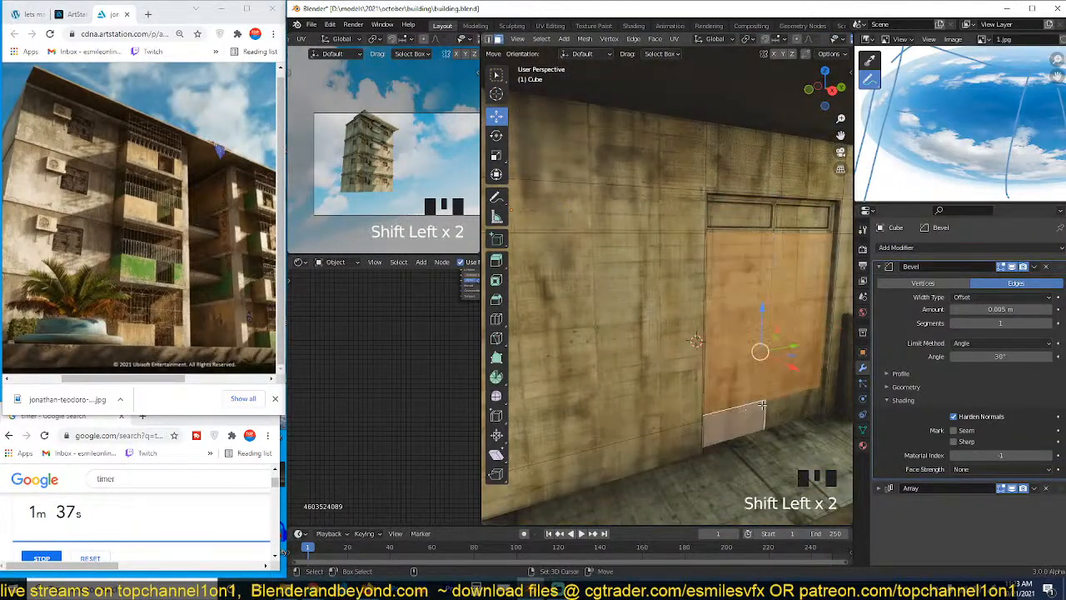
pyautogui.keyDown('shift'); pyautogui.click(779, 406); pyautogui.keyUp('shift')
pyautogui.press('e')
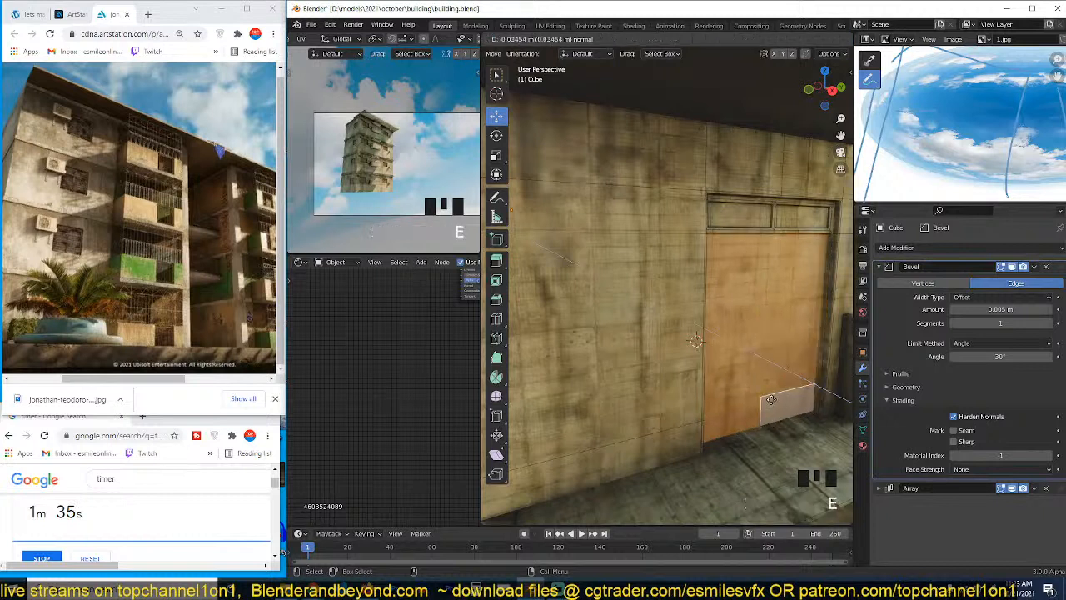
pyautogui.click(760, 387)
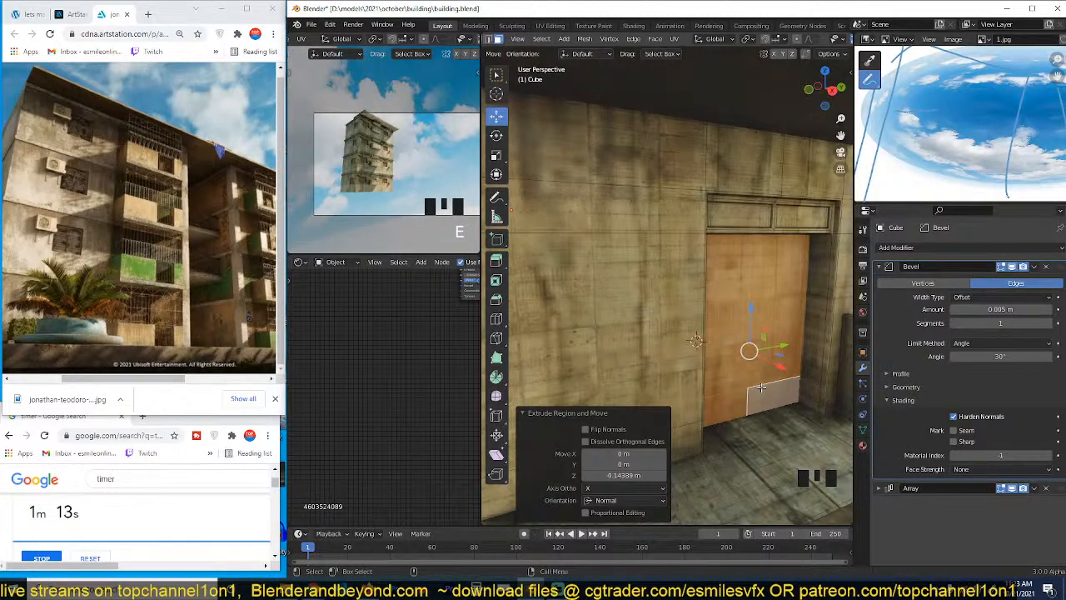
# Step: Reselect the recessed doorway faces below the transom and shift them further into the wall
pyautogui.click(741, 364)
pyautogui.click(740, 364)
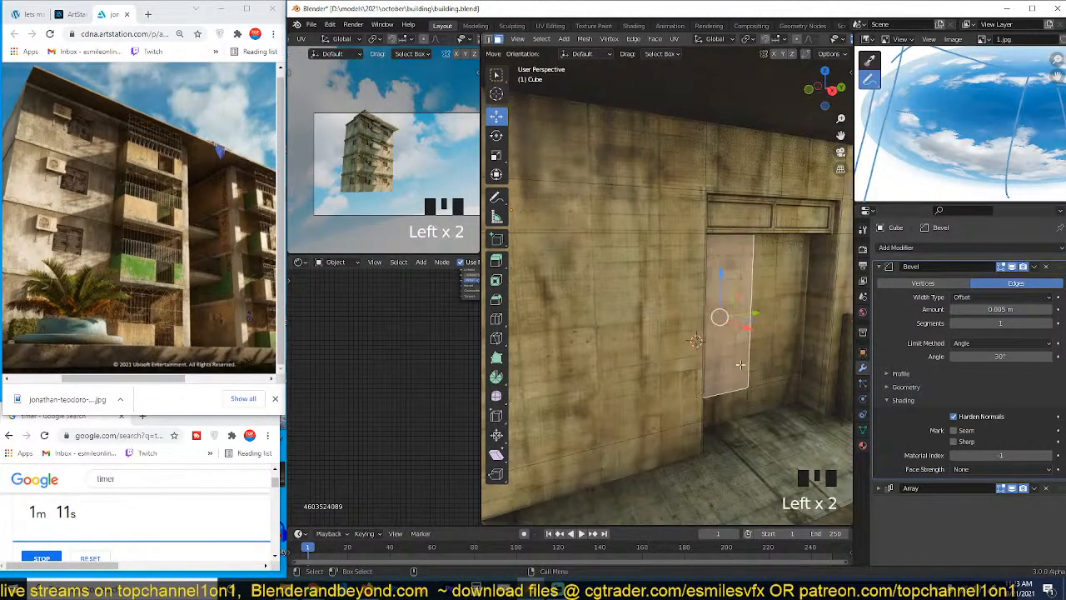
pyautogui.keyDown('shift'); pyautogui.click(750, 356); pyautogui.keyUp('shift')
pyautogui.keyDown('shift'); pyautogui.click(766, 393); pyautogui.keyUp('shift')
pyautogui.keyDown('shift'); pyautogui.click(740, 358); pyautogui.keyUp('shift')
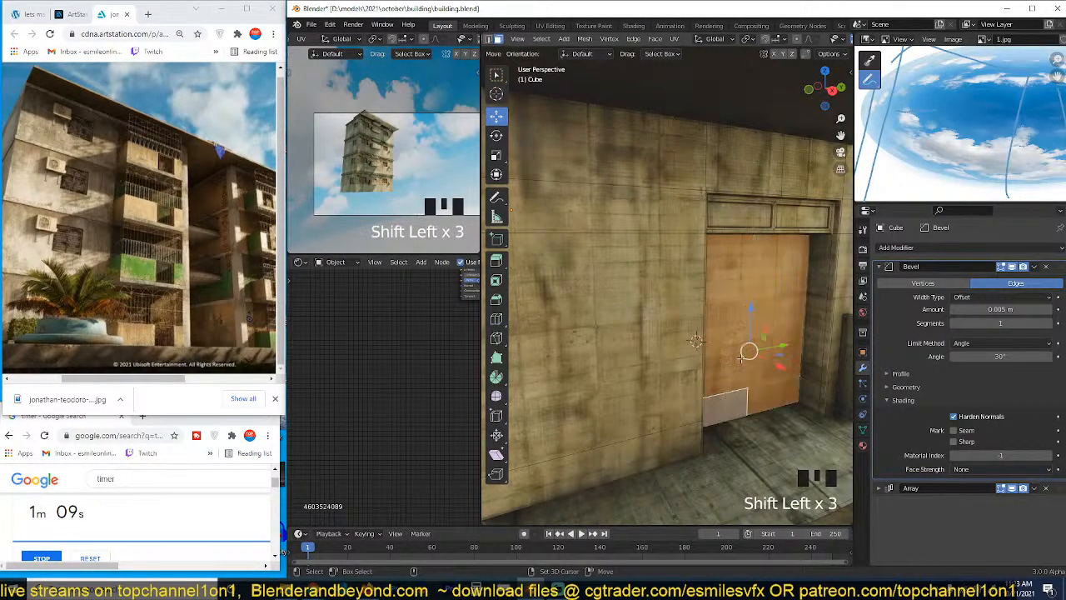
pyautogui.moveTo(774, 361); pyautogui.dragTo(757, 353)
pyautogui.press('Tab')
pyautogui.scroll(-4, 780, 442)
pyautogui.press('`')
pyautogui.moveTo(781, 442); pyautogui.dragTo(728, 381, button='middle')
pyautogui.scroll(-2, 728, 384)
pyautogui.moveTo(609, 371); pyautogui.dragTo(583, 396, button='middle')
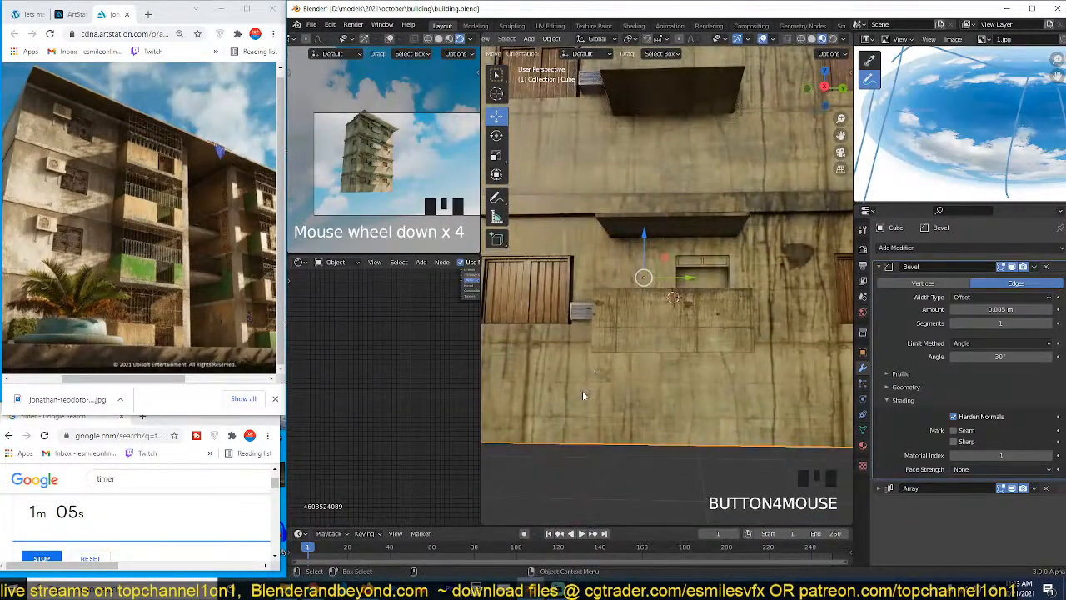
# Step: Duplicate the wooden planks of the neighbouring window and move the copy 2.221 m along Y into the balcony doorway
pyautogui.scroll(2, 540, 268)
pyautogui.keyDown('shift'); pyautogui.moveTo(586, 276); pyautogui.dragTo(651, 283, button='middle'); pyautogui.keyUp('shift')
pyautogui.press('Tab')
pyautogui.click(573, 286)
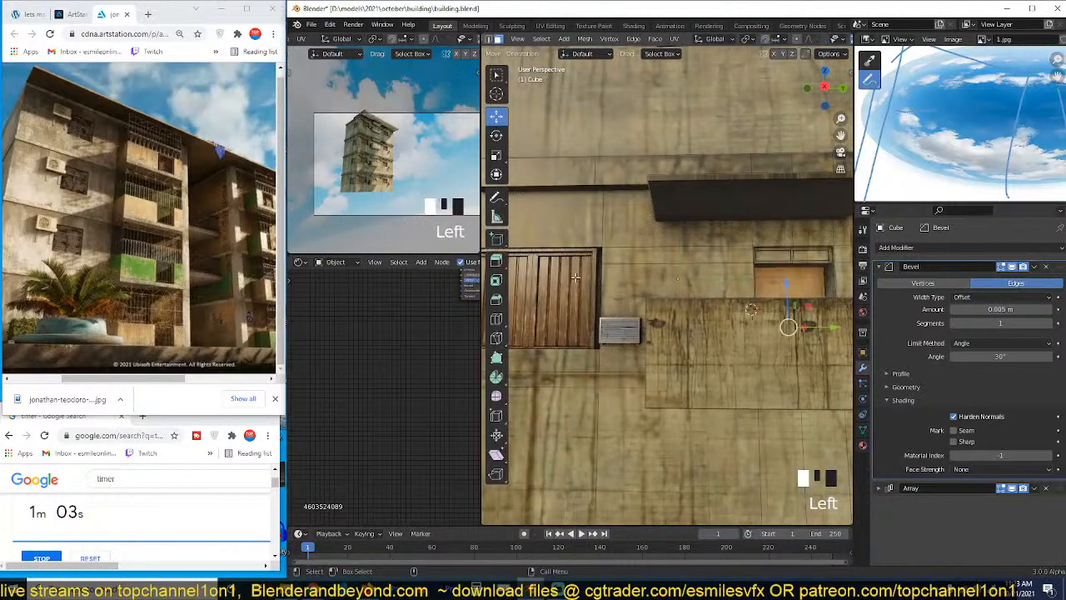
pyautogui.hotkey('ctrl', 'l')
pyautogui.hotkey('shift', 'd')
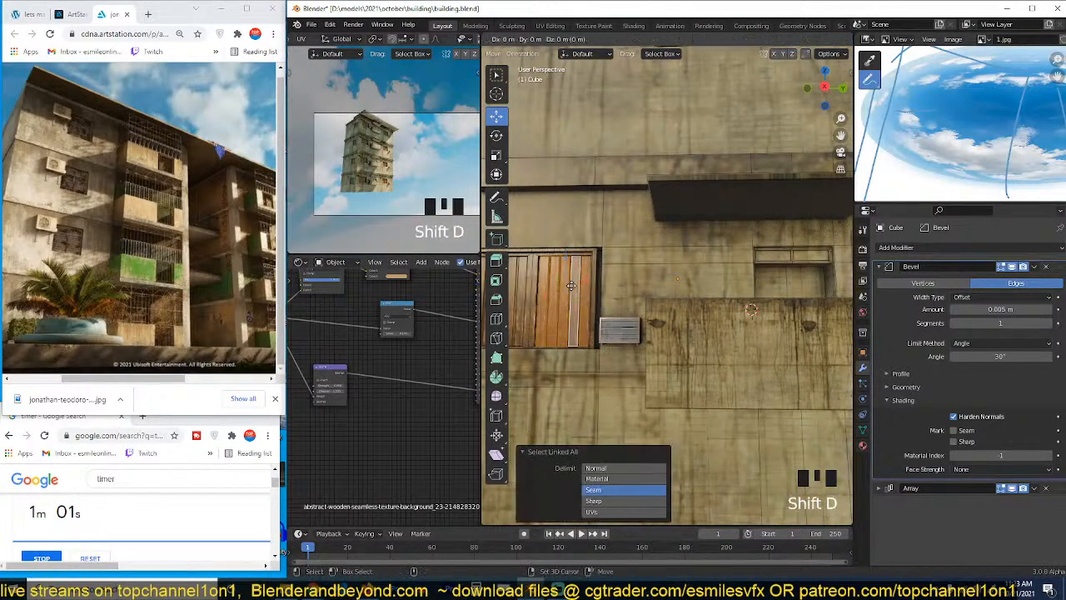
pyautogui.moveTo(610, 295); pyautogui.dragTo(843, 297)
# Step: Scale the copied planks up to about 1.35 times and shift them about 0.03 m along Y to fill the doorway
pyautogui.press('`')
pyautogui.scroll(3, 814, 332)
pyautogui.press('s')
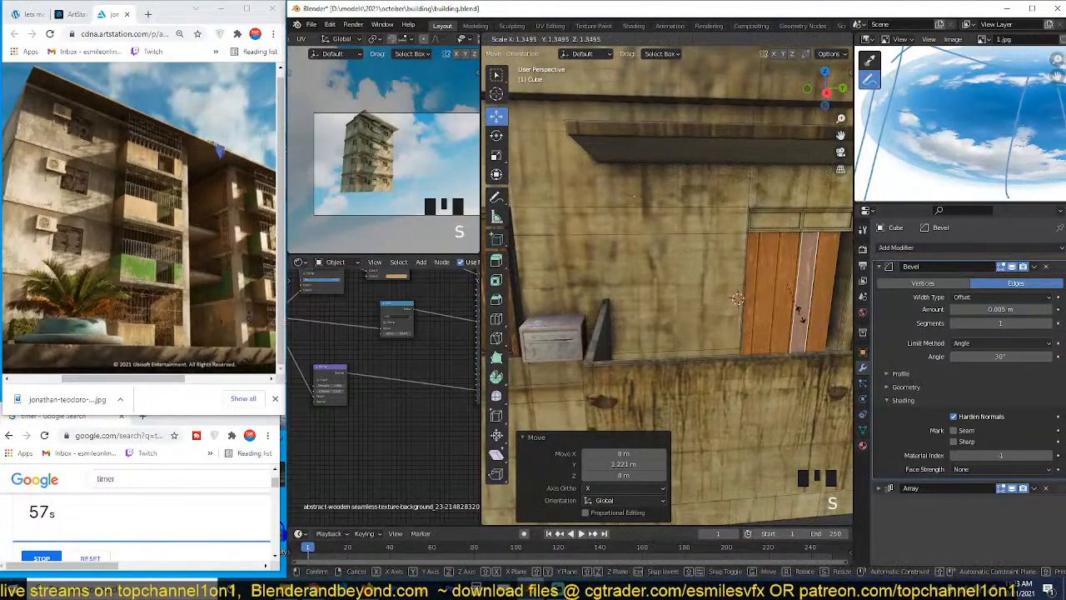
pyautogui.click(818, 288)
pyautogui.press('`')
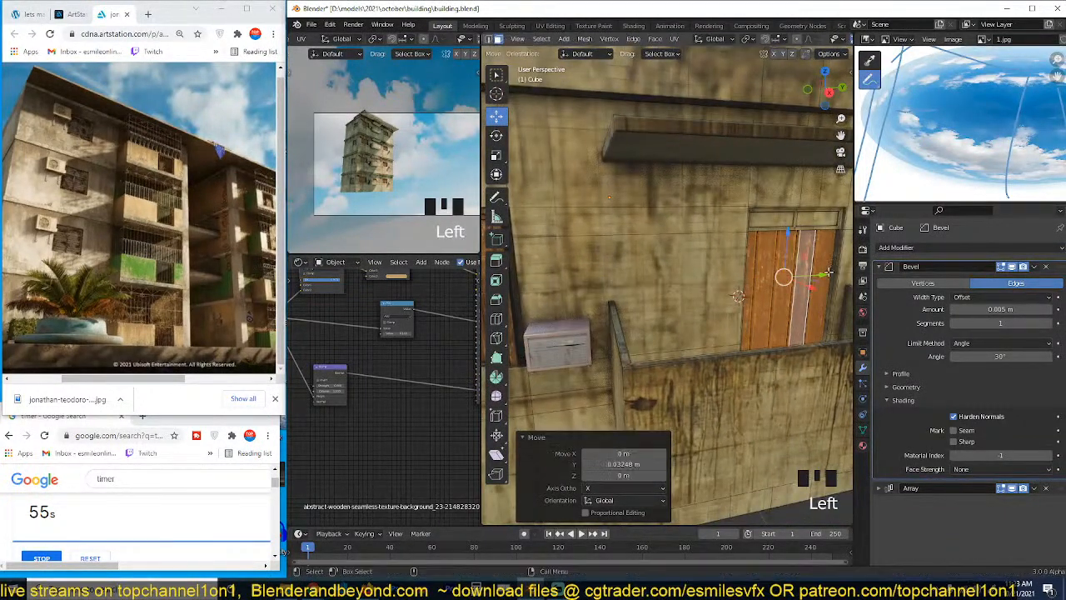
# Step: Leave mesh editing, check the door and balconies across the building's floors, and save building.blend
pyautogui.press('Tab')
pyautogui.press('`')
pyautogui.click(816, 266)
pyautogui.hotkey('alt', 'a')
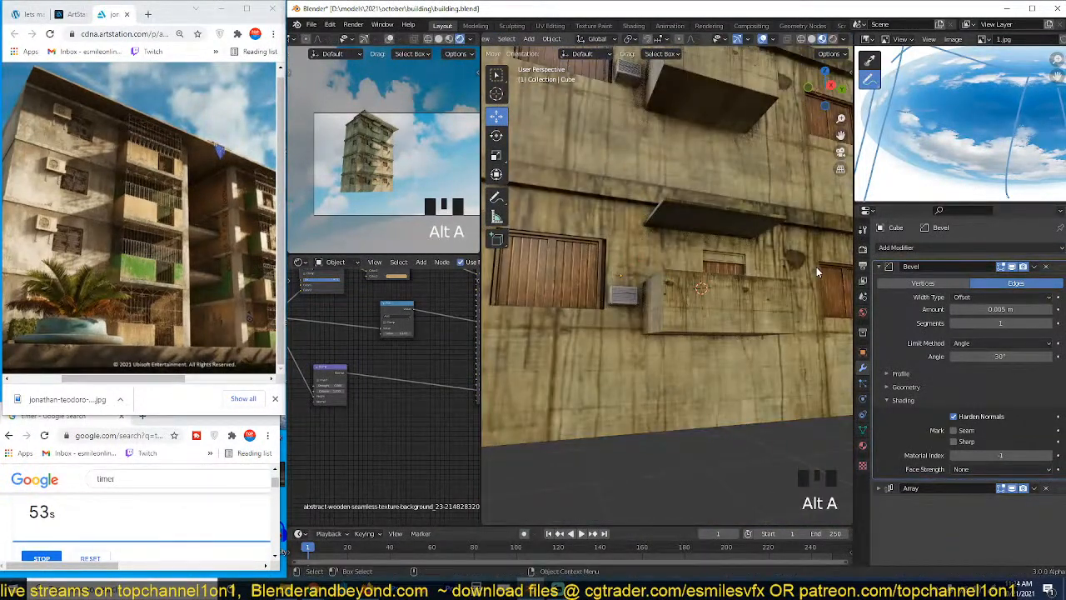
pyautogui.scroll(-5, 793, 264)
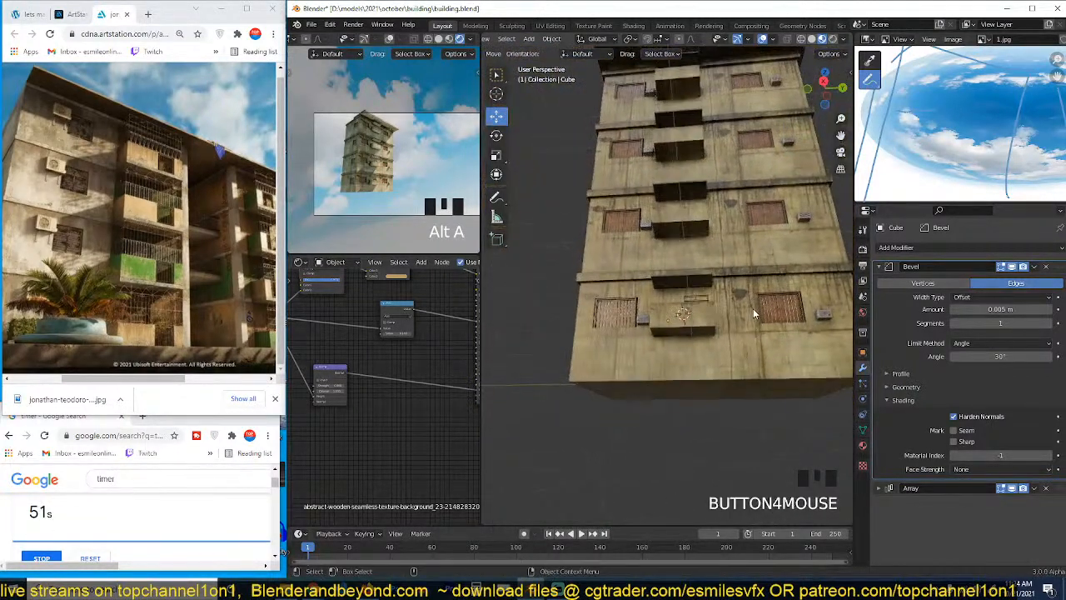
pyautogui.press('`')
pyautogui.scroll(3, 394, 177)
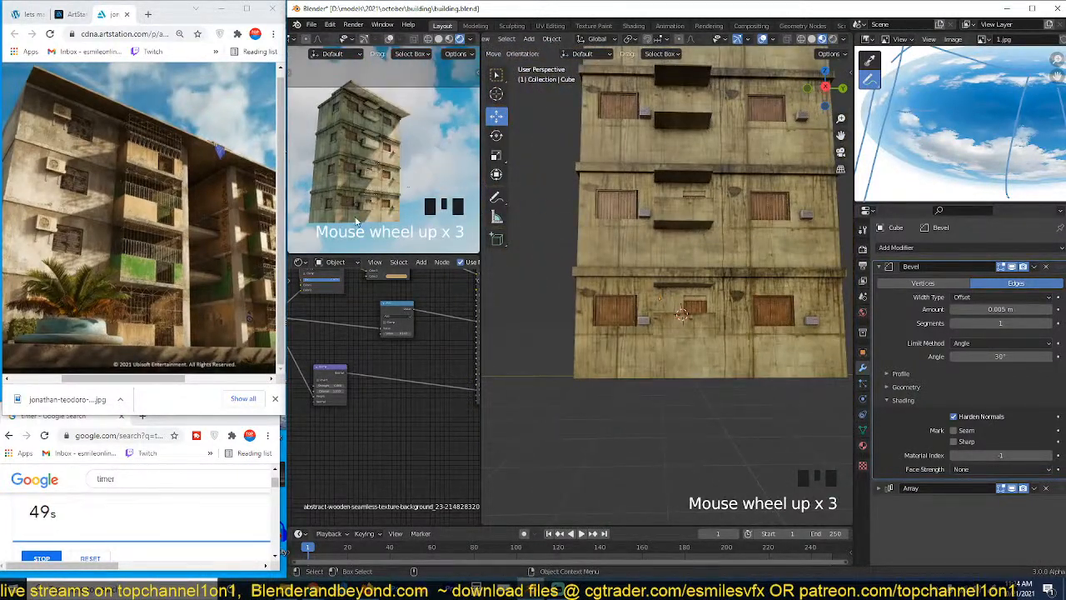
pyautogui.click(633, 215)
pyautogui.hotkey('ctrl', 's')
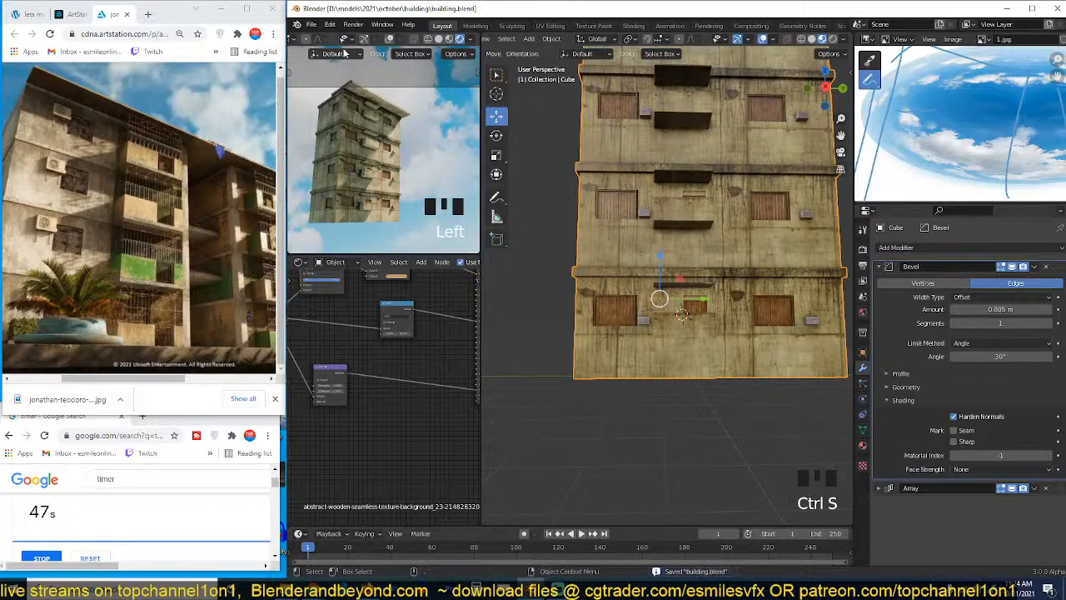
# Step: Search the add-on preferences for "bota" and close the preferences
pyautogui.click(330, 25)
pyautogui.click(358, 177)
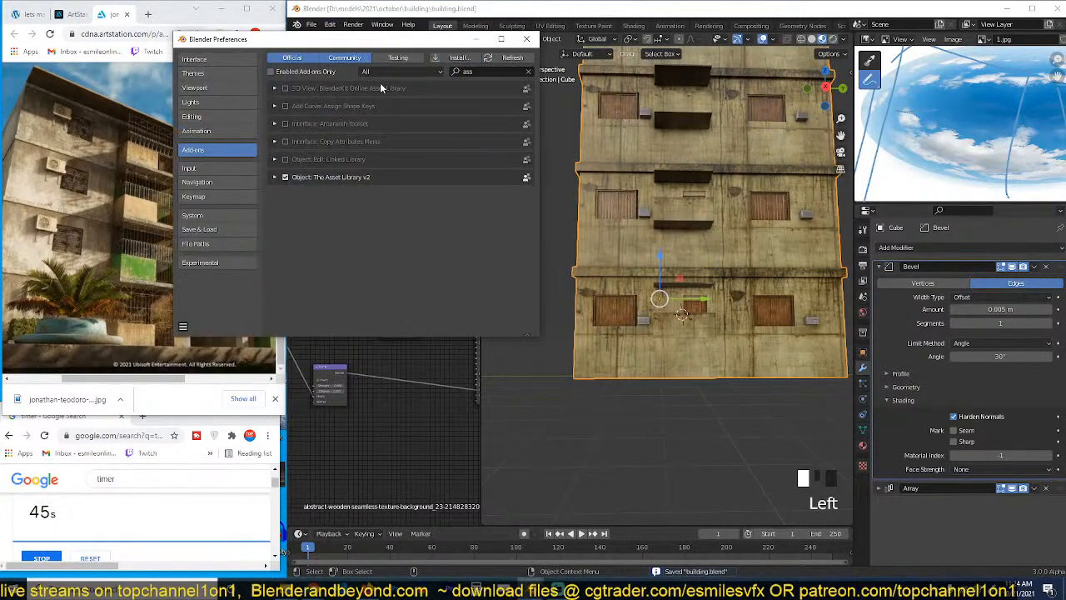
pyautogui.write('bota')
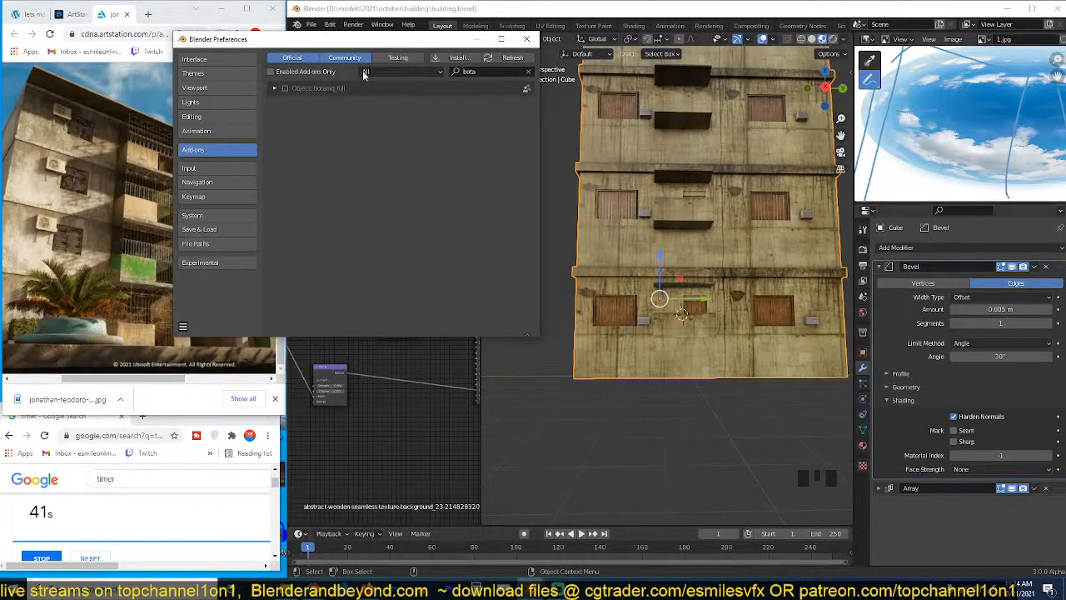
pyautogui.click(526, 39)
# Step: In mesh editing, add one centred vertical loop cut through the front wall of the building's lowest balcony
pyautogui.scroll(-5, 652, 369)
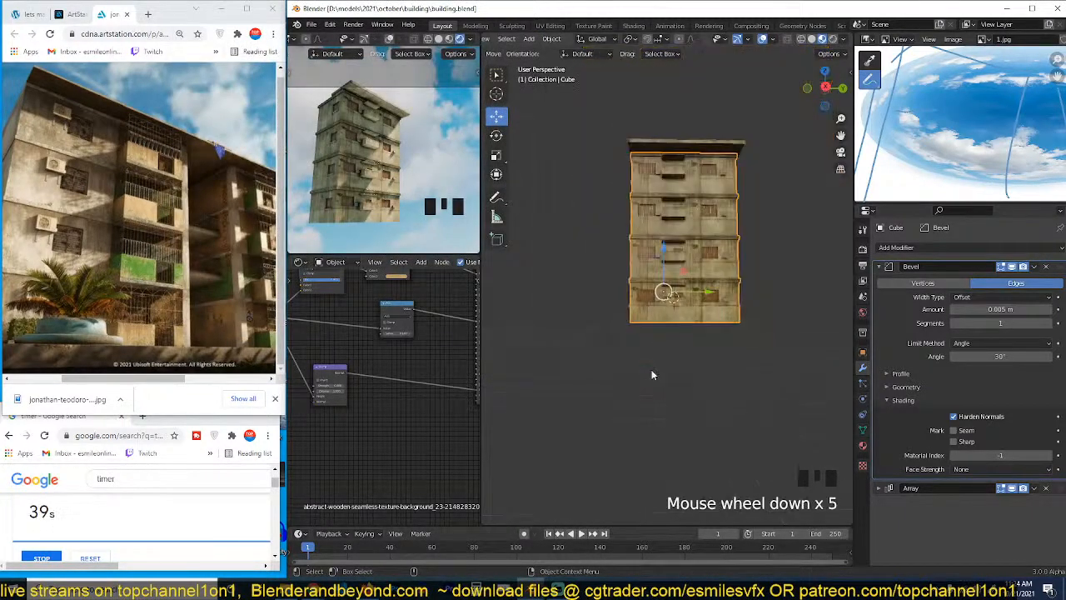
pyautogui.moveTo(651, 369); pyautogui.dragTo(692, 382, button='middle')
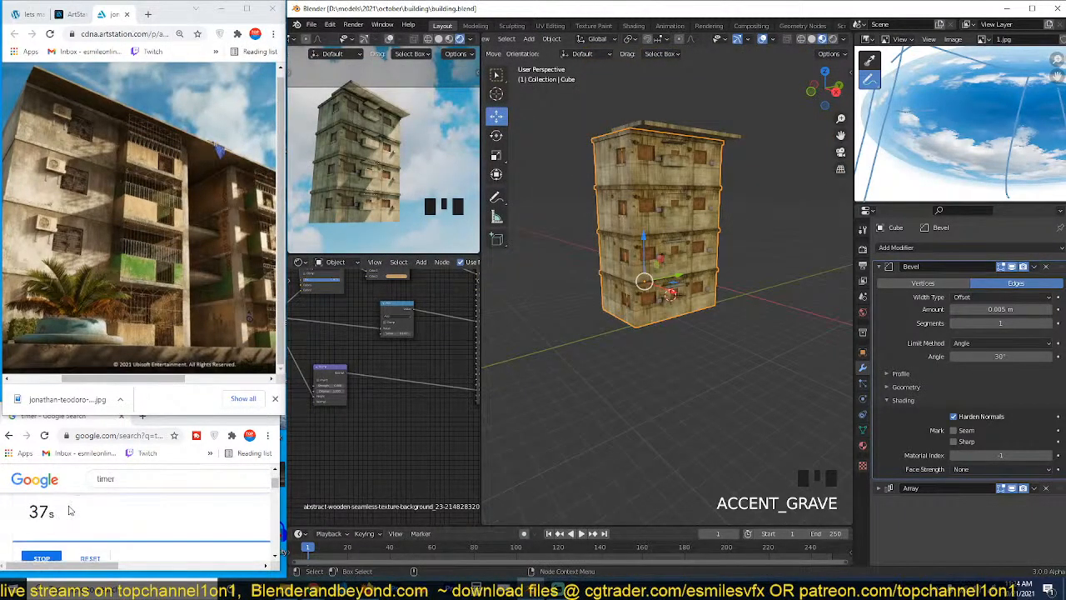
pyautogui.click(674, 264)
pyautogui.press('`')
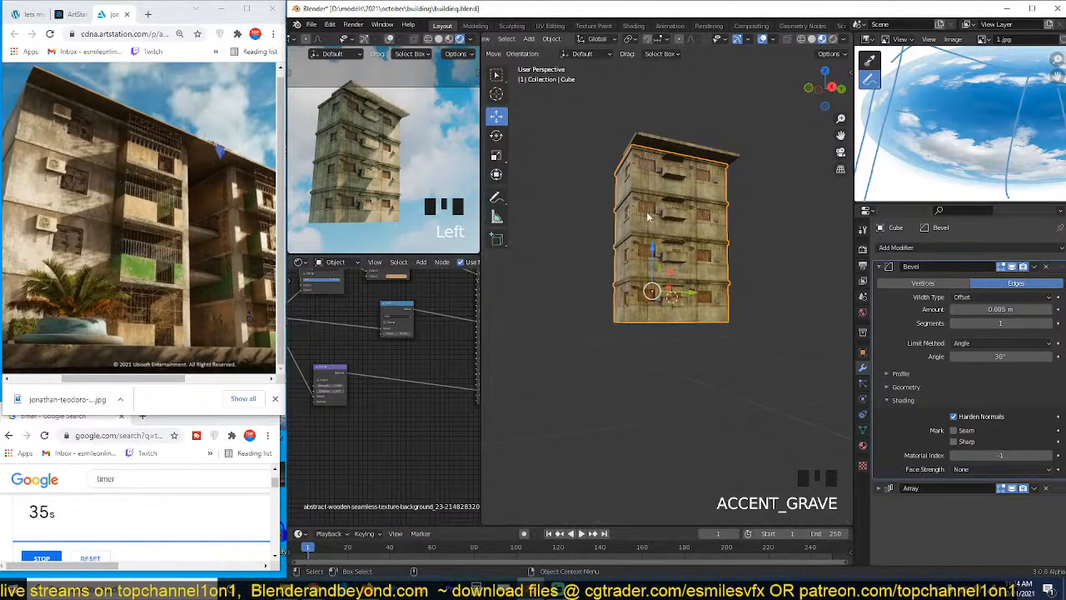
pyautogui.scroll(8, 648, 216)
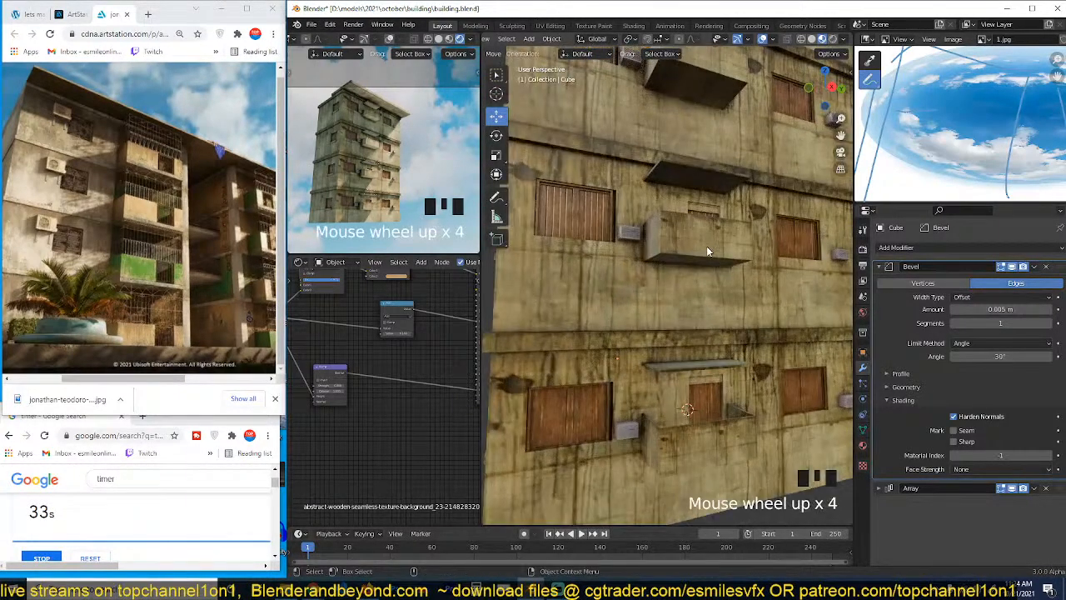
pyautogui.press('`')
pyautogui.press('Tab')
pyautogui.press('`')
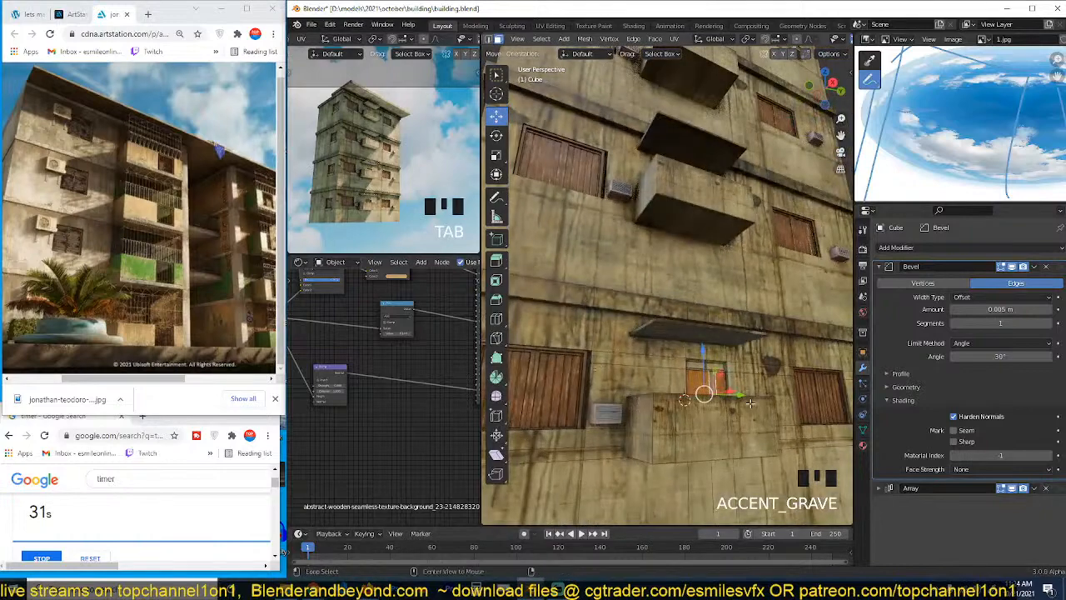
pyautogui.press('`')
pyautogui.click(733, 375)
pyautogui.hotkey('ctrl', 'r')
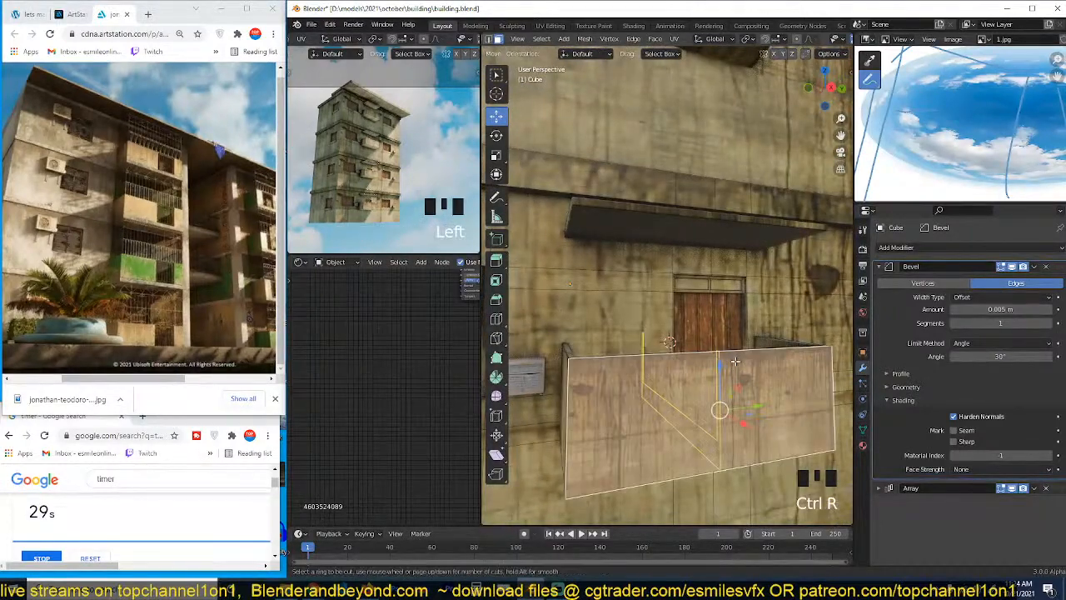
pyautogui.click(734, 361)
pyautogui.rightClick(735, 361)
# Step: Bevel the new loop into a door-wide strip and move it about 0.249 m along Y in line with the balcony door
pyautogui.press('`')
pyautogui.hotkey('ctrl', 'b')
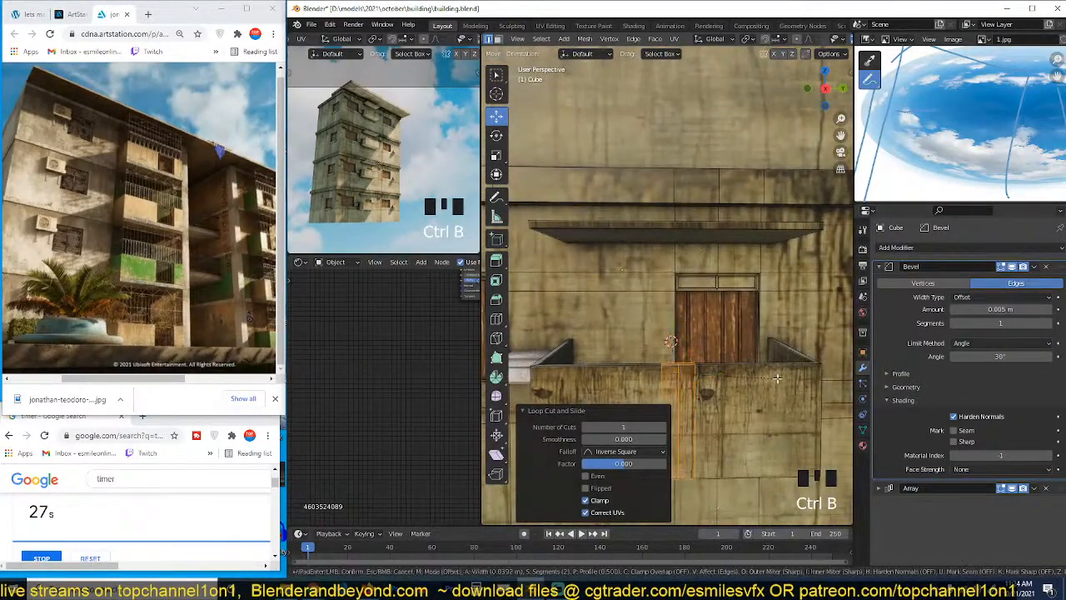
pyautogui.click(794, 378)
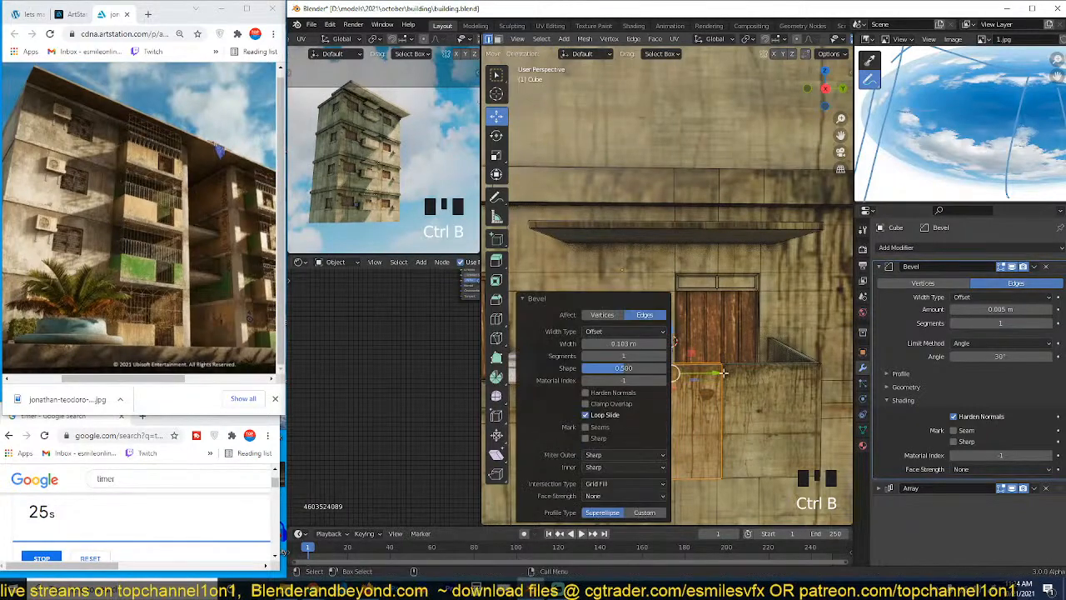
pyautogui.moveTo(694, 372); pyautogui.dragTo(728, 371)
pyautogui.click(728, 372)
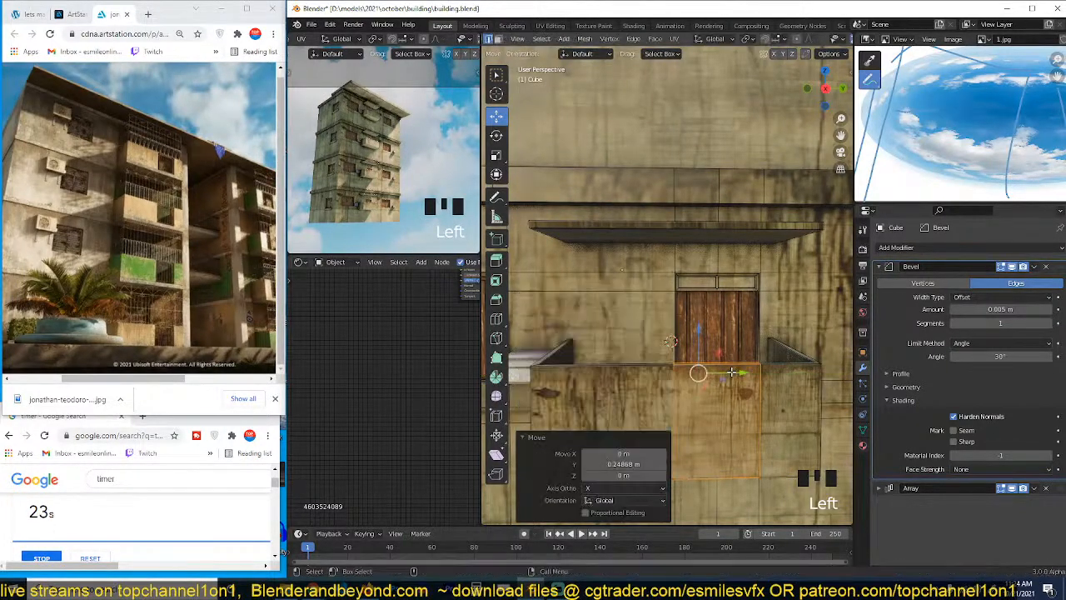
# Step: Add a horizontal loop cut around the outside of the balcony wall and select the outer face in front of the door
pyautogui.press('`')
pyautogui.scroll(3, 783, 387)
pyautogui.hotkey('ctrl', 'r')
pyautogui.click(767, 379)
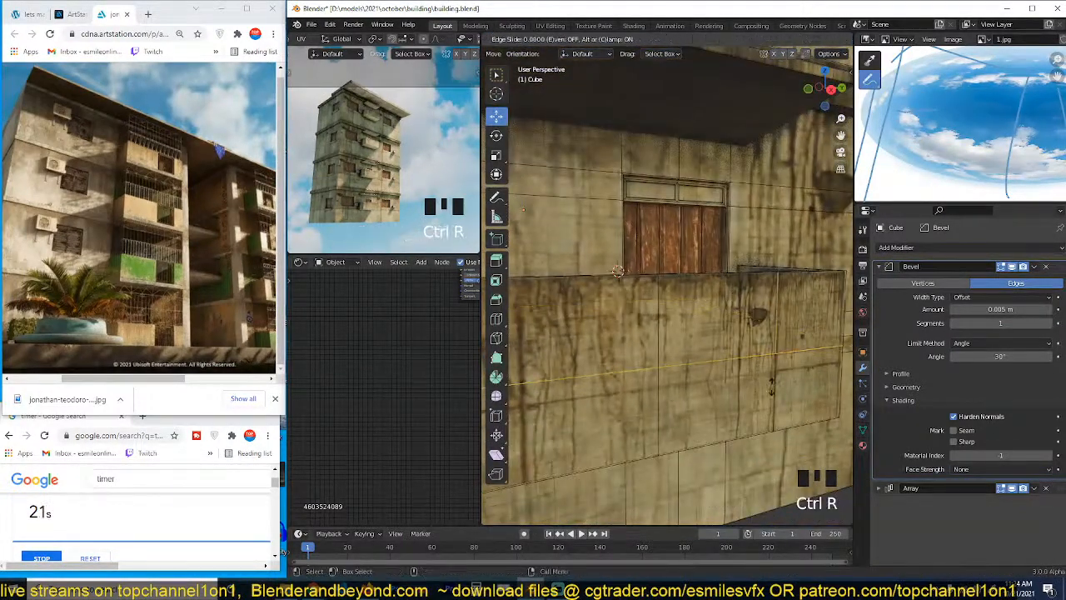
pyautogui.press('3')
pyautogui.click(733, 350)
# Step: Add a horizontal loop cut around the inside of the balcony wall and delete the inner and outer faces in front of the door
pyautogui.press('`')
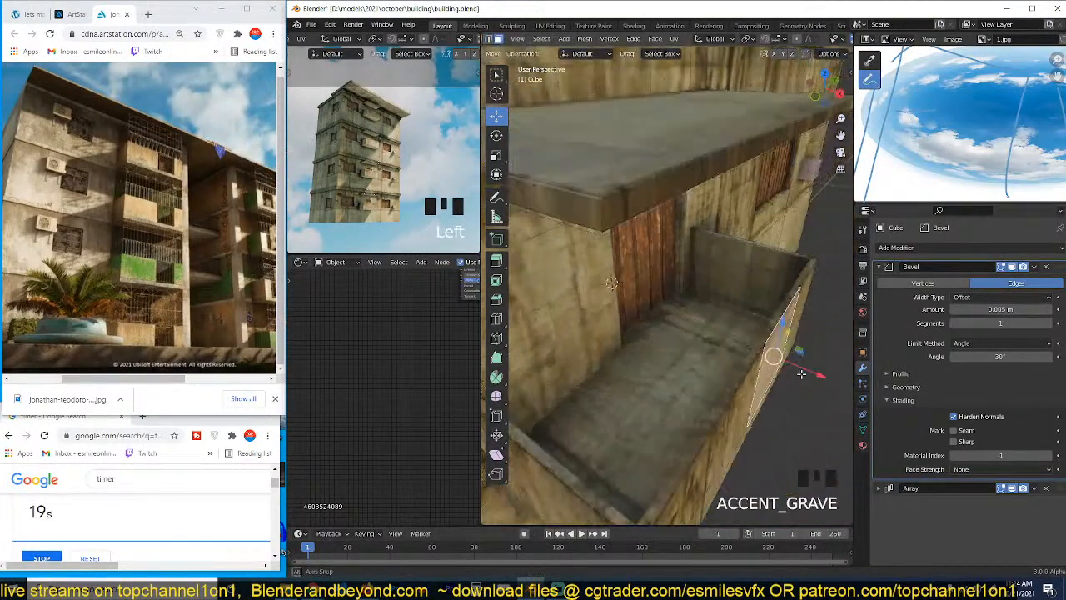
pyautogui.keyDown('ctrl'); pyautogui.click(779, 315); pyautogui.keyUp('ctrl')
pyautogui.hotkey('ctrl', 'r')
pyautogui.click(791, 343)
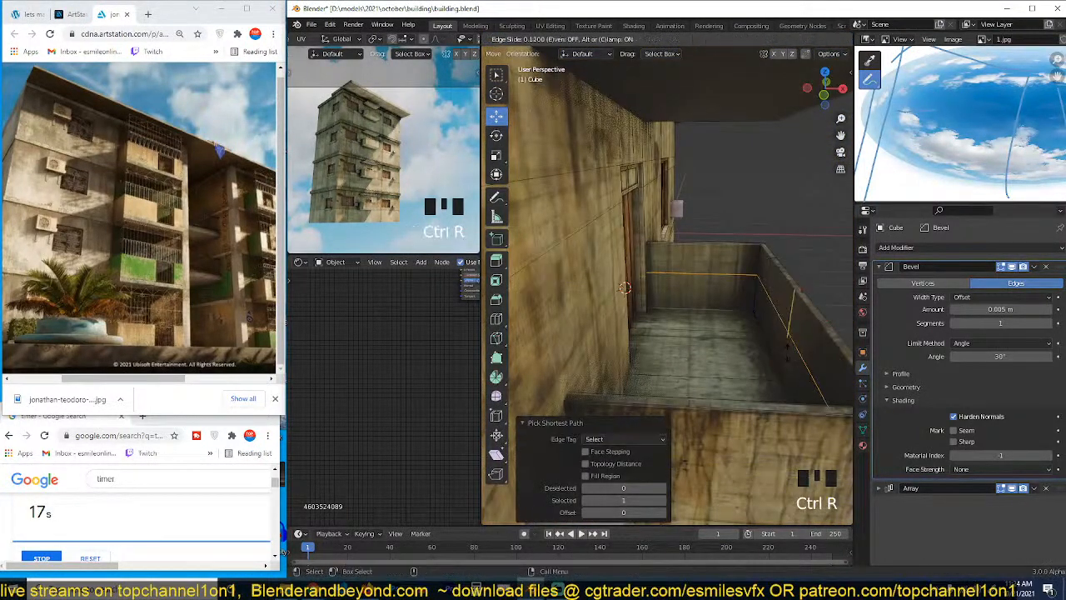
pyautogui.click(783, 324)
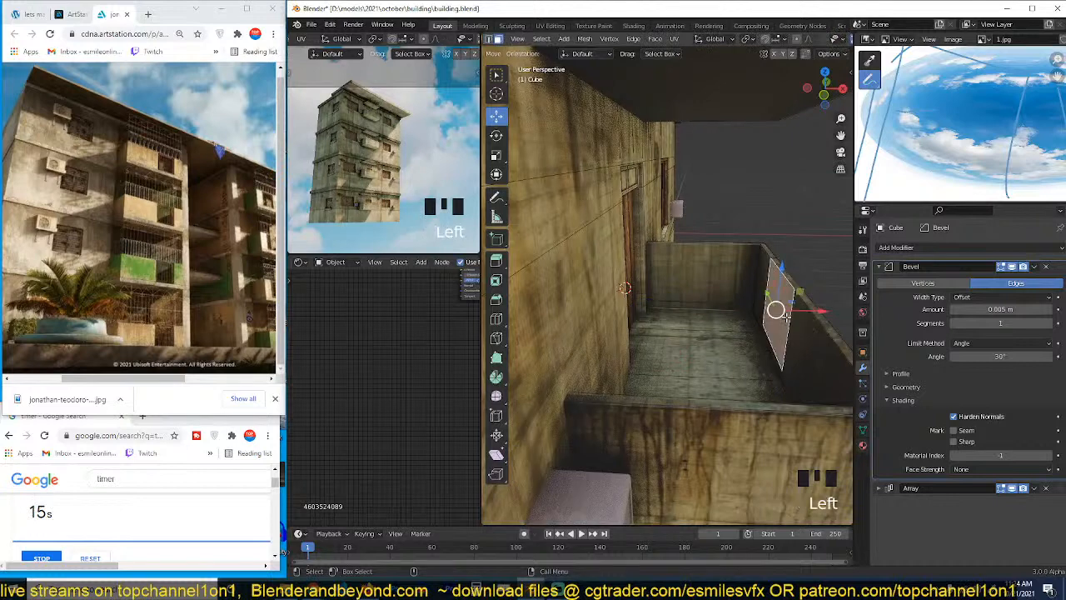
pyautogui.press('`')
pyautogui.keyDown('ctrl'); pyautogui.click(730, 367); pyautogui.keyUp('ctrl')
pyautogui.press('x')
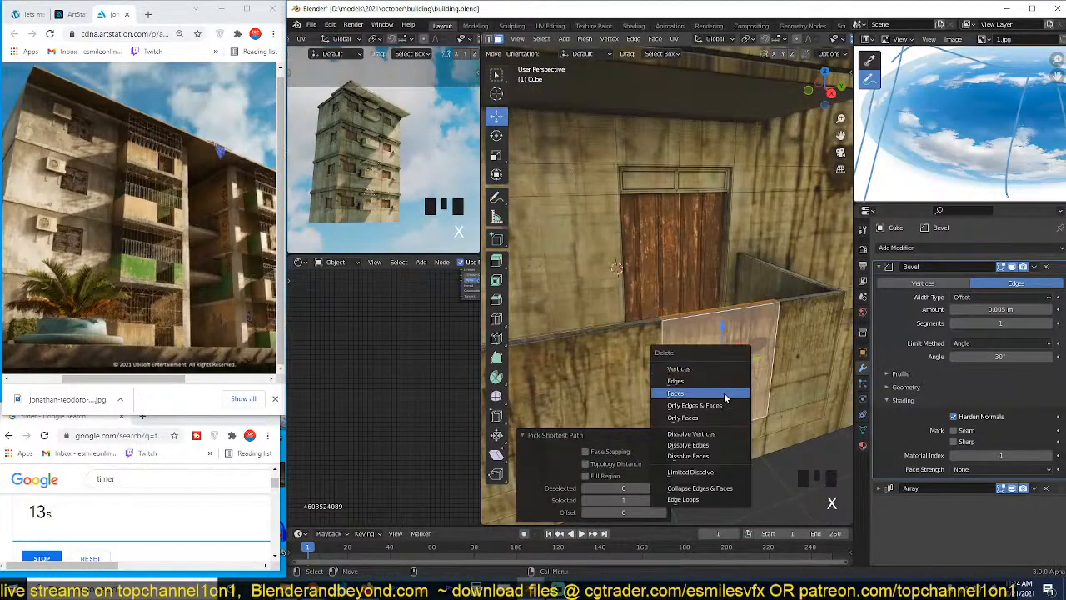
pyautogui.click(728, 395)
# Step: Select the border edges on one side of the balcony opening and fill the gap between the wall's two skins
pyautogui.press('`')
pyautogui.keyDown('alt'); pyautogui.click(757, 389); pyautogui.keyUp('alt')
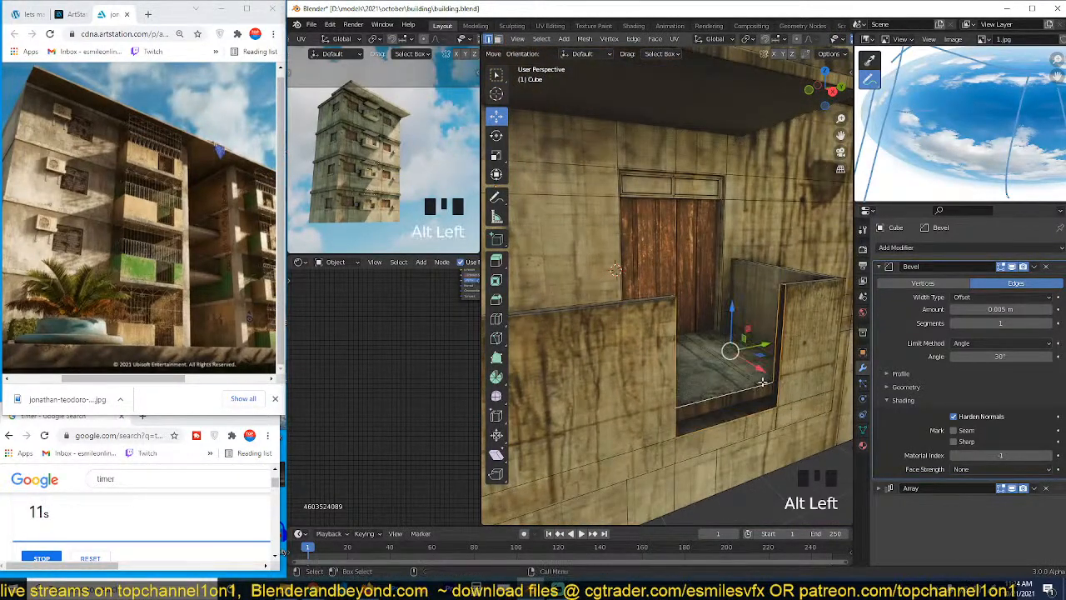
pyautogui.hotkey('ctrl', 'z')
pyautogui.click(773, 354)
pyautogui.press('f')
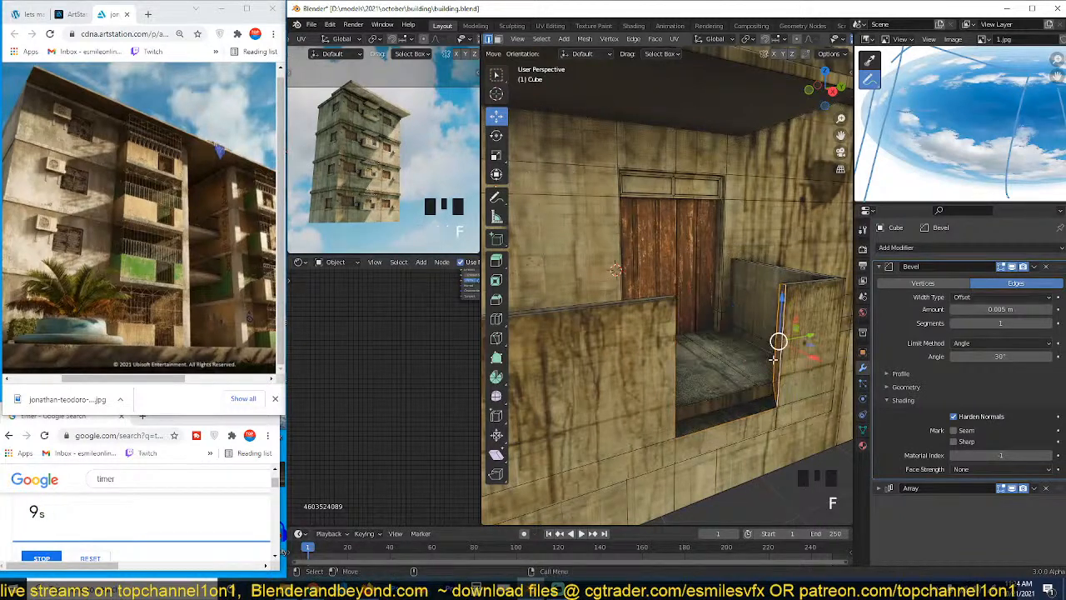
# Step: Fill the gap along the bottom sill of the balcony opening and close its opposite side
pyautogui.click(752, 387)
pyautogui.keyDown('shift'); pyautogui.click(757, 401); pyautogui.keyUp('shift')
pyautogui.press('f')
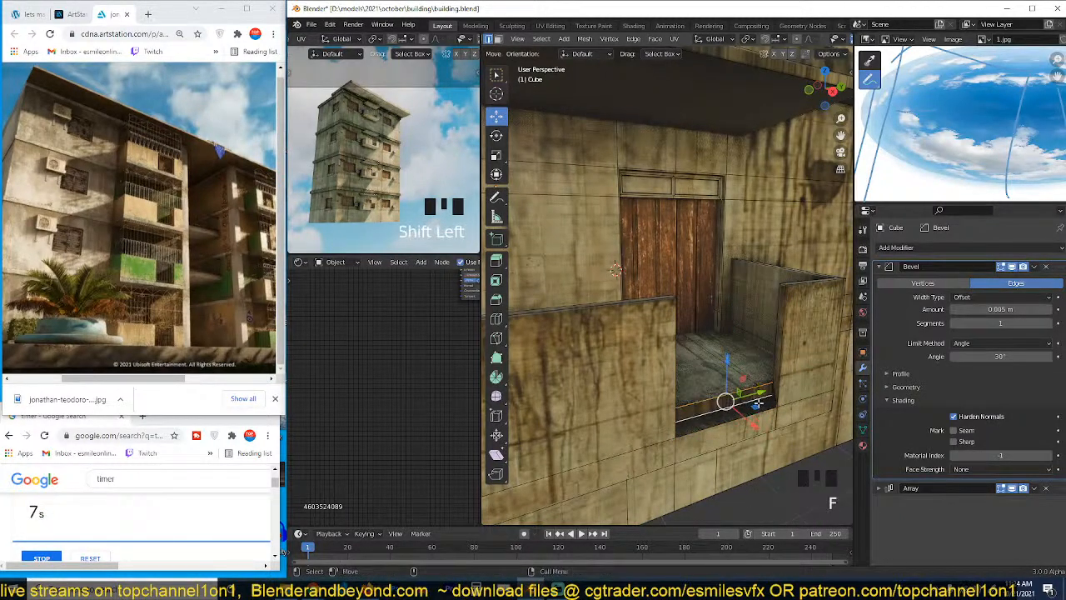
pyautogui.keyDown('shift'); pyautogui.click(761, 385); pyautogui.keyUp('shift')
pyautogui.click(758, 386)
pyautogui.keyDown('shift'); pyautogui.click(752, 414); pyautogui.keyUp('shift')
pyautogui.press('f')
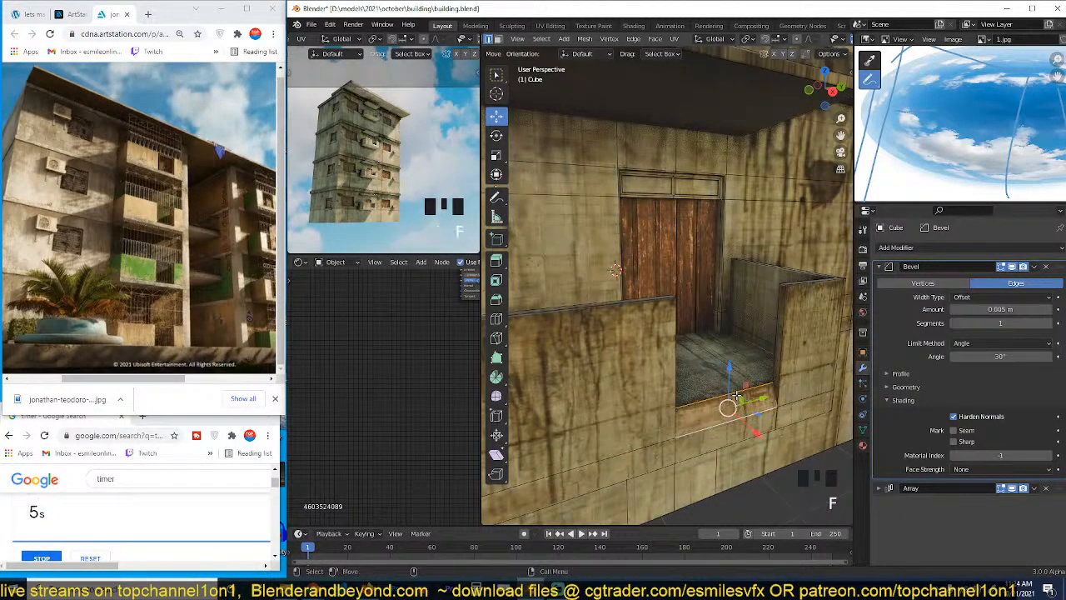
pyautogui.press('`')
pyautogui.keyDown('alt'); pyautogui.click(572, 339); pyautogui.keyUp('alt')
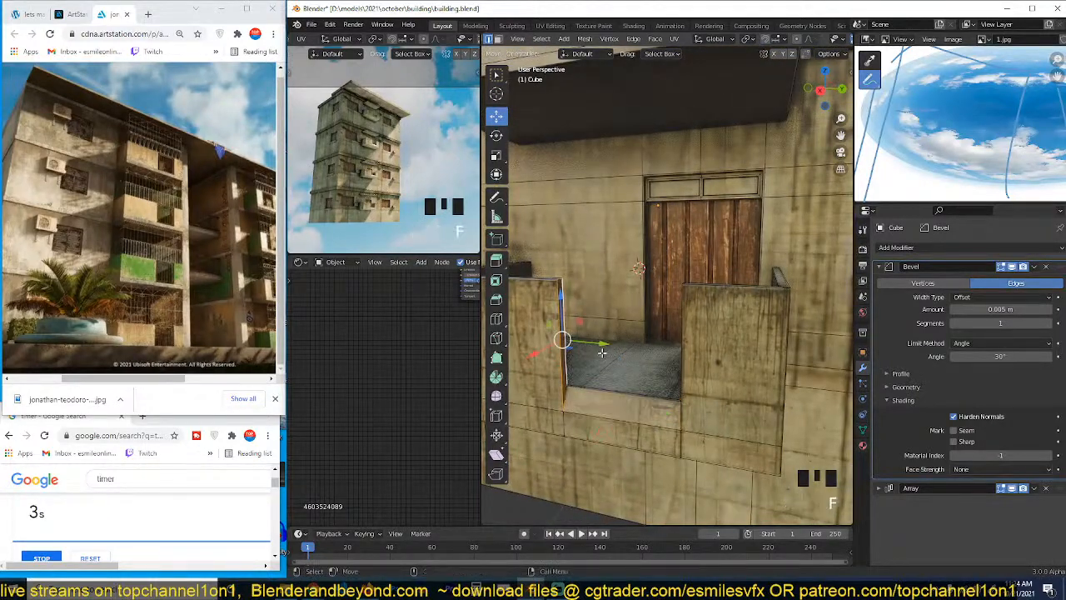
# Step: Leave mesh editing, check the opened balcony across the floors, and save building.blend
pyautogui.press('Tab')
pyautogui.press('`')
pyautogui.scroll(-4, 709, 348)
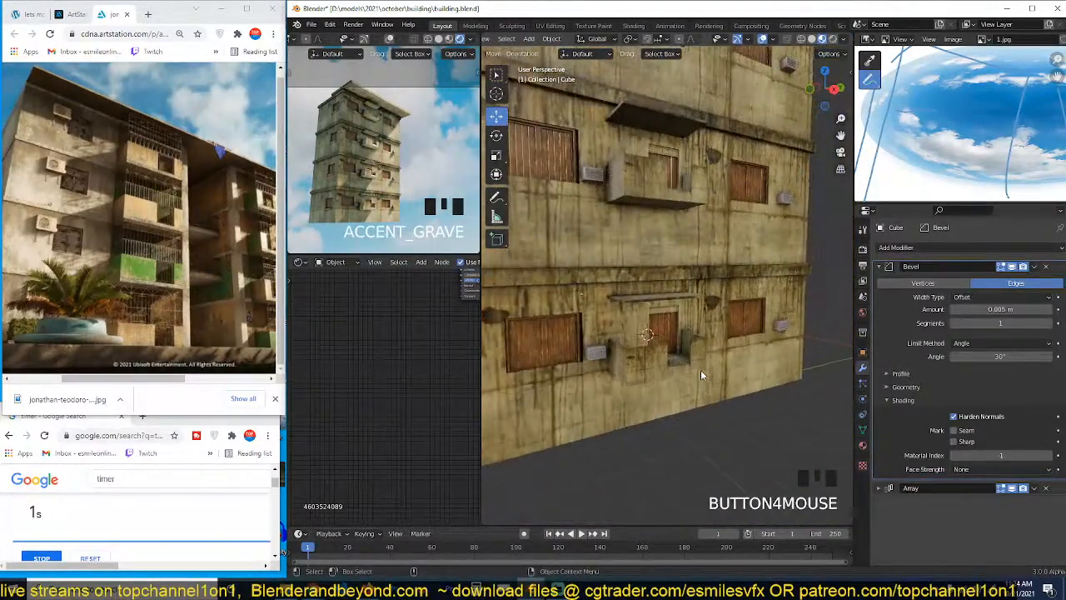
pyautogui.hotkey('ctrl', 's')
pyautogui.scroll(2, 701, 375)
pyautogui.press('`')
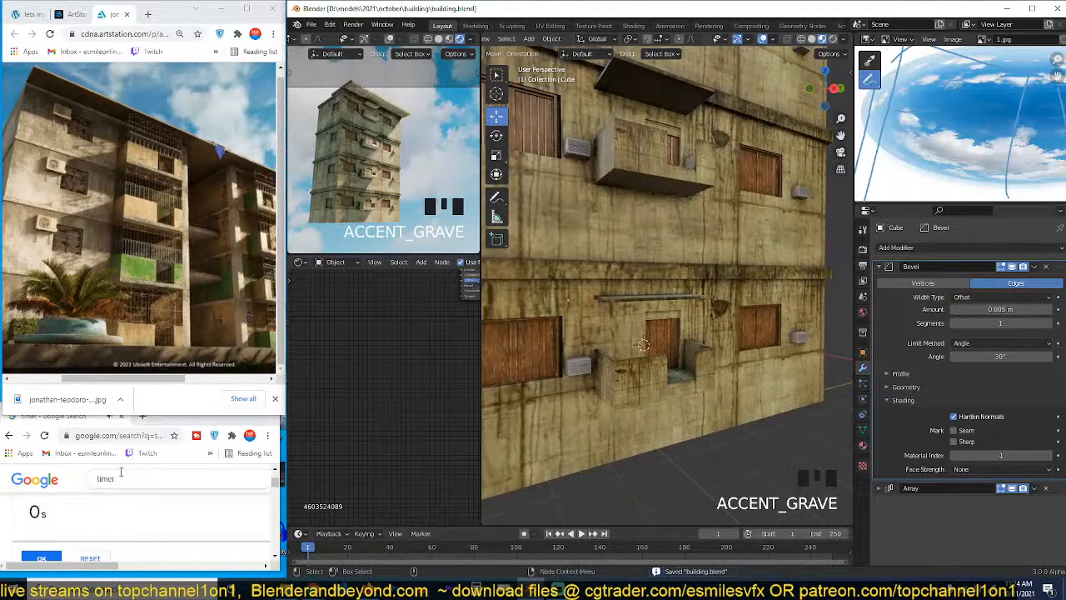
# Step: Switch to the browser's Google timer, dismiss the finished countdown and restart it at 20 minutes
pyautogui.click(73, 558)
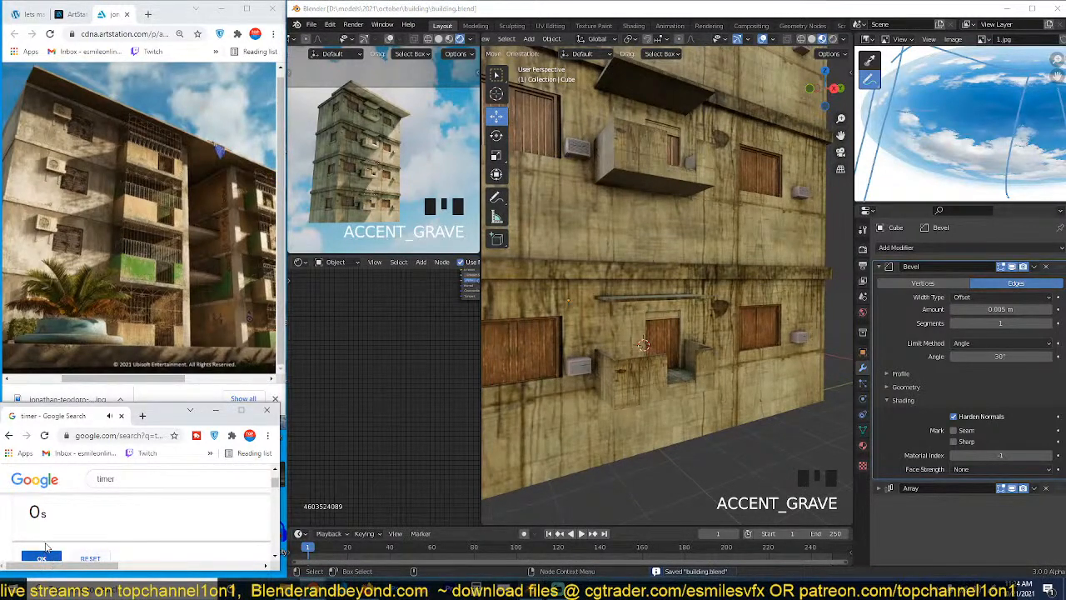
pyautogui.click(101, 559)
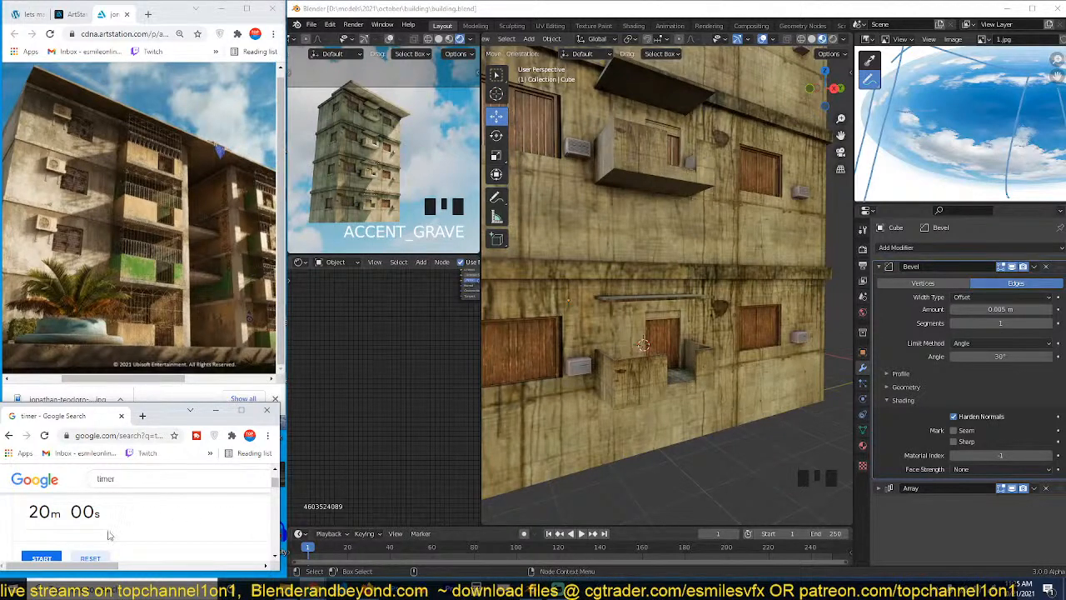
# Step: In the right orthographic view, deselect the building and add a 2 m plane in the empty space beside it
pyautogui.click(750, 299)
pyautogui.scroll(-4, 742, 310)
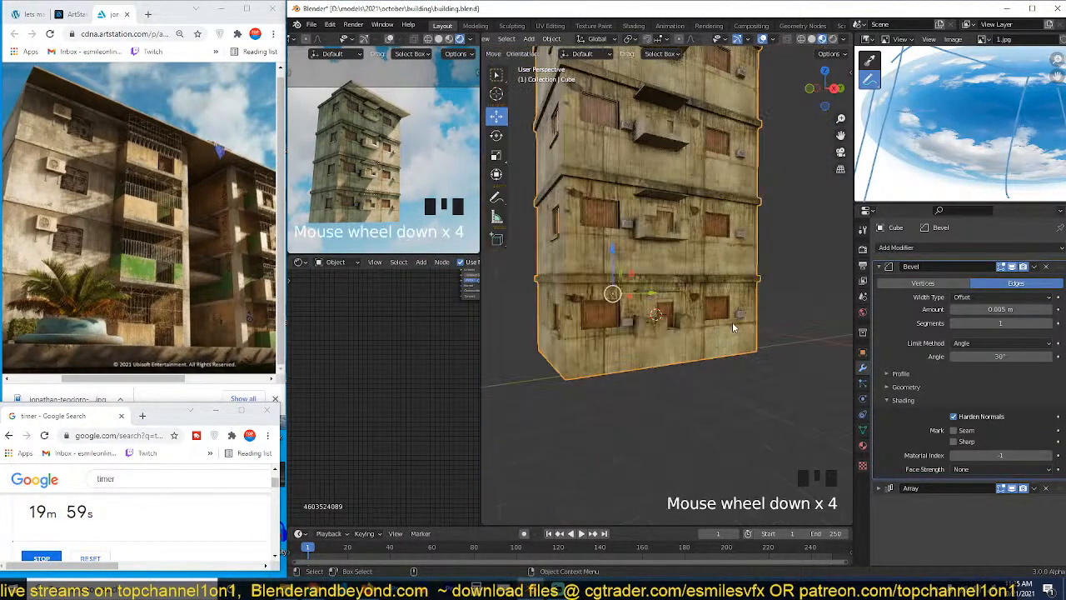
pyautogui.scroll(4, 733, 316)
pyautogui.scroll(-4, 700, 324)
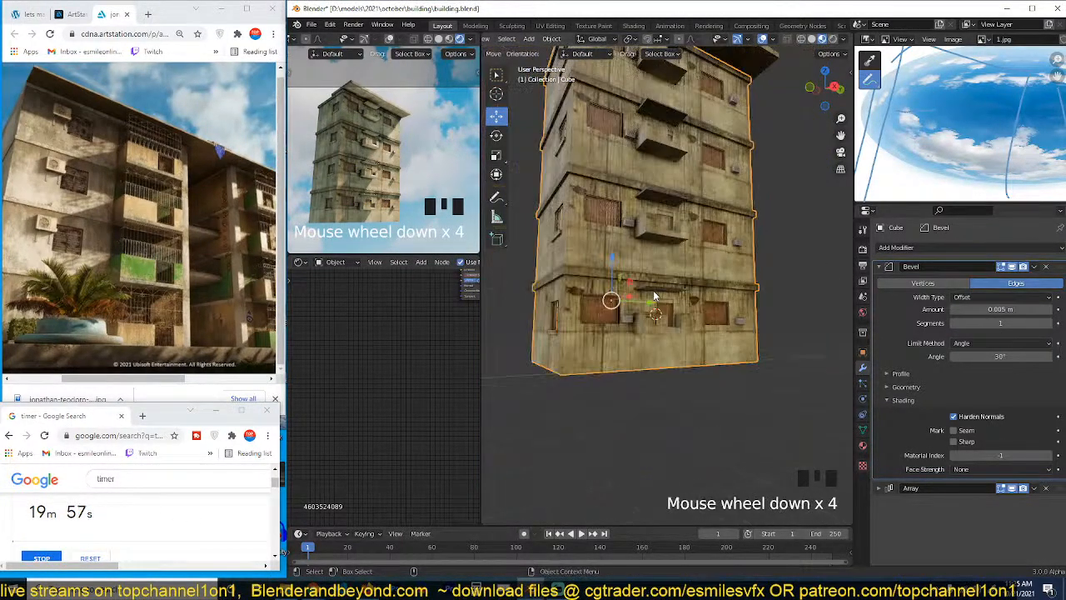
pyautogui.click(700, 325)
pyautogui.press('KP_1')
pyautogui.press('KP_3')
pyautogui.keyDown('shift'); pyautogui.moveTo(698, 325); pyautogui.dragTo(599, 344, button='middle'); pyautogui.keyUp('shift')
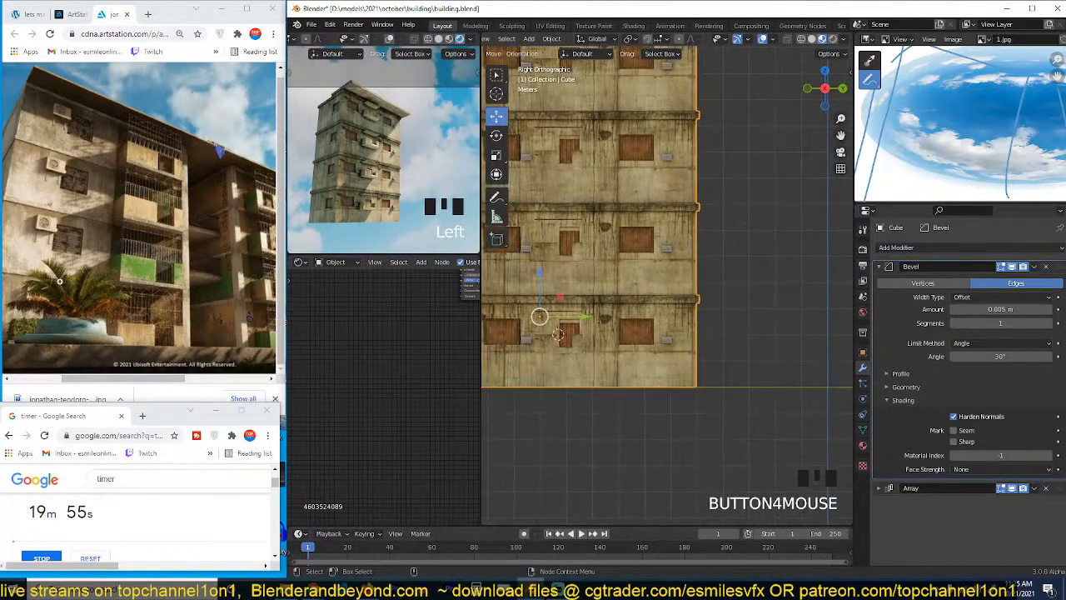
pyautogui.scroll(2, 630, 279)
pyautogui.hotkey('alt', 'a')
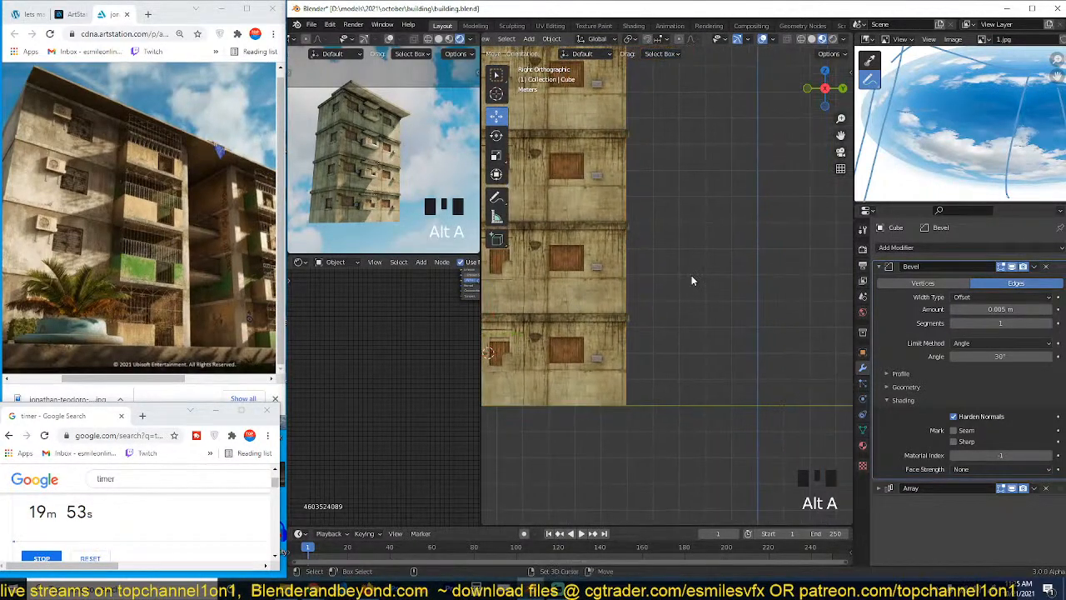
pyautogui.hotkey('shift', 'a')
pyautogui.click(740, 275)
# Step: Rotate the new plane 90° about X and 90° about Z so that it faces the right view
pyautogui.press('r')
pyautogui.press('x')
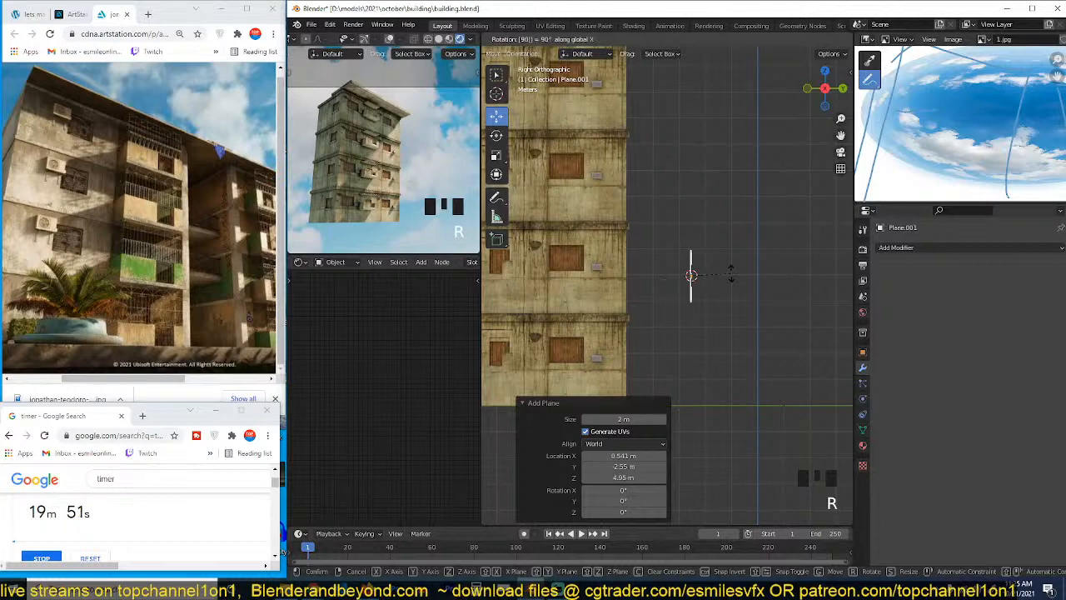
pyautogui.press('Return')
pyautogui.press('r')
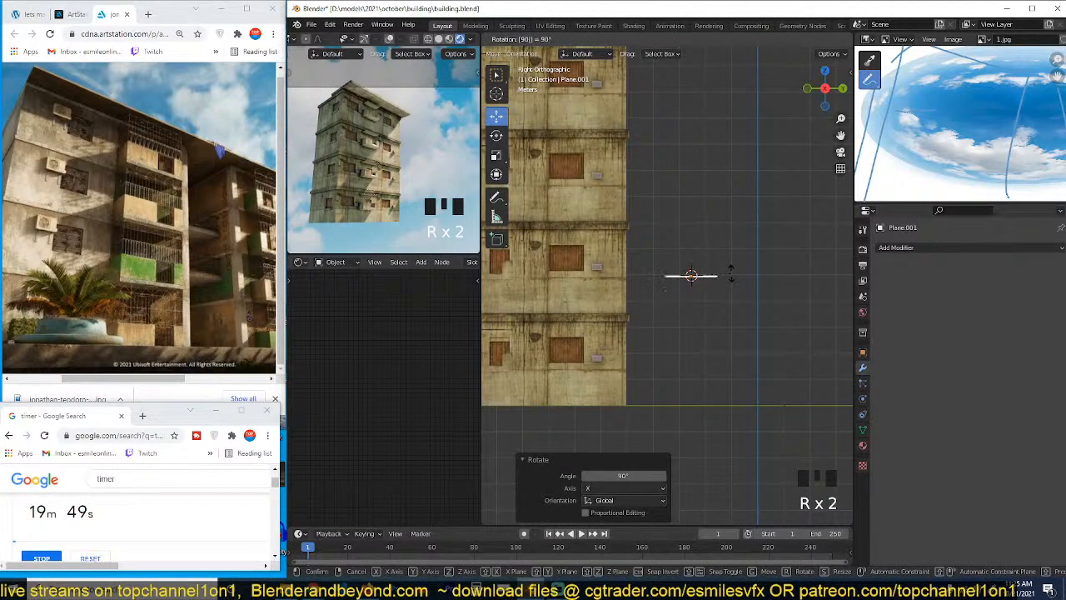
pyautogui.rightClick(731, 273)
pyautogui.write('rz90')
pyautogui.press('Return')
# Step: Scale the plane up and divide it with 12 evenly spaced vertical loop cuts
pyautogui.press('s')
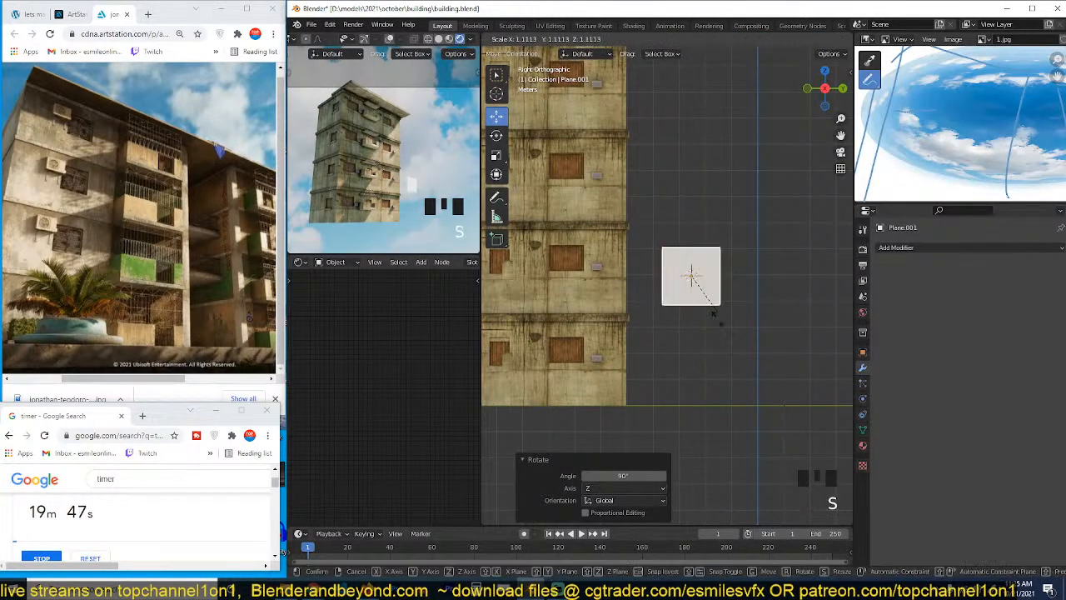
pyautogui.click(731, 335)
pyautogui.press('Tab')
pyautogui.scroll(4, 720, 275)
pyautogui.hotkey('ctrl', 'r')
pyautogui.scroll(11, 707, 157)
pyautogui.click(708, 155)
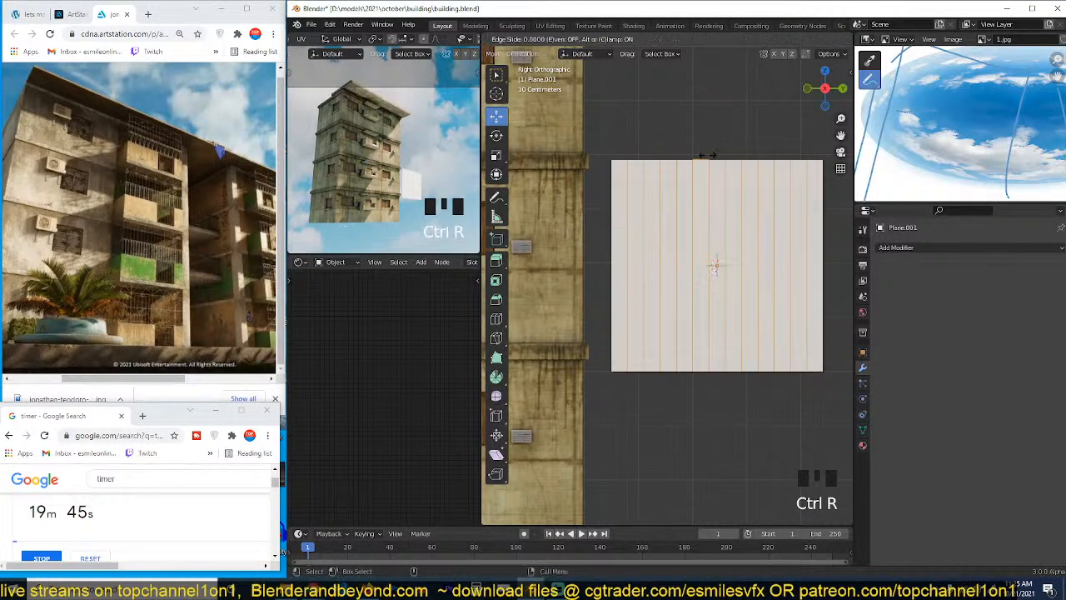
pyautogui.rightClick(708, 156)
# Step: Switch to wireframe shading and add two evenly spaced horizontal loop cuts across the plane
pyautogui.press('z')
pyautogui.click(621, 201)
pyautogui.scroll(4, 666, 283)
pyautogui.hotkey('ctrl', 'r')
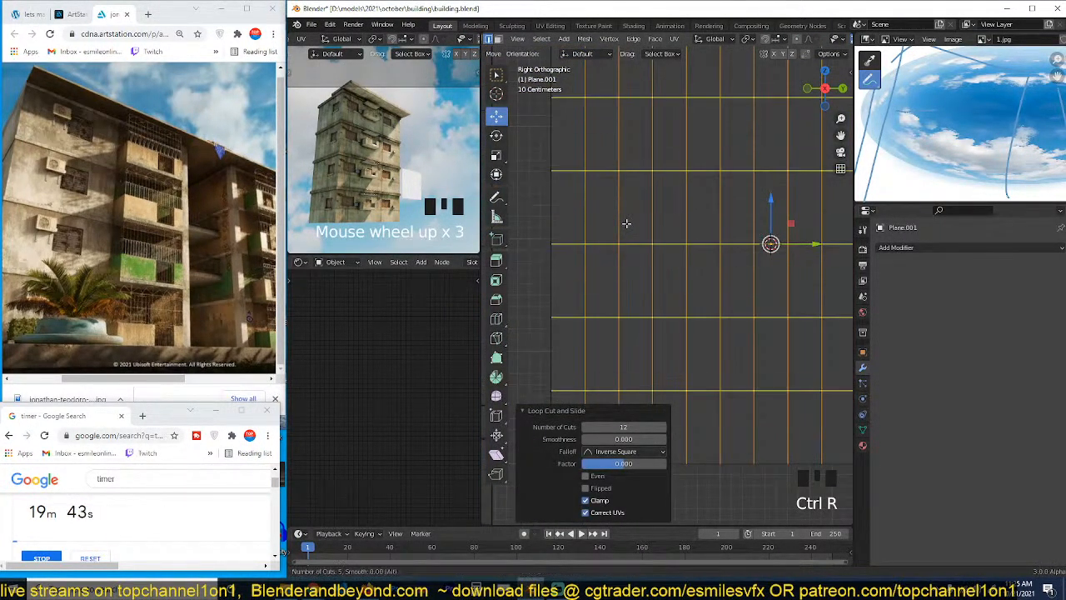
pyautogui.scroll(-1, 626, 223)
pyautogui.click(627, 223)
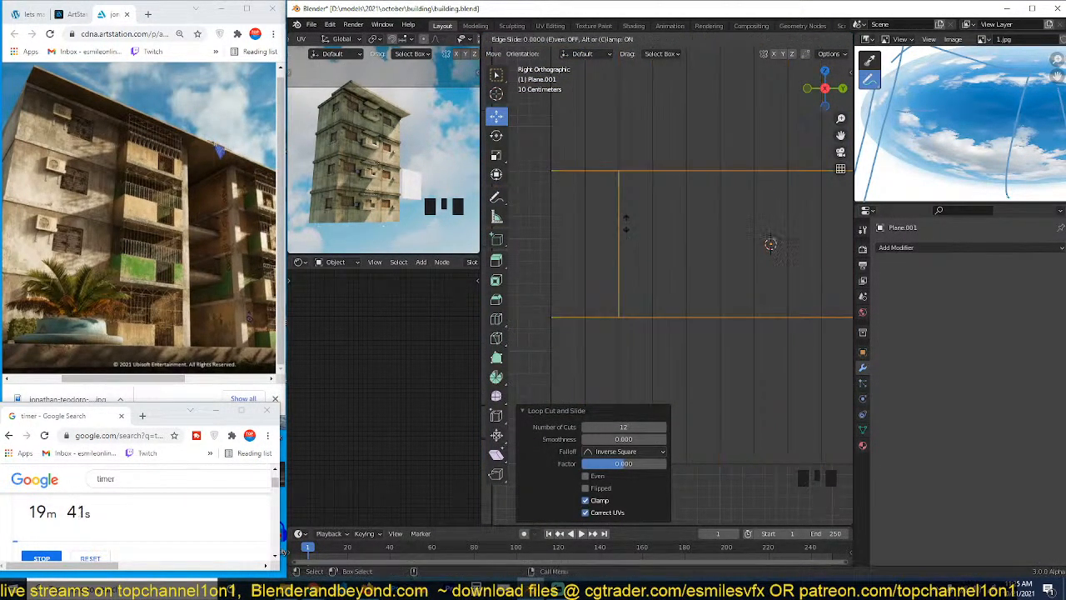
pyautogui.rightClick(626, 224)
# Step: Spread the two horizontal loops apart by scaling them 1.659 along Z
pyautogui.scroll(-5, 665, 291)
pyautogui.press('s')
pyautogui.click(709, 378)
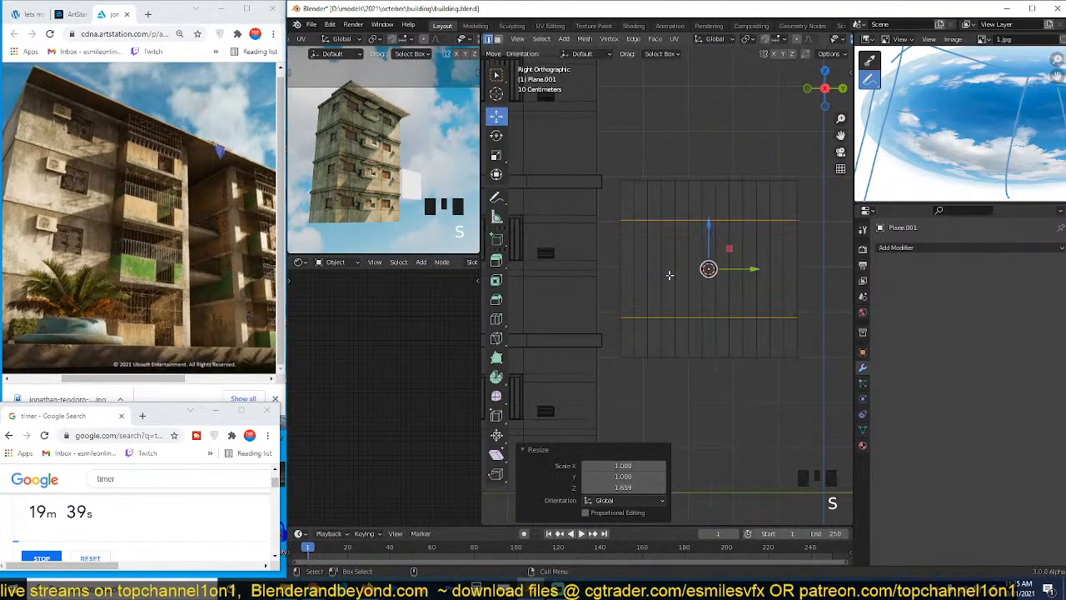
# Step: Join vertices across the plane's first two columns with diagonal edges, forming a triangle in both the upper and lower bands
pyautogui.scroll(2, 669, 277)
pyautogui.press('1')
pyautogui.click(622, 138)
pyautogui.click(637, 178)
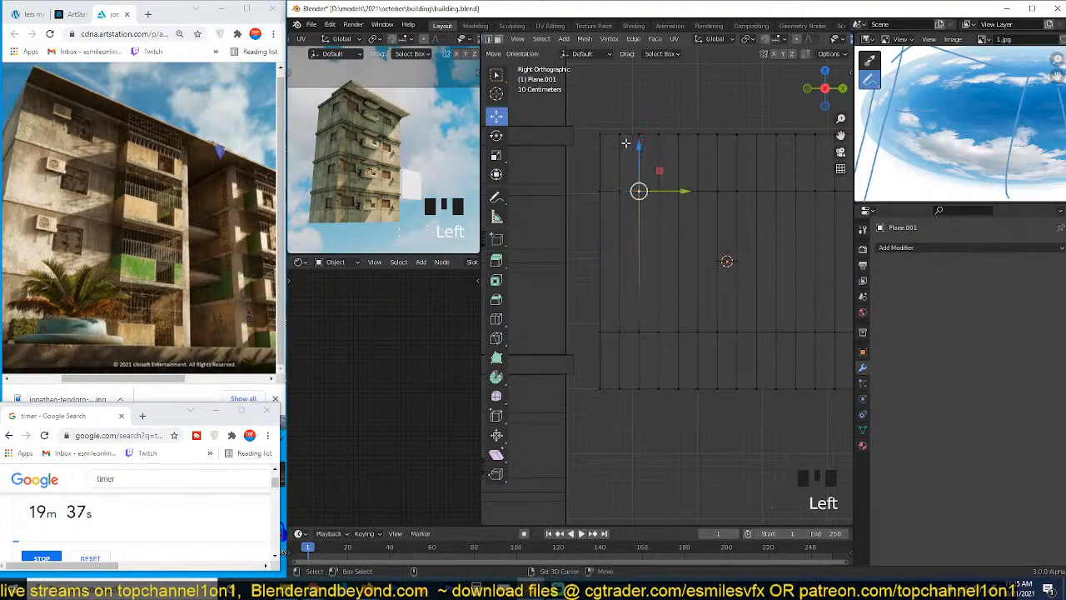
pyautogui.click(622, 144)
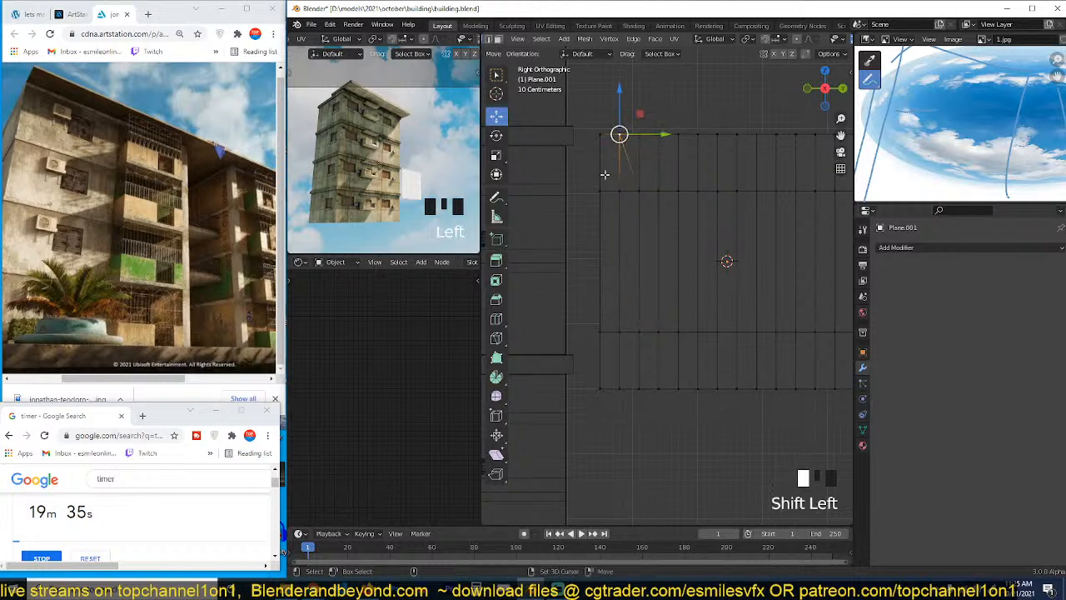
pyautogui.keyDown('shift'); pyautogui.click(605, 174); pyautogui.keyUp('shift')
pyautogui.press('j')
pyautogui.click(596, 318)
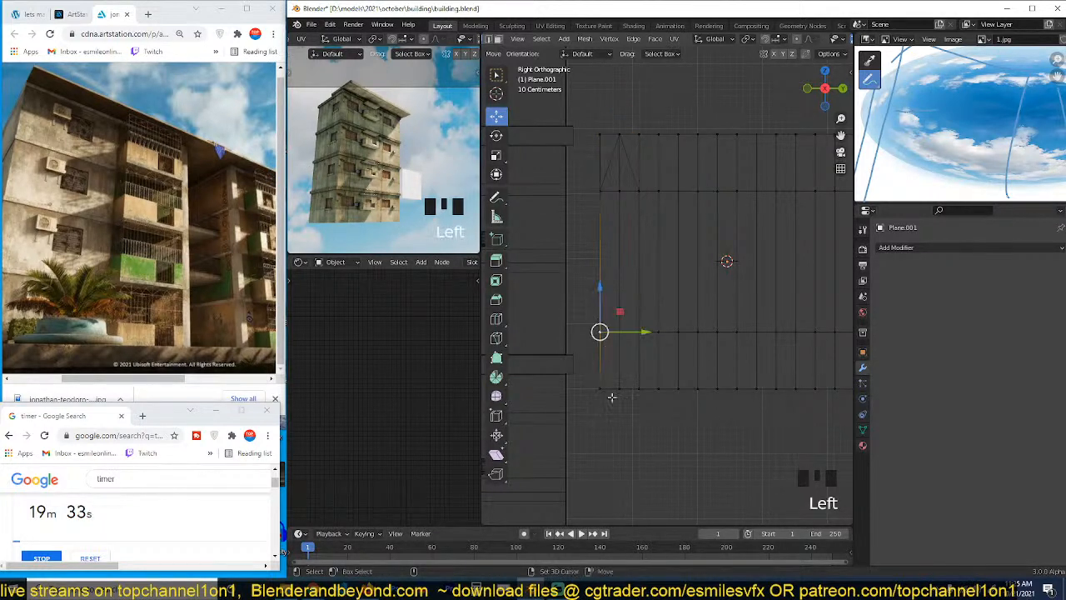
pyautogui.keyDown('shift'); pyautogui.click(628, 381); pyautogui.keyUp('shift')
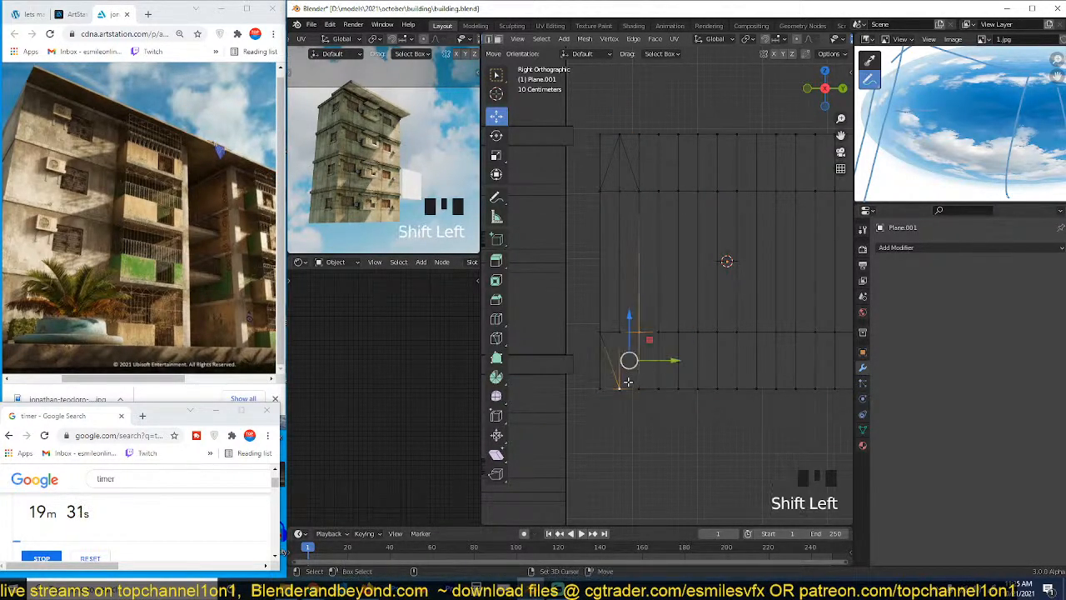
pyautogui.scroll(-5, 684, 309)
# Step: Delete the faces of all columns beyond the section with the diagonals and leave mesh editing
pyautogui.hotkey('alt', 'a')
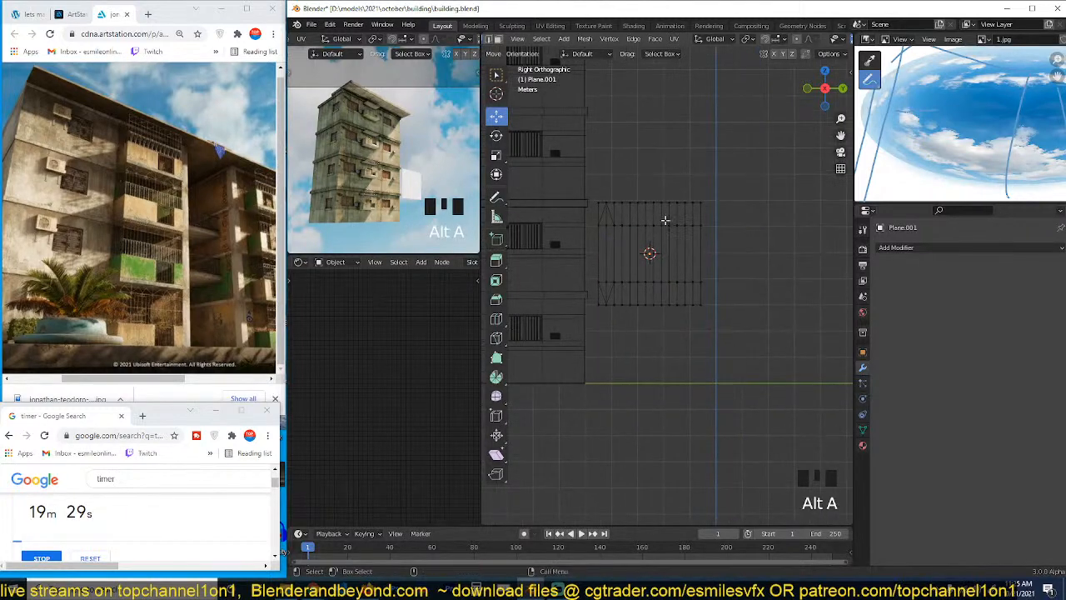
pyautogui.moveTo(634, 232); pyautogui.dragTo(738, 353)
pyautogui.press('x')
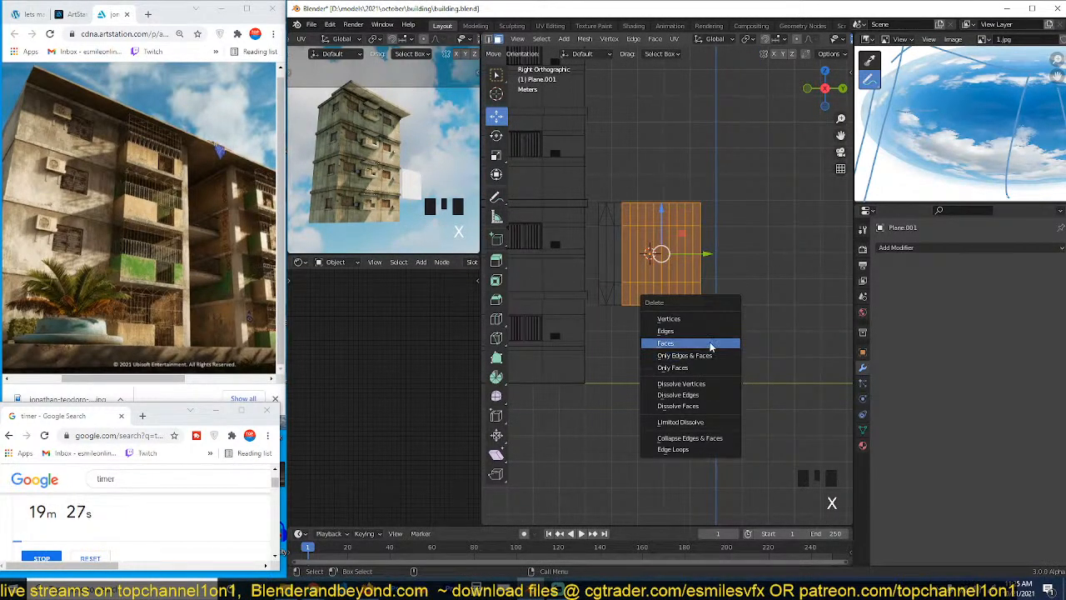
pyautogui.click(709, 344)
pyautogui.press('Tab')
# Step: Add a Wireframe modifier to the remaining plane section and check the bars in solid shading
pyautogui.scroll(2, 600, 256)
pyautogui.click(944, 247)
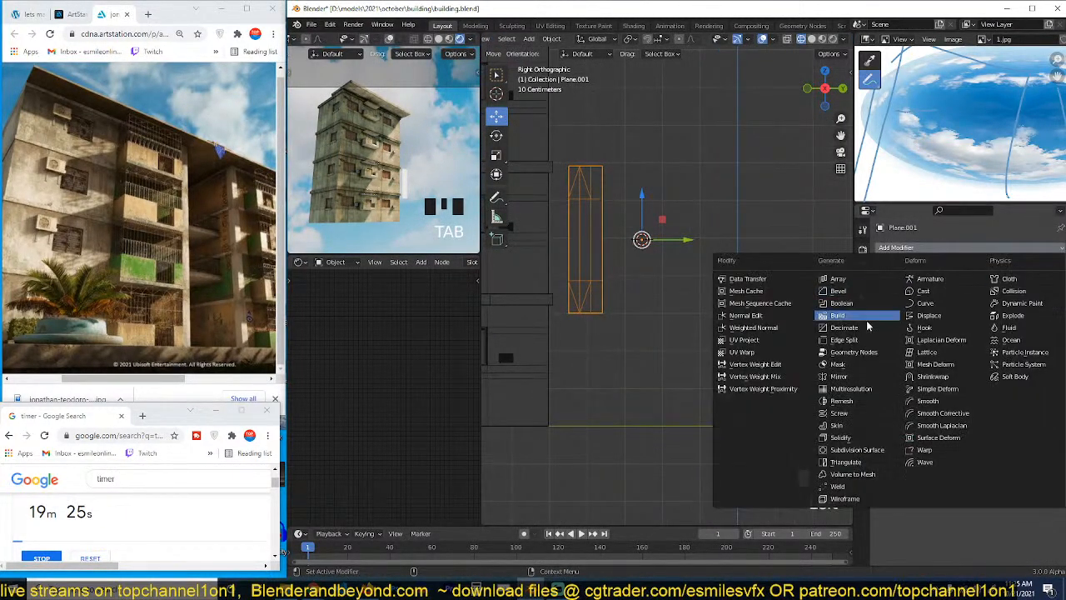
pyautogui.click(841, 499)
pyautogui.press('z')
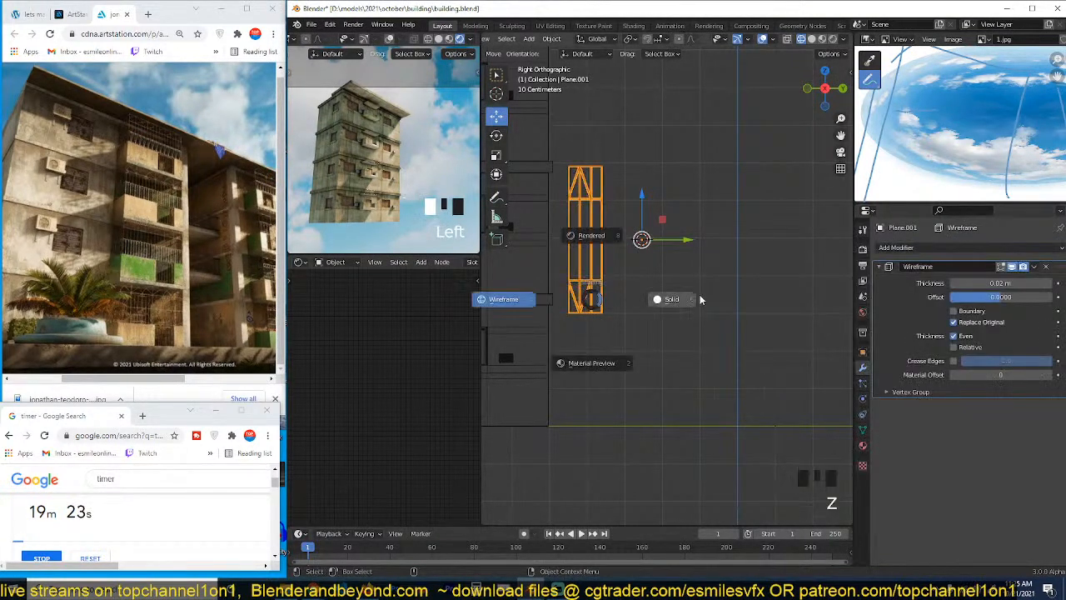
pyautogui.click(700, 299)
pyautogui.press('`')
pyautogui.hotkey('alt', 'a')
pyautogui.moveTo(649, 224); pyautogui.dragTo(685, 238, button='middle')
pyautogui.scroll(3, 648, 227)
pyautogui.scroll(-3, 697, 291)
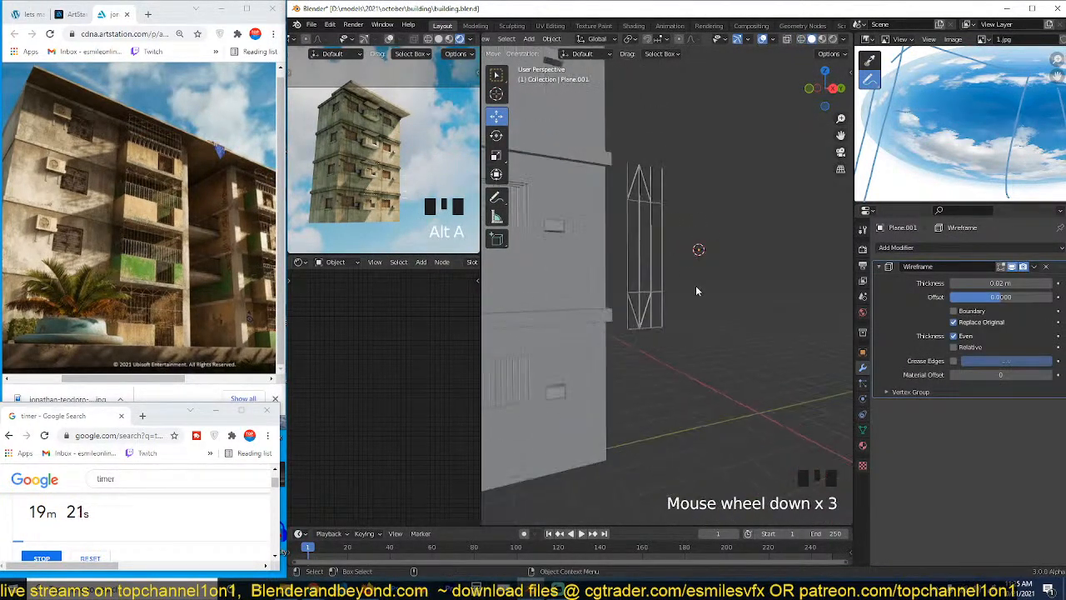
# Step: Add an Array modifier to the grille section and set its count to 7
pyautogui.click(643, 299)
pyautogui.click(889, 268)
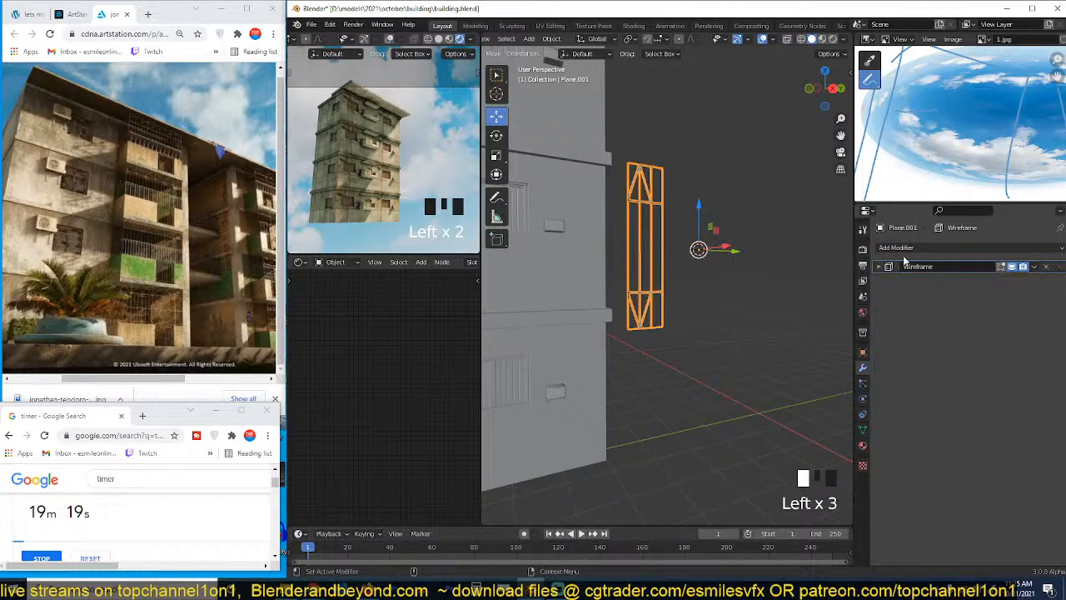
pyautogui.click(923, 249)
pyautogui.click(847, 281)
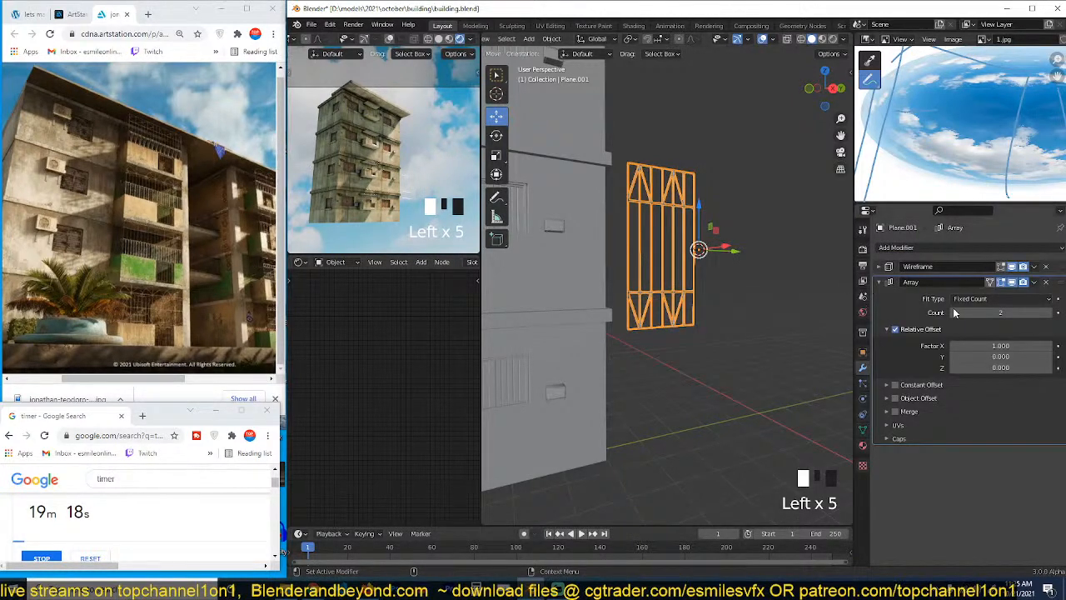
pyautogui.click(1050, 316)
pyautogui.click(1050, 316)
pyautogui.click(1049, 316)
pyautogui.click(1049, 316)
pyautogui.click(1049, 316)
pyautogui.scroll(-4, 822, 289)
pyautogui.press('`')
pyautogui.moveTo(822, 289); pyautogui.dragTo(843, 258, button='middle')
# Step: Give the grille a new material with Metallic 1.000 and a dark grey base colour
pyautogui.click(863, 445)
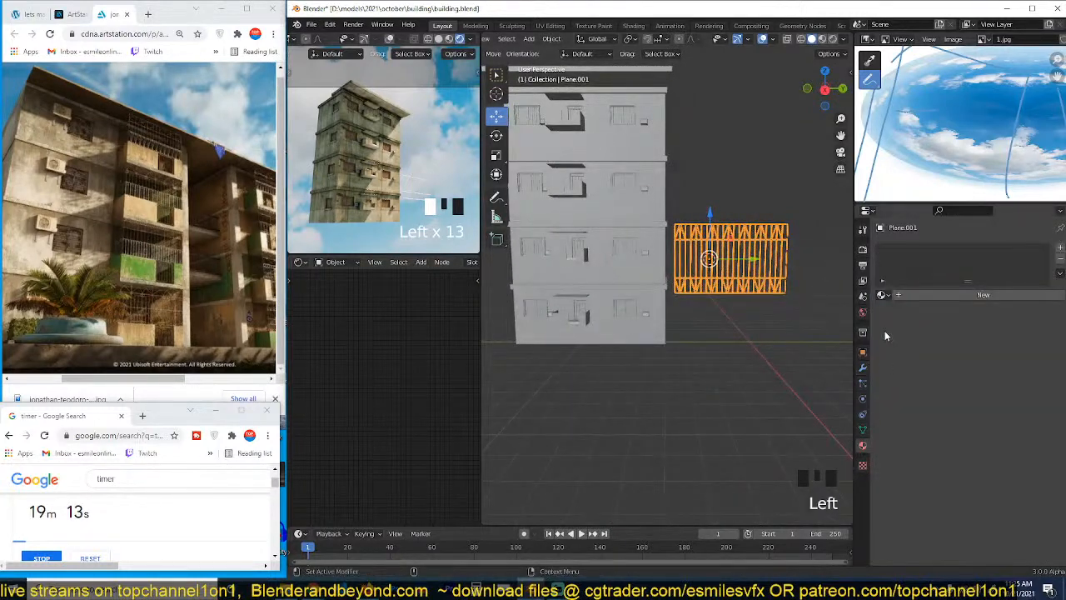
pyautogui.click(935, 294)
pyautogui.scroll(5, 434, 433)
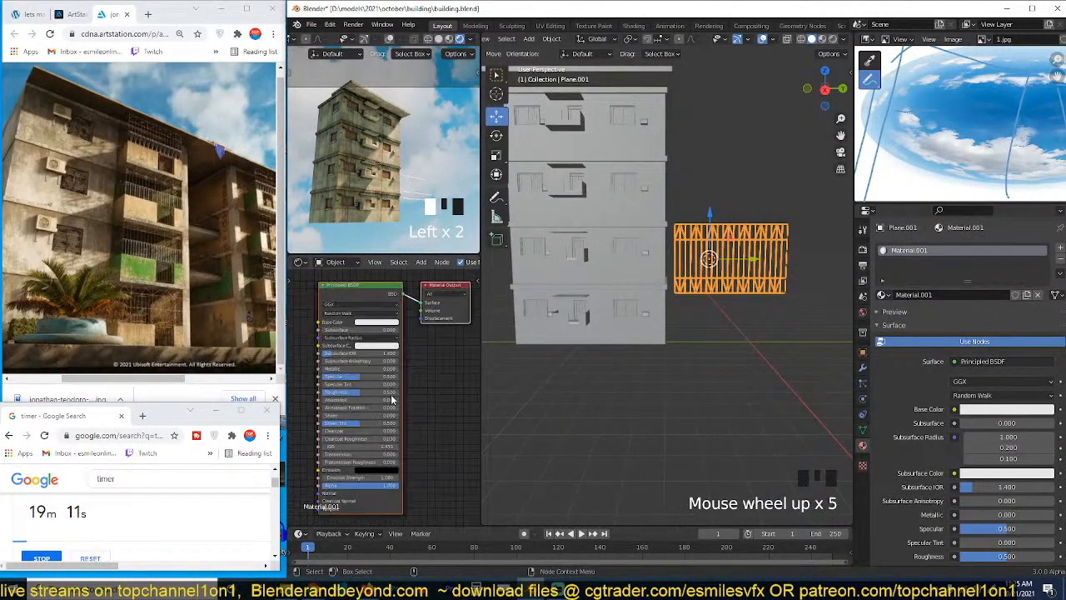
pyautogui.moveTo(366, 368); pyautogui.dragTo(433, 363)
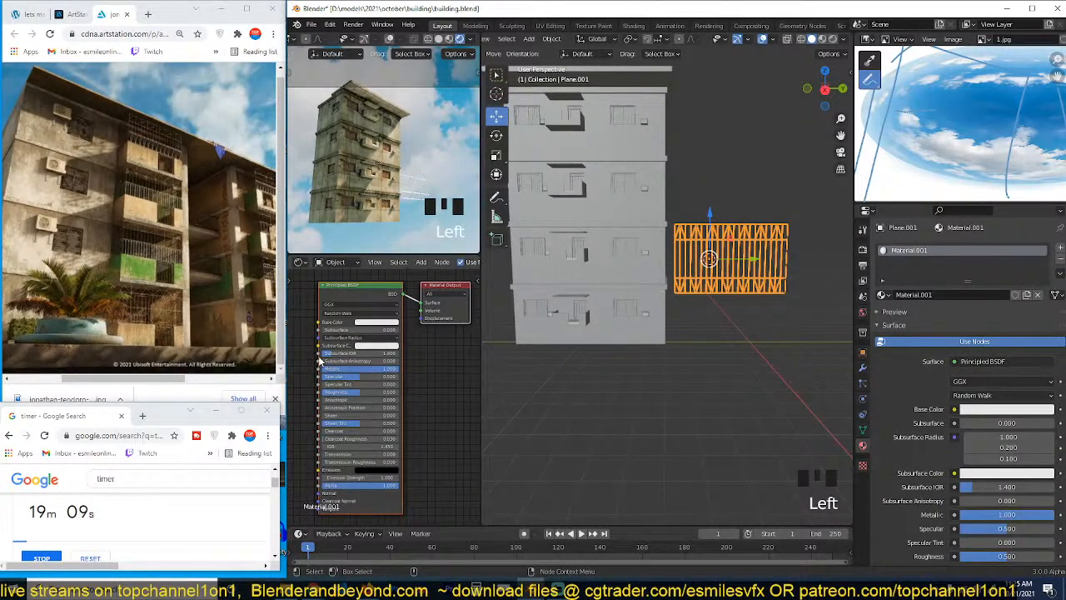
pyautogui.click(371, 323)
pyautogui.moveTo(417, 241); pyautogui.dragTo(417, 252)
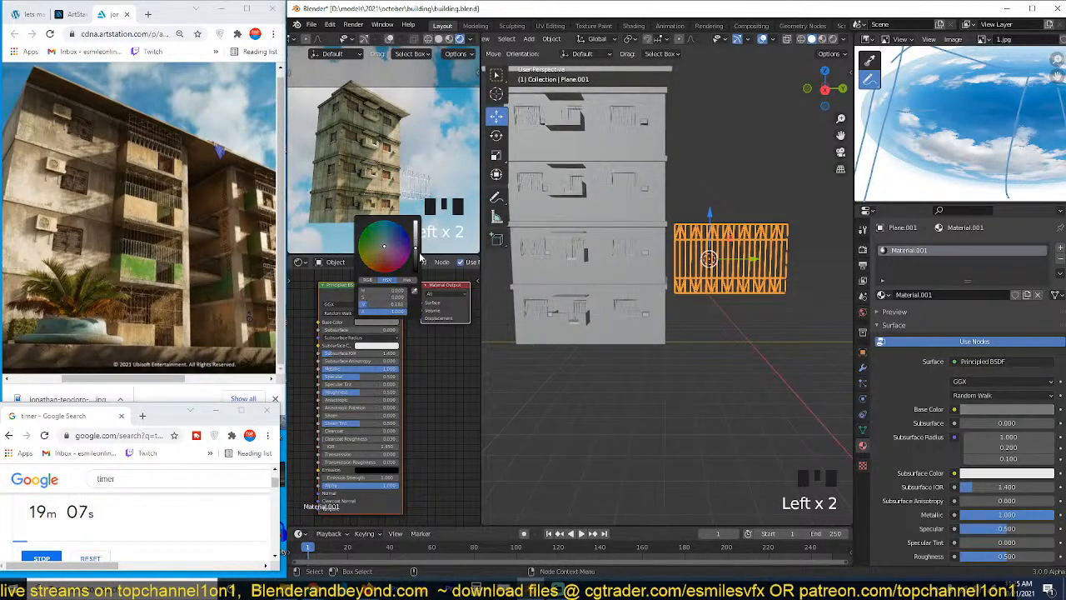
pyautogui.press('`')
pyautogui.press('`')
pyautogui.scroll(3, 390, 214)
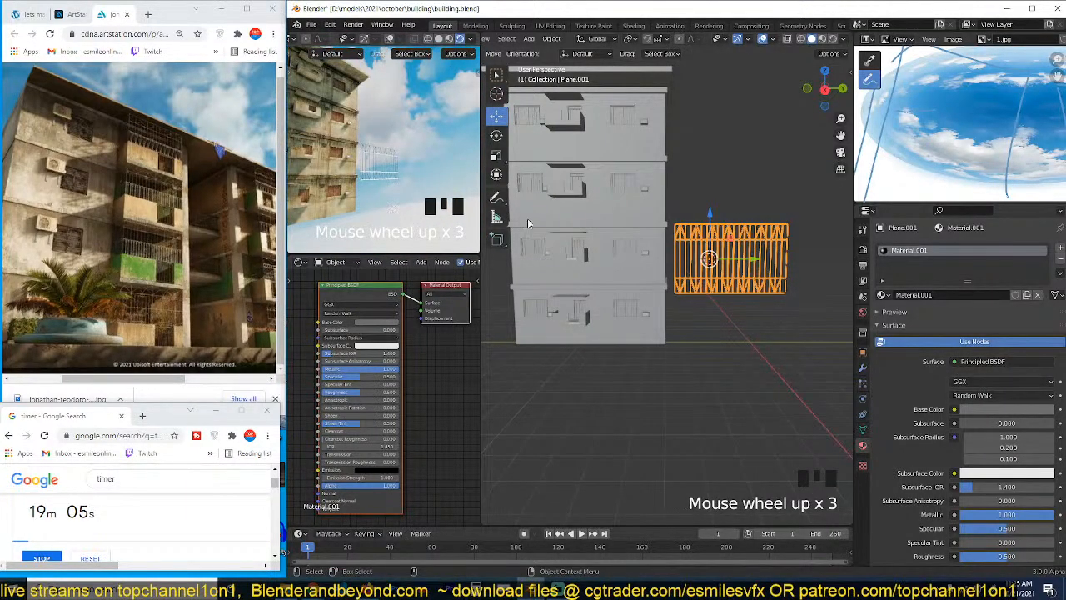
# Step: Set the solid viewport shading colour to Random and save the file
pyautogui.keyDown('shift'); pyautogui.moveTo(687, 252); pyautogui.dragTo(757, 247, button='middle'); pyautogui.keyUp('shift')
pyautogui.scroll(3, 776, 246)
pyautogui.click(844, 41)
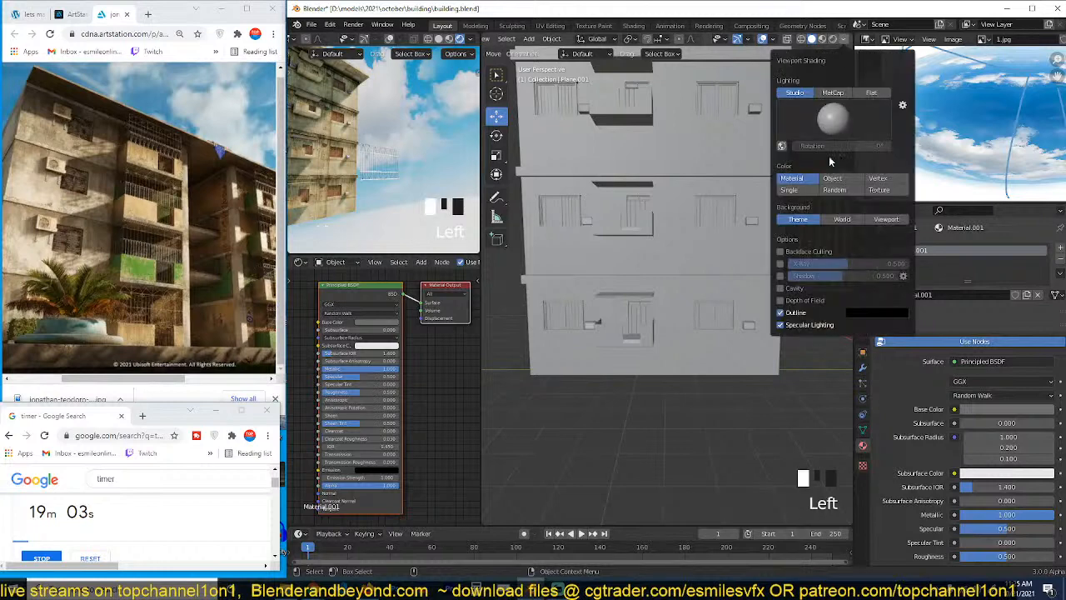
pyautogui.click(819, 193)
pyautogui.press('z')
pyautogui.press('`')
pyautogui.keyDown('shift'); pyautogui.moveTo(709, 234); pyautogui.dragTo(754, 205, button='middle'); pyautogui.keyUp('shift')
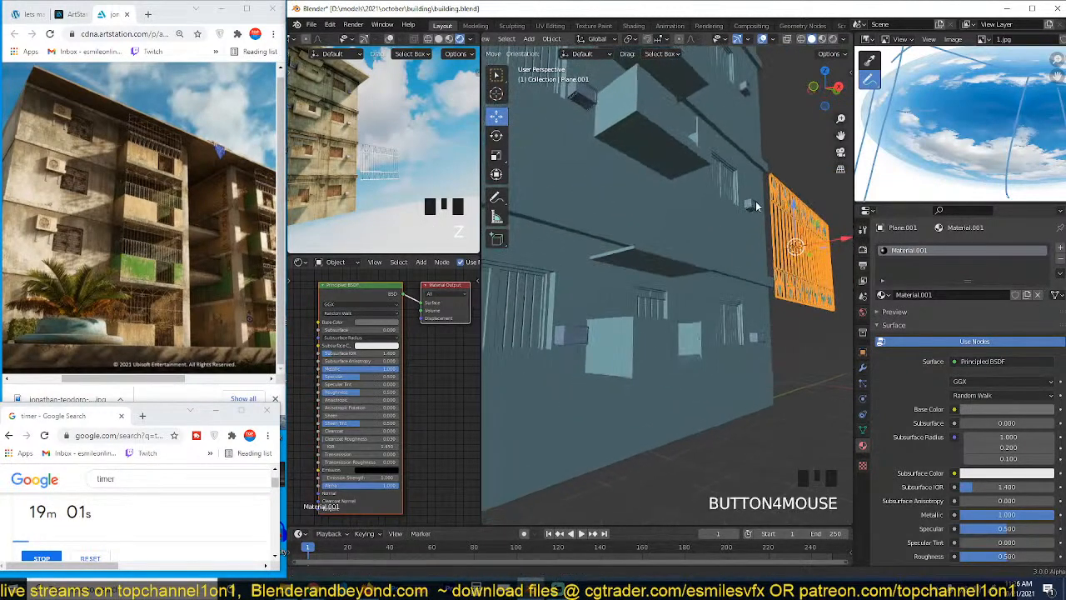
pyautogui.press('`')
pyautogui.hotkey('ctrl', 's')
pyautogui.press('`')
pyautogui.press('`')
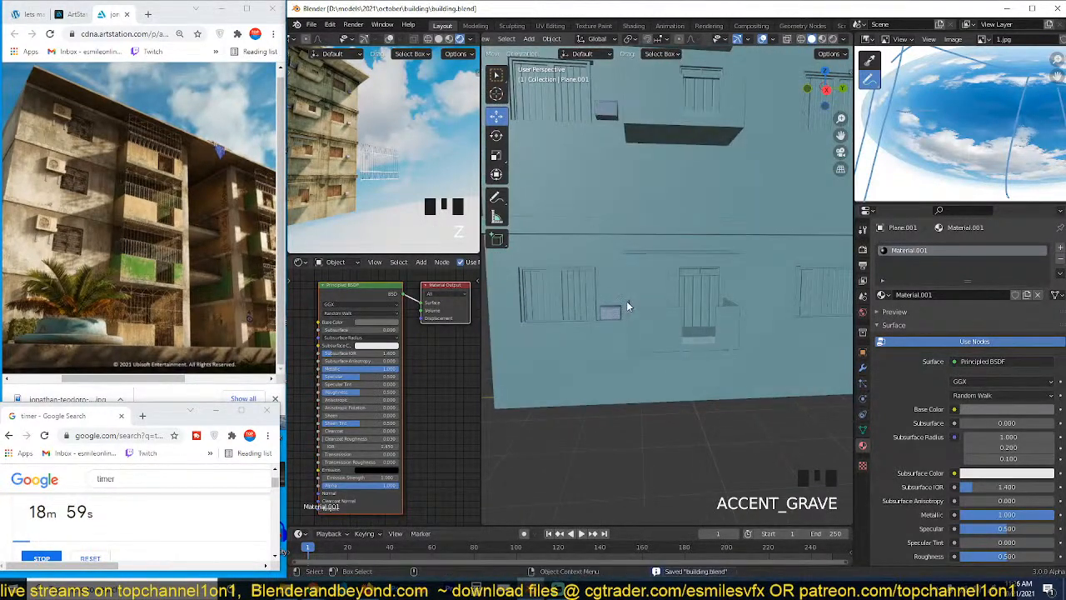
# Step: Switch to material preview, place the 3D cursor at the lowest balcony's front corner and snap the grille to it
pyautogui.click(822, 40)
pyautogui.scroll(3, 664, 297)
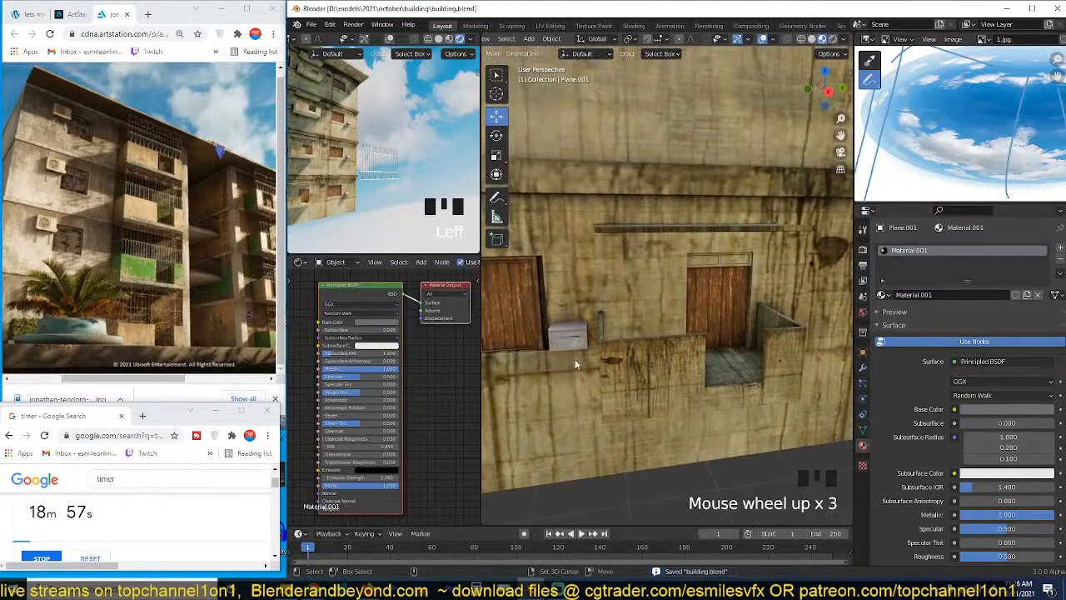
pyautogui.keyDown('shift'); pyautogui.rightClick(601, 343); pyautogui.keyUp('shift')
pyautogui.hotkey('shift', 's')
pyautogui.click(613, 283)
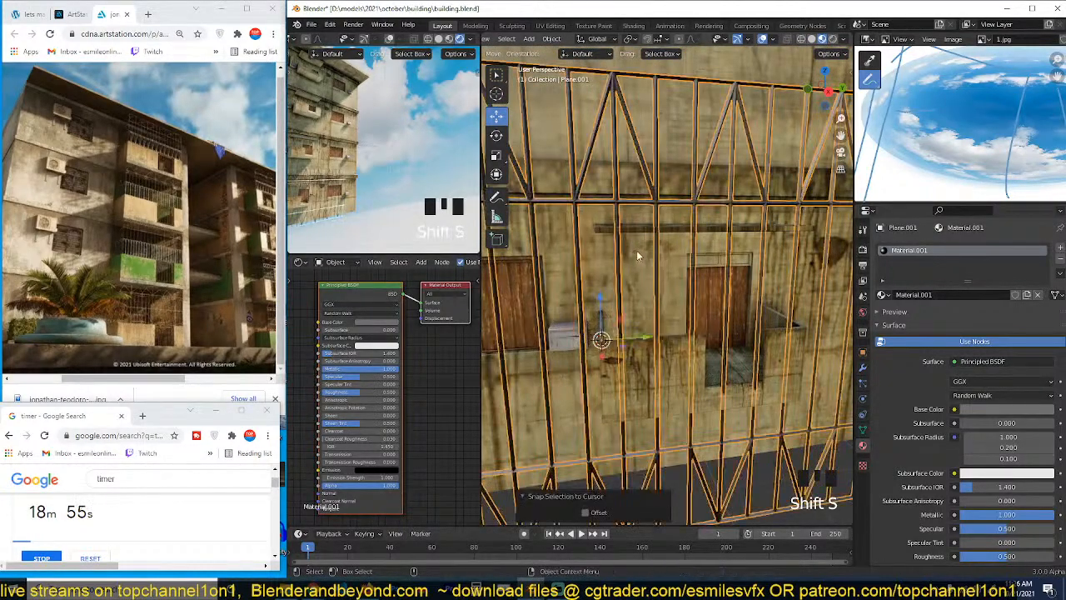
# Step: Scale the grille uniformly by 0.296 to suit the size of the balcony
pyautogui.scroll(-2, 636, 250)
pyautogui.press('s')
pyautogui.click(516, 312)
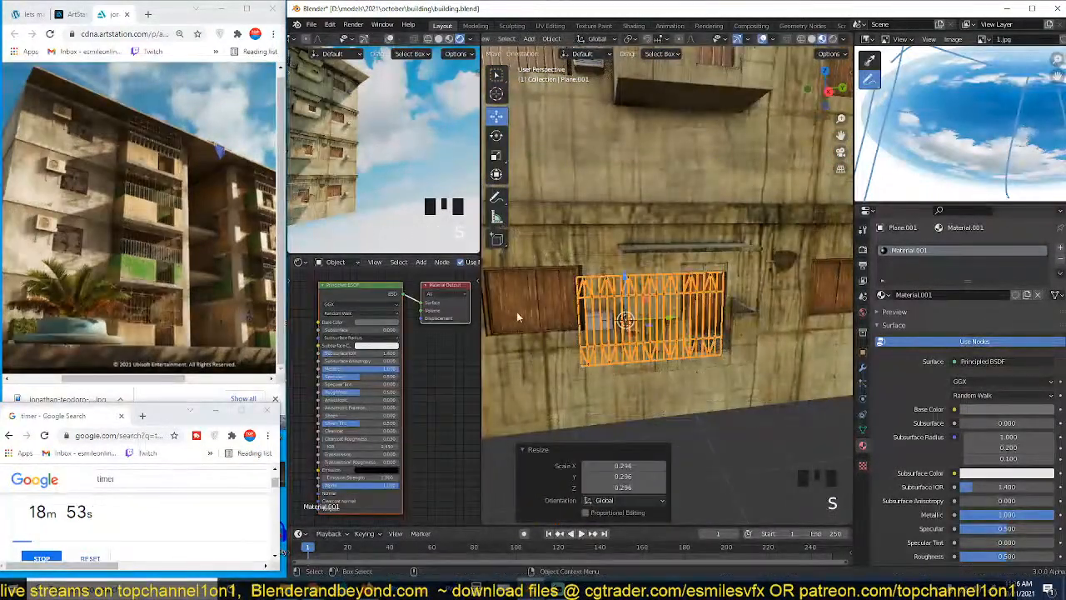
pyautogui.moveTo(368, 170); pyautogui.dragTo(353, 151, button='middle')
pyautogui.scroll(2, 642, 297)
pyautogui.press('`')
pyautogui.moveTo(642, 296); pyautogui.dragTo(698, 293, button='middle')
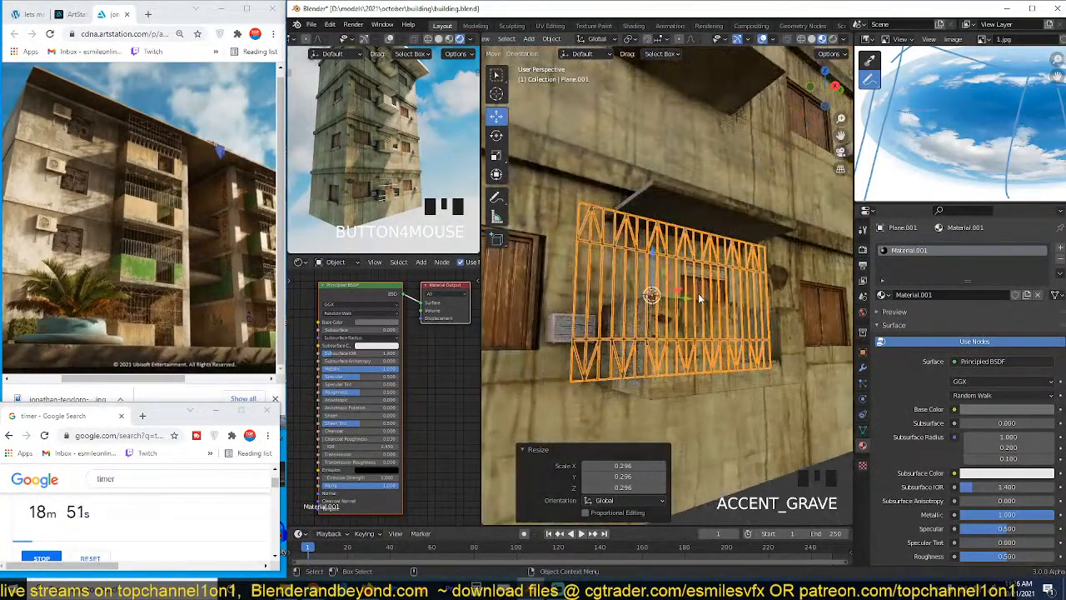
# Step: Move the grille up under the balcony's canopy, in the right view by about 0.285 m along Y and 0.083 m along Z
pyautogui.press('s')
pyautogui.press('g')
pyautogui.click(745, 343)
pyautogui.press('KP_1')
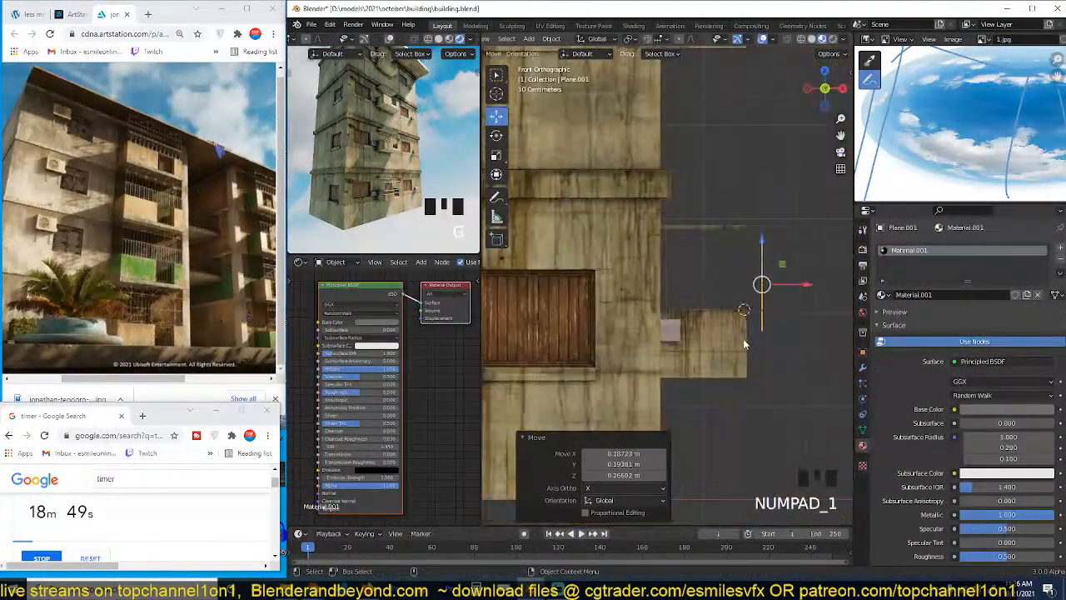
pyautogui.press('KP_3')
pyautogui.press('g')
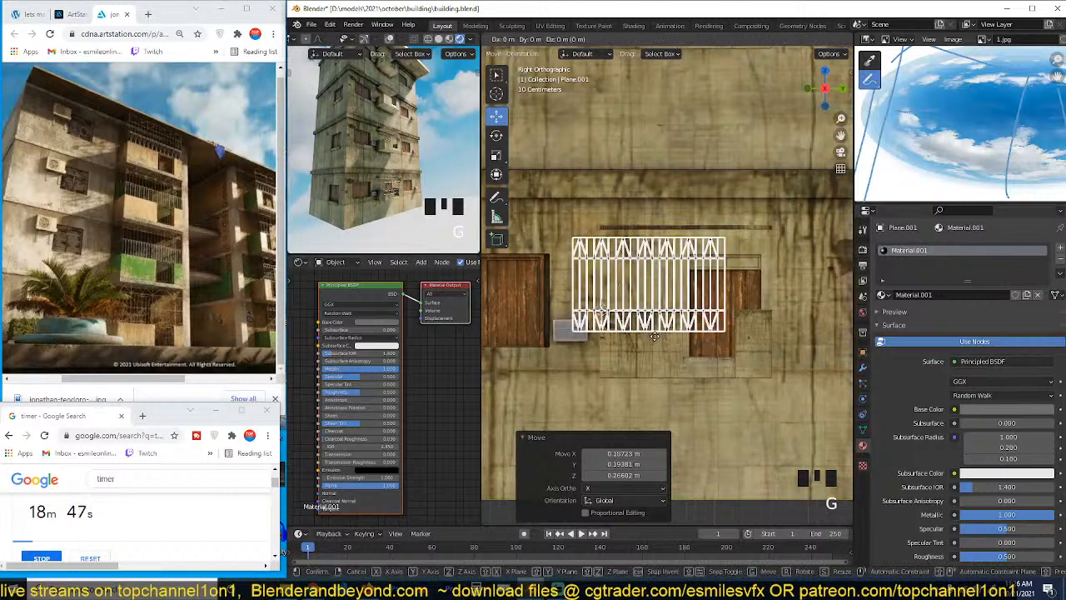
pyautogui.click(681, 328)
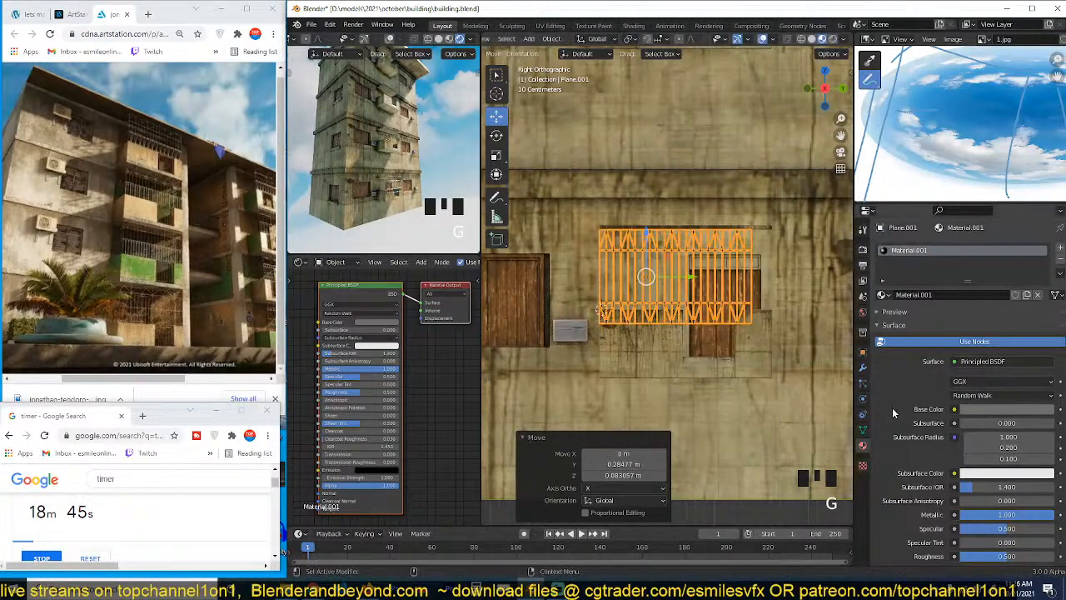
# Step: Thicken the grille bars by setting the Wireframe modifier's thickness to 0.0255 m
pyautogui.click(862, 368)
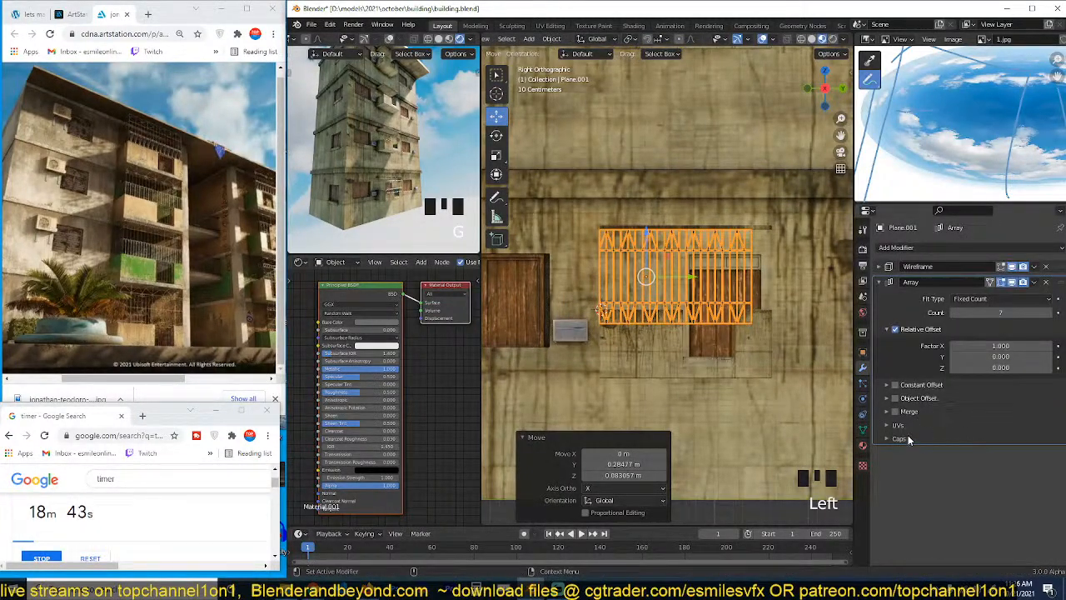
pyautogui.click(892, 270)
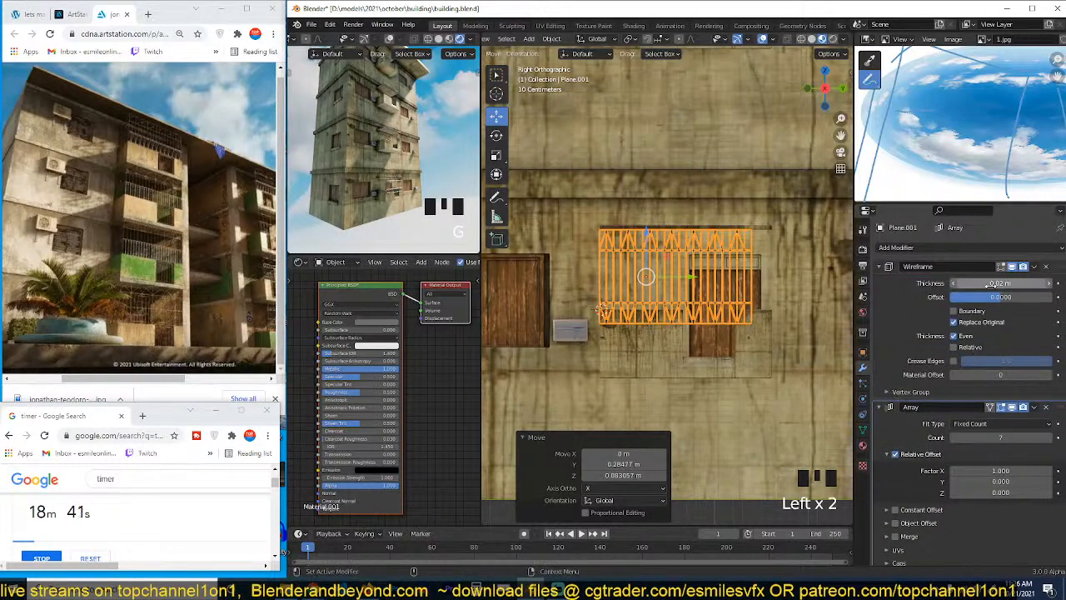
pyautogui.keyDown('shift'); pyautogui.moveTo(989, 284); pyautogui.dragTo(995, 284); pyautogui.keyUp('shift')
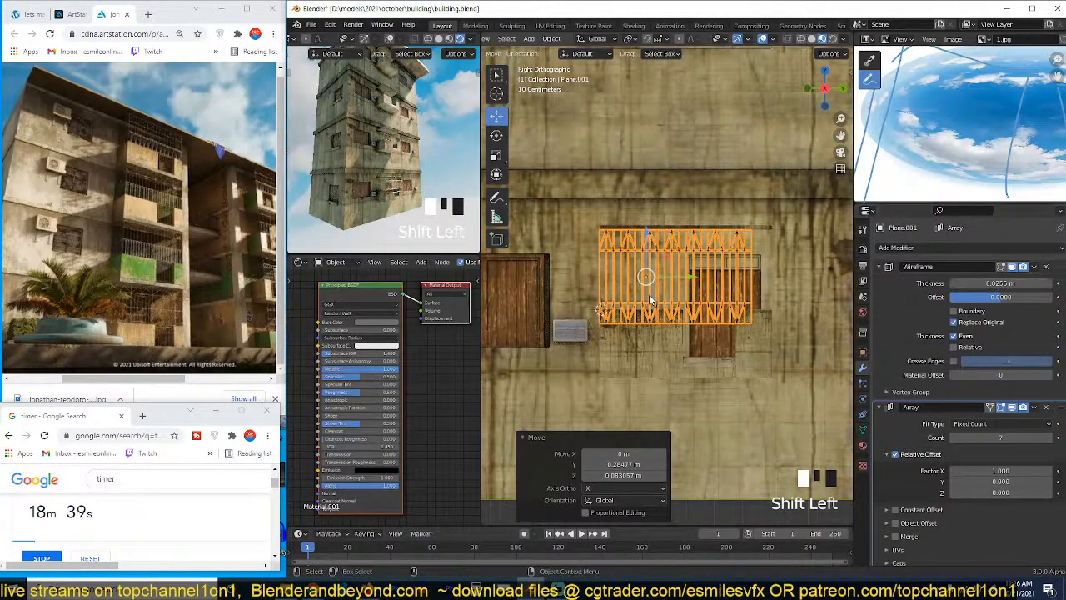
# Step: Pull the grille back along X onto the balcony's front and shift it about -0.015 m along Y to meet the corner
pyautogui.scroll(3, 598, 311)
pyautogui.press('g')
pyautogui.click(574, 289)
pyautogui.press('`')
pyautogui.press('`')
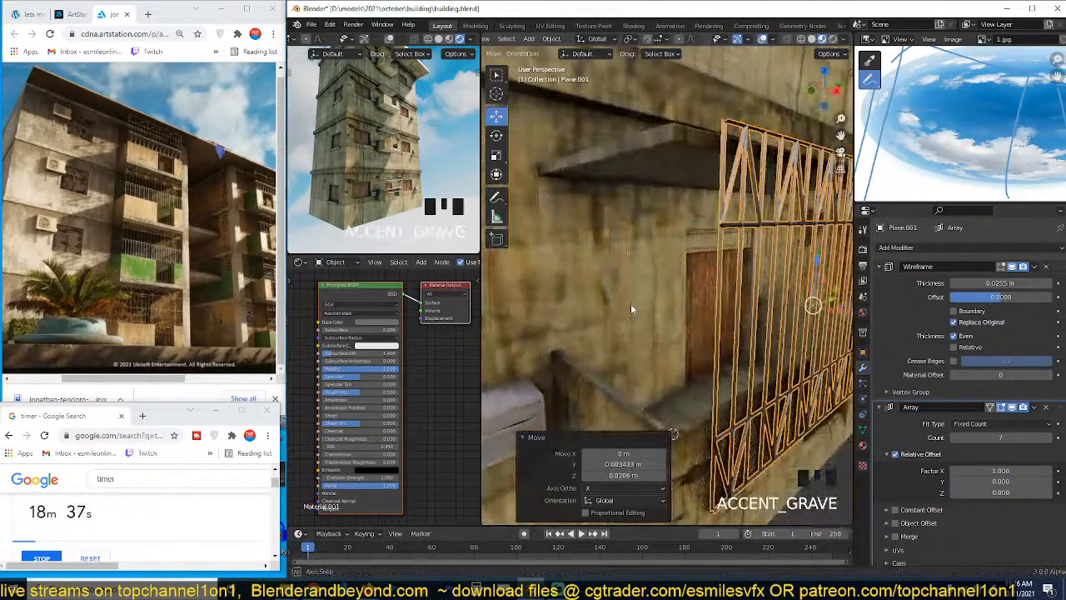
pyautogui.scroll(-3, 721, 318)
pyautogui.moveTo(795, 308); pyautogui.dragTo(761, 310)
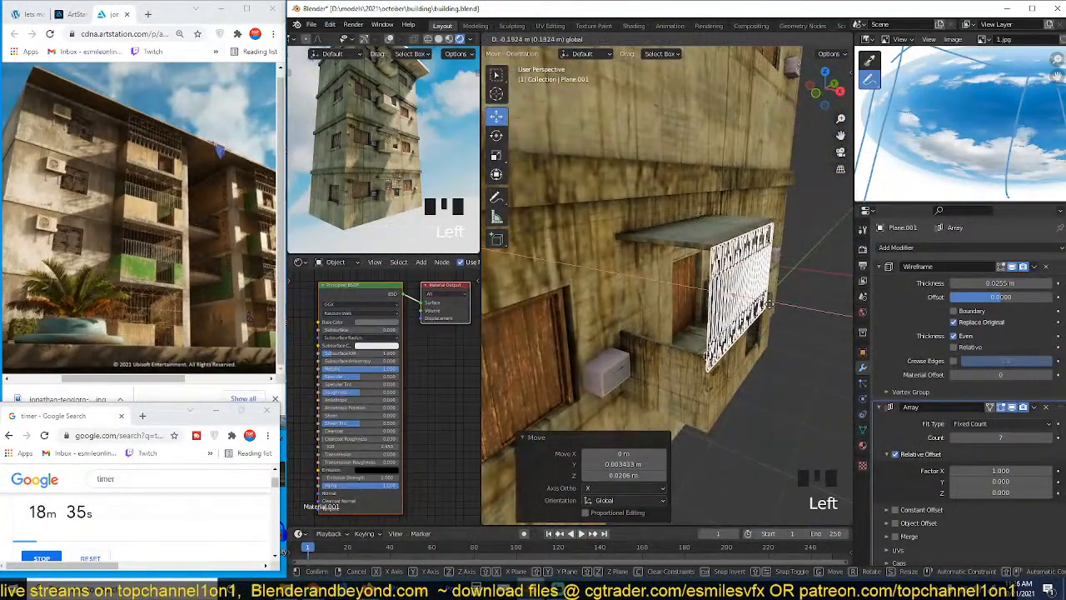
pyautogui.press('`')
pyautogui.moveTo(661, 277); pyautogui.dragTo(658, 277)
pyautogui.press('`')
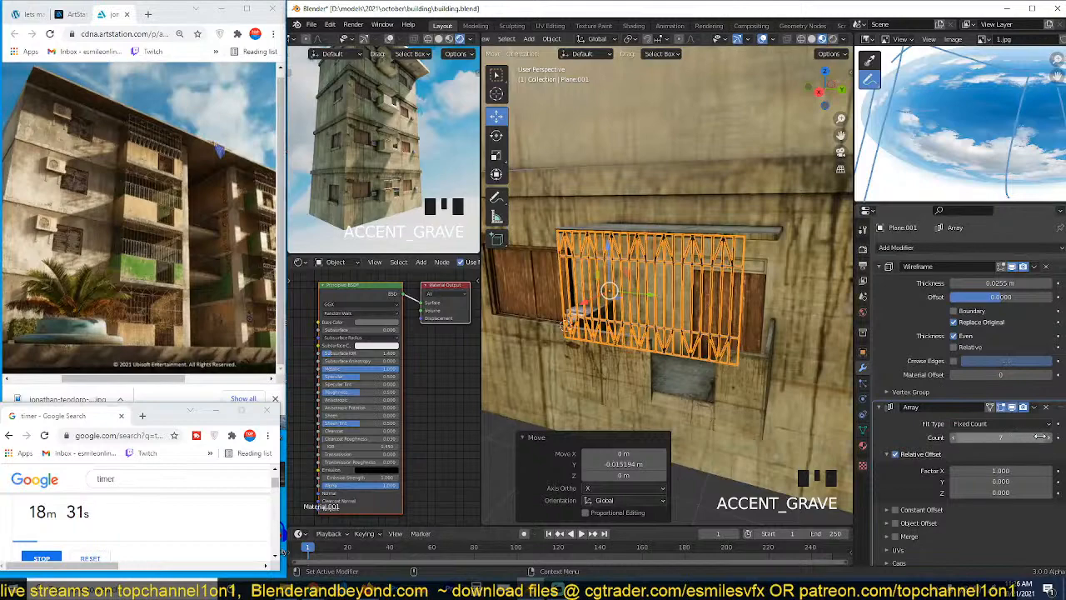
# Step: Raise the grille's array count to 8 and fine-tune its position, ending with a shift of about 0.025 m along Y
pyautogui.click(1039, 437)
pyautogui.press('`')
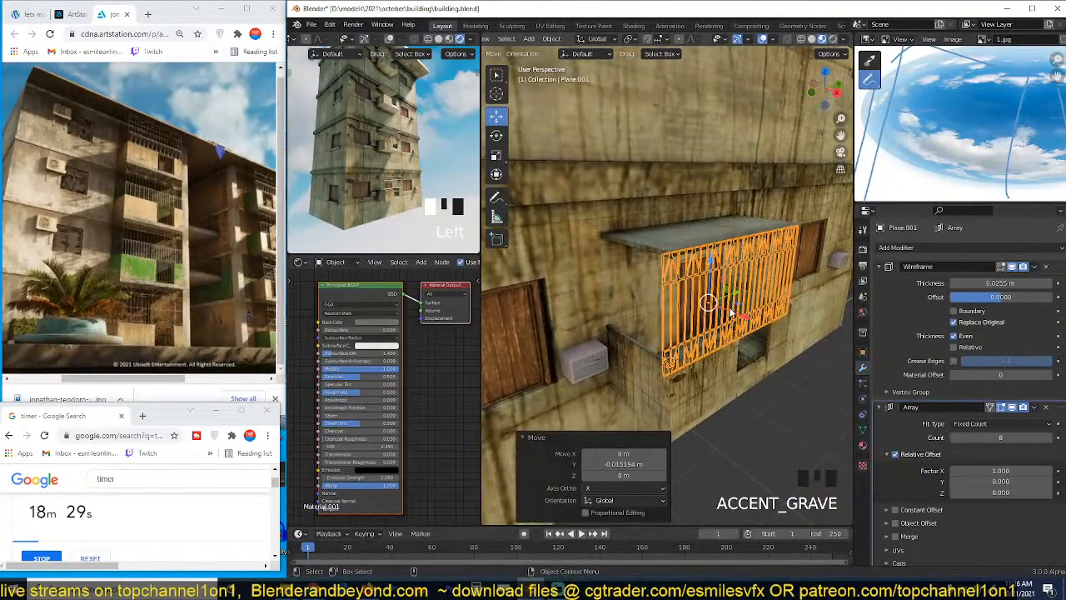
pyautogui.moveTo(734, 308); pyautogui.dragTo(730, 308)
pyautogui.press('`')
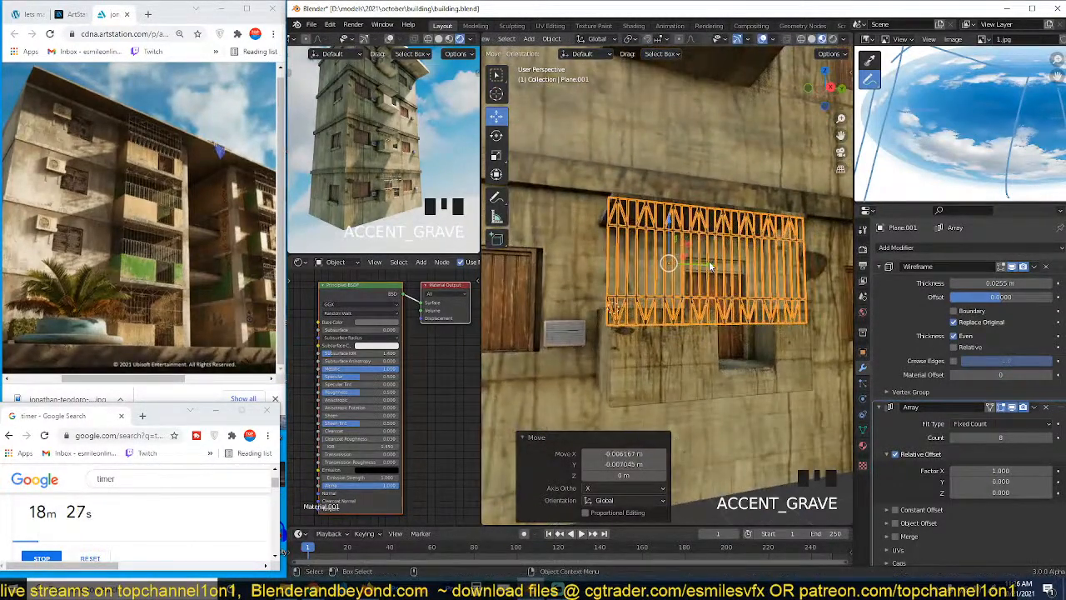
pyautogui.moveTo(710, 266); pyautogui.dragTo(714, 266)
pyautogui.press('`')
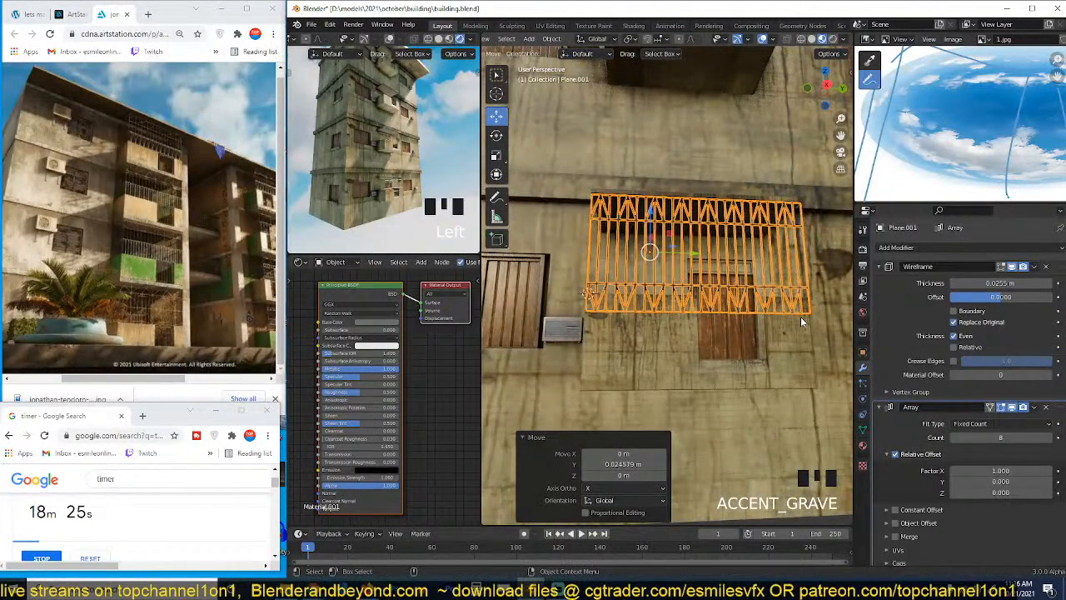
# Step: Apply the balcony grille's Array modifier from the right orthographic view, keeping the Wireframe modifier
pyautogui.press('KP_1')
pyautogui.press('KP_3')
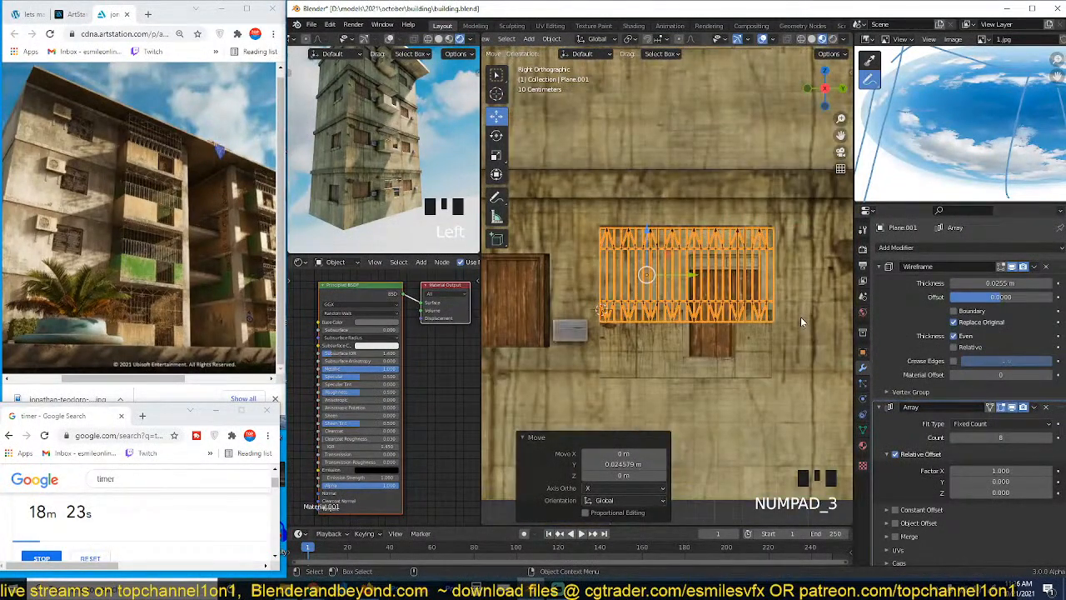
pyautogui.hotkey('ctrl', 's')
pyautogui.hotkey('ctrl', 'a')
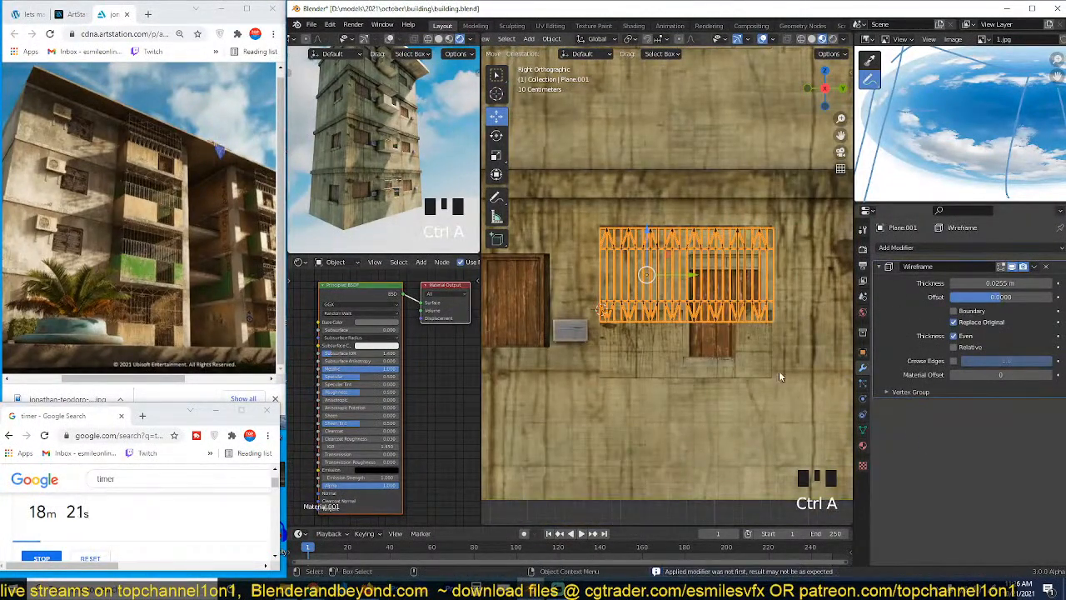
# Step: Duplicate the whole grille mesh about 0.88 m along Y and -1 m along Z, and shift the copy about -0.058 m along Y
pyautogui.scroll(2, 690, 356)
pyautogui.press('Tab')
pyautogui.press('a')
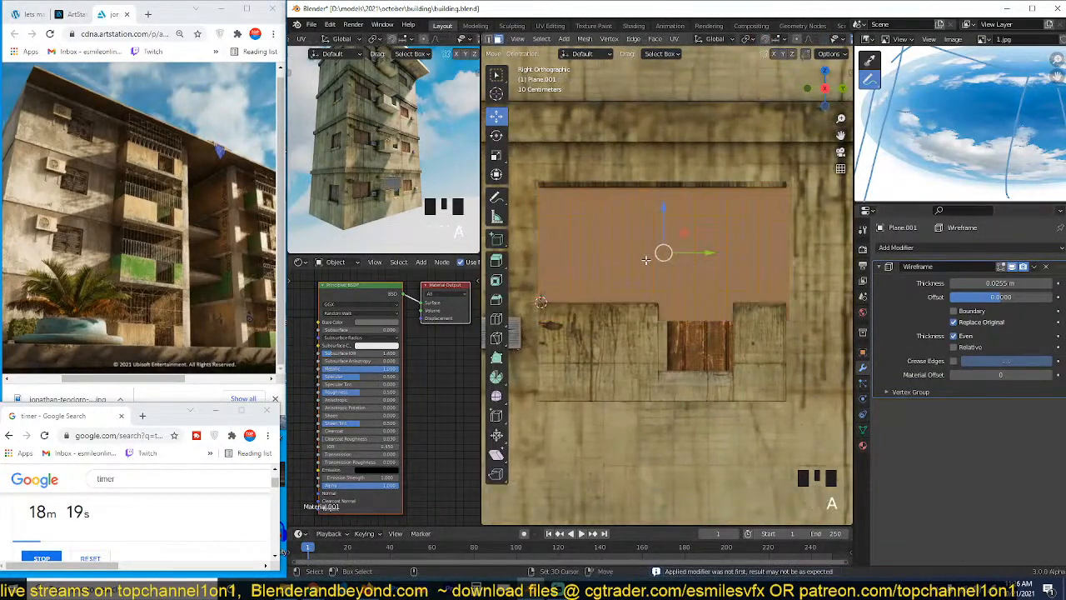
pyautogui.hotkey('shift', 'd')
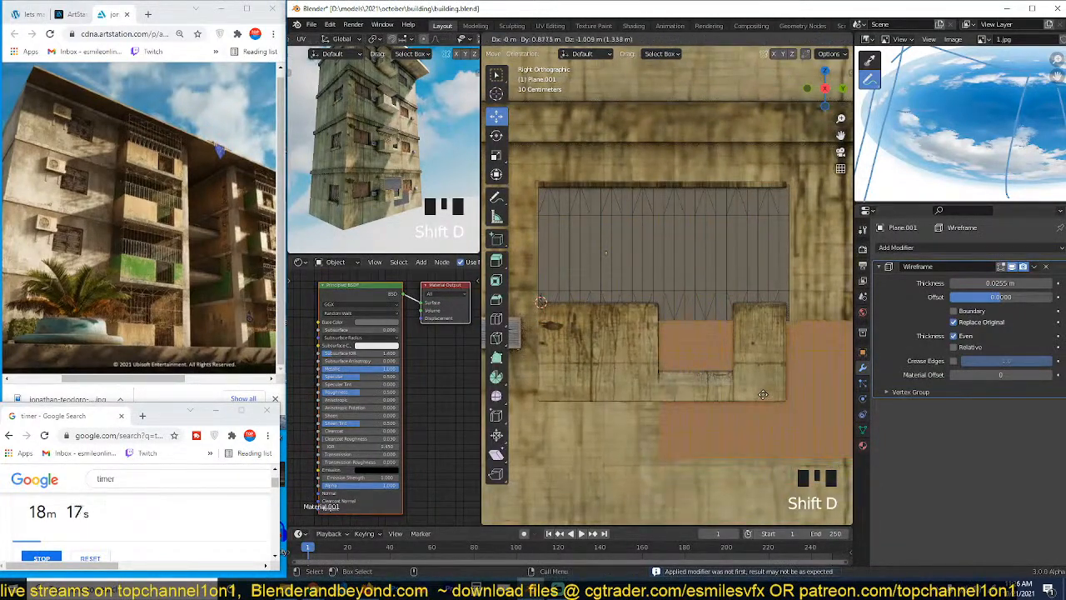
pyautogui.click(765, 394)
pyautogui.moveTo(765, 393); pyautogui.dragTo(739, 369, button='middle')
pyautogui.moveTo(758, 457); pyautogui.dragTo(750, 451)
# Step: Shorten the duplicated grille along Z and raise it about 0.198 m toward the notch in the balcony front
pyautogui.moveTo(749, 450); pyautogui.dragTo(764, 262, button='middle')
pyautogui.press('s')
pyautogui.press('z')
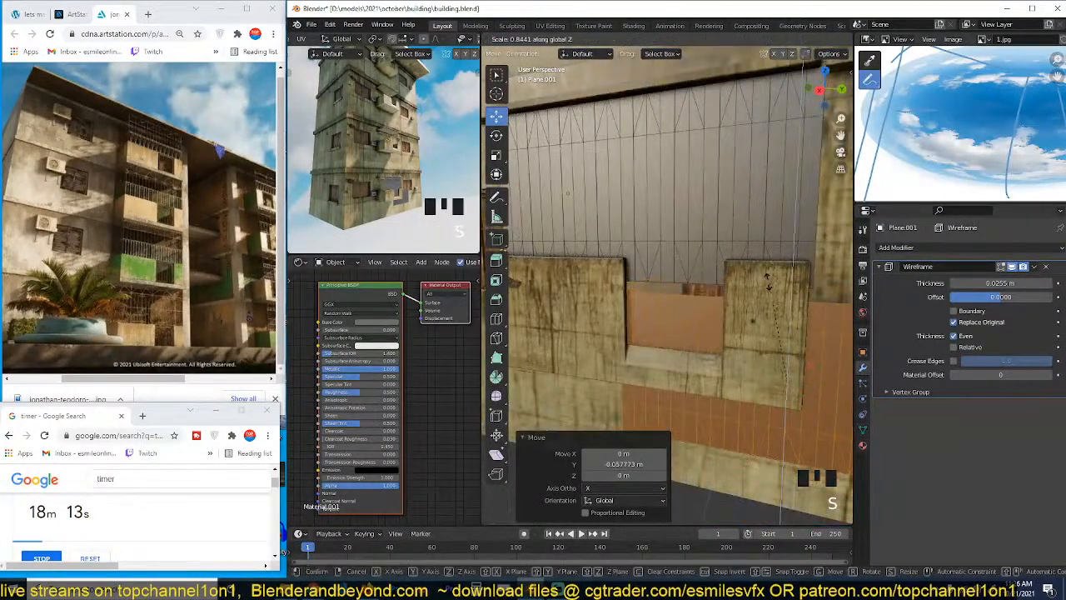
pyautogui.click(768, 301)
pyautogui.press('g')
pyautogui.press('z')
pyautogui.click(774, 278)
# Step: Scale the lower grille copy to about 0.76 along Z and raise it another 0.076 m or so
pyautogui.press('s')
pyautogui.press('z')
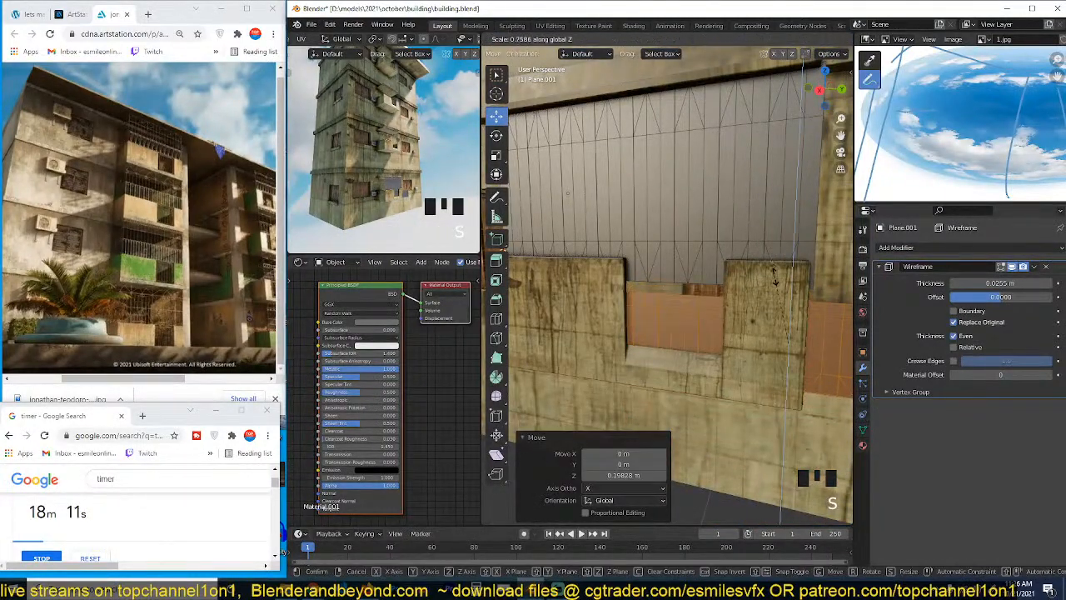
pyautogui.click(776, 276)
pyautogui.press('g')
pyautogui.press('z')
pyautogui.click(780, 259)
# Step: Fine-tune the lower grille copy to fill the notch, raising it about 0.026 m and finally scaling it 1.042 along Z
pyautogui.press('s')
pyautogui.press('z')
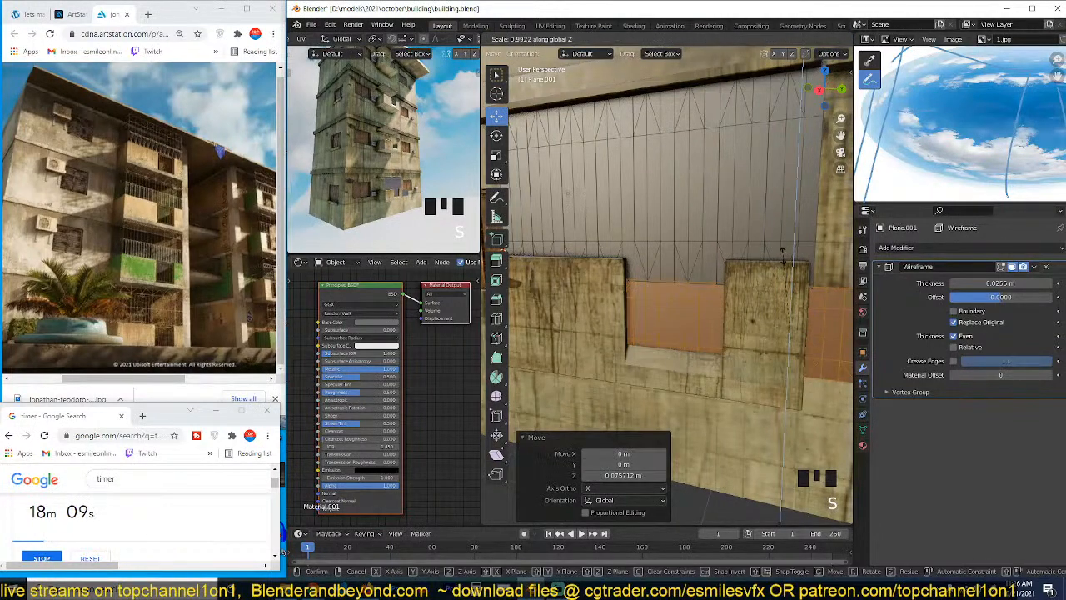
pyautogui.click(781, 255)
pyautogui.press('g')
pyautogui.press('z')
pyautogui.click(783, 263)
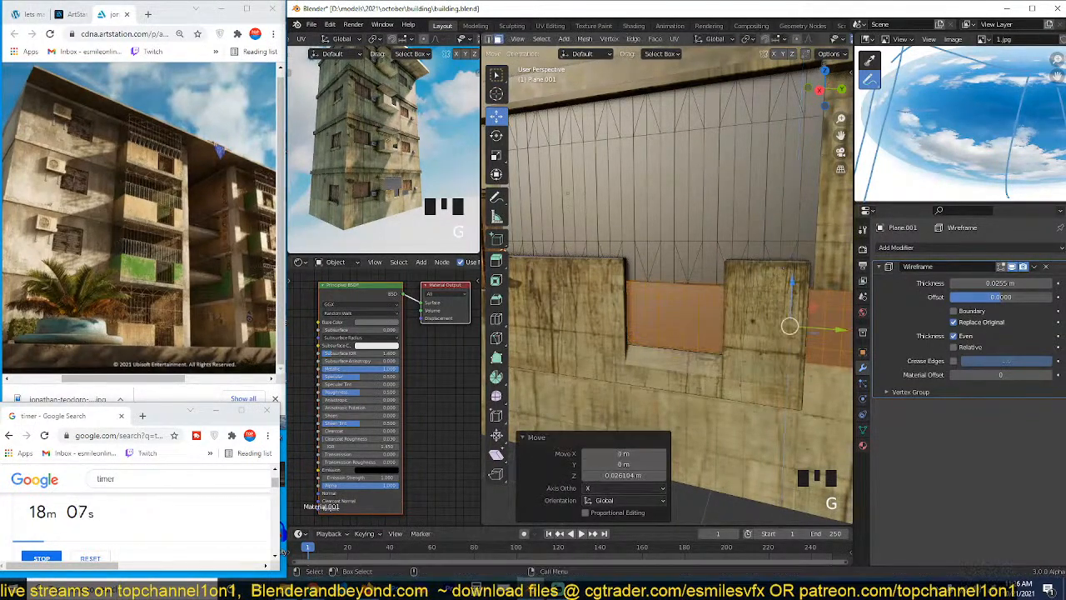
pyautogui.press('s')
pyautogui.press('z')
pyautogui.click(787, 257)
# Step: Delete the linked panels of the lower grille copy that extend past the notch, working in wireframe display
pyautogui.press('`')
pyautogui.keyDown('shift'); pyautogui.moveTo(820, 321); pyautogui.dragTo(719, 323, button='middle'); pyautogui.keyUp('shift')
pyautogui.scroll(-2, 718, 323)
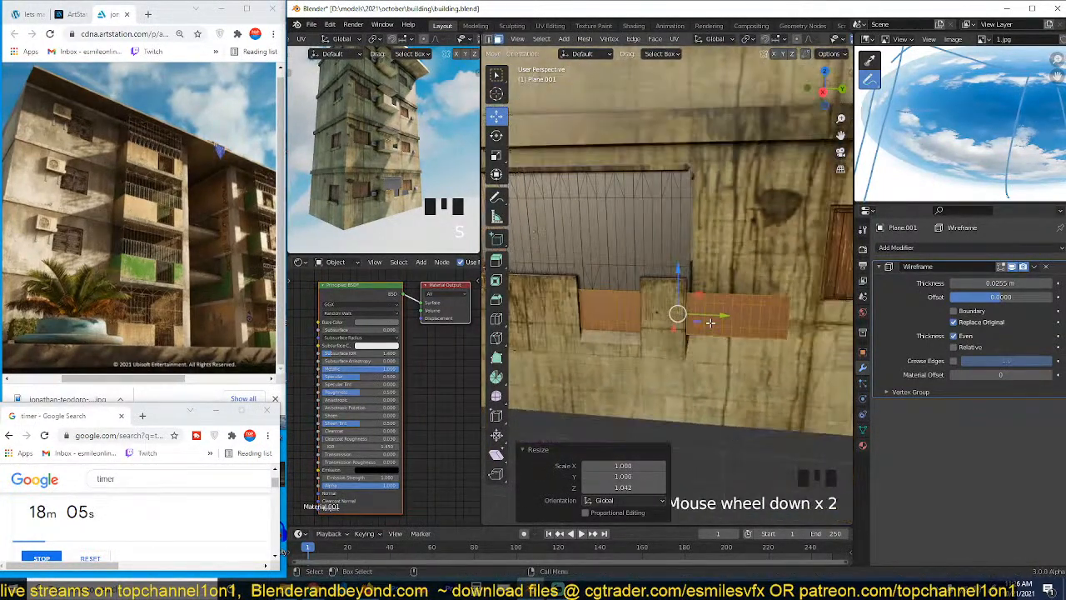
pyautogui.press('KP_1')
pyautogui.press('KP_3')
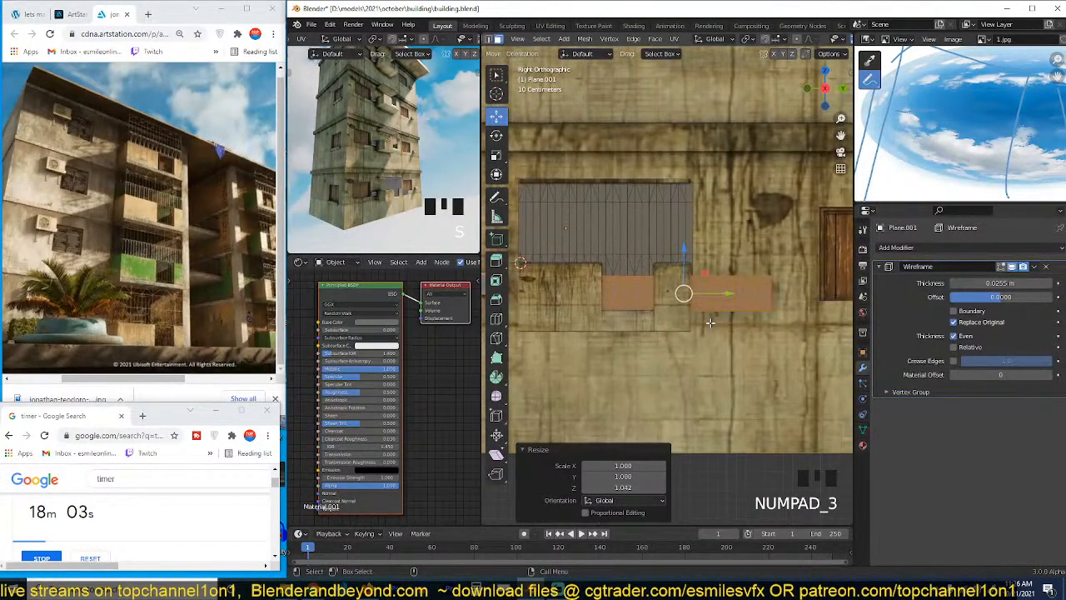
pyautogui.press('z')
pyautogui.scroll(2, 710, 322)
pyautogui.click(633, 293)
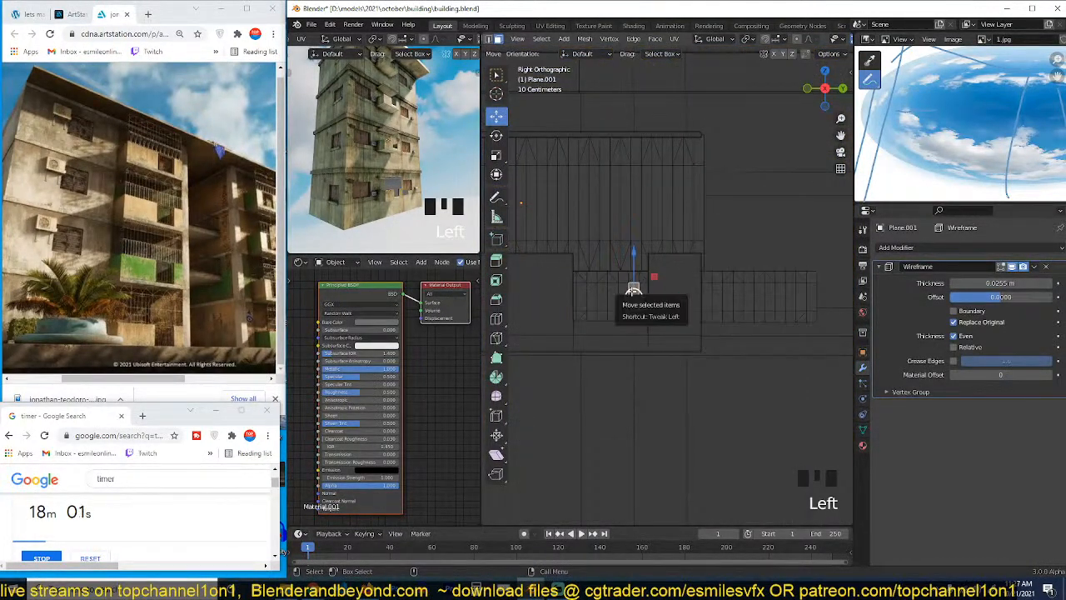
pyautogui.hotkey('ctrl', 'l')
pyautogui.keyDown('shift'); pyautogui.moveTo(736, 358); pyautogui.dragTo(663, 358, button='middle'); pyautogui.keyUp('shift')
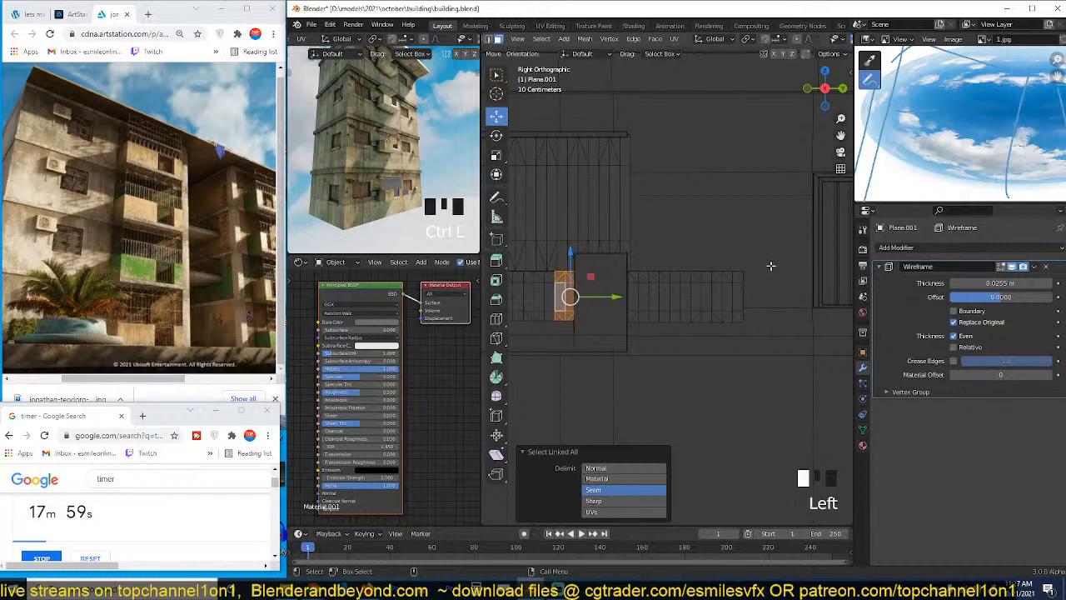
pyautogui.moveTo(771, 266); pyautogui.dragTo(596, 322)
pyautogui.hotkey('alt', 'a')
pyautogui.hotkey('ctrl', 'l')
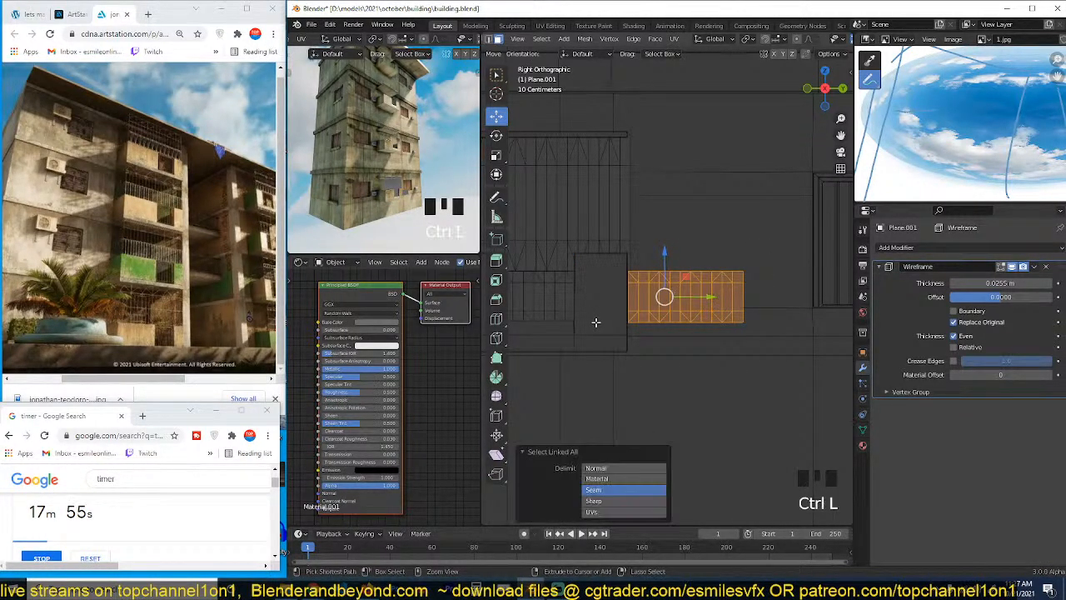
pyautogui.press('x')
pyautogui.click(596, 321)
pyautogui.press('Tab')
# Step: Return the viewport to material preview shading and deselect the grille
pyautogui.scroll(-4, 679, 230)
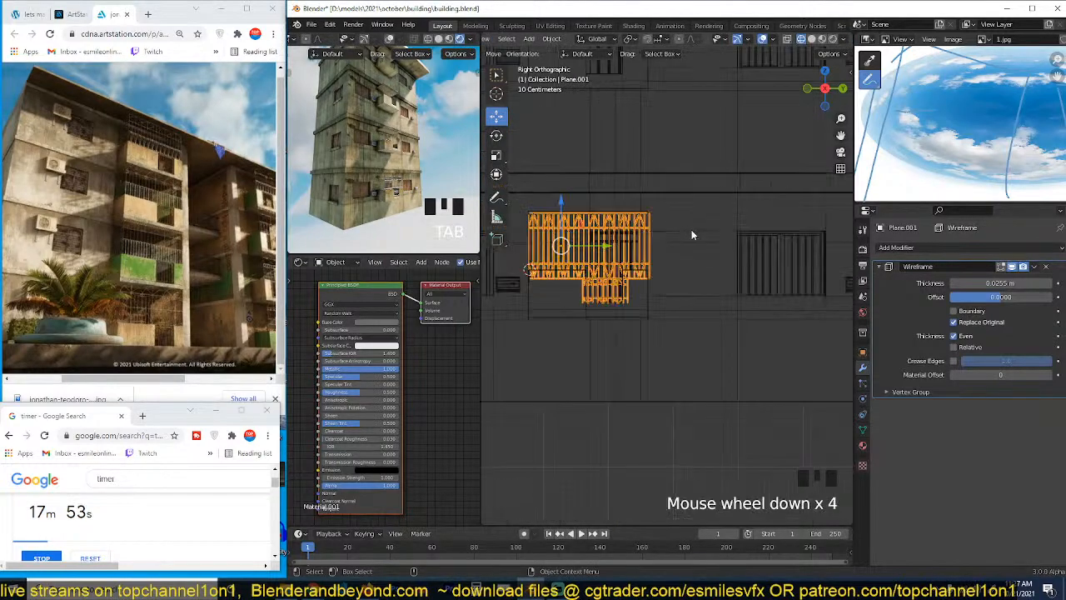
pyautogui.moveTo(692, 233); pyautogui.dragTo(739, 223, button='middle')
pyautogui.press('z')
pyautogui.click(800, 215)
pyautogui.click(822, 40)
pyautogui.hotkey('alt', 'a')
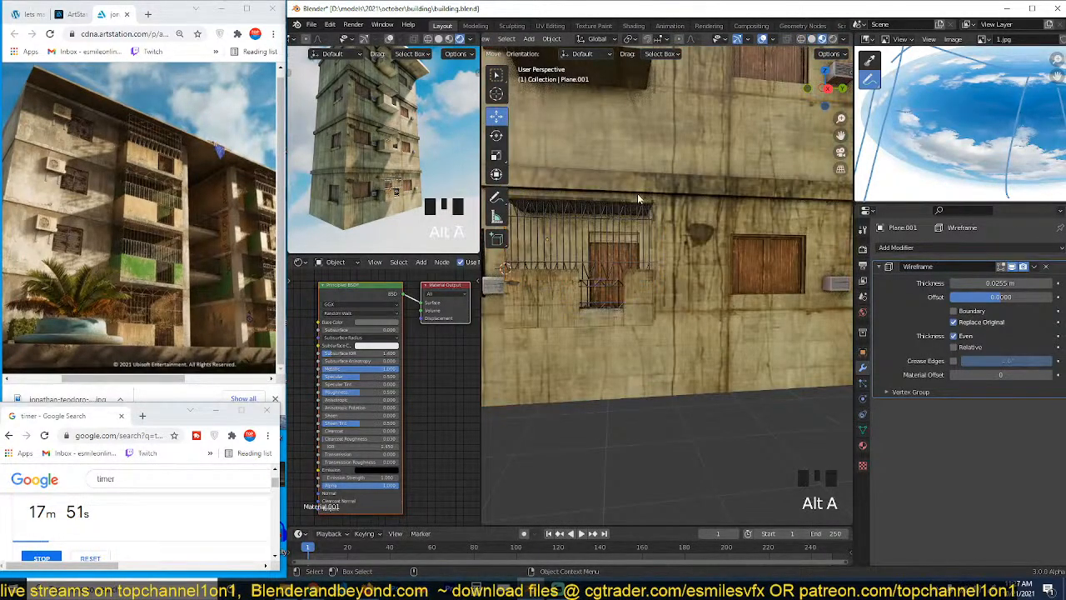
# Step: Duplicate the linked end panel of the front grille in place and rotate the copy 90° about Z
pyautogui.moveTo(638, 194); pyautogui.dragTo(696, 235, button='middle')
pyautogui.press('Tab')
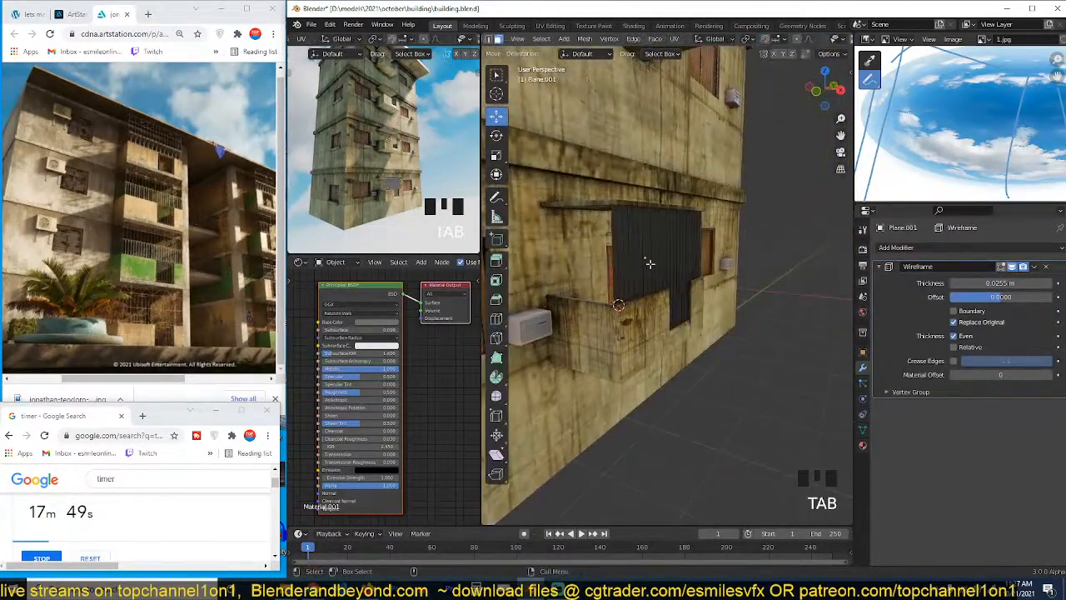
pyautogui.keyDown('ctrl'); pyautogui.click(624, 262); pyautogui.keyUp('ctrl')
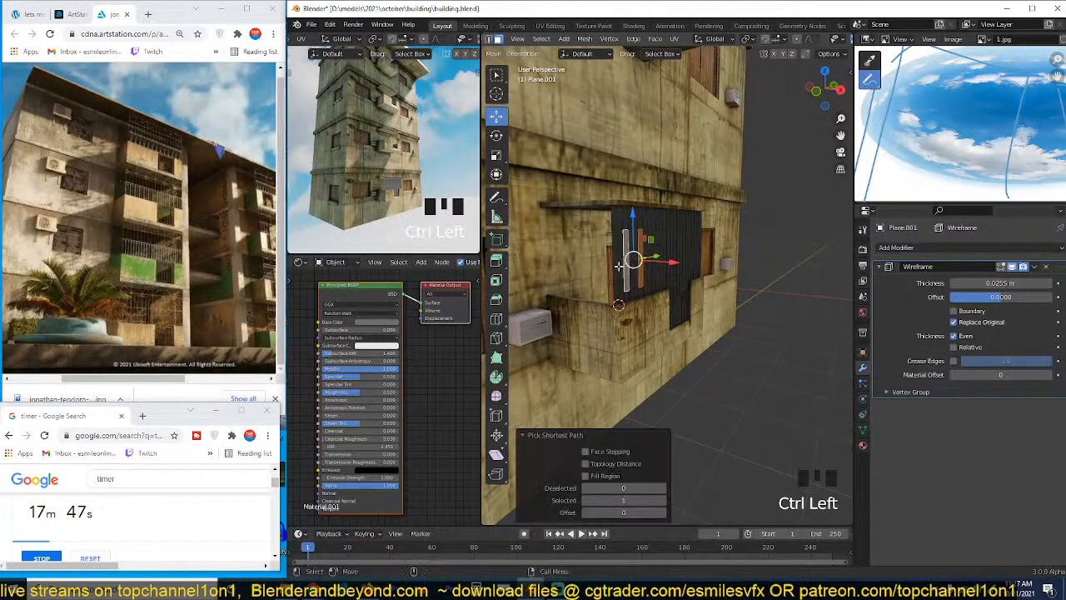
pyautogui.hotkey('ctrl', 'l')
pyautogui.hotkey('shift', 'd')
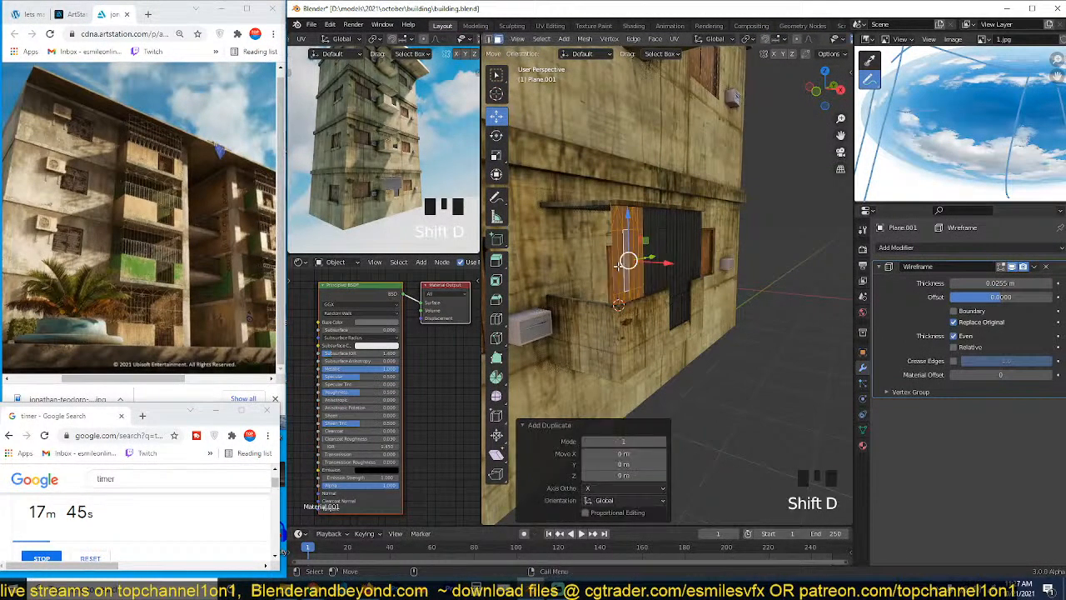
pyautogui.press('r')
pyautogui.press('Return')
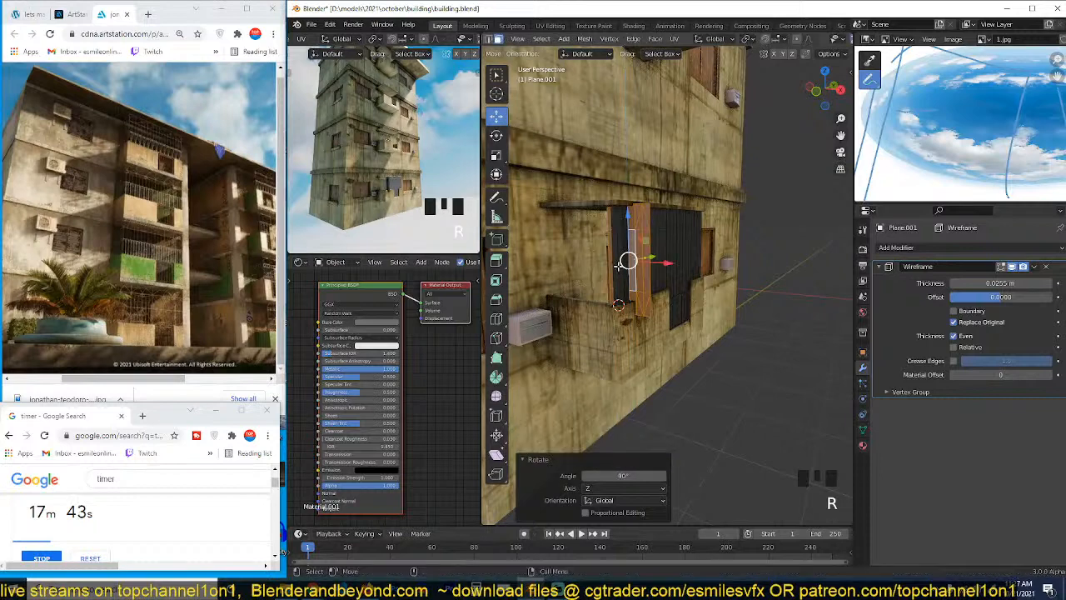
# Step: Move the rotated panel about -0.243 m X and -0.225 m Y onto the balcony's side, and duplicate it about -0.464 m along X
pyautogui.press('`')
pyautogui.press('`')
pyautogui.press('`')
pyautogui.scroll(2, 646, 281)
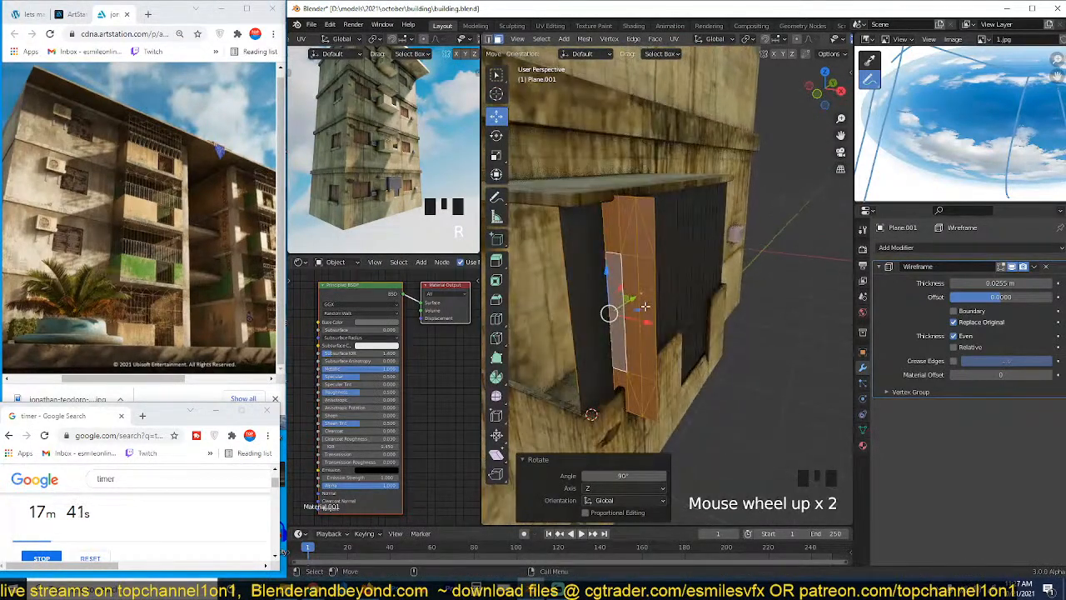
pyautogui.moveTo(646, 307); pyautogui.dragTo(551, 319)
pyautogui.press('`')
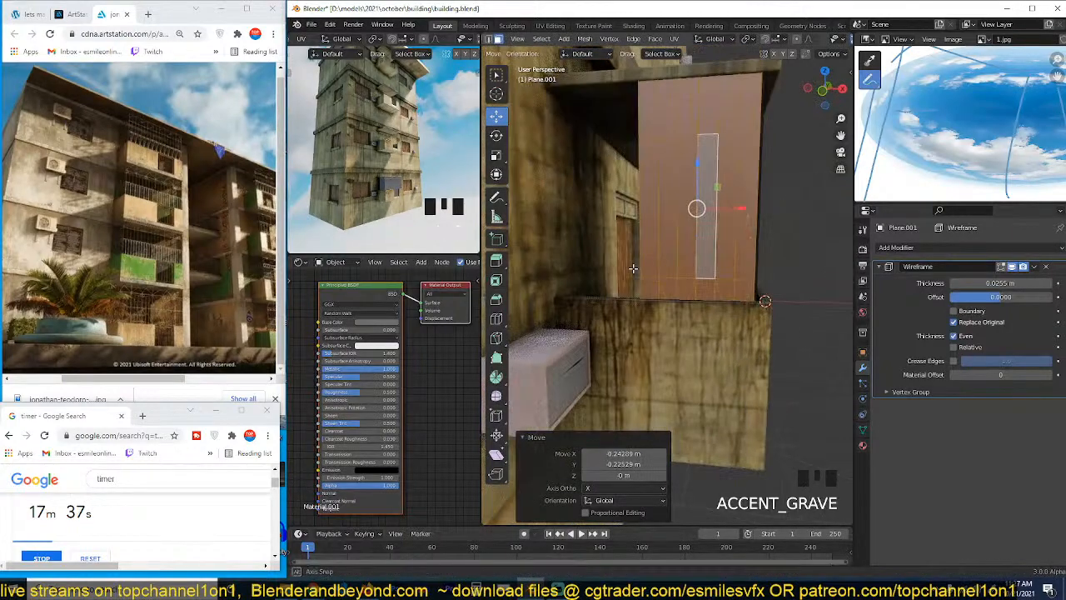
pyautogui.hotkey('shift', 'd')
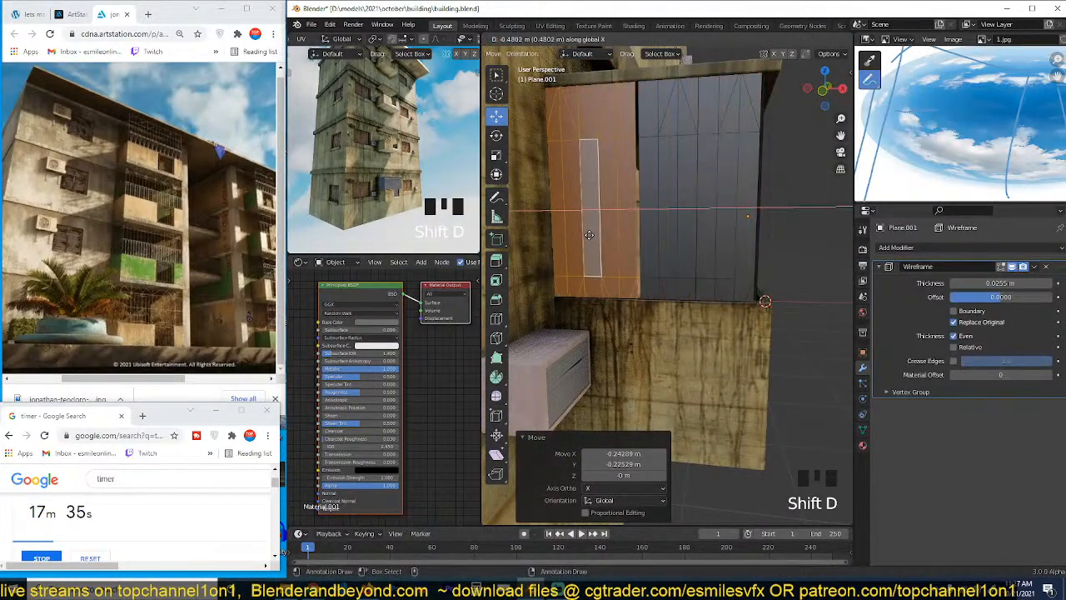
pyautogui.click(592, 237)
# Step: Duplicate the side panel about 1.806 m along Y to the opposite side and copy it along X to close that side
pyautogui.press('`')
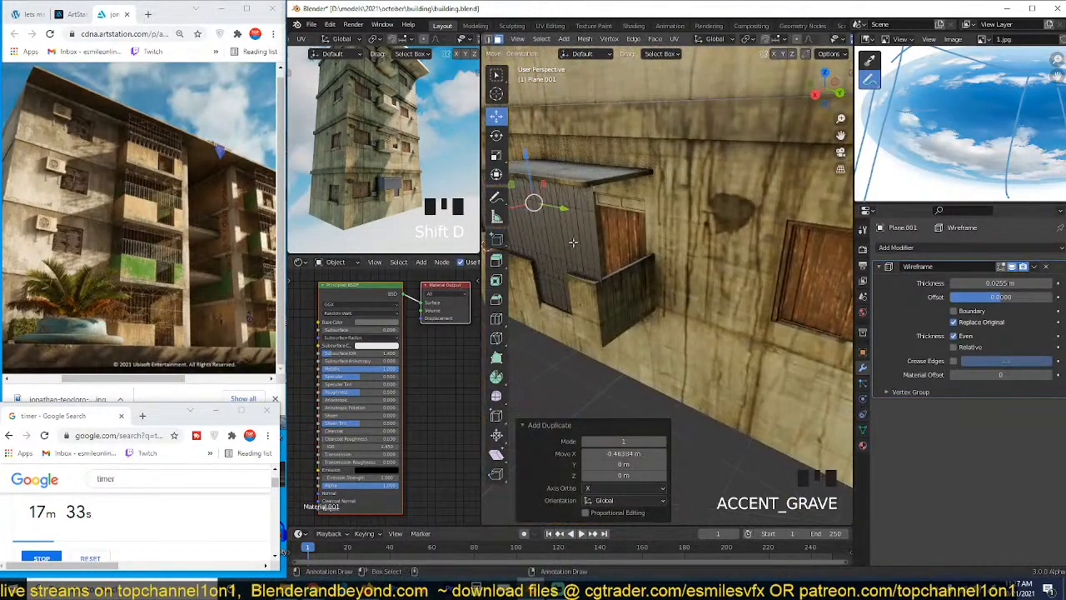
pyautogui.click(713, 253)
pyautogui.press('Tab')
pyautogui.hotkey('shift', 'd')
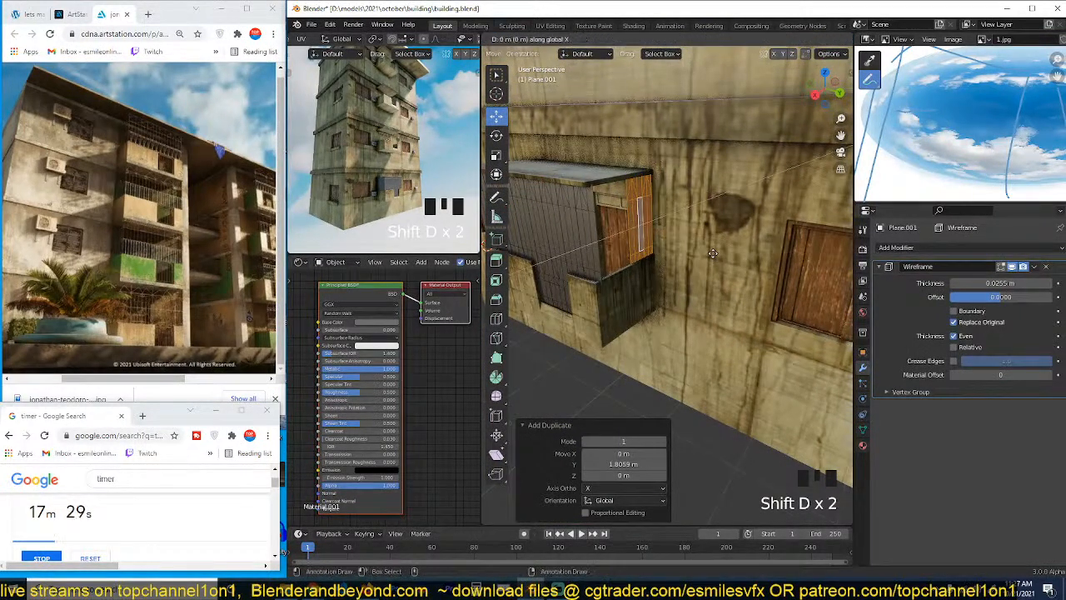
pyautogui.click(666, 271)
pyautogui.press('Tab')
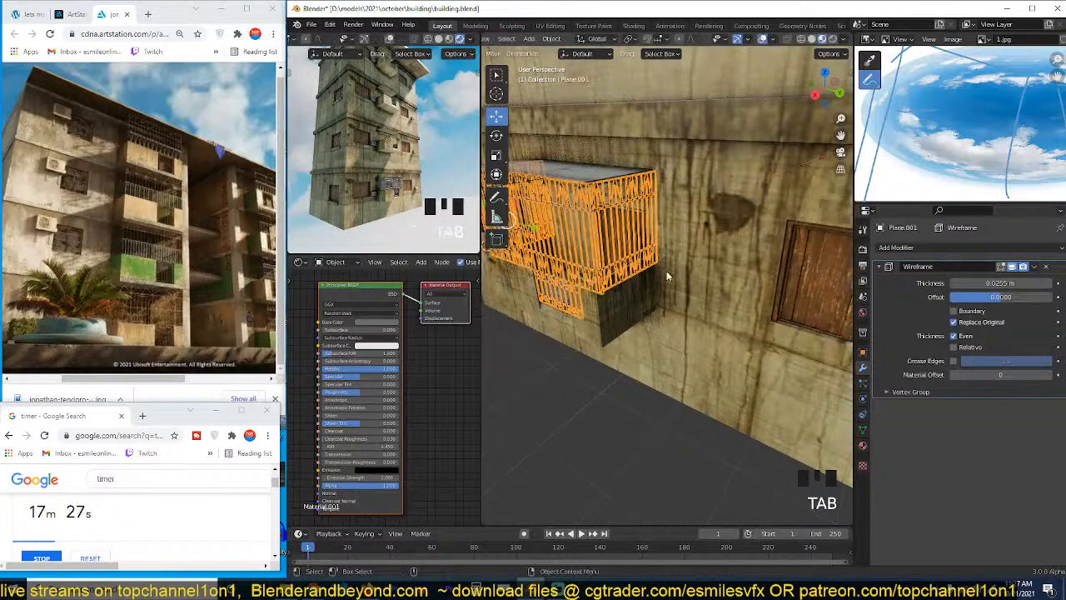
# Step: Set the grille material's Metallic value to 0 and save the file
pyautogui.press('`')
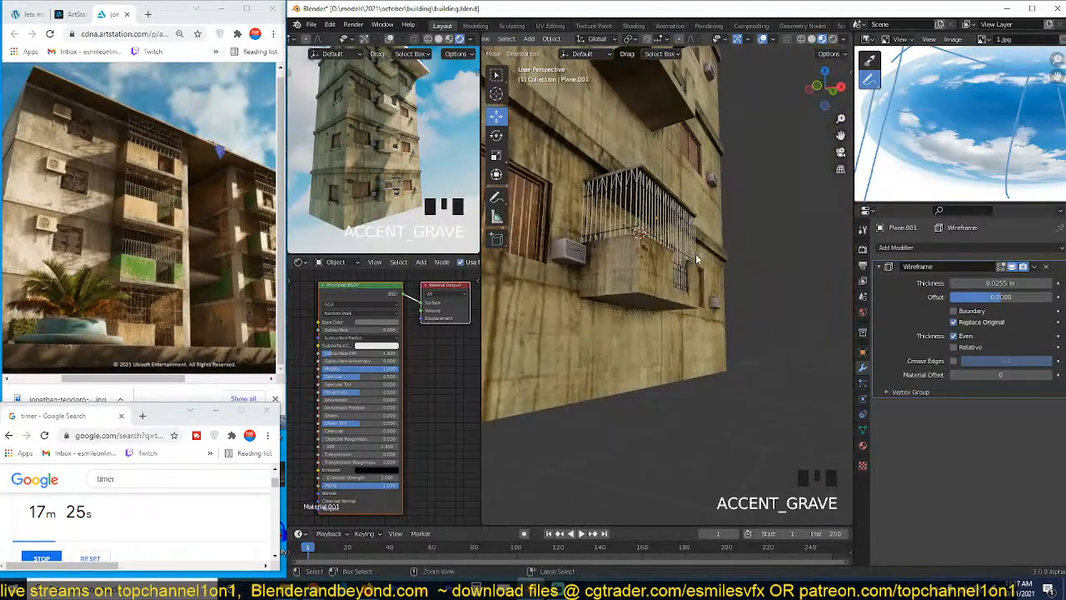
pyautogui.scroll(3, 695, 253)
pyautogui.click(692, 238)
pyautogui.click(699, 229)
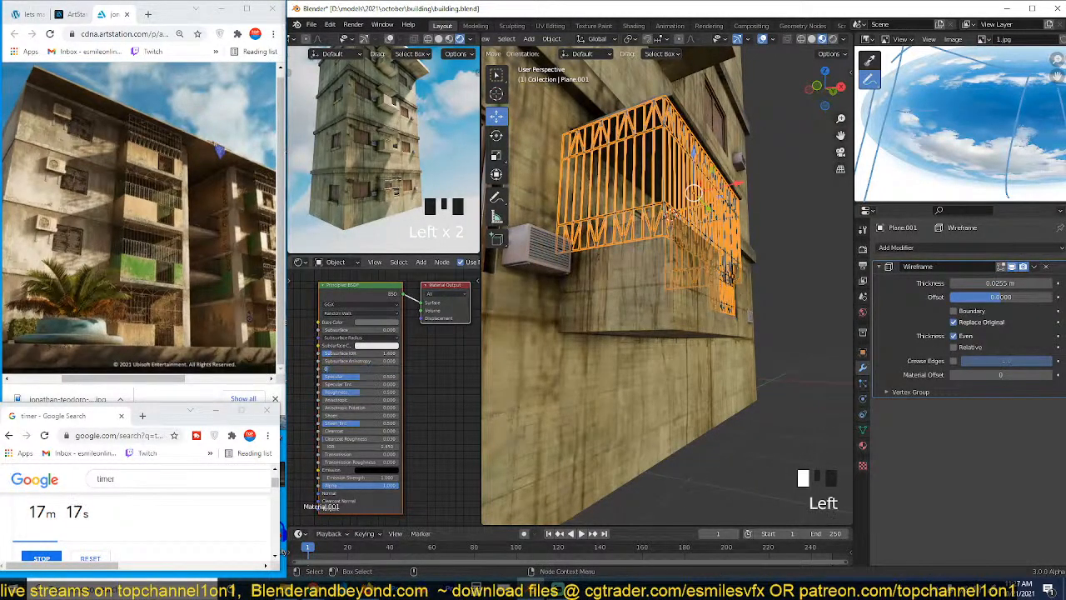
pyautogui.press('Return')
pyautogui.moveTo(355, 370); pyautogui.dragTo(383, 377, button='middle')
pyautogui.hotkey('ctrl', 's')
pyautogui.scroll(3, 376, 365)
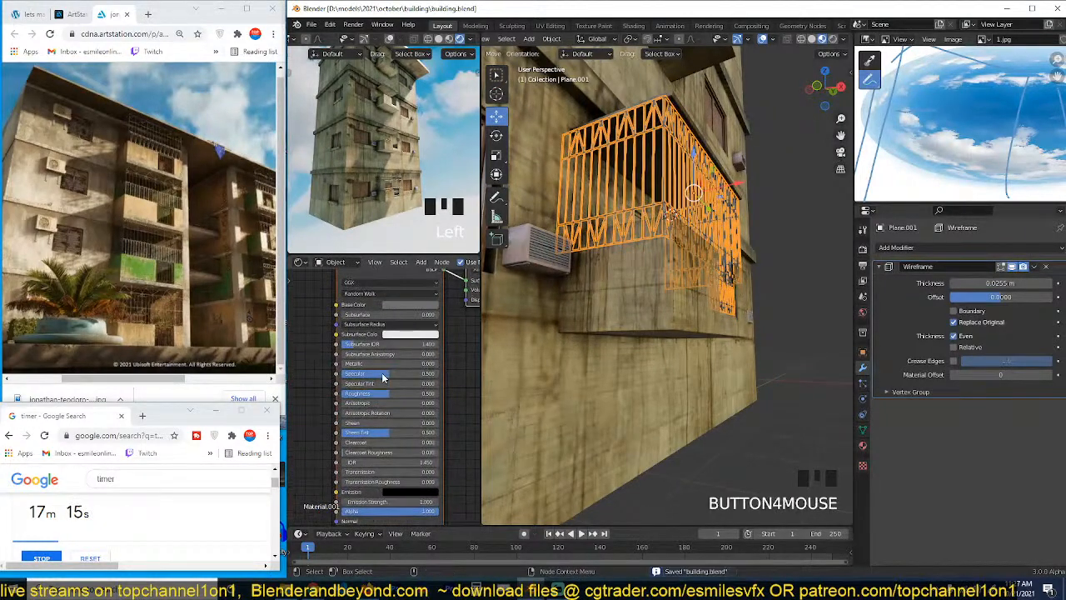
pyautogui.hotkey('ctrl', 's')
# Step: Add an Object Info node to the grille's material and place it in front of the Principled BSDF
pyautogui.scroll(-4, 344, 324)
pyautogui.hotkey('shift', 'a')
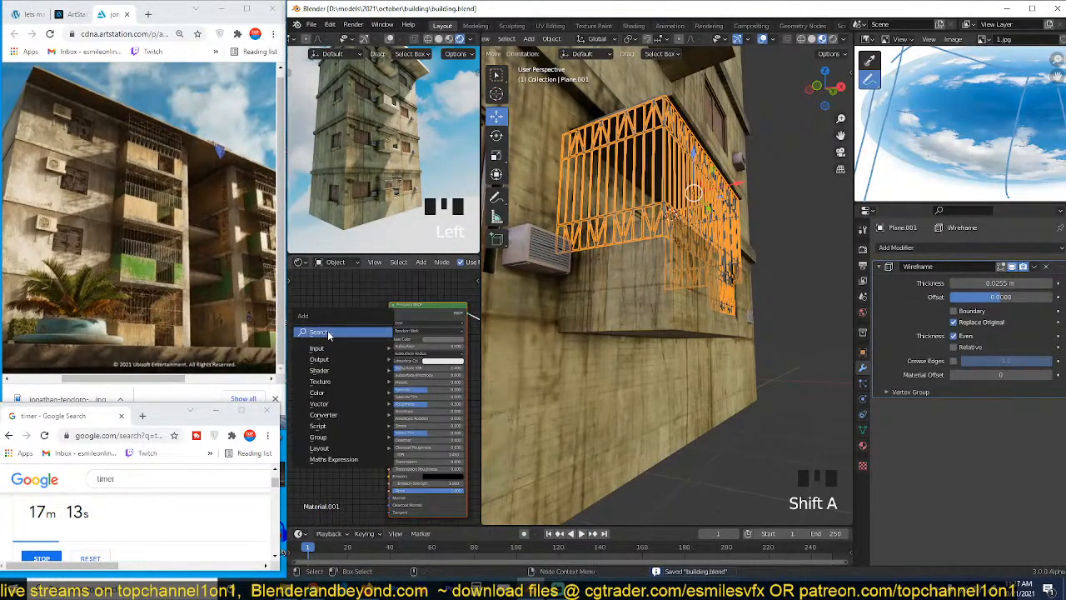
pyautogui.moveTo(332, 347)
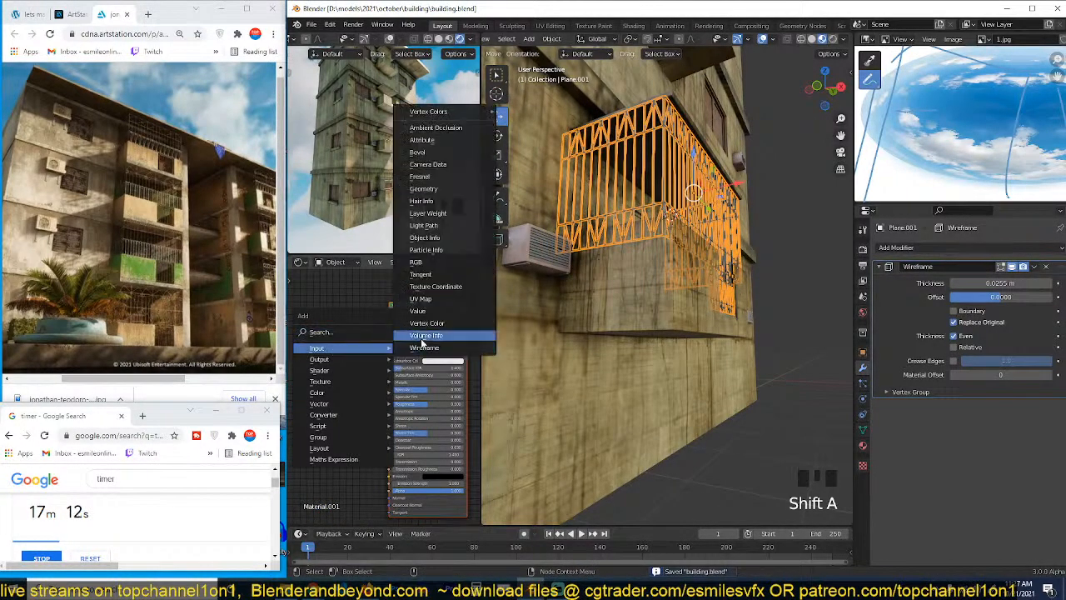
pyautogui.click(424, 237)
pyautogui.moveTo(326, 404); pyautogui.dragTo(375, 409, button='middle')
pyautogui.moveTo(371, 340); pyautogui.dragTo(338, 339)
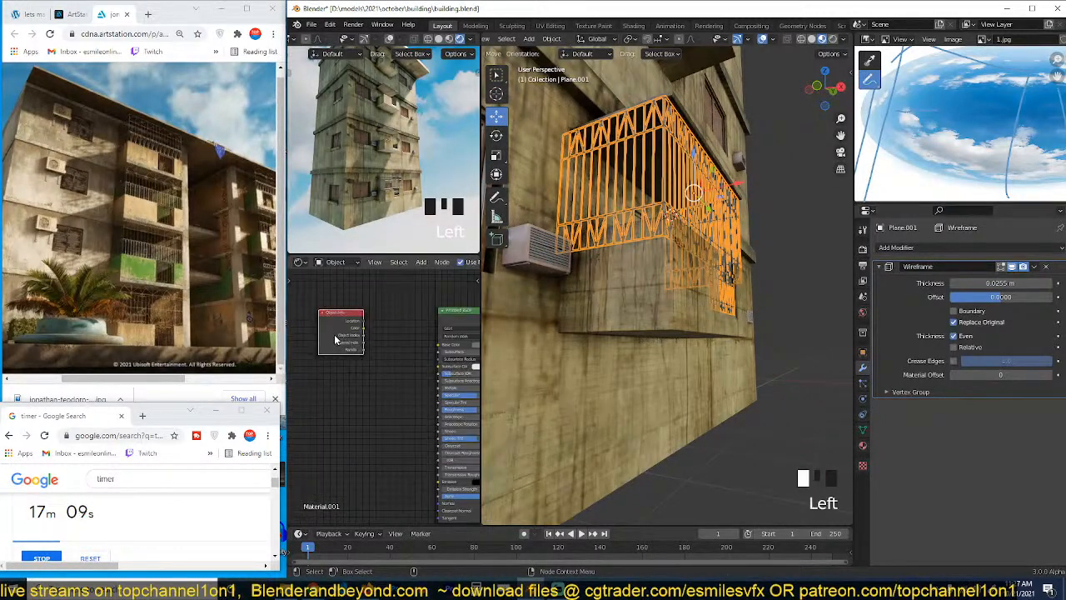
# Step: Preview the Object Info node's outputs on the grille, cycling from one output to the following ones
pyautogui.hotkey('shift', 'a')
pyautogui.keyDown('ctrl'); pyautogui.keyDown('shift'); pyautogui.click(352, 342); pyautogui.keyUp('shift'); pyautogui.keyUp('ctrl')
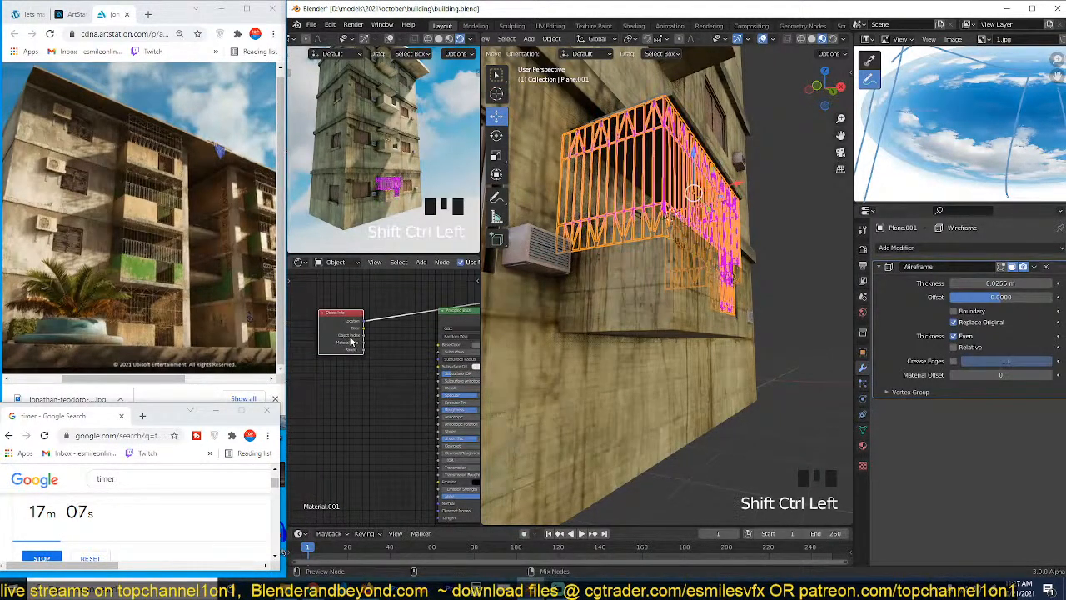
pyautogui.moveTo(535, 289); pyautogui.dragTo(614, 283, button='middle')
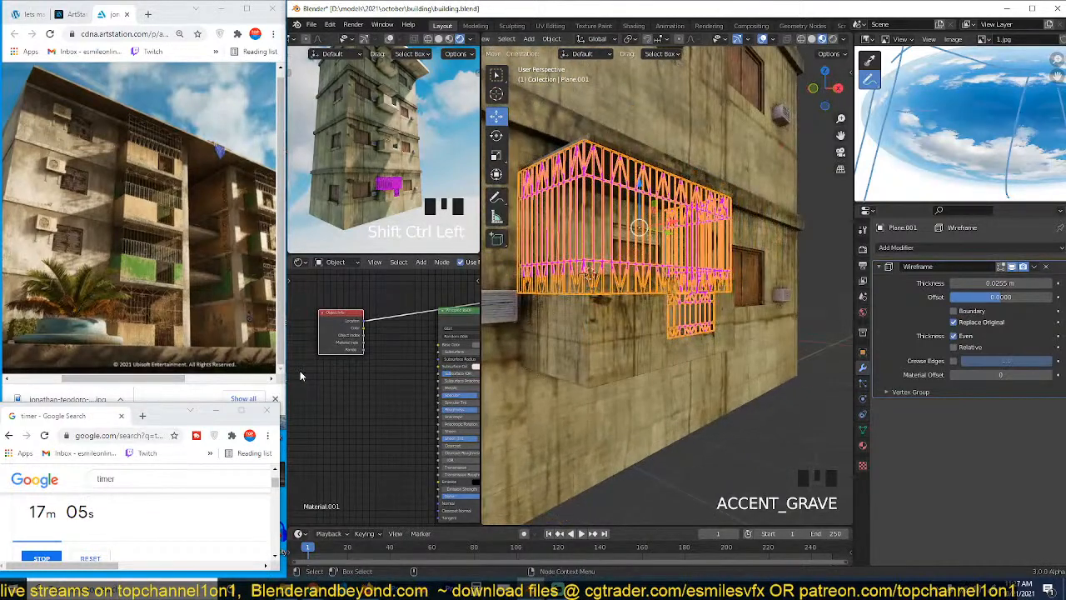
pyautogui.moveTo(300, 374); pyautogui.dragTo(329, 388, button='middle')
pyautogui.moveTo(354, 340); pyautogui.dragTo(322, 335)
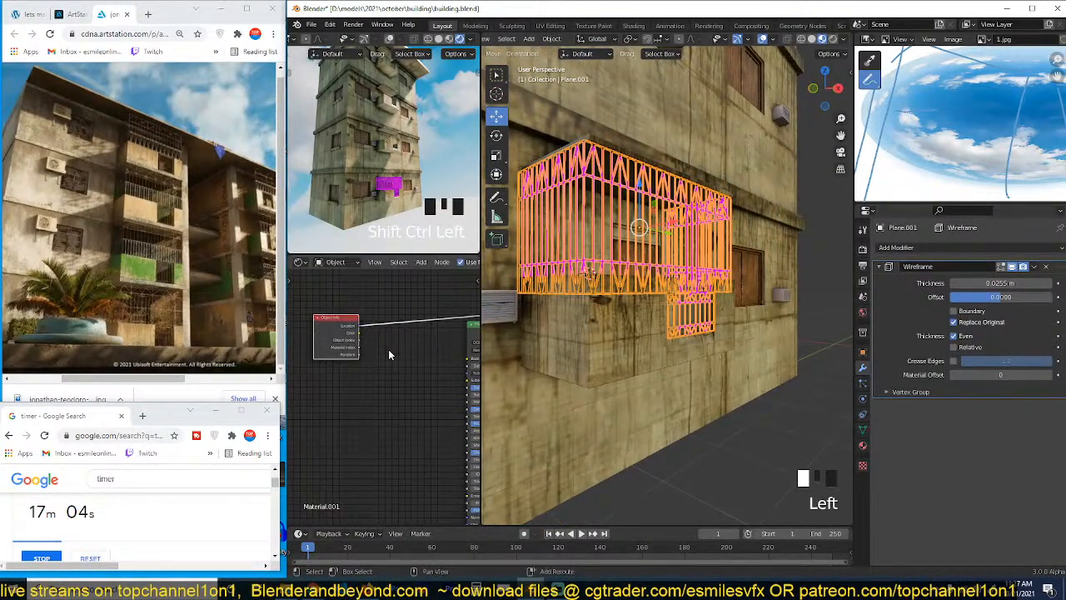
pyautogui.keyDown('ctrl'); pyautogui.keyDown('shift'); pyautogui.click(332, 338); pyautogui.keyUp('shift'); pyautogui.keyUp('ctrl')
pyautogui.keyDown('ctrl'); pyautogui.keyDown('shift'); pyautogui.click(331, 341); pyautogui.keyUp('shift'); pyautogui.keyUp('ctrl')
# Step: Insert a ColorRamp node after the Object Info node in the grille's material and arrange the two nodes side by side
pyautogui.hotkey('shift', 'a')
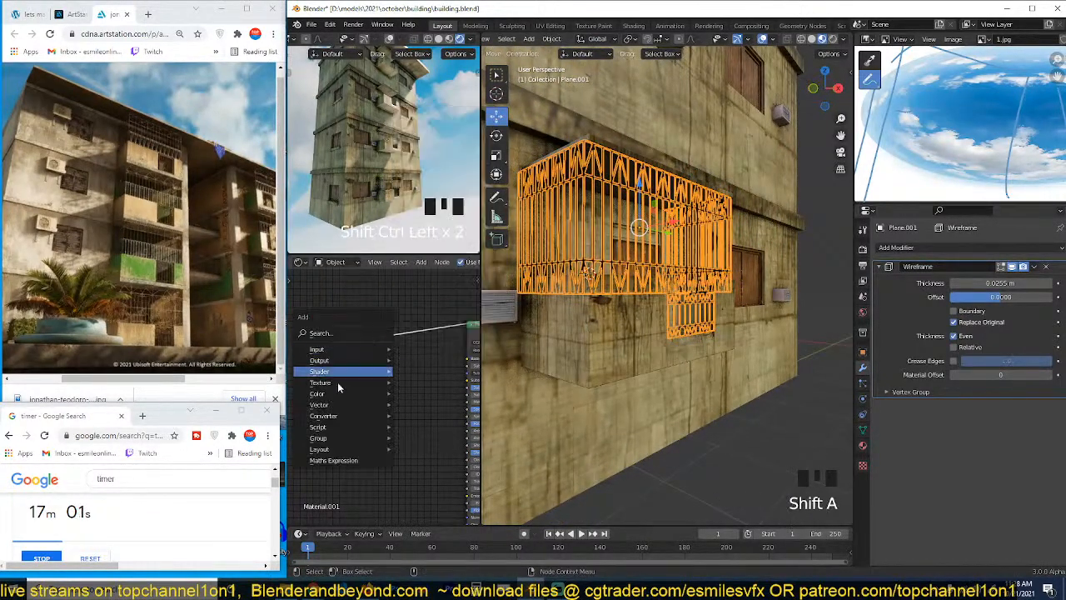
pyautogui.moveTo(326, 415)
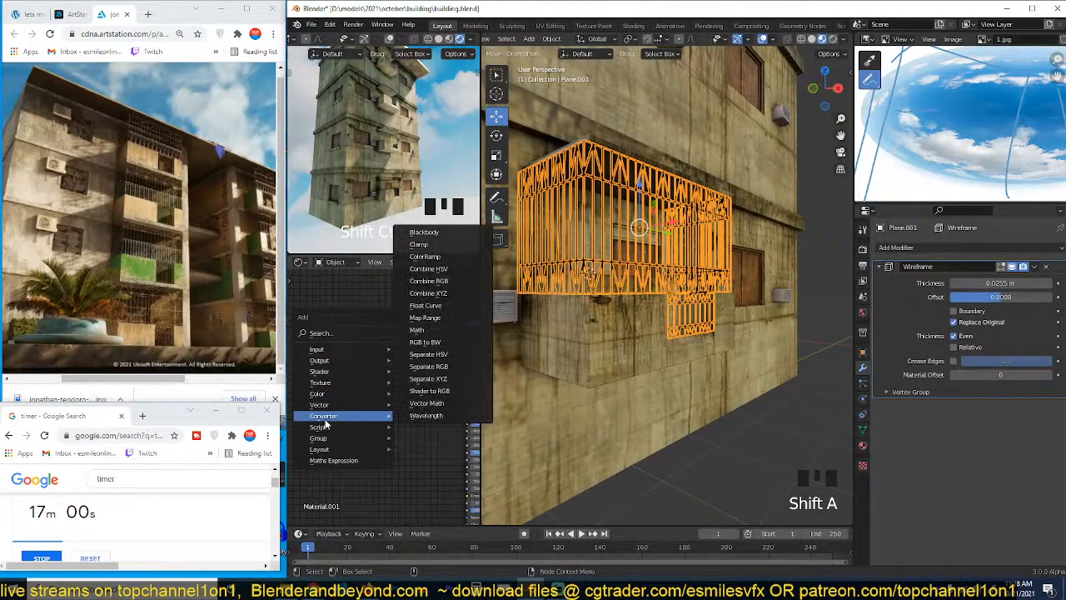
pyautogui.click(437, 269)
pyautogui.click(433, 337)
pyautogui.moveTo(359, 340)
pyautogui.mouseDown()
pyautogui.moveTo(393, 374)
pyautogui.moveTo(323, 346)
pyautogui.mouseUp()
pyautogui.moveTo(420, 329); pyautogui.dragTo(386, 333)
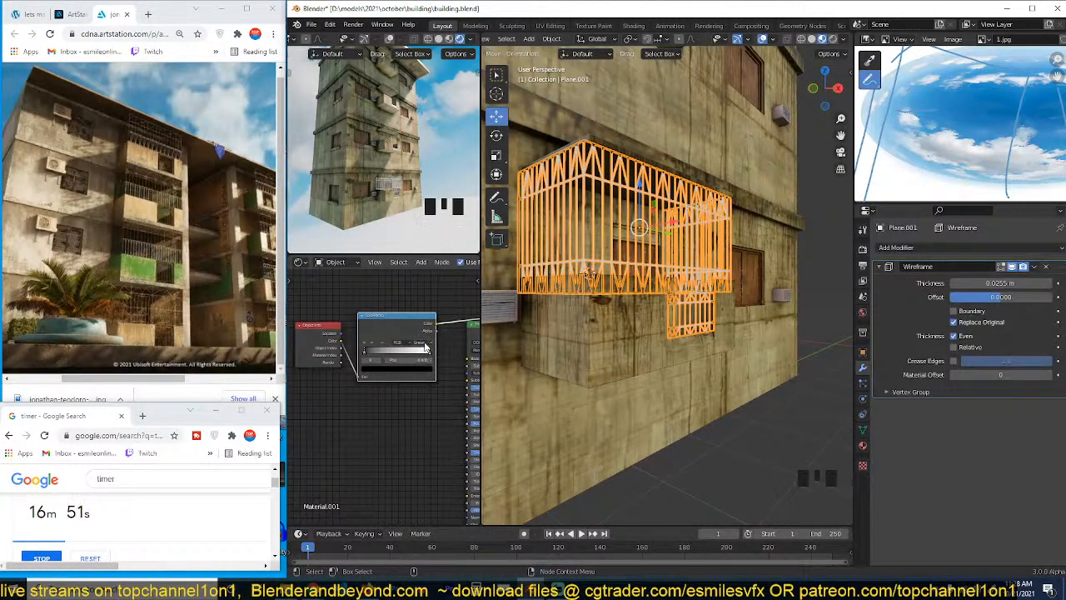
# Step: Set the ColorRamp interpolation to Constant, move the white stop toward the dark end and colour the first stop blue
pyautogui.click(424, 343)
pyautogui.click(428, 378)
pyautogui.moveTo(428, 353); pyautogui.dragTo(380, 352)
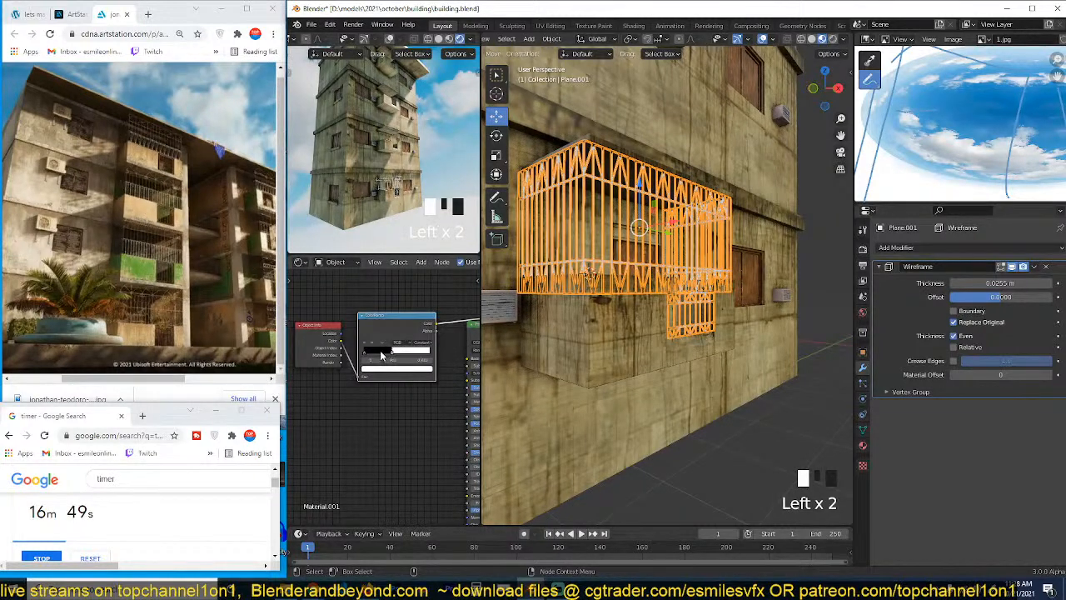
pyautogui.click(377, 372)
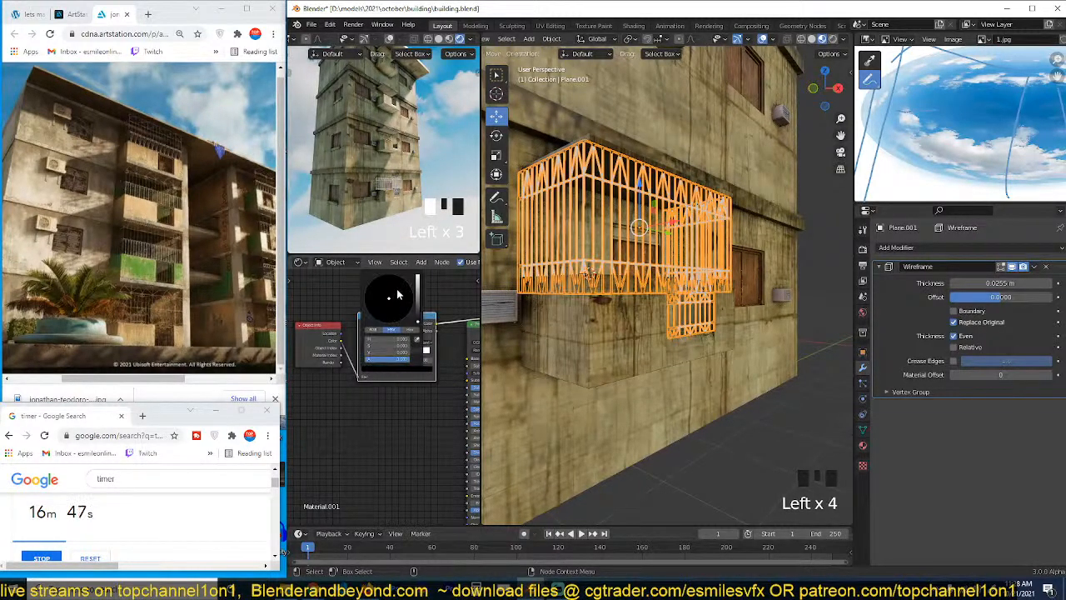
pyautogui.click(417, 285)
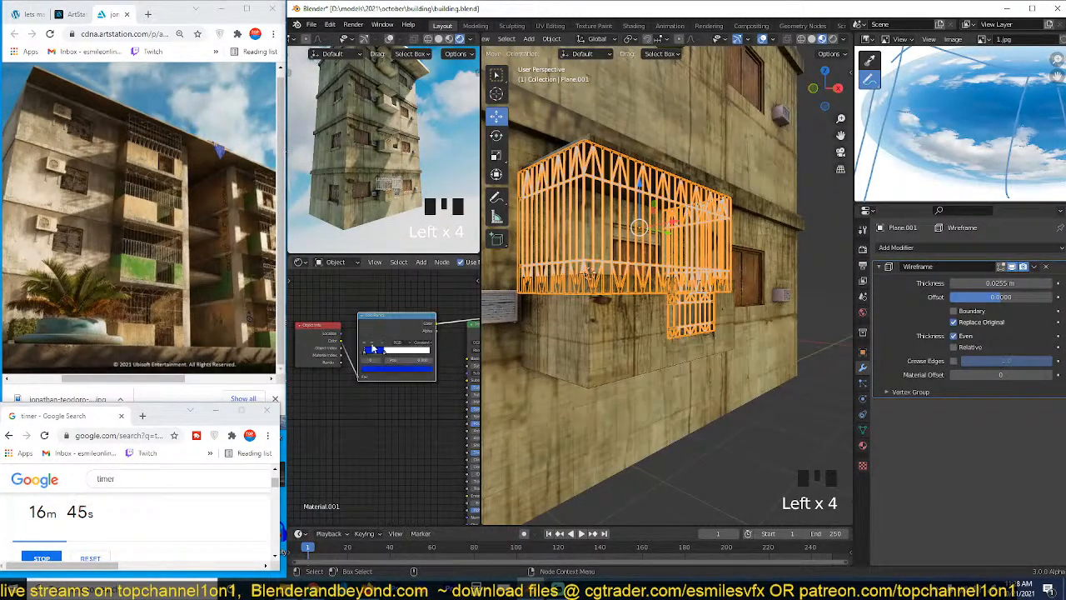
# Step: Extend the ColorRamp with additional red, green and yellow stops
pyautogui.click(373, 353)
pyautogui.click(409, 370)
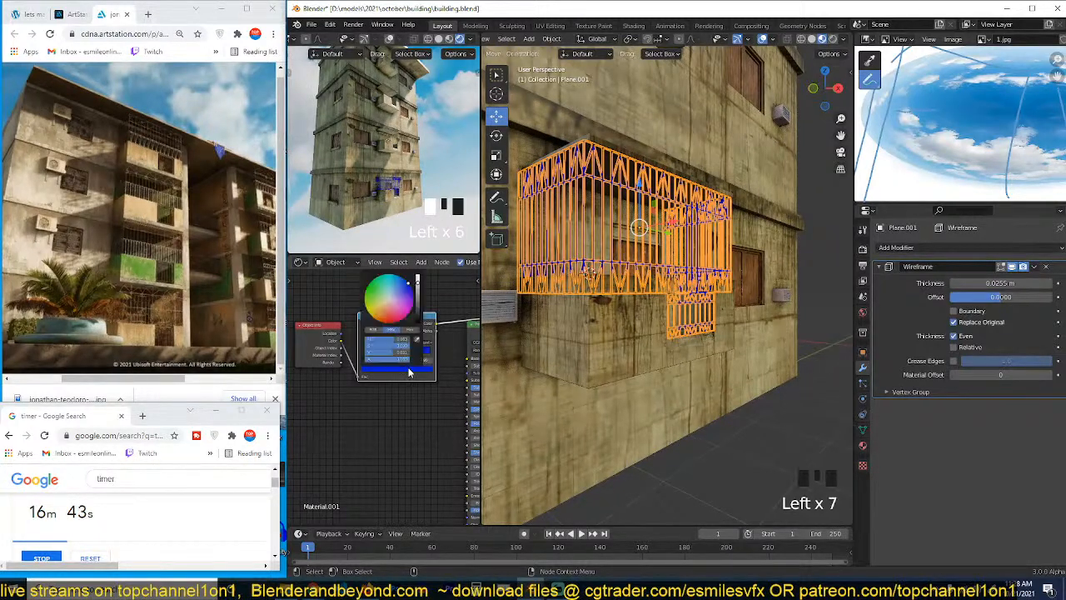
pyautogui.click(395, 303)
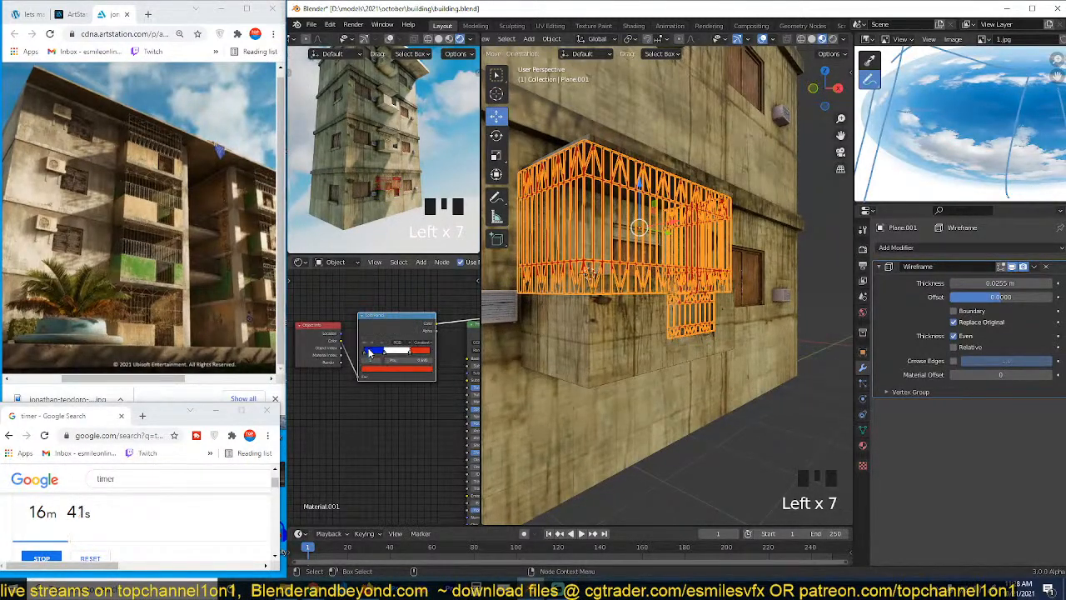
pyautogui.click(404, 371)
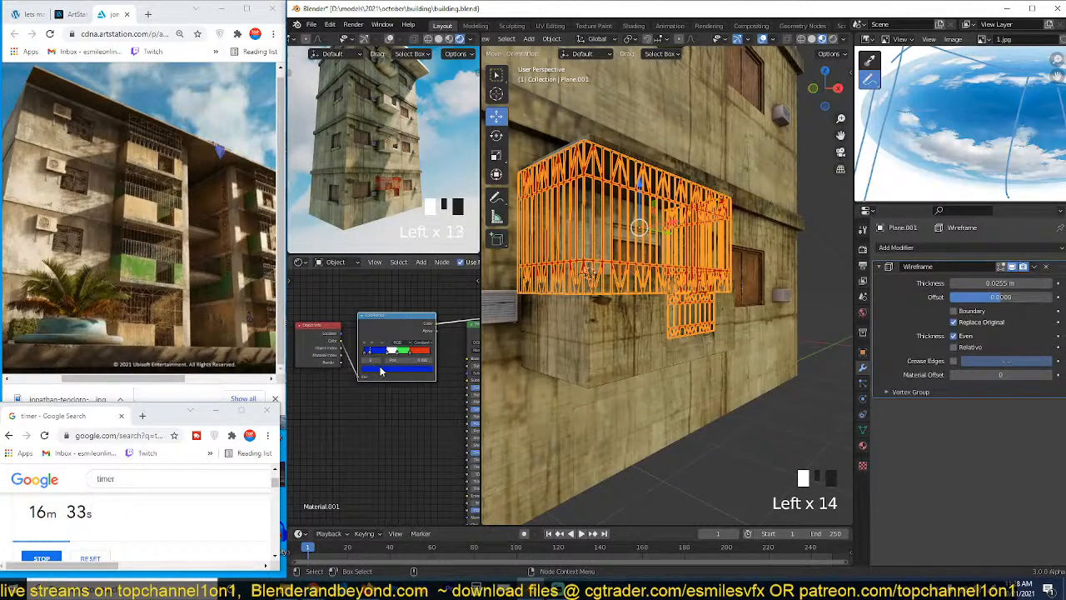
pyautogui.click(381, 371)
# Step: Make a linked duplicate of the ground-floor balcony grille and raise it along Z onto the balcony one floor above
pyautogui.scroll(-3, 693, 262)
pyautogui.hotkey('alt', 'a')
pyautogui.moveTo(749, 266); pyautogui.dragTo(721, 315, button='middle')
pyautogui.press('`')
pyautogui.click(720, 315)
pyautogui.hotkey('alt', 'd')
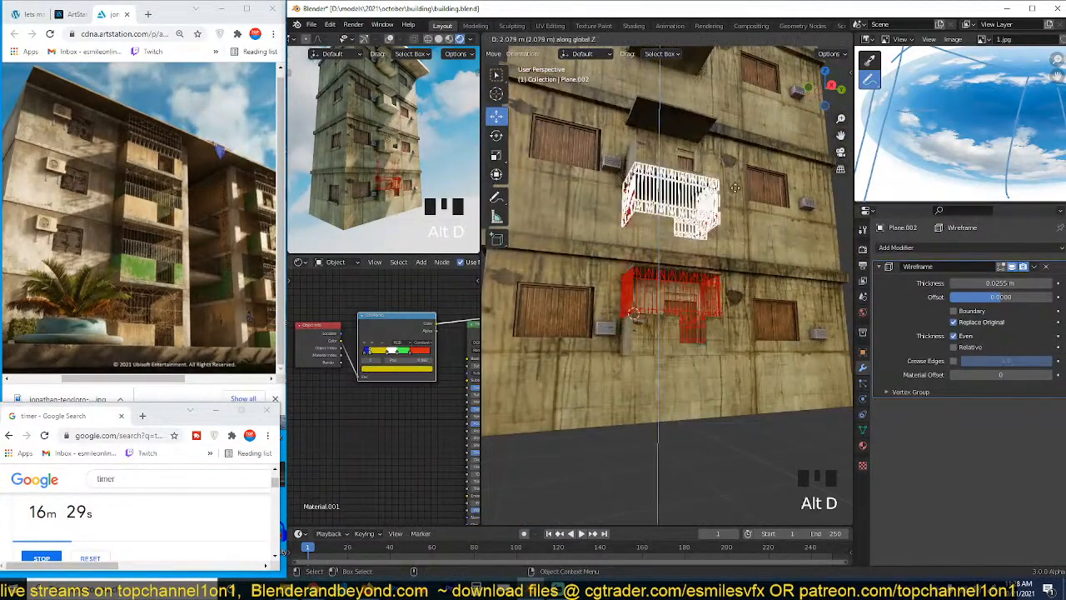
pyautogui.click(746, 143)
pyautogui.hotkey('alt', 'a')
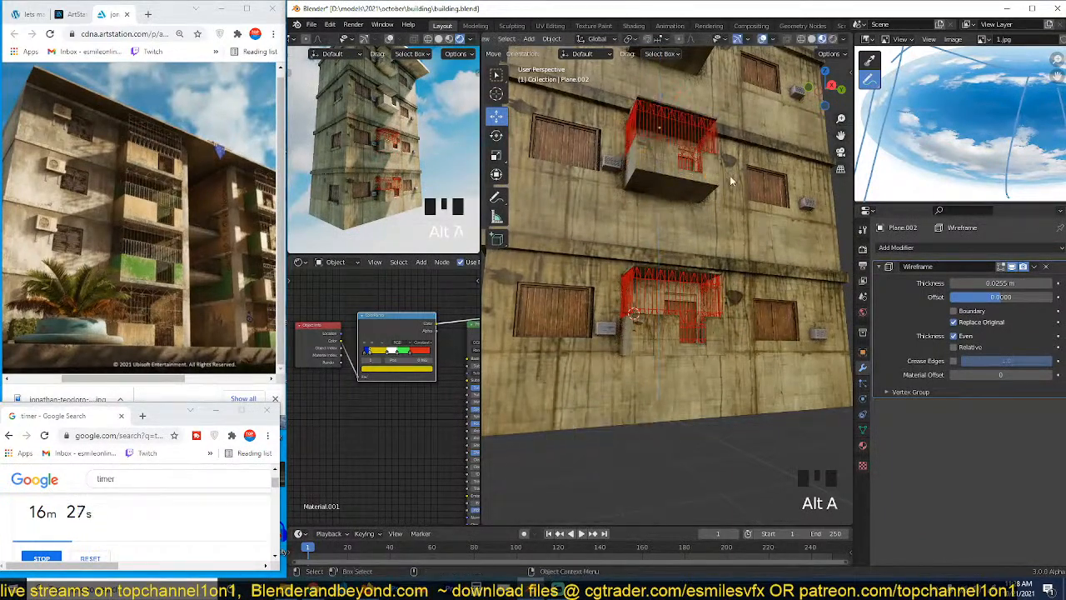
# Step: Make a linked duplicate of the second-floor grille on the third-floor balcony and shift it about 0.0315 m along Z
pyautogui.moveTo(731, 178); pyautogui.dragTo(673, 292, button='middle')
pyautogui.click(675, 222)
pyautogui.hotkey('alt', 'd')
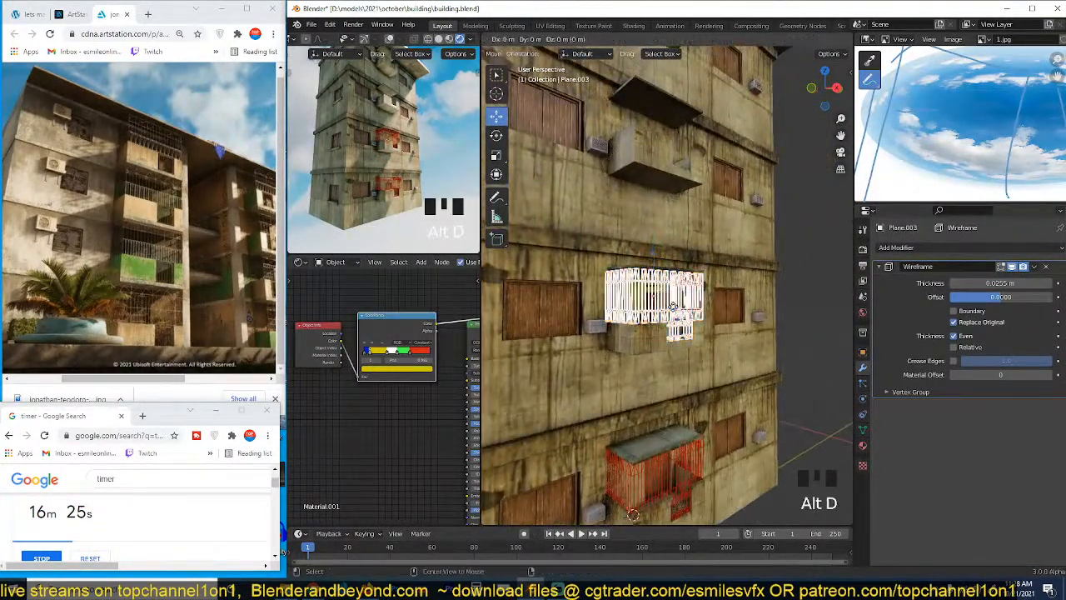
pyautogui.press('z')
pyautogui.click(704, 140)
pyautogui.hotkey('shift', '`')
pyautogui.click(681, 147)
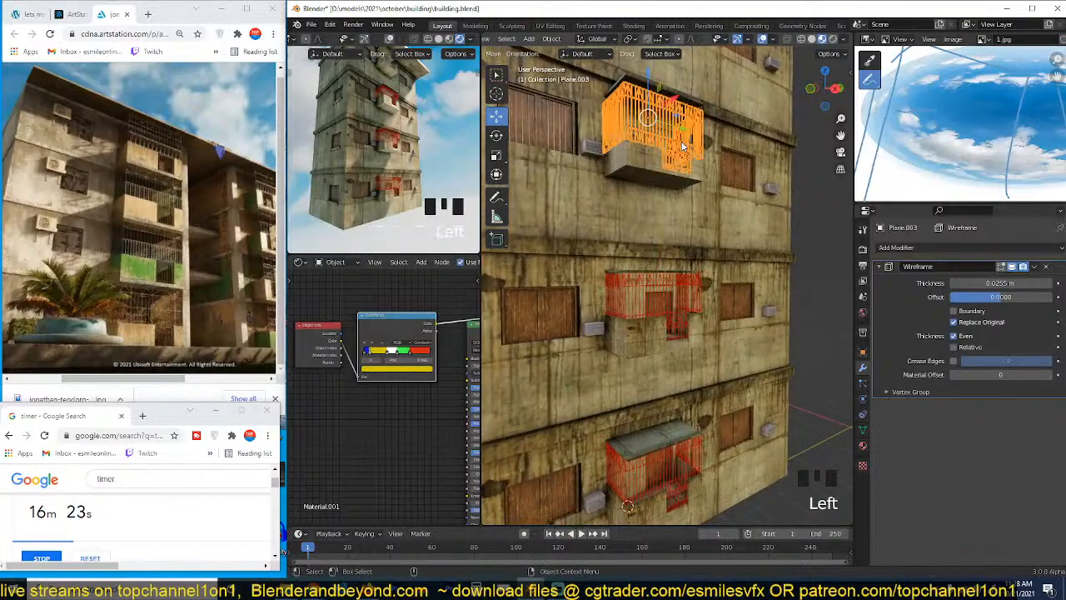
pyautogui.keyDown('shift'); pyautogui.moveTo(684, 157); pyautogui.dragTo(677, 246, button='middle'); pyautogui.keyUp('shift')
pyautogui.press('g')
pyautogui.press('z')
pyautogui.click(676, 236)
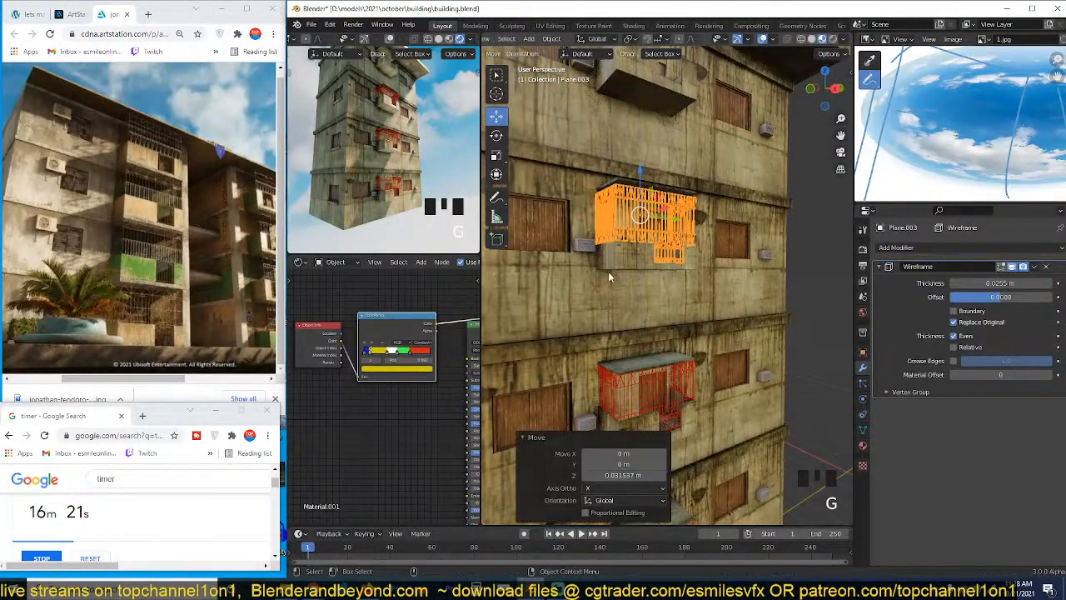
# Step: Connect the Object Info node's Random output to the ColorRamp's Fac input
pyautogui.scroll(-5, 427, 369)
pyautogui.scroll(6, 386, 371)
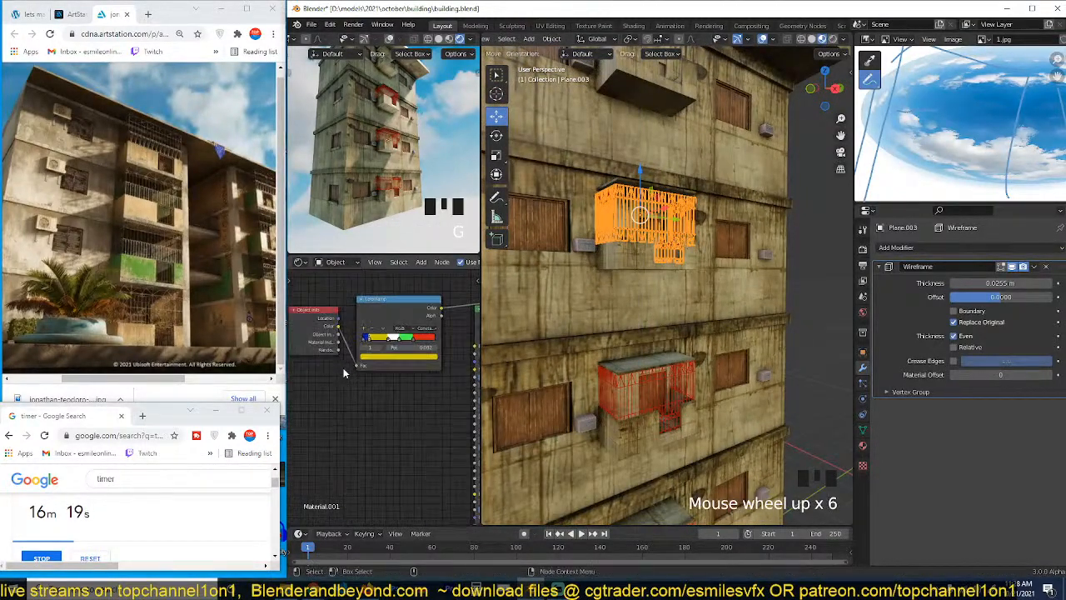
pyautogui.moveTo(342, 349); pyautogui.dragTo(359, 365)
pyautogui.hotkey('alt', 'a')
pyautogui.scroll(-1, 690, 311)
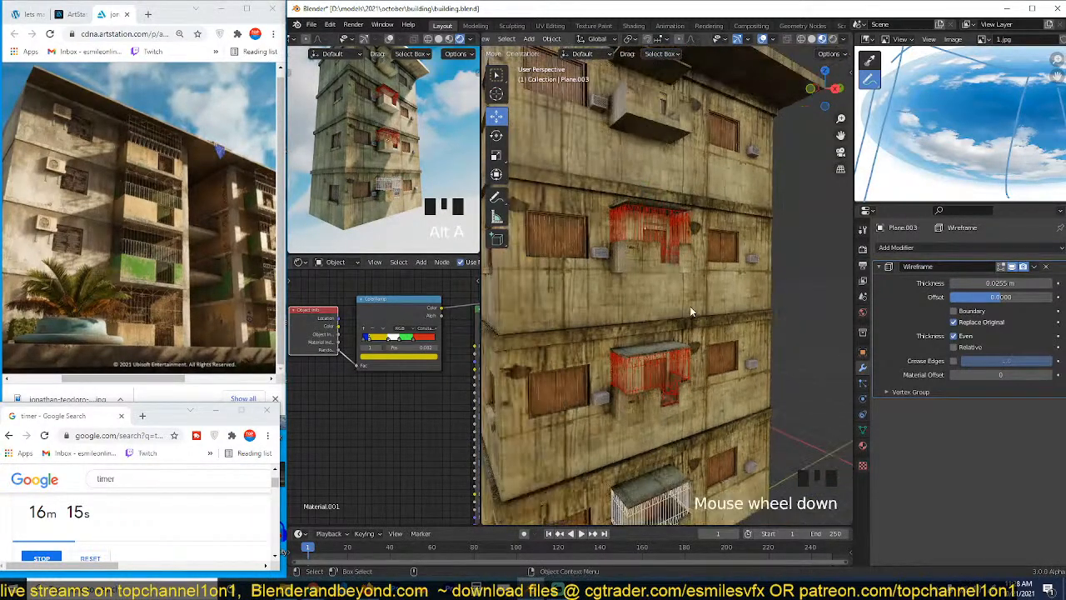
# Step: Adjust a ColorRamp stop, feed the ramp into the Principled BSDF's Base Color, restore the shader preview and save the file
pyautogui.scroll(-6, 345, 333)
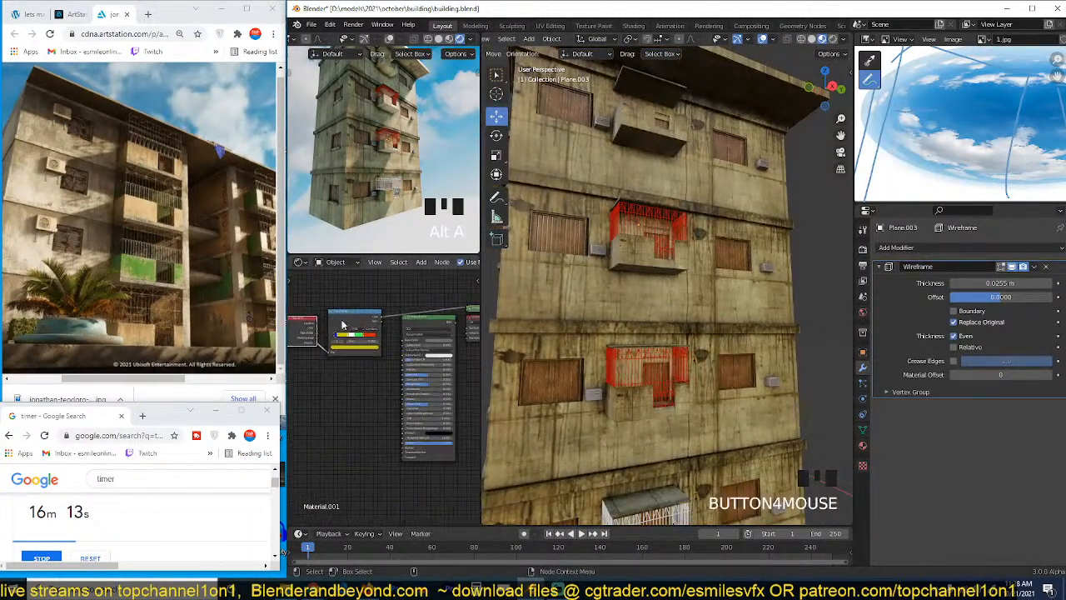
pyautogui.scroll(2, 346, 328)
pyautogui.moveTo(360, 329); pyautogui.dragTo(364, 331)
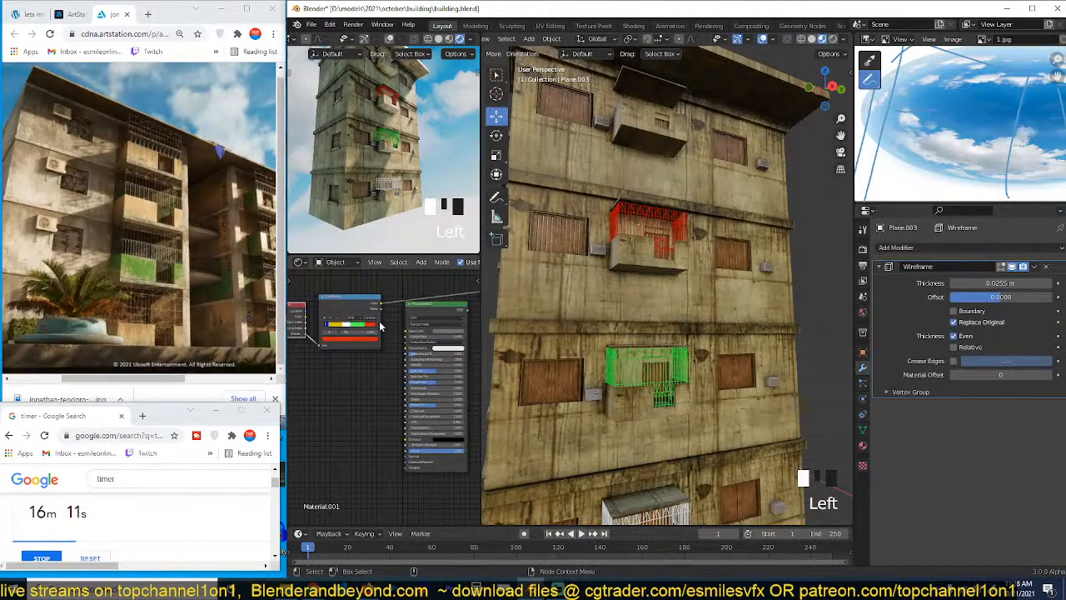
pyautogui.keyDown('ctrl'); pyautogui.keyDown('shift'); pyautogui.click(410, 331); pyautogui.keyUp('shift'); pyautogui.keyUp('ctrl')
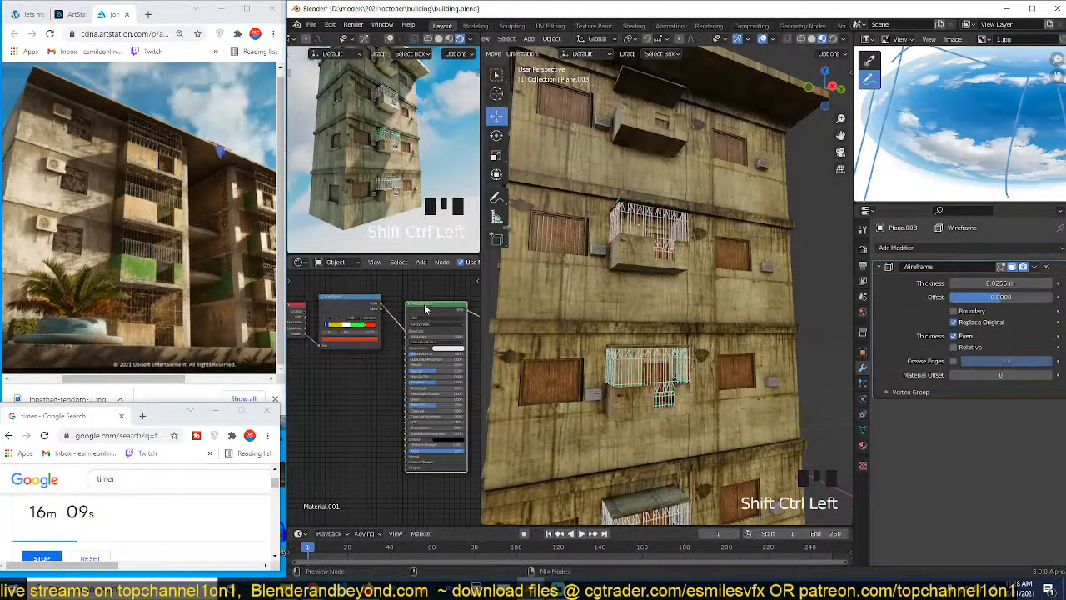
pyautogui.hotkey('ctrl', 's')
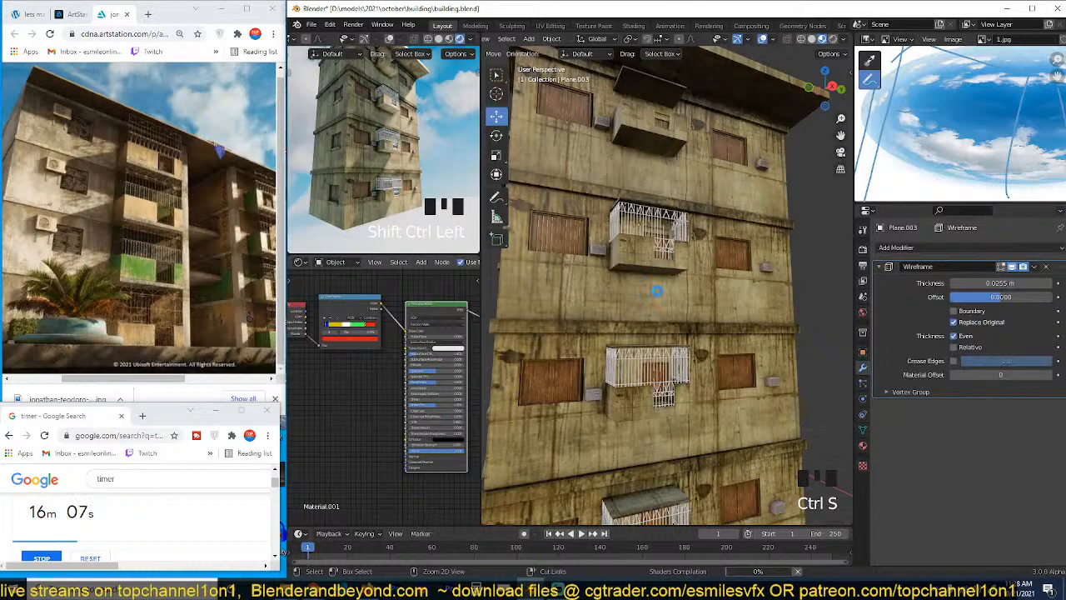
# Step: Make a linked duplicate of the third-floor grille about 3.63 m up along Z on the top balcony and save the file
pyautogui.scroll(-1, 657, 293)
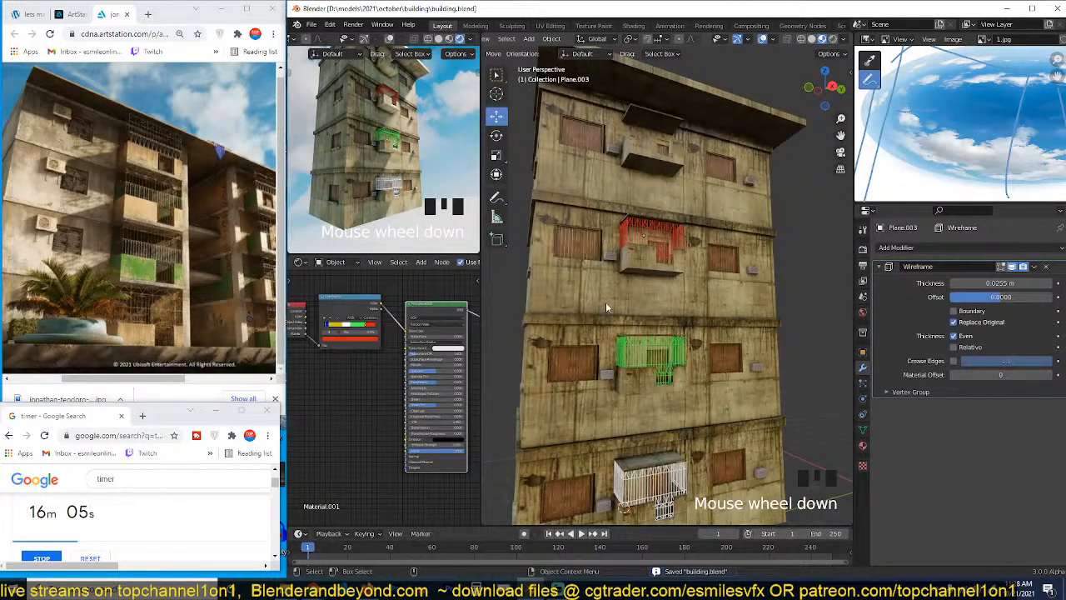
pyautogui.hotkey('alt', 'a')
pyautogui.keyDown('shift'); pyautogui.moveTo(645, 270); pyautogui.dragTo(640, 313, button='middle'); pyautogui.keyUp('shift')
pyautogui.click(657, 286)
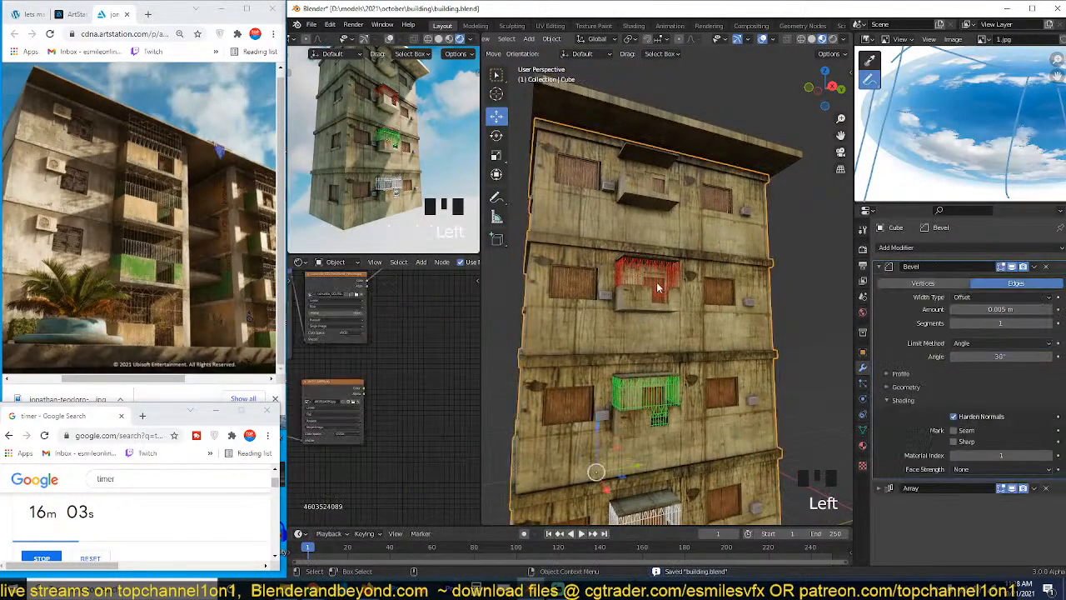
pyautogui.click(657, 283)
pyautogui.hotkey('alt', 'd')
pyautogui.press('z')
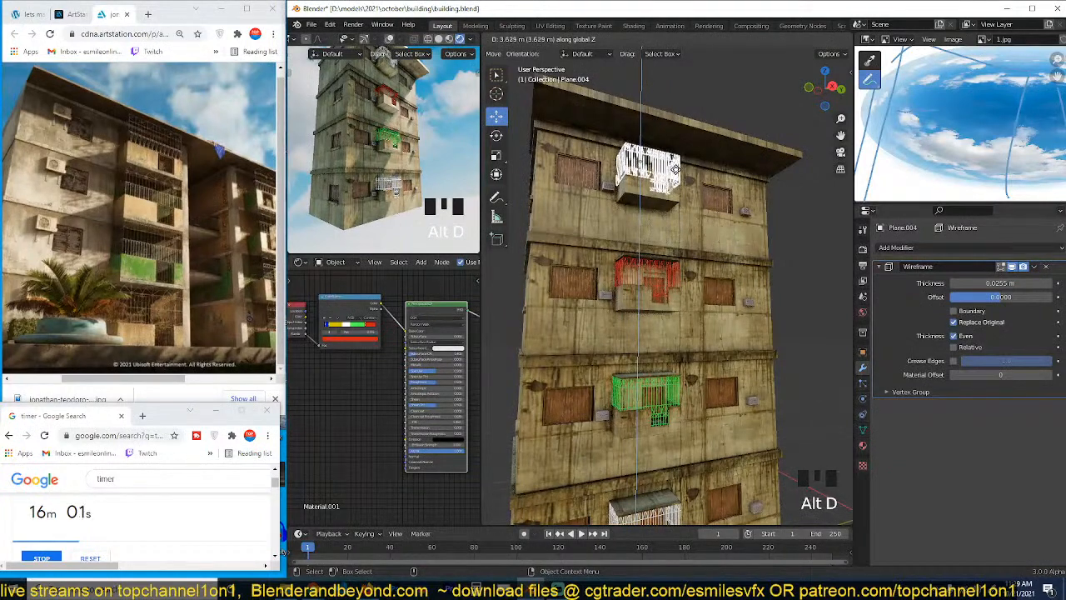
pyautogui.click(676, 169)
pyautogui.hotkey('alt', 'a')
pyautogui.scroll(-2, 460, 244)
pyautogui.hotkey('ctrl', 's')
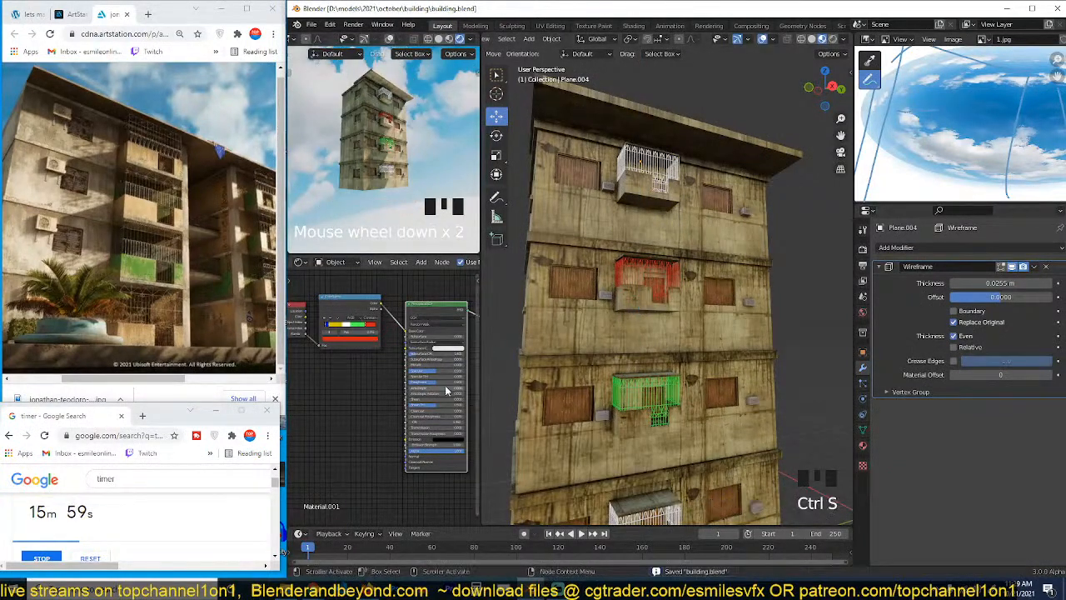
# Step: Nudge the third-floor grille slightly along Z to fit its balcony and save the file
pyautogui.scroll(3, 625, 354)
pyautogui.click(621, 278)
pyautogui.press('g')
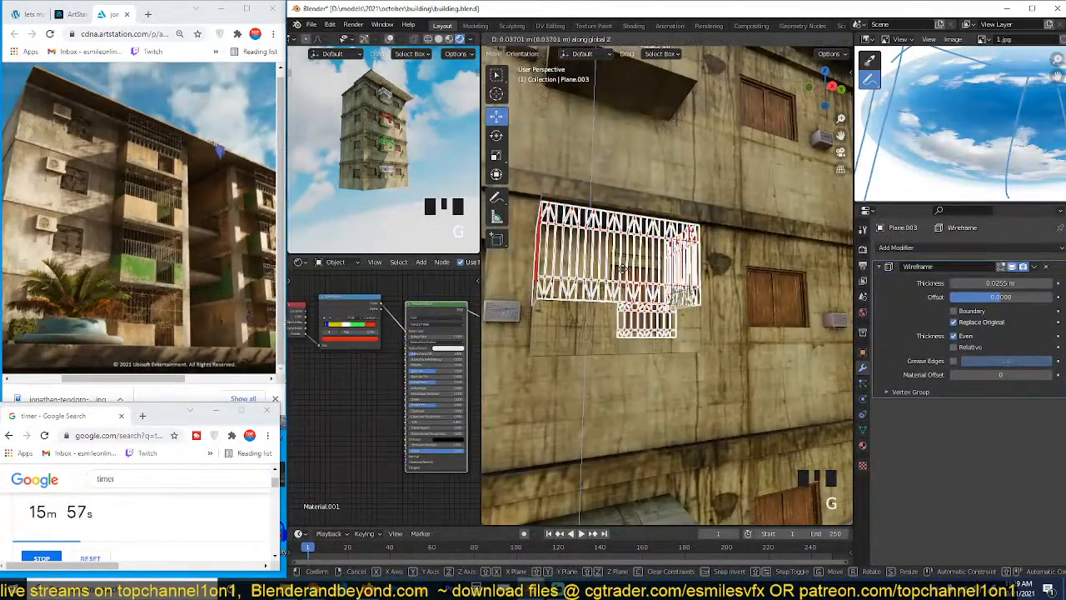
pyautogui.click(629, 287)
pyautogui.moveTo(630, 292); pyautogui.dragTo(666, 333, button='middle')
pyautogui.press('`')
pyautogui.scroll(-3, 666, 335)
pyautogui.press('`')
pyautogui.moveTo(658, 376); pyautogui.dragTo(706, 266, button='middle')
pyautogui.scroll(2, 656, 370)
pyautogui.hotkey('ctrl', 's')
# Step: Examine the whole building from several angles to check the coloured grilles on all four balconies
pyautogui.scroll(-2, 691, 330)
pyautogui.press('`')
pyautogui.scroll(-2, 666, 364)
pyautogui.press('`')
pyautogui.press('`')
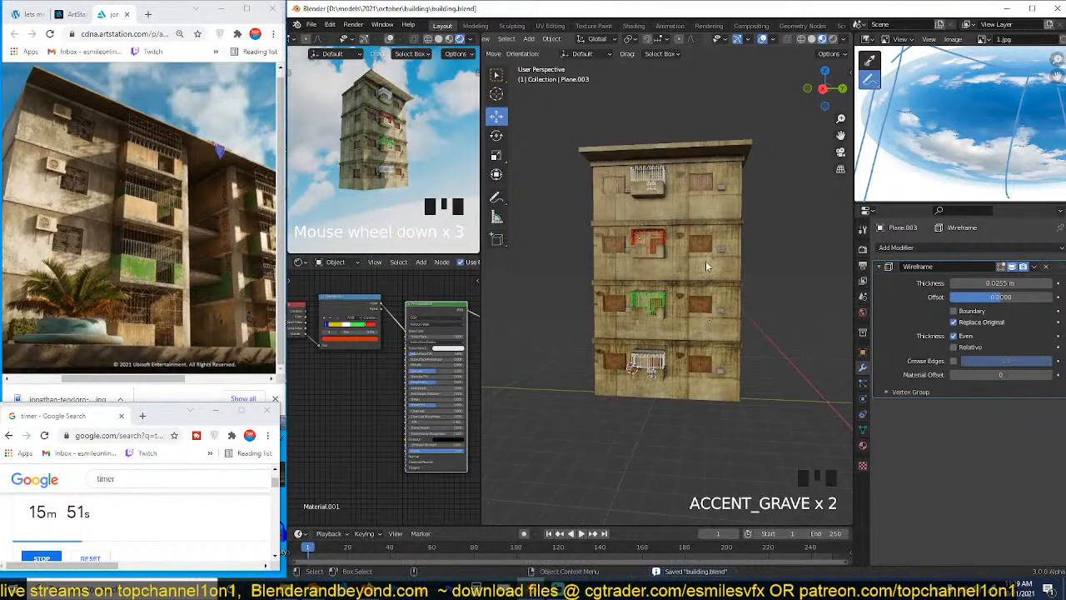
pyautogui.press('`')
pyautogui.moveTo(543, 303); pyautogui.dragTo(651, 292, button='middle')
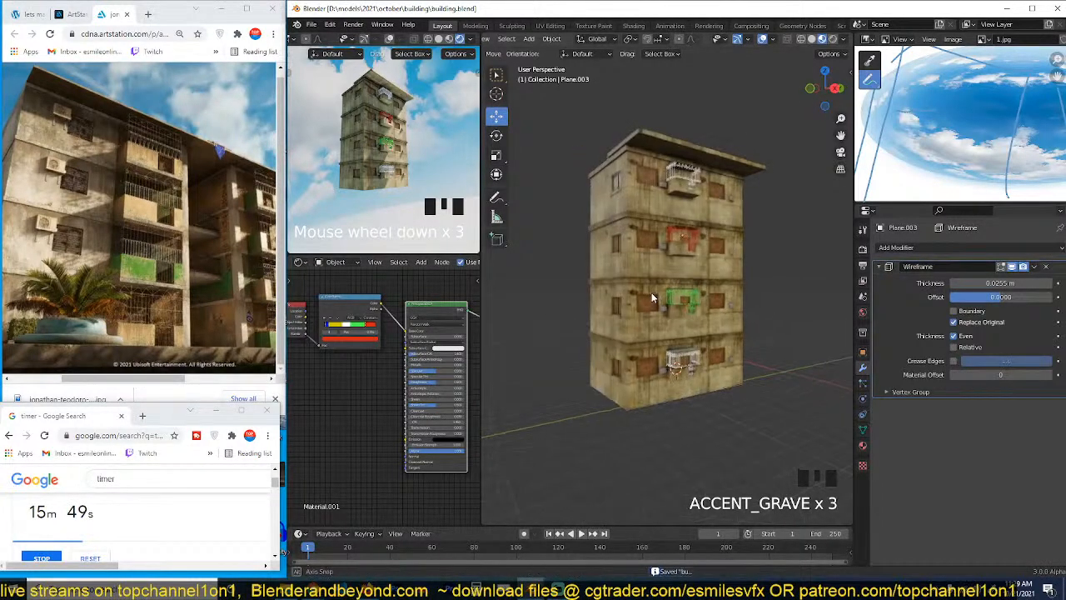
pyautogui.scroll(2, 658, 316)
pyautogui.scroll(-1, 658, 316)
pyautogui.keyDown('shift'); pyautogui.moveTo(685, 350); pyautogui.dragTo(705, 302, button='middle'); pyautogui.keyUp('shift')
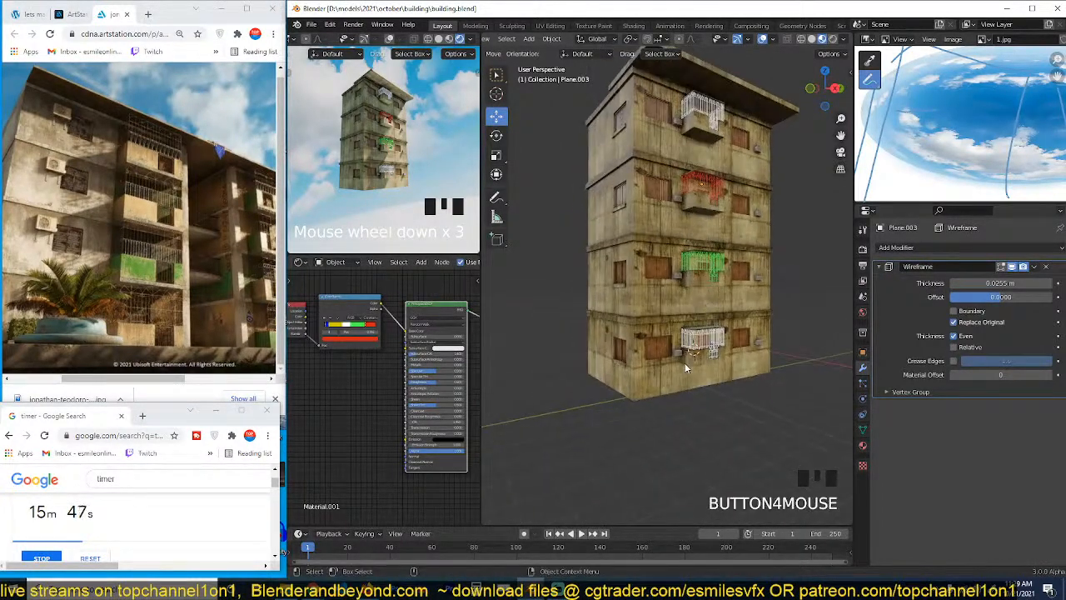
pyautogui.scroll(3, 691, 378)
pyautogui.scroll(-2, 699, 388)
# Step: Spawn the Pineapple Palm (Phoenix canariensis A) from botaniq's tropical category
pyautogui.press('n')
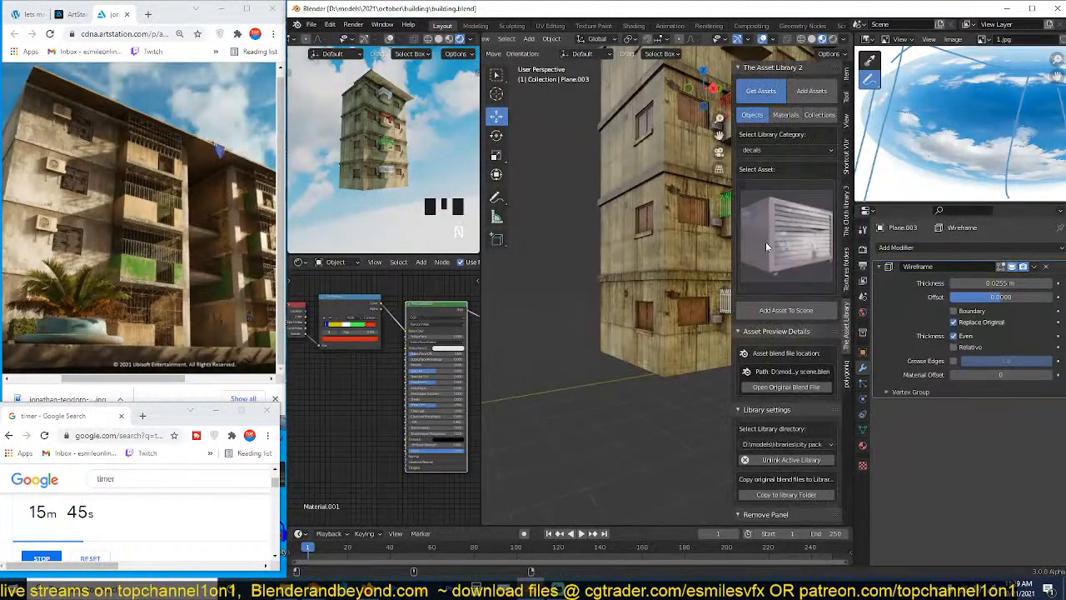
pyautogui.click(848, 372)
pyautogui.click(797, 99)
pyautogui.click(785, 182)
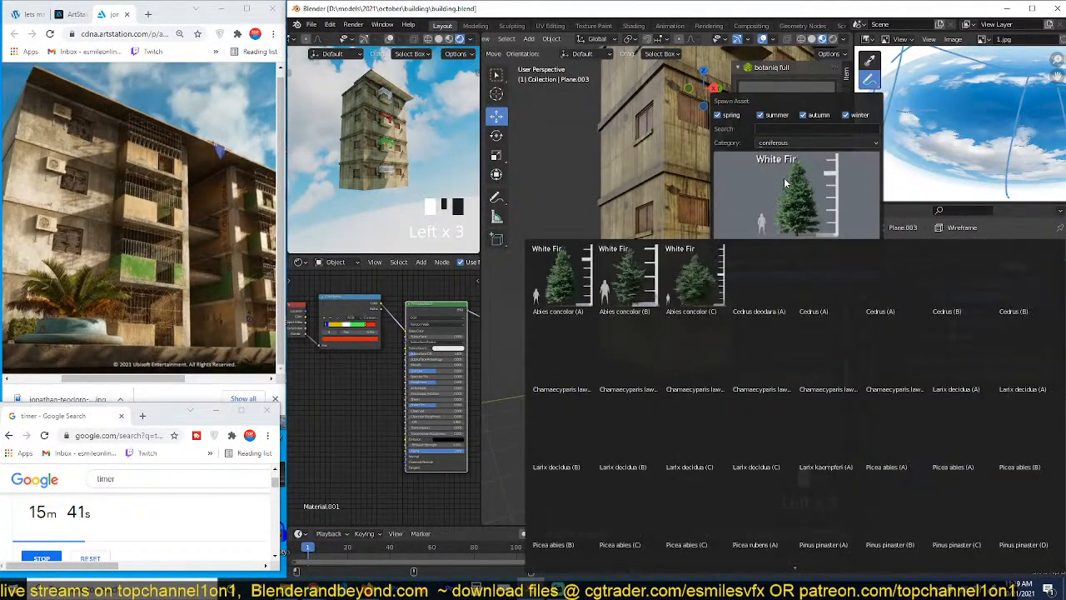
pyautogui.click(816, 143)
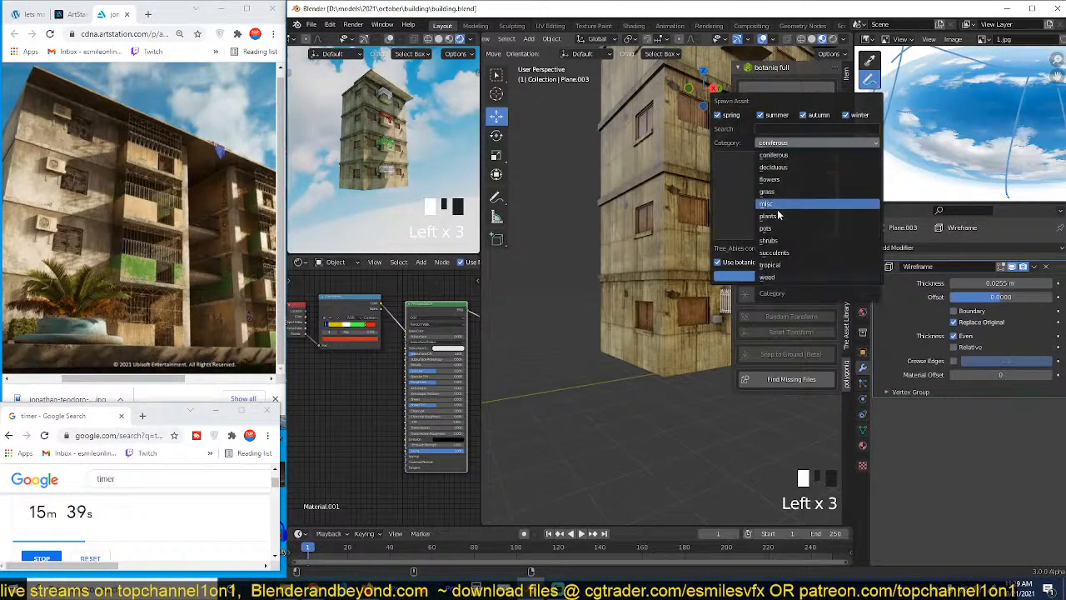
pyautogui.click(779, 264)
pyautogui.click(789, 206)
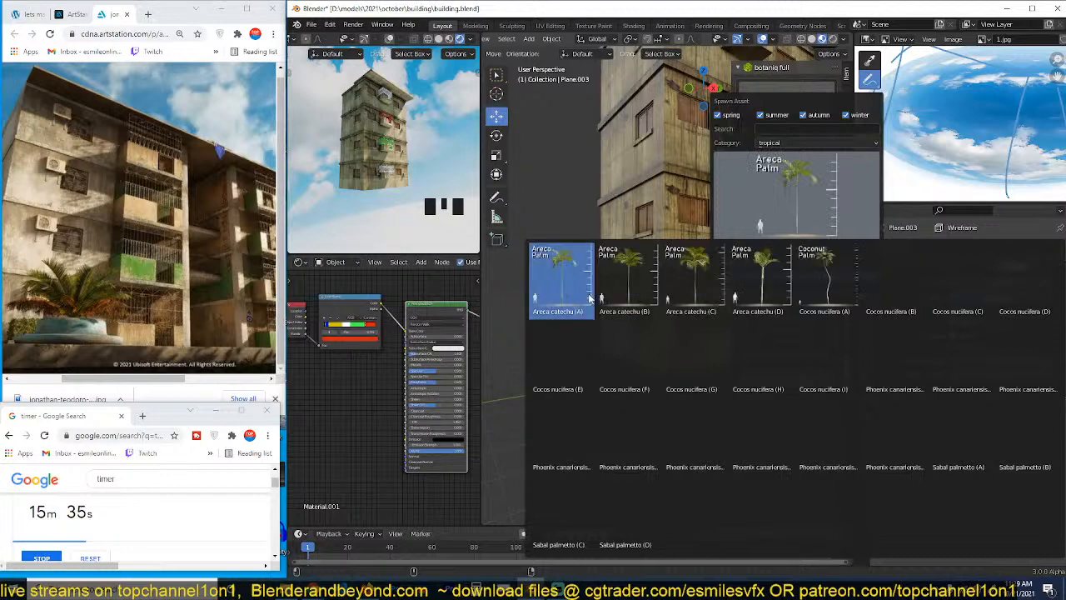
pyautogui.click(879, 380)
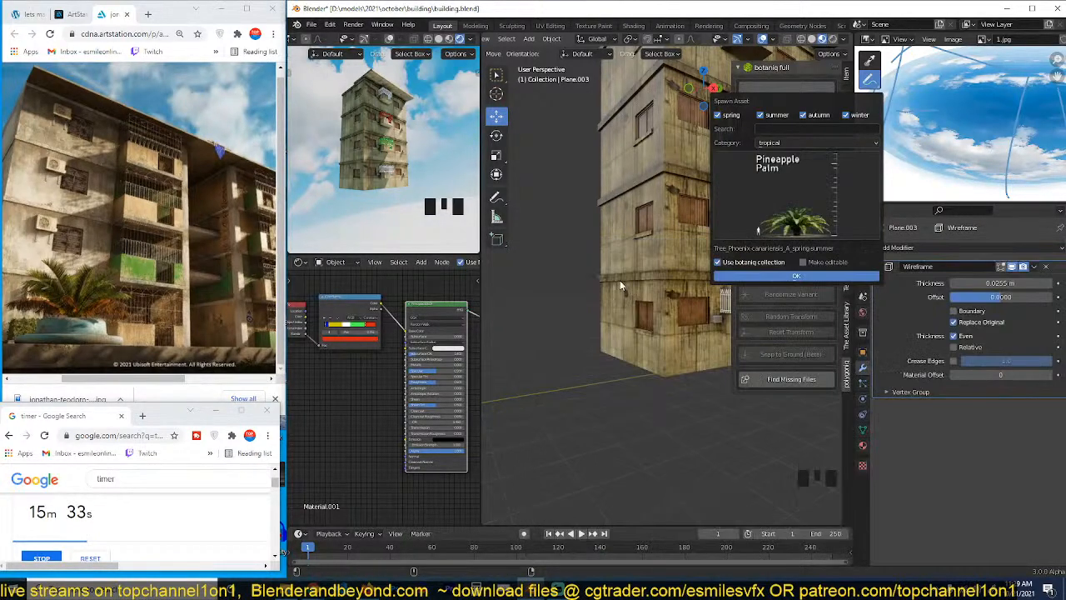
pyautogui.click(764, 275)
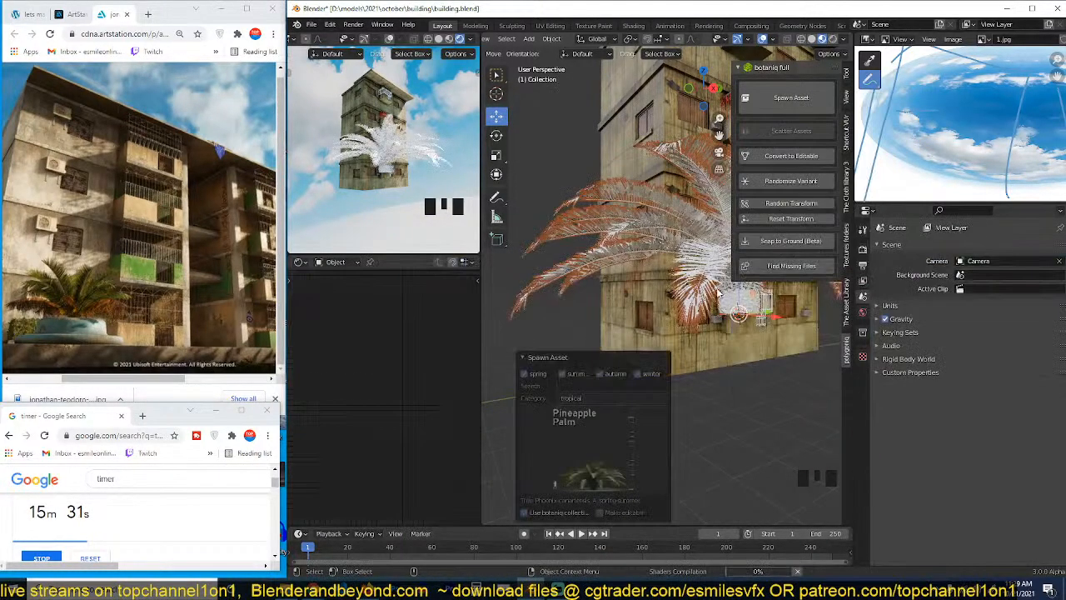
# Step: Place the 3D cursor at the foot of the building's wall and snap the palm to it
pyautogui.keyDown('shift'); pyautogui.rightClick(703, 377); pyautogui.keyUp('shift')
pyautogui.keyDown('shift'); pyautogui.rightClick(702, 358); pyautogui.keyUp('shift')
pyautogui.hotkey('shift', 's')
pyautogui.click(701, 237)
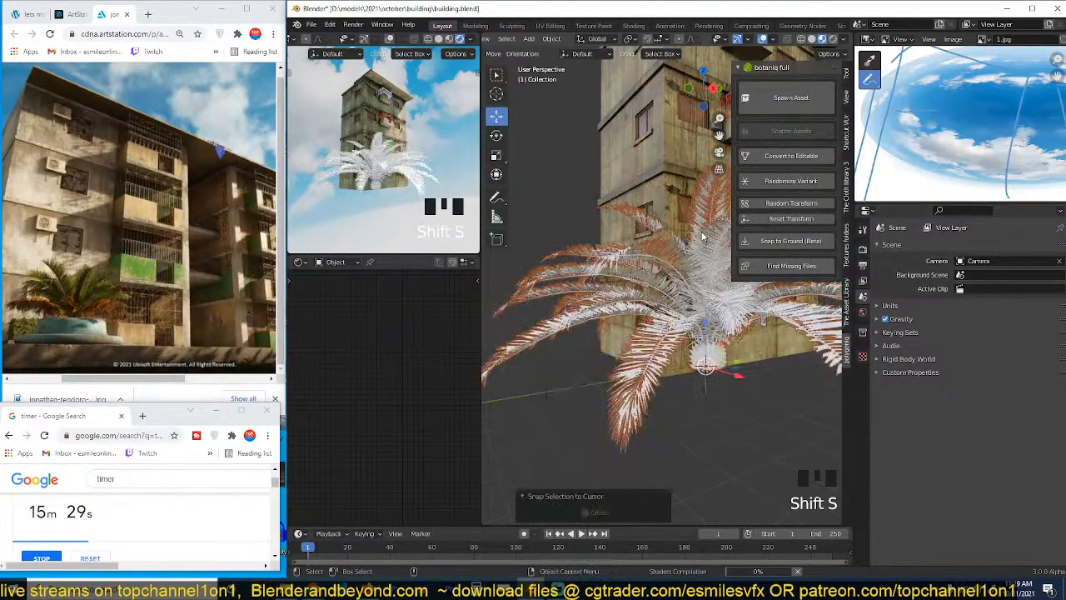
# Step: Scale the palm down to about 0.191 and adjust its height along Z at the building's foot
pyautogui.press('s')
pyautogui.click(747, 333)
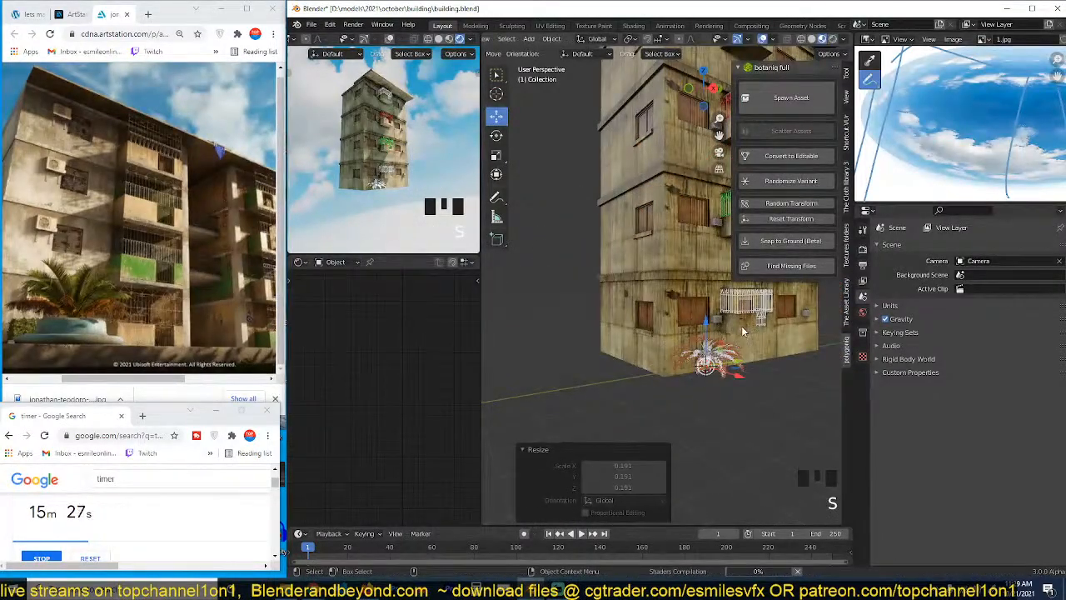
pyautogui.press('g')
pyautogui.press('z')
pyautogui.click(745, 341)
# Step: Move the palm out in front of the building's corner at ground level and deselect it
pyautogui.press('`')
pyautogui.moveTo(745, 342); pyautogui.dragTo(673, 374, button='middle')
pyautogui.click(685, 365)
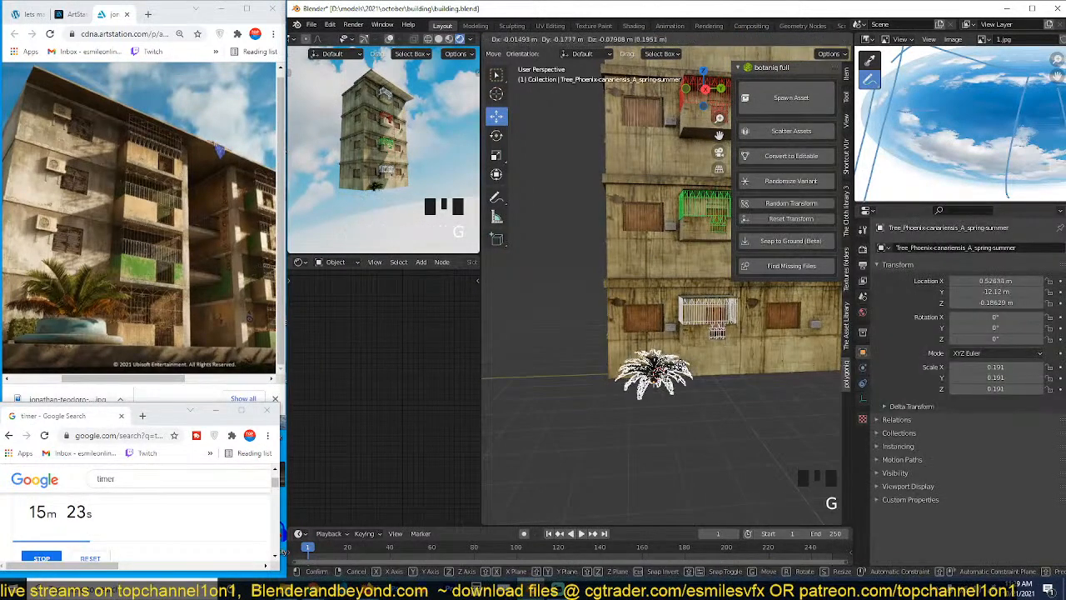
pyautogui.press('g')
pyautogui.press('g')
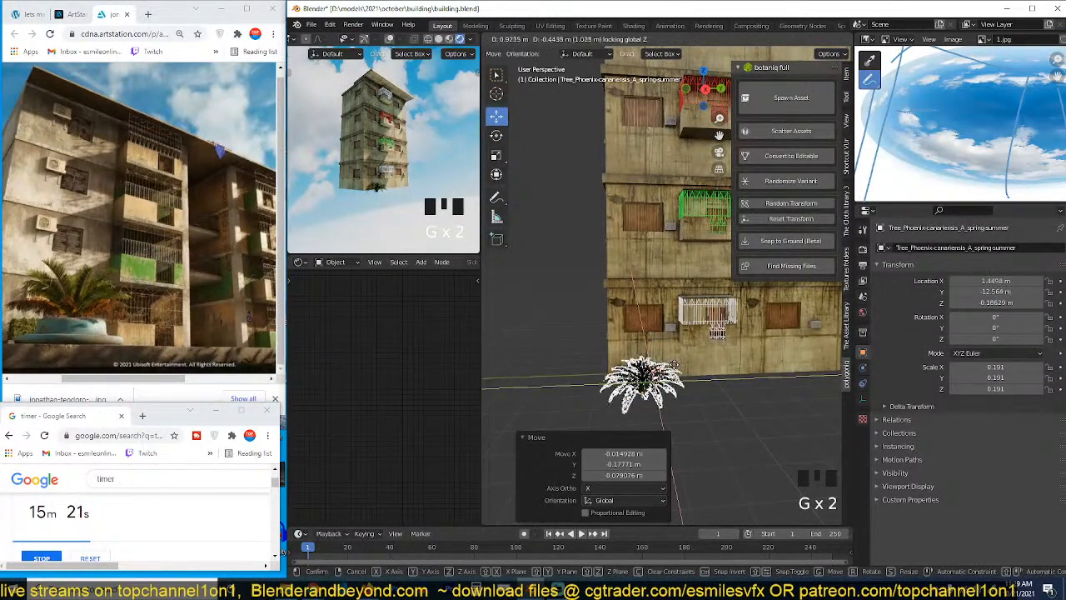
pyautogui.click(688, 352)
pyautogui.hotkey('alt', 'a')
pyautogui.press('`')
pyautogui.moveTo(689, 351); pyautogui.dragTo(691, 367, button='middle')
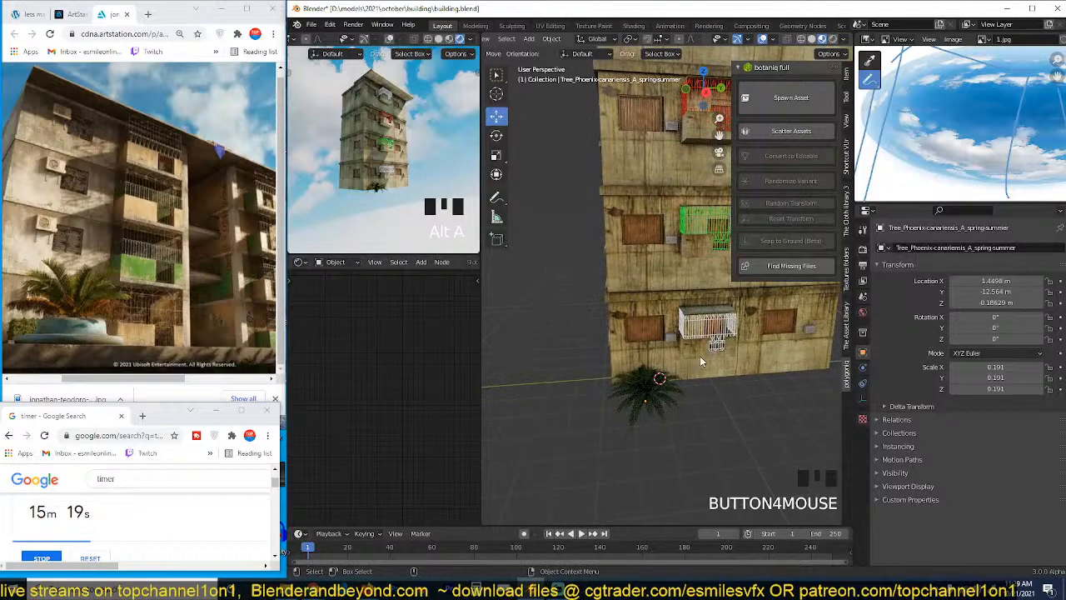
# Step: Add a cube beside the palm at the foot of the wall and scale it to about 0.219
pyautogui.scroll(3, 639, 338)
pyautogui.press('`')
pyautogui.scroll(-3, 648, 337)
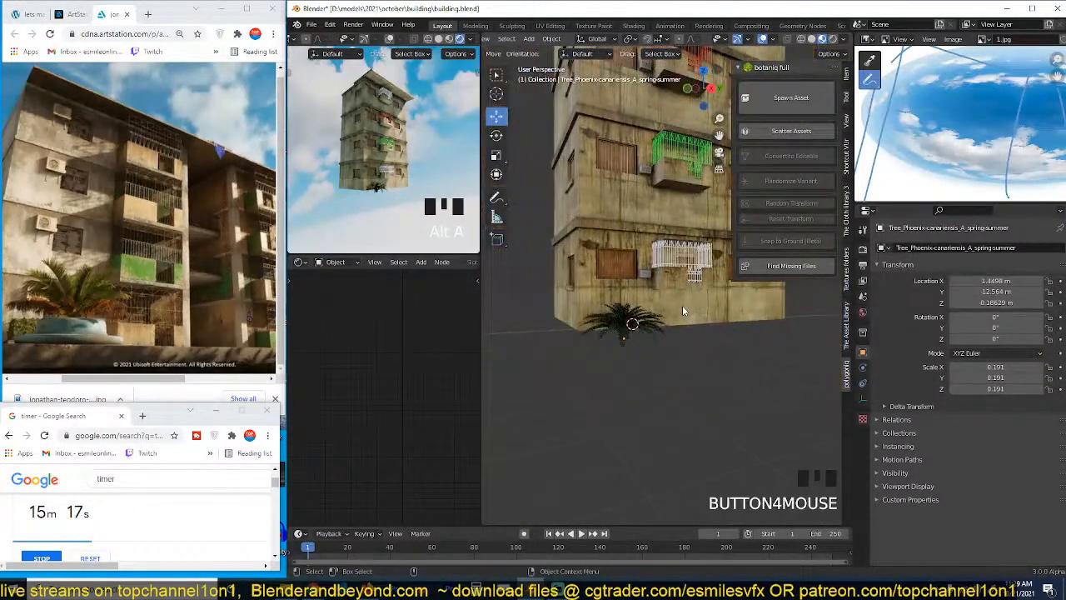
pyautogui.press('`')
pyautogui.moveTo(653, 323); pyautogui.dragTo(640, 344, button='middle')
pyautogui.scroll(1, 639, 337)
pyautogui.hotkey('shift', 'a')
pyautogui.moveTo(612, 345)
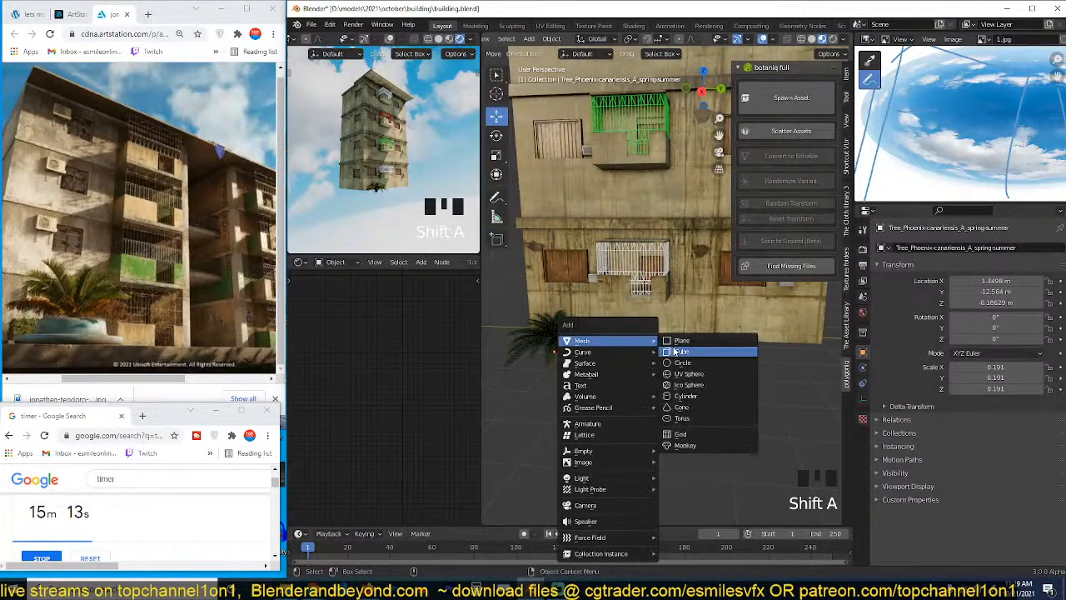
pyautogui.click(683, 347)
pyautogui.press('s')
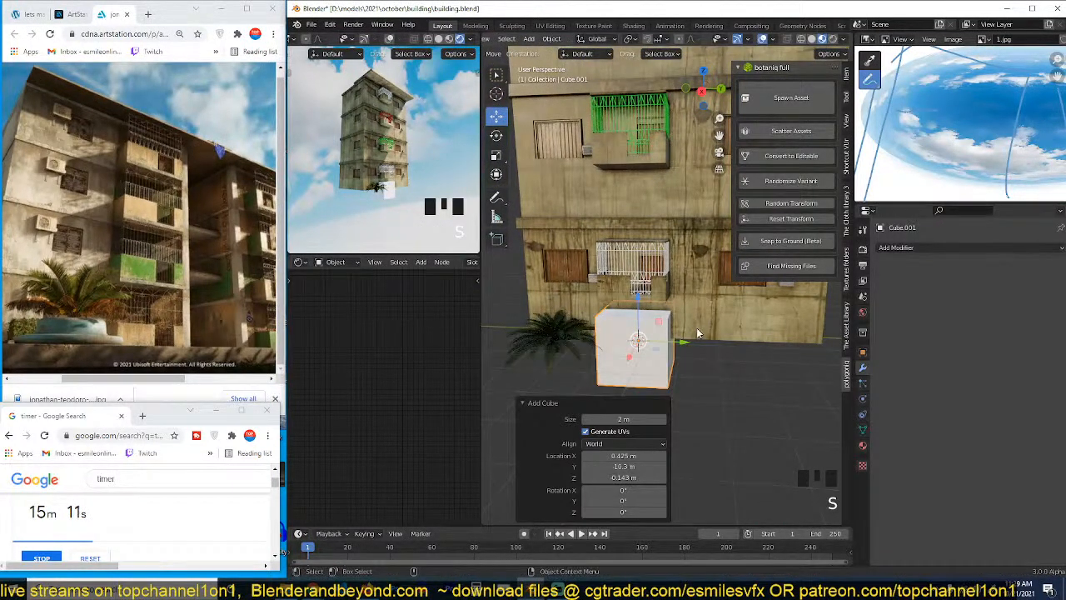
pyautogui.press('s')
pyautogui.click(662, 342)
# Step: Move the cube about 0.92 m out from the wall along X, then about 0.83 m toward the palm and 0.32 m up
pyautogui.press('KP_Decimal')
pyautogui.scroll(-11, 680, 345)
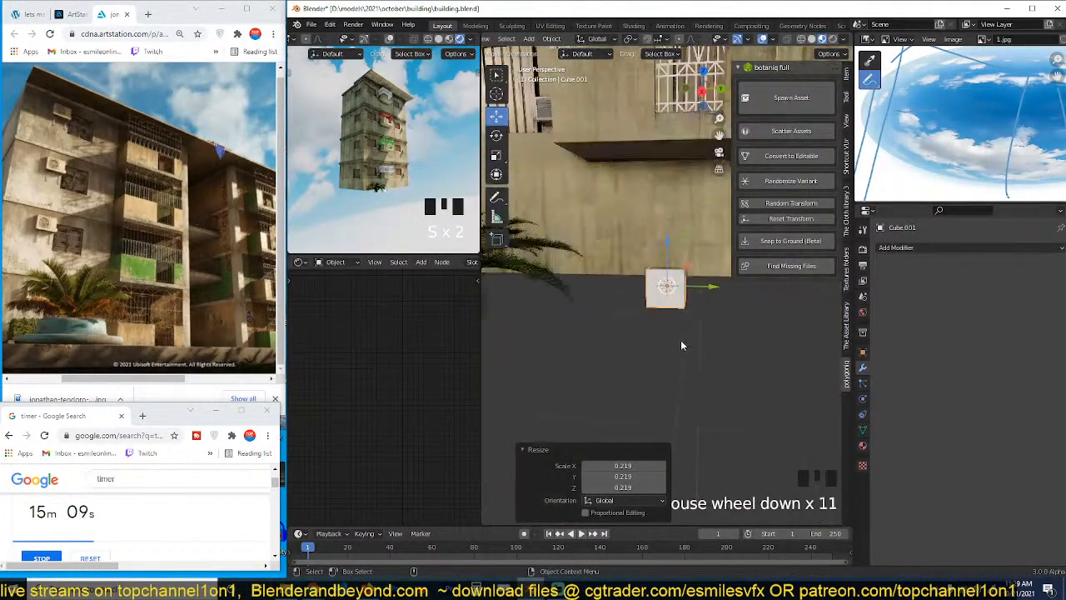
pyautogui.moveTo(680, 340); pyautogui.dragTo(700, 285, button='middle')
pyautogui.press('`')
pyautogui.moveTo(619, 287); pyautogui.dragTo(547, 297)
pyautogui.press('`')
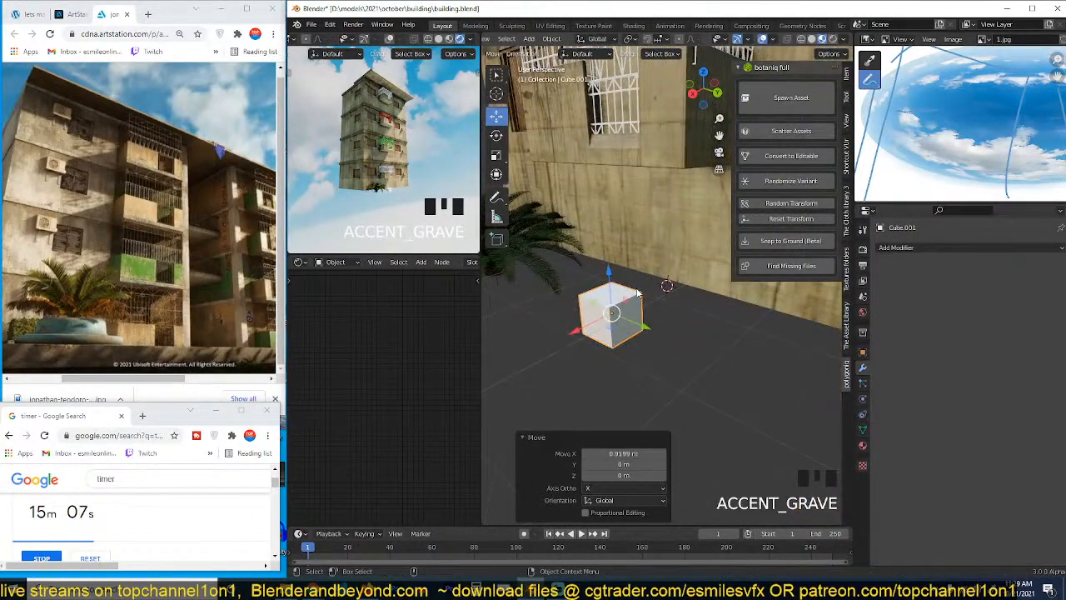
pyautogui.press('KP_7')
pyautogui.press('KP_3')
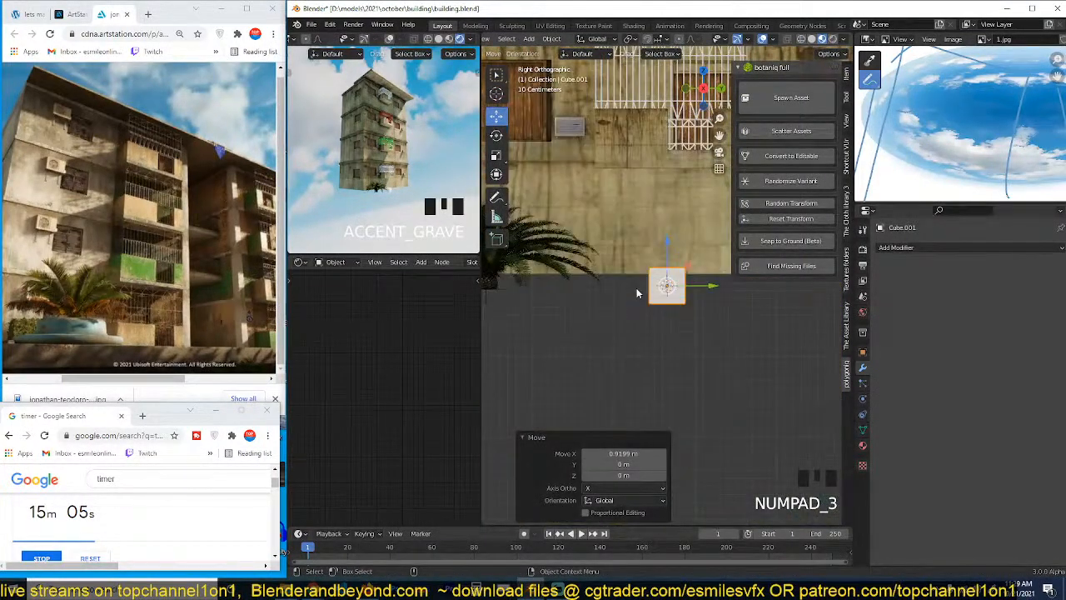
pyautogui.press('g')
pyautogui.click(625, 271)
# Step: Enlarge the cube slightly, stretch it about 3.77 times along Y into a long block, and apply its scale
pyautogui.press('s')
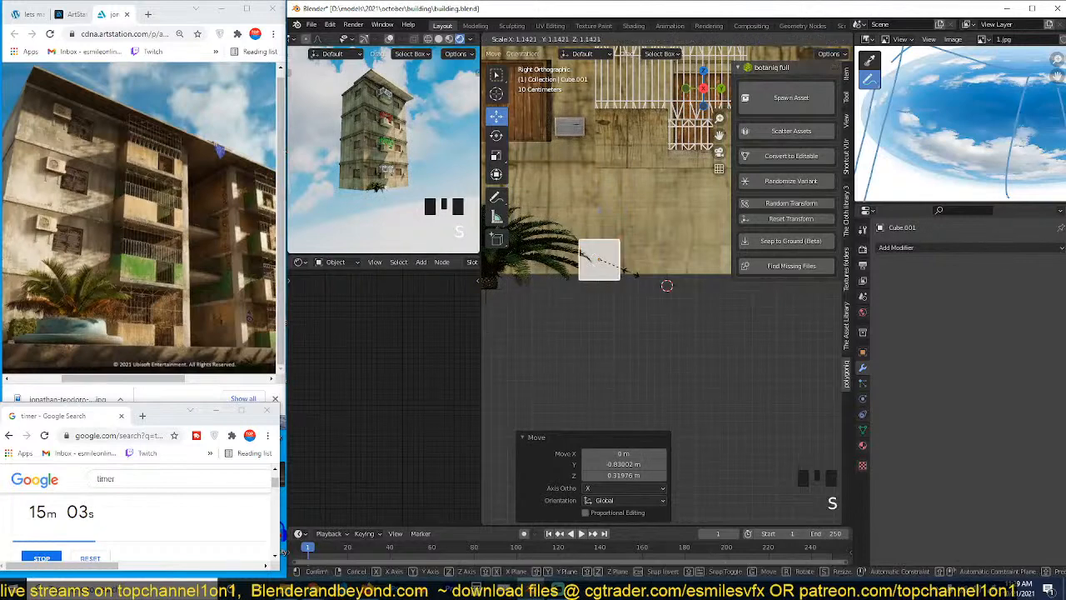
pyautogui.click(632, 273)
pyautogui.press('s')
pyautogui.press('y')
pyautogui.click(735, 276)
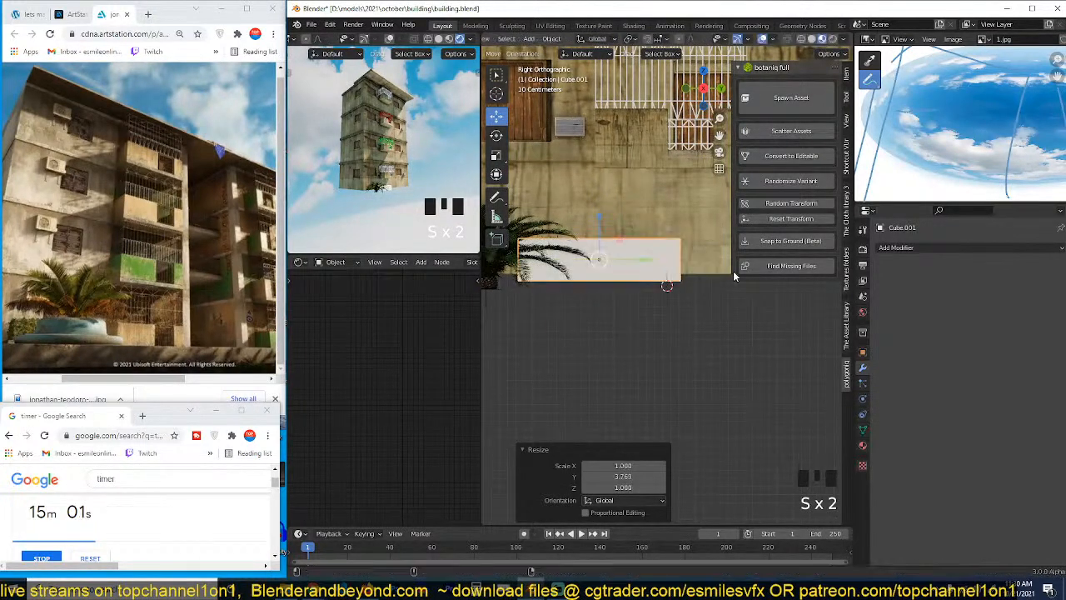
pyautogui.press('`')
pyautogui.press('`')
pyautogui.hotkey('ctrl', 'a')
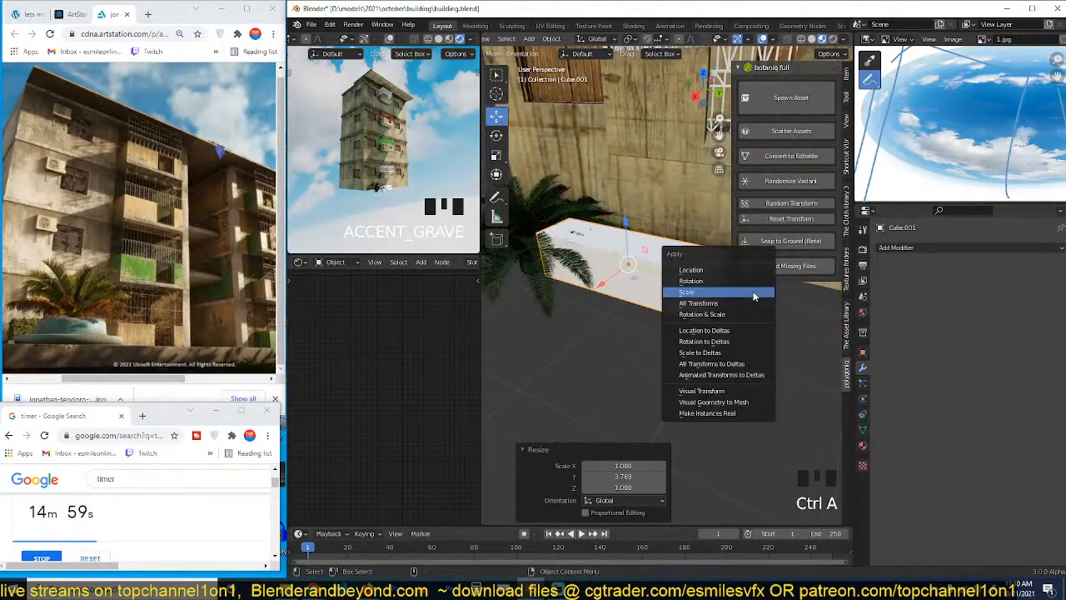
pyautogui.click(716, 288)
# Step: Add a plane on the ground in front of the block, scaled to about 0.611, and give it a new material
pyautogui.keyDown('shift'); pyautogui.rightClick(598, 354); pyautogui.keyUp('shift')
pyautogui.hotkey('shift', 'a')
pyautogui.click(638, 350)
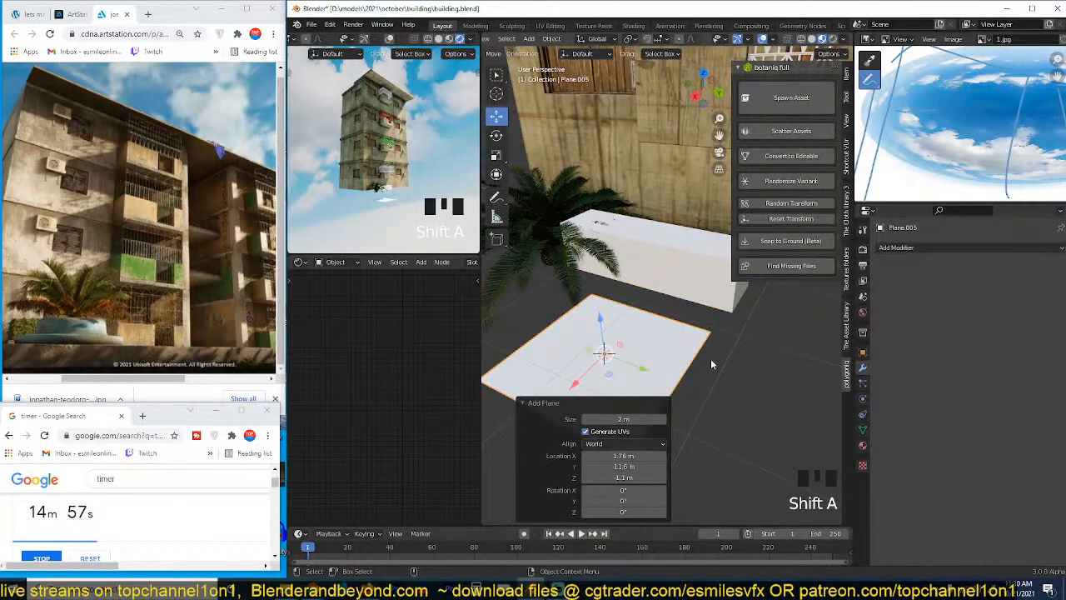
pyautogui.press('s')
pyautogui.click(568, 354)
pyautogui.scroll(-8, 420, 265)
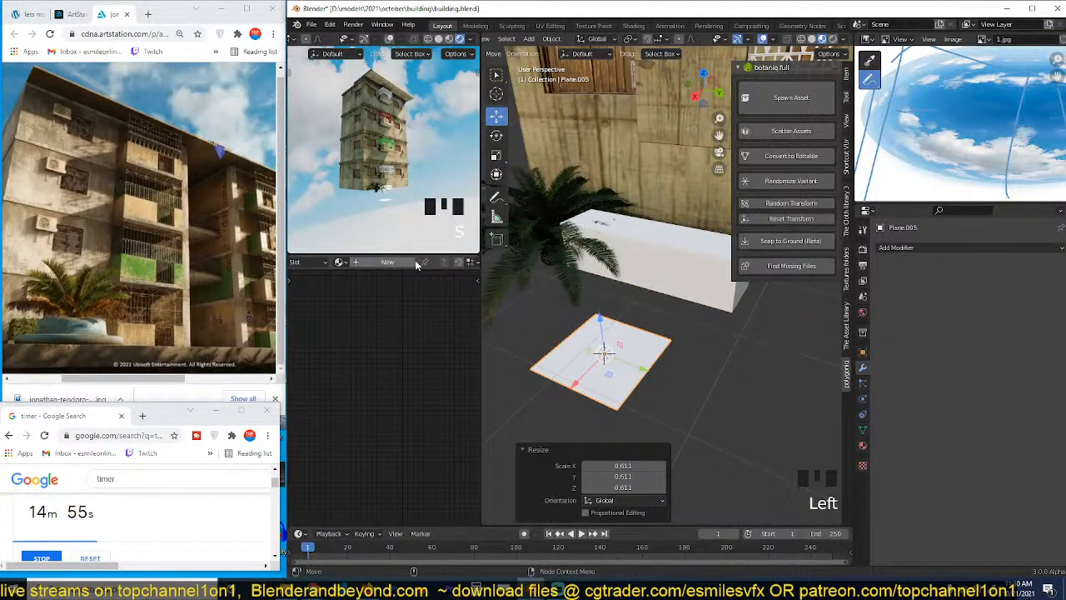
pyautogui.click(418, 264)
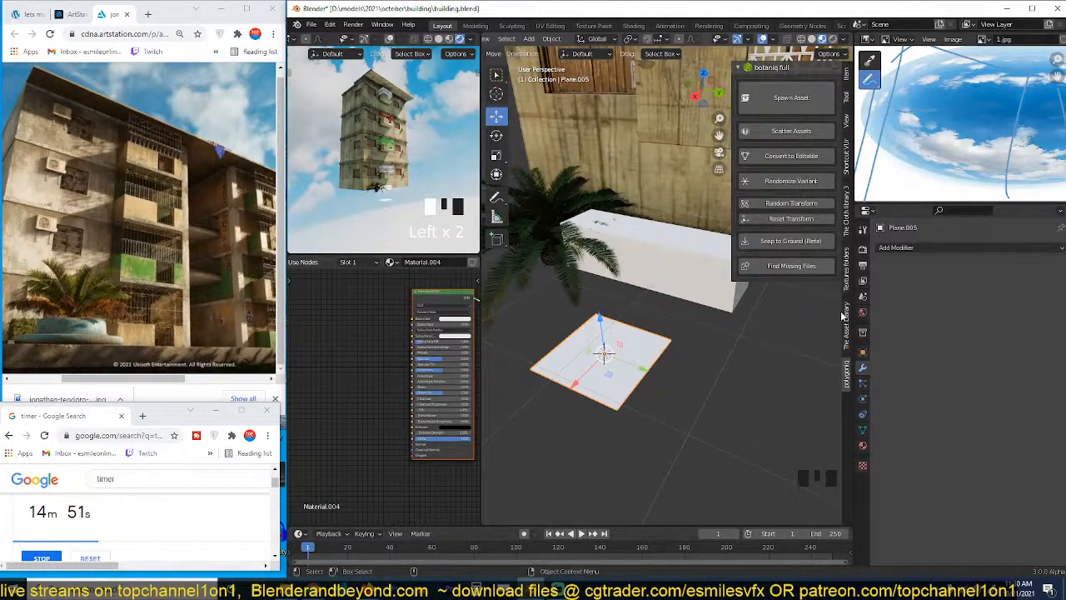
# Step: Link the D:\resouces\plants folder as a new texture folder in the Texture Folders add-on
pyautogui.click(843, 258)
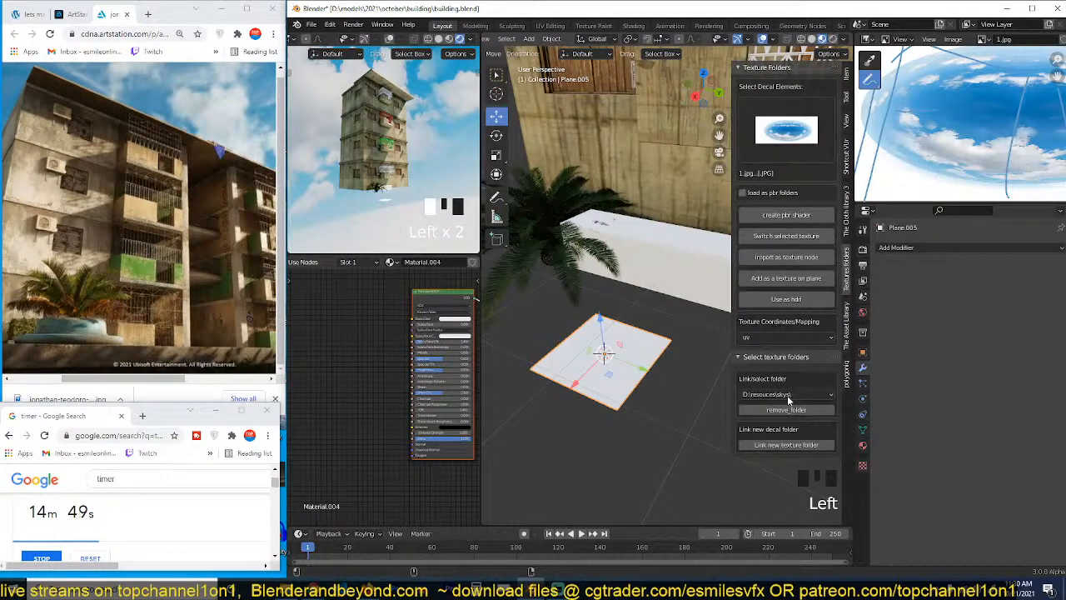
pyautogui.click(815, 394)
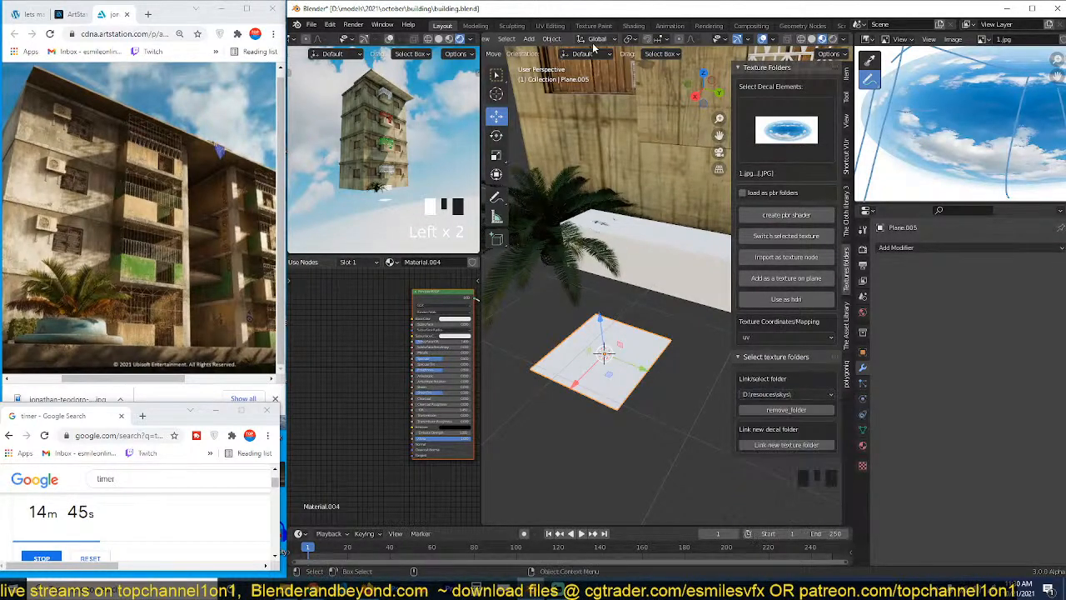
pyautogui.click(803, 445)
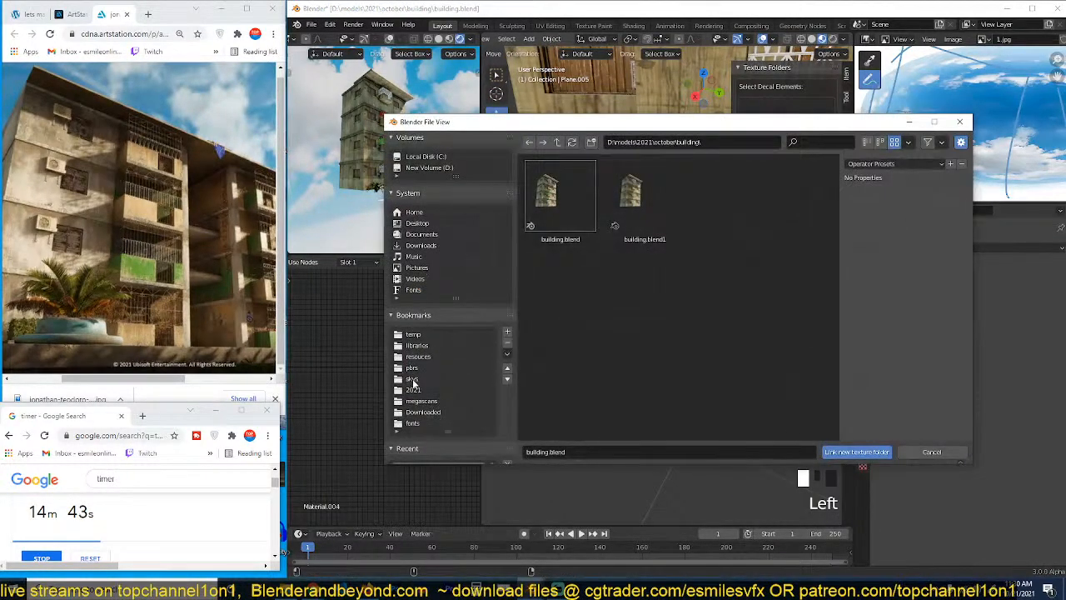
pyautogui.click(419, 357)
pyautogui.scroll(-2, 570, 345)
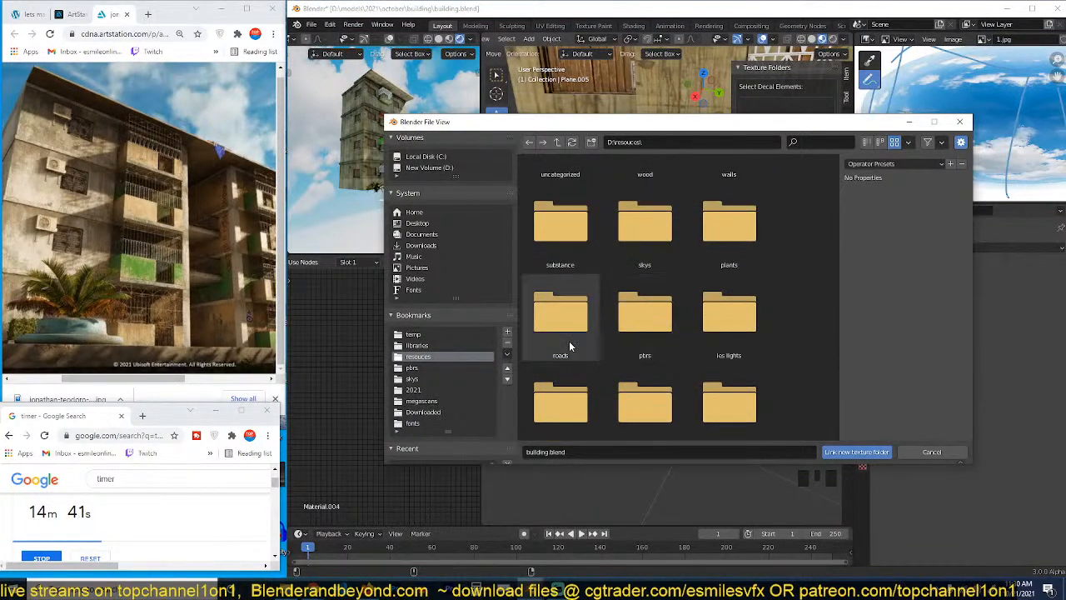
pyautogui.scroll(-2, 592, 309)
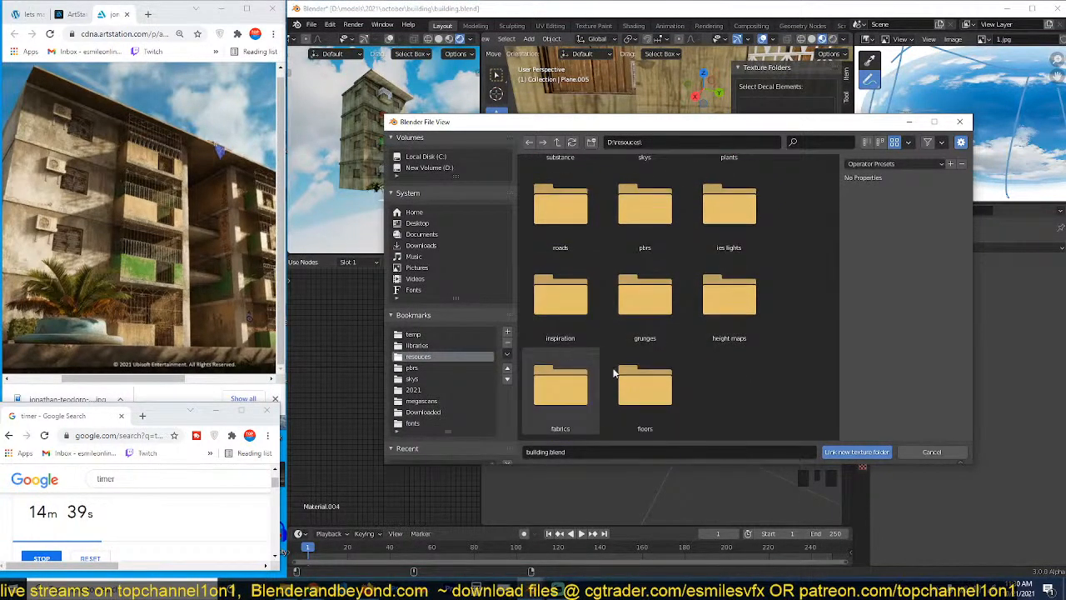
pyautogui.scroll(5, 578, 366)
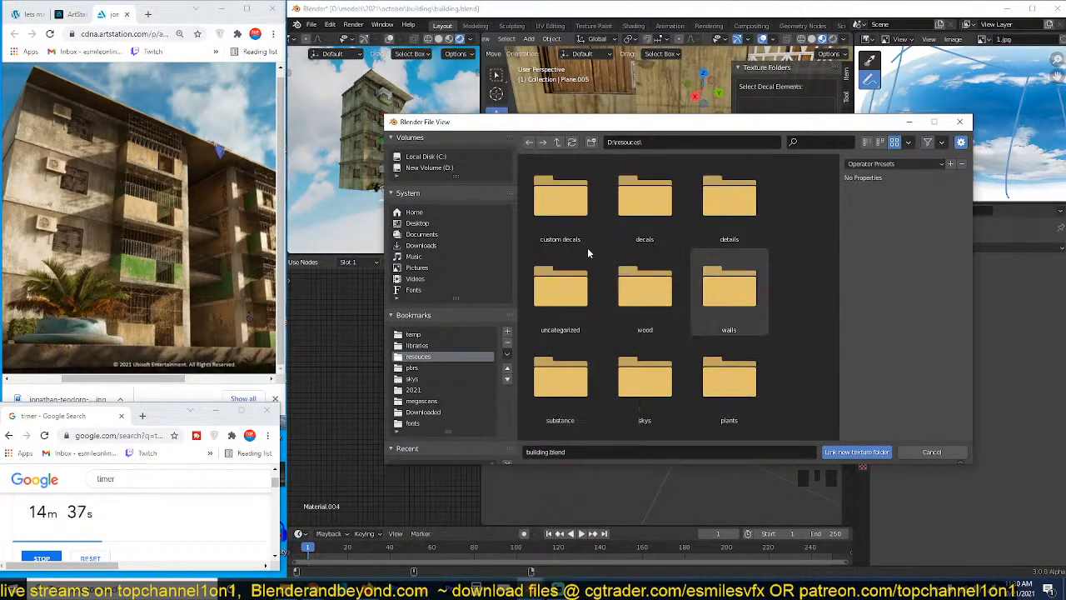
pyautogui.scroll(-2, 624, 312)
pyautogui.doubleClick(692, 246)
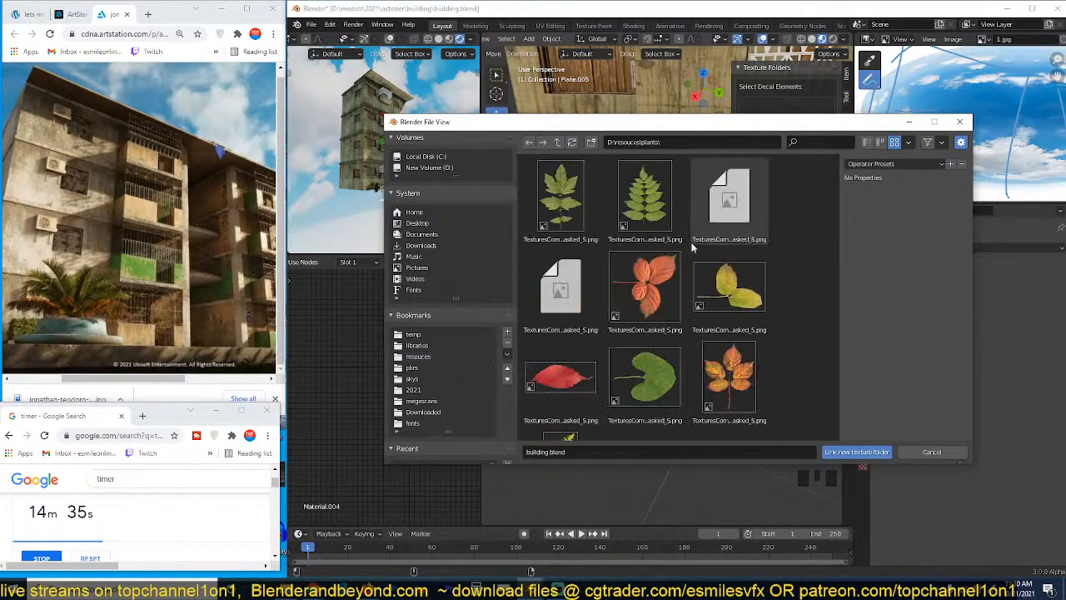
pyautogui.click(857, 451)
# Step: Choose the green red-maple-leaf PNG and create a PBR shader from it on the plane
pyautogui.click(787, 148)
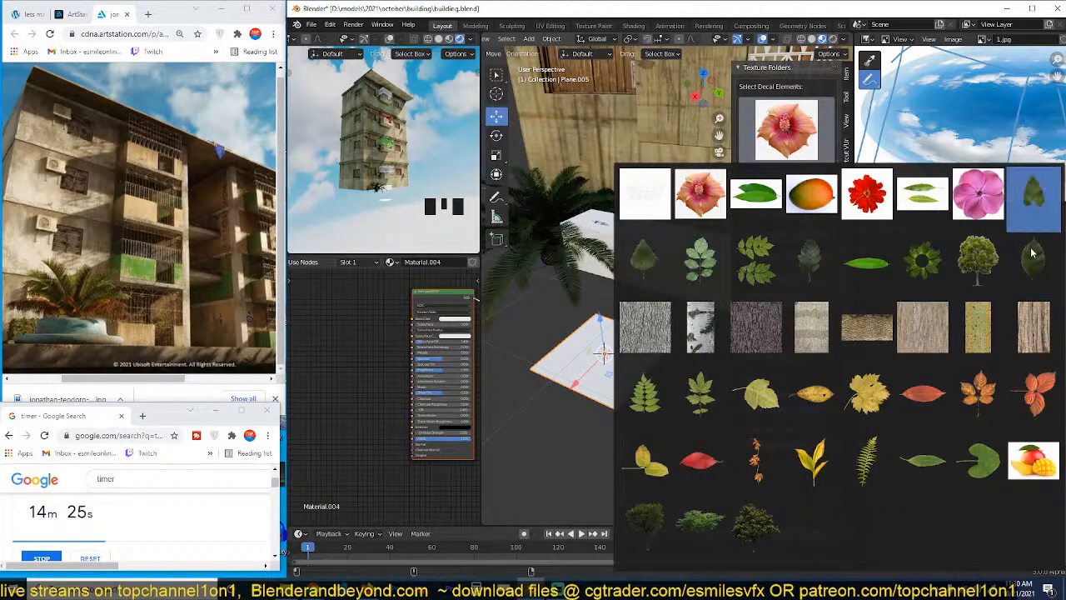
pyautogui.click(1032, 196)
pyautogui.press('`')
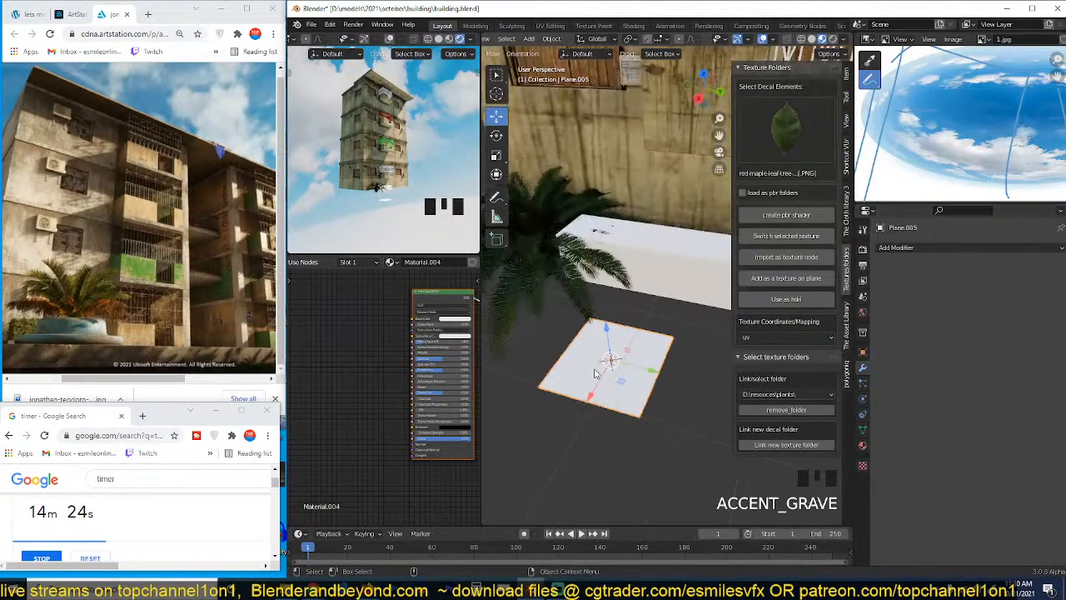
pyautogui.click(785, 214)
# Step: Connect the leaf image's alpha output to the Alpha input of the plane's Principled shader
pyautogui.scroll(-4, 423, 425)
pyautogui.moveTo(423, 425); pyautogui.dragTo(387, 383, button='middle')
pyautogui.scroll(1, 365, 410)
pyautogui.click(362, 395)
pyautogui.click(315, 364)
pyautogui.moveTo(322, 359); pyautogui.dragTo(438, 408)
pyautogui.scroll(2, 502, 411)
# Step: Stretch the leaf plane about 1.665 times along Y to suit the leaf's proportions
pyautogui.press('`')
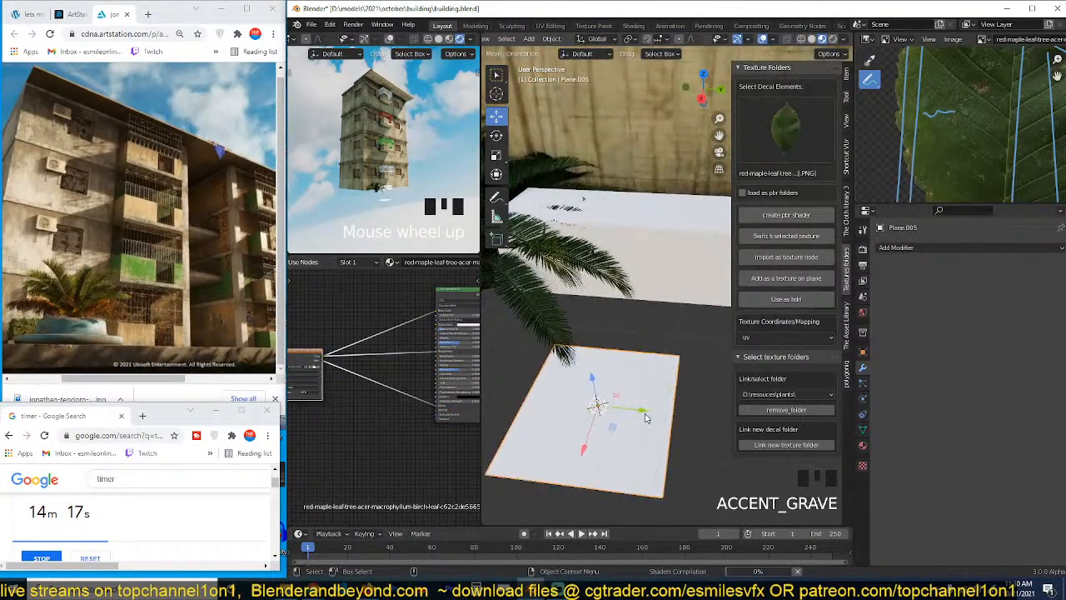
pyautogui.press('s')
pyautogui.press('x')
pyautogui.press('y')
pyautogui.click(680, 414)
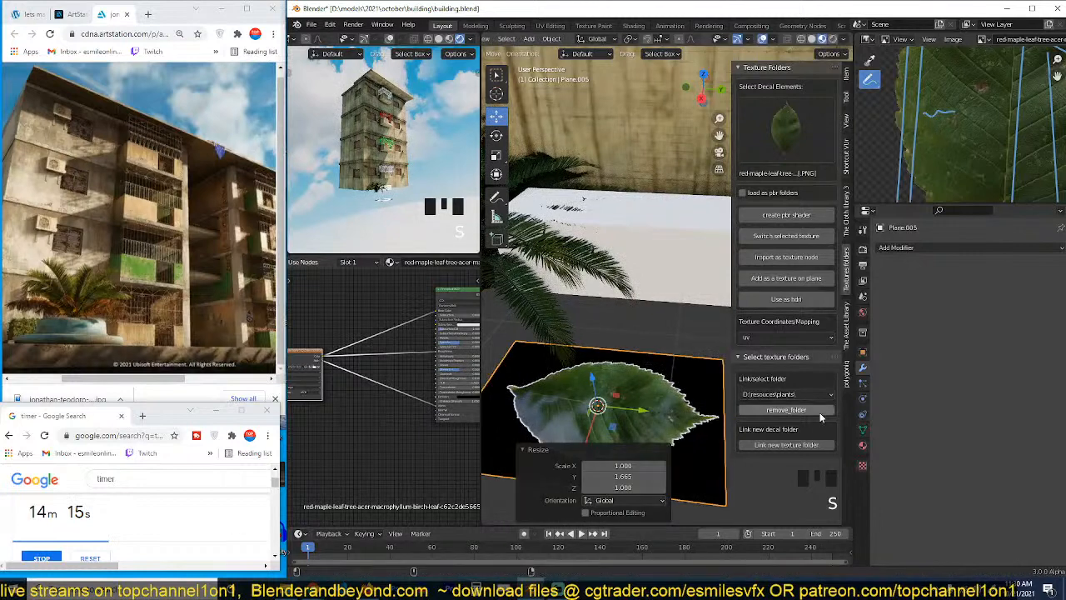
# Step: Set both the blend mode and the shadow mode of the leaf material to Alpha Clip
pyautogui.click(866, 441)
pyautogui.scroll(-15, 966, 489)
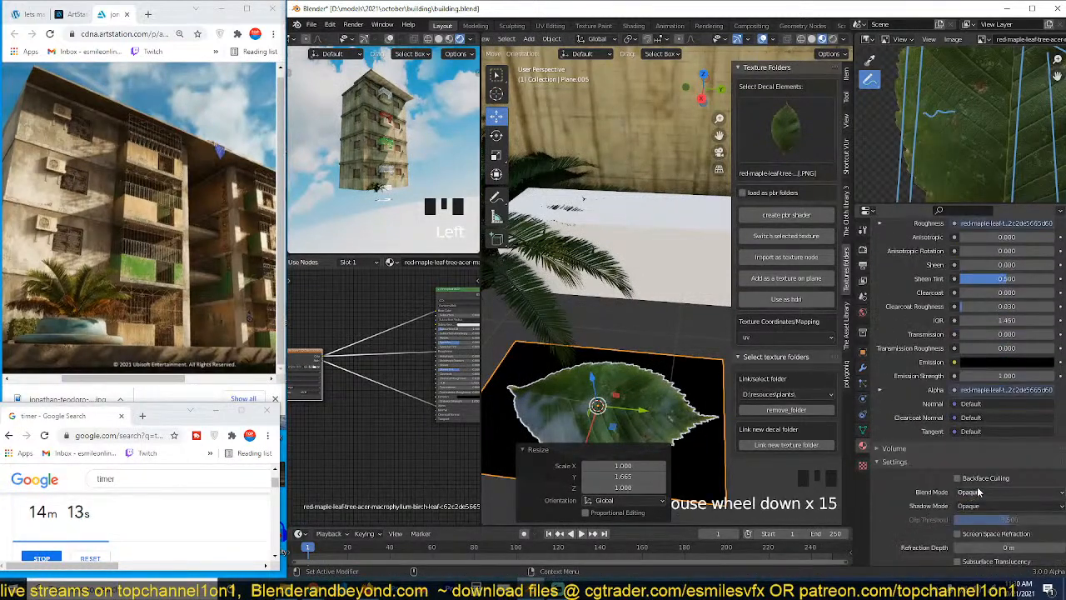
pyautogui.click(1000, 492)
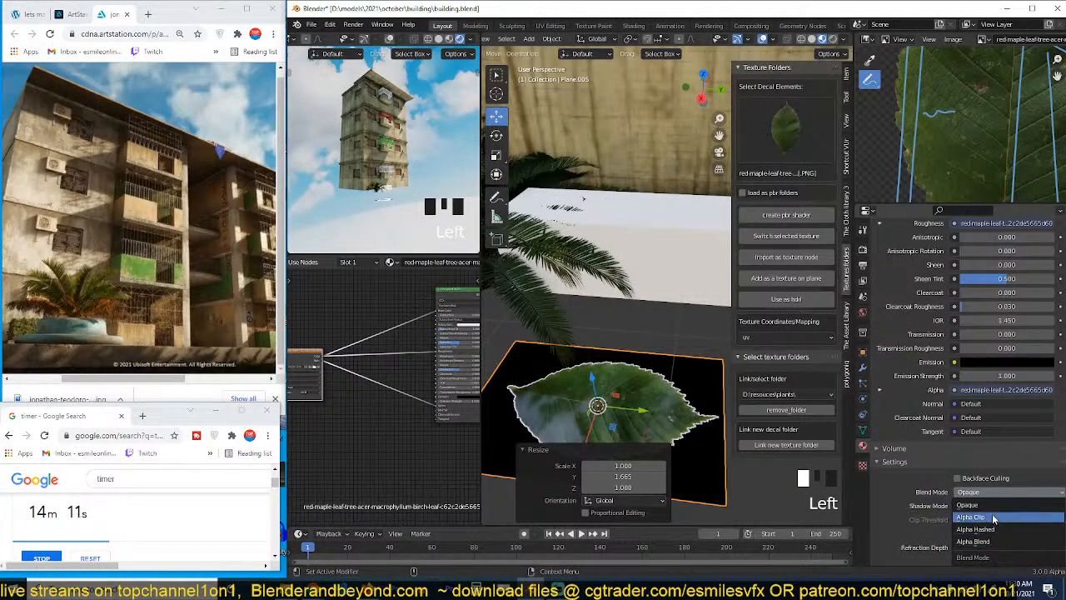
pyautogui.click(995, 510)
pyautogui.click(999, 506)
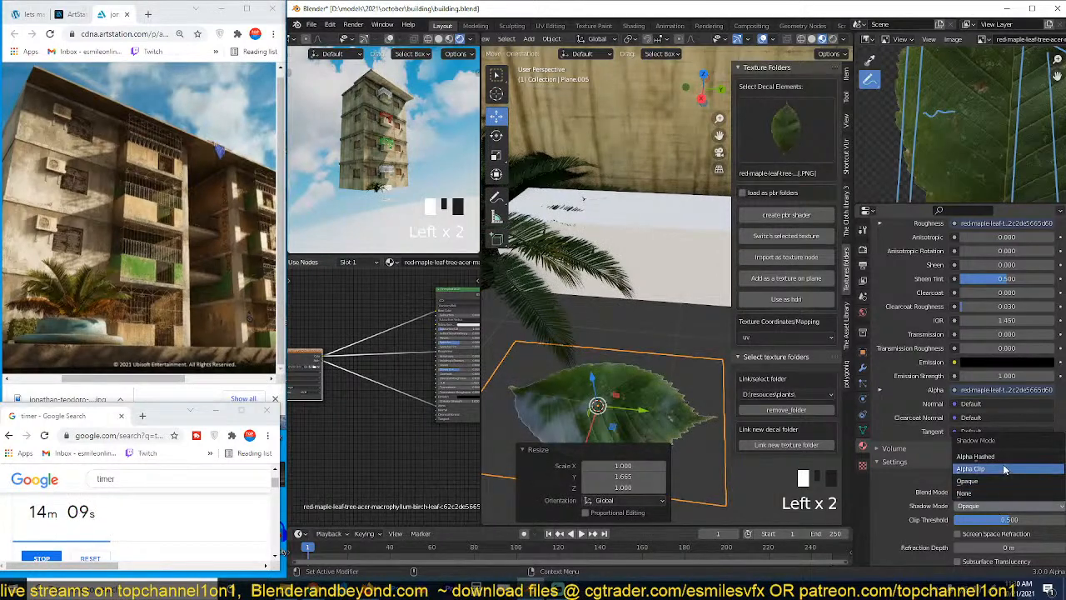
pyautogui.click(1003, 469)
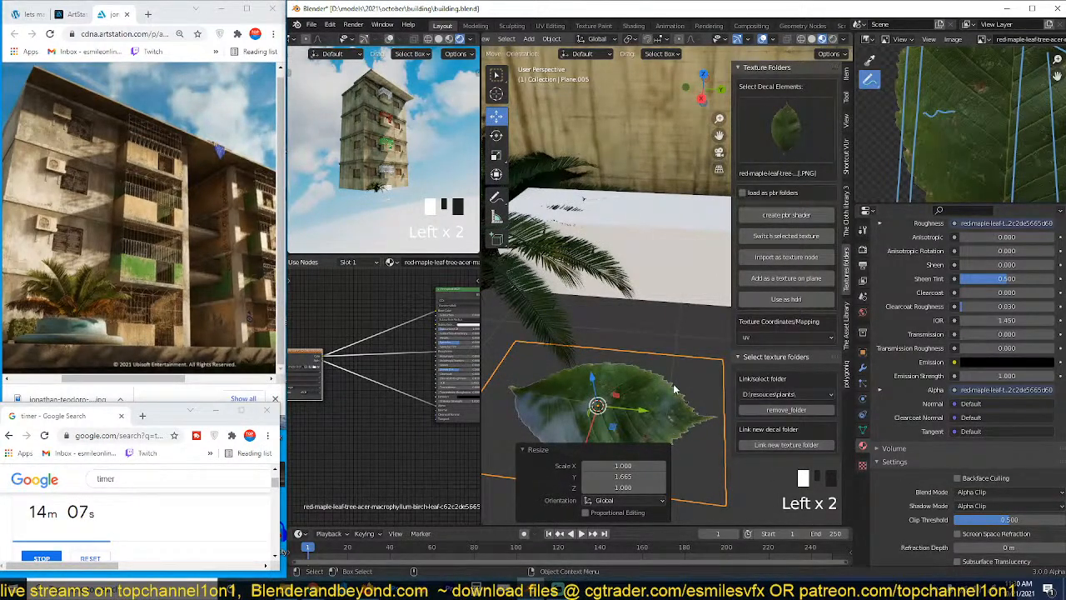
# Step: Save the file and scale the leaf plane down to about 0.826
pyautogui.moveTo(669, 423); pyautogui.dragTo(700, 318, button='middle')
pyautogui.hotkey('ctrl', 's')
pyautogui.press('s')
pyautogui.click(682, 330)
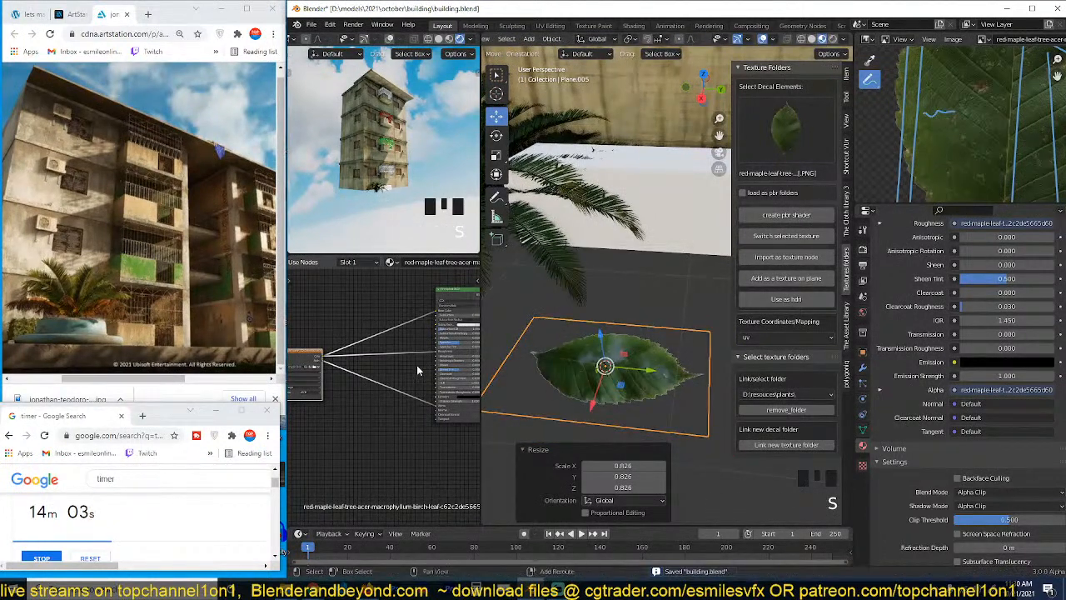
# Step: Insert a Math node set to Add between the leaf image and the shader's Roughness input, and save the file
pyautogui.hotkey('shift', 'a')
pyautogui.moveTo(366, 447)
pyautogui.click(487, 361)
pyautogui.click(375, 345)
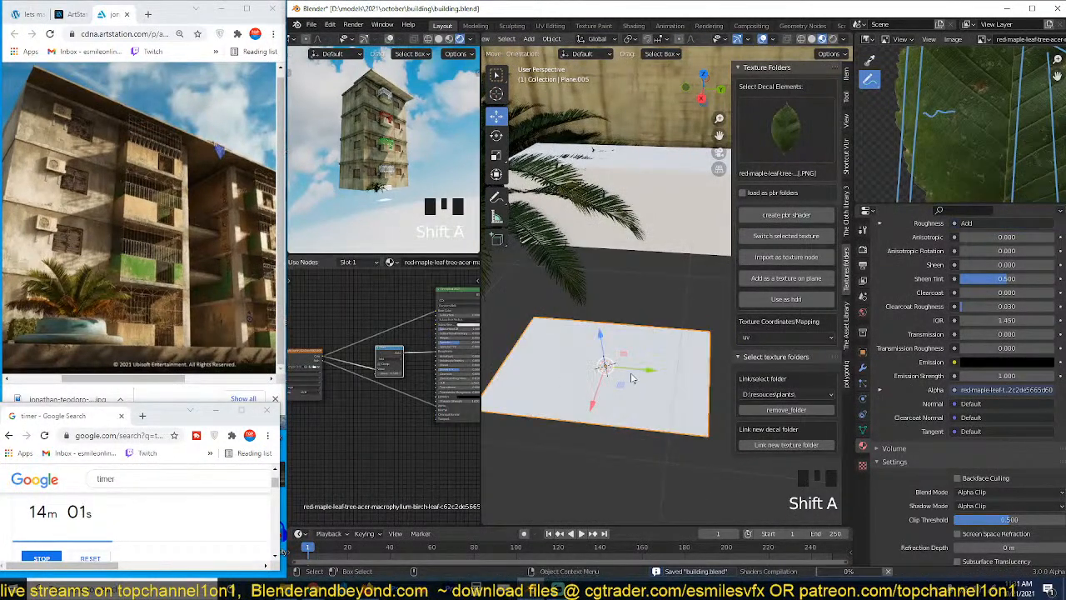
pyautogui.scroll(1, 640, 380)
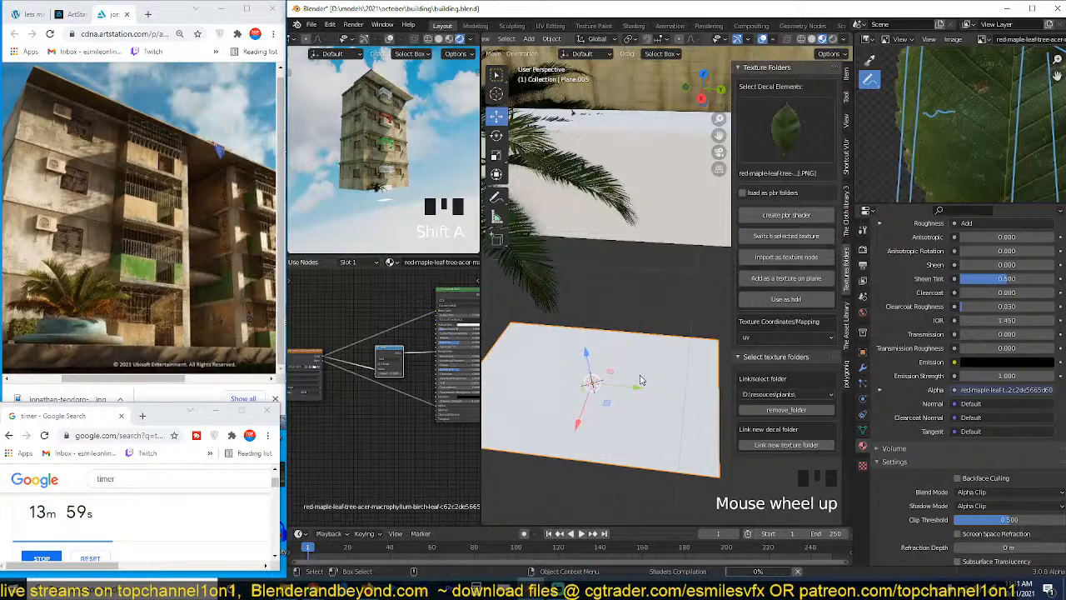
pyautogui.hotkey('ctrl', 's')
# Step: Add a Translucent BSDF node above the Principled BSDF in the leaf material
pyautogui.hotkey('shift', 'a')
pyautogui.moveTo(355, 386)
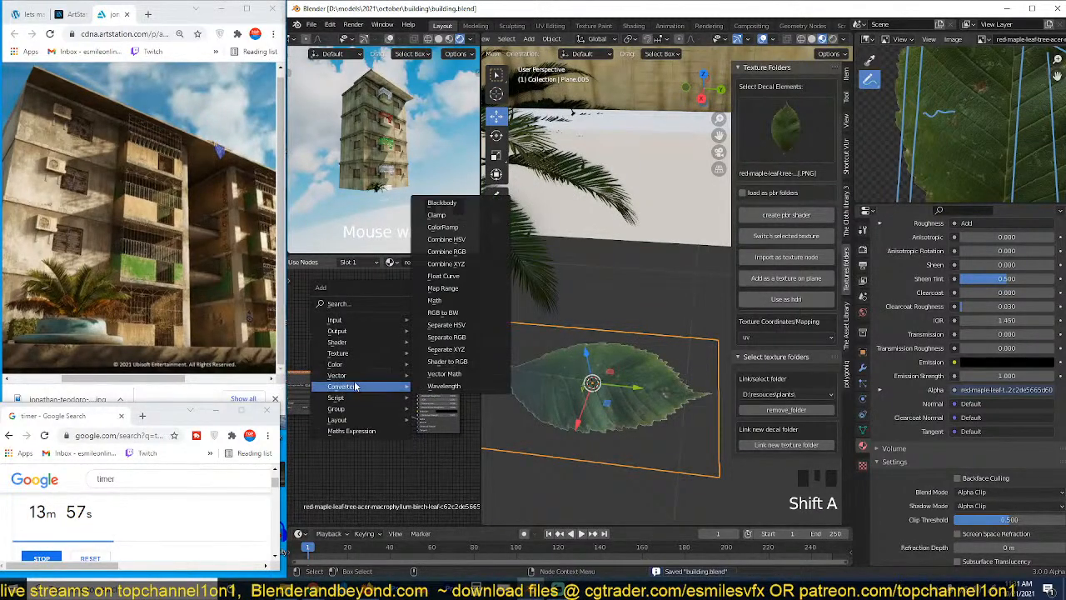
pyautogui.hotkey('shift', 'a')
pyautogui.moveTo(365, 274)
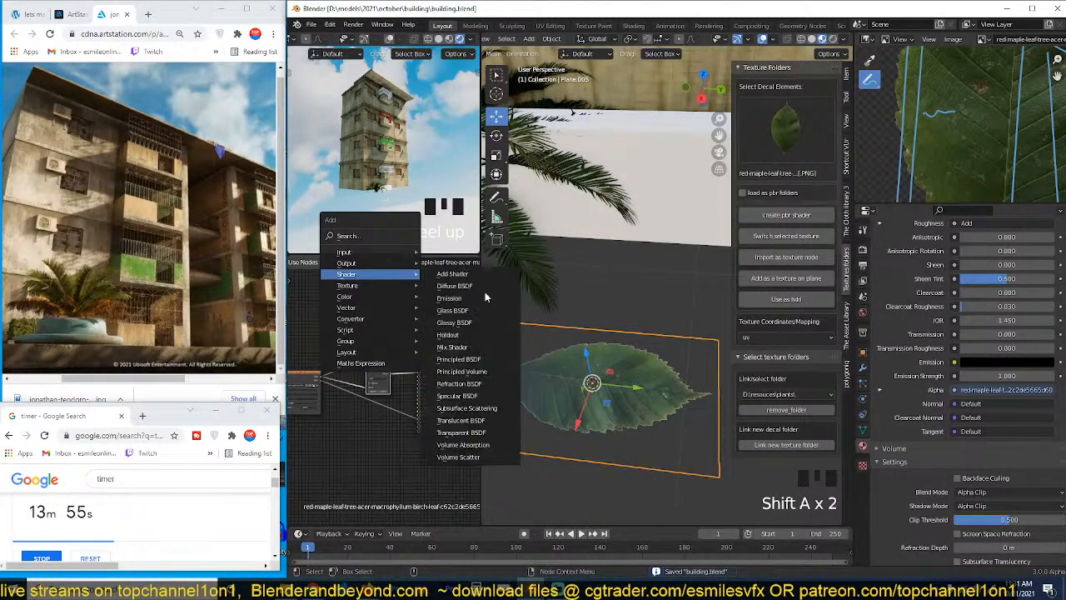
pyautogui.click(462, 424)
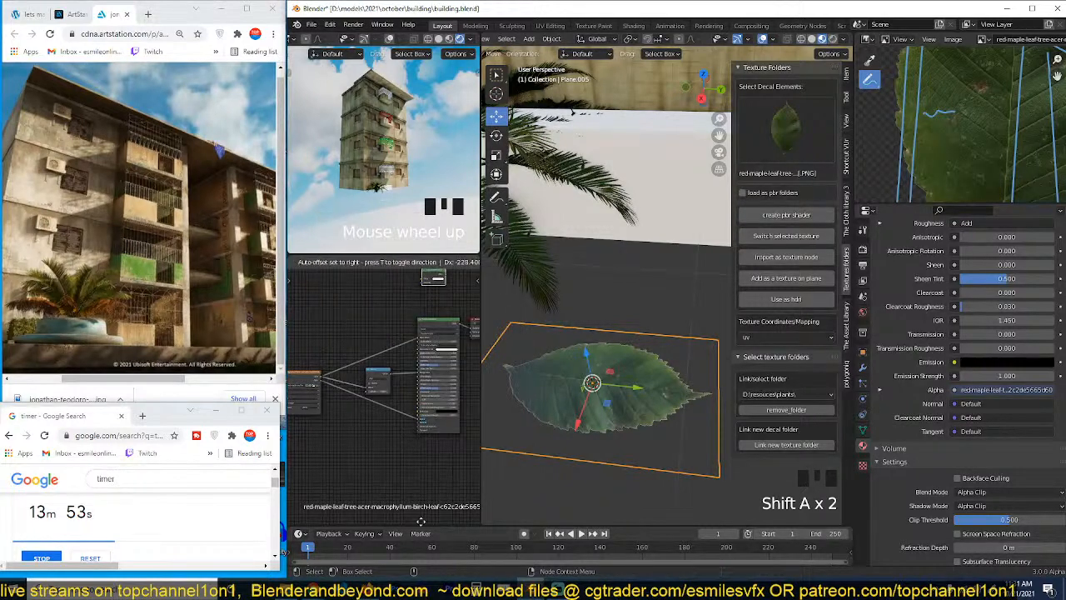
pyautogui.click(418, 529)
# Step: Link the leaf image to the Translucent BSDF's colour and combine it with the Principled BSDF through a Mix Shader
pyautogui.moveTo(324, 381); pyautogui.dragTo(419, 300)
pyautogui.keyDown('ctrl'); pyautogui.keyDown('shift'); pyautogui.moveTo(430, 297); pyautogui.dragTo(436, 334, button='right'); pyautogui.keyUp('shift'); pyautogui.keyUp('ctrl')
pyautogui.moveTo(466, 345); pyautogui.dragTo(374, 353, button='middle')
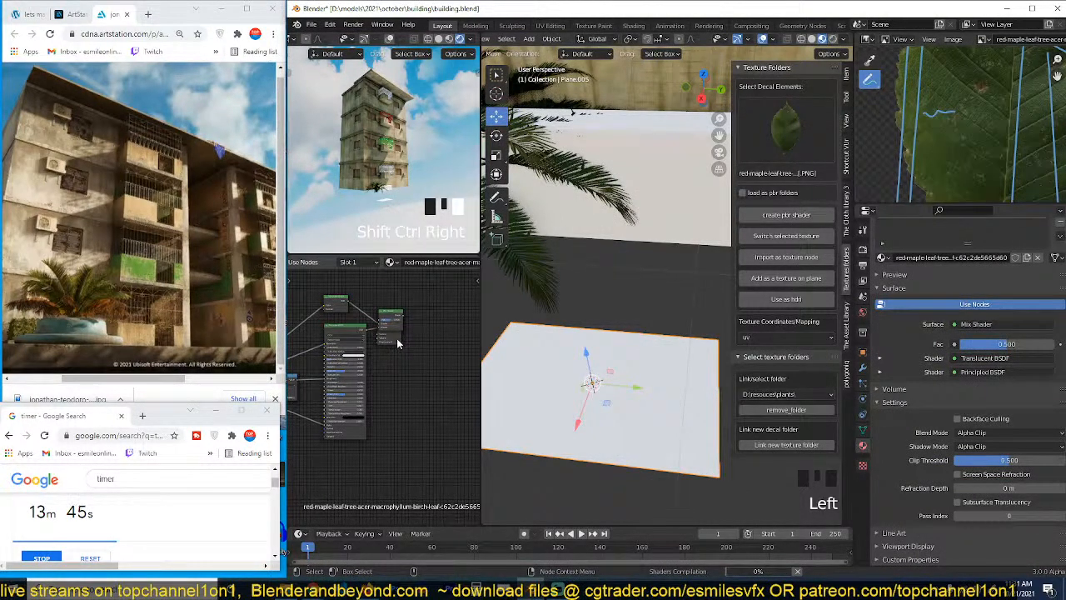
pyautogui.click(397, 340)
pyautogui.moveTo(397, 340); pyautogui.dragTo(438, 338)
# Step: Shift the leaf plane's mesh along Y in Edit Mode so its origin sits at the leaf's base, and save the file
pyautogui.scroll(-3, 710, 374)
pyautogui.moveTo(712, 377); pyautogui.dragTo(695, 356, button='middle')
pyautogui.press('Tab')
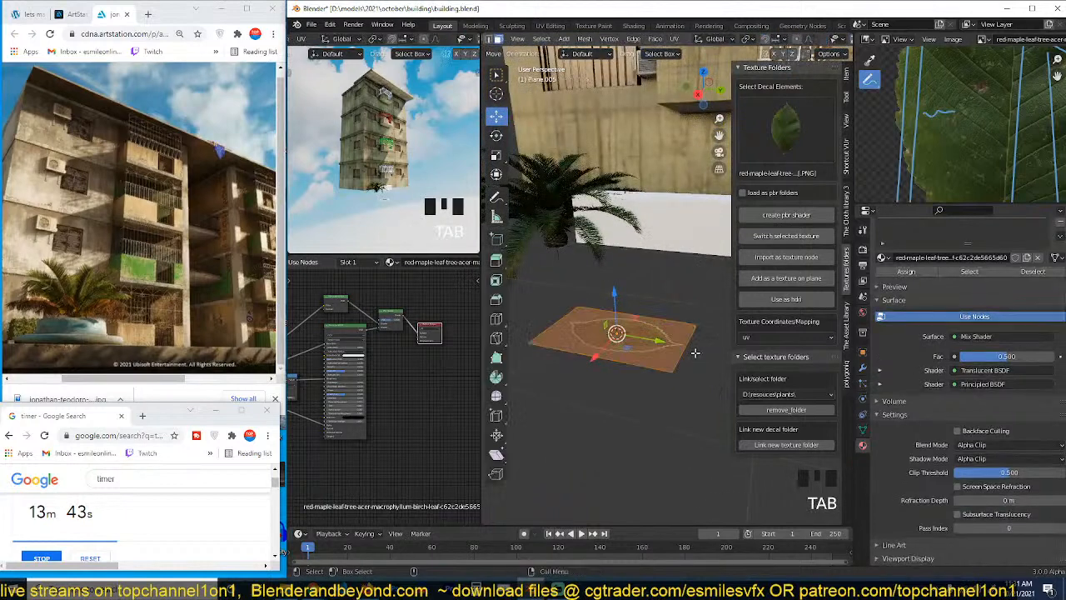
pyautogui.moveTo(660, 344); pyautogui.dragTo(683, 353)
pyautogui.press('Tab')
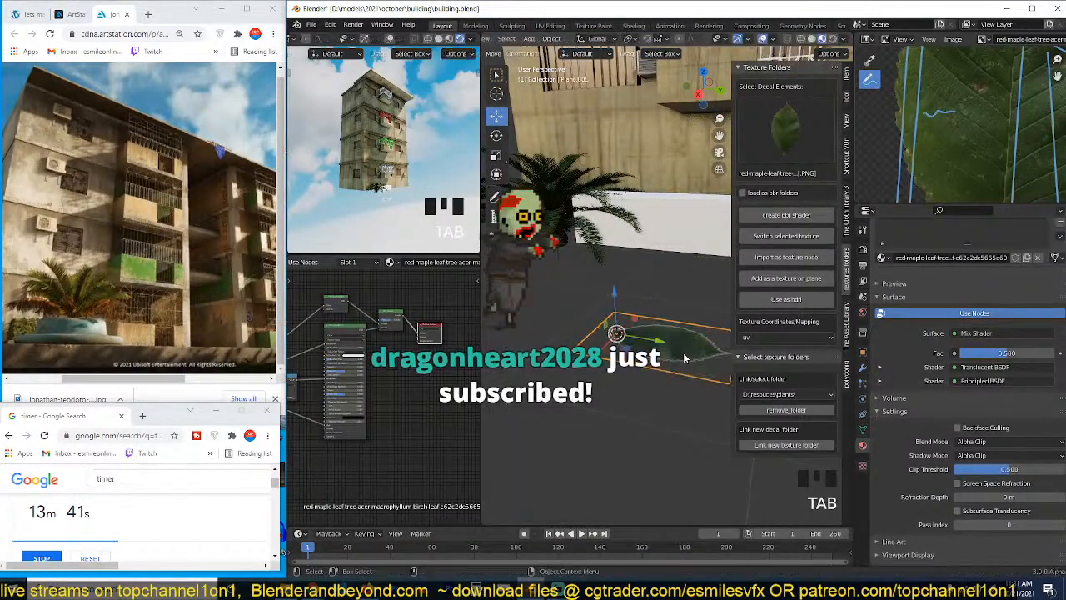
pyautogui.hotkey('ctrl', 's')
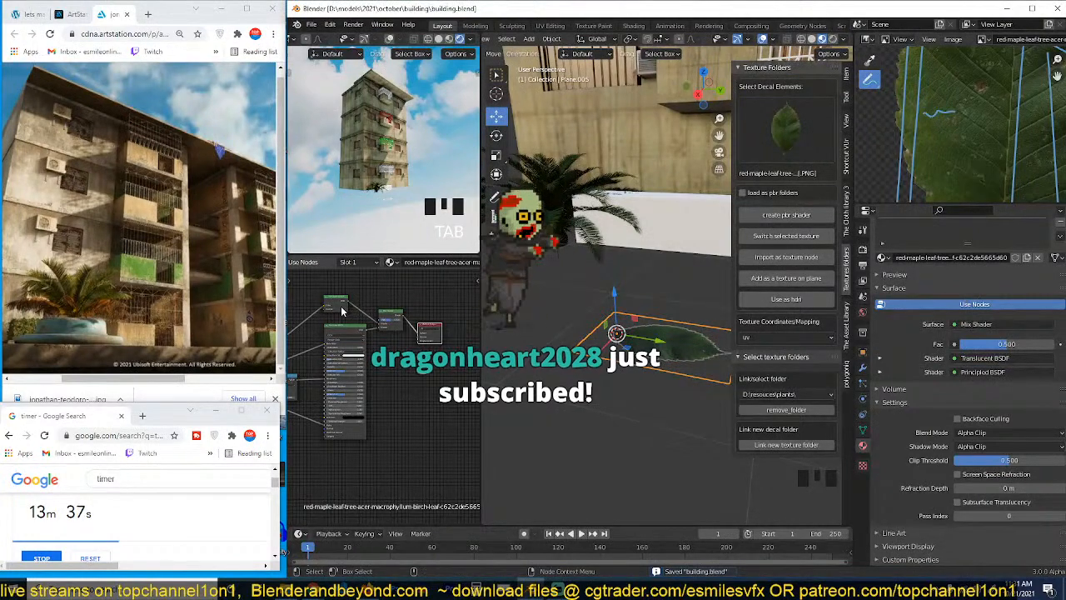
# Step: Move the leaf plane about 2.34 m along X and -0.18 m along Y, clear of the building in top view
pyautogui.press('n')
pyautogui.moveTo(635, 333); pyautogui.dragTo(675, 311, button='middle')
pyautogui.scroll(4, 675, 374)
pyautogui.moveTo(675, 311); pyautogui.dragTo(666, 347, button='middle')
pyautogui.scroll(2, 686, 391)
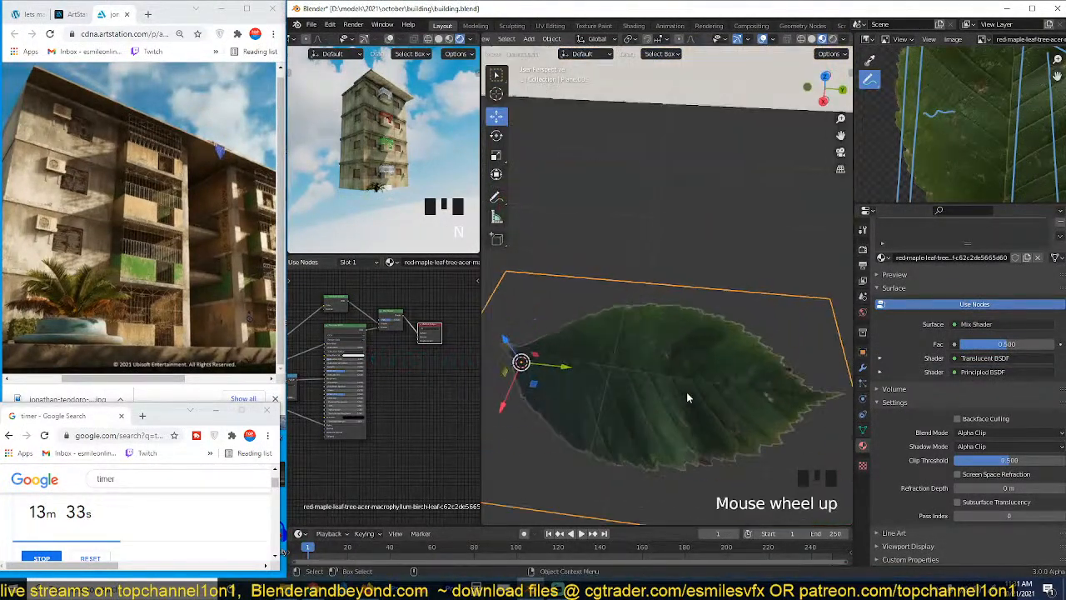
pyautogui.press('KP_7')
pyautogui.scroll(-5, 686, 391)
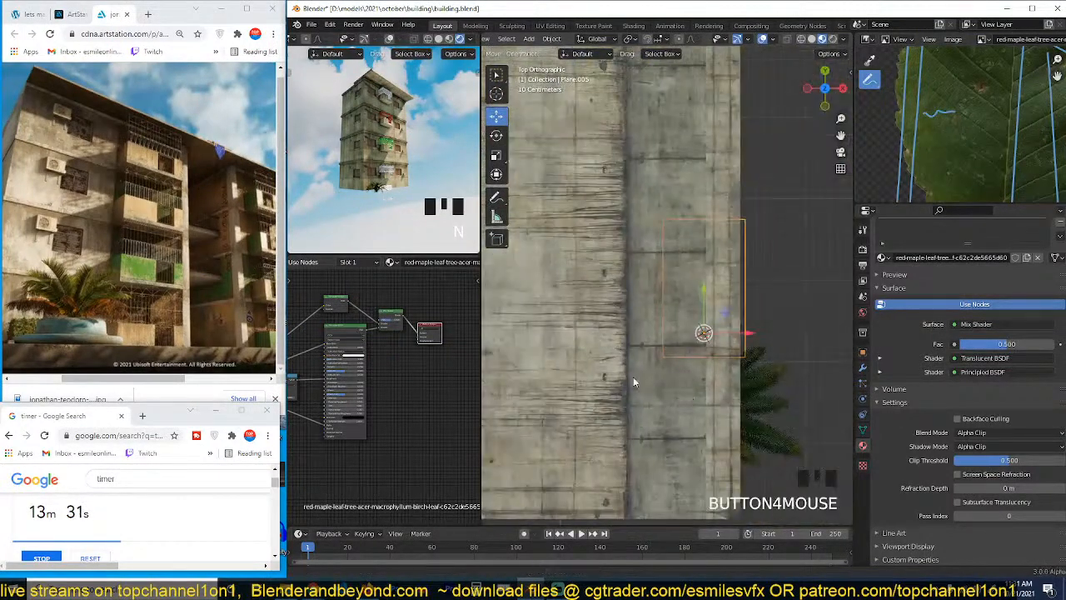
pyautogui.keyDown('shift'); pyautogui.moveTo(635, 378); pyautogui.dragTo(585, 339, button='middle'); pyautogui.keyUp('shift')
pyautogui.press('g')
pyautogui.click(782, 345)
pyautogui.scroll(4, 781, 343)
pyautogui.press('KP_Decimal')
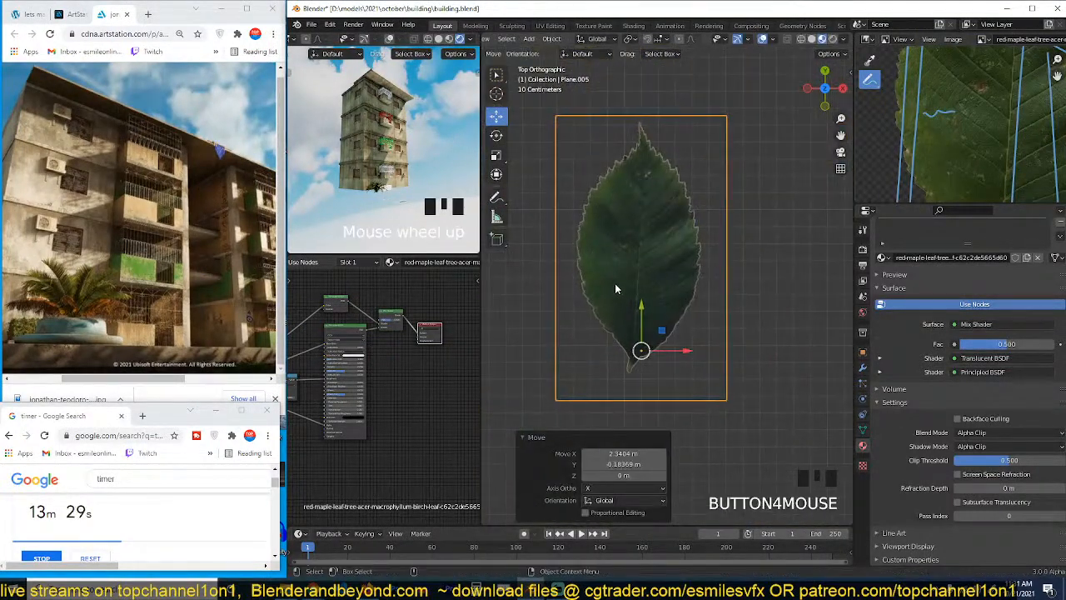
# Step: Cut a six-sided outline just inside the leaf's silhouette with the Knife tool
pyautogui.press('Tab')
pyautogui.hotkey('alt', 'a')
pyautogui.press('k')
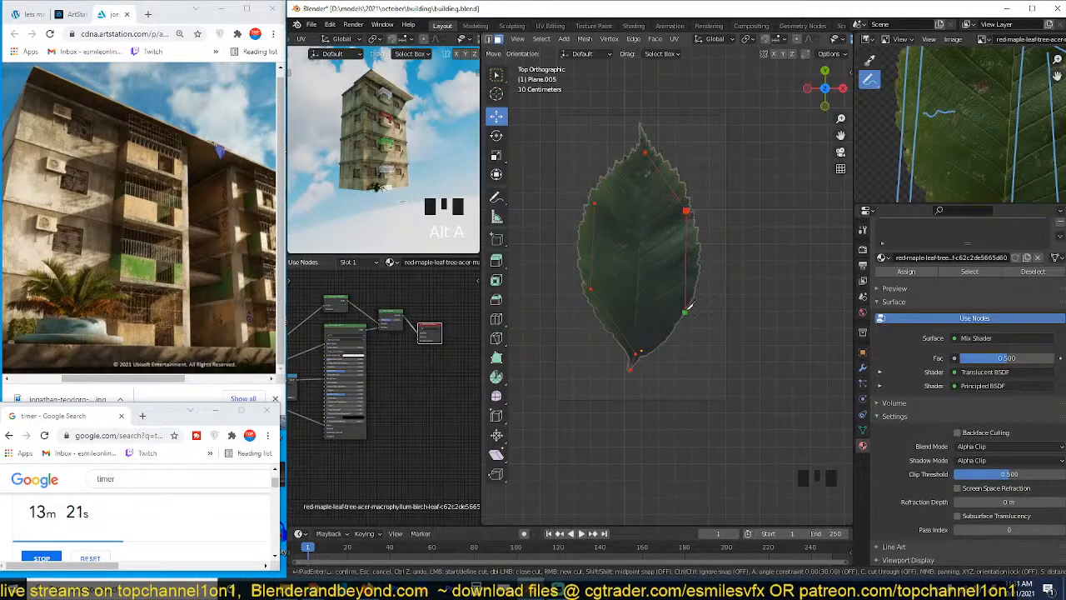
pyautogui.press('Return')
# Step: Delete everything outside the six-sided cut so only the inner leaf face is kept
pyautogui.click(633, 359)
pyautogui.click(639, 273)
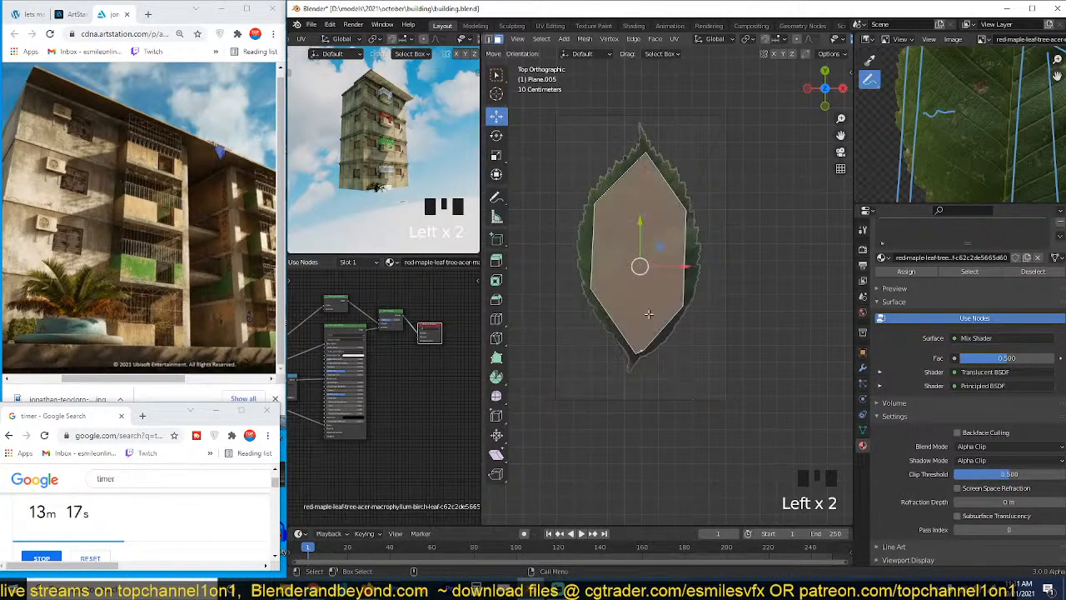
pyautogui.hotkey('ctrl', 'i')
pyautogui.press('x')
pyautogui.click(649, 316)
pyautogui.press('Tab')
pyautogui.press('`')
pyautogui.moveTo(682, 316); pyautogui.dragTo(604, 228, button='middle')
pyautogui.scroll(-4, 412, 333)
pyautogui.scroll(3, 417, 334)
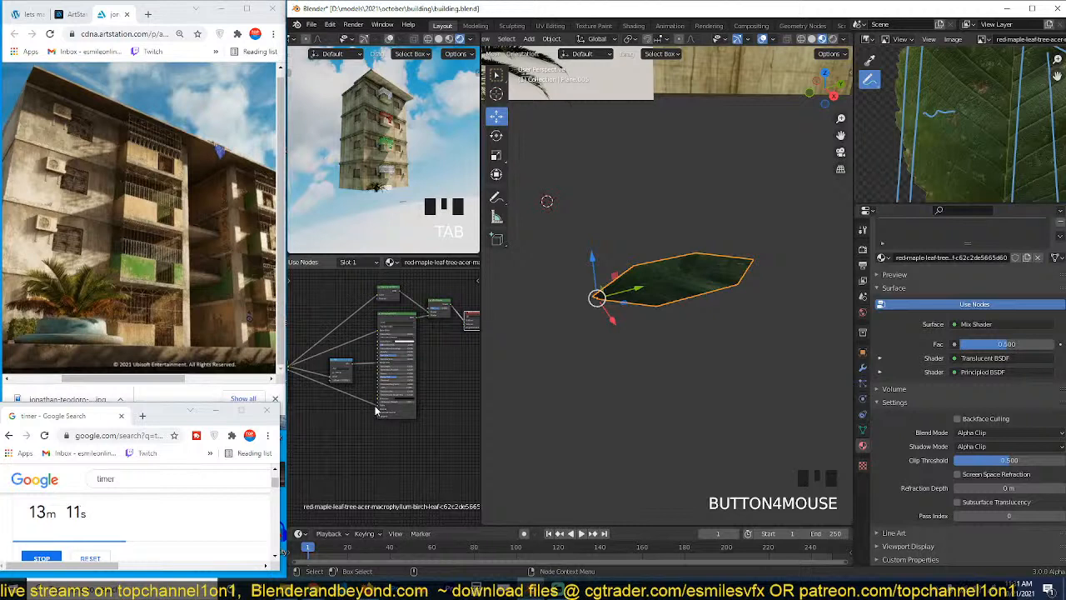
# Step: Disconnect the leaf image from the Principled BSDF's Alpha and set the material's blend and shadow modes to Opaque
pyautogui.moveTo(375, 409); pyautogui.dragTo(359, 406)
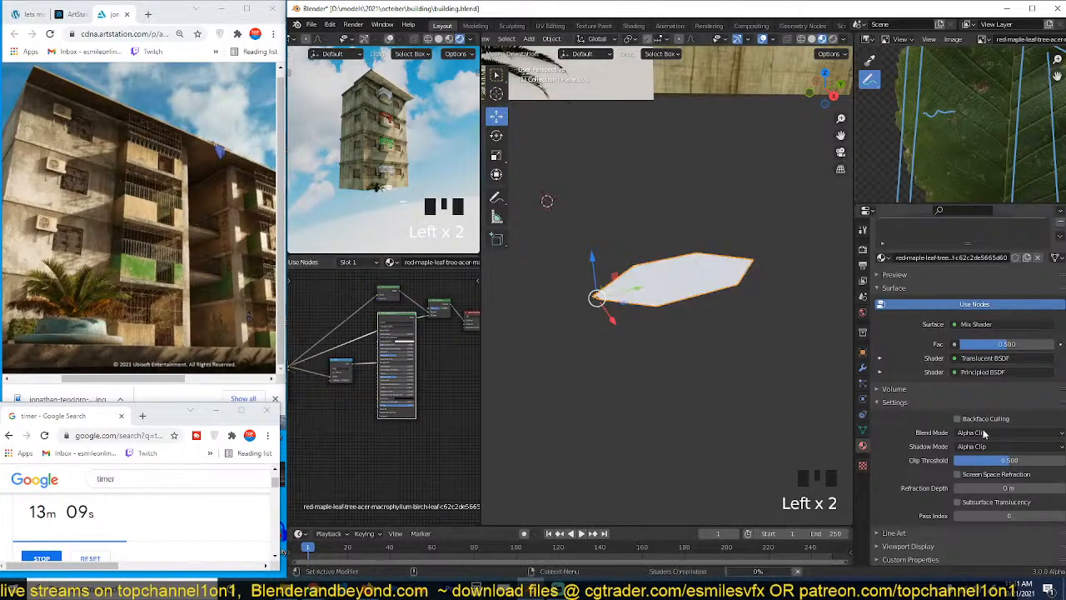
pyautogui.click(985, 433)
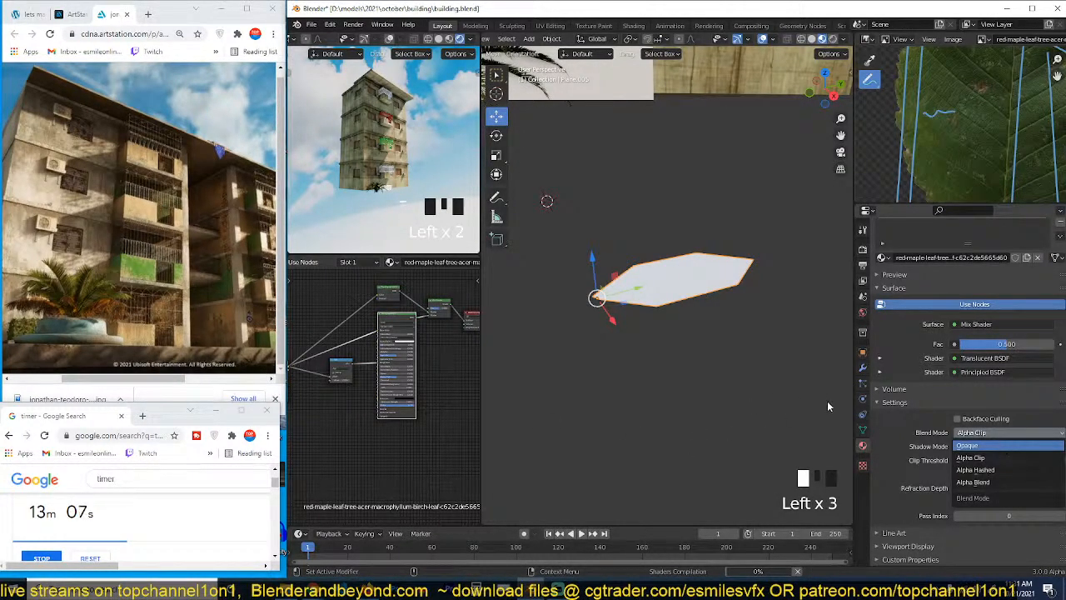
pyautogui.click(966, 446)
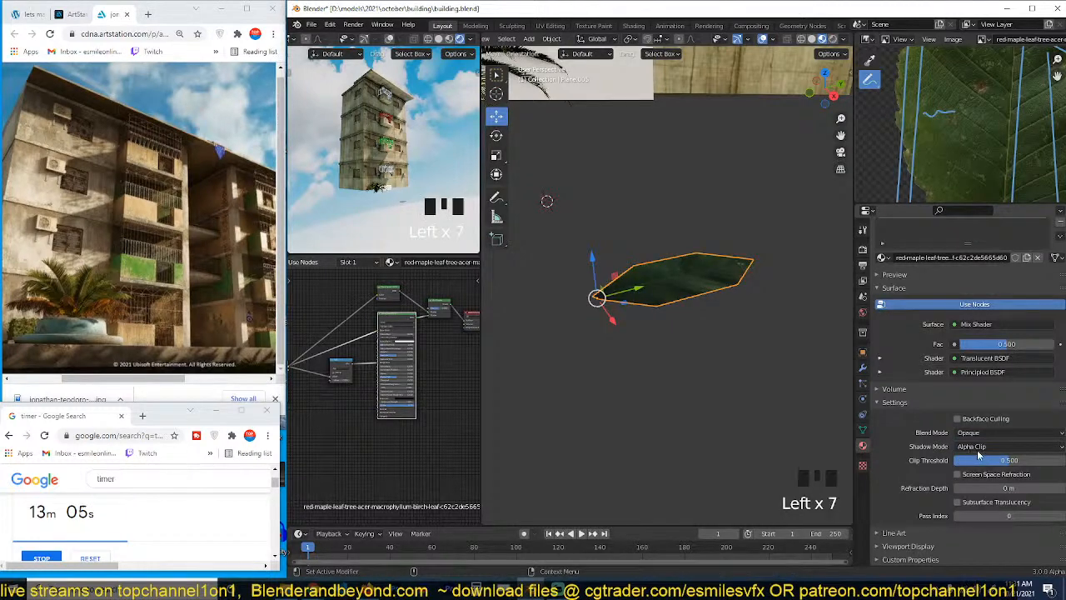
pyautogui.click(979, 446)
pyautogui.click(971, 474)
# Step: Add a particle system of type Hair to the white block beside the palm
pyautogui.scroll(-4, 744, 338)
pyautogui.moveTo(745, 339); pyautogui.dragTo(684, 319, button='middle')
pyautogui.click(788, 186)
pyautogui.click(789, 185)
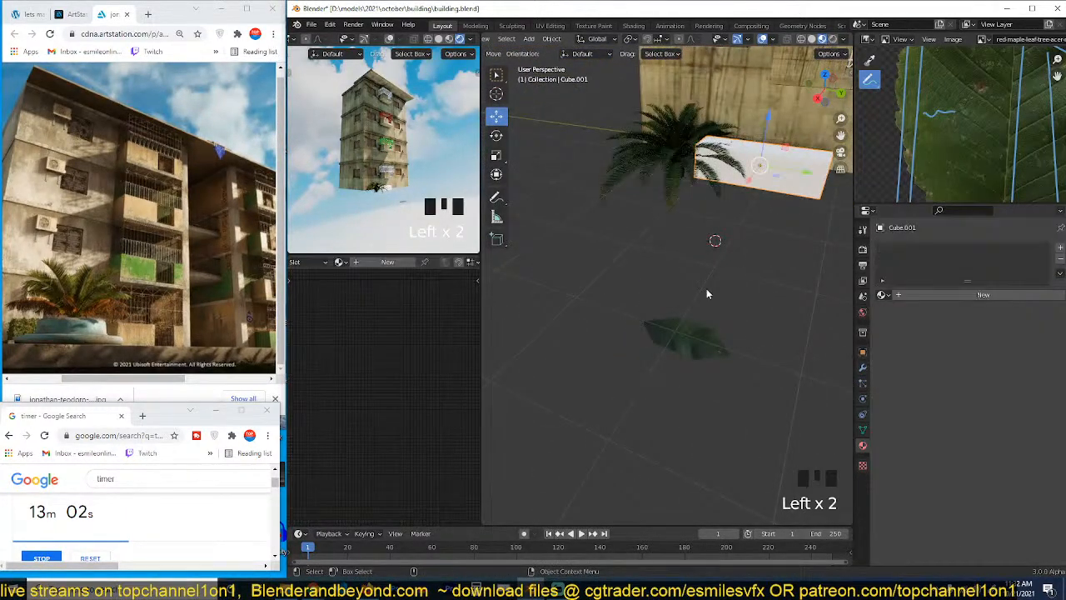
pyautogui.click(690, 336)
pyautogui.click(804, 161)
pyautogui.click(863, 384)
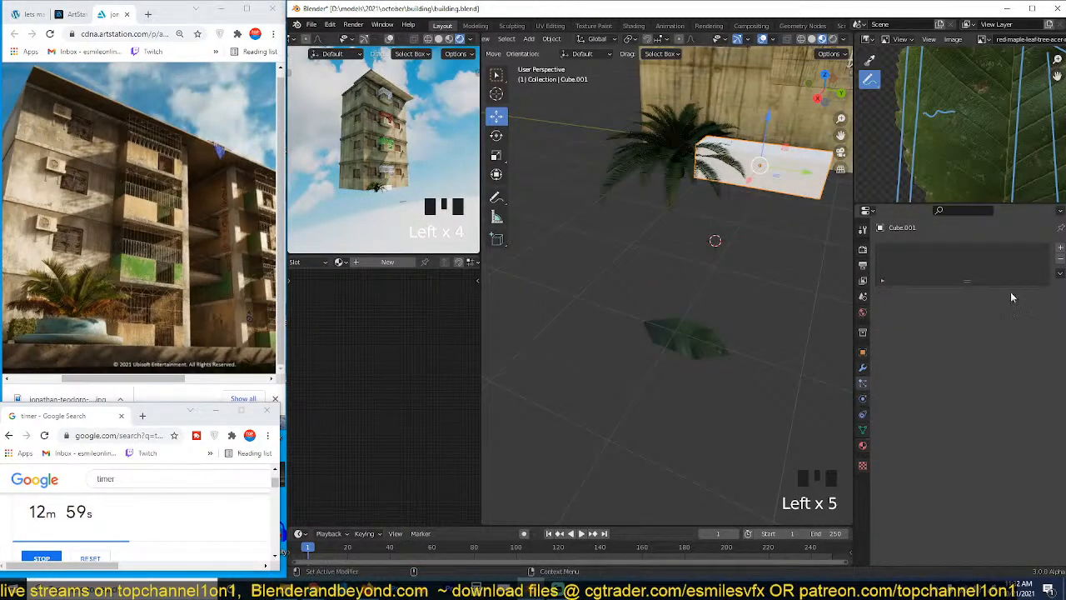
pyautogui.click(1060, 248)
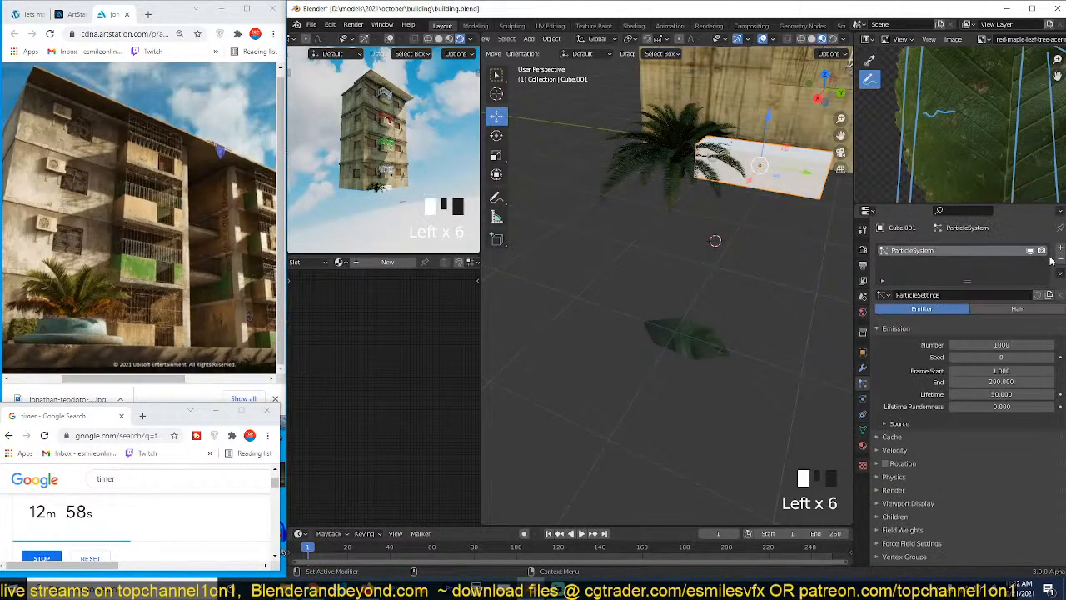
pyautogui.click(1007, 309)
# Step: Give the block's particle system 1000 hairs with a hair length of 1 m
pyautogui.click(995, 355)
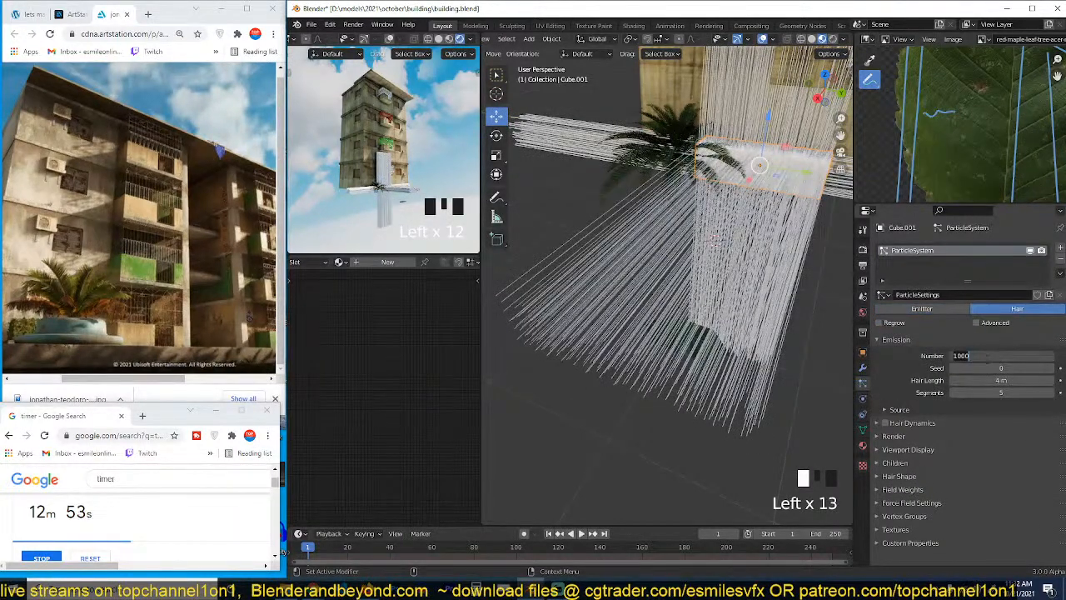
pyautogui.write('100')
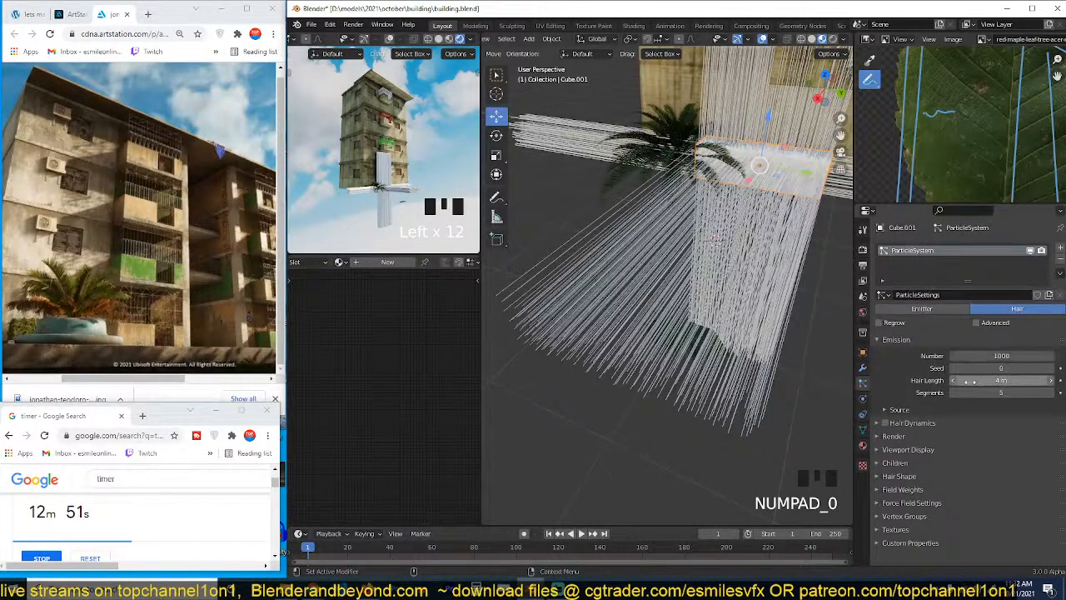
pyautogui.click(969, 381)
pyautogui.write('1')
pyautogui.press('Return')
# Step: Render the hair particles as Object, using the cut-out leaf plane as the instance object
pyautogui.scroll(-5, 936, 452)
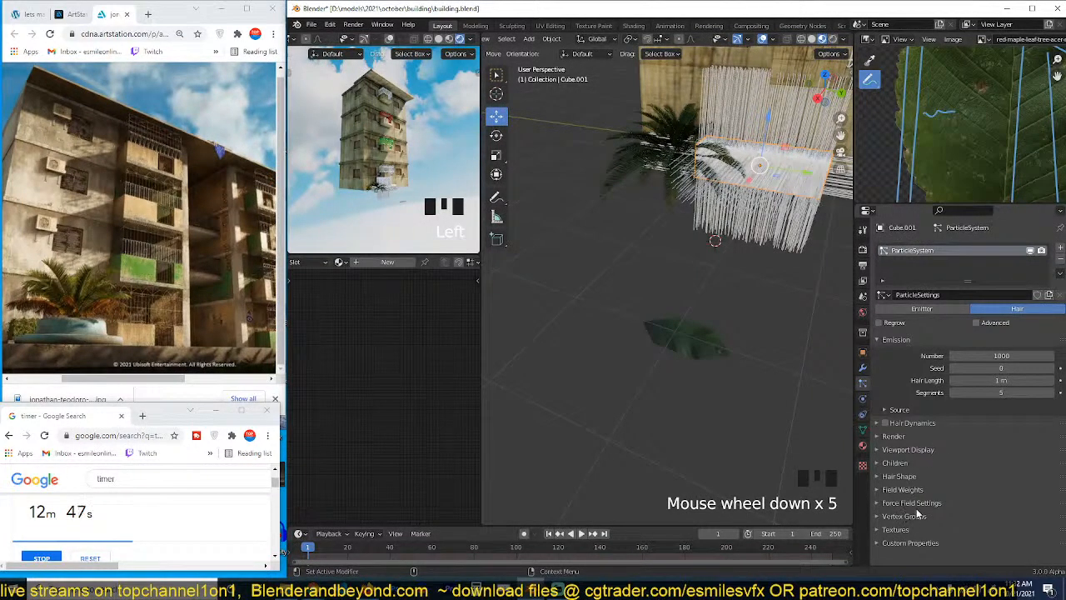
pyautogui.click(894, 436)
pyautogui.click(983, 453)
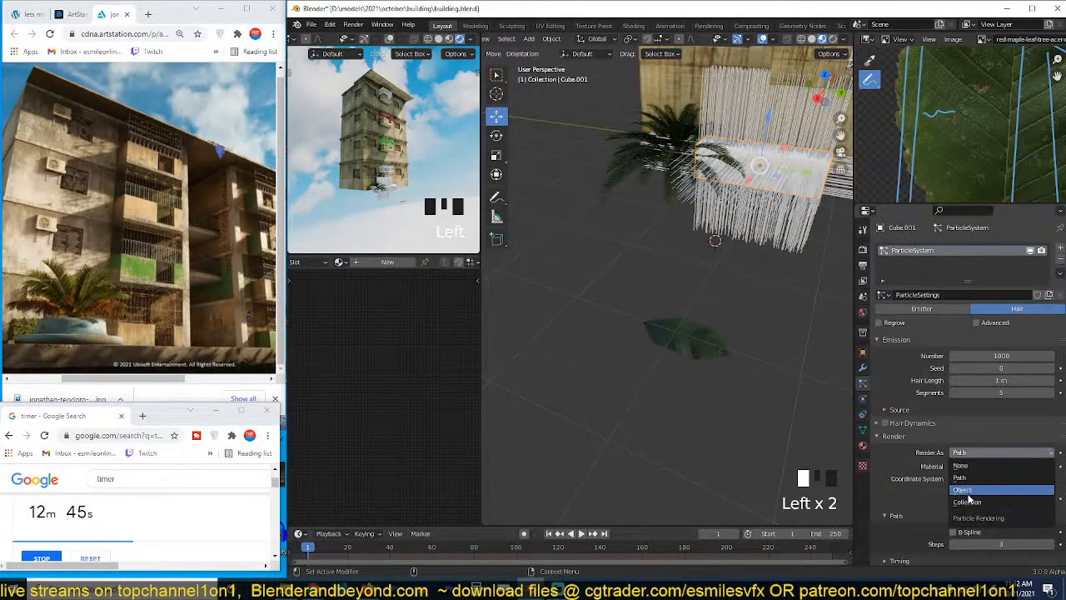
pyautogui.click(1037, 494)
pyautogui.moveTo(1051, 531); pyautogui.dragTo(707, 334)
pyautogui.press('KP_Decimal')
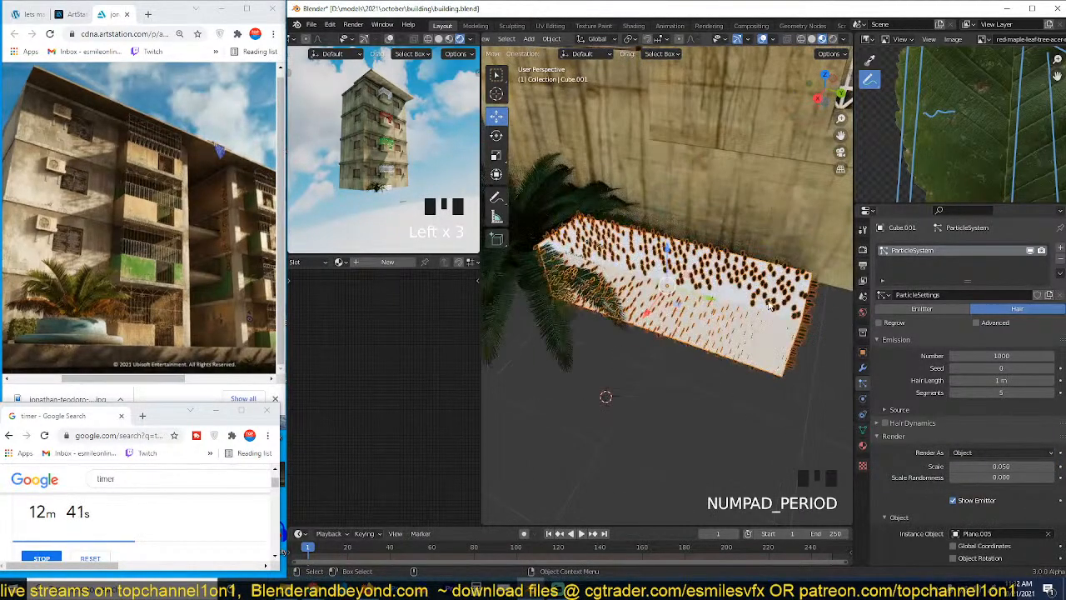
# Step: Turn off the block's Show Instancer option for both viewport and render, and save the file
pyautogui.moveTo(772, 206); pyautogui.dragTo(845, 353, button='middle')
pyautogui.click(863, 353)
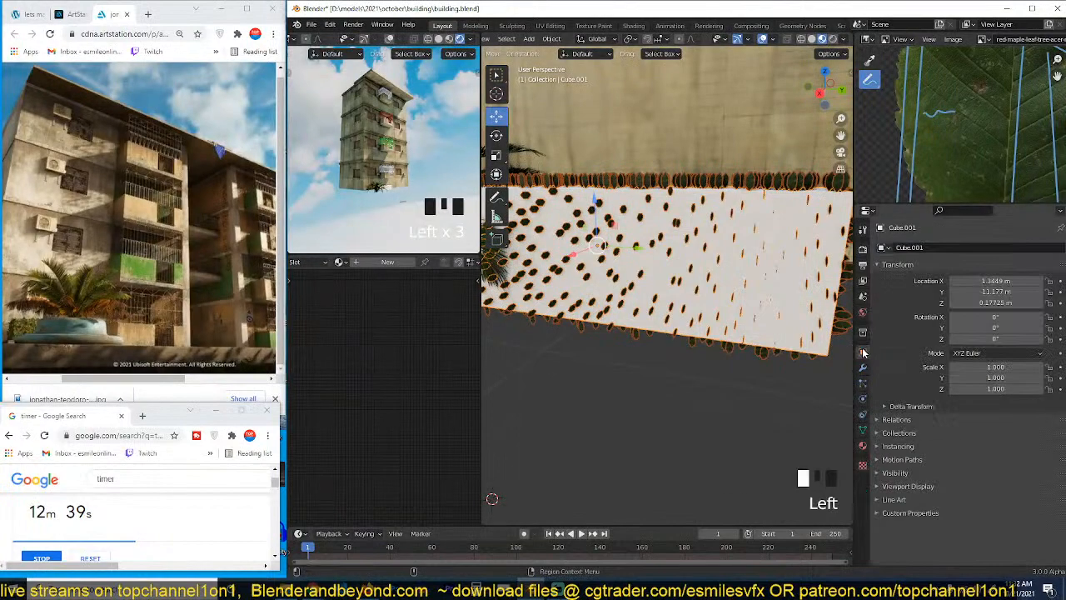
pyautogui.click(898, 445)
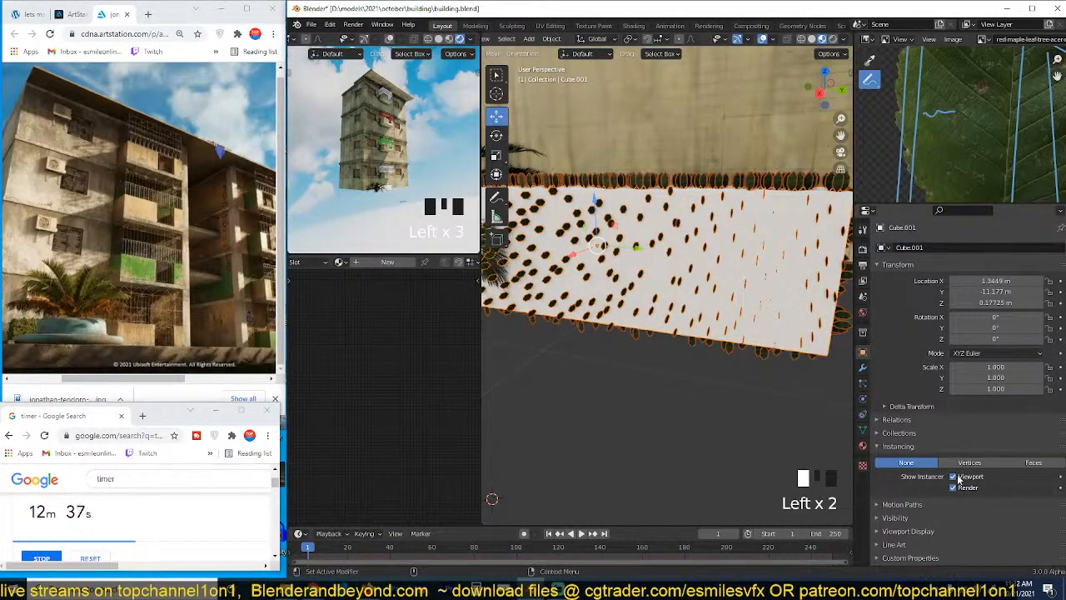
pyautogui.click(957, 477)
pyautogui.click(957, 488)
pyautogui.moveTo(733, 336)
pyautogui.mouseDown(button='middle')
pyautogui.moveTo(657, 360)
pyautogui.moveTo(730, 351)
pyautogui.mouseUp(button='middle')
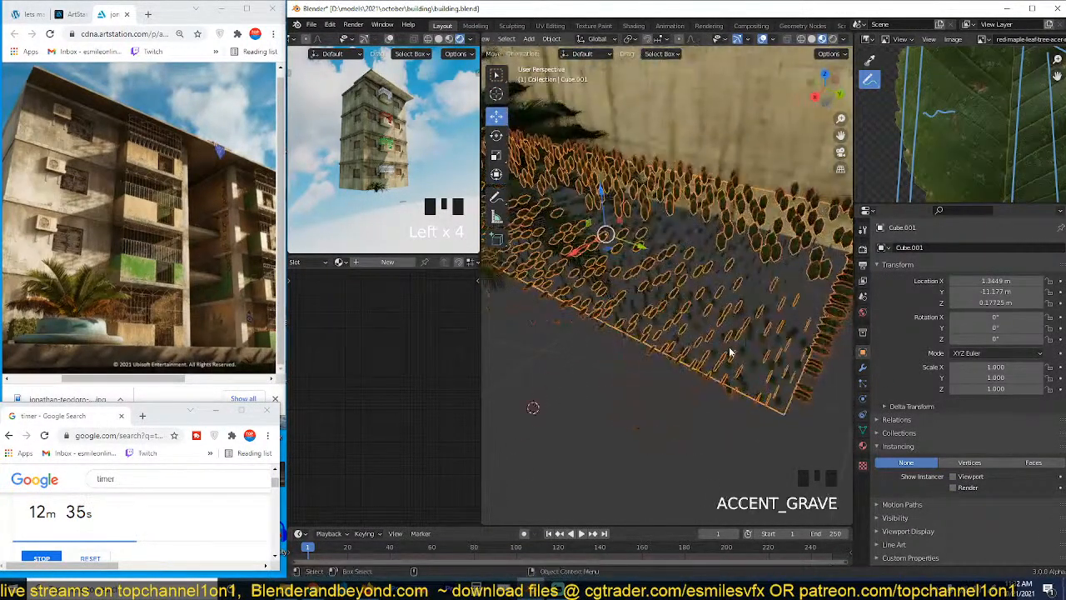
pyautogui.hotkey('ctrl', 's')
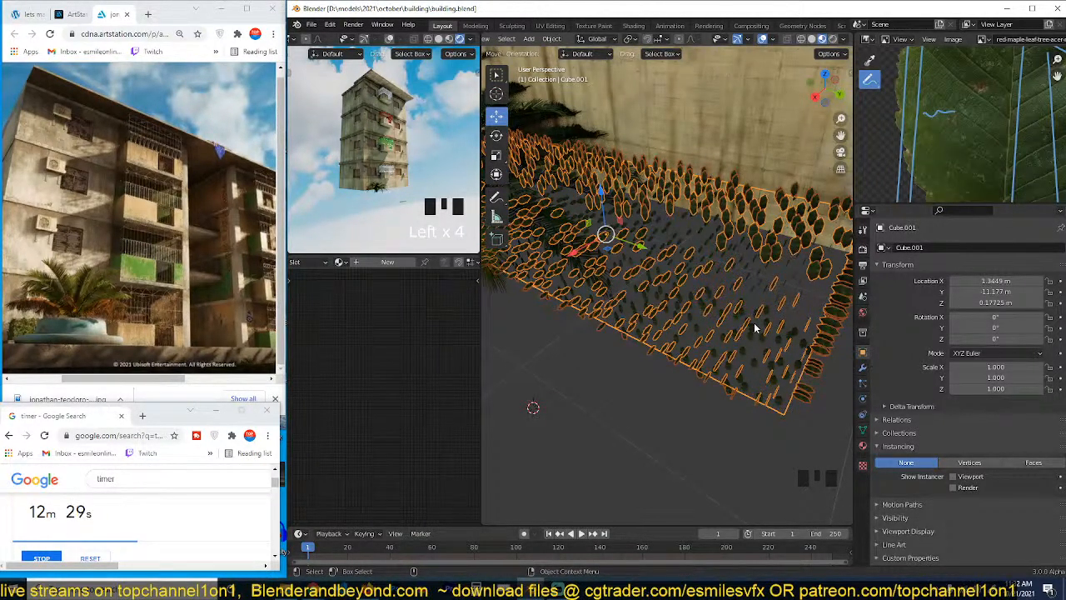
pyautogui.hotkey('ctrl', 's')
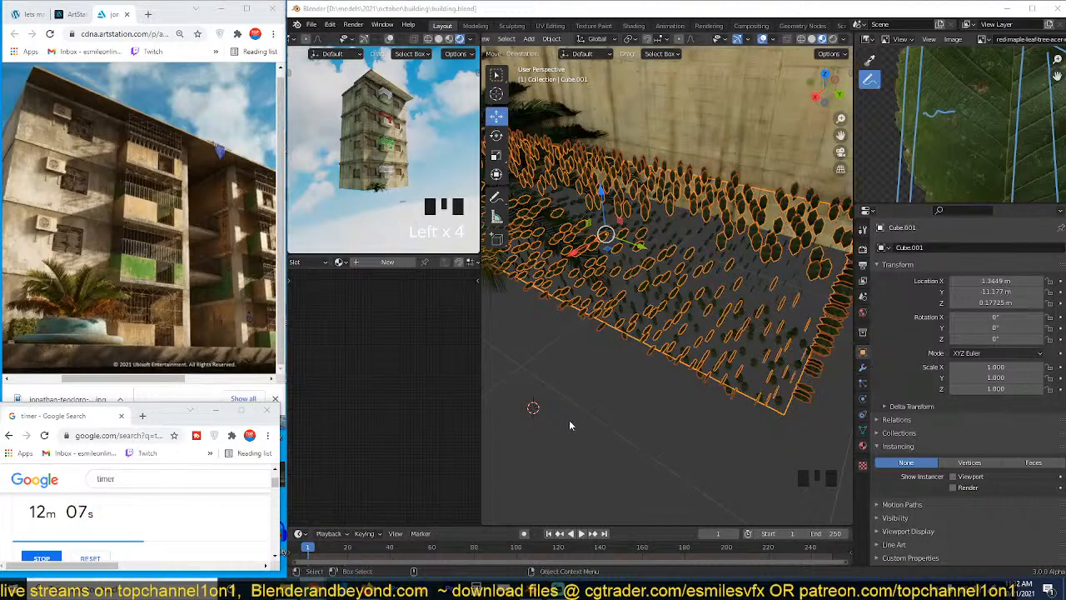
# Step: Examine the leaves scattered over the block up close from another angle
pyautogui.click(754, 337)
pyautogui.press('`')
pyautogui.press('`')
pyautogui.press('`')
pyautogui.press('`')
pyautogui.scroll(3, 708, 301)
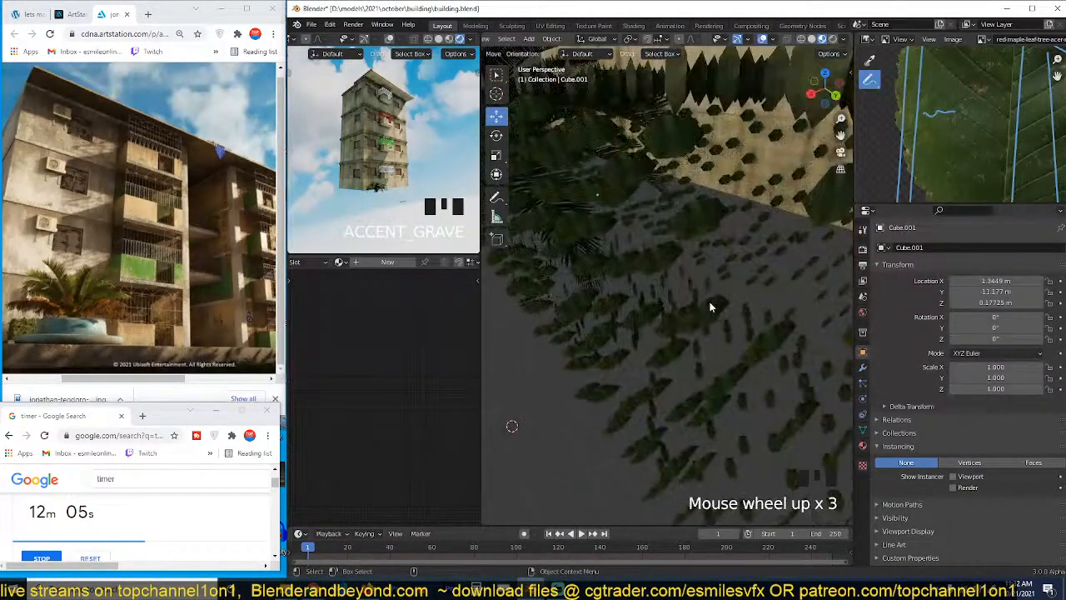
pyautogui.click(708, 293)
pyautogui.scroll(-2, 689, 354)
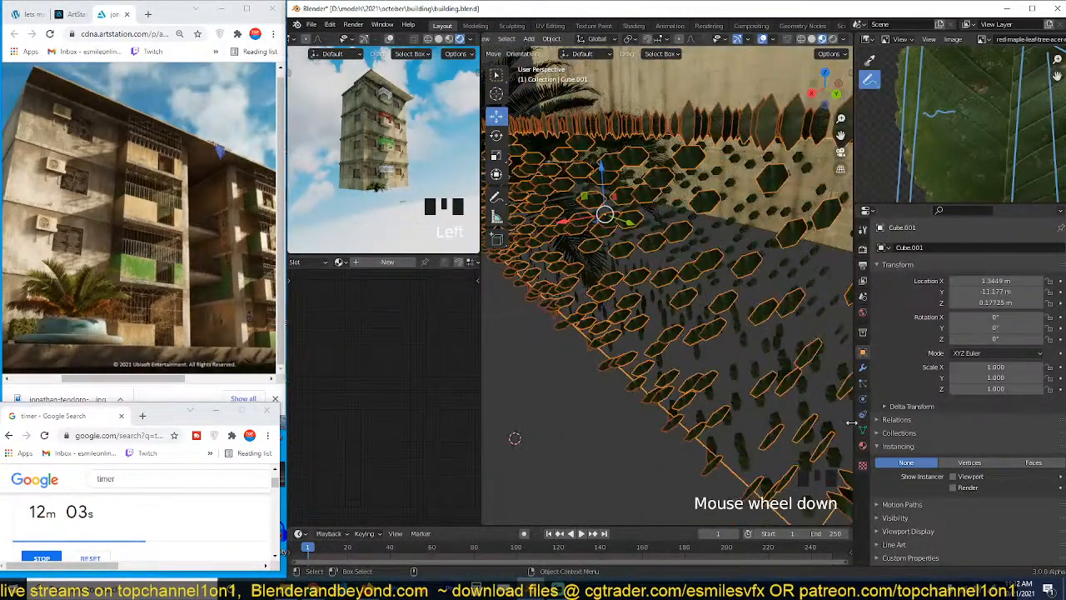
# Step: Enable the advanced options and rotation for the block's hair particles, with Normal as the orientation axis
pyautogui.click(863, 398)
pyautogui.click(864, 384)
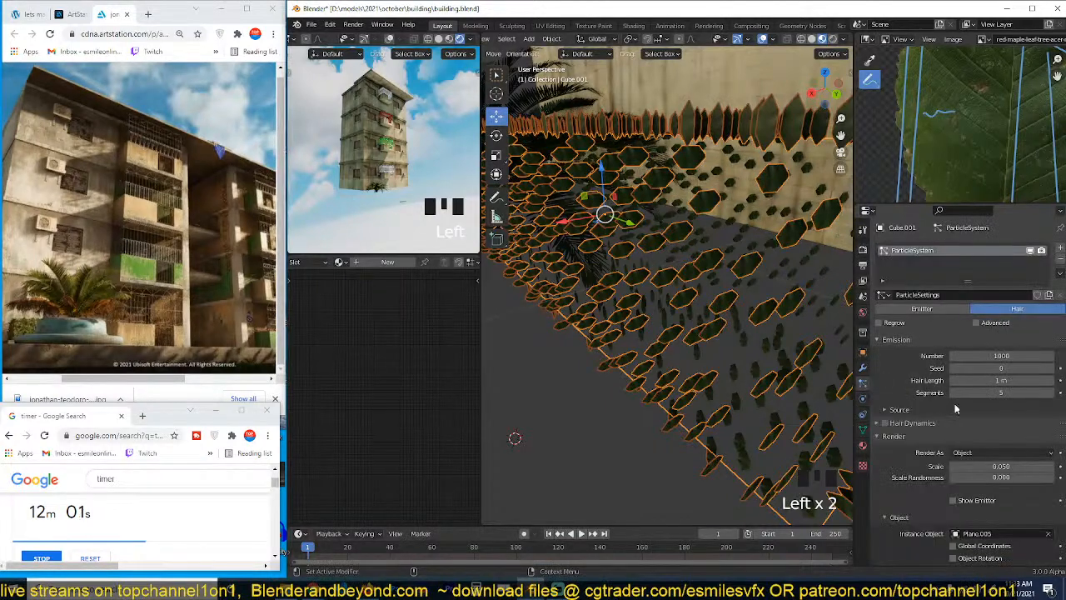
pyautogui.click(975, 324)
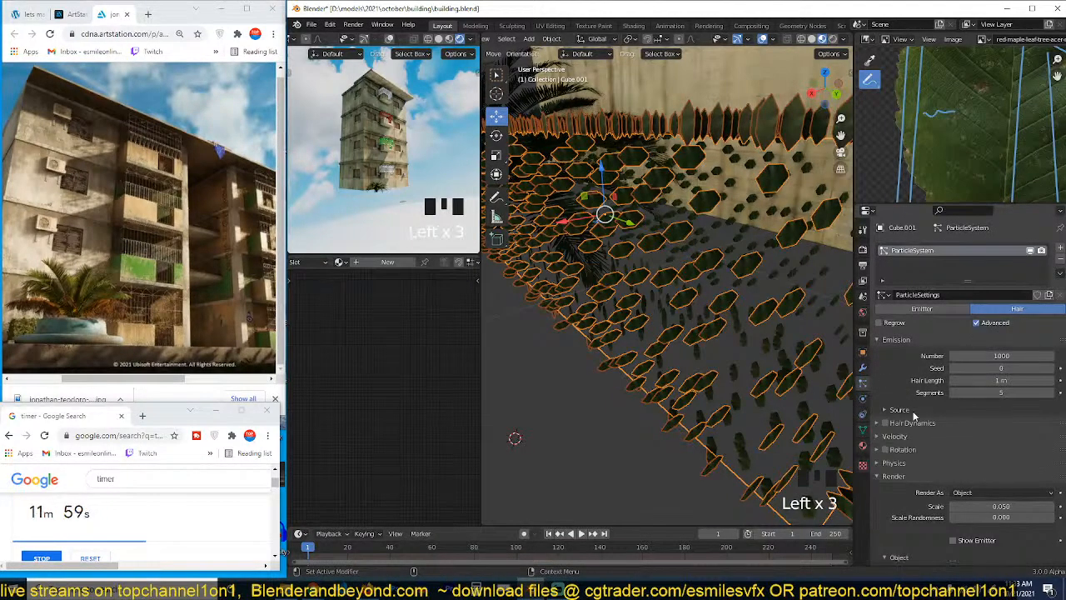
pyautogui.click(906, 416)
pyautogui.click(906, 416)
pyautogui.click(898, 452)
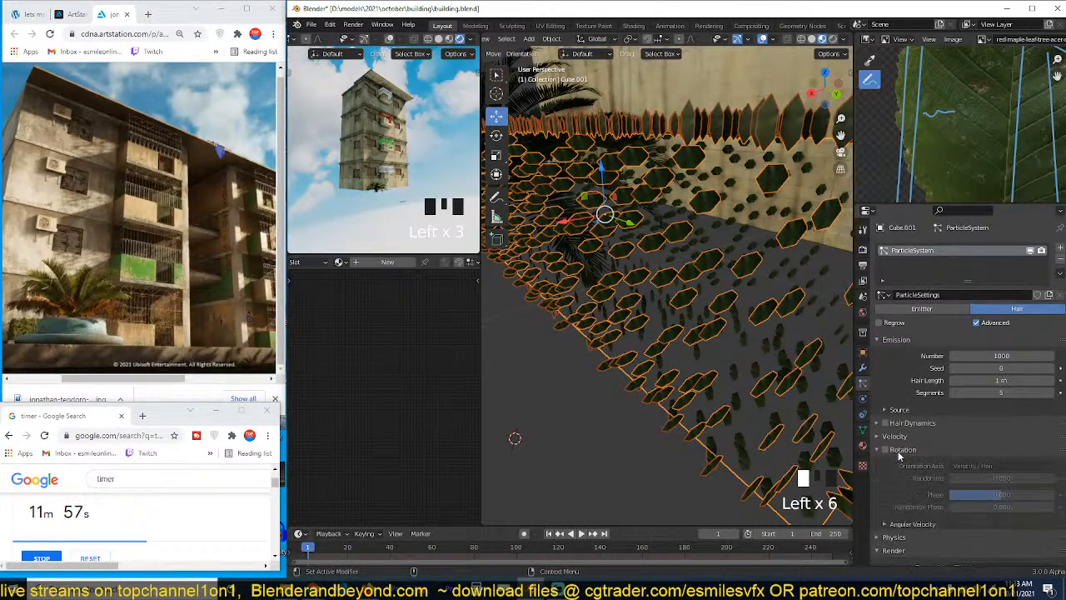
pyautogui.click(894, 453)
pyautogui.click(892, 451)
pyautogui.click(888, 449)
pyautogui.click(990, 470)
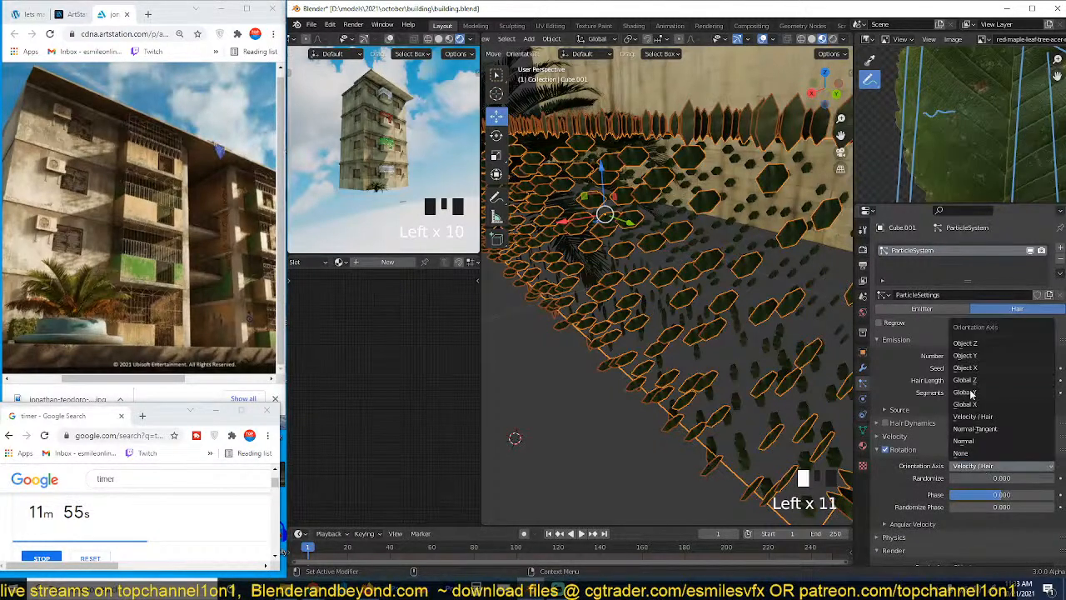
pyautogui.click(964, 440)
# Step: Set the particle rotation's Randomize to 1, Phase to 0.524 and Randomize Phase to 0.723
pyautogui.moveTo(989, 478); pyautogui.dragTo(1001, 499)
pyautogui.click(1007, 480)
pyautogui.write('1')
pyautogui.press('Return')
pyautogui.moveTo(954, 506); pyautogui.dragTo(988, 505)
pyautogui.scroll(-5, 675, 354)
pyautogui.press('`')
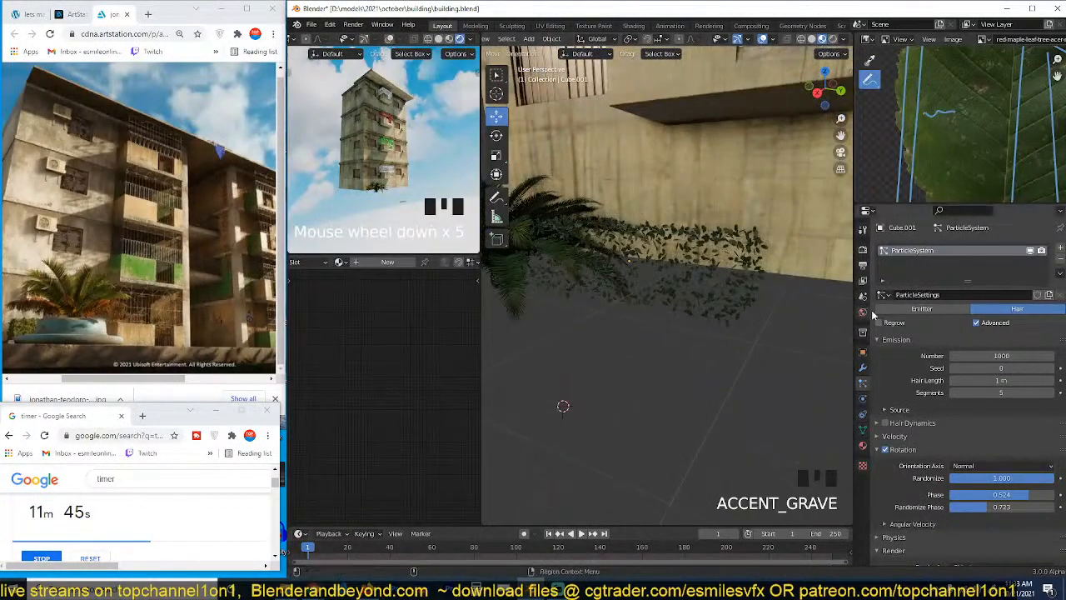
# Step: Enlarge the instanced leaves to a particle scale of 0.180 with a scale randomness of 0.314
pyautogui.scroll(-9, 970, 418)
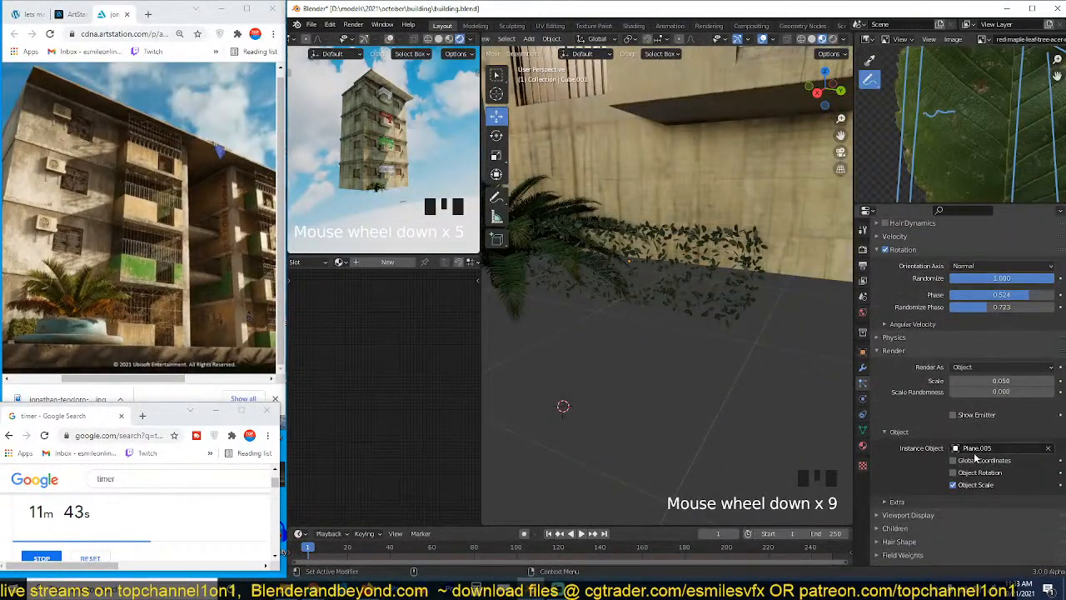
pyautogui.click(1000, 381)
pyautogui.moveTo(999, 380)
pyautogui.mouseDown()
pyautogui.moveTo(1014, 380)
pyautogui.moveTo(1004, 392)
pyautogui.moveTo(1033, 391)
pyautogui.moveTo(987, 381)
pyautogui.moveTo(1000, 381)
pyautogui.mouseUp()
pyautogui.press('`')
pyautogui.moveTo(595, 267); pyautogui.dragTo(671, 279, button='middle')
pyautogui.scroll(8, 671, 279)
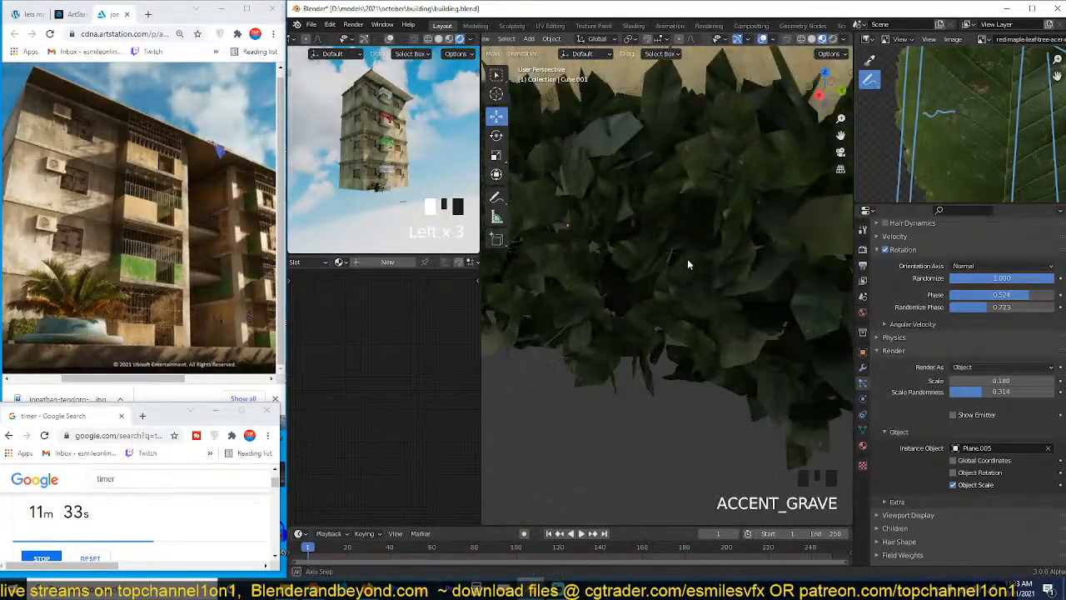
pyautogui.scroll(1, 742, 294)
pyautogui.scroll(-2, 743, 294)
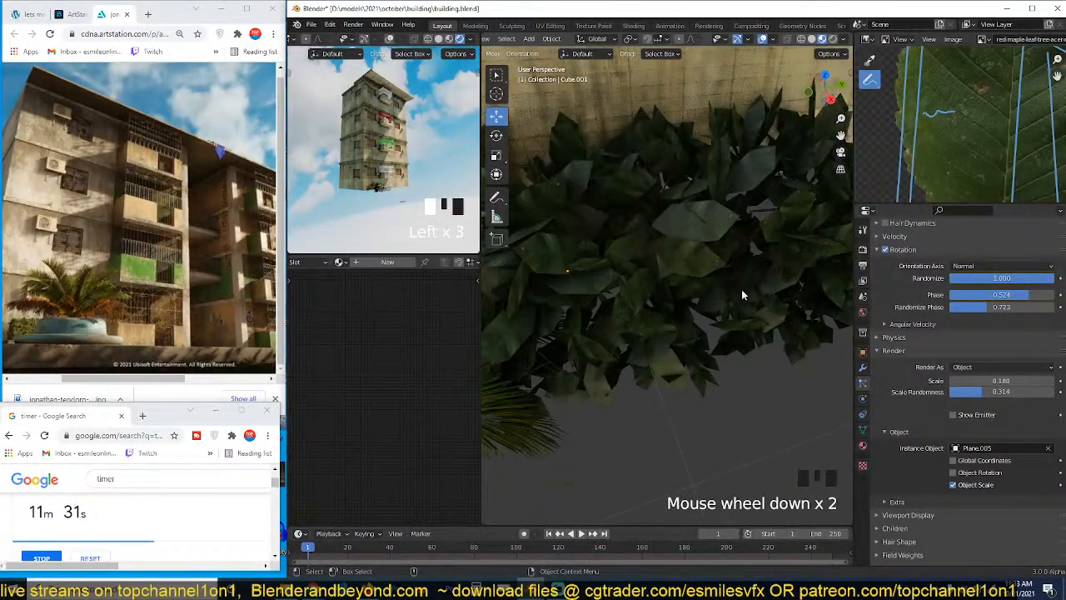
# Step: Add a 2 m plane inside the source leaf object's mesh, working in top view
pyautogui.click(743, 294)
pyautogui.moveTo(743, 294); pyautogui.dragTo(715, 281, button='middle')
pyautogui.scroll(-9, 714, 281)
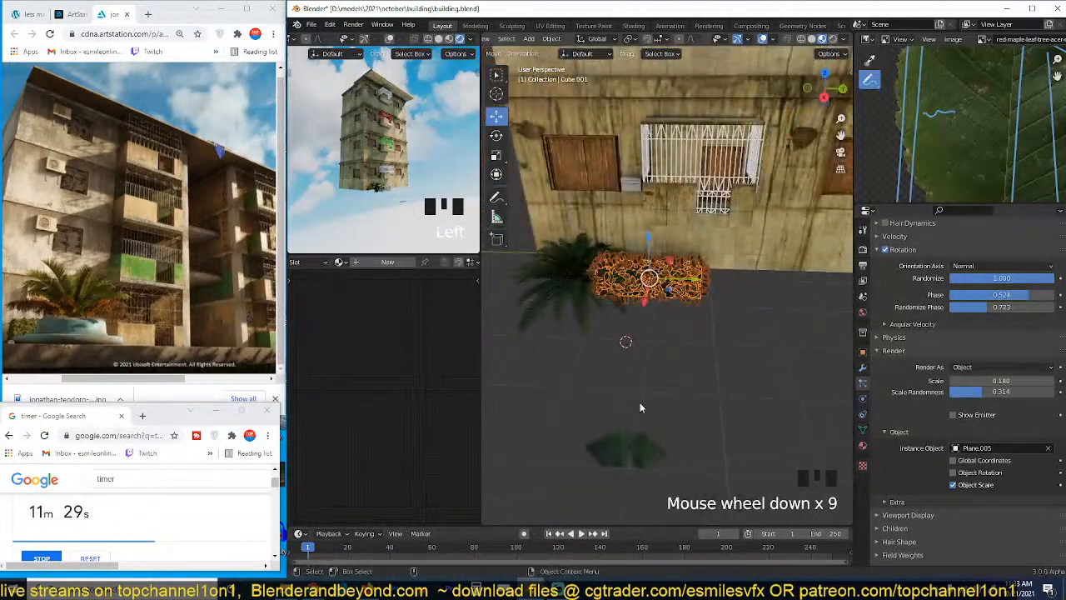
pyautogui.click(631, 439)
pyautogui.press('KP_7')
pyautogui.scroll(2, 708, 290)
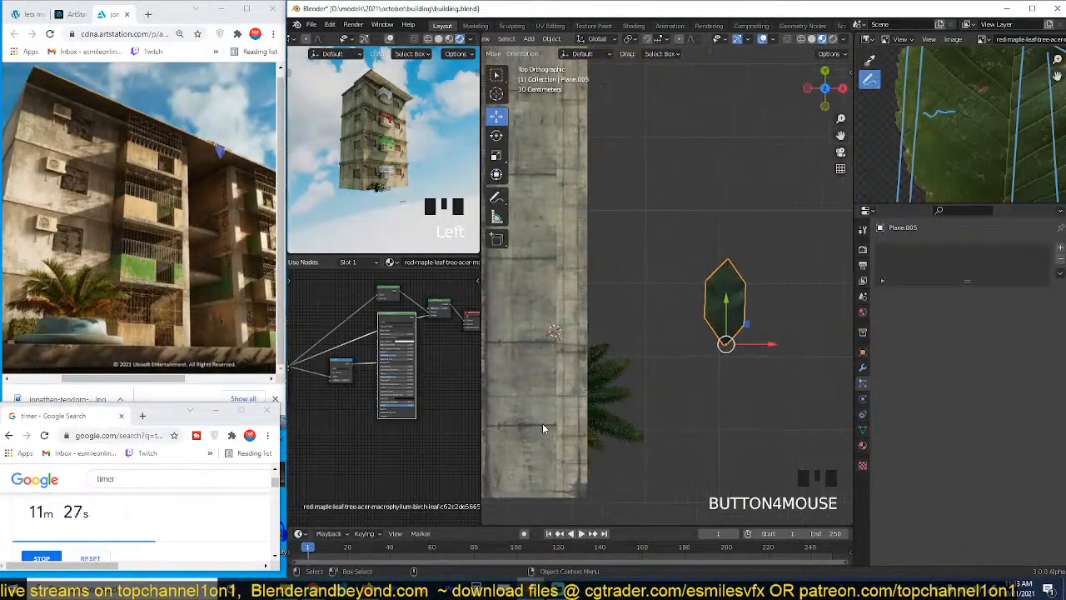
pyautogui.press('Tab')
pyautogui.press('a')
pyautogui.hotkey('shift', 'a')
pyautogui.click(712, 278)
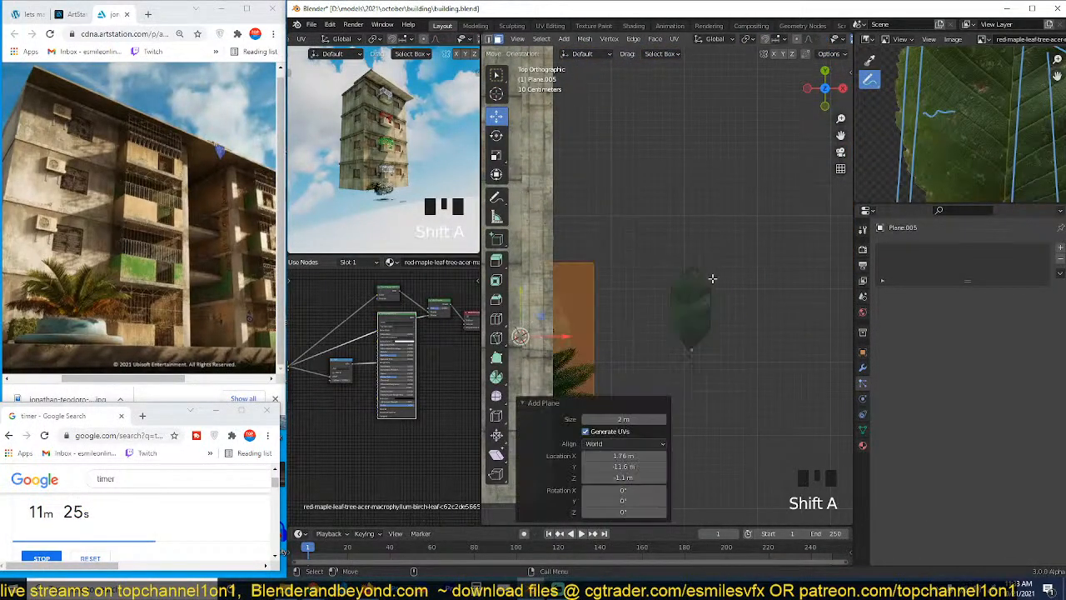
# Step: Move the new plane clear of the cut-out leaf and delete the old cut-out mesh
pyautogui.keyDown('shift'); pyautogui.moveTo(593, 321); pyautogui.dragTo(622, 307, button='middle'); pyautogui.keyUp('shift')
pyautogui.press('g')
pyautogui.click(812, 260)
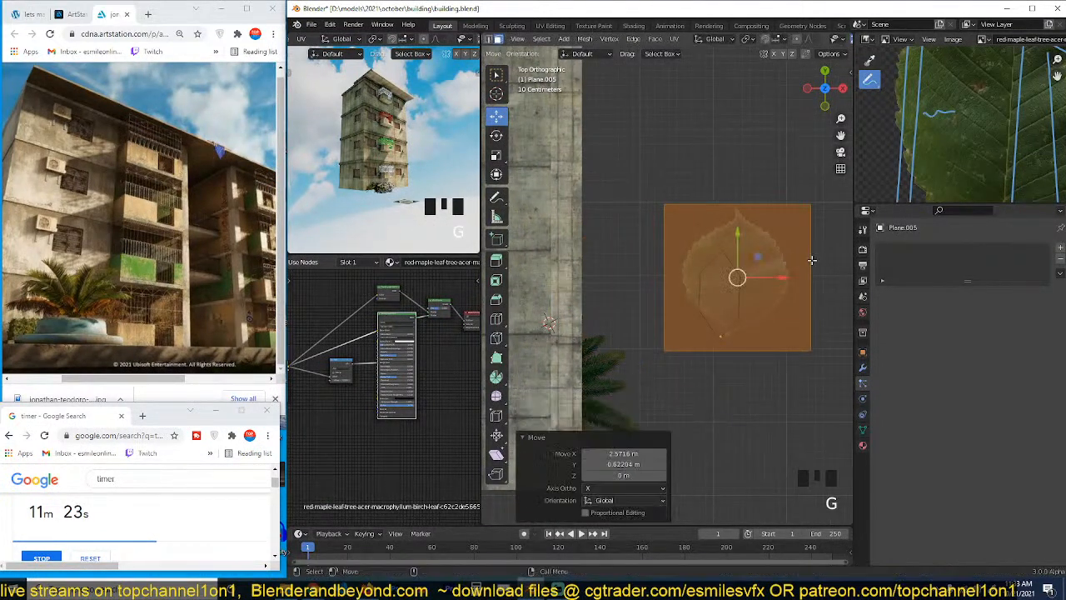
pyautogui.click(712, 318)
pyautogui.press('g')
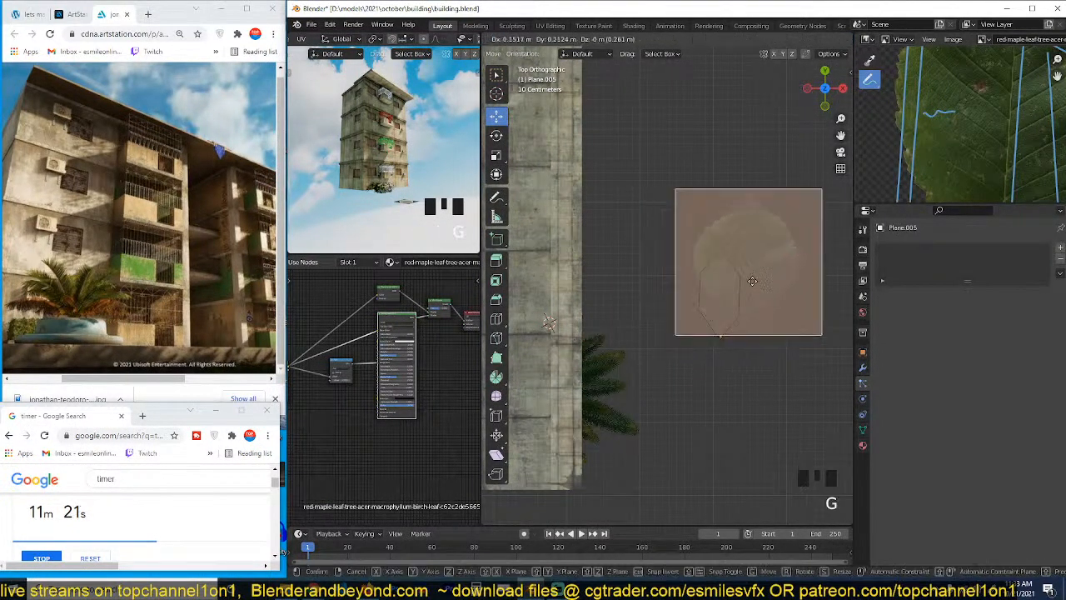
pyautogui.click(768, 253)
pyautogui.click(721, 317)
pyautogui.press('x')
pyautogui.click(720, 318)
# Step: Move the new plane over the object's origin, scale it to about 0.54 and narrow it along X to 0.634
pyautogui.click(792, 197)
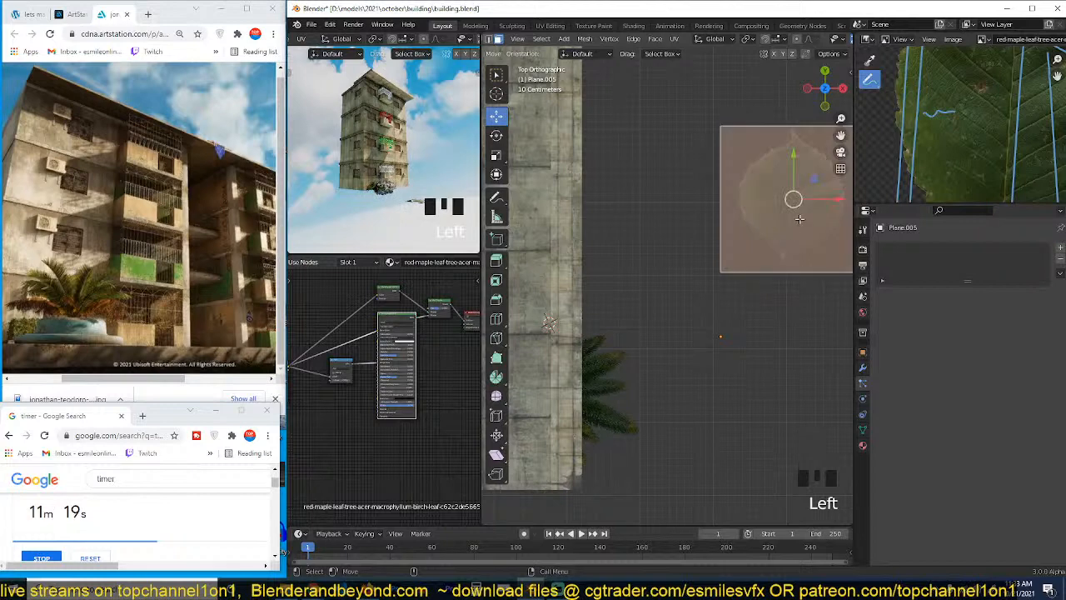
pyautogui.press('g')
pyautogui.click(733, 303)
pyautogui.press('s')
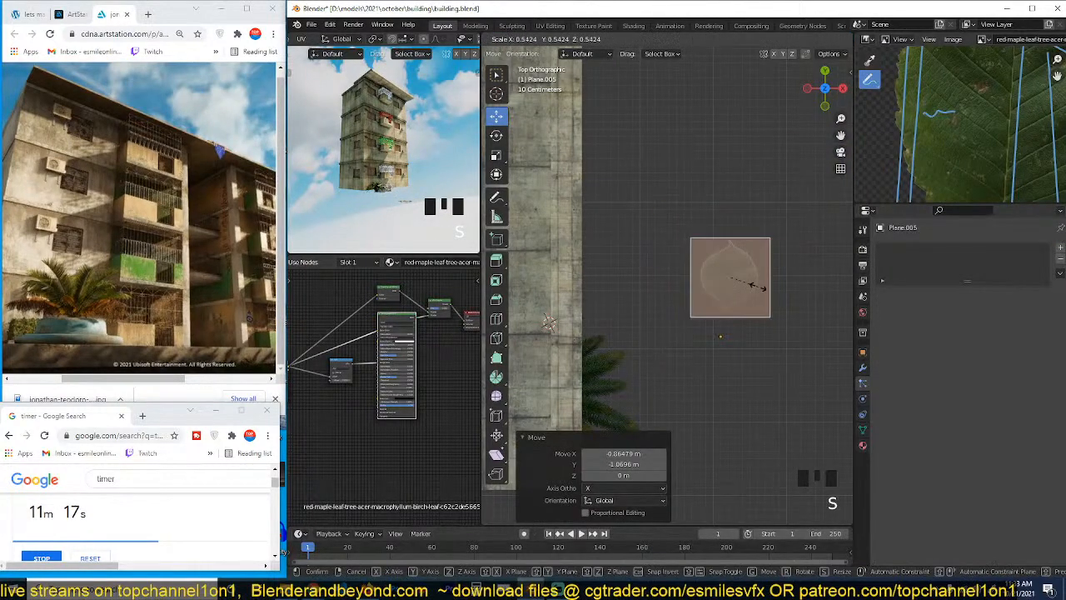
pyautogui.click(758, 288)
pyautogui.press('g')
pyautogui.click(753, 319)
pyautogui.press('s')
pyautogui.press('x')
pyautogui.click(736, 318)
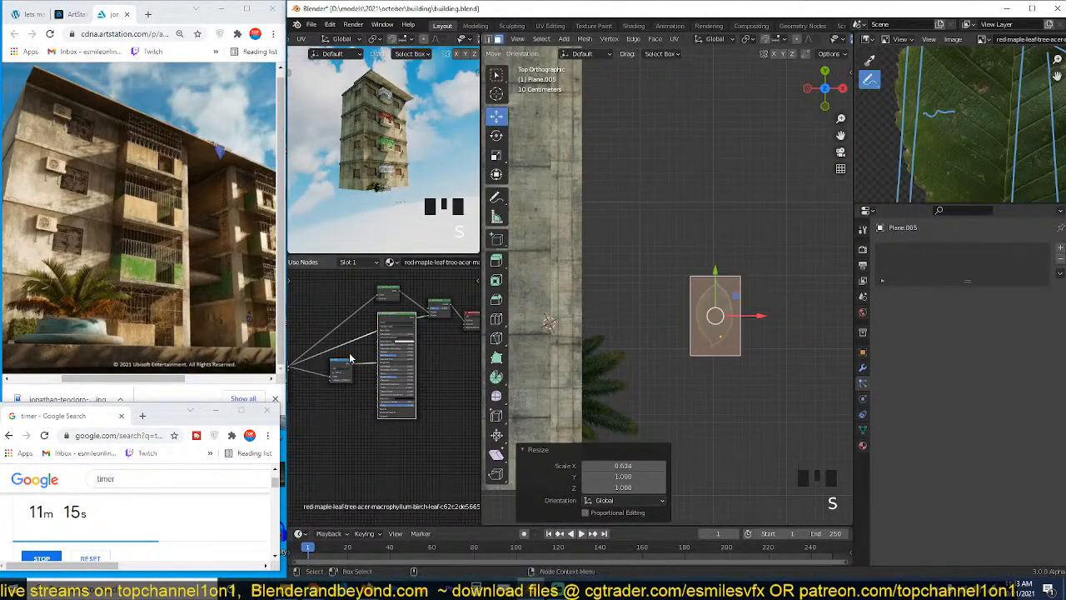
# Step: Connect the leaf texture's Alpha output to the Principled BSDF's Alpha input and save the file
pyautogui.scroll(4, 375, 323)
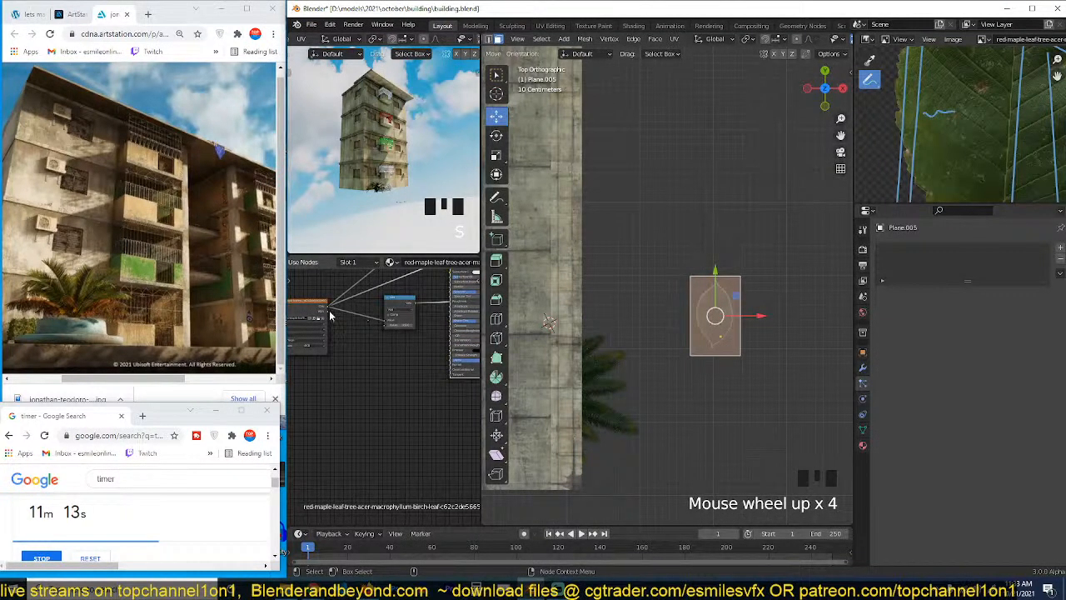
pyautogui.moveTo(330, 315); pyautogui.dragTo(445, 367)
pyautogui.scroll(6, 749, 364)
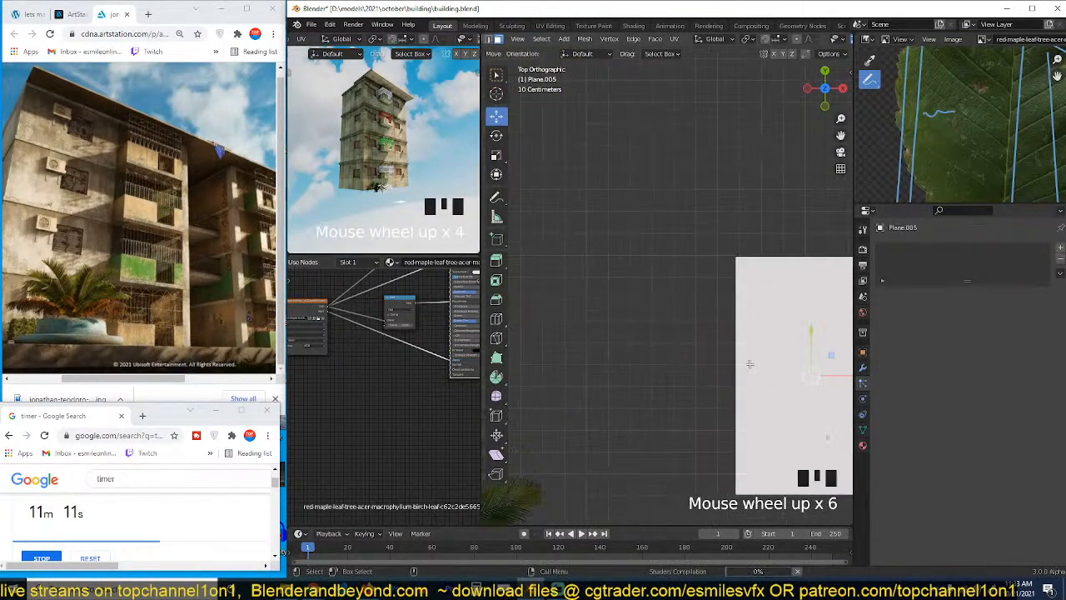
pyautogui.keyDown('shift'); pyautogui.moveTo(749, 364); pyautogui.dragTo(674, 321, button='middle'); pyautogui.keyUp('shift')
pyautogui.hotkey('ctrl', 's')
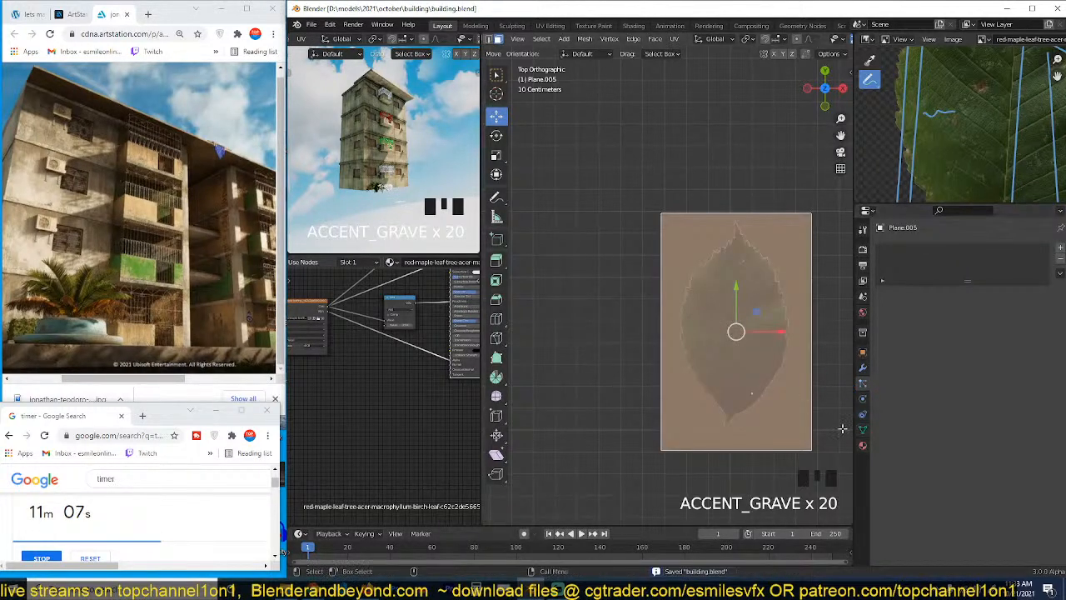
# Step: Set the leaf material's blend mode and shadow mode to Alpha Clip in object mode
pyautogui.press('Tab')
pyautogui.click(862, 446)
pyautogui.scroll(-5, 958, 466)
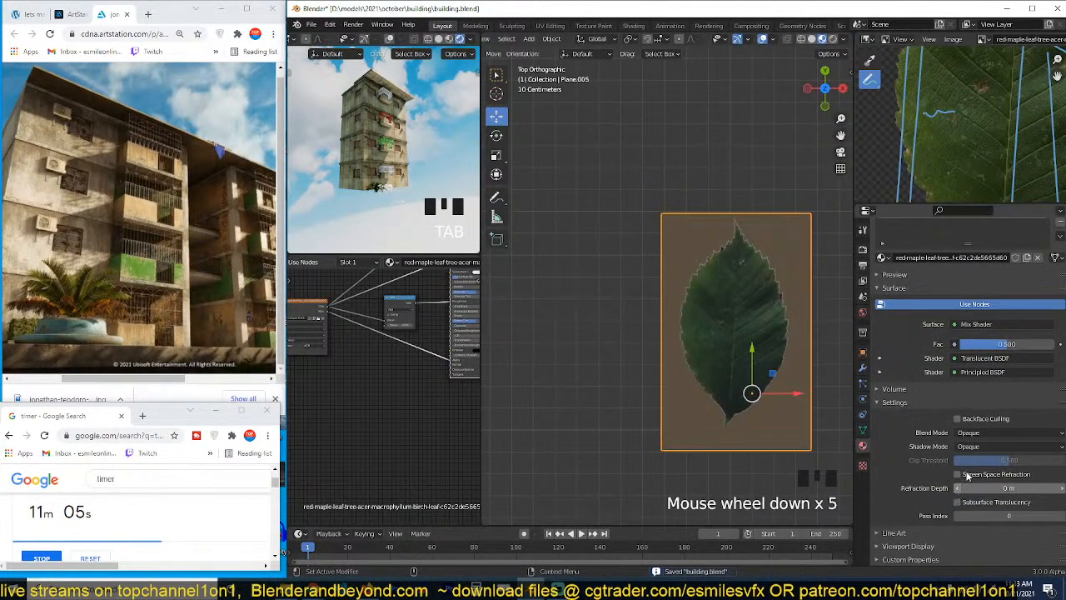
pyautogui.click(1000, 433)
pyautogui.click(970, 457)
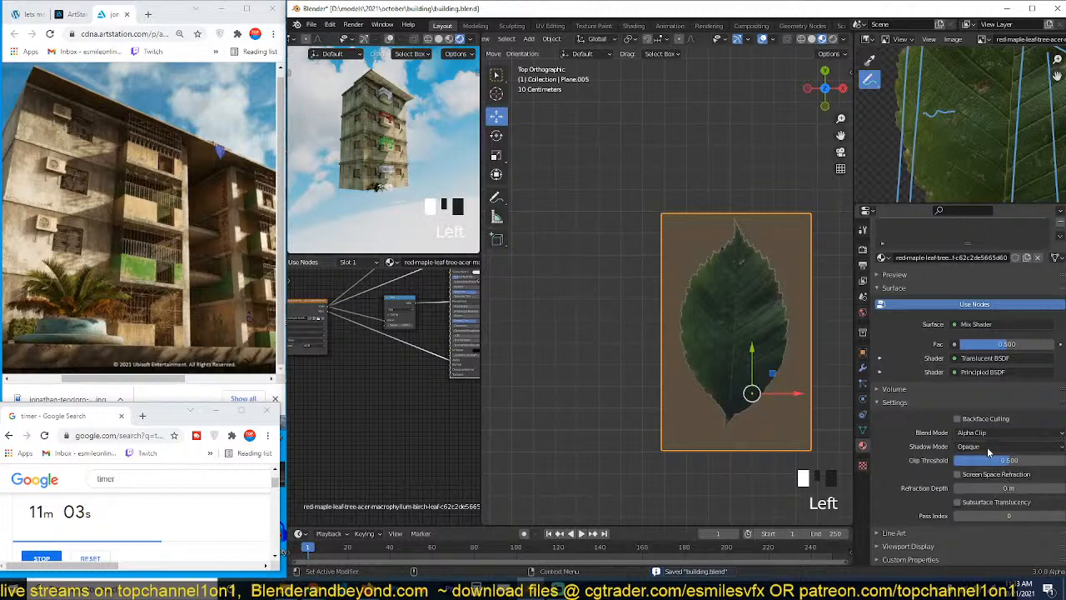
pyautogui.click(979, 446)
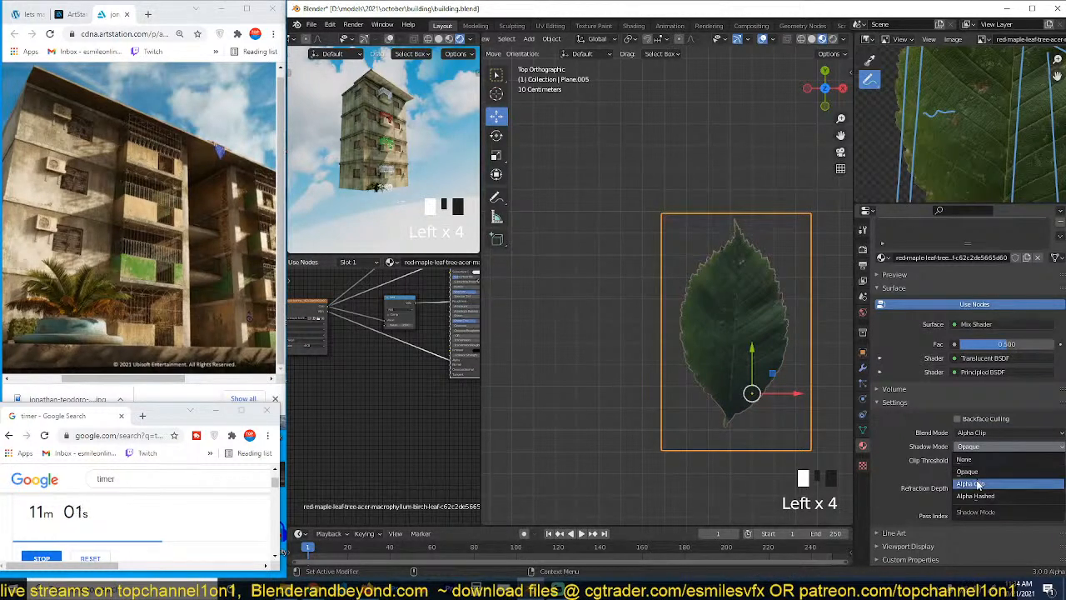
pyautogui.click(977, 485)
# Step: Check the hedge, reselect the source leaf plane and set its material's blend mode to Alpha Blend
pyautogui.press('`')
pyautogui.click(718, 198)
pyautogui.keyDown('shift'); pyautogui.moveTo(717, 198); pyautogui.dragTo(554, 321, button='middle'); pyautogui.keyUp('shift')
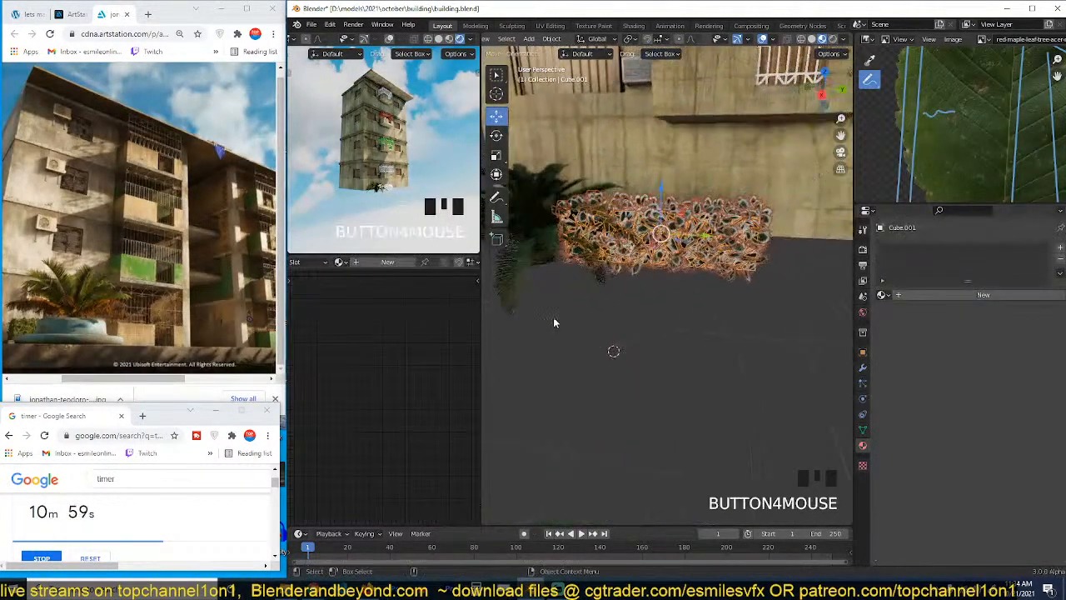
pyautogui.scroll(3, 557, 320)
pyautogui.hotkey('alt', 'a')
pyautogui.click(721, 241)
pyautogui.scroll(-9, 622, 452)
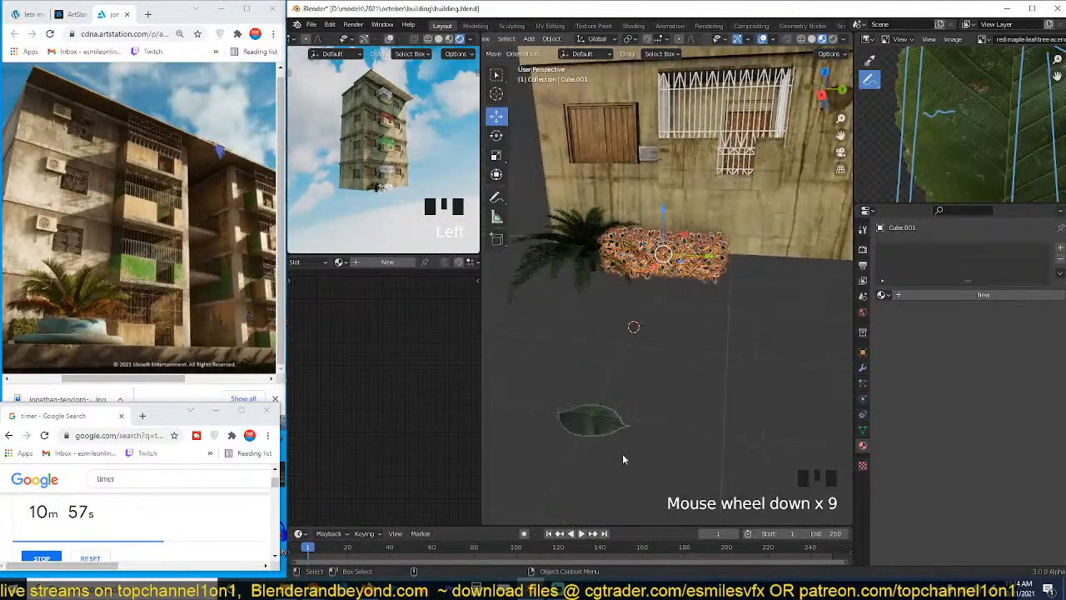
pyautogui.click(587, 421)
pyautogui.click(999, 469)
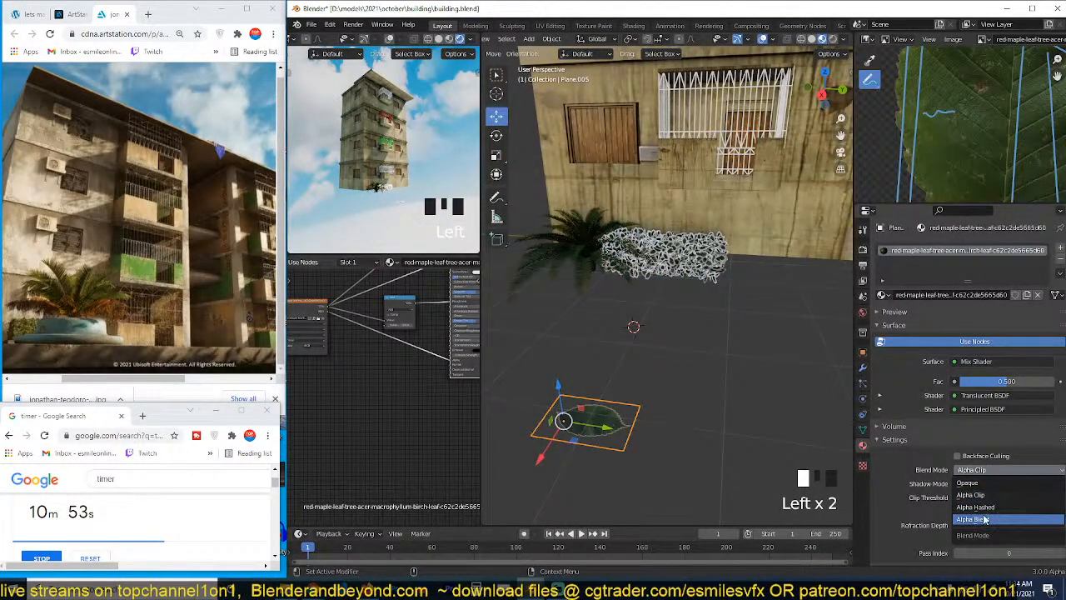
pyautogui.click(987, 518)
# Step: Inspect the hedge leaves up close, reselect the source leaf plane and save the file
pyautogui.hotkey('alt', 'a')
pyautogui.scroll(5, 687, 275)
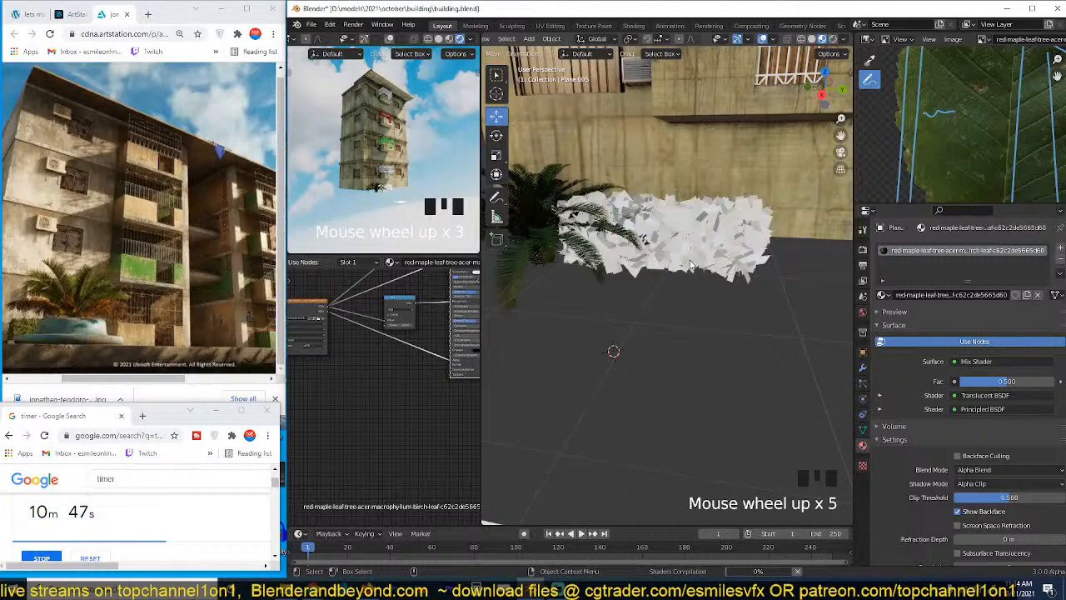
pyautogui.scroll(4, 689, 265)
pyautogui.press('`')
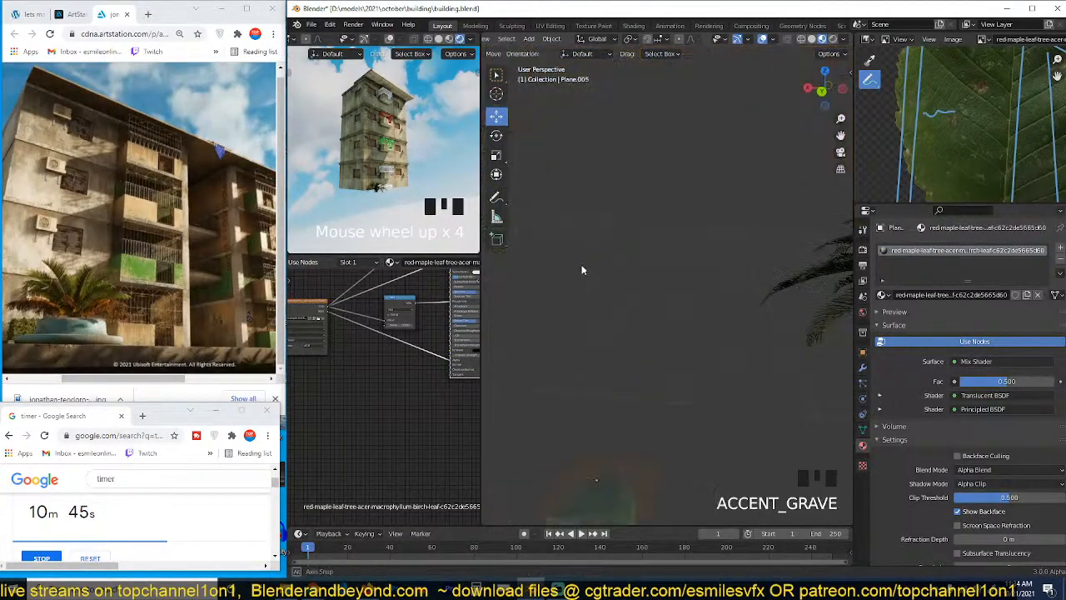
pyautogui.scroll(-5, 655, 346)
pyautogui.click(642, 412)
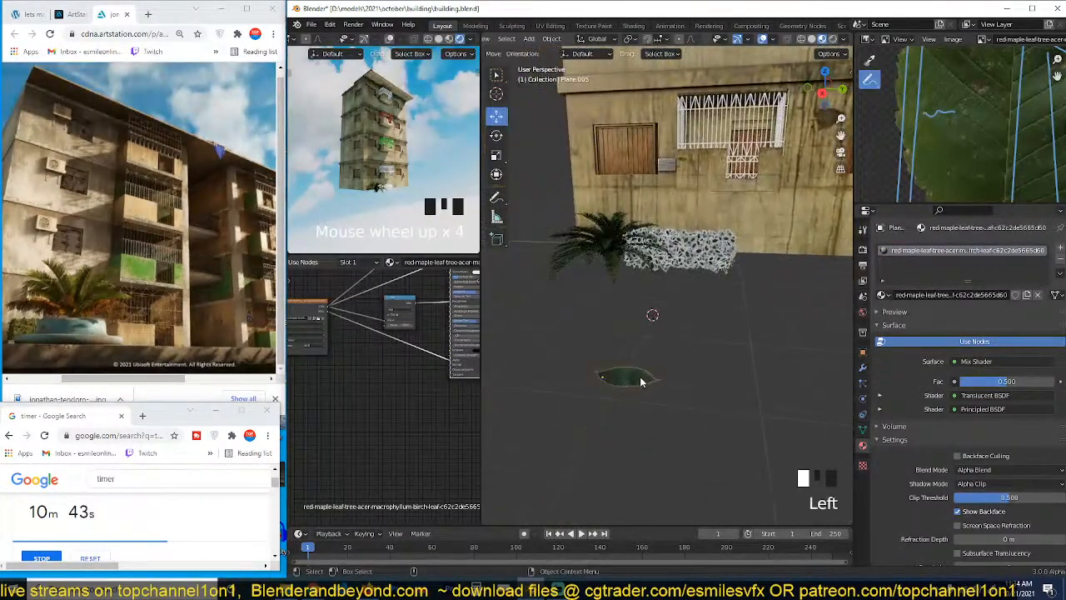
pyautogui.hotkey('ctrl', 's')
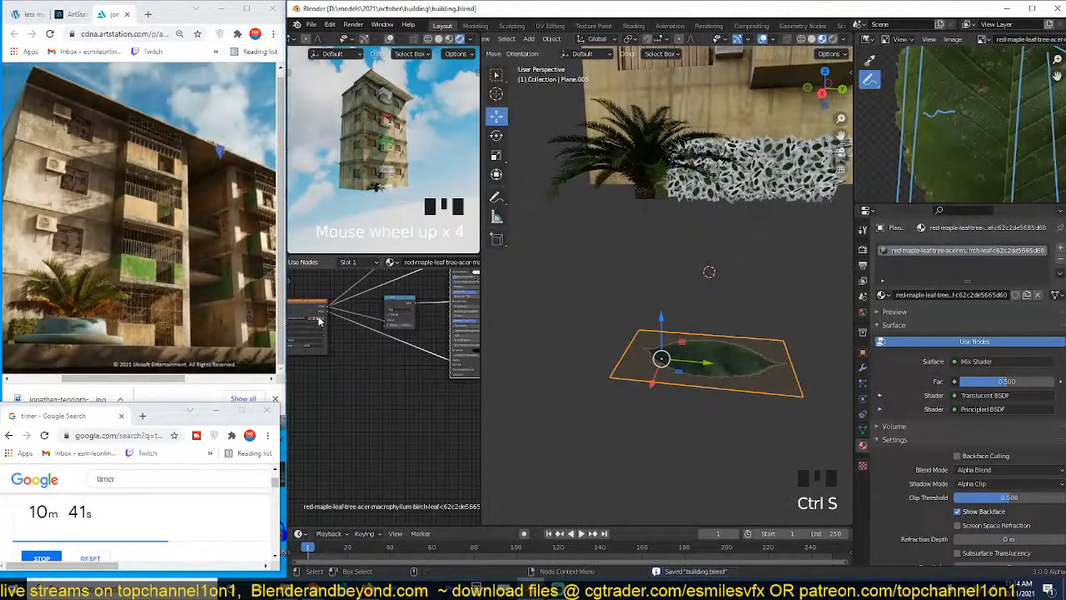
# Step: Replace the leaf texture with the kisspng-leaf image ending in 6426087.png from the plants folder and inspect the result
pyautogui.click(319, 319)
pyautogui.scroll(-8, 734, 391)
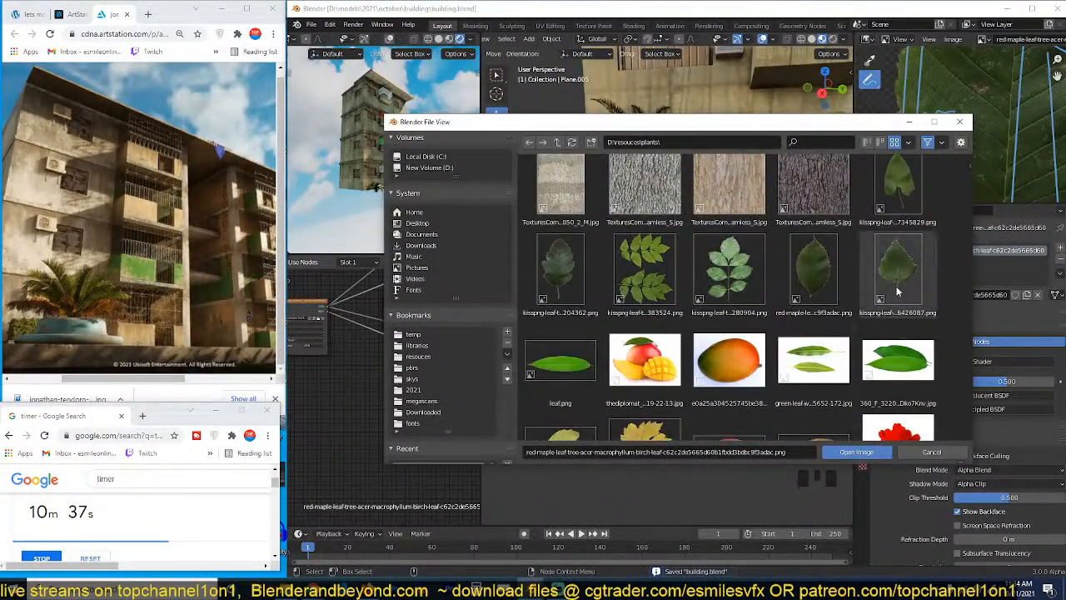
pyautogui.scroll(-6, 593, 355)
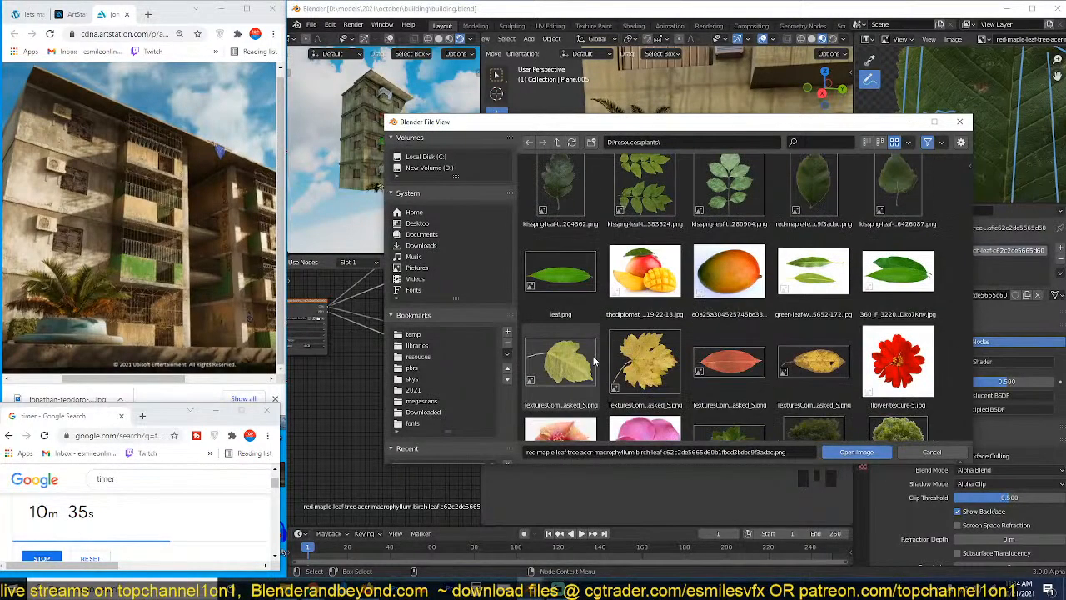
pyautogui.scroll(2, 593, 356)
pyautogui.scroll(4, 593, 355)
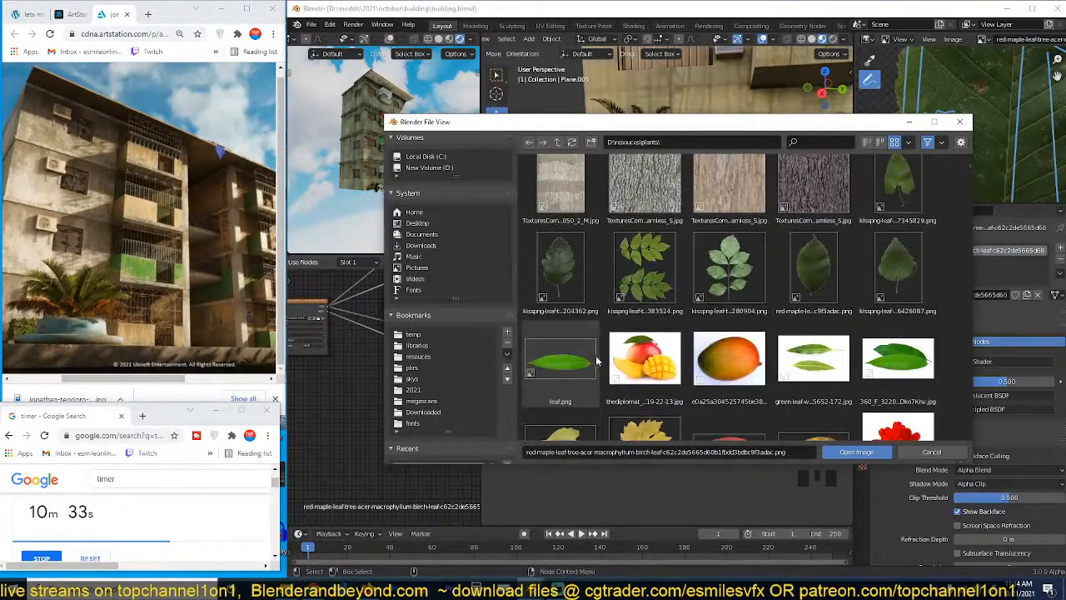
pyautogui.click(896, 250)
pyautogui.doubleClick(895, 252)
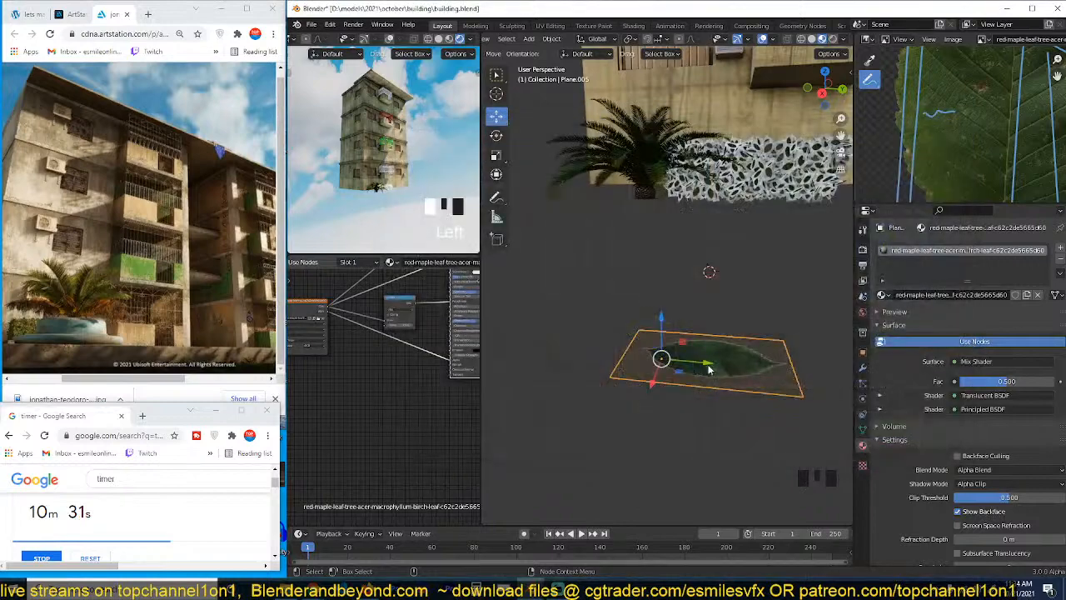
pyautogui.press('`')
pyautogui.scroll(5, 715, 393)
pyautogui.press('`')
pyautogui.scroll(4, 403, 353)
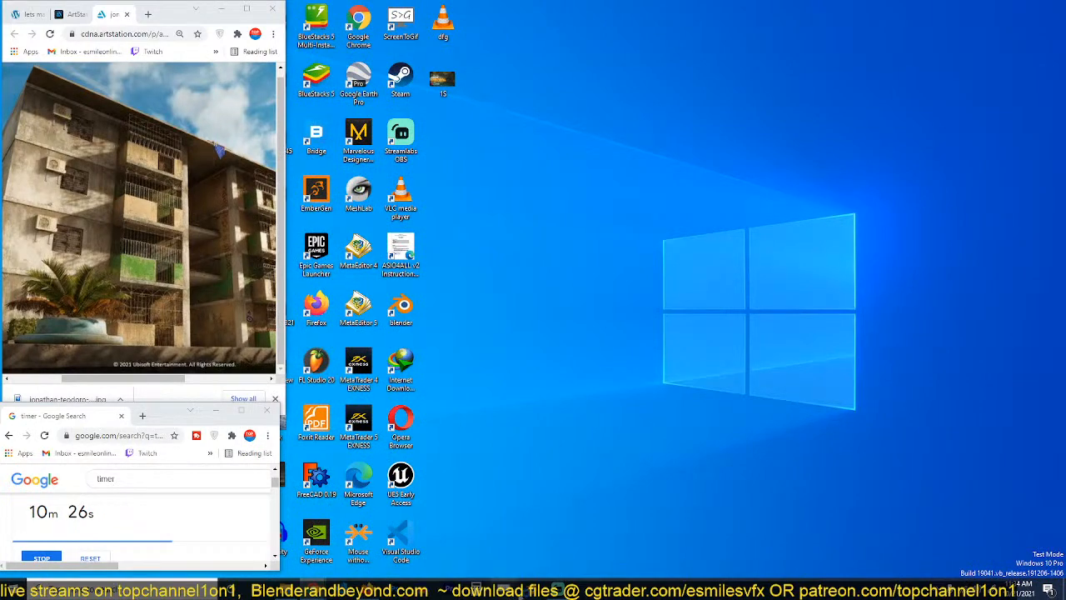
# Step: Close ScreenToGif, reopen building.blend from the recent files in a fresh Blender session and save it
pyautogui.click(528, 590)
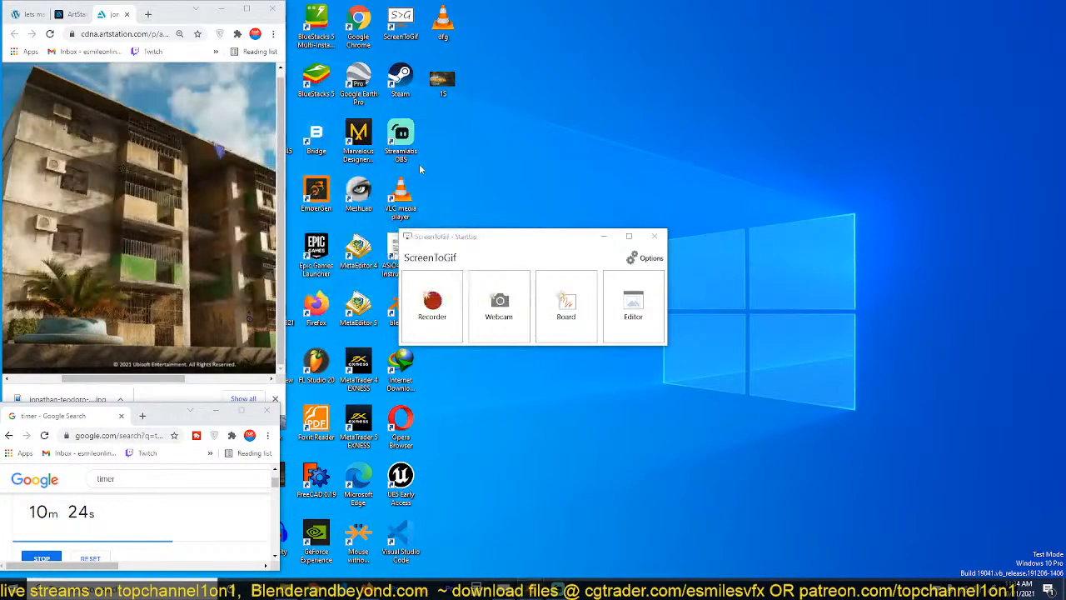
pyautogui.click(655, 237)
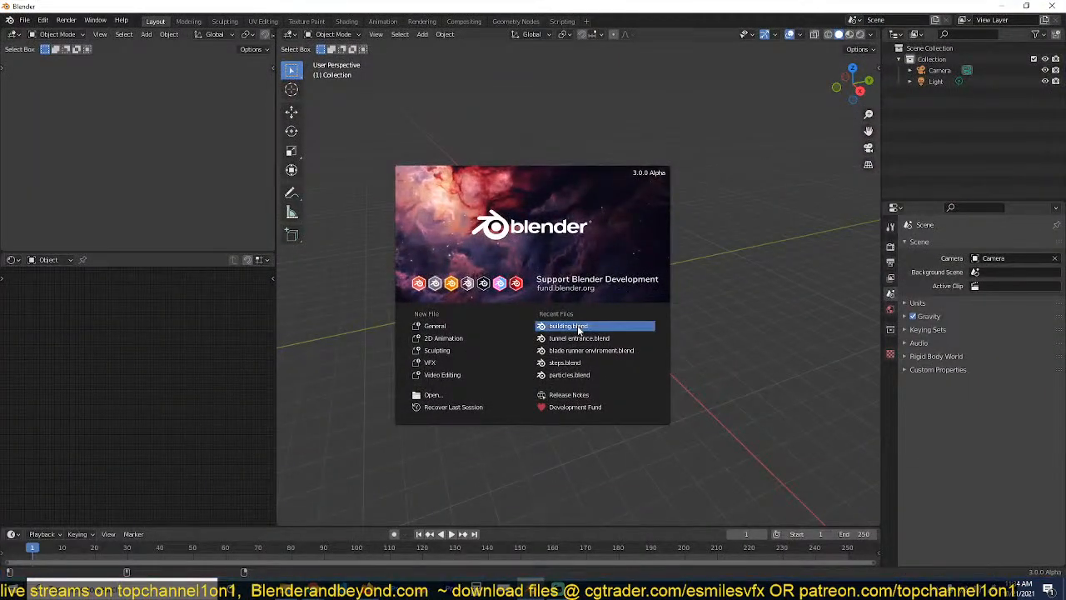
pyautogui.click(581, 325)
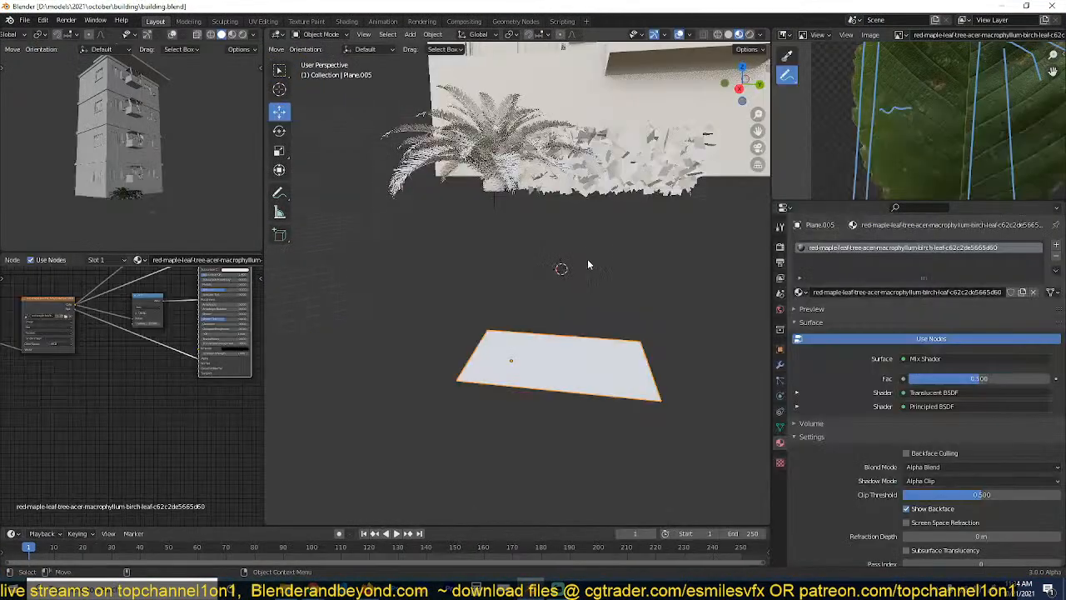
pyautogui.hotkey('ctrl', 's')
# Step: Add a ColorRamp node between the leaf texture's Alpha output and the Principled BSDF's Alpha input
pyautogui.moveTo(555, 361); pyautogui.dragTo(539, 316, button='middle')
pyautogui.scroll(5, 539, 346)
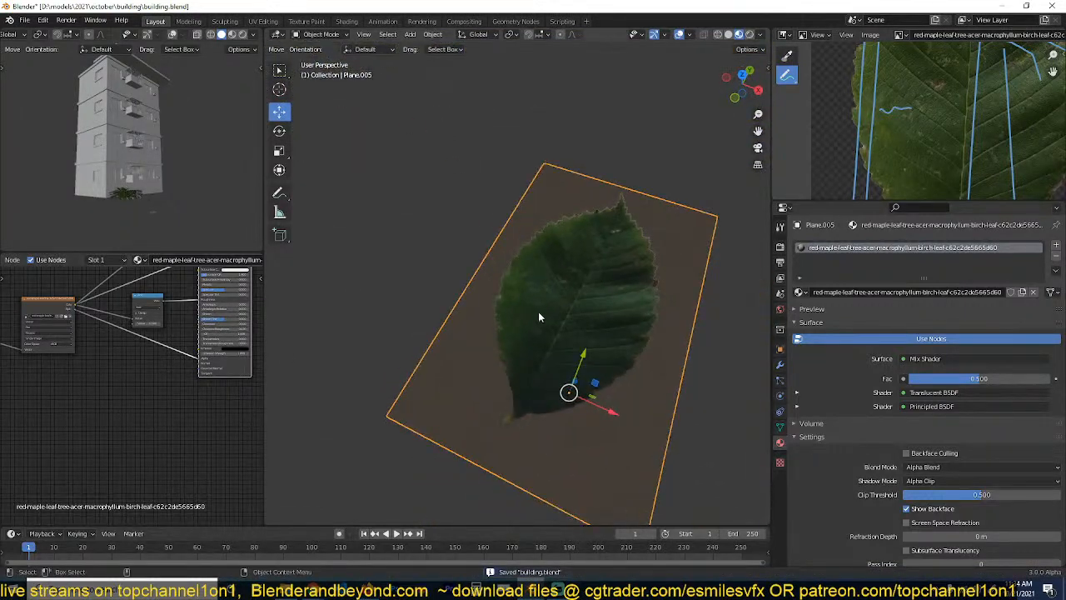
pyautogui.scroll(2, 138, 334)
pyautogui.hotkey('shift', 'a')
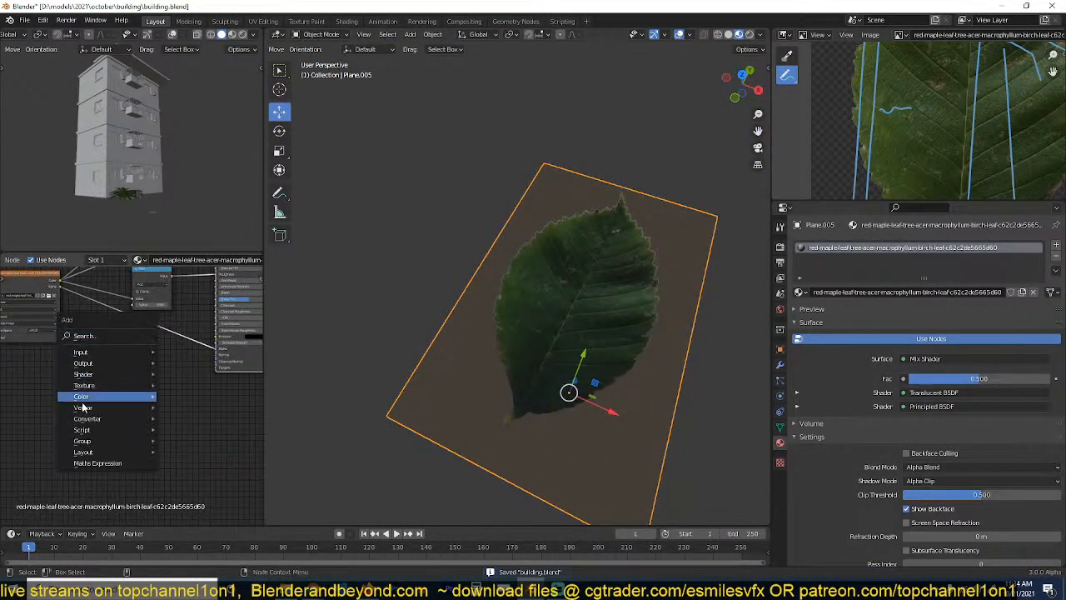
pyautogui.moveTo(108, 418)
pyautogui.click(189, 259)
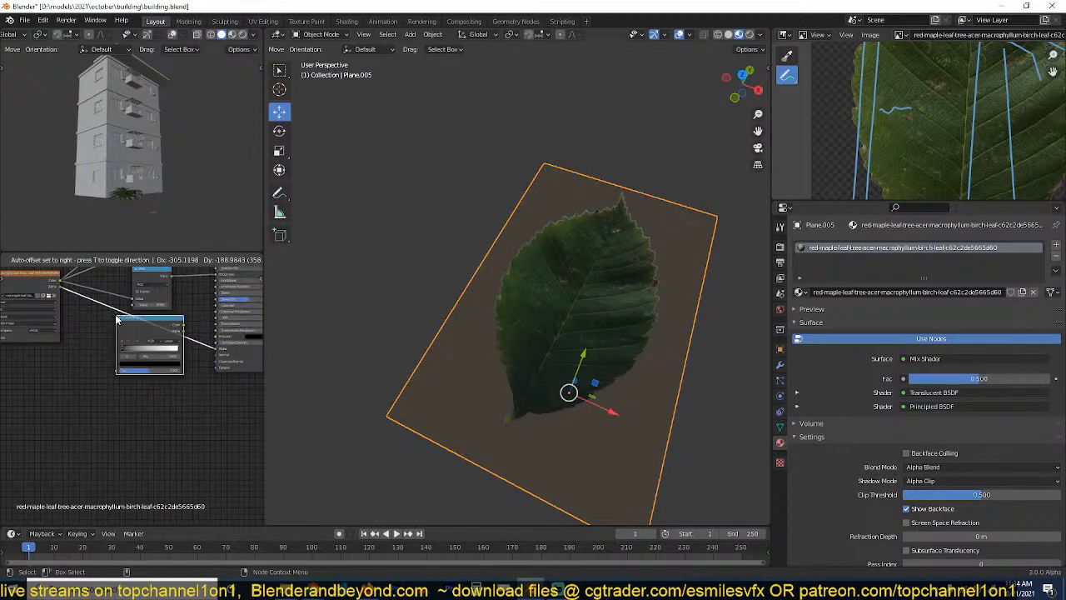
# Step: Place the ColorRamp on the image texture's alpha link and move its white stop to about 0.527
pyautogui.click(165, 351)
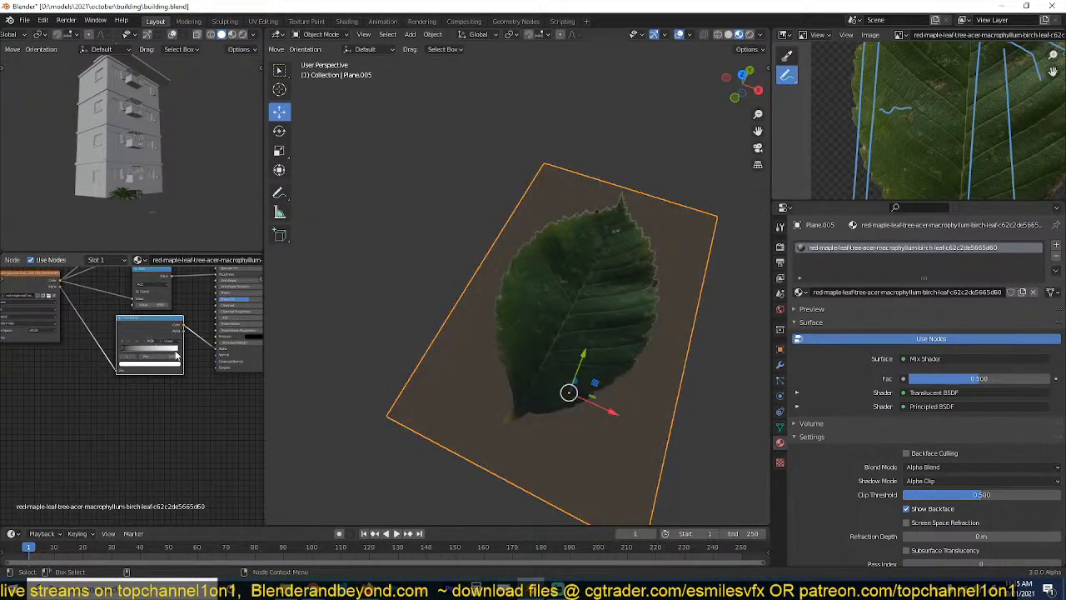
pyautogui.moveTo(174, 349); pyautogui.dragTo(150, 350)
pyautogui.scroll(-4, 180, 336)
pyautogui.moveTo(179, 336); pyautogui.dragTo(146, 416, button='middle')
pyautogui.scroll(1, 214, 320)
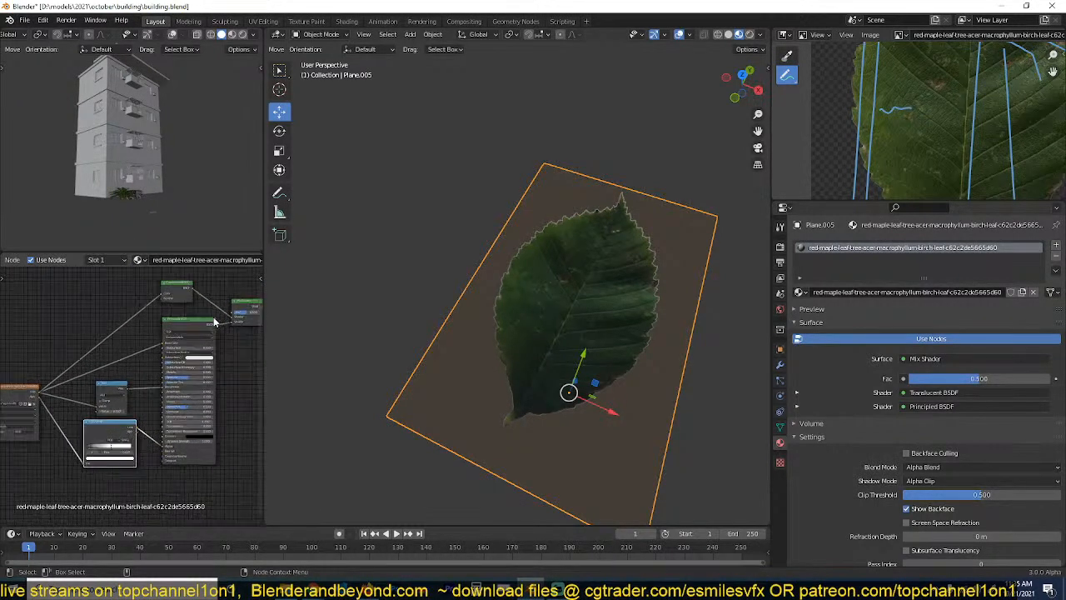
pyautogui.moveTo(213, 320); pyautogui.dragTo(166, 321, button='middle')
pyautogui.scroll(-1, 81, 355)
pyautogui.moveTo(81, 356); pyautogui.dragTo(103, 353, button='middle')
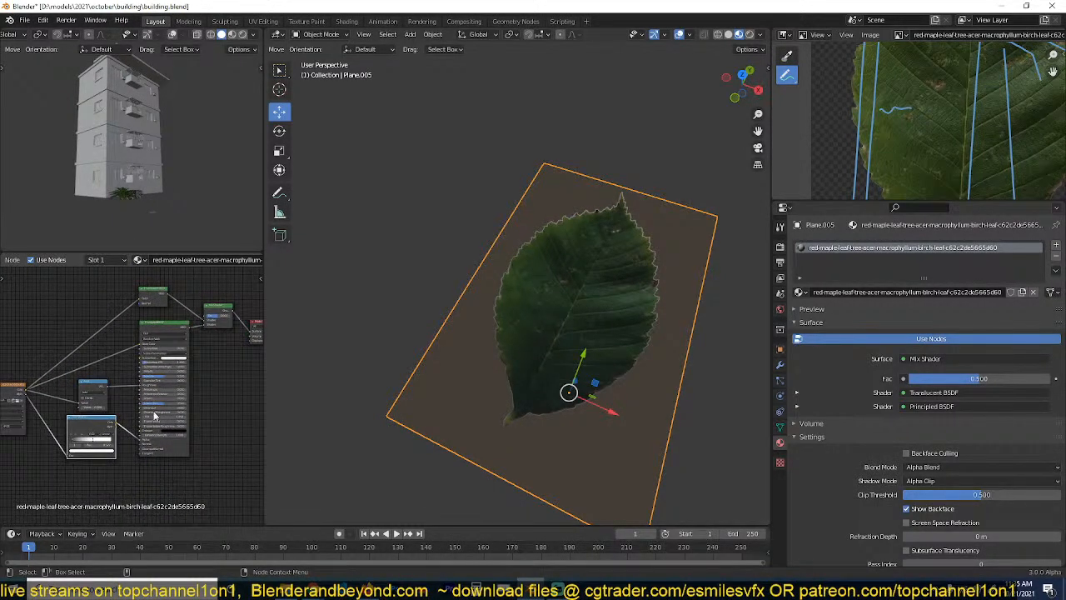
# Step: Connect the leaf image texture's alpha to the Mix Shader's factor
pyautogui.moveTo(26, 400); pyautogui.dragTo(207, 322)
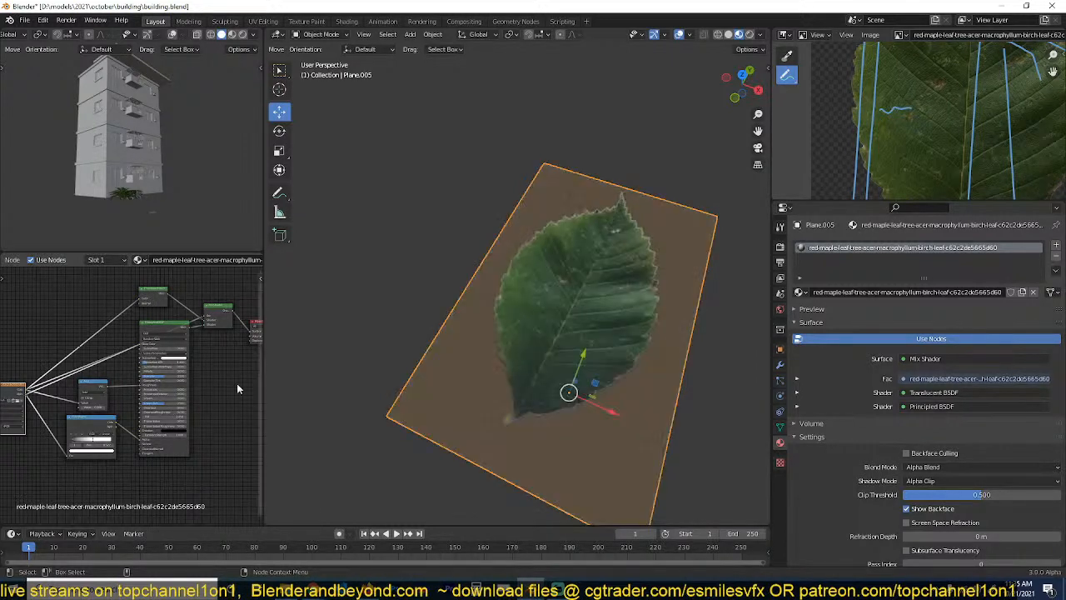
pyautogui.press('Tab')
pyautogui.press('Tab')
pyautogui.moveTo(455, 406); pyautogui.dragTo(398, 338, button='middle')
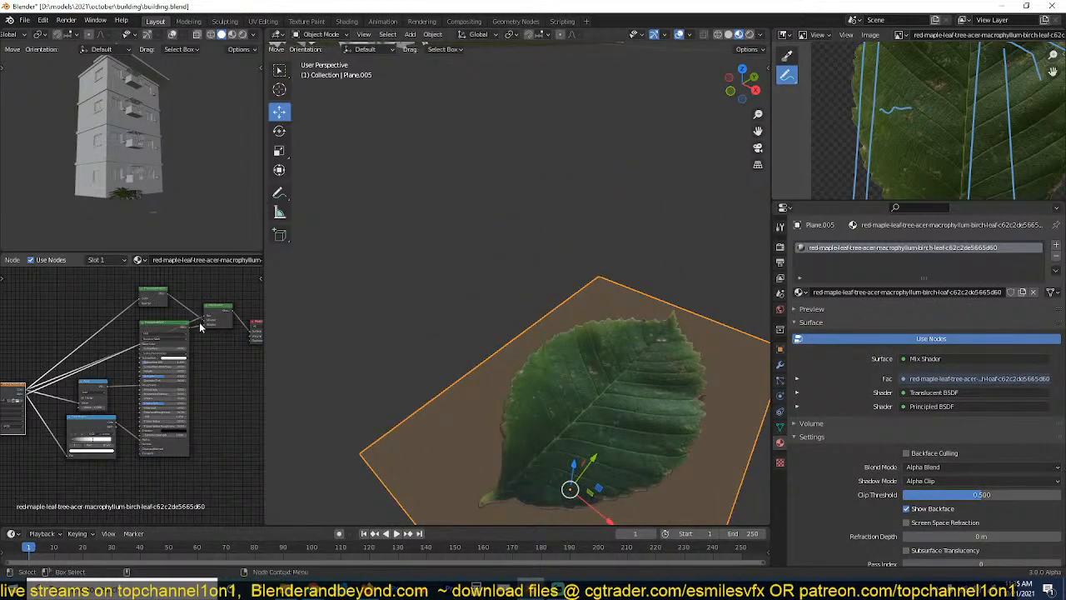
# Step: Swap the Mix Shader's inputs so Principled BSDF comes first and Translucent BSDF second, and save the file
pyautogui.moveTo(203, 326); pyautogui.dragTo(205, 320)
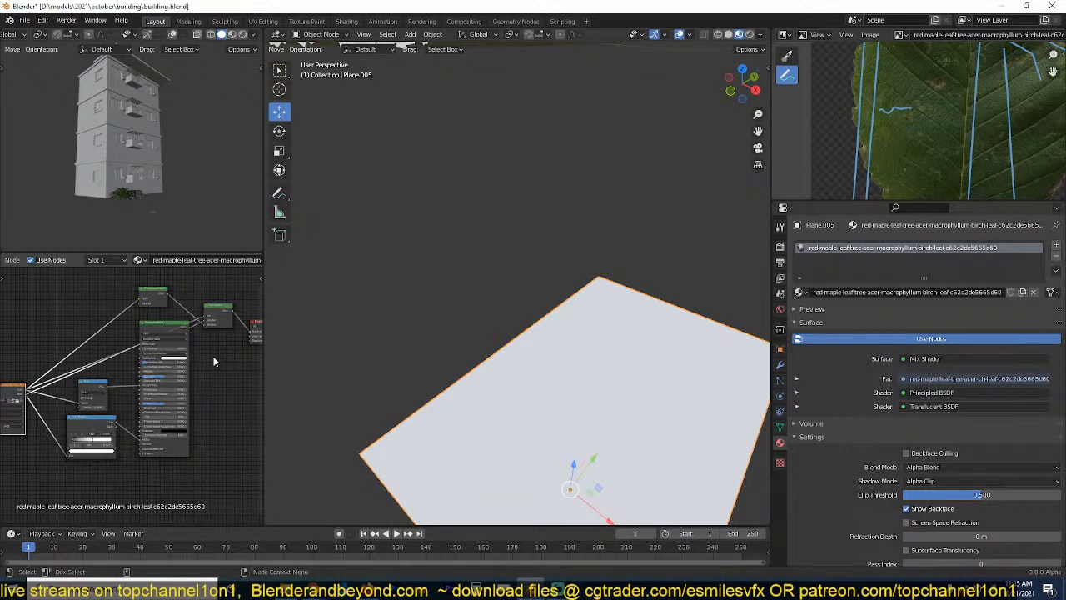
pyautogui.scroll(-4, 506, 393)
pyautogui.hotkey('ctrl', 's')
pyautogui.moveTo(523, 401)
pyautogui.mouseDown(button='middle')
pyautogui.moveTo(597, 336)
pyautogui.moveTo(539, 275)
pyautogui.moveTo(589, 414)
pyautogui.moveTo(506, 373)
pyautogui.moveTo(521, 360)
pyautogui.moveTo(507, 409)
pyautogui.mouseUp(button='middle')
pyautogui.click(507, 409)
pyautogui.scroll(2, 113, 461)
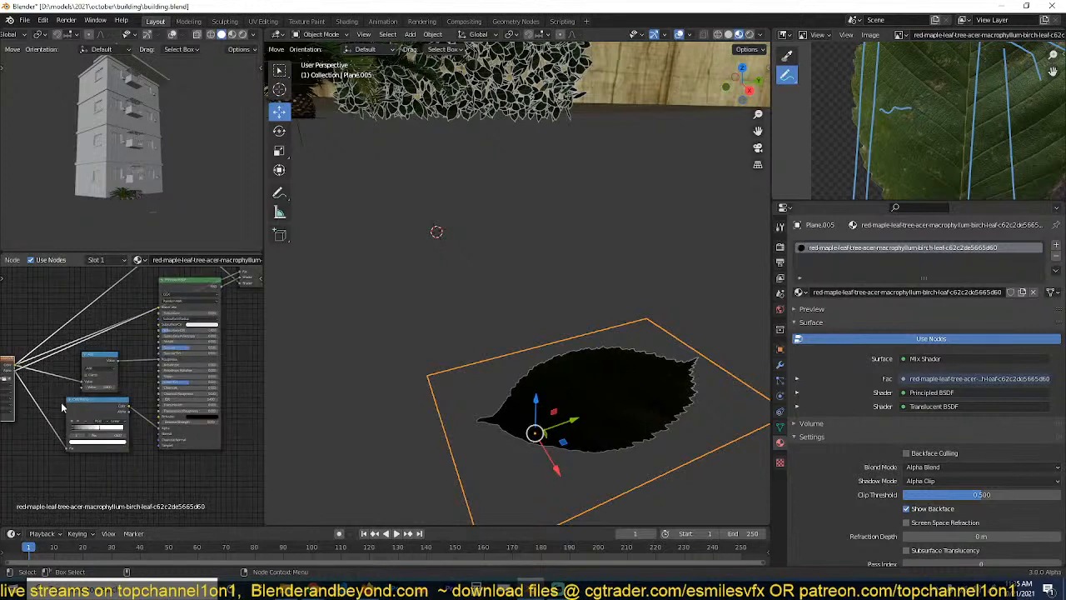
pyautogui.scroll(2, 112, 426)
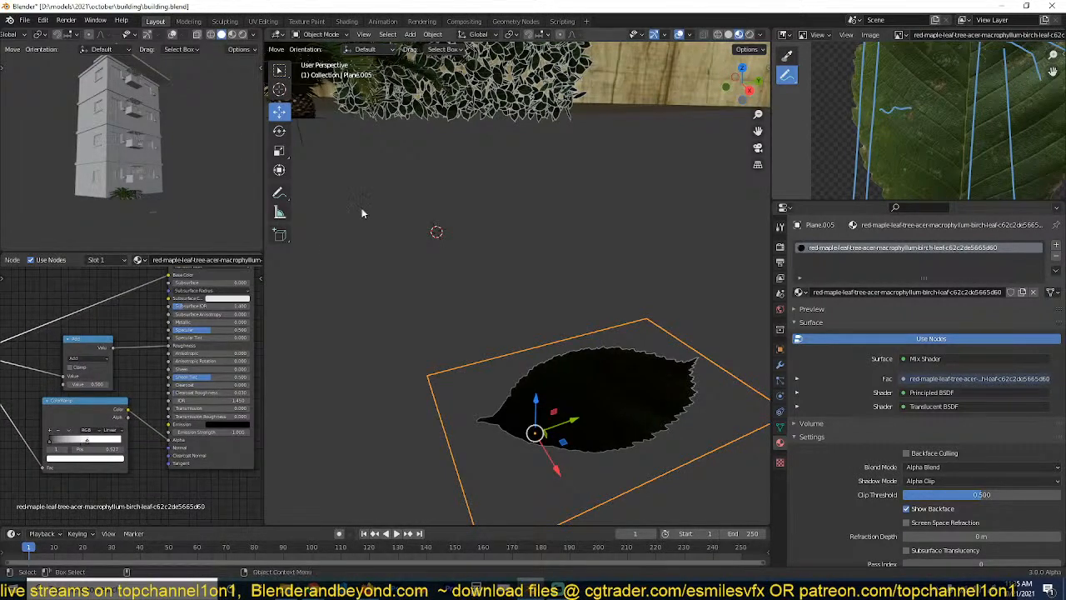
# Step: Move the alpha ColorRamp's black stop close to its white stop and connect the ramp's color to the Mix Shader's factor
pyautogui.moveTo(58, 442)
pyautogui.mouseDown()
pyautogui.moveTo(111, 443)
pyautogui.moveTo(90, 444)
pyautogui.moveTo(215, 310)
pyautogui.mouseUp()
pyautogui.scroll(-3, 143, 420)
pyautogui.scroll(-3, 369, 368)
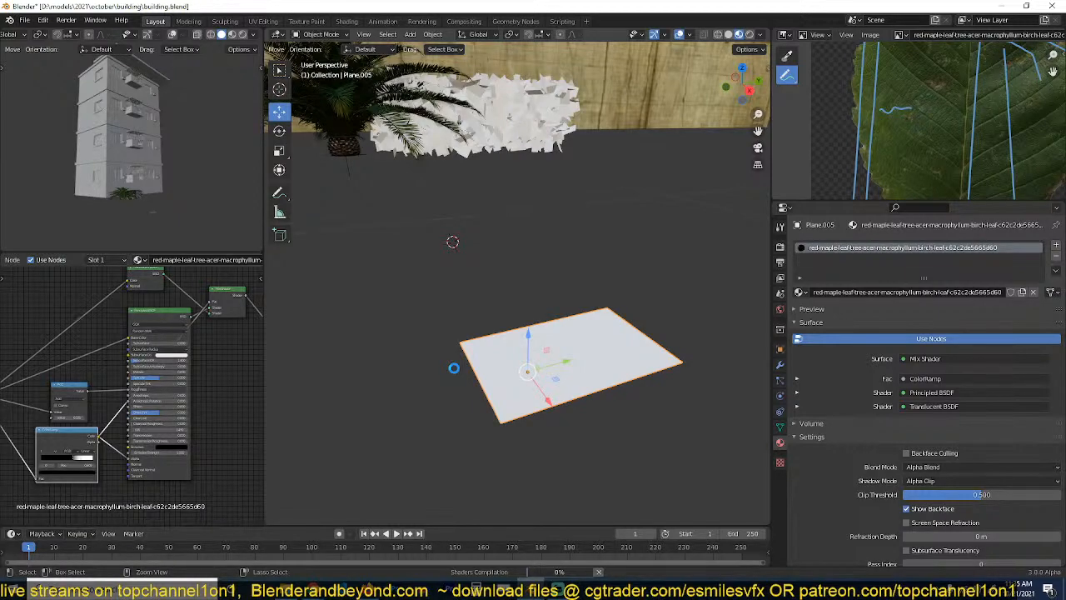
# Step: Save the file and move the Blender window aside to reveal the building reference image
pyautogui.hotkey('ctrl', 's')
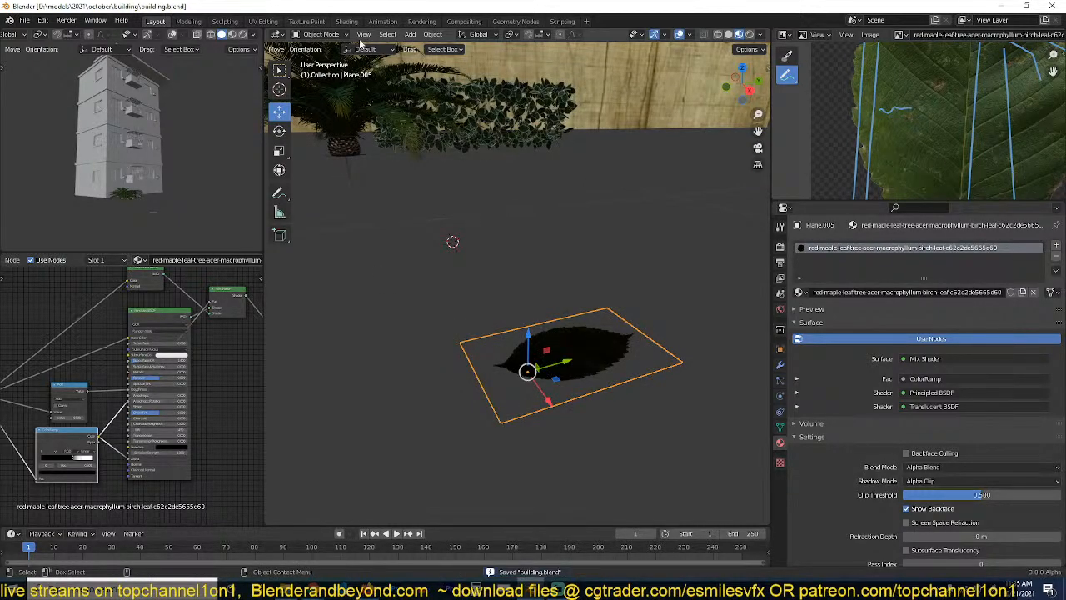
pyautogui.moveTo(405, 7); pyautogui.dragTo(677, 16)
pyautogui.click(785, 301)
pyautogui.scroll(-3, 785, 302)
pyautogui.keyDown('shift'); pyautogui.moveTo(785, 302); pyautogui.dragTo(770, 339, button='middle'); pyautogui.keyUp('shift')
pyautogui.hotkey('ctrl', 's')
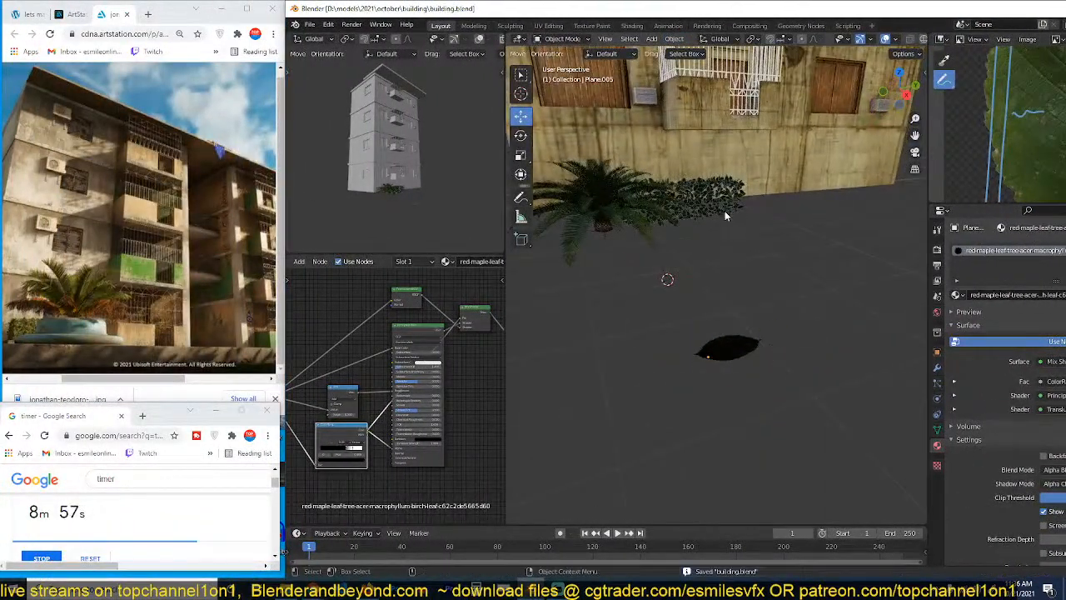
# Step: Select the leaf plane and add an Object Info node above the image texture in its material
pyautogui.click(725, 215)
pyautogui.scroll(5, 725, 211)
pyautogui.moveTo(725, 211); pyautogui.dragTo(767, 313, button='middle')
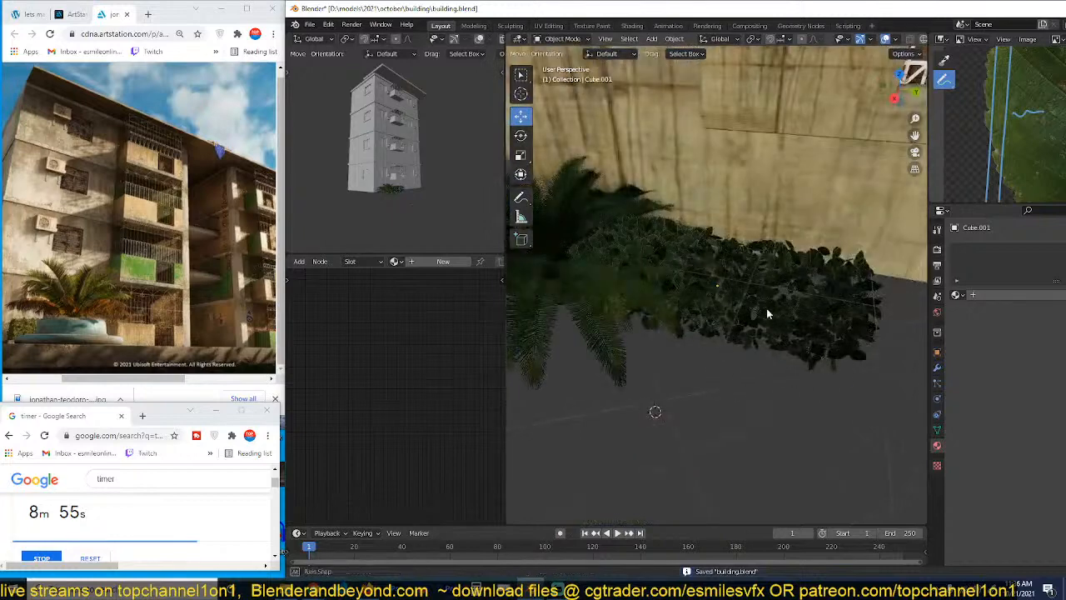
pyautogui.click(768, 314)
pyautogui.scroll(-5, 734, 358)
pyautogui.click(642, 416)
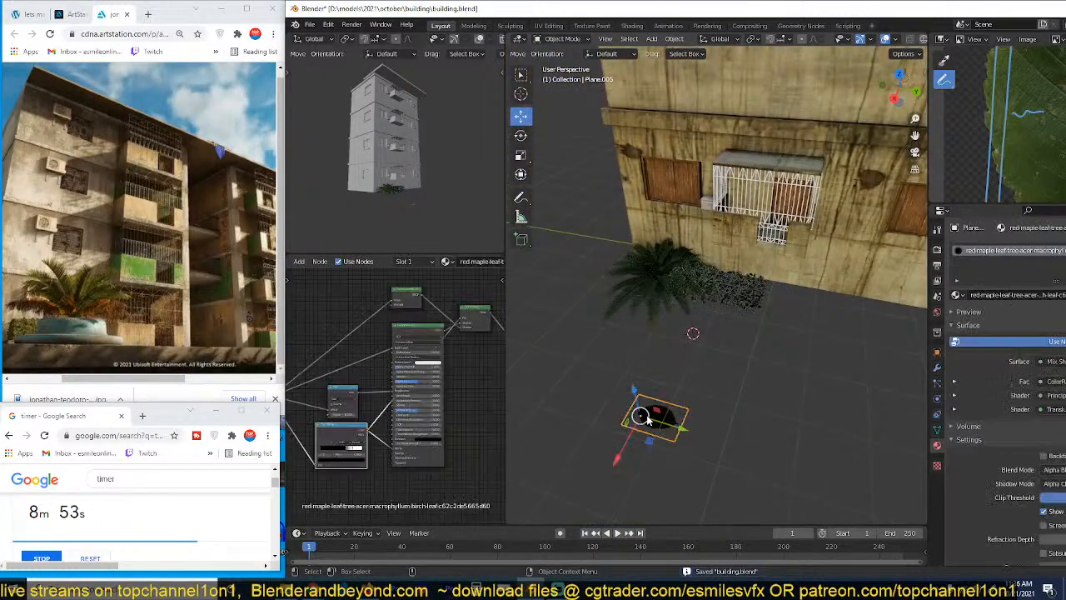
pyautogui.moveTo(347, 298); pyautogui.dragTo(409, 349, button='middle')
pyautogui.scroll(-1, 408, 349)
pyautogui.hotkey('shift', 'a')
pyautogui.moveTo(346, 279)
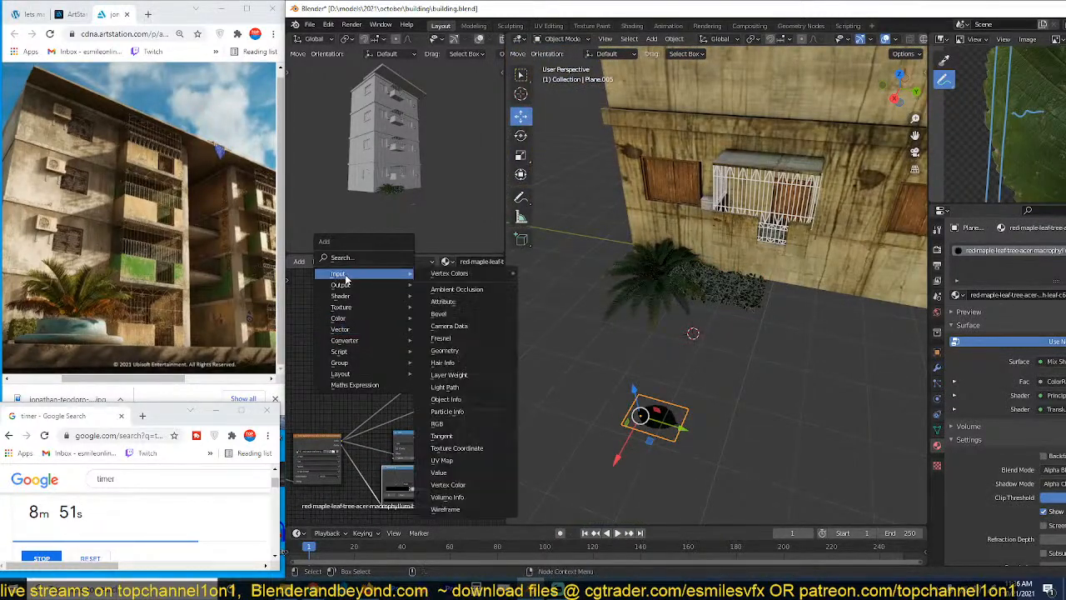
pyautogui.click(446, 399)
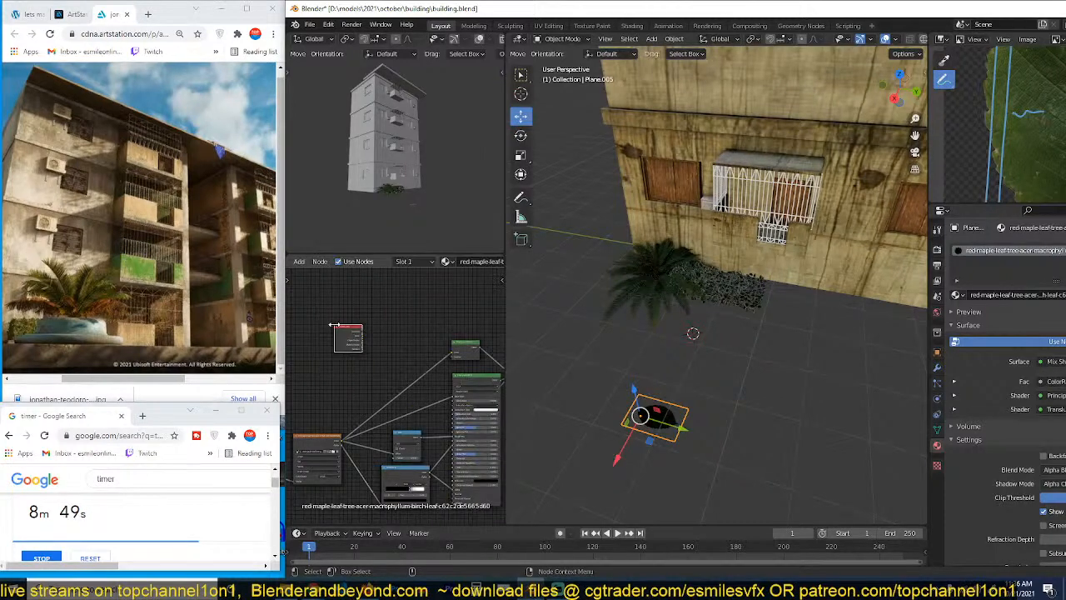
pyautogui.click(334, 324)
# Step: Add a MixRGB node beside the Object Info node on the link into the Translucent BSDF's color
pyautogui.scroll(4, 379, 333)
pyautogui.scroll(-3, 380, 335)
pyautogui.moveTo(381, 336); pyautogui.dragTo(402, 320, button='middle')
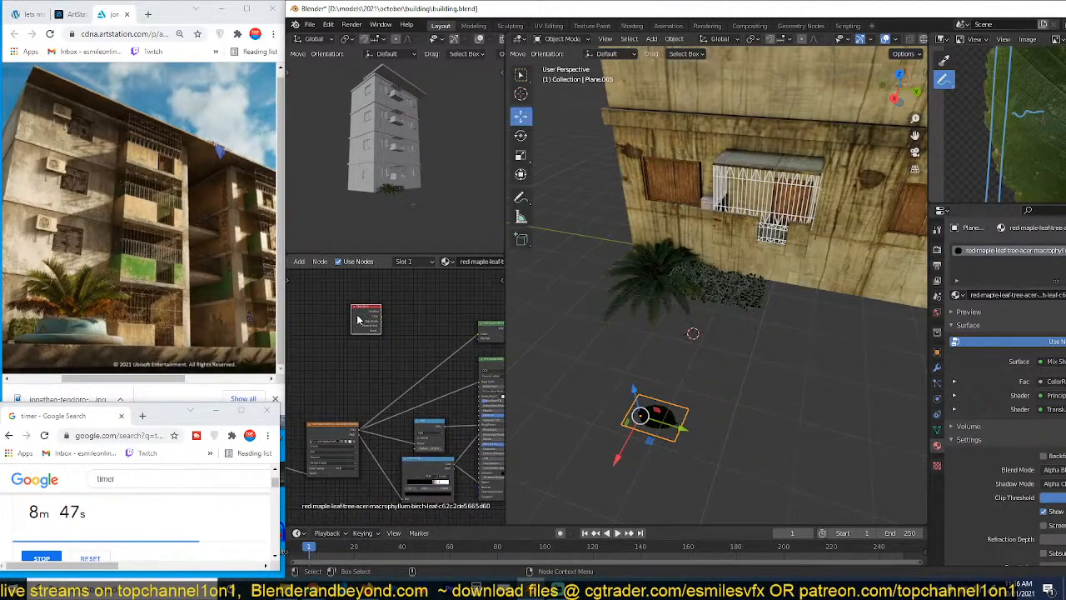
pyautogui.scroll(2, 350, 327)
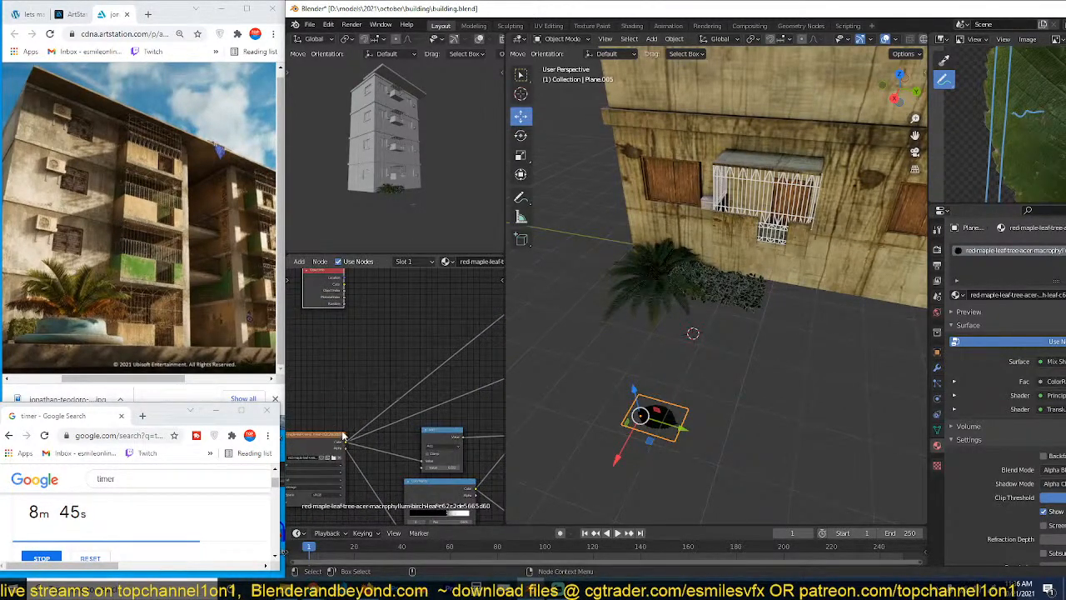
pyautogui.keyDown('ctrl'); pyautogui.keyDown('shift'); pyautogui.moveTo(342, 433); pyautogui.dragTo(337, 289, button='right'); pyautogui.keyUp('shift'); pyautogui.keyUp('ctrl')
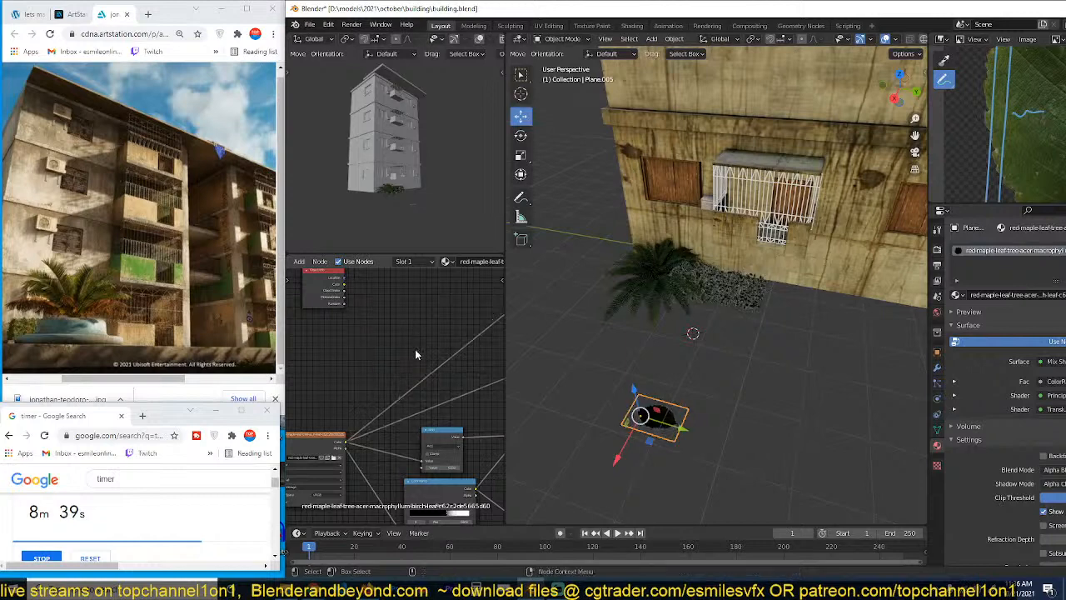
pyautogui.hotkey('shift', 'a')
pyautogui.moveTo(375, 388)
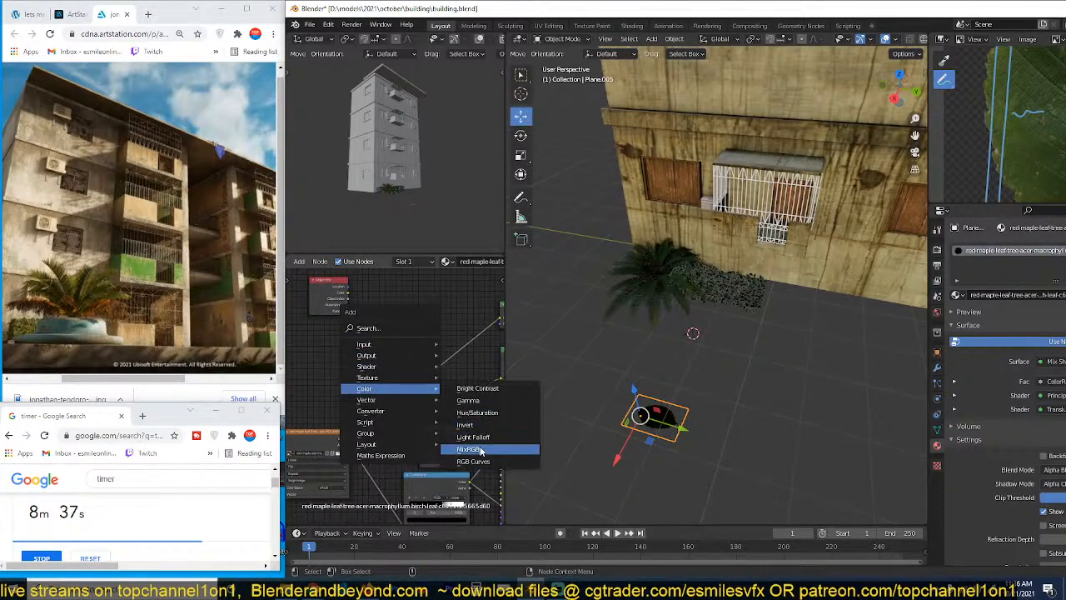
pyautogui.click(480, 449)
pyautogui.click(393, 290)
# Step: Connect Object Info's Random output and the image texture's color to the two MixRGB color inputs
pyautogui.click(349, 311)
pyautogui.moveTo(348, 313); pyautogui.dragTo(392, 330)
pyautogui.moveTo(348, 439); pyautogui.dragTo(393, 333)
pyautogui.keyDown('ctrl'); pyautogui.scroll(-3, 376, 351); pyautogui.keyUp('ctrl')
pyautogui.moveTo(333, 298); pyautogui.dragTo(418, 386)
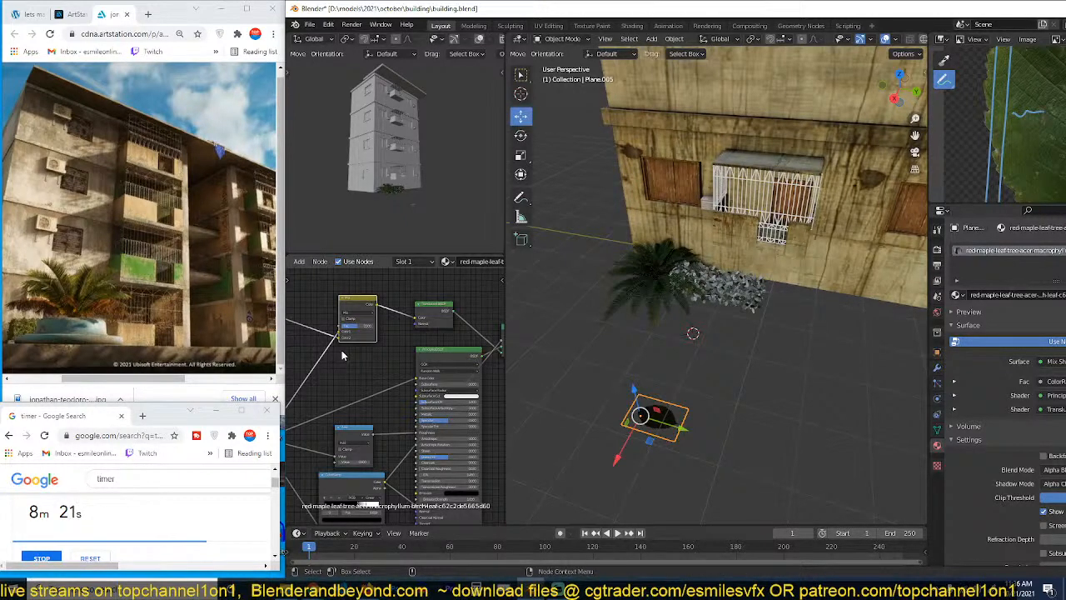
# Step: Move the Object Info node away from the MixRGB node and insert a ColorRamp on the Random link between them
pyautogui.moveTo(389, 359); pyautogui.dragTo(504, 359, button='middle')
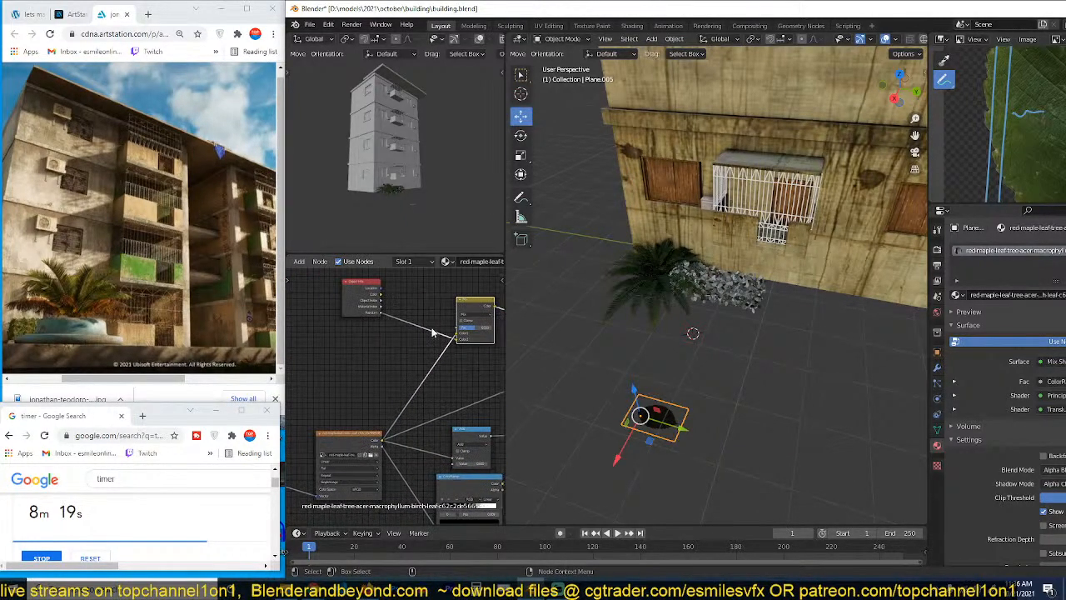
pyautogui.moveTo(439, 351); pyautogui.dragTo(448, 361, button='middle')
pyautogui.moveTo(353, 297); pyautogui.dragTo(302, 326)
pyautogui.scroll(7, 723, 298)
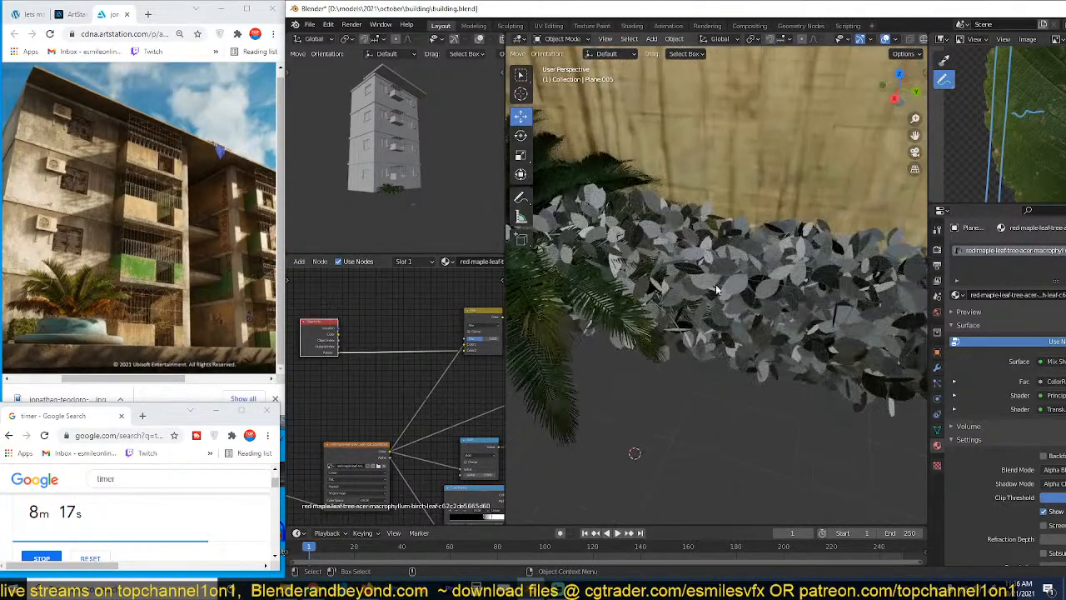
pyautogui.moveTo(719, 292); pyautogui.dragTo(684, 278, button='middle')
pyautogui.scroll(2, 377, 314)
pyautogui.hotkey('shift', 'a')
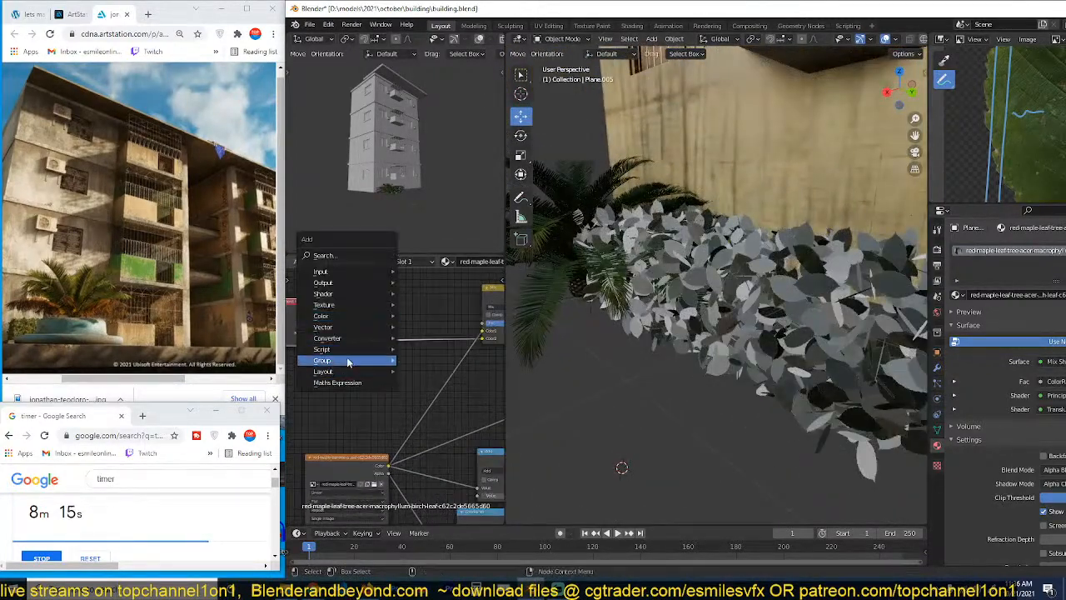
pyautogui.moveTo(338, 338)
pyautogui.click(469, 363)
pyautogui.click(431, 344)
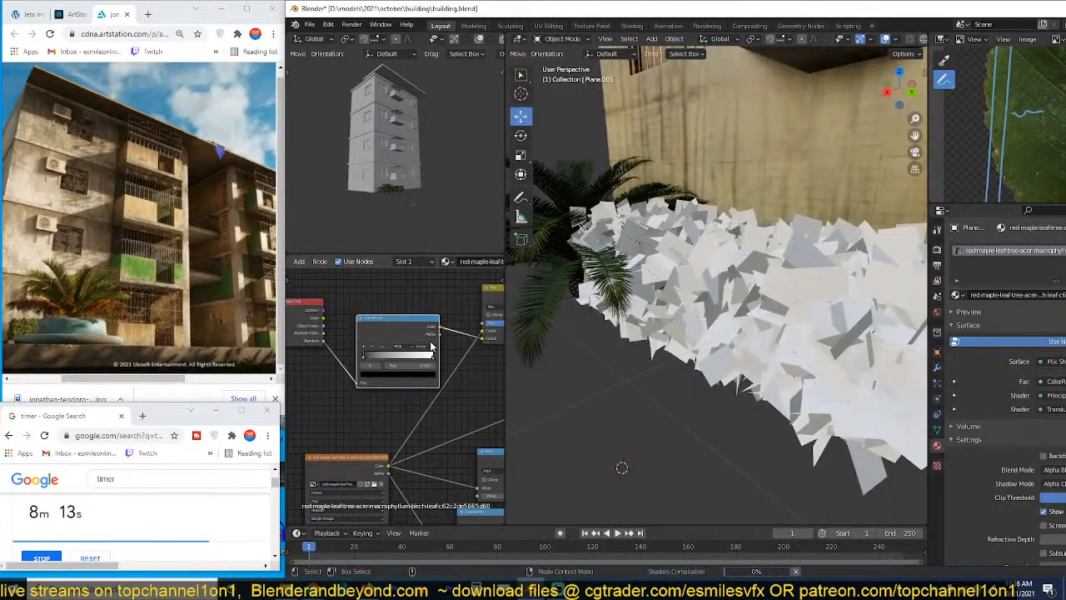
# Step: Try Constant interpolation on the new ColorRamp, save the file, and set the interpolation back to Linear
pyautogui.click(426, 347)
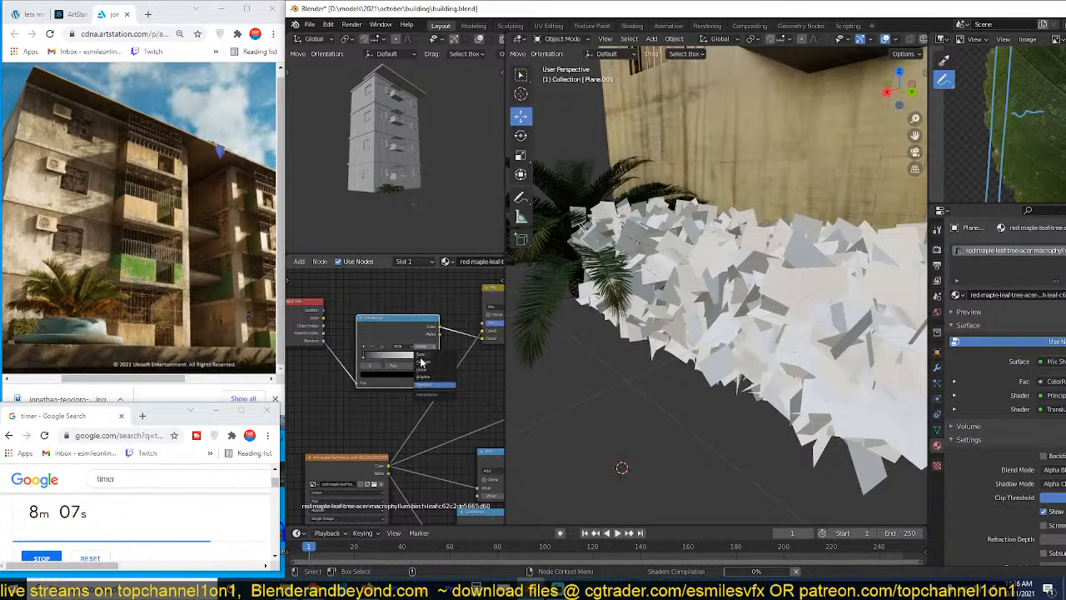
pyautogui.click(422, 362)
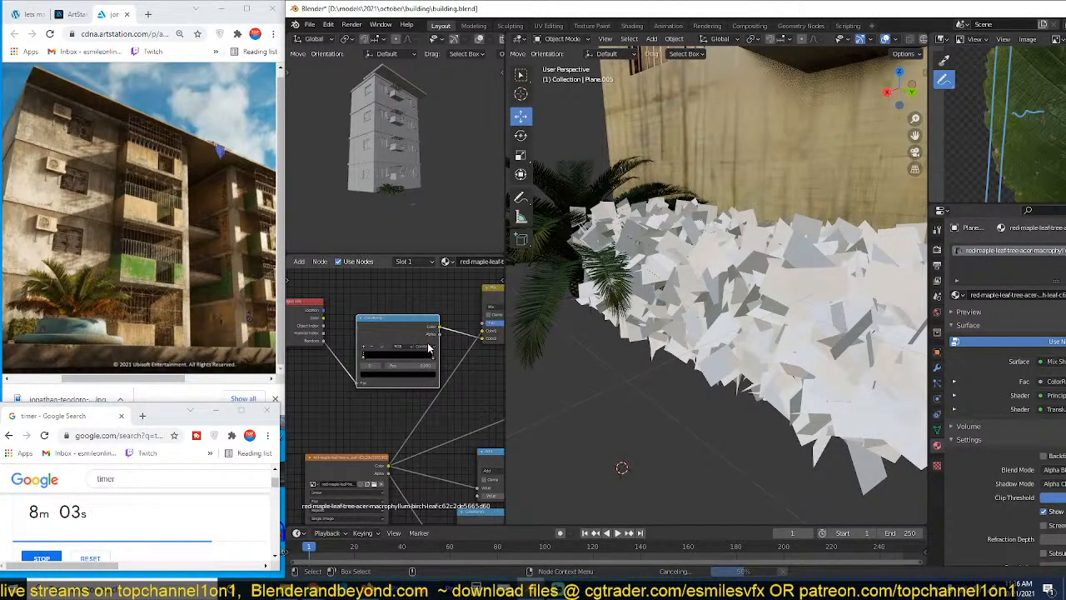
pyautogui.hotkey('ctrl', 's')
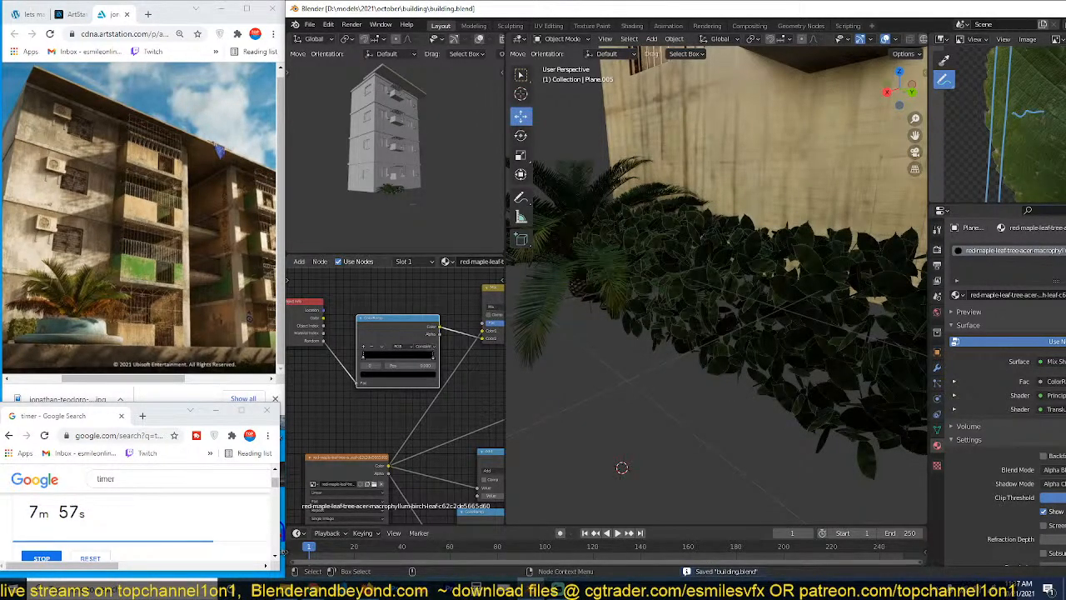
pyautogui.scroll(2, 437, 337)
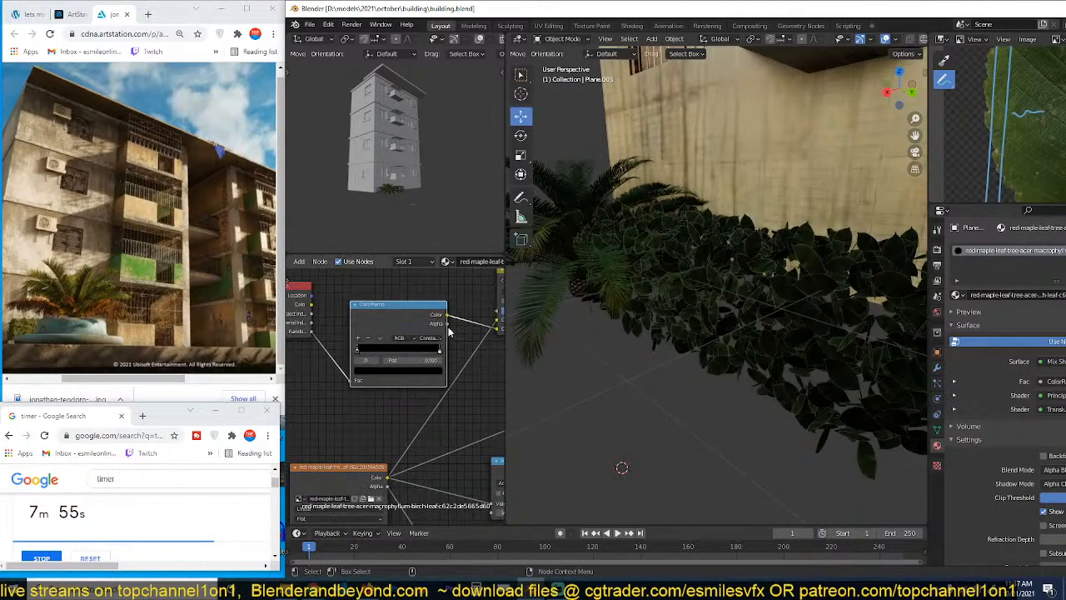
pyautogui.click(433, 337)
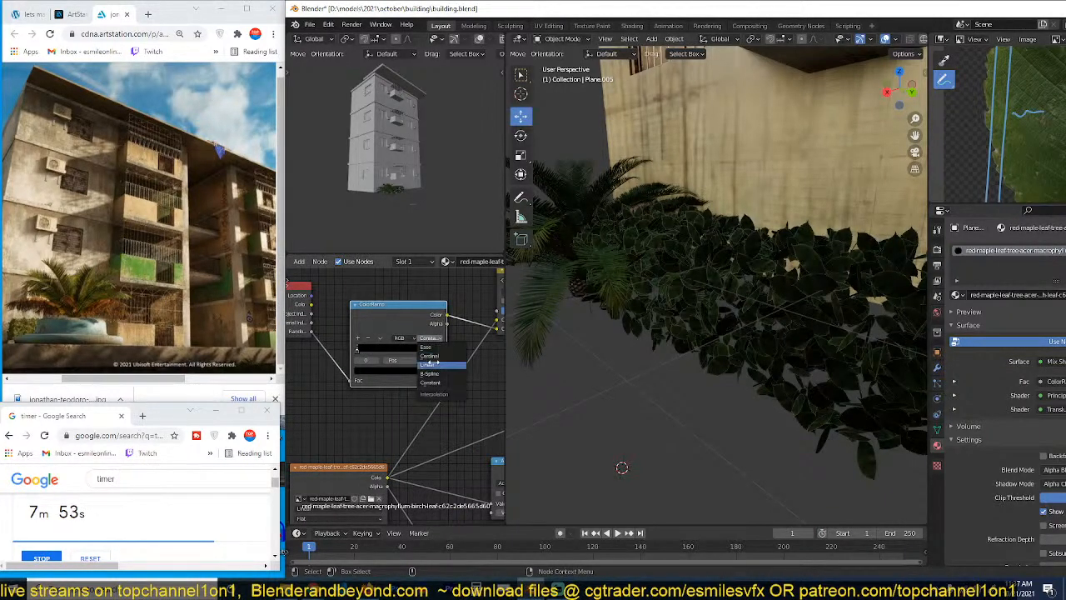
pyautogui.click(426, 358)
# Step: Color the random ColorRamp's end stop orange and add a green middle stop at 0.500
pyautogui.click(438, 351)
pyautogui.click(420, 370)
pyautogui.moveTo(385, 301); pyautogui.dragTo(370, 308)
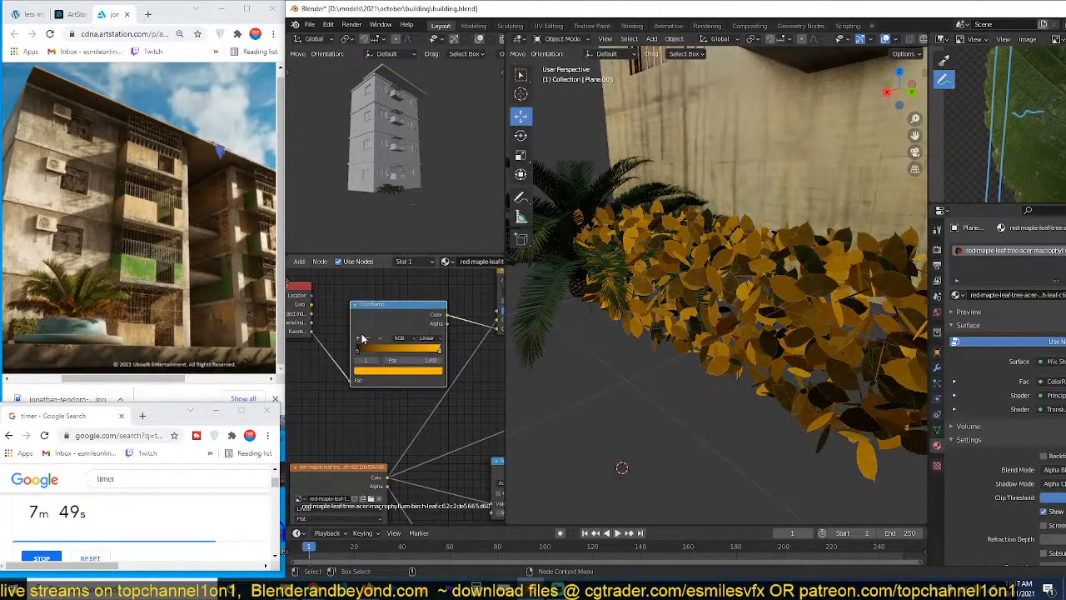
pyautogui.click(360, 338)
pyautogui.click(386, 372)
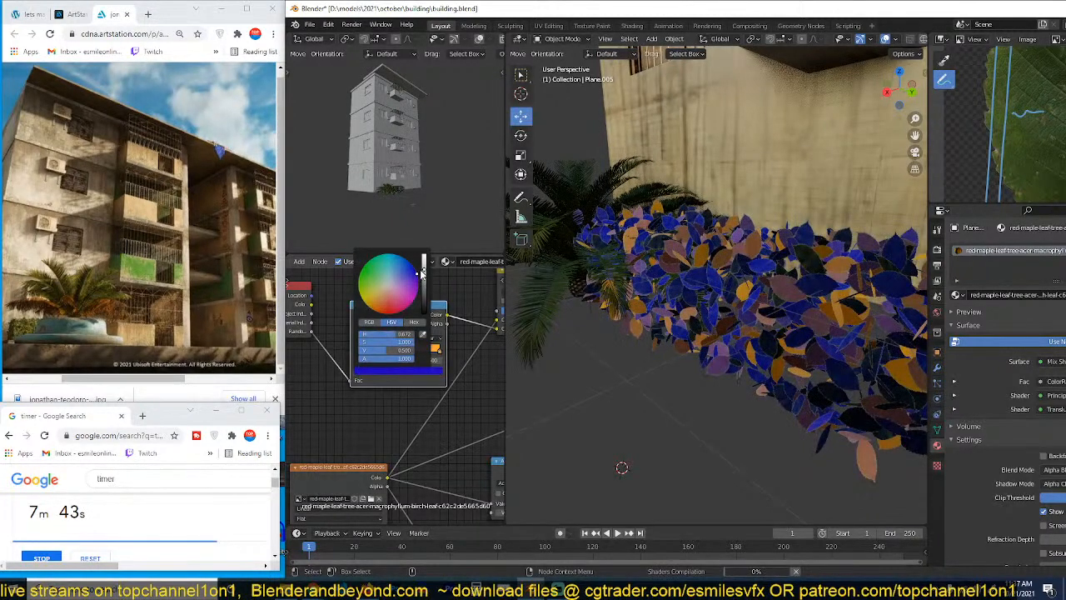
pyautogui.moveTo(393, 271); pyautogui.dragTo(378, 275)
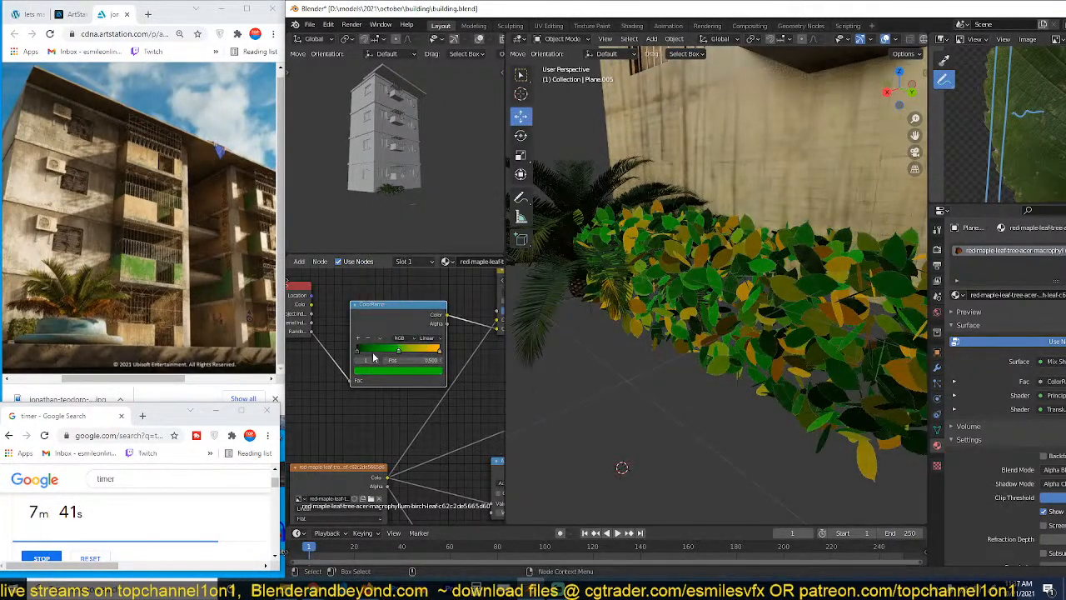
# Step: Change the random ColorRamp's black first stop to a bright yellow
pyautogui.click(382, 373)
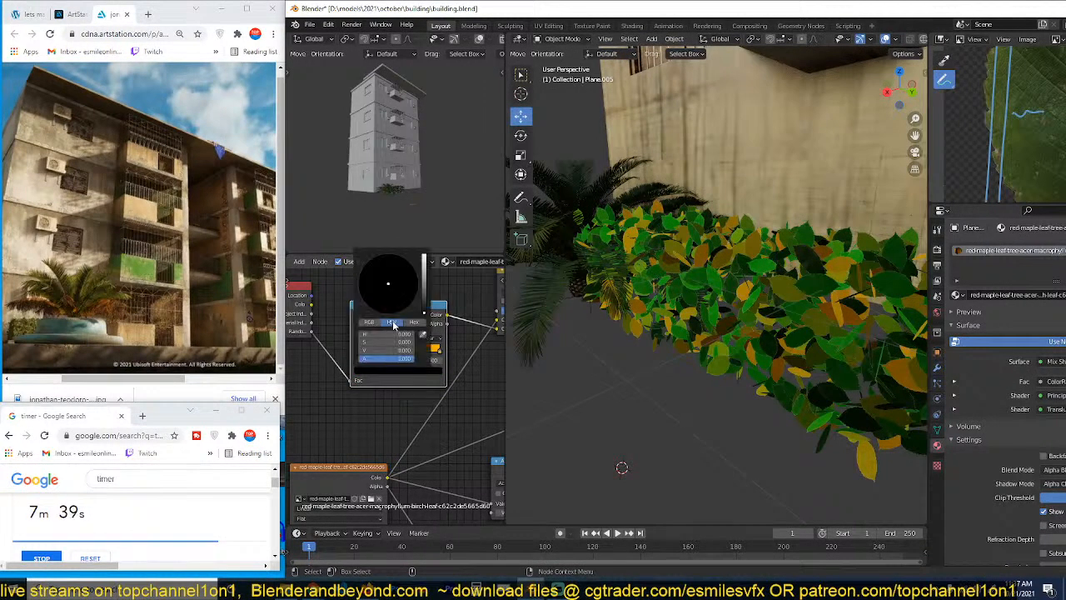
pyautogui.click(424, 257)
pyautogui.moveTo(363, 288); pyautogui.dragTo(361, 296)
pyautogui.scroll(-2, 474, 421)
pyautogui.moveTo(474, 421); pyautogui.dragTo(465, 420, button='middle')
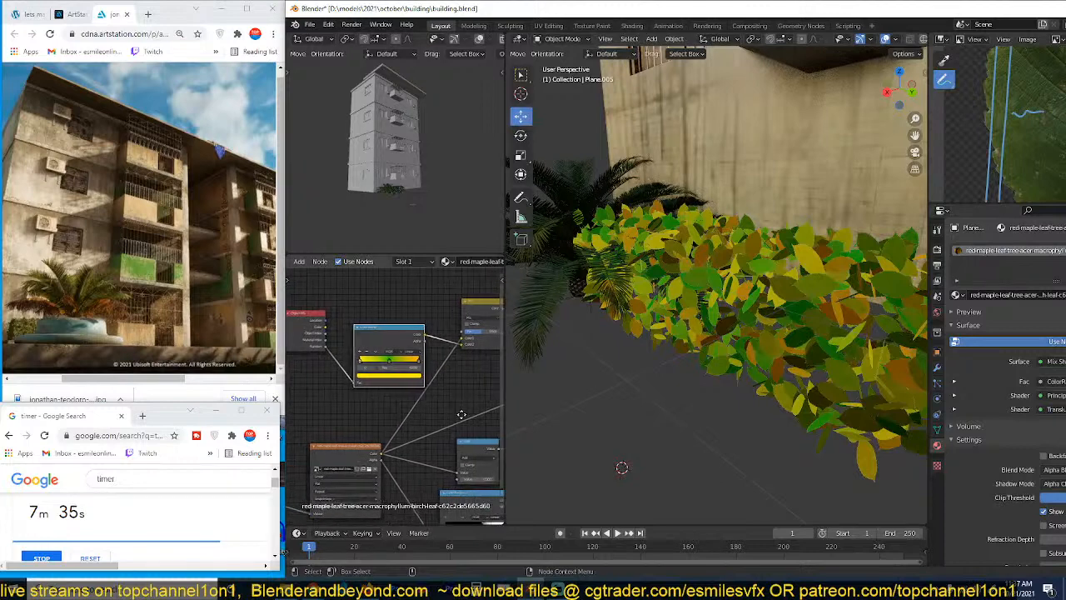
pyautogui.scroll(2, 490, 344)
pyautogui.scroll(-2, 491, 344)
pyautogui.moveTo(471, 364); pyautogui.dragTo(409, 378, button='middle')
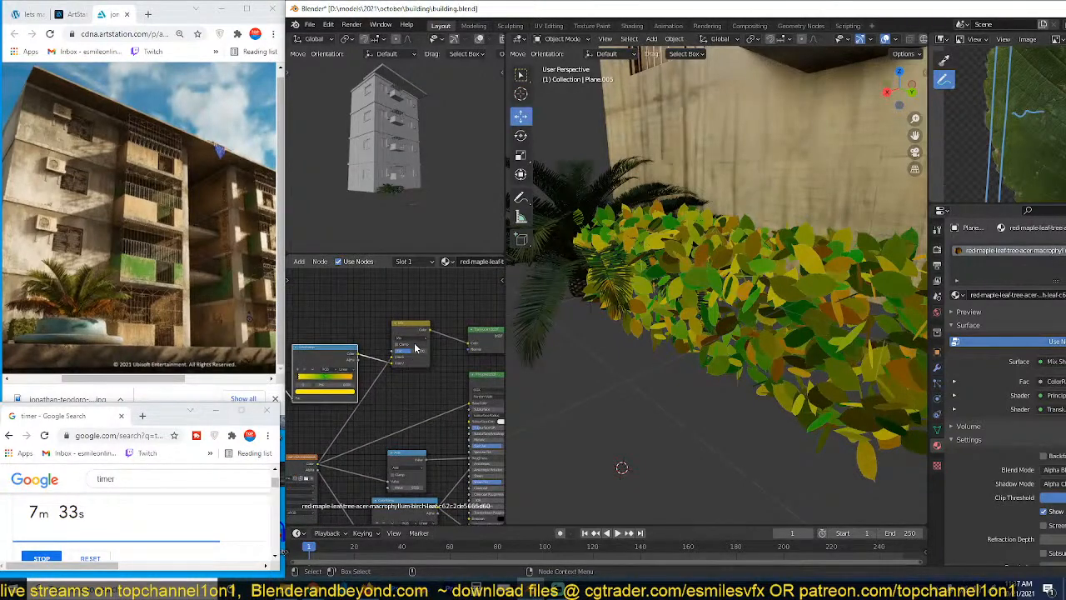
# Step: Change the MixRGB node's blend mode that combines the random ramp colors with the leaf texture
pyautogui.click(420, 339)
pyautogui.click(408, 457)
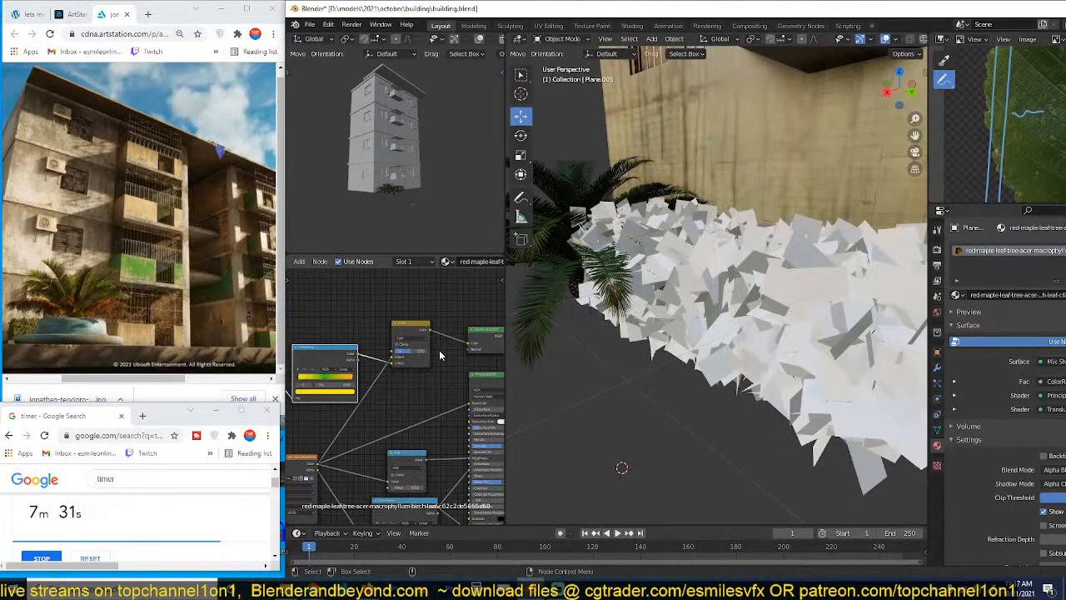
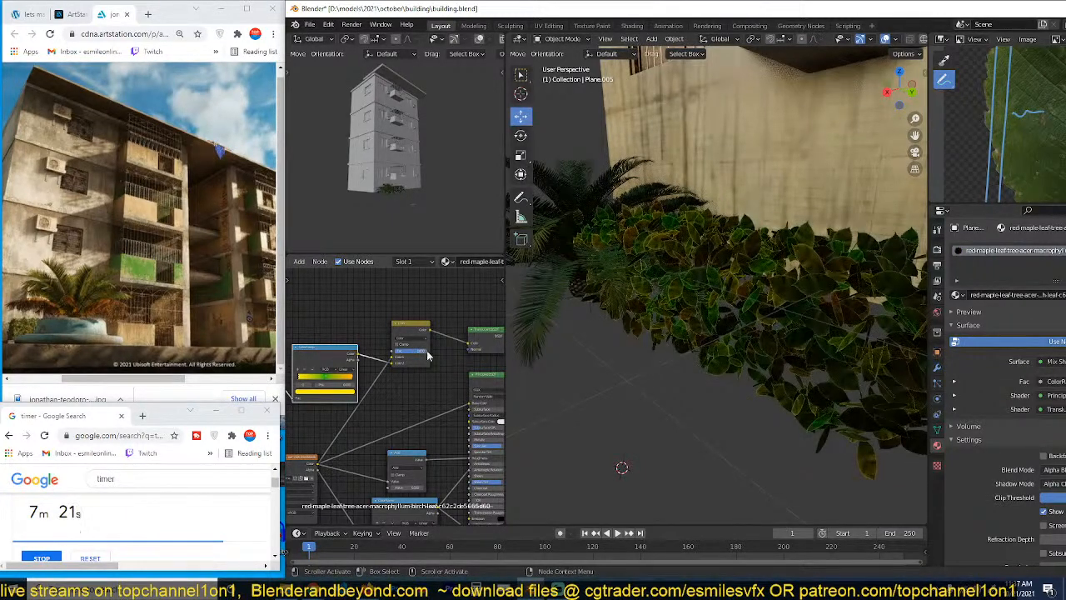
pyautogui.scroll(-4, 428, 354)
pyautogui.moveTo(428, 354); pyautogui.dragTo(327, 342, button='middle')
pyautogui.moveTo(801, 284); pyautogui.dragTo(860, 296, button='middle')
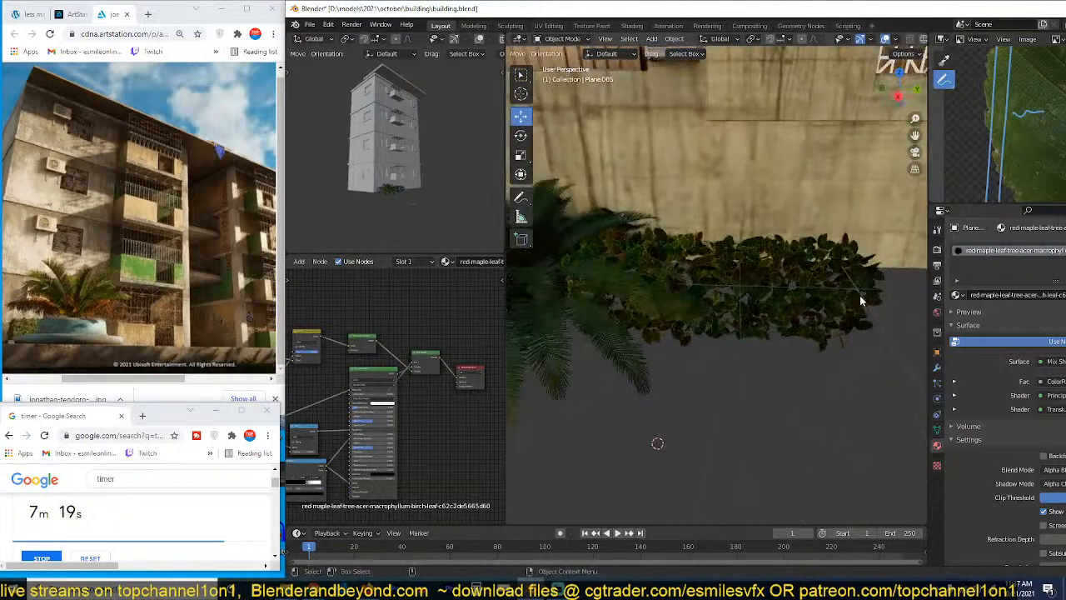
# Step: Frame the hedge in the small viewport and switch that view to Rendered shading
pyautogui.scroll(5, 432, 235)
pyautogui.moveTo(431, 233)
pyautogui.mouseDown(button='middle')
pyautogui.moveTo(425, 140)
pyautogui.moveTo(409, 127)
pyautogui.moveTo(433, 138)
pyautogui.moveTo(396, 124)
pyautogui.moveTo(381, 134)
pyautogui.mouseUp(button='middle')
pyautogui.scroll(-3, 501, 41)
pyautogui.click(485, 39)
pyautogui.scroll(3, 391, 125)
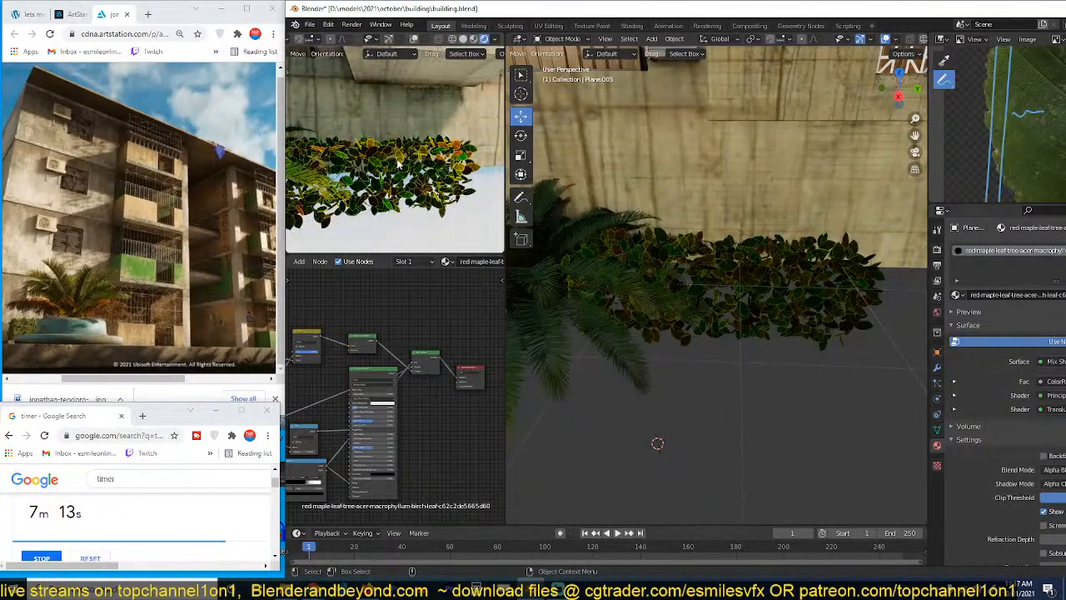
# Step: Select the hedge's emitter box and examine its bare mesh and its modifiers
pyautogui.click(745, 284)
pyautogui.moveTo(766, 287); pyautogui.dragTo(735, 296, button='middle')
pyautogui.press('Tab')
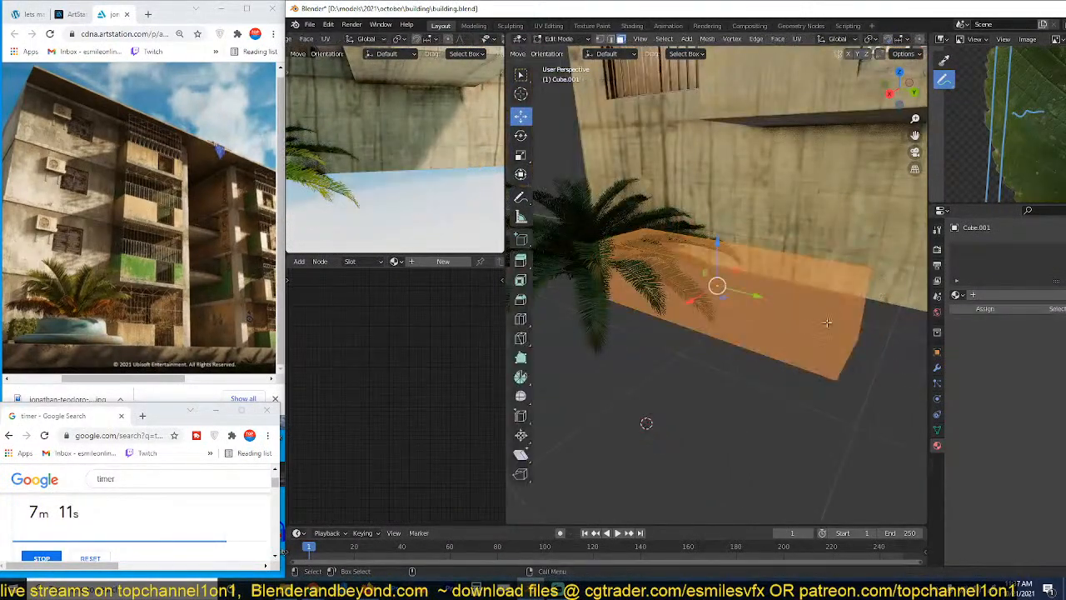
pyautogui.scroll(-5, 839, 303)
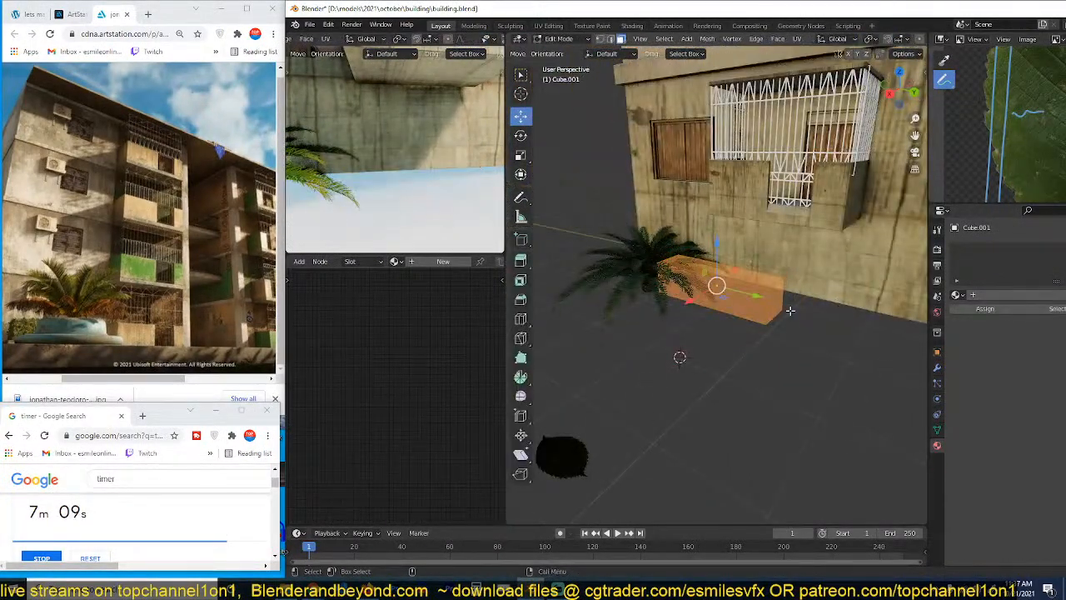
pyautogui.press('Tab')
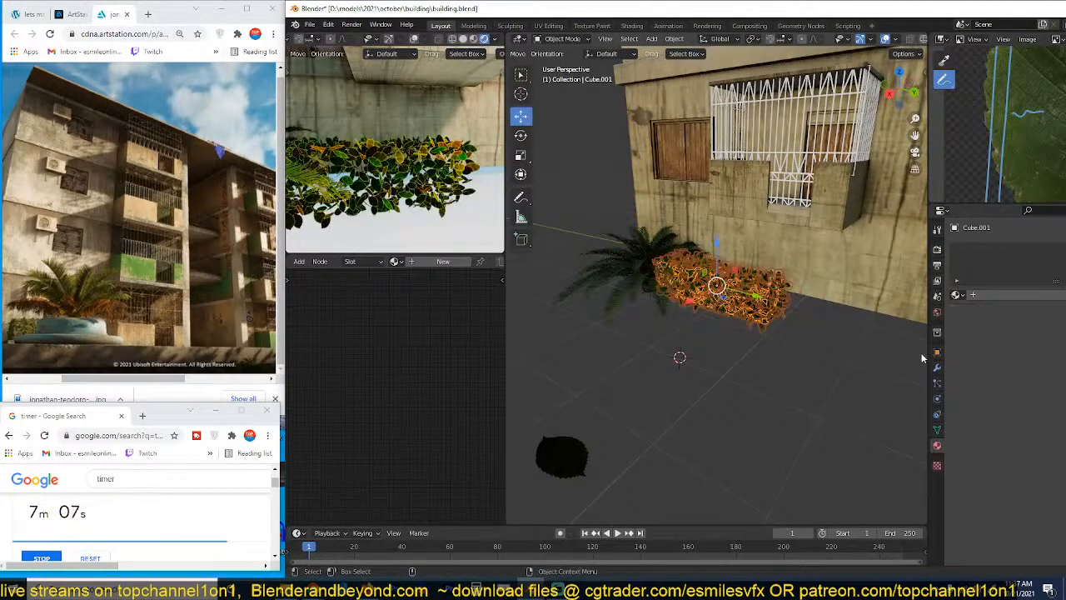
pyautogui.click(937, 367)
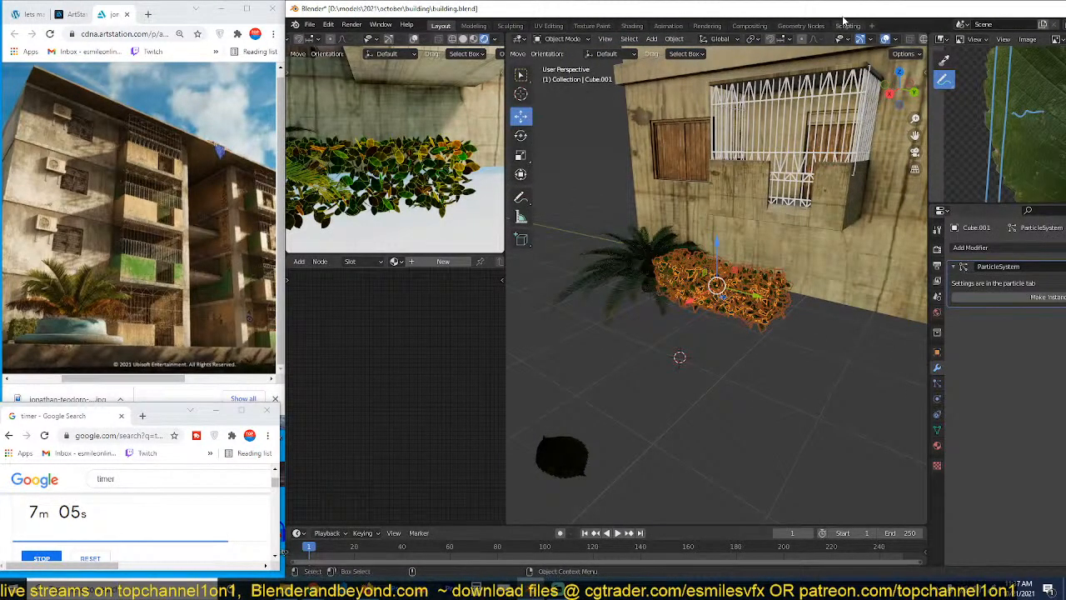
# Step: Lengthen the hedge by moving the emitter box's end face outward along Y
pyautogui.moveTo(841, 7); pyautogui.dragTo(774, 4)
pyautogui.press('Tab')
pyautogui.scroll(2, 726, 276)
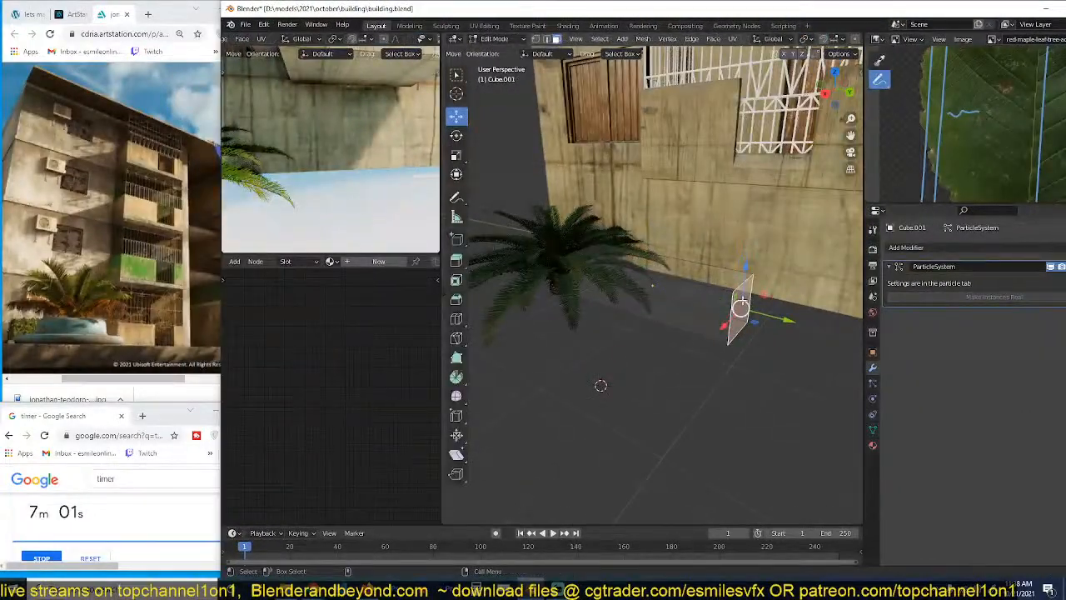
pyautogui.press('g')
pyautogui.press('y')
pyautogui.click(837, 326)
pyautogui.press('Tab')
# Step: Add a loop cut near the emitter box's outer end and extrude the front side face there to form an L-shaped hedge
pyautogui.press('Tab')
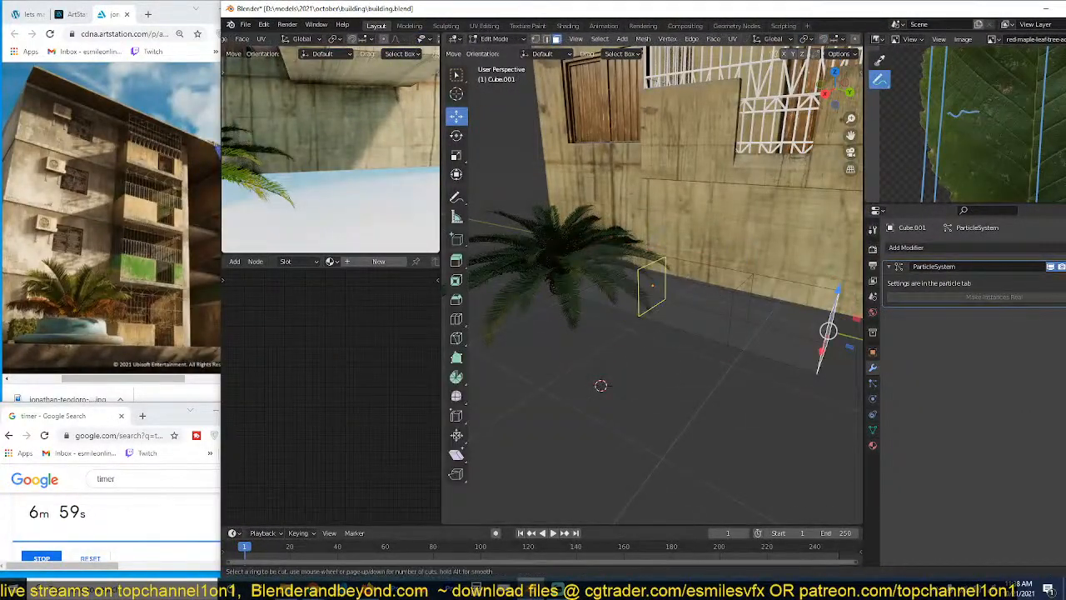
pyautogui.press('e')
pyautogui.click(662, 349)
pyautogui.press('Tab')
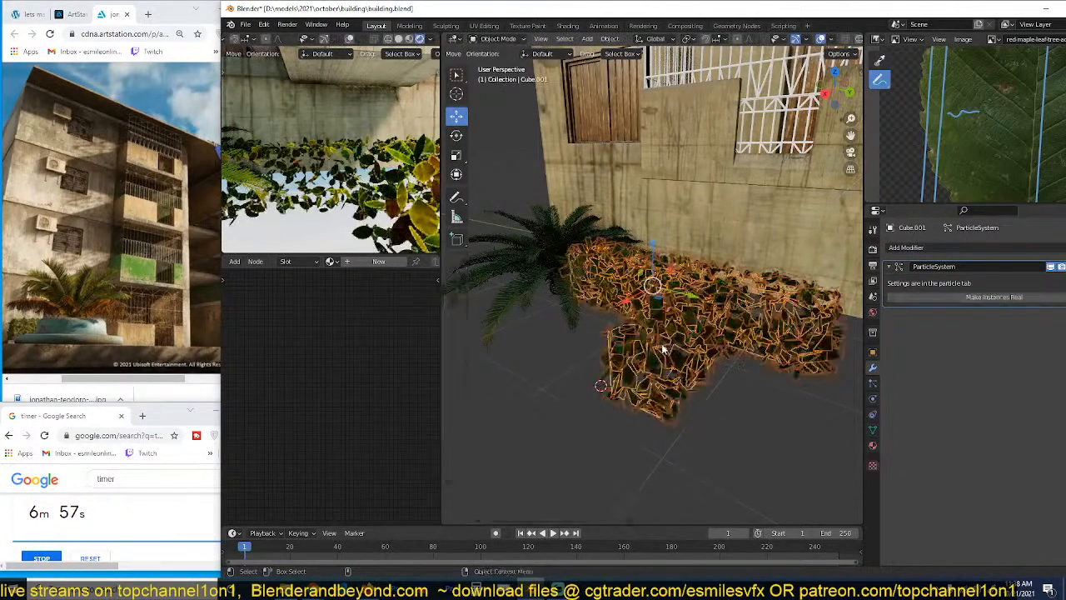
pyautogui.scroll(-4, 693, 345)
pyautogui.moveTo(695, 345); pyautogui.dragTo(724, 302, button='middle')
pyautogui.hotkey('alt', 'a')
pyautogui.scroll(2, 689, 339)
pyautogui.click(725, 302)
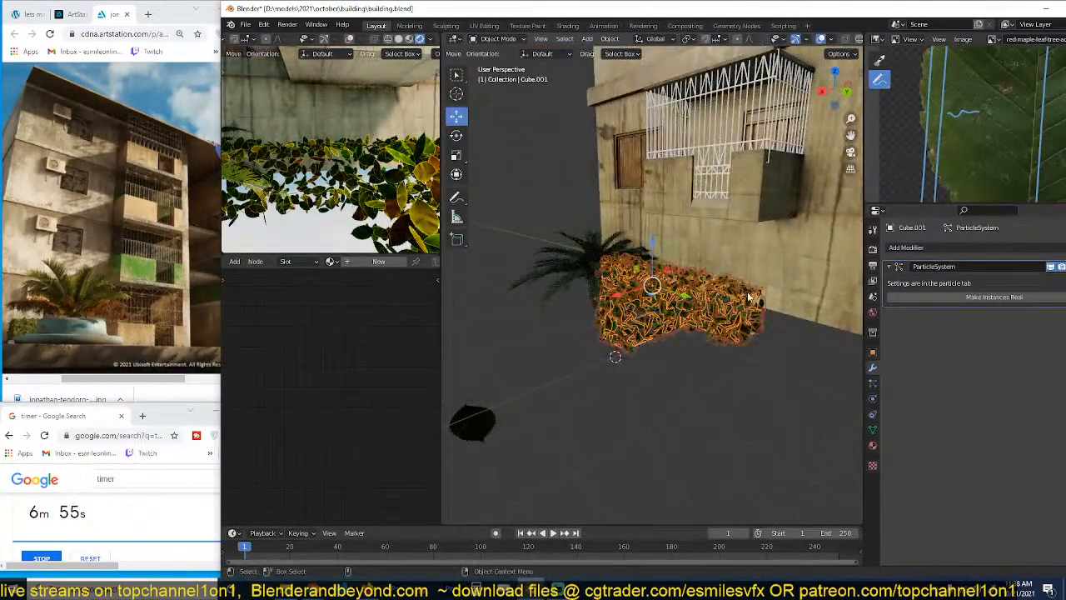
# Step: Emit the hedge's particles from Volume and set their number to 5000
pyautogui.click(876, 388)
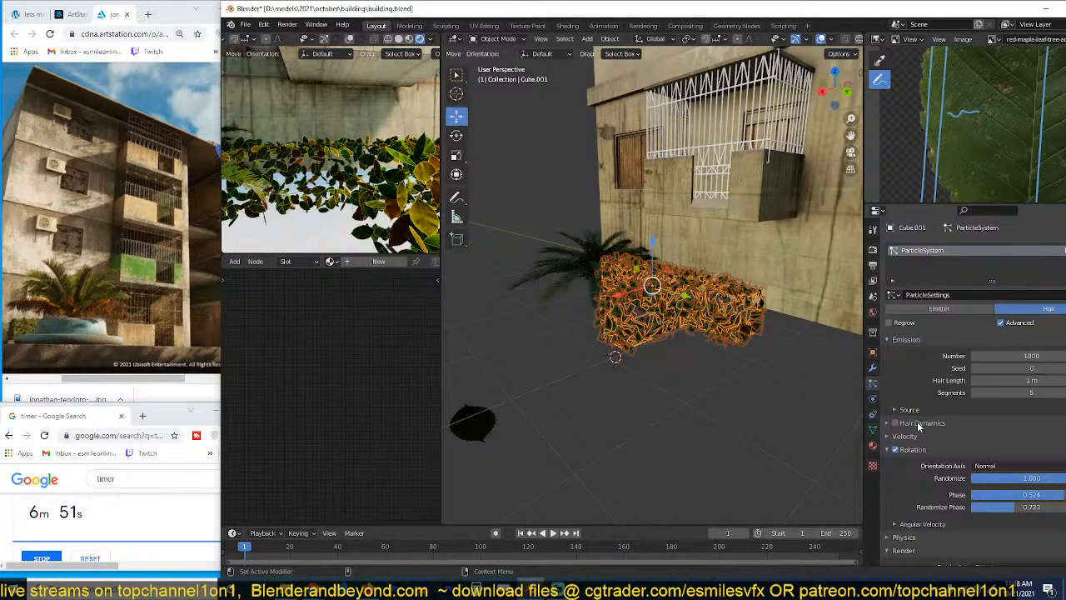
pyautogui.click(909, 410)
pyautogui.click(999, 426)
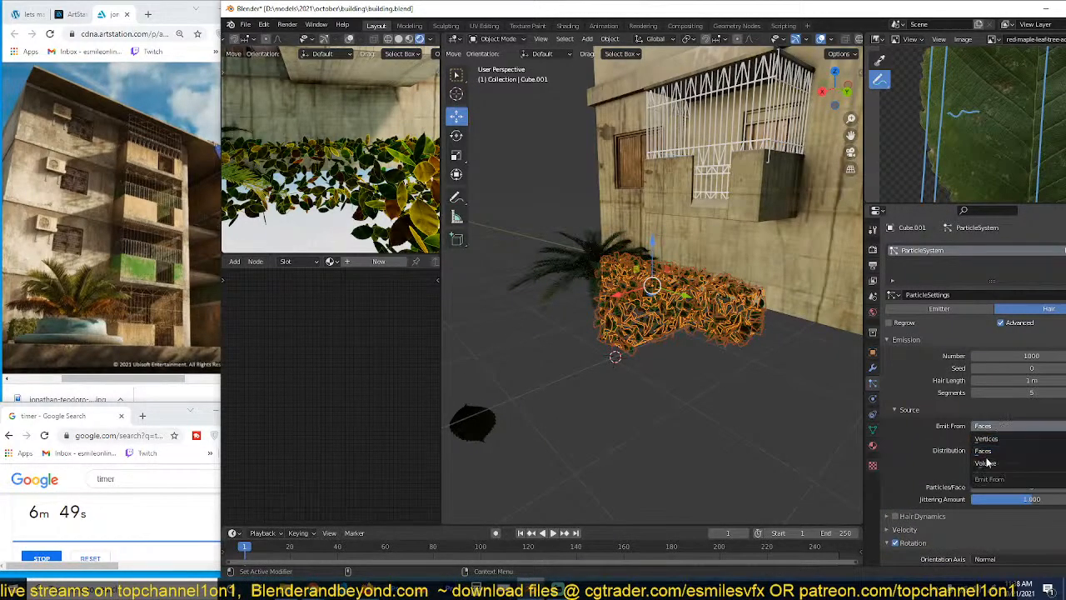
pyautogui.click(985, 463)
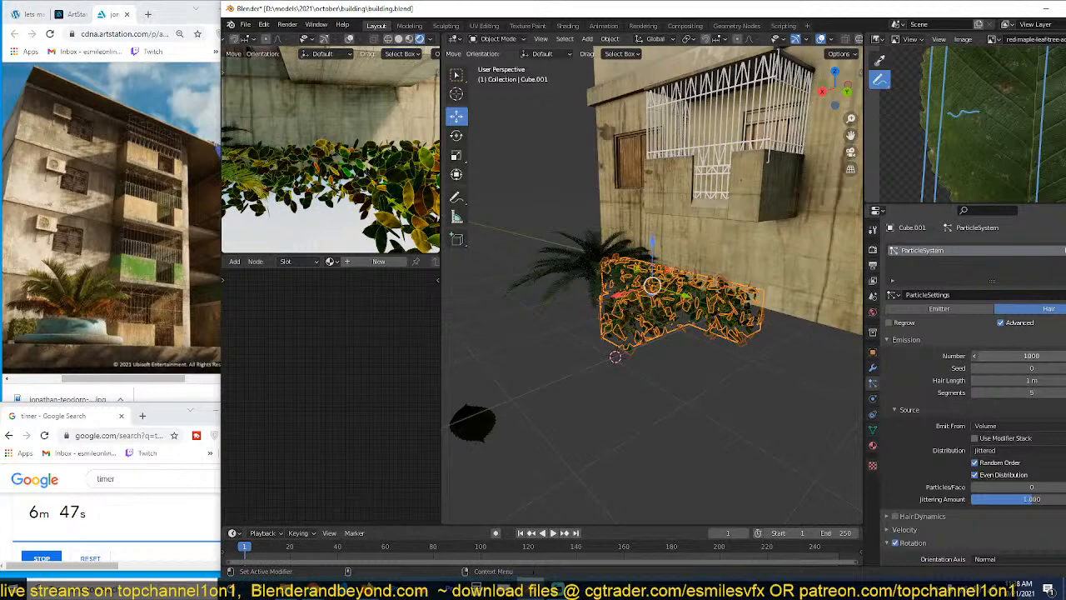
pyautogui.moveTo(1014, 355); pyautogui.dragTo(1012, 353)
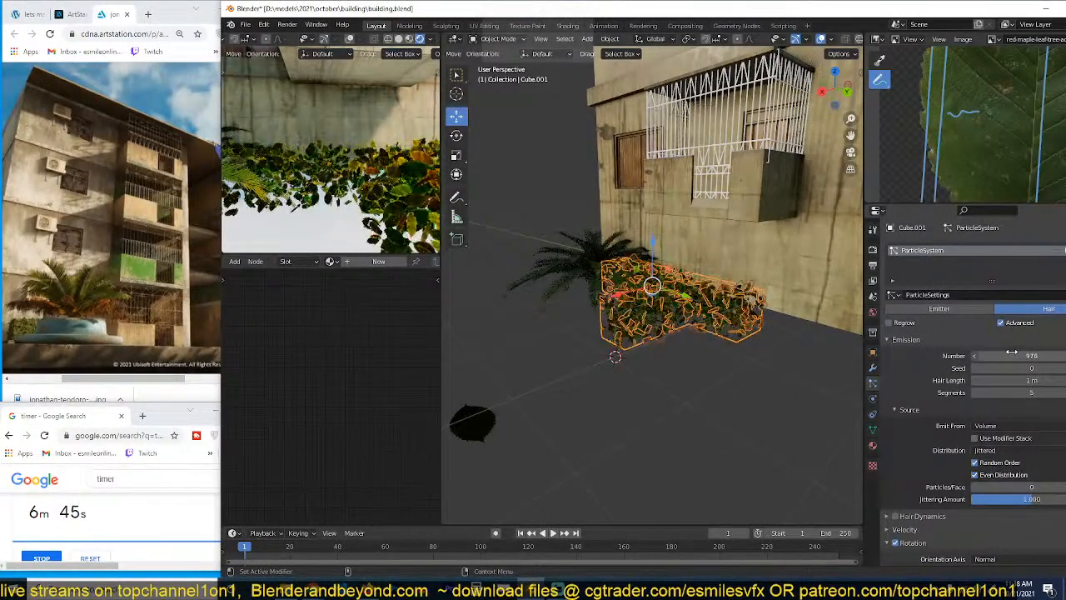
pyautogui.click(1012, 353)
pyautogui.write('5000')
pyautogui.press('Return')
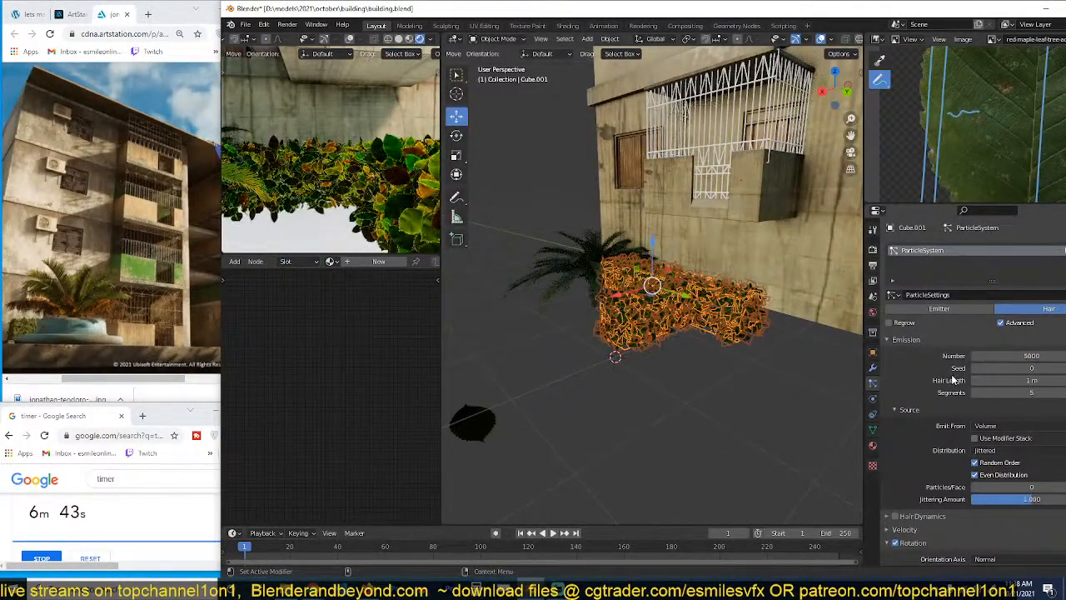
# Step: Examine the hedge's density and corner from several angles and check its particle number
pyautogui.click(666, 383)
pyautogui.moveTo(666, 383); pyautogui.dragTo(468, 271, button='middle')
pyautogui.scroll(5, 746, 368)
pyautogui.scroll(-4, 753, 347)
pyautogui.scroll(5, 781, 331)
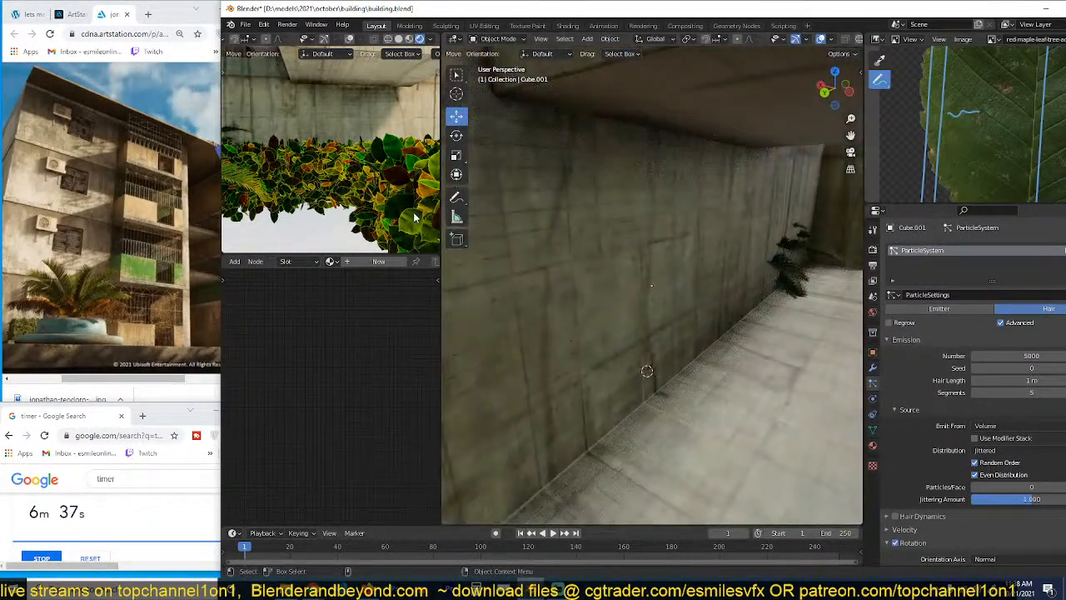
pyautogui.scroll(-5, 414, 217)
pyautogui.scroll(3, 415, 218)
pyautogui.scroll(-3, 538, 244)
pyautogui.moveTo(538, 243); pyautogui.dragTo(664, 259, button='middle')
pyautogui.click(664, 260)
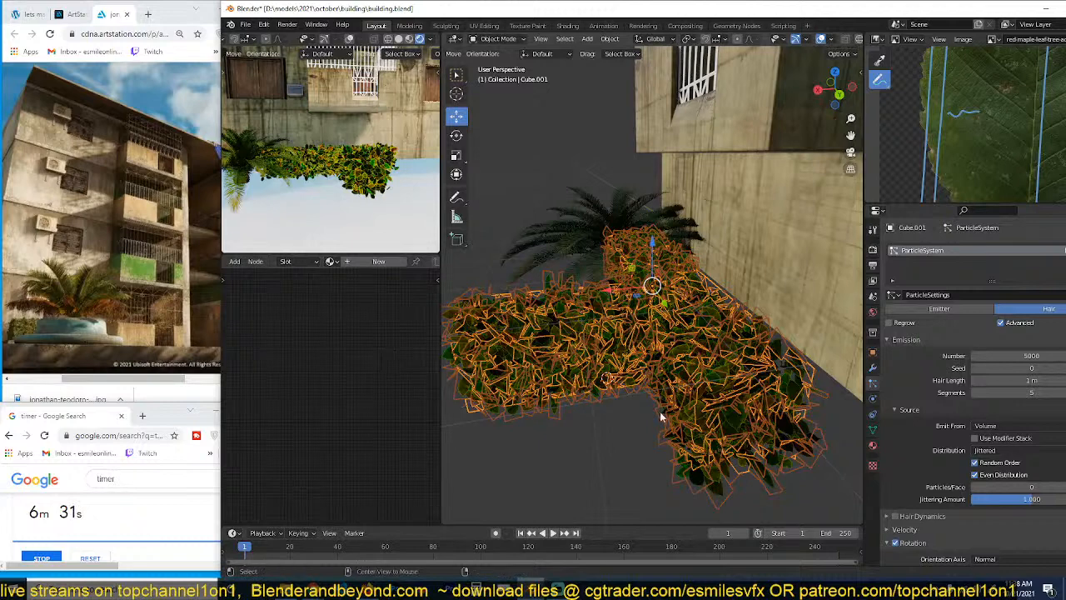
pyautogui.moveTo(661, 416); pyautogui.dragTo(683, 410, button='middle')
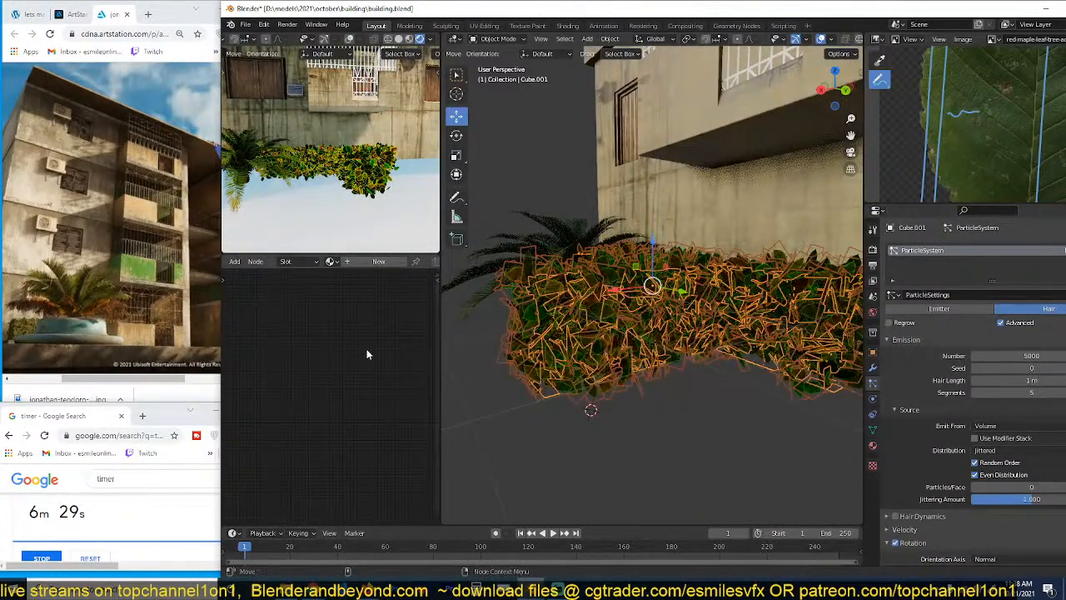
pyautogui.click(676, 204)
pyautogui.scroll(-5, 564, 364)
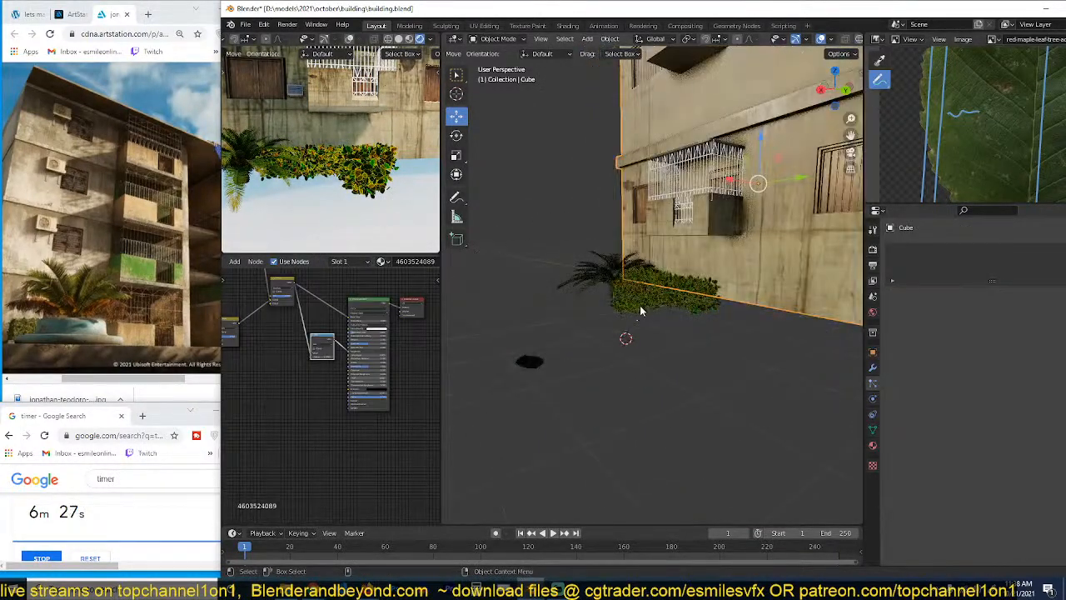
pyautogui.click(641, 311)
pyautogui.click(1033, 353)
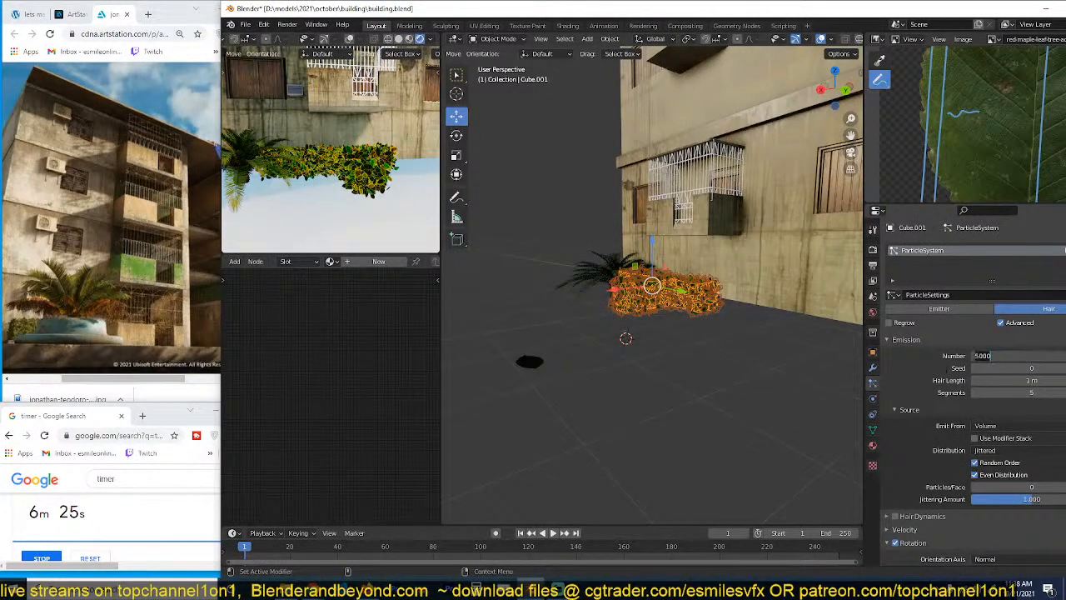
pyautogui.press('Return')
# Step: Set the source leaf material's blend mode to Alpha Clip, with the shadow mode also on Alpha Clip
pyautogui.click(535, 363)
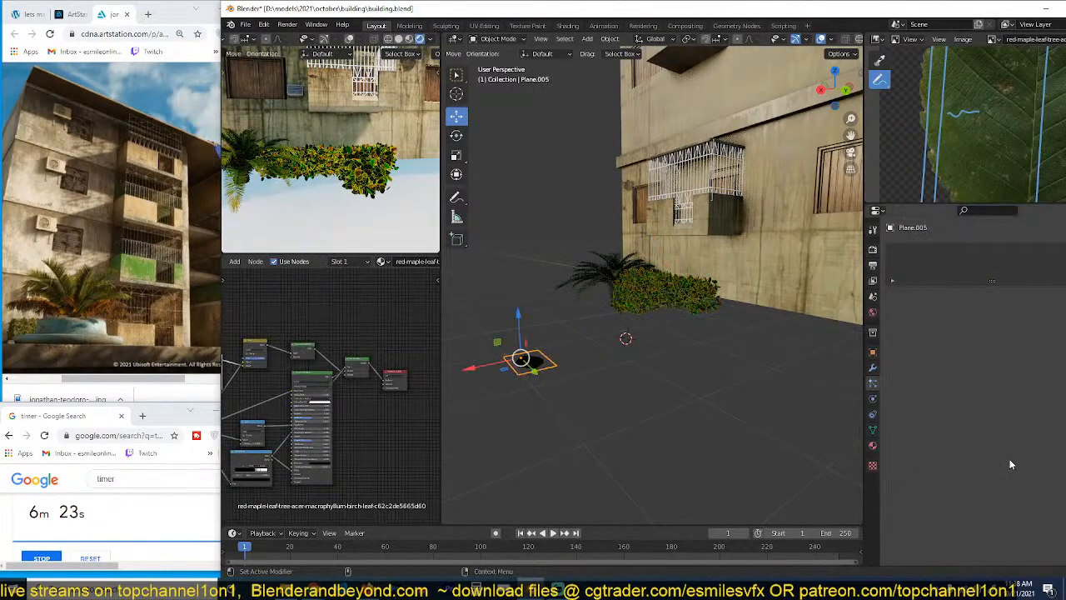
pyautogui.click(873, 446)
pyautogui.scroll(-2, 949, 491)
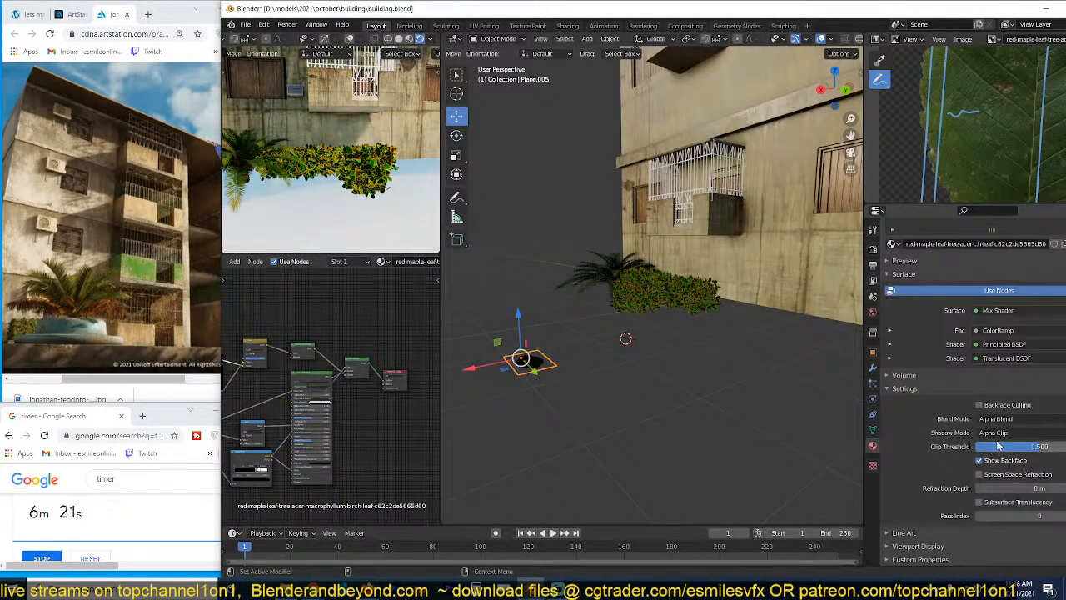
pyautogui.click(1007, 418)
pyautogui.click(1002, 447)
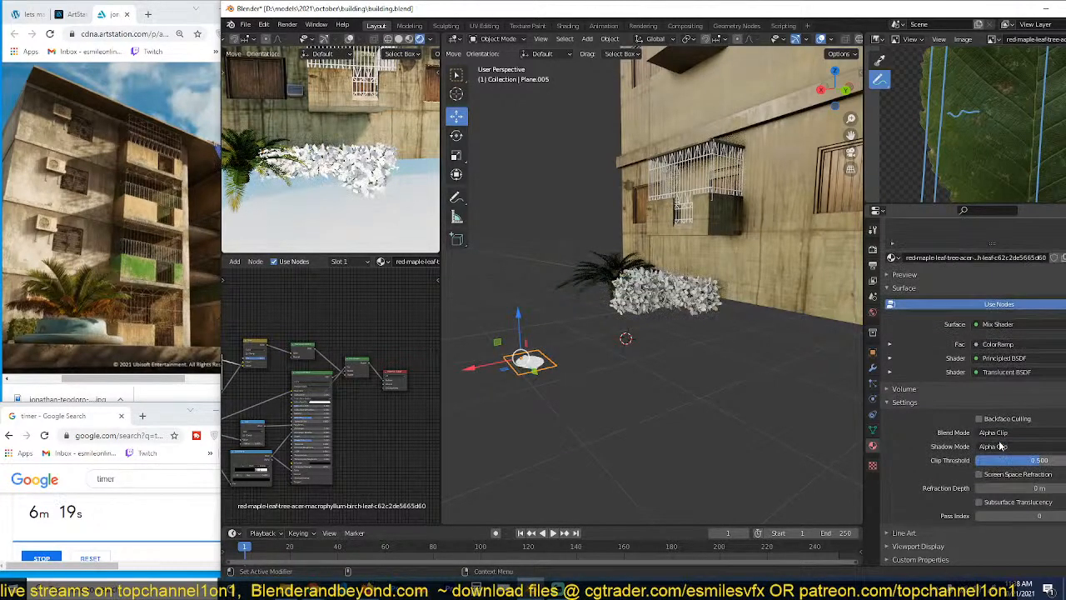
pyautogui.click(1002, 447)
pyautogui.click(1002, 431)
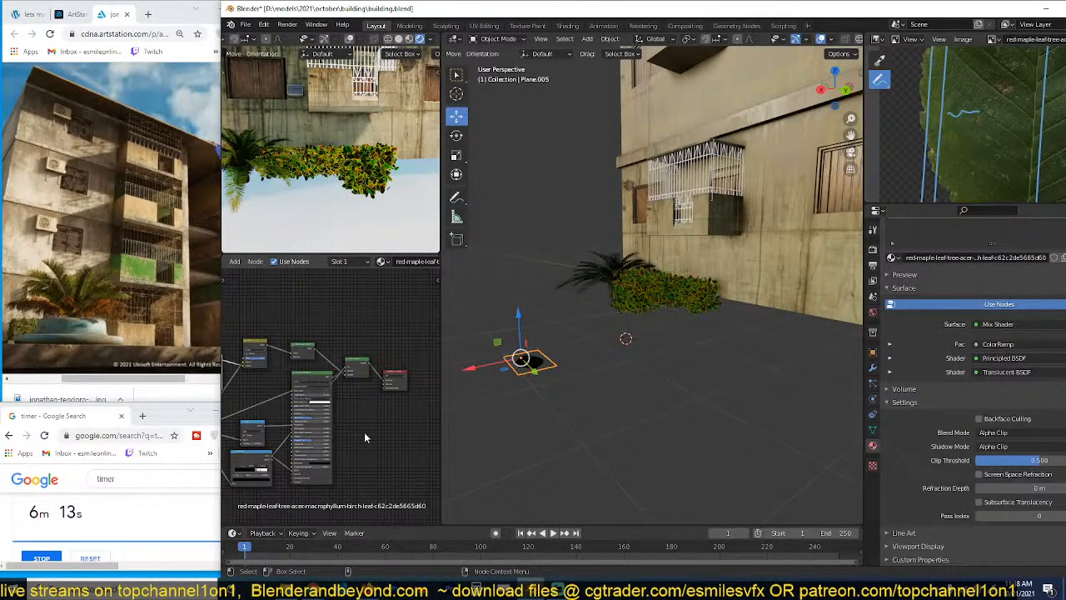
pyautogui.scroll(5, 615, 379)
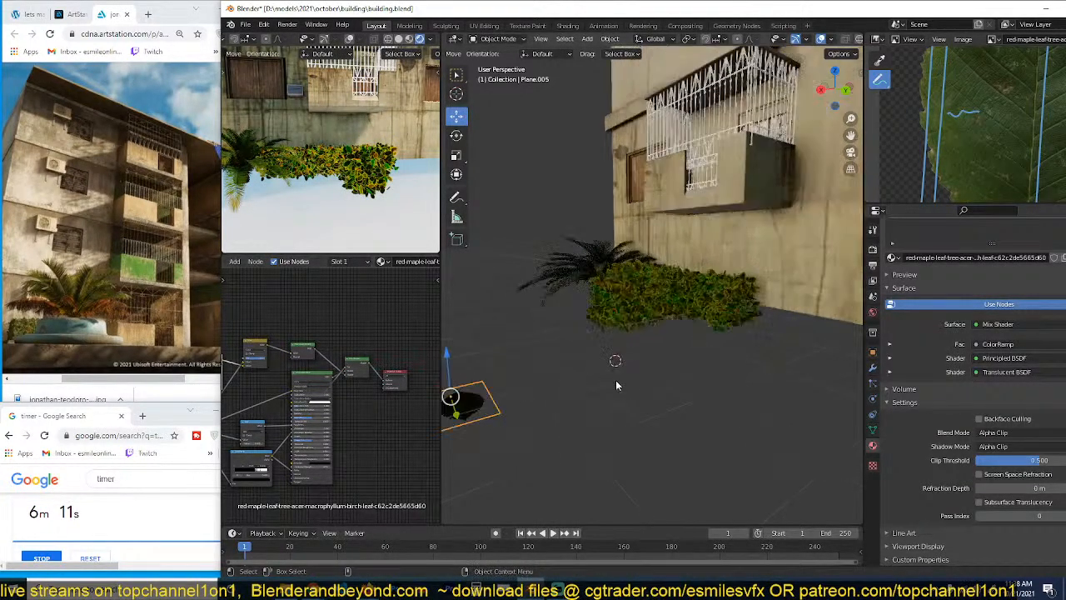
pyautogui.scroll(3, 253, 456)
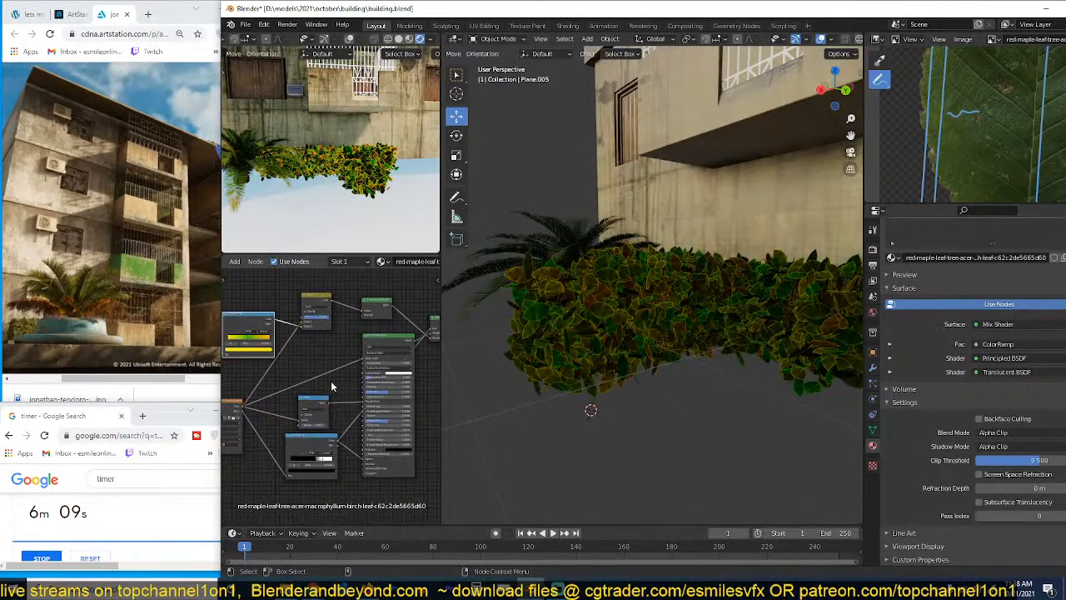
# Step: Connect the MixRGB color output to the Principled BSDF's Base Color
pyautogui.moveTo(323, 309); pyautogui.dragTo(357, 370)
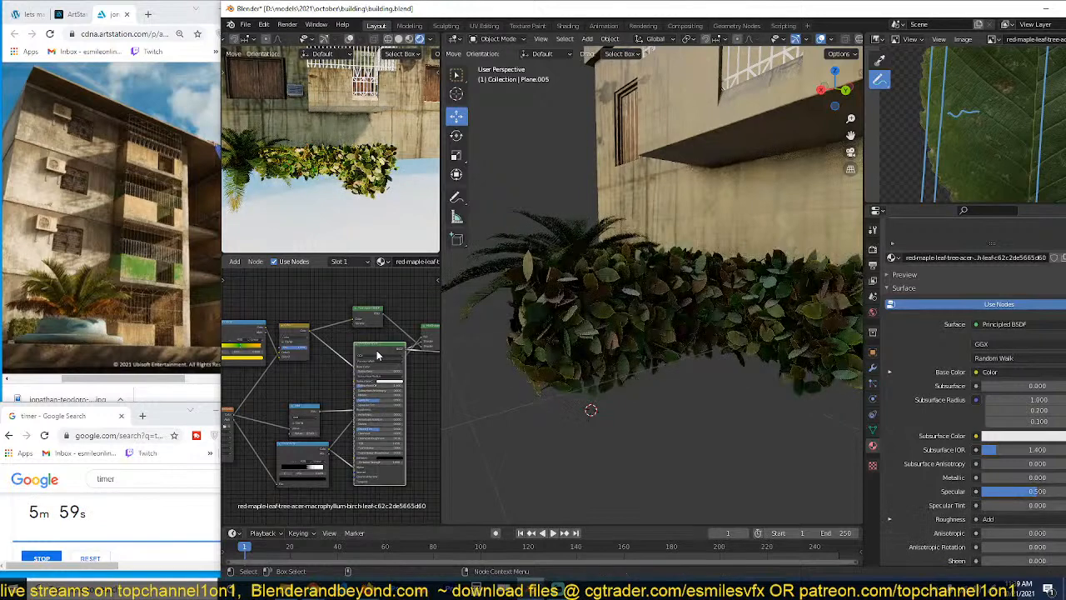
pyautogui.scroll(3, 635, 316)
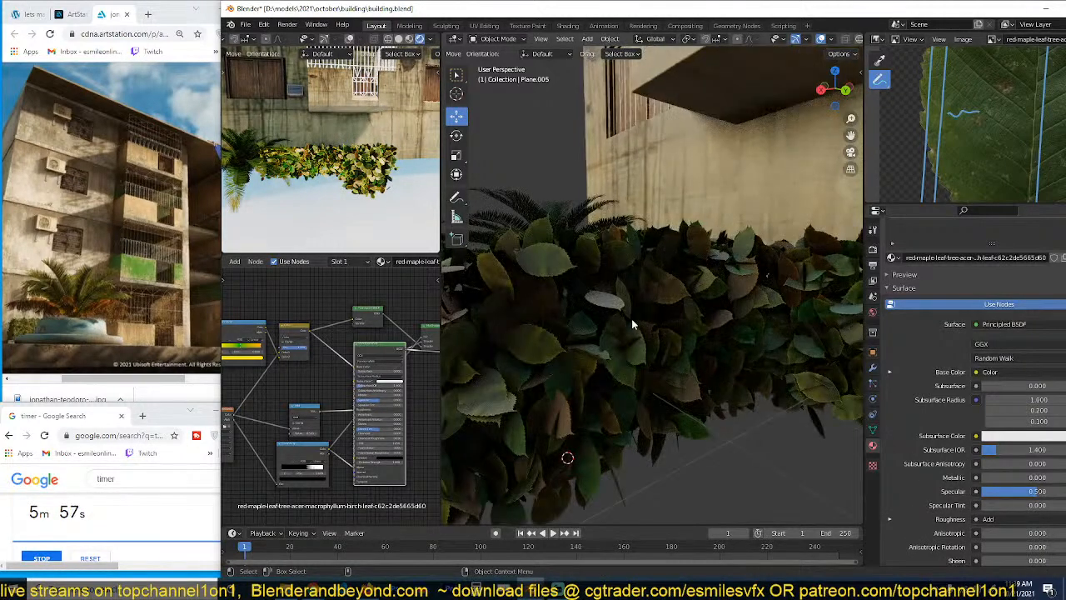
pyautogui.moveTo(382, 413); pyautogui.dragTo(418, 403, button='middle')
pyautogui.moveTo(350, 395); pyautogui.dragTo(391, 400, button='middle')
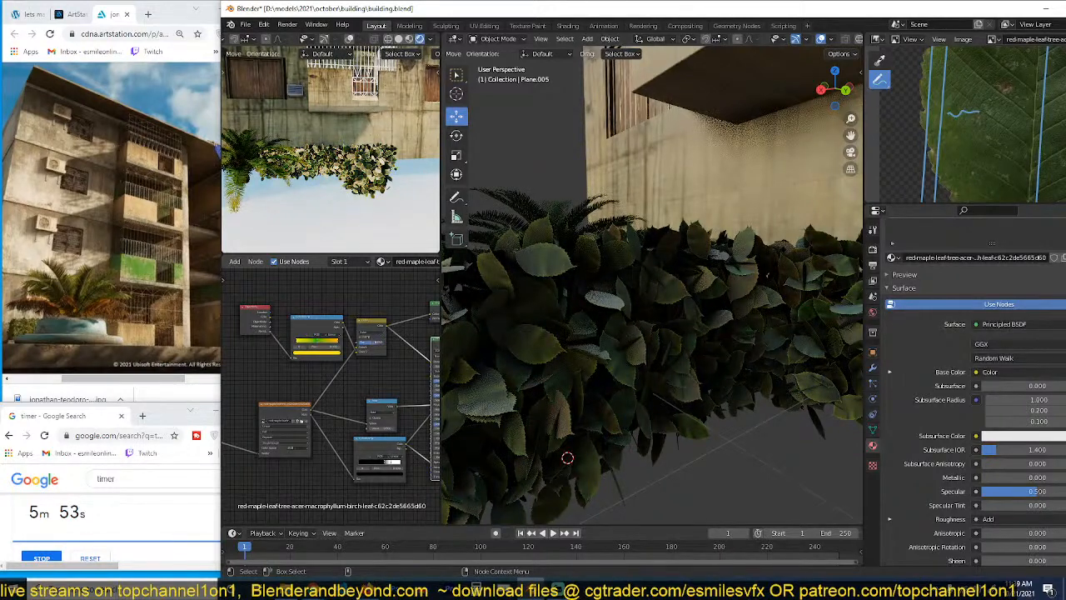
pyautogui.moveTo(330, 401); pyautogui.dragTo(378, 382, button='middle')
# Step: Move the black-and-white ColorRamp and the Math node apart in front of the Principled BSDF
pyautogui.scroll(-2, 376, 387)
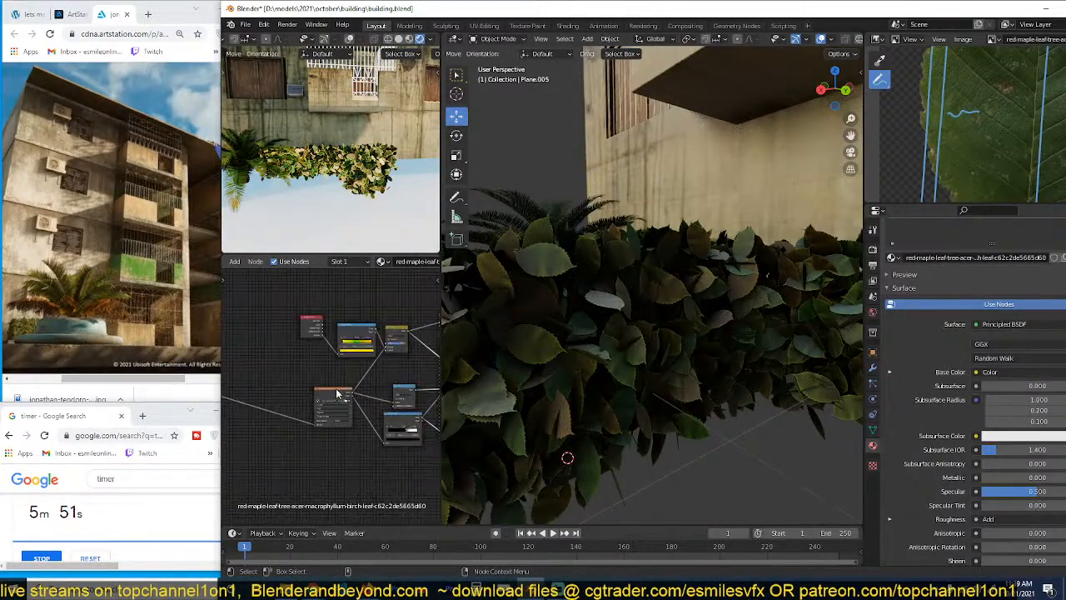
pyautogui.scroll(4, 337, 393)
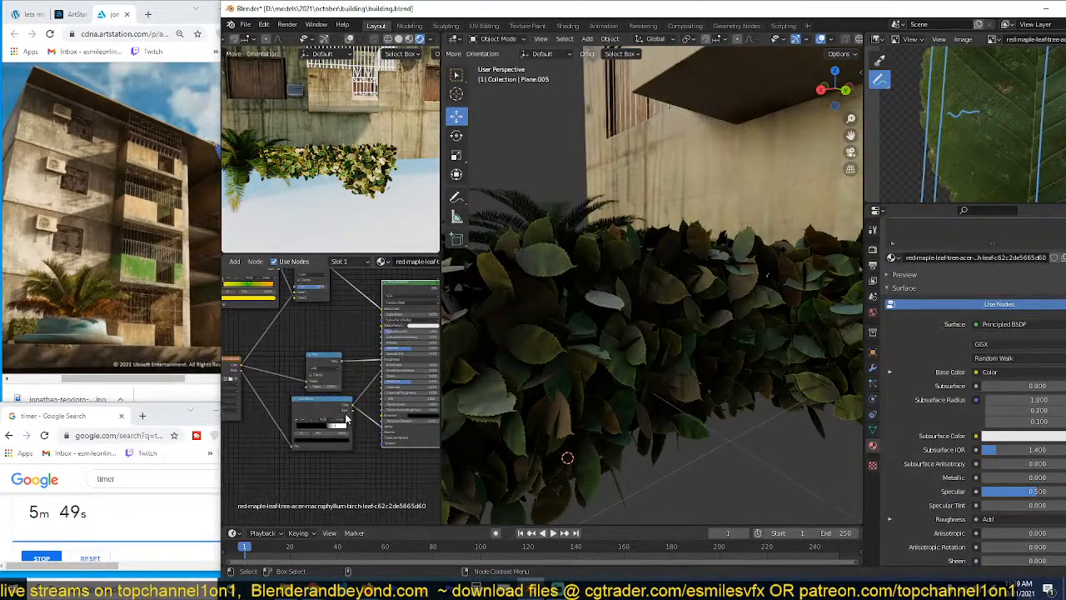
pyautogui.moveTo(347, 419); pyautogui.dragTo(322, 424)
pyautogui.moveTo(329, 360); pyautogui.dragTo(325, 347)
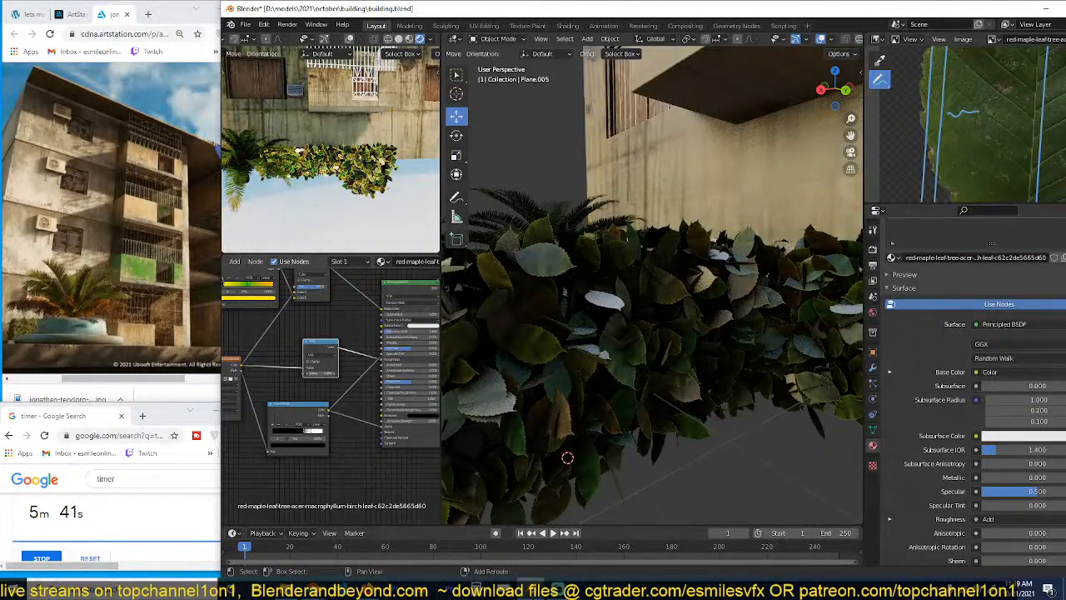
pyautogui.moveTo(581, 334); pyautogui.dragTo(647, 358, button='middle')
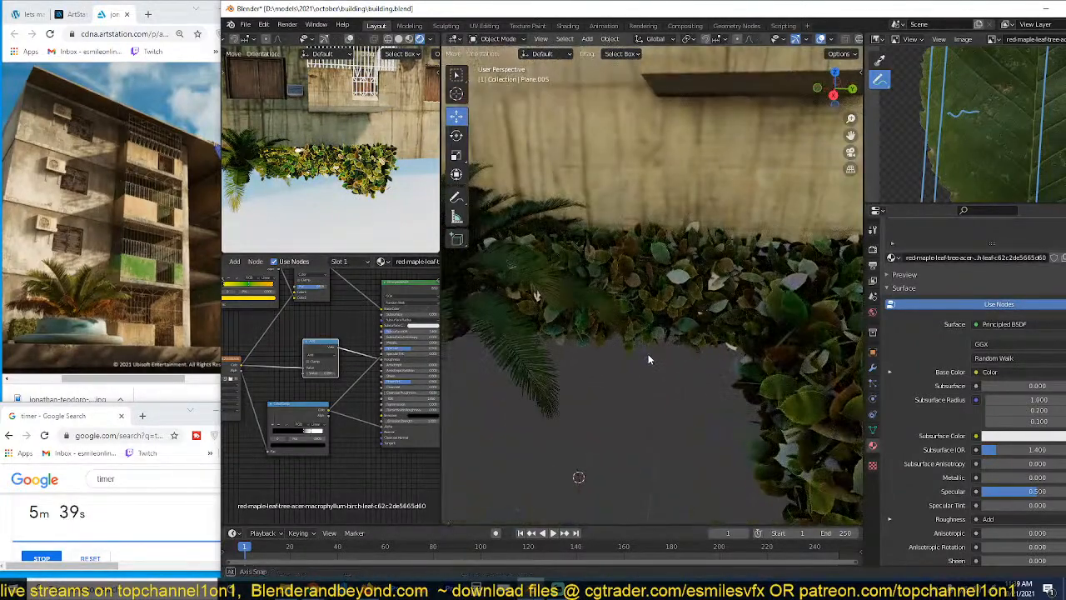
# Step: Set the MixRGB factor in the leaf material to 0, inspect the hedge, and save the building file
pyautogui.hotkey('ctrl', 's')
pyautogui.moveTo(399, 215); pyautogui.dragTo(398, 211, button='middle')
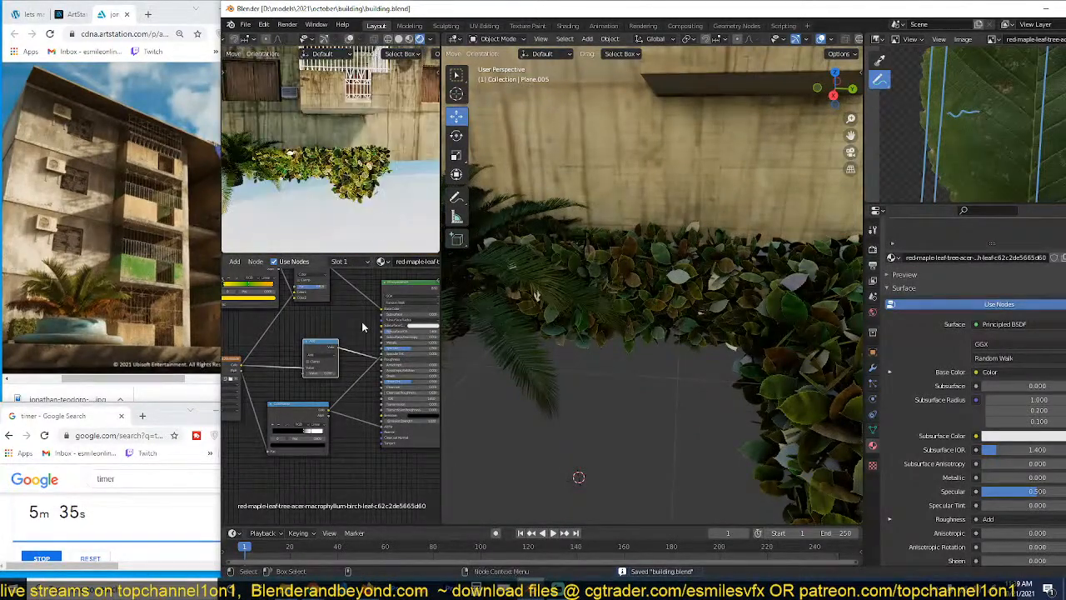
pyautogui.scroll(3, 363, 327)
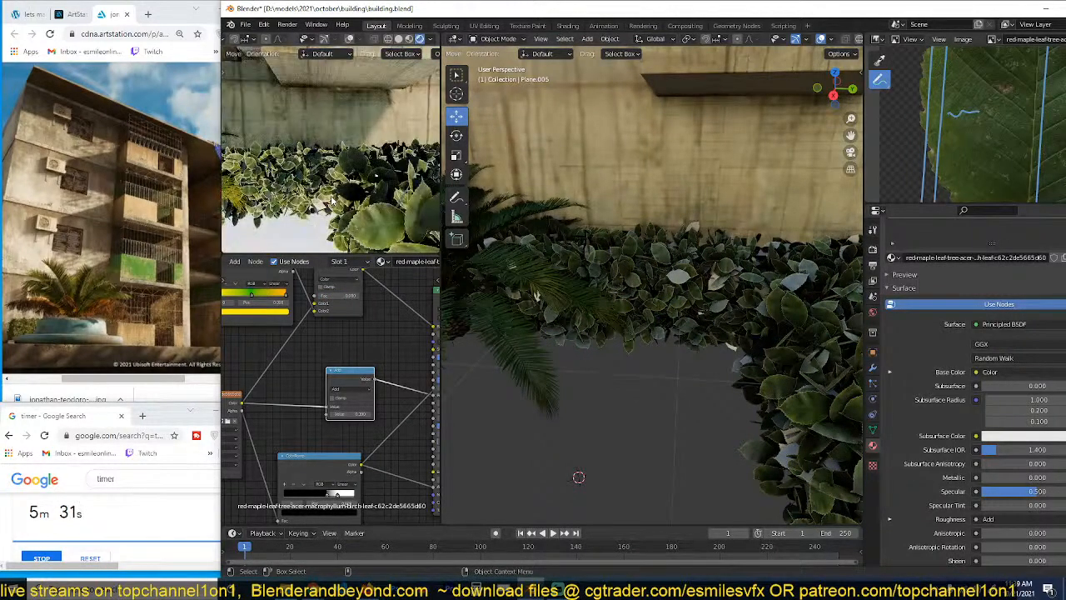
pyautogui.scroll(2, 333, 199)
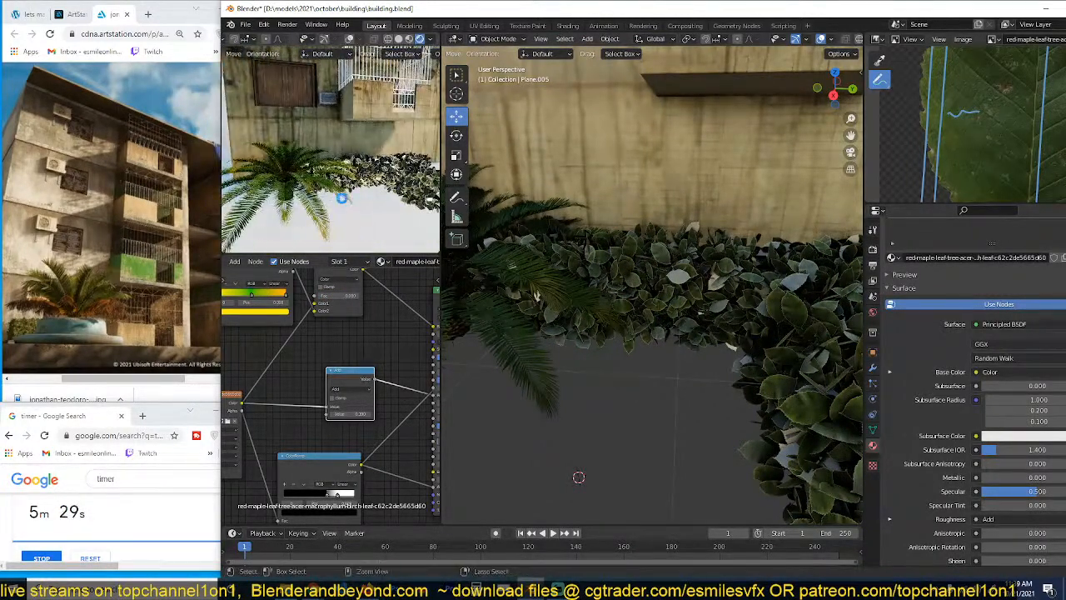
pyautogui.hotkey('ctrl', 's')
pyautogui.scroll(-4, 357, 195)
pyautogui.keyDown('shift'); pyautogui.moveTo(356, 194); pyautogui.dragTo(345, 200, button='middle'); pyautogui.keyUp('shift')
pyautogui.scroll(7, 357, 198)
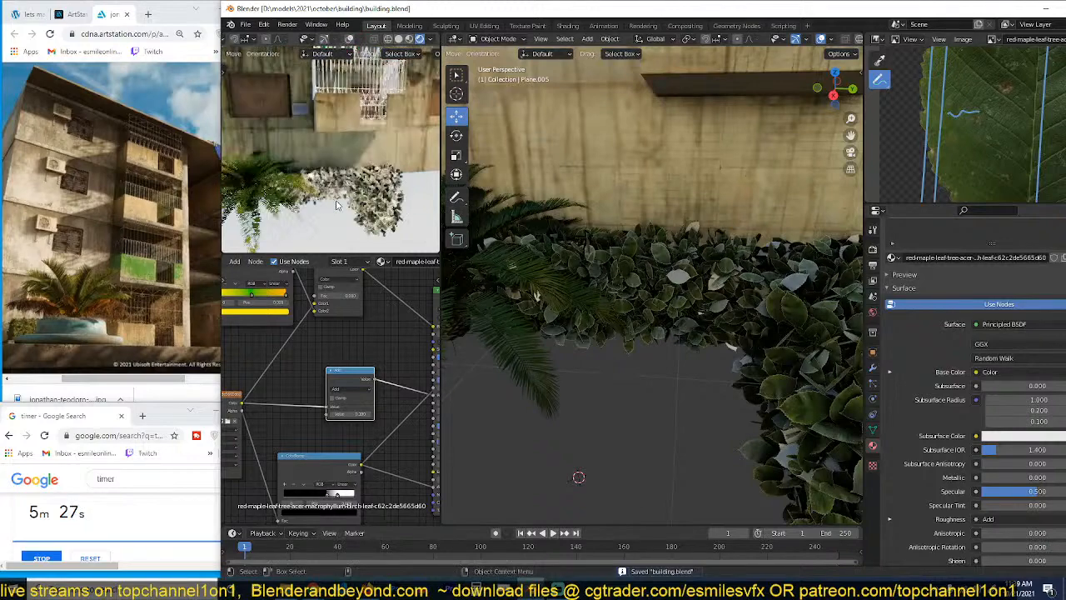
# Step: Duplicate the L-shaped hedge along the global Y axis and place the copy farther along the building's wall
pyautogui.click(381, 209)
pyautogui.press('KP_Decimal')
pyautogui.scroll(-3, 695, 298)
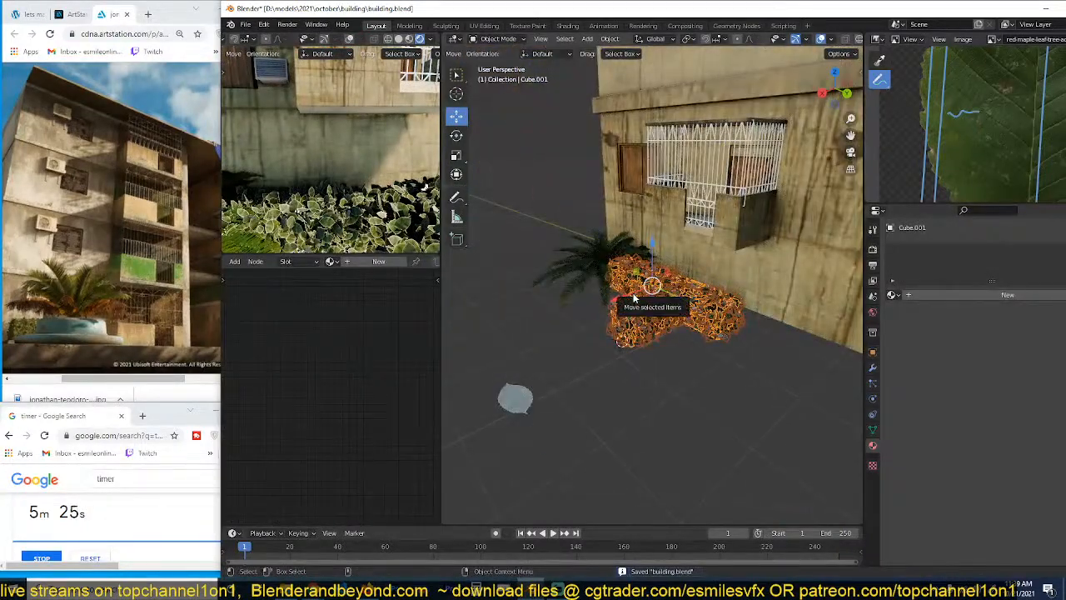
pyautogui.press('KP_7')
pyautogui.moveTo(686, 289); pyautogui.dragTo(756, 266, button='middle')
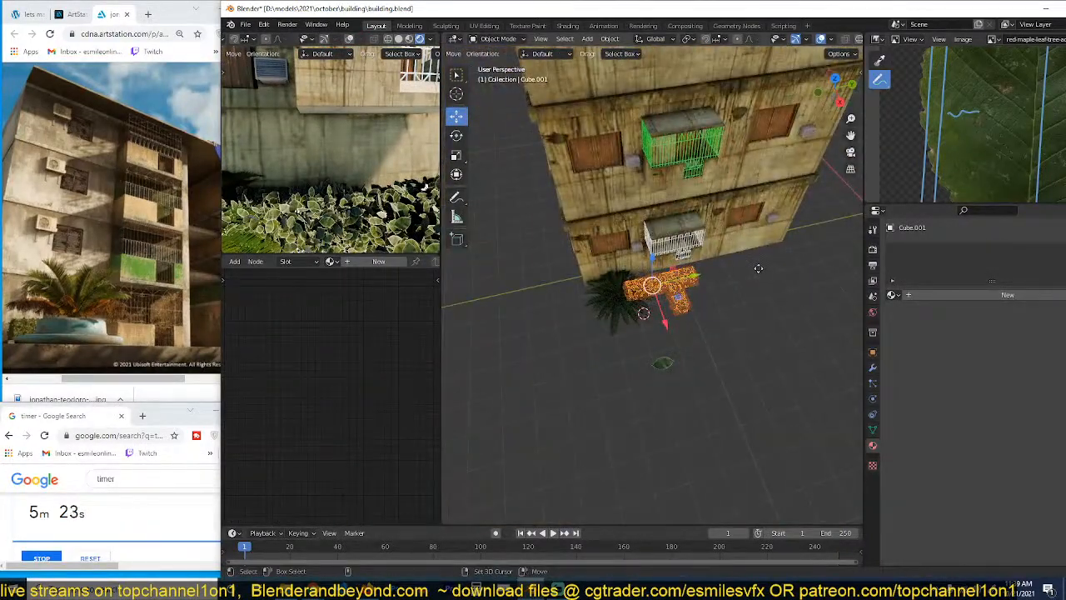
pyautogui.hotkey('shift', 'd')
pyautogui.press('x')
pyautogui.press('y')
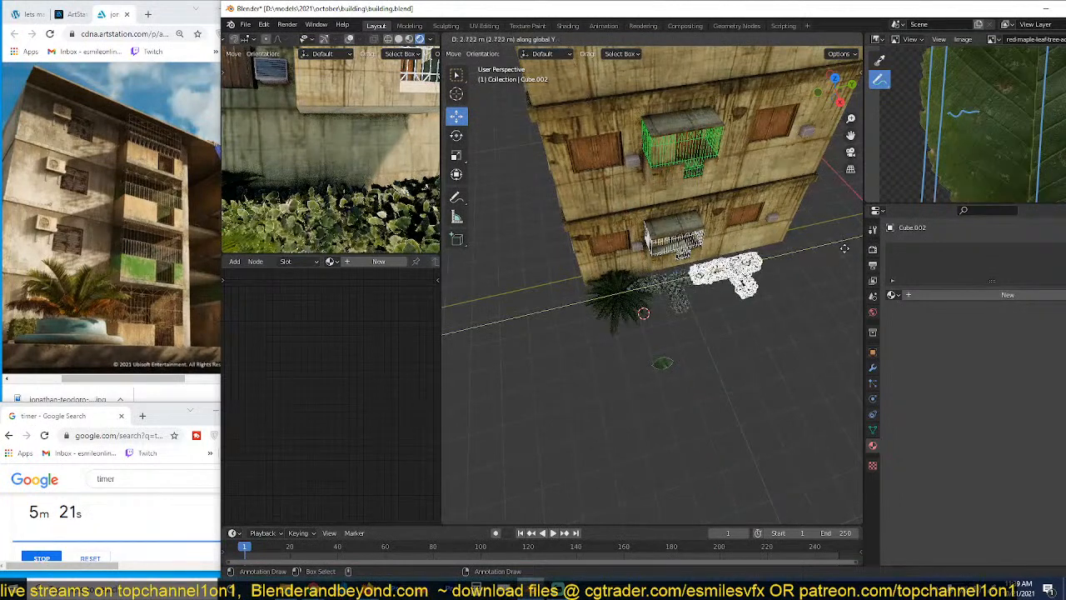
pyautogui.click(862, 244)
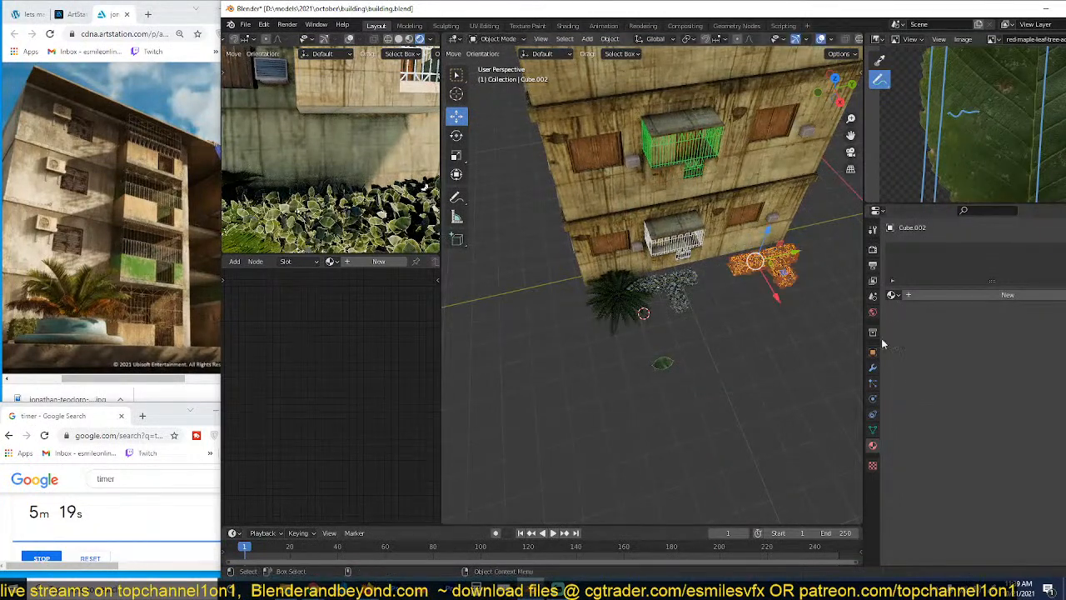
# Step: Try 1000 particles on the hedge copy and settle on a particle number of 2000
pyautogui.click(872, 383)
pyautogui.click(1030, 356)
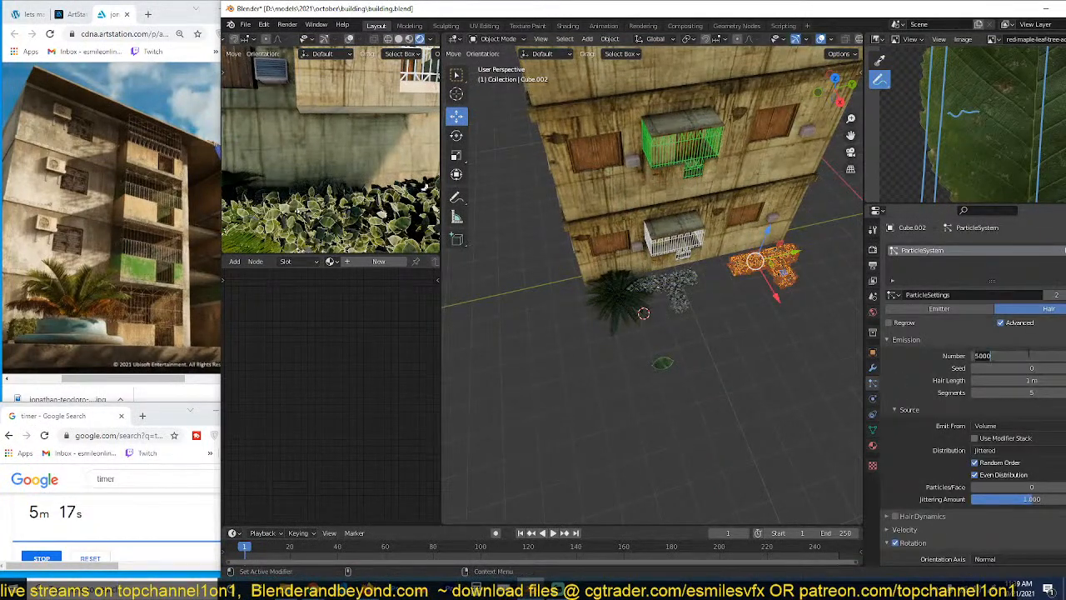
pyautogui.write('1000')
pyautogui.press('Return')
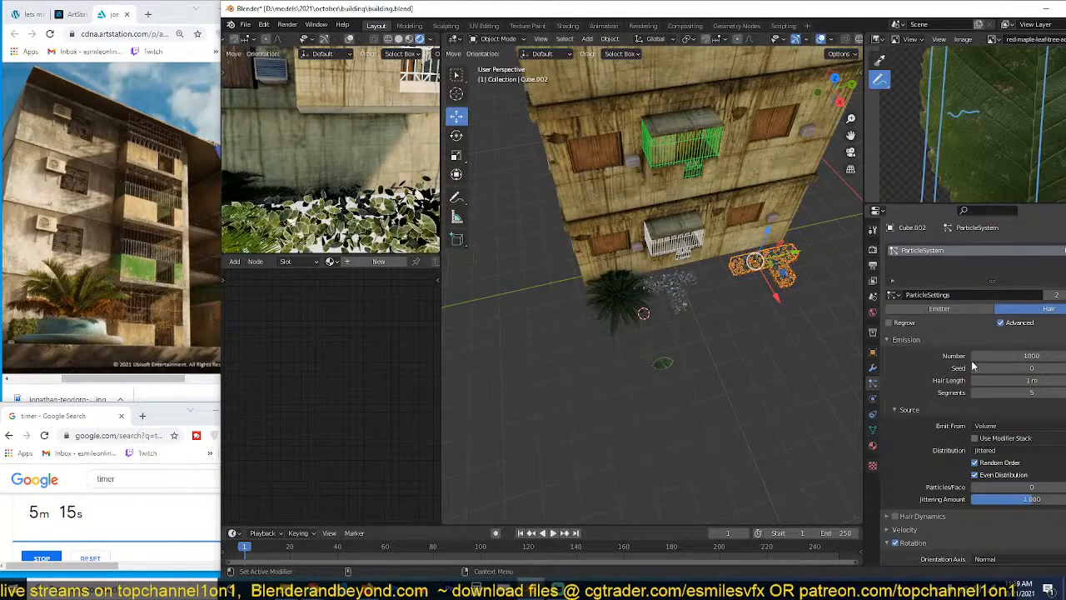
pyautogui.click(1020, 357)
pyautogui.write('2')
pyautogui.press('Return')
# Step: Check both hedges against the building in the rendered view and save the file
pyautogui.click(512, 304)
pyautogui.scroll(-8, 309, 207)
pyautogui.moveTo(308, 207); pyautogui.dragTo(350, 196, button='middle')
pyautogui.scroll(4, 338, 203)
pyautogui.scroll(-2, 338, 200)
pyautogui.hotkey('ctrl', 's')
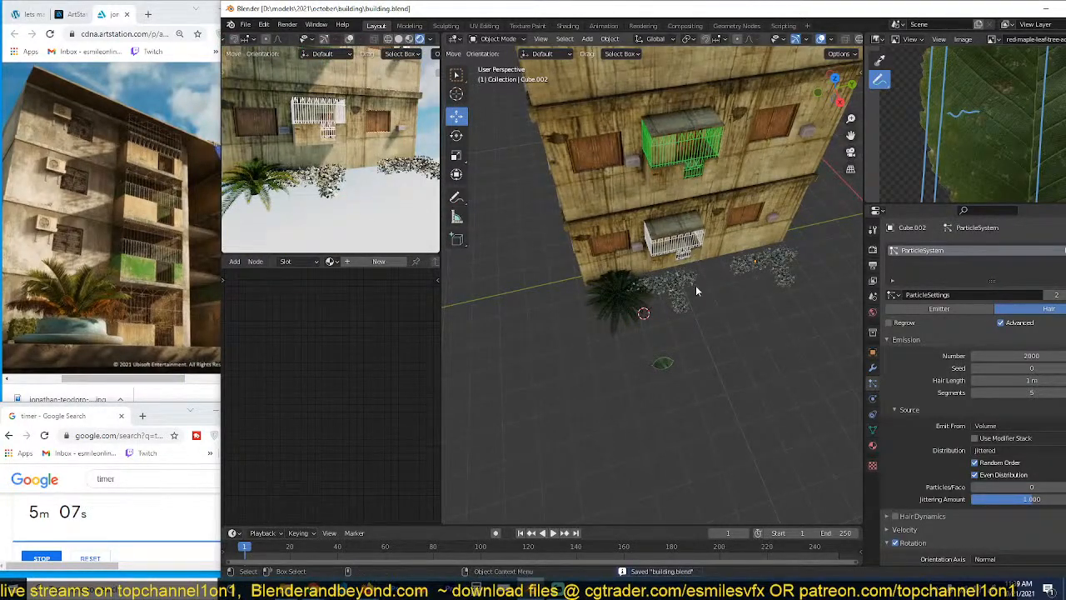
# Step: Inspect the first hedge up close, and select the source leaf plane with its material nodes in view
pyautogui.click(681, 304)
pyautogui.scroll(9, 679, 311)
pyautogui.hotkey('alt', 'a')
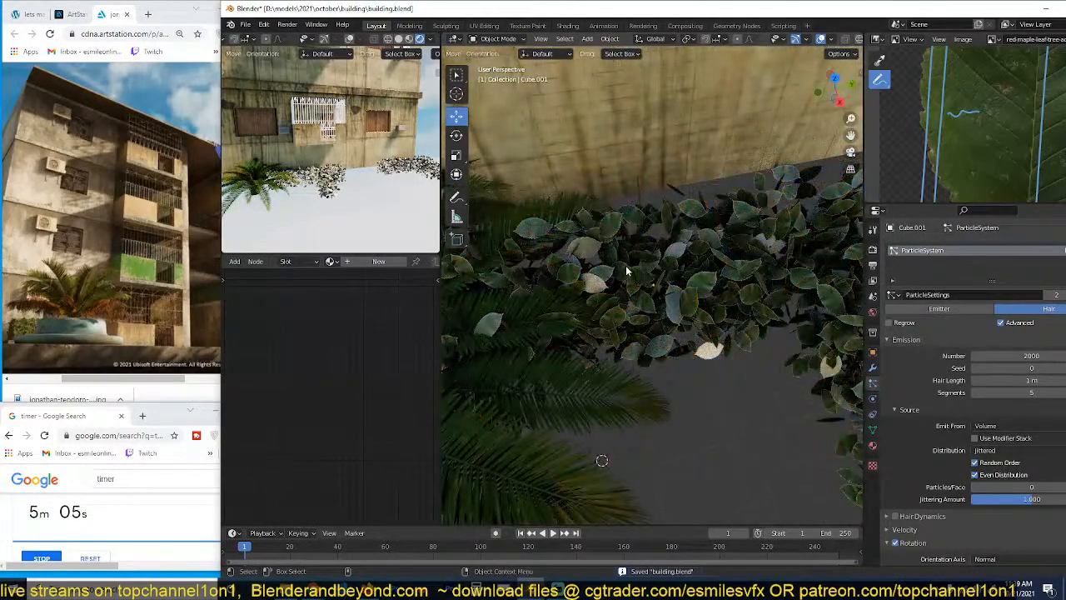
pyautogui.moveTo(626, 270); pyautogui.dragTo(725, 320, button='middle')
pyautogui.click(734, 326)
pyautogui.moveTo(630, 289); pyautogui.dragTo(646, 433, button='middle')
pyautogui.click(642, 441)
pyautogui.press('Home')
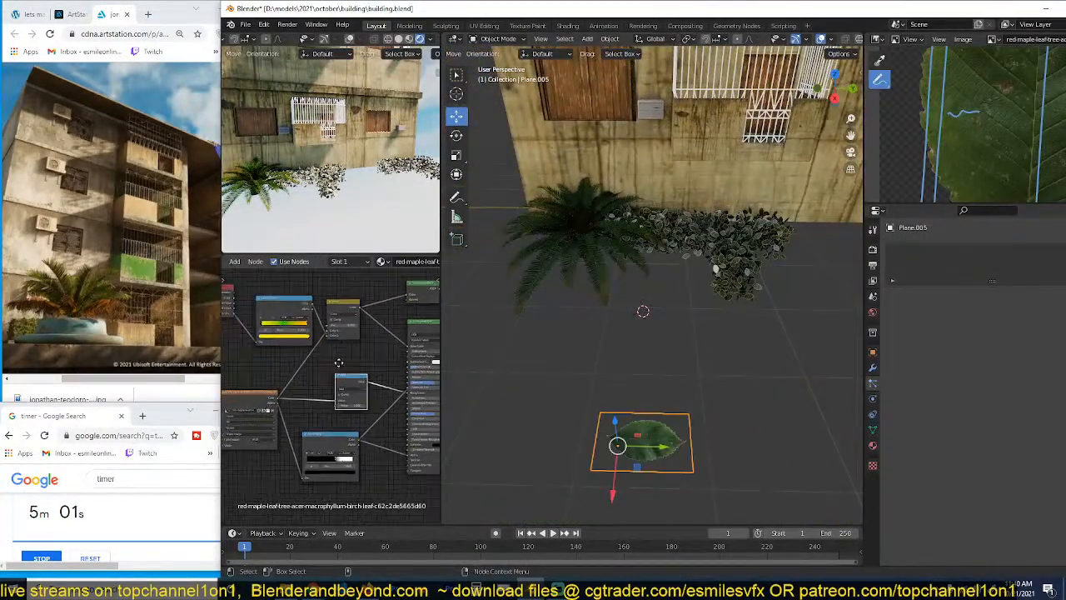
# Step: Show the viewport sidebar and enable the Texture Folders add-on in the preferences
pyautogui.press('n')
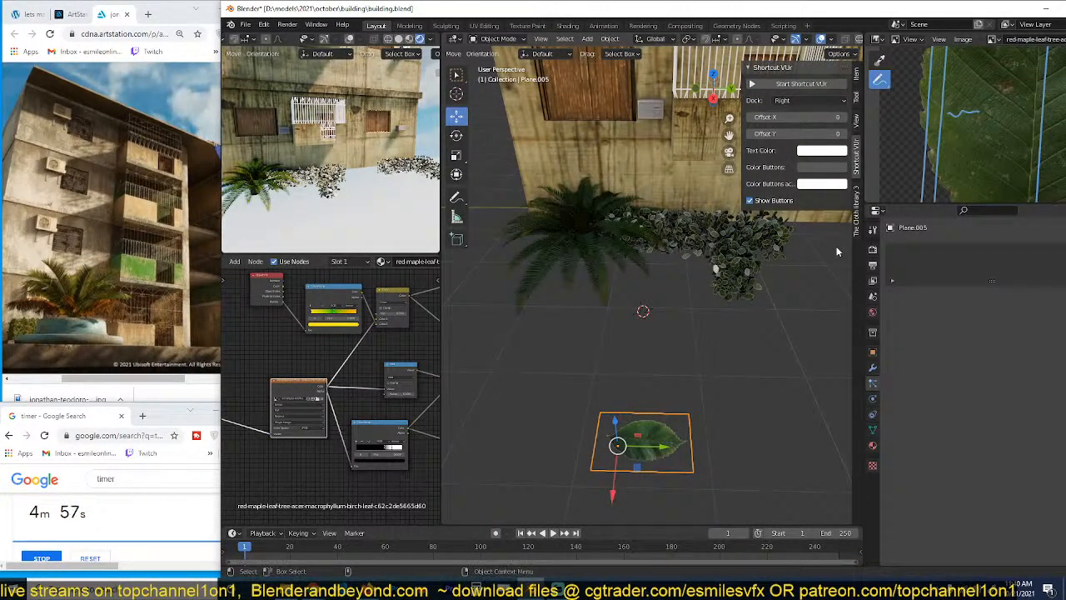
pyautogui.click(264, 24)
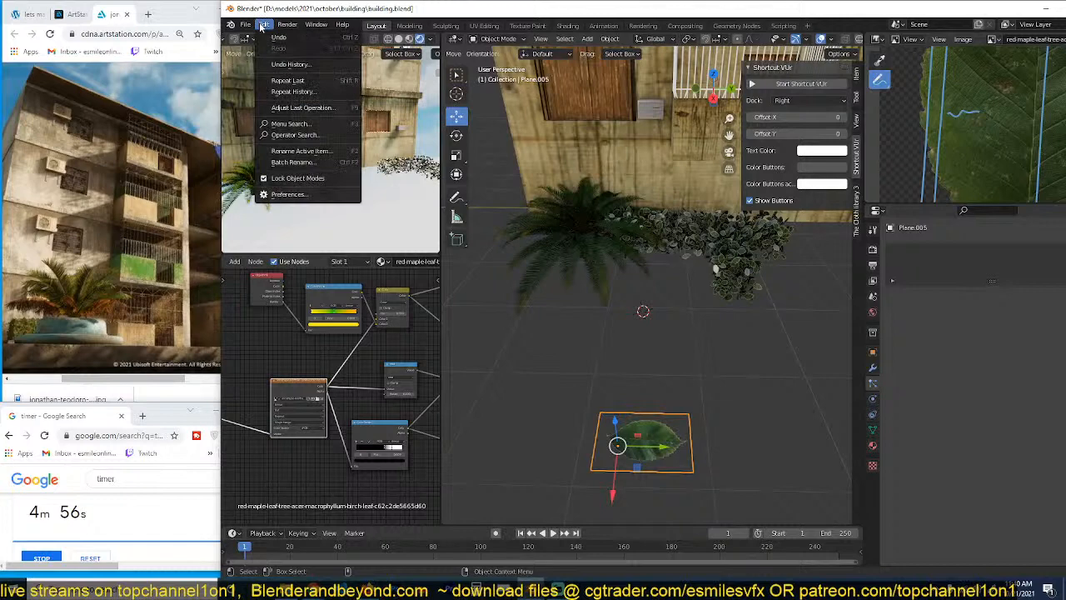
pyautogui.click(283, 193)
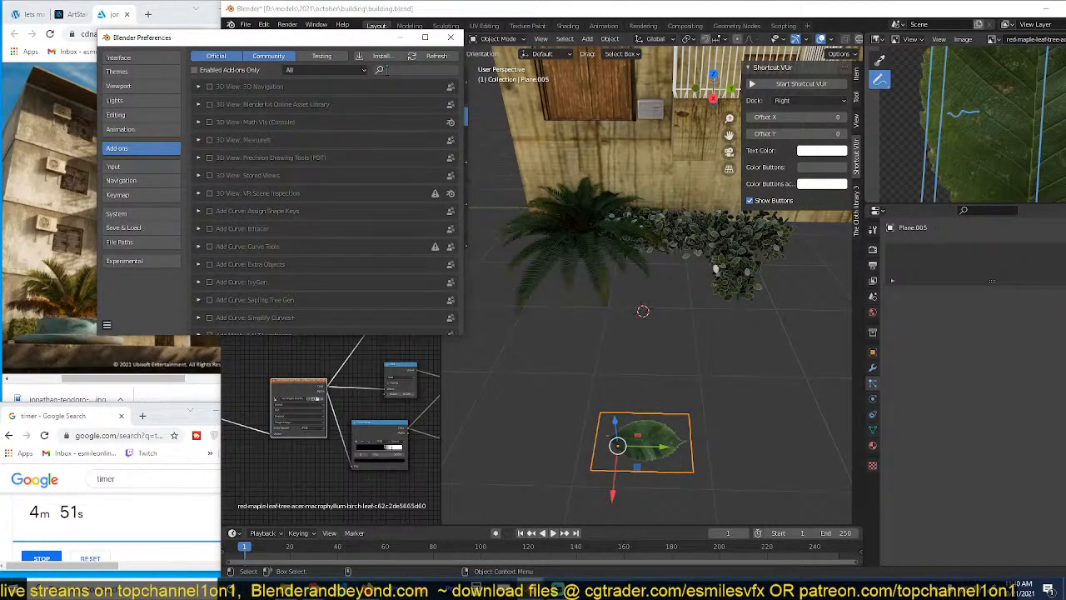
pyautogui.click(387, 70)
pyautogui.write('textu')
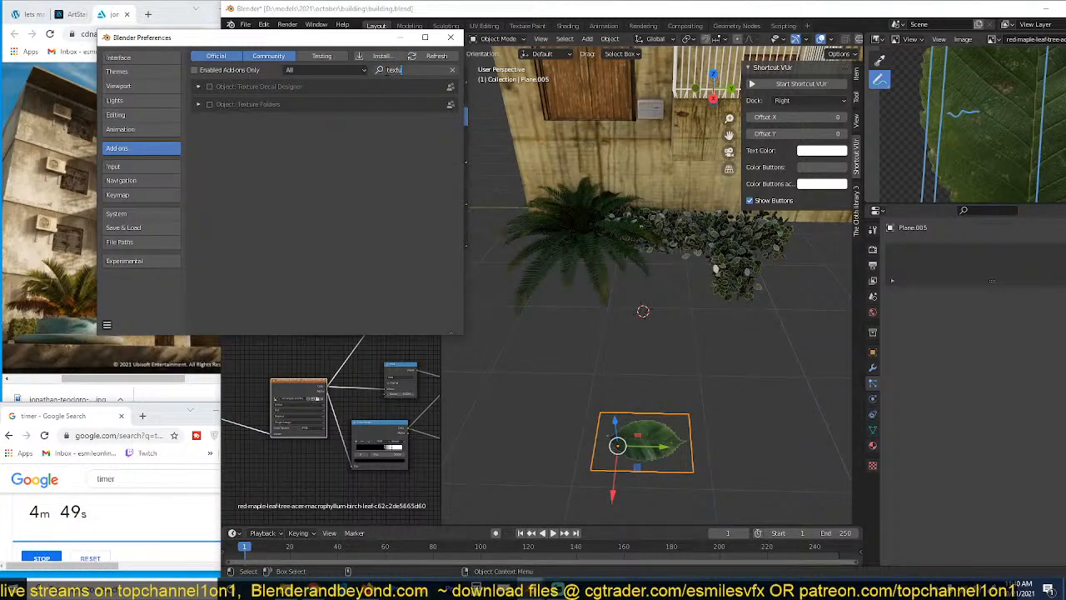
pyautogui.click(209, 105)
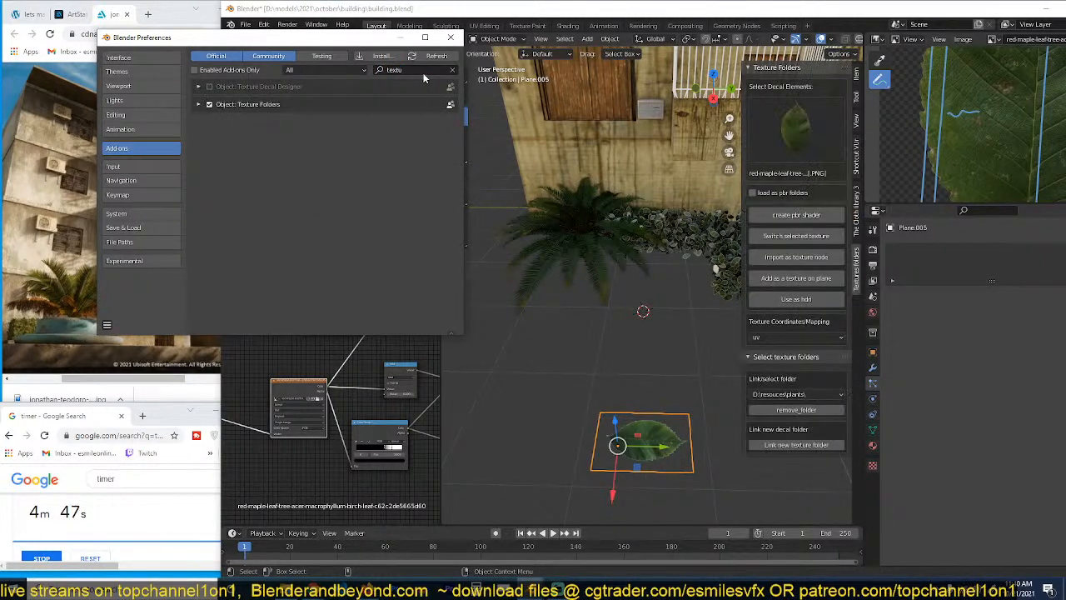
# Step: Enable The Asset Library v2 add-on in the preferences and save the building file
pyautogui.click(453, 70)
pyautogui.write('asset')
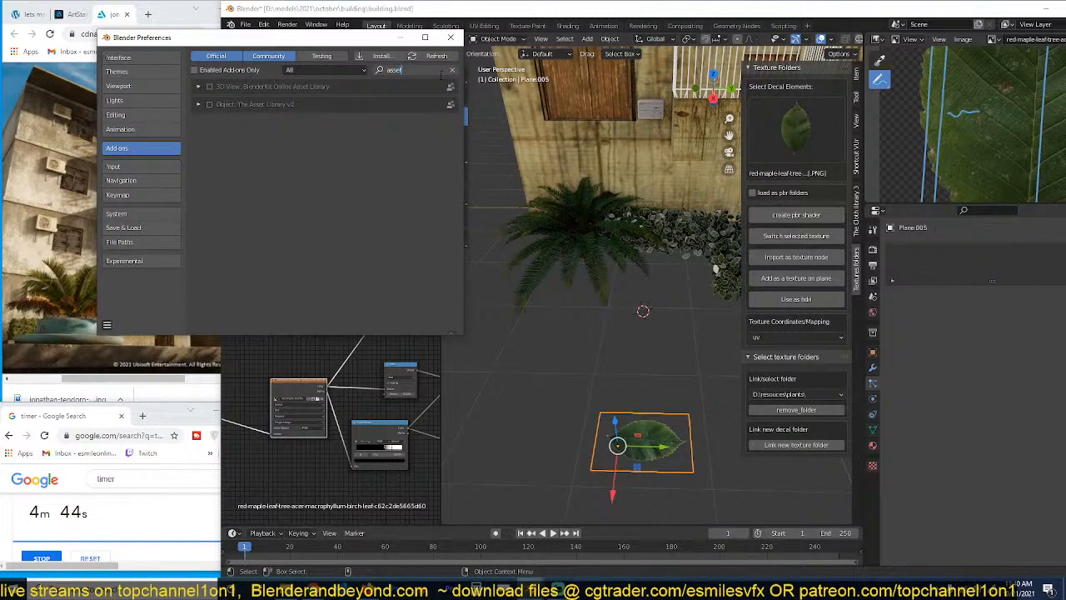
pyautogui.press('Return')
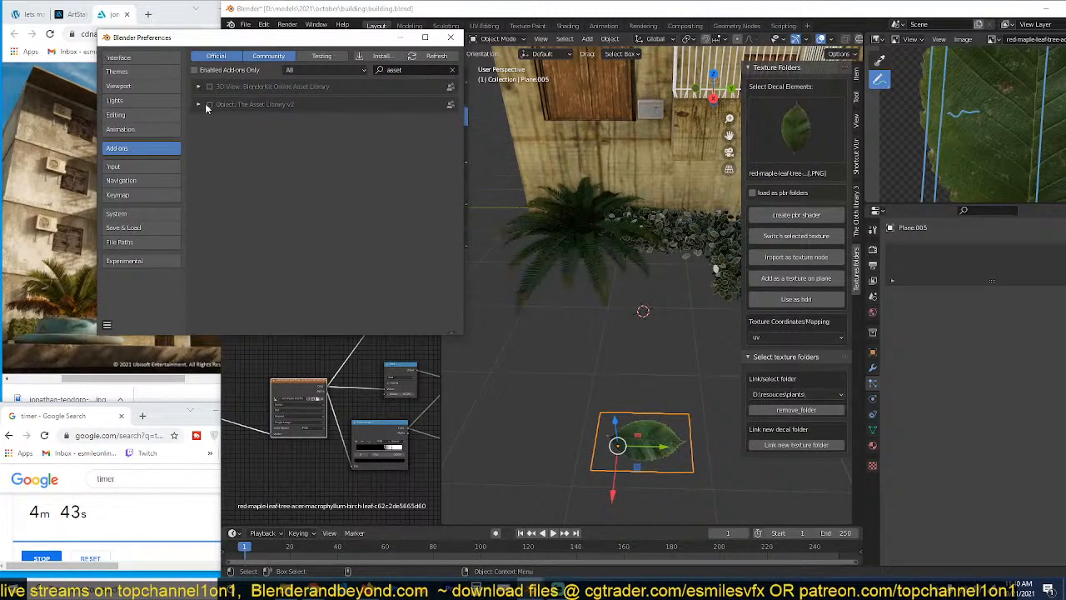
pyautogui.click(450, 39)
pyautogui.click(664, 219)
pyautogui.hotkey('ctrl', 's')
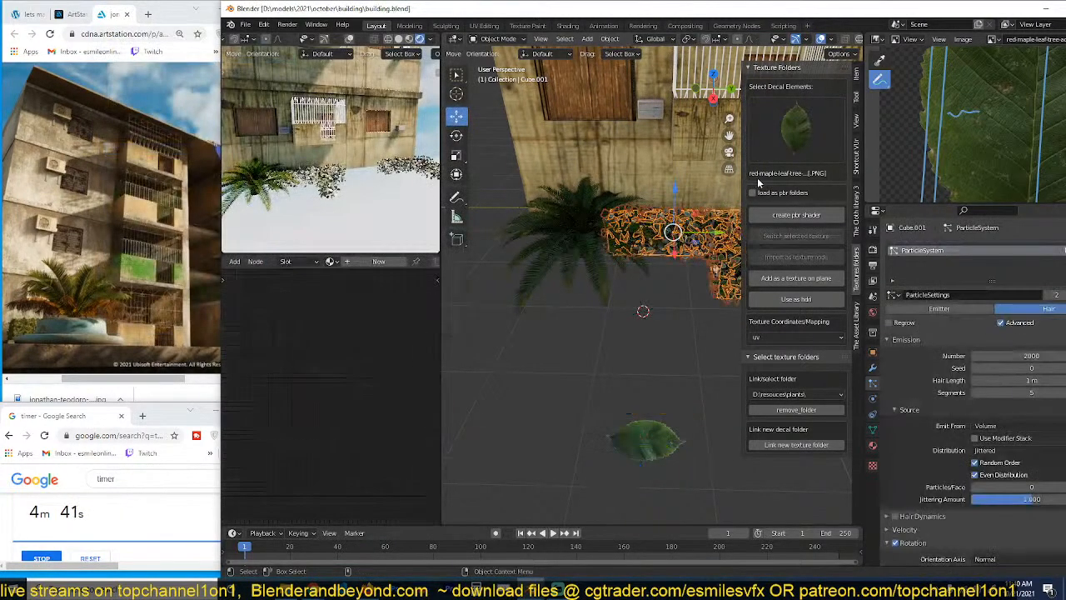
# Step: Switch the source leaf plane's image texture to the kisspng birch leaf from the plants folder and save the file
pyautogui.click(796, 145)
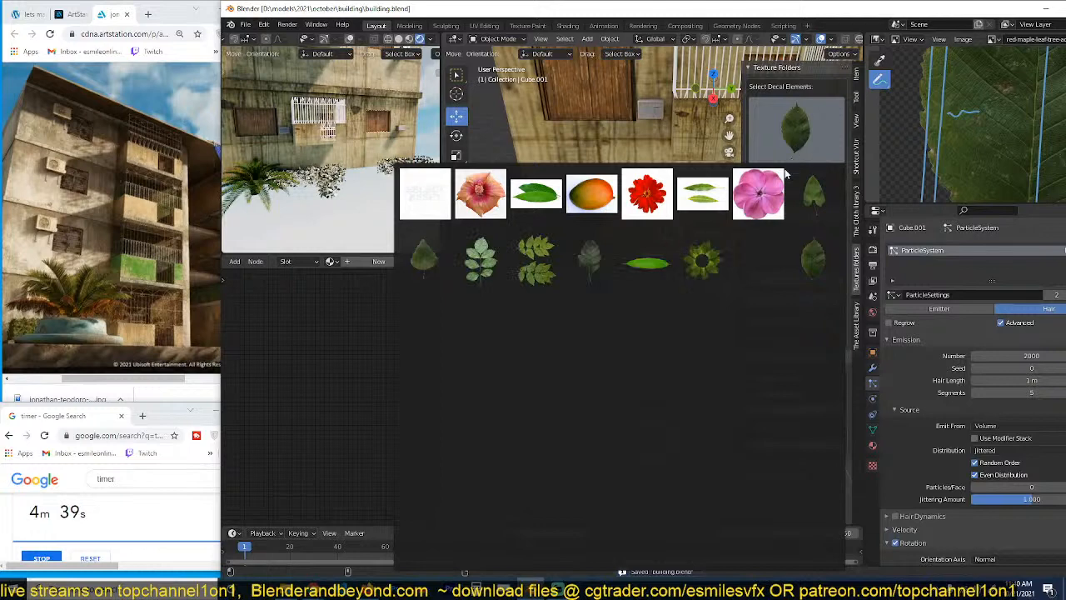
pyautogui.click(434, 263)
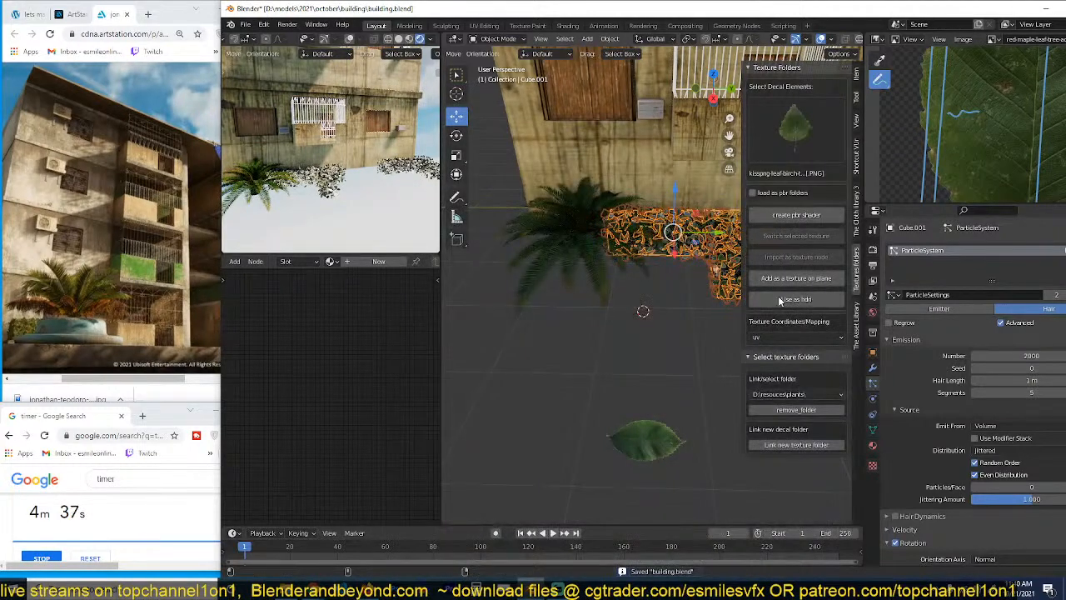
pyautogui.click(656, 427)
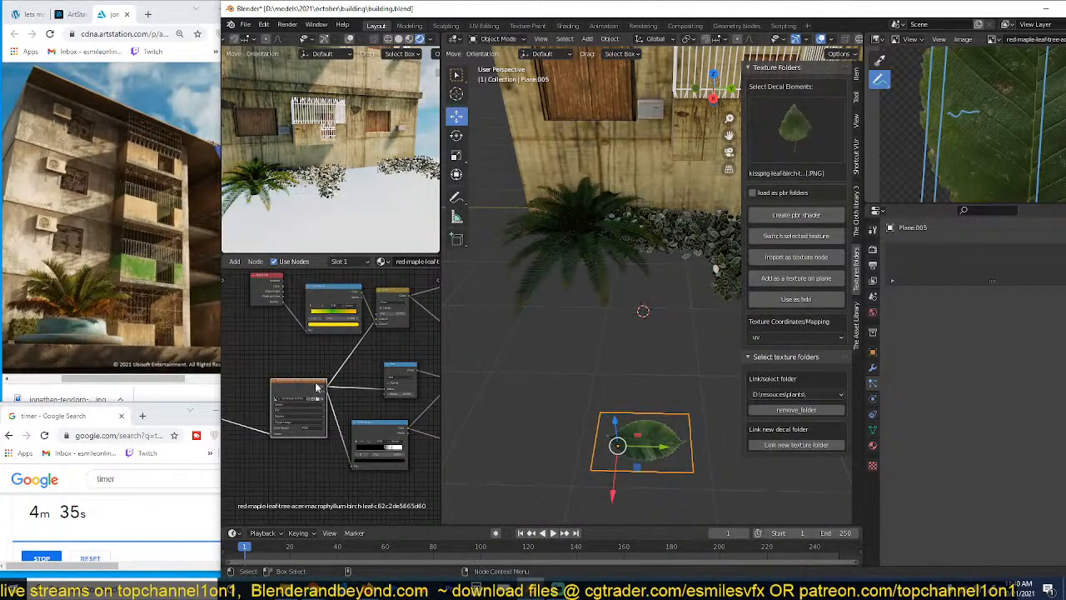
pyautogui.click(806, 236)
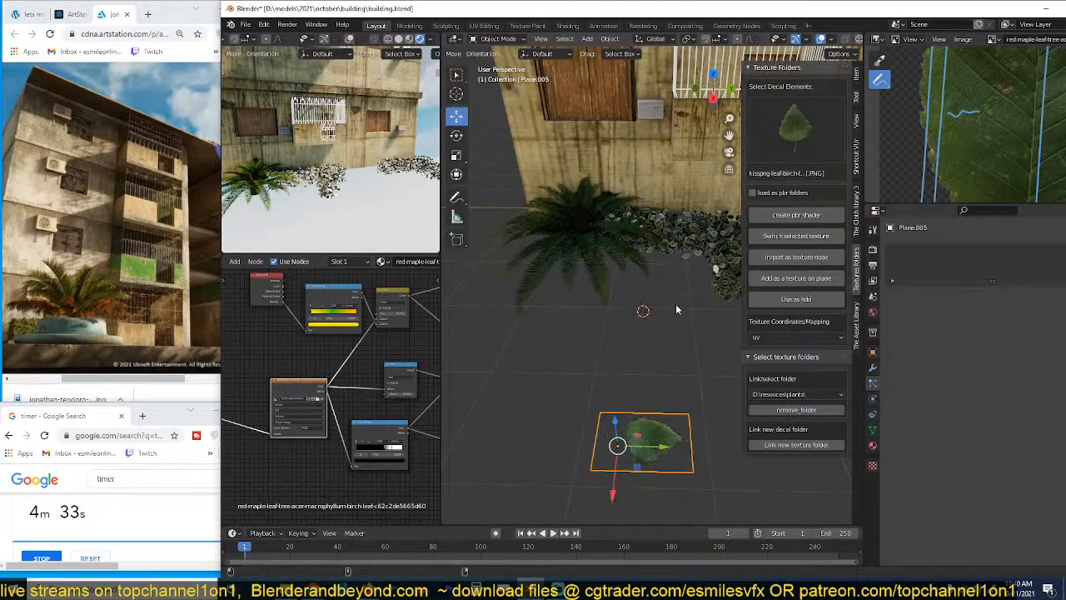
pyautogui.click(661, 367)
pyautogui.scroll(3, 596, 331)
pyautogui.keyDown('shift'); pyautogui.moveTo(681, 331); pyautogui.dragTo(578, 308, button='middle'); pyautogui.keyUp('shift')
pyautogui.hotkey('ctrl', 's')
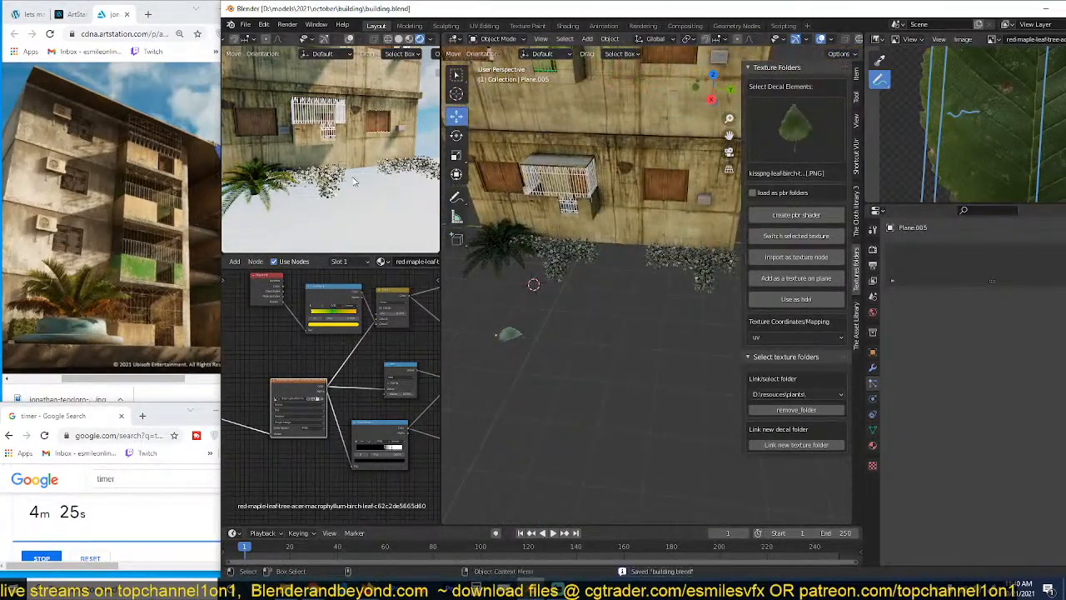
# Step: Move the hedge copy about 1.86 m in negative Y, closer to the first hedge
pyautogui.moveTo(353, 182); pyautogui.dragTo(383, 160, button='middle')
pyautogui.moveTo(383, 160); pyautogui.dragTo(362, 211, button='middle')
pyautogui.scroll(3, 362, 211)
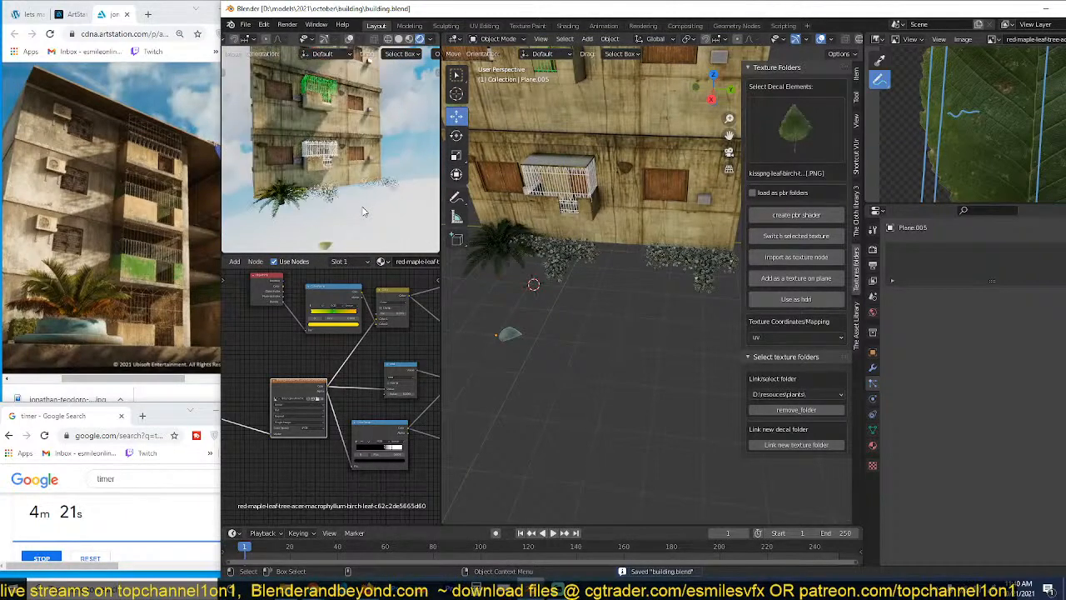
pyautogui.moveTo(568, 223); pyautogui.dragTo(621, 215, button='middle')
pyautogui.click(621, 215)
pyautogui.scroll(3, 617, 259)
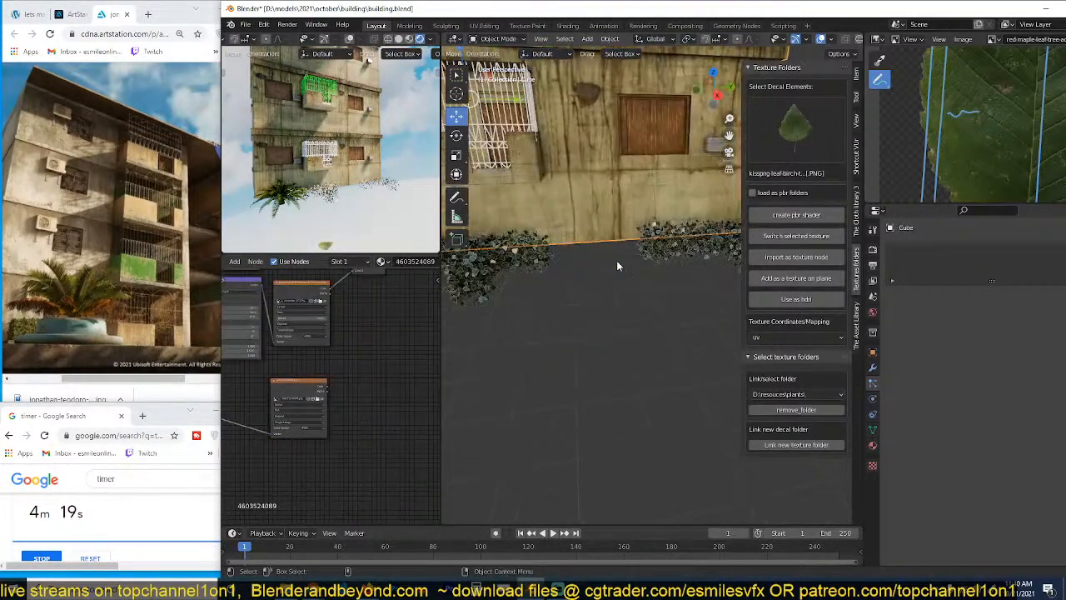
pyautogui.scroll(-3, 633, 254)
pyautogui.keyDown('shift'); pyautogui.moveTo(633, 254); pyautogui.dragTo(599, 255, button='middle'); pyautogui.keyUp('shift')
pyautogui.click(626, 260)
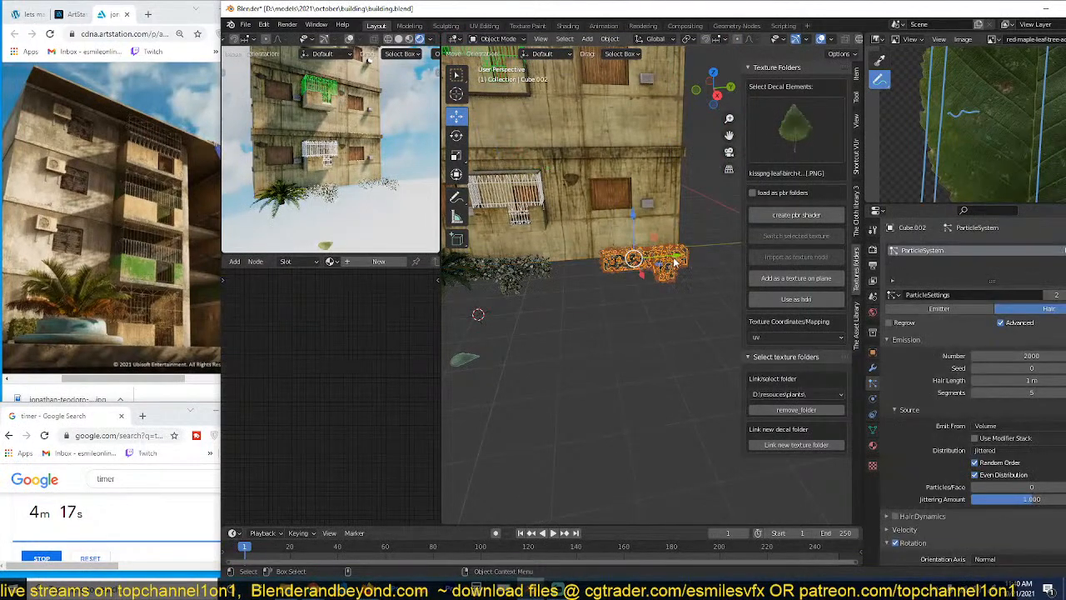
pyautogui.moveTo(674, 259); pyautogui.dragTo(616, 263)
pyautogui.moveTo(636, 267); pyautogui.dragTo(645, 242, button='middle')
pyautogui.scroll(-6, 646, 240)
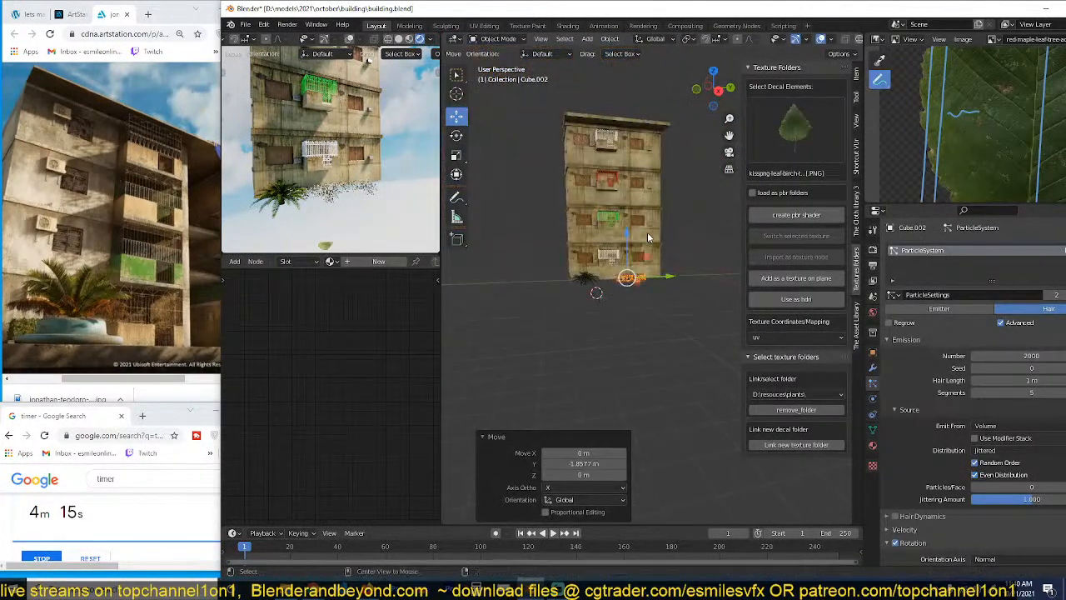
# Step: Select the whole building with its palm and hedges, and move them about 5.07 m along Y
pyautogui.hotkey('alt', 'a')
pyautogui.moveTo(543, 105); pyautogui.dragTo(669, 258)
pyautogui.press('KP_7')
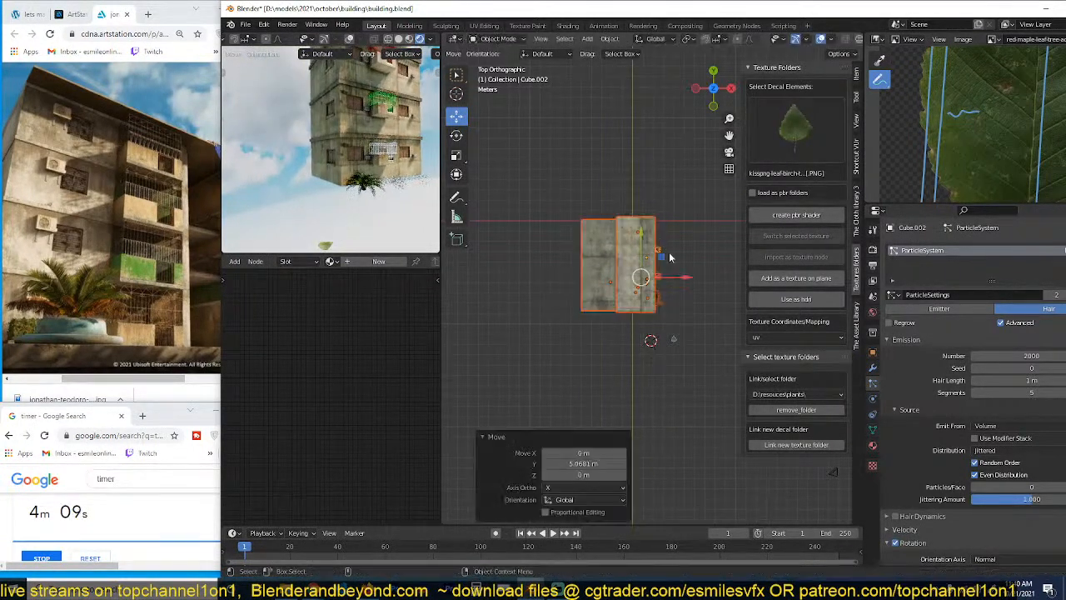
# Step: Move the selected building and plants into a new collection named "bloc" and save the file
pyautogui.press('m')
pyautogui.click(608, 305)
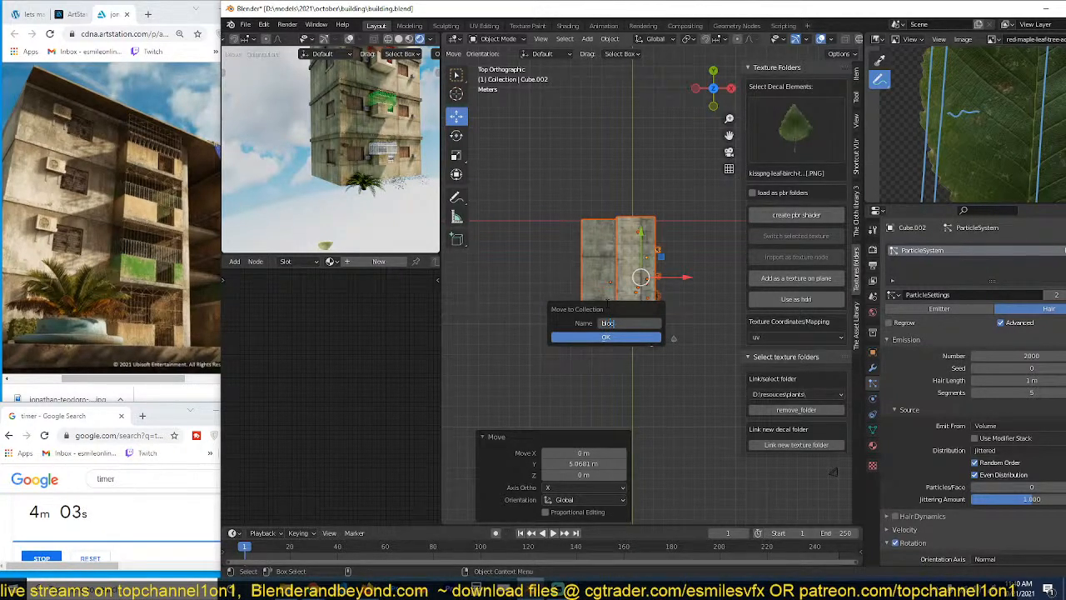
pyautogui.click(588, 335)
pyautogui.click(611, 363)
pyautogui.hotkey('ctrl', 's')
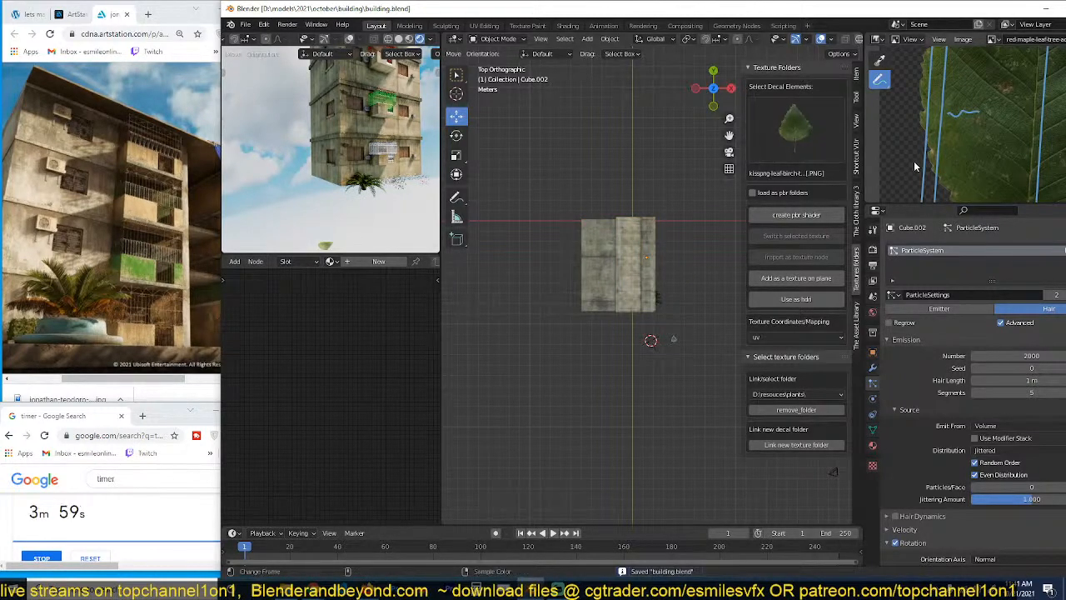
# Step: Change the image editor area to the Outliner and shift the application window so its full width shows
pyautogui.click(890, 41)
pyautogui.click(825, 67)
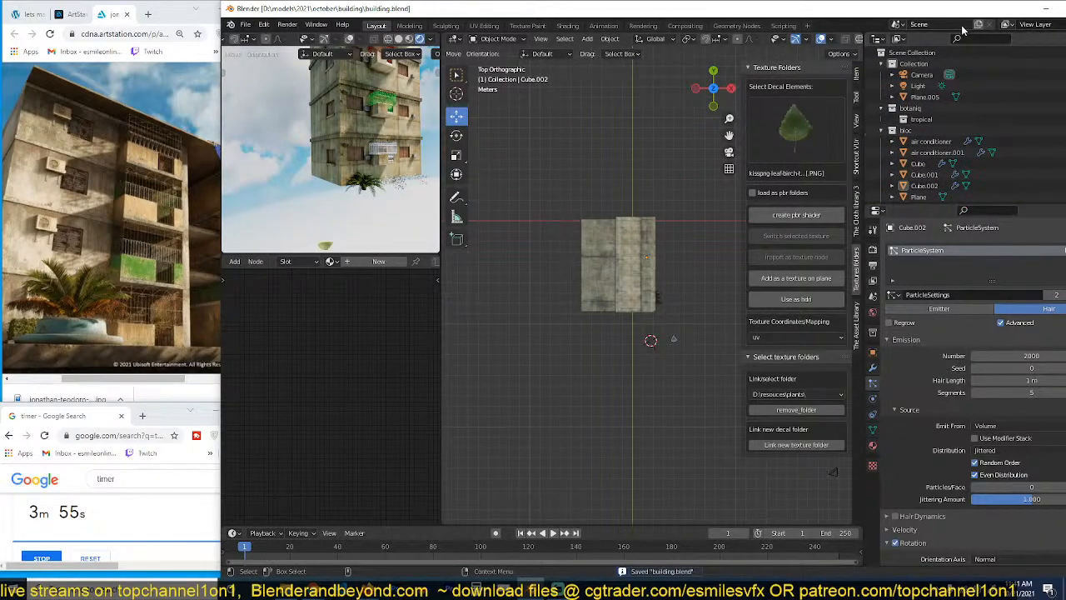
pyautogui.moveTo(953, 10); pyautogui.dragTo(910, 10)
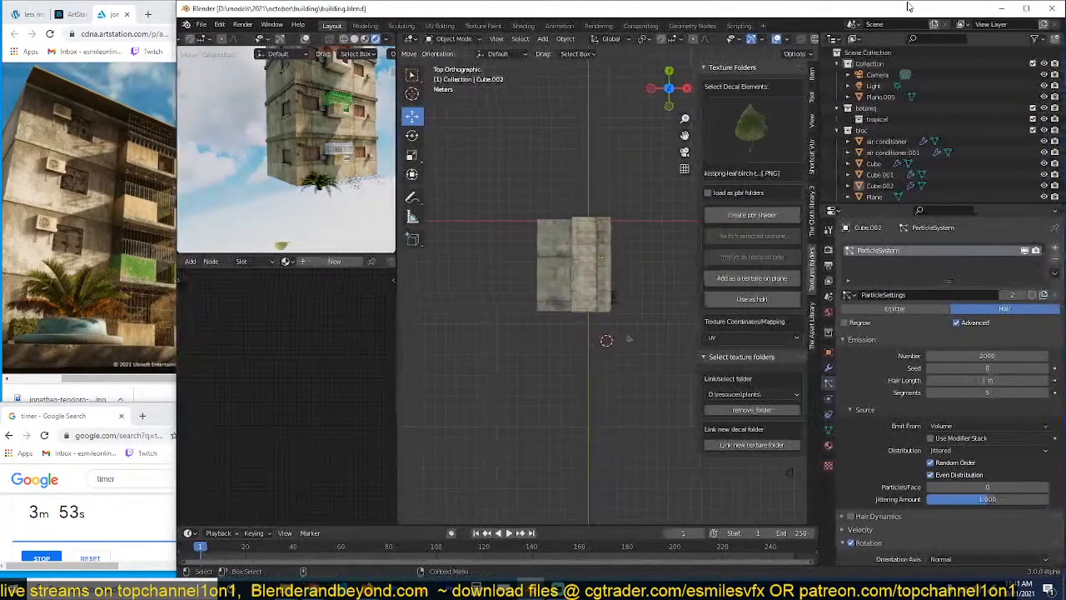
# Step: Narrow the application window to uncover more of the reference image, and exclude the bloc collection from the view layer
pyautogui.moveTo(175, 152); pyautogui.dragTo(245, 152)
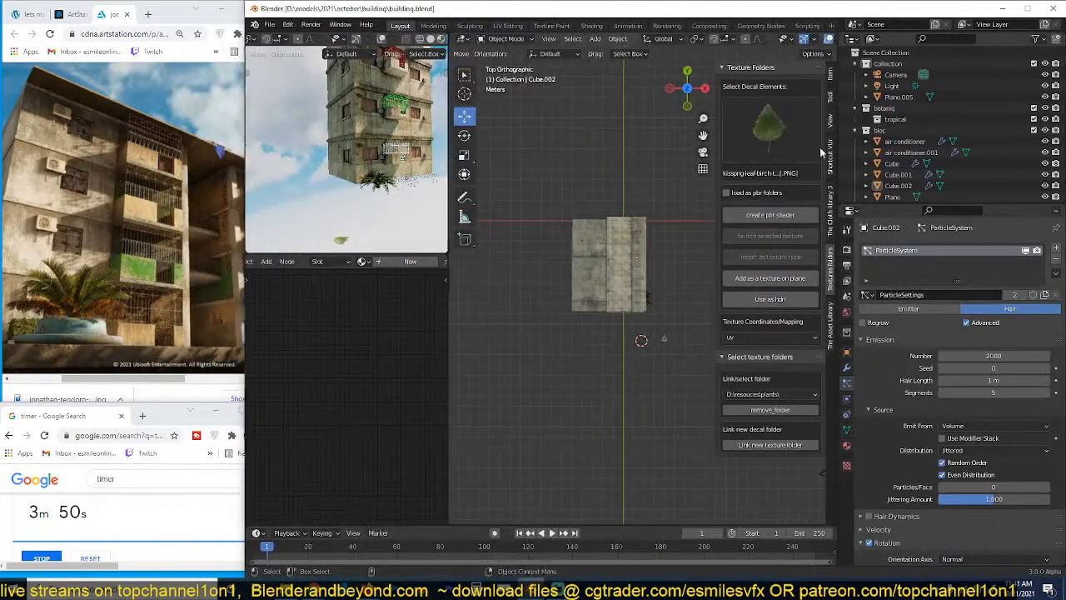
pyautogui.click(1033, 131)
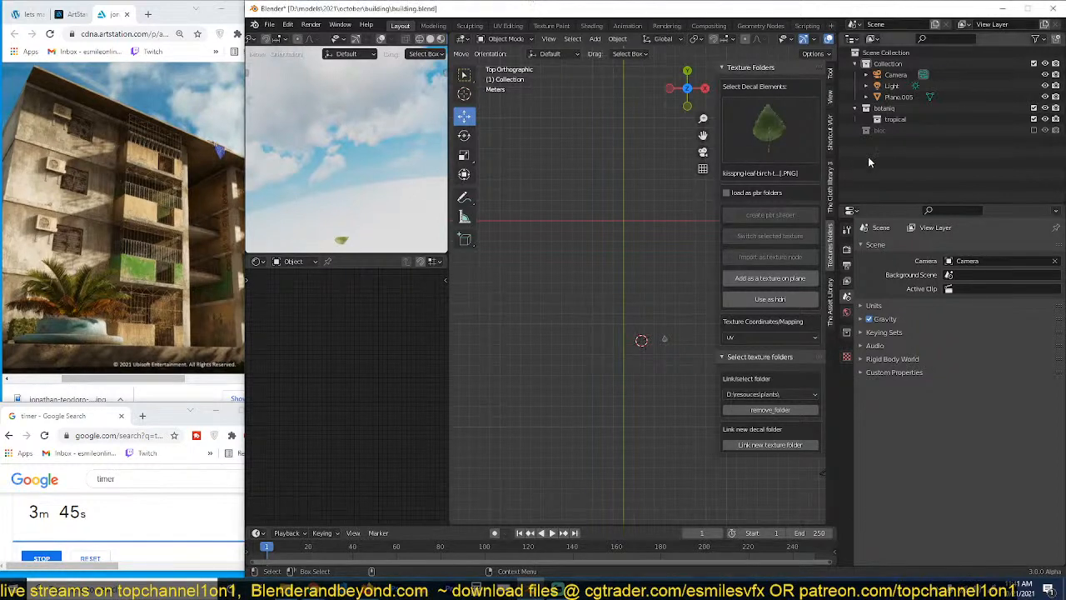
# Step: Save the file and add a collection instance of bloc to the scene
pyautogui.press('n')
pyautogui.moveTo(586, 263); pyautogui.dragTo(625, 238, button='middle')
pyautogui.hotkey('ctrl', 's')
pyautogui.hotkey('shift', 'a')
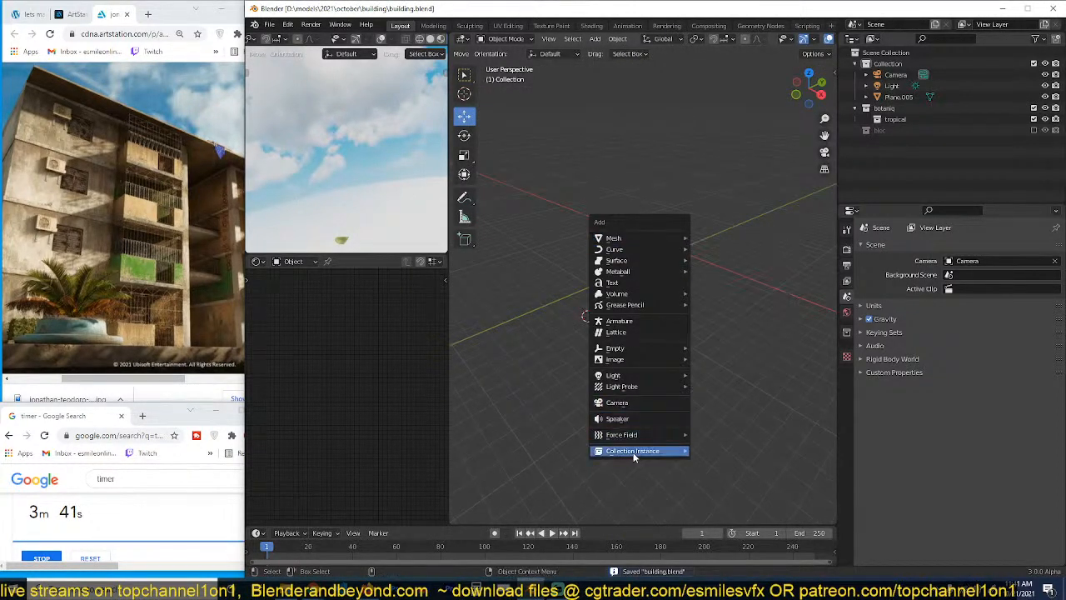
pyautogui.moveTo(634, 456)
pyautogui.click(714, 461)
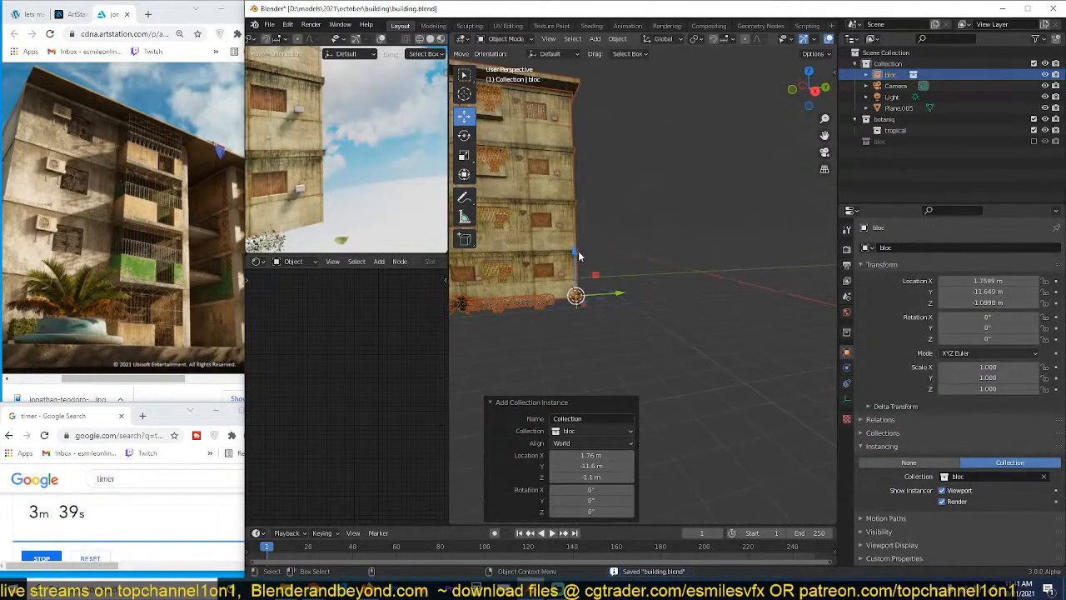
# Step: Move the bloc instance in top view by about -0.90 m in X and 9.39 m in Y
pyautogui.moveTo(578, 257); pyautogui.dragTo(549, 265, button='middle')
pyautogui.press('KP_7')
pyautogui.press('g')
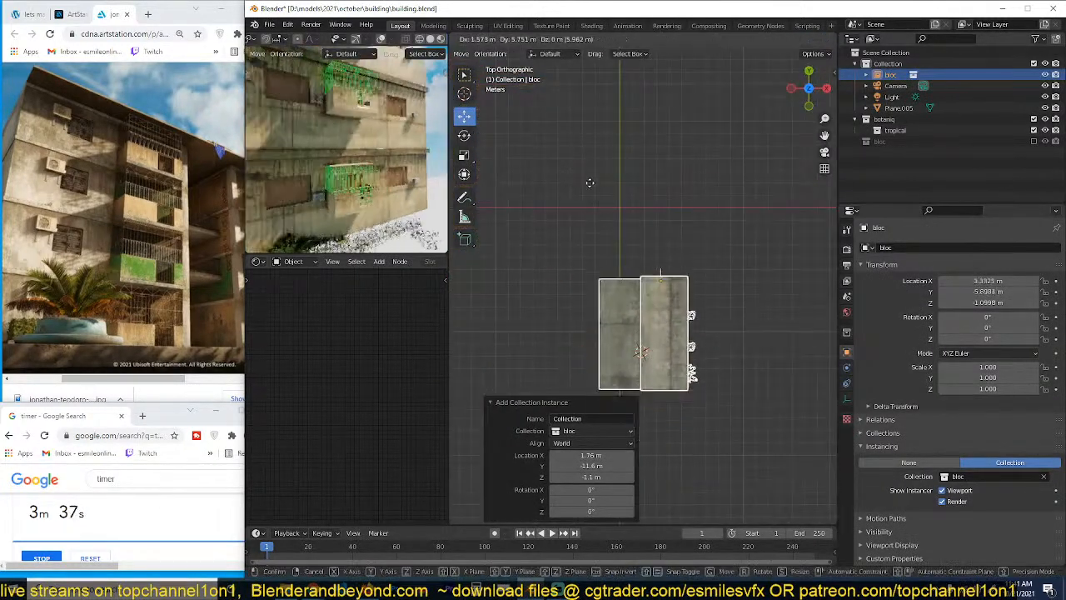
pyautogui.click(567, 194)
# Step: Create a linked duplicate of the bloc instance about 13.34 m away in positive Y and mirror it along global Y
pyautogui.keyDown('shift'); pyautogui.moveTo(716, 273); pyautogui.dragTo(700, 373, button='middle'); pyautogui.keyUp('shift')
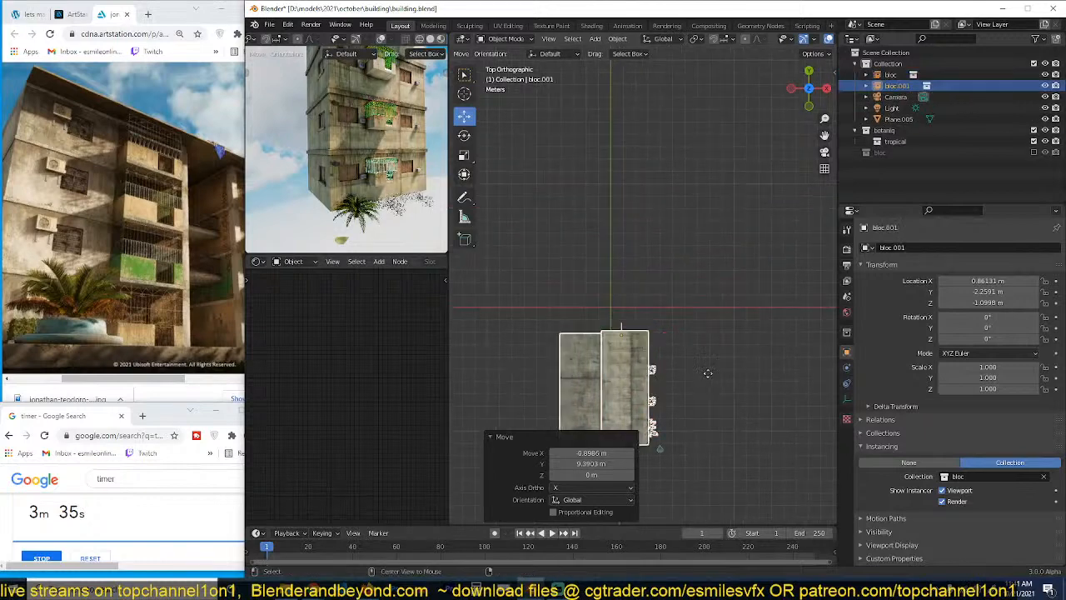
pyautogui.hotkey('alt', 'd')
pyautogui.click(713, 208)
pyautogui.hotkey('ctrl', 'm')
pyautogui.press('y')
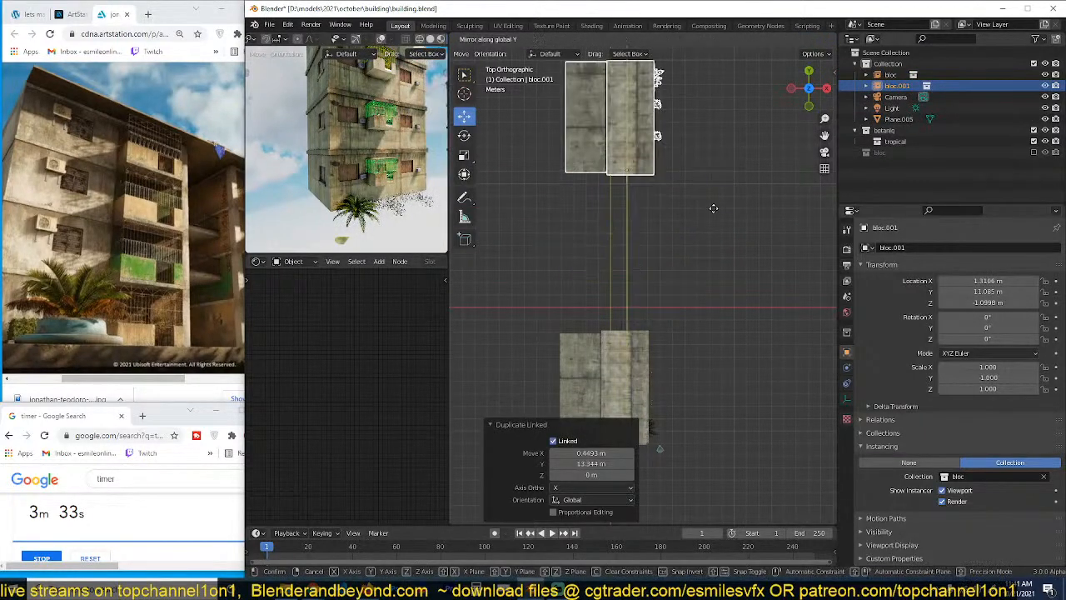
pyautogui.click(713, 210)
# Step: Move the mirrored copy along Y toward the first building, to a Y location of about 3.27 m, and save the file
pyautogui.press('g')
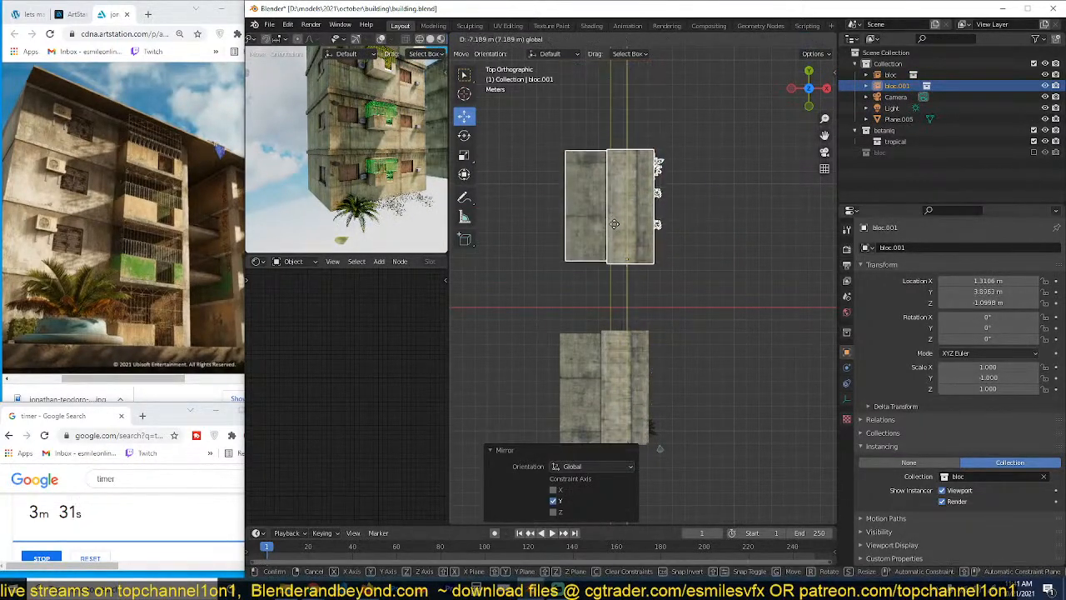
pyautogui.click(617, 245)
pyautogui.moveTo(300, 197); pyautogui.dragTo(346, 166, button='middle')
pyautogui.click(668, 329)
pyautogui.moveTo(668, 329); pyautogui.dragTo(636, 276, button='middle')
pyautogui.hotkey('ctrl', 's')
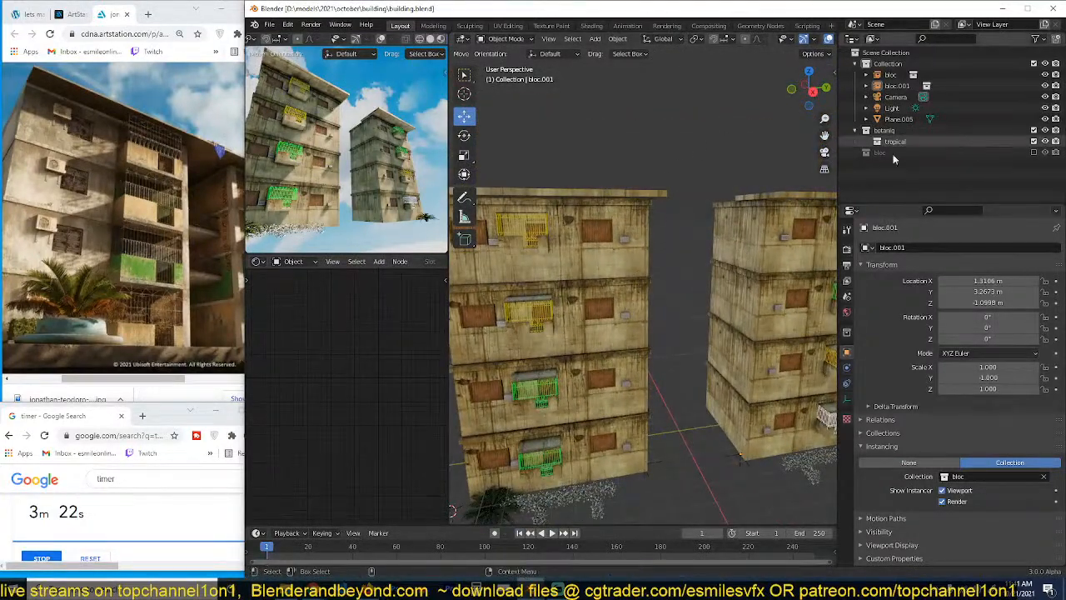
# Step: Examine how the outliner organises the building instances, the leaf plane, the botaniq collection and the excluded bloc collection
pyautogui.click(625, 212)
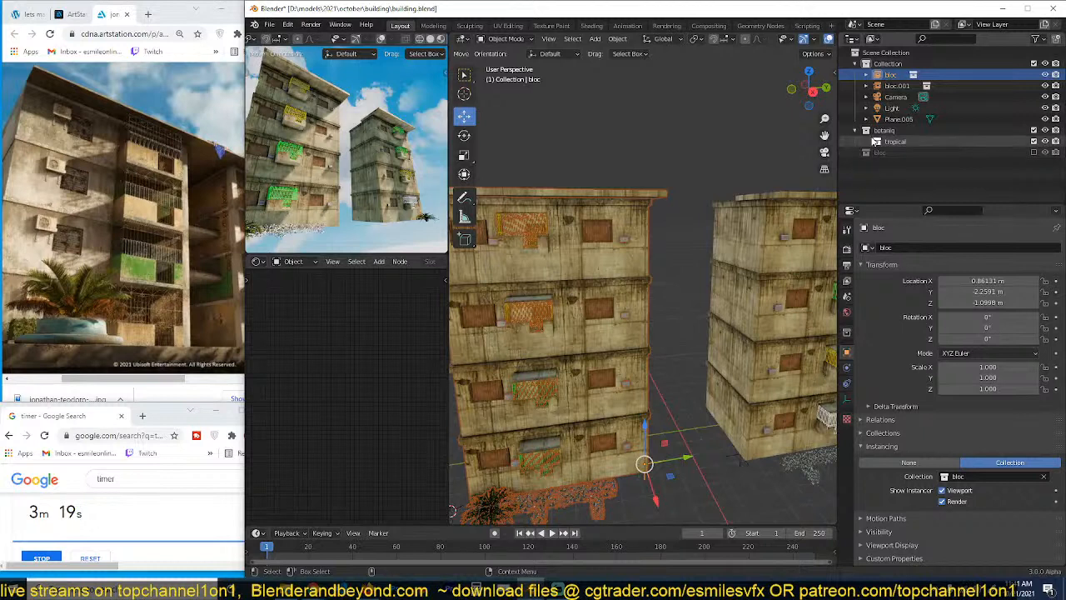
pyautogui.click(881, 142)
pyautogui.click(856, 131)
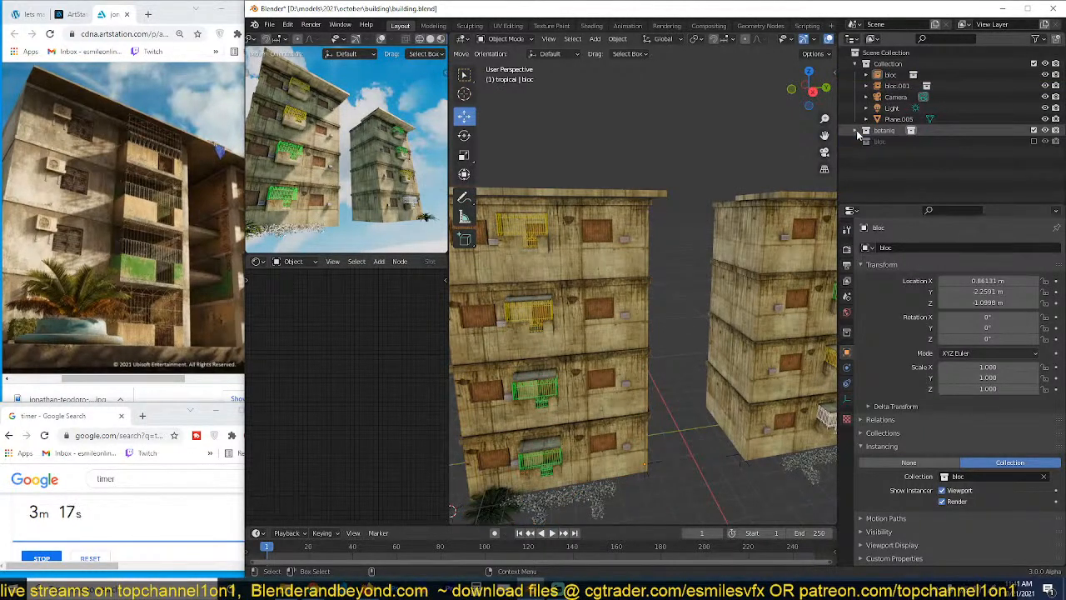
pyautogui.click(858, 133)
pyautogui.click(866, 76)
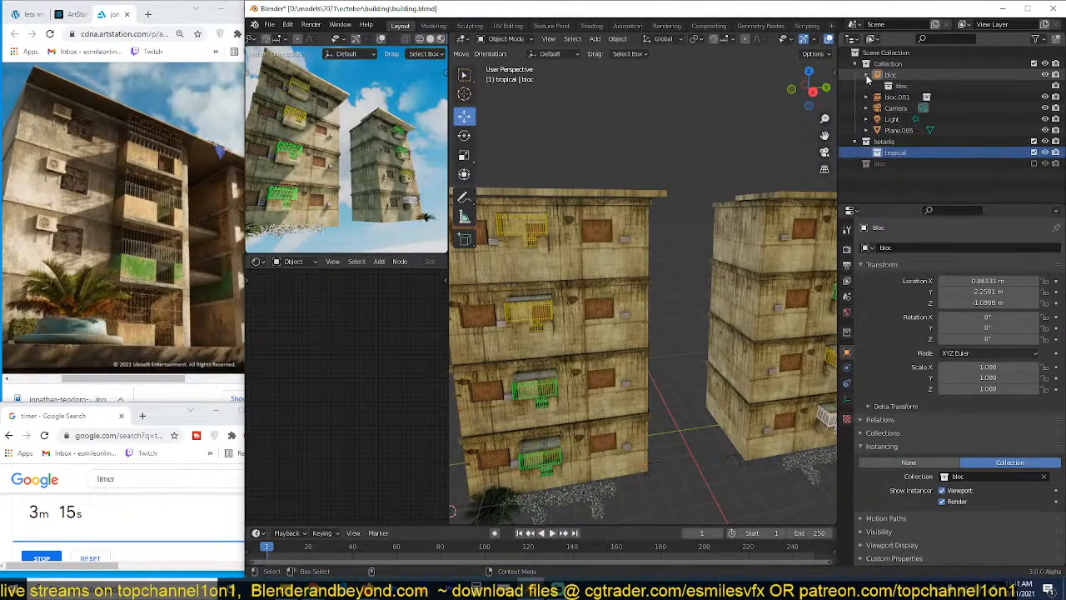
pyautogui.click(889, 99)
pyautogui.click(895, 120)
pyautogui.click(899, 131)
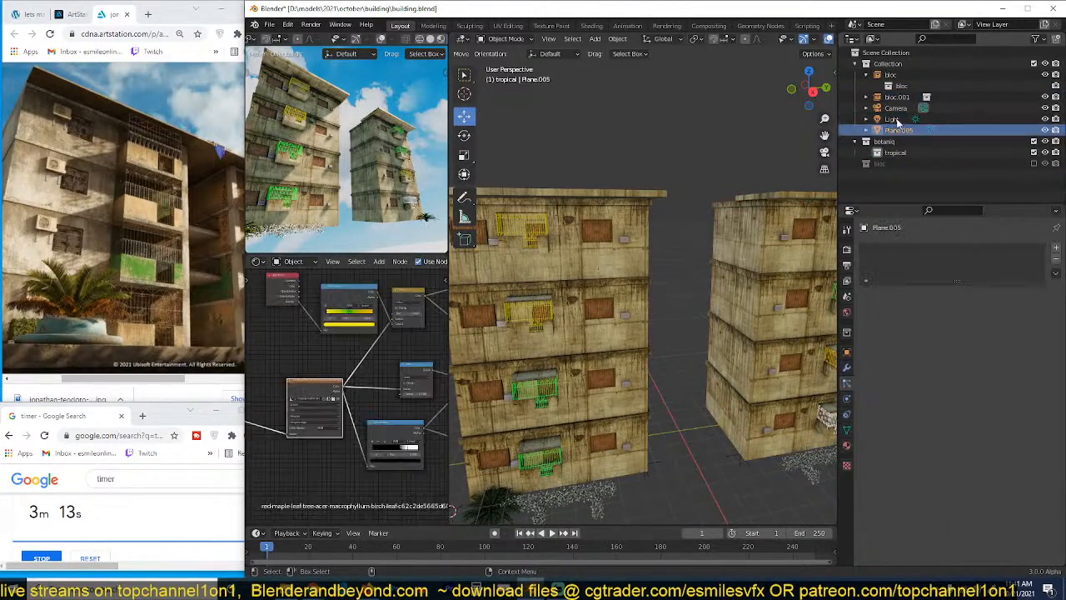
pyautogui.click(884, 142)
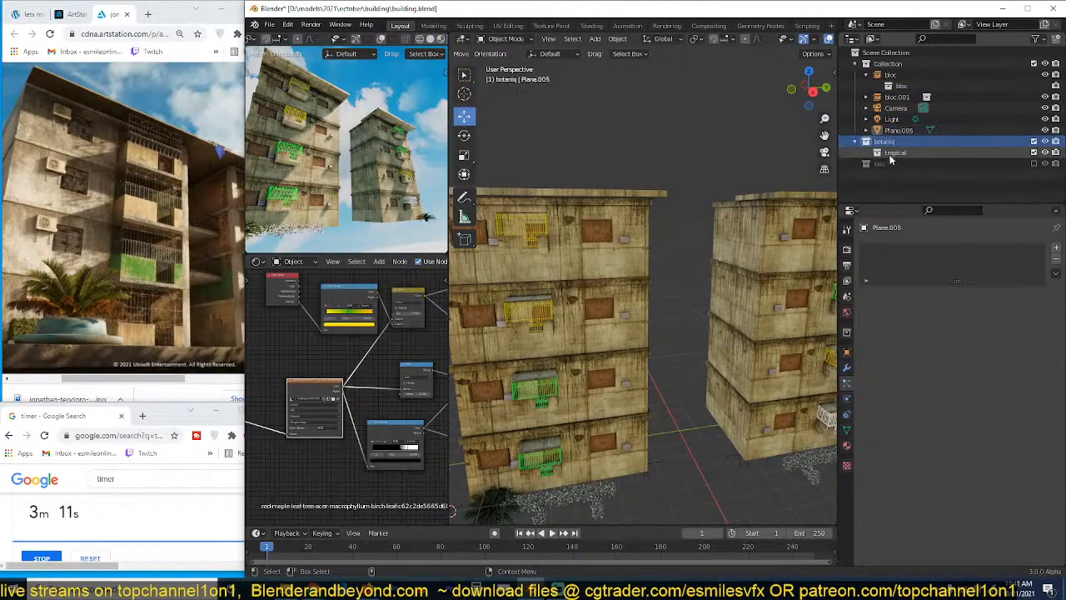
pyautogui.click(890, 154)
pyautogui.click(876, 164)
pyautogui.click(618, 236)
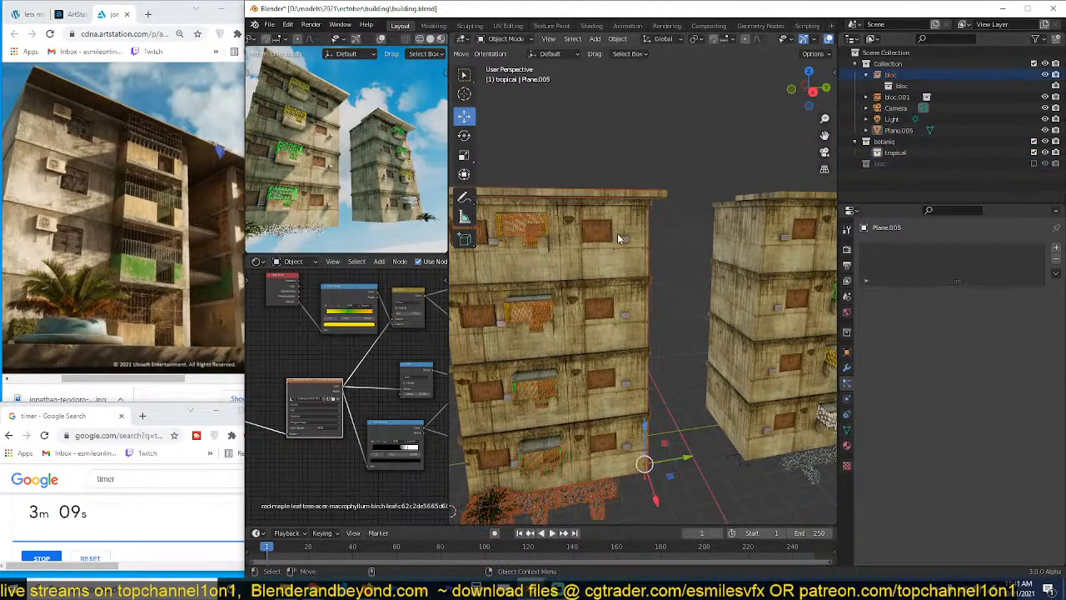
# Step: Move the mirrored instance bloc.001 out of Collection into the Scene Collection
pyautogui.click(737, 231)
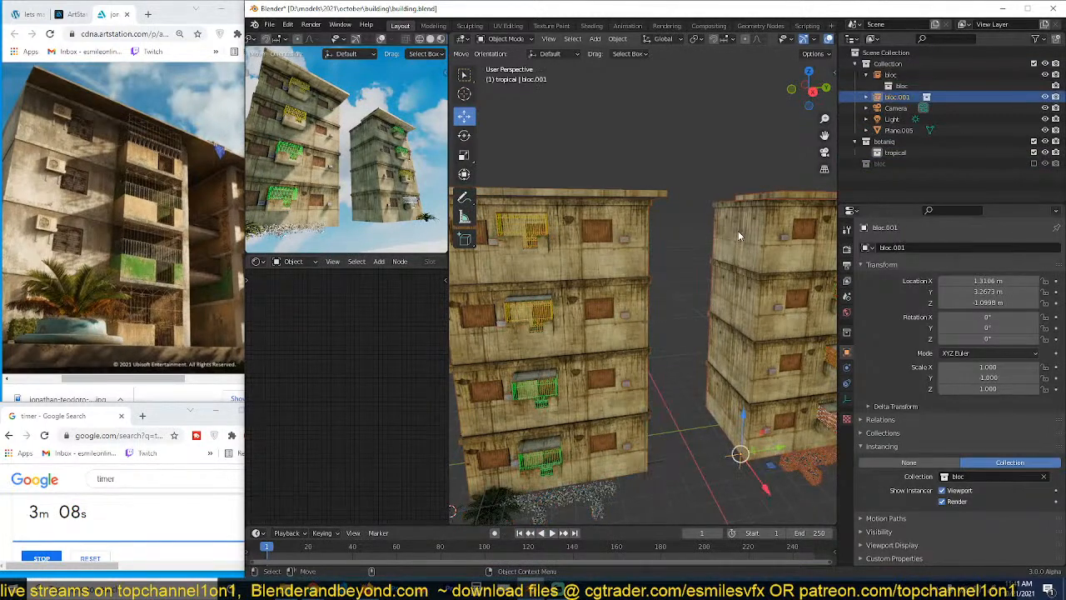
pyautogui.click(867, 99)
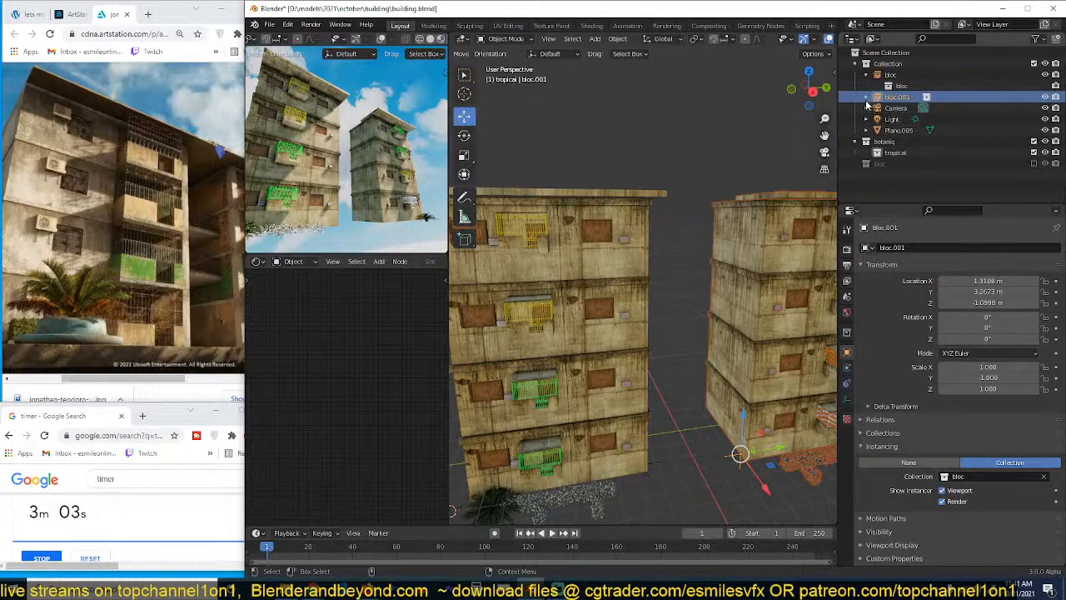
pyautogui.moveTo(897, 101); pyautogui.dragTo(905, 56)
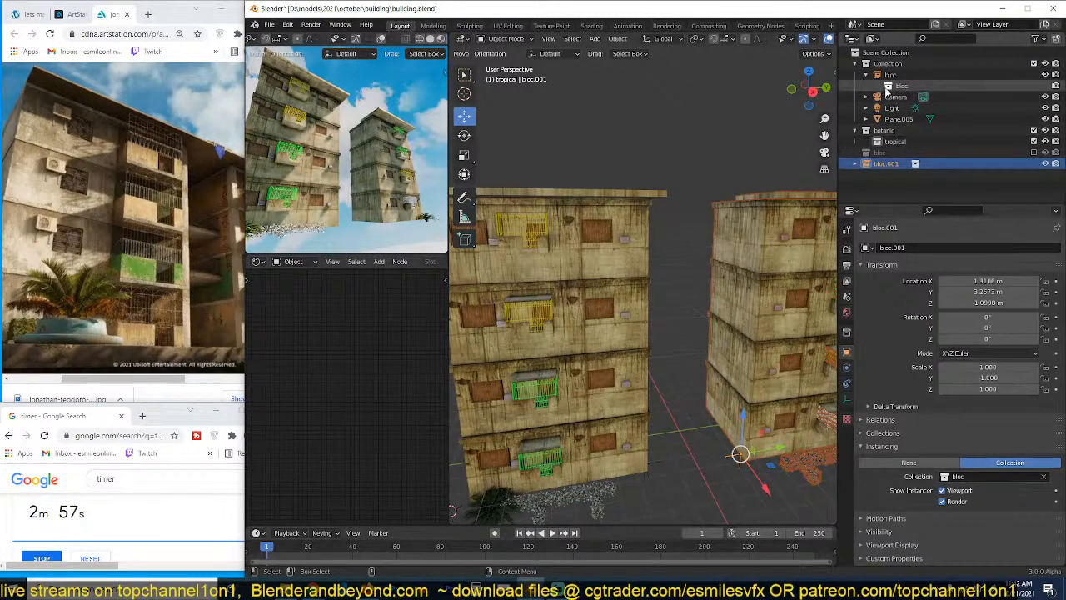
# Step: Include the bloc collection in the view layer again to bring back the original building
pyautogui.click(888, 87)
pyautogui.click(870, 153)
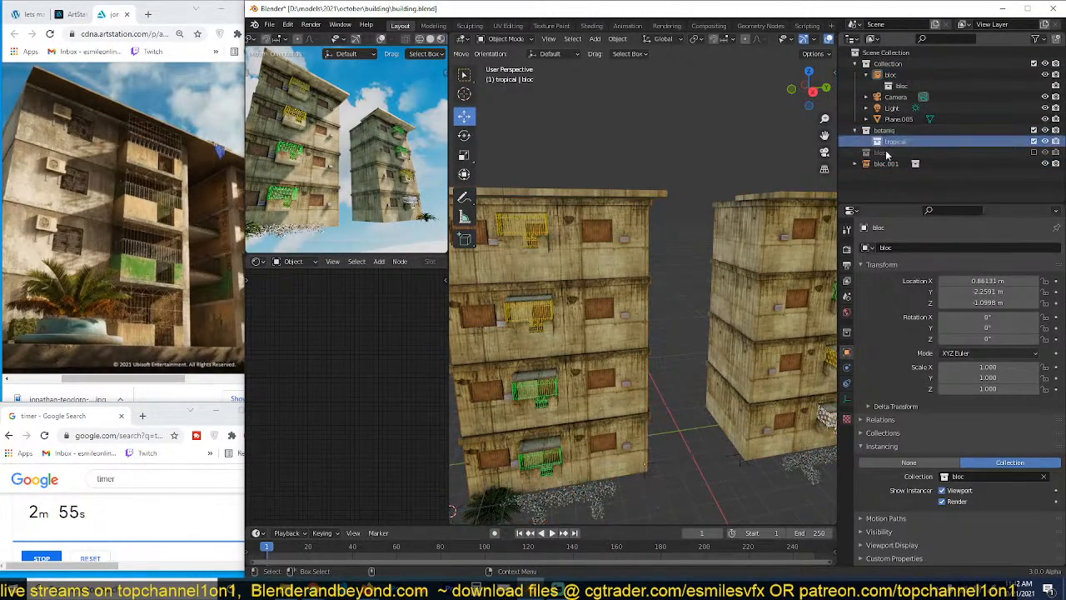
pyautogui.click(1033, 153)
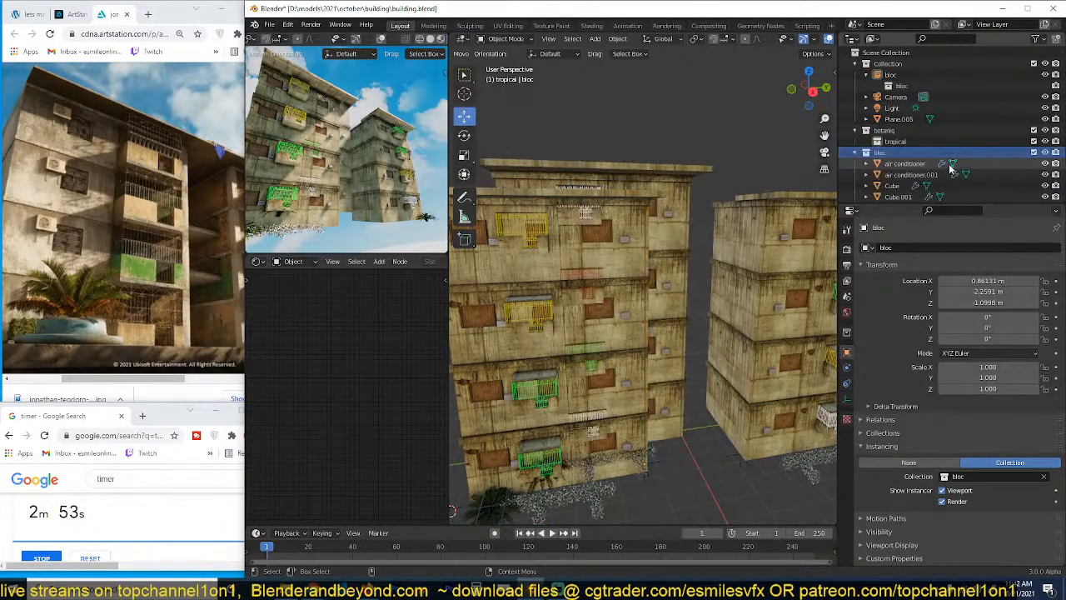
# Step: Move the original building's roof slab into the Scene Collection and exclude the bloc collection from the view layer again
pyautogui.scroll(-2, 948, 164)
pyautogui.click(688, 176)
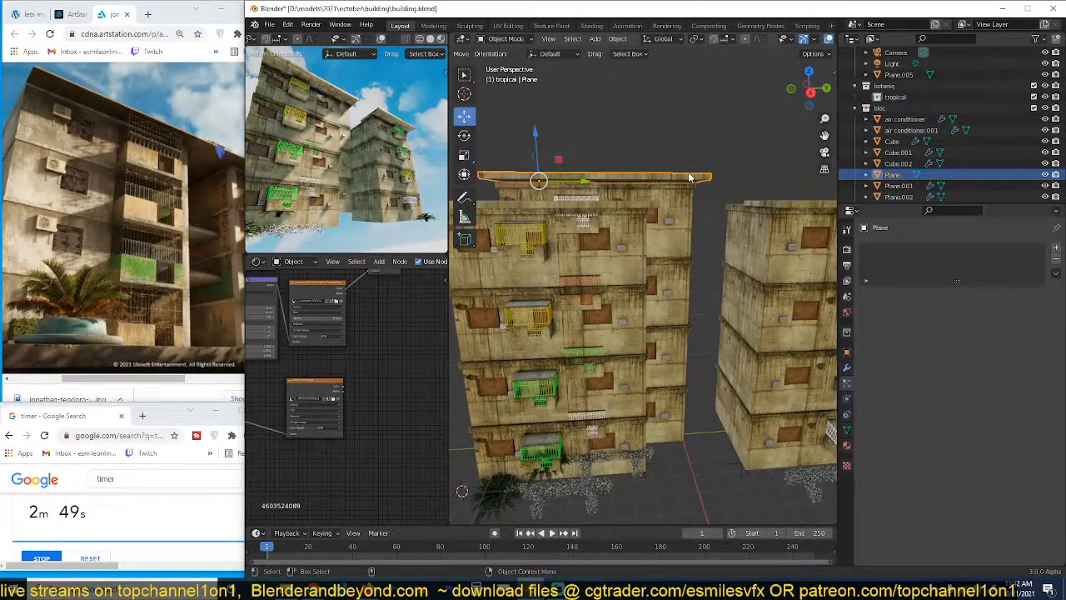
pyautogui.press('n')
pyautogui.press('n')
pyautogui.press('m')
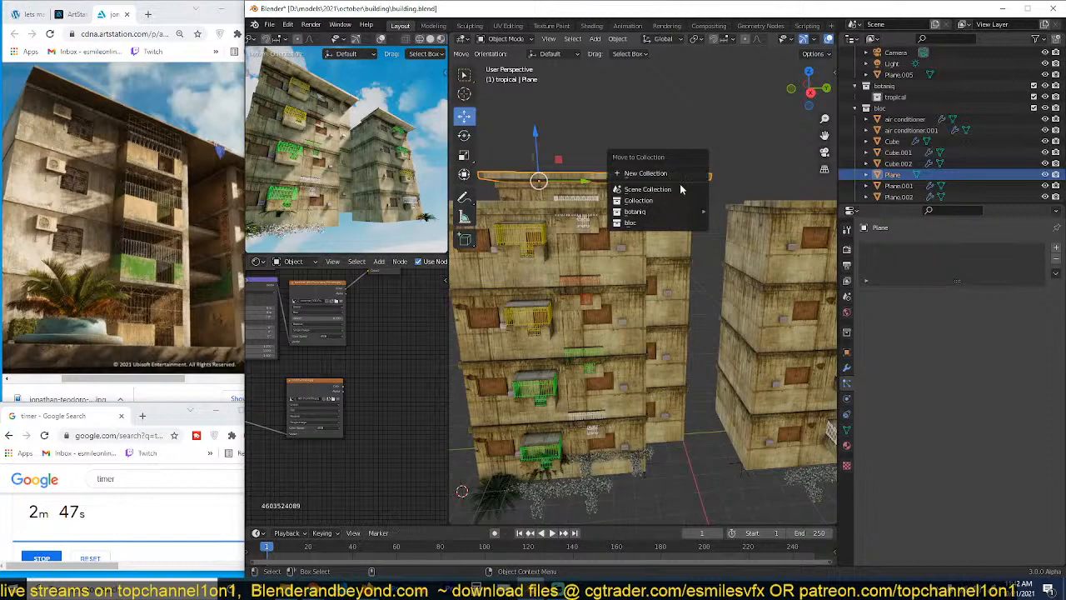
pyautogui.click(680, 189)
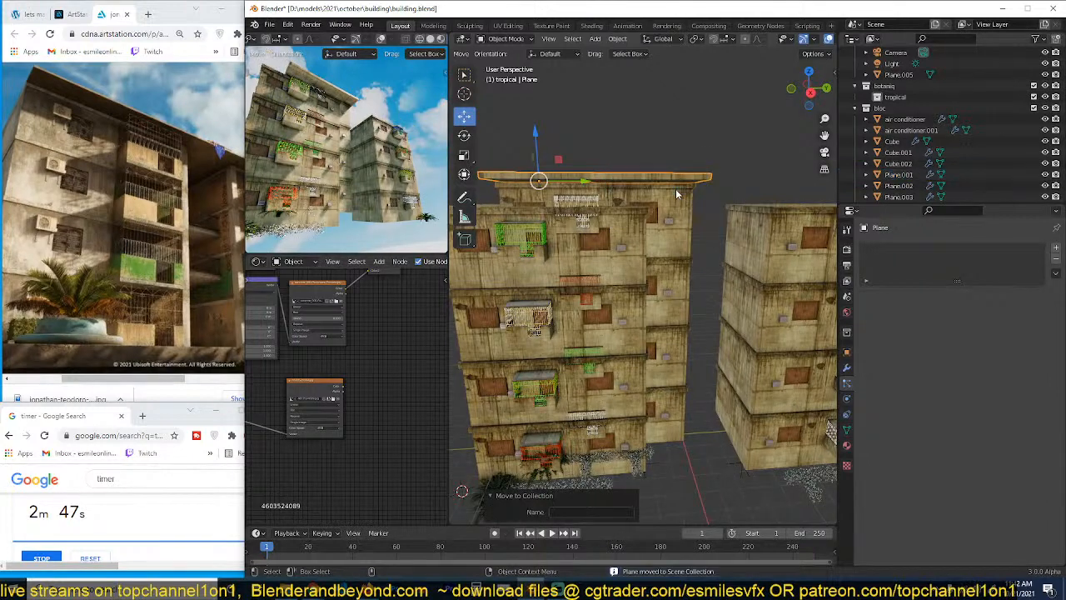
pyautogui.click(858, 109)
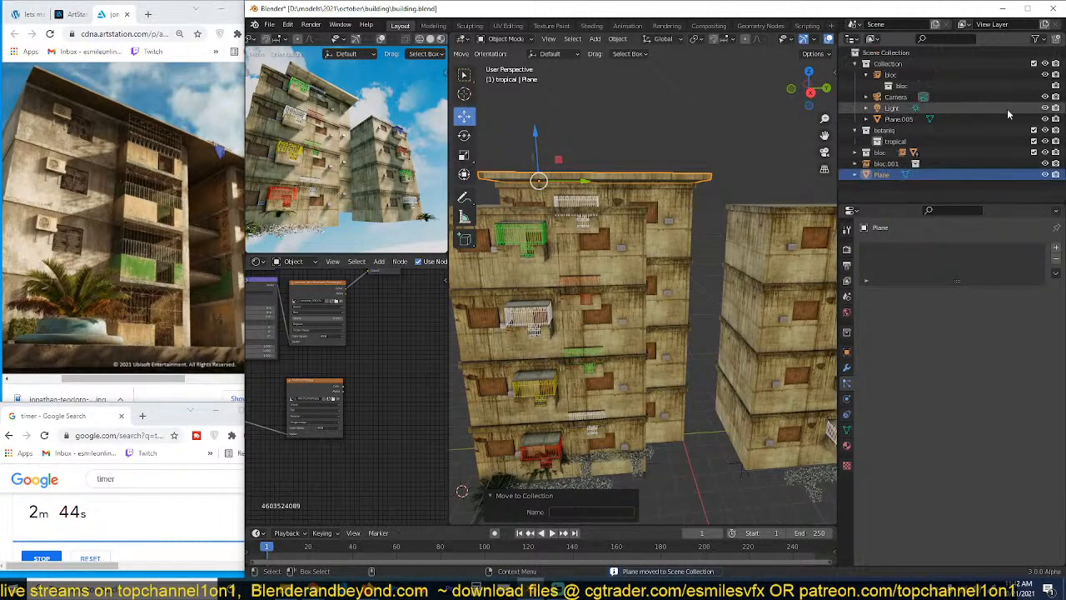
pyautogui.click(1033, 153)
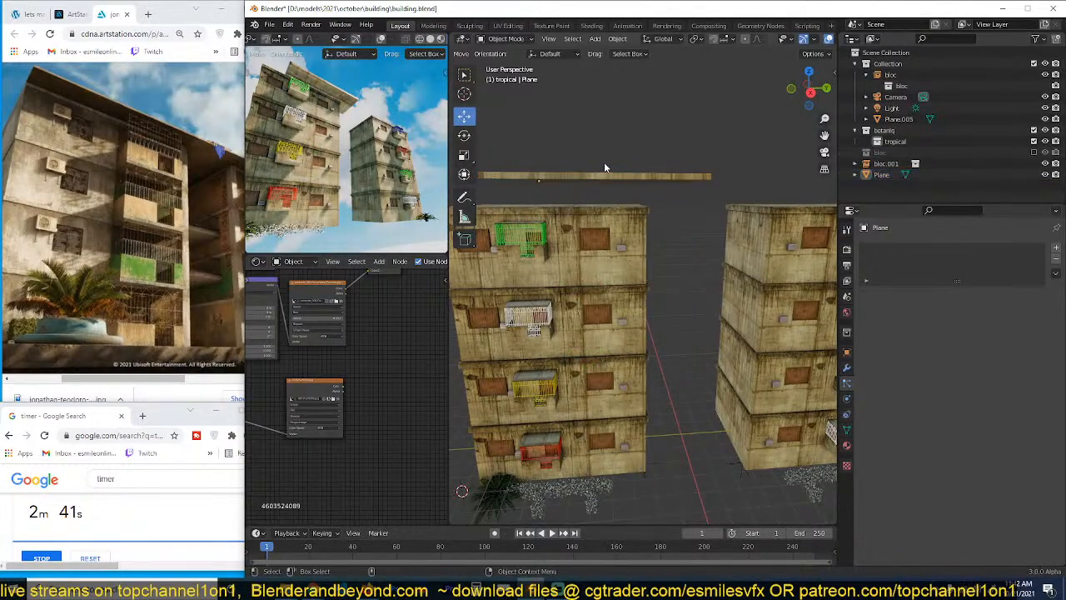
# Step: Move the separated roof slab in top view so that it sits over the first building instance
pyautogui.press('KP_7')
pyautogui.click(729, 285)
pyautogui.press('g')
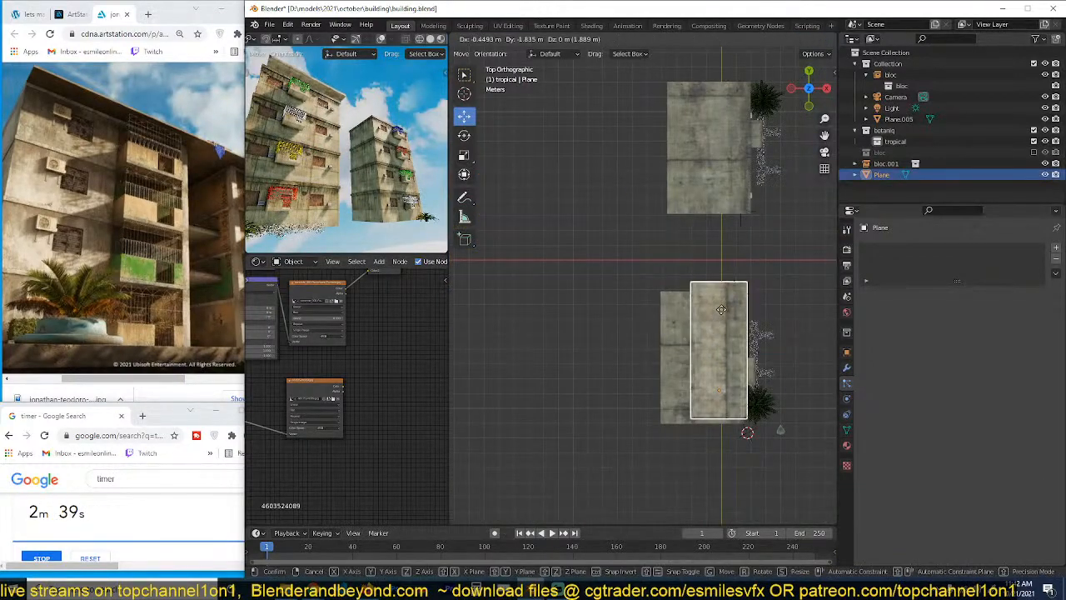
pyautogui.click(722, 313)
# Step: Extend the roof slab by moving its end face along Y toward the mirrored building
pyautogui.moveTo(722, 313); pyautogui.dragTo(588, 196, button='middle')
pyautogui.press('Tab')
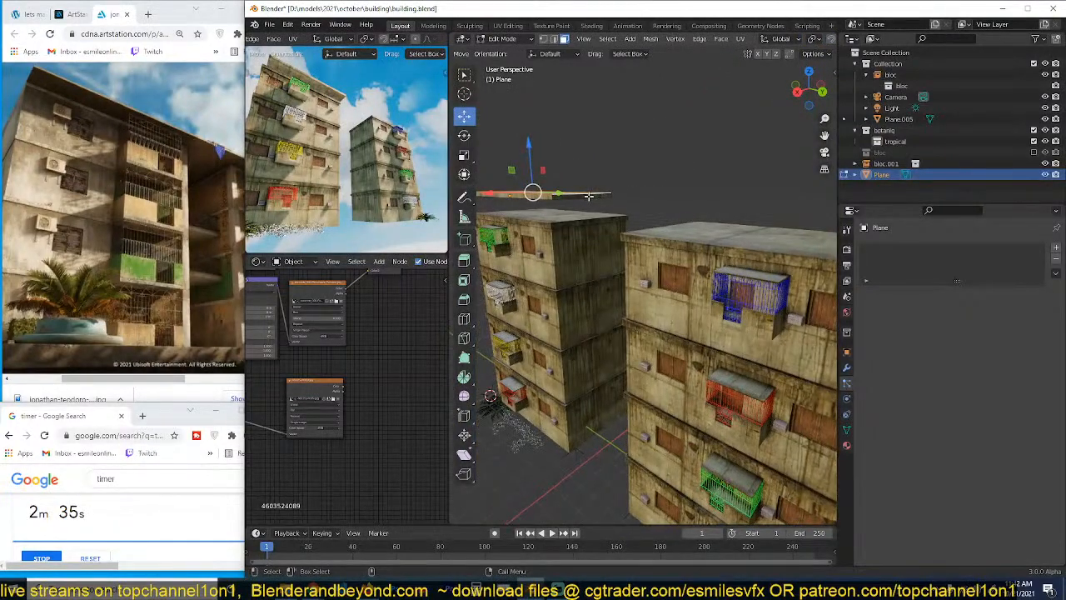
pyautogui.moveTo(612, 197); pyautogui.dragTo(783, 219)
pyautogui.press('Tab')
# Step: Move the mirrored building instance about 2.94 m in negative Y, closer to the first building
pyautogui.moveTo(677, 251); pyautogui.dragTo(726, 200, button='middle')
pyautogui.click(757, 248)
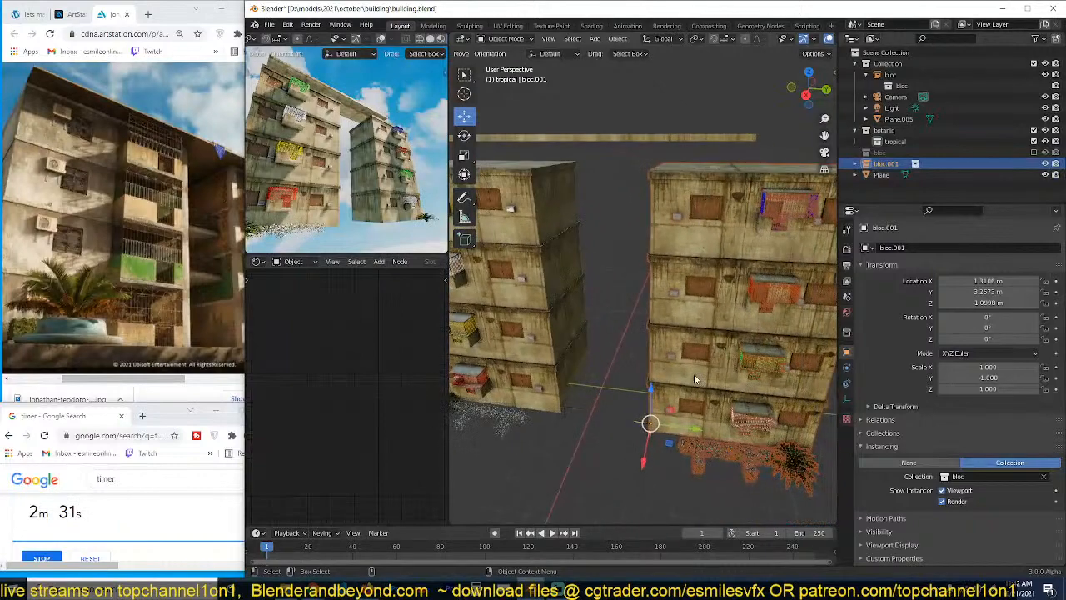
pyautogui.moveTo(686, 429); pyautogui.dragTo(616, 421)
pyautogui.moveTo(650, 368); pyautogui.dragTo(697, 347, button='middle')
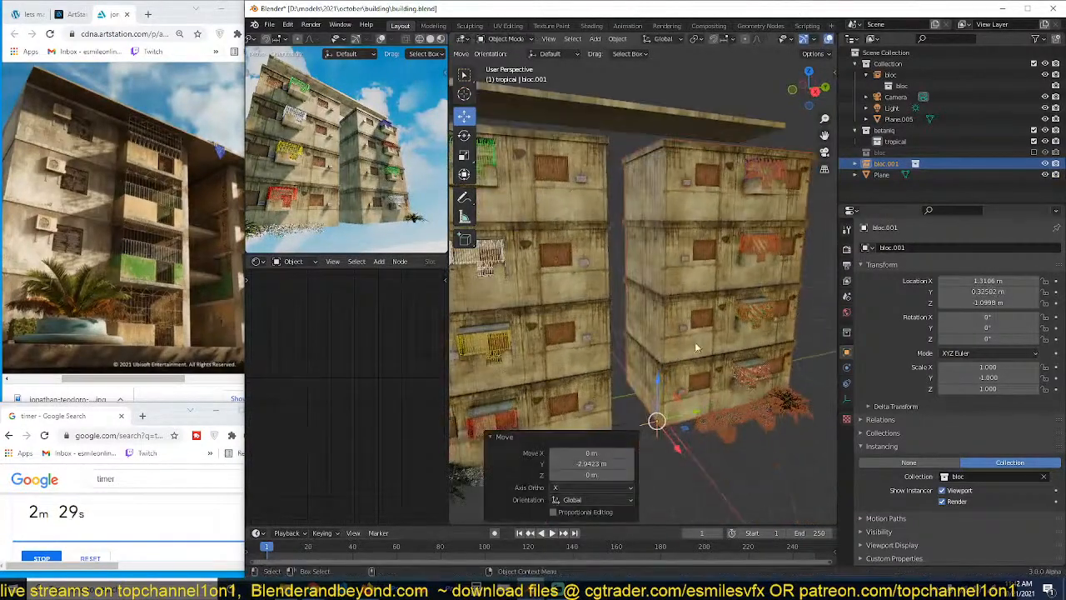
# Step: Lower the roof slab about 1 m along Z onto the tops of the two buildings
pyautogui.click(657, 133)
pyautogui.press('g')
pyautogui.press('z')
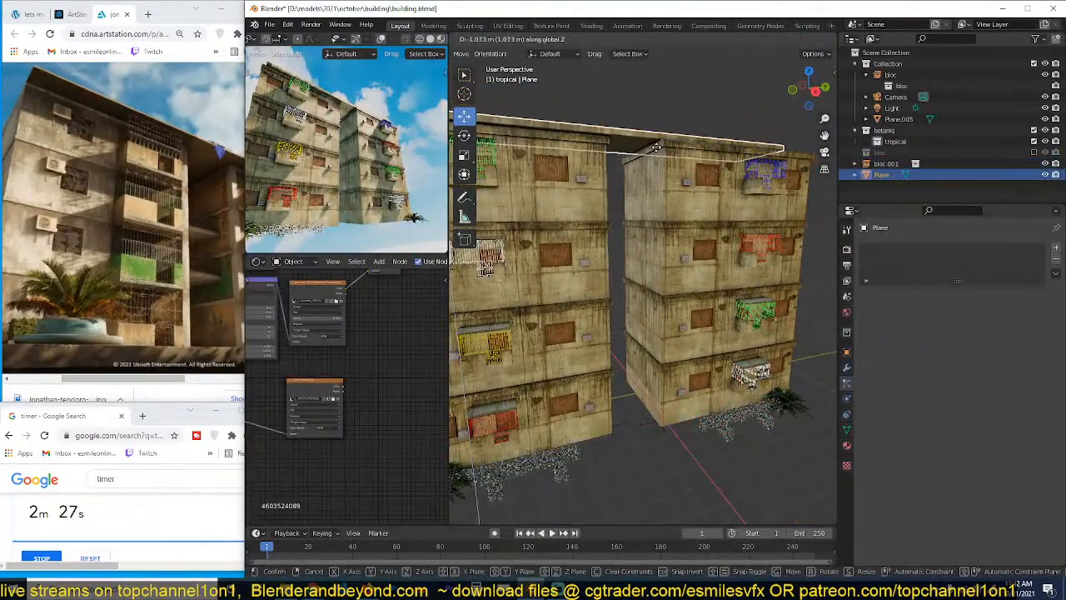
pyautogui.click(658, 144)
# Step: Move the roof slab's long front face outward horizontally so the roof overhangs the balcony facades
pyautogui.moveTo(658, 143); pyautogui.dragTo(718, 197, button='middle')
pyautogui.press('Tab')
pyautogui.click(718, 198)
pyautogui.press('g')
pyautogui.hotkey('shift', 'z')
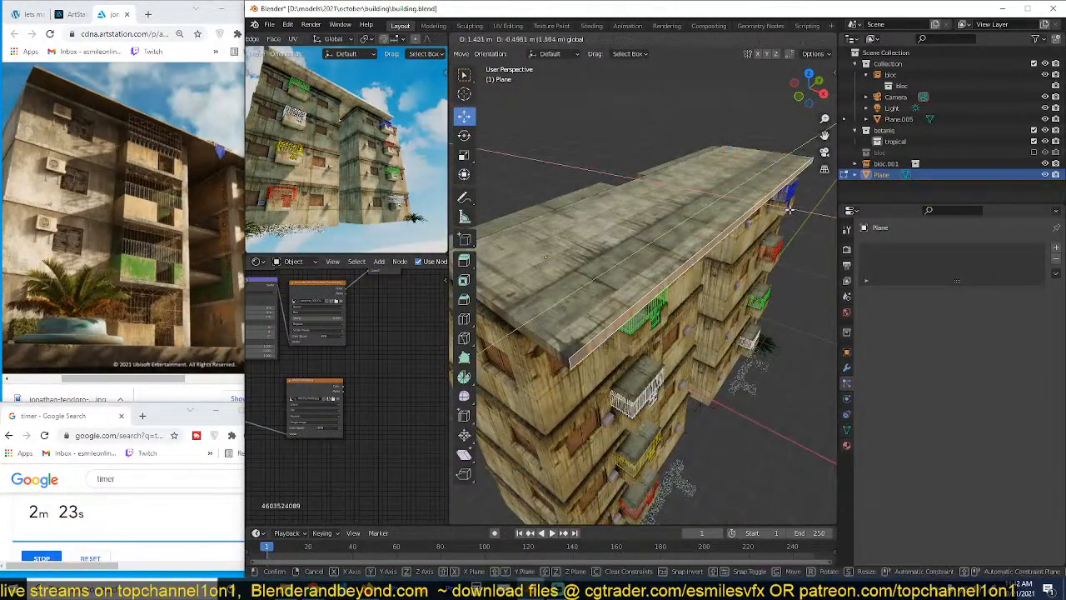
pyautogui.click(806, 200)
# Step: Extend the roof slab's end face along Y until it slightly overhangs the far wall of the mirrored building
pyautogui.moveTo(809, 199); pyautogui.dragTo(684, 177, button='middle')
pyautogui.press('g')
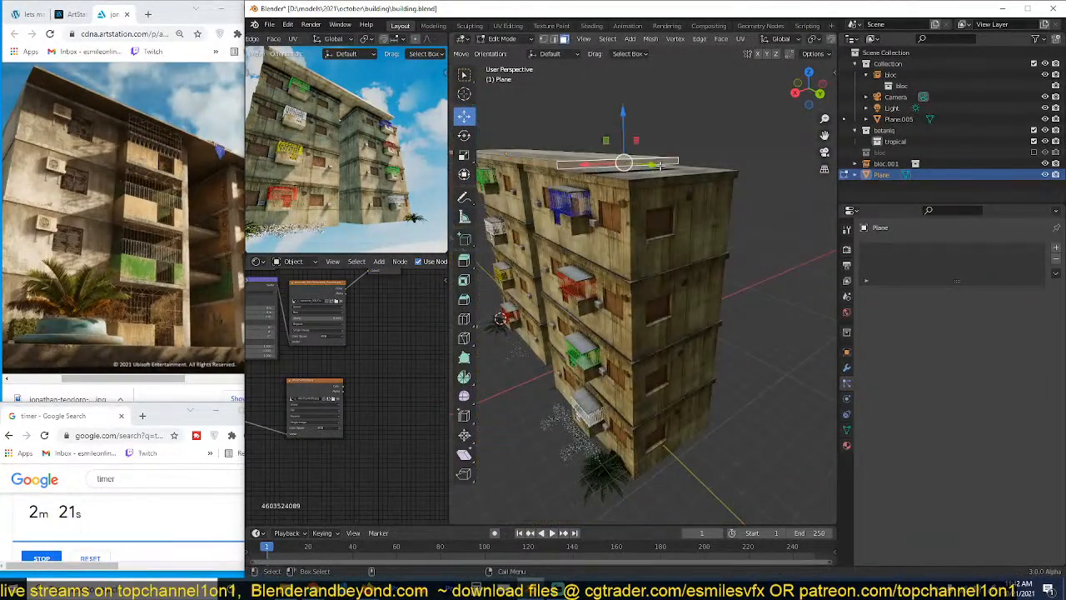
pyautogui.click(725, 195)
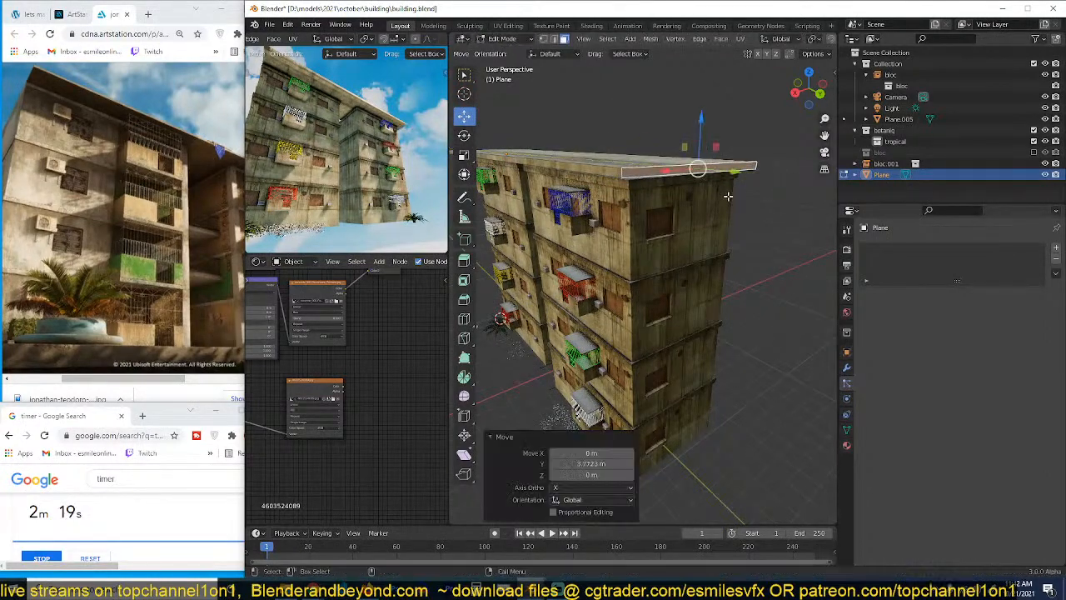
pyautogui.press('Tab')
# Step: Duplicate the roof slab one floor down along Z and scale the copy to about half its size
pyautogui.moveTo(667, 202); pyautogui.dragTo(743, 234, button='middle')
pyautogui.moveTo(583, 217); pyautogui.dragTo(675, 137, button='middle')
pyautogui.hotkey('shift', 'd')
pyautogui.press('z')
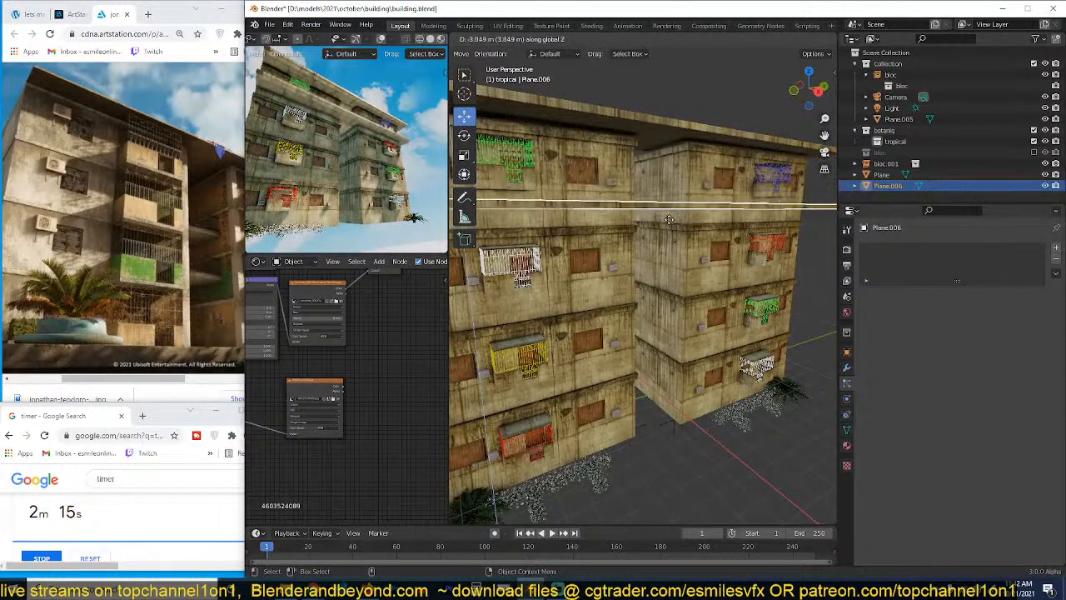
pyautogui.click(741, 213)
pyautogui.press('s')
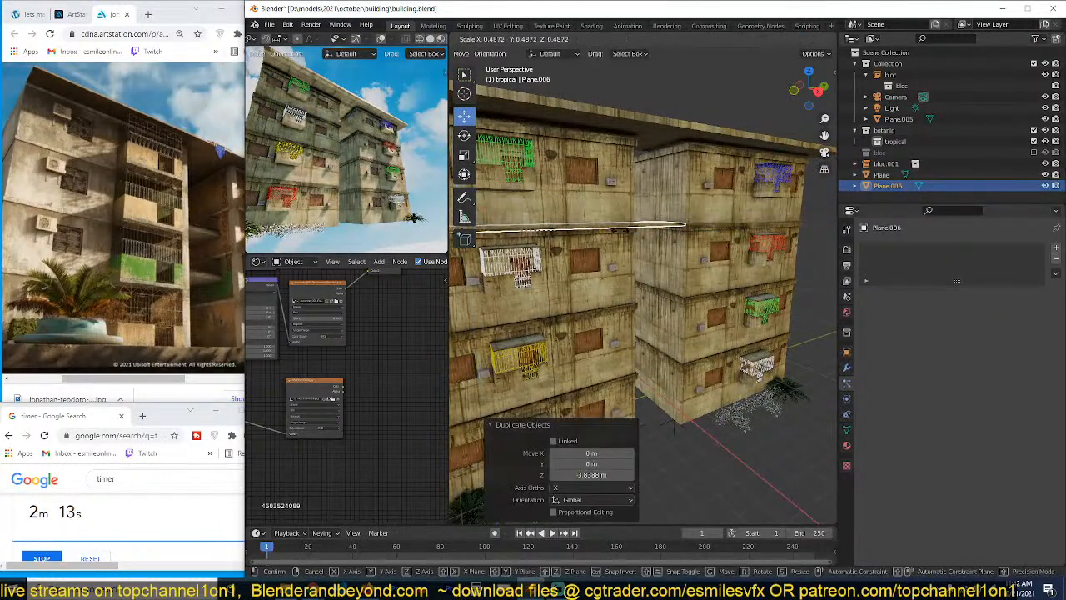
pyautogui.click(692, 218)
# Step: Move the smaller slab about 2.06 m along Y so it bridges the gap between the two buildings
pyautogui.moveTo(691, 218); pyautogui.dragTo(653, 194, button='middle')
pyautogui.press('g')
pyautogui.press('z')
pyautogui.click(528, 242)
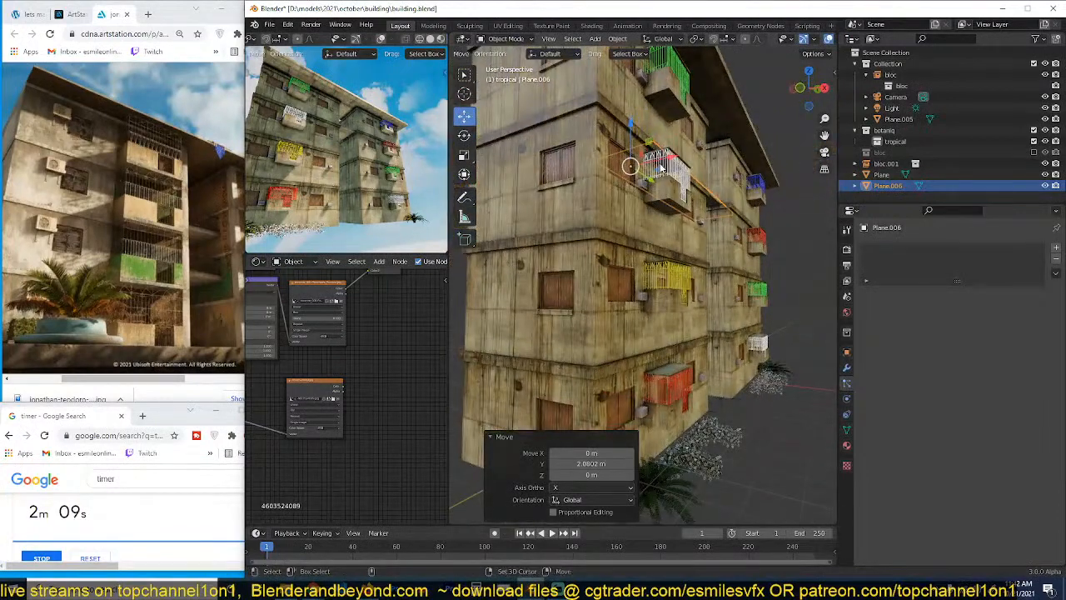
# Step: Duplicate the connecting slab twice down along Z, about 3.55 m each time, to join the two lower floors
pyautogui.hotkey('shift', 'd')
pyautogui.press('z')
pyautogui.click(657, 257)
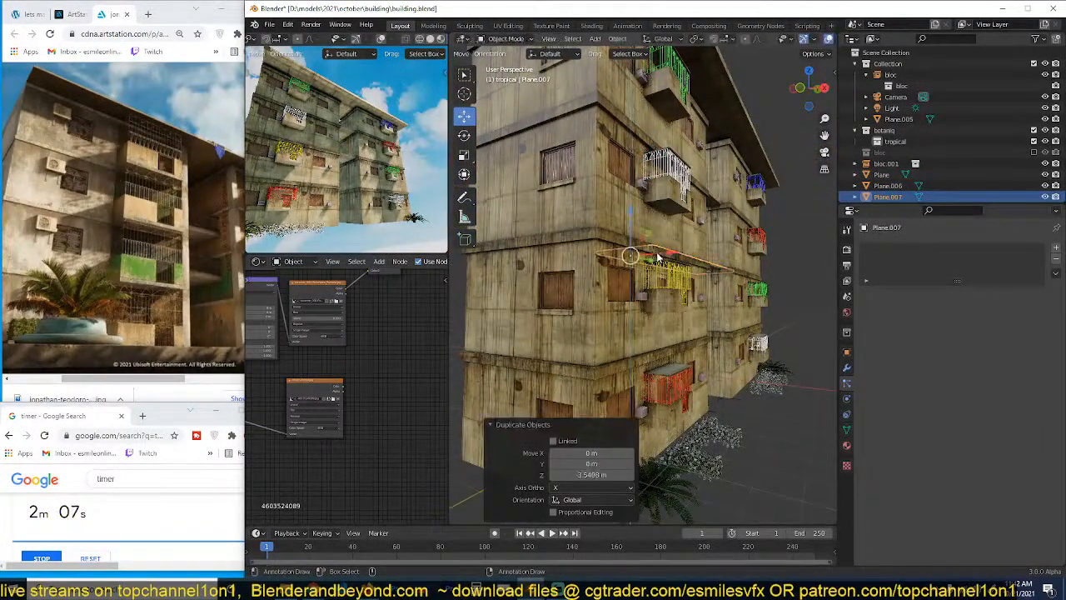
pyautogui.hotkey('shift', 'd')
pyautogui.press('z')
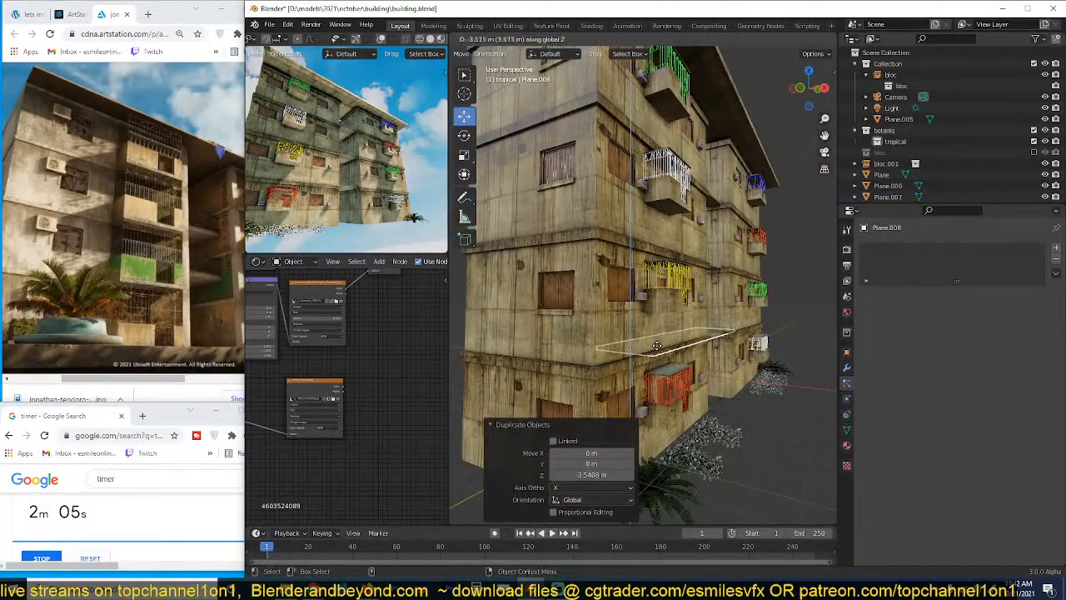
pyautogui.click(656, 345)
# Step: Duplicate the lowest connecting slab about 3.47 m down to ground level and scale the copy by 2.844 as a pavement
pyautogui.moveTo(657, 345); pyautogui.dragTo(699, 273, button='middle')
pyautogui.hotkey('shift', 'd')
pyautogui.press('z')
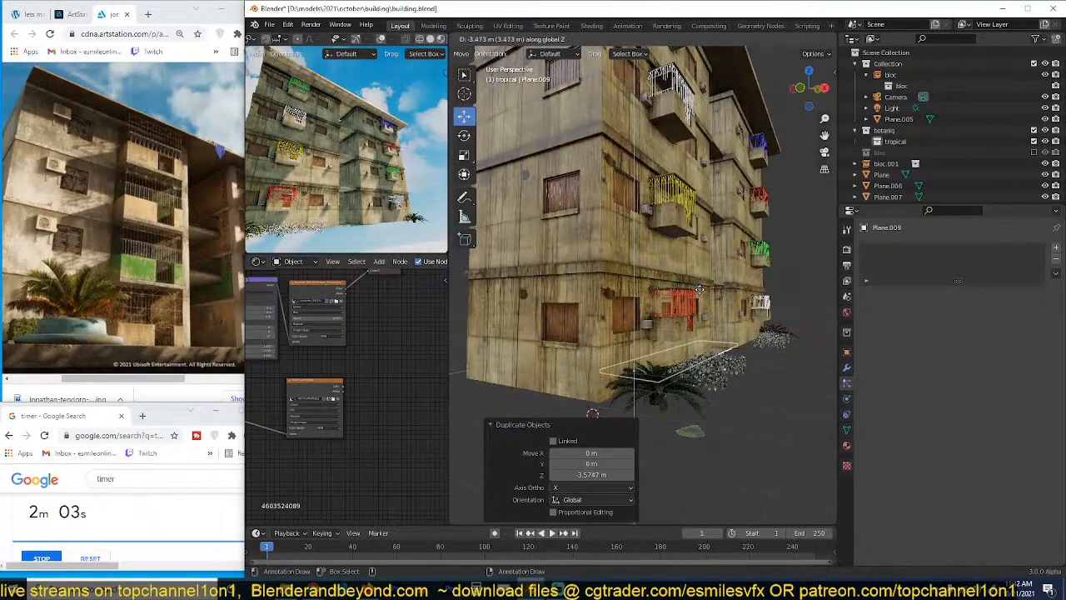
pyautogui.click(699, 289)
pyautogui.press('s')
pyautogui.click(493, 377)
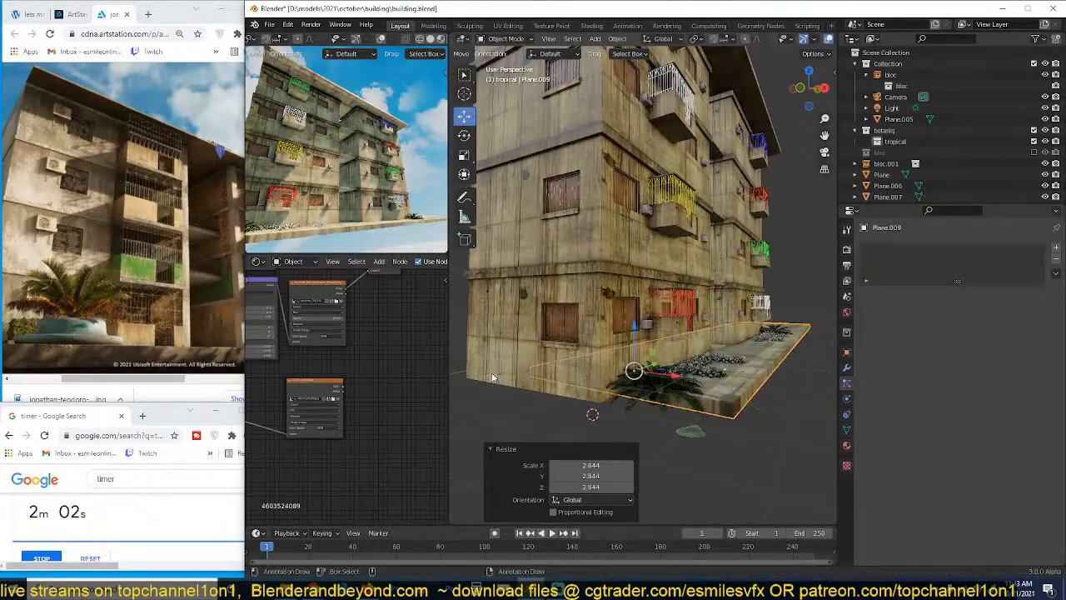
# Step: Scale the ground slab by a further 1.328 and lower it about 0.32 m along Z
pyautogui.moveTo(667, 335); pyautogui.dragTo(638, 350, button='middle')
pyautogui.press('s')
pyautogui.click(656, 319)
pyautogui.press('g')
pyautogui.press('z')
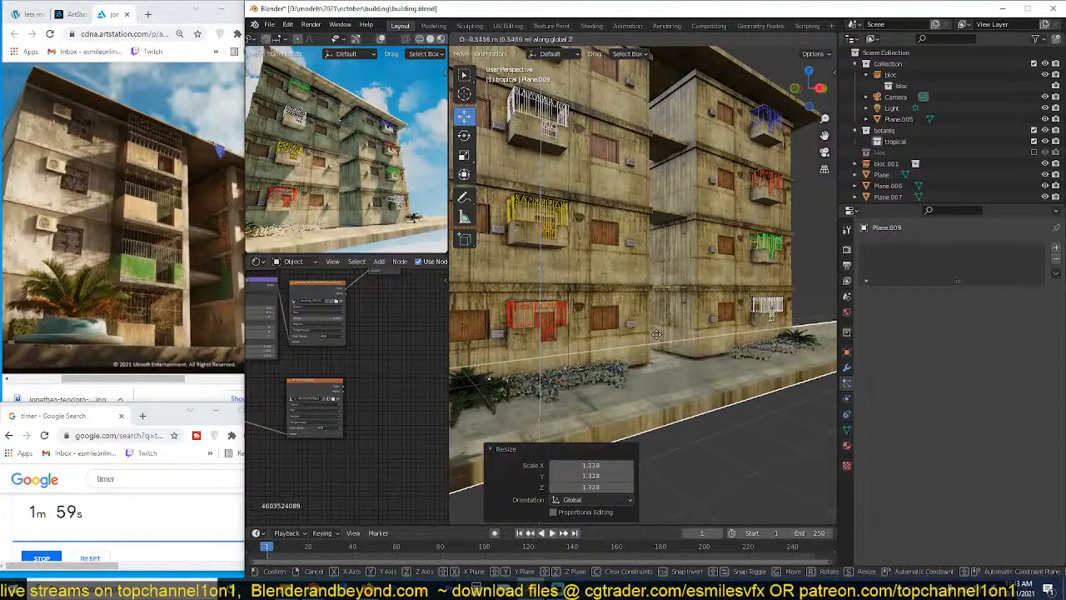
pyautogui.click(655, 333)
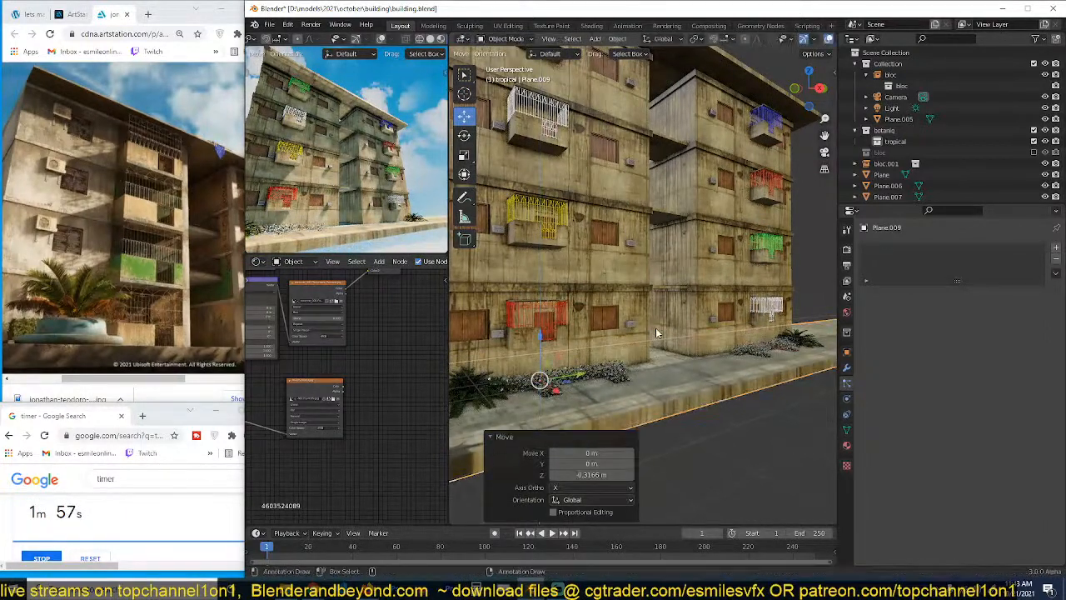
# Step: Enlarge the ground slab slightly by a factor of 1.032
pyautogui.scroll(-2, 701, 337)
pyautogui.press('s')
pyautogui.click(706, 336)
pyautogui.scroll(1, 317, 205)
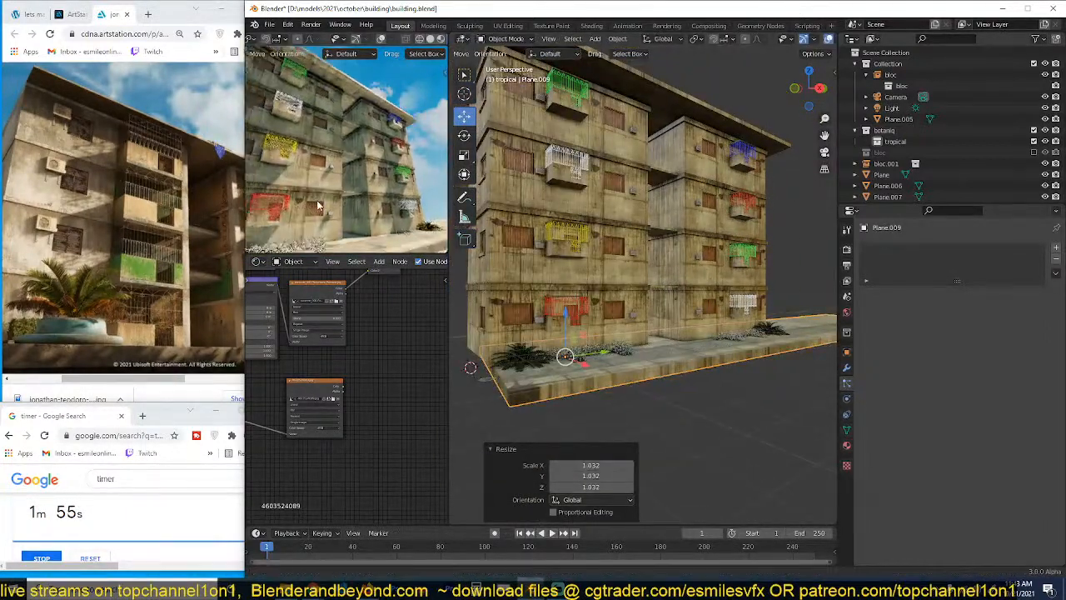
pyautogui.scroll(-1, 317, 204)
pyautogui.click(614, 353)
pyautogui.click(760, 330)
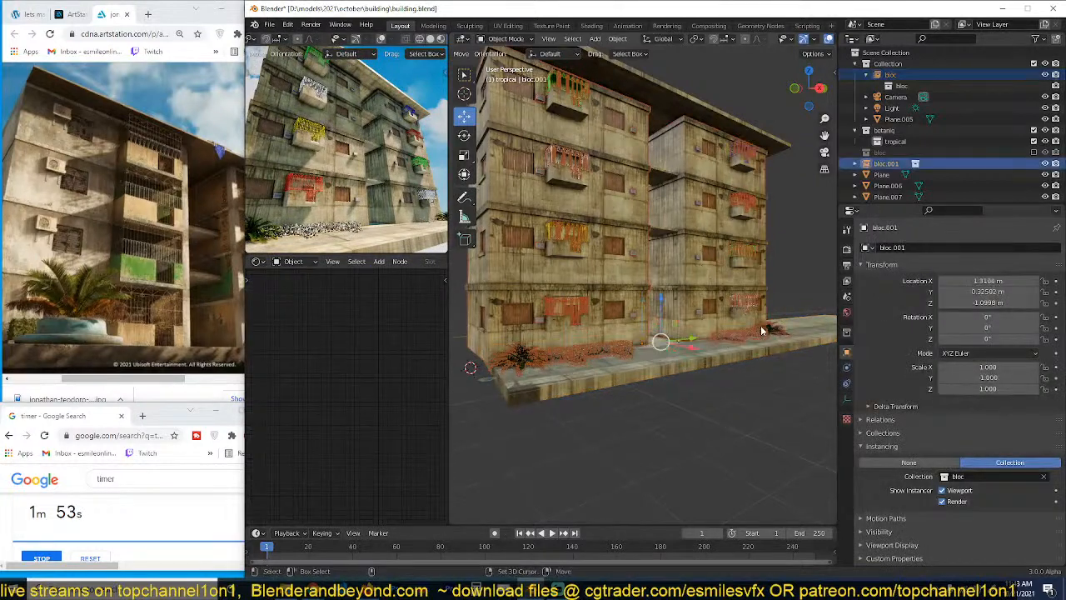
pyautogui.click(464, 361)
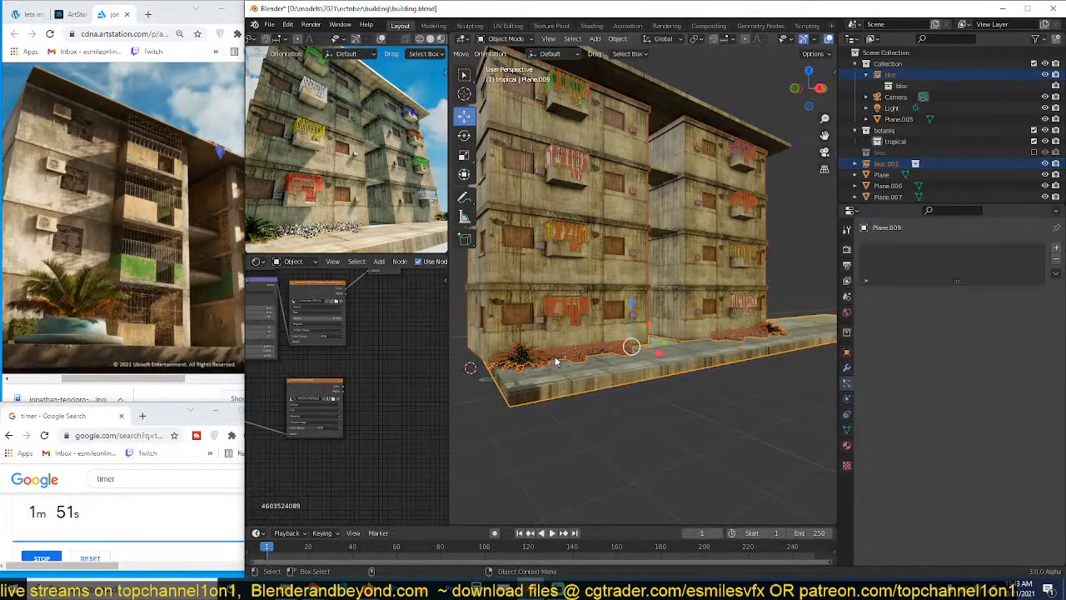
pyautogui.click(613, 353)
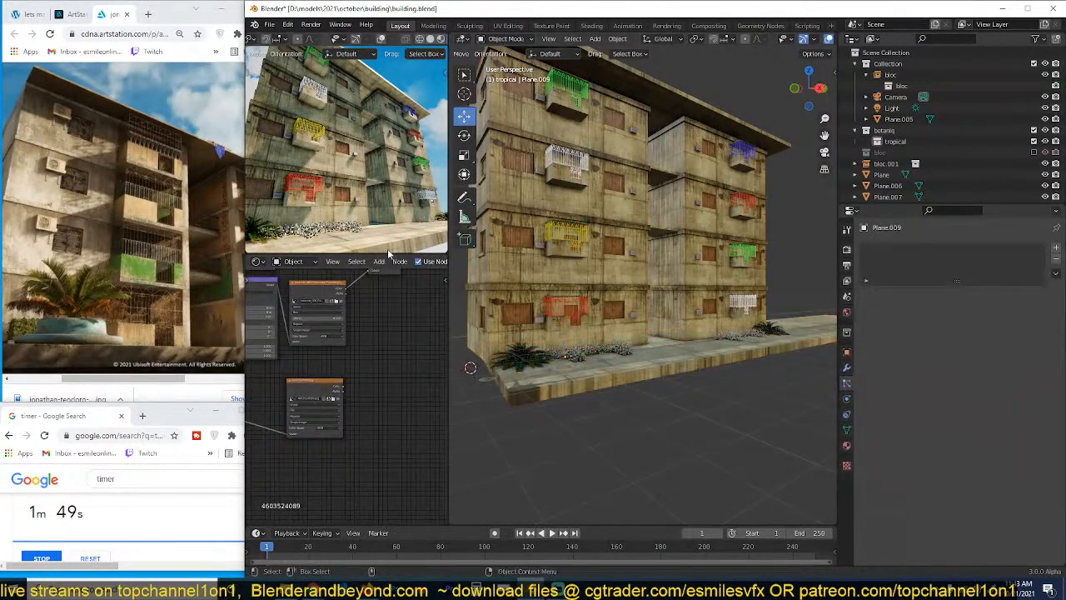
# Step: Adjust the ground slab's height along Z so it sits at the base of the buildings
pyautogui.press('g')
pyautogui.press('z')
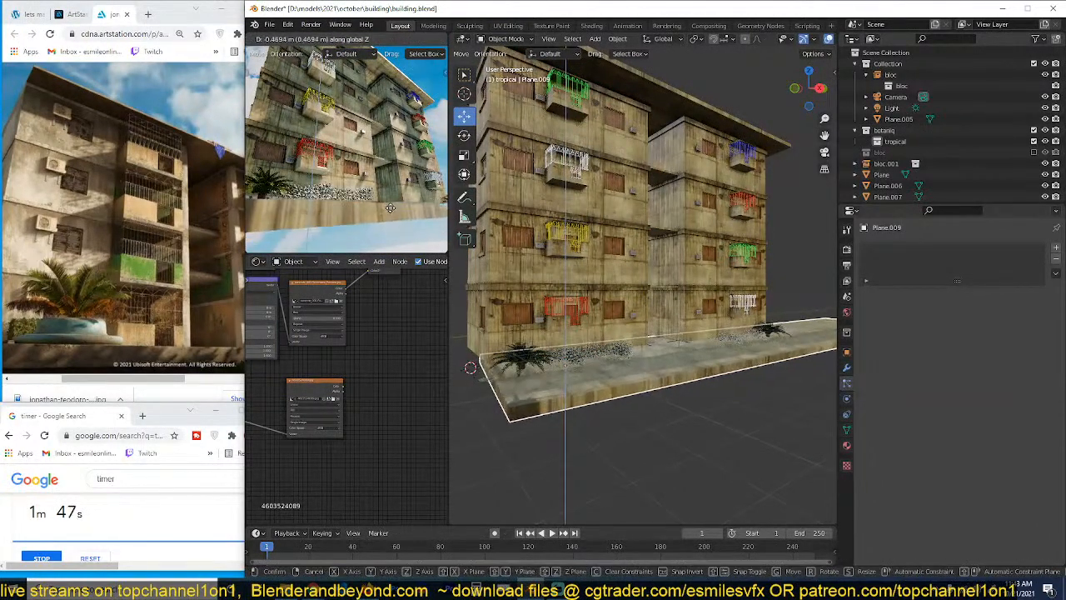
pyautogui.click(564, 336)
pyautogui.press('g')
pyautogui.press('z')
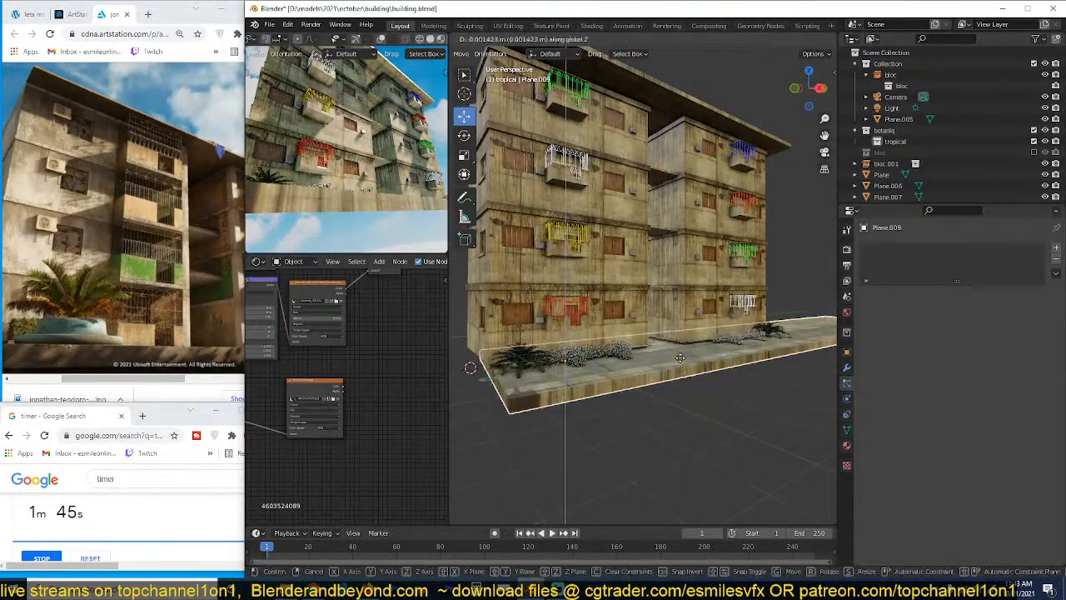
pyautogui.click(664, 320)
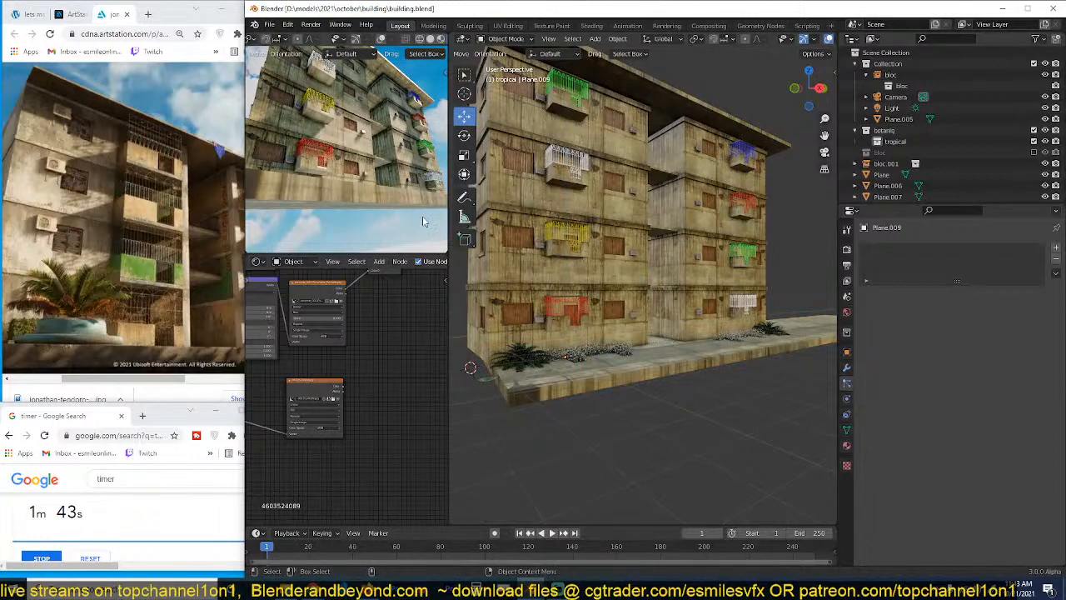
# Step: Examine the assembled buildings and ground slab from several angles and distances against the reference image
pyautogui.moveTo(335, 123); pyautogui.dragTo(343, 148, button='middle')
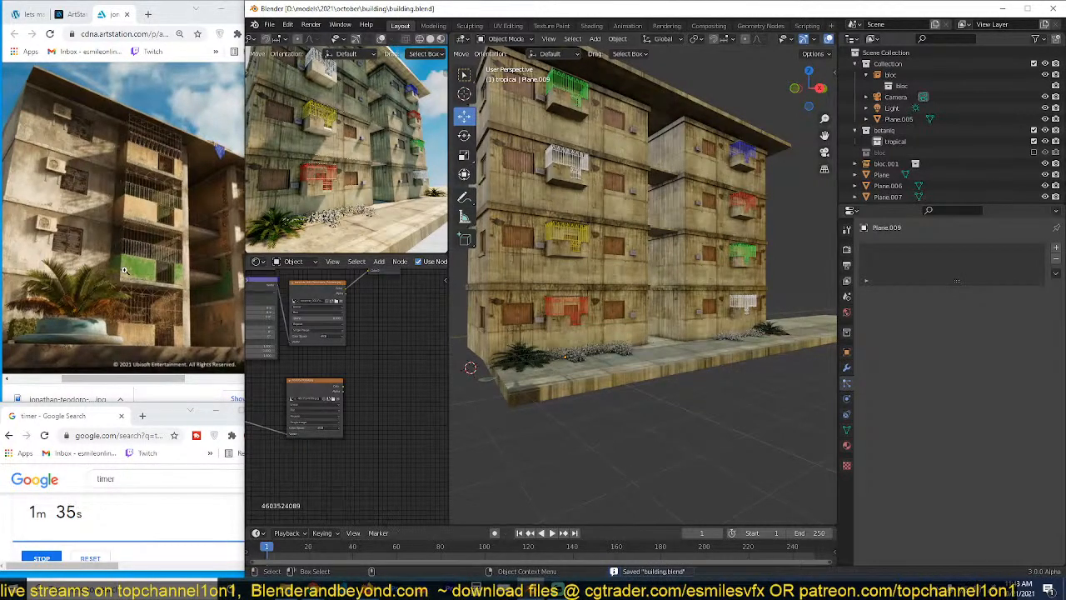
pyautogui.click(668, 205)
pyautogui.moveTo(669, 205); pyautogui.dragTo(676, 205, button='middle')
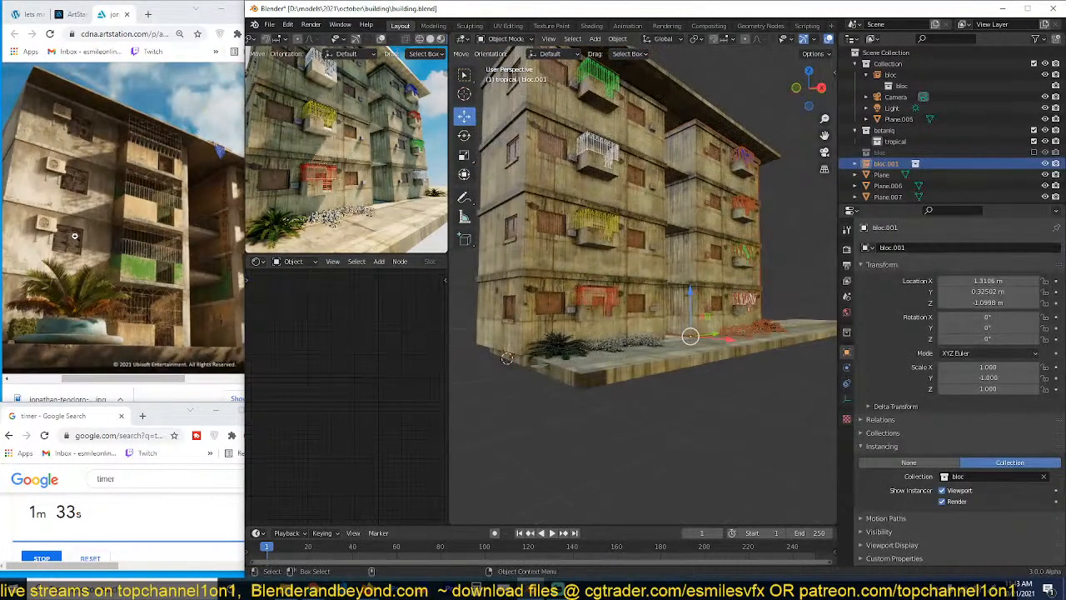
pyautogui.scroll(-4, 380, 108)
pyautogui.moveTo(380, 108); pyautogui.dragTo(377, 145, button='middle')
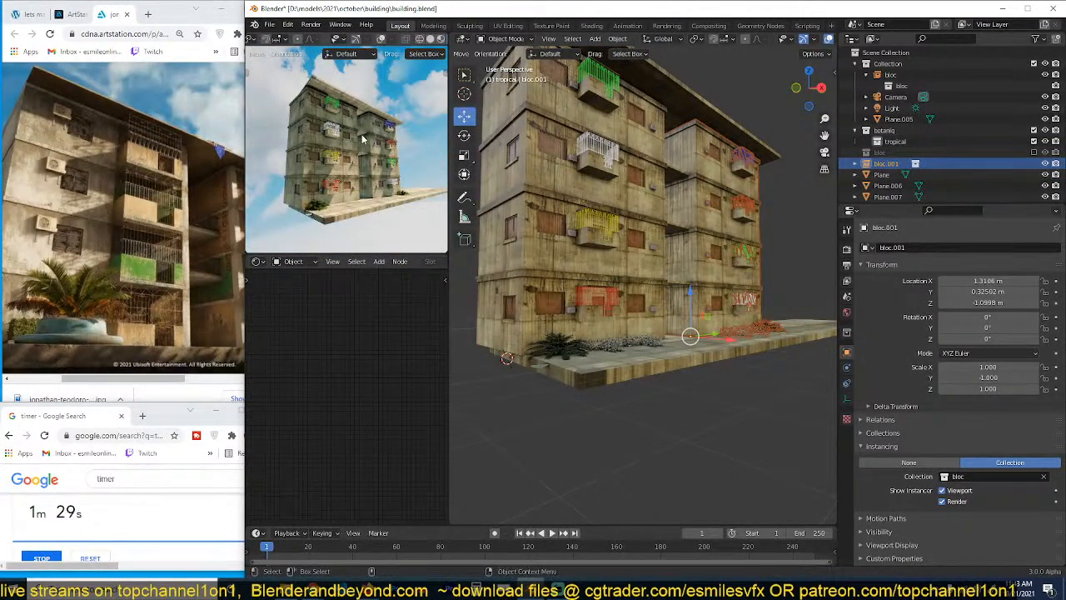
pyautogui.scroll(8, 361, 135)
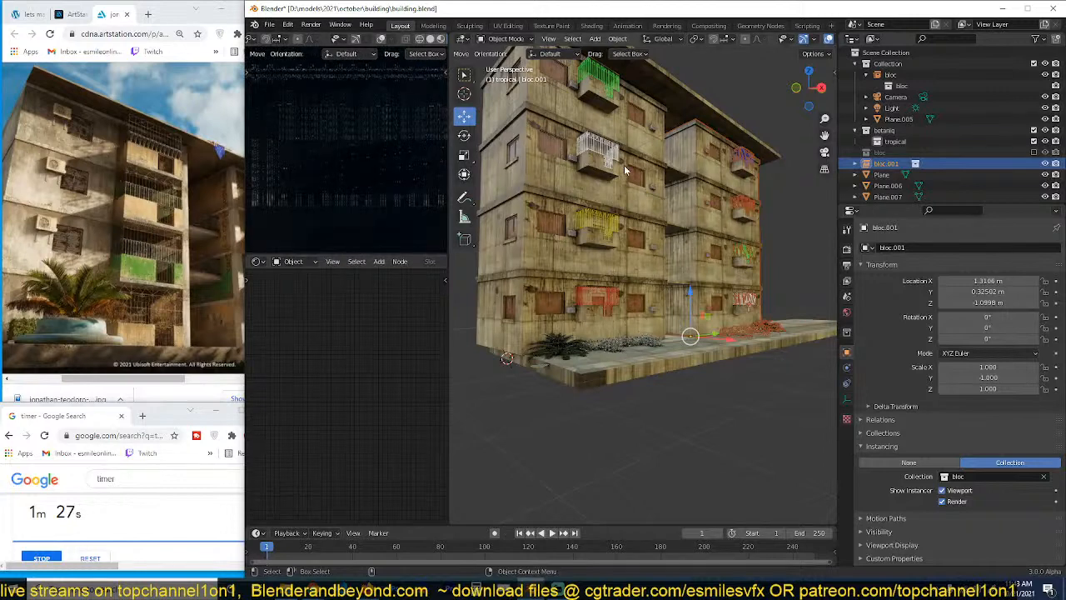
pyautogui.scroll(-5, 630, 167)
pyautogui.moveTo(637, 171); pyautogui.dragTo(729, 194, button='middle')
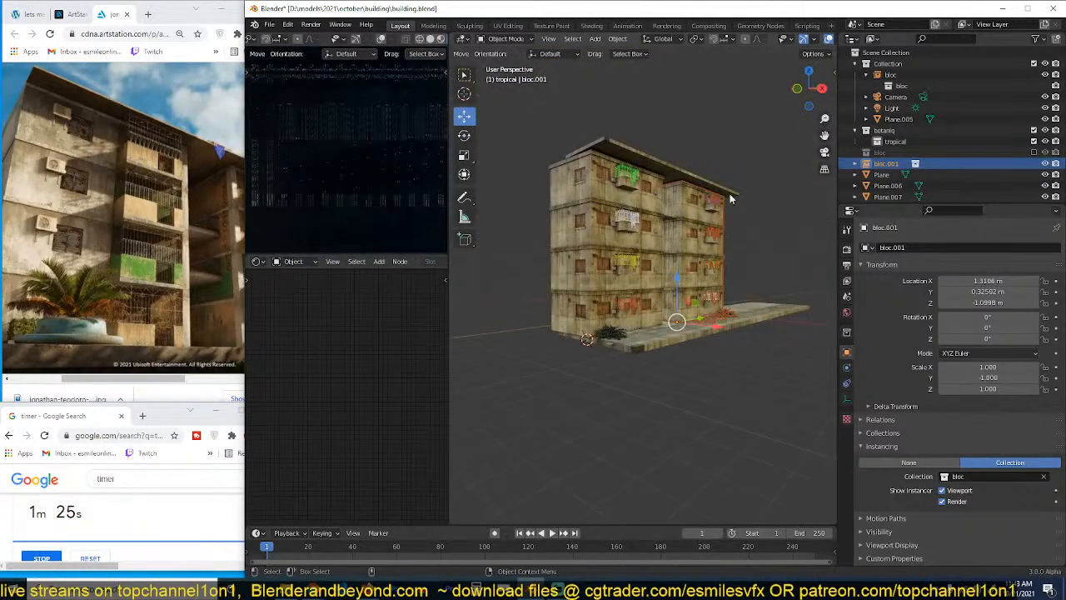
pyautogui.scroll(-3, 729, 196)
# Step: Look through the camera, move it forward along its local Z axis to frame the building, and save the file
pyautogui.click(655, 335)
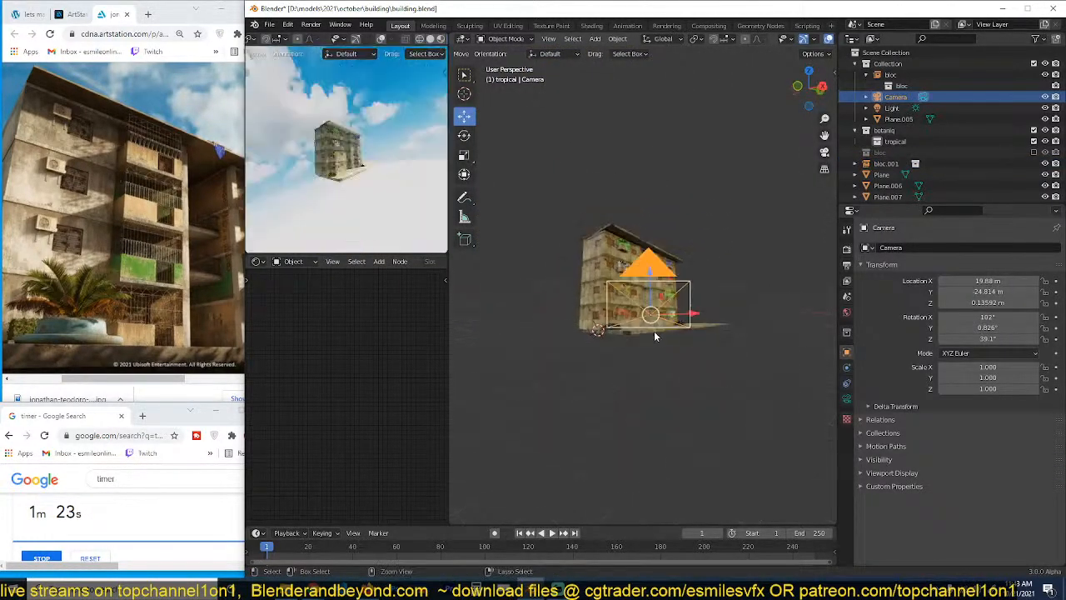
pyautogui.press('ctrl+alt+KP_0')
pyautogui.press('g')
pyautogui.press('z')
pyautogui.press('z')
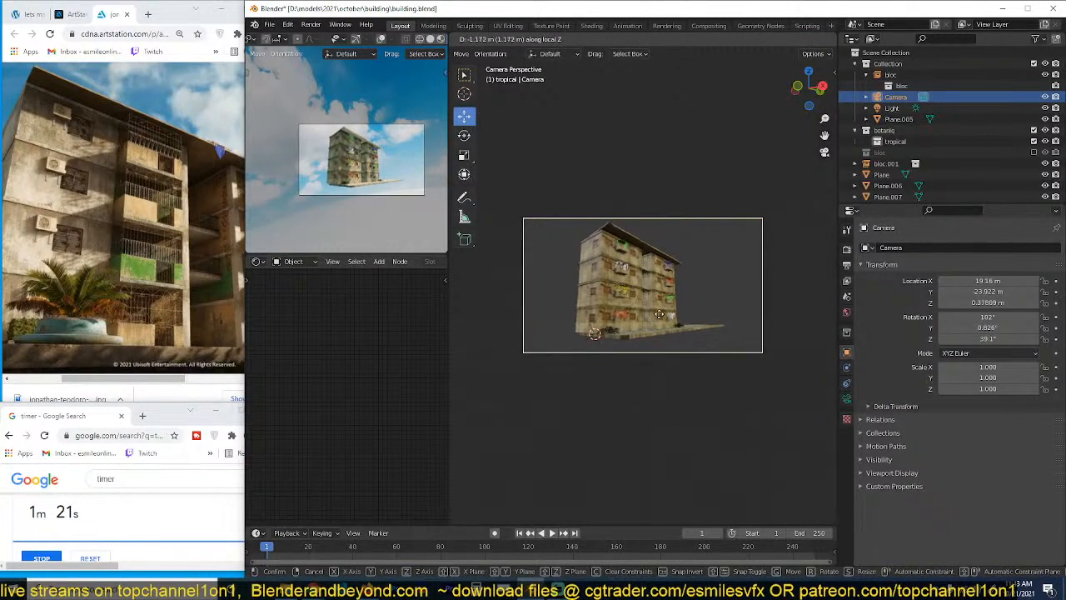
pyautogui.click(625, 294)
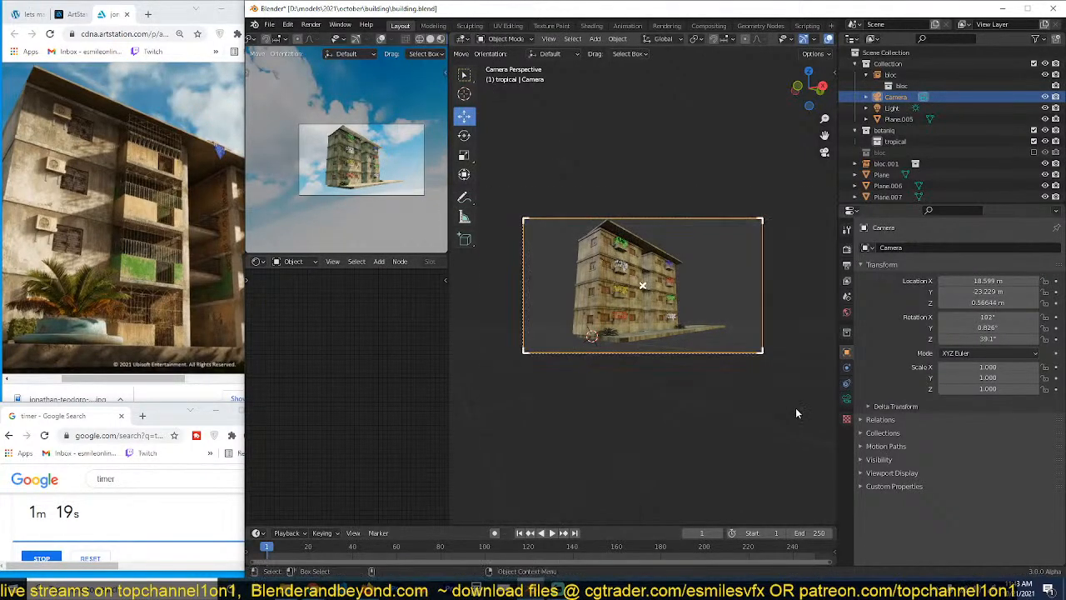
pyautogui.hotkey('ctrl', 's')
# Step: Set rendering to Cycles on GPU Compute with render denoising enabled, and save the file
pyautogui.click(846, 247)
pyautogui.click(982, 248)
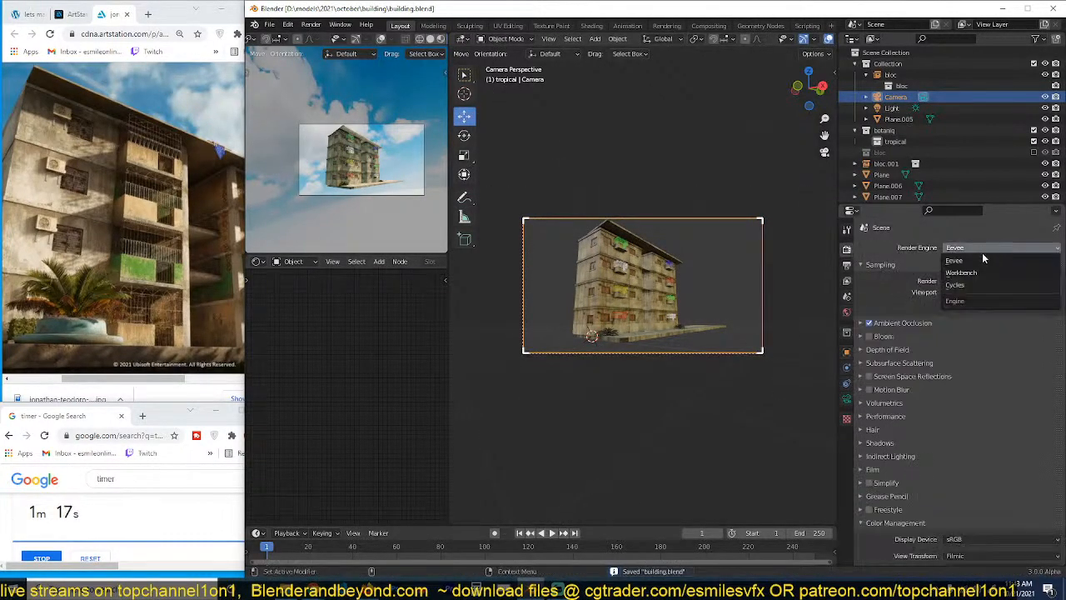
pyautogui.click(975, 287)
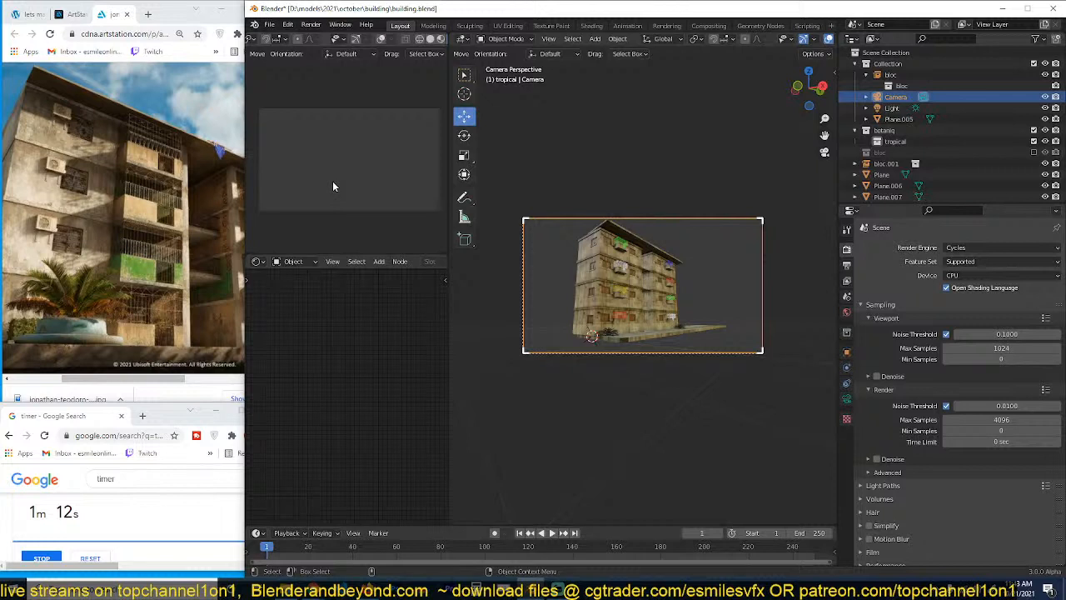
pyautogui.click(960, 275)
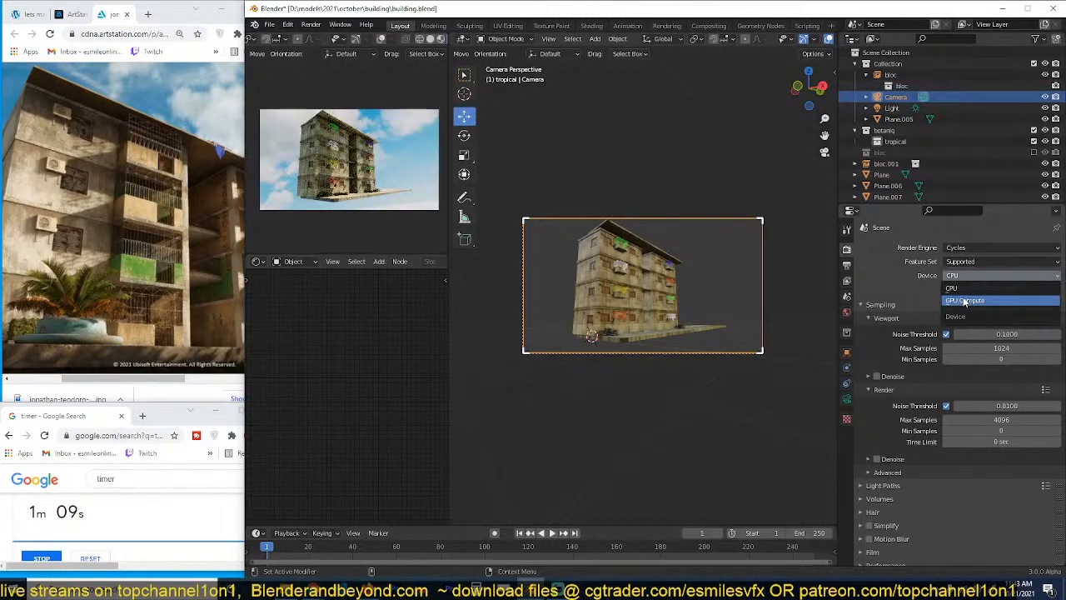
pyautogui.click(962, 300)
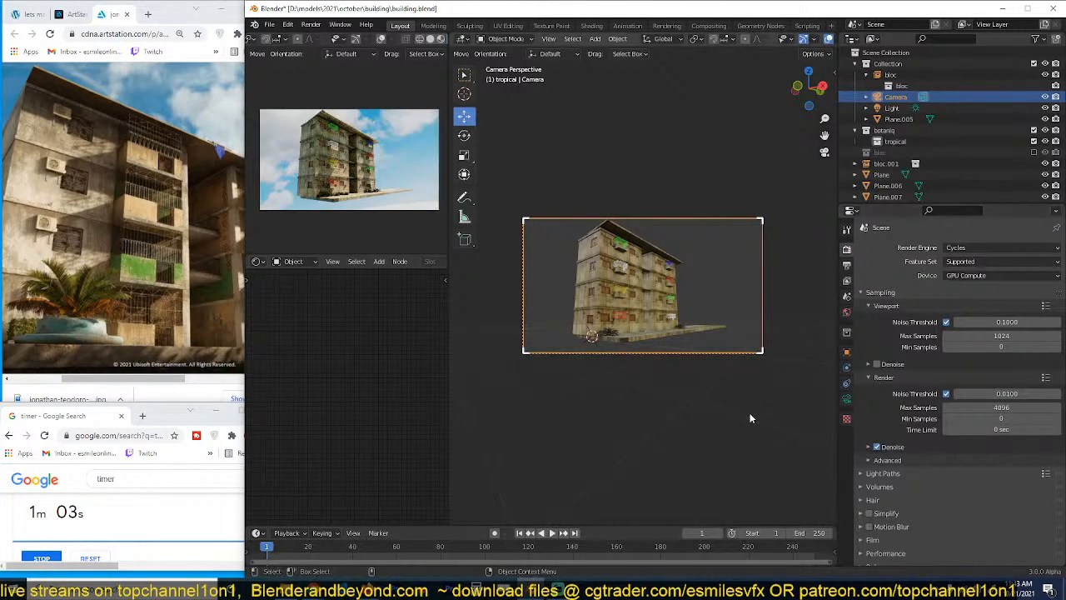
pyautogui.hotkey('ctrl', 's')
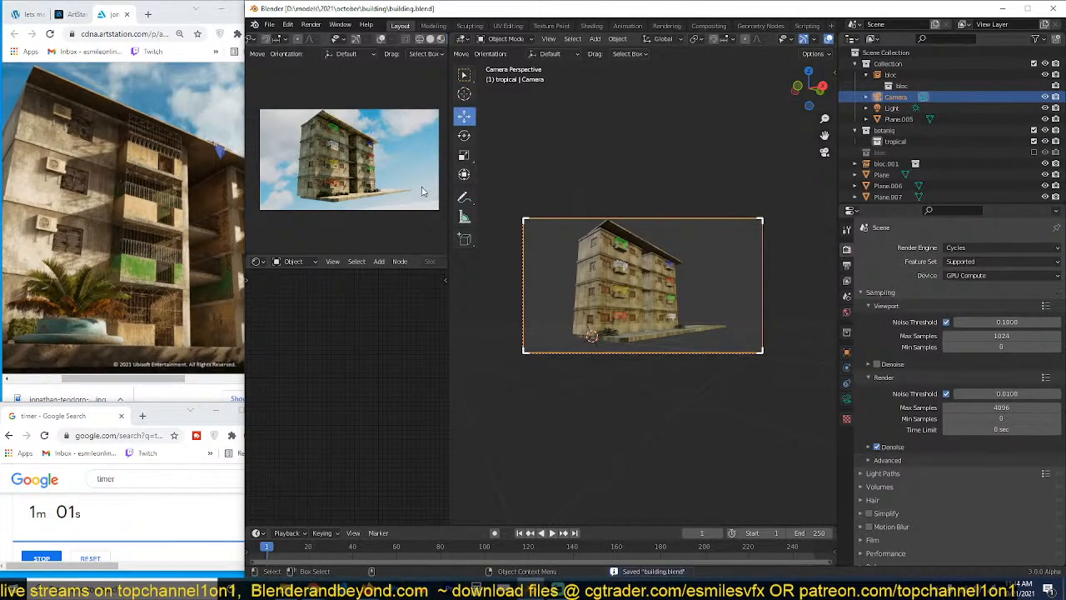
# Step: Compare the render preview with the reference image, viewing the whole apartment block in the browser at 100% zoom
pyautogui.scroll(1, 365, 191)
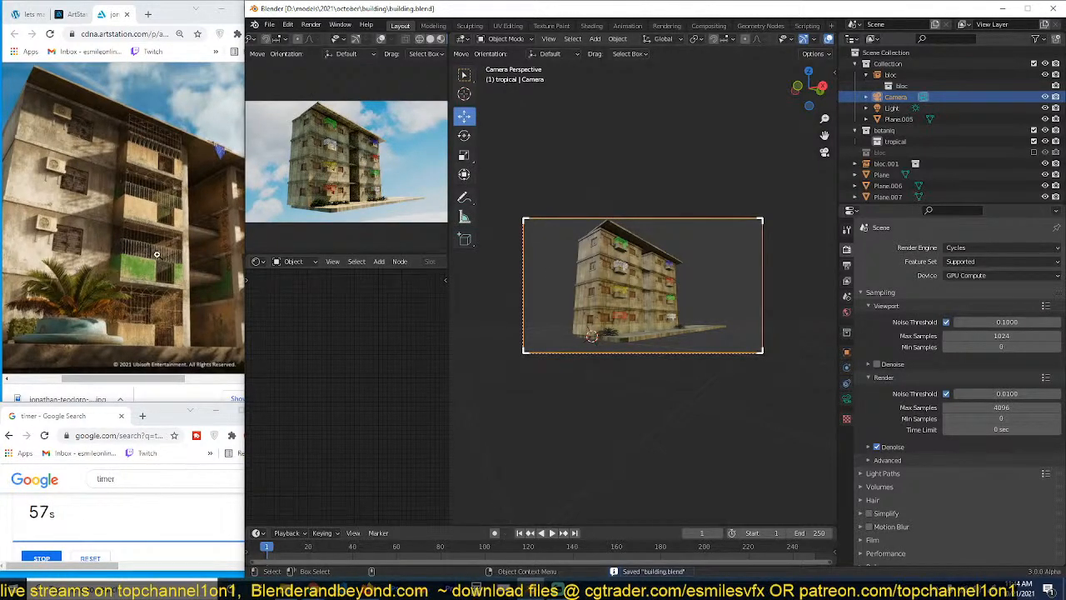
pyautogui.scroll(1, 157, 256)
pyautogui.scroll(-1, 125, 246)
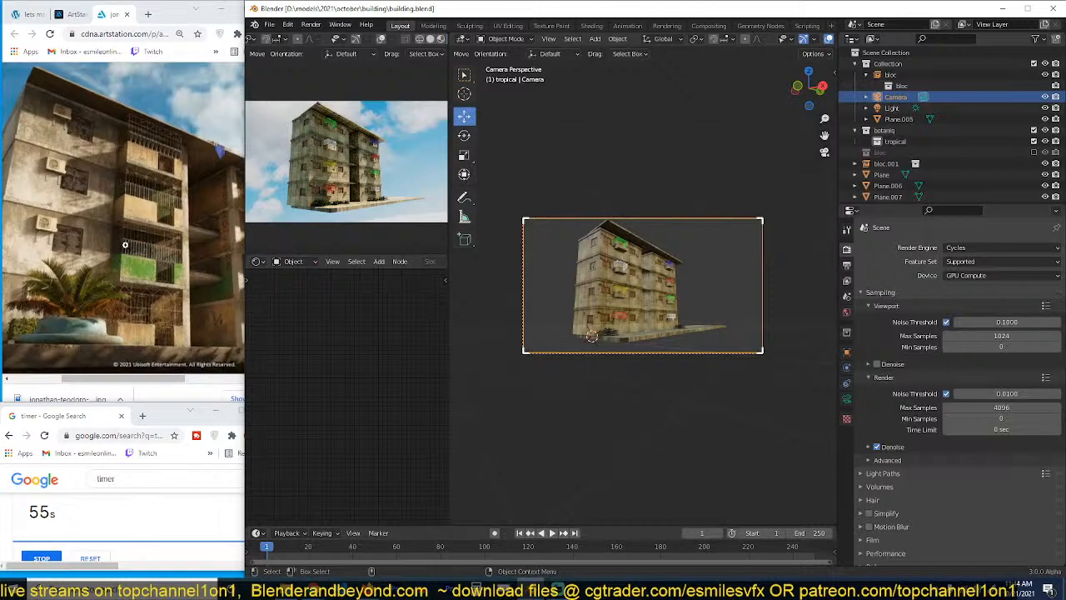
pyautogui.click(127, 242)
pyautogui.click(126, 242)
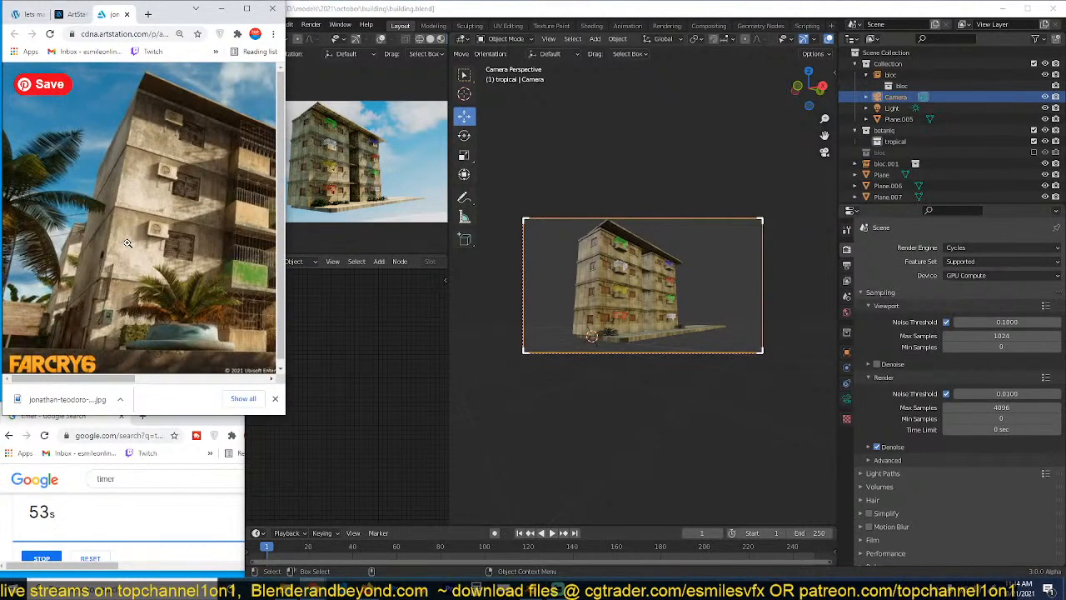
pyautogui.scroll(-1, 127, 243)
pyautogui.press('alt')
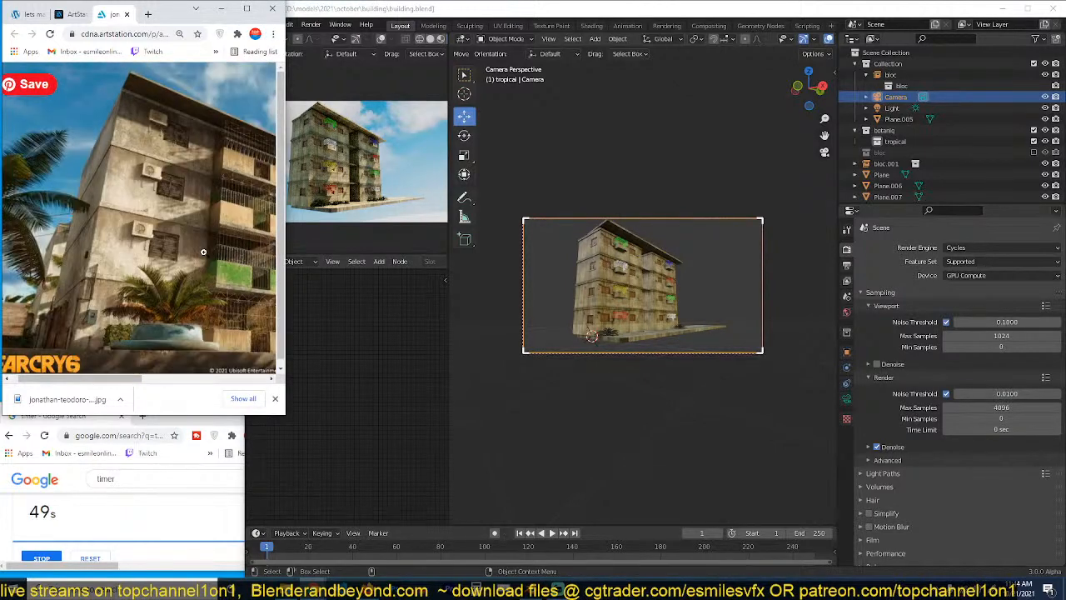
pyautogui.keyDown('ctrl'); pyautogui.scroll(1, 203, 252); pyautogui.keyUp('ctrl')
pyautogui.keyDown('ctrl'); pyautogui.scroll(-1, 204, 251); pyautogui.keyUp('ctrl')
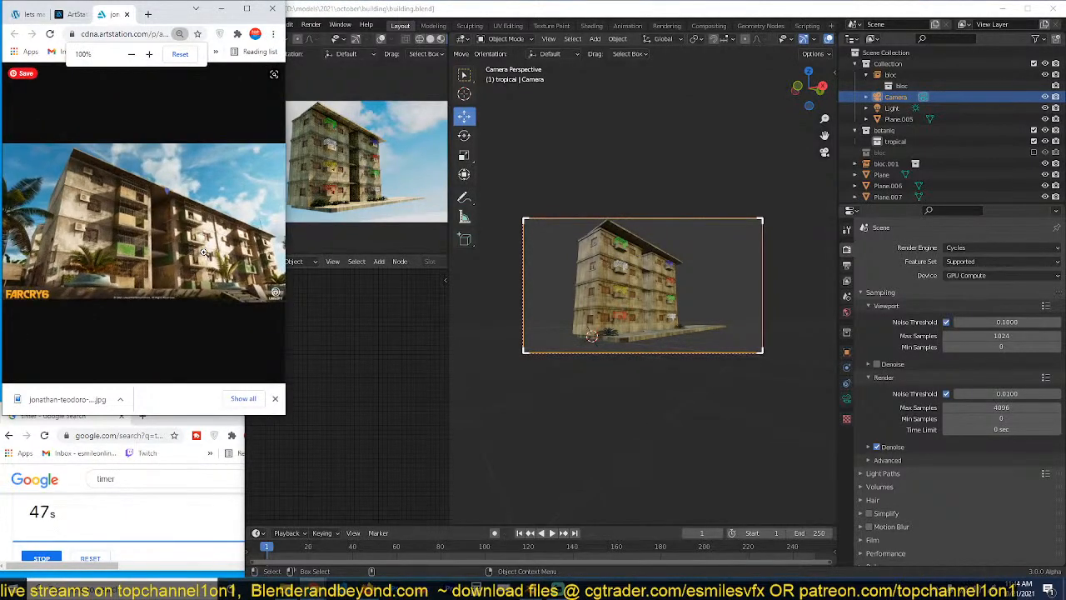
pyautogui.click(616, 296)
pyautogui.moveTo(635, 365); pyautogui.dragTo(688, 292, button='middle')
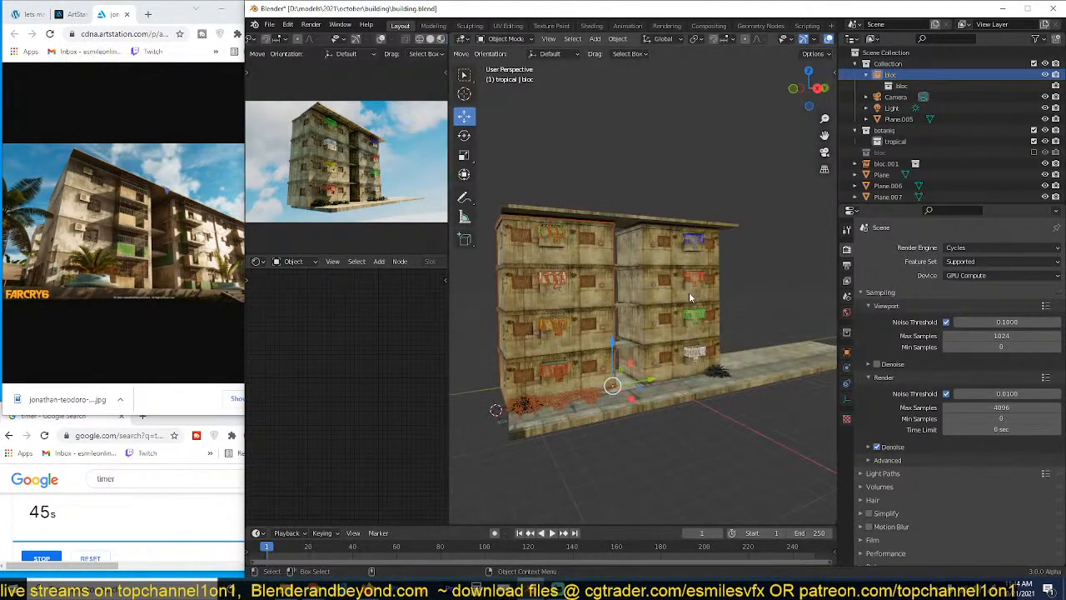
pyautogui.click(688, 291)
pyautogui.moveTo(616, 219); pyautogui.dragTo(624, 218, button='middle')
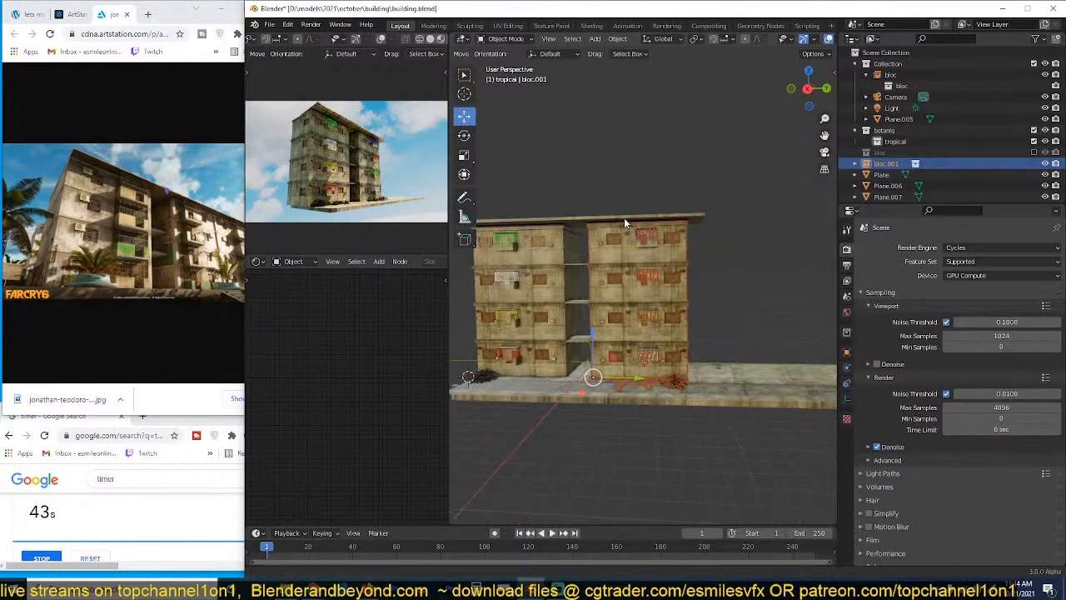
pyautogui.keyDown('shift'); pyautogui.click(578, 266); pyautogui.keyUp('shift')
pyautogui.keyDown('shift'); pyautogui.click(580, 337); pyautogui.keyUp('shift')
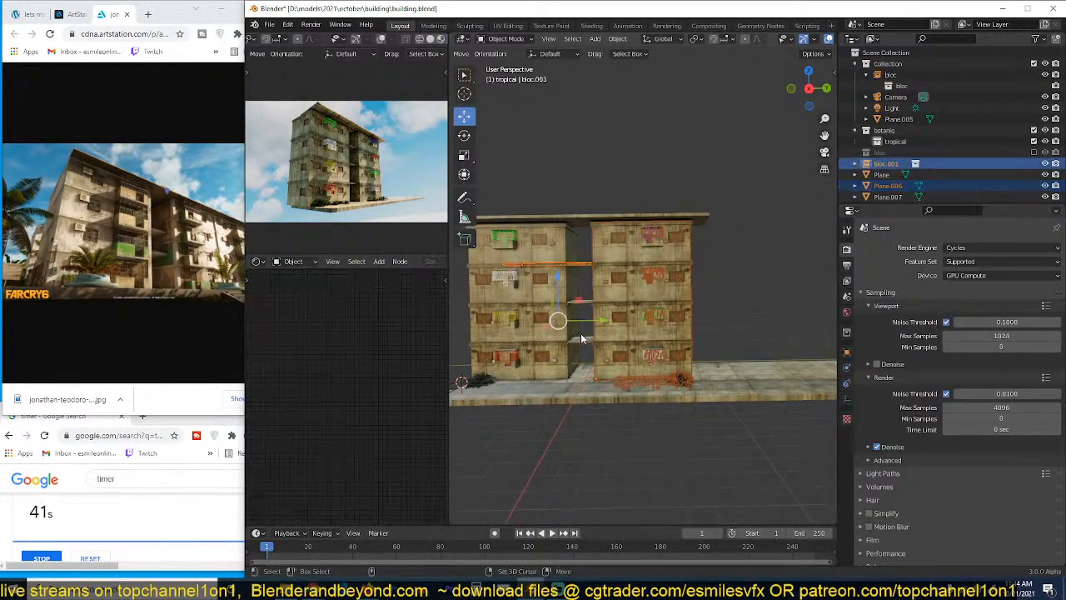
# Step: Duplicate the end building block with its roof and three connecting slabs, moving the copies about 13 m along the global Y axis
pyautogui.click(583, 340)
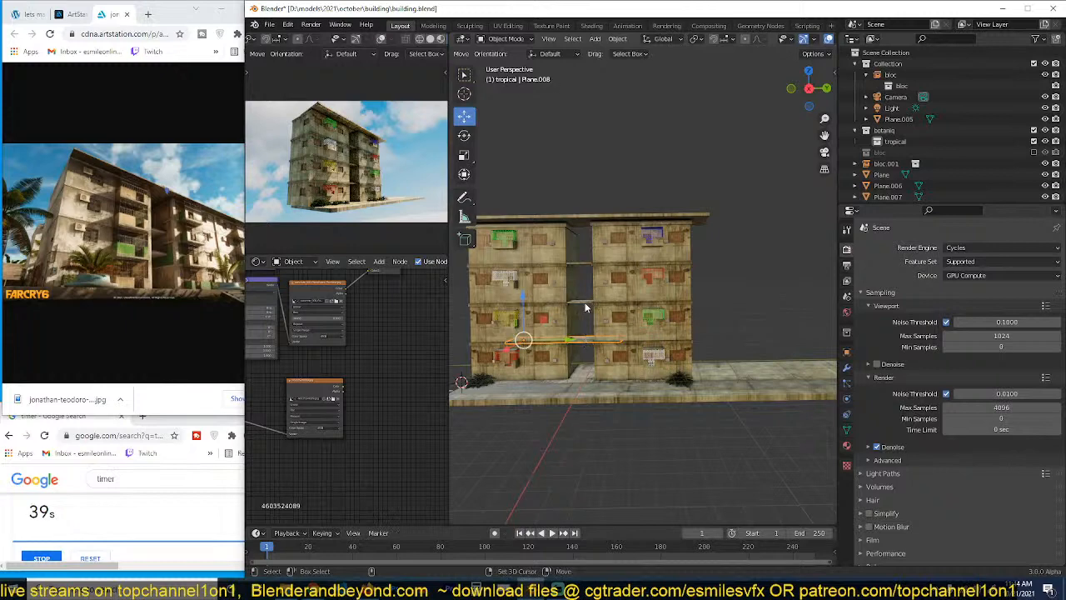
pyautogui.keyDown('shift'); pyautogui.click(584, 303); pyautogui.keyUp('shift')
pyautogui.keyDown('shift'); pyautogui.click(587, 262); pyautogui.keyUp('shift')
pyautogui.keyDown('shift'); pyautogui.click(598, 215); pyautogui.keyUp('shift')
pyautogui.keyDown('shift'); pyautogui.click(611, 244); pyautogui.keyUp('shift')
pyautogui.keyDown('shift'); pyautogui.moveTo(659, 273); pyautogui.dragTo(620, 262, button='middle'); pyautogui.keyUp('shift')
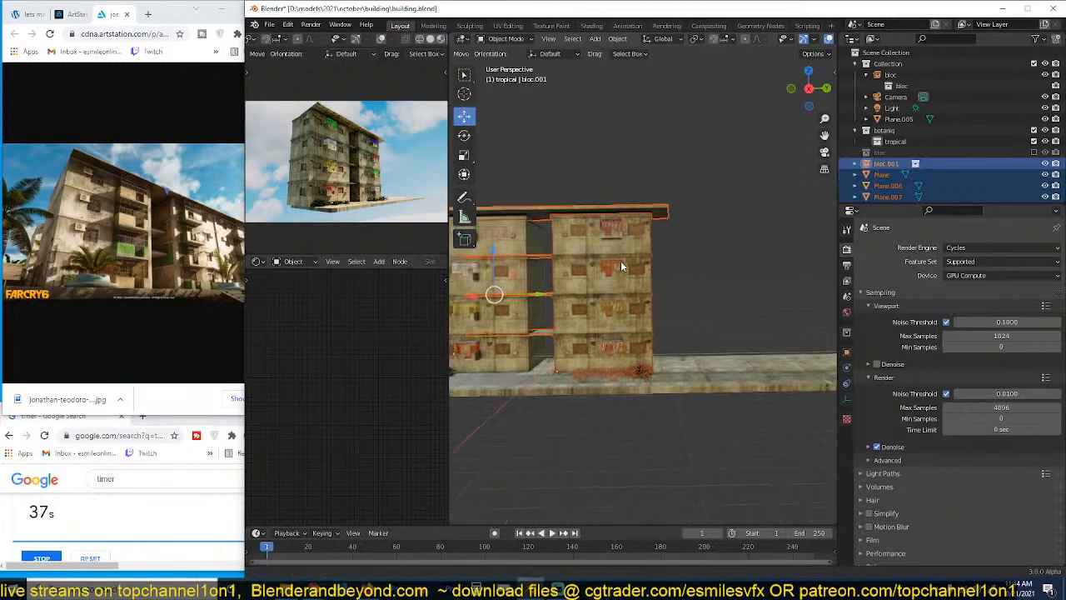
pyautogui.hotkey('shift', 'd')
pyautogui.press('x')
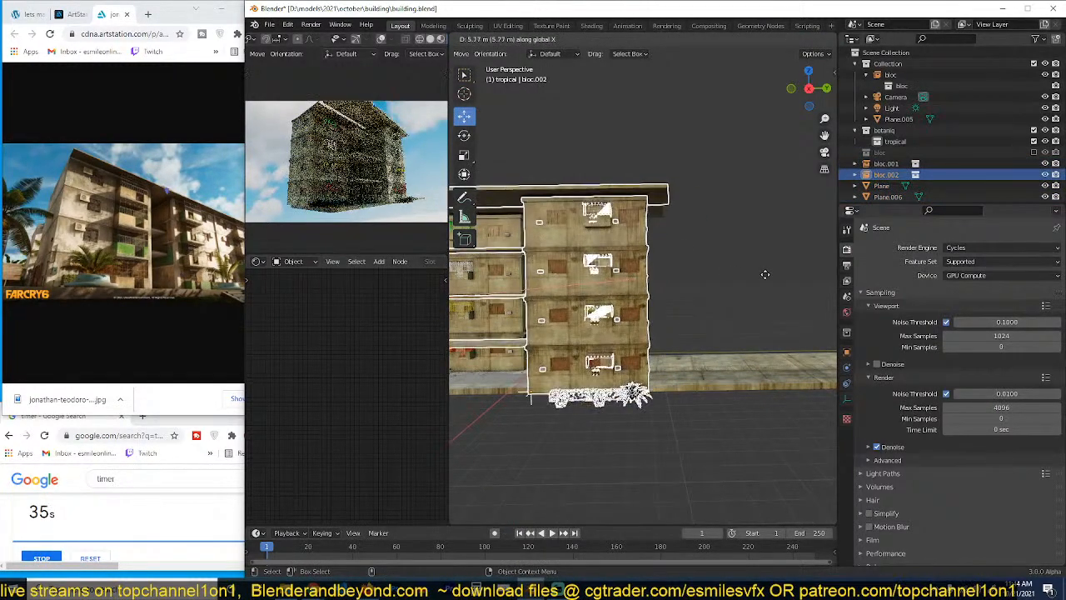
pyautogui.press('y')
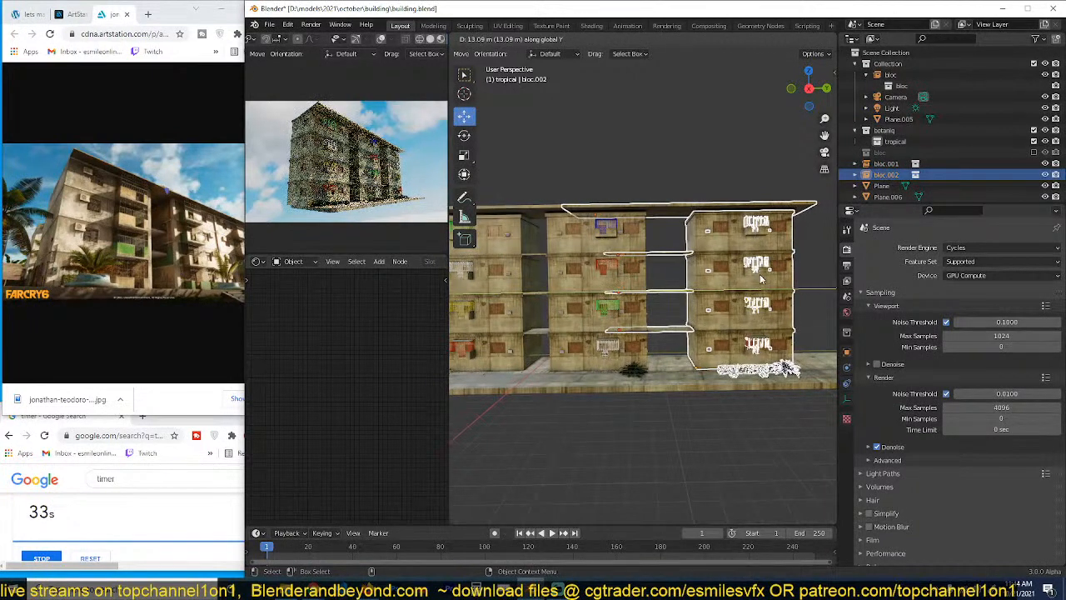
pyautogui.click(761, 279)
# Step: Duplicate the whole row of buildings with its roofs and slabs about 13.5 m along negative global X, deselect everything and save the file
pyautogui.moveTo(629, 275); pyautogui.dragTo(571, 260, button='middle')
pyautogui.scroll(-4, 618, 269)
pyautogui.moveTo(539, 204); pyautogui.dragTo(591, 279)
pyautogui.moveTo(591, 283); pyautogui.dragTo(765, 323, button='middle')
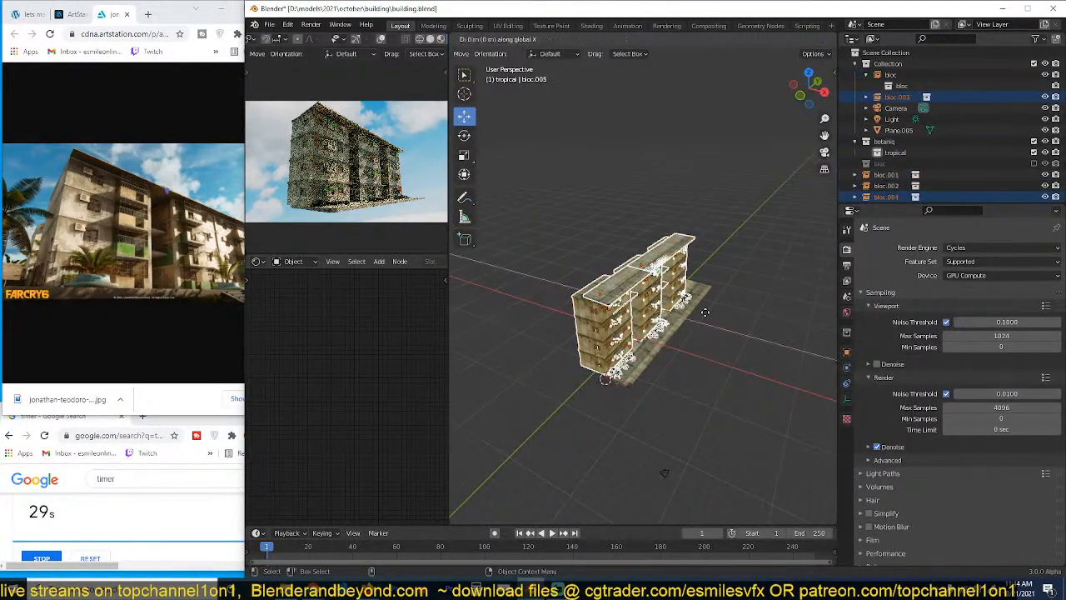
pyautogui.hotkey('shift', 'd')
pyautogui.press('x')
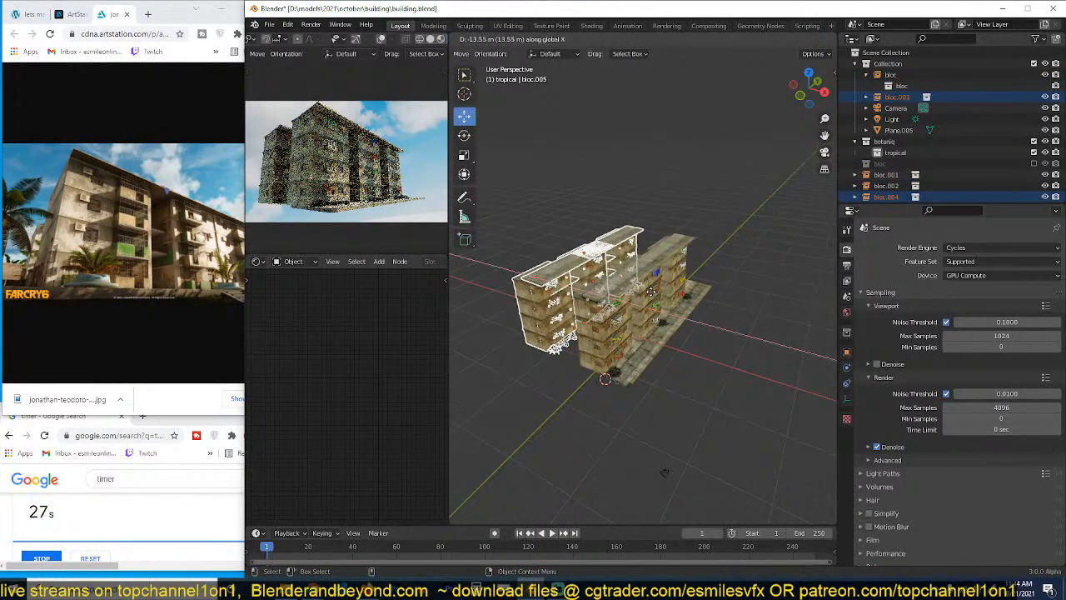
pyautogui.click(655, 297)
pyautogui.moveTo(655, 297); pyautogui.dragTo(632, 270, button='middle')
pyautogui.hotkey('alt', 'a')
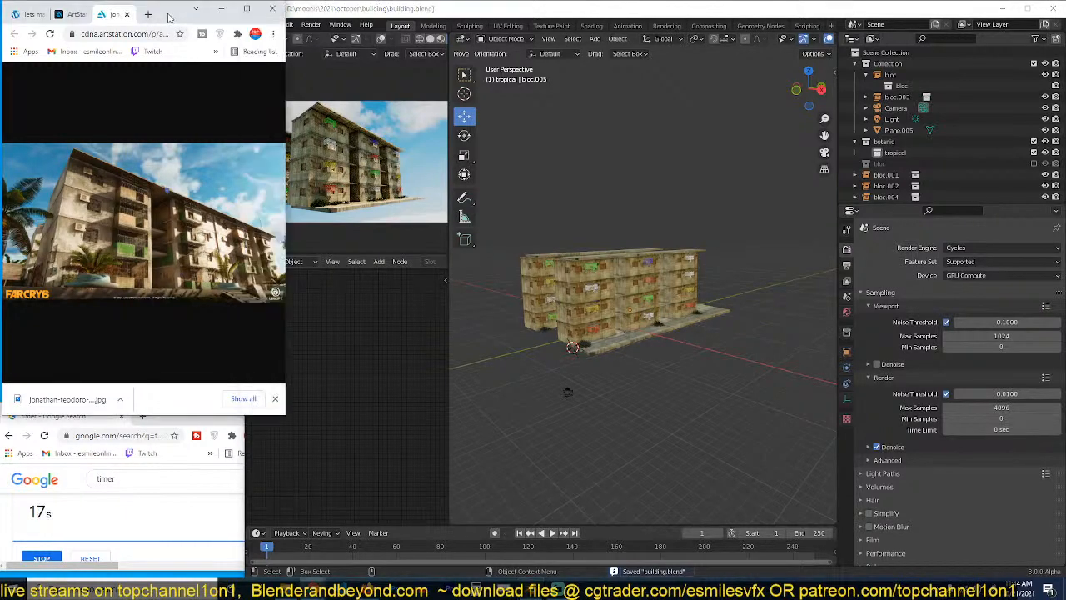
# Step: Switch to the browser and examine the Far Cry 6 reference images and the linked ArtStation workshop artwork for the next scene
pyautogui.click(224, 12)
pyautogui.click(394, 9)
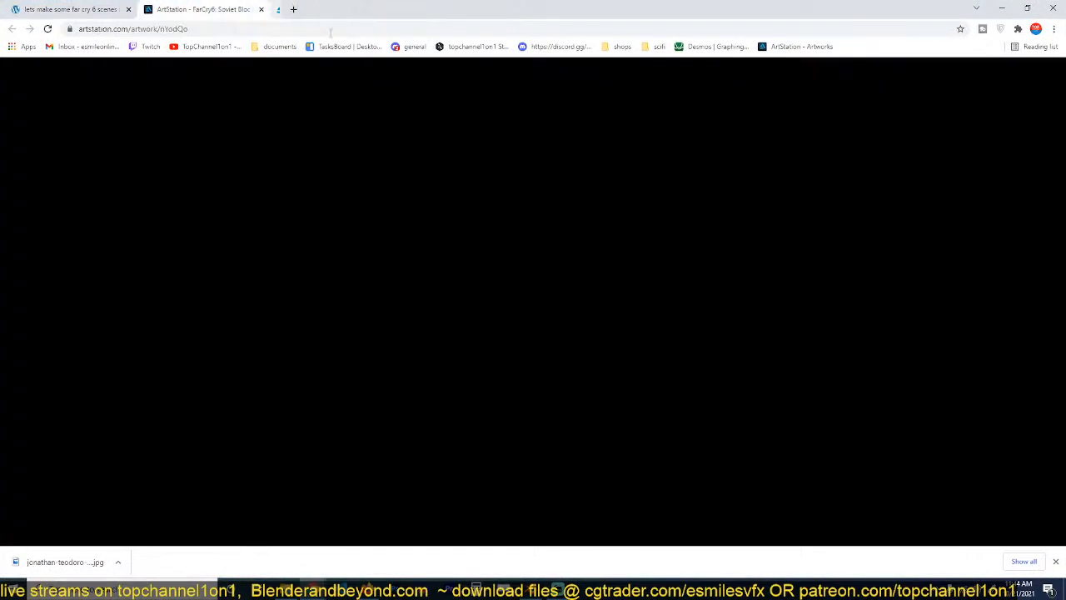
pyautogui.click(94, 12)
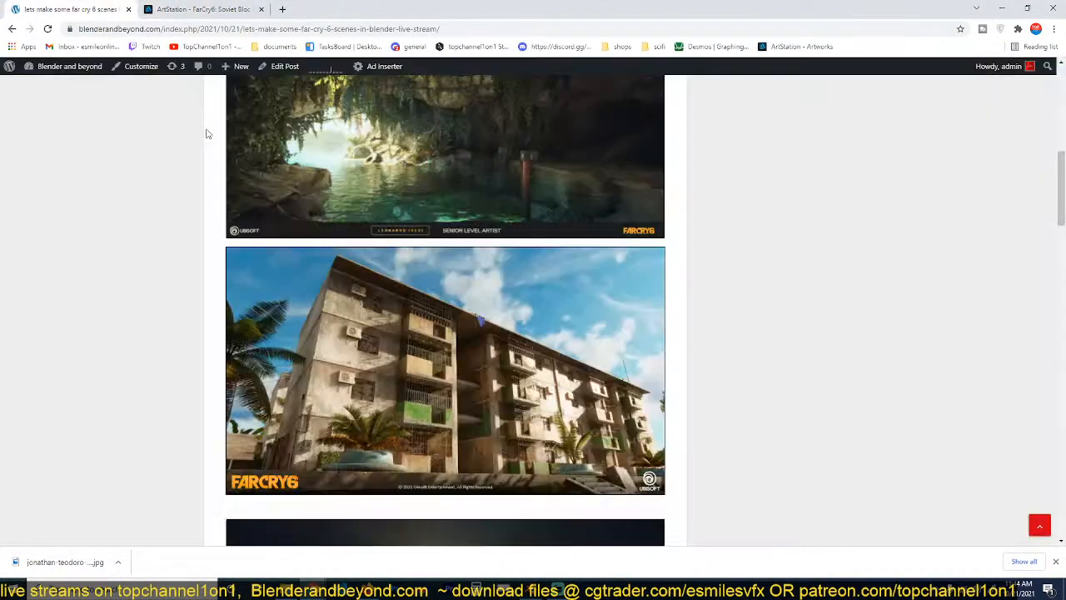
pyautogui.click(389, 29)
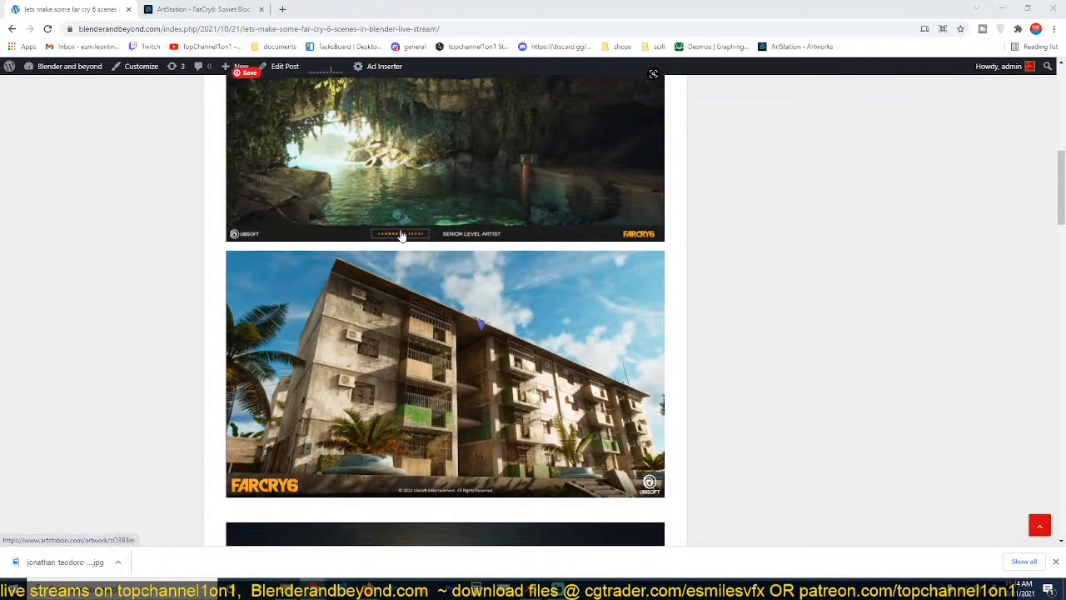
pyautogui.scroll(4, 400, 233)
pyautogui.scroll(-8, 497, 300)
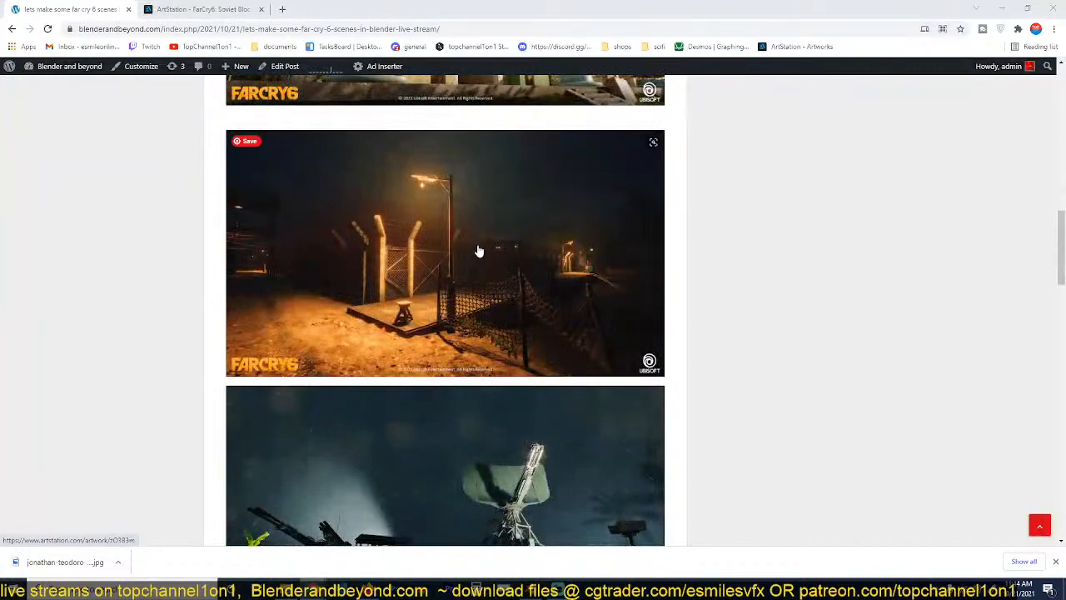
pyautogui.click(479, 251)
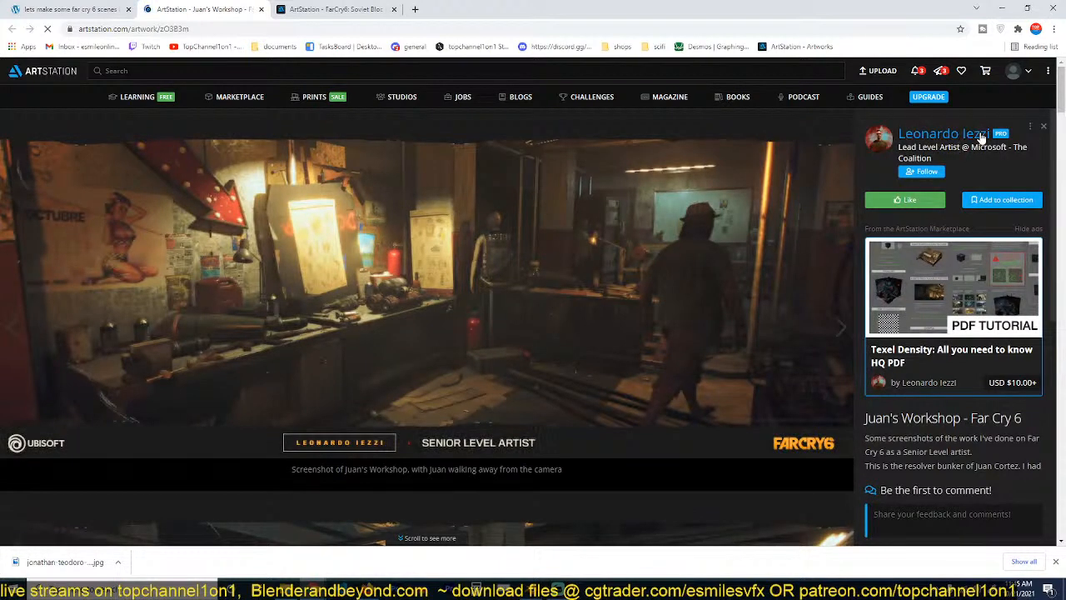
pyautogui.scroll(-5, 805, 469)
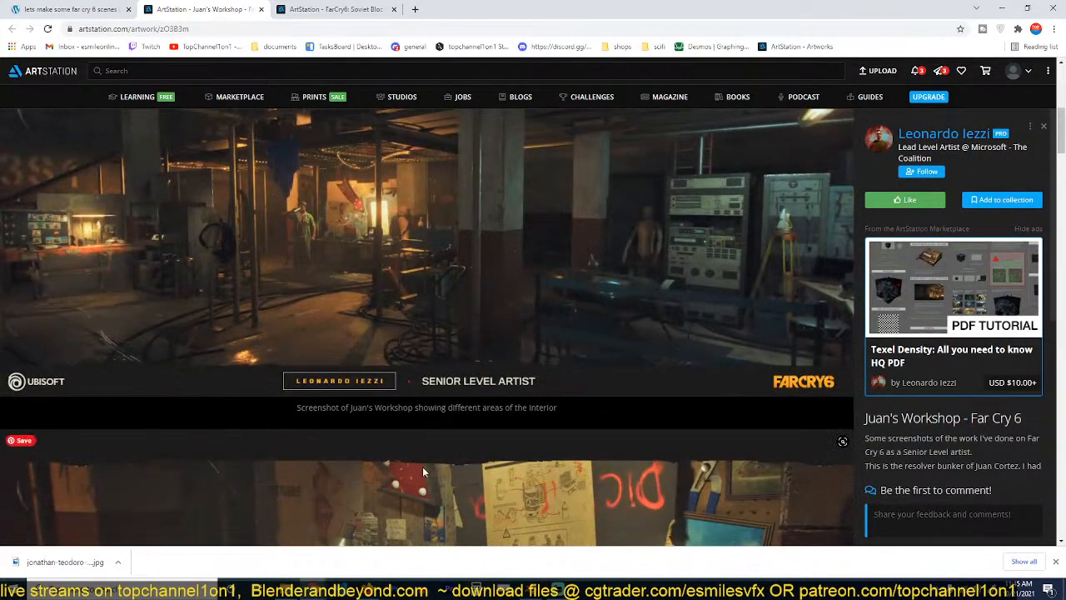
pyautogui.click(108, 9)
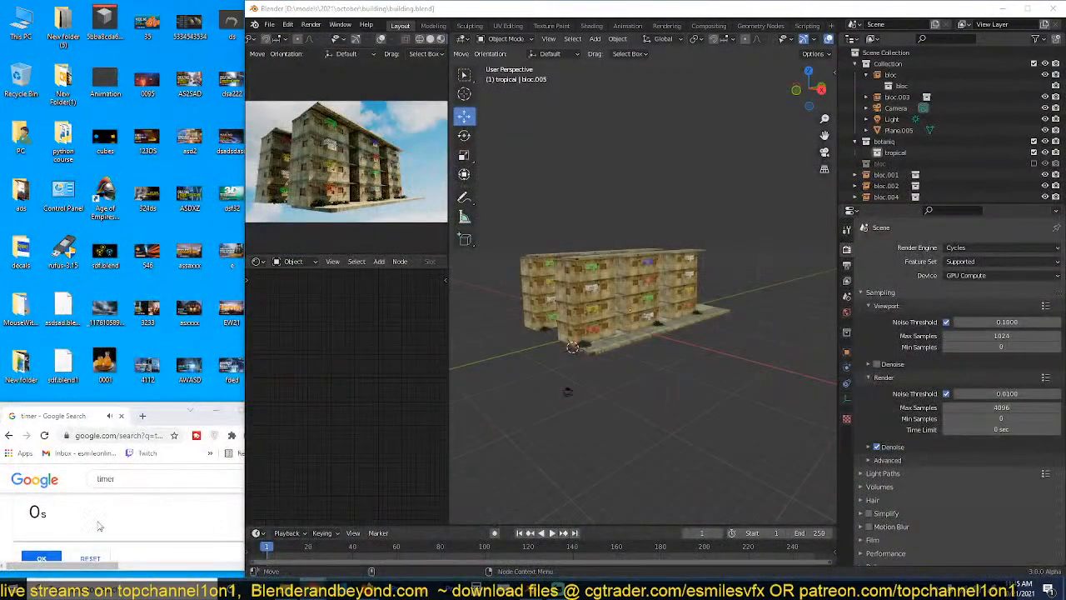
# Step: Restart the countdown timer at 20 minutes and close the building file without saving the latest changes
pyautogui.click(51, 558)
pyautogui.click(83, 559)
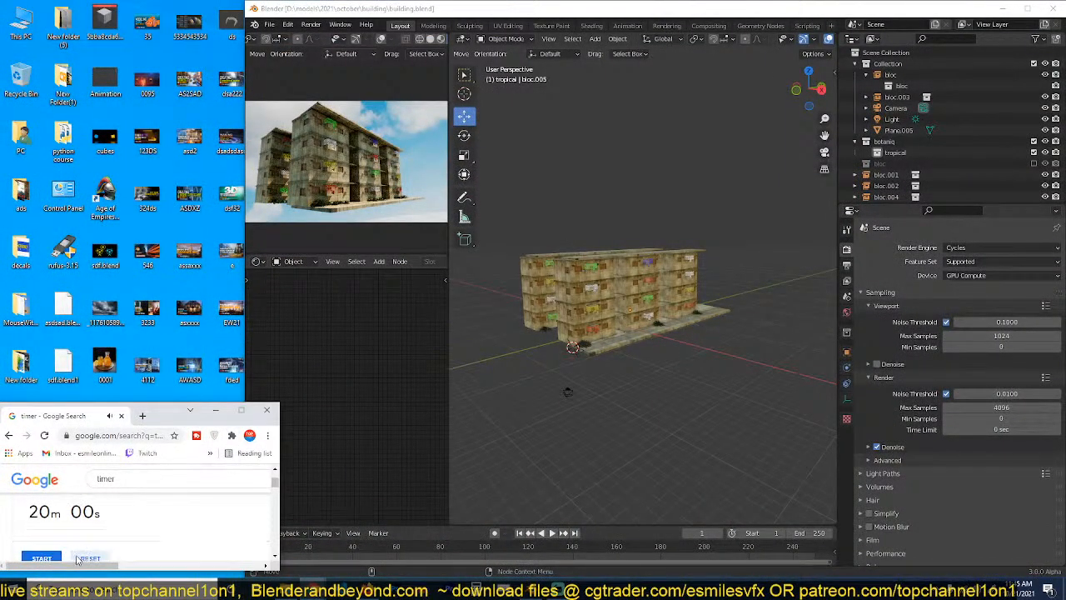
pyautogui.click(680, 285)
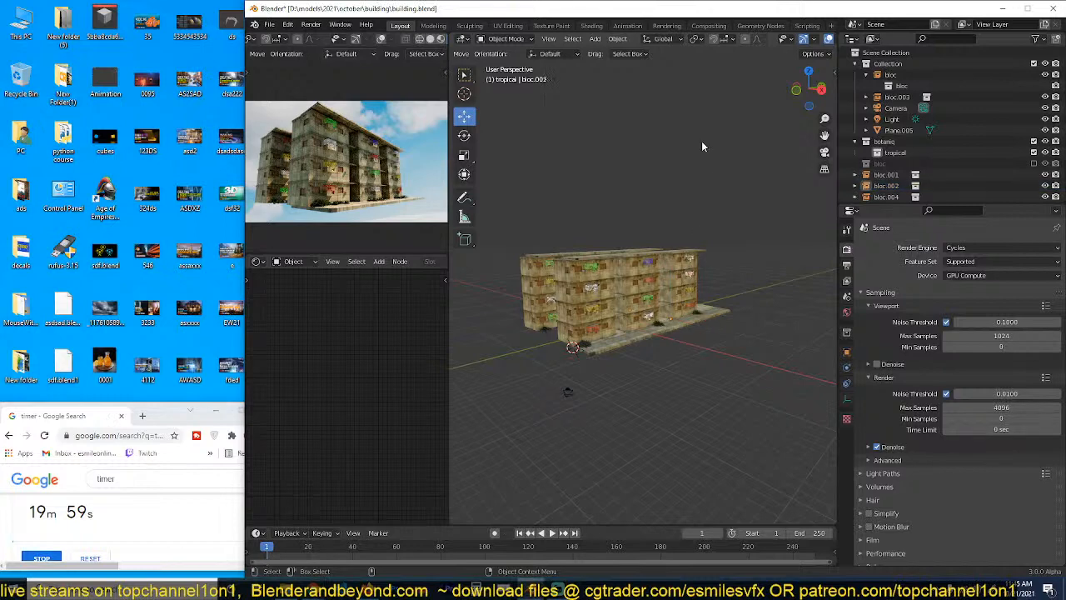
pyautogui.hotkey('ctrl', 'q')
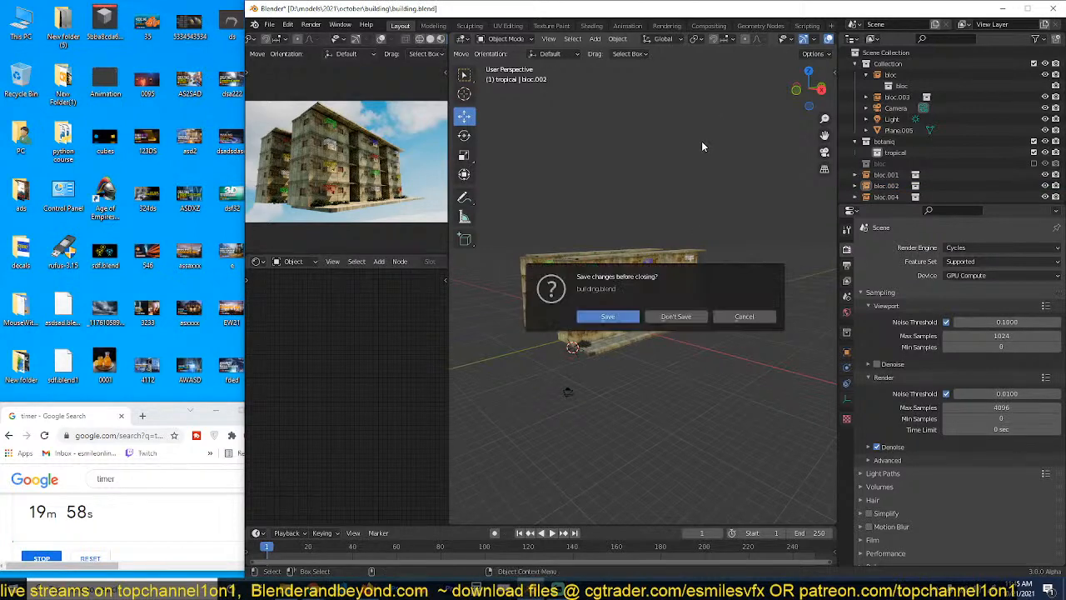
pyautogui.click(675, 316)
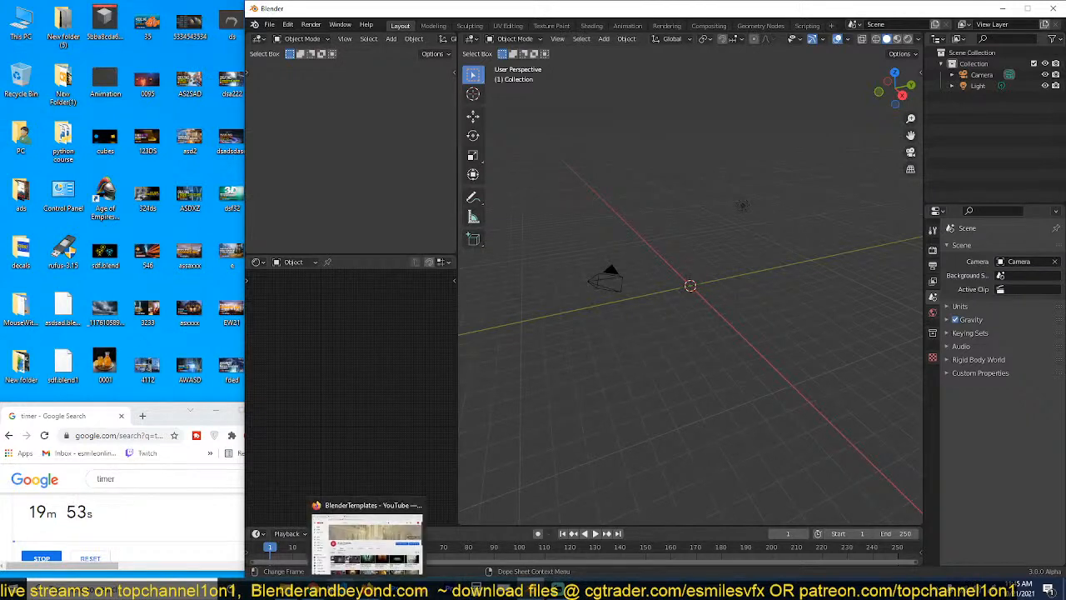
# Step: Return to the browser, review the night scenes on the Far Cry 6 reference page and dock the window beside Blender
pyautogui.moveTo(350, 591)
pyautogui.click(371, 566)
pyautogui.click(315, 589)
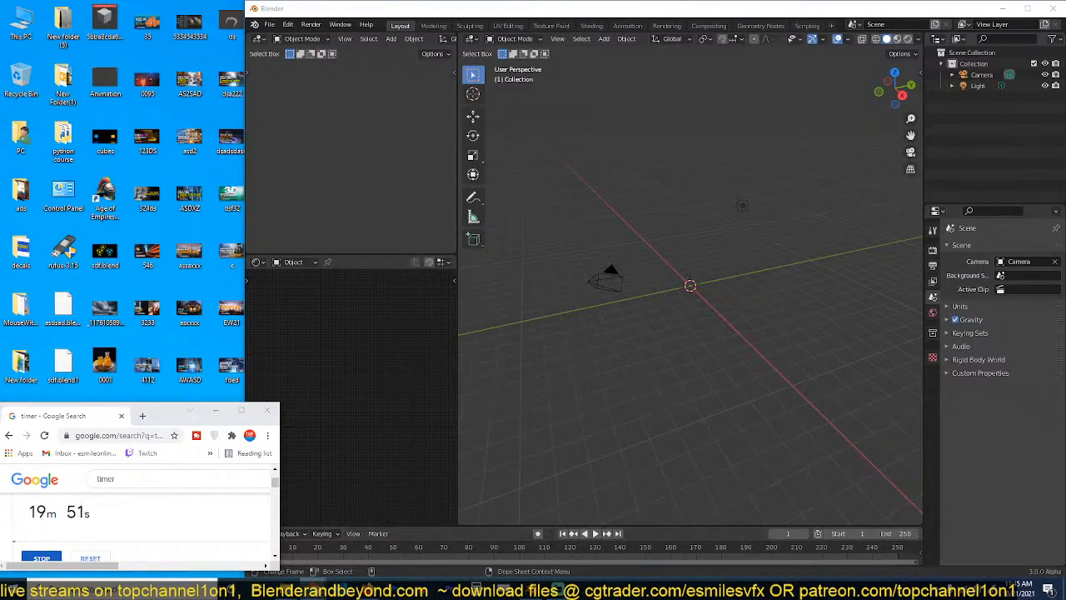
pyautogui.click(236, 553)
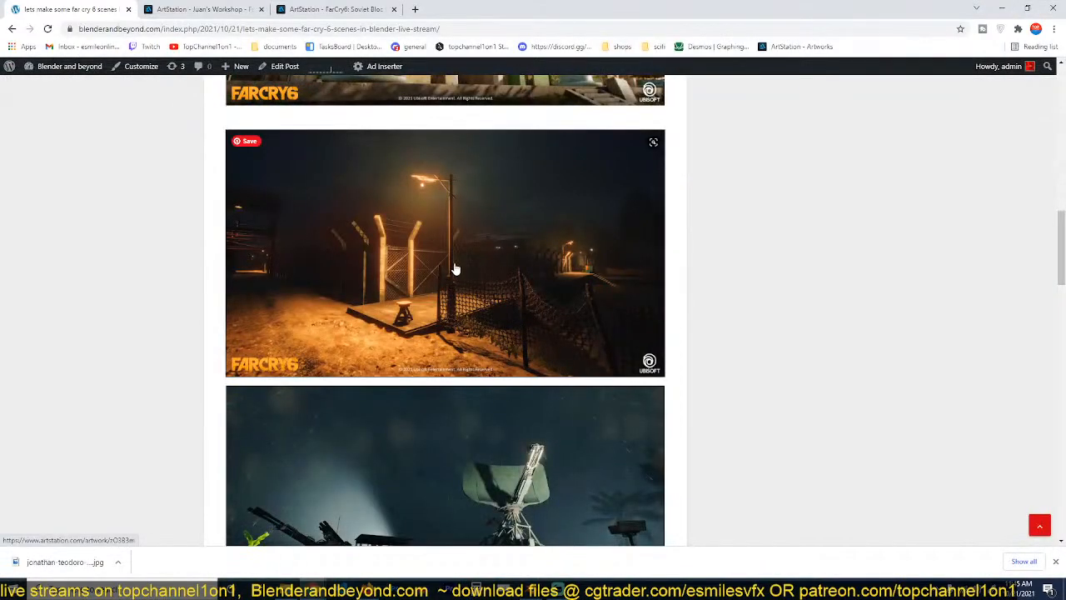
pyautogui.scroll(-9, 480, 281)
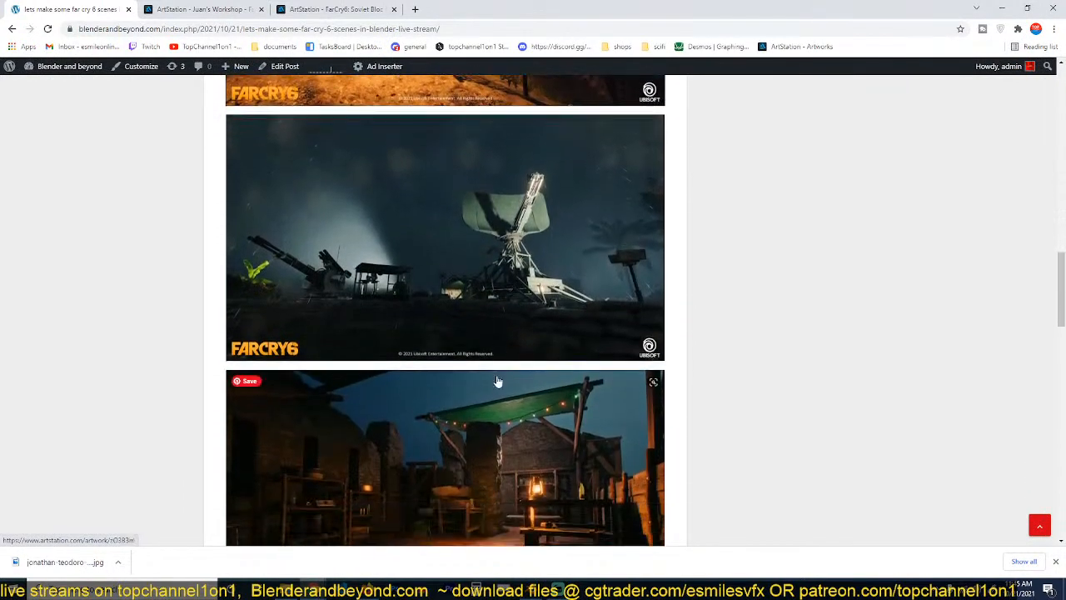
pyautogui.scroll(5, 519, 266)
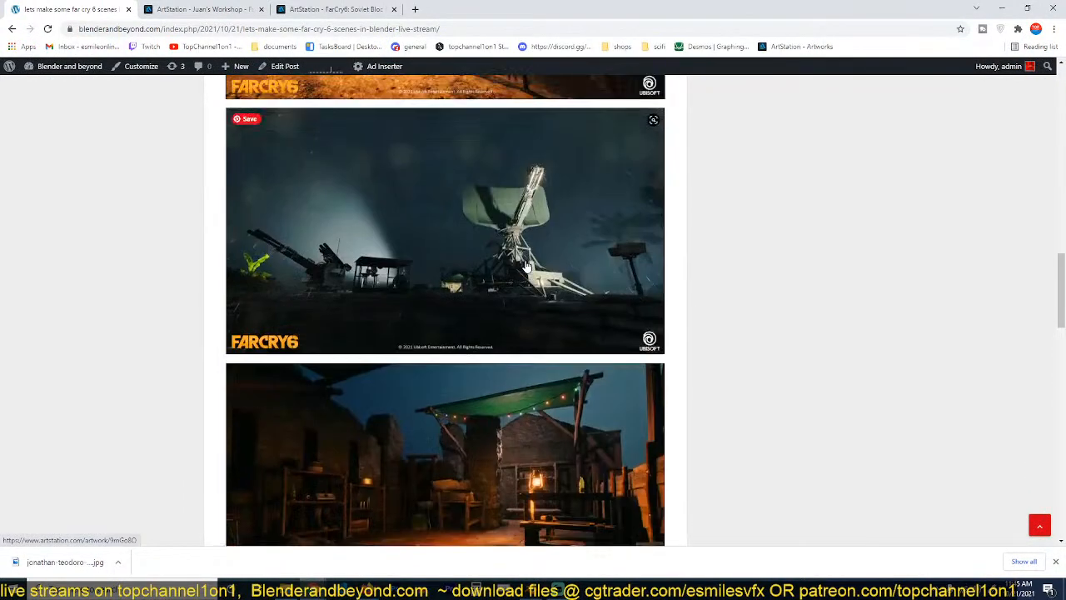
pyautogui.scroll(3, 511, 180)
pyautogui.moveTo(764, 17); pyautogui.dragTo(164, 4)
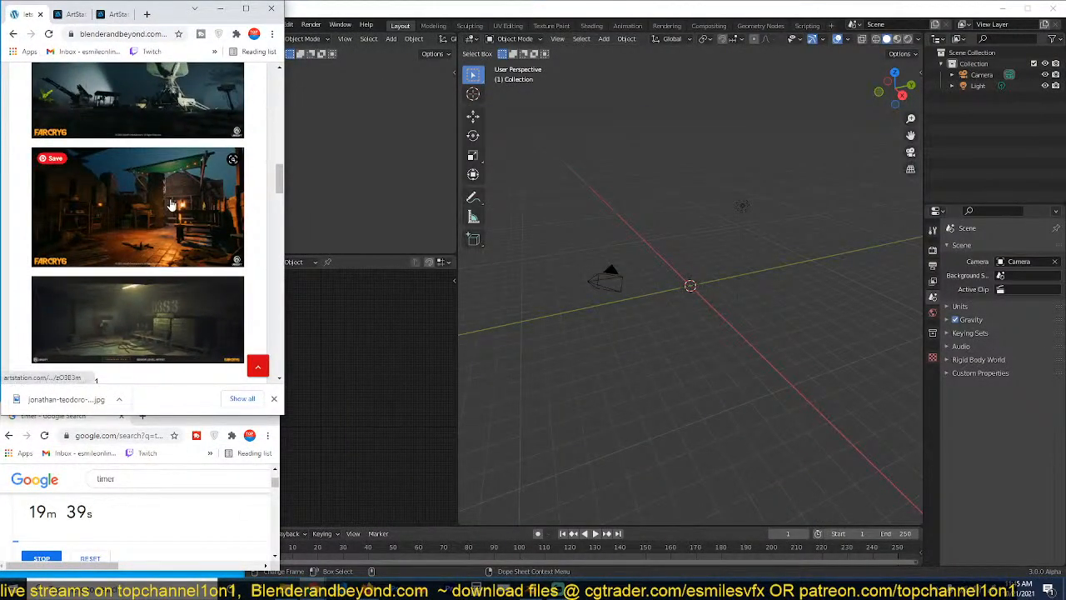
# Step: Open the link of the night street lamp and fence image in a new tab and reset the timer to 20 minutes
pyautogui.scroll(3, 170, 204)
pyautogui.rightClick(146, 190)
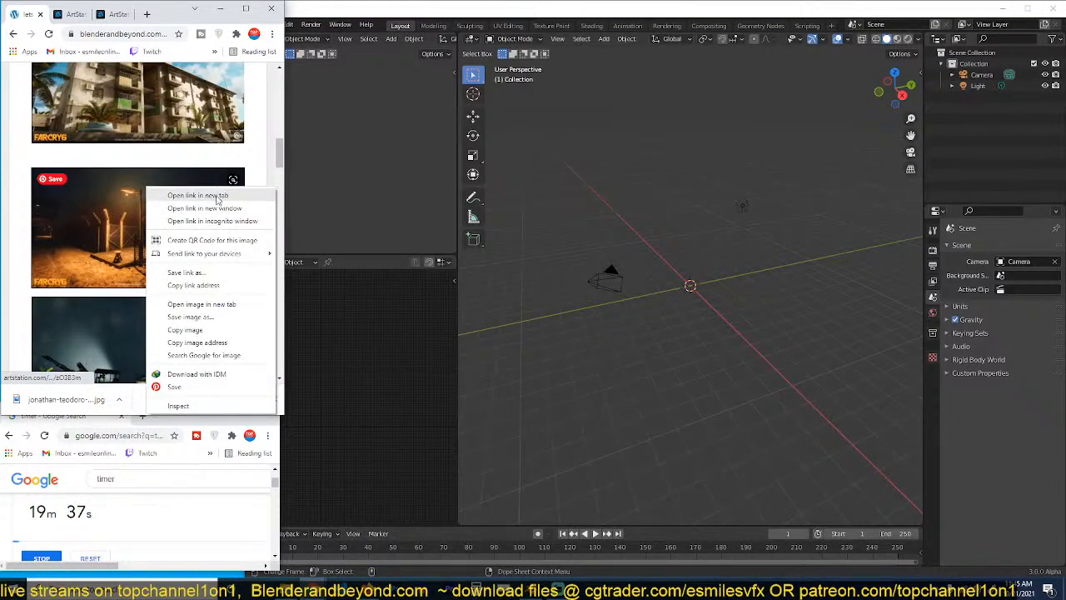
pyautogui.click(215, 195)
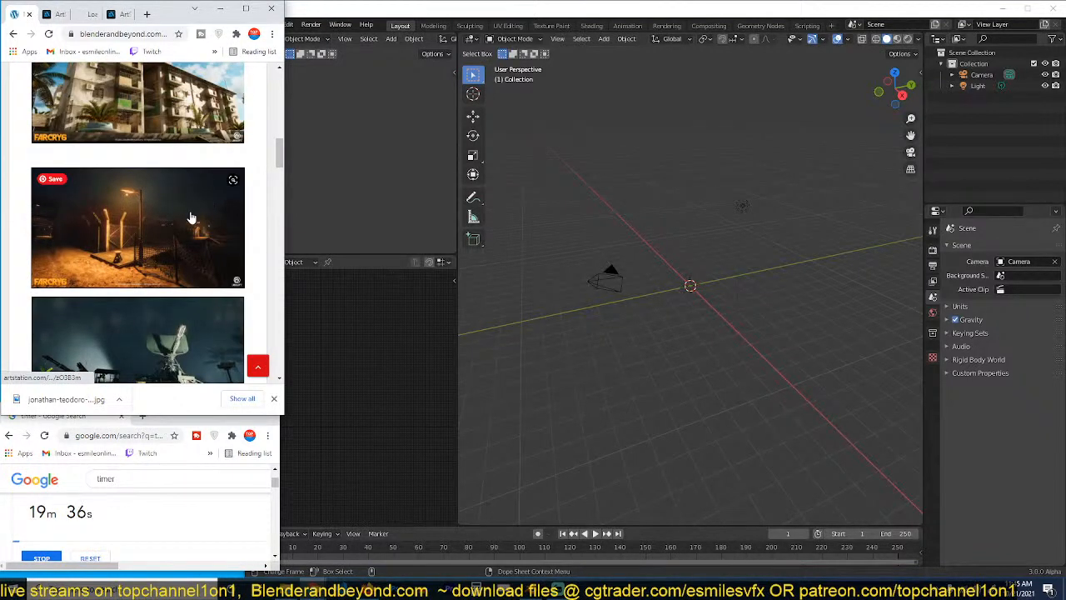
pyautogui.click(91, 556)
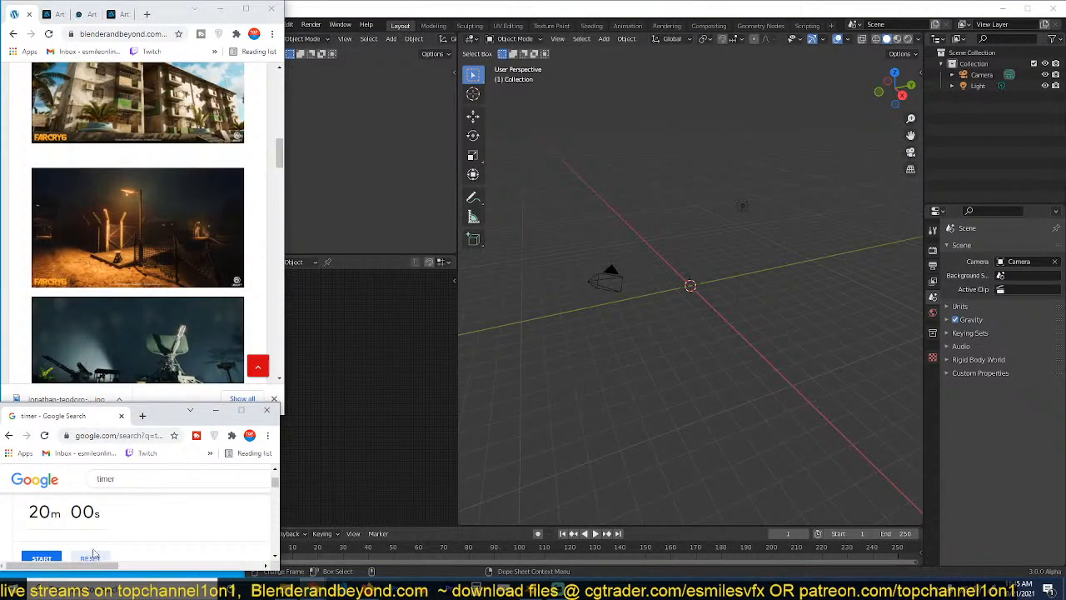
# Step: Check the open ArtStation artwork tabs and close all three, keeping only the Far Cry 6 reference page
pyautogui.click(89, 20)
pyautogui.click(122, 16)
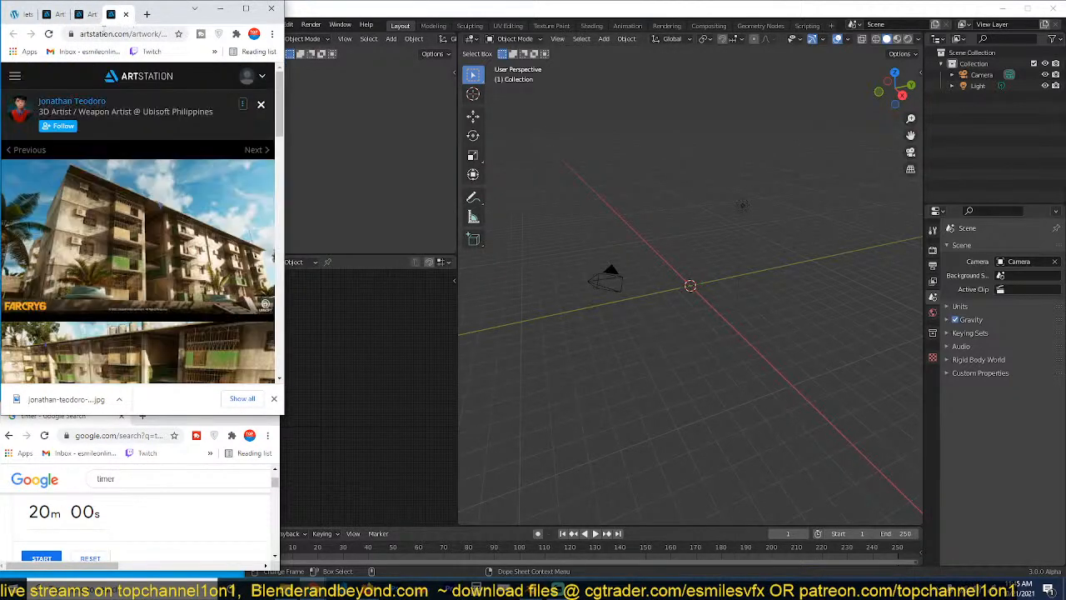
pyautogui.click(83, 18)
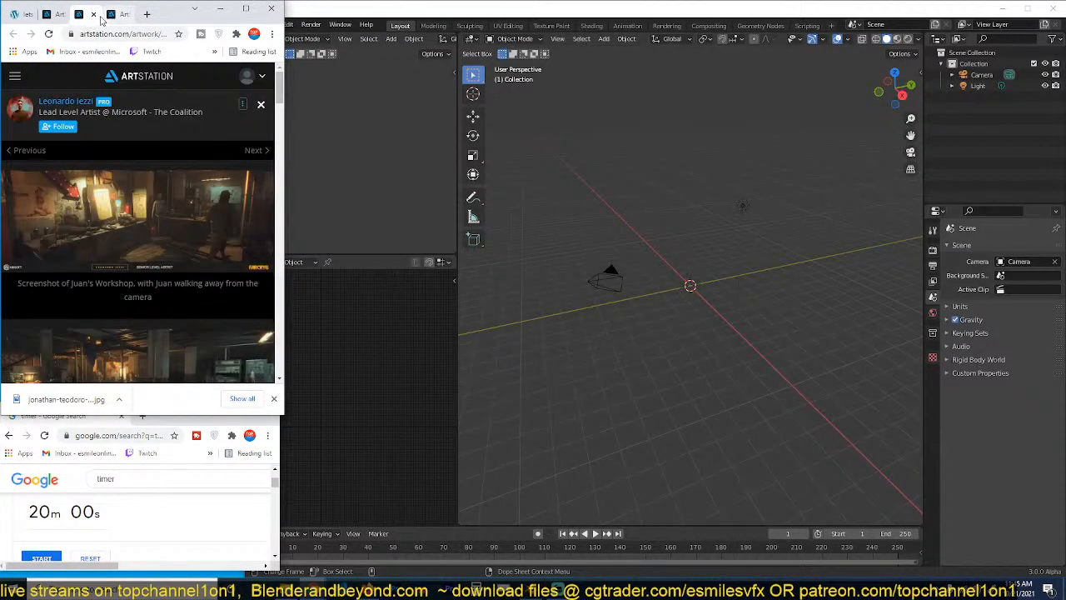
pyautogui.click(94, 15)
pyautogui.click(94, 16)
pyautogui.click(92, 16)
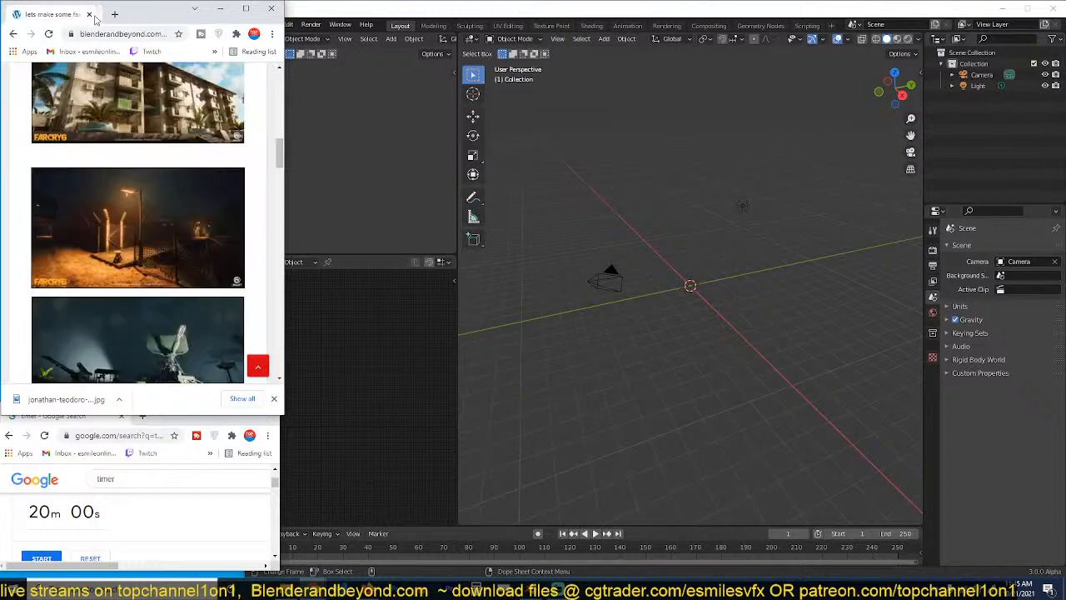
# Step: Open the night street lamp and fence image itself in a new tab and display it as the reference
pyautogui.rightClick(125, 233)
pyautogui.click(264, 194)
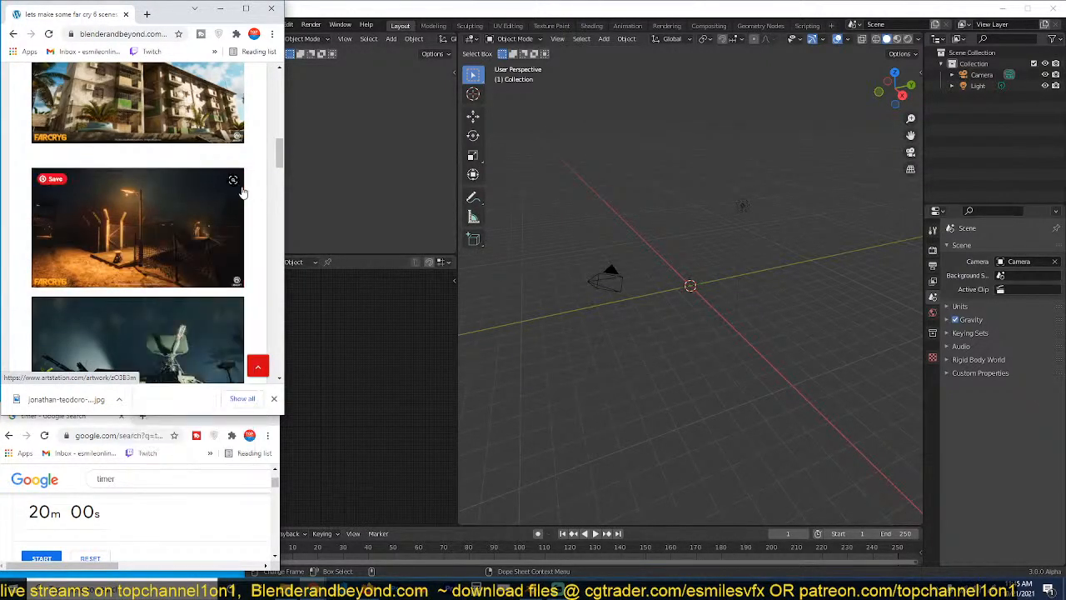
pyautogui.rightClick(193, 215)
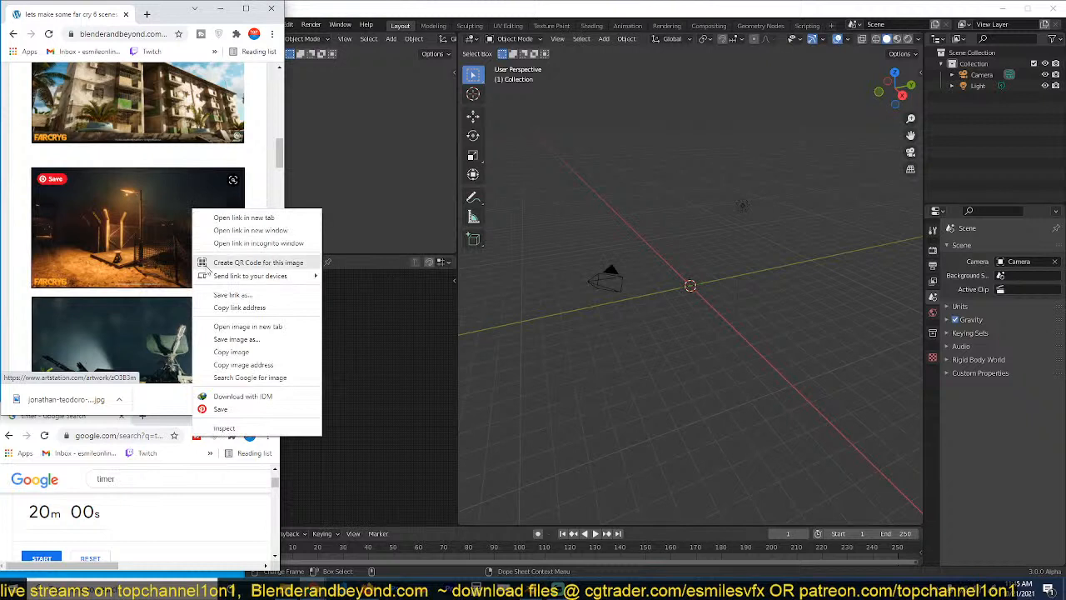
pyautogui.click(243, 329)
pyautogui.click(98, 14)
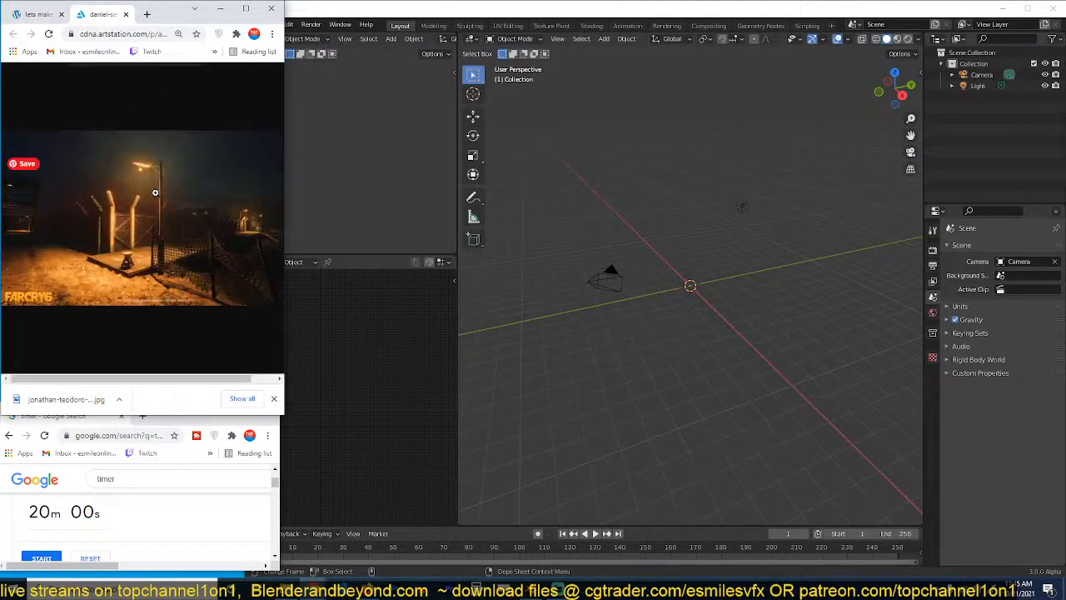
# Step: Enlarge the night street lamp reference image in the browser and start the 20-minute timer
pyautogui.keyDown('ctrl'); pyautogui.scroll(4, 155, 193); pyautogui.keyUp('ctrl')
pyautogui.keyDown('ctrl'); pyautogui.scroll(-1, 155, 192); pyautogui.keyUp('ctrl')
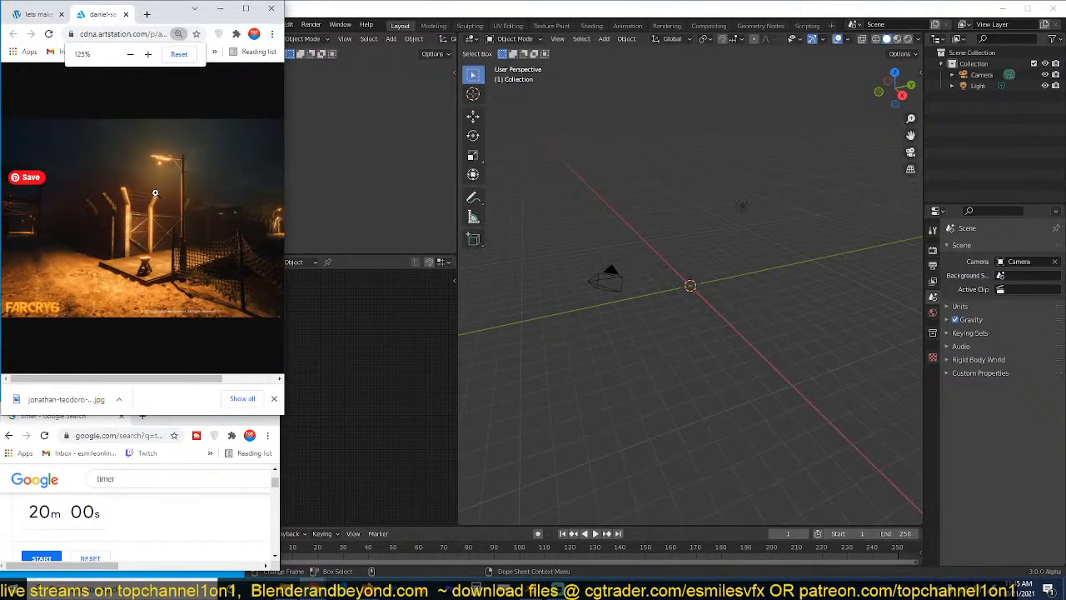
pyautogui.click(42, 558)
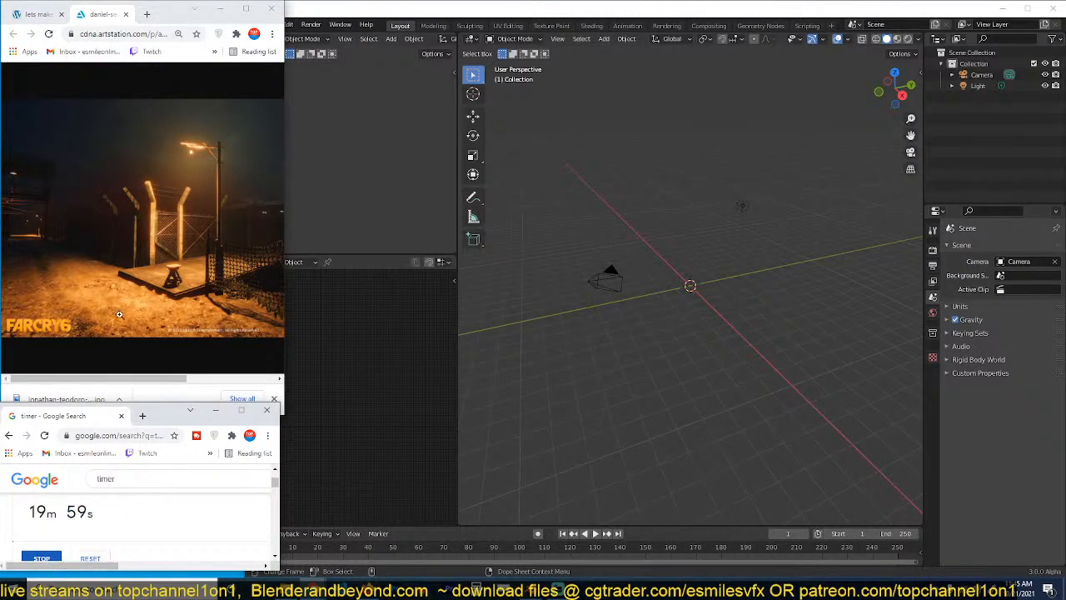
# Step: Switch to Blender and add a mesh plane at the origin in top view
pyautogui.click(694, 290)
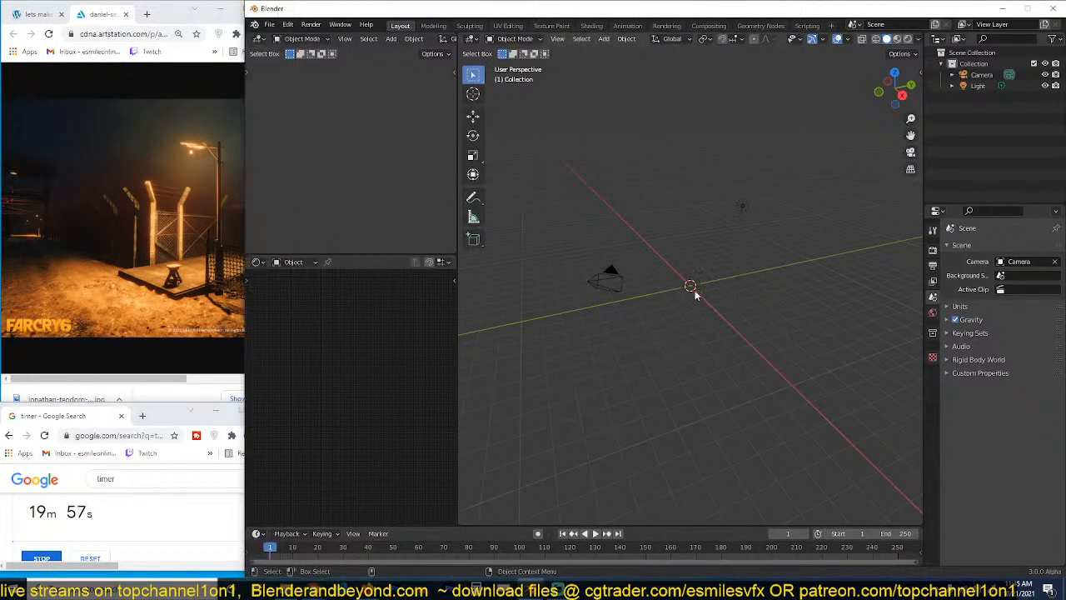
pyautogui.press('KP_7')
pyautogui.keyDown('shift'); pyautogui.moveTo(702, 293); pyautogui.dragTo(678, 297, button='middle'); pyautogui.keyUp('shift')
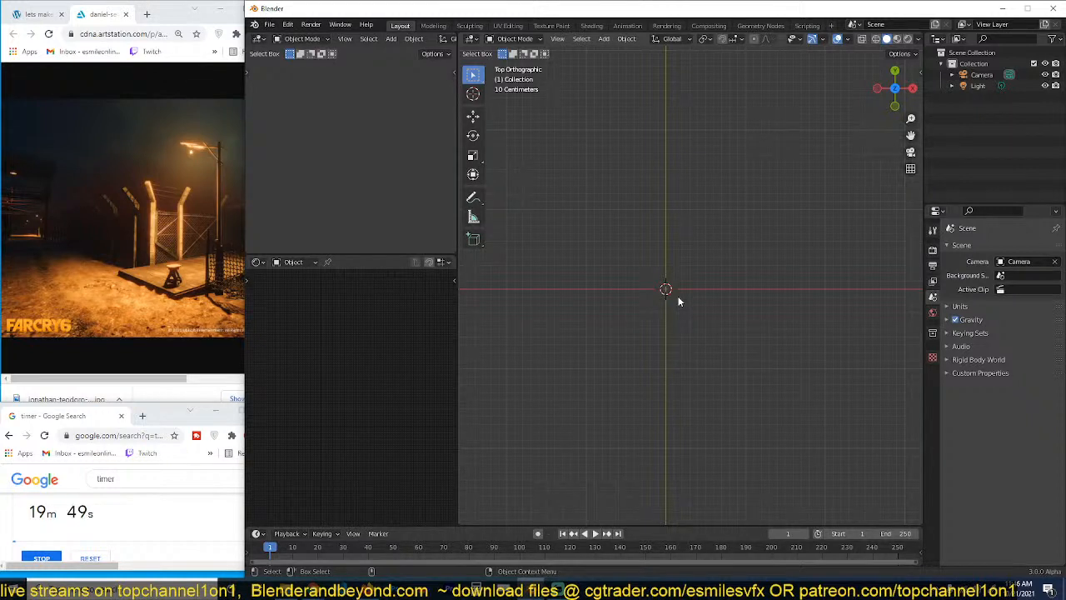
pyautogui.keyDown('shift'); pyautogui.moveTo(668, 307); pyautogui.dragTo(667, 290, button='middle'); pyautogui.keyUp('shift')
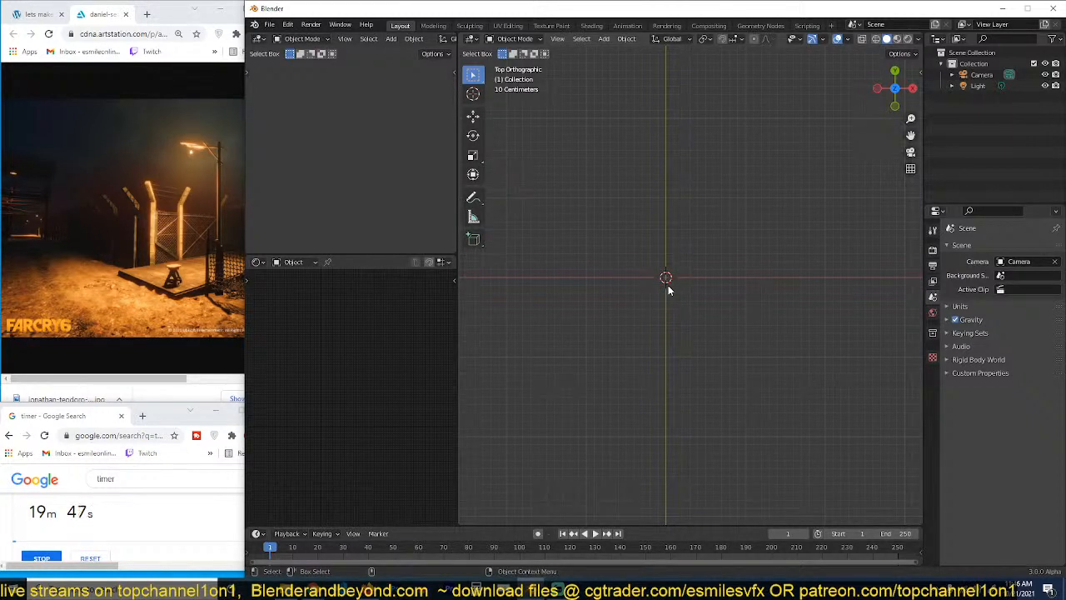
pyautogui.keyDown('shift'); pyautogui.moveTo(669, 282); pyautogui.dragTo(627, 254, button='middle'); pyautogui.keyUp('shift')
pyautogui.hotkey('shift', 'a')
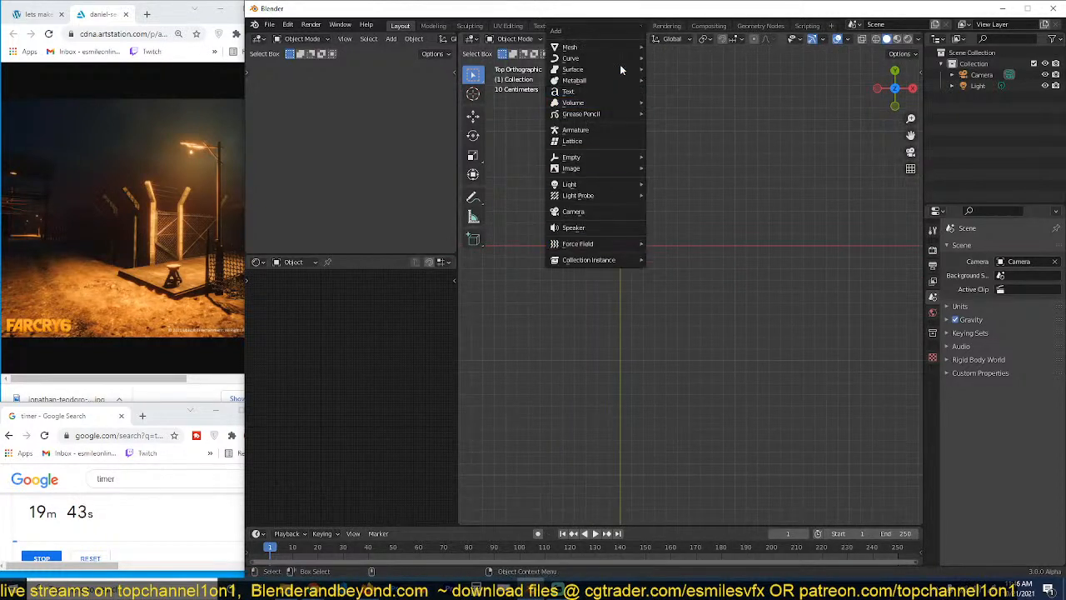
pyautogui.moveTo(628, 47)
pyautogui.click(672, 48)
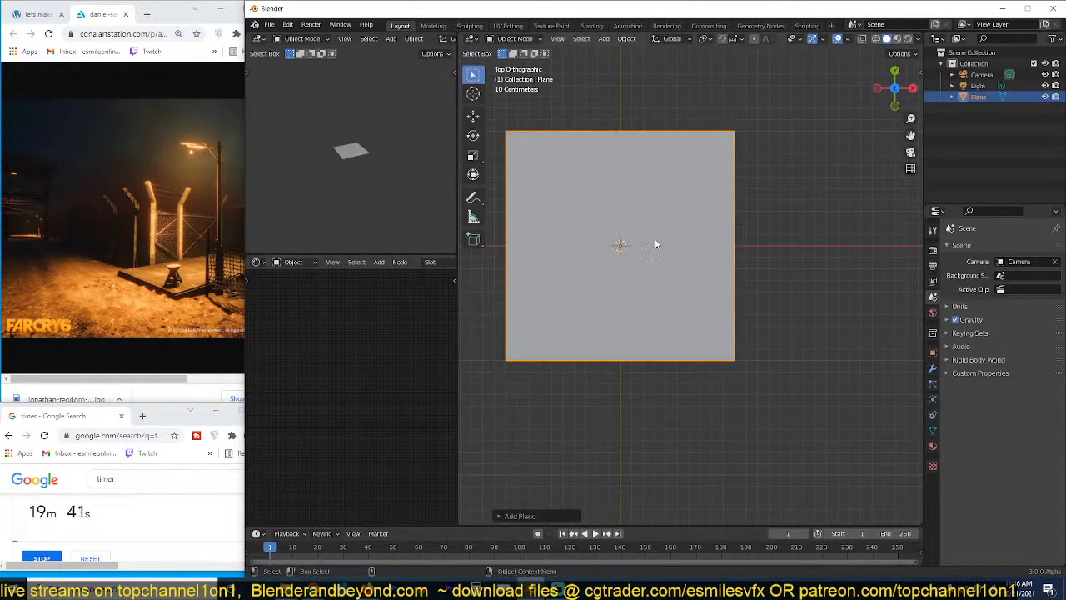
# Step: Link D:\resouces\decals as a new texture folder in the Texture Folders add-on
pyautogui.press('n')
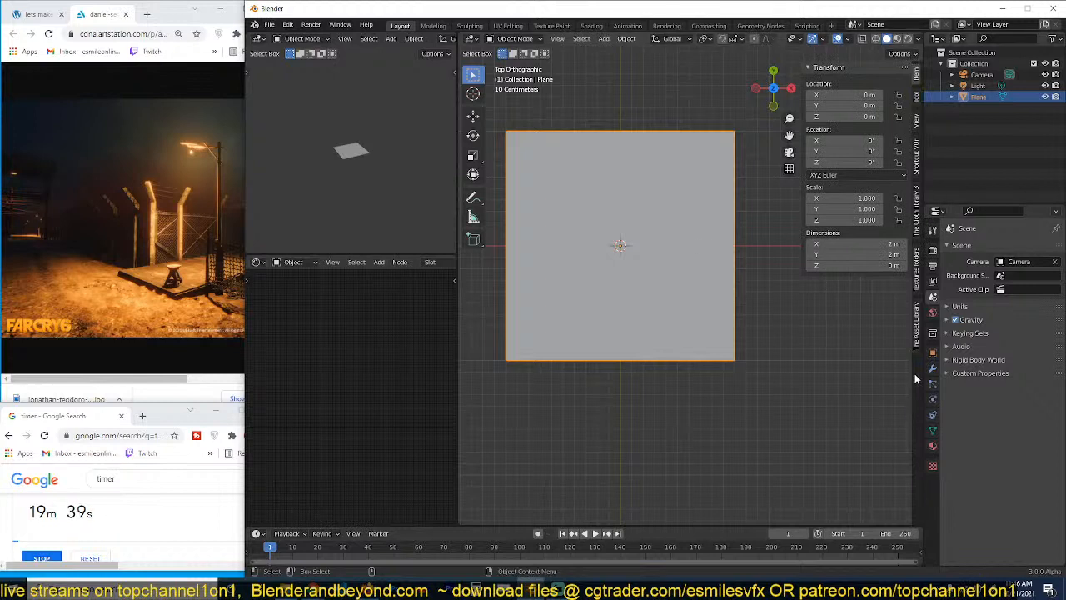
pyautogui.click(916, 273)
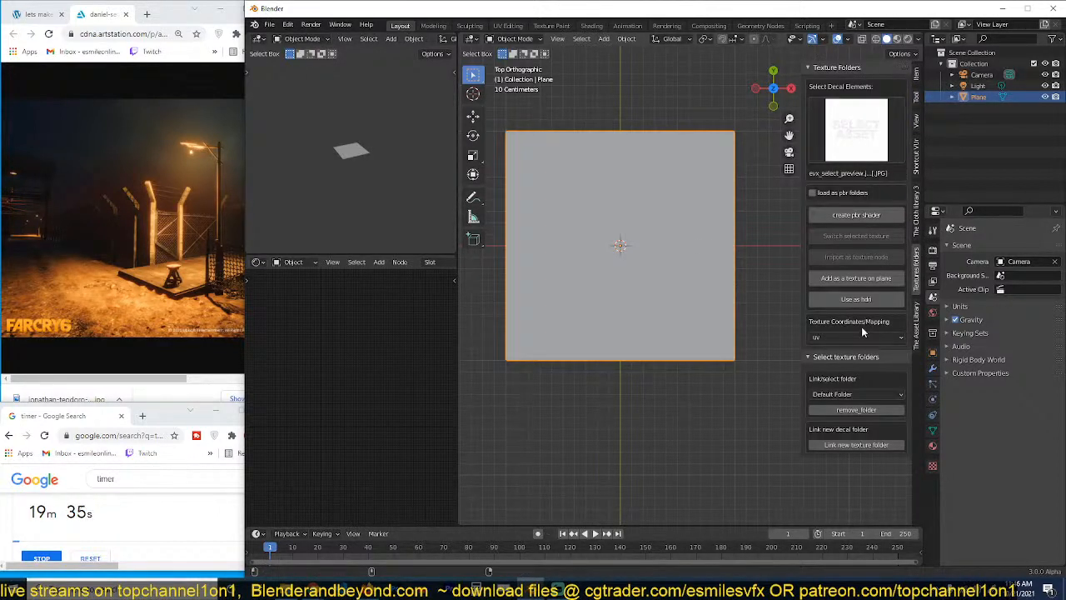
pyautogui.click(863, 398)
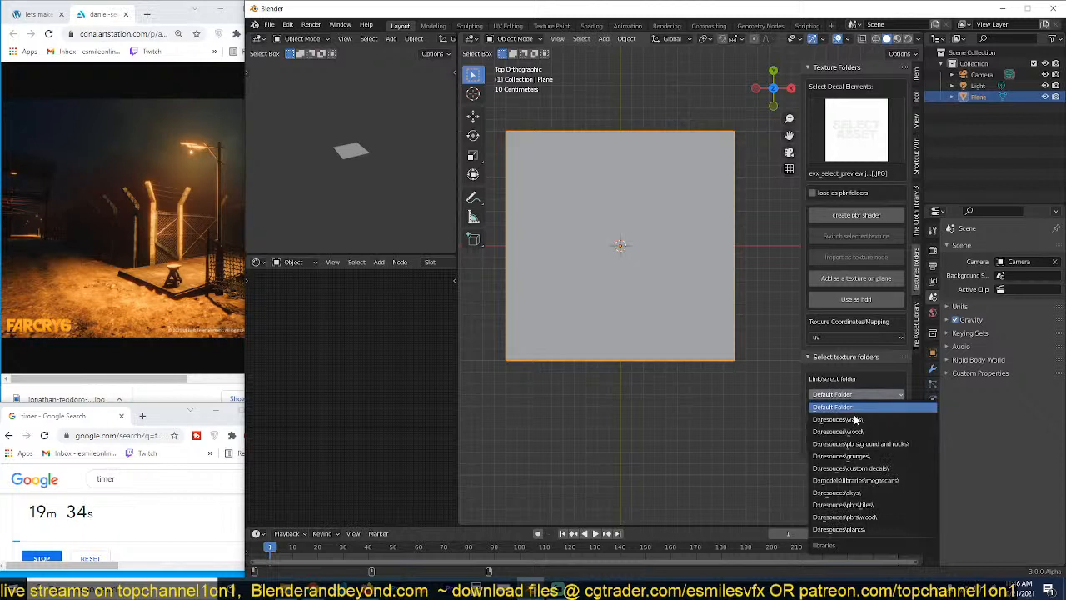
pyautogui.click(878, 468)
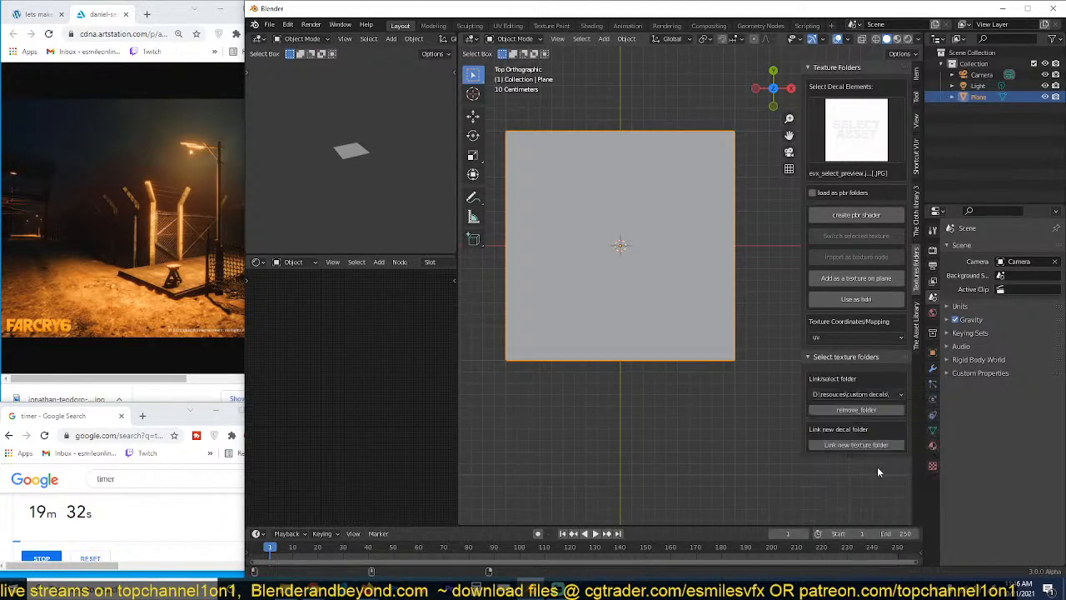
pyautogui.click(856, 394)
pyautogui.click(870, 443)
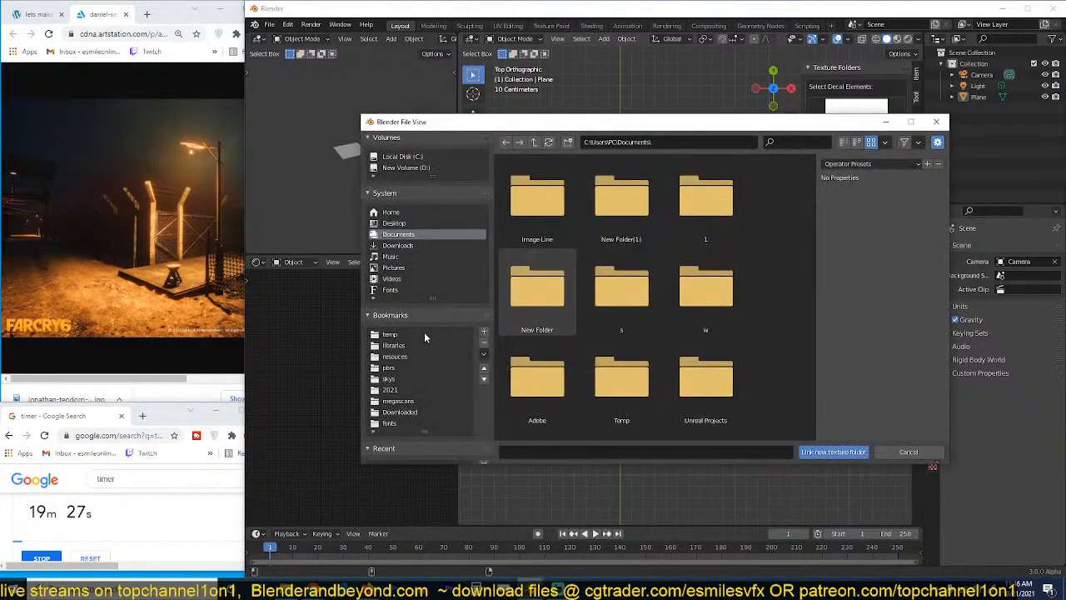
pyautogui.click(395, 357)
pyautogui.doubleClick(541, 218)
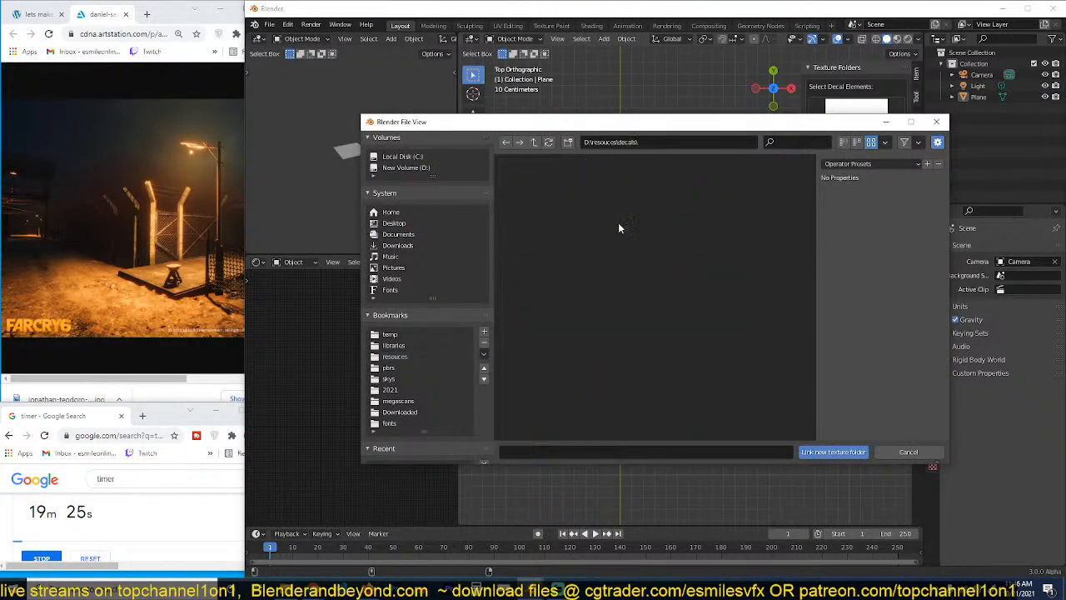
pyautogui.scroll(-5, 648, 357)
pyautogui.click(834, 451)
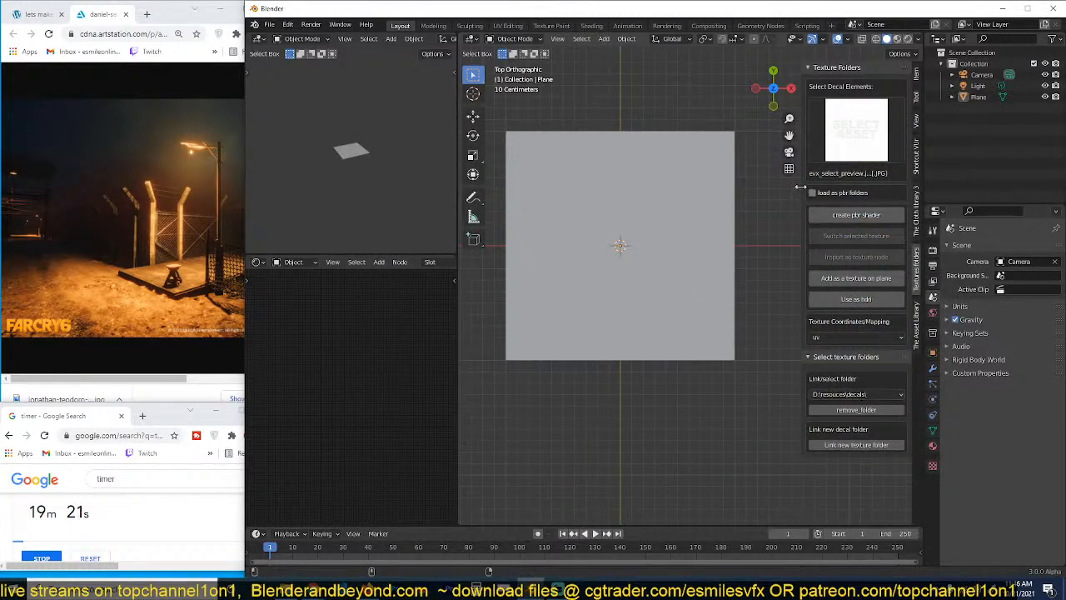
# Step: Browse the decals folder's thumbnails and select the TexturesCom metal wire fence texture
pyautogui.click(855, 138)
pyautogui.click(864, 133)
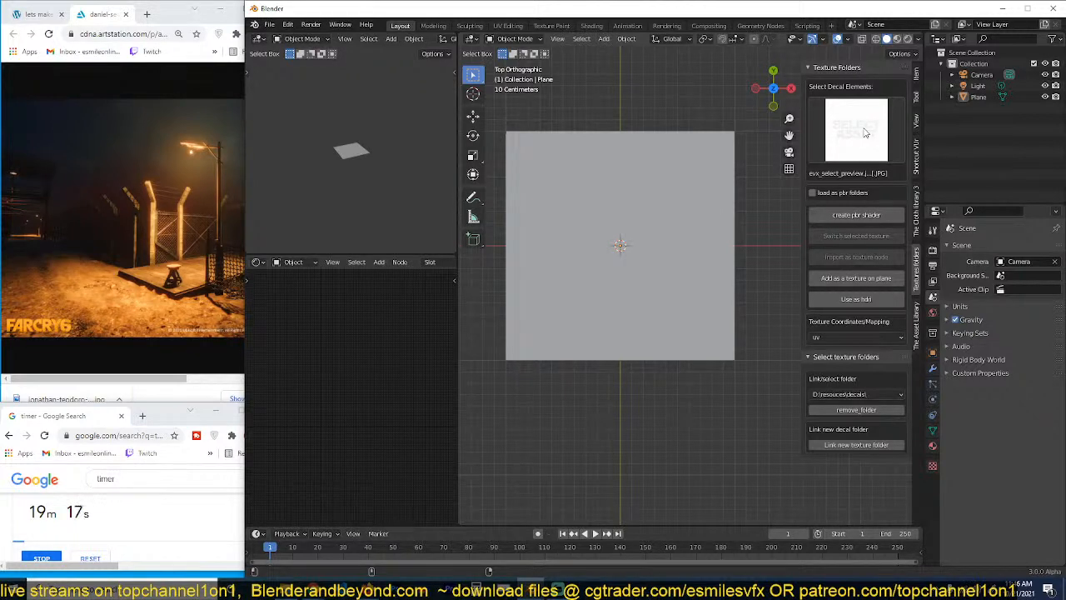
pyautogui.click(864, 133)
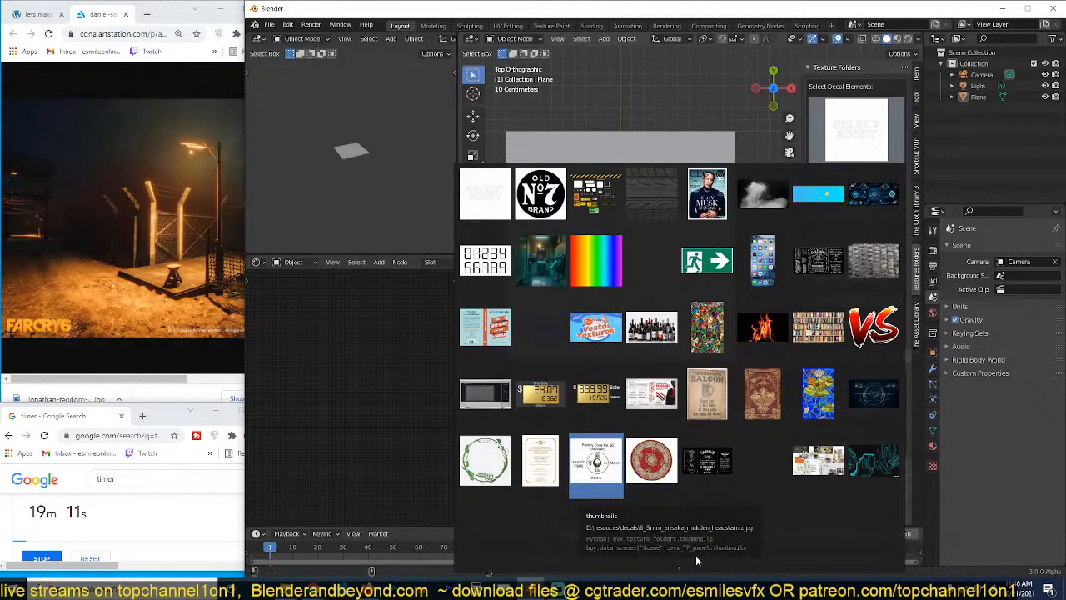
pyautogui.scroll(-4, 646, 563)
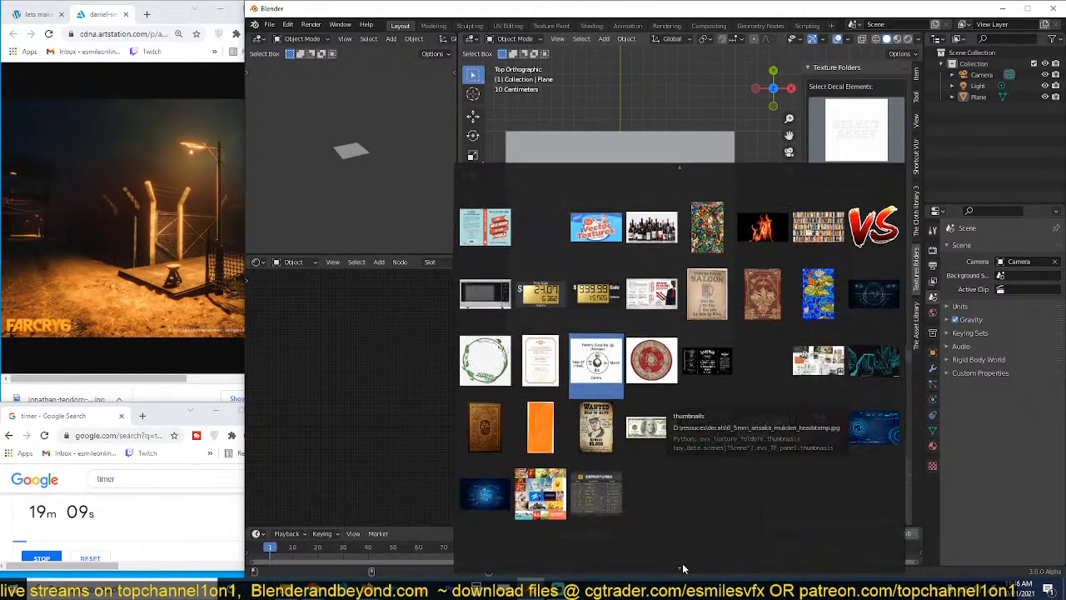
pyautogui.scroll(-6, 682, 568)
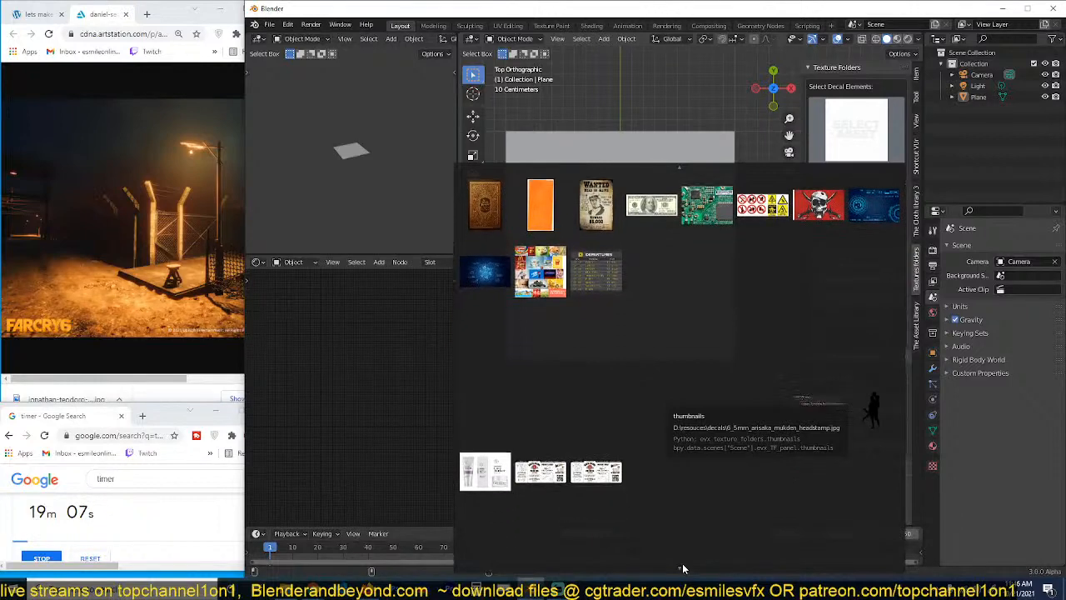
pyautogui.scroll(-6, 683, 569)
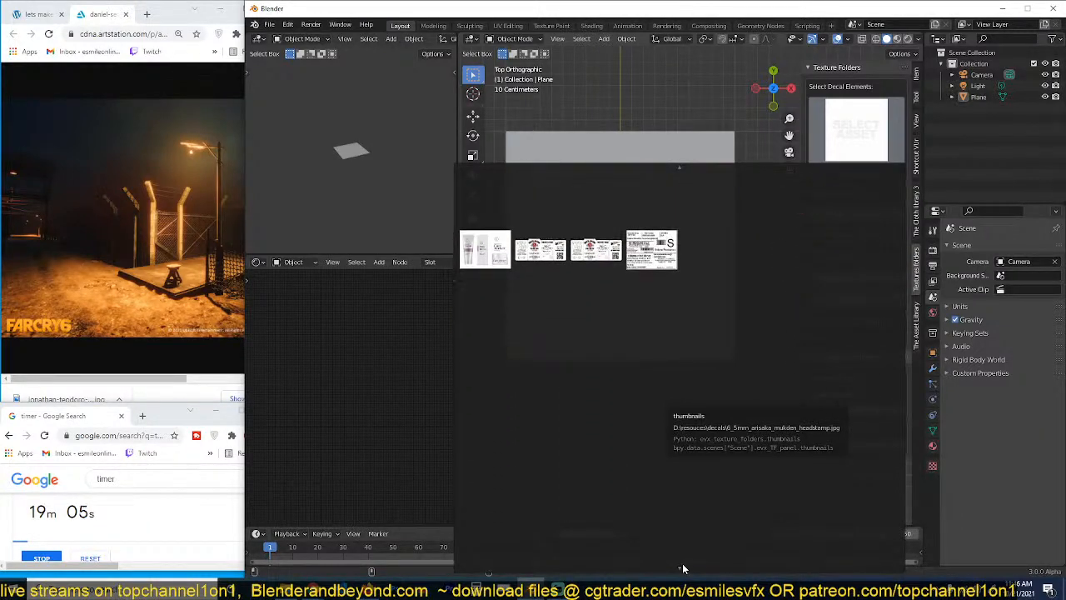
pyautogui.scroll(-6, 683, 569)
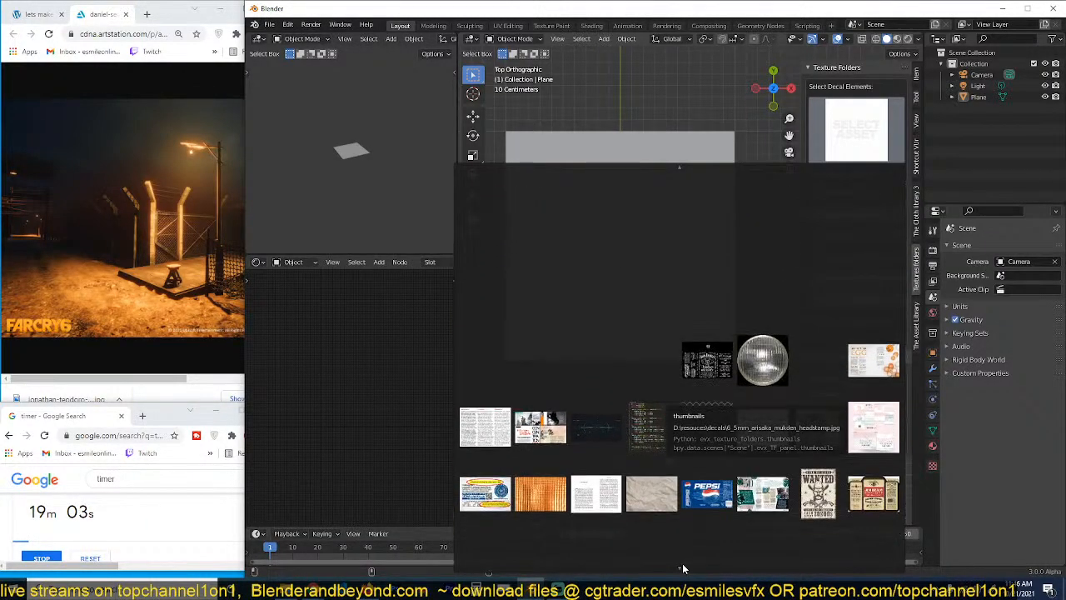
pyautogui.scroll(-6, 683, 569)
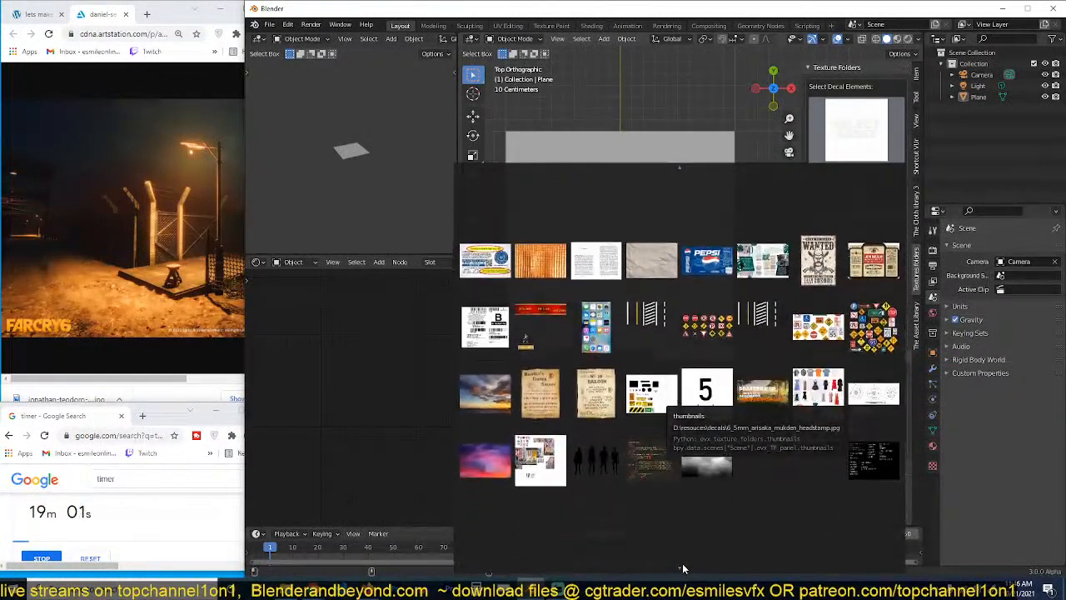
pyautogui.scroll(-6, 682, 569)
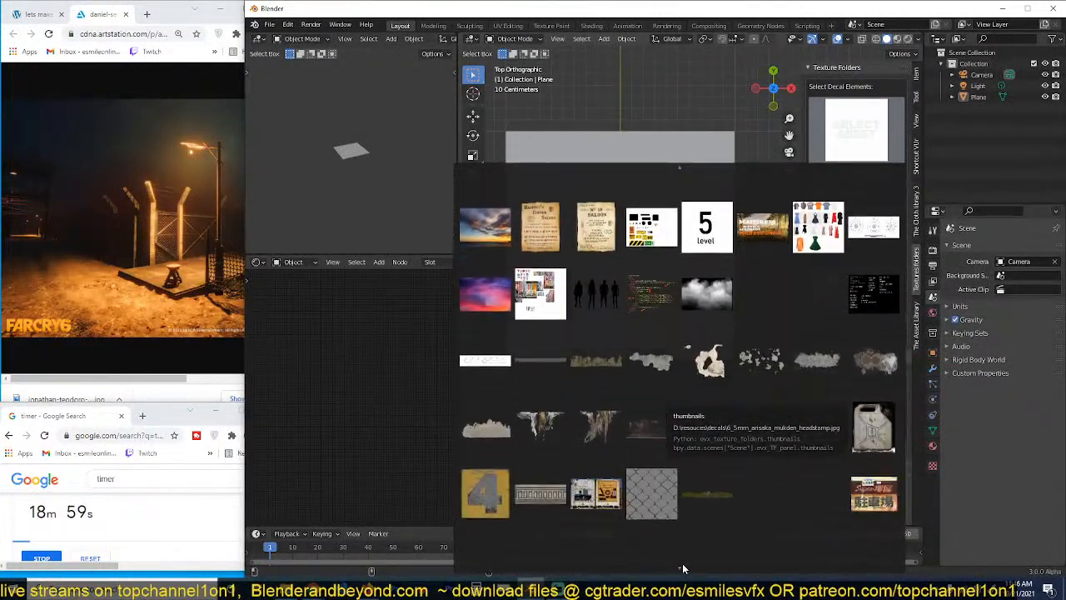
pyautogui.scroll(-4, 682, 569)
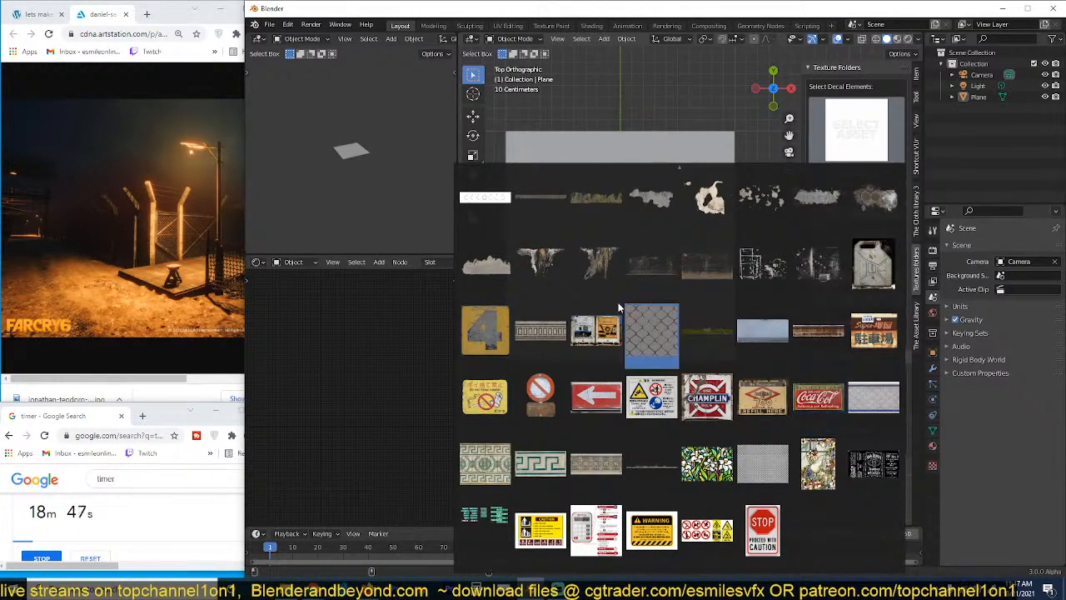
pyautogui.click(652, 330)
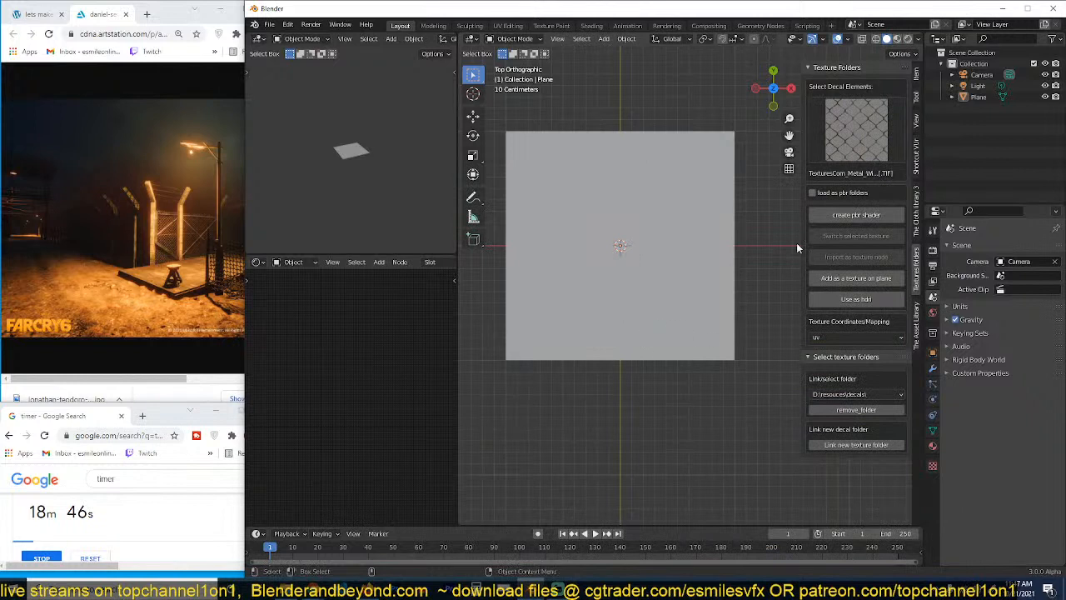
# Step: Create a PBR shader from the wire fence texture on the plane and display it in material preview
pyautogui.click(853, 216)
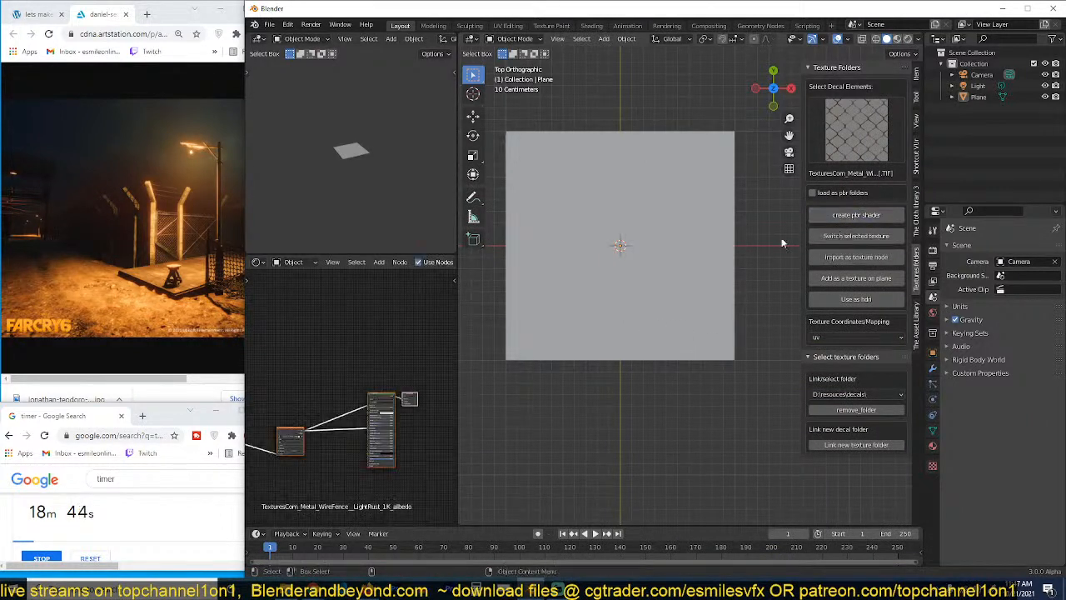
pyautogui.click(897, 40)
pyautogui.scroll(4, 583, 249)
pyautogui.keyDown('shift'); pyautogui.moveTo(582, 249); pyautogui.dragTo(601, 243, button='middle'); pyautogui.keyUp('shift')
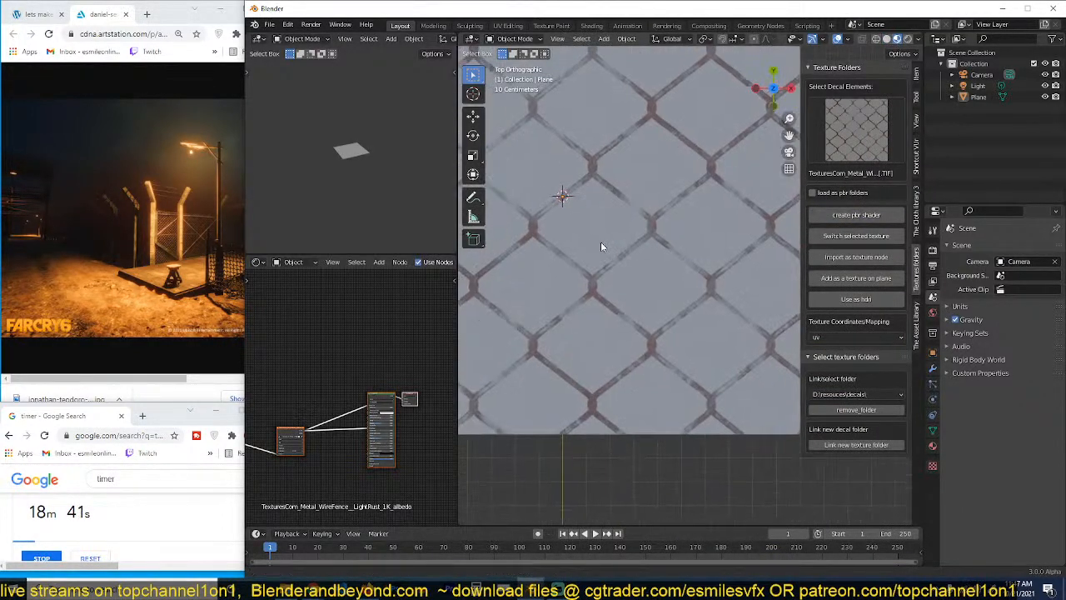
# Step: Check how the fence texture behaves when the plane's mesh is scaled in Edit Mode, cancelling the scale
pyautogui.scroll(-6, 616, 249)
pyautogui.press('Tab')
pyautogui.press('s')
pyautogui.press('Escape')
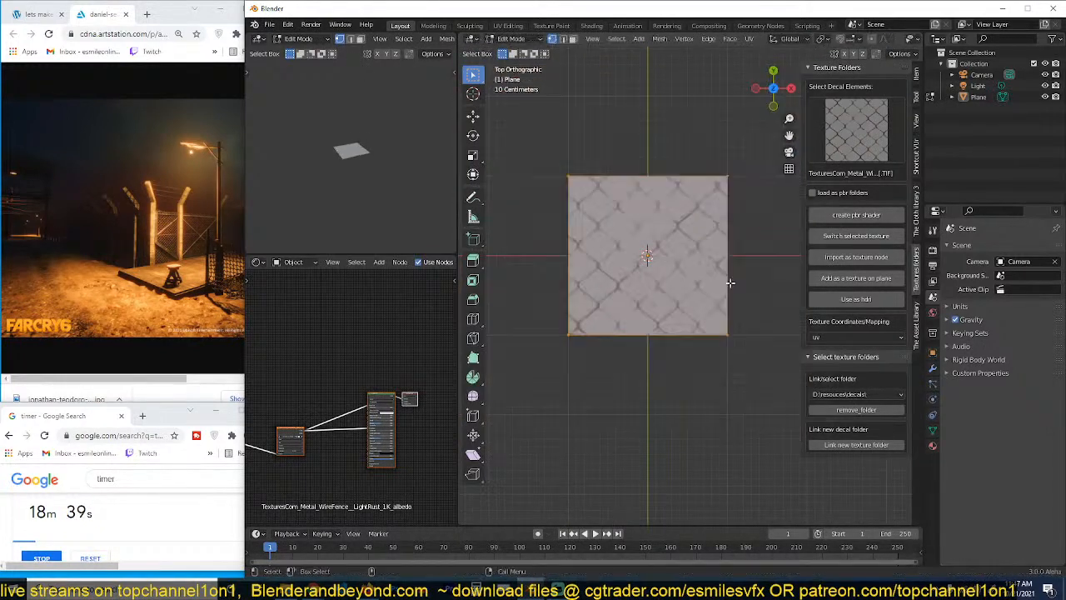
pyautogui.press('Tab')
# Step: Set the fence texture's coordinate mapping to Object and test it by scaling the plane's mesh in Edit Mode, cancelling each scale
pyautogui.click(862, 338)
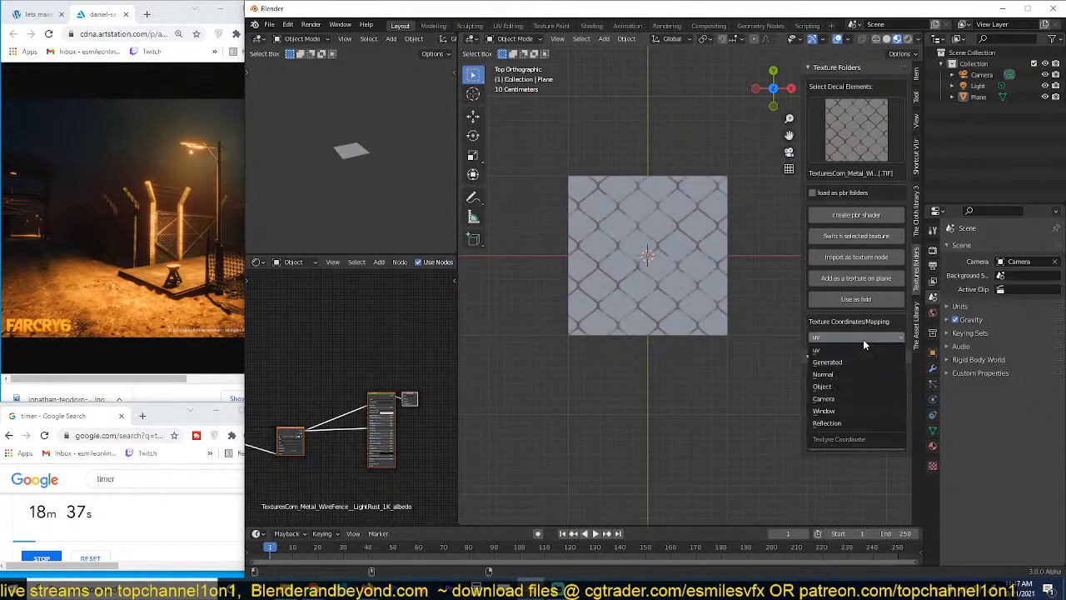
pyautogui.click(858, 383)
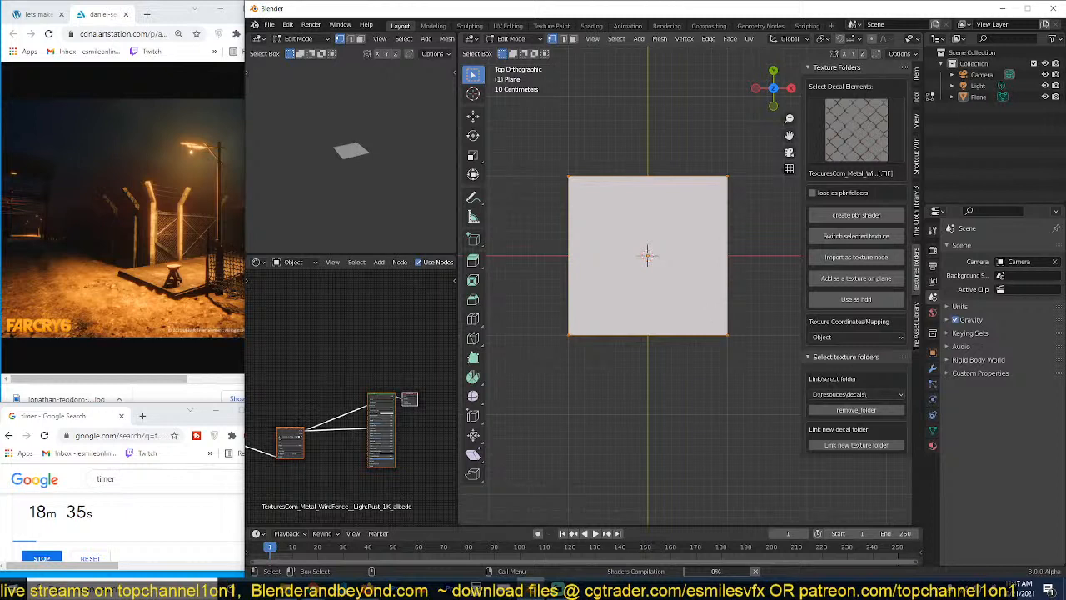
pyautogui.press('s')
pyautogui.rightClick(701, 330)
pyautogui.press('Tab')
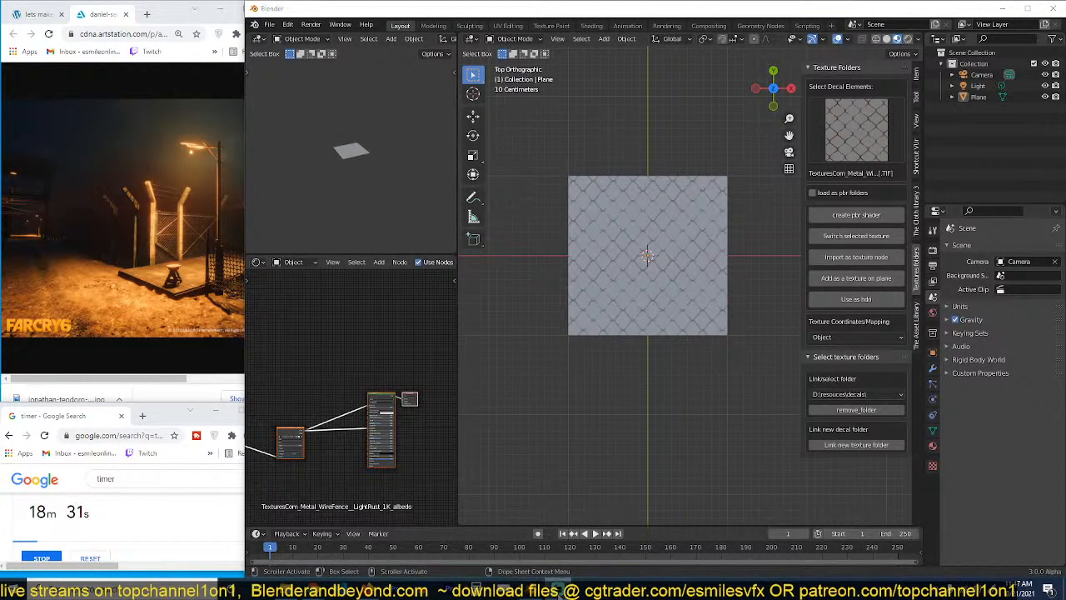
pyautogui.press('Tab')
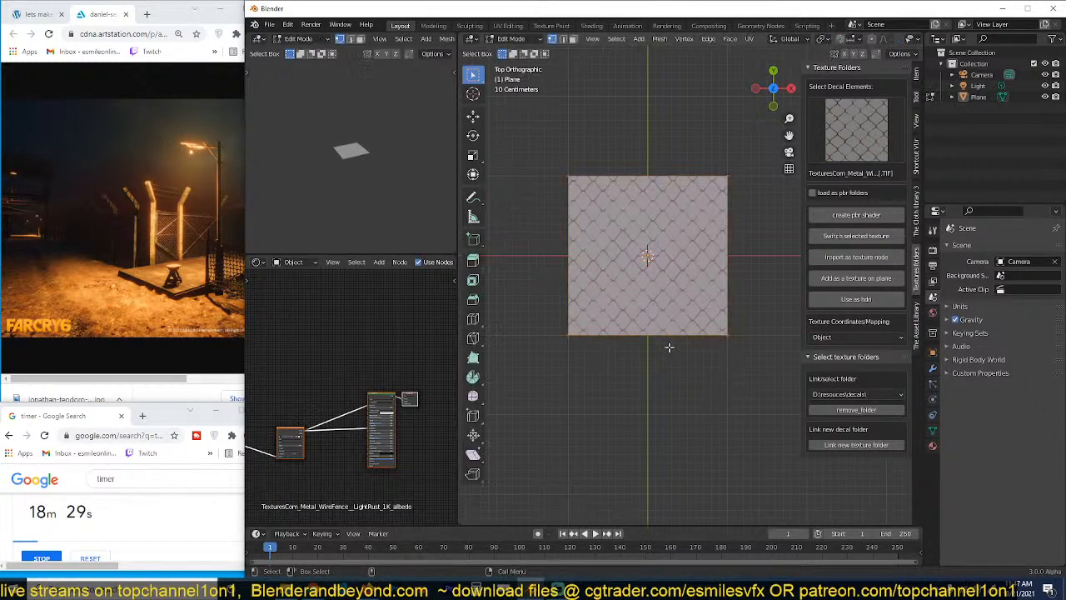
pyautogui.press('s')
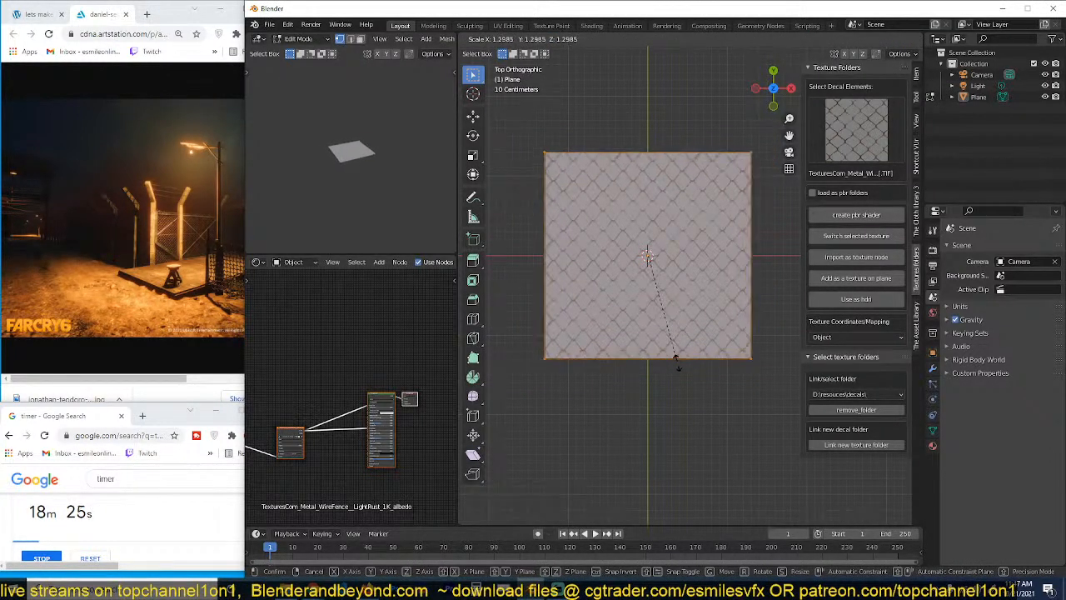
pyautogui.rightClick(666, 389)
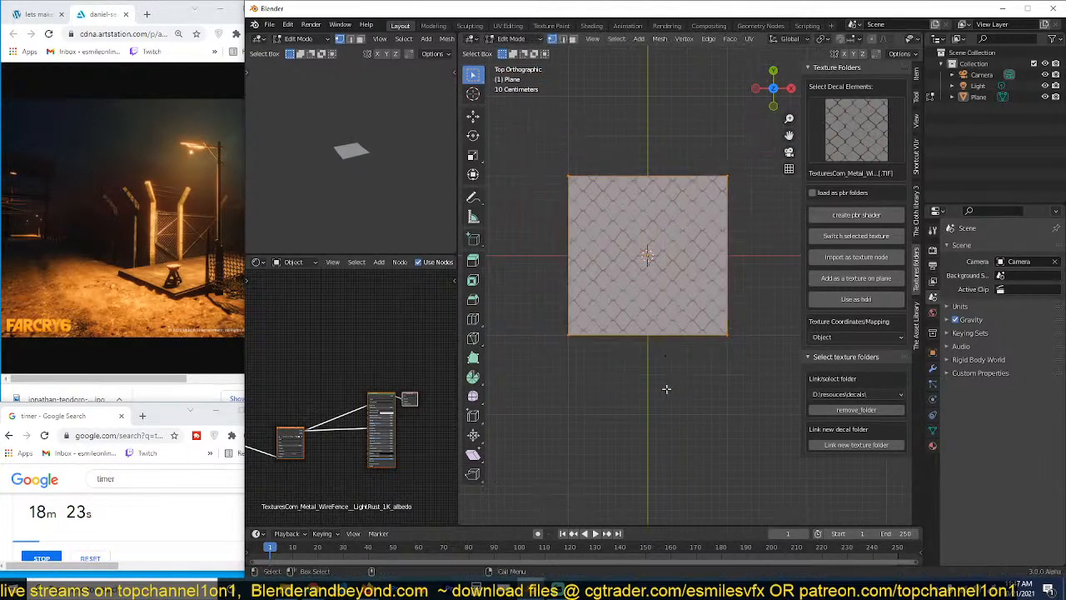
pyautogui.press('s')
pyautogui.rightClick(734, 452)
pyautogui.press('Tab')
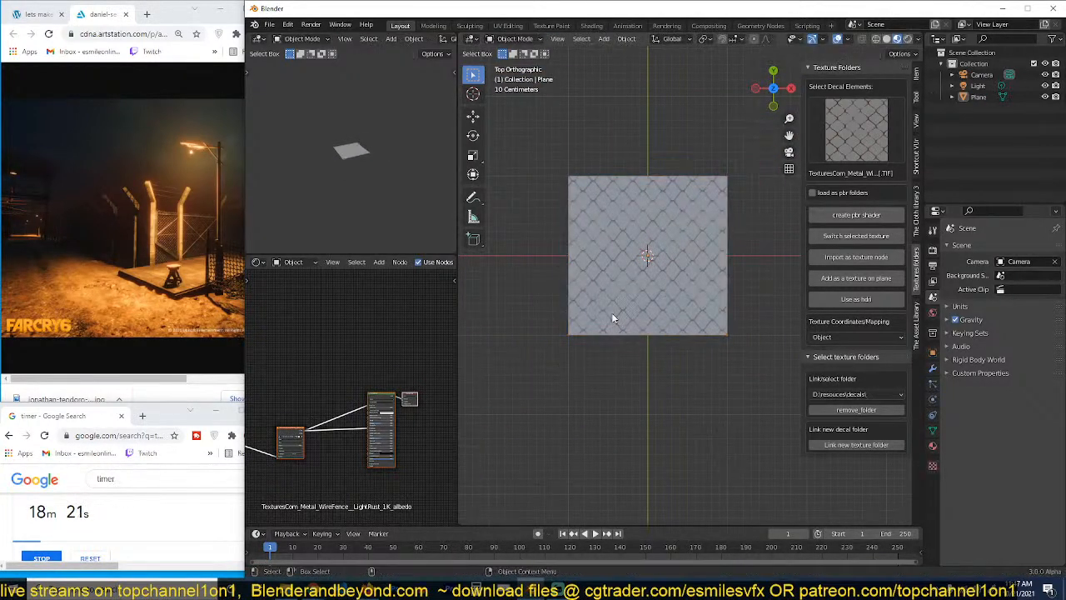
# Step: Connect the wire fence image texture node to the Principled BSDF's Alpha input
pyautogui.scroll(7, 630, 311)
pyautogui.moveTo(341, 404); pyautogui.dragTo(408, 368, button='middle')
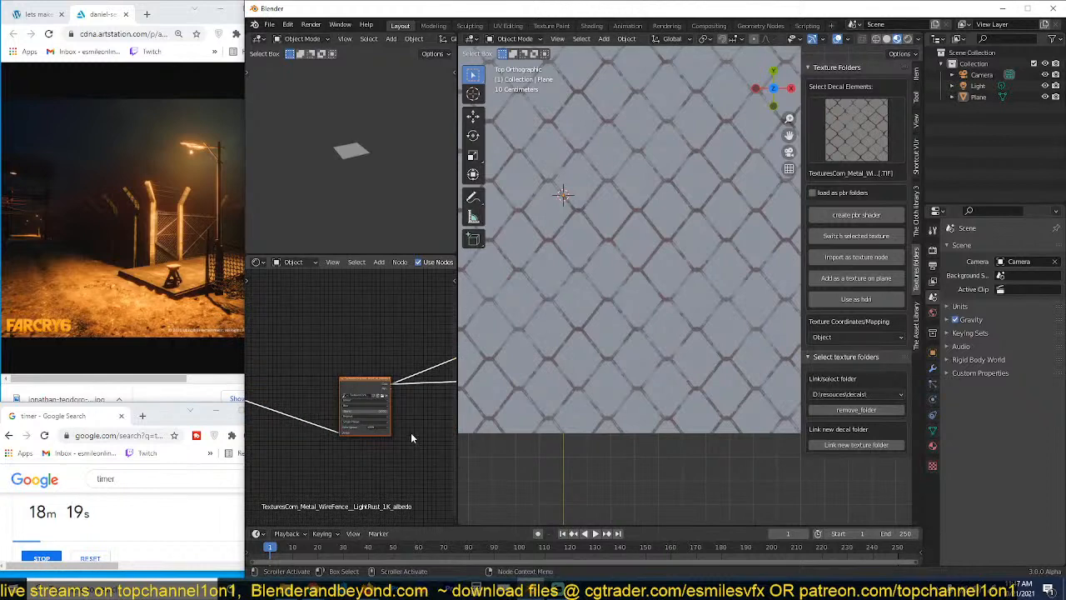
pyautogui.moveTo(409, 436); pyautogui.dragTo(336, 421, button='middle')
pyautogui.scroll(2, 313, 412)
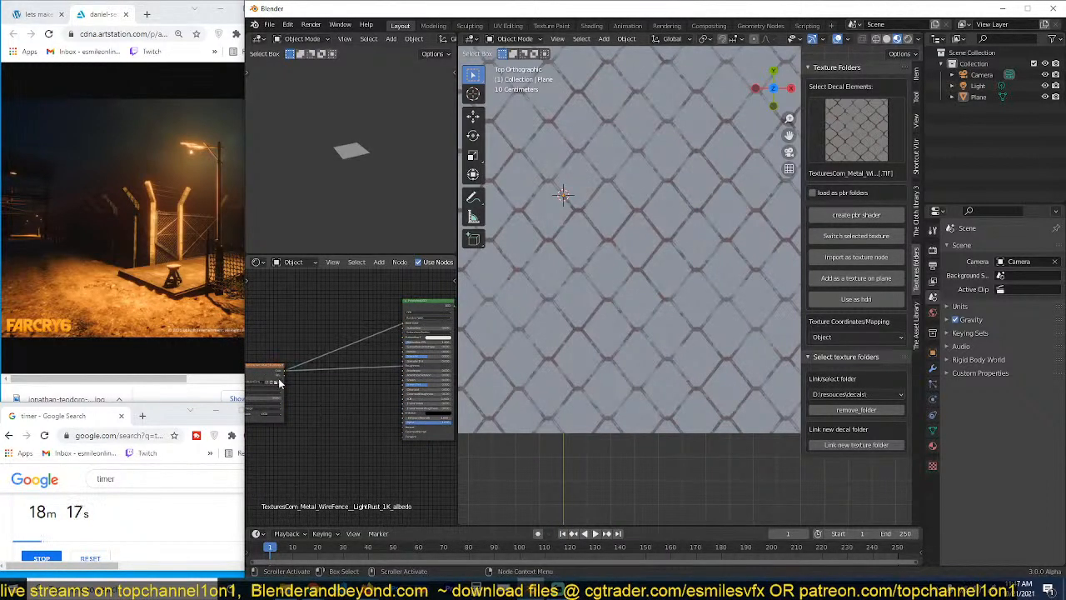
pyautogui.moveTo(280, 382); pyautogui.dragTo(332, 413)
pyautogui.moveTo(403, 426); pyautogui.dragTo(403, 426)
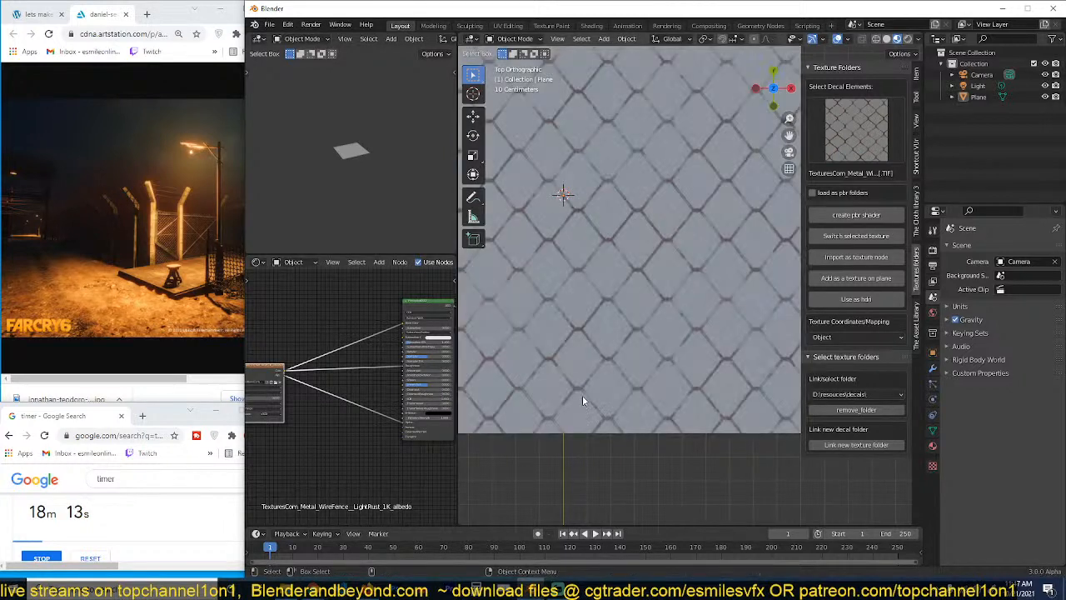
# Step: Preview the wire fence image texture's color and alpha outputs directly on the plane to compare them
pyautogui.keyDown('ctrl'); pyautogui.keyDown('shift'); pyautogui.click(281, 376); pyautogui.keyUp('shift'); pyautogui.keyUp('ctrl')
pyautogui.keyDown('ctrl'); pyautogui.keyDown('shift'); pyautogui.click(280, 377); pyautogui.keyUp('shift'); pyautogui.keyUp('ctrl')
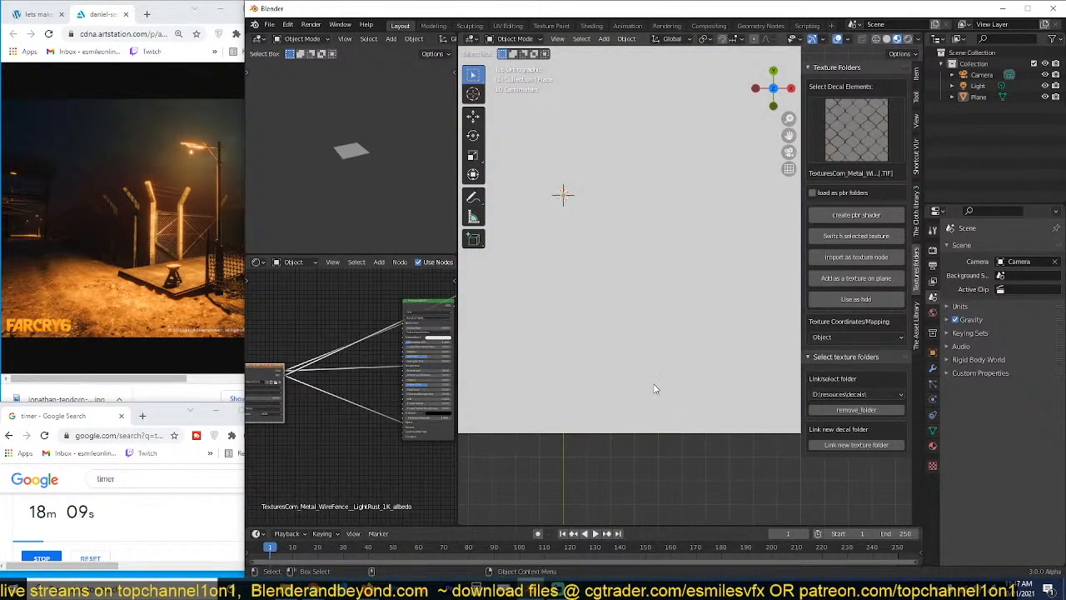
pyautogui.scroll(-1, 655, 388)
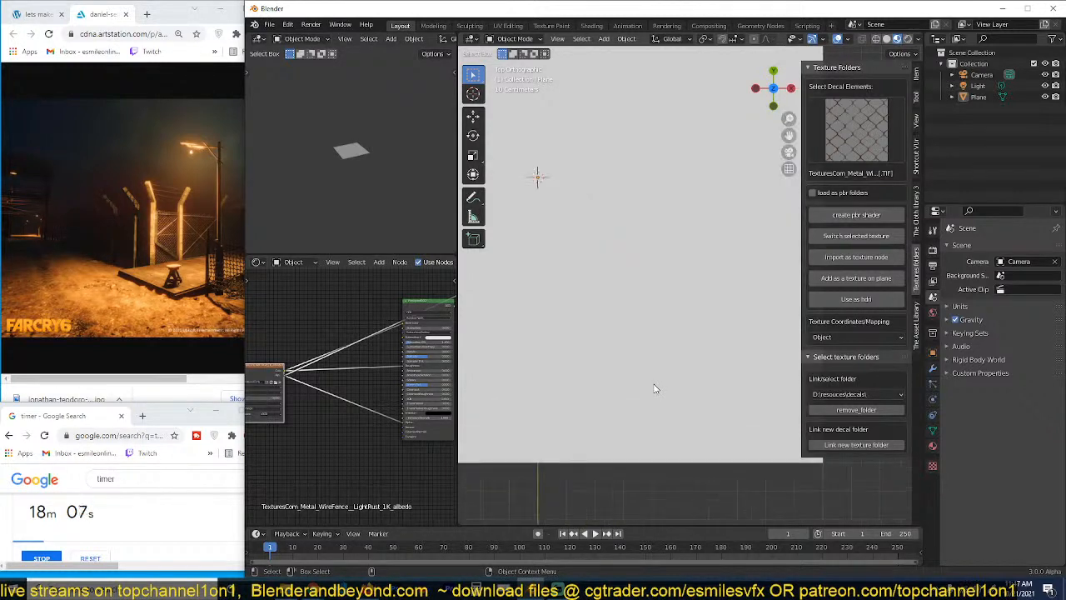
pyautogui.scroll(-1, 654, 388)
pyautogui.keyDown('ctrl'); pyautogui.keyDown('shift'); pyautogui.click(280, 380); pyautogui.keyUp('shift'); pyautogui.keyUp('ctrl')
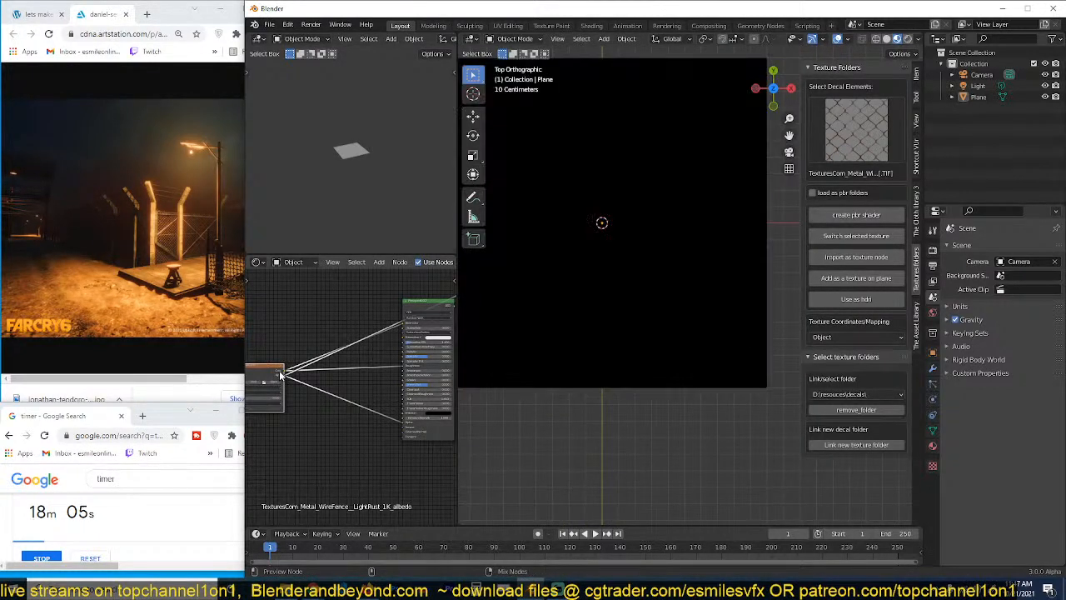
pyautogui.hotkey('ctrl', 'z')
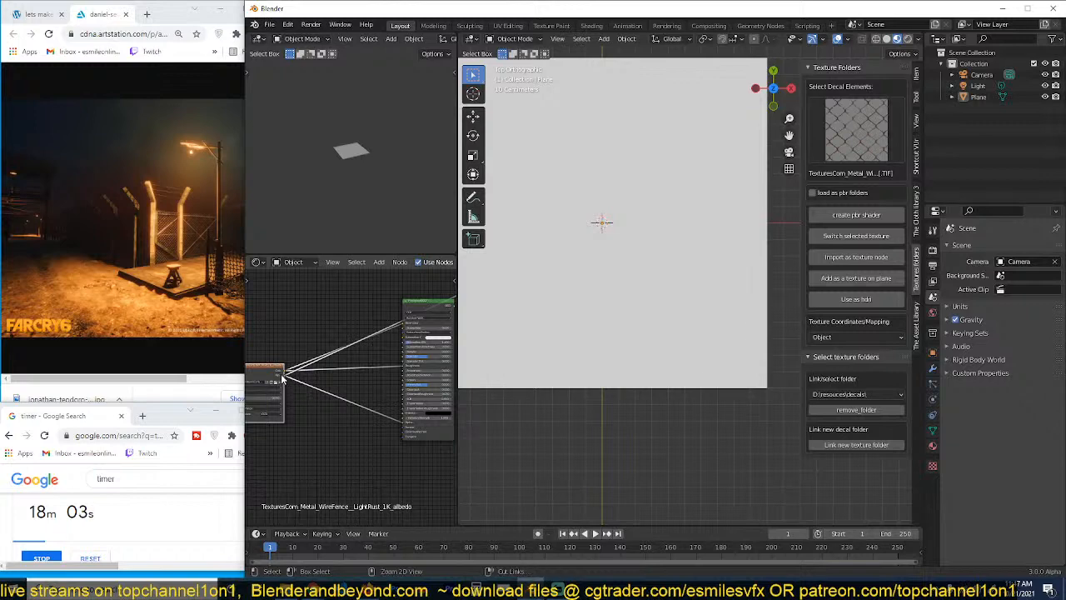
pyautogui.keyDown('ctrl'); pyautogui.keyDown('shift'); pyautogui.click(281, 379); pyautogui.keyUp('shift'); pyautogui.keyUp('ctrl')
pyautogui.keyDown('ctrl'); pyautogui.keyDown('shift'); pyautogui.click(278, 377); pyautogui.keyUp('shift'); pyautogui.keyUp('ctrl')
pyautogui.keyDown('ctrl'); pyautogui.keyDown('shift'); pyautogui.click(277, 377); pyautogui.keyUp('shift'); pyautogui.keyUp('ctrl')
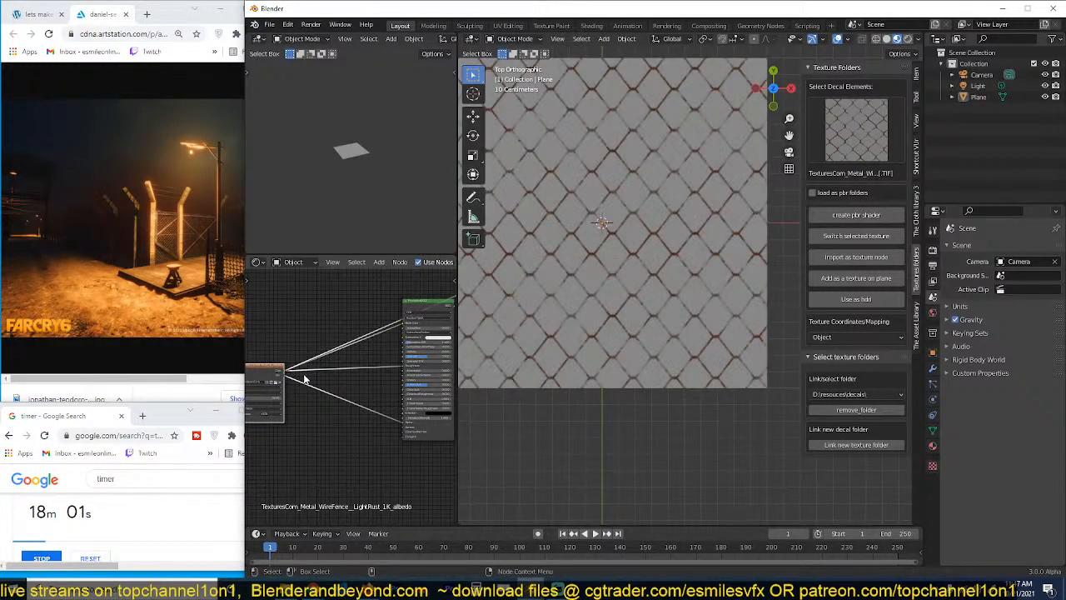
# Step: Insert a ColorRamp node between the fence texture and the Principled BSDF's Alpha input, and display the full shader on the plane
pyautogui.hotkey('shift', 'a')
pyautogui.moveTo(315, 447)
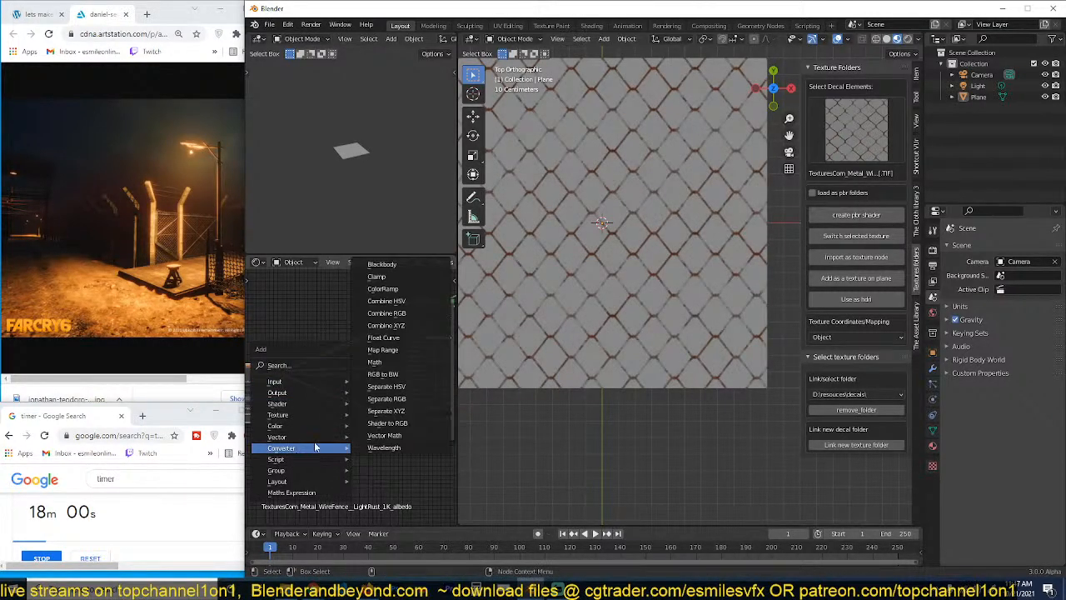
pyautogui.click(383, 289)
pyautogui.moveTo(283, 372); pyautogui.dragTo(405, 423)
pyautogui.keyDown('ctrl'); pyautogui.keyDown('shift'); pyautogui.click(337, 423); pyautogui.keyUp('shift'); pyautogui.keyUp('ctrl')
pyautogui.keyDown('ctrl'); pyautogui.keyDown('shift'); pyautogui.click(421, 304); pyautogui.keyUp('shift'); pyautogui.keyUp('ctrl')
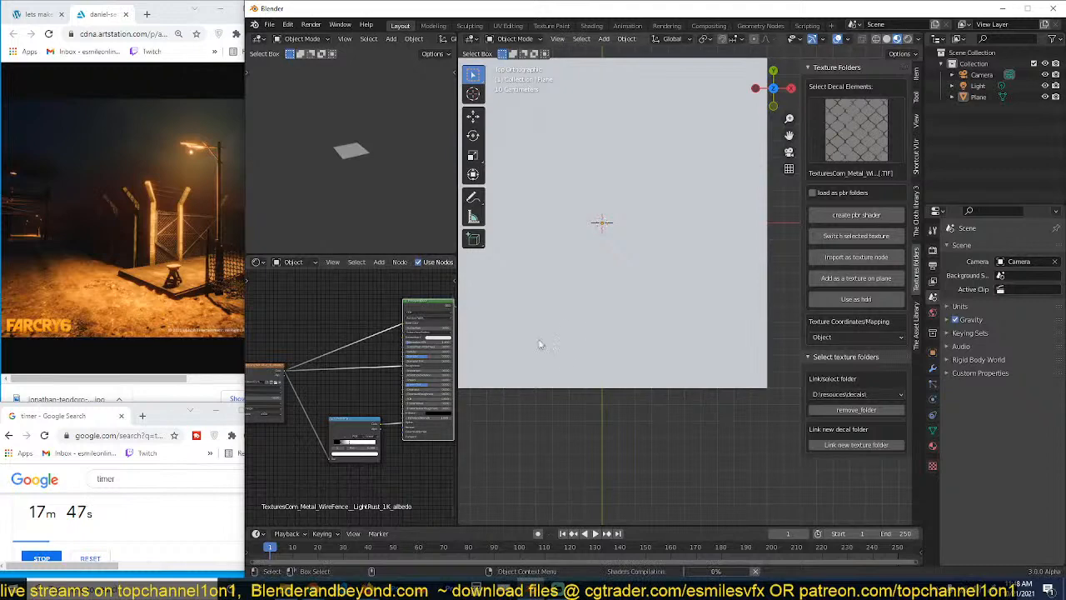
pyautogui.moveTo(605, 394); pyautogui.dragTo(585, 338, button='middle')
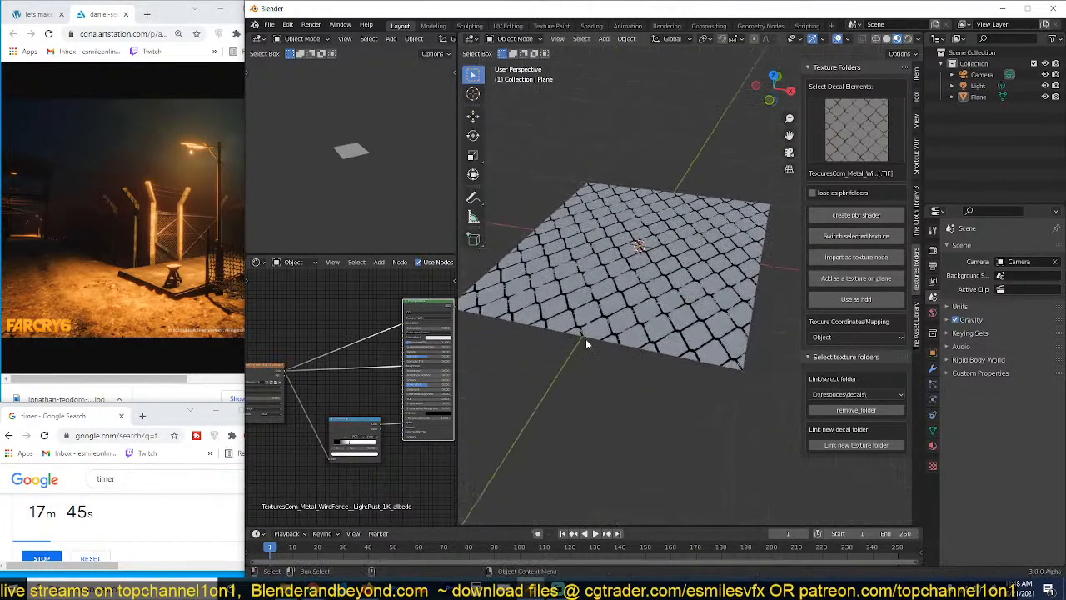
# Step: Set both the Blend Mode and the Shadow Mode of the fence material to Alpha Clip
pyautogui.click(933, 446)
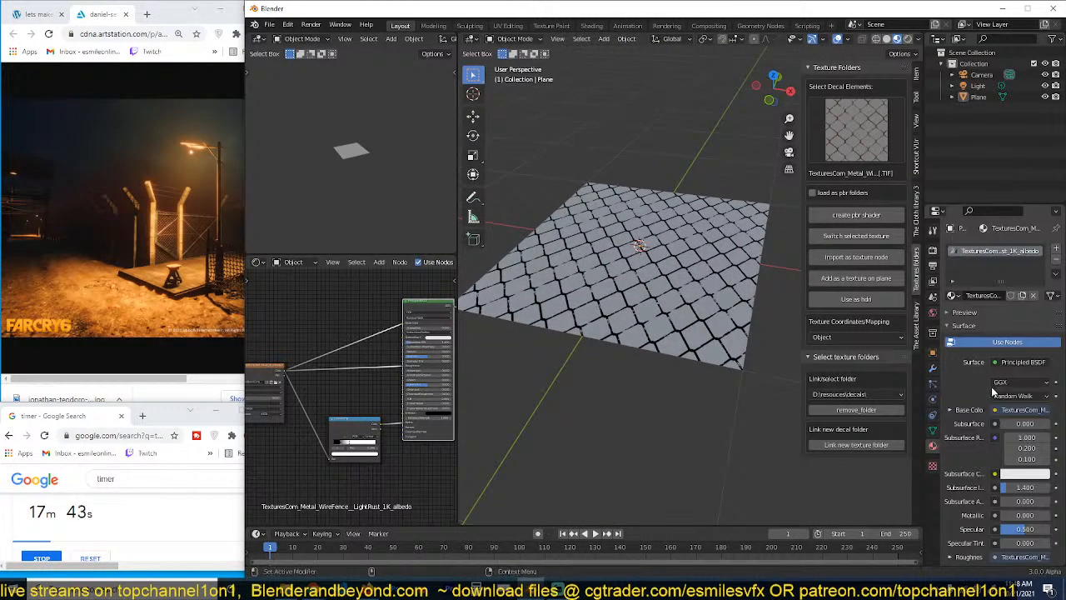
pyautogui.scroll(-10, 979, 515)
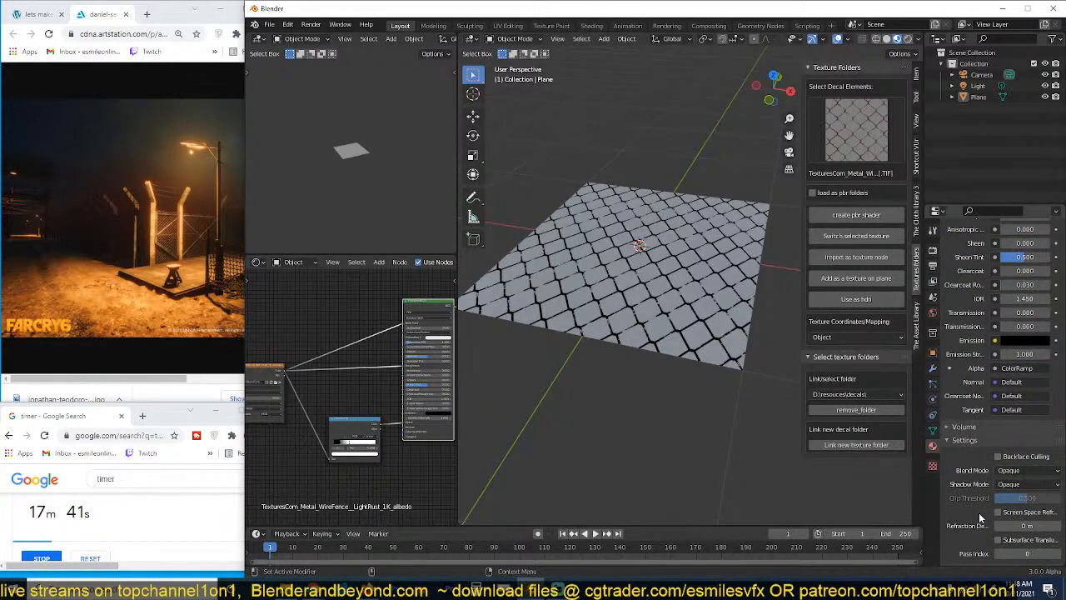
pyautogui.click(1027, 476)
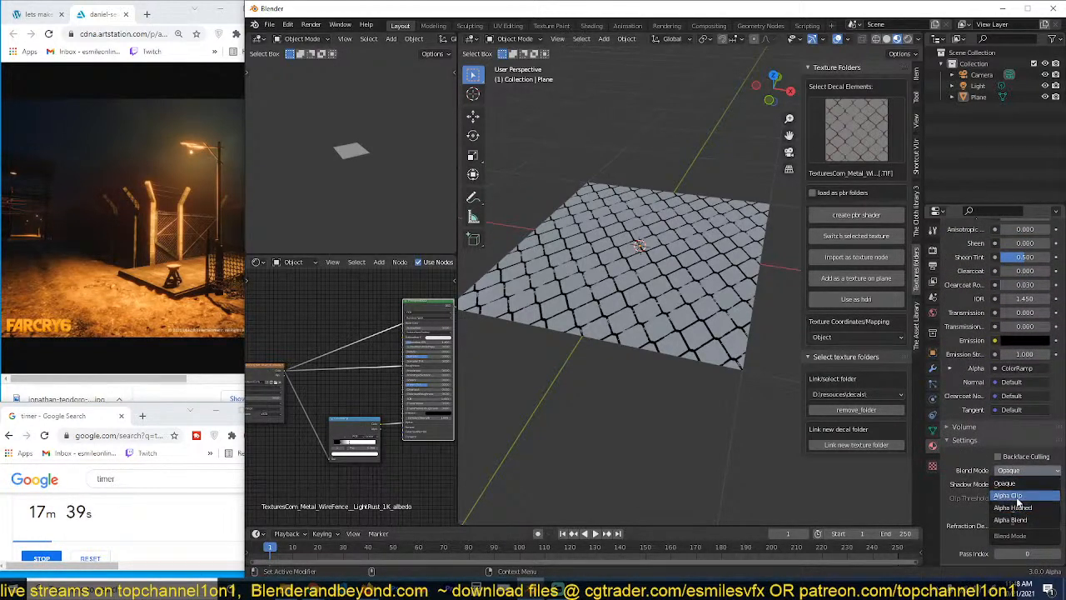
pyautogui.click(1016, 501)
pyautogui.click(1029, 484)
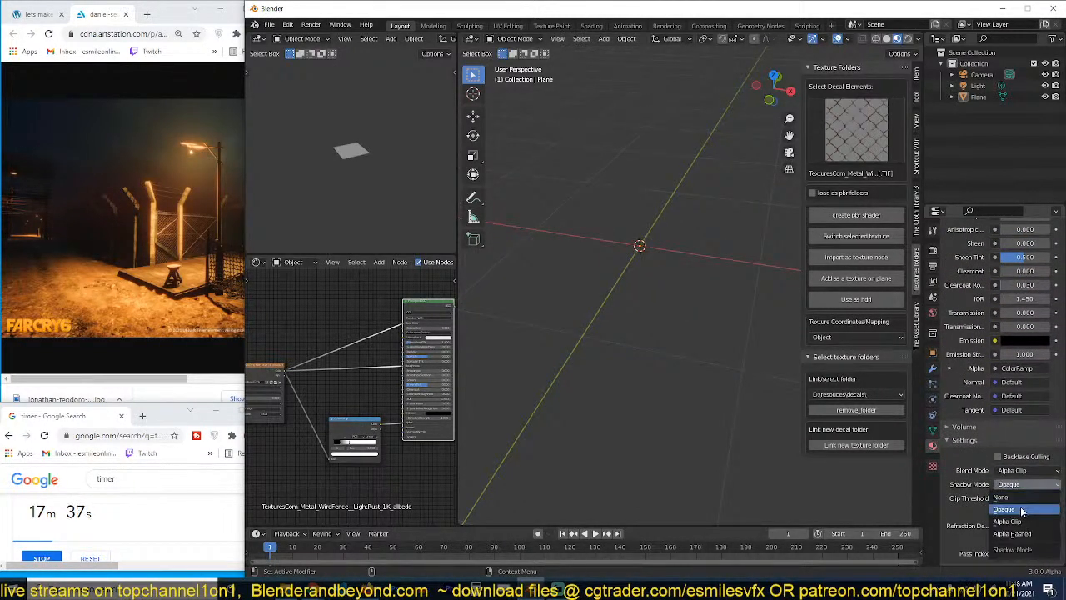
pyautogui.click(1017, 503)
pyautogui.moveTo(775, 400); pyautogui.dragTo(636, 388, button='middle')
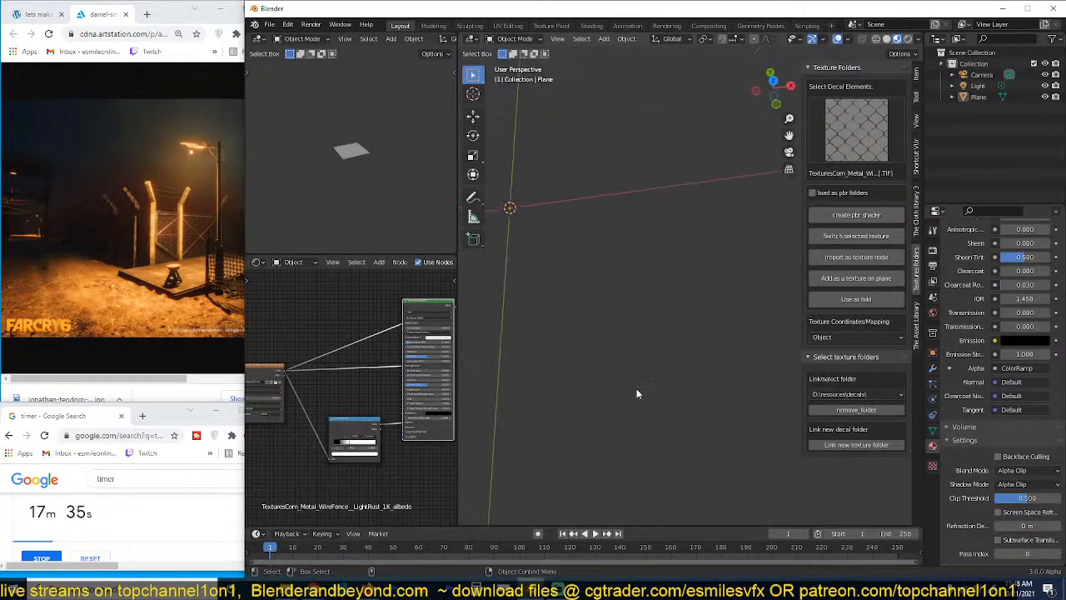
# Step: Insert an Invert node between the ColorRamp and the Principled BSDF's Alpha input
pyautogui.scroll(3, 375, 445)
pyautogui.scroll(-2, 375, 445)
pyautogui.hotkey('shift', 'a')
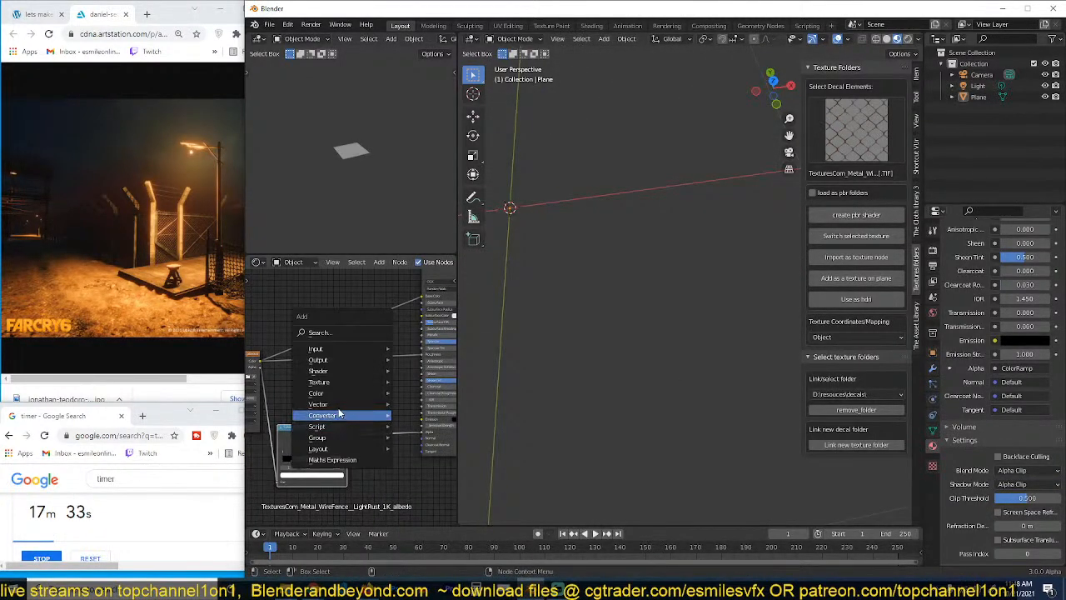
pyautogui.moveTo(333, 414)
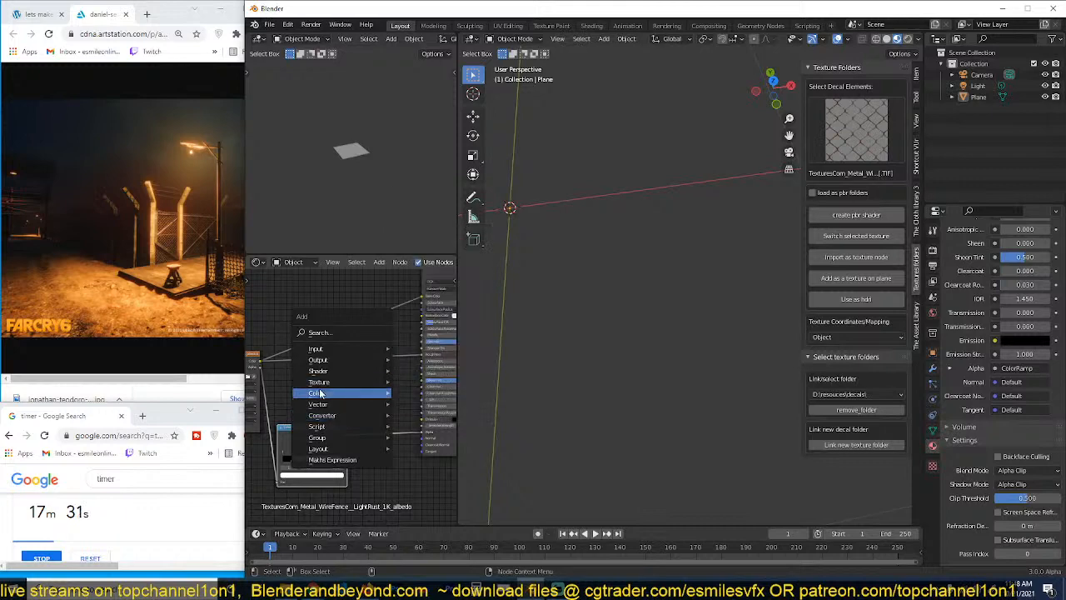
pyautogui.moveTo(316, 393)
pyautogui.click(416, 419)
pyautogui.click(368, 413)
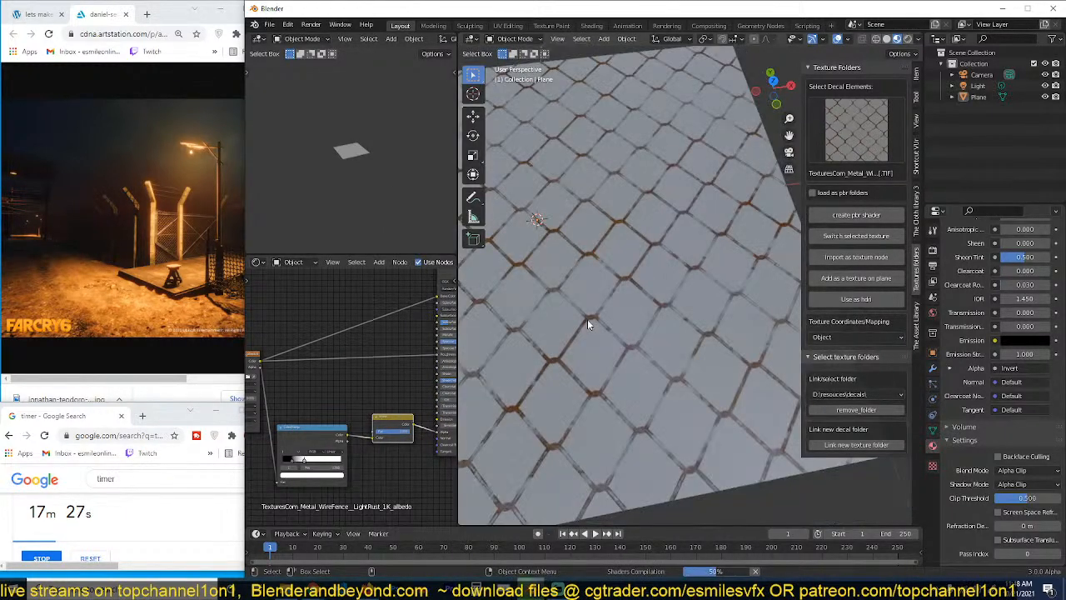
# Step: Examine the fence plane's transparency from several angles and preview the ColorRamp and Invert nodes' outputs on it
pyautogui.moveTo(587, 319); pyautogui.dragTo(580, 289, button='middle')
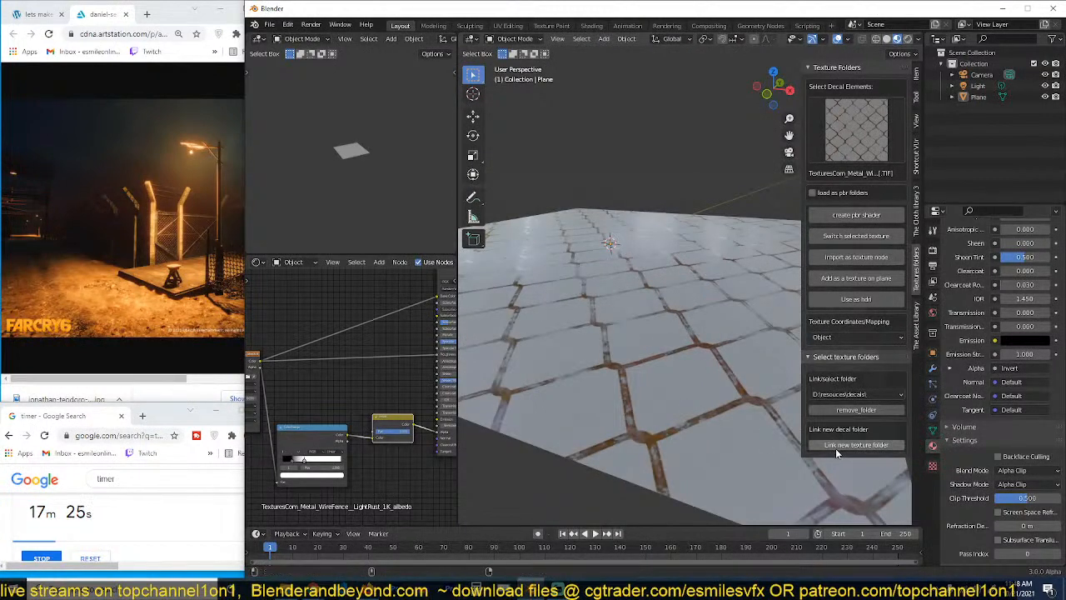
pyautogui.moveTo(624, 380); pyautogui.dragTo(462, 374, button='middle')
pyautogui.moveTo(399, 412)
pyautogui.mouseDown(button='middle')
pyautogui.moveTo(357, 405)
pyautogui.moveTo(402, 402)
pyautogui.mouseUp(button='middle')
pyautogui.moveTo(662, 376); pyautogui.dragTo(646, 429, button='middle')
pyautogui.scroll(-6, 647, 428)
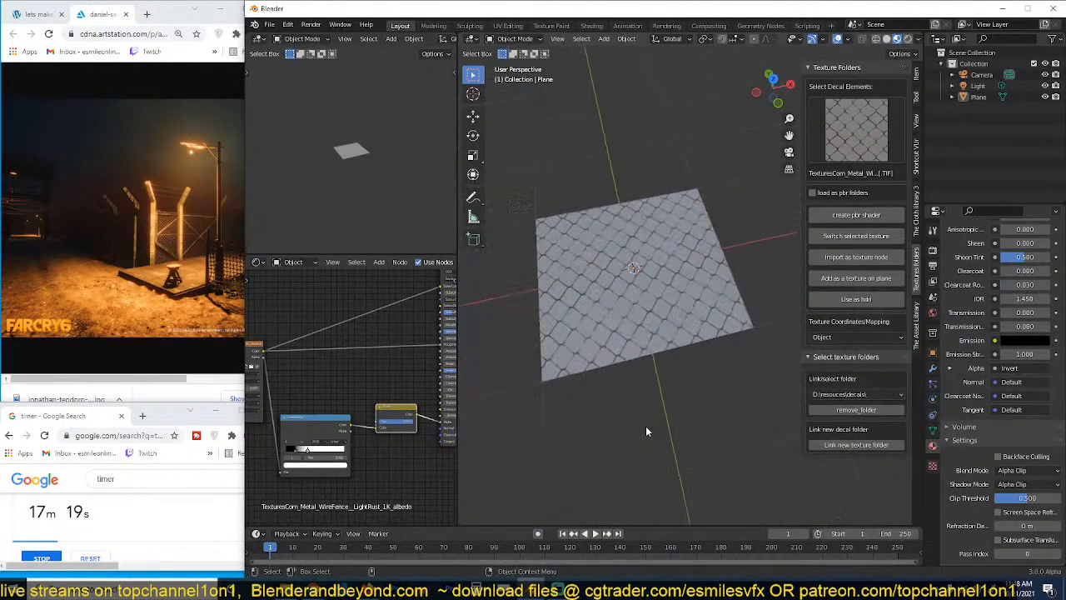
pyautogui.moveTo(361, 376); pyautogui.dragTo(378, 366, button='middle')
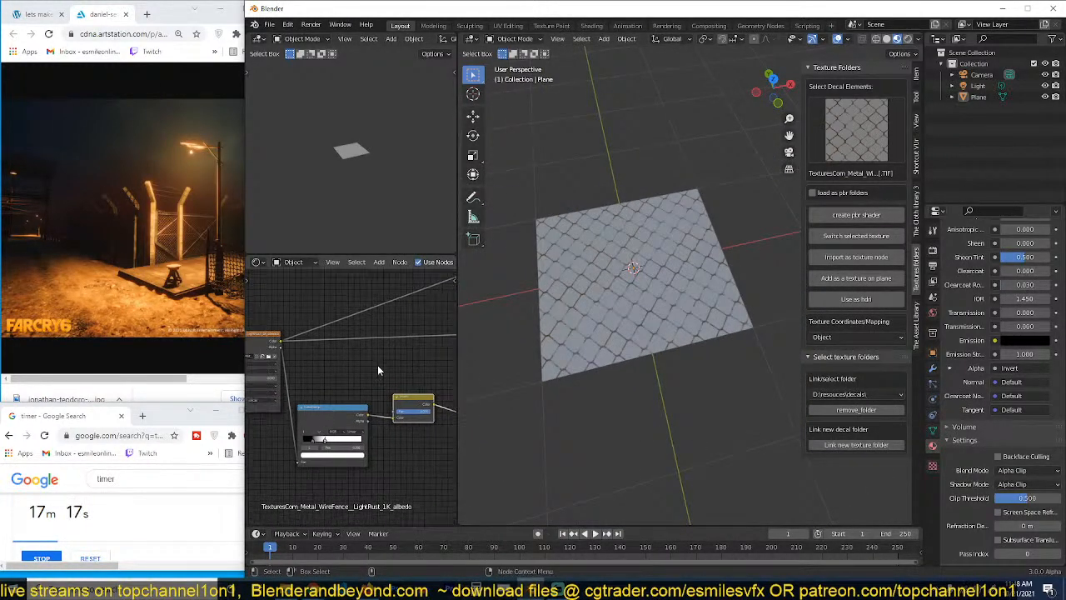
pyautogui.keyDown('ctrl'); pyautogui.keyDown('shift'); pyautogui.click(356, 412); pyautogui.keyUp('shift'); pyautogui.keyUp('ctrl')
pyautogui.keyDown('ctrl'); pyautogui.keyDown('shift'); pyautogui.click(400, 420); pyautogui.keyUp('shift'); pyautogui.keyUp('ctrl')
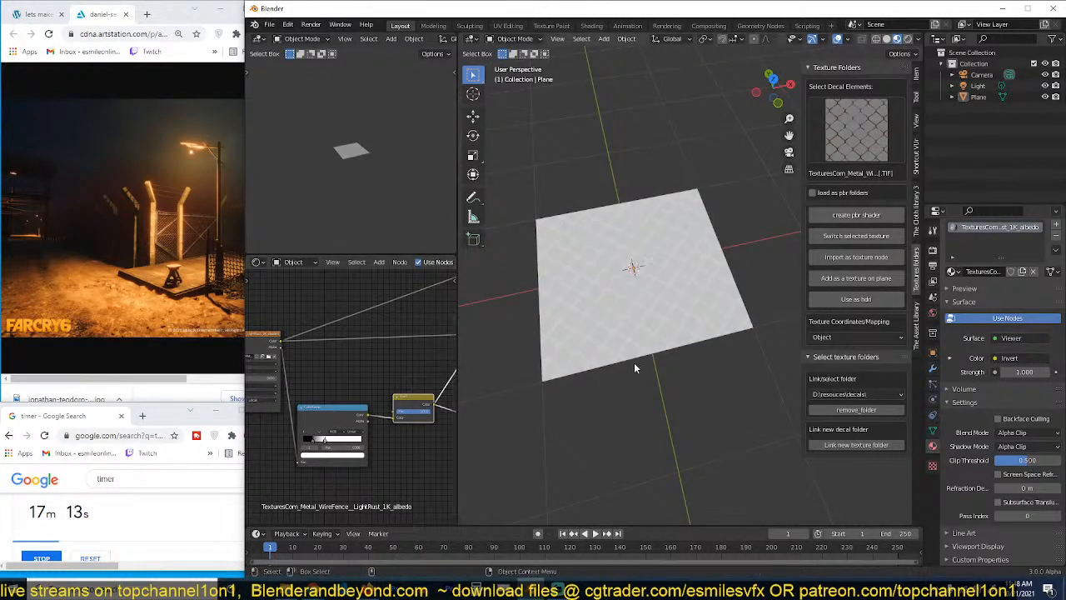
pyautogui.scroll(4, 633, 362)
pyautogui.scroll(-1, 398, 414)
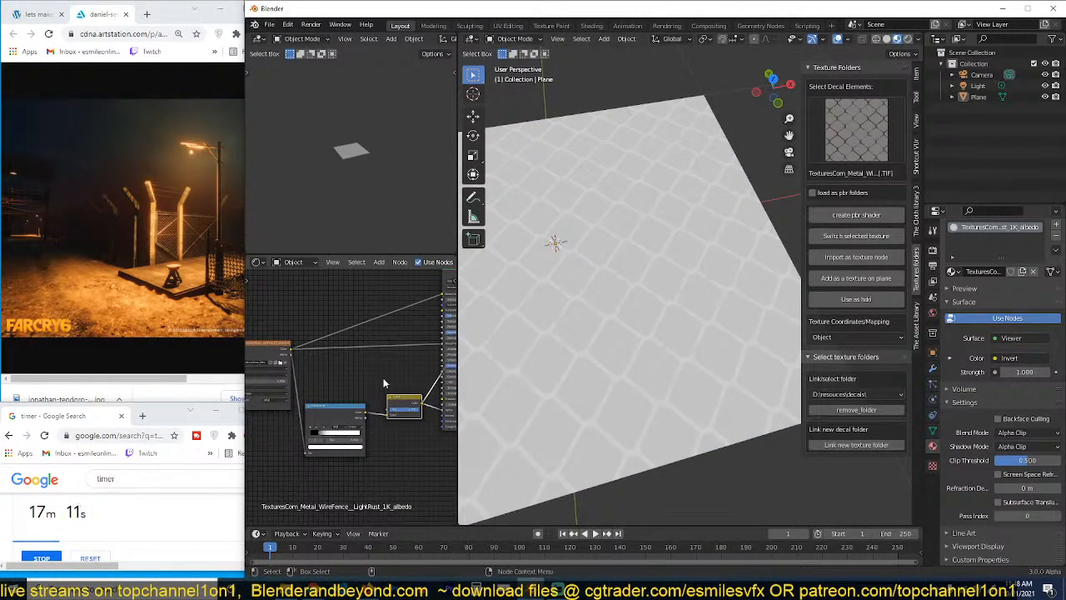
# Step: Make room after the Invert node and insert a Math node set to Greater Than before the Principled BSDF's Alpha input
pyautogui.moveTo(401, 399); pyautogui.dragTo(333, 428)
pyautogui.hotkey('shift', 'a')
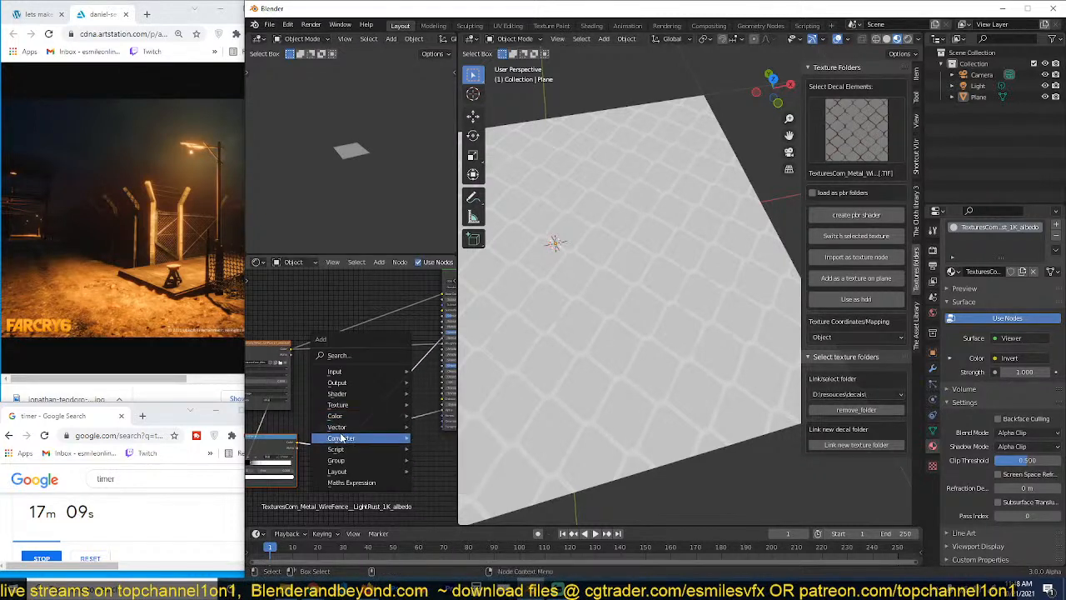
pyautogui.moveTo(345, 438)
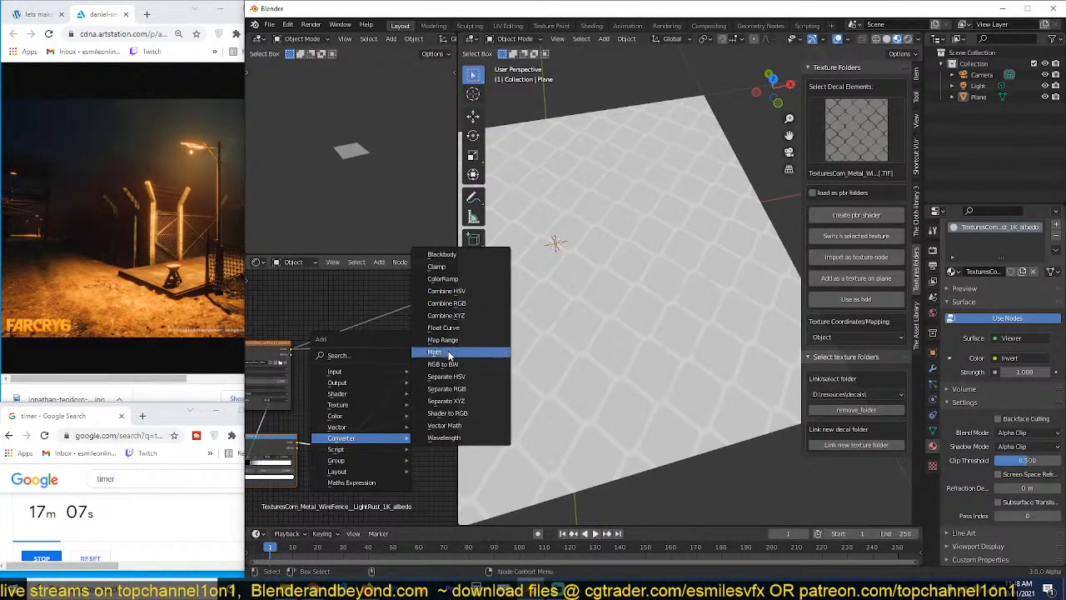
pyautogui.click(448, 354)
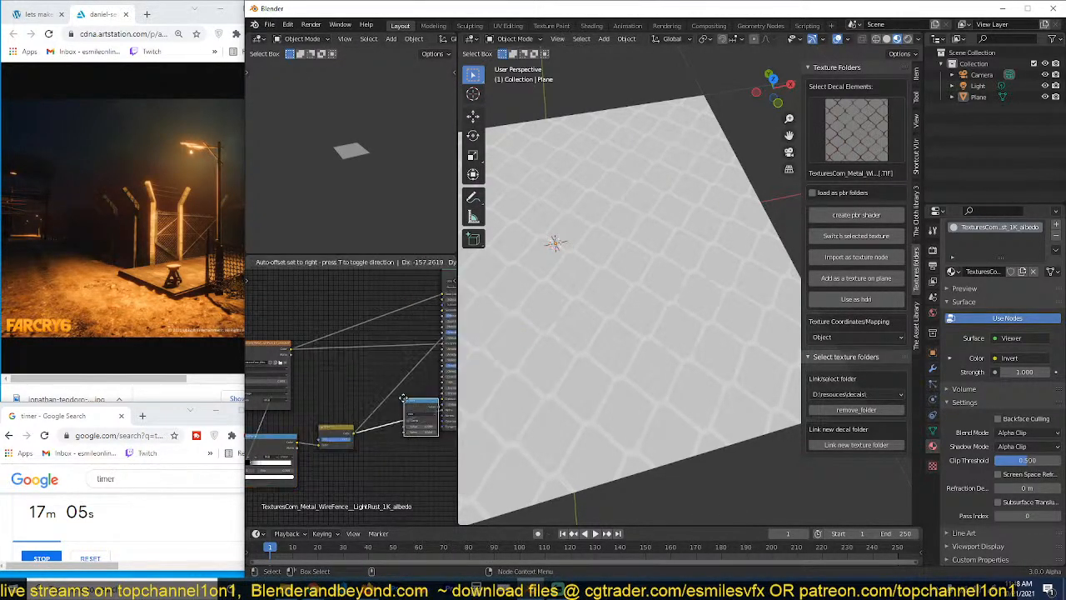
pyautogui.click(412, 418)
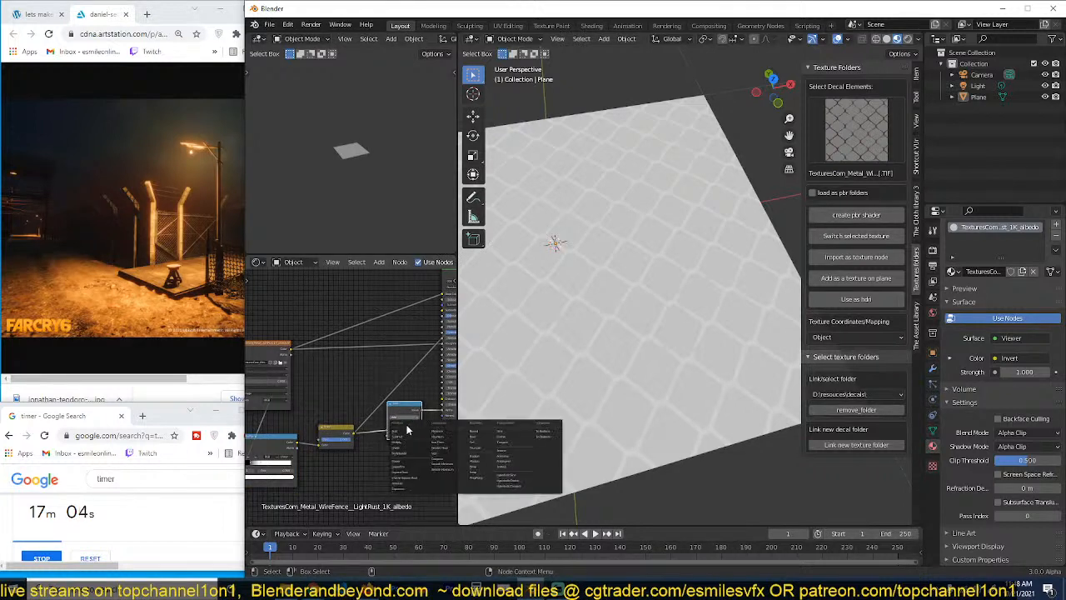
pyautogui.click(454, 447)
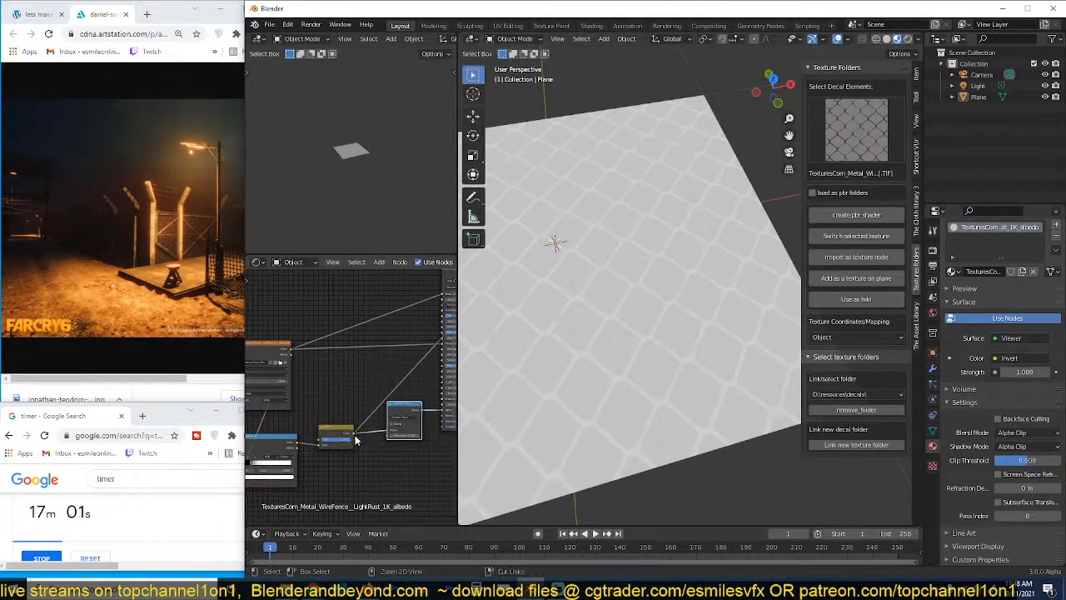
# Step: Raise the Greater Than threshold until its preview shows only the wires in white, and display the Principled BSDF on the plane again
pyautogui.keyDown('ctrl'); pyautogui.keyDown('shift'); pyautogui.click(403, 411); pyautogui.keyUp('shift'); pyautogui.keyUp('ctrl')
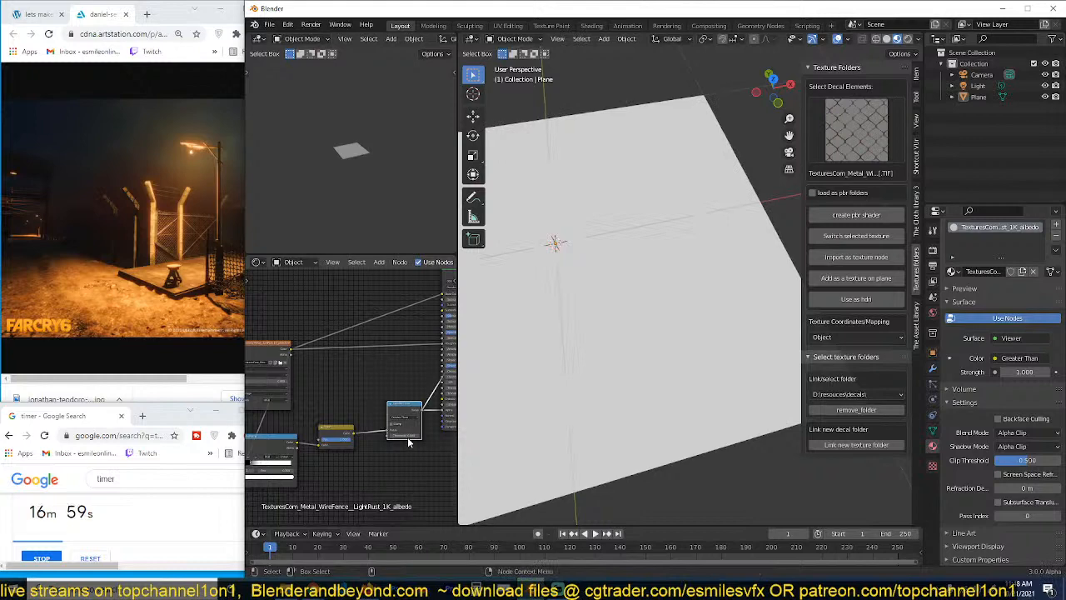
pyautogui.moveTo(408, 439); pyautogui.dragTo(401, 438)
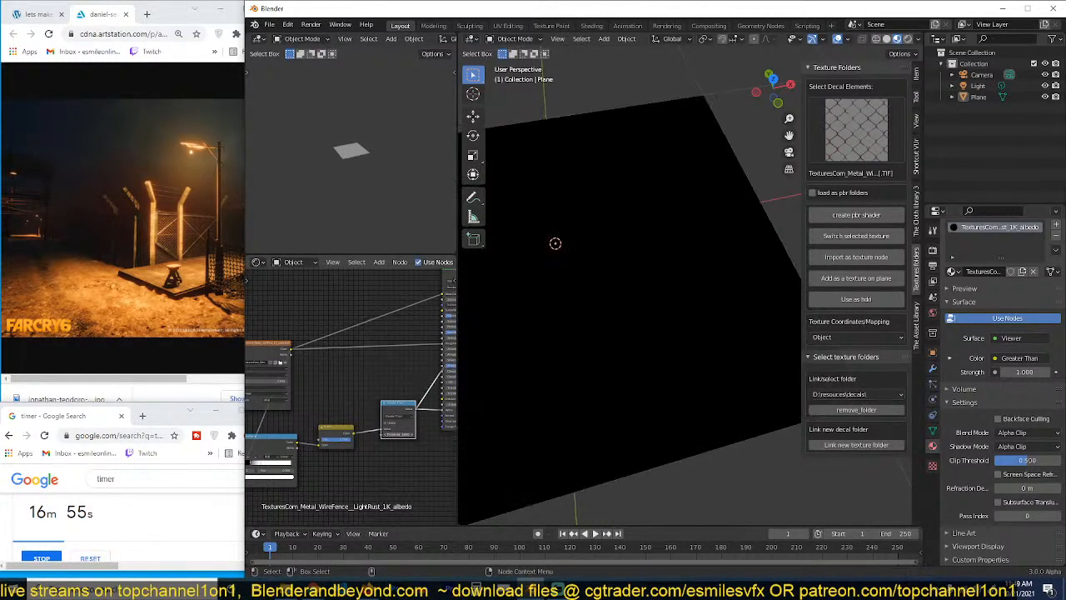
pyautogui.moveTo(409, 423); pyautogui.dragTo(371, 450, button='middle')
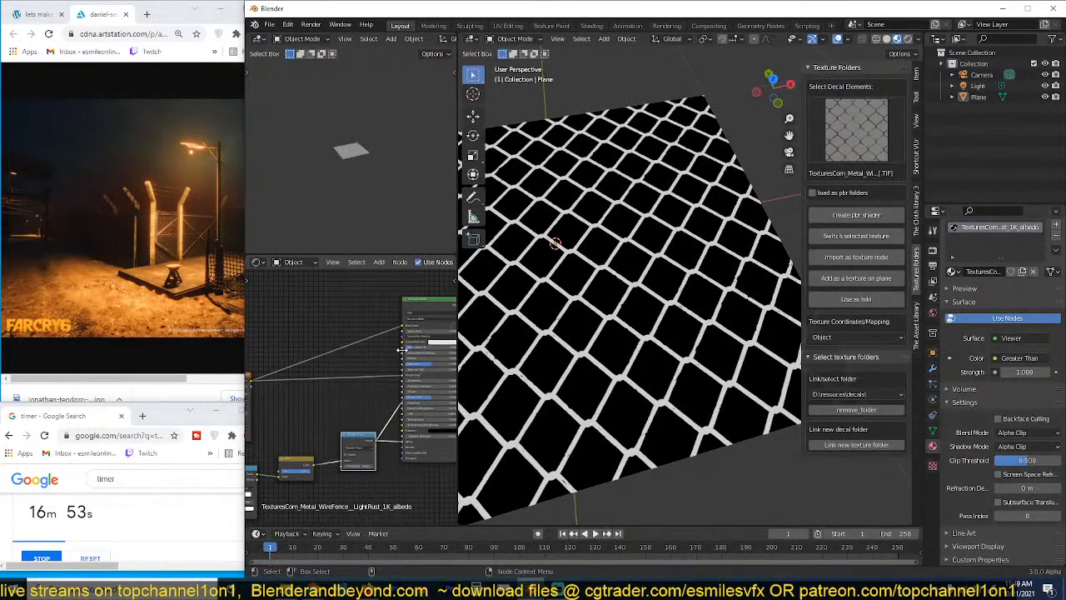
pyautogui.keyDown('ctrl'); pyautogui.keyDown('shift'); pyautogui.click(428, 305); pyautogui.keyUp('shift'); pyautogui.keyUp('ctrl')
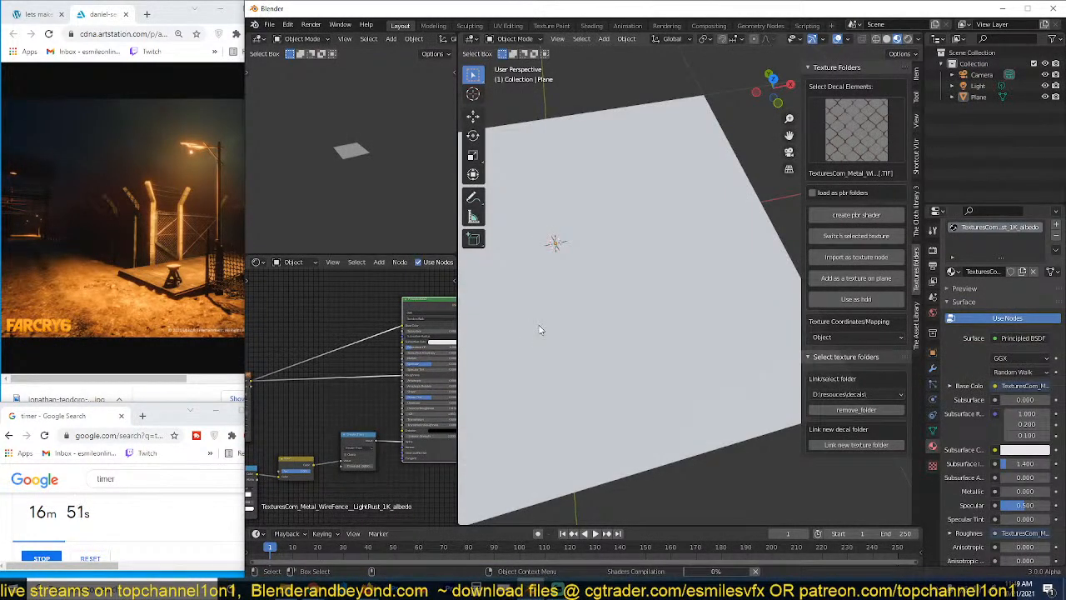
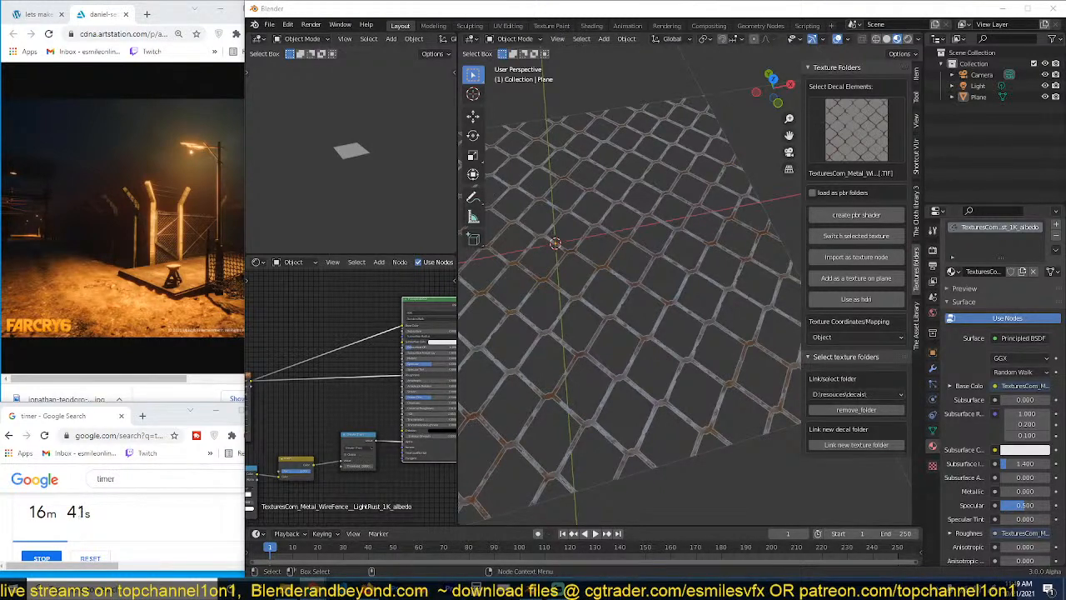
pyautogui.moveTo(616, 340); pyautogui.dragTo(640, 395, button='middle')
pyautogui.scroll(2, 366, 406)
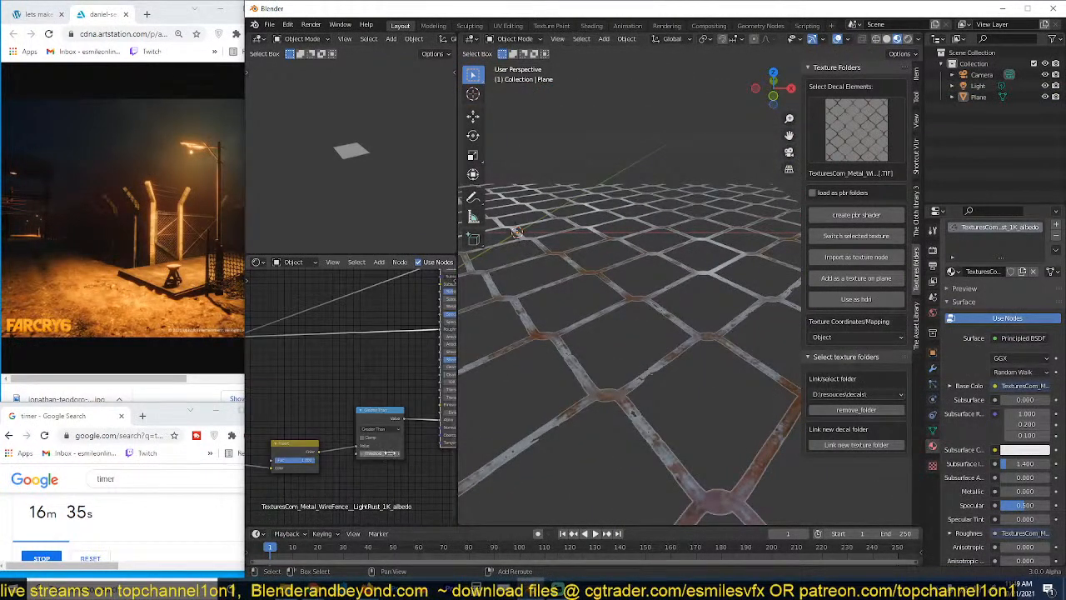
# Step: Nudge the Greater Than threshold and examine the fence wires' cut-out edges up close from the top
pyautogui.moveTo(384, 453)
pyautogui.mouseDown()
pyautogui.moveTo(371, 454)
pyautogui.moveTo(386, 454)
pyautogui.mouseUp()
pyautogui.moveTo(567, 356); pyautogui.dragTo(539, 431, button='middle')
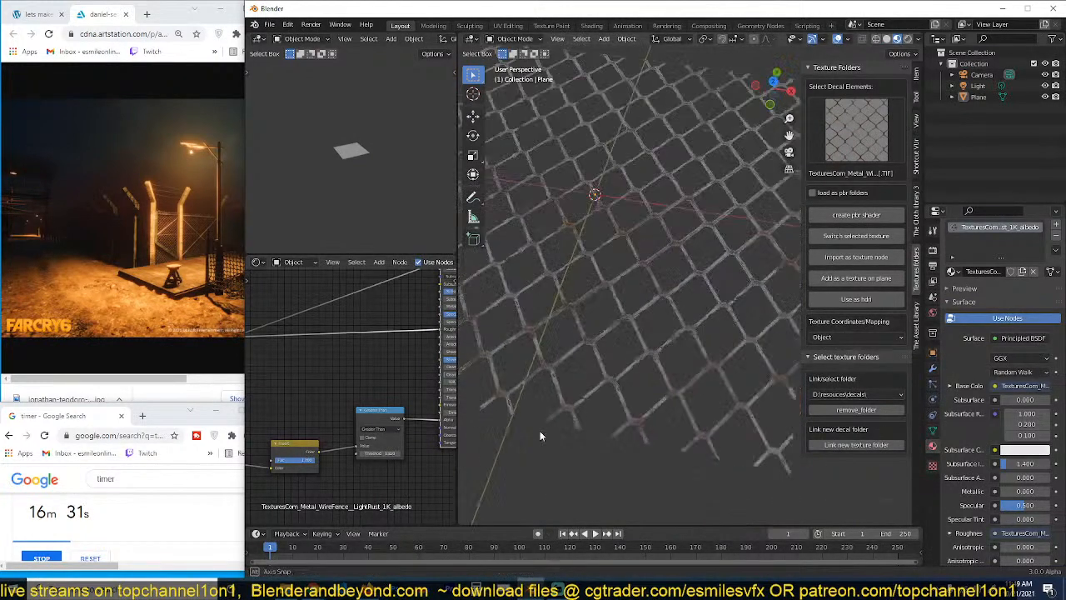
pyautogui.scroll(-4, 562, 379)
pyautogui.click(711, 265)
pyautogui.press('KP_7')
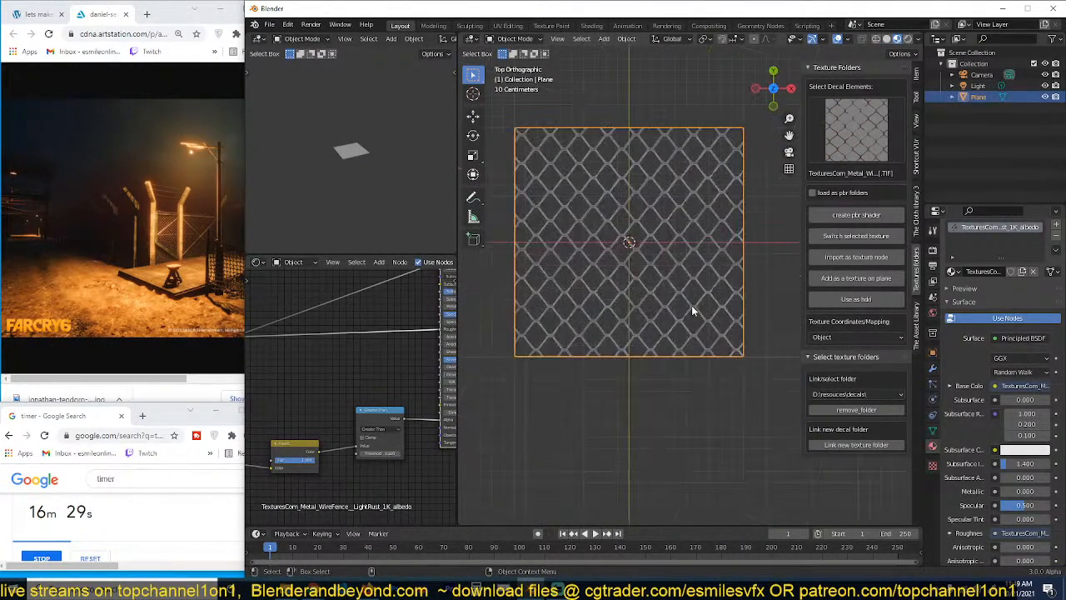
pyautogui.scroll(10, 691, 305)
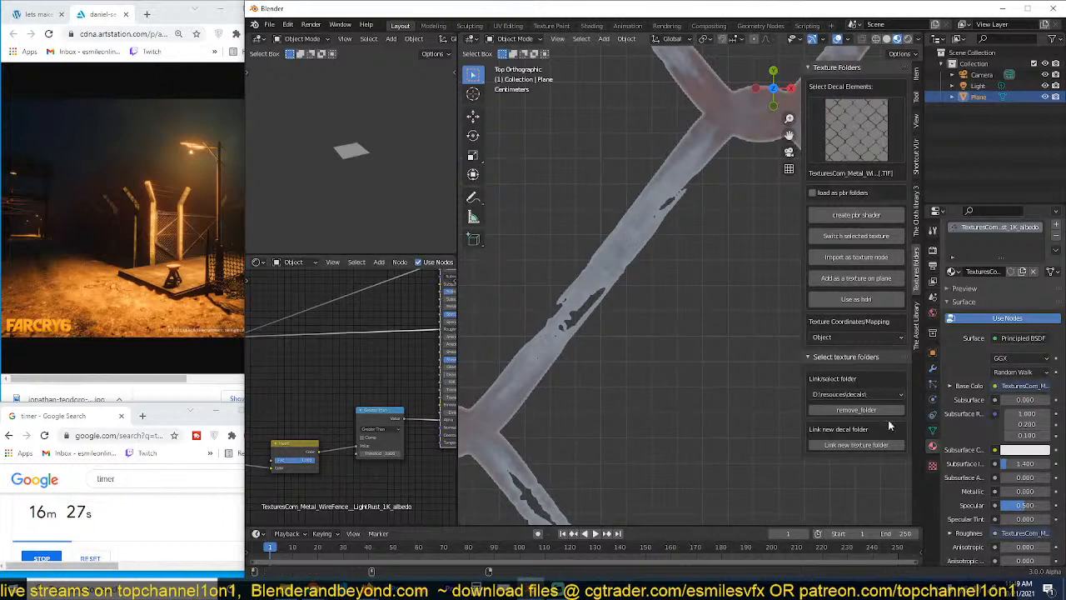
pyautogui.scroll(-15, 932, 485)
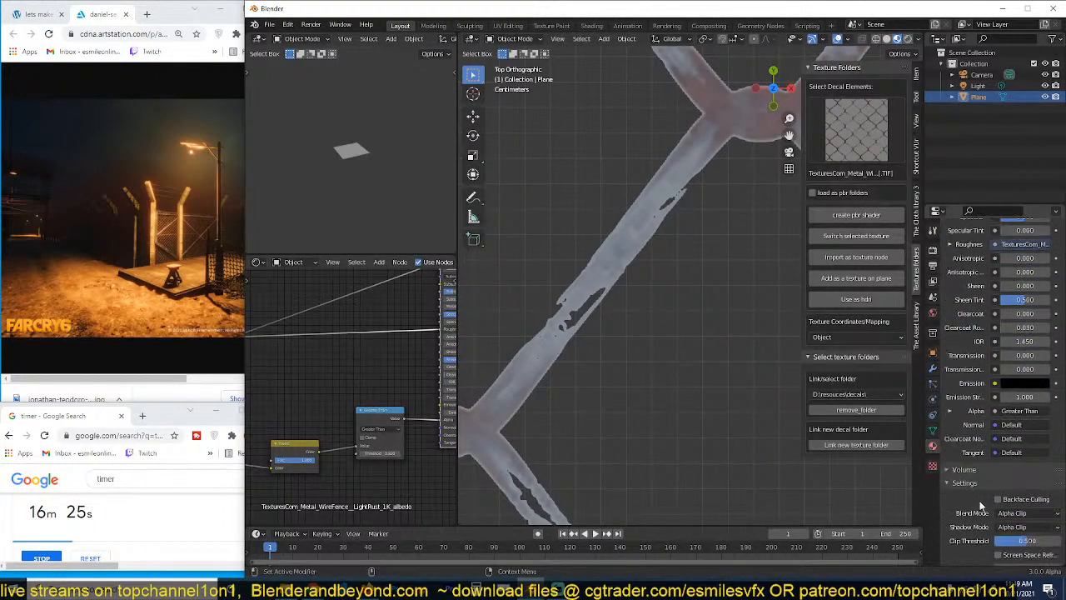
# Step: Detach the Greater Than node from the Alpha chain and delete it, leaving Invert feeding the Principled BSDF's Alpha
pyautogui.moveTo(357, 430); pyautogui.dragTo(368, 384, button='middle')
pyautogui.click(393, 373)
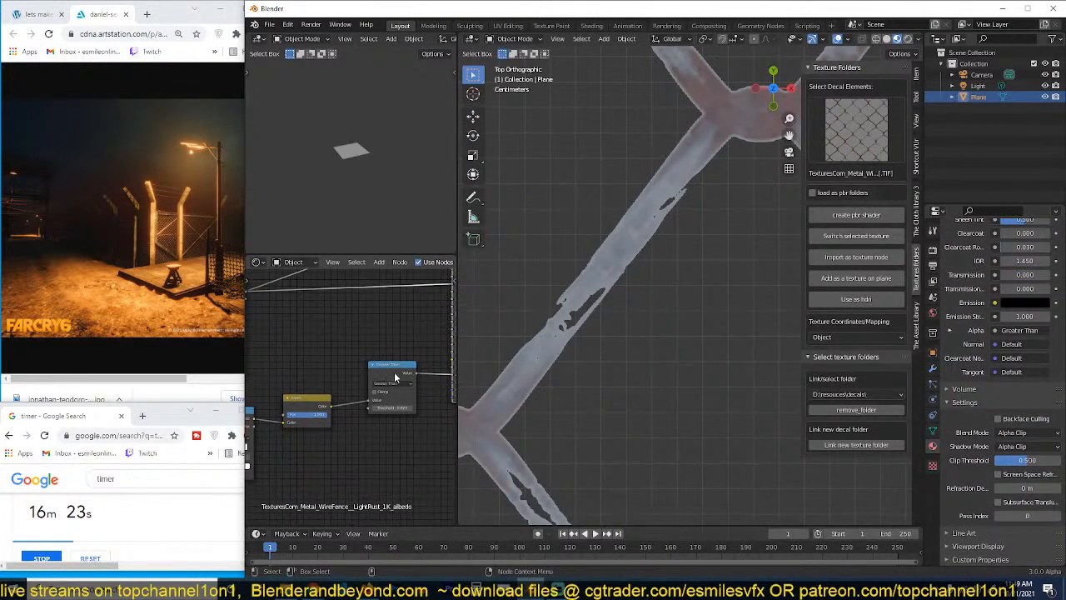
pyautogui.keyDown('alt'); pyautogui.moveTo(393, 373); pyautogui.dragTo(380, 463); pyautogui.keyUp('alt')
pyautogui.scroll(-4, 356, 417)
pyautogui.press('x')
pyautogui.moveTo(325, 417); pyautogui.dragTo(372, 405, button='middle')
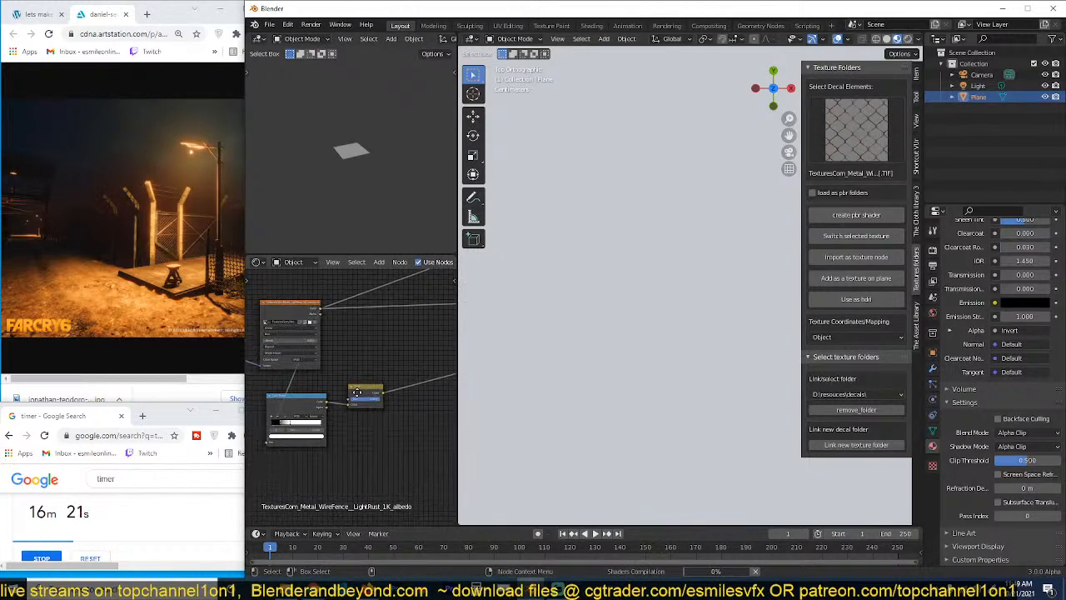
# Step: Reorder the Alpha chain so the texture feeds the Invert node before the ColorRamp, and preview the ColorRamp on the plane
pyautogui.moveTo(316, 399); pyautogui.dragTo(353, 404)
pyautogui.scroll(-5, 665, 327)
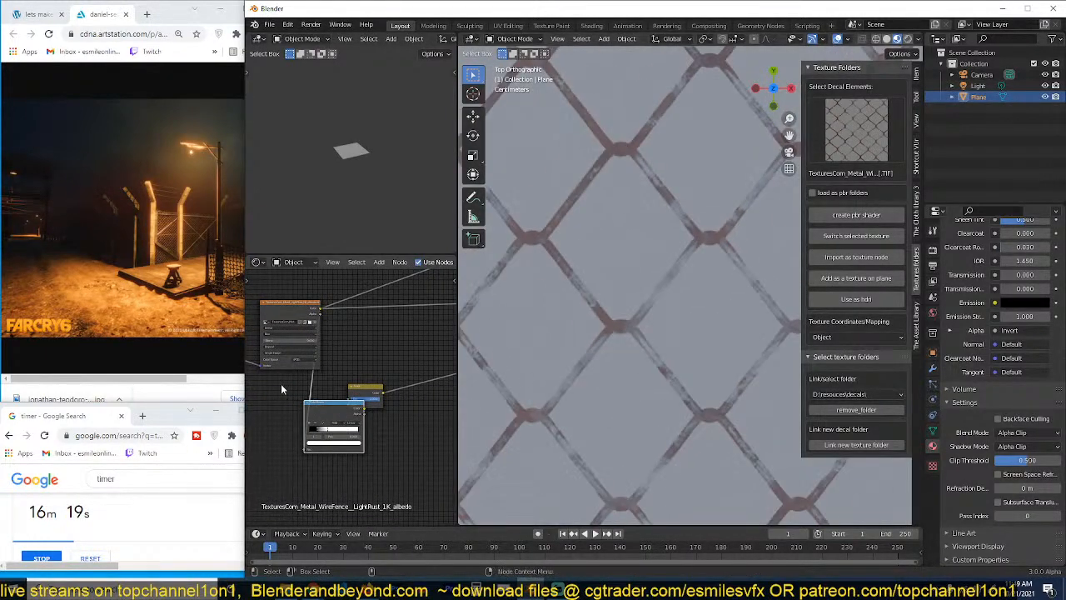
pyautogui.moveTo(306, 318); pyautogui.dragTo(255, 353)
pyautogui.moveTo(342, 417); pyautogui.dragTo(368, 432)
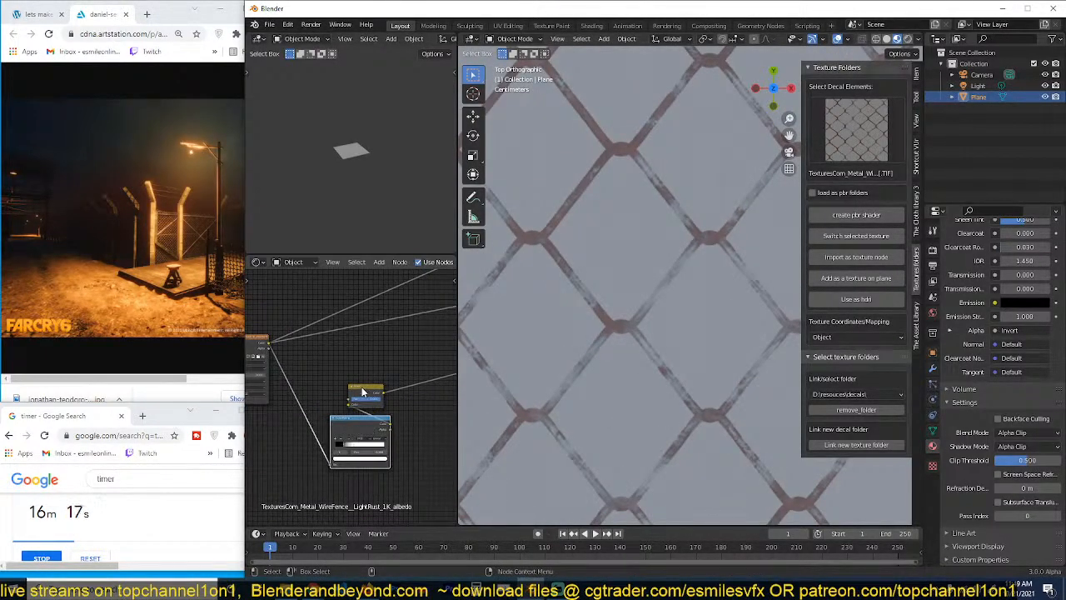
pyautogui.moveTo(362, 391); pyautogui.dragTo(307, 412)
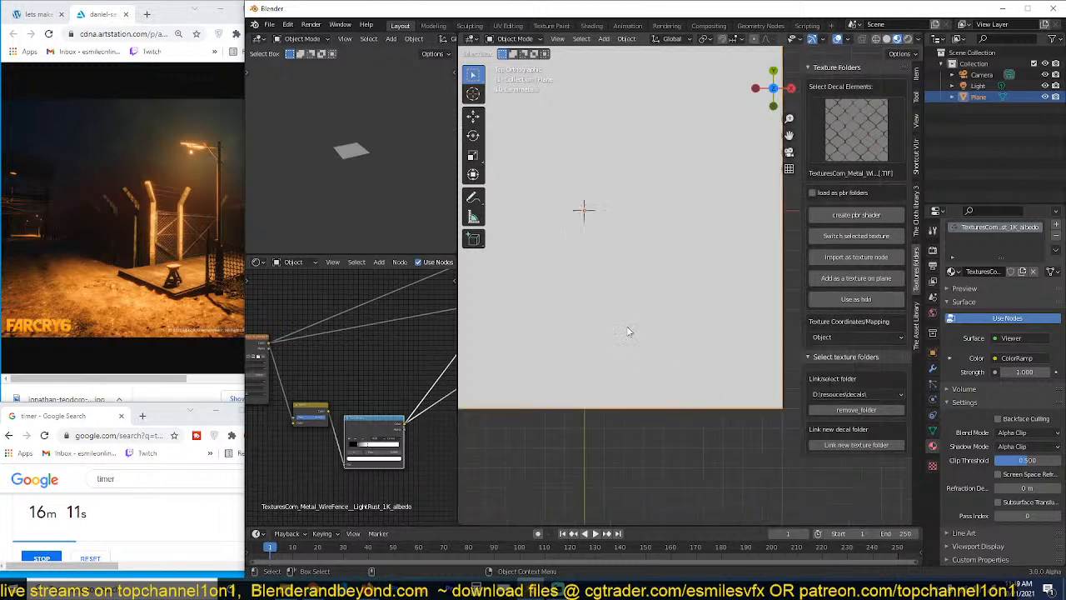
# Step: Shift the ColorRamp's stops until its preview shows white wires on black, and display the Principled BSDF on the plane again
pyautogui.scroll(-2, 630, 331)
pyautogui.scroll(4, 642, 363)
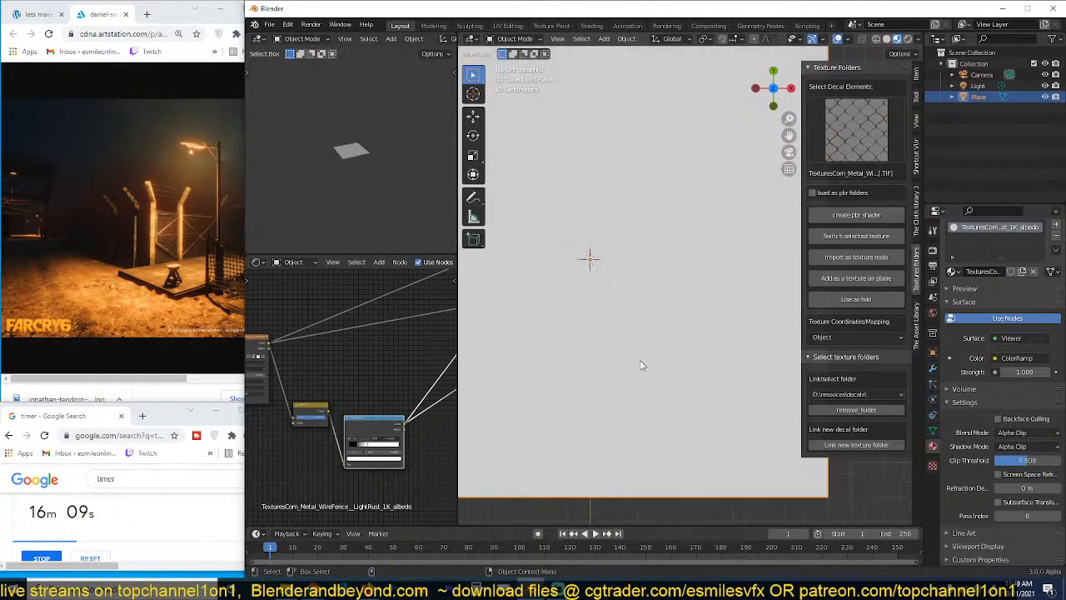
pyautogui.press('KP_Decimal')
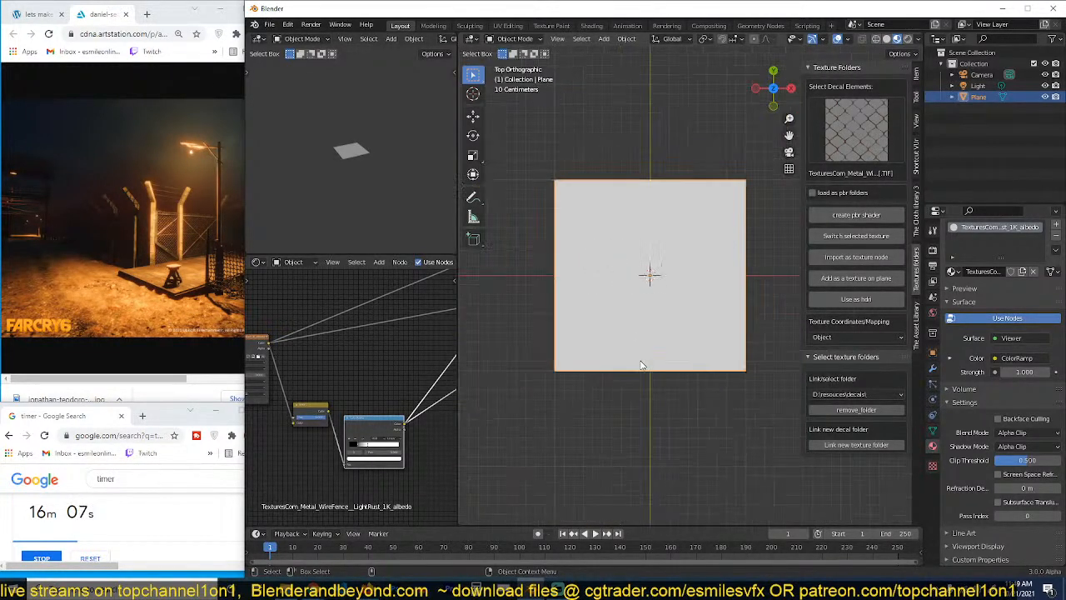
pyautogui.scroll(4, 652, 361)
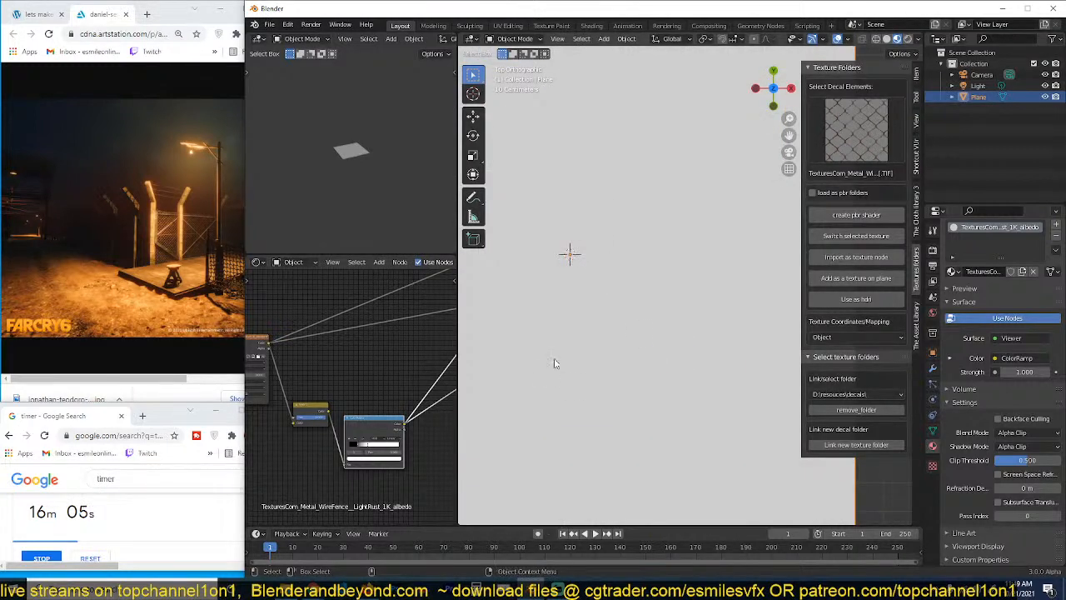
pyautogui.scroll(-2, 649, 329)
pyautogui.scroll(2, 658, 338)
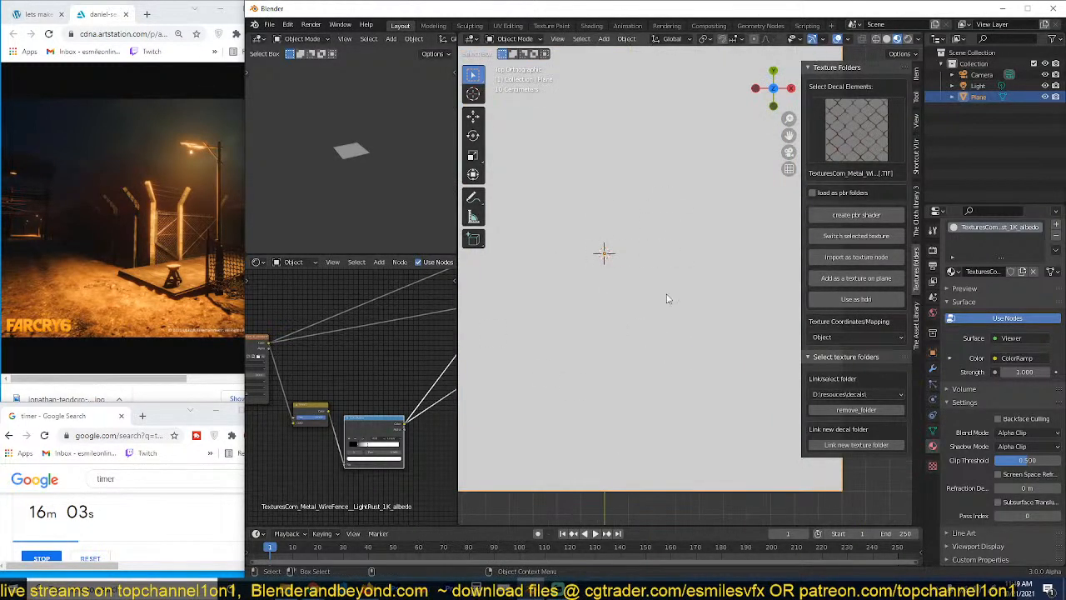
pyautogui.scroll(-3, 671, 308)
pyautogui.scroll(1, 671, 317)
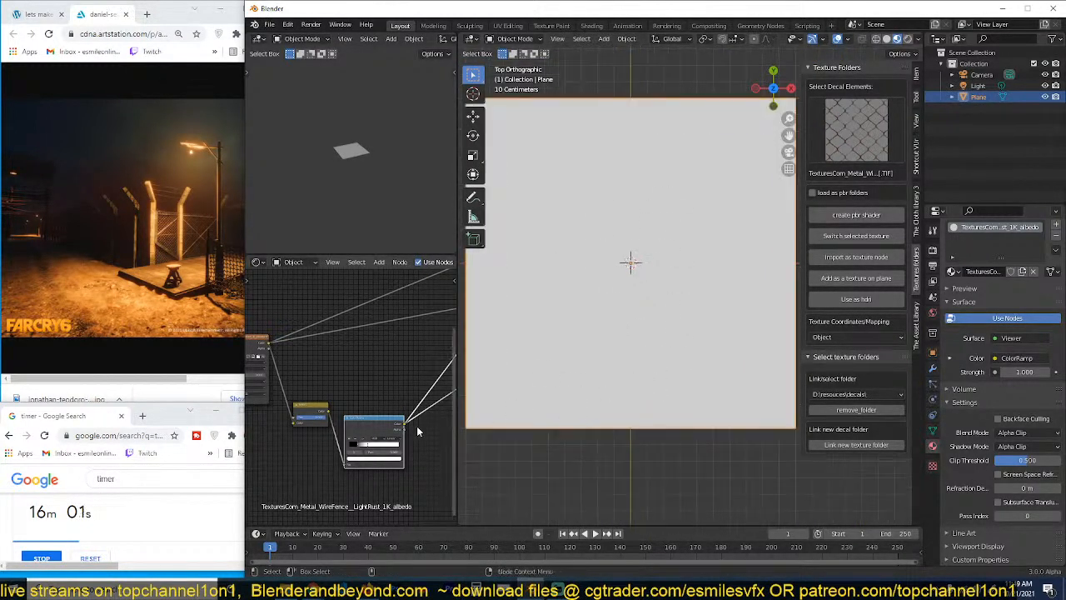
pyautogui.moveTo(416, 428); pyautogui.dragTo(380, 443, button='middle')
pyautogui.moveTo(331, 458); pyautogui.dragTo(390, 460)
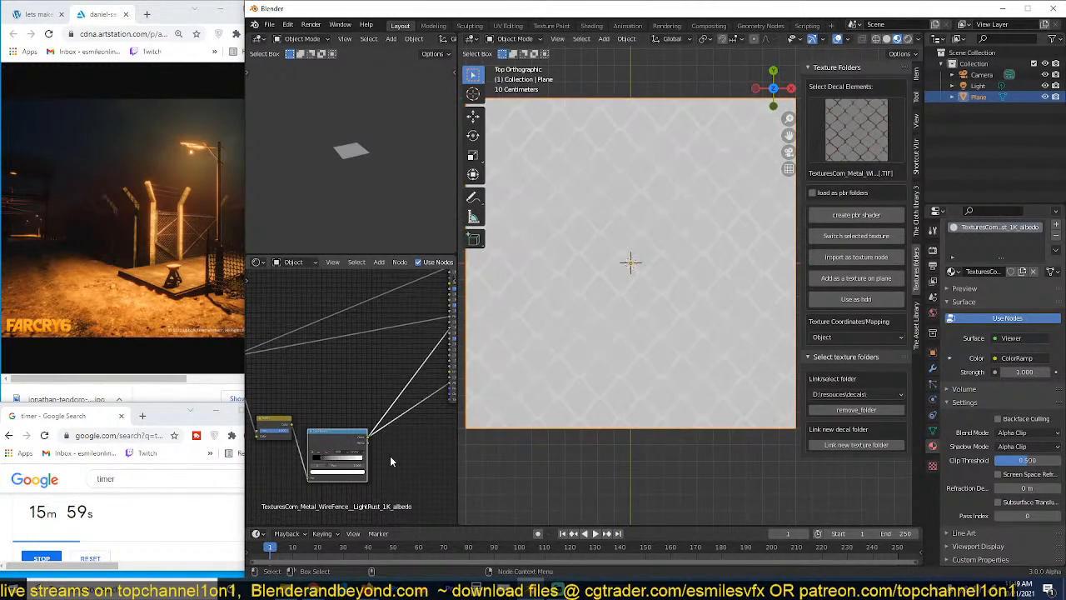
pyautogui.moveTo(319, 461); pyautogui.dragTo(356, 460)
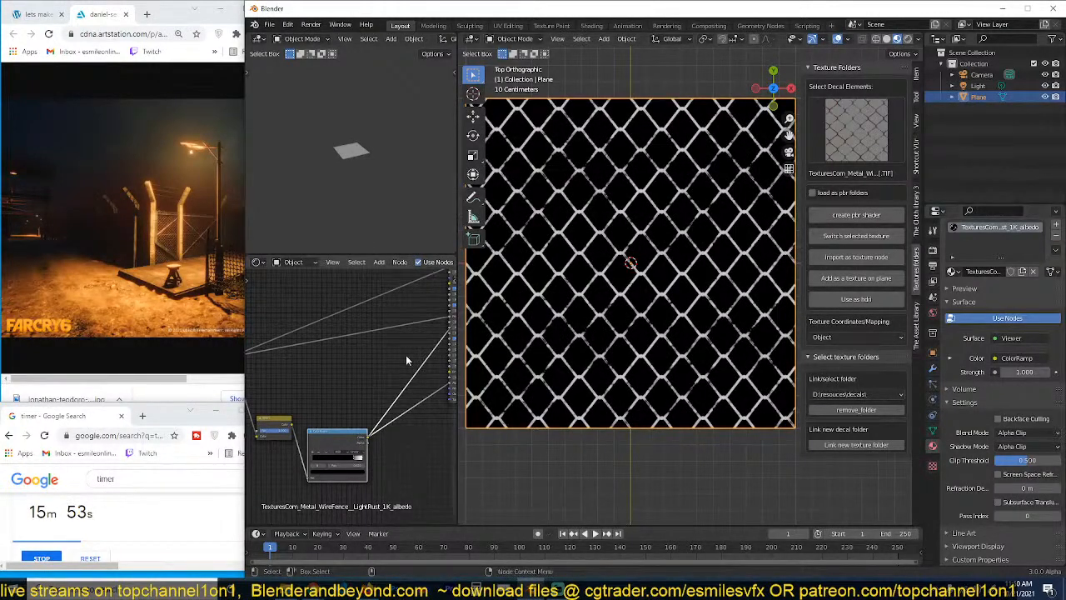
pyautogui.scroll(-2, 405, 355)
pyautogui.moveTo(405, 355); pyautogui.dragTo(358, 371, button='middle')
pyautogui.keyDown('ctrl'); pyautogui.keyDown('shift'); pyautogui.click(431, 296); pyautogui.keyUp('shift'); pyautogui.keyUp('ctrl')
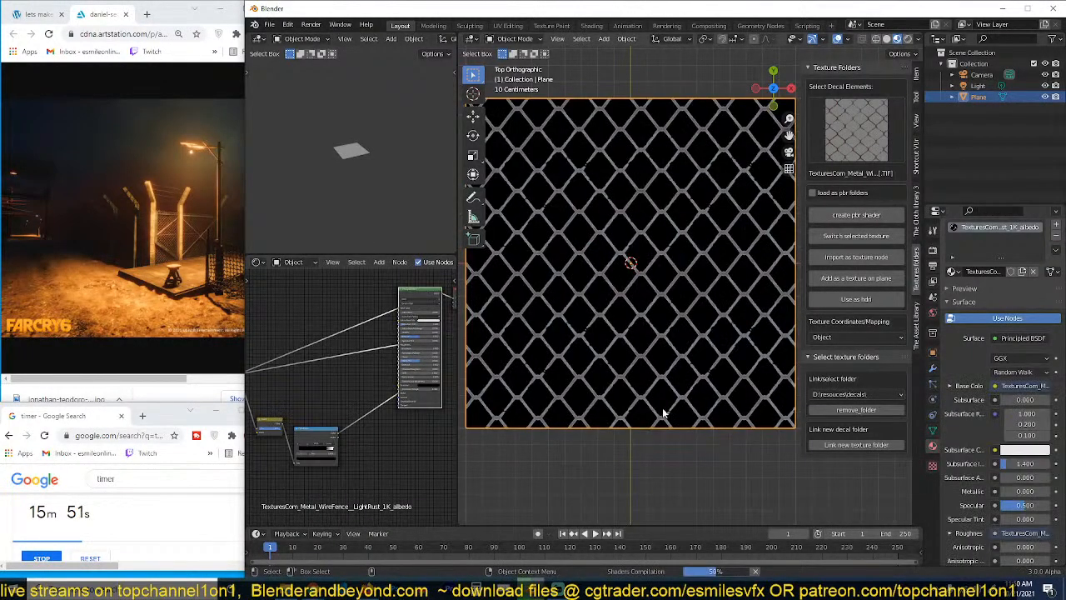
# Step: Try the Alpha Hashed blend mode on the fence material, and settle on Alpha Blend
pyautogui.scroll(1, 581, 374)
pyautogui.scroll(-10, 992, 491)
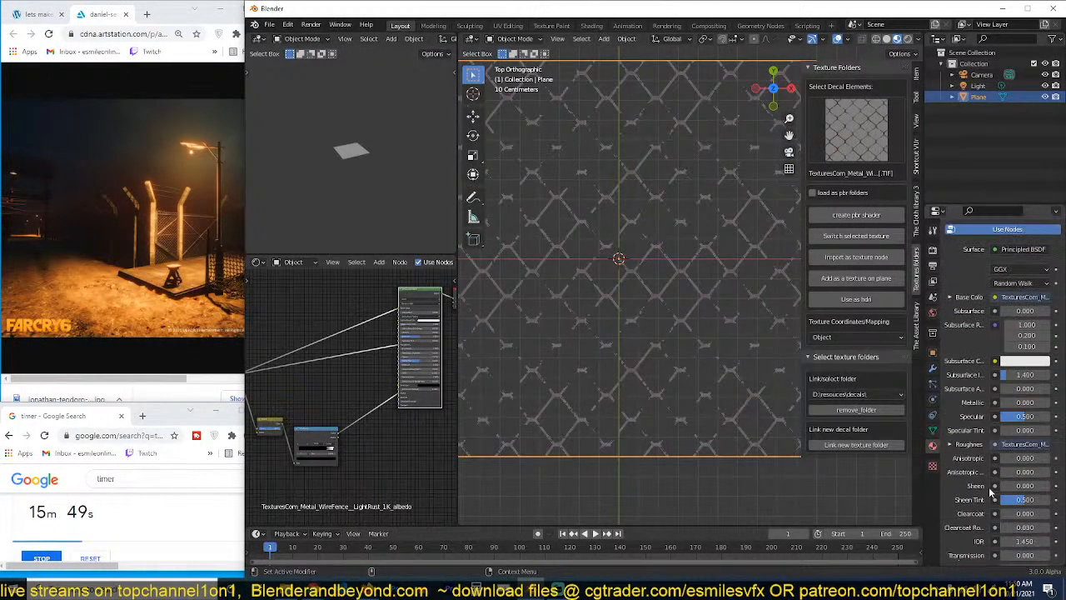
pyautogui.click(1030, 491)
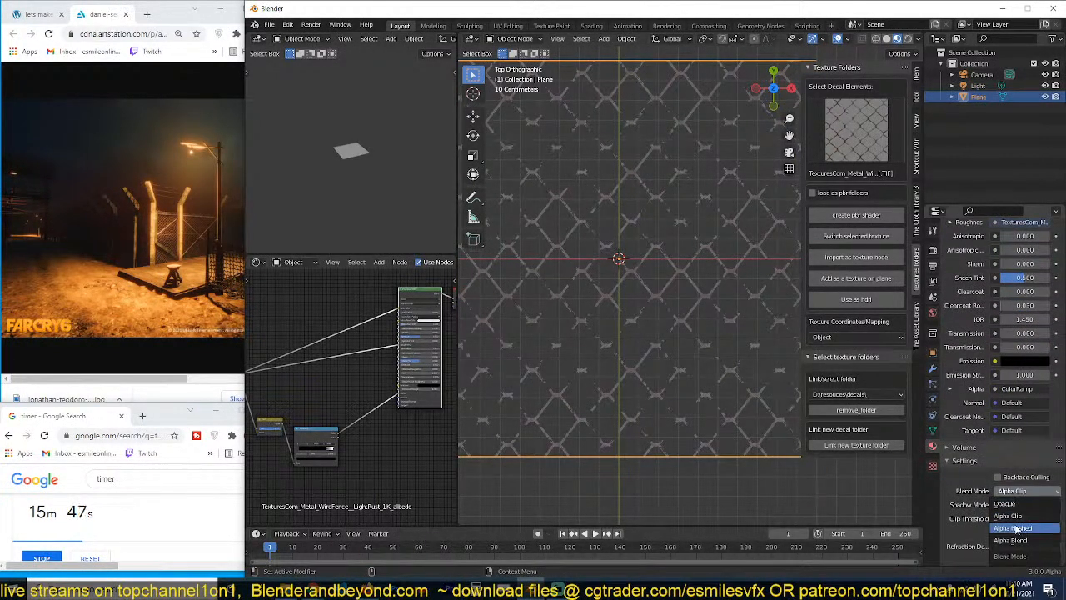
pyautogui.click(1020, 523)
pyautogui.scroll(5, 614, 350)
pyautogui.scroll(2, 614, 351)
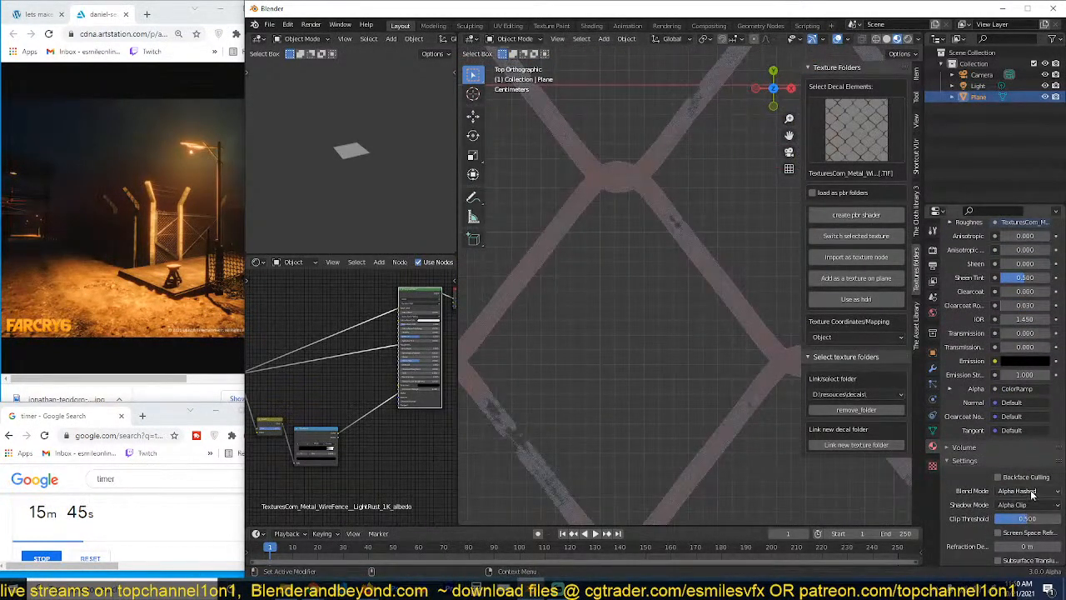
pyautogui.click(1033, 491)
pyautogui.click(1020, 537)
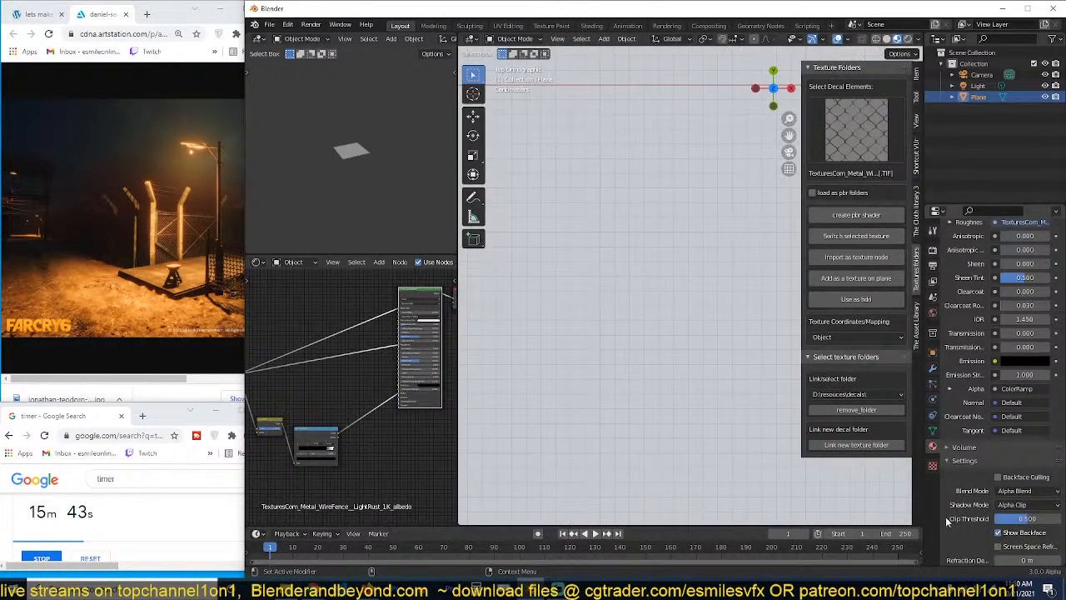
pyautogui.scroll(-2, 692, 398)
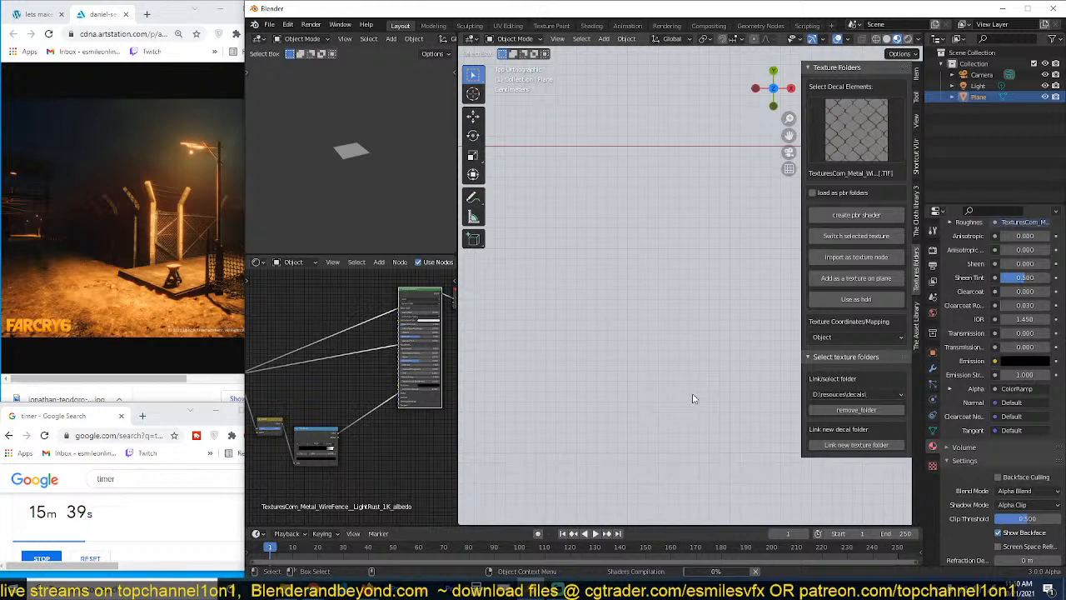
# Step: Rotate the fence plane 90 degrees about the X axis and view it from the front
pyautogui.scroll(-8, 692, 395)
pyautogui.write('rx')
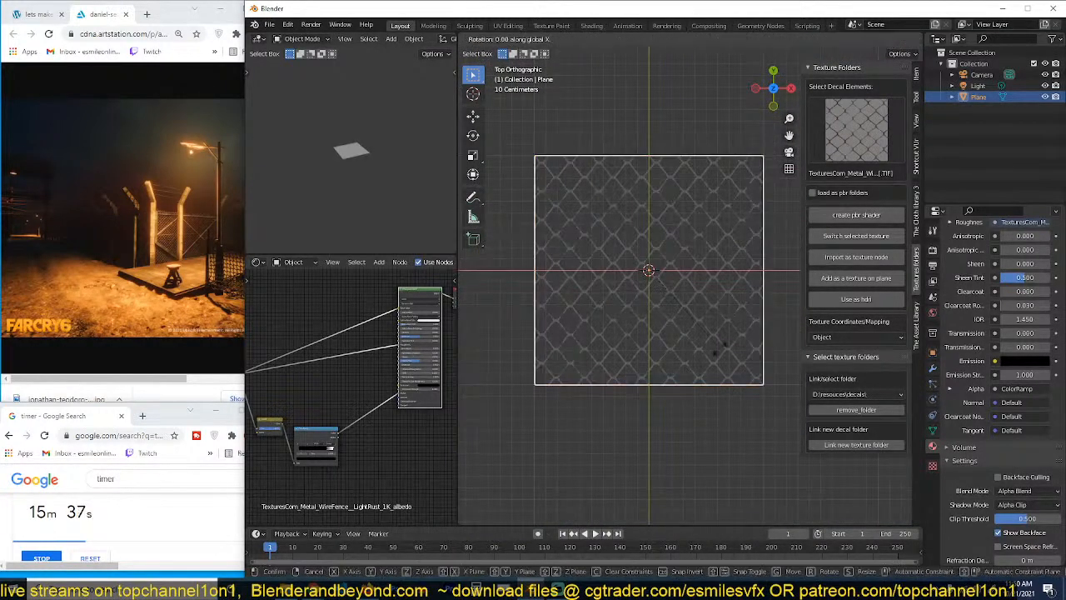
pyautogui.write('90')
pyautogui.press('Return')
pyautogui.press('KP_1')
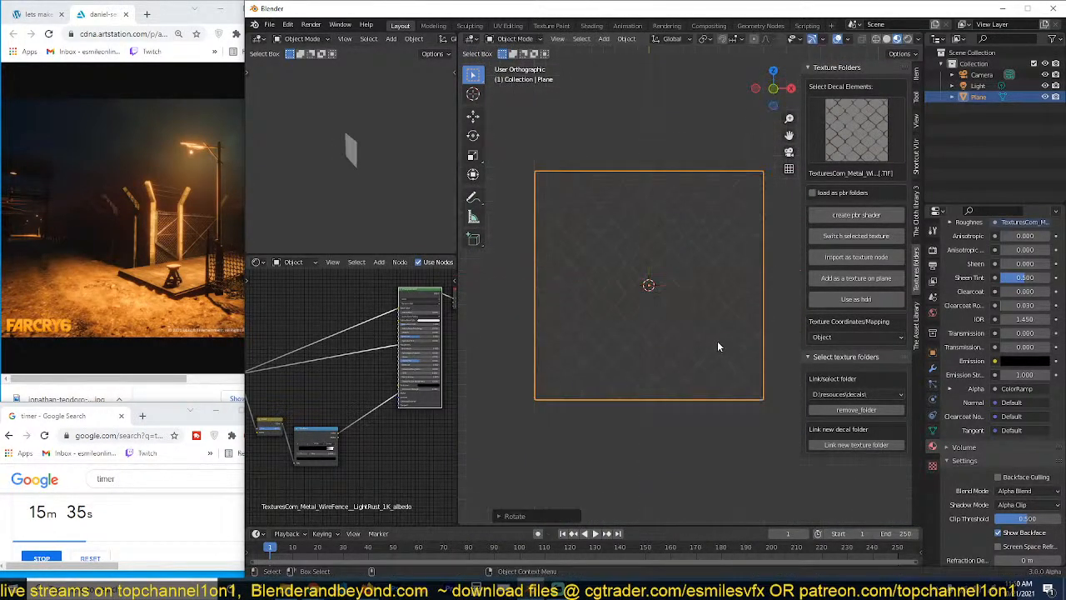
# Step: Move the plane's geometry up along Z and sideways along X in Edit Mode so its lower-left corner meets the object origin
pyautogui.scroll(-2, 721, 312)
pyautogui.press('Tab')
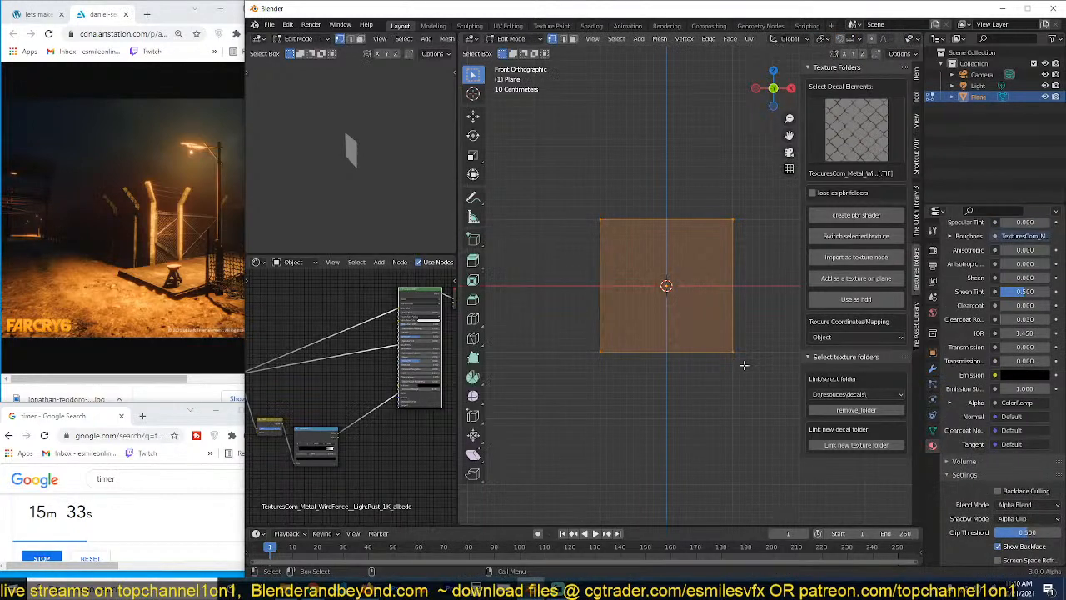
pyautogui.press('g')
pyautogui.press('z')
pyautogui.click(756, 299)
pyautogui.press('g')
pyautogui.press('x')
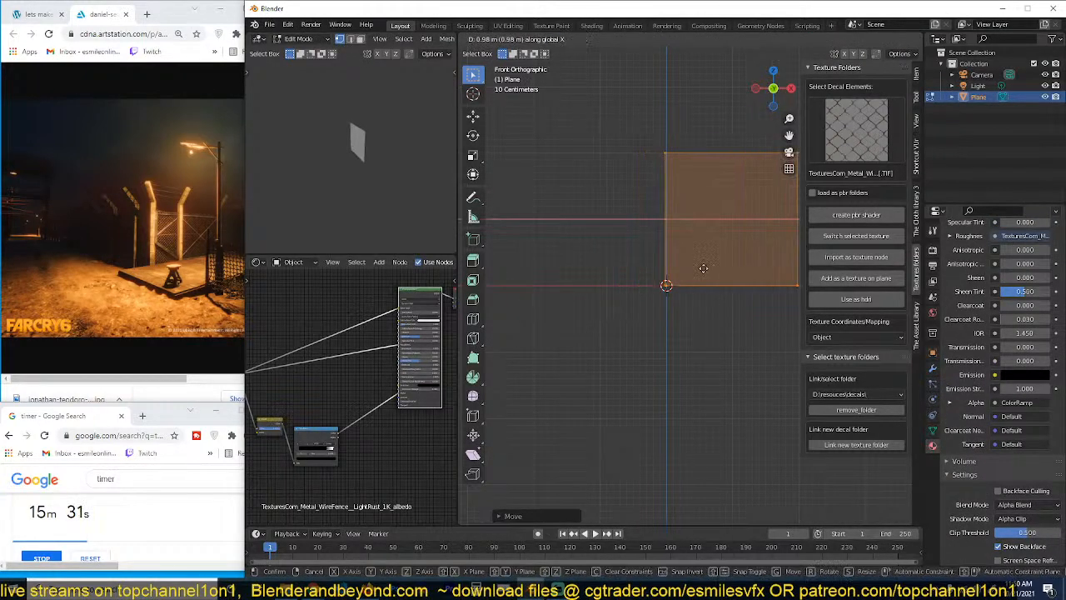
pyautogui.click(708, 267)
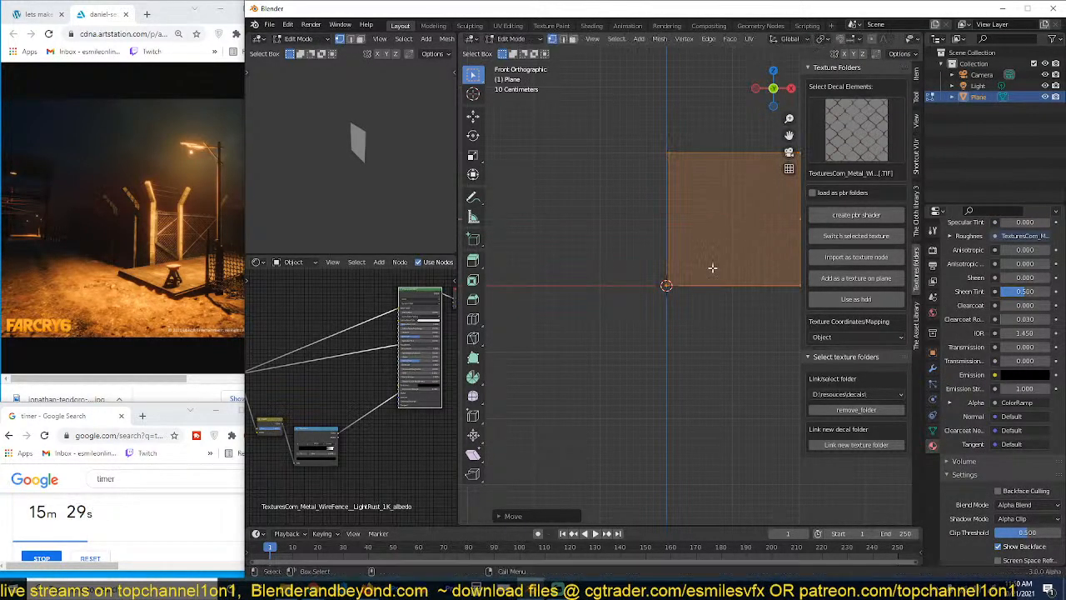
pyautogui.keyDown('shift'); pyautogui.moveTo(708, 267); pyautogui.dragTo(596, 291, button='middle'); pyautogui.keyUp('shift')
# Step: Widen the fence plane by moving its right edge about 2.14 m along X, and return to Object Mode
pyautogui.press('2')
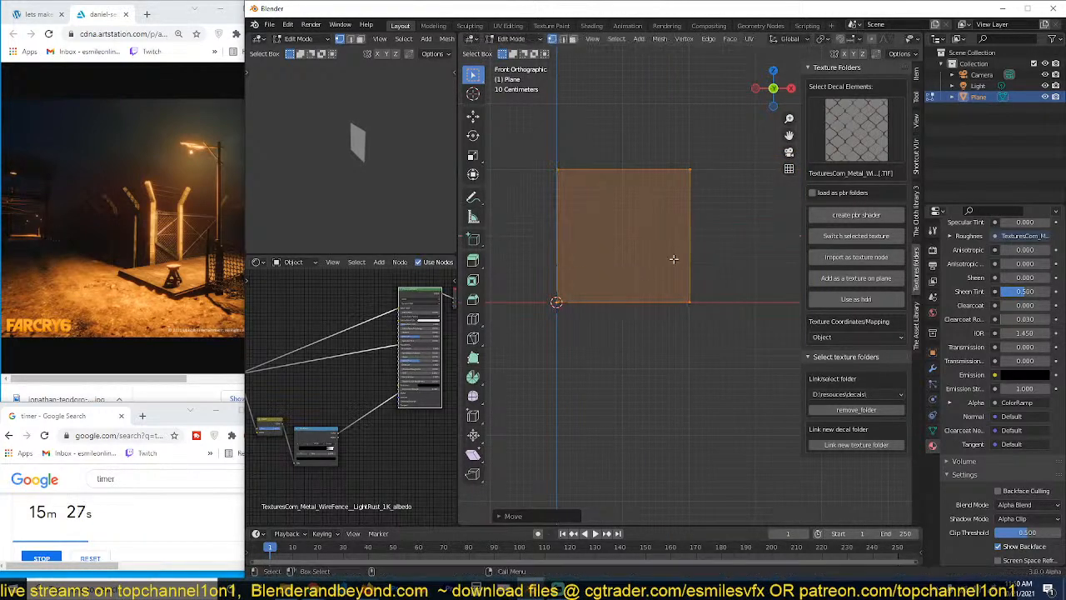
pyautogui.click(685, 271)
pyautogui.scroll(-3, 686, 271)
pyautogui.press('g')
pyautogui.press('x')
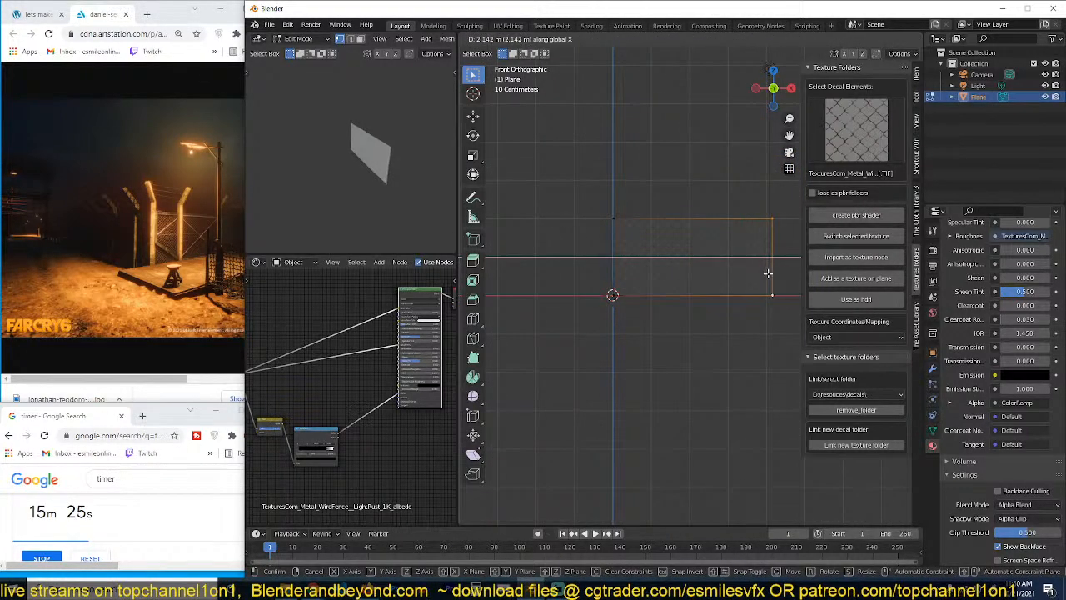
pyautogui.click(767, 273)
pyautogui.press('Tab')
# Step: Switch the smaller 3D viewport to Material Preview shading
pyautogui.scroll(-5, 454, 39)
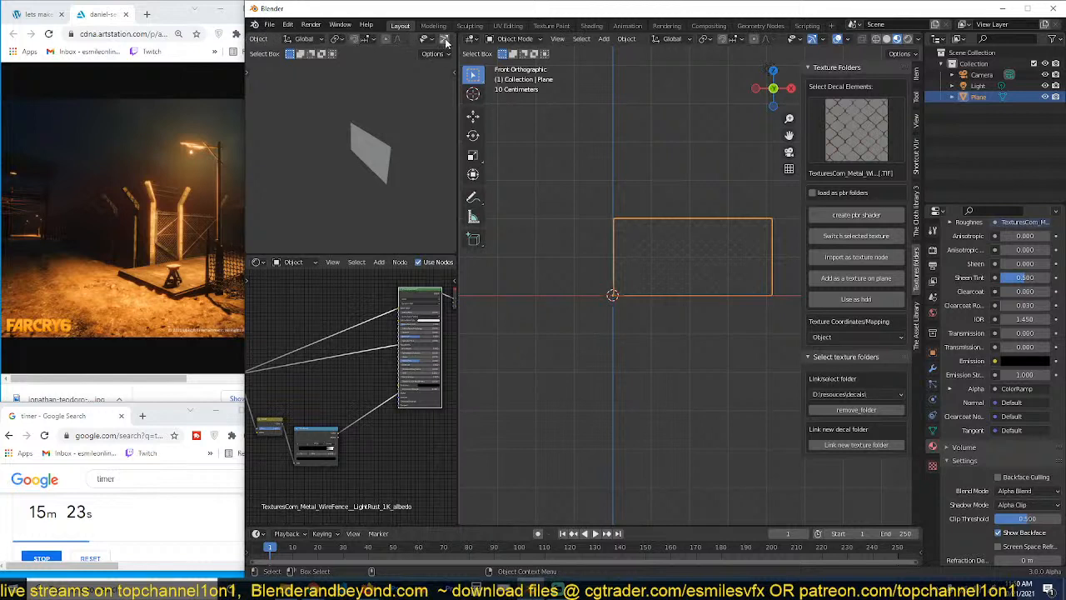
pyautogui.click(439, 39)
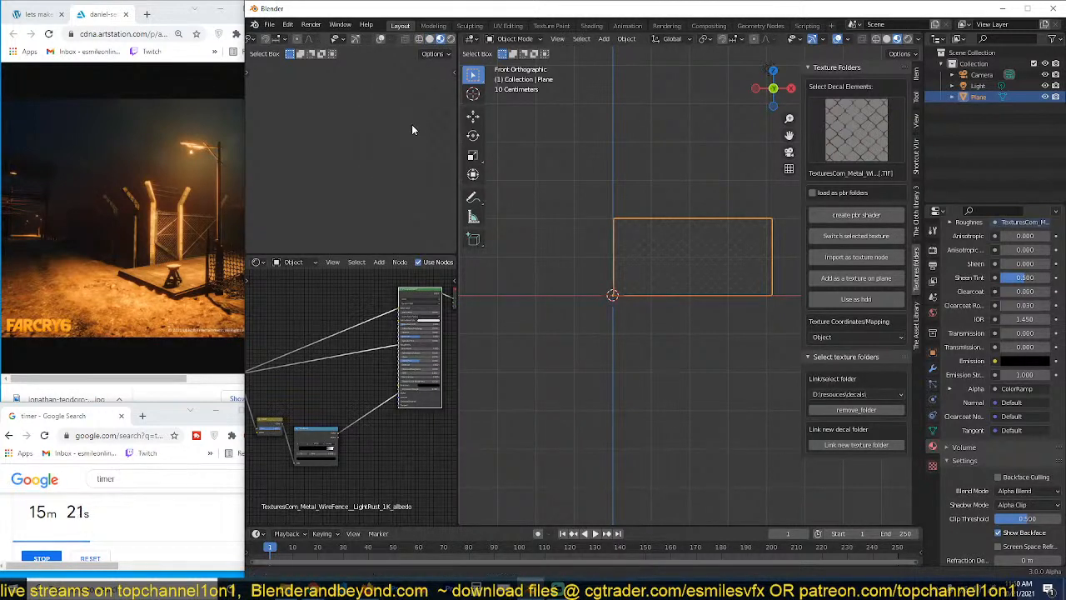
pyautogui.scroll(4, 660, 254)
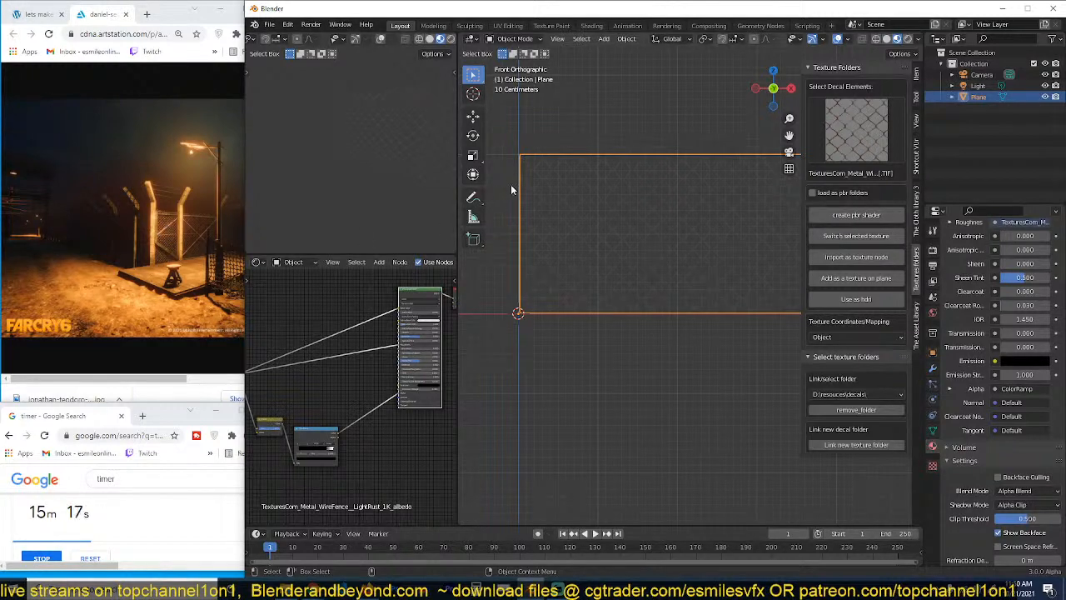
# Step: Add a new mesh plane at the fence's lower-left corner and scale it down to a small post-sized base
pyautogui.keyDown('shift'); pyautogui.moveTo(560, 183); pyautogui.dragTo(573, 184, button='middle'); pyautogui.keyUp('shift')
pyautogui.press('Tab')
pyautogui.hotkey('shift', 'a')
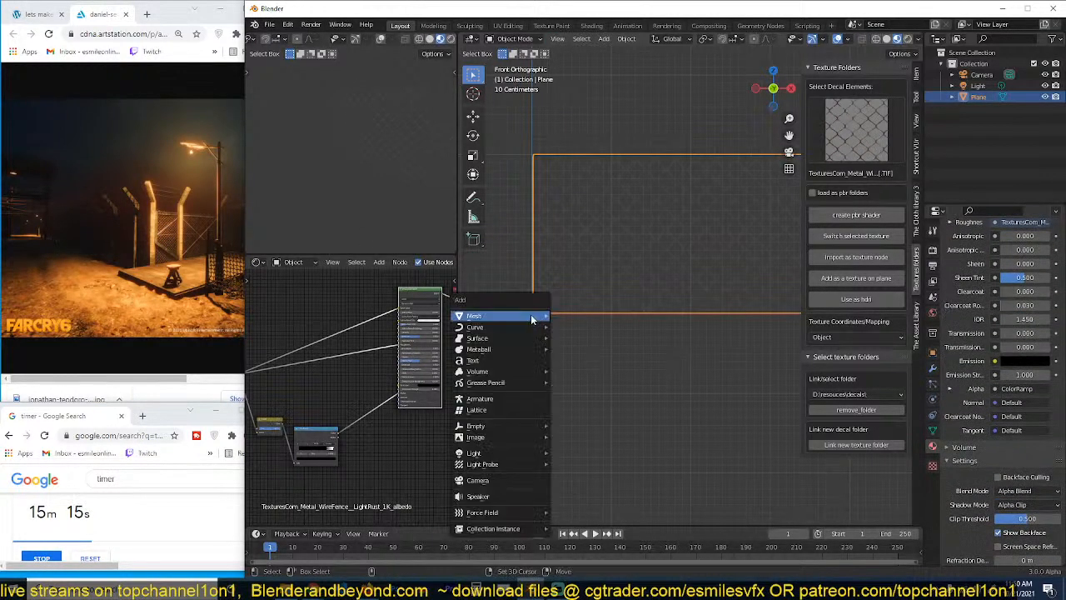
pyautogui.moveTo(533, 316)
pyautogui.click(583, 316)
pyautogui.press('s')
pyautogui.click(537, 330)
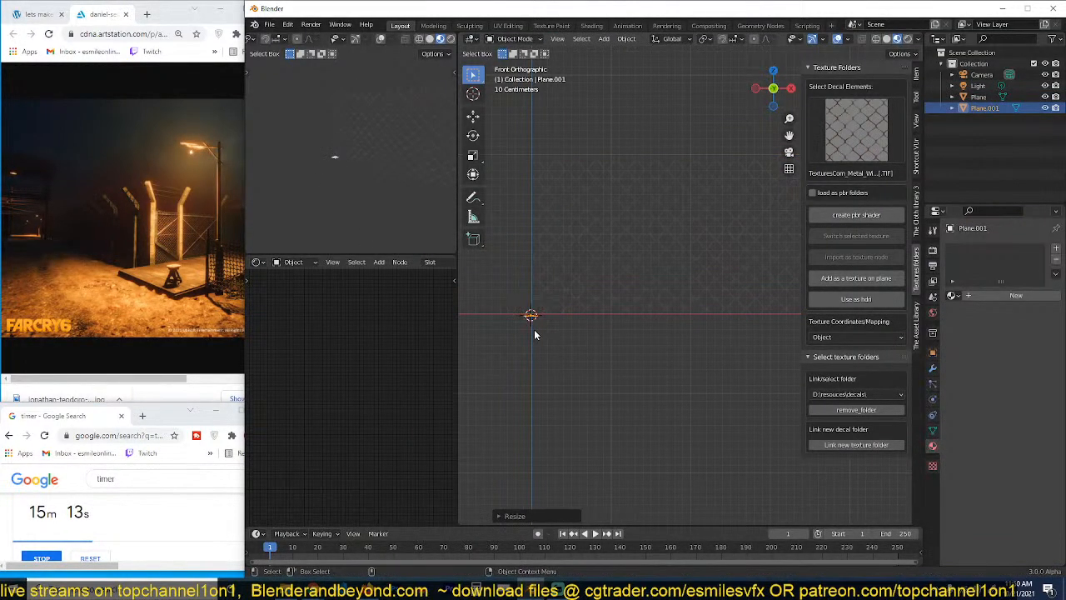
# Step: Delete one corner vertex of the small post plane in top view so only an L-shaped profile of two edges remains
pyautogui.press('KP_7')
pyautogui.press('Tab')
pyautogui.press('KP_Decimal')
pyautogui.scroll(-4, 568, 309)
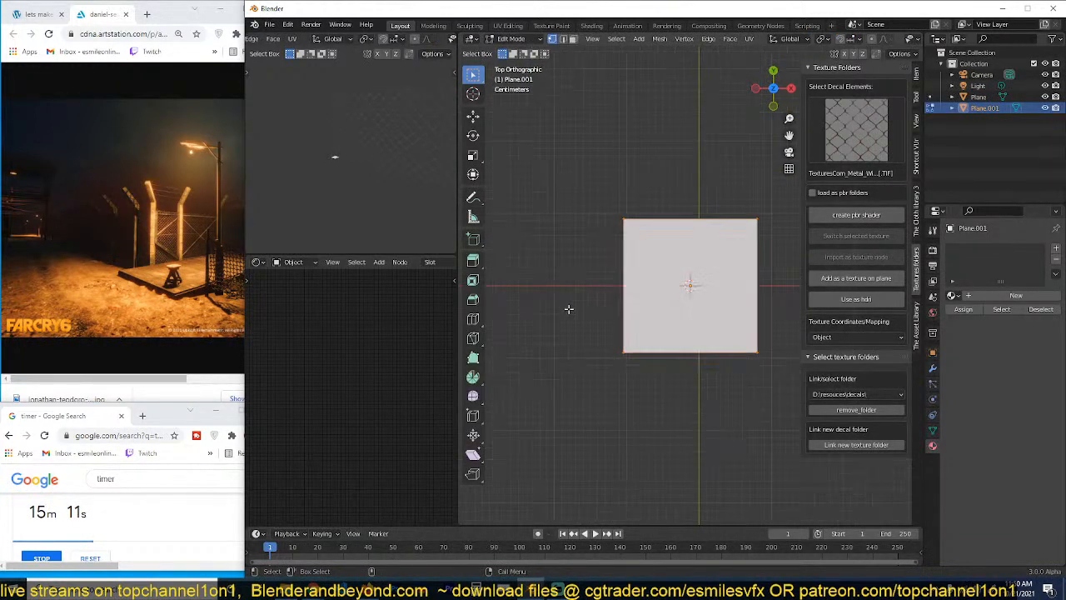
pyautogui.press('x')
pyautogui.click(744, 210)
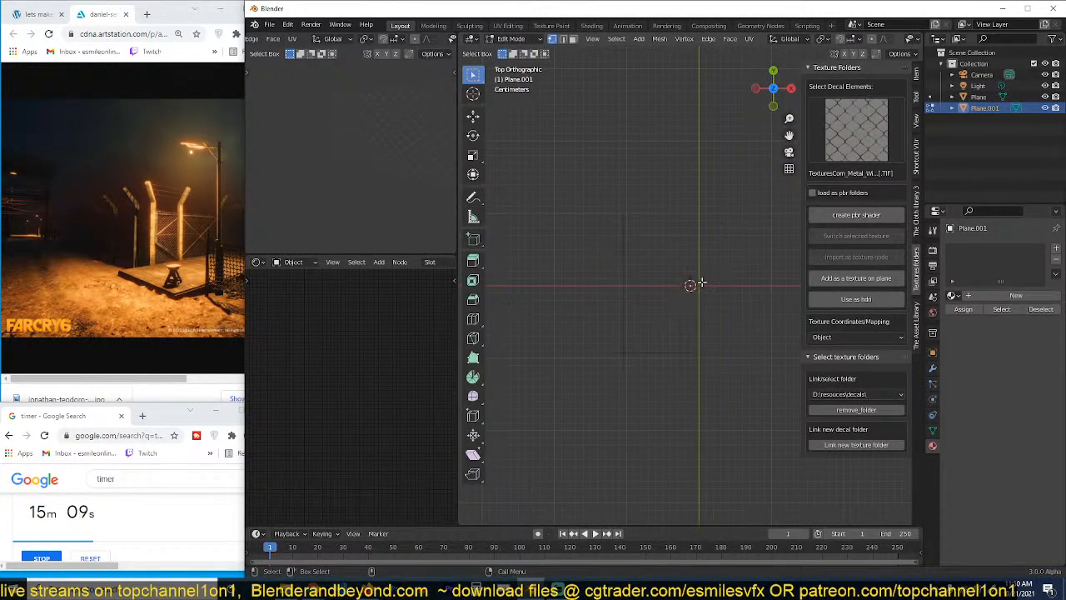
# Step: Scale down the L-shaped profile in Object Mode and apply its scale
pyautogui.press('Tab')
pyautogui.press('s')
pyautogui.click(689, 341)
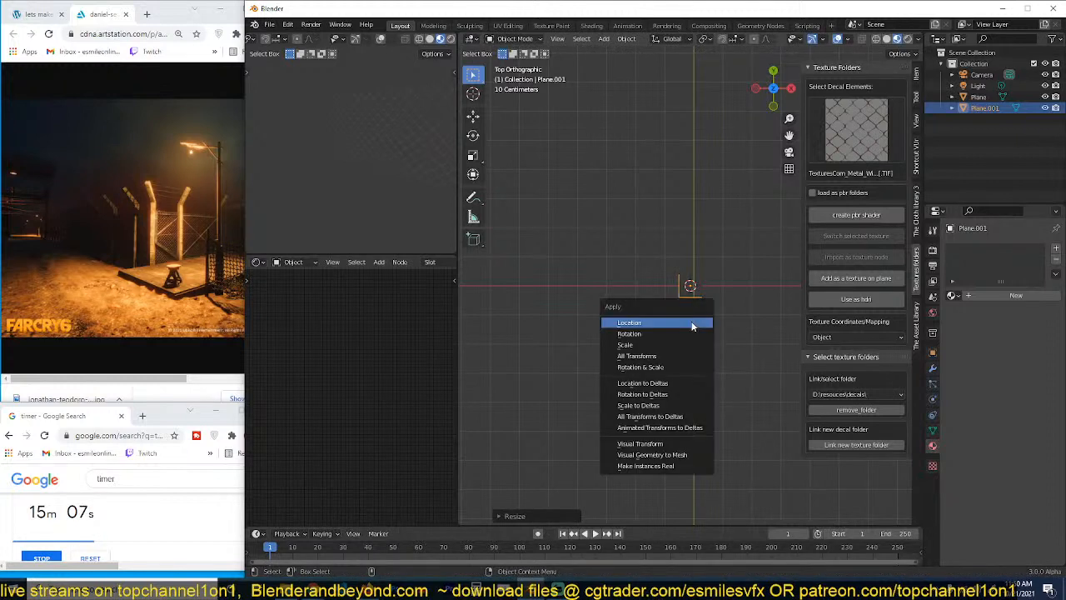
pyautogui.hotkey('ctrl', 'a')
pyautogui.click(691, 350)
# Step: Rotate the L-shaped profile about Z in Edit Mode and extrude it upward along Z into a post
pyautogui.press('Tab')
pyautogui.moveTo(699, 310); pyautogui.dragTo(714, 223, button='middle')
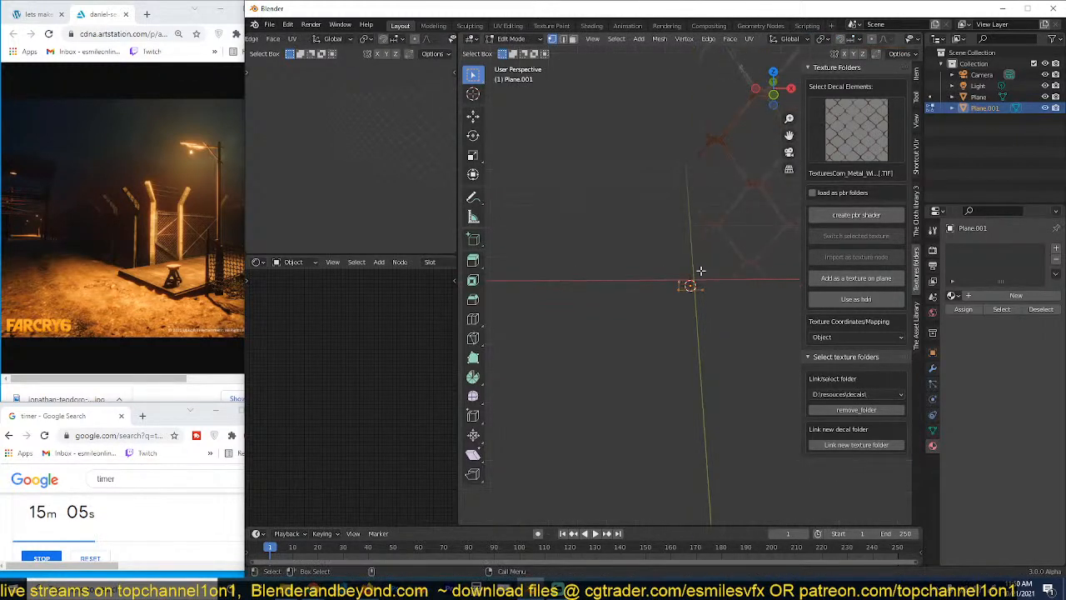
pyautogui.keyDown('shift'); pyautogui.moveTo(699, 272); pyautogui.dragTo(669, 405, button='middle'); pyautogui.keyUp('shift')
pyautogui.press('r')
pyautogui.press('z')
pyautogui.click(679, 100)
pyautogui.scroll(-4, 656, 278)
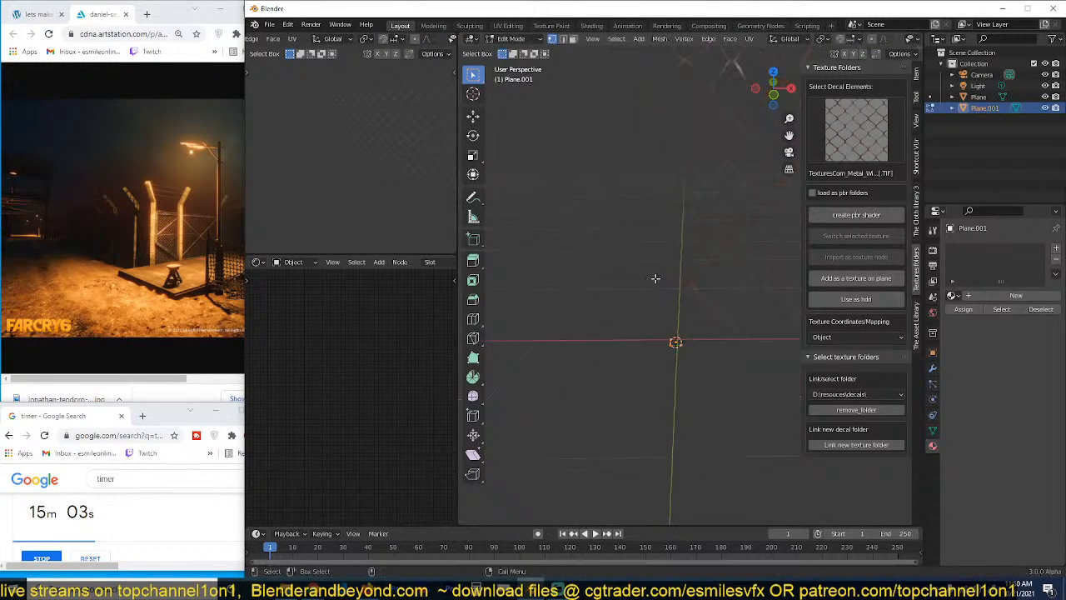
pyautogui.press('e')
pyautogui.press('z')
pyautogui.click(690, 89)
# Step: Adjust the height of the post's top vertices along Z in Edit Mode and return to Object Mode
pyautogui.press('Tab')
pyautogui.moveTo(664, 218); pyautogui.dragTo(641, 395, button='middle')
pyautogui.scroll(-3, 653, 261)
pyautogui.press('Tab')
pyautogui.scroll(-1, 632, 342)
pyautogui.press('g')
pyautogui.press('z')
pyautogui.click(653, 256)
pyautogui.press('Tab')
pyautogui.scroll(4, 617, 335)
pyautogui.scroll(-1, 618, 334)
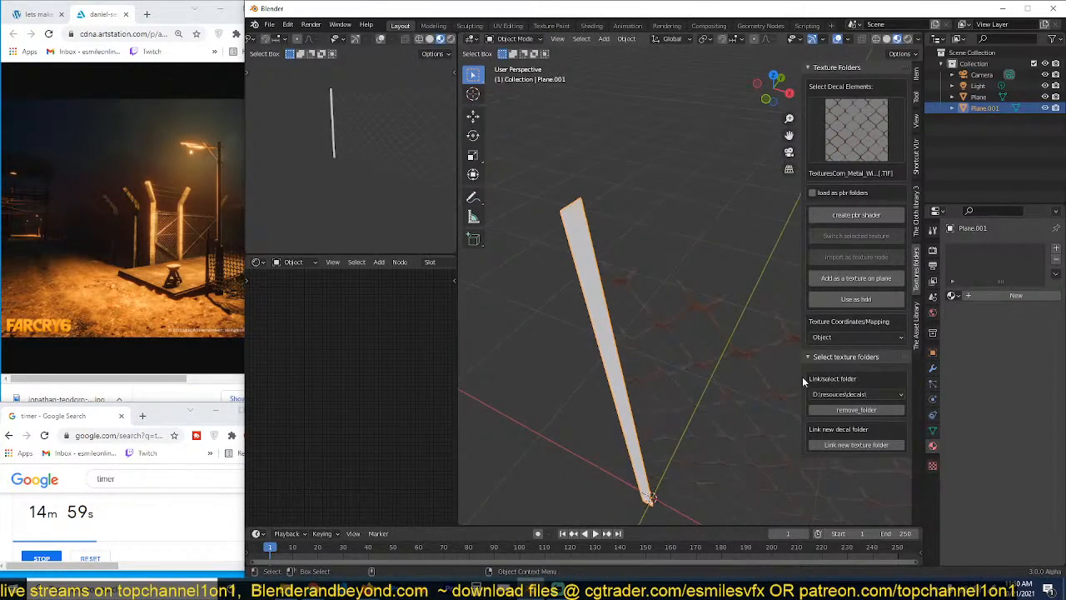
# Step: Add a Solidify modifier to the post
pyautogui.click(933, 368)
pyautogui.click(1006, 248)
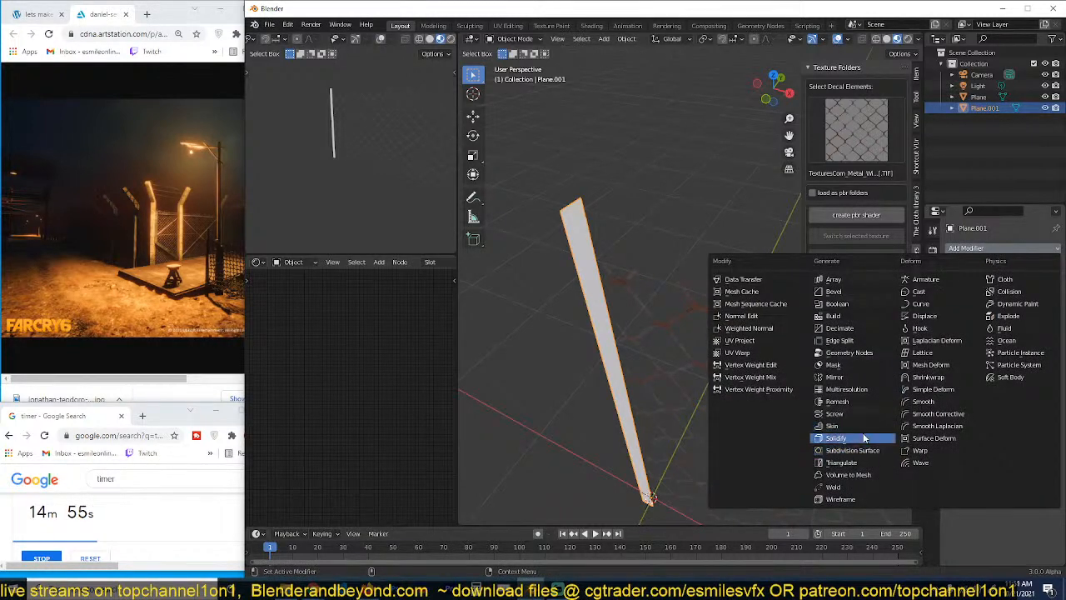
pyautogui.click(864, 438)
pyautogui.moveTo(632, 289); pyautogui.dragTo(653, 283, button='middle')
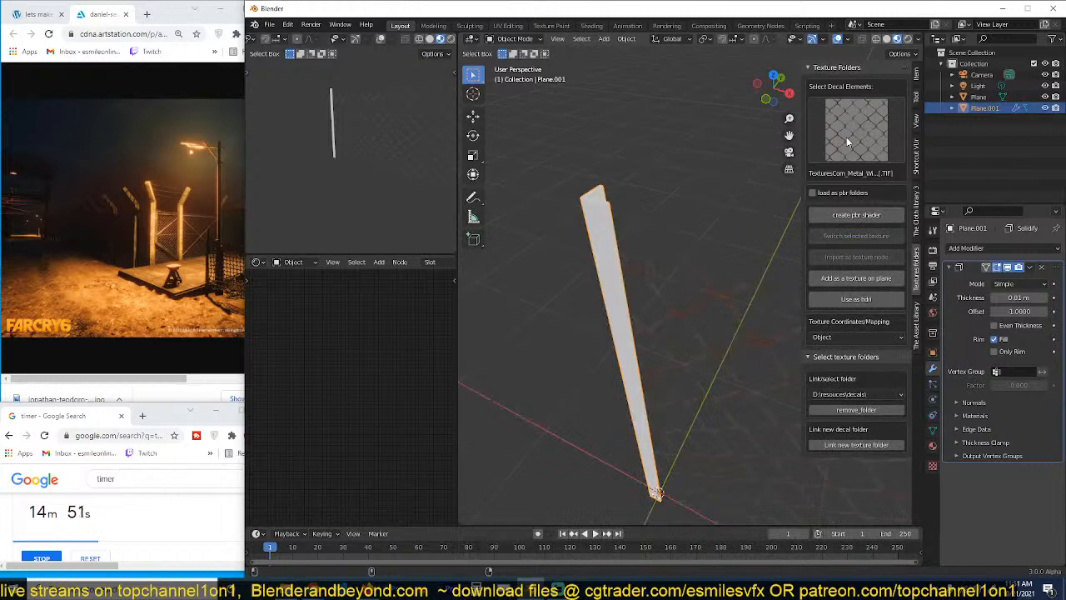
# Step: Choose the orange rust texture from the D:\resouces\walls\ texture folder and create a PBR shader from it on the post
pyautogui.click(865, 393)
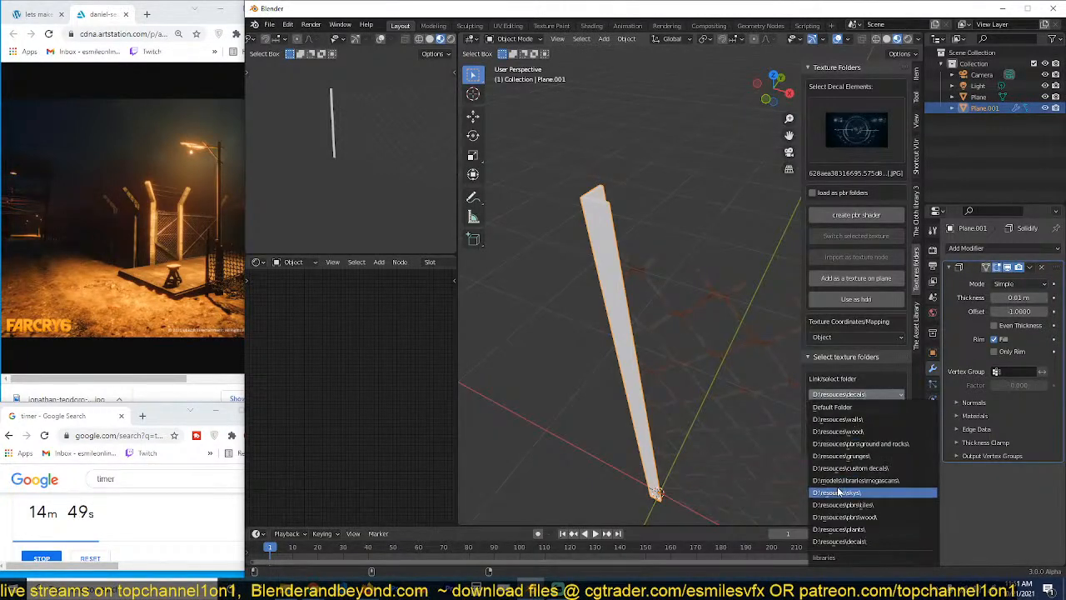
pyautogui.click(870, 418)
pyautogui.click(886, 132)
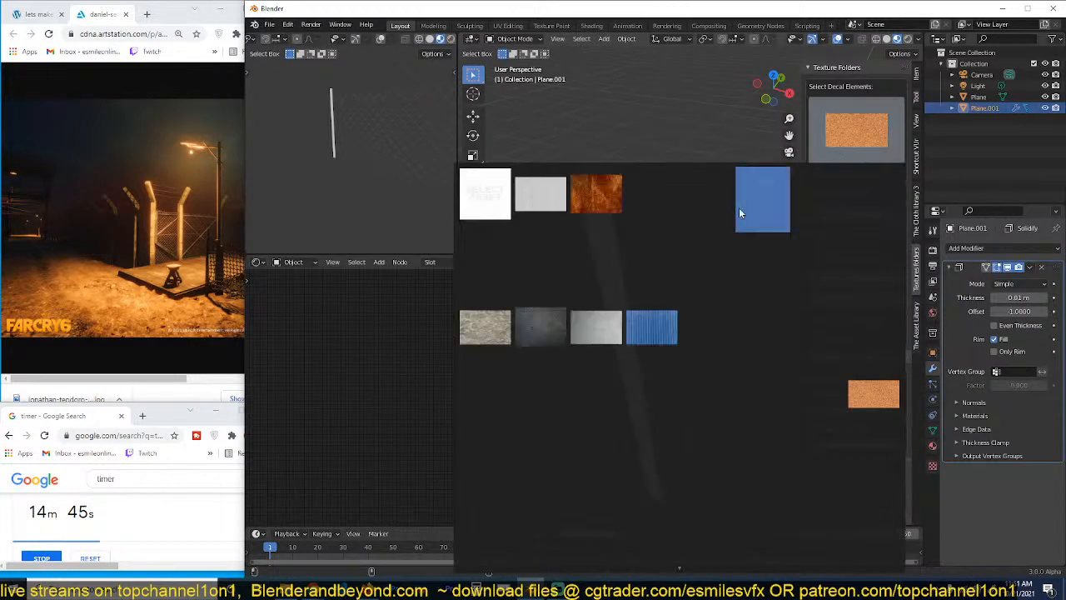
pyautogui.click(610, 201)
pyautogui.click(890, 221)
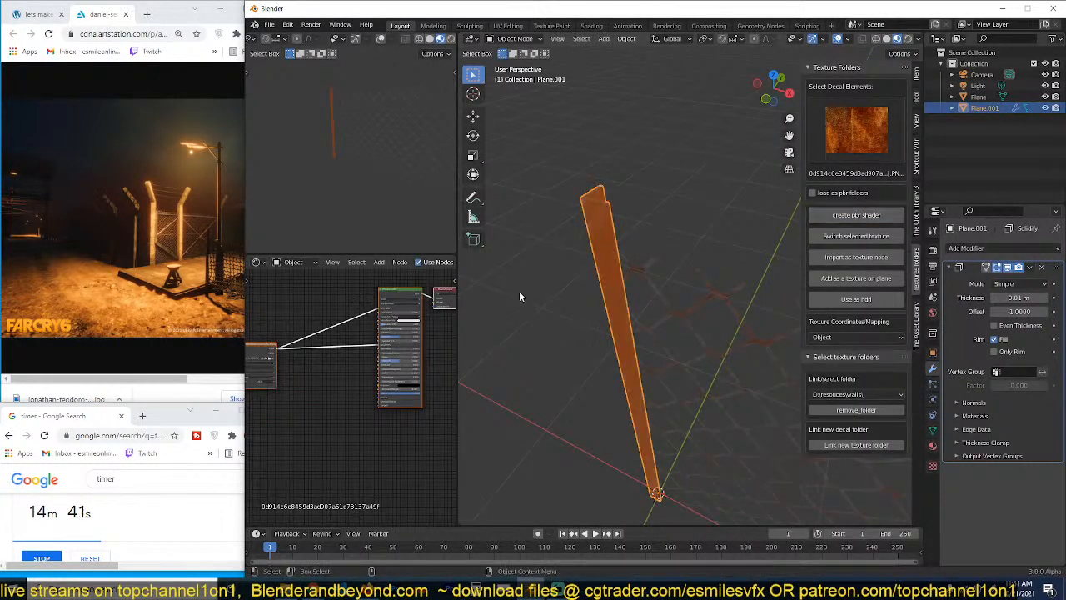
# Step: Set the post texture's coordinate mapping to Object
pyautogui.moveTo(520, 291); pyautogui.dragTo(620, 247, button='middle')
pyautogui.click(839, 338)
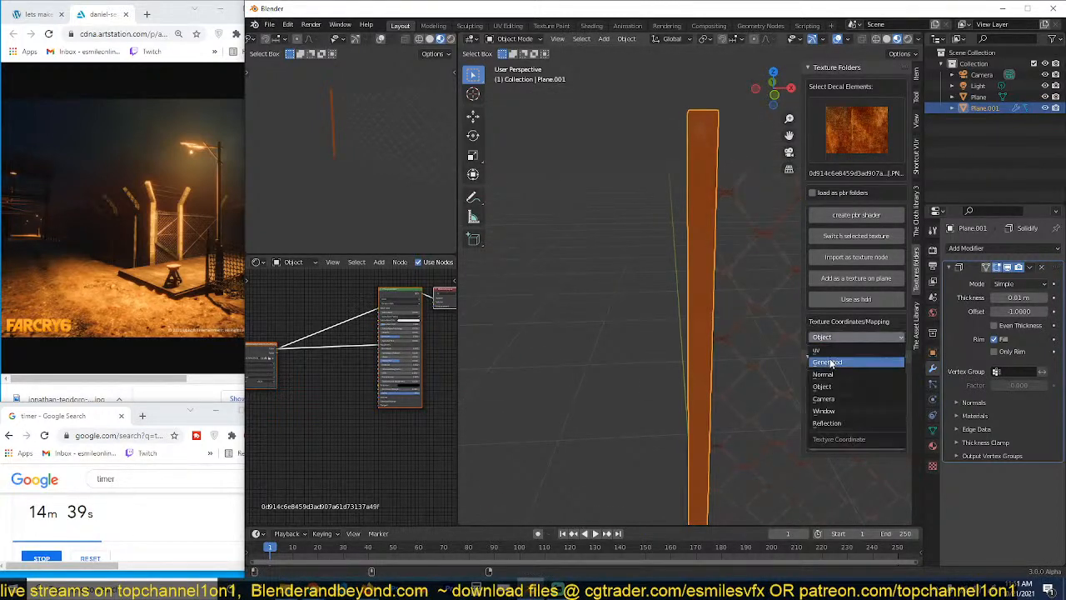
pyautogui.click(831, 385)
pyautogui.moveTo(692, 269); pyautogui.dragTo(672, 231, button='middle')
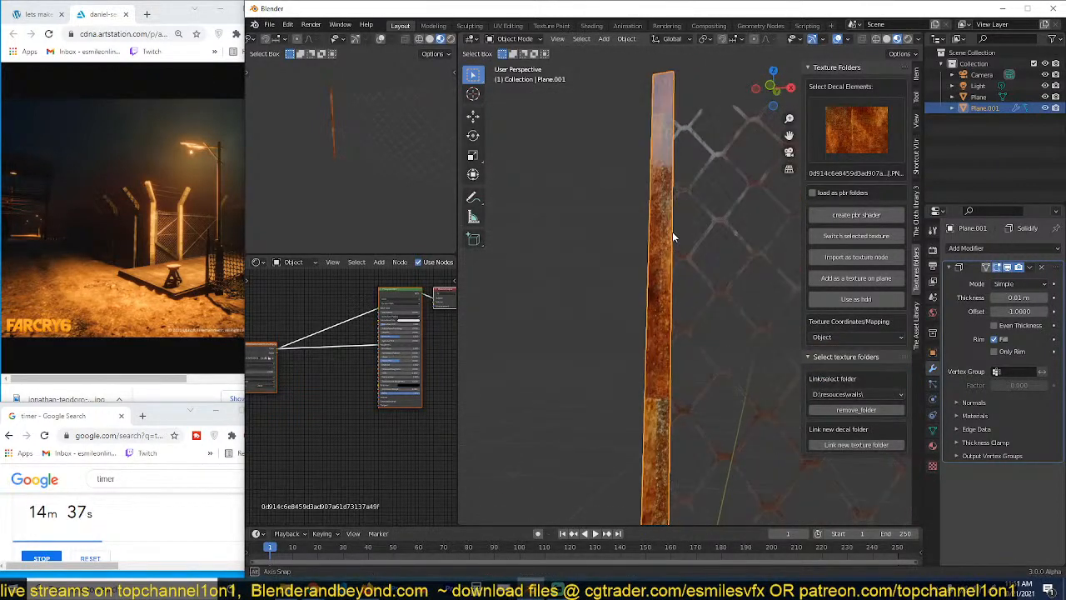
# Step: Add a Math node to the rust material and insert it on the link feeding the Principled shader's Roughness
pyautogui.scroll(2, 367, 358)
pyautogui.scroll(2, 362, 376)
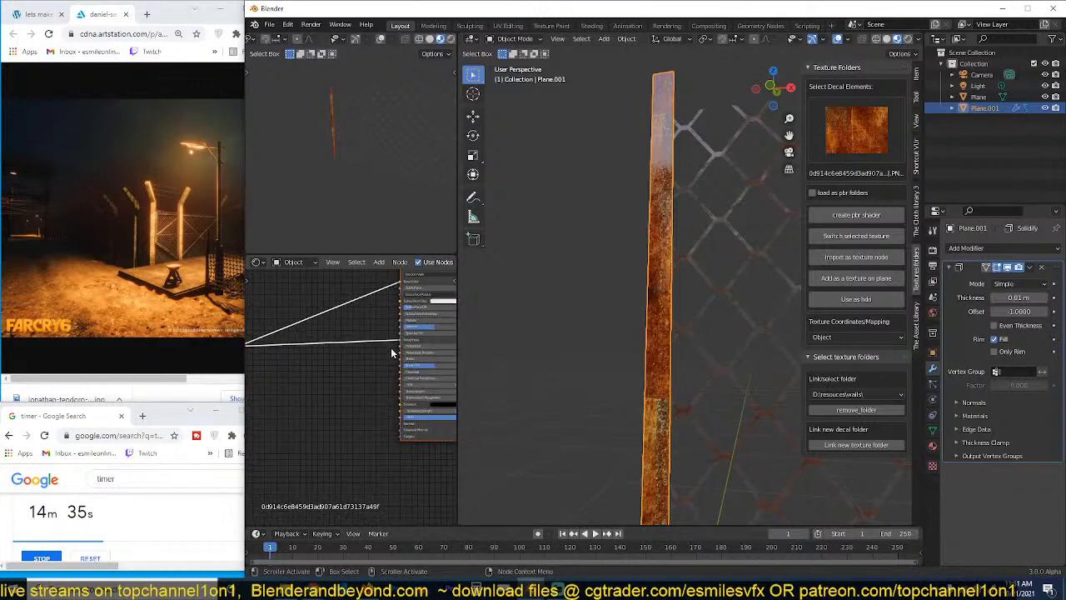
pyautogui.hotkey('shift', 'a')
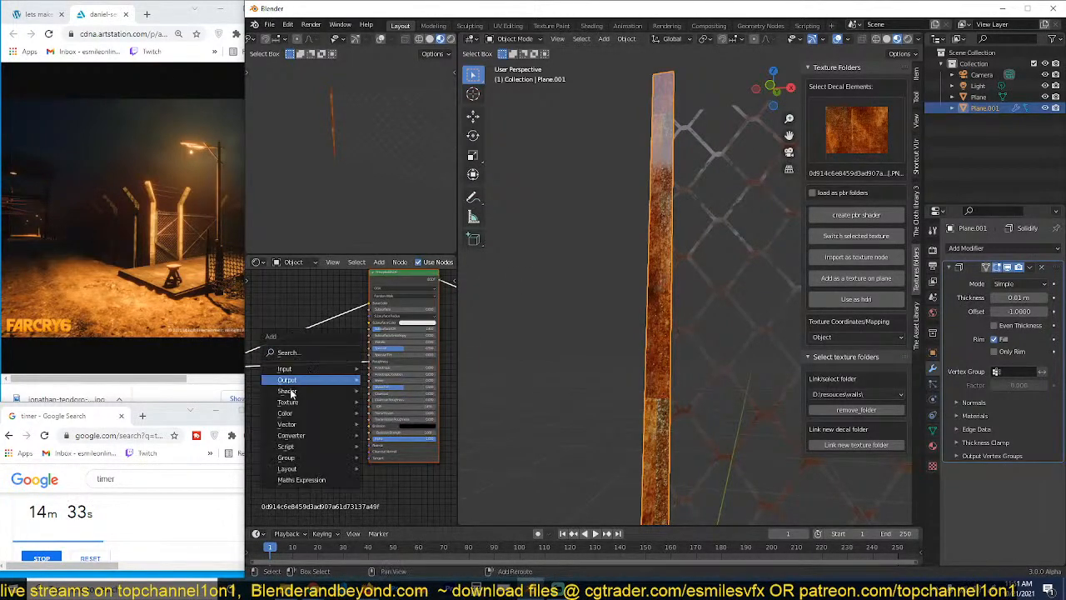
pyautogui.moveTo(301, 434)
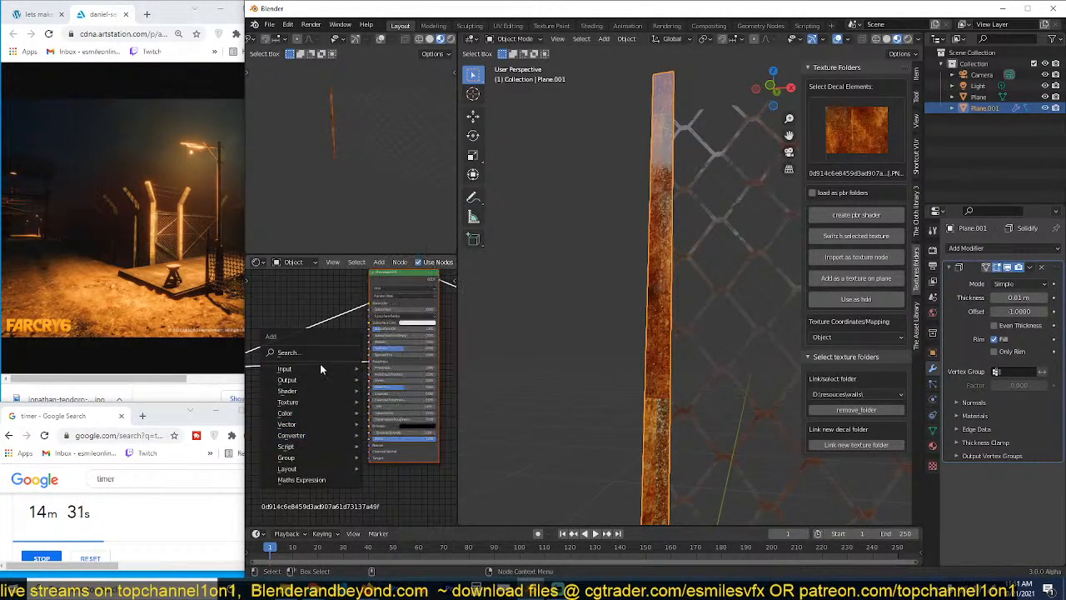
pyautogui.click(384, 349)
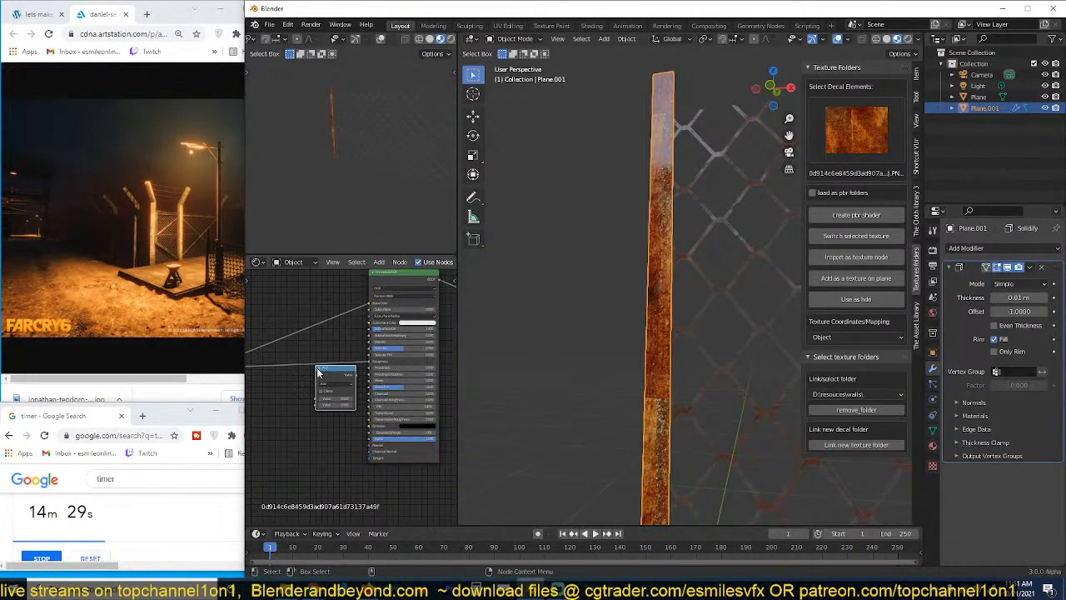
pyautogui.click(324, 366)
pyautogui.moveTo(603, 328); pyautogui.dragTo(623, 322, button='middle')
pyautogui.scroll(2, 623, 322)
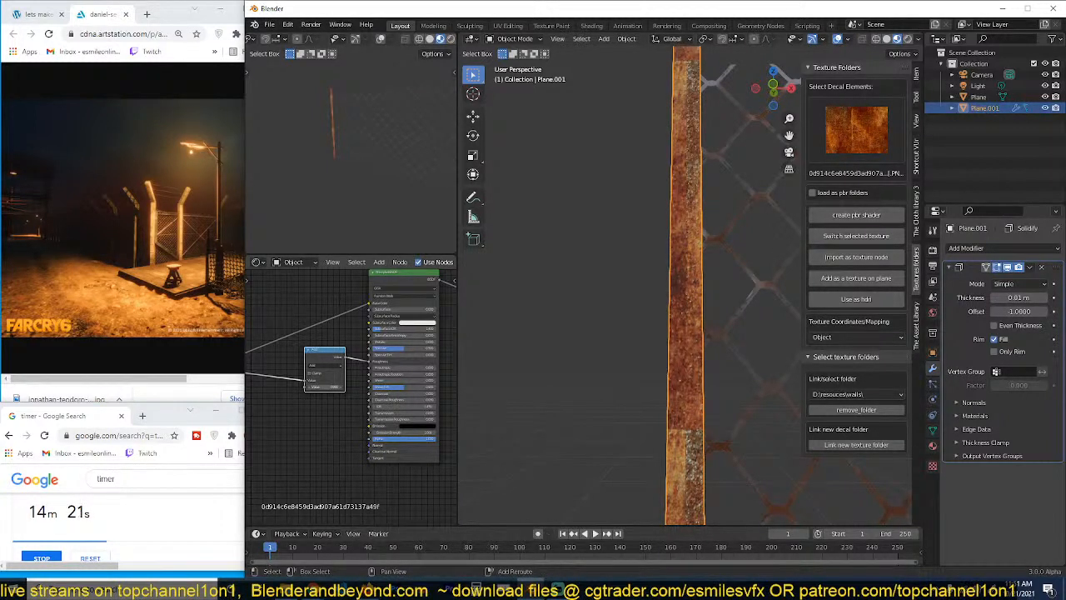
# Step: Duplicate the post's geometry in Edit Mode and rotate the copy 90° in front view to make a horizontal rail
pyautogui.scroll(-4, 628, 338)
pyautogui.moveTo(631, 339); pyautogui.dragTo(568, 334, button='middle')
pyautogui.scroll(2, 688, 358)
pyautogui.click(706, 350)
pyautogui.scroll(-4, 684, 355)
pyautogui.click(639, 331)
pyautogui.press('Tab')
pyautogui.press('KP_1')
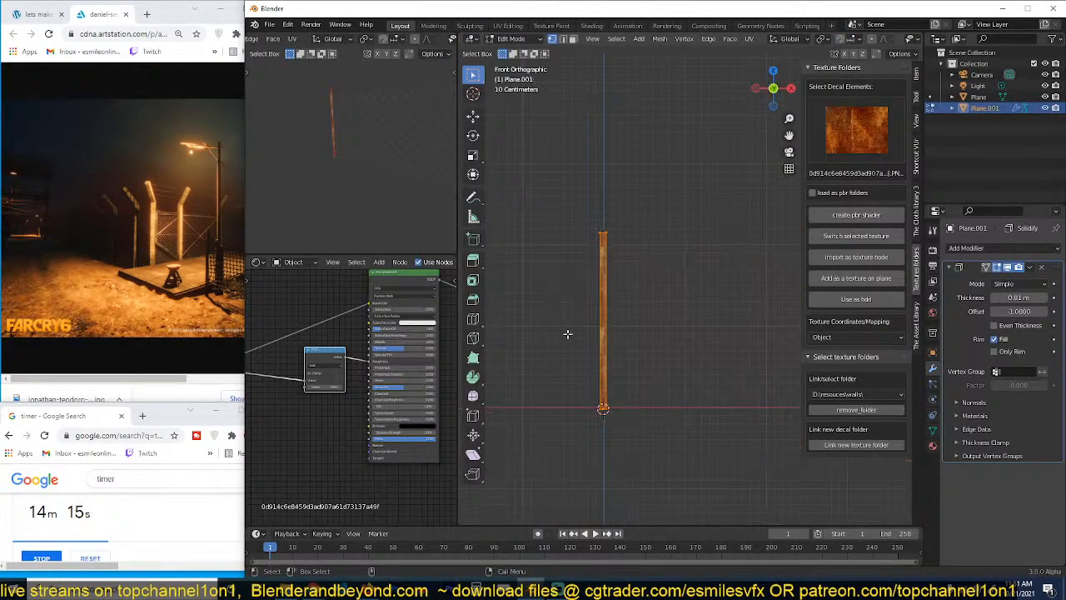
pyautogui.scroll(-2, 567, 334)
pyautogui.keyDown('shift'); pyautogui.moveTo(574, 331); pyautogui.dragTo(563, 333, button='middle'); pyautogui.keyUp('shift')
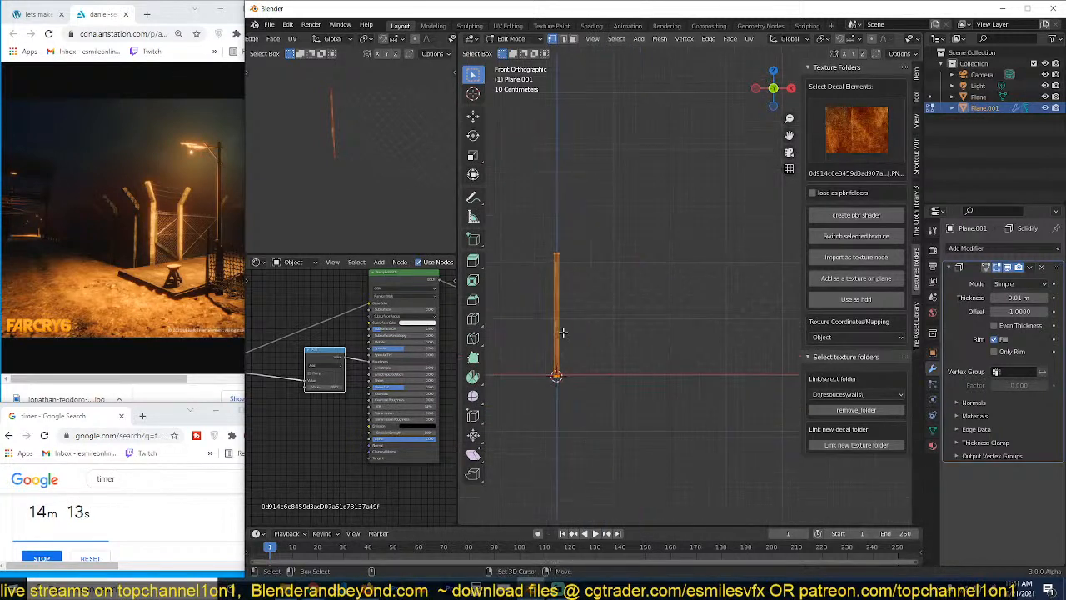
pyautogui.write('r0')
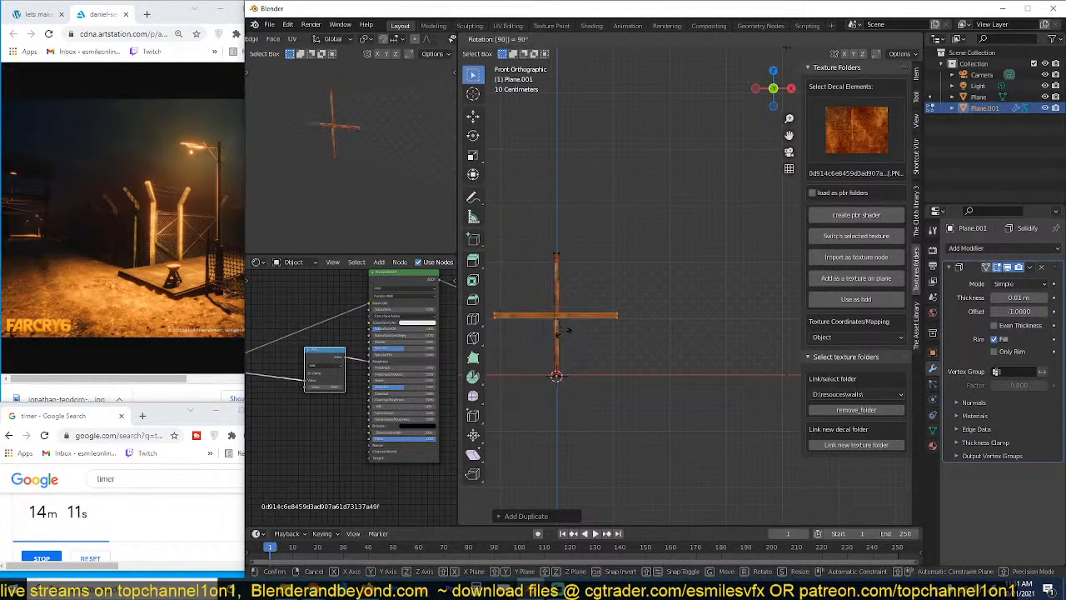
pyautogui.press('Return')
# Step: Move the horizontal rail to the top of the post, aligning it with the post in front and top views
pyautogui.press('g')
pyautogui.click(624, 278)
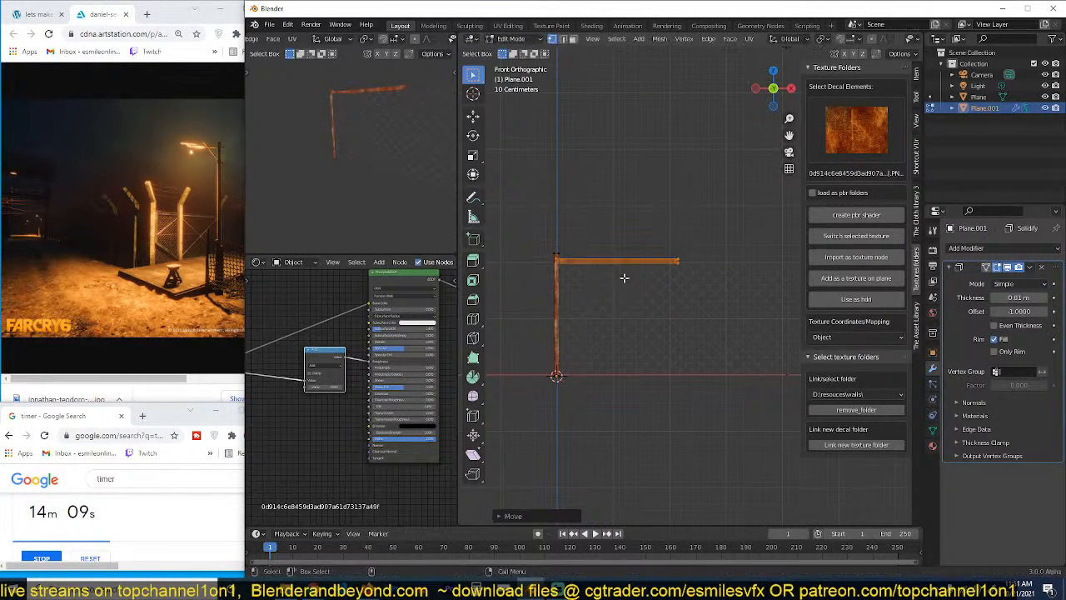
pyautogui.press('KP_7')
pyautogui.press('g')
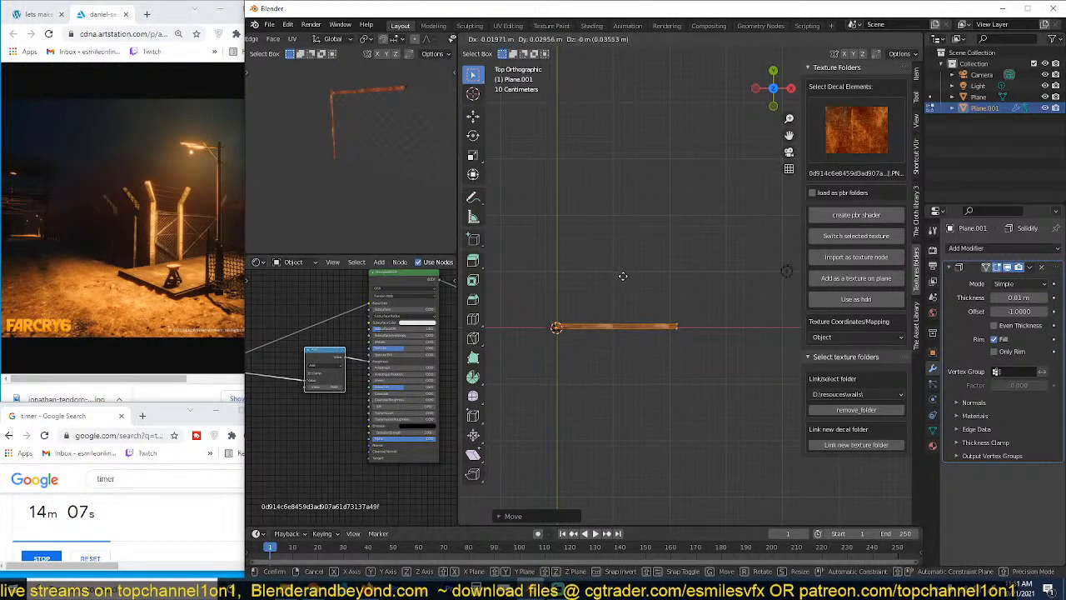
pyautogui.click(623, 276)
# Step: Lengthen the top rail by moving its far end about 2 m along X
pyautogui.moveTo(683, 375); pyautogui.dragTo(680, 274, button='middle')
pyautogui.press('g')
pyautogui.press('x')
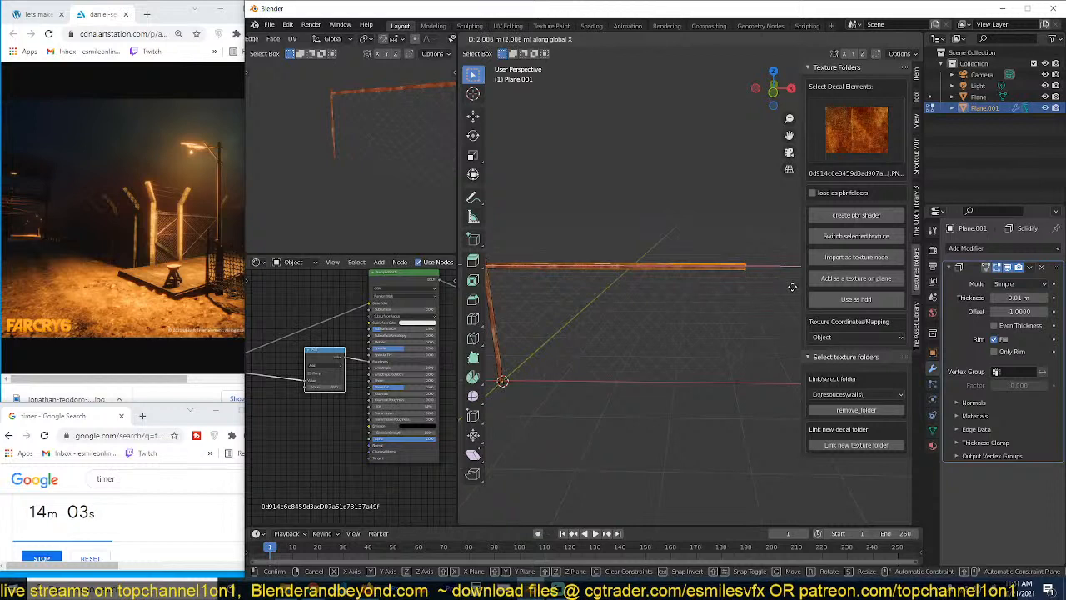
pyautogui.click(792, 286)
# Step: Duplicate the whole top rail down along Z to the base of the post as a bottom rail
pyautogui.hotkey('ctrl', 'l')
pyautogui.press('e')
pyautogui.press('z')
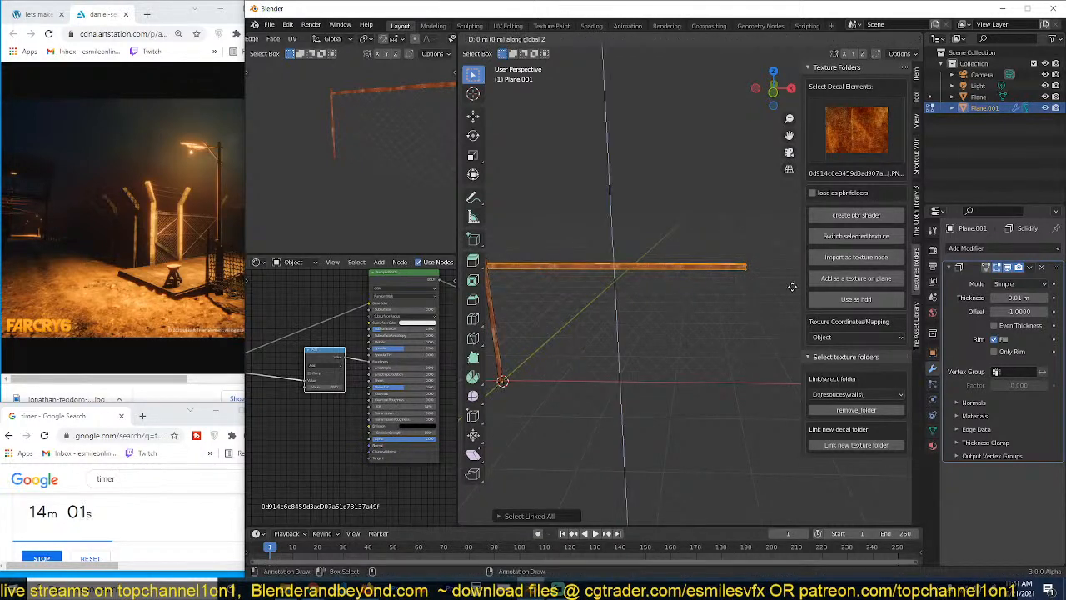
pyautogui.click(782, 400)
# Step: Duplicate the bottom rail about 1 m up along Z and rotate the copy into a diagonal brace across the frame
pyautogui.press('KP_1')
pyautogui.hotkey('shift', 'd')
pyautogui.press('z')
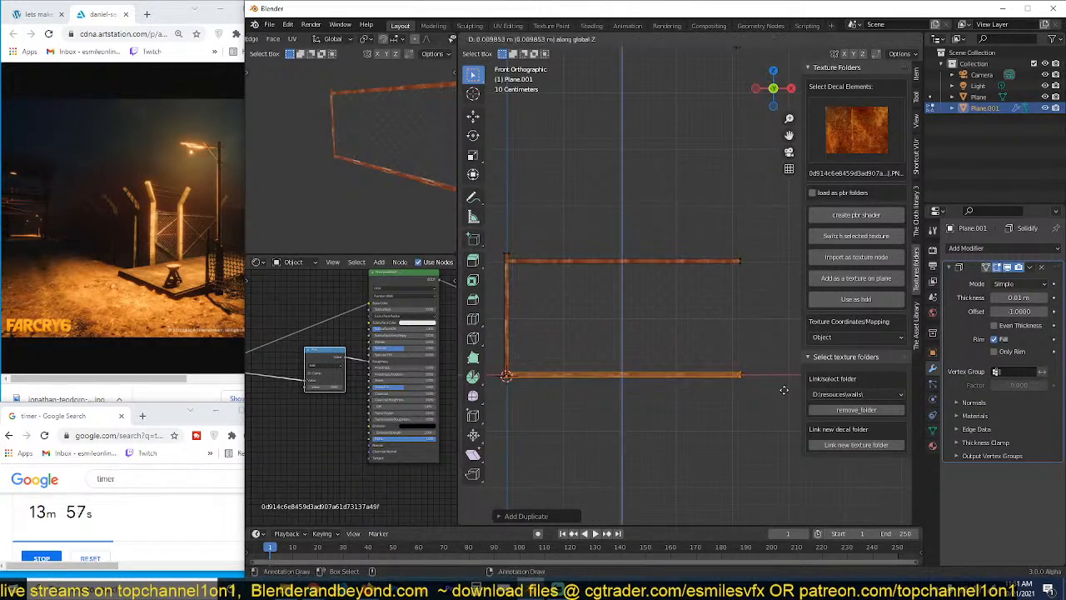
pyautogui.rightClick(786, 340)
pyautogui.press('g')
pyautogui.press('z')
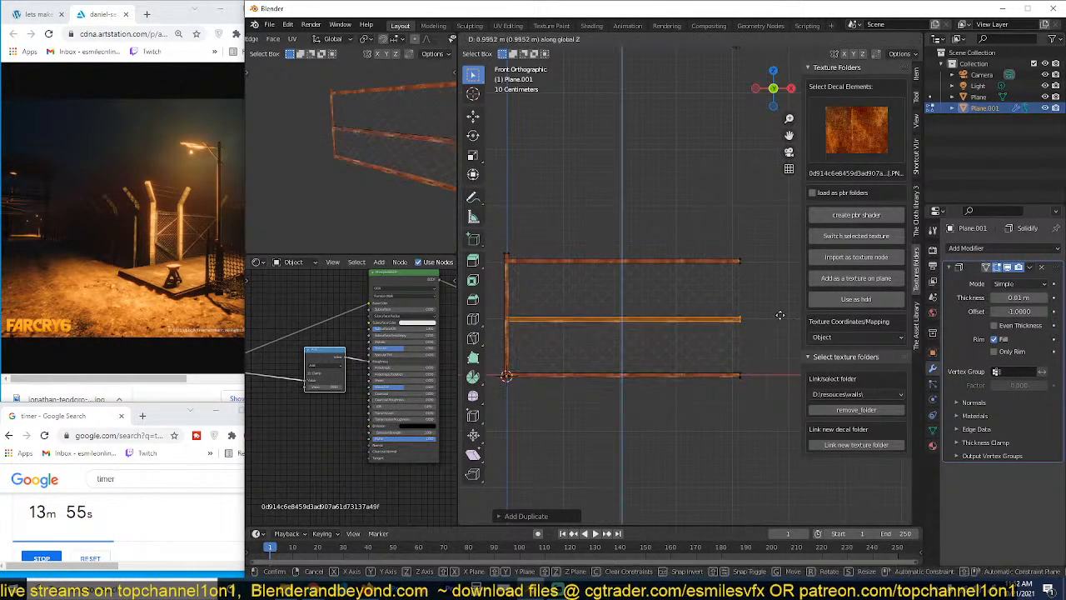
pyautogui.click(781, 313)
pyautogui.press('r')
pyautogui.click(777, 244)
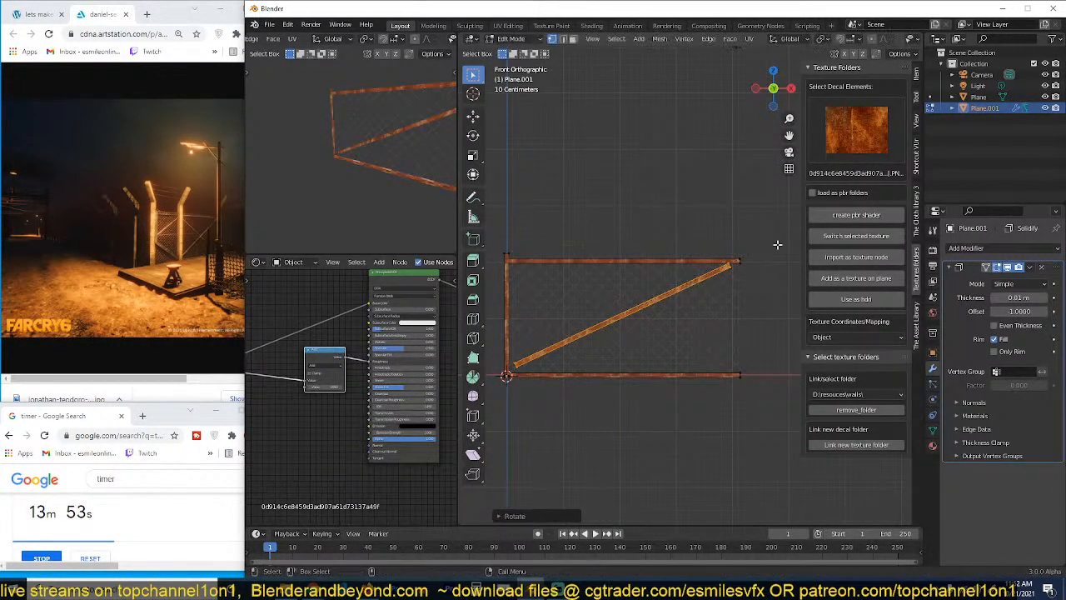
# Step: Duplicate the diagonal brace and rotate the copy about 49° so the two braces cross in an X
pyautogui.keyDown('shift'); pyautogui.moveTo(755, 265); pyautogui.dragTo(752, 274, button='middle'); pyautogui.keyUp('shift')
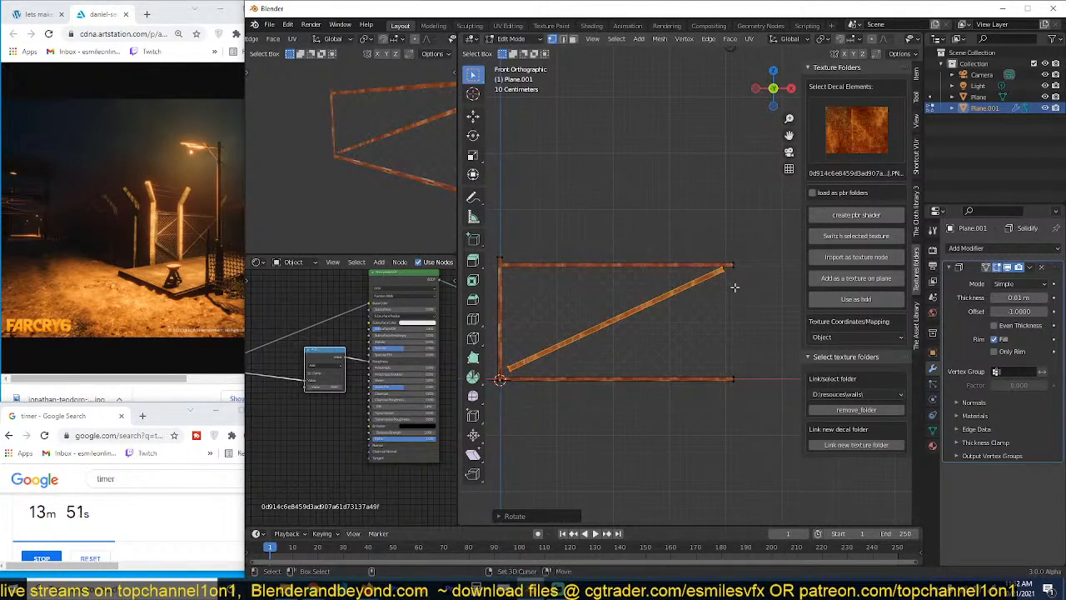
pyautogui.press('r')
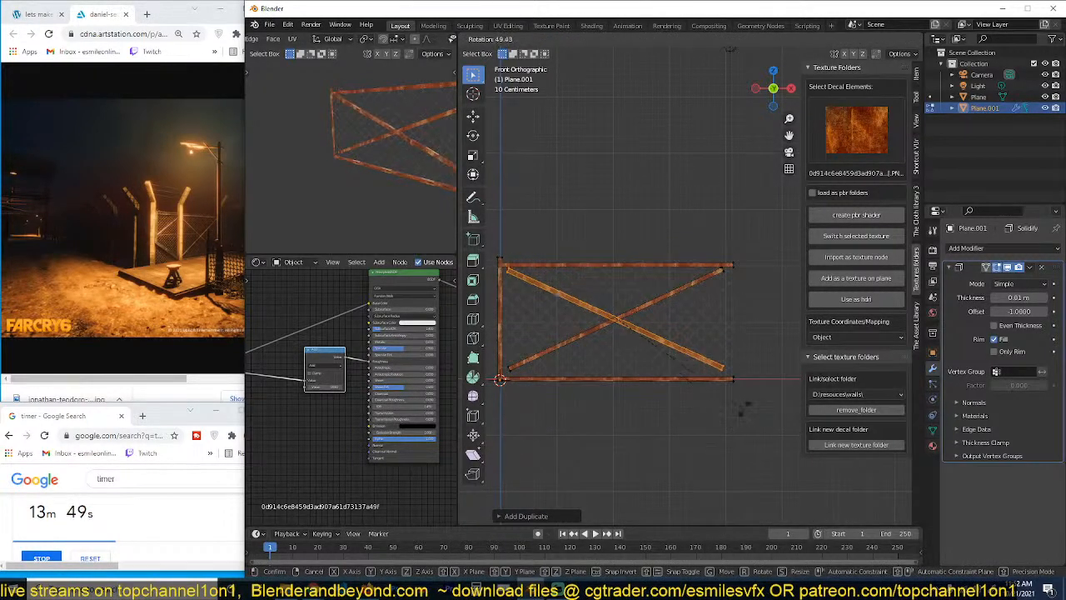
pyautogui.click(752, 416)
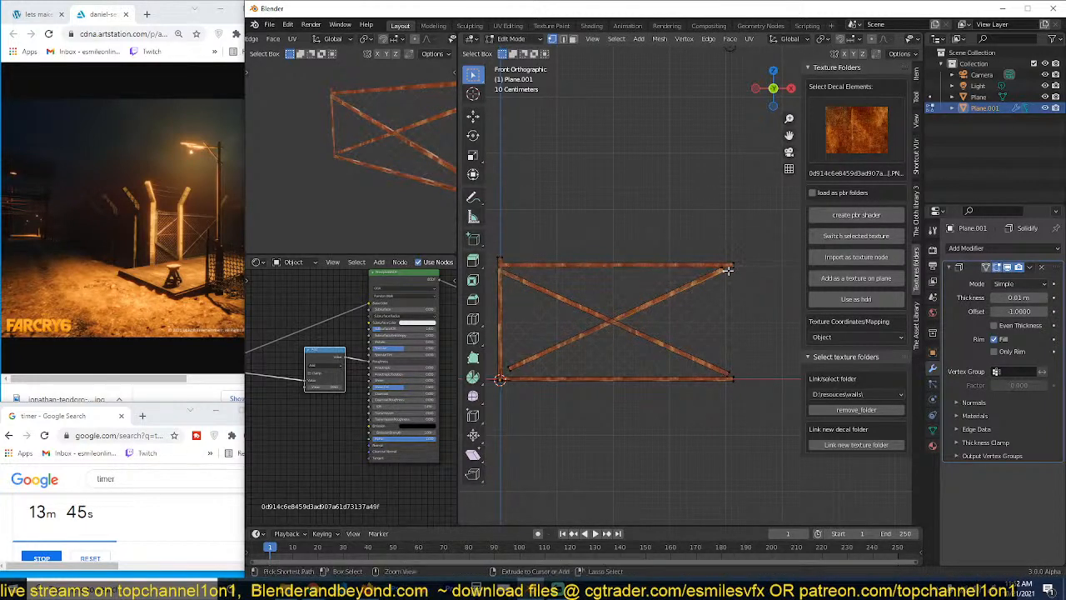
# Step: Scale and shift the first diagonal brace so its ends meet the frame corners, and return to Object Mode
pyautogui.hotkey('ctrl', 'l')
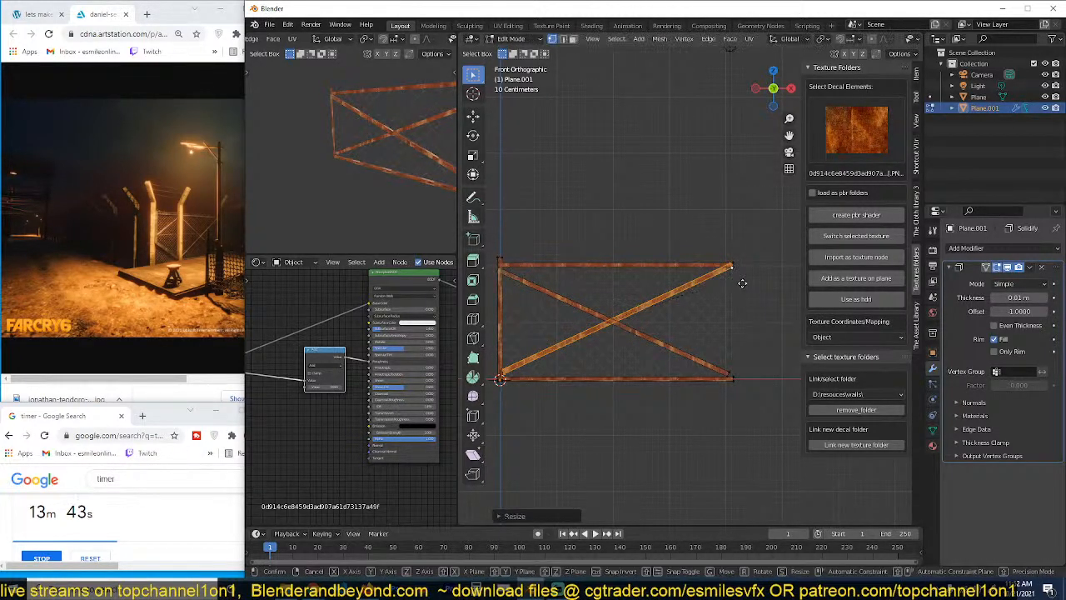
pyautogui.press('Tab')
pyautogui.scroll(-4, 746, 320)
pyautogui.moveTo(746, 316); pyautogui.dragTo(752, 339, button='middle')
pyautogui.click(752, 340)
pyautogui.moveTo(338, 127); pyautogui.dragTo(408, 108, button='middle')
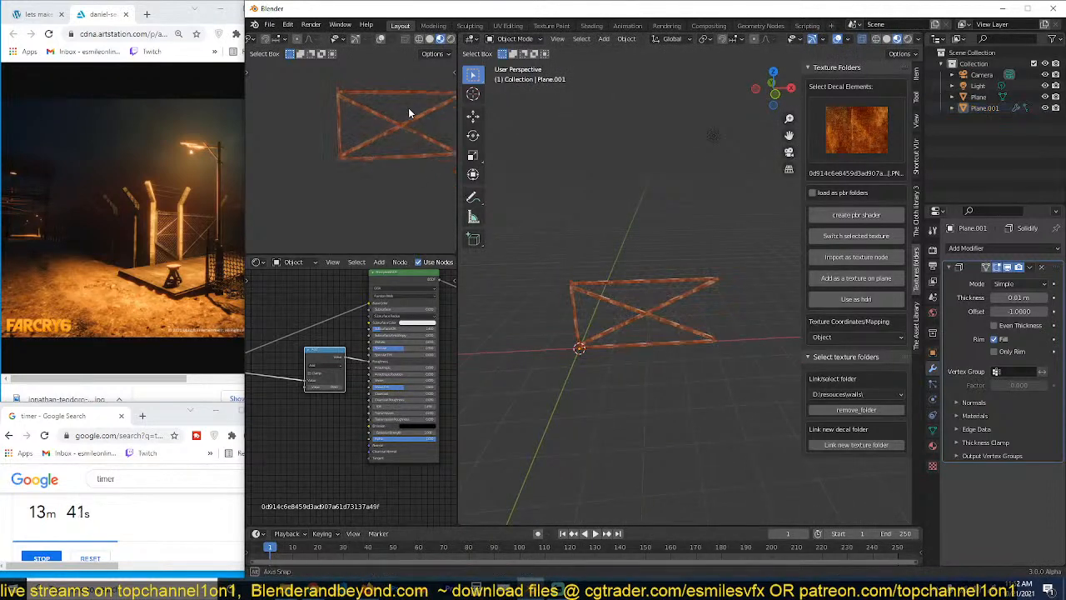
pyautogui.scroll(7, 563, 243)
pyautogui.moveTo(571, 242); pyautogui.dragTo(581, 218, button='middle')
# Step: Increase the Mapping node's scale in the wire fence material so the mesh pattern repeats more finely
pyautogui.click(562, 258)
pyautogui.keyDown('shift'); pyautogui.moveTo(545, 291); pyautogui.dragTo(668, 261, button='middle'); pyautogui.keyUp('shift')
pyautogui.scroll(-2, 333, 416)
pyautogui.moveTo(342, 413); pyautogui.dragTo(389, 368, button='middle')
pyautogui.moveTo(266, 399); pyautogui.dragTo(431, 369, button='middle')
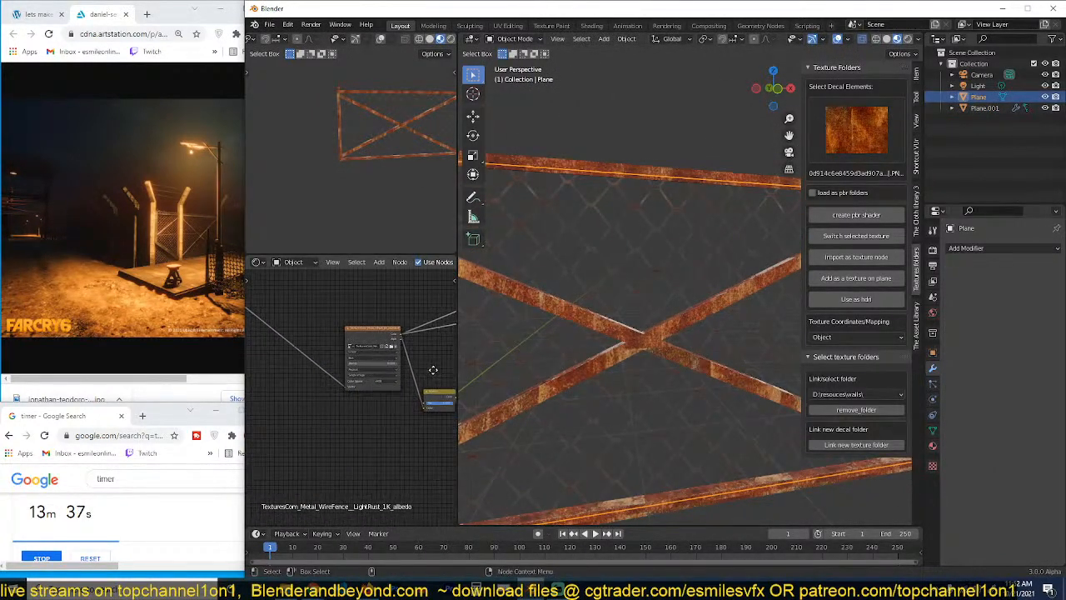
pyautogui.scroll(1, 420, 375)
pyautogui.scroll(-1, 420, 375)
pyautogui.moveTo(250, 384); pyautogui.dragTo(325, 397, button='middle')
pyautogui.scroll(1, 351, 407)
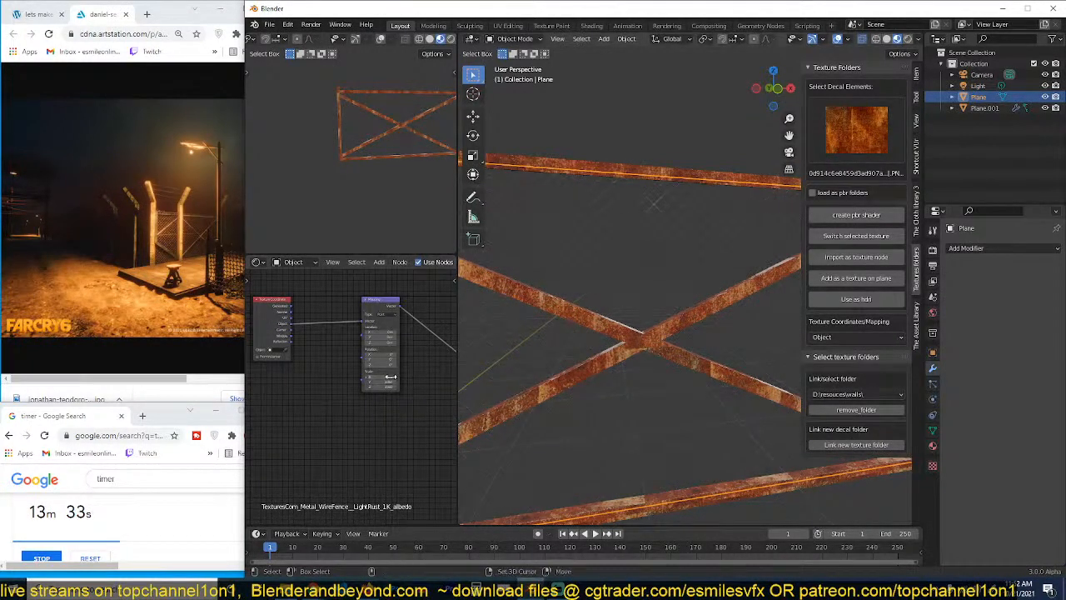
pyautogui.scroll(-3, 661, 375)
pyautogui.moveTo(662, 376); pyautogui.dragTo(579, 366, button='middle')
pyautogui.moveTo(311, 161); pyautogui.dragTo(400, 199, button='middle')
pyautogui.scroll(2, 386, 133)
# Step: Save the scene as fance.blend in a new folder named fance inside D:\models\2021\october
pyautogui.hotkey('ctrl', 's')
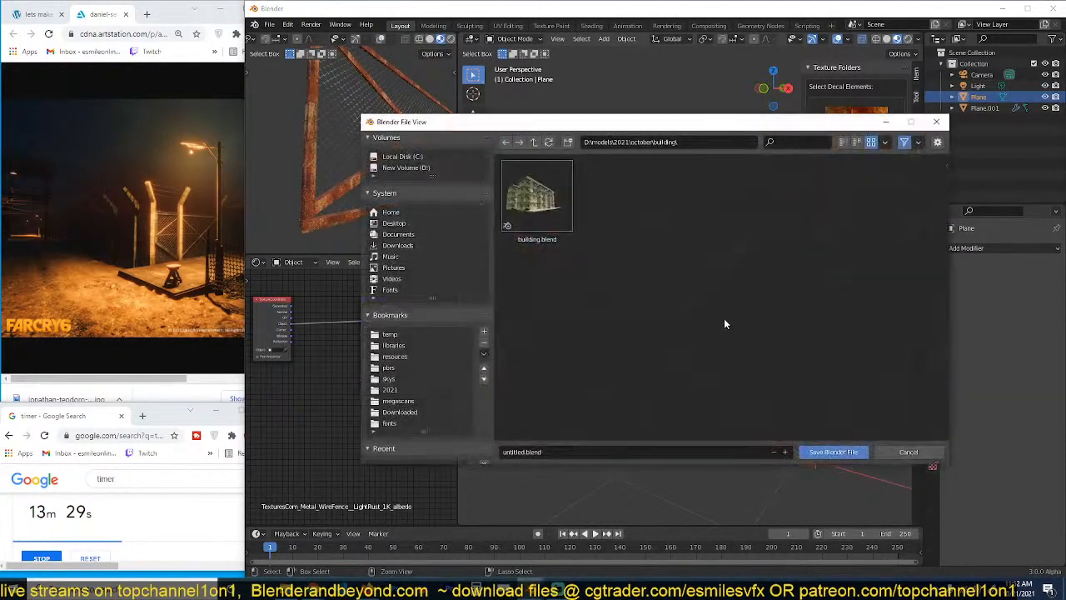
pyautogui.click(533, 141)
pyautogui.click(568, 141)
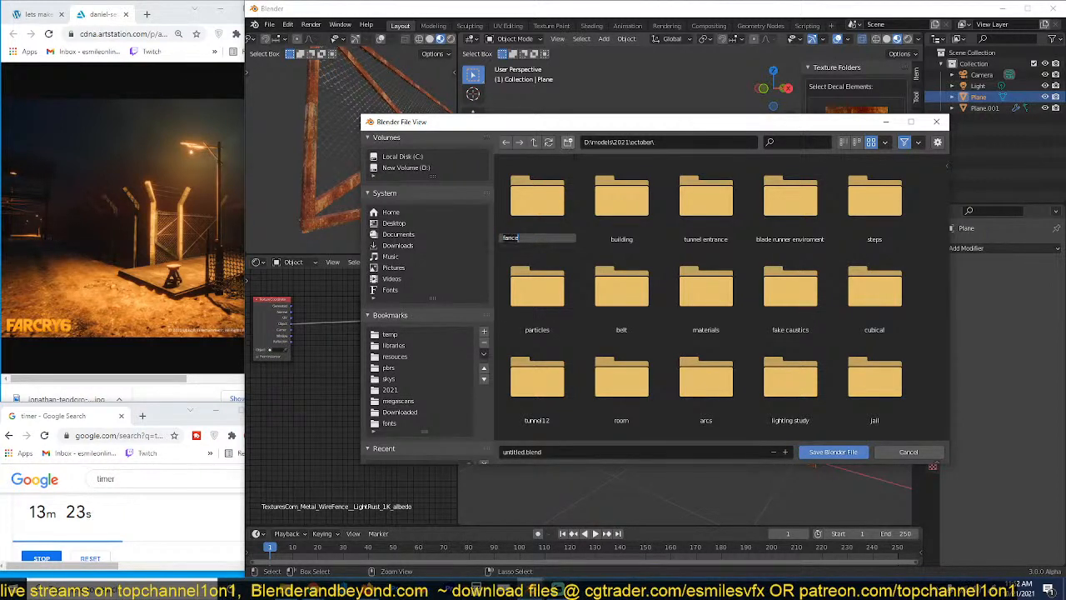
pyautogui.press('Return')
pyautogui.doubleClick(538, 201)
pyautogui.click(657, 451)
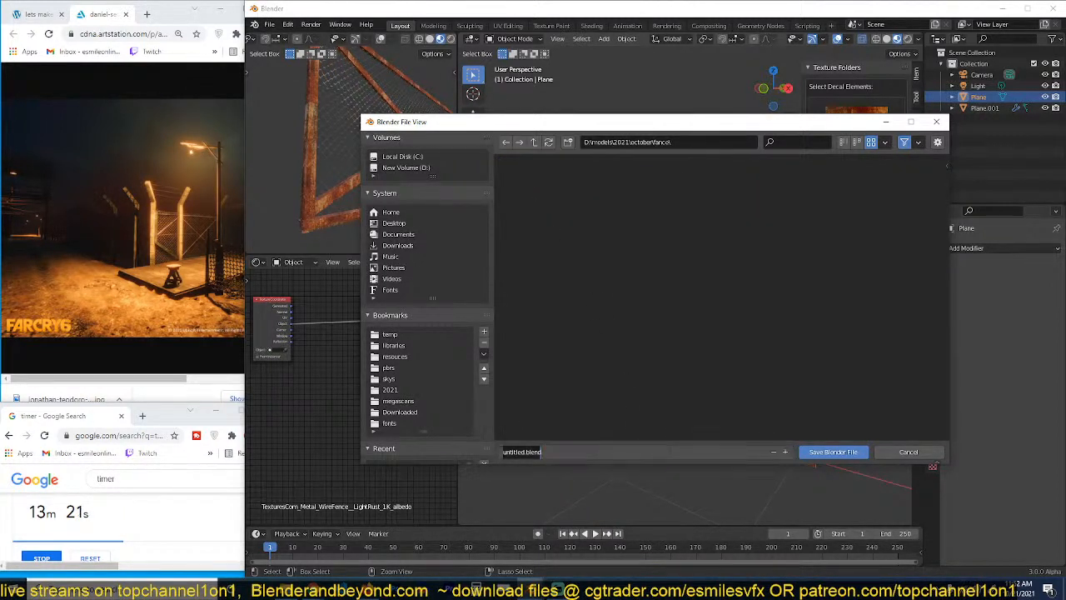
pyautogui.write('fance')
pyautogui.press('Return')
pyautogui.click(827, 451)
# Step: Select the rusty metal frame and apply its Solidify modifier
pyautogui.moveTo(694, 322)
pyautogui.mouseDown(button='middle')
pyautogui.moveTo(675, 314)
pyautogui.moveTo(697, 326)
pyautogui.moveTo(687, 289)
pyautogui.moveTo(696, 275)
pyautogui.moveTo(670, 275)
pyautogui.moveTo(659, 295)
pyautogui.moveTo(698, 303)
pyautogui.moveTo(696, 292)
pyautogui.moveTo(713, 323)
pyautogui.mouseUp(button='middle')
pyautogui.click(696, 275)
pyautogui.click(697, 292)
pyautogui.click(707, 285)
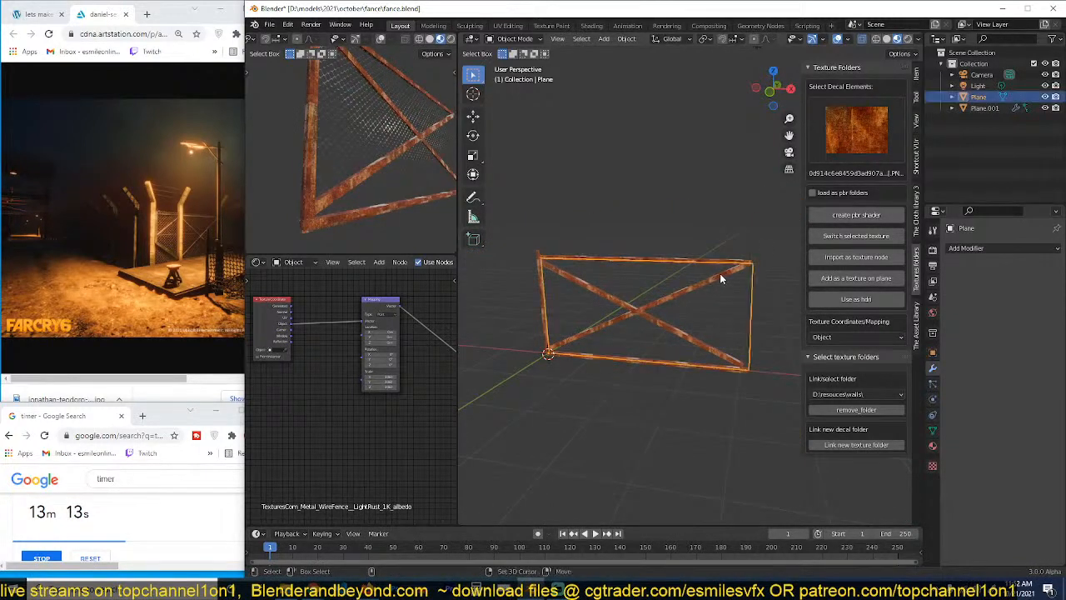
pyautogui.keyDown('shift'); pyautogui.click(720, 272); pyautogui.keyUp('shift')
pyautogui.keyDown('shift'); pyautogui.click(725, 256); pyautogui.keyUp('shift')
pyautogui.keyDown('shift'); pyautogui.click(732, 273); pyautogui.keyUp('shift')
pyautogui.click(724, 275)
pyautogui.moveTo(734, 301); pyautogui.dragTo(698, 237, button='middle')
pyautogui.click(697, 237)
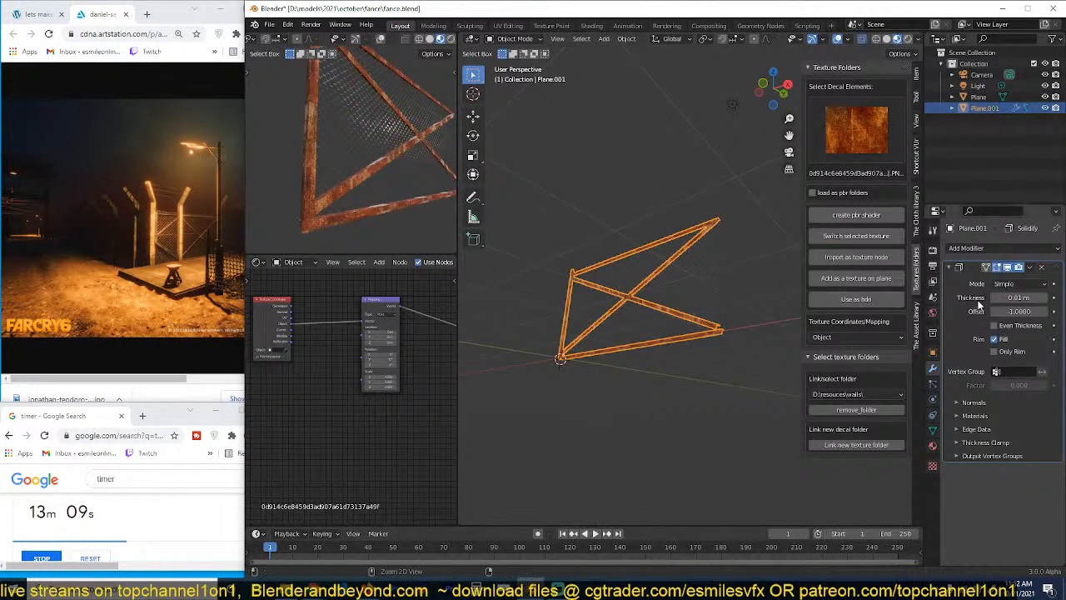
pyautogui.hotkey('ctrl', 'a')
# Step: Join the wire fence plane and the metal frame into one object
pyautogui.click(711, 240)
pyautogui.keyDown('shift'); pyautogui.click(708, 232); pyautogui.keyUp('shift')
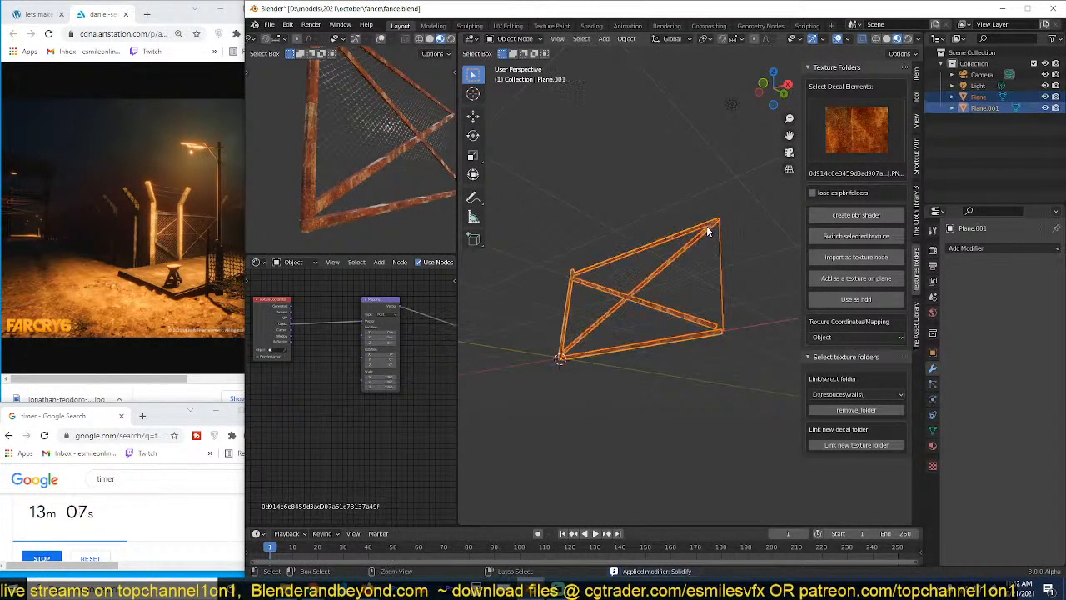
pyautogui.hotkey('ctrl', 'j')
# Step: Scale the joined fence panel along X to about 0.5
pyautogui.moveTo(706, 237); pyautogui.dragTo(720, 276, button='middle')
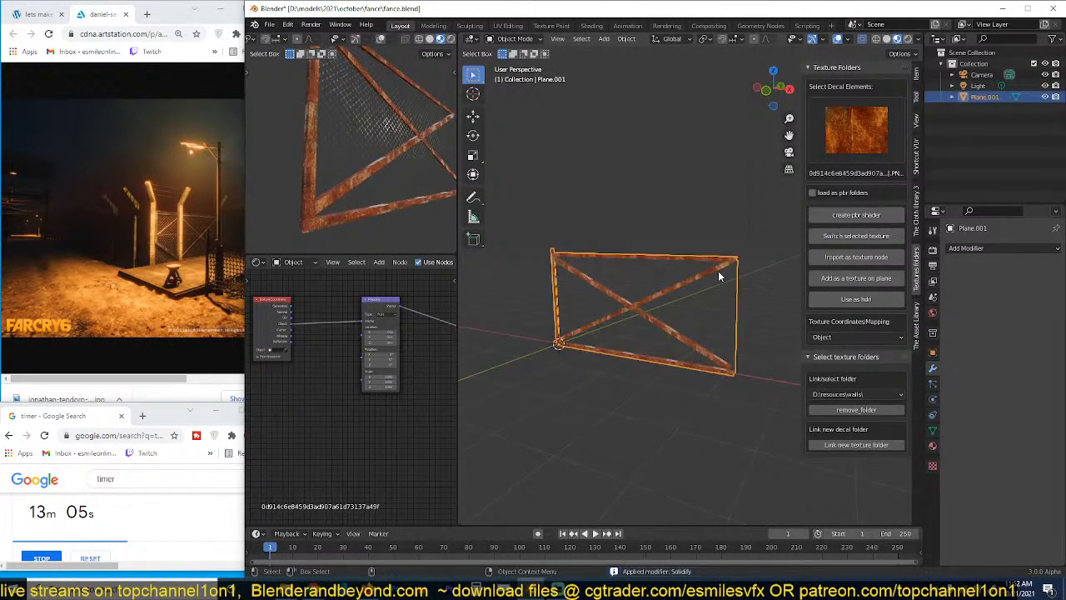
pyautogui.press('s')
pyautogui.press('x')
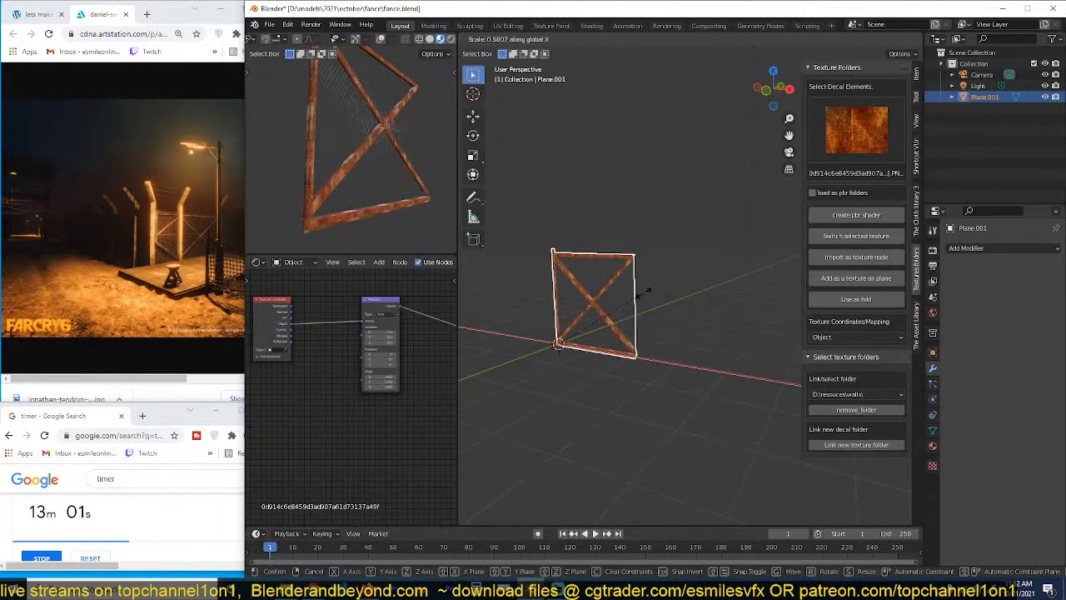
pyautogui.click(649, 294)
# Step: Make a linked duplicate of the panel, move it along X to the first panel's end and rotate it about Z to run perpendicular
pyautogui.press('KP_7')
pyautogui.scroll(-2, 644, 293)
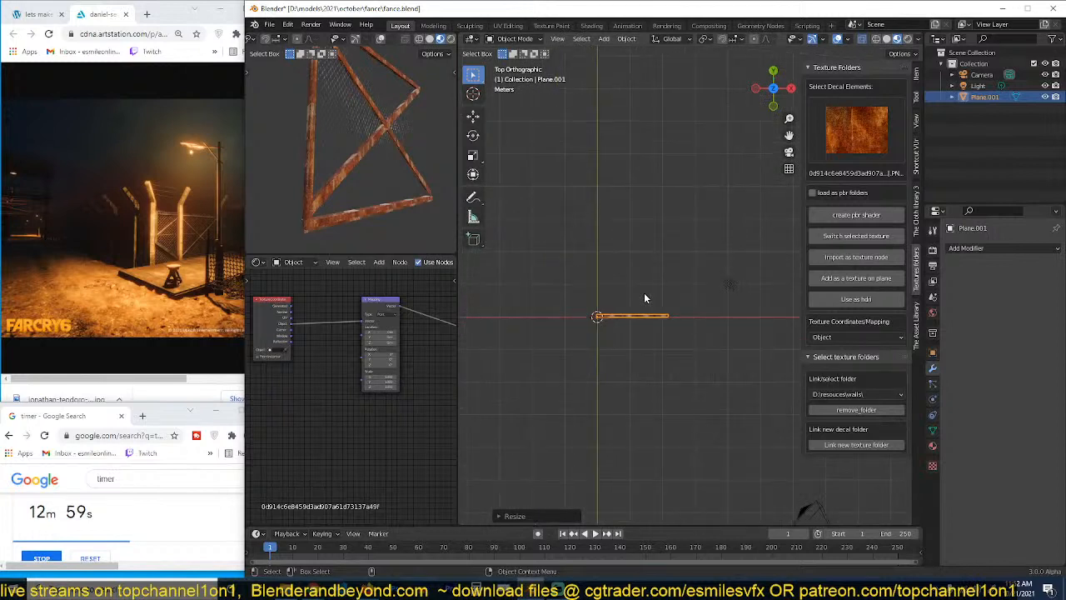
pyautogui.keyDown('shift'); pyautogui.moveTo(644, 292); pyautogui.dragTo(674, 248, button='middle'); pyautogui.keyUp('shift')
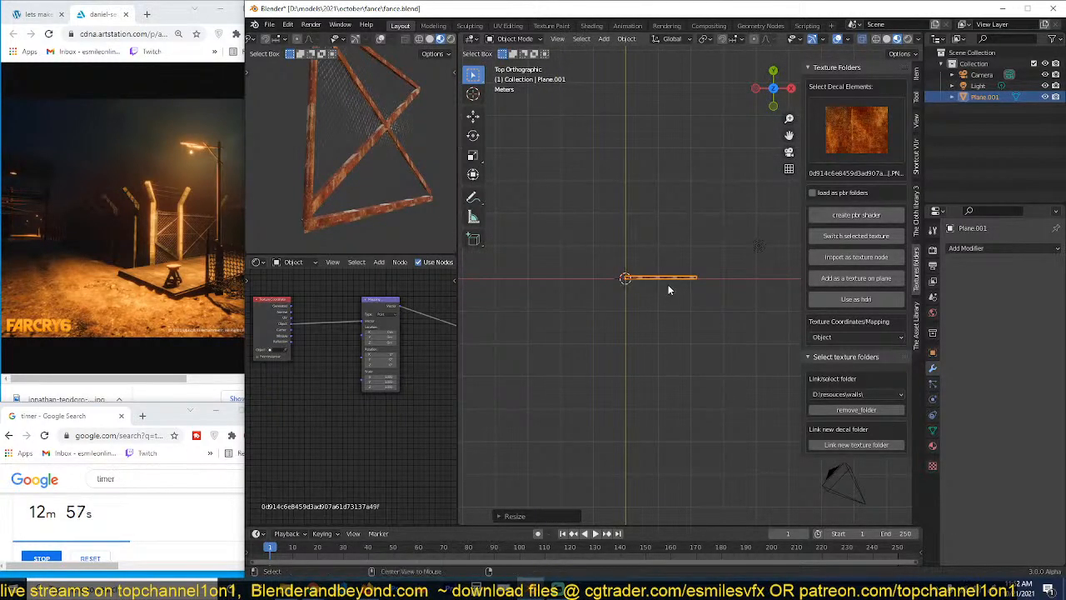
pyautogui.moveTo(668, 289); pyautogui.dragTo(635, 282, button='middle')
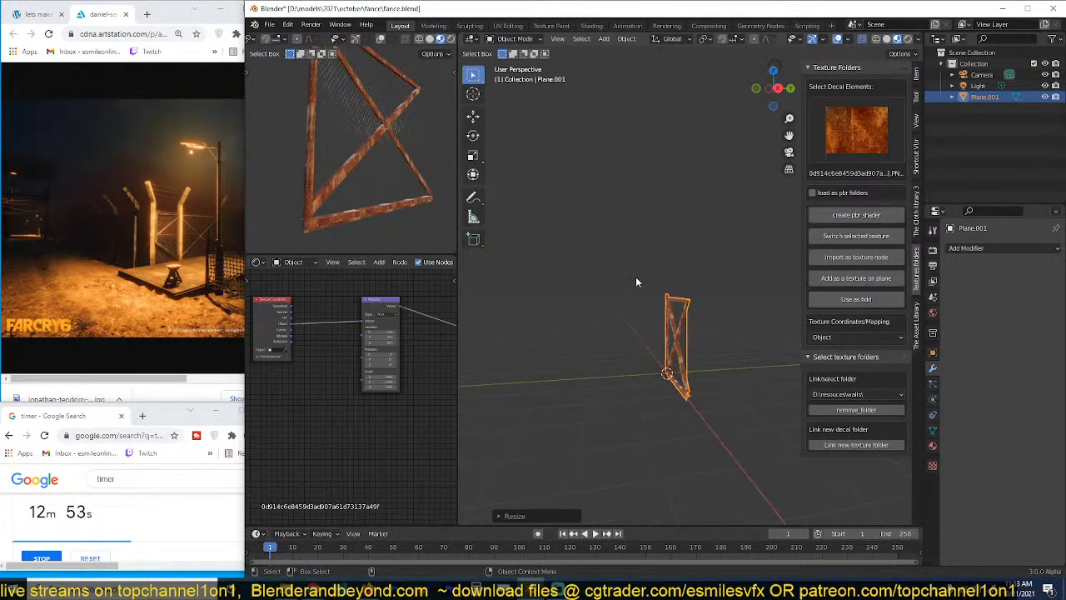
pyautogui.hotkey('alt', 'd')
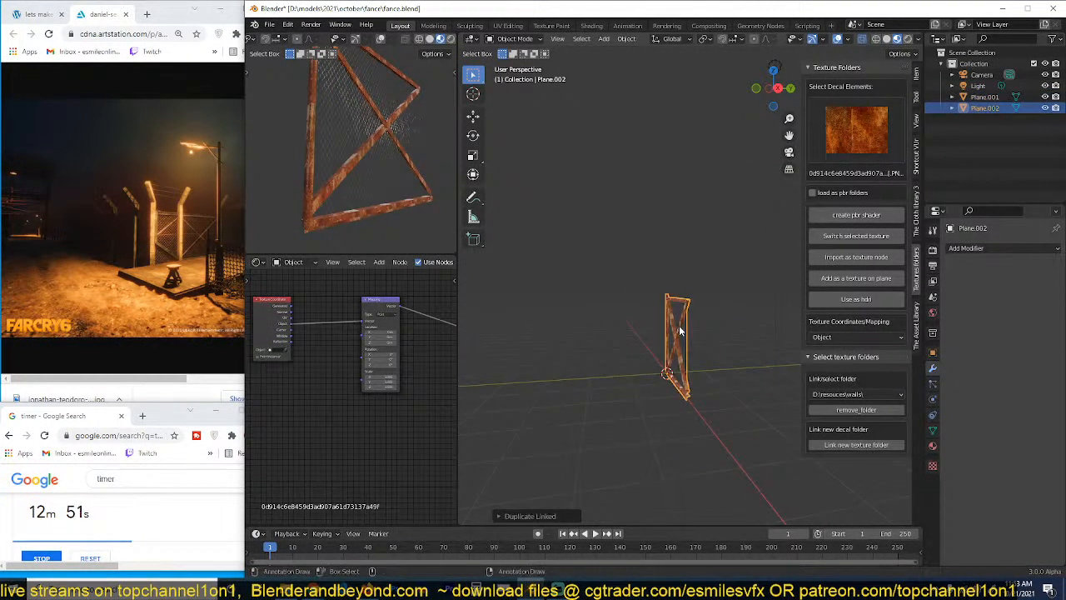
pyautogui.press('g')
pyautogui.press('y')
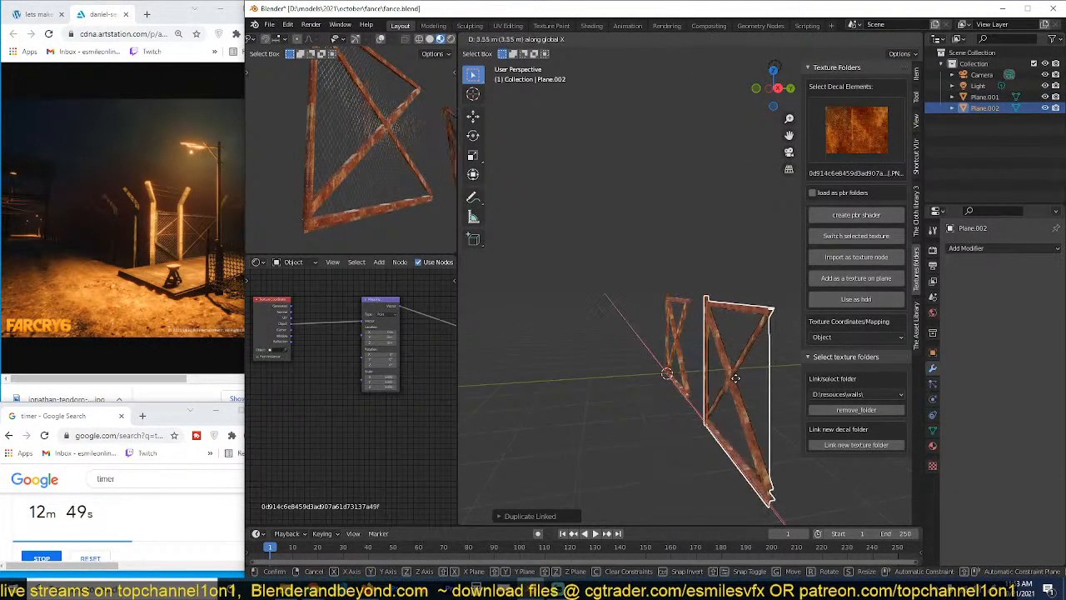
pyautogui.click(712, 348)
pyautogui.press('r')
pyautogui.press('z')
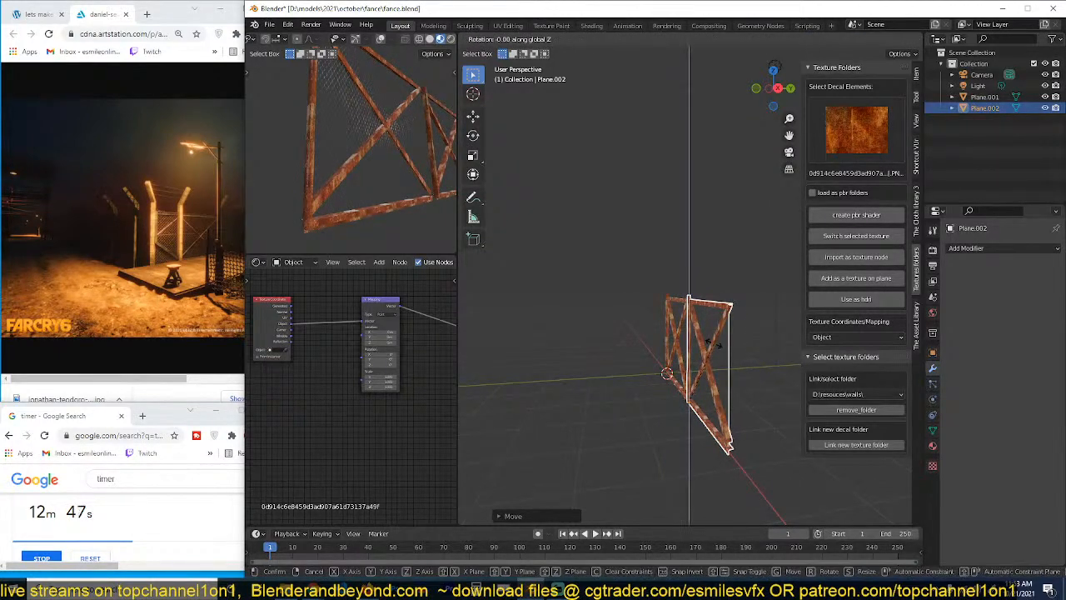
pyautogui.click(712, 343)
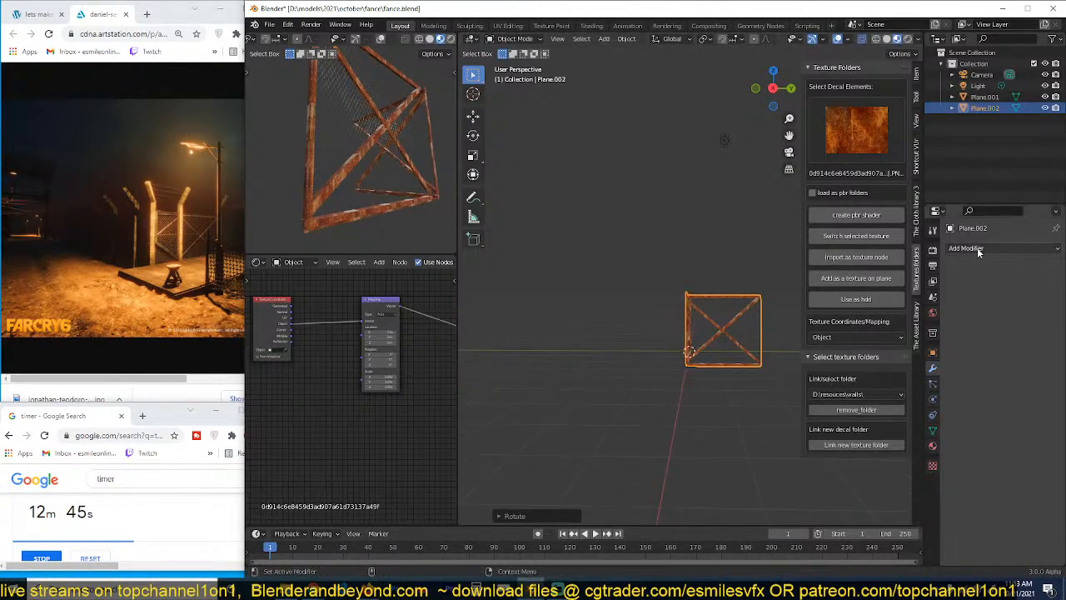
# Step: Add an Array modifier to the perpendicular panel and shift it along X to meet the first panel's corner
pyautogui.click(976, 247)
pyautogui.click(832, 280)
pyautogui.moveTo(774, 292); pyautogui.dragTo(696, 395, button='middle')
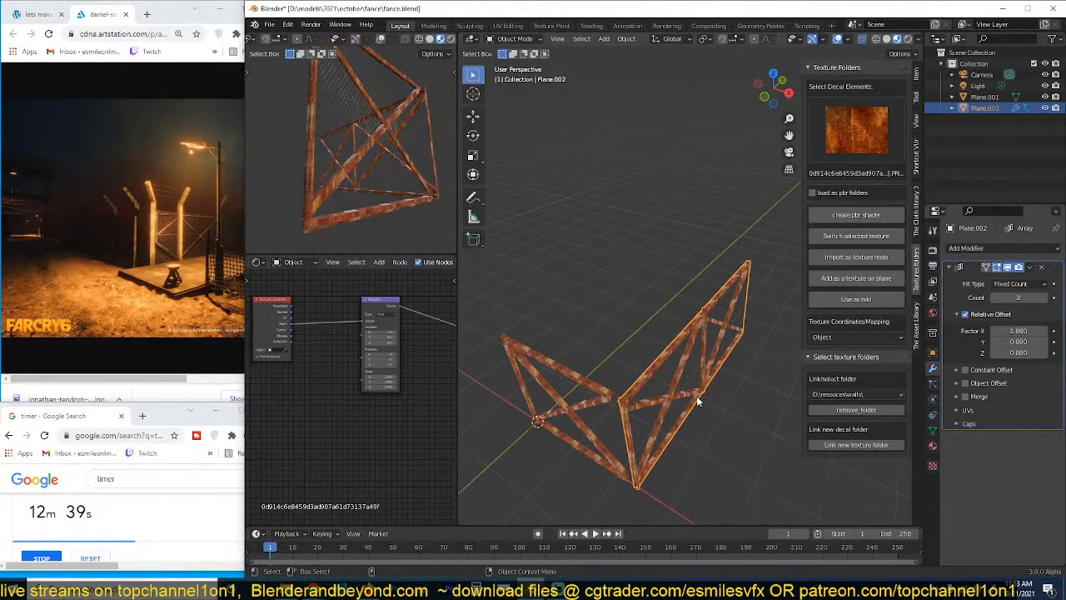
pyautogui.press('g')
pyautogui.press('x')
pyautogui.click(689, 391)
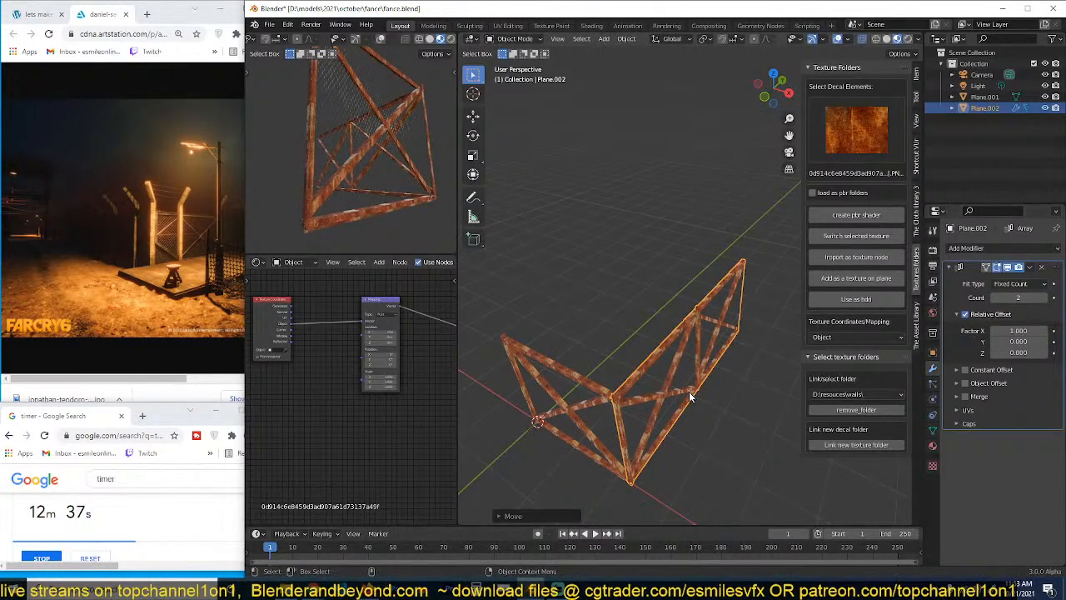
# Step: Rotate the original fence panel 180° about Z
pyautogui.press('KP_7')
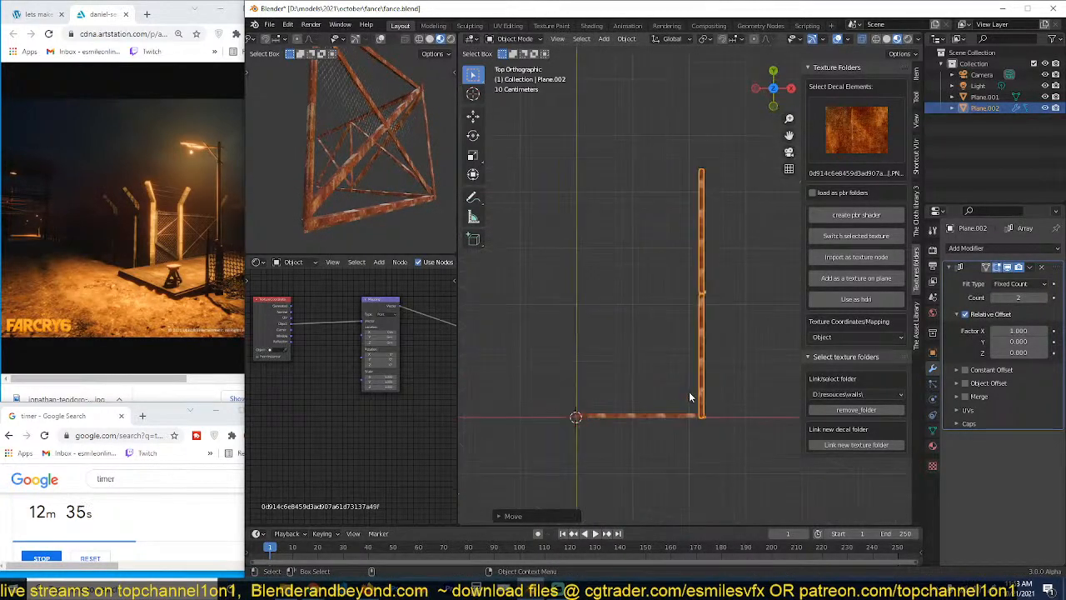
pyautogui.click(641, 416)
pyautogui.moveTo(641, 416); pyautogui.dragTo(690, 339, button='middle')
pyautogui.click(689, 339)
pyautogui.click(628, 370)
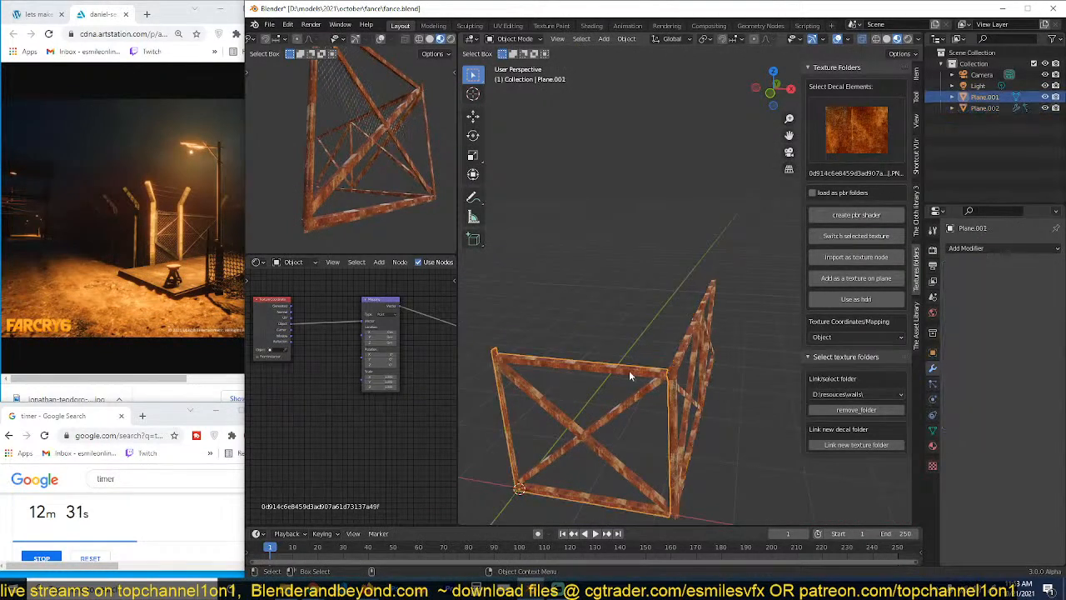
pyautogui.write('rz90')
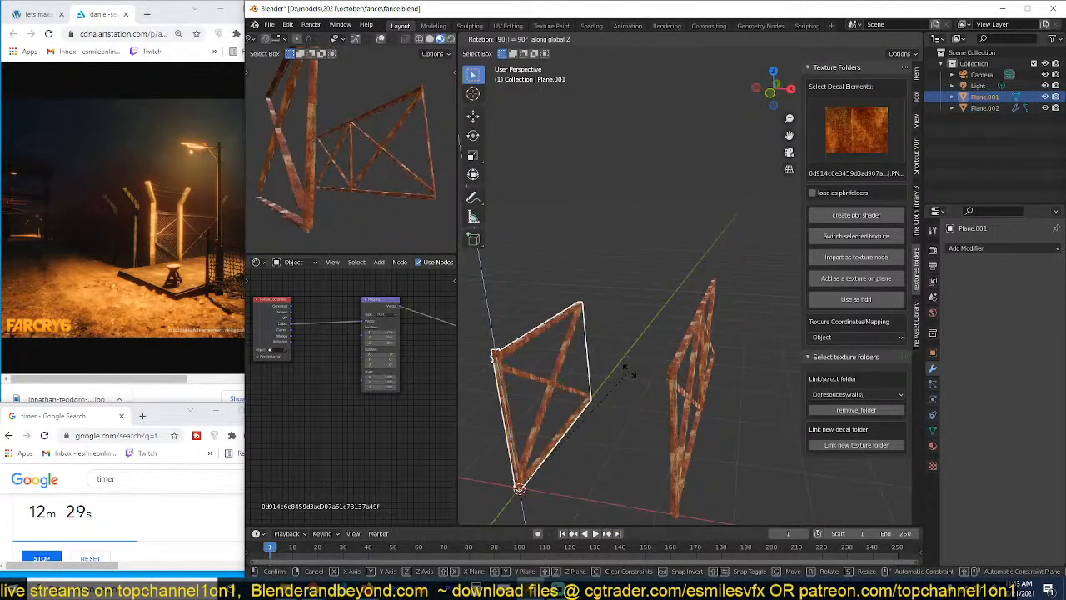
pyautogui.press('BackSpace')
pyautogui.press('BackSpace')
pyautogui.write('1')
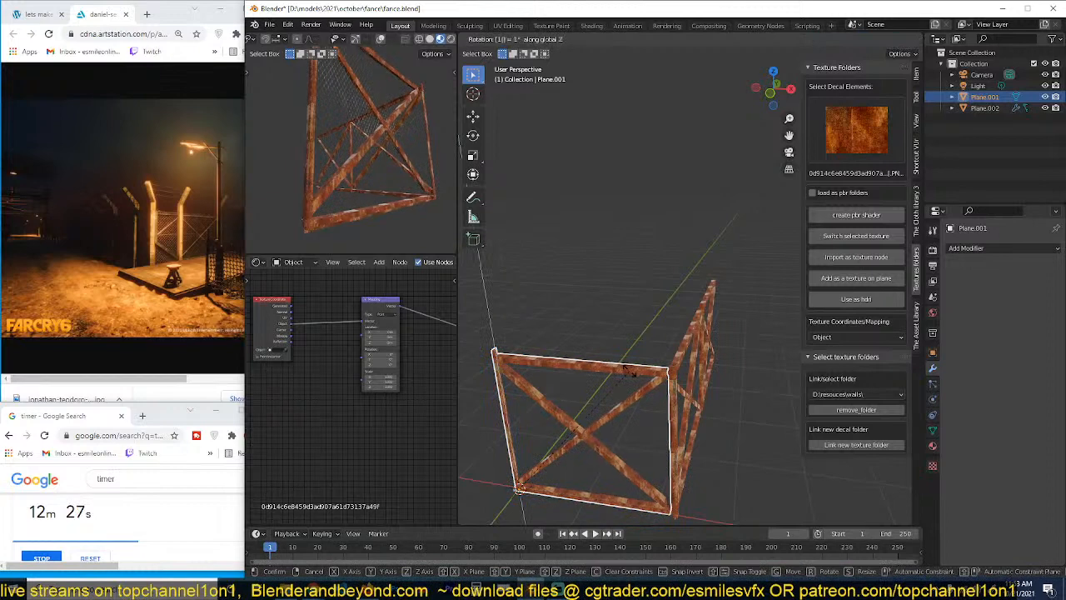
pyautogui.write('80')
pyautogui.press('Return')
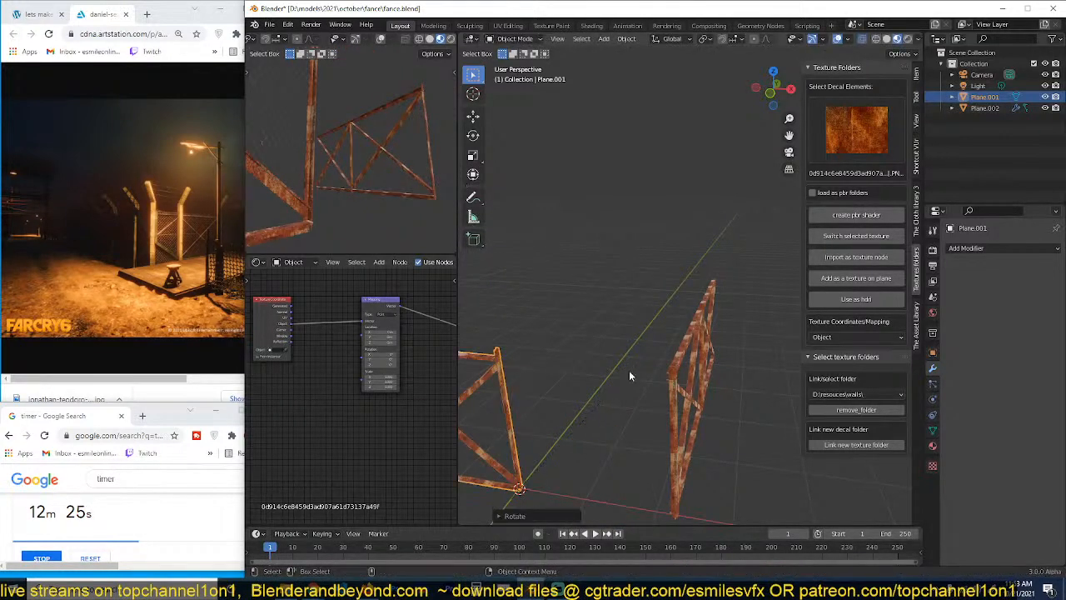
# Step: Move the rotated panel about 2.2 m along X so its end meets the corner of the perpendicular run
pyautogui.press('g')
pyautogui.press('x')
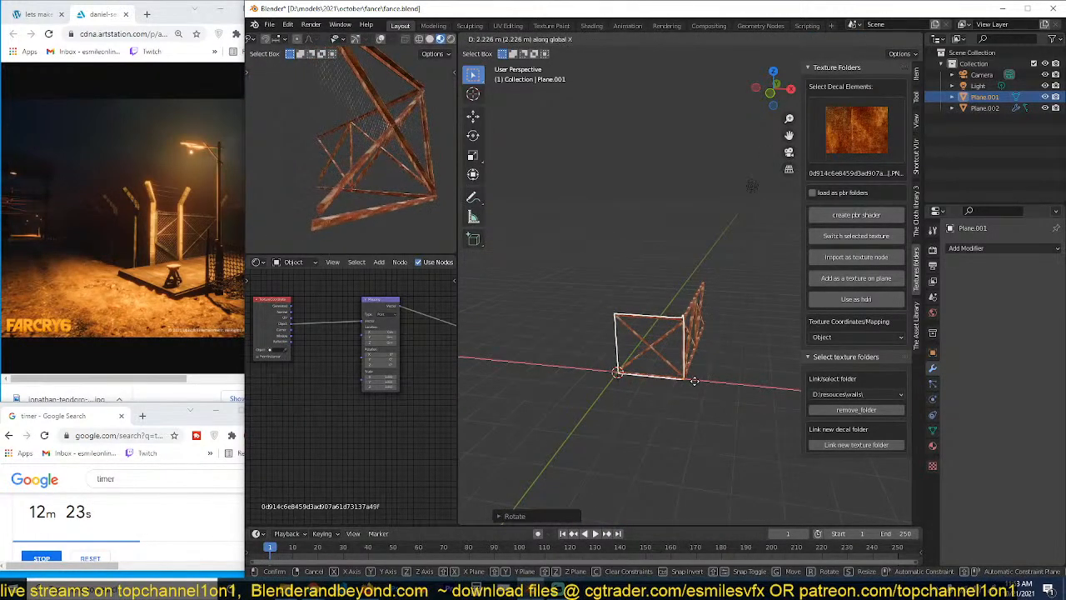
pyautogui.click(691, 380)
# Step: Add an Array modifier to the original panel with a count of 5
pyautogui.click(987, 248)
pyautogui.click(865, 274)
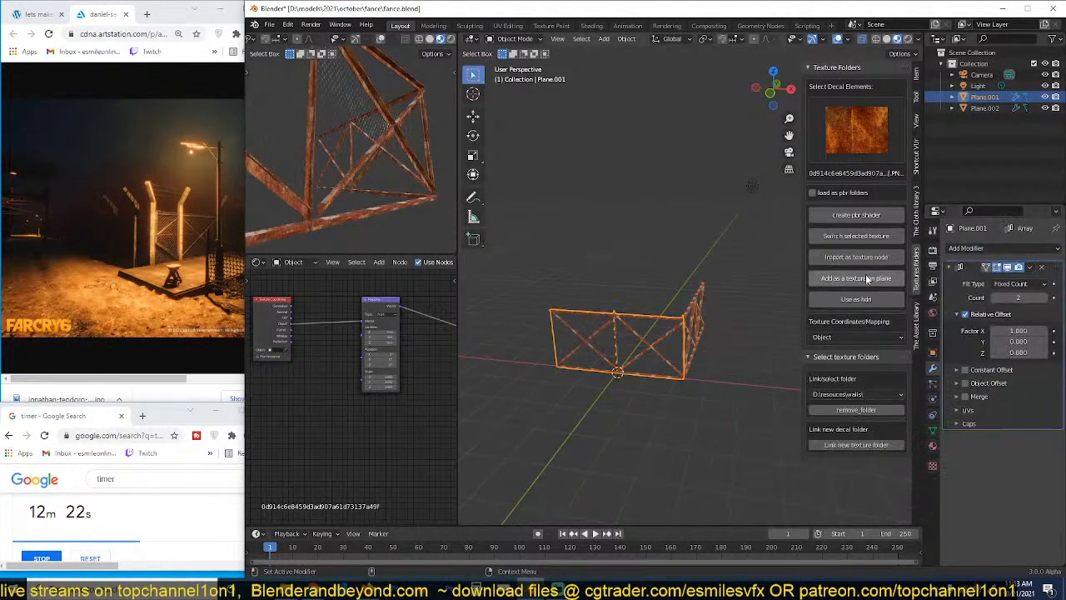
pyautogui.click(1043, 298)
pyautogui.click(1043, 297)
# Step: Align the camera to a low view of the fence corner and shift it to frame both fence runs
pyautogui.moveTo(650, 319); pyautogui.dragTo(549, 286, button='middle')
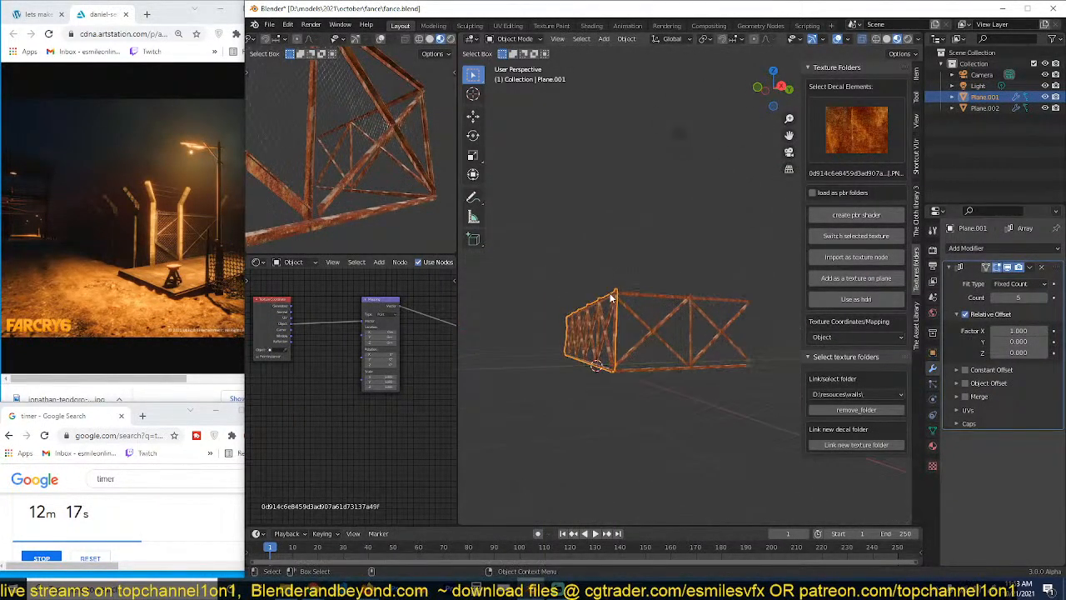
pyautogui.press('ctrl+alt+KP_0')
pyautogui.click(669, 218)
pyautogui.press('g')
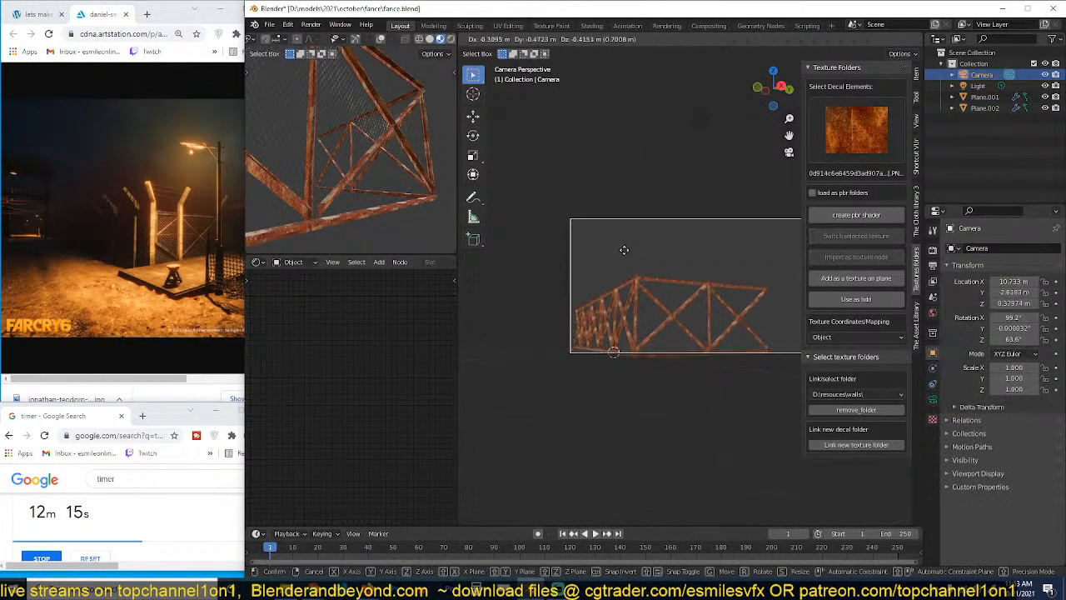
pyautogui.click(617, 255)
# Step: Show the camera view in the small viewport, then reposition the camera and raise it to about 0.27 m in Z
pyautogui.press('KP_0')
pyautogui.scroll(3, 316, 170)
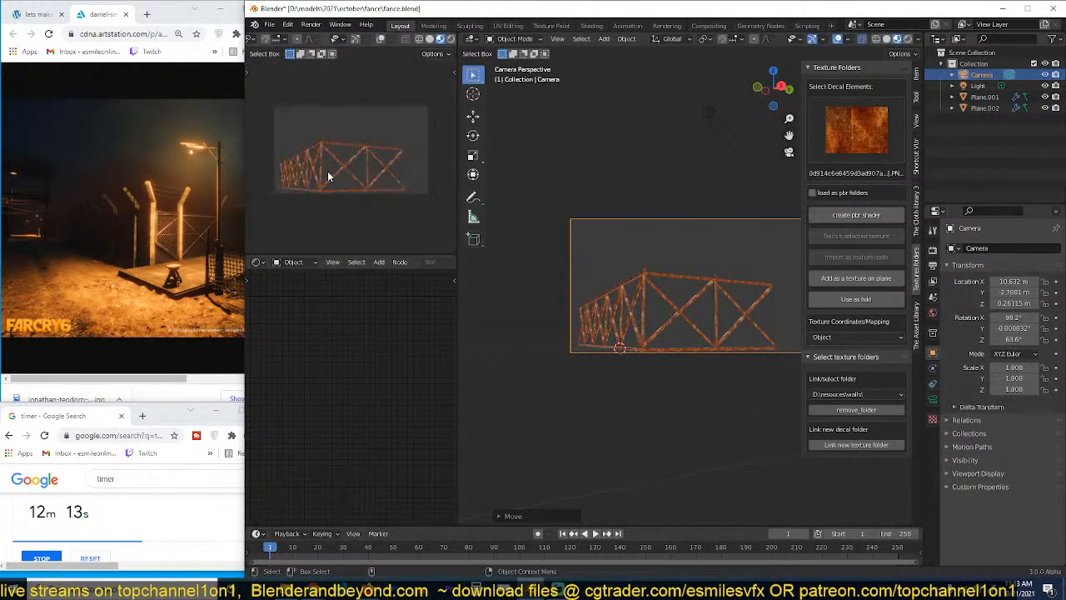
pyautogui.scroll(-2, 733, 250)
pyautogui.press('g')
pyautogui.click(710, 248)
pyautogui.press('g')
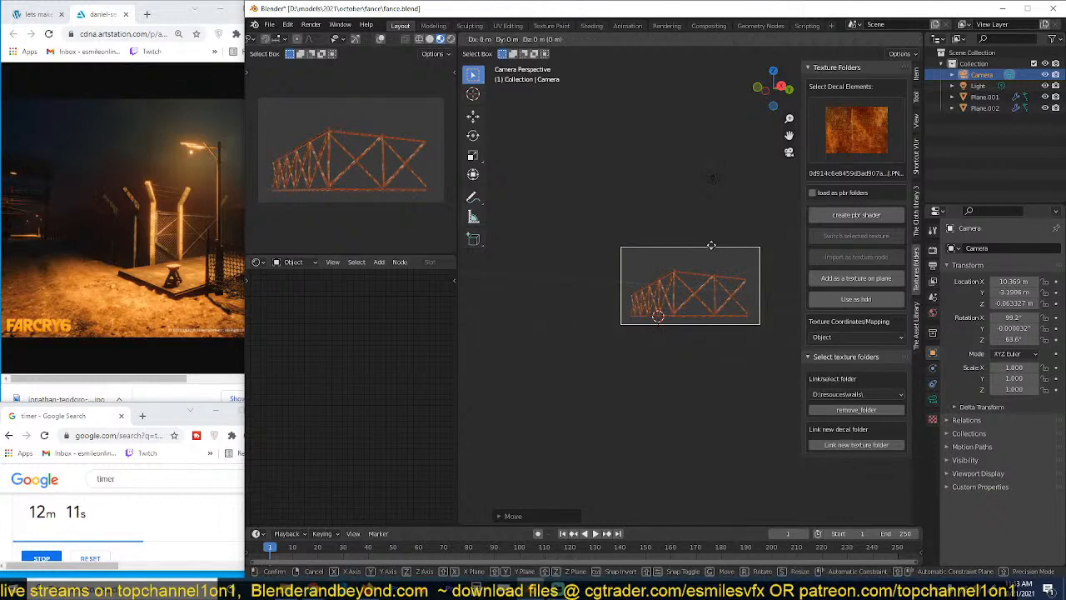
pyautogui.press('z')
pyautogui.press('z')
pyautogui.click(714, 239)
# Step: Trackball-rotate the camera to about 94.6°, -0.7°, 69.3° and move it to about X 10.5, Y -2.9, Z 0.67 m
pyautogui.press('t')
pyautogui.press('r')
pyautogui.press('r')
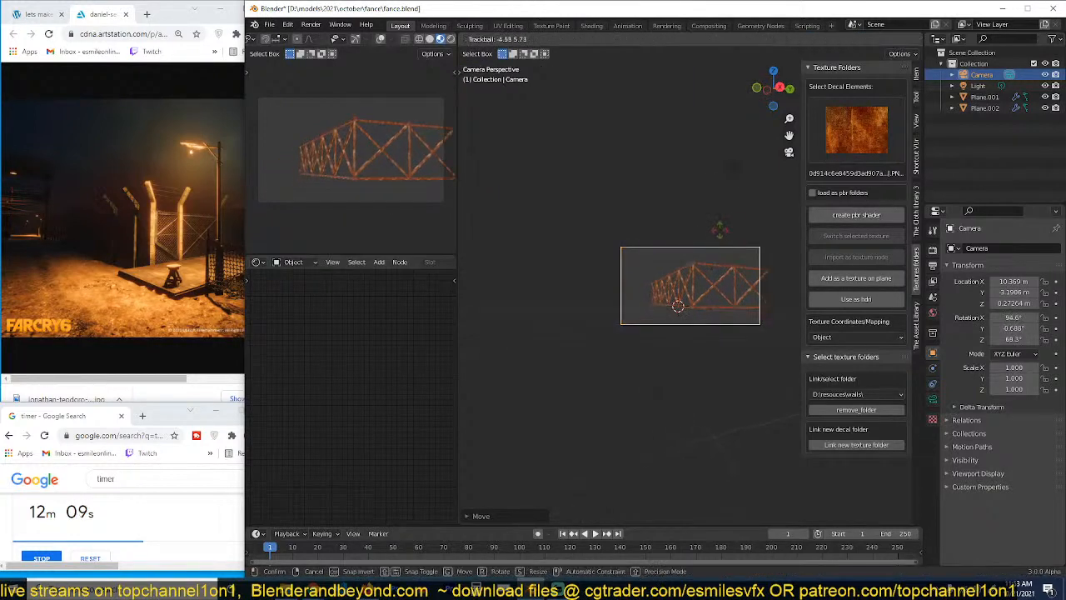
pyautogui.click(720, 233)
pyautogui.press('g')
pyautogui.click(731, 264)
pyautogui.press('KP_0')
pyautogui.hotkey('shift', 'a')
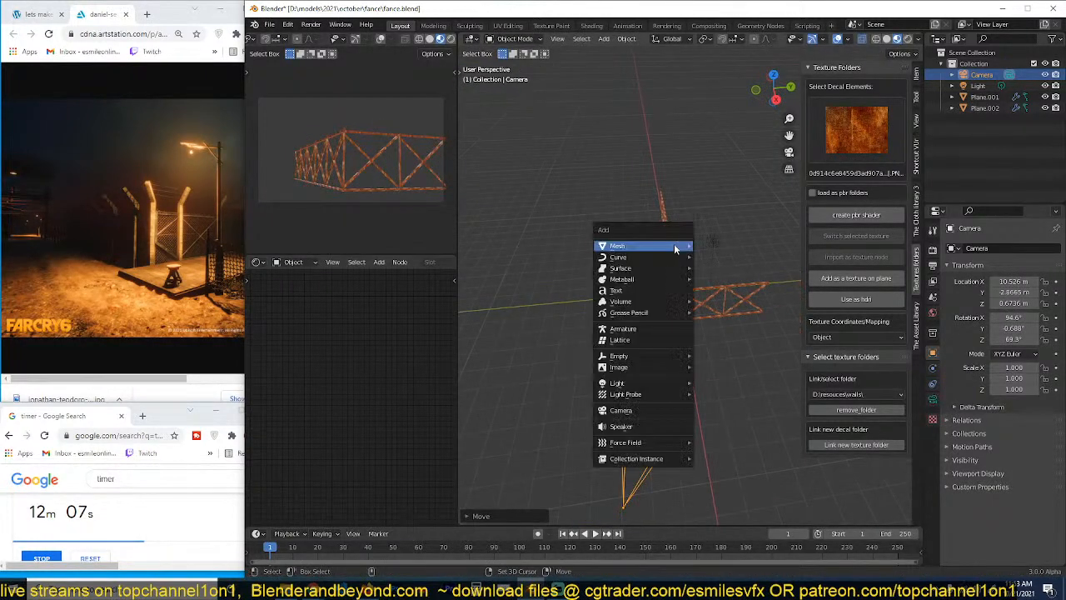
pyautogui.click(721, 251)
pyautogui.press('x')
pyautogui.click(709, 251)
# Step: Add a plane and scale it up into a large ground surface beneath the fence runs and the camera
pyautogui.hotkey('shift', 'a')
pyautogui.moveTo(709, 252)
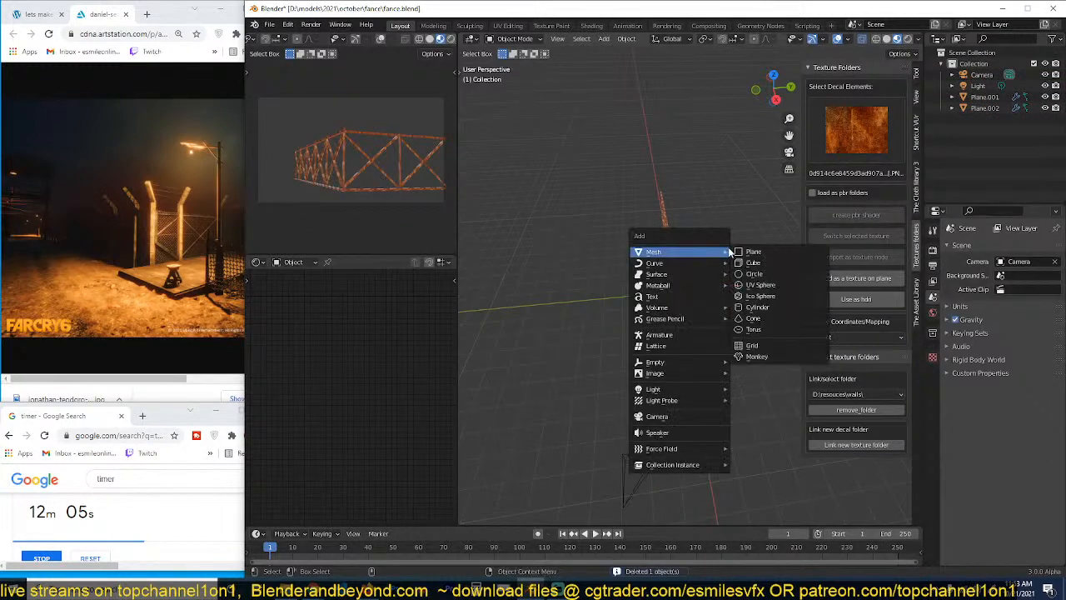
pyautogui.click(754, 251)
pyautogui.press('s')
pyautogui.click(850, 252)
pyautogui.press('s')
pyautogui.click(506, 388)
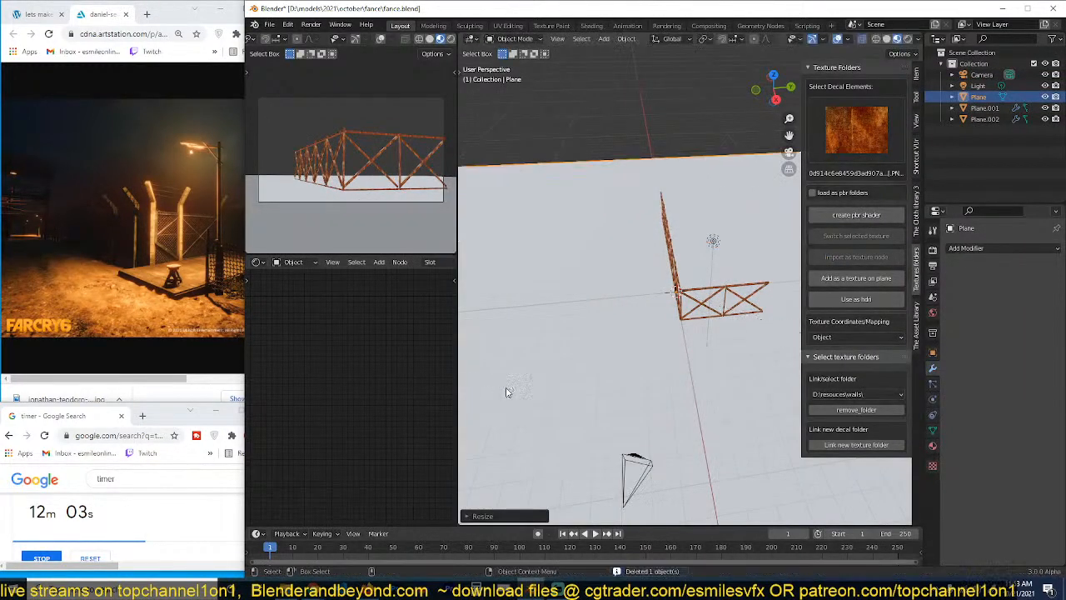
# Step: Subdivide the ground plane's mesh in Edit Mode and return to Object Mode
pyautogui.press('Tab')
pyautogui.rightClick(676, 285)
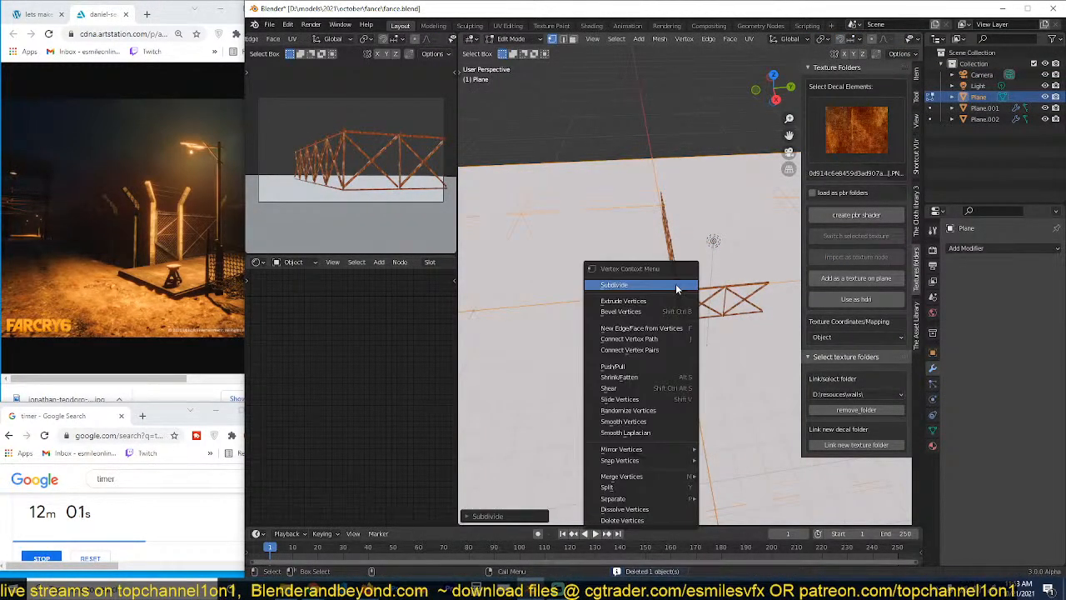
pyautogui.click(678, 286)
pyautogui.press('Tab')
# Step: Add a Multiresolution modifier to the ground plane, subdivided enough to round its corners, and save the file
pyautogui.click(966, 248)
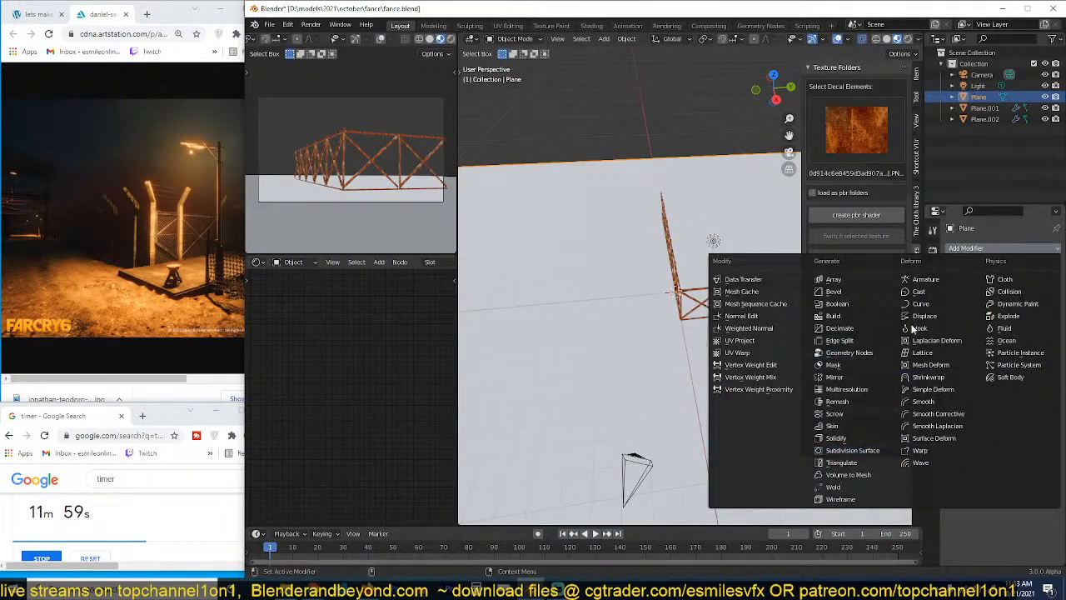
pyautogui.click(866, 389)
pyautogui.click(951, 267)
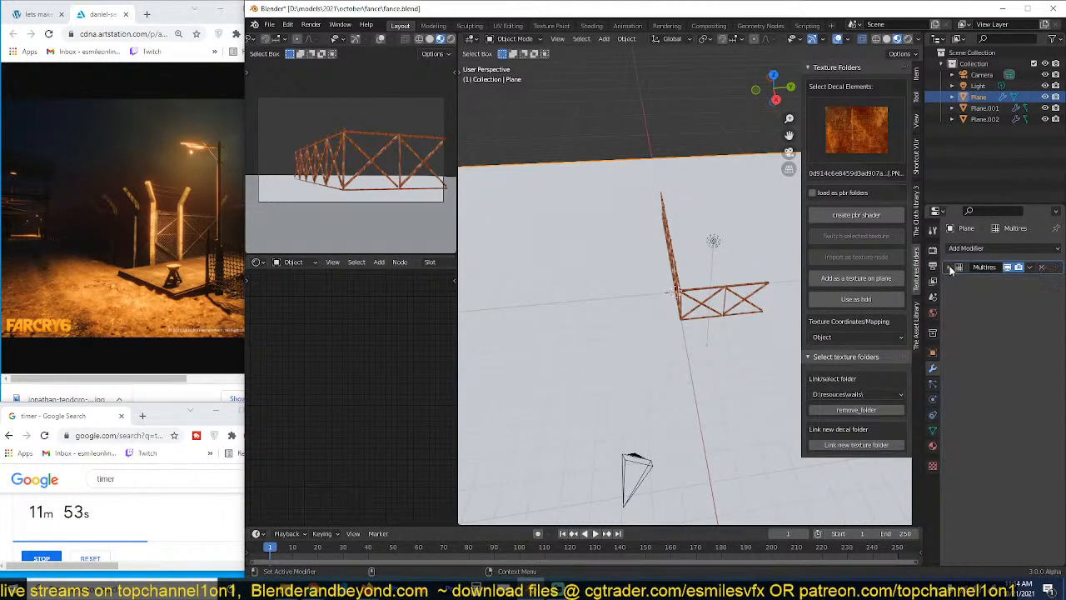
pyautogui.moveTo(708, 350); pyautogui.dragTo(811, 291, button='middle')
pyautogui.hotkey('ctrl', 's')
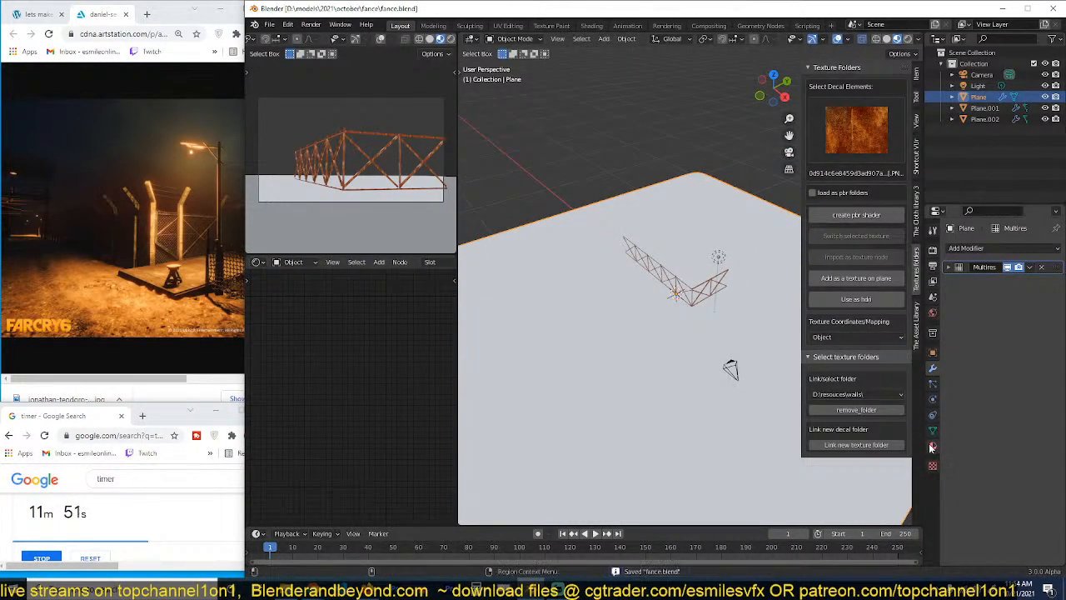
# Step: Link the PBR "ground and rocks" texture folder and enable loading as PBR folders for the ground plane
pyautogui.click(931, 447)
pyautogui.click(866, 392)
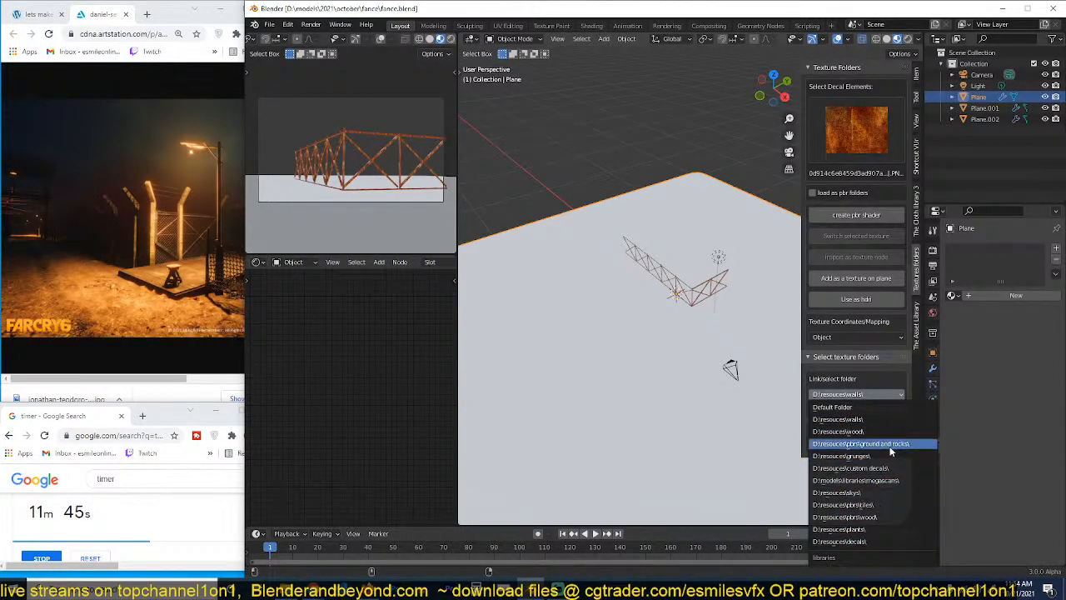
pyautogui.click(861, 443)
pyautogui.click(869, 129)
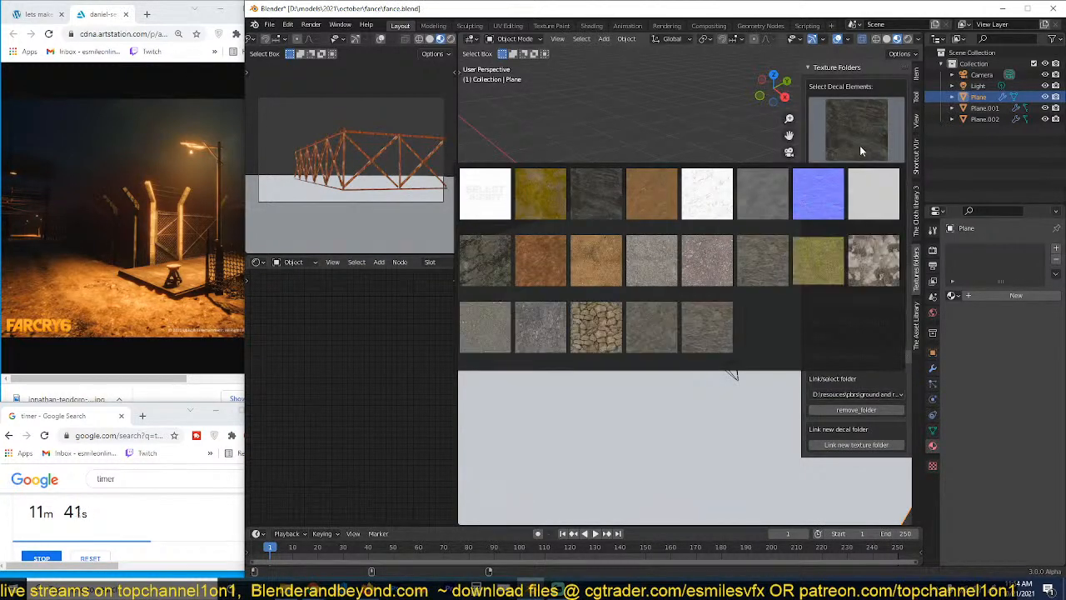
pyautogui.click(823, 265)
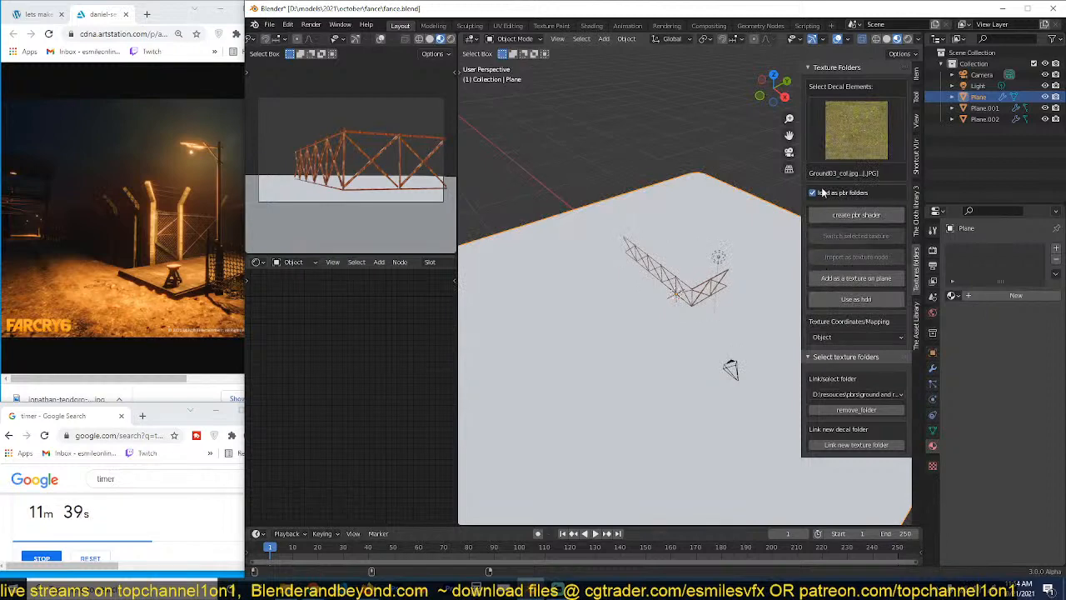
# Step: Choose the dry_ground_rocks_diff texture and apply it to the ground plane as a PBR shader
pyautogui.click(843, 156)
pyautogui.click(596, 265)
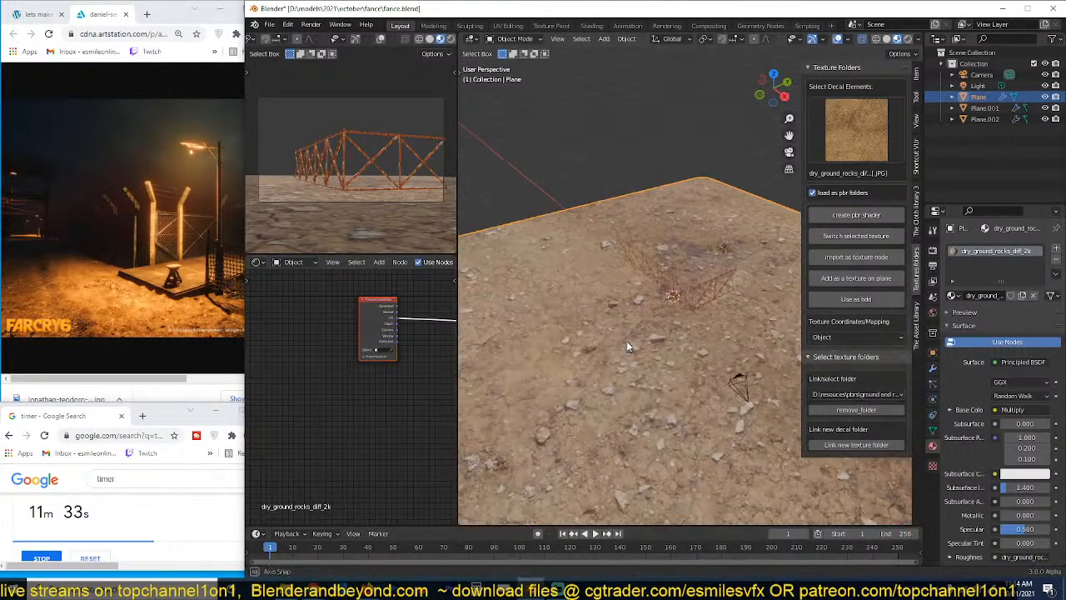
pyautogui.scroll(-9, 348, 391)
pyautogui.moveTo(348, 392); pyautogui.dragTo(278, 393, button='middle')
pyautogui.scroll(4, 638, 320)
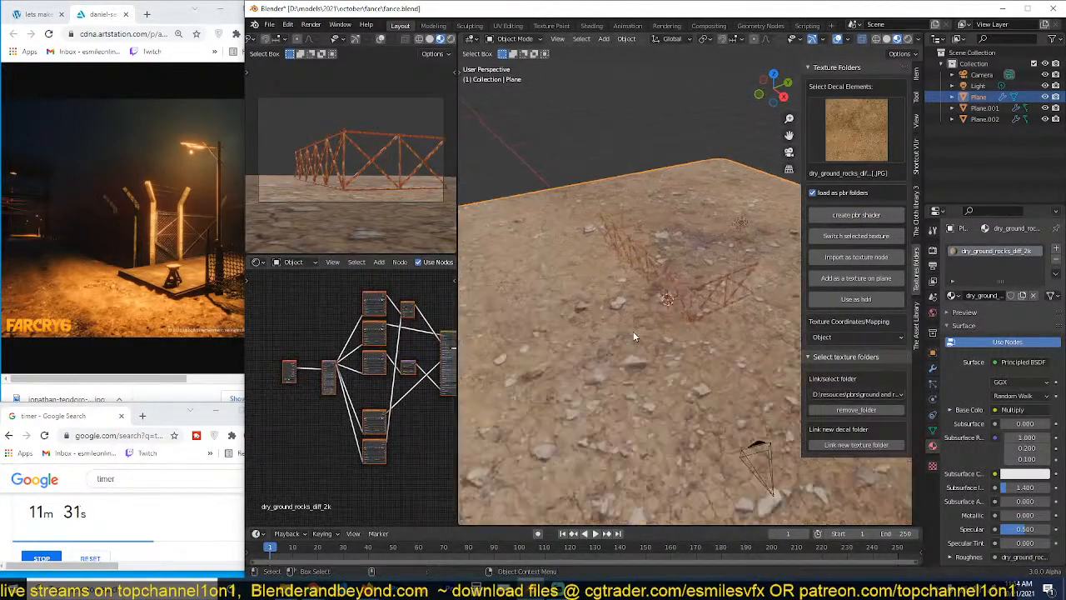
# Step: Scale up the ground plane's mesh with the texture coordinates mapping set to Object, and save the file
pyautogui.moveTo(637, 320); pyautogui.dragTo(723, 369, button='middle')
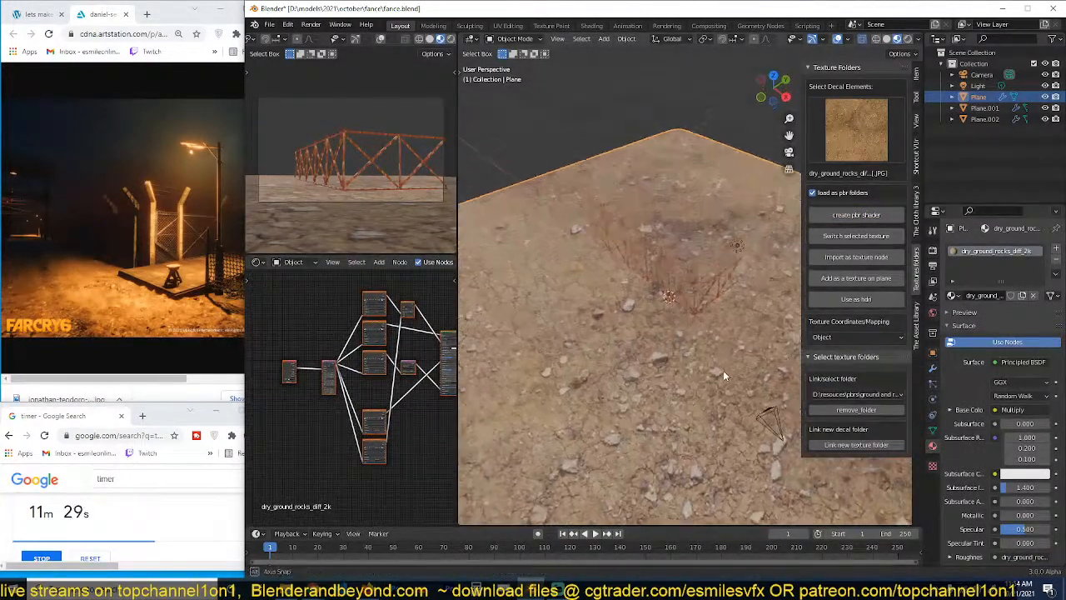
pyautogui.scroll(-2, 722, 370)
pyautogui.scroll(3, 722, 376)
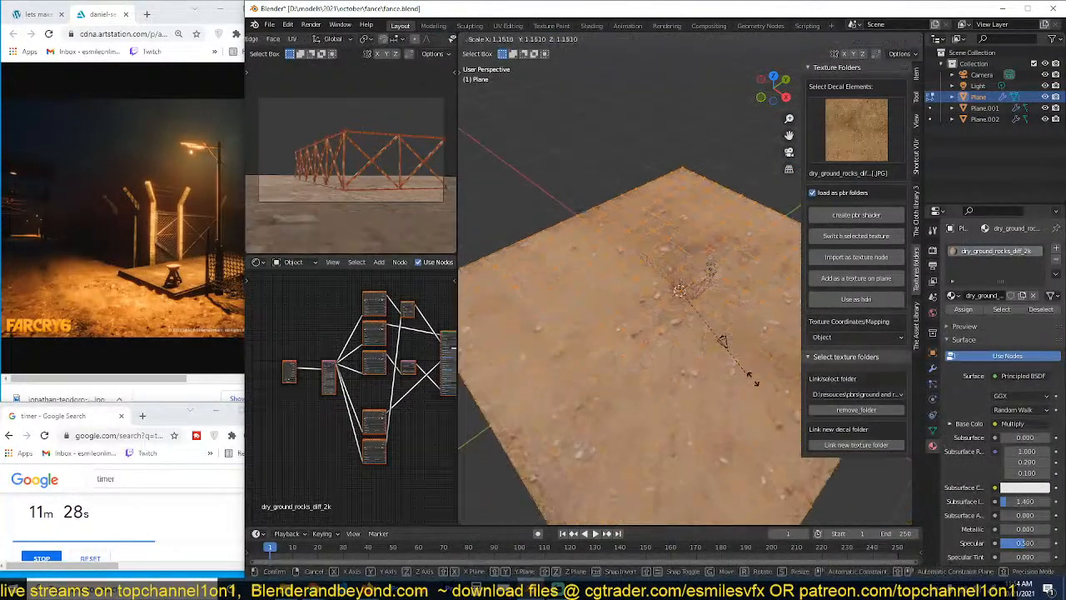
pyautogui.click(862, 336)
pyautogui.click(827, 373)
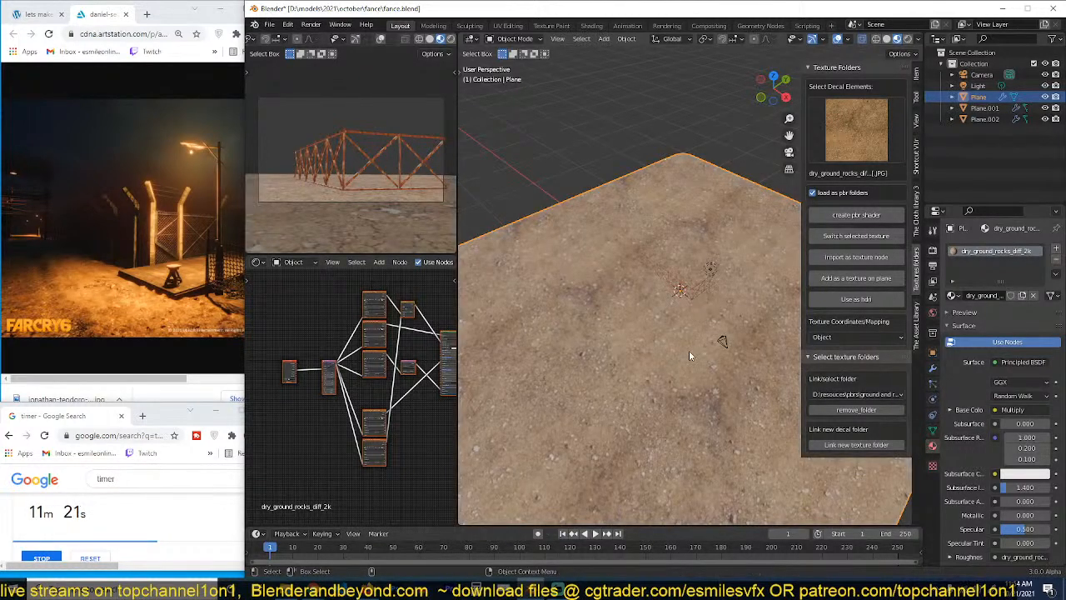
pyautogui.scroll(4, 689, 356)
pyautogui.scroll(-2, 690, 356)
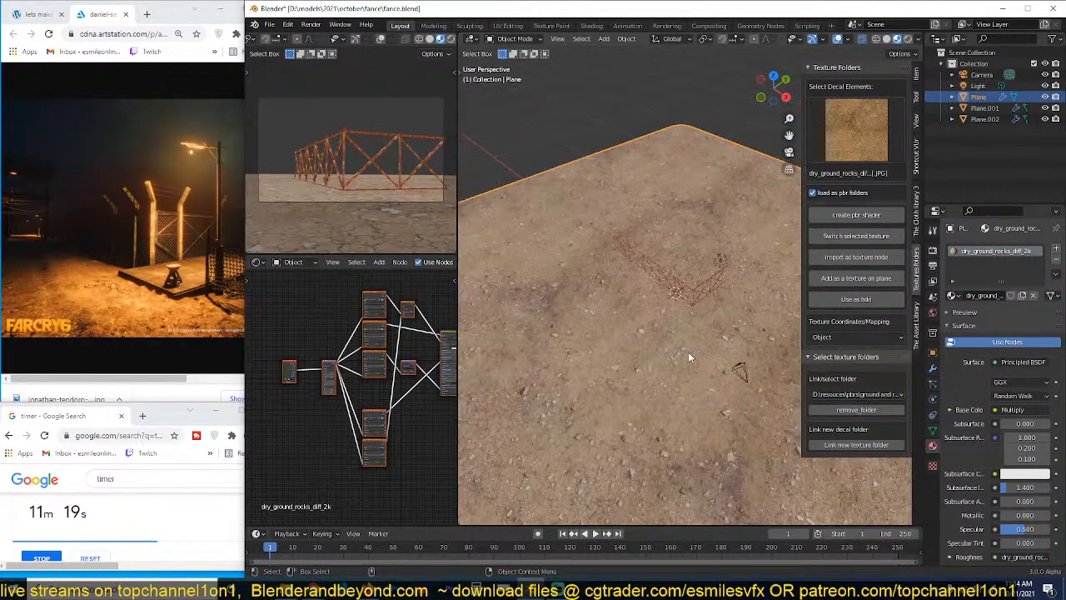
pyautogui.hotkey('ctrl', 's')
# Step: Put the ground plane in Sculpt Mode and sculpt slight unevenness into its surface with the SculptDraw brush
pyautogui.moveTo(690, 356)
pyautogui.mouseDown(button='middle')
pyautogui.moveTo(675, 328)
pyautogui.moveTo(609, 280)
pyautogui.moveTo(675, 342)
pyautogui.mouseUp(button='middle')
pyautogui.press('KP_7')
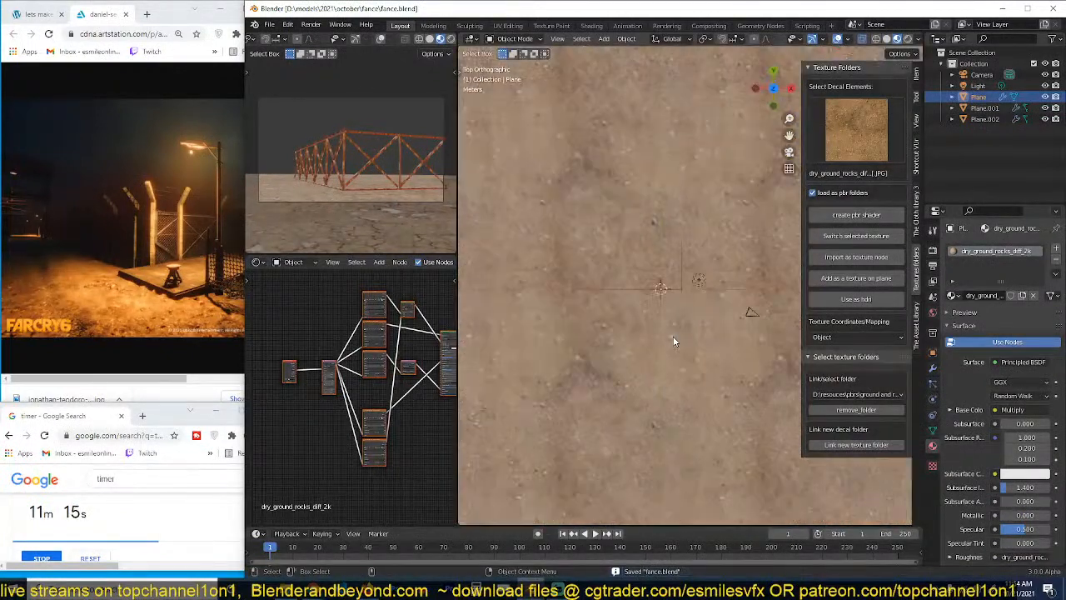
pyautogui.scroll(-2, 677, 332)
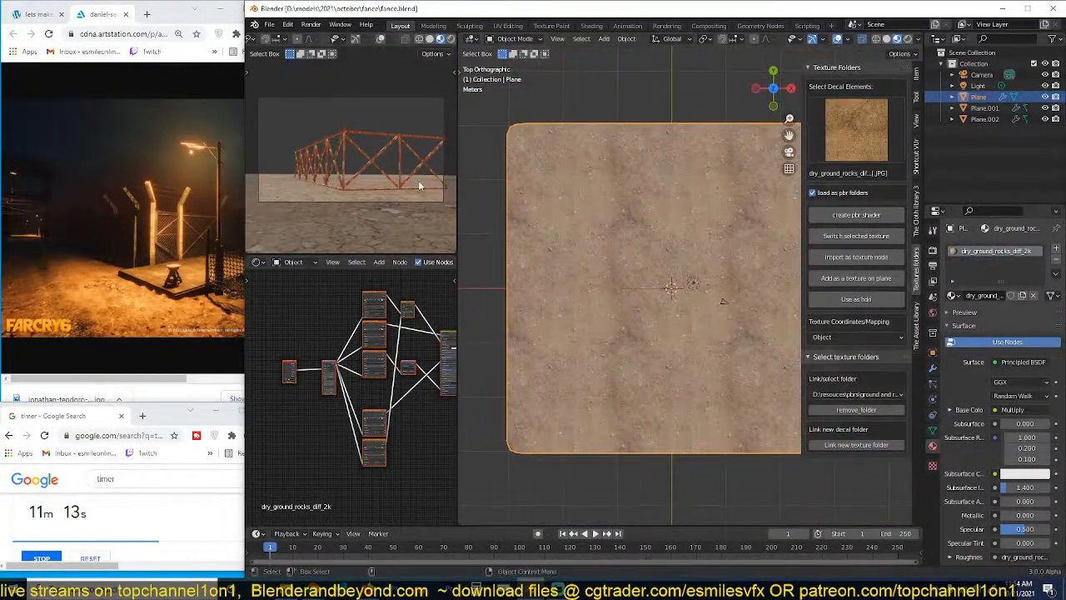
pyautogui.press('t')
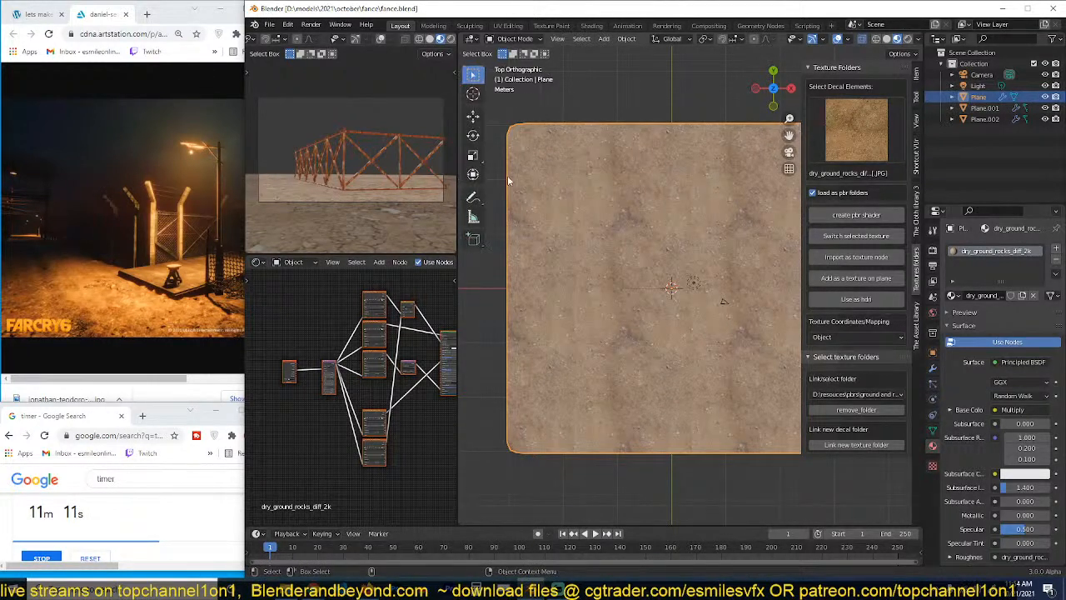
pyautogui.press('t')
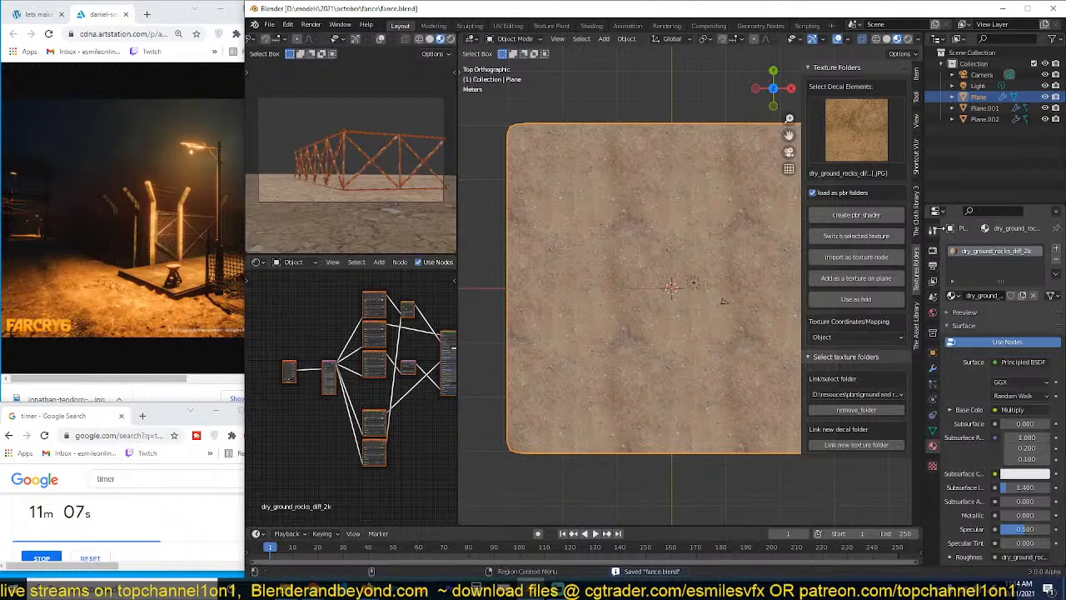
pyautogui.click(516, 39)
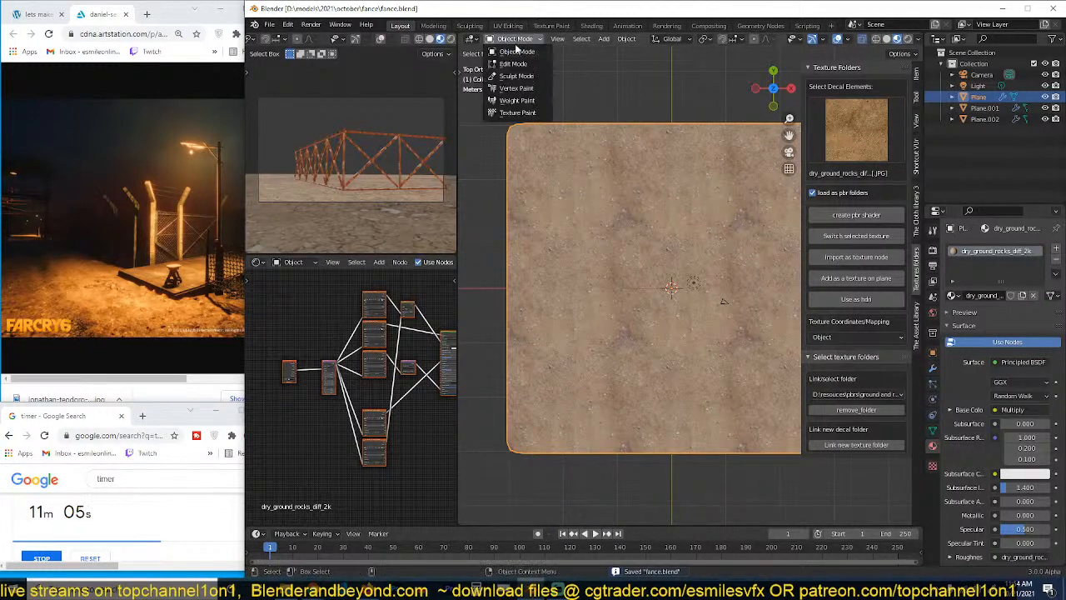
pyautogui.click(521, 76)
pyautogui.scroll(3, 672, 321)
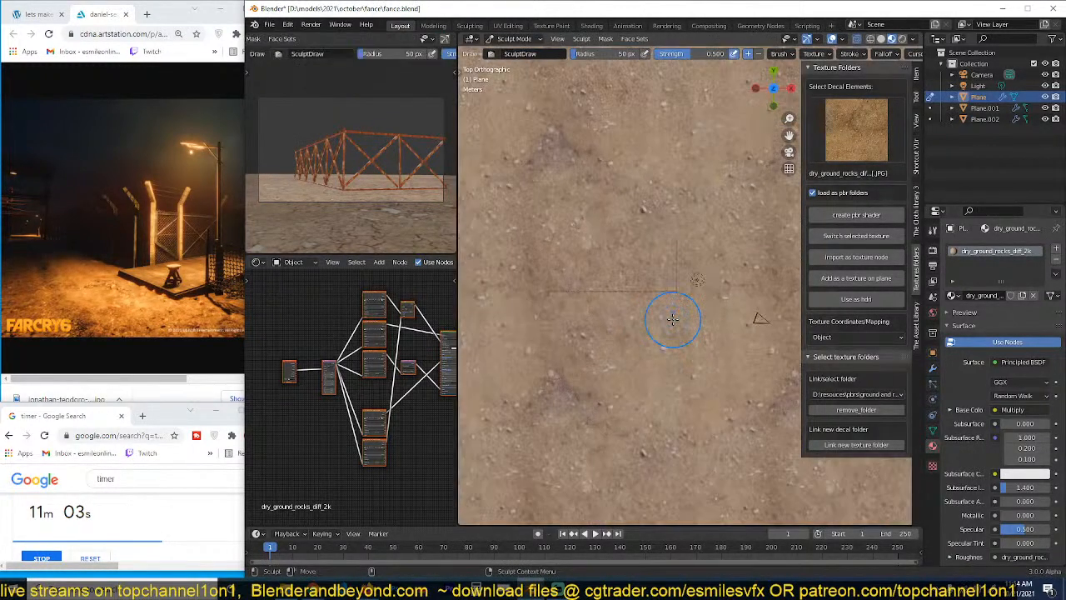
pyautogui.moveTo(673, 323)
pyautogui.mouseDown(button='middle')
pyautogui.moveTo(638, 240)
pyautogui.moveTo(638, 255)
pyautogui.moveTo(729, 261)
pyautogui.mouseUp(button='middle')
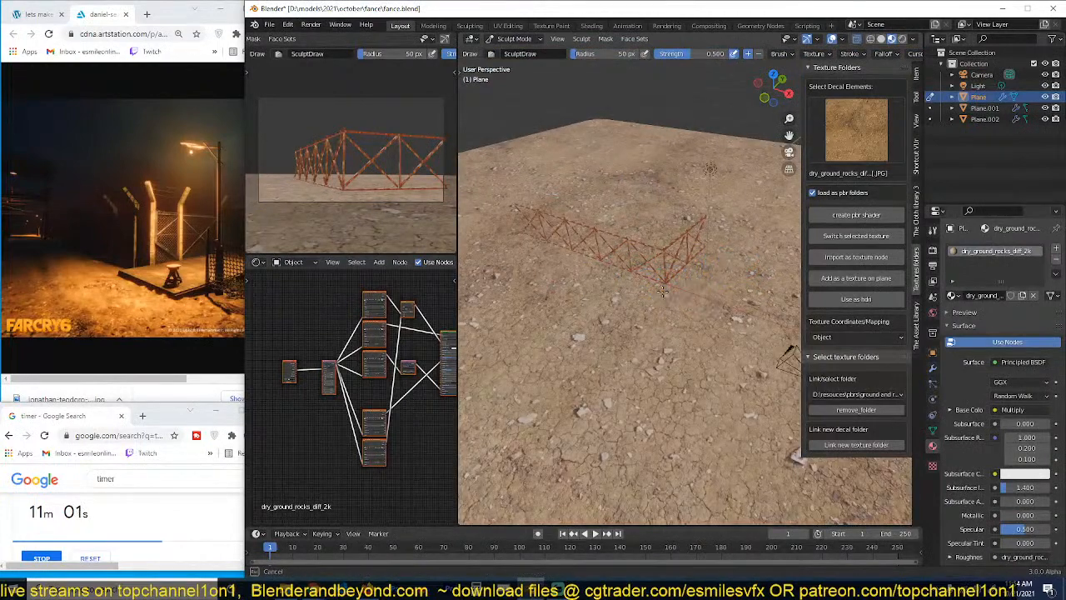
pyautogui.moveTo(574, 287); pyautogui.dragTo(702, 289, button='middle')
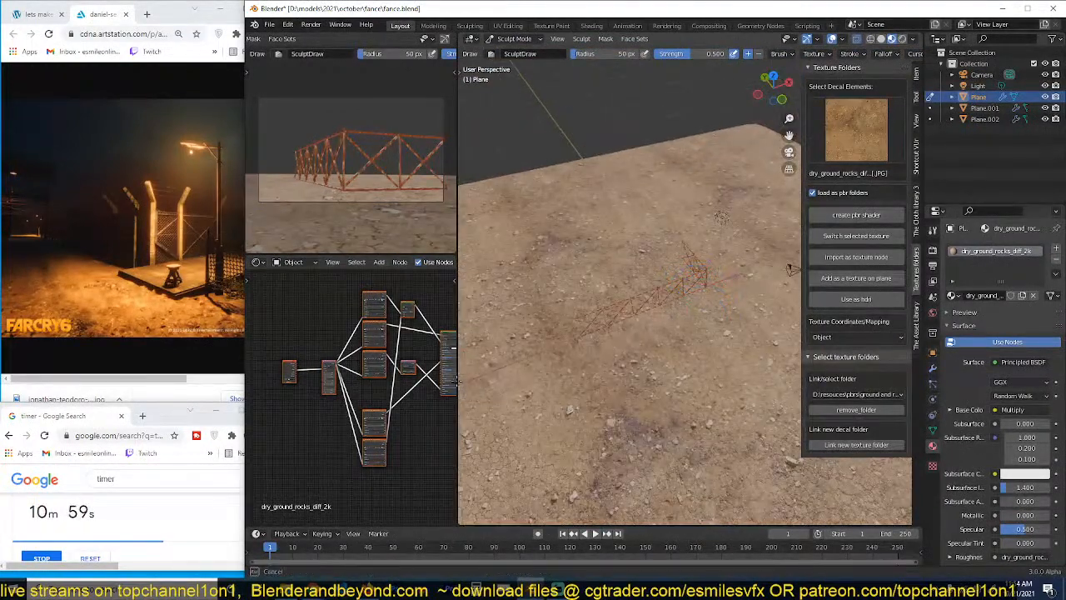
pyautogui.moveTo(683, 342); pyautogui.dragTo(579, 377, button='middle')
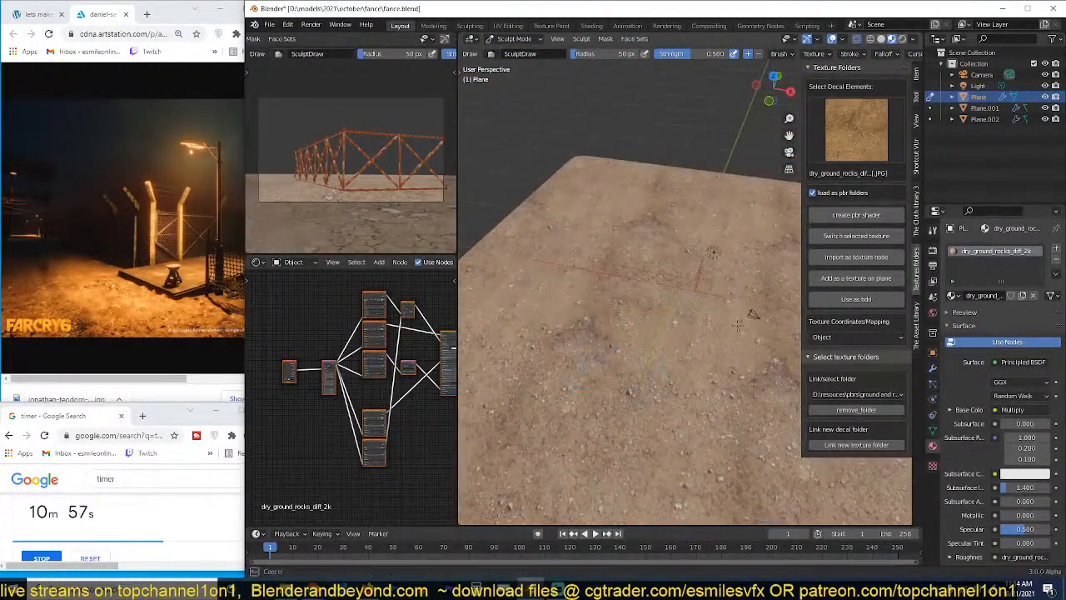
pyautogui.moveTo(772, 278); pyautogui.dragTo(591, 281, button='middle')
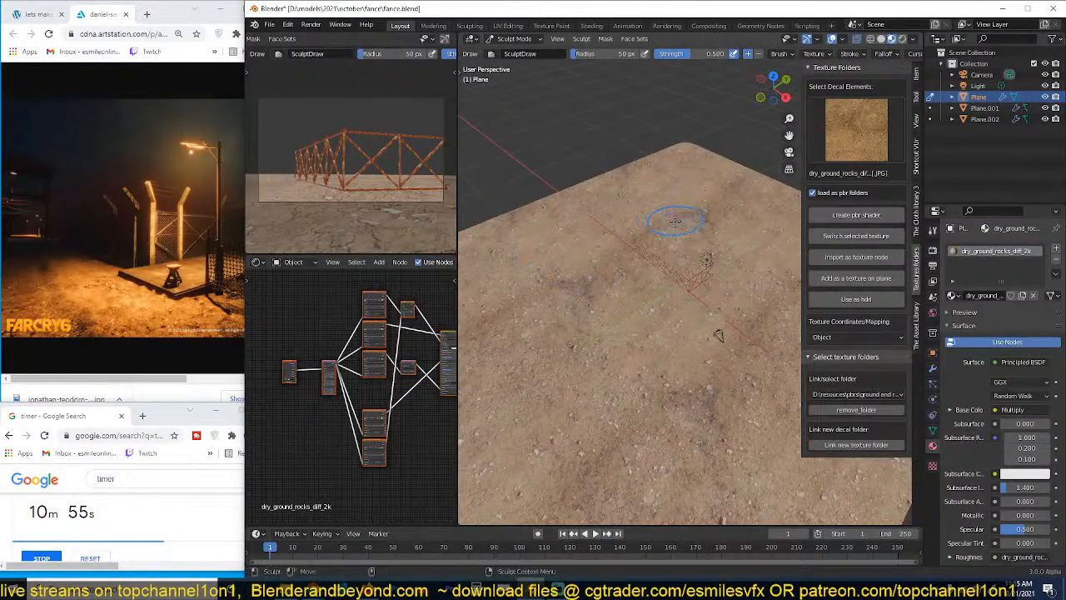
pyautogui.moveTo(744, 281); pyautogui.dragTo(624, 290, button='middle')
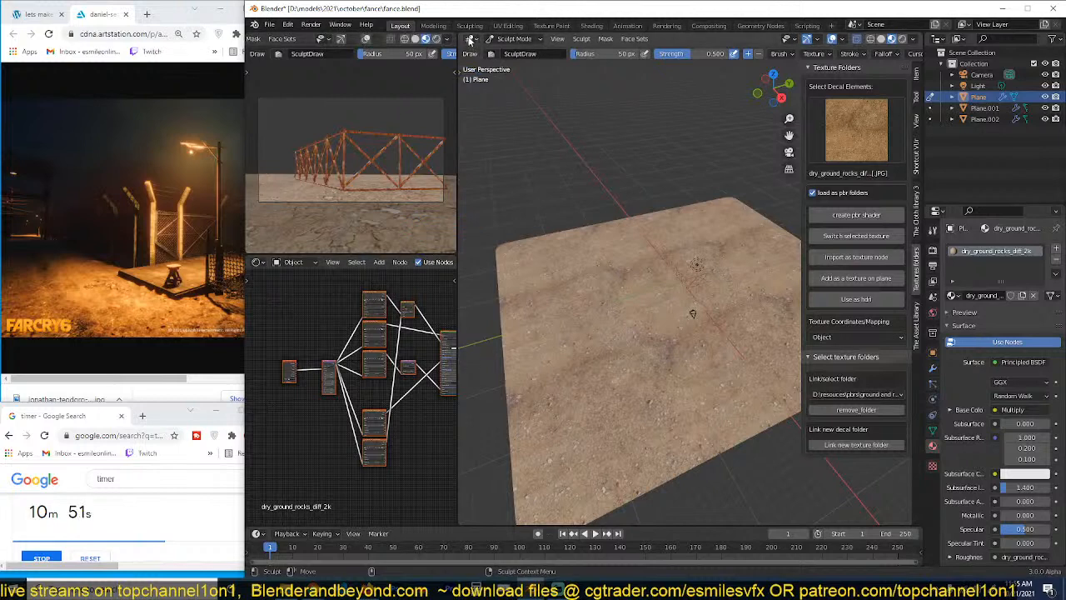
# Step: Switch the camera viewport to Rendered shading to preview the fence on the ground
pyautogui.click(472, 40)
pyautogui.scroll(-5, 594, 243)
pyautogui.press('z')
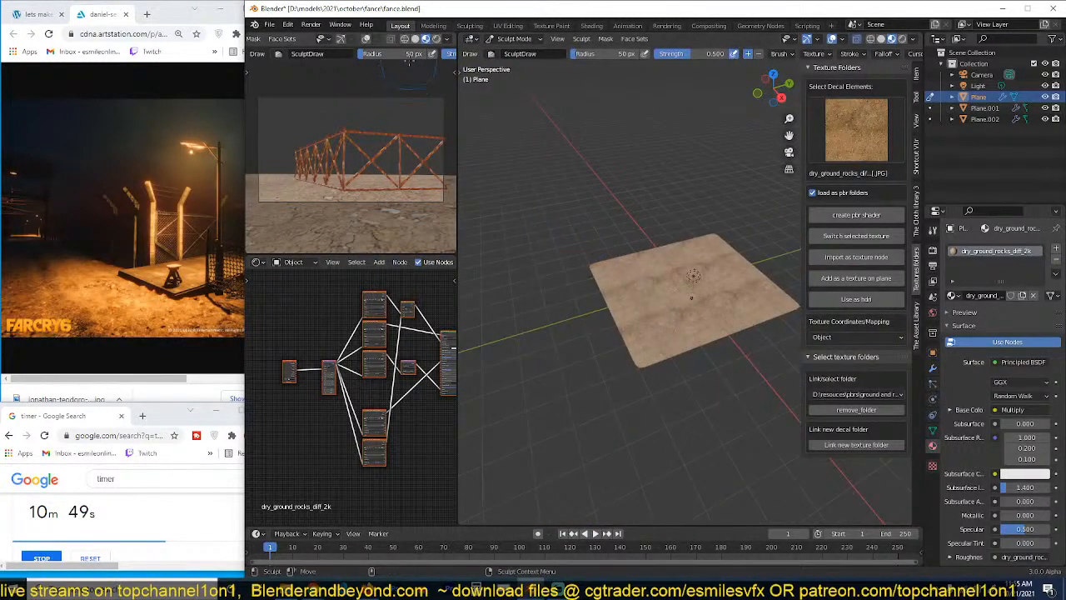
pyautogui.scroll(-2, 420, 53)
pyautogui.click(437, 39)
pyautogui.moveTo(670, 218); pyautogui.dragTo(649, 216, button='middle')
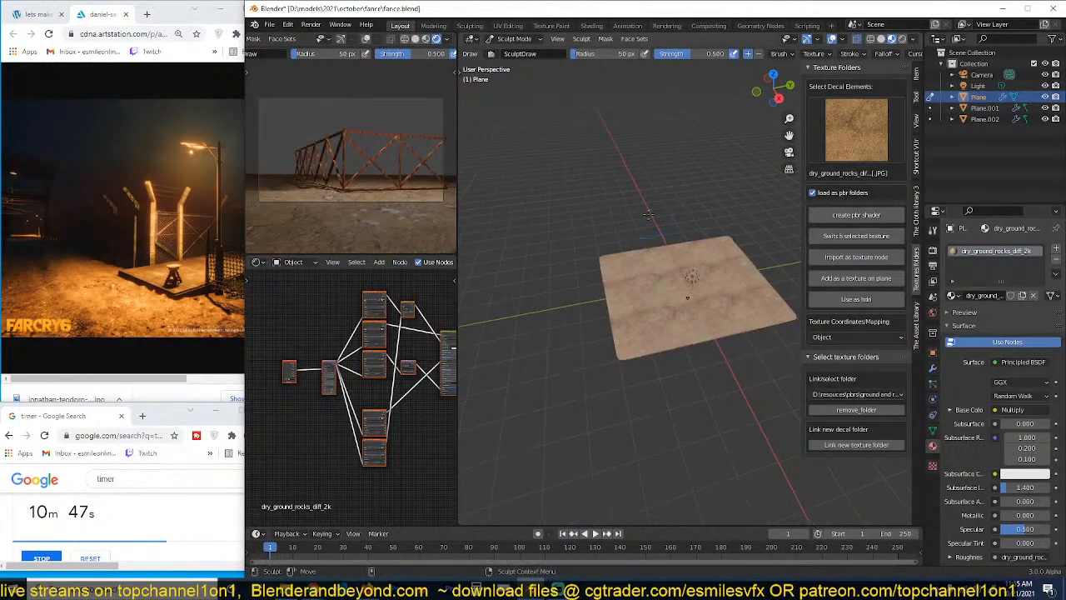
pyautogui.scroll(4, 682, 323)
pyautogui.moveTo(683, 315)
pyautogui.mouseDown(button='middle')
pyautogui.moveTo(671, 254)
pyautogui.moveTo(676, 287)
pyautogui.mouseUp(button='middle')
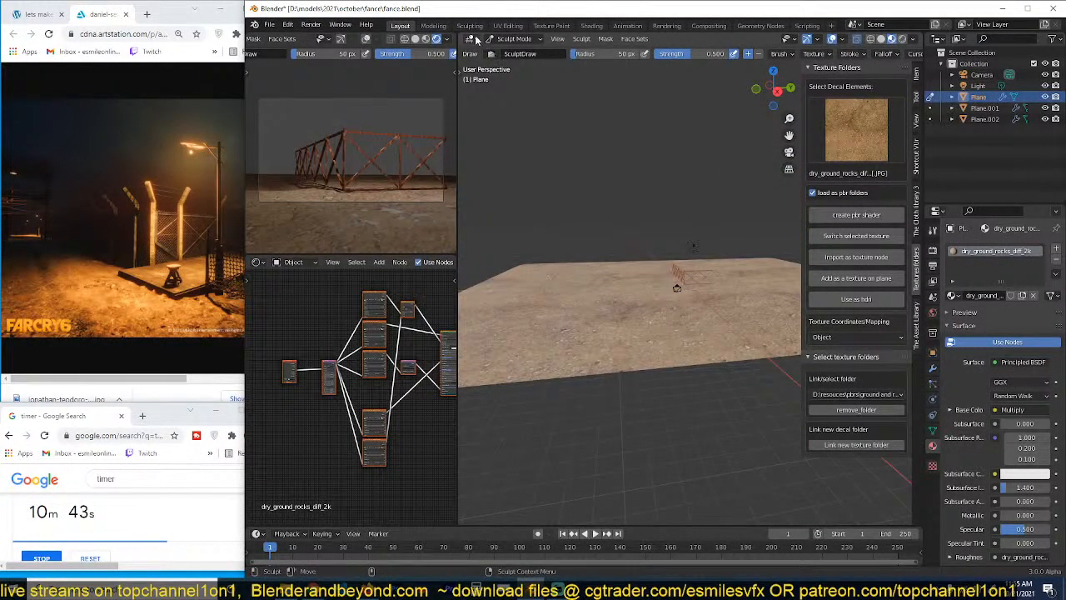
# Step: Return the ground plane to Object Mode and shade it smooth
pyautogui.click(495, 42)
pyautogui.click(503, 50)
pyautogui.rightClick(647, 274)
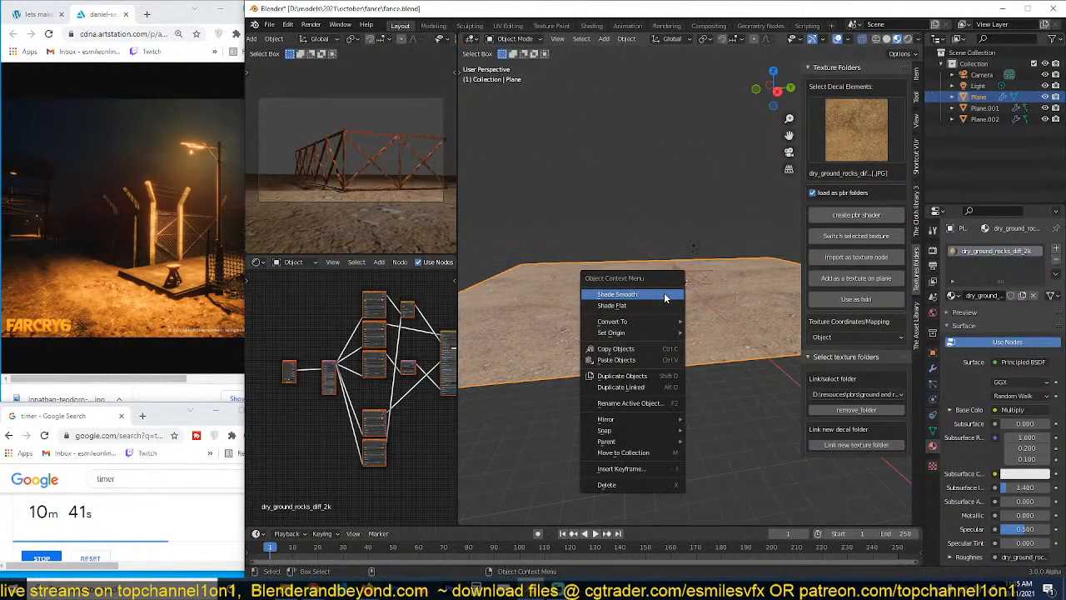
pyautogui.click(665, 294)
pyautogui.hotkey('alt', 'a')
pyautogui.click(688, 352)
pyautogui.scroll(3, 686, 372)
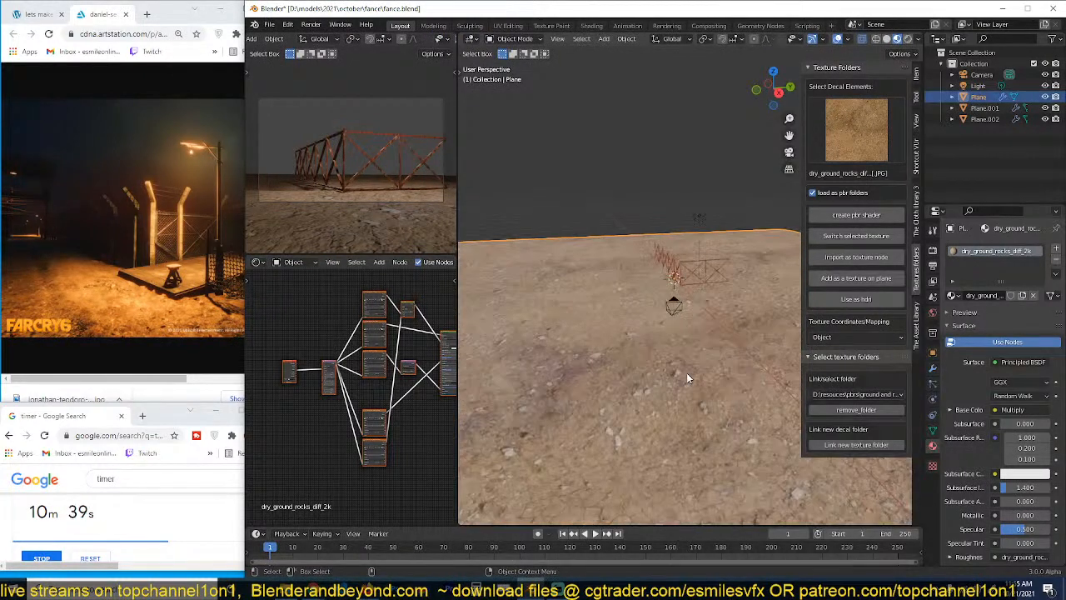
# Step: Add a Displace modifier with a new texture to the ground plane and open that texture's settings
pyautogui.click(932, 368)
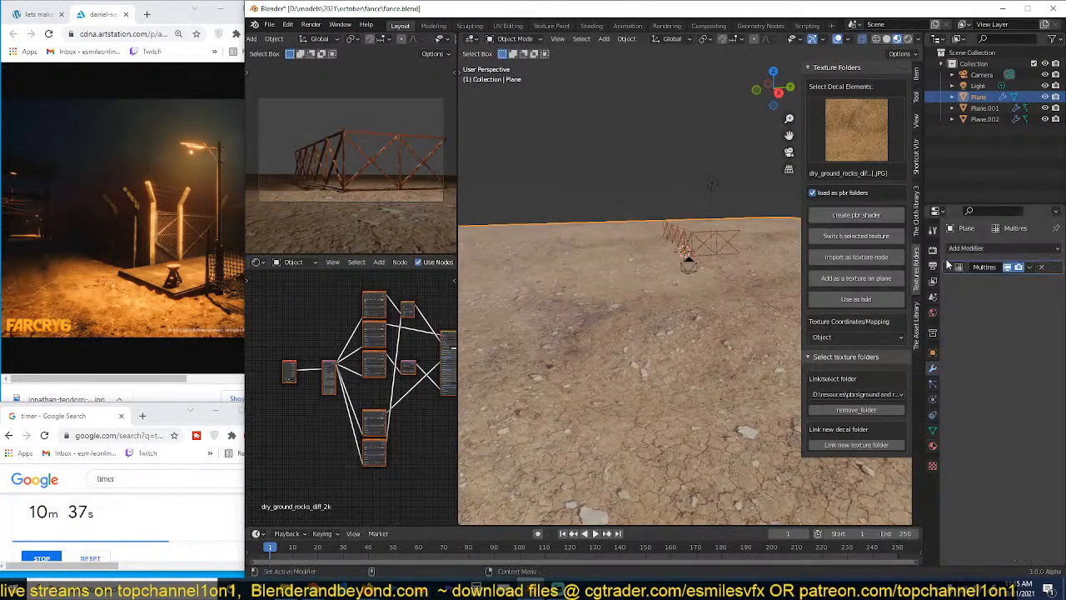
pyautogui.click(988, 247)
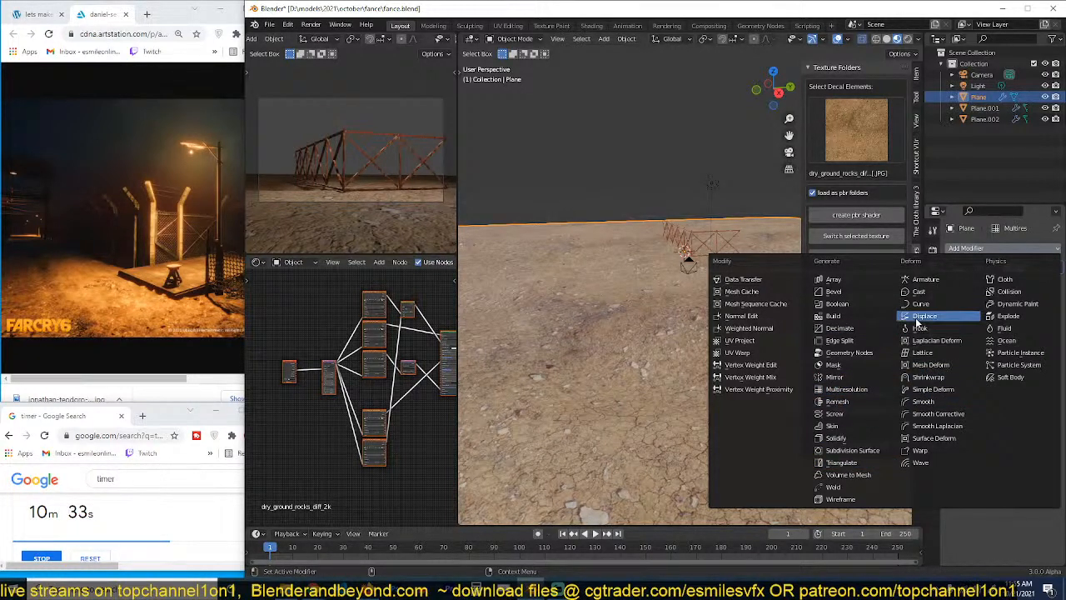
pyautogui.click(921, 317)
pyautogui.click(1044, 302)
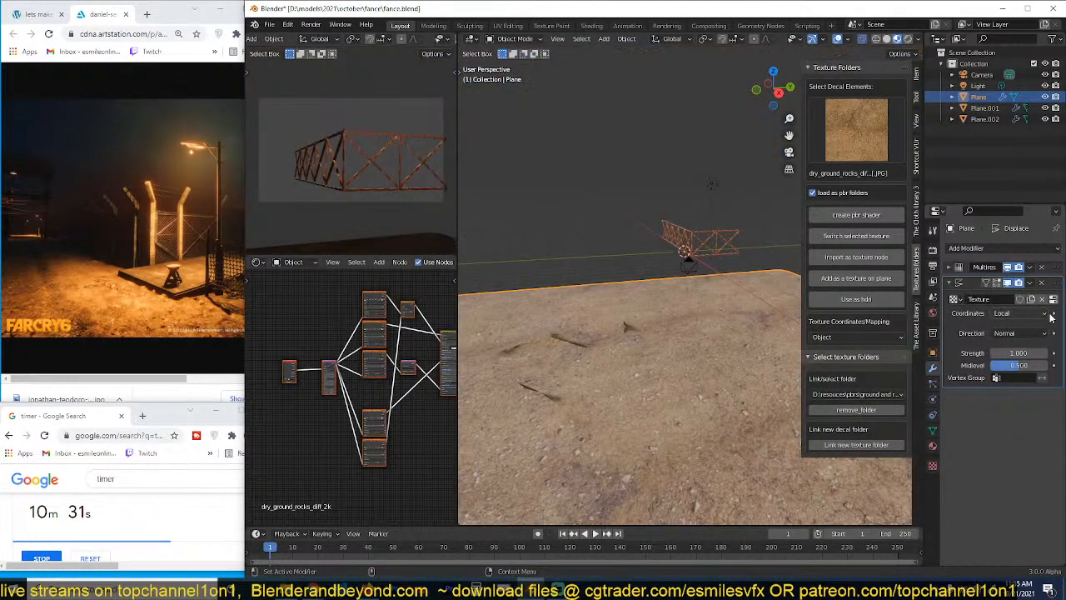
pyautogui.click(1048, 301)
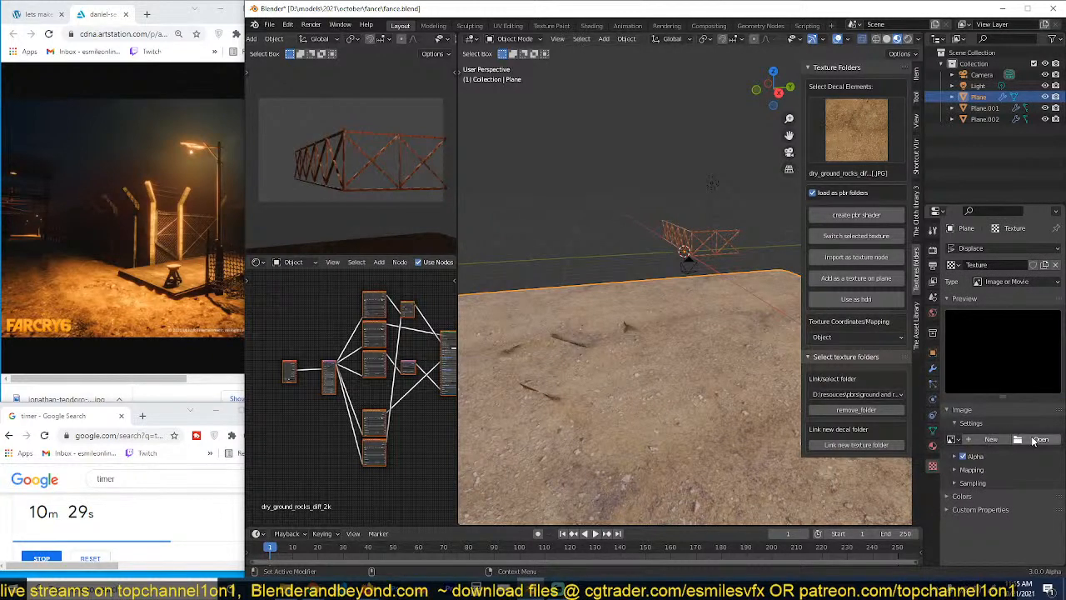
# Step: Make the displacement texture a Clouds type with size 0.12, and set the ground's Displace strength to -0.040
pyautogui.click(1014, 284)
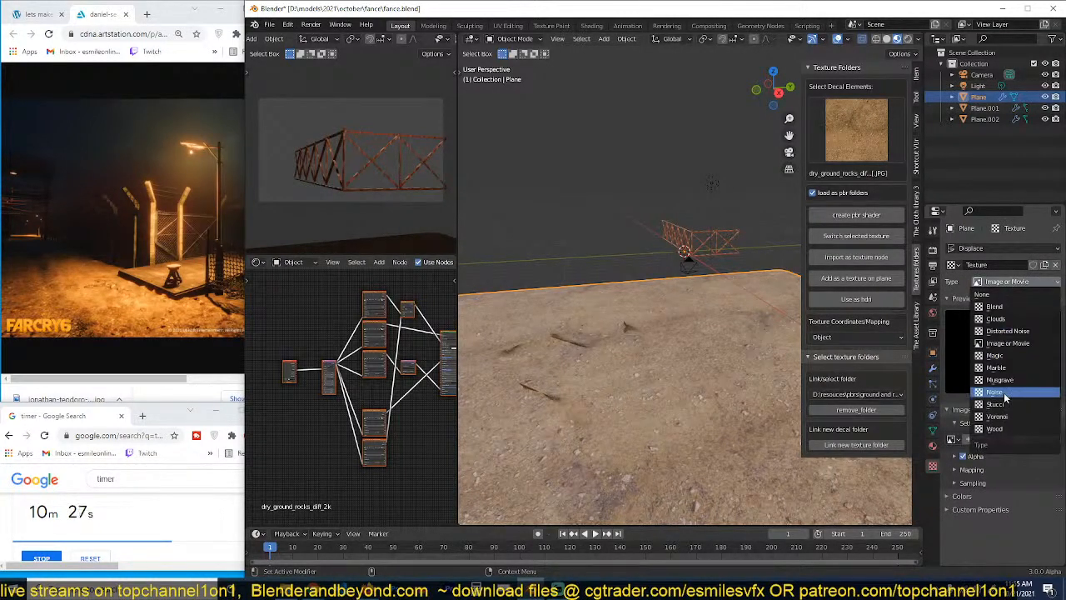
pyautogui.click(995, 392)
pyautogui.click(1020, 282)
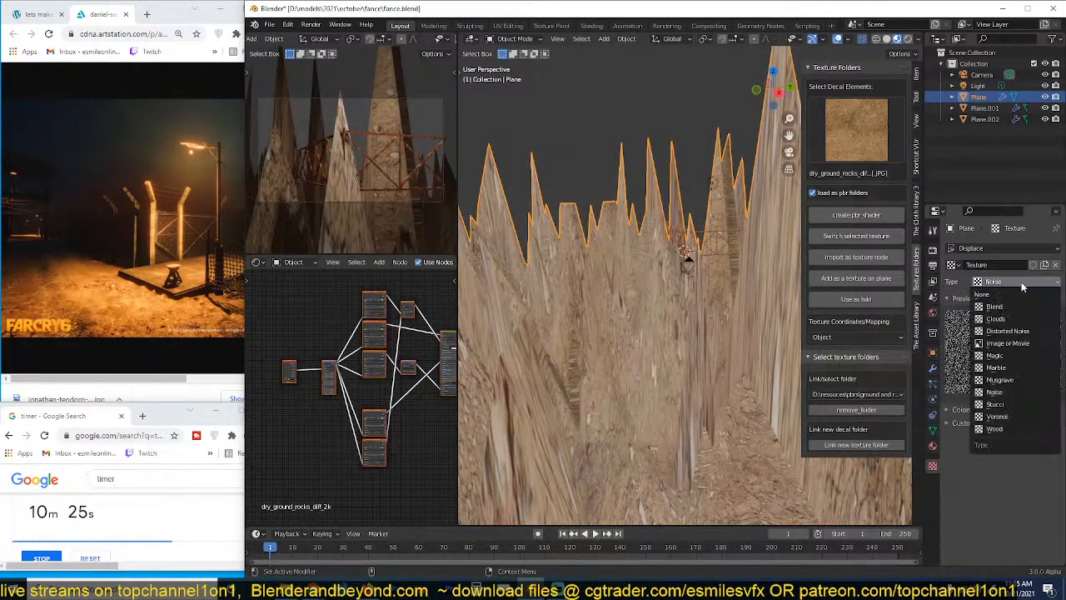
pyautogui.click(995, 318)
pyautogui.moveTo(1018, 475); pyautogui.dragTo(993, 475)
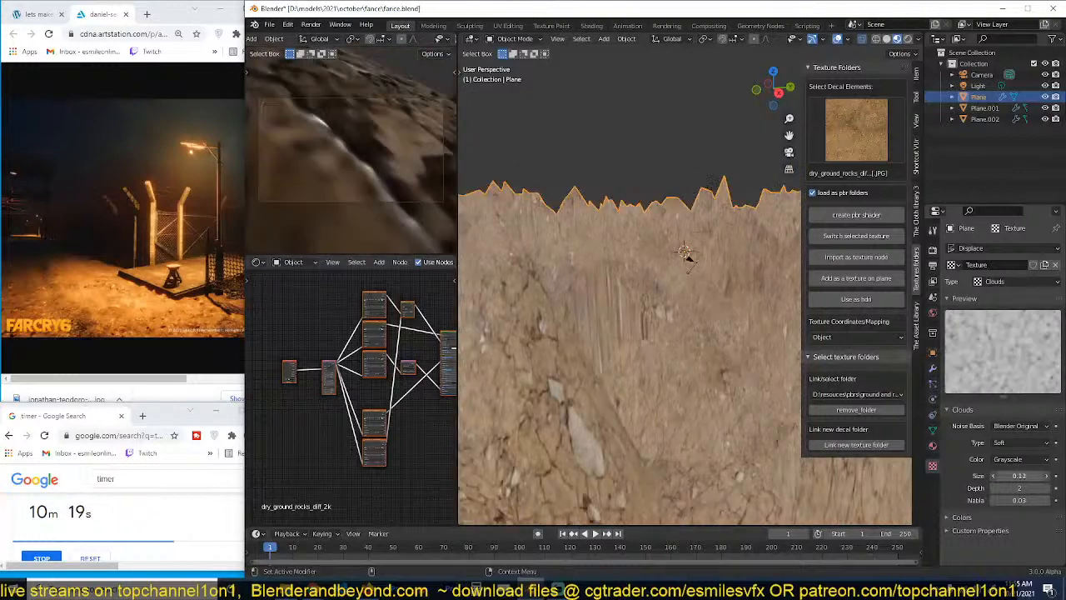
pyautogui.click(934, 368)
pyautogui.moveTo(1018, 351); pyautogui.dragTo(977, 352)
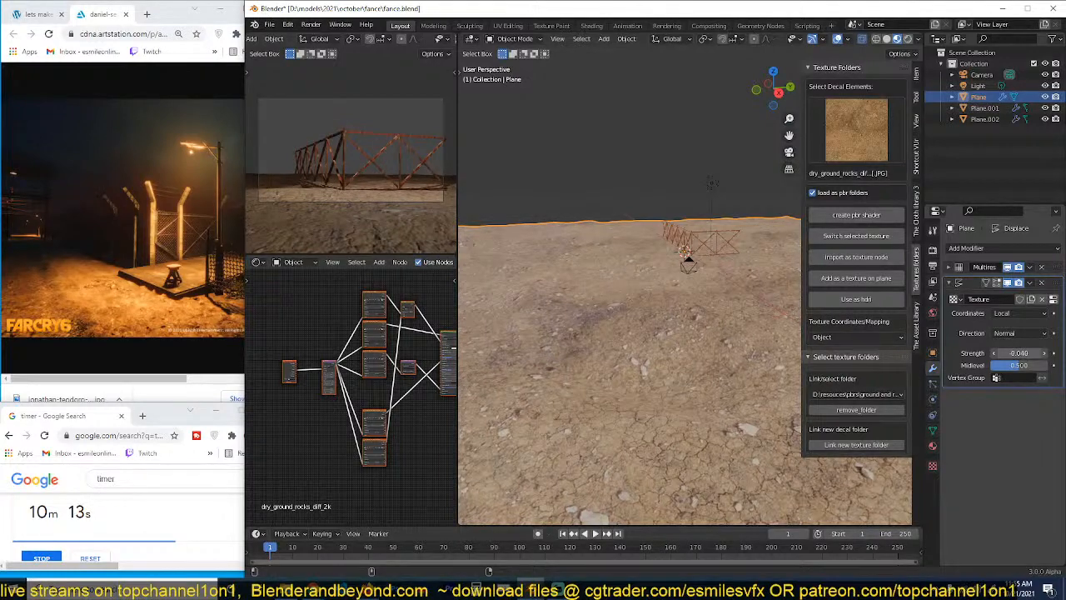
# Step: Add a cube beside the ground plane, working from the top view, and resize it as the base for a rock
pyautogui.moveTo(720, 340); pyautogui.dragTo(561, 294, button='middle')
pyautogui.scroll(-9, 651, 328)
pyautogui.press('KP_7')
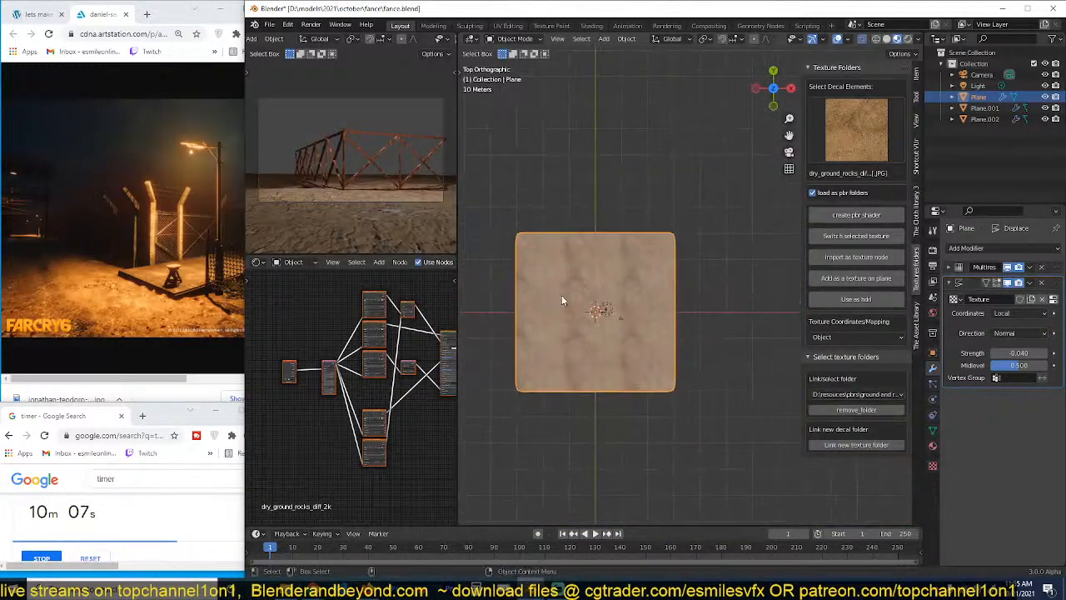
pyautogui.scroll(4, 565, 294)
pyautogui.hotkey('shift', 'a')
pyautogui.moveTo(685, 249)
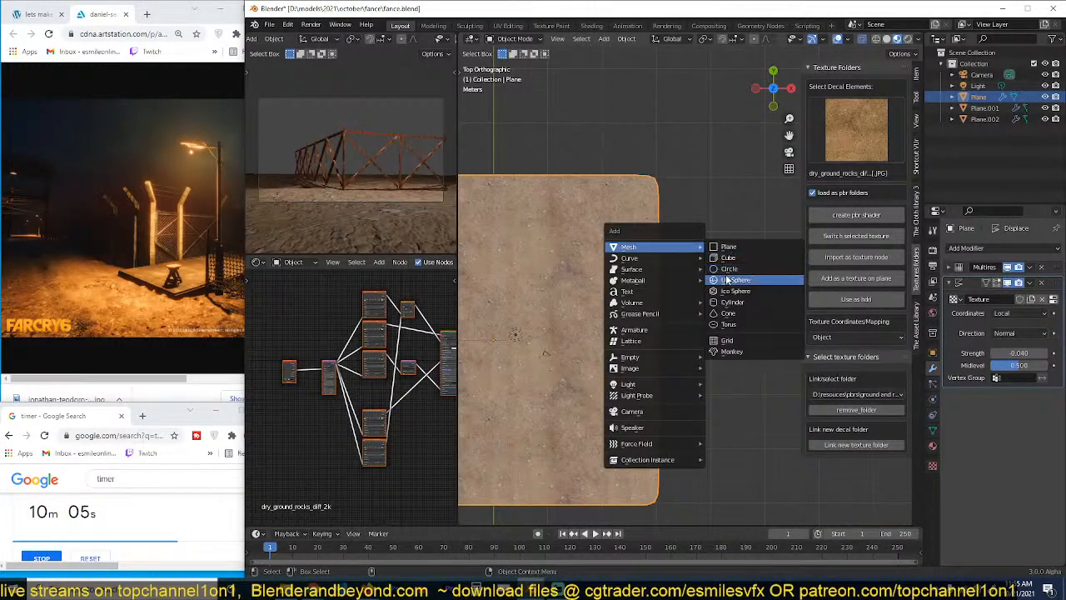
pyautogui.click(737, 271)
pyautogui.press('s')
pyautogui.click(723, 280)
pyautogui.press('KP_Divide')
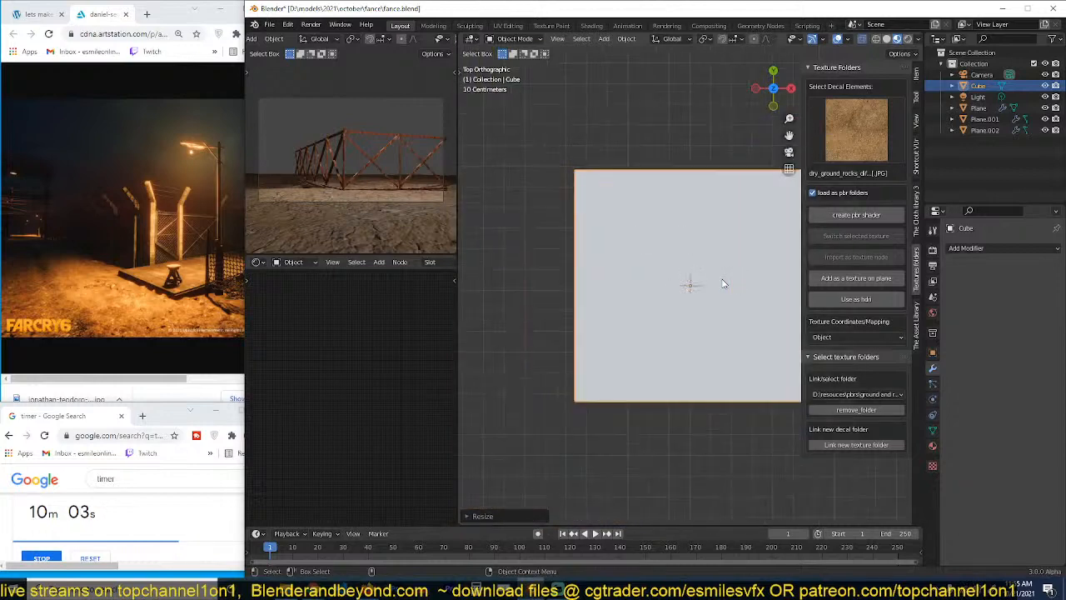
# Step: Round the cube with a level 2 Subdivision Surface modifier and apply the modifier
pyautogui.moveTo(722, 278)
pyautogui.mouseDown(button='middle')
pyautogui.moveTo(656, 243)
pyautogui.moveTo(698, 291)
pyautogui.moveTo(725, 267)
pyautogui.mouseUp(button='middle')
pyautogui.hotkey('ctrl', '2')
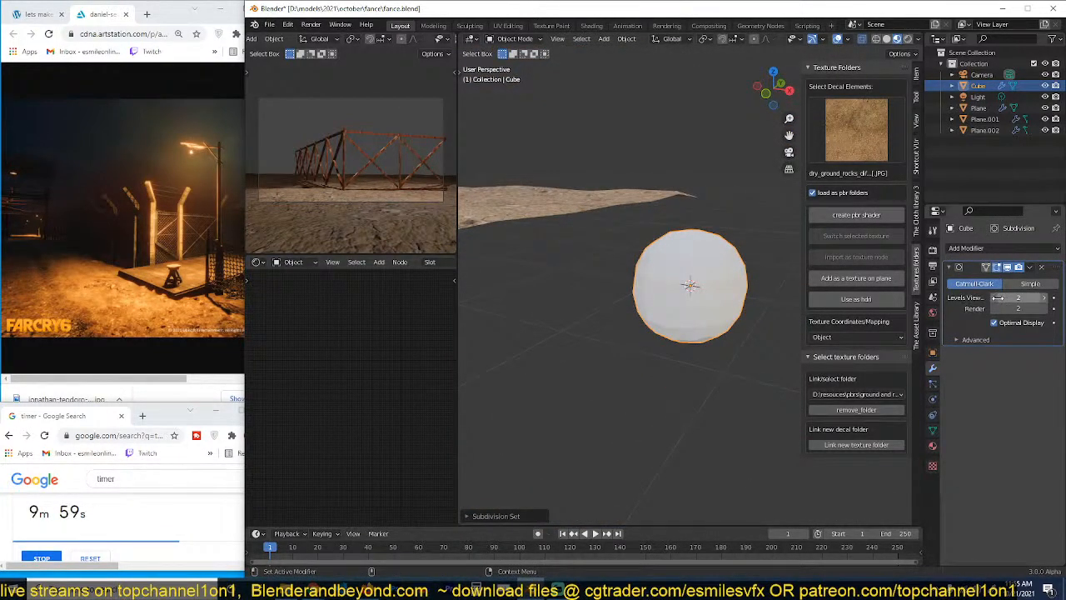
pyautogui.hotkey('ctrl', 'a')
# Step: Link the ground plane's rocky dirt material to the rounded cube
pyautogui.moveTo(795, 304); pyautogui.dragTo(709, 314, button='middle')
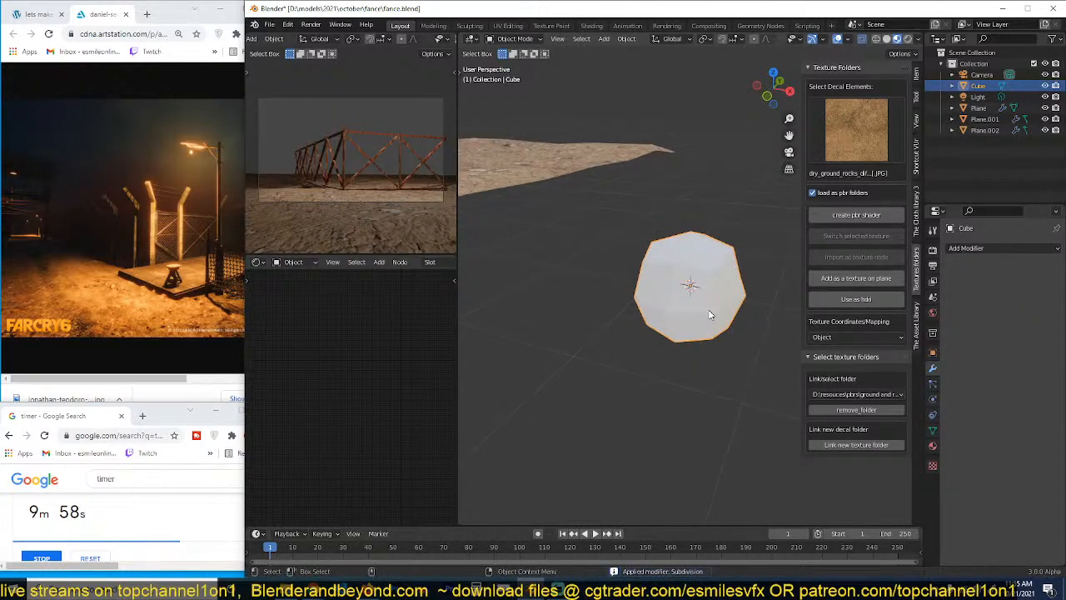
pyautogui.keyDown('shift'); pyautogui.click(608, 171); pyautogui.keyUp('shift')
pyautogui.hotkey('ctrl', 'l')
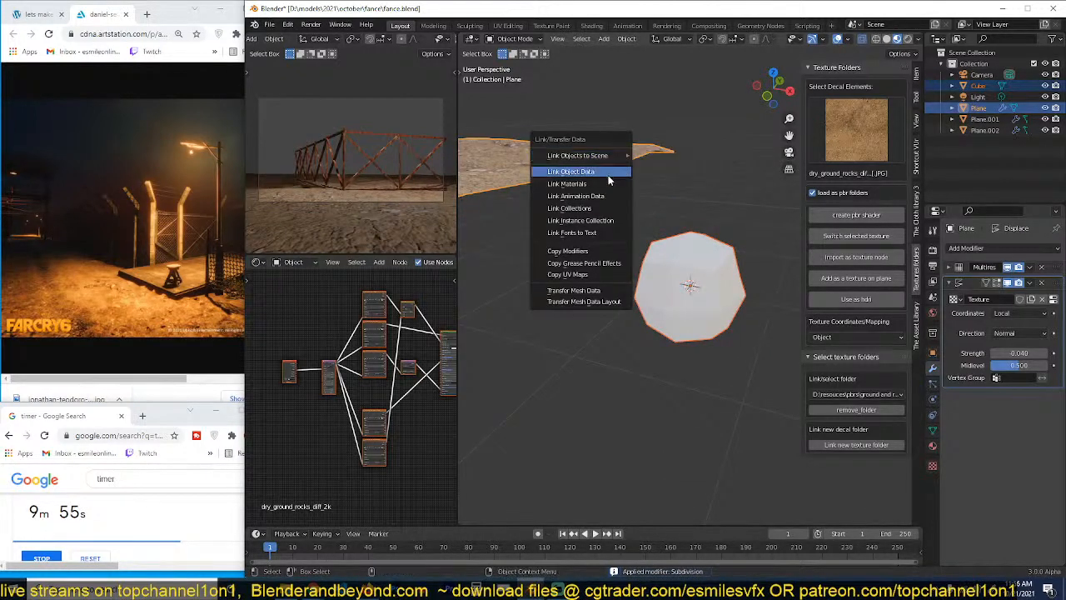
pyautogui.click(616, 169)
# Step: Select only the rounded cube and stretch it along the X axis
pyautogui.moveTo(714, 321); pyautogui.dragTo(654, 279, button='middle')
pyautogui.click(654, 279)
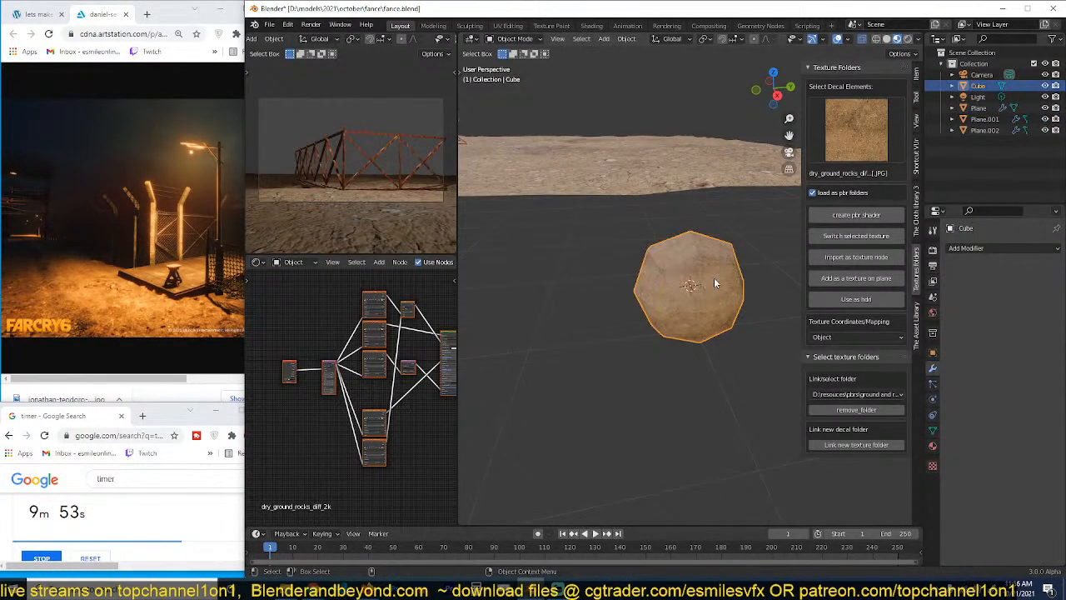
pyautogui.press('s')
pyautogui.press('x')
pyautogui.click(750, 289)
# Step: In Edit Mode, duplicate the rock's mesh, then shrink and rotate the copy to form a second lobe
pyautogui.moveTo(749, 289); pyautogui.dragTo(718, 284, button='middle')
pyautogui.press('Tab')
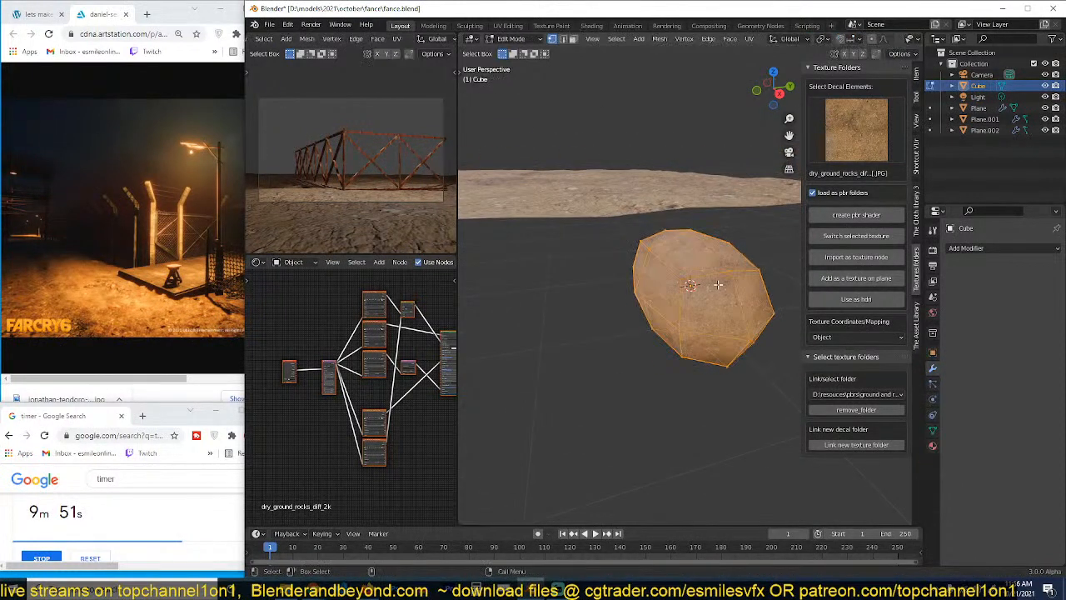
pyautogui.press('r')
pyautogui.press('r')
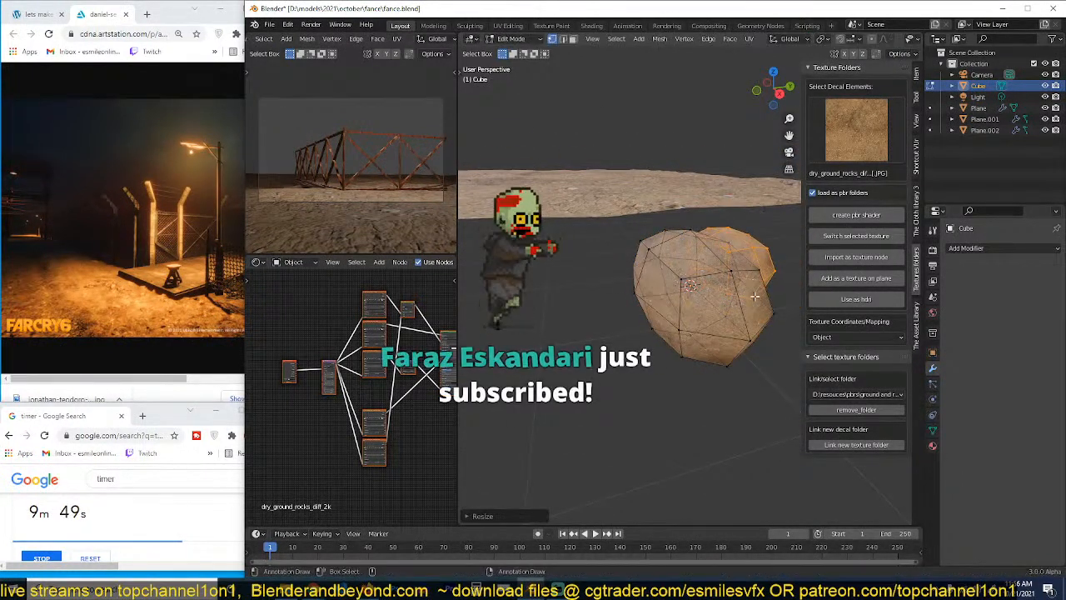
pyautogui.press('Return')
pyautogui.press('Tab')
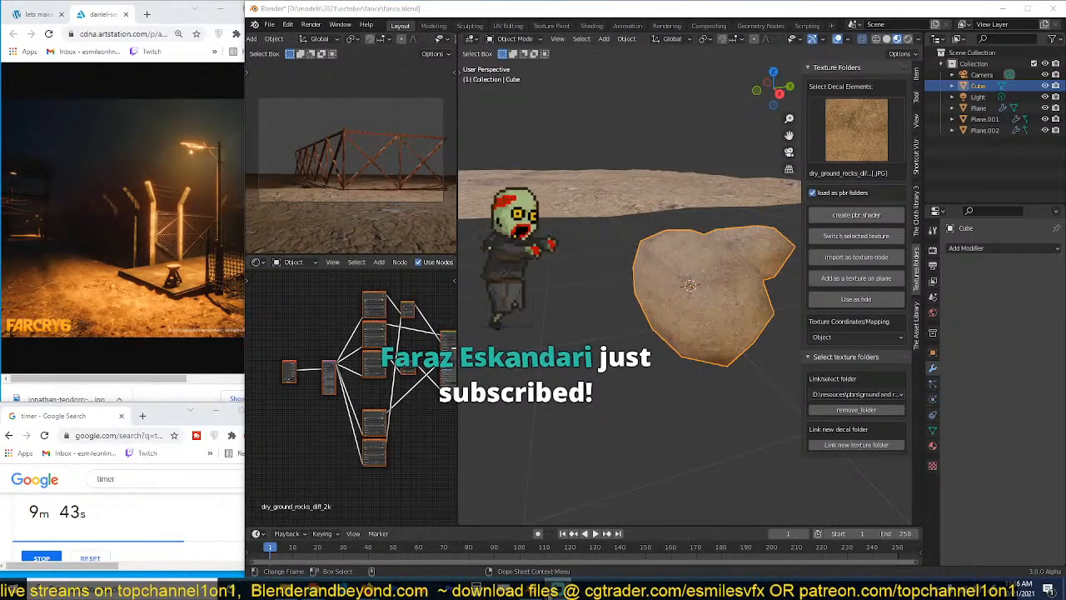
# Step: Duplicate the rock's smaller lobe within the mesh, then move, scale and rotate the copy into a third lobe
pyautogui.moveTo(571, 471); pyautogui.dragTo(654, 450, button='middle')
pyautogui.press('Tab')
pyautogui.hotkey('shift', 'd')
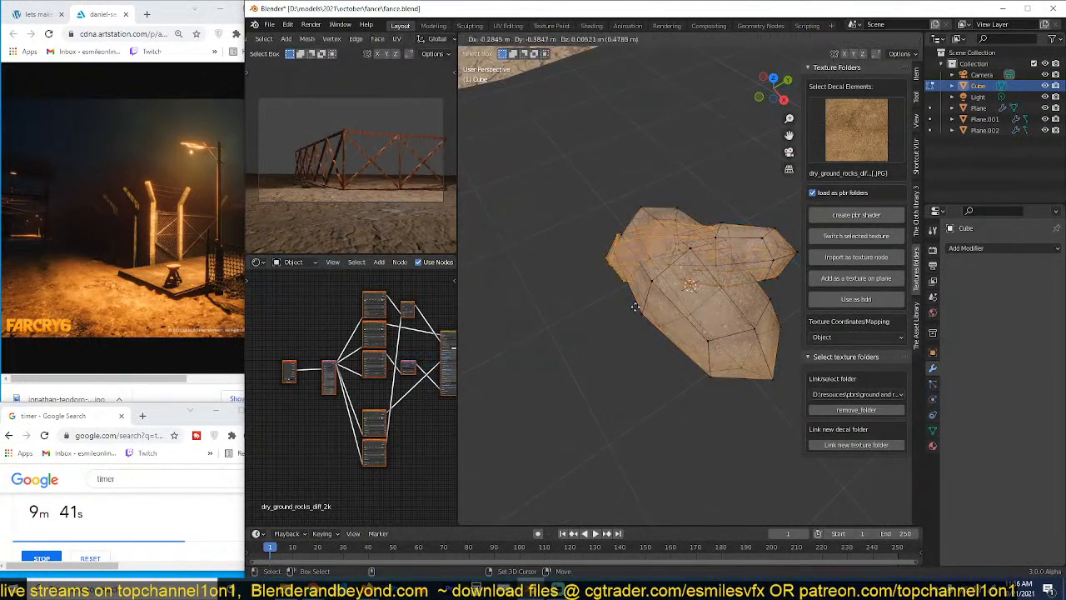
pyautogui.click(668, 325)
pyautogui.press('s')
pyautogui.click(707, 353)
pyautogui.press('r')
pyautogui.click(703, 333)
pyautogui.press('Tab')
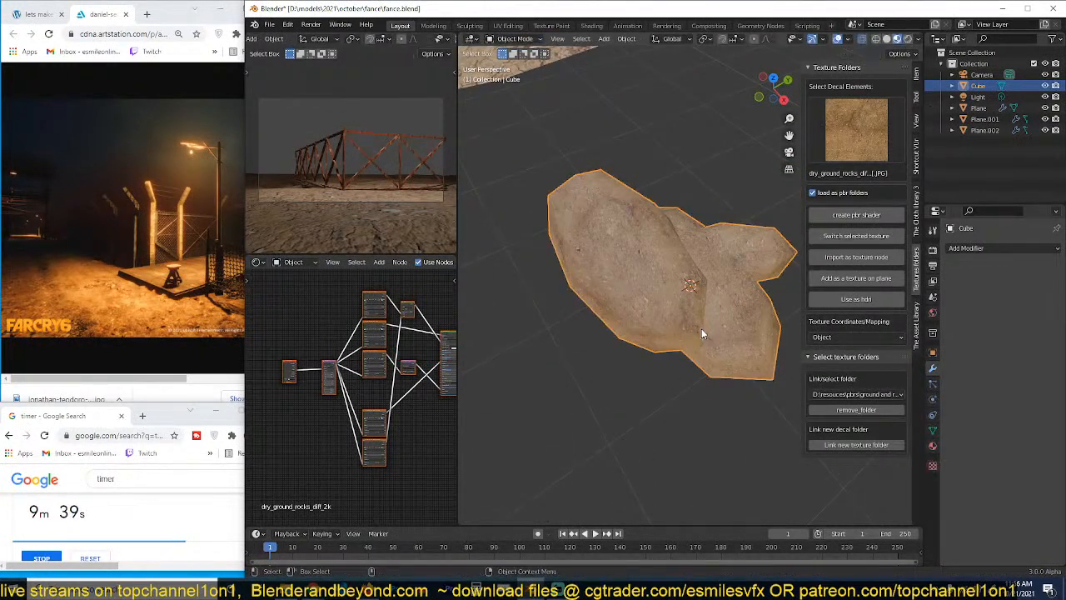
# Step: Duplicate the rock as a second object beside the first, and scale and rotate one lobe of the copy
pyautogui.scroll(-3, 702, 330)
pyautogui.hotkey('shift', 'd')
pyautogui.click(526, 376)
pyautogui.press('Tab')
pyautogui.moveTo(623, 330); pyautogui.dragTo(652, 284, button='middle')
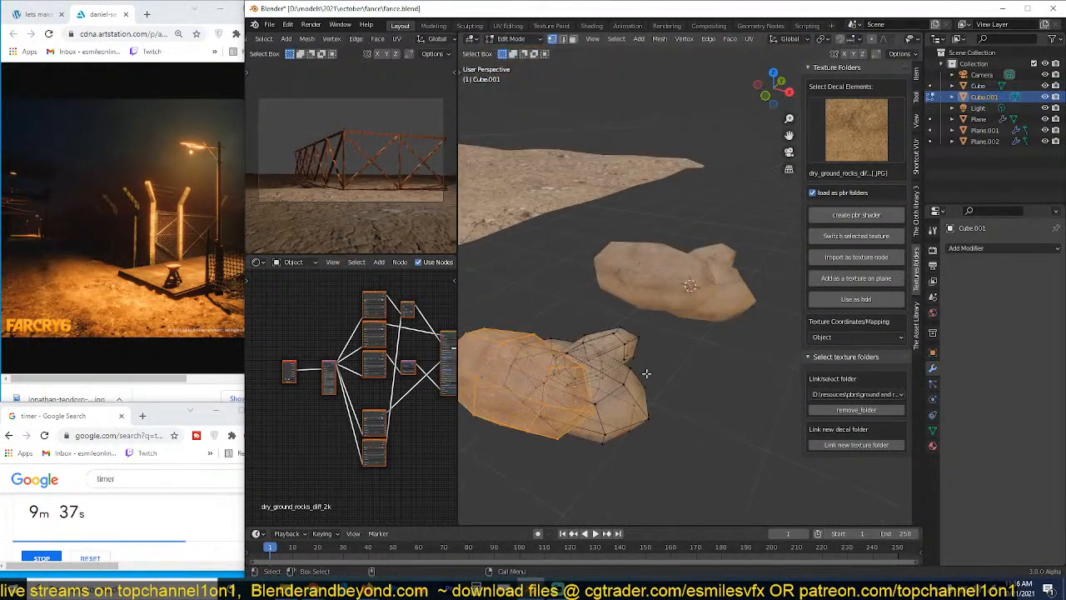
pyautogui.press('s')
pyautogui.click(573, 373)
pyautogui.press('r')
pyautogui.press('r')
pyautogui.click(528, 358)
# Step: Duplicate the reshaped lobe onto the other end of the second rock and resize it
pyautogui.hotkey('shift', 'd')
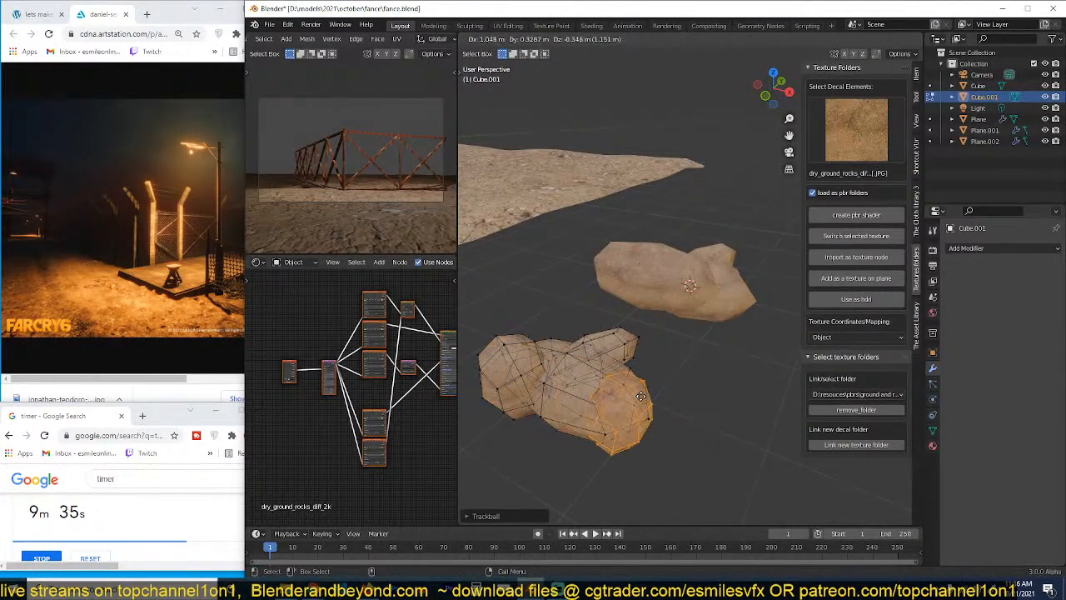
pyautogui.click(640, 396)
pyautogui.press('s')
pyautogui.click(694, 368)
pyautogui.press('s')
pyautogui.click(654, 394)
pyautogui.press('Tab')
# Step: Duplicate the second rock as a third rock object and move it clear of the others
pyautogui.scroll(-2, 650, 401)
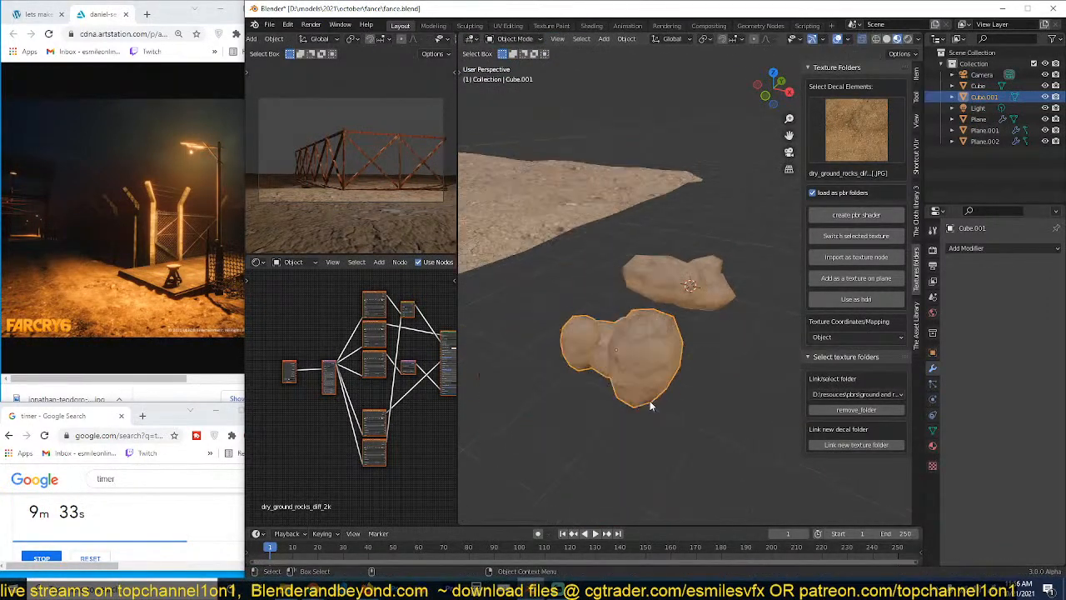
pyautogui.moveTo(651, 405); pyautogui.dragTo(644, 381, button='middle')
pyautogui.hotkey('shift', 'd')
pyautogui.click(718, 381)
pyautogui.moveTo(719, 381); pyautogui.dragTo(692, 326, button='middle')
pyautogui.press('g')
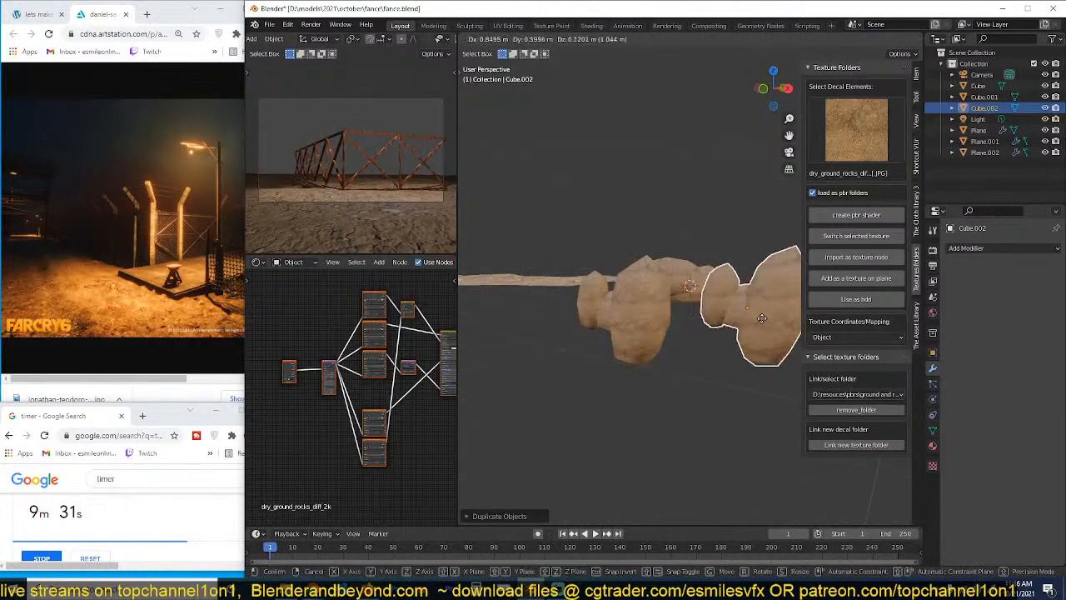
pyautogui.click(761, 318)
# Step: In Edit Mode, bulk out the third rock with scaled duplicates of its own mesh
pyautogui.press('Tab')
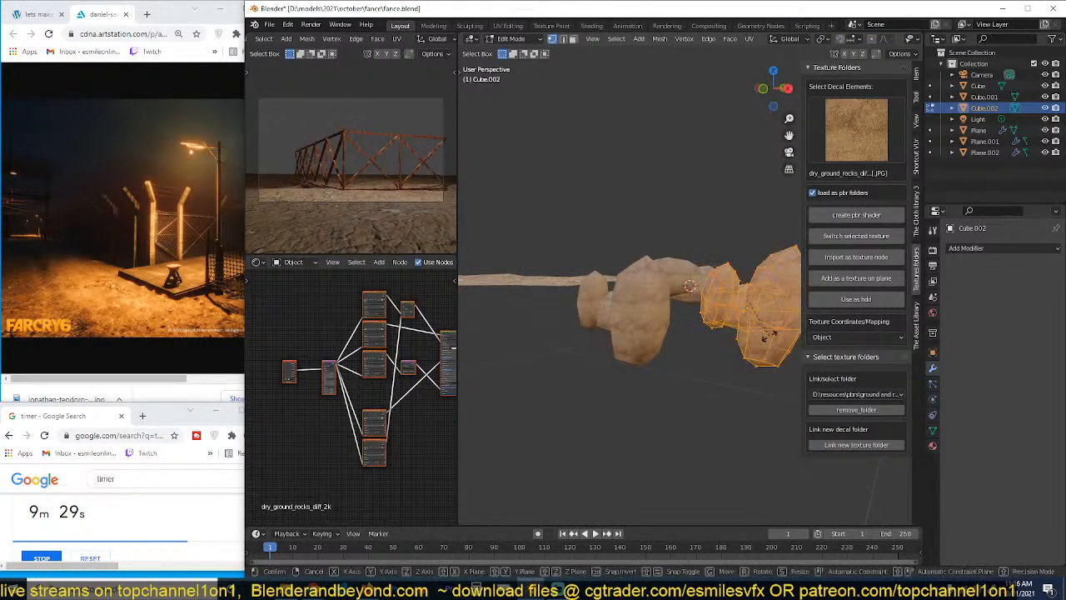
pyautogui.click(749, 358)
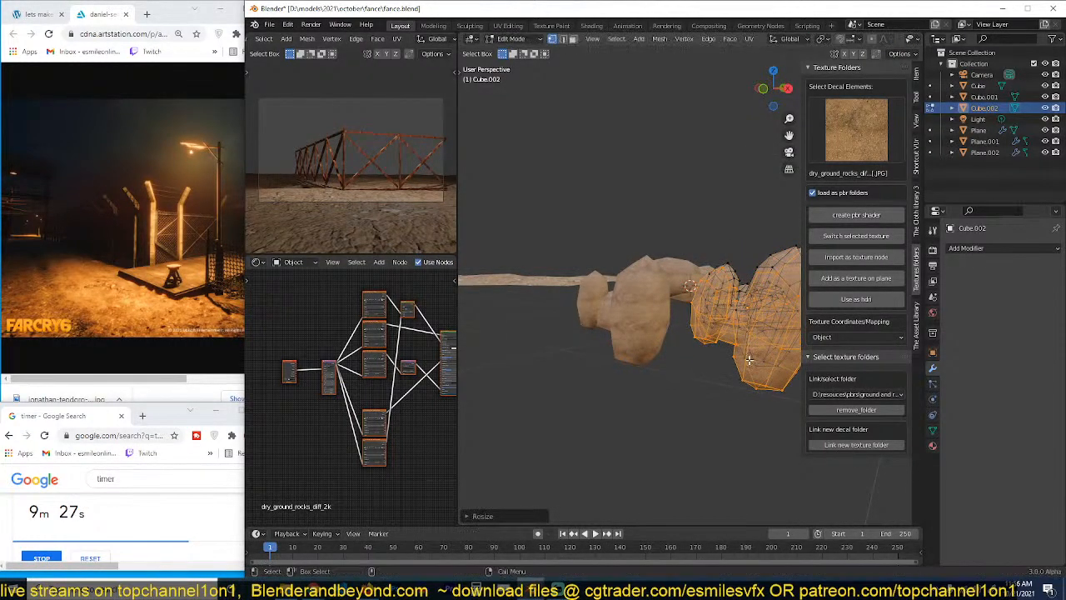
pyautogui.press('Tab')
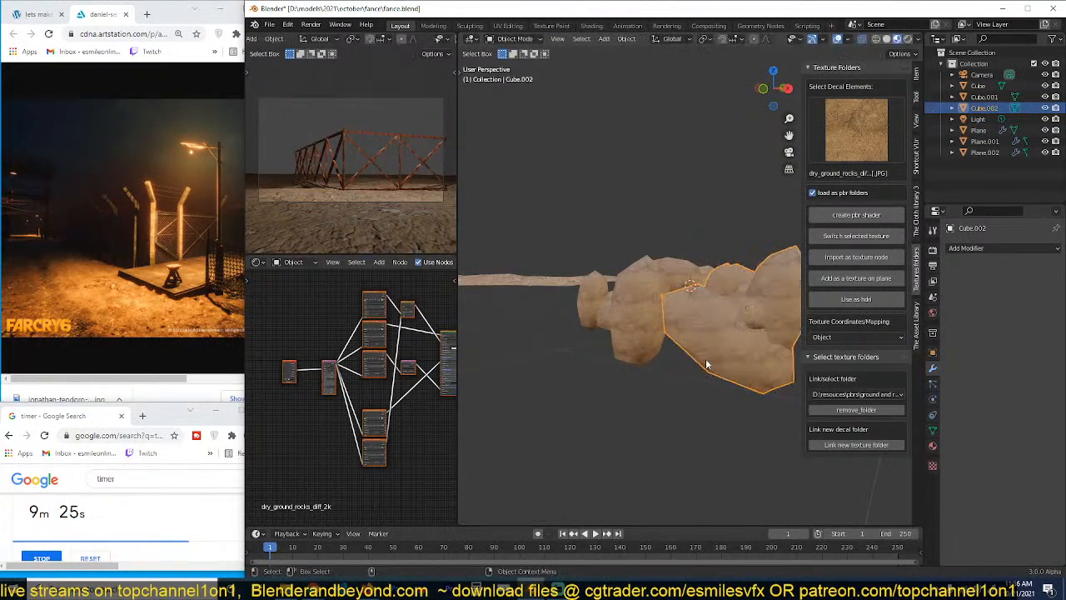
# Step: Add a Remesh modifier in Voxel mode to the third rock and turn on the wireframe overlay
pyautogui.moveTo(705, 364); pyautogui.dragTo(750, 311, button='middle')
pyautogui.click(987, 252)
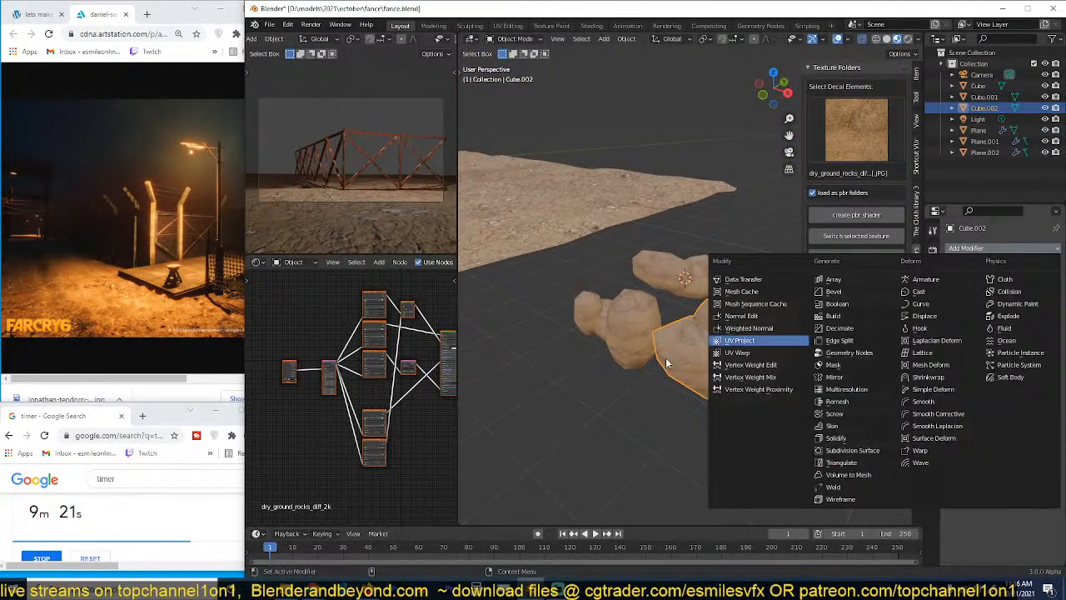
pyautogui.click(962, 250)
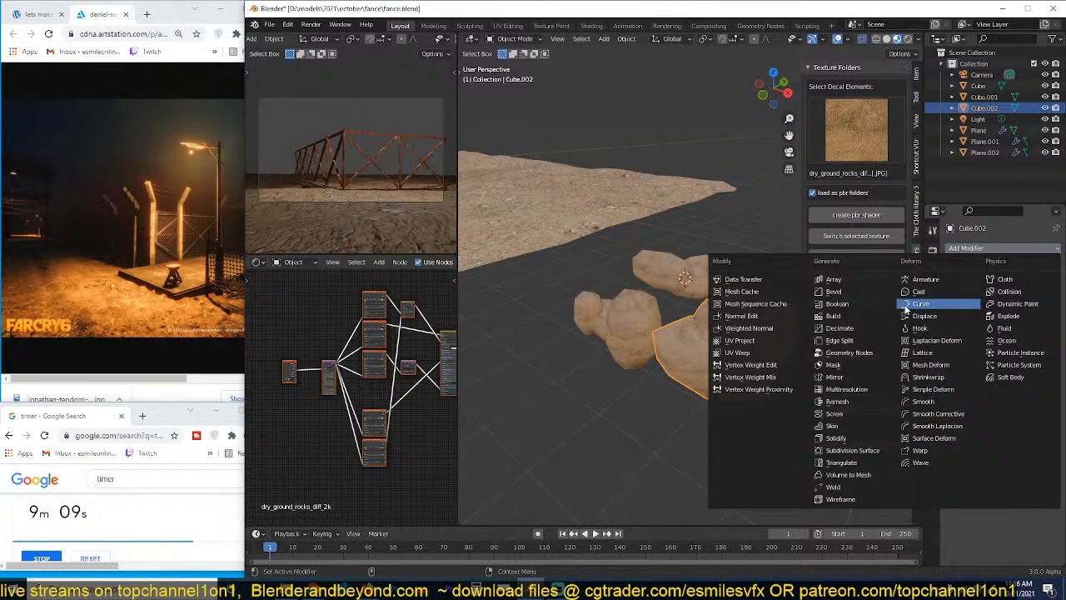
pyautogui.click(843, 403)
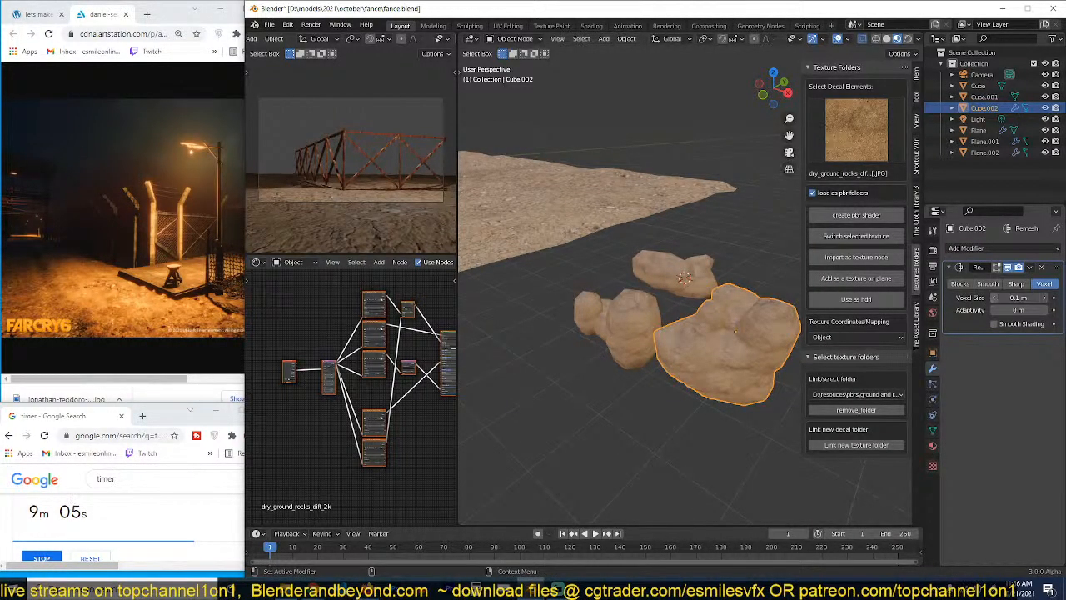
pyautogui.press('q')
pyautogui.click(697, 330)
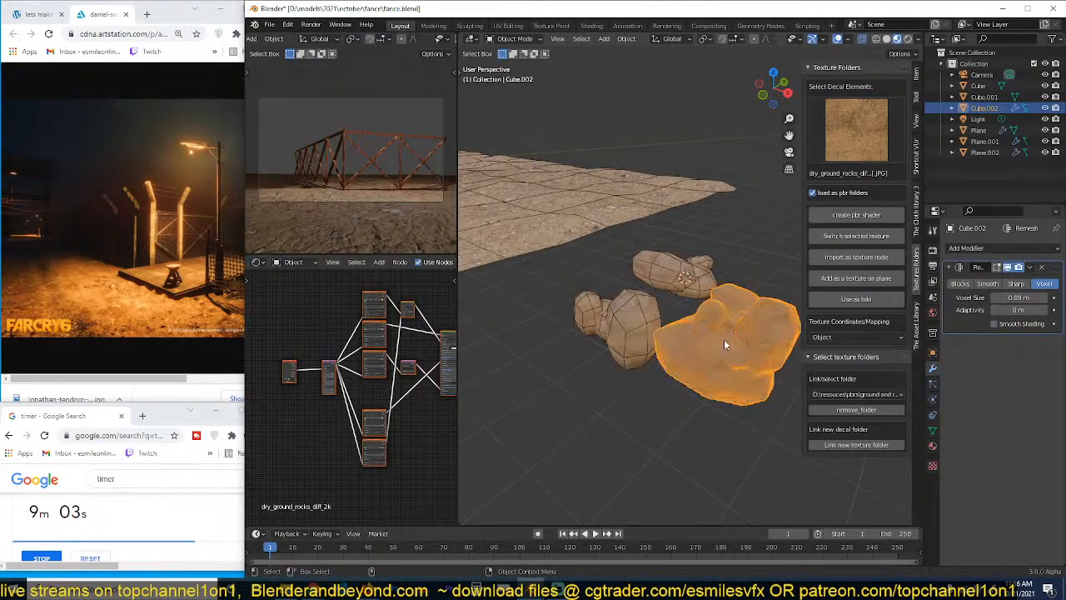
# Step: Set the third rock's Remesh voxel size to 1 m and fine-tune it to 0.99 m
pyautogui.press('KP_Decimal')
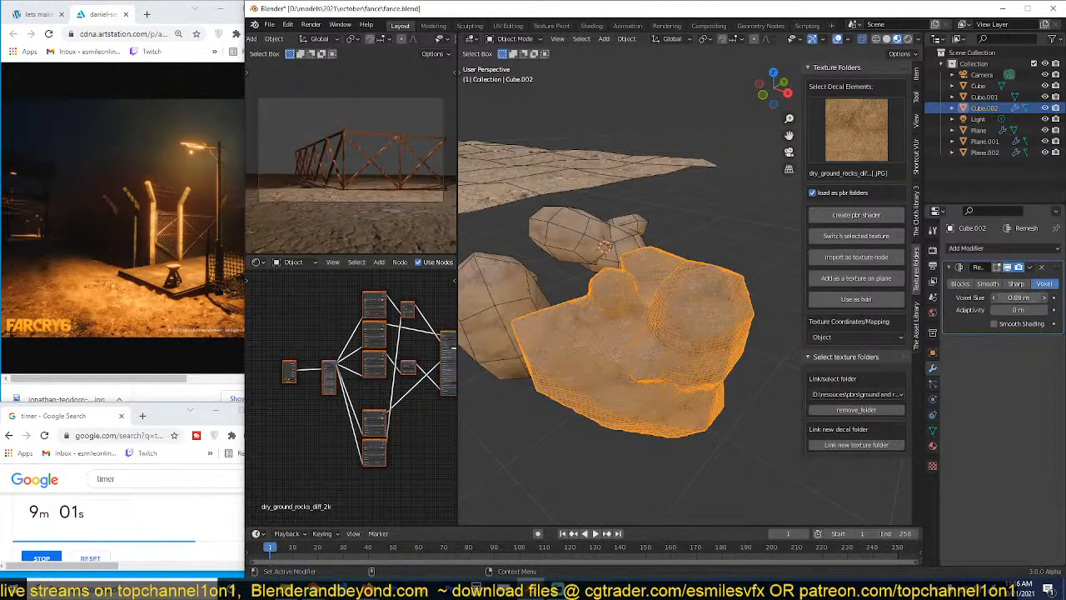
pyautogui.moveTo(1012, 298); pyautogui.dragTo(1022, 298)
pyautogui.click(1014, 297)
pyautogui.write('1')
pyautogui.press('Return')
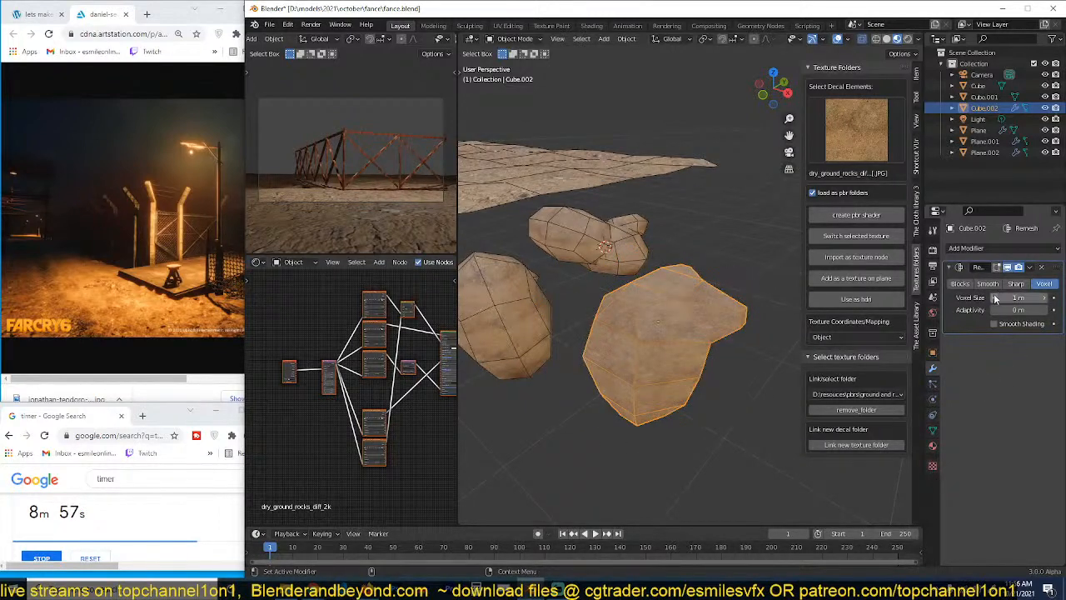
pyautogui.moveTo(698, 298); pyautogui.dragTo(776, 303, button='middle')
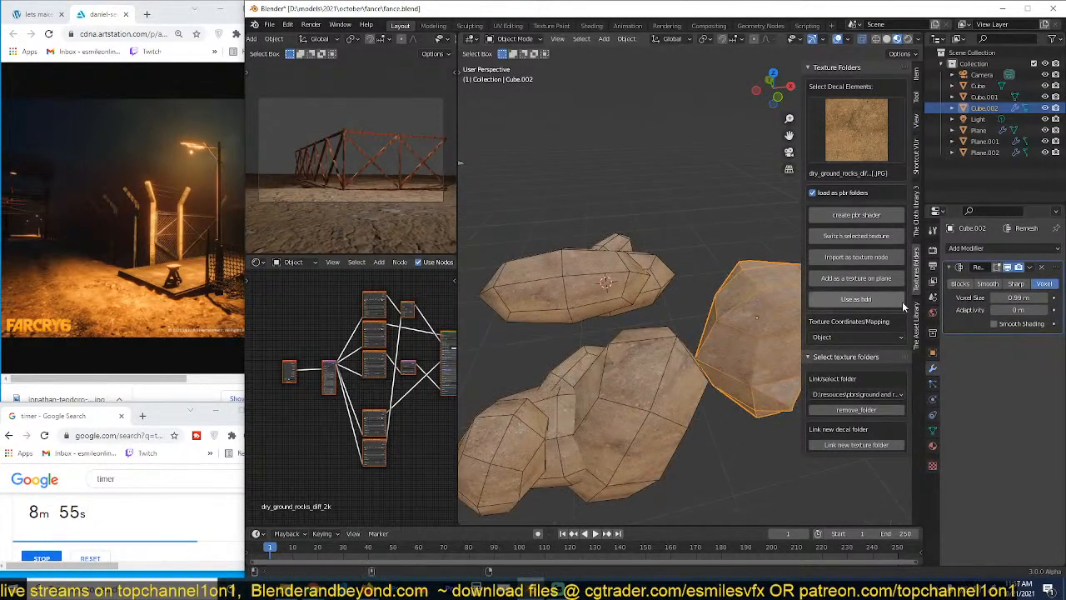
# Step: Copy the third rock's Remesh modifier to the other two rocks
pyautogui.moveTo(513, 305); pyautogui.dragTo(736, 381)
pyautogui.hotkey('ctrl', 'l')
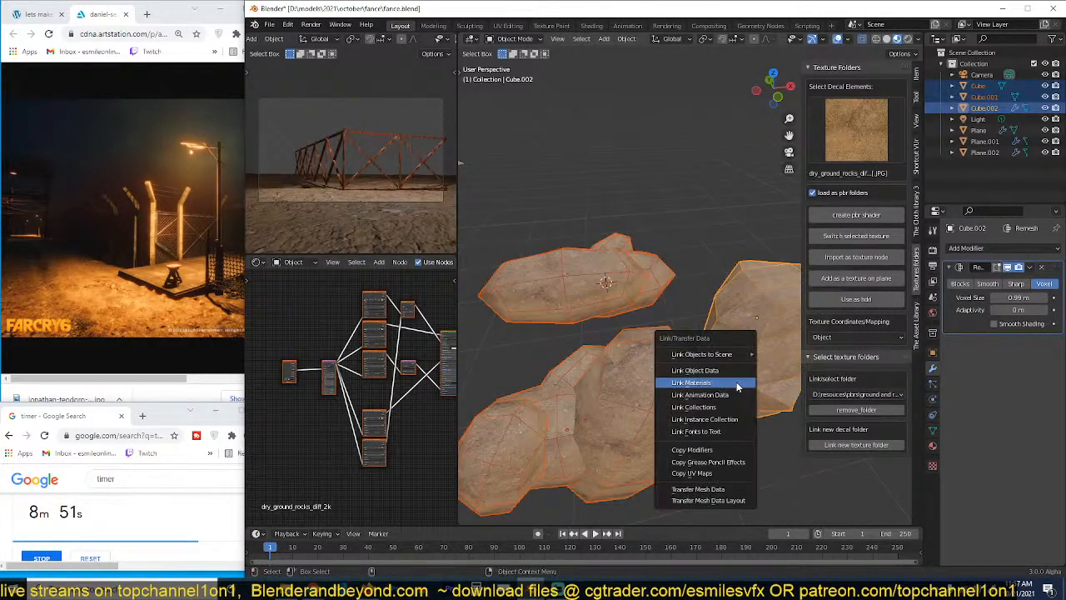
pyautogui.click(715, 449)
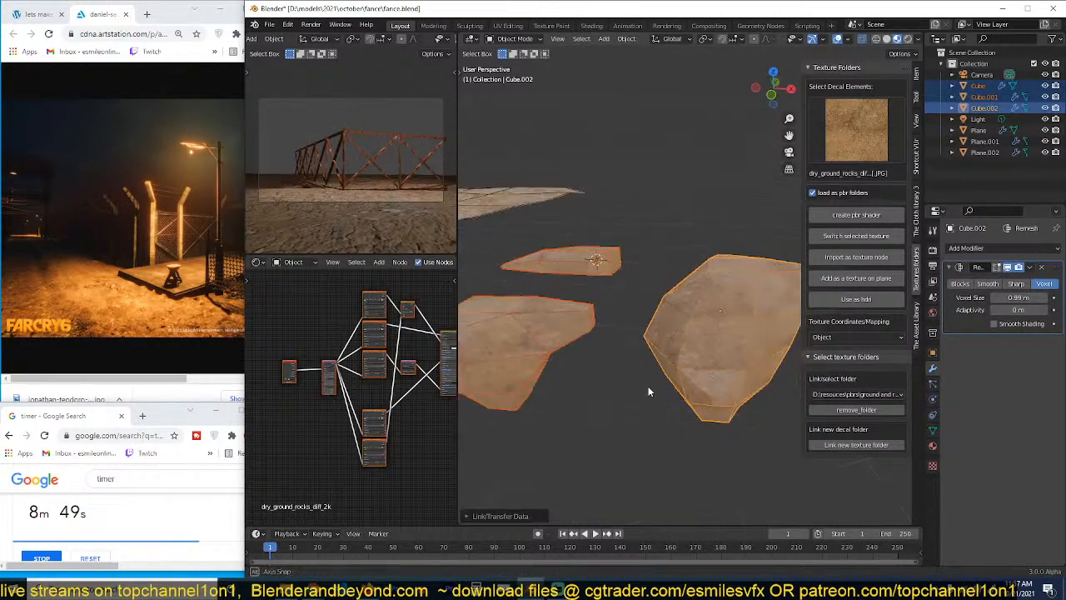
# Step: Reduce the second rock's Remesh voxel size and apply the modifier
pyautogui.moveTo(648, 387); pyautogui.dragTo(686, 366, button='middle')
pyautogui.click(547, 355)
pyautogui.click(686, 367)
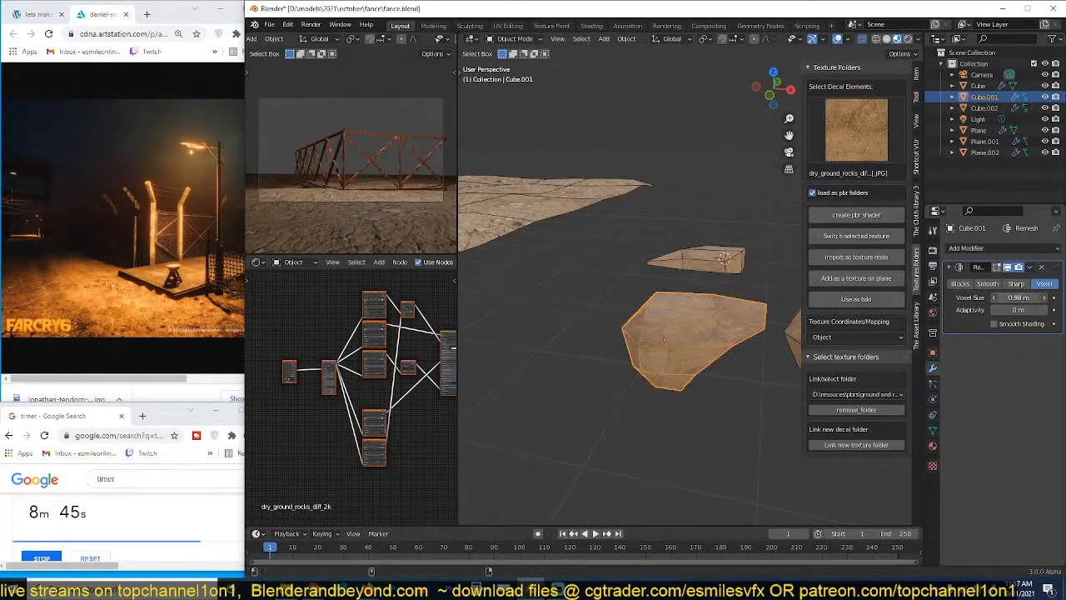
pyautogui.moveTo(1019, 297); pyautogui.dragTo(1005, 297)
pyautogui.hotkey('ctrl', 'a')
# Step: Select the first rock, lower its Remesh voxel size and apply the modifier
pyautogui.click(727, 260)
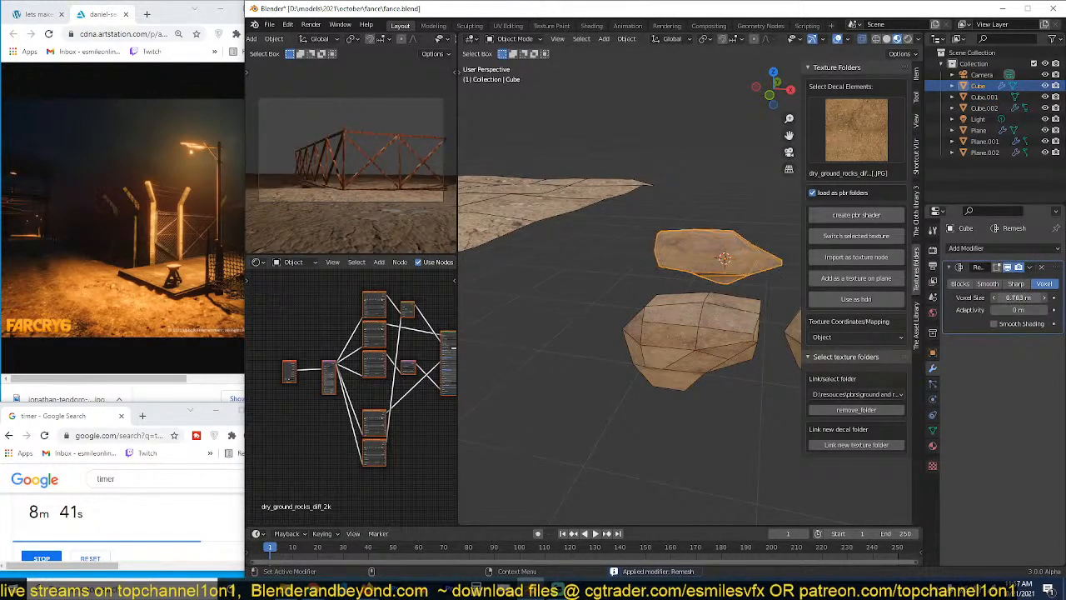
pyautogui.hotkey('ctrl', 'a')
pyautogui.moveTo(725, 320); pyautogui.dragTo(673, 315, button='middle')
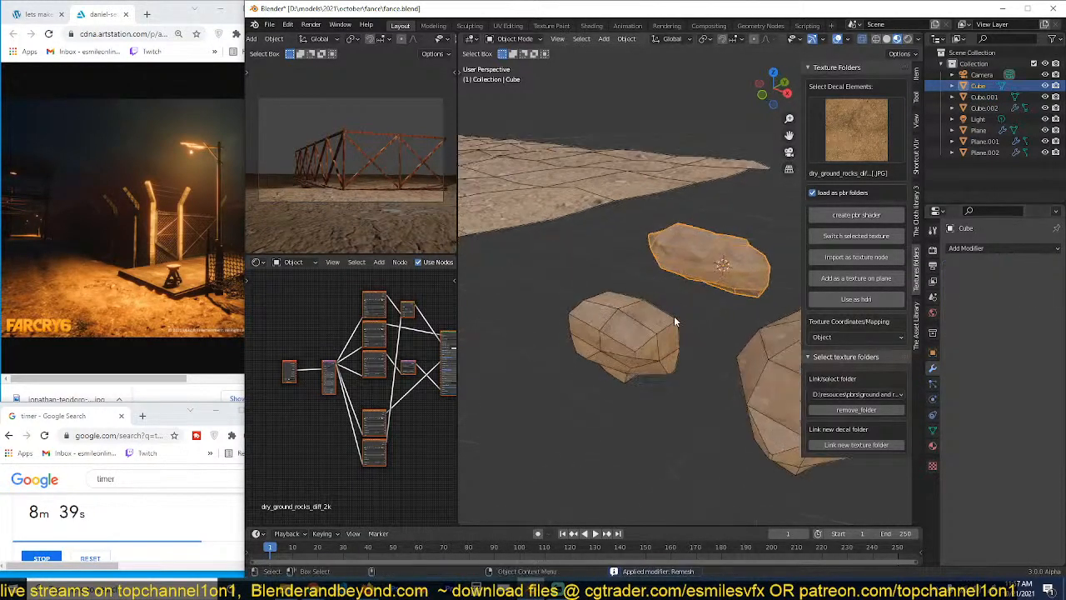
# Step: Select the largest rock, adjust its Remesh voxel size and apply the modifier
pyautogui.click(779, 350)
pyautogui.moveTo(1029, 297); pyautogui.dragTo(1021, 298)
pyautogui.hotkey('ctrl', 'a')
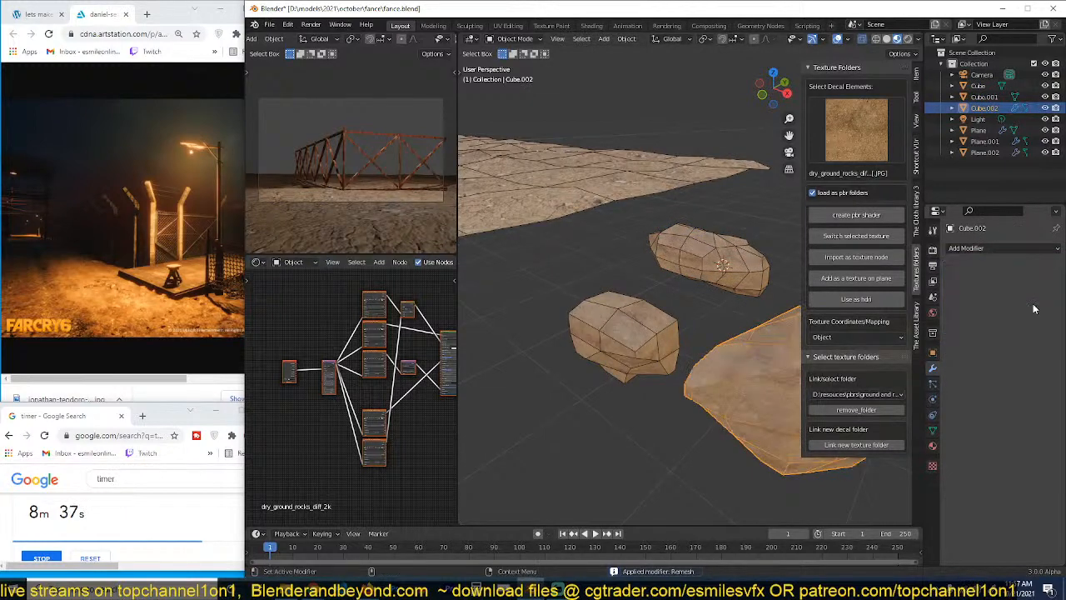
# Step: Turn off the wireframe overlay and shade all three rocks smooth
pyautogui.moveTo(650, 333); pyautogui.dragTo(580, 327, button='middle')
pyautogui.rightClick(714, 290)
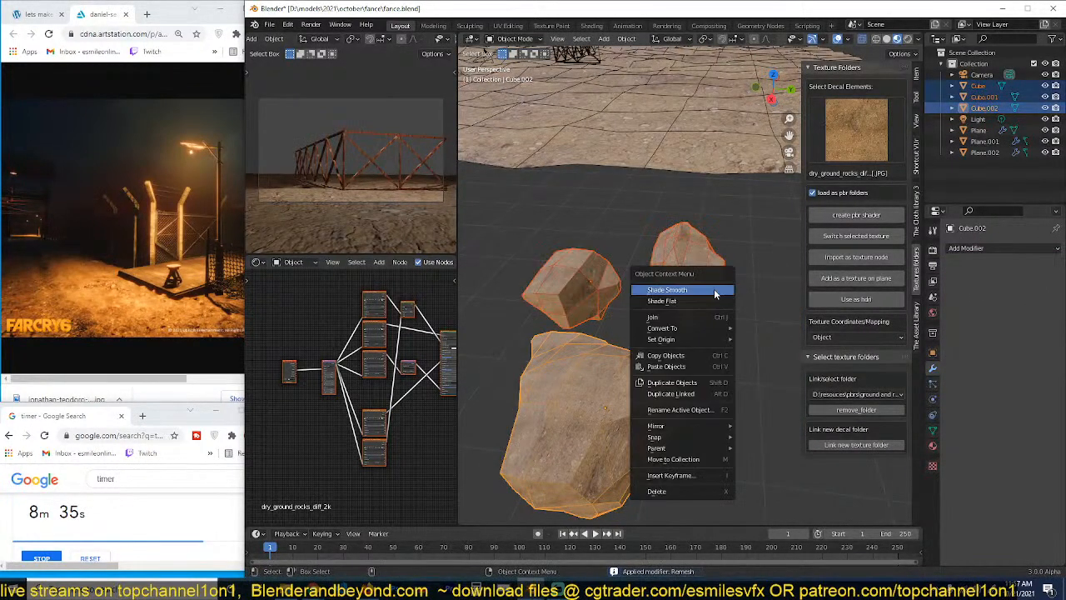
pyautogui.press('q')
pyautogui.click(591, 210)
pyautogui.rightClick(671, 253)
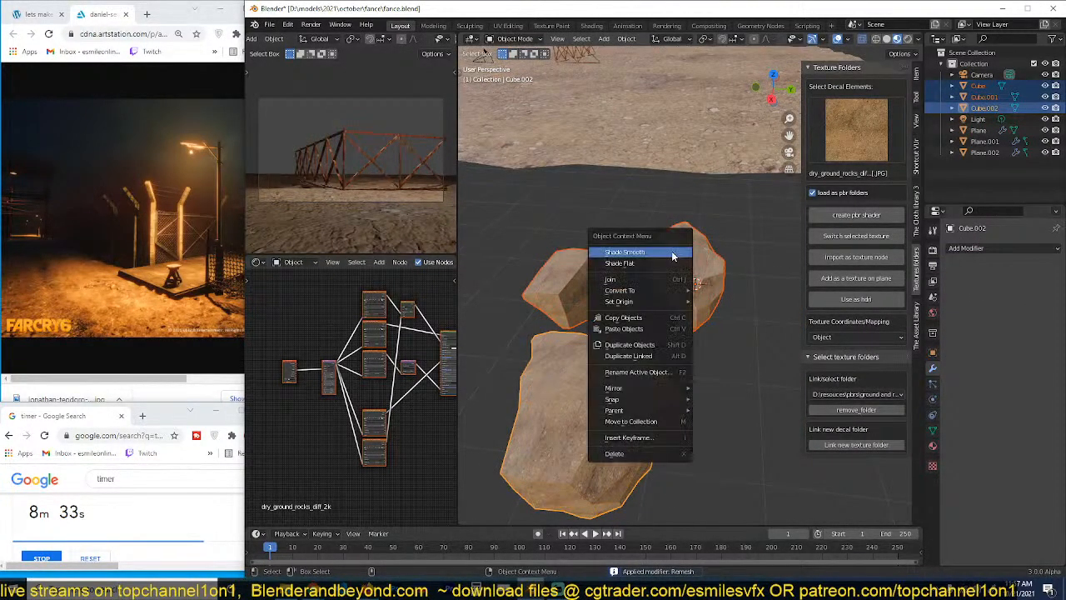
pyautogui.click(673, 253)
# Step: Add a Hair particle system with a hair length of 1 m to the ground plane and save the file
pyautogui.moveTo(675, 289); pyautogui.dragTo(619, 328, button='middle')
pyautogui.click(619, 329)
pyautogui.moveTo(568, 300); pyautogui.dragTo(624, 326, button='middle')
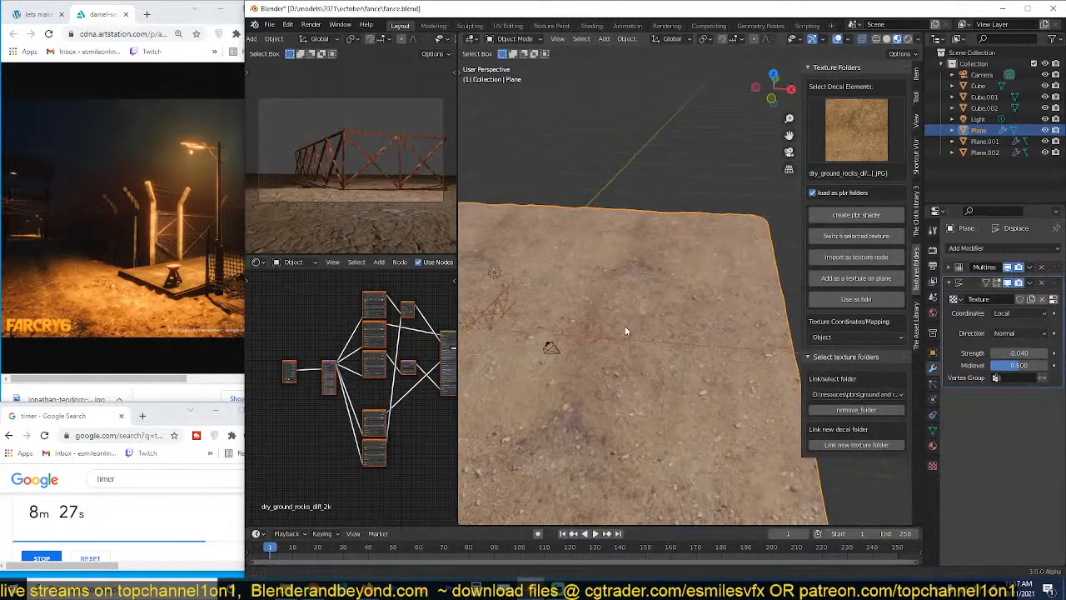
pyautogui.hotkey('ctrl', 's')
pyautogui.click(931, 384)
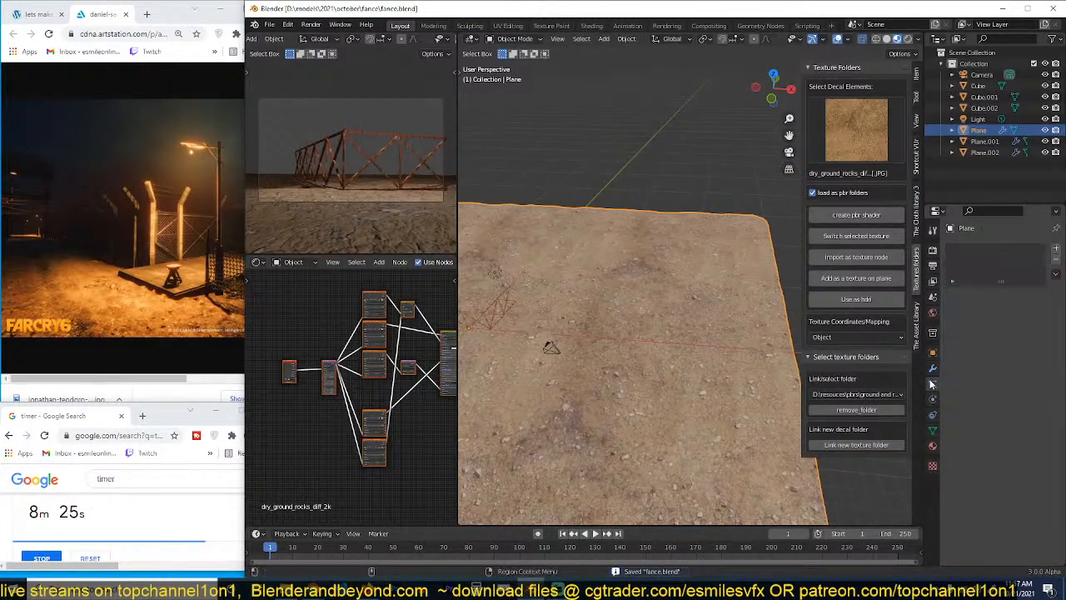
pyautogui.click(1055, 249)
pyautogui.click(1032, 309)
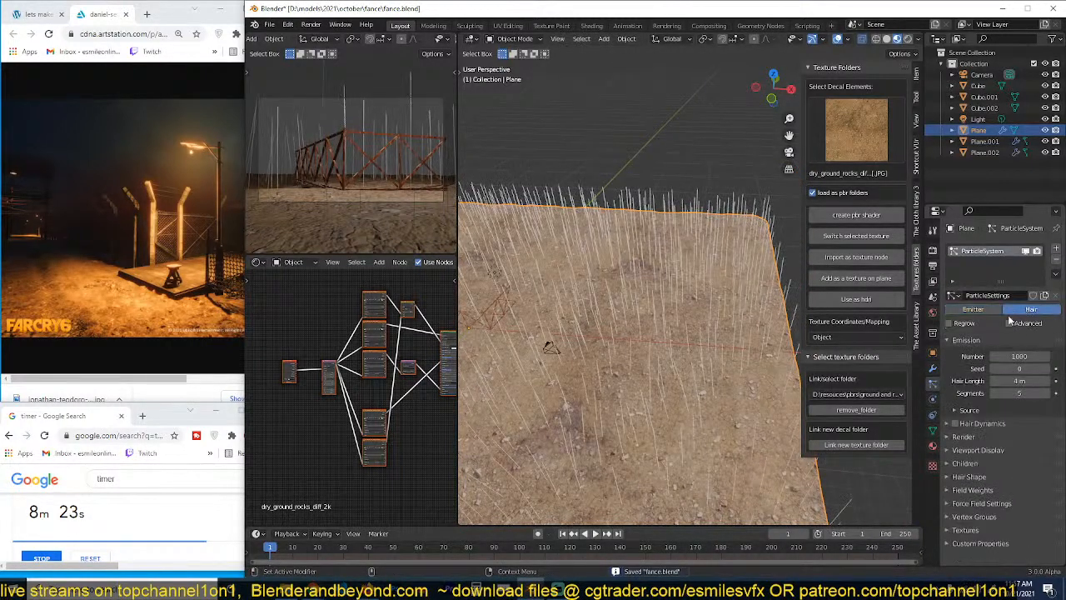
pyautogui.moveTo(1016, 380); pyautogui.dragTo(999, 381)
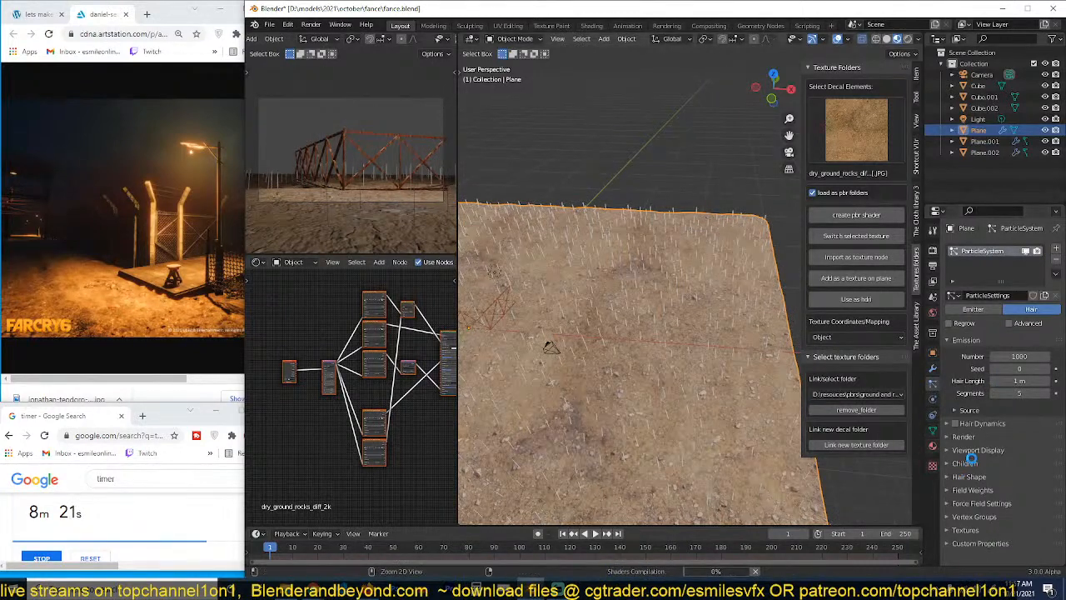
pyautogui.hotkey('ctrl', 's')
# Step: Set the ground's hair particles to render as a Collection
pyautogui.click(970, 437)
pyautogui.scroll(-4, 979, 479)
pyautogui.moveTo(733, 426); pyautogui.dragTo(666, 372, button='middle')
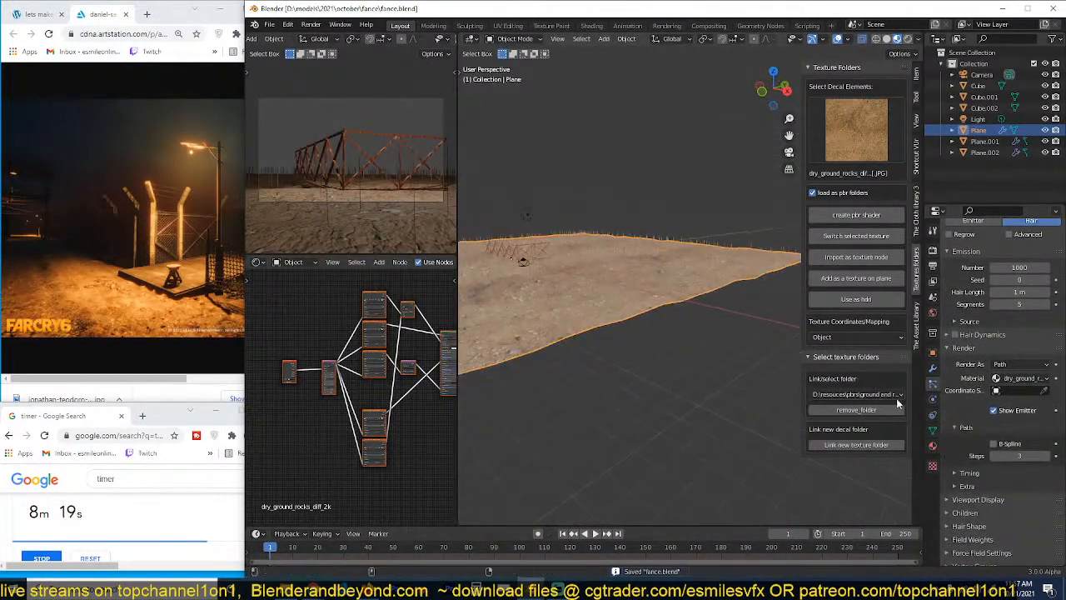
pyautogui.moveTo(897, 403); pyautogui.dragTo(656, 433, button='middle')
pyautogui.click(1019, 364)
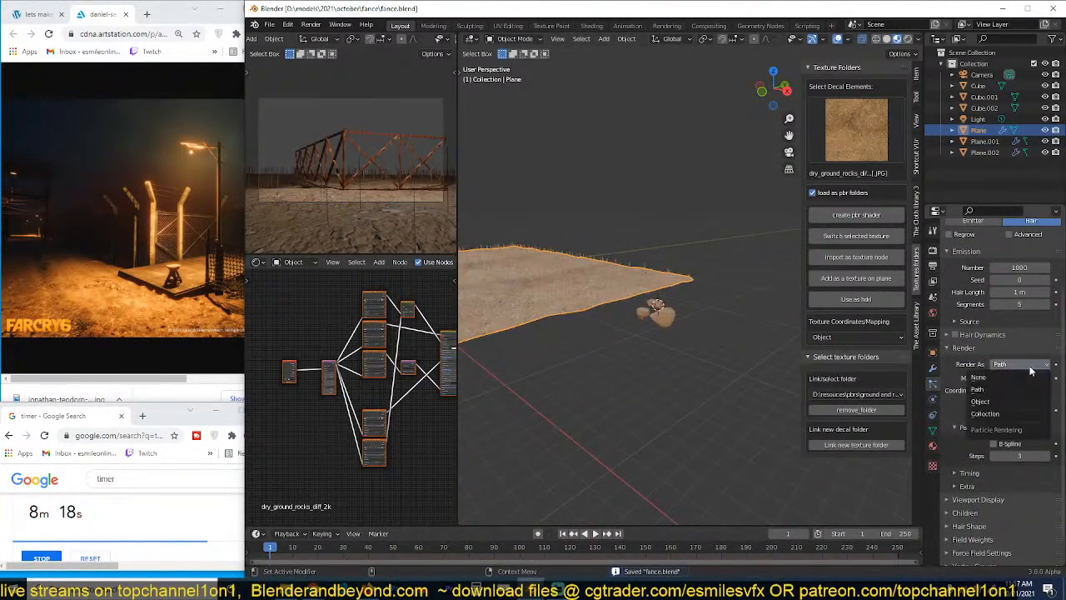
pyautogui.click(993, 413)
# Step: Move the three rocks into a new collection named s and set it as the instance collection of the ground's particle system
pyautogui.scroll(3, 616, 324)
pyautogui.moveTo(674, 330); pyautogui.dragTo(691, 363)
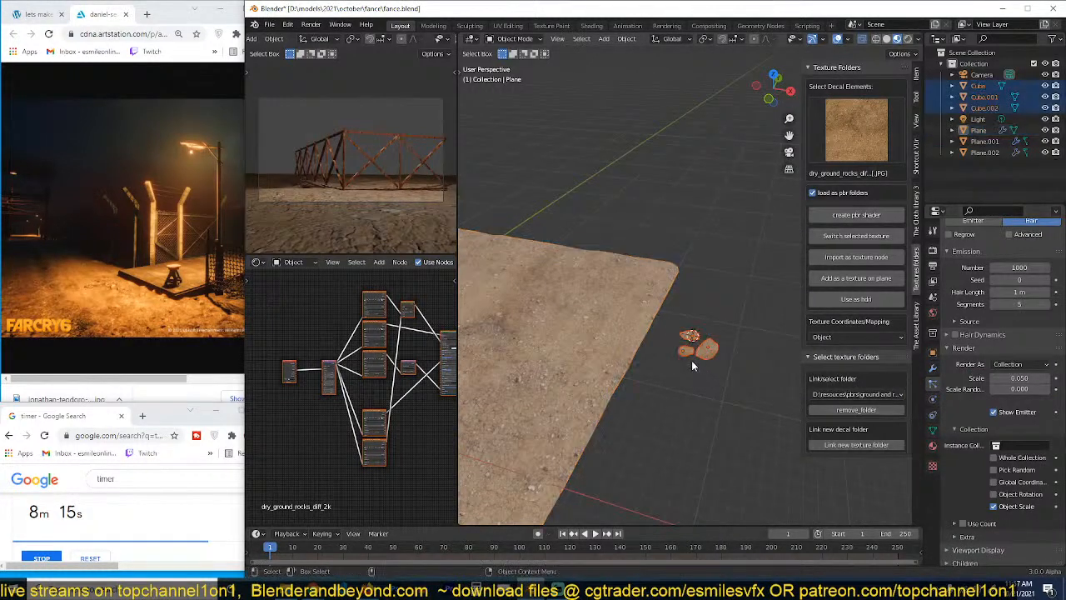
pyautogui.press('m')
pyautogui.click(699, 352)
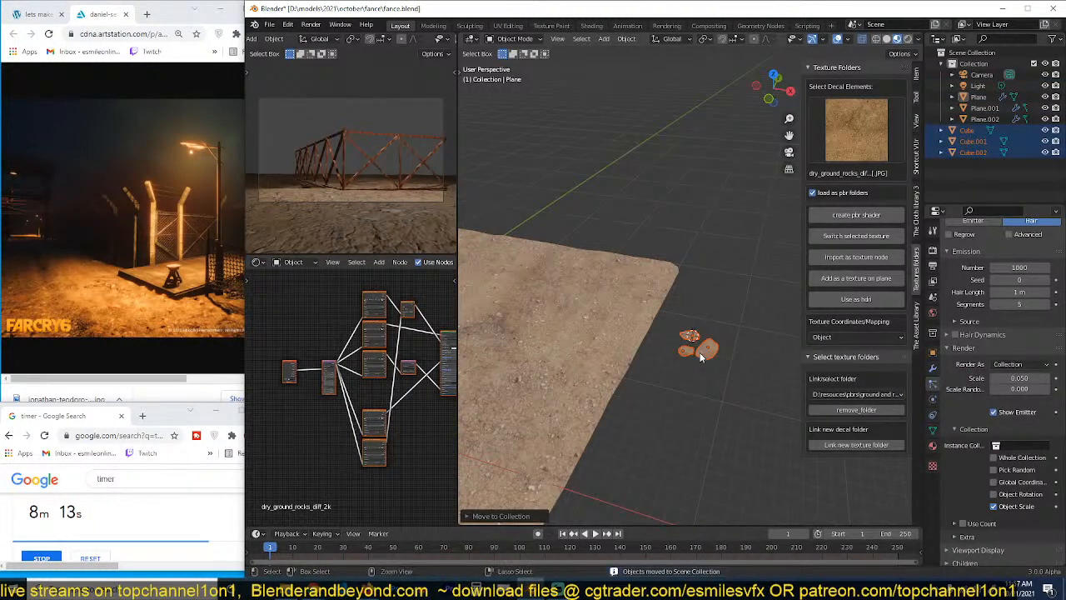
pyautogui.press('m')
pyautogui.click(683, 353)
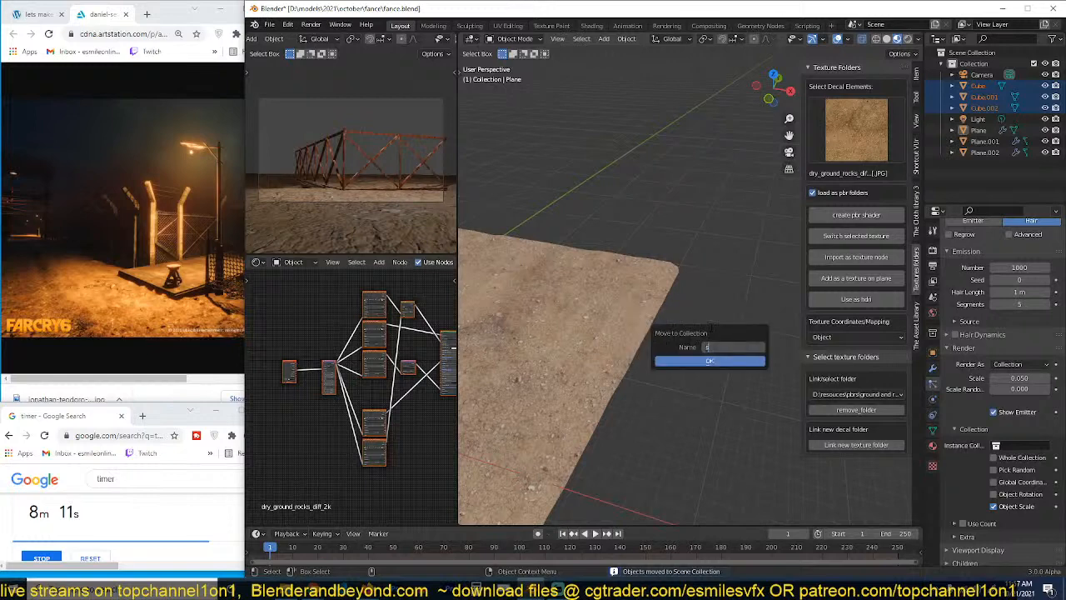
pyautogui.click(713, 362)
pyautogui.click(605, 356)
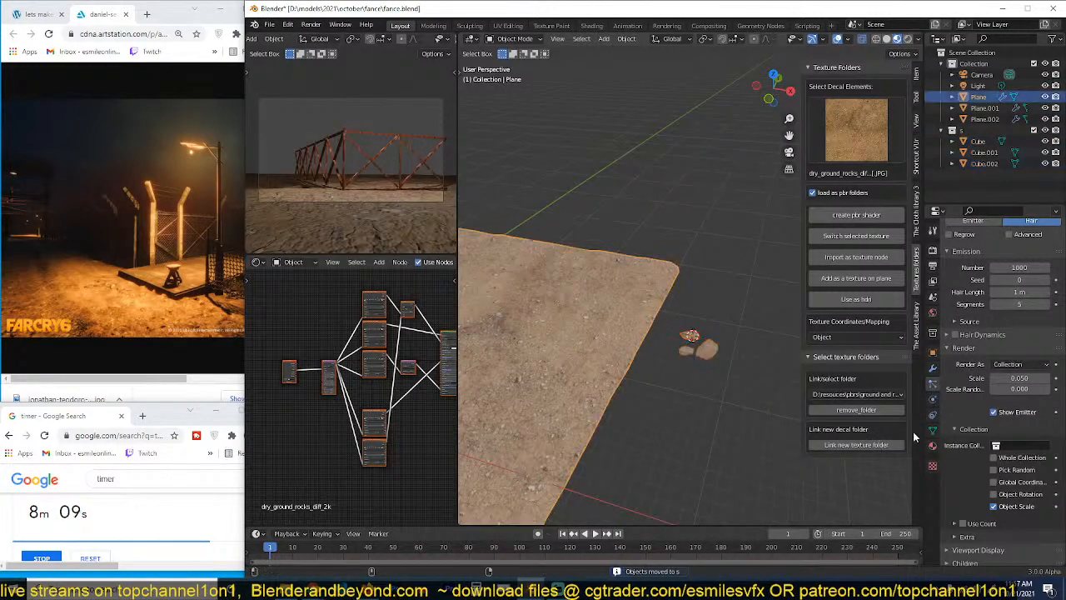
pyautogui.moveTo(603, 337); pyautogui.dragTo(696, 354, button='middle')
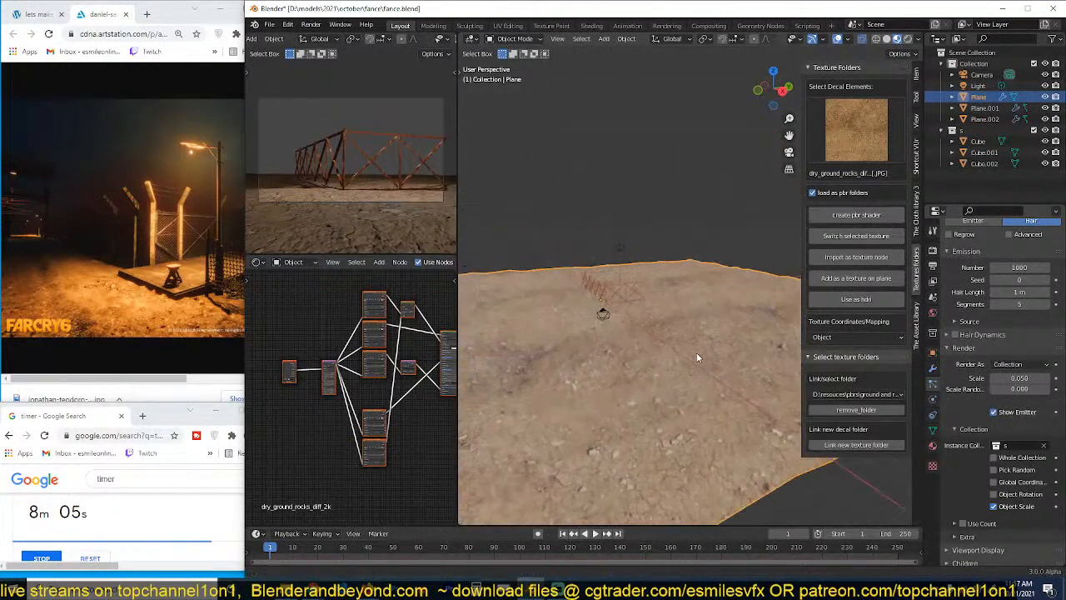
# Step: Scale the ground mesh down to about 0.6 of its size in Edit Mode, working from the top view
pyautogui.press('KP_7')
pyautogui.scroll(-2, 641, 331)
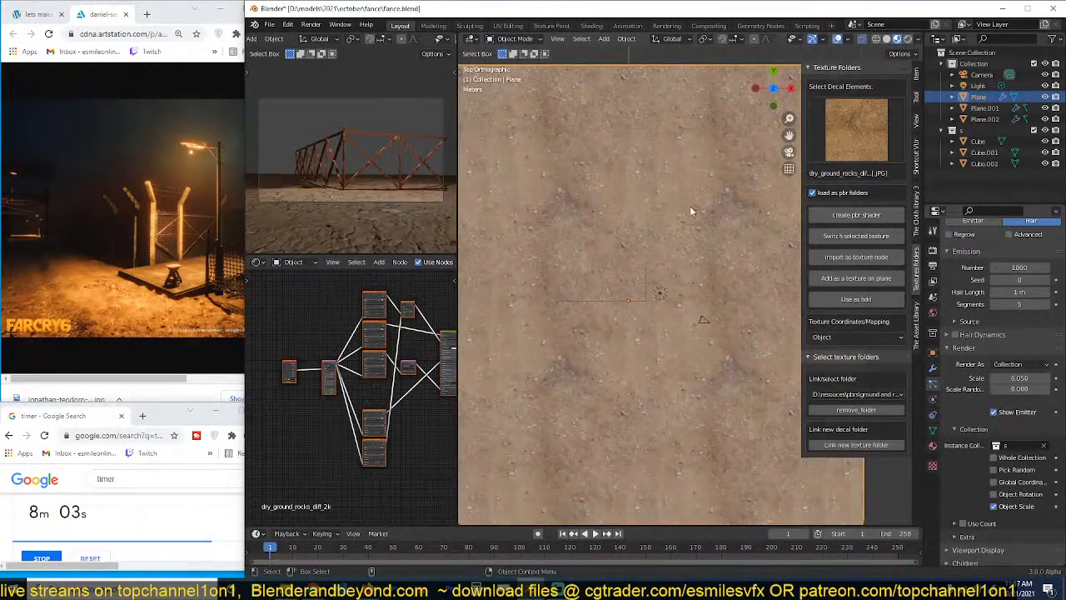
pyautogui.press('Tab')
pyautogui.press('s')
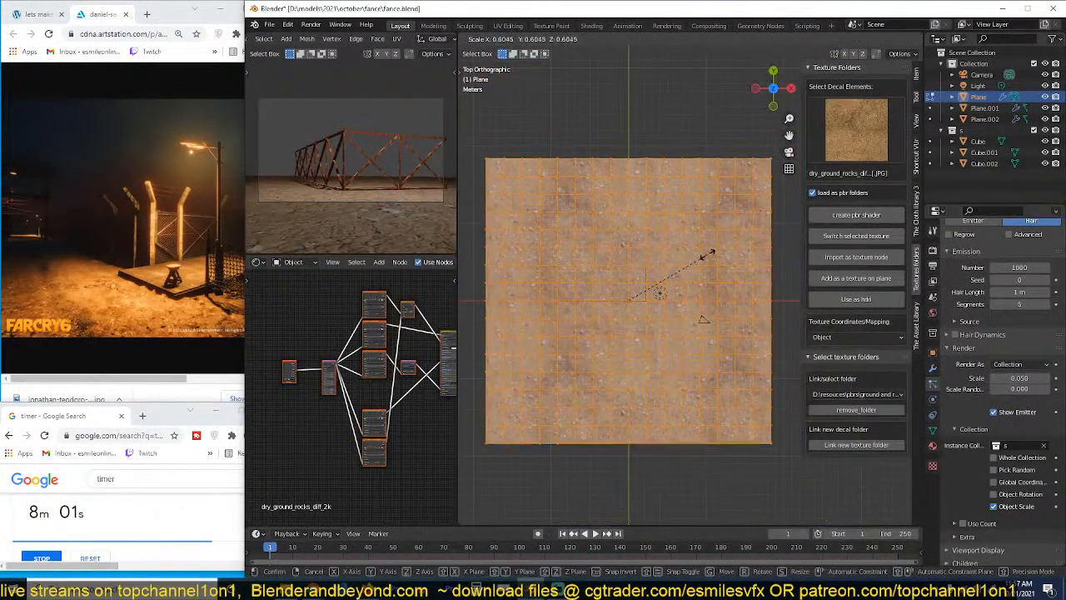
pyautogui.click(707, 254)
pyautogui.press('Tab')
pyautogui.moveTo(707, 254); pyautogui.dragTo(655, 255, button='middle')
pyautogui.scroll(4, 655, 255)
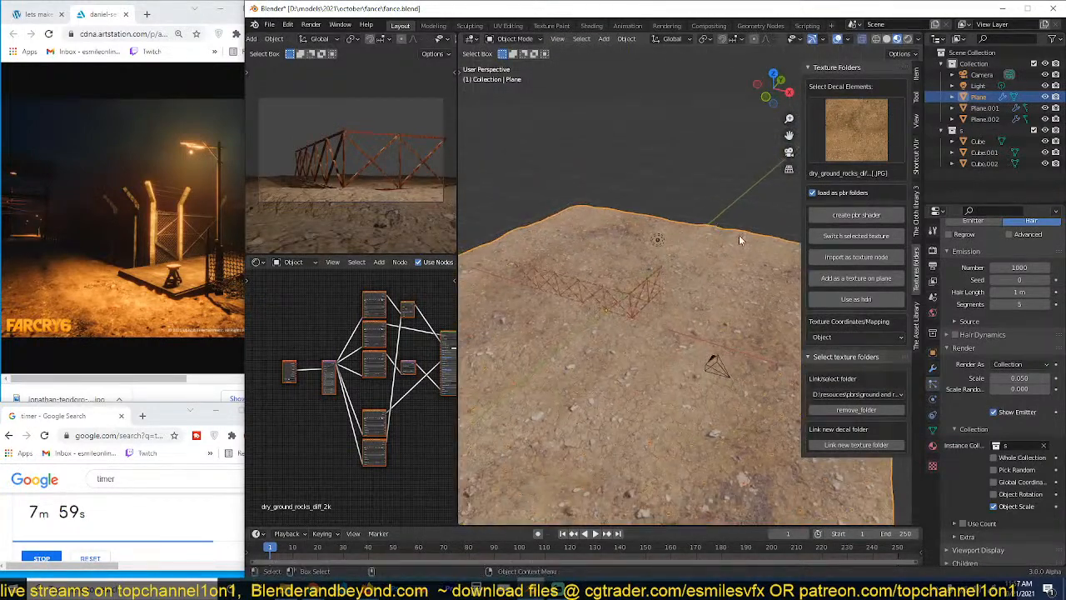
# Step: Scale the ground mesh down further in Edit Mode so it extends only moderately around the fence and camera
pyautogui.press('Tab')
pyautogui.press('s')
pyautogui.click(695, 263)
pyautogui.press('Tab')
pyautogui.press('Tab')
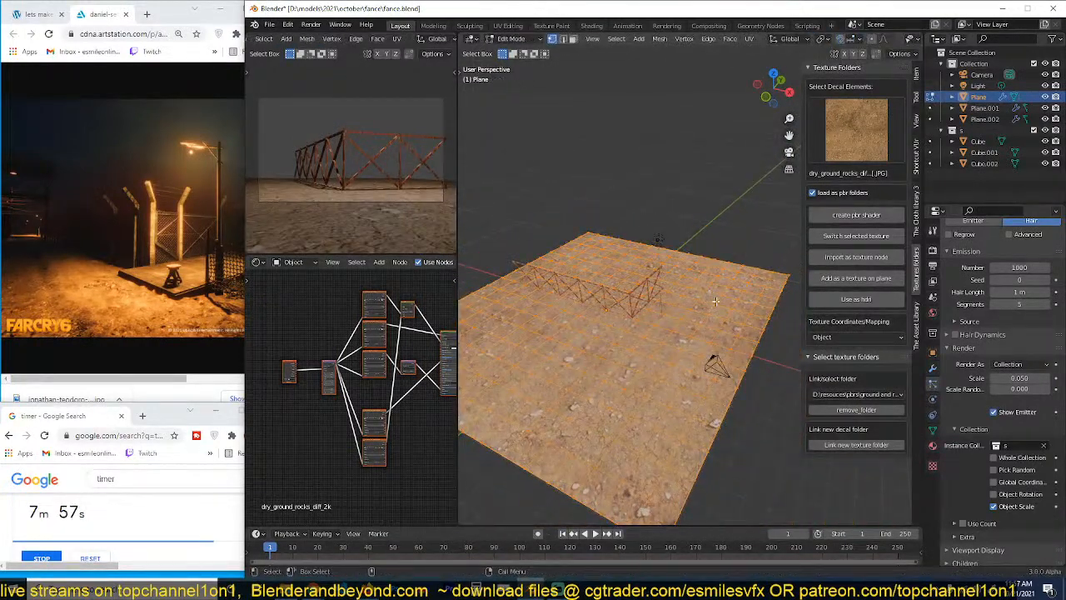
pyautogui.press('Tab')
# Step: Set the ground's Displace strength to -0.010 and its Clouds texture size to 0.73
pyautogui.click(932, 367)
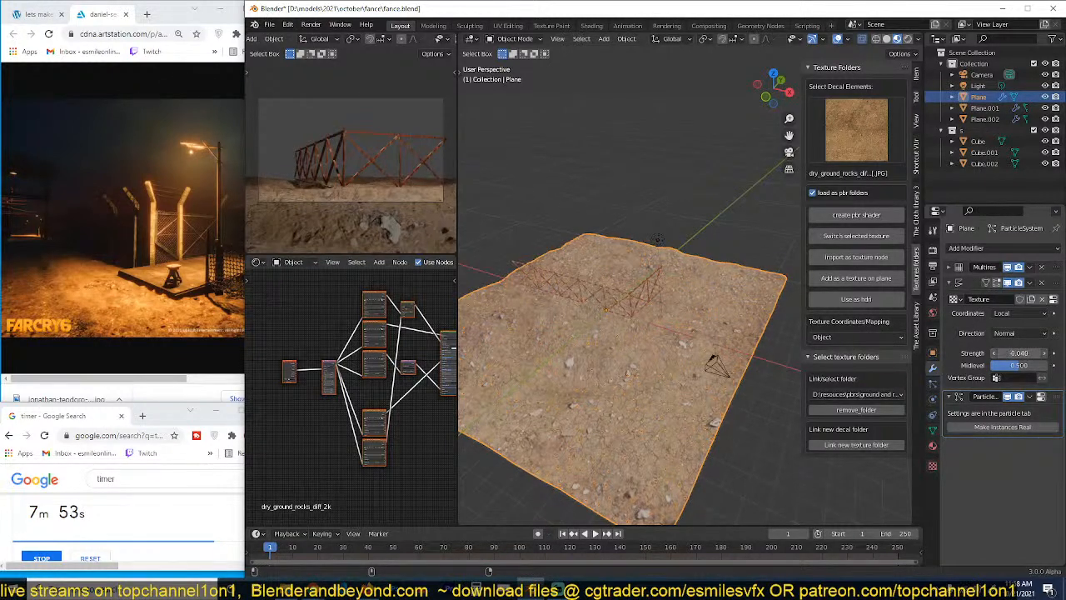
pyautogui.moveTo(1019, 353); pyautogui.dragTo(1046, 353)
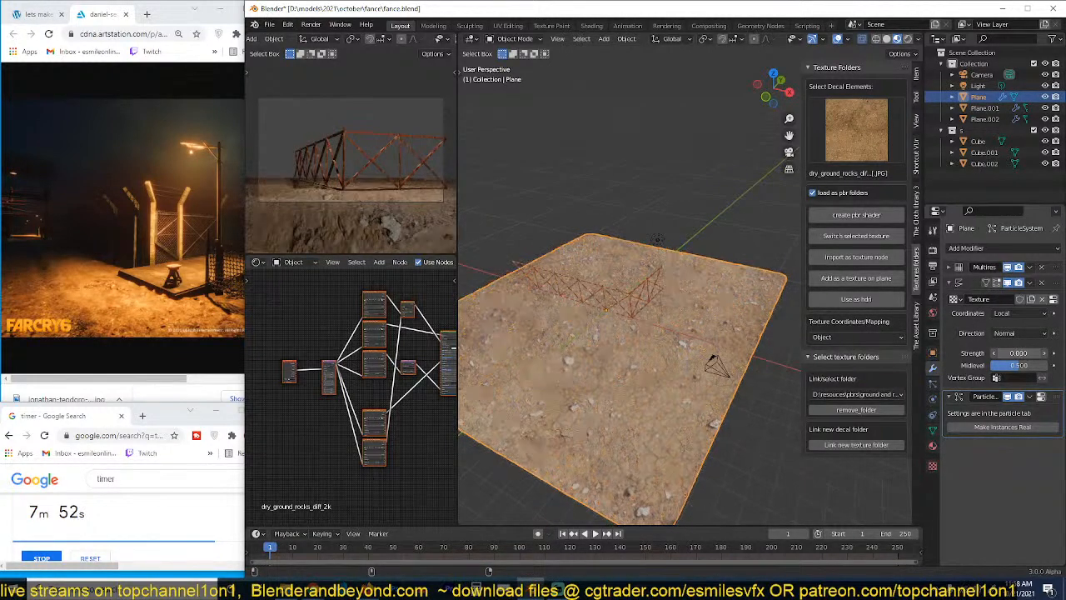
pyautogui.click(1053, 301)
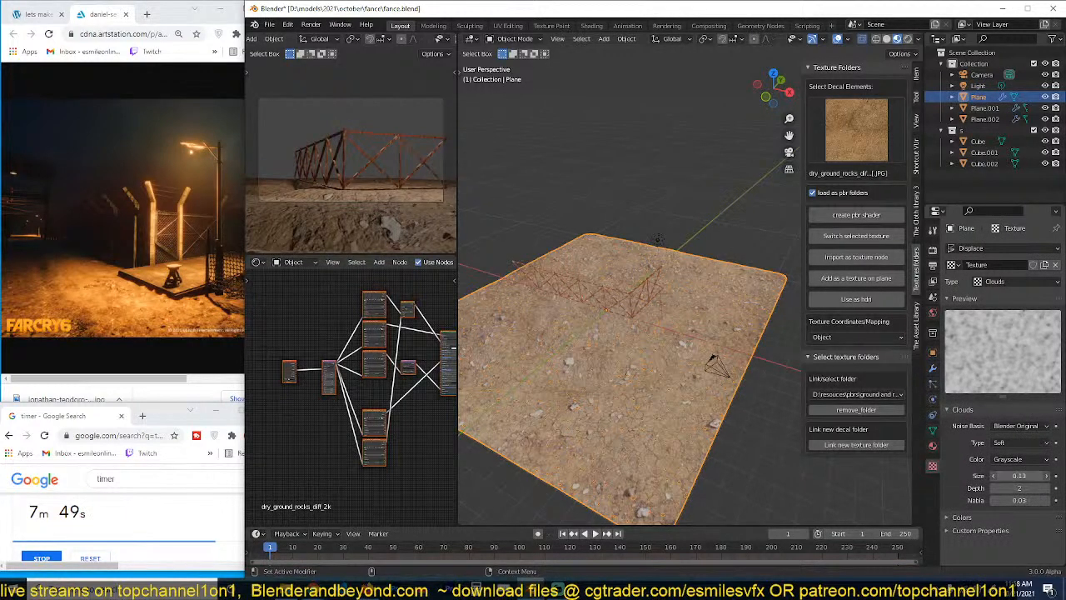
pyautogui.moveTo(1019, 476); pyautogui.dragTo(1044, 475)
# Step: Switch the viewport to solid shading and rescale the ground along Z twice, applying its scale between the two adjustments
pyautogui.moveTo(701, 320)
pyautogui.mouseDown(button='middle')
pyautogui.moveTo(698, 285)
pyautogui.moveTo(658, 328)
pyautogui.moveTo(690, 303)
pyautogui.moveTo(683, 260)
pyautogui.mouseUp(button='middle')
pyautogui.press('z')
pyautogui.press('6')
pyautogui.press('s')
pyautogui.press('z')
pyautogui.click(661, 269)
pyautogui.hotkey('ctrl', 'a')
pyautogui.click(662, 271)
pyautogui.press('s')
pyautogui.press('z')
pyautogui.click(709, 253)
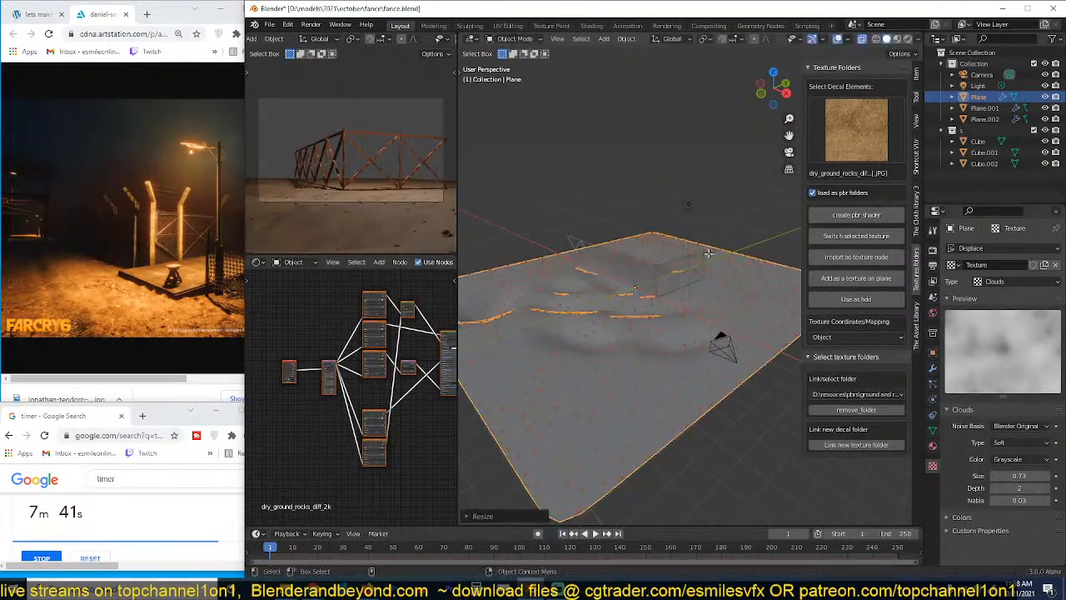
# Step: Set the ground's Clouds texture size to 0.66 and apply the object's scale
pyautogui.press('Tab')
pyautogui.press('Tab')
pyautogui.moveTo(1026, 476)
pyautogui.mouseDown()
pyautogui.moveTo(1009, 476)
pyautogui.moveTo(1020, 475)
pyautogui.mouseUp()
pyautogui.hotkey('ctrl', 'a')
pyautogui.click(612, 307)
pyautogui.moveTo(612, 306)
pyautogui.mouseDown(button='middle')
pyautogui.moveTo(616, 225)
pyautogui.moveTo(608, 264)
pyautogui.mouseUp(button='middle')
pyautogui.press('z')
pyautogui.click(707, 262)
pyautogui.moveTo(707, 262); pyautogui.dragTo(691, 300, button='middle')
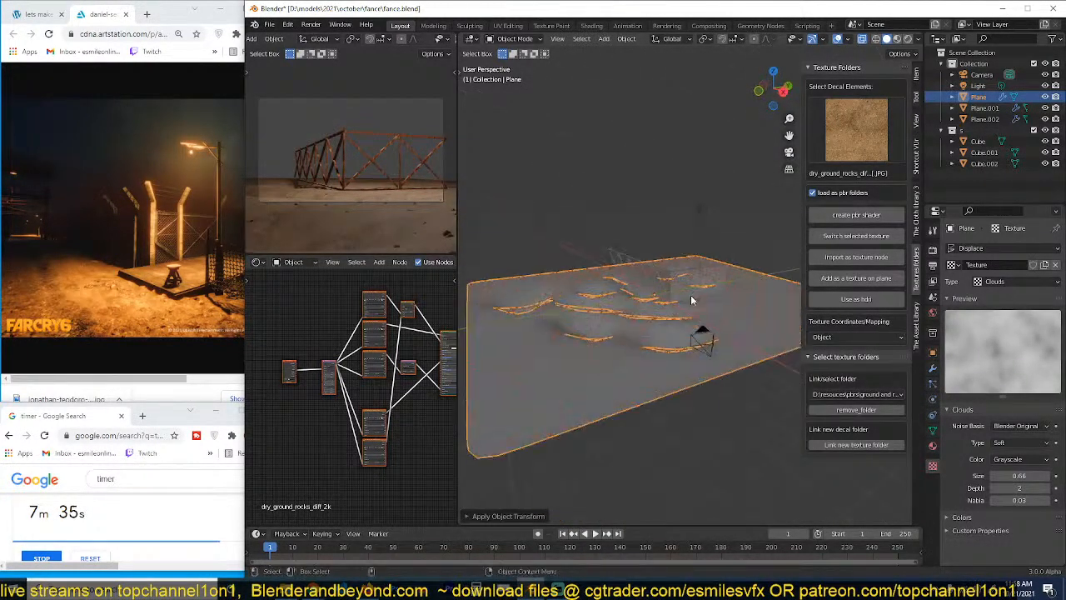
# Step: Scale the whole ground along the global Z axis and apply its scale again
pyautogui.press('Tab')
pyautogui.press('a')
pyautogui.press('s')
pyautogui.press('z')
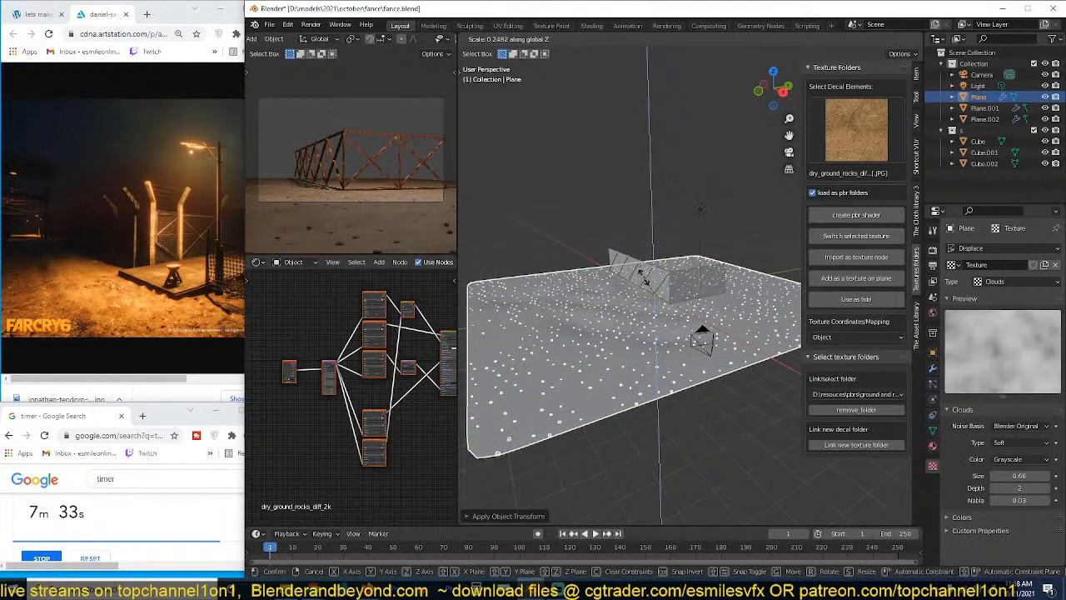
pyautogui.click(693, 246)
pyautogui.press('Tab')
pyautogui.hotkey('ctrl', 'a')
pyautogui.click(696, 248)
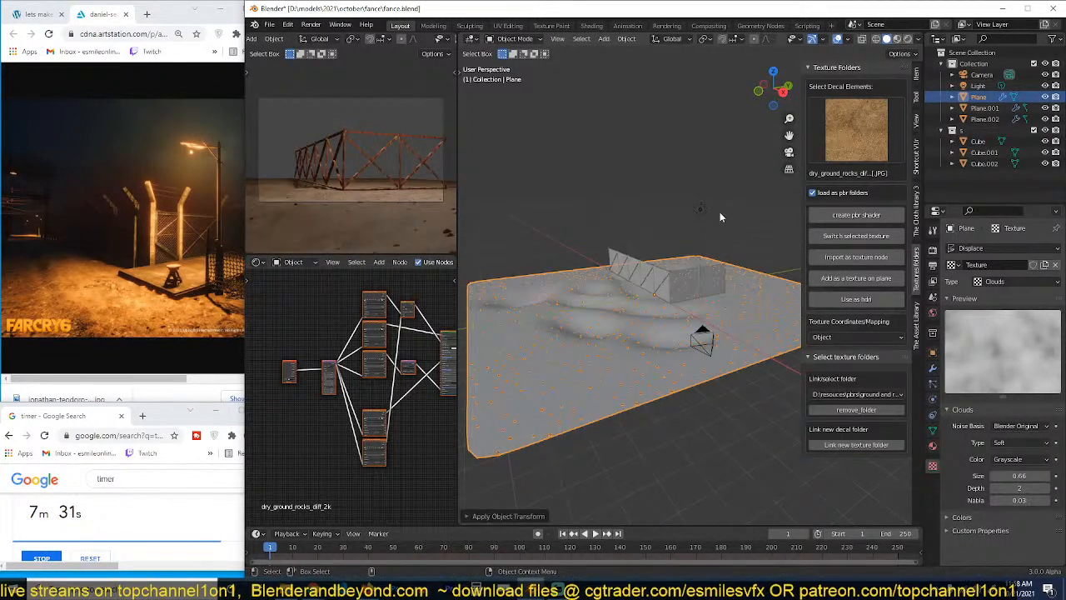
# Step: Flatten the ground's bumps along Z once more, then reselect the ground and view it from above
pyautogui.press('s')
pyautogui.press('z')
pyautogui.click(678, 267)
pyautogui.hotkey('alt', 'a')
pyautogui.moveTo(680, 272)
pyautogui.mouseDown(button='middle')
pyautogui.moveTo(709, 304)
pyautogui.moveTo(628, 306)
pyautogui.moveTo(657, 290)
pyautogui.mouseUp(button='middle')
pyautogui.click(708, 303)
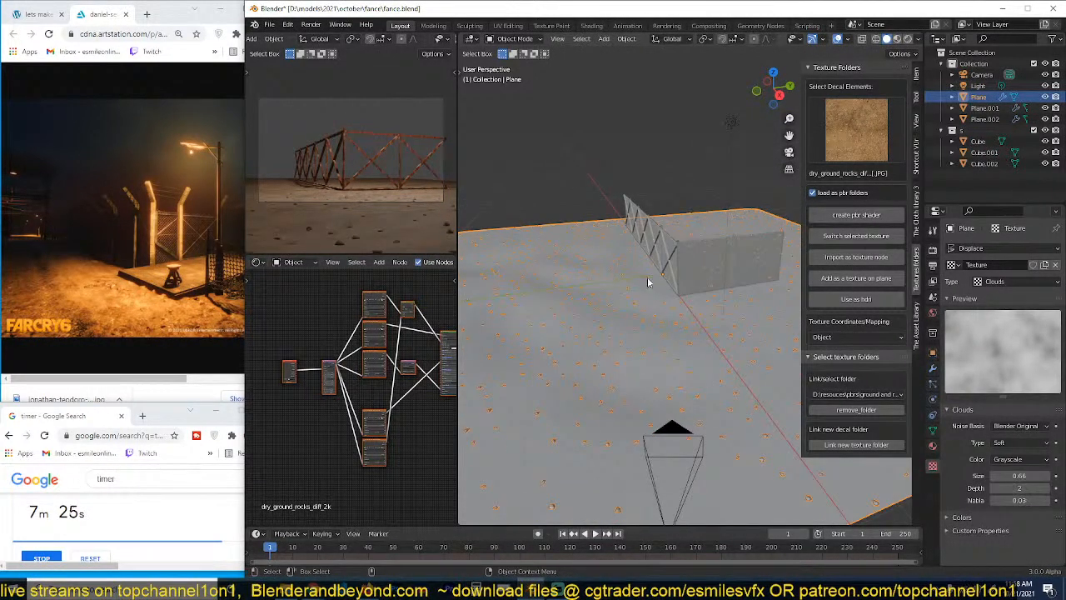
pyautogui.press('KP_7')
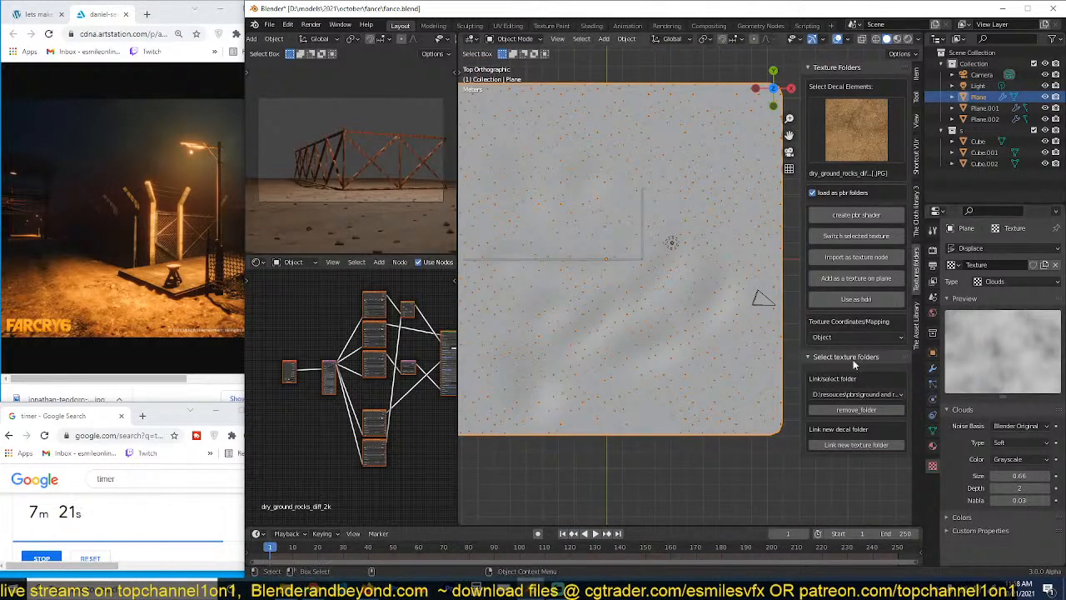
pyautogui.click(932, 367)
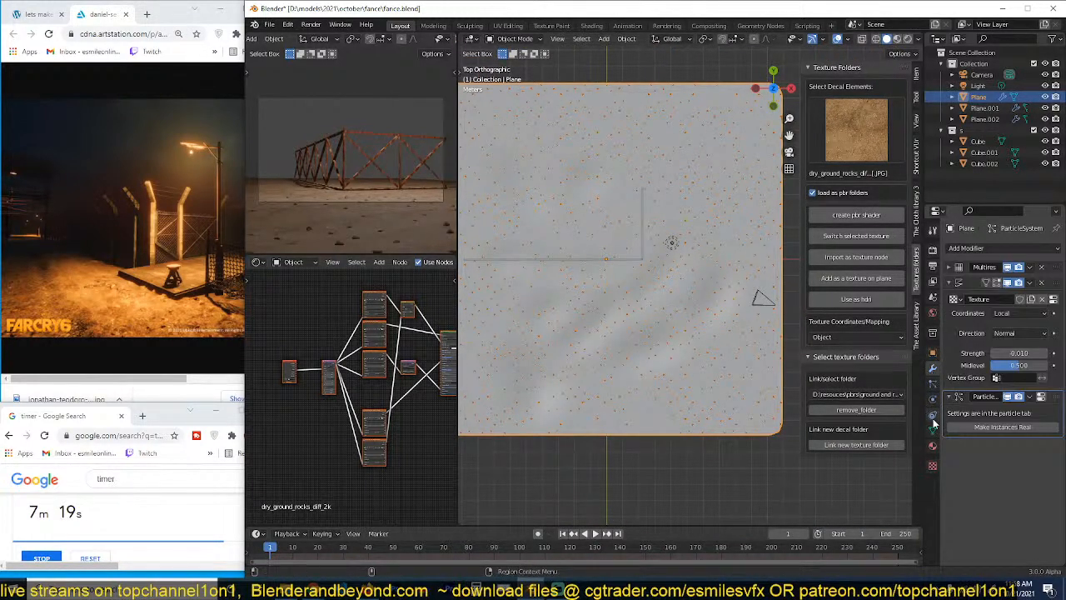
pyautogui.click(932, 427)
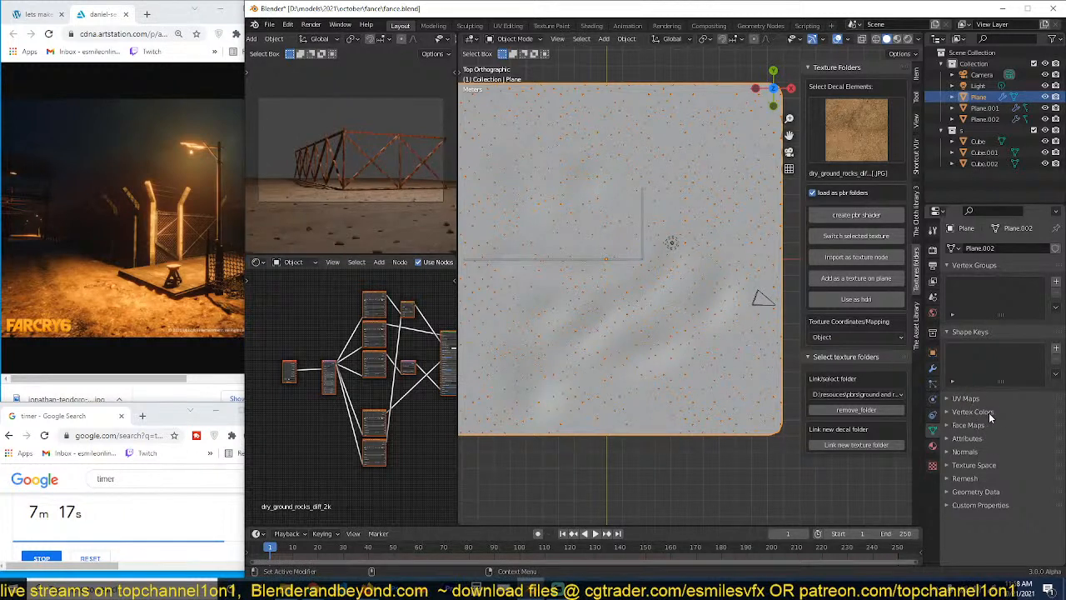
pyautogui.click(988, 412)
pyautogui.click(1056, 428)
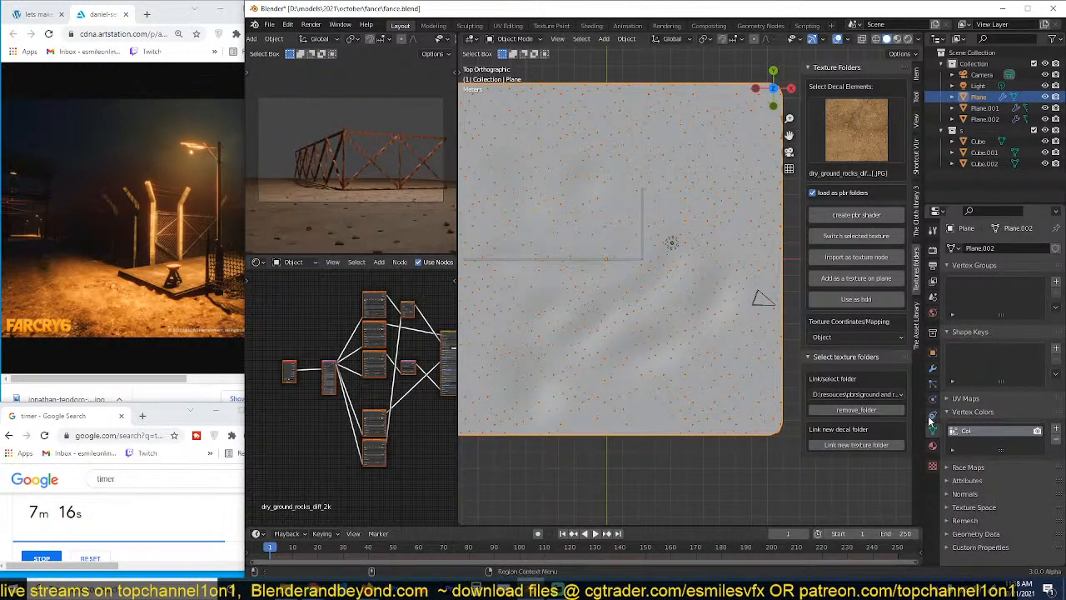
pyautogui.click(1056, 438)
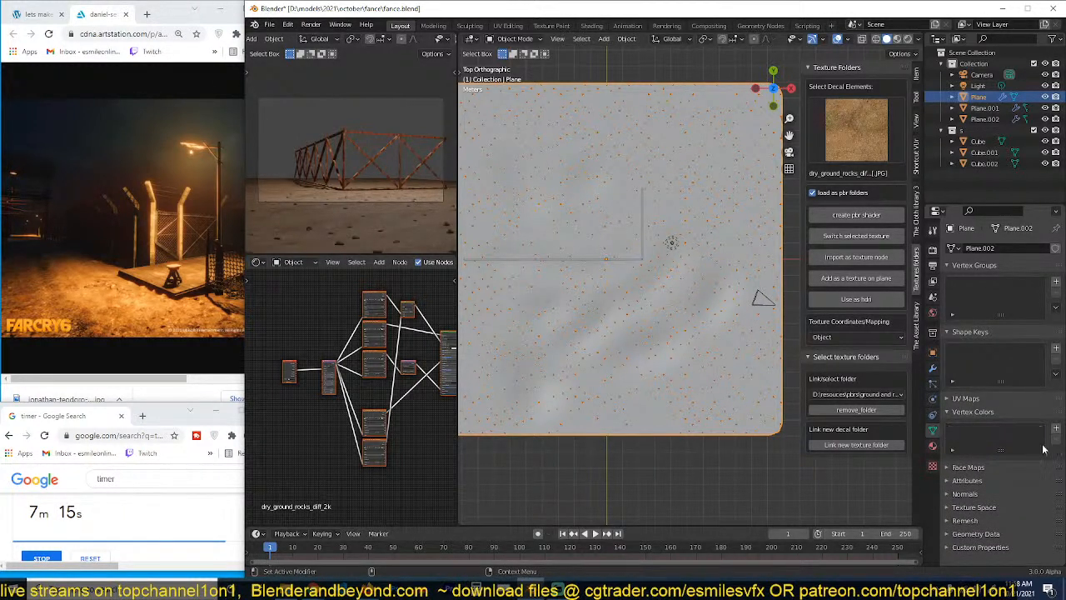
# Step: Add a vertex group to the ground and assign it as the Density group of its hair particle system
pyautogui.click(1055, 283)
pyautogui.click(934, 370)
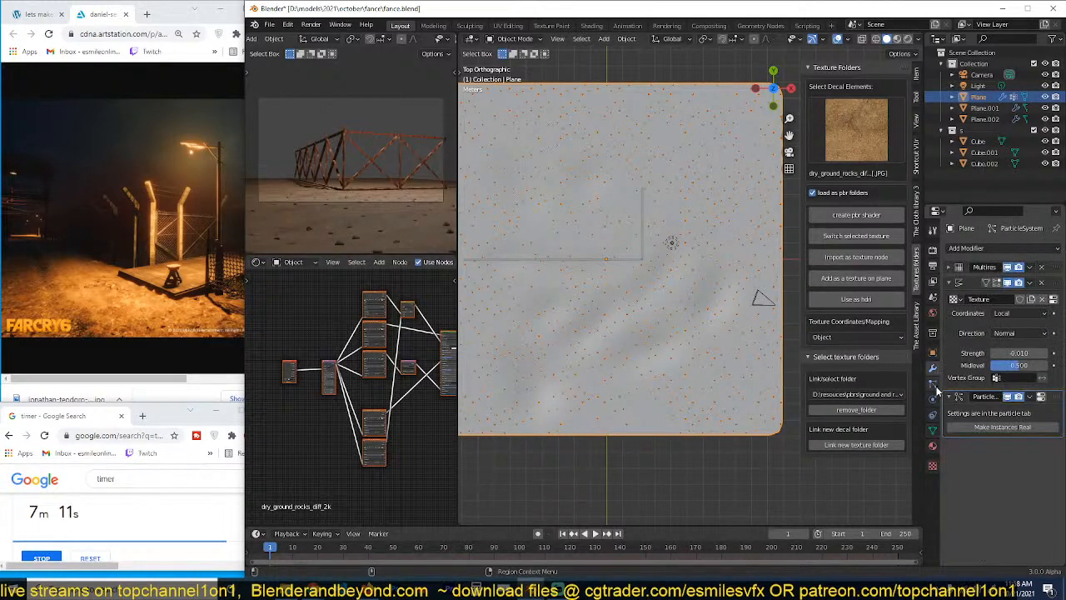
pyautogui.click(932, 384)
pyautogui.scroll(-5, 1013, 517)
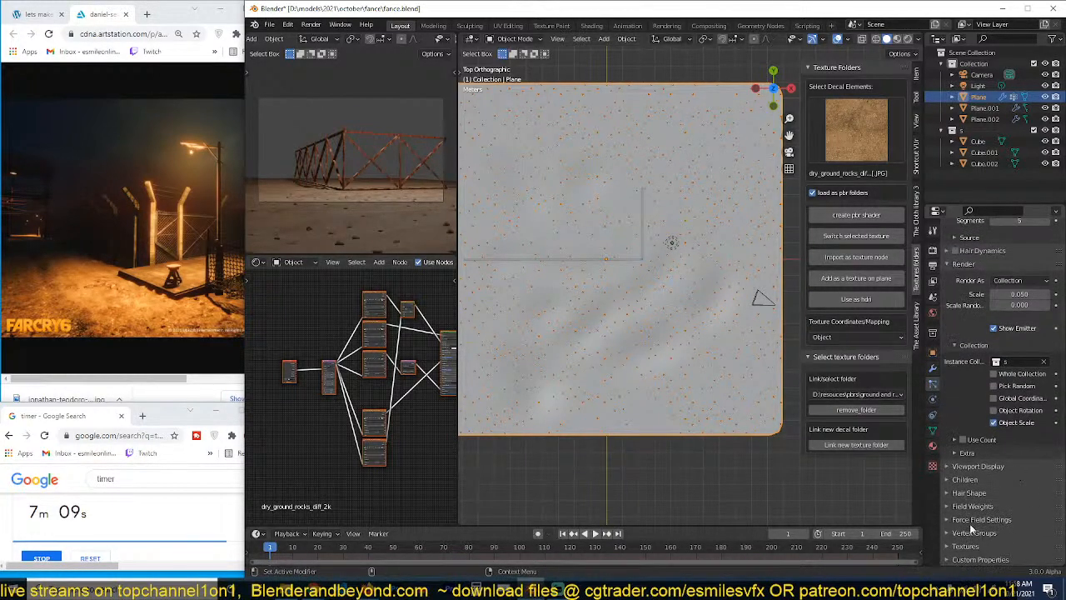
pyautogui.click(975, 534)
pyautogui.scroll(-3, 977, 534)
pyautogui.click(1013, 444)
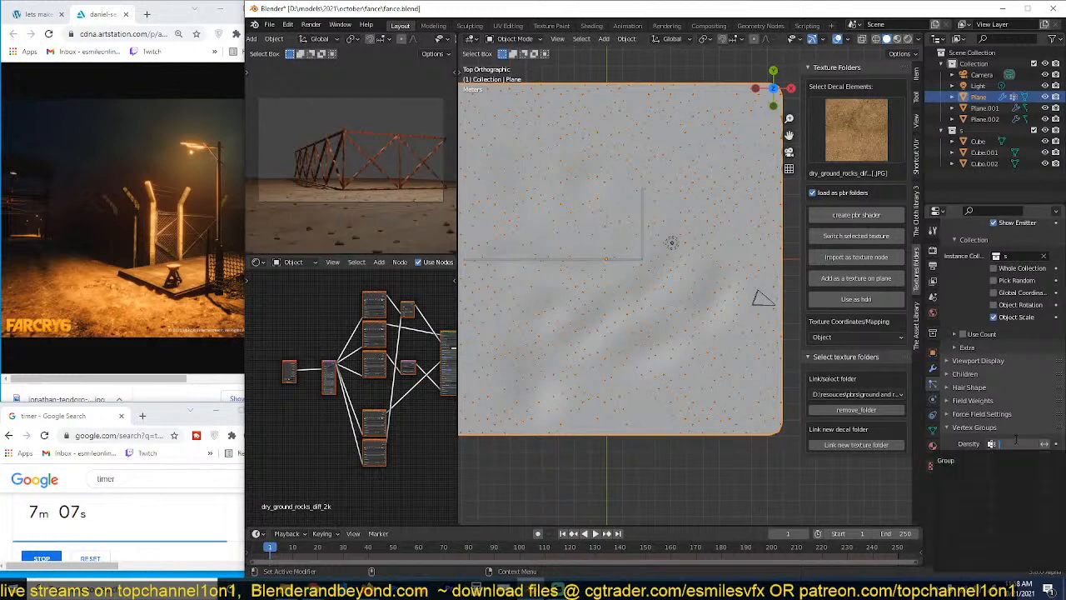
pyautogui.click(981, 460)
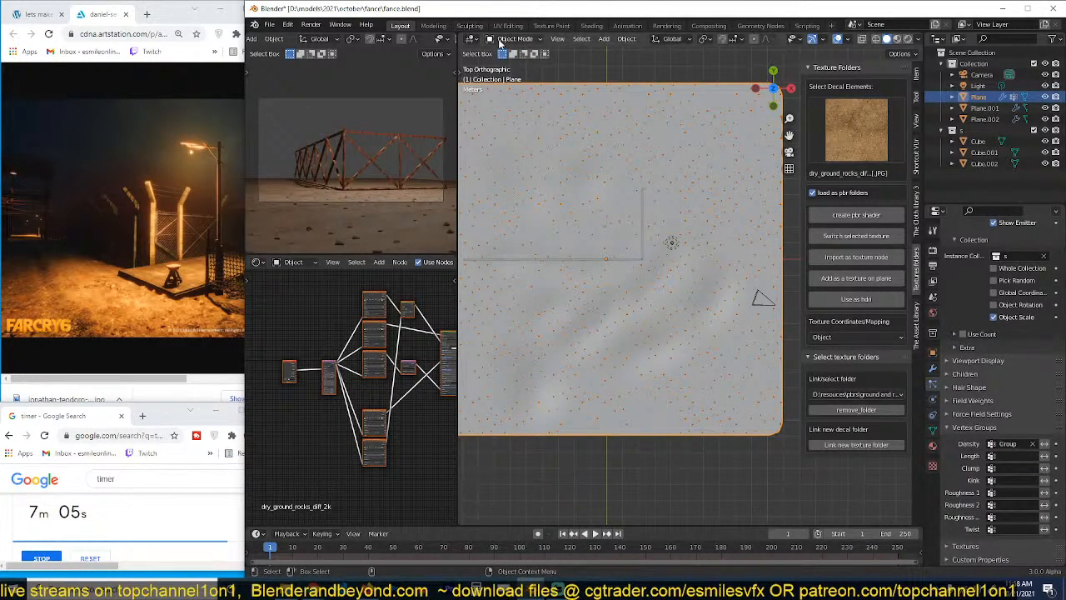
# Step: Weight paint the ground around the fence and out towards the camera at full weight, finishing back in Object Mode
pyautogui.click(899, 40)
pyautogui.keyDown('shift'); pyautogui.moveTo(590, 67); pyautogui.dragTo(656, 70, button='middle'); pyautogui.keyUp('shift')
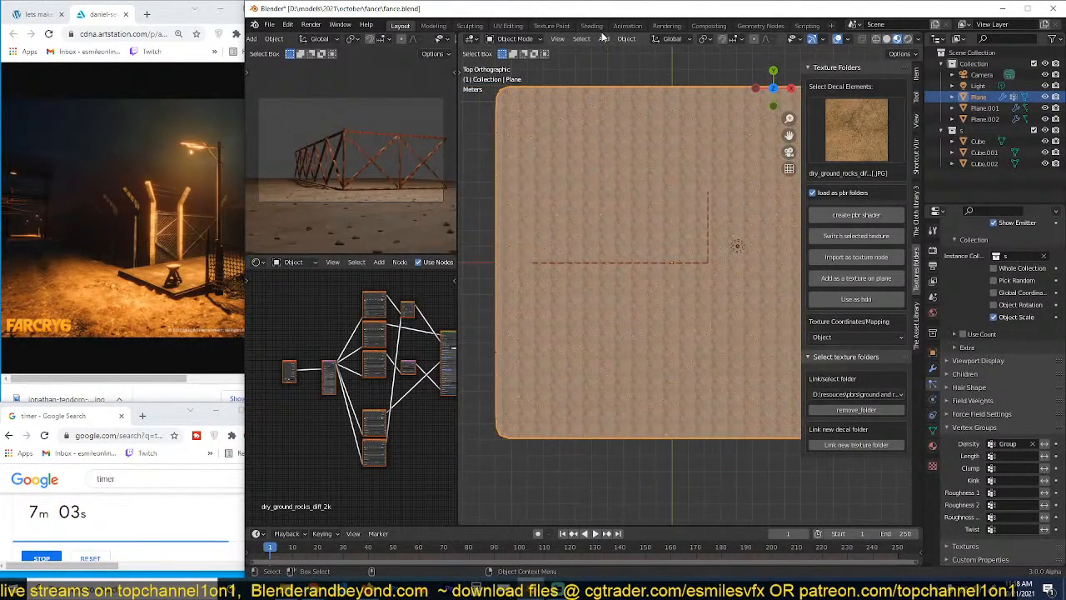
pyautogui.click(504, 40)
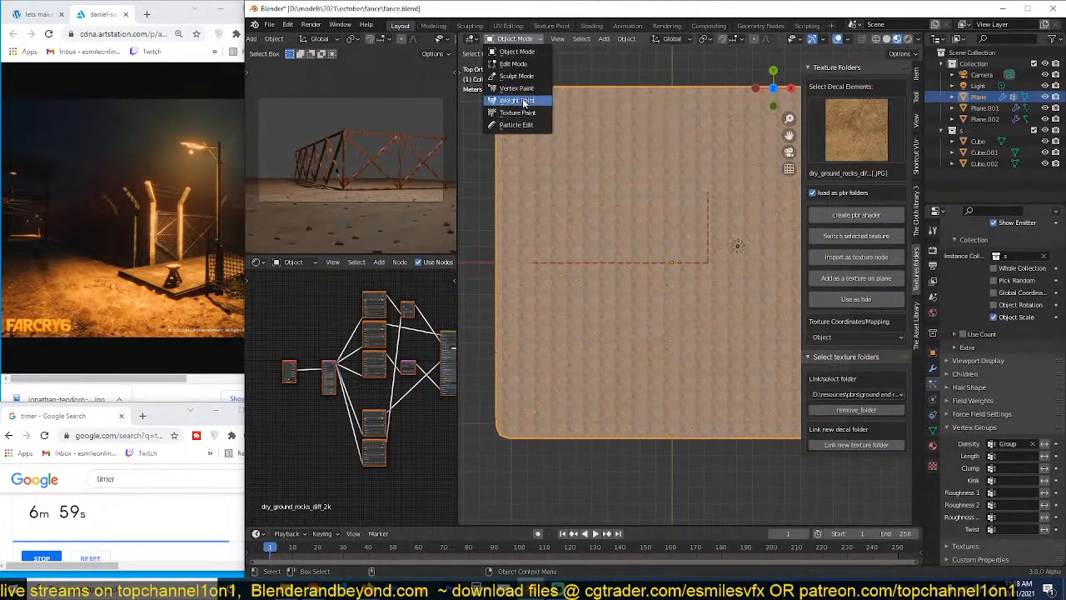
pyautogui.click(523, 102)
pyautogui.click(702, 250)
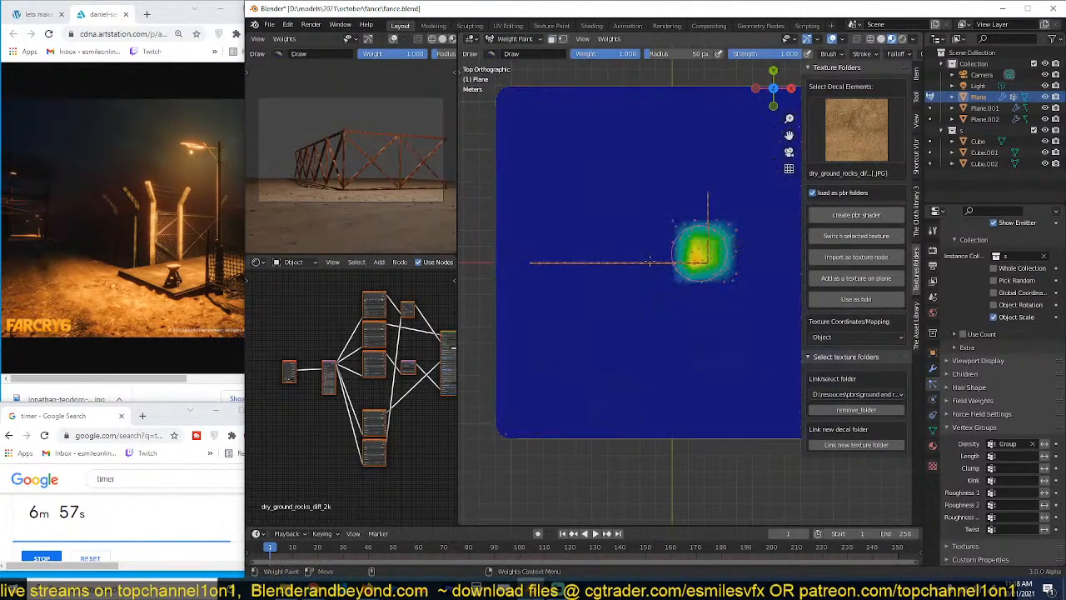
pyautogui.moveTo(649, 263)
pyautogui.mouseDown()
pyautogui.moveTo(541, 263)
pyautogui.moveTo(533, 279)
pyautogui.moveTo(716, 308)
pyautogui.moveTo(605, 294)
pyautogui.moveTo(583, 250)
pyautogui.moveTo(666, 175)
pyautogui.moveTo(720, 241)
pyautogui.moveTo(694, 238)
pyautogui.moveTo(683, 268)
pyautogui.mouseUp()
pyautogui.keyDown('shift'); pyautogui.moveTo(674, 271); pyautogui.dragTo(614, 279, button='middle'); pyautogui.keyUp('shift')
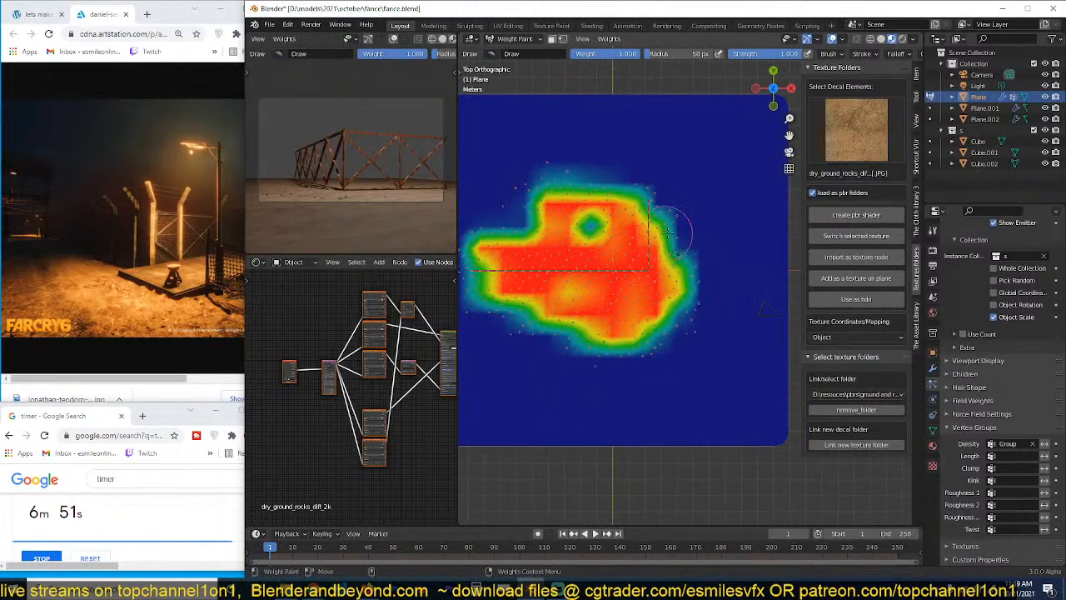
pyautogui.moveTo(717, 268); pyautogui.dragTo(756, 291)
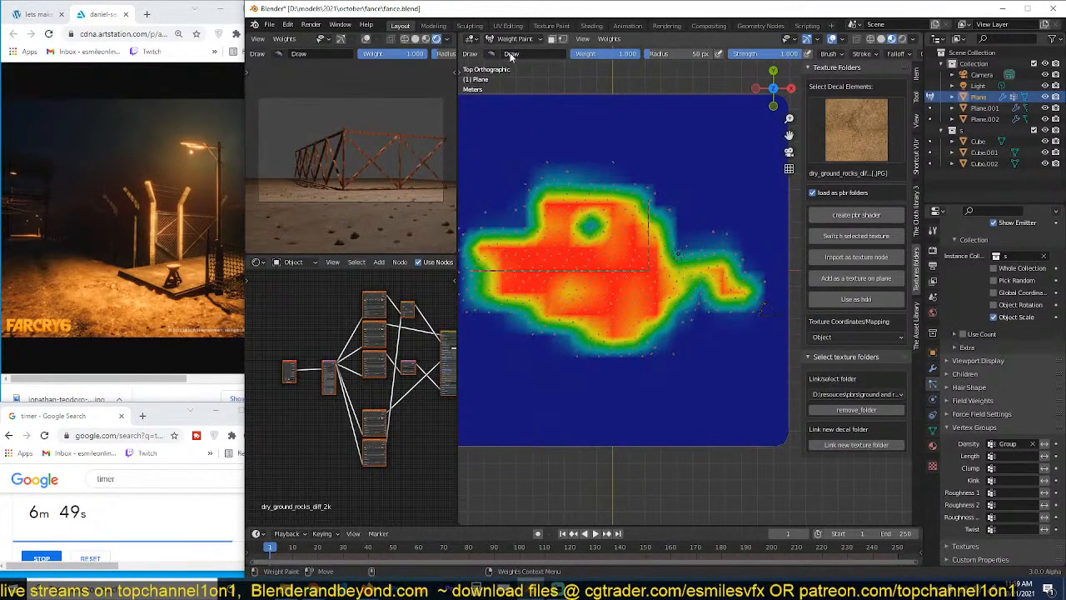
pyautogui.click(471, 40)
pyautogui.click(514, 39)
pyautogui.click(512, 45)
pyautogui.moveTo(549, 143)
pyautogui.mouseDown(button='middle')
pyautogui.moveTo(587, 241)
pyautogui.moveTo(621, 250)
pyautogui.mouseUp(button='middle')
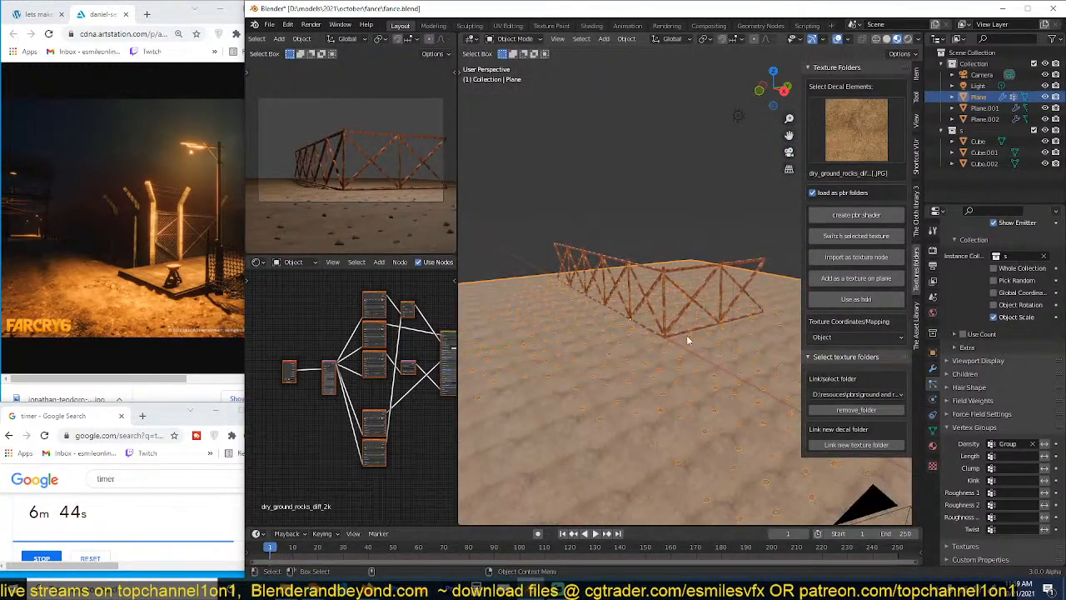
# Step: Enable Advanced and Rotation in the ground's hair particle settings and set the rotation Randomize to 1
pyautogui.click(933, 371)
pyautogui.scroll(3, 749, 362)
pyautogui.keyDown('shift'); pyautogui.moveTo(728, 369); pyautogui.dragTo(750, 340, button='middle'); pyautogui.keyUp('shift')
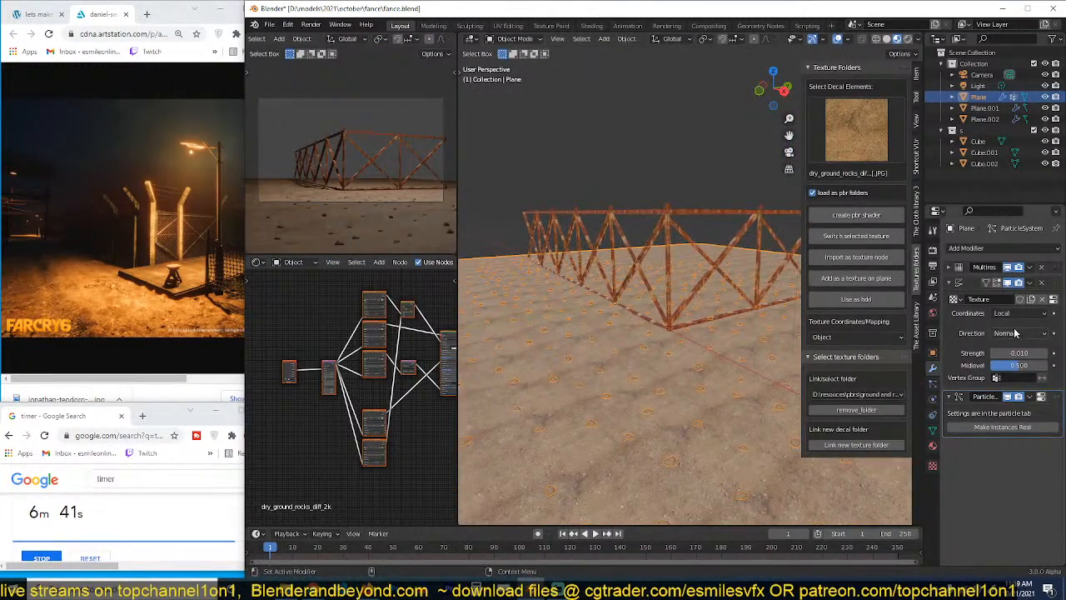
pyautogui.click(1040, 398)
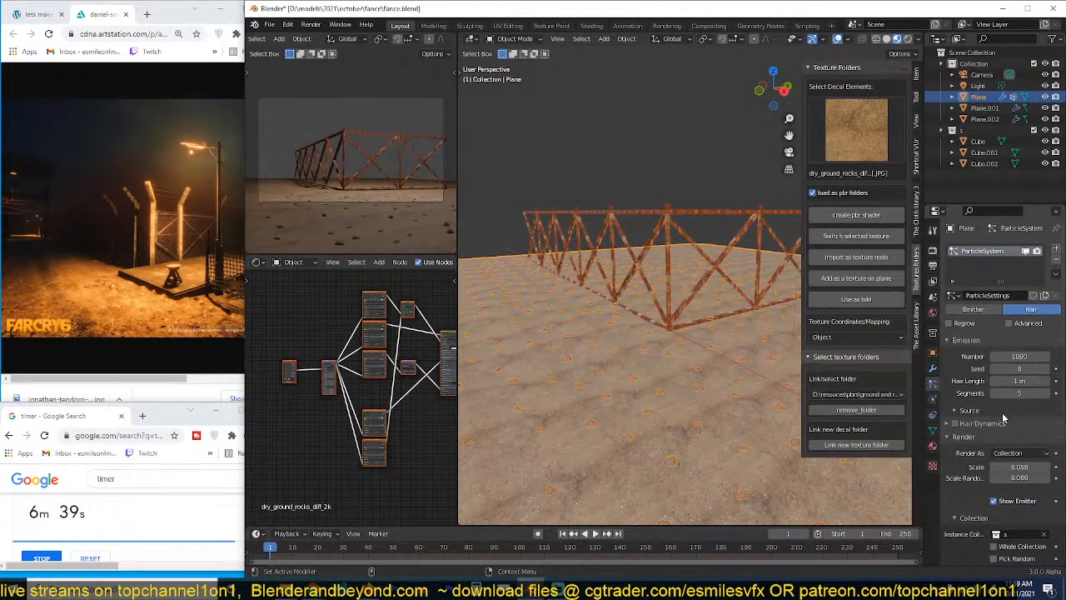
pyautogui.click(1009, 323)
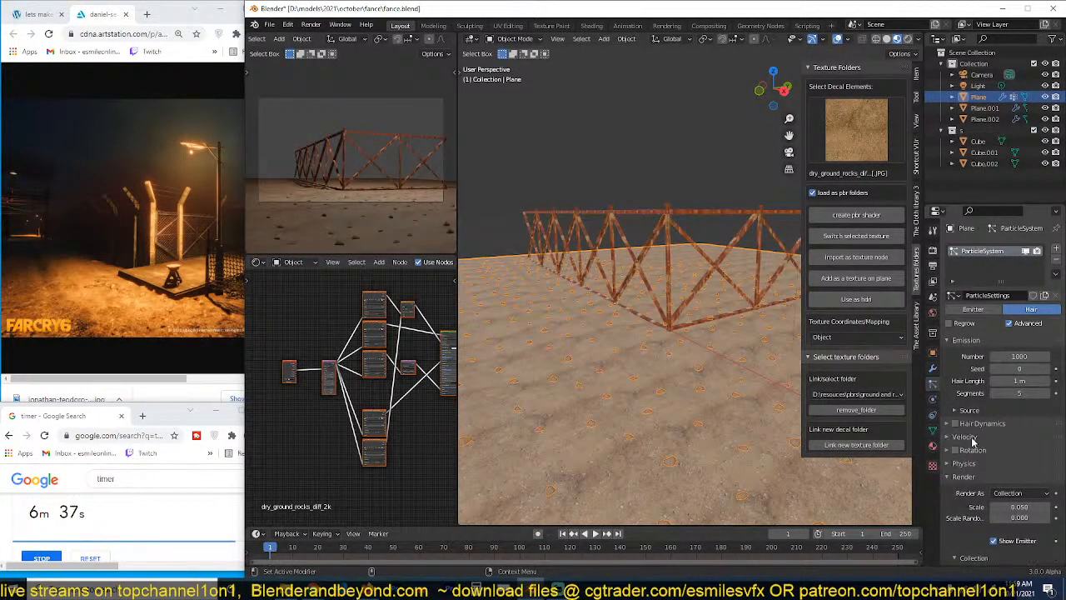
pyautogui.click(971, 438)
pyautogui.scroll(-4, 979, 450)
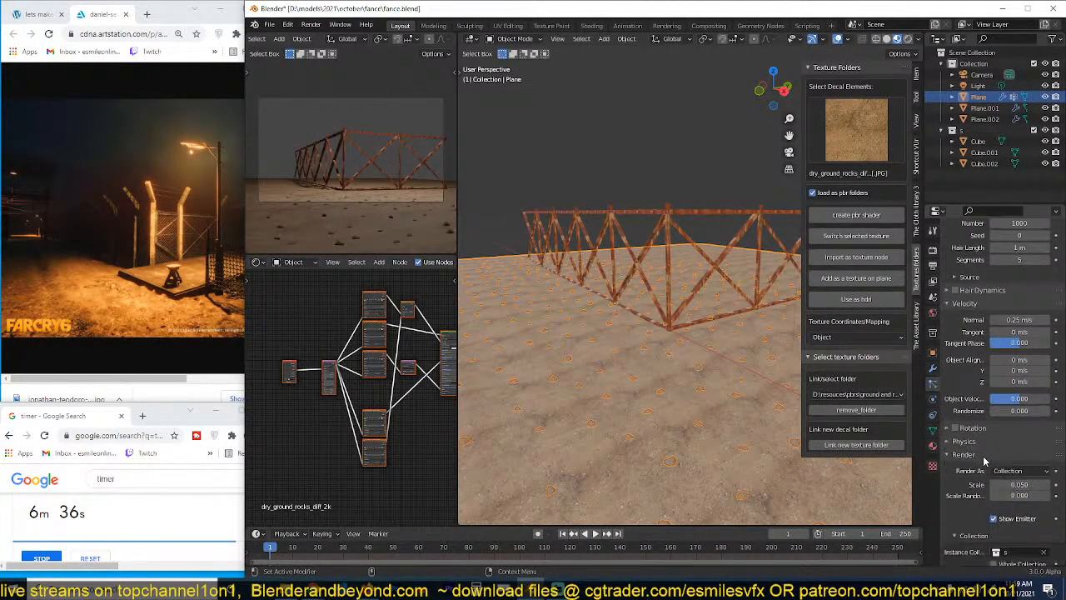
pyautogui.click(949, 429)
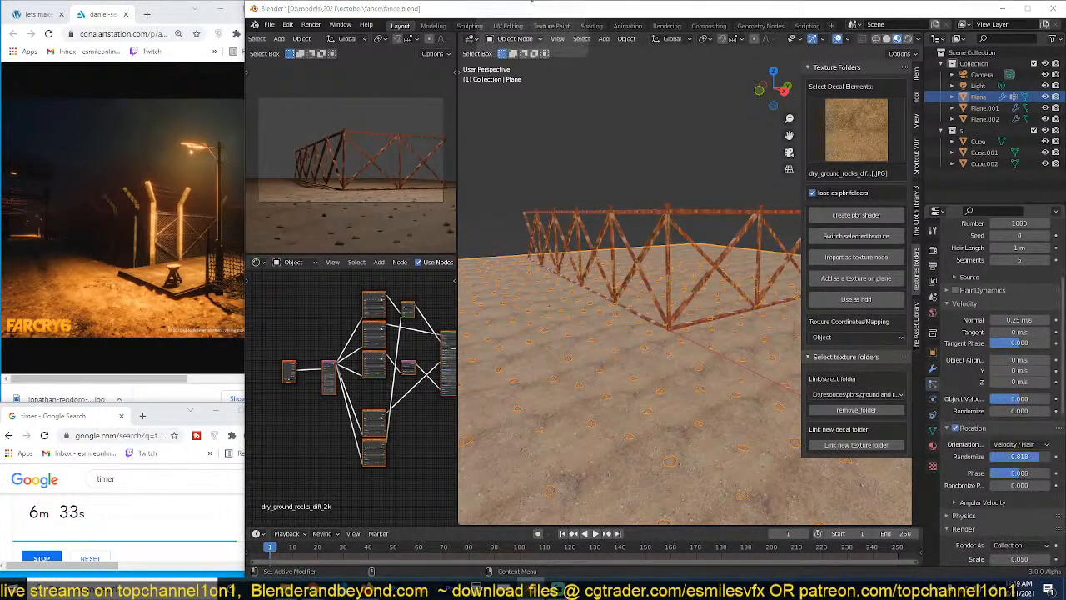
pyautogui.moveTo(1012, 456); pyautogui.dragTo(1033, 456)
pyautogui.doubleClick(1033, 455)
pyautogui.write('0.0')
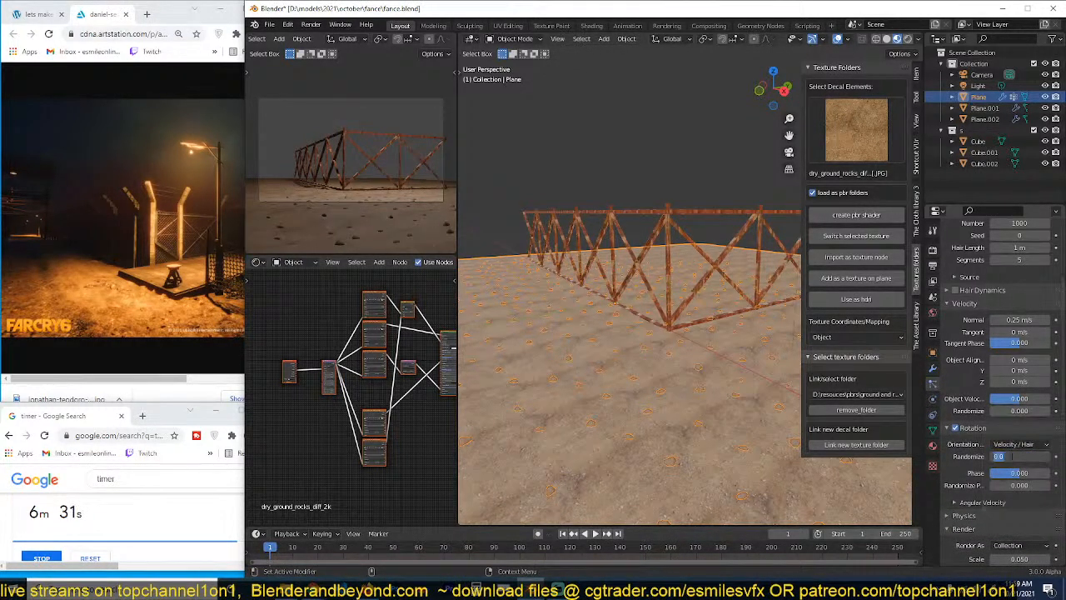
# Step: Set the particle orientation axis to Normal, with Phase and Randomize Phase both at 1
pyautogui.click(1012, 445)
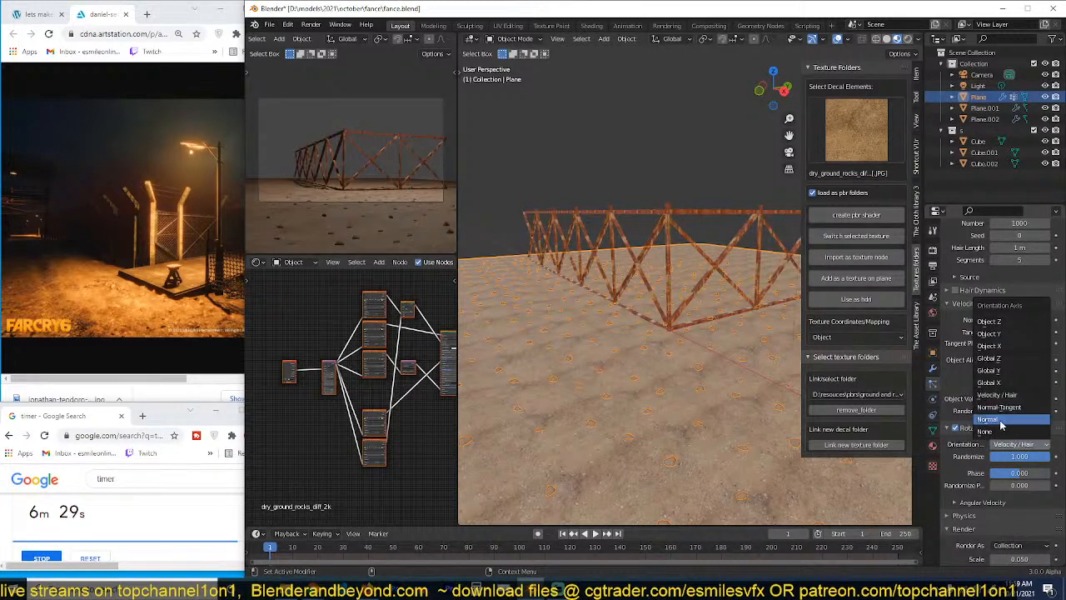
pyautogui.click(1001, 421)
pyautogui.click(1007, 474)
pyautogui.write('1')
pyautogui.press('Return')
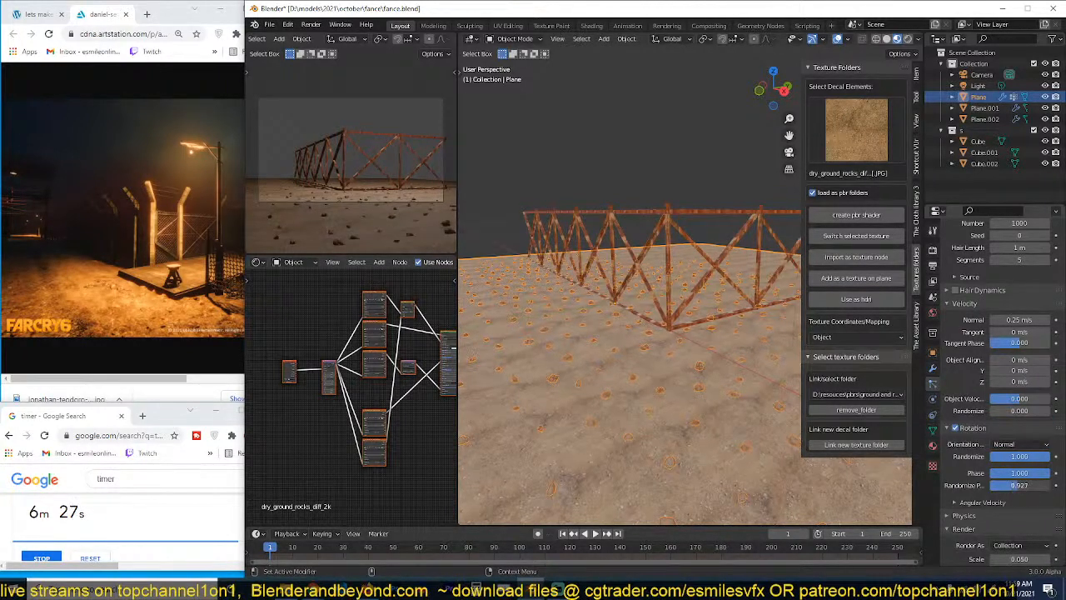
pyautogui.moveTo(1017, 485); pyautogui.dragTo(994, 491)
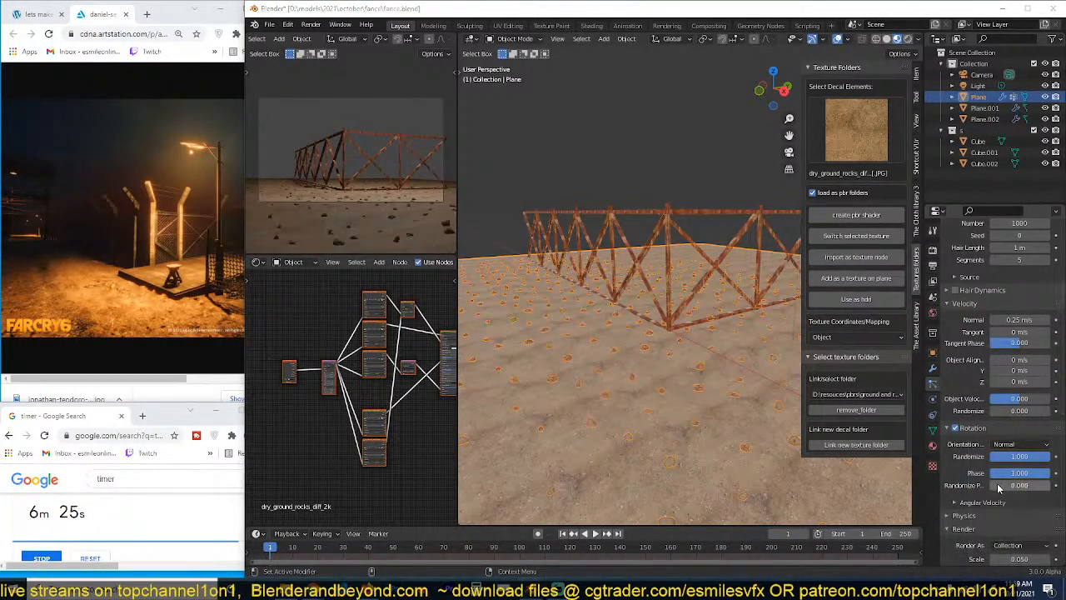
pyautogui.click(998, 488)
# Step: Keep the particles emitting from Faces and set their source distribution to Random
pyautogui.scroll(5, 986, 440)
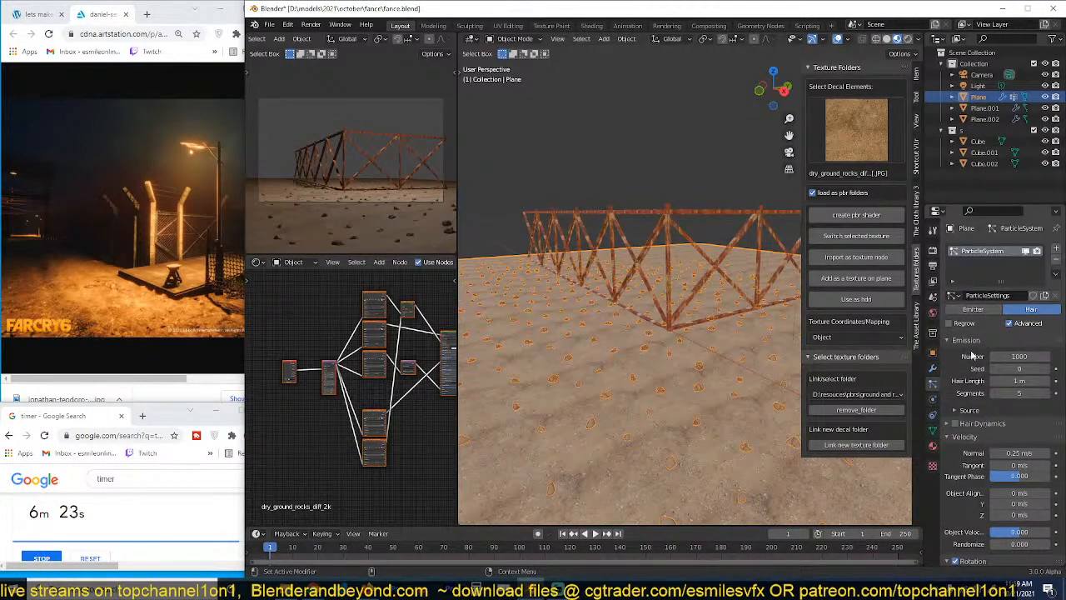
pyautogui.click(963, 411)
pyautogui.click(1021, 427)
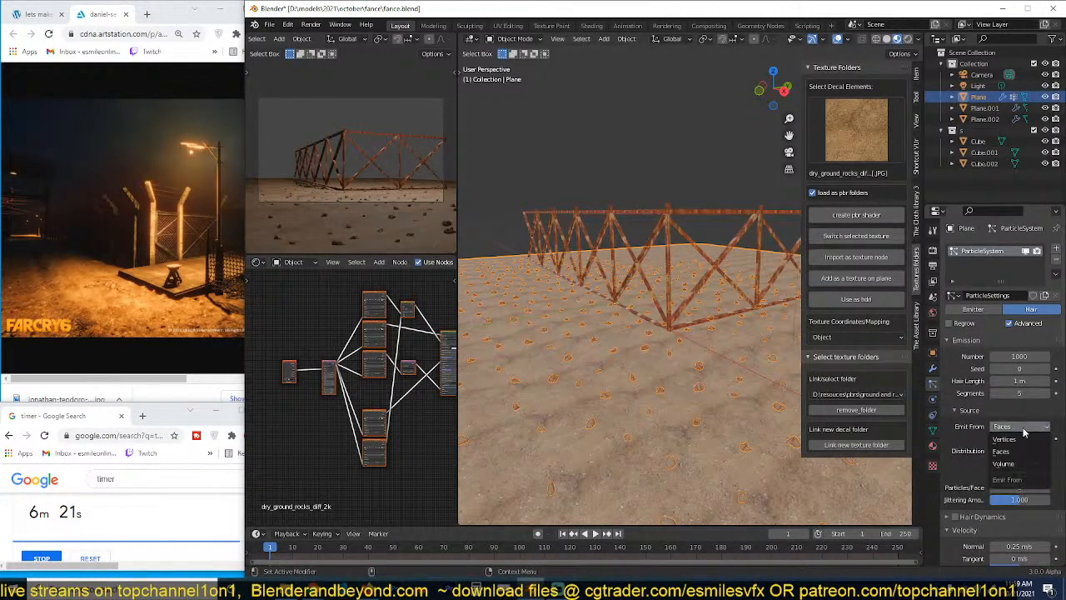
pyautogui.click(991, 450)
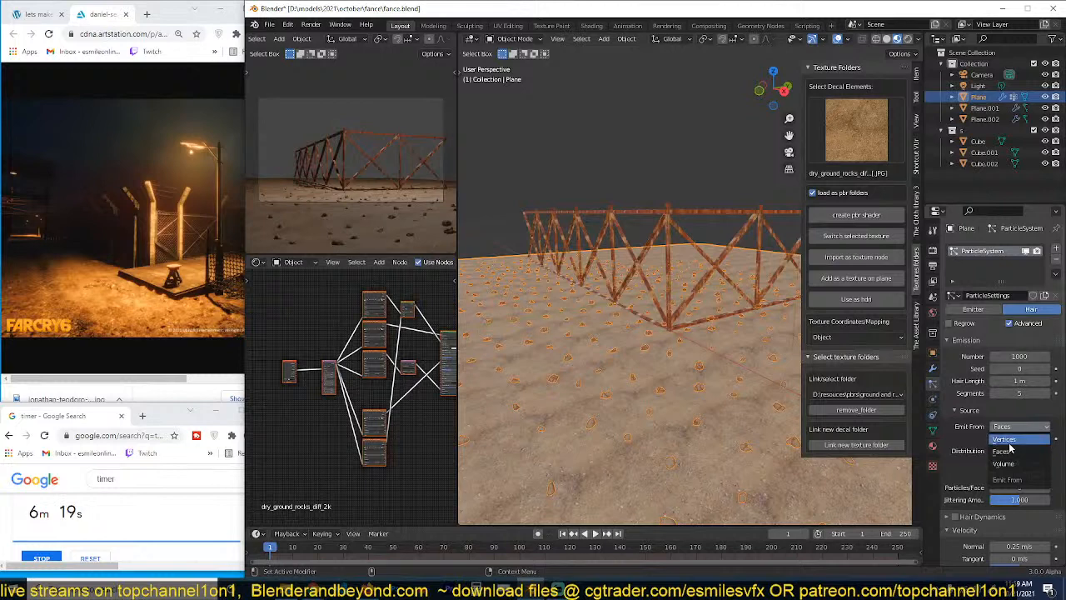
pyautogui.click(1003, 451)
pyautogui.click(999, 477)
# Step: Set the rocks' Scale Randomness to 1 and Scale to 0.1, deselect everything, and save the file
pyautogui.scroll(-8, 975, 483)
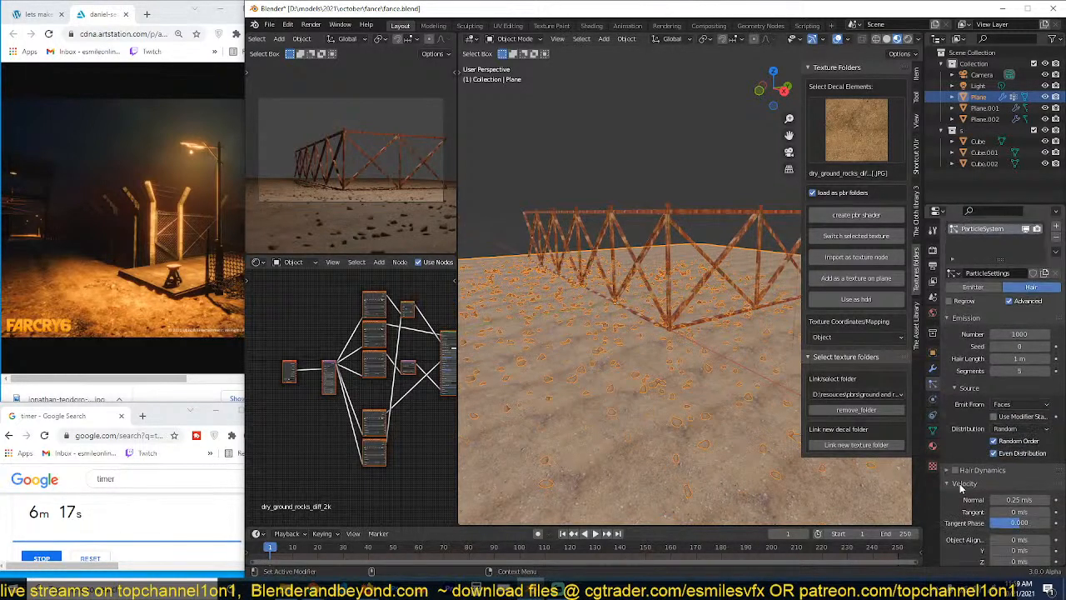
pyautogui.scroll(-2, 995, 421)
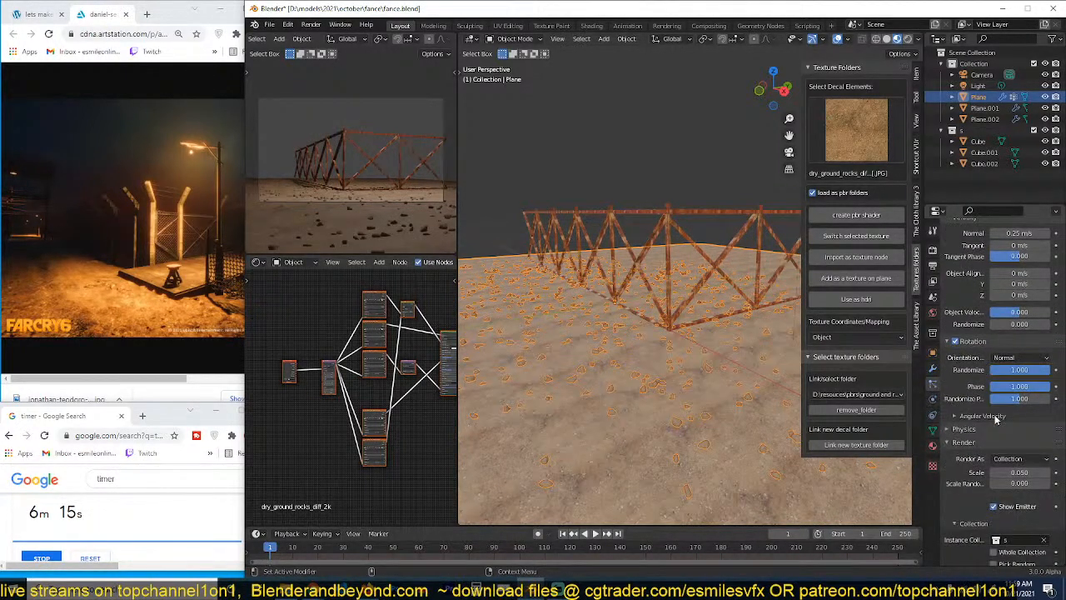
pyautogui.scroll(-5, 977, 478)
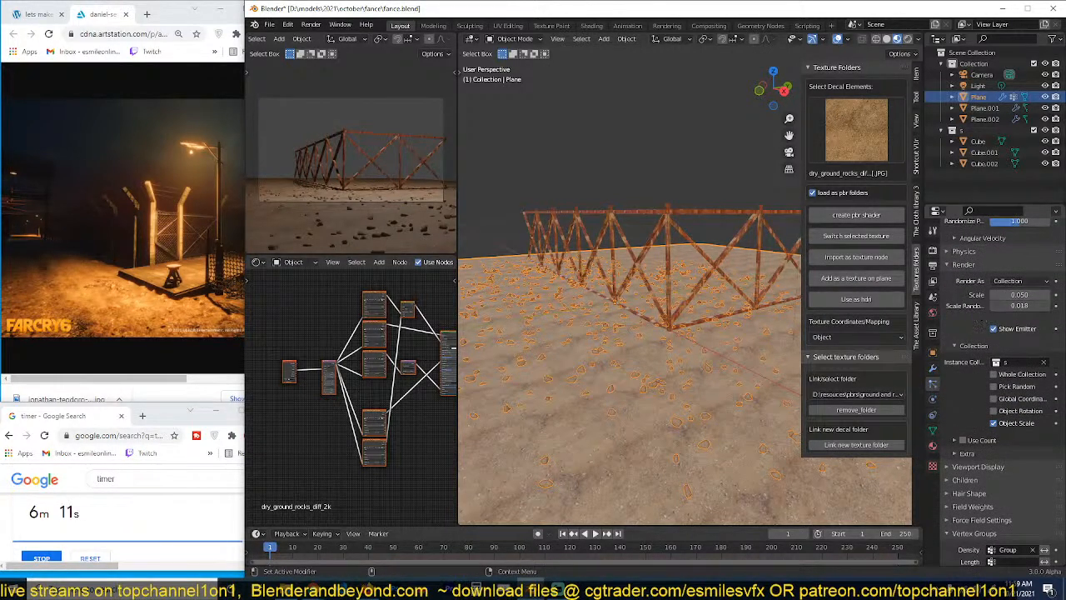
pyautogui.press('Return')
pyautogui.moveTo(1006, 293)
pyautogui.mouseDown()
pyautogui.moveTo(1025, 293)
pyautogui.moveTo(1015, 293)
pyautogui.mouseUp()
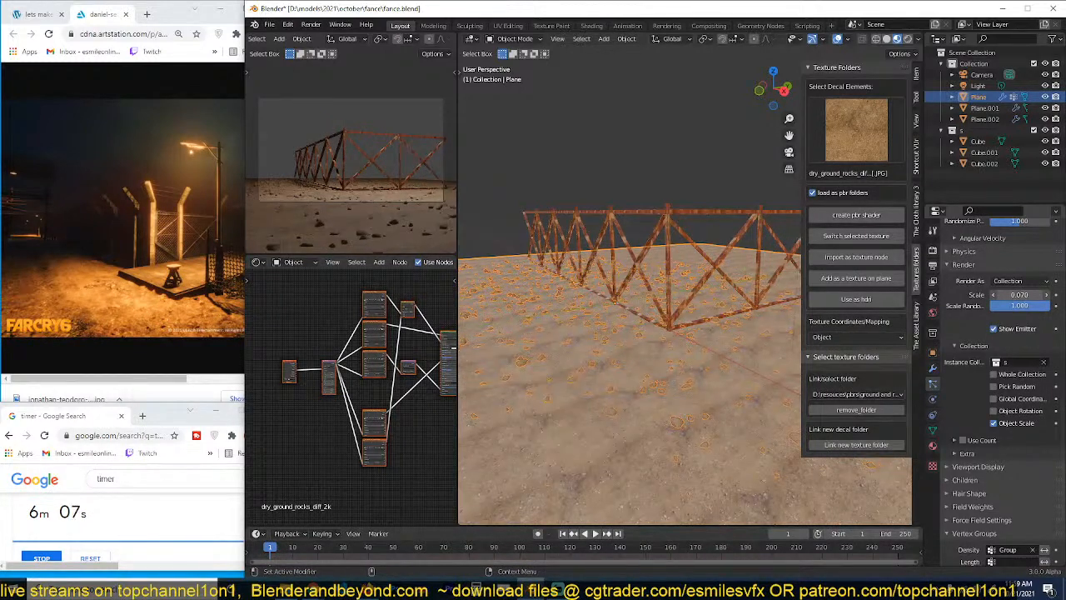
pyautogui.hotkey('alt', 'a')
pyautogui.moveTo(617, 308); pyautogui.dragTo(676, 296, button='middle')
pyautogui.hotkey('ctrl', 's')
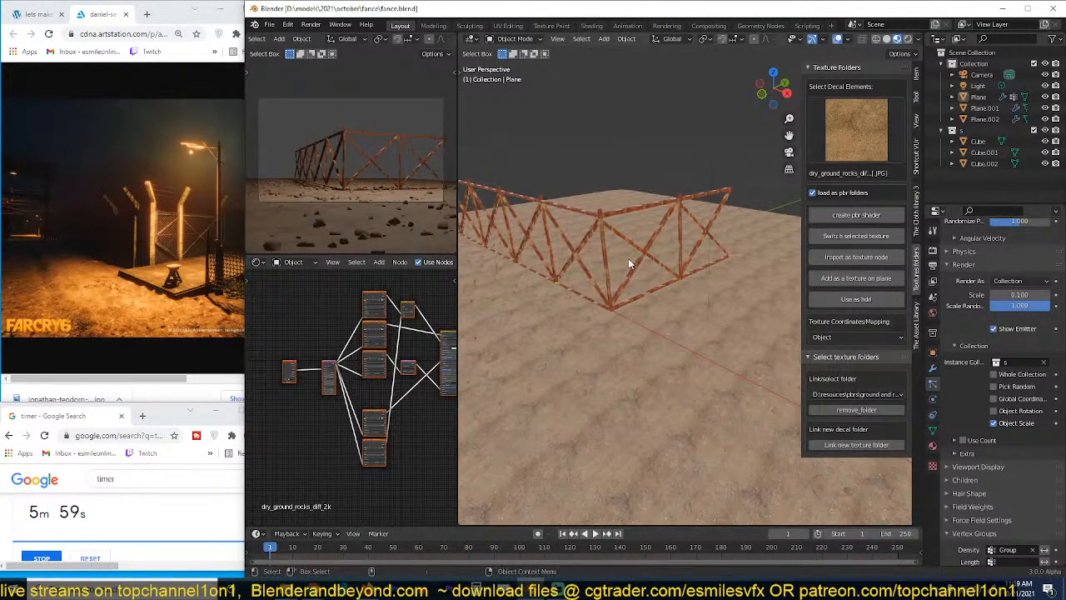
# Step: Select the scene light above the fence and move it slightly higher
pyautogui.scroll(-4, 433, 45)
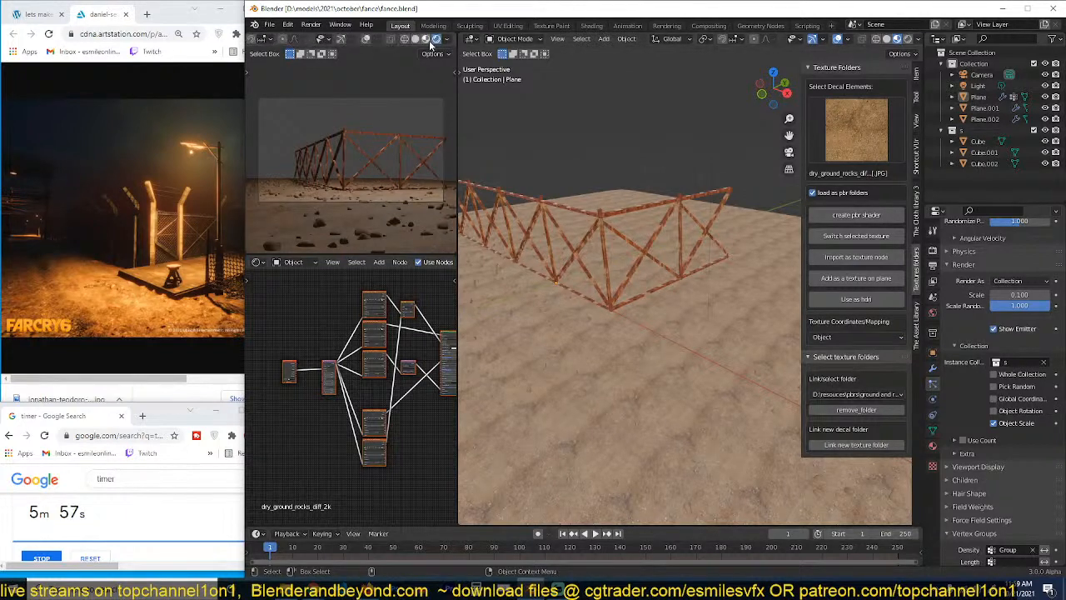
pyautogui.moveTo(714, 179); pyautogui.dragTo(706, 139, button='middle')
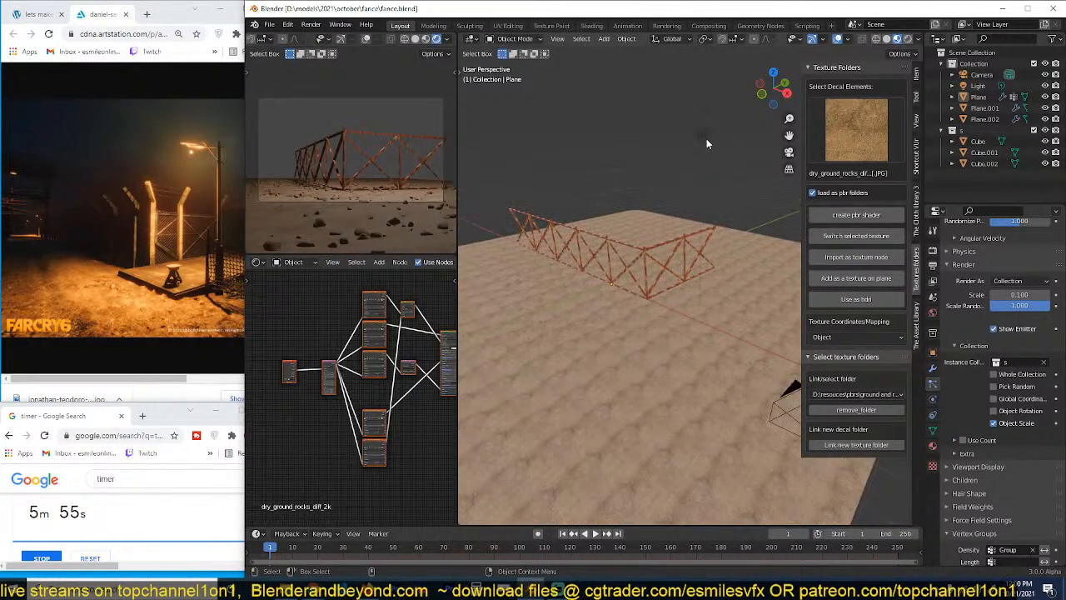
pyautogui.click(704, 141)
pyautogui.press('g')
pyautogui.click(698, 129)
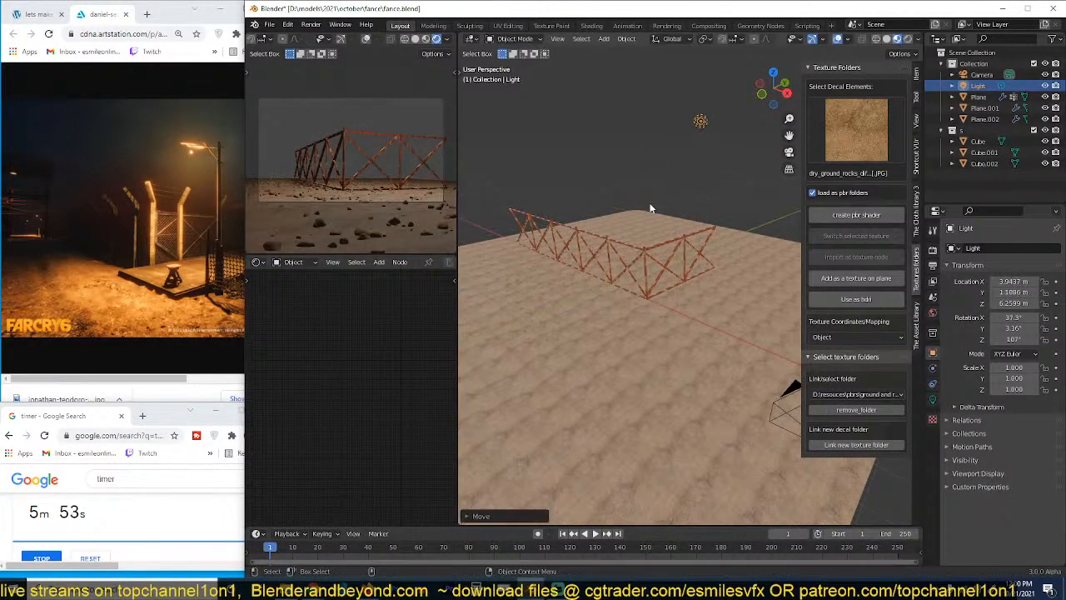
pyautogui.scroll(3, 652, 207)
pyautogui.moveTo(532, 225); pyautogui.dragTo(597, 310, button='middle')
pyautogui.hotkey('shift', 'a')
pyautogui.moveTo(608, 311)
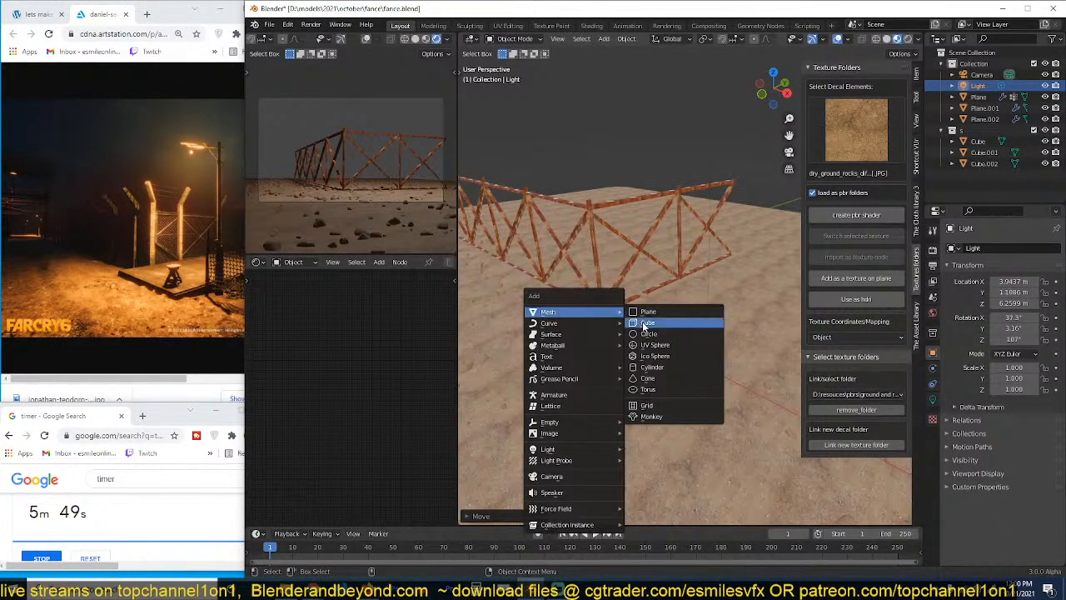
pyautogui.click(650, 323)
pyautogui.press('s')
pyautogui.click(614, 321)
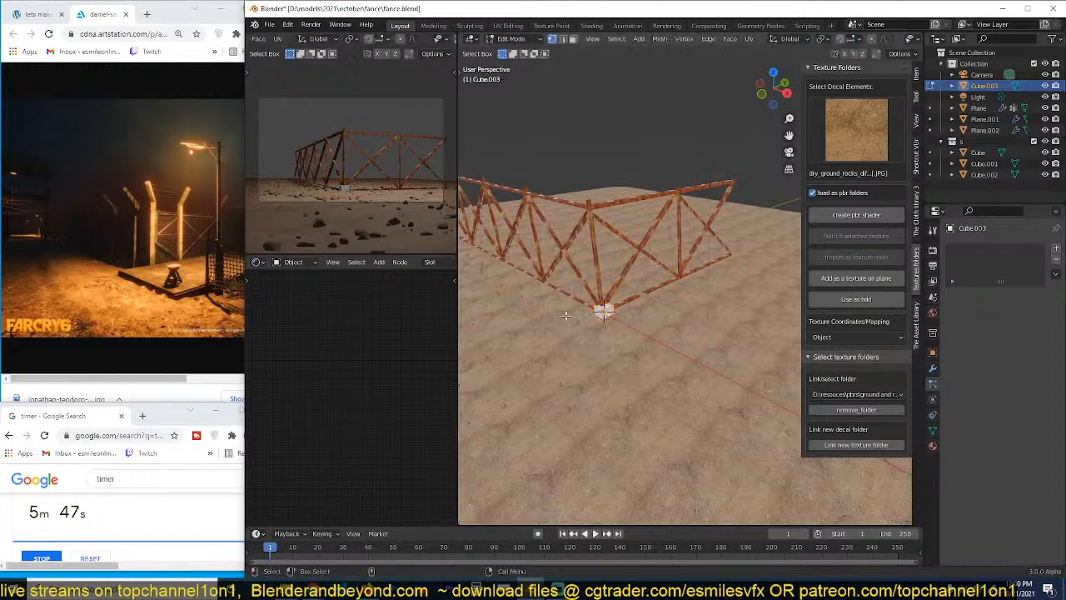
pyautogui.press('x')
pyautogui.click(606, 304)
# Step: Add a plane at the near corner of the fence, scale it down small, and rotate it upright
pyautogui.hotkey('shift', 'a')
pyautogui.moveTo(606, 310)
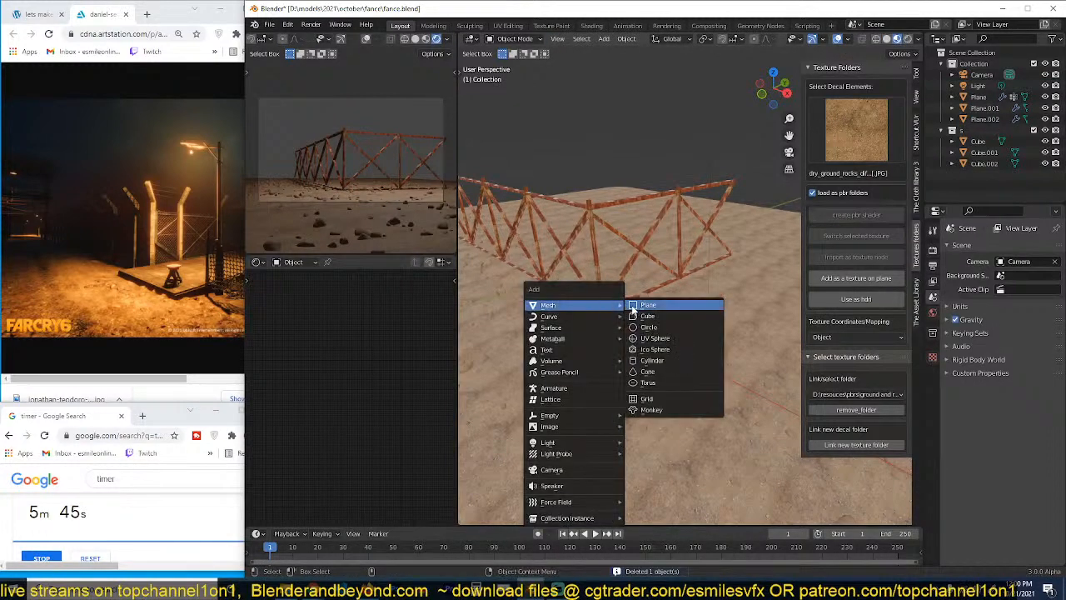
pyautogui.click(649, 306)
pyautogui.press('s')
pyautogui.click(621, 322)
pyautogui.press('r')
pyautogui.press('z')
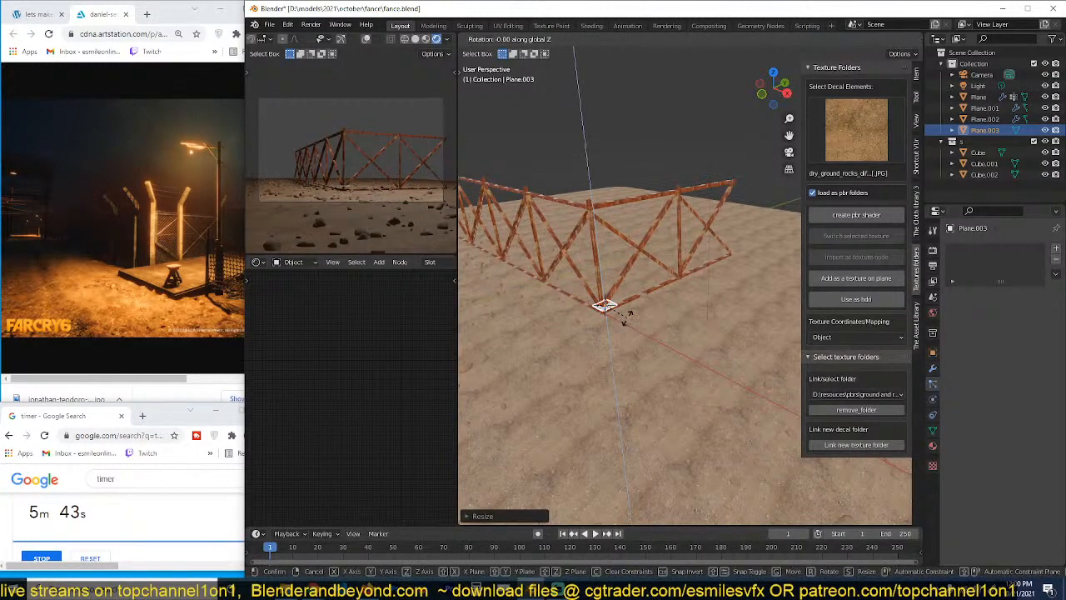
pyautogui.press('Return')
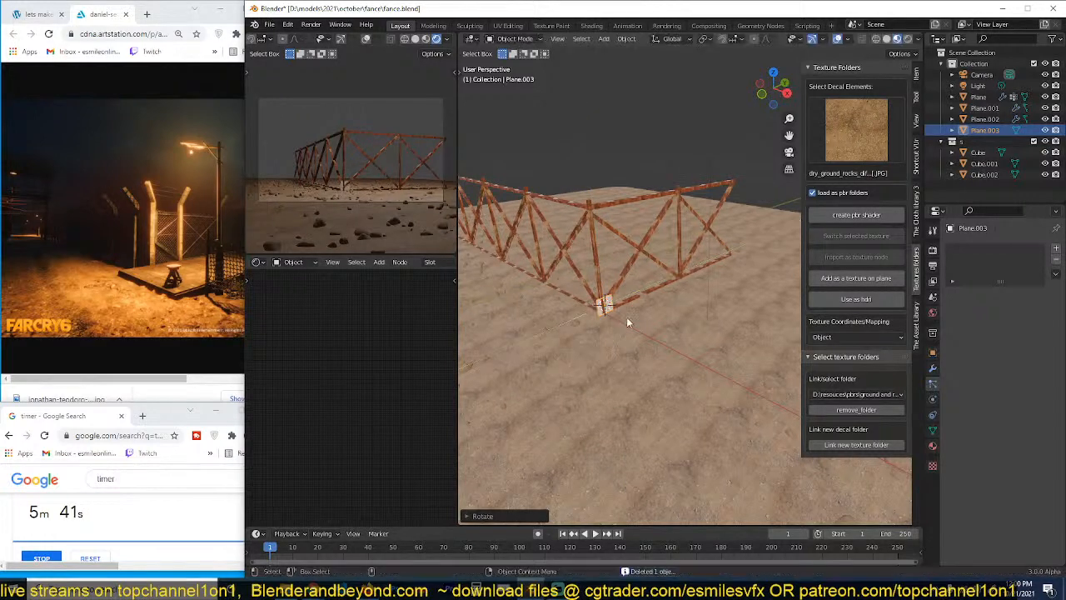
# Step: In Edit Mode, raise the upright plane's top edge along Z to form a tall strip slightly higher than the fence
pyautogui.moveTo(626, 317); pyautogui.dragTo(564, 303, button='middle')
pyautogui.press('Tab')
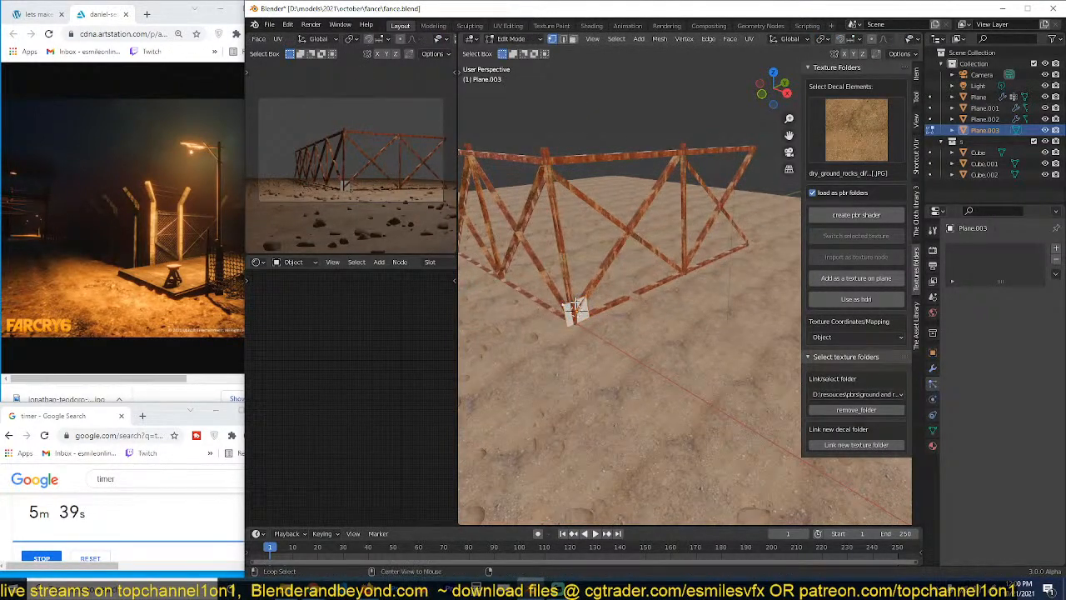
pyautogui.moveTo(626, 240); pyautogui.dragTo(614, 279, button='middle')
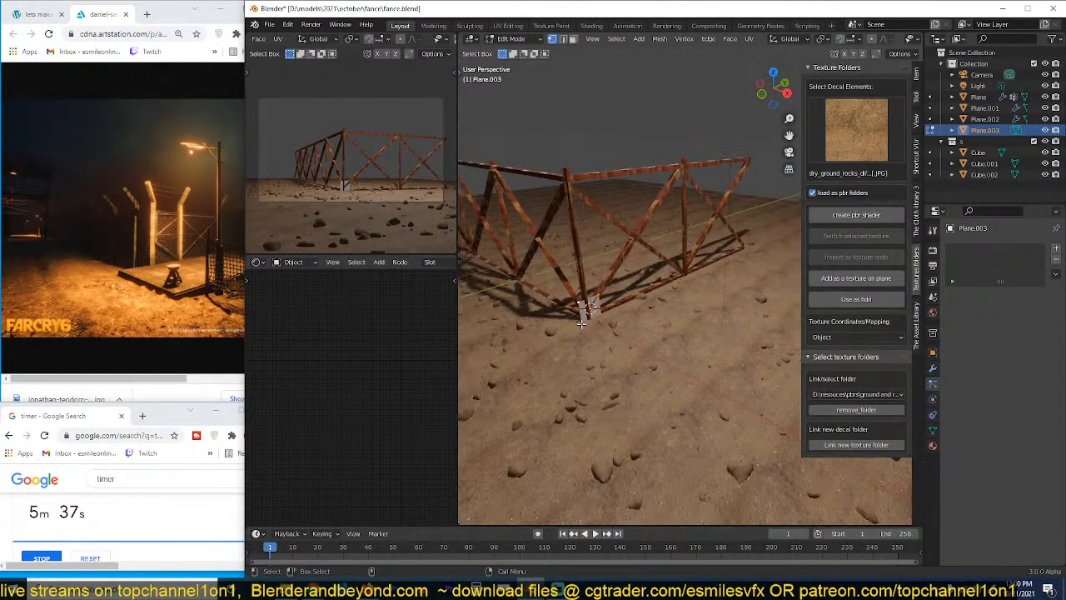
pyautogui.press('g')
pyautogui.press('z')
pyautogui.rightClick(583, 180)
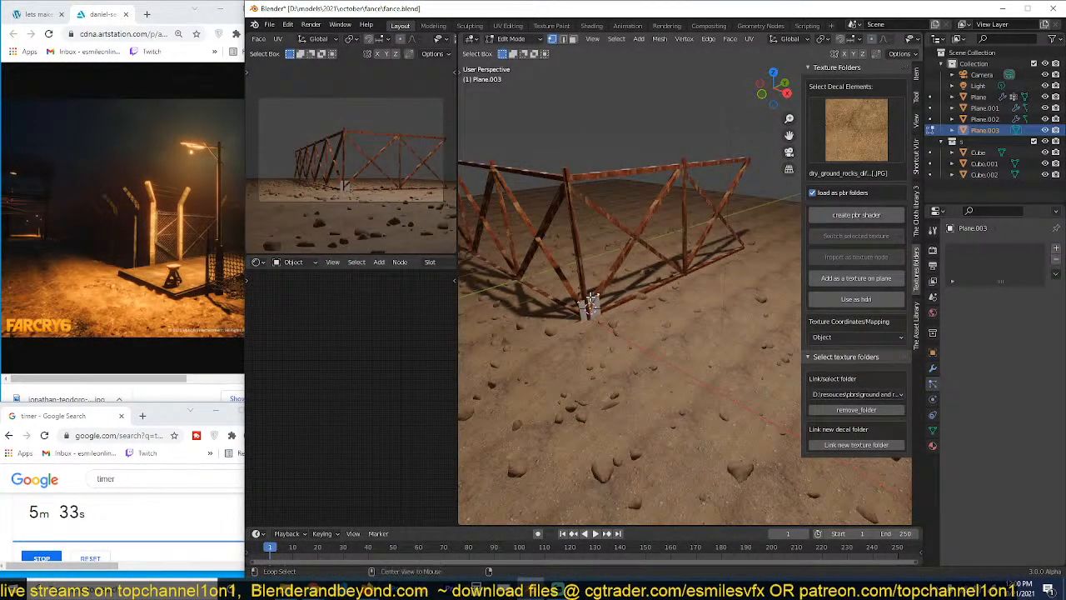
pyautogui.press('g')
pyautogui.press('z')
pyautogui.click(602, 132)
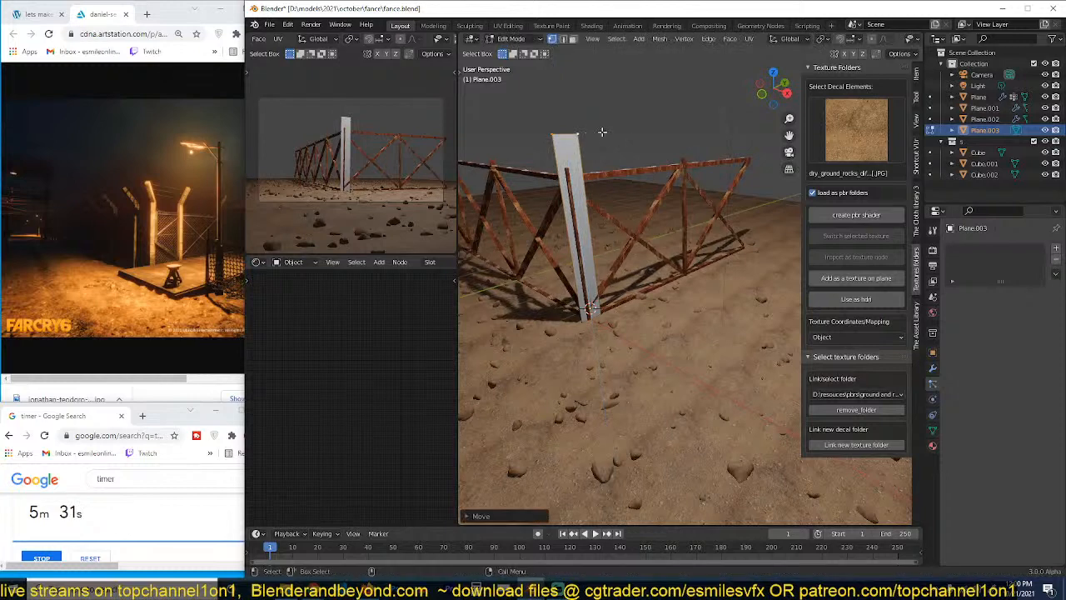
# Step: From the side view, extrude the strip's top edge diagonally up along +Y, rotate the end edge, and slide its corner to square off the arm
pyautogui.press('KP_3')
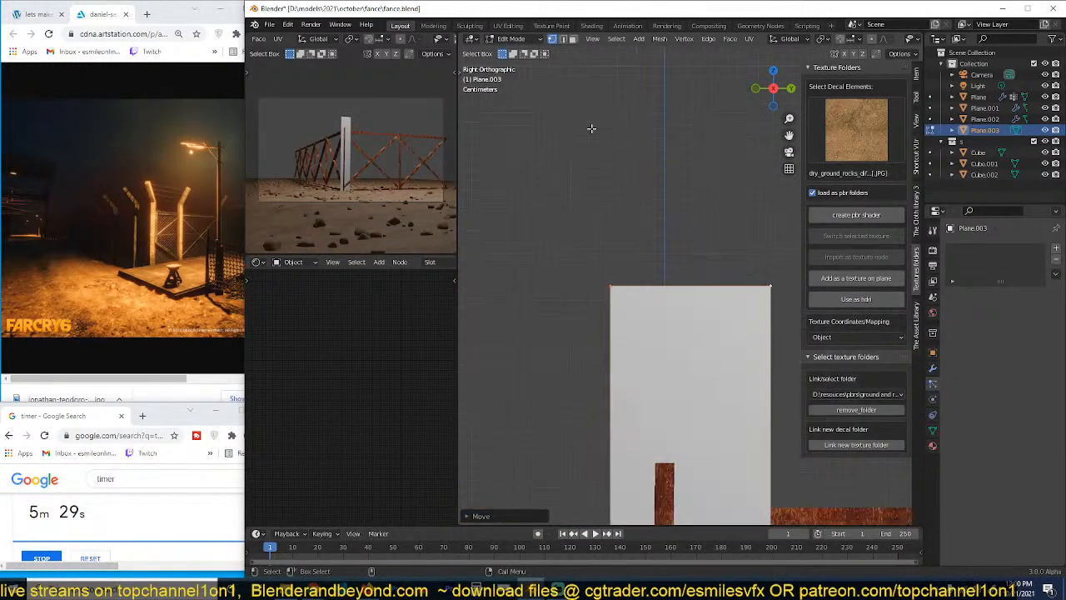
pyautogui.press('e')
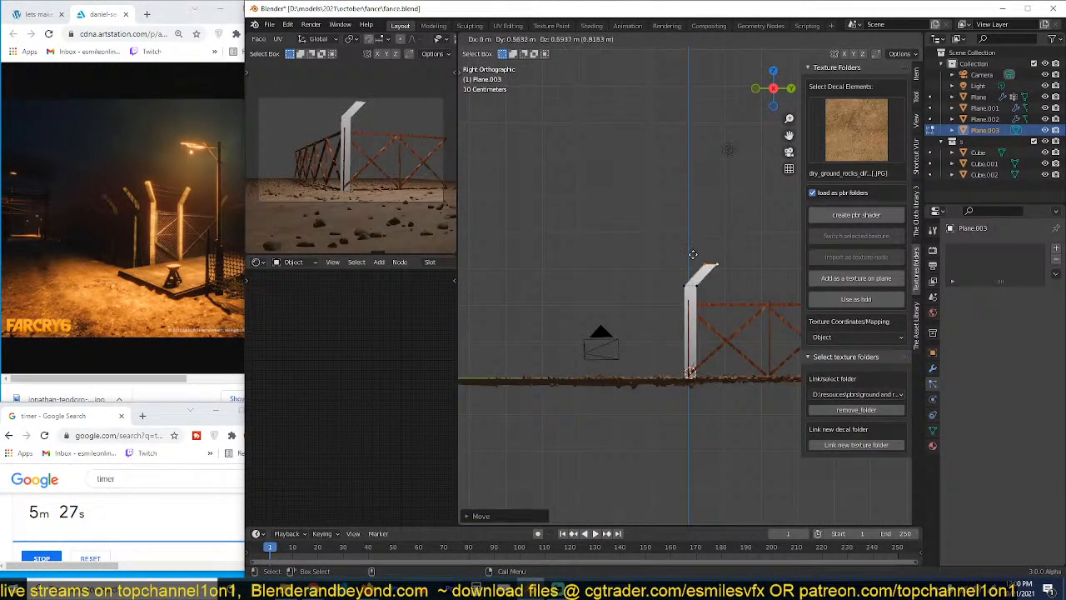
pyautogui.click(717, 269)
pyautogui.scroll(1, 716, 269)
pyautogui.scroll(1, 717, 269)
pyautogui.press('r')
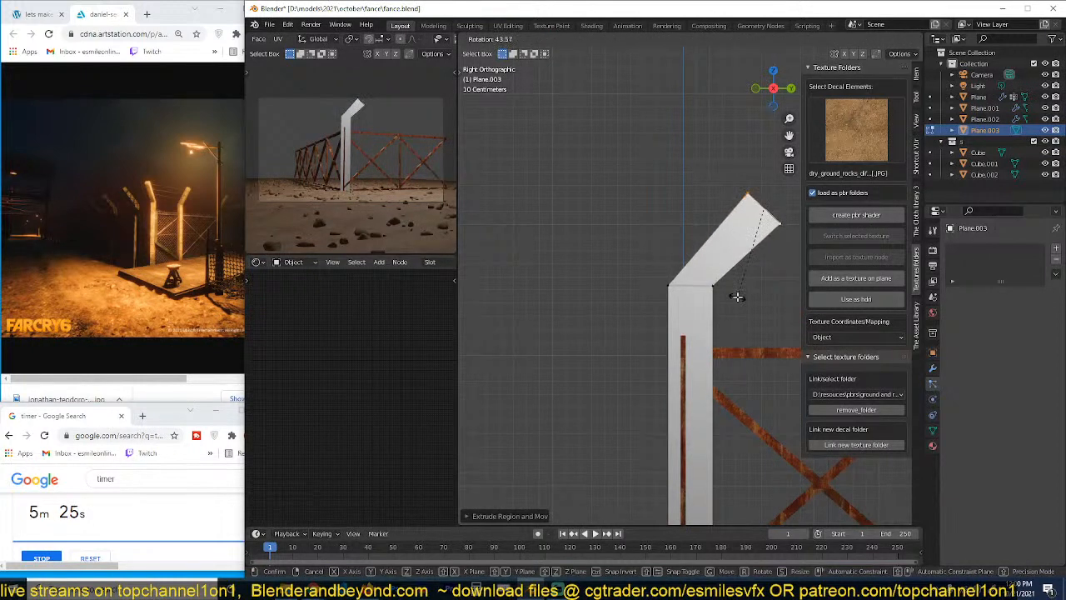
pyautogui.click(761, 227)
pyautogui.hotkey('shift', 'v')
pyautogui.click(754, 218)
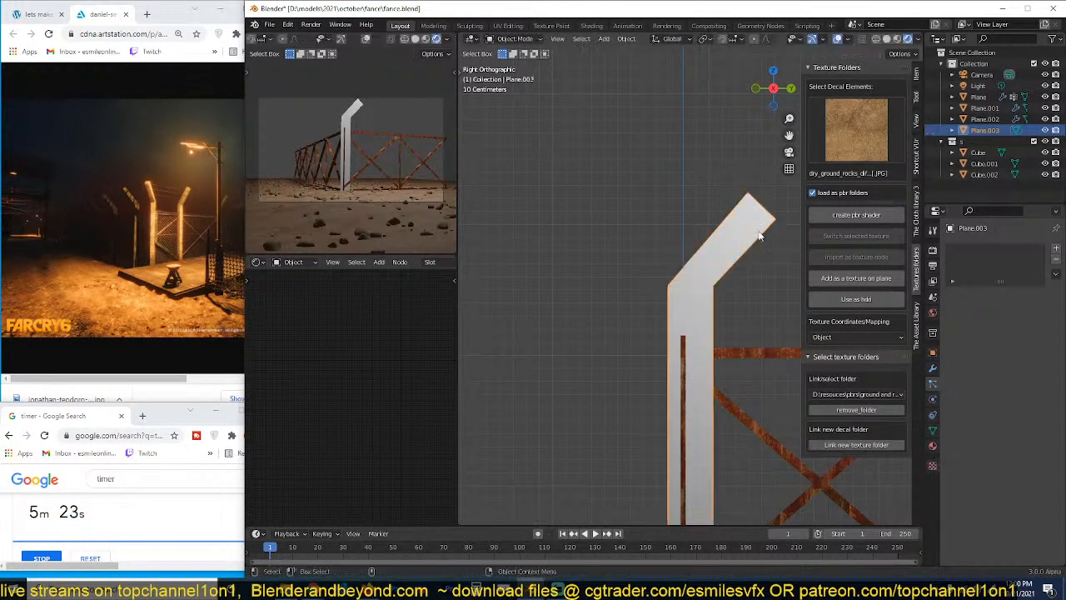
# Step: Narrow the bent post by moving the vertices along one long side inward with the Move tool
pyautogui.moveTo(753, 218); pyautogui.dragTo(742, 333, button='middle')
pyautogui.press('t')
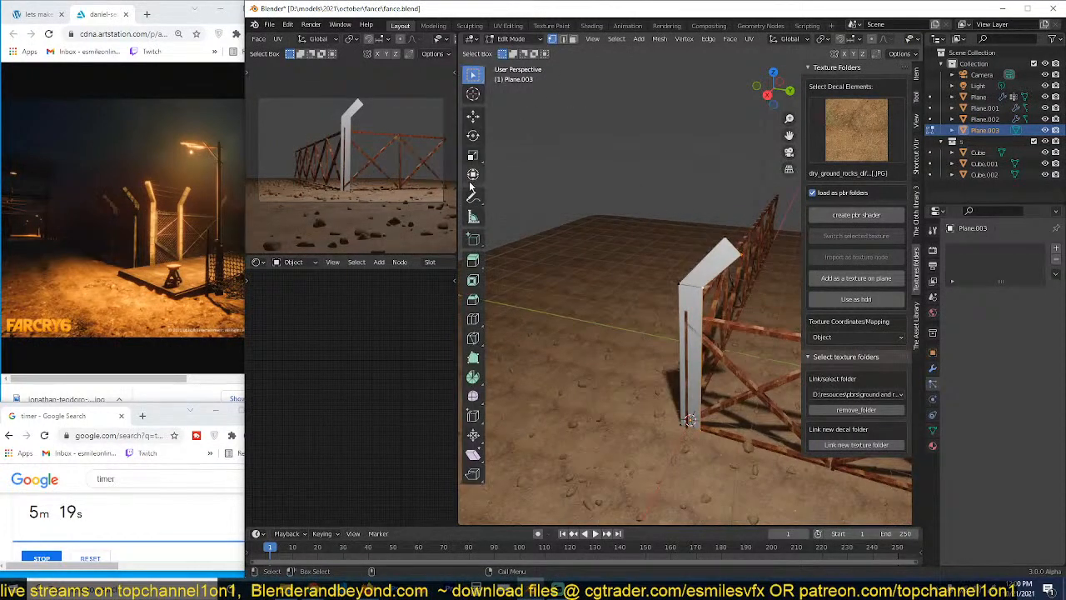
pyautogui.click(472, 119)
pyautogui.moveTo(750, 345); pyautogui.dragTo(738, 340)
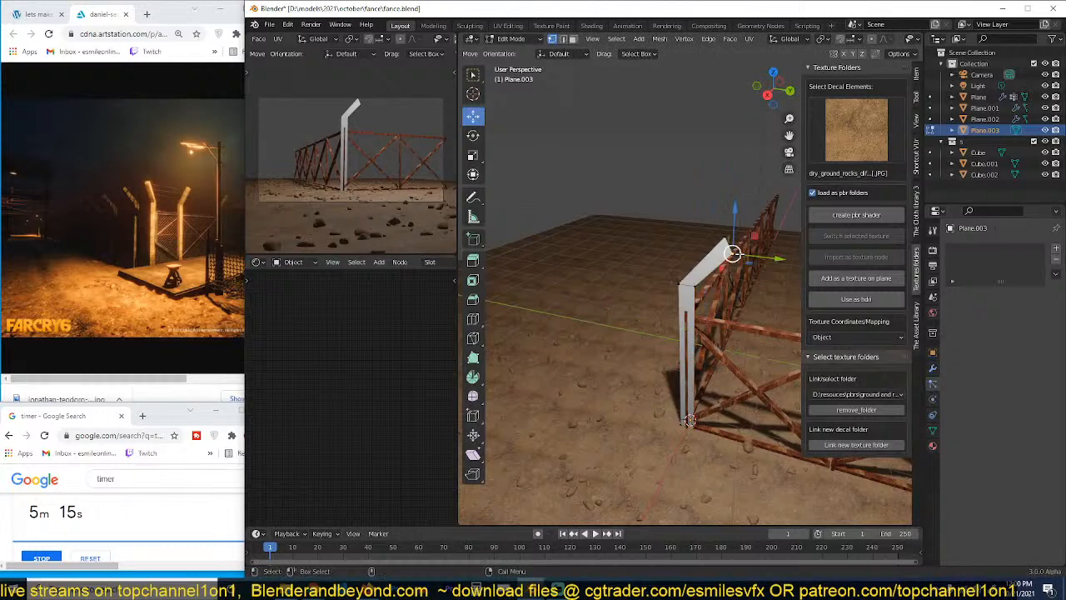
pyautogui.press('Tab')
pyautogui.moveTo(738, 258); pyautogui.dragTo(687, 250, button='middle')
pyautogui.press('Tab')
pyautogui.press('Tab')
pyautogui.press('Tab')
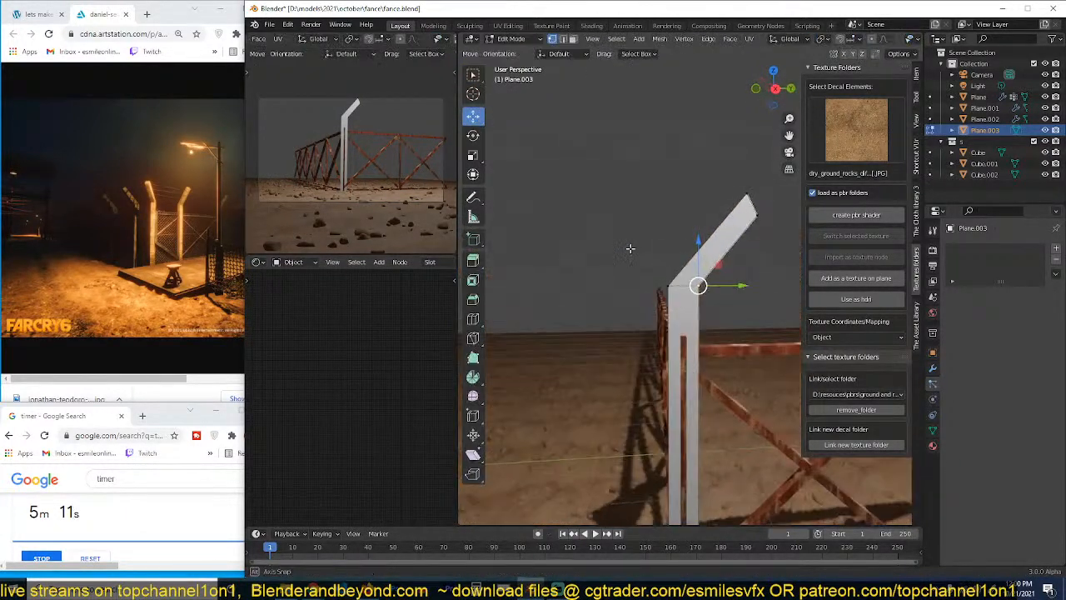
# Step: Lower the inner vertex of the post's bend along Z and adjust the arm's tip vertex vertically, returning to Object Mode
pyautogui.press('g')
pyautogui.press('z')
pyautogui.moveTo(699, 262); pyautogui.dragTo(699, 263)
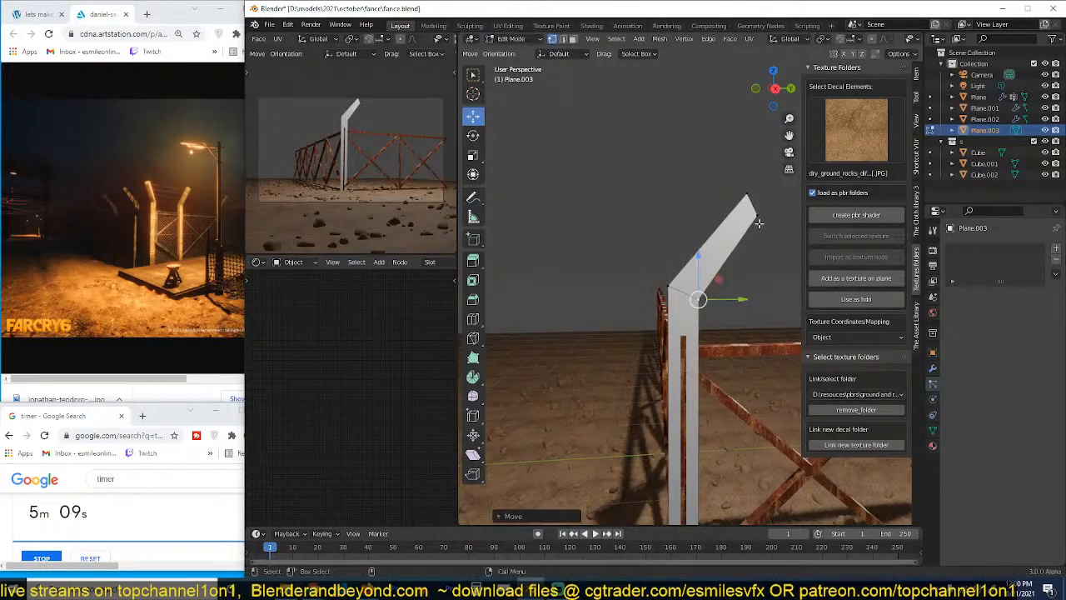
pyautogui.click(756, 217)
pyautogui.moveTo(756, 176); pyautogui.dragTo(756, 184)
pyautogui.press('Tab')
pyautogui.moveTo(724, 293); pyautogui.dragTo(720, 320, button='middle')
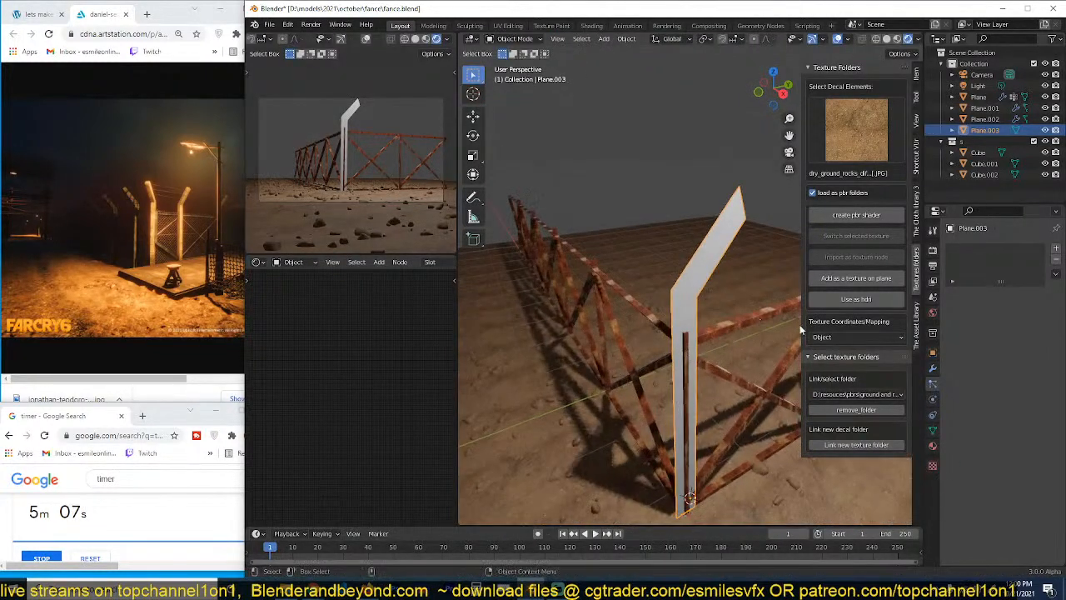
# Step: Add a Solidify modifier to the bent post with a thickness of 1.31 m
pyautogui.click(933, 367)
pyautogui.click(980, 248)
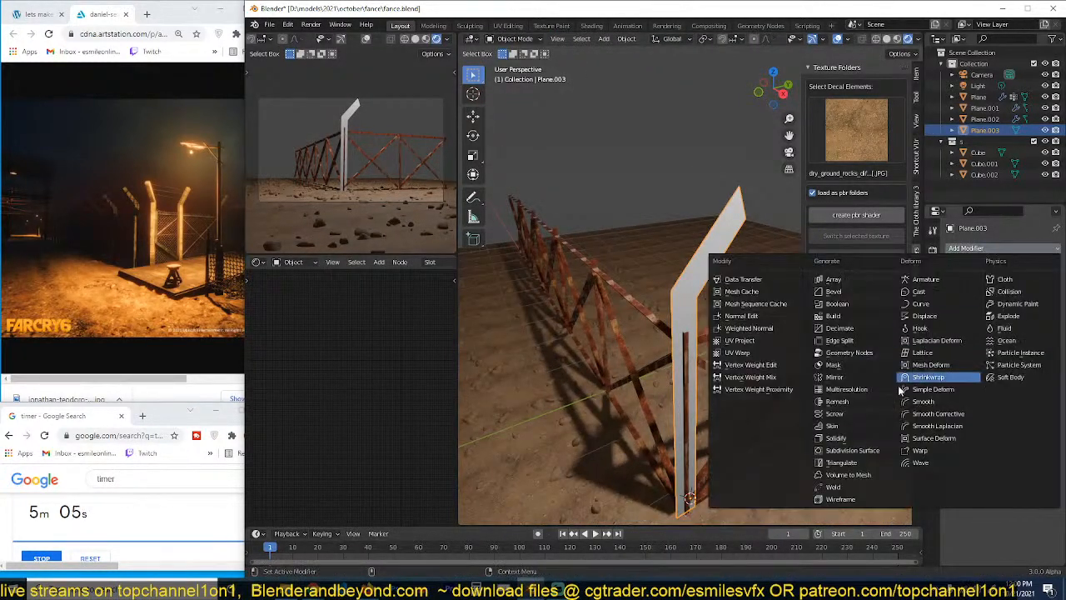
pyautogui.click(849, 440)
pyautogui.moveTo(1017, 297)
pyautogui.mouseDown()
pyautogui.moveTo(1037, 298)
pyautogui.moveTo(999, 299)
pyautogui.moveTo(1023, 298)
pyautogui.moveTo(1009, 298)
pyautogui.mouseUp()
# Step: Try the Complex mode on the post's Solidify modifier and return it to Simple
pyautogui.click(1017, 284)
pyautogui.click(1012, 297)
pyautogui.click(1007, 284)
pyautogui.click(1007, 309)
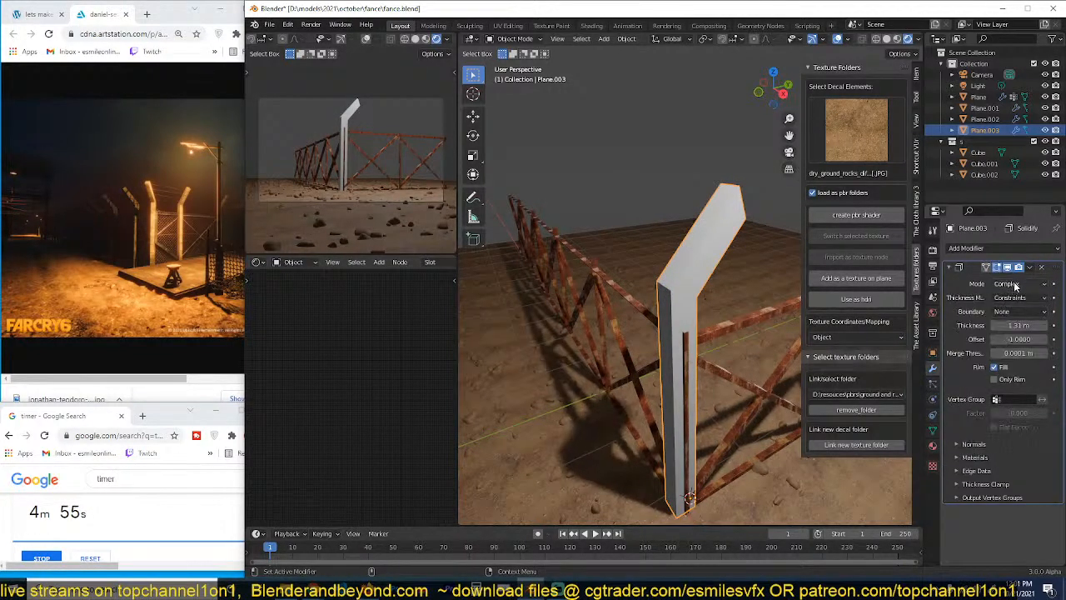
pyautogui.click(1017, 284)
pyautogui.click(1005, 297)
# Step: Save the file and slide the edge at the post's bend slightly along the post in Edit Mode
pyautogui.moveTo(678, 275); pyautogui.dragTo(707, 301, button='middle')
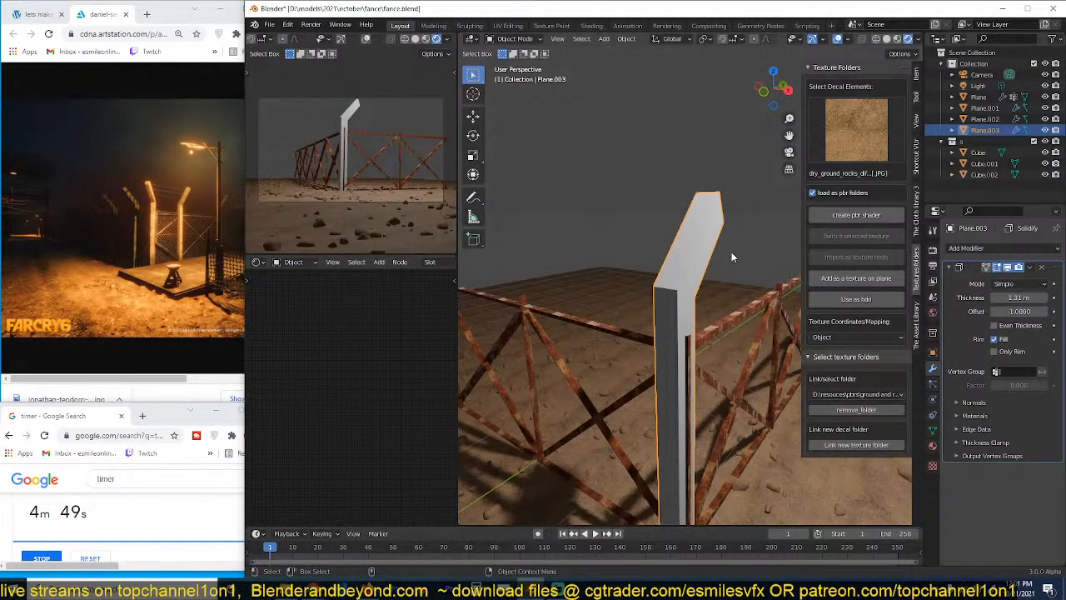
pyautogui.hotkey('ctrl', 's')
pyautogui.moveTo(731, 256); pyautogui.dragTo(709, 343, button='middle')
pyautogui.press('Tab')
pyautogui.keyDown('alt'); pyautogui.click(704, 291); pyautogui.keyUp('alt')
pyautogui.press('g')
pyautogui.press('g')
pyautogui.click(695, 298)
pyautogui.press('Tab')
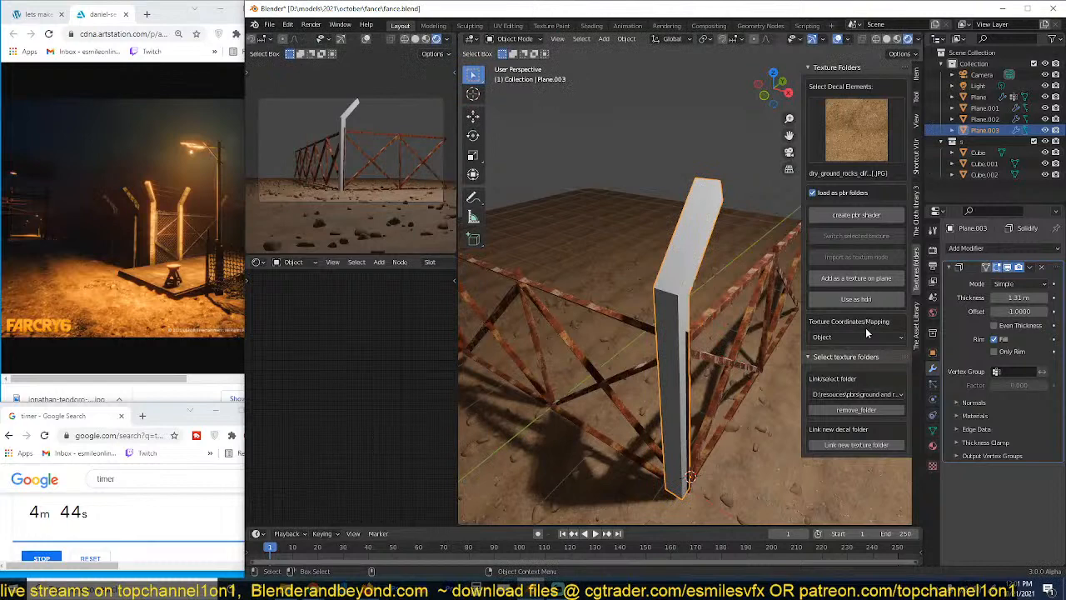
# Step: Set the post's Solidify thickness to 1 m and save the file
pyautogui.doubleClick(1001, 298)
pyautogui.write('1')
pyautogui.press('Return')
pyautogui.moveTo(733, 293); pyautogui.dragTo(770, 289, button='middle')
pyautogui.hotkey('ctrl', 's')
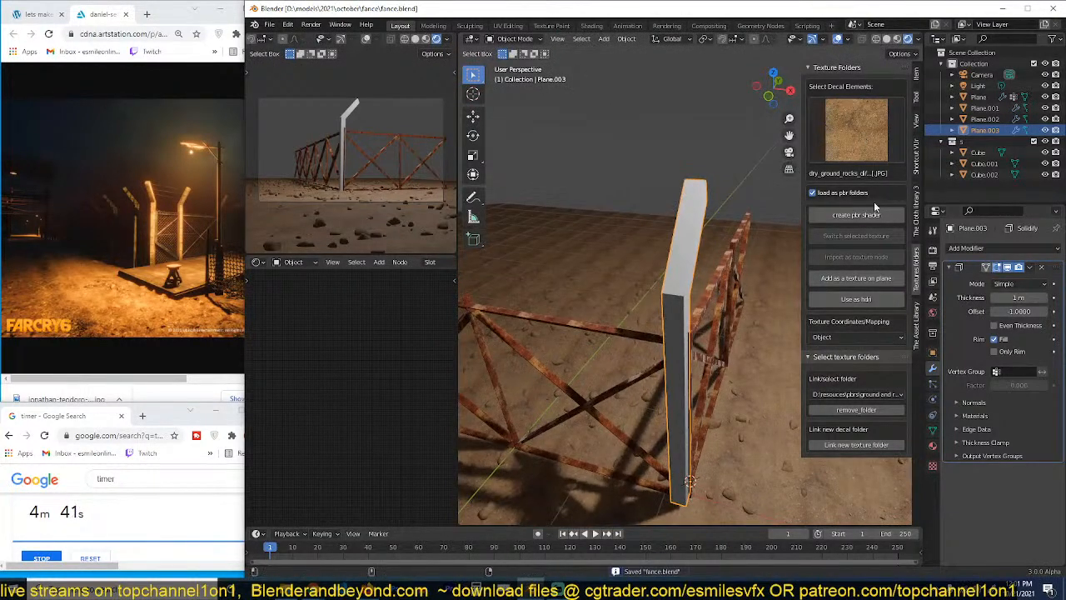
# Step: Add the concrete wall material from the asset library's walls category to the post
pyautogui.click(916, 320)
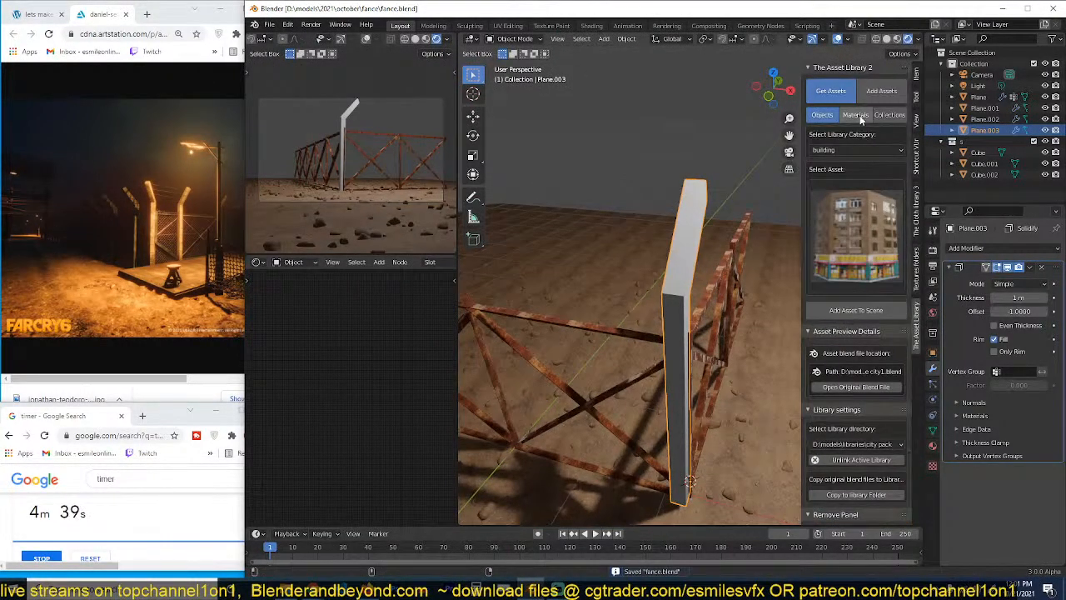
pyautogui.click(857, 115)
pyautogui.click(861, 150)
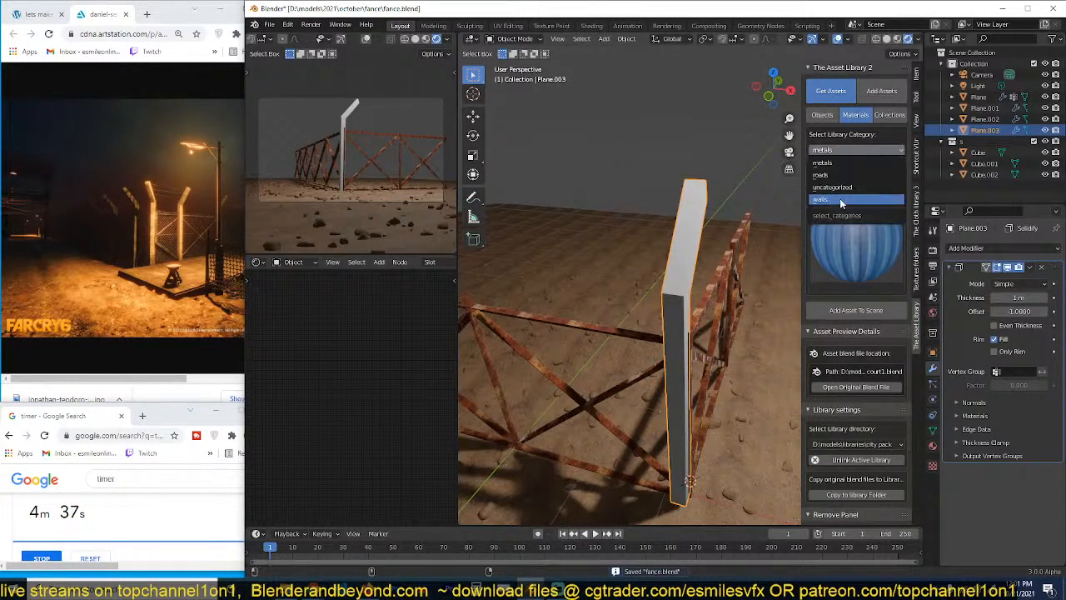
pyautogui.click(839, 198)
pyautogui.click(846, 229)
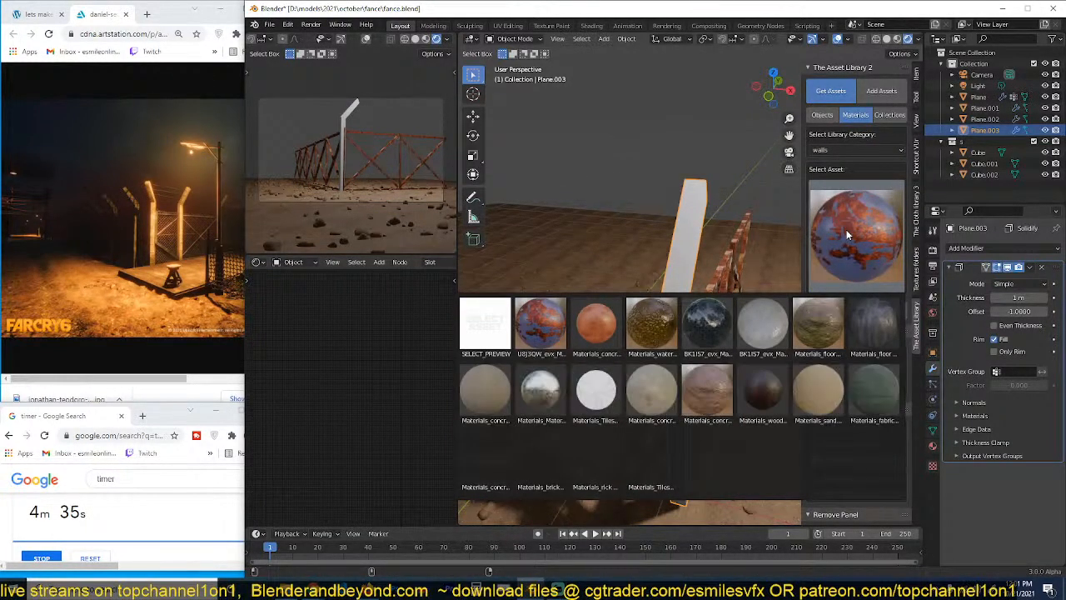
pyautogui.click(479, 384)
pyautogui.click(863, 312)
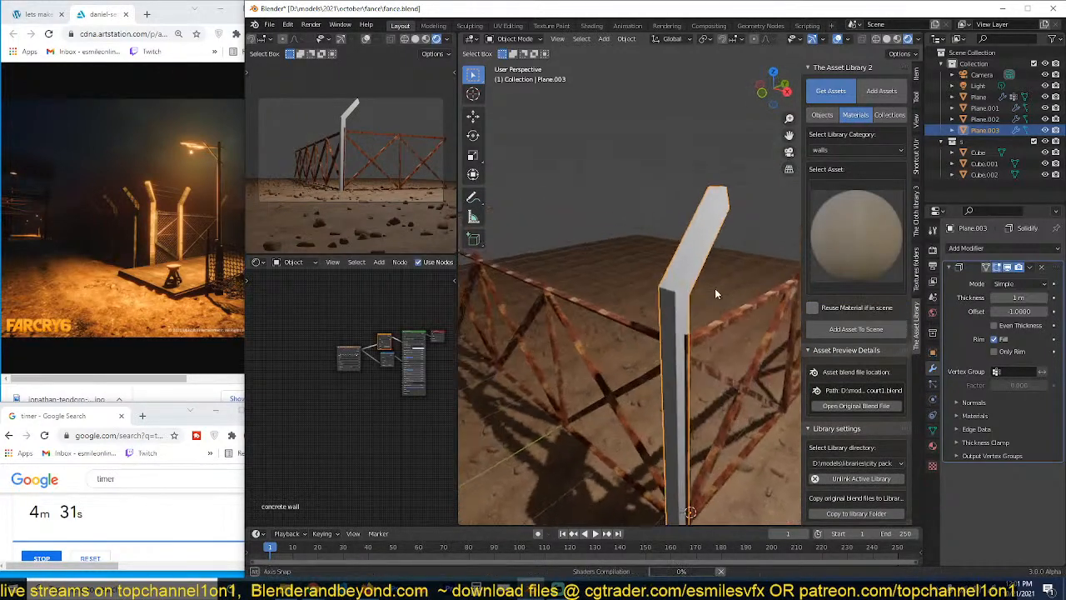
# Step: Set the concrete image texture's projection to Box, add Texture Coordinate and Mapping nodes to it, and save the file
pyautogui.moveTo(715, 289); pyautogui.dragTo(695, 320, button='middle')
pyautogui.scroll(3, 695, 320)
pyautogui.scroll(7, 357, 393)
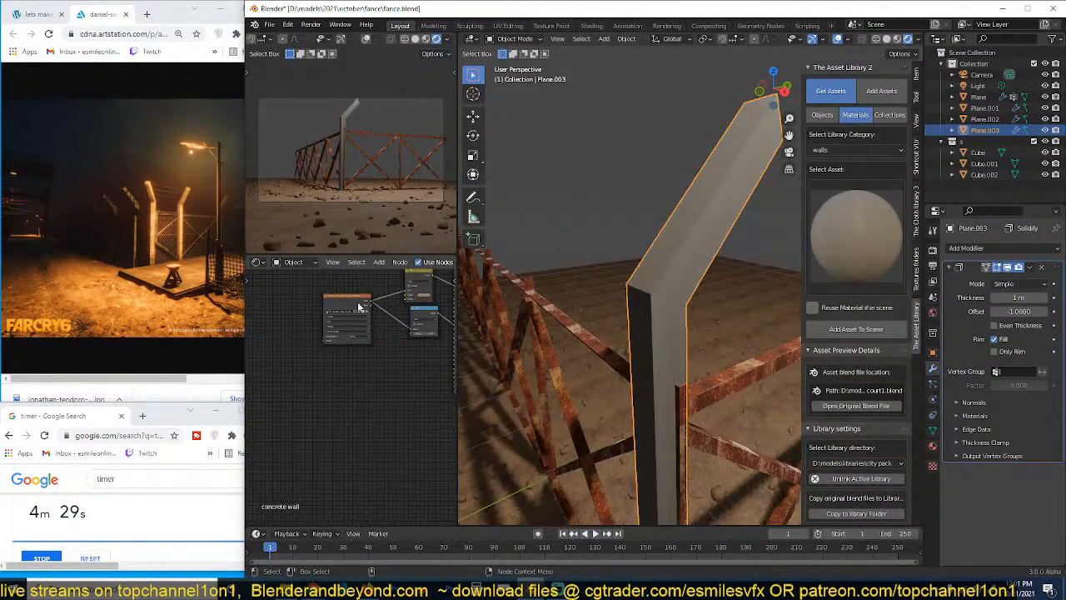
pyautogui.scroll(3, 357, 302)
pyautogui.click(384, 351)
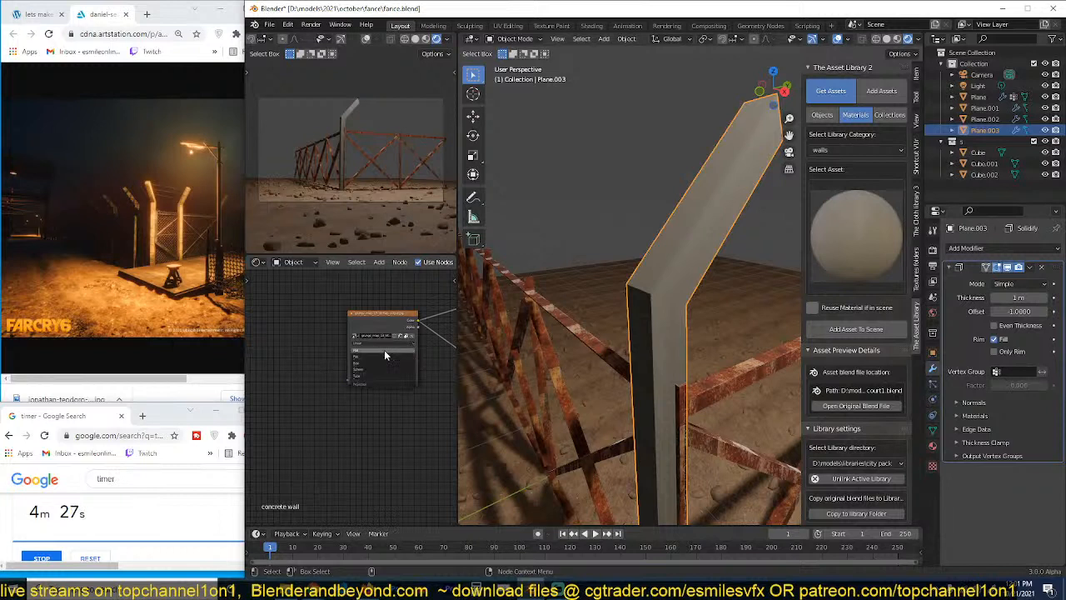
pyautogui.click(389, 363)
pyautogui.click(394, 317)
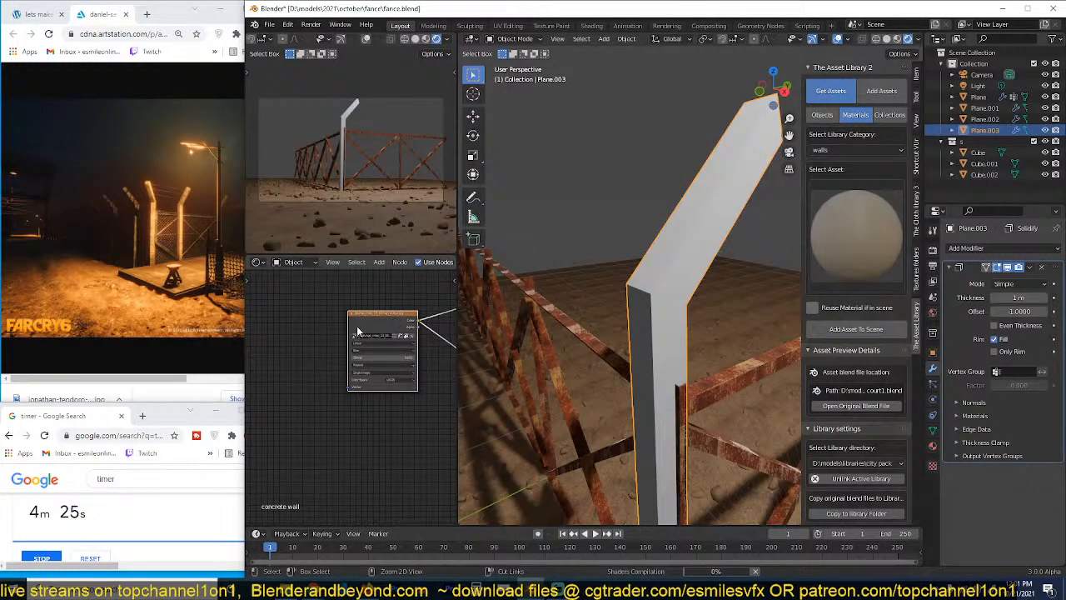
pyautogui.hotkey('ctrl', 't')
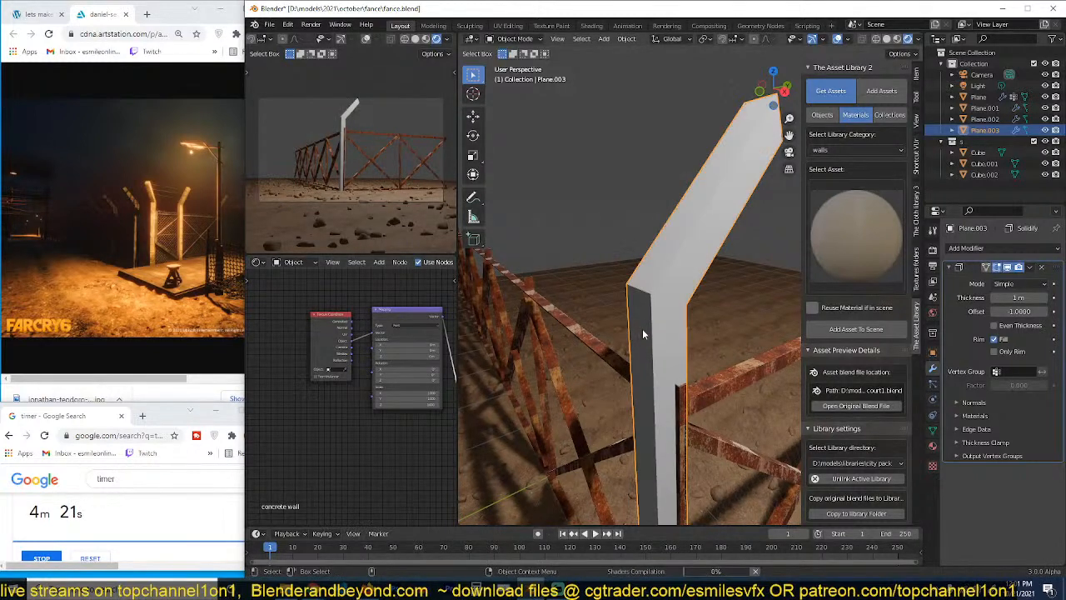
pyautogui.moveTo(647, 345); pyautogui.dragTo(605, 283, button='middle')
pyautogui.hotkey('ctrl', 's')
# Step: Apply the post's object transform and set its Solidify thickness to 0.11 m
pyautogui.scroll(2, 650, 297)
pyautogui.click(666, 342)
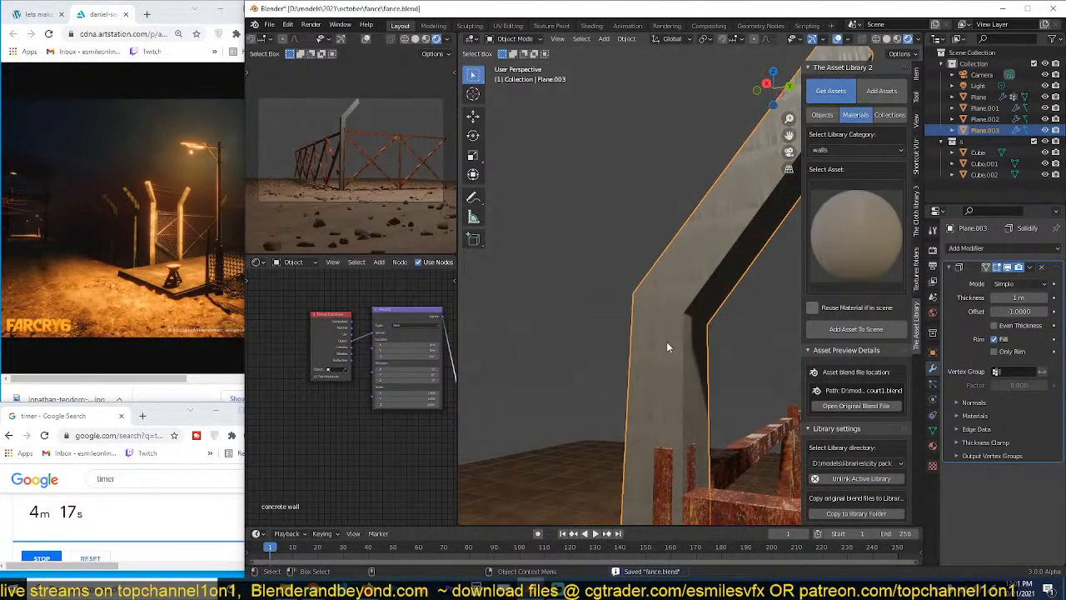
pyautogui.hotkey('ctrl', 'a')
pyautogui.click(667, 343)
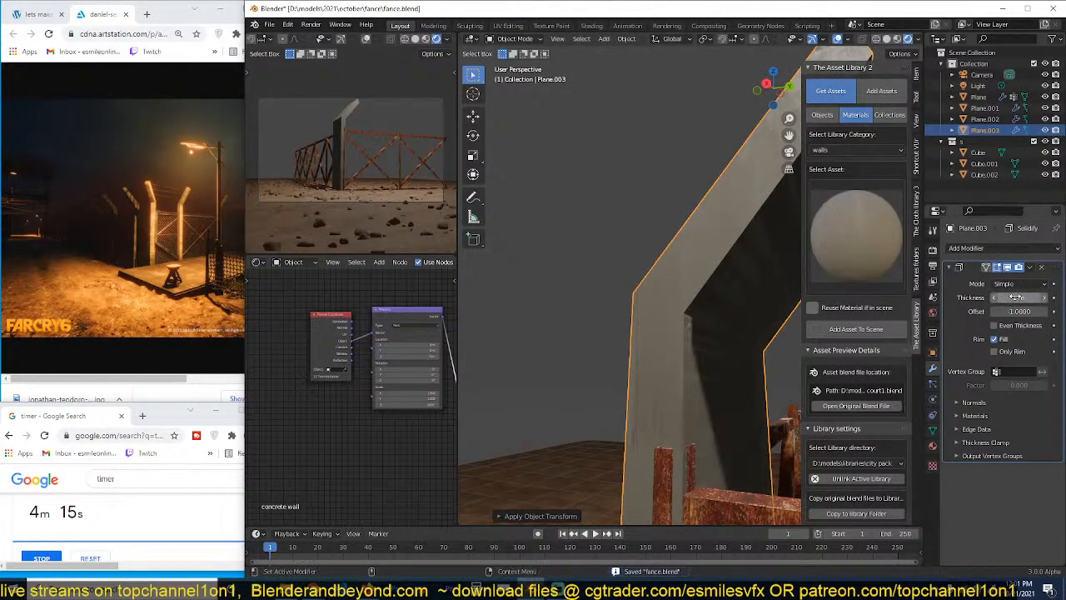
pyautogui.moveTo(1015, 297); pyautogui.dragTo(972, 298)
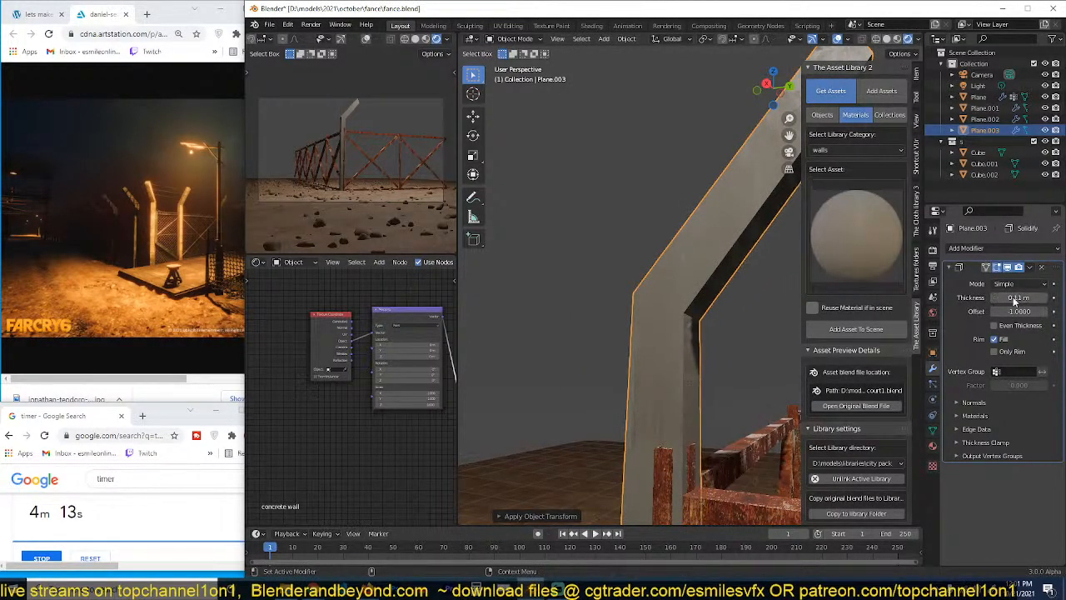
pyautogui.click(723, 343)
pyautogui.moveTo(723, 343); pyautogui.dragTo(833, 361, button='middle')
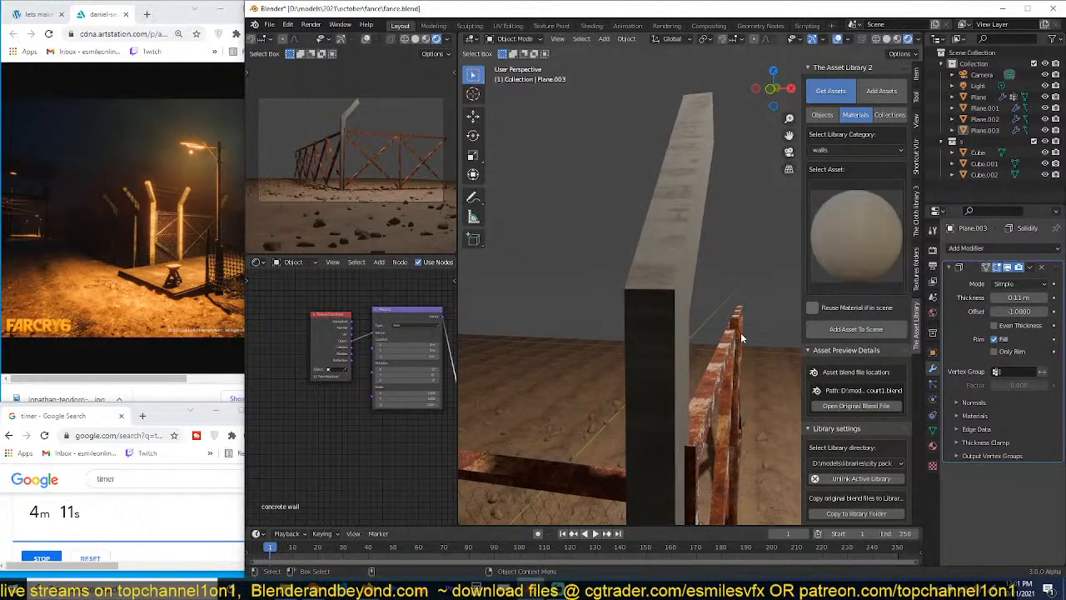
# Step: In top view, rotate the post so its arm points diagonally outward from the fence corner, and move it onto the corner
pyautogui.moveTo(739, 323); pyautogui.dragTo(699, 330, button='middle')
pyautogui.click(681, 298)
pyautogui.press('KP_7')
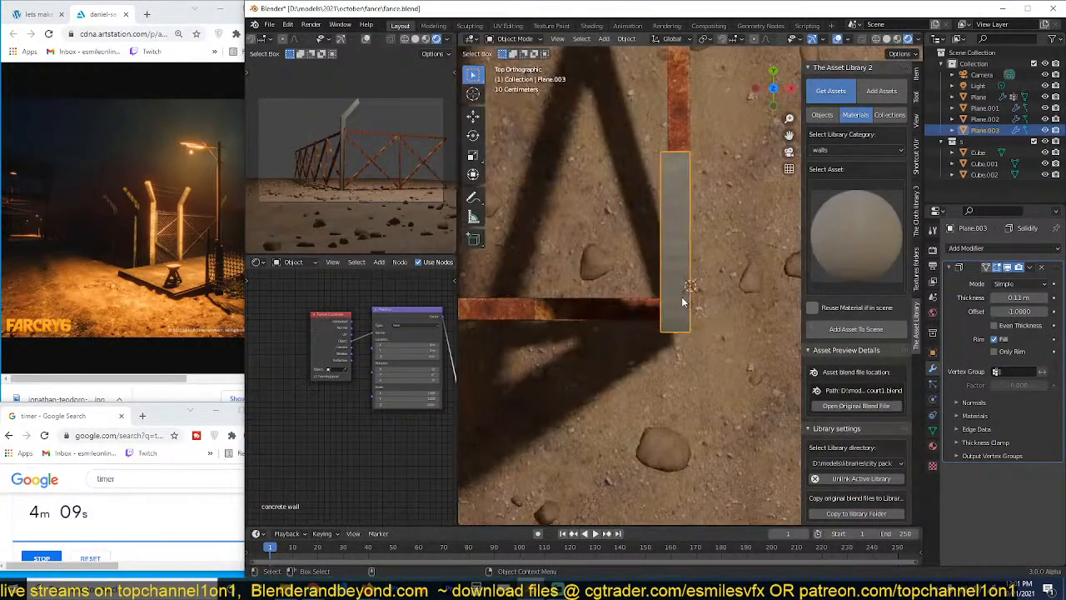
pyautogui.scroll(-3, 682, 298)
pyautogui.moveTo(691, 287); pyautogui.dragTo(621, 275, button='middle')
pyautogui.press('KP_7')
pyautogui.press('r')
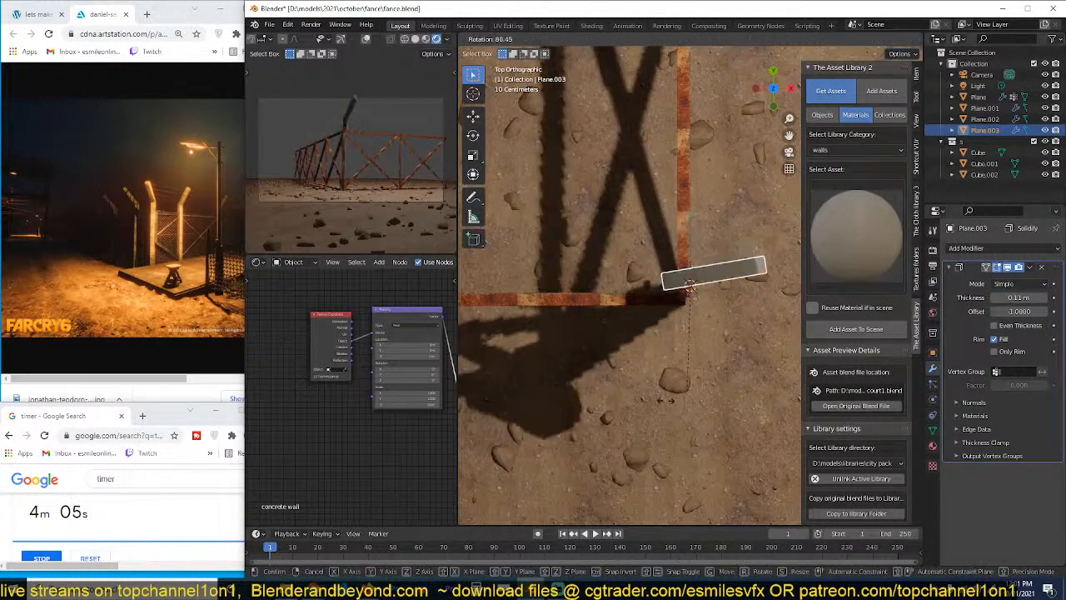
pyautogui.click(659, 303)
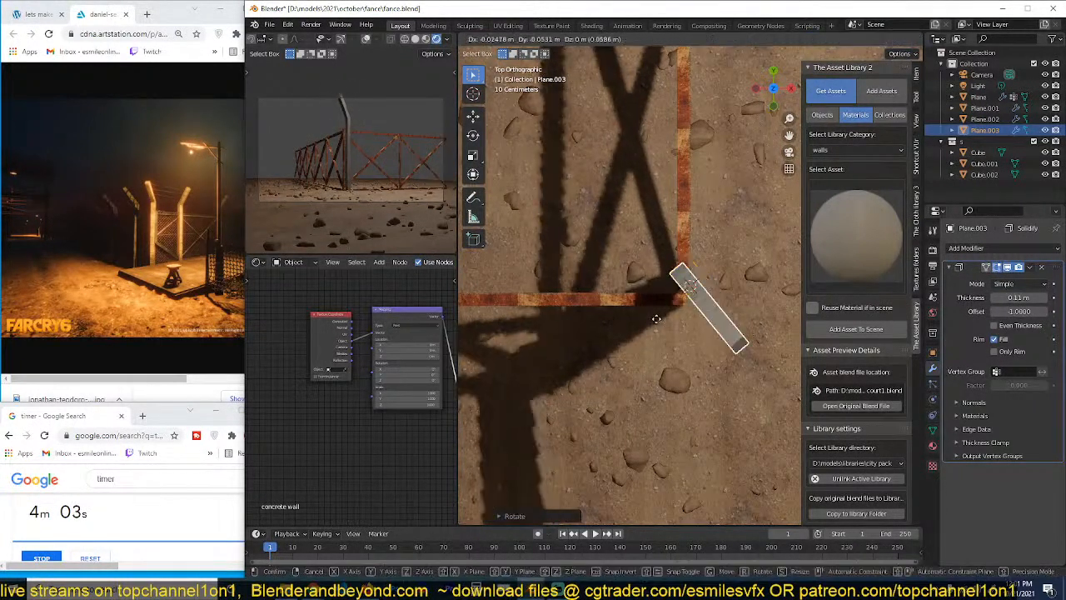
pyautogui.press('g')
pyautogui.click(672, 322)
# Step: In Edit Mode with face selection, select the angled upper face of the post
pyautogui.moveTo(672, 322); pyautogui.dragTo(690, 244, button='middle')
pyautogui.press('Tab')
pyautogui.press('3')
pyautogui.click(698, 260)
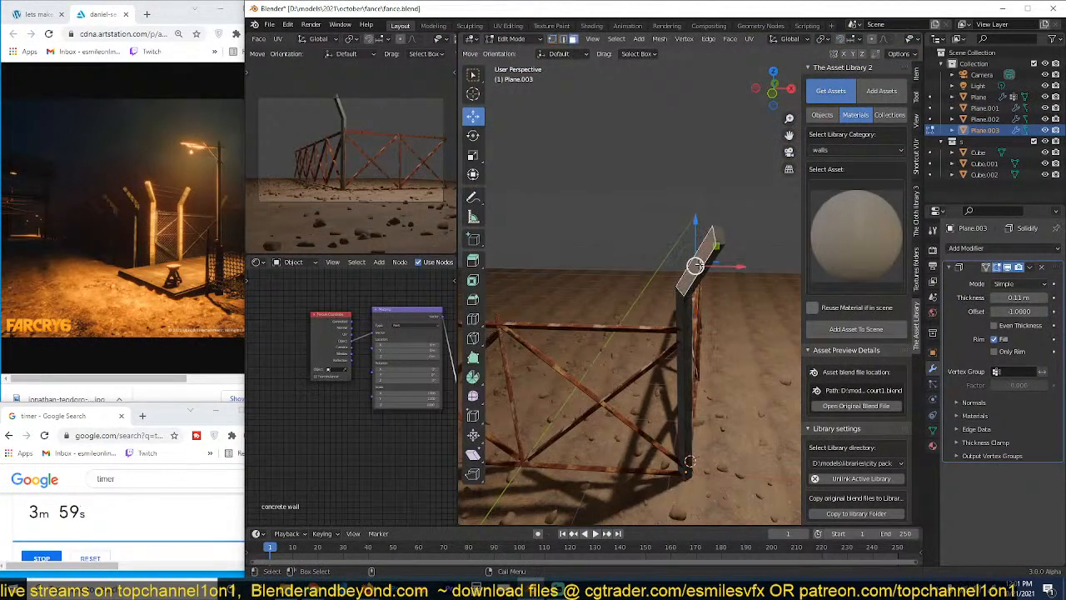
pyautogui.hotkey('shift', 'd')
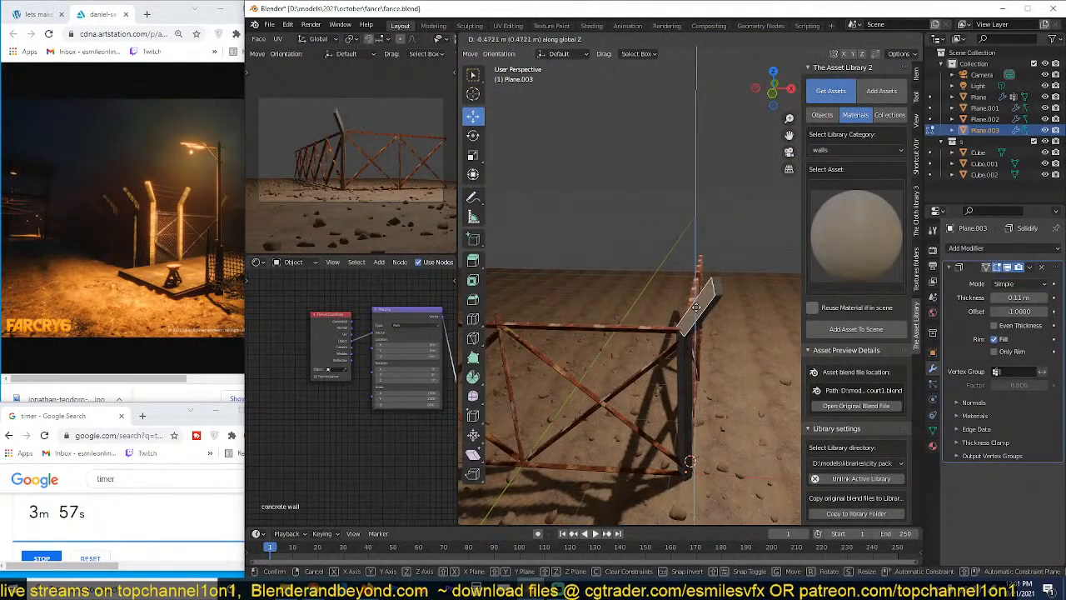
pyautogui.press('z')
pyautogui.press('z')
pyautogui.press('z')
pyautogui.rightClick(697, 308)
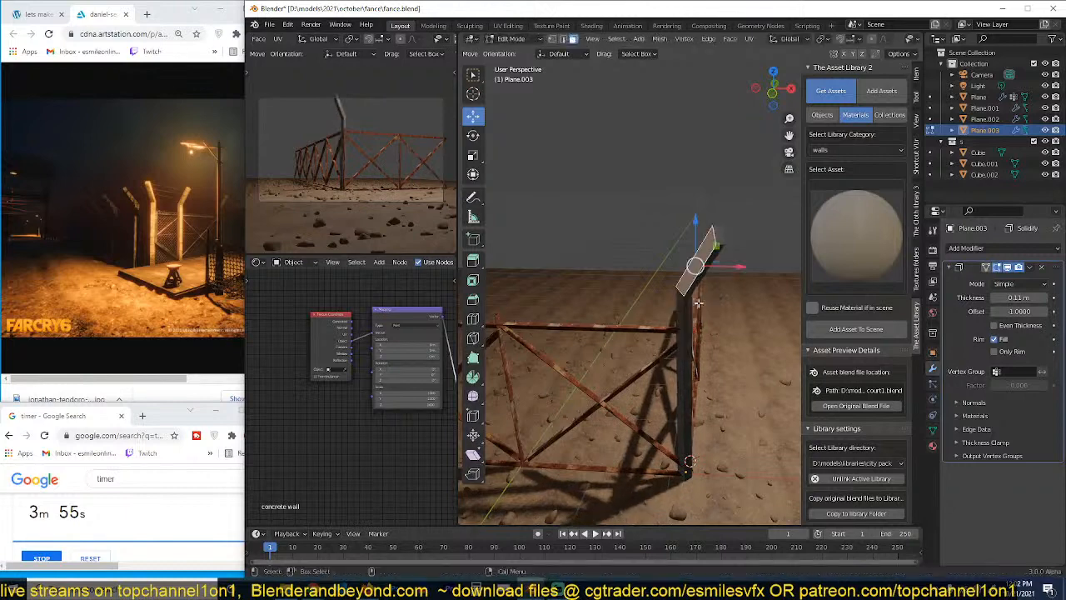
# Step: Lower the post's angled face along Z, drop the arm's tip edge slightly along Z, and return to Object Mode
pyautogui.moveTo(696, 304); pyautogui.dragTo(556, 272, button='middle')
pyautogui.moveTo(663, 217); pyautogui.dragTo(670, 255)
pyautogui.moveTo(670, 255); pyautogui.dragTo(743, 258, button='middle')
pyautogui.click(735, 256)
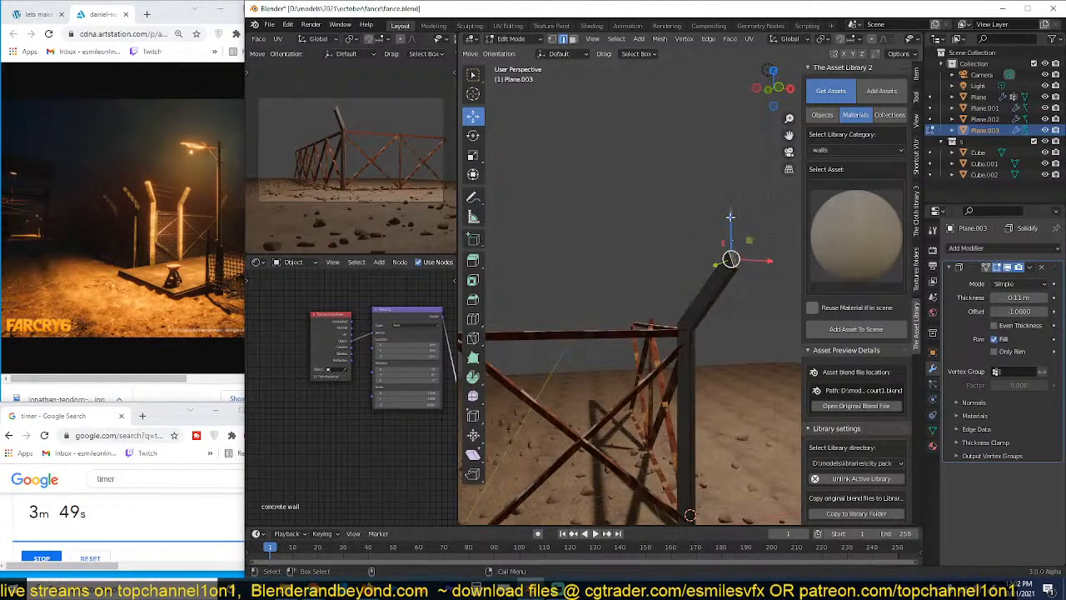
pyautogui.moveTo(731, 215); pyautogui.dragTo(727, 240)
pyautogui.moveTo(727, 240); pyautogui.dragTo(644, 308, button='middle')
pyautogui.press('Tab')
# Step: Make a linked duplicate of the corner post and place it partway along the short side fence in top view
pyautogui.scroll(-3, 643, 308)
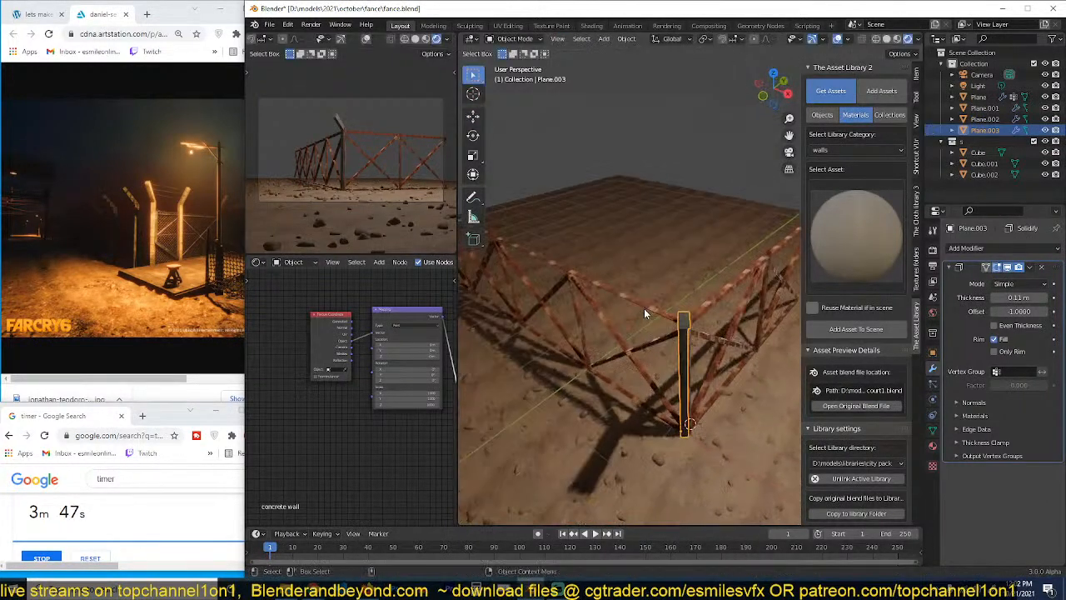
pyautogui.press('KP_7')
pyautogui.press('KP_7')
pyautogui.hotkey('shift', 'd')
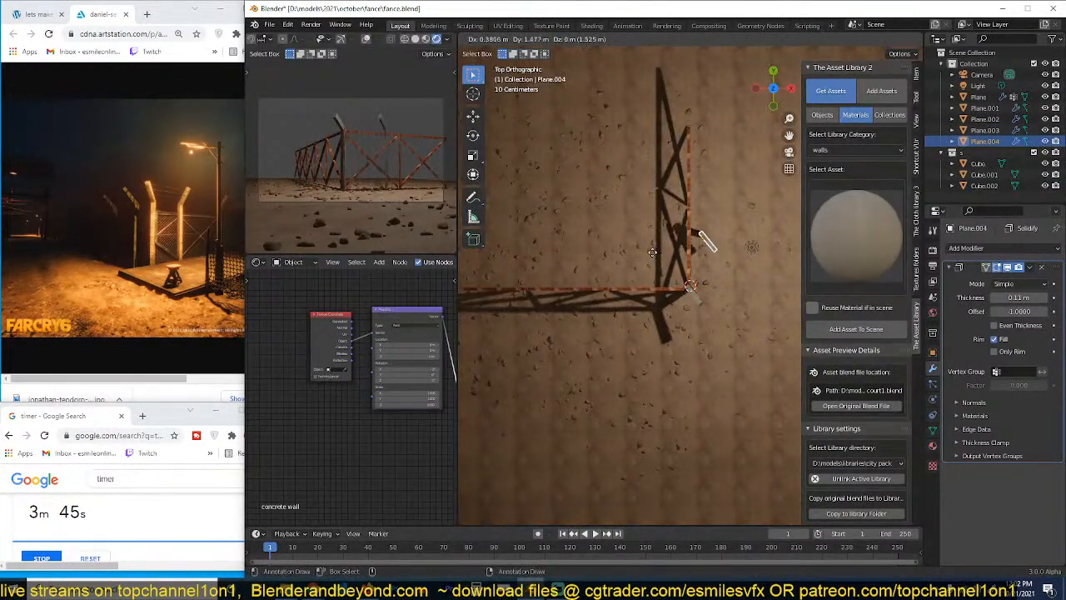
pyautogui.click(644, 258)
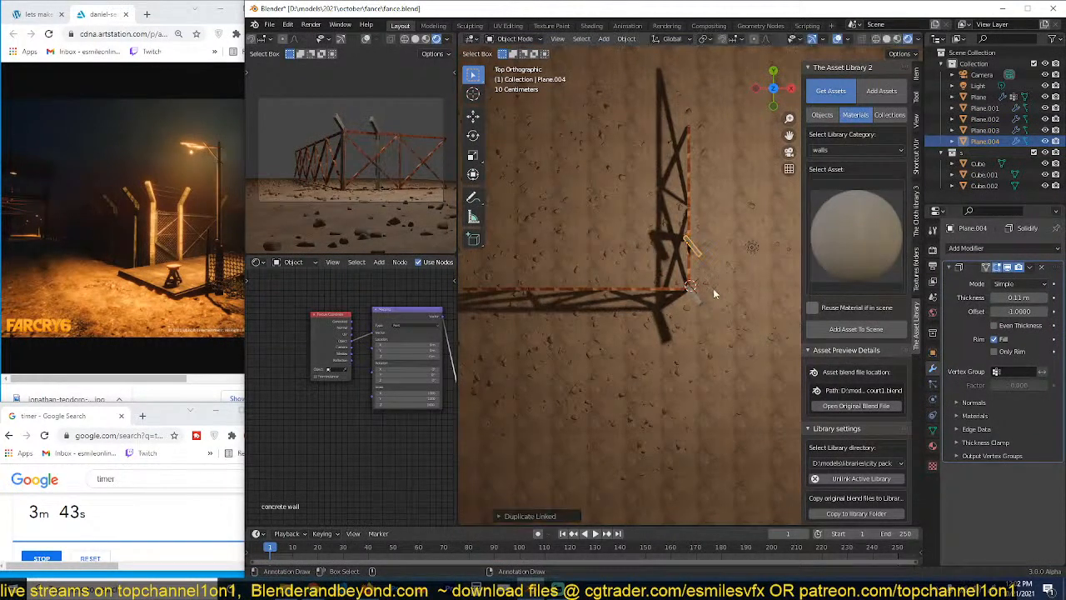
# Step: Clear the duplicated post's rotation, then rotate it 90° about Y and turn it upright with its arm perpendicular to the side fence
pyautogui.press('r')
pyautogui.click(734, 252)
pyautogui.hotkey('alt', 'r')
pyautogui.press('r')
pyautogui.press('x')
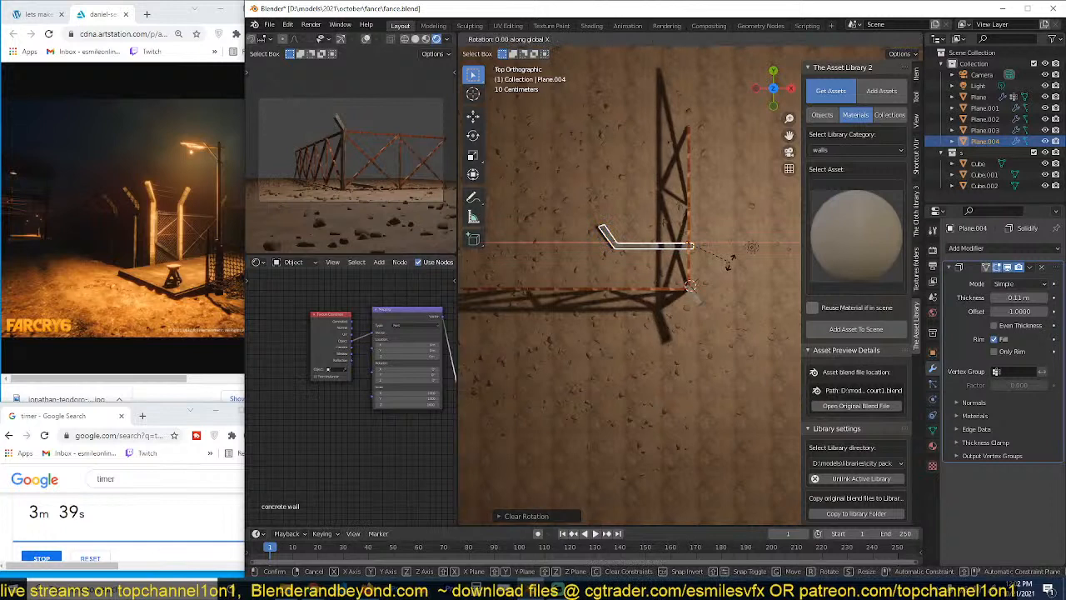
pyautogui.write('y90')
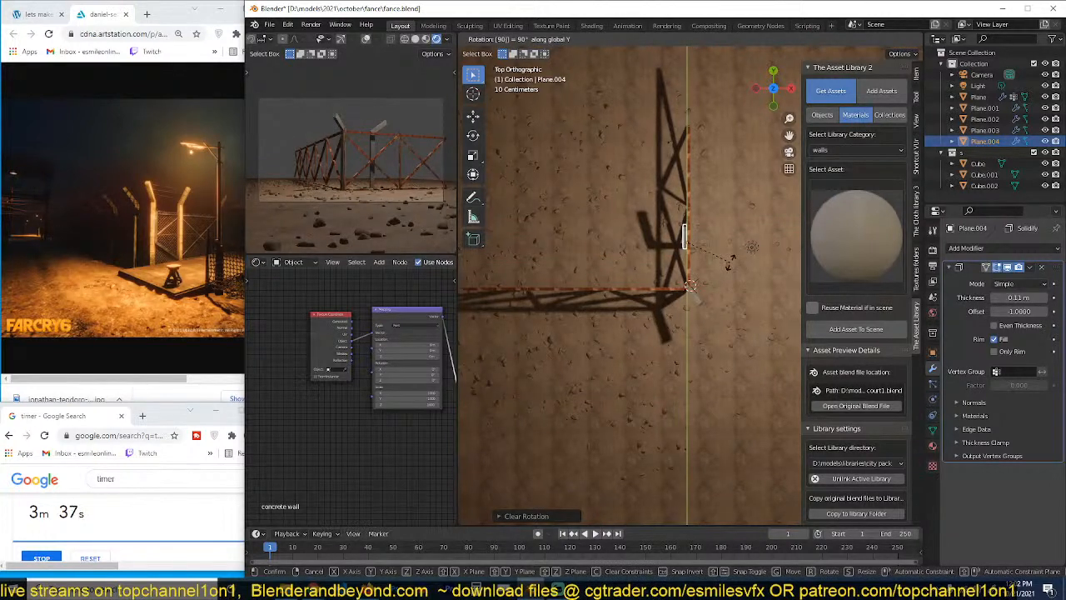
pyautogui.press('Return')
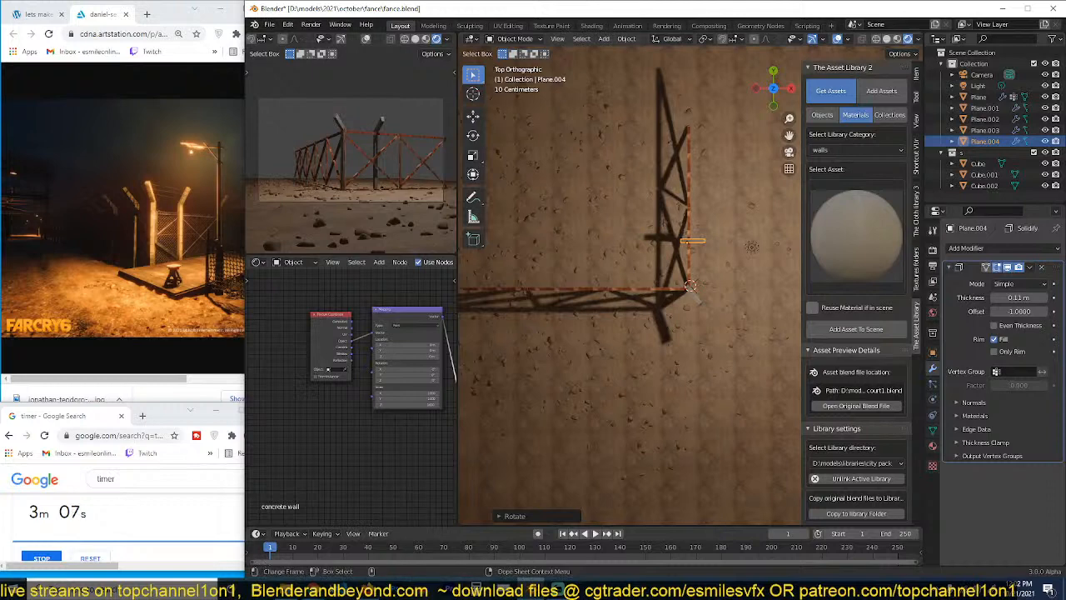
pyautogui.click(312, 588)
pyautogui.click(462, 477)
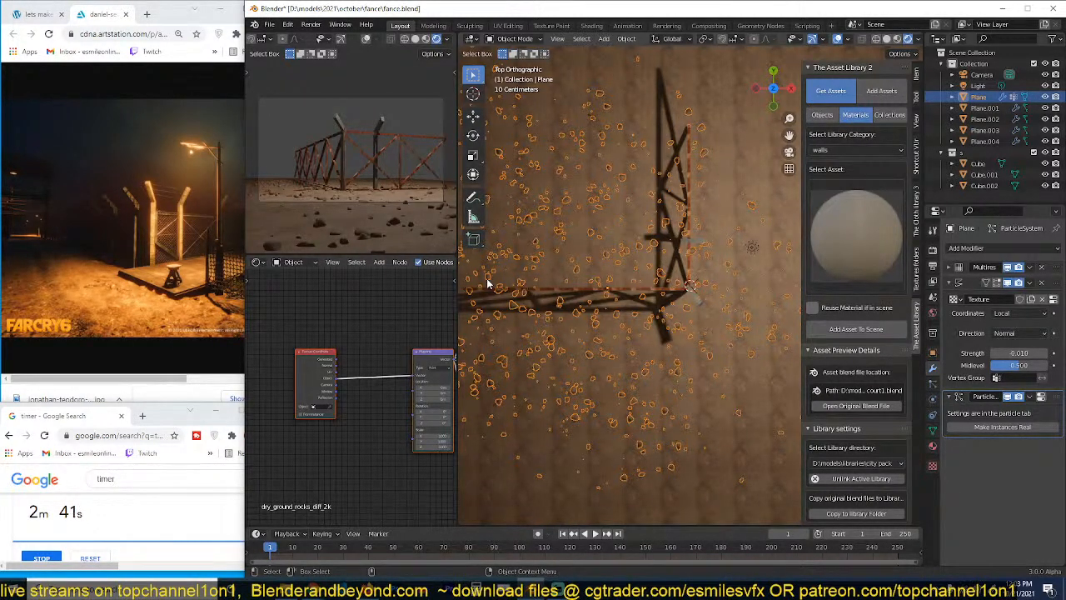
pyautogui.scroll(-2, 567, 339)
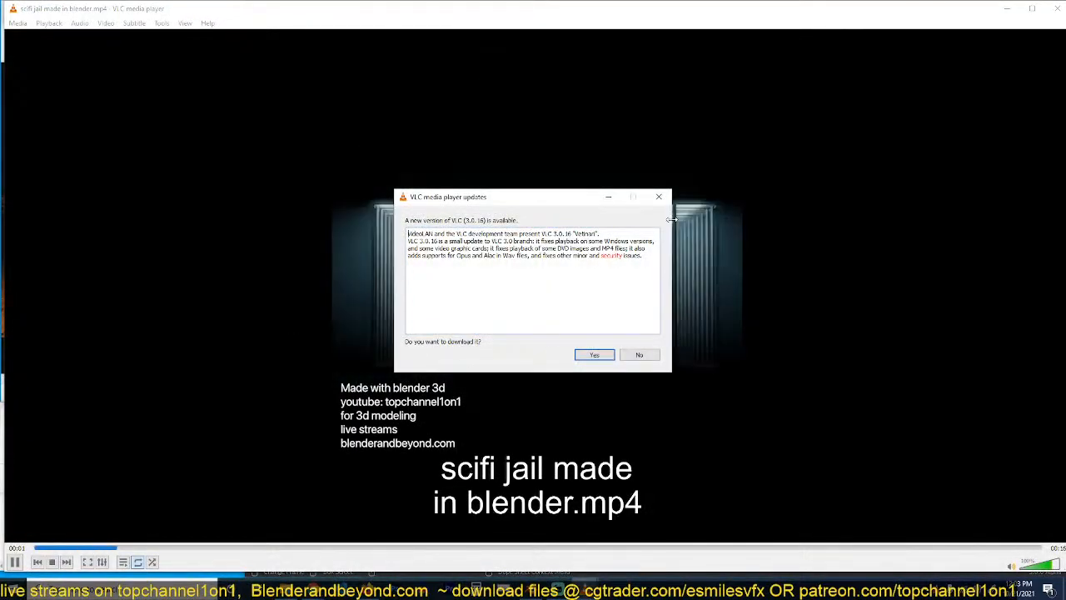
# Step: In VLC media player, decline the offered update and lower the playback volume to 25%
pyautogui.click(627, 353)
pyautogui.scroll(-12, 803, 432)
pyautogui.scroll(-4, 803, 431)
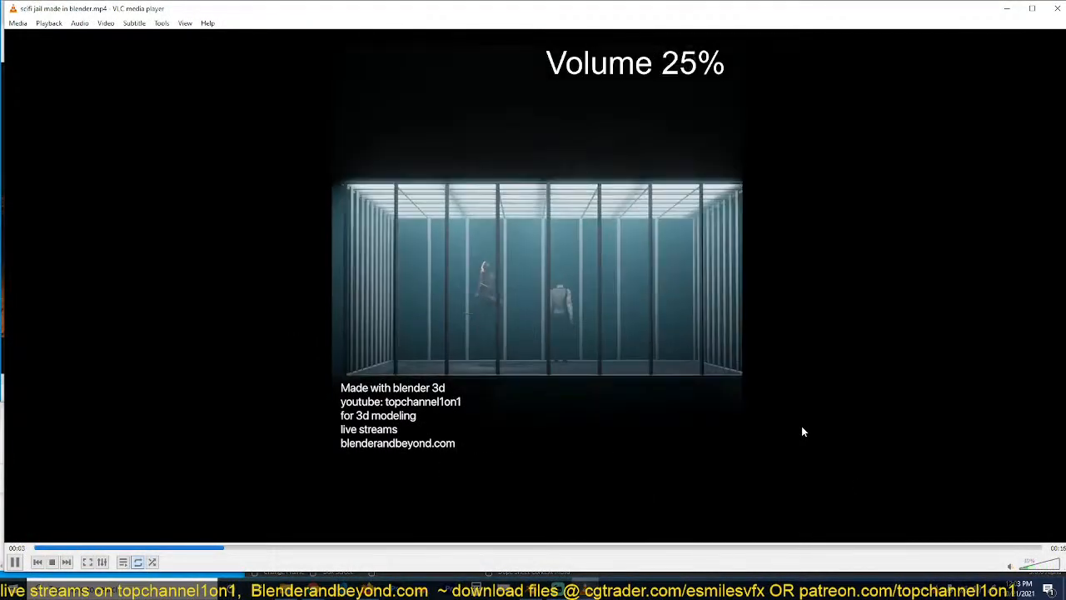
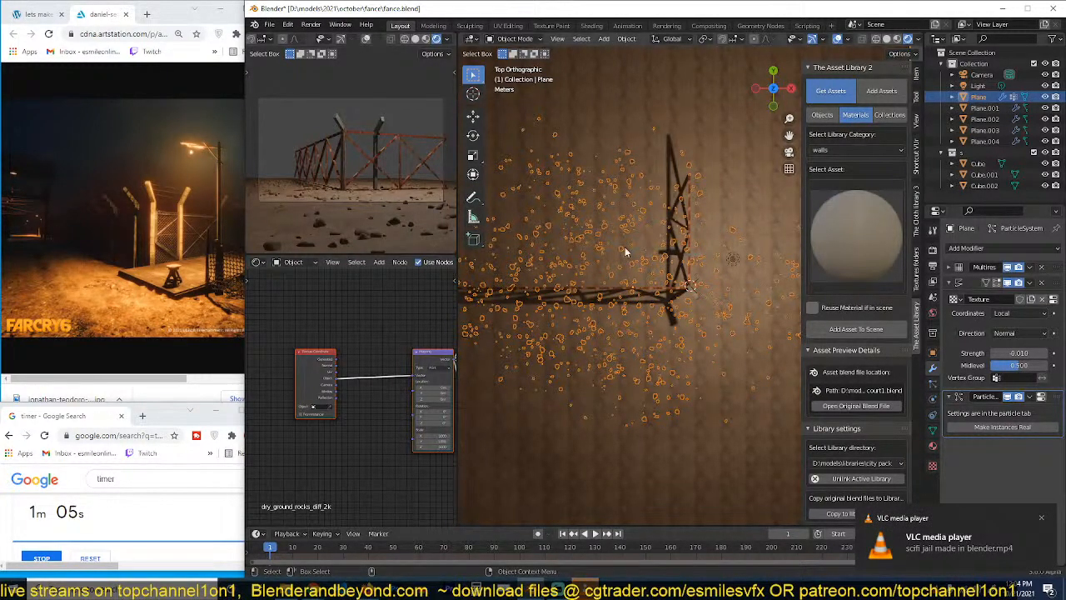
# Step: Back in Blender, select the duplicated post on the side fence and frame it in top view
pyautogui.moveTo(626, 252); pyautogui.dragTo(729, 211, button='middle')
pyautogui.scroll(4, 639, 240)
pyautogui.click(729, 211)
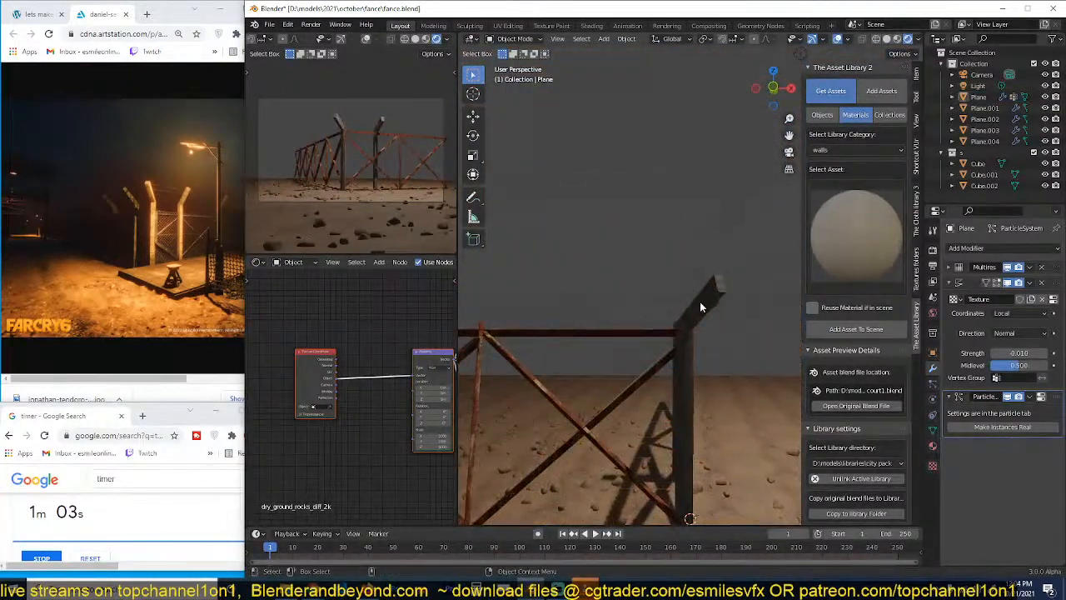
pyautogui.moveTo(701, 308); pyautogui.dragTo(667, 373, button='middle')
pyautogui.click(747, 304)
pyautogui.press('KP_7')
pyautogui.scroll(-4, 669, 372)
pyautogui.keyDown('shift'); pyautogui.moveTo(688, 243); pyautogui.dragTo(683, 283, button='middle'); pyautogui.keyUp('shift')
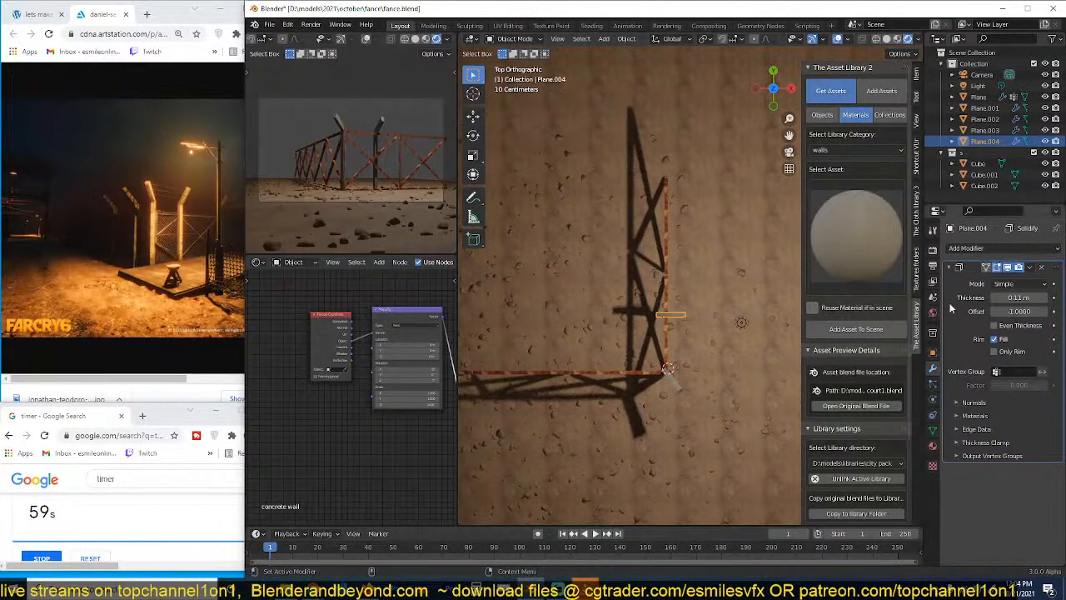
# Step: Add an Array modifier to the side post and set its relative offset to X 0 and Y 1
pyautogui.click(949, 267)
pyautogui.click(966, 247)
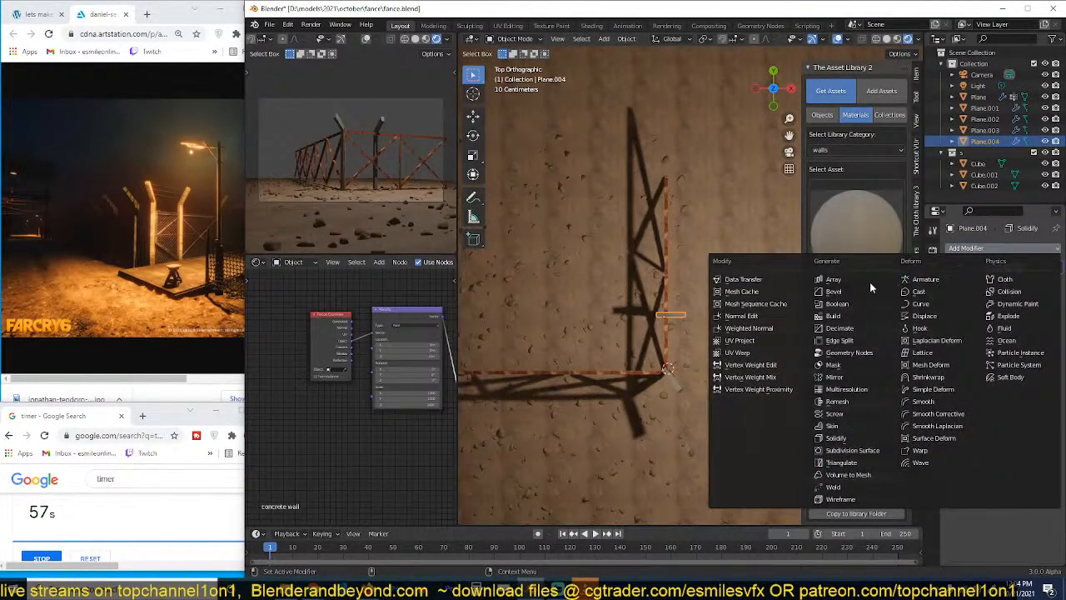
pyautogui.click(849, 280)
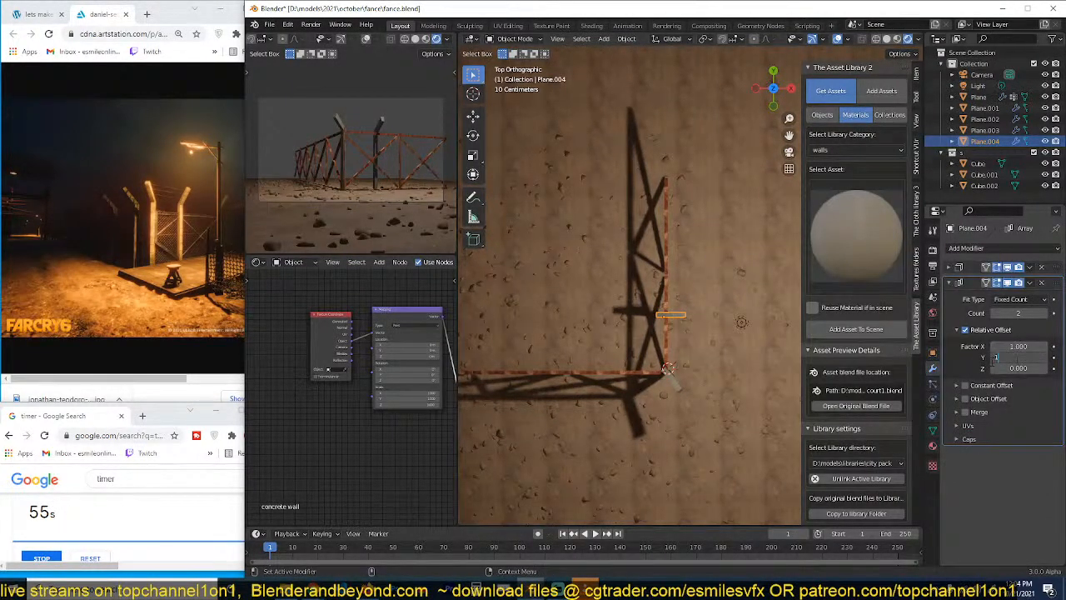
pyautogui.press('Return')
pyautogui.doubleClick(1002, 347)
pyautogui.write('0')
pyautogui.press('Return')
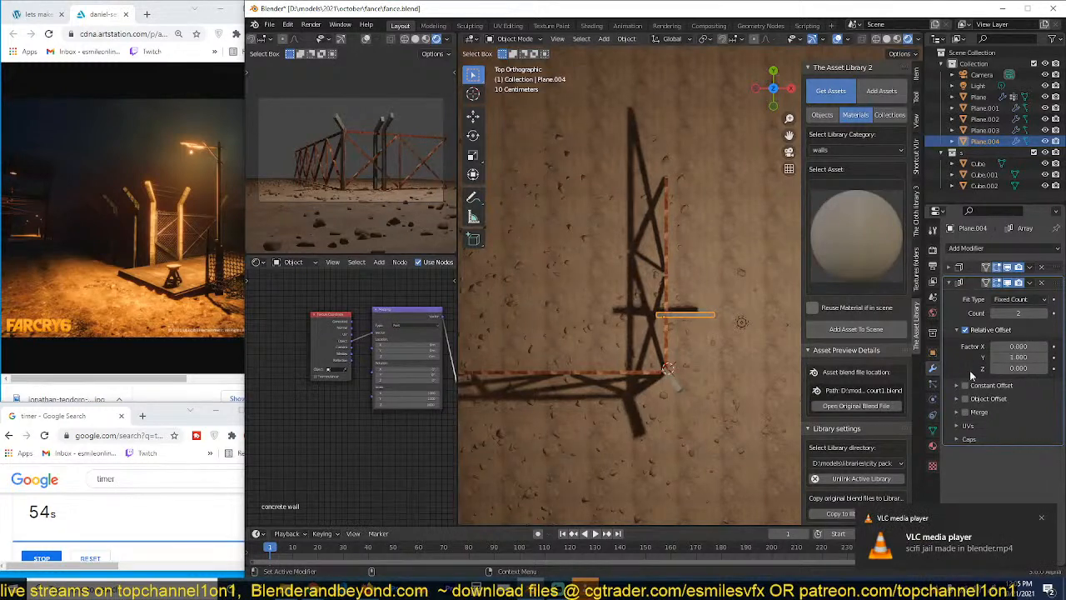
# Step: Set the post array's relative offset to Y 0 and X 2
pyautogui.scroll(-4, 663, 323)
pyautogui.moveTo(673, 261); pyautogui.dragTo(678, 315, button='middle')
pyautogui.doubleClick(1001, 357)
pyautogui.write('0')
pyautogui.press('Return')
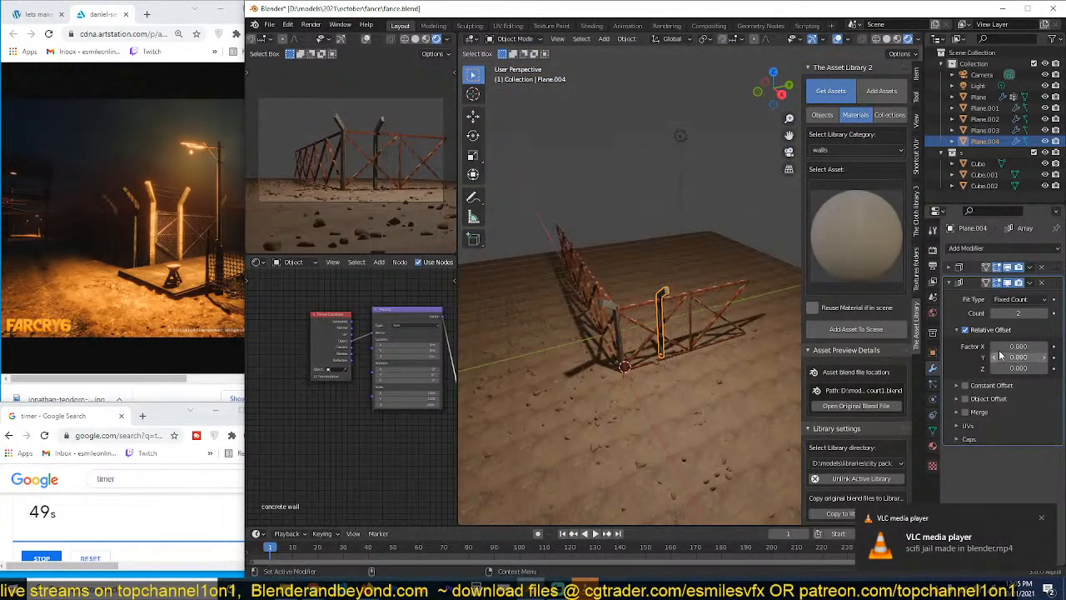
pyautogui.doubleClick(1002, 347)
pyautogui.write('2')
pyautogui.press('Return')
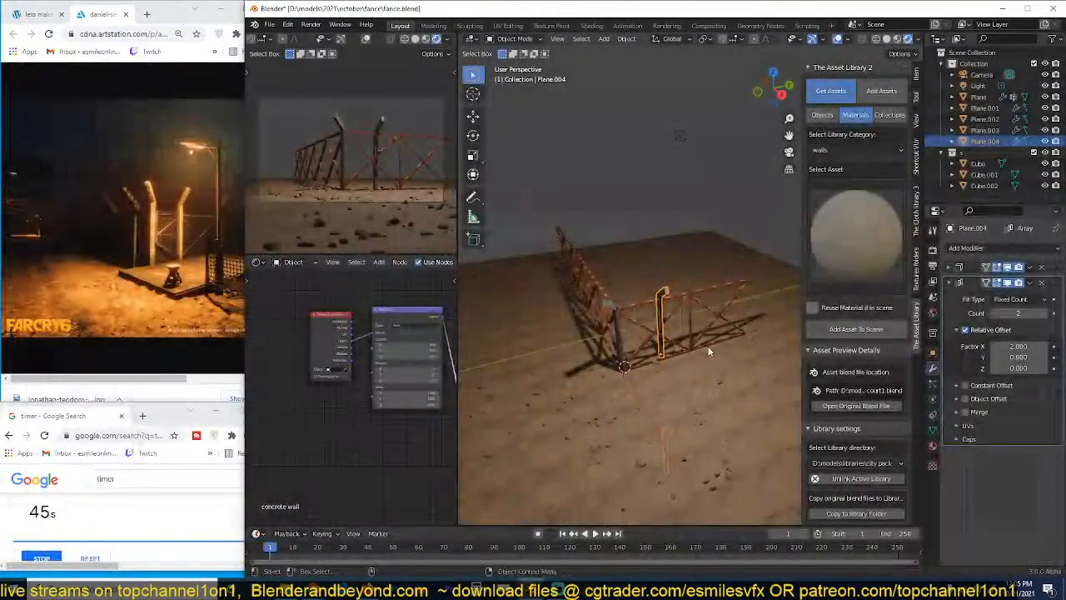
# Step: Try to apply the post's object transform, and set the array's relative offset to Z 1 and X 0
pyautogui.moveTo(709, 352); pyautogui.dragTo(655, 329, button='middle')
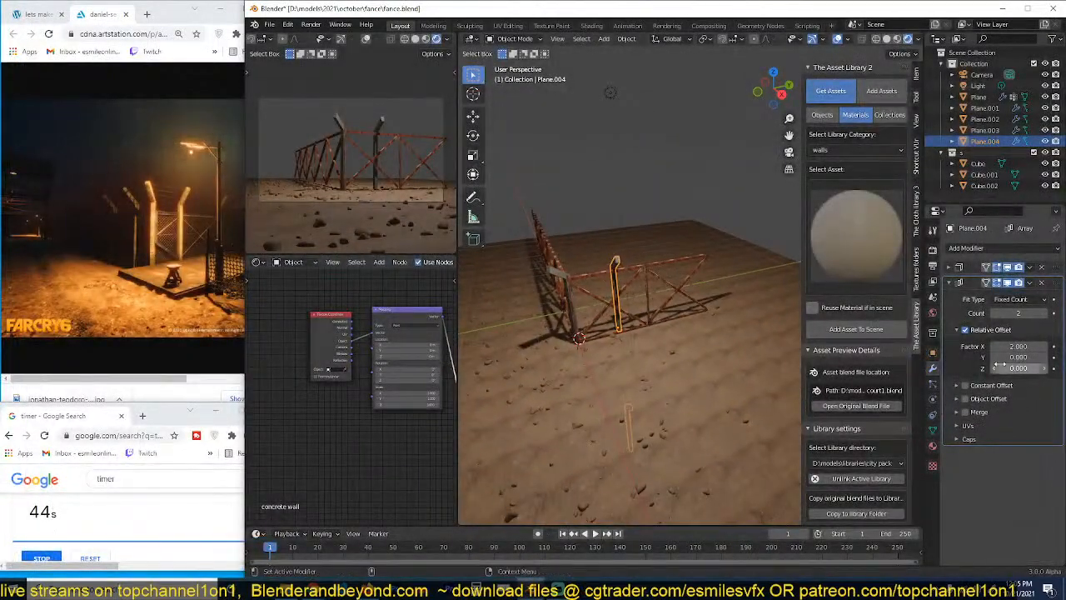
pyautogui.hotkey('ctrl', 'a')
pyautogui.click(638, 262)
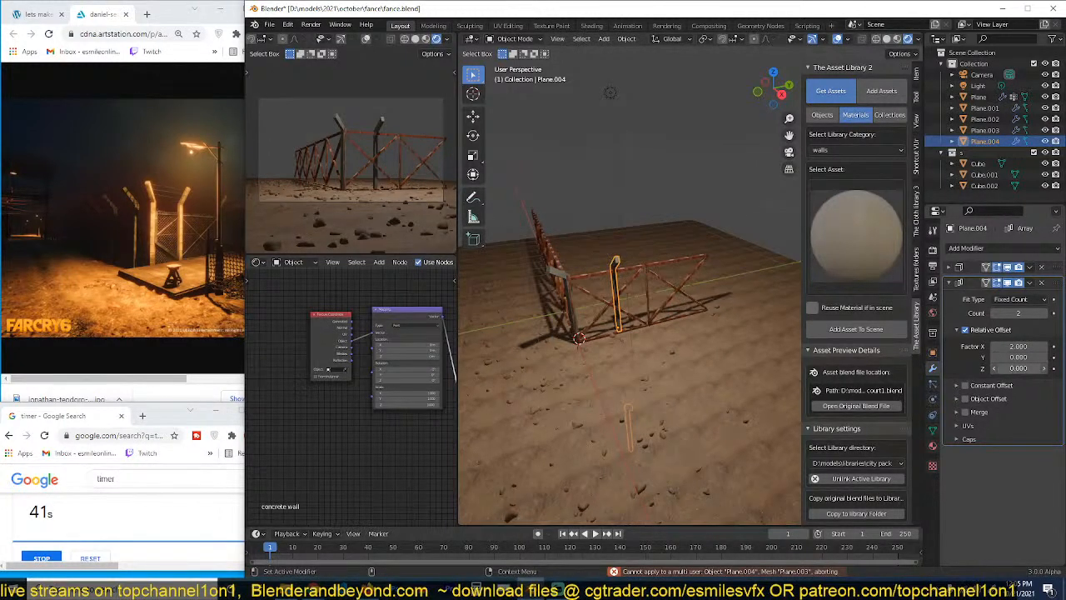
pyautogui.press('Return')
pyautogui.doubleClick(1009, 348)
pyautogui.write('0')
pyautogui.press('Return')
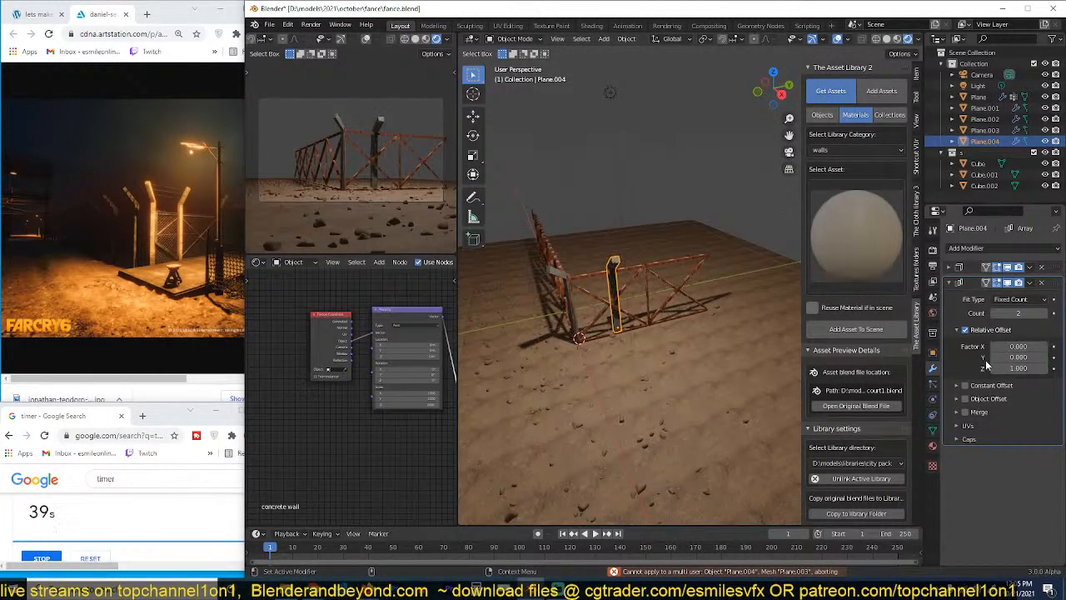
# Step: Try relative Z offsets of 5 and -5 for the post array, ending with -20 to space the posts along the side fence
pyautogui.press('Return')
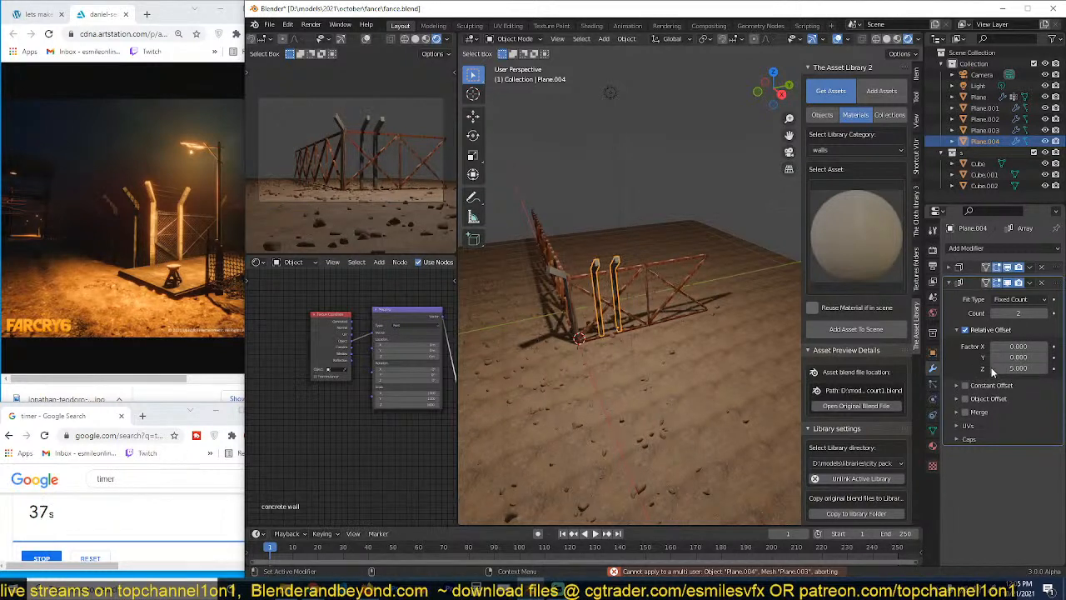
pyautogui.press('Return')
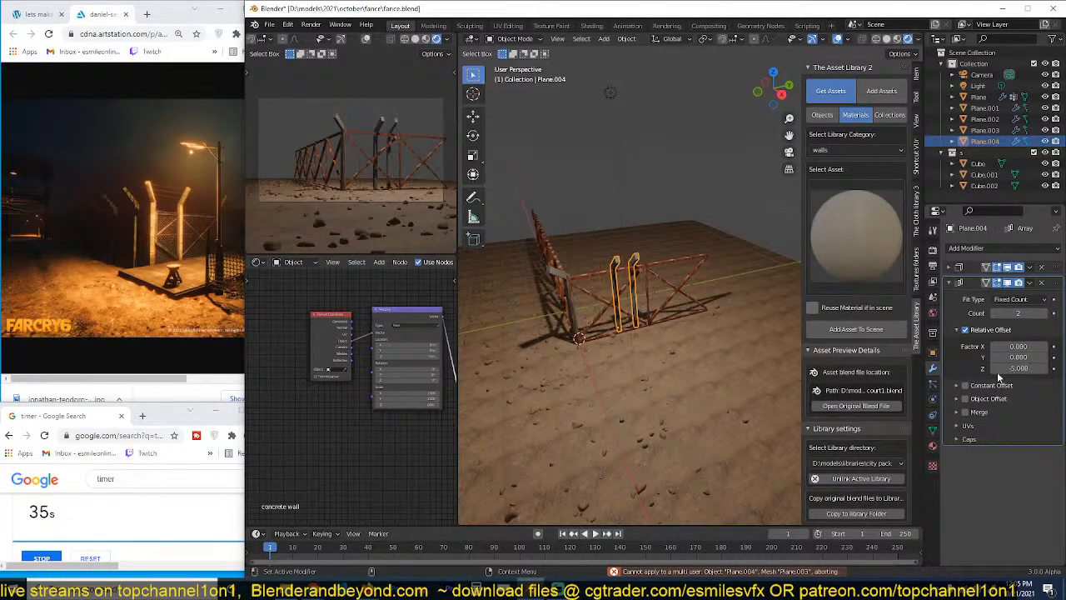
pyautogui.press('Return')
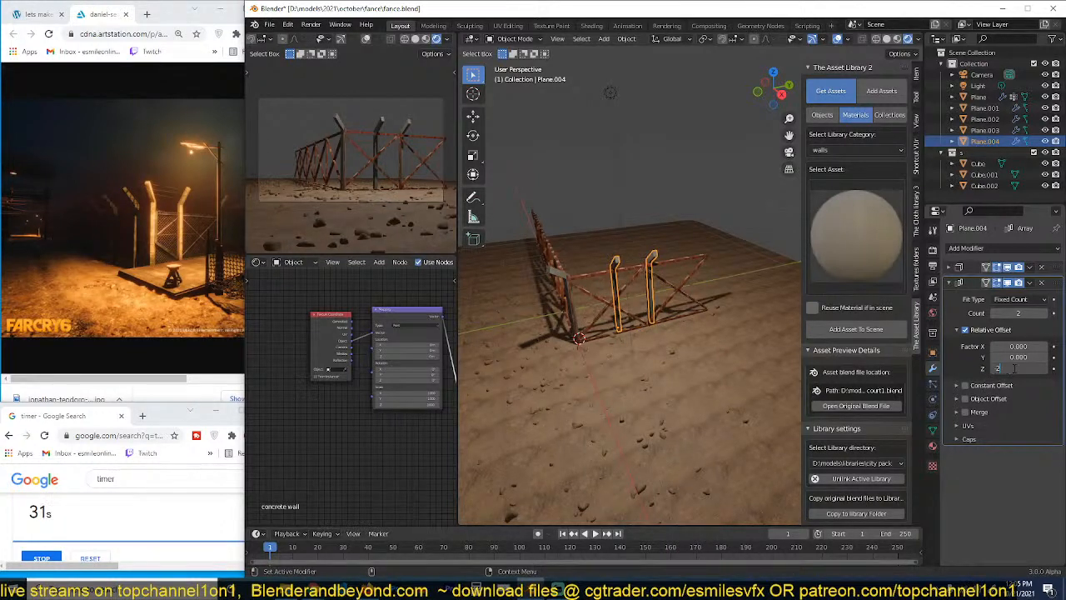
pyautogui.write('0')
pyautogui.press('Return')
# Step: Make a linked duplicate of the post array in top view and rotate it 90°
pyautogui.press('KP_7')
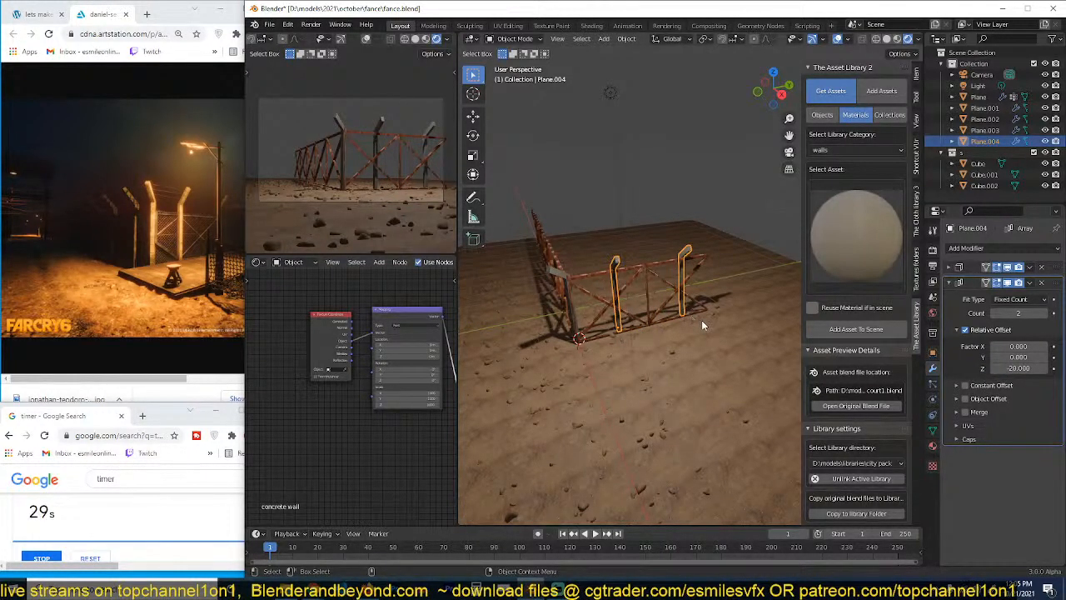
pyautogui.hotkey('shift', 'd')
pyautogui.click(621, 371)
pyautogui.scroll(-4, 622, 372)
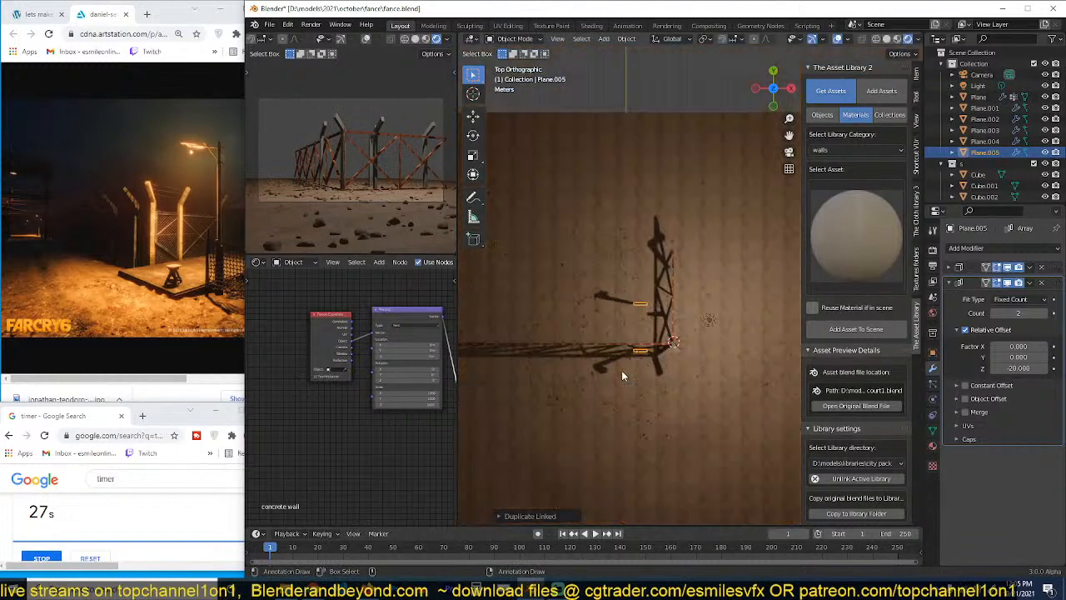
pyautogui.write('r90')
pyautogui.press('Return')
pyautogui.scroll(-1, 621, 372)
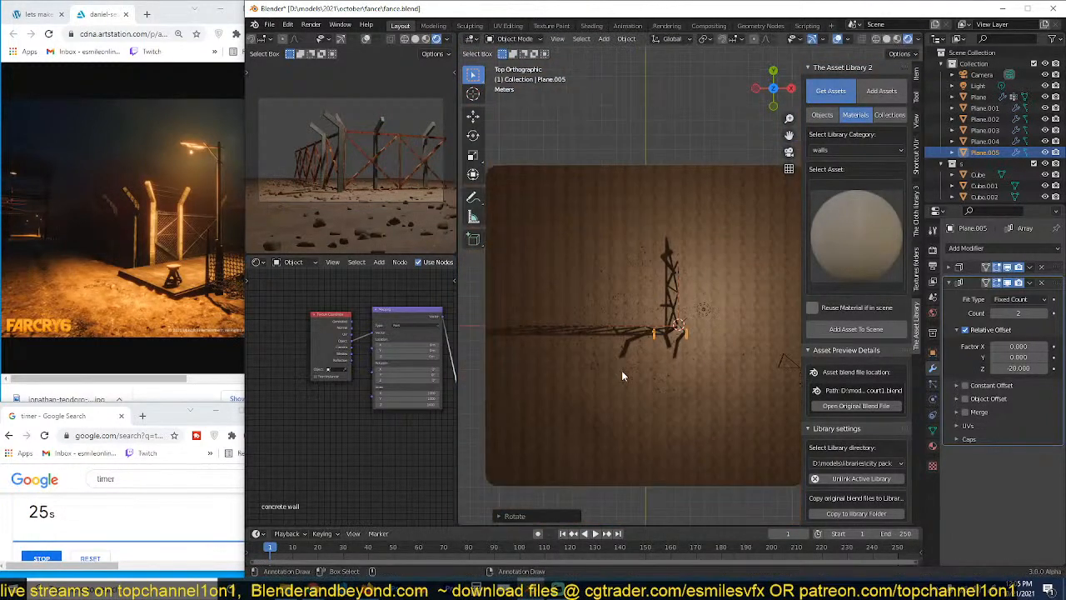
# Step: Move the rotated post array about 9 m in negative X, onto the far part of the long fence
pyautogui.scroll(2, 634, 371)
pyautogui.keyDown('shift'); pyautogui.moveTo(636, 371); pyautogui.dragTo(693, 354, button='middle'); pyautogui.keyUp('shift')
pyautogui.press('g')
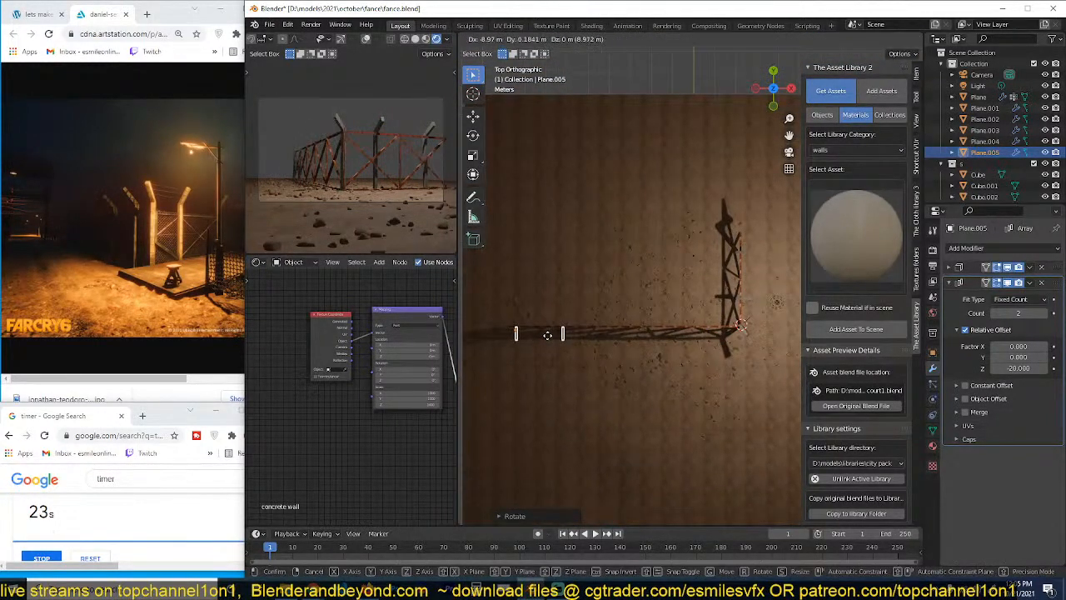
pyautogui.click(538, 333)
# Step: Set the long fence's post array to a relative Z offset of -30 and a count of 4
pyautogui.click(1045, 314)
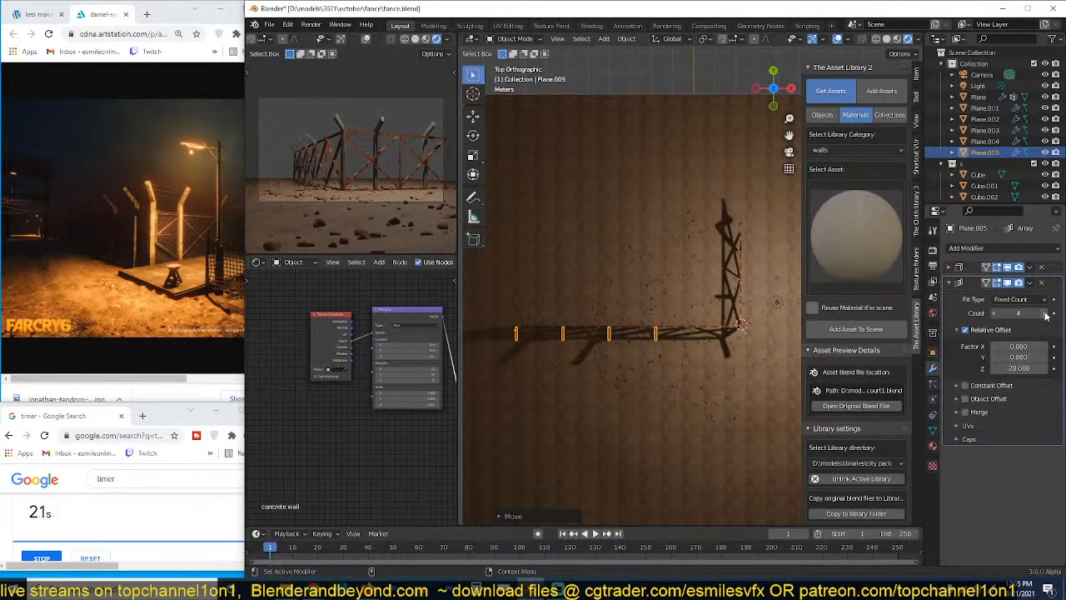
pyautogui.click(1046, 314)
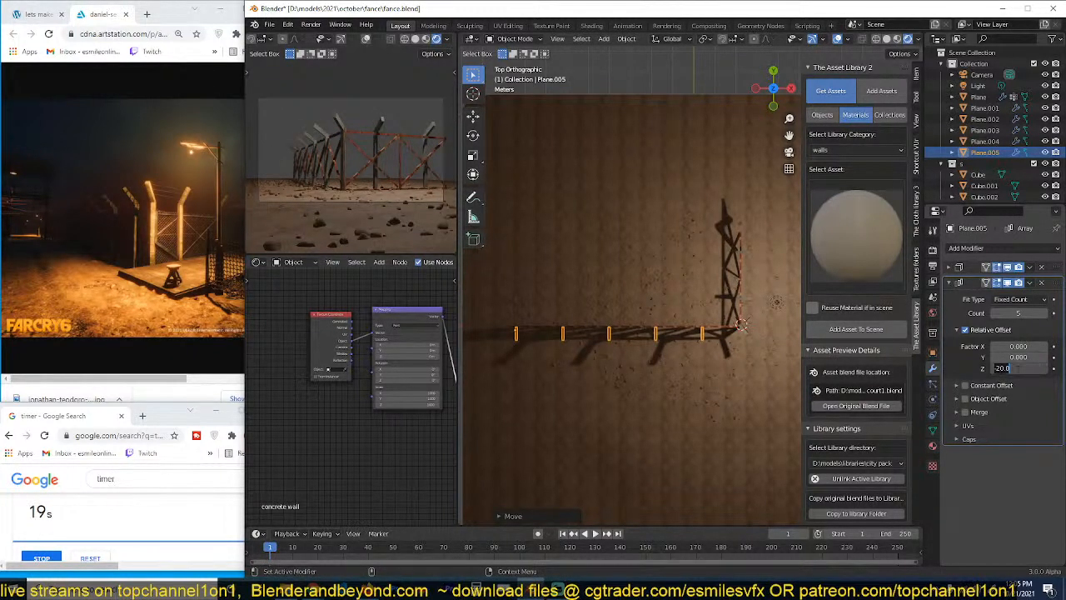
pyautogui.write('0')
pyautogui.press('Return')
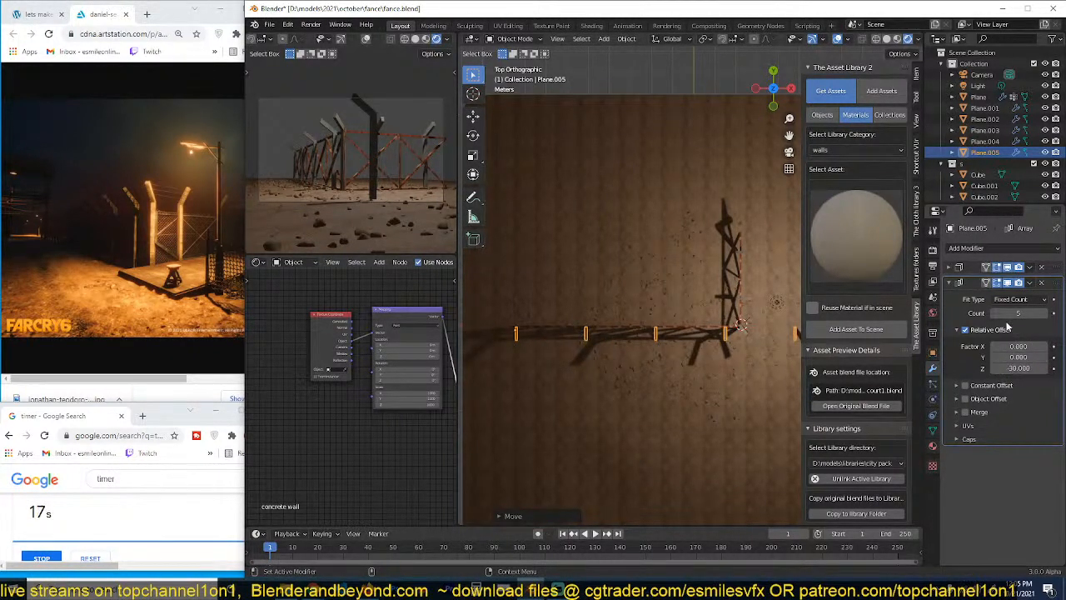
pyautogui.click(994, 313)
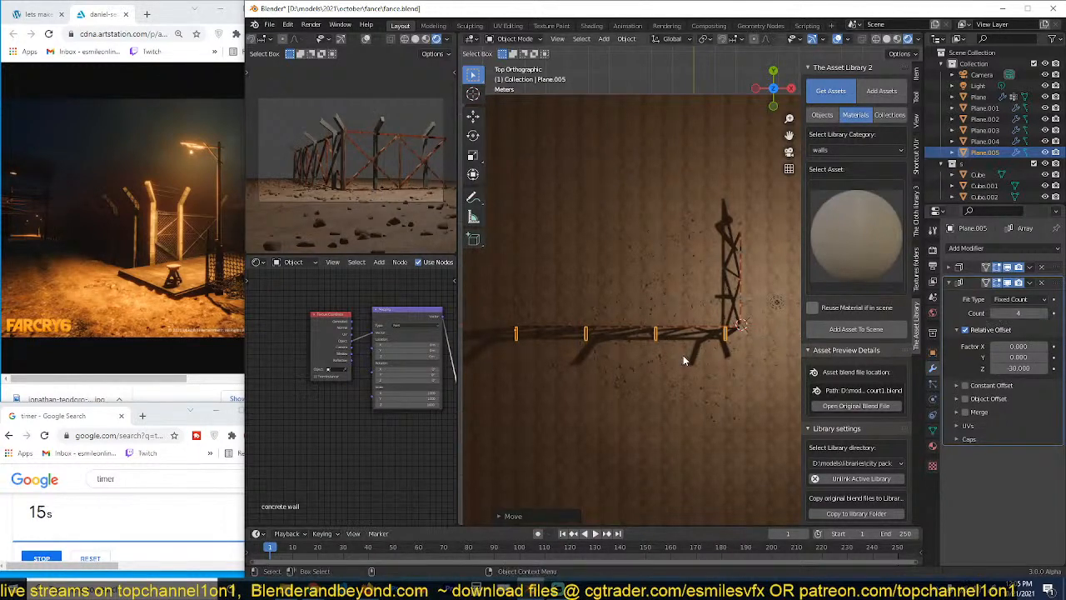
# Step: Select the ground plane and scale its mesh up along X and along Y in Edit Mode
pyautogui.moveTo(631, 294); pyautogui.dragTo(625, 265, button='middle')
pyautogui.click(628, 264)
pyautogui.scroll(-5, 641, 247)
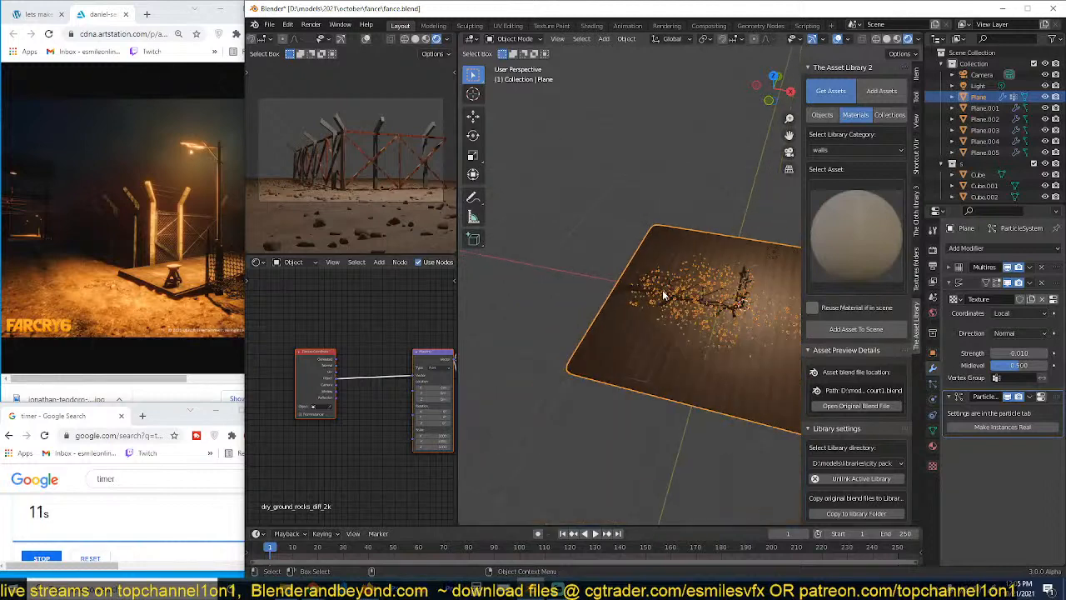
pyautogui.press('Tab')
pyautogui.press('s')
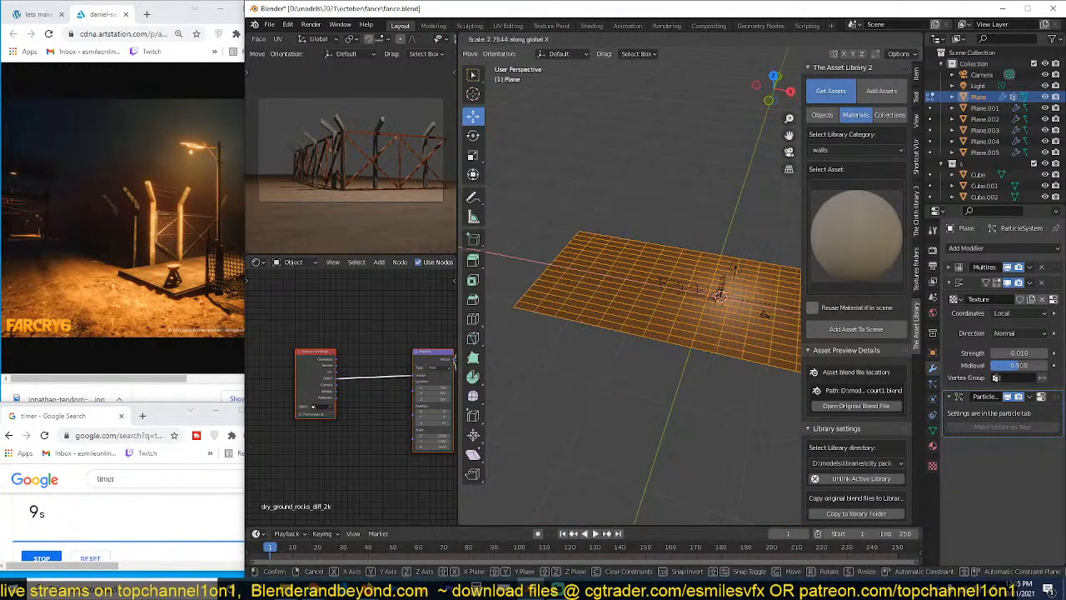
pyautogui.click(790, 306)
pyautogui.press('s')
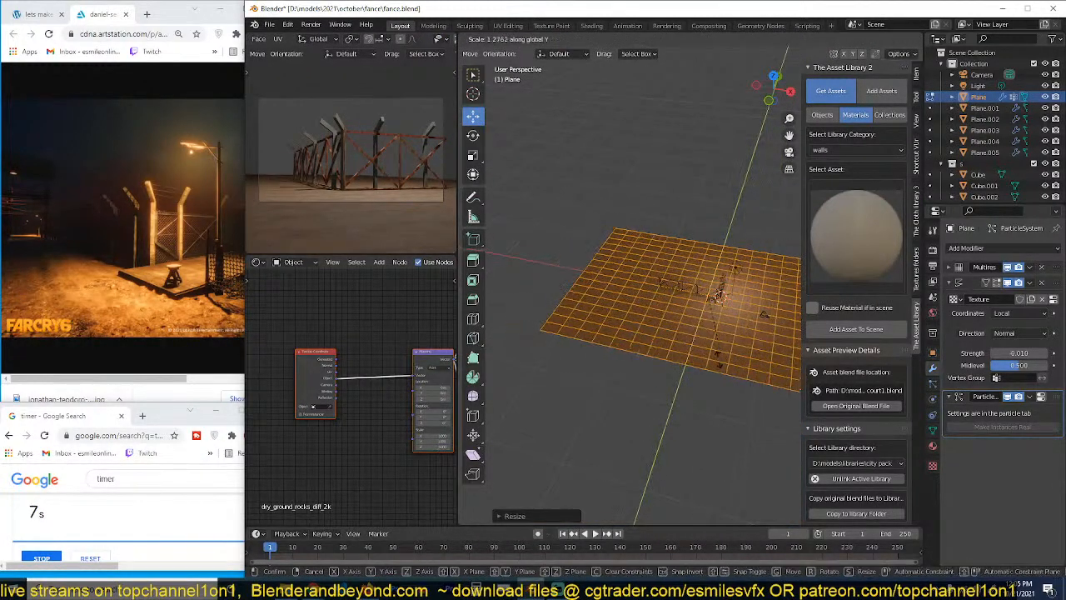
pyautogui.click(752, 310)
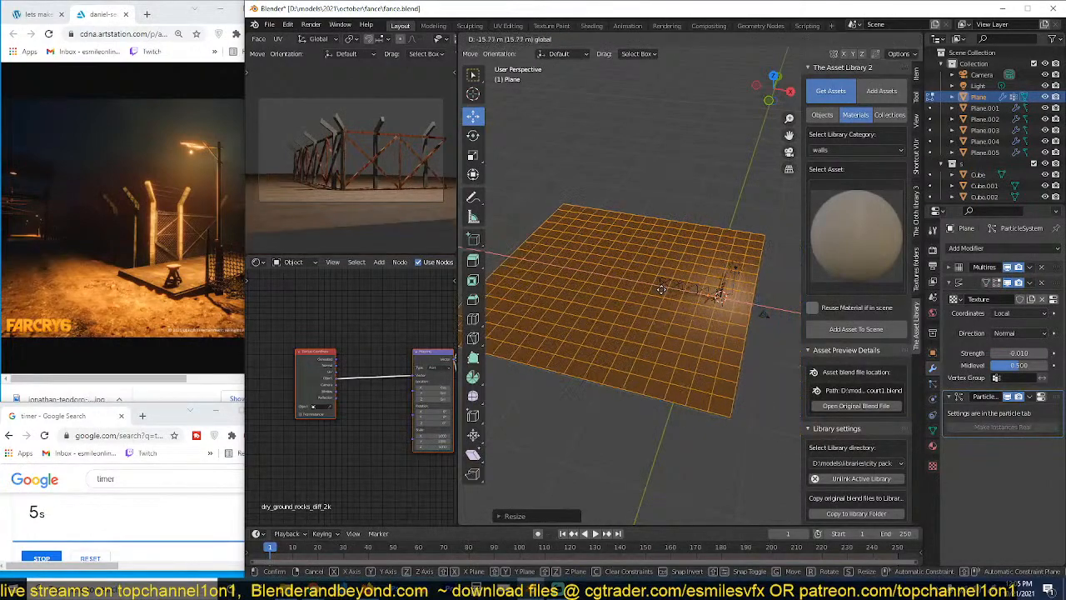
# Step: Leave the ground's Edit Mode, select the long fence, and reset the Google timer in the browser
pyautogui.press('Tab')
pyautogui.scroll(4, 683, 323)
pyautogui.moveTo(745, 327); pyautogui.dragTo(692, 288, button='middle')
pyautogui.hotkey('alt', 'a')
pyautogui.click(692, 288)
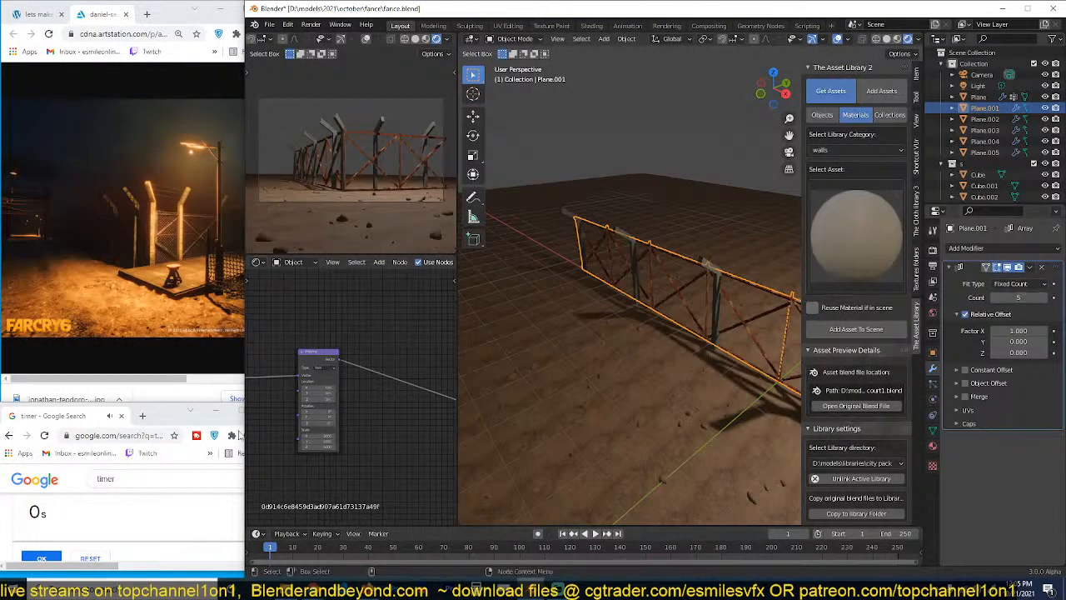
pyautogui.click(102, 557)
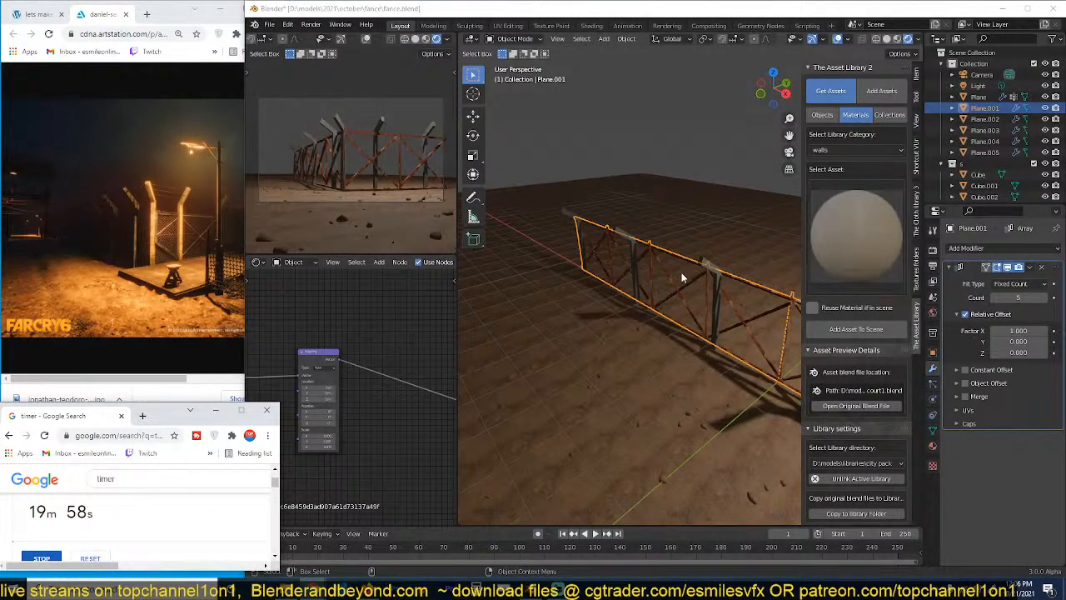
# Step: Extend the long fence by setting its Array count to 11
pyautogui.click(1044, 298)
pyautogui.click(1044, 298)
pyautogui.click(1044, 298)
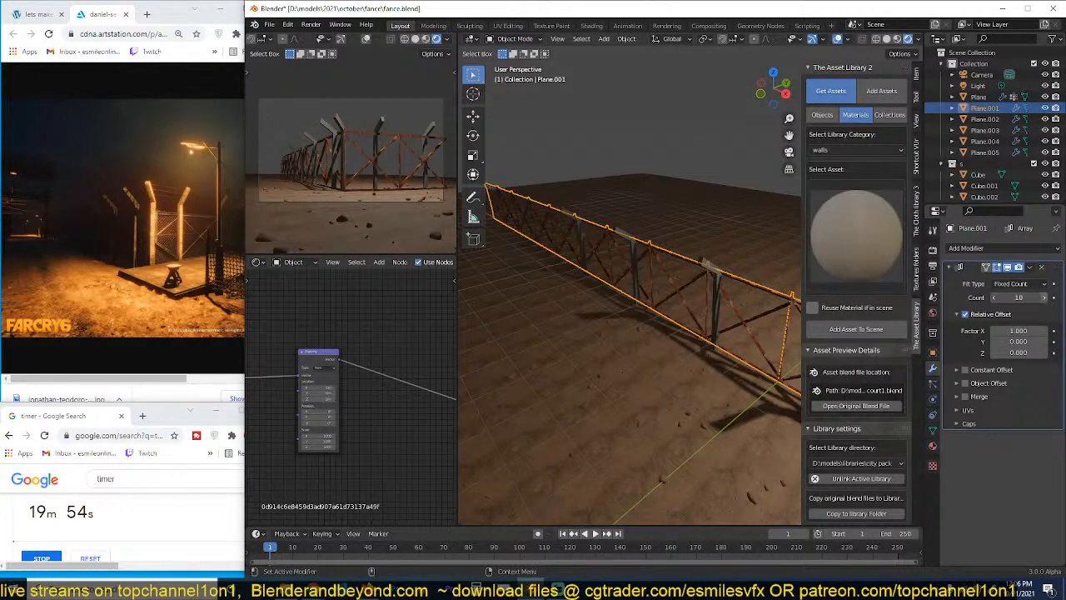
# Step: Select the long fence's bent concrete posts and set their Array count to 8
pyautogui.click(719, 266)
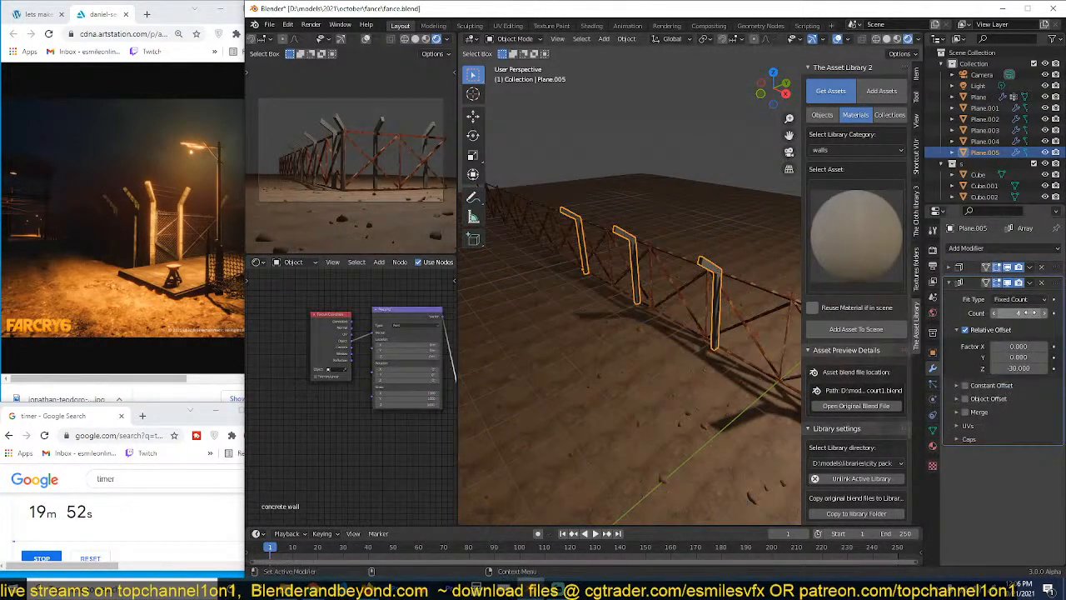
pyautogui.click(1044, 313)
pyautogui.click(1044, 313)
pyautogui.scroll(-6, 641, 311)
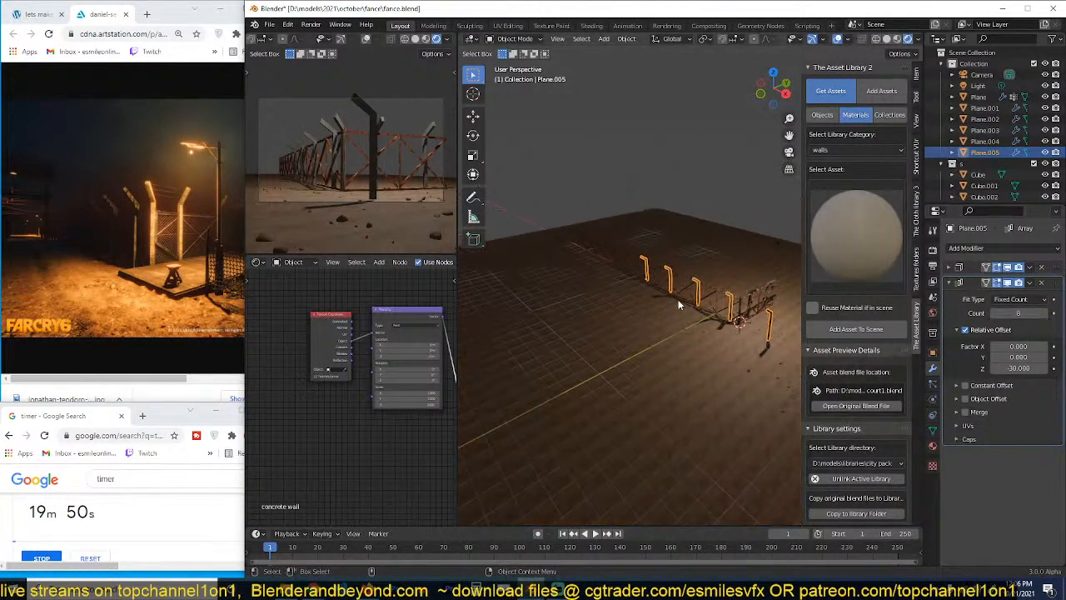
pyautogui.click(707, 321)
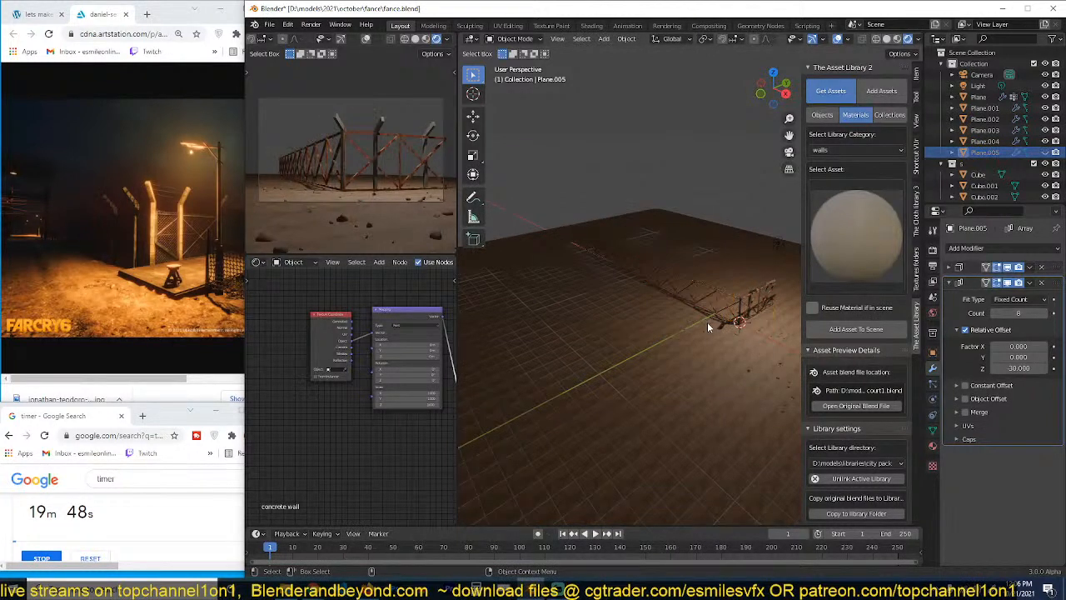
pyautogui.click(707, 322)
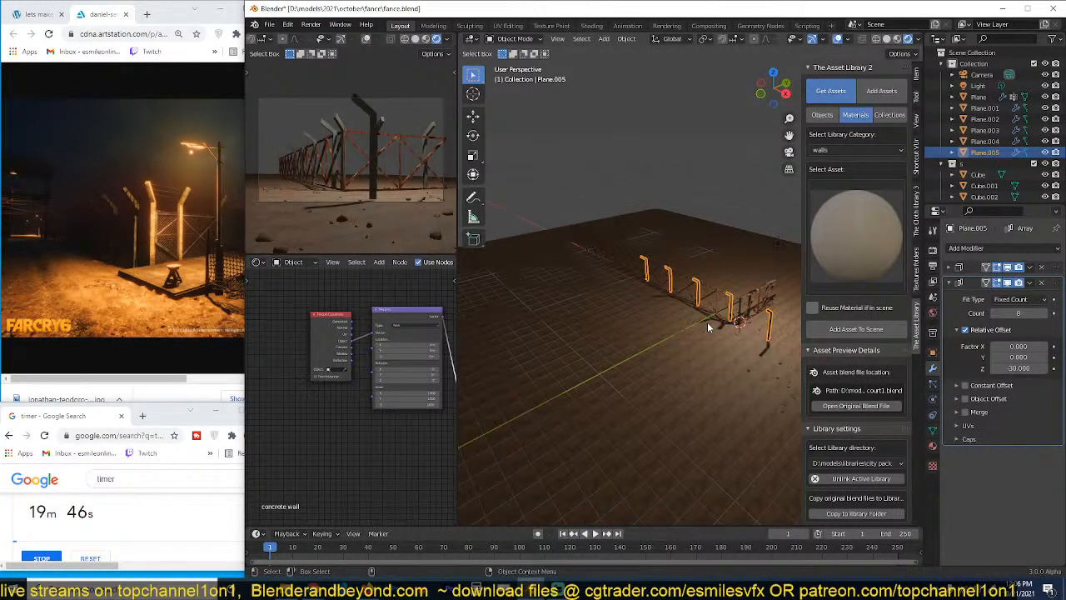
# Step: Move the concrete post array in negative X so the added posts continue along the long fence
pyautogui.press('g')
pyautogui.press('x')
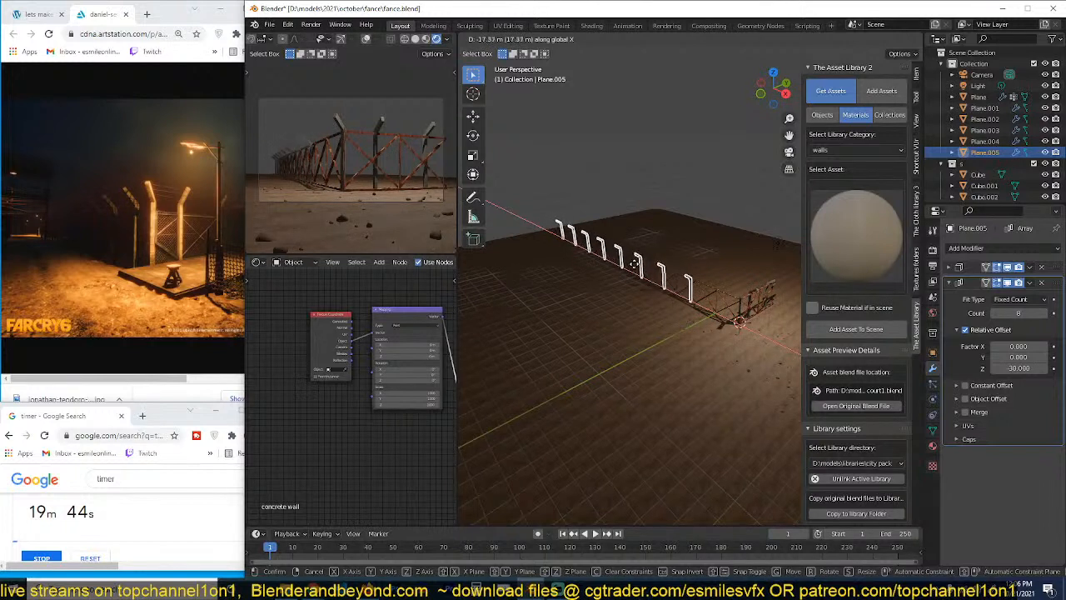
pyautogui.click(637, 266)
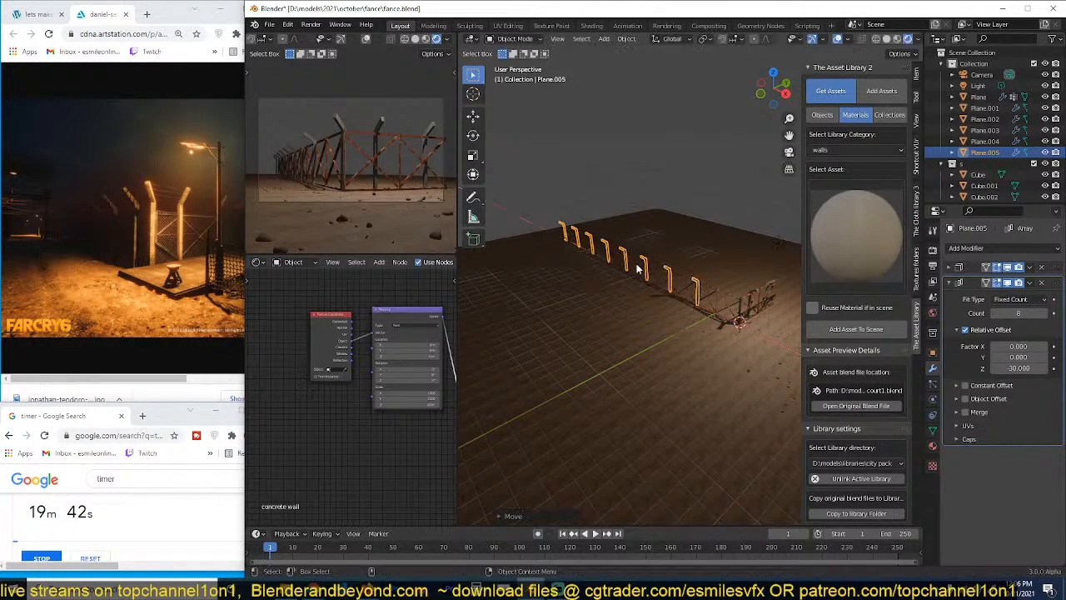
# Step: Select the long fence again and set its Array count to 13
pyautogui.click(691, 291)
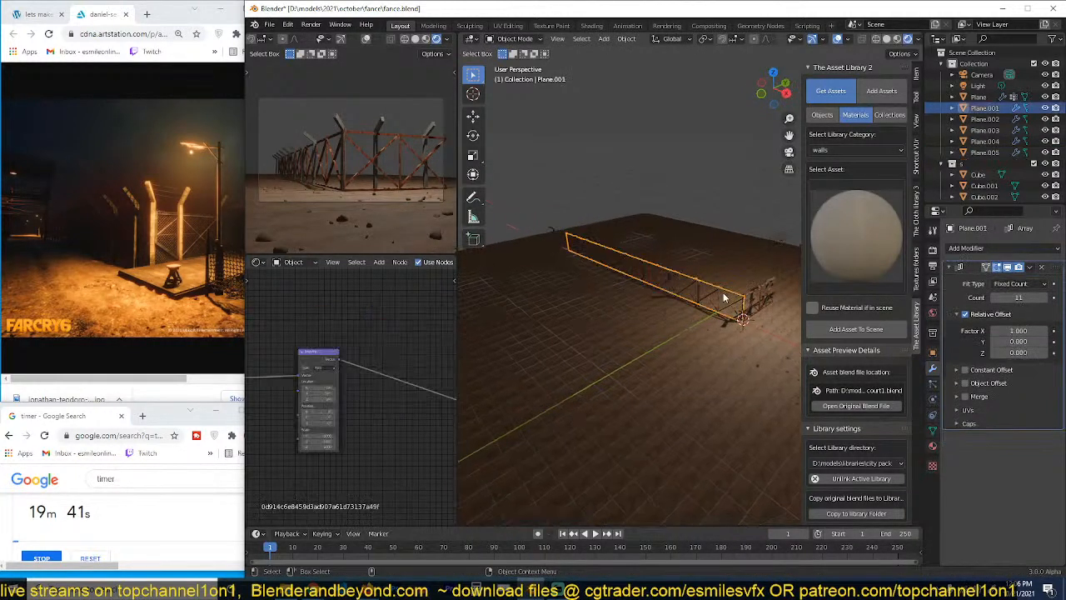
pyautogui.click(1049, 298)
pyautogui.moveTo(541, 283); pyautogui.dragTo(604, 326, button='middle')
pyautogui.scroll(2, 605, 325)
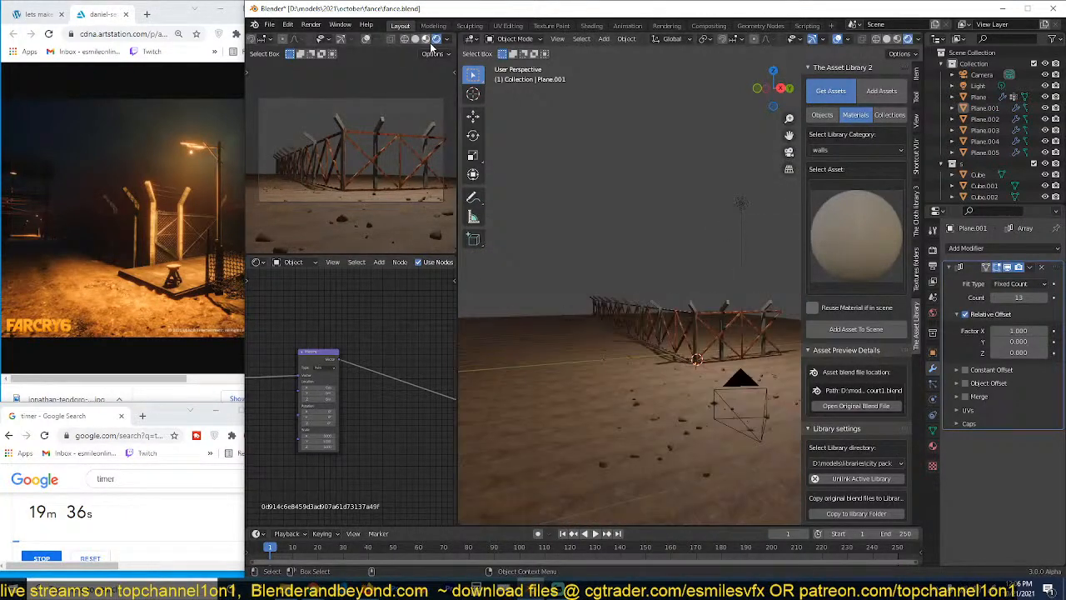
# Step: Set the World background strength to 0 for a dark night sky
pyautogui.scroll(-5, 505, 169)
pyautogui.click(932, 313)
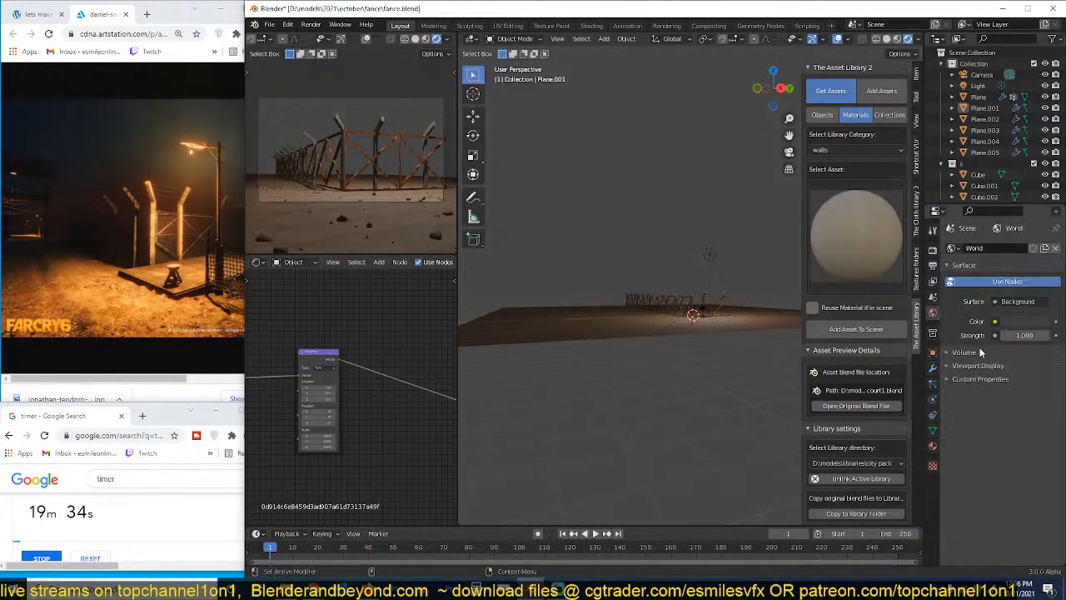
pyautogui.press('Return')
pyautogui.scroll(4, 597, 238)
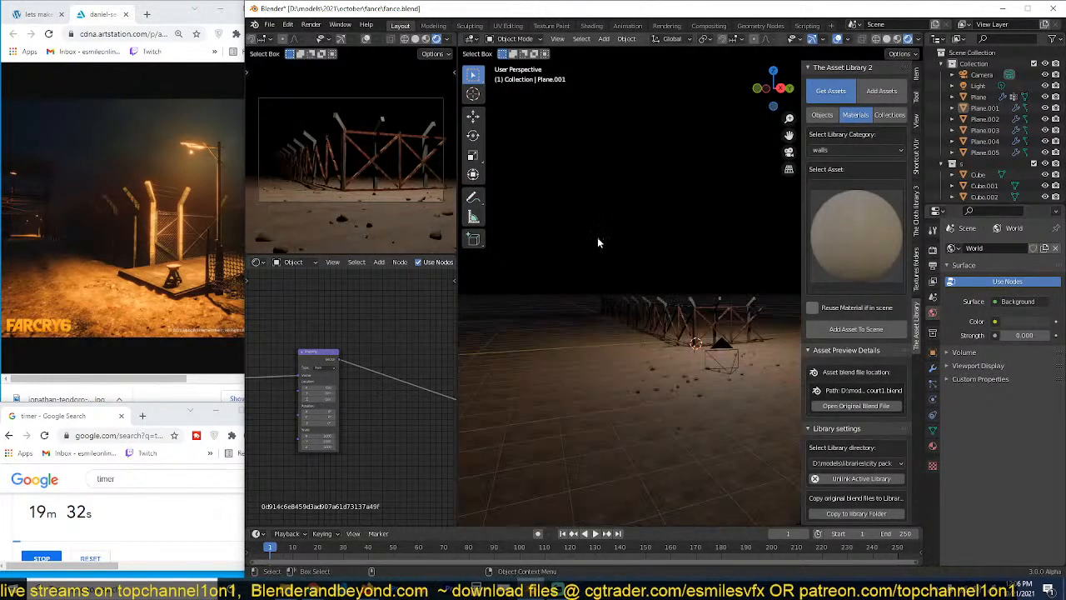
# Step: Select the short fence and make its TexturesCom_Metal_WireFence__LightRust_1K_albedo material slot active
pyautogui.moveTo(682, 285); pyautogui.dragTo(703, 279, button='middle')
pyautogui.scroll(2, 659, 302)
pyautogui.scroll(3, 703, 280)
pyautogui.click(704, 280)
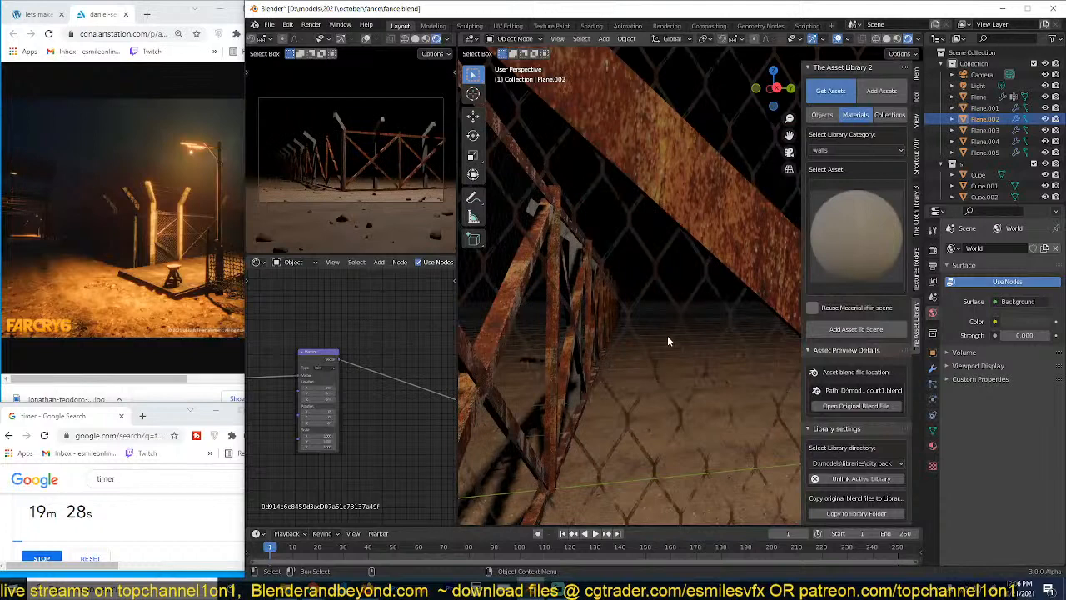
pyautogui.scroll(-4, 720, 266)
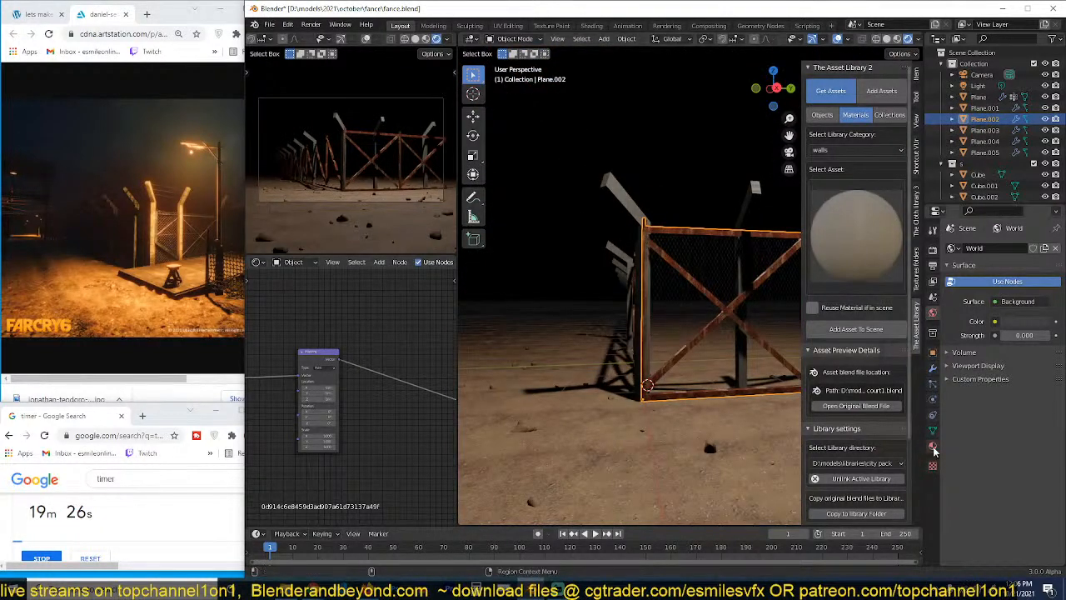
pyautogui.click(933, 446)
pyautogui.click(998, 262)
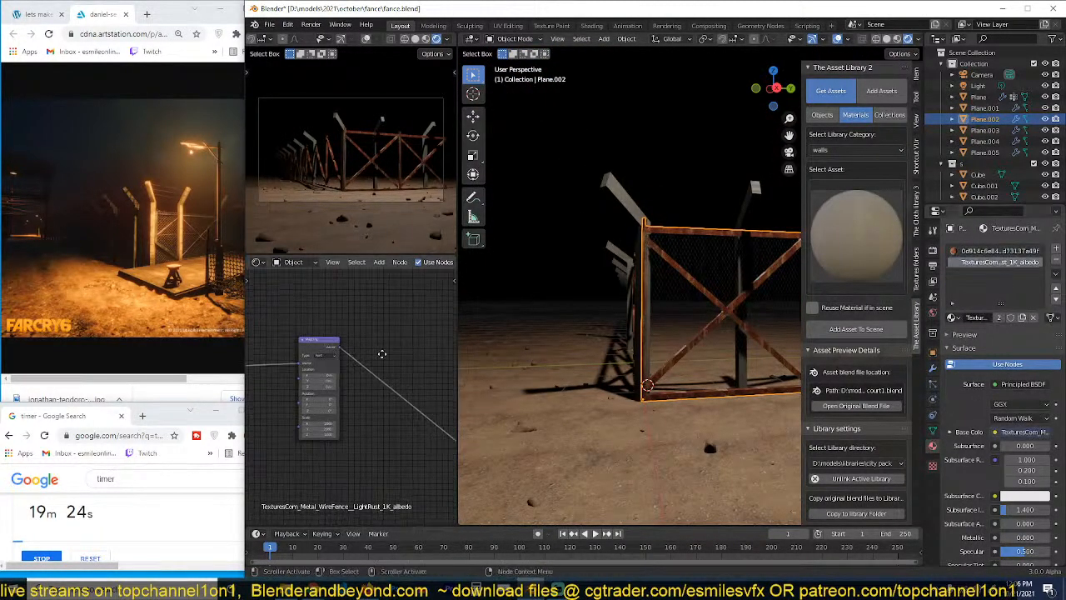
# Step: Disconnect the texture link from the Roughness input of the wire-fence material's Principled BSDF node
pyautogui.scroll(-2, 381, 356)
pyautogui.moveTo(414, 416); pyautogui.dragTo(305, 367, button='middle')
pyautogui.scroll(-2, 374, 388)
pyautogui.scroll(2, 390, 388)
pyautogui.moveTo(388, 376); pyautogui.dragTo(293, 412, button='middle')
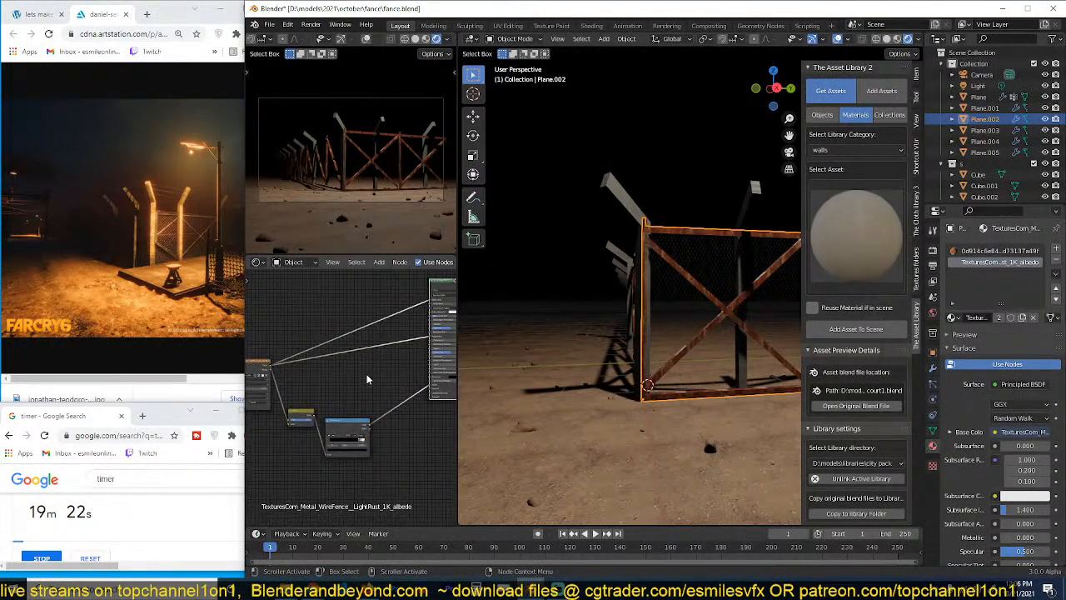
pyautogui.scroll(1, 370, 379)
pyautogui.moveTo(454, 364); pyautogui.dragTo(420, 371, button='middle')
pyautogui.scroll(2, 421, 369)
pyautogui.moveTo(404, 335); pyautogui.dragTo(397, 338)
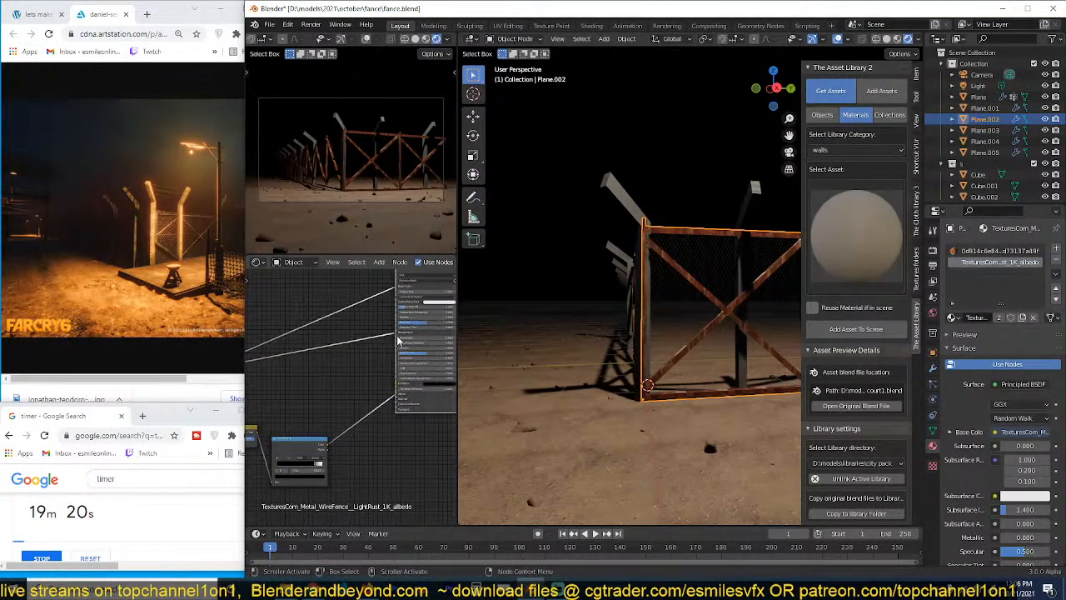
pyautogui.moveTo(397, 337); pyautogui.dragTo(394, 337, button='middle')
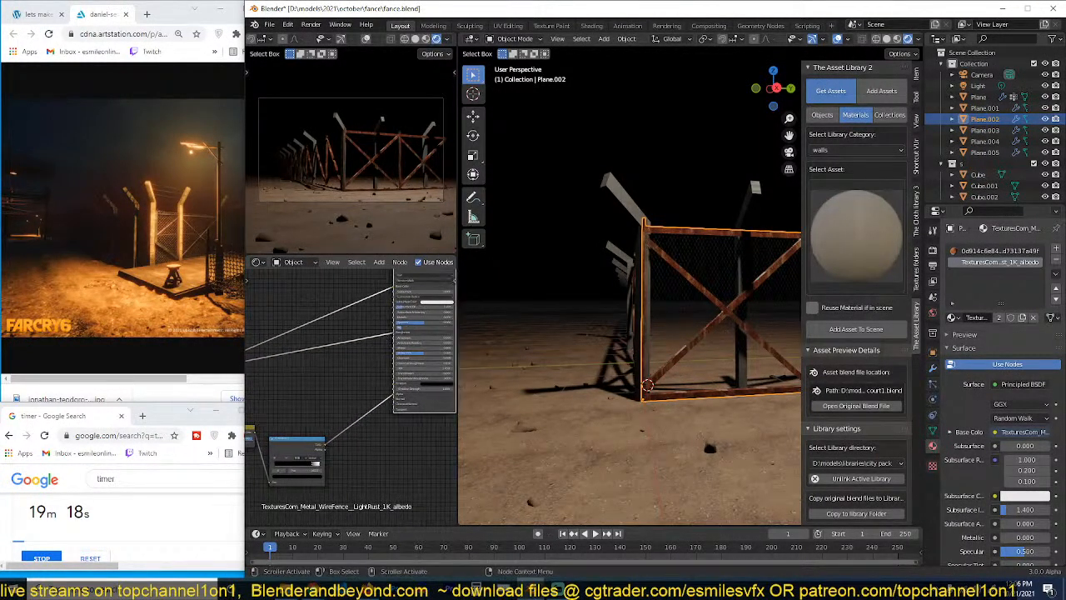
pyautogui.moveTo(395, 337); pyautogui.dragTo(374, 341)
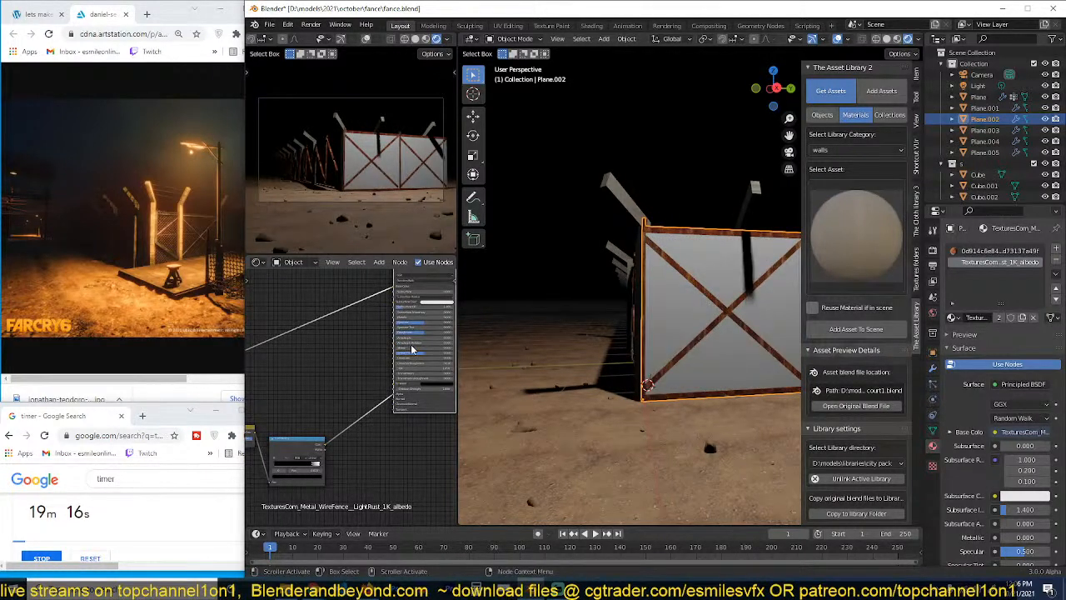
pyautogui.scroll(1, 403, 385)
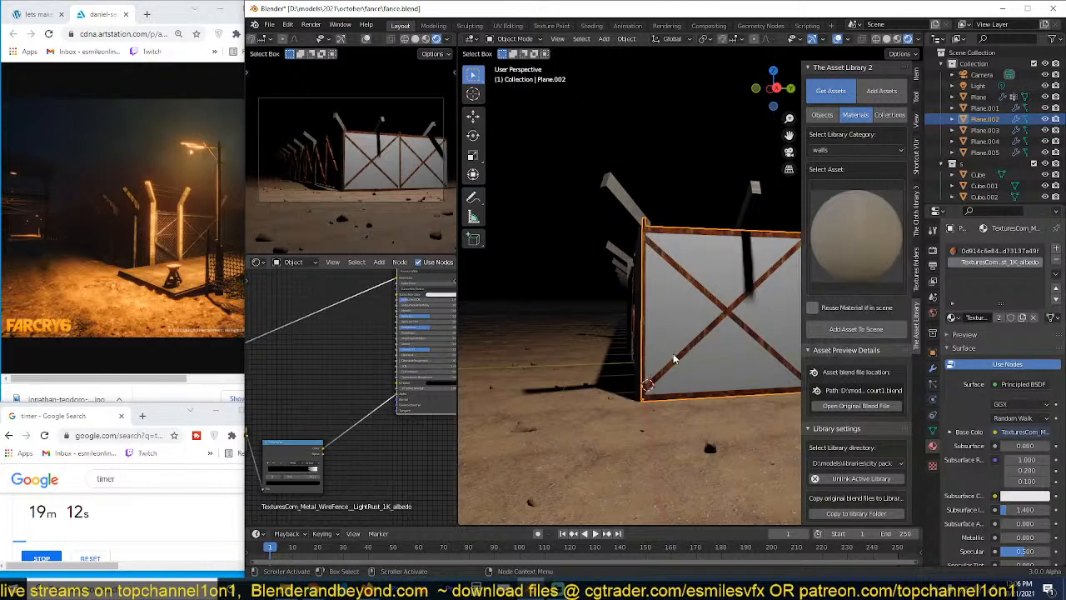
# Step: Assign the TexturesCom wire-fence material to the large panel face of the long fence in Edit Mode
pyautogui.moveTo(673, 354)
pyautogui.mouseDown(button='middle')
pyautogui.moveTo(718, 347)
pyautogui.moveTo(565, 346)
pyautogui.moveTo(666, 341)
pyautogui.mouseUp(button='middle')
pyautogui.click(712, 356)
pyautogui.click(760, 339)
pyautogui.scroll(2, 697, 340)
pyautogui.click(694, 338)
pyautogui.press('Tab')
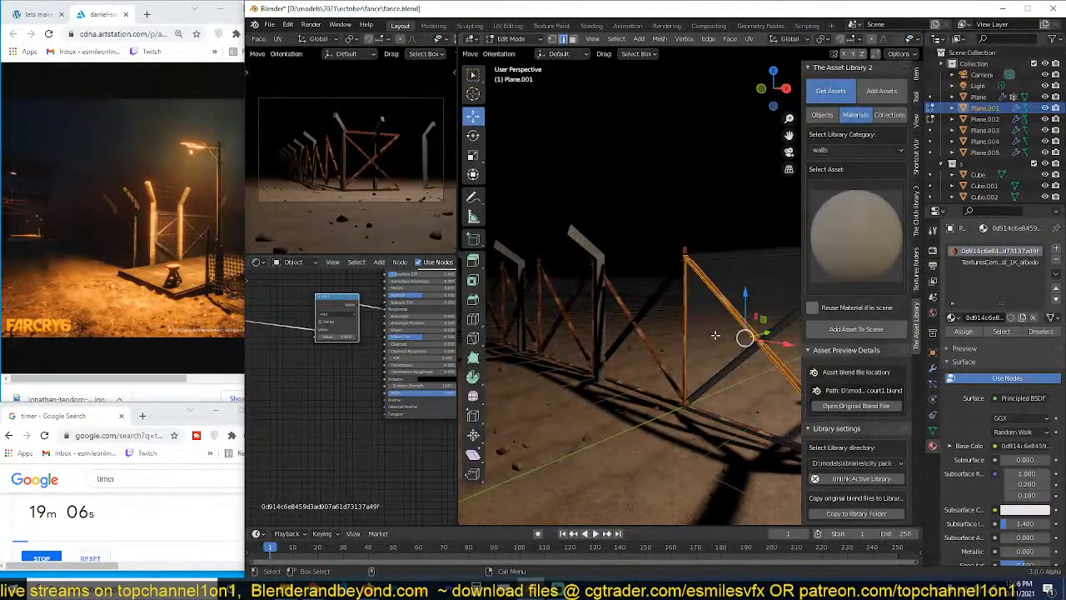
pyautogui.press('Tab')
pyautogui.press('Tab')
pyautogui.press('3')
pyautogui.click(765, 296)
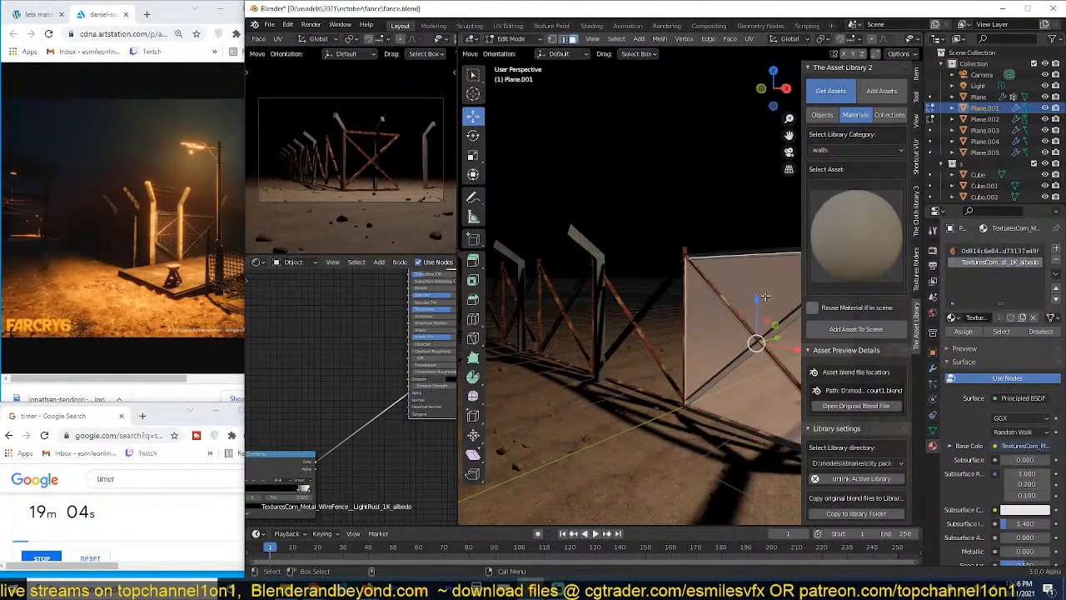
pyautogui.click(964, 332)
# Step: Return the long fence to Object Mode and save the scene file
pyautogui.press('Tab')
pyautogui.moveTo(763, 327); pyautogui.dragTo(647, 333, button='middle')
pyautogui.scroll(5, 704, 322)
pyautogui.scroll(-2, 729, 315)
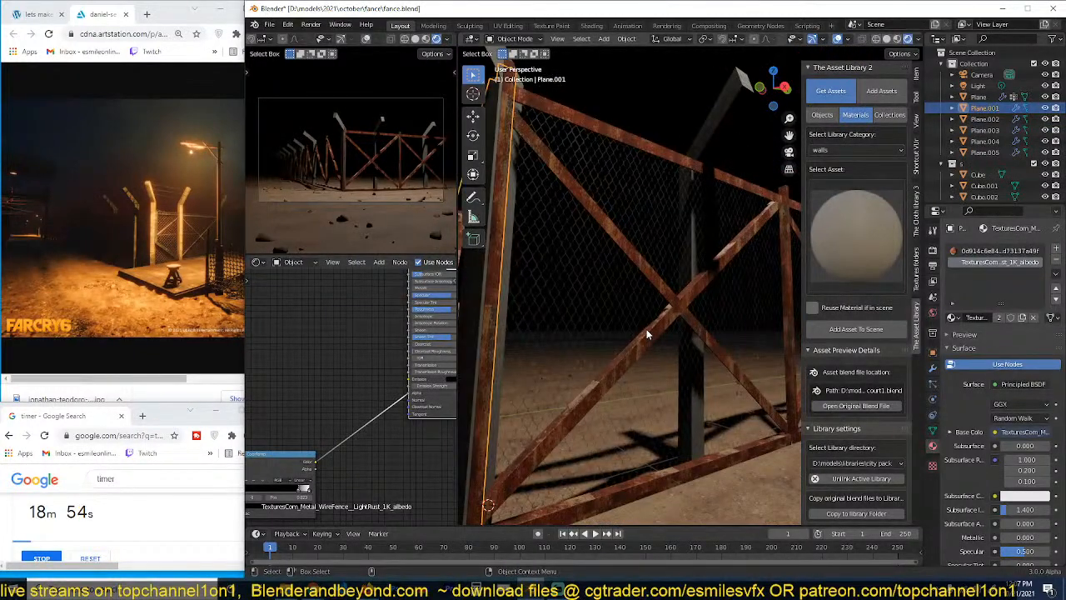
pyautogui.hotkey('ctrl', 's')
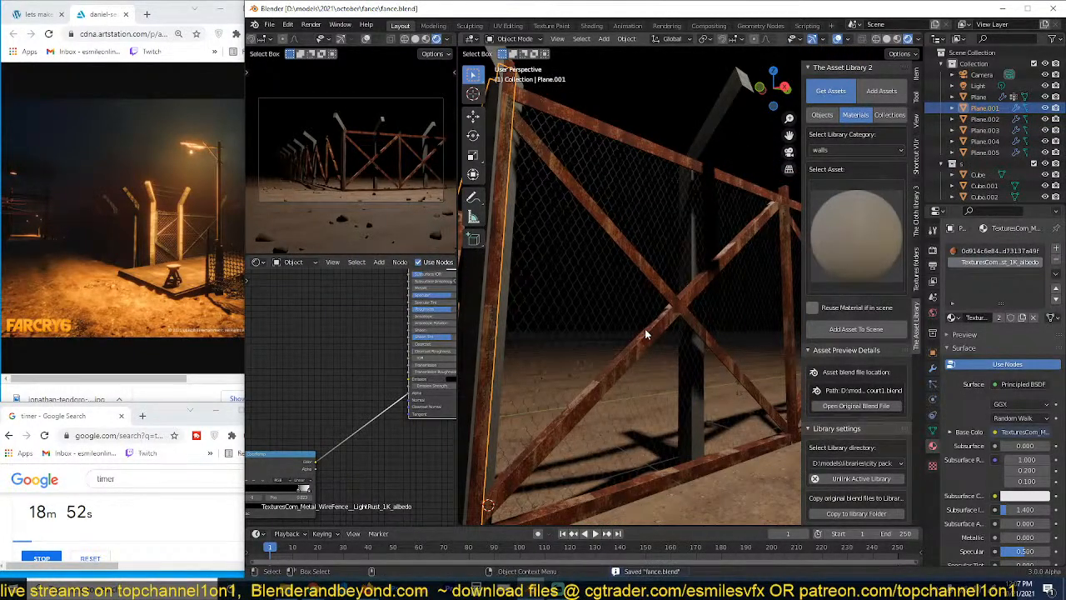
# Step: Switch to Material Preview shading, select the short fence, and show it in right orthographic view
pyautogui.press('KP_1')
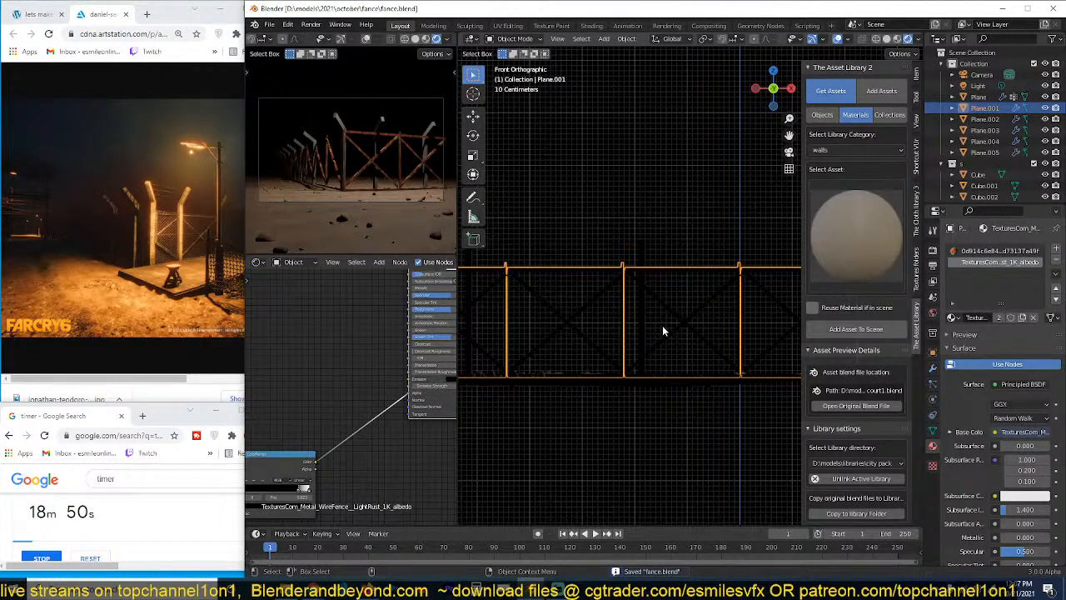
pyautogui.press('KP_3')
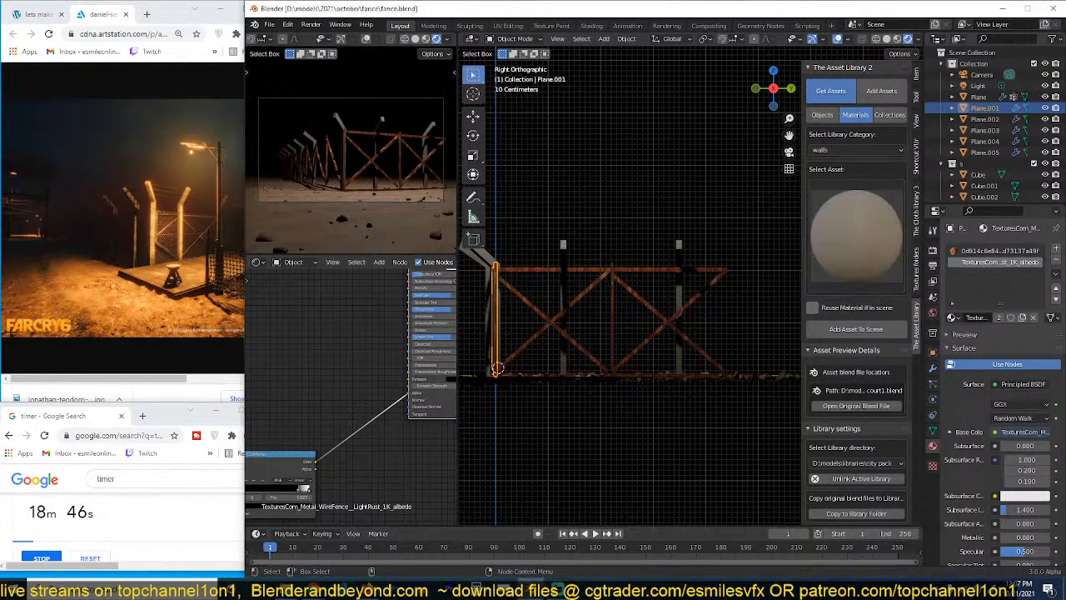
pyautogui.scroll(2, 592, 264)
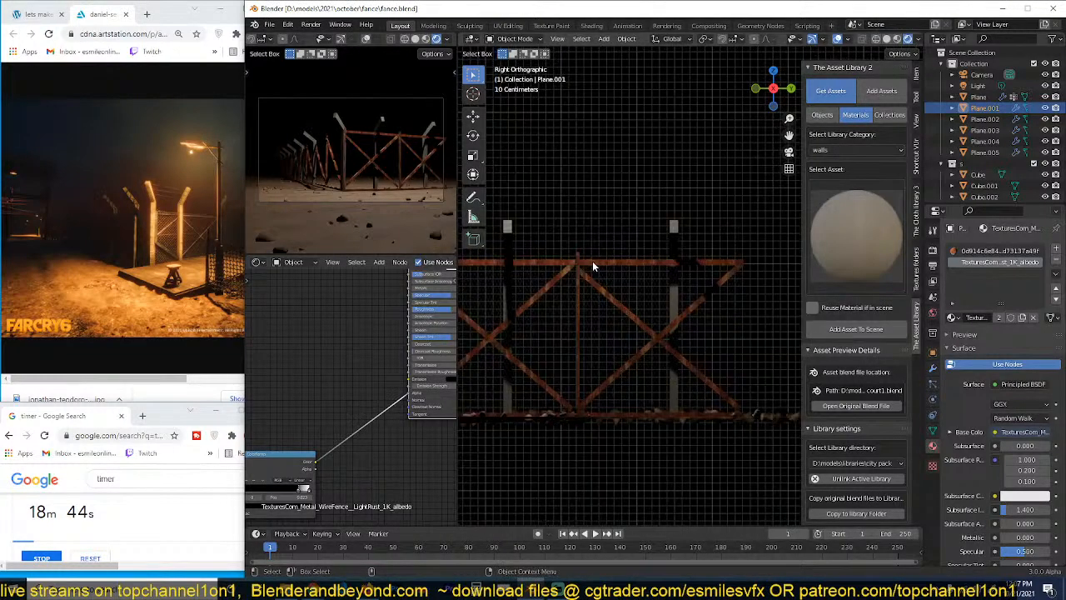
pyautogui.click(896, 39)
pyautogui.moveTo(611, 259); pyautogui.dragTo(639, 265, button='middle')
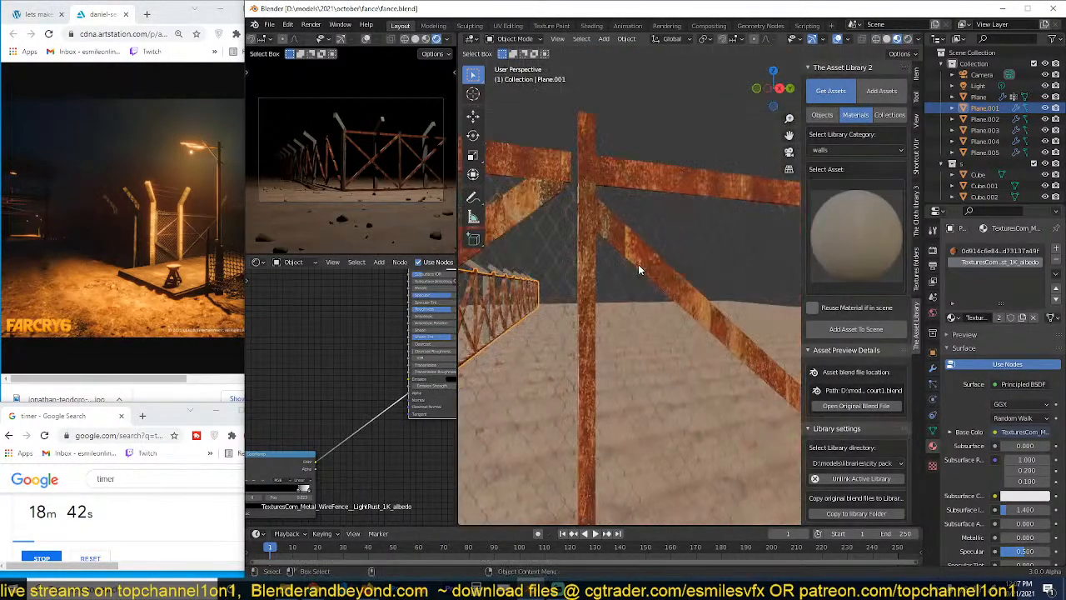
pyautogui.click(637, 240)
pyautogui.press('KP_3')
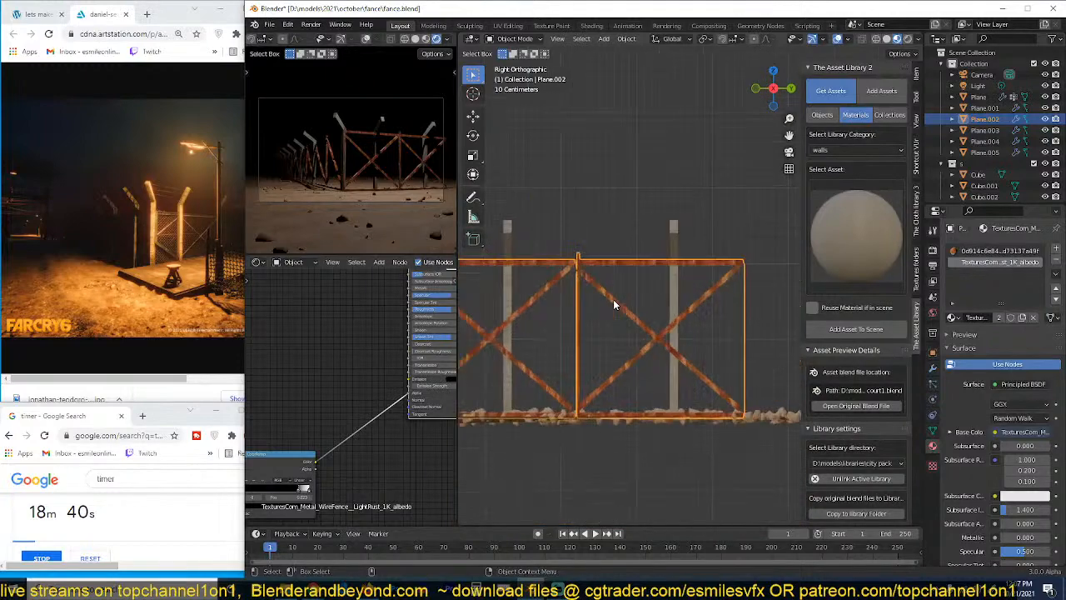
# Step: Place the 3D cursor over the short fence's chain-link mesh and add a Bezier curve there
pyautogui.scroll(6, 633, 275)
pyautogui.scroll(-5, 633, 275)
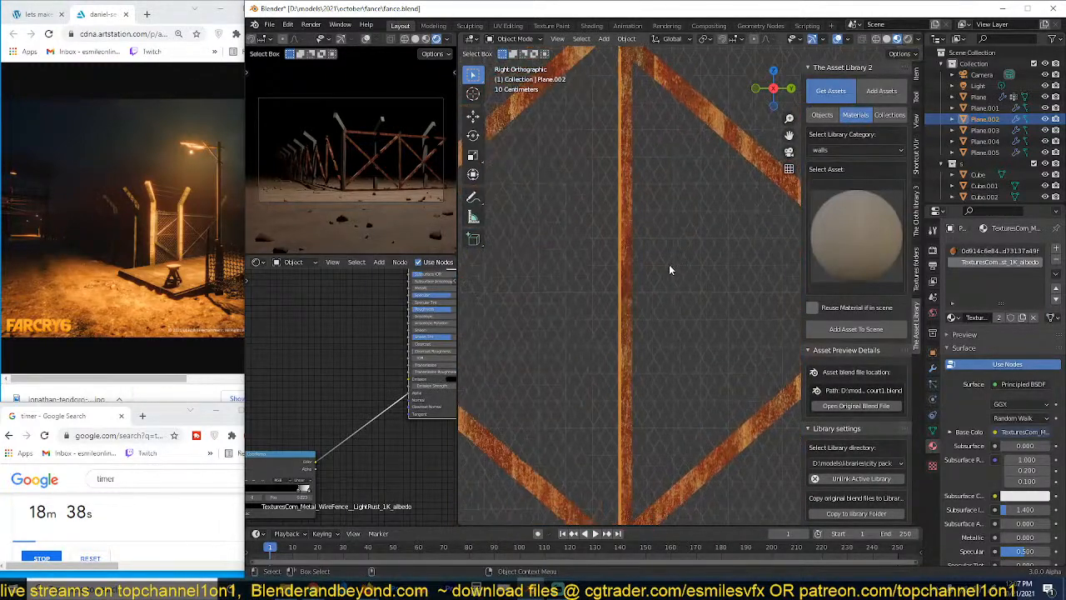
pyautogui.scroll(5, 675, 308)
pyautogui.scroll(4, 699, 249)
pyautogui.keyDown('shift'); pyautogui.moveTo(599, 258); pyautogui.dragTo(713, 190, button='middle'); pyautogui.keyUp('shift')
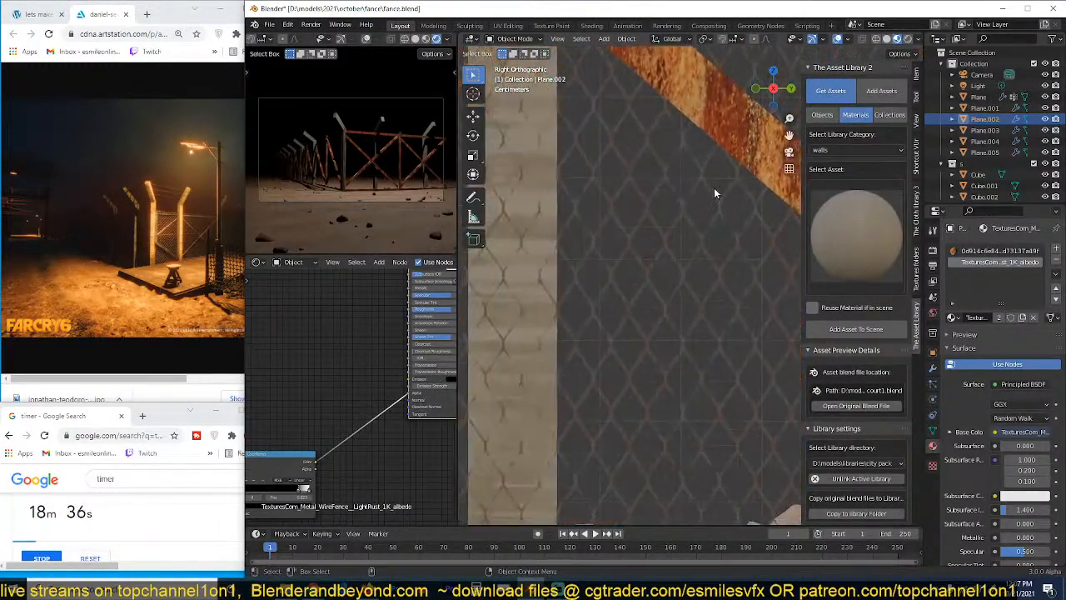
pyautogui.scroll(-5, 708, 216)
pyautogui.hotkey('shift', 'a')
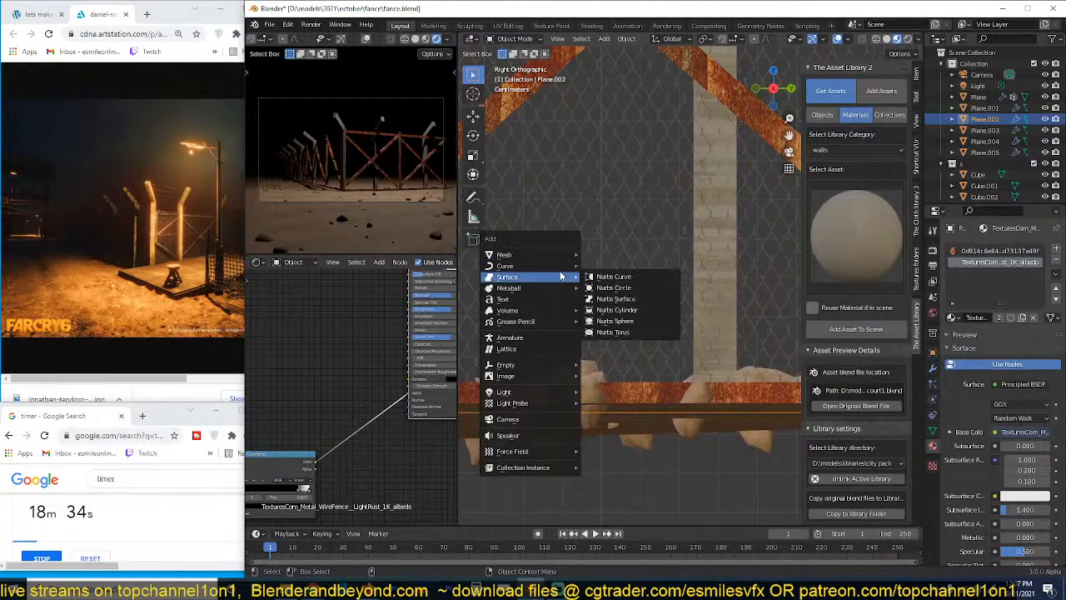
pyautogui.moveTo(541, 266)
pyautogui.click(605, 265)
# Step: Rotate the new Bezier curve 90° about X and 90° about Z so it lies in the fence plane
pyautogui.press('r')
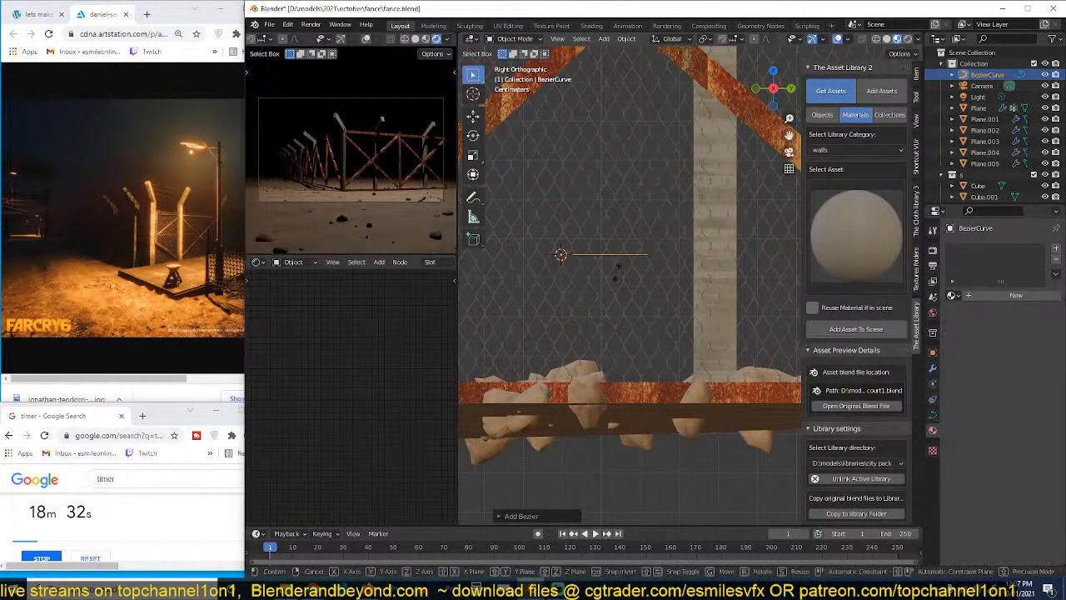
pyautogui.press('x')
pyautogui.press('9')
pyautogui.press('Return')
pyautogui.press('r')
pyautogui.press('z')
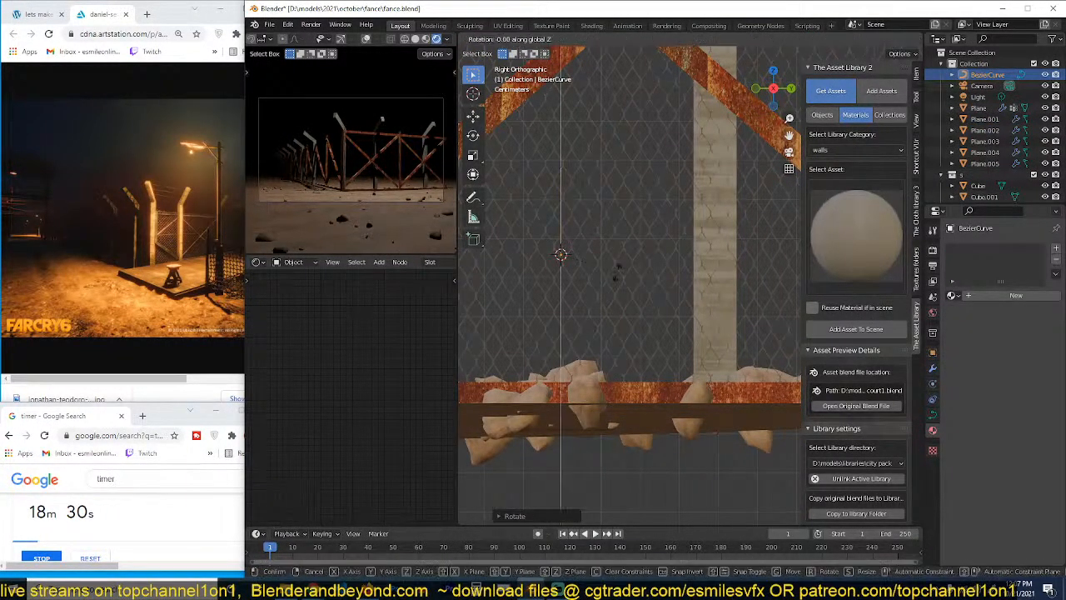
pyautogui.press('9')
pyautogui.press('0')
pyautogui.press('Return')
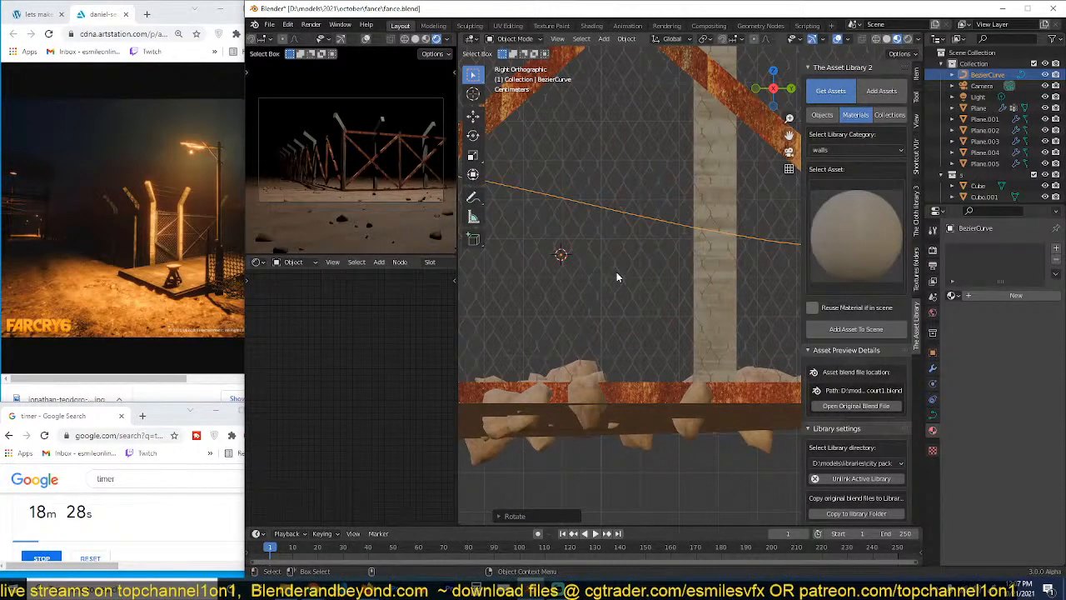
# Step: Scale the Bezier curve down and rotate it to run steeply downward across the chain-link mesh
pyautogui.press('s')
pyautogui.click(642, 282)
pyautogui.scroll(3, 650, 284)
pyautogui.press('s')
pyautogui.click(569, 246)
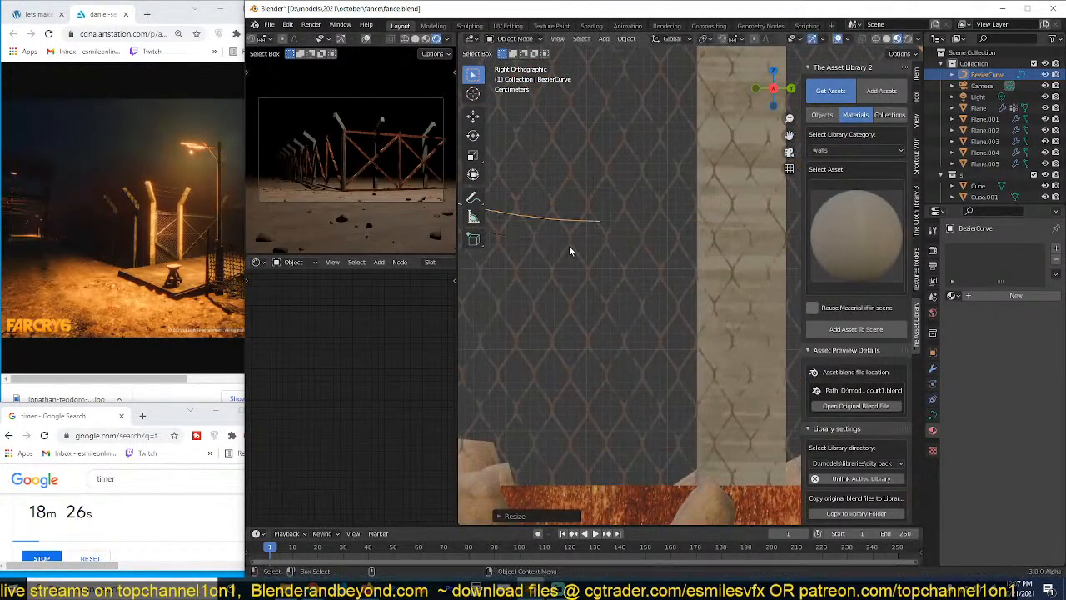
pyautogui.keyDown('shift'); pyautogui.moveTo(570, 246); pyautogui.dragTo(660, 294, button='middle'); pyautogui.keyUp('shift')
pyautogui.press('r')
pyautogui.click(537, 389)
pyautogui.press('s')
pyautogui.click(535, 367)
# Step: Move the curve across the mesh to the area beside the concrete post and shrink it further
pyautogui.press('g')
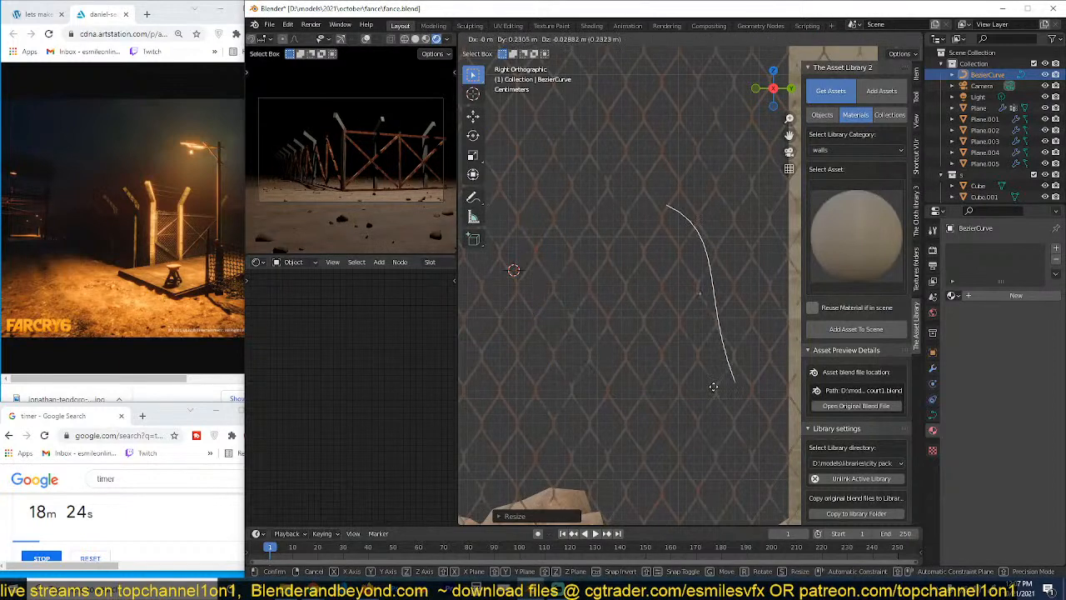
pyautogui.click(721, 391)
pyautogui.press('s')
pyautogui.click(700, 332)
# Step: Give the Bezier curve a round bevel with a depth of 0.074 m
pyautogui.click(932, 414)
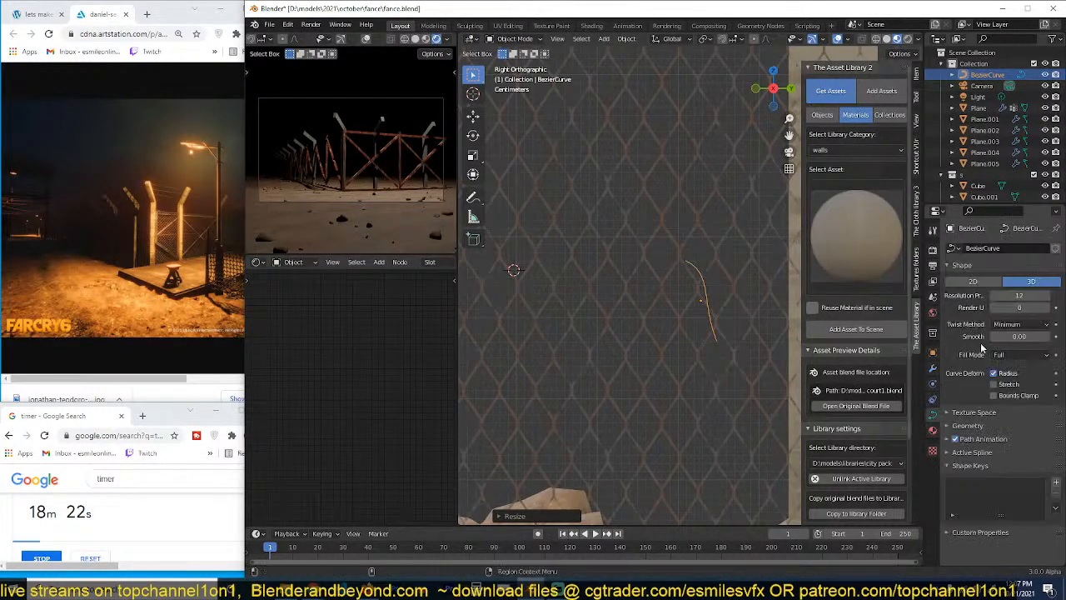
pyautogui.click(966, 426)
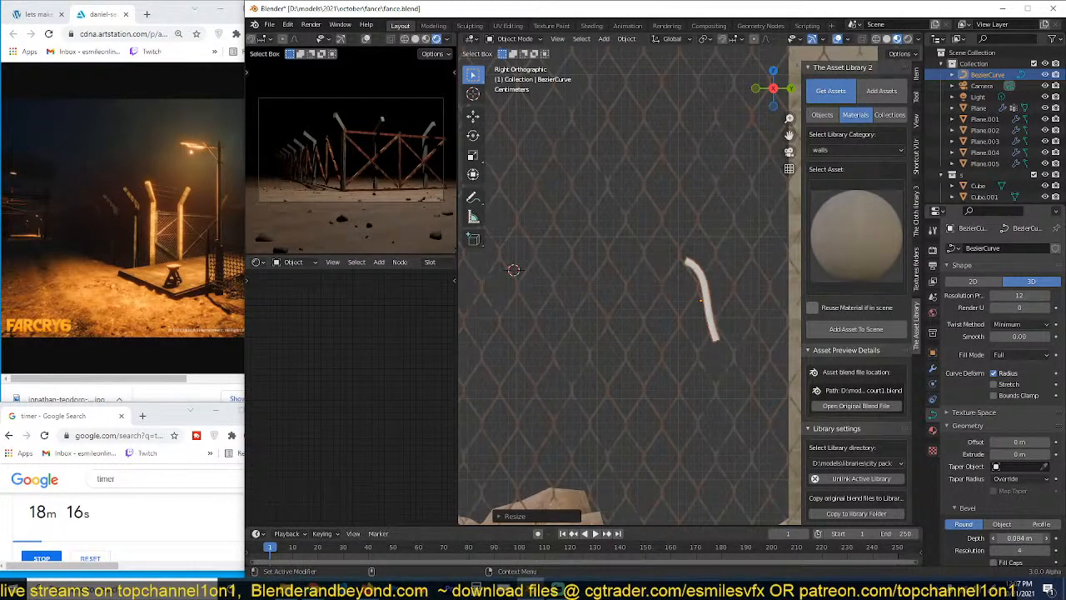
pyautogui.scroll(5, 705, 349)
# Step: In Edit Mode, scale all the curve's points down and move them onto one wire of a mesh cell
pyautogui.press('Tab')
pyautogui.press('g')
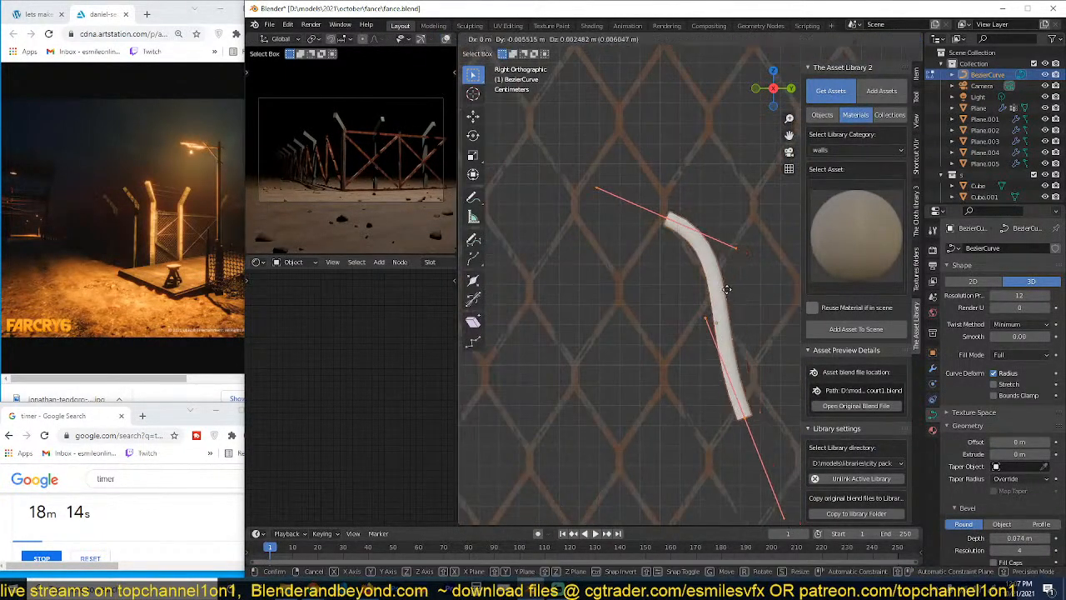
pyautogui.click(614, 233)
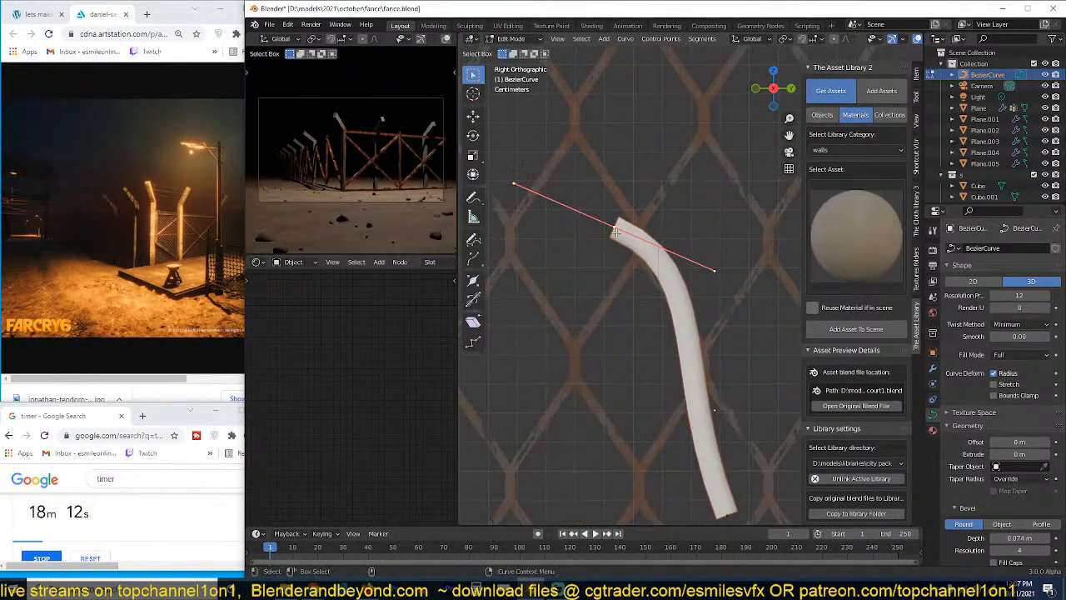
pyautogui.press('a')
pyautogui.press('s')
pyautogui.click(690, 389)
pyautogui.press('g')
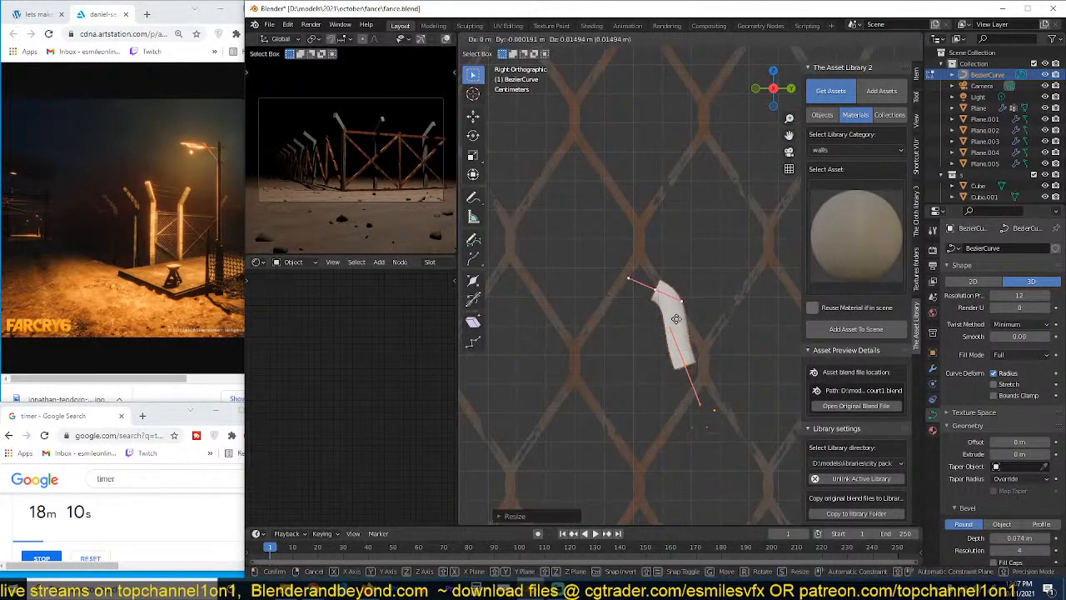
pyautogui.click(677, 318)
# Step: Change the curve points' handle type to straighten the segment and move its upper point to the cell's left corner
pyautogui.scroll(3, 677, 315)
pyautogui.press('v')
pyautogui.click(630, 271)
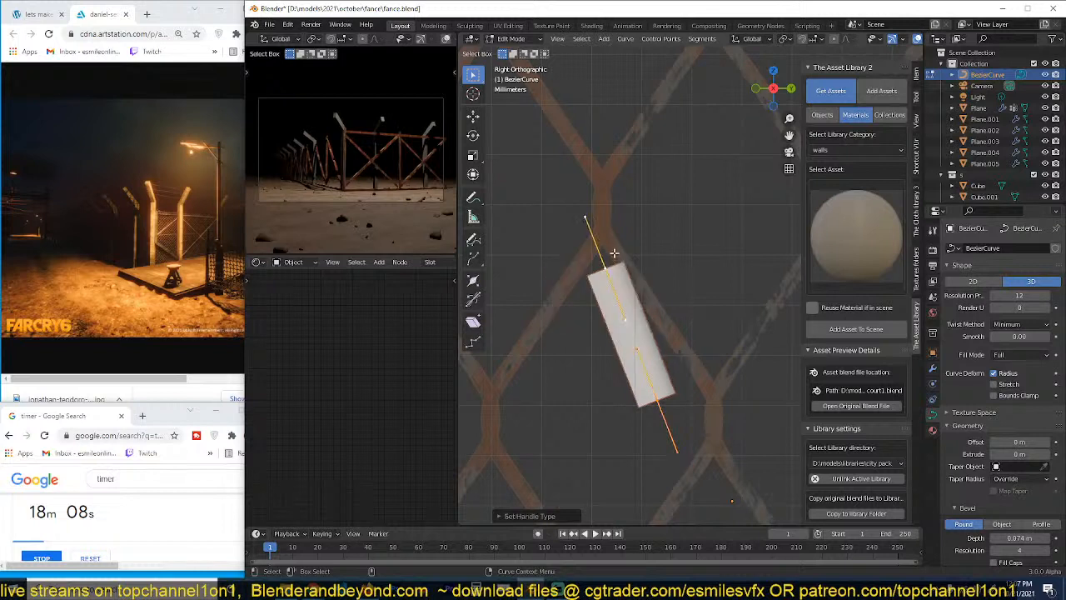
pyautogui.press('g')
pyautogui.click(590, 193)
# Step: Extrude the curve's upper end along the wire to the cell's top junction
pyautogui.keyDown('shift'); pyautogui.moveTo(600, 200); pyautogui.dragTo(581, 288, button='middle'); pyautogui.keyUp('shift')
pyautogui.press('e')
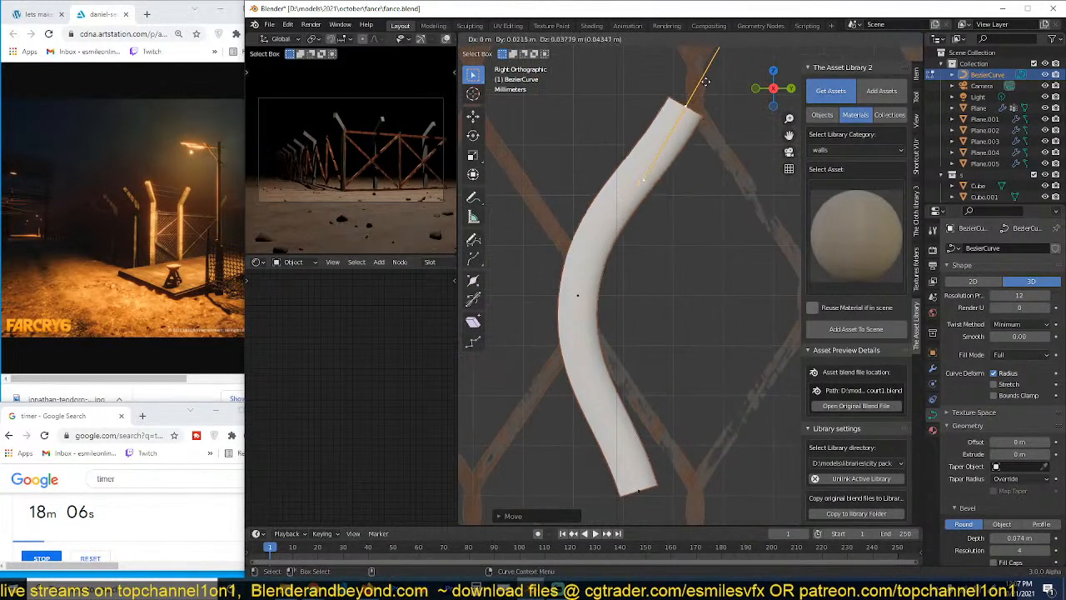
pyautogui.click(695, 95)
# Step: Move the curve's lower point to the cell's bottom junction and extrude a short vertical segment down from it
pyautogui.keyDown('shift'); pyautogui.moveTo(671, 425); pyautogui.dragTo(648, 345, button='middle'); pyautogui.keyUp('shift')
pyautogui.click(603, 414)
pyautogui.press('g')
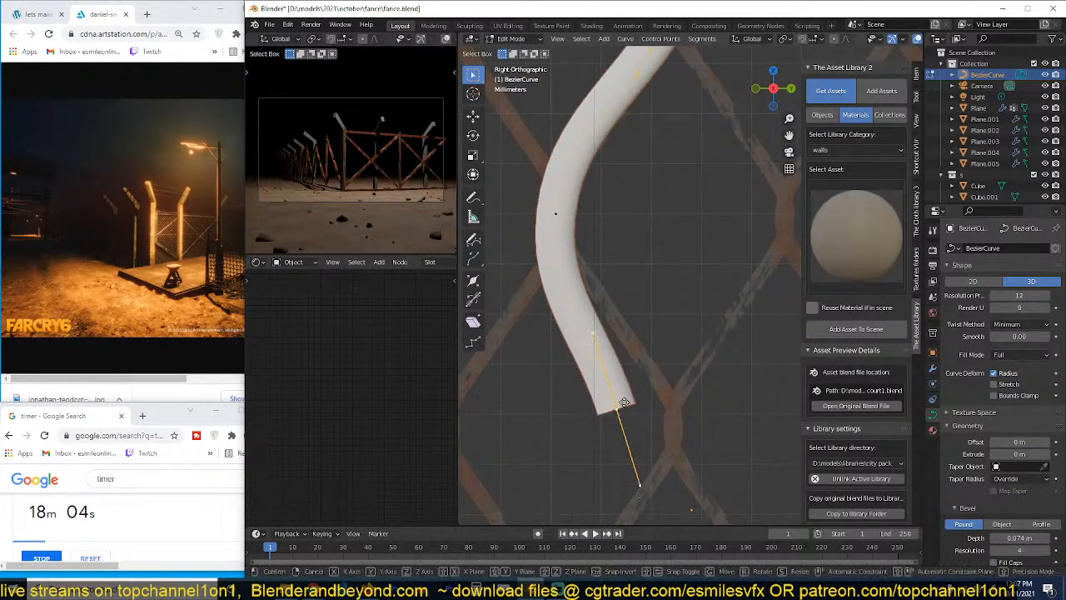
pyautogui.click(681, 410)
pyautogui.press('e')
pyautogui.click(681, 450)
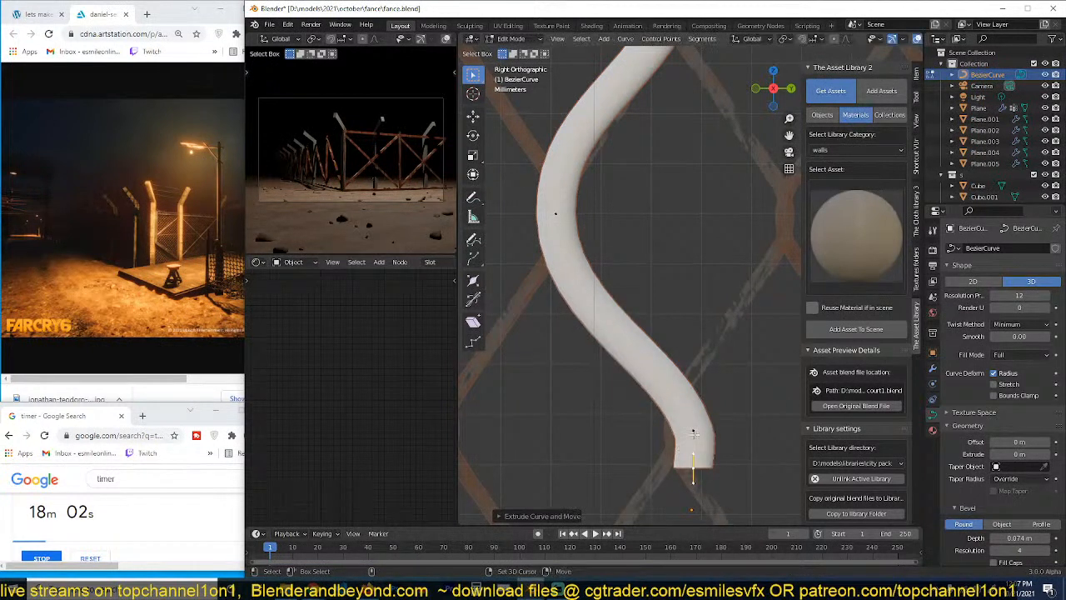
pyautogui.keyDown('shift'); pyautogui.click(692, 432); pyautogui.keyUp('shift')
pyautogui.press('g')
pyautogui.click(680, 414)
# Step: Shorten the handles of the curve's middle point to sharpen the bend at the cell's left corner
pyautogui.click(556, 212)
pyautogui.press('s')
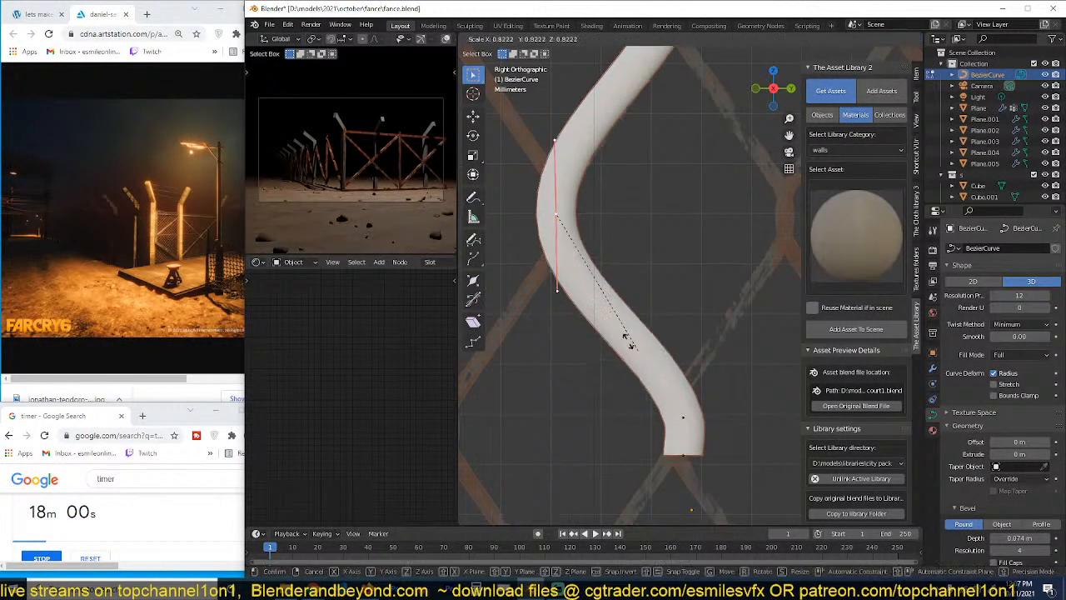
pyautogui.click(592, 268)
# Step: Rotate the curve's upper end point toward vertical and reposition it just below the cell's top junction
pyautogui.keyDown('shift'); pyautogui.moveTo(651, 72); pyautogui.dragTo(638, 170, button='middle'); pyautogui.keyUp('shift')
pyautogui.click(651, 117)
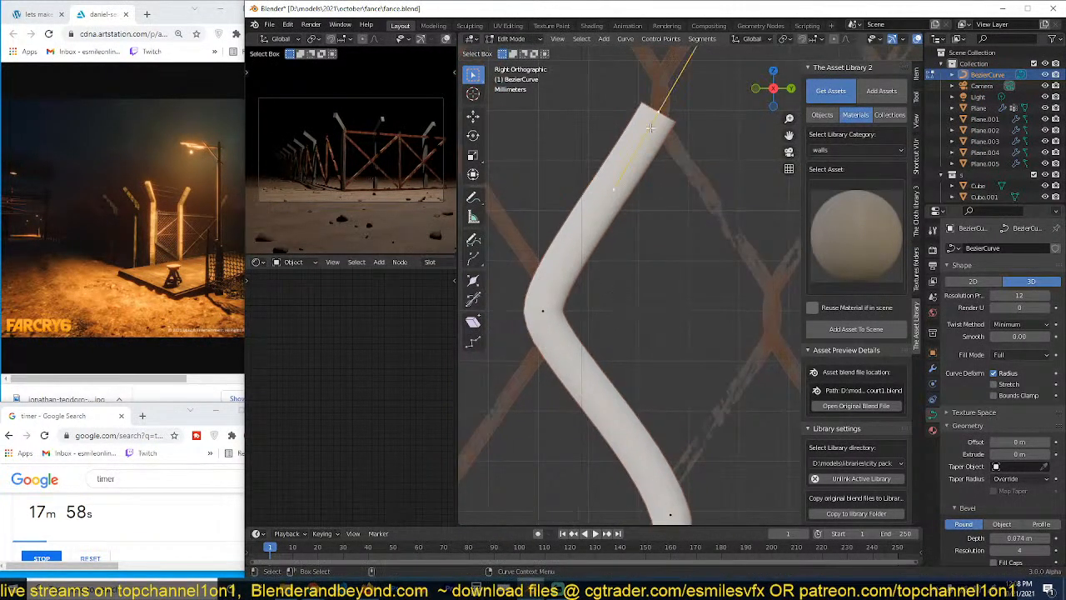
pyautogui.keyDown('shift'); pyautogui.moveTo(652, 121); pyautogui.dragTo(663, 144, button='middle'); pyautogui.keyUp('shift')
pyautogui.press('r')
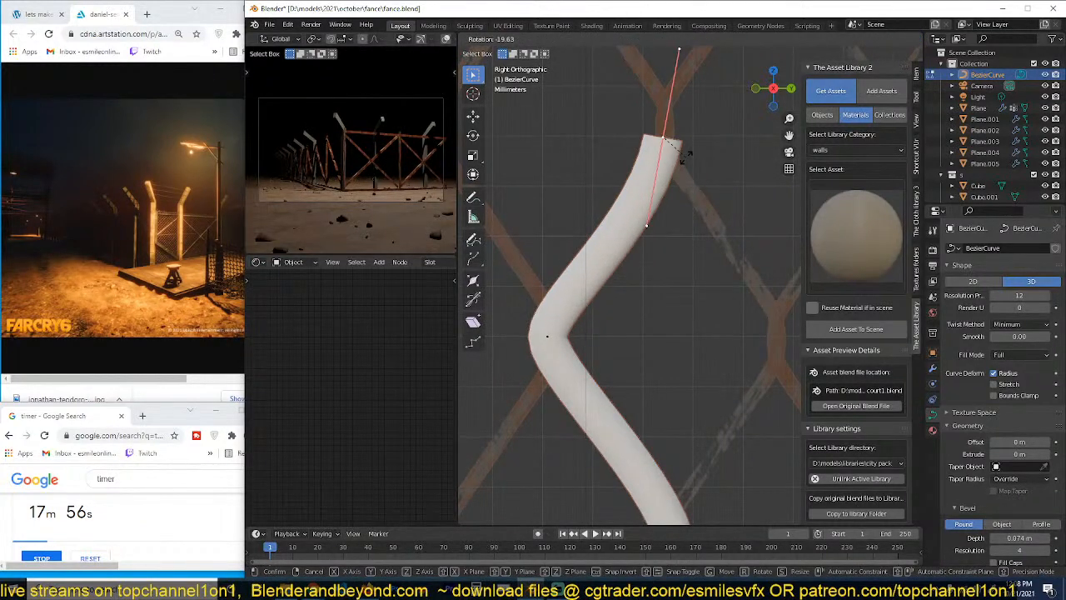
pyautogui.click(688, 144)
pyautogui.press('r')
pyautogui.rightClick(692, 127)
pyautogui.press('g')
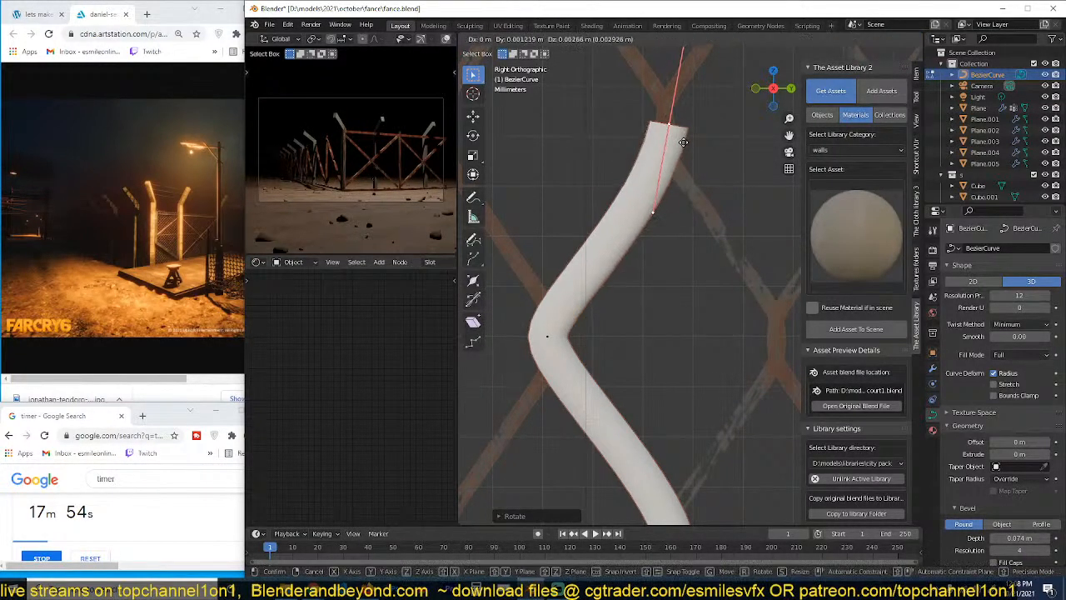
pyautogui.click(687, 161)
pyautogui.press('g')
pyautogui.click(682, 189)
# Step: Extrude a short segment upward from the curve's upper end and adjust the handles of the point below it
pyautogui.press('e')
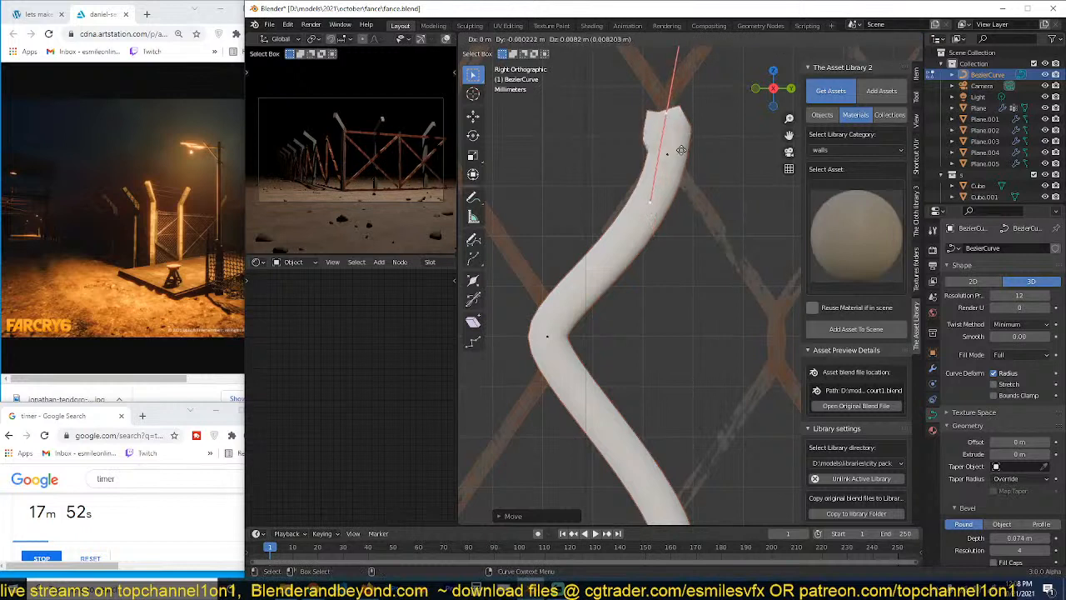
pyautogui.click(682, 148)
pyautogui.press('s')
pyautogui.click(683, 169)
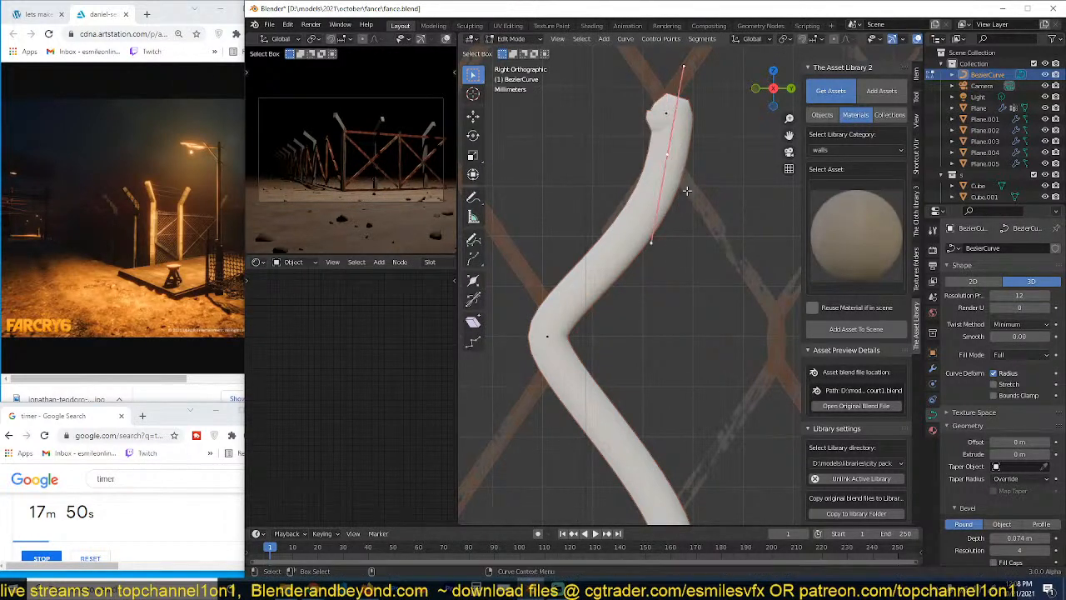
pyautogui.hotkey('ctrl', 'z')
pyautogui.hotkey('ctrl', 'z')
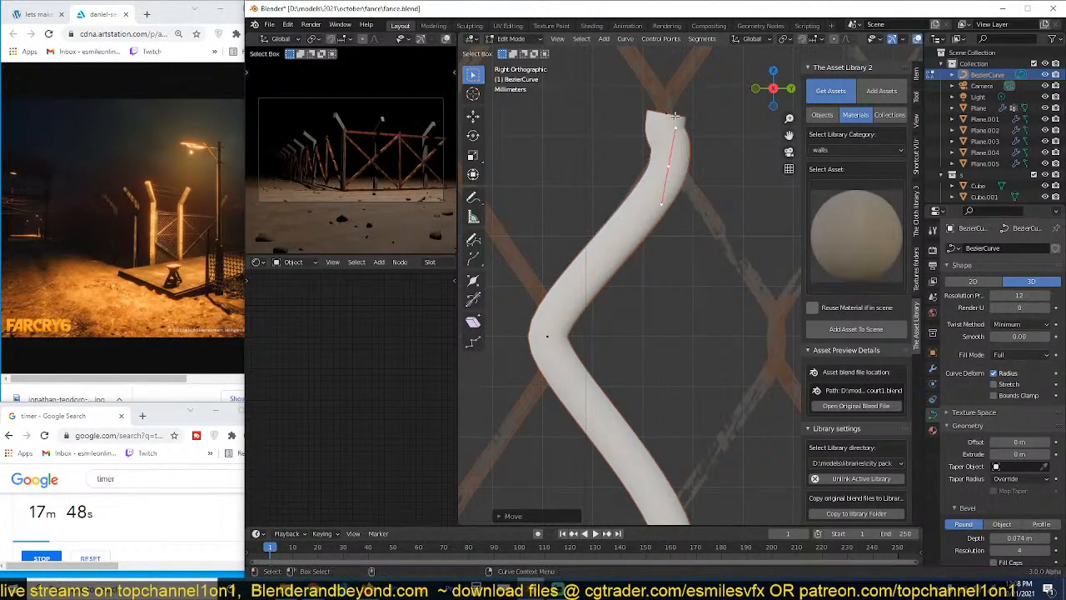
# Step: Rotate the top end point's handles upright and shift the point slightly to the right
pyautogui.press('r')
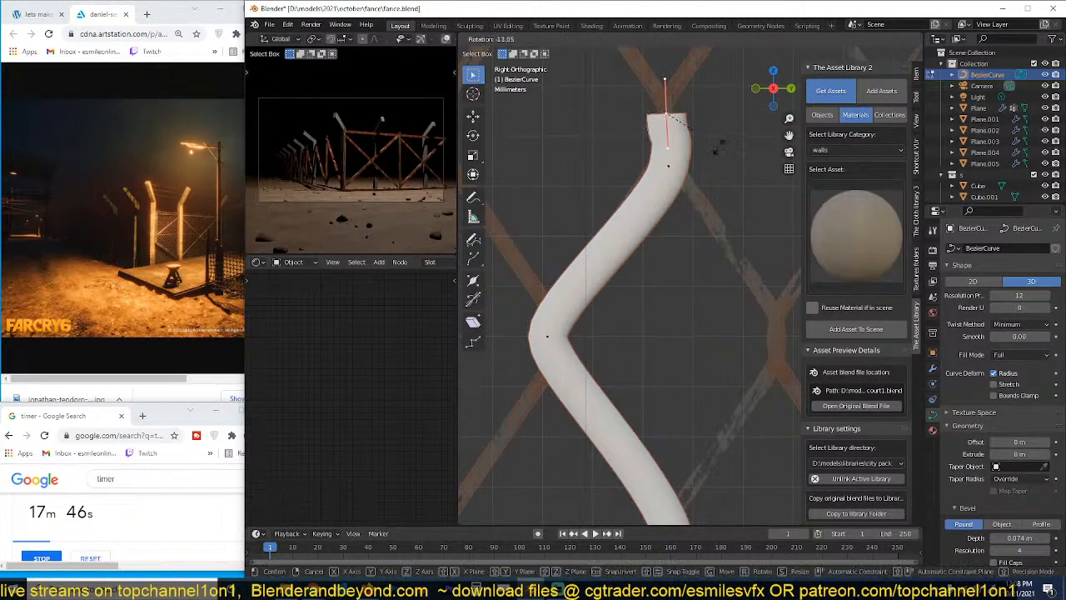
pyautogui.click(723, 180)
pyautogui.press('g')
pyautogui.click(708, 175)
# Step: Tighten the curve's upper bend and adjust the middle bend's handles, nudging the top end point back into line
pyautogui.click(675, 176)
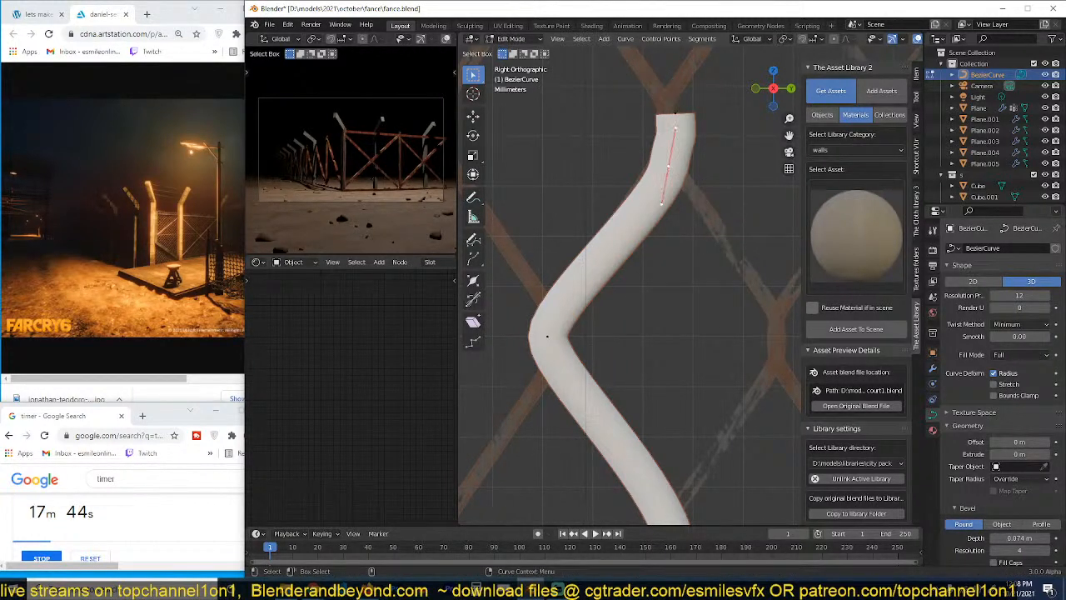
pyautogui.press('s')
pyautogui.click(700, 202)
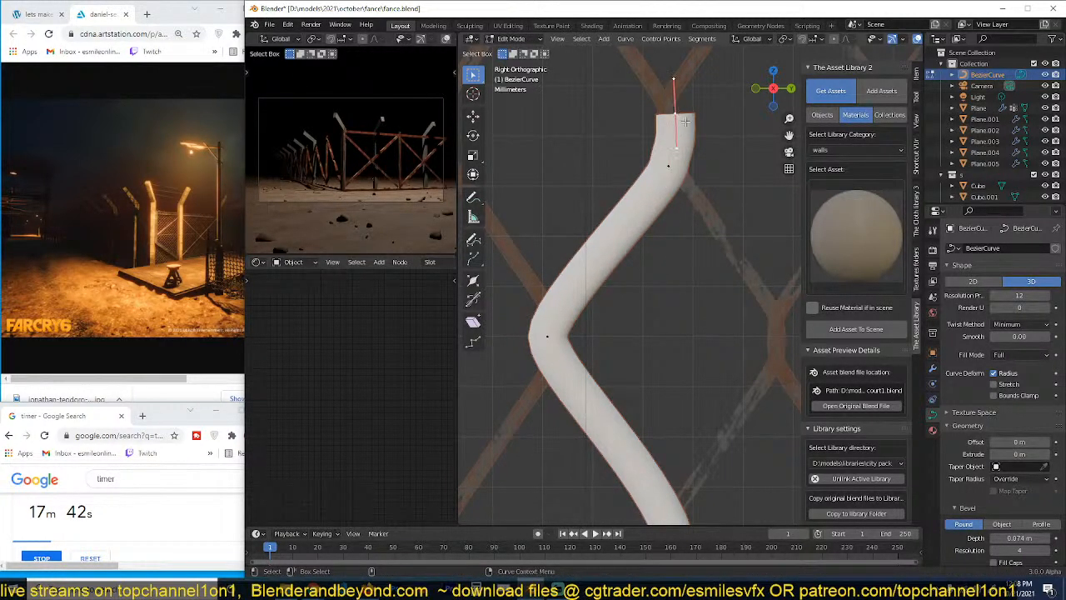
pyautogui.press('g')
pyautogui.click(681, 121)
pyautogui.click(675, 167)
pyautogui.press('s')
pyautogui.click(684, 198)
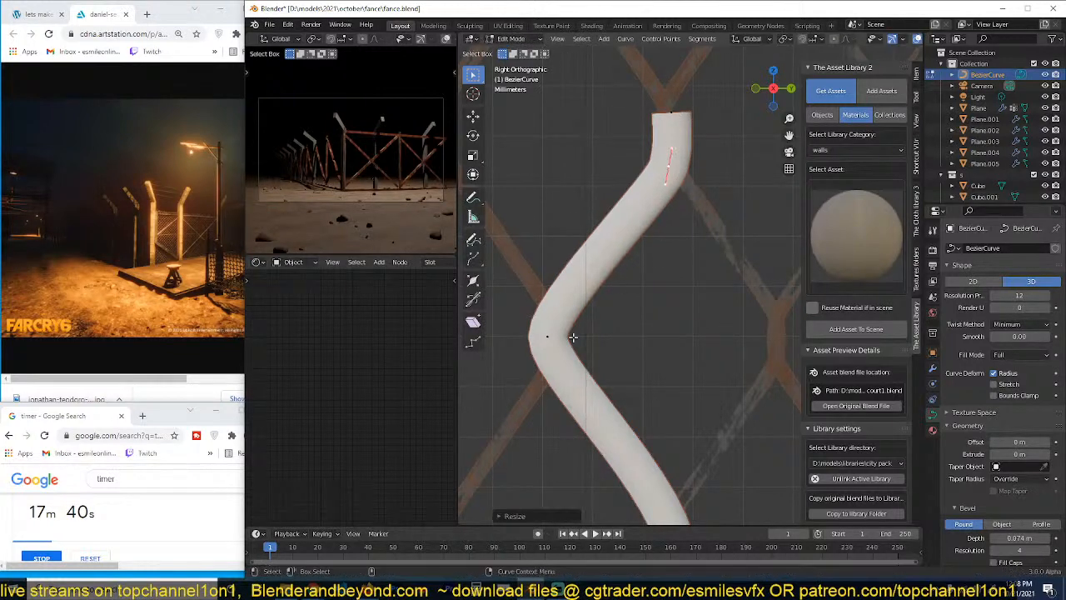
pyautogui.press('s')
pyautogui.click(652, 47)
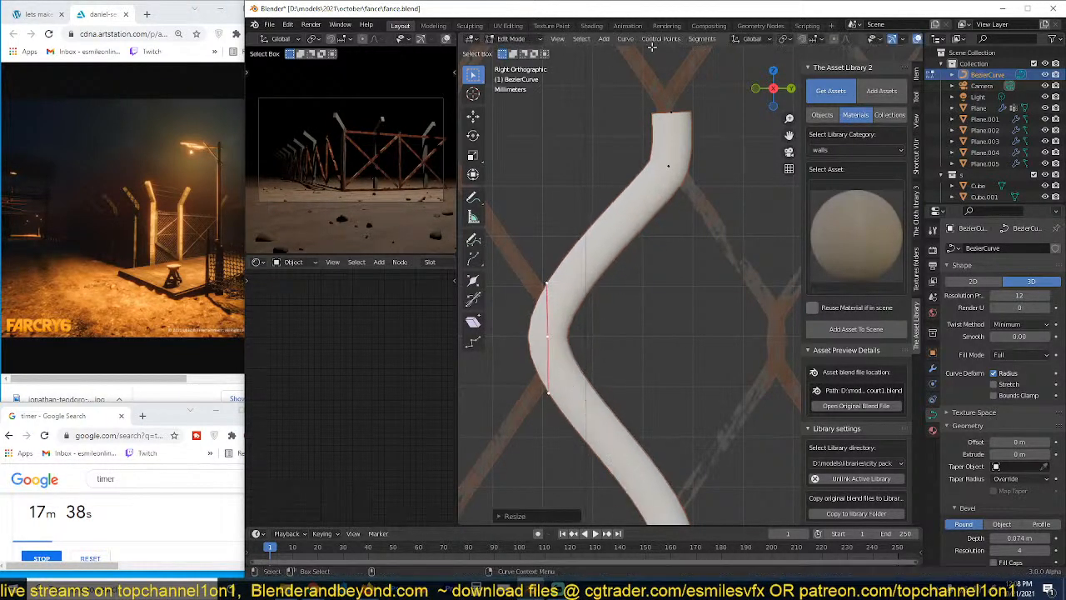
# Step: Return to Object Mode and set the curve's bevel depth to 0.048 m
pyautogui.press('Tab')
pyautogui.scroll(-4, 738, 340)
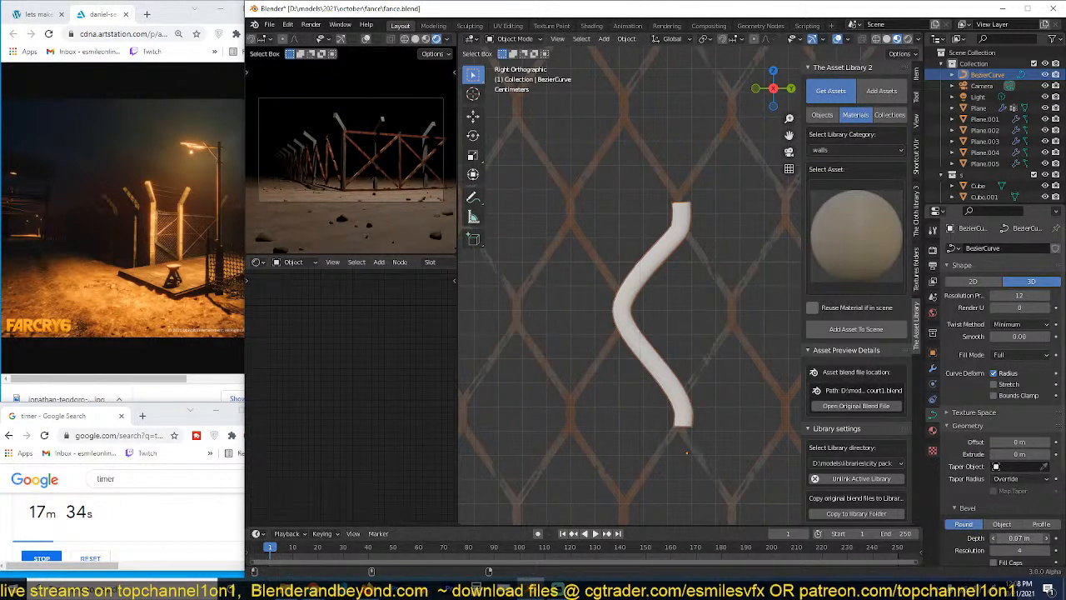
pyautogui.moveTo(1020, 538); pyautogui.dragTo(1007, 538)
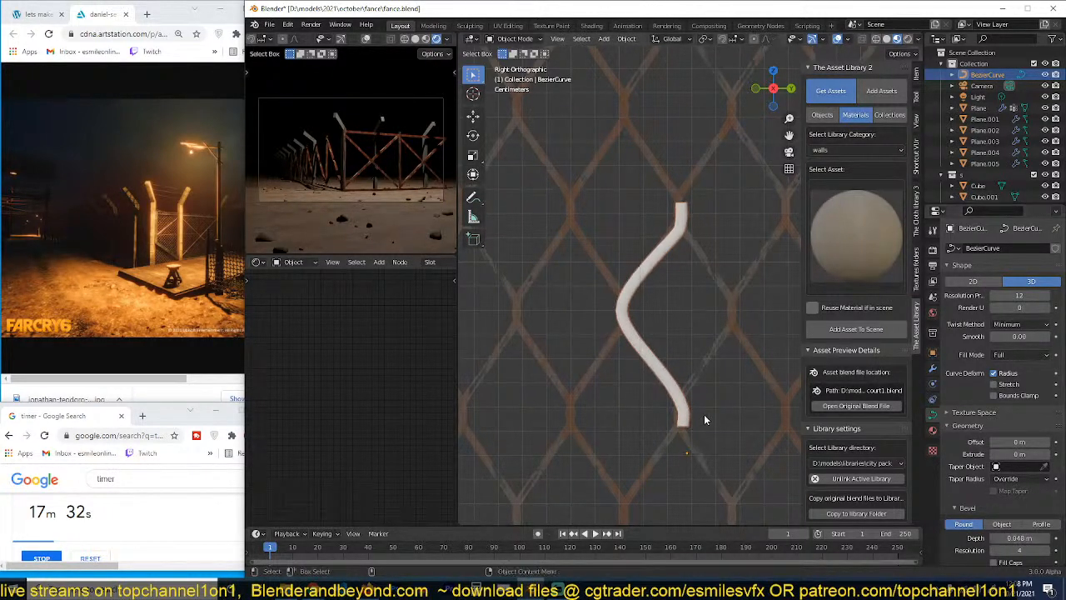
# Step: In Edit Mode, scale the curve's top and bottom end points to 0 along X
pyautogui.press('Tab')
pyautogui.scroll(2, 706, 297)
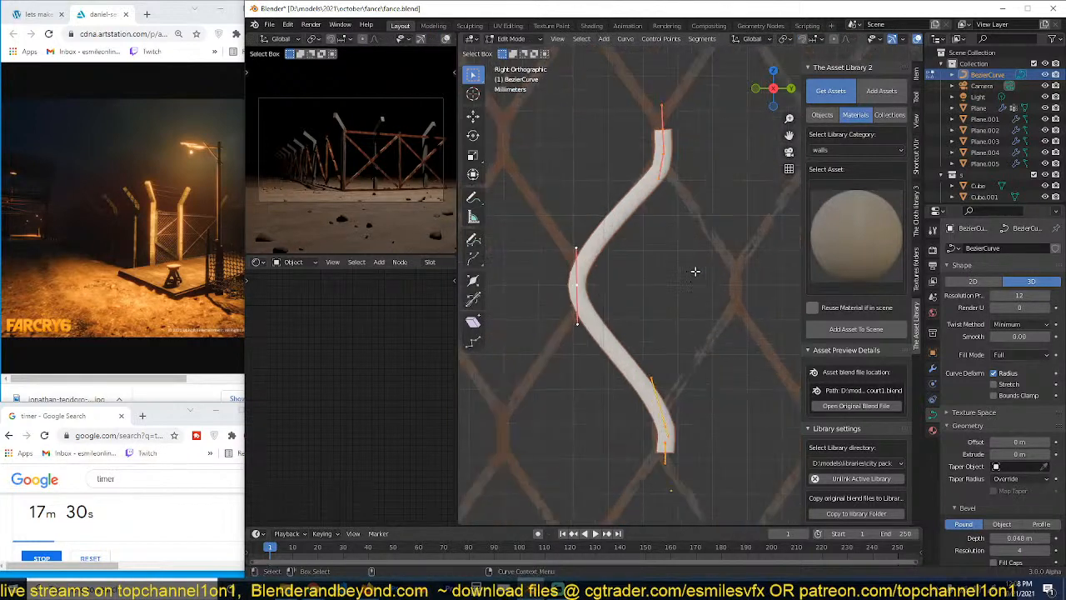
pyautogui.click(664, 124)
pyautogui.press('s')
pyautogui.press('x')
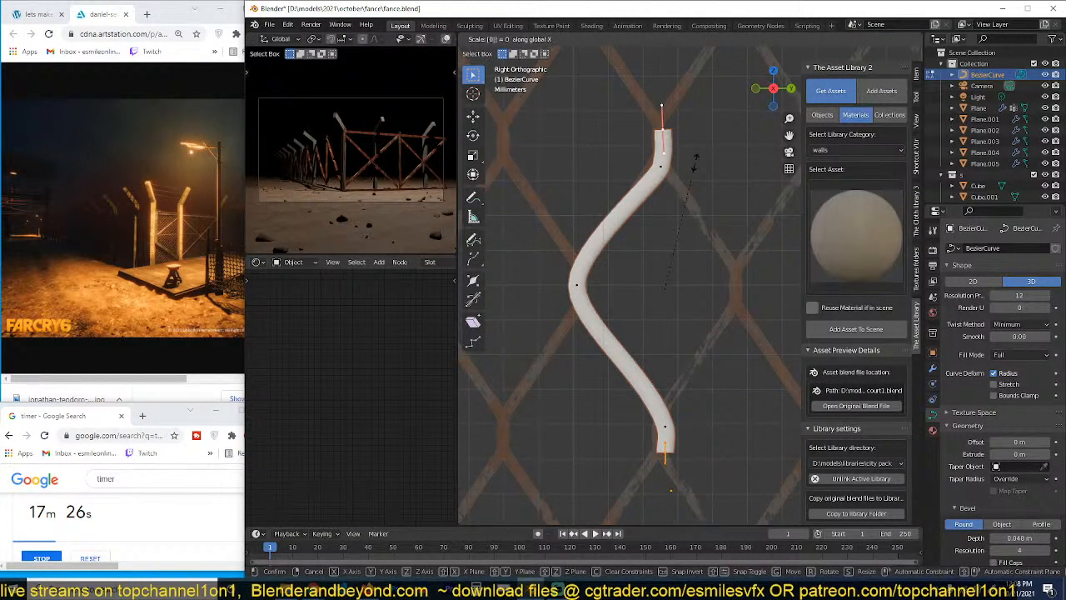
pyautogui.press('Return')
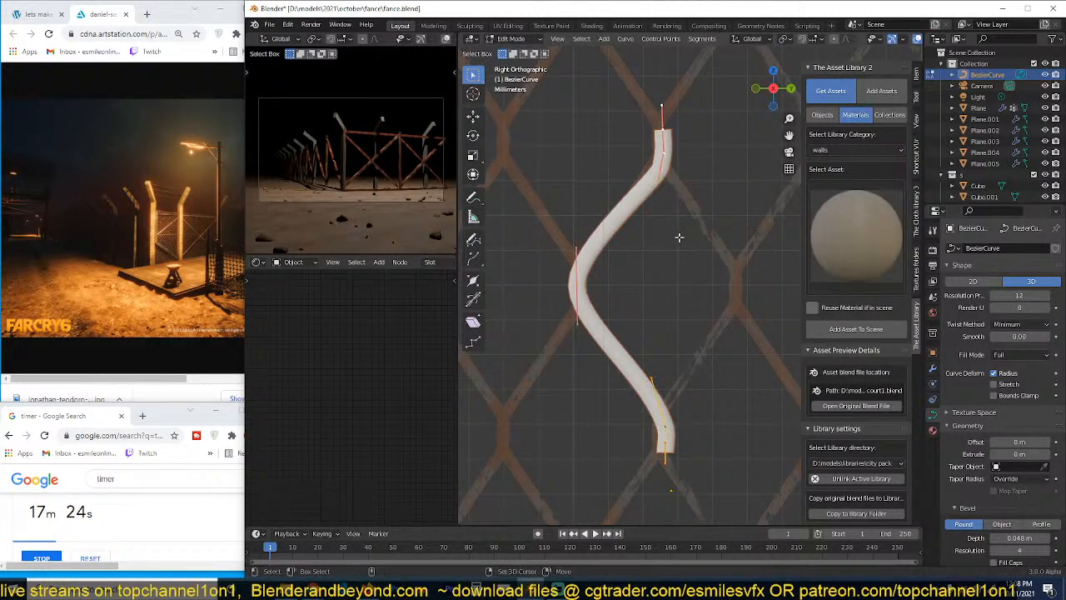
# Step: Duplicate the whole wire curve in place and mirror the copy horizontally along the Y axis
pyautogui.hotkey('shift', 'd')
pyautogui.press('Escape')
pyautogui.hotkey('ctrl', 'm')
pyautogui.press('x')
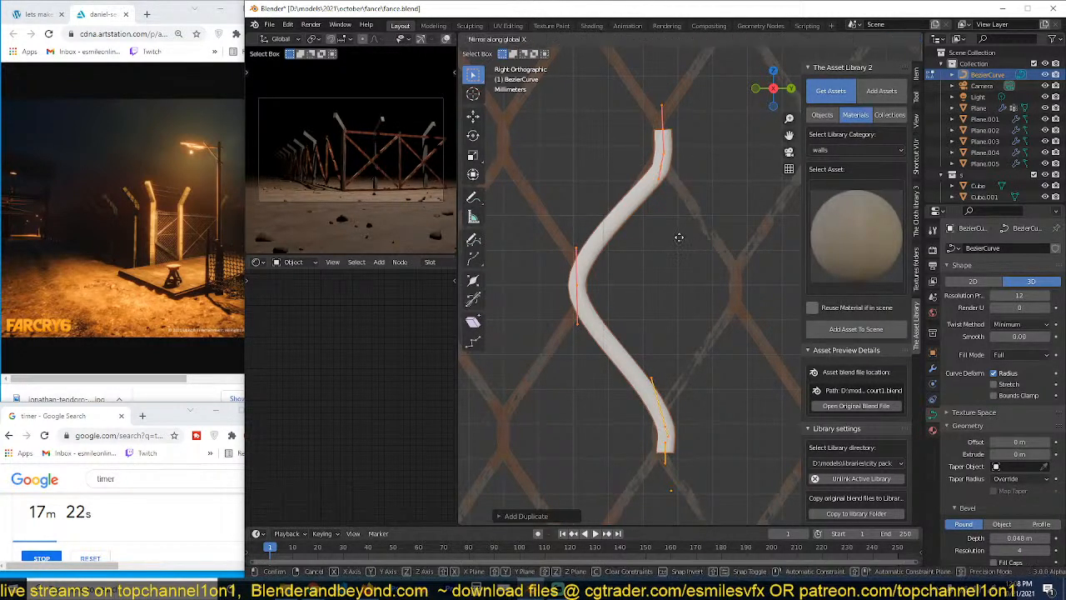
pyautogui.press('Return')
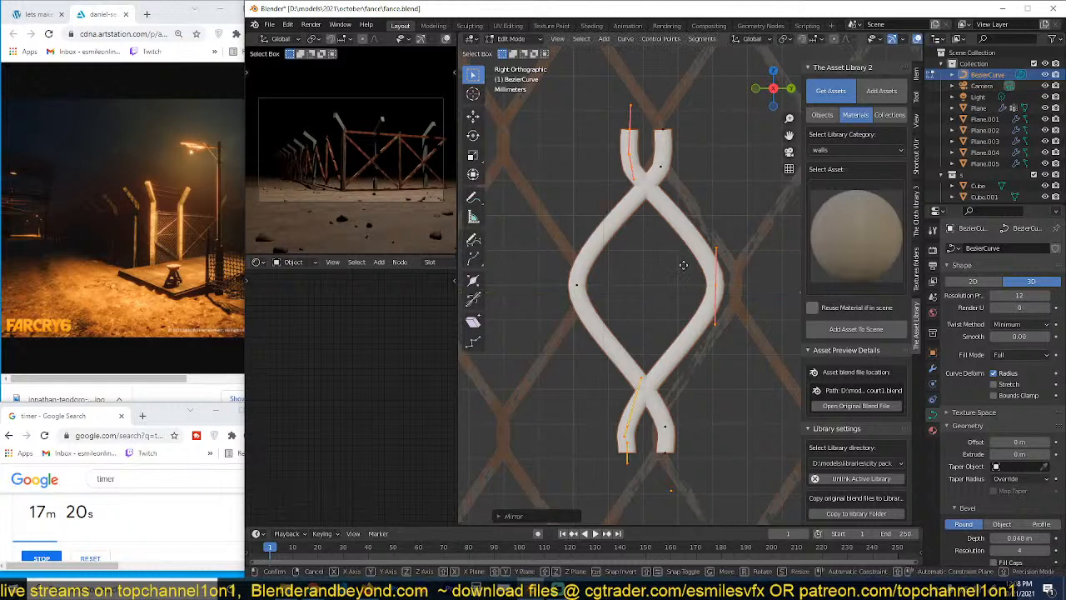
# Step: Move the mirrored wire along Y until both halves meet at the top and bottom of the diamond cell
pyautogui.press('g')
pyautogui.press('x')
pyautogui.press('y')
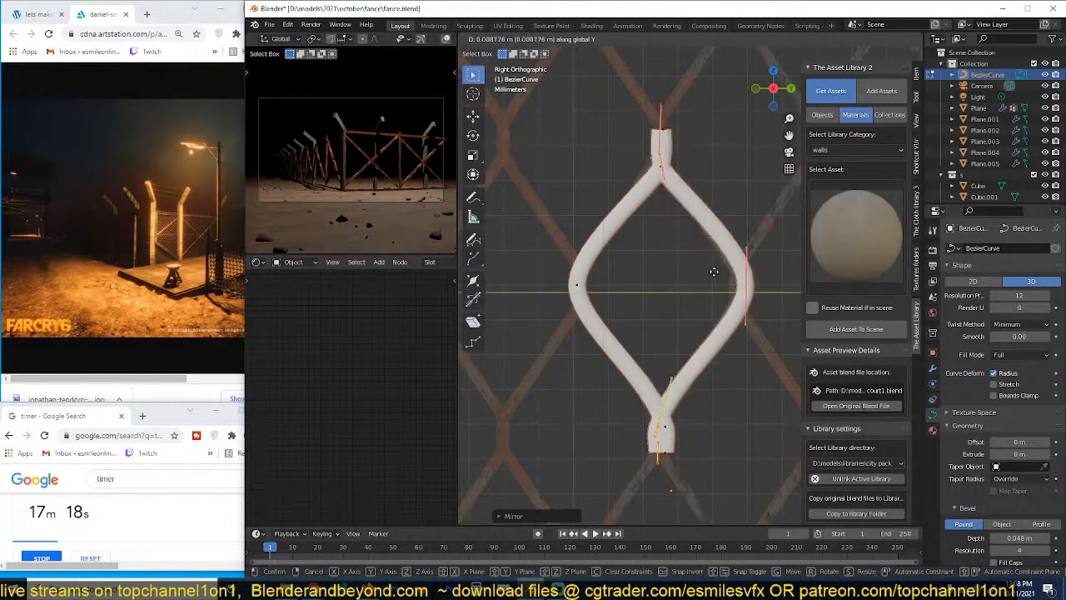
pyautogui.click(704, 268)
pyautogui.moveTo(705, 268); pyautogui.dragTo(657, 189, button='middle')
pyautogui.press('KP_Decimal')
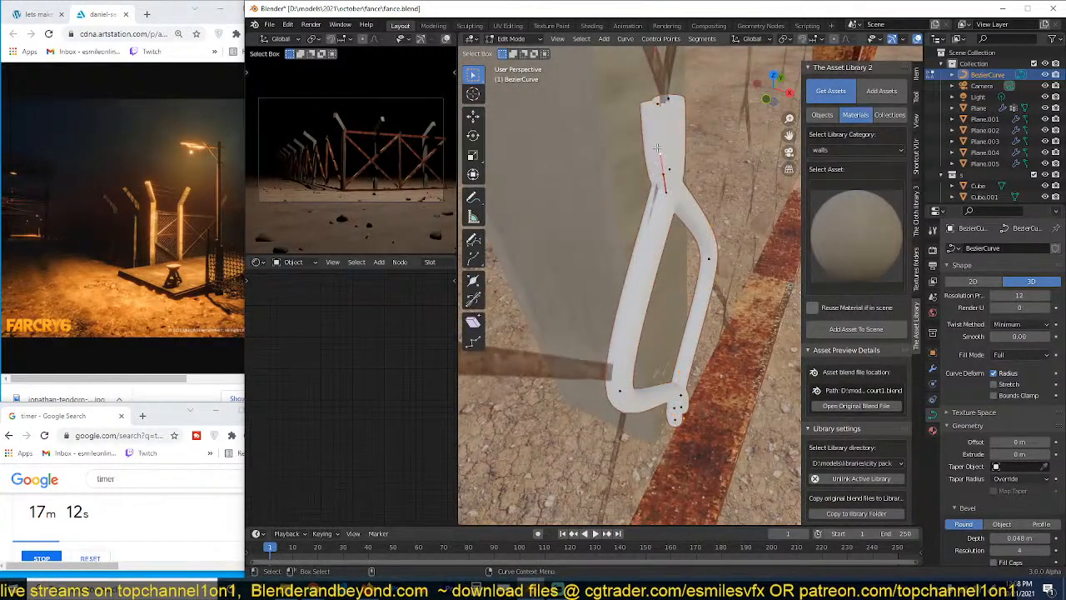
# Step: Move the top and bottom control points of one wire strand sideways so the two strands wrap around each other
pyautogui.moveTo(651, 123); pyautogui.dragTo(642, 118, button='middle')
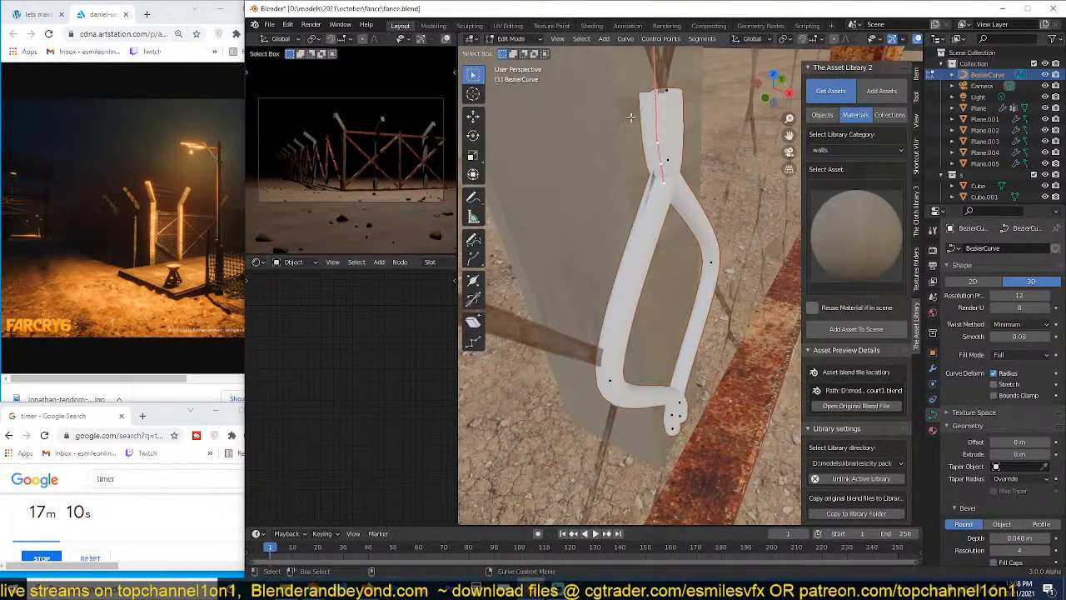
pyautogui.click(473, 115)
pyautogui.moveTo(686, 135); pyautogui.dragTo(674, 130)
pyautogui.moveTo(783, 497); pyautogui.dragTo(643, 453, button='middle')
pyautogui.scroll(2, 716, 450)
pyautogui.click(654, 466)
pyautogui.moveTo(628, 457); pyautogui.dragTo(615, 463)
# Step: Shift the same strand's bottom end point along X to separate the two wire ends, and return to Object Mode
pyautogui.press('Tab')
pyautogui.moveTo(603, 424); pyautogui.dragTo(771, 366, button='middle')
pyautogui.press('Tab')
pyautogui.moveTo(708, 407); pyautogui.dragTo(702, 418, button='middle')
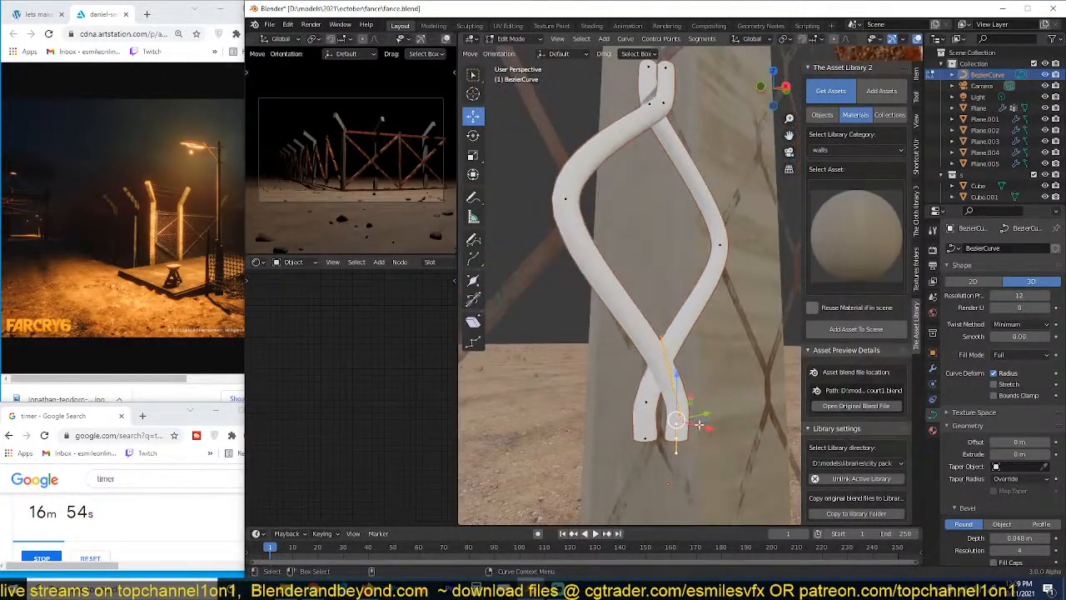
pyautogui.moveTo(697, 425)
pyautogui.mouseDown()
pyautogui.moveTo(672, 429)
pyautogui.moveTo(694, 436)
pyautogui.mouseUp()
pyautogui.click(647, 404)
pyautogui.press('Tab')
pyautogui.scroll(-3, 638, 394)
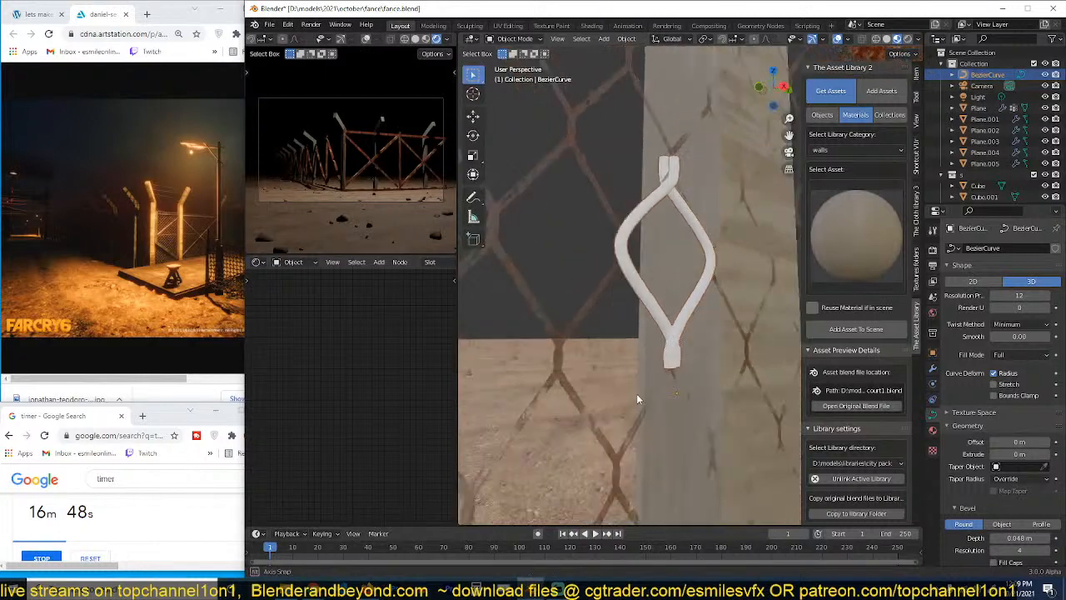
# Step: Add an Array modifier to the wire curve and try out its relative X offset in the right orthographic view
pyautogui.moveTo(636, 393); pyautogui.dragTo(691, 385, button='middle')
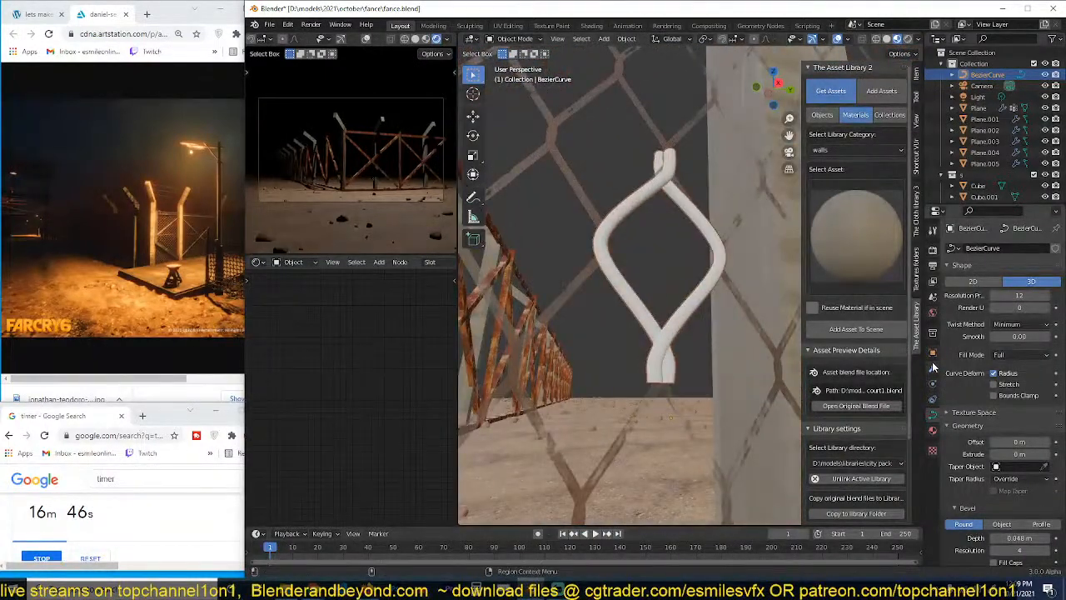
pyautogui.click(932, 367)
pyautogui.click(997, 243)
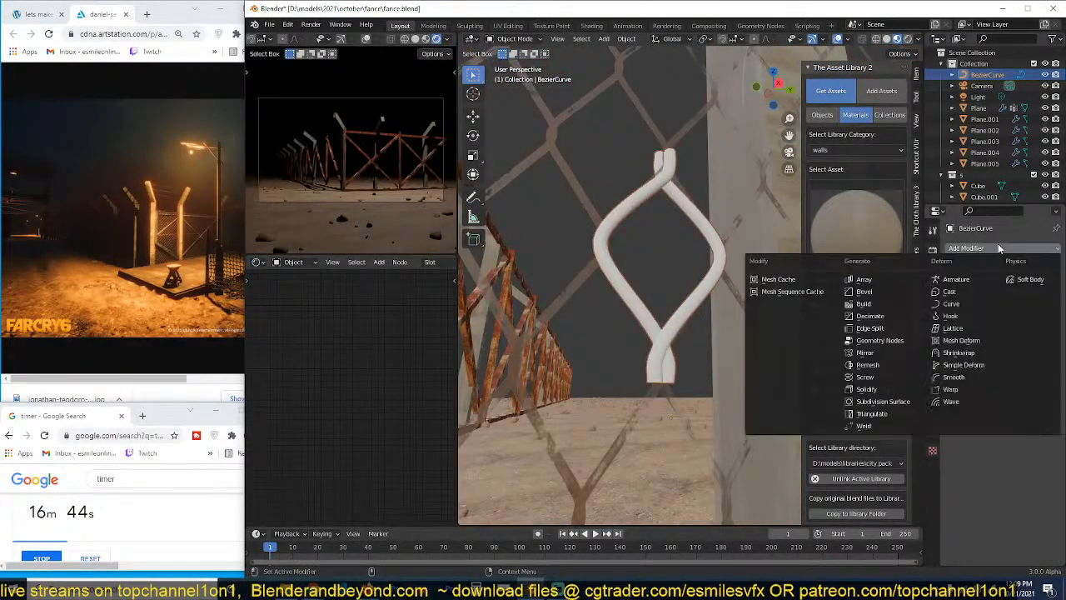
pyautogui.click(880, 278)
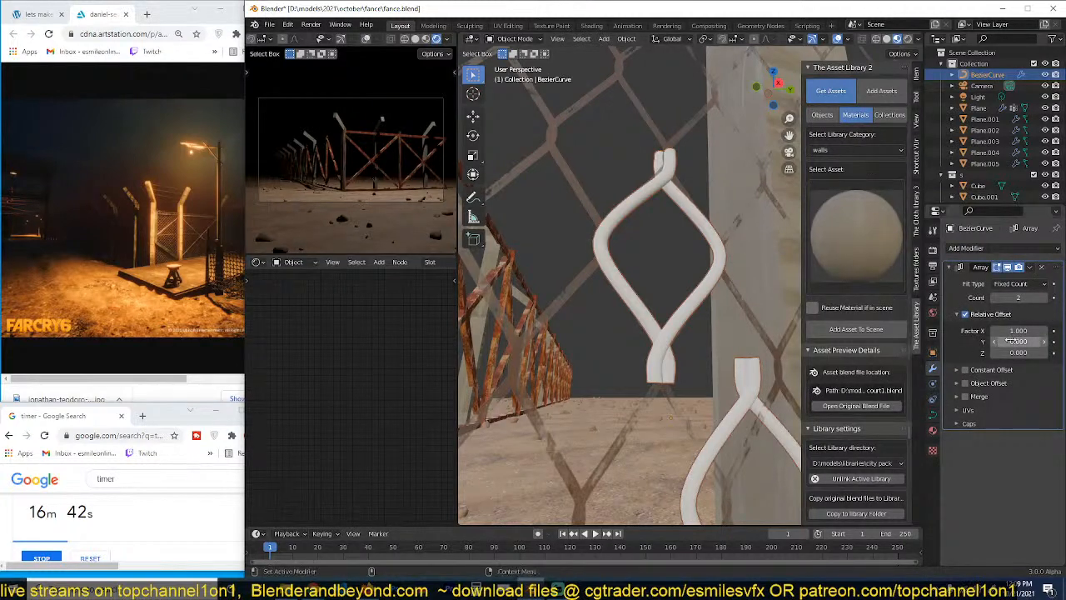
pyautogui.write('0')
pyautogui.press('Return')
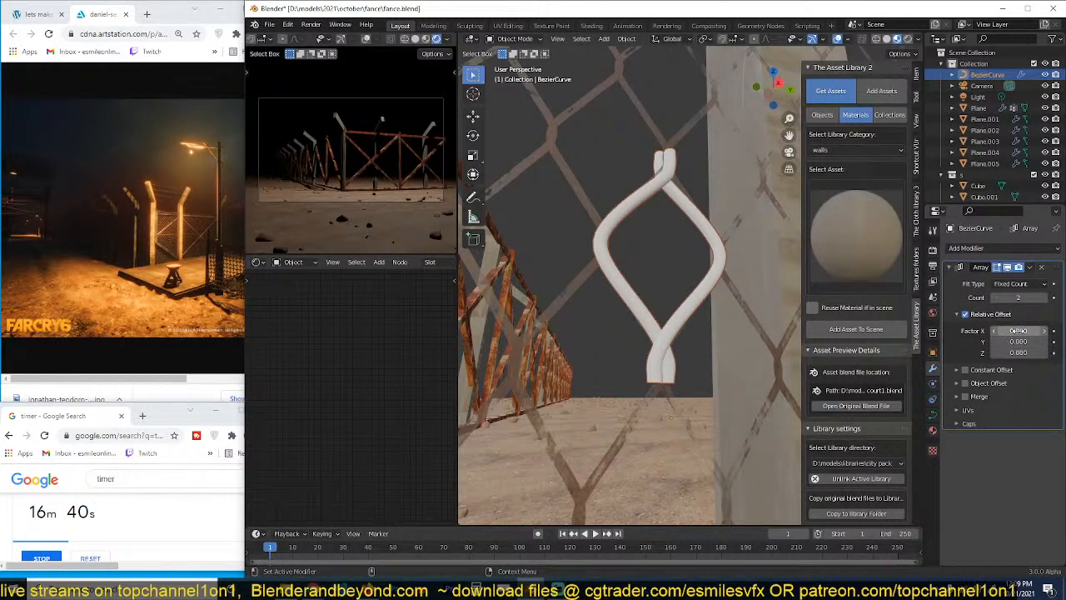
pyautogui.press('Return')
pyautogui.press('KP_3')
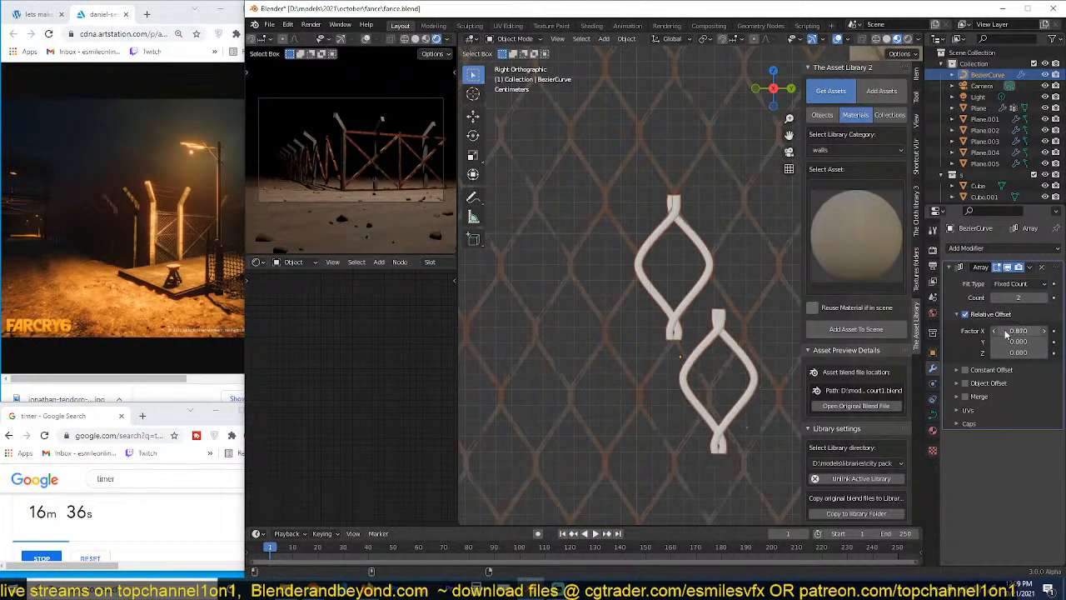
# Step: Apply the object transform of the wire curve so the array offset follows the global axes
pyautogui.hotkey('ctrl', 'a')
pyautogui.click(698, 329)
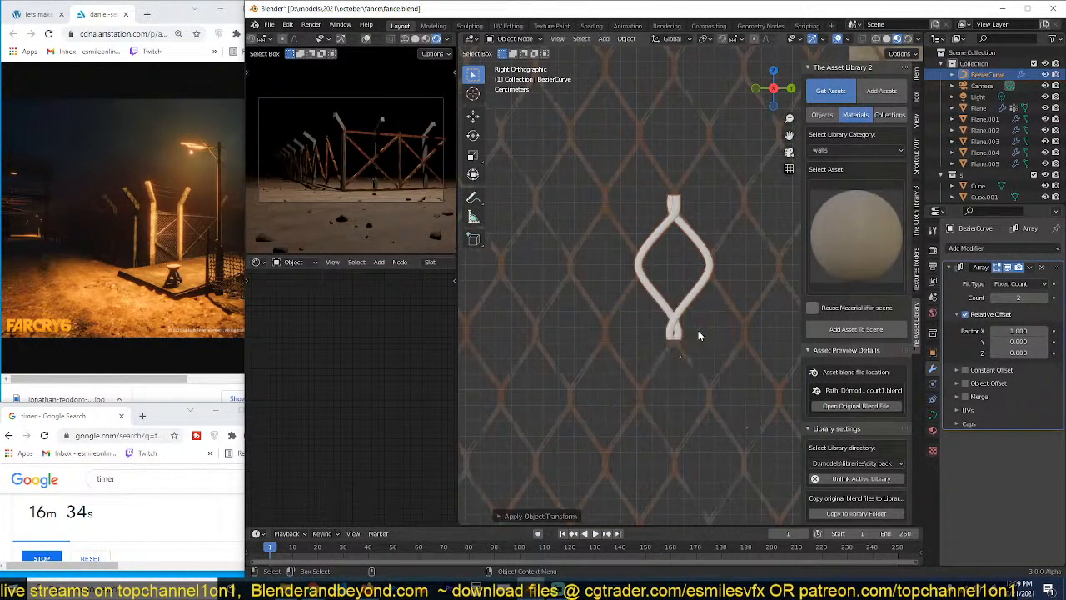
pyautogui.scroll(-9, 721, 375)
pyautogui.scroll(9, 721, 375)
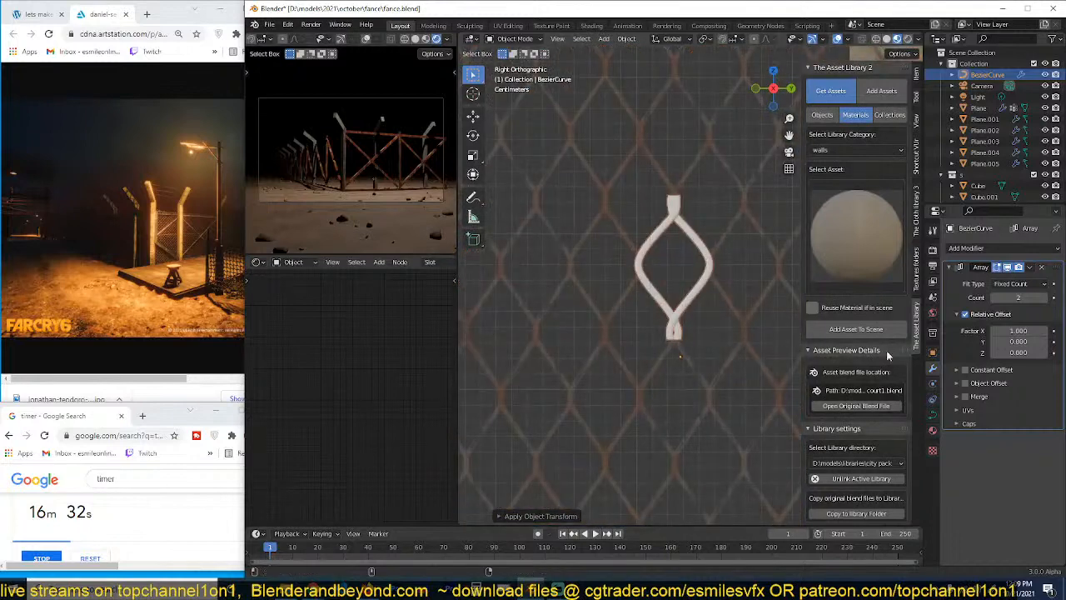
pyautogui.hotkey('ctrl', 'a')
pyautogui.click(667, 356)
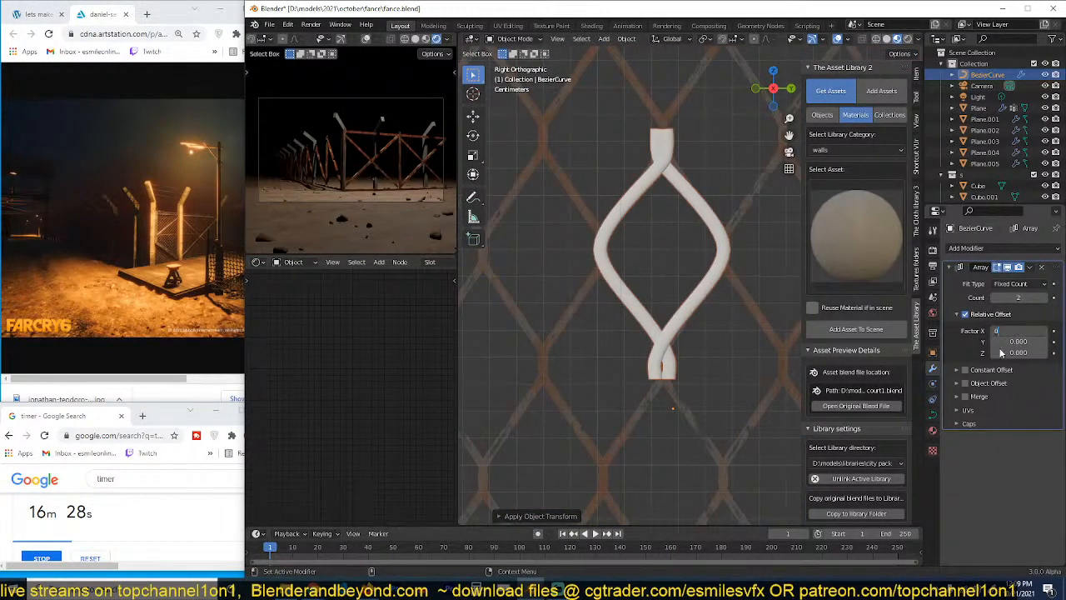
# Step: Set the array's relative offset to X 0, Y 0 and Z 1 so the wire cell repeats vertically
pyautogui.write('1')
pyautogui.press('Return')
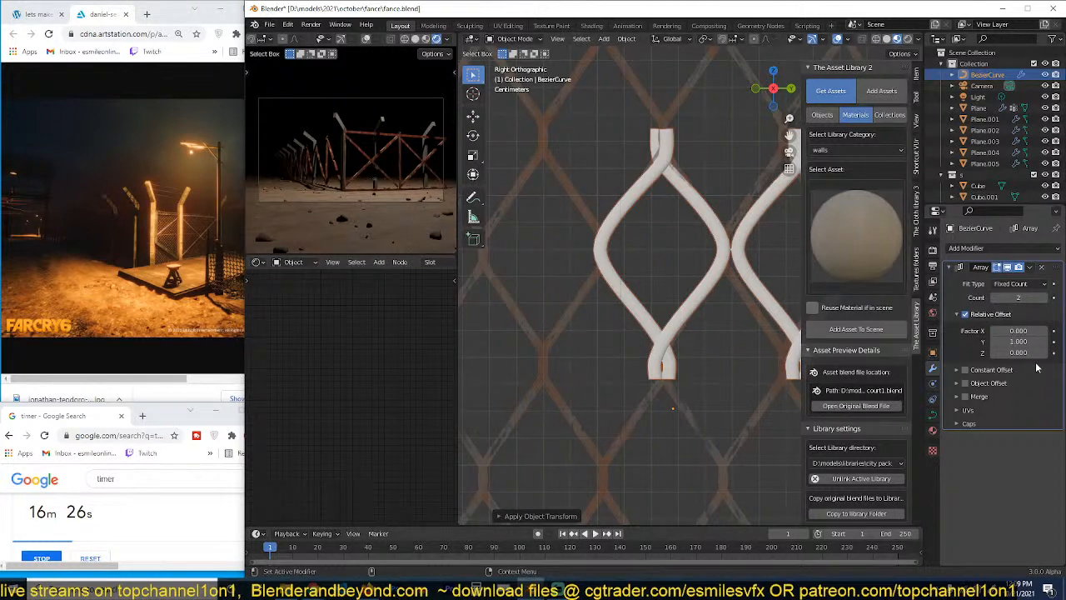
pyautogui.write('1')
pyautogui.press('Return')
pyautogui.keyDown('shift'); pyautogui.moveTo(739, 312); pyautogui.dragTo(690, 379, button='middle'); pyautogui.keyUp('shift')
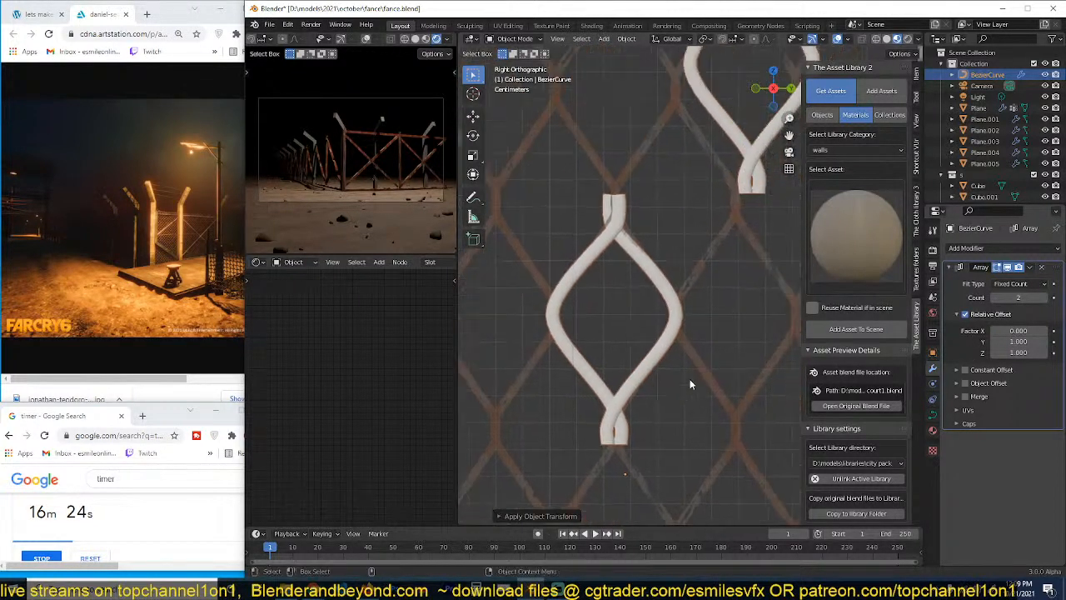
pyautogui.press('Return')
# Step: In Edit Mode, select one strand's top and bottom end points and scale them to 0 along X
pyautogui.keyDown('shift'); pyautogui.moveTo(597, 265); pyautogui.dragTo(613, 343, button='middle'); pyautogui.keyUp('shift')
pyautogui.scroll(4, 613, 343)
pyautogui.moveTo(615, 343); pyautogui.dragTo(660, 314, button='middle')
pyautogui.press('Tab')
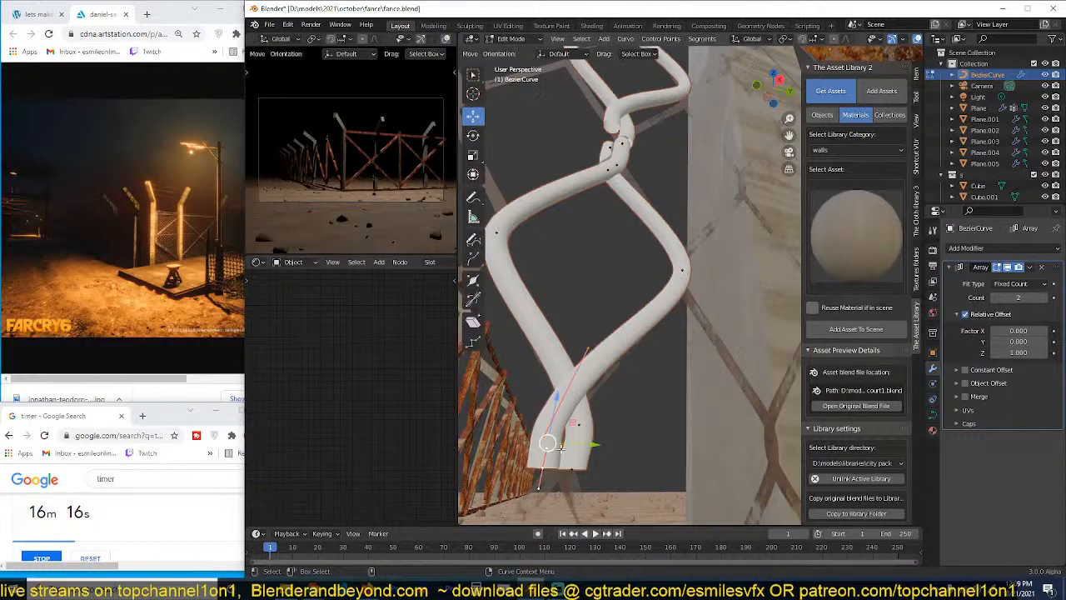
pyautogui.moveTo(555, 449); pyautogui.dragTo(571, 457, button='middle')
pyautogui.press('g')
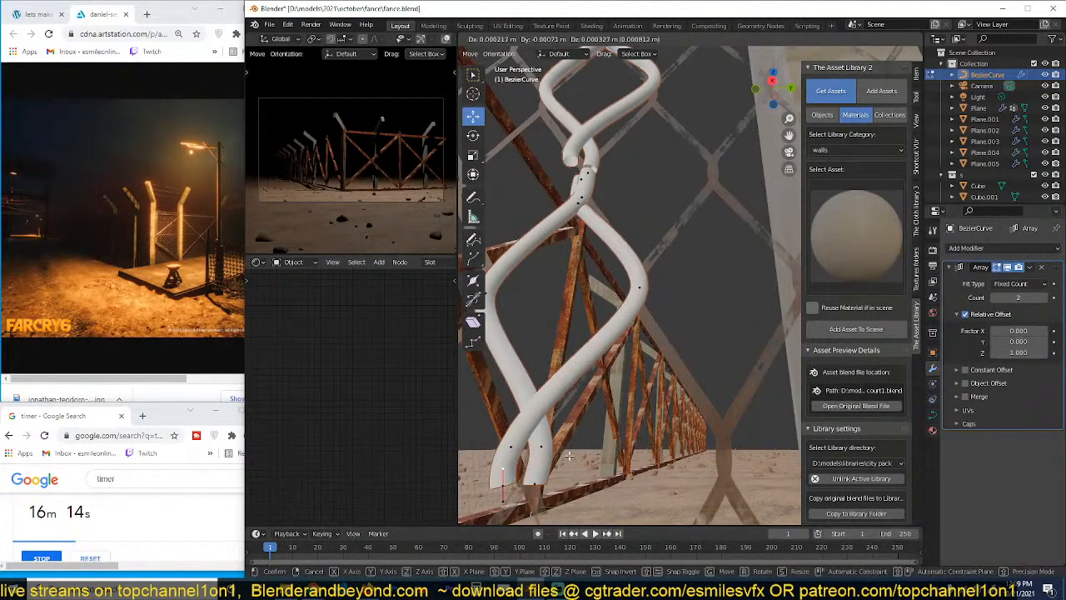
pyautogui.rightClick(541, 468)
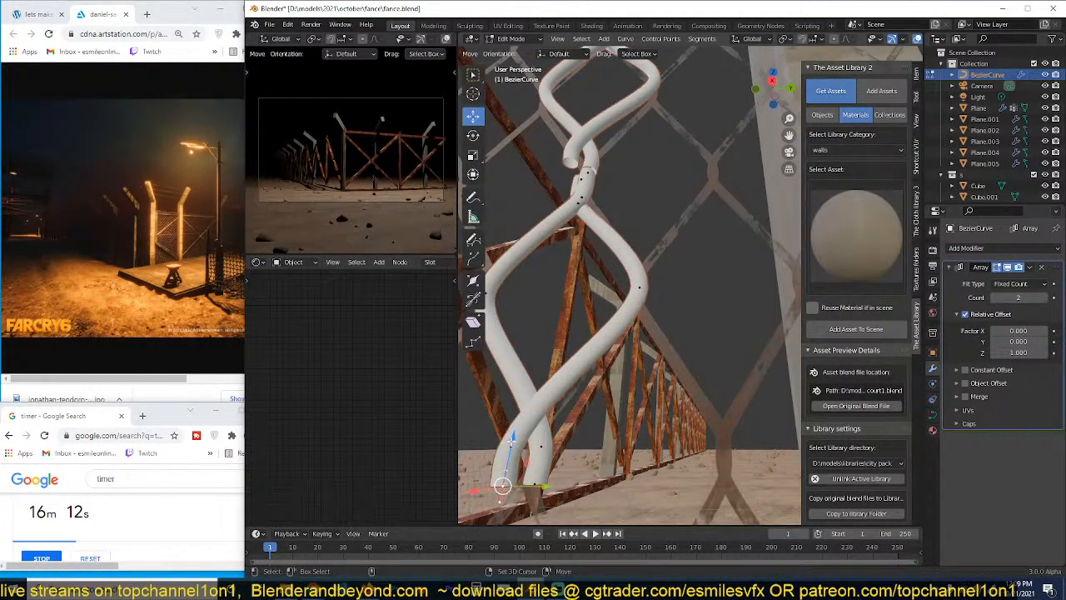
pyautogui.keyDown('shift'); pyautogui.click(511, 442); pyautogui.keyUp('shift')
pyautogui.moveTo(581, 252); pyautogui.dragTo(639, 208, button='middle')
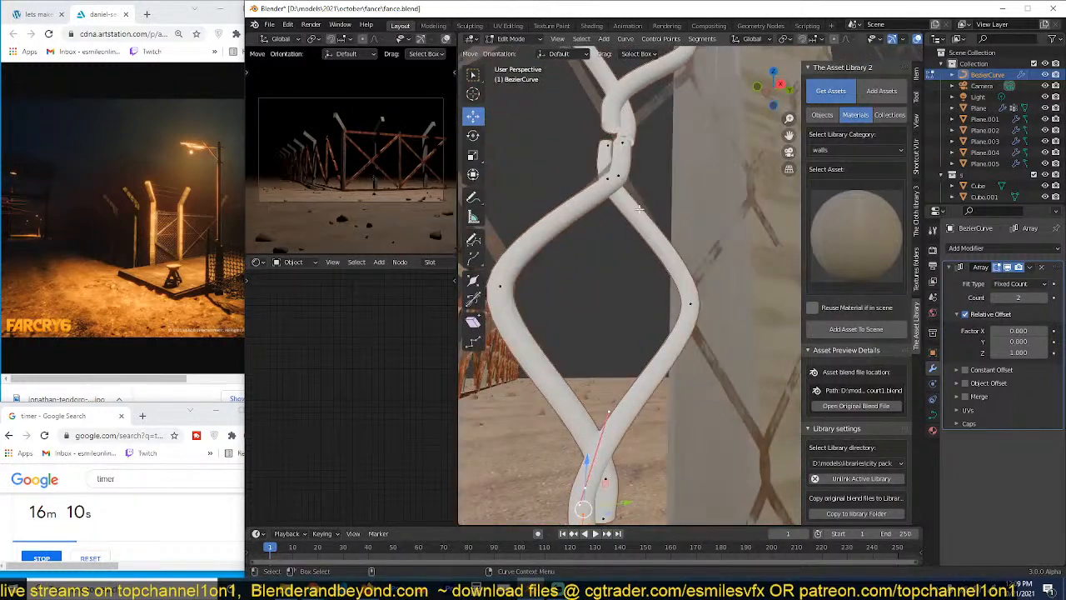
pyautogui.click(608, 144)
pyautogui.moveTo(609, 144); pyautogui.dragTo(630, 167, button='middle')
pyautogui.scroll(-3, 643, 317)
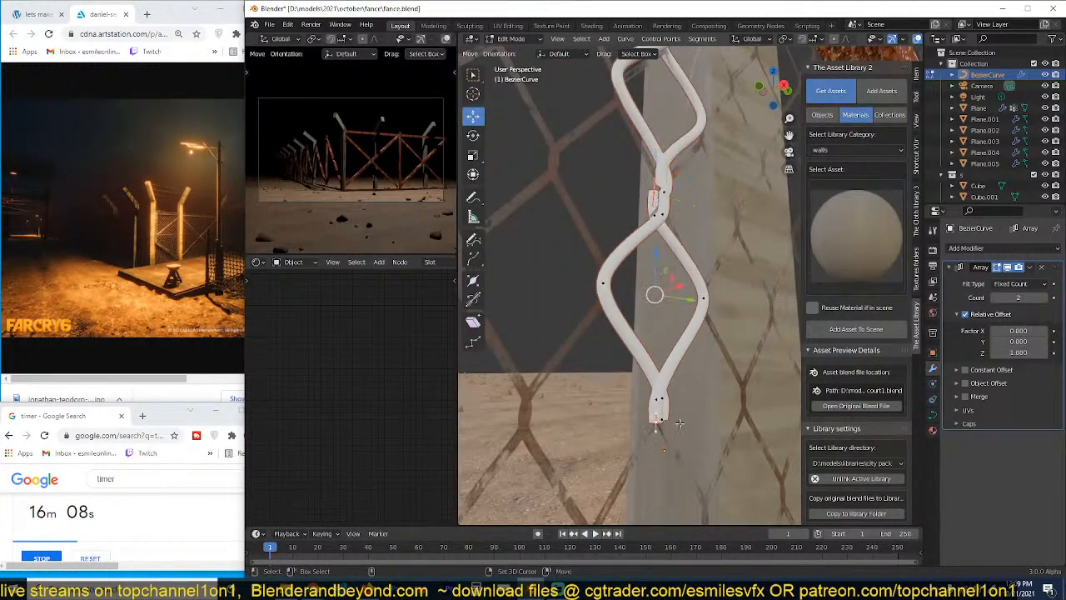
pyautogui.press('s')
pyautogui.press('x')
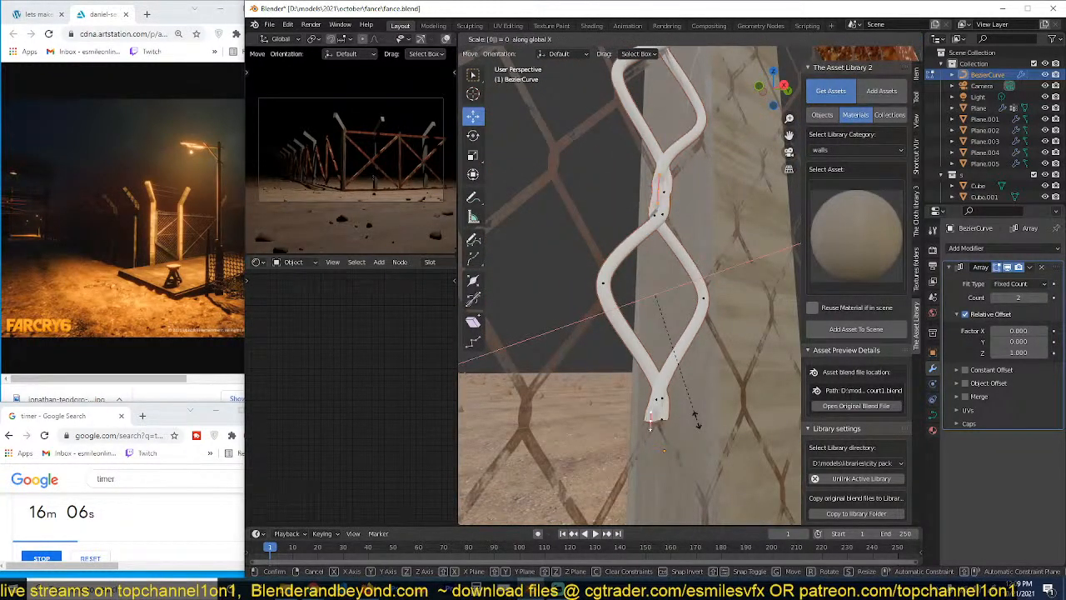
pyautogui.press('Return')
# Step: Examine from several angles how the stacked wire cells meet at the array seam
pyautogui.press('Tab')
pyautogui.moveTo(695, 360); pyautogui.dragTo(728, 253, button='middle')
pyautogui.scroll(3, 638, 342)
pyautogui.press('Tab')
pyautogui.scroll(-2, 727, 253)
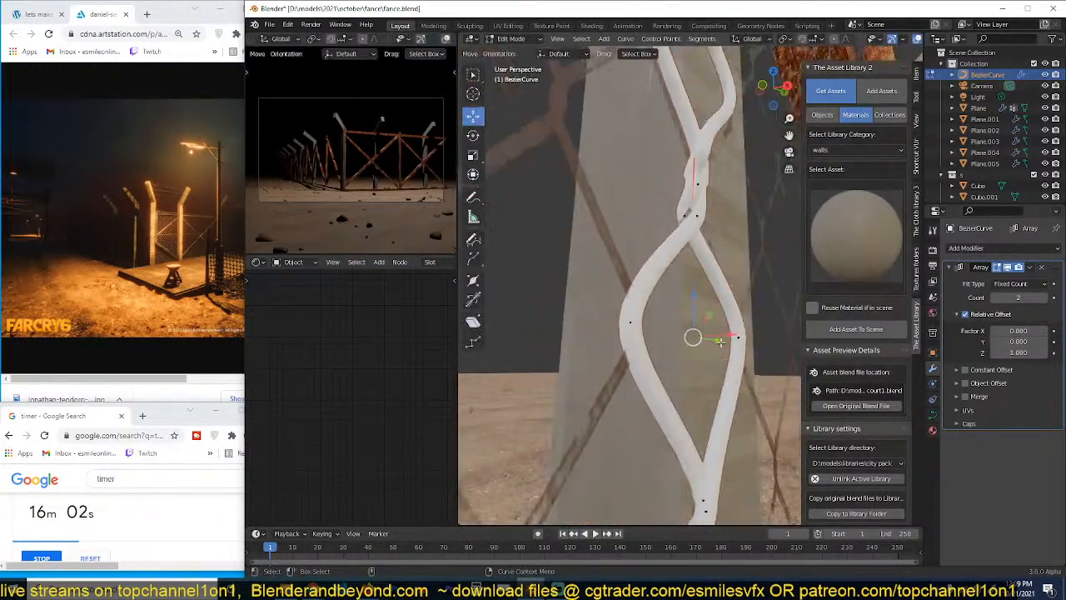
pyautogui.moveTo(727, 416); pyautogui.dragTo(708, 425, button='middle')
pyautogui.keyDown('shift'); pyautogui.moveTo(708, 425); pyautogui.dragTo(671, 291, button='middle'); pyautogui.keyUp('shift')
pyautogui.scroll(4, 672, 292)
pyautogui.scroll(-4, 585, 311)
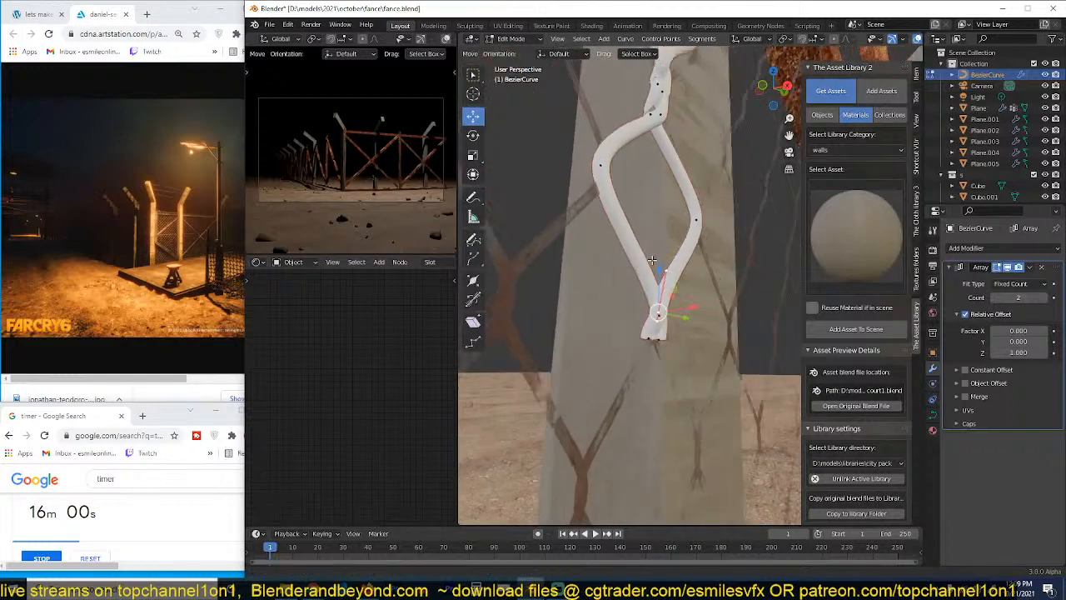
pyautogui.scroll(3, 652, 205)
pyautogui.moveTo(641, 134); pyautogui.dragTo(556, 180, button='middle')
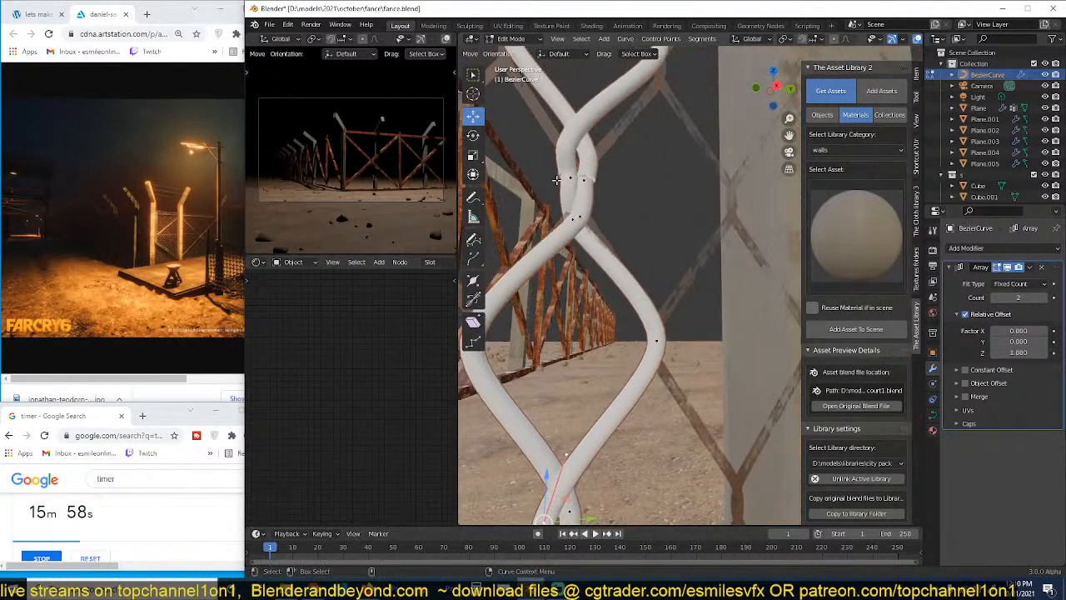
# Step: Select the same strand's top and bottom end points again and scale them along X once more
pyautogui.press('v')
pyautogui.click(622, 217)
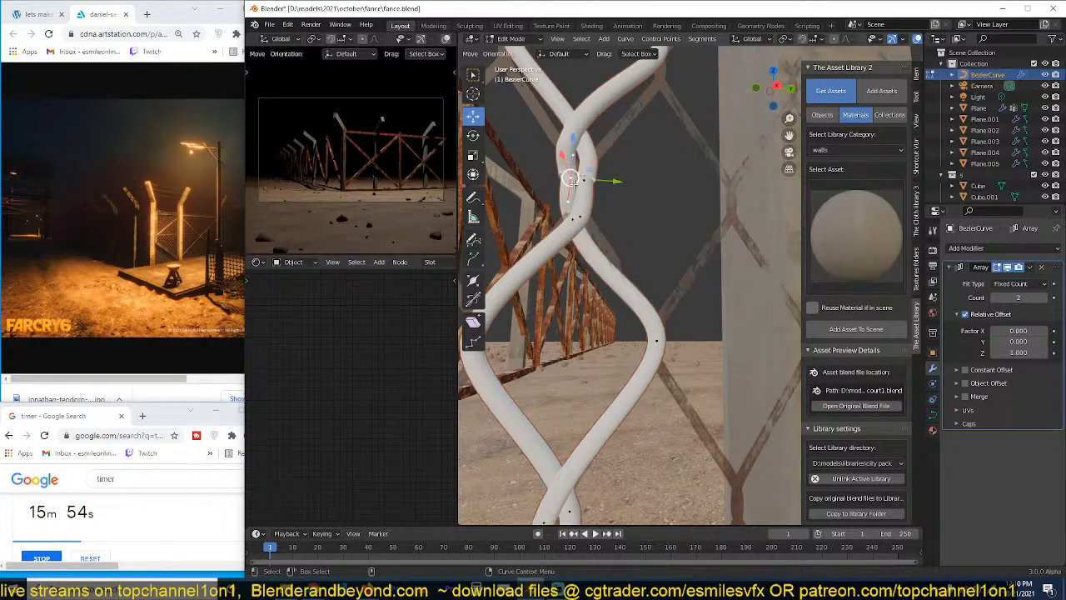
pyautogui.moveTo(575, 191); pyautogui.dragTo(650, 329, button='middle')
pyautogui.click(623, 381)
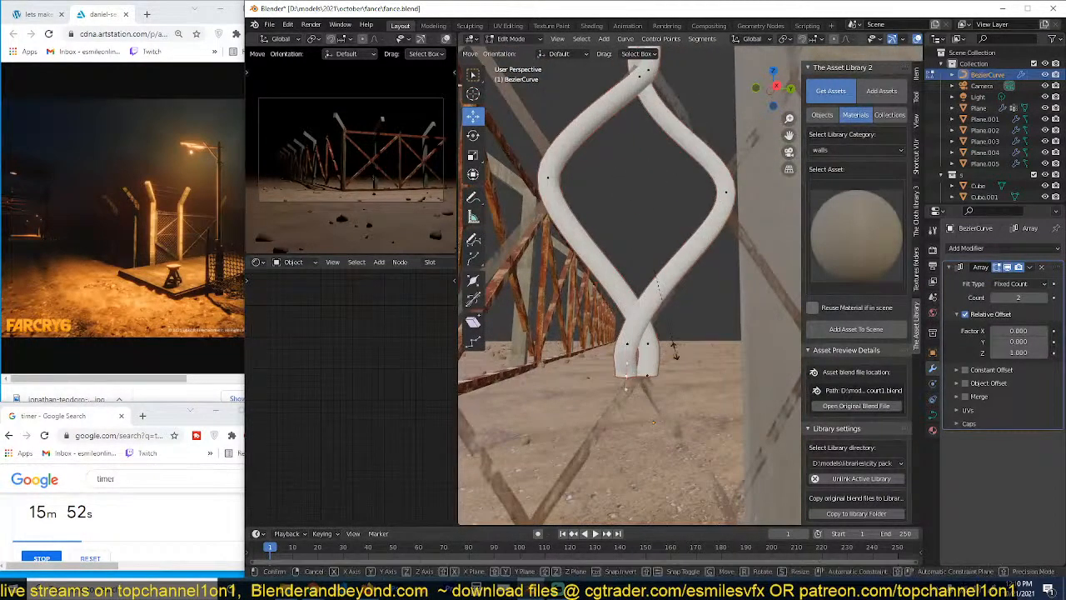
pyautogui.press('s')
pyautogui.press('x')
pyautogui.press('Return')
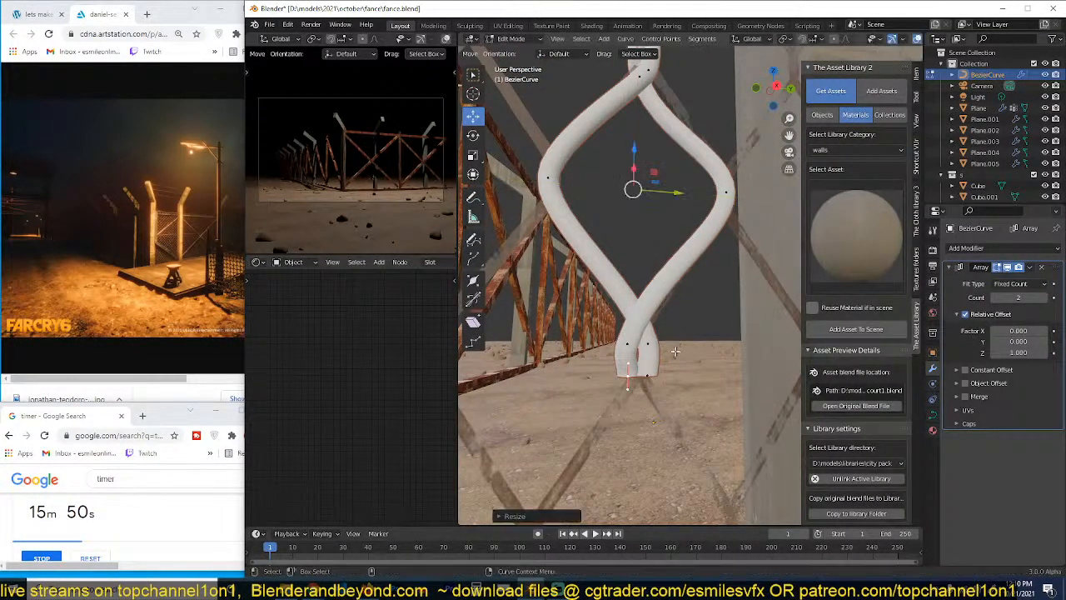
# Step: Select the other strand's bottom and top end points and scale them to 0 along X
pyautogui.moveTo(675, 354)
pyautogui.mouseDown(button='middle')
pyautogui.moveTo(642, 372)
pyautogui.moveTo(670, 354)
pyautogui.mouseUp(button='middle')
pyautogui.click(671, 357)
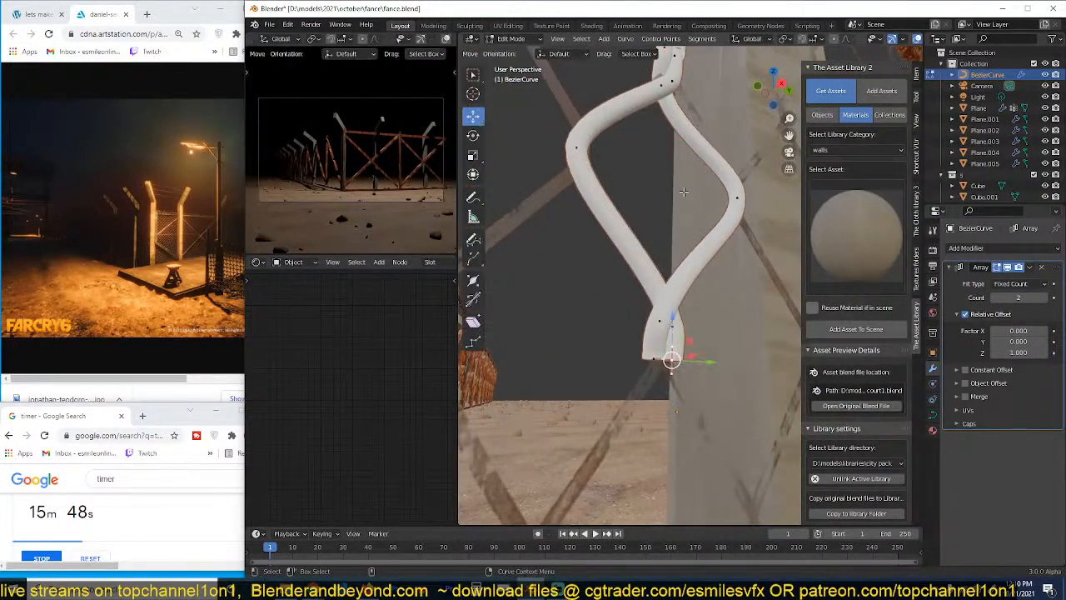
pyautogui.keyDown('shift'); pyautogui.moveTo(685, 191); pyautogui.dragTo(583, 326, button='middle'); pyautogui.keyUp('shift')
pyautogui.moveTo(640, 196); pyautogui.dragTo(698, 240, button='middle')
pyautogui.write('sx')
pyautogui.write('0')
pyautogui.press('Return')
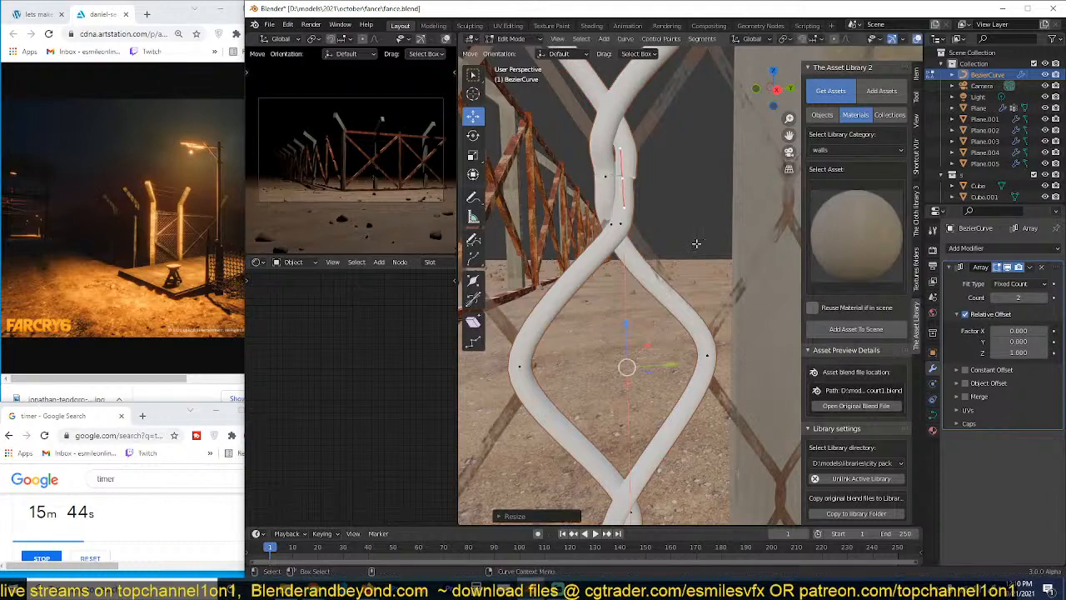
# Step: Scale those two end points to 0 along Y as well and return to Object Mode
pyautogui.press('s')
pyautogui.press('y')
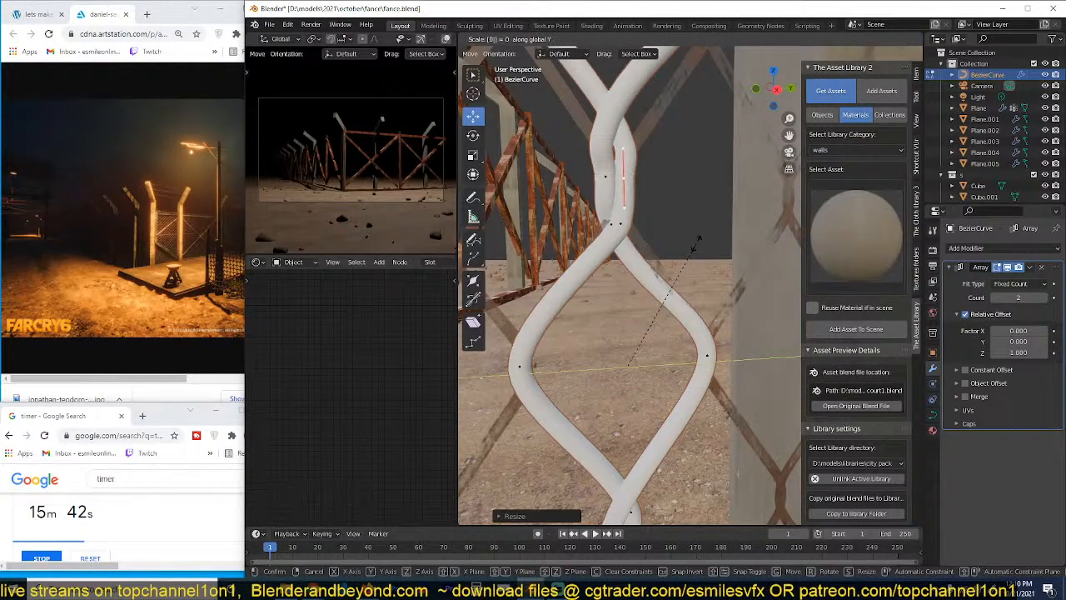
pyautogui.press('Return')
pyautogui.press('Tab')
pyautogui.moveTo(698, 239); pyautogui.dragTo(702, 316, button='middle')
pyautogui.press('Tab')
pyautogui.press('Tab')
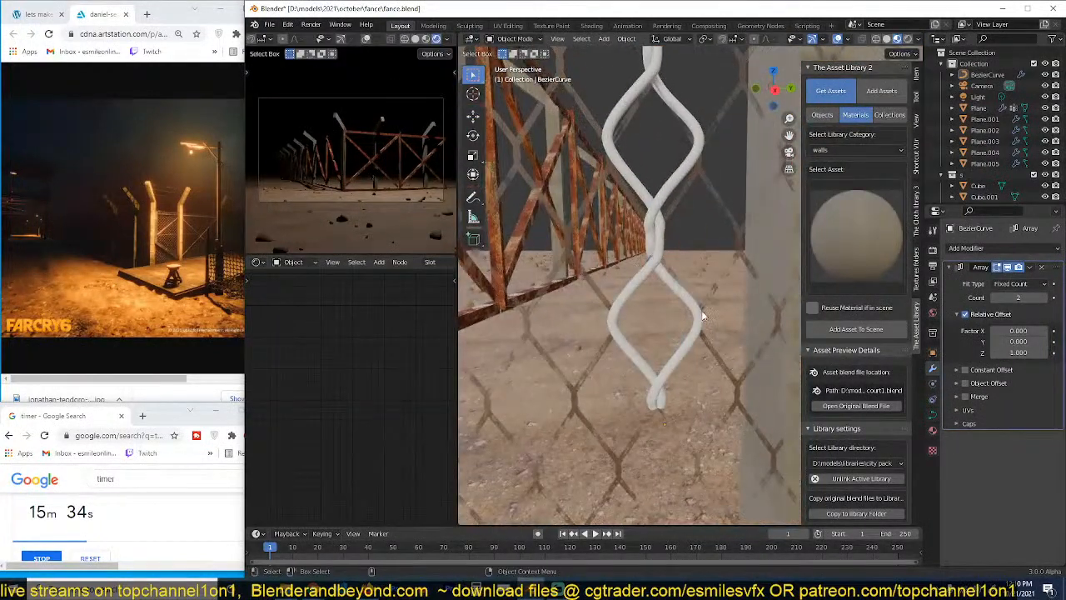
# Step: Add a second Array modifier with relative offset X at 0 and reduce its Y factor below 1 until neighbouring wire columns interlock
pyautogui.click(952, 266)
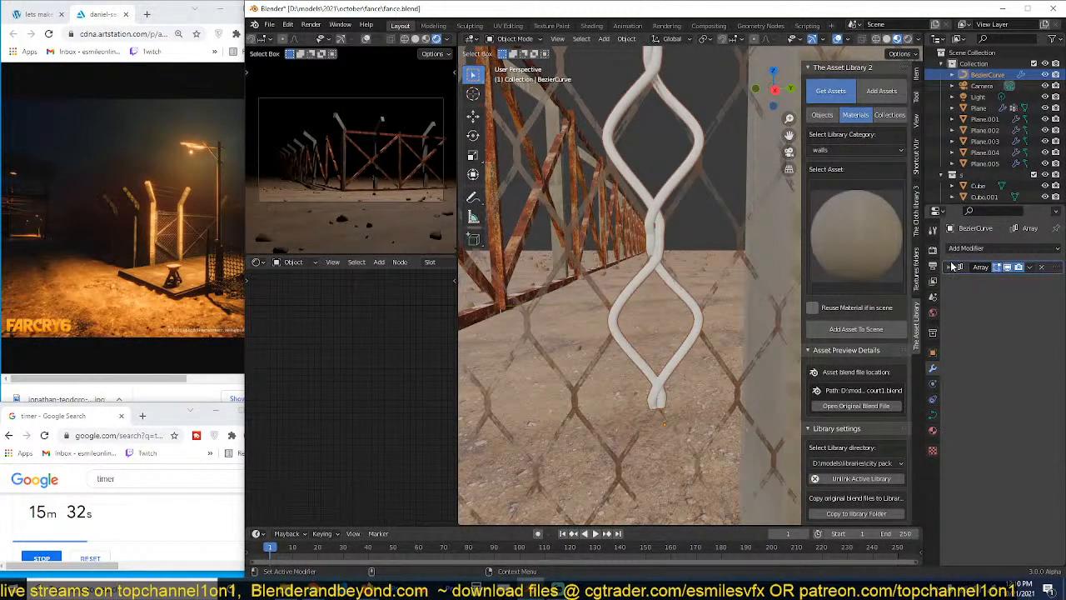
pyautogui.click(952, 266)
pyautogui.click(966, 248)
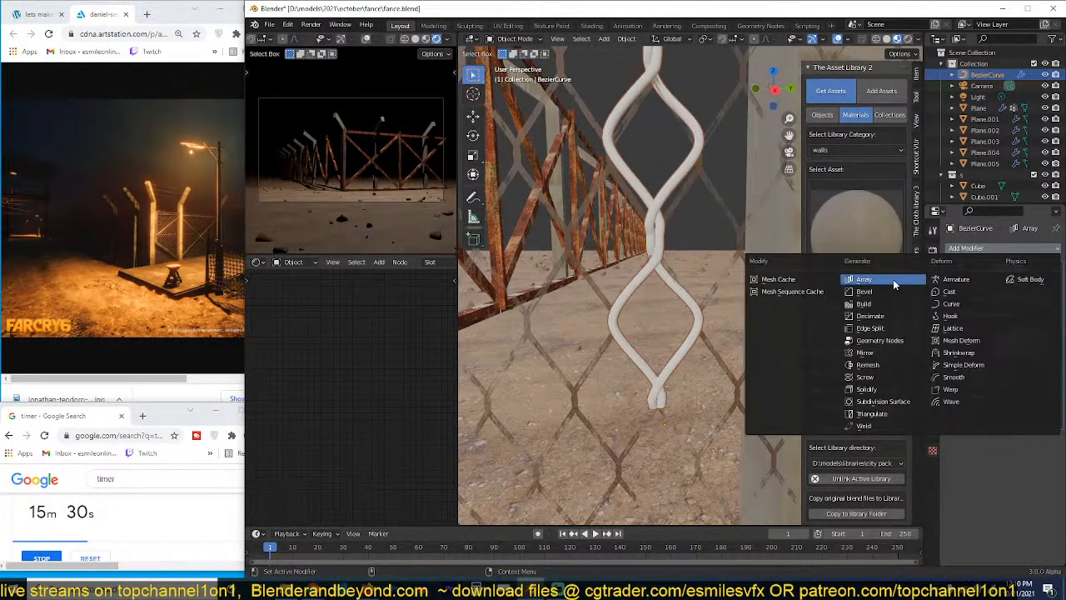
pyautogui.click(892, 279)
pyautogui.click(953, 266)
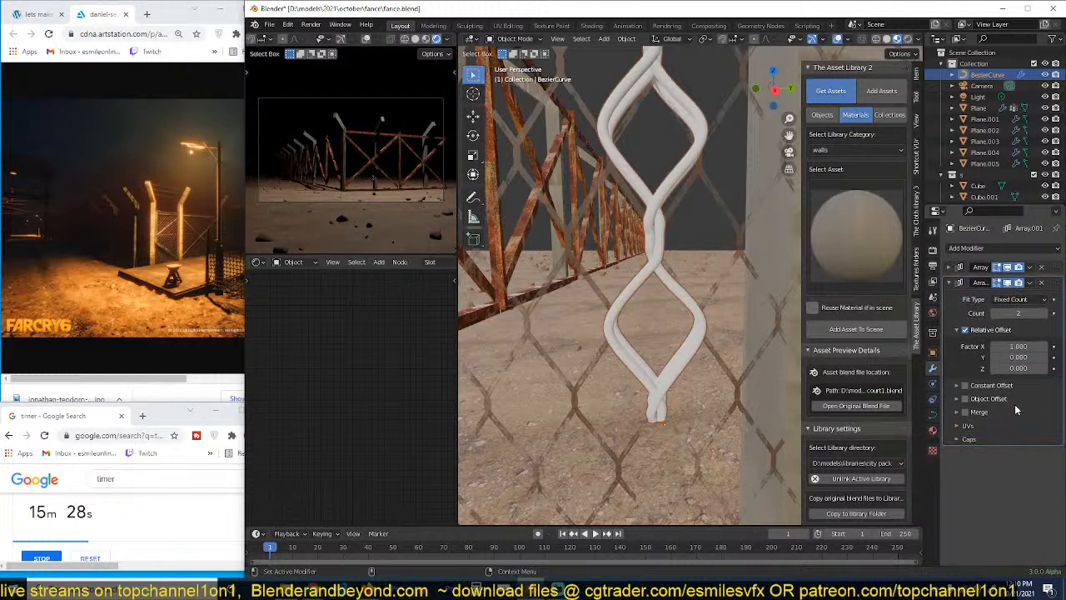
pyautogui.press('Return')
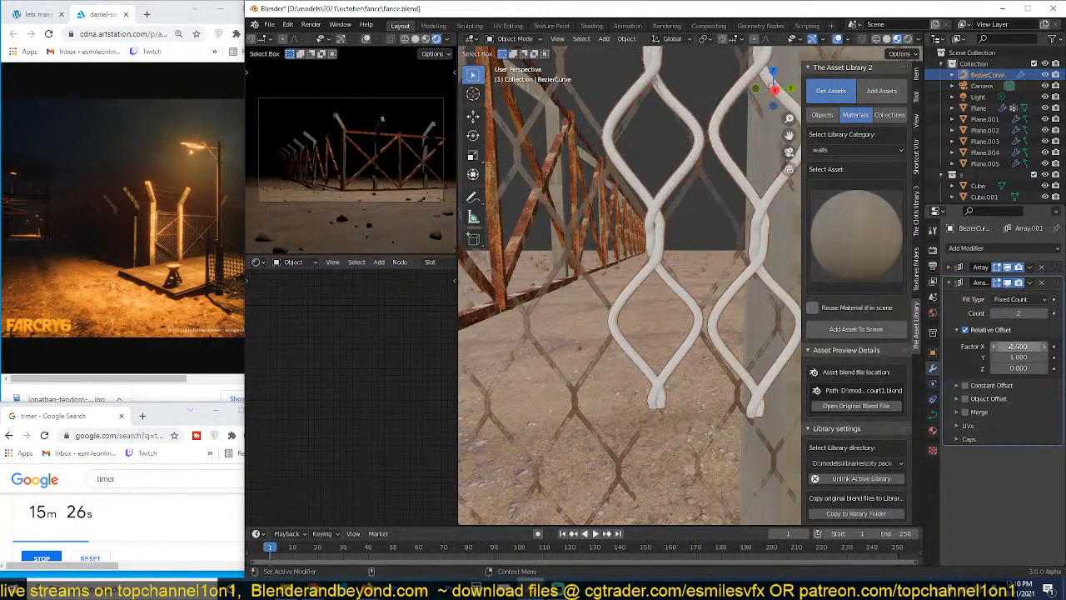
pyautogui.write('0')
pyautogui.press('Return')
pyautogui.moveTo(999, 357); pyautogui.dragTo(974, 356)
# Step: In Edit Mode, select the control point where the neighbouring wire columns cross and switch the viewport to Solid shading
pyautogui.moveTo(608, 242); pyautogui.dragTo(639, 229, button='middle')
pyautogui.press('Tab')
pyautogui.moveTo(725, 299)
pyautogui.mouseDown(button='middle')
pyautogui.moveTo(691, 343)
pyautogui.moveTo(645, 345)
pyautogui.mouseUp(button='middle')
pyautogui.click(699, 343)
pyautogui.press('z')
pyautogui.click(721, 349)
pyautogui.moveTo(720, 350); pyautogui.dragTo(702, 362, button='middle')
pyautogui.scroll(-3, 909, 43)
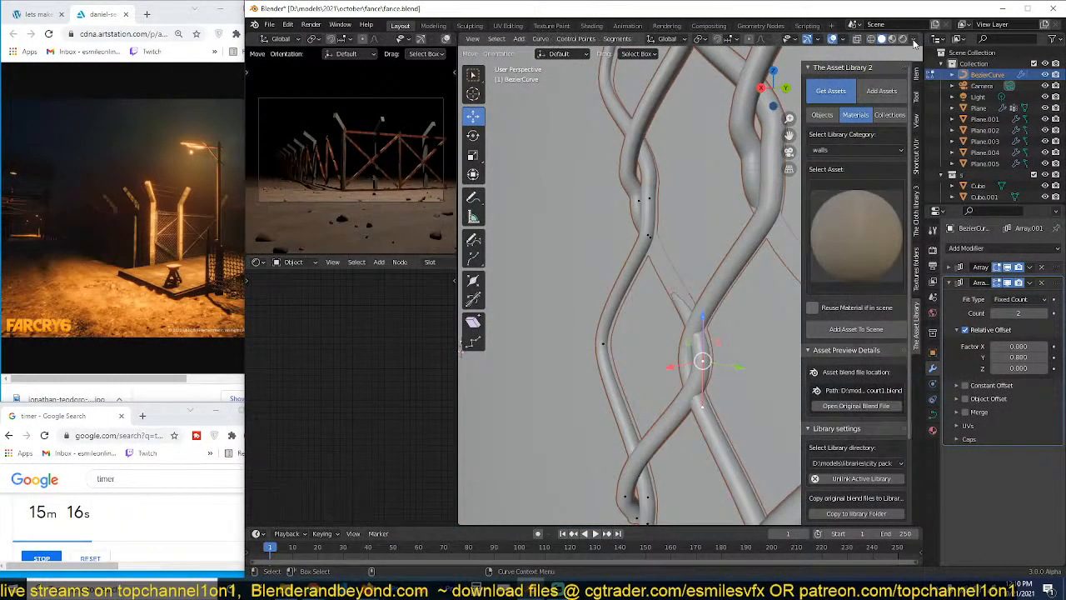
# Step: Set the Solid viewport shading to random object colors so the wires stand out from the plane behind
pyautogui.click(914, 41)
pyautogui.click(912, 218)
pyautogui.click(904, 190)
pyautogui.scroll(-2, 750, 317)
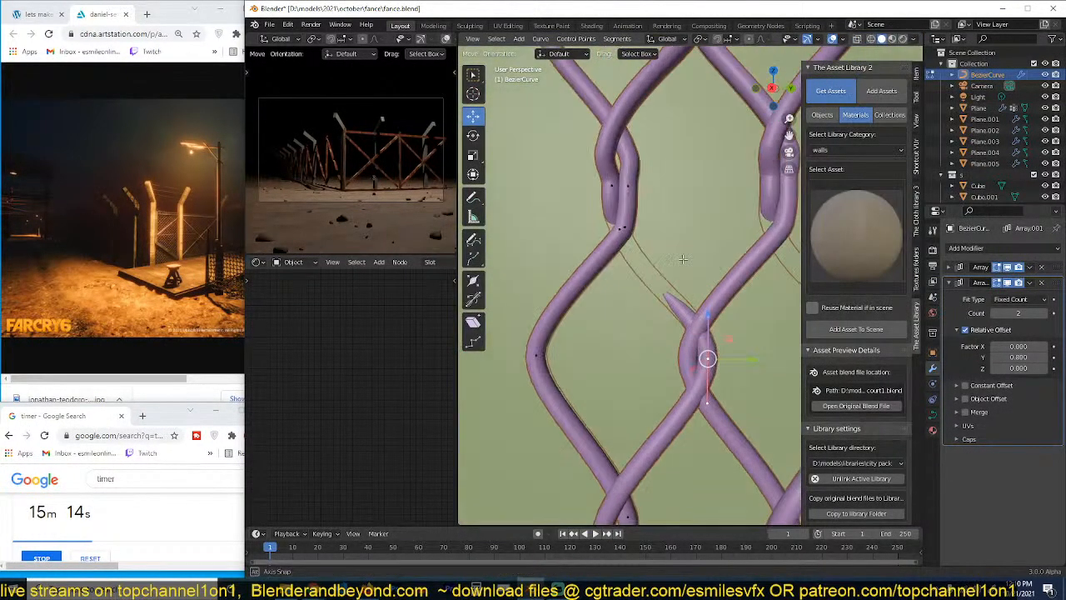
# Step: Rotate the selected crossing control point about the global Y axis by about -28 degrees and return to Object Mode
pyautogui.scroll(3, 770, 338)
pyautogui.moveTo(770, 338); pyautogui.dragTo(733, 352, button='middle')
pyautogui.press('r')
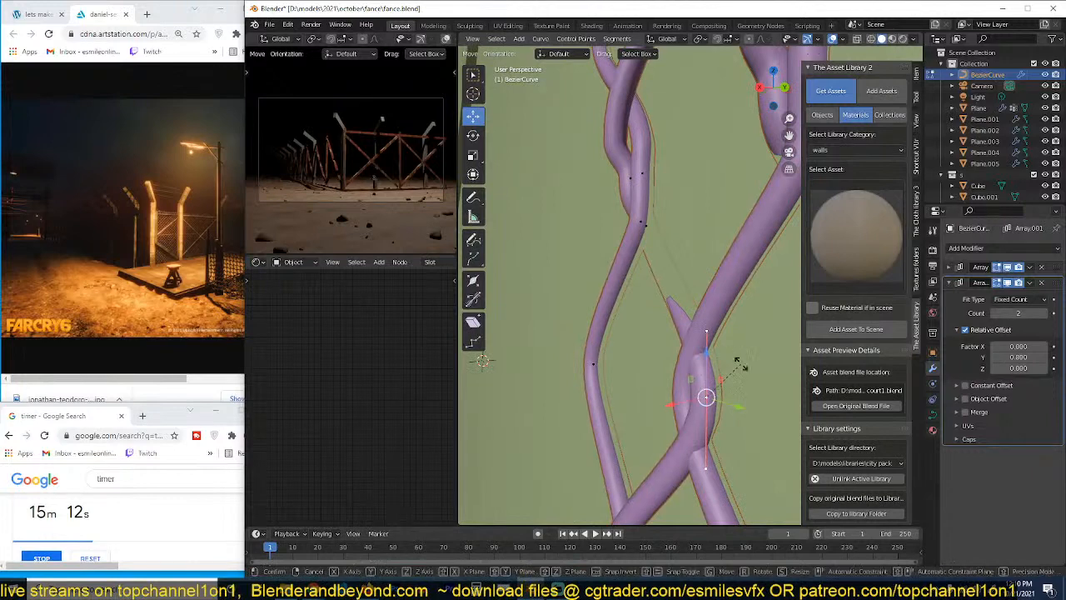
pyautogui.press('y')
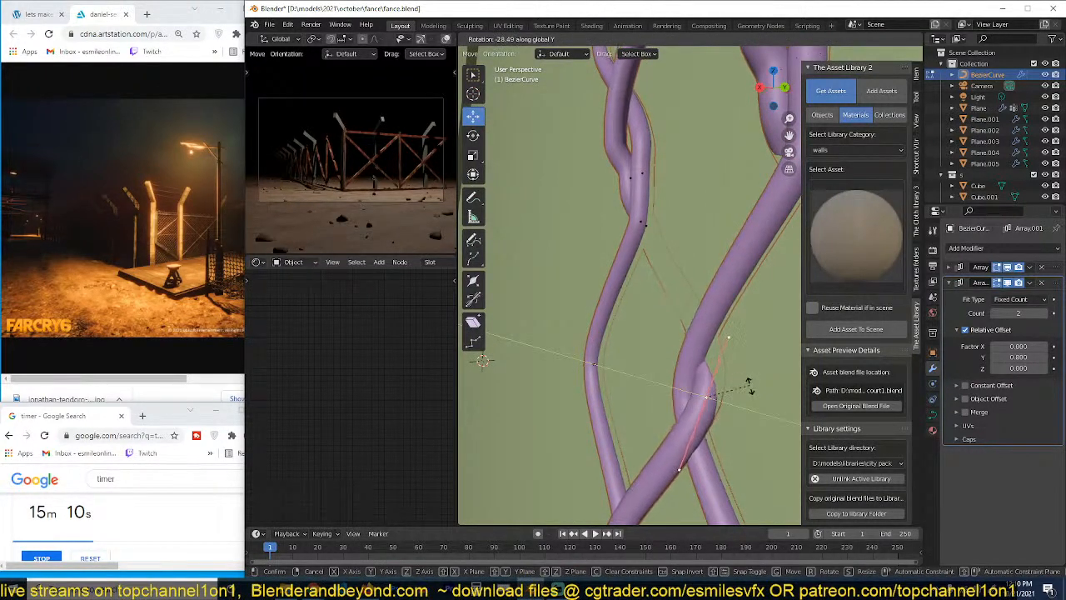
pyautogui.click(740, 384)
pyautogui.press('Tab')
pyautogui.scroll(-4, 739, 384)
pyautogui.moveTo(739, 384); pyautogui.dragTo(684, 291, button='middle')
pyautogui.scroll(4, 684, 291)
# Step: In Edit Mode, rotate the crossing control point about the global X axis by about -25 degrees
pyautogui.press('Tab')
pyautogui.moveTo(615, 166); pyautogui.dragTo(651, 161, button='middle')
pyautogui.press('r')
pyautogui.press('x')
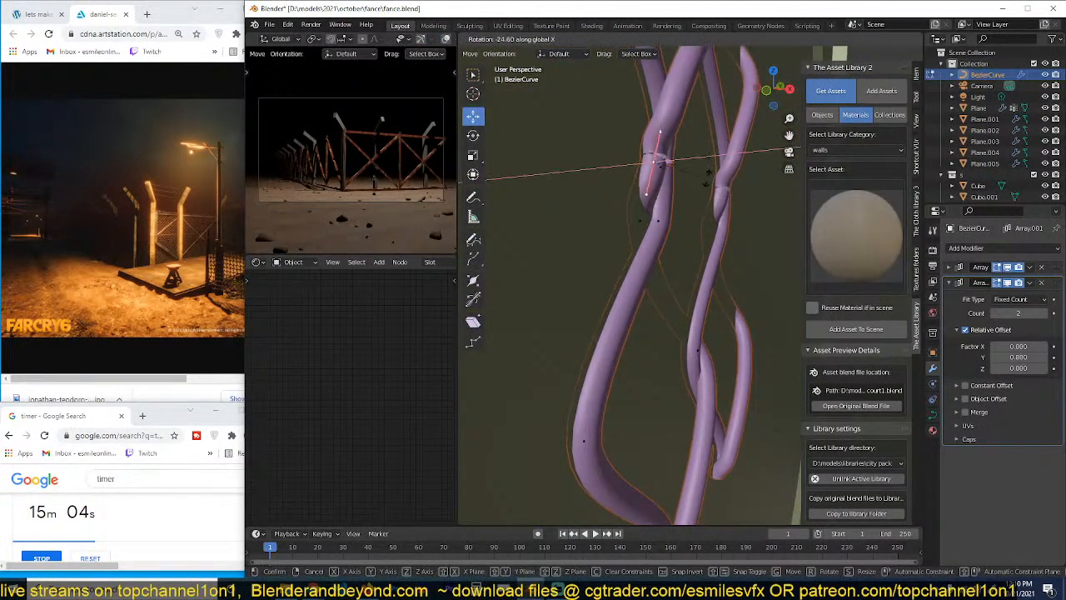
pyautogui.click(705, 182)
# Step: Select one strand's end points, hide the other strand, and isolate the wire curve in local view
pyautogui.scroll(-5, 705, 182)
pyautogui.scroll(4, 648, 264)
pyautogui.keyDown('shift'); pyautogui.moveTo(658, 343); pyautogui.dragTo(595, 271, button='middle'); pyautogui.keyUp('shift')
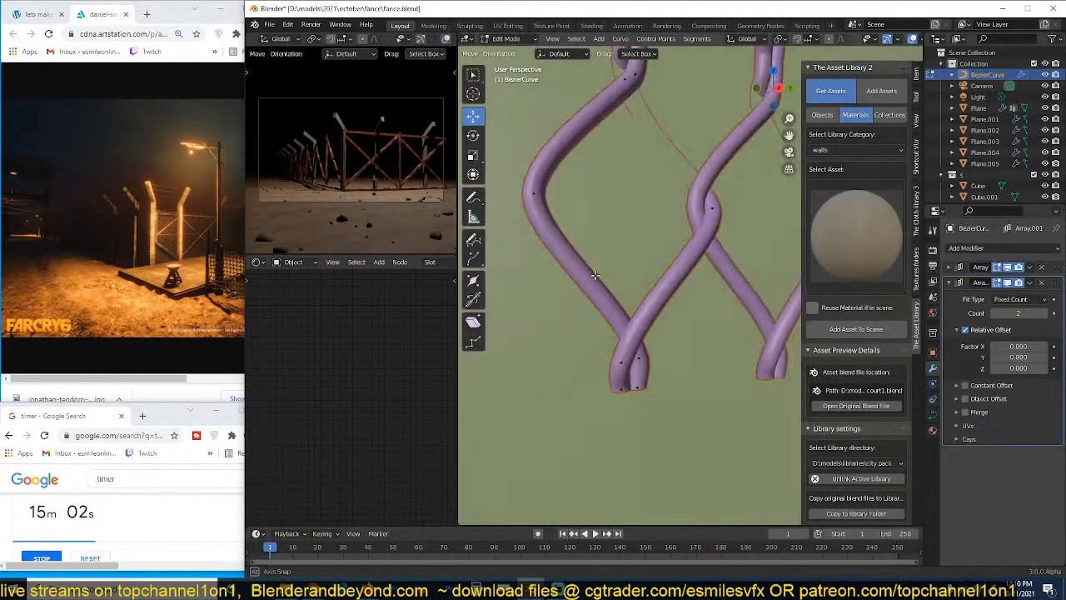
pyautogui.scroll(-3, 600, 278)
pyautogui.hotkey('ctrl', 'l')
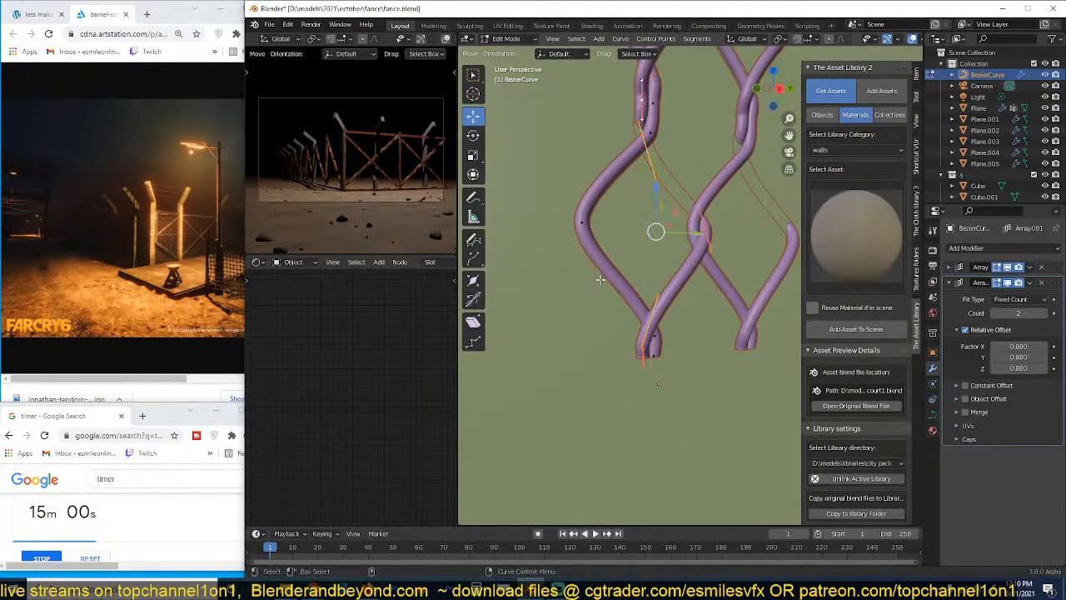
pyautogui.press('h')
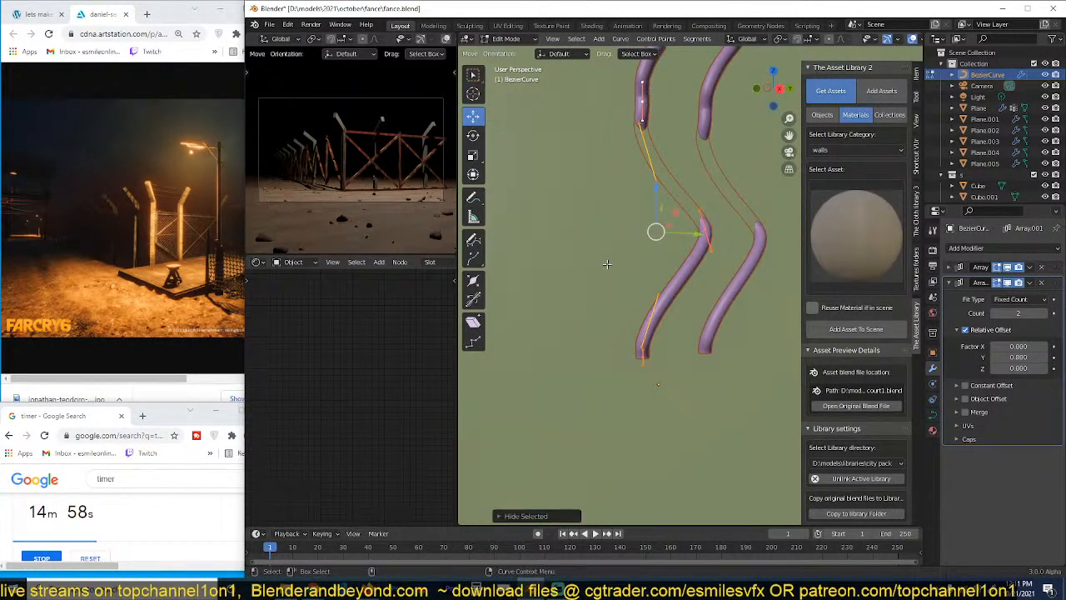
pyautogui.press('KP_Divide')
# Step: Set the transform pivot point to Individual Origins
pyautogui.moveTo(638, 258); pyautogui.dragTo(721, 195, button='middle')
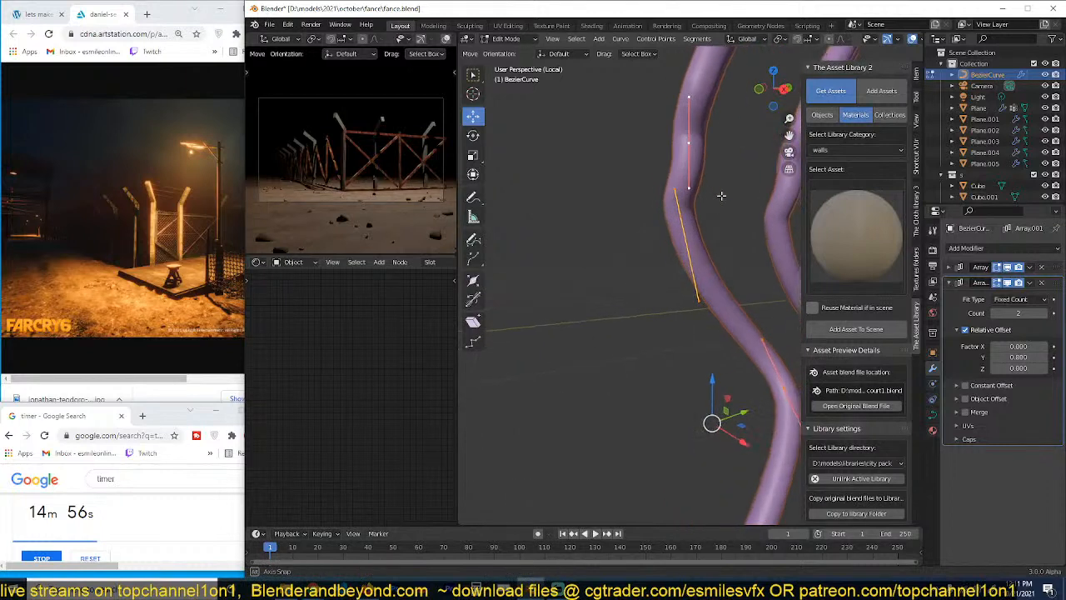
pyautogui.moveTo(692, 152); pyautogui.dragTo(736, 334, button='middle')
pyautogui.press('.')
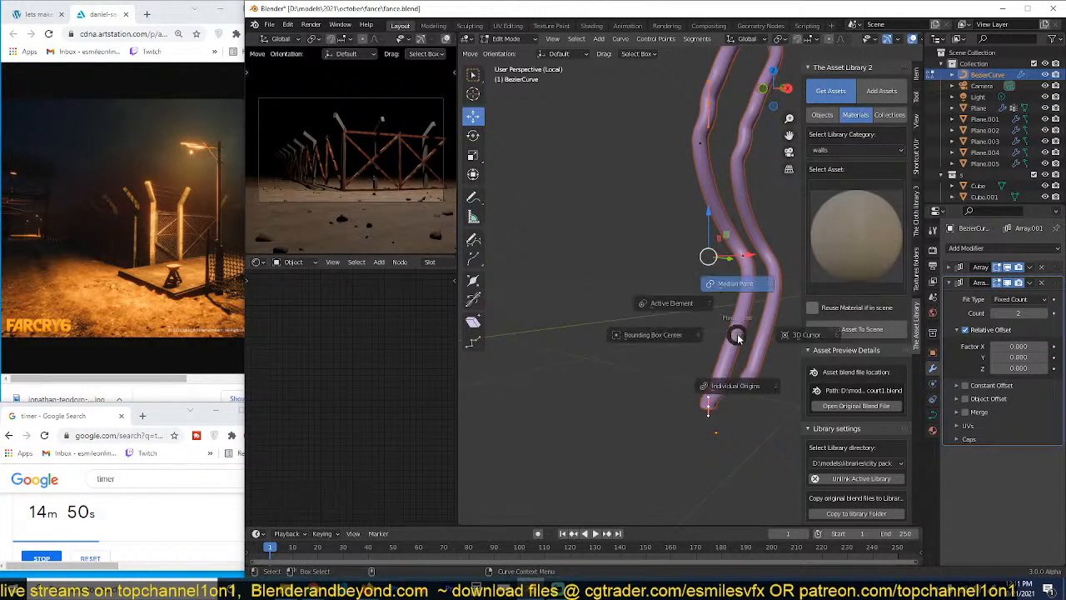
pyautogui.click(736, 398)
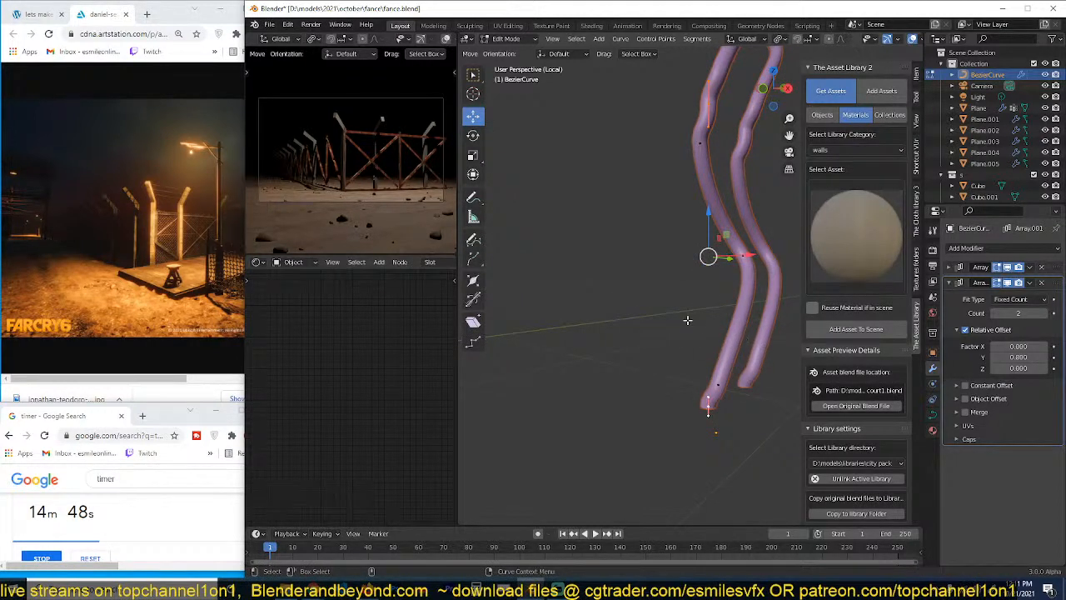
# Step: Try to rotate the strand's two end points by about 28 degrees in the front view
pyautogui.press('KP_1')
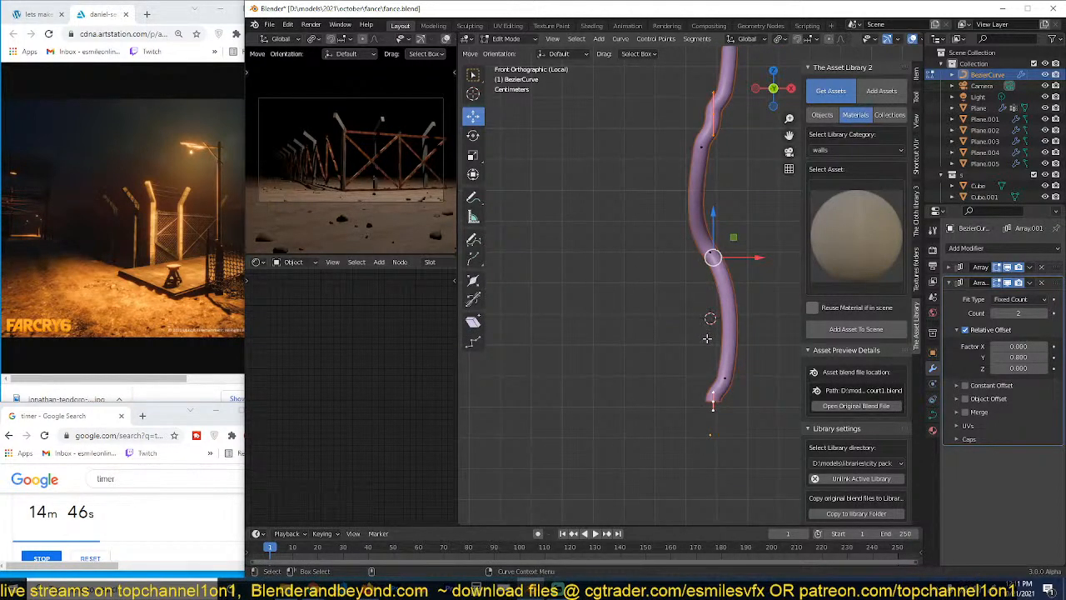
pyautogui.press('KP_3')
pyautogui.press('KP_1')
pyautogui.press('r')
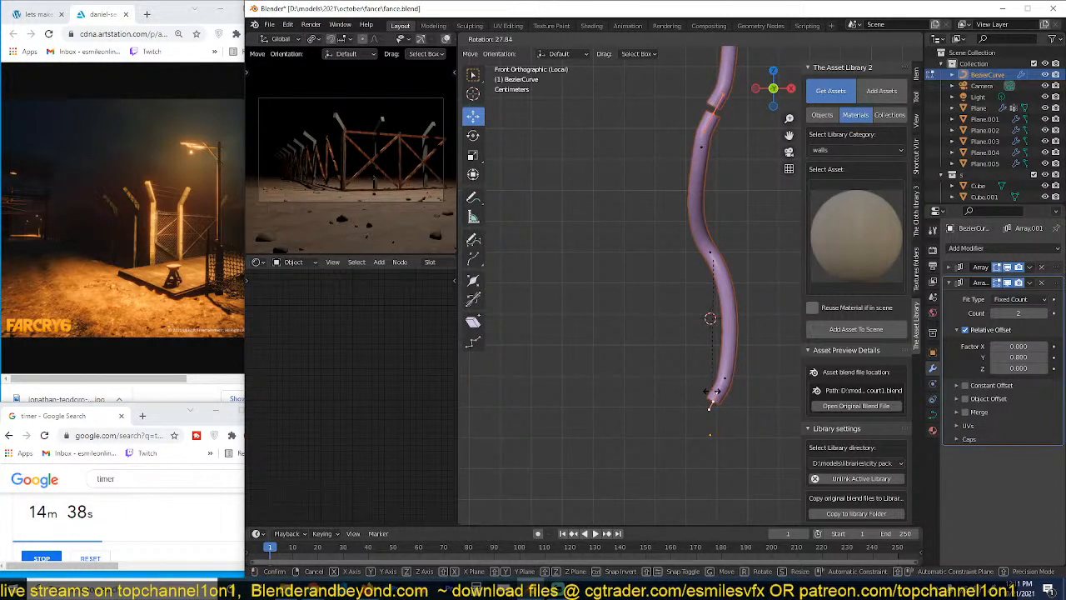
pyautogui.click(709, 404)
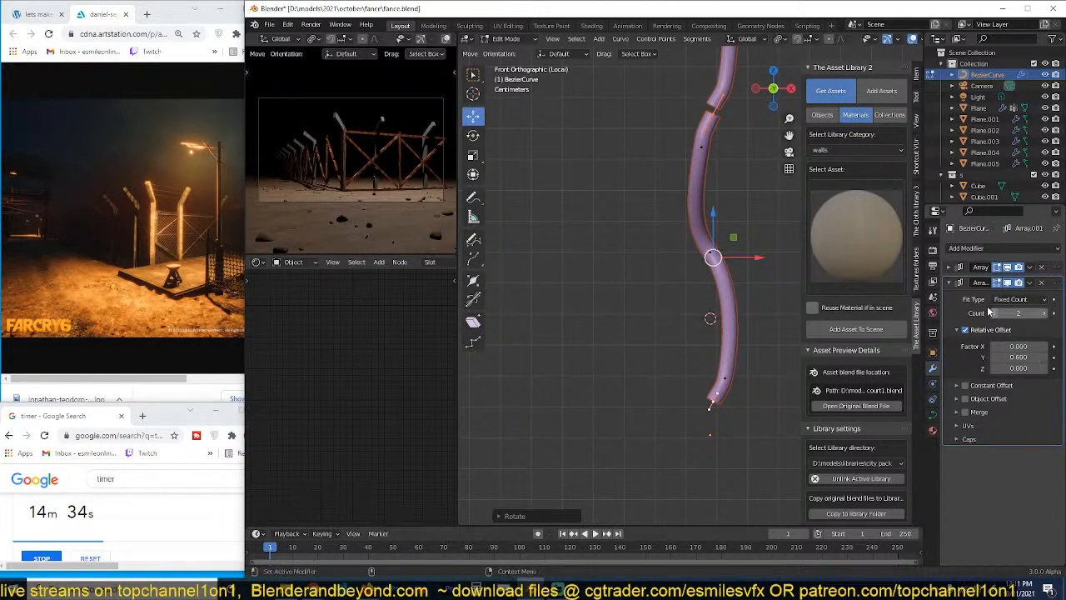
pyautogui.hotkey('ctrl', 'z')
# Step: Rotate the two end points in the front view until the stacked copies line up, with the first Array's Z factor at 0.980
pyautogui.click(949, 267)
pyautogui.press('r')
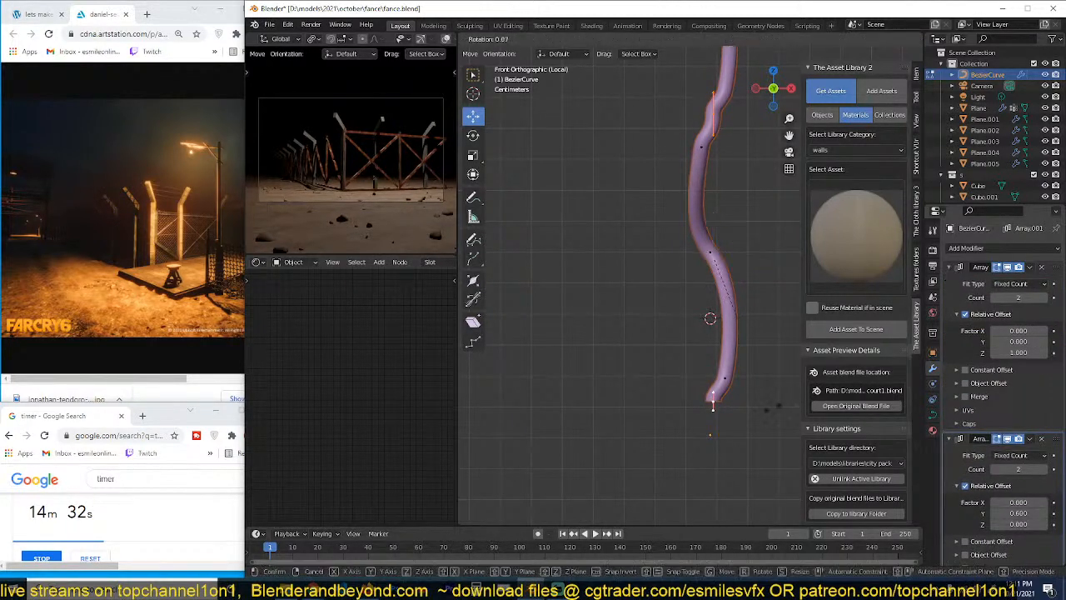
pyautogui.click(710, 422)
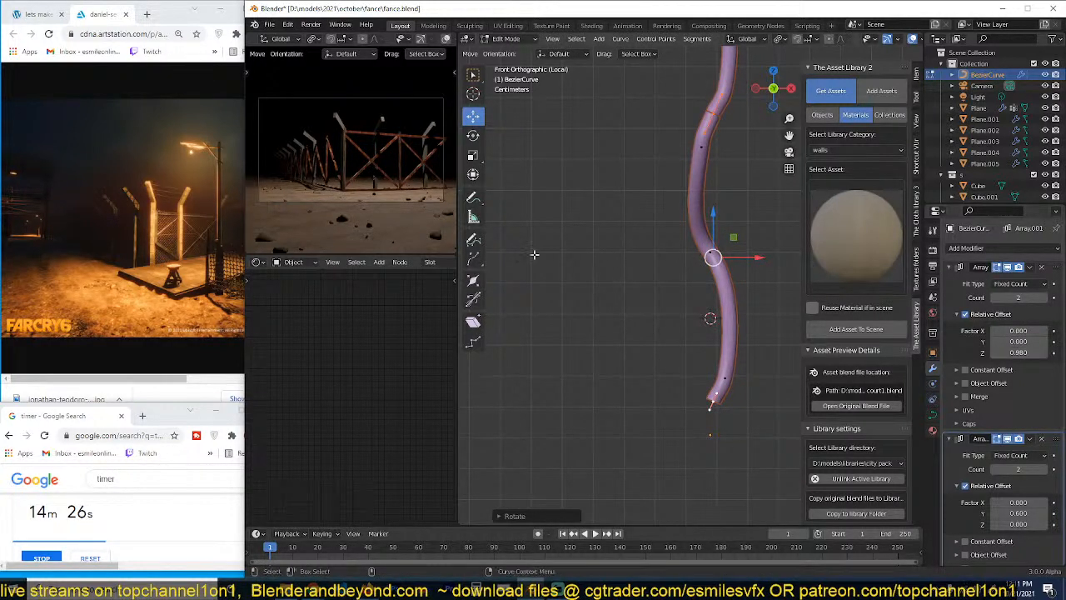
# Step: Try to rotate the strand's upper end point in the side view
pyautogui.press('KP_3')
pyautogui.click(689, 115)
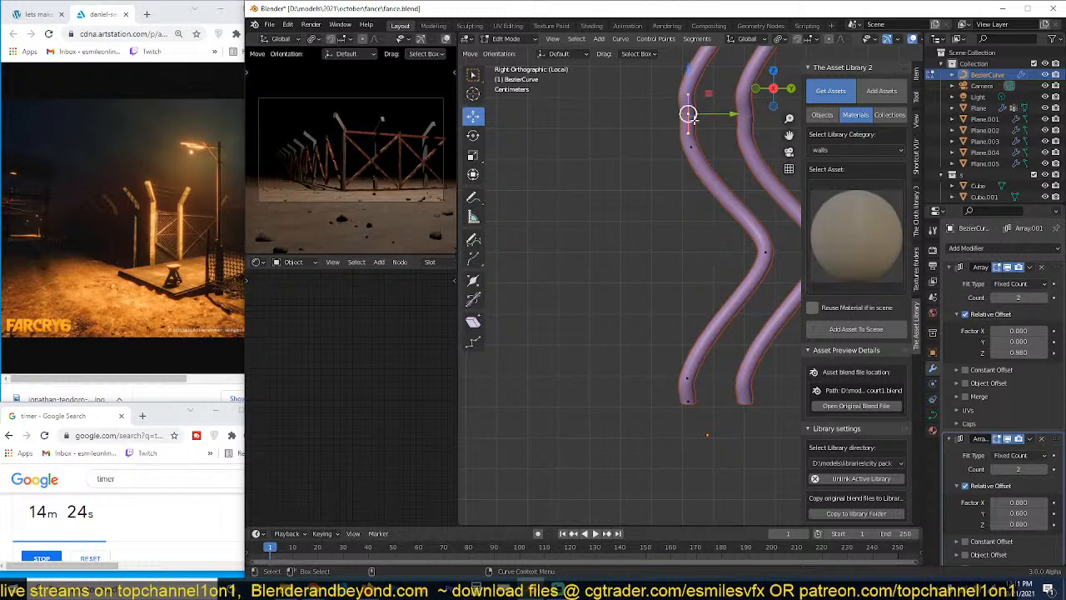
pyautogui.press('t')
pyautogui.press('r')
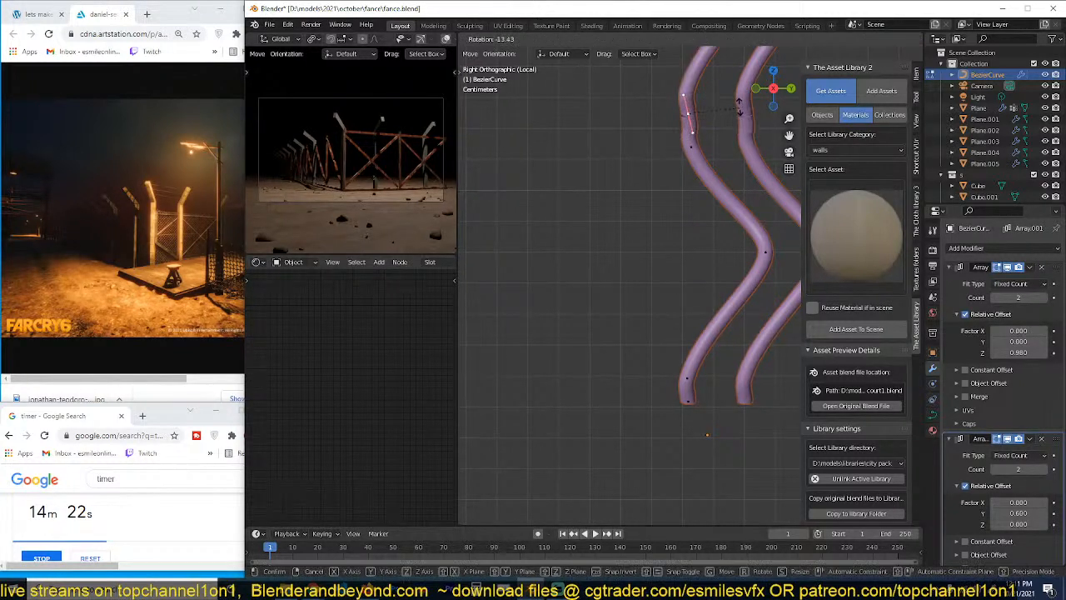
pyautogui.click(702, 135)
# Step: Remove the extra control points beside the visible strand's upper and lower ends, and return to Object Mode
pyautogui.click(693, 149)
pyautogui.press('x')
pyautogui.click(698, 159)
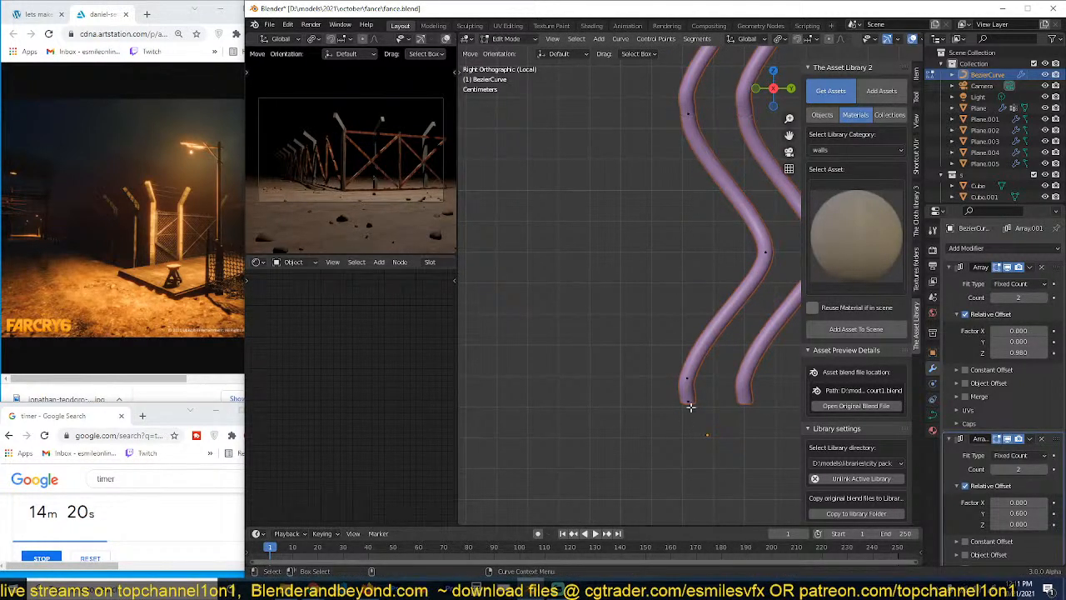
pyautogui.click(687, 380)
pyautogui.hotkey('ctrl', 'x')
pyautogui.press('Tab')
pyautogui.moveTo(691, 326); pyautogui.dragTo(649, 267, button='middle')
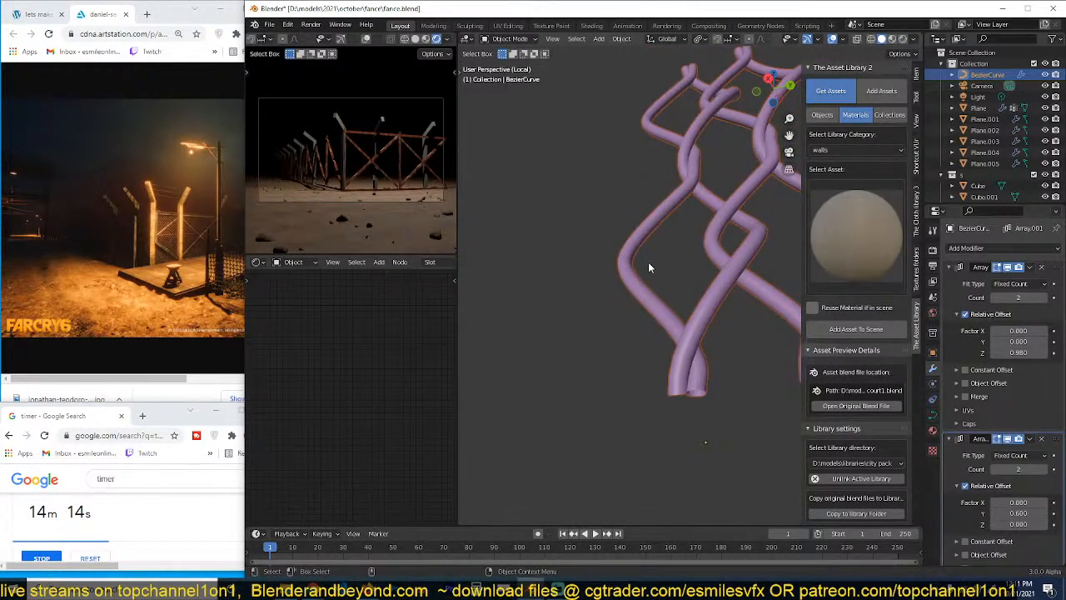
pyautogui.click(648, 262)
pyautogui.click(661, 228)
pyautogui.press('KP_1')
pyautogui.press('KP_3')
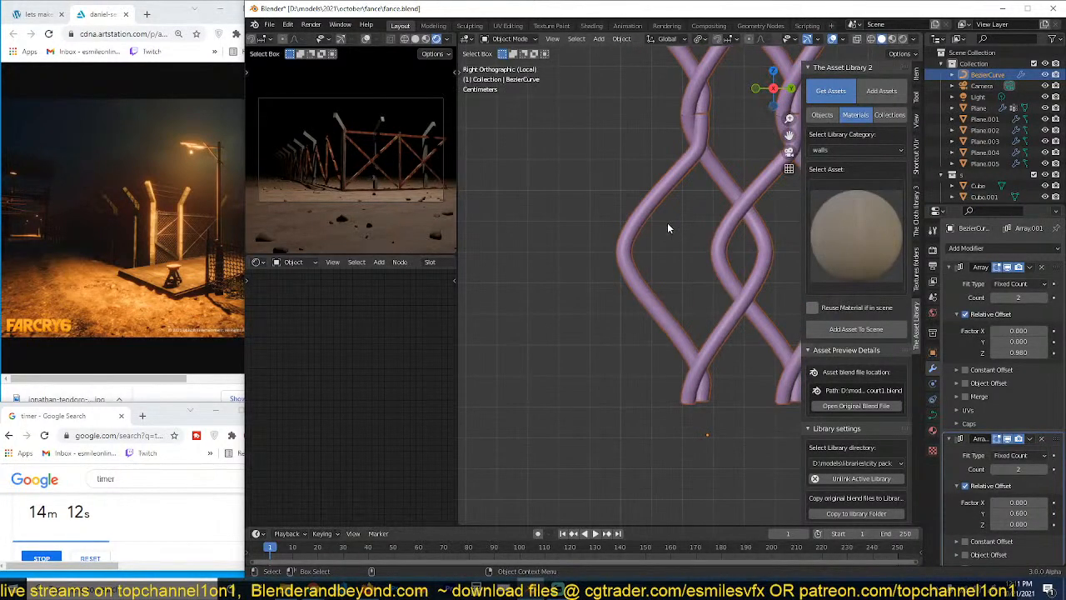
# Step: In Edit Mode, reveal the hidden strand and dissolve the extra control points near its two ends
pyautogui.press('Tab')
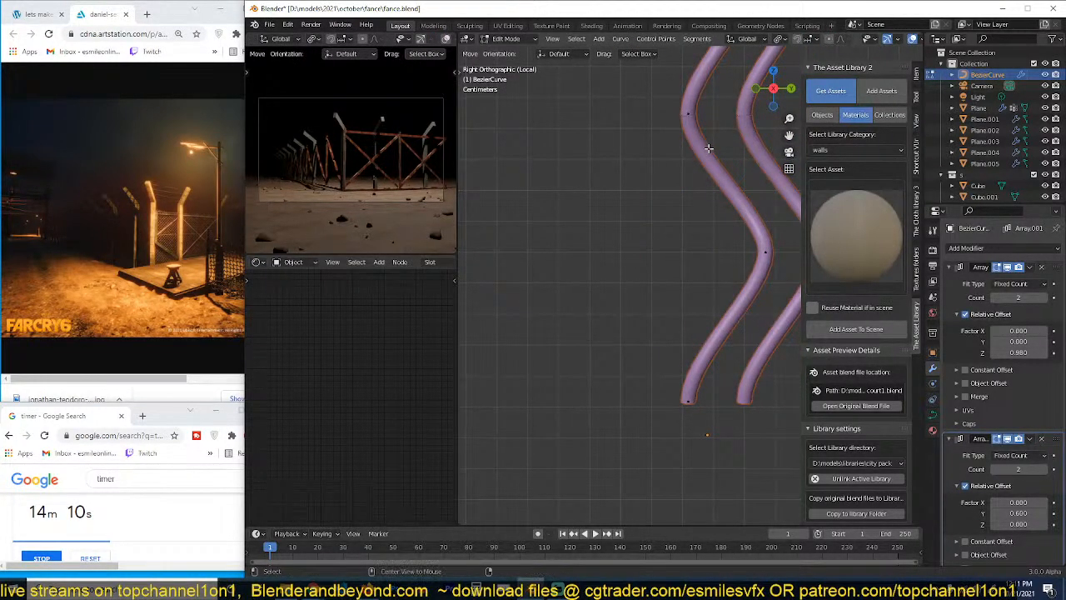
pyautogui.hotkey('alt', 'h')
pyautogui.click(705, 115)
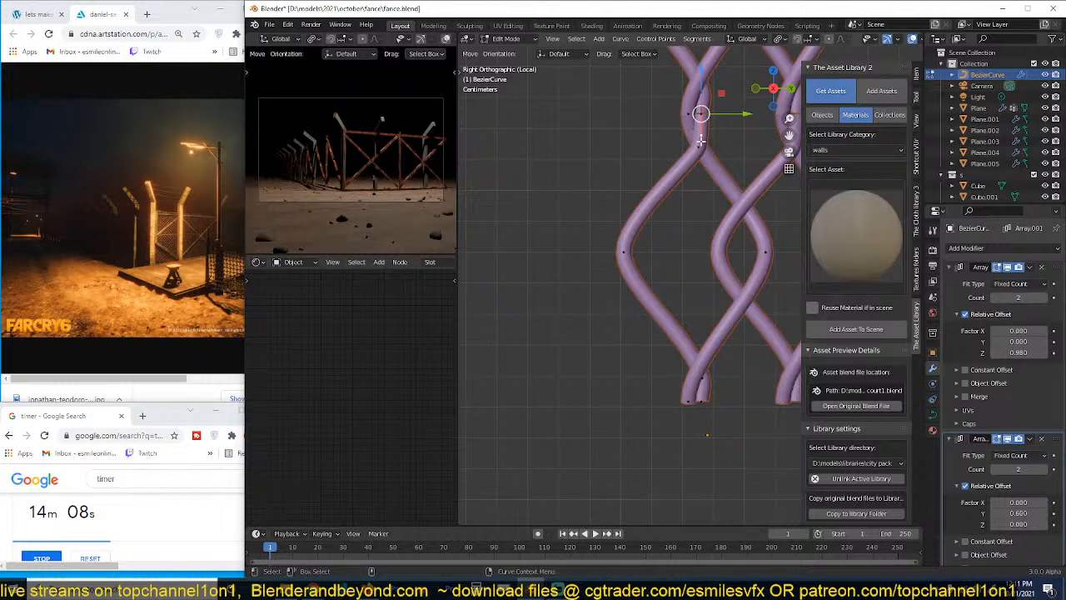
pyautogui.click(697, 147)
pyautogui.hotkey('ctrl', 'x')
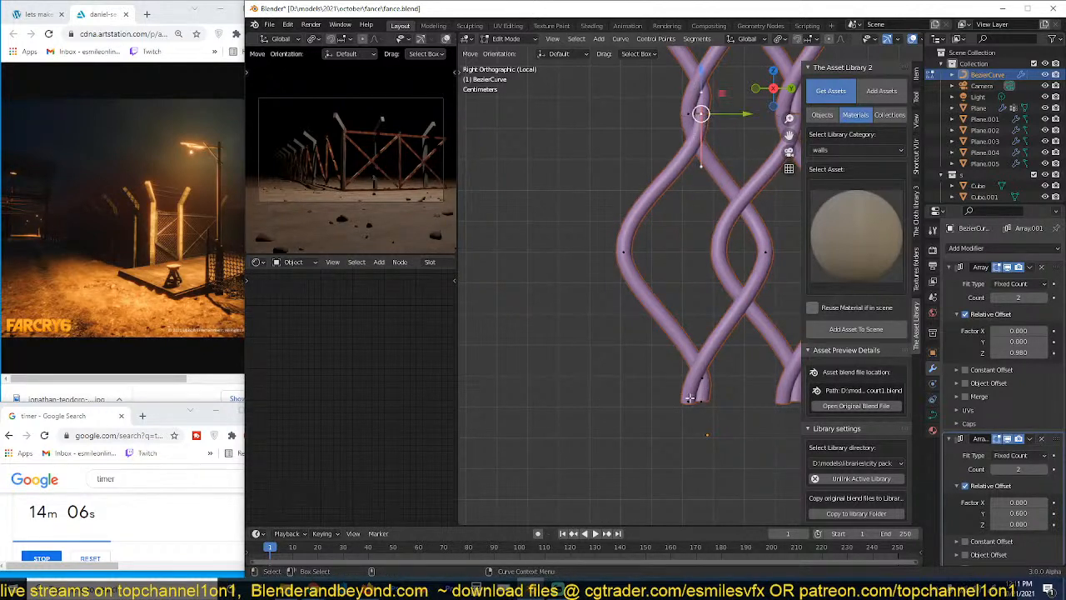
pyautogui.click(705, 385)
pyautogui.hotkey('ctrl', 'x')
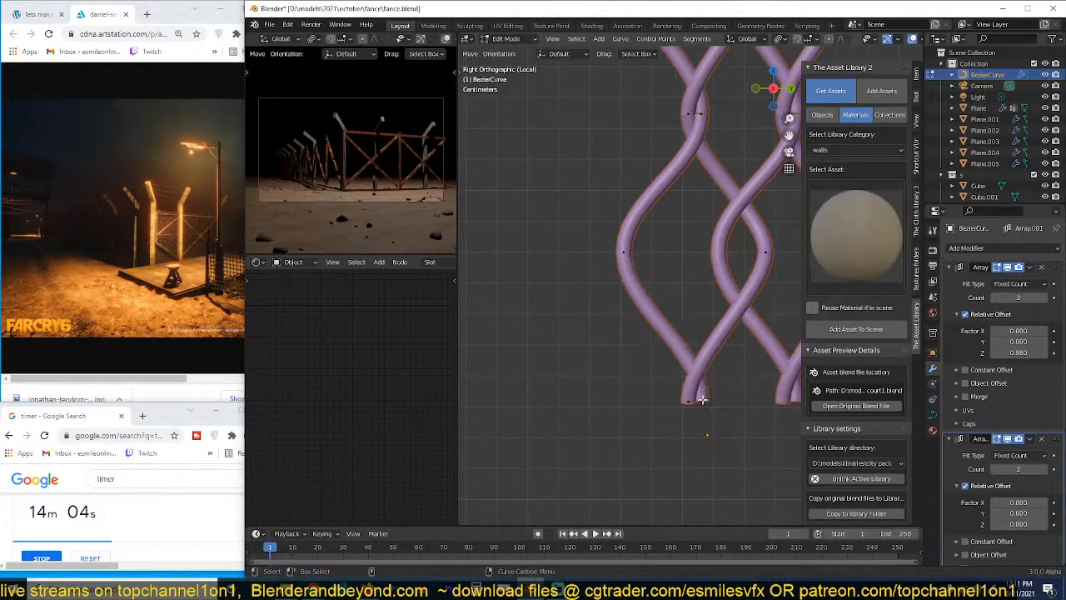
# Step: Select the mirrored strand's end and middle points, hide the other strand, and return to Object Mode
pyautogui.keyDown('shift'); pyautogui.click(708, 111); pyautogui.keyUp('shift')
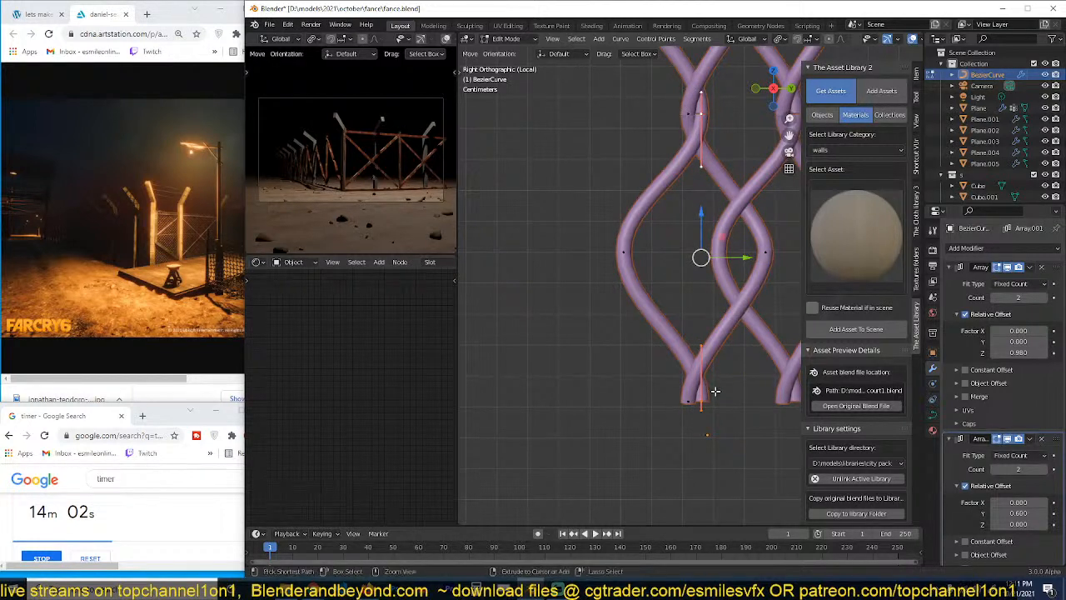
pyautogui.keyDown('shift'); pyautogui.click(627, 252); pyautogui.keyUp('shift')
pyautogui.press('h')
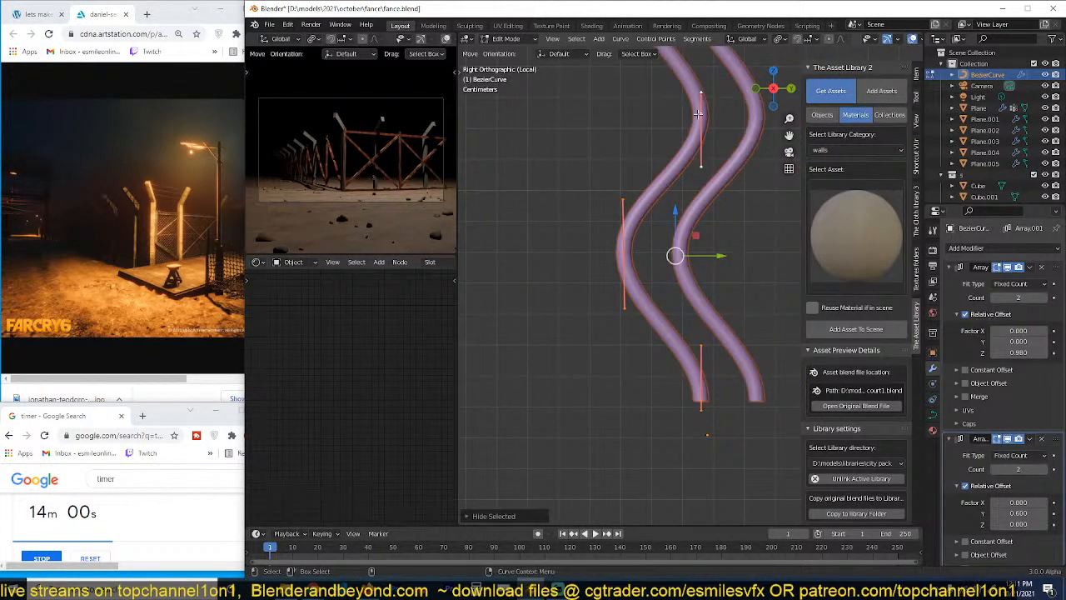
pyautogui.moveTo(697, 113); pyautogui.dragTo(724, 401, button='middle')
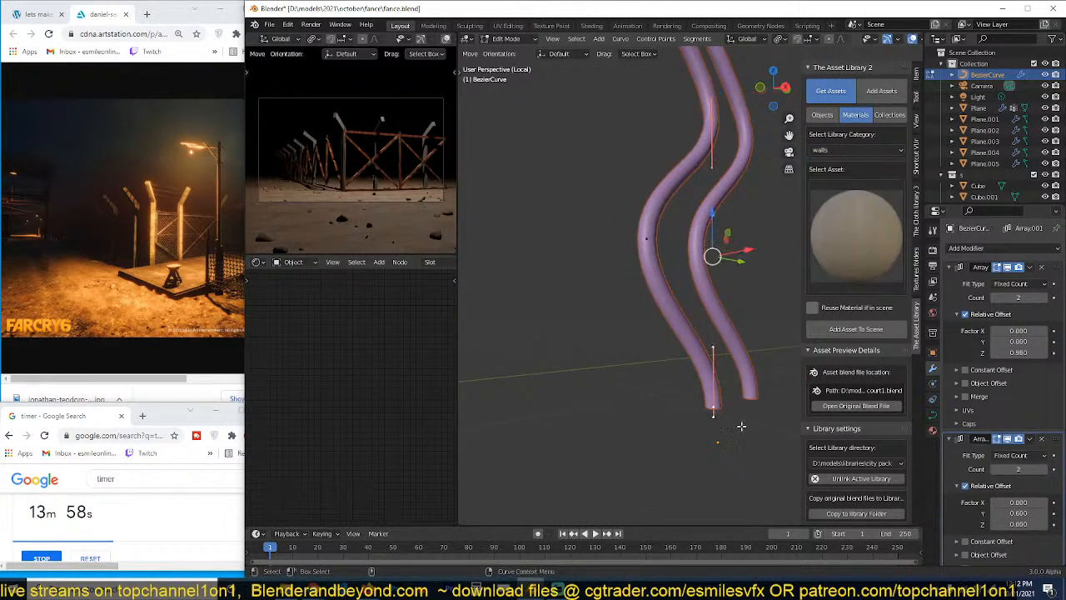
pyautogui.press('Tab')
# Step: Set the second Array modifier's relative offset Y factor to 0.790 so the neighbouring columns interlock
pyautogui.moveTo(756, 414); pyautogui.dragTo(687, 364, button='middle')
pyautogui.press('KP_3')
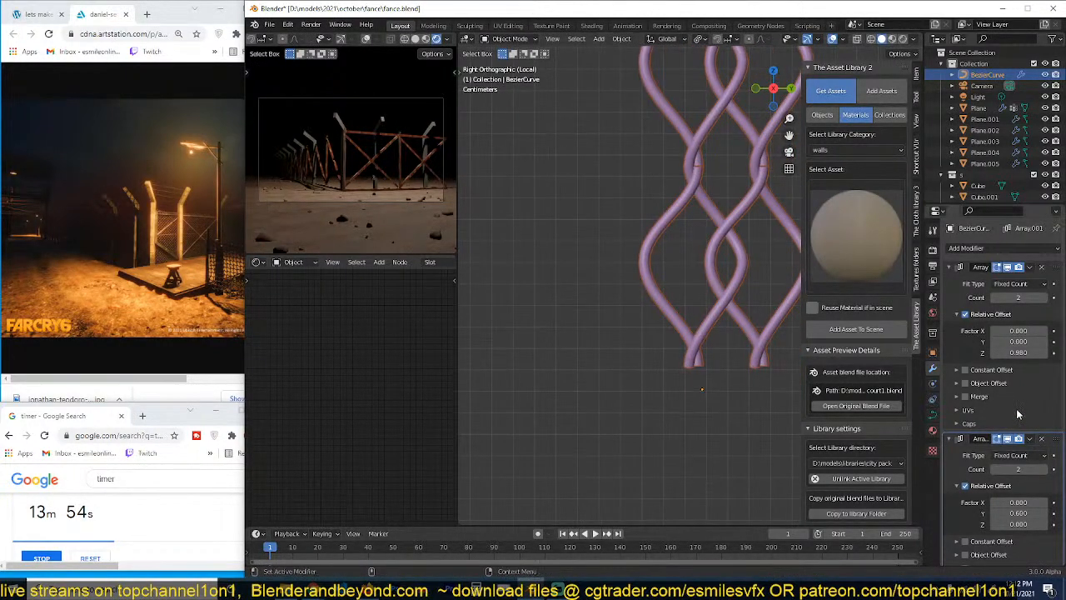
pyautogui.moveTo(1015, 513); pyautogui.dragTo(1041, 513)
pyautogui.scroll(-7, 654, 347)
pyautogui.scroll(4, 693, 321)
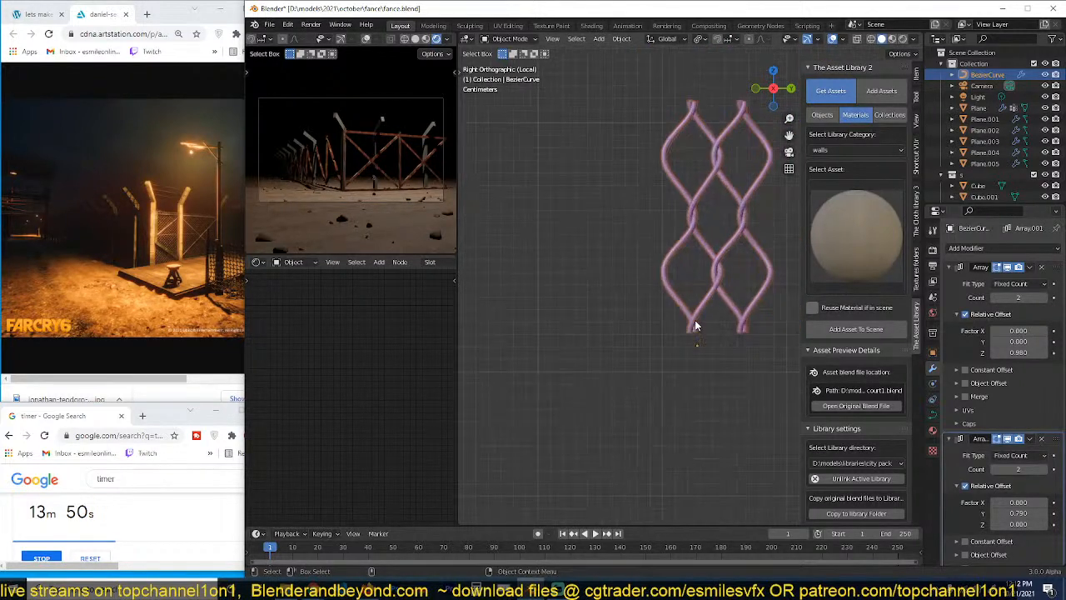
pyautogui.keyDown('shift'); pyautogui.moveTo(745, 327); pyautogui.dragTo(696, 367, button='middle'); pyautogui.keyUp('shift')
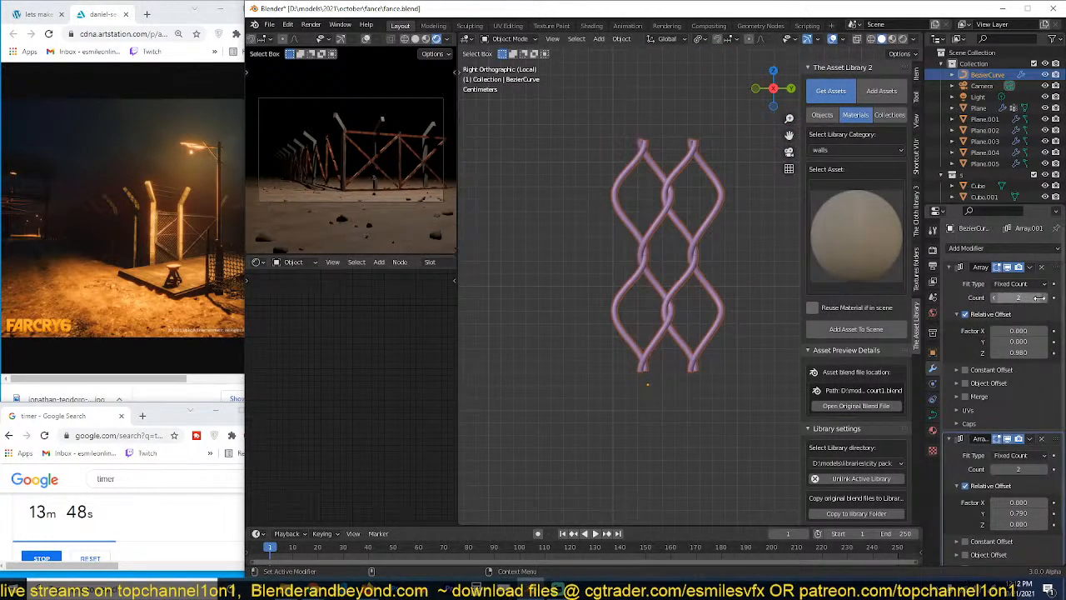
# Step: Leave local view and raise the first Array modifier's count to 14 to extend the wire upwards
pyautogui.press('KP_Divide')
pyautogui.scroll(-6, 582, 260)
pyautogui.keyDown('shift'); pyautogui.moveTo(581, 260); pyautogui.dragTo(516, 367, button='middle'); pyautogui.keyUp('shift')
pyautogui.scroll(-4, 547, 363)
pyautogui.scroll(-5, 558, 356)
pyautogui.scroll(2, 676, 300)
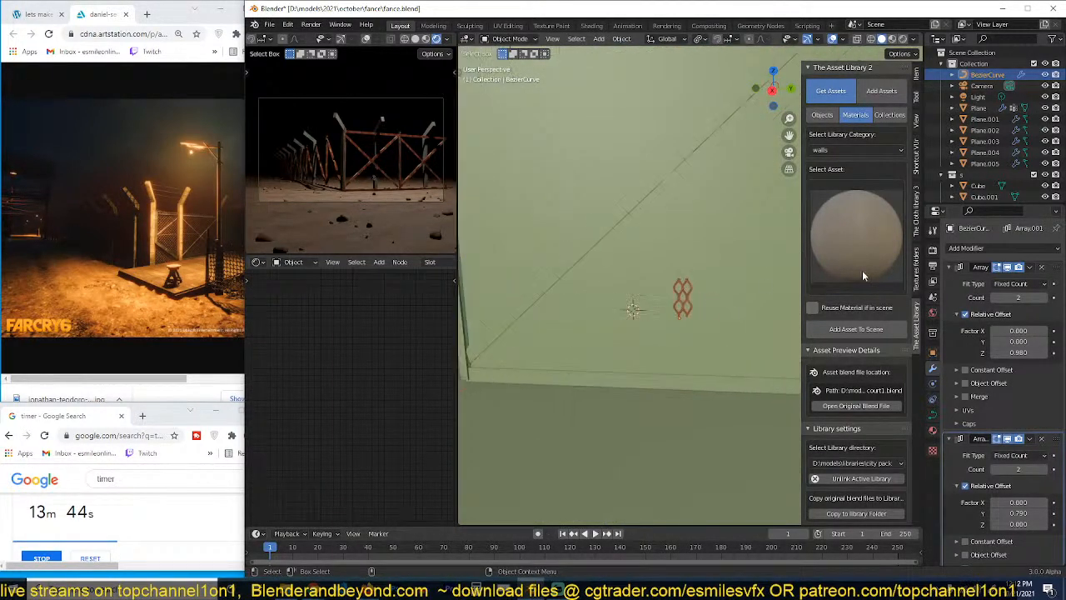
pyautogui.moveTo(1018, 298); pyautogui.dragTo(1041, 298)
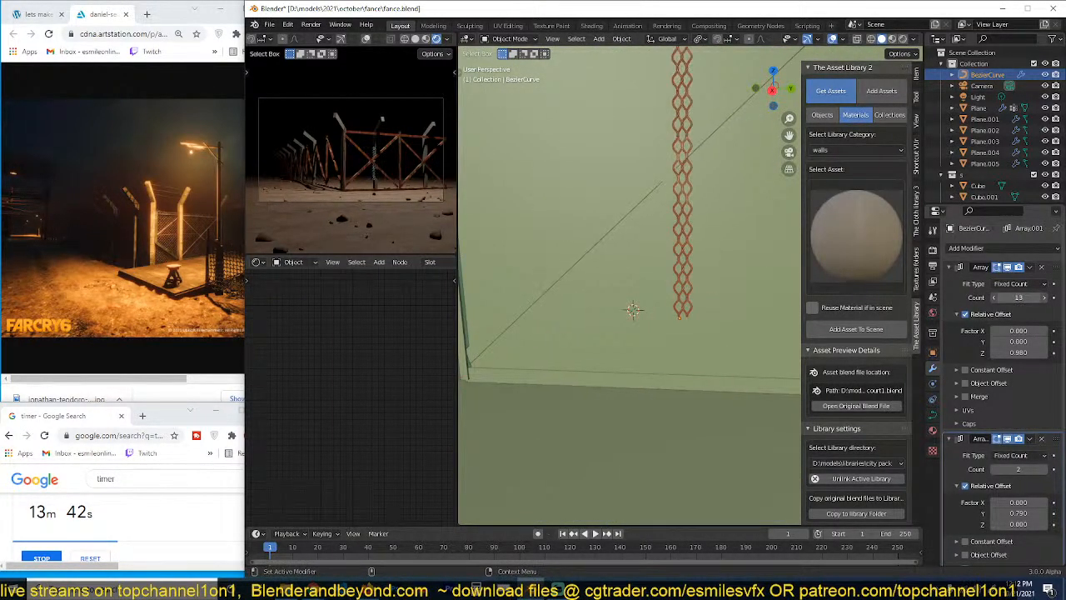
# Step: Set the second Array modifier's count to 23 to spread the chain-link mesh sideways across the fence panel
pyautogui.scroll(5, 728, 279)
pyautogui.scroll(1, 730, 276)
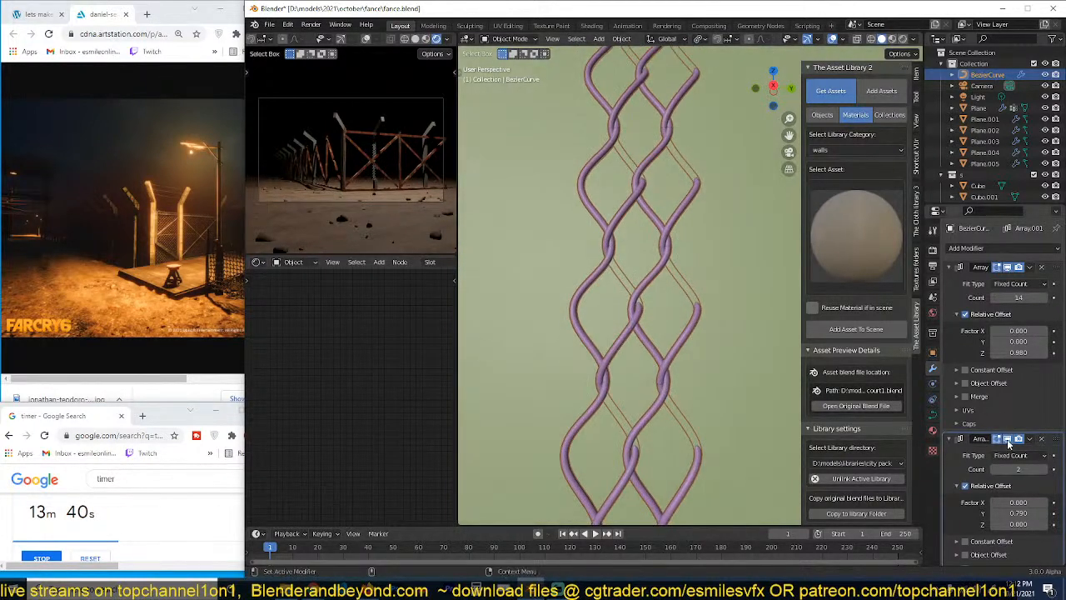
pyautogui.moveTo(1017, 471); pyautogui.dragTo(1029, 471)
pyautogui.scroll(-4, 630, 328)
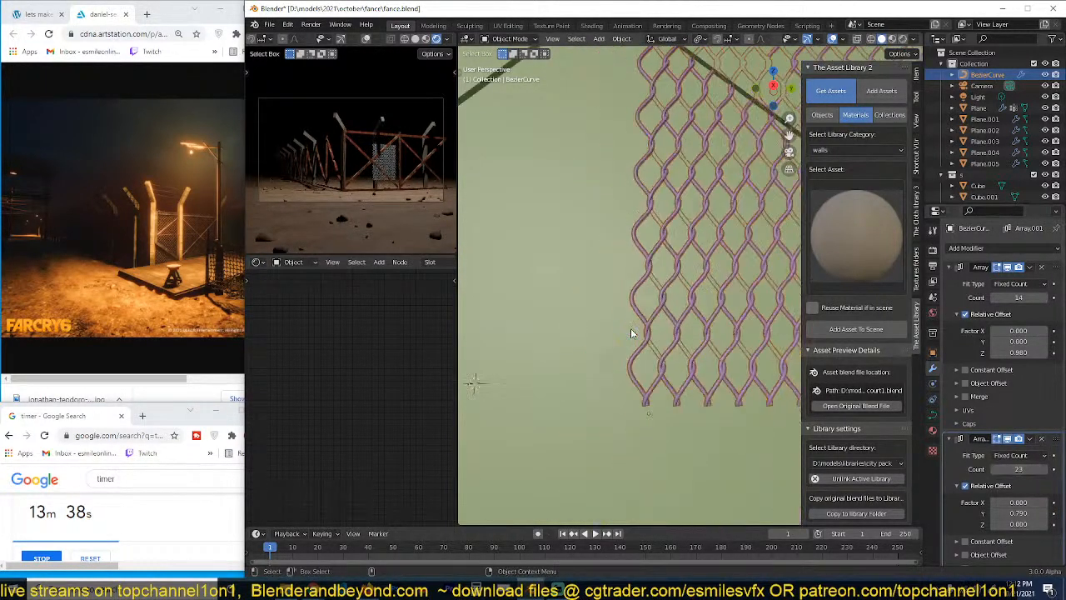
pyautogui.scroll(4, 352, 170)
pyautogui.moveTo(390, 184); pyautogui.dragTo(344, 152, button='middle')
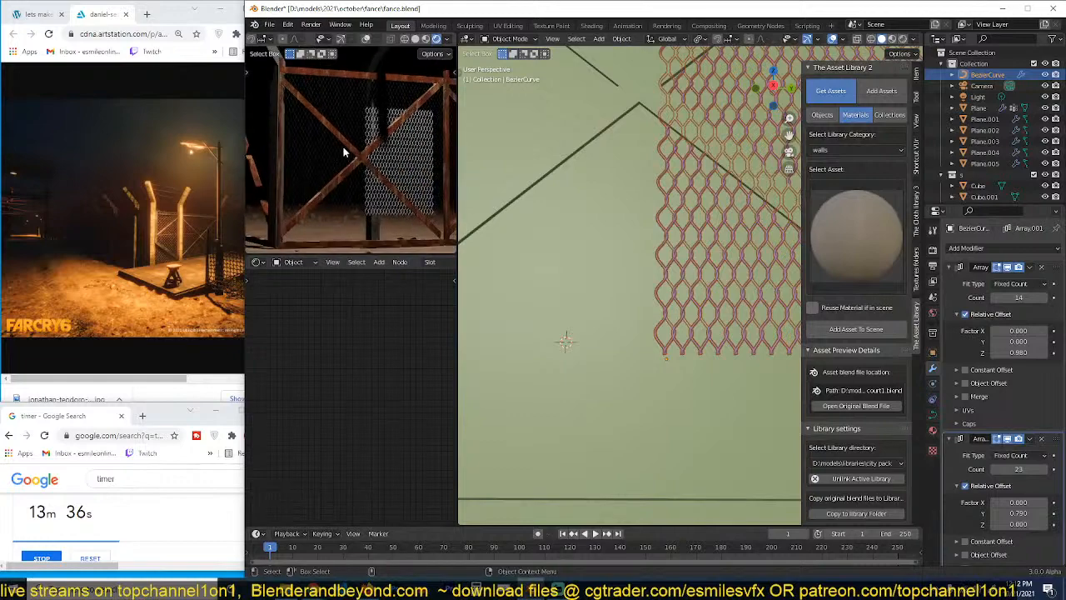
pyautogui.scroll(8, 714, 251)
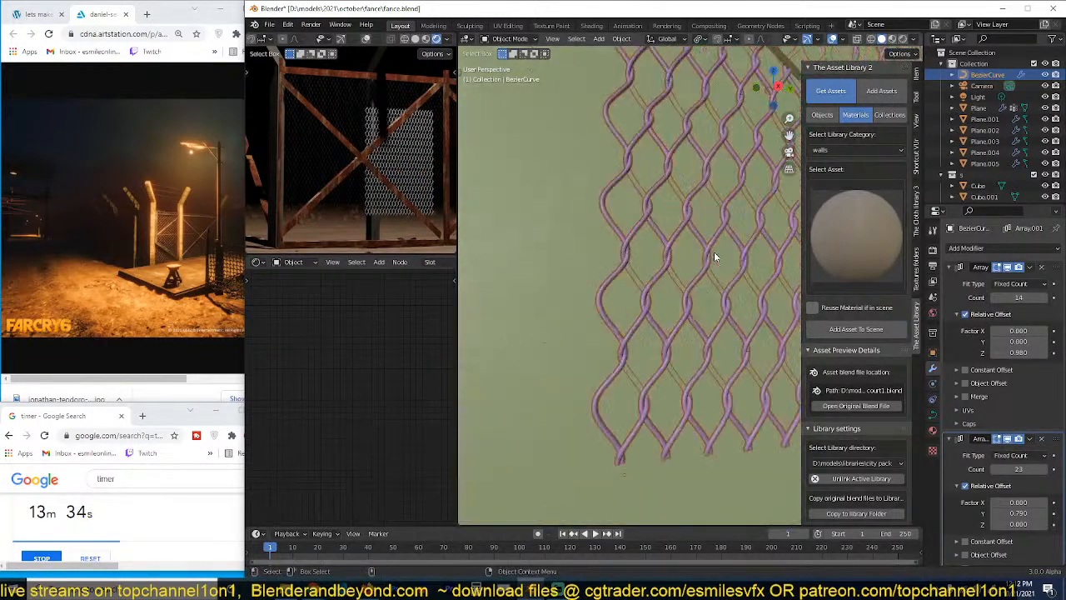
# Step: Save the scene file and lower the wire curve's preview resolution to 4
pyautogui.scroll(-5, 688, 290)
pyautogui.hotkey('ctrl', 's')
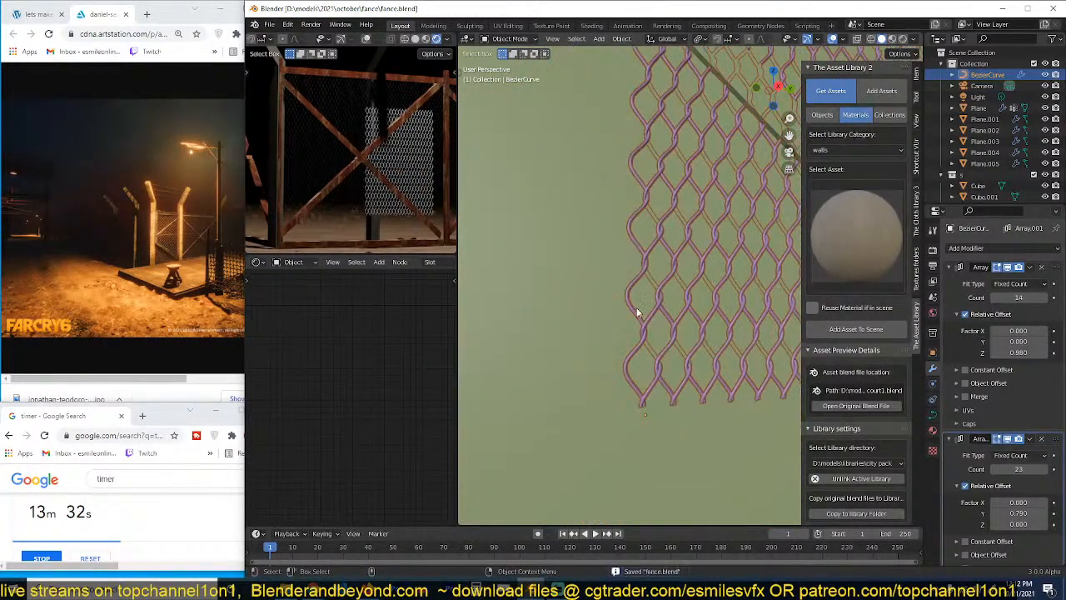
pyautogui.moveTo(686, 294); pyautogui.dragTo(661, 302, button='middle')
pyautogui.scroll(3, 660, 302)
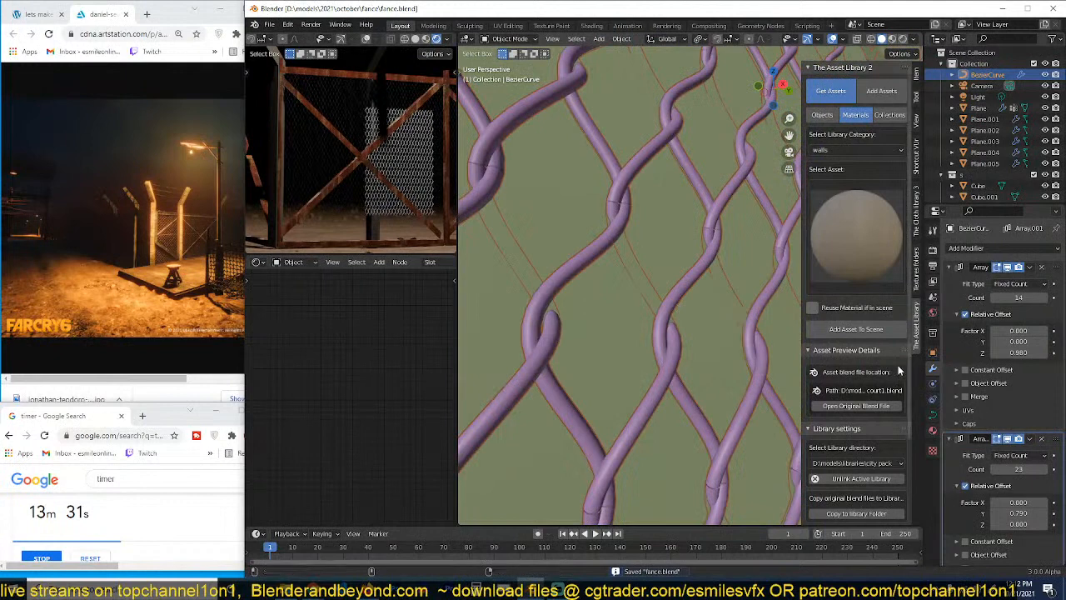
pyautogui.click(933, 412)
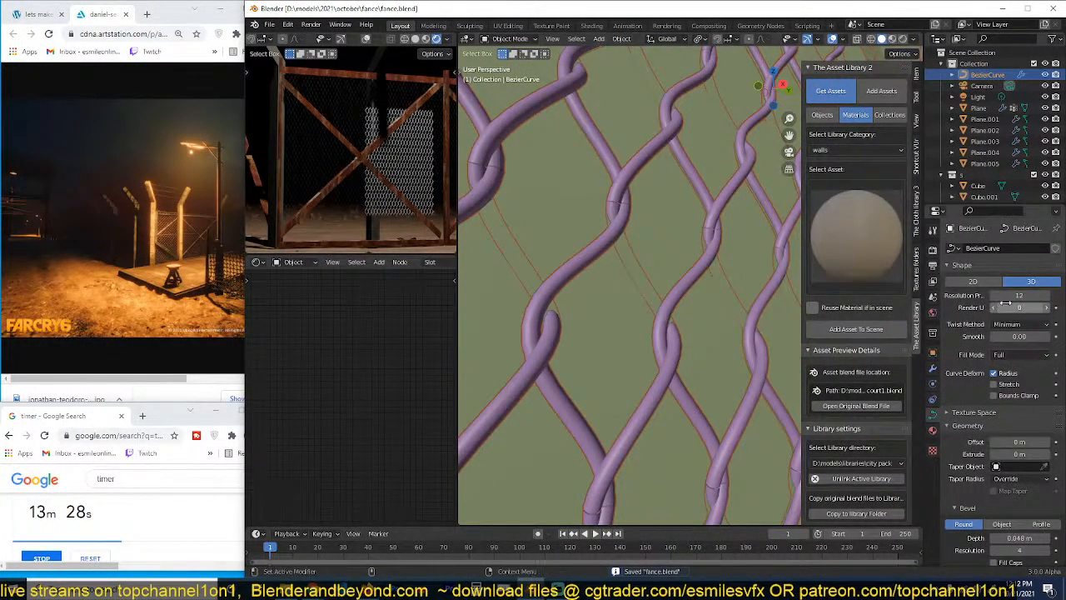
pyautogui.doubleClick(1006, 298)
pyautogui.write('1')
pyautogui.press('Return')
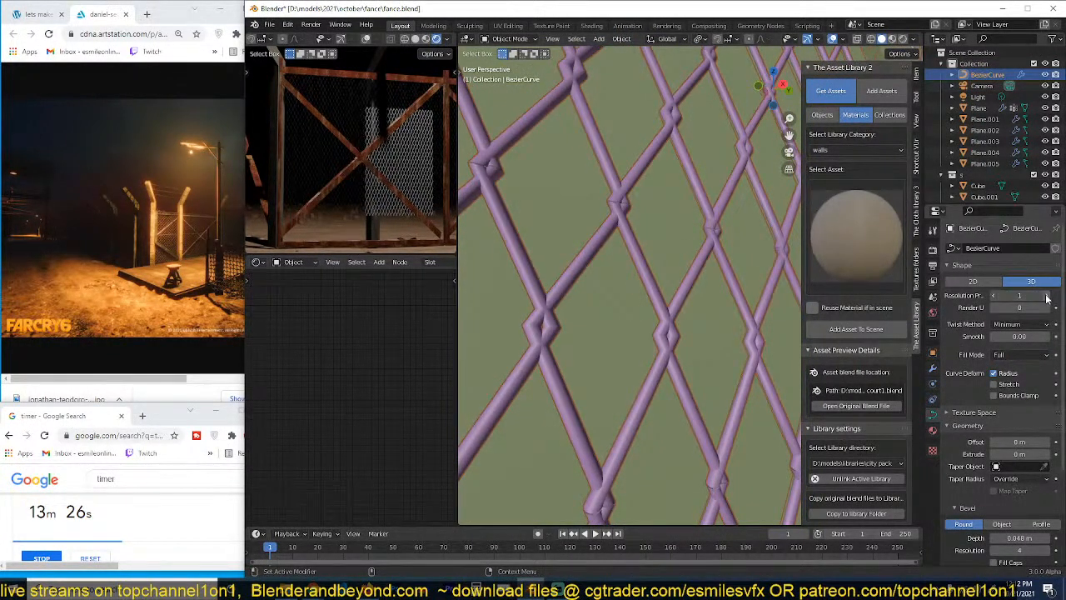
pyautogui.click(1047, 297)
pyautogui.click(1047, 297)
pyautogui.click(1046, 297)
# Step: Enable the wireframe overlay and set the wire curve's bevel resolution to 0
pyautogui.press('q')
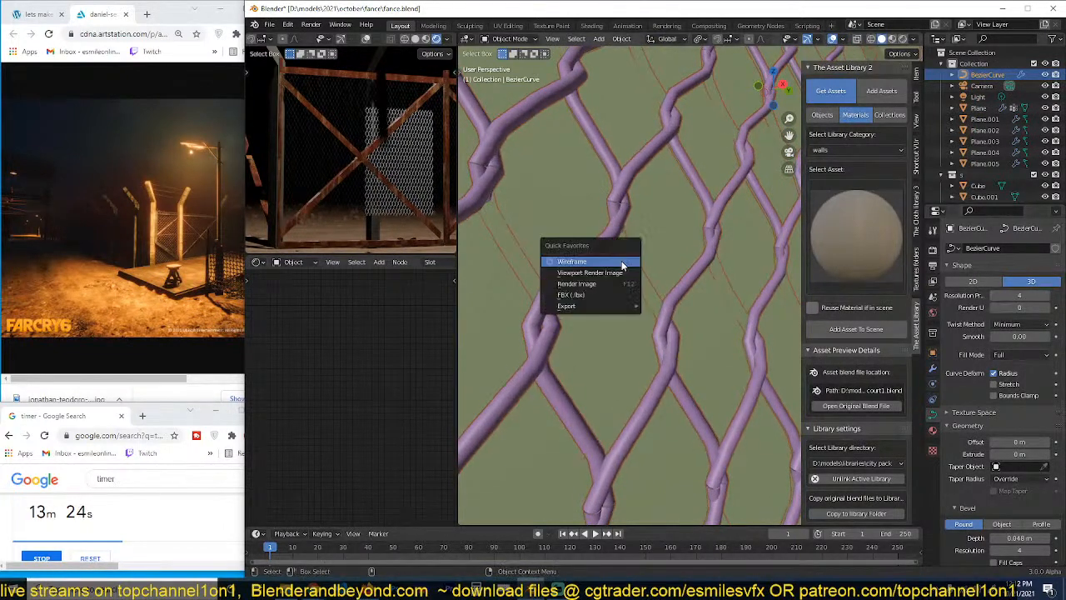
pyautogui.click(623, 264)
pyautogui.scroll(4, 678, 286)
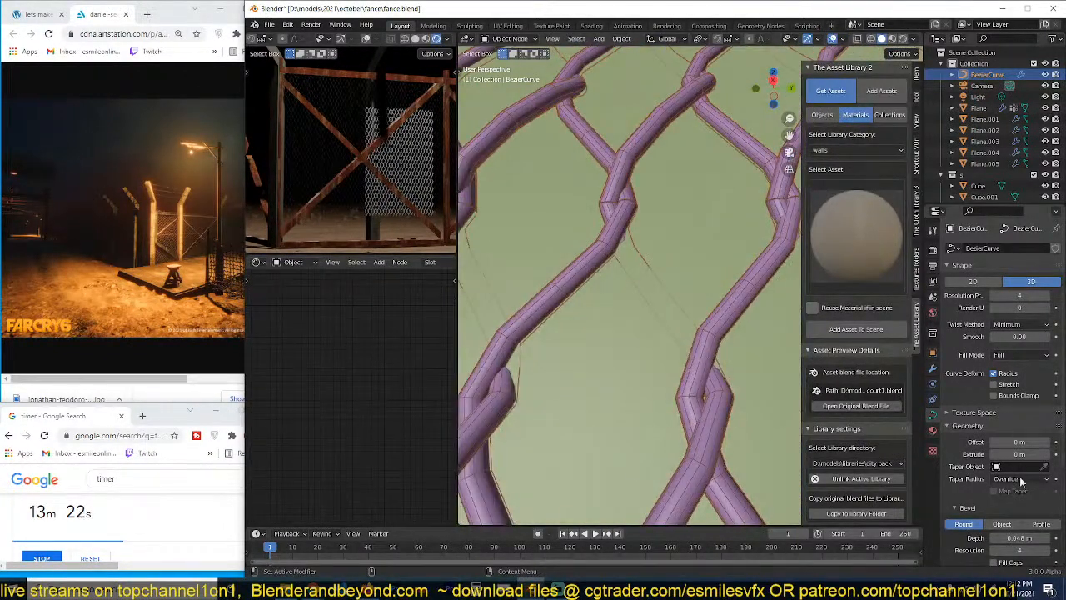
pyautogui.scroll(-3, 1024, 479)
pyautogui.moveTo(1023, 438); pyautogui.dragTo(991, 439)
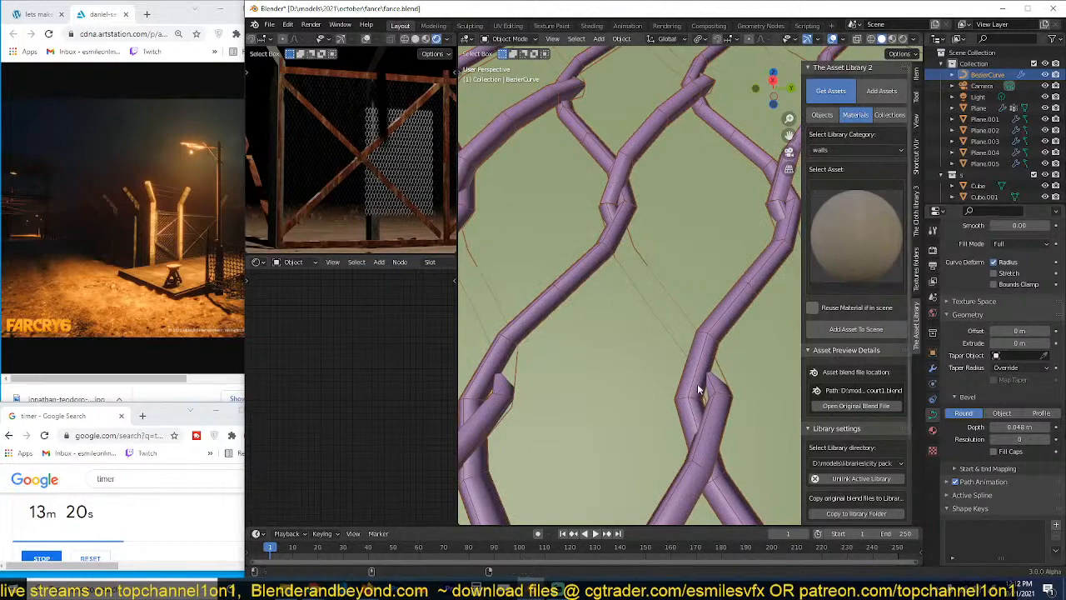
# Step: Hide the fence frame Plane.002 behind the mesh, reselect the wire curve and save the file
pyautogui.moveTo(699, 386); pyautogui.dragTo(664, 350, button='middle')
pyautogui.click(665, 350)
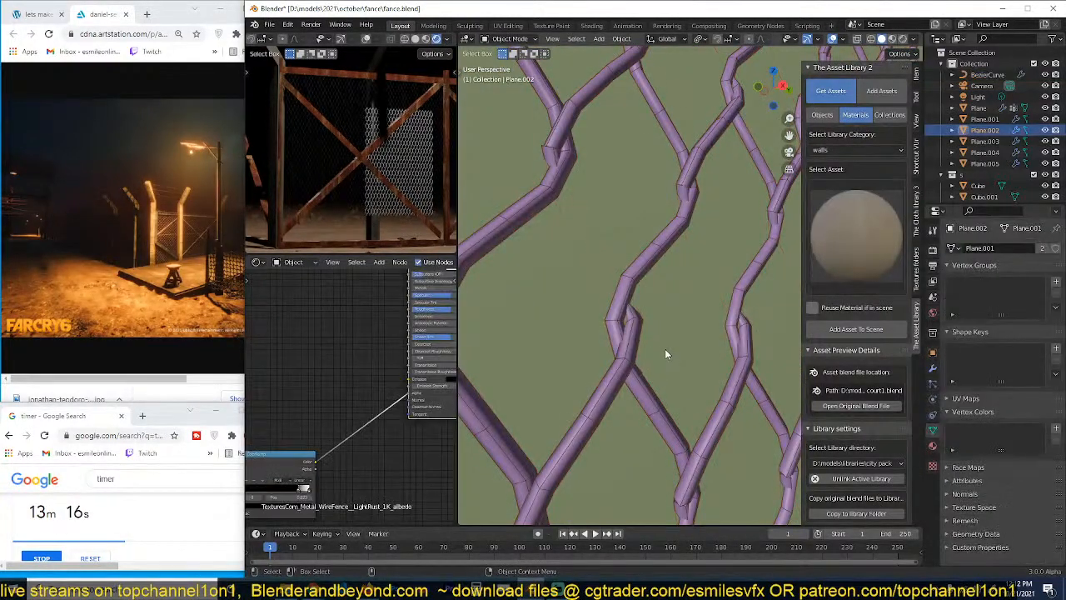
pyautogui.click(650, 256)
pyautogui.moveTo(654, 280); pyautogui.dragTo(638, 261, button='middle')
pyautogui.click(651, 254)
pyautogui.hotkey('ctrl', 's')
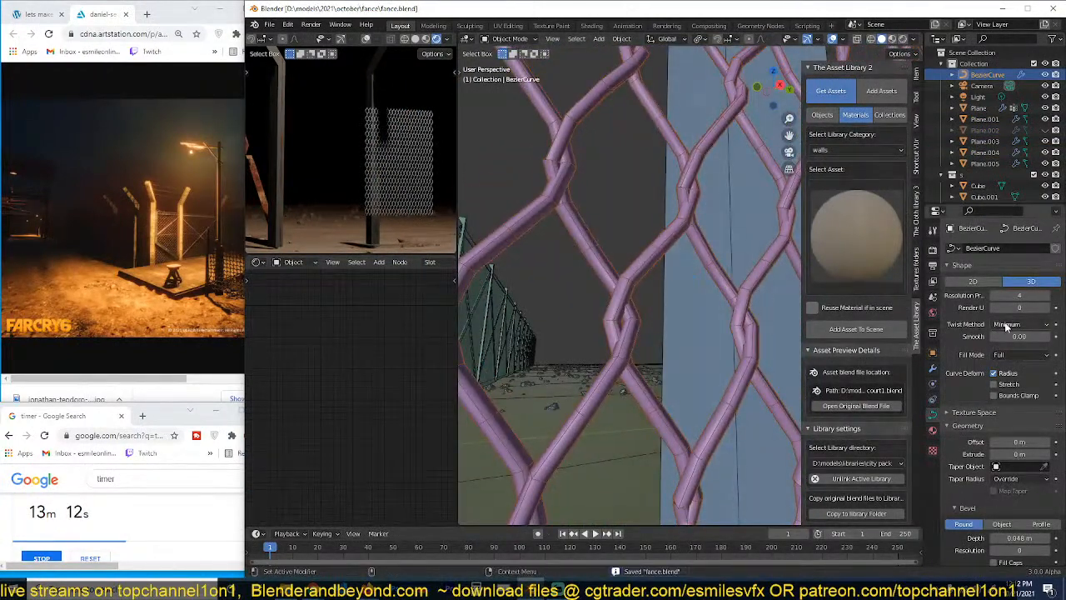
# Step: Try the Back, Front and Half fill modes on the wire curve and return it to Full
pyautogui.scroll(-3, 662, 370)
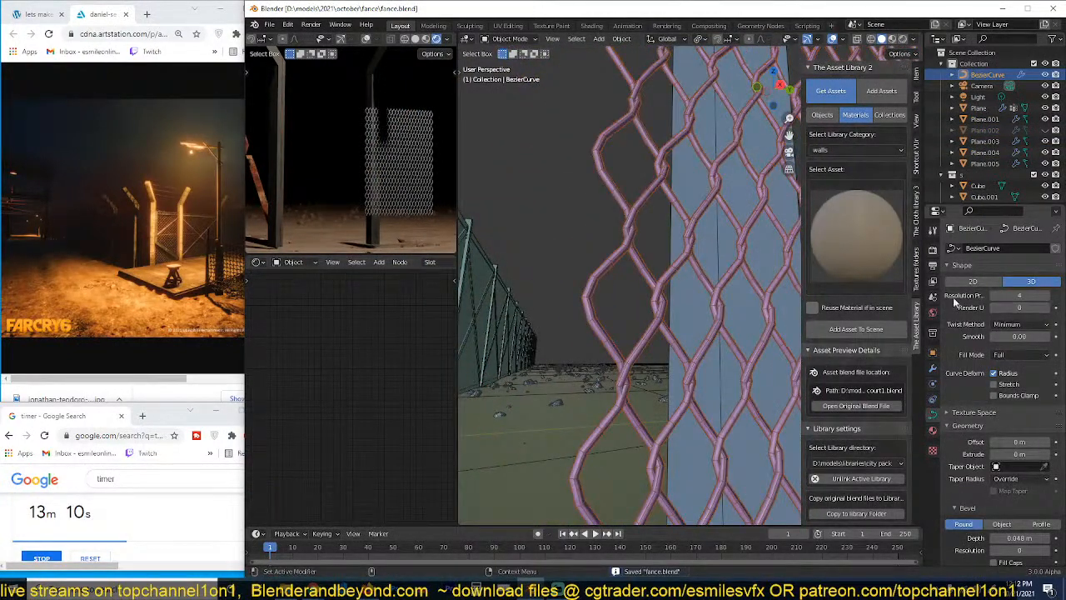
pyautogui.press('KP_3')
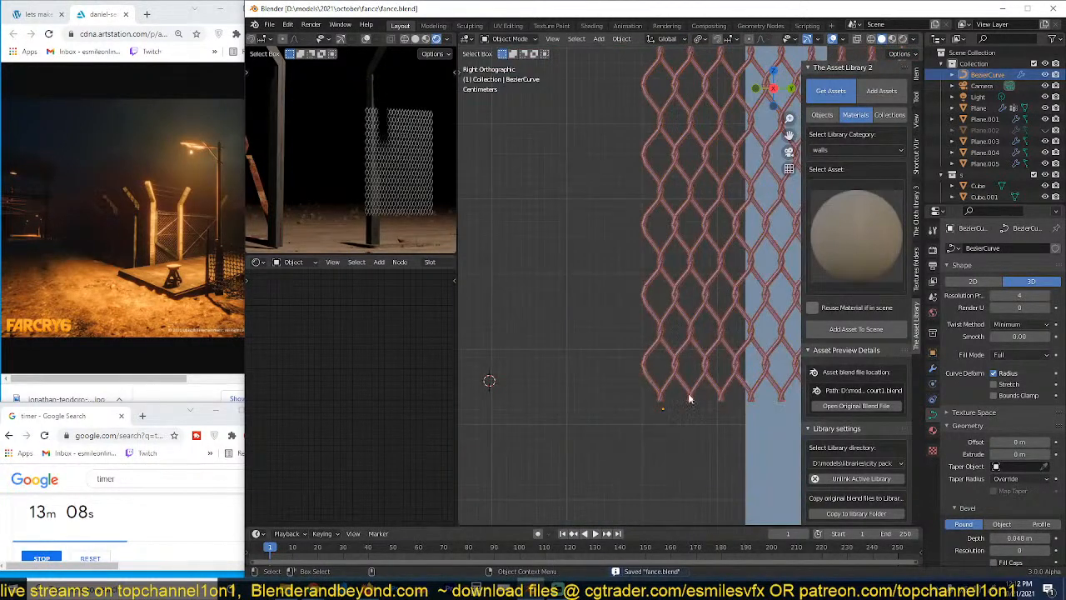
pyautogui.scroll(8, 688, 399)
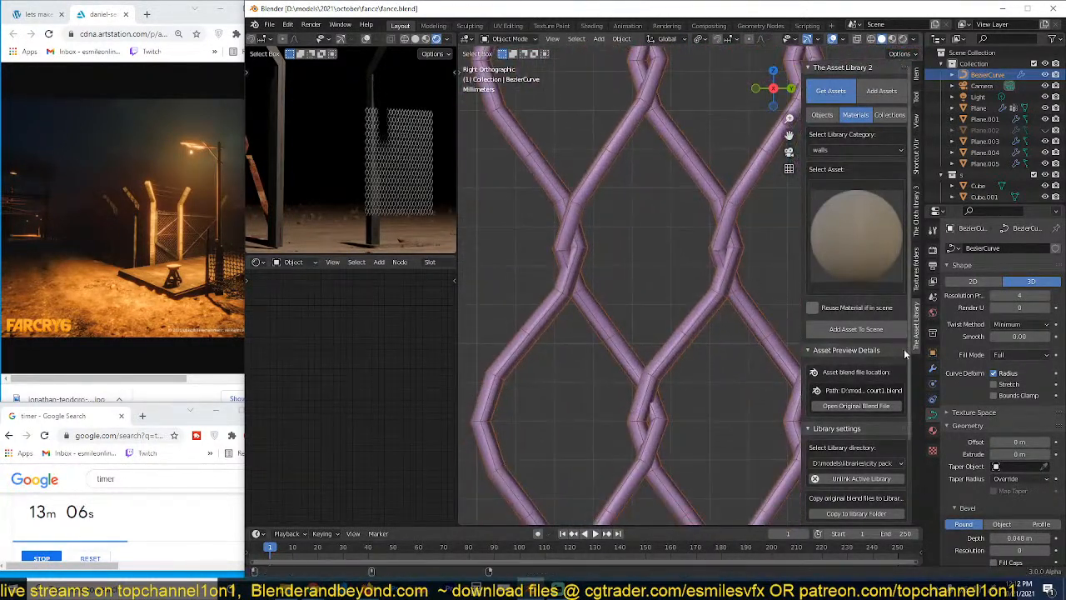
pyautogui.click(1012, 354)
pyautogui.click(1006, 381)
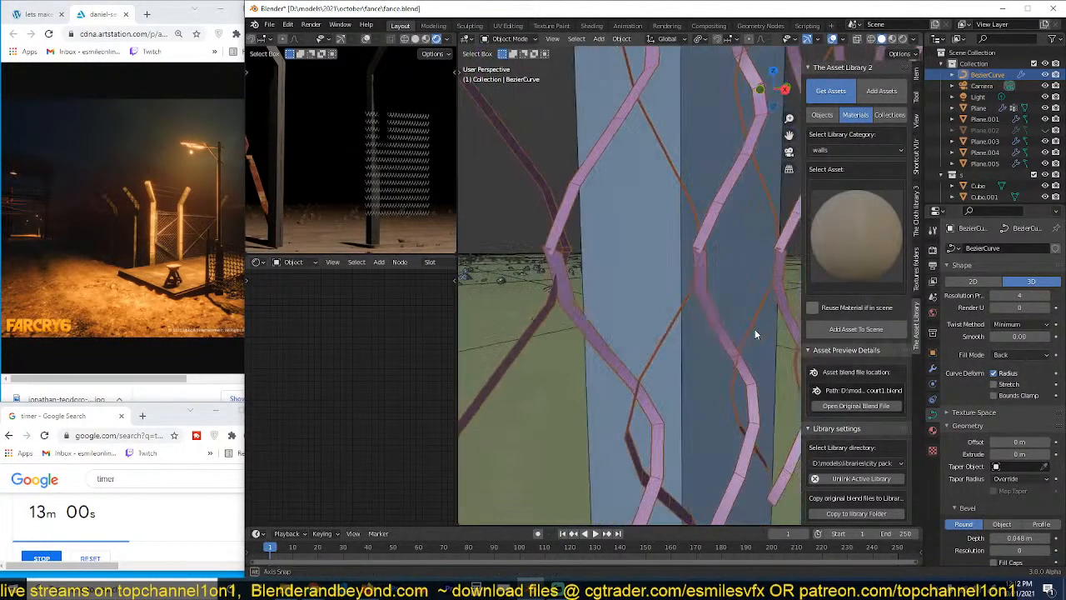
pyautogui.click(1019, 355)
pyautogui.click(1004, 391)
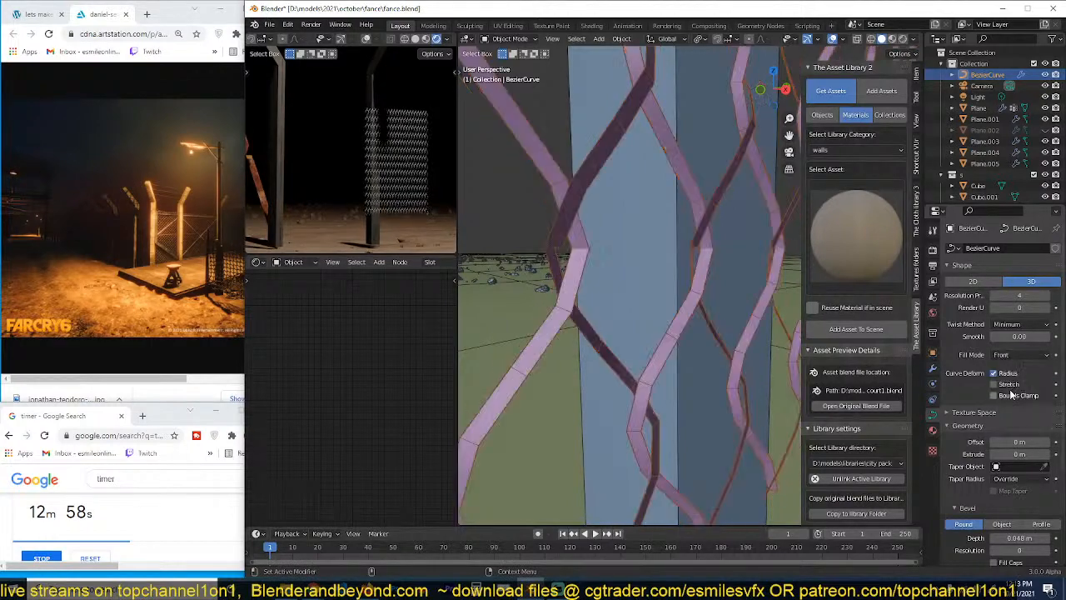
pyautogui.click(1019, 355)
pyautogui.click(1010, 404)
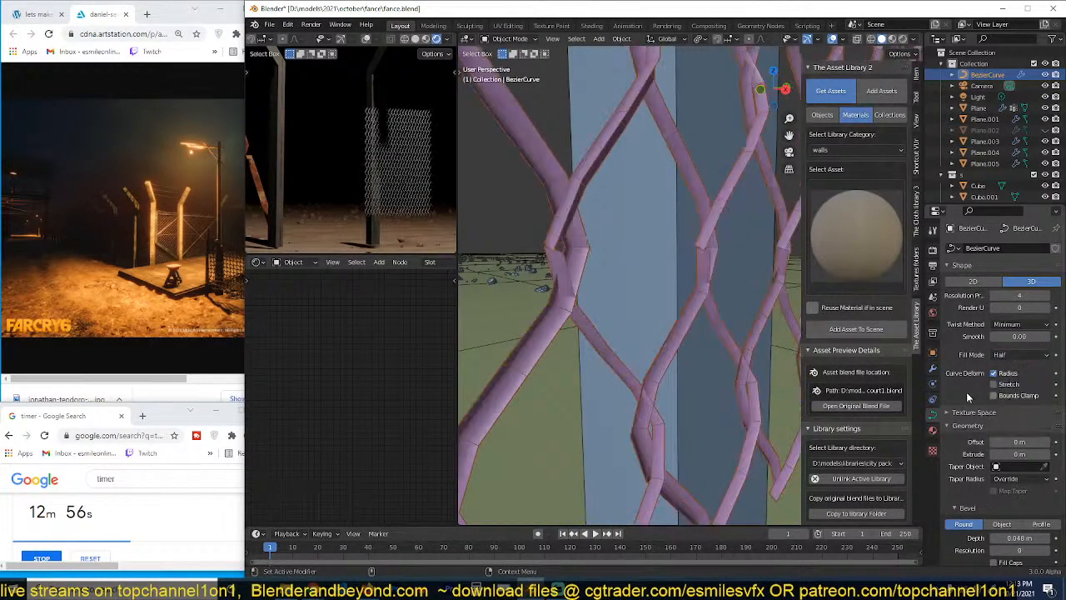
pyautogui.moveTo(795, 333); pyautogui.dragTo(790, 299, button='middle')
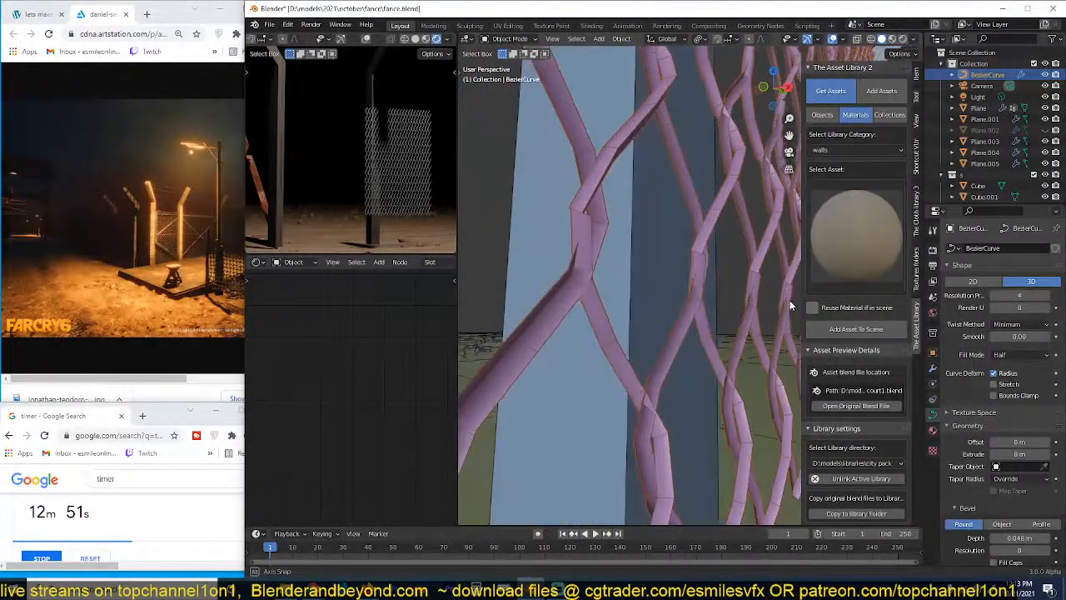
pyautogui.click(1023, 355)
pyautogui.click(1014, 393)
pyautogui.click(1027, 356)
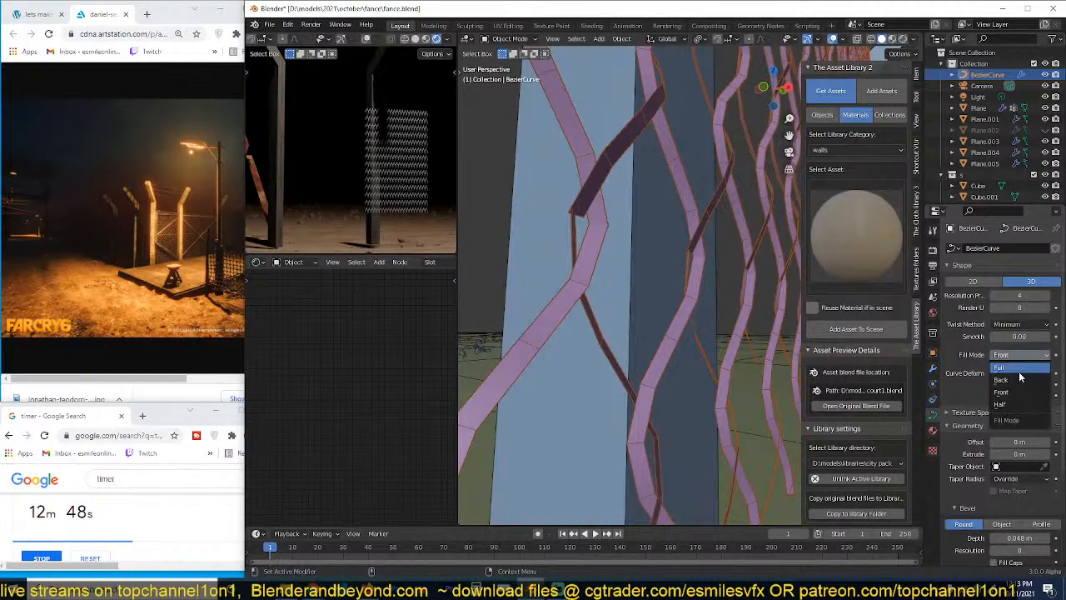
pyautogui.click(1018, 371)
# Step: View the whole chain-link mesh beside the fence posts in the right orthographic view
pyautogui.moveTo(799, 313); pyautogui.dragTo(696, 323, button='middle')
pyautogui.scroll(-9, 708, 323)
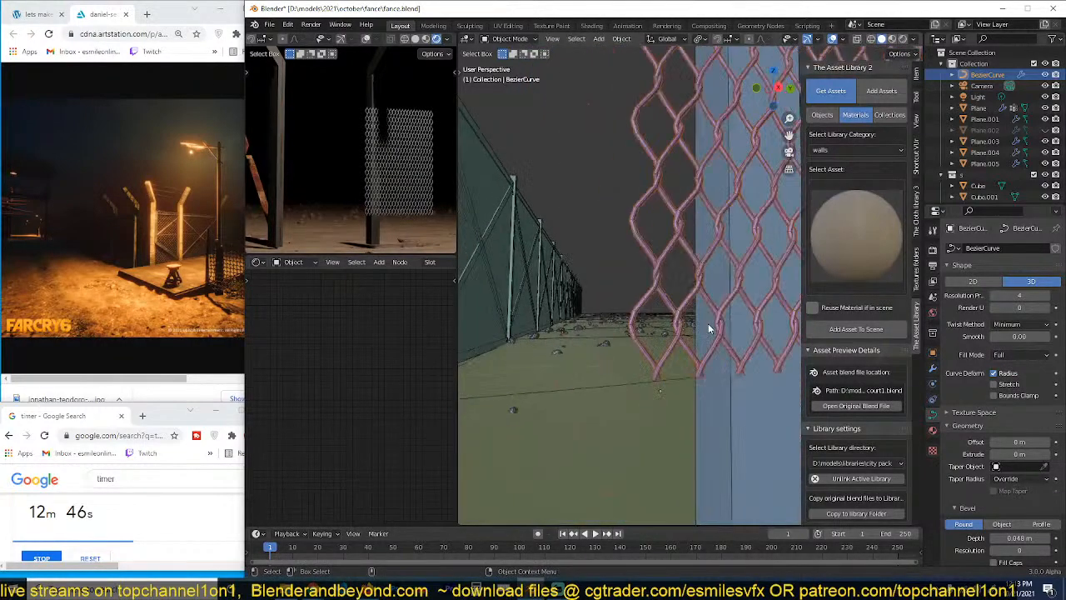
pyautogui.press('KP_3')
pyautogui.scroll(-4, 707, 321)
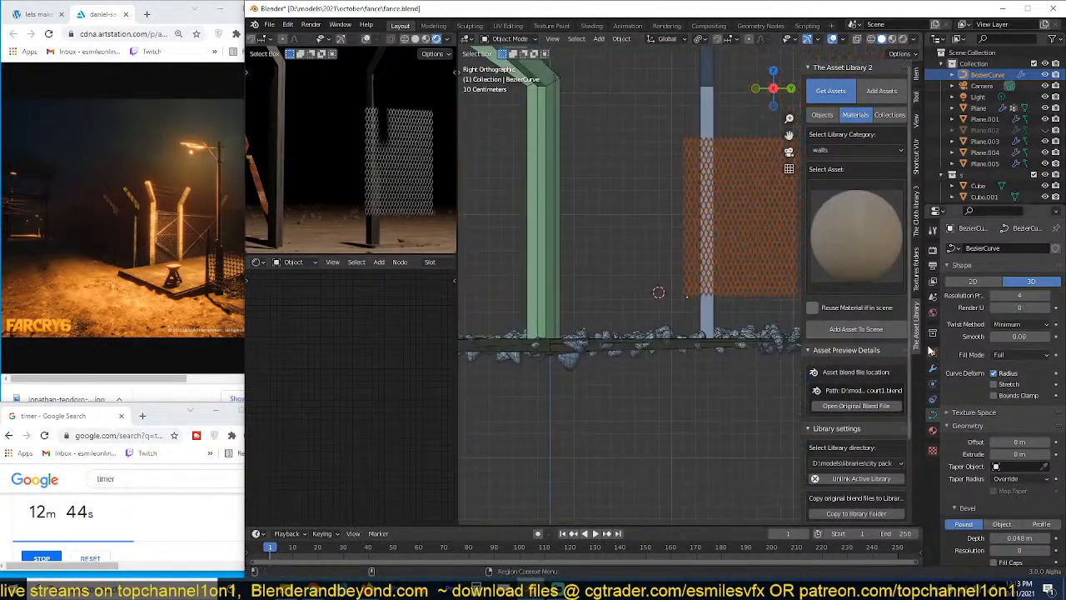
pyautogui.keyDown('shift'); pyautogui.moveTo(717, 289); pyautogui.dragTo(665, 298, button='middle'); pyautogui.keyUp('shift')
pyautogui.press('s')
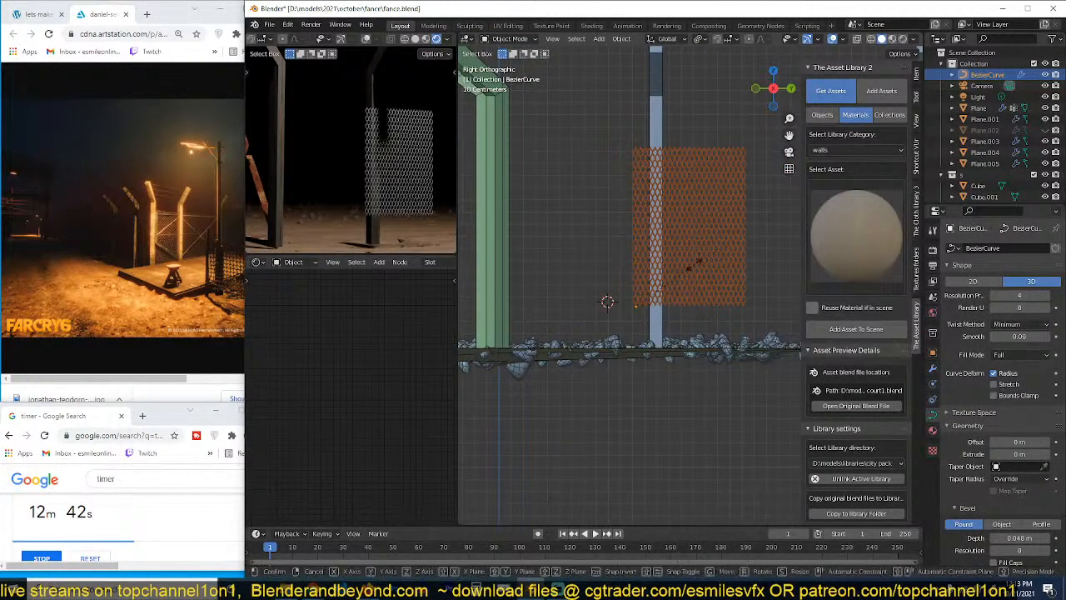
pyautogui.press('x')
pyautogui.rightClick(729, 267)
# Step: Unhide the fence frame and move the chain-link mesh into the frame's lower corner beside the angled post
pyautogui.click(933, 367)
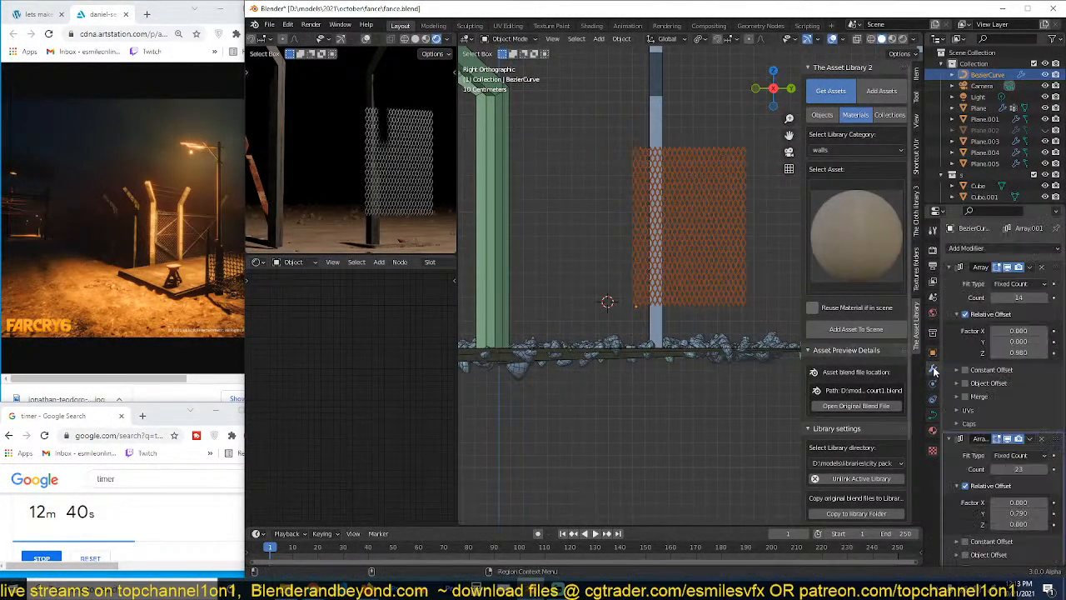
pyautogui.hotkey('alt', 'h')
pyautogui.click(706, 246)
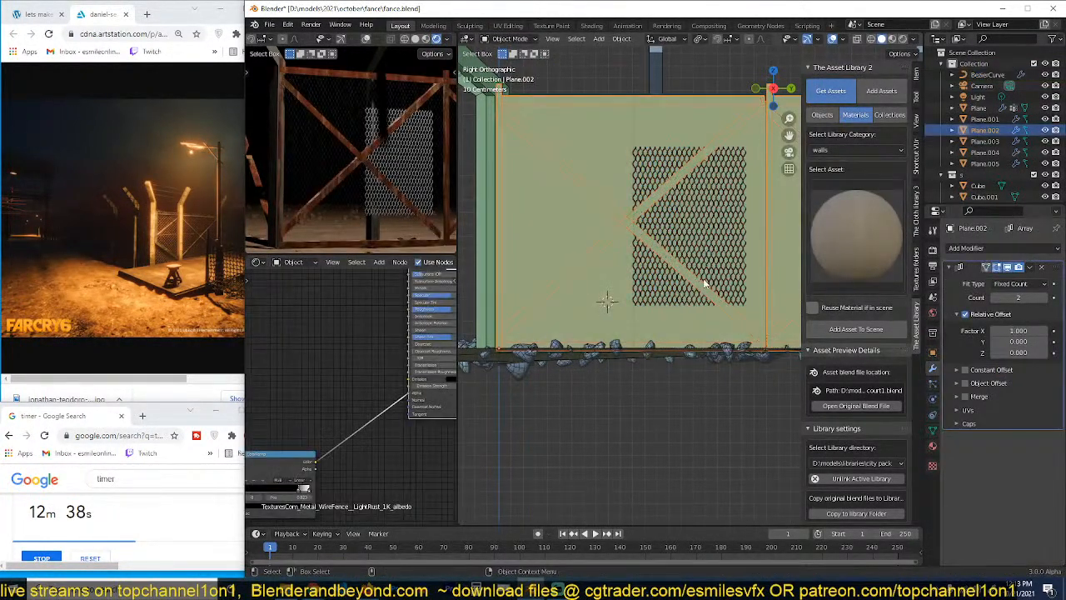
pyautogui.click(705, 252)
pyautogui.press('g')
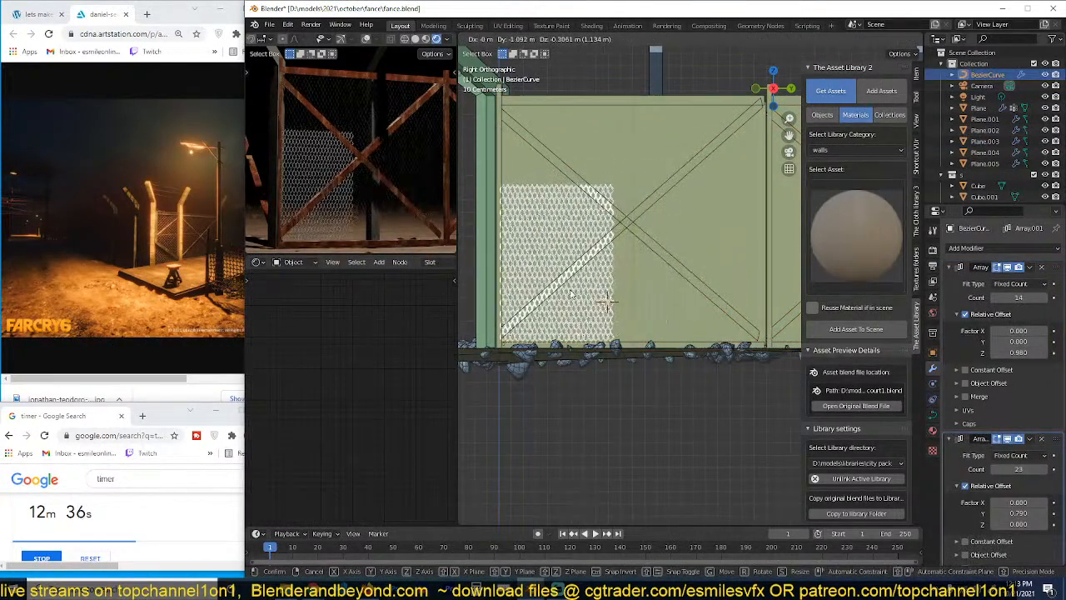
pyautogui.click(583, 290)
# Step: Stretch the chain-link mesh along the Y axis by a factor of about 1.54
pyautogui.press('s')
pyautogui.press('y')
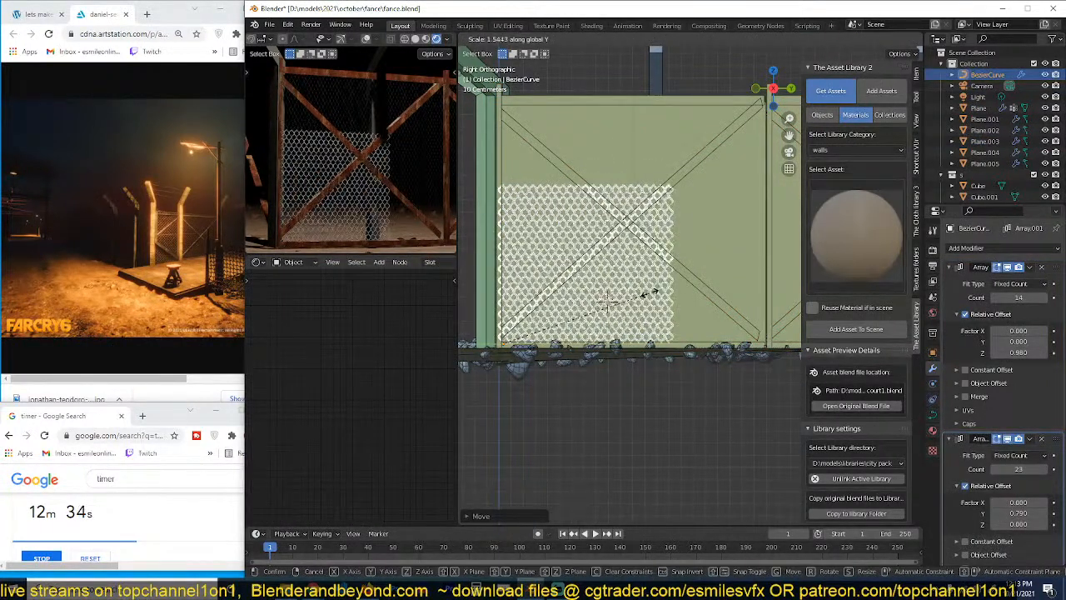
pyautogui.click(648, 295)
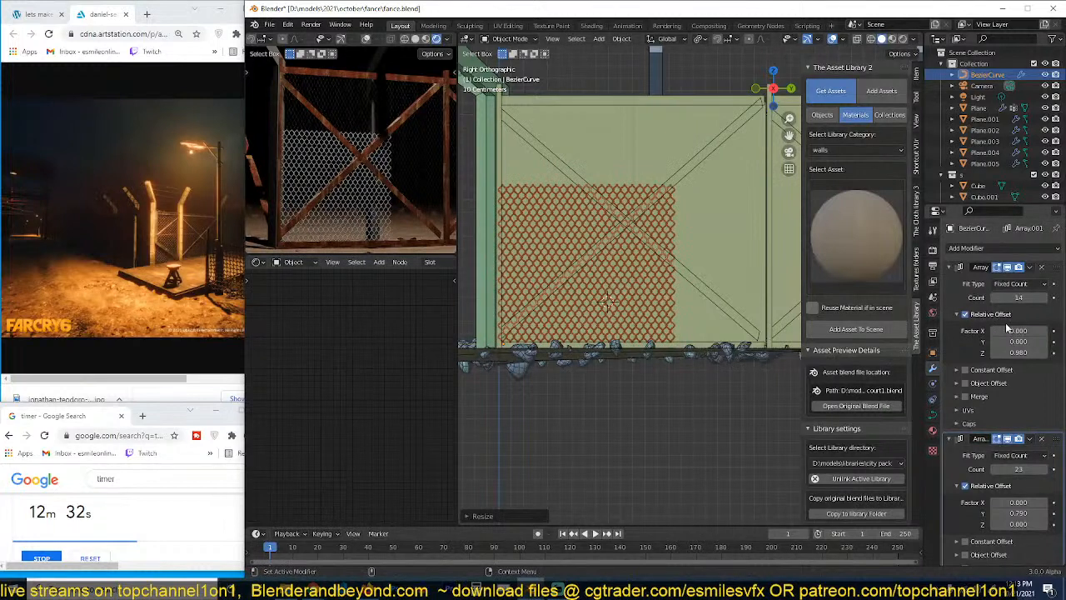
# Step: Set the first Array modifier's count to 21 so the mesh reaches the frame's upper rail
pyautogui.click(1044, 298)
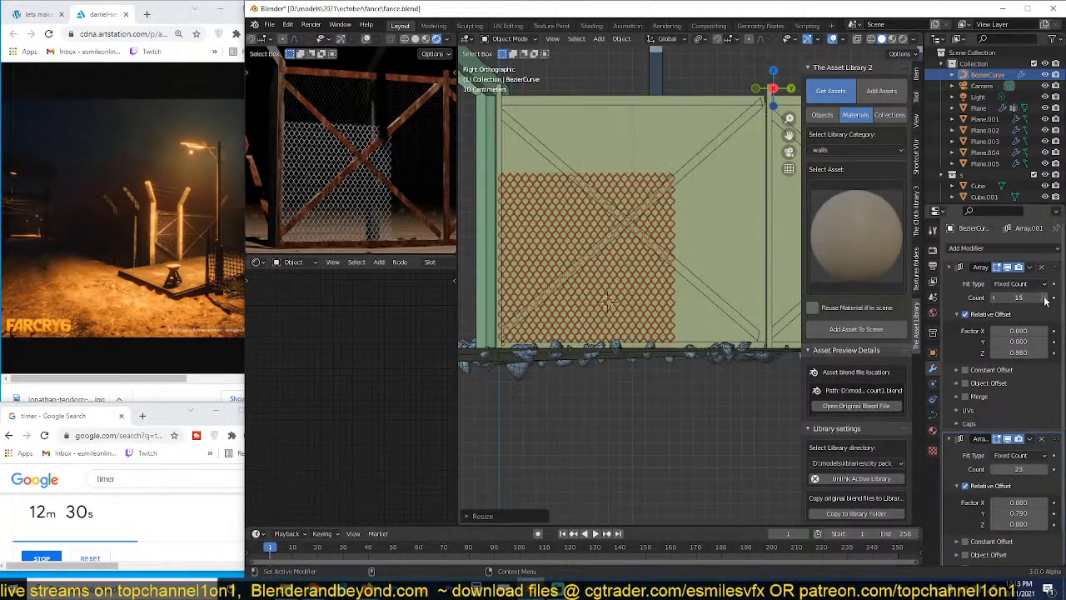
pyautogui.click(1044, 298)
pyautogui.click(1044, 298)
pyautogui.click(1044, 298)
pyautogui.click(1044, 298)
pyautogui.click(1044, 298)
pyautogui.click(1044, 298)
pyautogui.click(1044, 299)
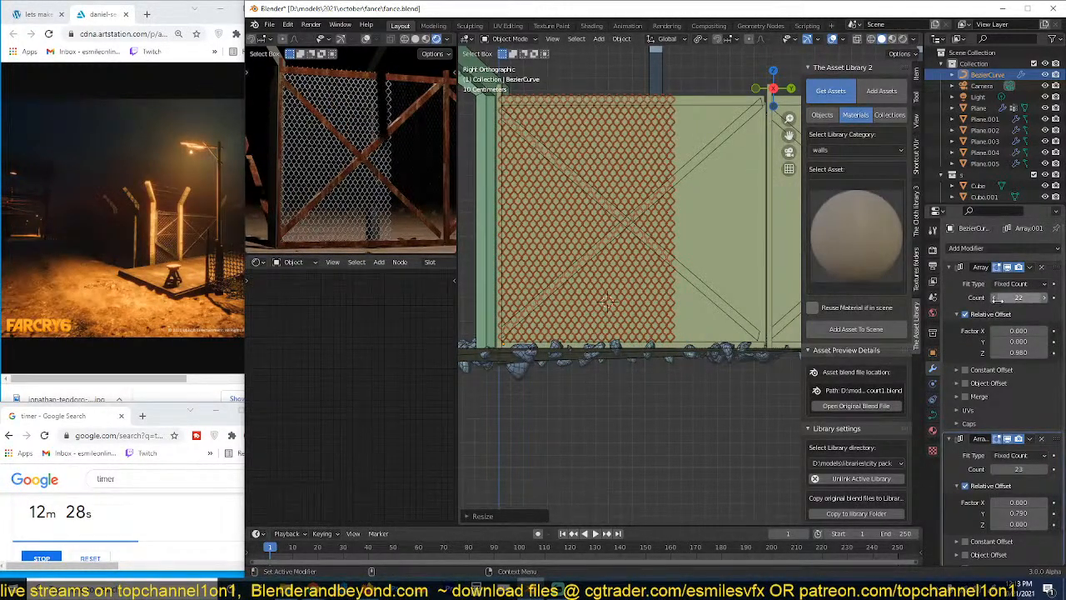
pyautogui.click(993, 298)
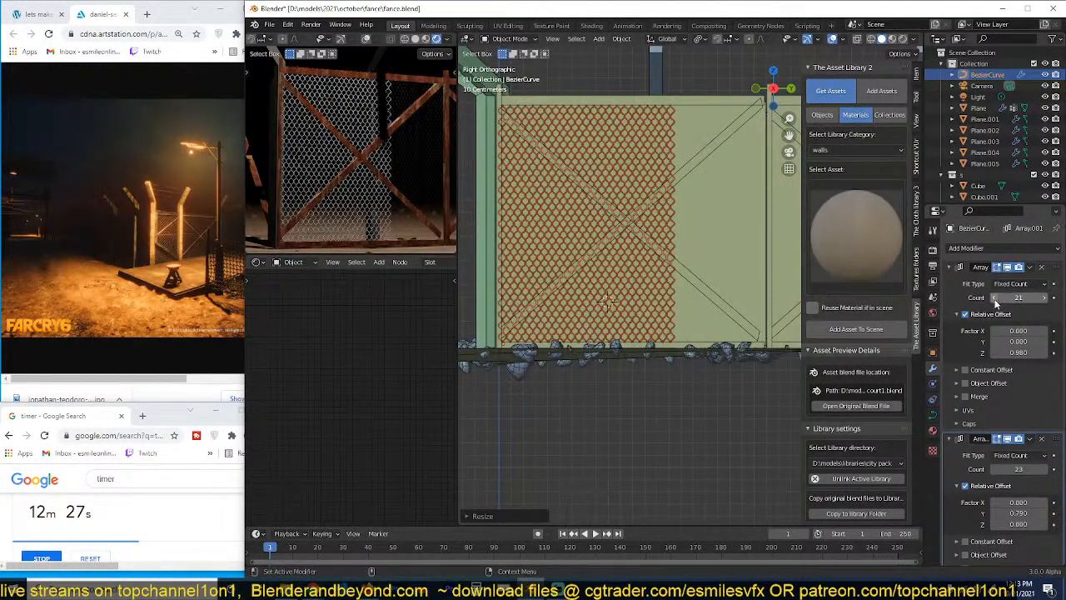
# Step: Set the second Array modifier's count to 35 to fill the frame's width, and save the file
pyautogui.click(1044, 469)
pyautogui.click(1044, 468)
pyautogui.click(1044, 468)
pyautogui.click(1044, 469)
pyautogui.click(1045, 469)
pyautogui.click(1044, 469)
pyautogui.click(1044, 469)
pyautogui.click(1044, 469)
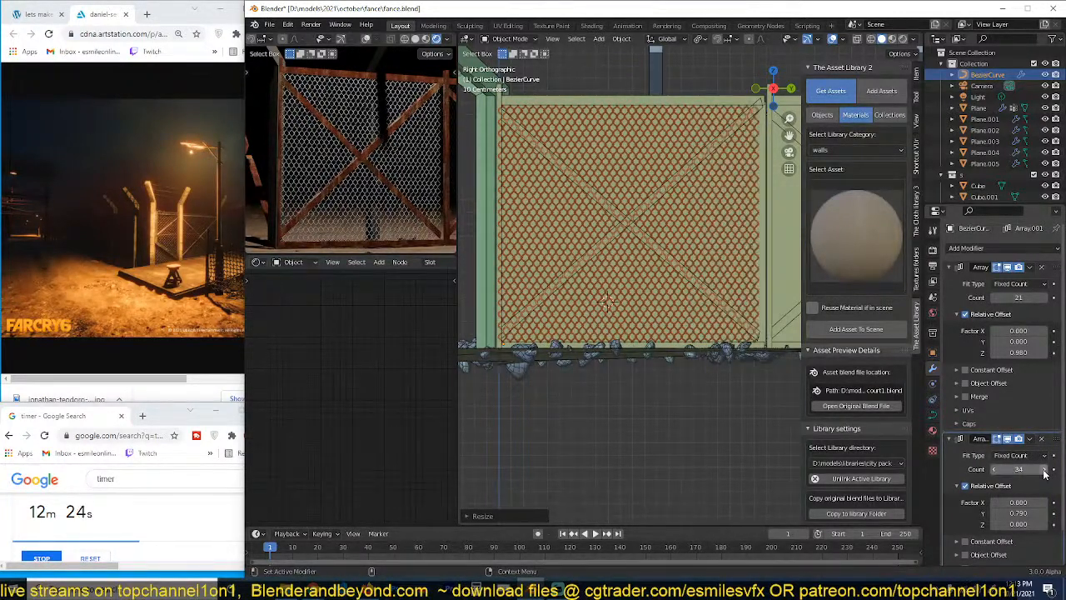
pyautogui.click(1044, 469)
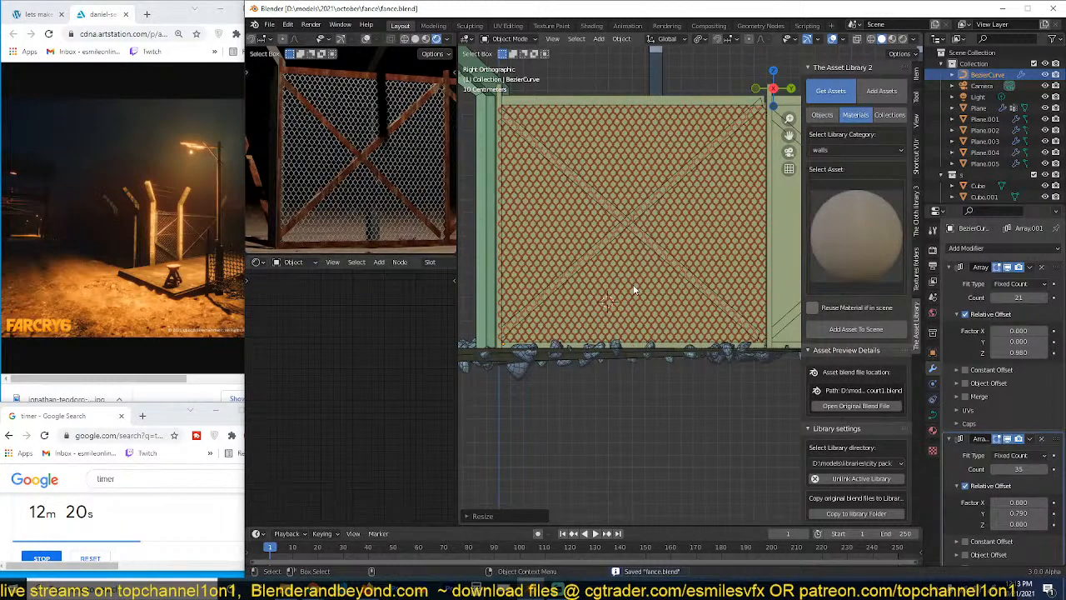
pyautogui.keyDown('shift'); pyautogui.moveTo(632, 285); pyautogui.dragTo(636, 295, button='middle'); pyautogui.keyUp('shift')
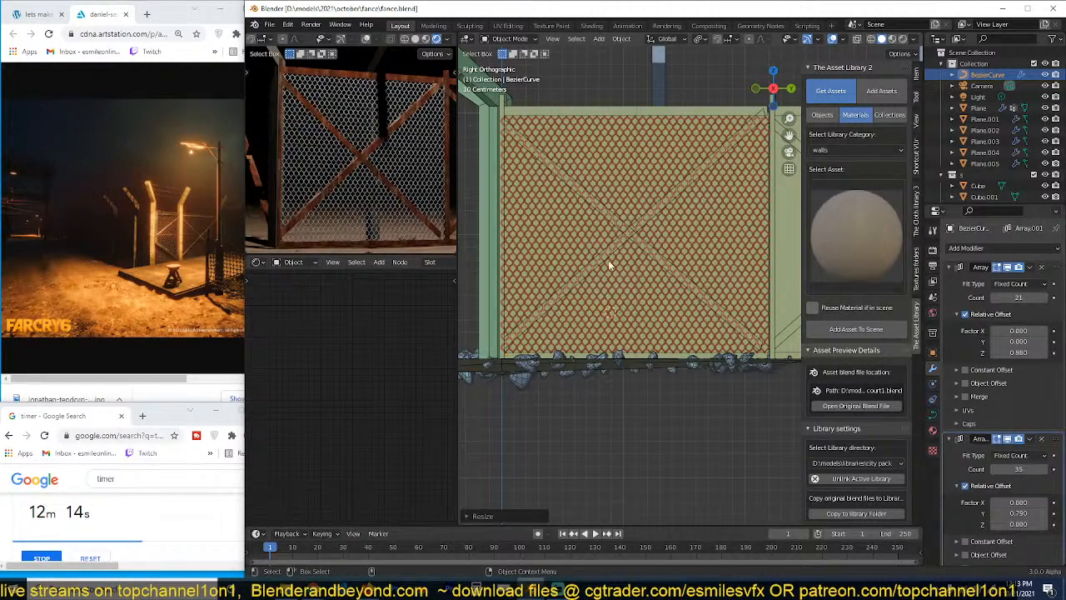
pyautogui.moveTo(610, 264); pyautogui.dragTo(640, 320, button='middle')
pyautogui.hotkey('ctrl', 's')
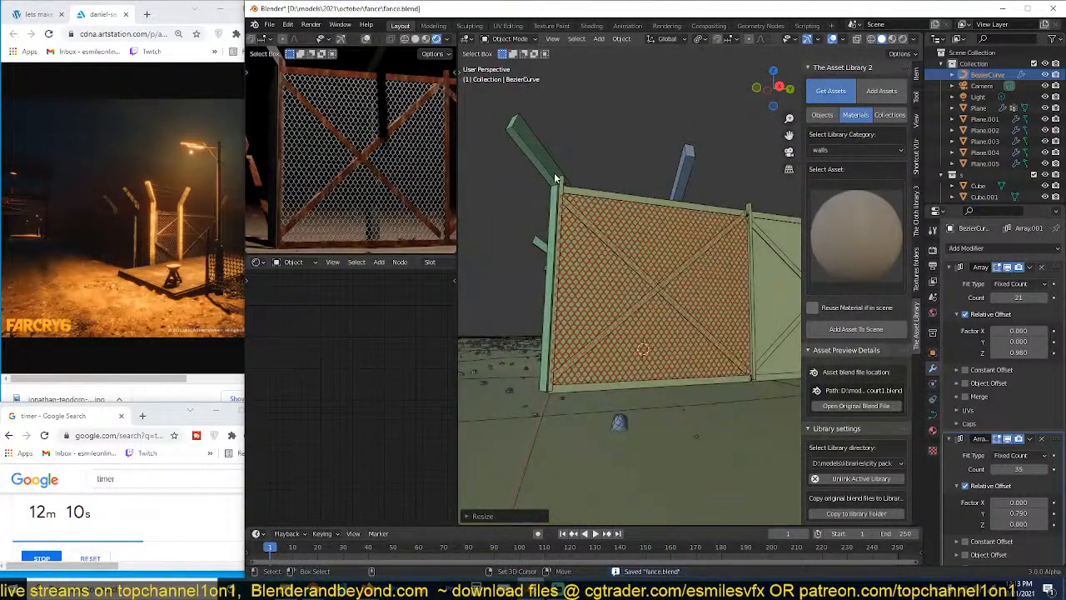
# Step: Link the concrete wall material from the angled corner post to the chain-link wire, and reselect the wire alone
pyautogui.click(555, 177)
pyautogui.hotkey('ctrl', 'l')
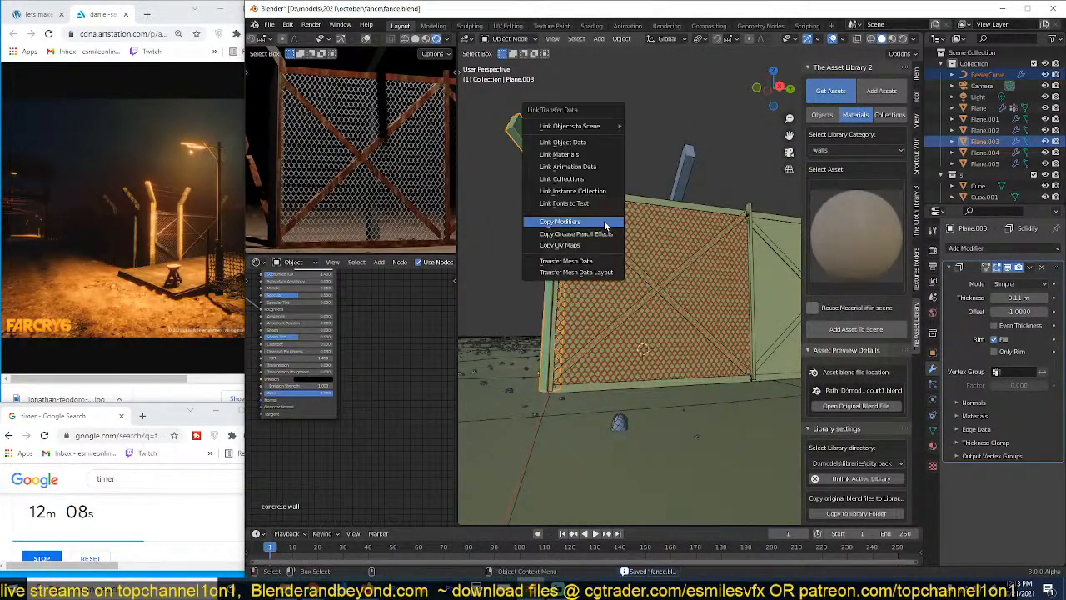
pyautogui.click(606, 162)
pyautogui.click(615, 173)
pyautogui.click(670, 237)
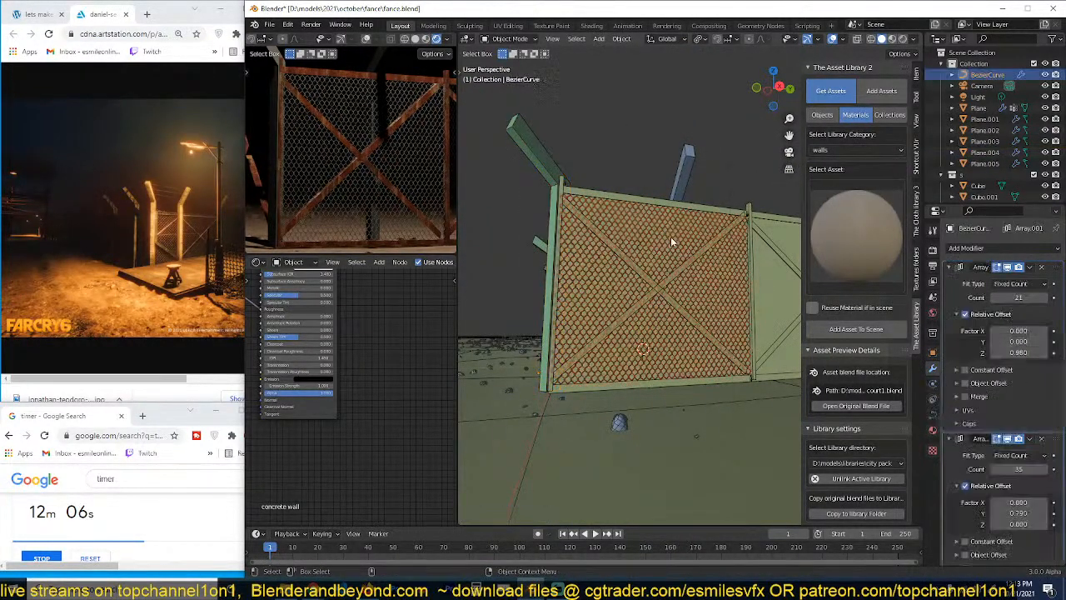
# Step: Delete the large face filling the fence frame behind the wire mesh and save the file
pyautogui.moveTo(670, 236); pyautogui.dragTo(727, 273, button='middle')
pyautogui.click(756, 282)
pyautogui.press('Tab')
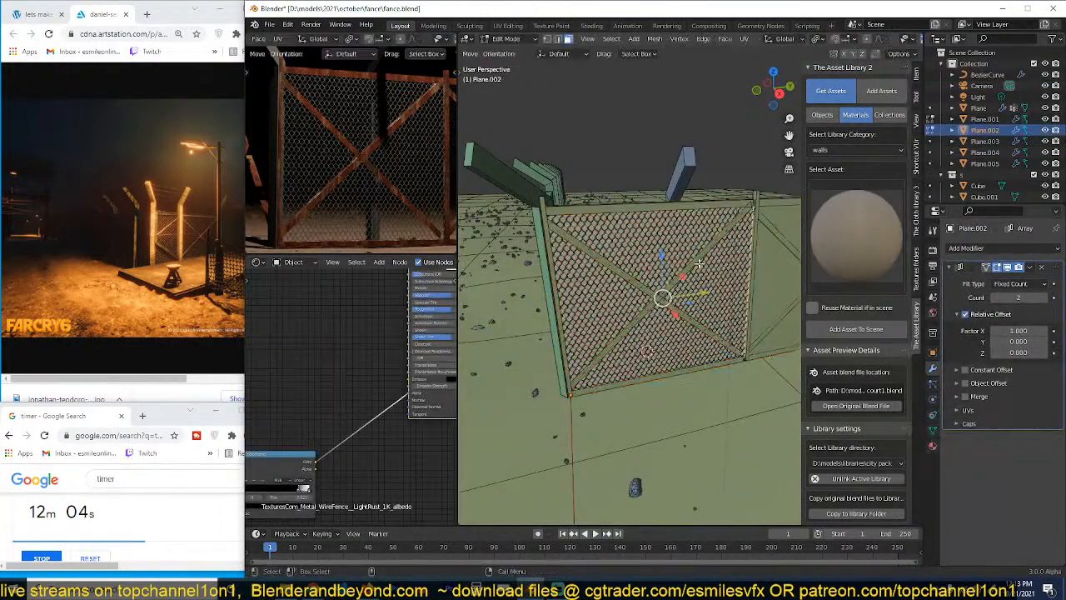
pyautogui.press('x')
pyautogui.click(693, 287)
pyautogui.press('Tab')
pyautogui.moveTo(693, 289); pyautogui.dragTo(667, 279, button='middle')
pyautogui.hotkey('alt', 'a')
pyautogui.scroll(3, 663, 284)
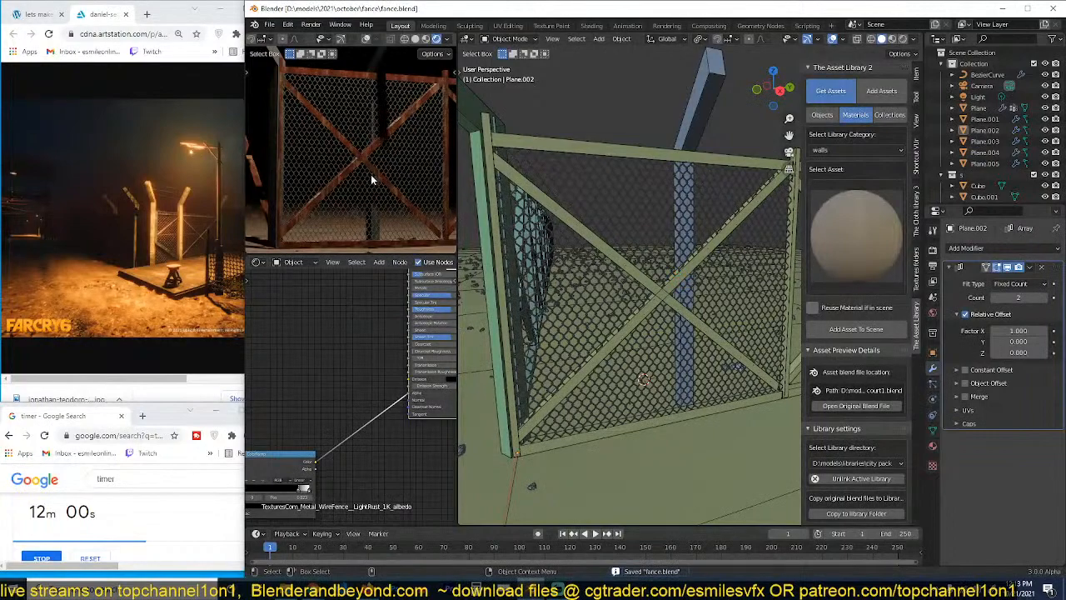
# Step: Move both crossed diagonal braces of the fence frame about 0.02 m so they sit behind the wire mesh
pyautogui.scroll(3, 620, 251)
pyautogui.moveTo(620, 252); pyautogui.dragTo(671, 245, button='middle')
pyautogui.press('Tab')
pyautogui.click(688, 286)
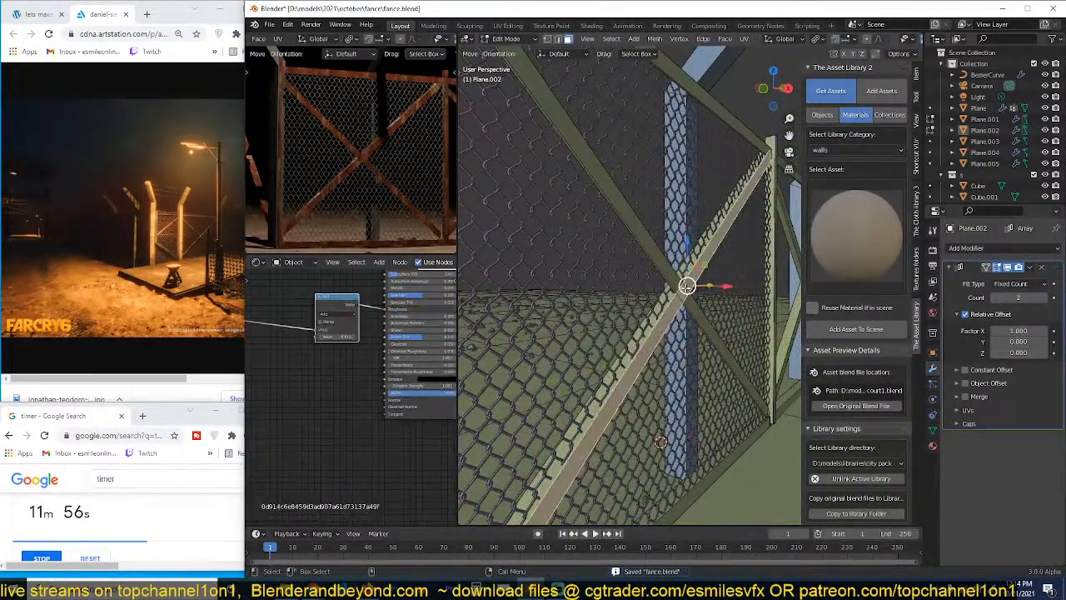
pyautogui.keyDown('shift'); pyautogui.click(661, 268); pyautogui.keyUp('shift')
pyautogui.hotkey('ctrl', 'l')
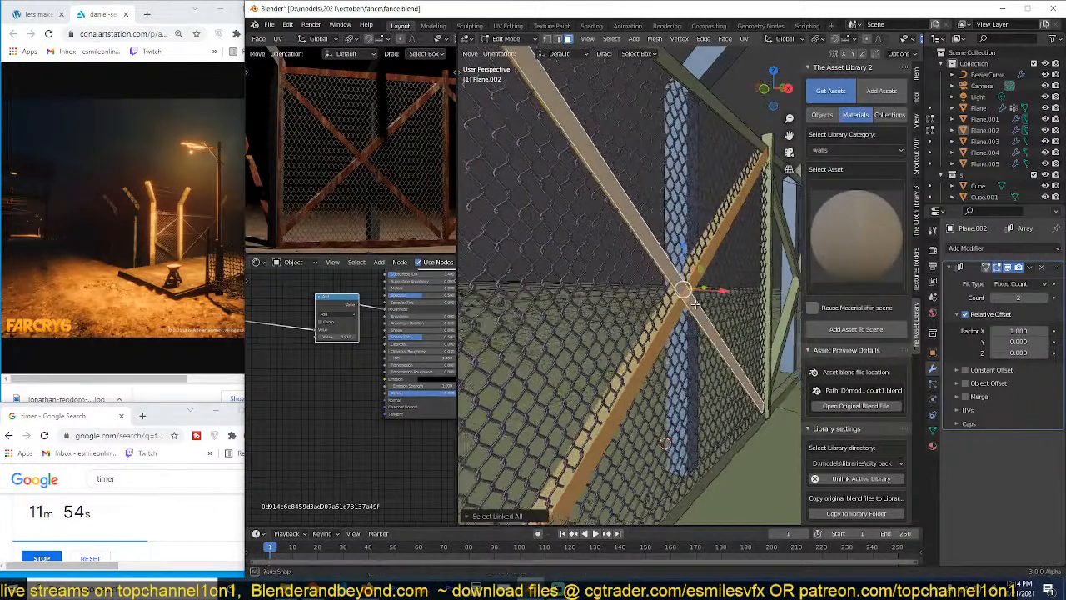
pyautogui.hotkey('alt', 'z')
pyautogui.press('g')
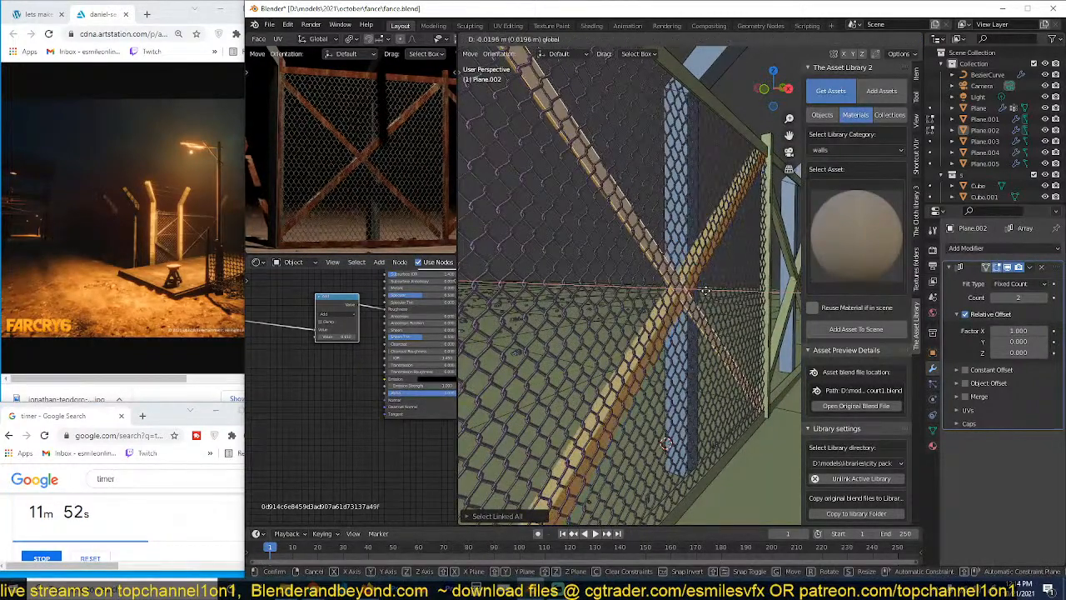
pyautogui.click(708, 285)
pyautogui.press('Tab')
pyautogui.scroll(-6, 706, 289)
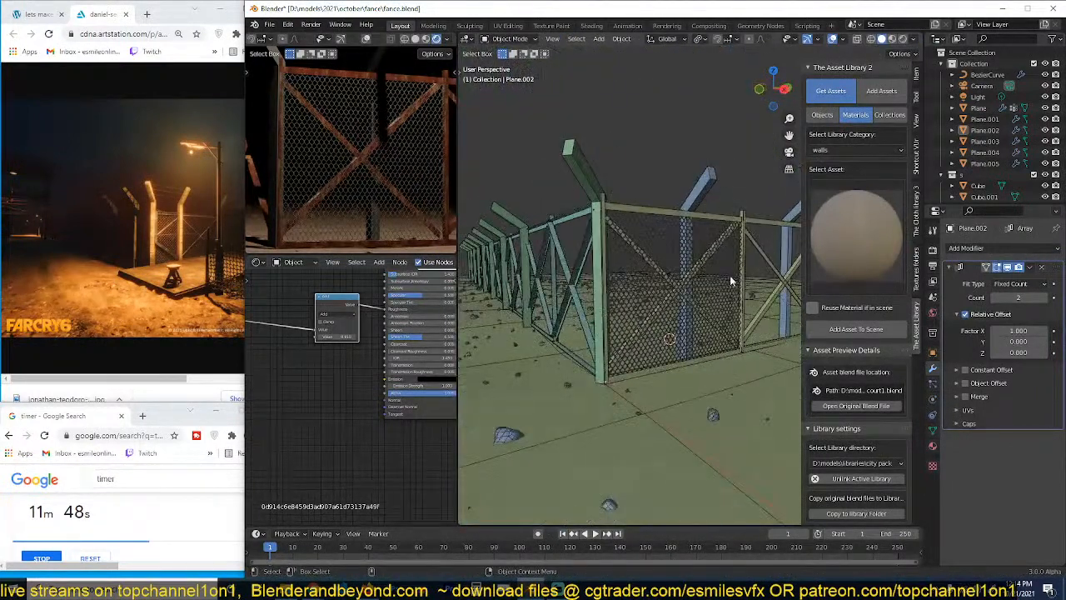
# Step: Add a third Array modifier to the wire mesh curve with a relative offset of 0 in X and 1 in Y
pyautogui.moveTo(730, 280); pyautogui.dragTo(700, 286, button='middle')
pyautogui.click(699, 286)
pyautogui.click(949, 267)
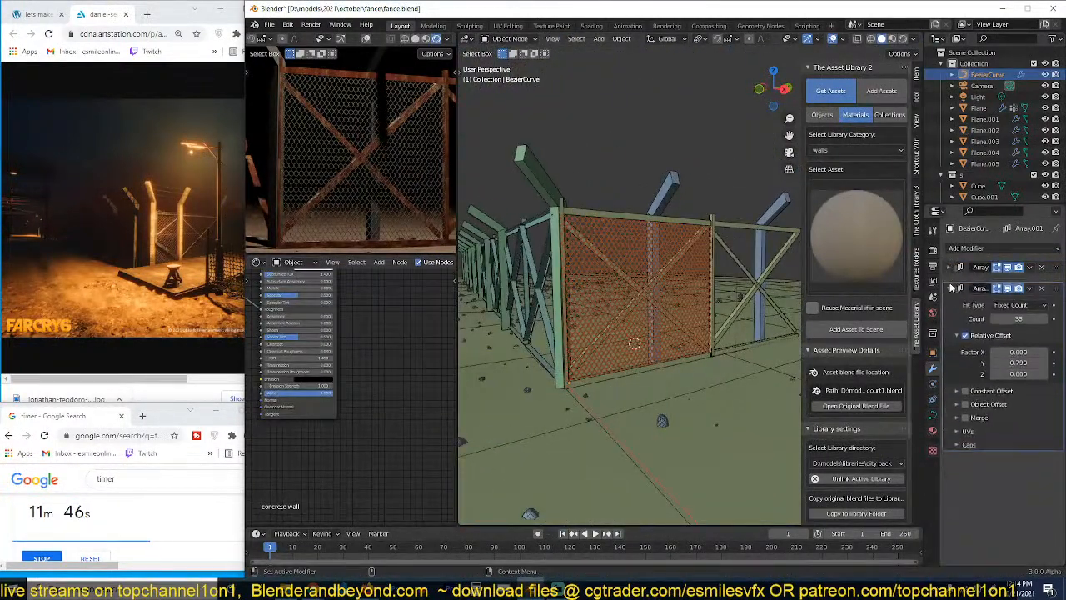
pyautogui.click(953, 287)
pyautogui.click(970, 248)
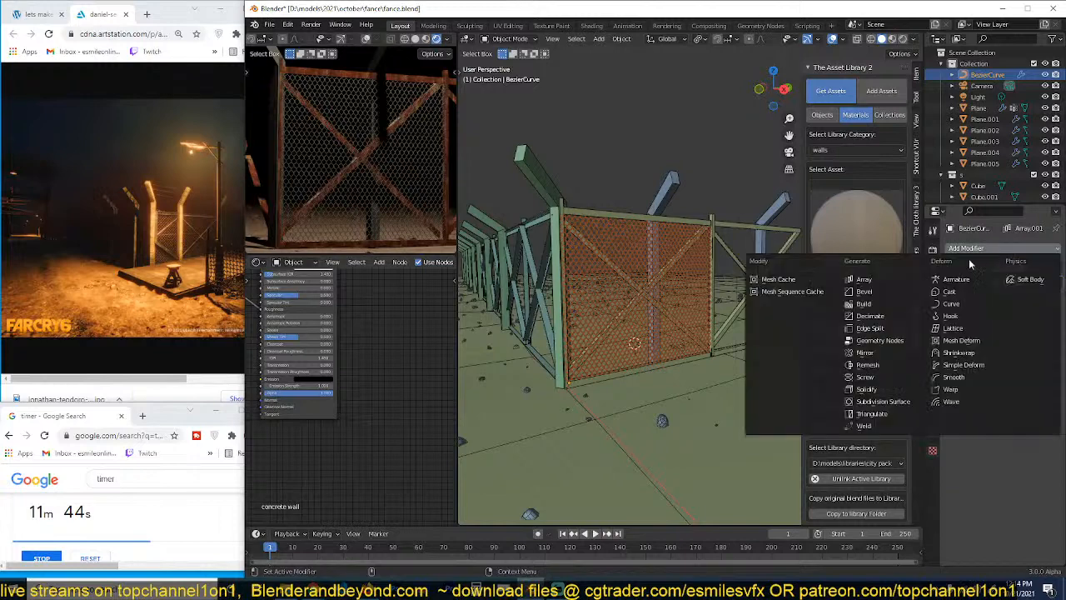
pyautogui.click(907, 279)
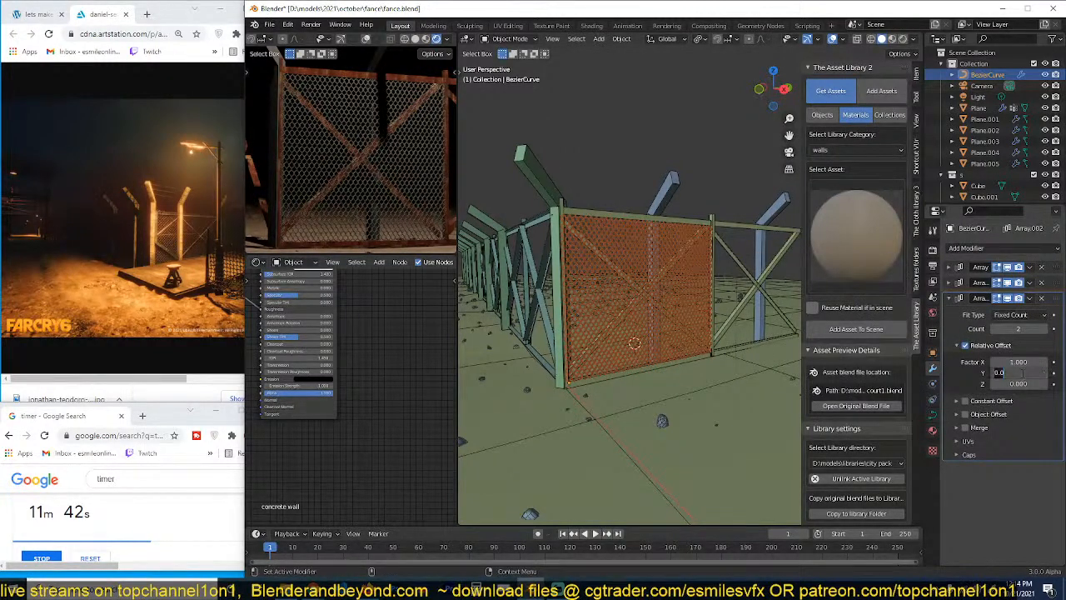
pyautogui.write('1')
pyautogui.press('Return')
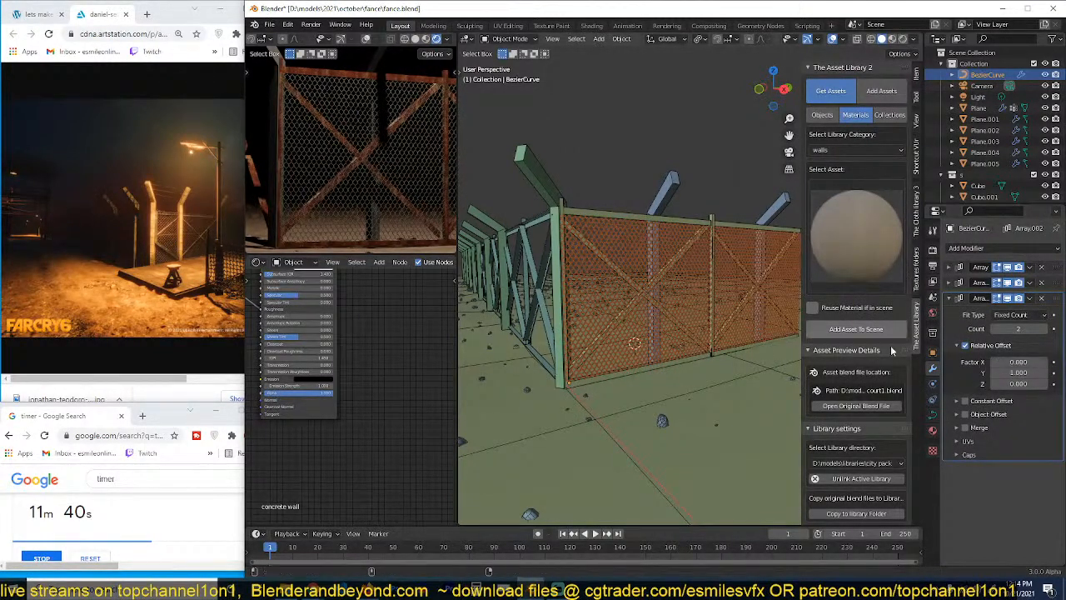
pyautogui.press('Return')
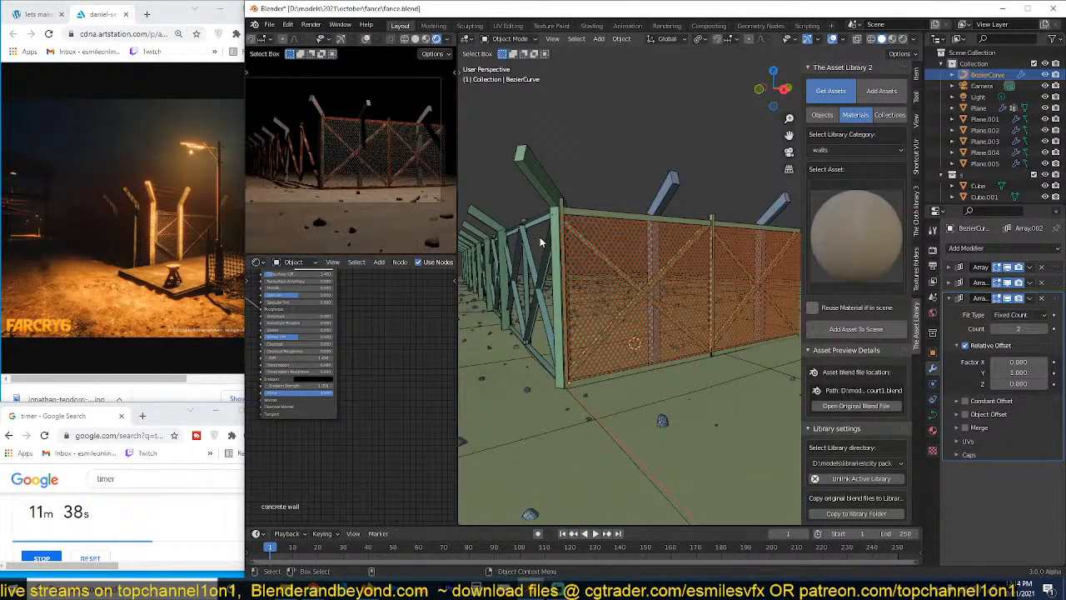
pyautogui.scroll(3, 446, 184)
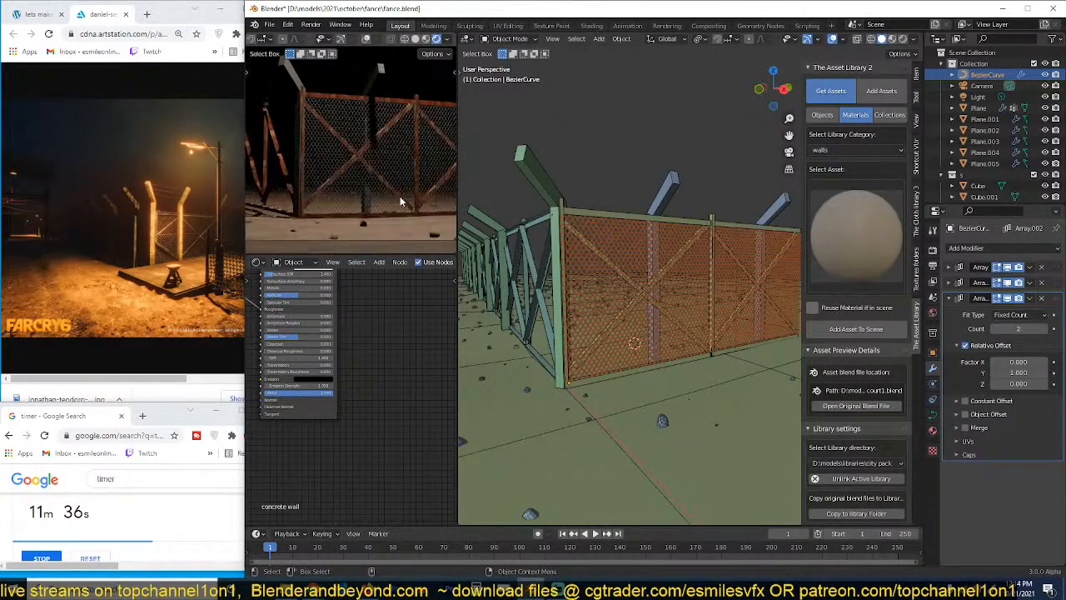
pyautogui.scroll(-4, 401, 201)
pyautogui.scroll(3, 623, 252)
# Step: Make a linked duplicate of the wire mesh in place and rotate it -90° in top view onto the adjoining fence side
pyautogui.moveTo(623, 253); pyautogui.dragTo(654, 281, button='middle')
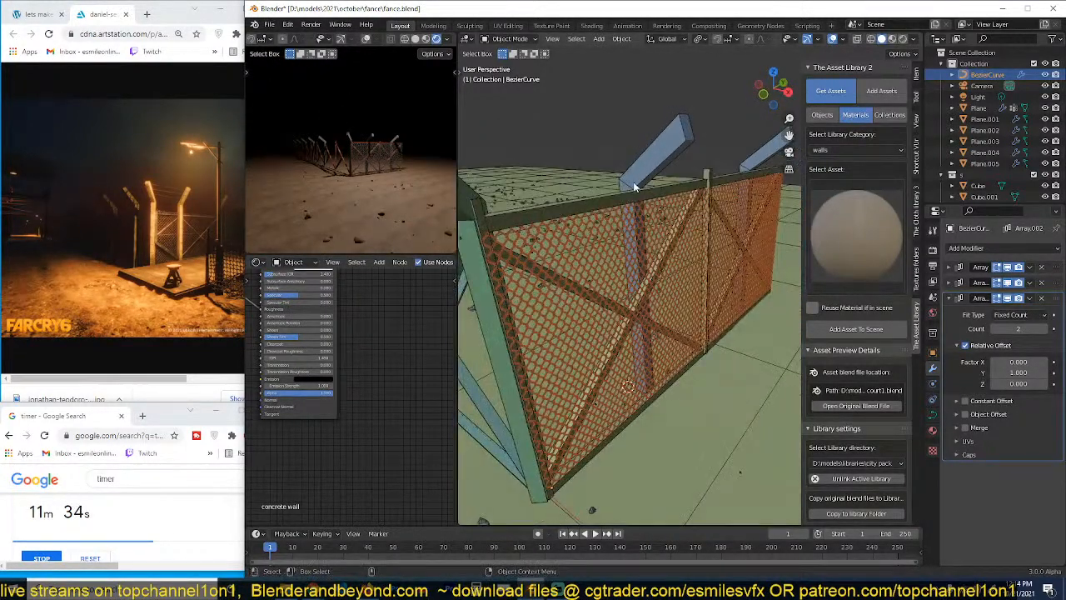
pyautogui.click(643, 244)
pyautogui.scroll(5, 413, 185)
pyautogui.moveTo(414, 185); pyautogui.dragTo(436, 189, button='middle')
pyautogui.click(617, 266)
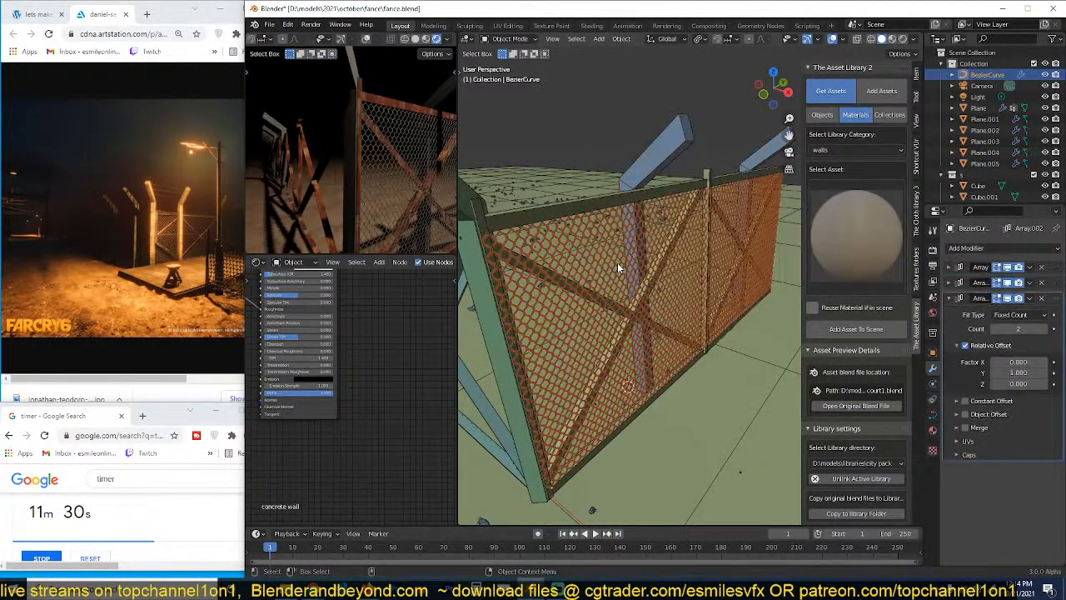
pyautogui.press('KP_7')
pyautogui.hotkey('alt', 'd')
pyautogui.press('Escape')
pyautogui.write('r')
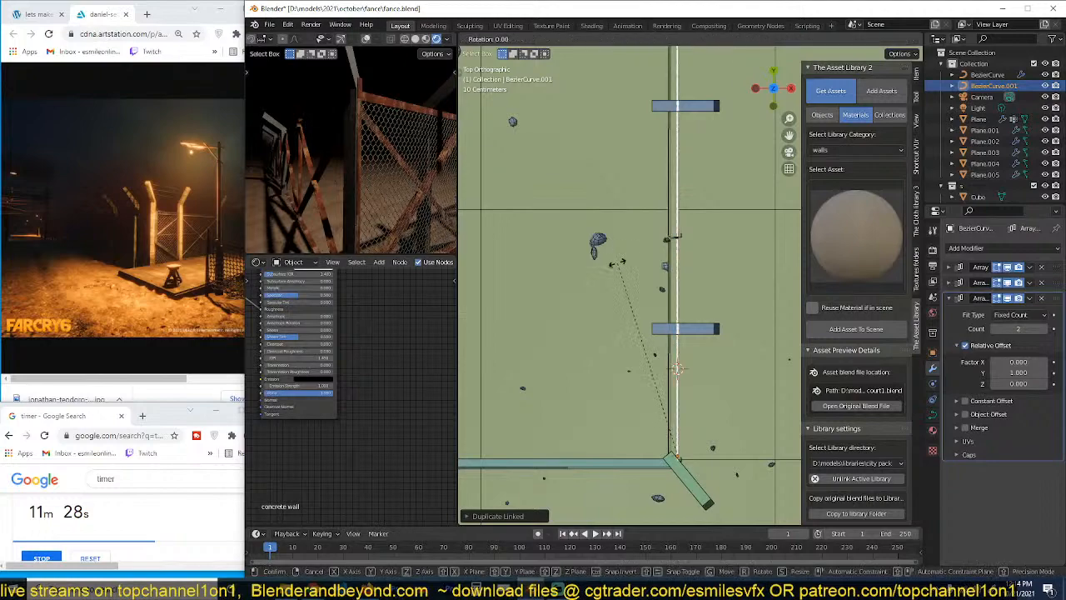
pyautogui.write('-90')
pyautogui.press('Return')
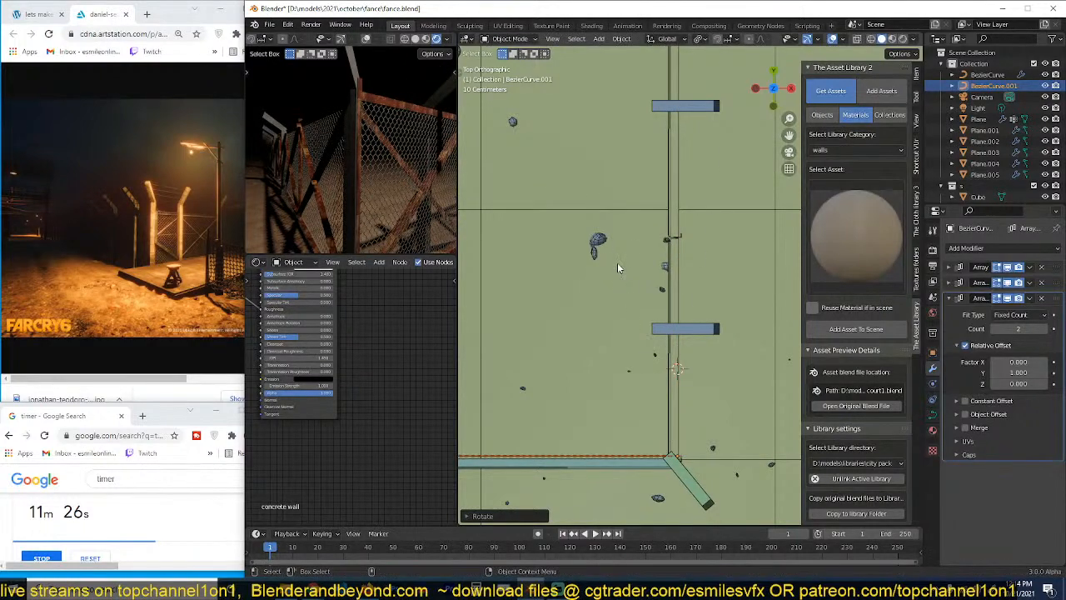
# Step: Examine how the wire mesh panels fit on both fence sides around the corner post, including in the rendered view
pyautogui.moveTo(617, 262); pyautogui.dragTo(591, 155, button='middle')
pyautogui.click(590, 158)
pyautogui.keyDown('shift'); pyautogui.moveTo(594, 232); pyautogui.dragTo(635, 231, button='middle'); pyautogui.keyUp('shift')
pyautogui.click(636, 233)
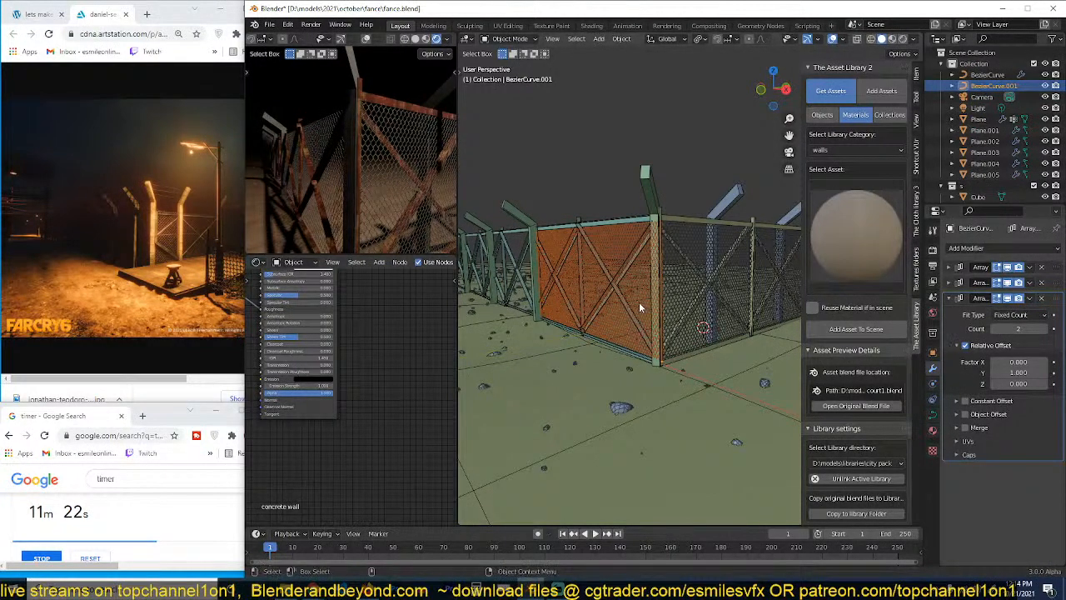
pyautogui.moveTo(640, 306); pyautogui.dragTo(624, 262, button='middle')
pyautogui.click(623, 262)
pyautogui.scroll(-5, 377, 178)
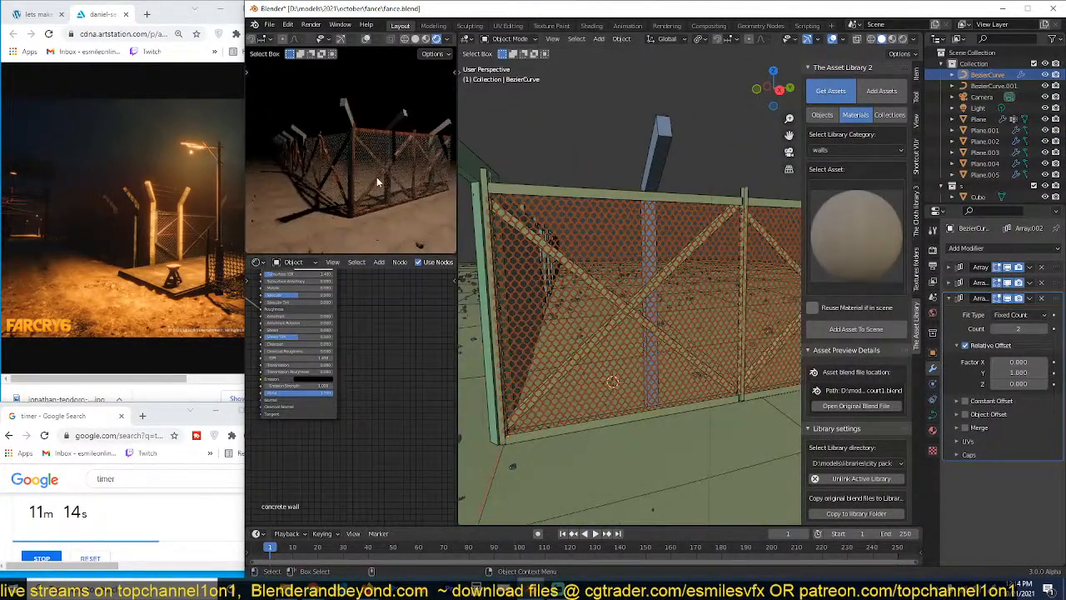
pyautogui.scroll(-3, 635, 302)
pyautogui.moveTo(606, 289)
pyautogui.mouseDown(button='middle')
pyautogui.moveTo(674, 299)
pyautogui.moveTo(620, 291)
pyautogui.mouseUp(button='middle')
pyautogui.scroll(3, 681, 297)
# Step: Delete the linked wire mesh duplicate from the adjoining fence side
pyautogui.click(682, 286)
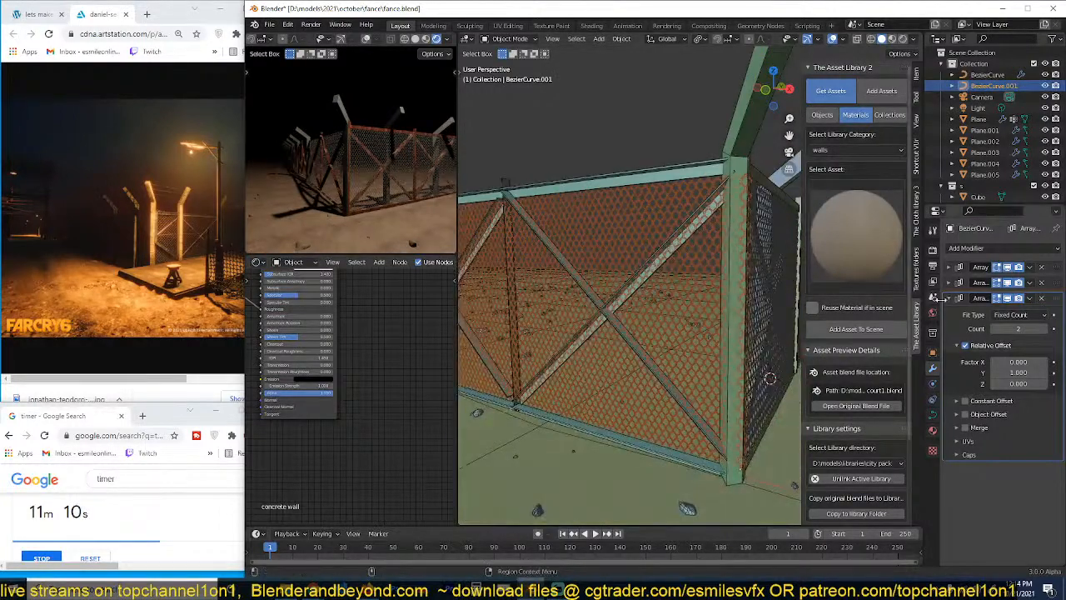
pyautogui.click(932, 414)
pyautogui.press('Tab')
pyautogui.press('Tab')
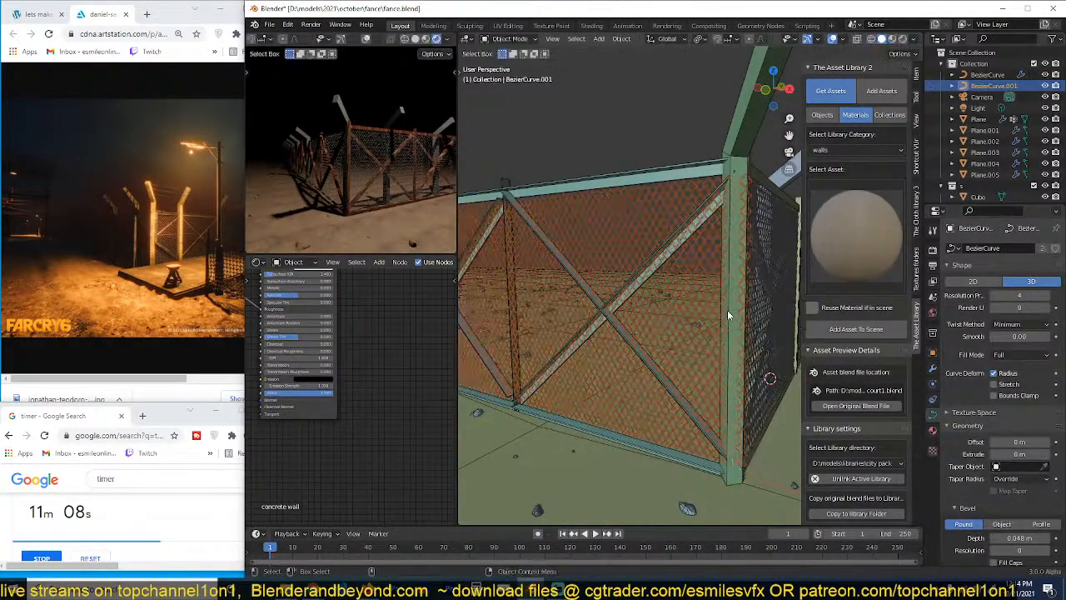
pyautogui.press('x')
pyautogui.click(583, 289)
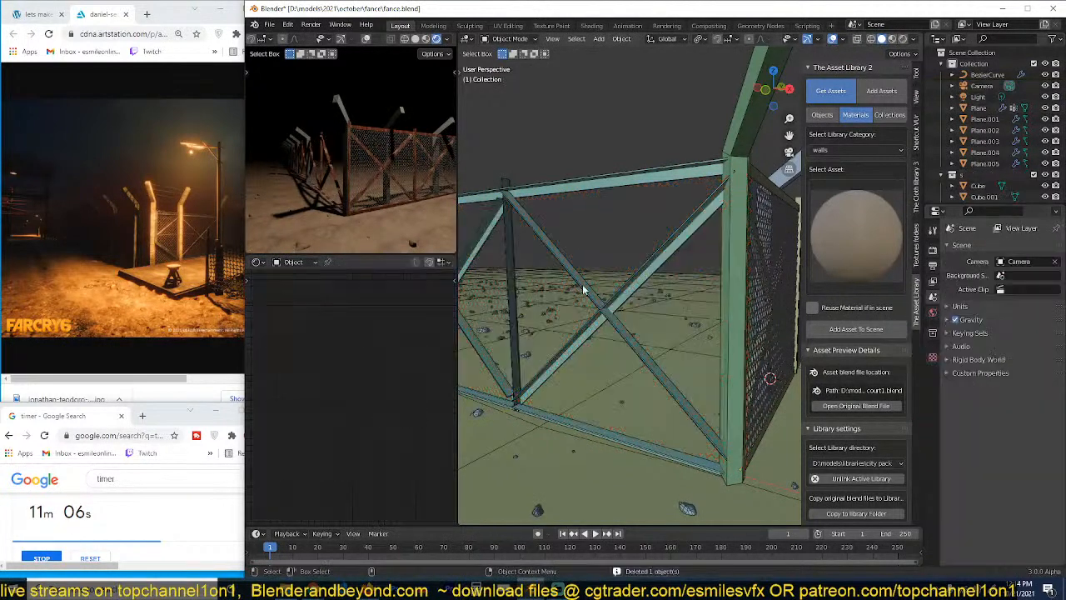
# Step: Duplicate the wire mesh as an independent object and rotate the copy 90° about the Z axis
pyautogui.click(752, 293)
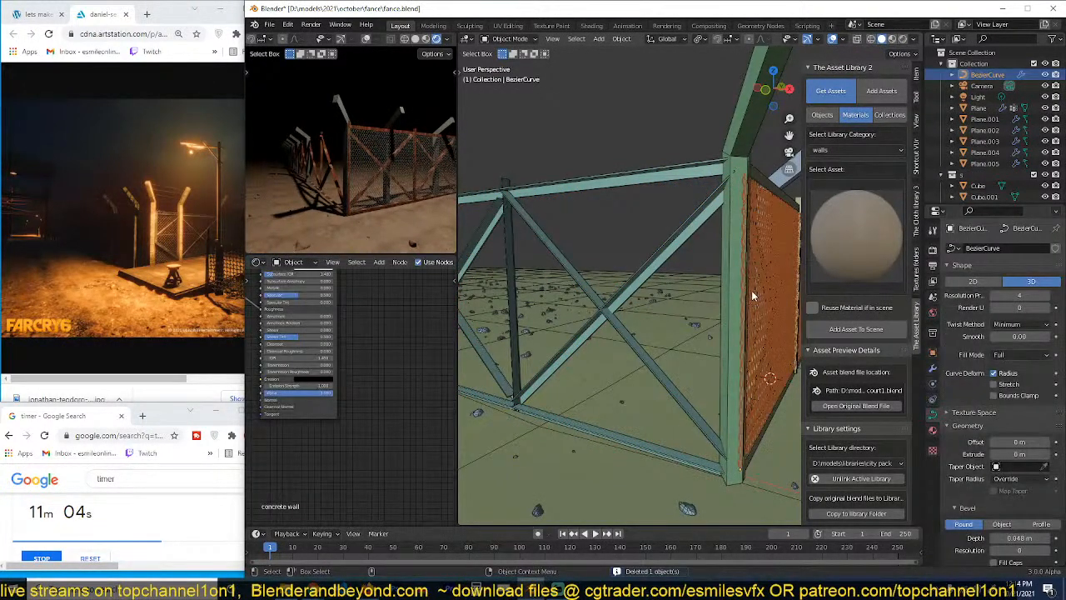
pyautogui.hotkey('shift', 'd')
pyautogui.write('rz')
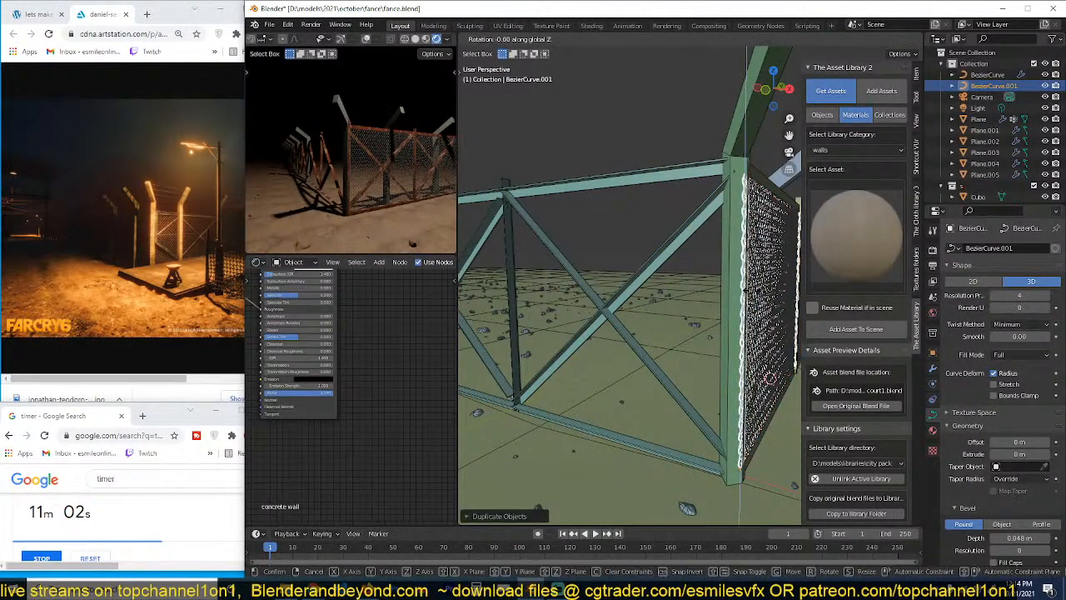
pyautogui.write('90')
pyautogui.press('Return')
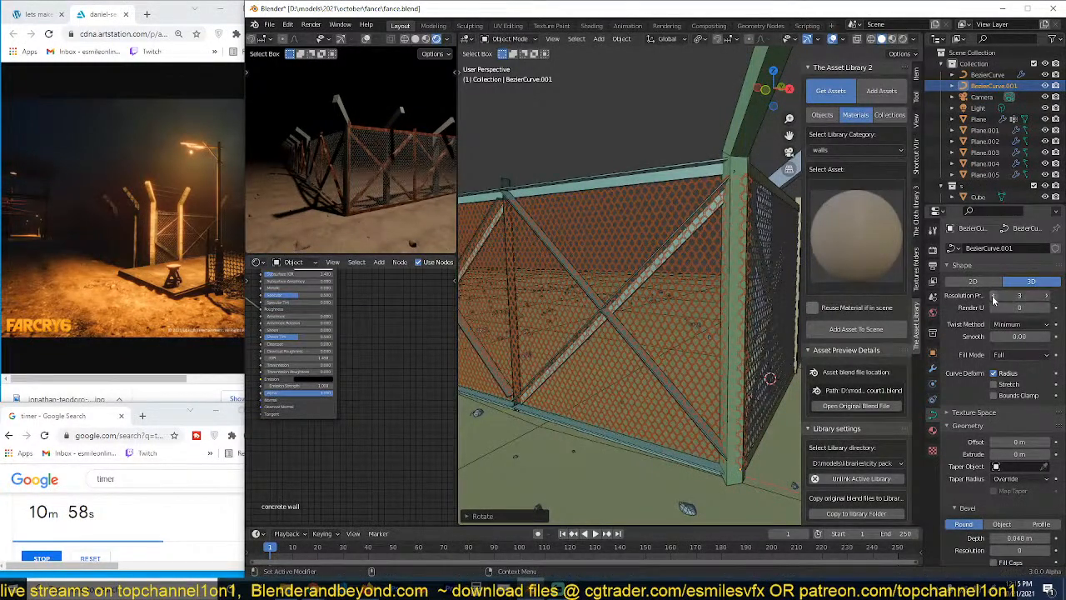
# Step: Lower the copied wire mesh curve's preview resolution to 2
pyautogui.hotkey('alt', 'a')
pyautogui.moveTo(777, 268); pyautogui.dragTo(764, 250, button='middle')
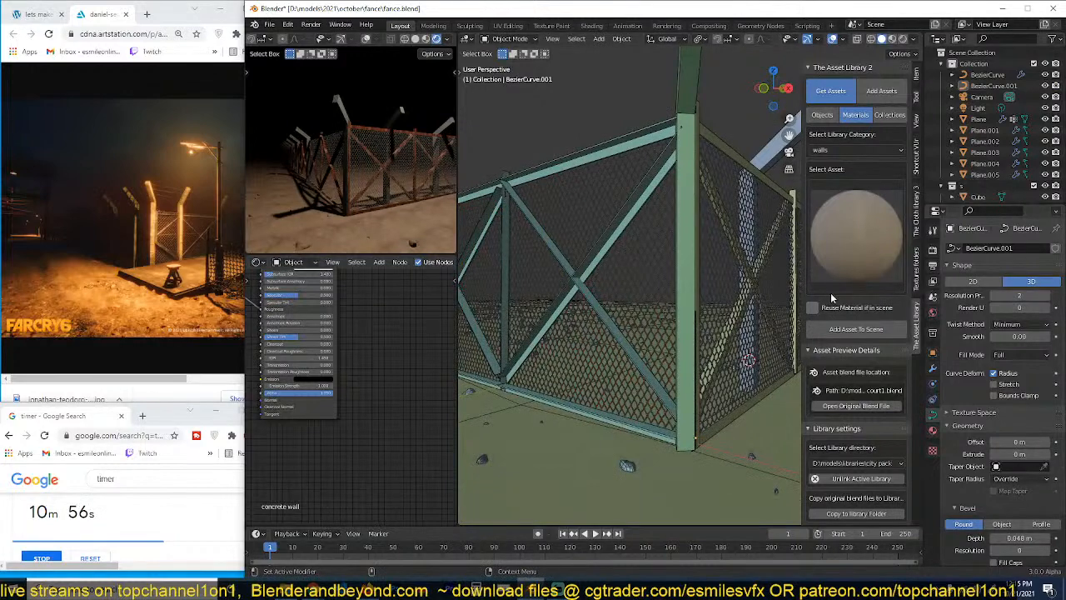
pyautogui.scroll(-4, 1013, 480)
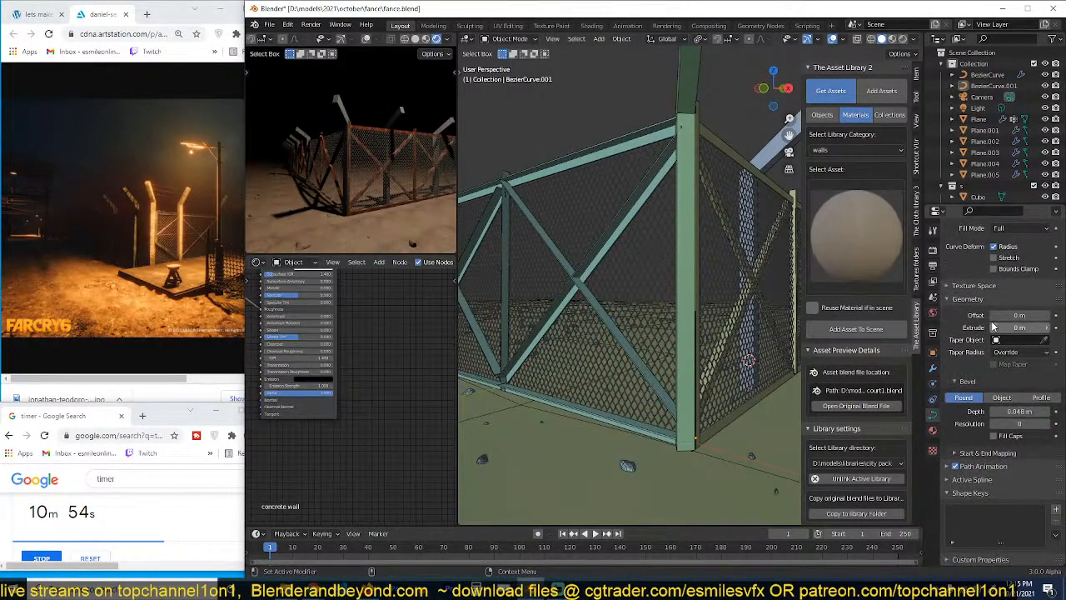
pyautogui.click(655, 255)
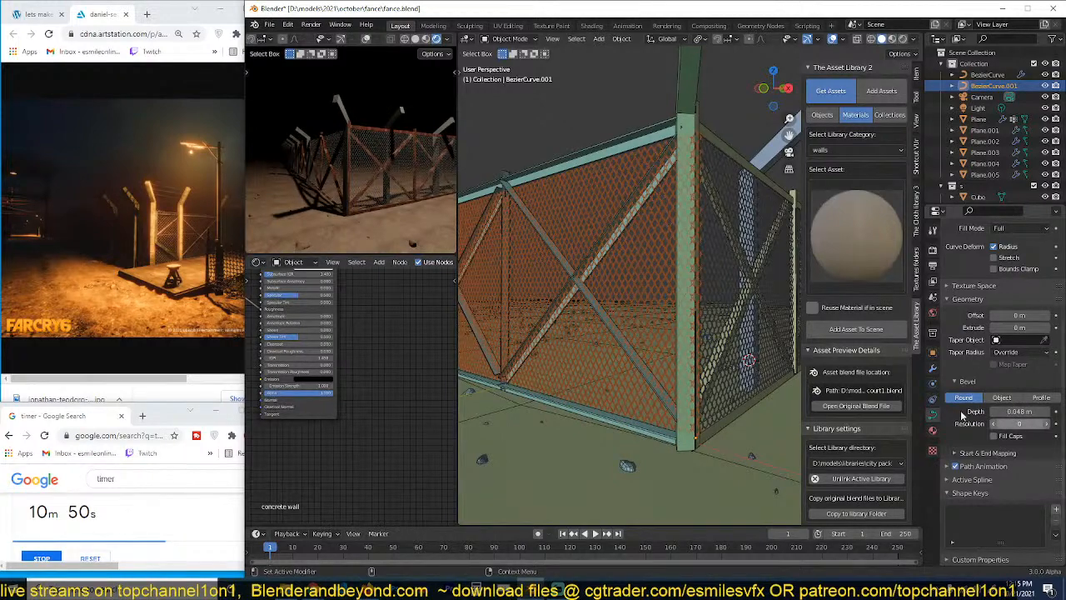
pyautogui.hotkey('alt', 'a')
# Step: Inspect the wire mesh on both sides of the corner post and save the file
pyautogui.scroll(5, 677, 307)
pyautogui.scroll(-2, 676, 308)
pyautogui.keyDown('shift'); pyautogui.moveTo(676, 307); pyautogui.dragTo(637, 298, button='middle'); pyautogui.keyUp('shift')
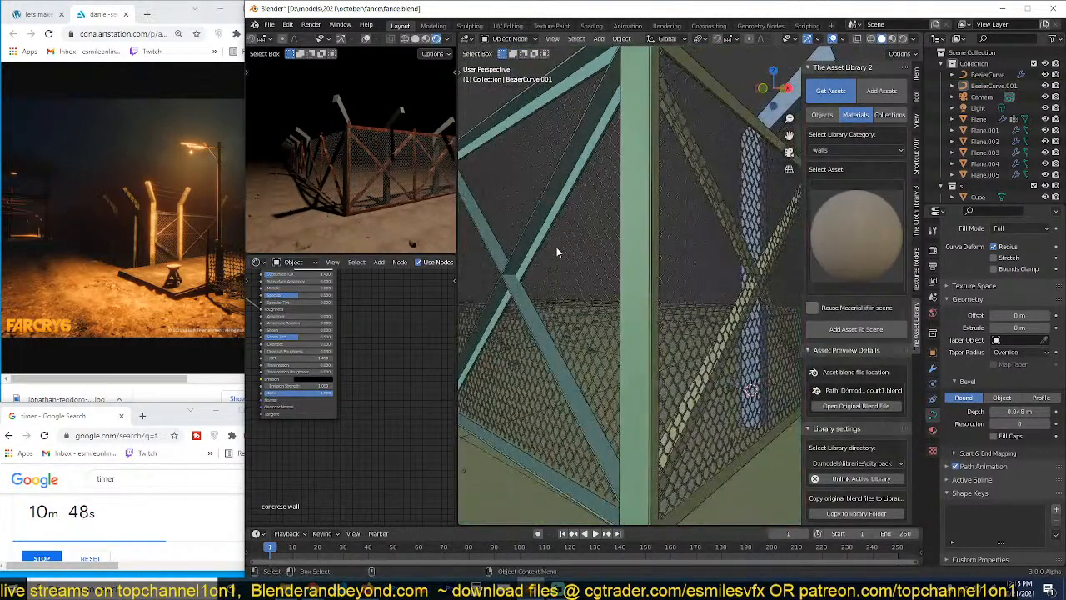
pyautogui.scroll(-5, 556, 250)
pyautogui.scroll(6, 569, 280)
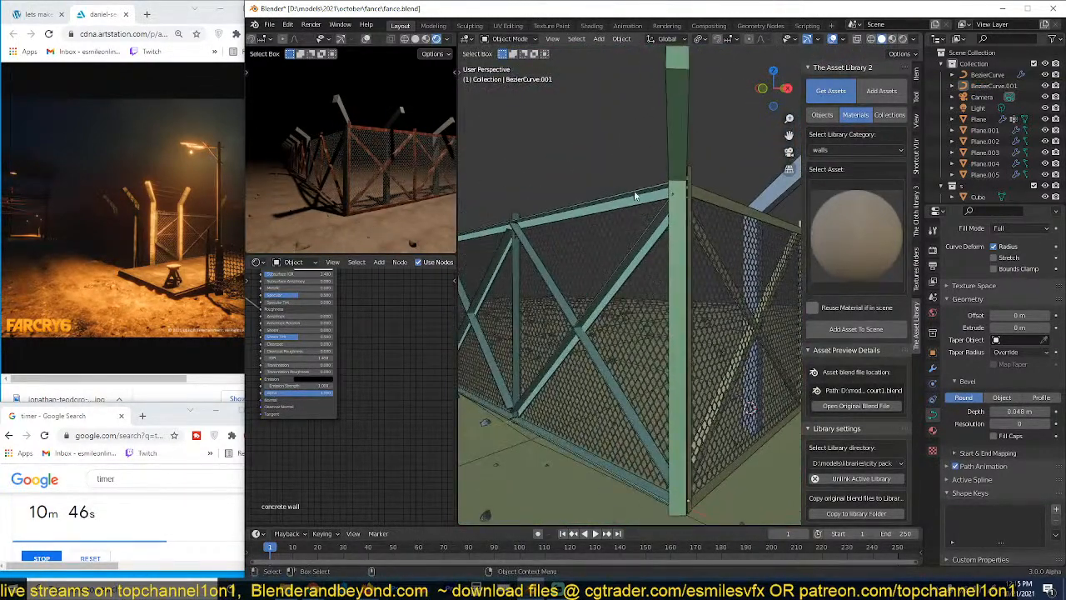
pyautogui.hotkey('ctrl', 's')
pyautogui.click(645, 331)
pyautogui.hotkey('alt', 'a')
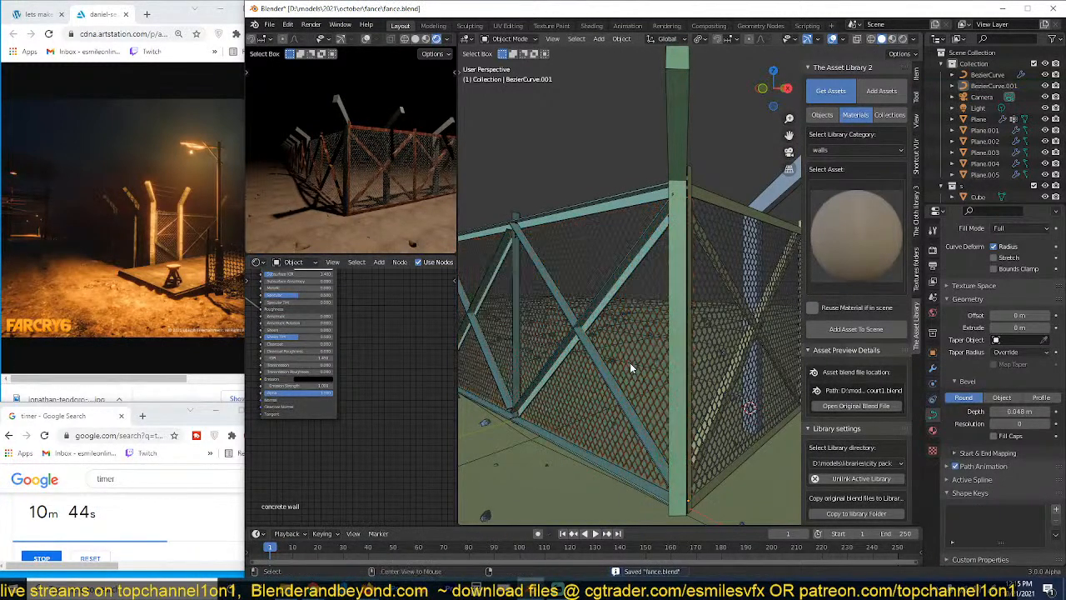
# Step: Set the count of the copied wire mesh's third Array modifier to 3 and save the file
pyautogui.scroll(-3, 586, 294)
pyautogui.moveTo(586, 294); pyautogui.dragTo(650, 311, button='middle')
pyautogui.click(659, 326)
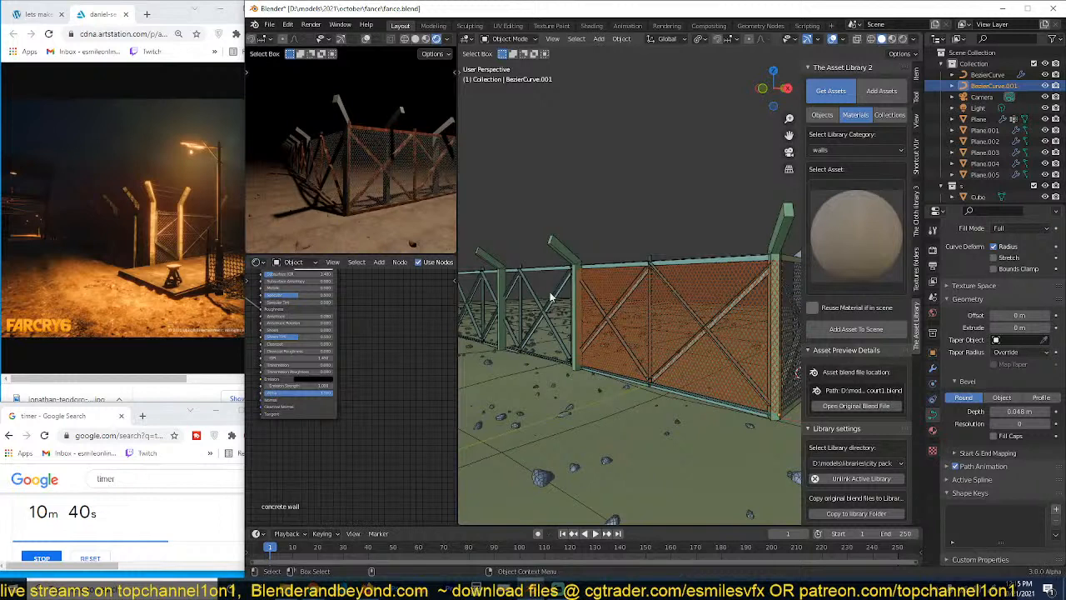
pyautogui.click(932, 367)
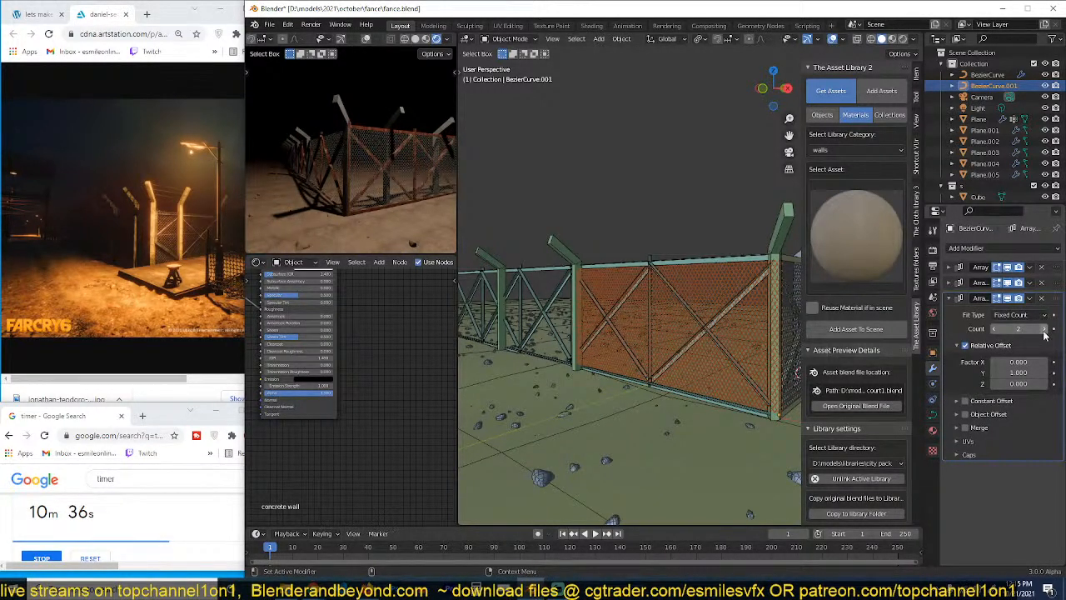
pyautogui.click(1046, 330)
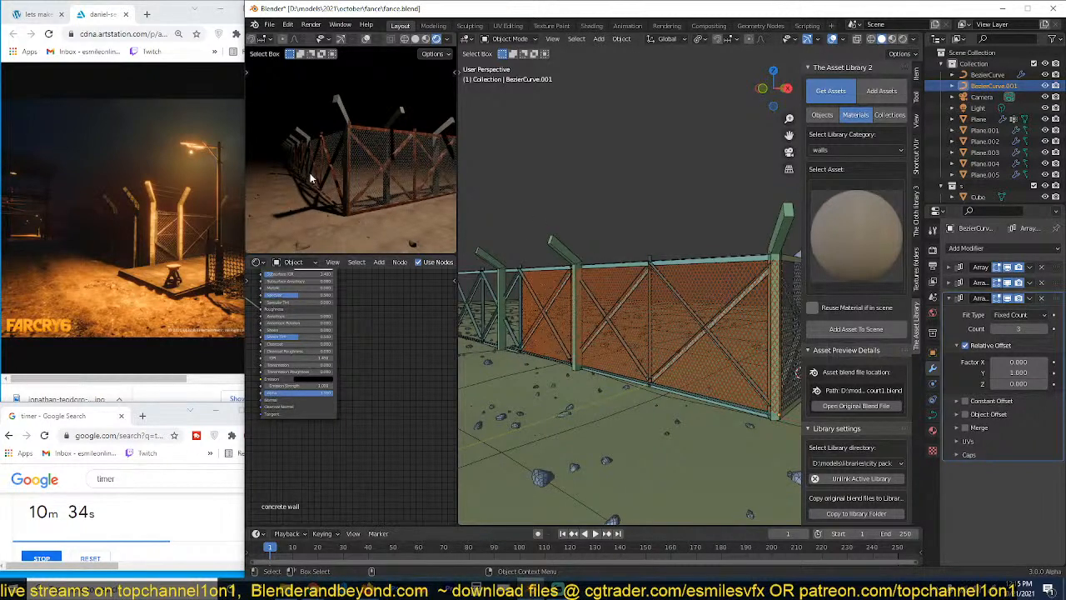
pyautogui.hotkey('alt', 'a')
pyautogui.scroll(5, 395, 226)
pyautogui.keyDown('shift'); pyautogui.moveTo(378, 235); pyautogui.dragTo(290, 188, button='middle'); pyautogui.keyUp('shift')
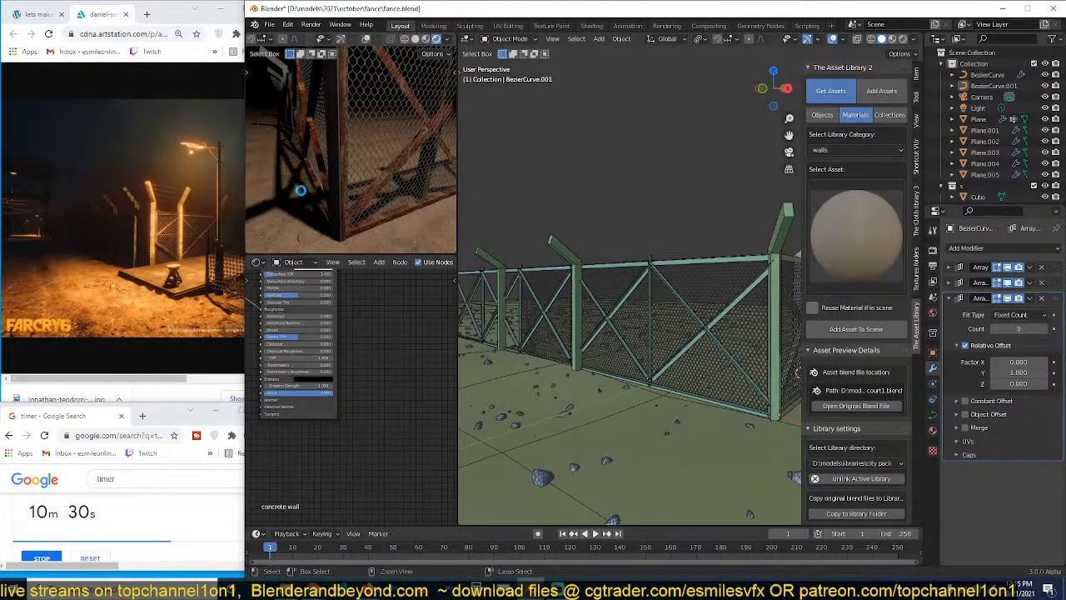
pyautogui.hotkey('ctrl', 's')
pyautogui.scroll(-4, 651, 314)
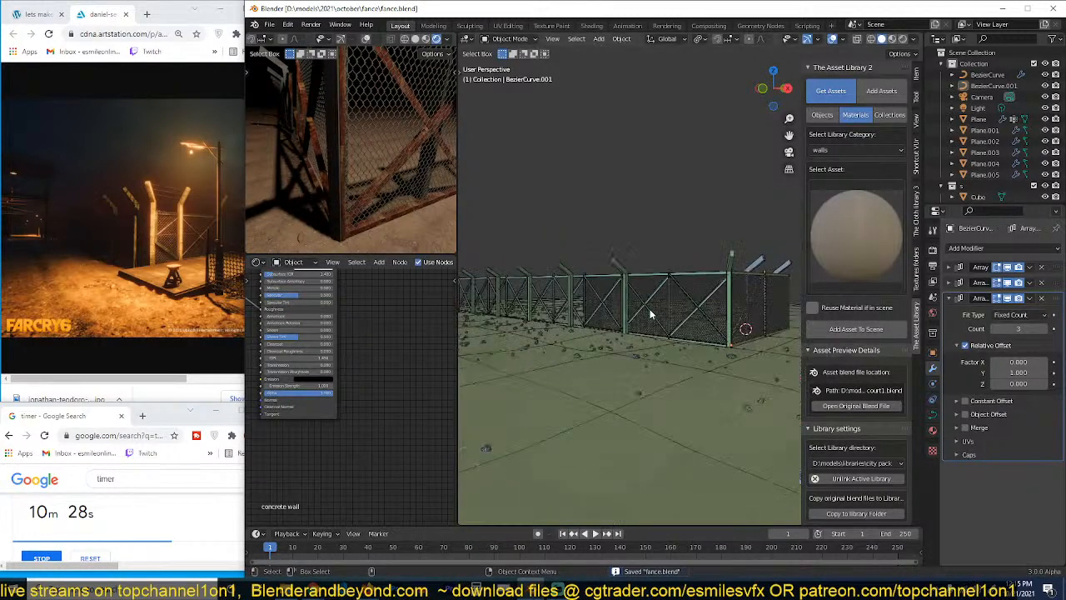
# Step: In camera view, lower the point light to just above the corner fence, at about X 3.34, Y 0.25, Z 2.97 m
pyautogui.press('KP_0')
pyautogui.scroll(3, 685, 239)
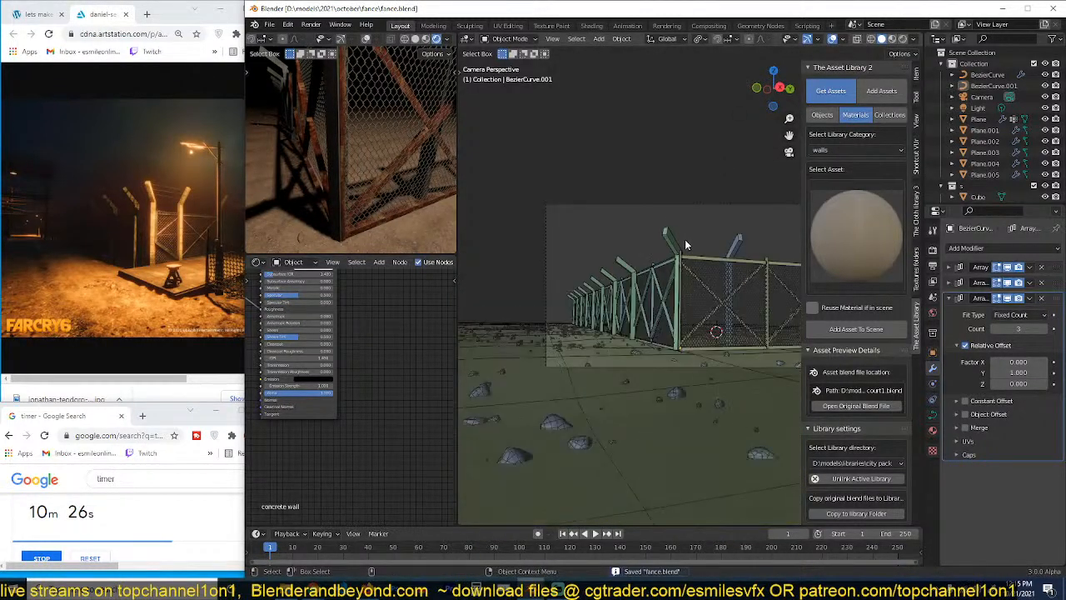
pyautogui.scroll(-3, 679, 226)
pyautogui.click(710, 159)
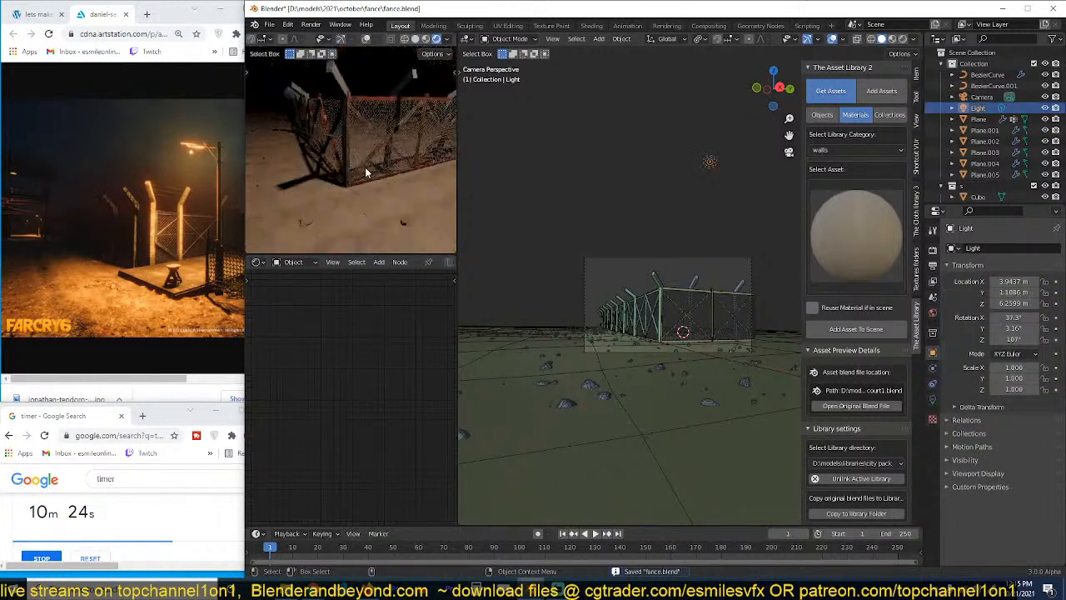
pyautogui.scroll(2, 364, 170)
pyautogui.scroll(2, 667, 195)
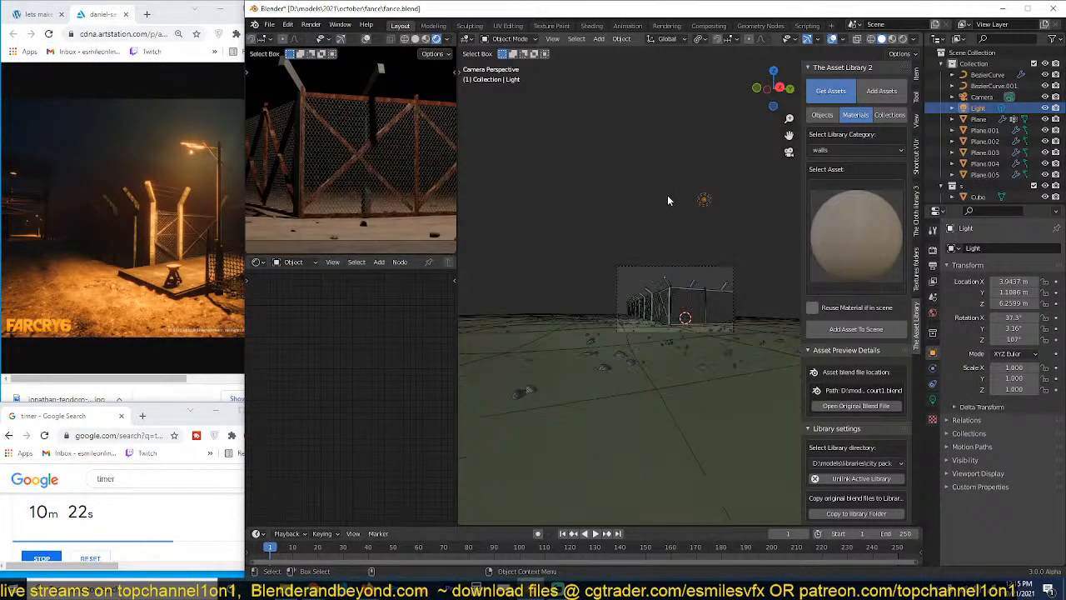
pyautogui.press('g')
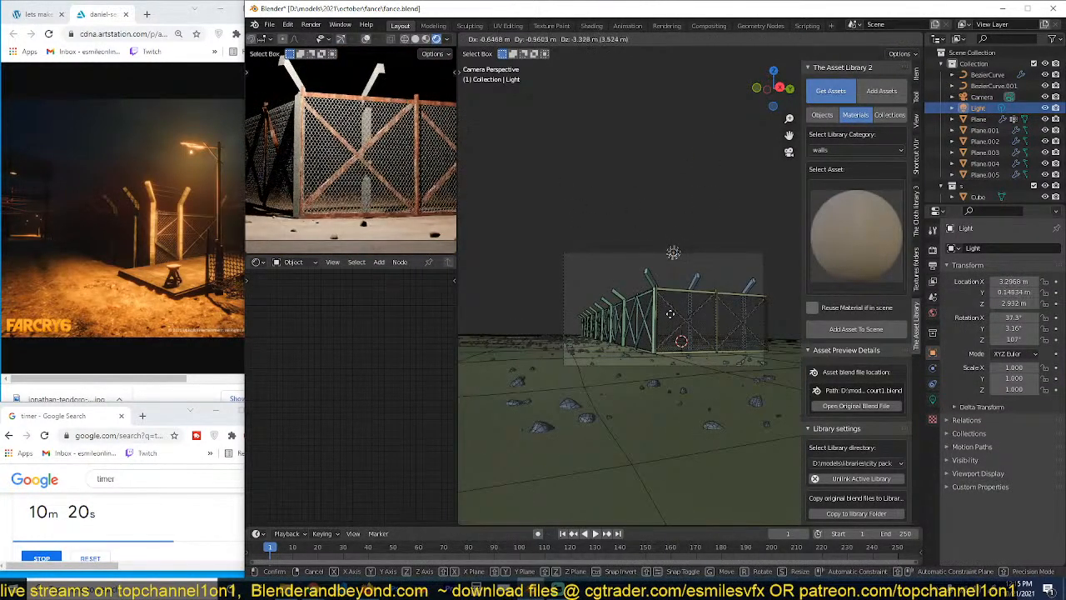
pyautogui.click(672, 313)
pyautogui.scroll(-1, 382, 204)
pyautogui.keyDown('shift'); pyautogui.moveTo(382, 204); pyautogui.dragTo(426, 204, button='middle'); pyautogui.keyUp('shift')
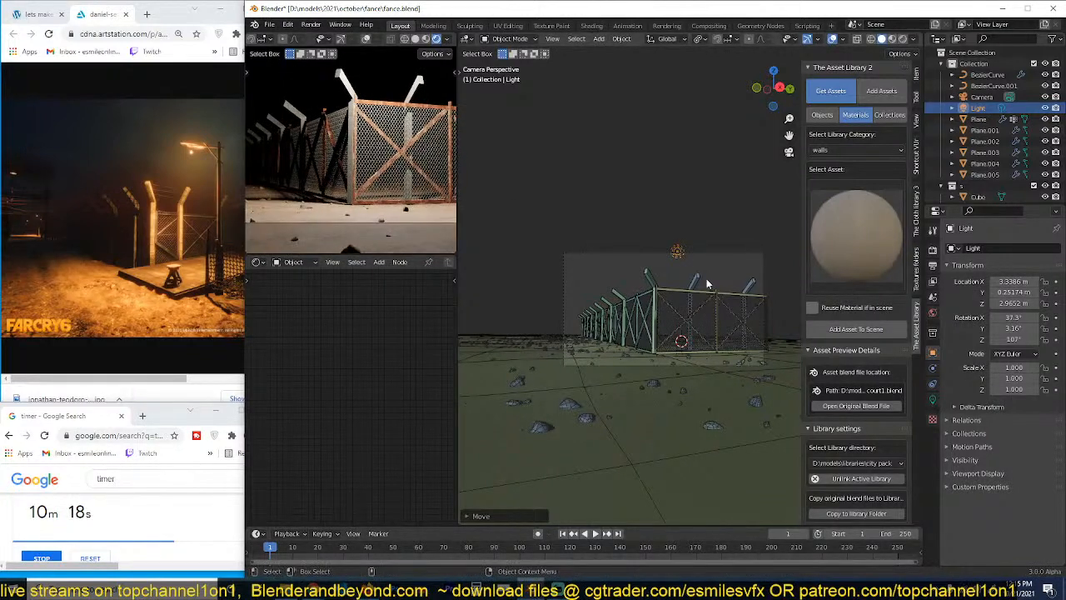
# Step: Fine-tune the light's position above the front mesh panel, to about X 3.57, Y 0.89, Z 2.84 m
pyautogui.scroll(3, 706, 278)
pyautogui.press('g')
pyautogui.click(681, 295)
pyautogui.press('g')
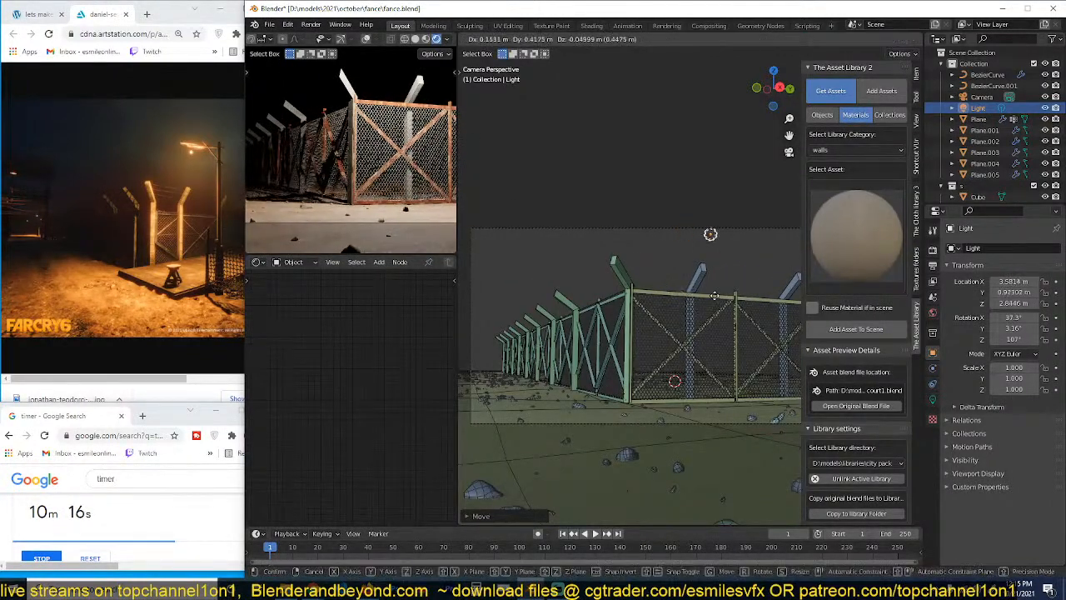
pyautogui.click(706, 298)
pyautogui.scroll(-2, 320, 206)
pyautogui.keyDown('shift'); pyautogui.moveTo(321, 206); pyautogui.dragTo(337, 204, button='middle'); pyautogui.keyUp('shift')
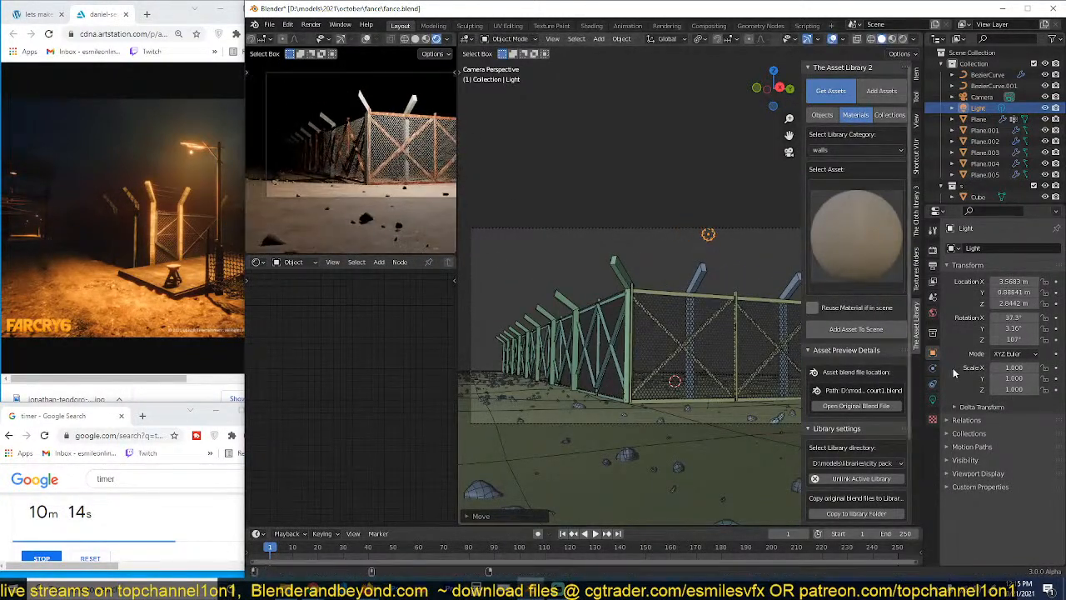
# Step: Give the light a warm orange color with hue about 0.086, set its power to 100 W and save the file
pyautogui.click(933, 399)
pyautogui.click(1019, 308)
pyautogui.moveTo(1000, 215); pyautogui.dragTo(975, 221)
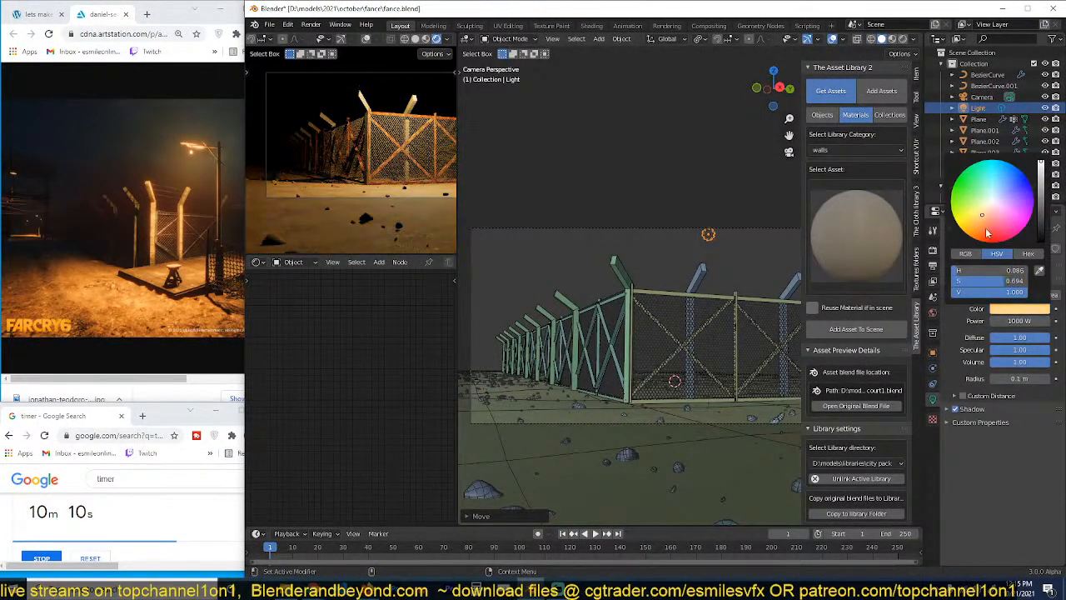
pyautogui.write('100')
pyautogui.press('Return')
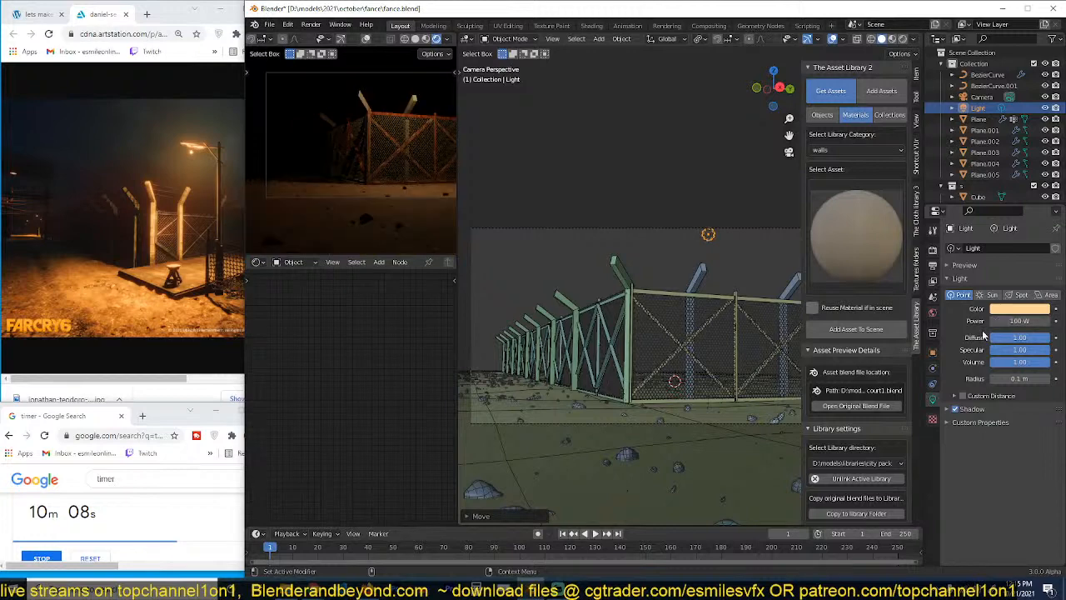
pyautogui.scroll(5, 733, 258)
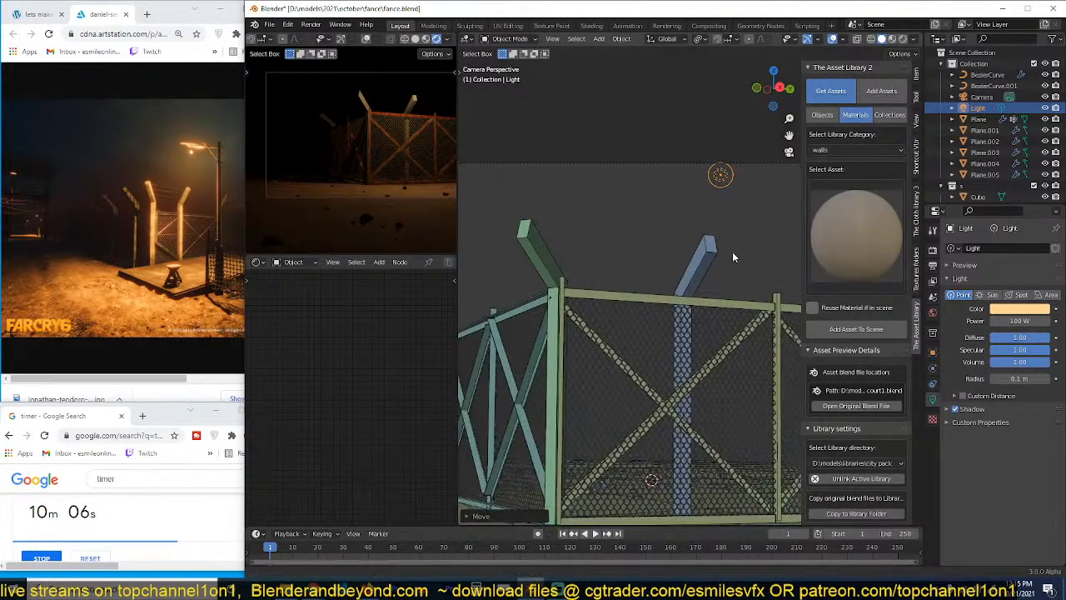
pyautogui.keyDown('shift'); pyautogui.moveTo(733, 253); pyautogui.dragTo(730, 252, button='middle'); pyautogui.keyUp('shift')
pyautogui.hotkey('ctrl', 's')
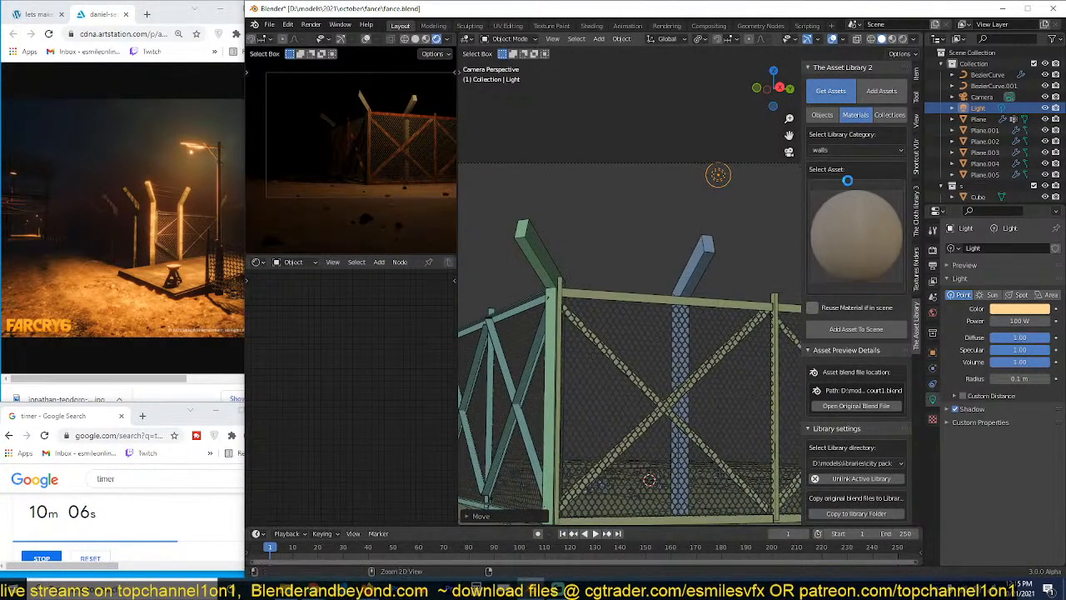
# Step: Browse the object assets in the city pack library's decals category
pyautogui.click(916, 258)
pyautogui.click(915, 329)
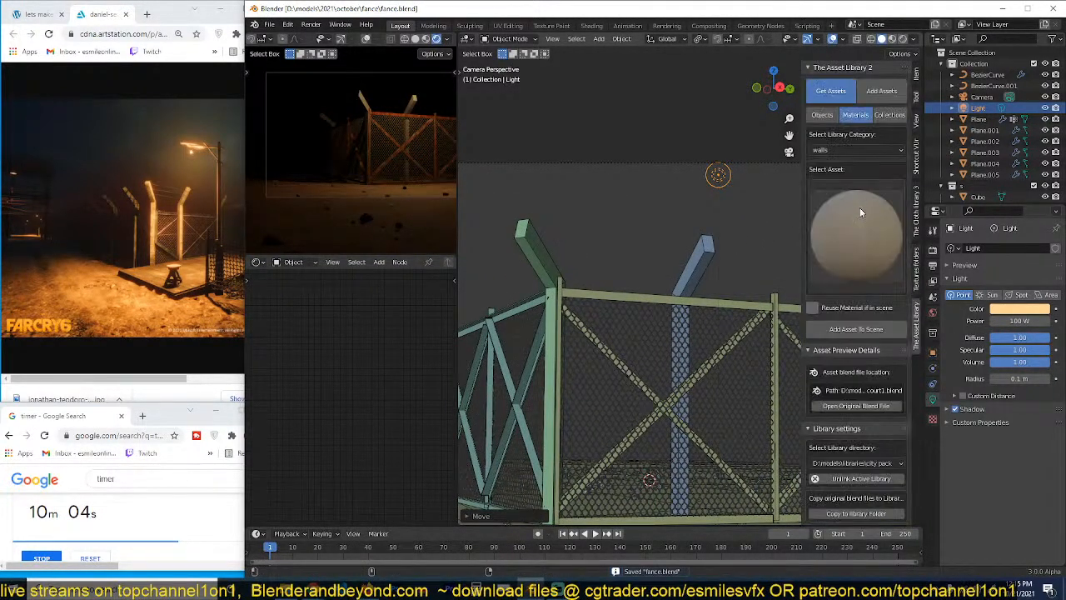
pyautogui.click(823, 115)
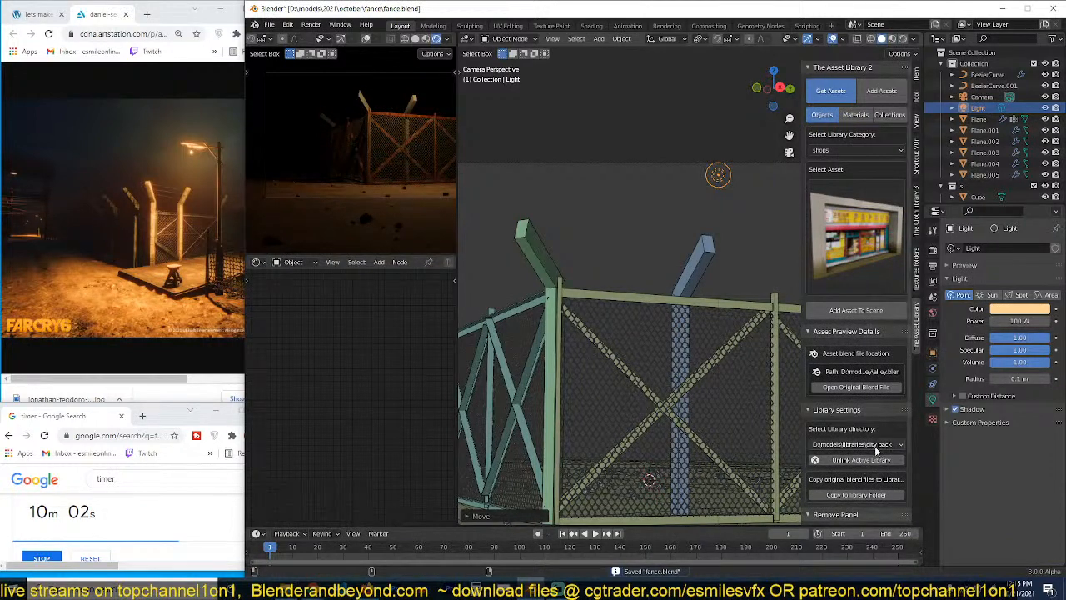
pyautogui.click(833, 151)
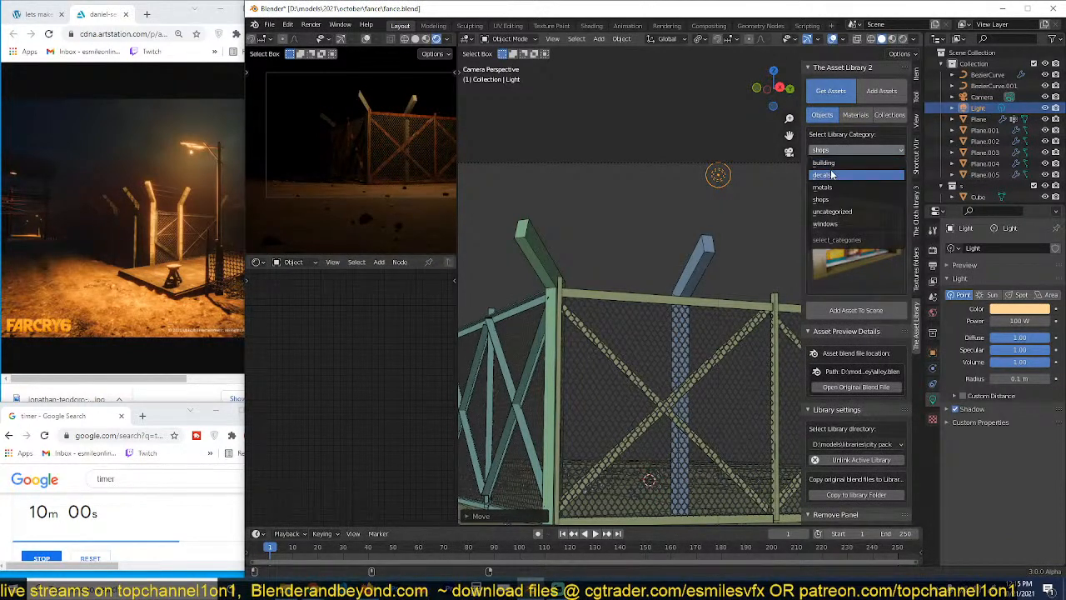
pyautogui.click(831, 174)
pyautogui.click(862, 244)
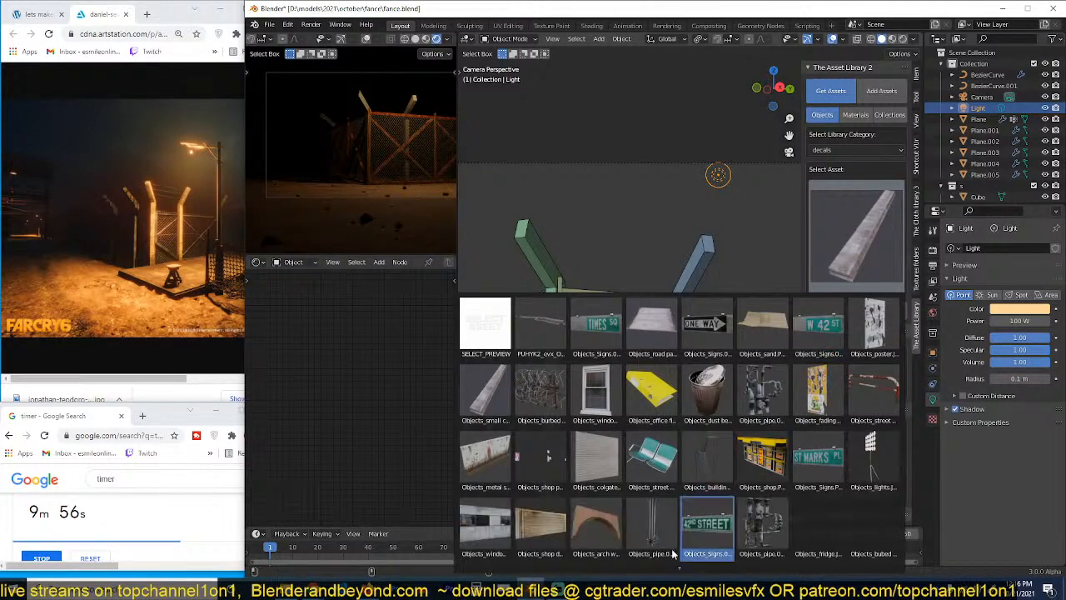
pyautogui.scroll(-3, 675, 556)
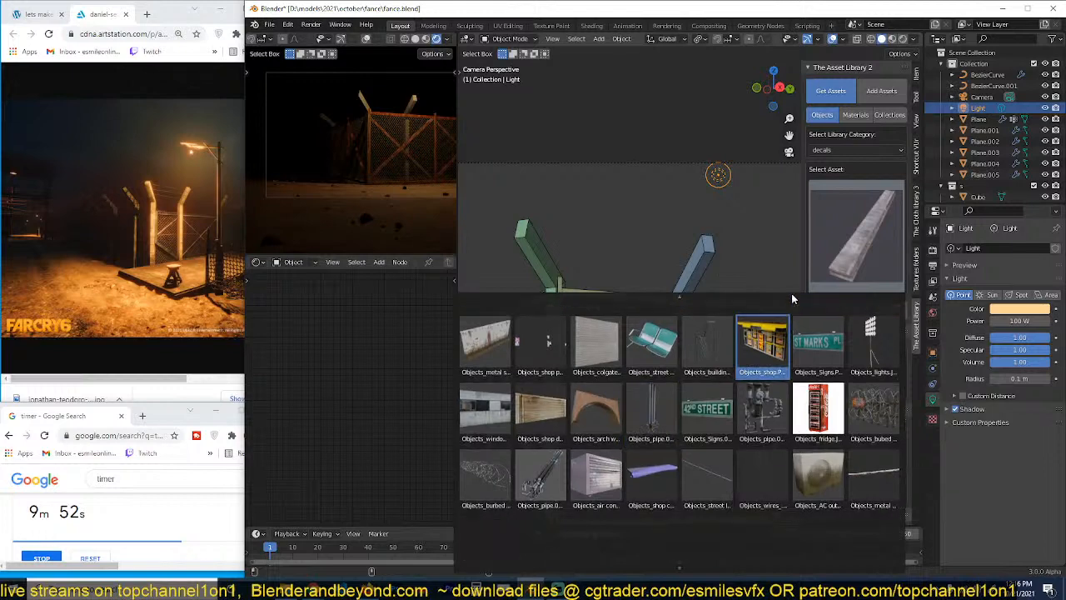
pyautogui.click(861, 201)
# Step: Switch the asset library to building parts and look through its decals and ceiling objects
pyautogui.click(858, 444)
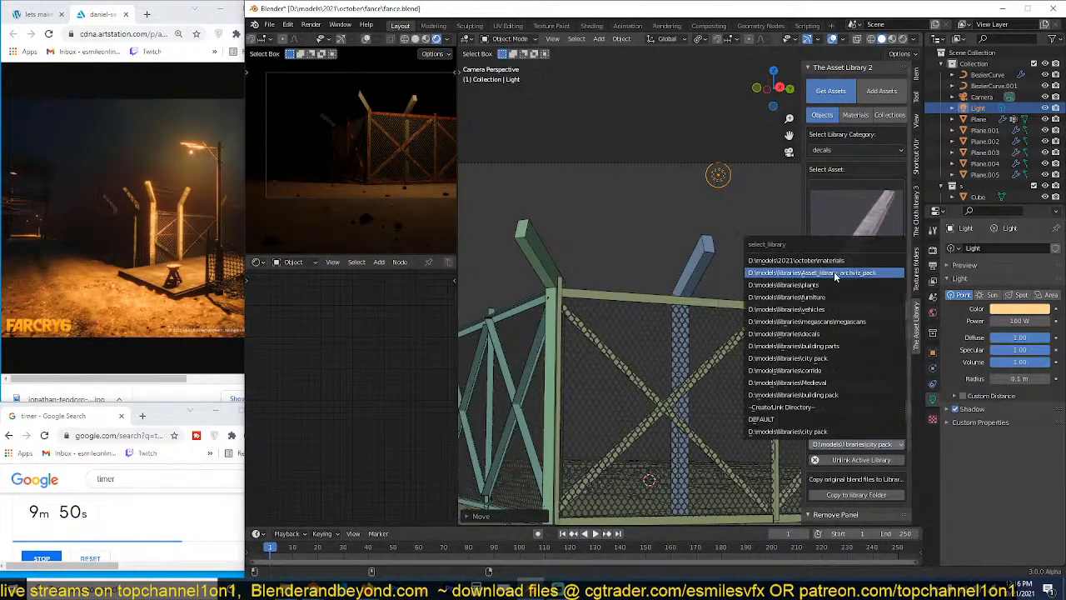
pyautogui.click(831, 346)
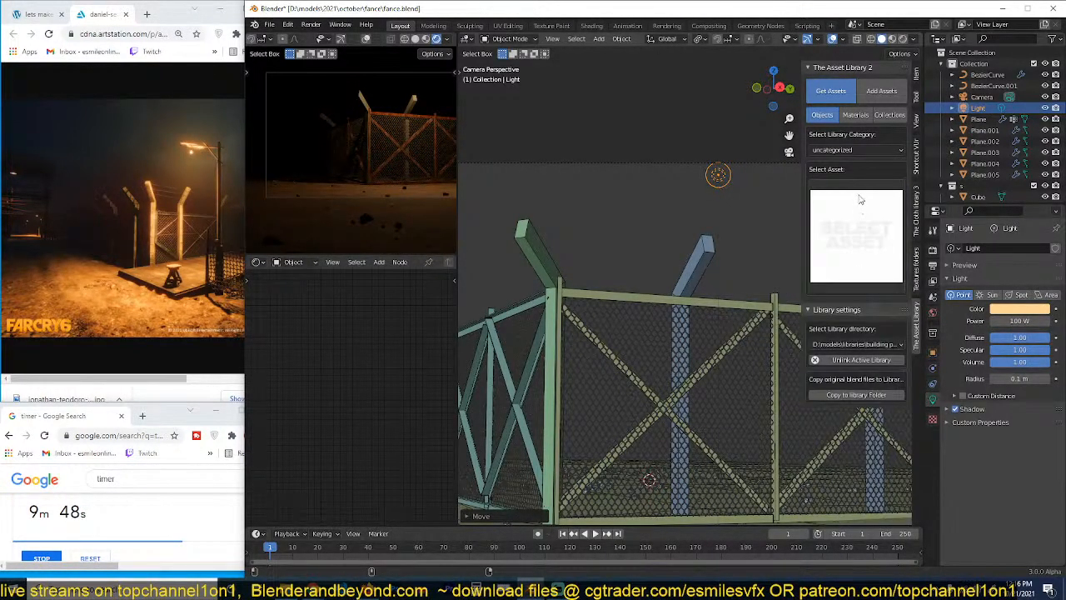
pyautogui.click(853, 150)
pyautogui.click(850, 174)
pyautogui.click(852, 222)
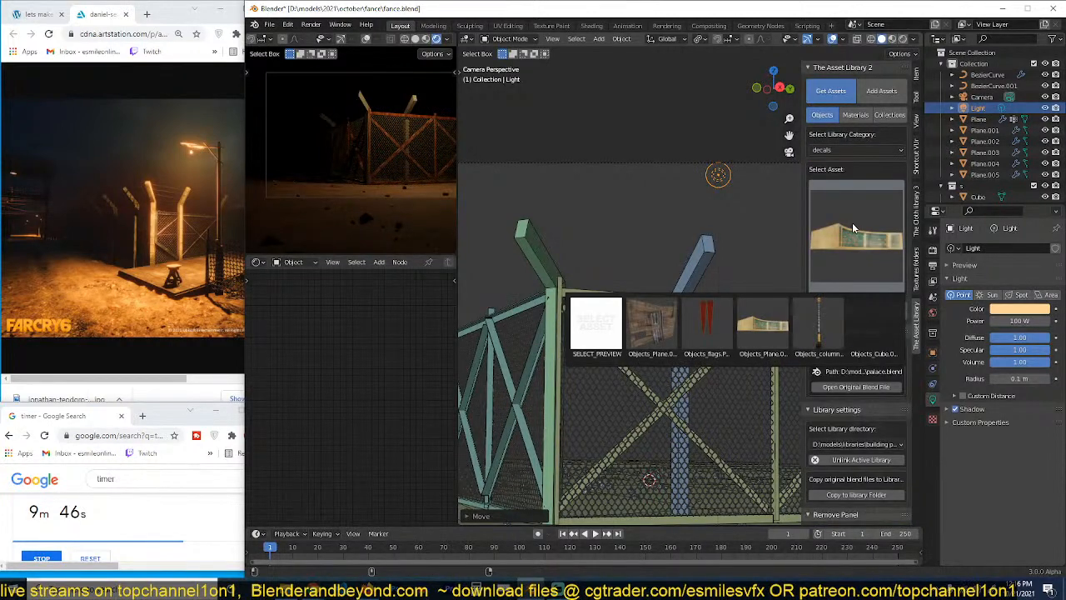
pyautogui.click(852, 147)
pyautogui.click(849, 159)
pyautogui.click(834, 221)
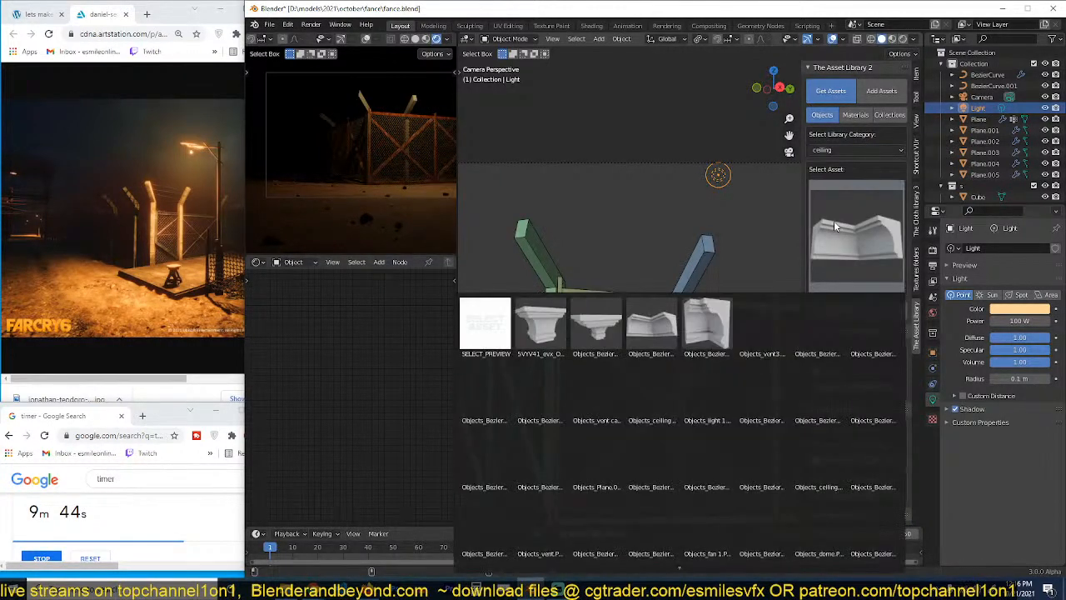
# Step: Look through the roof, pipes, gard rail and vents object categories of the building parts library
pyautogui.click(848, 147)
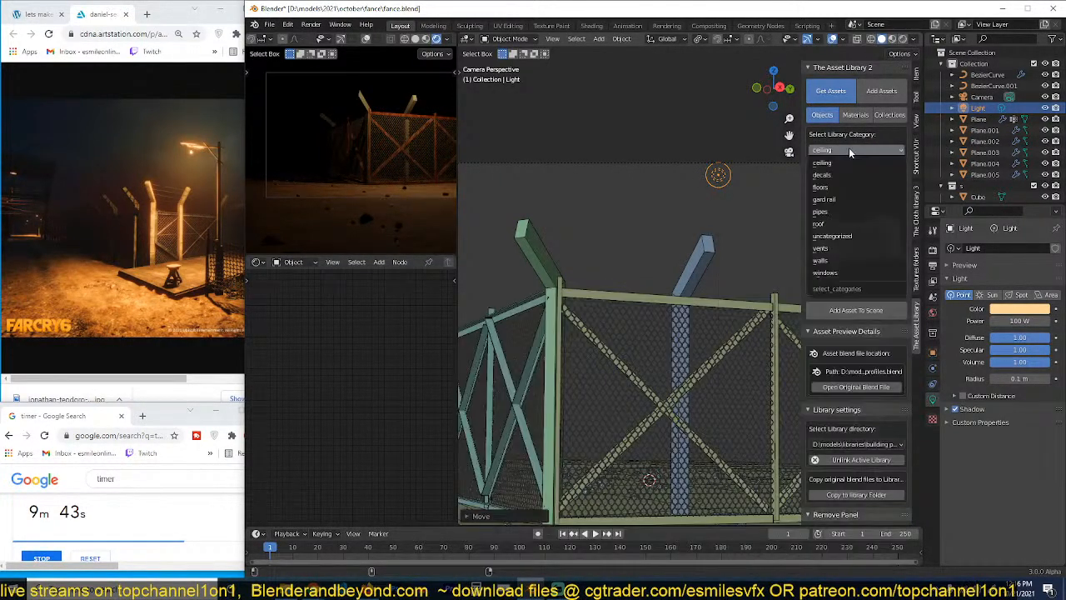
pyautogui.click(837, 223)
pyautogui.click(855, 209)
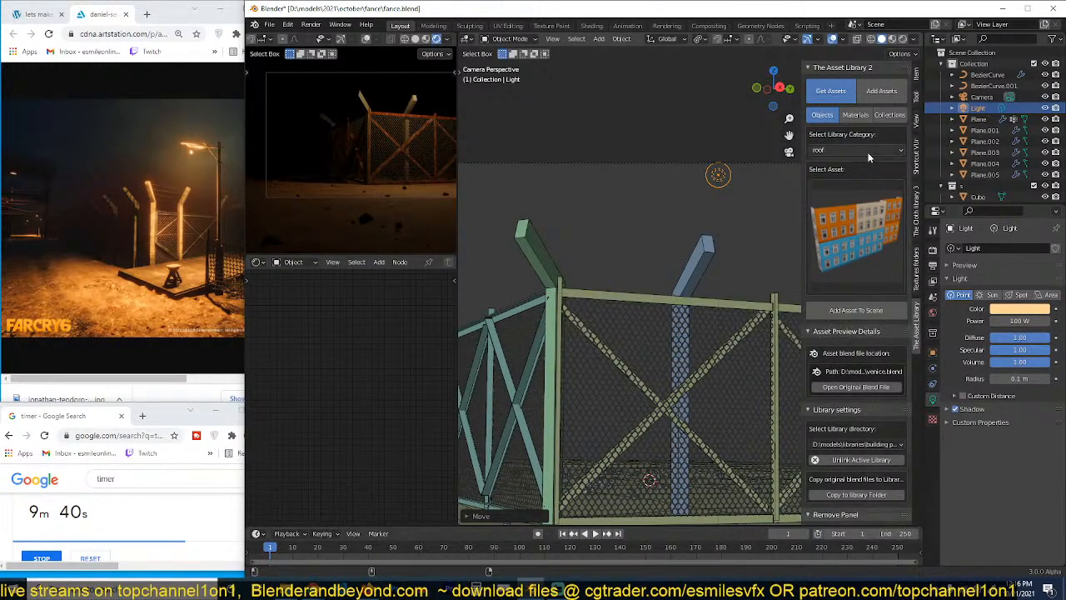
pyautogui.click(866, 152)
pyautogui.click(841, 213)
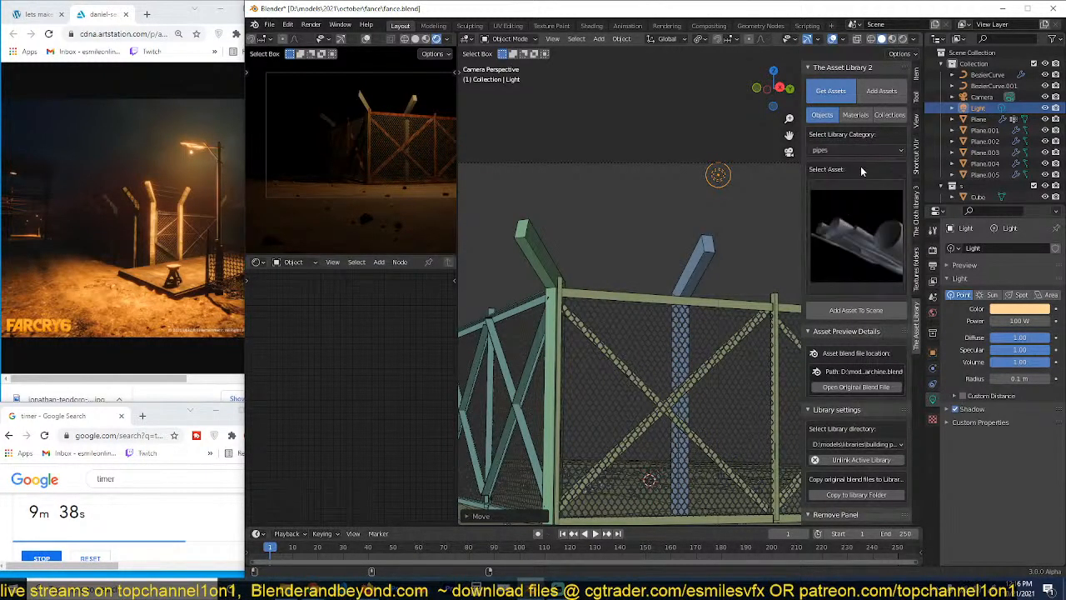
pyautogui.click(866, 152)
pyautogui.click(845, 200)
pyautogui.click(846, 210)
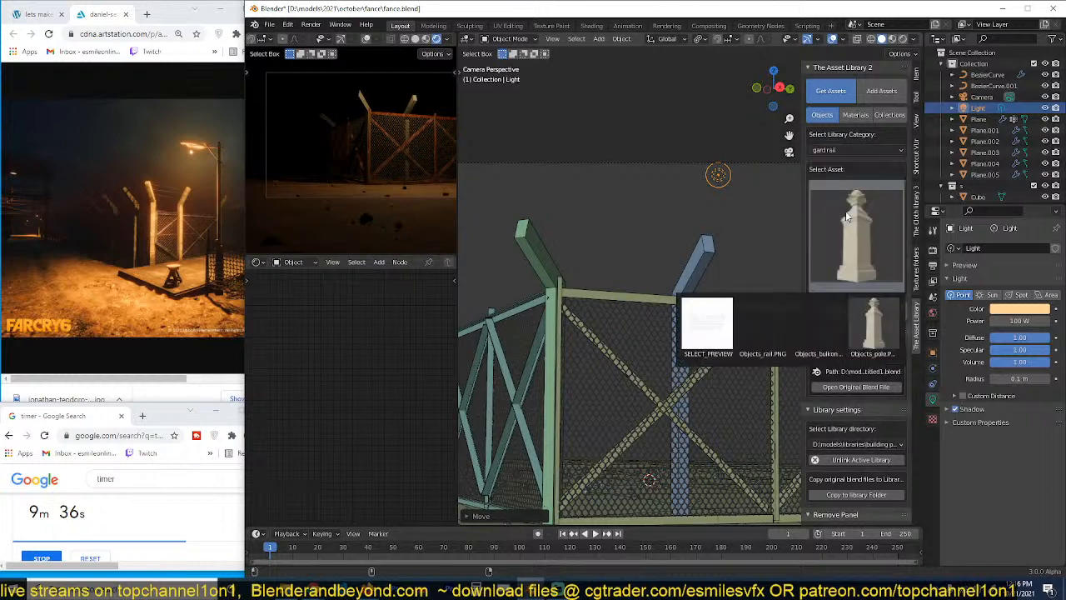
pyautogui.click(866, 151)
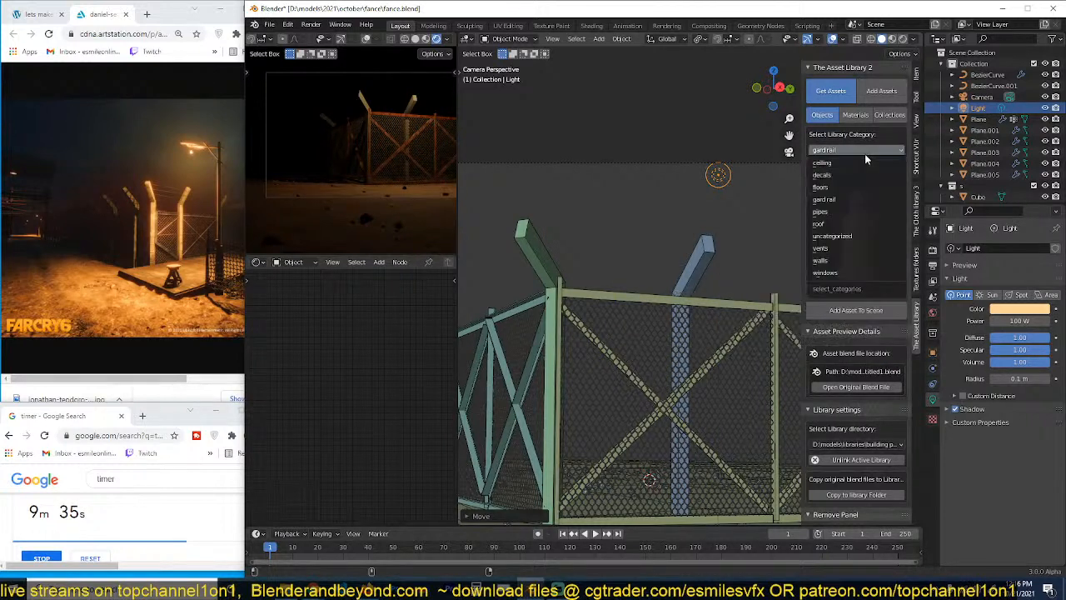
pyautogui.click(841, 248)
pyautogui.click(846, 248)
pyautogui.click(845, 244)
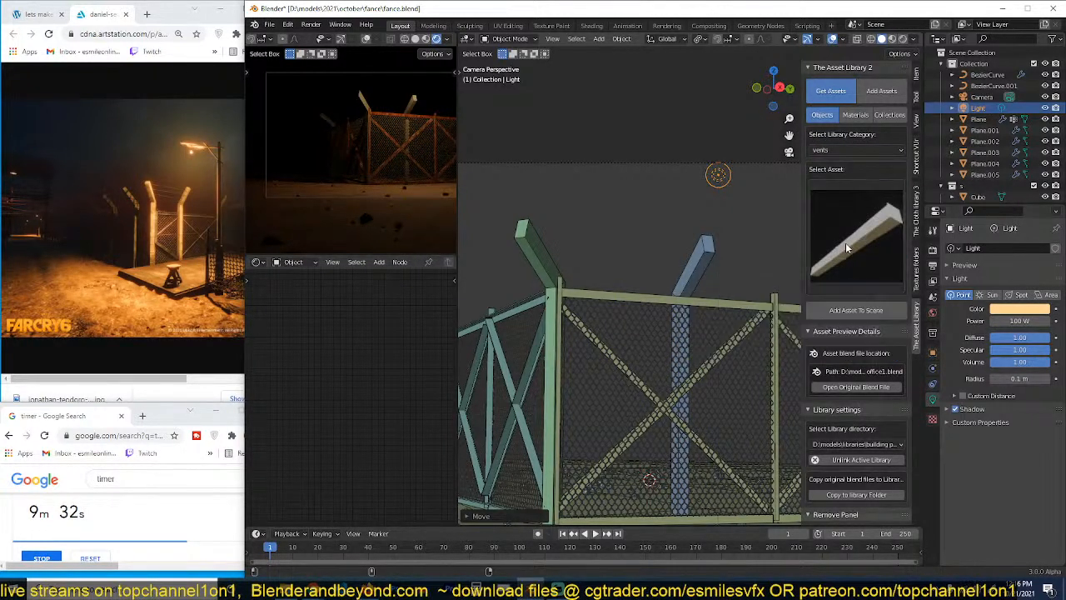
# Step: Switch the asset library to building pack and look through its building category objects
pyautogui.click(856, 444)
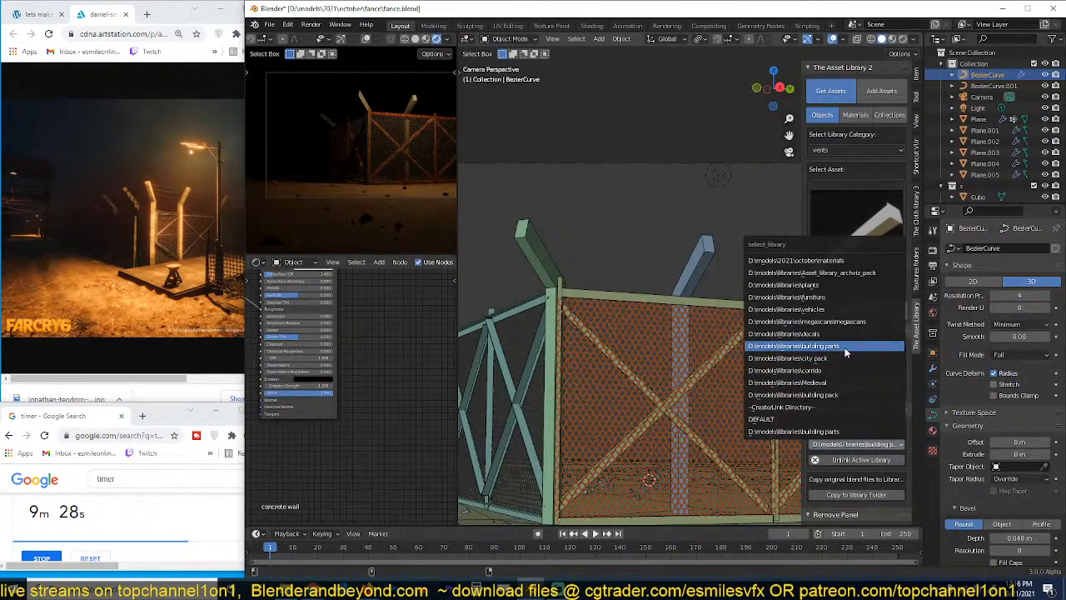
pyautogui.click(833, 394)
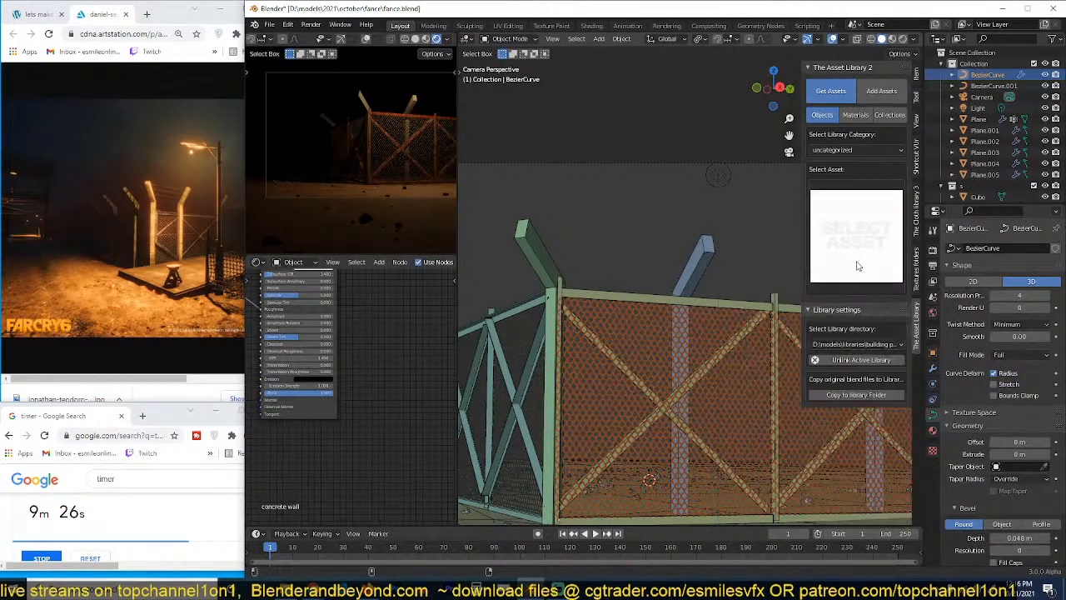
pyautogui.click(861, 151)
pyautogui.click(846, 163)
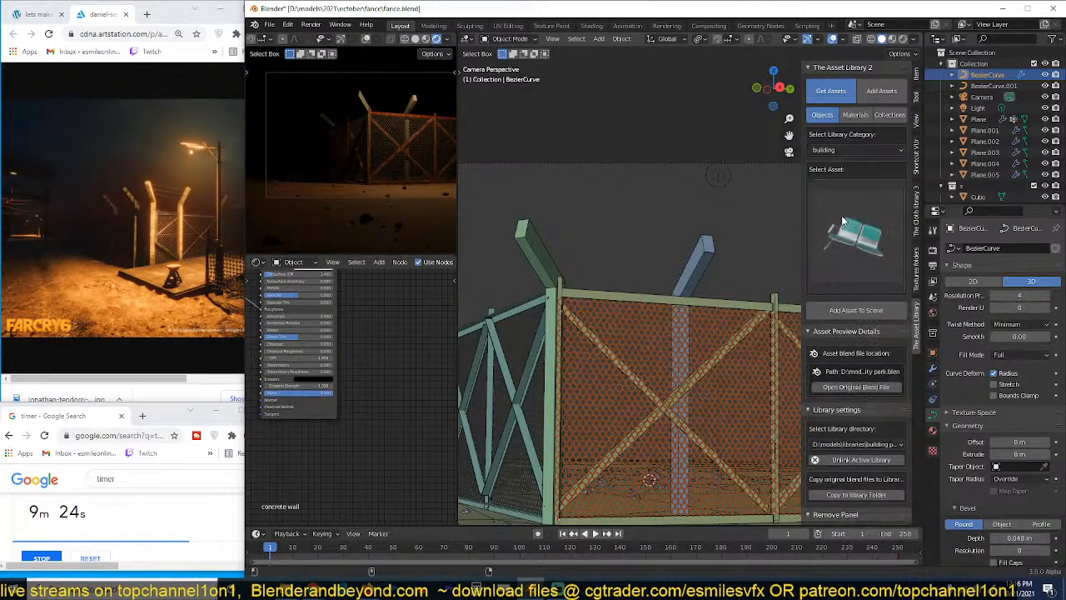
pyautogui.click(842, 220)
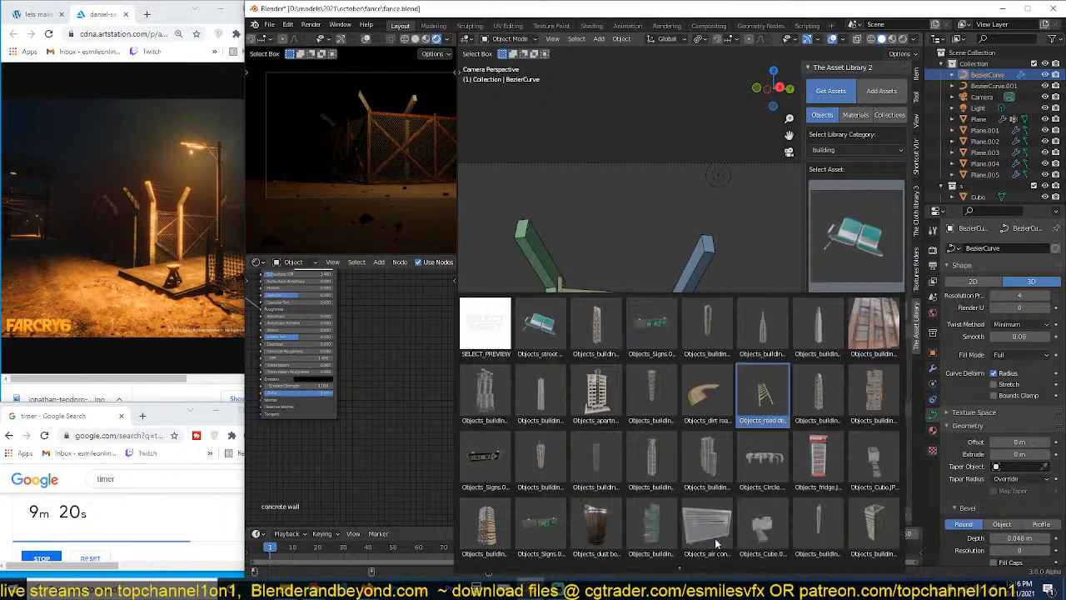
pyautogui.moveTo(689, 569)
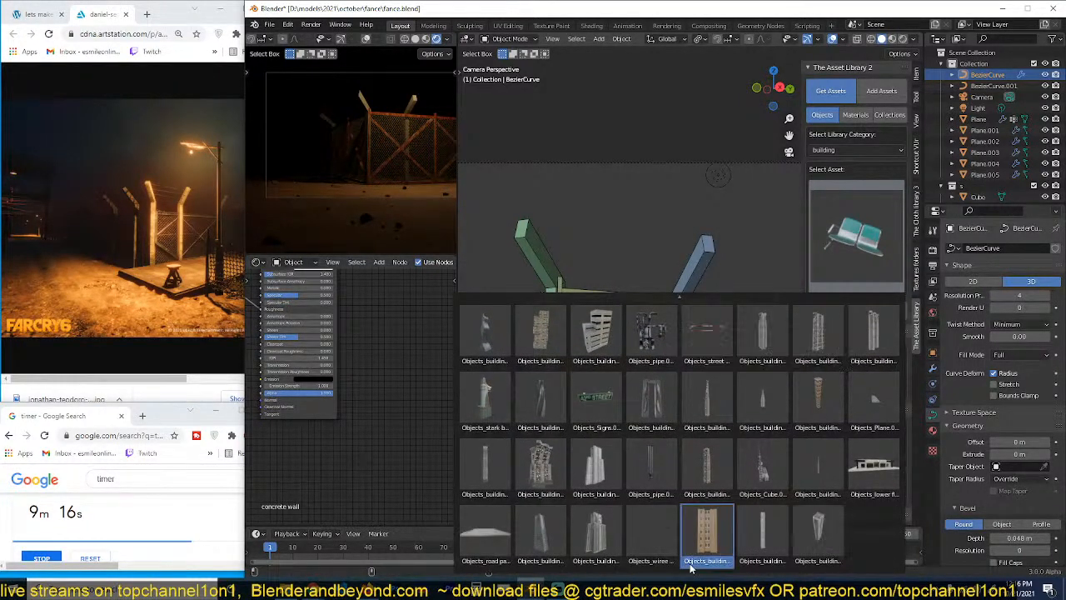
pyautogui.click(858, 229)
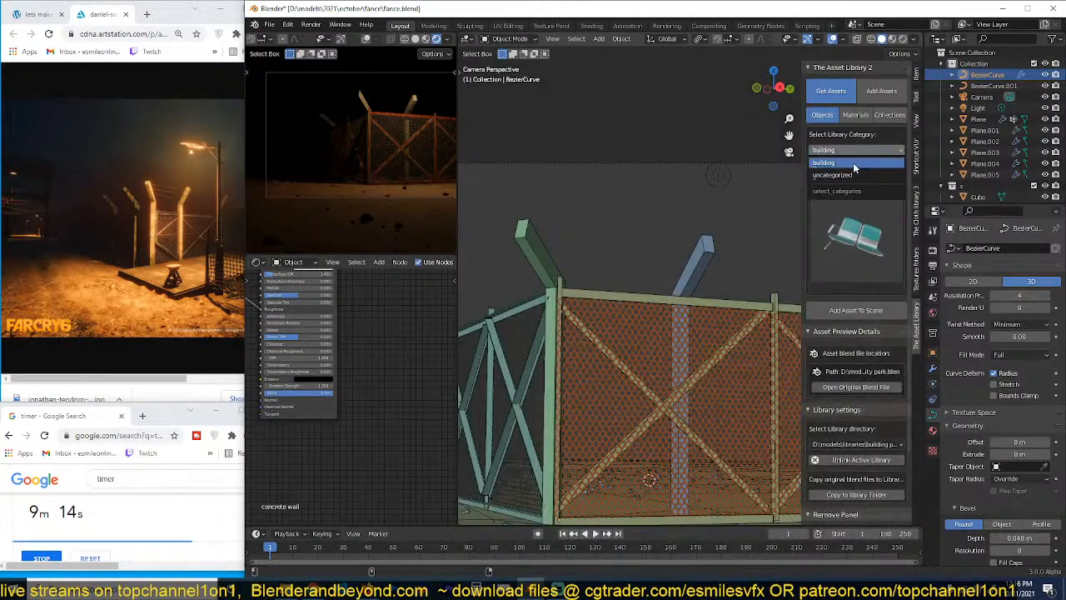
pyautogui.click(859, 236)
pyautogui.click(859, 239)
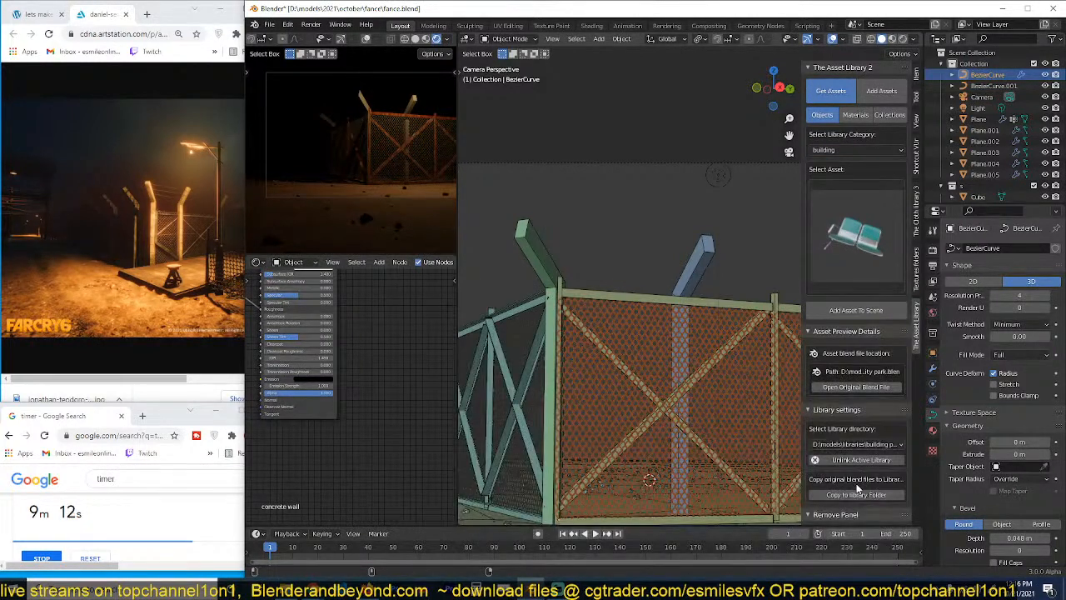
# Step: Switch the asset library to city pack, choose the light object as the asset, and save the file
pyautogui.click(874, 444)
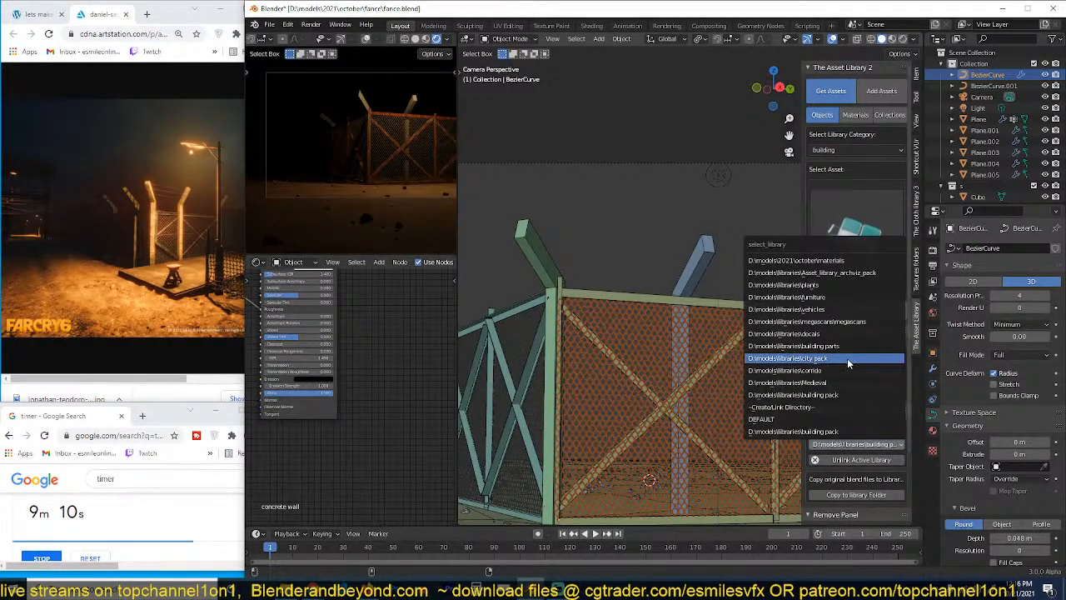
pyautogui.click(847, 358)
pyautogui.click(862, 205)
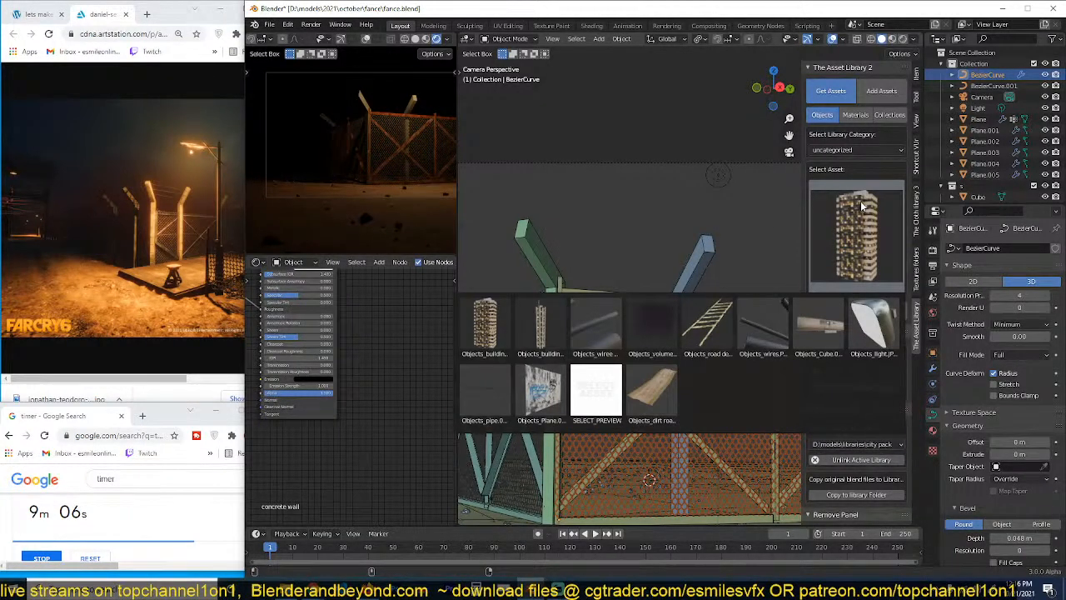
pyautogui.click(863, 325)
pyautogui.keyDown('shift'); pyautogui.moveTo(672, 363); pyautogui.dragTo(728, 321, button='middle'); pyautogui.keyUp('shift')
pyautogui.hotkey('ctrl', 's')
pyautogui.scroll(2, 728, 321)
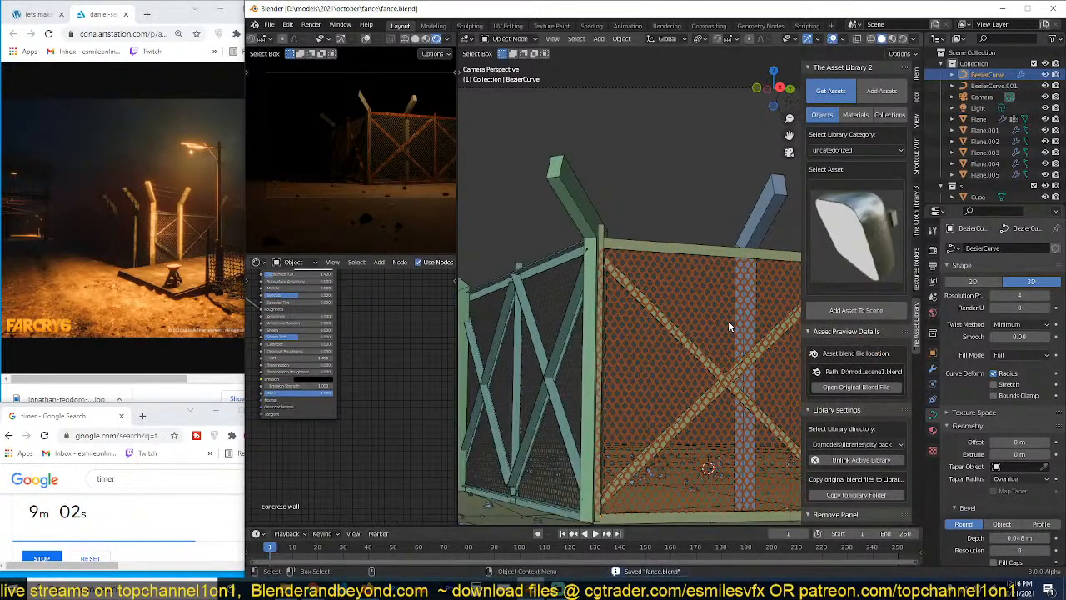
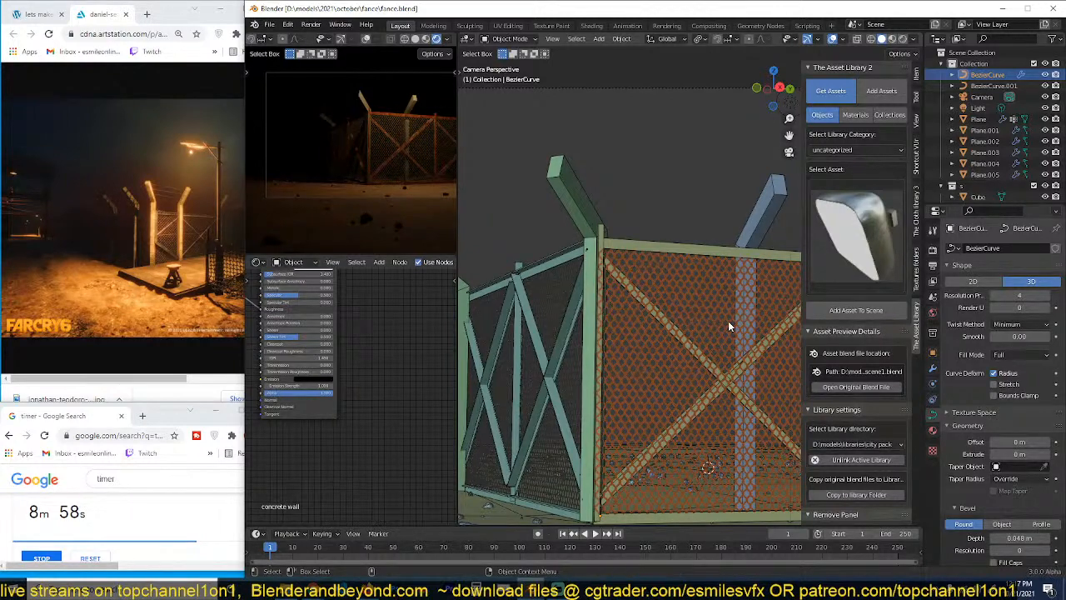
pyautogui.scroll(-1, 728, 323)
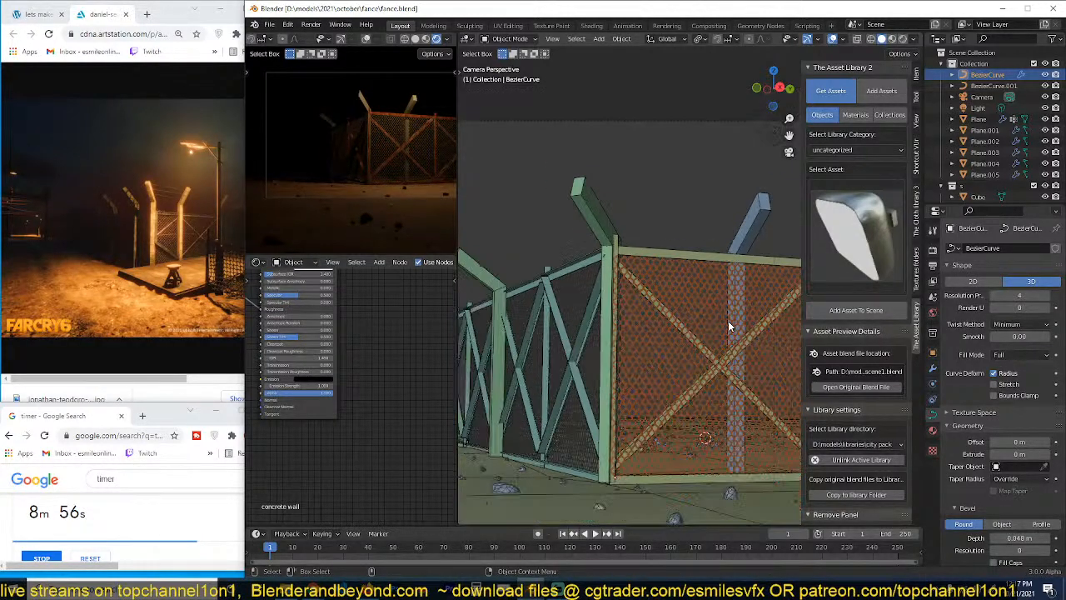
# Step: Weight-paint the ground plane with weight 0 to thin out the rocks on the ground beside the long fence run
pyautogui.moveTo(727, 322); pyautogui.dragTo(704, 278, button='middle')
pyautogui.scroll(-3, 712, 362)
pyautogui.click(733, 238)
pyautogui.scroll(-1, 705, 250)
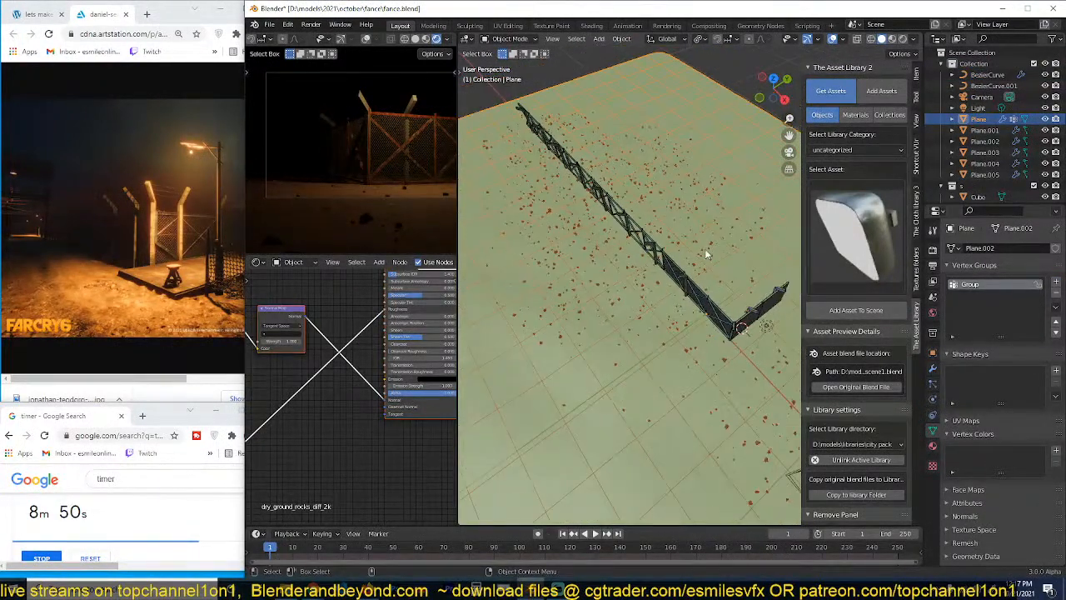
pyautogui.click(511, 40)
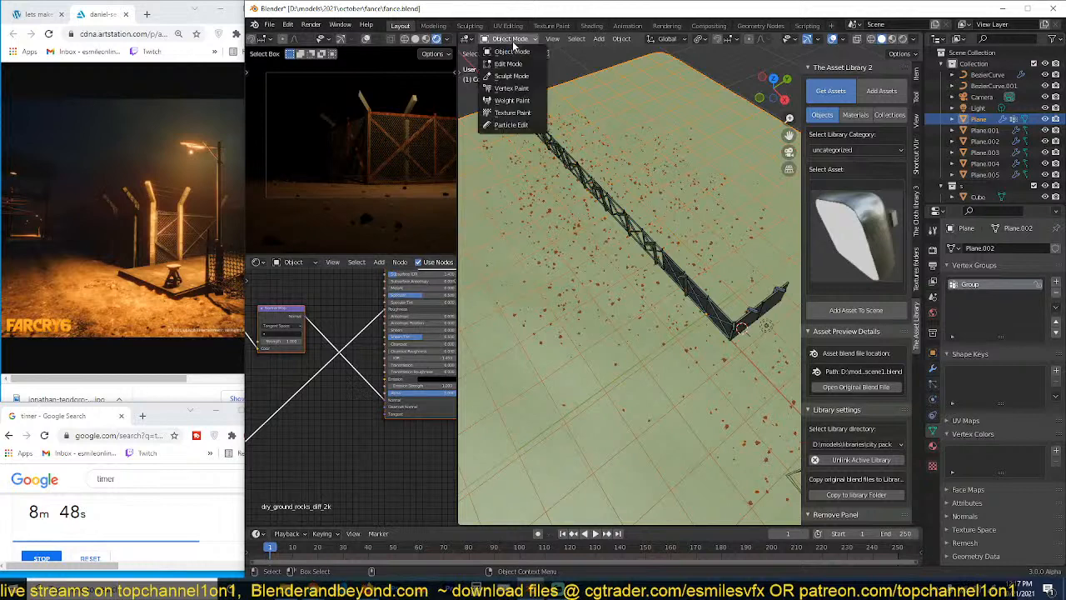
pyautogui.click(513, 100)
pyautogui.moveTo(623, 57); pyautogui.dragTo(566, 57)
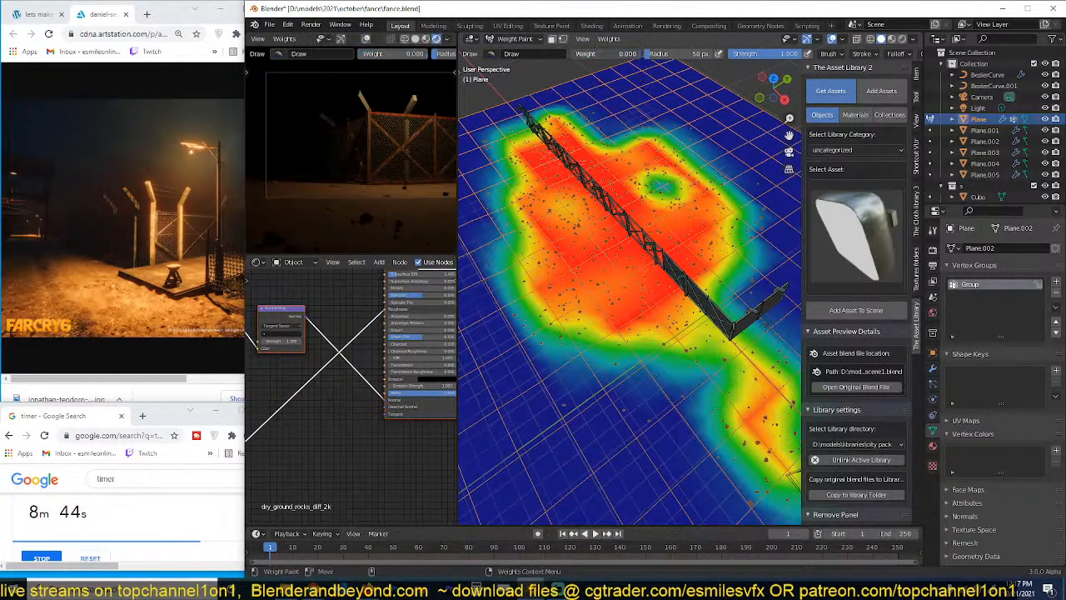
pyautogui.moveTo(587, 125)
pyautogui.mouseDown()
pyautogui.moveTo(533, 223)
pyautogui.moveTo(582, 266)
pyautogui.moveTo(669, 385)
pyautogui.mouseUp()
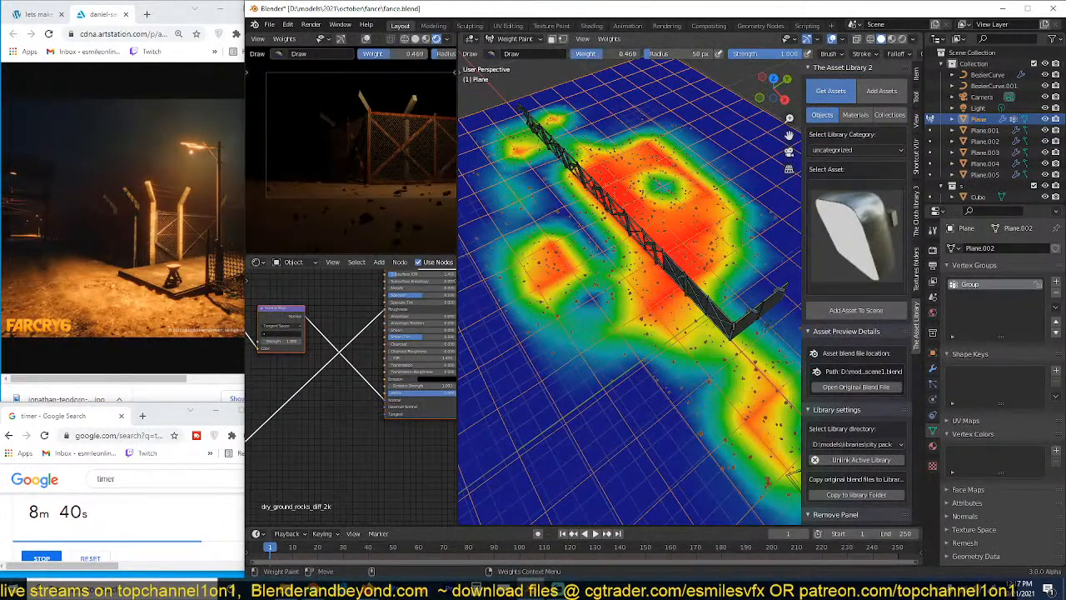
# Step: Paint weight 1 on the ground in front of the fence corner and weight 0 around the far fence run, ending in Object Mode
pyautogui.keyDown('shift'); pyautogui.moveTo(655, 335); pyautogui.dragTo(646, 313, button='middle'); pyautogui.keyUp('shift')
pyautogui.moveTo(658, 320)
pyautogui.mouseDown()
pyautogui.moveTo(640, 340)
pyautogui.moveTo(688, 371)
pyautogui.moveTo(753, 312)
pyautogui.moveTo(762, 288)
pyautogui.moveTo(754, 358)
pyautogui.moveTo(579, 283)
pyautogui.mouseUp()
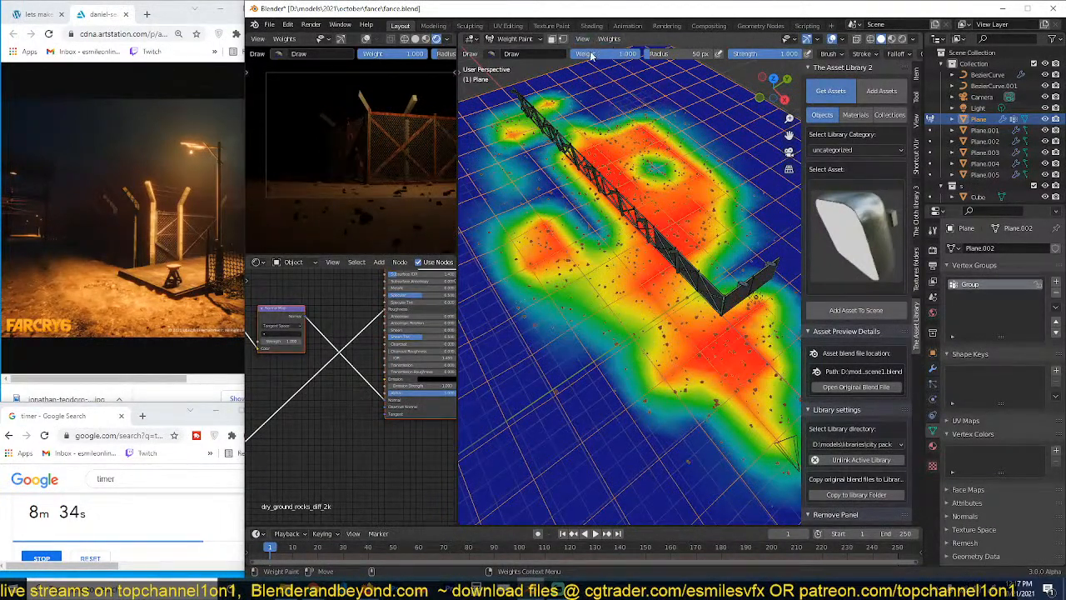
pyautogui.moveTo(687, 125)
pyautogui.mouseDown()
pyautogui.moveTo(574, 149)
pyautogui.moveTo(691, 116)
pyautogui.moveTo(758, 225)
pyautogui.moveTo(587, 213)
pyautogui.mouseUp()
pyautogui.moveTo(733, 266)
pyautogui.mouseDown()
pyautogui.moveTo(616, 174)
pyautogui.moveTo(704, 146)
pyautogui.moveTo(525, 133)
pyautogui.moveTo(541, 233)
pyautogui.moveTo(582, 316)
pyautogui.moveTo(499, 250)
pyautogui.moveTo(575, 283)
pyautogui.moveTo(615, 337)
pyautogui.moveTo(658, 266)
pyautogui.mouseUp()
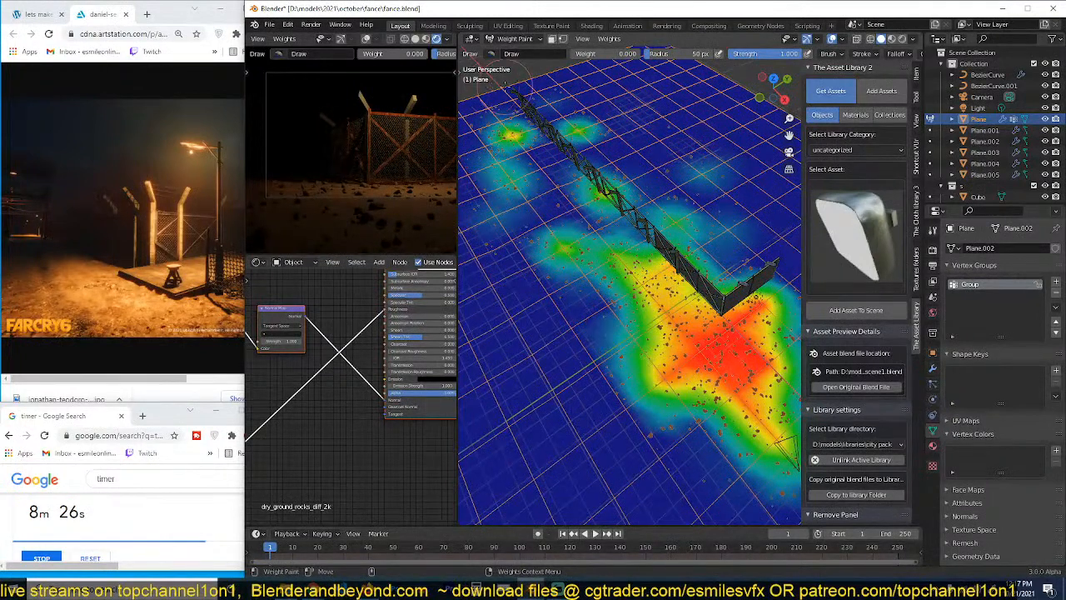
pyautogui.click(514, 39)
pyautogui.click(511, 50)
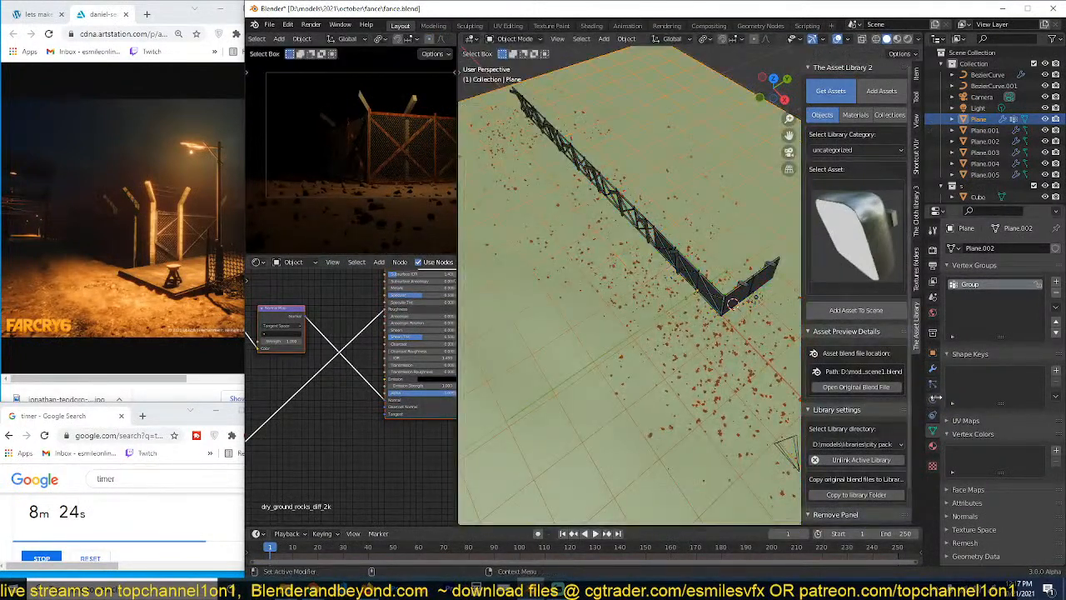
# Step: Try Simple children on the ground's rock particle system with display and render amounts of 5 and a 1 m radius, and set children to None
pyautogui.click(932, 388)
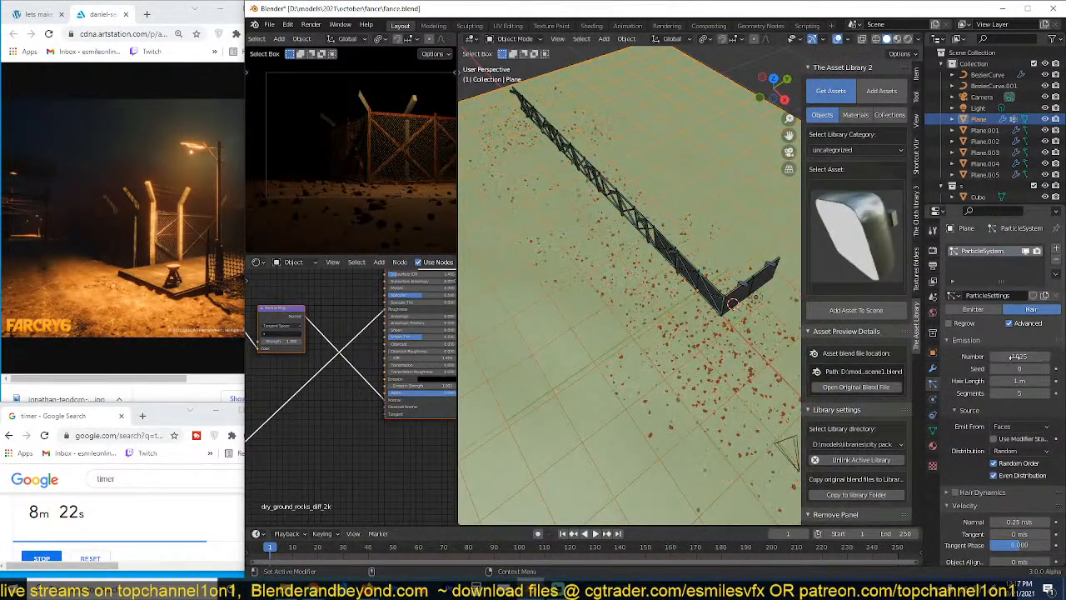
pyautogui.scroll(-15, 1012, 357)
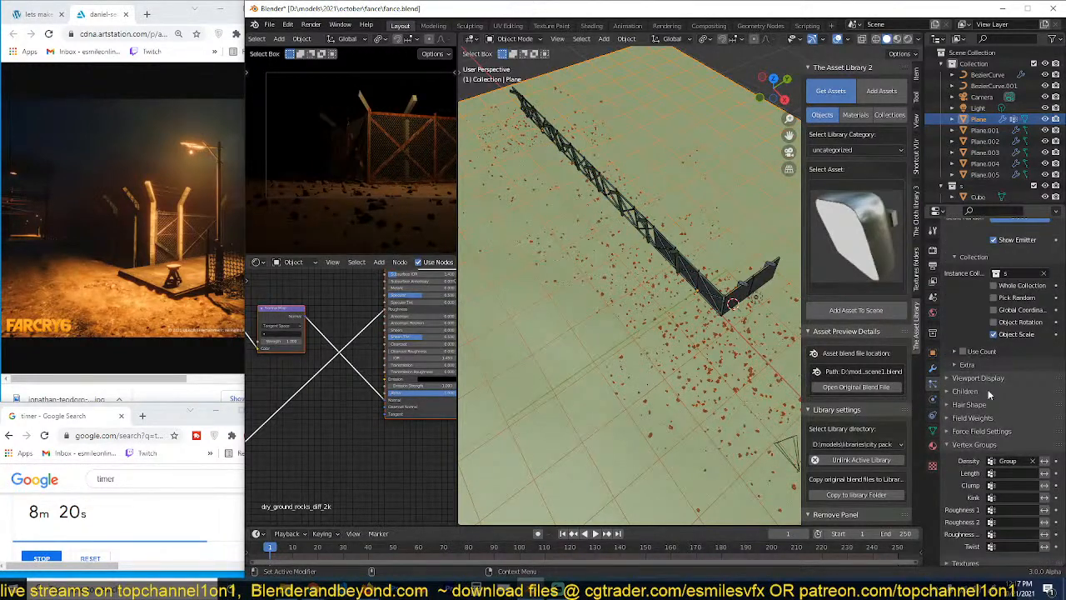
pyautogui.click(966, 390)
pyautogui.click(1000, 408)
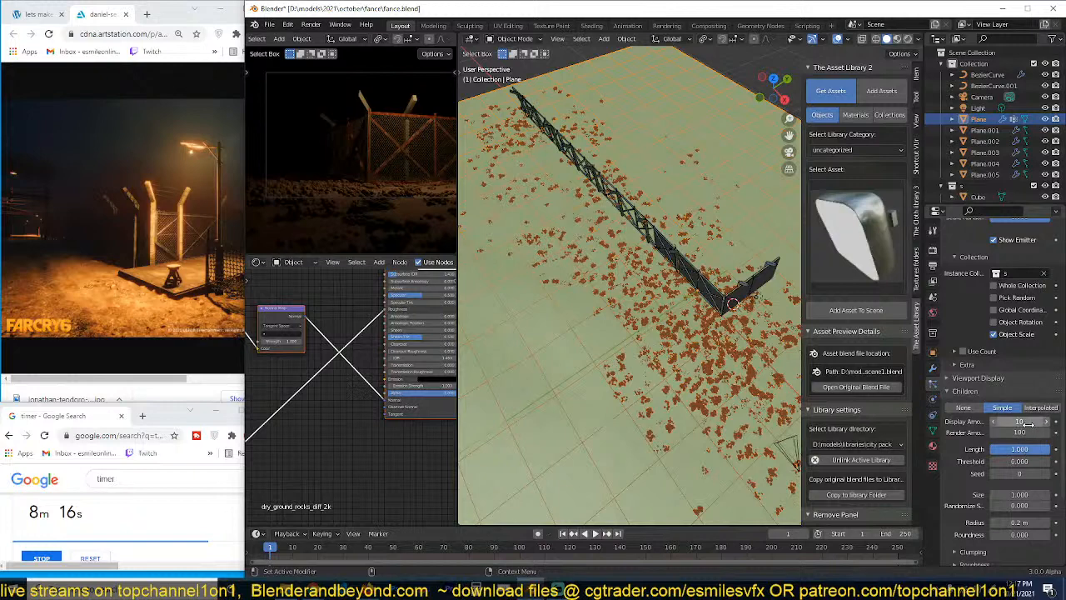
pyautogui.press('Return')
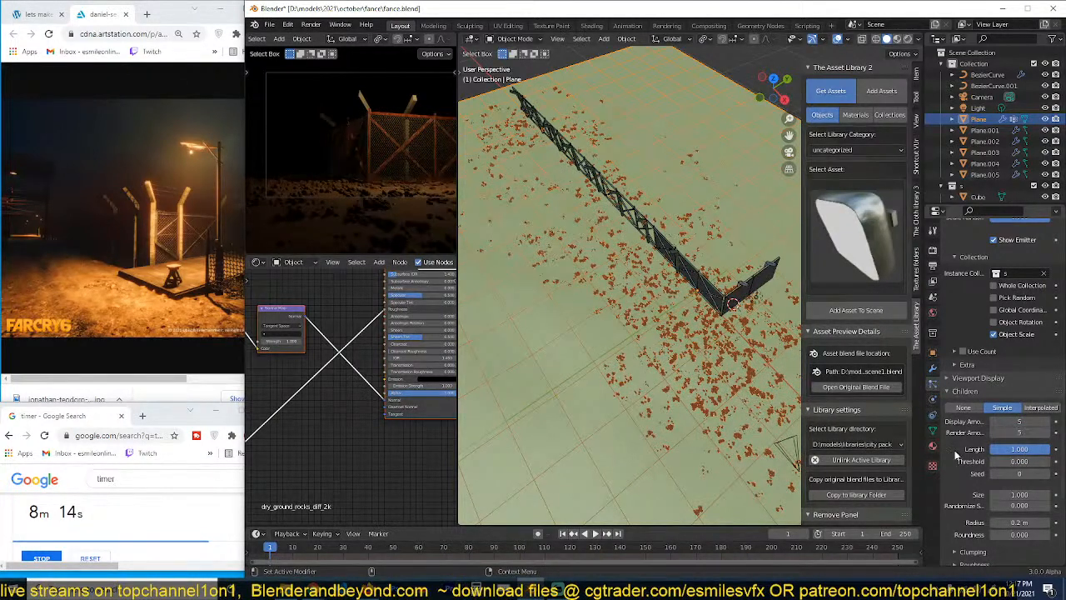
pyautogui.scroll(-3, 1019, 529)
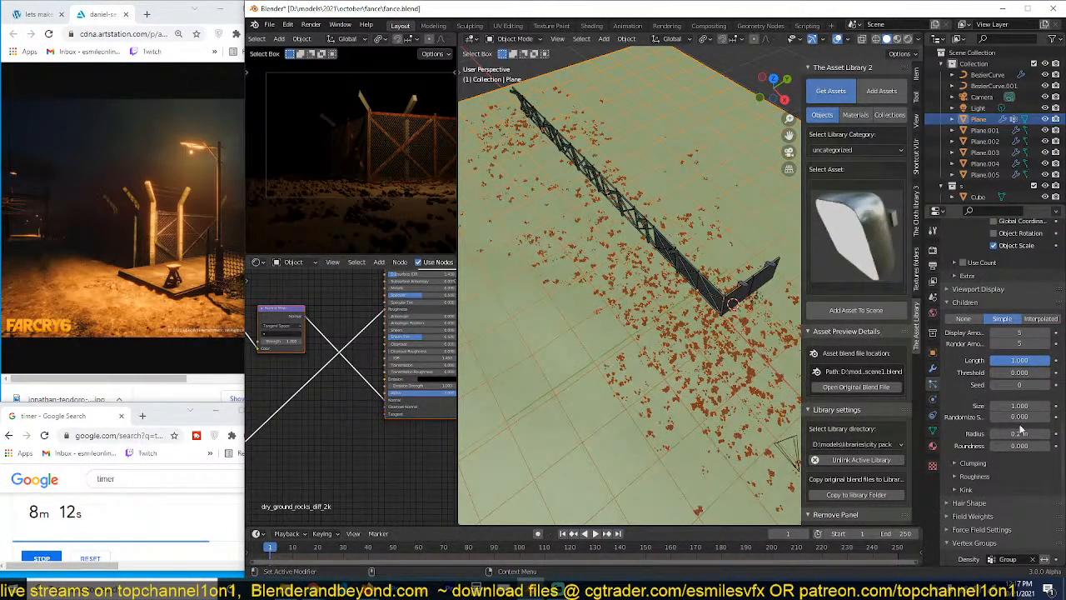
pyautogui.moveTo(1019, 433); pyautogui.dragTo(1046, 433)
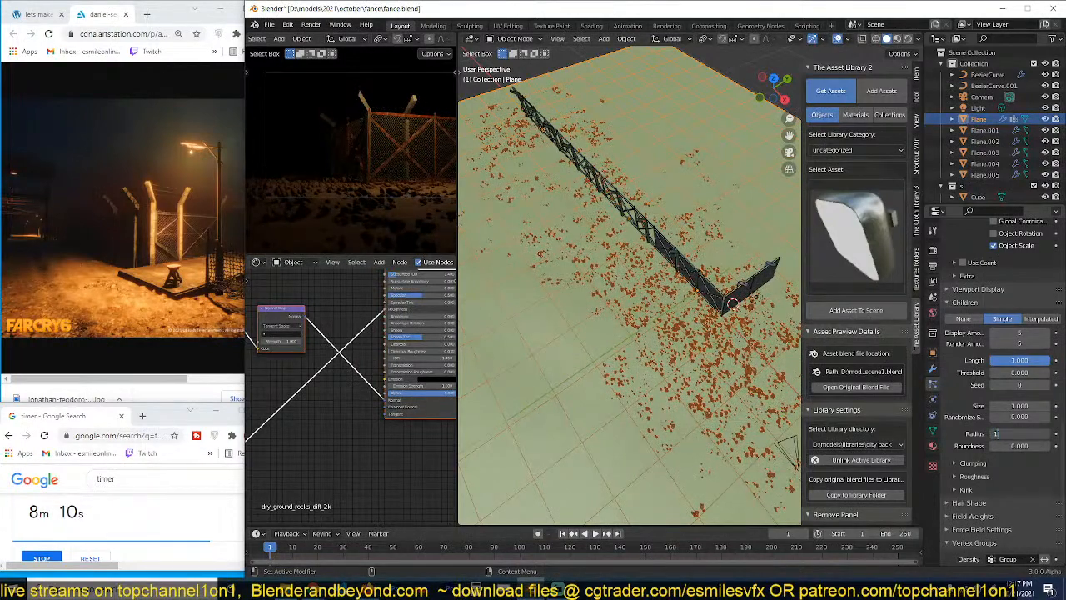
pyautogui.press('Return')
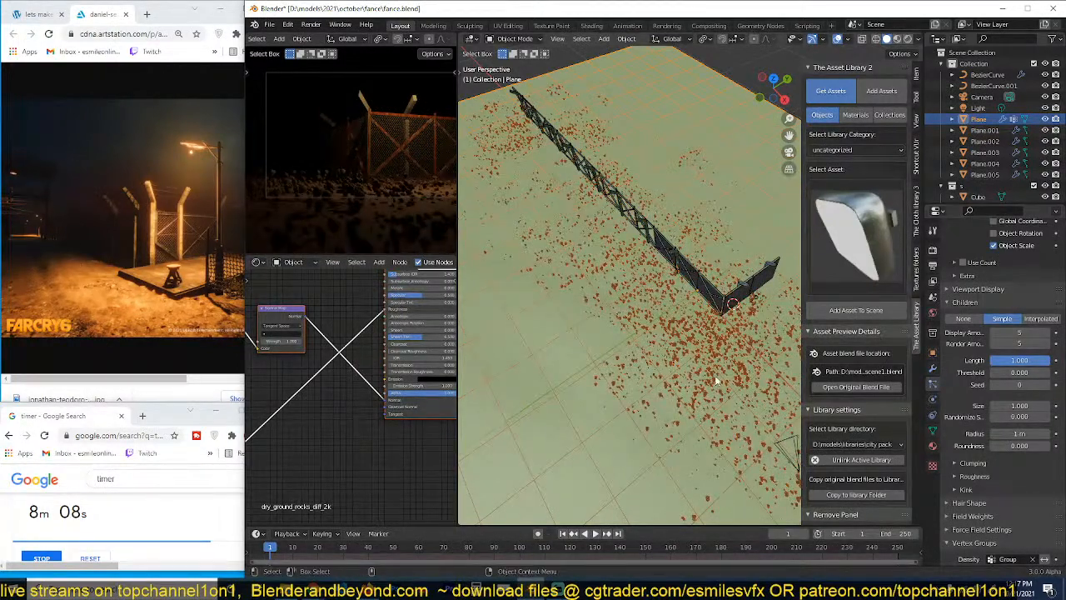
pyautogui.moveTo(803, 410); pyautogui.dragTo(771, 326, button='middle')
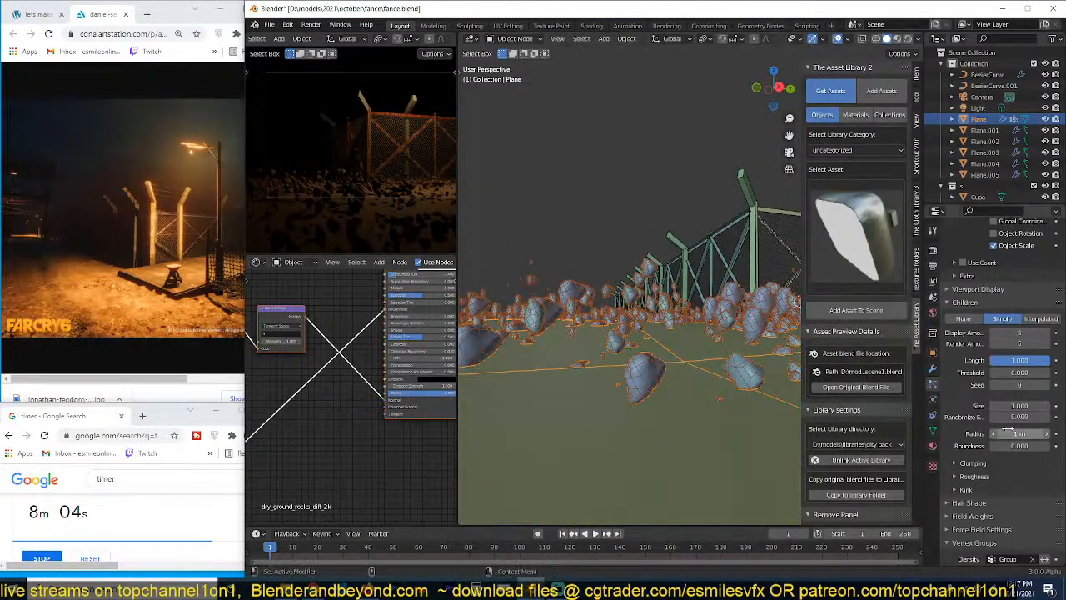
pyautogui.click(963, 319)
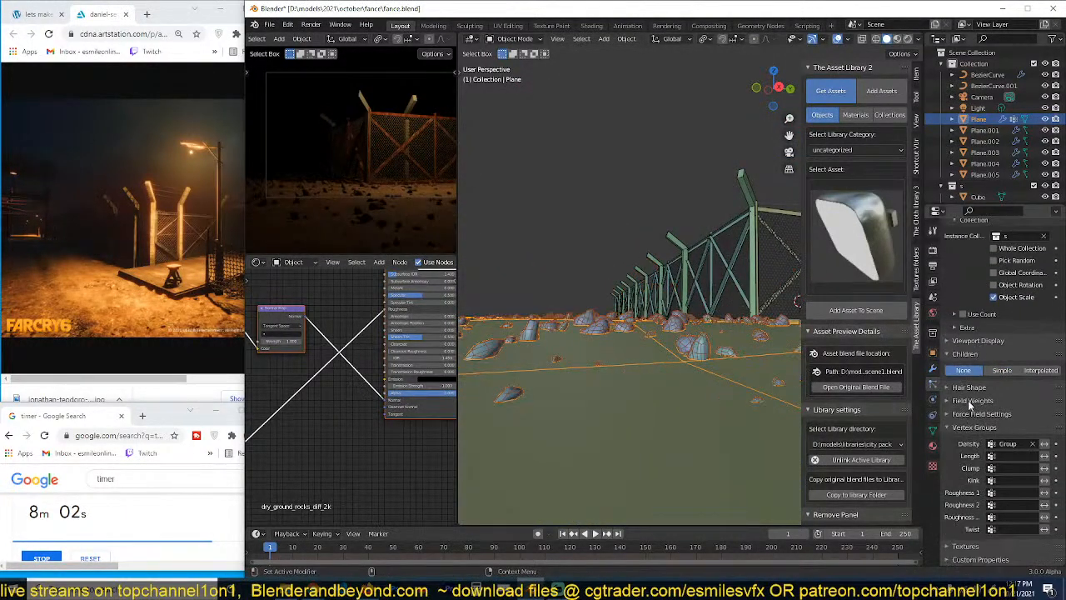
# Step: Set the rock particle number to 2000 and the render scale to 0.071, and save the file
pyautogui.scroll(10, 969, 415)
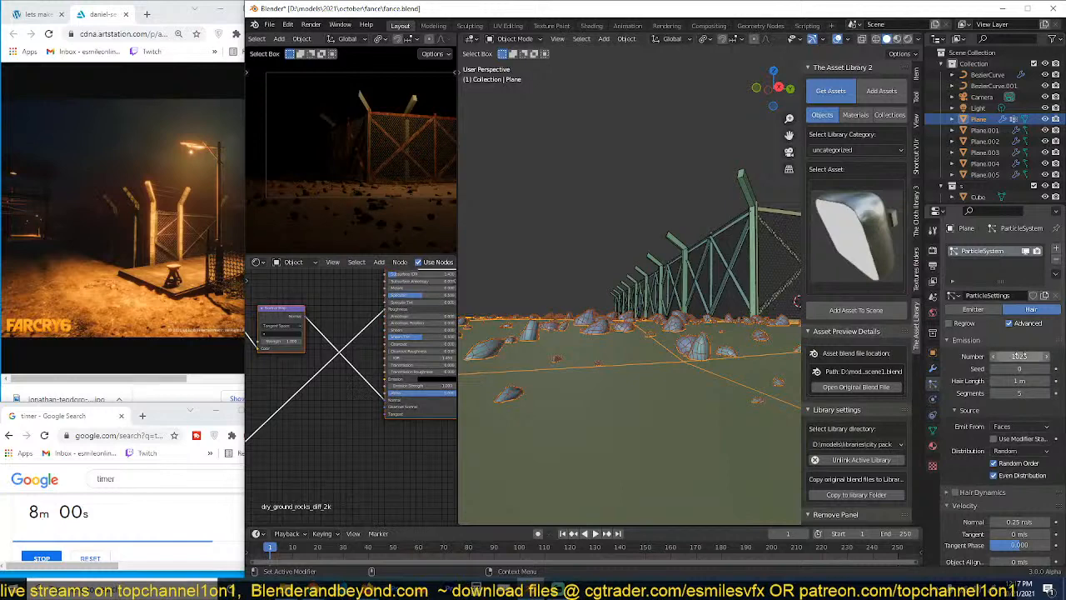
pyautogui.press('Return')
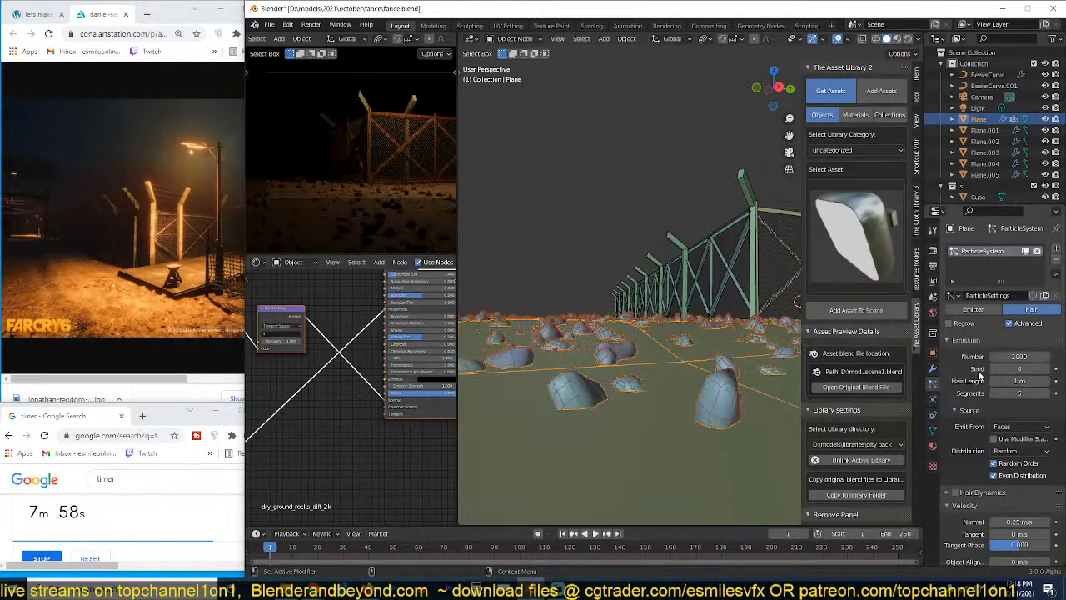
pyautogui.moveTo(594, 358); pyautogui.dragTo(626, 434, button='middle')
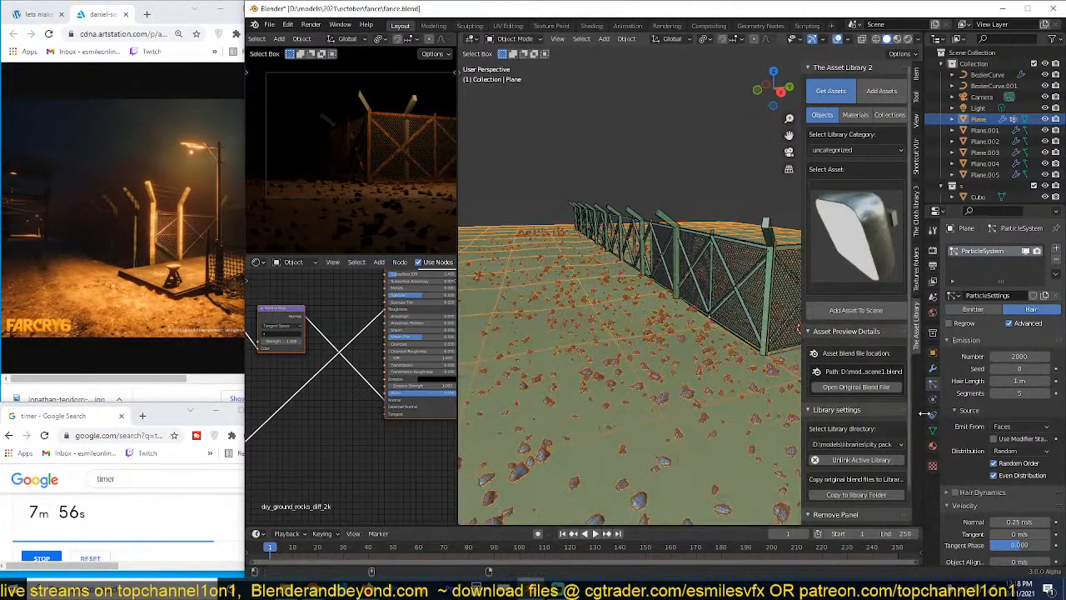
pyautogui.scroll(-10, 987, 441)
pyautogui.scroll(-2, 988, 442)
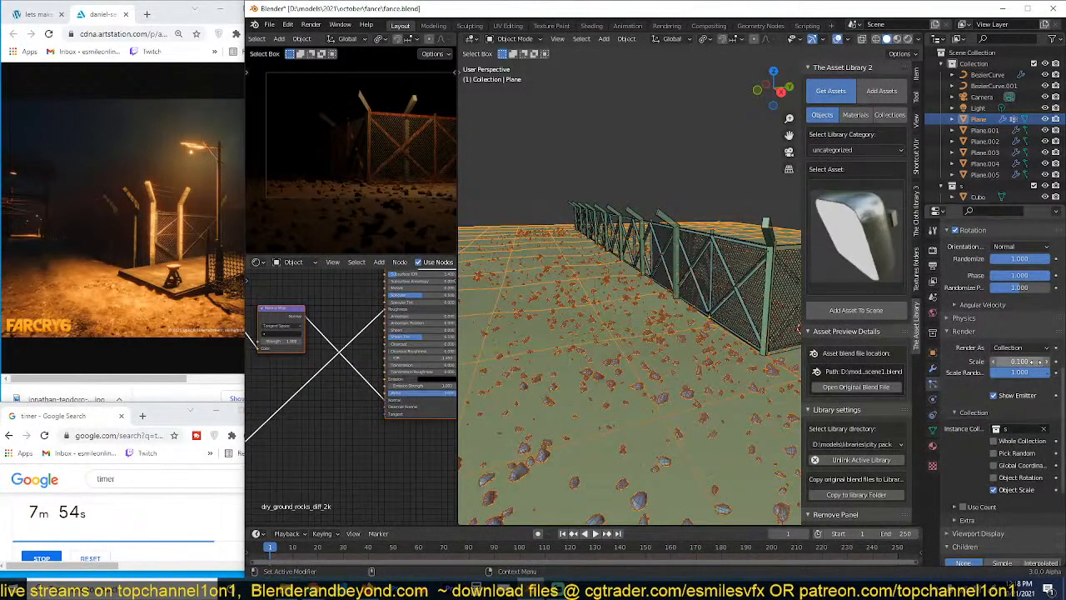
pyautogui.moveTo(1020, 361)
pyautogui.mouseDown()
pyautogui.moveTo(999, 362)
pyautogui.moveTo(1023, 361)
pyautogui.mouseUp()
pyautogui.hotkey('alt', 'a')
pyautogui.moveTo(660, 421); pyautogui.dragTo(662, 380, button='middle')
pyautogui.hotkey('ctrl', 's')
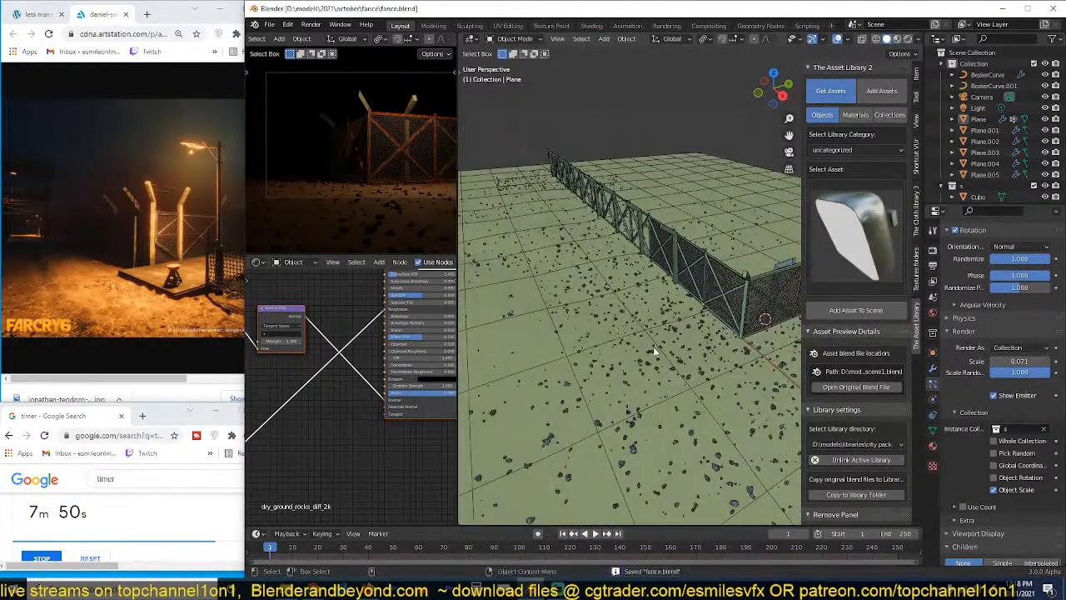
# Step: Duplicate the source rock Cube.001 in the instance collection, place the copy beside it, and scale it down to a small pebble
pyautogui.scroll(2, 654, 352)
pyautogui.scroll(-8, 683, 373)
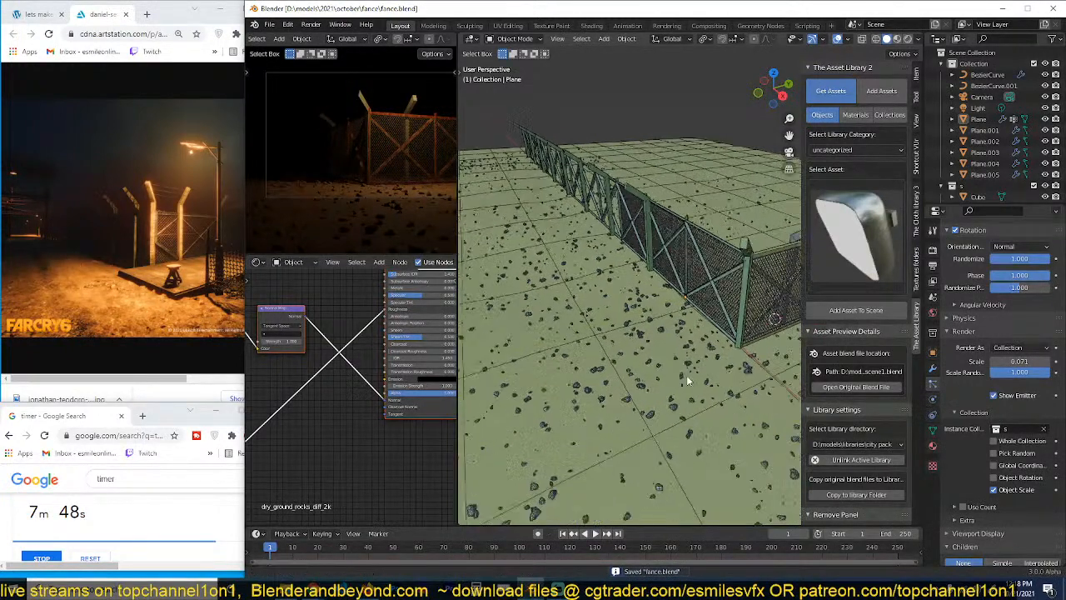
pyautogui.scroll(6, 677, 378)
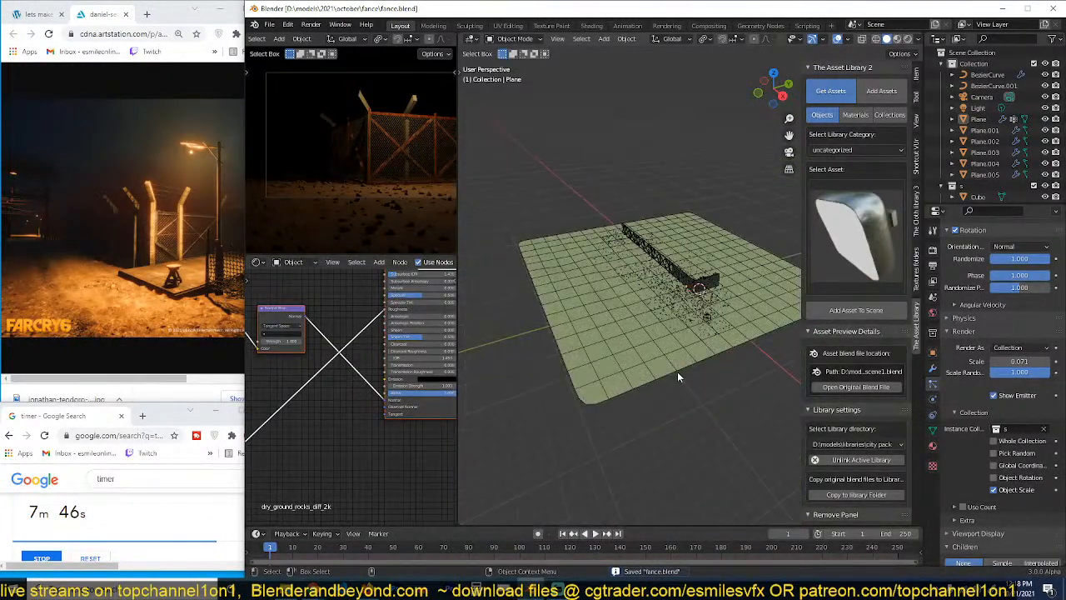
pyautogui.scroll(-2, 976, 175)
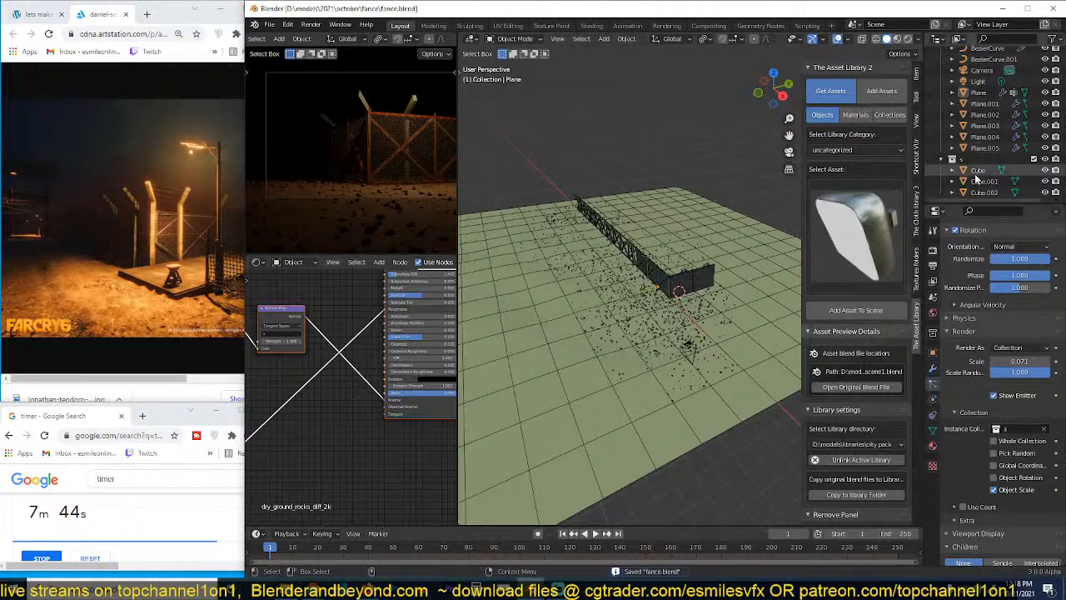
pyautogui.click(981, 180)
pyautogui.press('KP_Decimal')
pyautogui.scroll(-5, 698, 337)
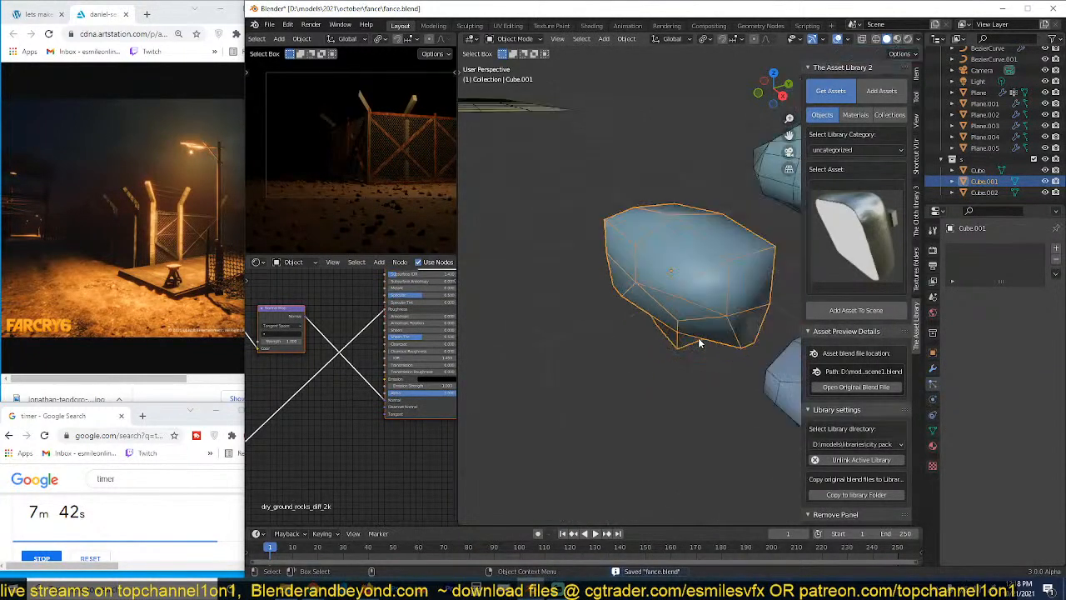
pyautogui.hotkey('shift', 'd')
pyautogui.click(701, 287)
pyautogui.press('s')
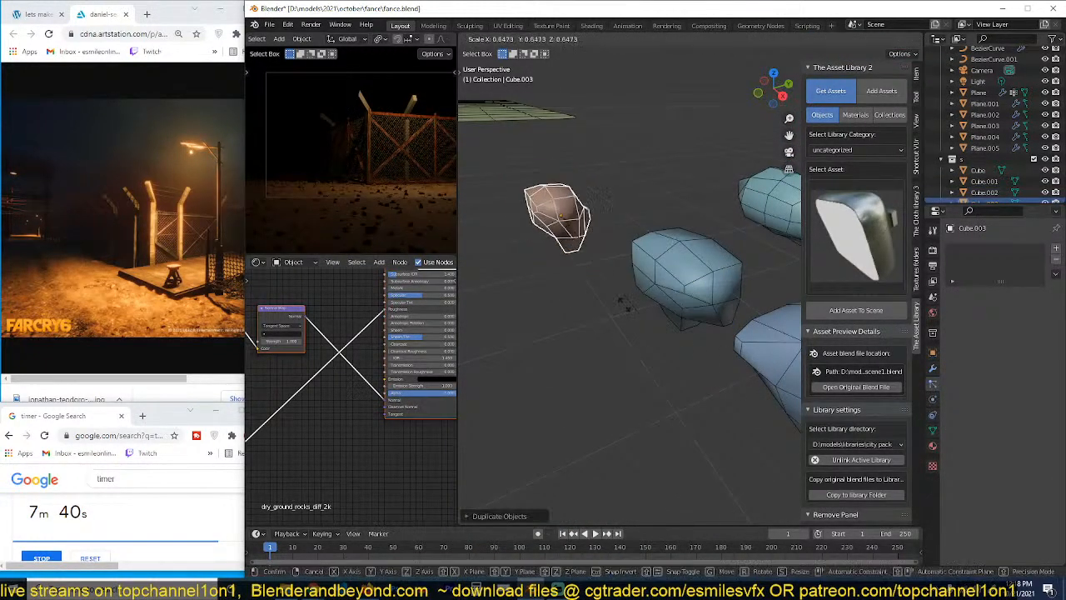
pyautogui.click(587, 258)
# Step: Place another rock duplicate above Cube.001, scale it down and rotate it, and shift its mesh slightly in Edit Mode
pyautogui.hotkey('shift', 'd')
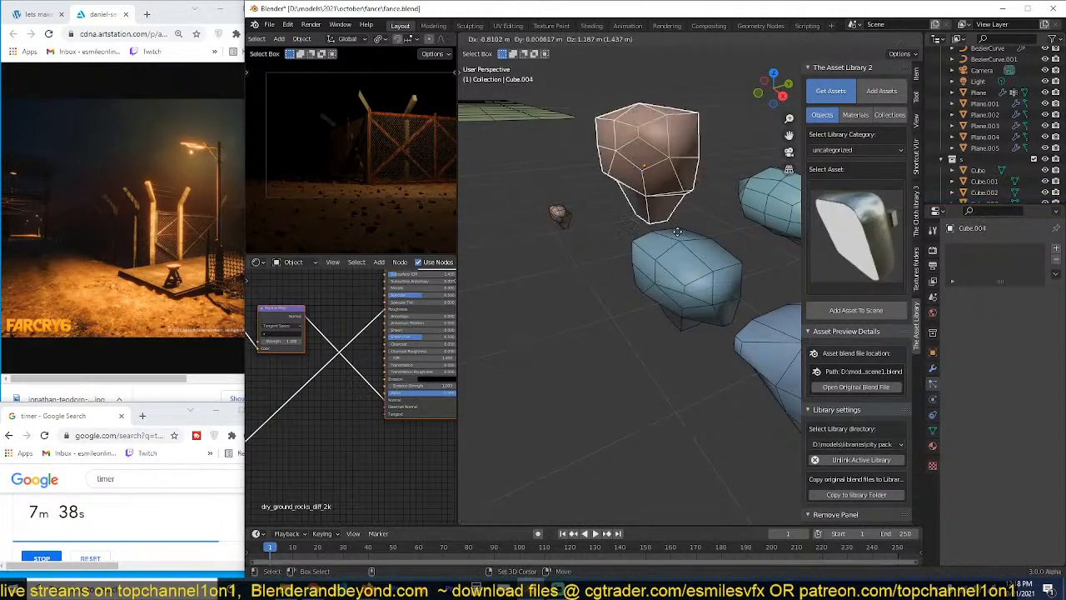
pyautogui.click(660, 168)
pyautogui.press('s')
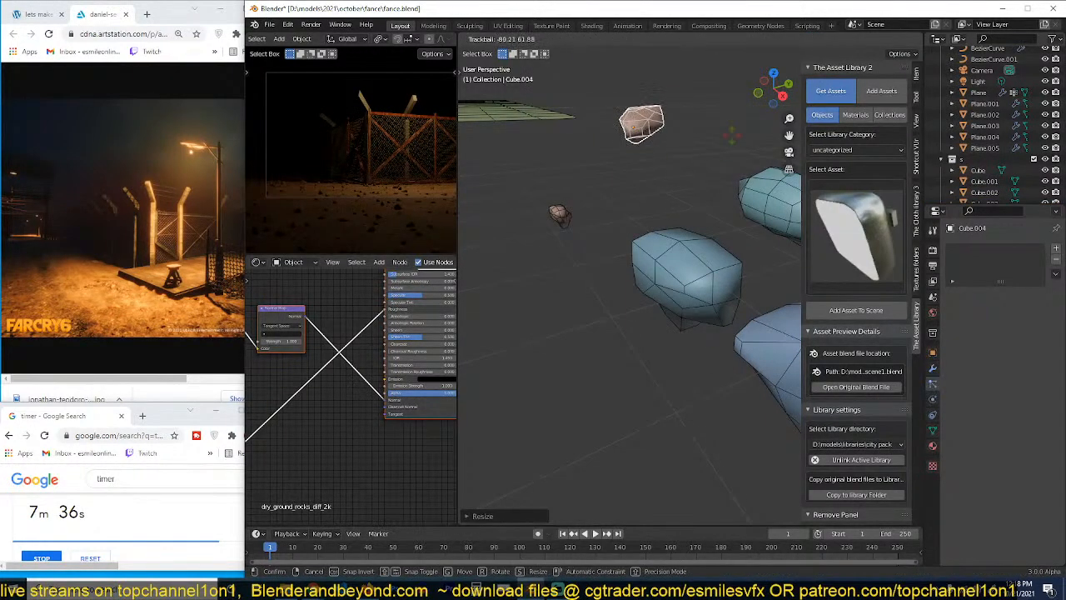
pyautogui.click(731, 136)
pyautogui.press('Tab')
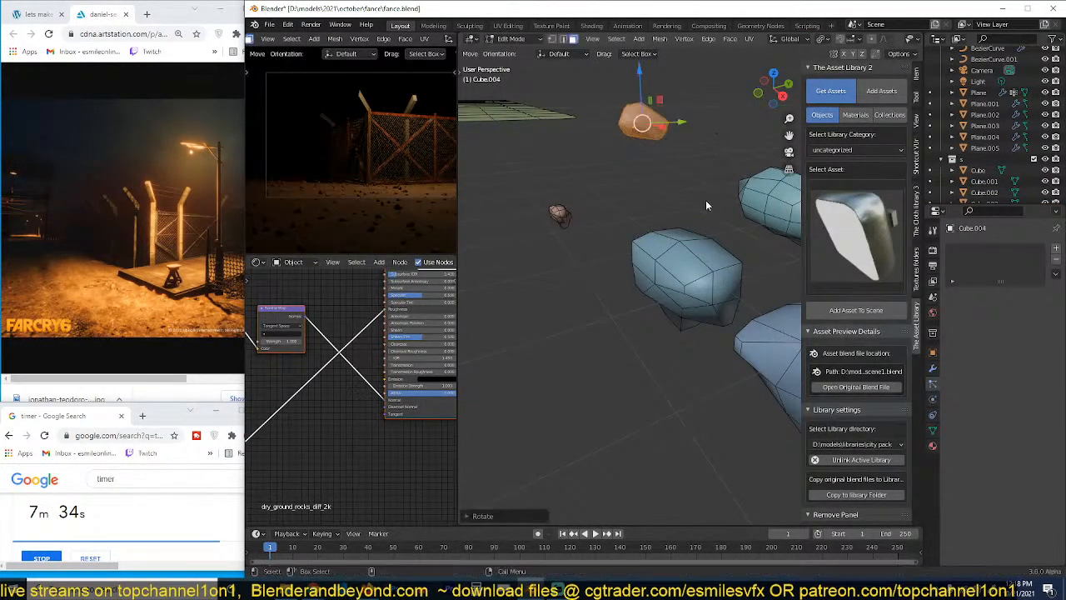
pyautogui.press('g')
pyautogui.click(673, 220)
pyautogui.press('Tab')
# Step: Shift the whole mesh of the source rock Cube.001 vertically in Edit Mode
pyautogui.click(673, 253)
pyautogui.press('Tab')
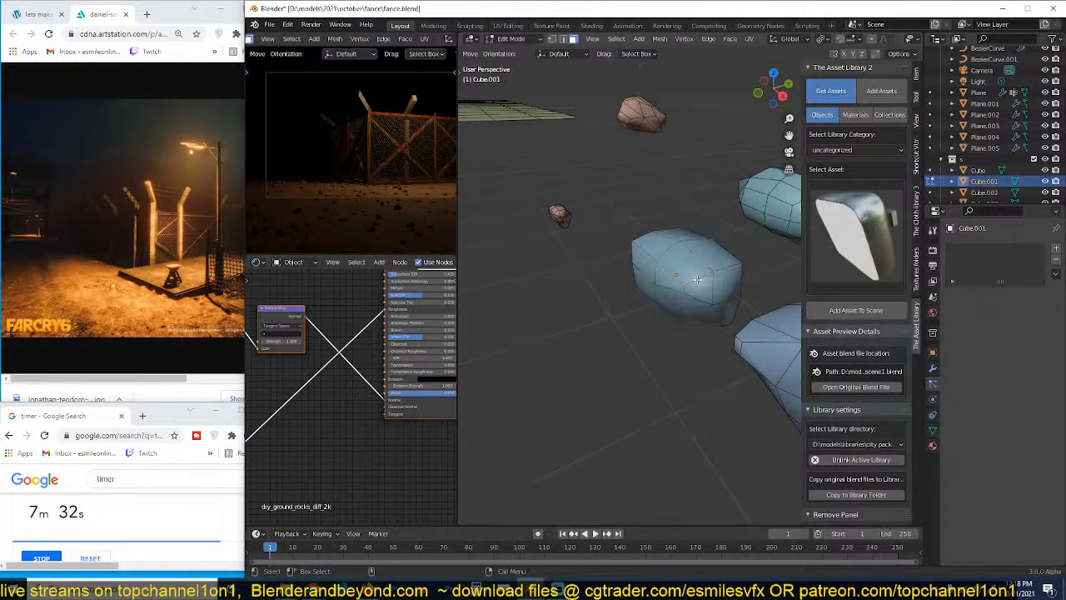
pyautogui.press('a')
pyautogui.press('g')
pyautogui.press('z')
pyautogui.click(701, 262)
pyautogui.press('Tab')
pyautogui.scroll(-3, 633, 237)
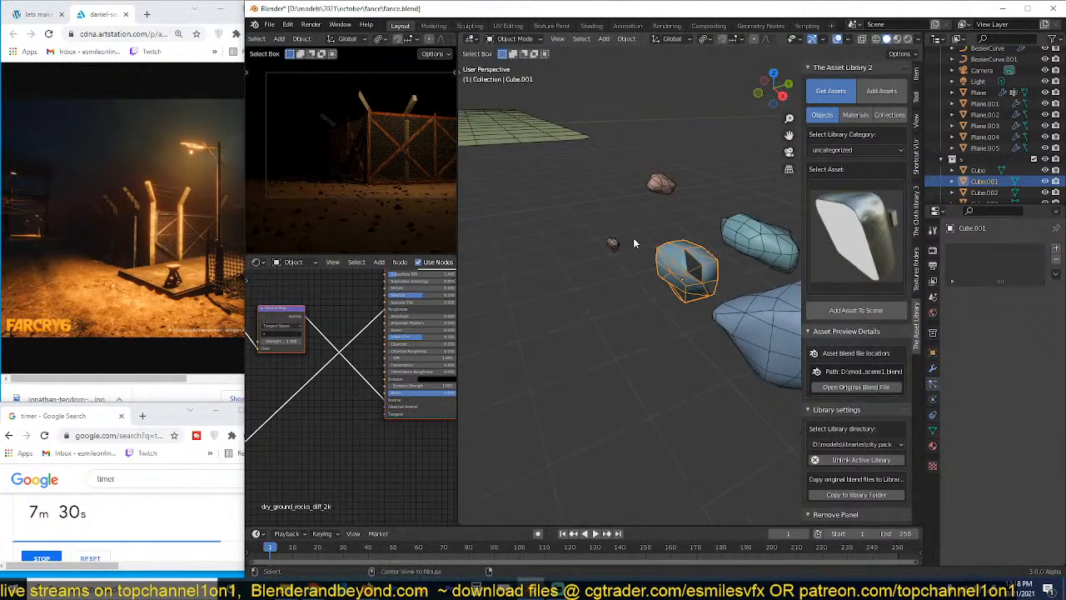
# Step: Select the ground plane, save the file, and inspect the scattered rocks and fence through the camera
pyautogui.click(583, 142)
pyautogui.press('KP_Decimal')
pyautogui.hotkey('alt', 'a')
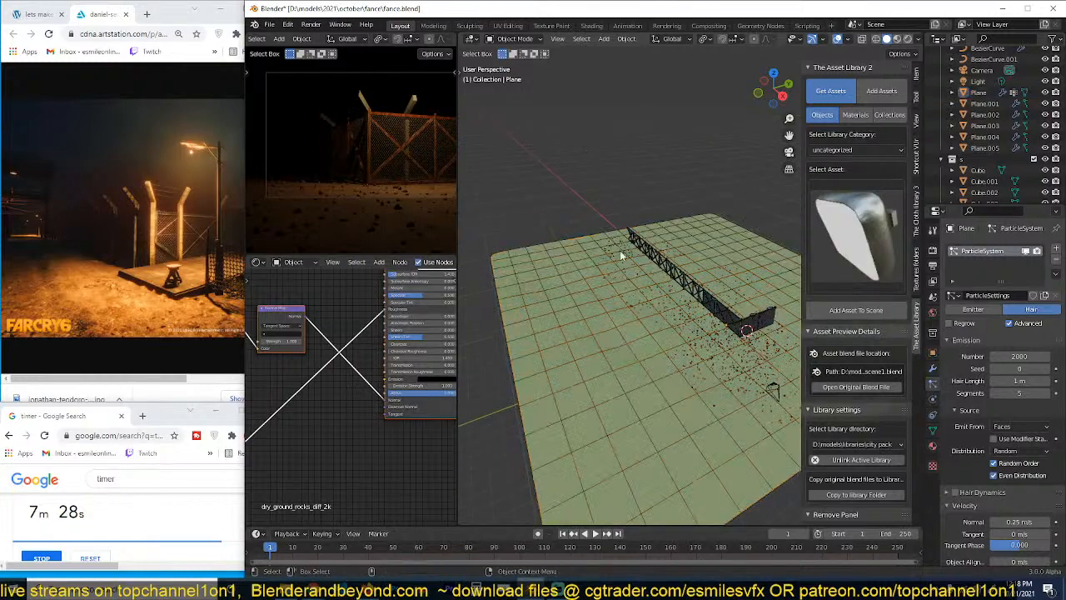
pyautogui.scroll(4, 633, 288)
pyautogui.hotkey('ctrl', 's')
pyautogui.press('KP_0')
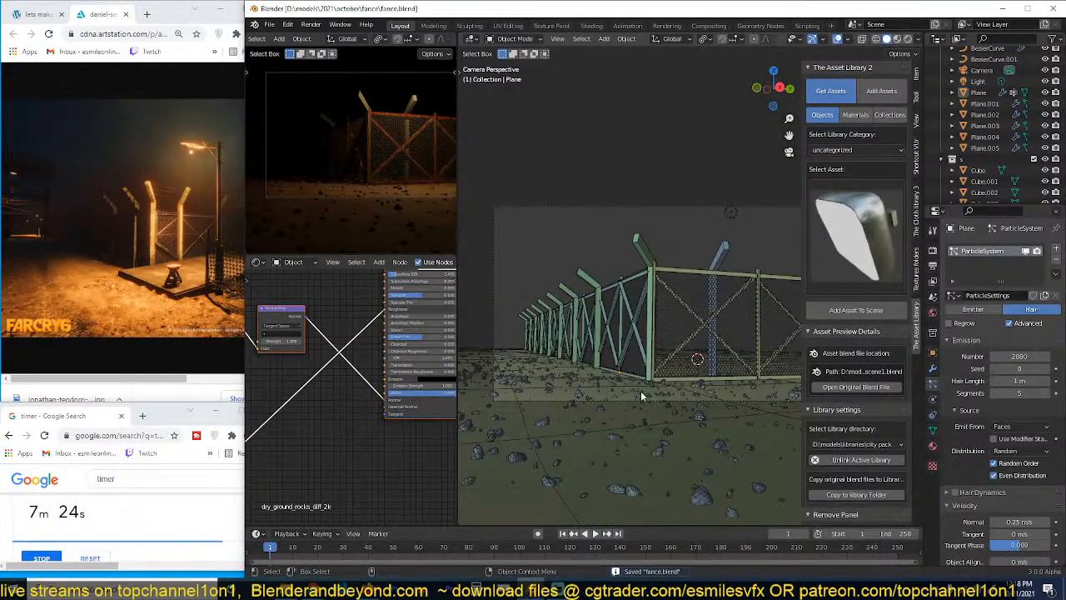
pyautogui.scroll(3, 666, 363)
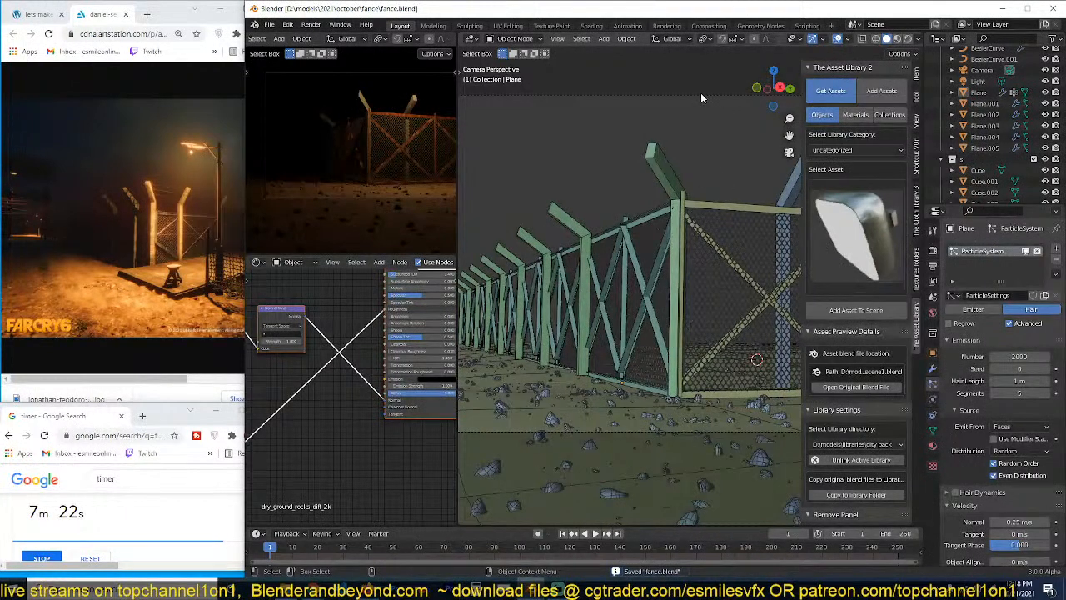
# Step: Set the camera's focal length to 25 mm and save the file
pyautogui.click(701, 95)
pyautogui.scroll(-1, 725, 230)
pyautogui.click(932, 399)
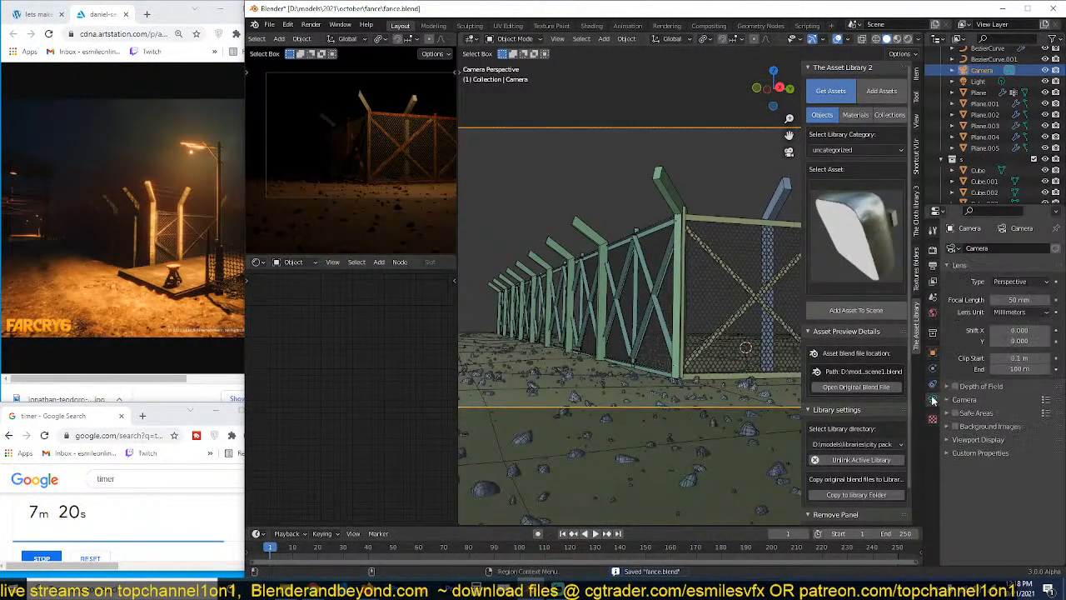
pyautogui.press('Return')
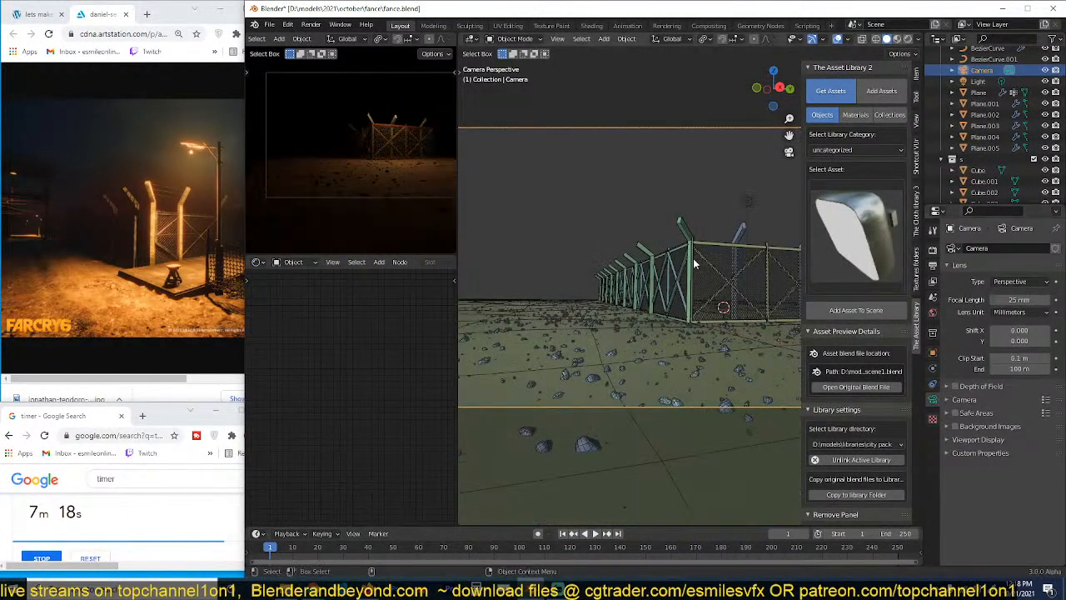
pyautogui.scroll(1, 687, 267)
pyautogui.hotkey('ctrl', 's')
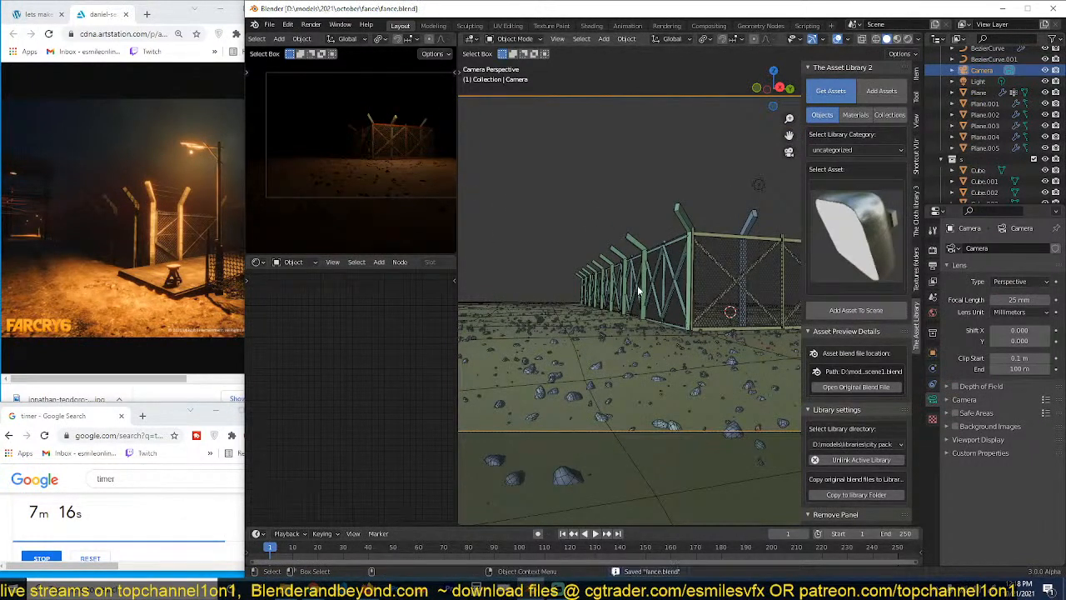
pyautogui.scroll(2, 642, 293)
pyautogui.scroll(1, 702, 287)
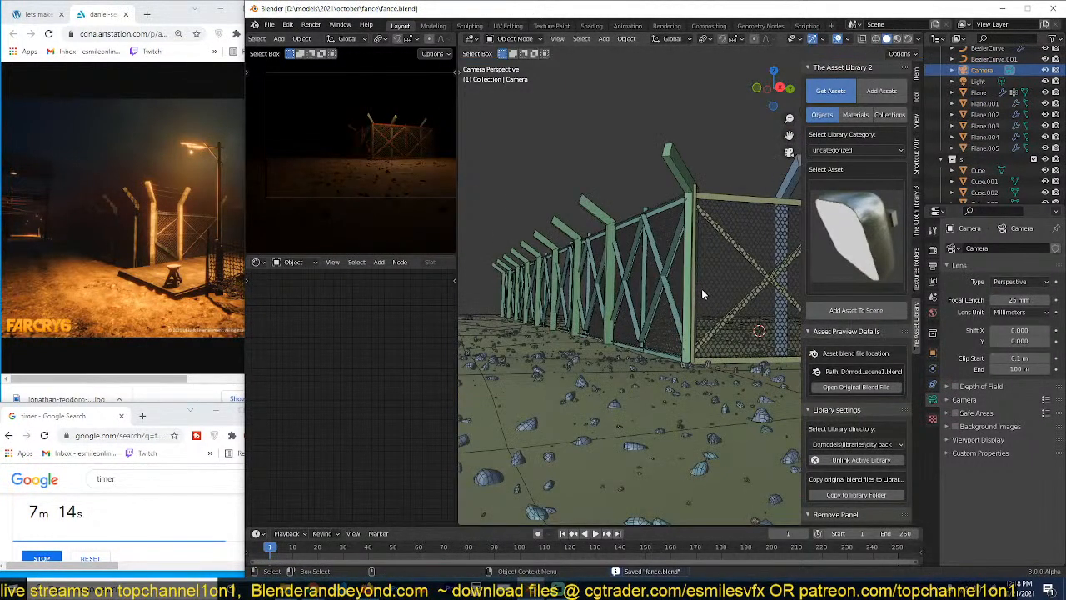
pyautogui.hotkey('ctrl', 's')
# Step: Select all the fence's mesh, frame and post objects and duplicate them, placing the copy along negative Y in the top view
pyautogui.click(697, 246)
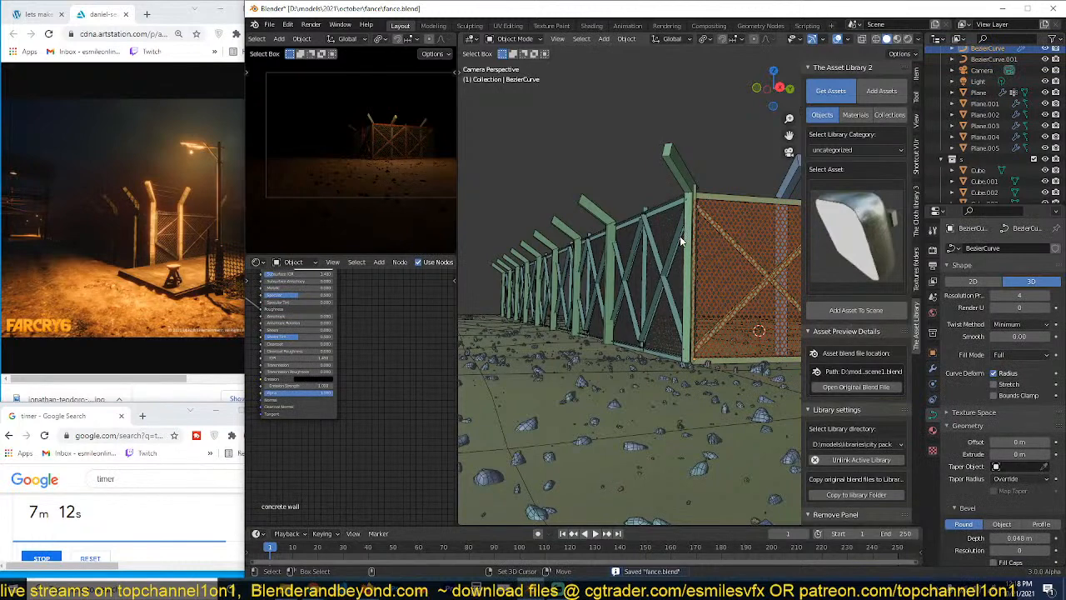
pyautogui.keyDown('shift'); pyautogui.click(665, 248); pyautogui.keyUp('shift')
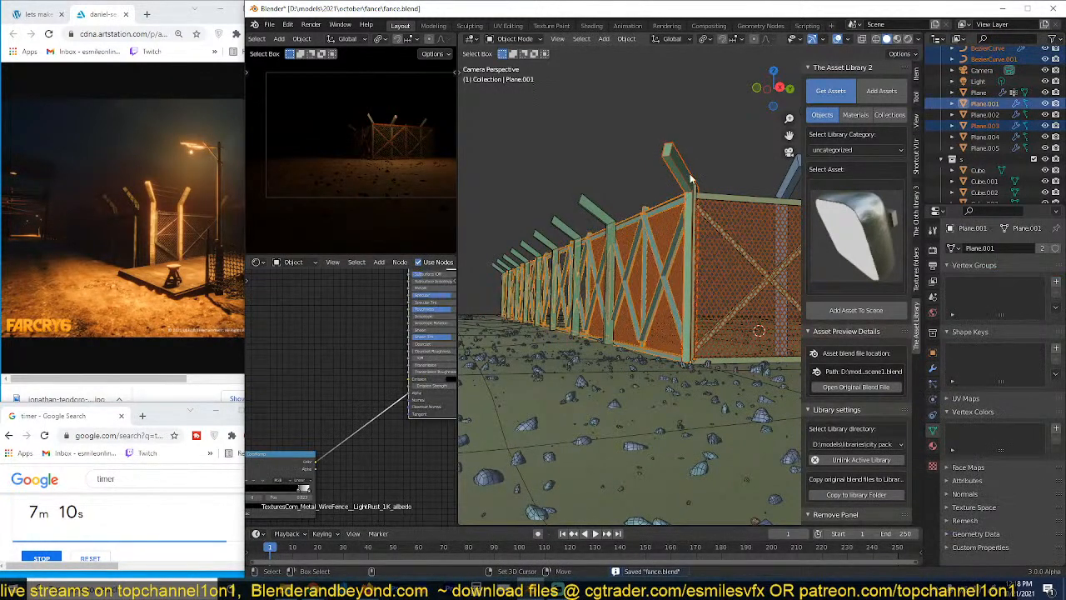
pyautogui.keyDown('shift'); pyautogui.click(589, 212); pyautogui.keyUp('shift')
pyautogui.keyDown('shift'); pyautogui.click(771, 203); pyautogui.keyUp('shift')
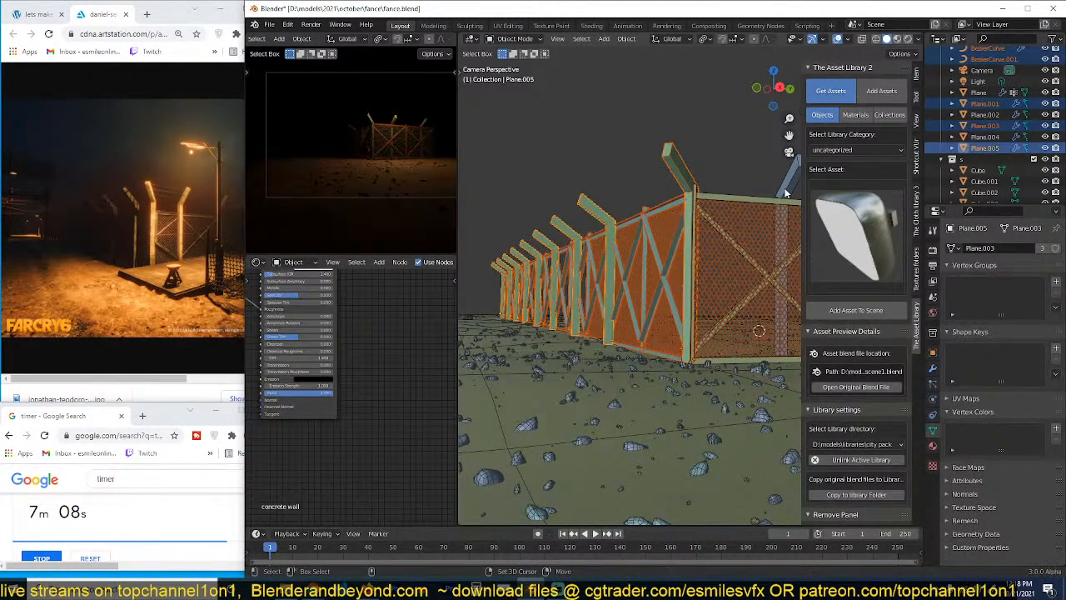
pyautogui.keyDown('shift'); pyautogui.click(785, 192); pyautogui.keyUp('shift')
pyautogui.scroll(-4, 708, 333)
pyautogui.keyDown('shift'); pyautogui.moveTo(704, 341); pyautogui.dragTo(644, 343, button='middle'); pyautogui.keyUp('shift')
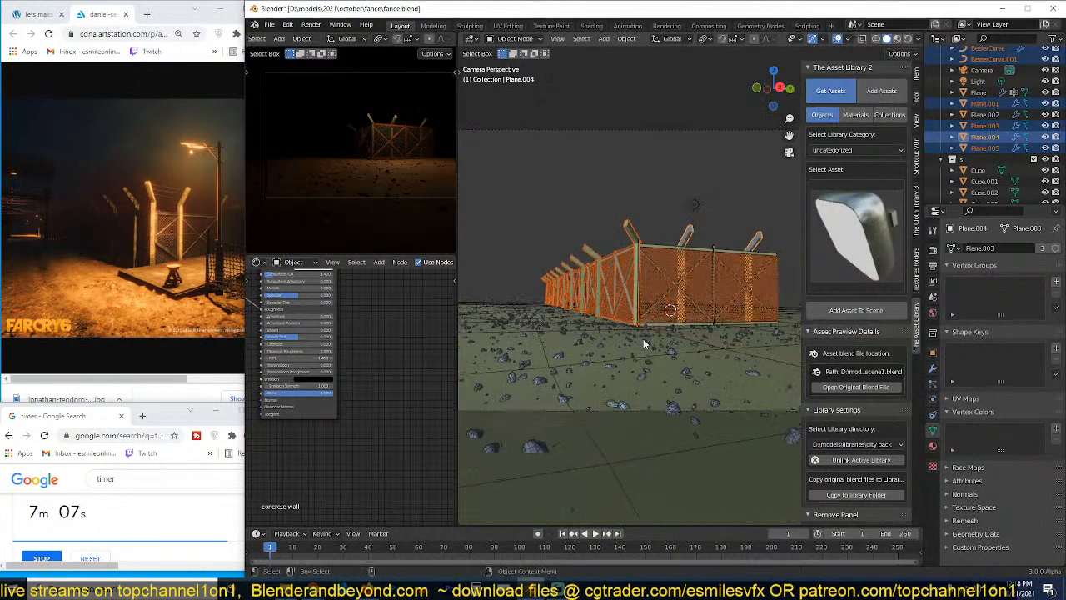
pyautogui.keyDown('shift'); pyautogui.click(726, 267); pyautogui.keyUp('shift')
pyautogui.press('KP_7')
pyautogui.scroll(-3, 693, 313)
pyautogui.keyDown('shift'); pyautogui.moveTo(693, 313); pyautogui.dragTo(684, 255, button='middle'); pyautogui.keyUp('shift')
pyautogui.hotkey('shift', 'd')
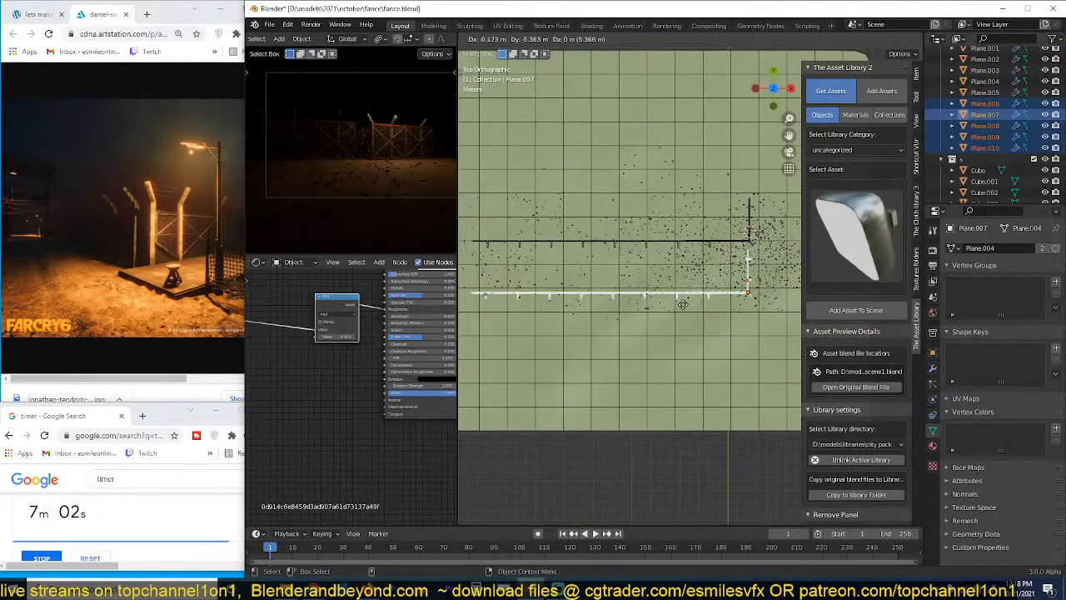
pyautogui.click(676, 326)
# Step: Try mirroring the duplicated fence along the Y axis, and undo the mirror
pyautogui.hotkey('ctrl', 'm')
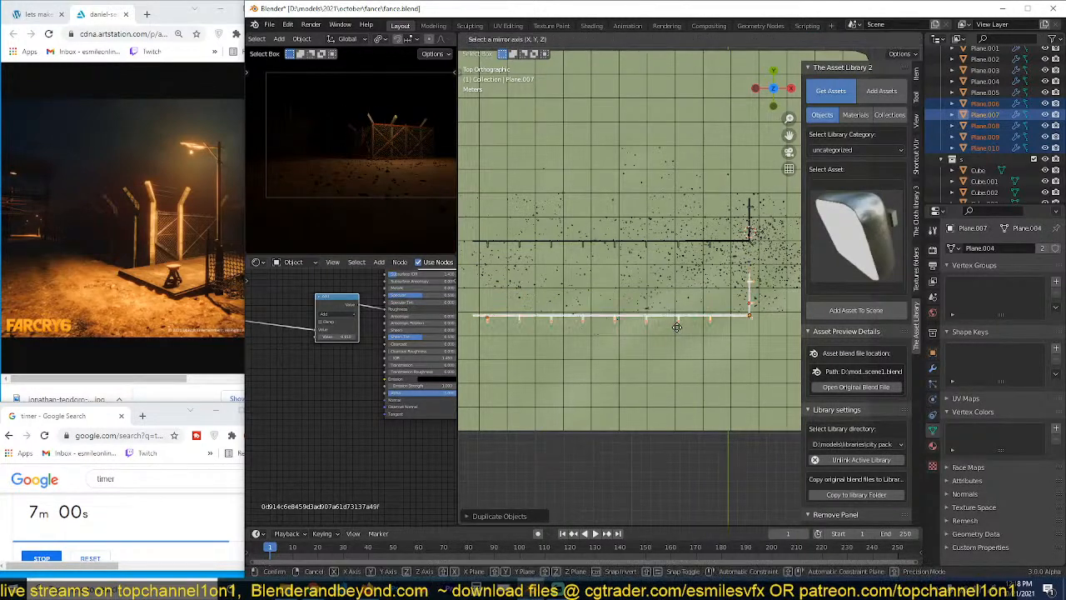
pyautogui.press('y')
pyautogui.click(677, 326)
pyautogui.keyDown('shift'); pyautogui.moveTo(676, 326); pyautogui.dragTo(605, 307, button='middle'); pyautogui.keyUp('shift')
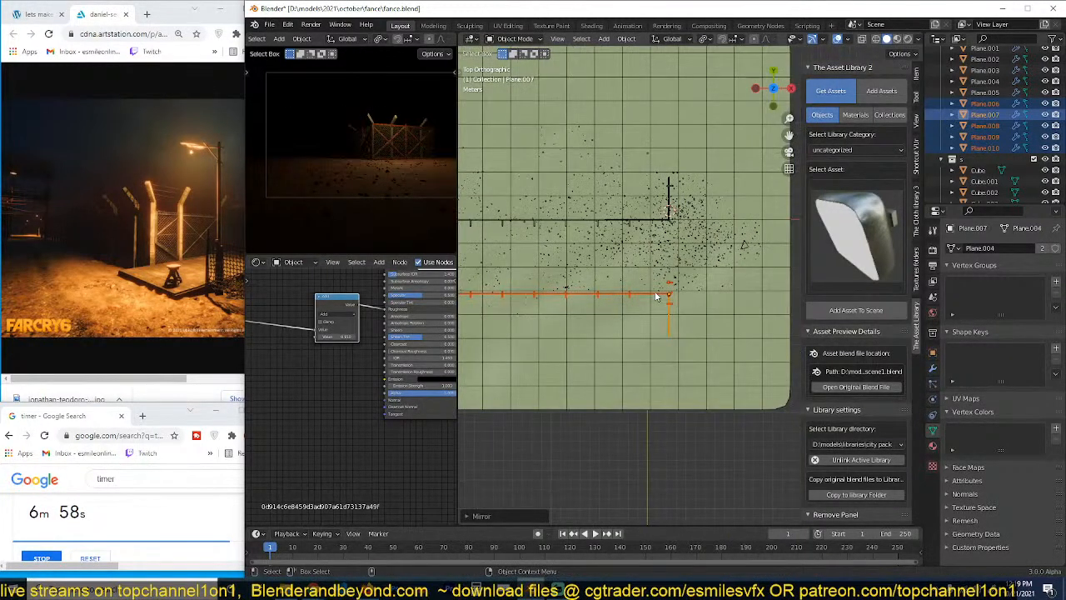
pyautogui.hotkey('ctrl', 'z')
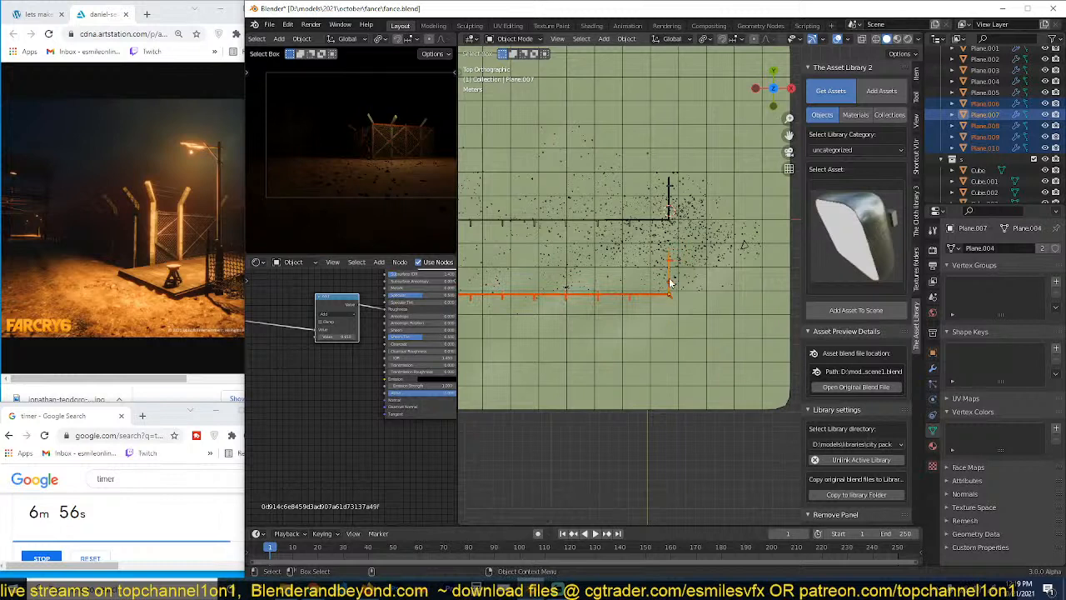
# Step: Change the transform pivot point and mirror the duplicated fence as a whole along the Y axis
pyautogui.press('.')
pyautogui.click(671, 210)
pyautogui.click(670, 217)
pyautogui.click(674, 285)
pyautogui.hotkey('ctrl', 'm')
pyautogui.press('y')
pyautogui.press('Return')
# Step: Move the mirrored fence about 8.8 m along X and 2.9 m along Y, and save the file
pyautogui.press('g')
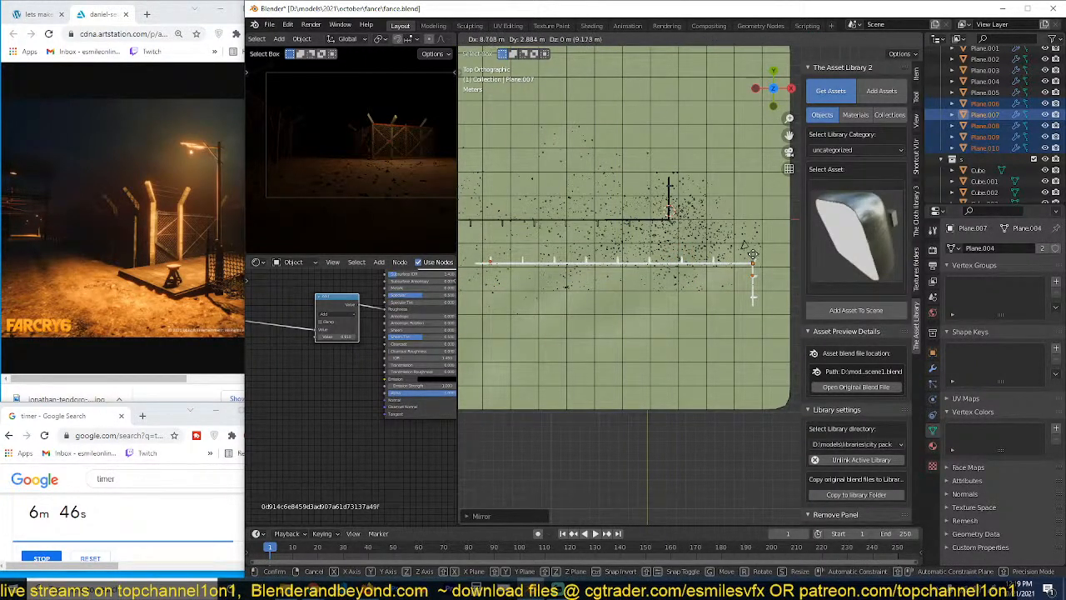
pyautogui.click(752, 254)
pyautogui.click(694, 300)
pyautogui.hotkey('ctrl', 's')
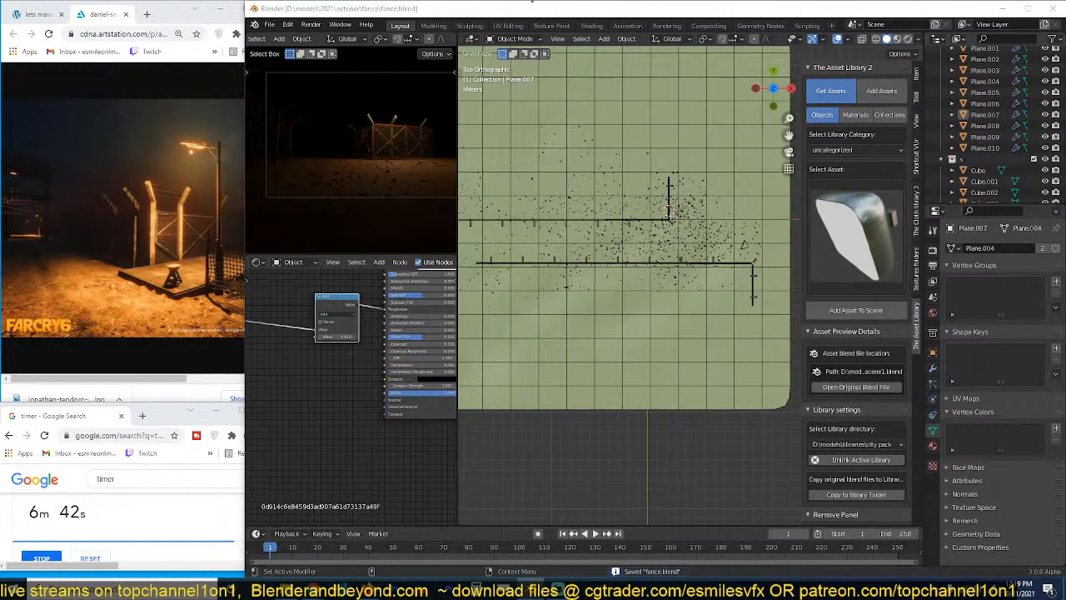
# Step: Duplicate the corner concrete post of the original fence and move the copy along X into the open ground in front
pyautogui.click(646, 250)
pyautogui.moveTo(646, 250); pyautogui.dragTo(559, 219, button='middle')
pyautogui.scroll(7, 559, 219)
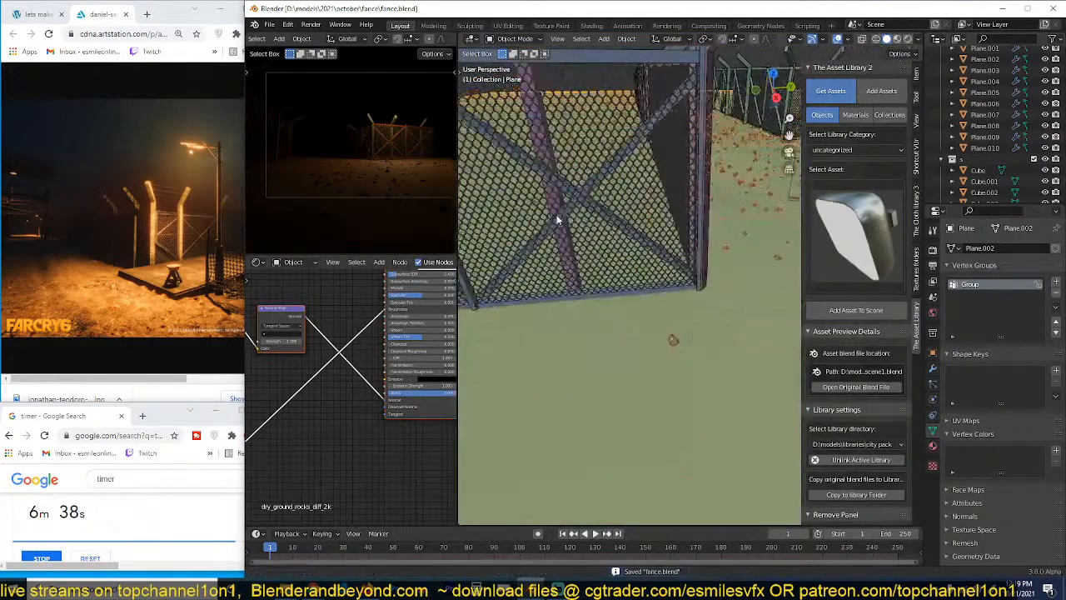
pyautogui.scroll(-8, 583, 288)
pyautogui.moveTo(548, 305); pyautogui.dragTo(646, 244, button='middle')
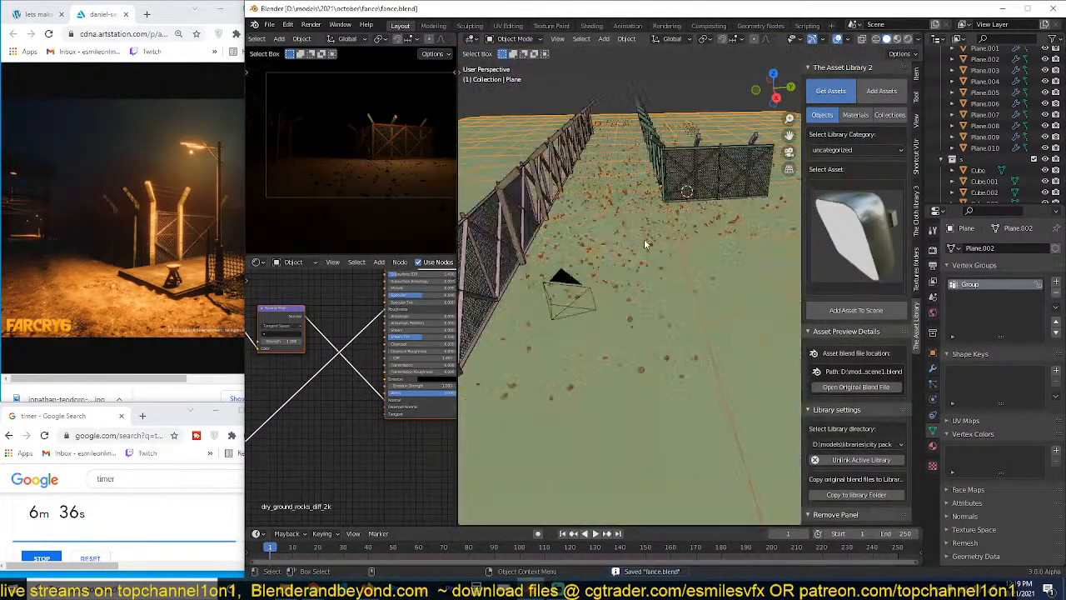
pyautogui.click(663, 148)
pyautogui.press('g')
pyautogui.press('z')
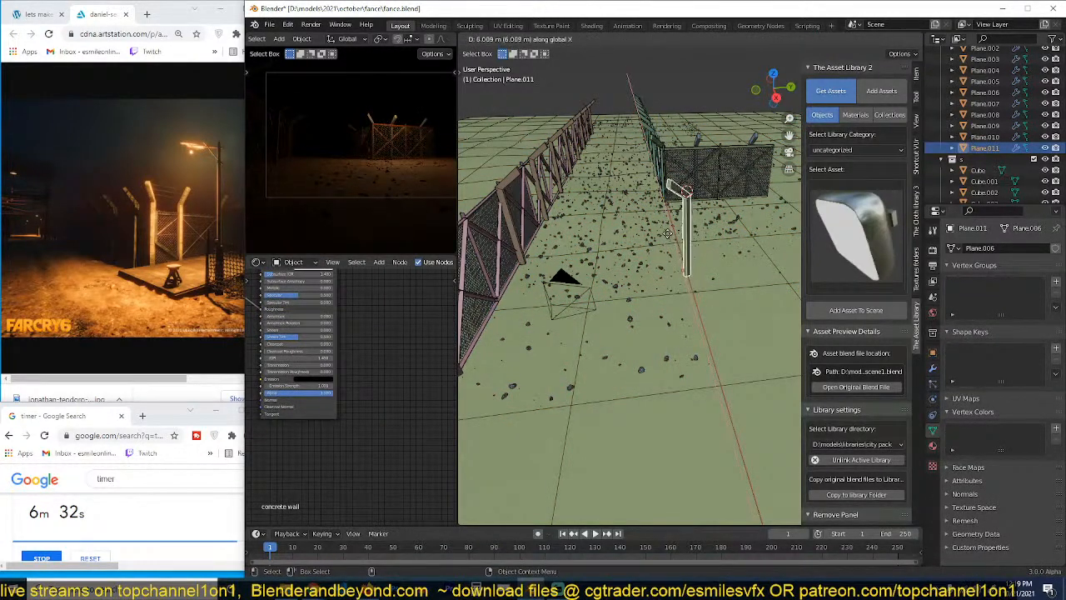
pyautogui.click(657, 209)
# Step: Adjust the duplicated post's height along Z so it stands on the ground
pyautogui.press('g')
pyautogui.press('z')
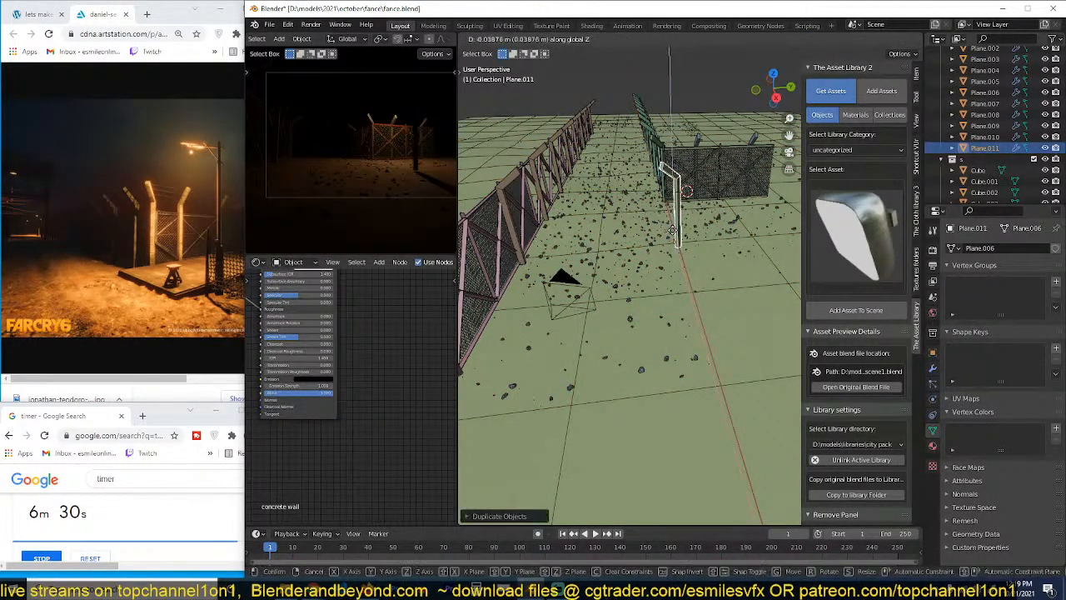
pyautogui.click(701, 230)
pyautogui.scroll(3, 700, 229)
pyautogui.moveTo(701, 229); pyautogui.dragTo(707, 295, button='middle')
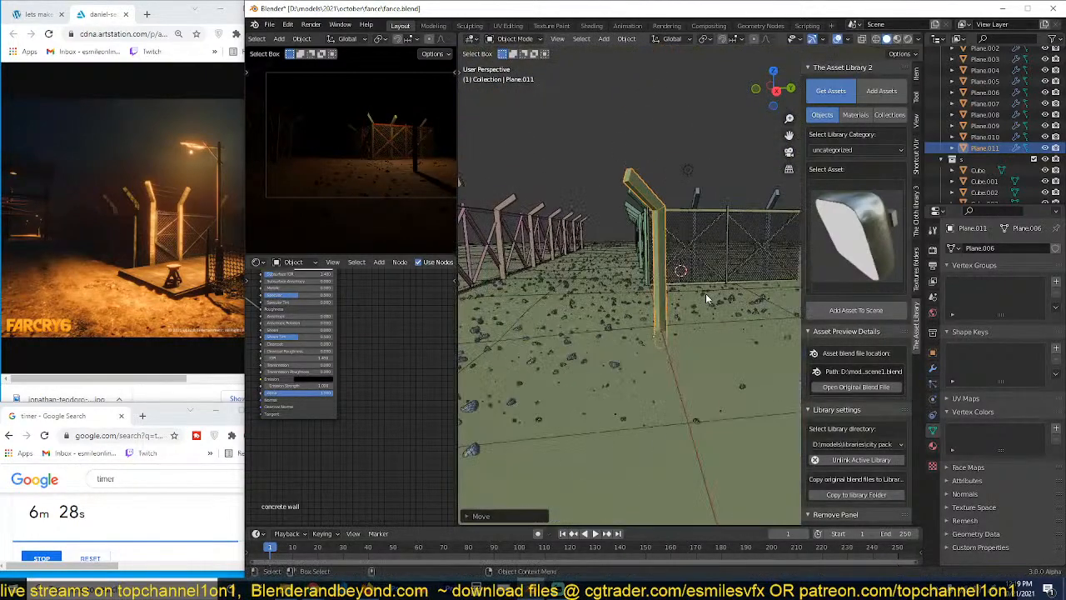
# Step: Clear the duplicated post's rotation and rotate it 90° about the Y axis to stand it upright
pyautogui.moveTo(623, 181); pyautogui.dragTo(663, 214, button='middle')
pyautogui.press('Tab')
pyautogui.scroll(2, 626, 210)
pyautogui.press('Tab')
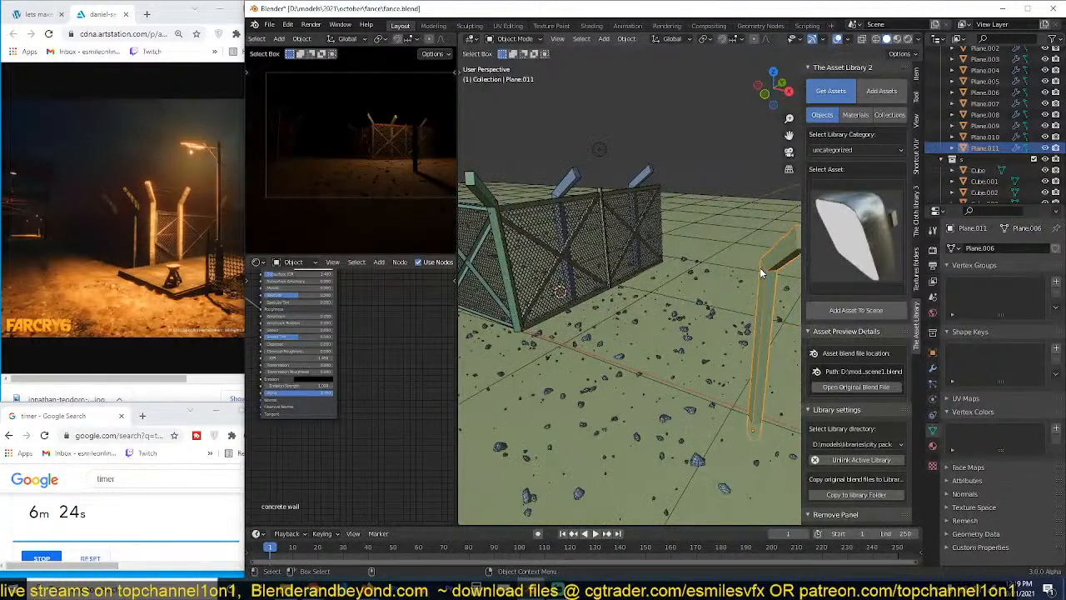
pyautogui.hotkey('alt', 'r')
pyautogui.press('r')
pyautogui.write('z')
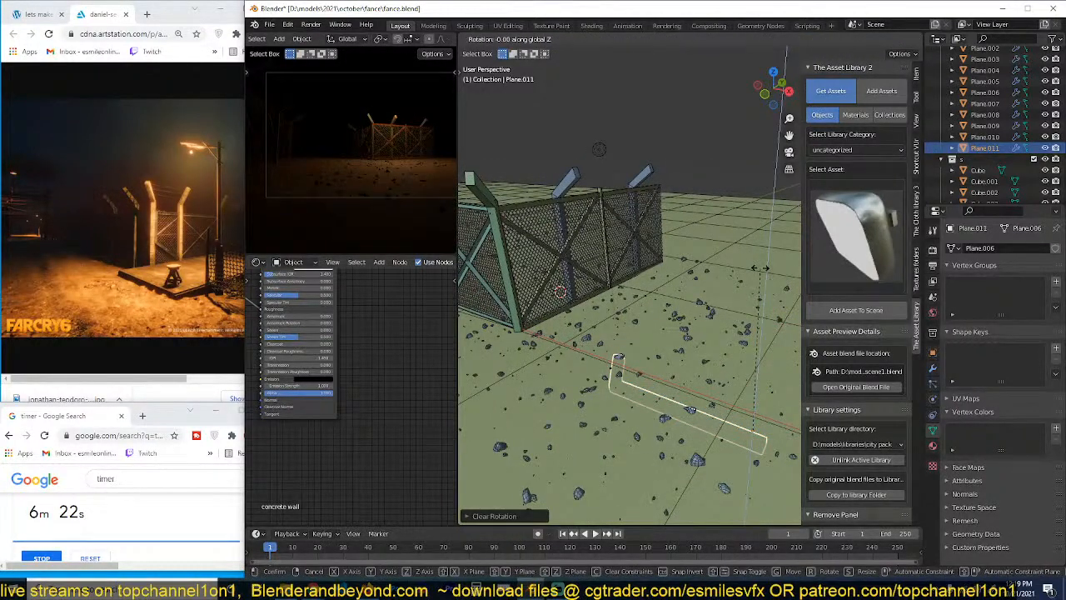
pyautogui.write('r90')
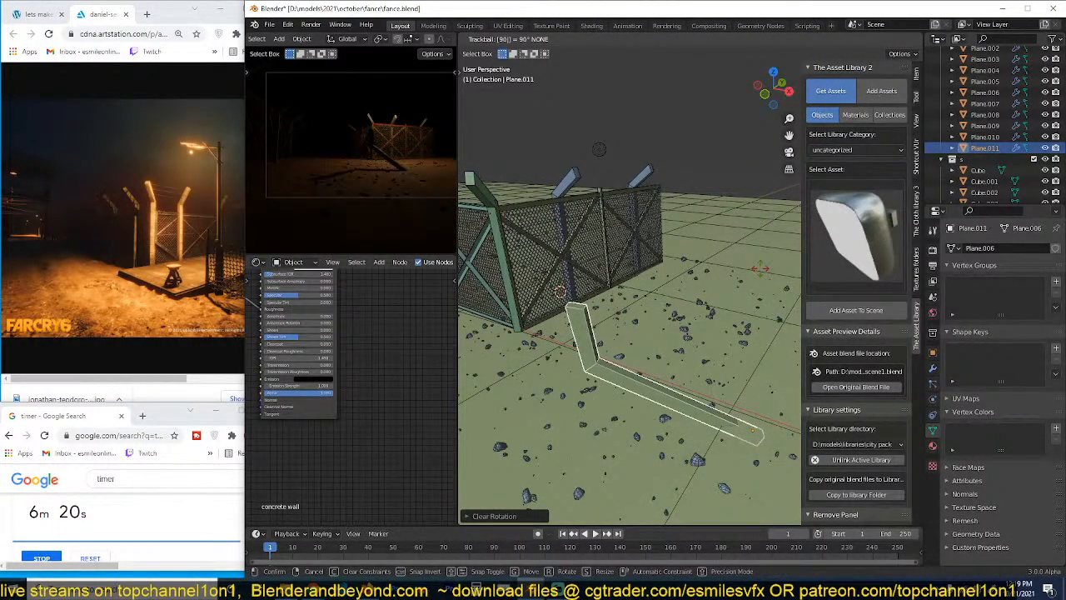
pyautogui.write('ry')
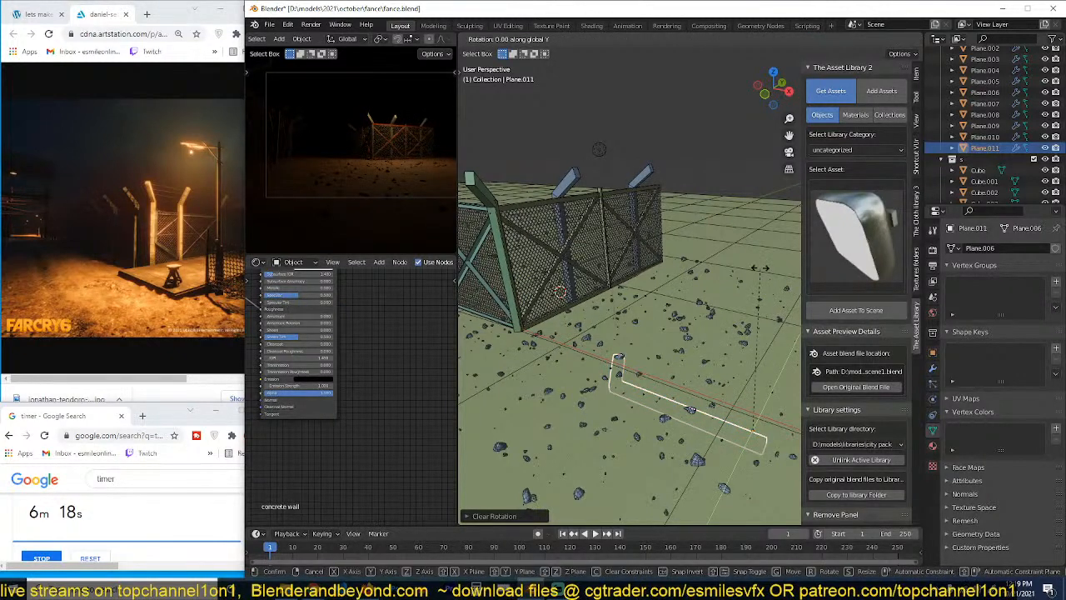
pyautogui.write('90')
pyautogui.press('Return')
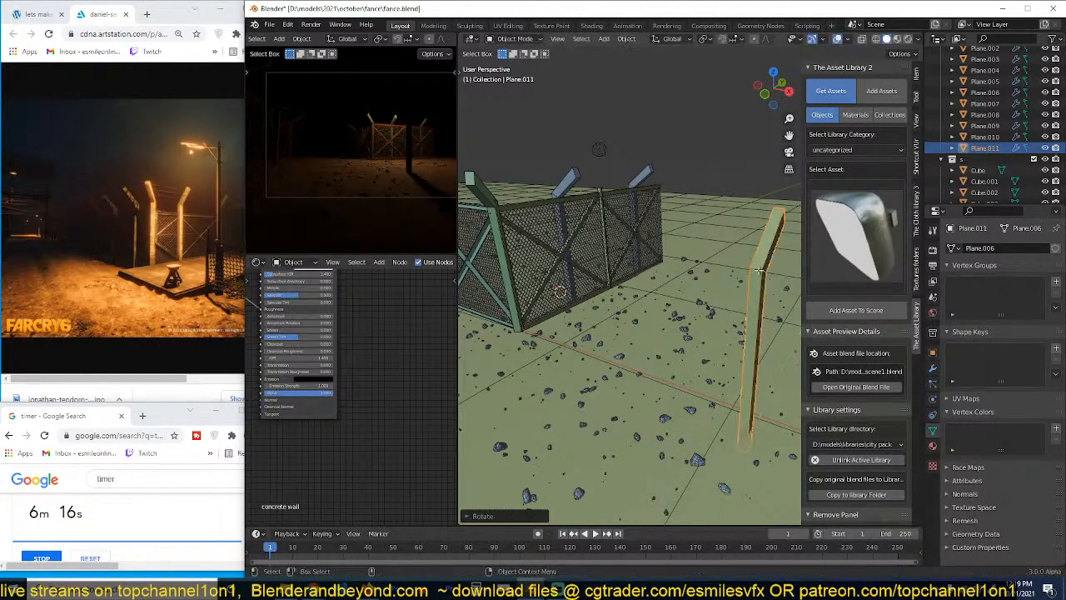
# Step: Delete the vertices of the duplicated post's bent top in Edit Mode and flatten the remaining top edges along Z
pyautogui.press('Tab')
pyautogui.moveTo(760, 268); pyautogui.dragTo(661, 245, button='middle')
pyautogui.moveTo(624, 198); pyautogui.dragTo(587, 162)
pyautogui.press('x')
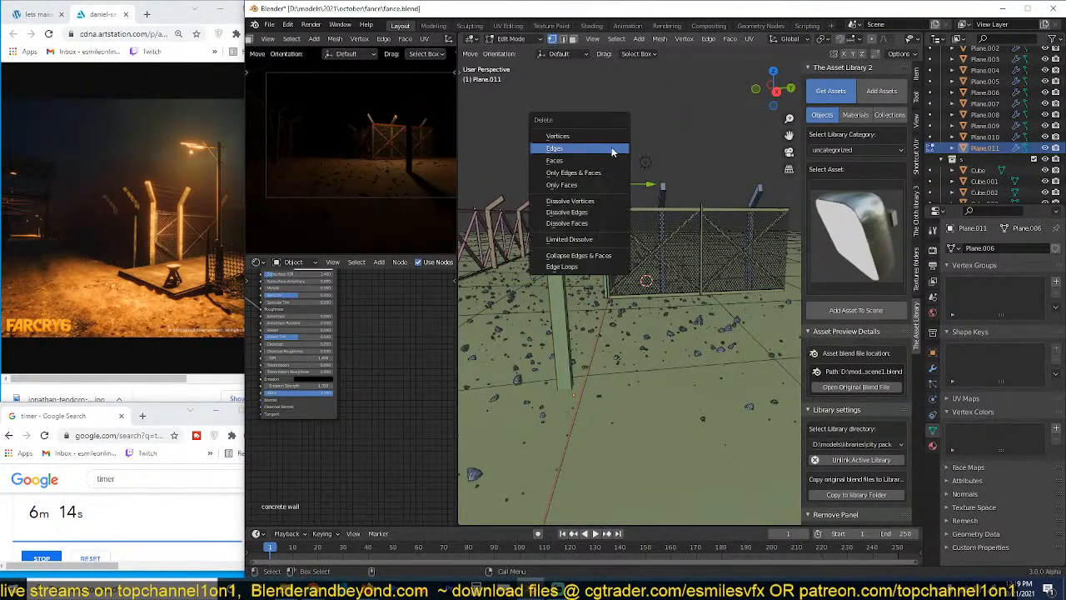
pyautogui.click(609, 138)
pyautogui.press('s')
pyautogui.press('z')
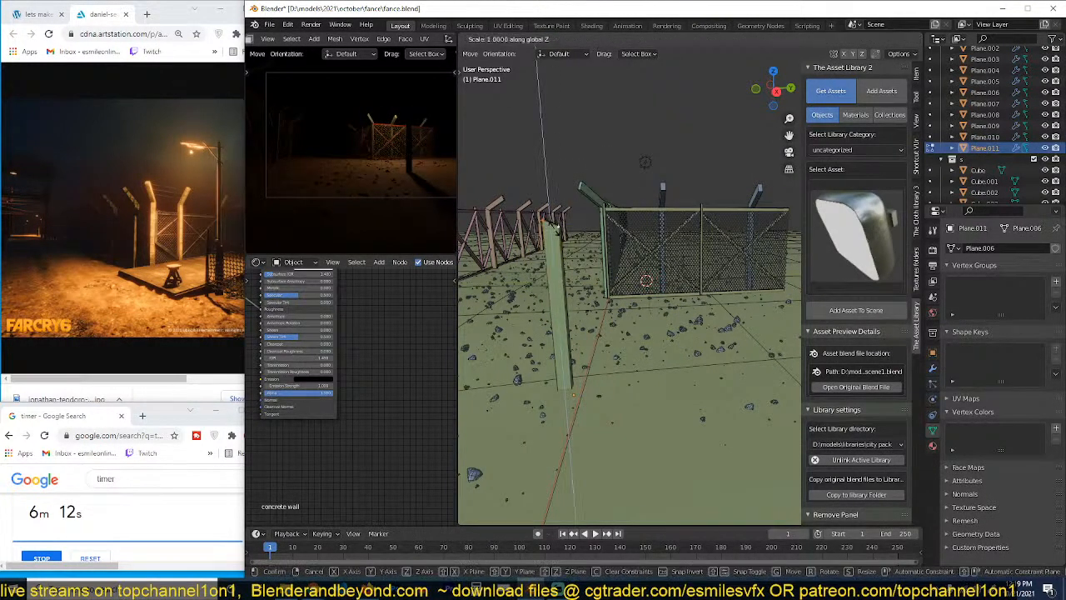
pyautogui.press('Return')
# Step: Narrow the whole post mesh along Y and raise its top along Z to form a tall pole
pyautogui.press('a')
pyautogui.press('s')
pyautogui.press('y')
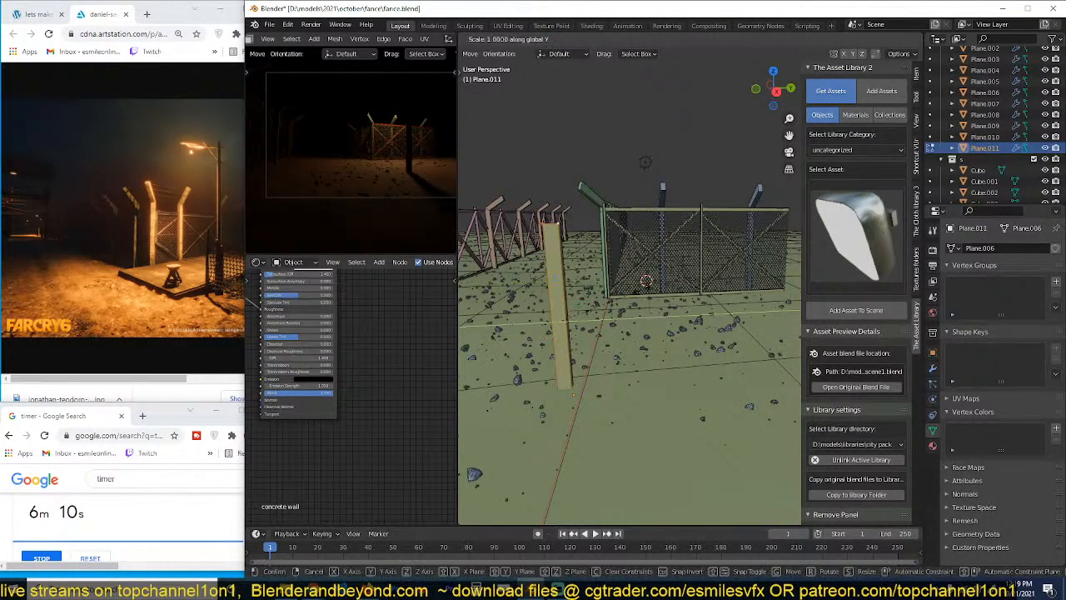
pyautogui.press('Return')
pyautogui.keyDown('alt'); pyautogui.click(549, 222); pyautogui.keyUp('alt')
pyautogui.press('g')
pyautogui.press('z')
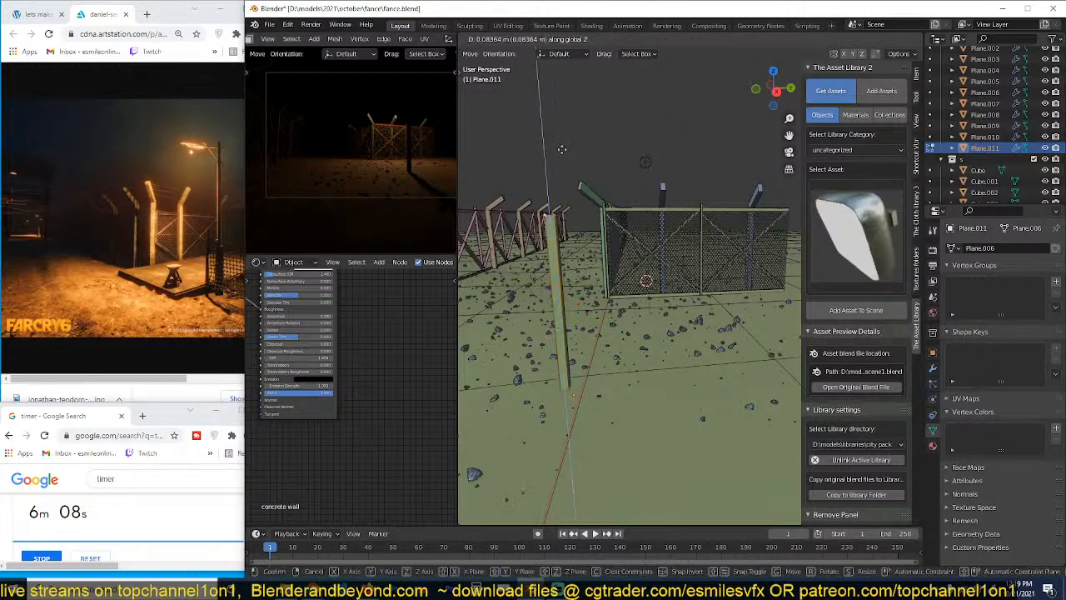
pyautogui.click(547, 93)
# Step: Duplicate the tall pole's mesh in place and rotate the copy 90° in the right view to make a horizontal crossbar
pyautogui.press('a')
pyautogui.hotkey('shift', 'd')
pyautogui.press('Escape')
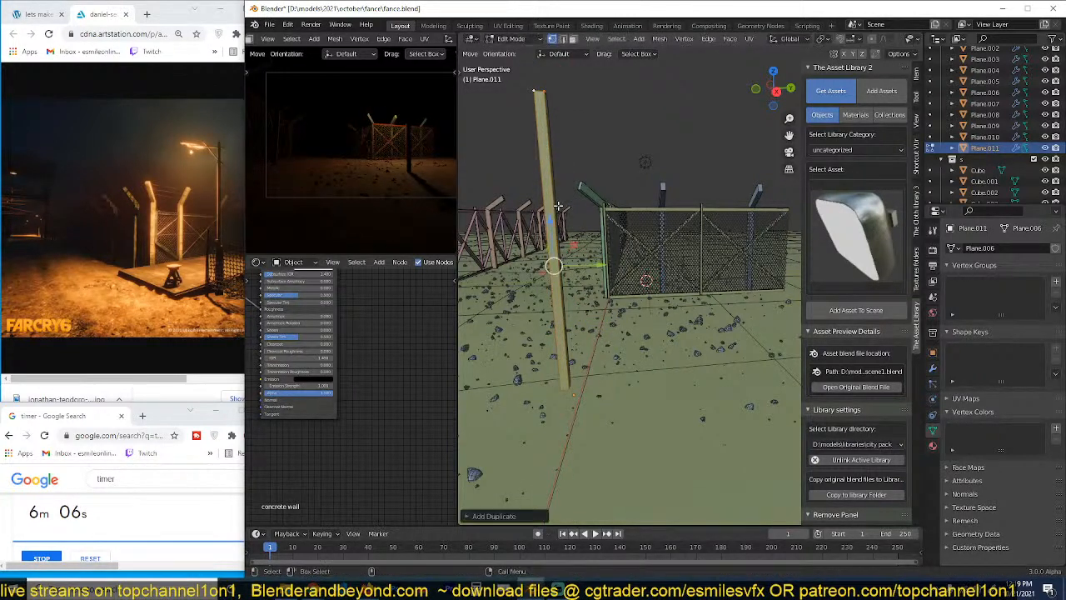
pyautogui.press('KP_3')
pyautogui.press('s')
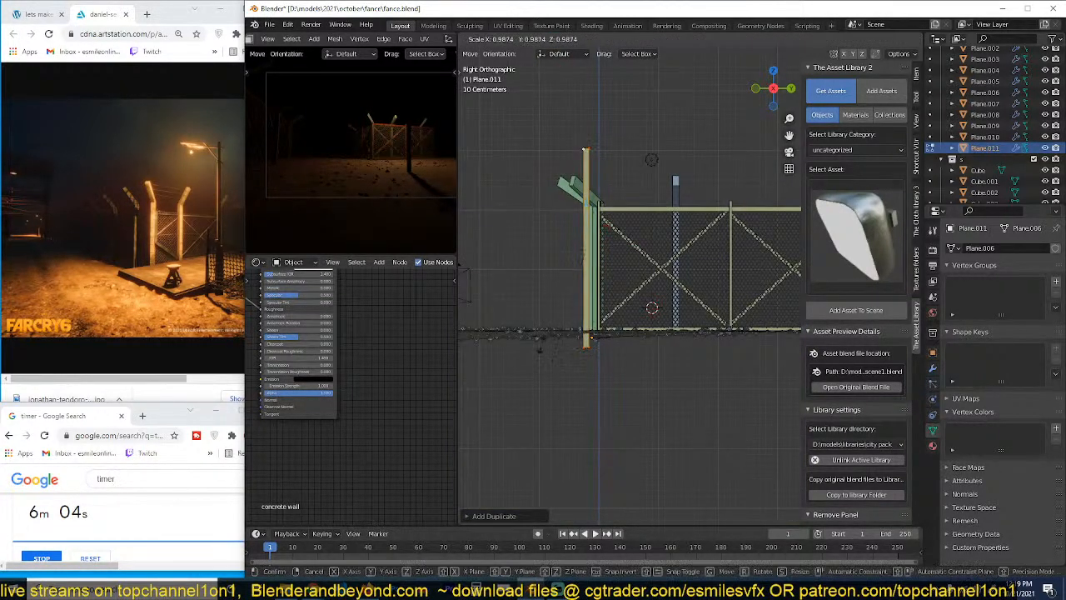
pyautogui.click(535, 321)
pyautogui.press('r')
pyautogui.rightClick(497, 322)
pyautogui.write('s90')
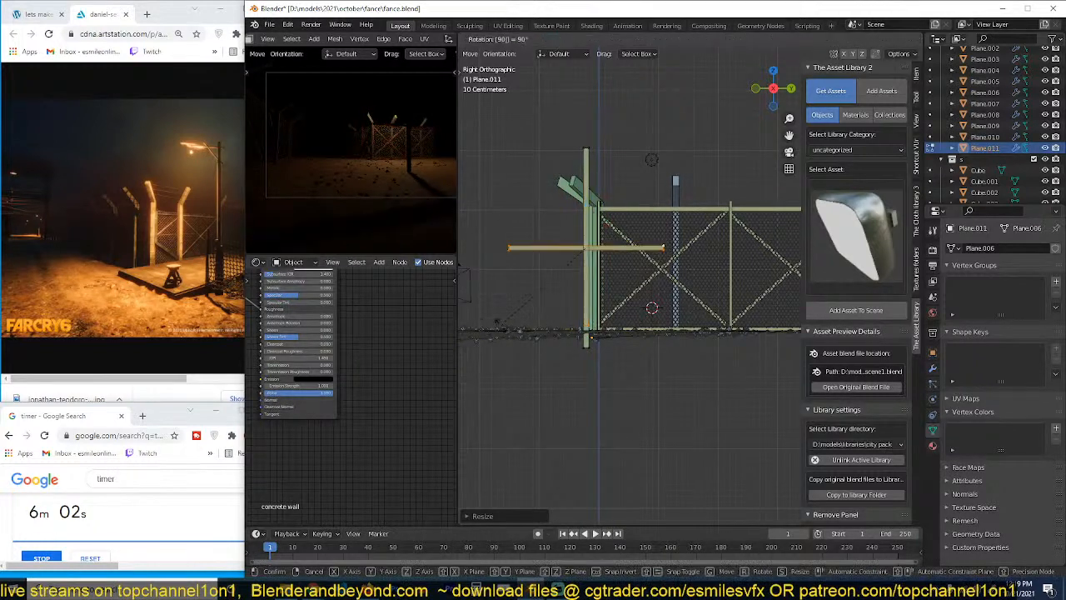
pyautogui.click(501, 325)
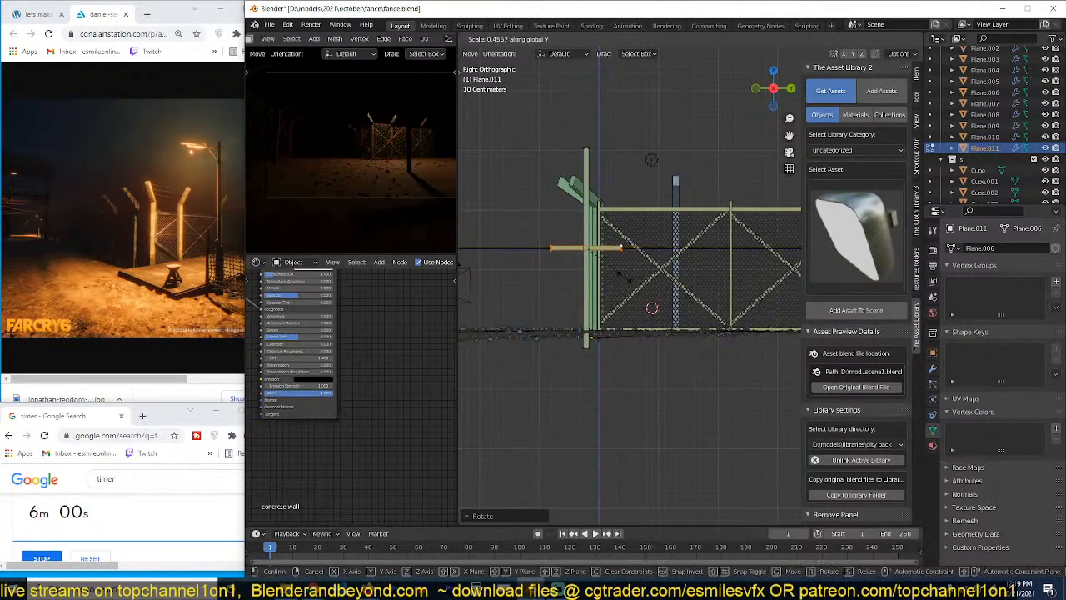
# Step: Shorten the horizontal crossbar along Y and move it up near the top of the pole
pyautogui.press('h')
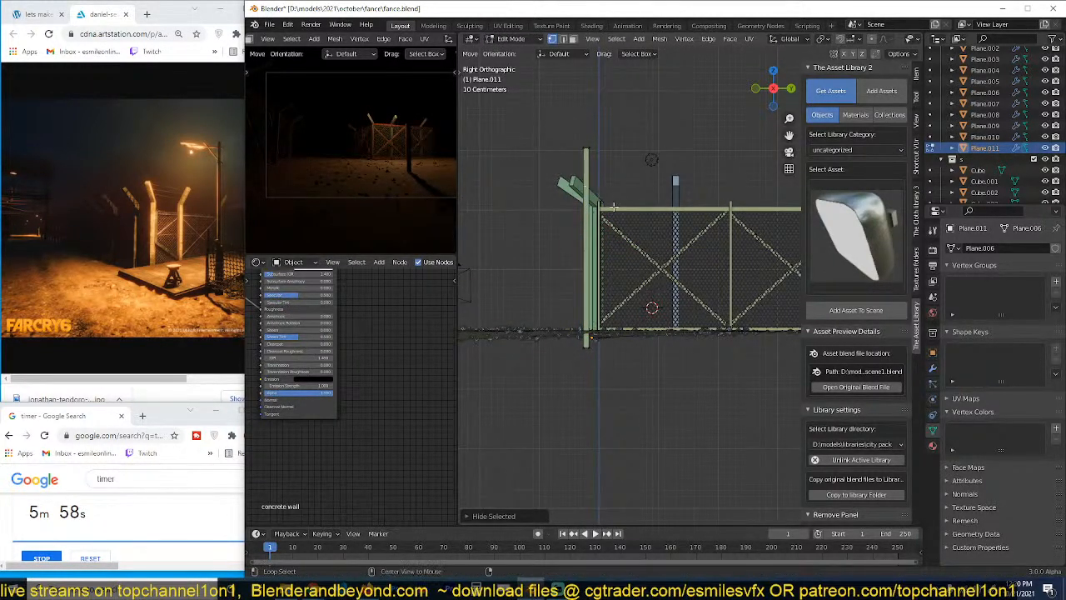
pyautogui.hotkey('alt', 'h')
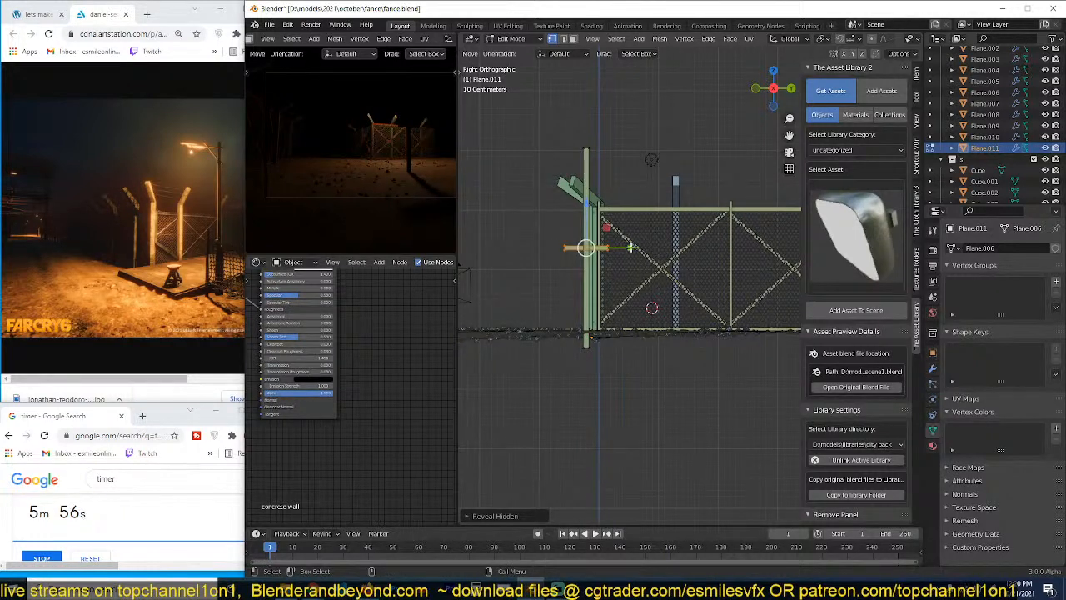
pyautogui.press('g')
pyautogui.click(616, 144)
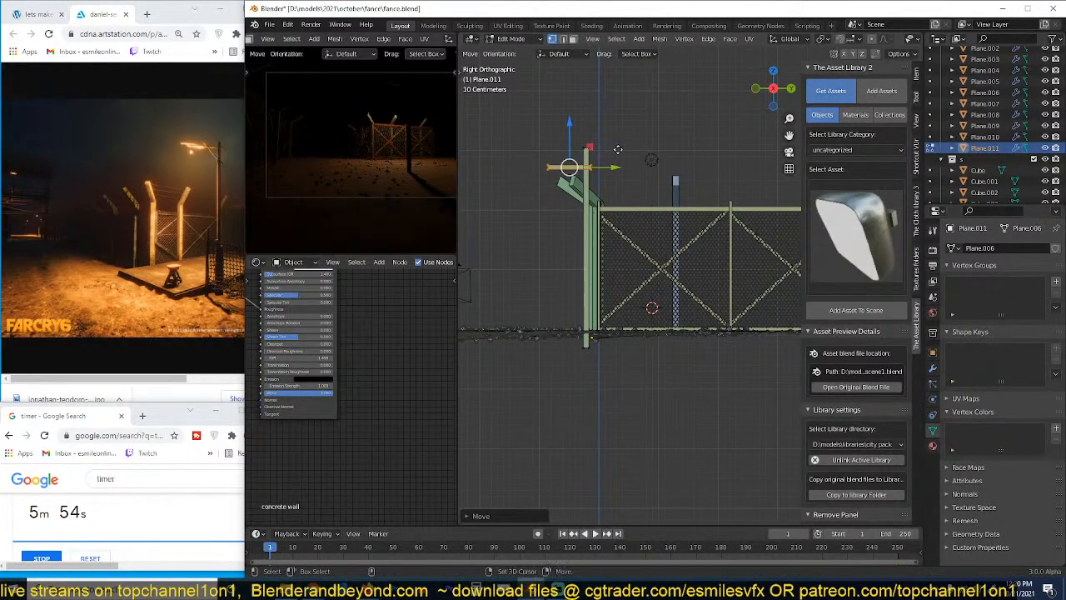
# Step: Duplicate the crossbar, tilt the copy and move it into place as a diagonal brace against the pole, then leave Edit Mode
pyautogui.hotkey('shift', 'd')
pyautogui.click(639, 175)
pyautogui.press('r')
pyautogui.click(616, 247)
pyautogui.press('g')
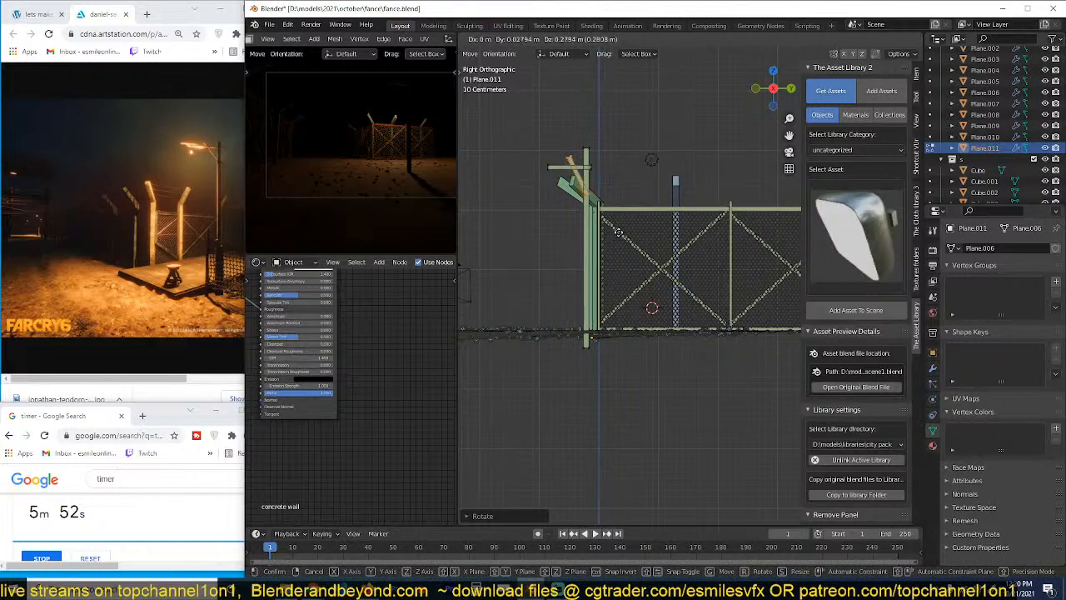
pyautogui.click(616, 237)
pyautogui.moveTo(616, 237); pyautogui.dragTo(672, 262, button='middle')
pyautogui.moveTo(701, 278); pyautogui.dragTo(695, 275)
pyautogui.press('Tab')
# Step: Choose the light object in the asset library and add it to the scene with the 3D cursor at the crossbar's free end
pyautogui.moveTo(739, 250); pyautogui.dragTo(795, 227, button='middle')
pyautogui.click(855, 216)
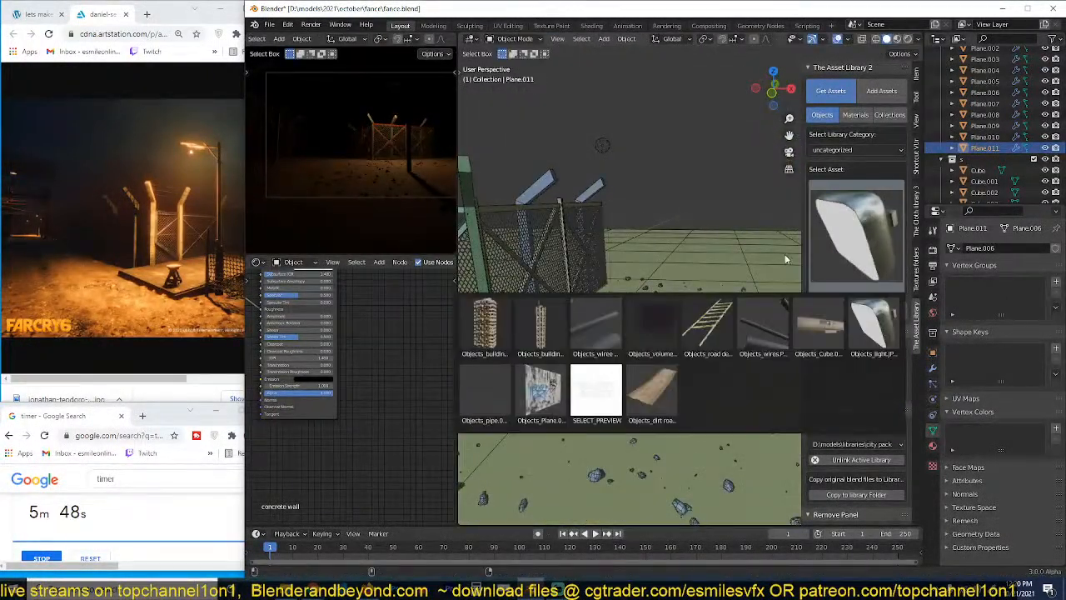
pyautogui.click(873, 329)
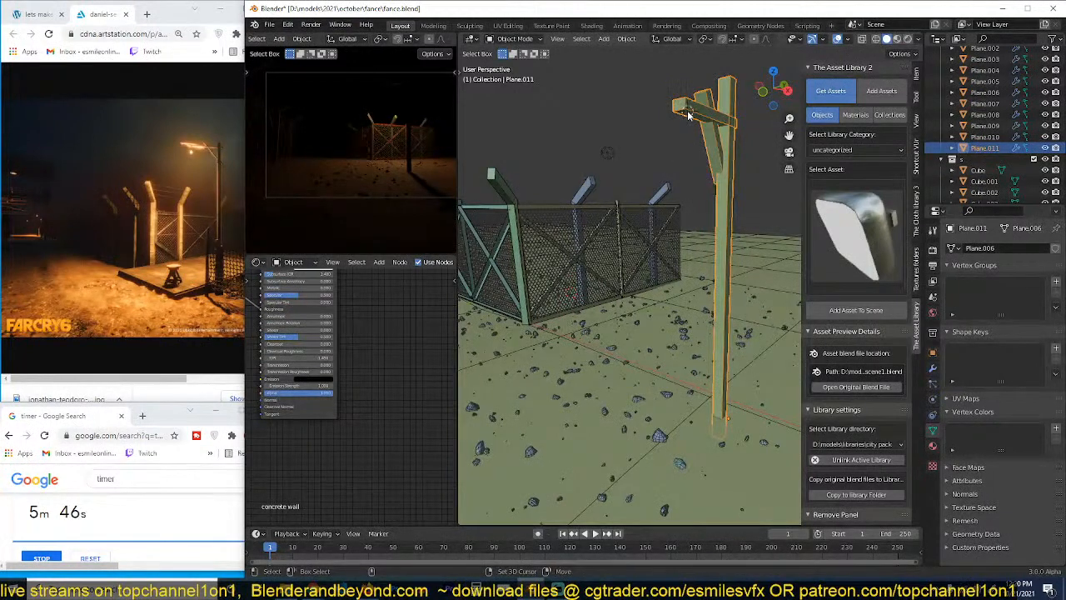
pyautogui.keyDown('shift'); pyautogui.rightClick(687, 111); pyautogui.keyUp('shift')
pyautogui.click(865, 310)
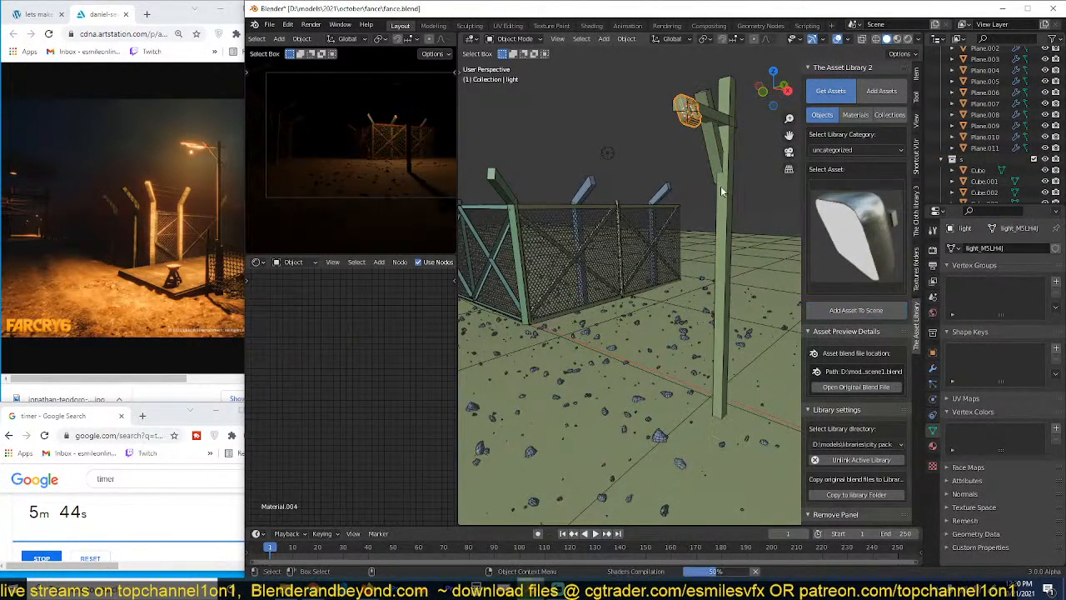
# Step: Clear the lamp fixture's rotation, rotate it about X to face the ground, and lower it along Z below the crossbar
pyautogui.moveTo(724, 186); pyautogui.dragTo(694, 184, button='middle')
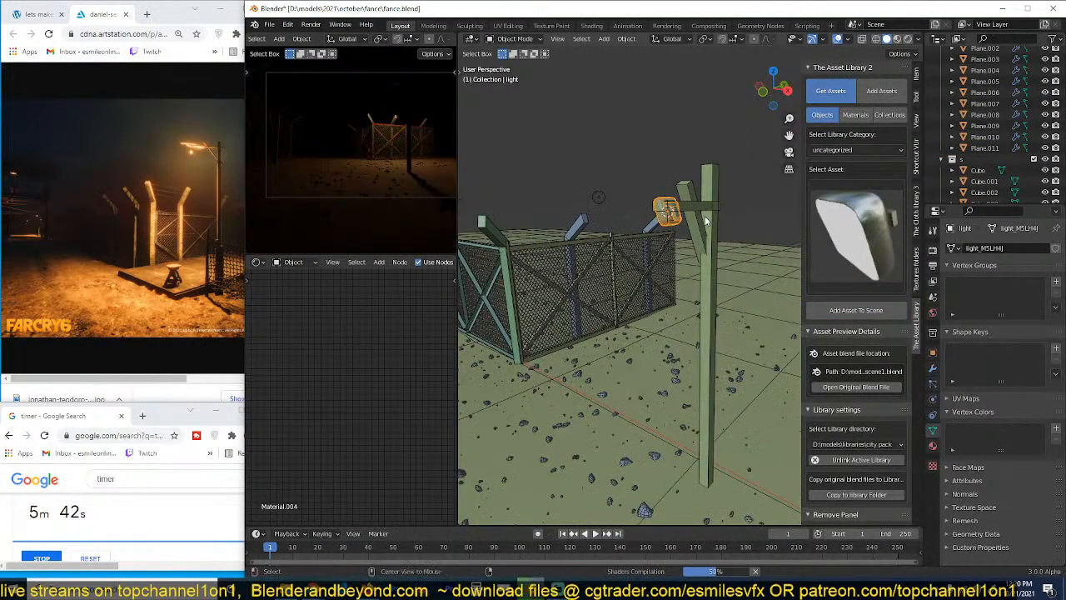
pyautogui.hotkey('alt', 'r')
pyautogui.press('r')
pyautogui.press('x')
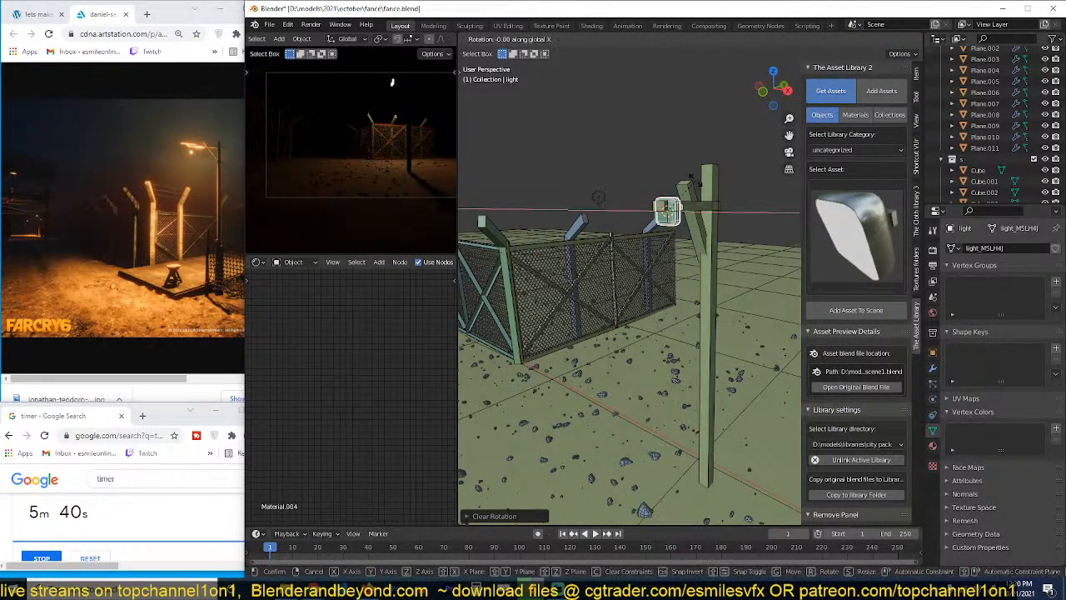
pyautogui.click(694, 180)
pyautogui.press('g')
pyautogui.press('z')
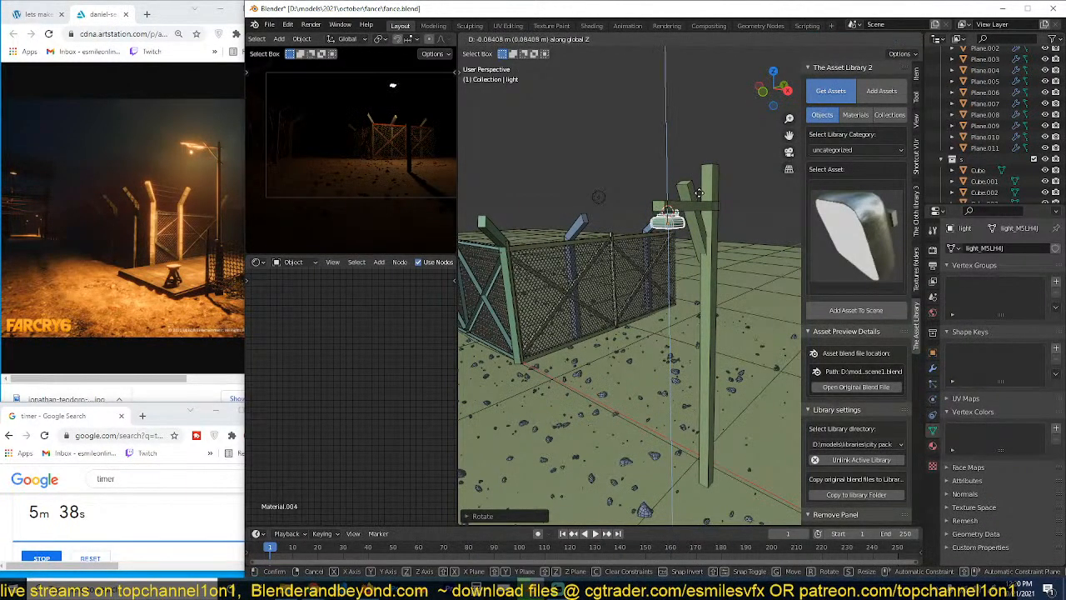
pyautogui.click(698, 193)
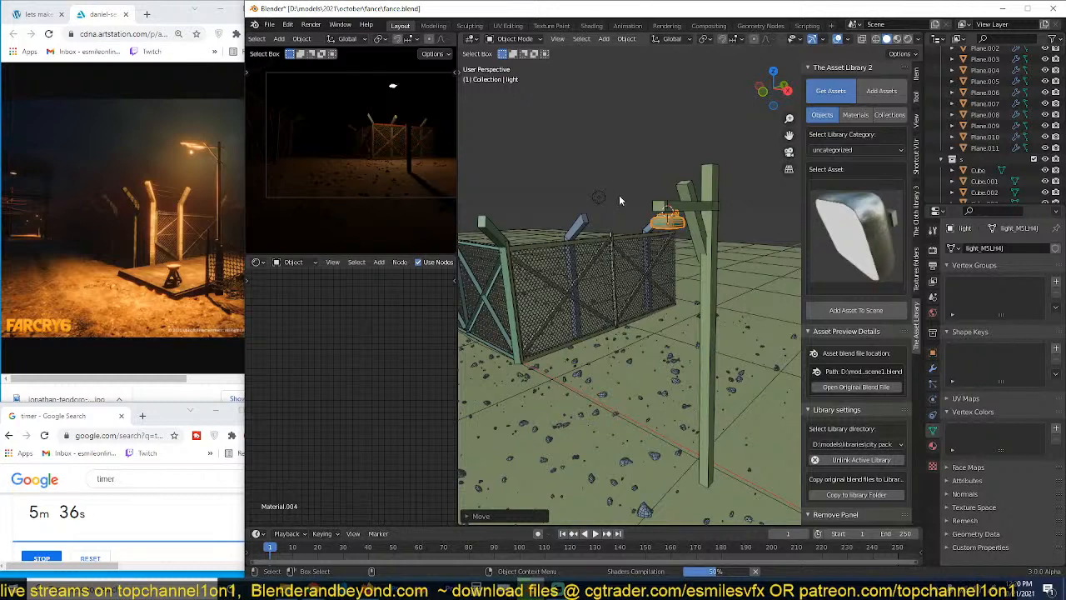
# Step: Snap the point light to the 3D cursor at the lamp fixture and save the file
pyautogui.click(598, 200)
pyautogui.moveTo(629, 207); pyautogui.dragTo(584, 198, button='middle')
pyautogui.hotkey('ctrl', 's')
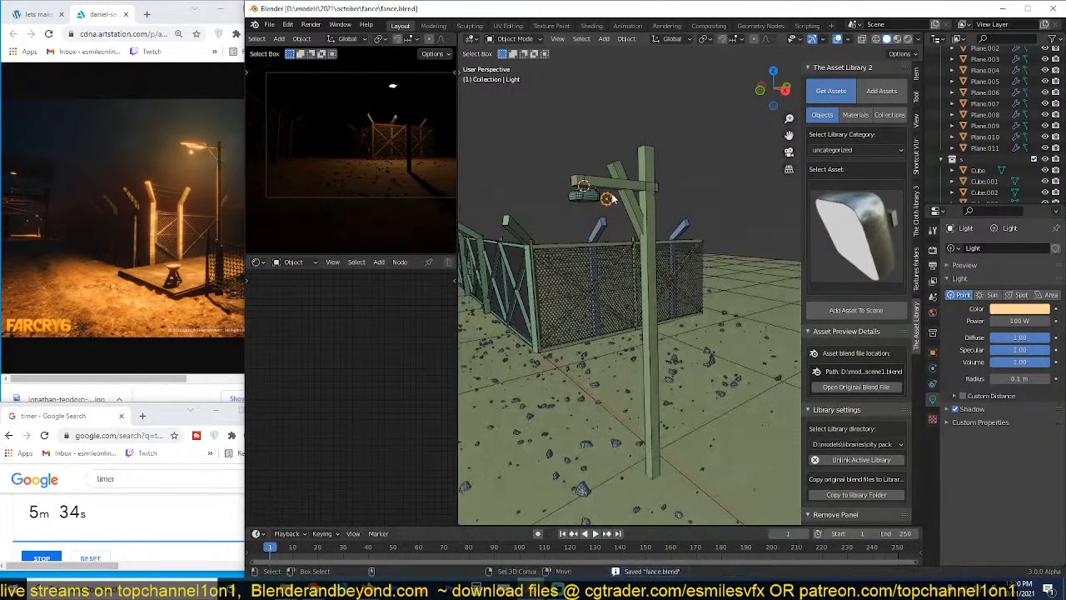
pyautogui.hotkey('shift', 's')
pyautogui.click(598, 139)
pyautogui.scroll(3, 596, 152)
pyautogui.press('g')
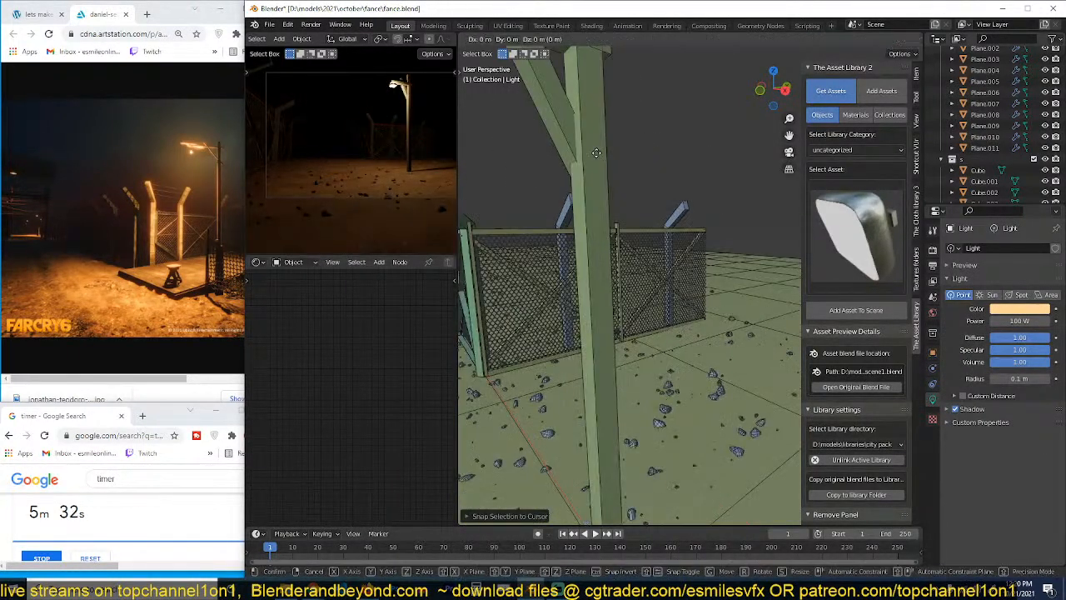
pyautogui.rightClick(627, 203)
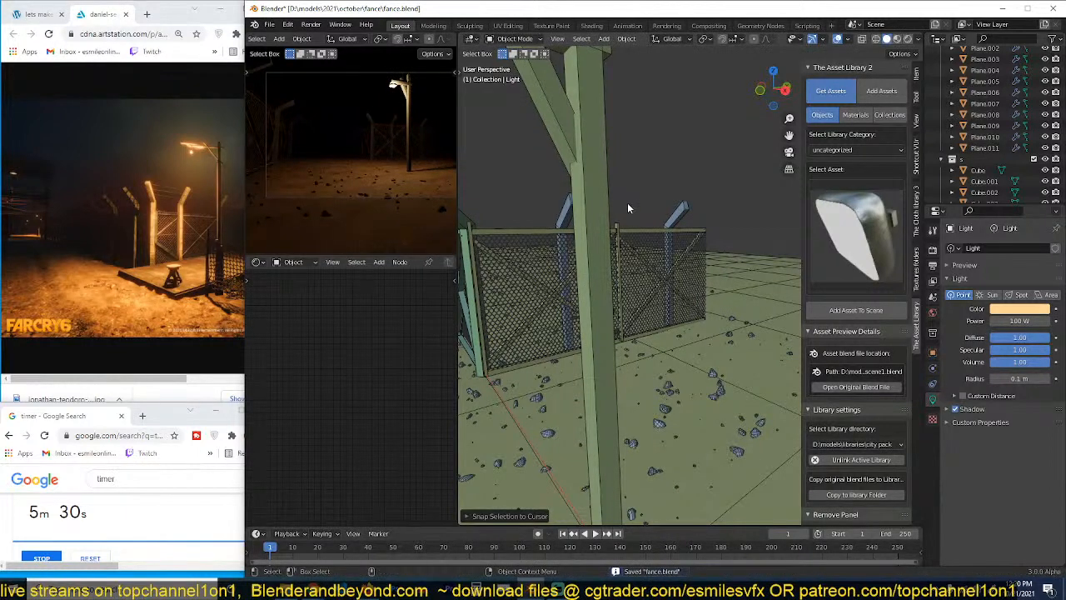
pyautogui.keyDown('shift'); pyautogui.moveTo(627, 203); pyautogui.dragTo(648, 247, button='middle'); pyautogui.keyUp('shift')
pyautogui.press('g')
pyautogui.rightClick(645, 272)
# Step: Reduce the Solidify thickness of the lamp pole to 0.061 m
pyautogui.click(656, 226)
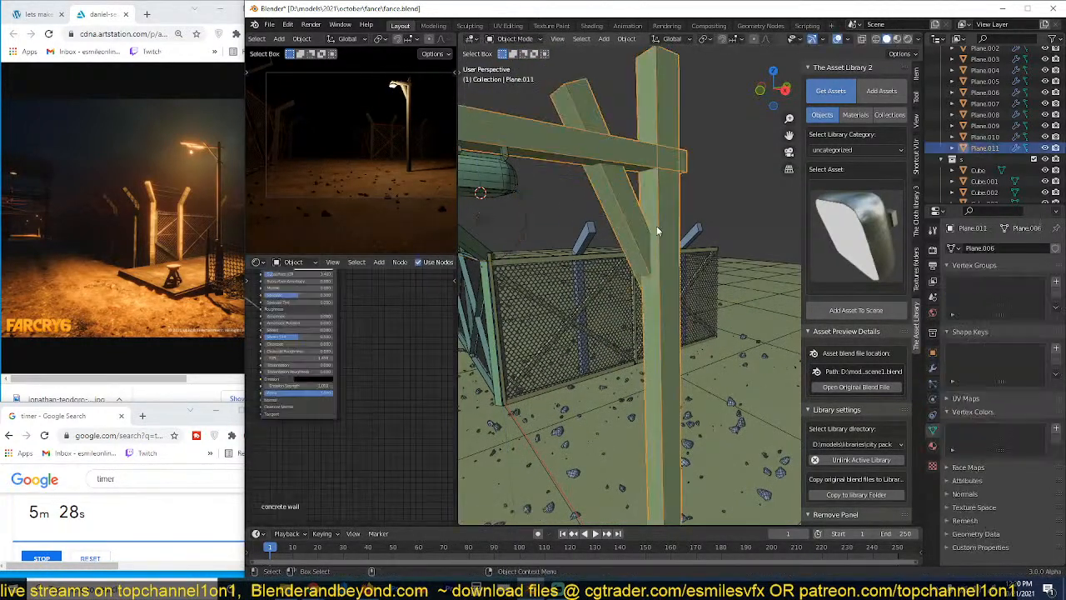
pyautogui.click(933, 367)
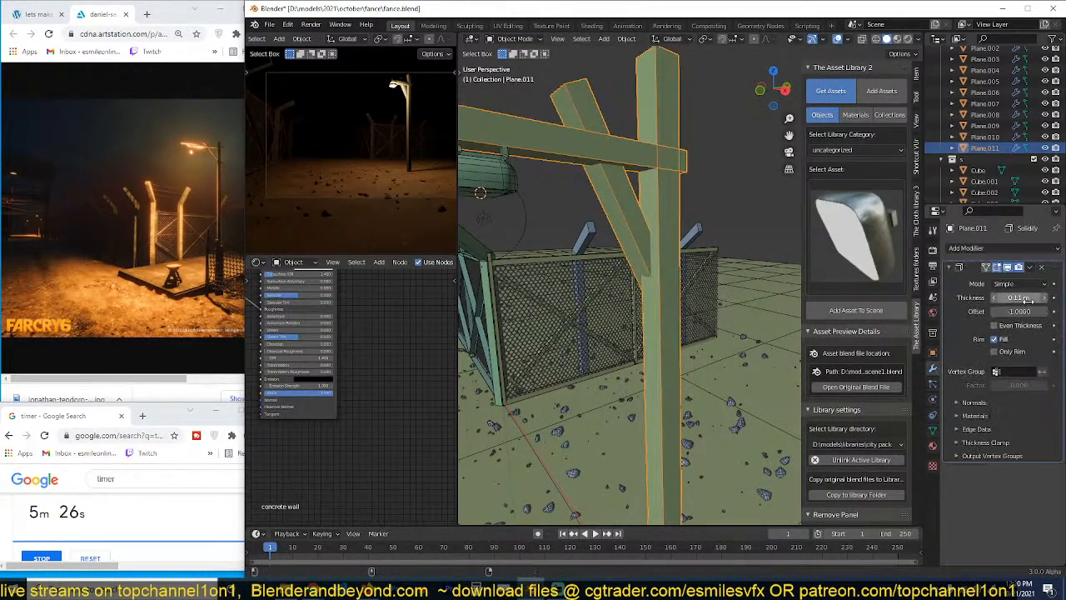
pyautogui.moveTo(633, 275); pyautogui.dragTo(709, 264, button='middle')
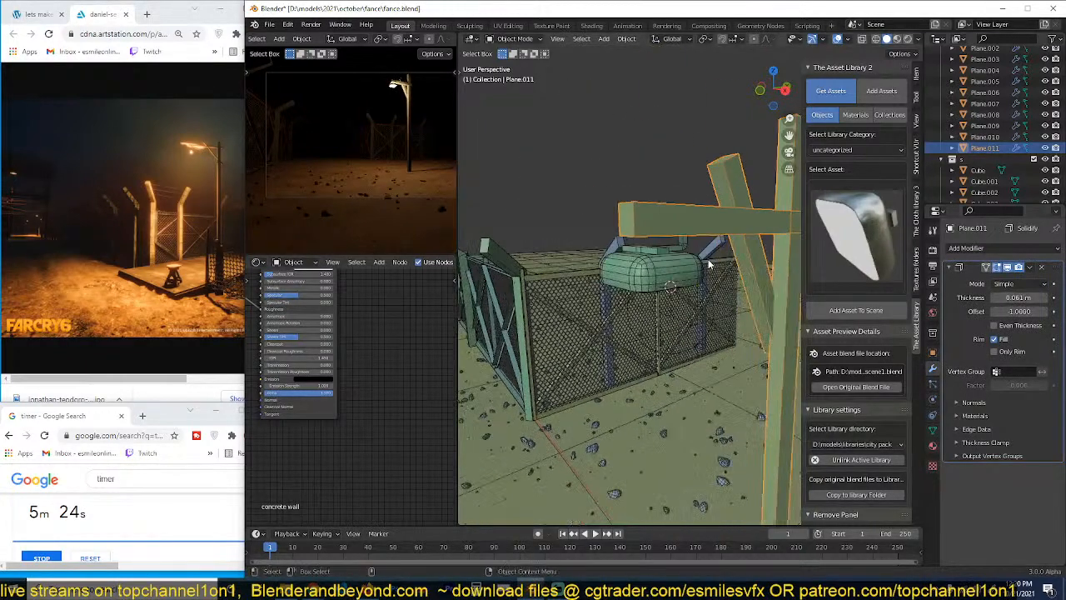
# Step: Raise the lamp fixture along Z against the crossbar and position the point light just beneath it
pyautogui.click(679, 265)
pyautogui.press('g')
pyautogui.press('z')
pyautogui.click(677, 258)
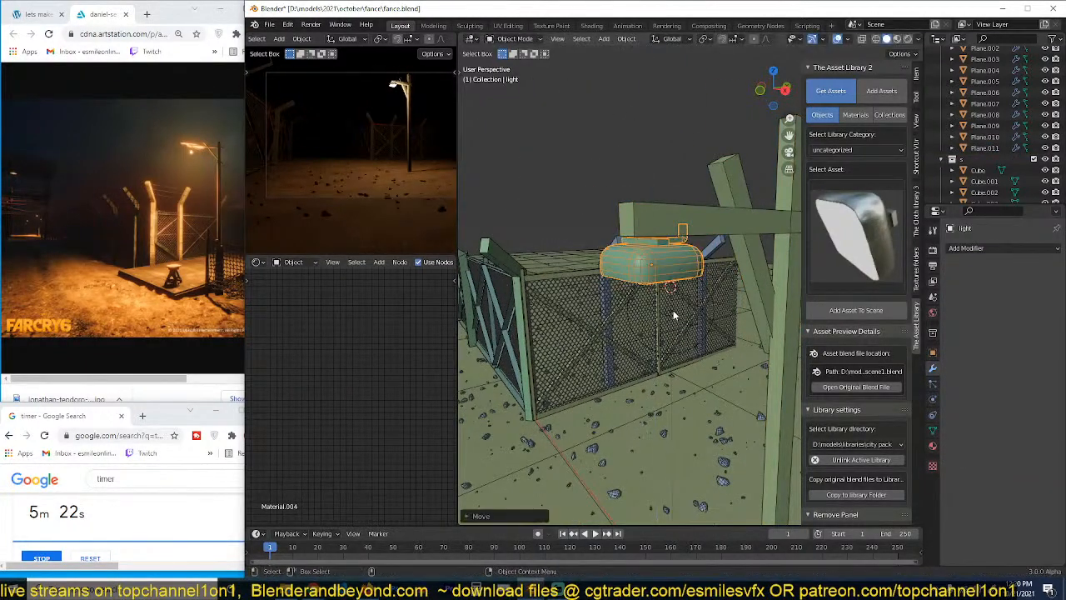
pyautogui.click(674, 311)
pyautogui.moveTo(673, 300); pyautogui.dragTo(672, 279, button='middle')
pyautogui.click(653, 266)
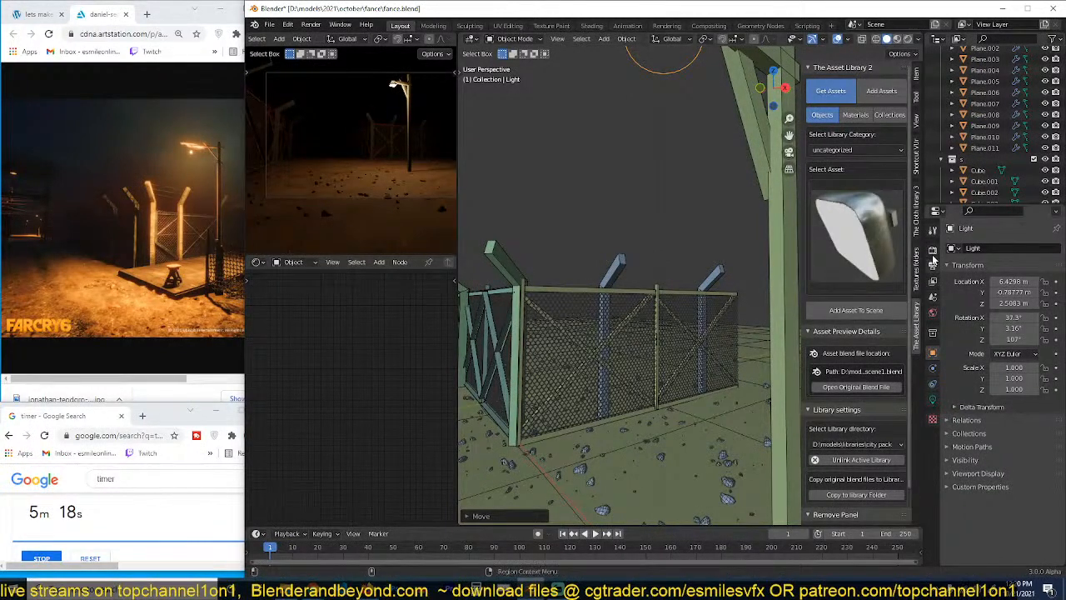
# Step: Enable Bloom and Screen Space Reflections in the Eevee render settings and save the file
pyautogui.click(932, 250)
pyautogui.click(955, 336)
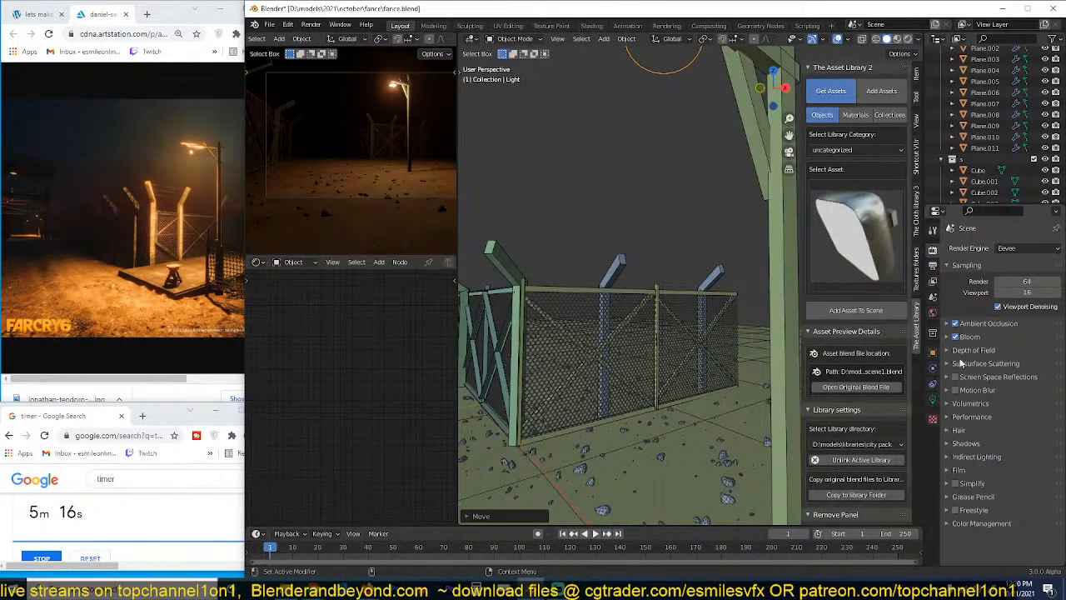
pyautogui.hotkey('ctrl', 's')
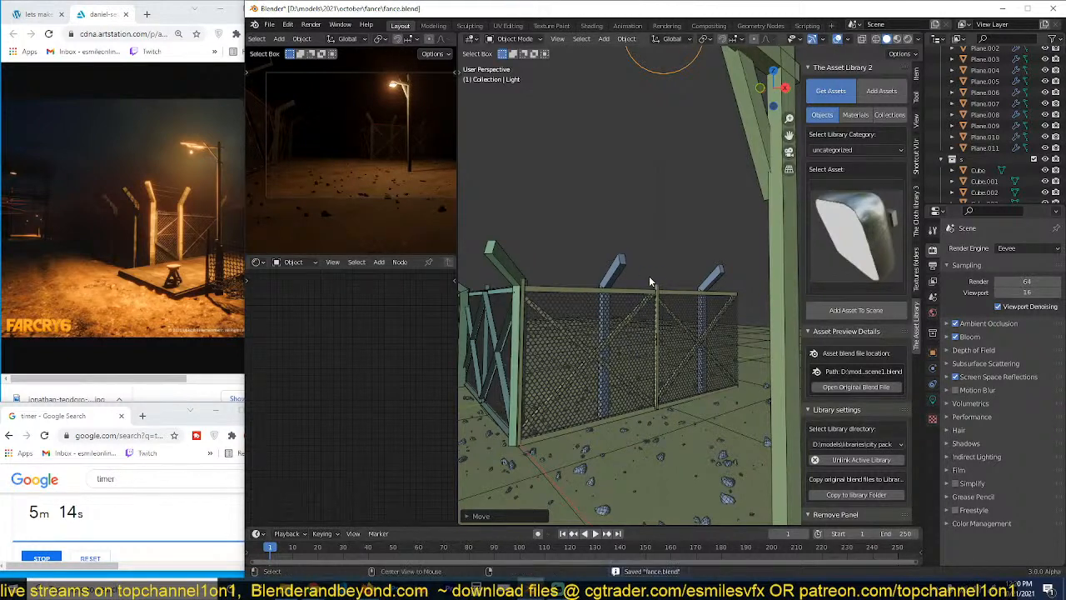
# Step: Select the ground plane, switch the main viewport to Material Preview shading, and save the file
pyautogui.click(695, 420)
pyautogui.scroll(3, 262, 358)
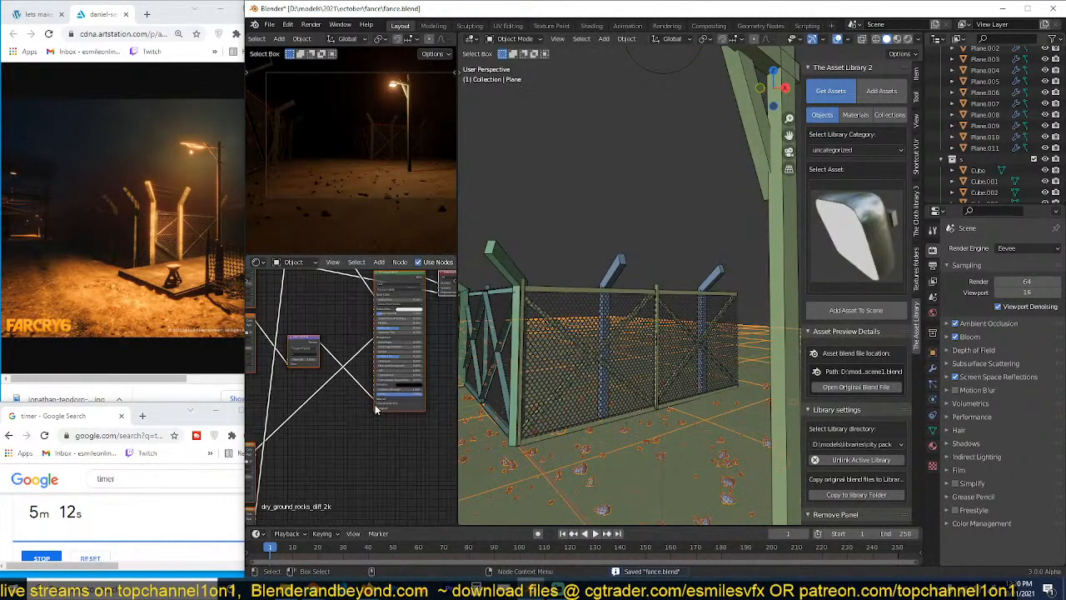
pyautogui.click(897, 39)
pyautogui.scroll(-3, 547, 379)
pyautogui.hotkey('ctrl', 's')
# Step: Set the ground material's Mapping scale to about 0.28 on X, Y and Z, and save the file
pyautogui.scroll(-1, 416, 431)
pyautogui.moveTo(416, 430); pyautogui.dragTo(301, 421, button='middle')
pyautogui.scroll(3, 300, 421)
pyautogui.moveTo(349, 339); pyautogui.dragTo(288, 385, button='middle')
pyautogui.scroll(4, 307, 384)
pyautogui.moveTo(424, 346); pyautogui.dragTo(370, 360, button='middle')
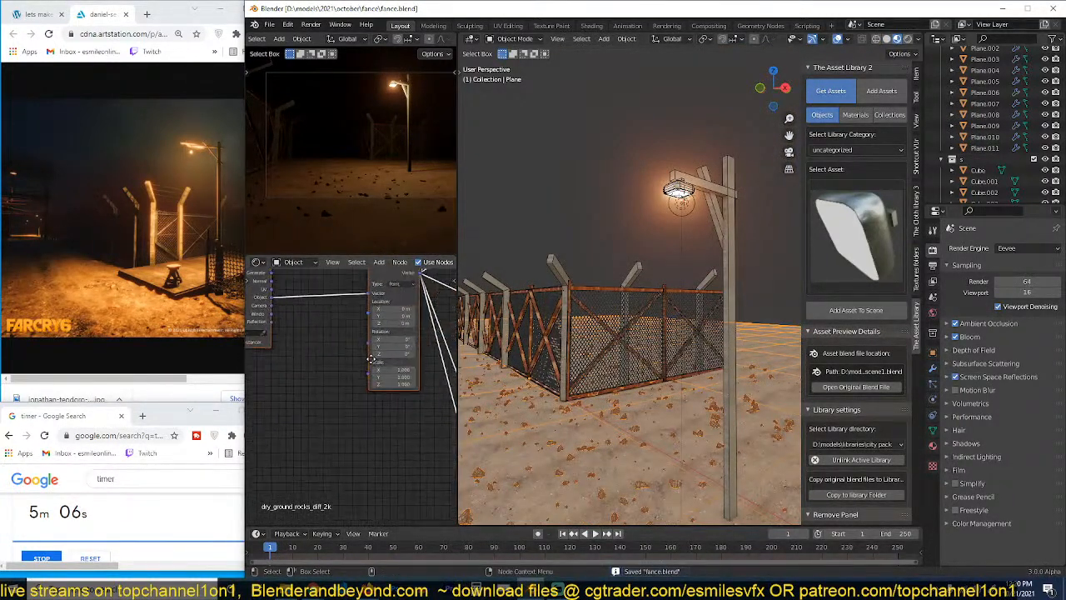
pyautogui.moveTo(394, 370); pyautogui.dragTo(336, 384)
pyautogui.hotkey('alt', 'a')
pyautogui.moveTo(595, 291); pyautogui.dragTo(618, 378, button='middle')
pyautogui.hotkey('ctrl', 's')
# Step: Remove the Displace and Multires modifiers from the ground plane, keeping its particle system
pyautogui.scroll(-5, 618, 377)
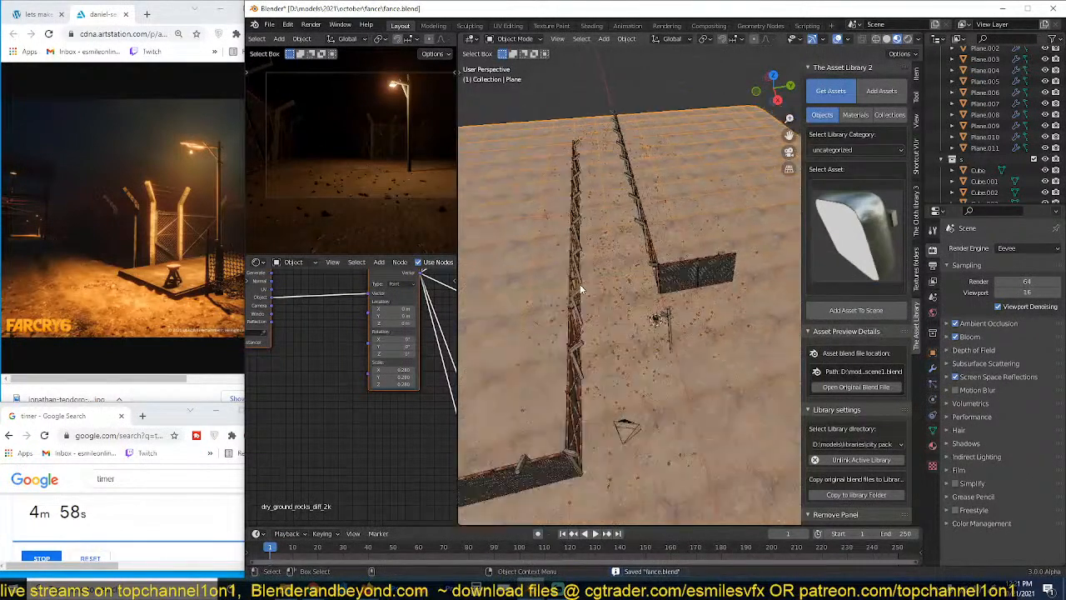
pyautogui.moveTo(593, 303); pyautogui.dragTo(618, 323, button='middle')
pyautogui.scroll(6, 682, 277)
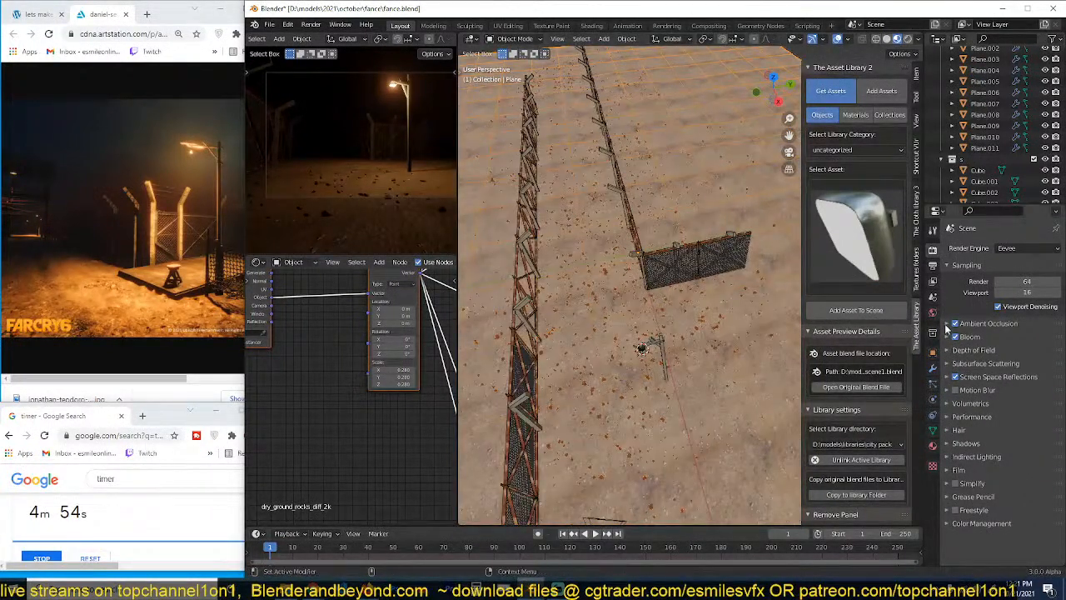
pyautogui.click(932, 370)
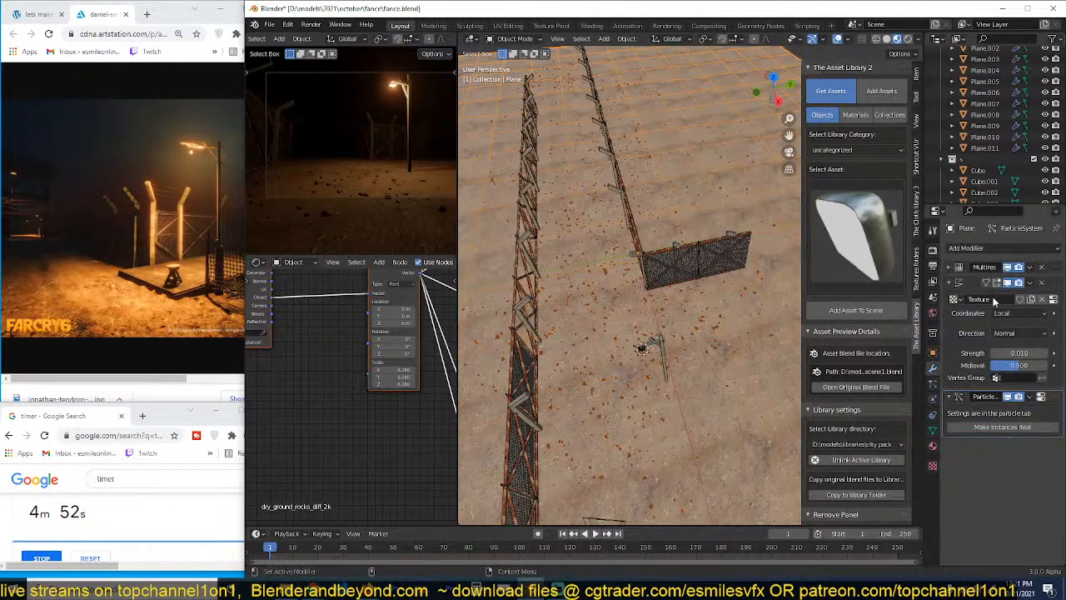
pyautogui.click(1040, 282)
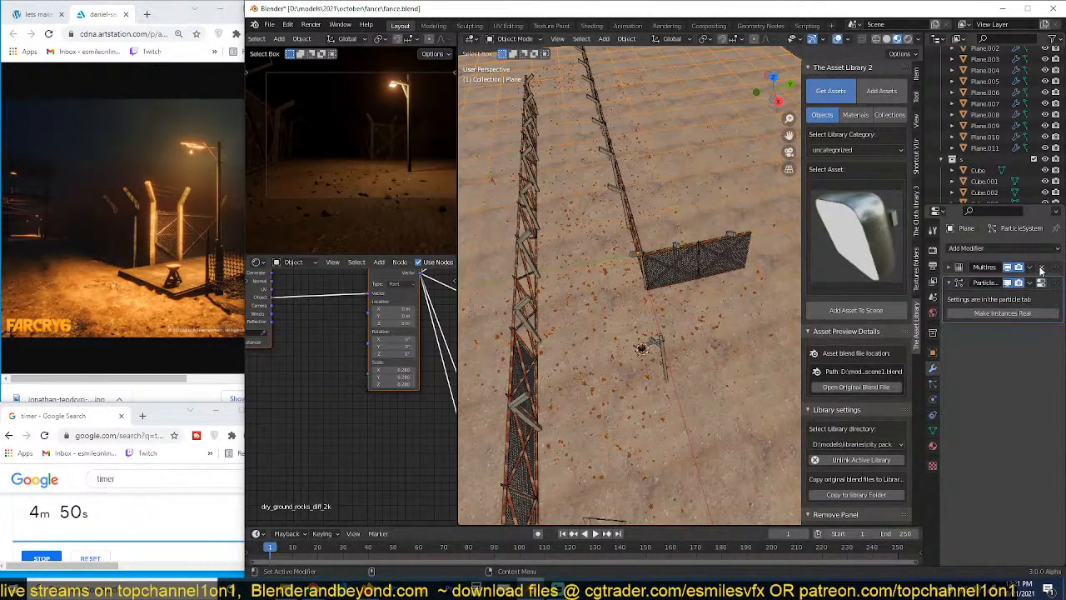
pyautogui.click(1041, 268)
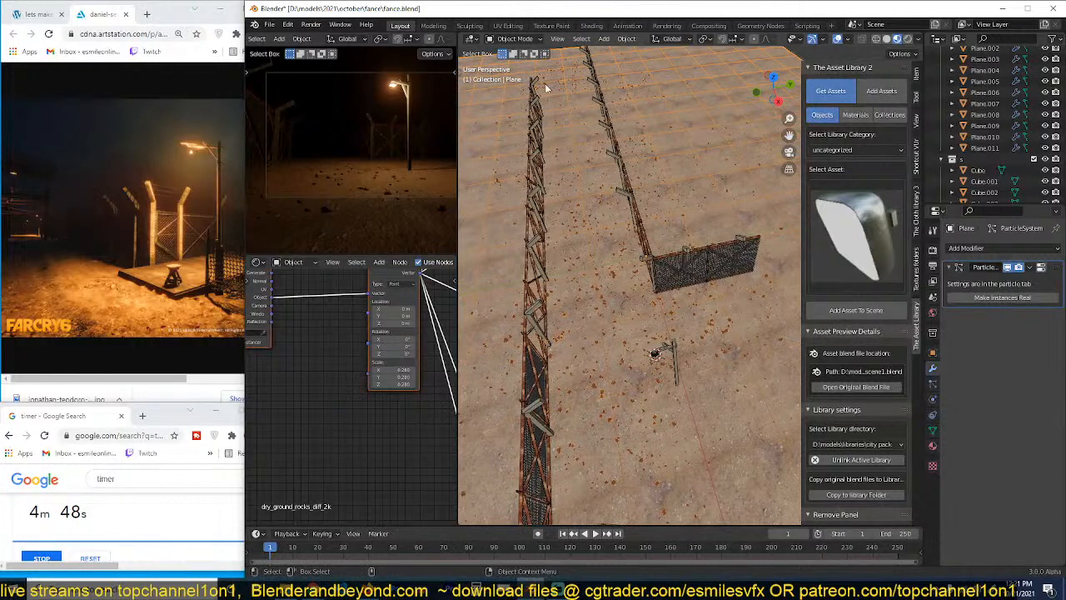
# Step: Put the ground plane into Sculpt Mode and enable Dyntopo, accepting the vertex data warning
pyautogui.click(512, 39)
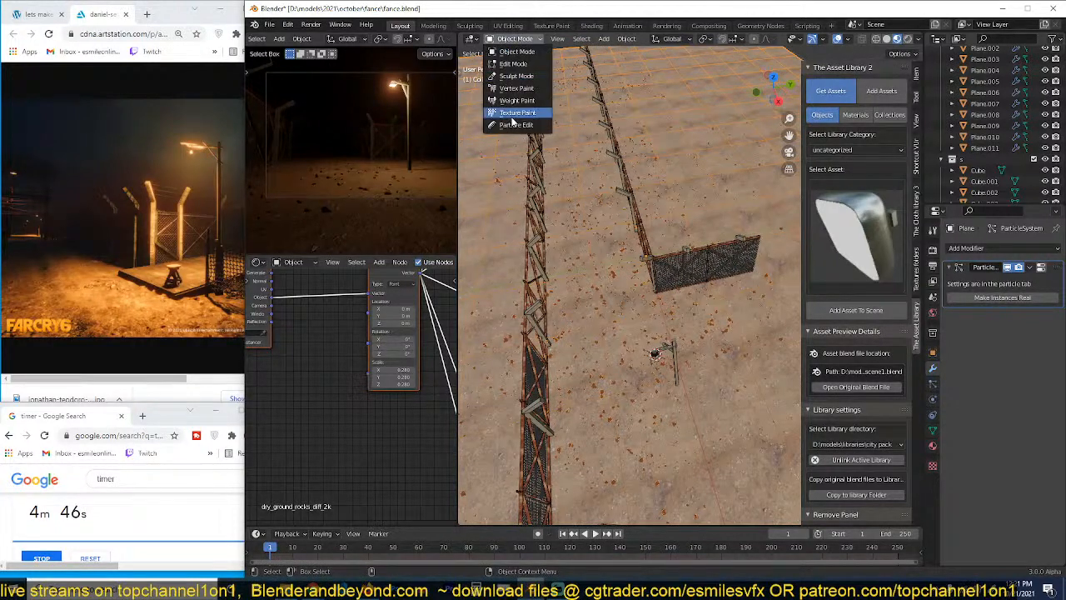
pyautogui.click(516, 76)
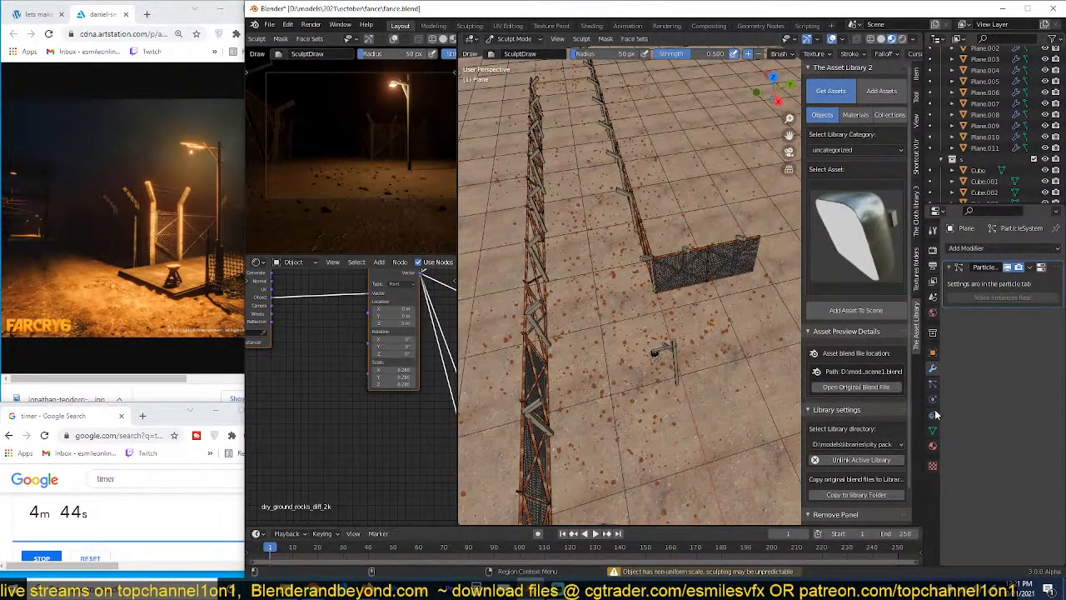
pyautogui.click(934, 249)
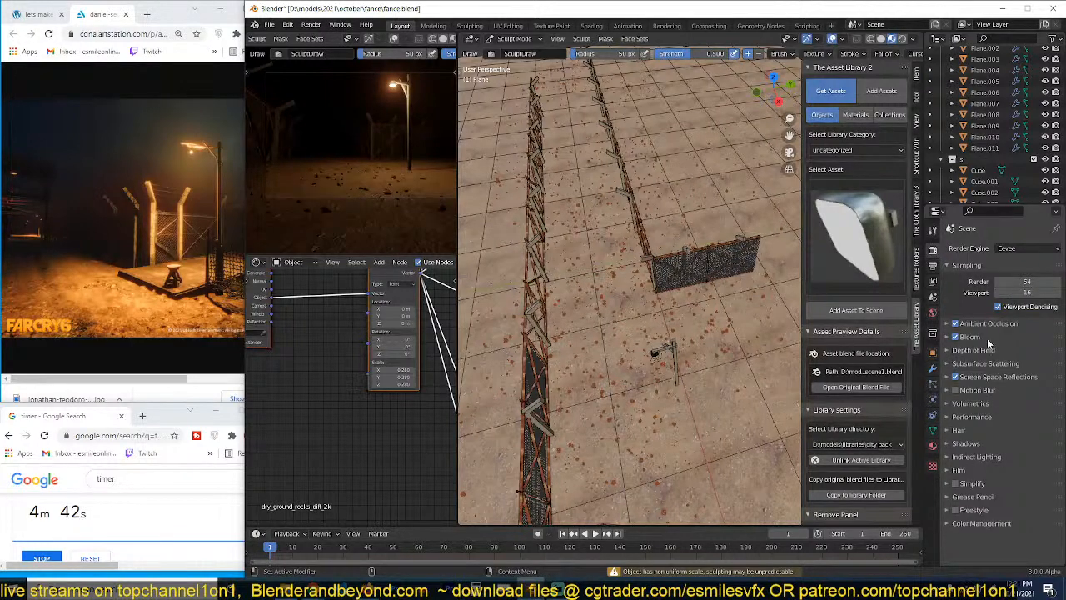
pyautogui.click(934, 231)
pyautogui.click(955, 530)
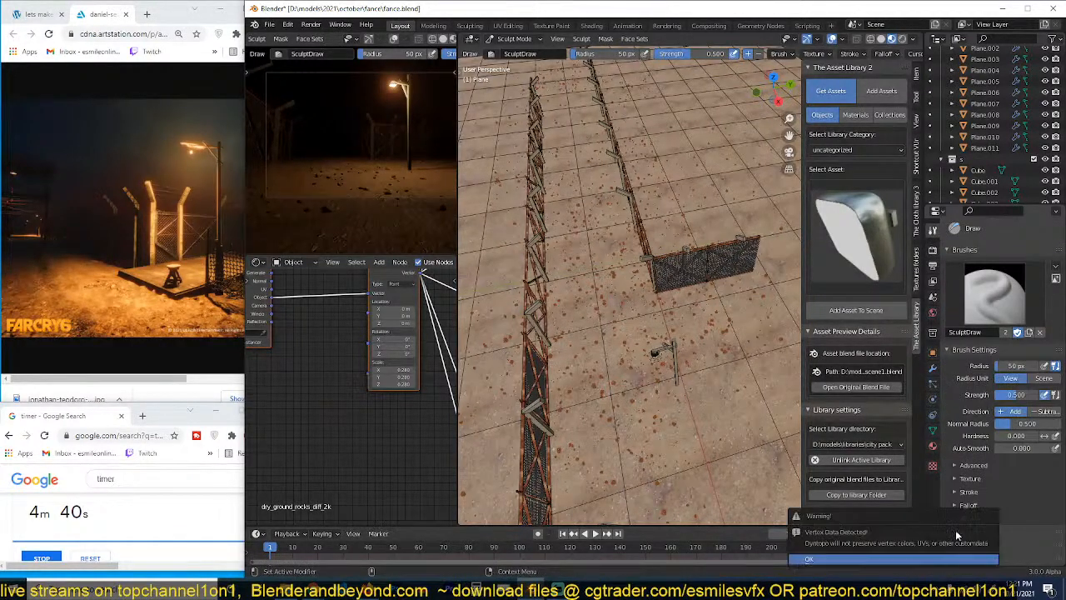
pyautogui.click(949, 557)
# Step: Sculpt uneven bumps and dips into the ground around the fence corner and lamp pole with the Draw brush at 0.500 strength
pyautogui.scroll(4, 601, 343)
pyautogui.keyDown('shift'); pyautogui.moveTo(637, 295); pyautogui.dragTo(677, 278, button='middle'); pyautogui.keyUp('shift')
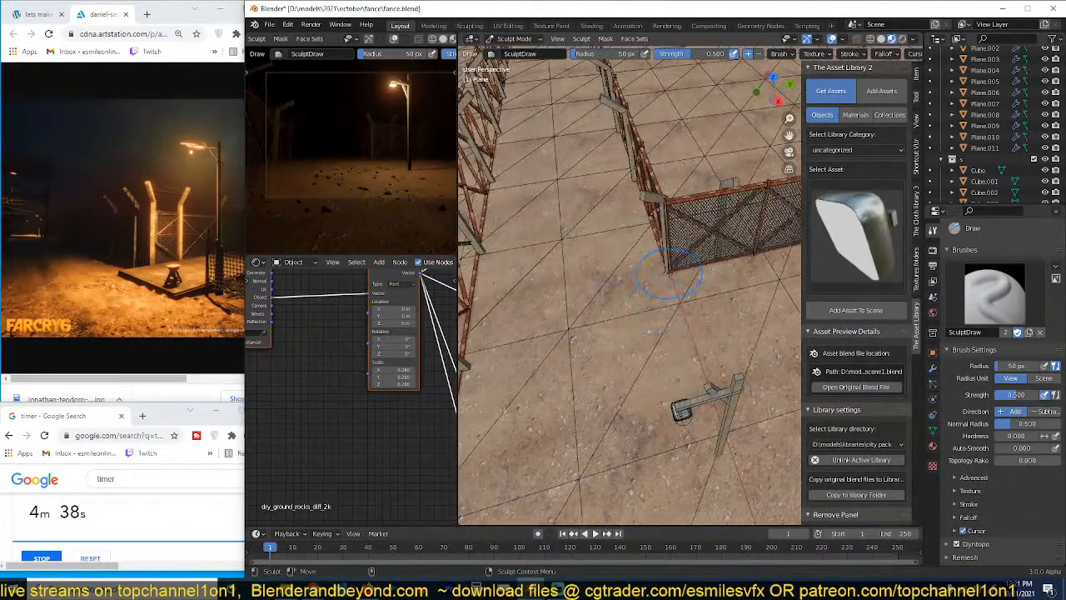
pyautogui.moveTo(672, 277); pyautogui.dragTo(596, 285)
pyautogui.moveTo(615, 309); pyautogui.dragTo(658, 296, button='middle')
pyautogui.moveTo(676, 333); pyautogui.dragTo(645, 358)
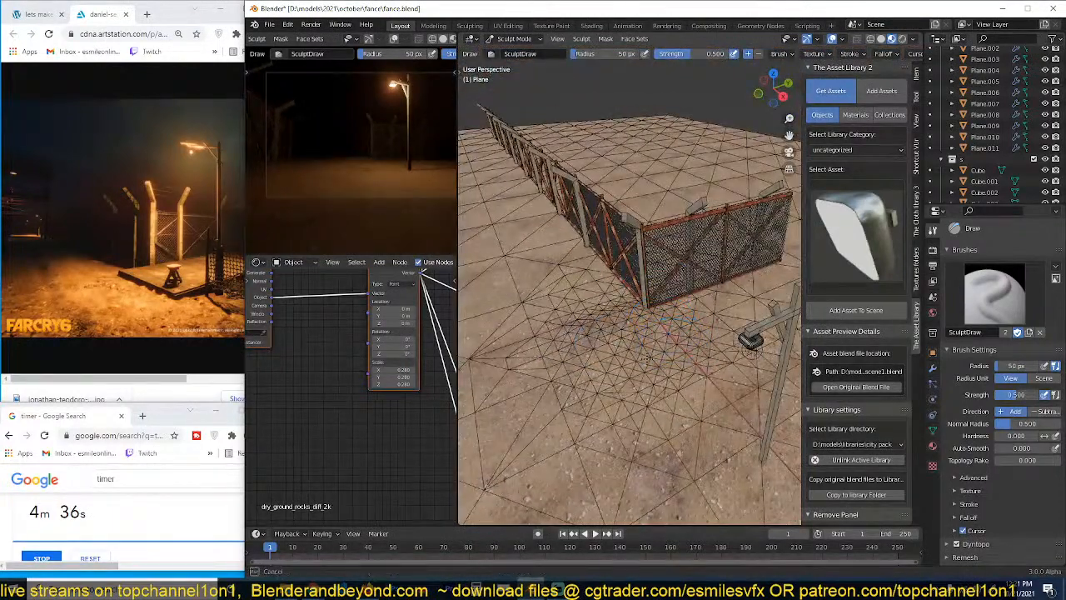
pyautogui.keyDown('ctrl'); pyautogui.moveTo(567, 293); pyautogui.dragTo(533, 303); pyautogui.keyUp('ctrl')
pyautogui.keyDown('shift'); pyautogui.moveTo(566, 333); pyautogui.dragTo(552, 287, button='middle'); pyautogui.keyUp('shift')
pyautogui.moveTo(743, 390)
pyautogui.keyDown('ctrl'); pyautogui.mouseDown()
pyautogui.moveTo(724, 409)
pyautogui.moveTo(741, 379)
pyautogui.moveTo(753, 387)
pyautogui.mouseUp(); pyautogui.keyUp('ctrl')
pyautogui.moveTo(683, 416)
pyautogui.keyDown('ctrl'); pyautogui.mouseDown()
pyautogui.moveTo(612, 428)
pyautogui.moveTo(608, 383)
pyautogui.moveTo(632, 366)
pyautogui.mouseUp(); pyautogui.keyUp('ctrl')
pyautogui.keyDown('shift'); pyautogui.moveTo(612, 378); pyautogui.dragTo(691, 345, button='middle'); pyautogui.keyUp('shift')
pyautogui.scroll(-3, 696, 344)
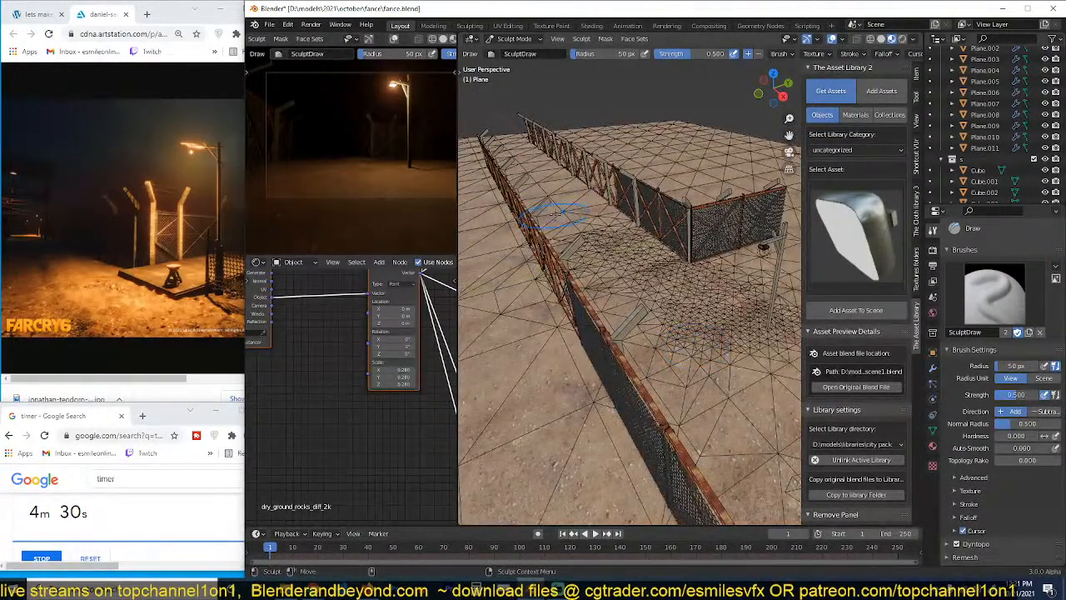
# Step: Show the sculpting tools and choose the Clay Strips brush for working on the ground from the top view
pyautogui.press('t')
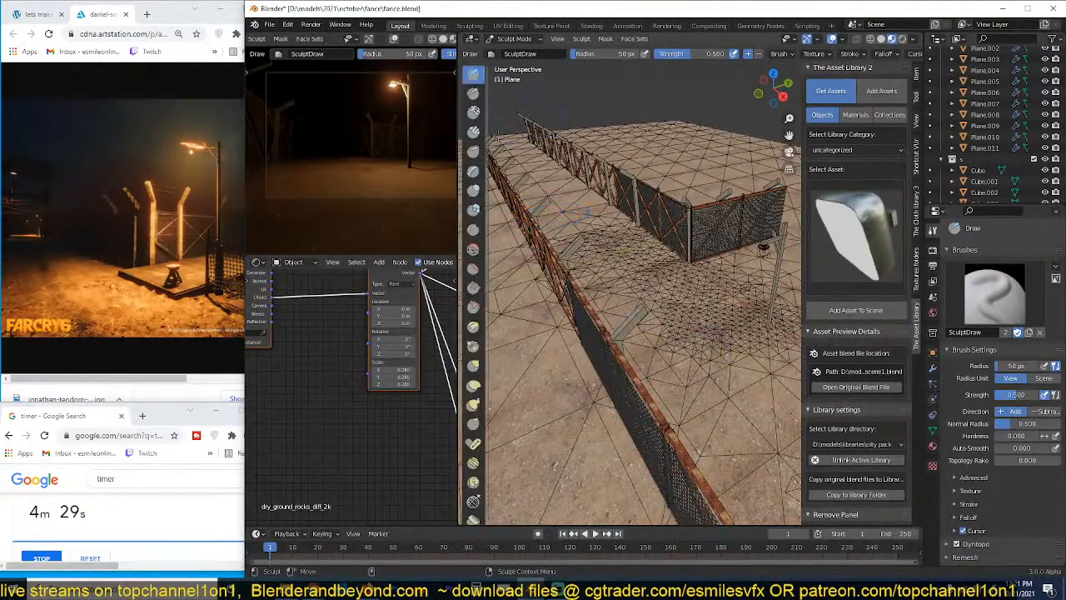
pyautogui.click(473, 151)
pyautogui.click(473, 171)
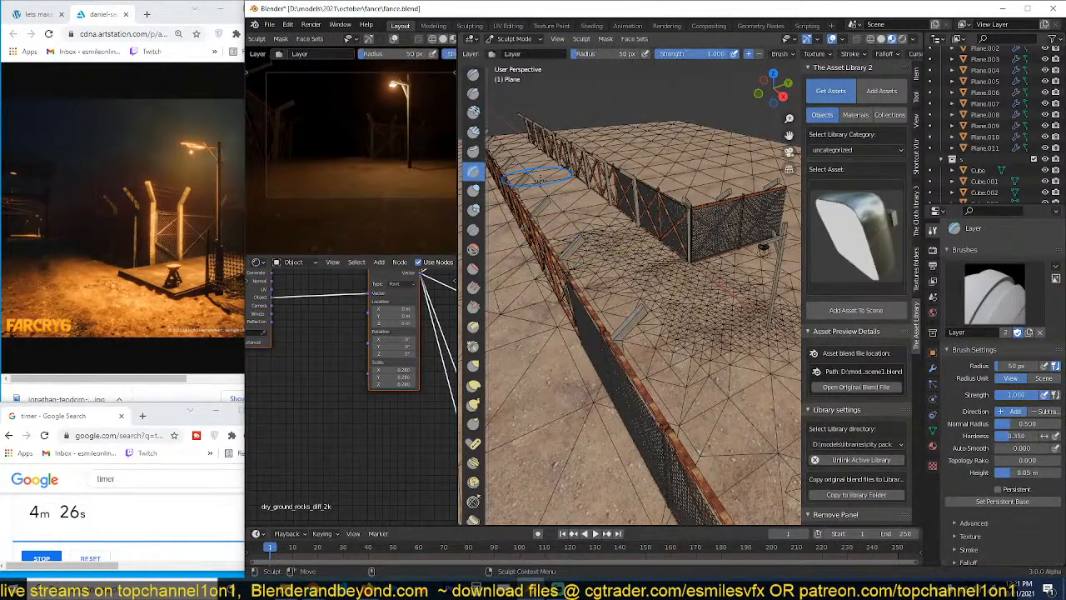
pyautogui.scroll(4, 558, 208)
pyautogui.press('KP_7')
pyautogui.scroll(-4, 678, 250)
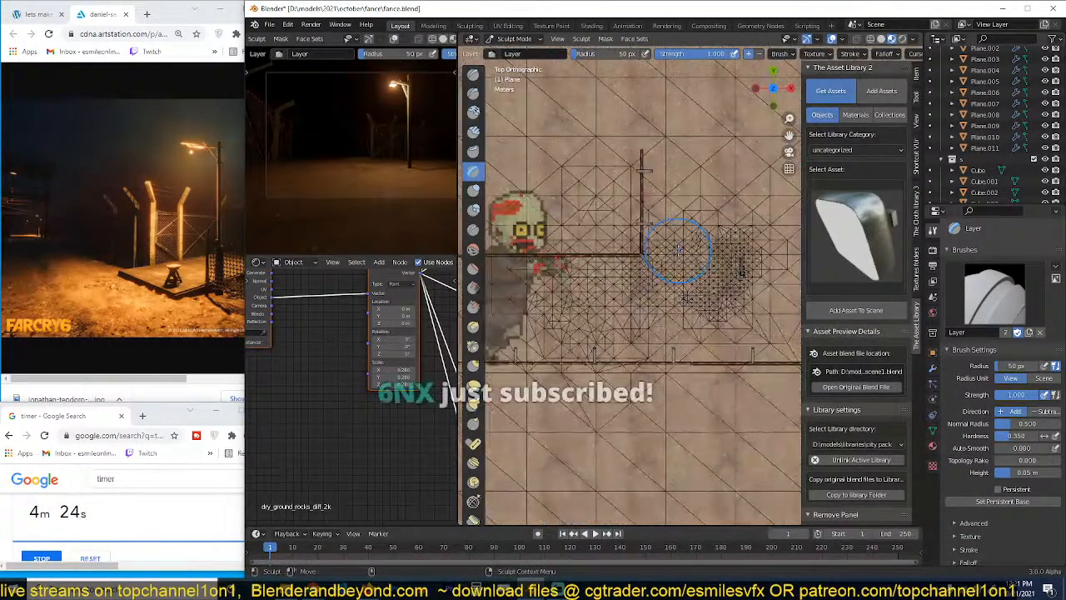
pyautogui.keyDown('shift'); pyautogui.moveTo(678, 249); pyautogui.dragTo(710, 230, button='middle'); pyautogui.keyUp('shift')
pyautogui.scroll(1, 710, 230)
pyautogui.scroll(1, 711, 230)
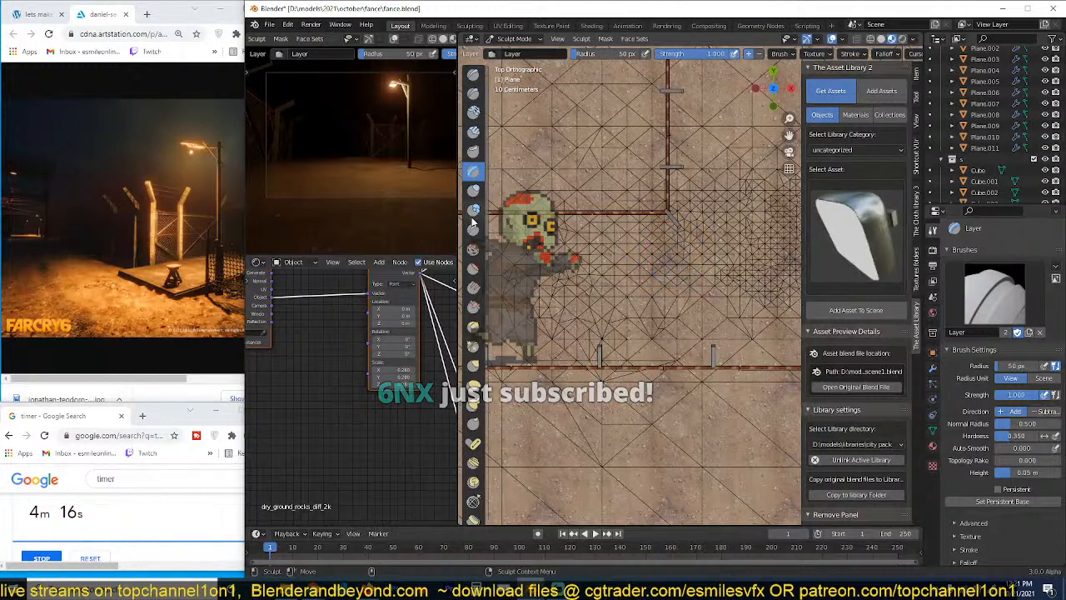
pyautogui.click(473, 131)
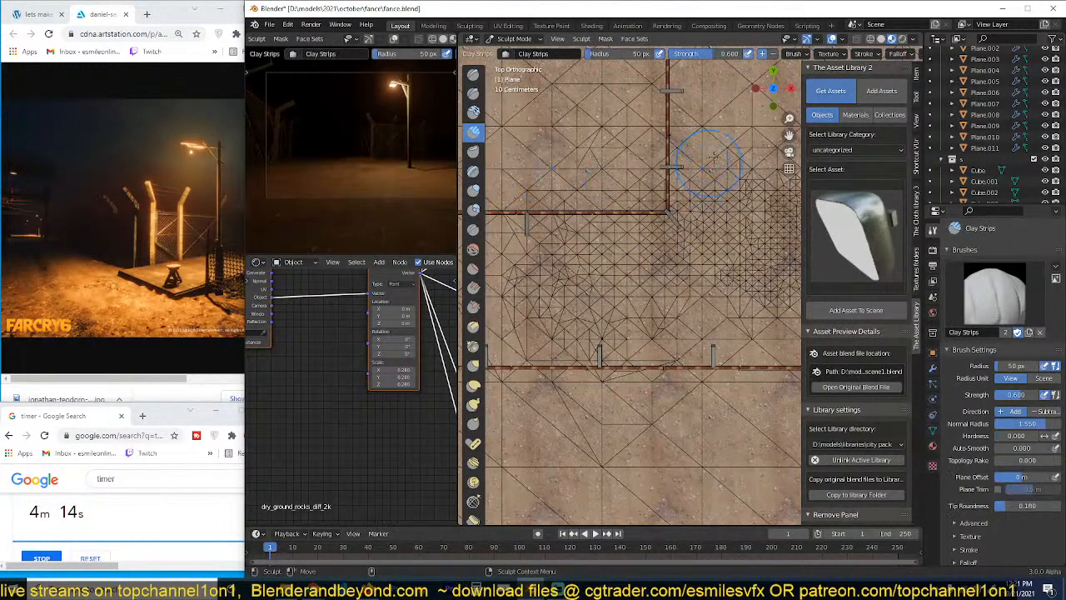
# Step: Try a Clay Strips stroke curving across the ground past the fence corner, and undo it
pyautogui.moveTo(759, 152)
pyautogui.mouseDown()
pyautogui.moveTo(666, 204)
pyautogui.moveTo(495, 237)
pyautogui.mouseUp()
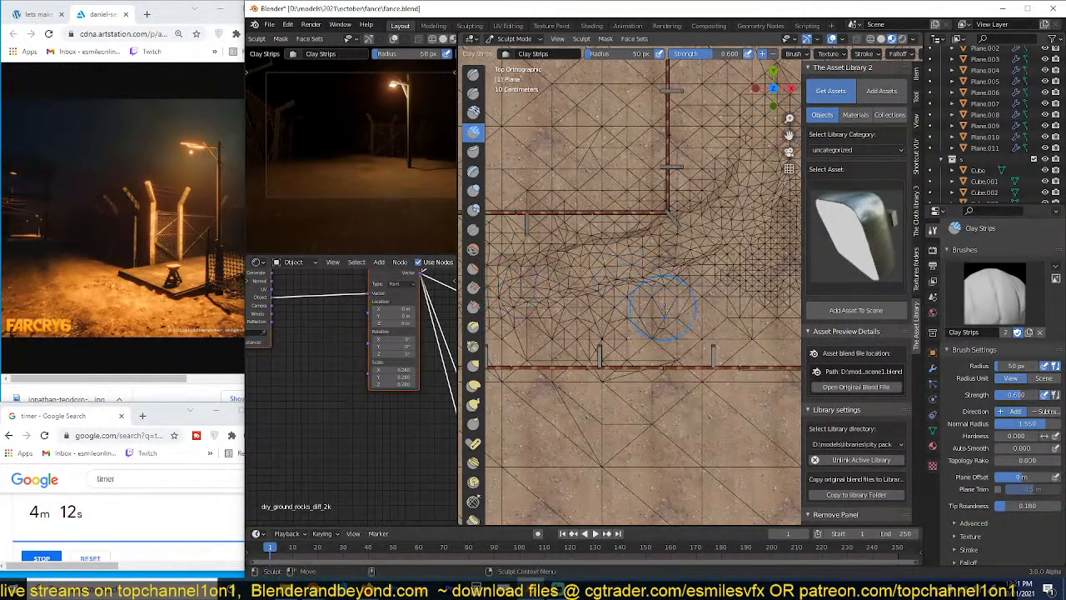
pyautogui.scroll(-1, 691, 271)
pyautogui.hotkey('ctrl', 'z')
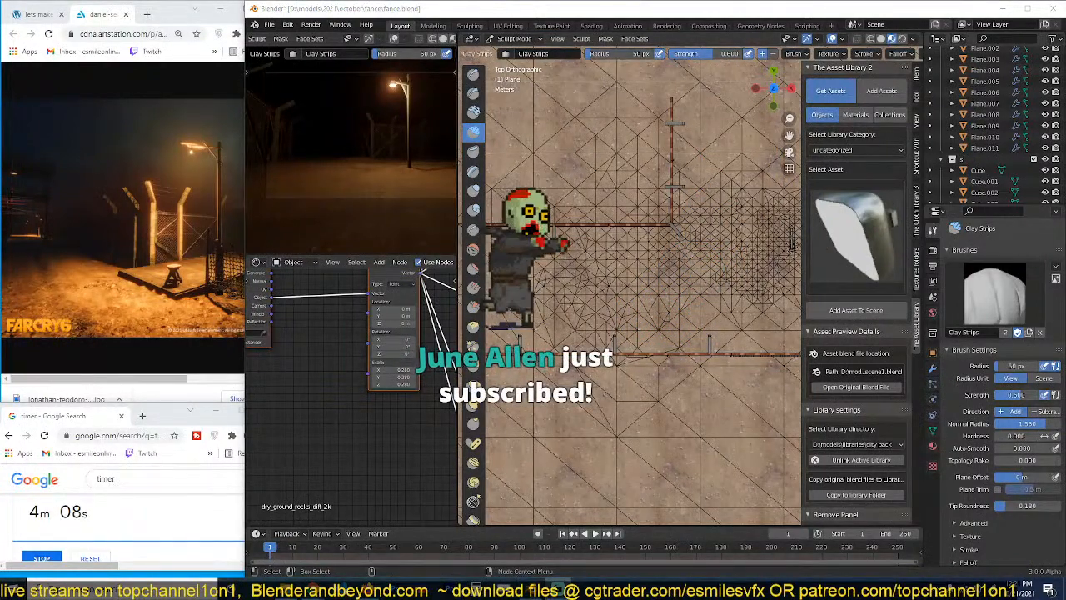
# Step: Maximize the sculpting viewport and switch it to Solid shading
pyautogui.scroll(5, 691, 283)
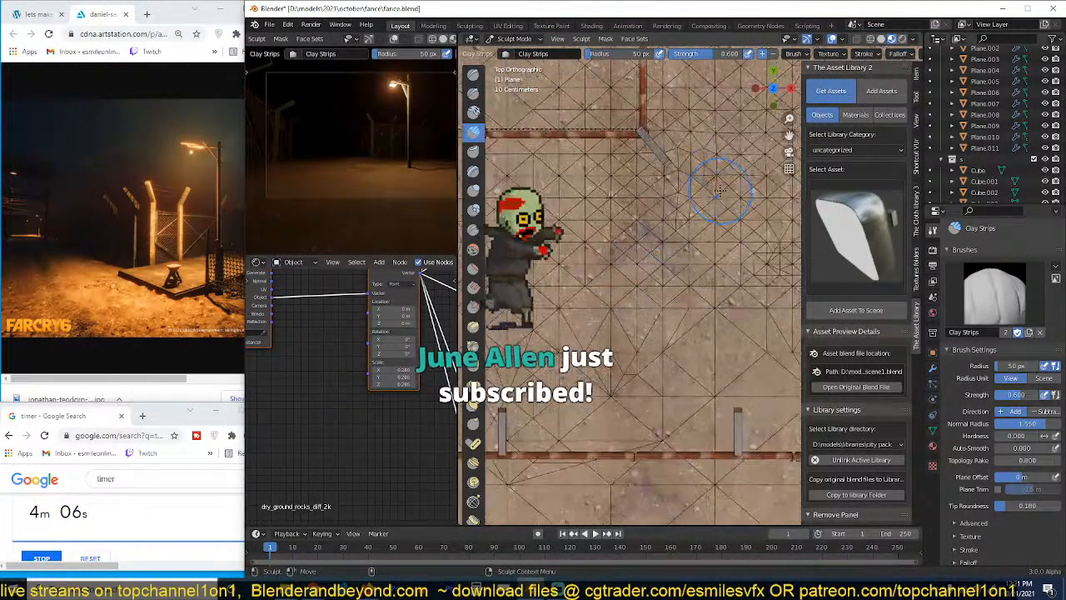
pyautogui.hotkey('ctrl', 'space')
pyautogui.press('z')
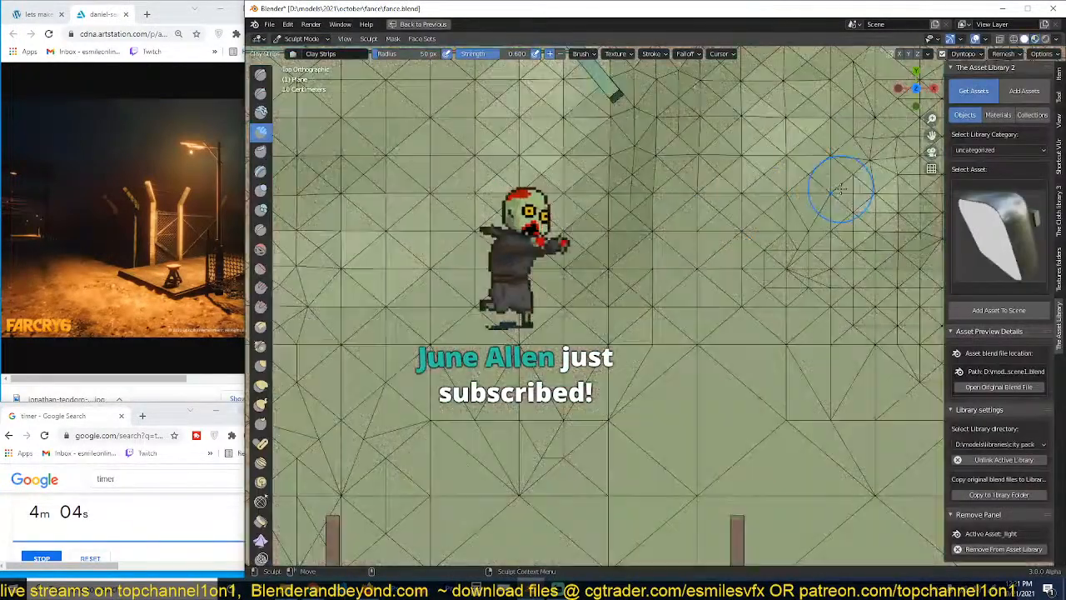
# Step: Try curved Clay Strips tracks past the fence corner with a 50 px brush, and undo the strokes
pyautogui.scroll(-4, 825, 206)
pyautogui.moveTo(782, 107)
pyautogui.mouseDown()
pyautogui.moveTo(691, 192)
pyautogui.moveTo(599, 220)
pyautogui.moveTo(364, 263)
pyautogui.mouseUp()
pyautogui.scroll(-3, 640, 303)
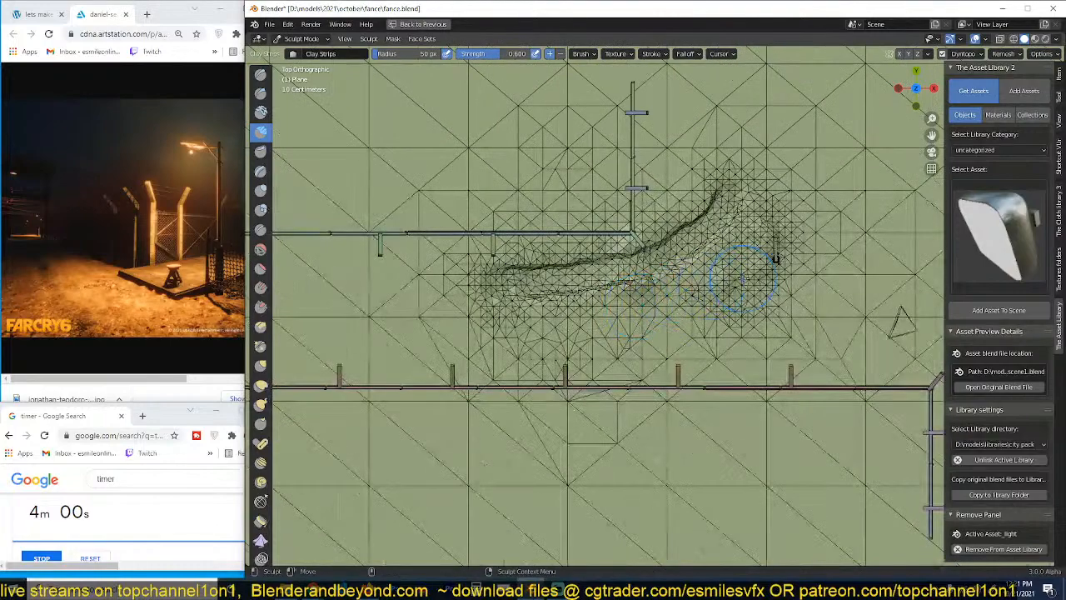
pyautogui.keyDown('shift'); pyautogui.moveTo(741, 286); pyautogui.dragTo(761, 274, button='middle'); pyautogui.keyUp('shift')
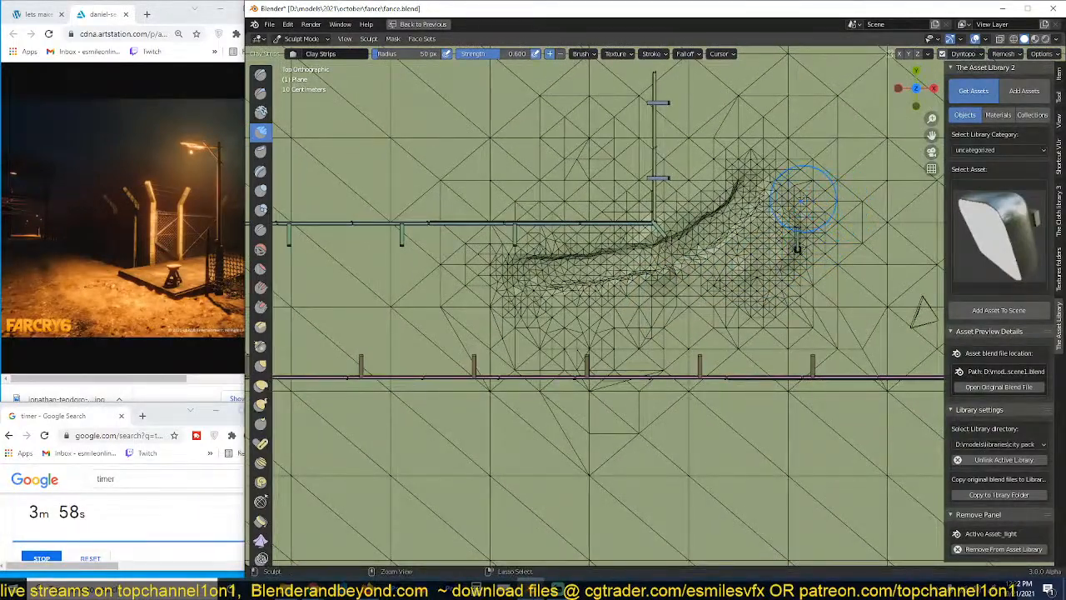
pyautogui.moveTo(804, 197); pyautogui.dragTo(768, 243)
pyautogui.moveTo(669, 289); pyautogui.dragTo(676, 292)
pyautogui.hotkey('ctrl', 'z')
pyautogui.scroll(4, 709, 305)
pyautogui.hotkey('ctrl', 'z')
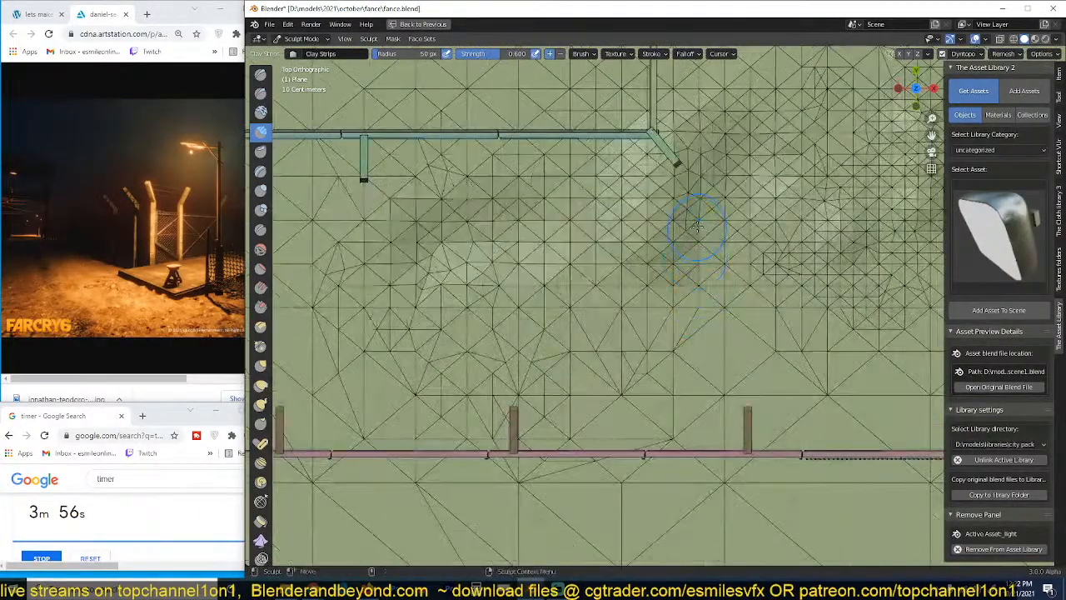
# Step: Sculpt two parallel curved tracks past the fence corner with a 32 px Clay Strips brush, and check them through the camera
pyautogui.scroll(-1, 696, 232)
pyautogui.keyDown('shift'); pyautogui.moveTo(701, 238); pyautogui.dragTo(704, 280, button='middle'); pyautogui.keyUp('shift')
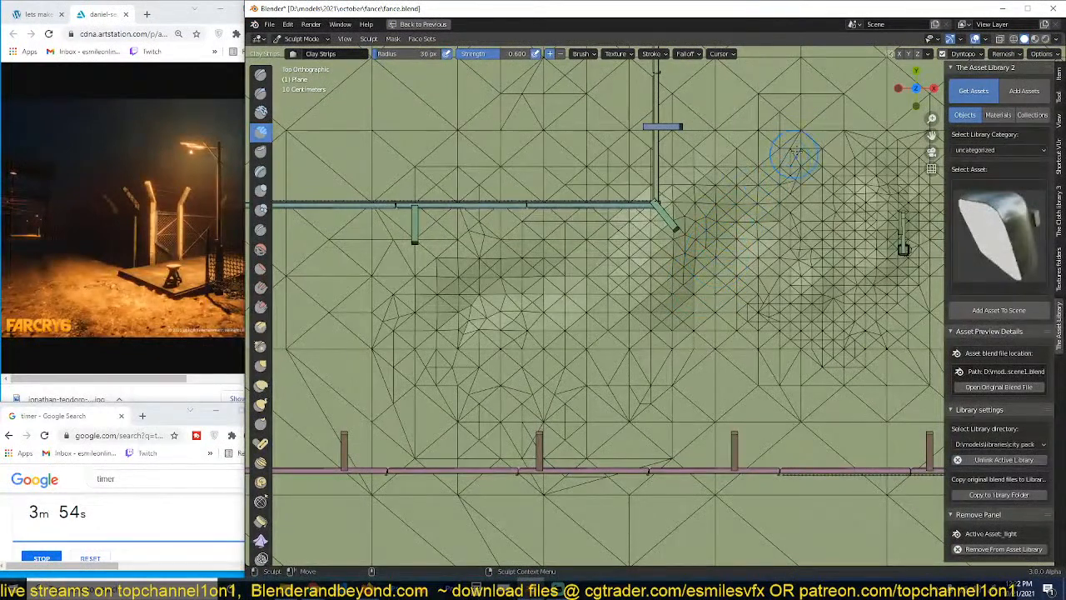
pyautogui.moveTo(830, 70)
pyautogui.mouseDown()
pyautogui.moveTo(828, 150)
pyautogui.moveTo(676, 193)
pyautogui.moveTo(616, 263)
pyautogui.moveTo(278, 287)
pyautogui.mouseUp()
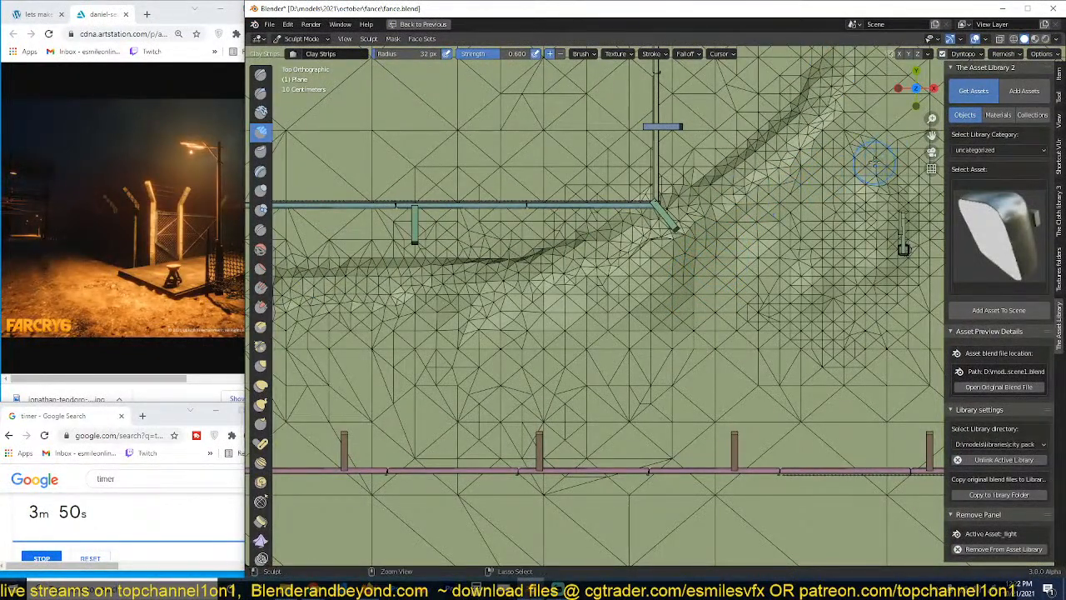
pyautogui.moveTo(914, 131)
pyautogui.mouseDown()
pyautogui.moveTo(711, 291)
pyautogui.moveTo(400, 345)
pyautogui.moveTo(329, 374)
pyautogui.mouseUp()
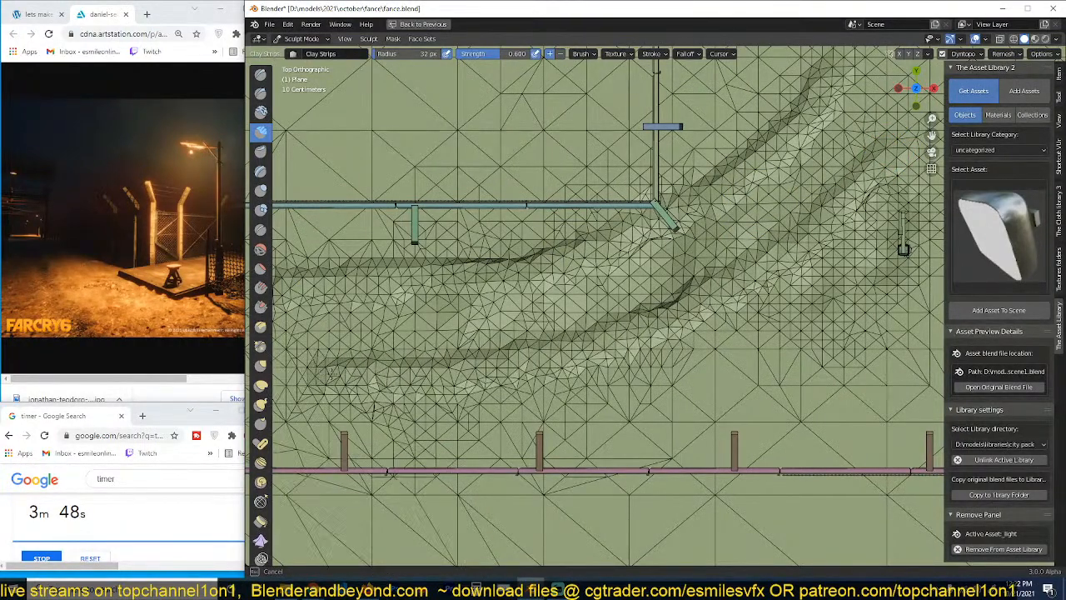
pyautogui.moveTo(842, 310); pyautogui.dragTo(740, 242, button='middle')
pyautogui.press('KP_0')
pyautogui.scroll(-5, 721, 334)
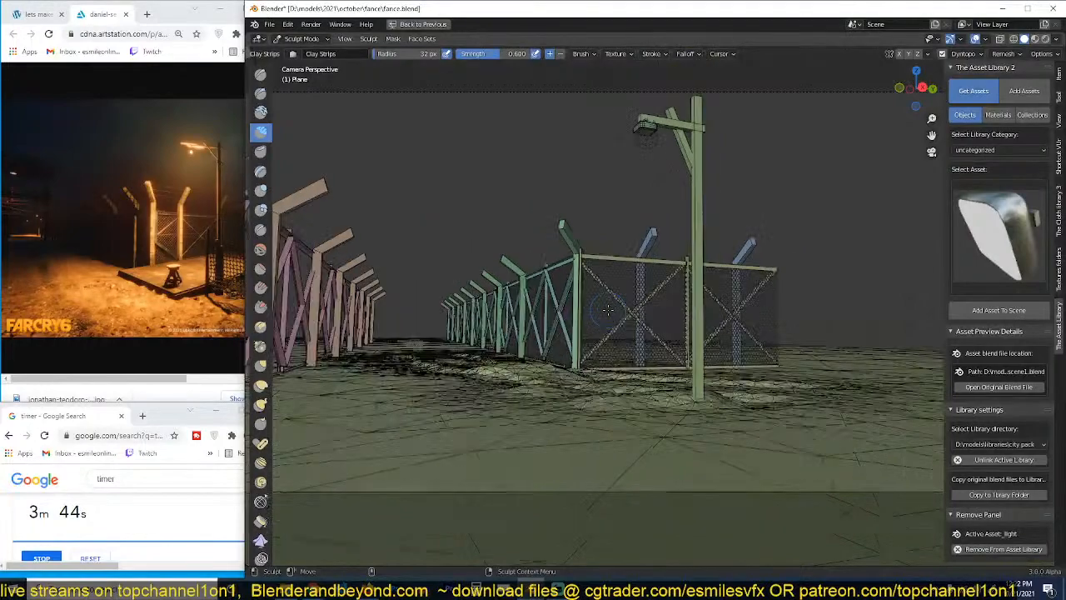
# Step: Sculpt a long track beside the near fence, from its outer corner toward the curved tracks, with a 19 px Clay Strips brush
pyautogui.press('KP_7')
pyautogui.scroll(5, 718, 353)
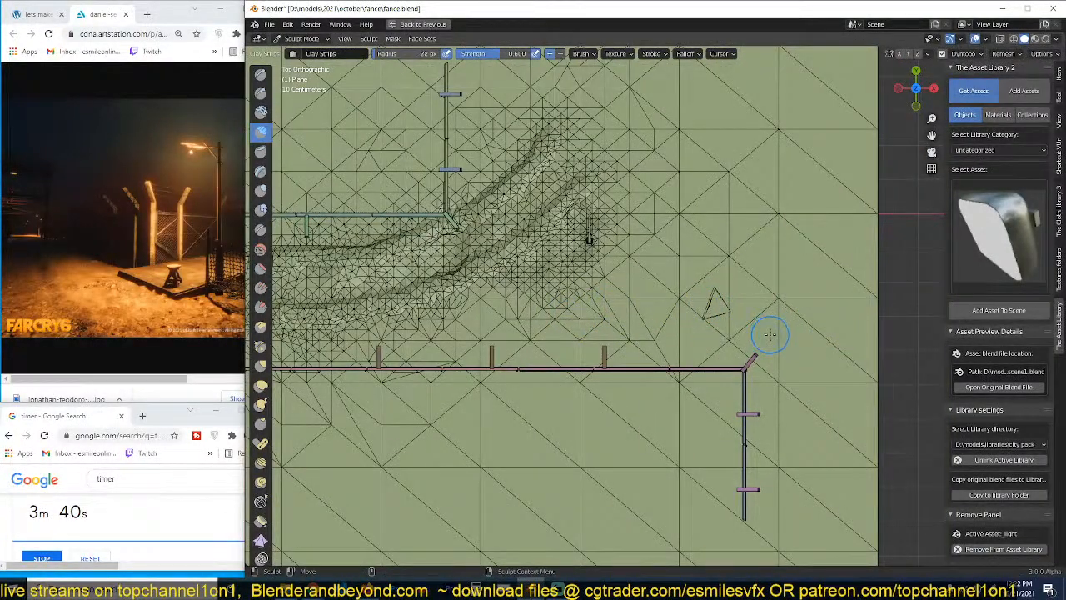
pyautogui.moveTo(844, 348); pyautogui.dragTo(433, 318)
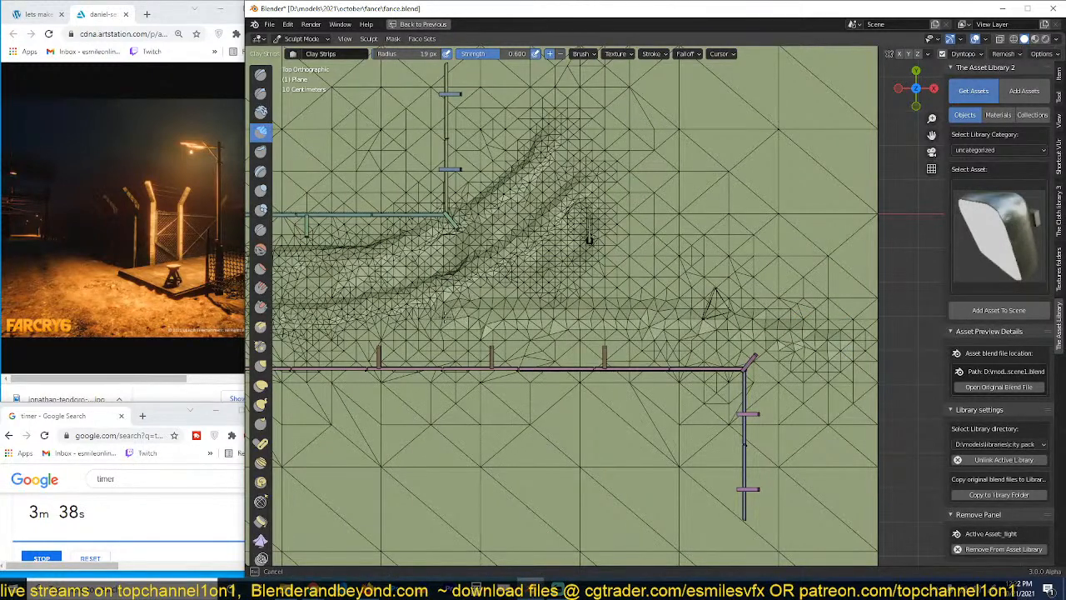
pyautogui.scroll(2, 526, 312)
pyautogui.moveTo(909, 355)
pyautogui.mouseDown()
pyautogui.moveTo(687, 312)
pyautogui.moveTo(370, 311)
pyautogui.moveTo(346, 326)
pyautogui.moveTo(648, 312)
pyautogui.moveTo(292, 316)
pyautogui.mouseUp()
pyautogui.scroll(-1, 681, 256)
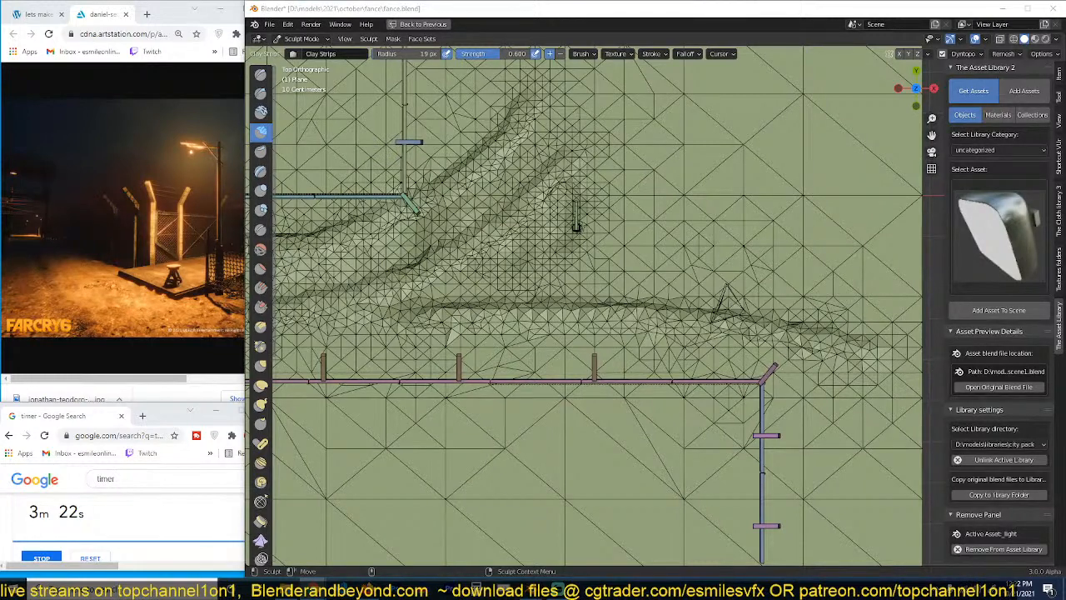
# Step: Carve a second parallel track running past the base of the lamp pole to join the curved tracks
pyautogui.keyDown('shift'); pyautogui.moveTo(856, 278); pyautogui.dragTo(839, 275, button='middle'); pyautogui.keyUp('shift')
pyautogui.moveTo(841, 268)
pyautogui.mouseDown()
pyautogui.moveTo(743, 248)
pyautogui.moveTo(472, 251)
pyautogui.mouseUp()
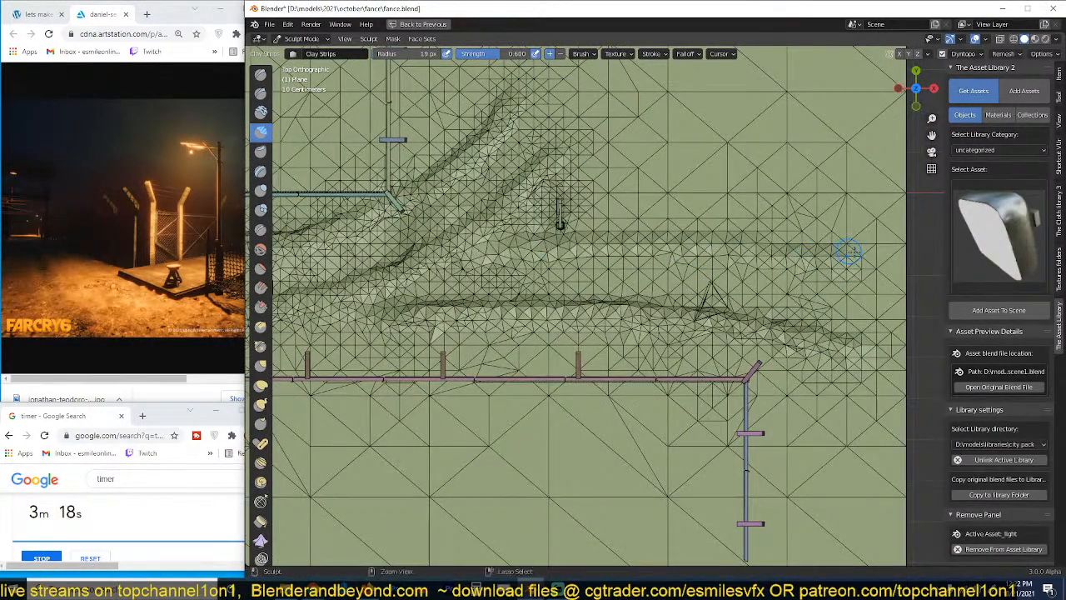
pyautogui.keyDown('ctrl'); pyautogui.moveTo(848, 251); pyautogui.dragTo(485, 241); pyautogui.keyUp('ctrl')
pyautogui.moveTo(703, 251)
pyautogui.keyDown('ctrl'); pyautogui.mouseDown()
pyautogui.moveTo(452, 243)
pyautogui.moveTo(779, 251)
pyautogui.mouseUp(); pyautogui.keyUp('ctrl')
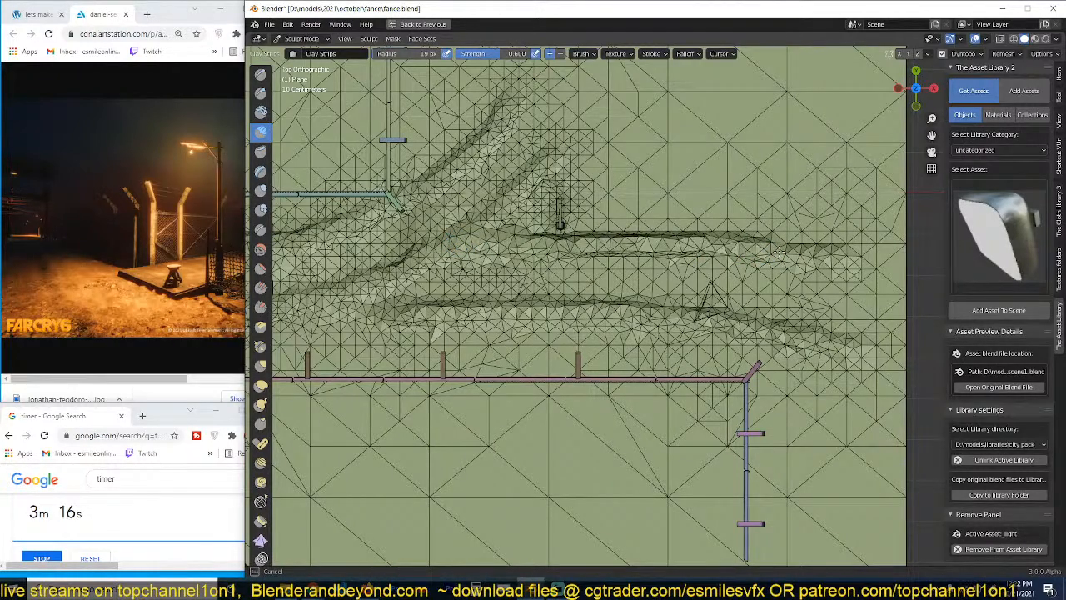
# Step: Extend both tracks farther along the passage between the two fences, and check the ground through the camera
pyautogui.keyDown('shift'); pyautogui.moveTo(435, 254); pyautogui.dragTo(530, 254, button='middle'); pyautogui.keyUp('shift')
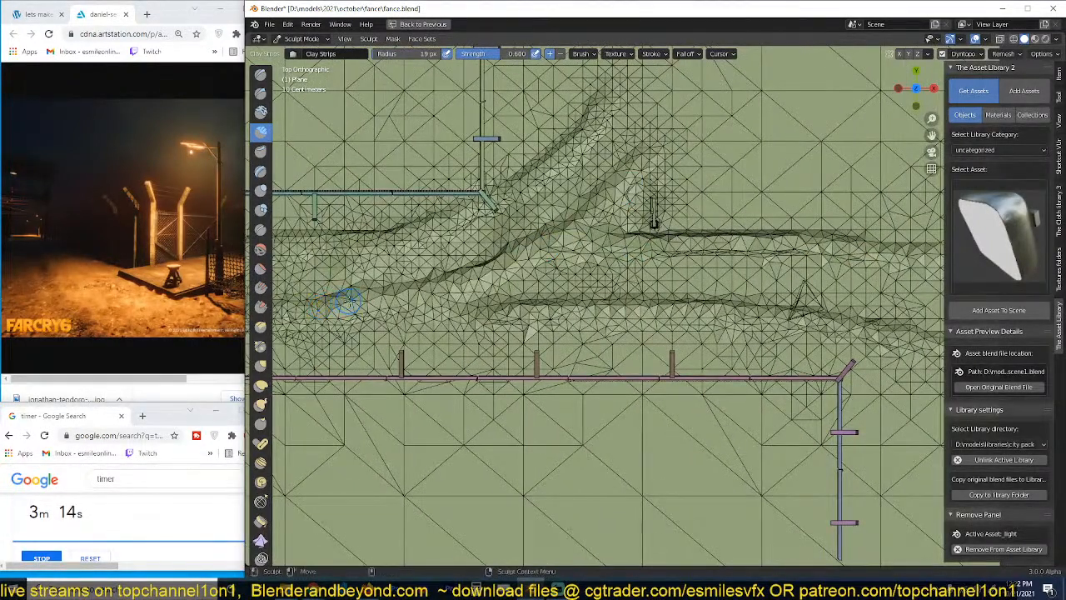
pyautogui.keyDown('shift'); pyautogui.moveTo(402, 298); pyautogui.dragTo(554, 287, button='middle'); pyautogui.keyUp('shift')
pyautogui.keyDown('ctrl'); pyautogui.moveTo(557, 286); pyautogui.dragTo(416, 294); pyautogui.keyUp('ctrl')
pyautogui.keyDown('shift'); pyautogui.moveTo(414, 290); pyautogui.dragTo(646, 291, button='middle'); pyautogui.keyUp('shift')
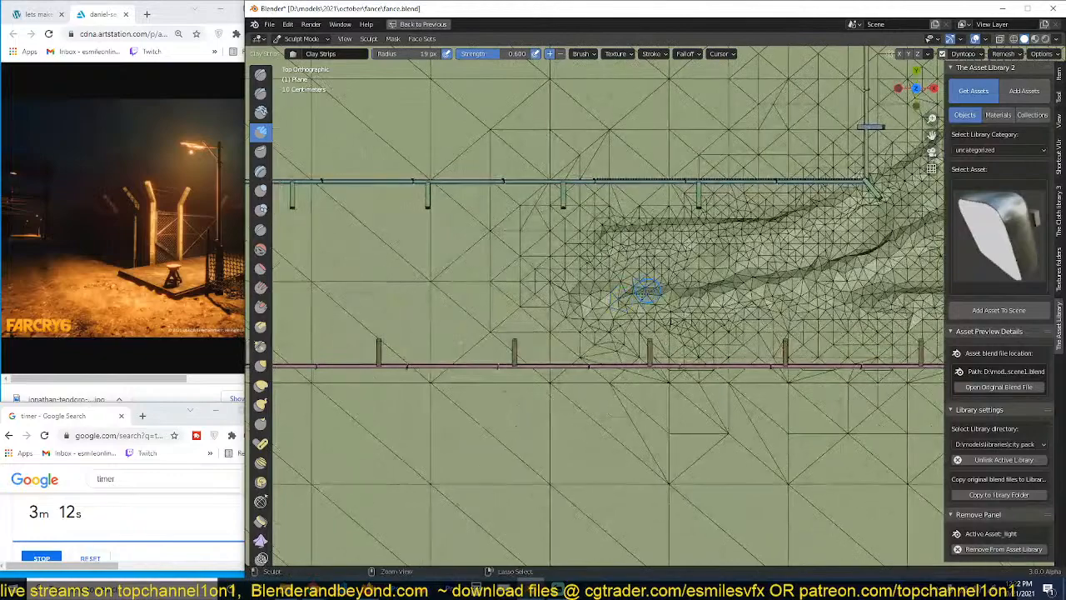
pyautogui.keyDown('ctrl'); pyautogui.moveTo(647, 291); pyautogui.dragTo(423, 293); pyautogui.keyUp('ctrl')
pyautogui.keyDown('ctrl'); pyautogui.moveTo(651, 238); pyautogui.dragTo(366, 229); pyautogui.keyUp('ctrl')
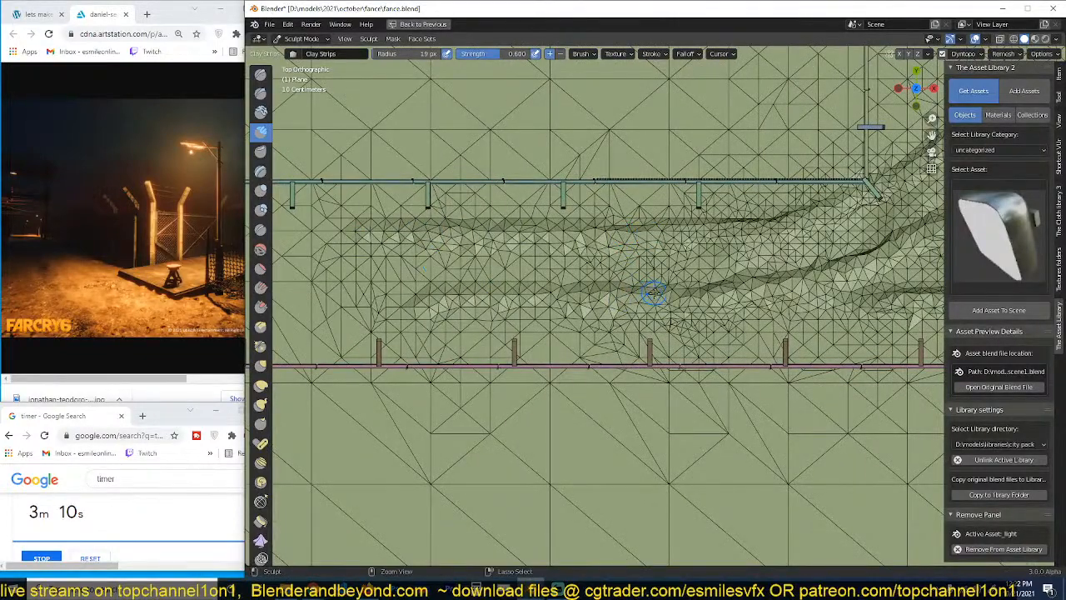
pyautogui.keyDown('ctrl'); pyautogui.moveTo(654, 293); pyautogui.dragTo(381, 308); pyautogui.keyUp('ctrl')
pyautogui.moveTo(384, 306); pyautogui.dragTo(696, 229, button='middle')
pyautogui.press('KP_0')
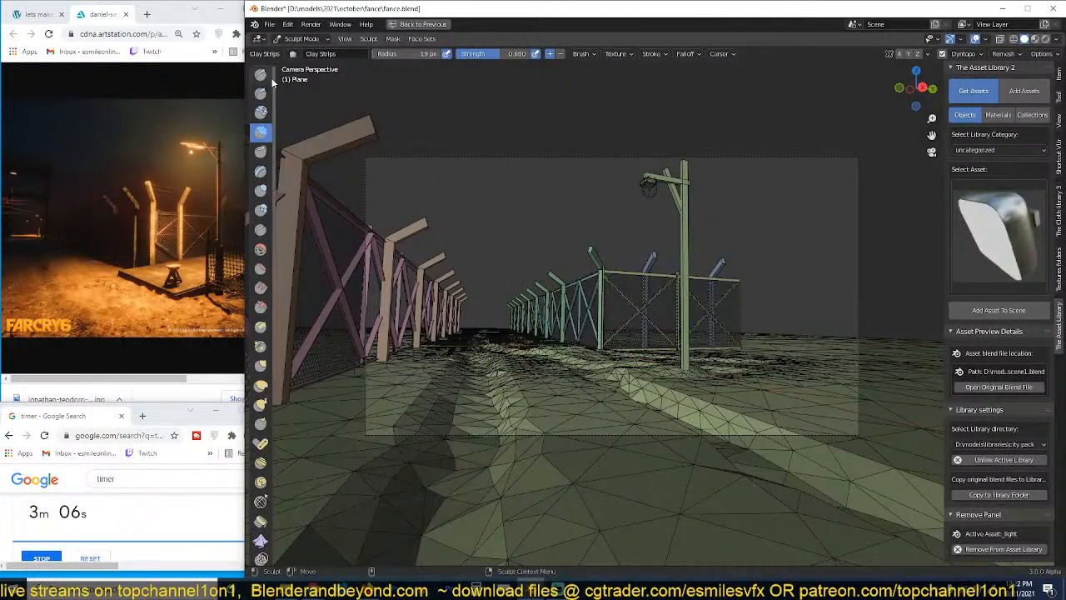
# Step: Return the ground plane to Object Mode and shade it smooth
pyautogui.click(295, 38)
pyautogui.click(305, 51)
pyautogui.rightClick(544, 371)
pyautogui.click(544, 371)
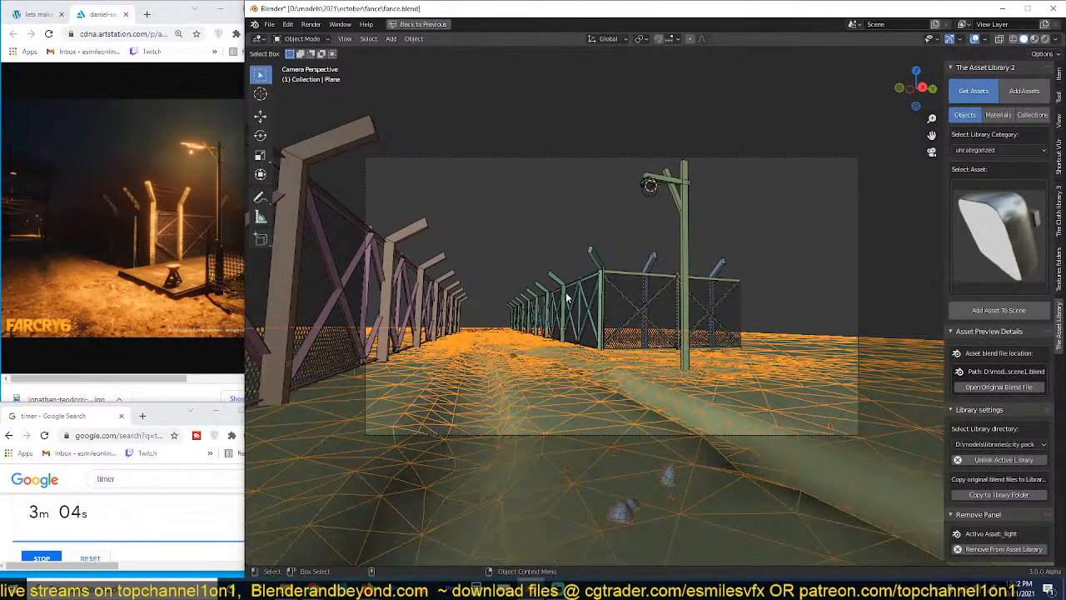
# Step: Hide the wireframe display, save the file, and restore the full editor layout
pyautogui.press('q')
pyautogui.click(565, 290)
pyautogui.hotkey('ctrl', 's')
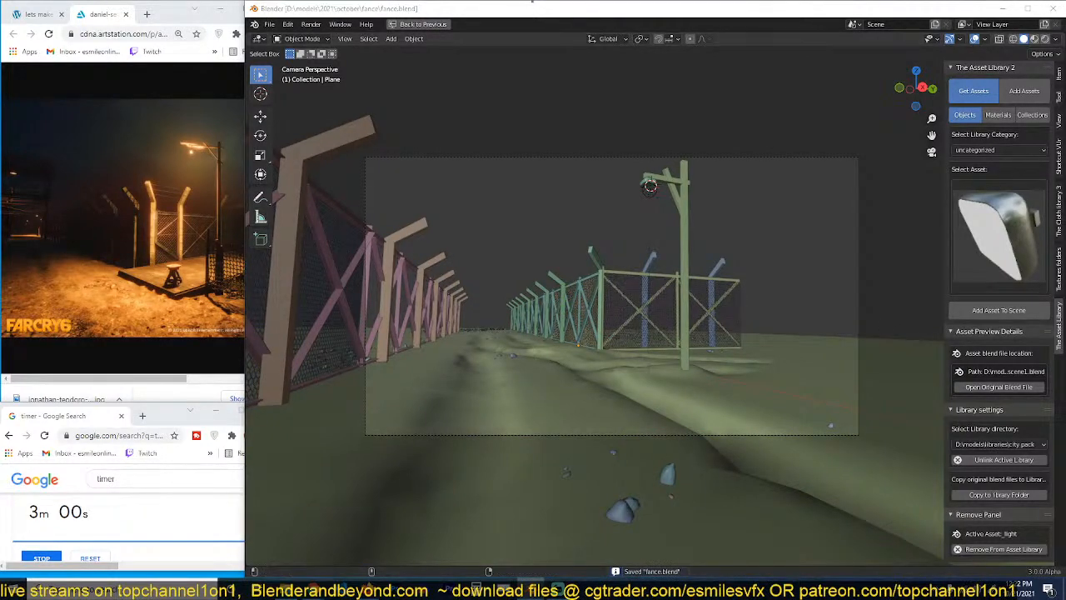
pyautogui.hotkey('ctrl', 'space')
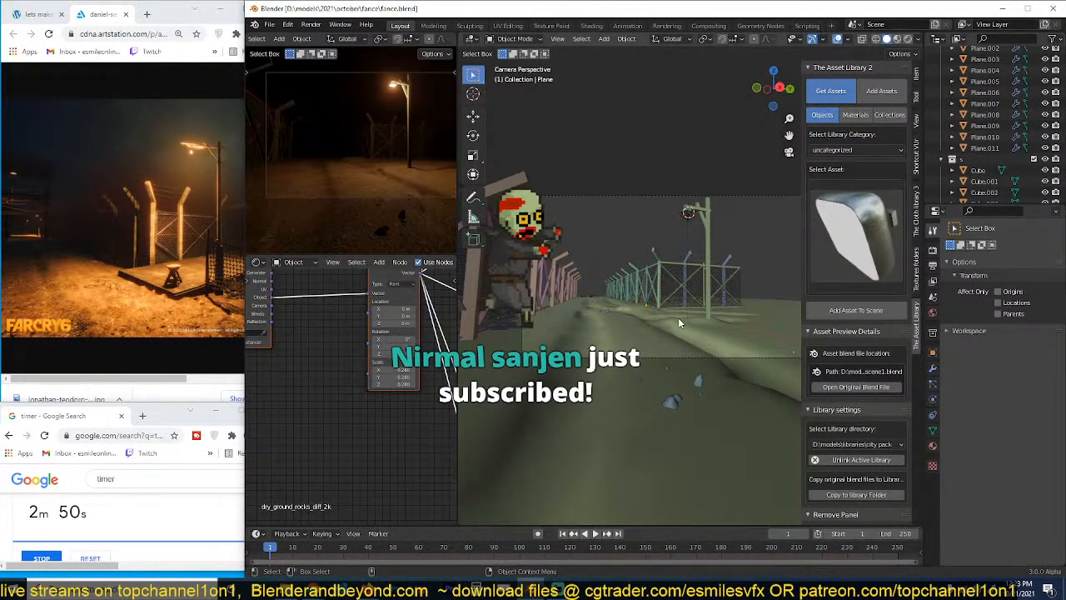
# Step: Put the ground plane into Weight Paint mode in top view and bring up its vertex groups
pyautogui.click(629, 370)
pyautogui.moveTo(628, 371); pyautogui.dragTo(616, 406, button='middle')
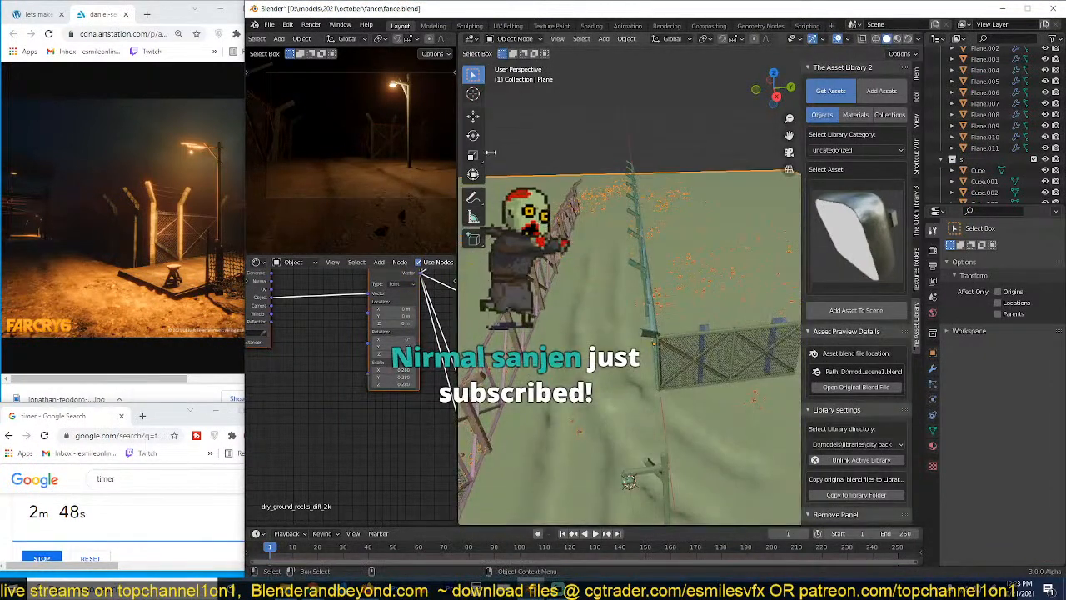
pyautogui.click(498, 40)
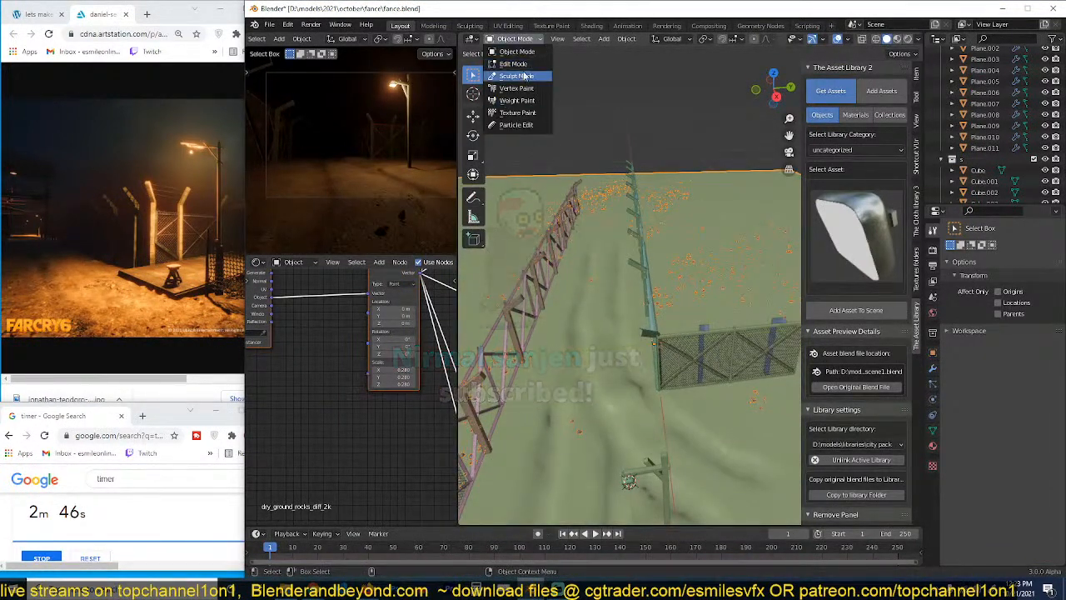
pyautogui.click(537, 103)
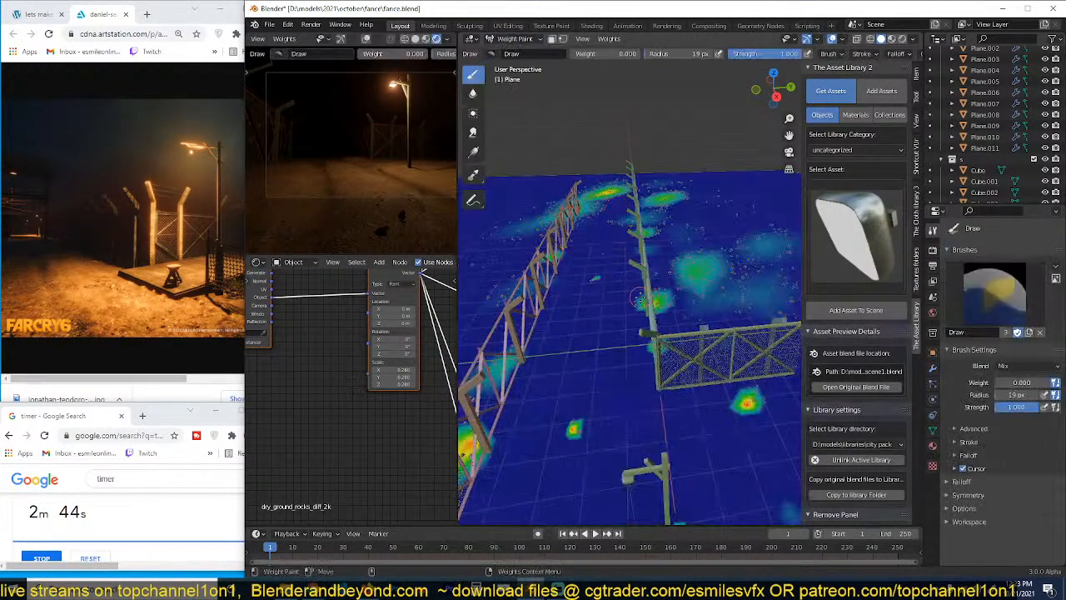
pyautogui.scroll(-5, 636, 297)
pyautogui.press('KP_7')
pyautogui.scroll(-2, 652, 313)
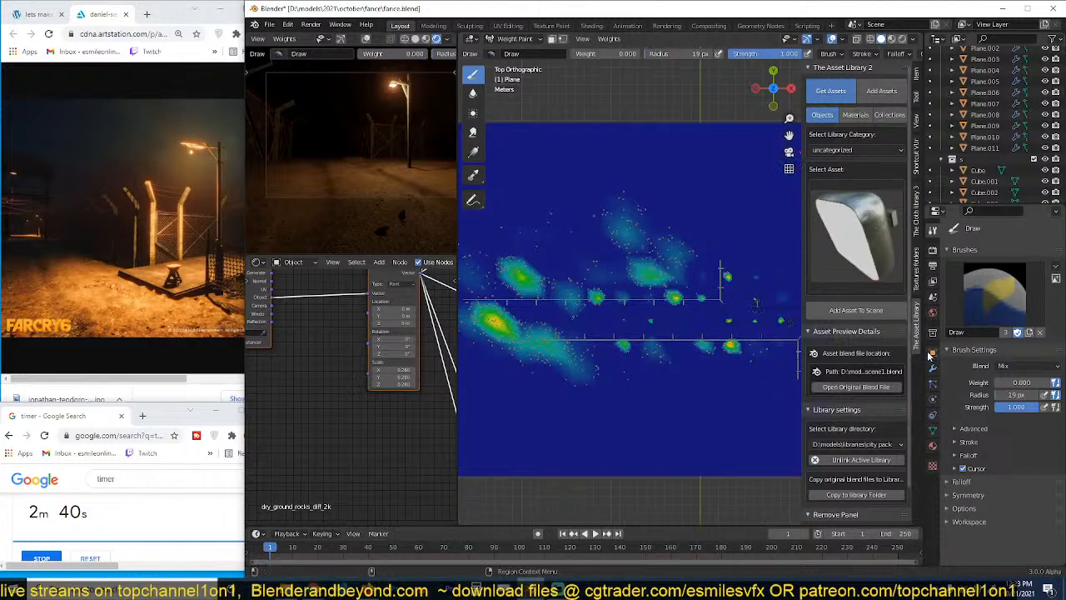
pyautogui.click(931, 384)
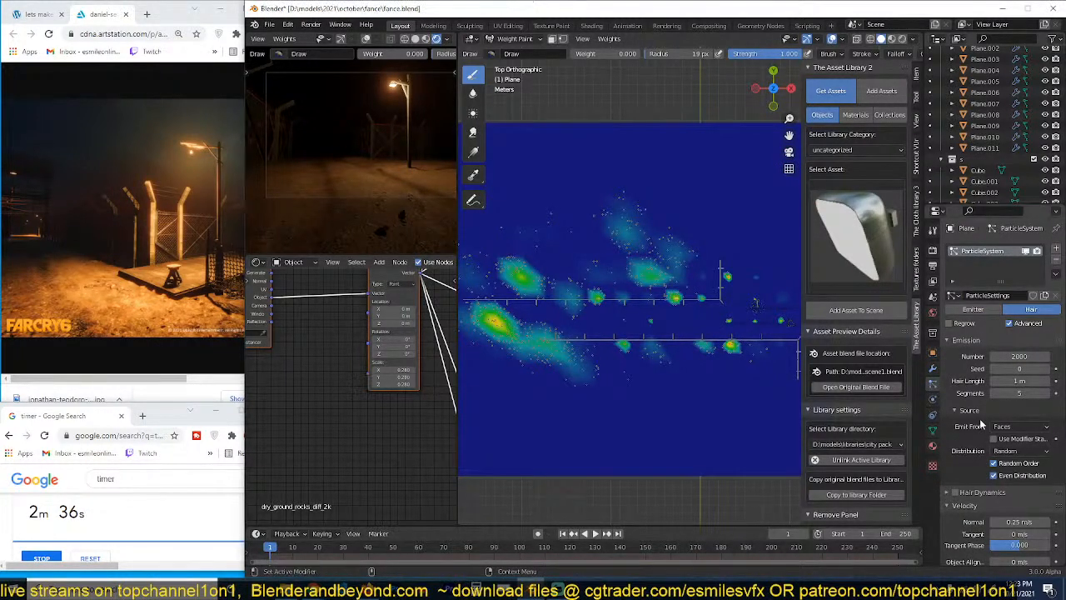
pyautogui.click(933, 431)
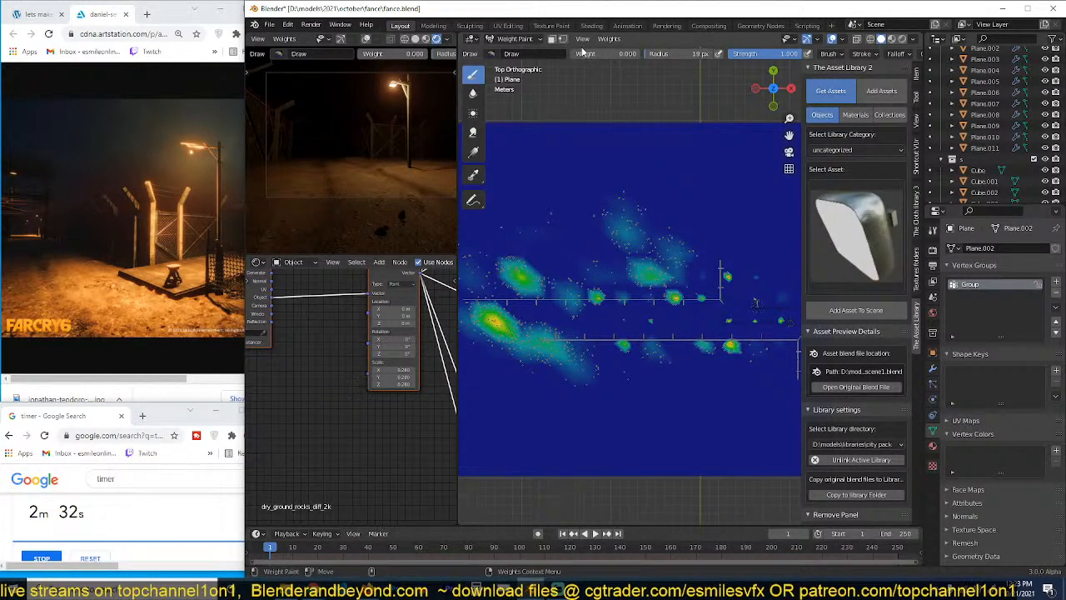
# Step: Set the brush weight to 0.961 and paint a short stroke of weight in the passage between the two fences
pyautogui.moveTo(577, 54); pyautogui.dragTo(638, 54)
pyautogui.scroll(4, 669, 305)
pyautogui.keyDown('shift'); pyautogui.moveTo(735, 335); pyautogui.dragTo(657, 296, button='middle'); pyautogui.keyUp('shift')
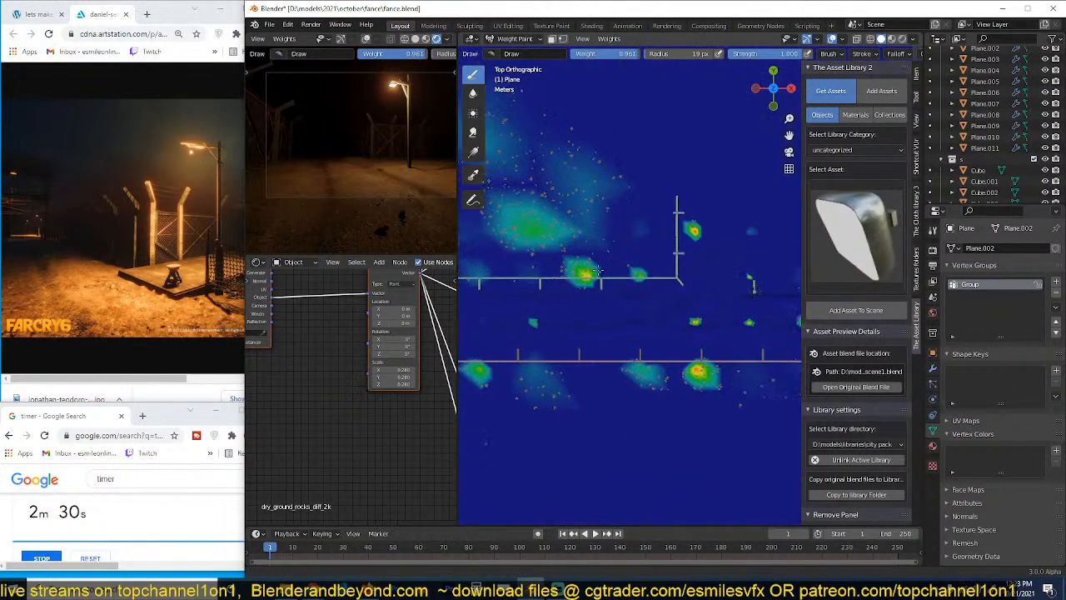
pyautogui.moveTo(684, 303); pyautogui.dragTo(616, 311)
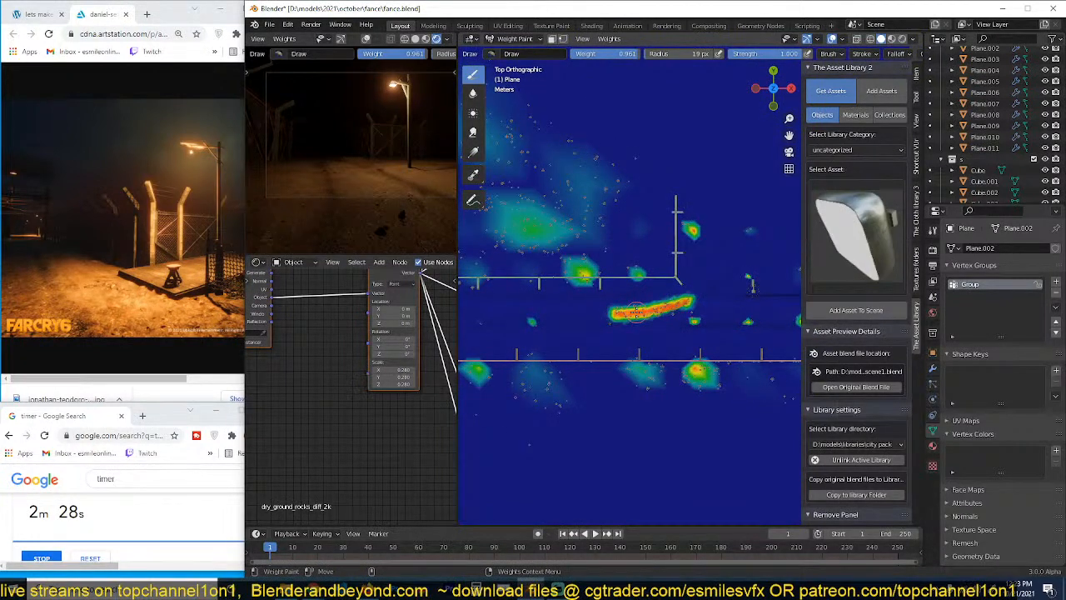
# Step: Enlarge the brush to a 71 px radius and paint weight over the passage and the open ground around the lamp pole
pyautogui.press(']')
pyautogui.press(']')
pyautogui.moveTo(744, 243)
pyautogui.mouseDown()
pyautogui.moveTo(716, 285)
pyautogui.moveTo(568, 320)
pyautogui.moveTo(744, 316)
pyautogui.moveTo(761, 286)
pyautogui.moveTo(734, 318)
pyautogui.moveTo(718, 319)
pyautogui.mouseUp()
pyautogui.scroll(-1, 716, 317)
pyautogui.keyDown('shift'); pyautogui.moveTo(716, 317); pyautogui.dragTo(653, 307, button='middle'); pyautogui.keyUp('shift')
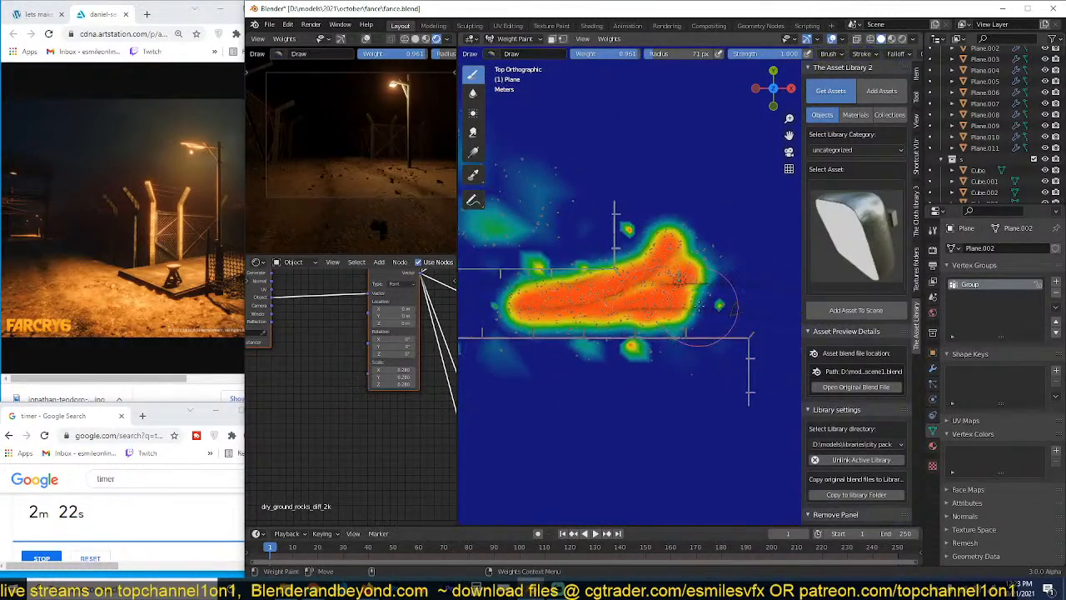
pyautogui.moveTo(699, 305)
pyautogui.mouseDown()
pyautogui.moveTo(629, 236)
pyautogui.moveTo(487, 317)
pyautogui.moveTo(654, 304)
pyautogui.moveTo(678, 340)
pyautogui.moveTo(671, 226)
pyautogui.moveTo(649, 207)
pyautogui.moveTo(594, 253)
pyautogui.mouseUp()
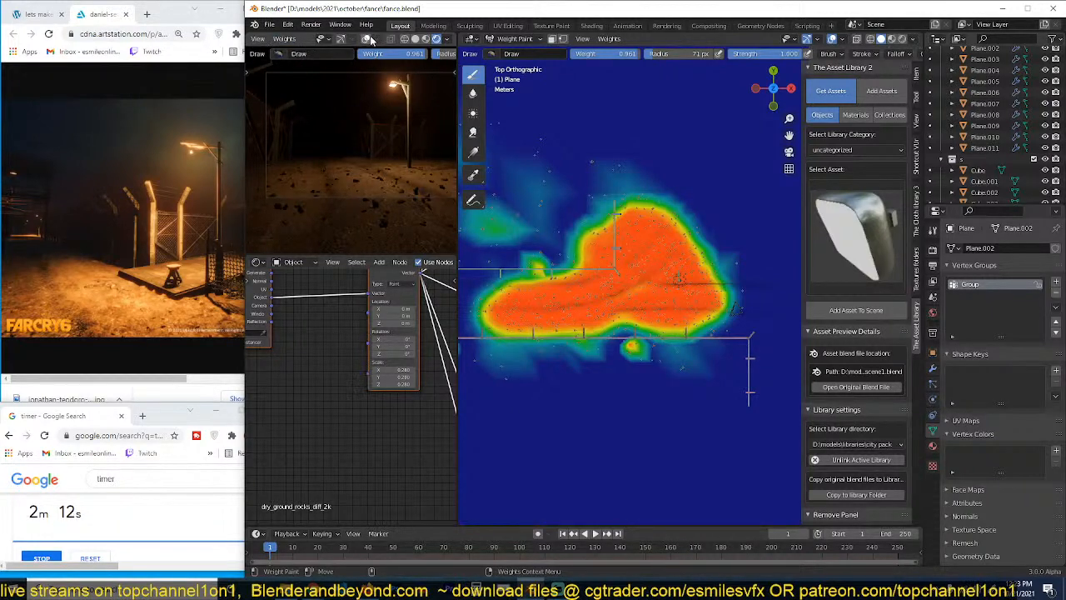
# Step: Return the ground plane to Object Mode and save the file
pyautogui.click(480, 41)
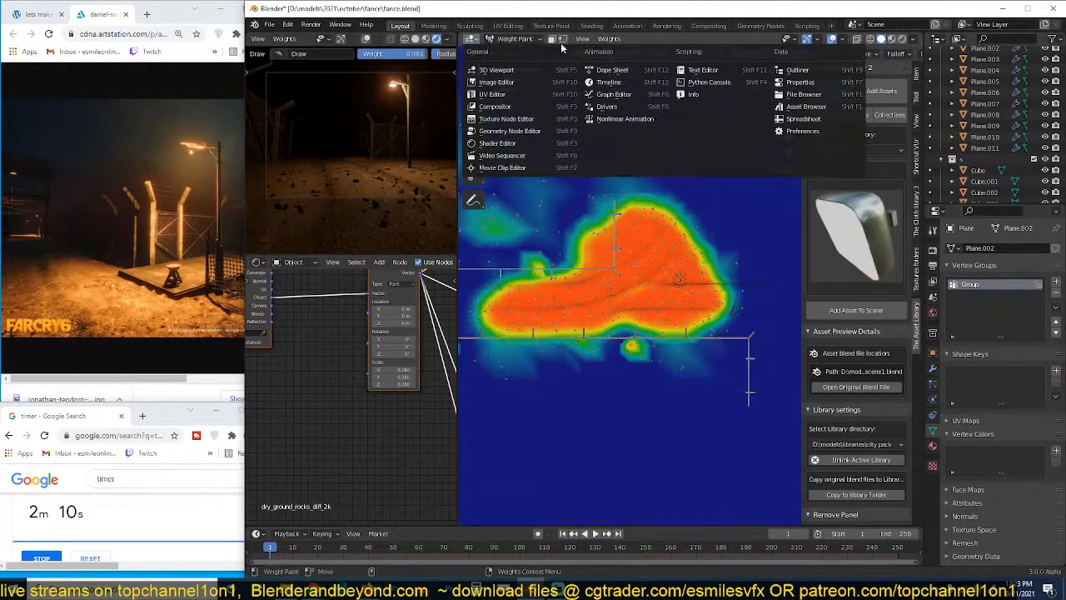
pyautogui.click(498, 40)
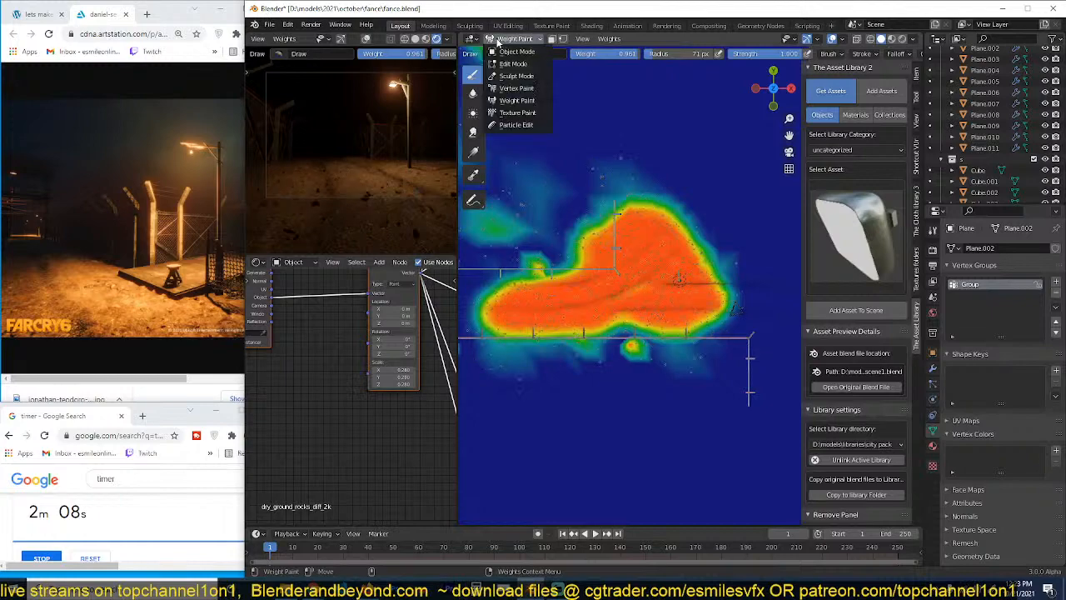
pyautogui.click(498, 52)
pyautogui.moveTo(629, 292); pyautogui.dragTo(570, 231, button='middle')
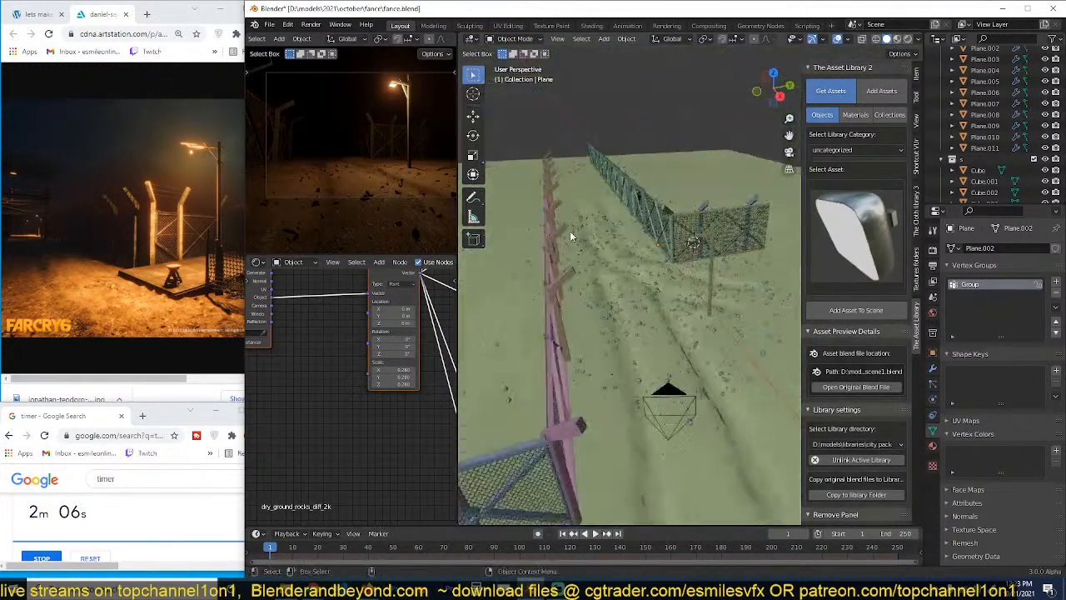
pyautogui.scroll(4, 603, 260)
pyautogui.hotkey('ctrl', 's')
pyautogui.scroll(-4, 643, 298)
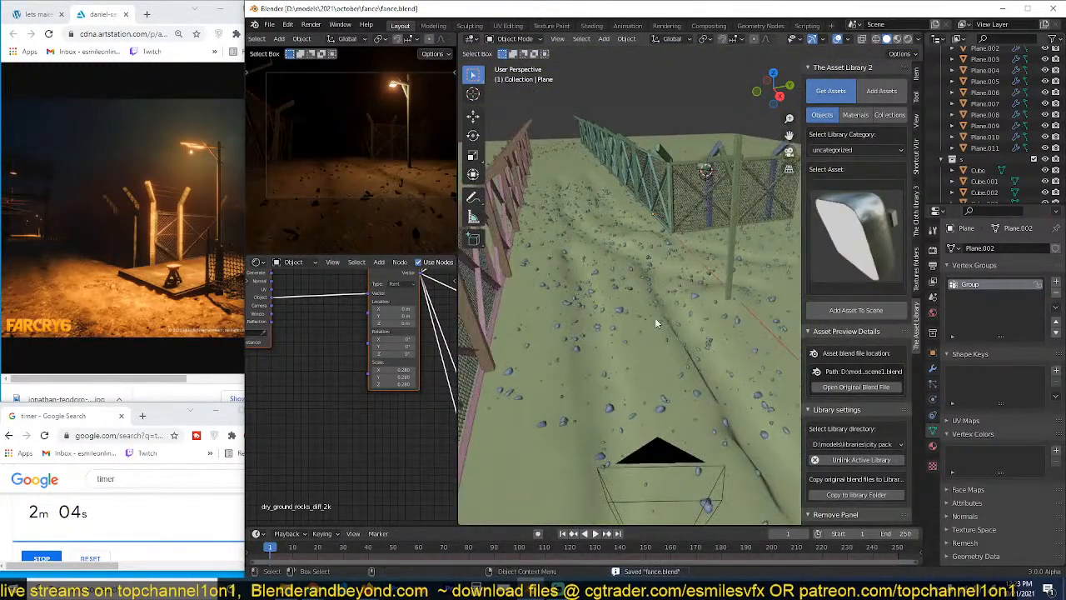
# Step: Select the angled posts of the side fence and bring the roughness nodes of their concrete wall material into view
pyautogui.click(656, 327)
pyautogui.scroll(5, 638, 308)
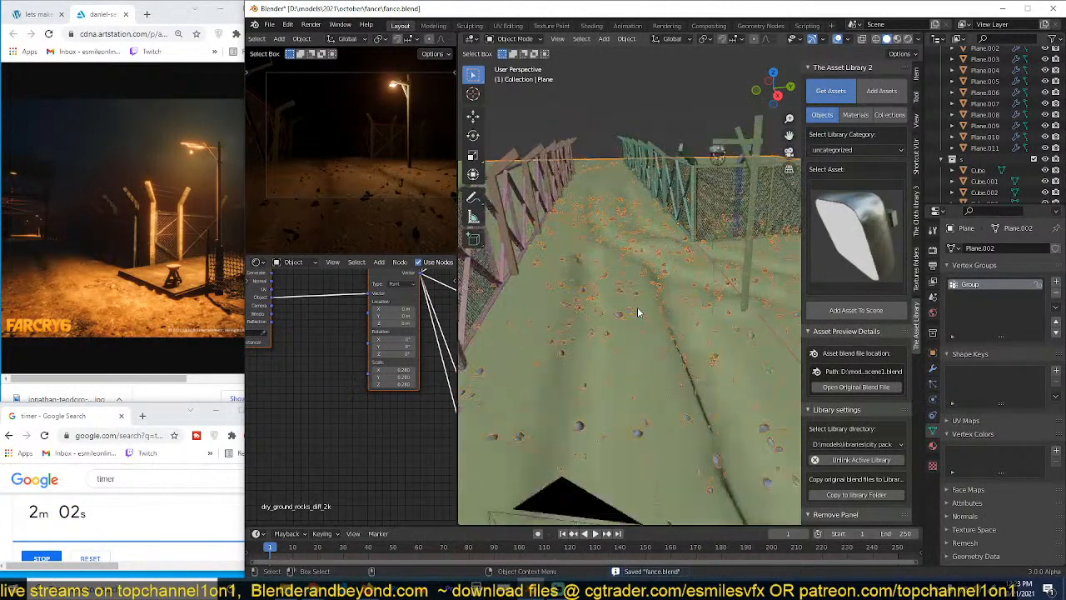
pyautogui.scroll(1, 648, 263)
pyautogui.moveTo(604, 354); pyautogui.dragTo(621, 307, button='middle')
pyautogui.hotkey('alt', 'a')
pyautogui.scroll(2, 655, 312)
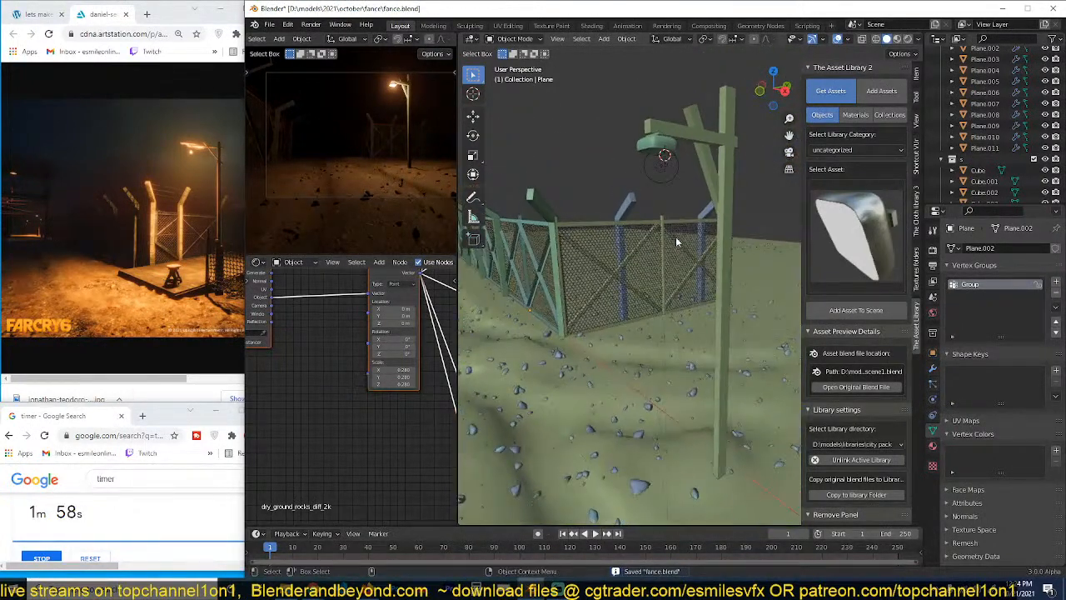
pyautogui.click(621, 216)
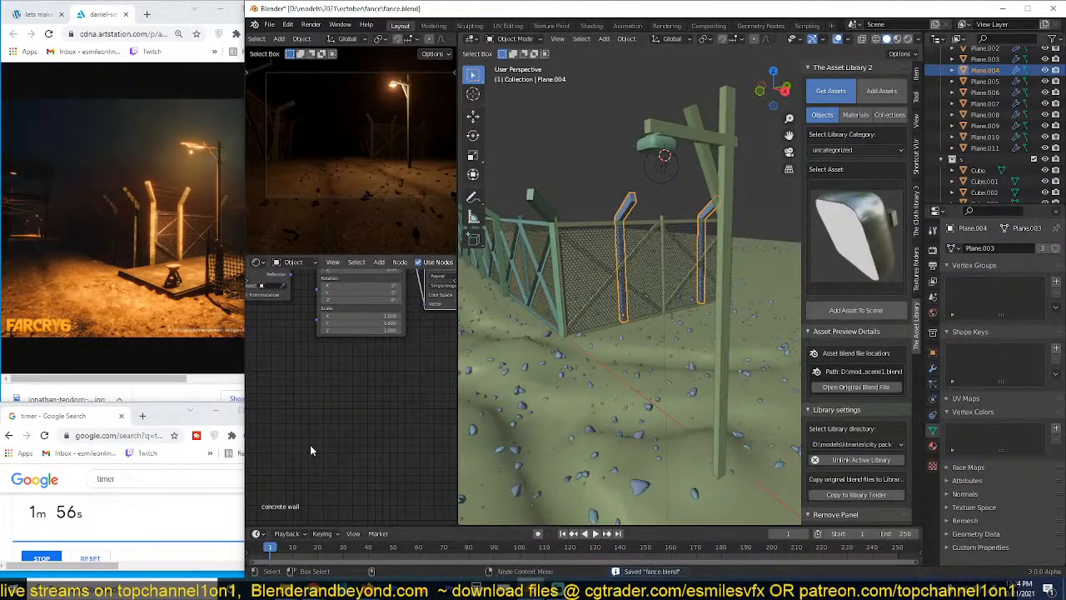
pyautogui.scroll(-5, 341, 400)
pyautogui.moveTo(439, 328); pyautogui.dragTo(335, 372, button='middle')
pyautogui.scroll(6, 334, 372)
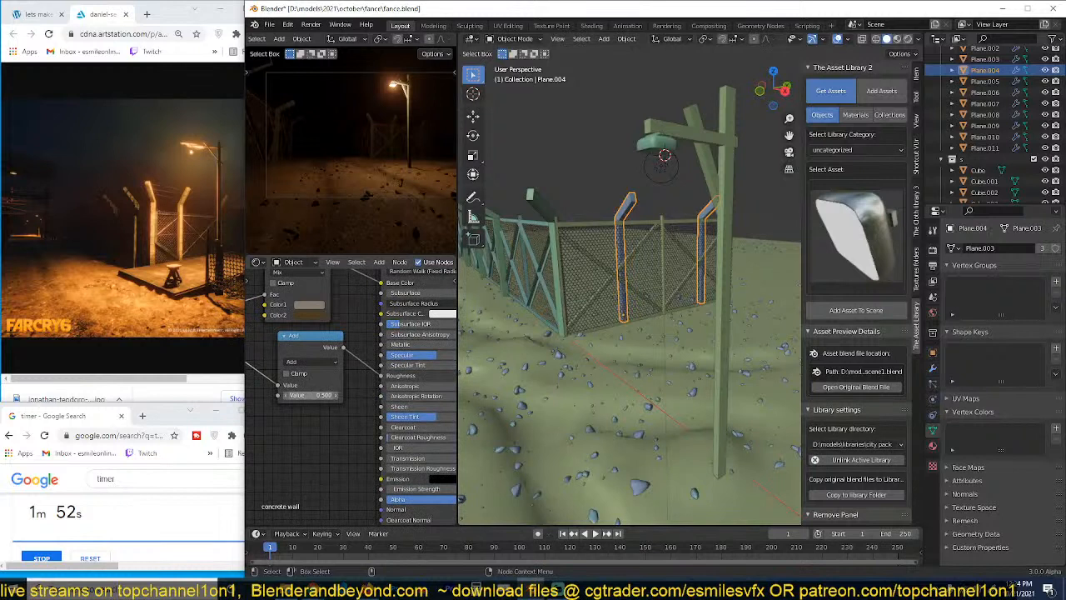
# Step: Set the value of the Add node feeding the concrete wall material's roughness to 0.1 and save the file
pyautogui.moveTo(320, 395)
pyautogui.mouseDown()
pyautogui.moveTo(304, 395)
pyautogui.moveTo(327, 395)
pyautogui.mouseUp()
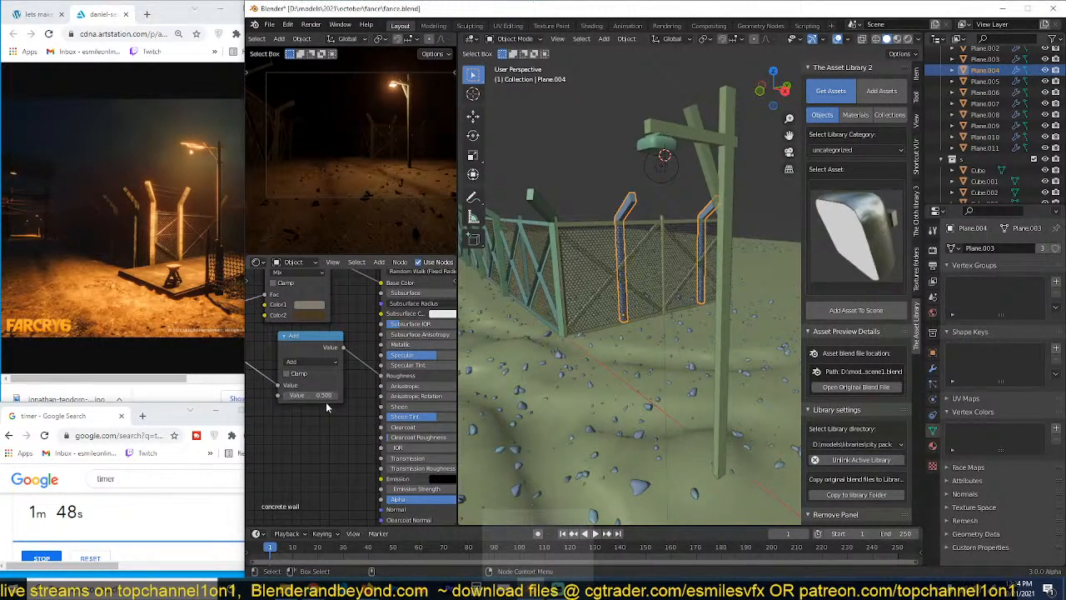
pyautogui.click(309, 394)
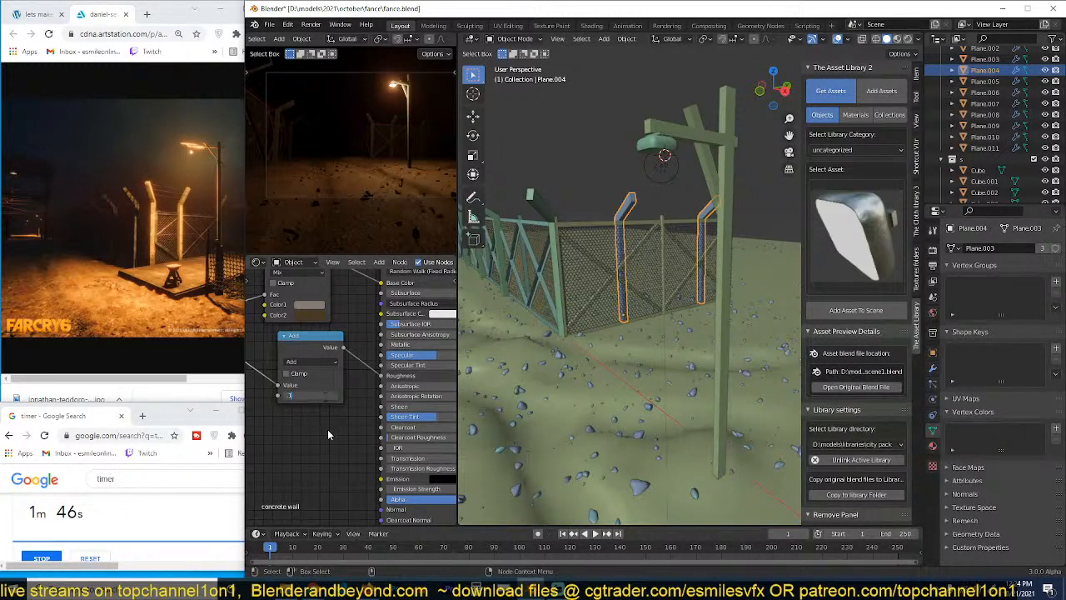
pyautogui.write('.1')
pyautogui.press('Return')
pyautogui.hotkey('ctrl', 's')
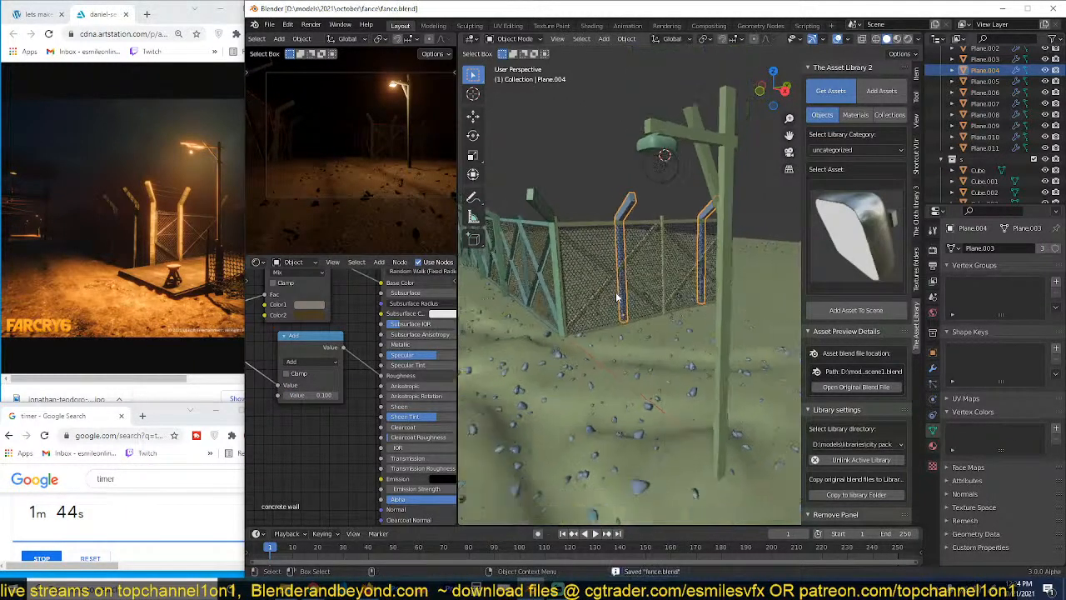
# Step: Examine the ground and scattered rocks around the lamp pole and fences, and save the file with nothing selected
pyautogui.hotkey('alt', 'a')
pyautogui.moveTo(619, 301); pyautogui.dragTo(590, 333, button='middle')
pyautogui.click(646, 326)
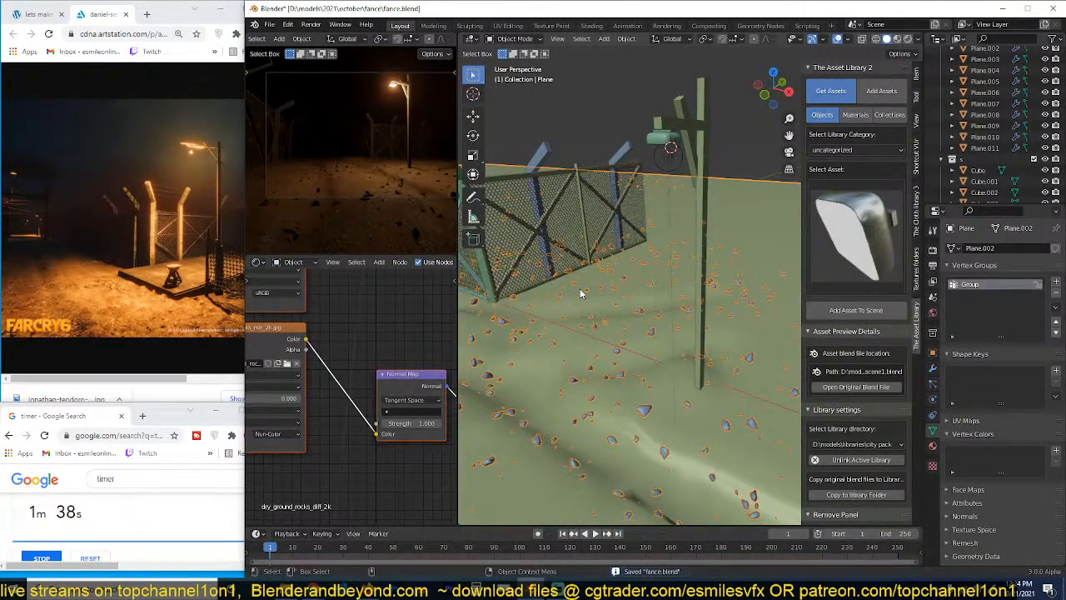
pyautogui.moveTo(581, 293); pyautogui.dragTo(610, 295, button='middle')
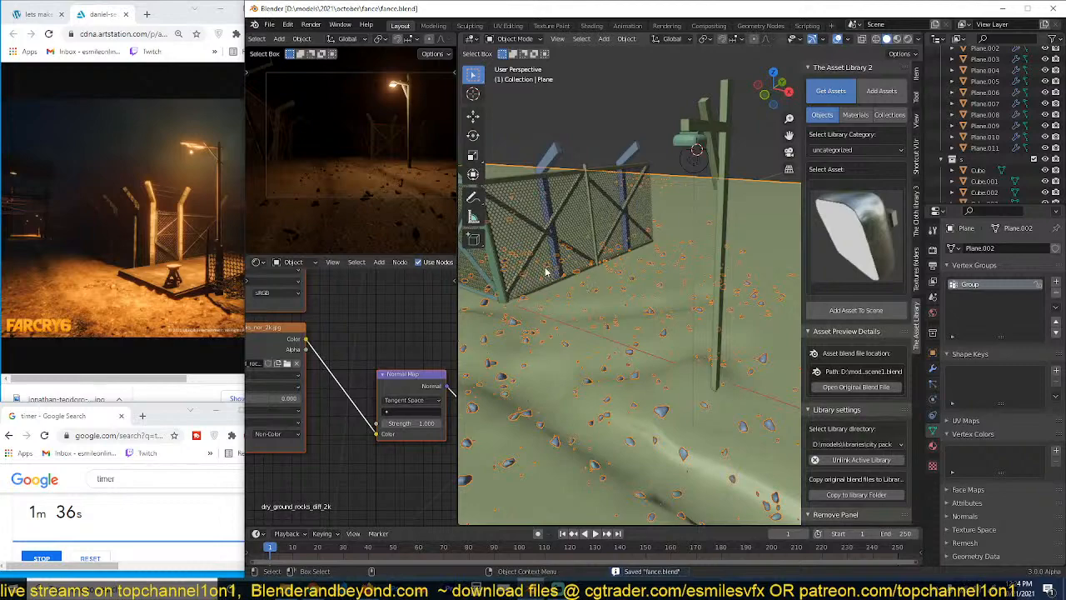
pyautogui.moveTo(545, 270); pyautogui.dragTo(654, 293, button='middle')
pyautogui.hotkey('alt', 'a')
pyautogui.hotkey('ctrl', 's')
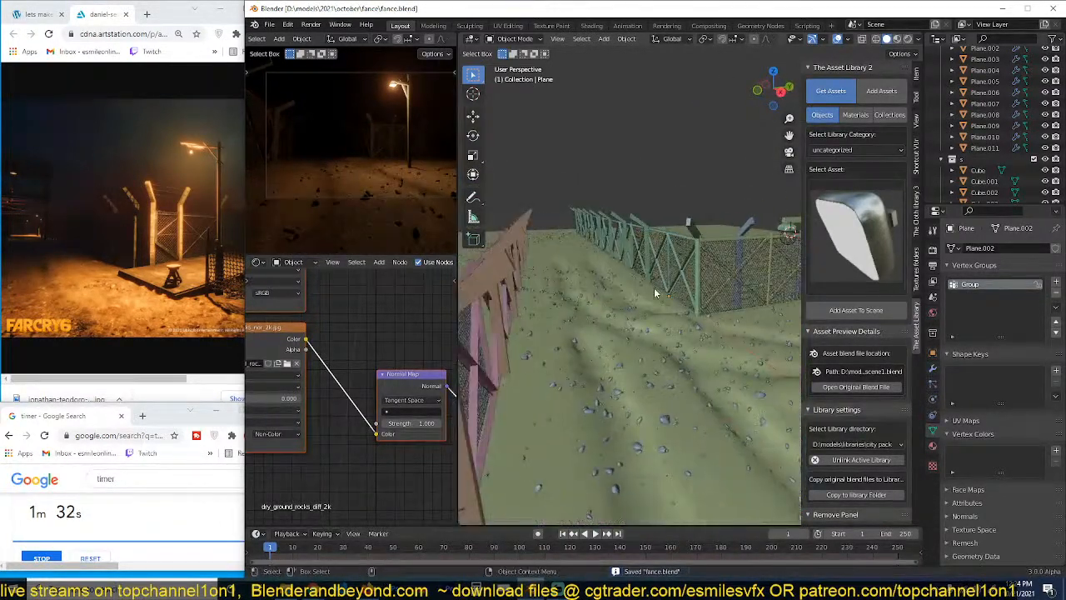
# Step: Duplicate the lamp pole together with its light, place the copy farther down the passage between the fences, and save the file
pyautogui.moveTo(738, 298); pyautogui.dragTo(696, 294, button='middle')
pyautogui.click(749, 256)
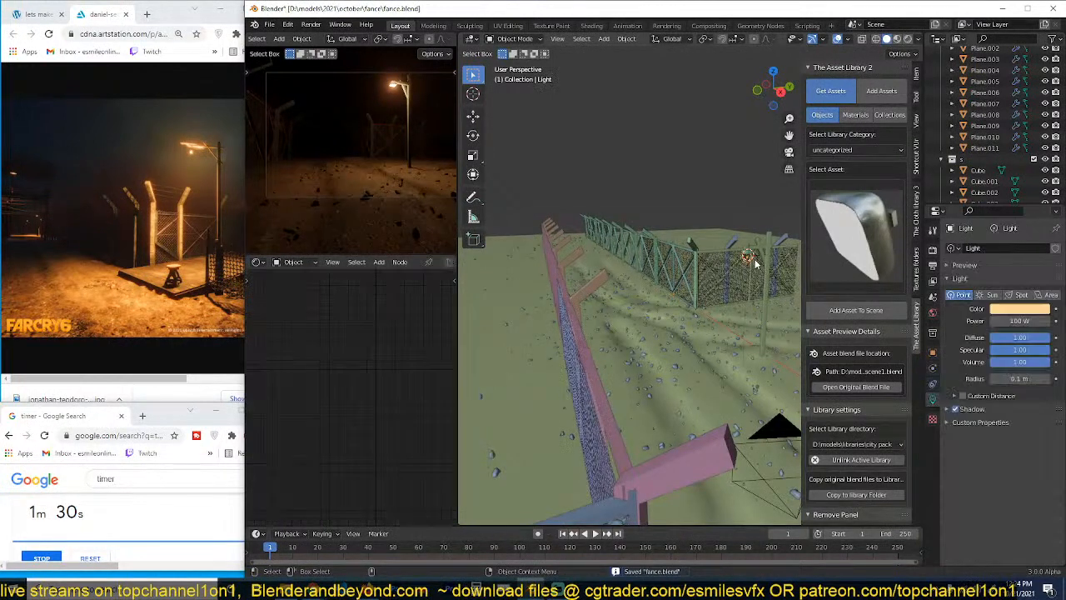
pyautogui.moveTo(749, 257); pyautogui.dragTo(723, 239, button='middle')
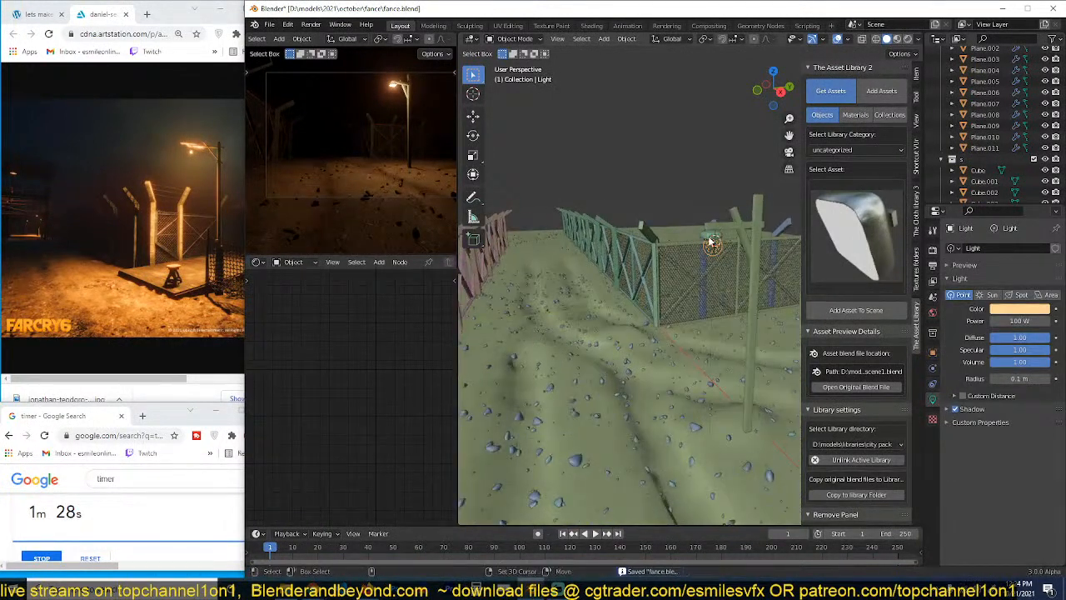
pyautogui.click(729, 225)
pyautogui.press('KP_7')
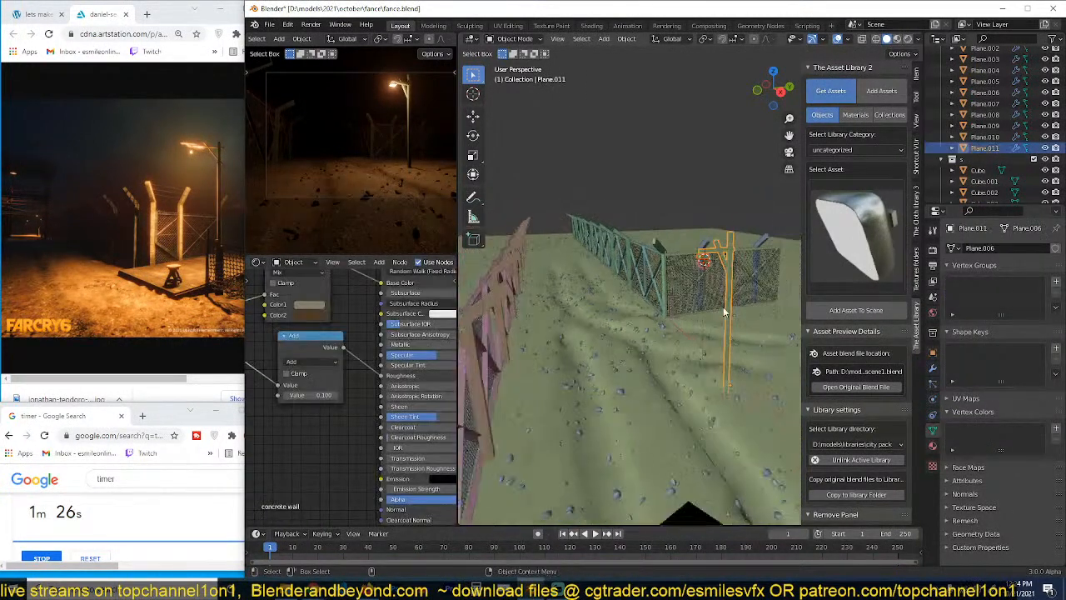
pyautogui.hotkey('shift', 'd')
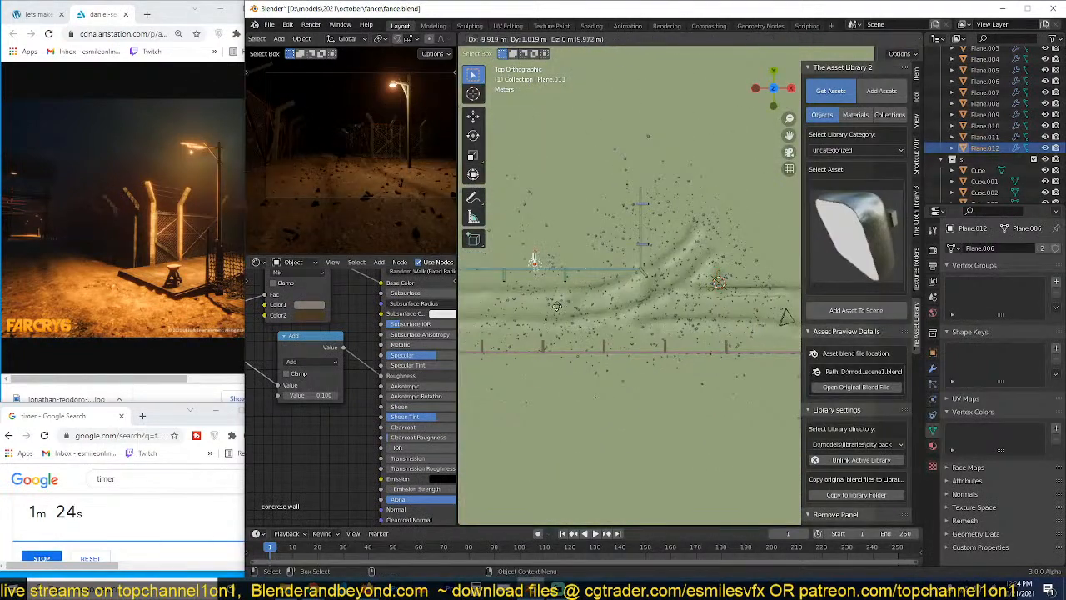
pyautogui.click(507, 339)
pyautogui.scroll(-2, 668, 302)
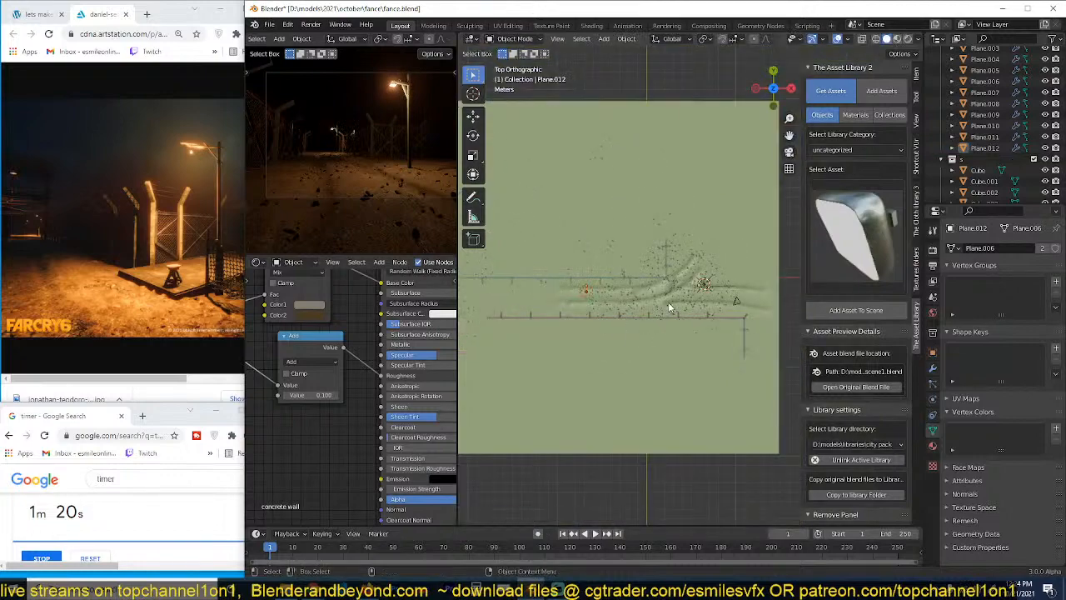
pyautogui.hotkey('ctrl', 's')
# Step: Choose the dirt road asset among the library's uncategorized objects and save the file
pyautogui.scroll(6, 669, 307)
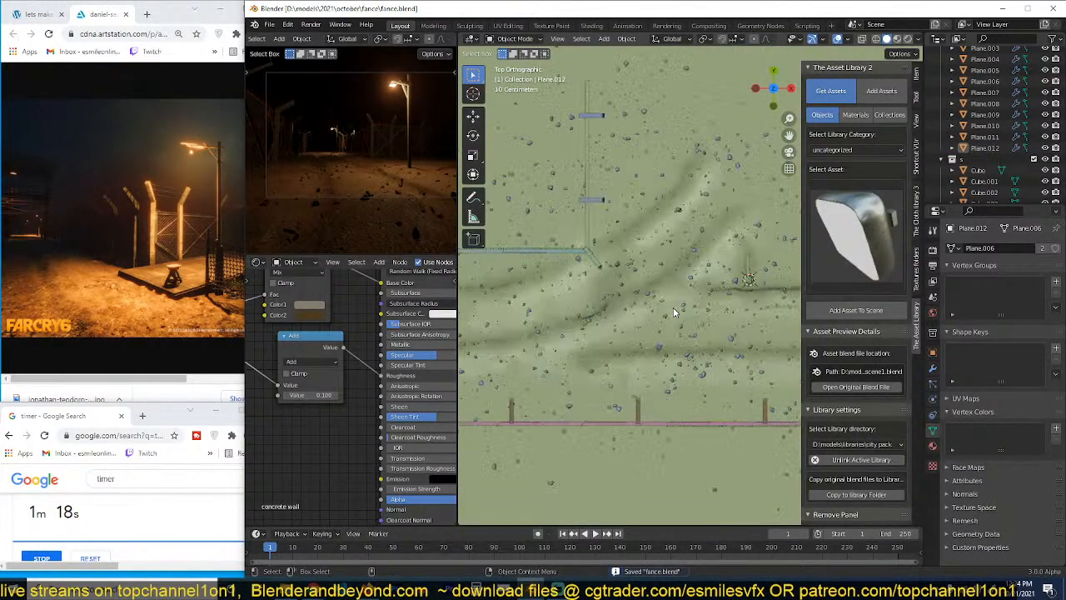
pyautogui.moveTo(671, 319); pyautogui.dragTo(609, 294, button='middle')
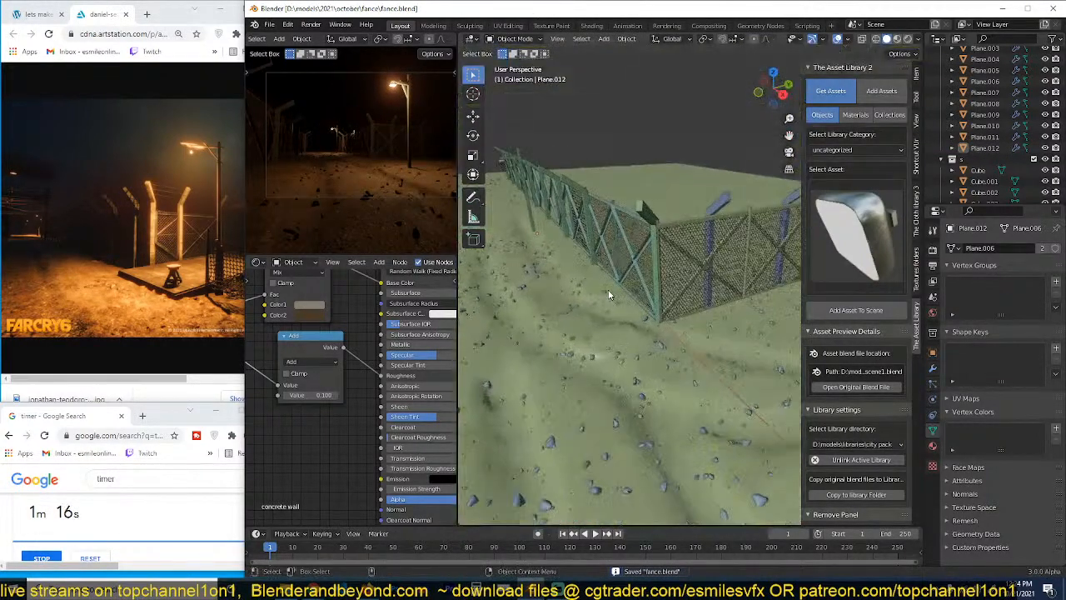
pyautogui.moveTo(683, 346); pyautogui.dragTo(656, 319, button='middle')
pyautogui.scroll(3, 656, 319)
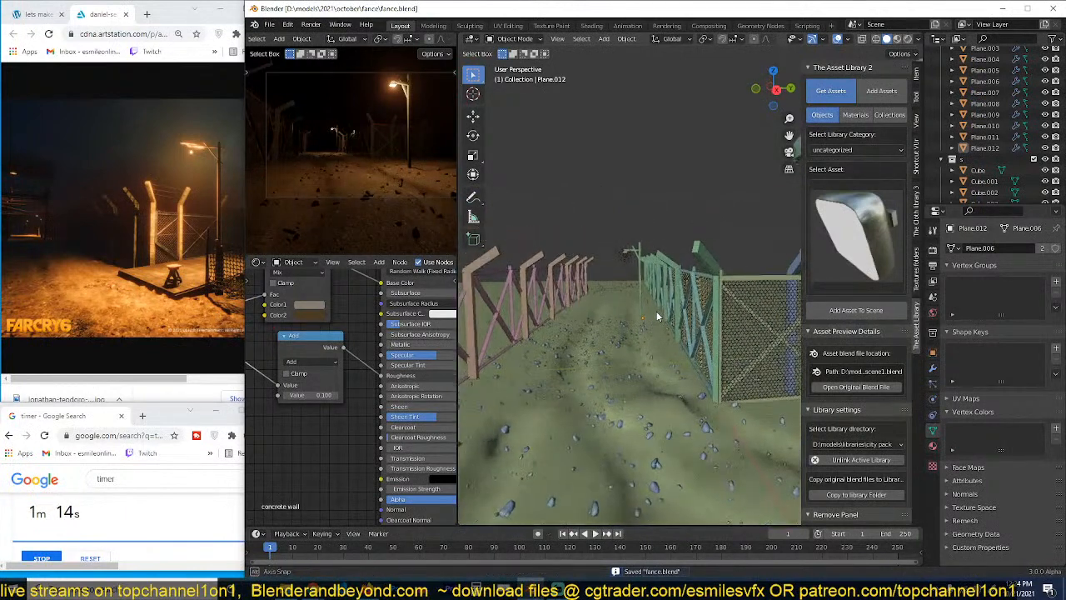
pyautogui.click(853, 231)
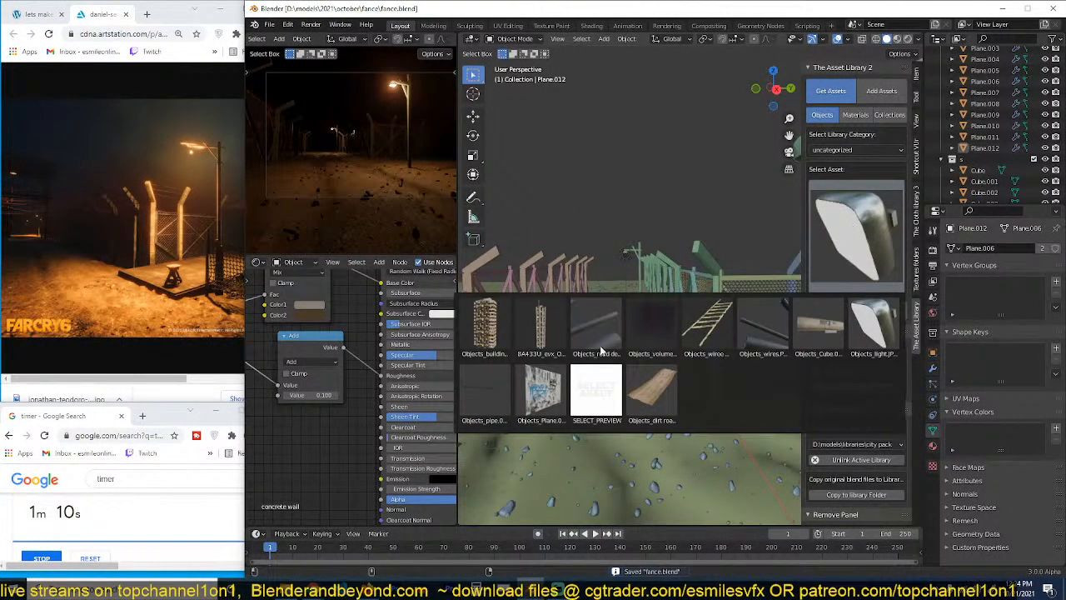
pyautogui.click(646, 391)
pyautogui.moveTo(643, 355); pyautogui.dragTo(642, 382, button='middle')
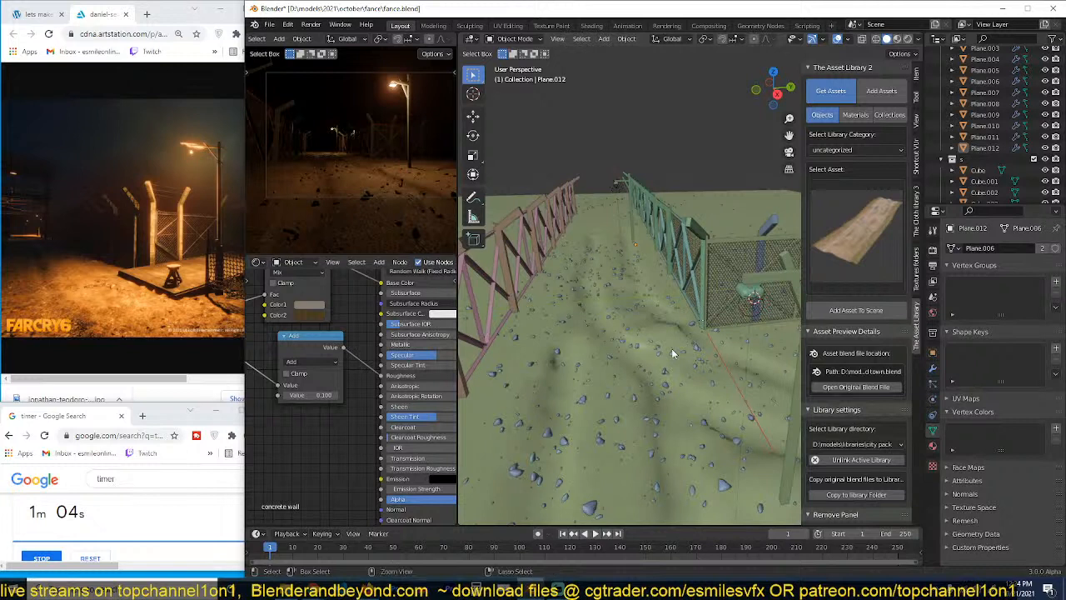
pyautogui.hotkey('ctrl', 's')
# Step: Choose the wires asset among the uncategorized library objects and add it to the scene near the lamp pole
pyautogui.click(871, 226)
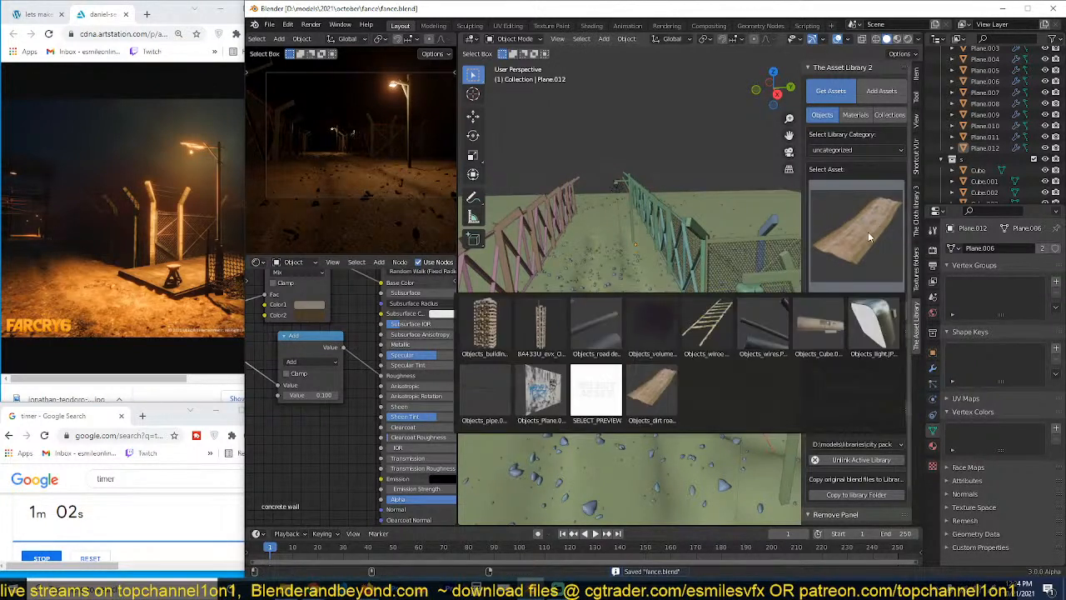
pyautogui.click(758, 334)
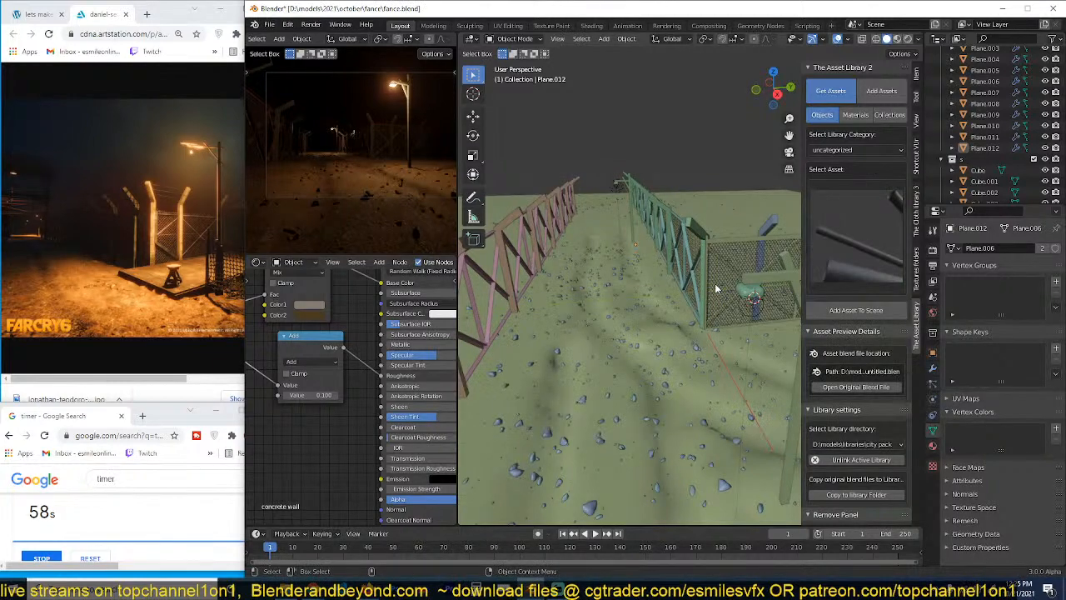
pyautogui.keyDown('shift'); pyautogui.moveTo(717, 287); pyautogui.dragTo(607, 101, button='middle'); pyautogui.keyUp('shift')
pyautogui.click(862, 313)
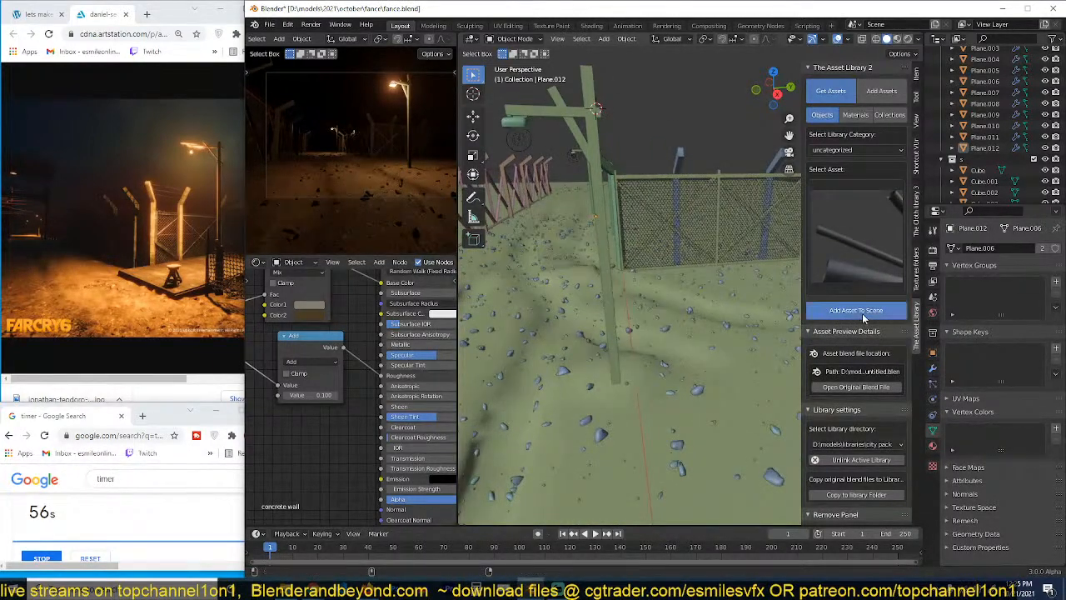
# Step: Rotate the wires in the top view to run across the passage direction and move them so one end starts at the lamp pole
pyautogui.scroll(-4, 637, 249)
pyautogui.press('KP_7')
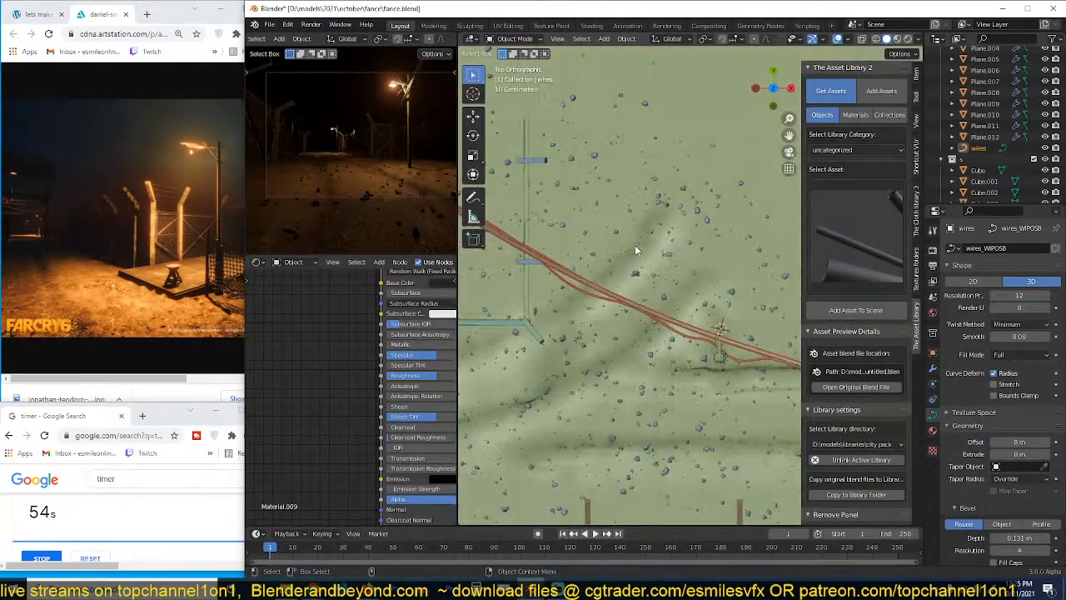
pyautogui.press('r')
pyautogui.click(718, 354)
pyautogui.press('g')
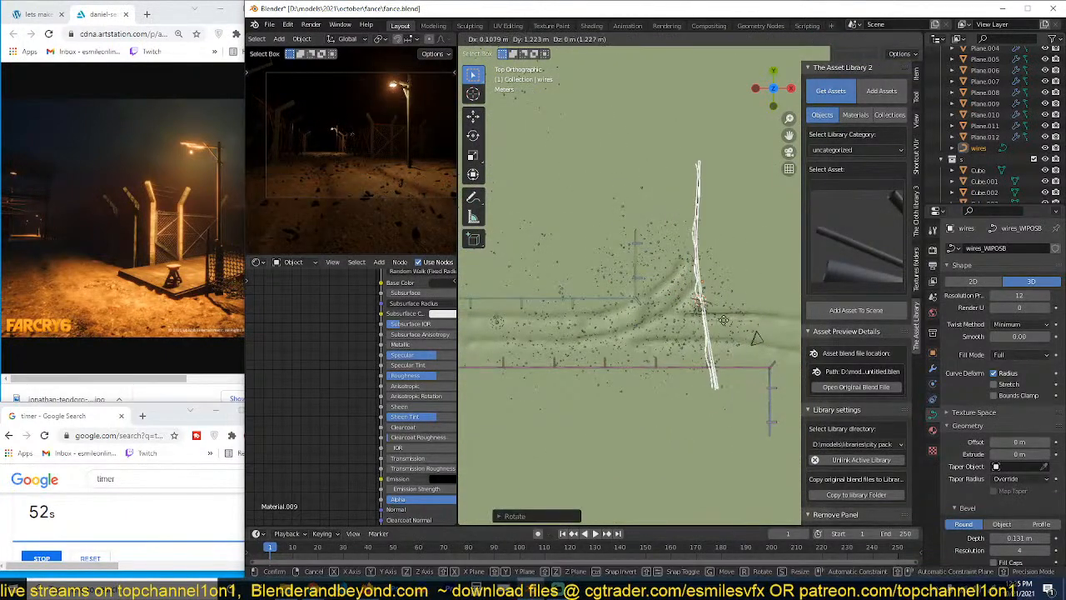
pyautogui.click(706, 259)
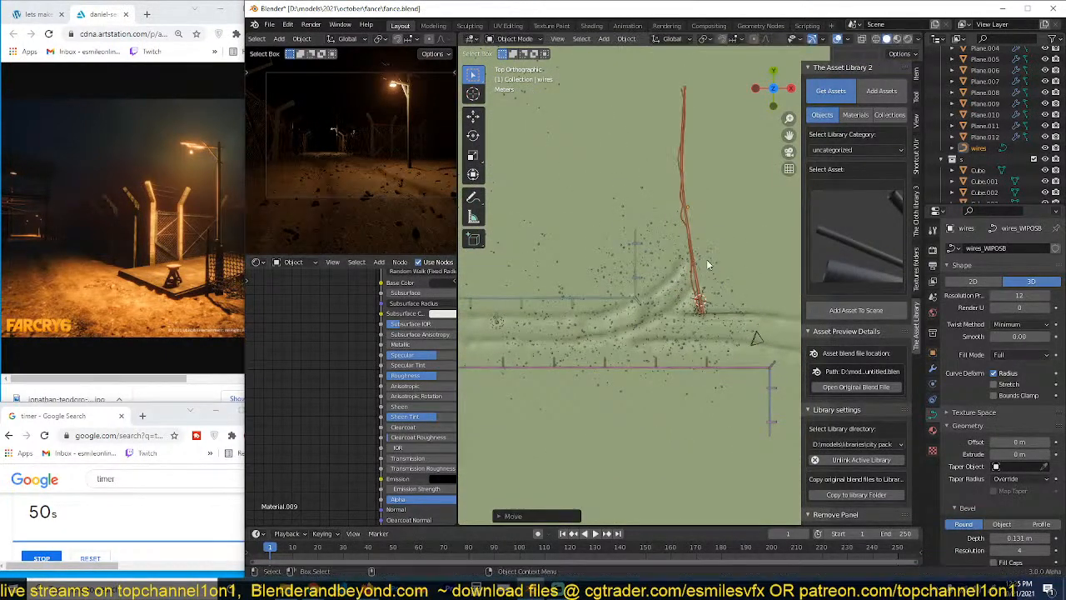
pyautogui.press('KP_3')
pyautogui.scroll(3, 708, 278)
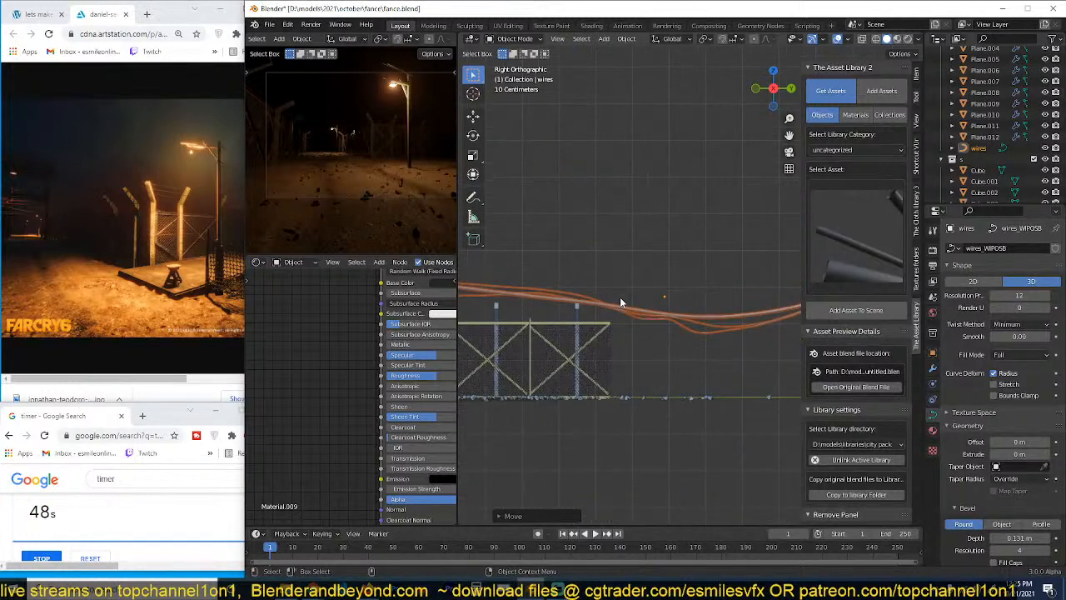
# Step: Reset the browser's countdown timer to 20 minutes and start it again
pyautogui.click(88, 557)
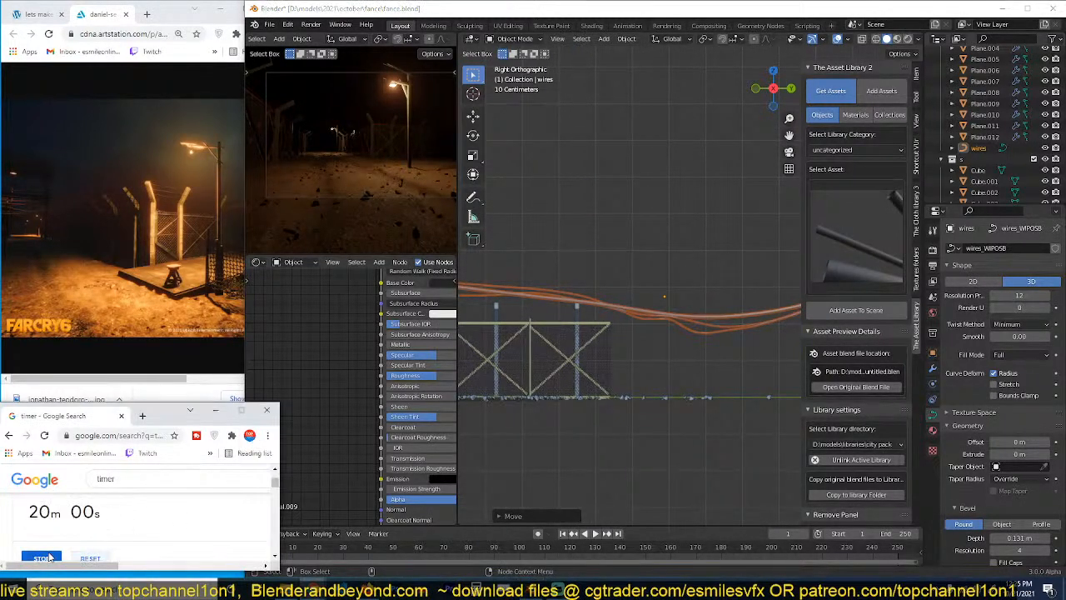
pyautogui.click(48, 557)
# Step: Scale the wires down in the side view and move them so their end meets the top of the lamp pole
pyautogui.scroll(-4, 641, 337)
pyautogui.press('g')
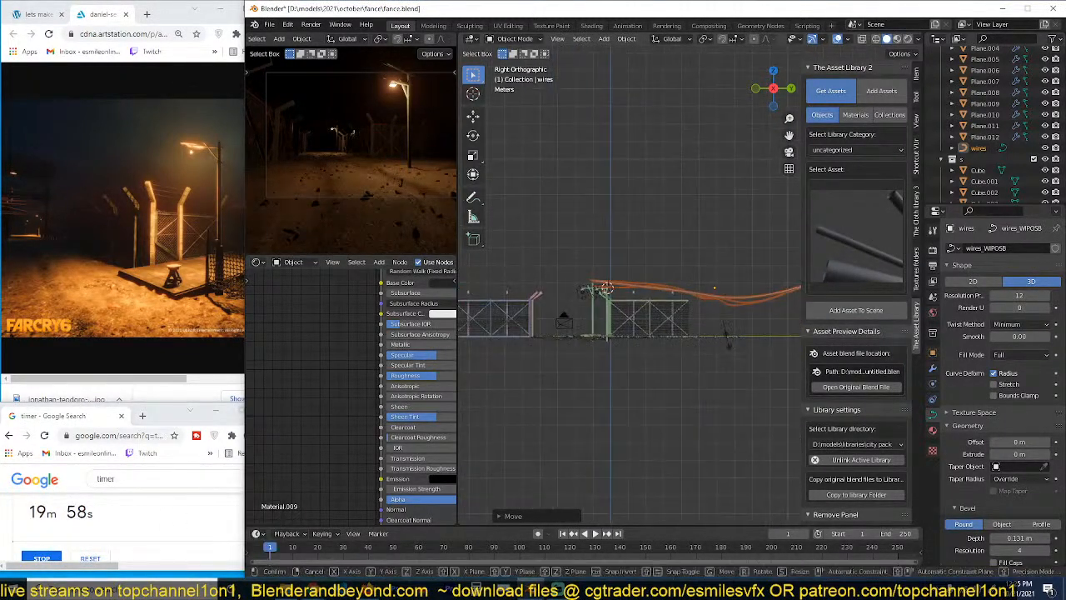
pyautogui.click(724, 313)
pyautogui.scroll(4, 740, 314)
pyautogui.press('g')
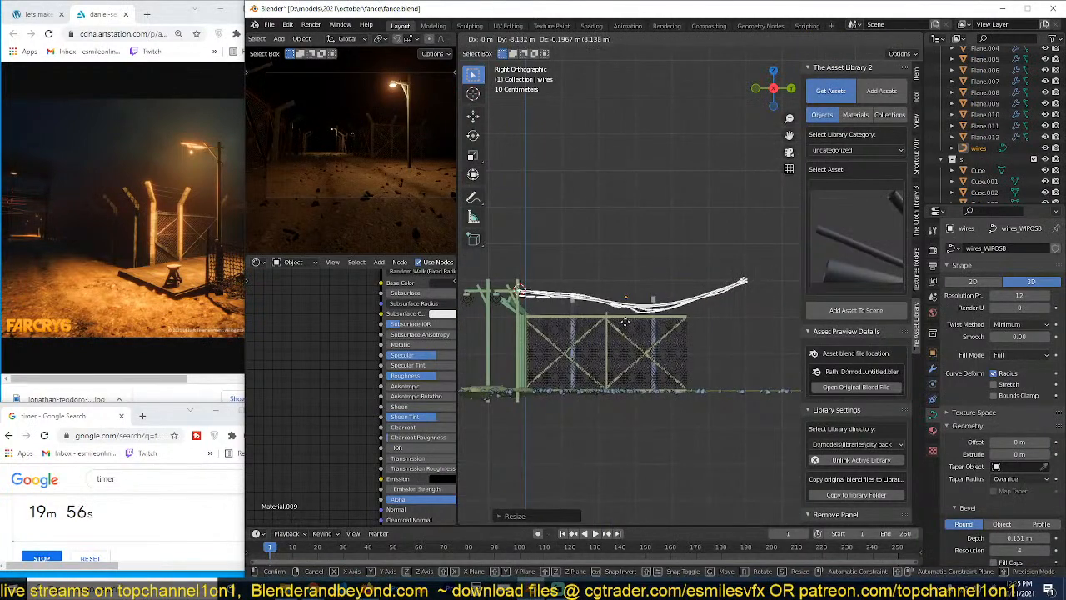
pyautogui.click(624, 321)
# Step: Edit the wires curve by selecting control points near the middle of the strands and lowering them for a deeper sag
pyautogui.press('Tab')
pyautogui.scroll(5, 623, 322)
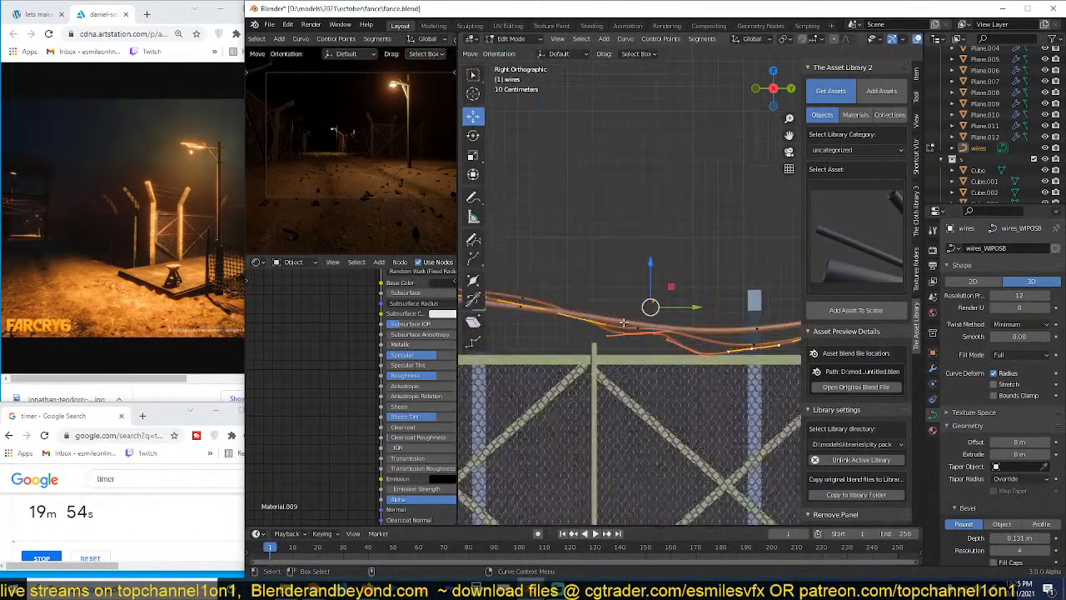
pyautogui.hotkey('alt', 'a')
pyautogui.keyDown('shift'); pyautogui.moveTo(581, 278); pyautogui.dragTo(614, 275, button='middle'); pyautogui.keyUp('shift')
pyautogui.moveTo(544, 267); pyautogui.dragTo(583, 340)
pyautogui.press('g')
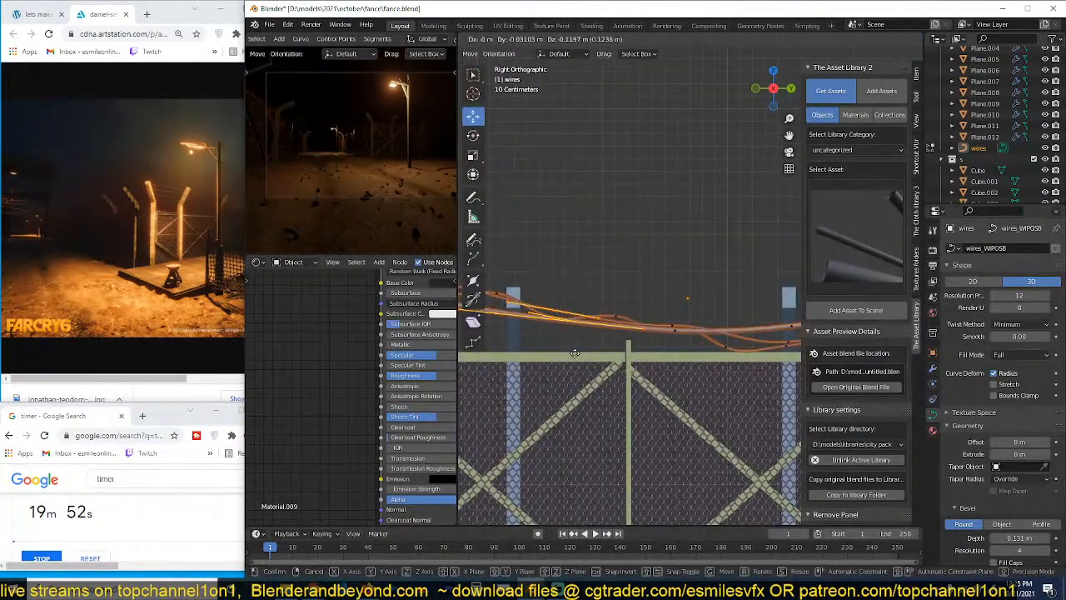
pyautogui.click(576, 366)
pyautogui.press('Tab')
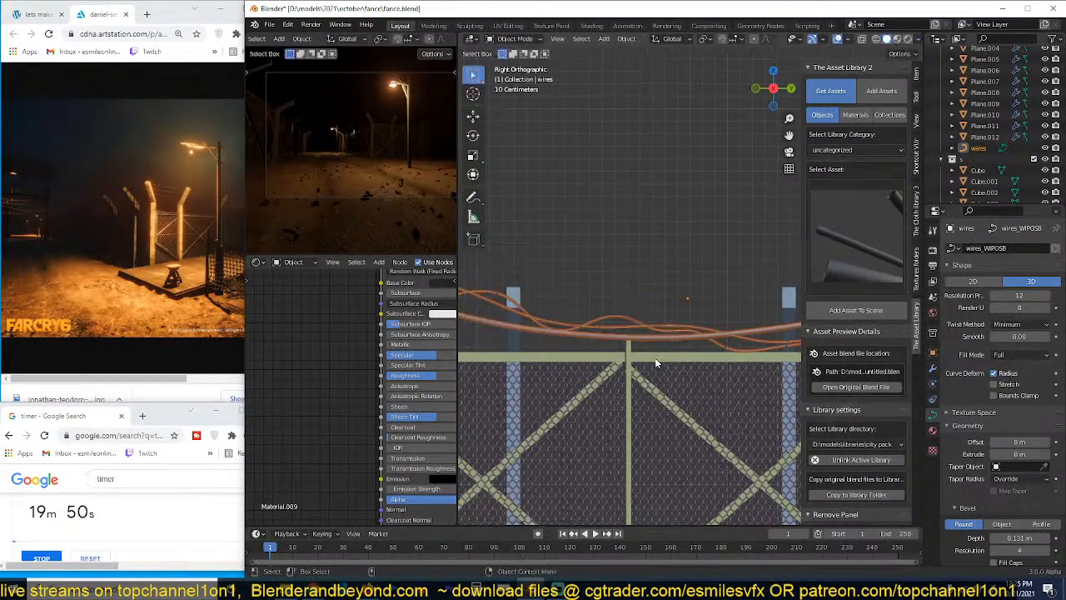
# Step: Move the wires sideways so they attach at the lamp pole's crossarm, and clear the selection
pyautogui.moveTo(658, 358); pyautogui.dragTo(696, 360, button='middle')
pyautogui.hotkey('alt', 'a')
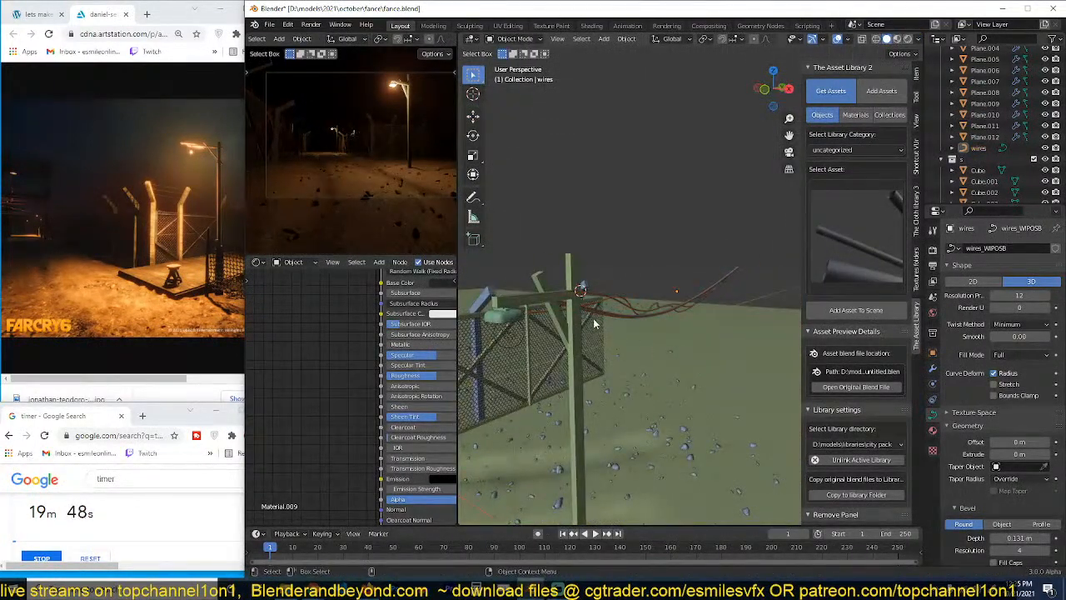
pyautogui.click(601, 316)
pyautogui.moveTo(603, 316); pyautogui.dragTo(656, 313, button='middle')
pyautogui.press('g')
pyautogui.click(714, 297)
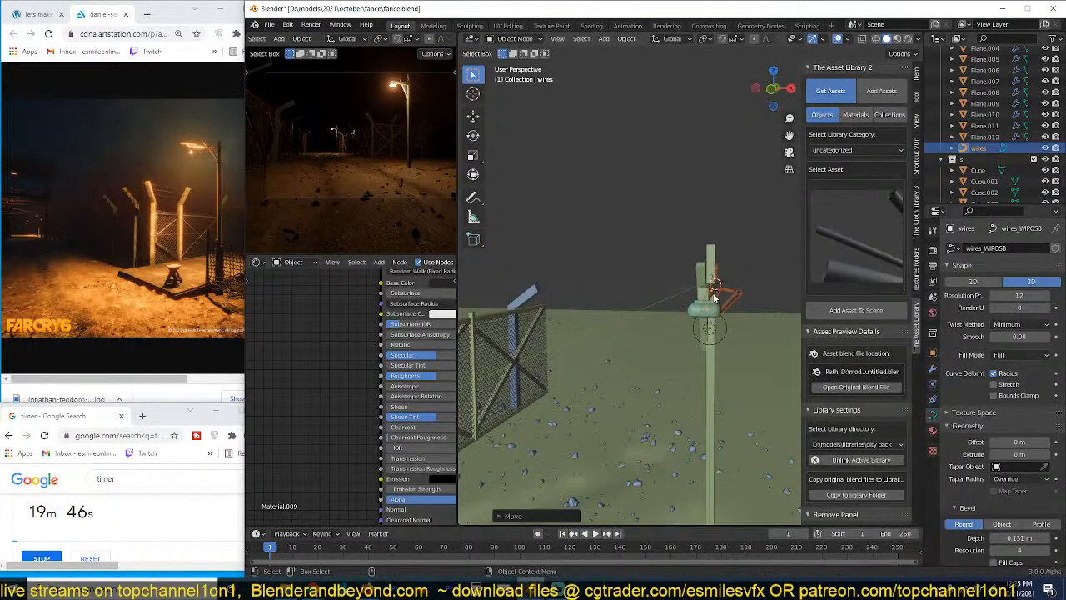
pyautogui.hotkey('alt', 'a')
# Step: Choose the pipes-and-tanks asset from the library's building category and add it to the scene
pyautogui.click(841, 150)
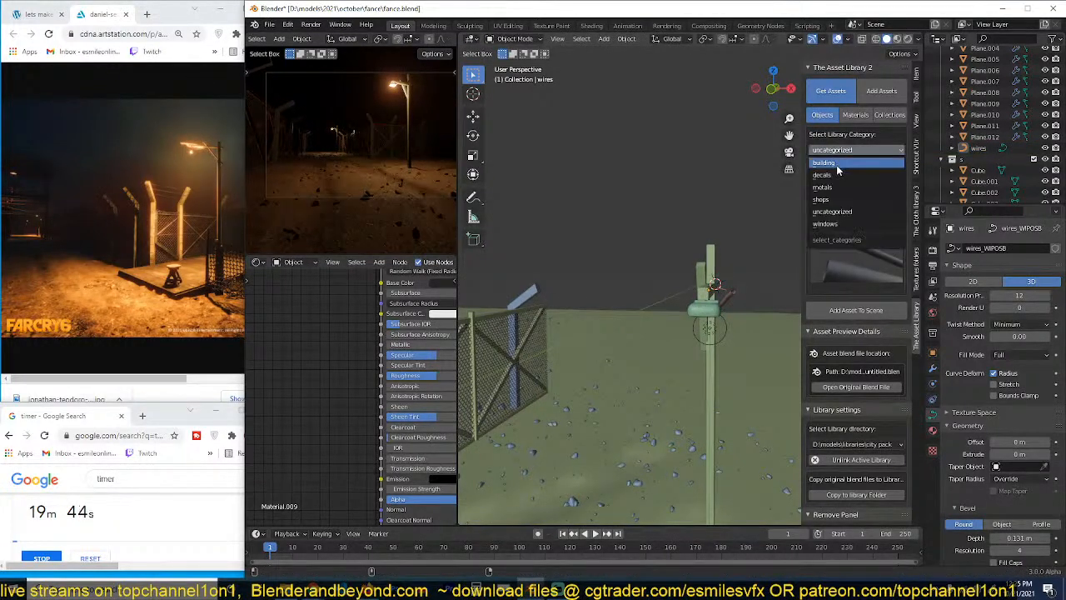
pyautogui.click(839, 164)
pyautogui.click(856, 235)
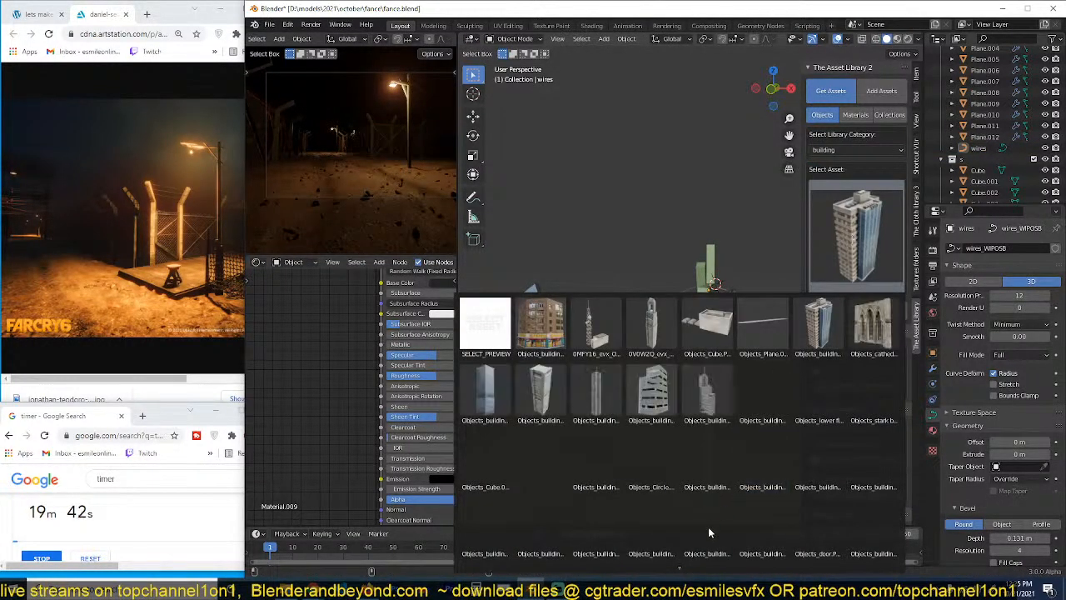
pyautogui.scroll(-1, 655, 567)
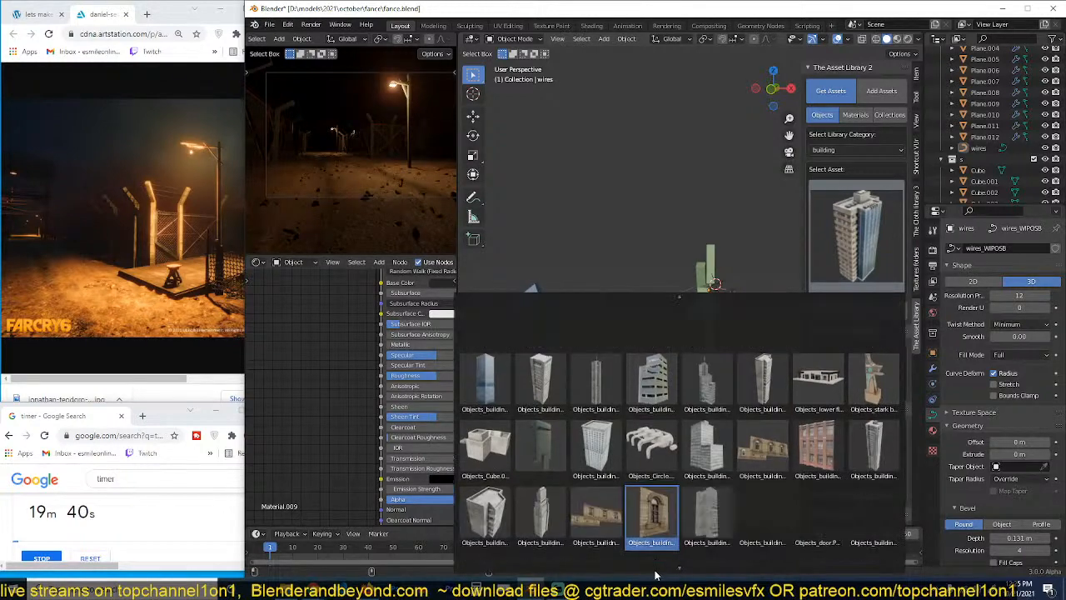
pyautogui.scroll(-1, 656, 574)
pyautogui.click(651, 404)
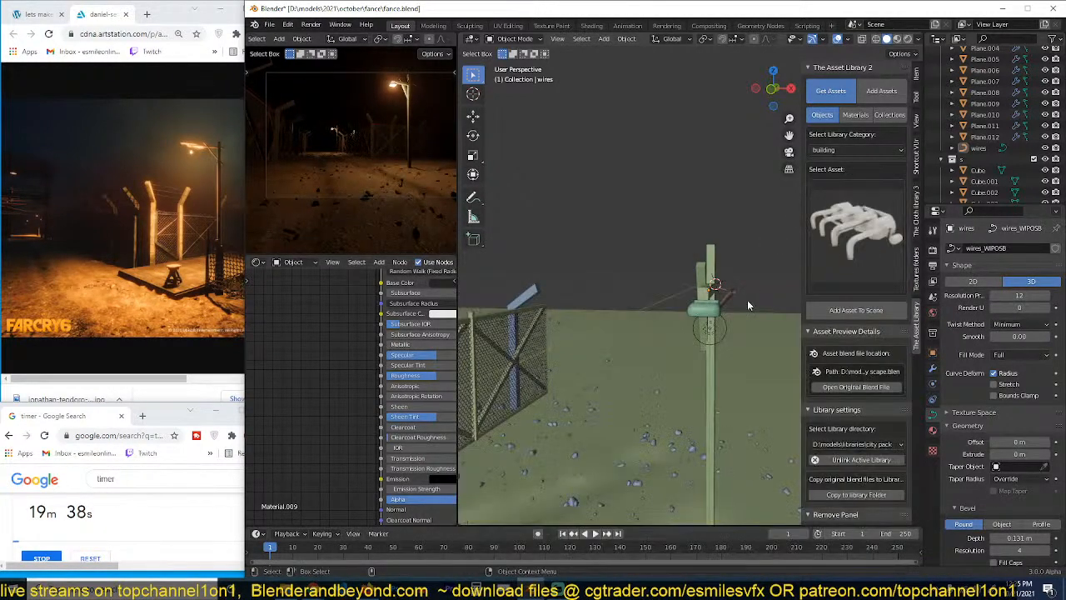
pyautogui.moveTo(747, 299); pyautogui.dragTo(696, 271, button='middle')
pyautogui.scroll(2, 718, 353)
pyautogui.click(855, 310)
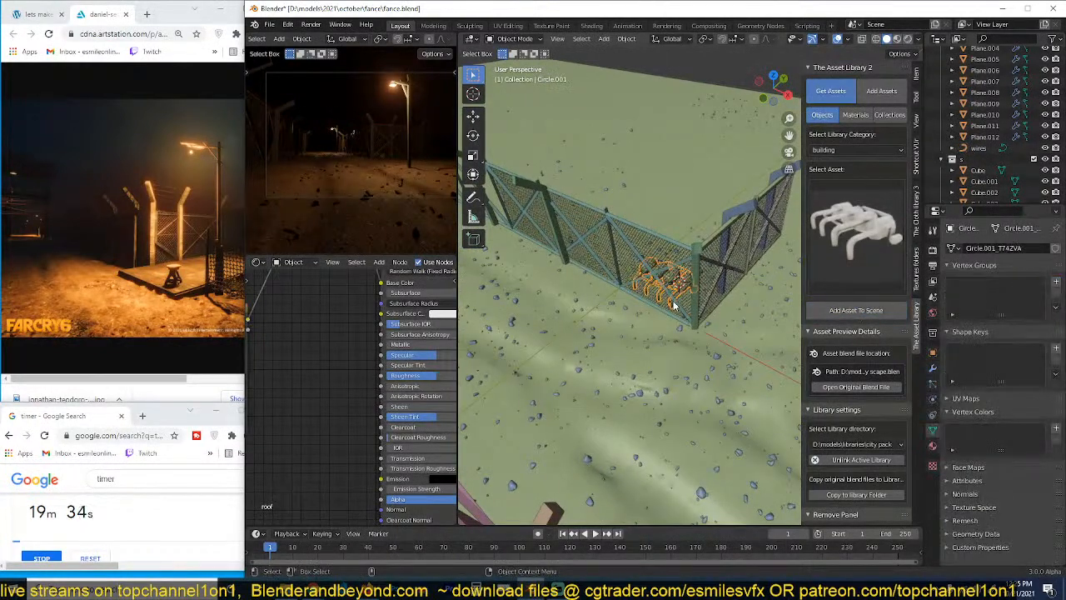
# Step: Scale up the pipes-and-tanks object, rotate it 90° in the top view, and move it behind the fence corner
pyautogui.press('s')
pyautogui.click(722, 357)
pyautogui.moveTo(716, 350); pyautogui.dragTo(562, 339, button='middle')
pyautogui.press('KP_7')
pyautogui.write('r90')
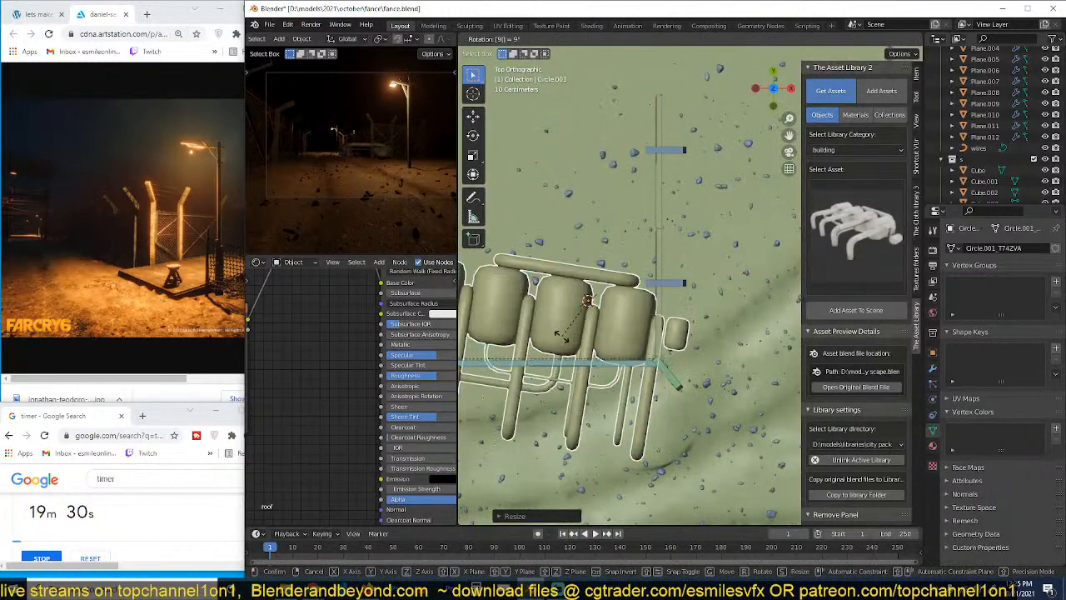
pyautogui.press('Return')
pyautogui.press('g')
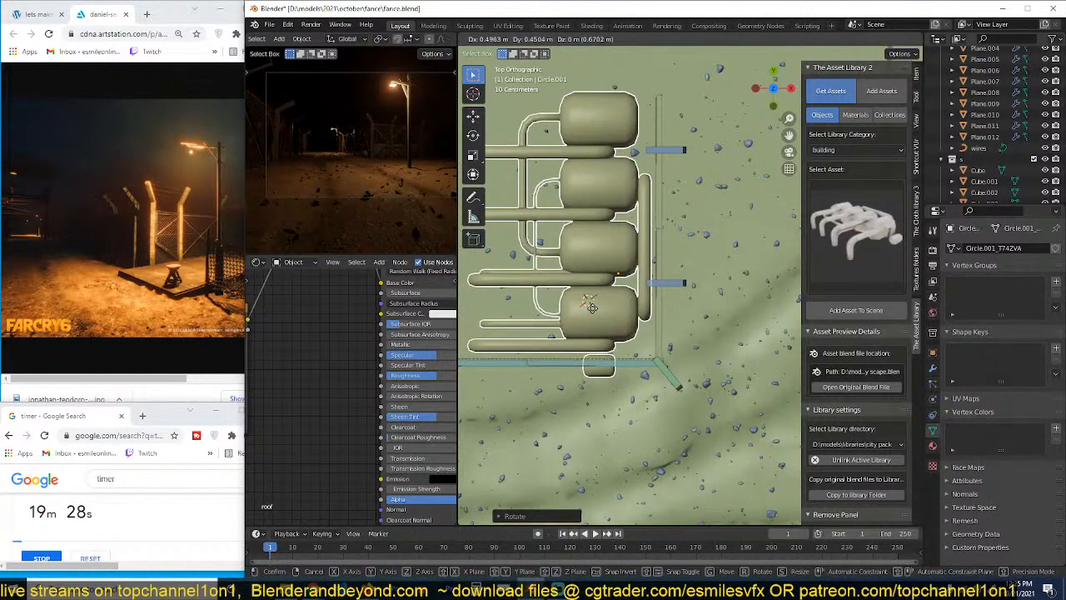
pyautogui.click(597, 332)
pyautogui.moveTo(597, 331); pyautogui.dragTo(603, 249, button='middle')
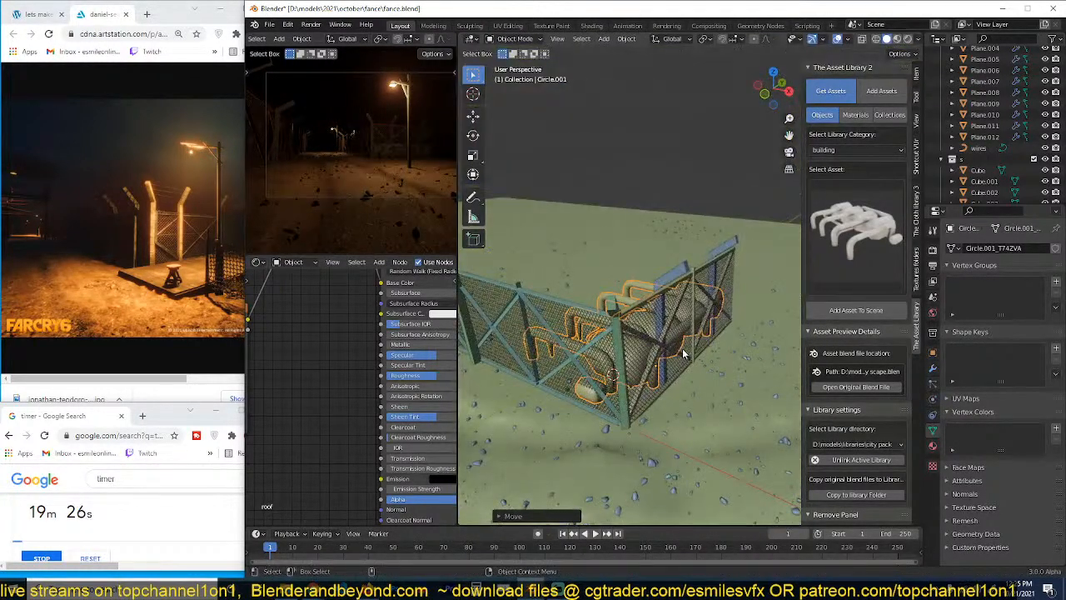
# Step: Detach the Multiply node from the roof material so the image texture feeds the base color directly
pyautogui.scroll(-5, 354, 335)
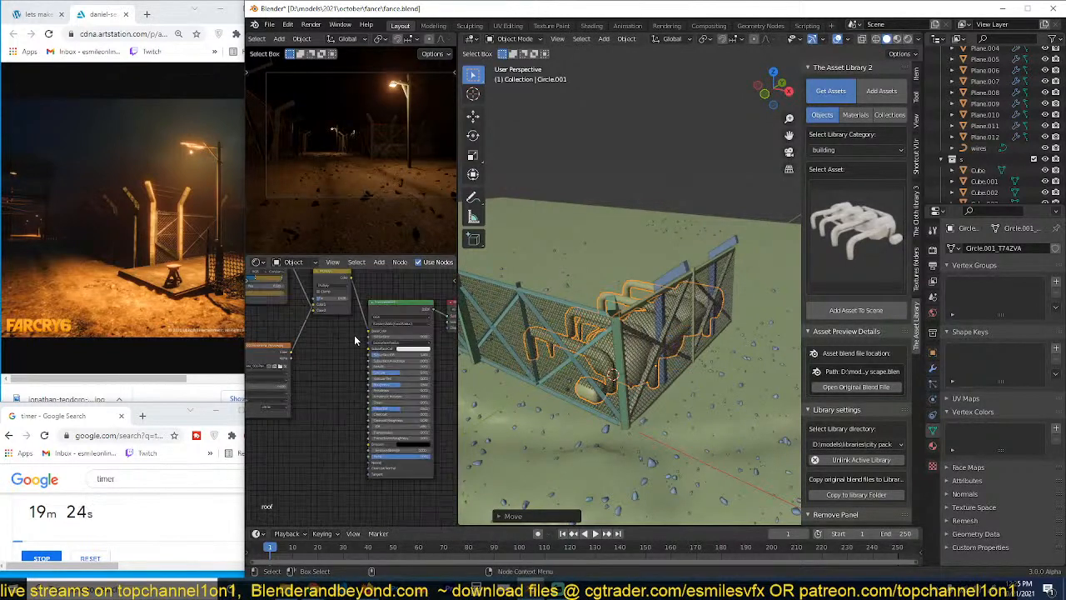
pyautogui.moveTo(354, 336); pyautogui.dragTo(368, 413, button='middle')
pyautogui.scroll(3, 358, 375)
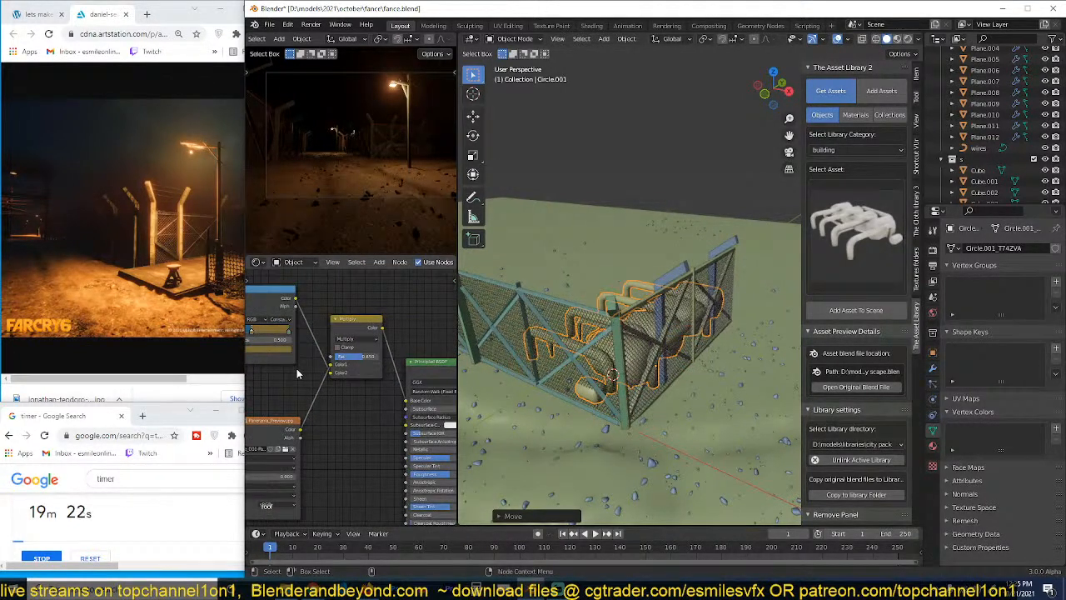
pyautogui.scroll(-2, 296, 368)
pyautogui.moveTo(296, 368); pyautogui.dragTo(384, 383, button='middle')
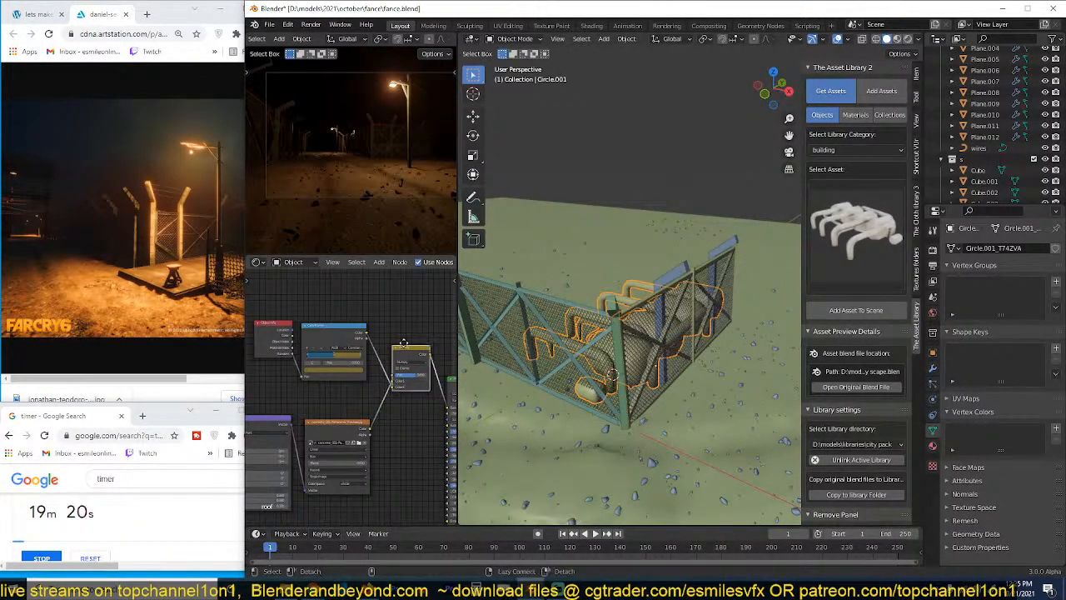
pyautogui.keyDown('alt'); pyautogui.moveTo(415, 380); pyautogui.dragTo(409, 349); pyautogui.keyUp('alt')
# Step: Switch the main viewport to Material Preview shading with the pipes-and-tanks object behind the fence in view
pyautogui.scroll(3, 594, 355)
pyautogui.moveTo(652, 375); pyautogui.dragTo(707, 380, button='middle')
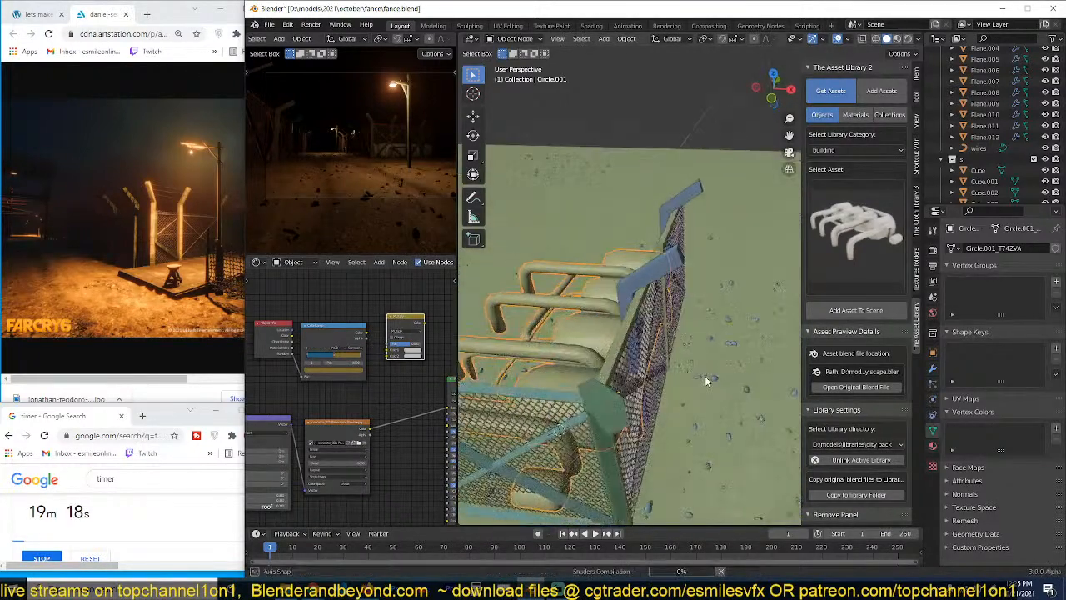
pyautogui.click(897, 39)
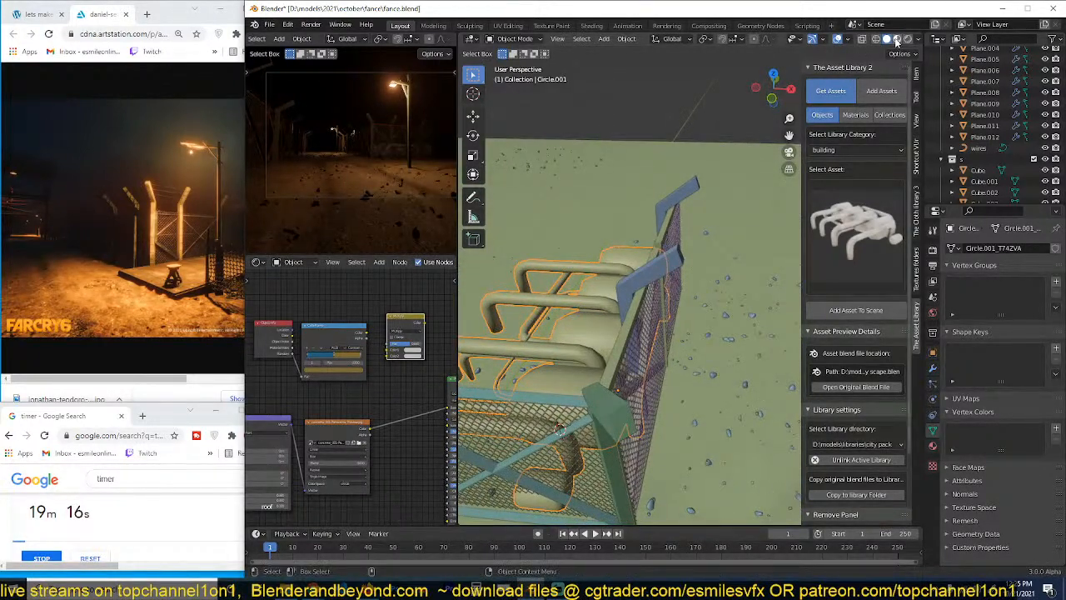
pyautogui.moveTo(598, 383); pyautogui.dragTo(658, 379, button='middle')
# Step: Insert a MixRGB node between the image texture and the shader's base color in the roof material
pyautogui.moveTo(388, 403); pyautogui.dragTo(389, 372, button='middle')
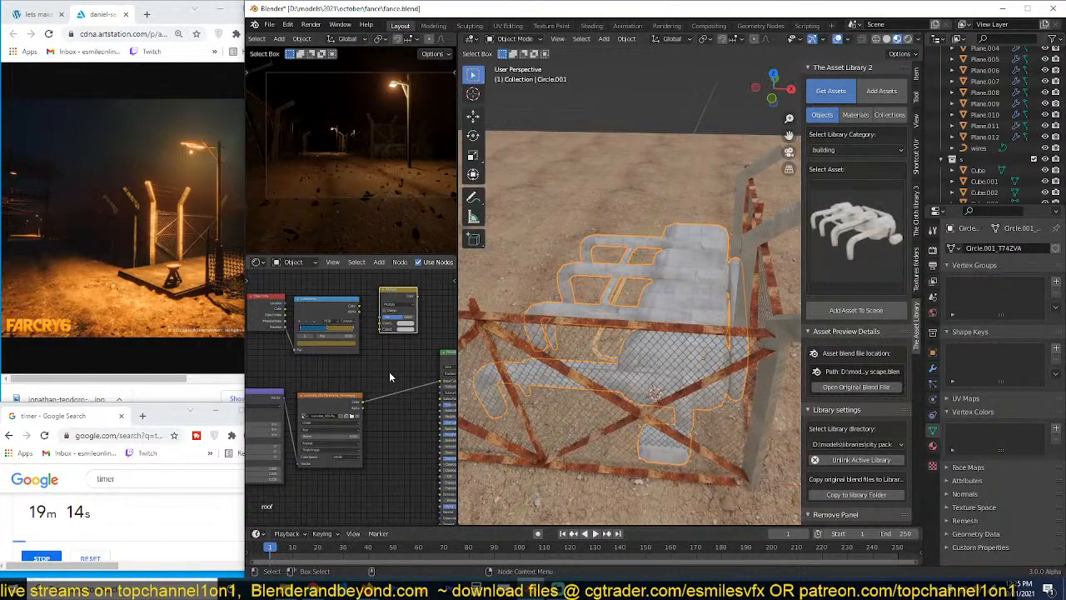
pyautogui.hotkey('shift', 'a')
pyautogui.moveTo(348, 437)
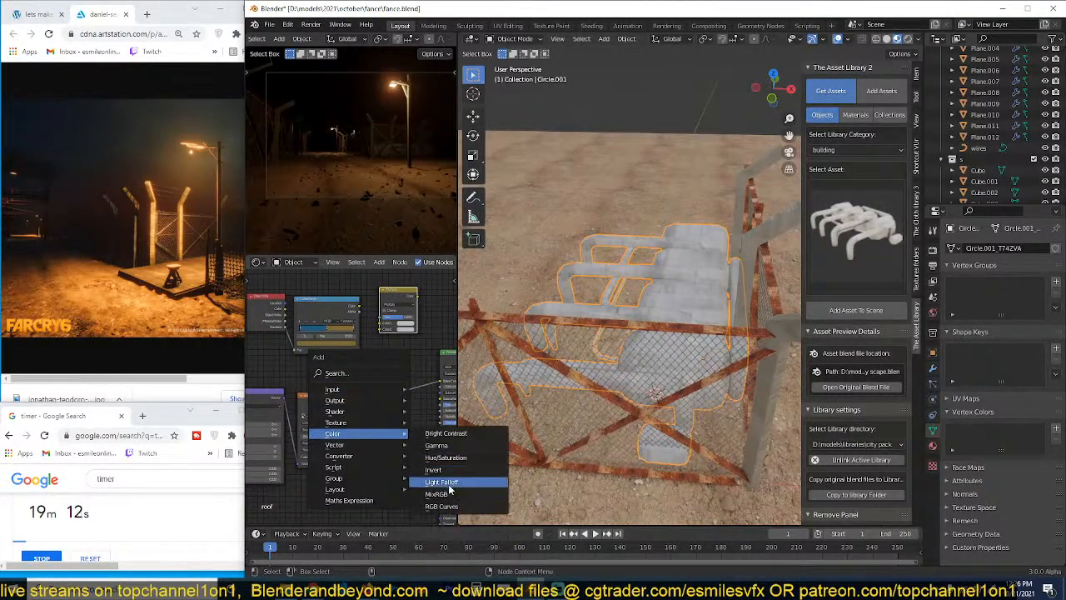
pyautogui.click(448, 489)
pyautogui.click(394, 382)
# Step: Save the file and link the image texture's color output to the shader's Roughness input
pyautogui.scroll(6, 400, 422)
pyautogui.scroll(-3, 399, 422)
pyautogui.moveTo(399, 422); pyautogui.dragTo(317, 356, button='middle')
pyautogui.hotkey('ctrl', 's')
pyautogui.moveTo(300, 346); pyautogui.dragTo(424, 400)
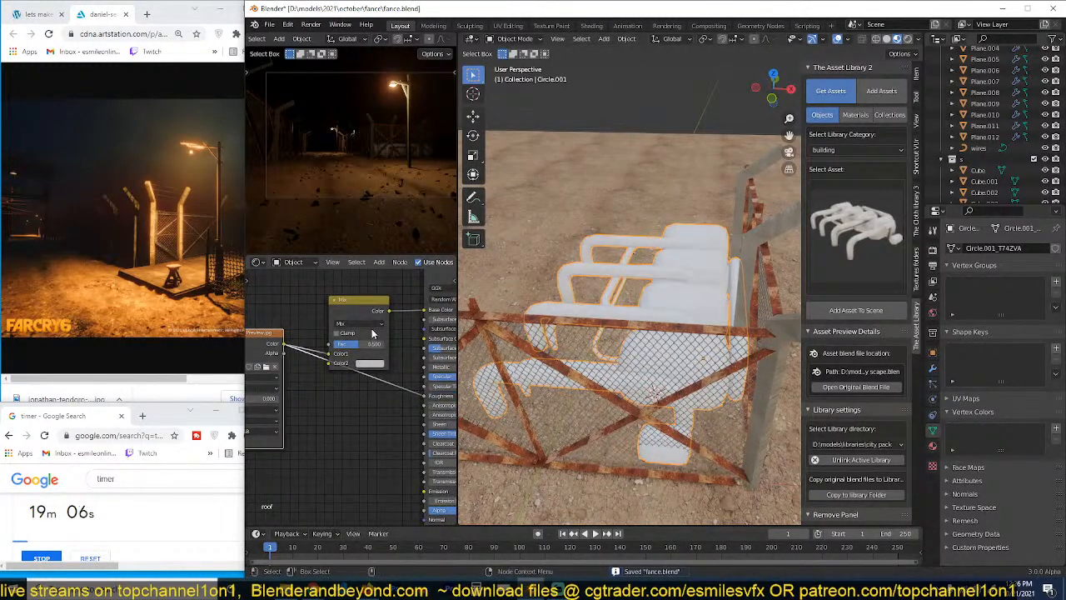
# Step: Set the Mix node's Color2 to a saturated orange-red
pyautogui.moveTo(374, 323); pyautogui.dragTo(391, 363, button='middle')
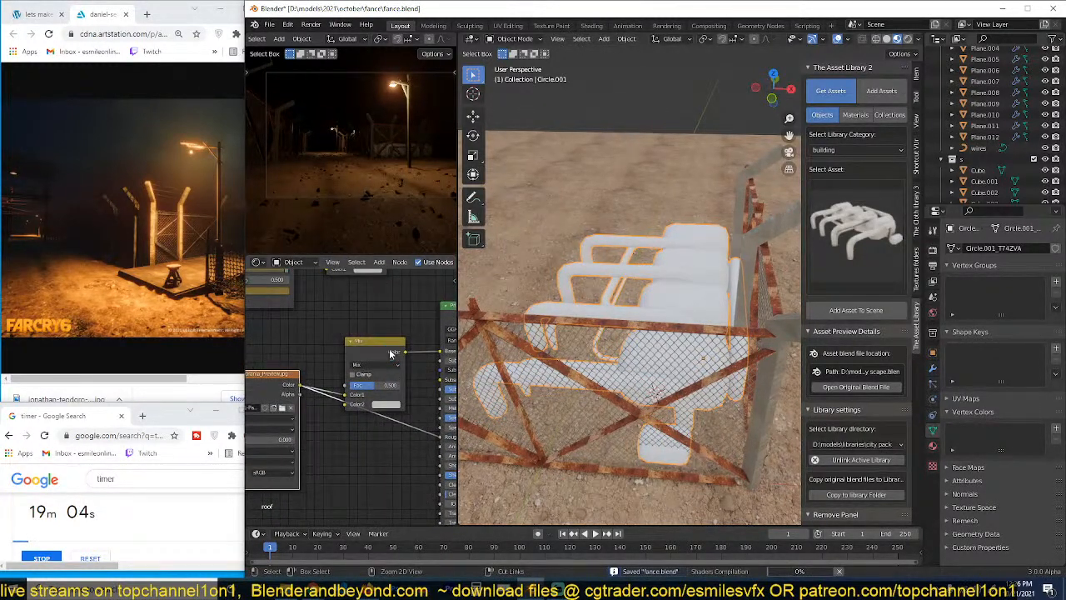
pyautogui.moveTo(391, 354); pyautogui.dragTo(397, 328)
pyautogui.click(397, 375)
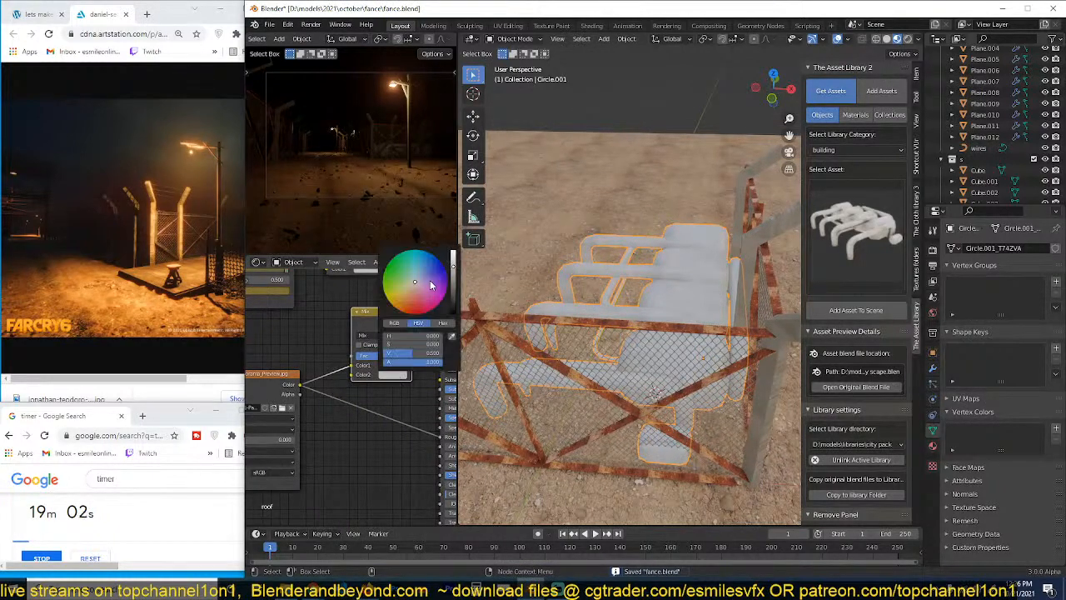
pyautogui.click(407, 303)
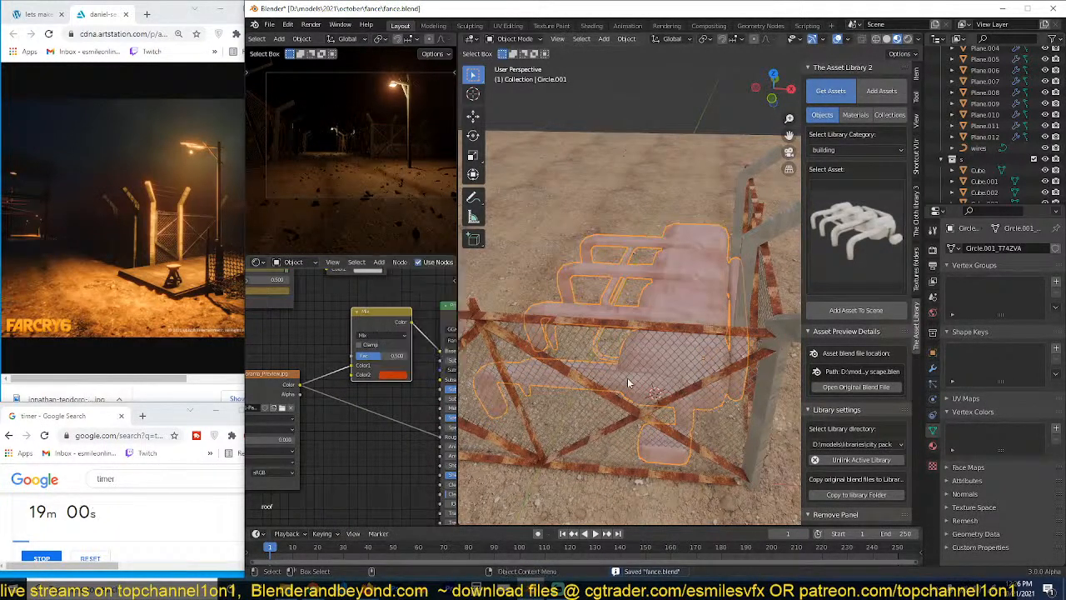
# Step: Make room in the node tree, add a ColorRamp fed by the image texture's color, and link it to the Mix node's Fac
pyautogui.scroll(4, 630, 379)
pyautogui.moveTo(630, 378); pyautogui.dragTo(747, 388, button='middle')
pyautogui.moveTo(364, 395); pyautogui.dragTo(436, 383, button='middle')
pyautogui.scroll(-4, 385, 374)
pyautogui.scroll(-3, 424, 374)
pyautogui.moveTo(383, 332); pyautogui.dragTo(248, 372)
pyautogui.moveTo(350, 348); pyautogui.dragTo(280, 360)
pyautogui.hotkey('shift', 'a')
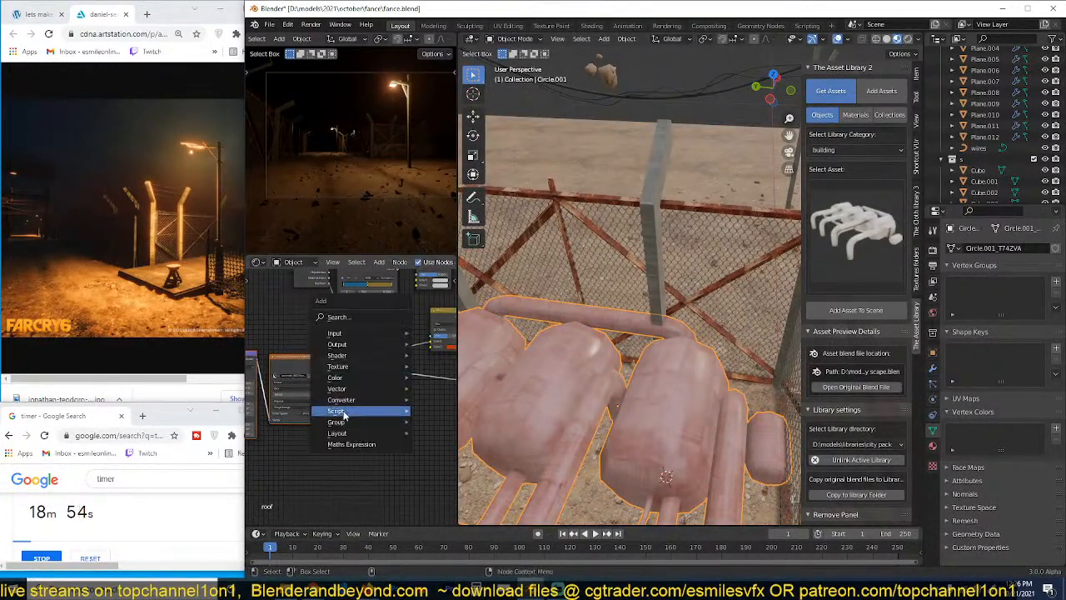
pyautogui.moveTo(356, 405)
pyautogui.click(442, 240)
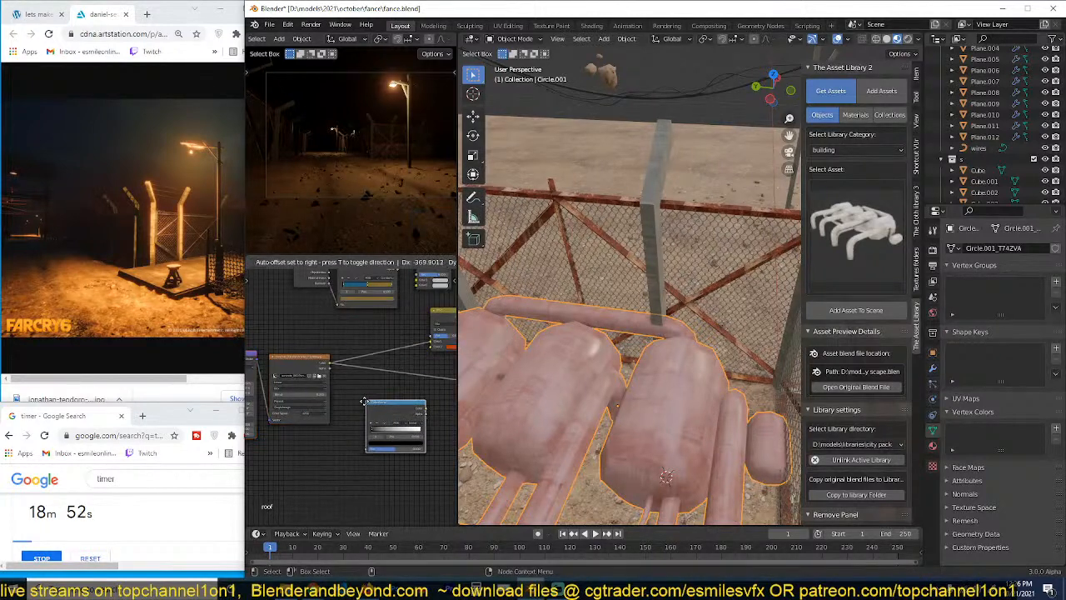
pyautogui.click(394, 421)
pyautogui.moveTo(333, 369); pyautogui.dragTo(366, 453)
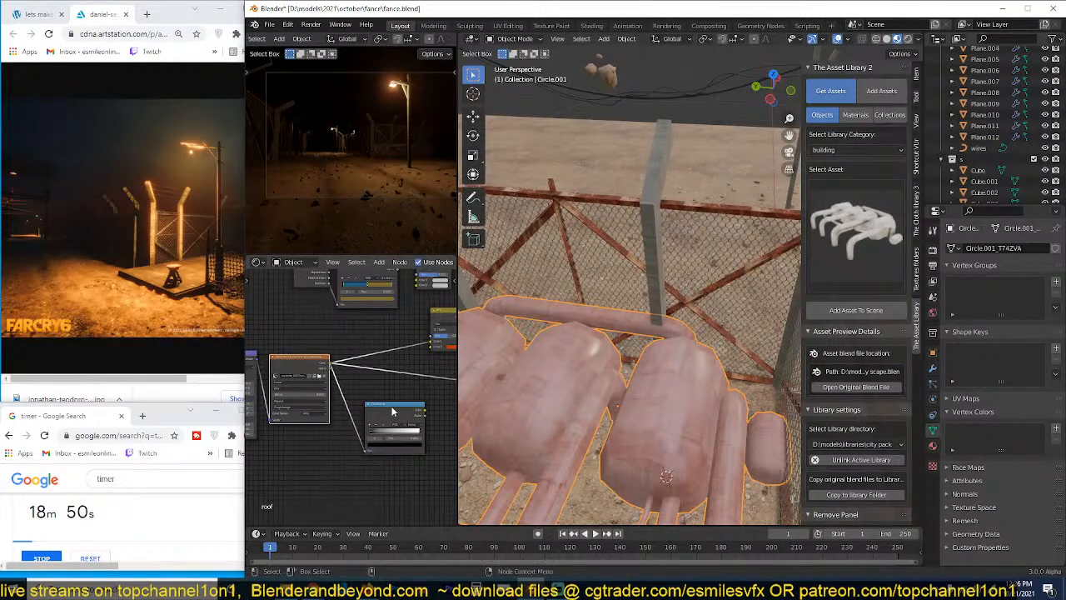
pyautogui.moveTo(392, 408)
pyautogui.mouseDown()
pyautogui.moveTo(360, 408)
pyautogui.moveTo(401, 393)
pyautogui.mouseUp()
pyautogui.moveTo(430, 340); pyautogui.dragTo(430, 341)
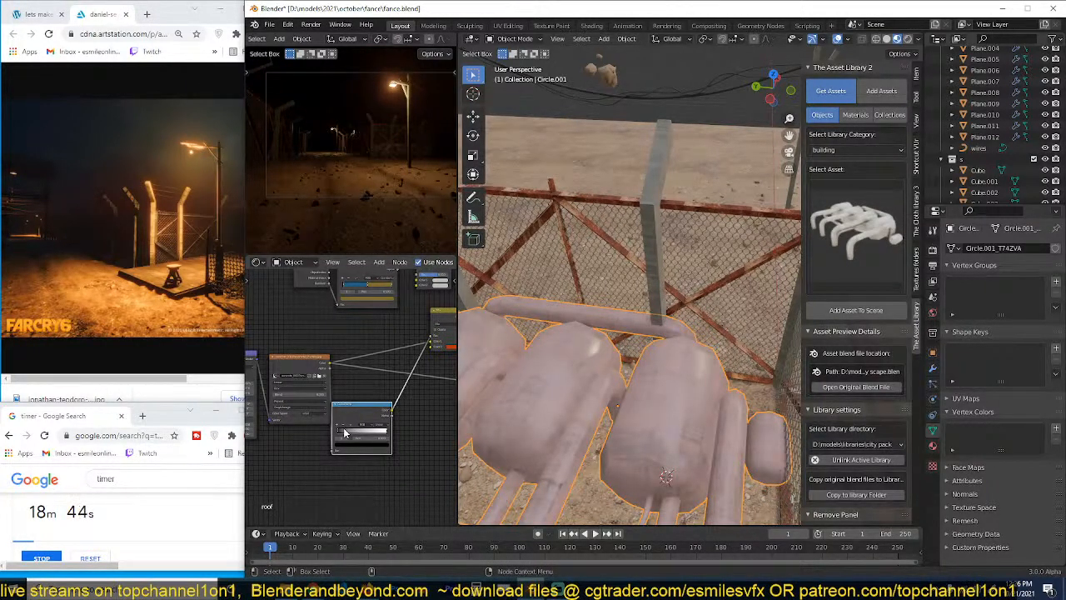
# Step: Bring the ColorRamp's black and white stops close together for patchy worn red paint on the tanks, and save the file
pyautogui.moveTo(338, 433); pyautogui.dragTo(369, 438)
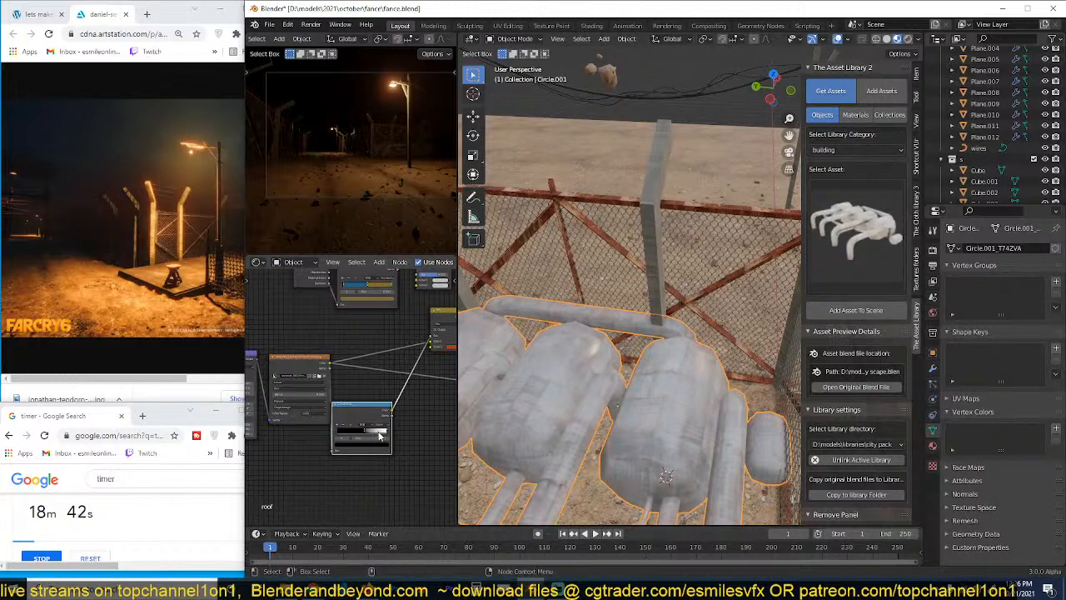
pyautogui.scroll(3, 361, 431)
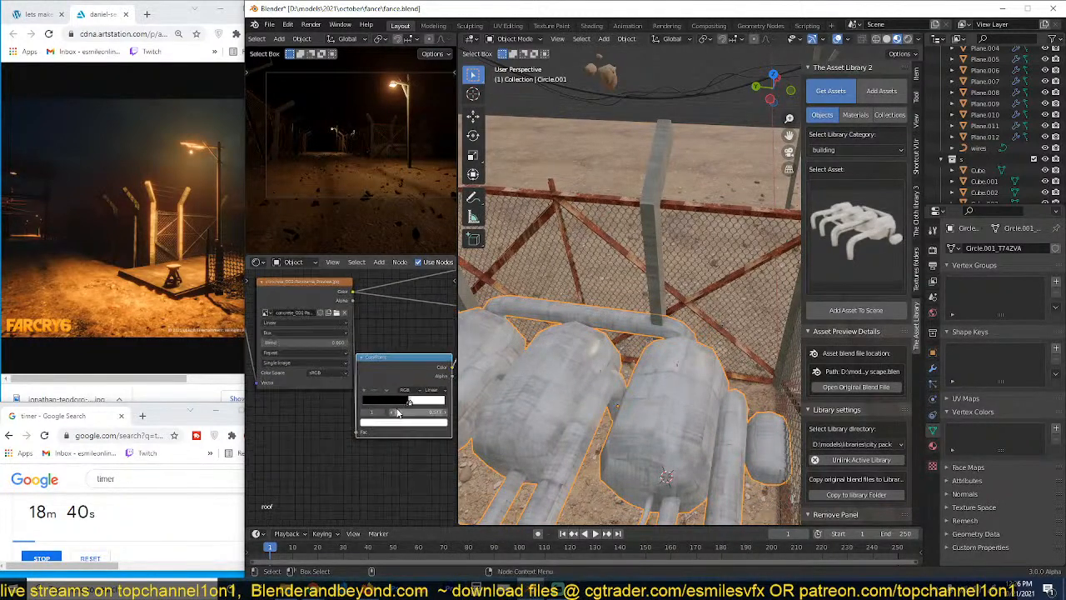
pyautogui.moveTo(408, 403)
pyautogui.mouseDown()
pyautogui.moveTo(387, 408)
pyautogui.moveTo(396, 405)
pyautogui.mouseUp()
pyautogui.click(389, 407)
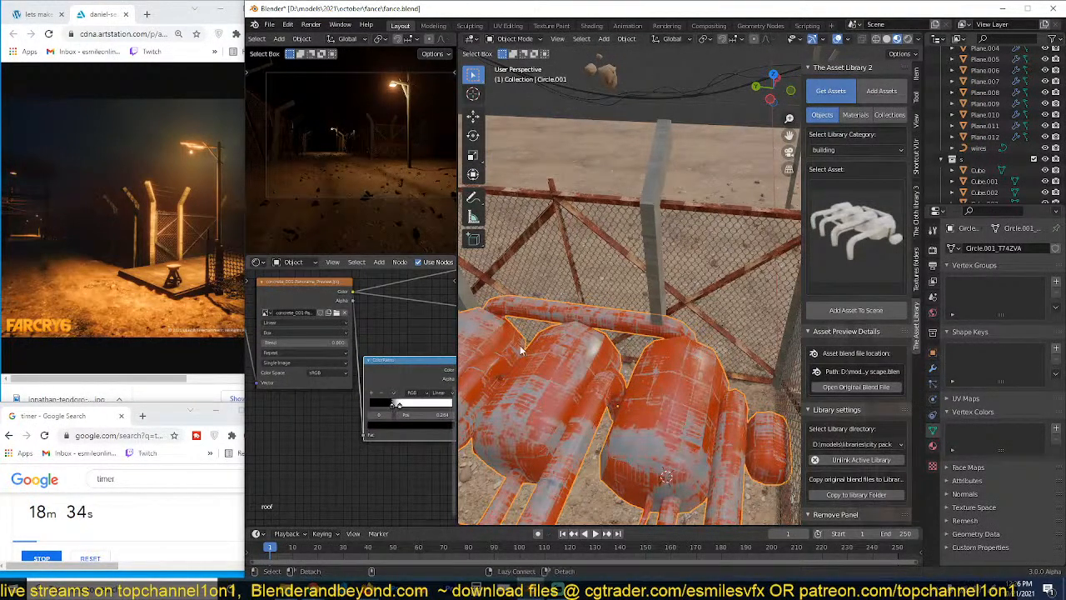
pyautogui.moveTo(588, 386); pyautogui.dragTo(758, 346, button='middle')
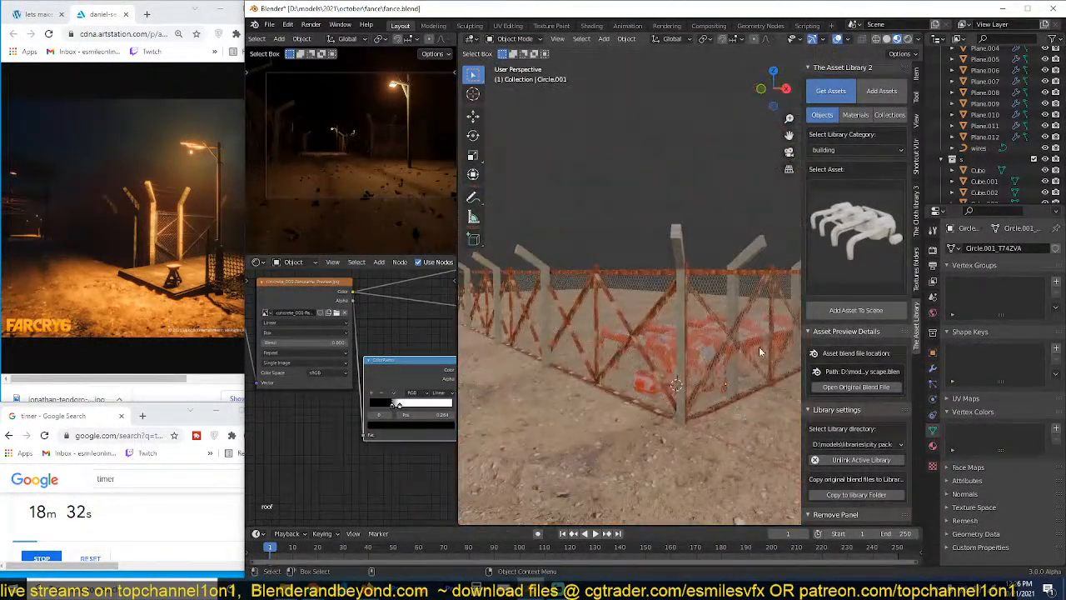
pyautogui.hotkey('ctrl', 's')
# Step: Set Eevee's ambient occlusion distance to 1 m and its factor to 2 in the render settings
pyautogui.moveTo(710, 423); pyautogui.dragTo(736, 283, button='middle')
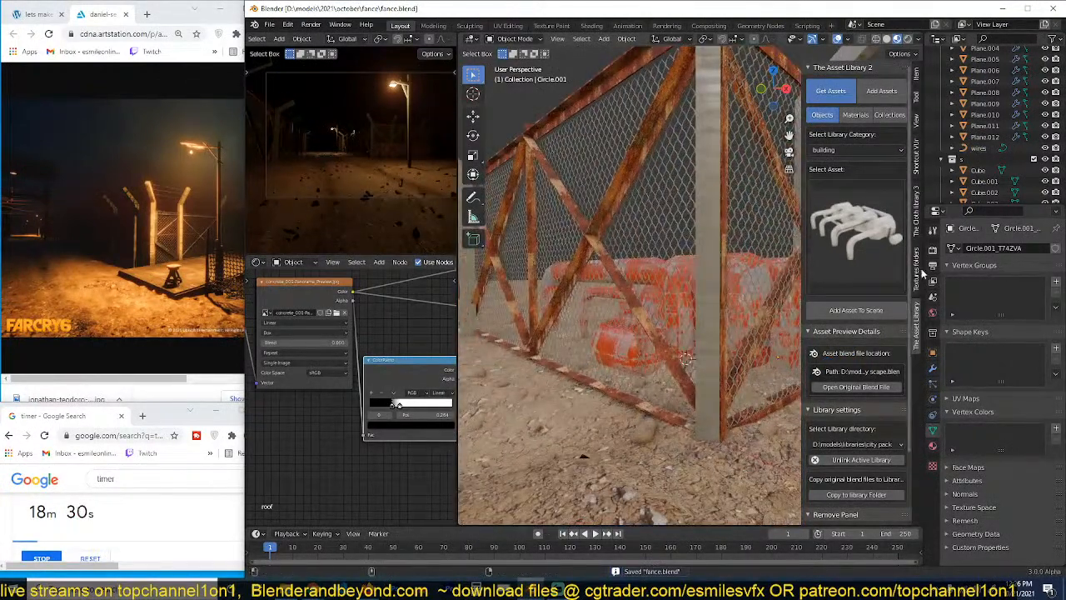
pyautogui.click(933, 249)
pyautogui.click(980, 325)
pyautogui.click(1013, 339)
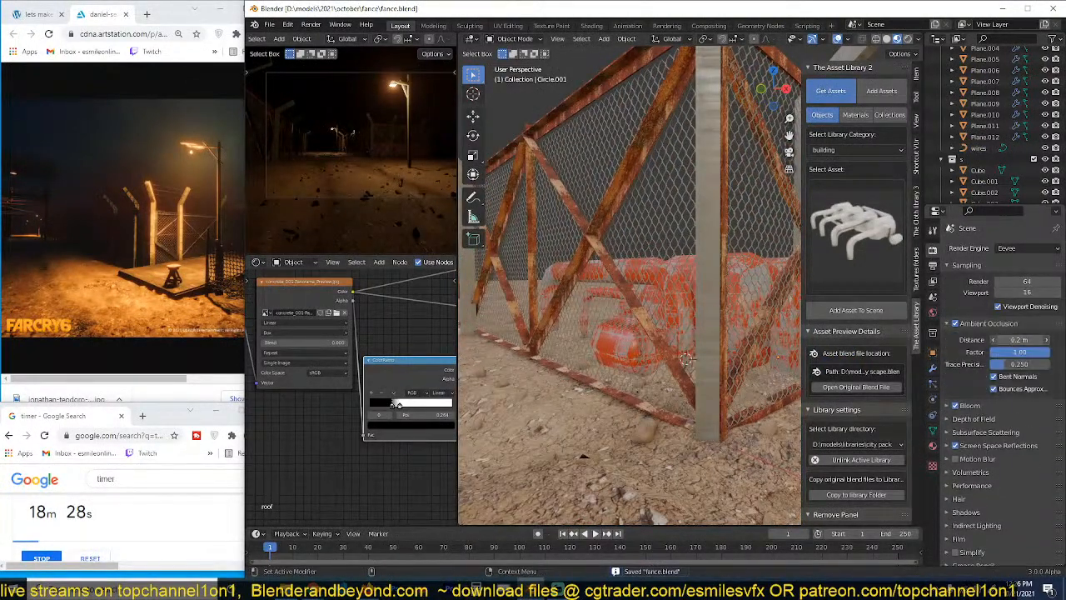
pyautogui.write('1')
pyautogui.press('Return')
pyautogui.click(992, 356)
pyautogui.write('2')
pyautogui.press('Return')
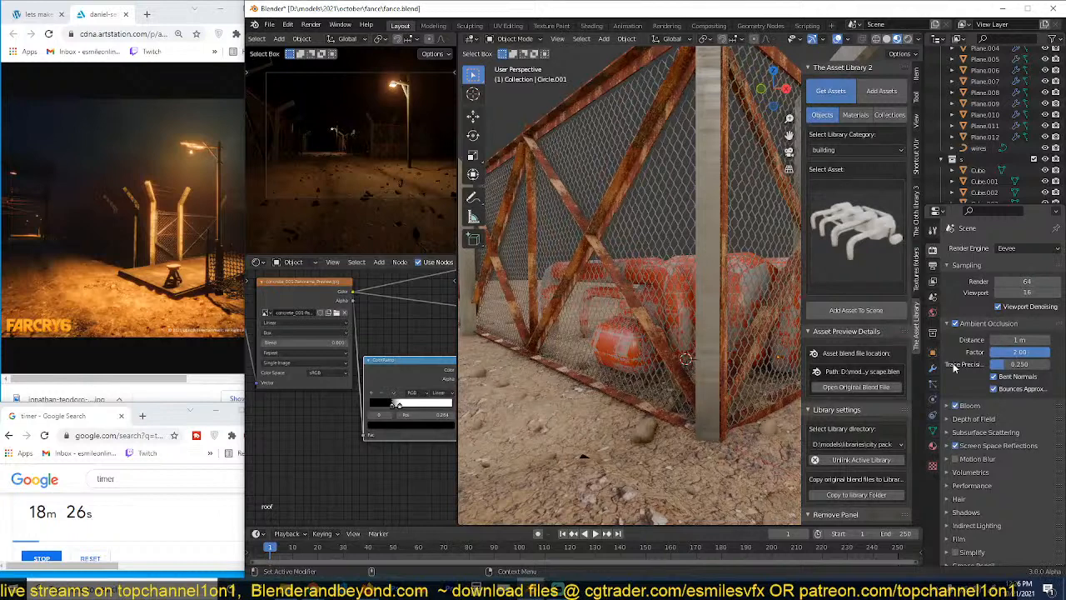
# Step: Switch to the browser and examine the Far Cry 6 reference image at full size, comparing its fences, lamp pole and background structures
pyautogui.scroll(-4, 737, 352)
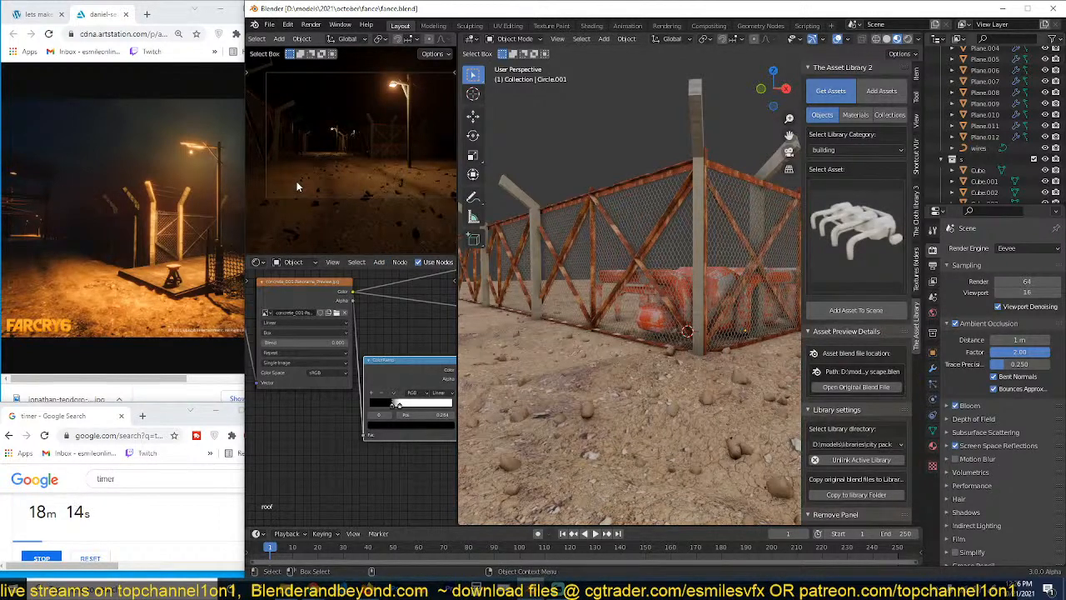
pyautogui.moveTo(686, 247); pyautogui.dragTo(578, 253, button='middle')
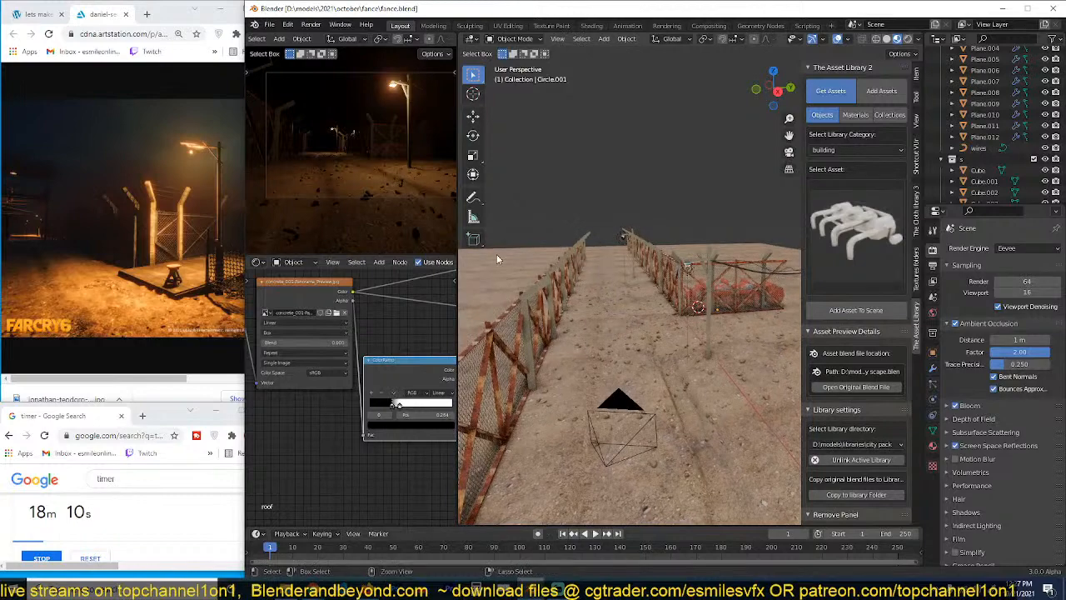
pyautogui.click(119, 205)
pyautogui.click(119, 206)
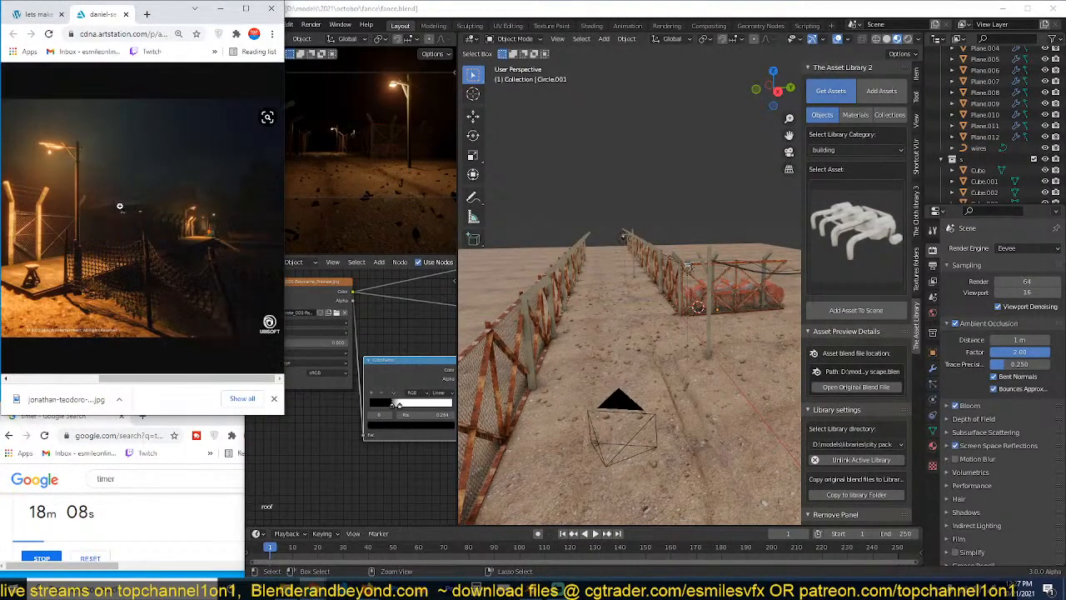
pyautogui.click(247, 12)
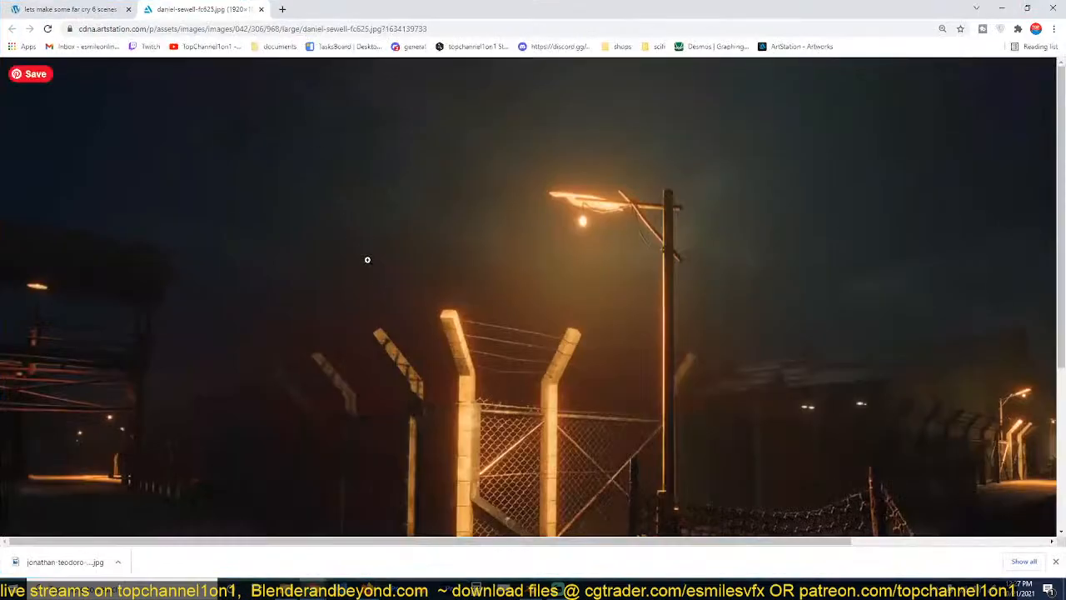
pyautogui.click(381, 286)
pyautogui.scroll(-1, 381, 286)
pyautogui.click(387, 308)
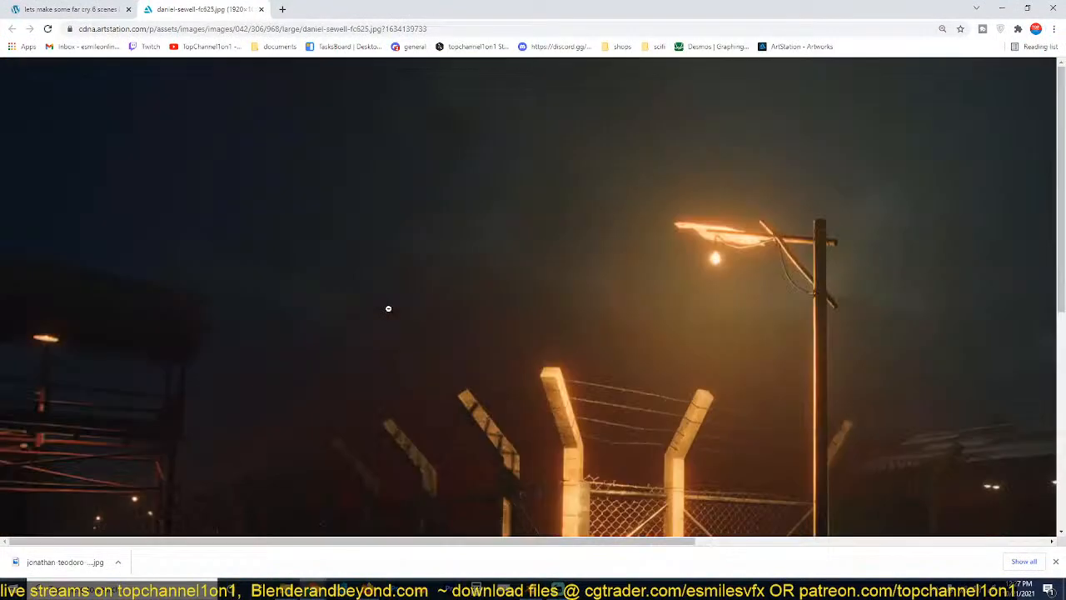
pyautogui.keyDown('ctrl'); pyautogui.scroll(-1, 388, 309); pyautogui.keyUp('ctrl')
pyautogui.click(796, 348)
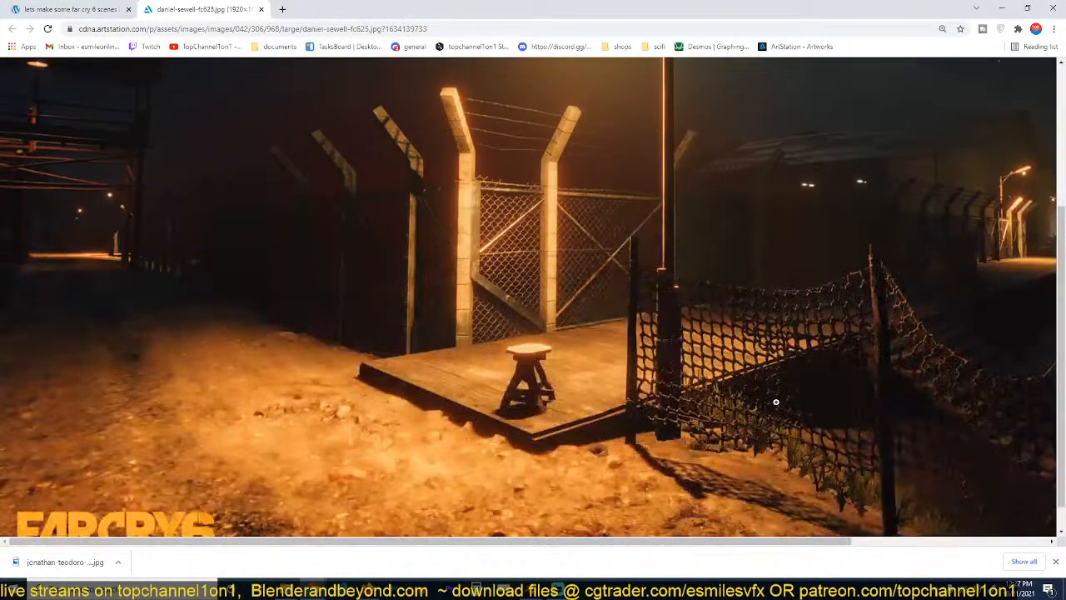
pyautogui.keyDown('ctrl'); pyautogui.scroll(-1, 776, 401); pyautogui.keyUp('ctrl')
pyautogui.keyDown('ctrl'); pyautogui.scroll(1, 775, 402); pyautogui.keyUp('ctrl')
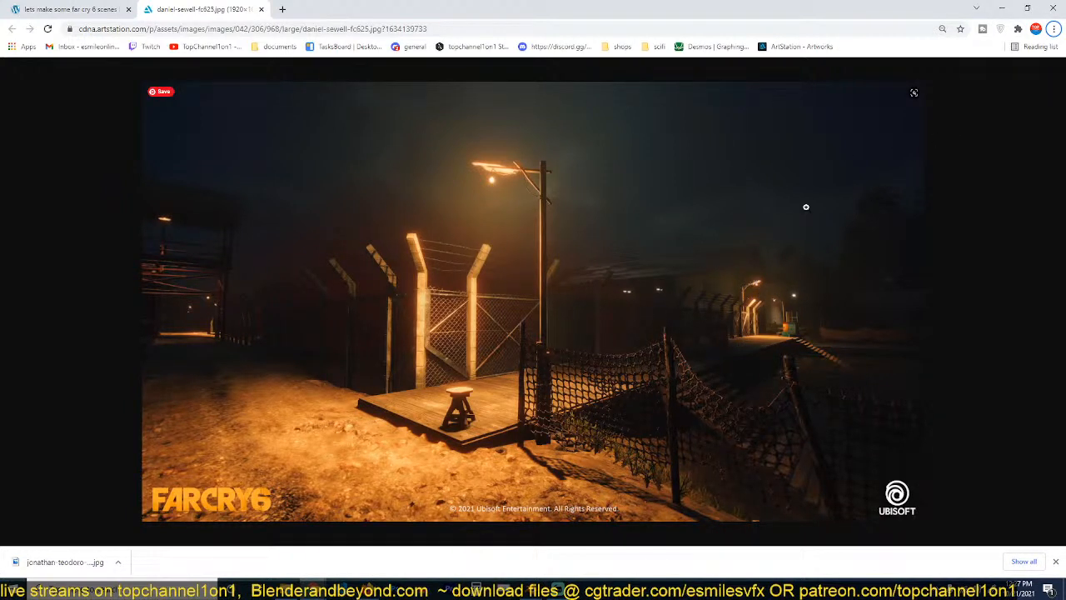
pyautogui.click(1026, 11)
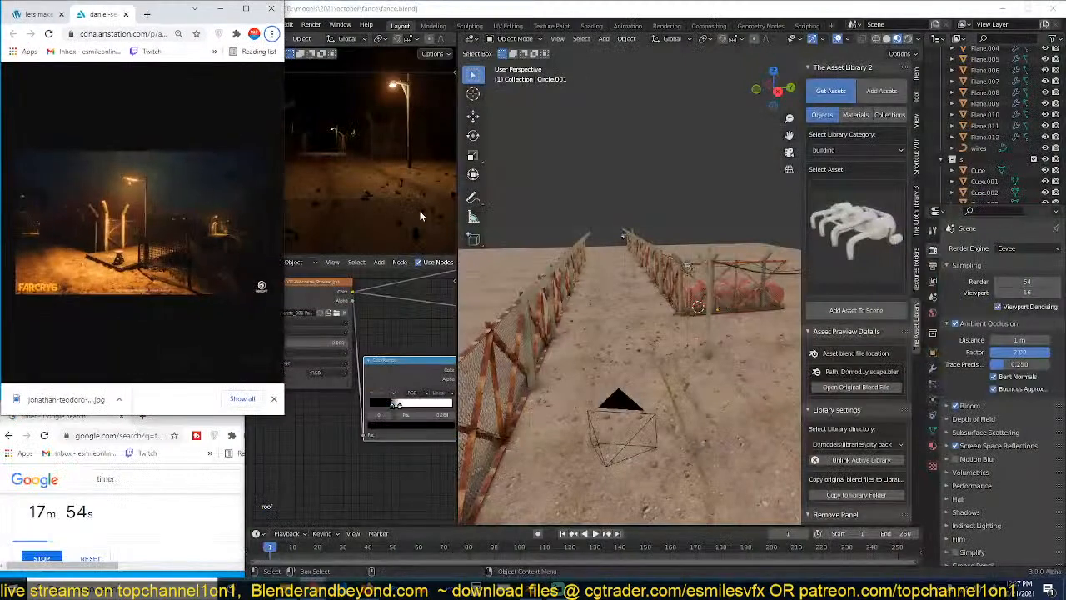
# Step: Return to Blender, save the scene, and switch the asset library directory to D:\models\libraries\building parts
pyautogui.click(500, 120)
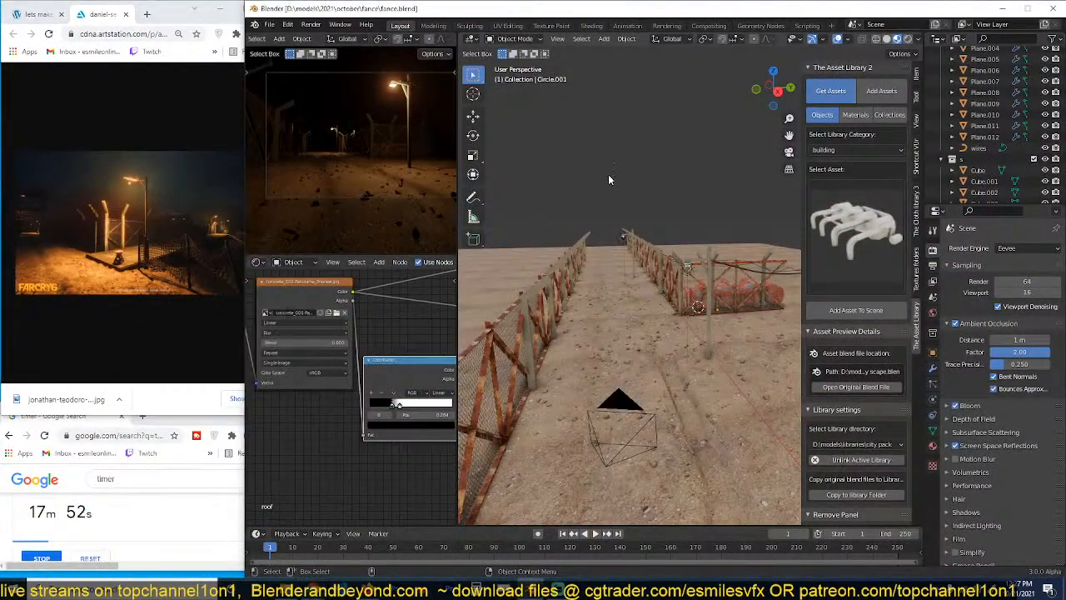
pyautogui.moveTo(608, 174); pyautogui.dragTo(646, 172, button='middle')
pyautogui.scroll(5, 647, 172)
pyautogui.hotkey('ctrl', 's')
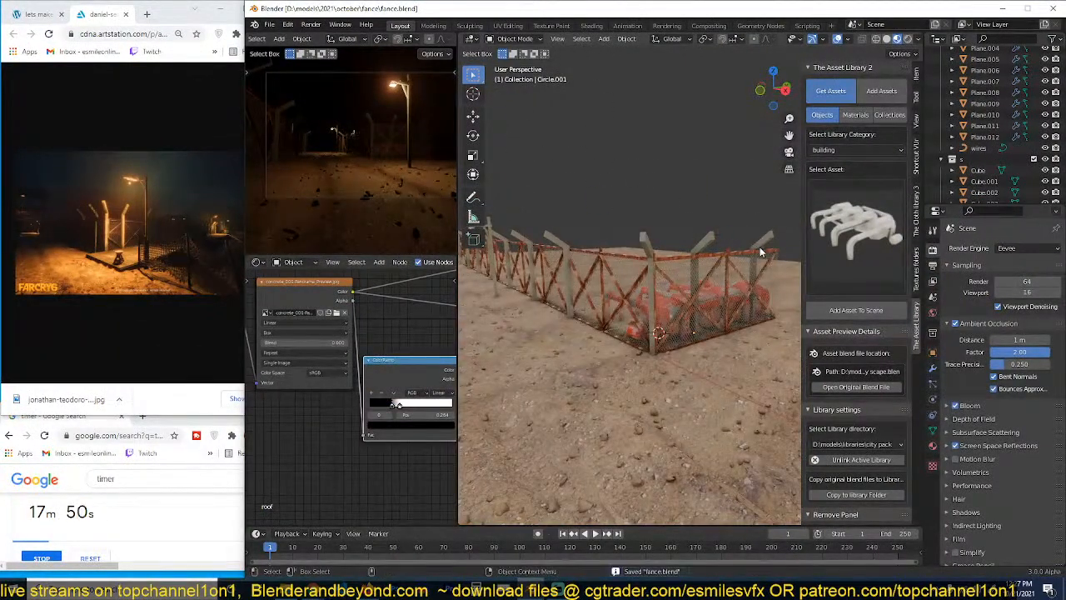
pyautogui.click(895, 447)
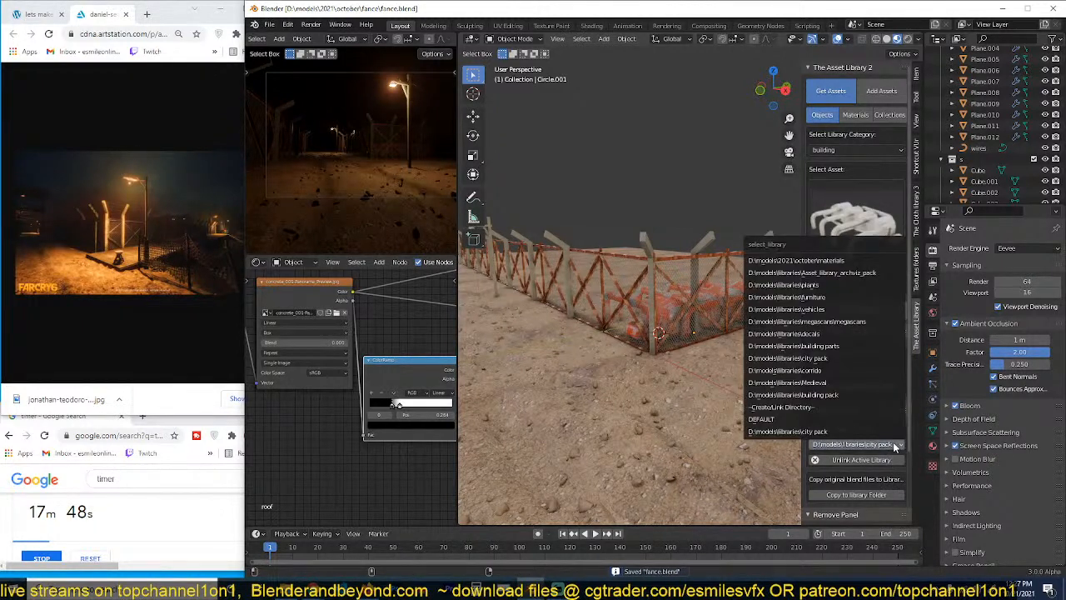
pyautogui.click(835, 345)
# Step: Browse the building parts library's uncategorized objects and its collections in the uncategorized, steps and ceiling categories for usable assets
pyautogui.click(856, 223)
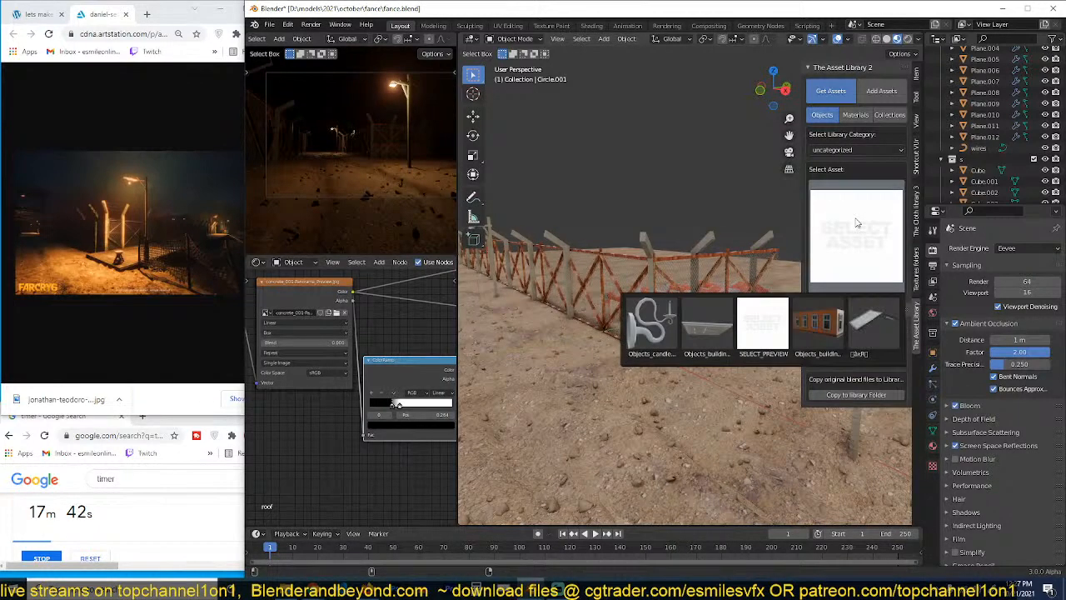
pyautogui.click(889, 114)
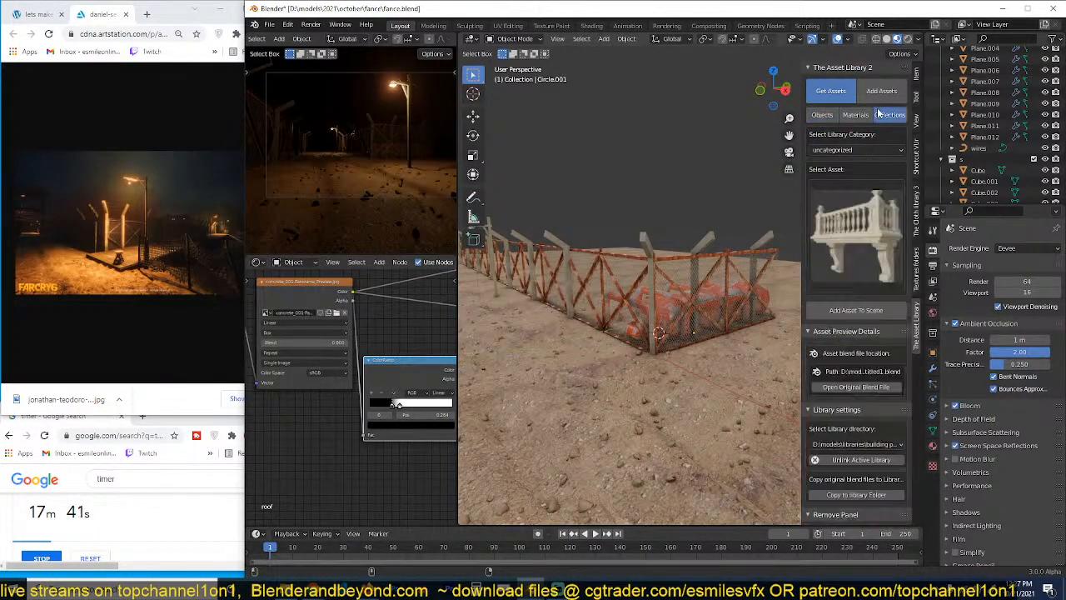
pyautogui.click(870, 151)
pyautogui.click(854, 201)
pyautogui.click(855, 237)
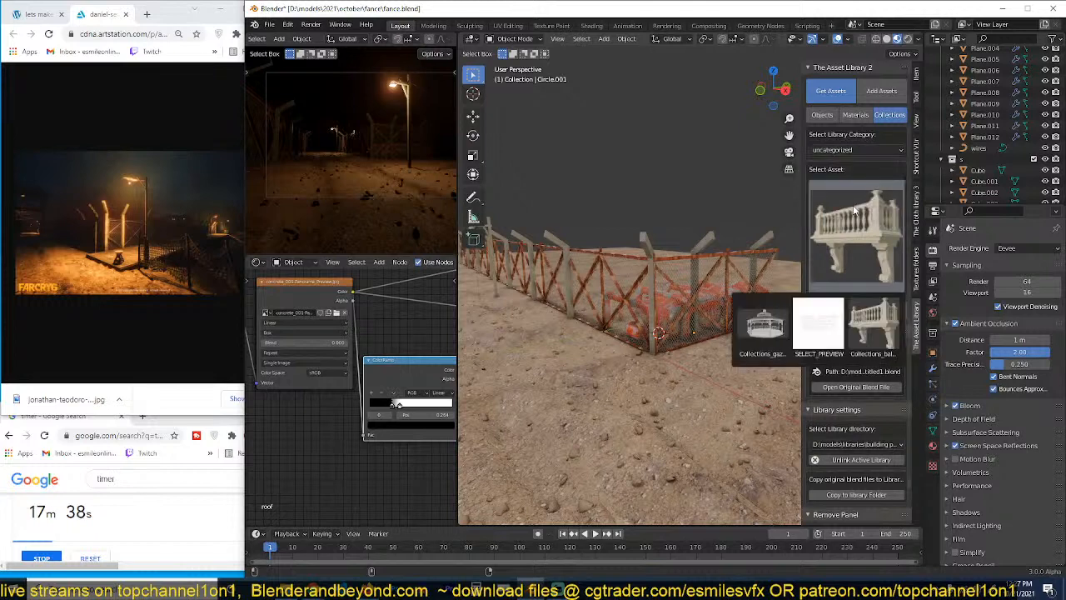
pyautogui.click(873, 149)
pyautogui.click(861, 186)
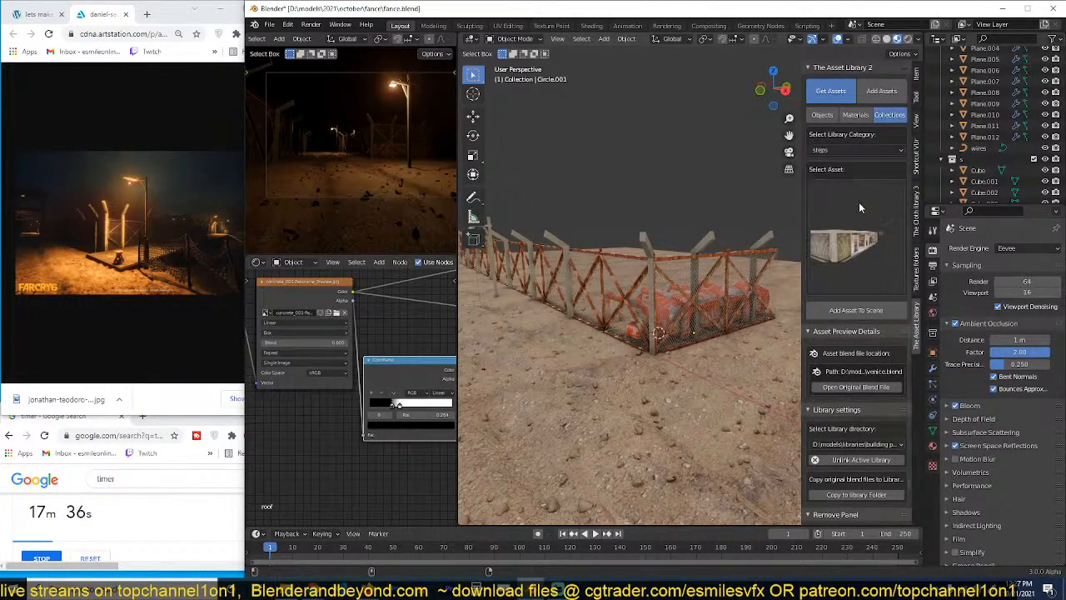
pyautogui.click(859, 201)
pyautogui.click(875, 152)
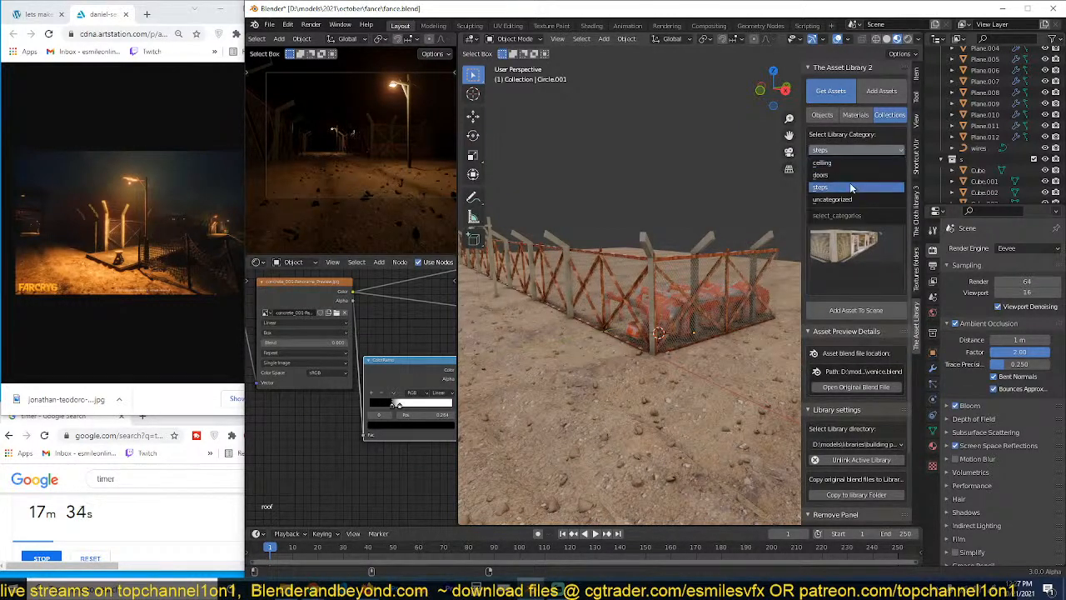
pyautogui.click(851, 173)
pyautogui.click(853, 217)
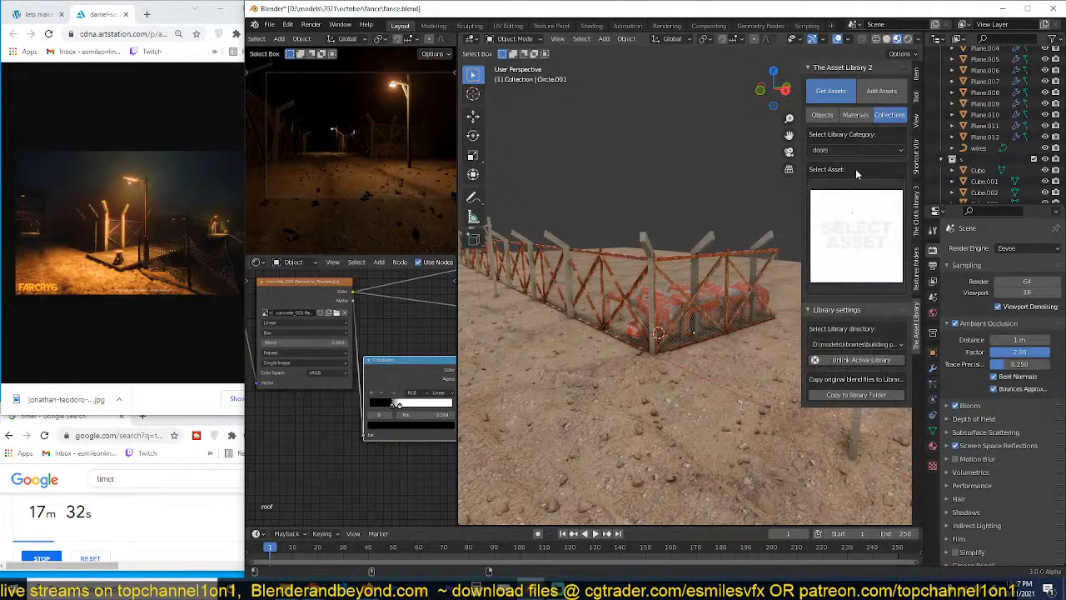
pyautogui.click(861, 150)
pyautogui.click(854, 184)
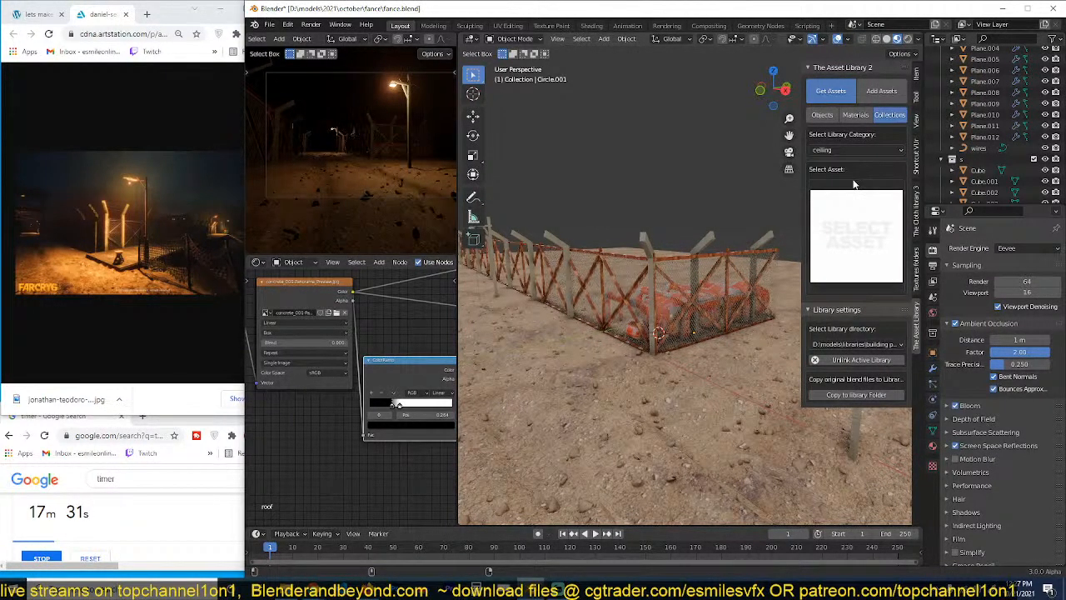
# Step: Switch the asset library directory to D:\models\libraries\city pack and look through its building collections and objects
pyautogui.click(822, 116)
pyautogui.click(875, 343)
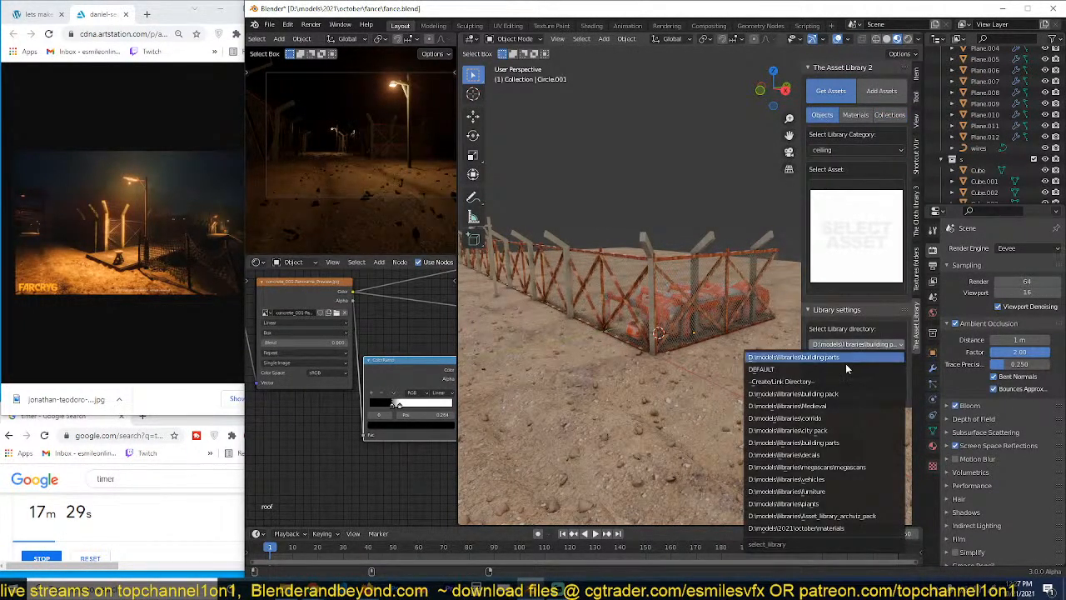
pyautogui.click(829, 431)
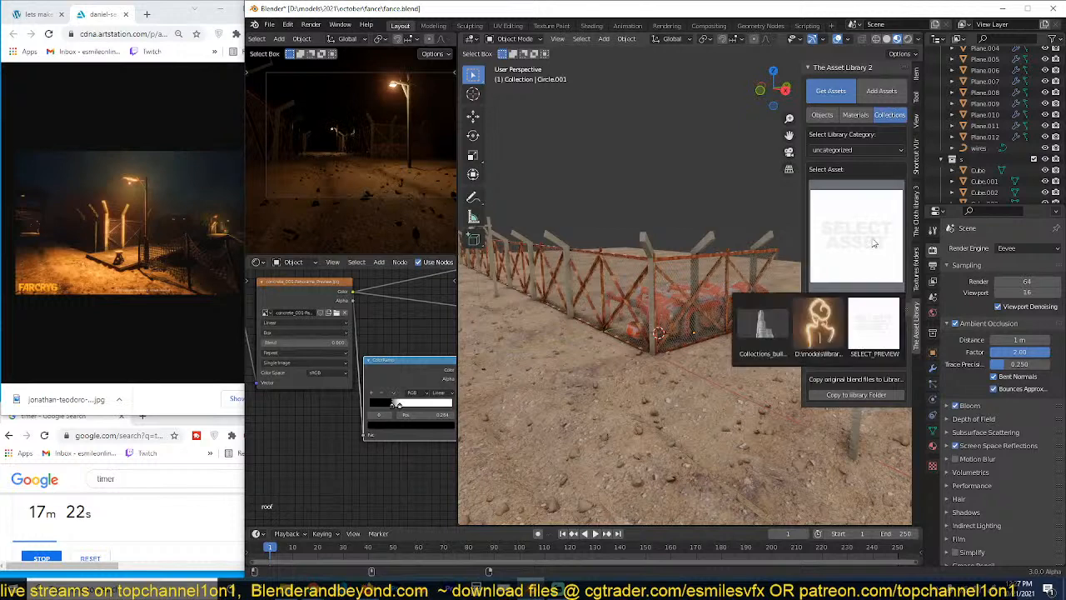
pyautogui.click(880, 149)
pyautogui.click(868, 163)
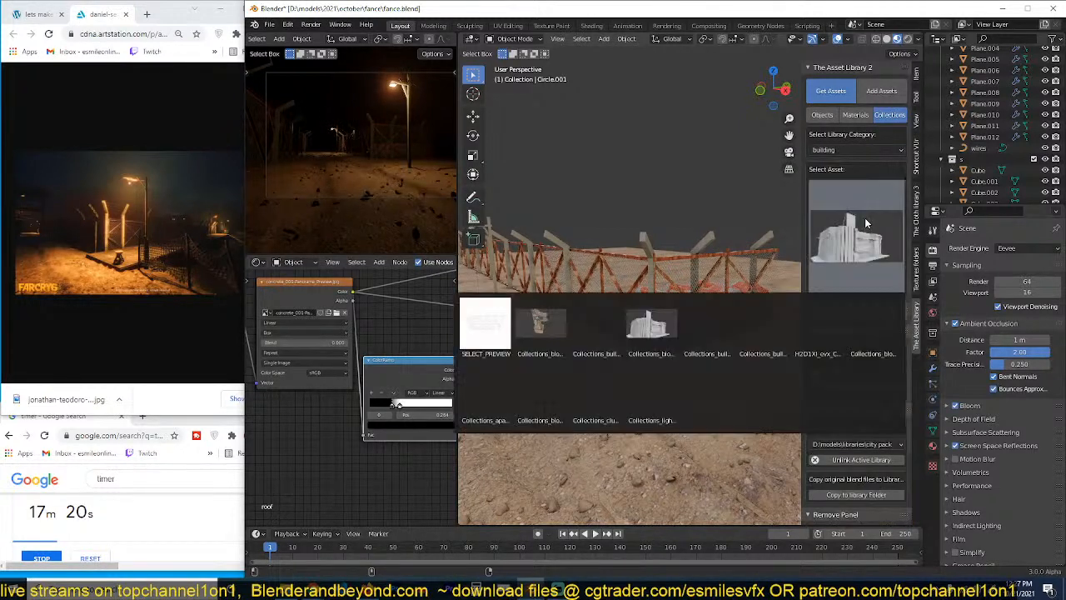
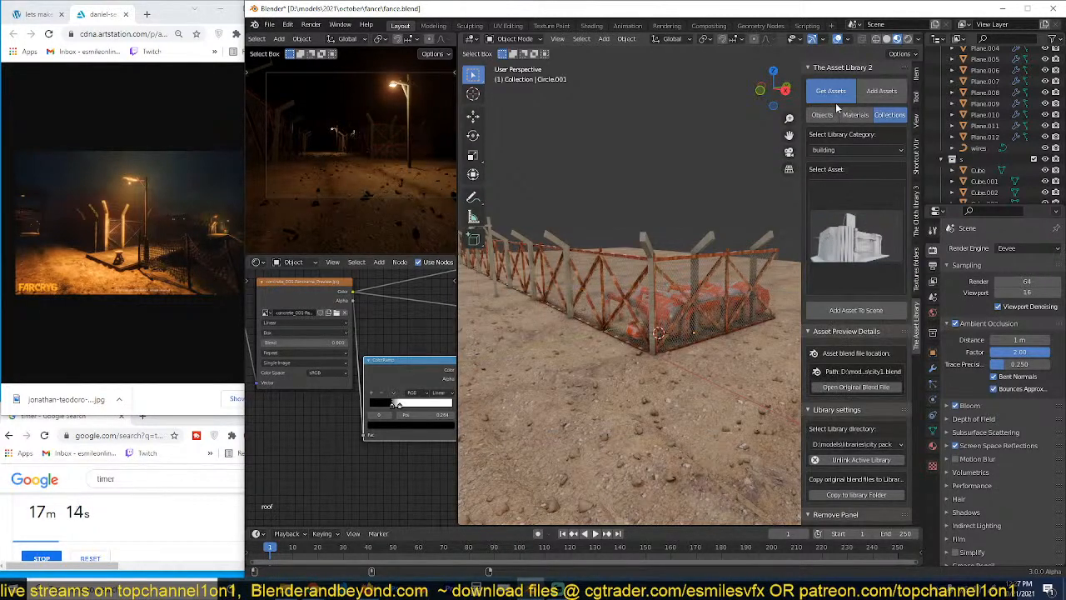
pyautogui.click(822, 115)
pyautogui.click(844, 206)
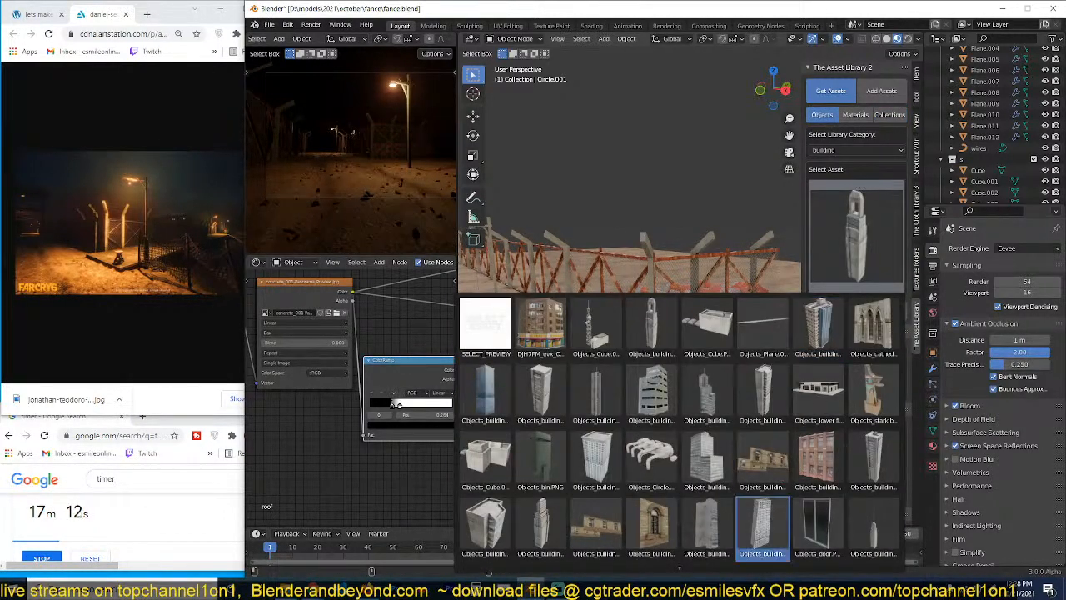
pyautogui.scroll(-2, 762, 524)
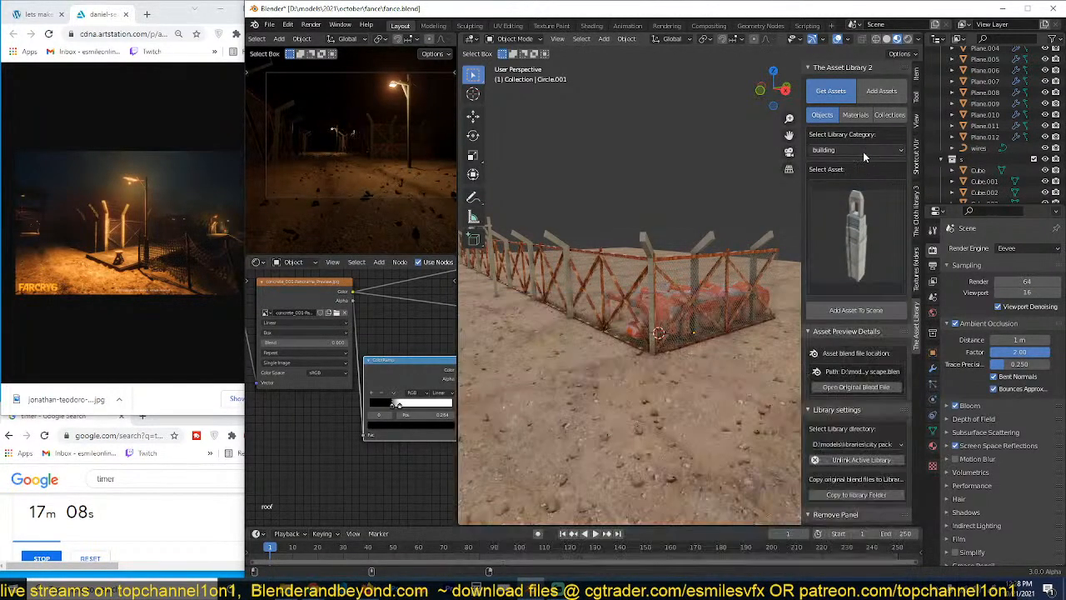
# Step: Add the multi-lamp floodlight stand from the city pack's decals category to the ground beyond the fences
pyautogui.click(858, 150)
pyautogui.click(833, 174)
pyautogui.click(850, 213)
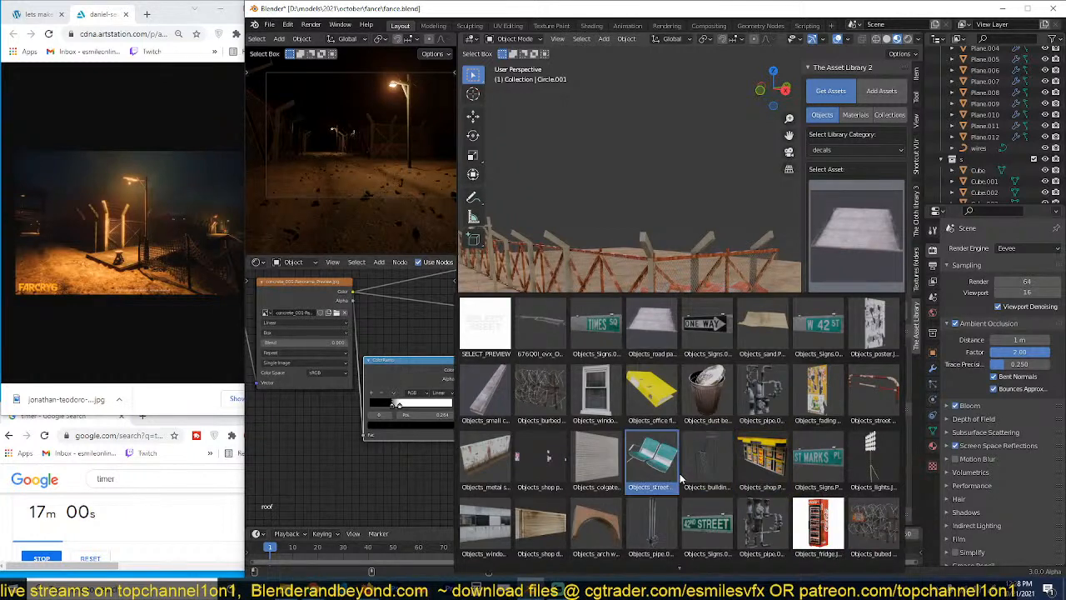
pyautogui.click(879, 460)
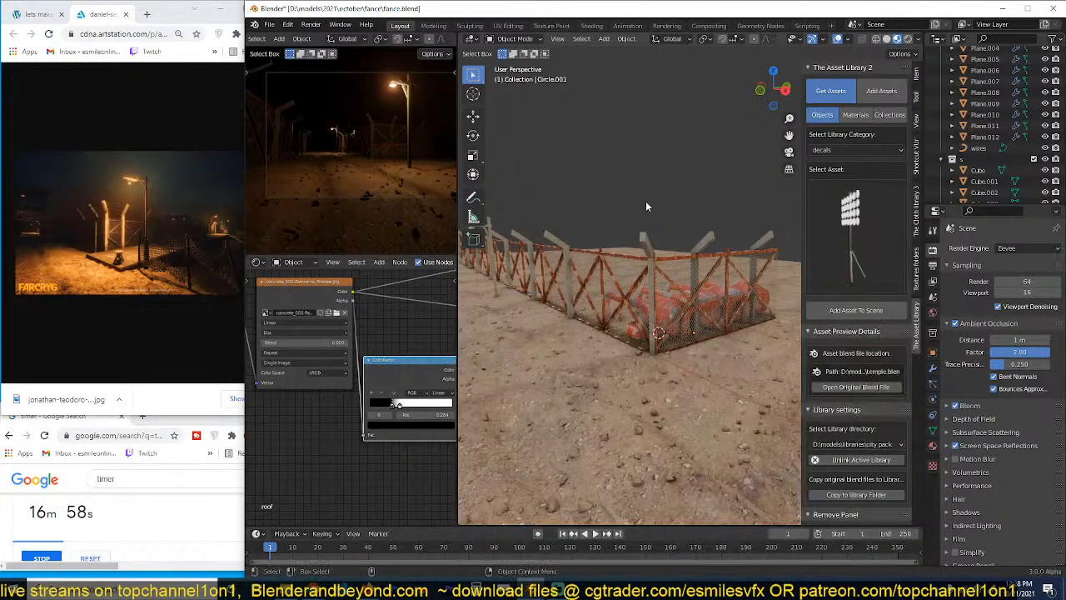
pyautogui.moveTo(646, 204); pyautogui.dragTo(698, 347, button='middle')
pyautogui.scroll(-2, 610, 234)
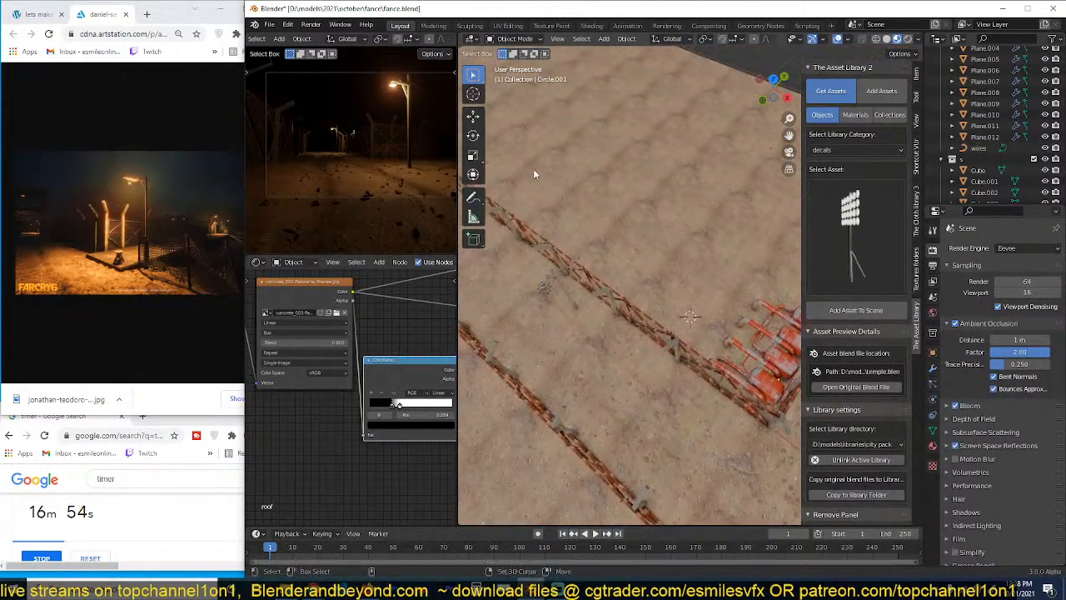
pyautogui.click(843, 312)
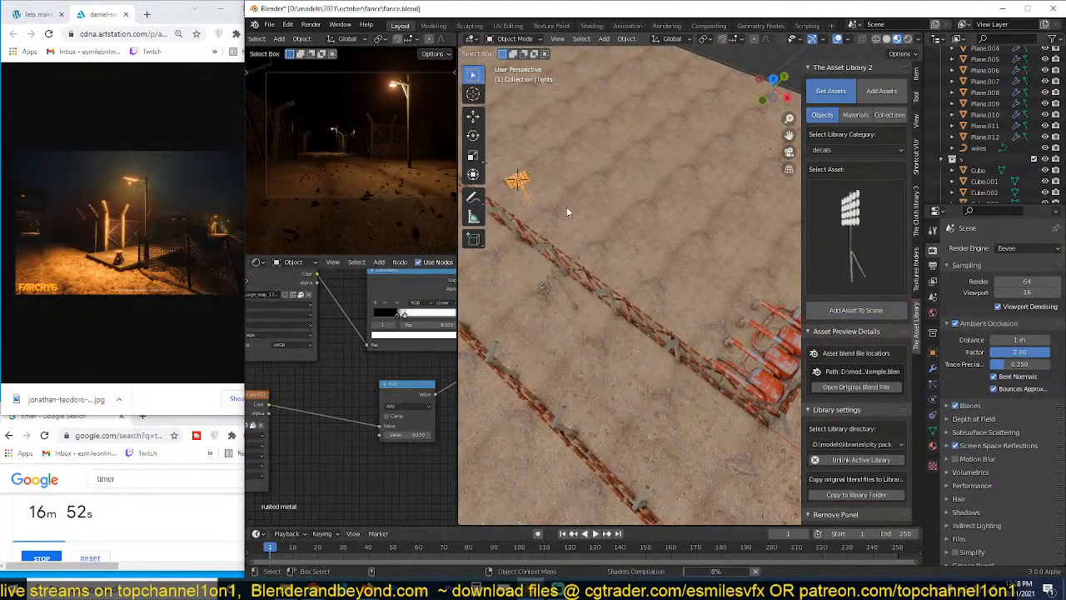
# Step: Resize the floodlight stand and raise it along Z so its legs clear the ground
pyautogui.press('s')
pyautogui.click(641, 201)
pyautogui.moveTo(646, 200); pyautogui.dragTo(590, 159, button='middle')
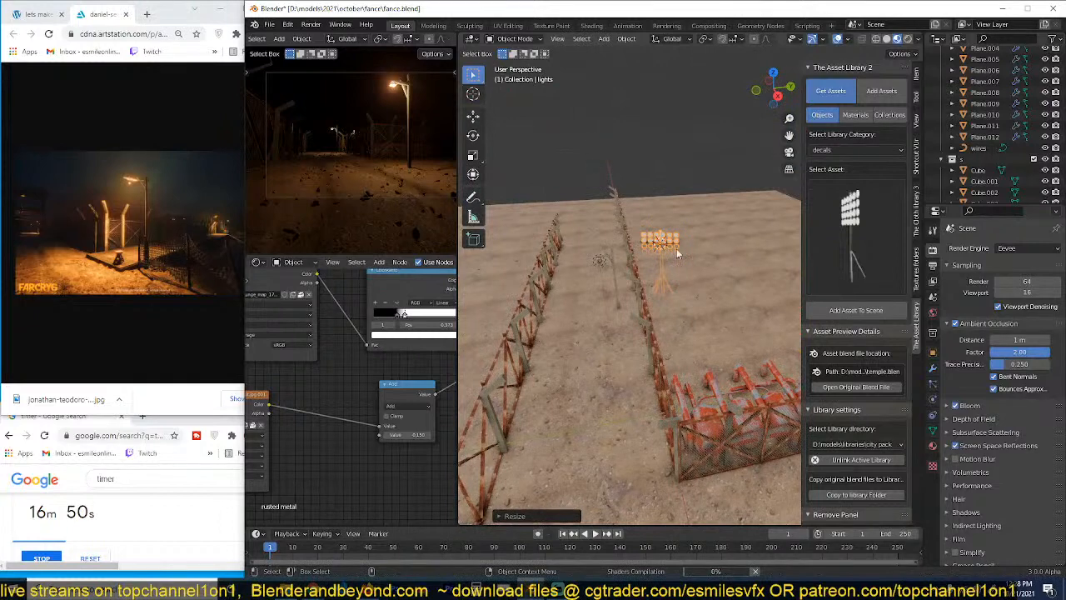
pyautogui.scroll(2, 676, 248)
pyautogui.press('g')
pyautogui.press('z')
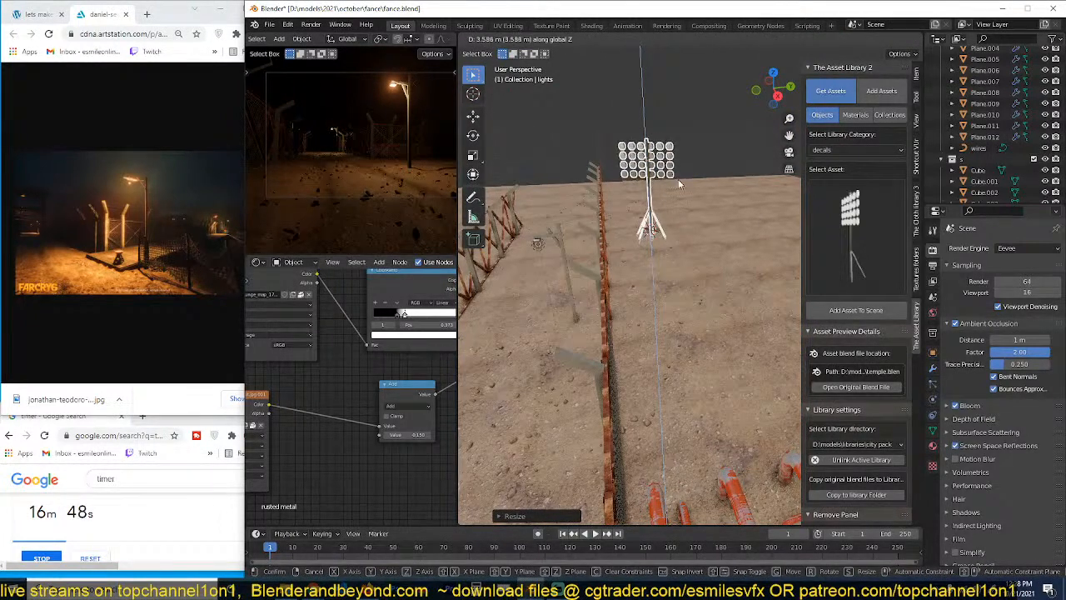
pyautogui.click(710, 154)
# Step: Rotate the floodlight stand about the Z axis so its lamps face back along the fenced path
pyautogui.press('r')
pyautogui.press('z')
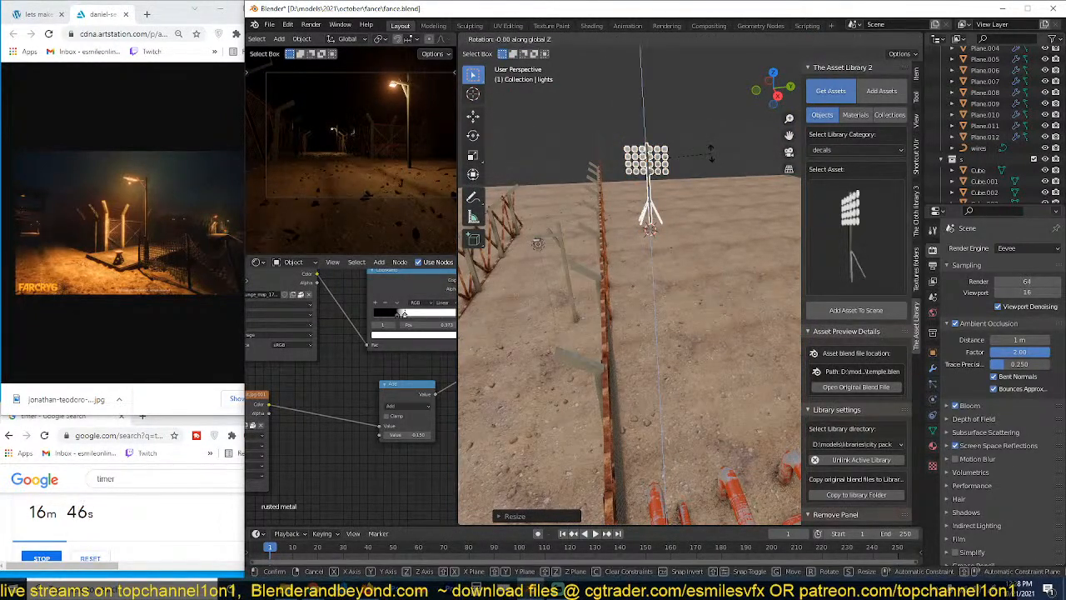
pyautogui.click(710, 152)
pyautogui.rightClick(710, 152)
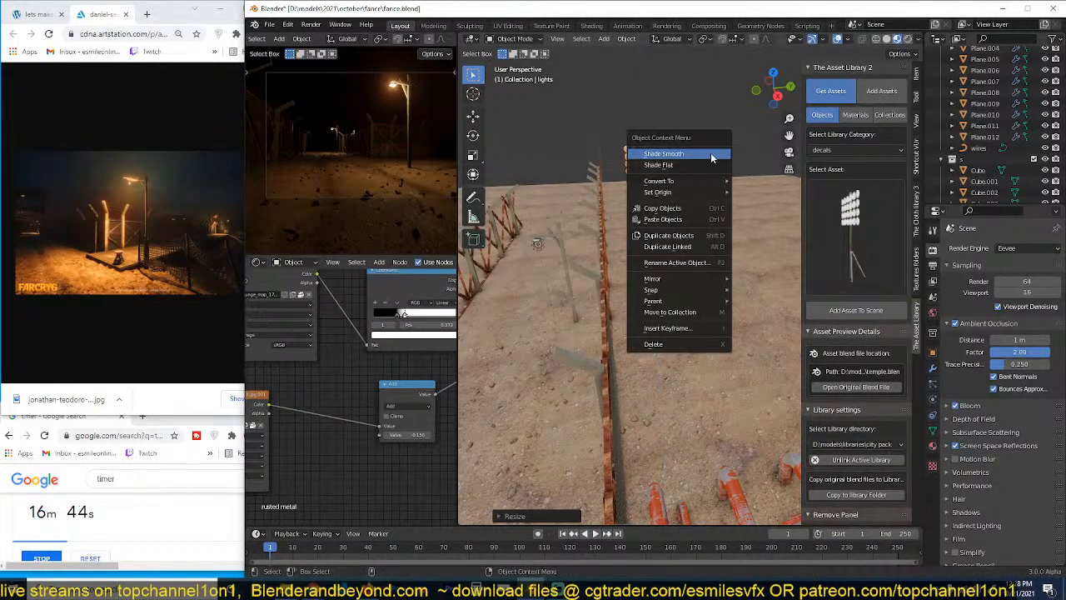
pyautogui.moveTo(716, 181)
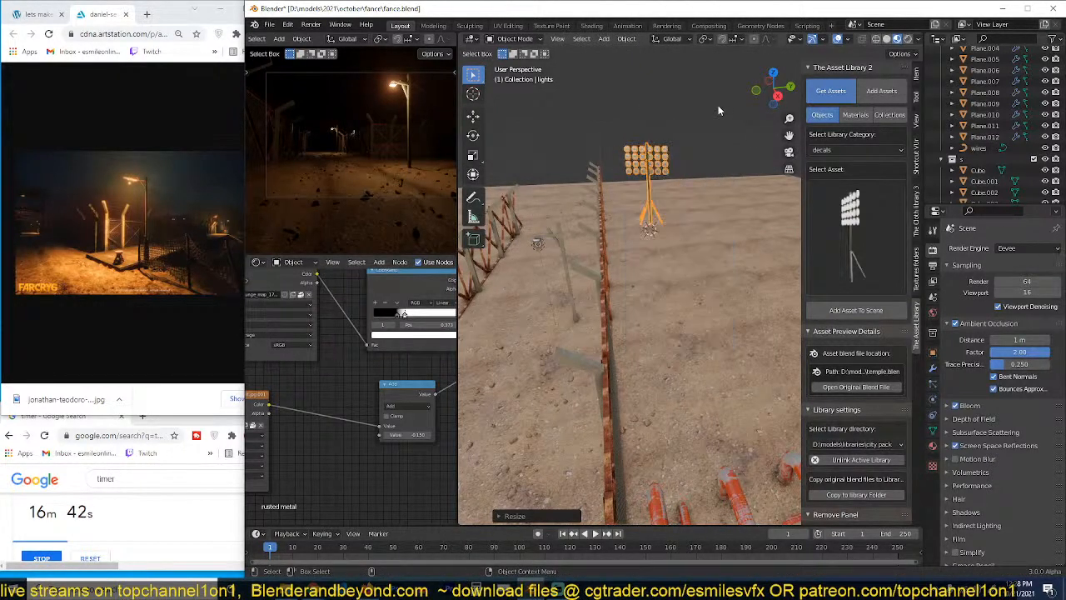
pyautogui.click(643, 145)
pyautogui.moveTo(643, 148); pyautogui.dragTo(652, 263, button='middle')
pyautogui.press('r')
pyautogui.press('z')
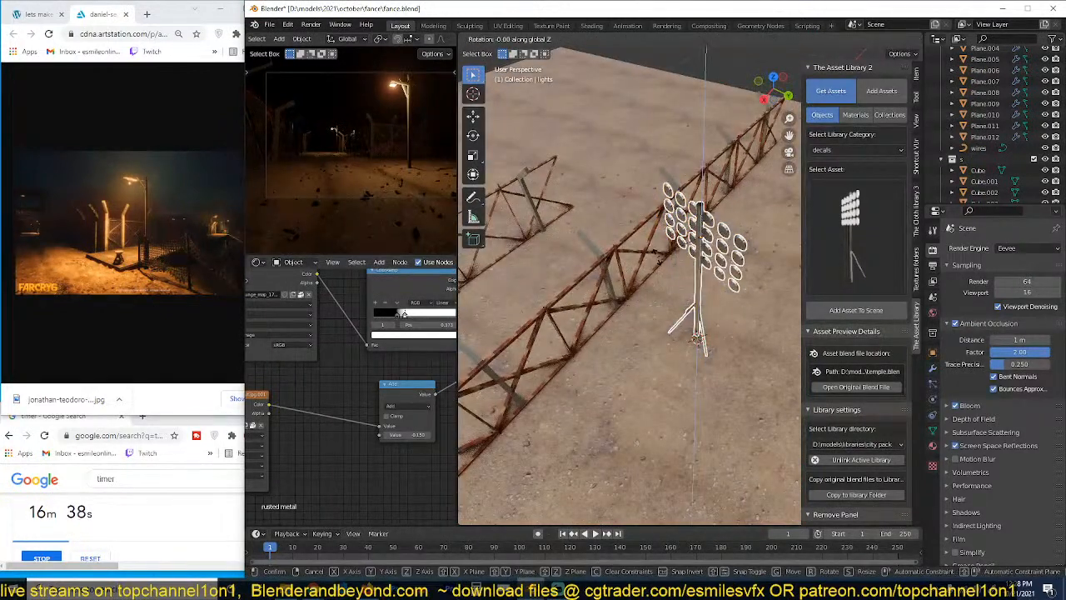
pyautogui.click(675, 292)
pyautogui.moveTo(675, 291); pyautogui.dragTo(697, 254, button='middle')
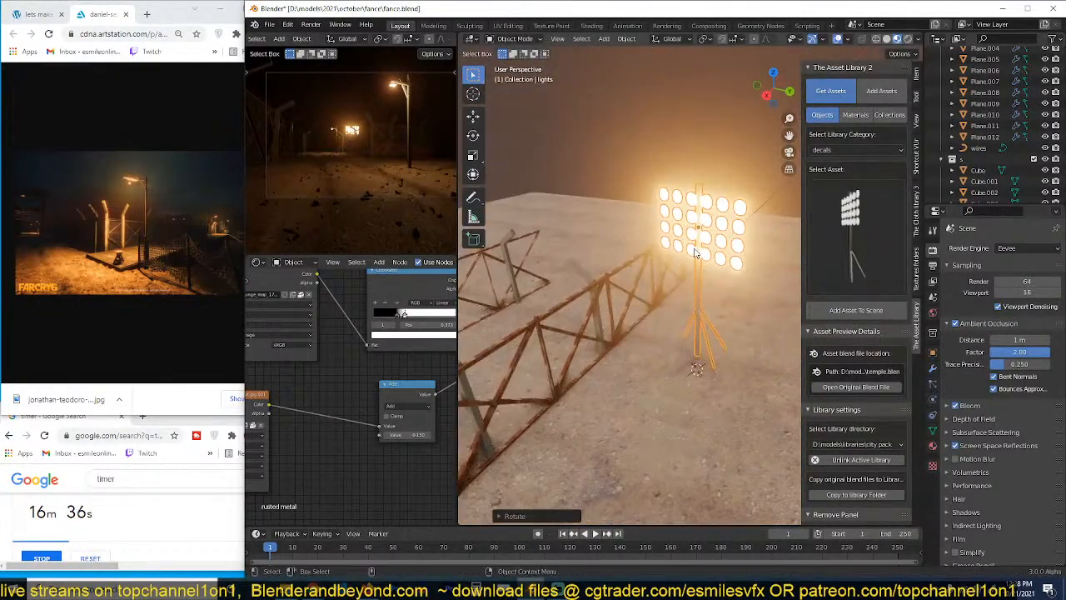
# Step: Enlarge the floodlight stand, raise it about 0.6 m along Z, and save the file
pyautogui.press('s')
pyautogui.press('z')
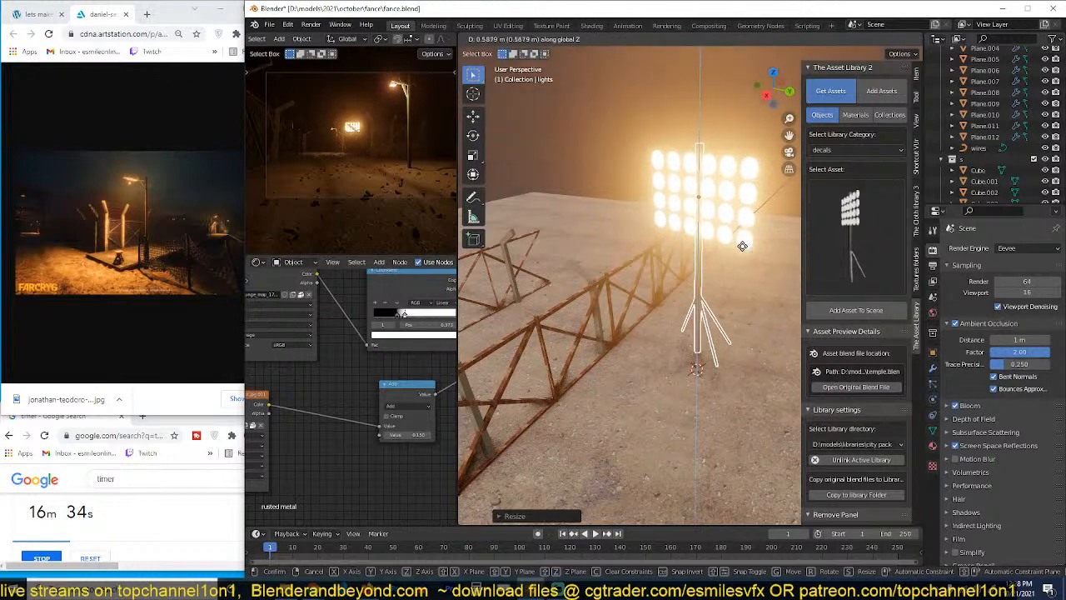
pyautogui.click(744, 254)
pyautogui.hotkey('alt', 'a')
pyautogui.moveTo(727, 242); pyautogui.dragTo(704, 233, button='middle')
pyautogui.hotkey('ctrl', 's')
# Step: Add a point light at the floodlight and move it just in front of the lamp panel
pyautogui.hotkey('shift', 'a')
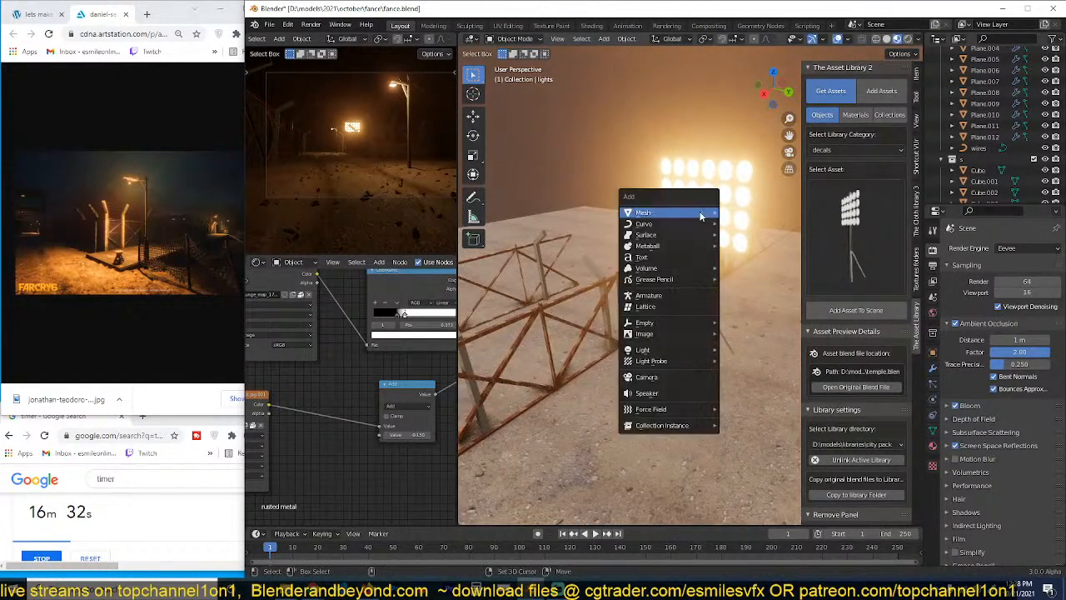
pyautogui.moveTo(649, 350)
pyautogui.click(733, 351)
pyautogui.moveTo(773, 346); pyautogui.dragTo(714, 275, button='middle')
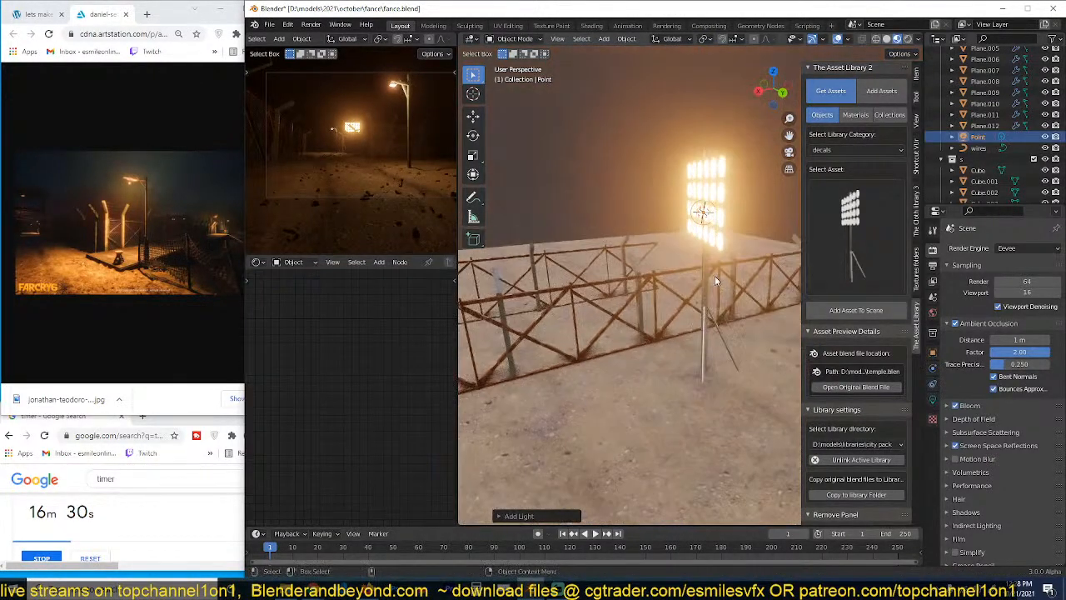
pyautogui.press('g')
pyautogui.click(678, 254)
# Step: Give the floodlight's point light a warm orange colour and save the file
pyautogui.click(932, 399)
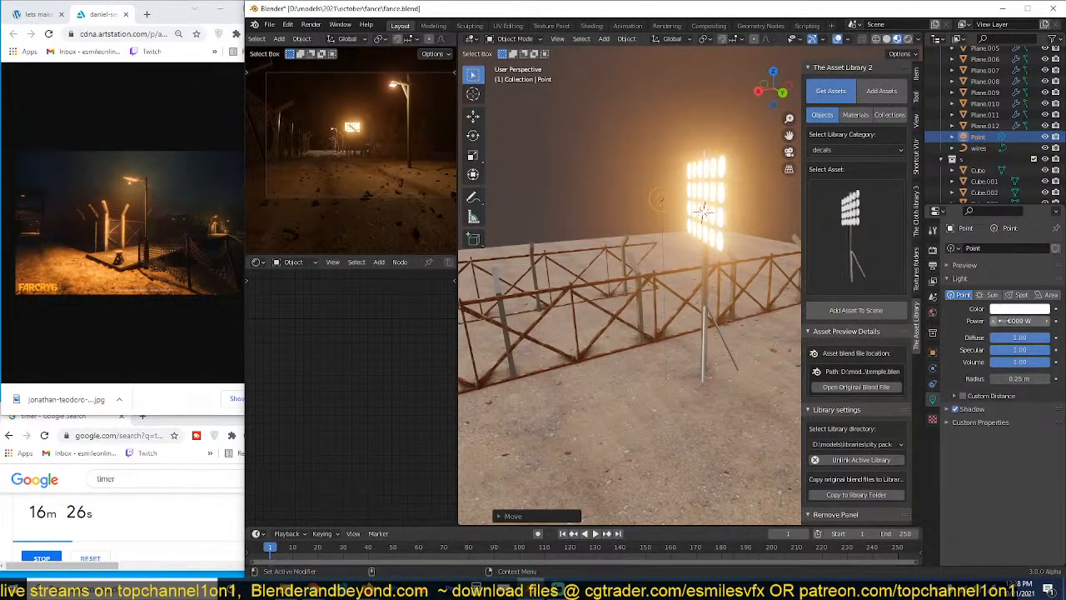
pyautogui.click(1020, 309)
pyautogui.click(1002, 219)
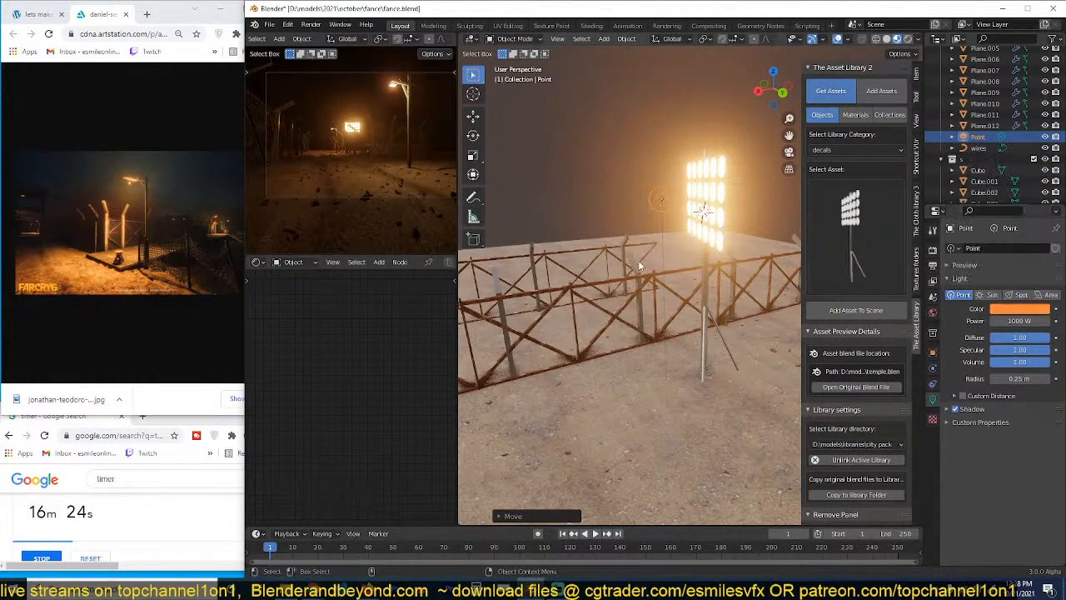
pyautogui.scroll(-2, 641, 268)
pyautogui.moveTo(652, 312); pyautogui.dragTo(705, 318, button='middle')
pyautogui.hotkey('ctrl', 's')
# Step: Add the barbed wire gate from the city pack's decals category on the path between the fences
pyautogui.click(855, 250)
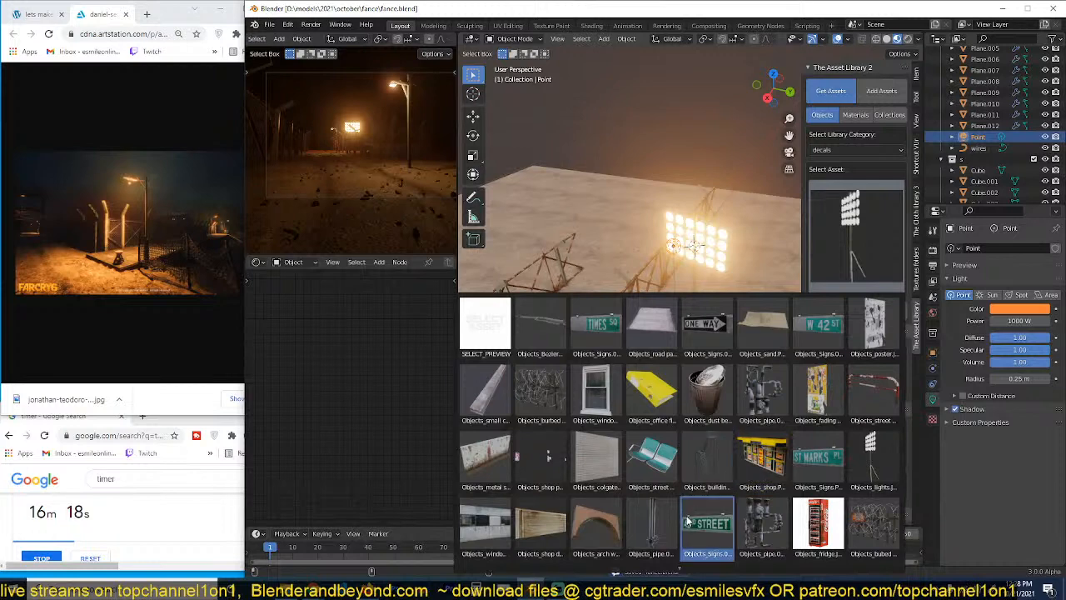
pyautogui.scroll(-1, 837, 478)
pyautogui.click(872, 471)
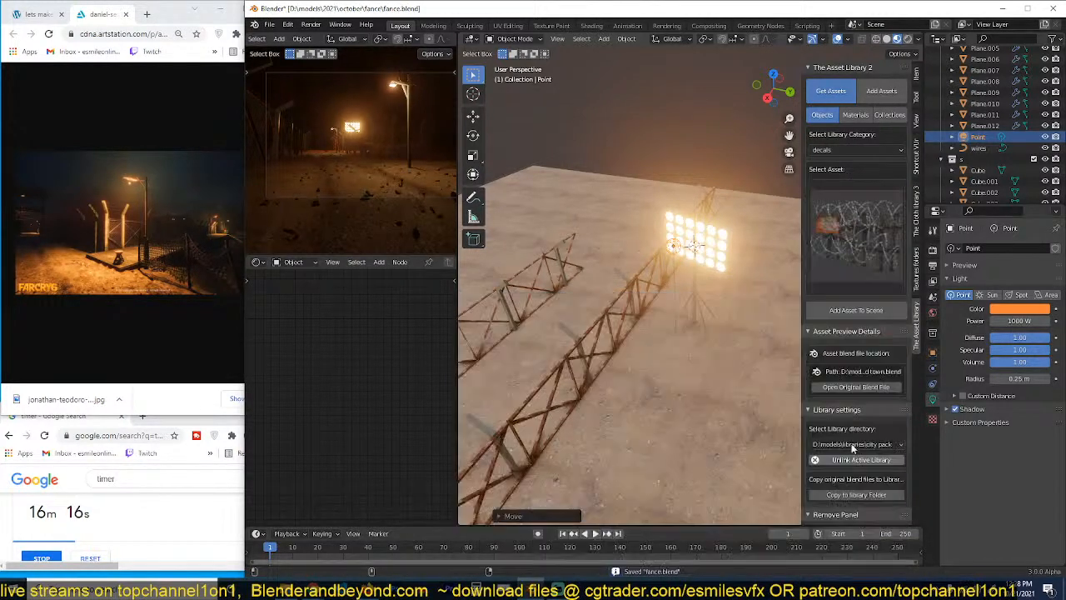
pyautogui.scroll(-3, 670, 381)
pyautogui.keyDown('shift'); pyautogui.moveTo(669, 380); pyautogui.dragTo(713, 288, button='middle'); pyautogui.keyUp('shift')
pyautogui.scroll(2, 756, 325)
pyautogui.scroll(3, 765, 311)
pyautogui.scroll(3, 712, 288)
pyautogui.moveTo(620, 273); pyautogui.dragTo(652, 264, button='middle')
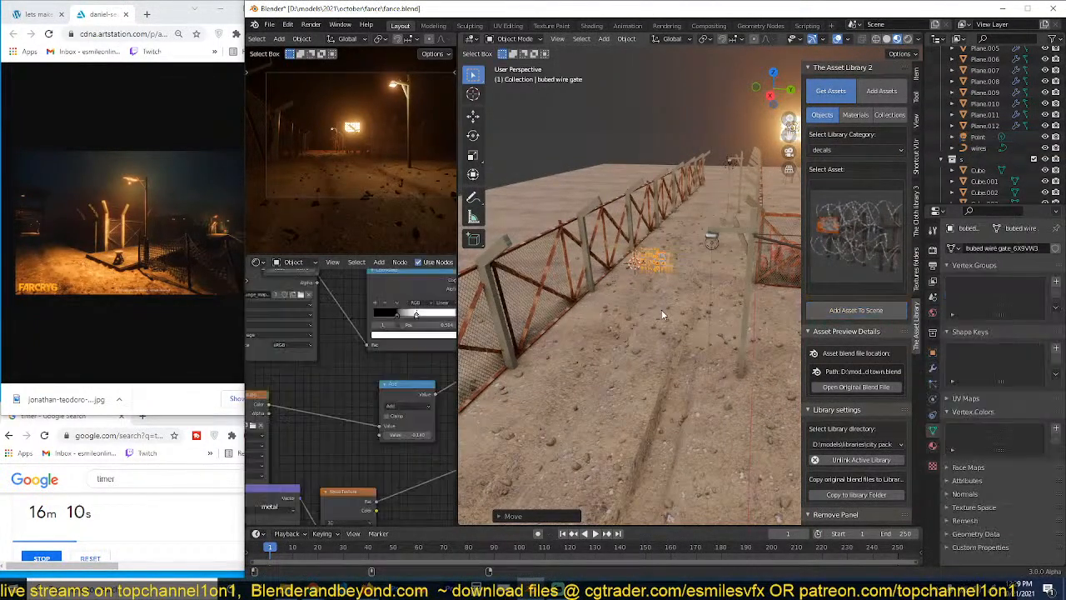
# Step: Scale the barbed wire gate up about 1.6 times and raise it along Z to stand on the ground
pyautogui.scroll(4, 667, 285)
pyautogui.press('s')
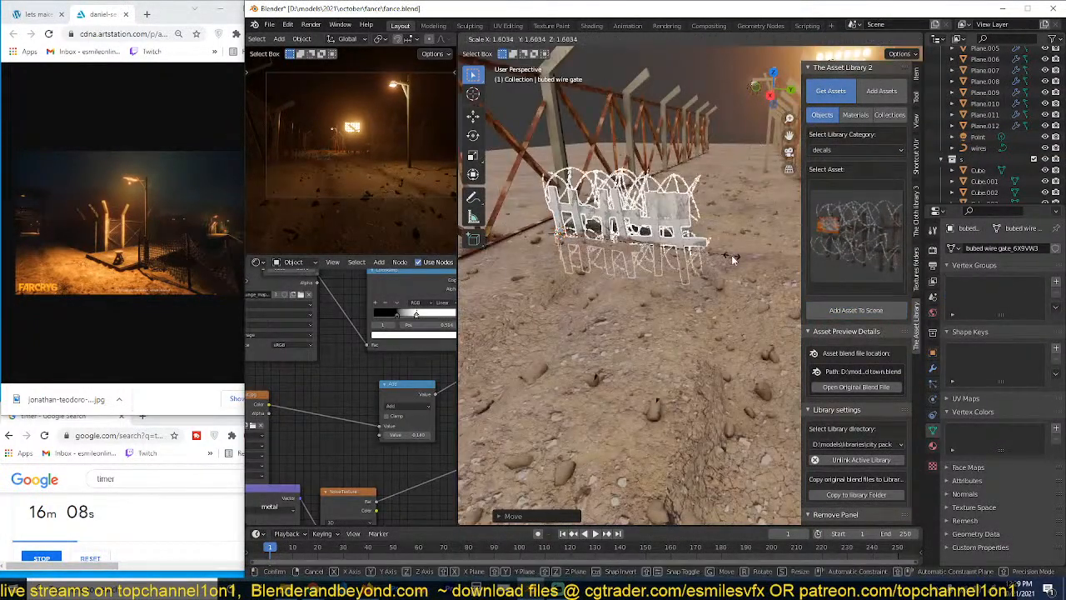
pyautogui.click(731, 258)
pyautogui.press('g')
pyautogui.press('z')
pyautogui.click(728, 213)
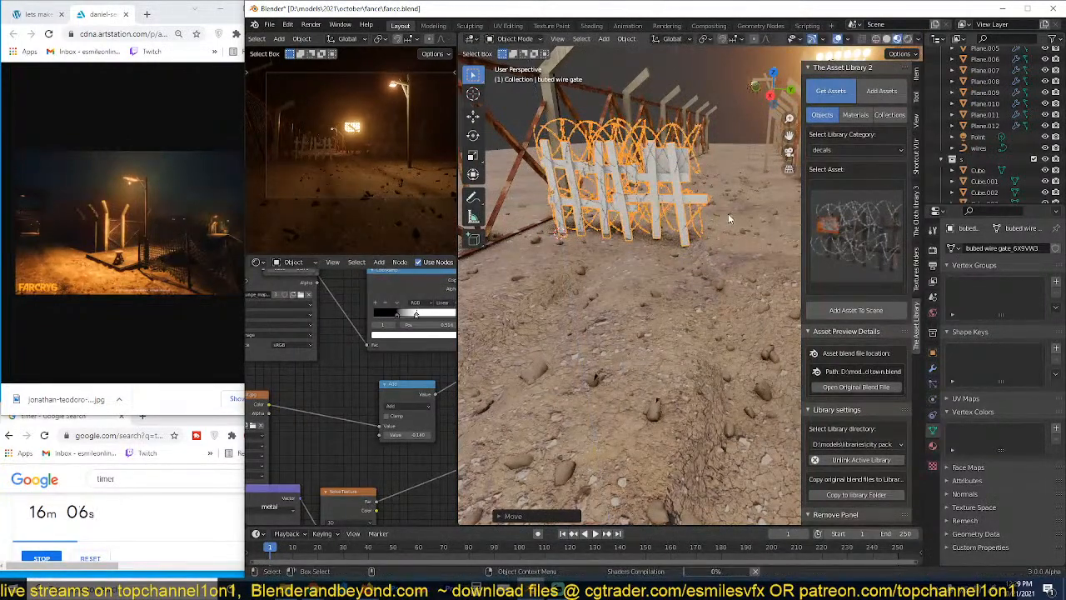
# Step: Rotate the barbed wire gate 180° about Z and snap it to the 3D cursor at the end of the tank-side fence
pyautogui.press('r')
pyautogui.press('z')
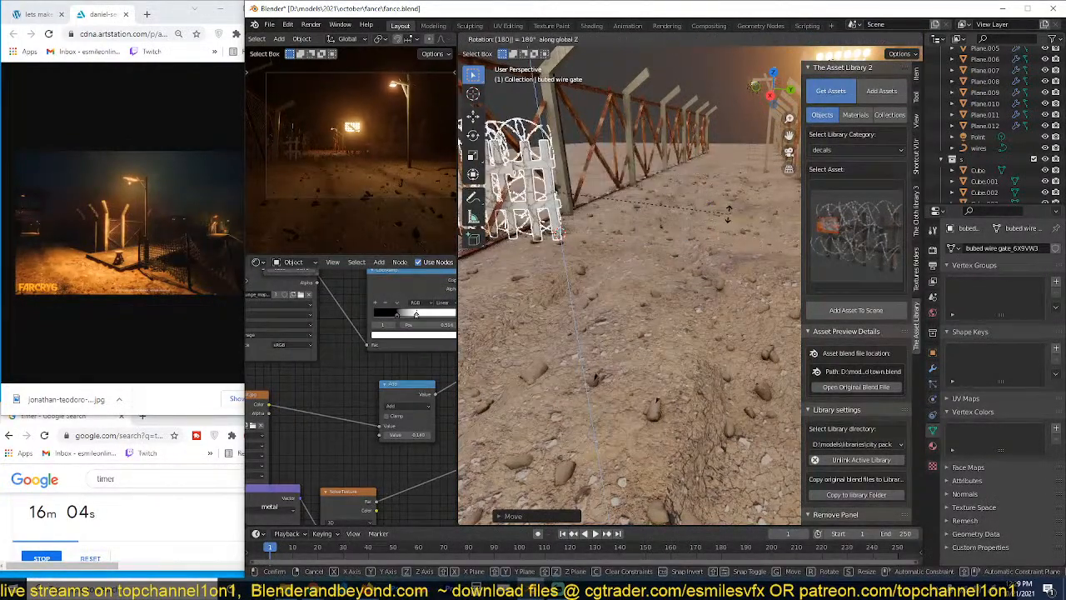
pyautogui.click(728, 213)
pyautogui.moveTo(728, 213); pyautogui.dragTo(694, 230, button='middle')
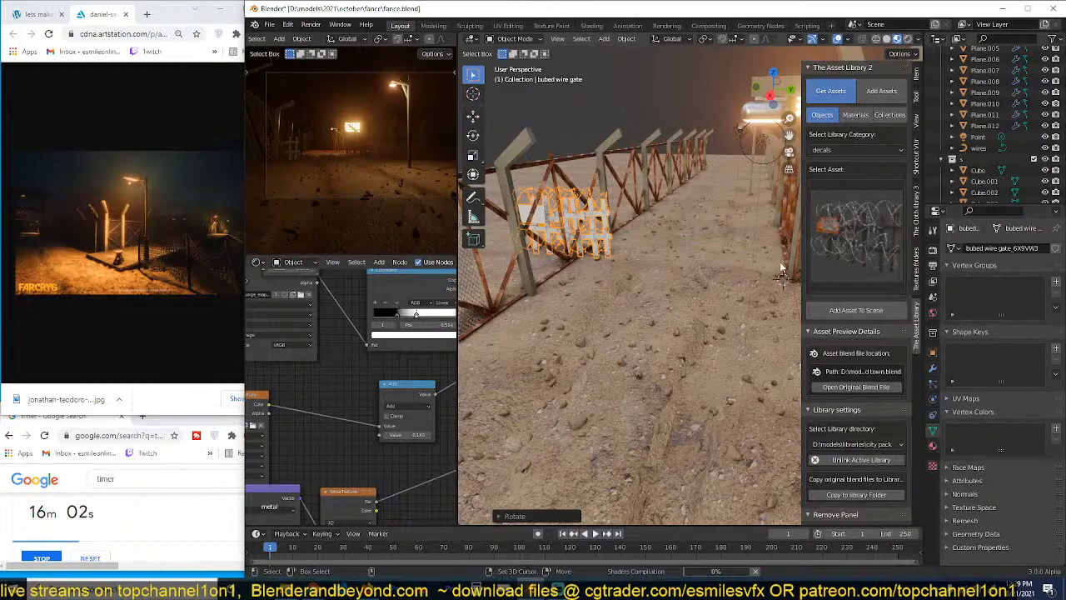
pyautogui.hotkey('shift', 's')
pyautogui.click(767, 115)
pyautogui.scroll(6, 772, 216)
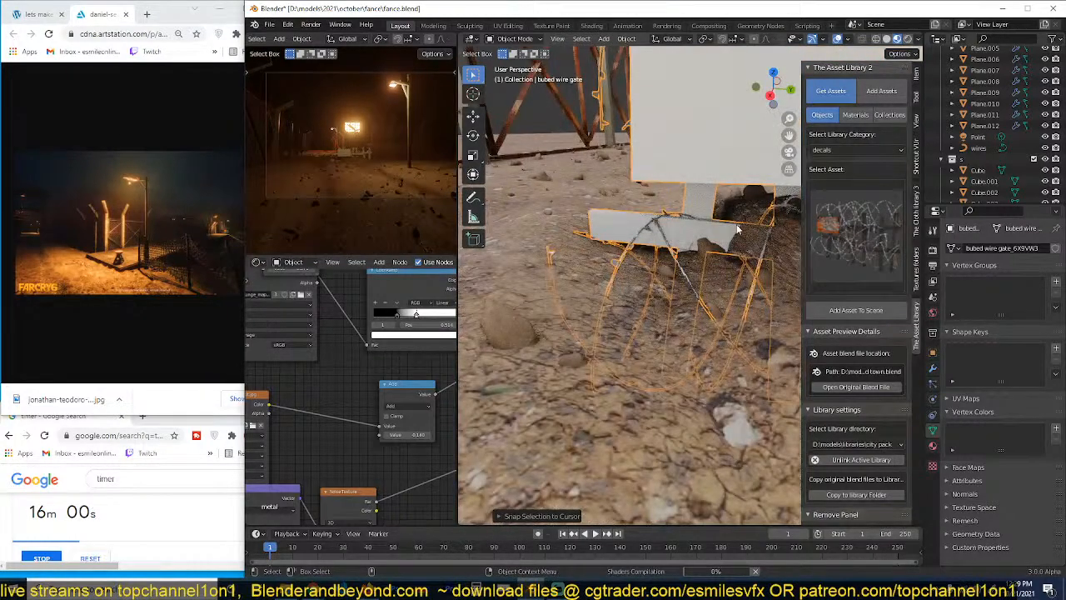
# Step: Raise the barbed wire gate along Z by about 0.65 m so it stands on the ground, and save the file
pyautogui.scroll(-8, 737, 229)
pyautogui.moveTo(732, 238)
pyautogui.keyDown('shift'); pyautogui.mouseDown(button='middle')
pyautogui.moveTo(687, 263)
pyautogui.moveTo(713, 233)
pyautogui.mouseUp(button='middle'); pyautogui.keyUp('shift')
pyautogui.scroll(2, 687, 263)
pyautogui.scroll(5, 713, 236)
pyautogui.press('g')
pyautogui.press('z')
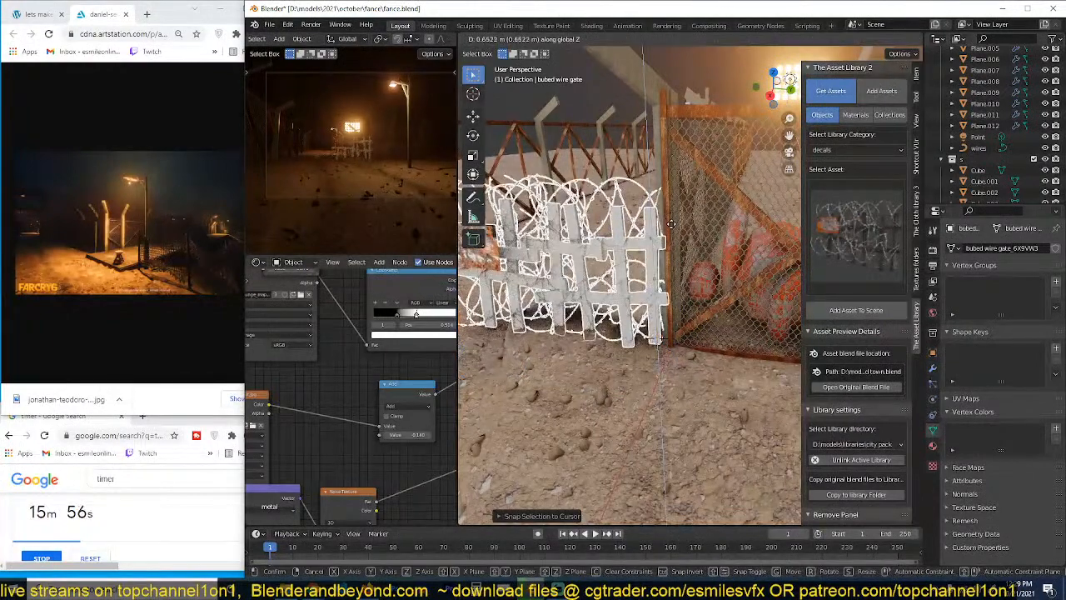
pyautogui.click(631, 242)
pyautogui.moveTo(632, 243); pyautogui.dragTo(693, 252, button='middle')
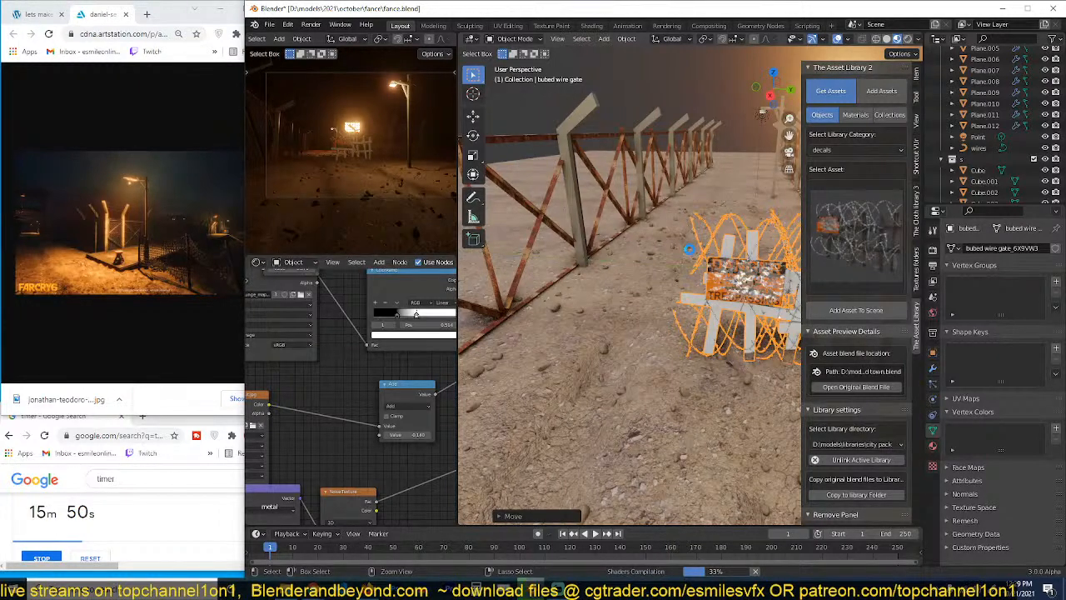
pyautogui.hotkey('ctrl', 's')
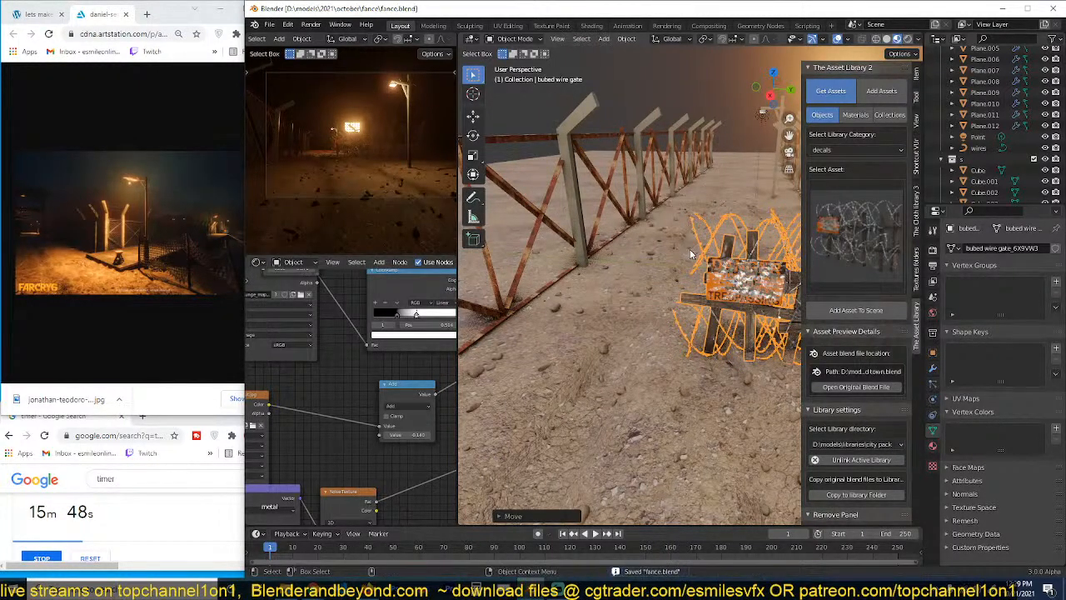
# Step: Make a linked duplicate of the barbed wire gate, mirror it along X, and place it beside the original
pyautogui.keyDown('alt'); pyautogui.middleClick(690, 254); pyautogui.keyUp('alt')
pyautogui.hotkey('alt', 'd')
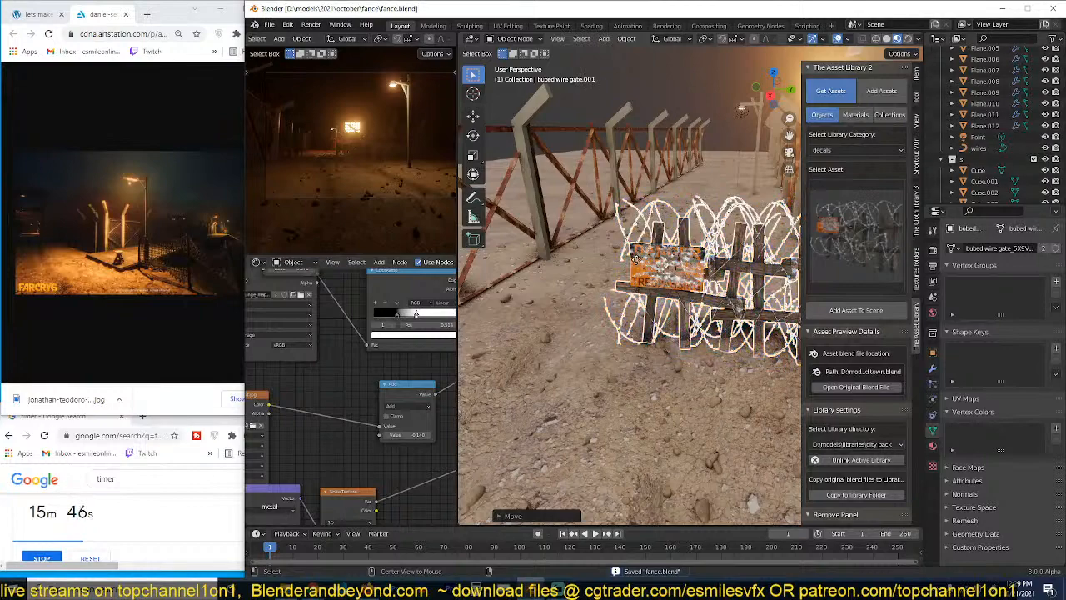
pyautogui.click(658, 268)
pyautogui.hotkey('ctrl', 'm')
pyautogui.press('z')
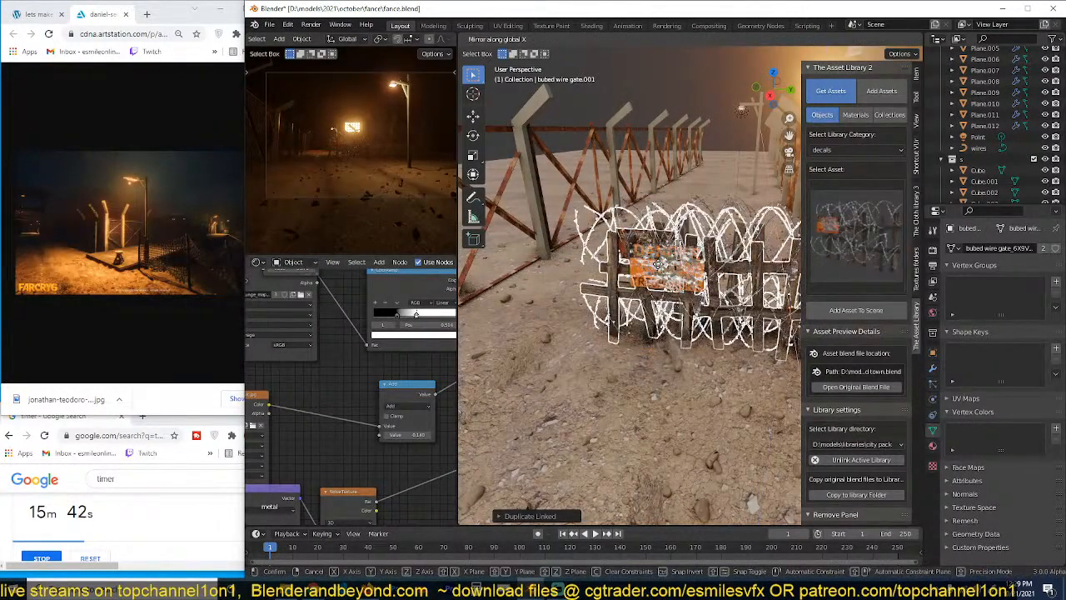
pyautogui.press('Return')
pyautogui.press('g')
pyautogui.click(627, 264)
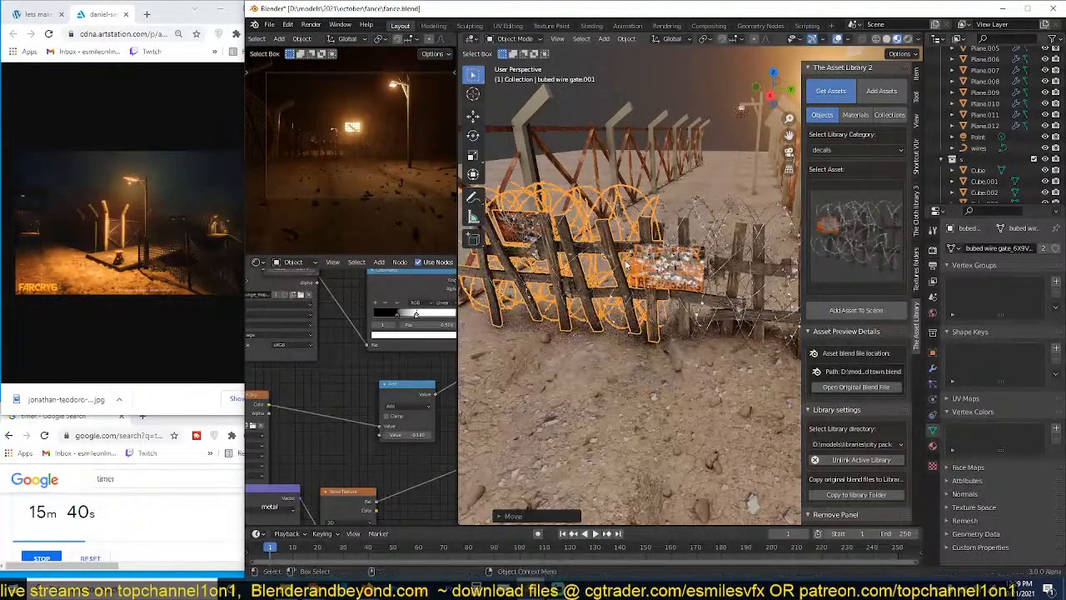
# Step: Mirror the duplicate gate along X once more and shift it across the path toward the opposite fence
pyautogui.press('g')
pyautogui.press('Escape')
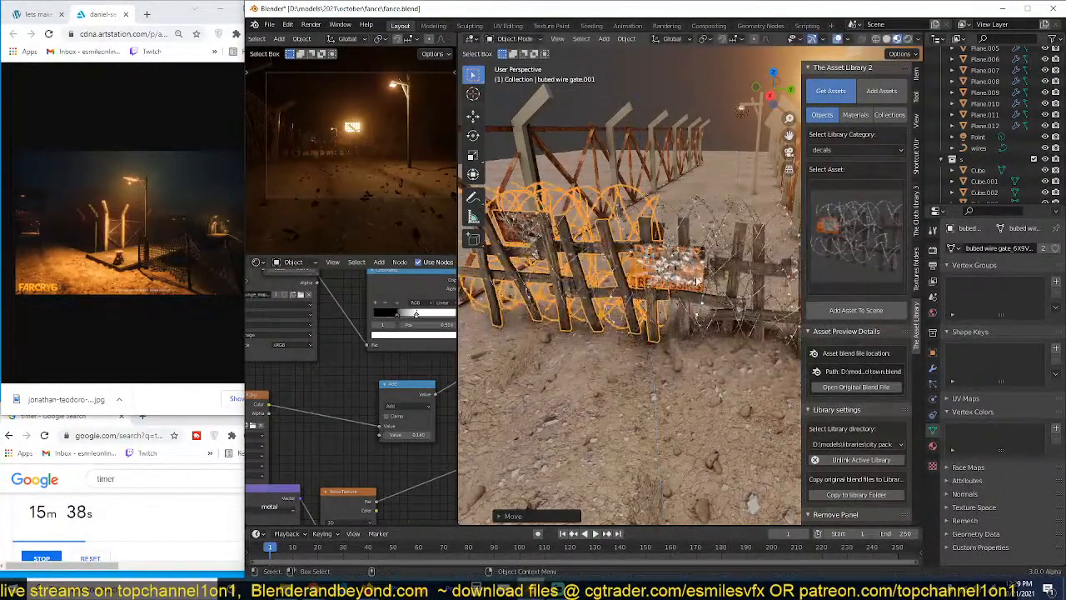
pyautogui.press('g')
pyautogui.click(654, 271)
pyautogui.scroll(-6, 653, 270)
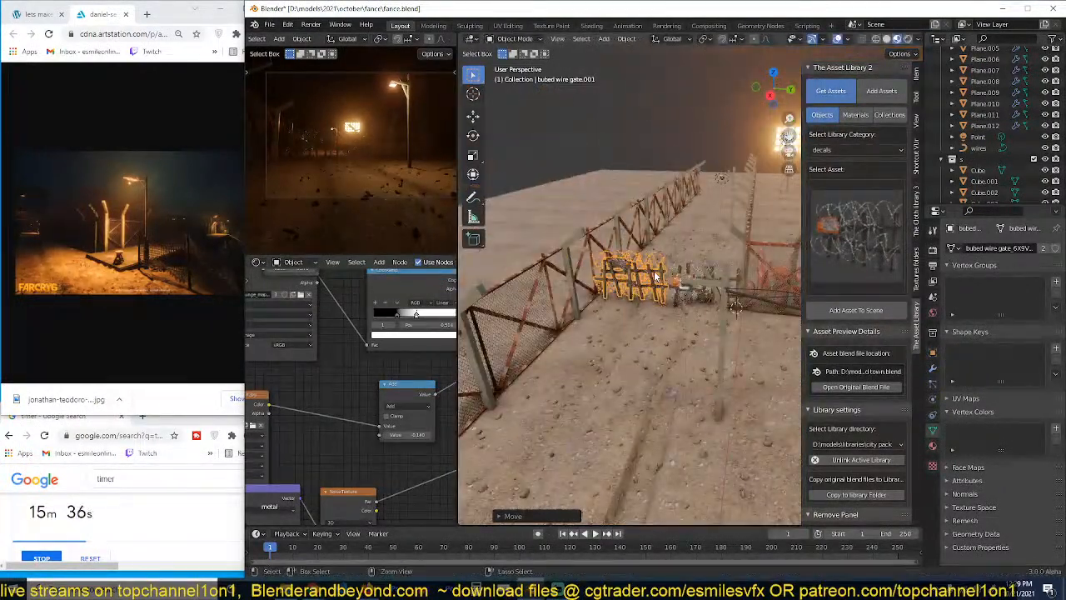
pyautogui.hotkey('ctrl', 'm')
pyautogui.press('x')
pyautogui.click(658, 279)
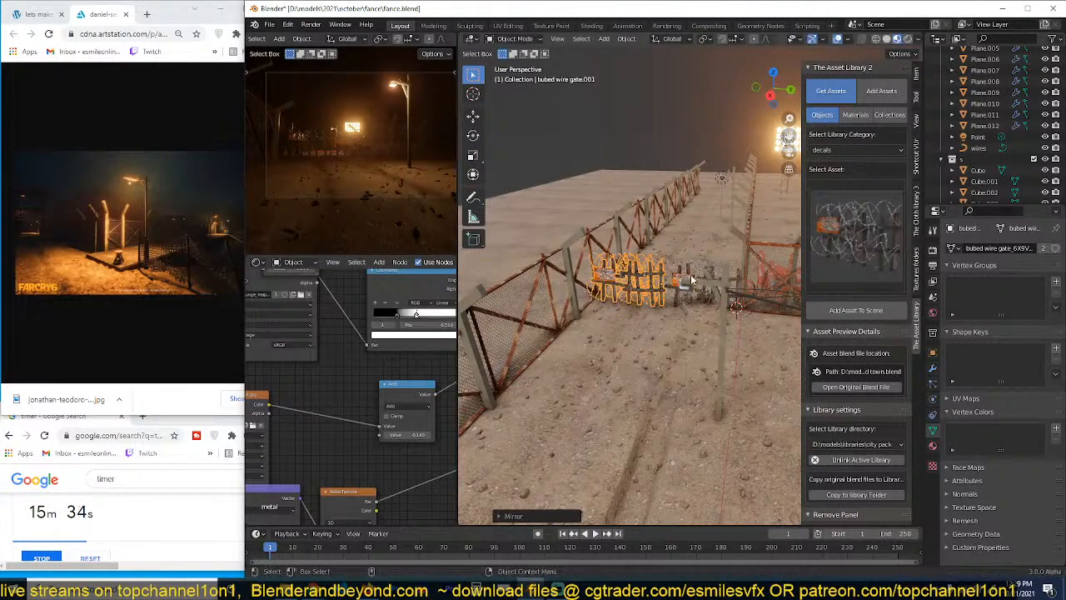
pyautogui.press('g')
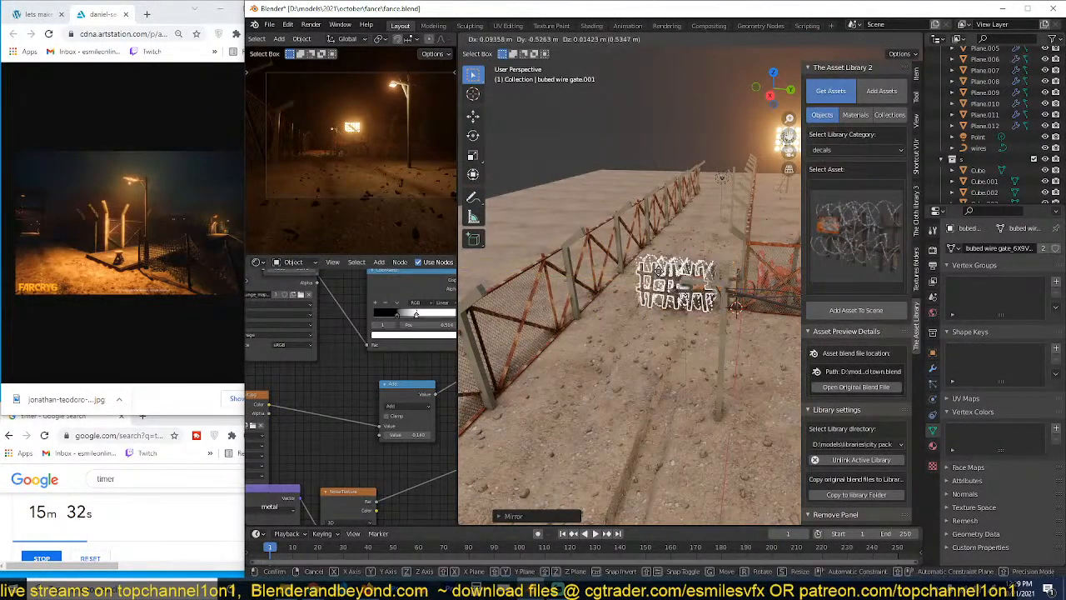
pyautogui.click(625, 269)
# Step: Rotate the duplicate gate about Z to stand at an angle, move it near the opposite fence, and save the file
pyautogui.moveTo(624, 269); pyautogui.dragTo(666, 277, button='middle')
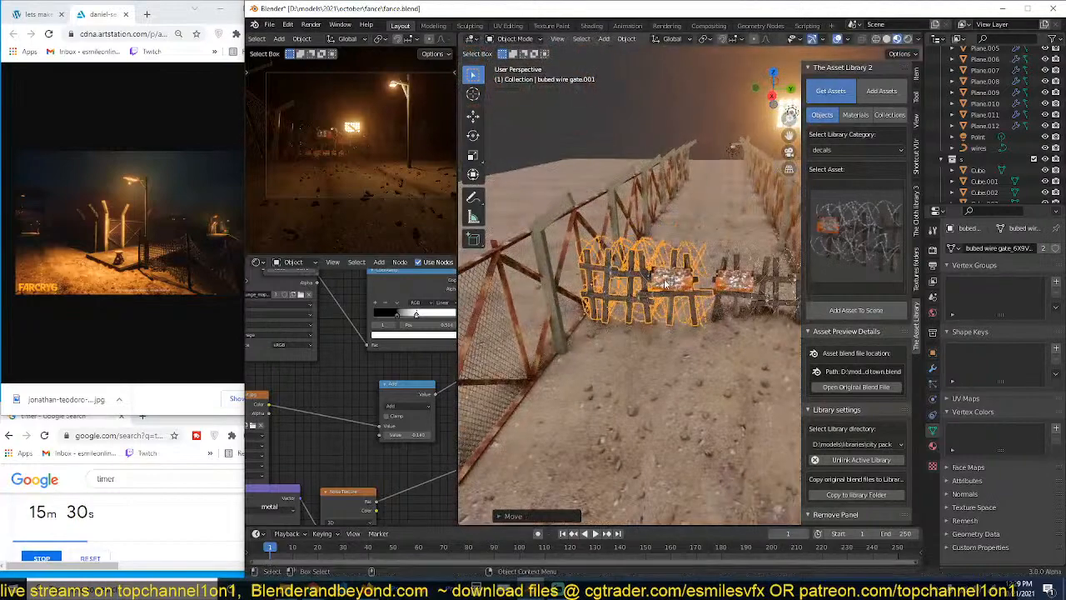
pyautogui.press('r')
pyautogui.press('z')
pyautogui.click(689, 189)
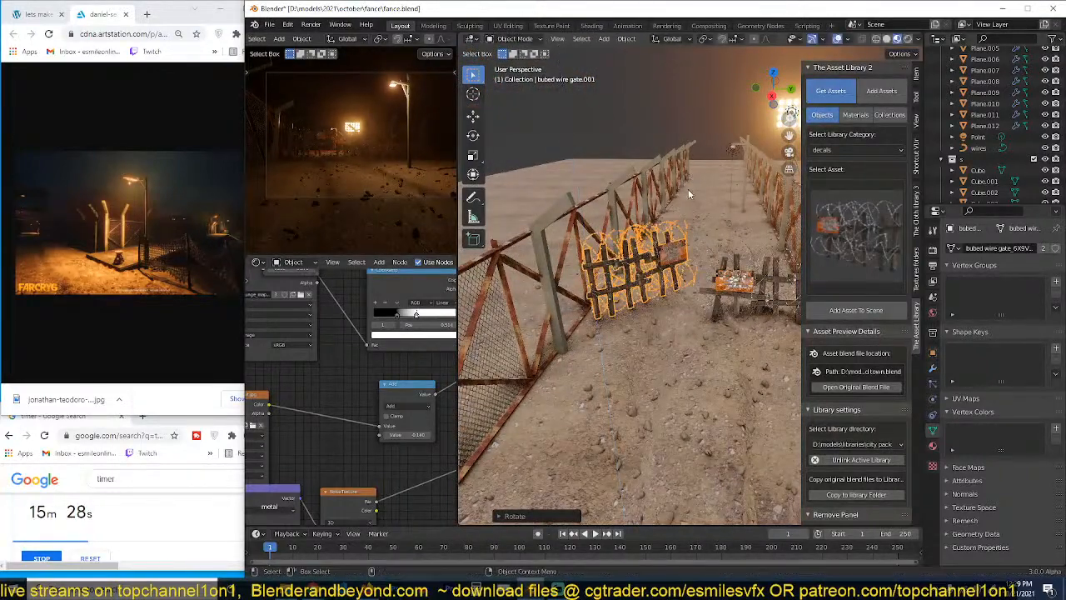
pyautogui.press('g')
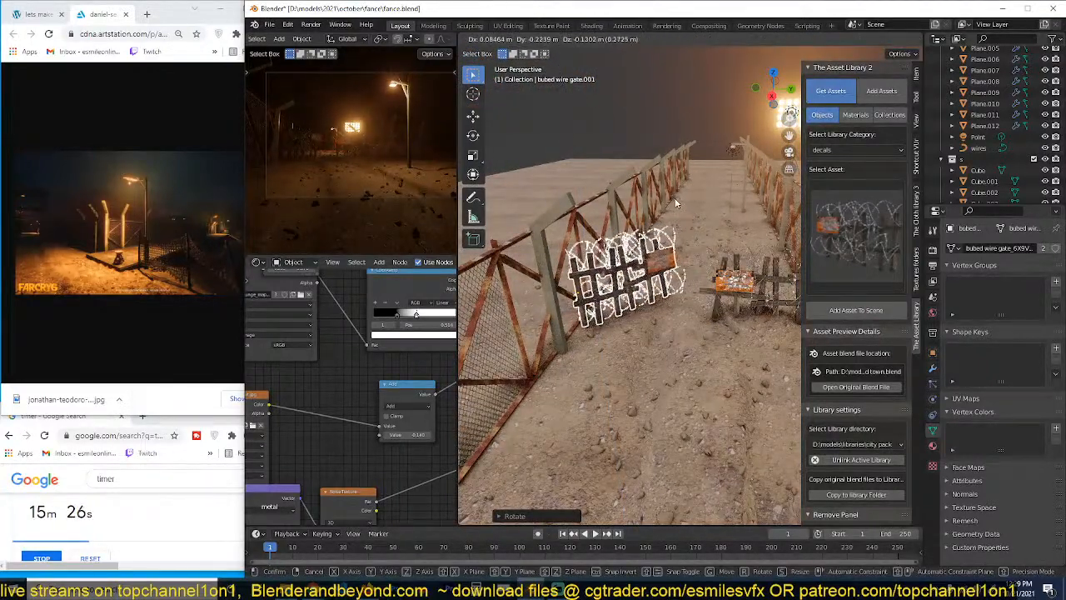
pyautogui.click(682, 223)
pyautogui.moveTo(682, 232); pyautogui.dragTo(763, 232, button='middle')
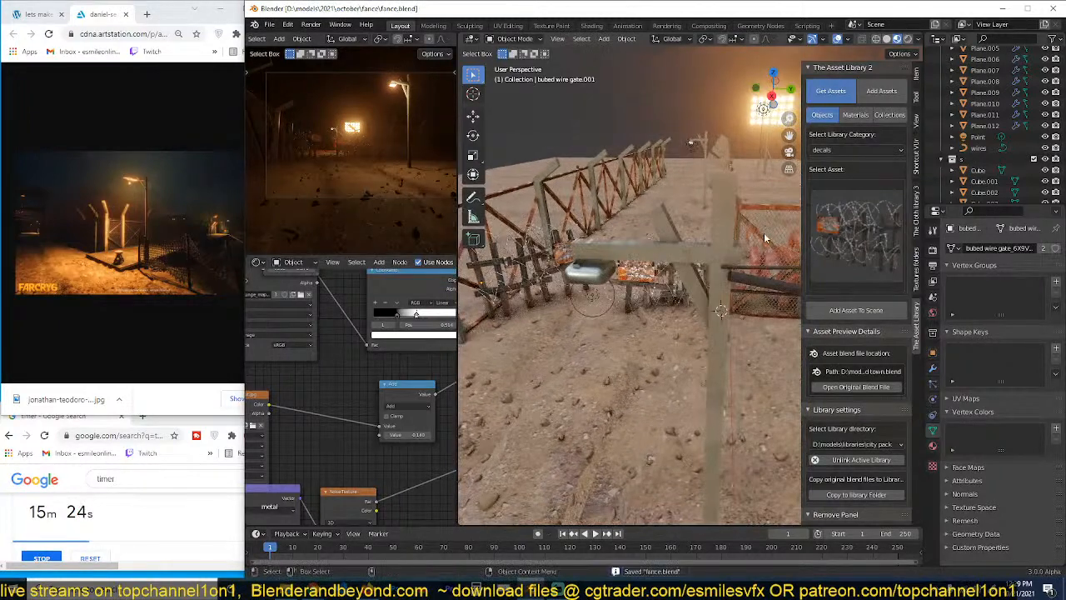
# Step: Save the file and add the coiled barbed wire line from the library's decals category at the tank fence
pyautogui.click(831, 243)
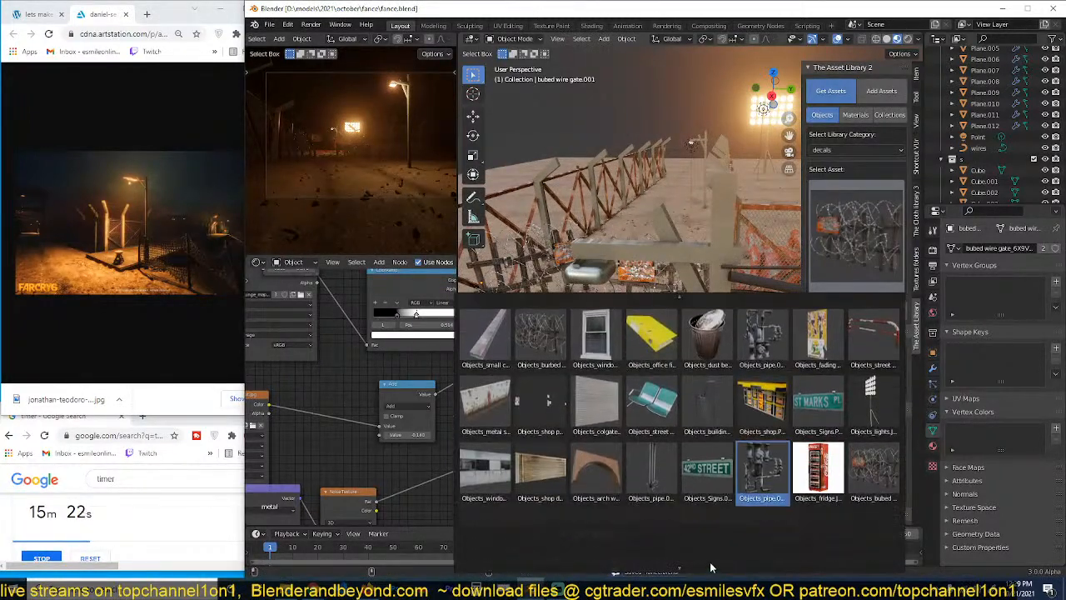
pyautogui.moveTo(677, 572)
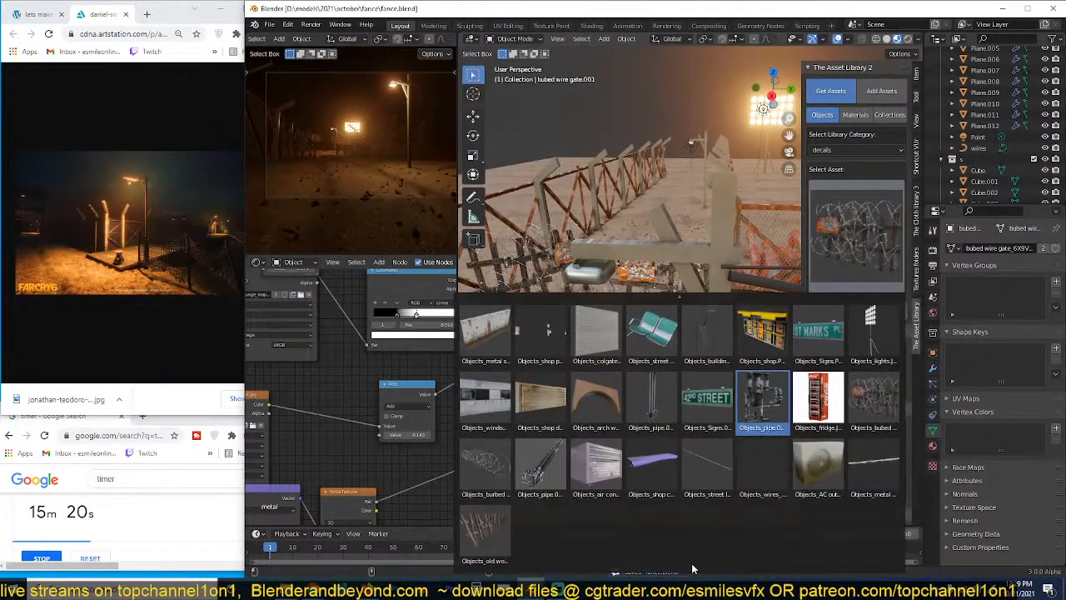
pyautogui.click(498, 464)
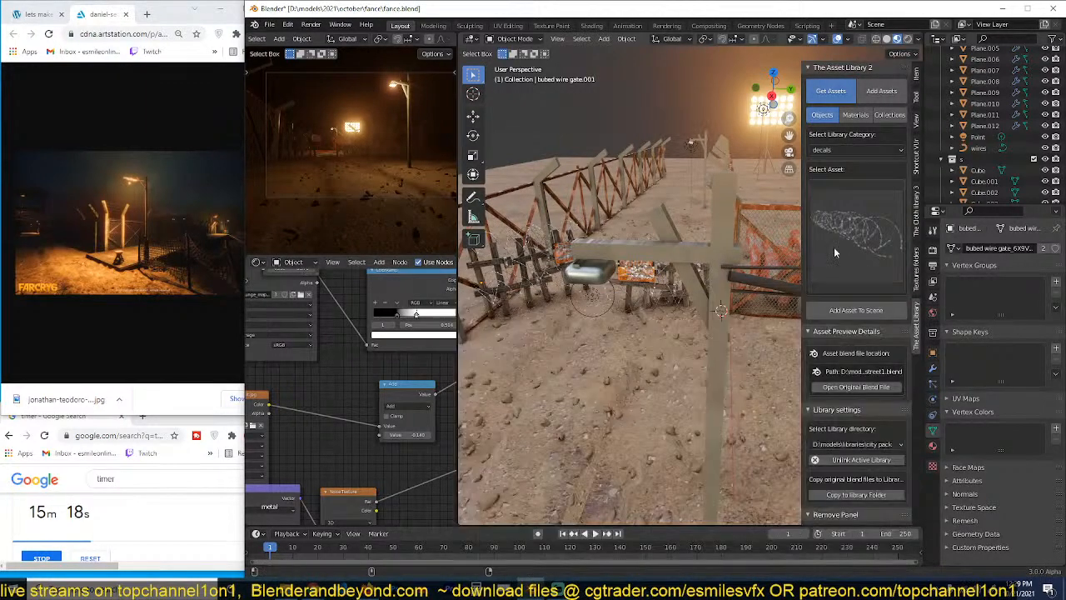
pyautogui.moveTo(750, 284); pyautogui.dragTo(646, 326, button='middle')
pyautogui.scroll(5, 683, 308)
pyautogui.hotkey('ctrl', 's')
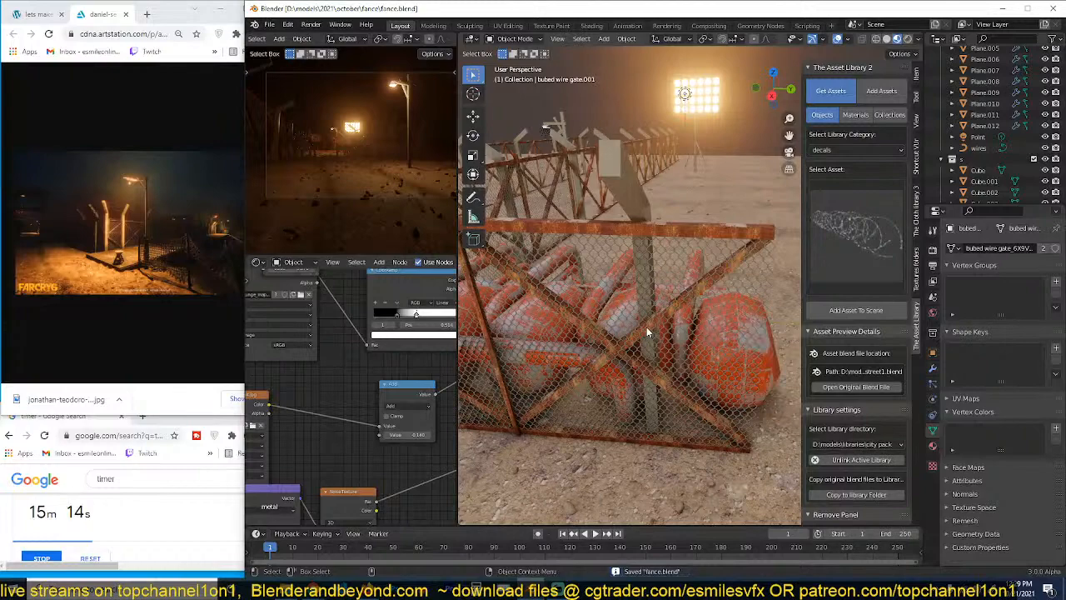
pyautogui.moveTo(689, 309); pyautogui.dragTo(678, 234, button='middle')
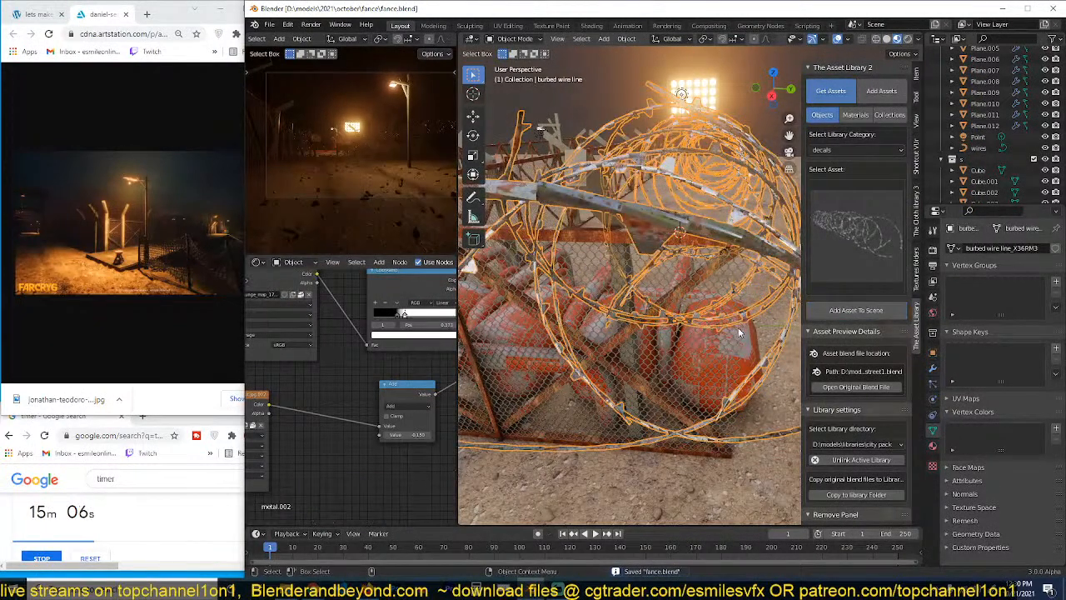
# Step: Rotate the barbed wire coil 90° about Z and scale it down to about 0.41
pyautogui.scroll(-5, 738, 332)
pyautogui.write('rz90')
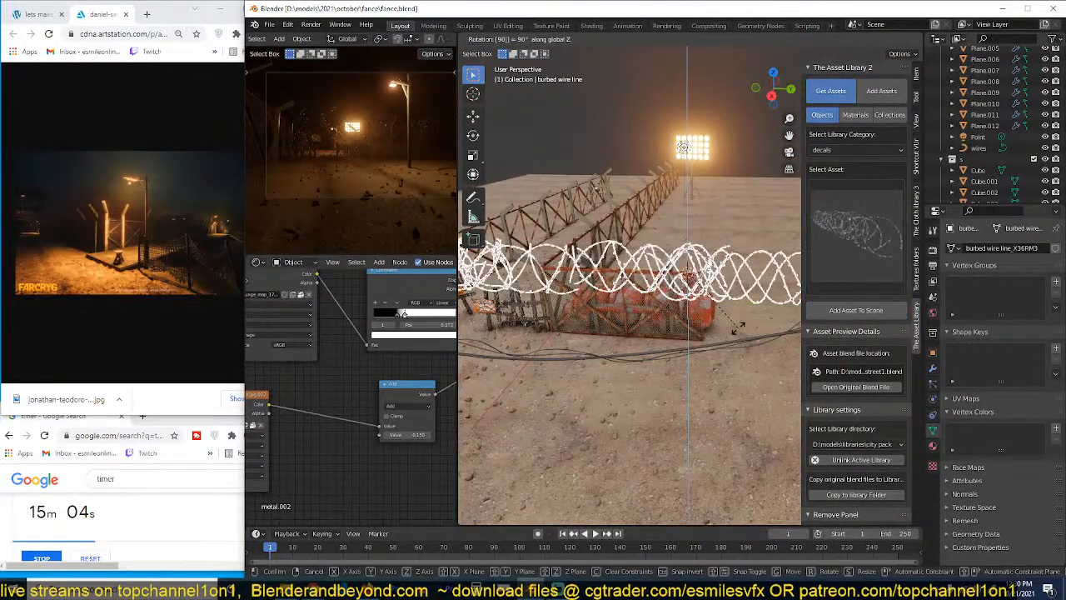
pyautogui.press('Return')
pyautogui.press('s')
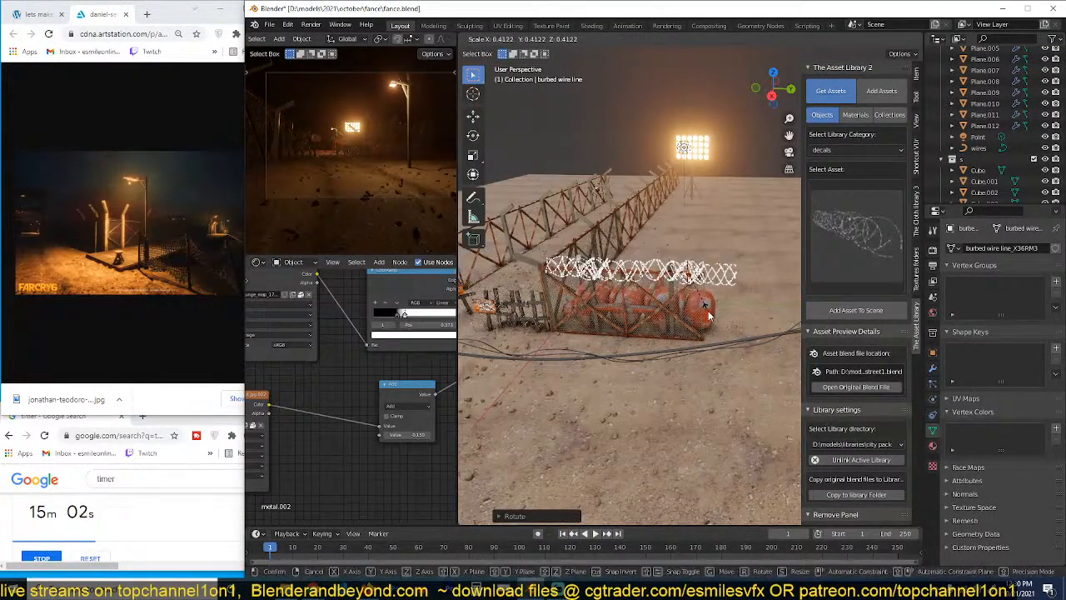
pyautogui.click(706, 309)
# Step: Move the barbed wire coil onto the top edge of the tank fence and resize it to fit the fence
pyautogui.press('g')
pyautogui.click(689, 301)
pyautogui.scroll(4, 687, 297)
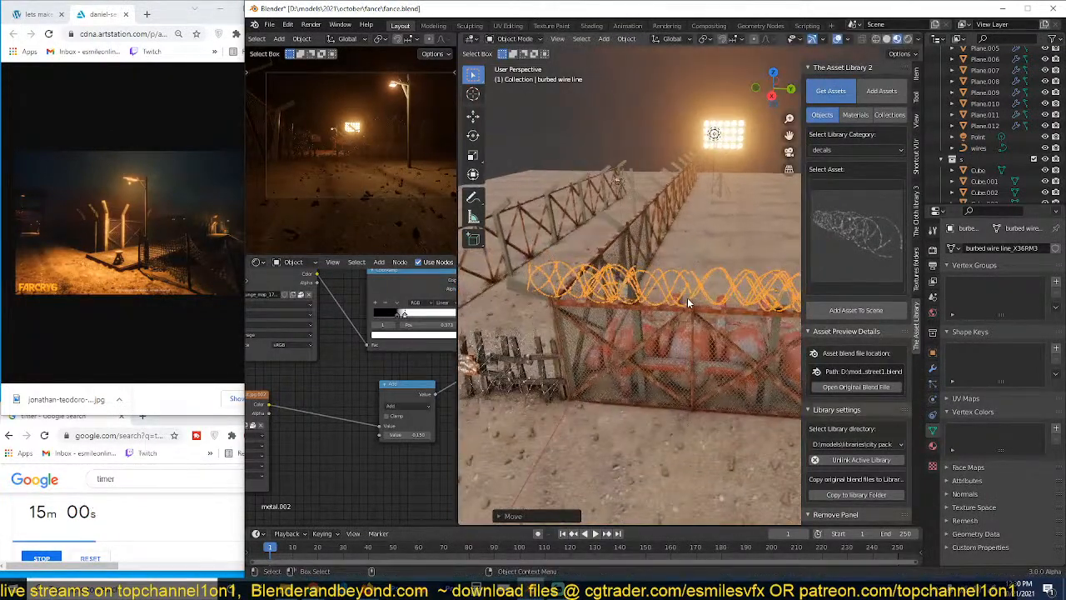
pyautogui.moveTo(687, 298)
pyautogui.mouseDown(button='middle')
pyautogui.moveTo(676, 271)
pyautogui.moveTo(671, 291)
pyautogui.mouseUp(button='middle')
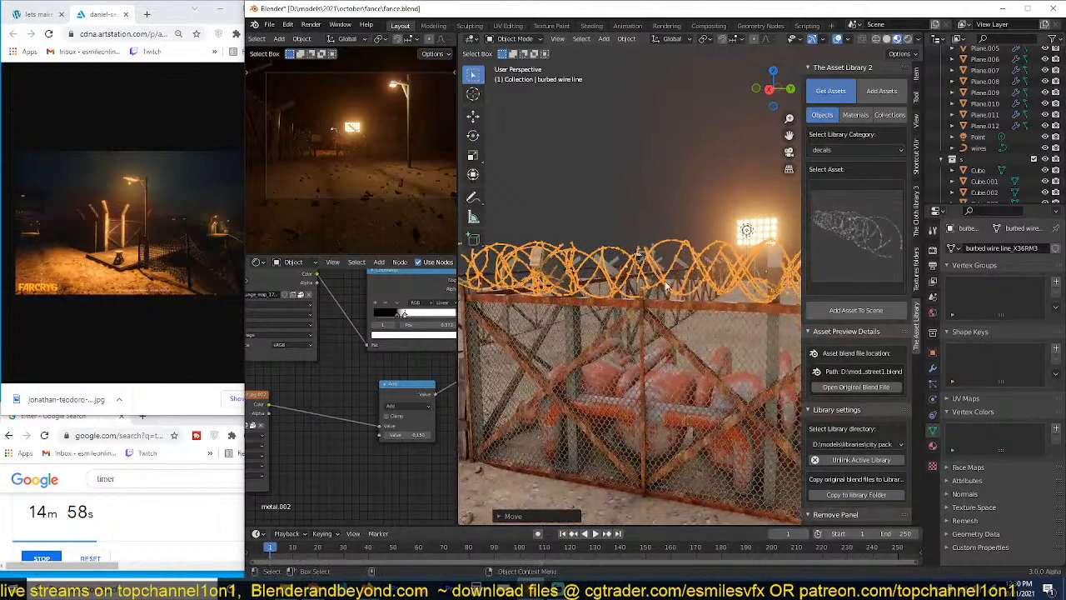
pyautogui.press('s')
pyautogui.click(717, 330)
# Step: Make a linked duplicate of the barbed wire coil in top view and rotate it 90°
pyautogui.press('KP_7')
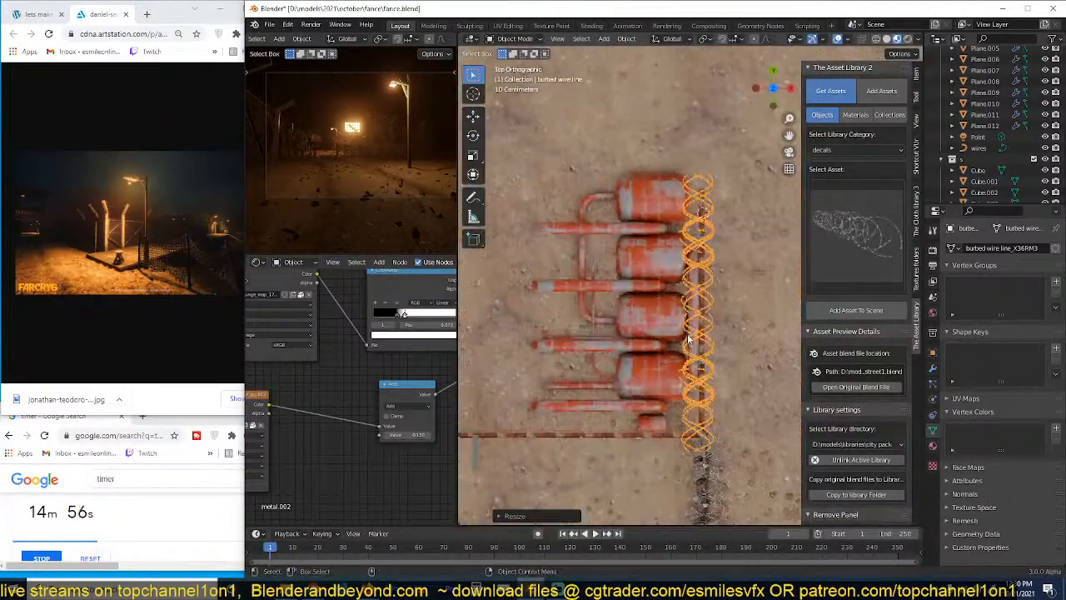
pyautogui.keyDown('shift'); pyautogui.moveTo(696, 321); pyautogui.dragTo(681, 217, button='middle'); pyautogui.keyUp('shift')
pyautogui.hotkey('alt', 'd')
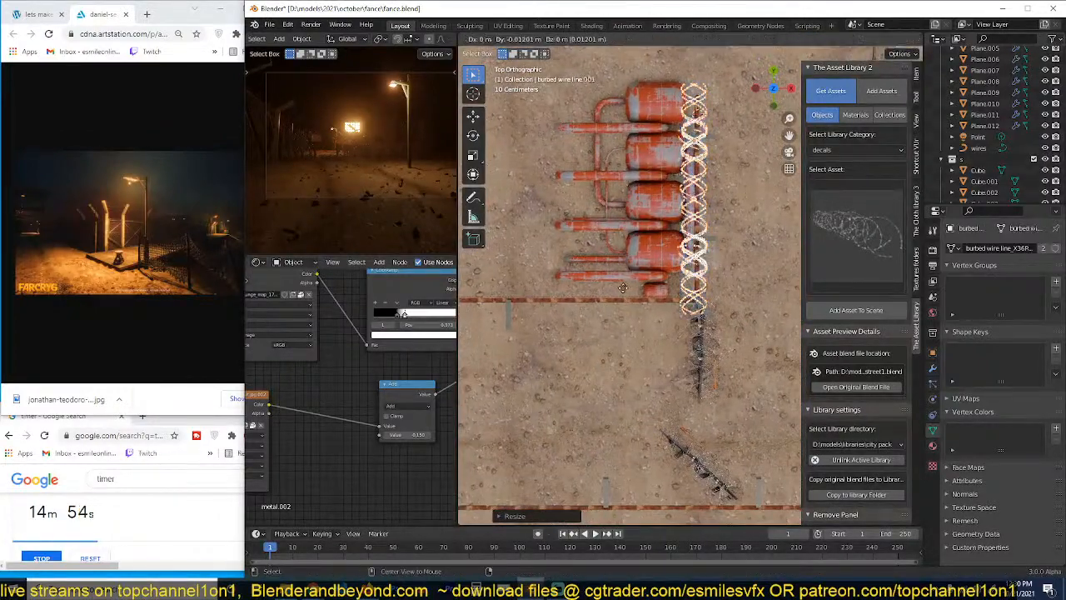
pyautogui.click(597, 313)
pyautogui.write('r90')
pyautogui.press('Return')
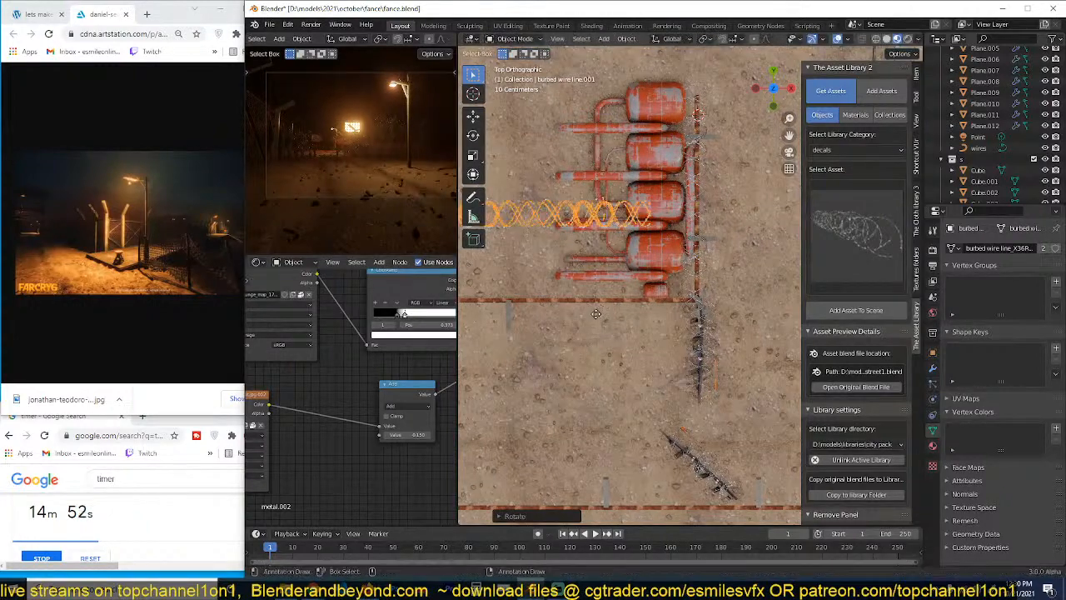
# Step: Move the duplicated coil onto the adjoining fence run beside the tanks and scale it up to about 1.09
pyautogui.press('g')
pyautogui.click(644, 400)
pyautogui.press('s')
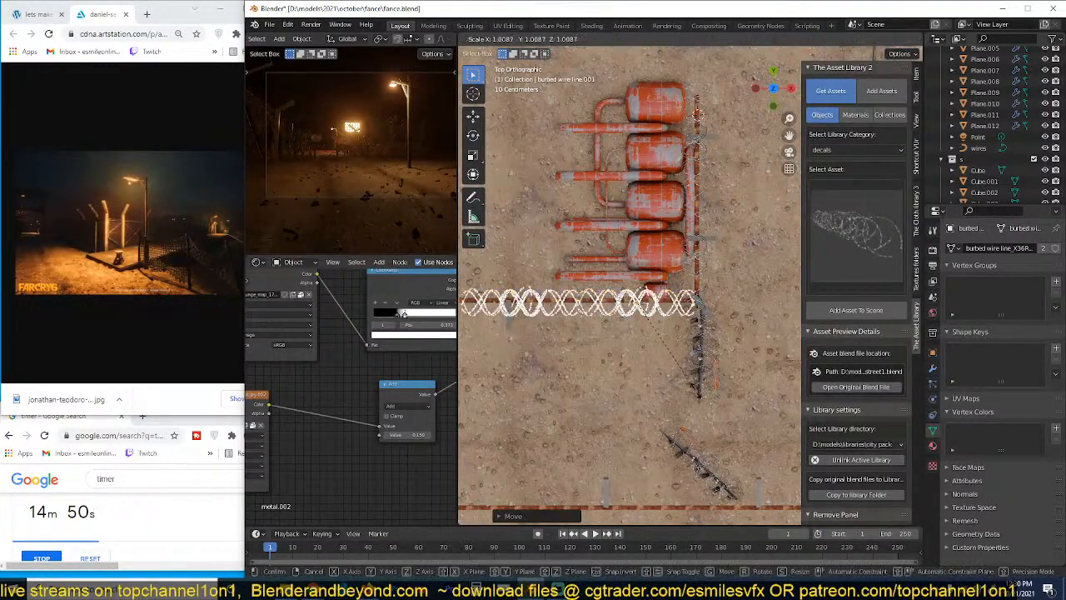
pyautogui.click(705, 415)
# Step: Make two linked duplicates of the barbed wire coil and place them end to end on the outer fence run
pyautogui.keyDown('shift'); pyautogui.moveTo(706, 415); pyautogui.dragTo(648, 303, button='middle'); pyautogui.keyUp('shift')
pyautogui.scroll(-3, 624, 348)
pyautogui.hotkey('alt', 'd')
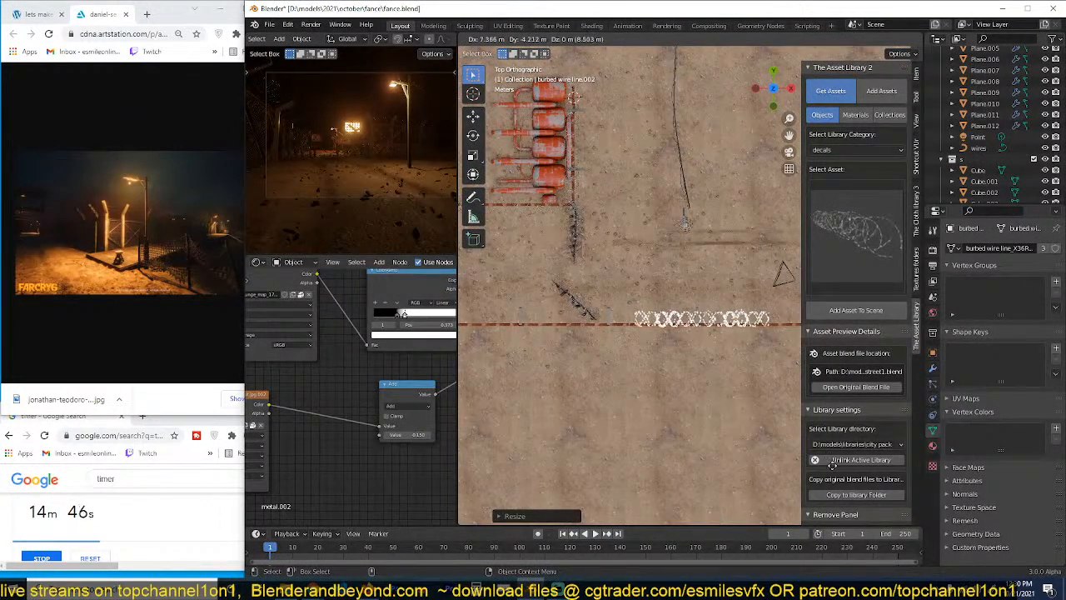
pyautogui.hotkey('alt', 'd')
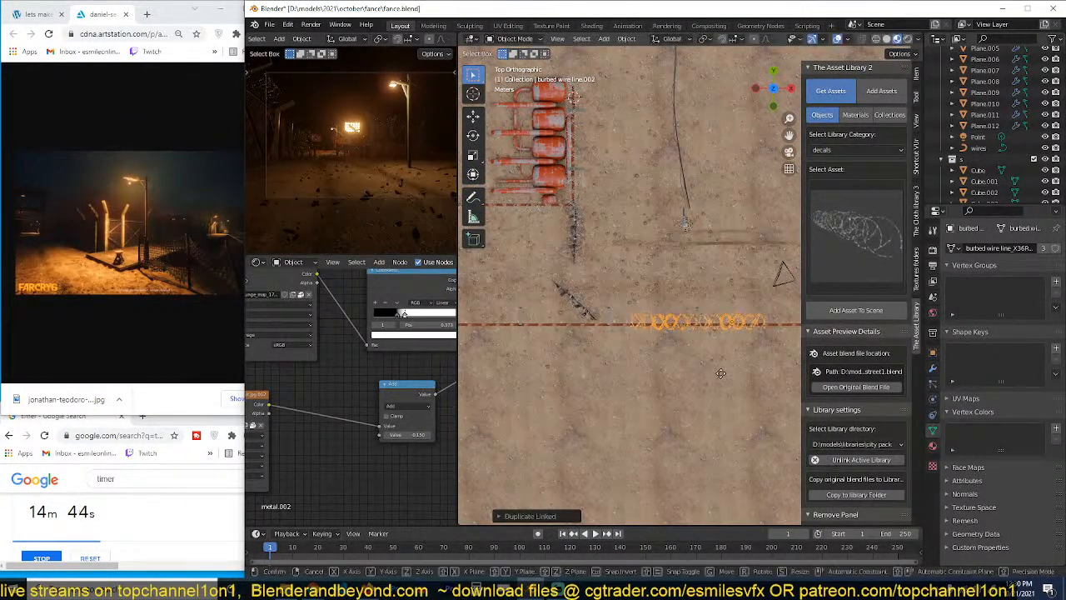
pyautogui.click(721, 375)
pyautogui.hotkey('alt', 'd')
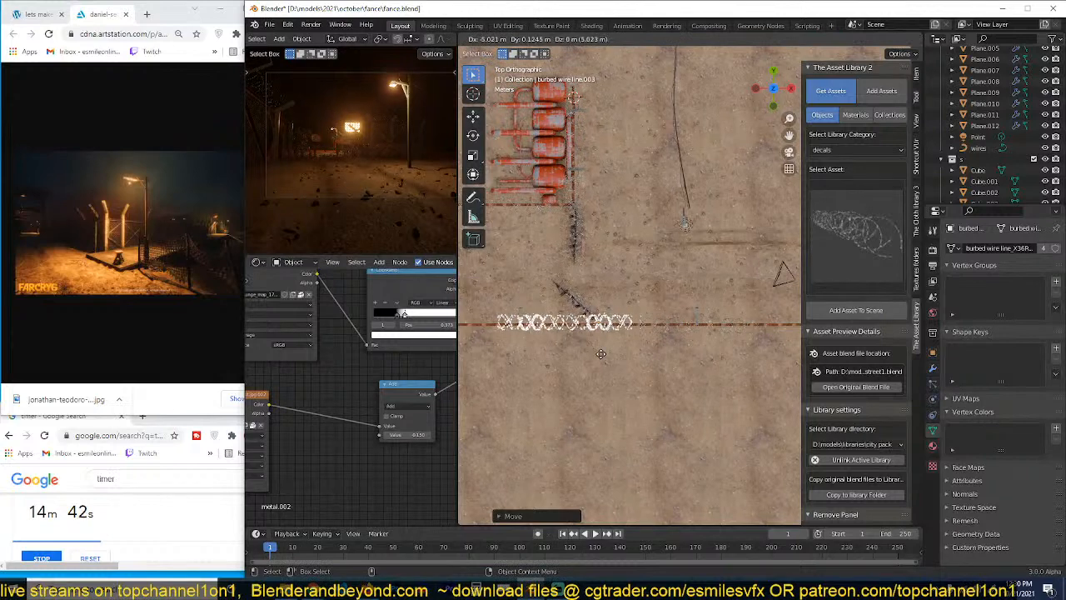
pyautogui.click(608, 356)
# Step: Extend the barbed wire along the same fence with two more linked coil duplicates and save the file
pyautogui.keyDown('shift'); pyautogui.moveTo(608, 358); pyautogui.dragTo(693, 359, button='middle'); pyautogui.keyUp('shift')
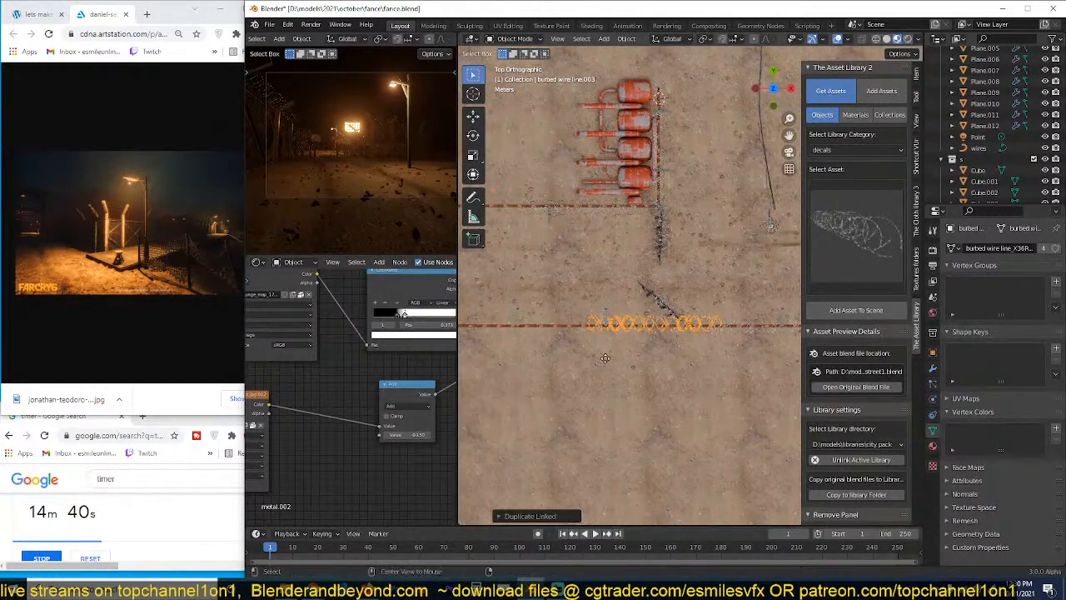
pyautogui.hotkey('alt', 'd')
pyautogui.click(525, 358)
pyautogui.keyDown('shift'); pyautogui.moveTo(525, 358); pyautogui.dragTo(649, 377, button='middle'); pyautogui.keyUp('shift')
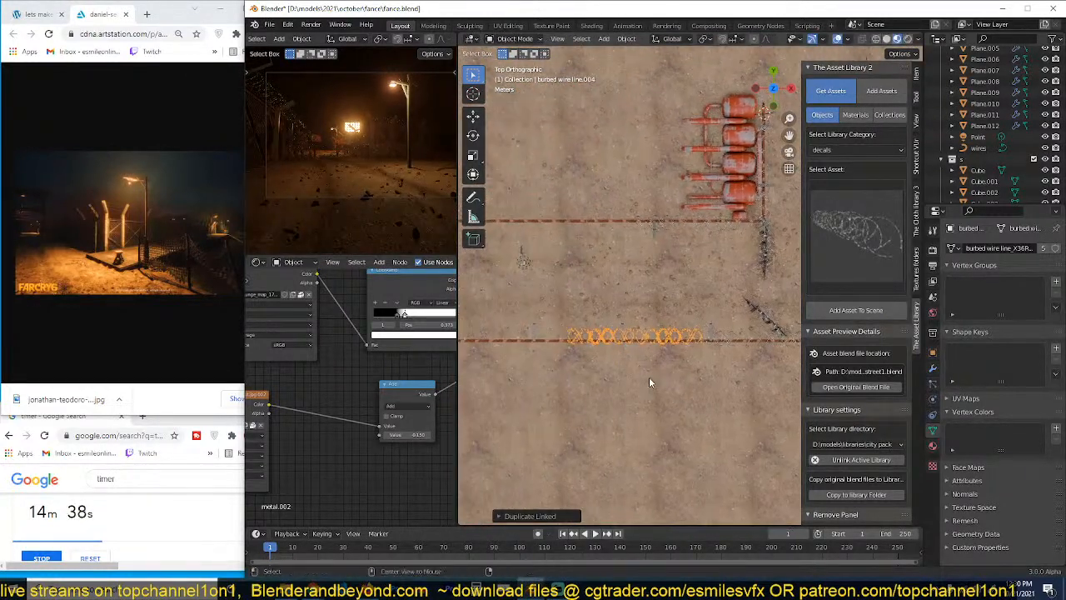
pyautogui.hotkey('alt', 'd')
pyautogui.click(506, 375)
pyautogui.click(654, 367)
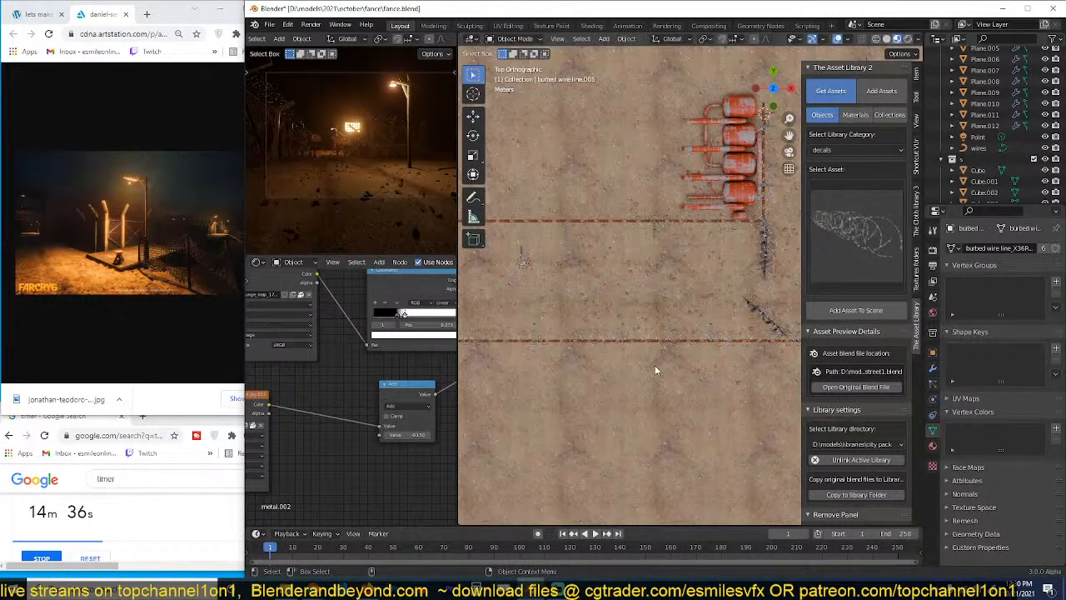
pyautogui.hotkey('ctrl', 's')
# Step: Pick the building side stairs from the asset library and add them to the scene
pyautogui.moveTo(662, 375); pyautogui.dragTo(621, 323, button='middle')
pyautogui.moveTo(616, 315); pyautogui.dragTo(585, 272, button='middle')
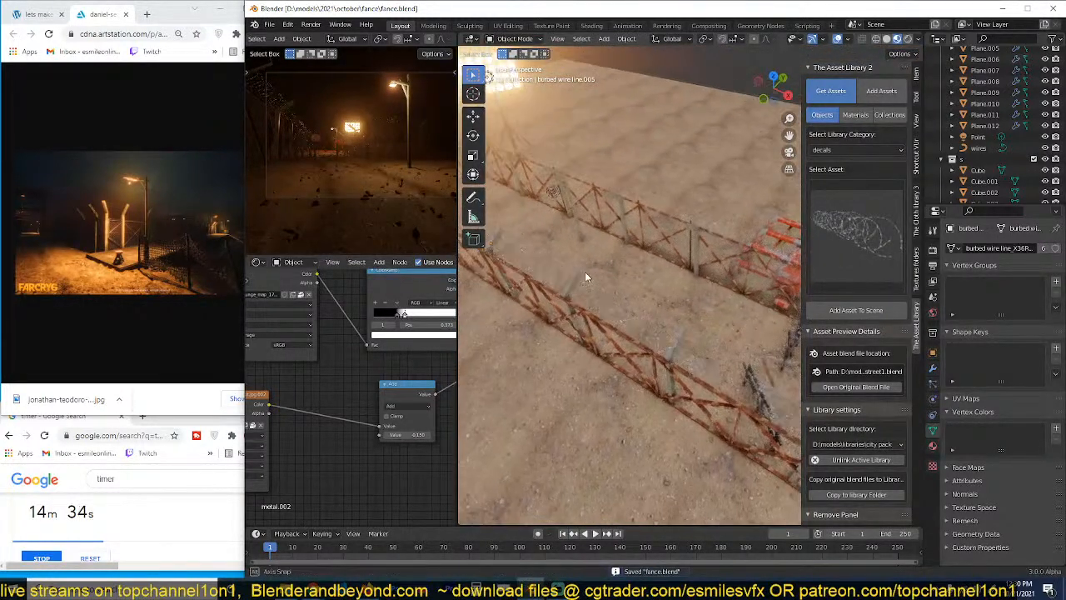
pyautogui.click(851, 225)
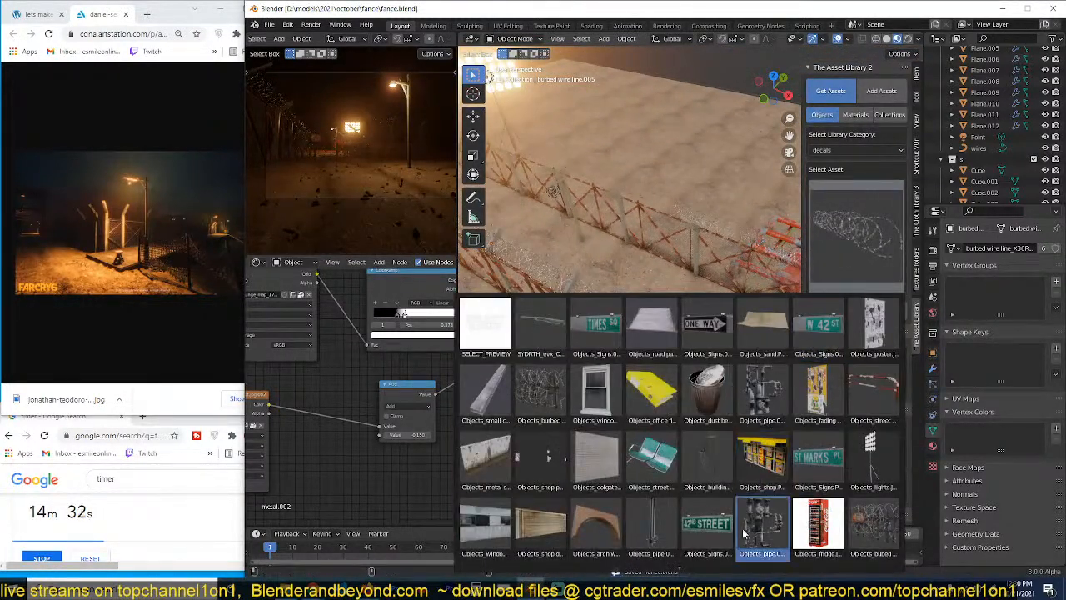
pyautogui.scroll(-1, 679, 557)
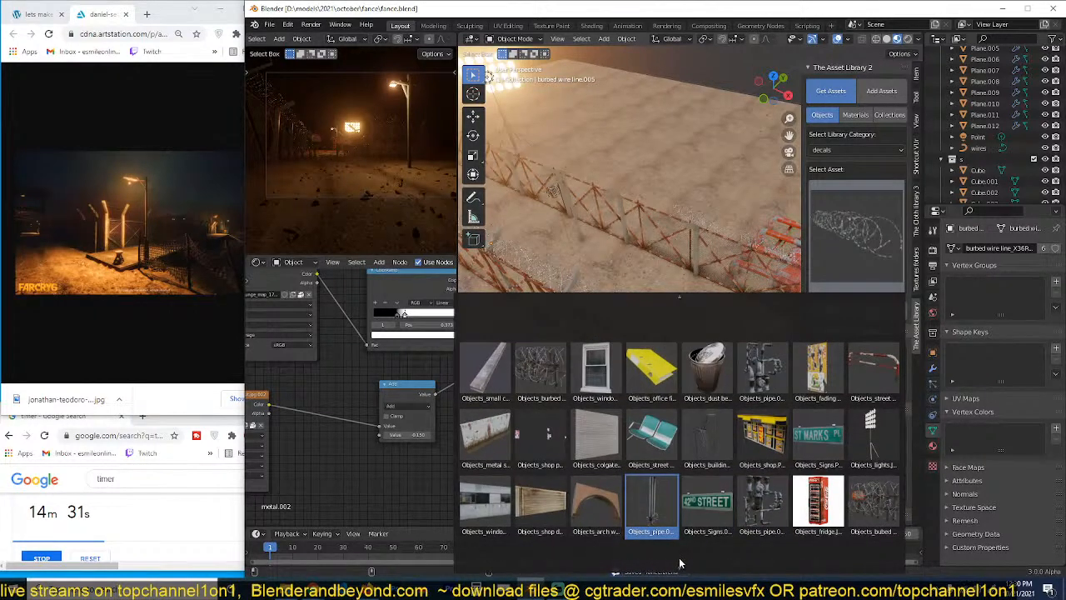
pyautogui.click(708, 429)
pyautogui.moveTo(767, 301); pyautogui.dragTo(671, 266, button='middle')
pyautogui.click(838, 313)
# Step: Reposition the added stairs beside the red tanks
pyautogui.moveTo(740, 333); pyautogui.dragTo(658, 335, button='middle')
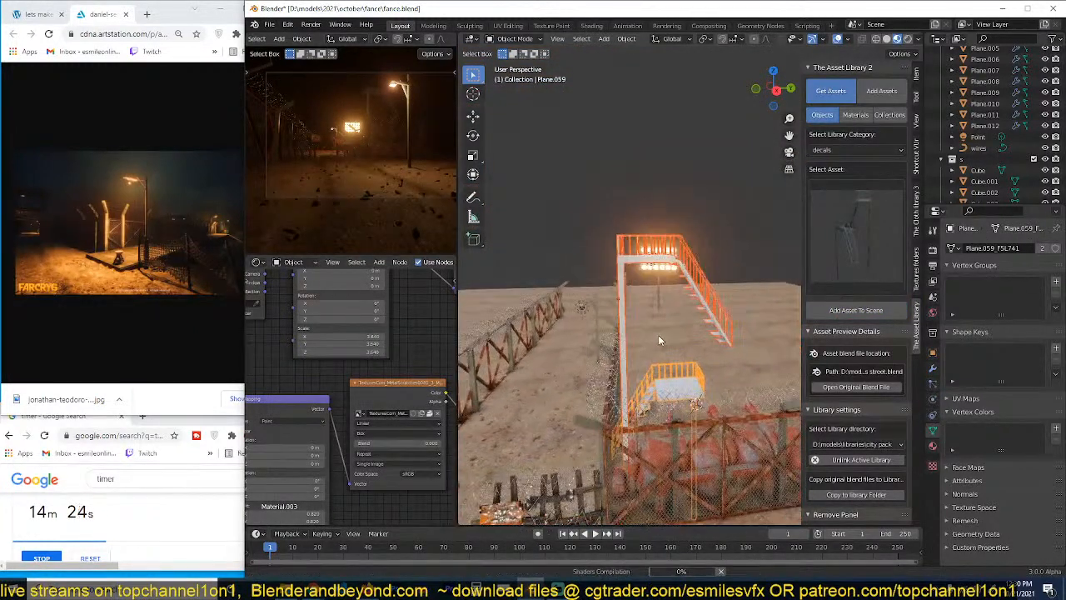
pyautogui.press('g')
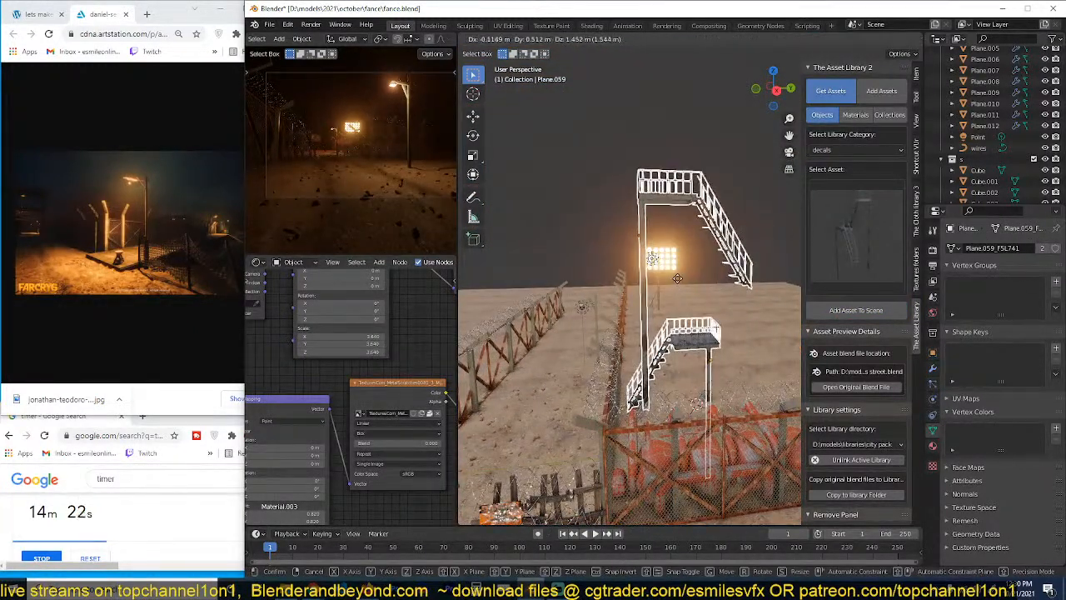
pyautogui.click(673, 324)
# Step: Move only the lower stair flight up beneath the upper platform
pyautogui.moveTo(673, 324); pyautogui.dragTo(657, 363, button='middle')
pyautogui.click(659, 367)
pyautogui.click(659, 367)
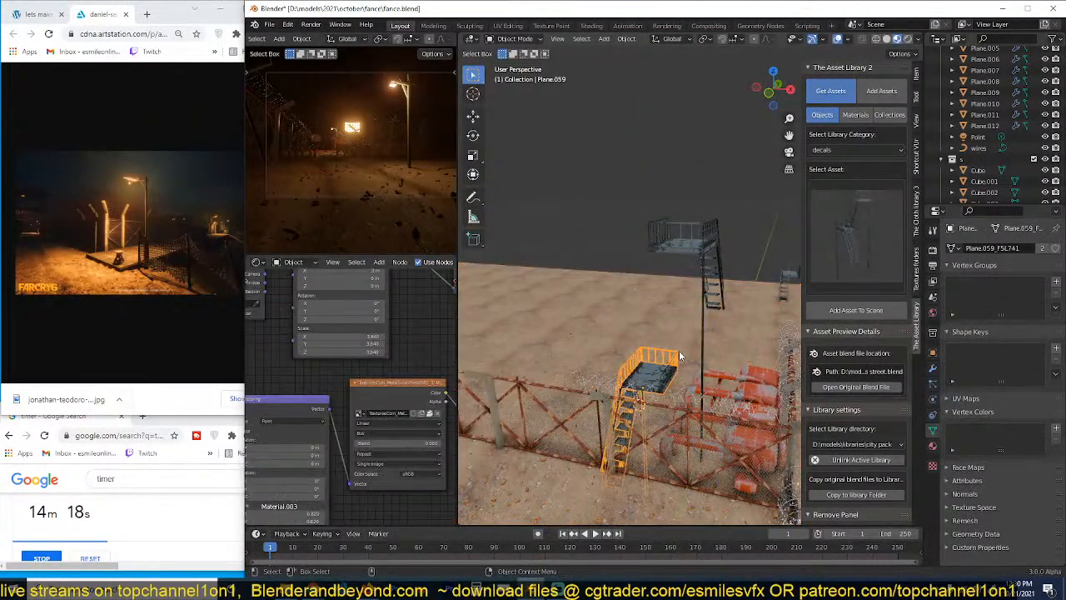
pyautogui.hotkey('shift', 'd')
pyautogui.click(712, 302)
pyautogui.moveTo(712, 302); pyautogui.dragTo(684, 312, button='middle')
# Step: Delete the lower stair flight from the staircase
pyautogui.click(727, 278)
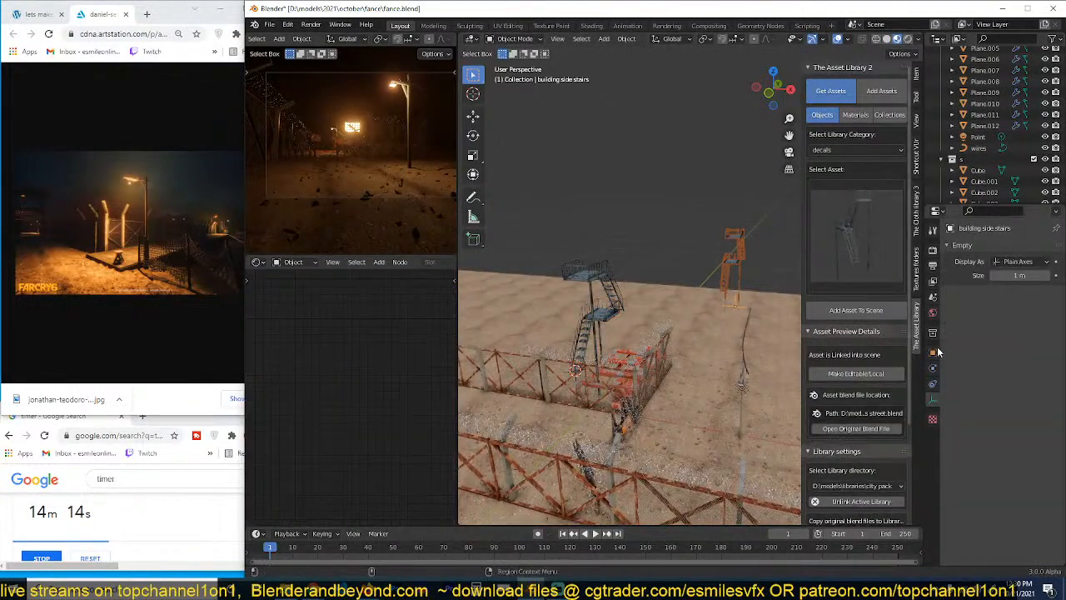
pyautogui.click(596, 305)
pyautogui.press('x')
pyautogui.click(599, 298)
# Step: Delete the upper stair platform and undo that deletion
pyautogui.click(605, 278)
pyautogui.press('x')
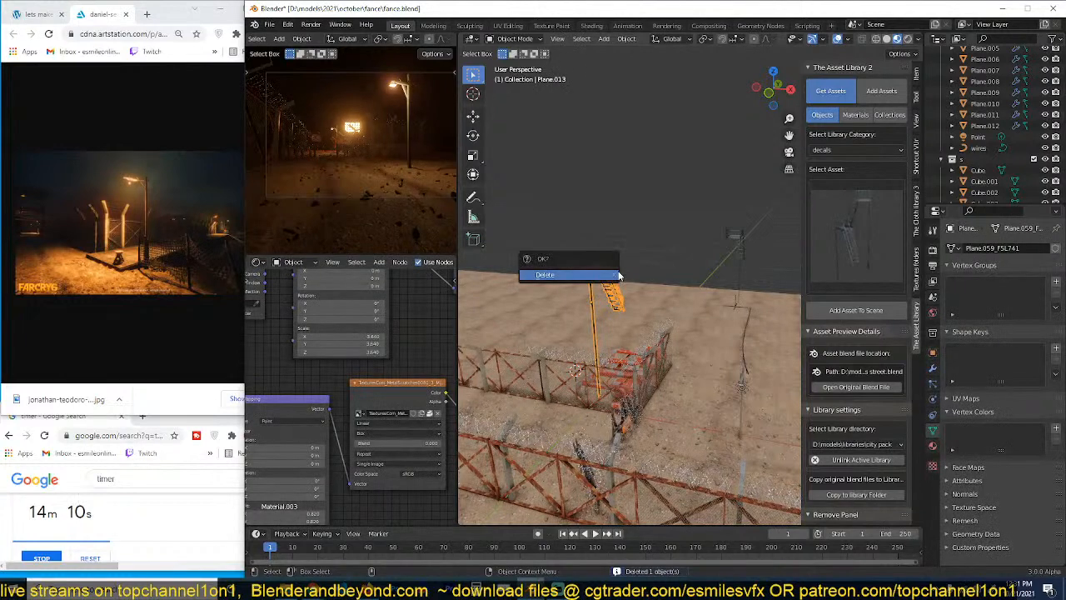
pyautogui.click(575, 274)
pyautogui.hotkey('ctrl', 'z')
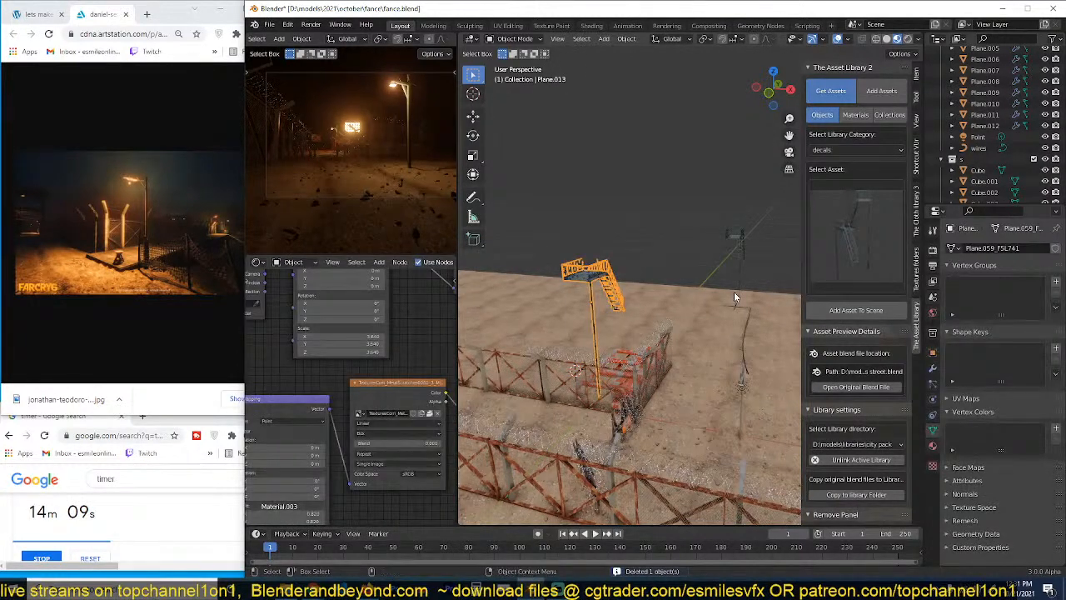
# Step: Locate the separate linked building side stairs object in the distance and delete it
pyautogui.click(746, 247)
pyautogui.scroll(5, 1026, 186)
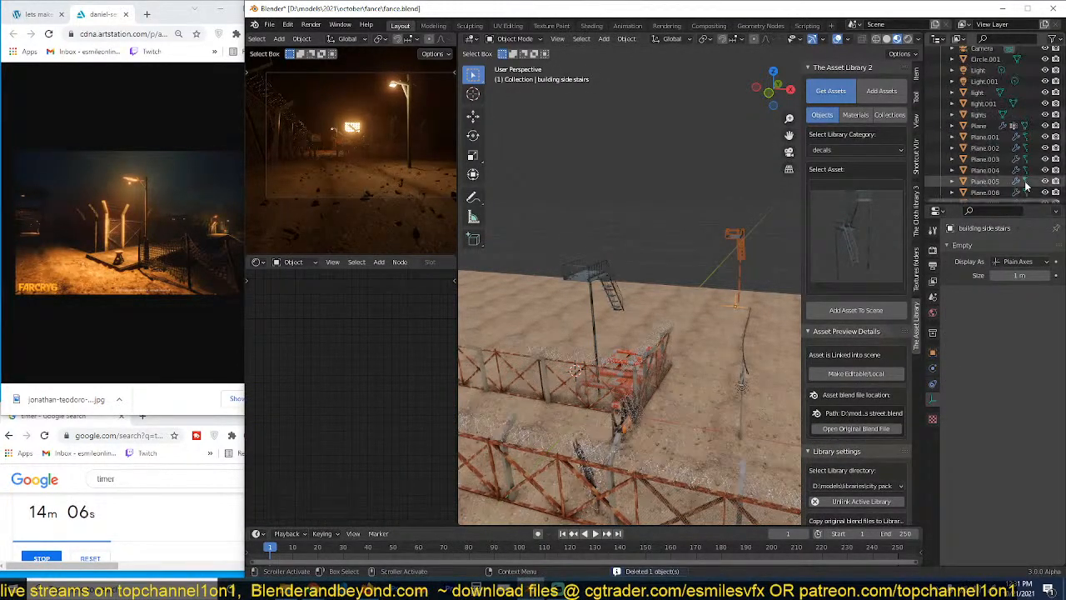
pyautogui.scroll(5, 1026, 187)
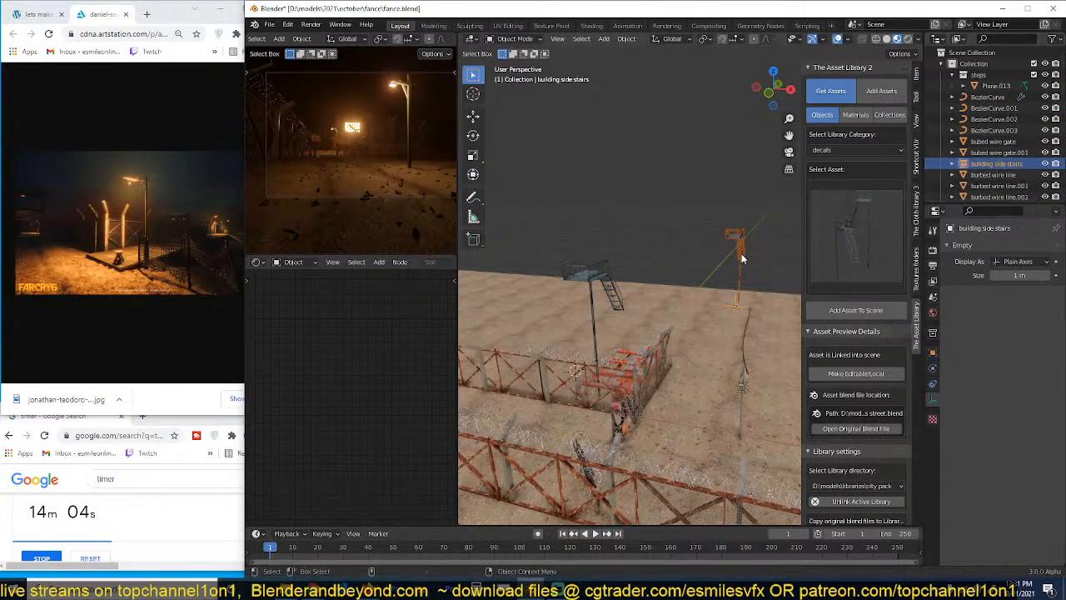
pyautogui.scroll(-2, 671, 288)
pyautogui.click(614, 288)
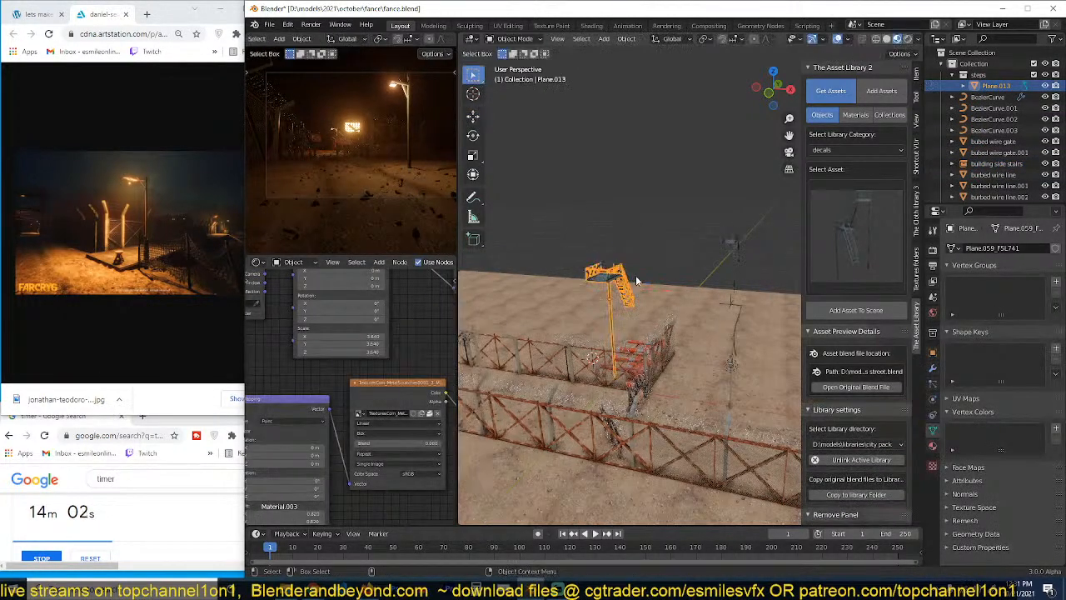
pyautogui.click(732, 242)
pyautogui.press('x')
pyautogui.click(733, 242)
# Step: In top view, make a linked duplicate of the stair platform in place and mirror it along Y and X
pyautogui.click(627, 274)
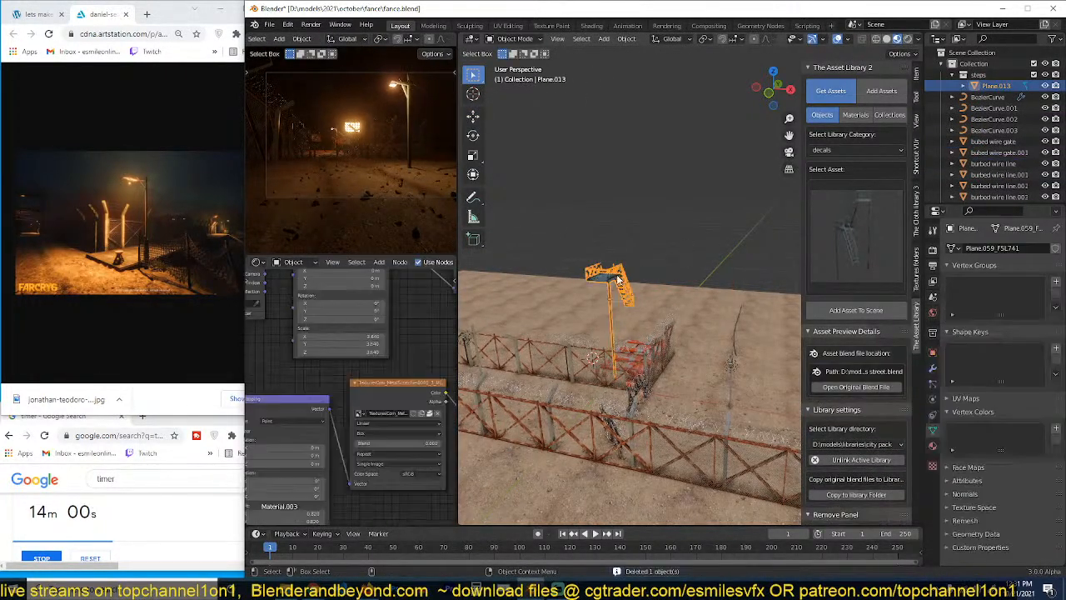
pyautogui.moveTo(633, 271); pyautogui.dragTo(596, 273, button='middle')
pyautogui.scroll(5, 597, 267)
pyautogui.press('KP_7')
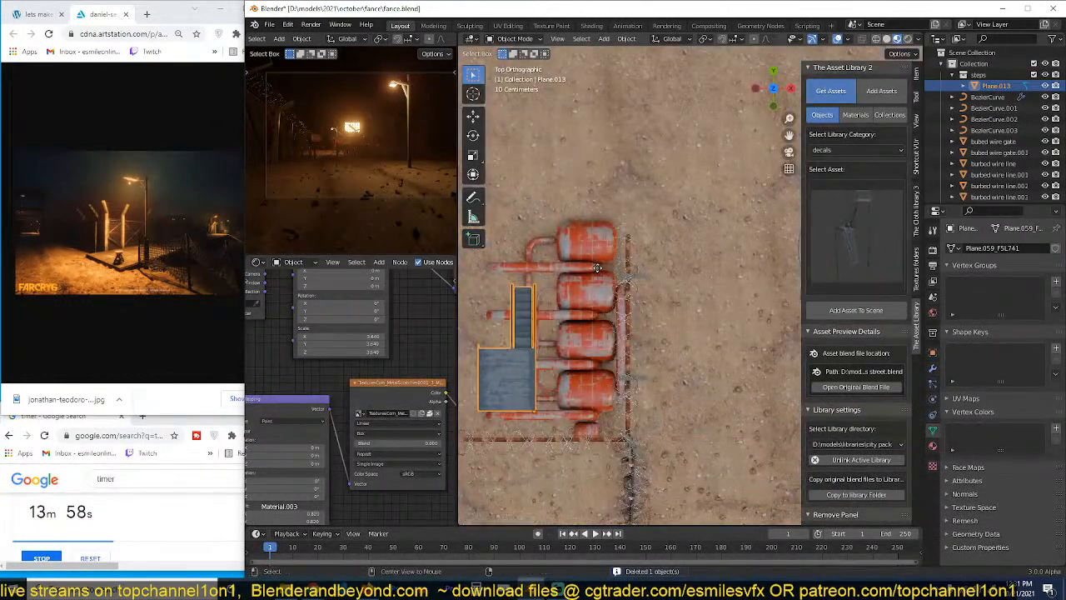
pyautogui.hotkey('alt', 'd')
pyautogui.click(593, 269)
pyautogui.hotkey('ctrl', 'm')
pyautogui.press('y')
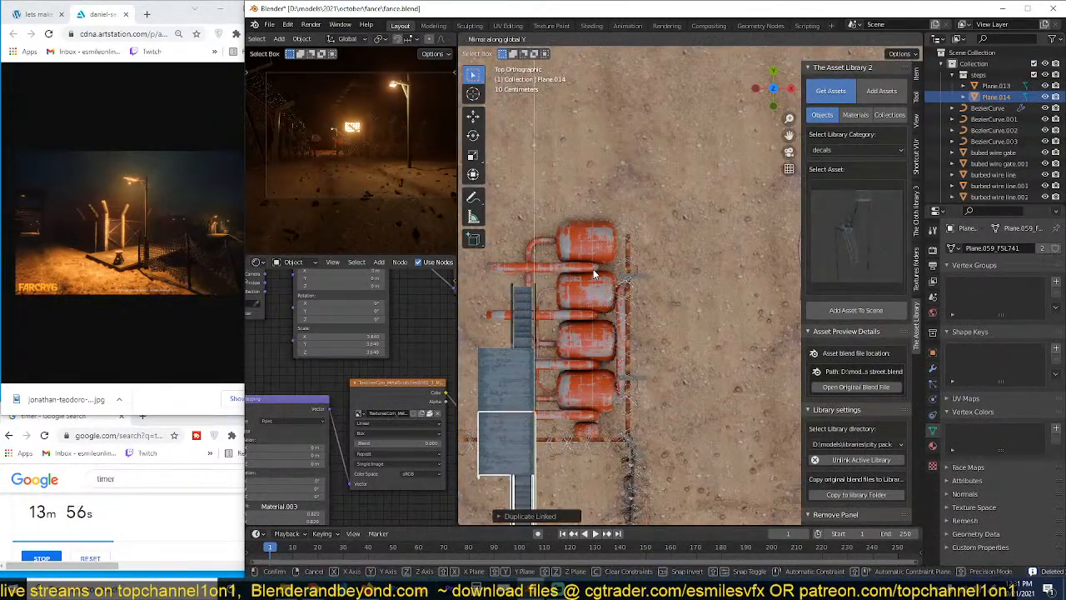
pyautogui.click(586, 350)
pyautogui.press('g')
pyautogui.press('x')
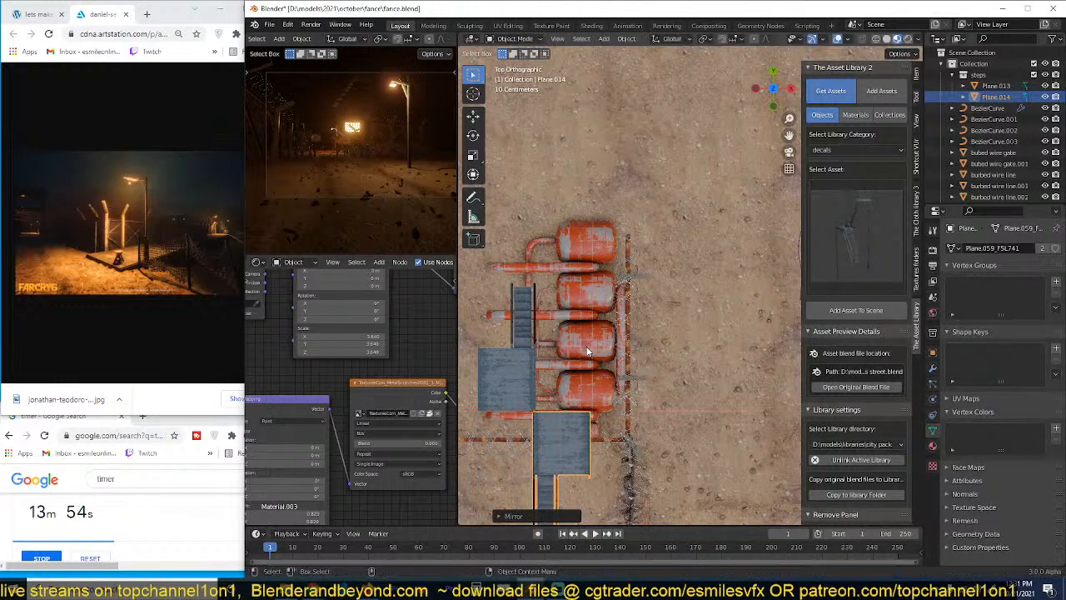
# Step: Move the mirrored staircase section beside the first one and lower it vertically to form the tower's lower flight
pyautogui.press('g')
pyautogui.click(541, 285)
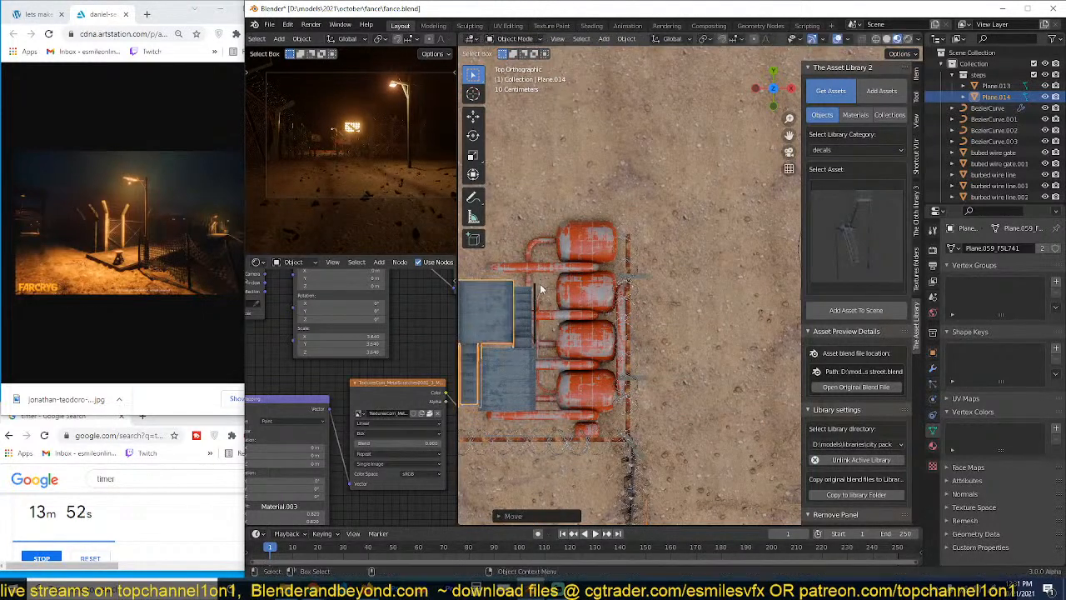
pyautogui.moveTo(541, 285); pyautogui.dragTo(508, 169, button='middle')
pyautogui.press('g')
pyautogui.press('z')
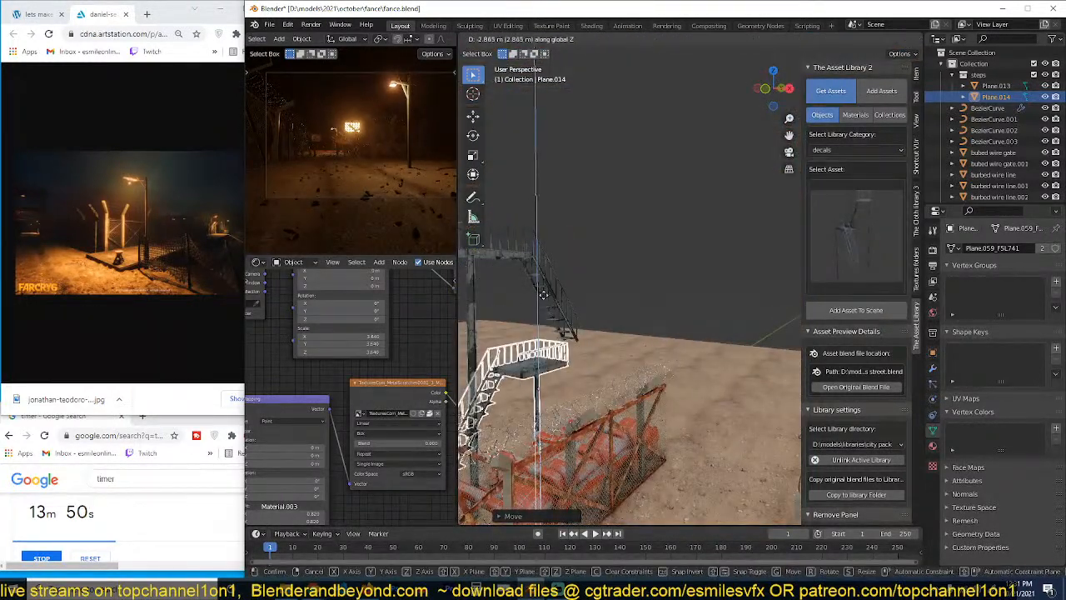
pyautogui.click(547, 281)
# Step: Make a linked duplicate of the lamp post and its light near the staircase tower
pyautogui.moveTo(561, 290); pyautogui.dragTo(673, 407, button='middle')
pyautogui.scroll(-6, 599, 355)
pyautogui.scroll(4, 648, 365)
pyautogui.scroll(3, 678, 382)
pyautogui.click(680, 418)
pyautogui.keyDown('shift'); pyautogui.click(676, 407); pyautogui.keyUp('shift')
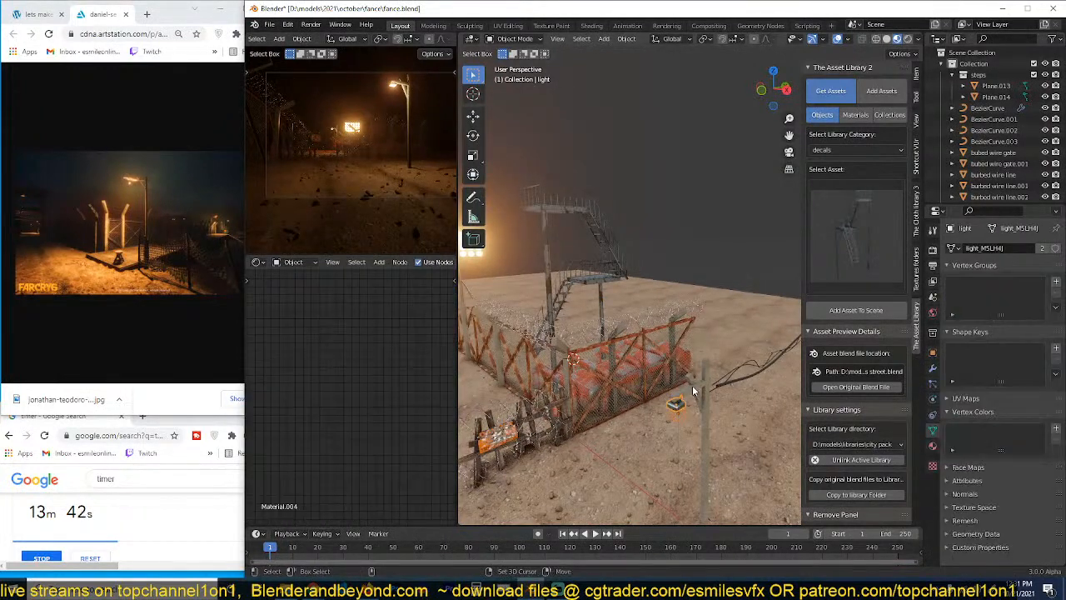
pyautogui.keyDown('shift'); pyautogui.click(693, 386); pyautogui.keyUp('shift')
pyautogui.hotkey('shift', 'd')
pyautogui.click(624, 293)
# Step: Position the duplicated lamp post over the staircase tower and raise it vertically onto the upper platform
pyautogui.press('KP_7')
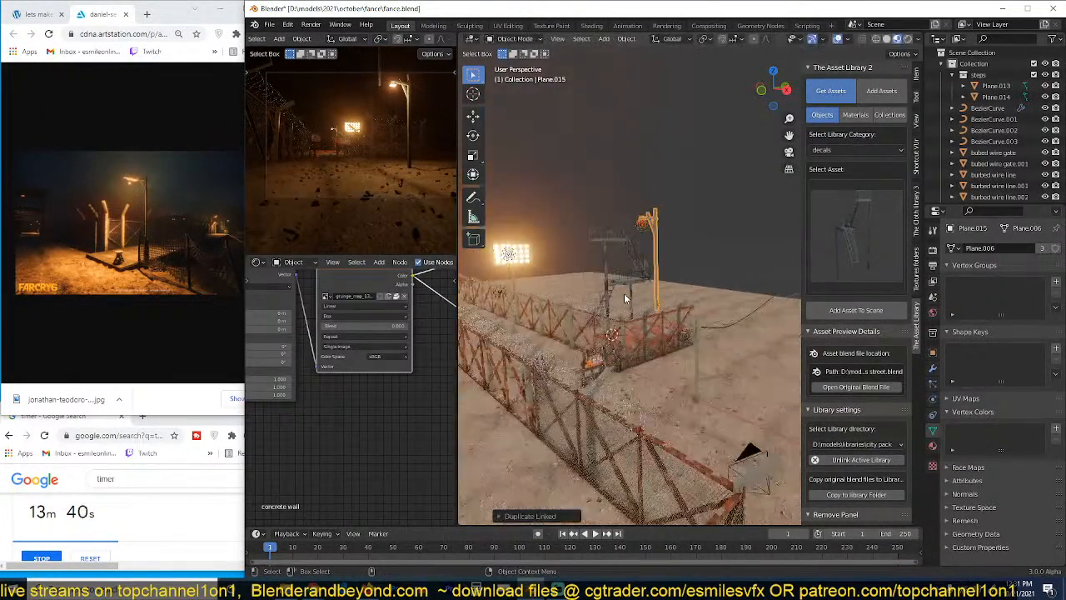
pyautogui.press('g')
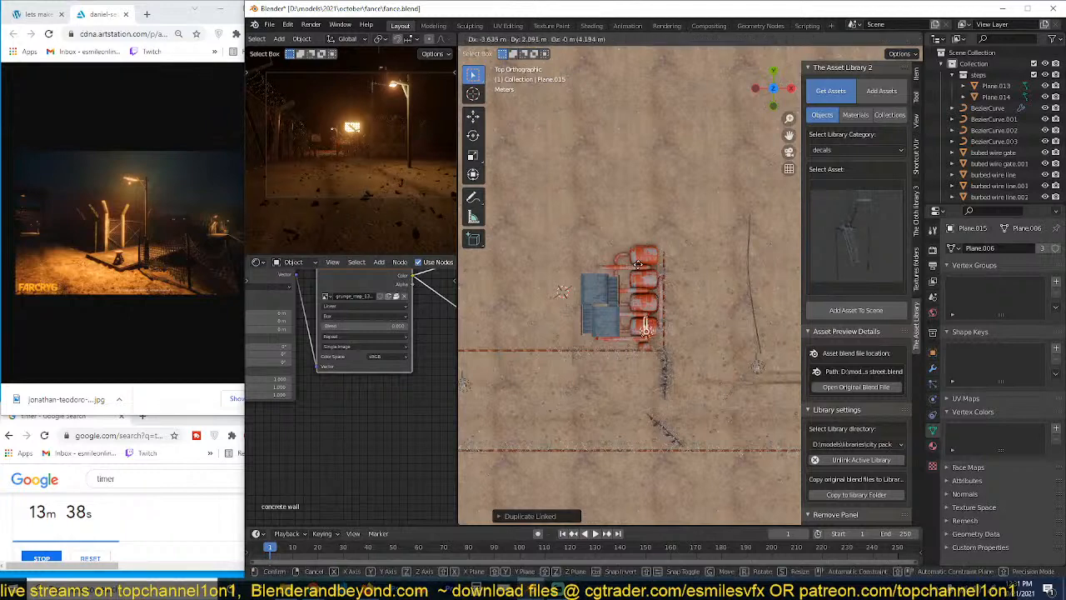
pyautogui.click(630, 265)
pyautogui.moveTo(630, 264); pyautogui.dragTo(704, 222, button='middle')
pyautogui.press('g')
pyautogui.press('x')
pyautogui.press('z')
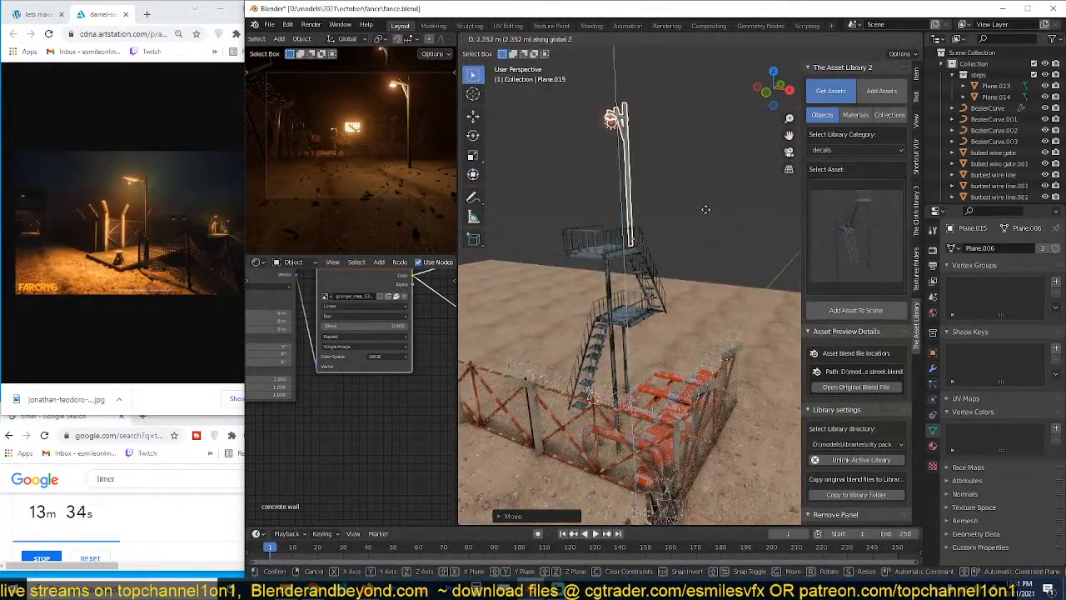
pyautogui.click(704, 216)
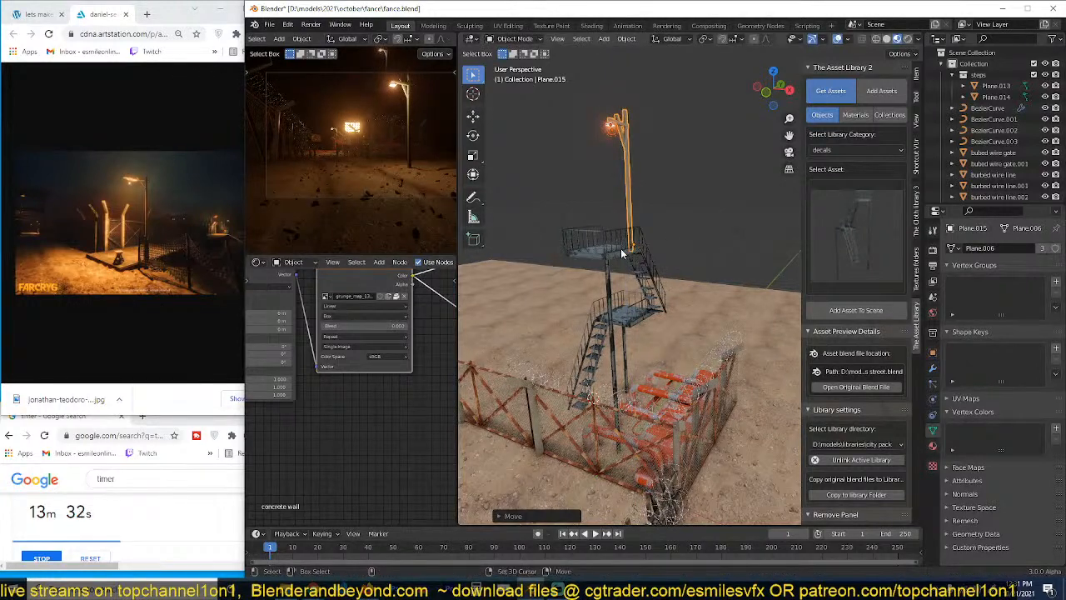
# Step: Move both staircase sections together with the lamp to the outer side of the fenced path and rotate them parallel to the fence
pyautogui.keyDown('shift'); pyautogui.click(621, 248); pyautogui.keyUp('shift')
pyautogui.moveTo(620, 248); pyautogui.dragTo(692, 359, button='middle')
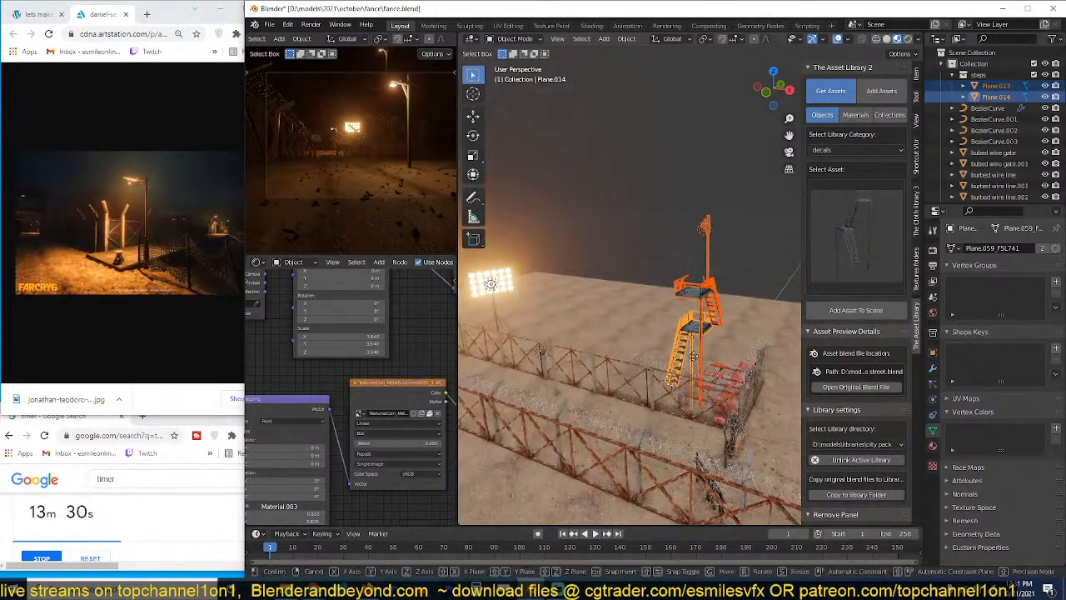
pyautogui.press('KP_7')
pyautogui.press('g')
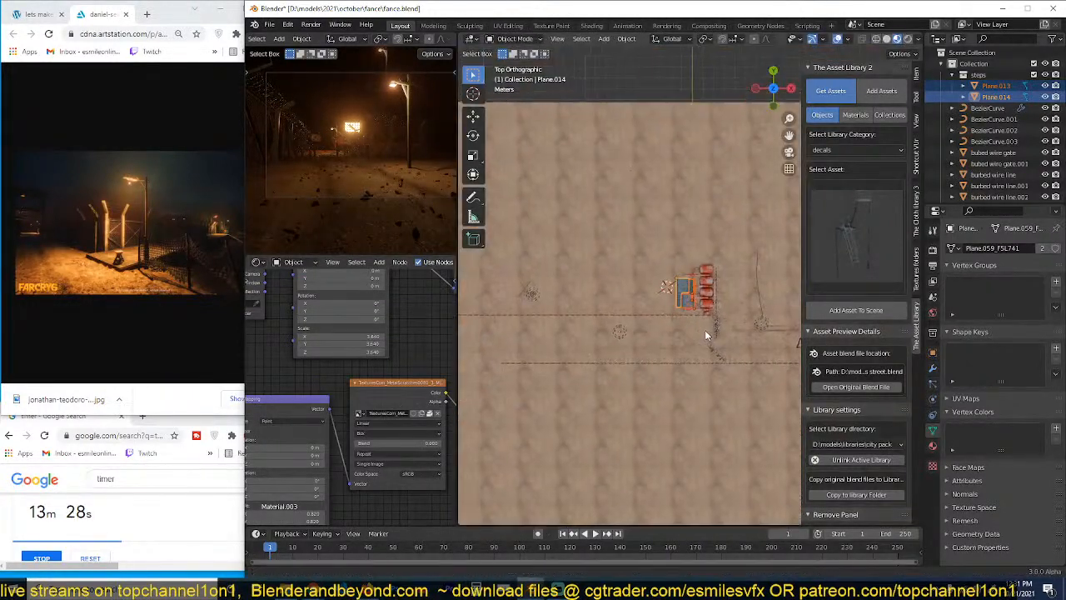
pyautogui.click(606, 416)
pyautogui.press('r')
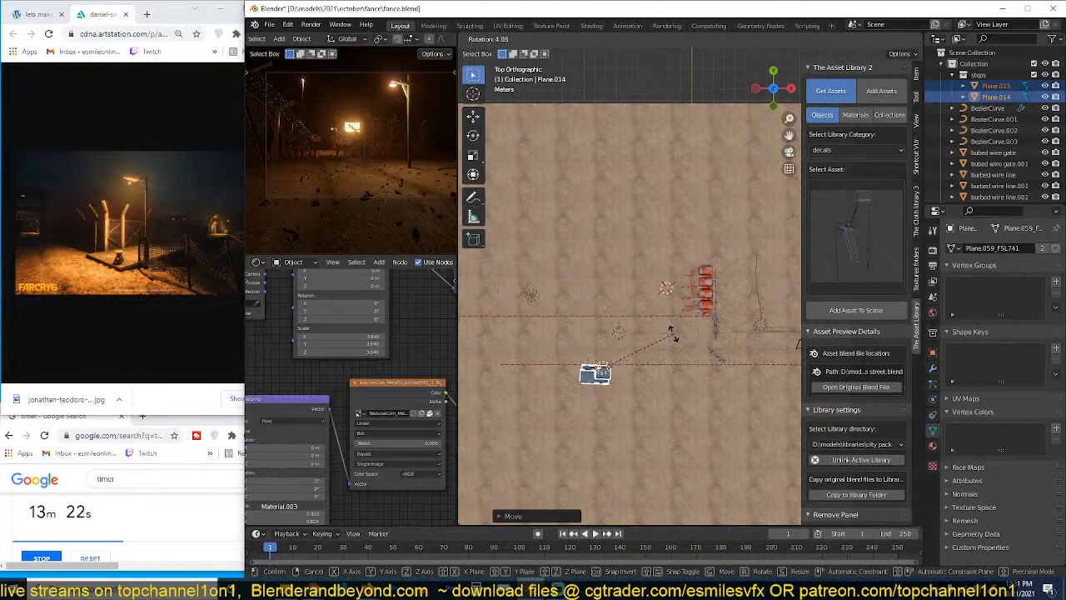
pyautogui.click(641, 380)
# Step: Duplicate the tower's lamp pole as an independent object in place and scale the copy up
pyautogui.moveTo(641, 380); pyautogui.dragTo(659, 307, button='middle')
pyautogui.scroll(3, 608, 247)
pyautogui.click(693, 278)
pyautogui.scroll(2, 629, 307)
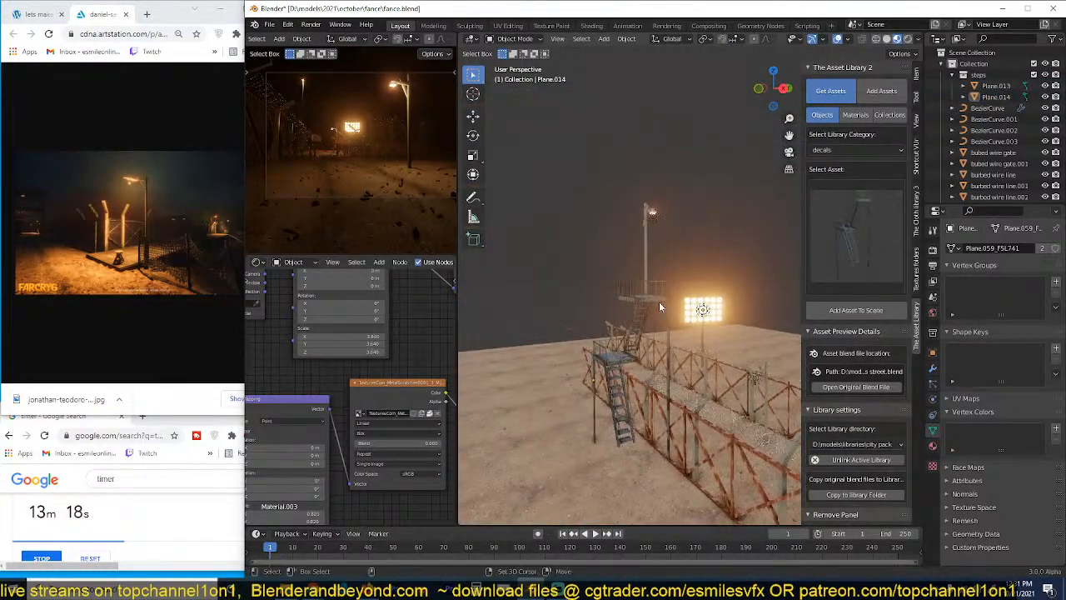
pyautogui.click(645, 248)
pyautogui.hotkey('shift', 'd')
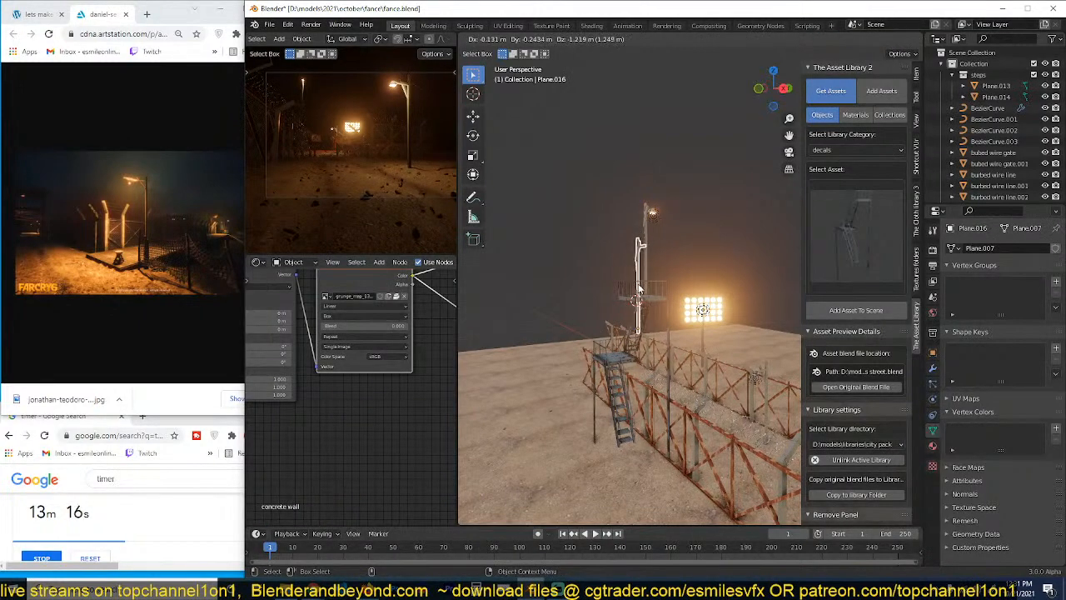
pyautogui.rightClick(650, 322)
pyautogui.press('KP_7')
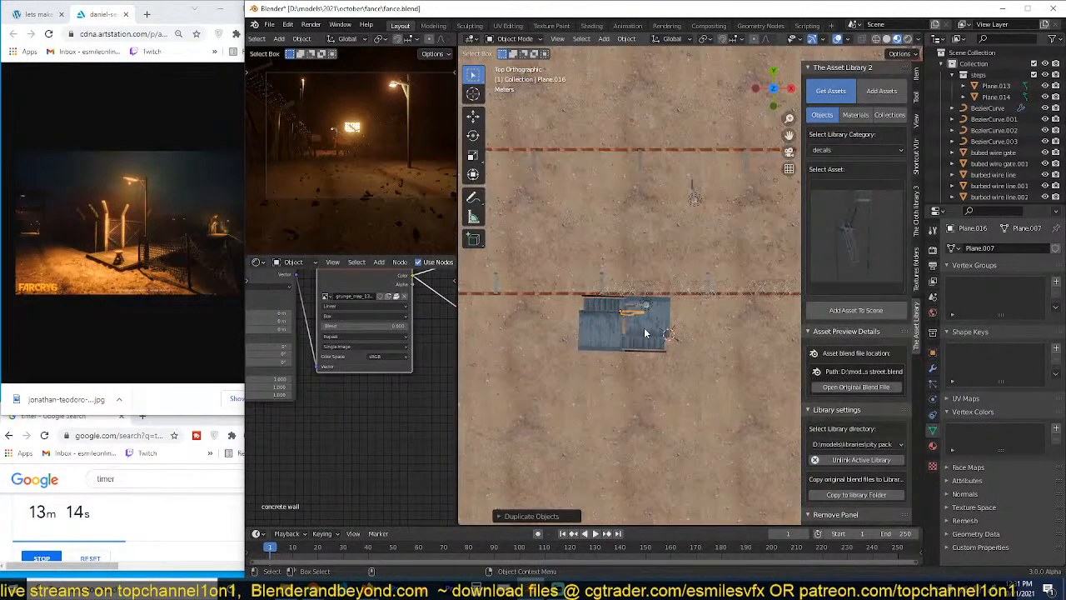
pyautogui.press('s')
pyautogui.click(706, 358)
# Step: Move the enlarged pole to the outer corner of the upper platform and lower it vertically to the ground
pyautogui.press('g')
pyautogui.click(721, 370)
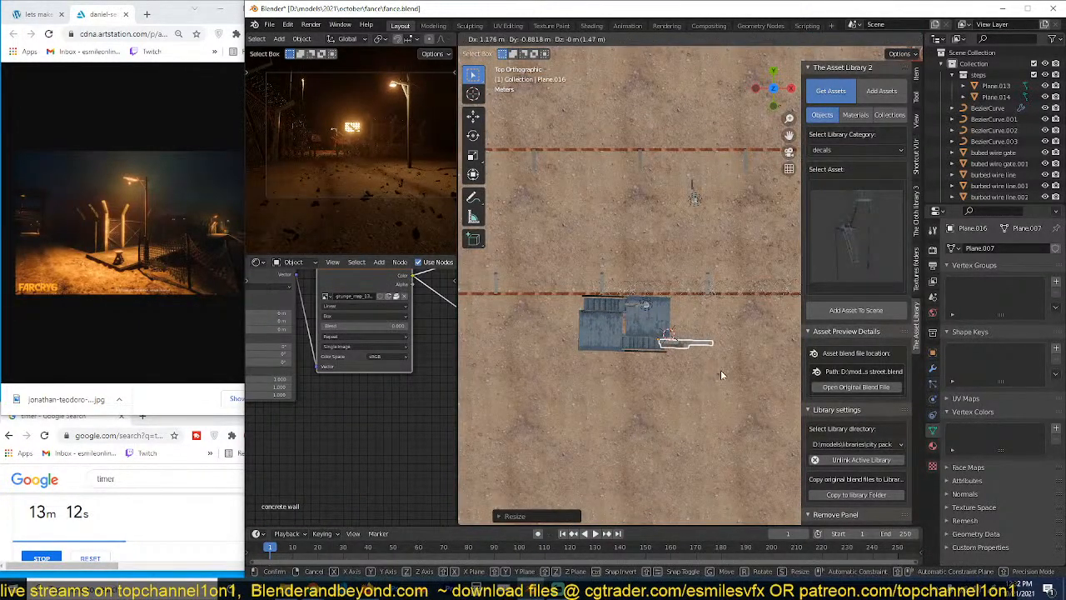
pyautogui.moveTo(720, 370); pyautogui.dragTo(665, 240, button='middle')
pyautogui.press('g')
pyautogui.press('z')
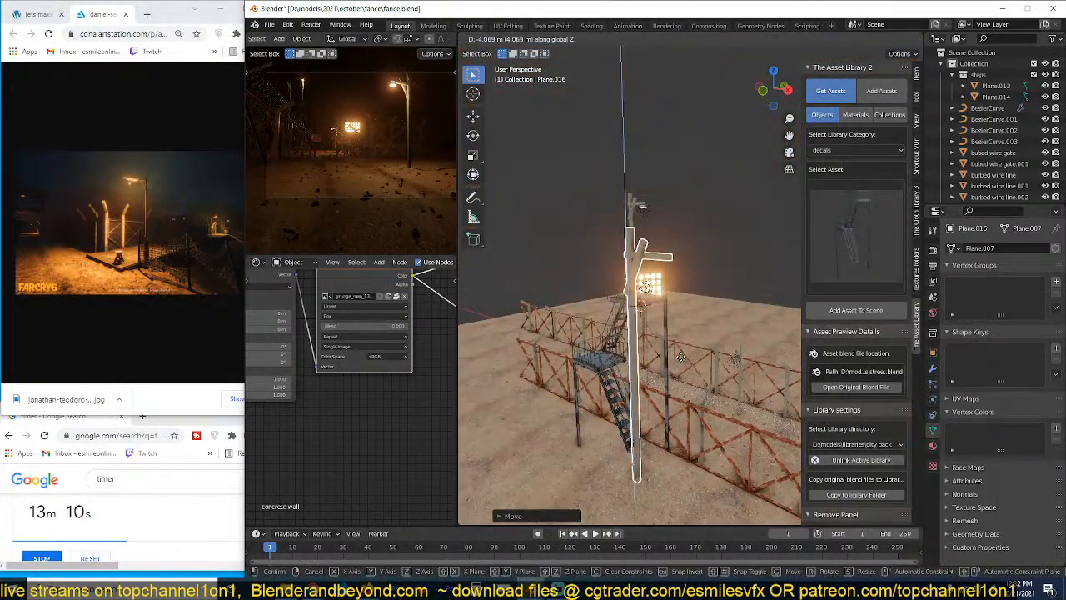
pyautogui.click(684, 347)
# Step: Place a linked duplicate of the large pole along the X axis at the platform's other outer corner
pyautogui.moveTo(684, 348); pyautogui.dragTo(739, 363, button='middle')
pyautogui.hotkey('shift', 'd')
pyautogui.press('x')
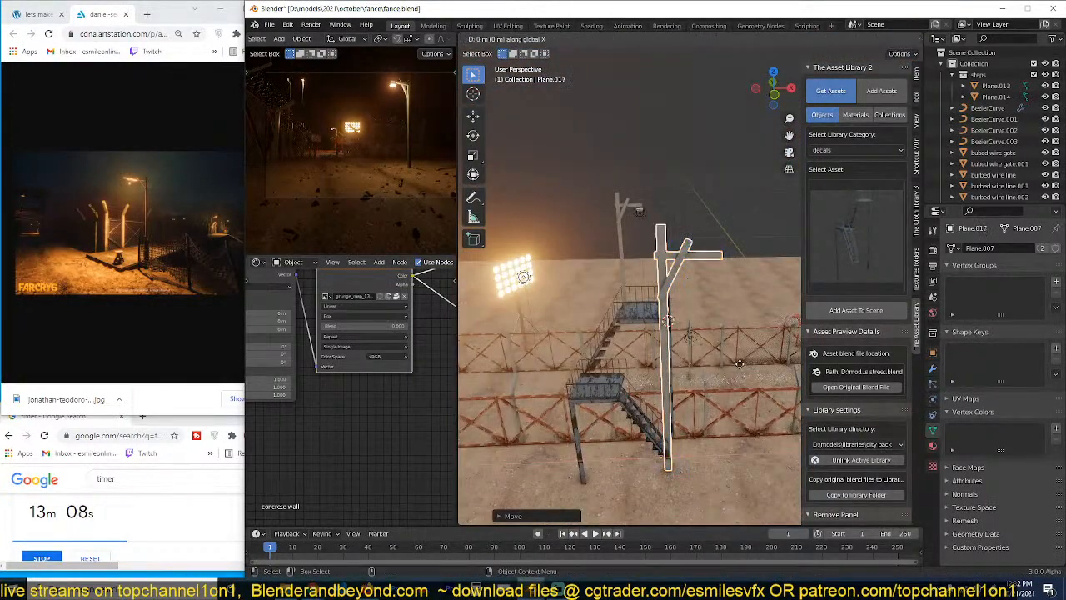
pyautogui.press('x')
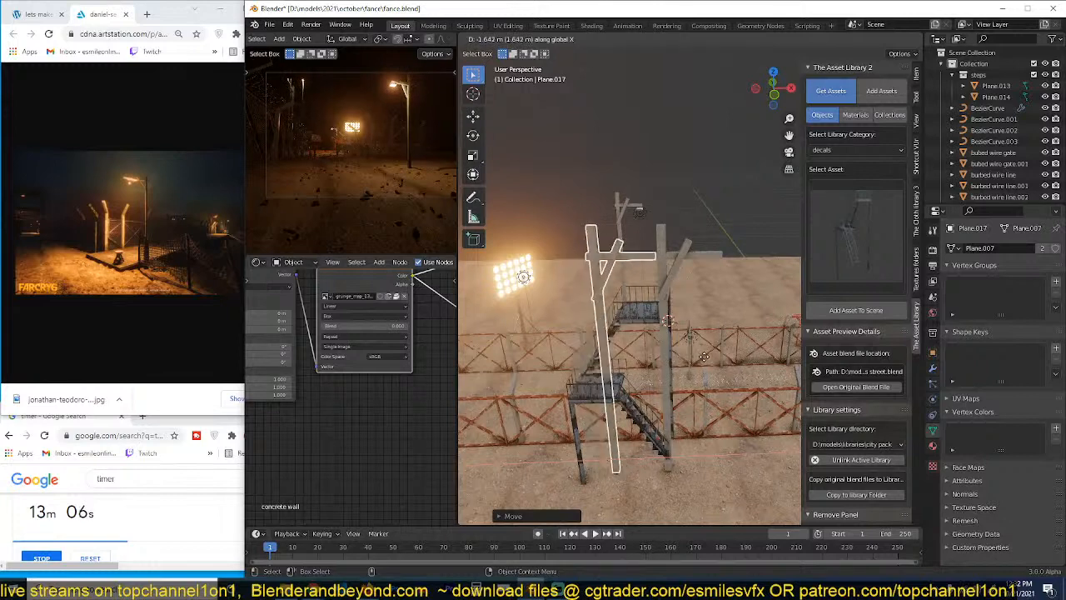
pyautogui.click(701, 355)
# Step: Rotate the original large pole 90 degrees about Z and shift it along X to the platform edge
pyautogui.click(689, 255)
pyautogui.write('r')
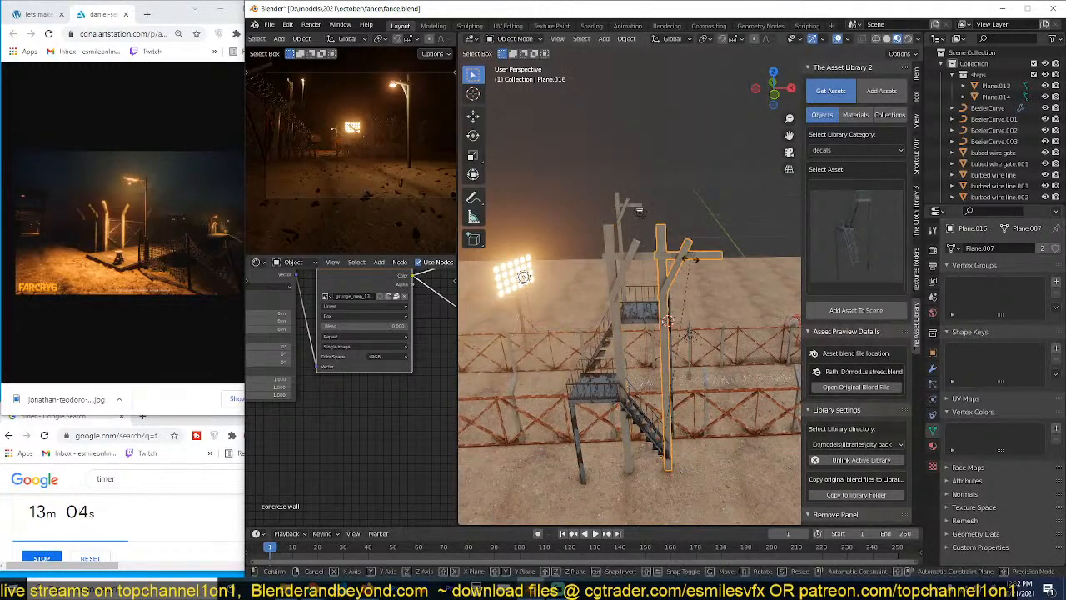
pyautogui.write('z90')
pyautogui.press('Return')
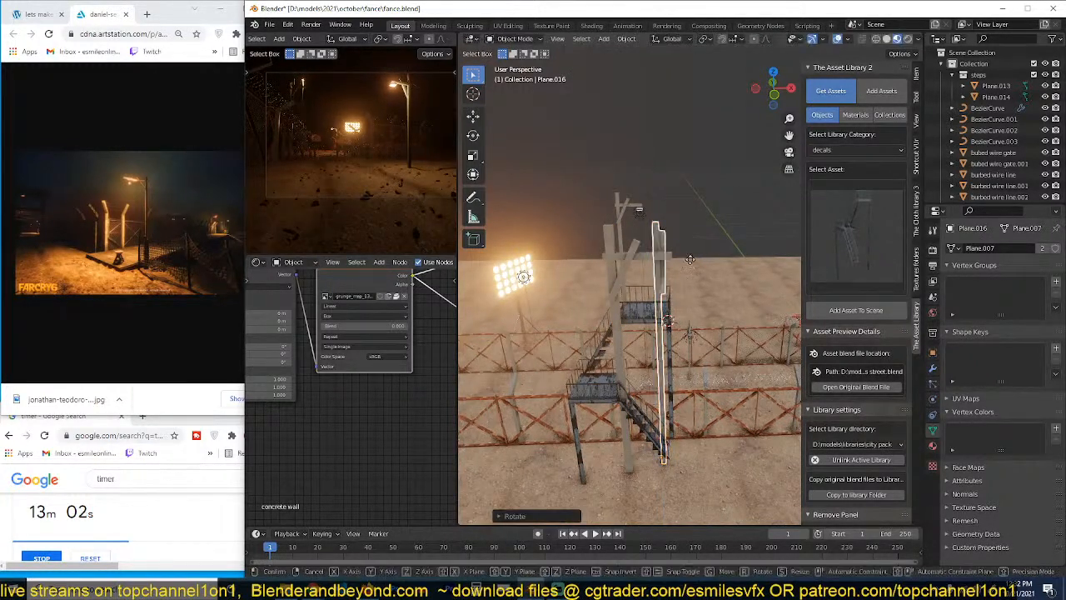
pyautogui.press('g')
pyautogui.press('x')
pyautogui.click(701, 262)
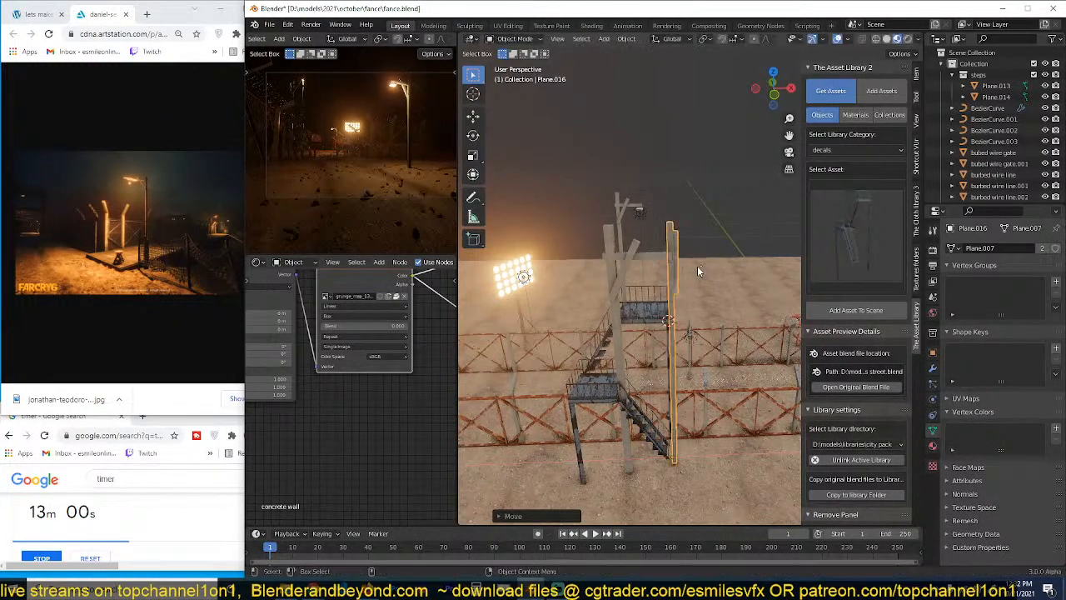
# Step: Make a linked duplicate of the large pole, rotate it -90 degrees and move it to the platform corner next to the fence
pyautogui.press('KP_Decimal')
pyautogui.press('KP_7')
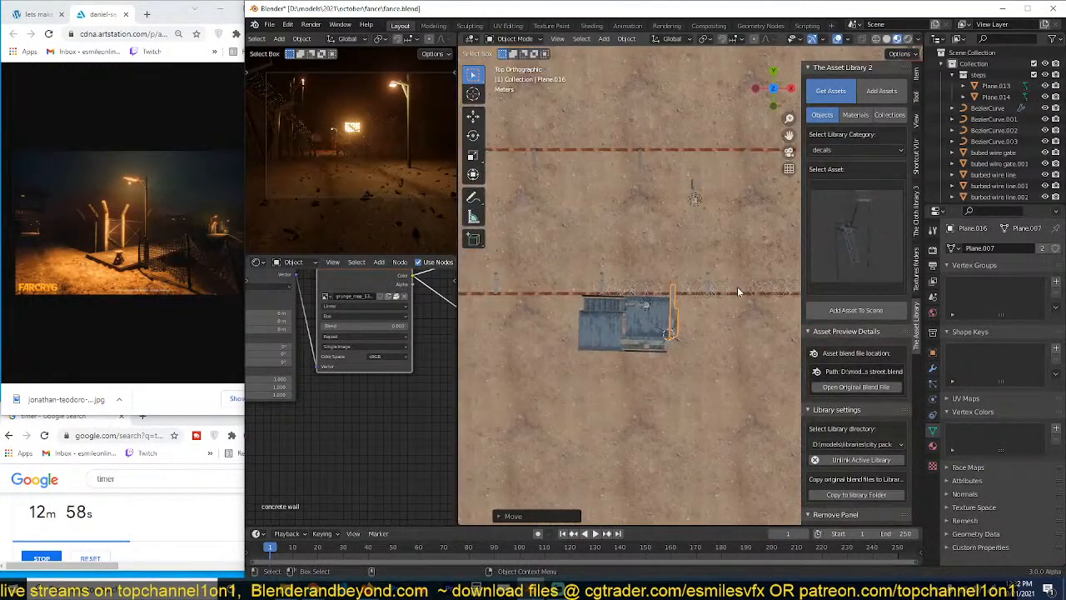
pyautogui.scroll(3, 737, 286)
pyautogui.hotkey('alt', 'd')
pyautogui.write('r-90')
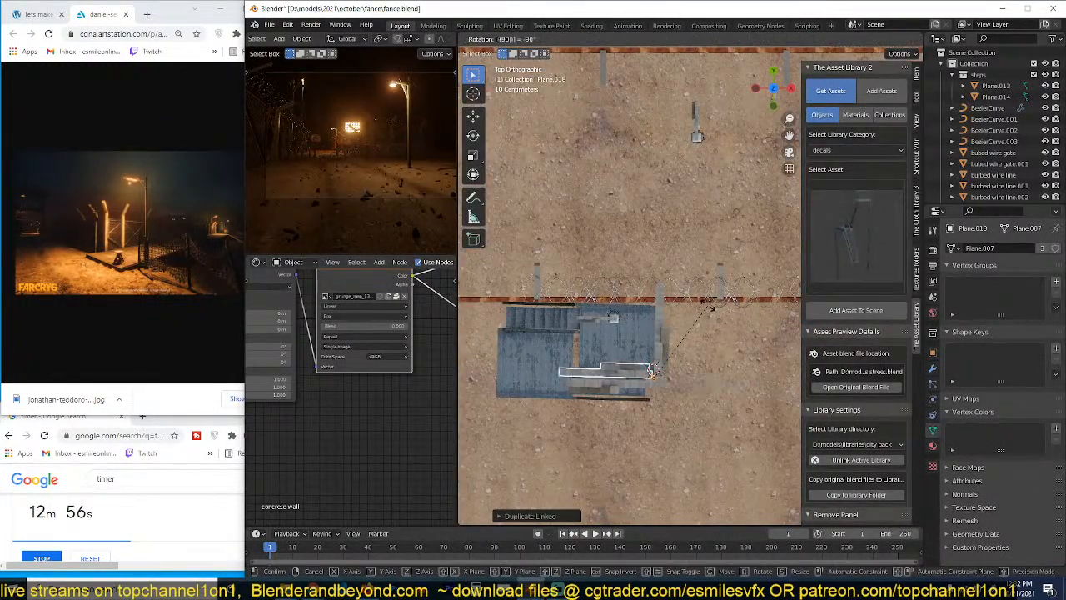
pyautogui.press('Return')
pyautogui.press('g')
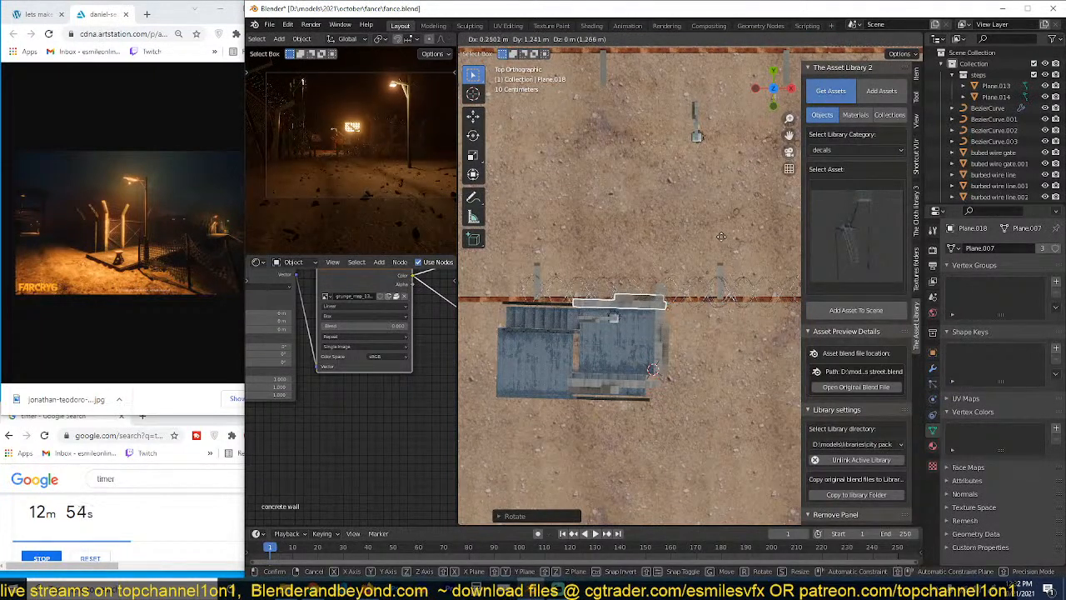
pyautogui.click(712, 249)
# Step: Add another linked pole, rotate it 90 degrees and align it with the platform edge beside the stairs
pyautogui.hotkey('alt', 'd')
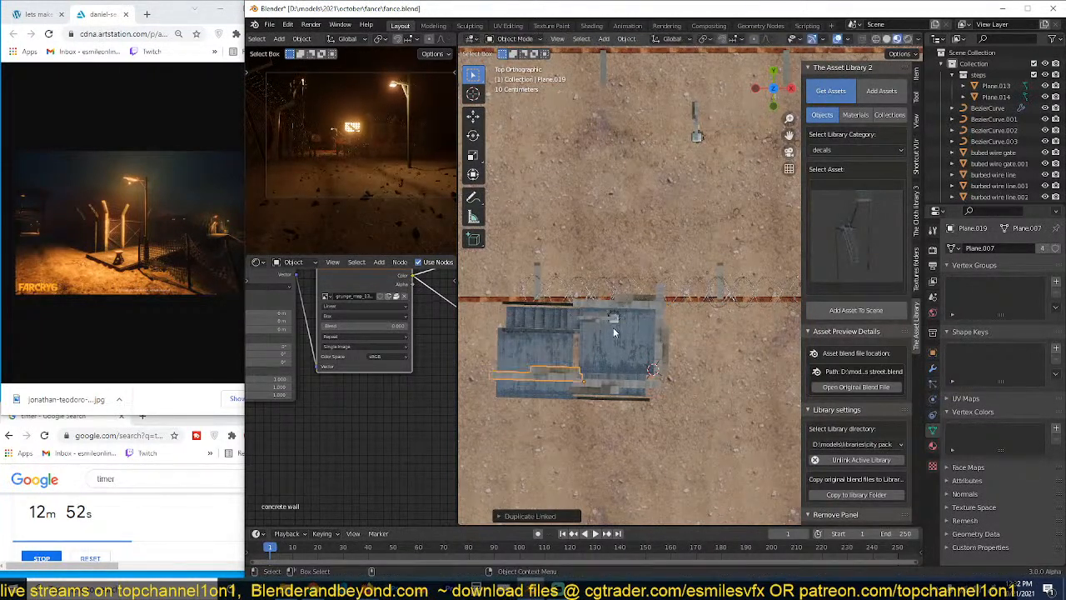
pyautogui.write('r90')
pyautogui.press('Return')
pyautogui.press('g')
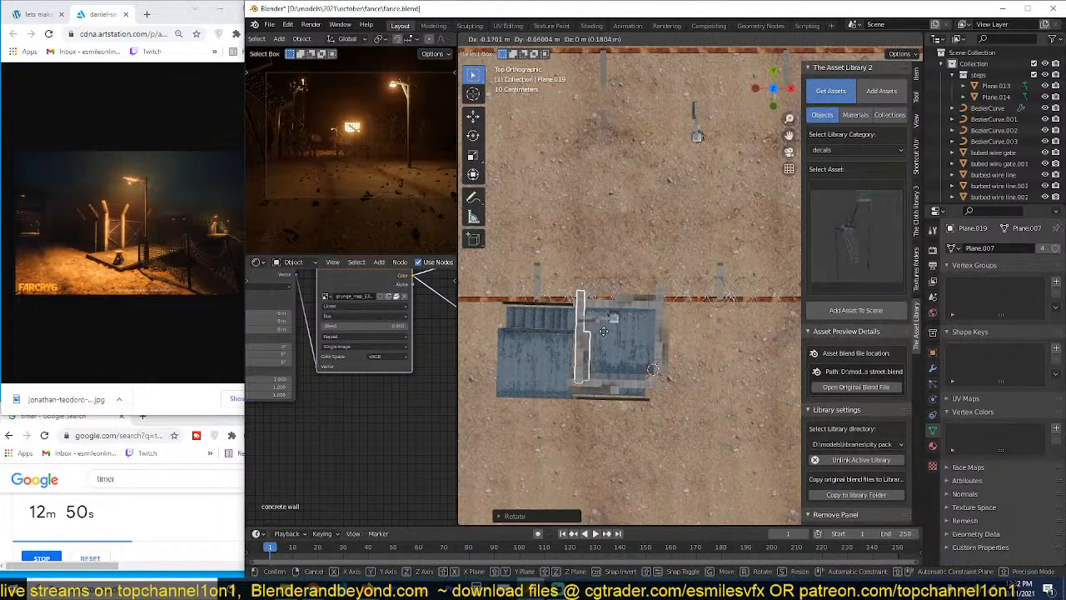
pyautogui.click(606, 332)
# Step: Lower the tower's light vertically so it hangs below the wooden crossbeams
pyautogui.moveTo(666, 330); pyautogui.dragTo(698, 180, button='middle')
pyautogui.scroll(3, 651, 237)
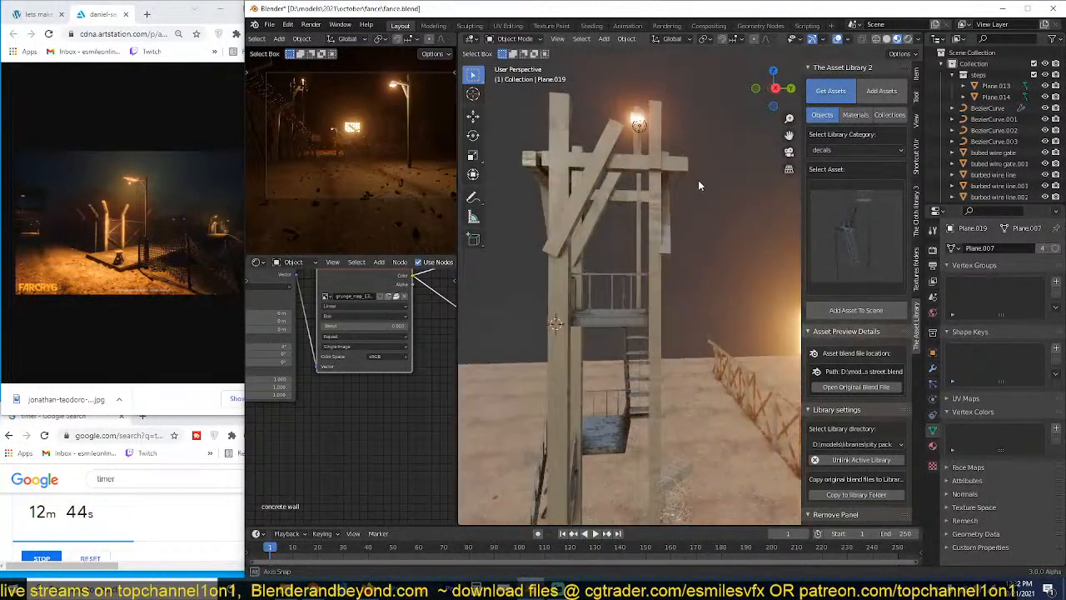
pyautogui.click(641, 125)
pyautogui.moveTo(644, 126)
pyautogui.mouseDown(button='middle')
pyautogui.moveTo(686, 155)
pyautogui.moveTo(631, 136)
pyautogui.mouseUp(button='middle')
pyautogui.press('g')
pyautogui.press('z')
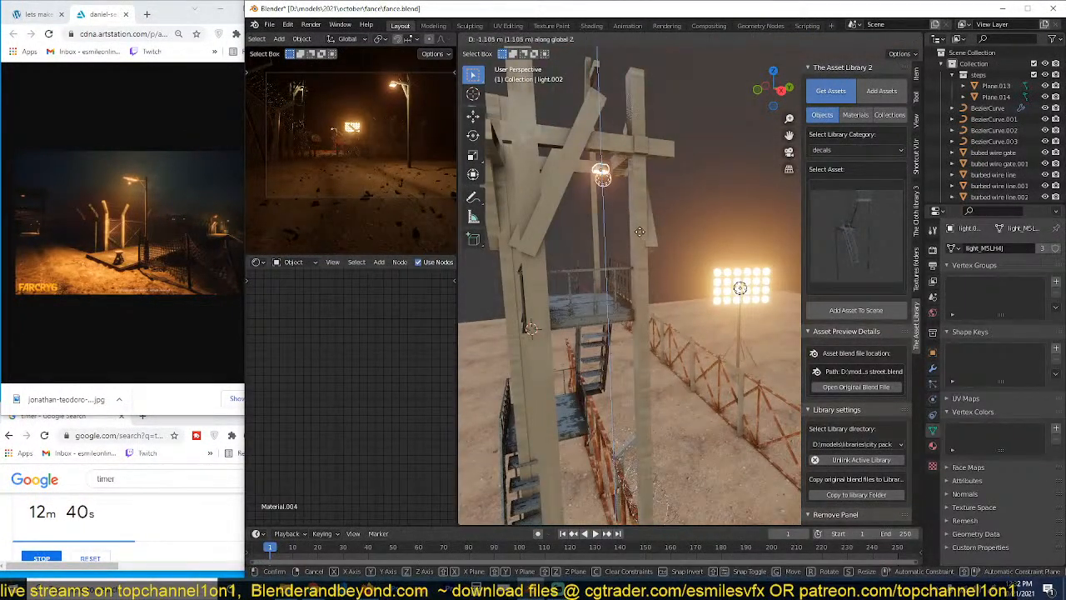
pyautogui.click(634, 231)
# Step: Delete the thin original lamp pole inside the tower and save the file
pyautogui.moveTo(635, 231); pyautogui.dragTo(608, 260, button='middle')
pyautogui.scroll(-2, 622, 231)
pyautogui.click(639, 158)
pyautogui.press('Delete')
pyautogui.moveTo(682, 265); pyautogui.dragTo(623, 280, button='middle')
pyautogui.scroll(5, 635, 284)
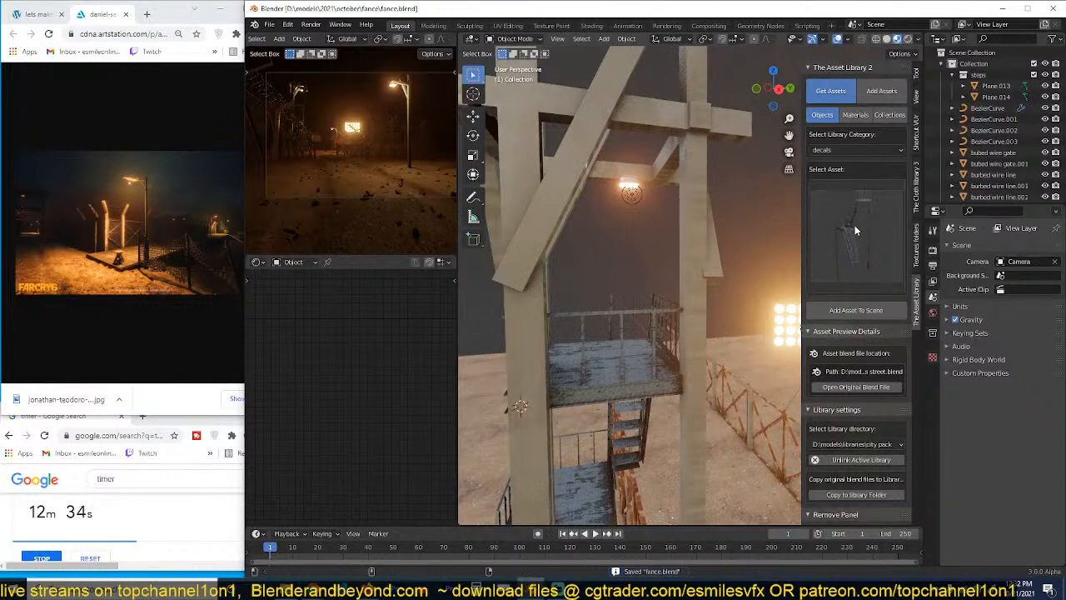
pyautogui.click(854, 226)
pyautogui.scroll(-5, 736, 556)
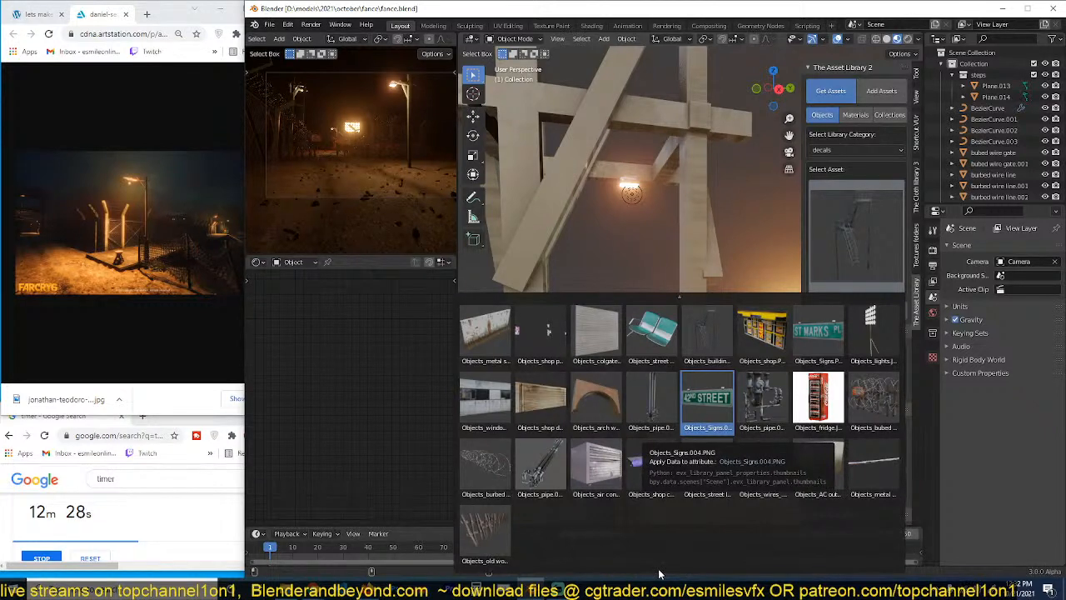
pyautogui.click(707, 401)
# Step: Choose the old wooden fence as the library asset
pyautogui.scroll(-6, 739, 374)
pyautogui.keyDown('shift'); pyautogui.moveTo(764, 388); pyautogui.dragTo(473, 354, button='middle'); pyautogui.keyUp('shift')
pyautogui.scroll(-3, 615, 295)
pyautogui.click(843, 213)
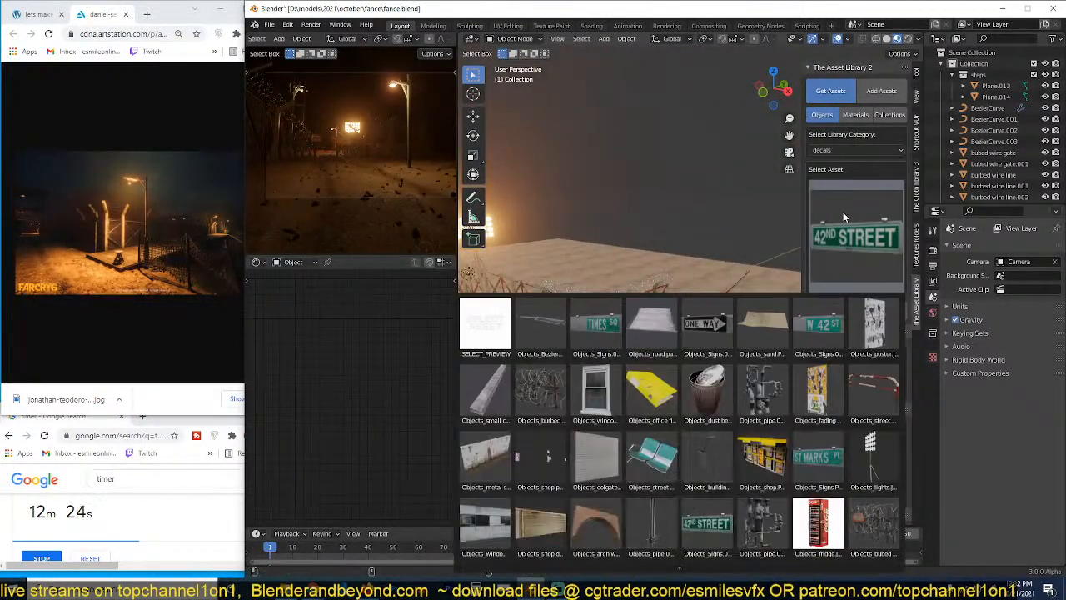
pyautogui.scroll(-3, 650, 508)
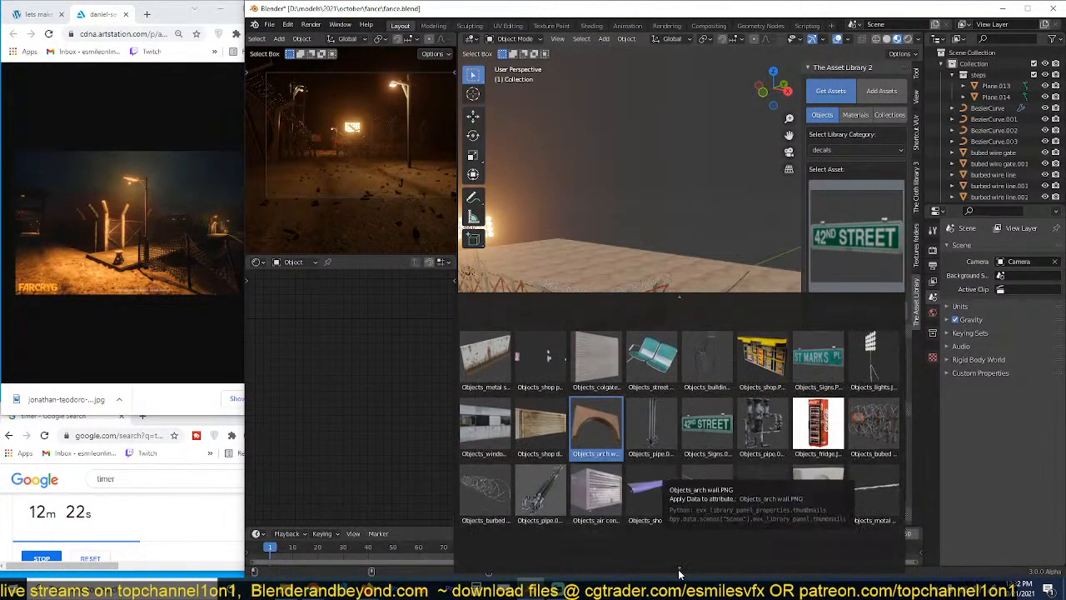
pyautogui.click(493, 534)
# Step: Add the old wooden fence to the scene beside the foreground lamp post, resize it and raise it vertically out of the ground
pyautogui.scroll(3, 666, 393)
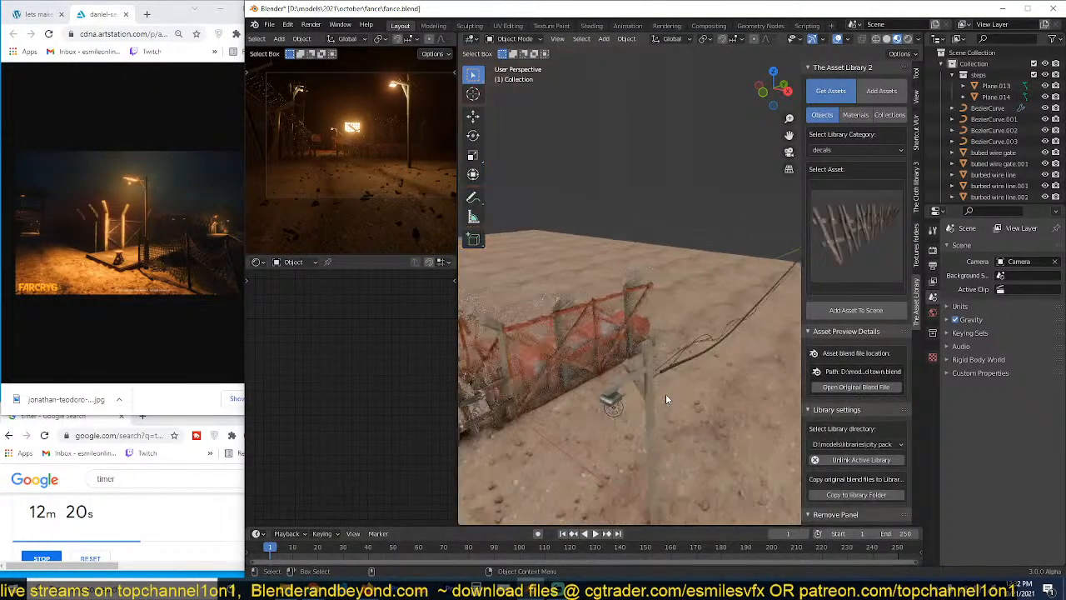
pyautogui.keyDown('shift'); pyautogui.moveTo(665, 393); pyautogui.dragTo(670, 317, button='middle'); pyautogui.keyUp('shift')
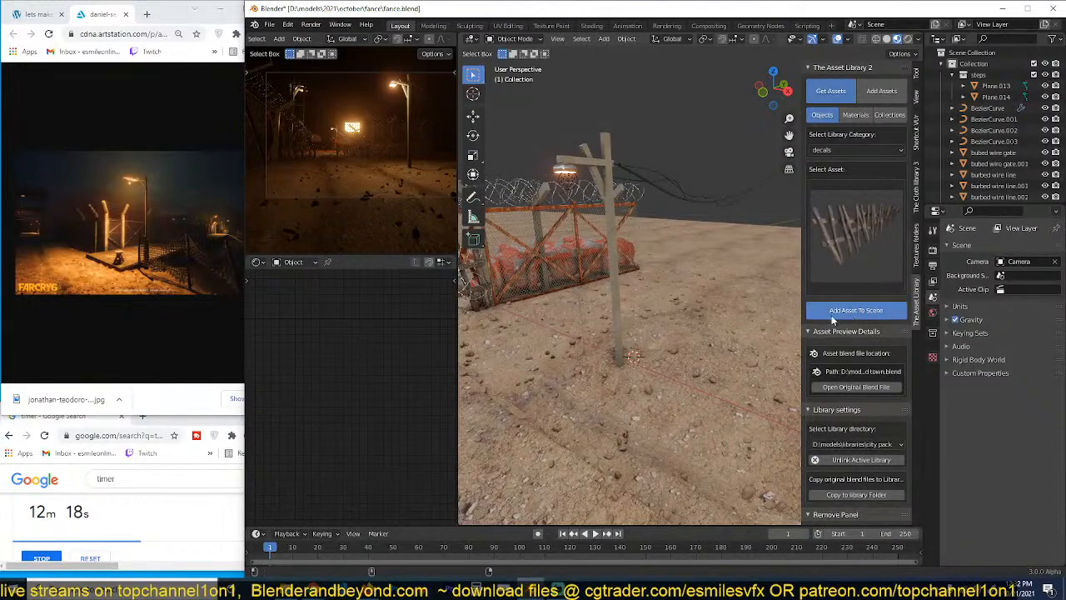
pyautogui.click(855, 310)
pyautogui.press('z')
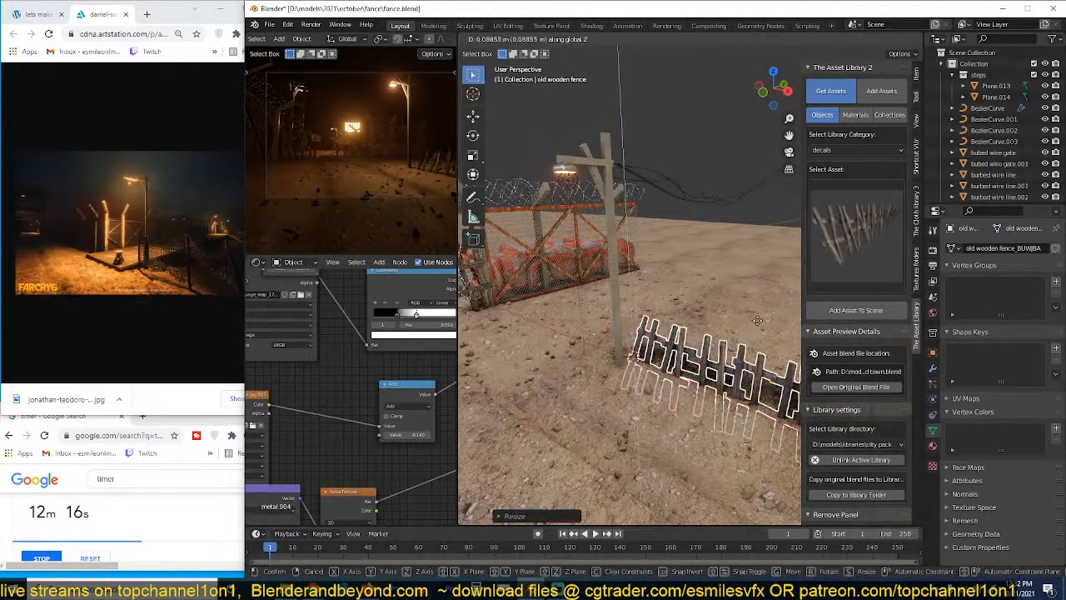
pyautogui.click(753, 322)
pyautogui.moveTo(754, 322); pyautogui.dragTo(671, 367, button='middle')
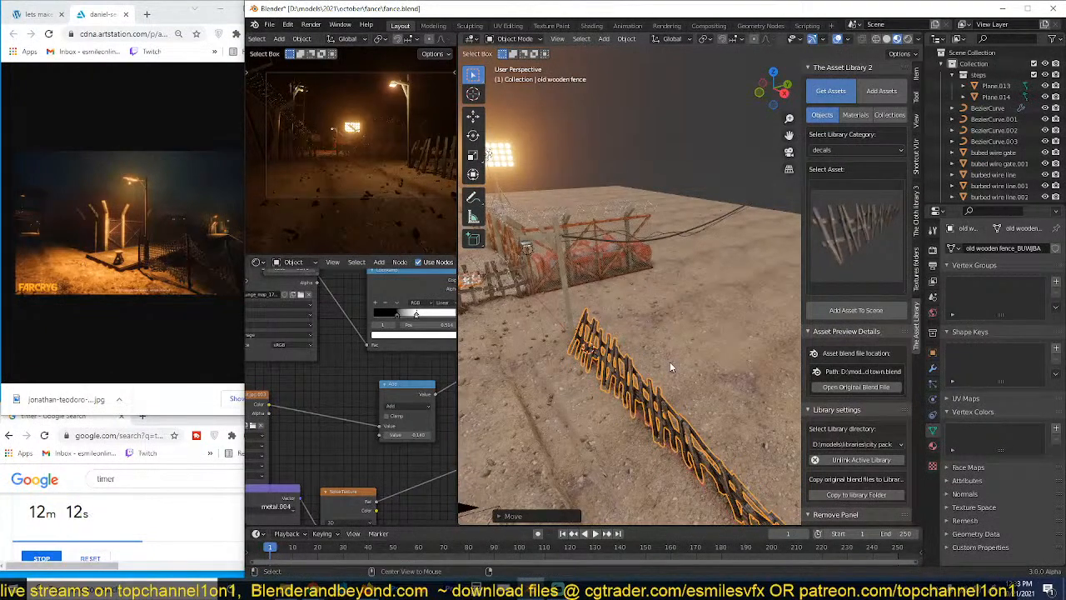
# Step: Make a linked duplicate of the old wooden fence, rotated 90° about Z and enlarged, and save the file
pyautogui.hotkey('alt', 'd')
pyautogui.press('r')
pyautogui.press('z')
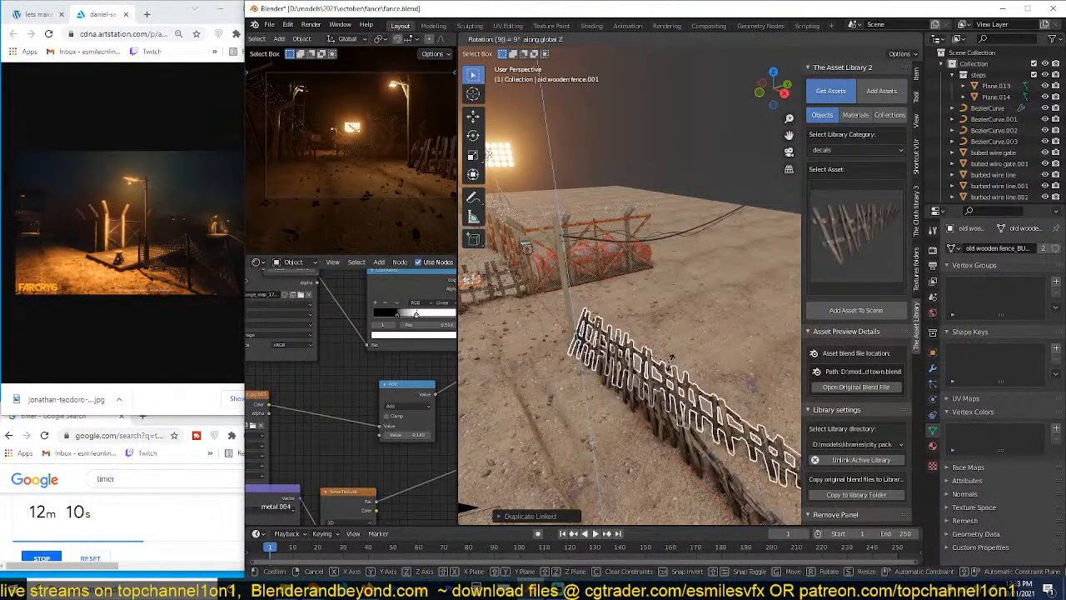
pyautogui.press('0')
pyautogui.press('Return')
pyautogui.press('s')
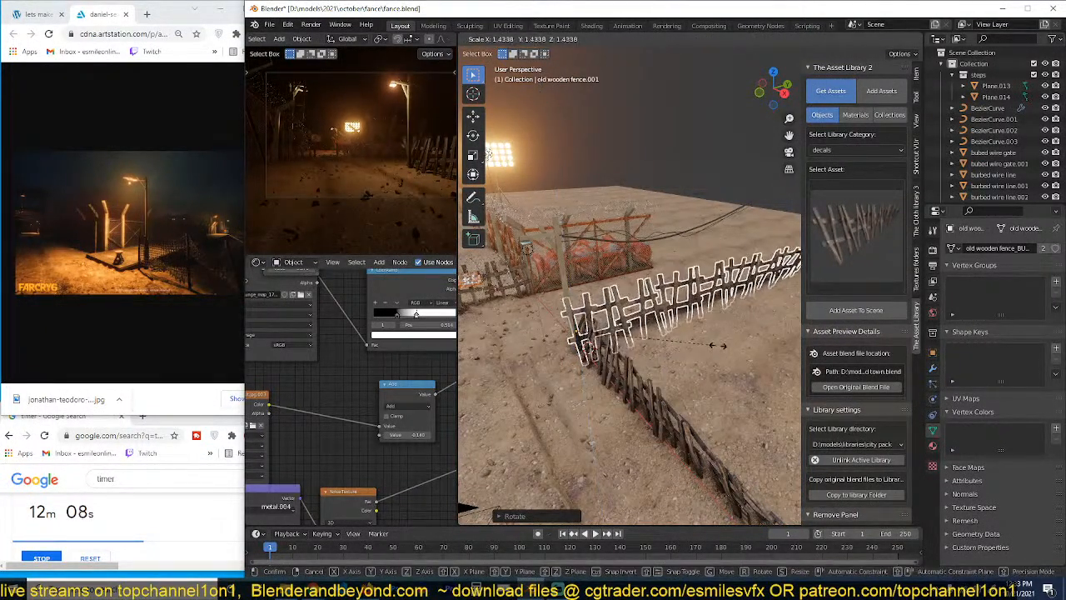
pyautogui.click(704, 358)
pyautogui.hotkey('ctrl', 's')
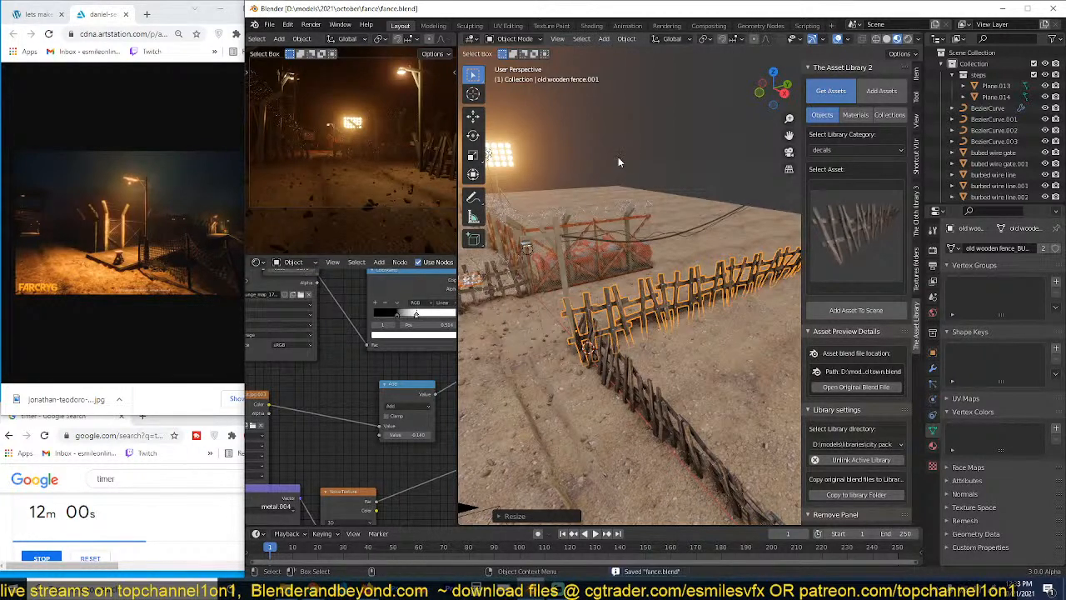
# Step: Assign a Sky Texture to the world background colour and save the file
pyautogui.moveTo(619, 168); pyautogui.dragTo(676, 178, button='middle')
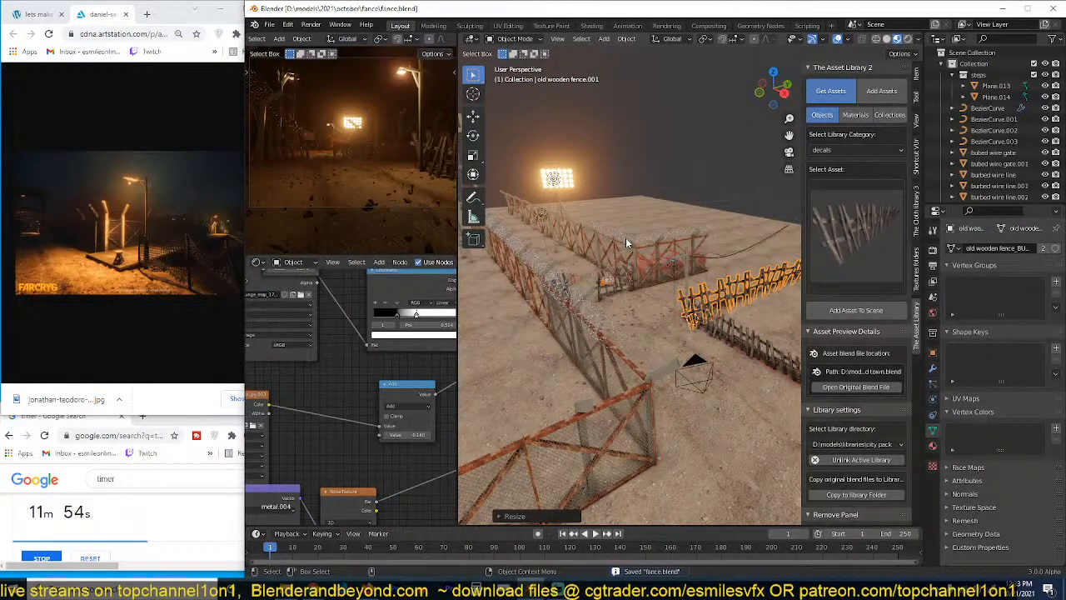
pyautogui.click(934, 312)
pyautogui.click(995, 322)
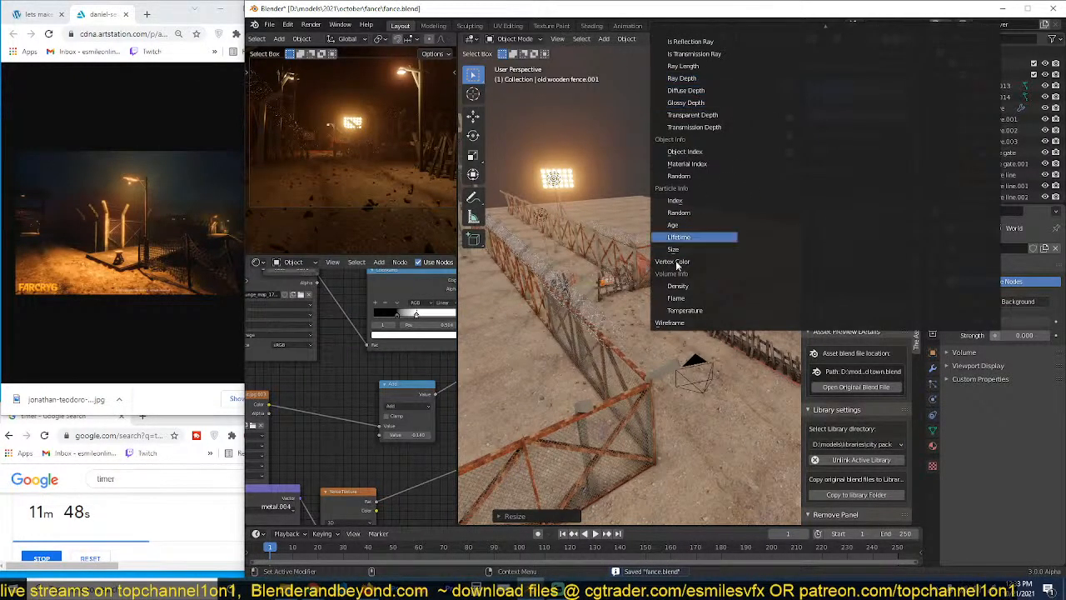
pyautogui.click(992, 334)
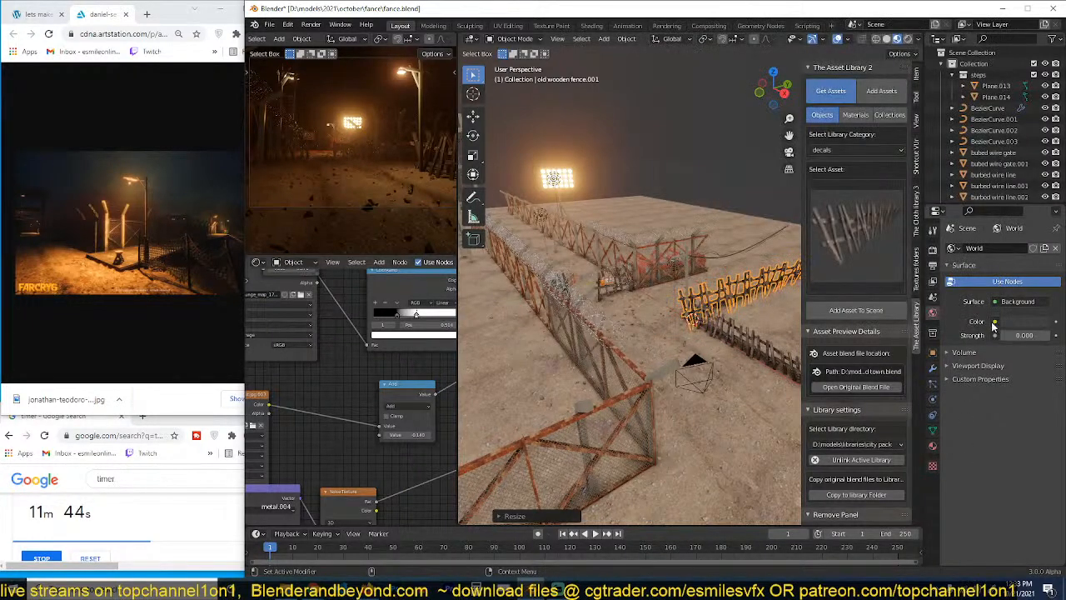
pyautogui.click(994, 321)
pyautogui.click(747, 371)
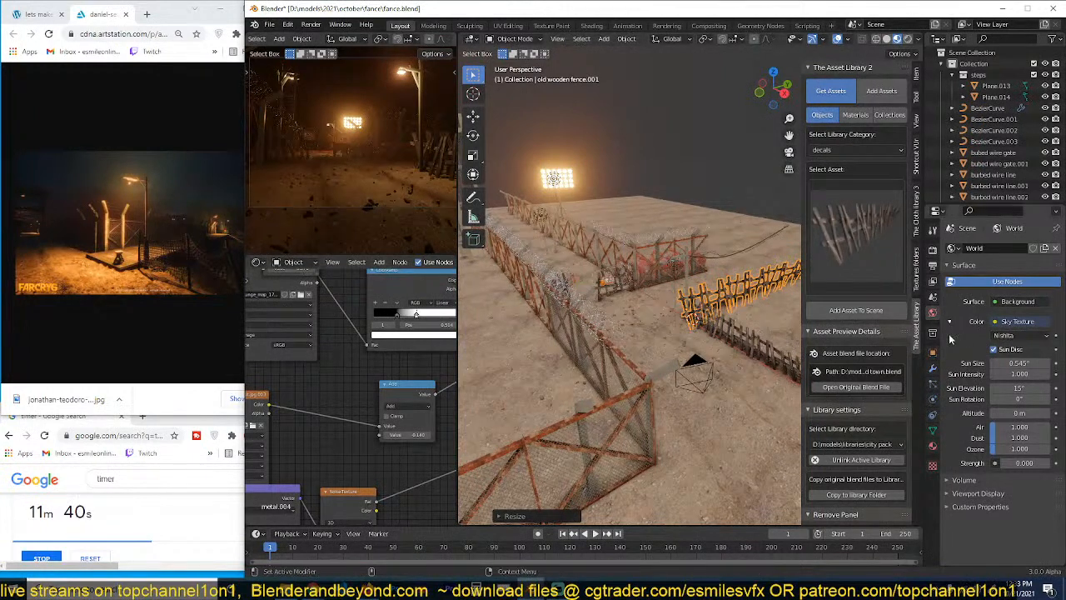
pyautogui.scroll(-3, 439, 172)
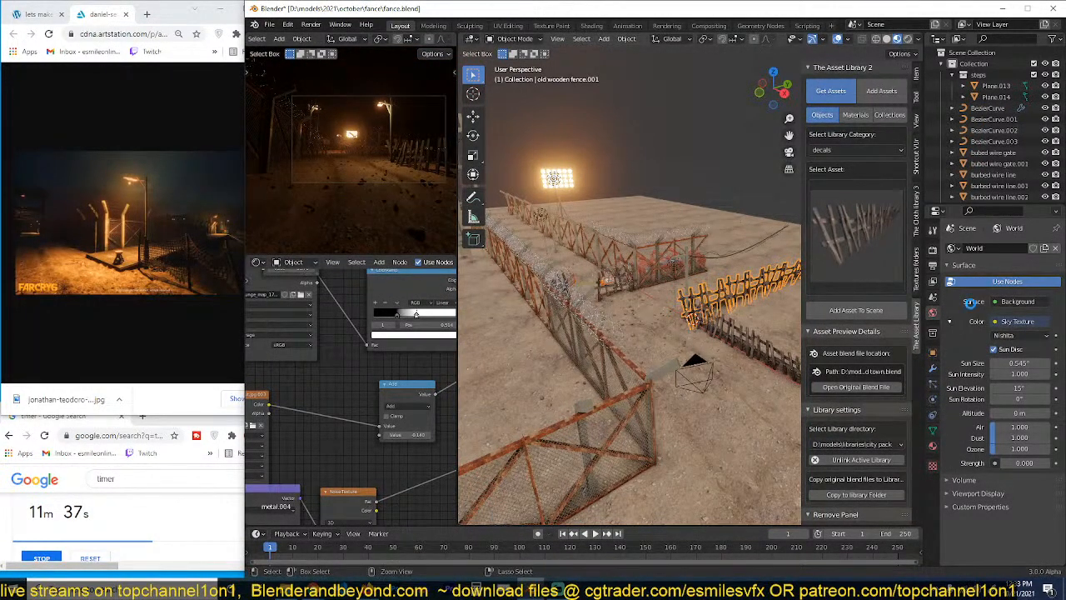
pyautogui.hotkey('ctrl', 's')
# Step: Switch the render engine to Cycles with GPU Compute as the device
pyautogui.click(933, 250)
pyautogui.click(1026, 248)
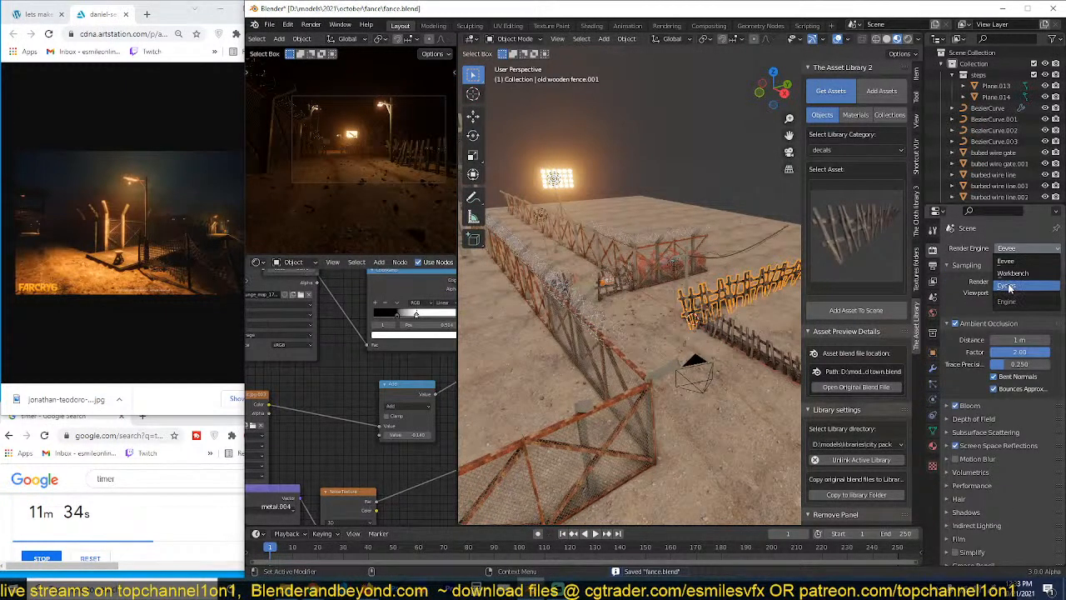
pyautogui.click(1007, 285)
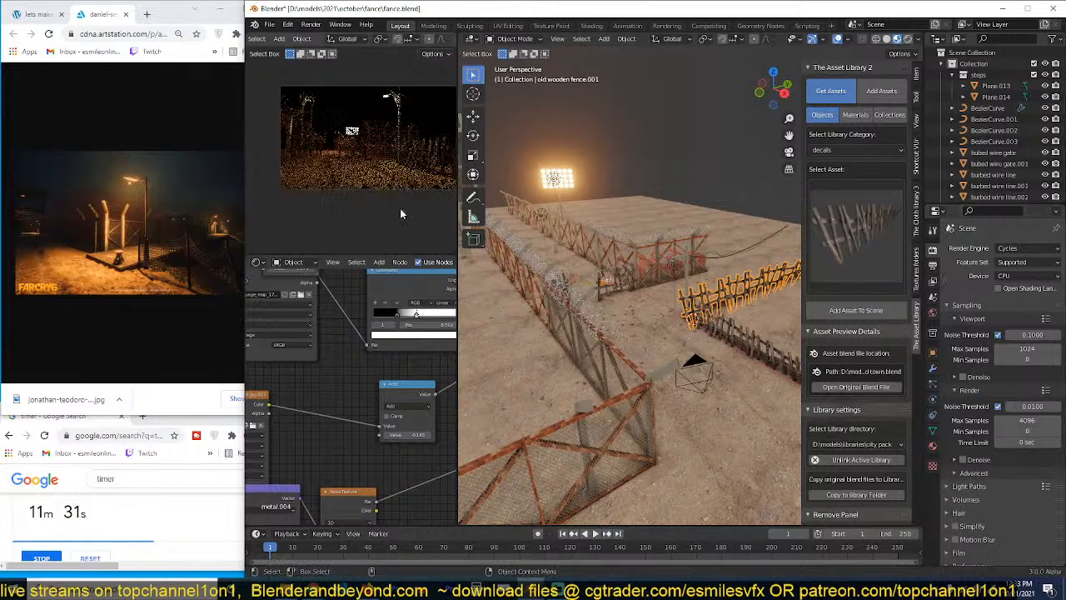
pyautogui.click(1031, 276)
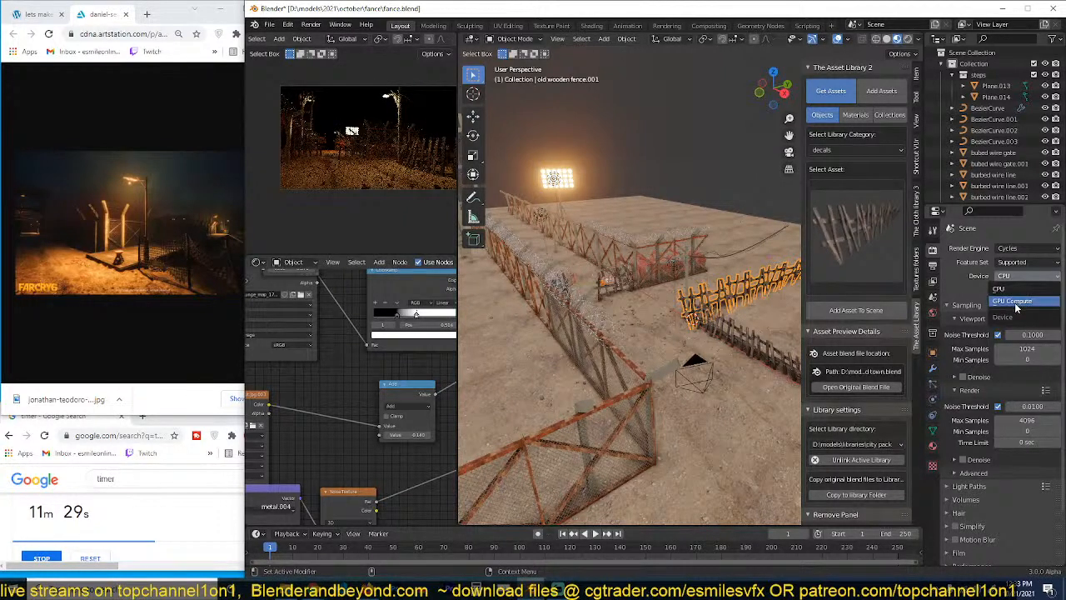
pyautogui.click(1014, 301)
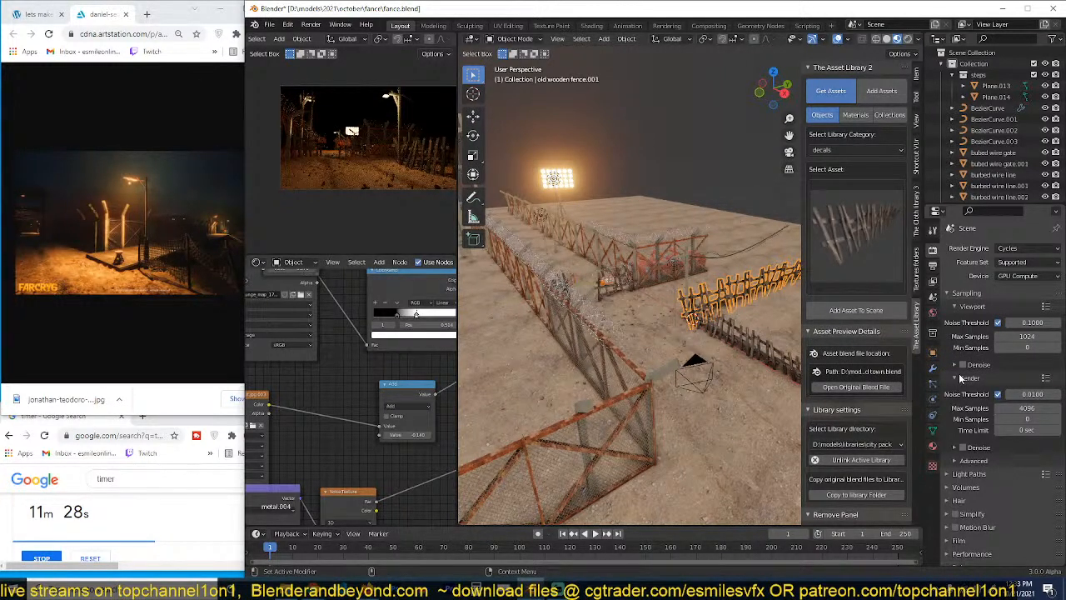
# Step: Enable denoising for both render and viewport, with OptiX as the viewport denoiser
pyautogui.click(962, 447)
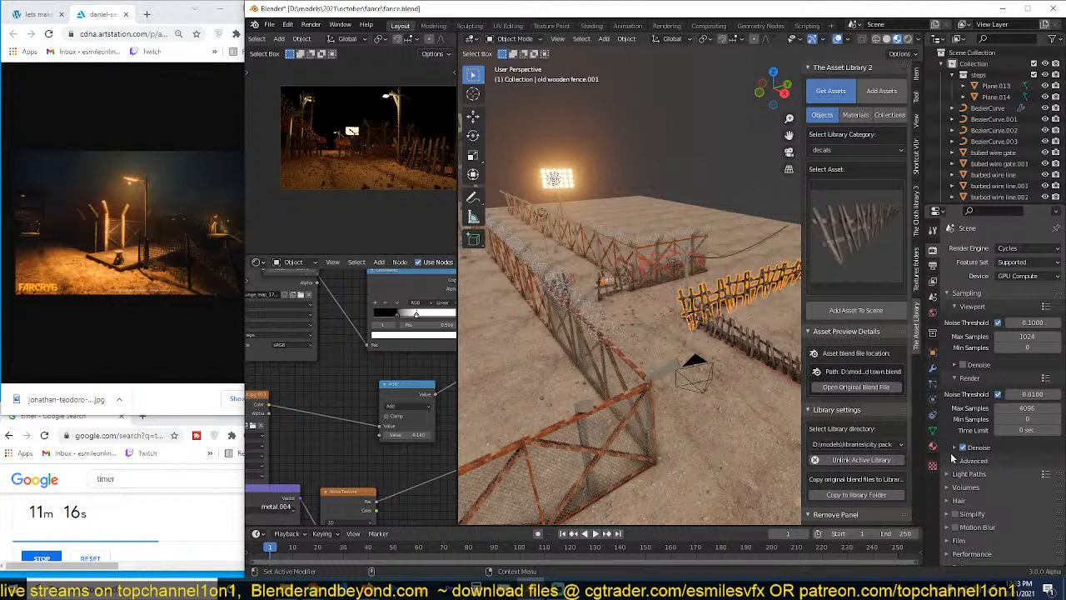
pyautogui.click(962, 365)
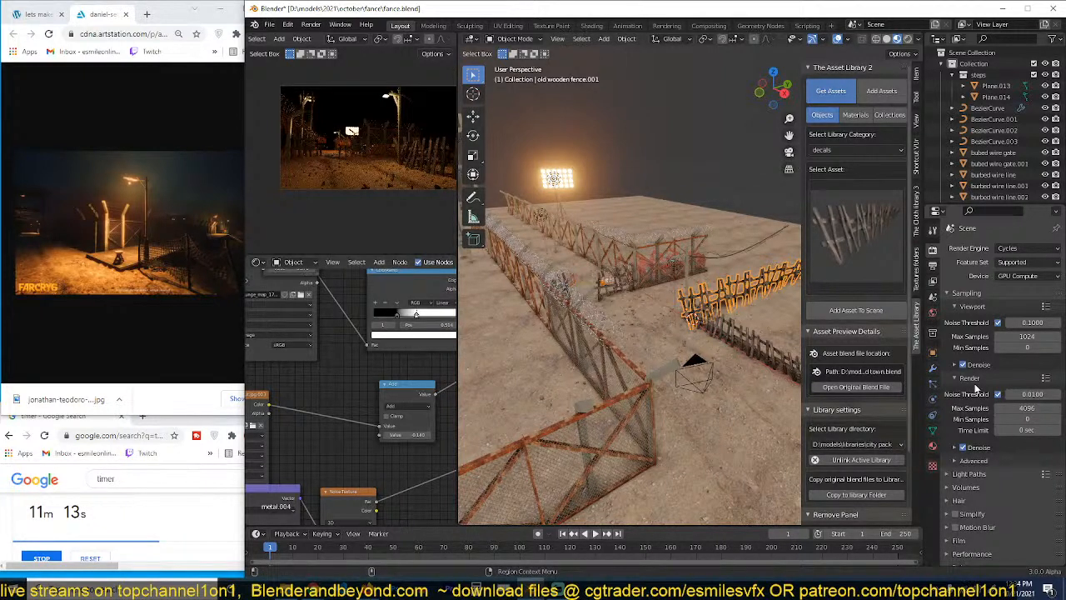
pyautogui.click(977, 365)
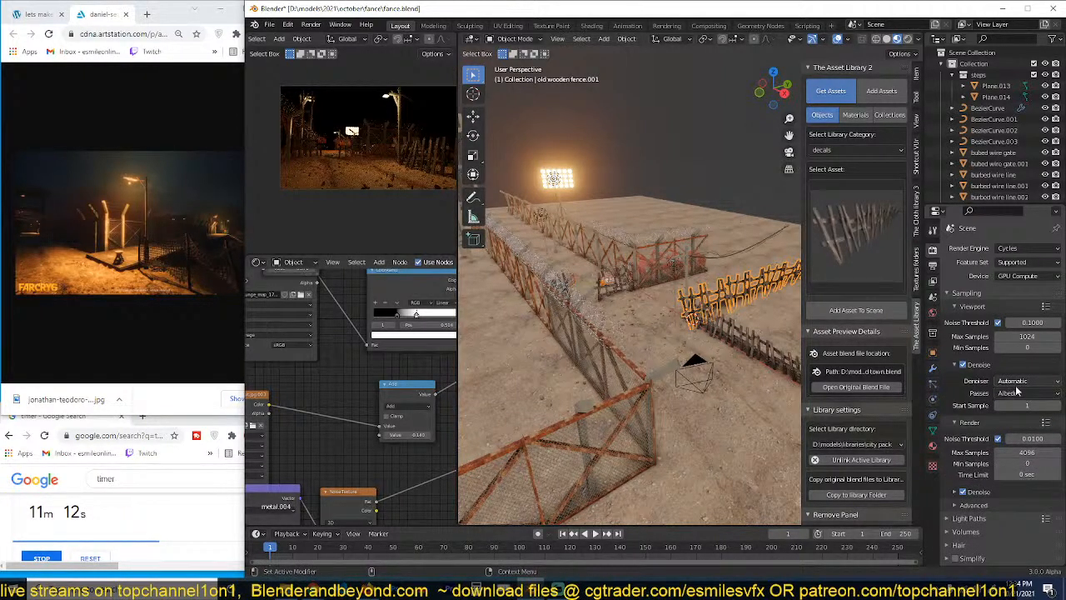
pyautogui.click(1020, 381)
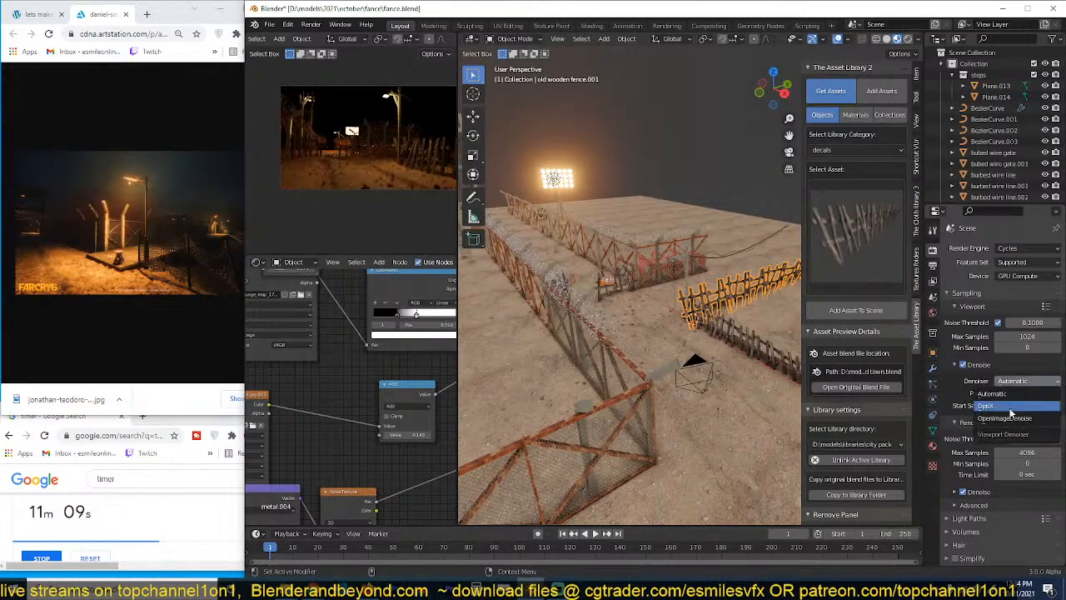
pyautogui.click(1010, 406)
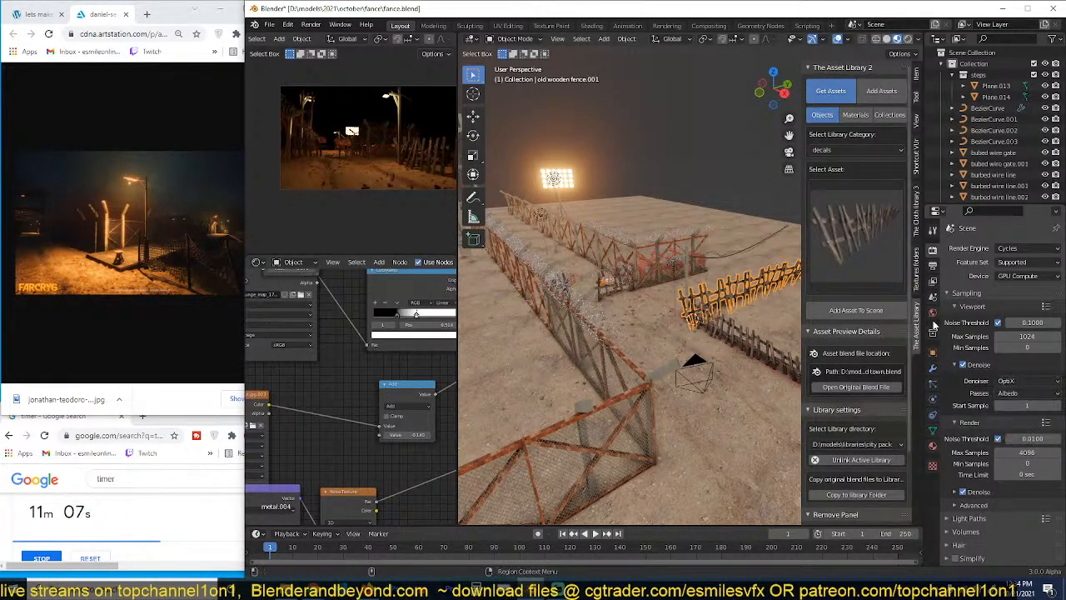
# Step: Set the world strength to 1 and adjust the Nishita sky to ozone about 5.9 and a sun elevation of 1°
pyautogui.click(933, 314)
pyautogui.click(1006, 456)
pyautogui.write('1')
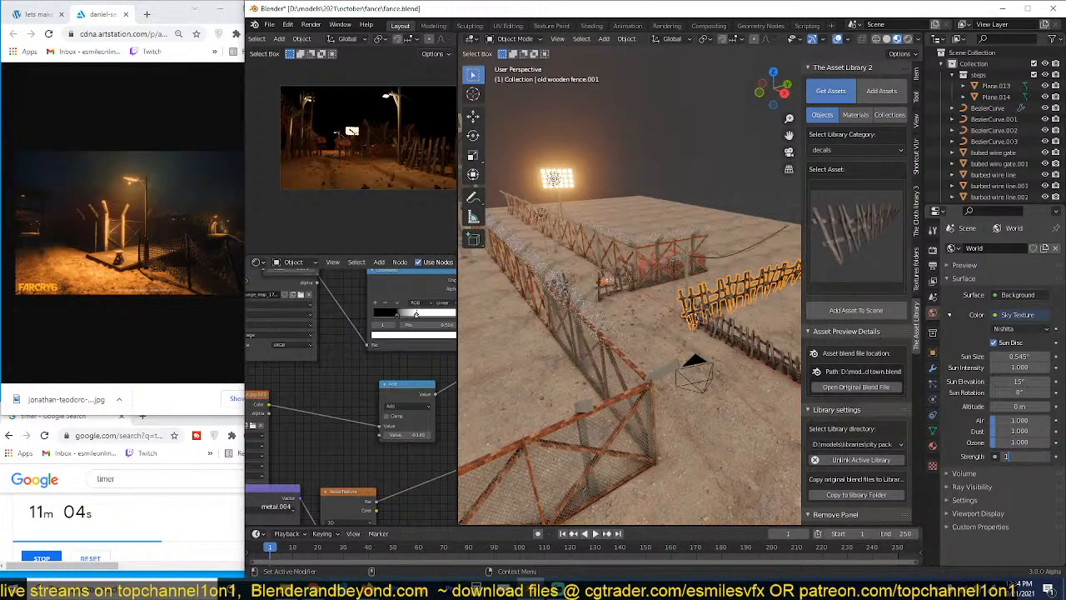
pyautogui.press('Return')
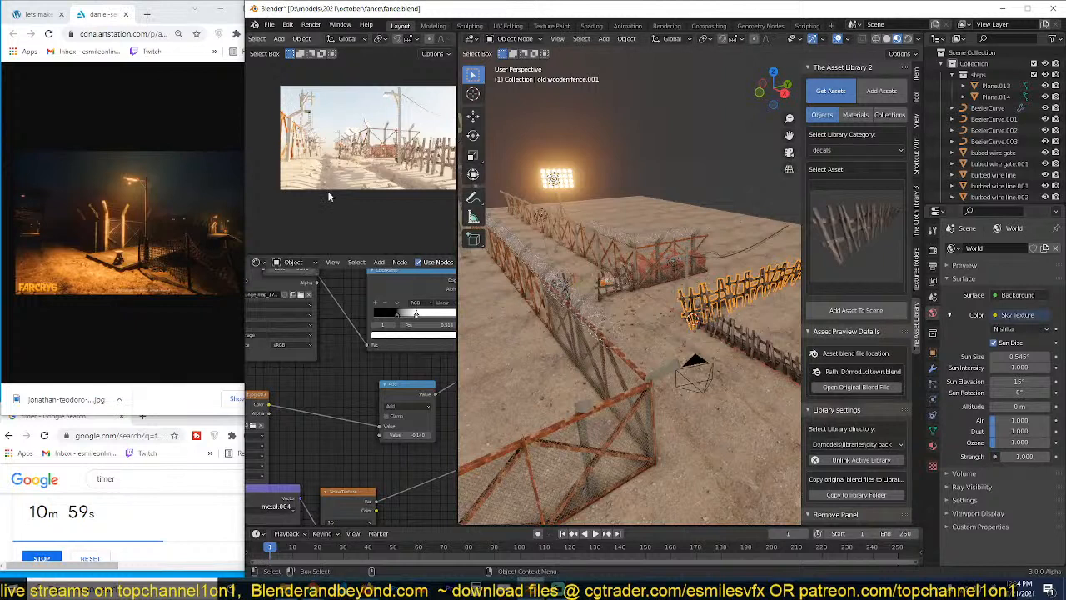
pyautogui.keyDown('shift'); pyautogui.moveTo(339, 203); pyautogui.dragTo(323, 204, button='middle'); pyautogui.keyUp('shift')
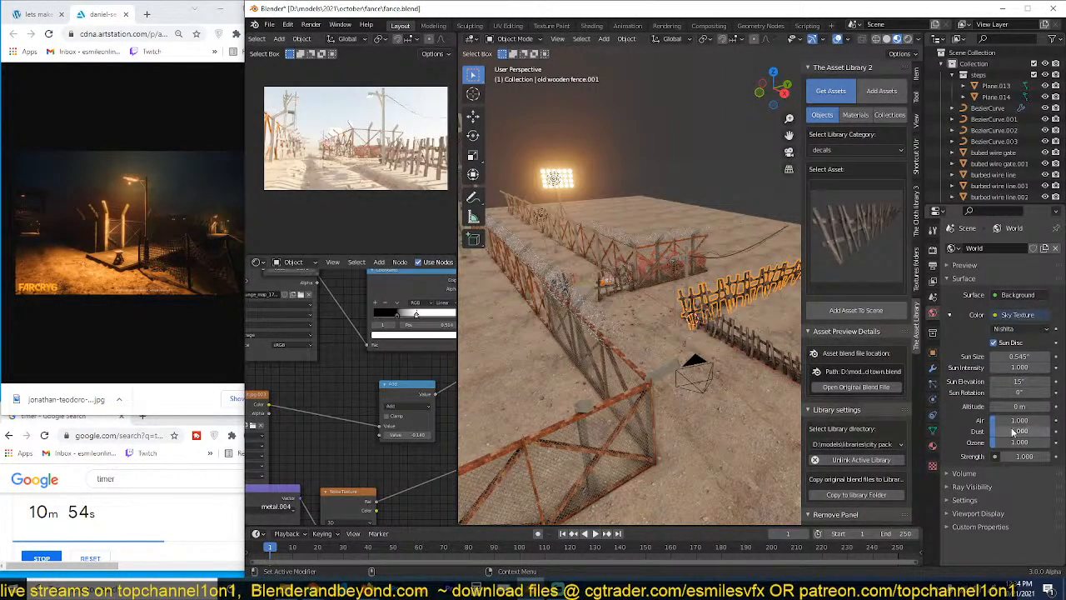
pyautogui.moveTo(999, 442); pyautogui.dragTo(1021, 444)
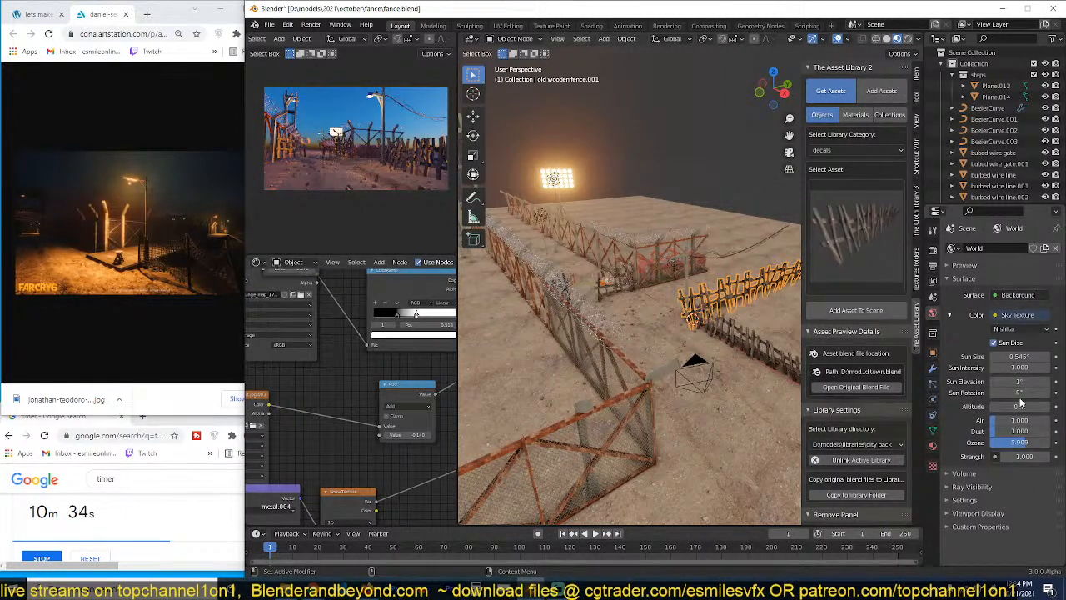
# Step: Try sky sun rotations of 90° and 10°, and reset the rotation to 0°
pyautogui.click(1020, 392)
pyautogui.press('Return')
pyautogui.click(1029, 392)
pyautogui.write('90')
pyautogui.press('Return')
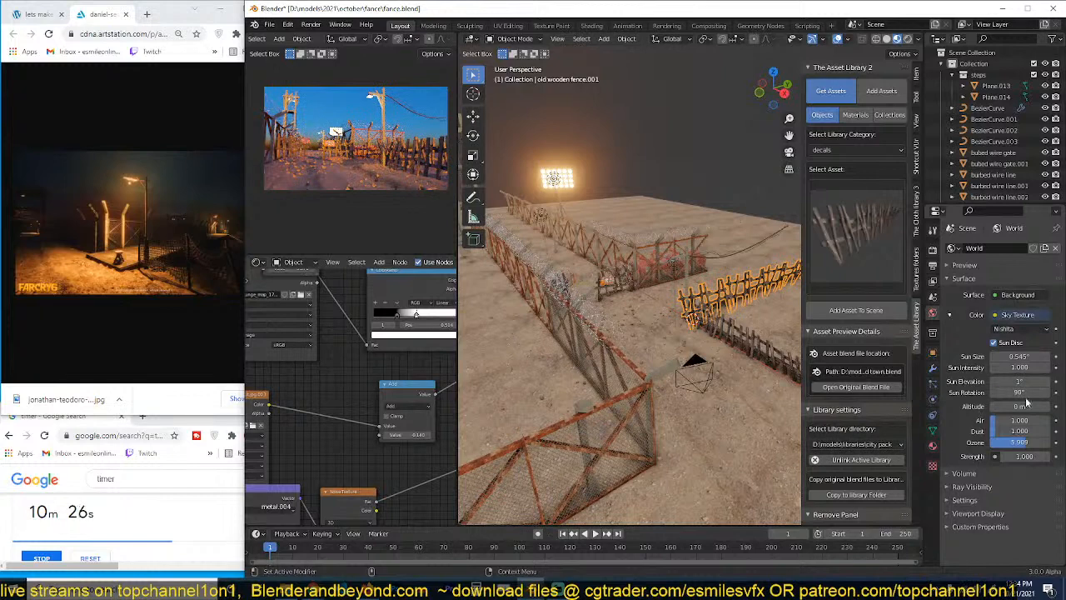
pyautogui.click(1021, 392)
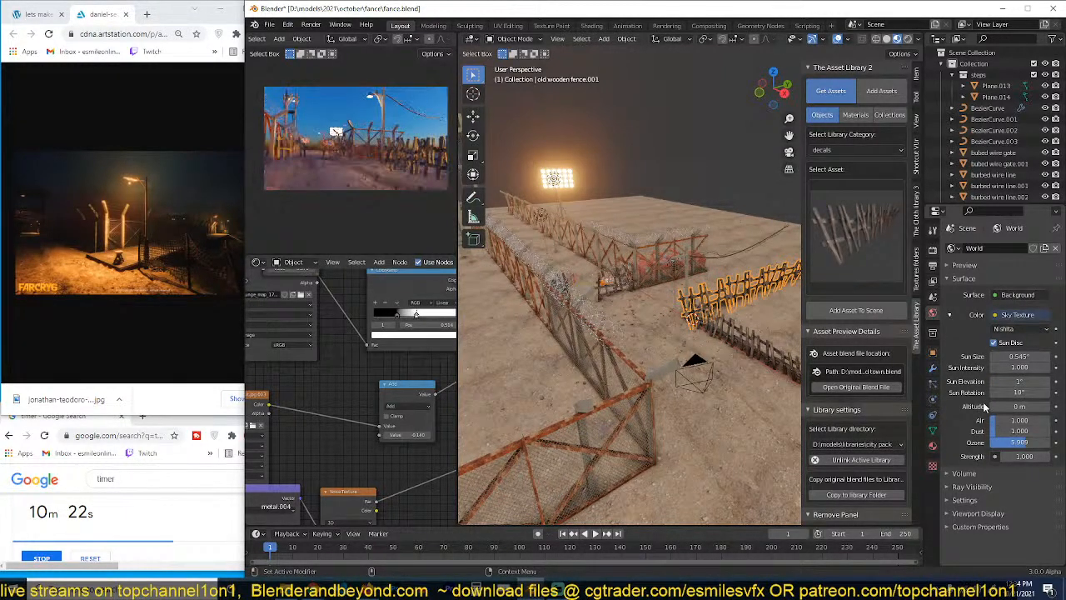
pyautogui.click(1009, 392)
pyautogui.write('0')
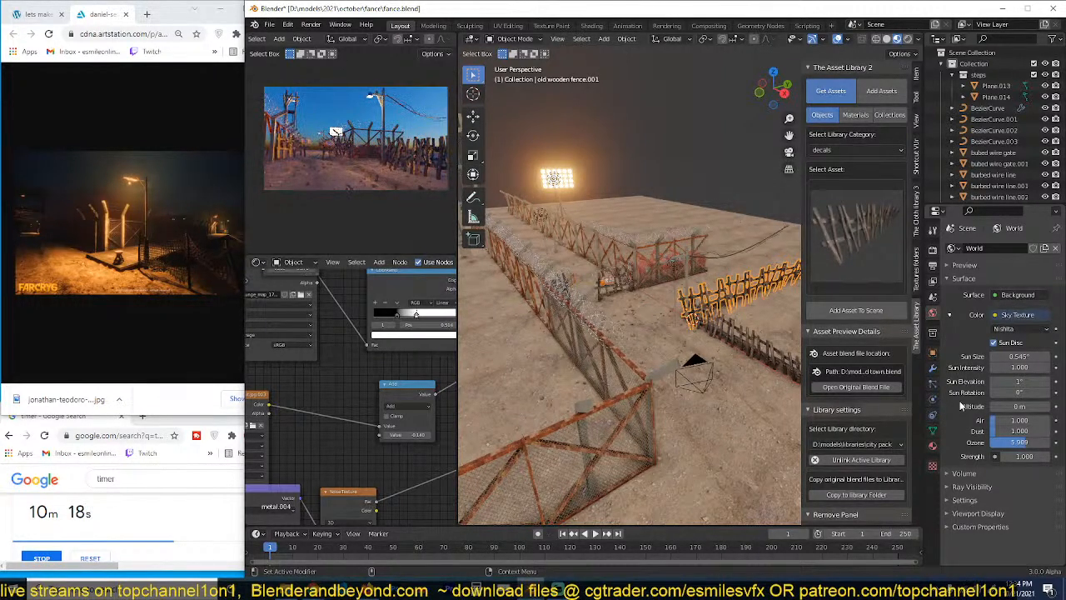
# Step: Raise the sky's air to about 1.545 and dust to about 4.182, and save the file
pyautogui.hotkey('ctrl', 's')
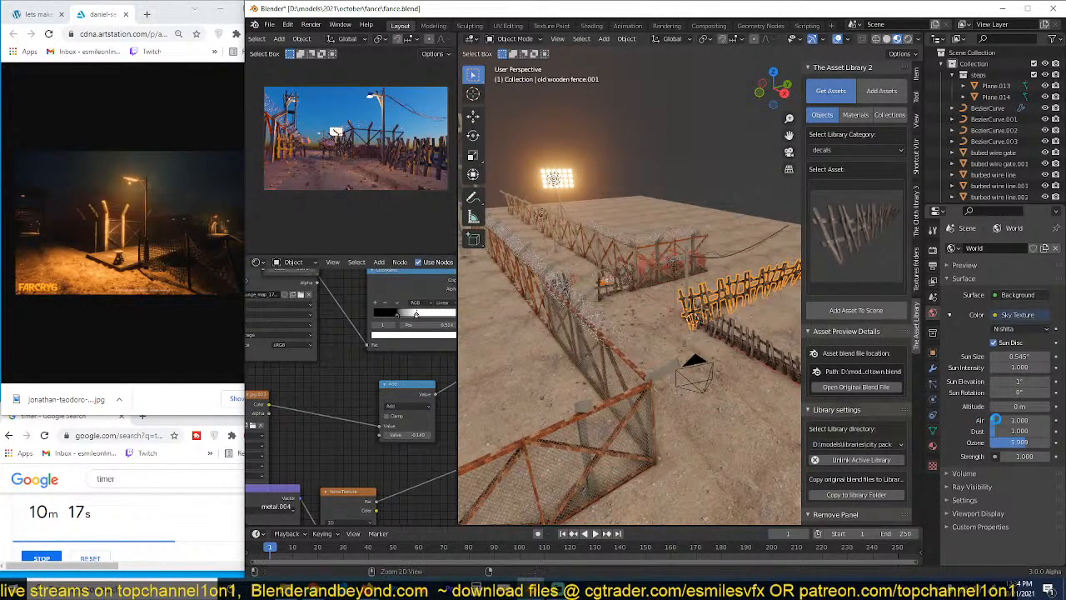
pyautogui.moveTo(1002, 420)
pyautogui.mouseDown()
pyautogui.moveTo(1039, 423)
pyautogui.moveTo(997, 423)
pyautogui.moveTo(1015, 434)
pyautogui.moveTo(997, 423)
pyautogui.moveTo(1023, 421)
pyautogui.moveTo(999, 422)
pyautogui.mouseUp()
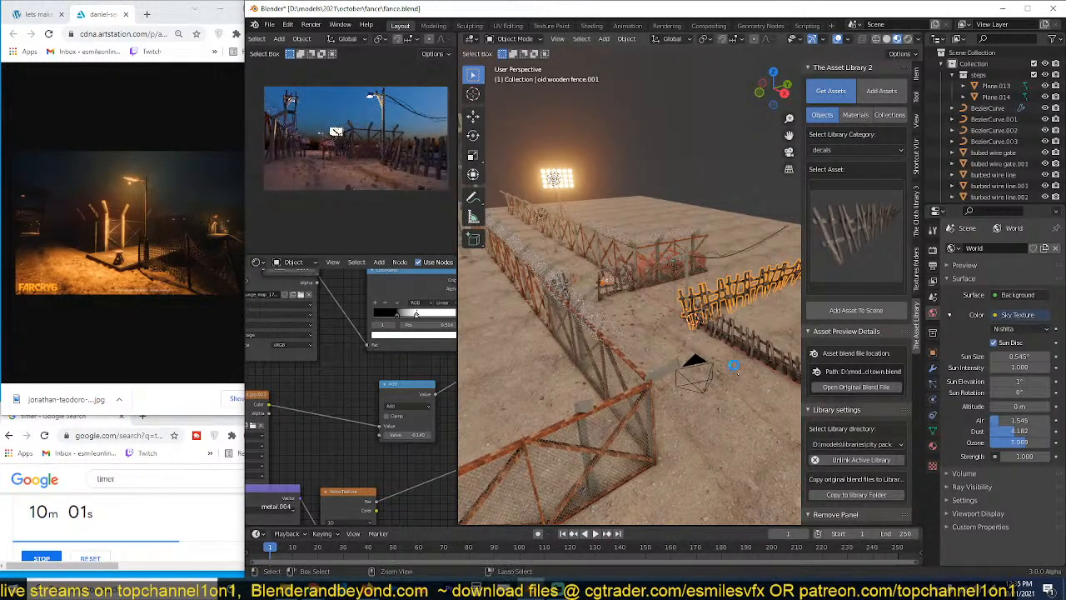
pyautogui.hotkey('ctrl', 's')
# Step: Try a world strength of 0.5, settle on 0.1 and save the file
pyautogui.click(1012, 456)
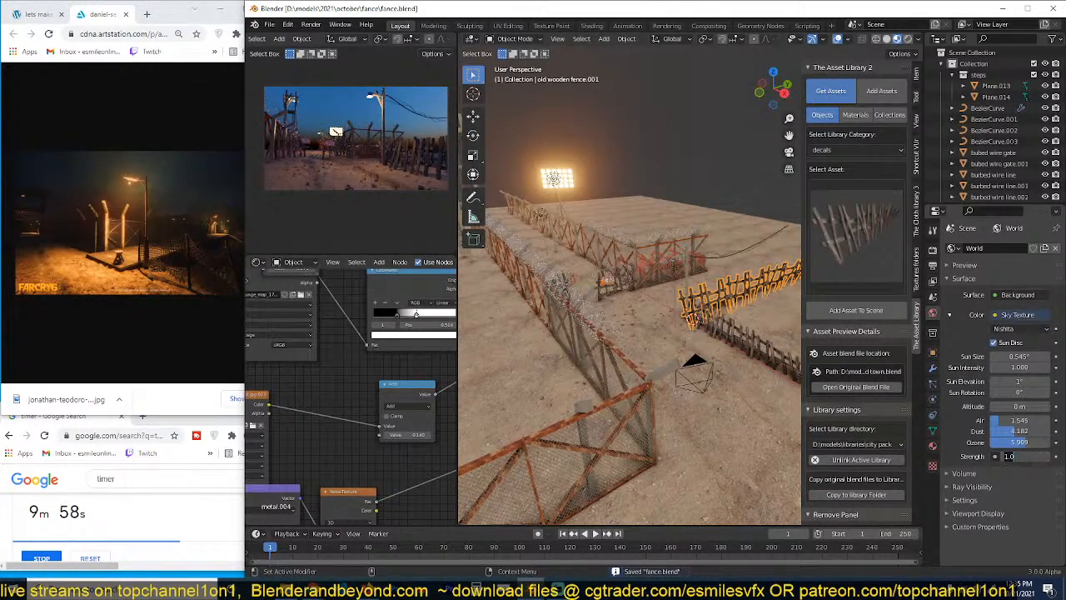
pyautogui.write('.5')
pyautogui.press('Return')
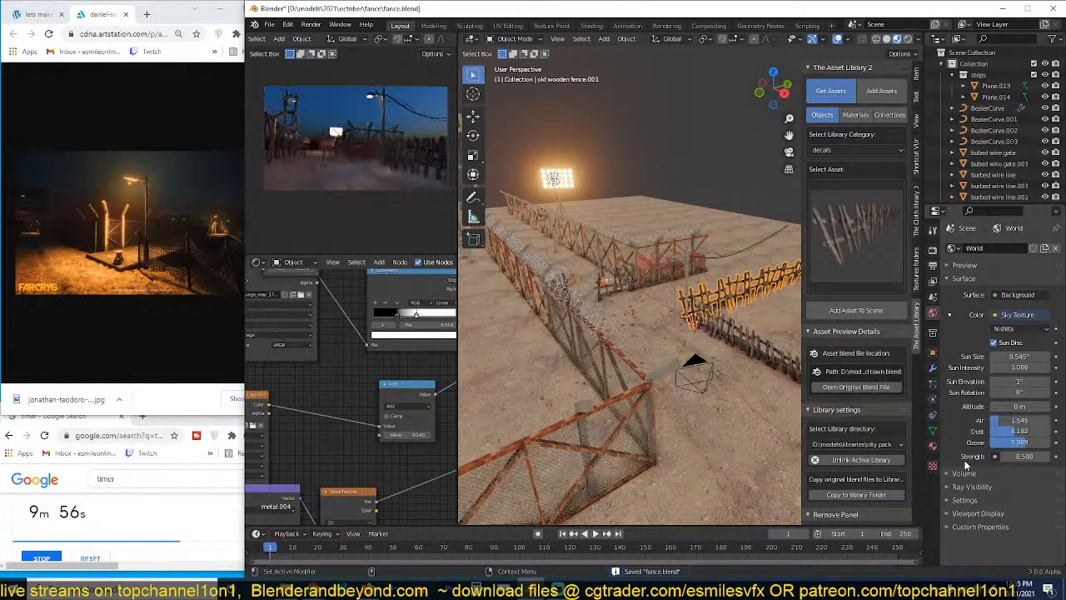
pyautogui.click(1012, 456)
pyautogui.write('.1')
pyautogui.press('Return')
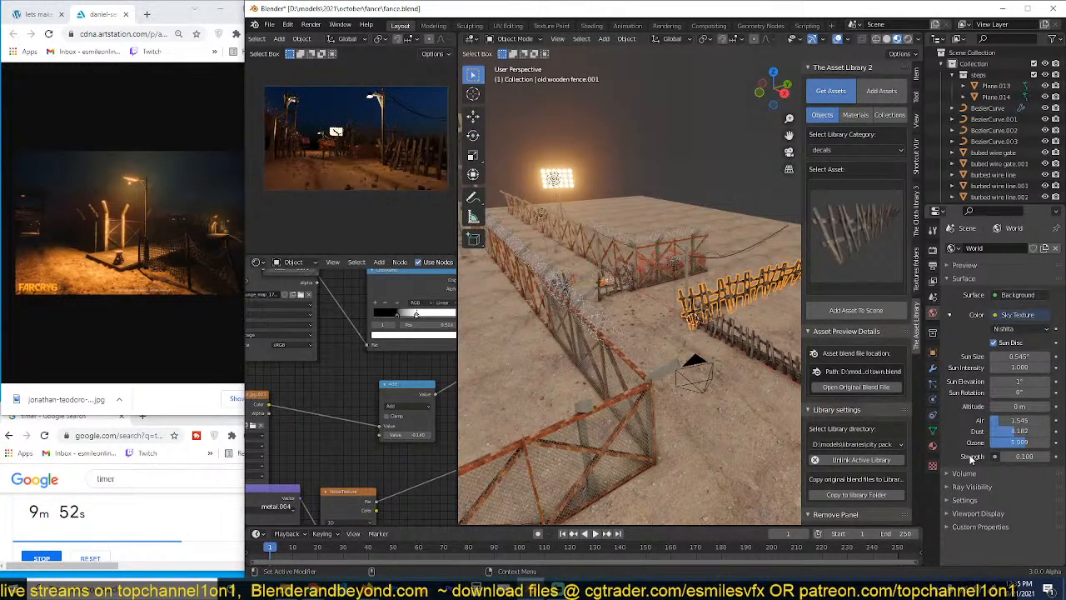
pyautogui.hotkey('ctrl', 's')
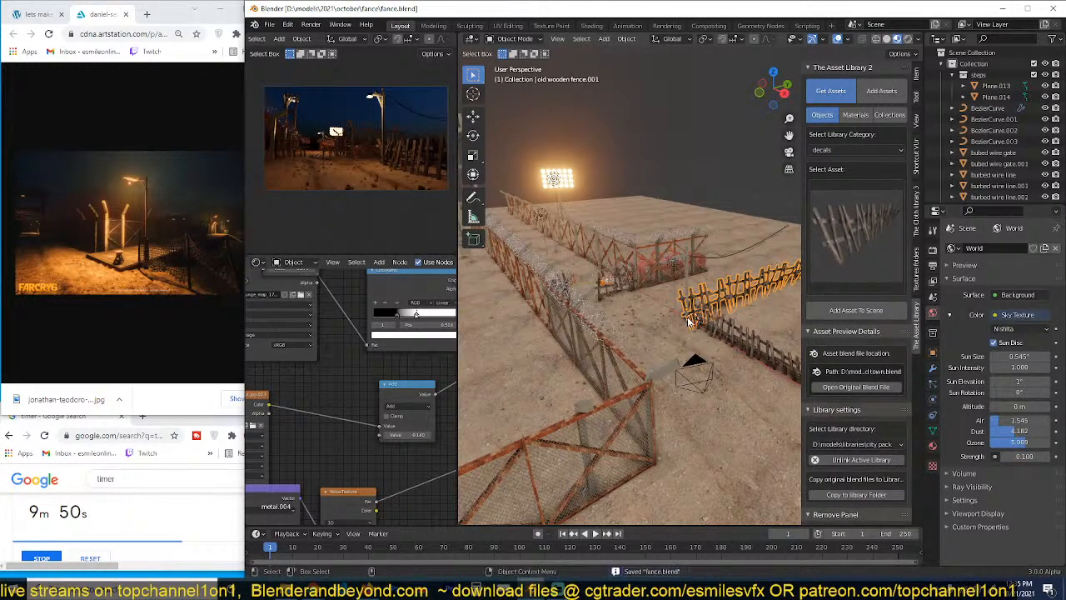
# Step: Switch the render engine back to Eevee
pyautogui.click(932, 249)
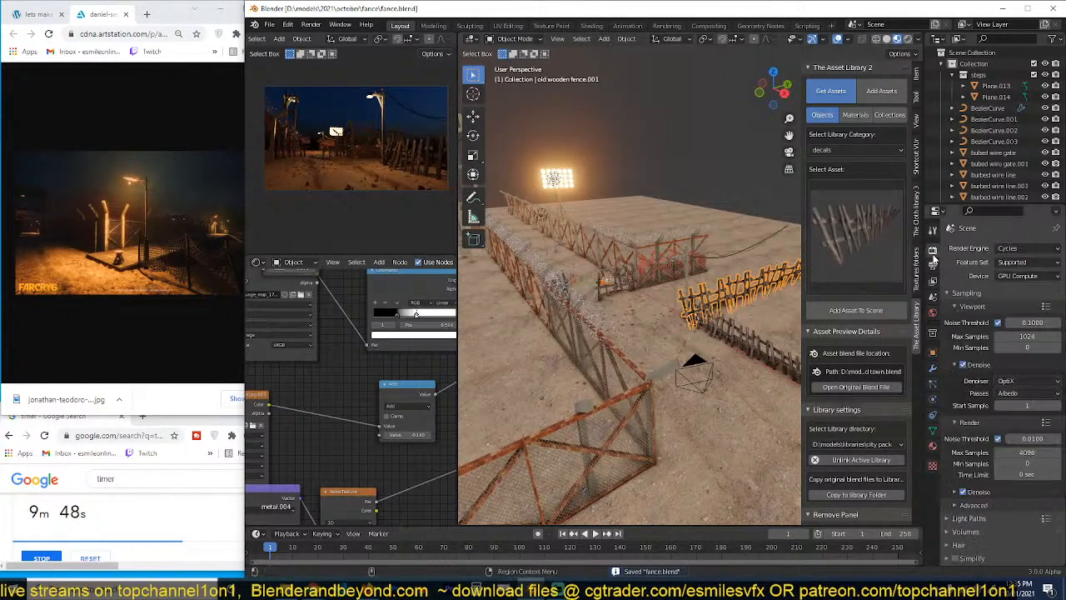
pyautogui.click(1007, 249)
pyautogui.click(1009, 262)
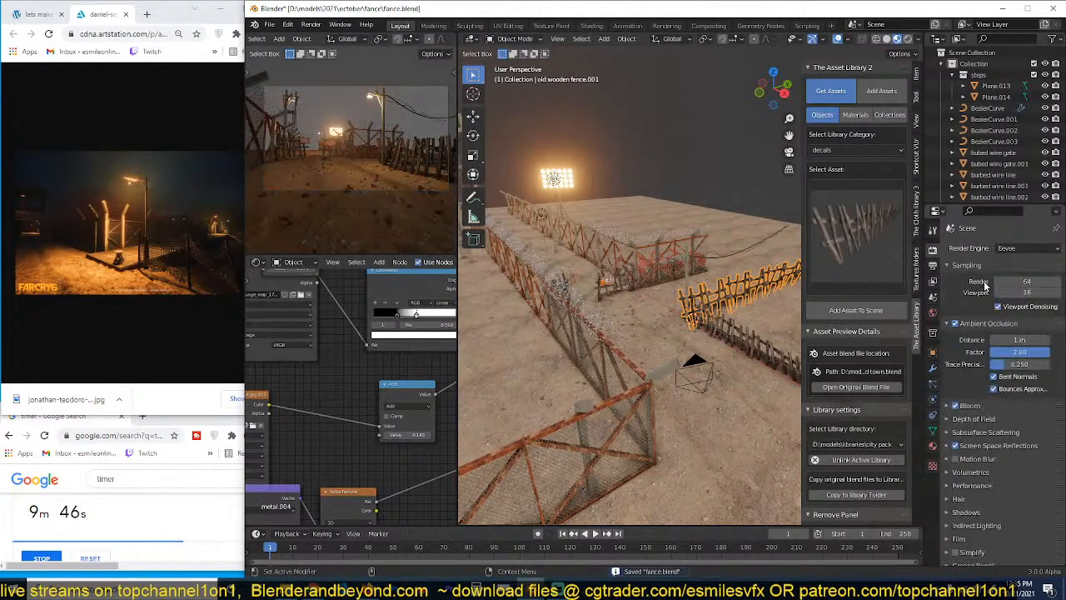
# Step: Change the world's sky type to Preetham and adjust its sun direction
pyautogui.click(933, 312)
pyautogui.click(1013, 334)
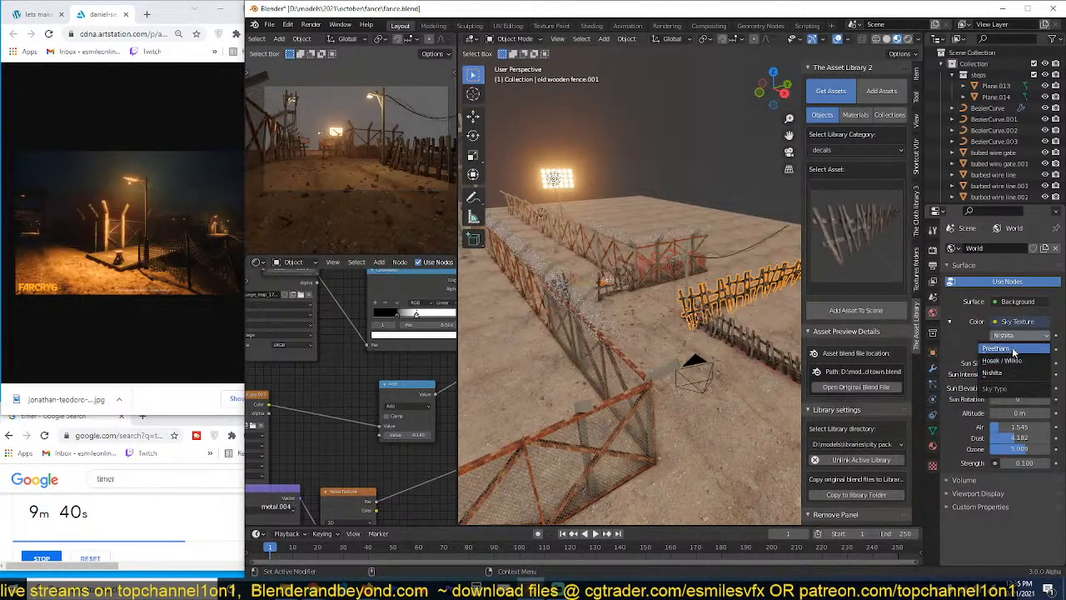
pyautogui.click(999, 348)
pyautogui.moveTo(1018, 364); pyautogui.dragTo(1024, 377)
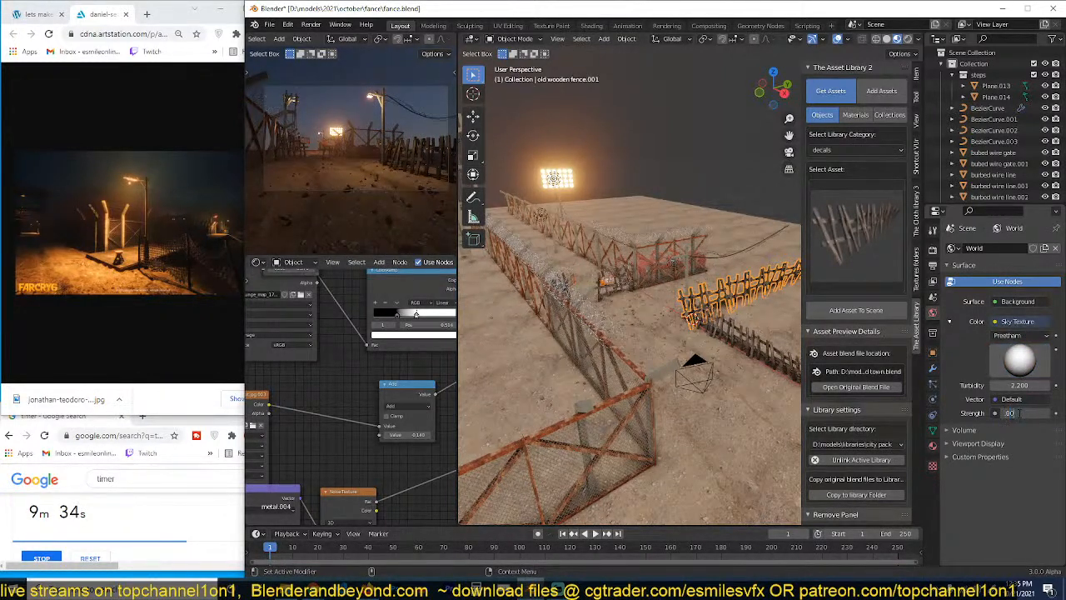
# Step: Lower the world's background strength to 0.01 and save the file
pyautogui.press('Return')
pyautogui.doubleClick(1025, 413)
pyautogui.write('.')
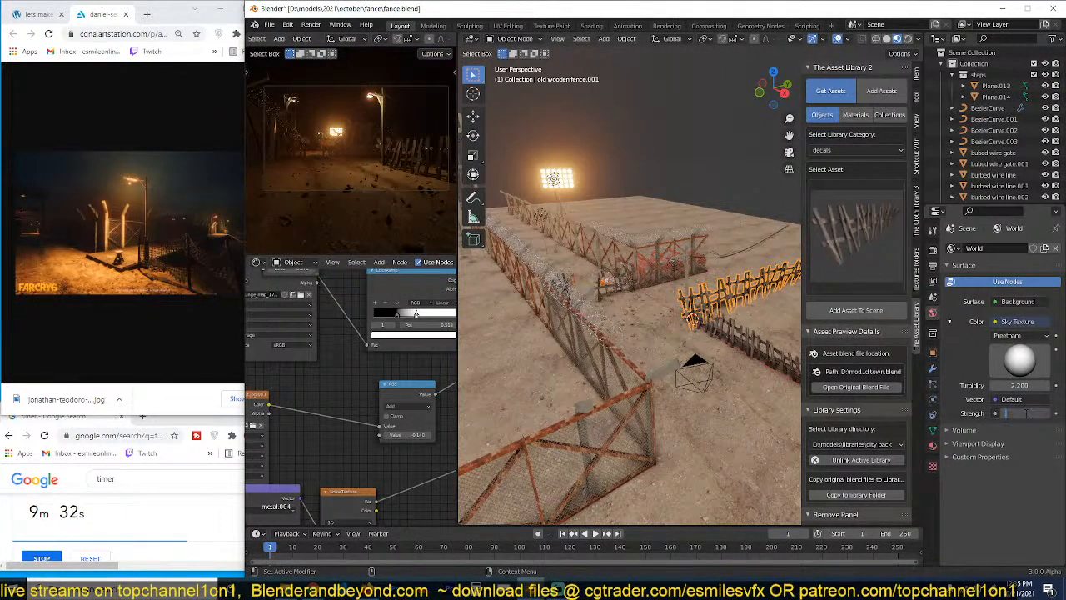
pyautogui.press('Return')
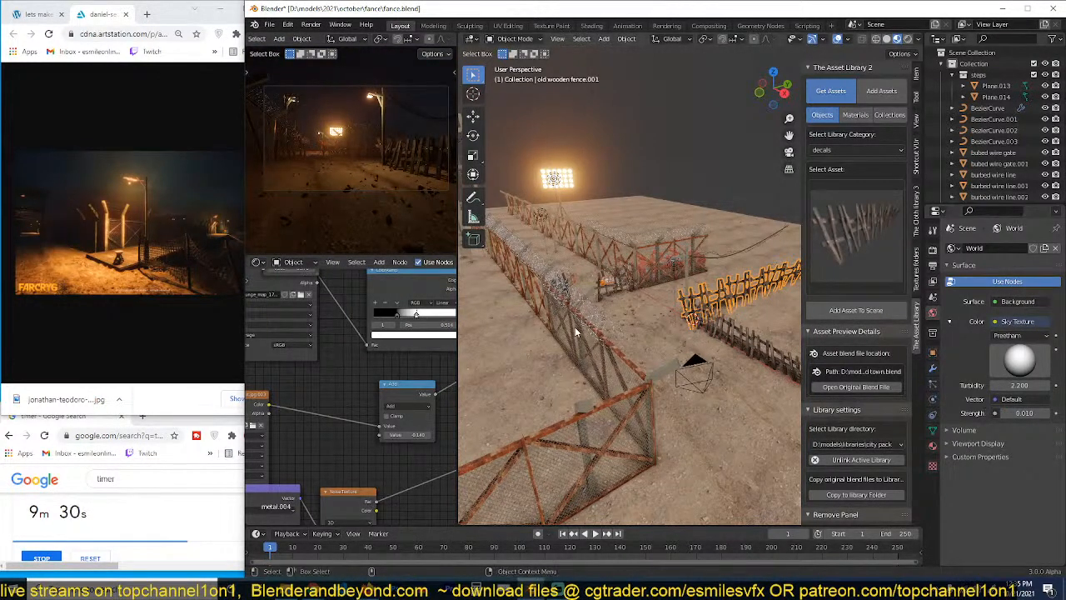
pyautogui.keyDown('ctrl'); pyautogui.moveTo(575, 326); pyautogui.dragTo(618, 326, button='middle'); pyautogui.keyUp('ctrl')
pyautogui.hotkey('ctrl', 's')
# Step: Show the world's node tree, add a Principled Volume shader and connect it to the World Output's volume input
pyautogui.click(304, 257)
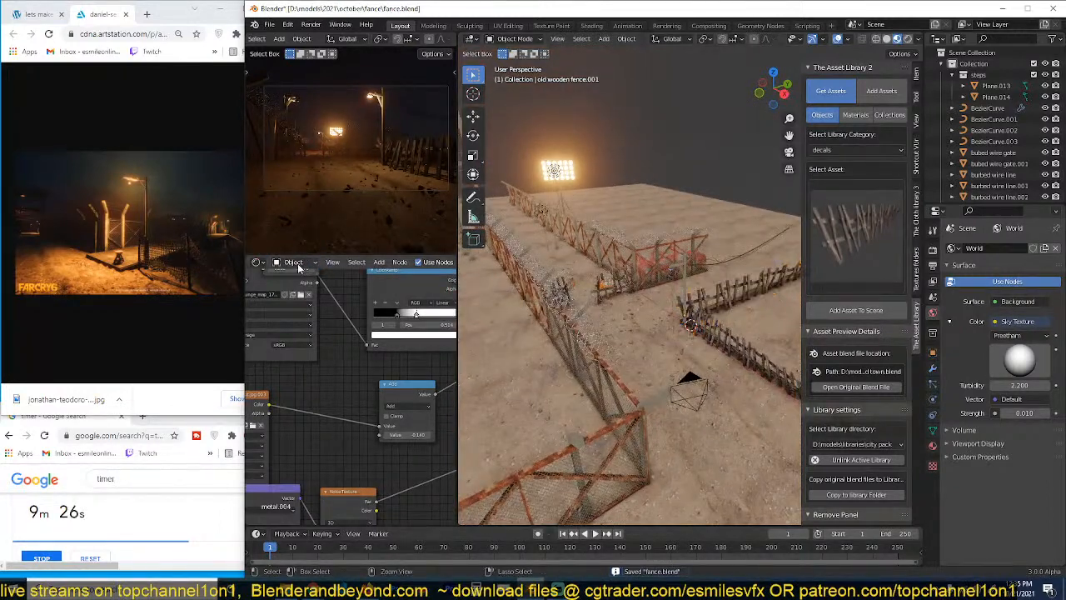
pyautogui.click(295, 263)
pyautogui.click(298, 288)
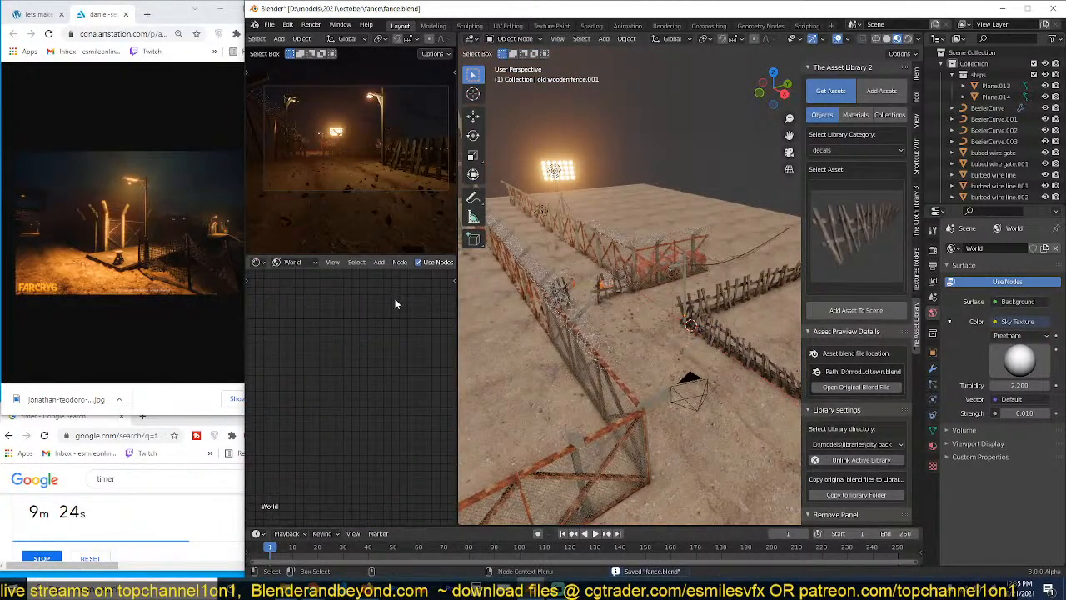
pyautogui.press('Home')
pyautogui.scroll(3, 343, 375)
pyautogui.moveTo(342, 376); pyautogui.dragTo(383, 353, button='middle')
pyautogui.hotkey('shift', 'a')
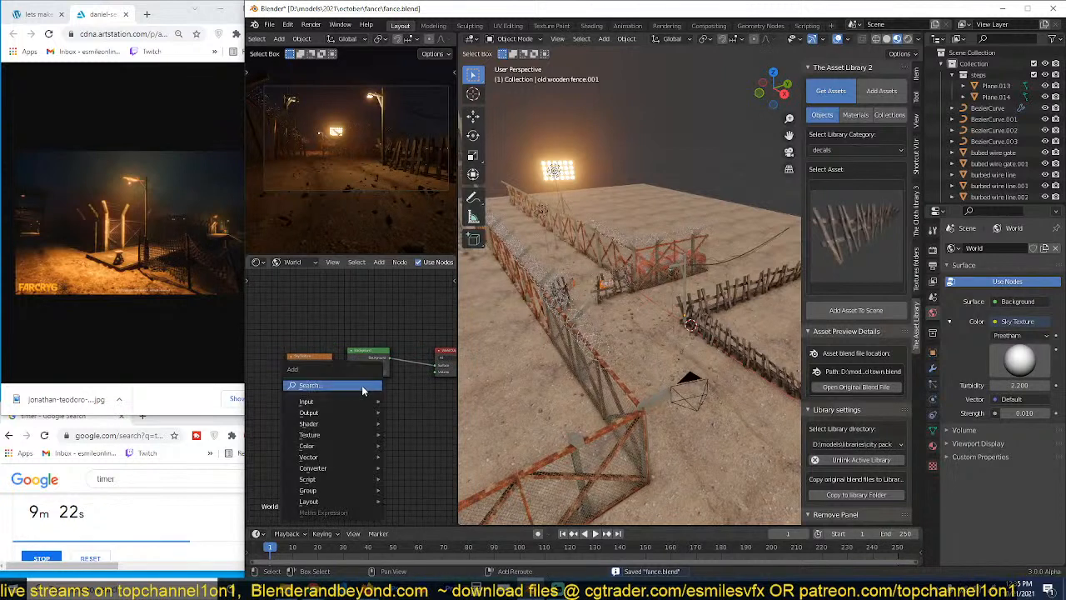
pyautogui.moveTo(366, 423)
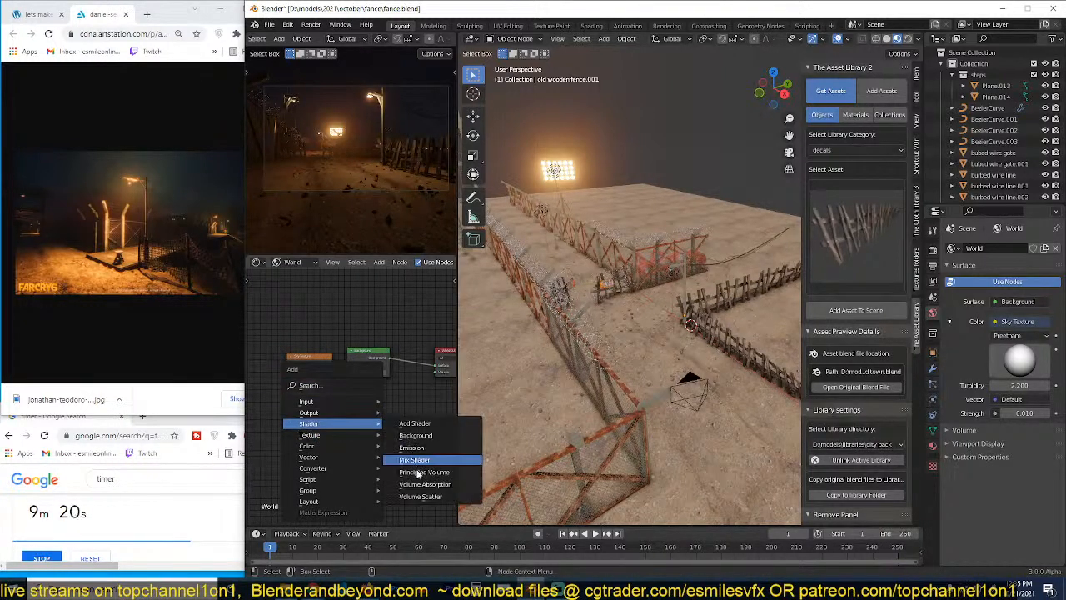
pyautogui.click(424, 472)
pyautogui.click(367, 434)
pyautogui.moveTo(433, 444); pyautogui.dragTo(424, 372)
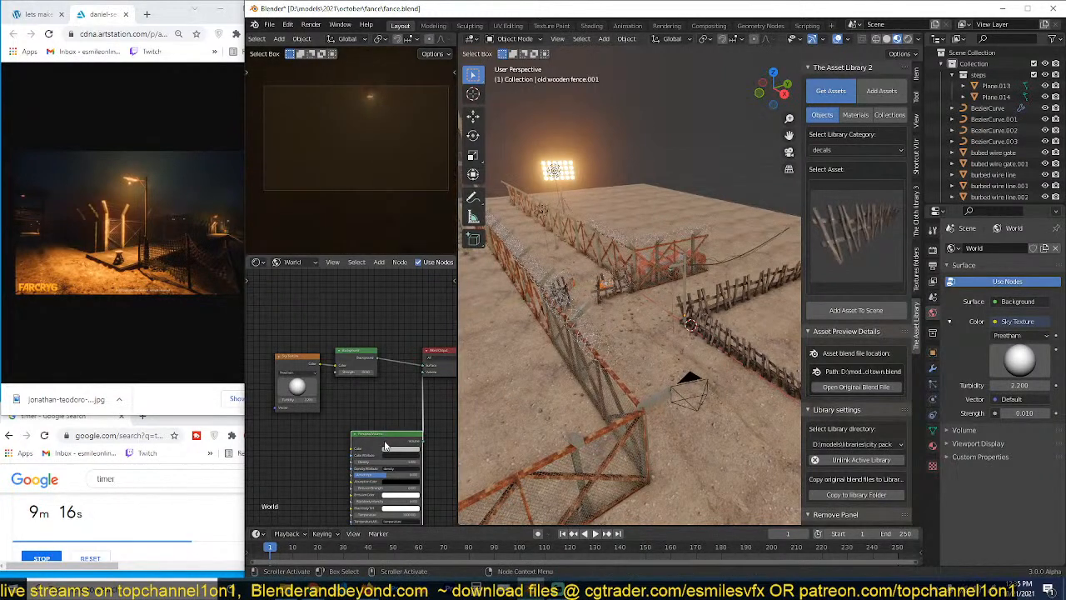
# Step: Try Principled Volume densities of 0.01 and 0.1, settle on 0.05, and raise the anisotropy to about 0.327
pyautogui.scroll(3, 387, 430)
pyautogui.click(387, 380)
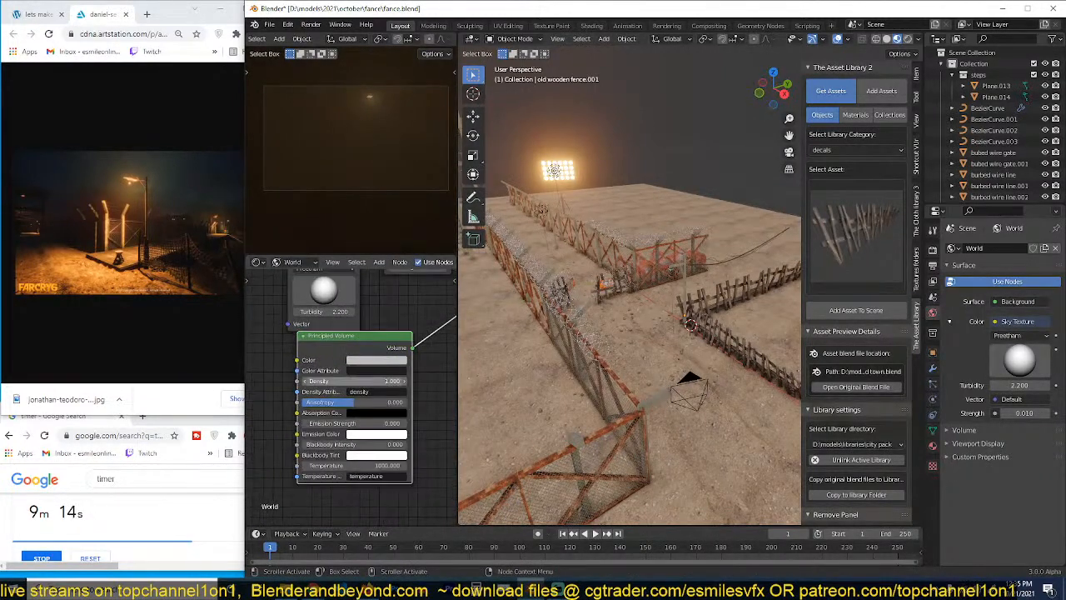
pyautogui.write('01')
pyautogui.press('Return')
pyautogui.click(395, 382)
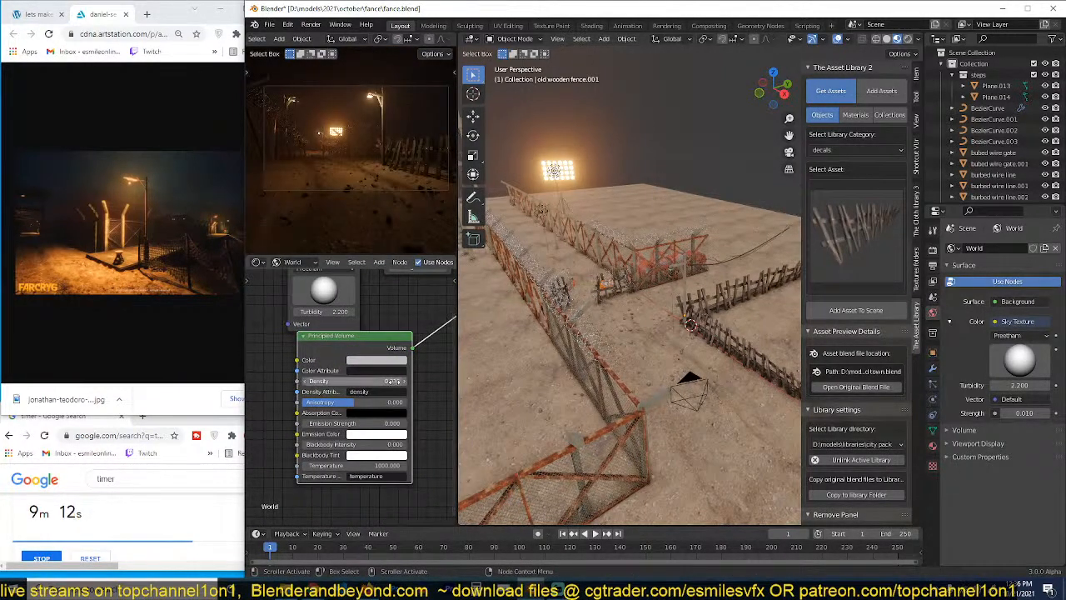
pyautogui.write('.1')
pyautogui.press('Return')
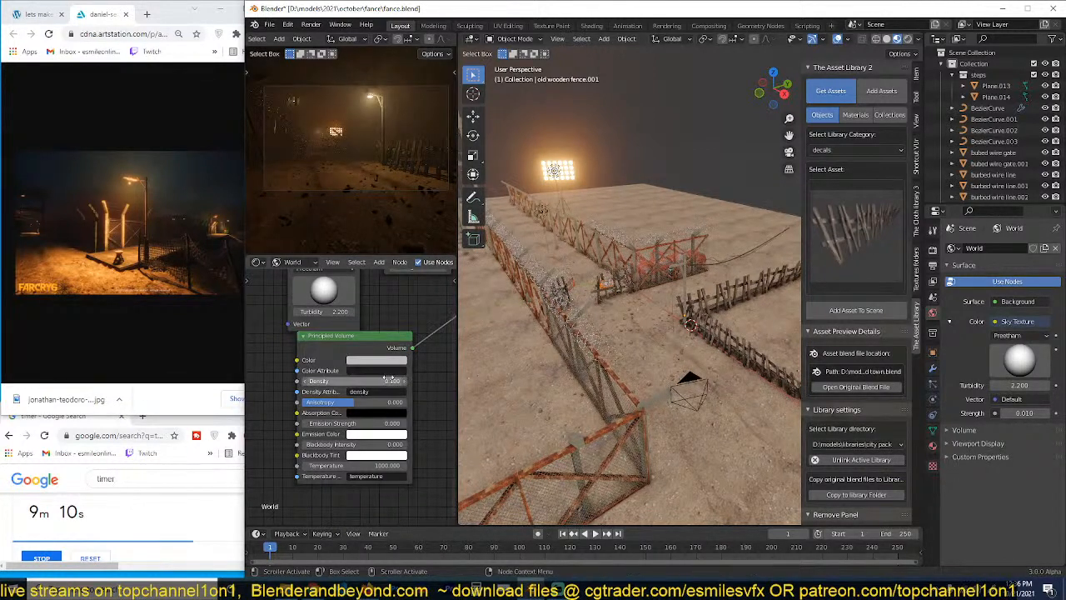
pyautogui.click(396, 381)
pyautogui.write('.')
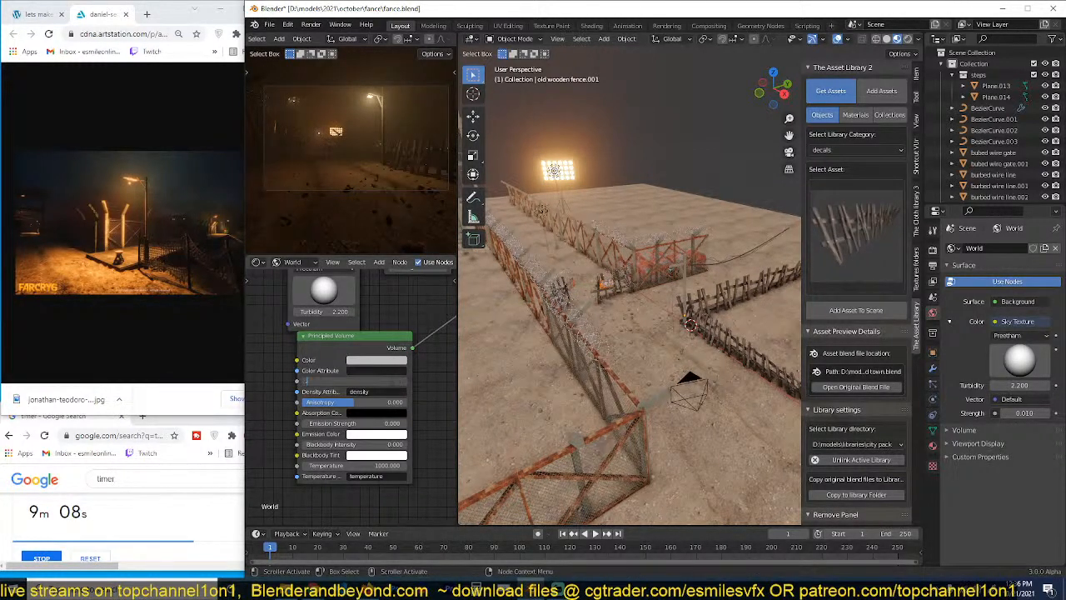
pyautogui.write('05')
pyautogui.press('Return')
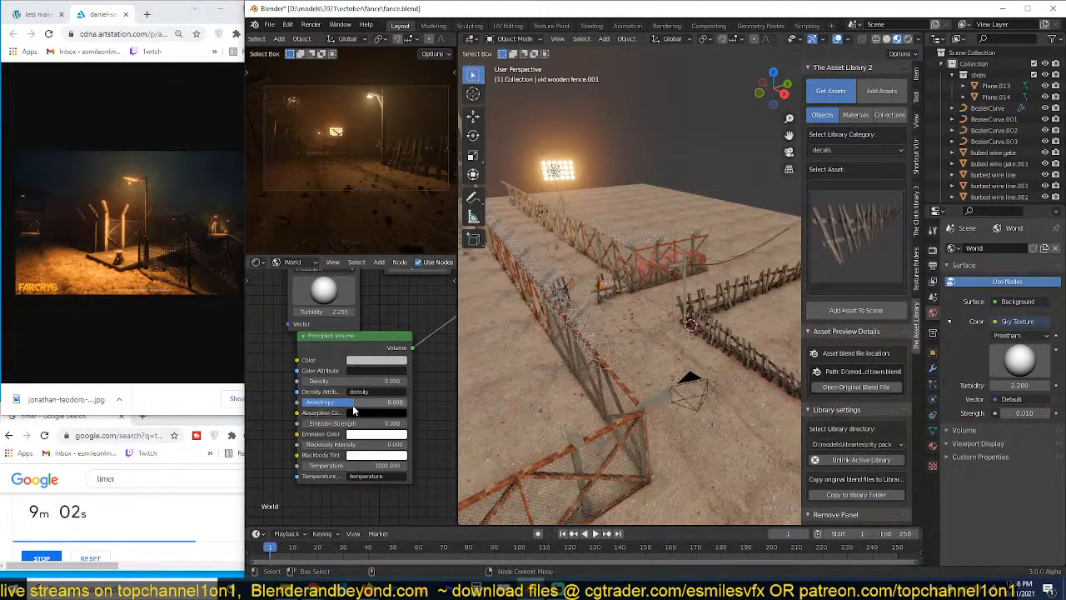
pyautogui.moveTo(352, 404); pyautogui.dragTo(373, 405)
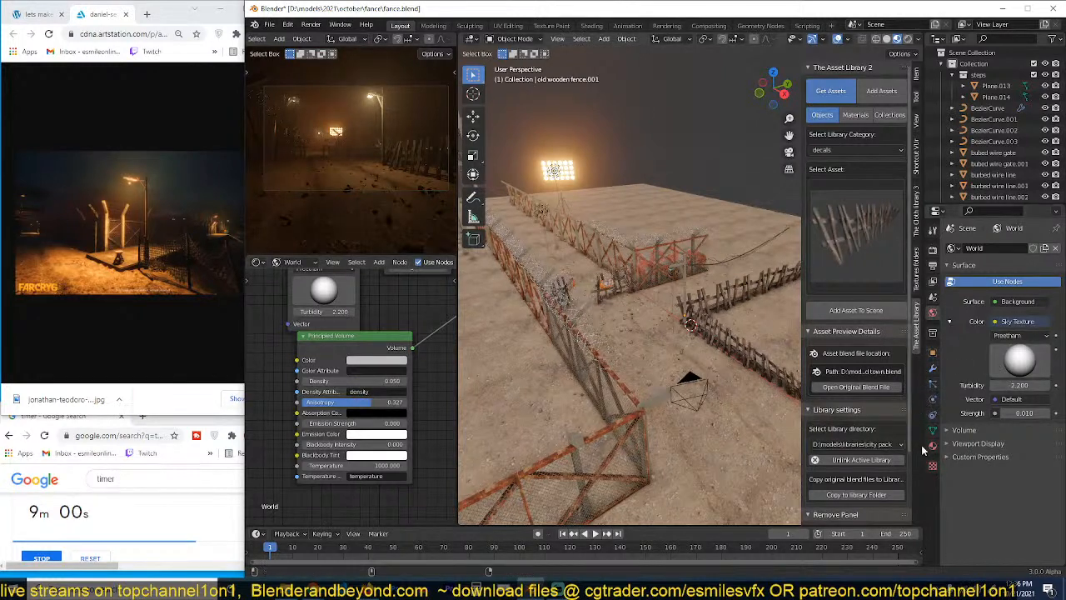
# Step: Show Eevee's volumetrics render settings and save the file
pyautogui.click(932, 446)
pyautogui.click(933, 251)
pyautogui.scroll(-1, 956, 476)
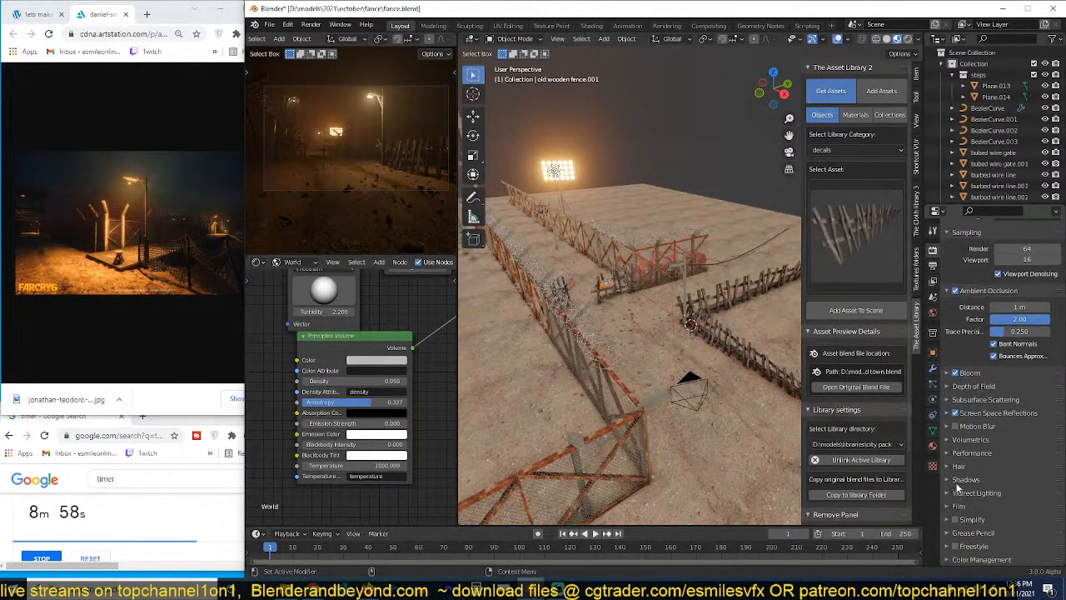
pyautogui.click(959, 481)
pyautogui.click(966, 482)
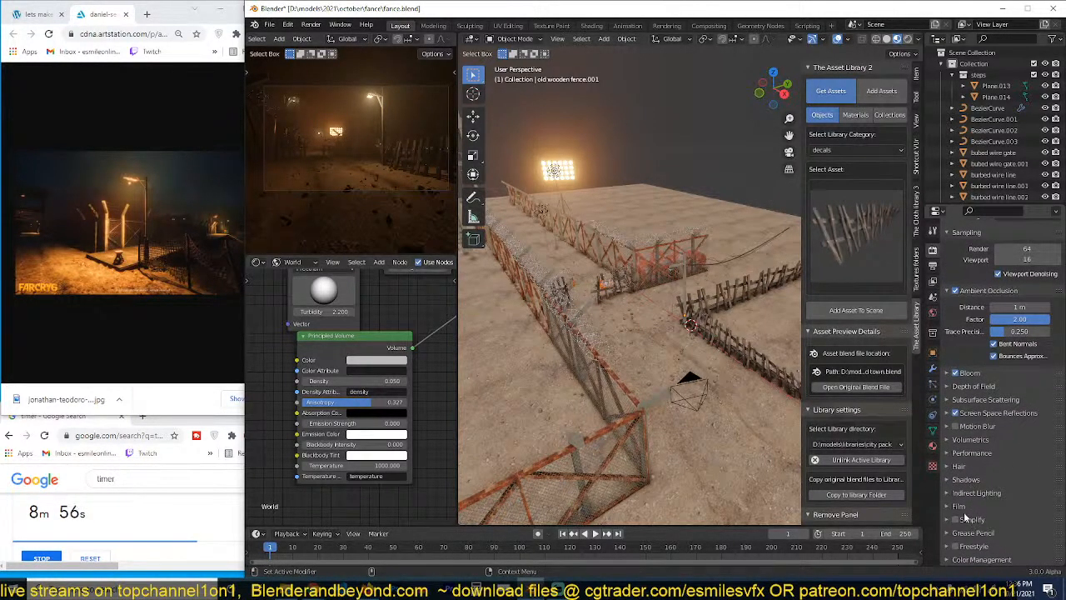
pyautogui.click(970, 440)
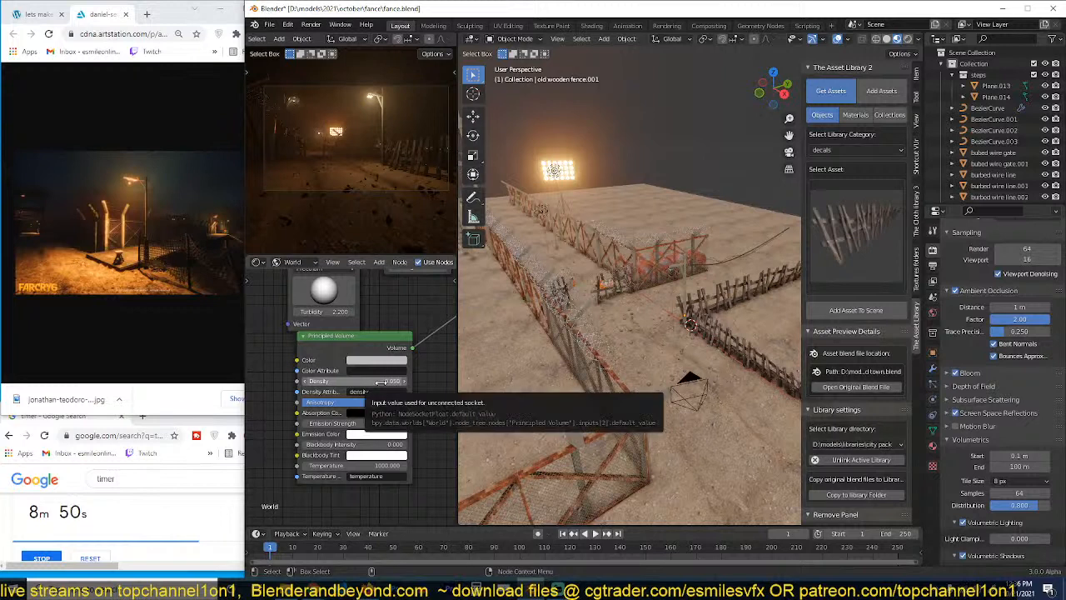
pyautogui.hotkey('ctrl', 's')
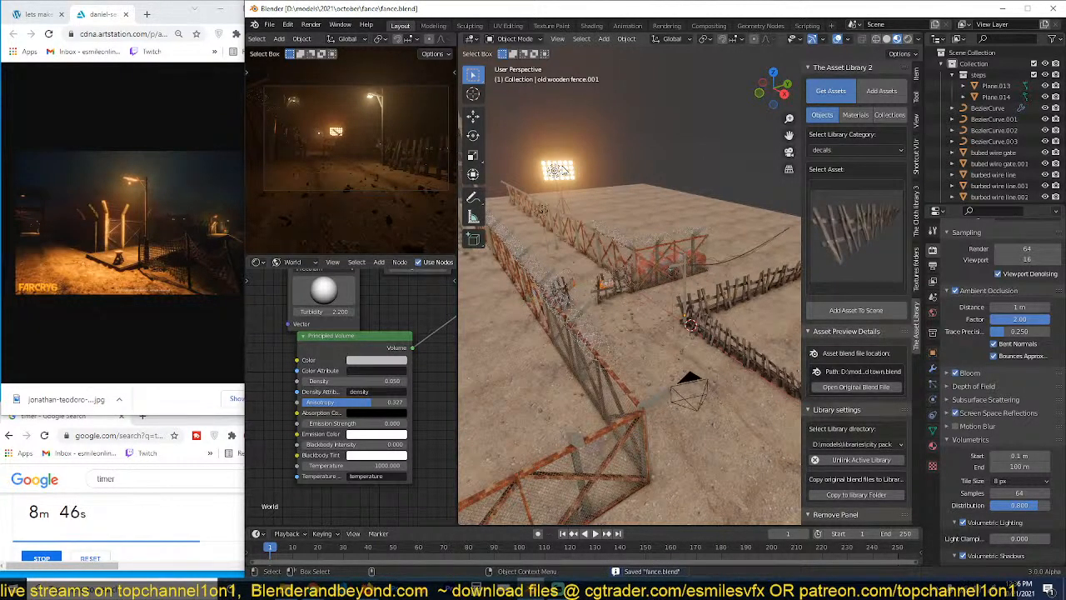
# Step: Delete the floodlight mast at the far end of the fenced road and save the file
pyautogui.click(558, 170)
pyautogui.press('x')
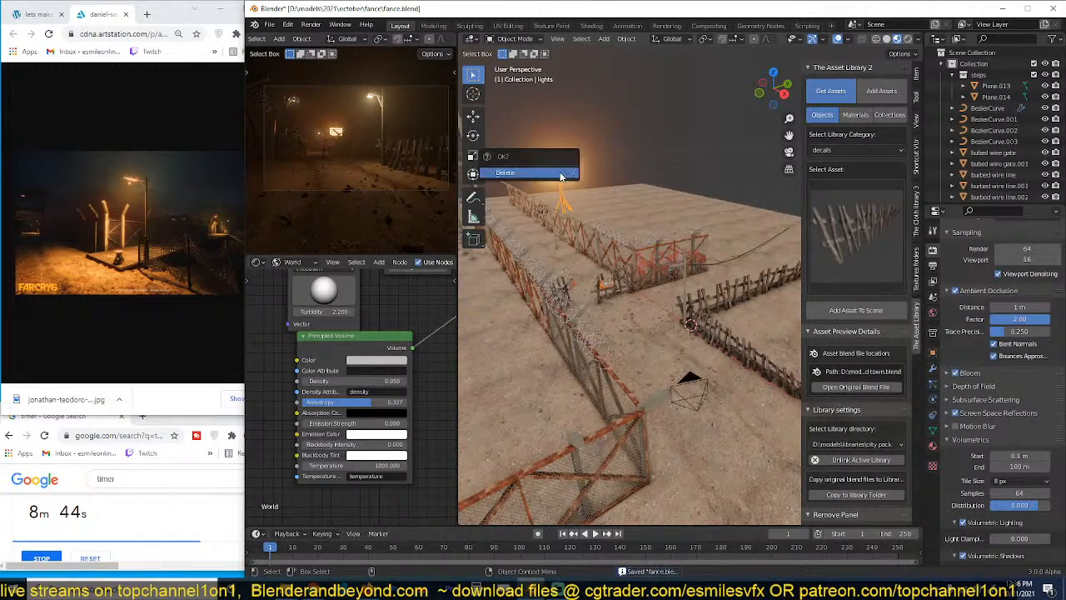
pyautogui.click(561, 173)
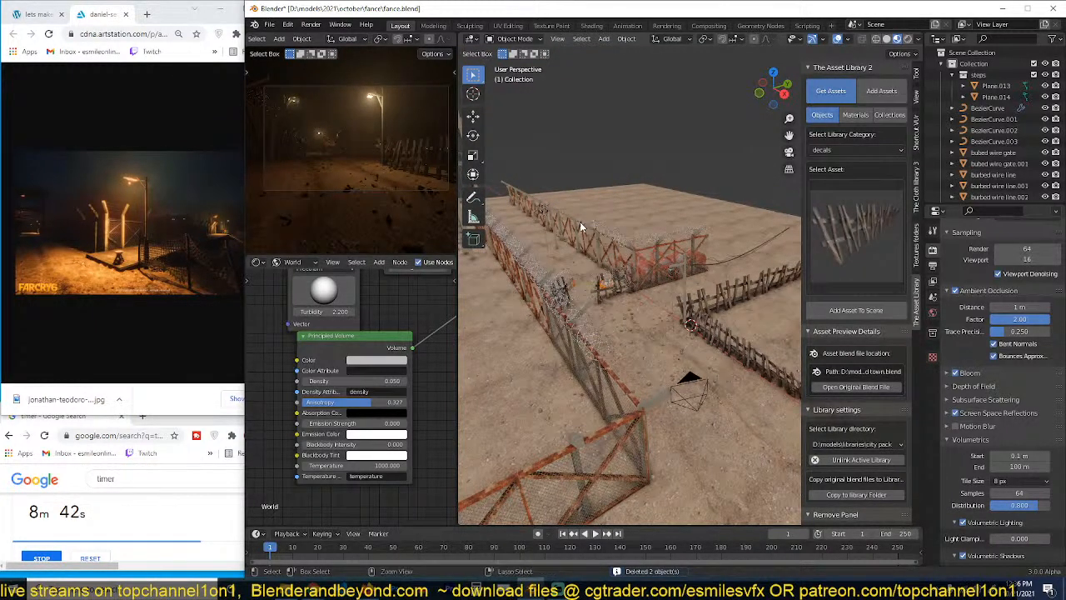
pyautogui.hotkey('ctrl', 's')
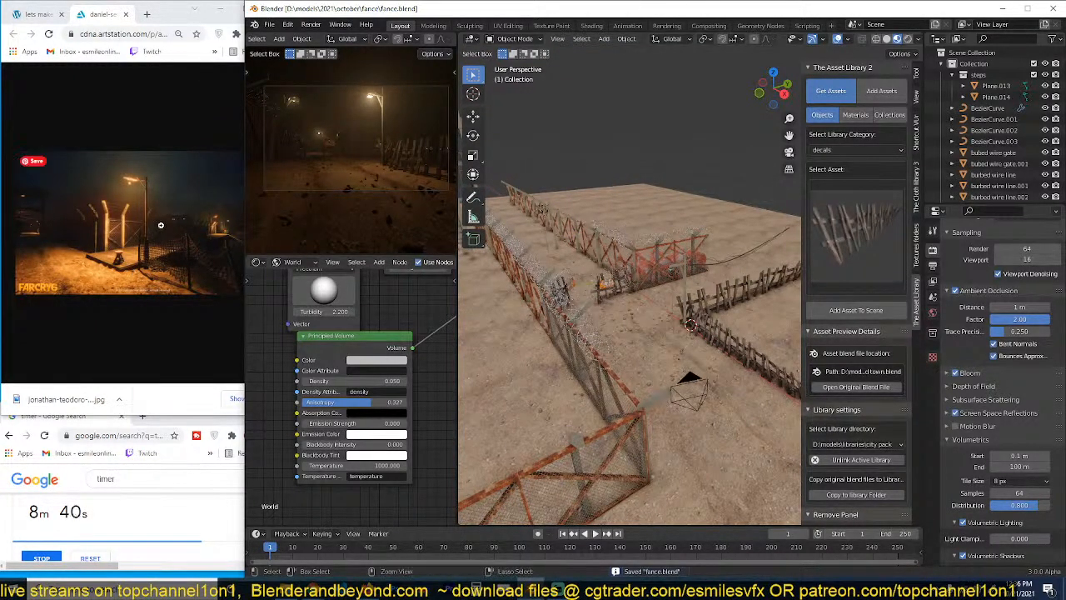
# Step: Browse the asset library's collections in the building and uncategorized categories for a background structure
pyautogui.click(884, 212)
pyautogui.click(888, 114)
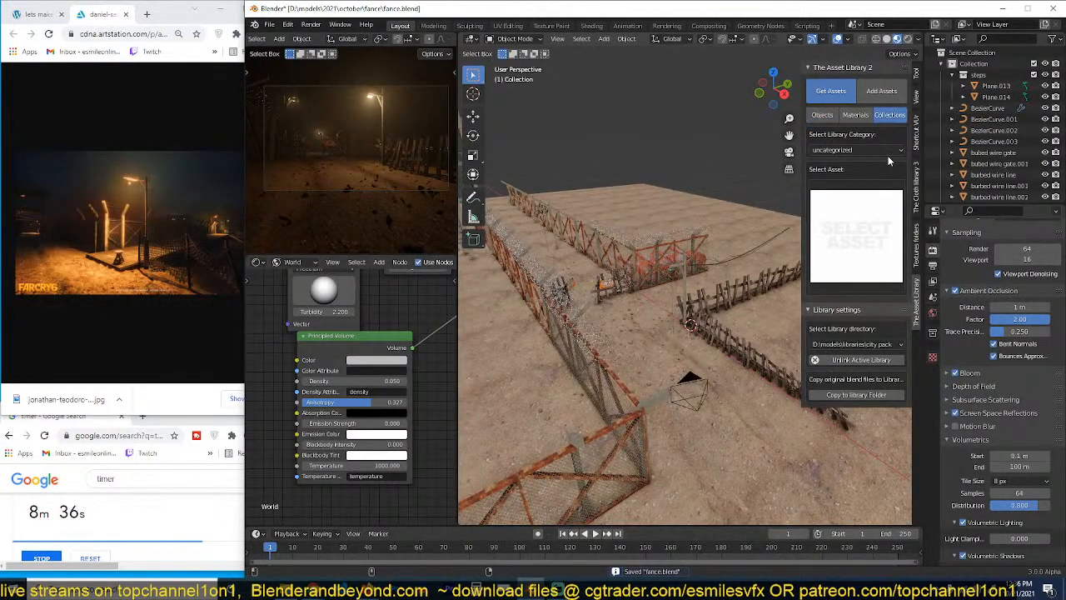
pyautogui.click(856, 150)
pyautogui.click(841, 163)
pyautogui.click(874, 218)
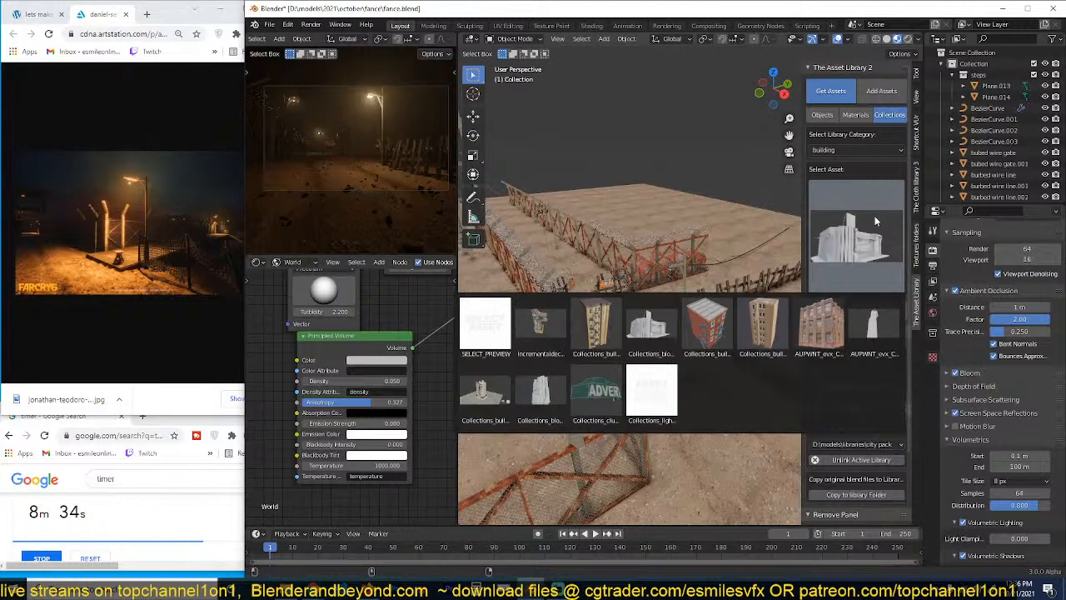
pyautogui.click(858, 149)
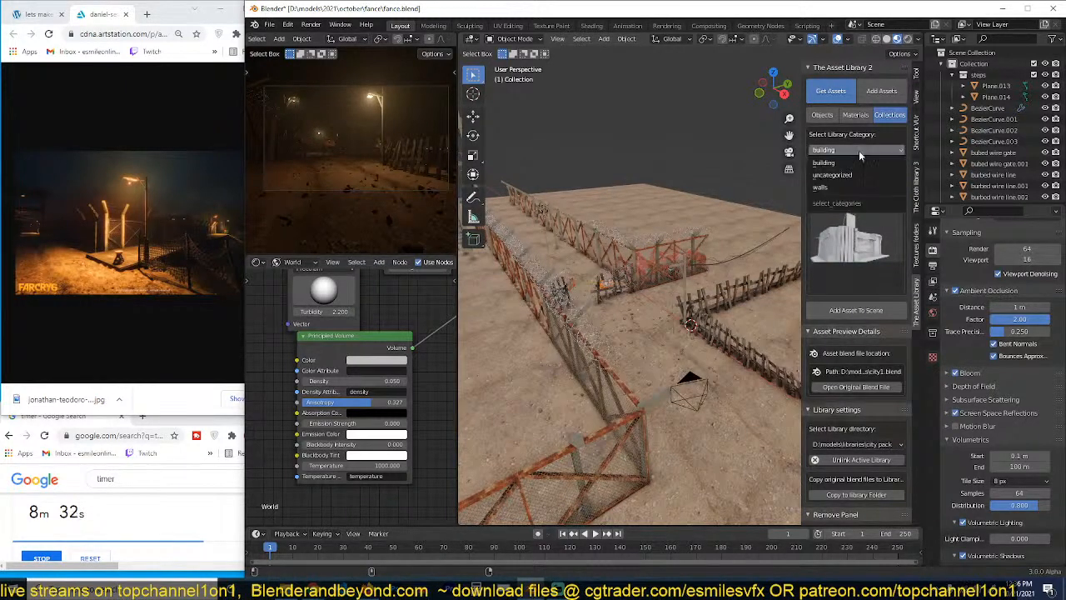
pyautogui.click(850, 176)
pyautogui.click(853, 225)
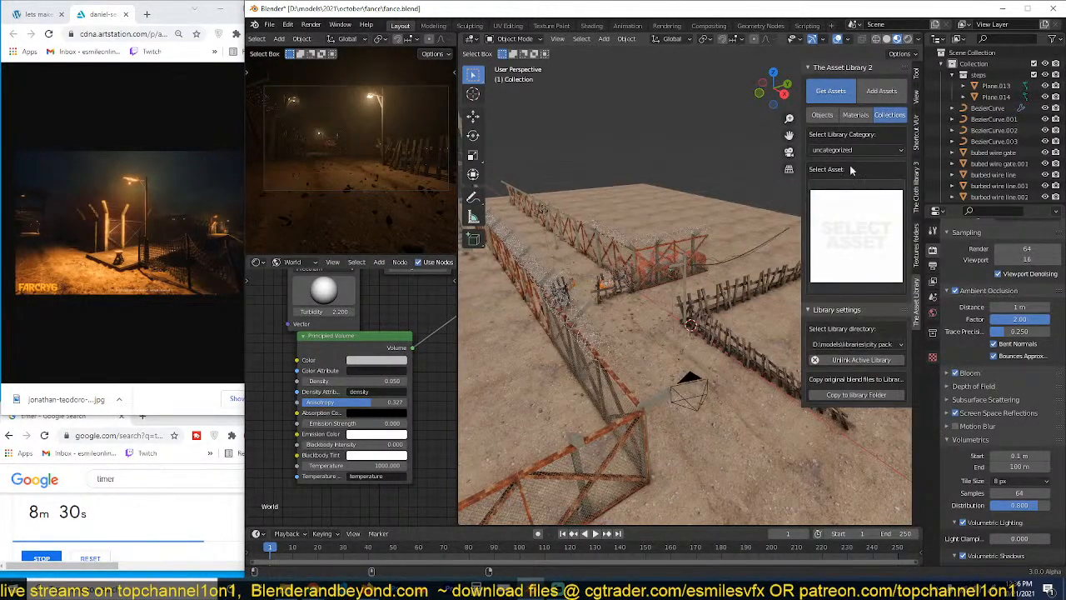
# Step: Add the blue-roofed stone building from the walls category of the asset library's collections to the scene
pyautogui.click(860, 151)
pyautogui.click(847, 185)
pyautogui.click(848, 227)
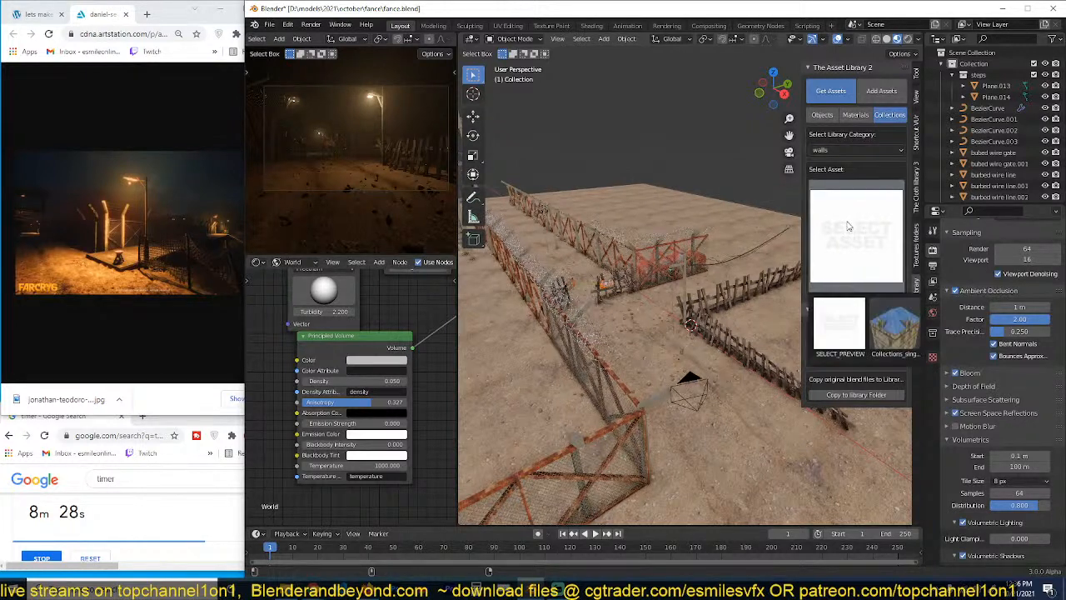
pyautogui.click(881, 329)
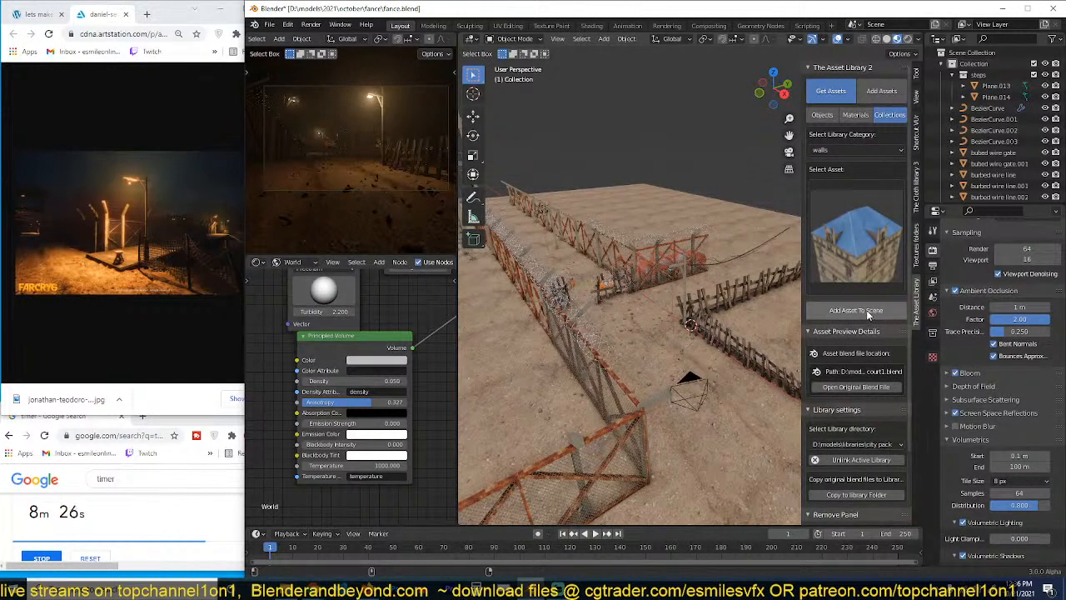
pyautogui.click(868, 312)
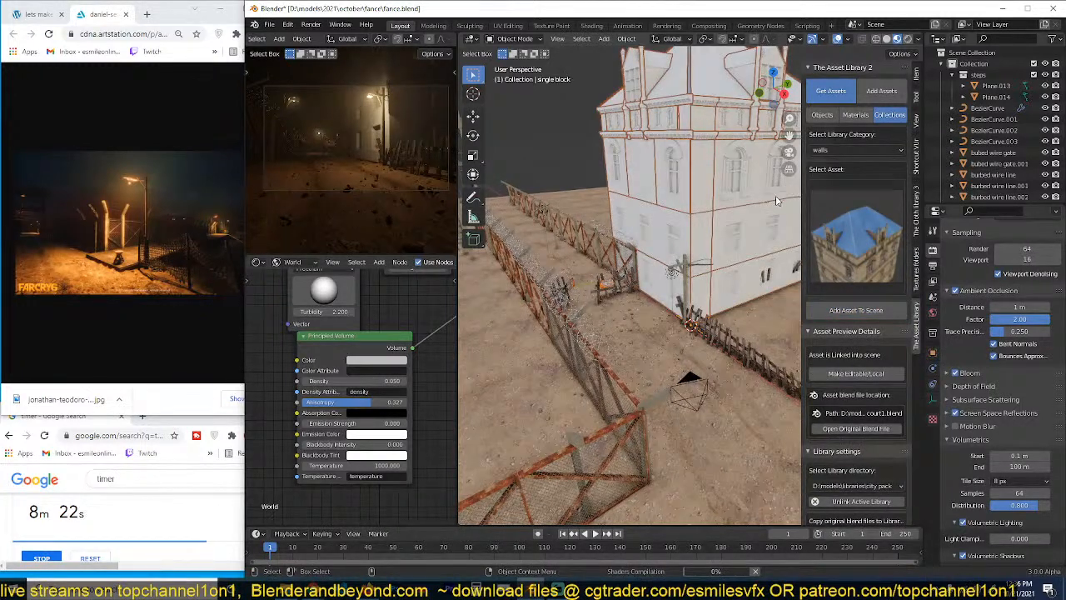
# Step: Scale down the blue-roofed building, snap it to a 3D cursor point beyond the fence, and shift it horizontally close to the fence line
pyautogui.press('s')
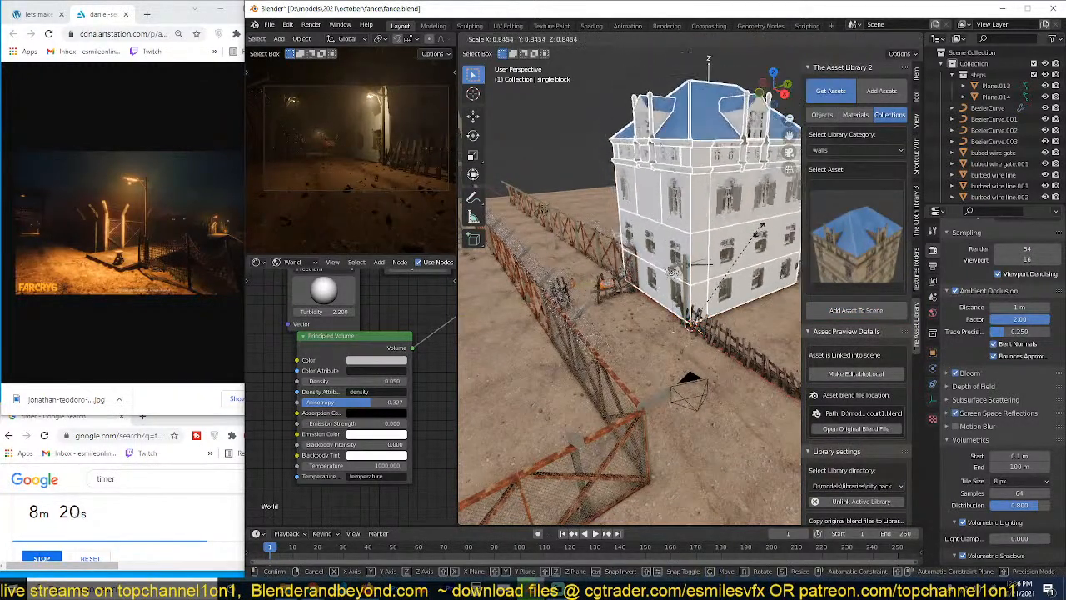
pyautogui.click(706, 241)
pyautogui.moveTo(716, 258); pyautogui.dragTo(630, 240, button='middle')
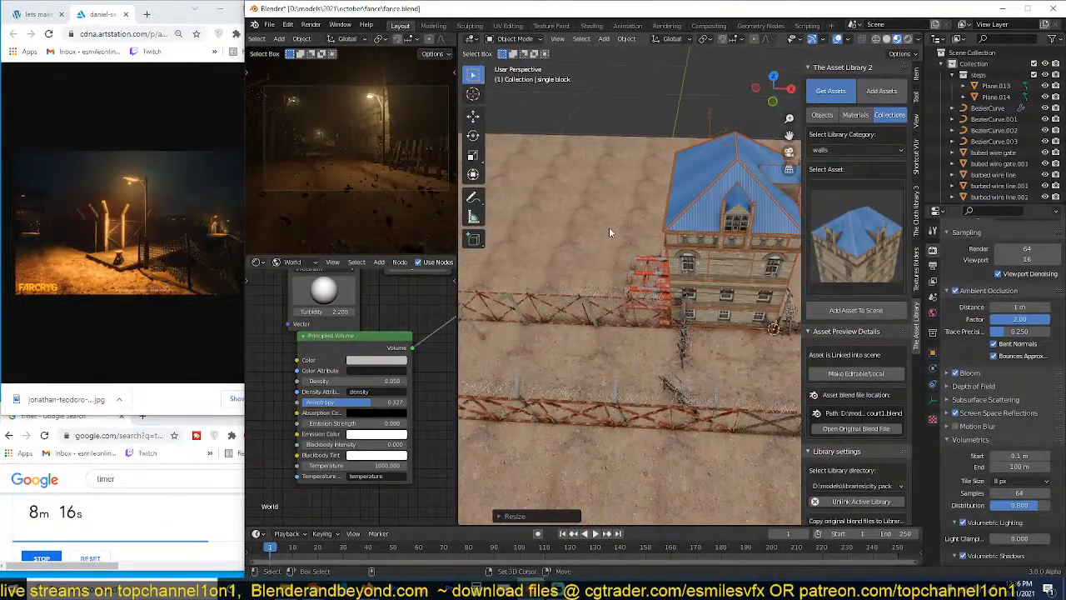
pyautogui.keyDown('shift'); pyautogui.rightClick(593, 221); pyautogui.keyUp('shift')
pyautogui.hotkey('shift', 's')
pyautogui.click(573, 147)
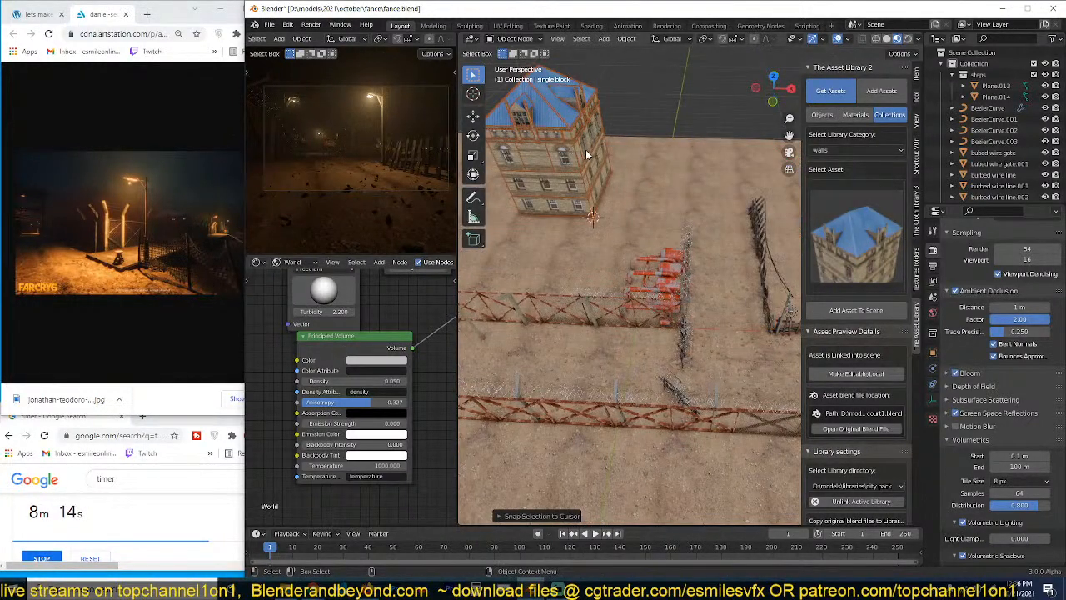
pyautogui.press('g')
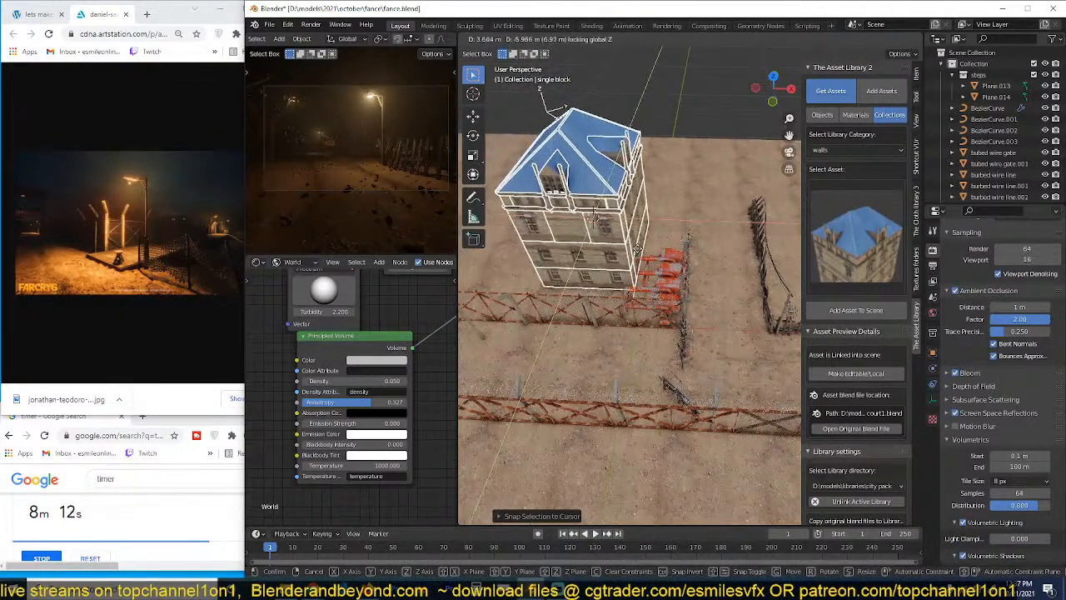
pyautogui.click(641, 258)
# Step: Duplicate the street lamp's light and place the copy beside the blue-roofed building in the top view
pyautogui.press('KP_0')
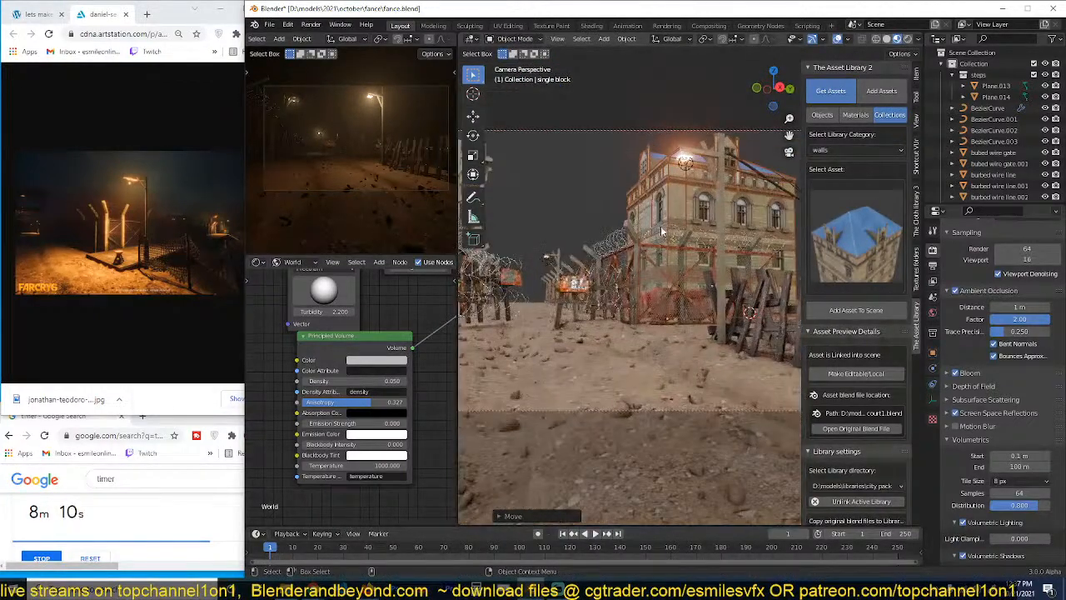
pyautogui.click(688, 167)
pyautogui.keyDown('shift'); pyautogui.moveTo(683, 205); pyautogui.dragTo(772, 365, button='middle'); pyautogui.keyUp('shift')
pyautogui.hotkey('shift', 'd')
pyautogui.click(740, 335)
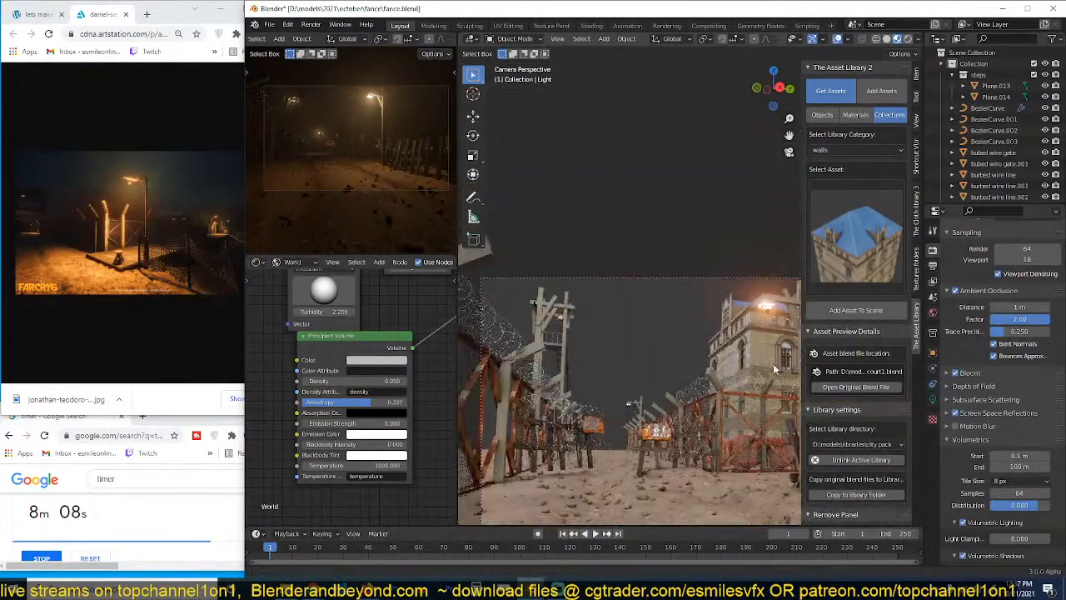
pyautogui.press('KP_7')
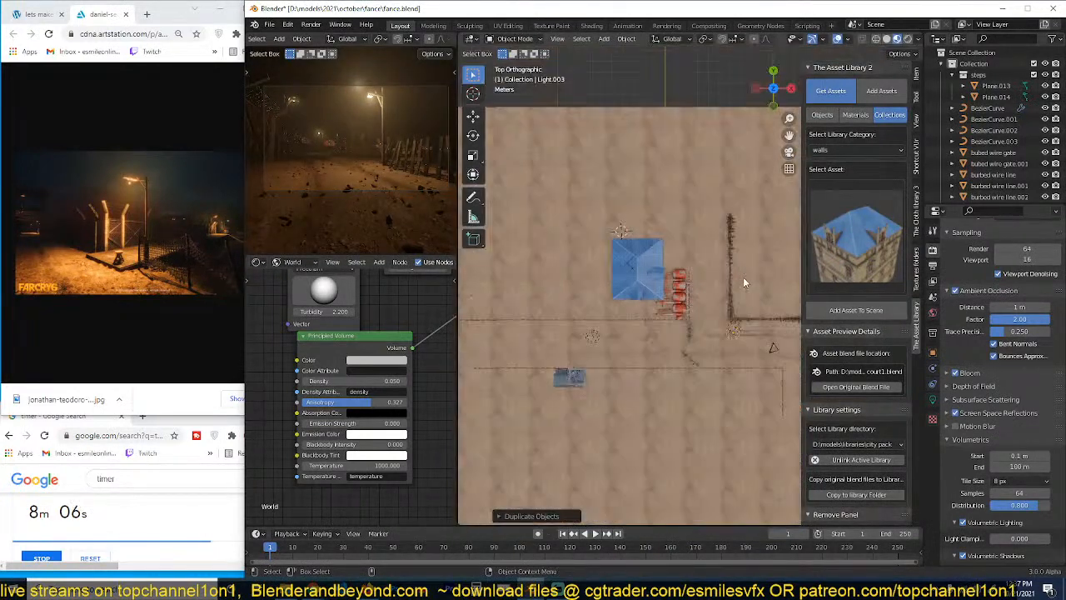
pyautogui.press('g')
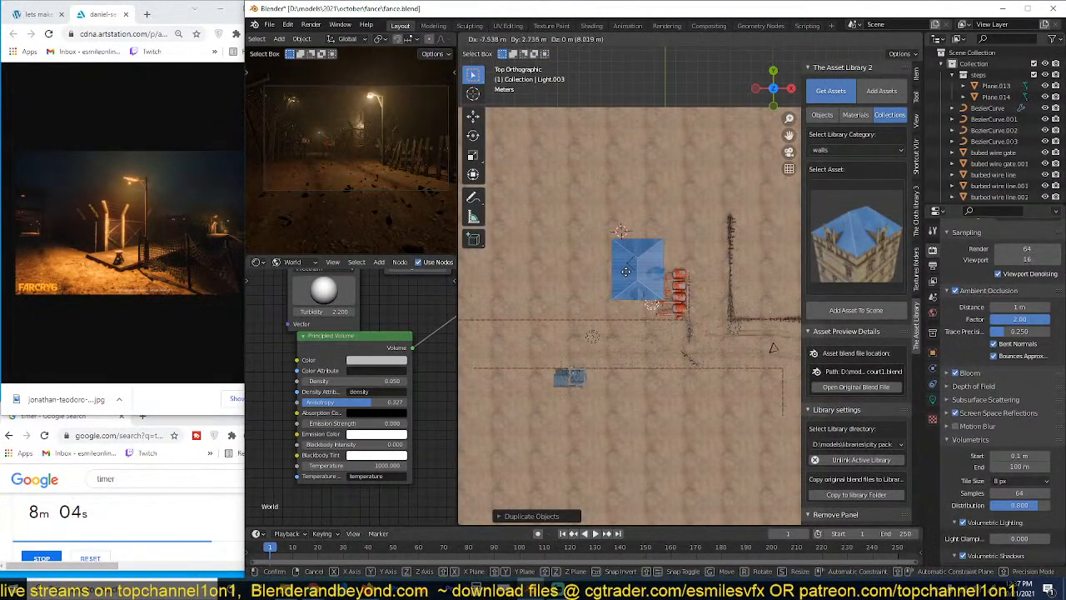
pyautogui.click(629, 273)
# Step: Raise the duplicated light about 4 m vertically to above the building's roof and nudge it horizontally
pyautogui.moveTo(661, 275); pyautogui.dragTo(660, 377, button='middle')
pyautogui.press('g')
pyautogui.press('z')
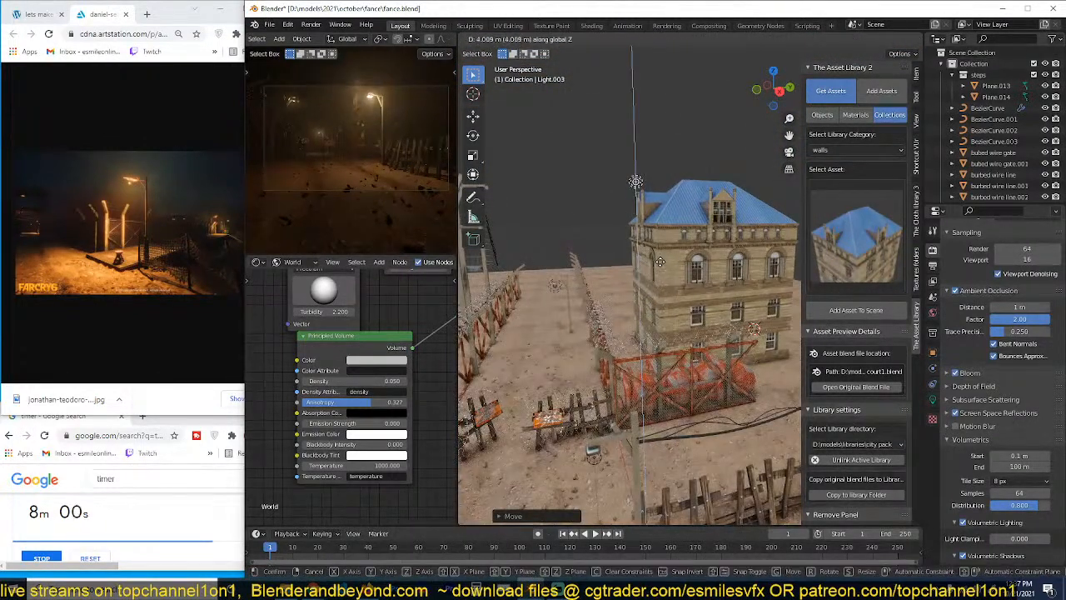
pyautogui.click(660, 260)
pyautogui.moveTo(659, 265); pyautogui.dragTo(648, 265, button='middle')
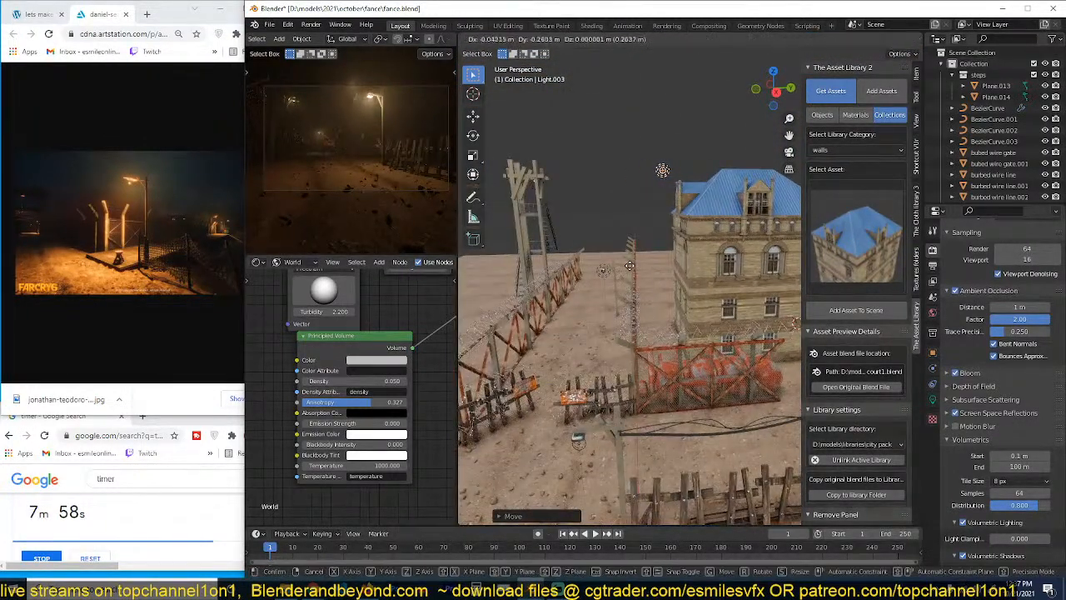
# Step: Give the duplicated light a near-white colour, change it to an area light, and set its volume contribution to 0
pyautogui.click(932, 398)
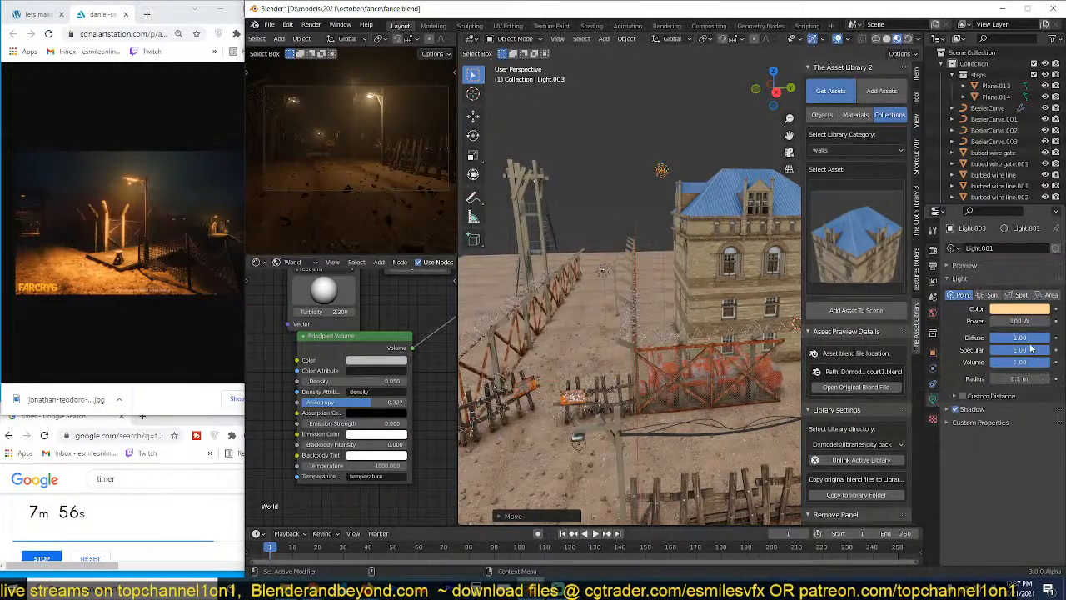
pyautogui.click(1000, 204)
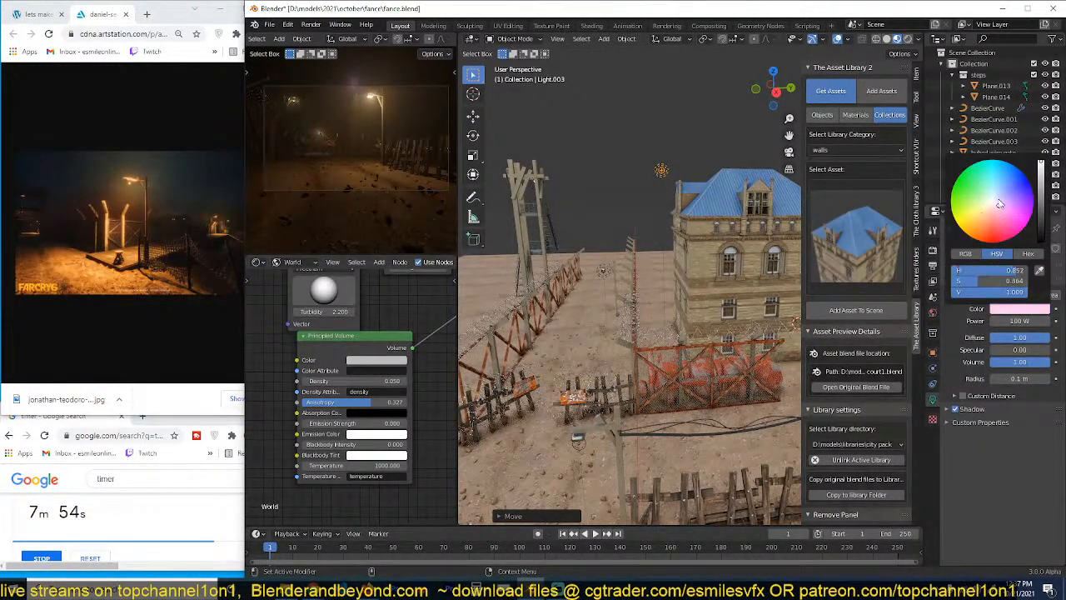
pyautogui.moveTo(997, 201); pyautogui.dragTo(990, 206)
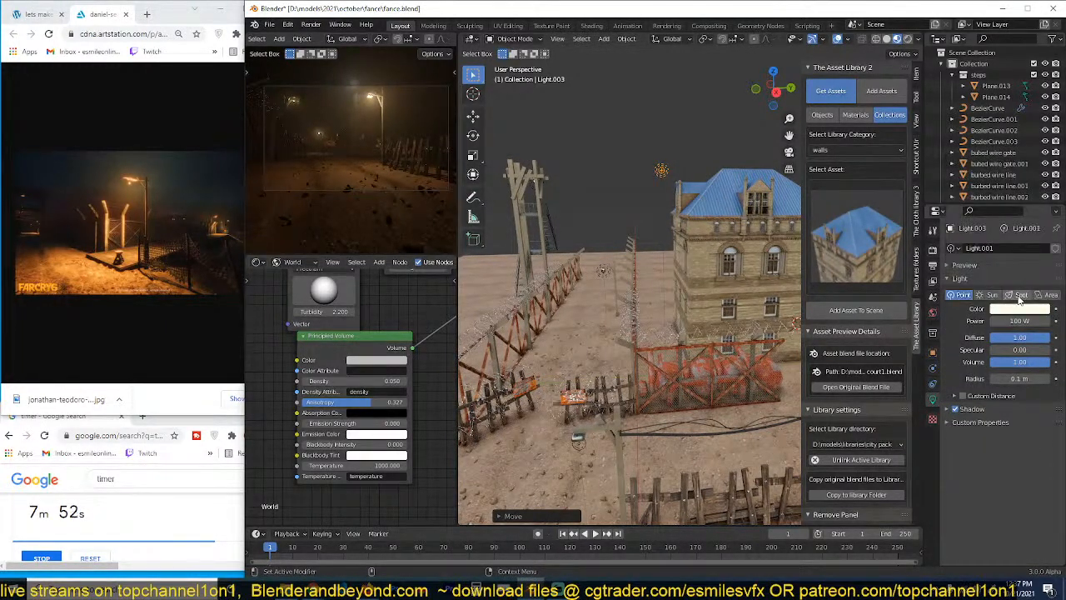
pyautogui.click(1050, 296)
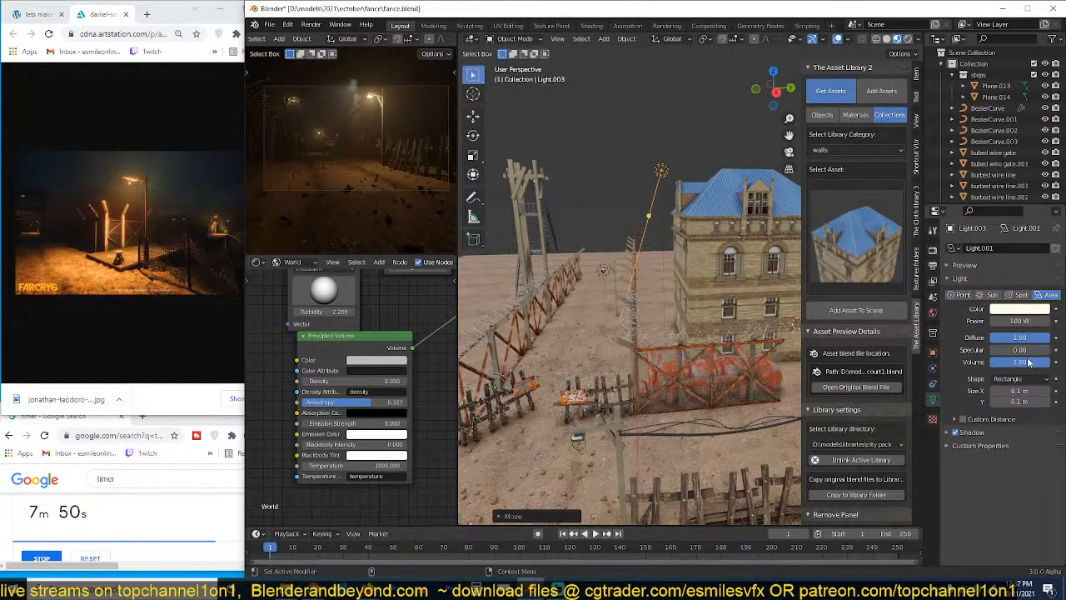
pyautogui.press('Return')
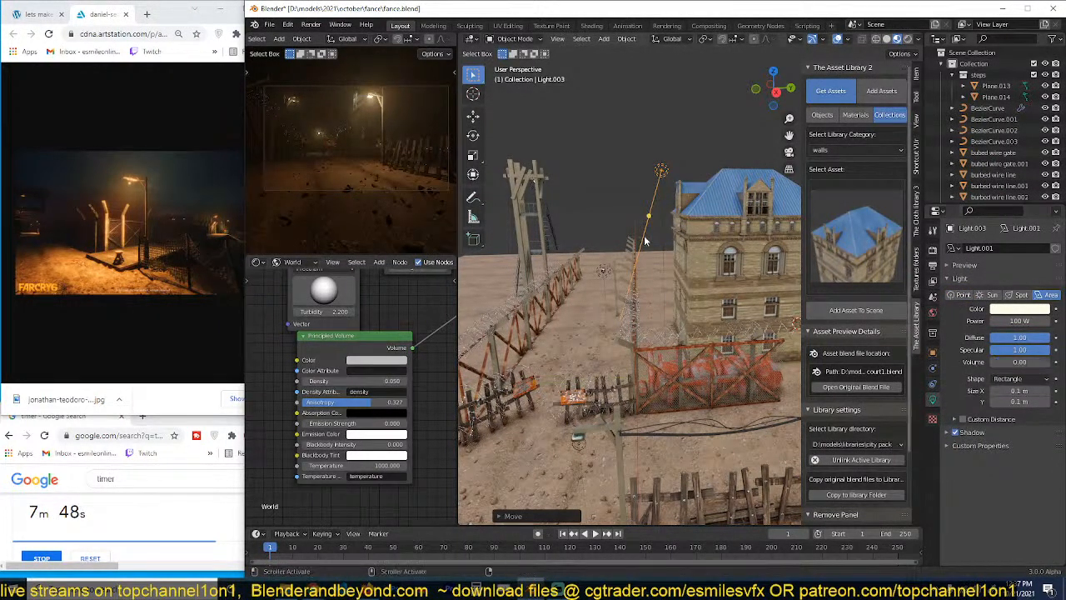
# Step: Rotate the area light to aim at the blue-roofed building and set its power to 10 W
pyautogui.press('r')
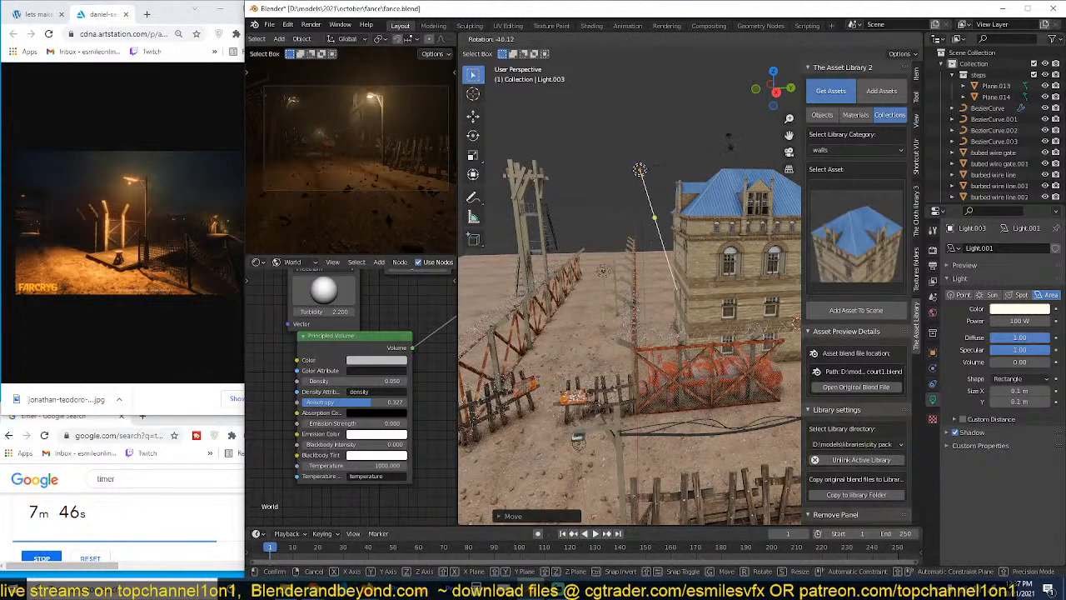
pyautogui.click(710, 193)
pyautogui.press('t')
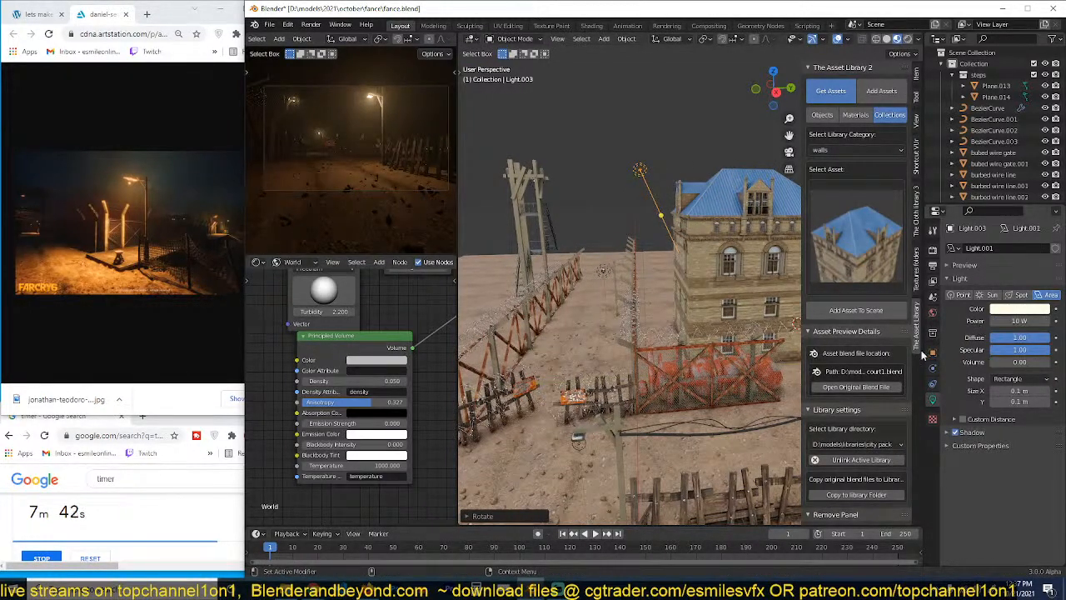
# Step: Lower the blue-roofed building partly into the ground, shift it horizontally closer to the fence, and save the file
pyautogui.click(740, 235)
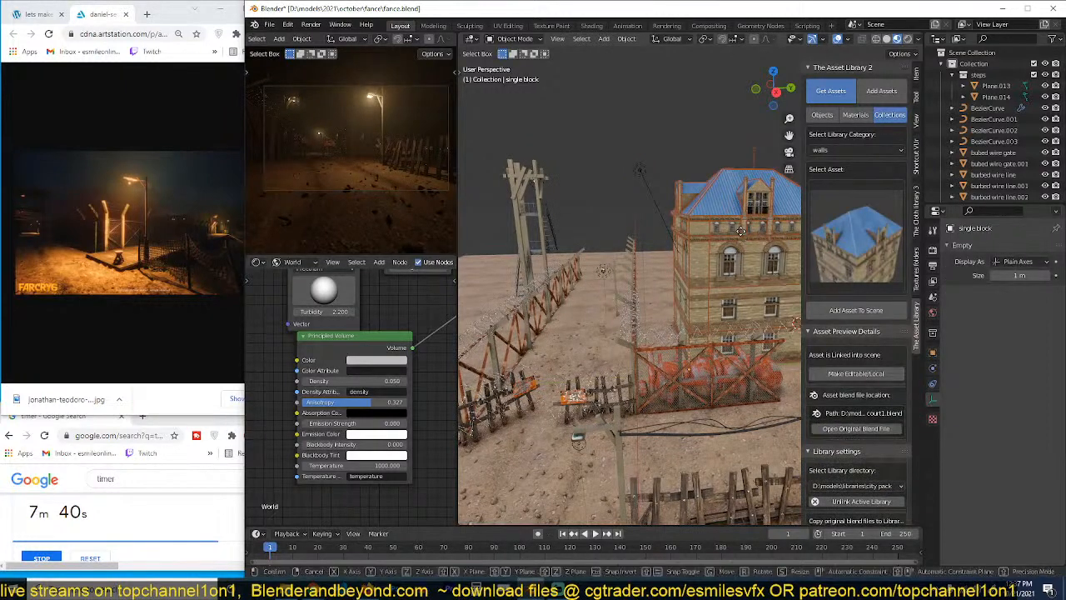
pyautogui.press('g')
pyautogui.press('z')
pyautogui.click(663, 201)
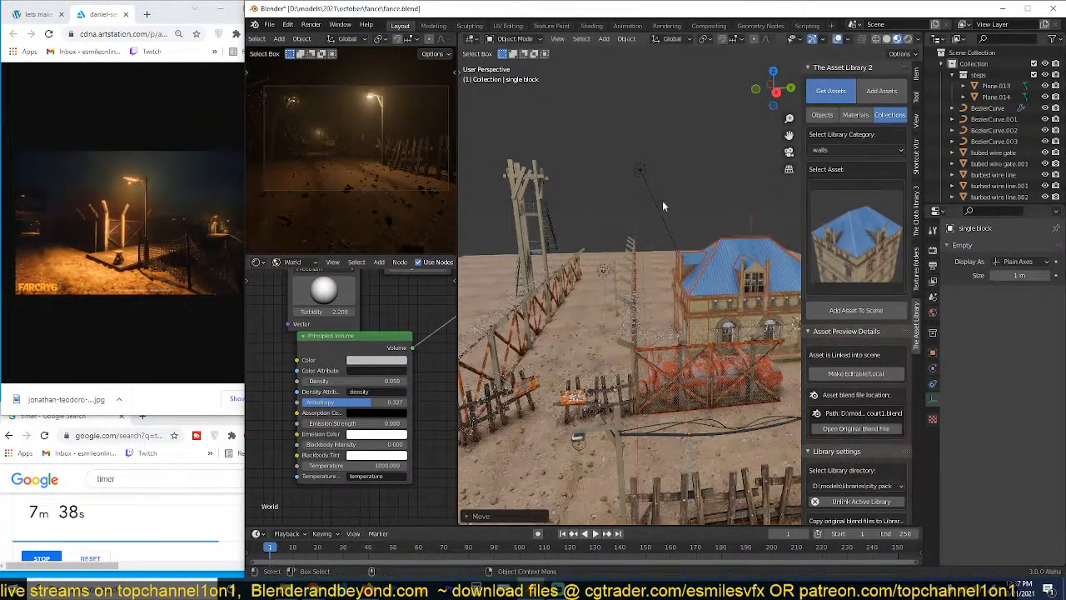
pyautogui.press('g')
pyautogui.hotkey('shift', 'z')
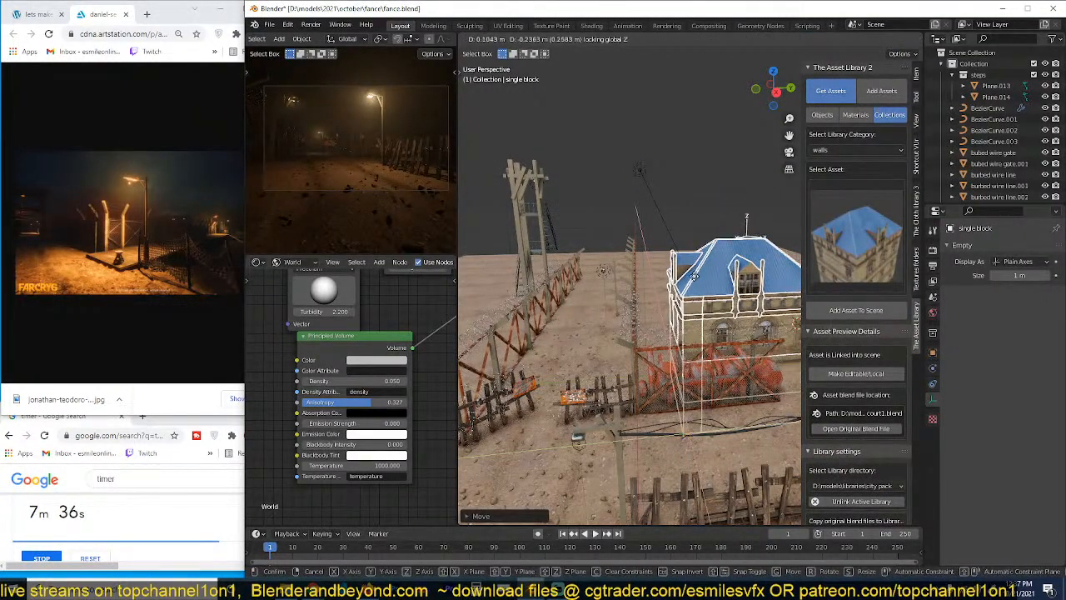
pyautogui.click(686, 293)
pyautogui.moveTo(686, 293); pyautogui.dragTo(727, 352, button='middle')
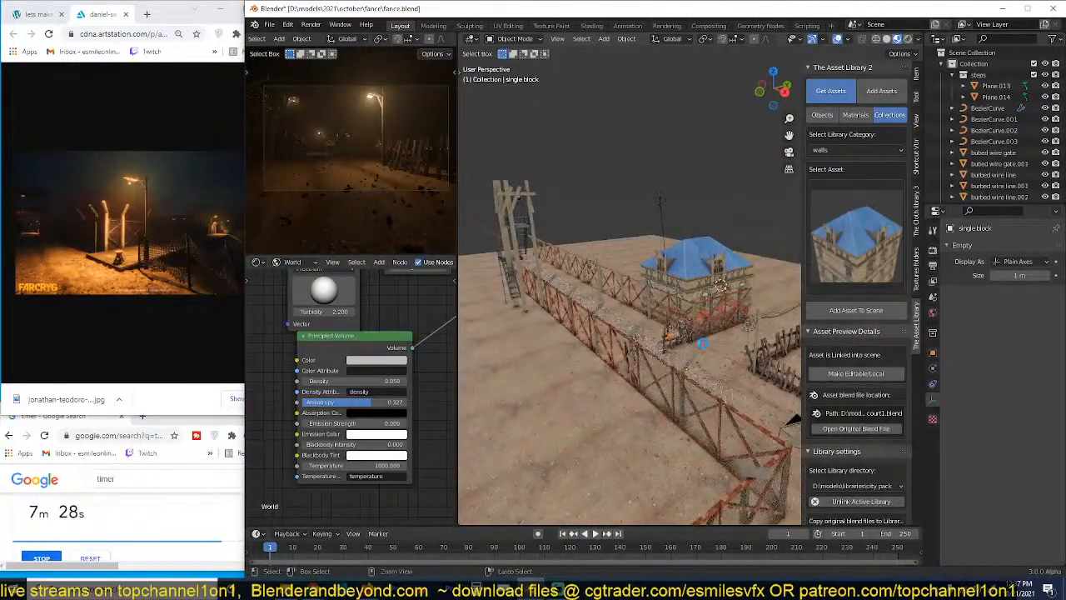
pyautogui.hotkey('ctrl', 's')
# Step: Browse the uncategorized and walls collections of the city pack library for another background structure
pyautogui.click(876, 223)
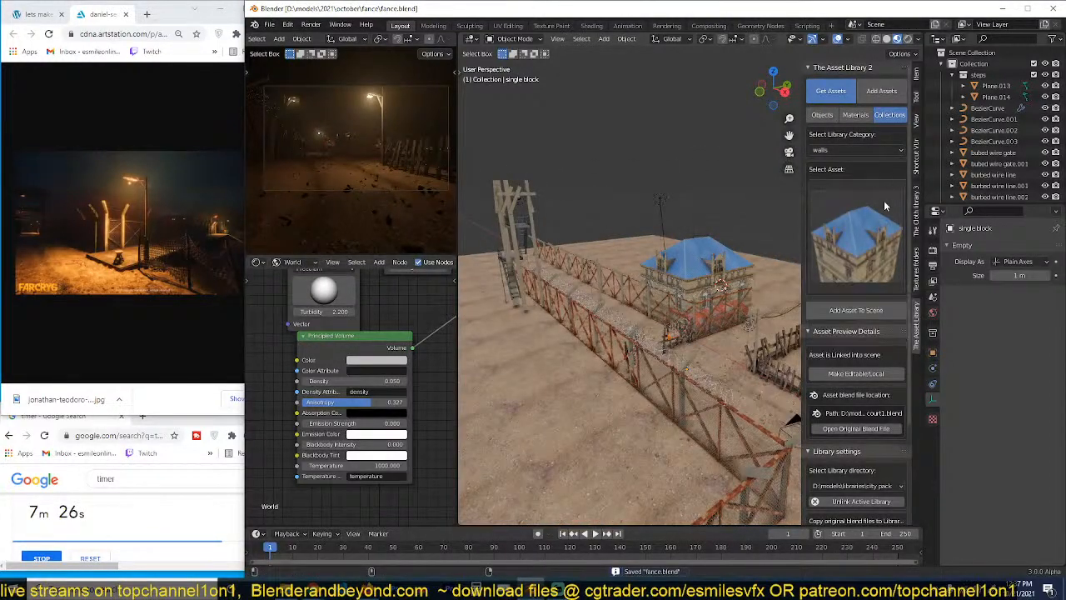
pyautogui.click(883, 154)
pyautogui.click(878, 175)
pyautogui.click(874, 200)
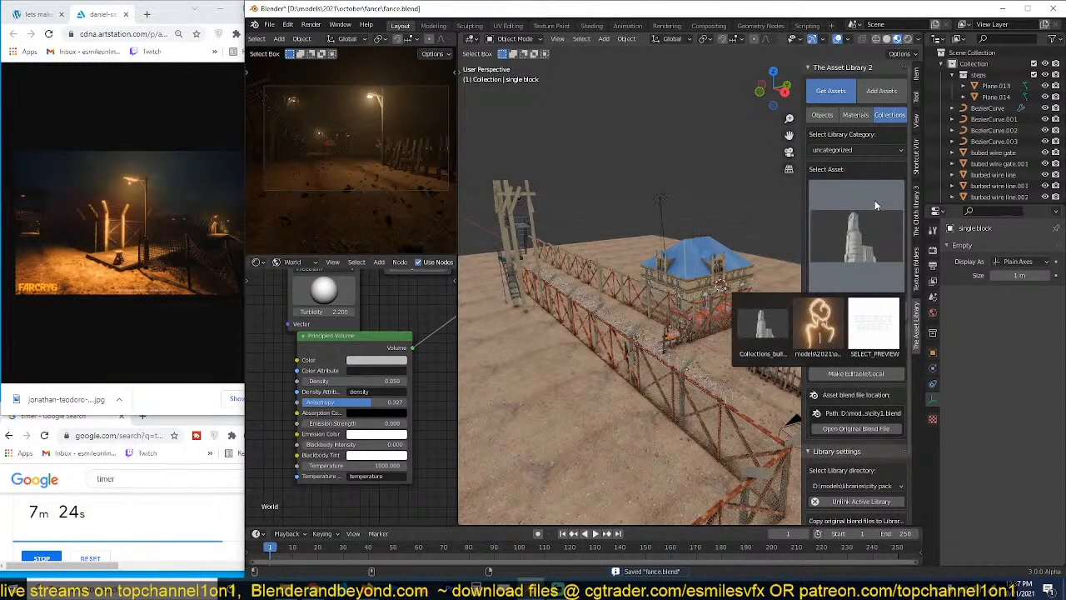
pyautogui.click(872, 149)
pyautogui.click(858, 187)
pyautogui.click(859, 209)
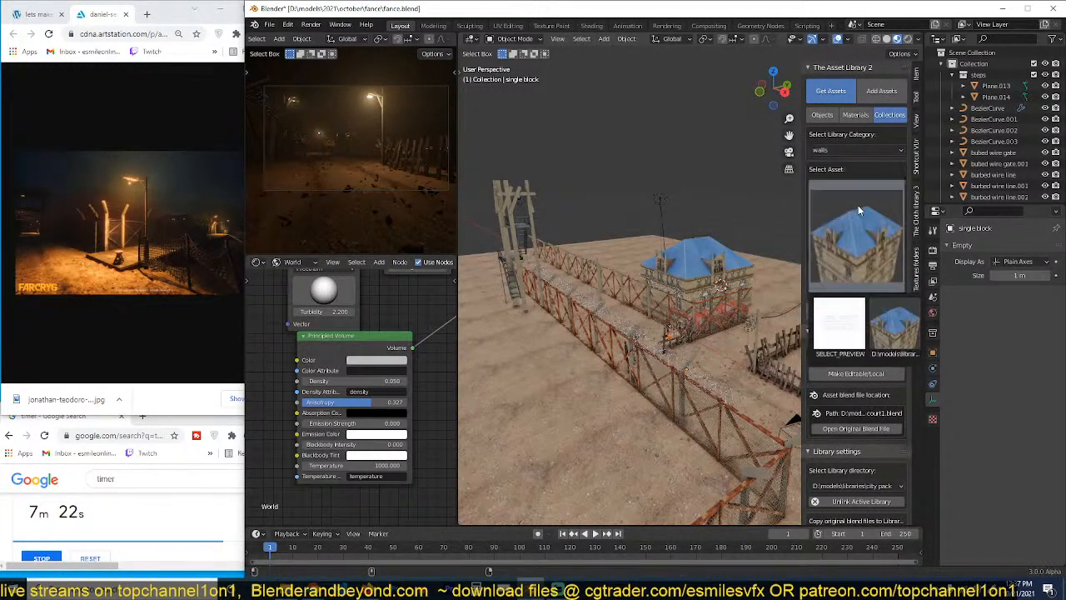
pyautogui.click(860, 211)
# Step: Switch the asset library to the Medieval directory and browse its uncategorized and building parts collections
pyautogui.click(865, 488)
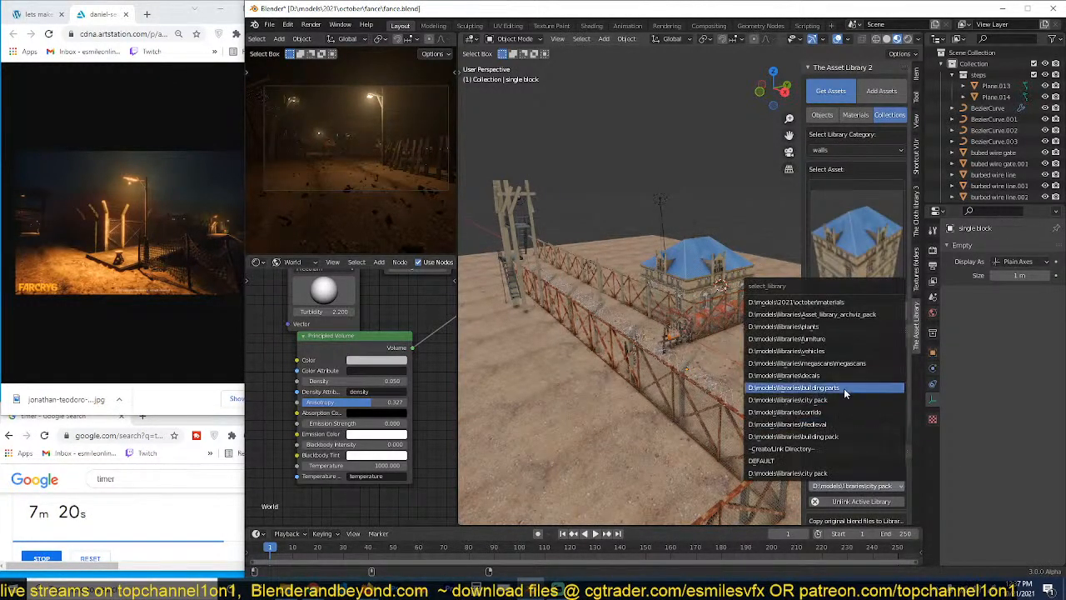
pyautogui.click(849, 423)
pyautogui.click(887, 220)
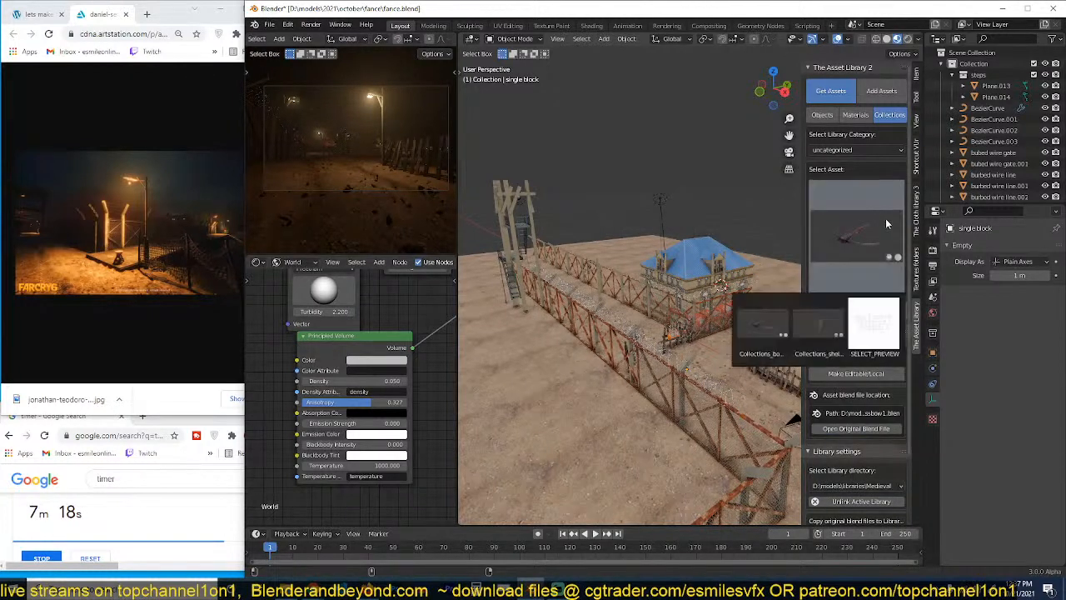
pyautogui.click(890, 150)
pyautogui.click(850, 162)
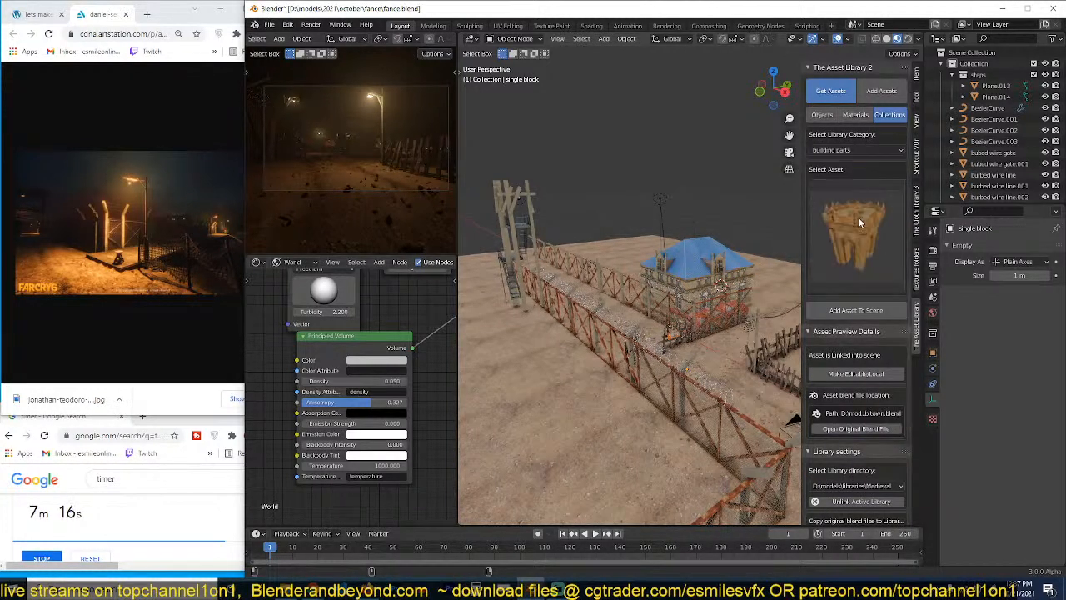
pyautogui.click(858, 220)
pyautogui.click(858, 217)
# Step: Select the area light above the blue-roofed building and save the file
pyautogui.click(662, 194)
pyautogui.hotkey('ctrl', 's')
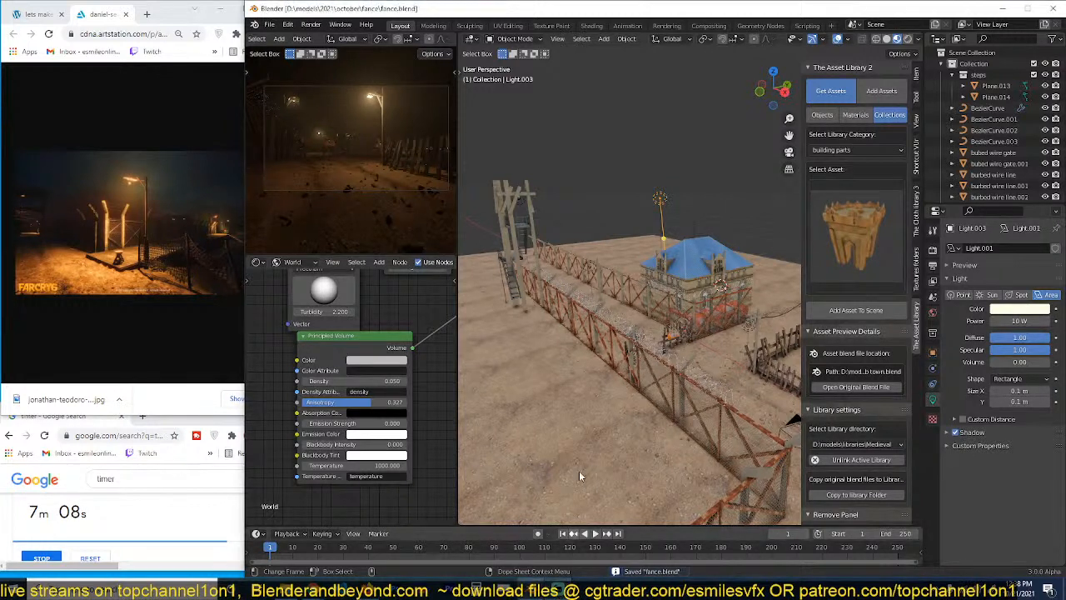
pyautogui.click(590, 155)
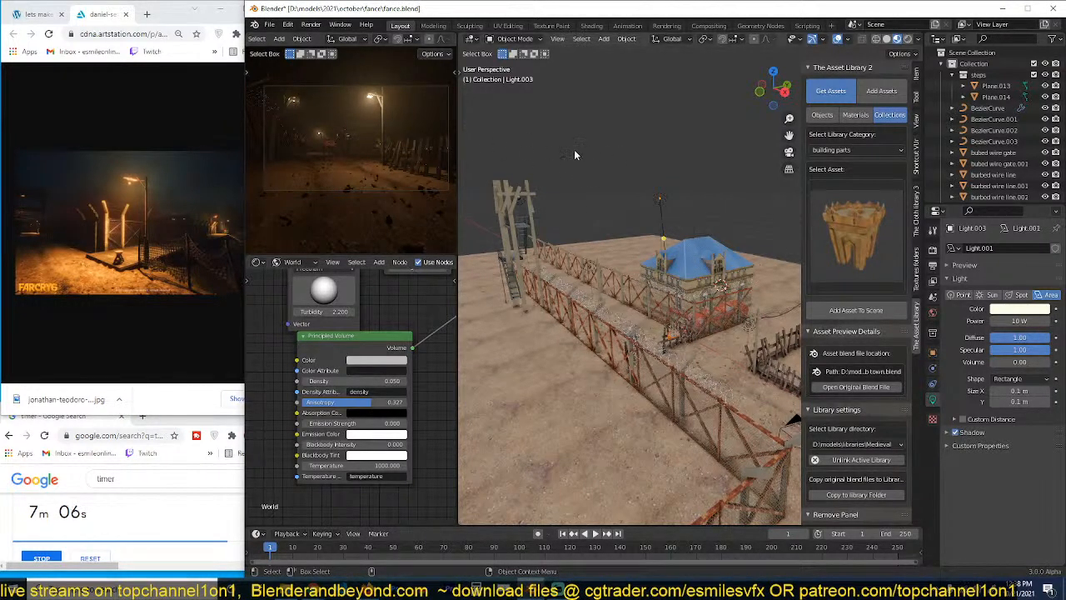
pyautogui.hotkey('ctrl', 's')
# Step: Create a linked duplicate of the blue-roofed building close to the original and check it through the camera
pyautogui.moveTo(424, 160); pyautogui.dragTo(332, 207, button='middle')
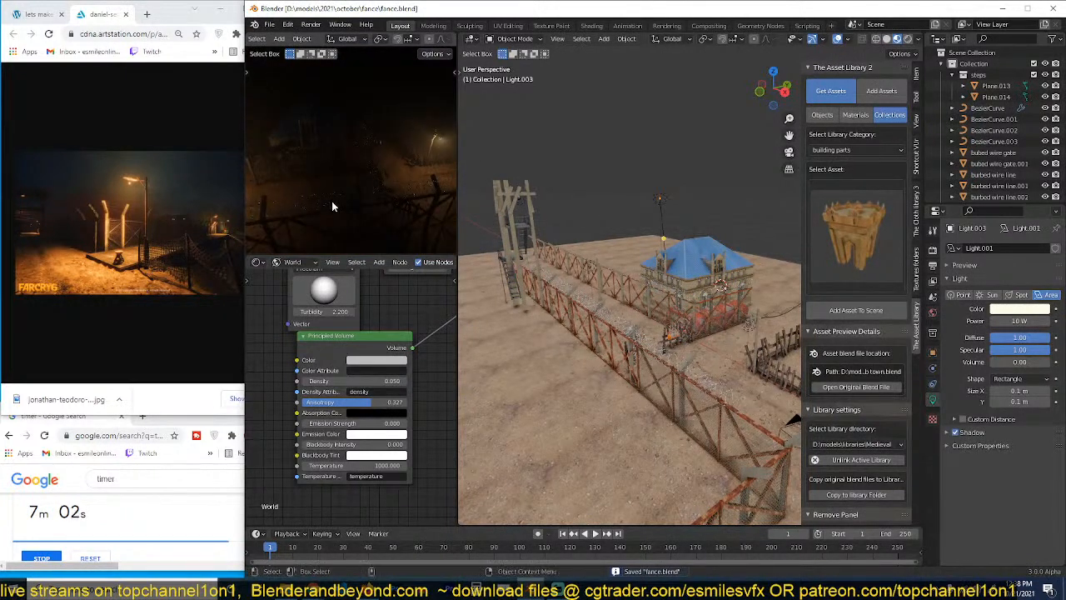
pyautogui.click(725, 295)
pyautogui.moveTo(736, 287); pyautogui.dragTo(680, 310, button='middle')
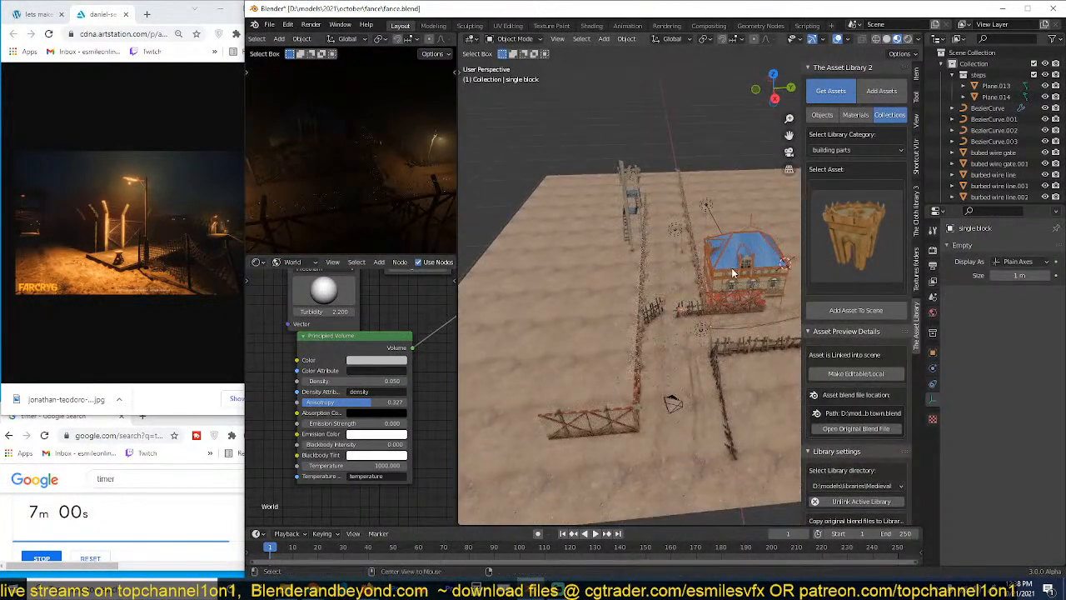
pyautogui.hotkey('shift', 'd')
pyautogui.click(731, 268)
pyautogui.press('KP_0')
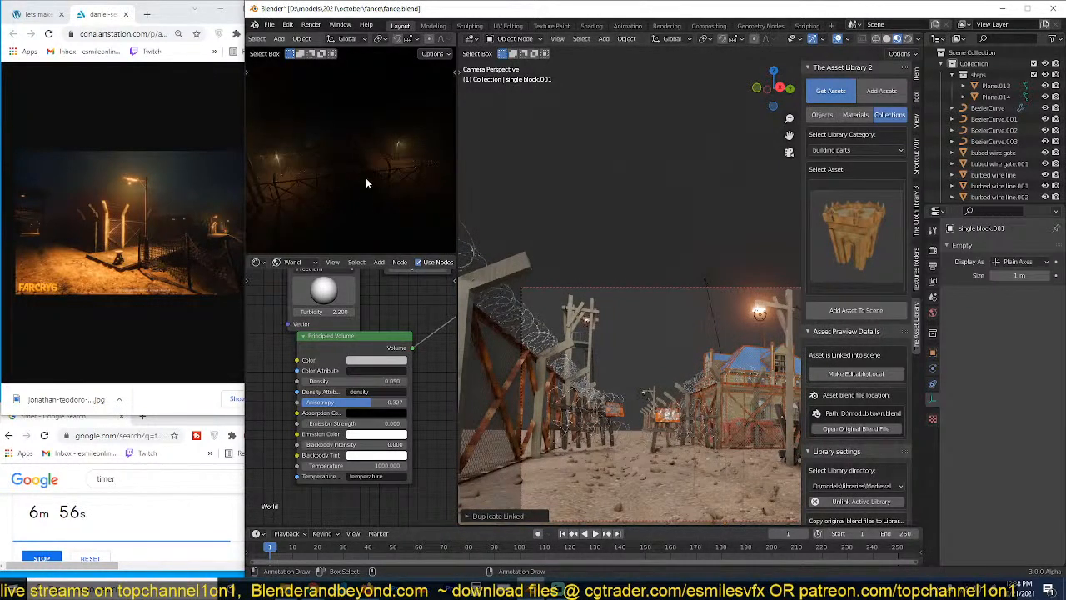
pyautogui.moveTo(367, 183); pyautogui.dragTo(305, 141, button='middle')
# Step: Place another linked duplicate of the blue-roofed building on the opposite side of the fenced road and check the camera views
pyautogui.press('KP_7')
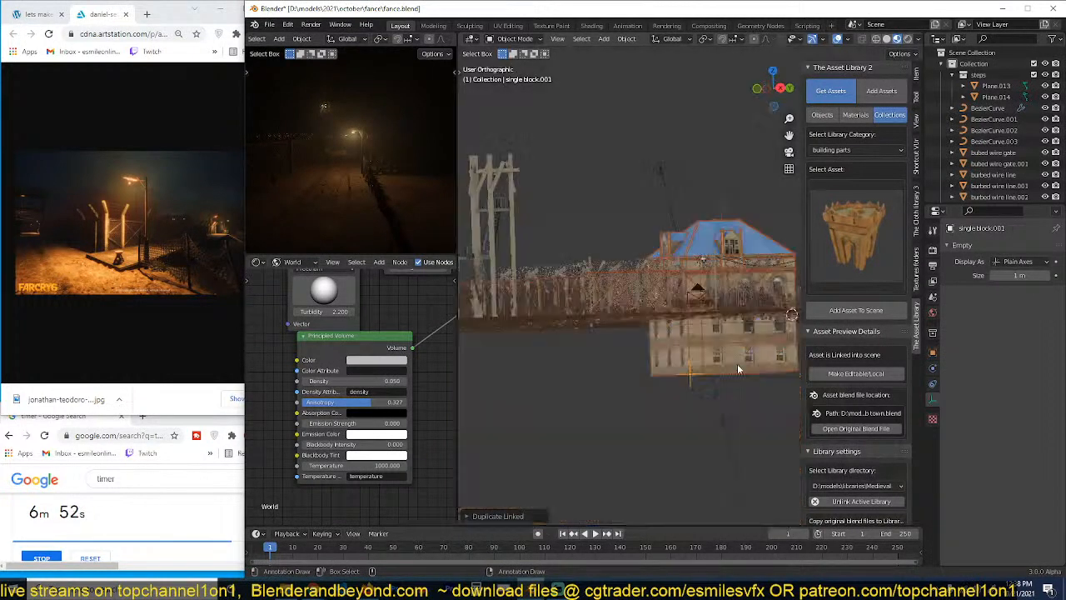
pyautogui.hotkey('alt', 'd')
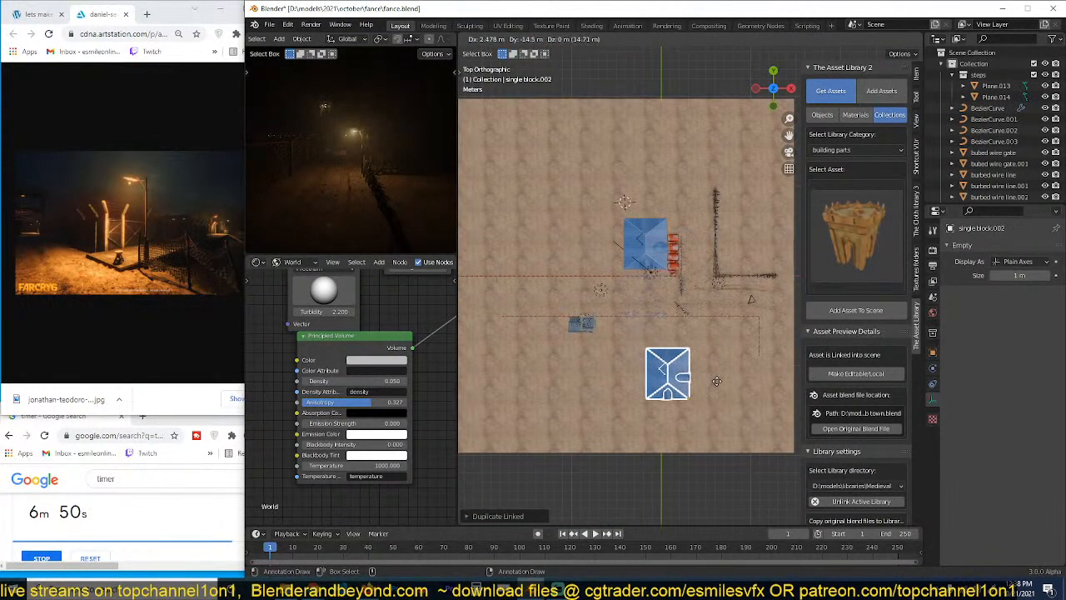
pyautogui.click(688, 343)
pyautogui.press('KP_0')
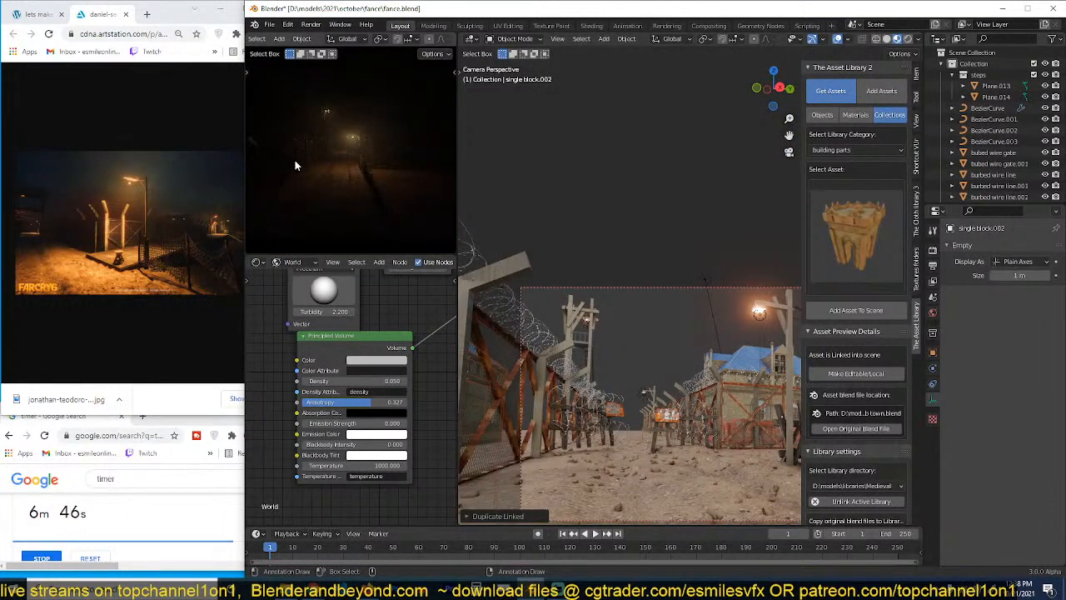
pyautogui.press('KP_0')
pyautogui.scroll(1, 301, 163)
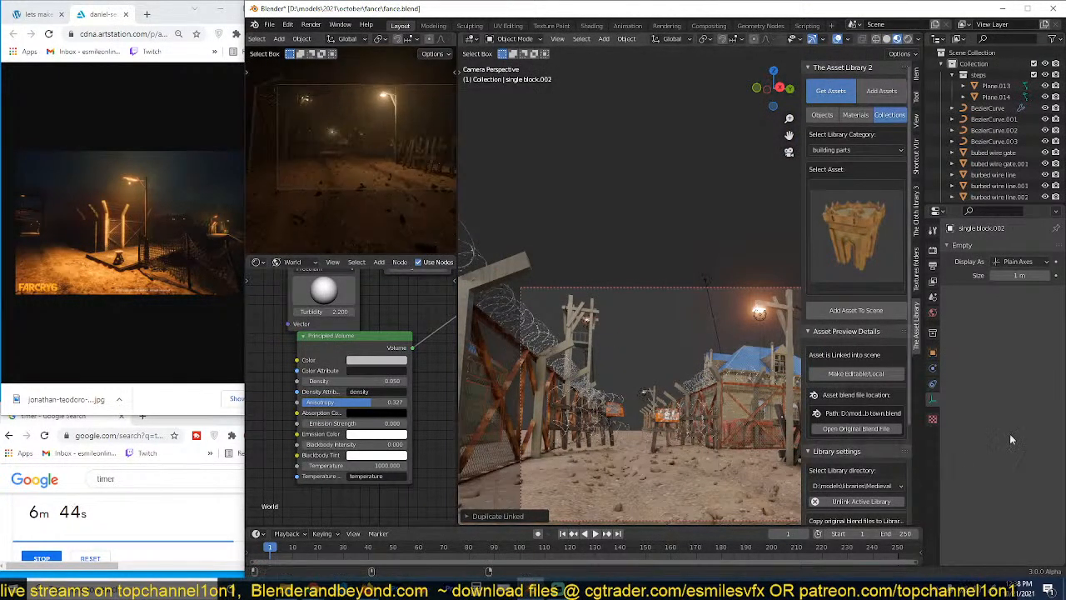
# Step: Set the world background's sky texture strength to 0.030
pyautogui.click(932, 312)
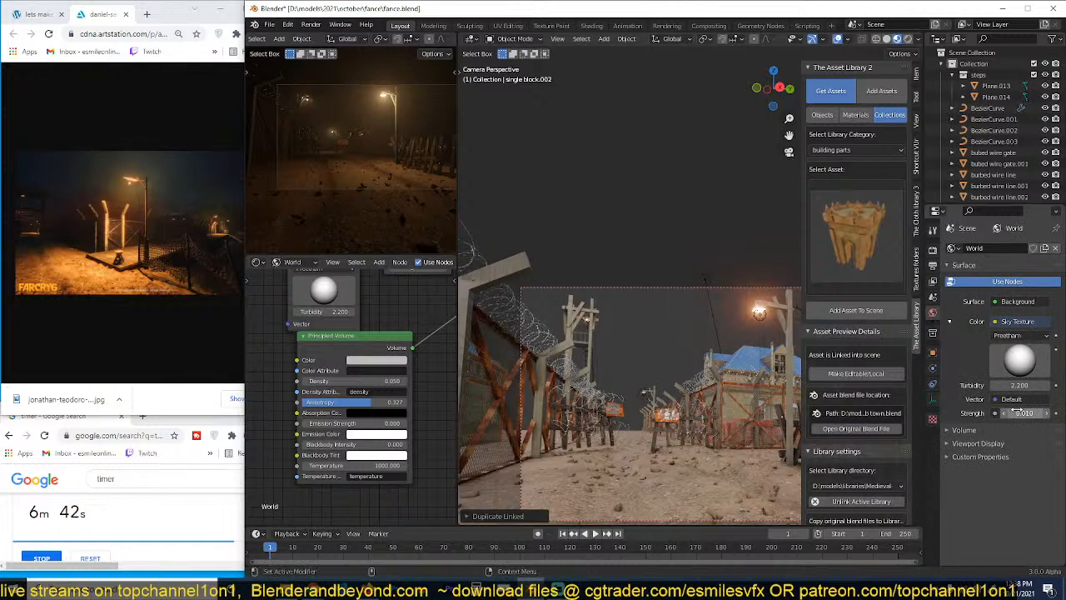
pyautogui.moveTo(1017, 410); pyautogui.dragTo(1022, 412)
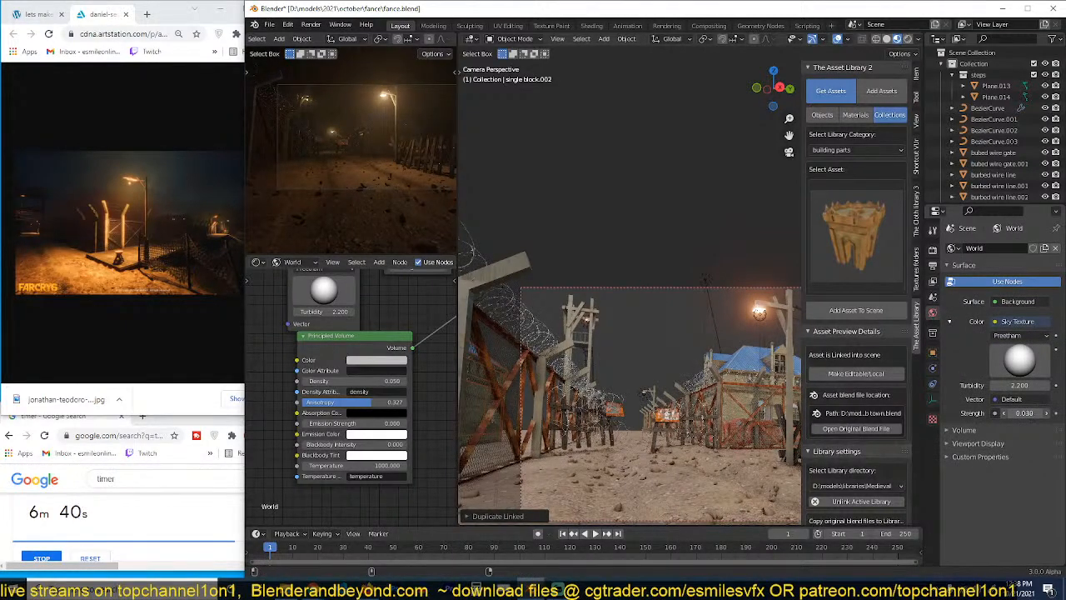
pyautogui.moveTo(634, 334); pyautogui.dragTo(552, 303, button='middle')
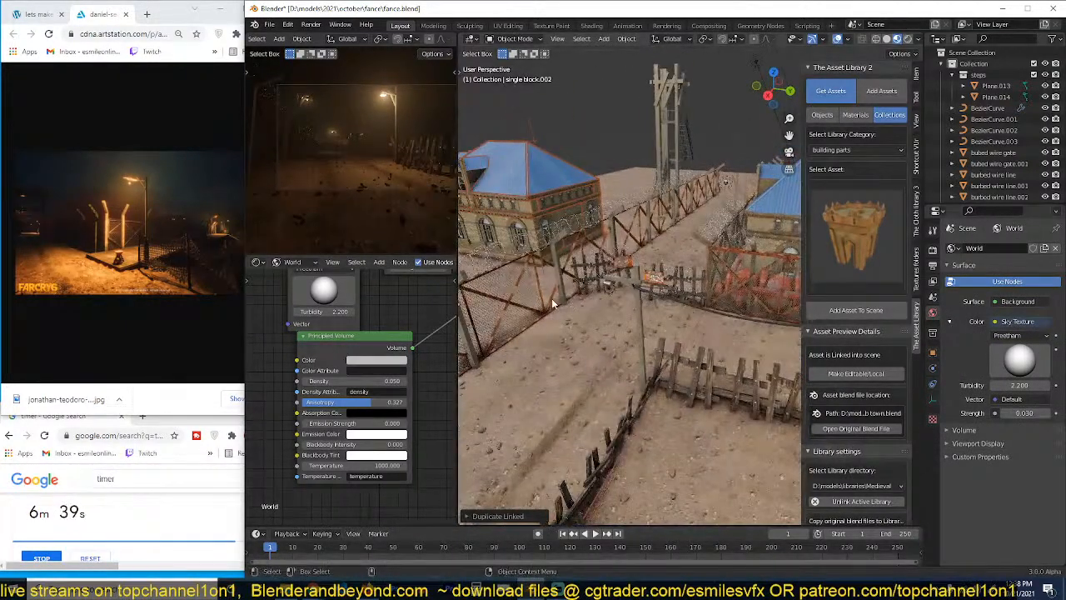
# Step: Shift the blue-roofed building along the X axis and place a linked duplicate overlapping it beside the fenced road
pyautogui.click(560, 252)
pyautogui.press('g')
pyautogui.press('x')
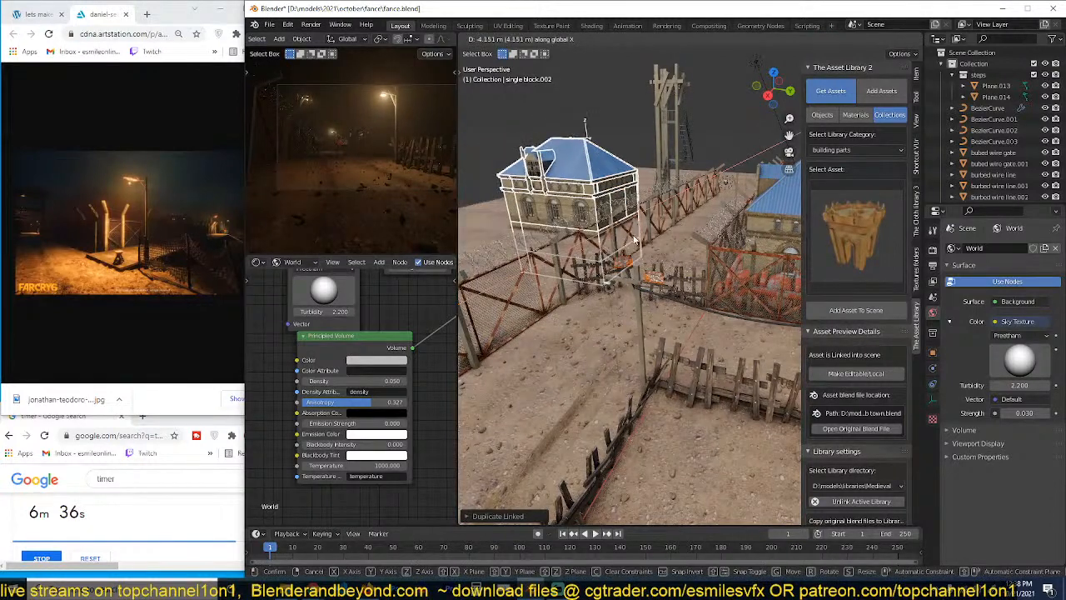
pyautogui.click(685, 196)
pyautogui.moveTo(685, 196); pyautogui.dragTo(643, 185, button='middle')
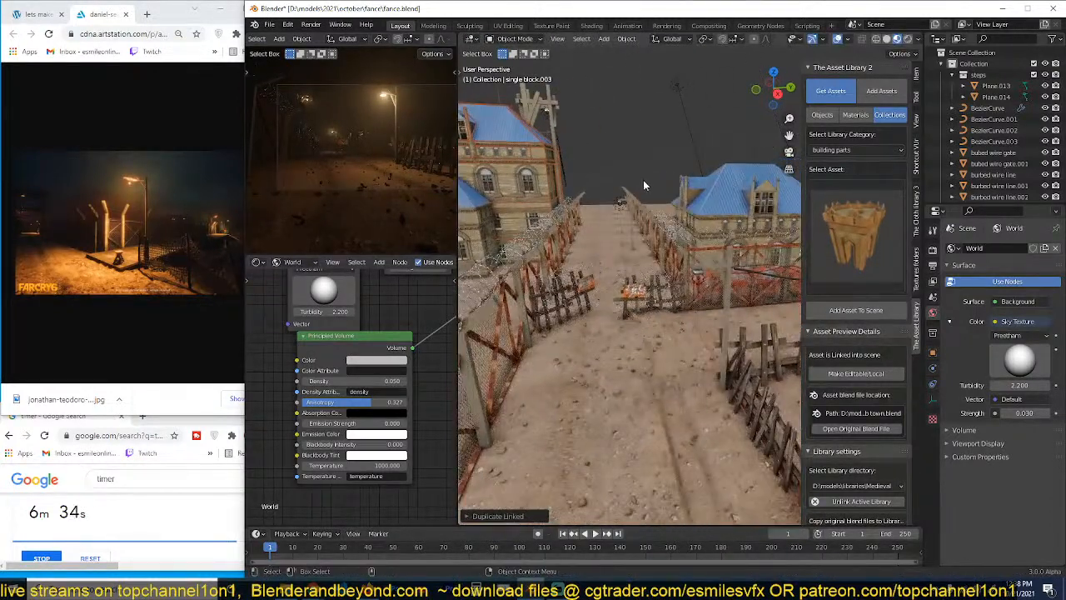
pyautogui.press('g')
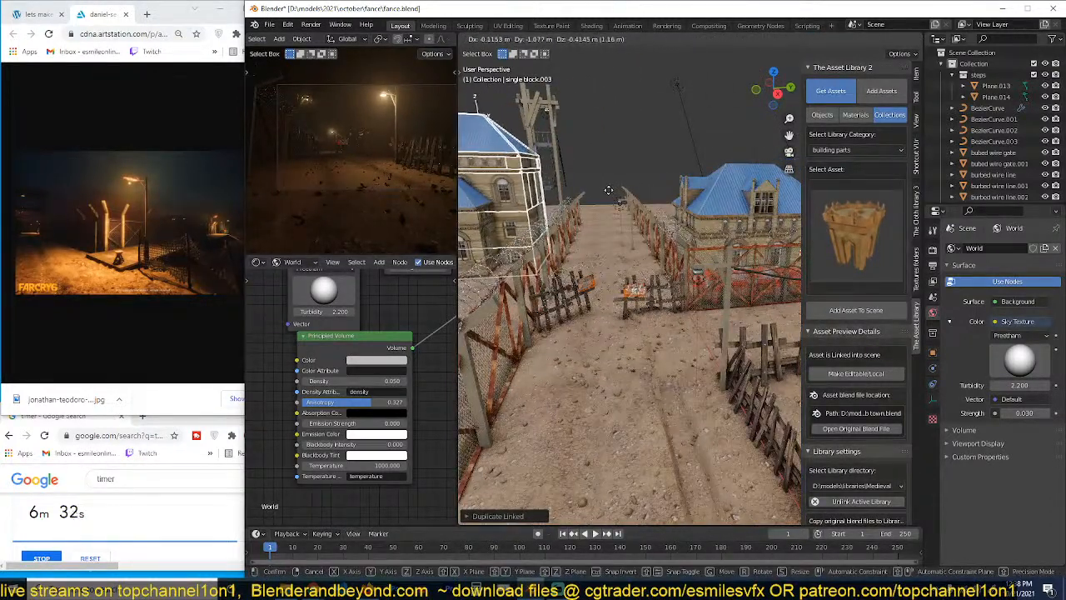
pyautogui.click(608, 255)
# Step: Create a linked duplicate of the building, rotate it about a quarter turn and place it against the building across the road
pyautogui.scroll(-3, 609, 257)
pyautogui.press('KP_7')
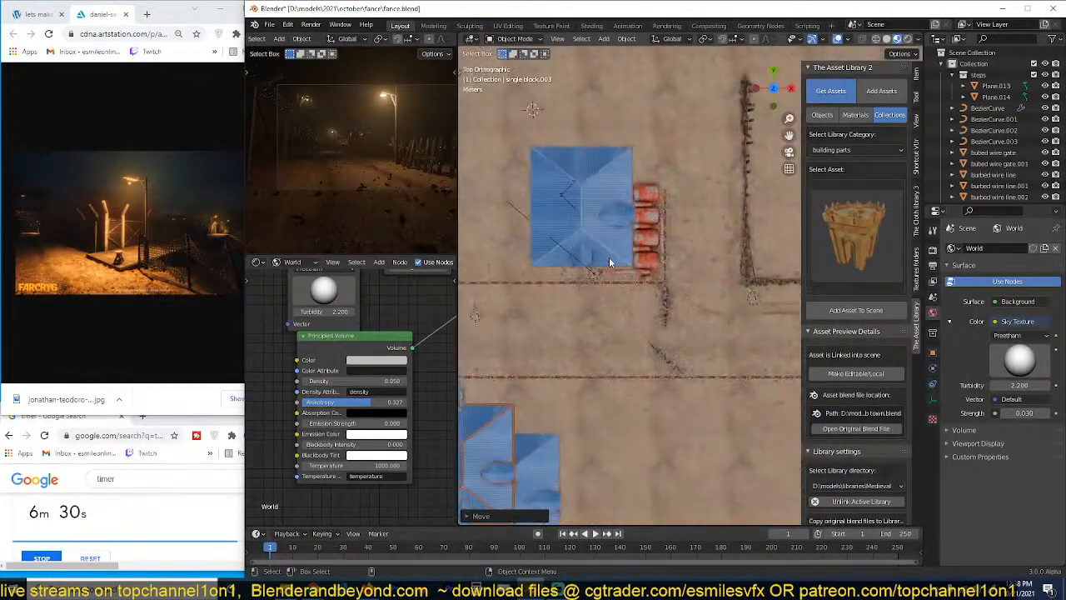
pyautogui.scroll(-3, 609, 262)
pyautogui.keyDown('shift'); pyautogui.moveTo(585, 309); pyautogui.dragTo(663, 281, button='middle'); pyautogui.keyUp('shift')
pyautogui.hotkey('alt', 'd')
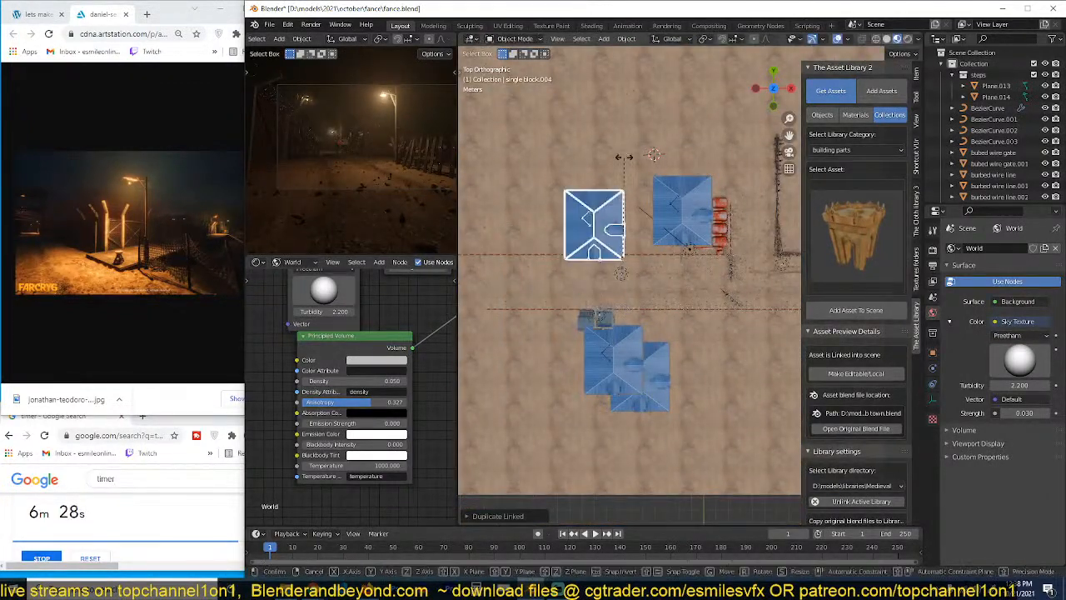
pyautogui.press('r')
pyautogui.click(657, 171)
pyautogui.press('g')
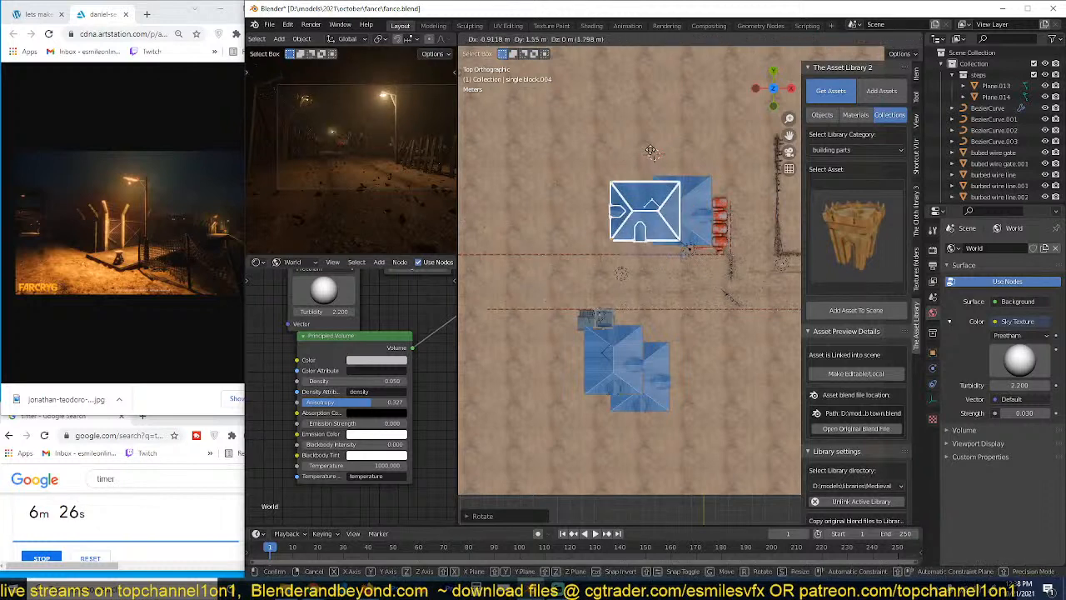
pyautogui.click(650, 151)
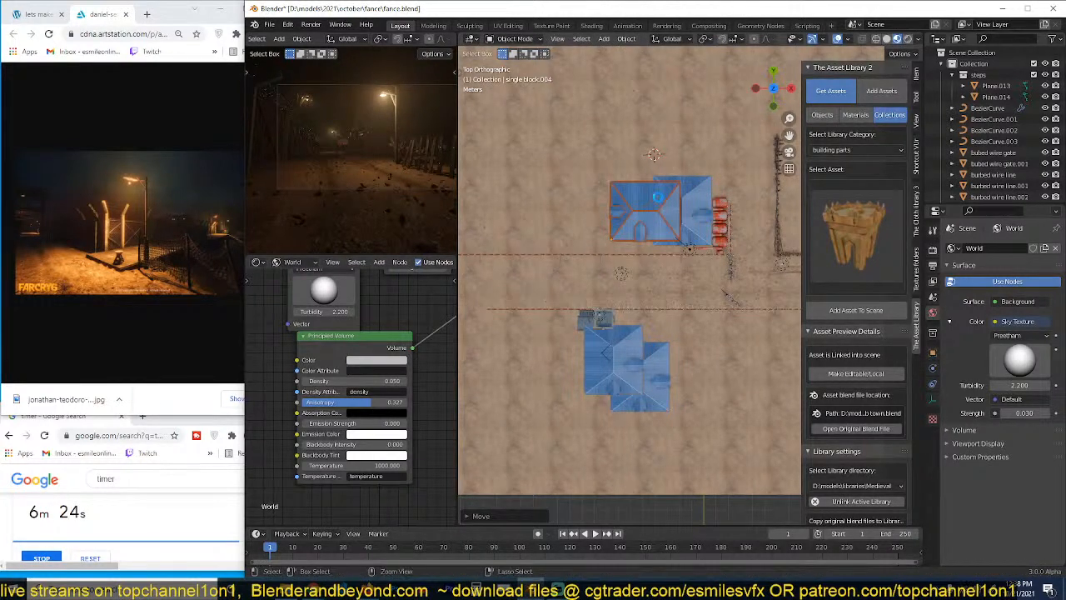
# Step: Save the file and check the arrangement of the buildings in perspective
pyautogui.hotkey('ctrl', 's')
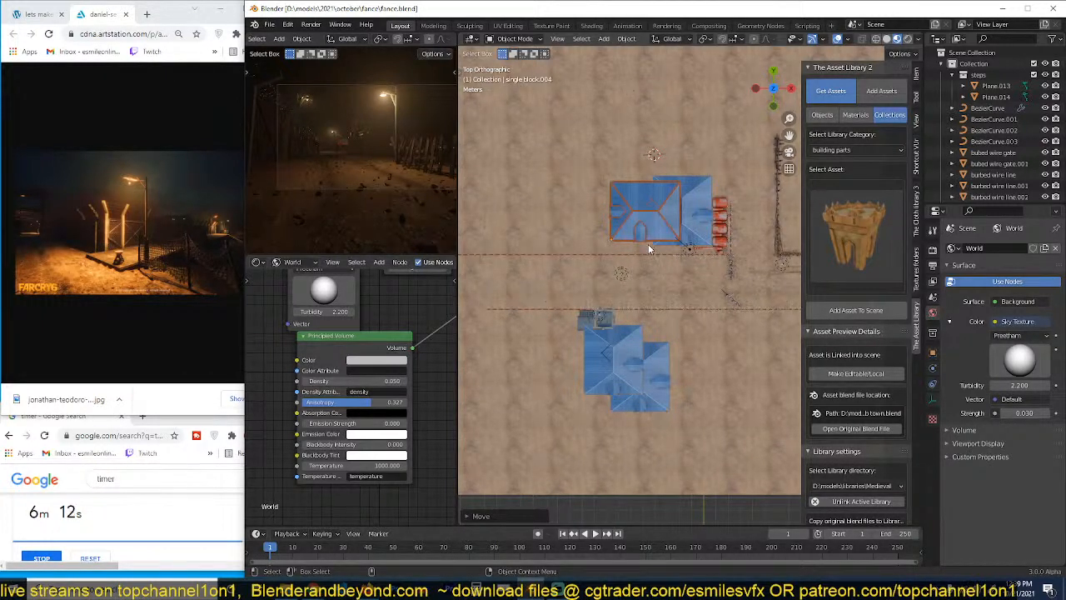
pyautogui.click(669, 338)
pyautogui.moveTo(669, 338); pyautogui.dragTo(912, 248, button='middle')
pyautogui.hotkey('ctrl', 's')
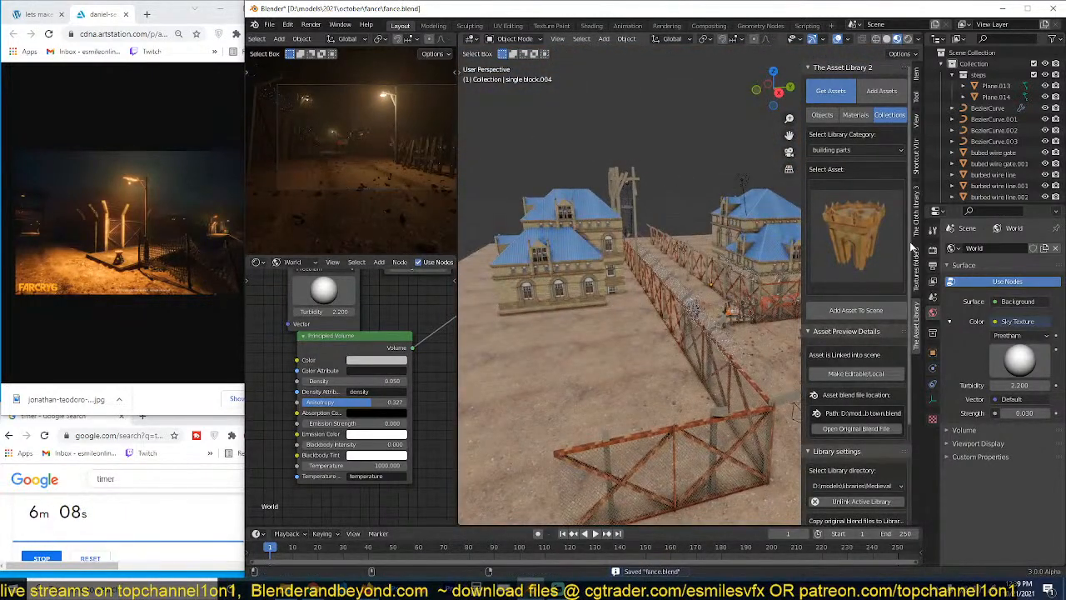
# Step: Browse the Medieval library's objects in the uncategorized and building parts categories
pyautogui.click(823, 115)
pyautogui.click(837, 209)
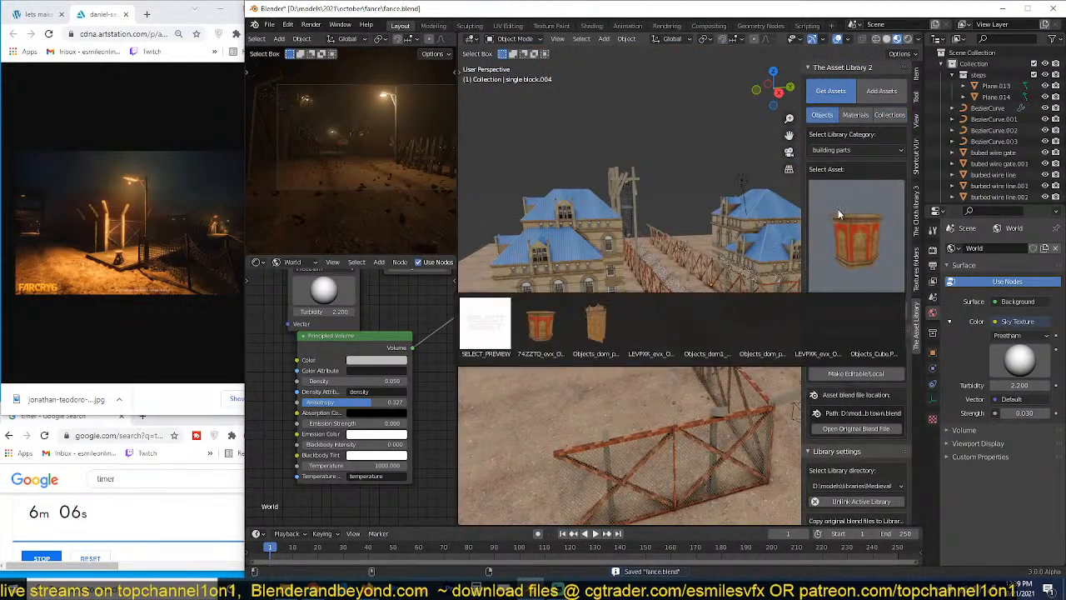
pyautogui.click(857, 149)
pyautogui.click(849, 174)
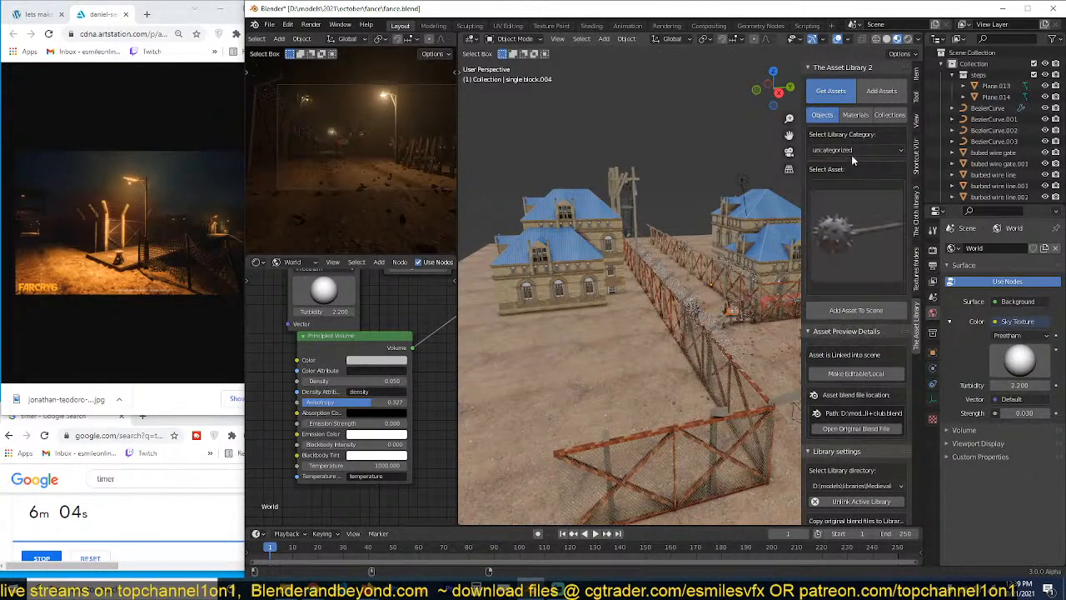
pyautogui.click(851, 150)
pyautogui.click(849, 165)
pyautogui.click(851, 212)
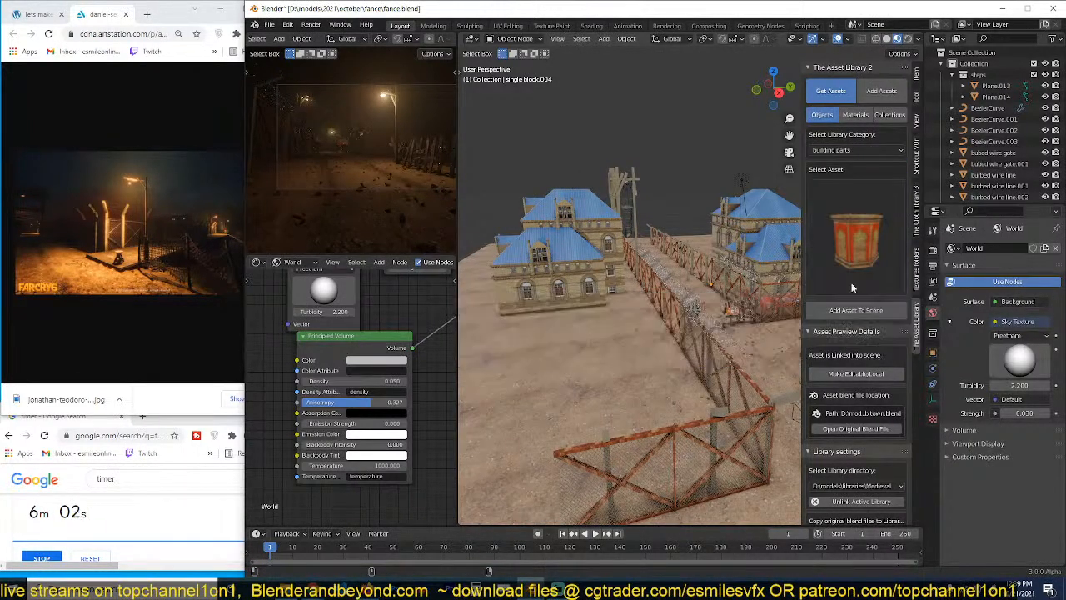
# Step: Switch the asset library to building pack and look through its building objects
pyautogui.click(860, 483)
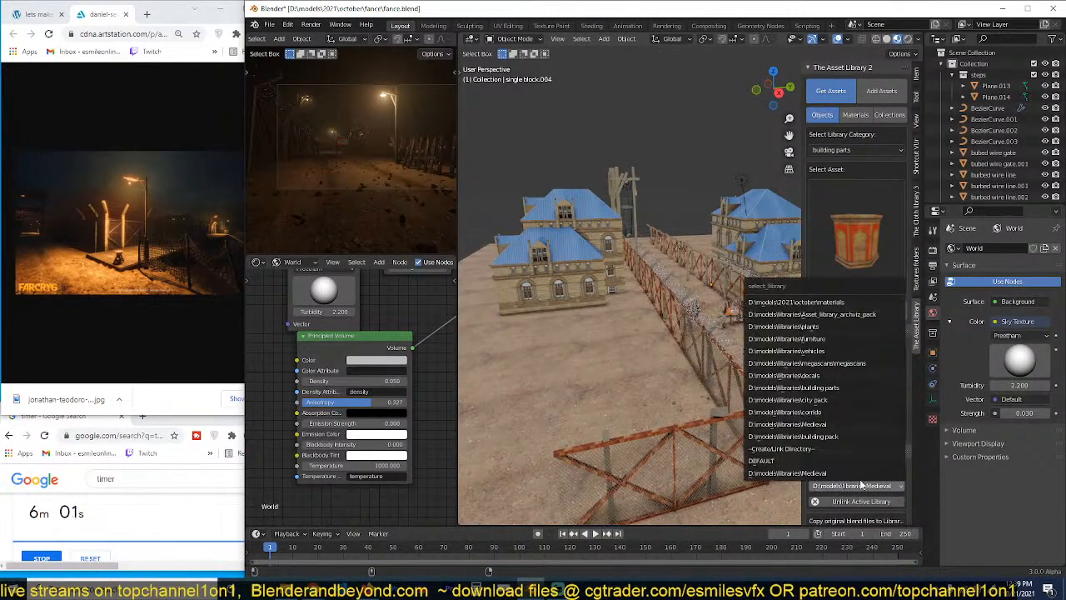
pyautogui.click(863, 435)
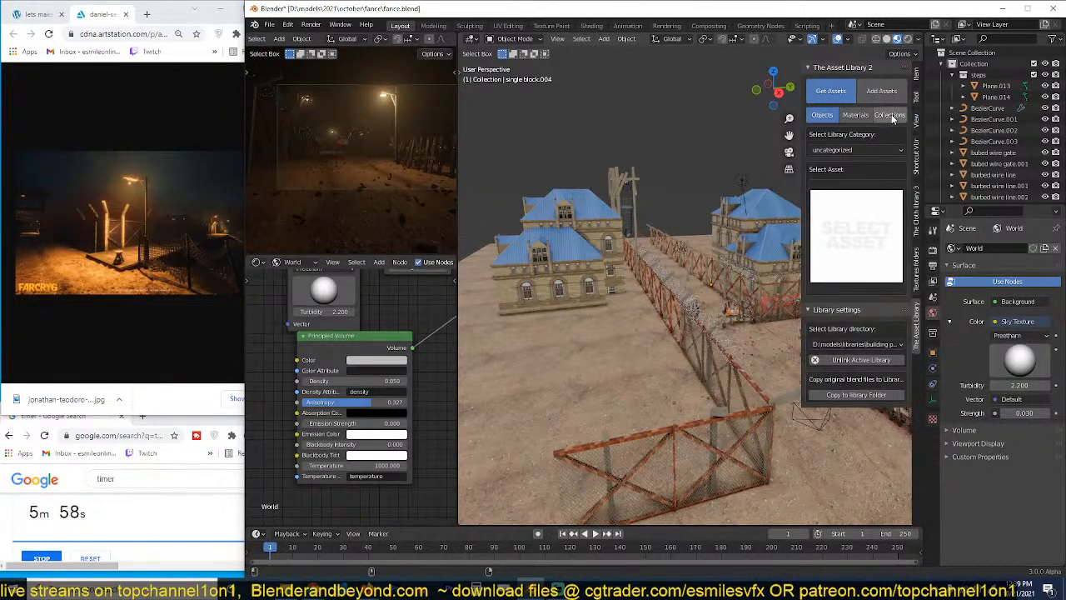
pyautogui.click(823, 116)
pyautogui.click(845, 213)
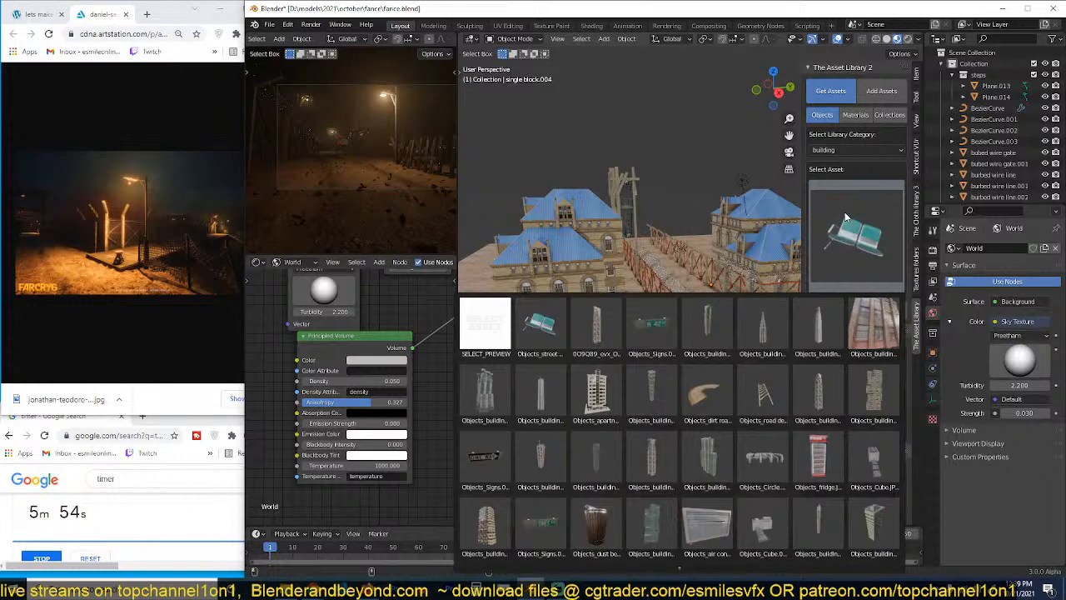
pyautogui.moveTo(683, 572)
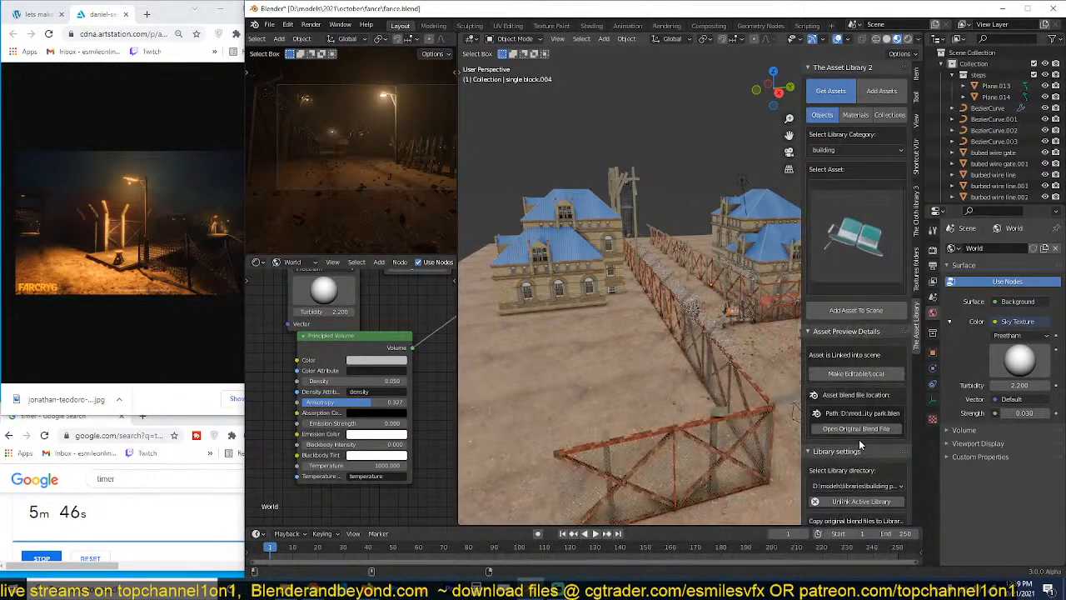
# Step: Switch the asset library to furniture and choose the padlock from the bed parts category
pyautogui.click(878, 487)
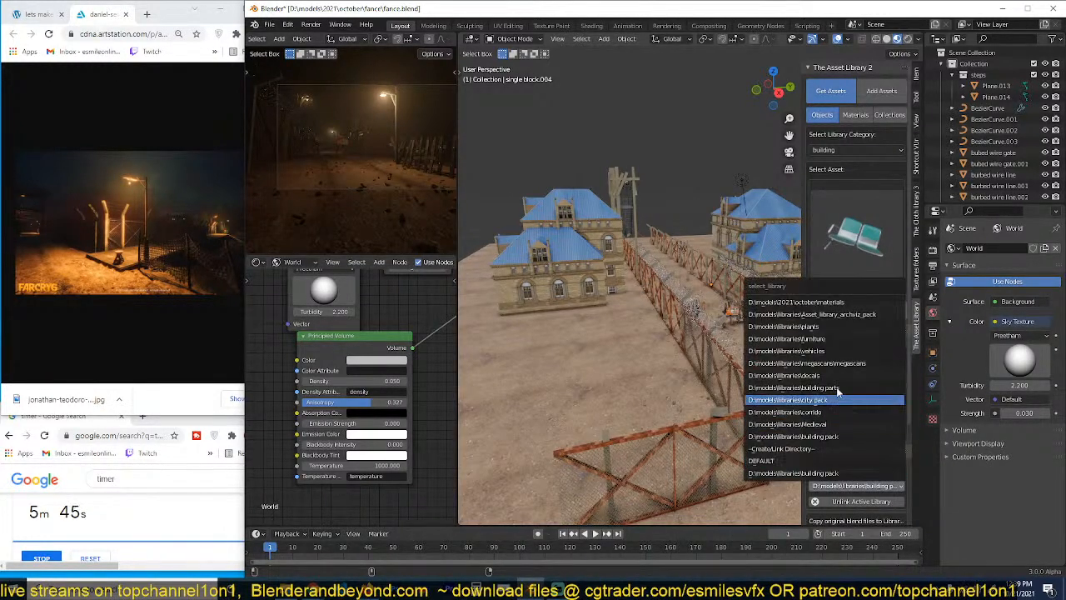
pyautogui.click(838, 342)
pyautogui.click(841, 215)
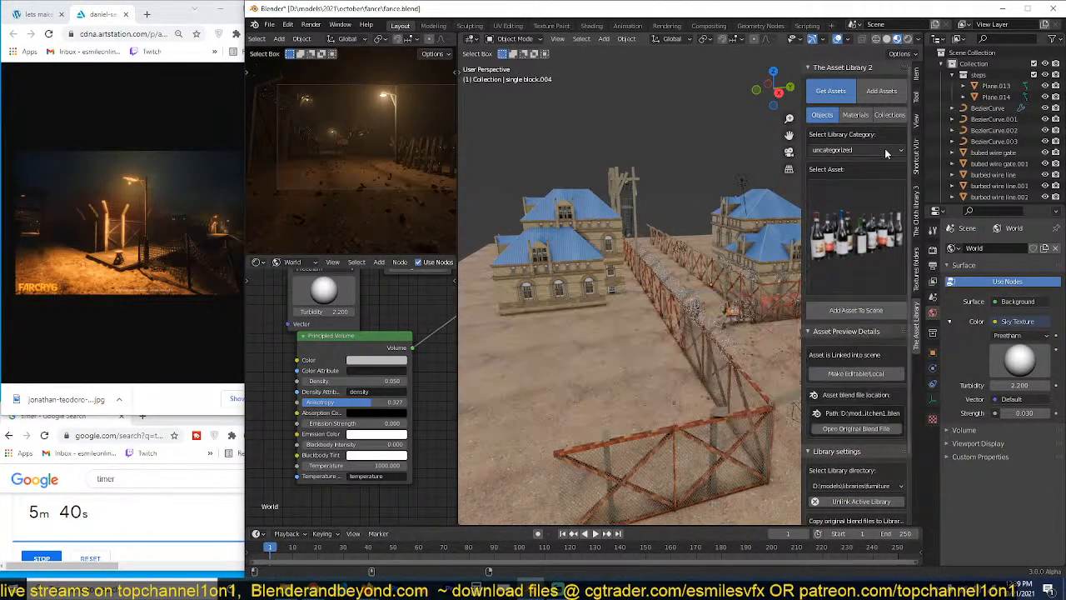
pyautogui.click(884, 148)
pyautogui.click(869, 161)
pyautogui.click(868, 209)
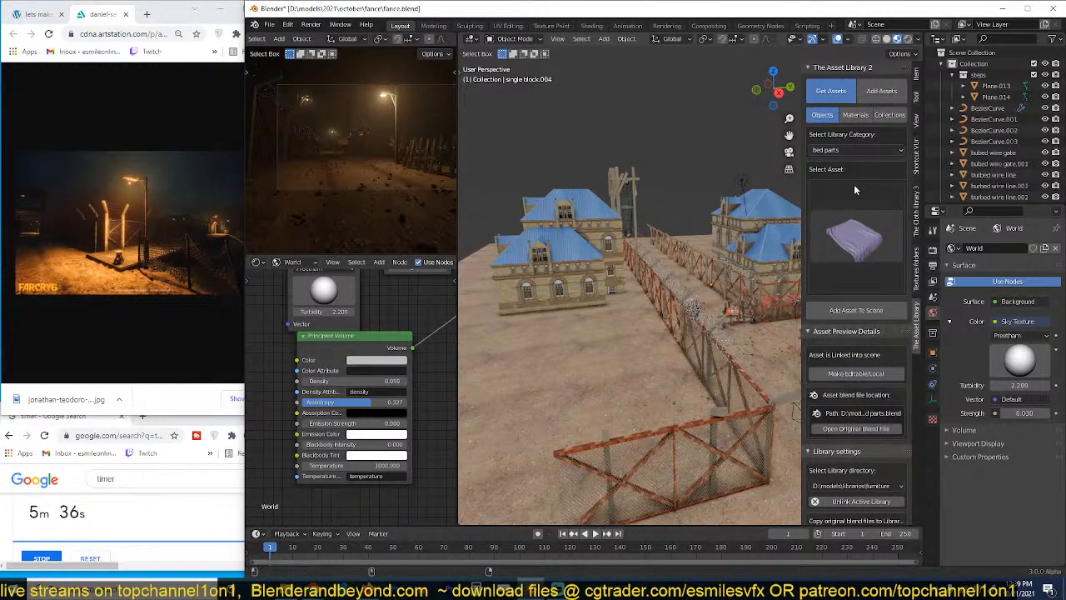
pyautogui.click(853, 212)
pyautogui.click(811, 323)
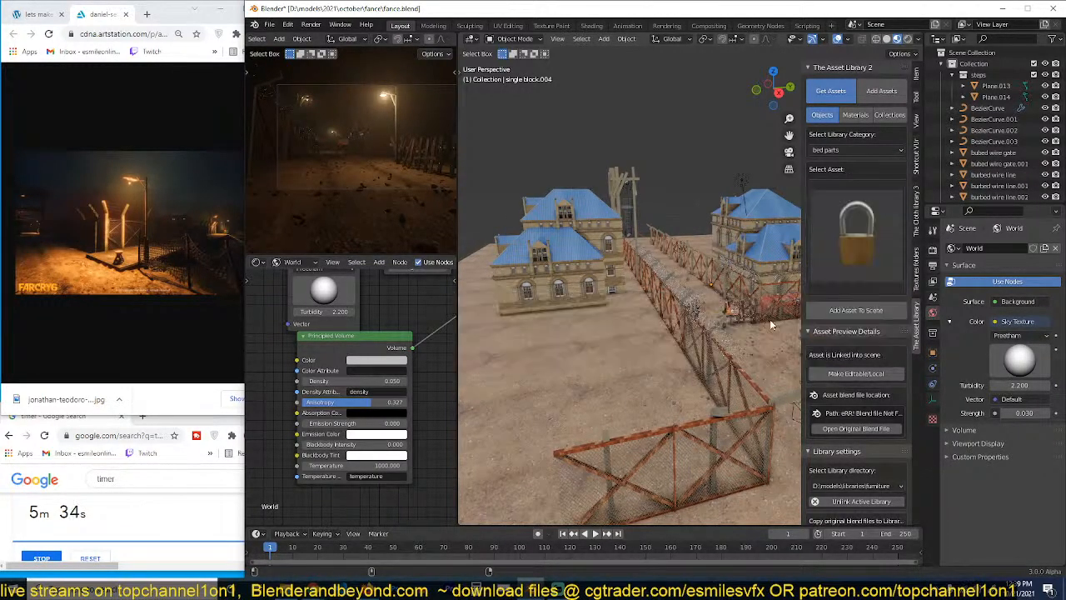
# Step: Place the 3D cursor by the barrier with the trespassing sign
pyautogui.scroll(6, 732, 316)
pyautogui.scroll(5, 657, 250)
pyautogui.moveTo(646, 244); pyautogui.dragTo(638, 249, button='middle')
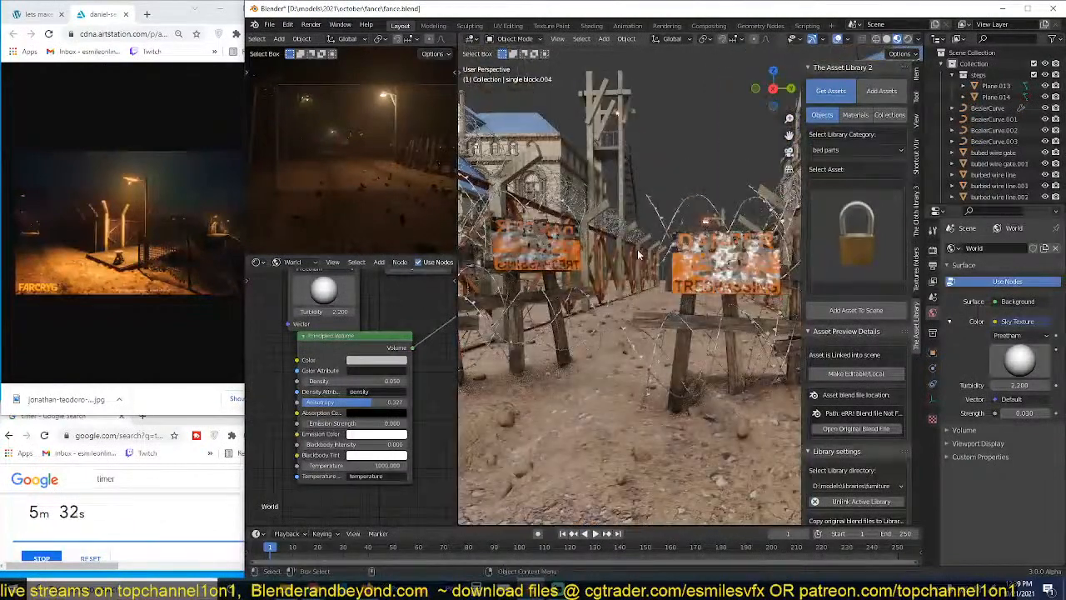
pyautogui.keyDown('shift'); pyautogui.rightClick(692, 308); pyautogui.keyUp('shift')
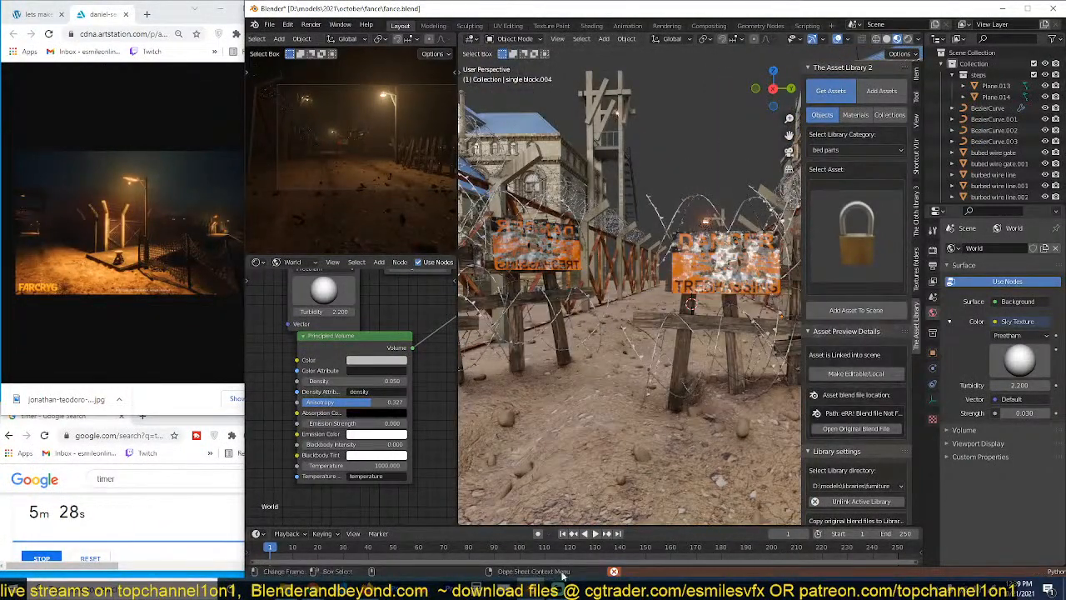
# Step: Look through the objects in the furniture library's decals category
pyautogui.click(856, 233)
pyautogui.click(874, 149)
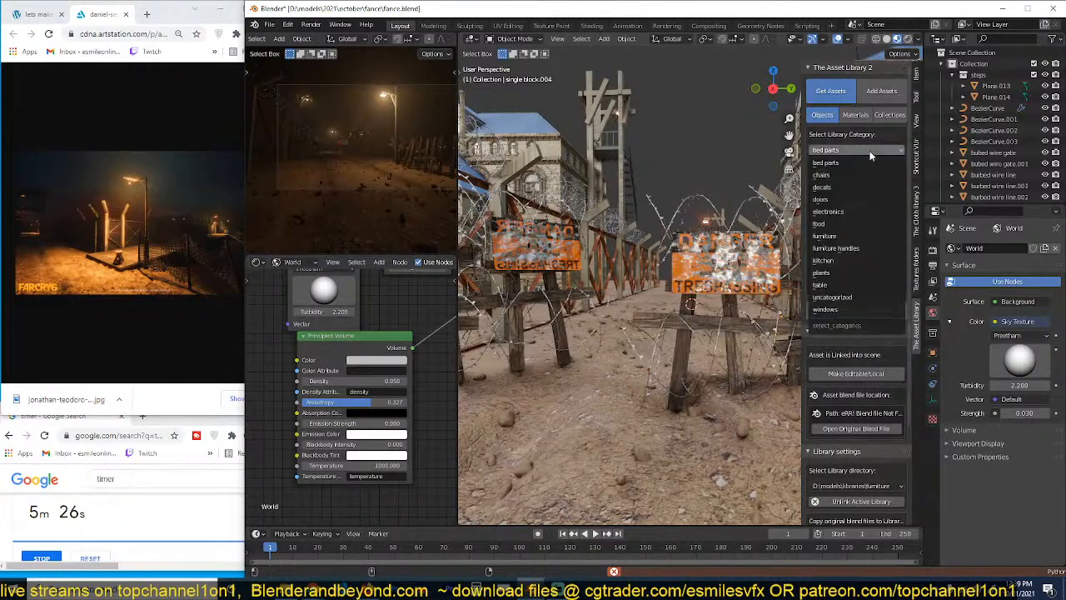
pyautogui.click(841, 194)
pyautogui.click(851, 210)
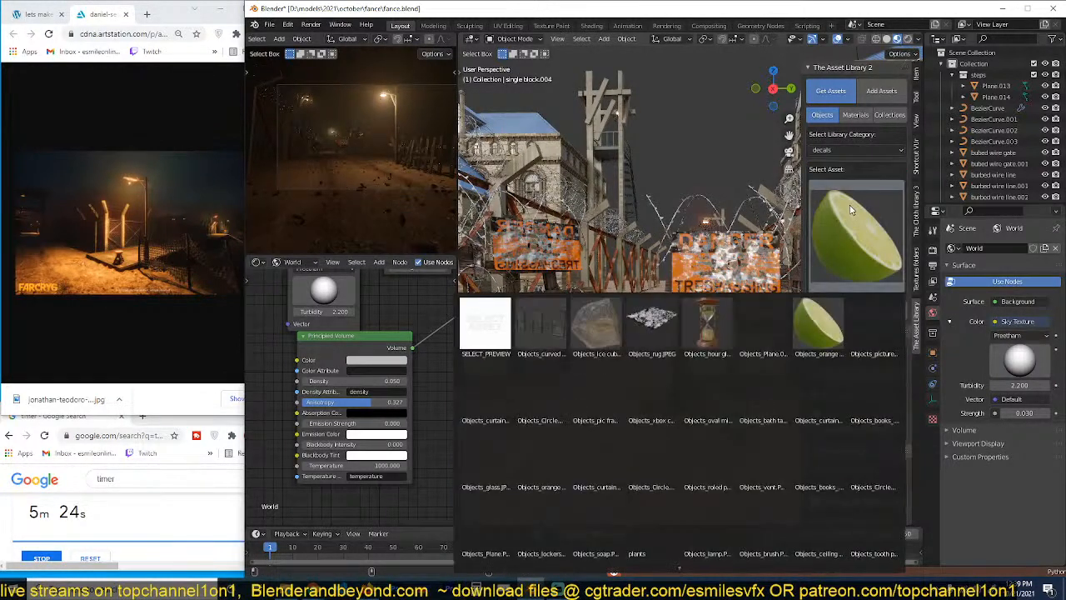
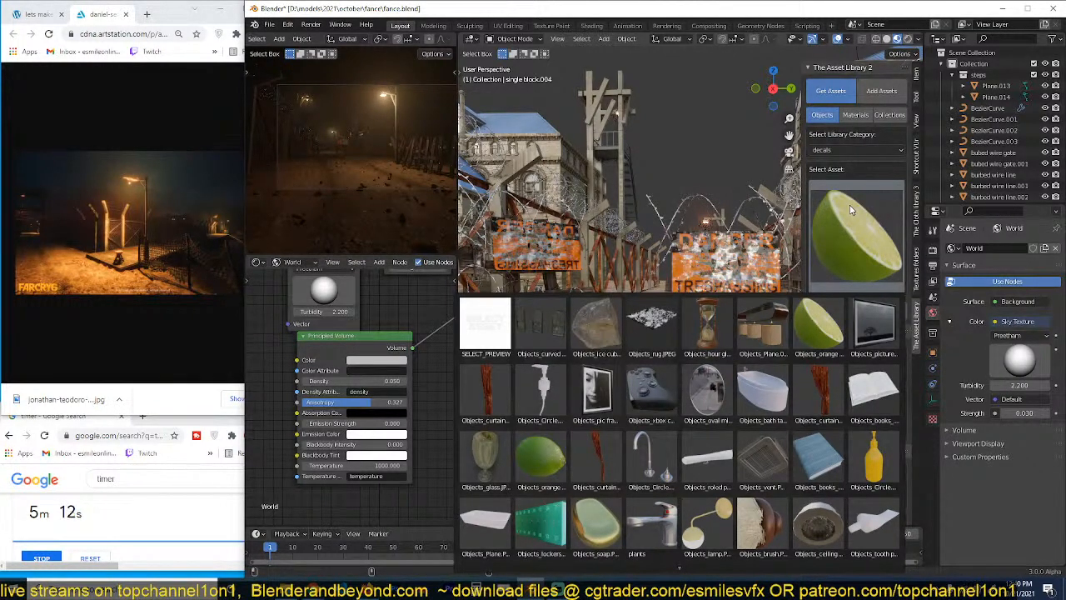
pyautogui.scroll(-2, 690, 458)
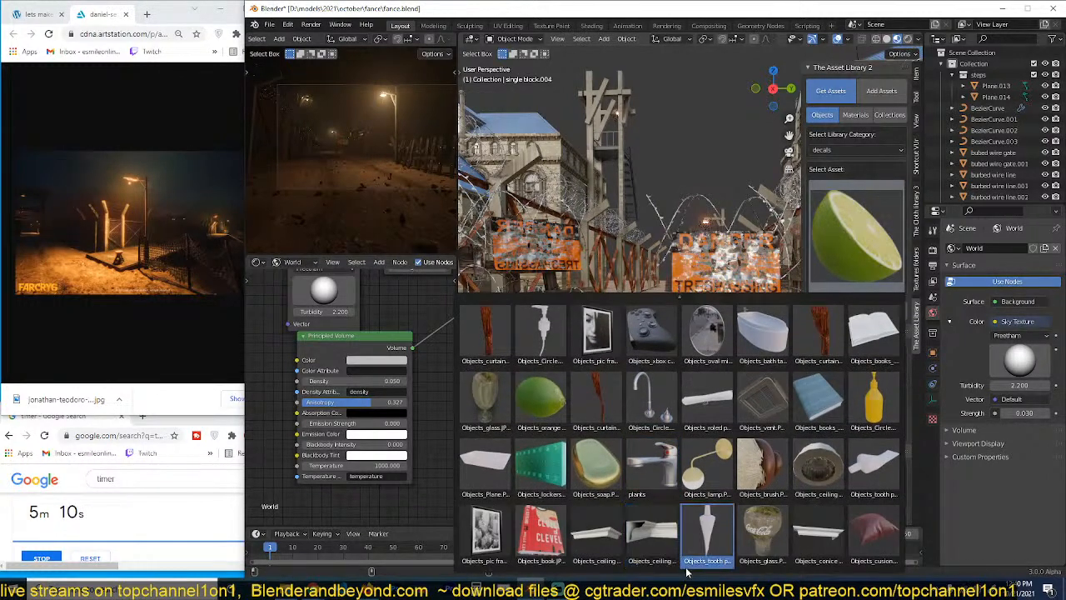
pyautogui.click(852, 213)
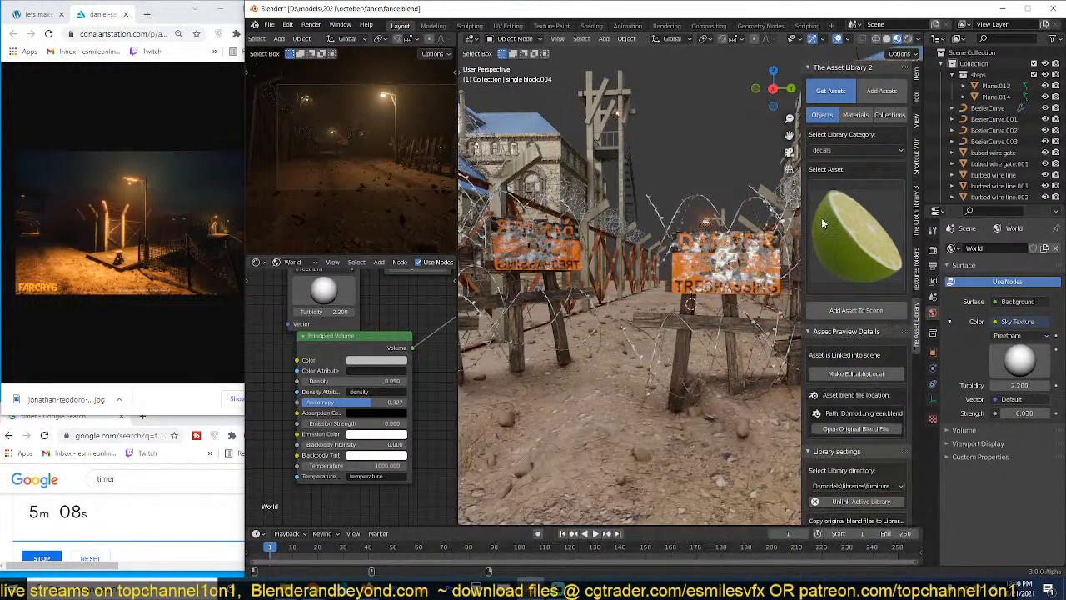
# Step: Add the old wooden chair from the chairs category to the scene at the 3D cursor
pyautogui.click(823, 224)
pyautogui.click(856, 150)
pyautogui.click(839, 177)
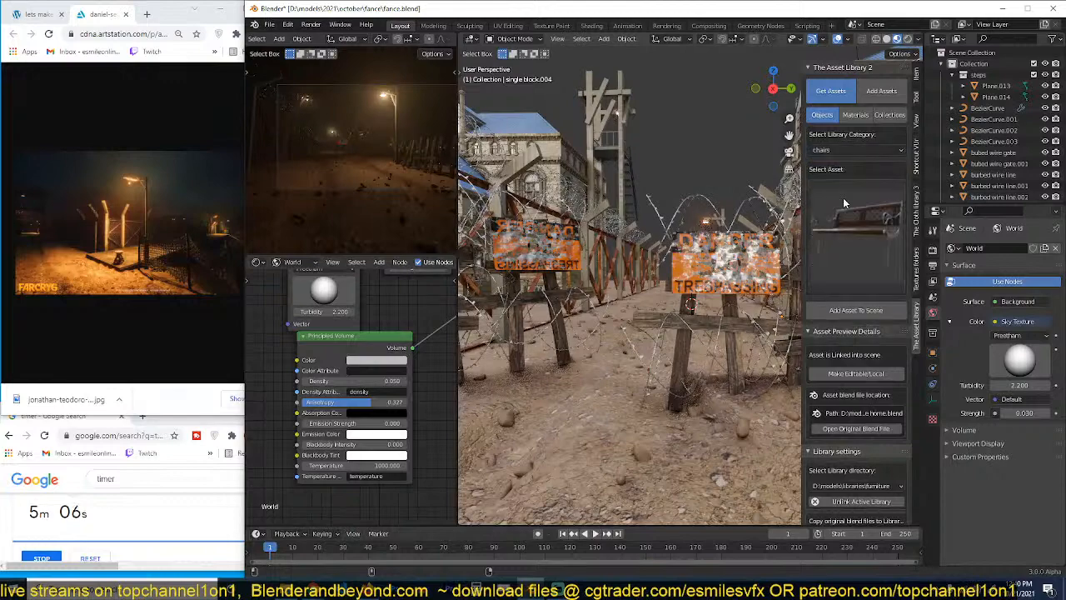
pyautogui.click(843, 197)
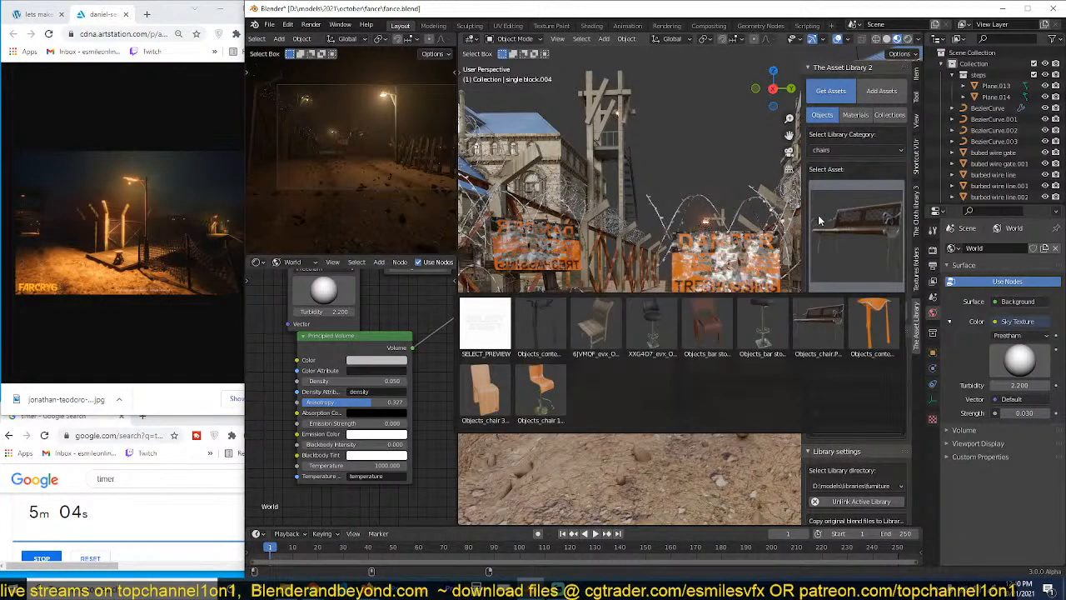
pyautogui.click(597, 325)
pyautogui.moveTo(620, 333); pyautogui.dragTo(636, 370, button='middle')
pyautogui.scroll(-4, 657, 385)
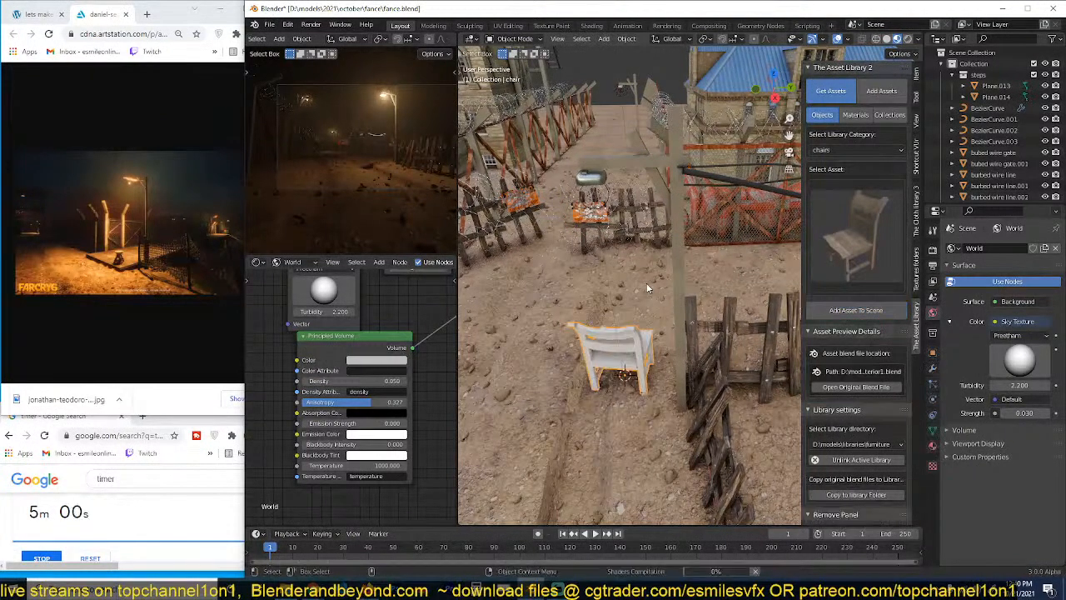
# Step: Tip the wooden chair over with a free trackball rotation, and tilt it further around the global X axis
pyautogui.press('r')
pyautogui.press('r')
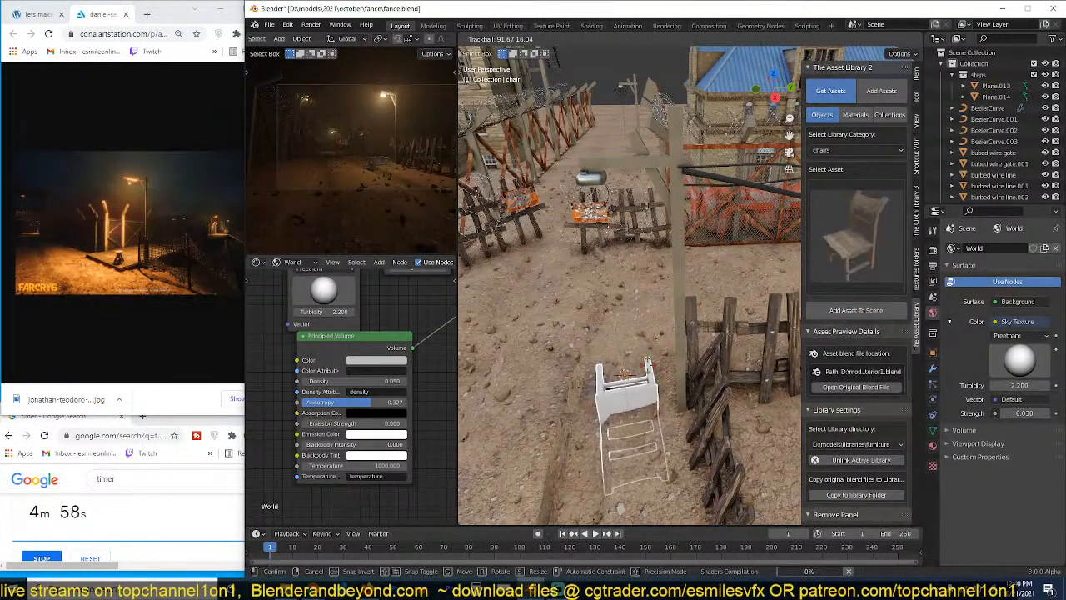
pyautogui.click(651, 369)
pyautogui.moveTo(650, 368); pyautogui.dragTo(661, 313, button='middle')
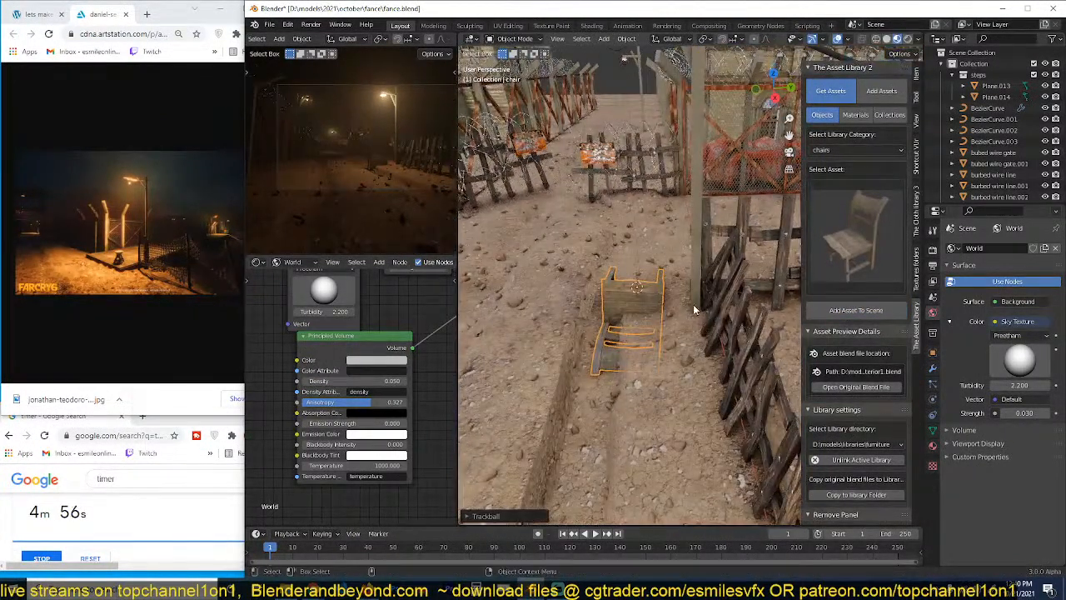
pyautogui.press('r')
pyautogui.press('y')
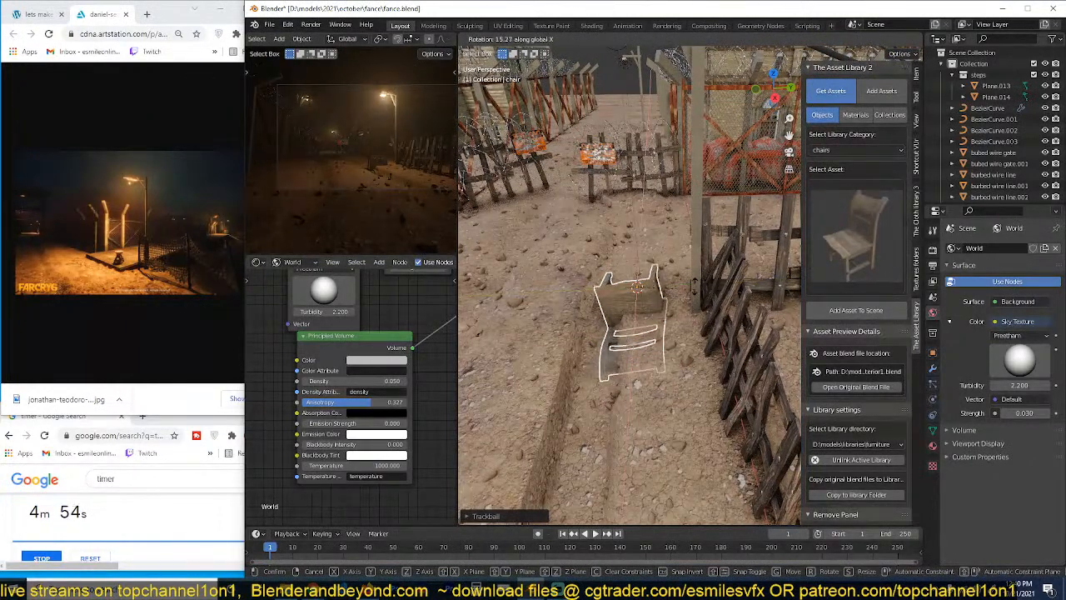
pyautogui.click(687, 281)
# Step: Raise the wooden chair slightly above the ground and rotate it further
pyautogui.press('Delete')
pyautogui.hotkey('ctrl', 'z')
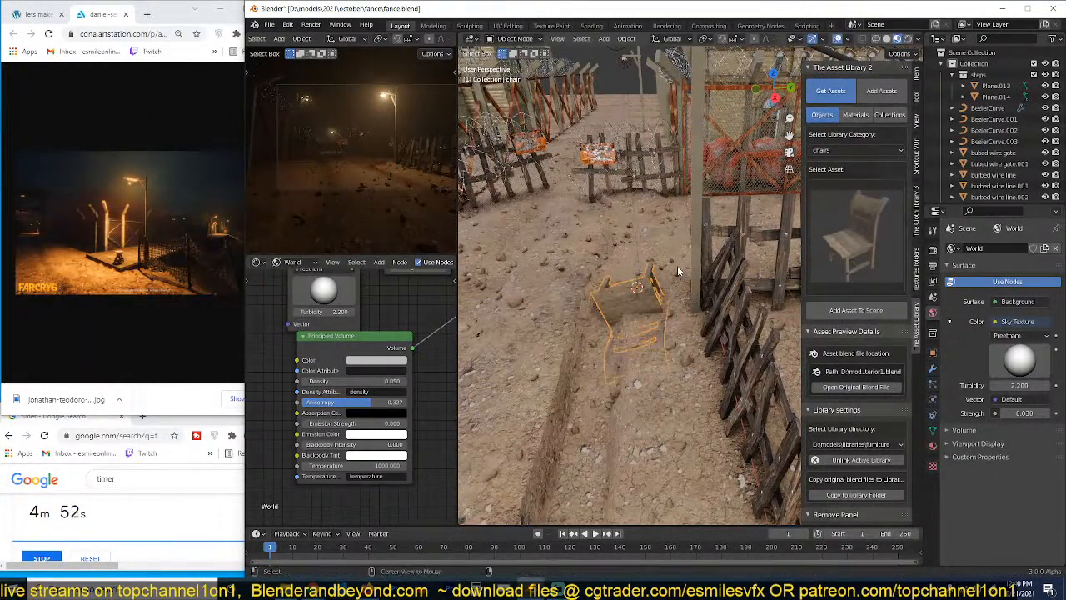
pyautogui.press('g')
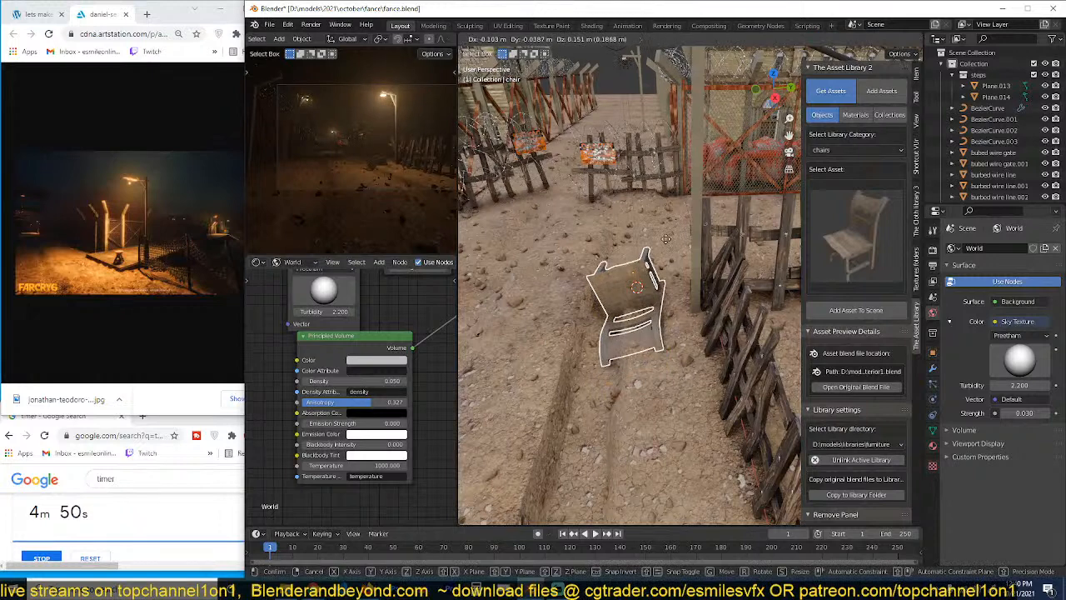
pyautogui.click(652, 245)
pyautogui.press('r')
pyautogui.click(689, 238)
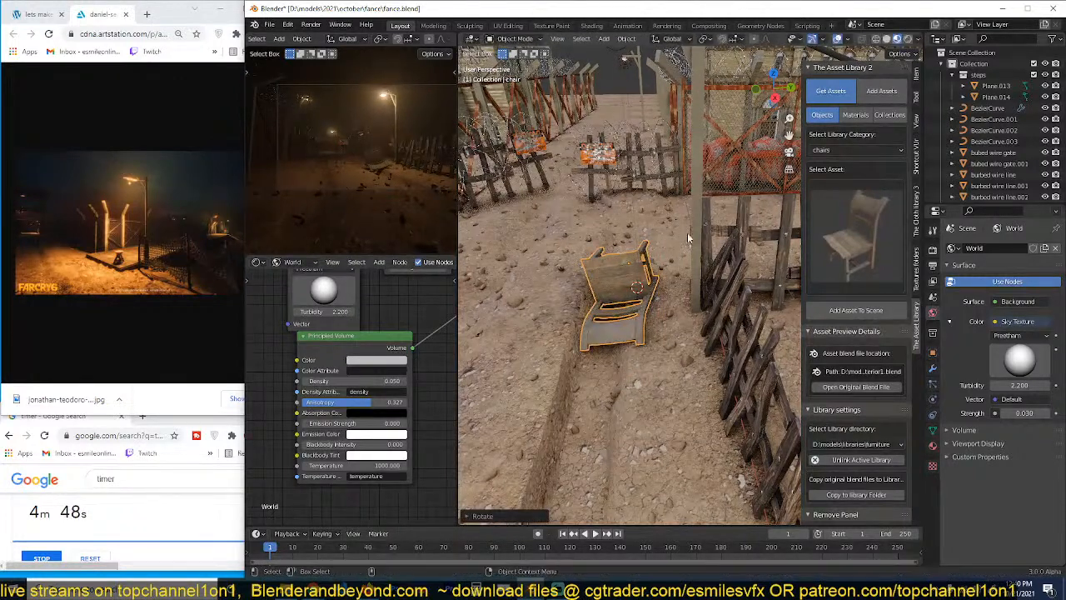
# Step: Scale the wooden chair down, turn it with a free trackball rotation, and reposition it on the path
pyautogui.press('s')
pyautogui.click(660, 258)
pyautogui.press('r')
pyautogui.click(658, 266)
pyautogui.press('g')
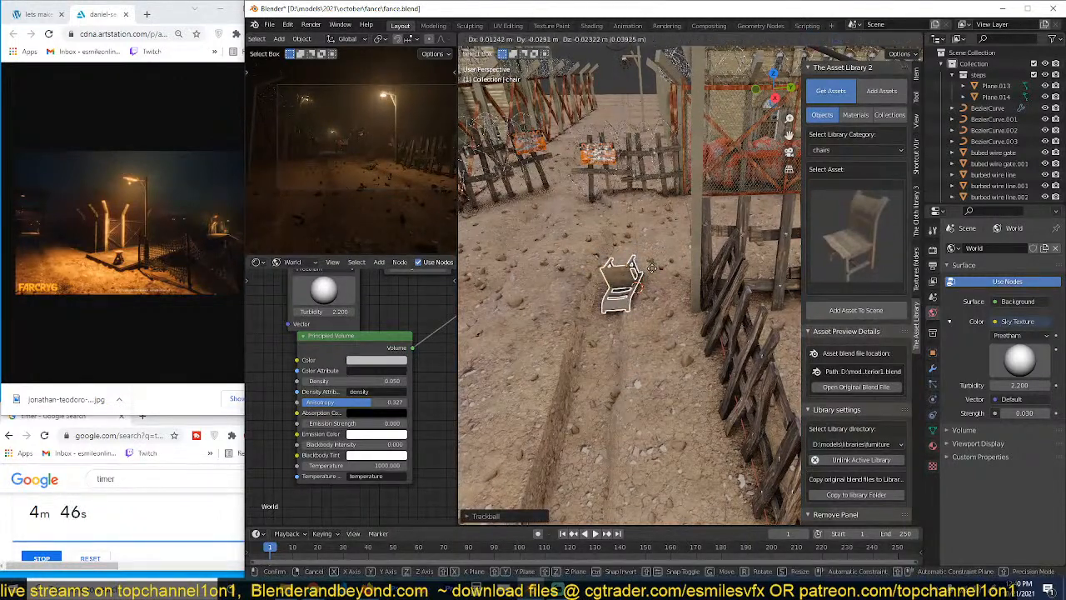
pyautogui.click(651, 272)
# Step: Lower the wooden chair onto the dirt path and scale it up a little
pyautogui.moveTo(661, 287); pyautogui.dragTo(671, 258, button='middle')
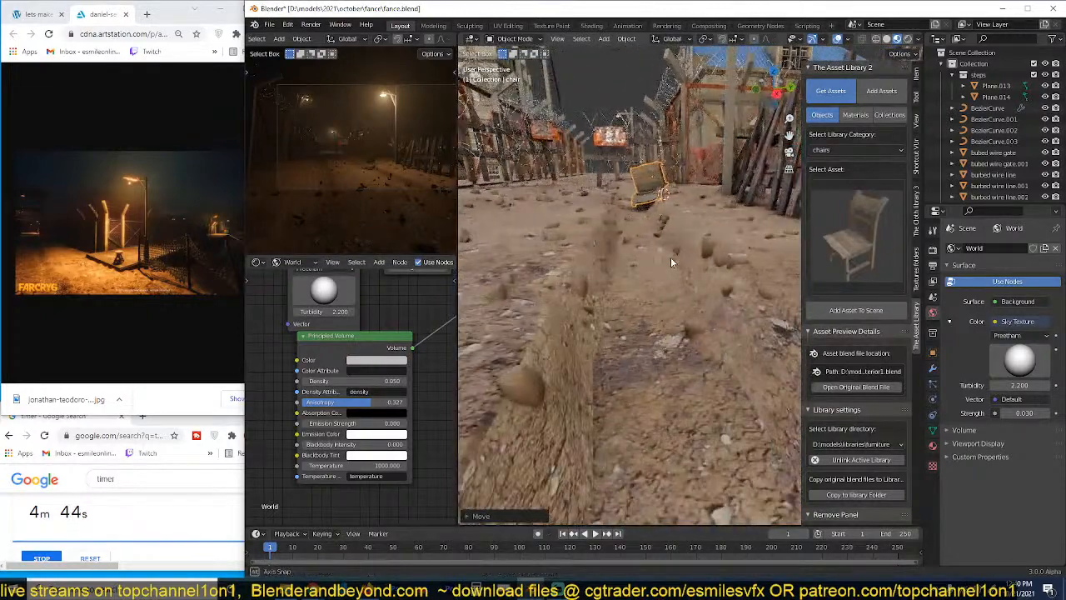
pyautogui.press('g')
pyautogui.click(678, 270)
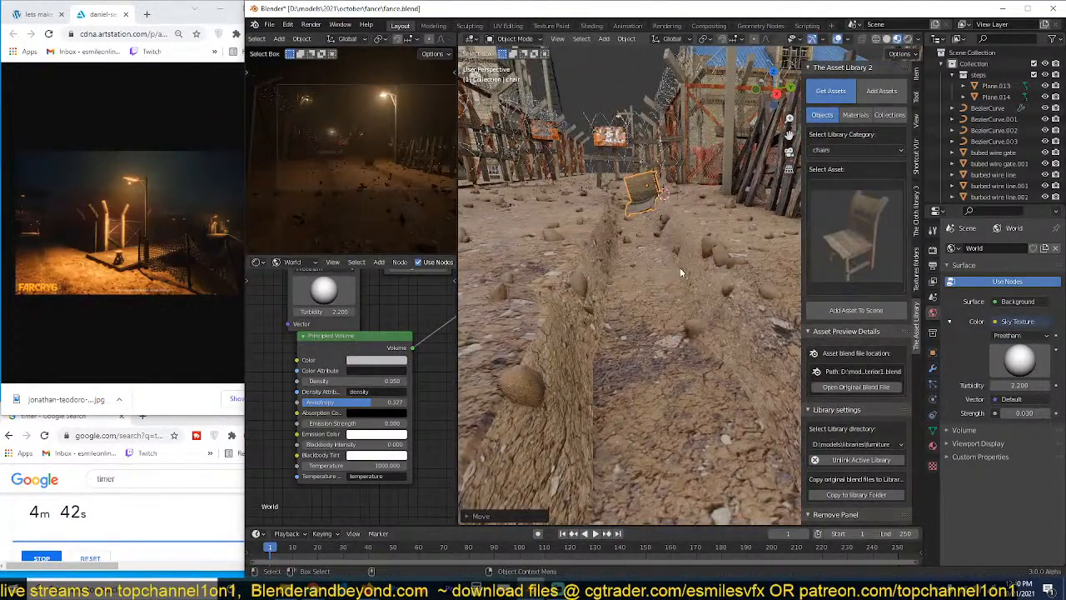
pyautogui.press('s')
pyautogui.click(721, 267)
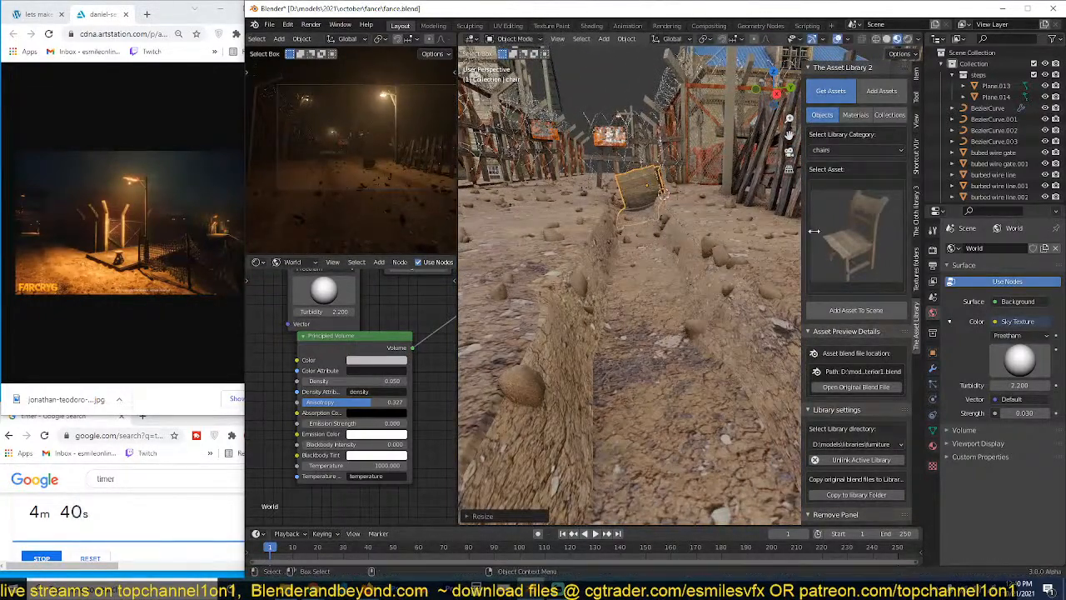
# Step: Look through the furniture library's decals, electronics and furniture object categories for another prop
pyautogui.click(851, 220)
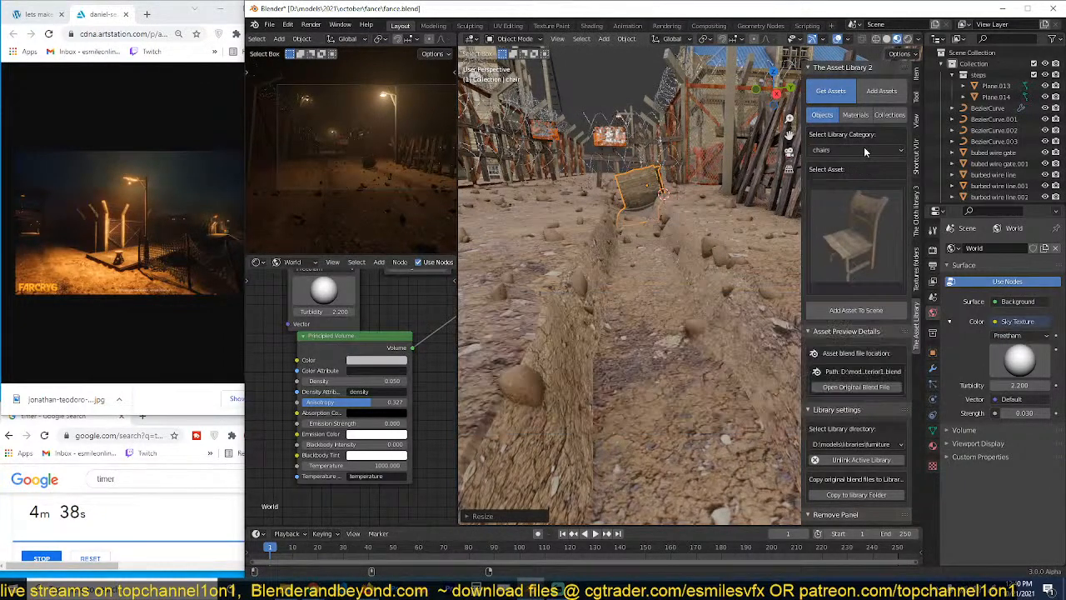
pyautogui.click(864, 147)
pyautogui.click(843, 189)
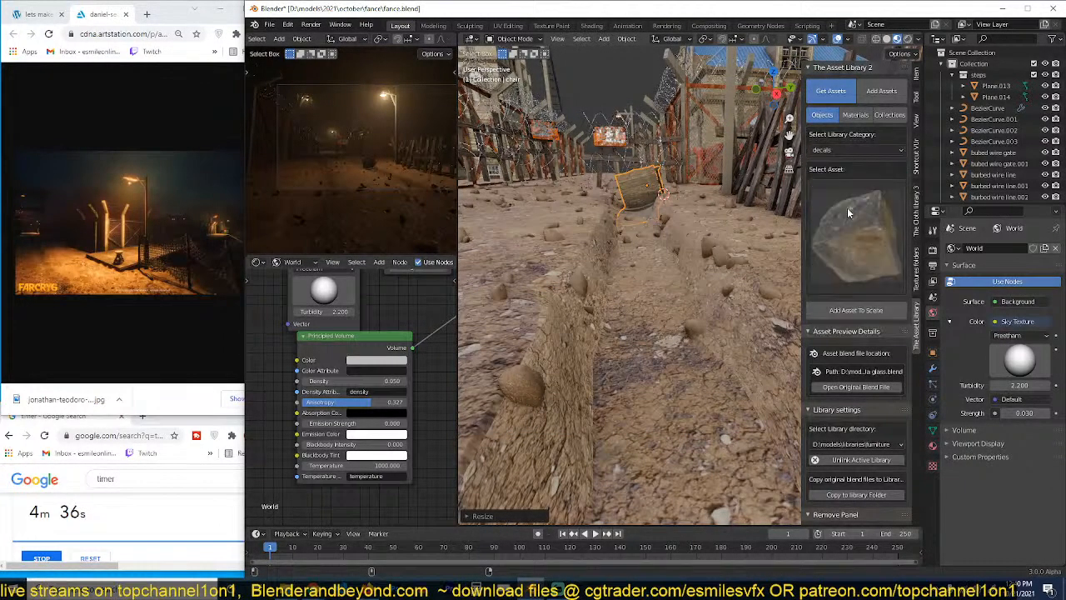
pyautogui.click(847, 207)
pyautogui.click(862, 150)
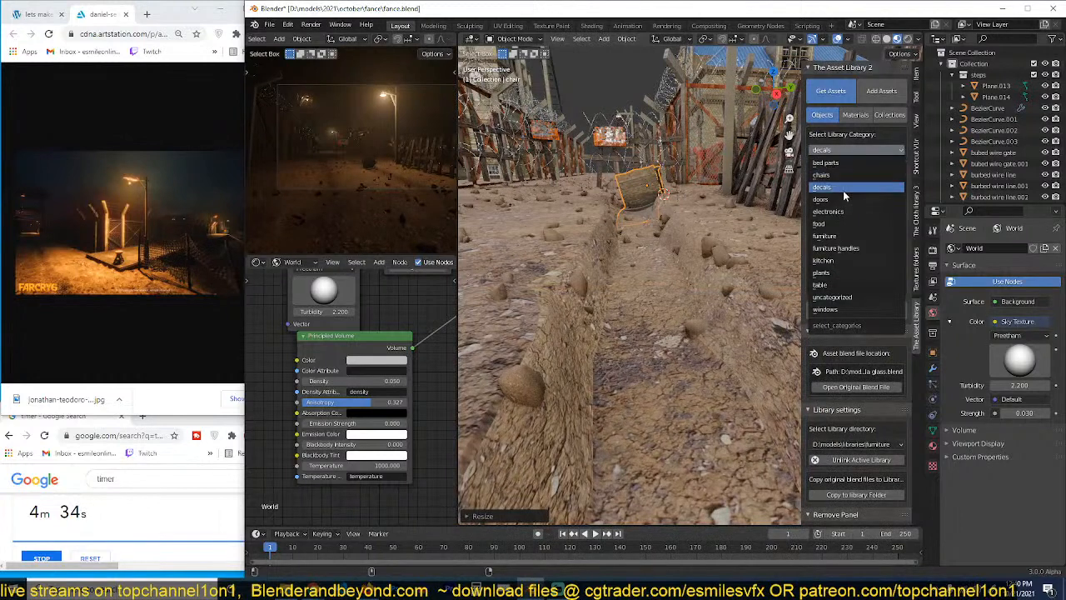
pyautogui.click(840, 205)
pyautogui.click(839, 205)
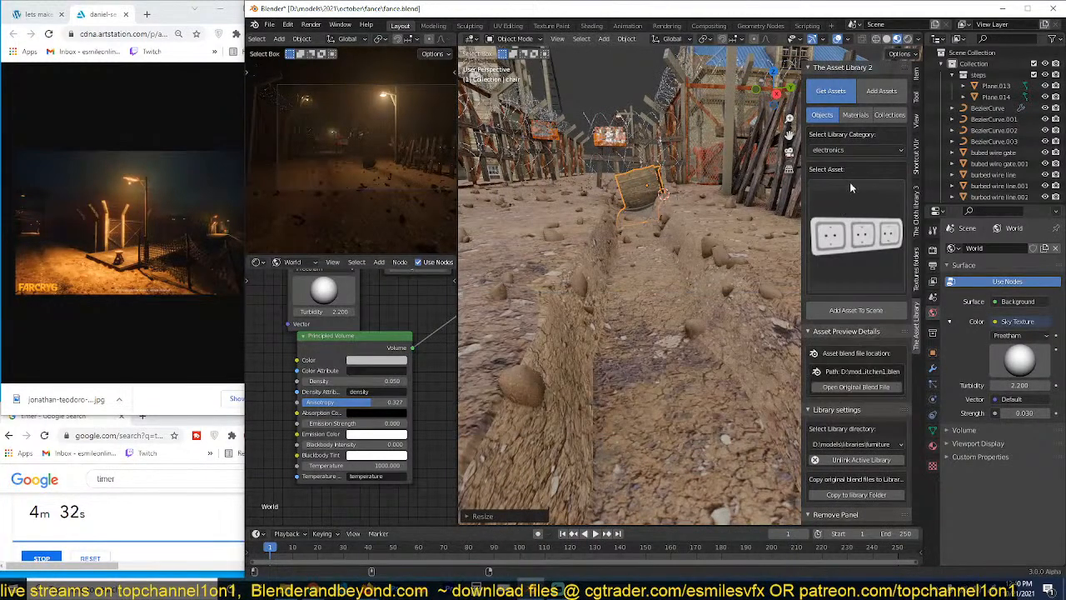
pyautogui.click(859, 152)
pyautogui.click(839, 239)
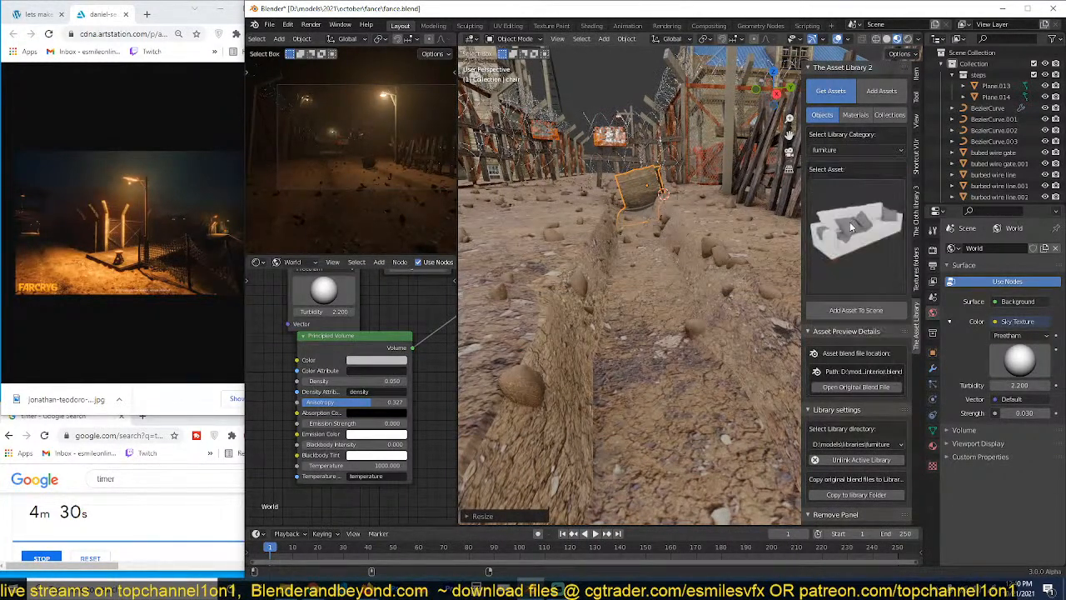
pyautogui.click(849, 221)
# Step: Look through the library's furniture handles, plants and windows object categories
pyautogui.click(879, 154)
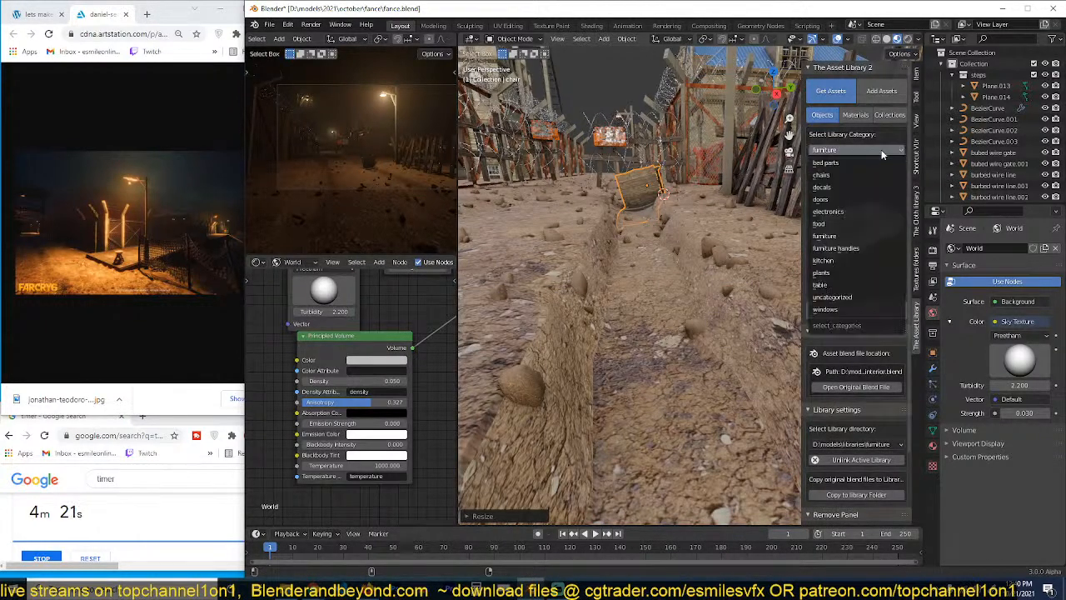
pyautogui.click(851, 247)
pyautogui.click(853, 256)
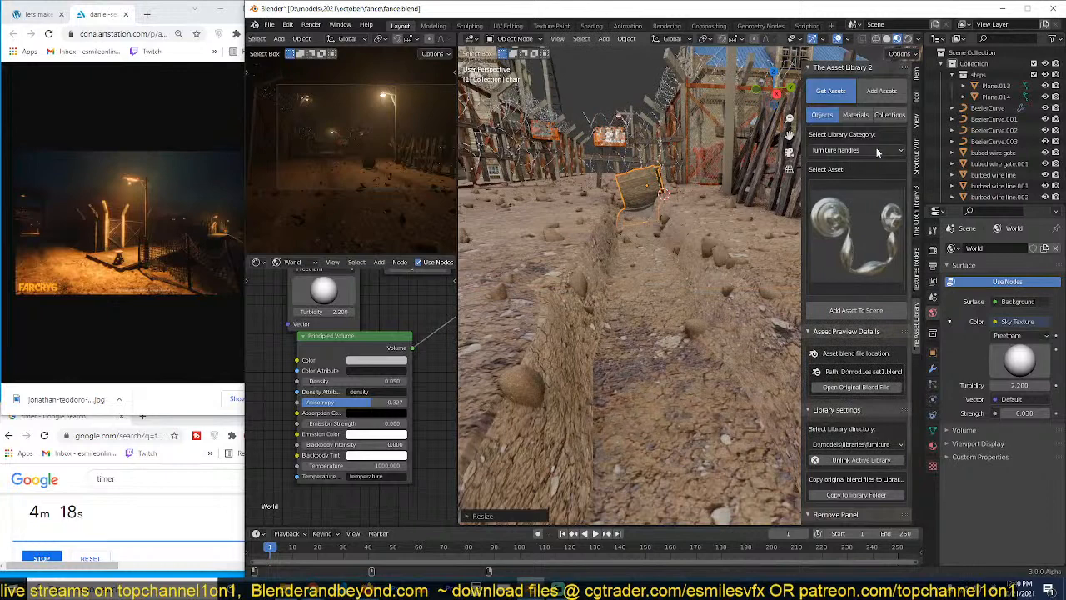
pyautogui.click(876, 148)
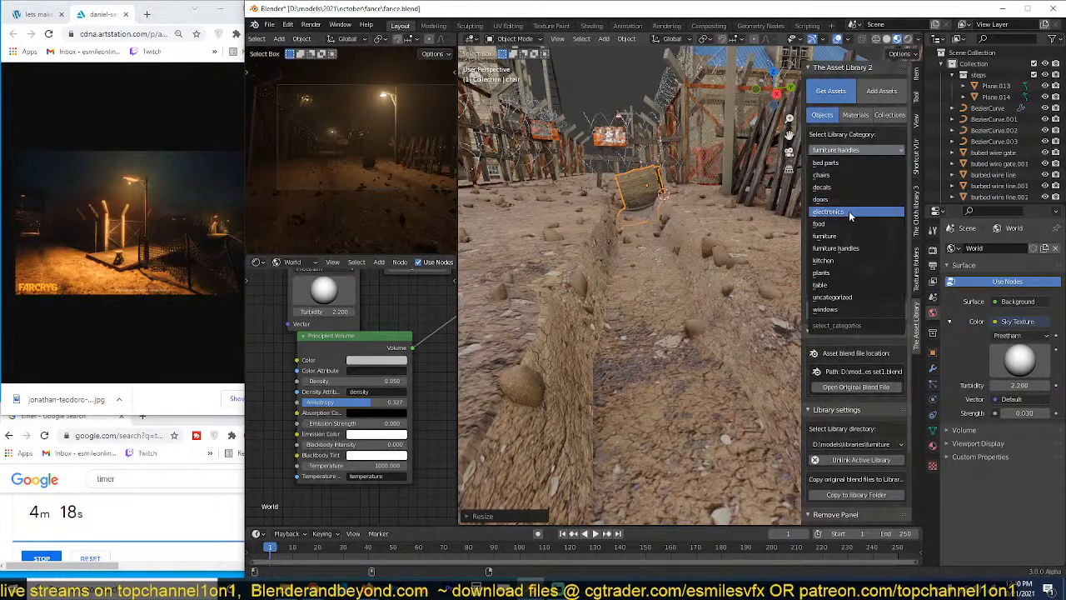
pyautogui.click(836, 273)
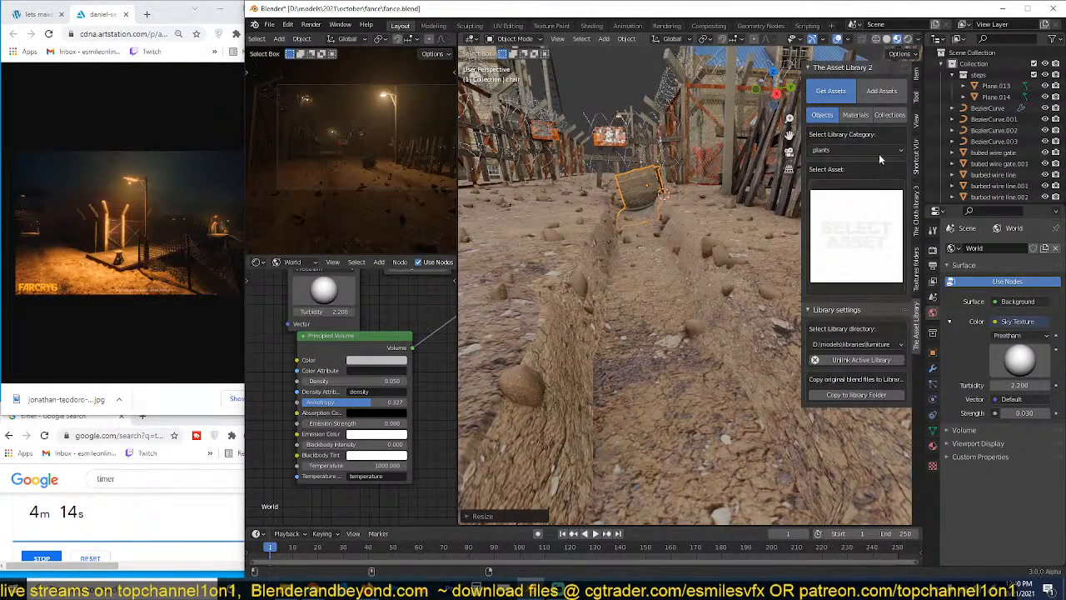
pyautogui.click(879, 153)
pyautogui.click(851, 304)
pyautogui.click(854, 281)
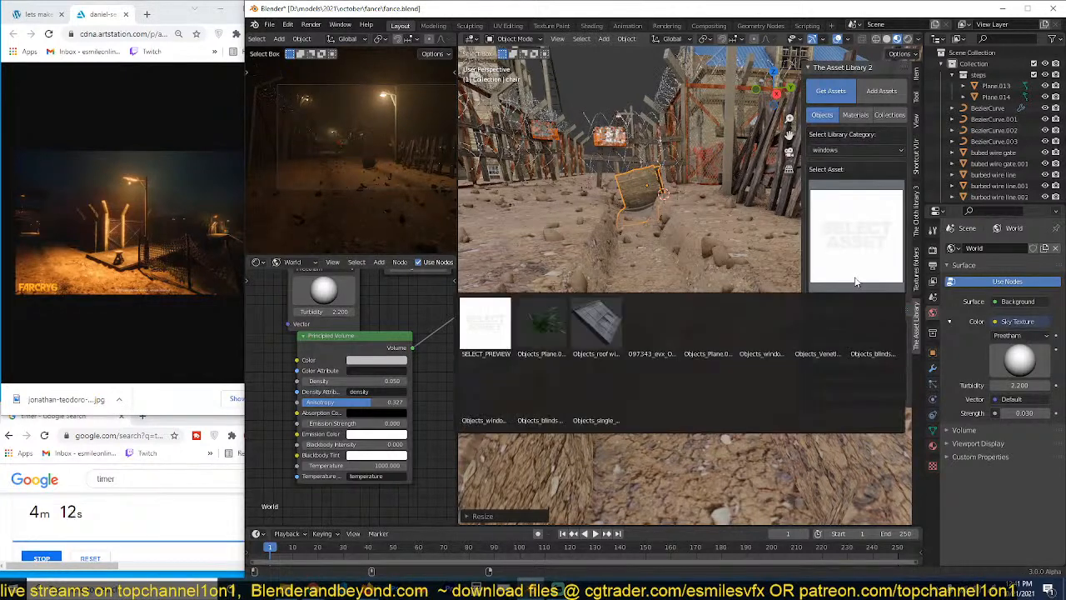
pyautogui.click(856, 282)
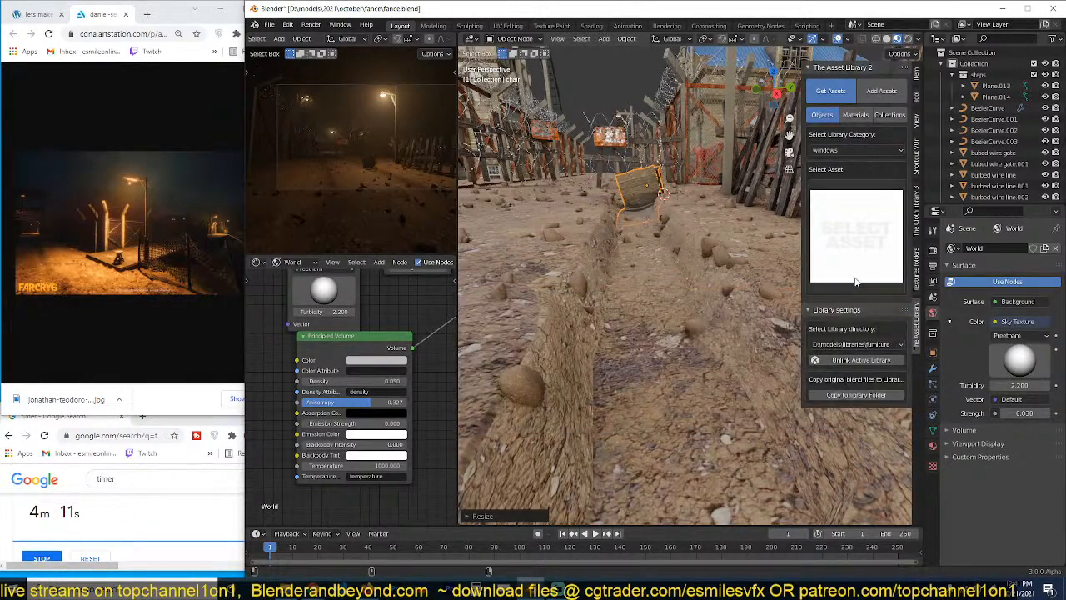
# Step: Browse the library's collections in the decals, vehicles, uncategorized, lighting and furniture categories
pyautogui.click(888, 151)
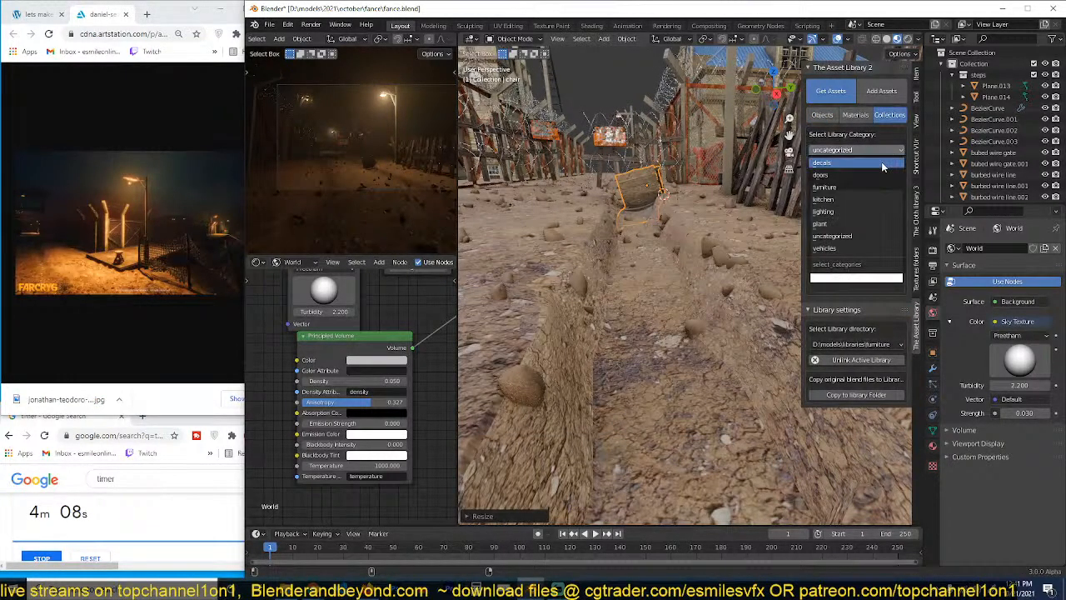
pyautogui.click(880, 161)
pyautogui.click(875, 199)
pyautogui.click(888, 152)
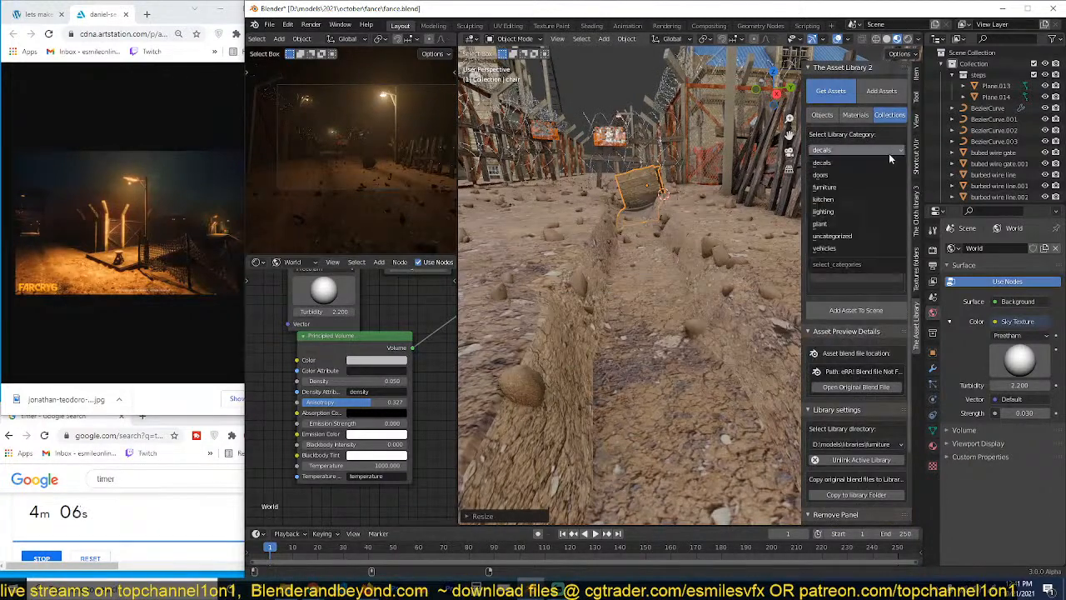
pyautogui.click(856, 247)
pyautogui.click(858, 235)
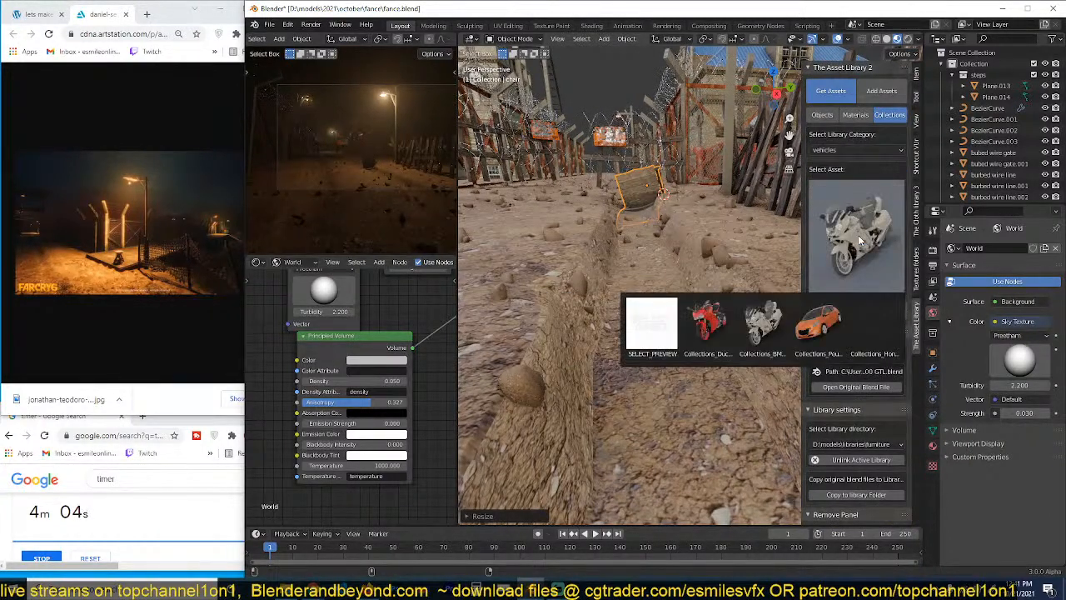
pyautogui.click(845, 150)
pyautogui.click(879, 237)
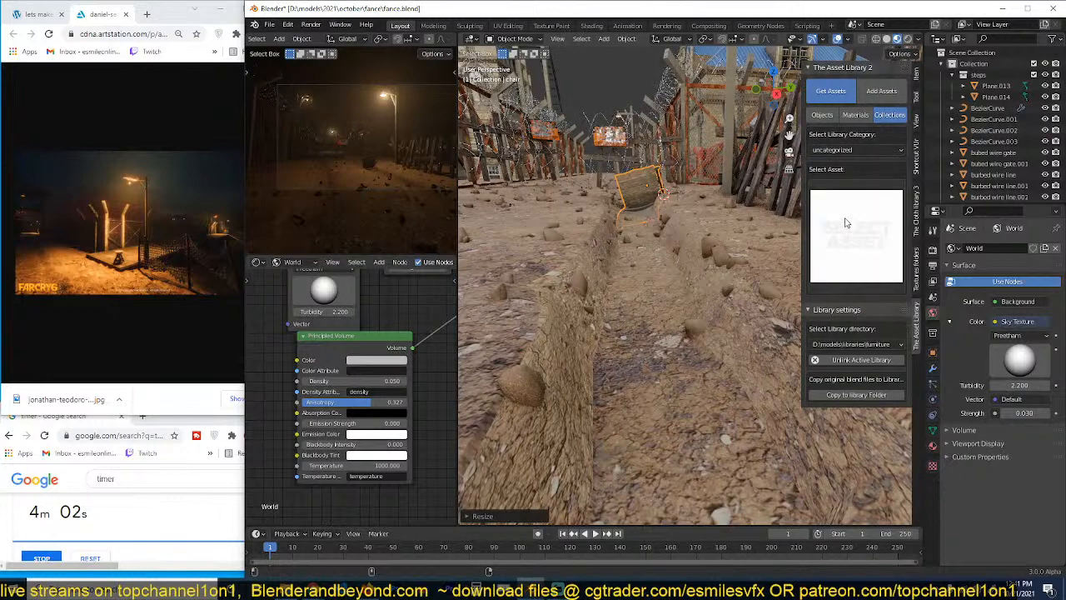
pyautogui.click(865, 195)
pyautogui.click(874, 152)
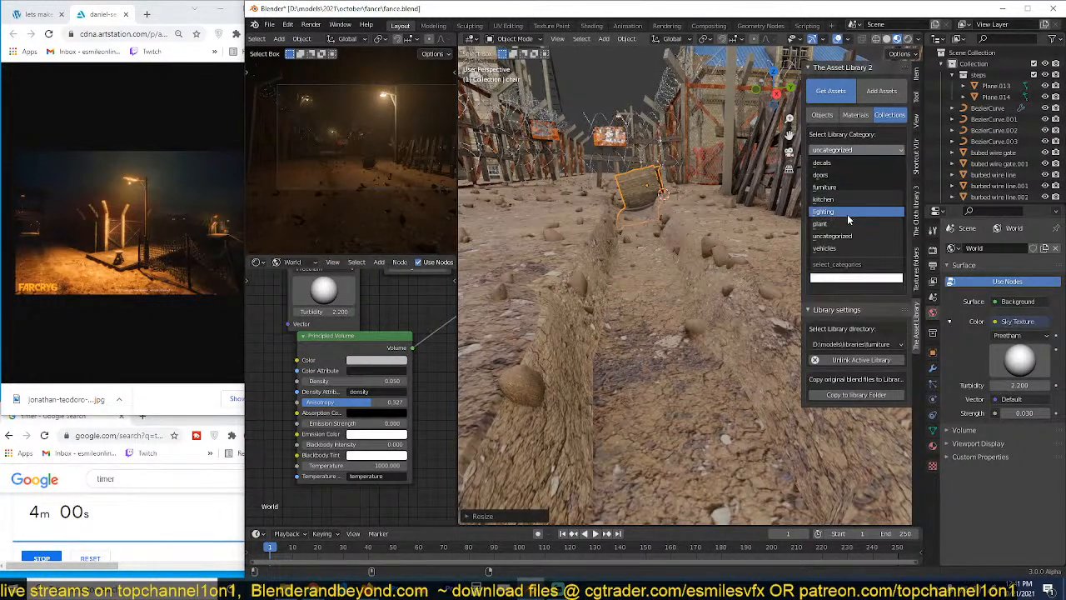
pyautogui.click(846, 211)
pyautogui.click(871, 151)
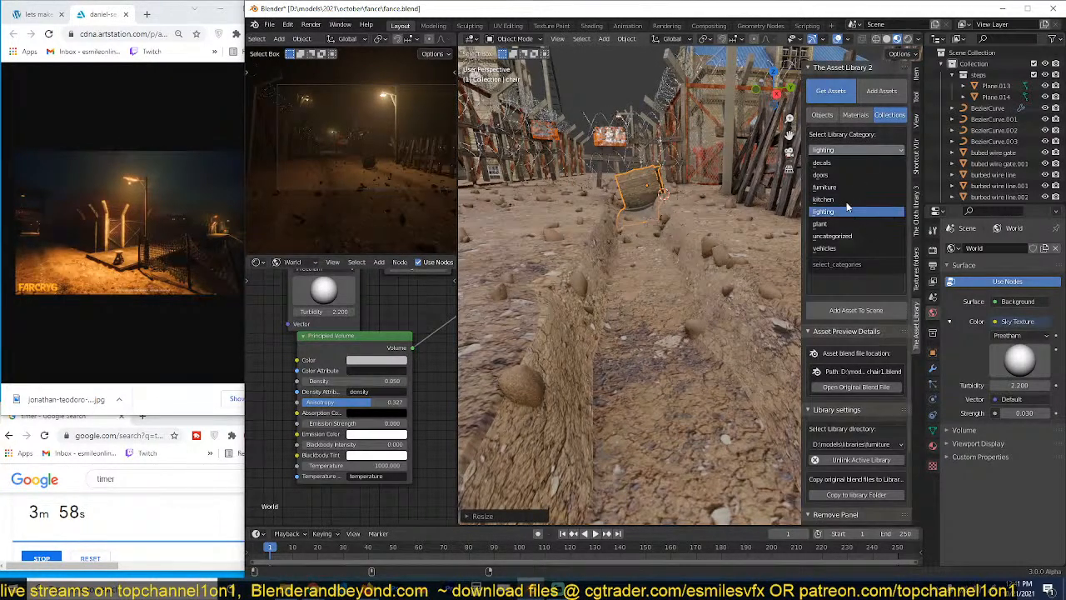
pyautogui.click(824, 186)
pyautogui.click(857, 210)
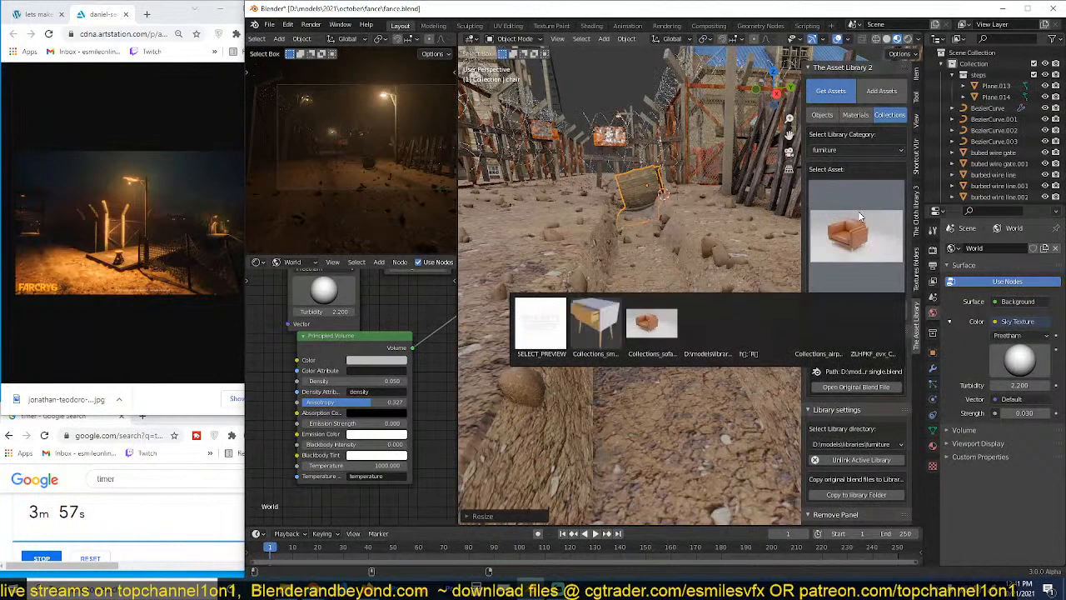
# Step: Save the scene file
pyautogui.click(723, 258)
pyautogui.hotkey('ctrl', 's')
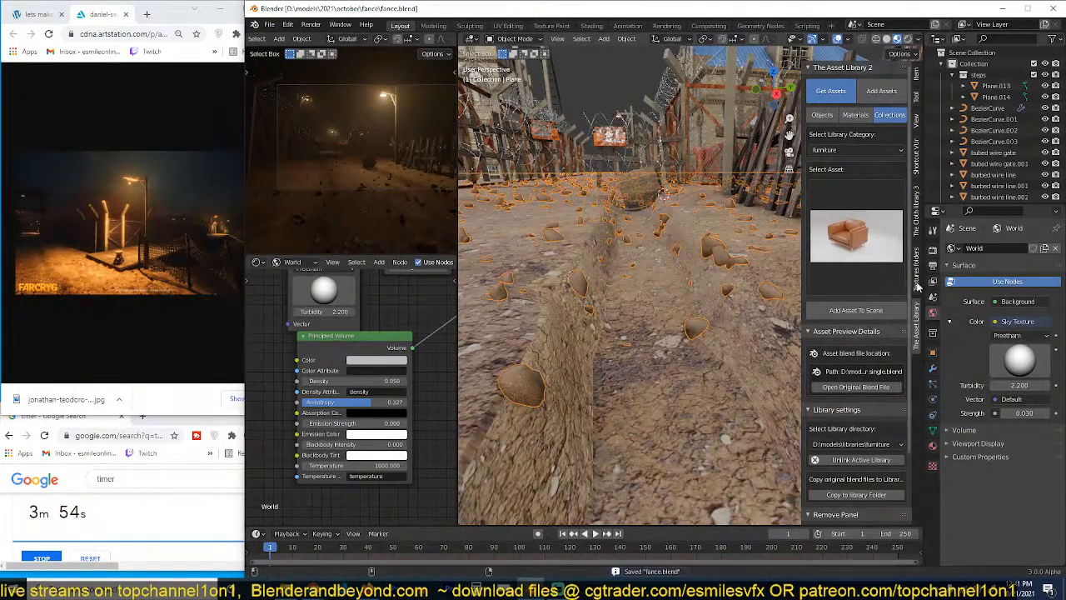
# Step: Switch the asset library to the megascans directory and add the walking man collection at the 3D cursor placed on the path
pyautogui.click(882, 445)
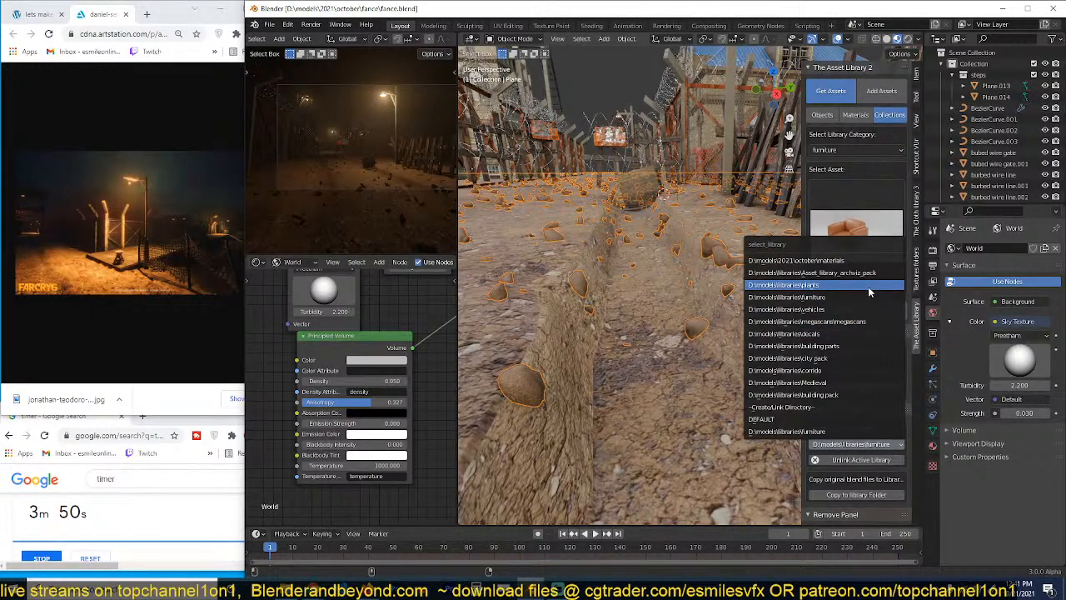
pyautogui.click(833, 382)
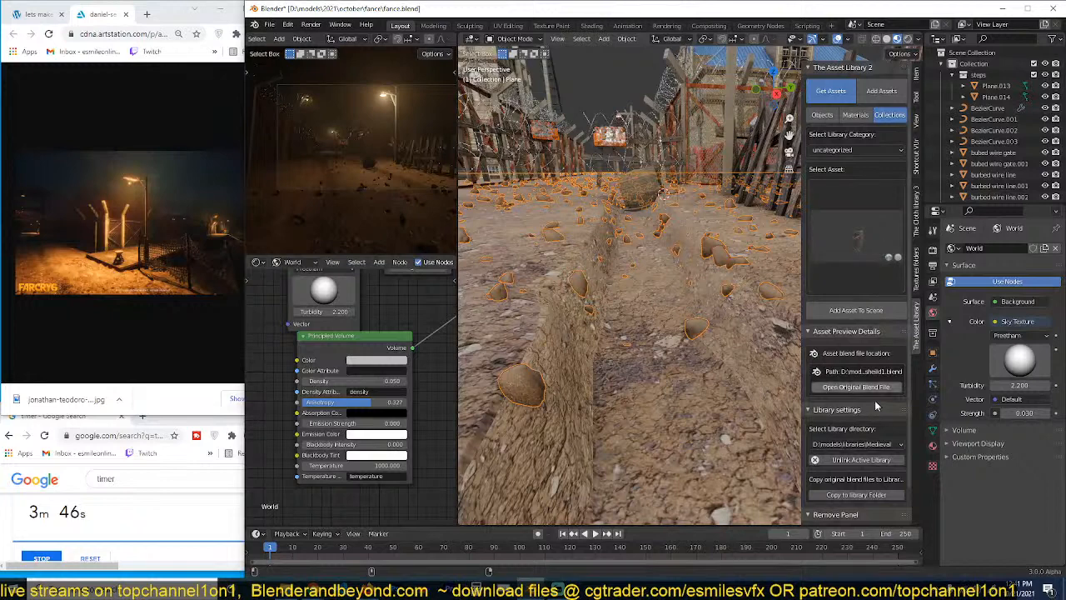
pyautogui.click(877, 445)
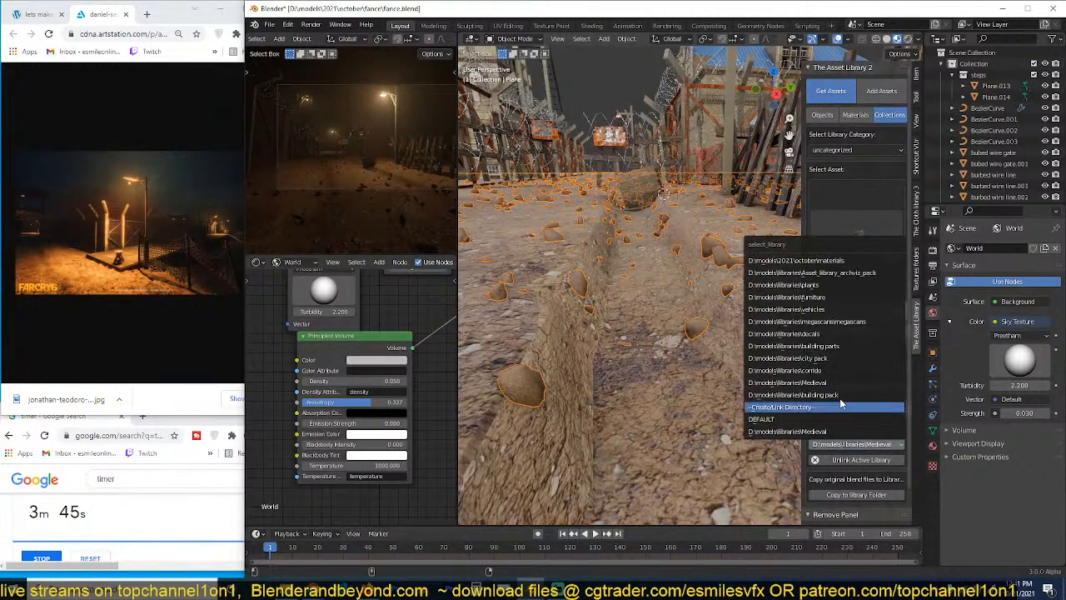
pyautogui.click(876, 322)
pyautogui.click(876, 217)
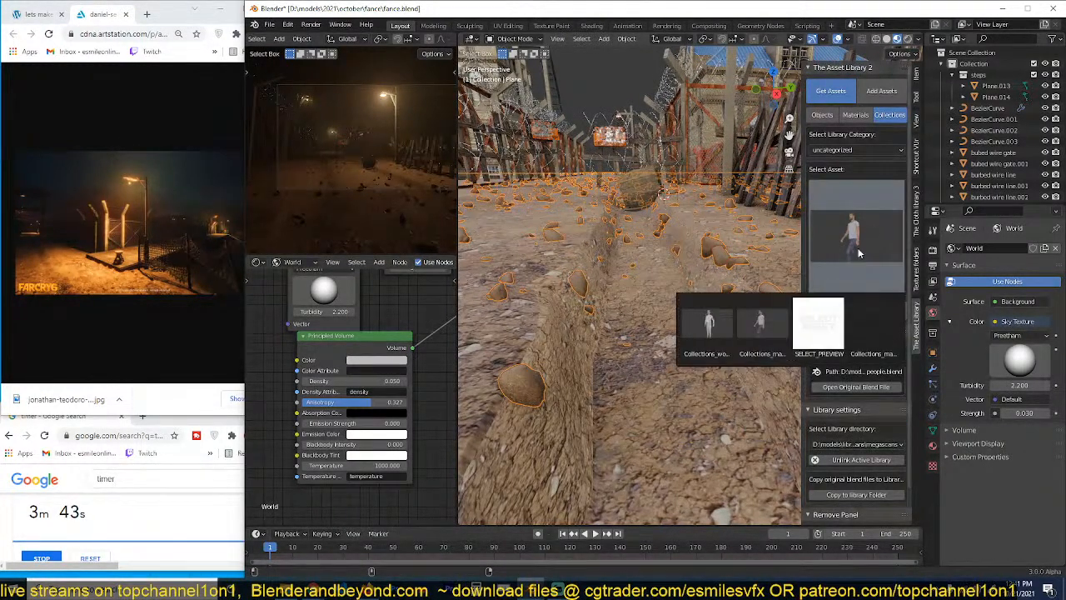
pyautogui.click(738, 319)
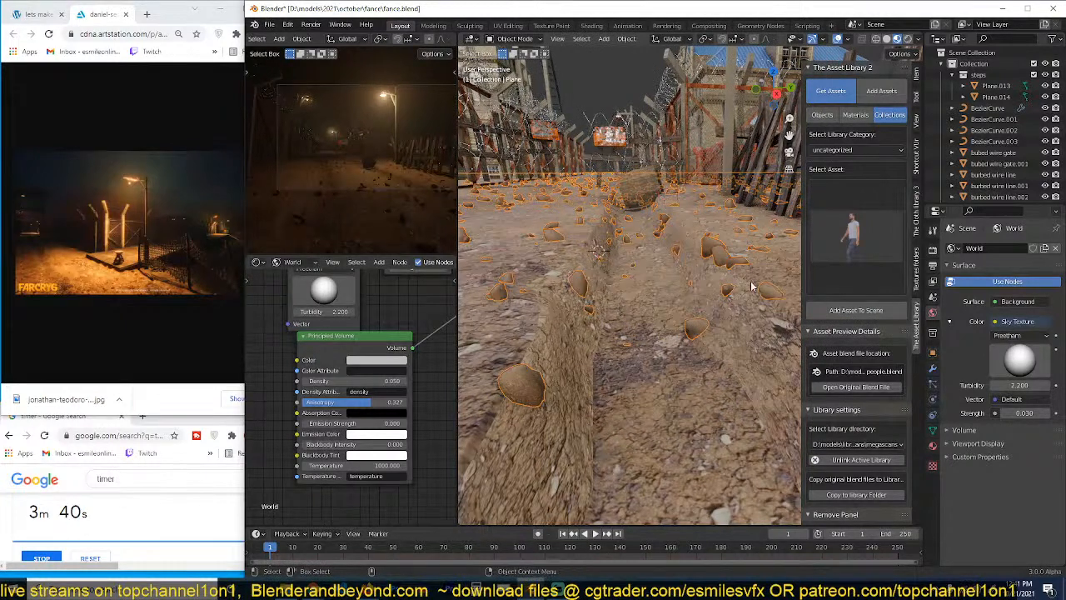
pyautogui.click(855, 312)
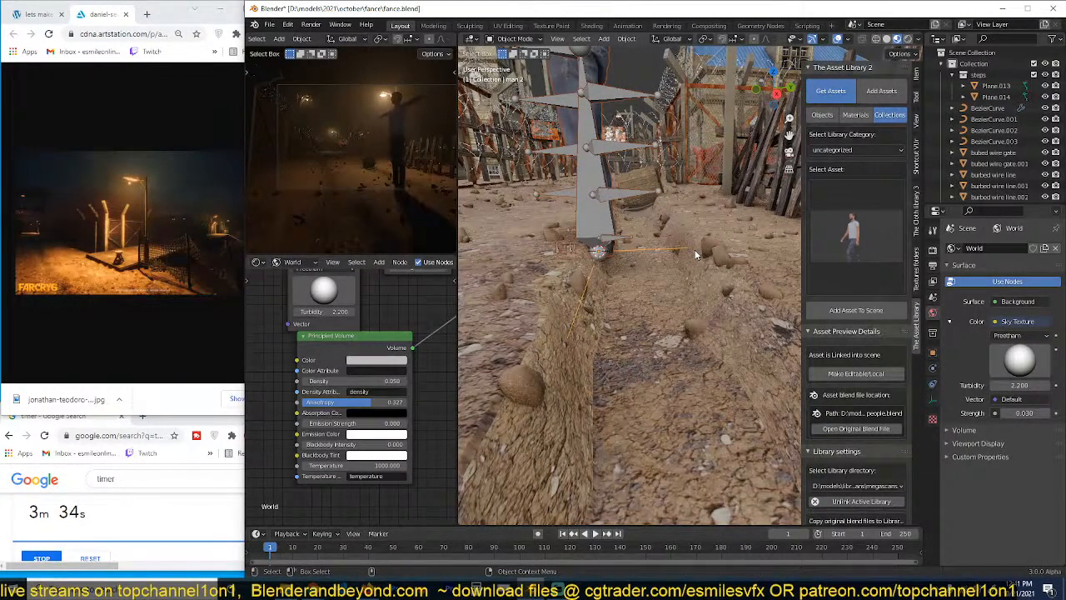
# Step: Scale the man down and move him onto the ground in front of the leaning wooden fence
pyautogui.press('s')
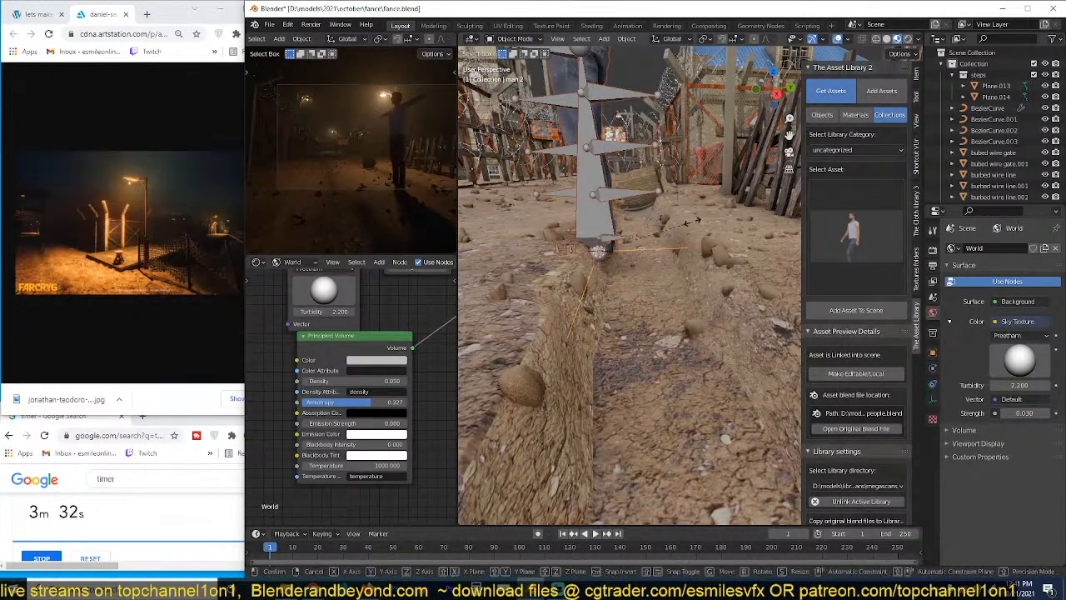
pyautogui.click(687, 239)
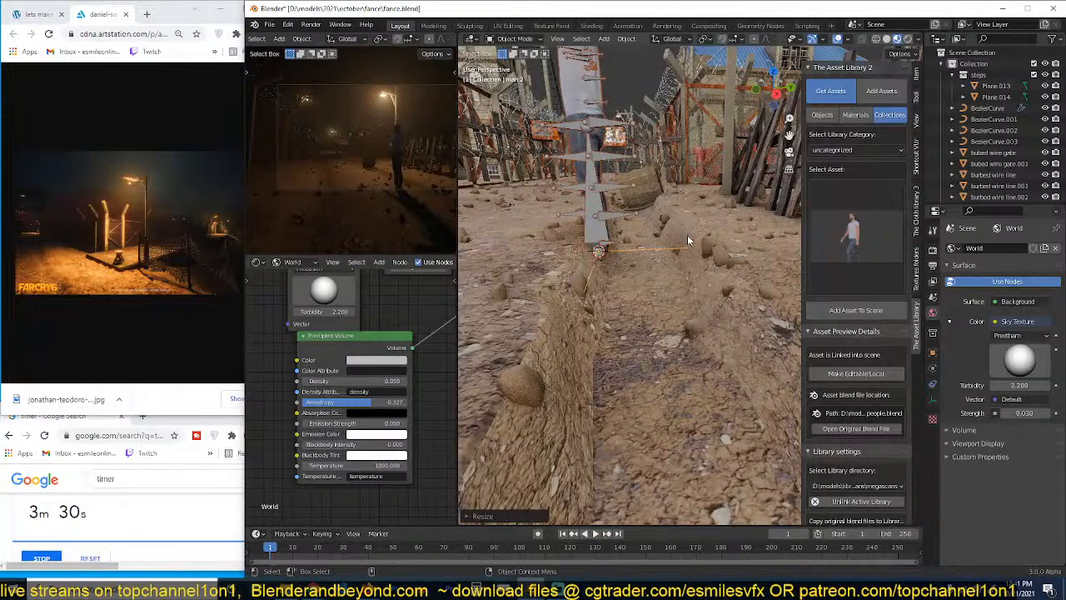
pyautogui.press('KP_3')
pyautogui.press('KP_1')
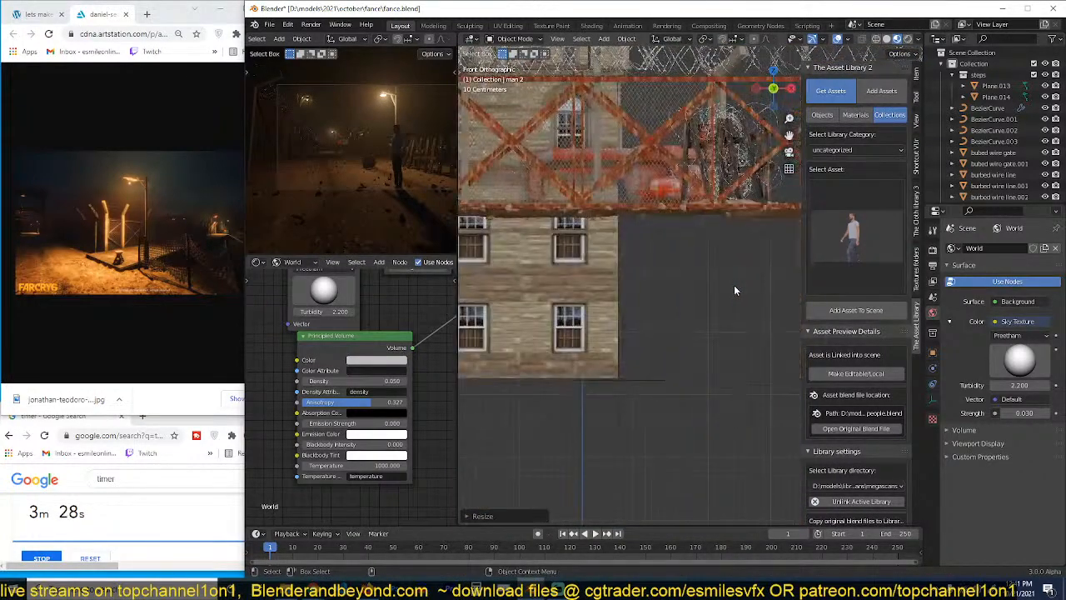
pyautogui.press('KP_3')
pyautogui.scroll(-2, 740, 227)
pyautogui.keyDown('shift'); pyautogui.moveTo(741, 265); pyautogui.dragTo(743, 325, button='middle'); pyautogui.keyUp('shift')
pyautogui.press('KP_Decimal')
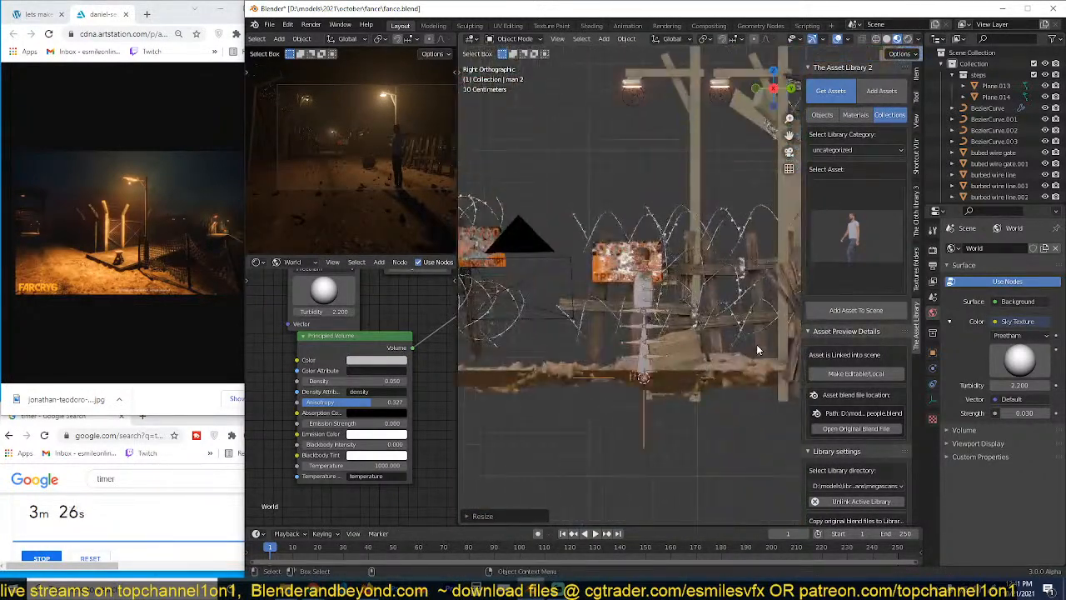
pyautogui.press('g')
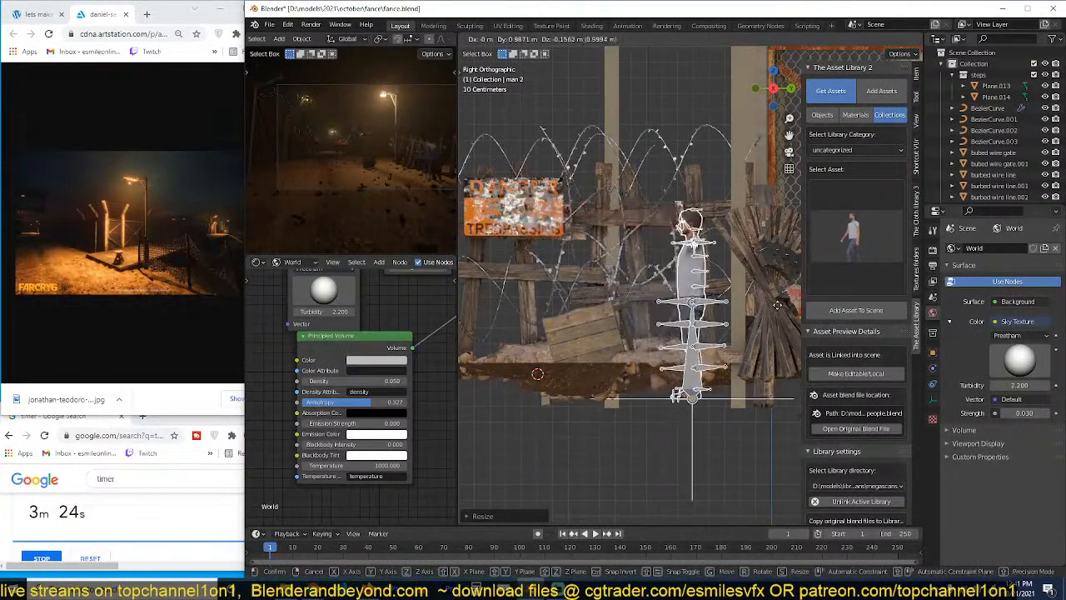
pyautogui.click(809, 306)
# Step: Make the linked man asset editable and local, and put its armature into Pose Mode
pyautogui.click(853, 378)
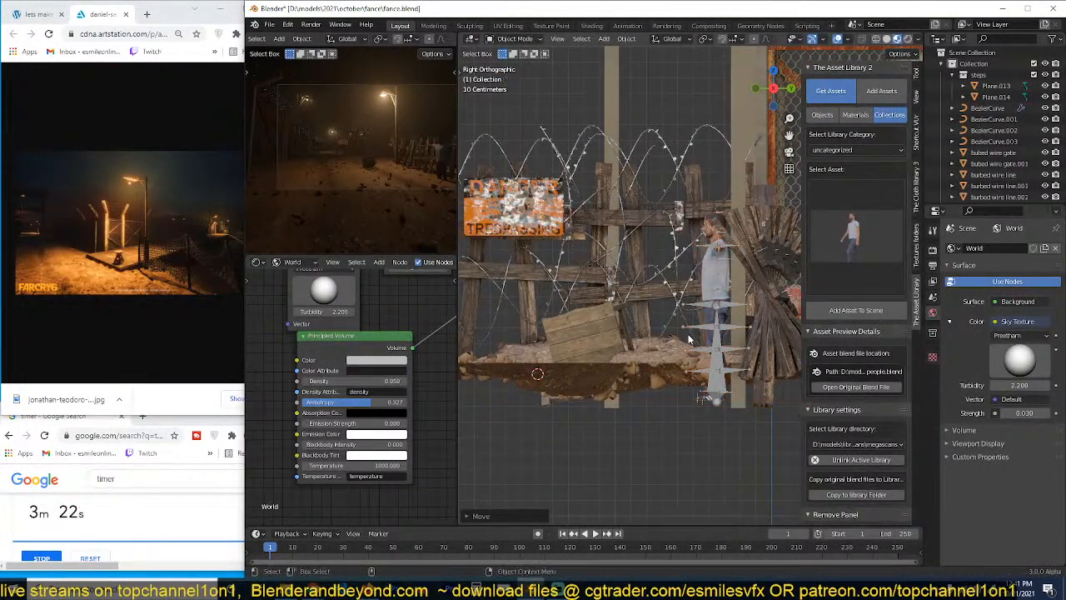
pyautogui.moveTo(710, 317); pyautogui.dragTo(733, 361, button='middle')
pyautogui.hotkey('ctrl', 'Tab')
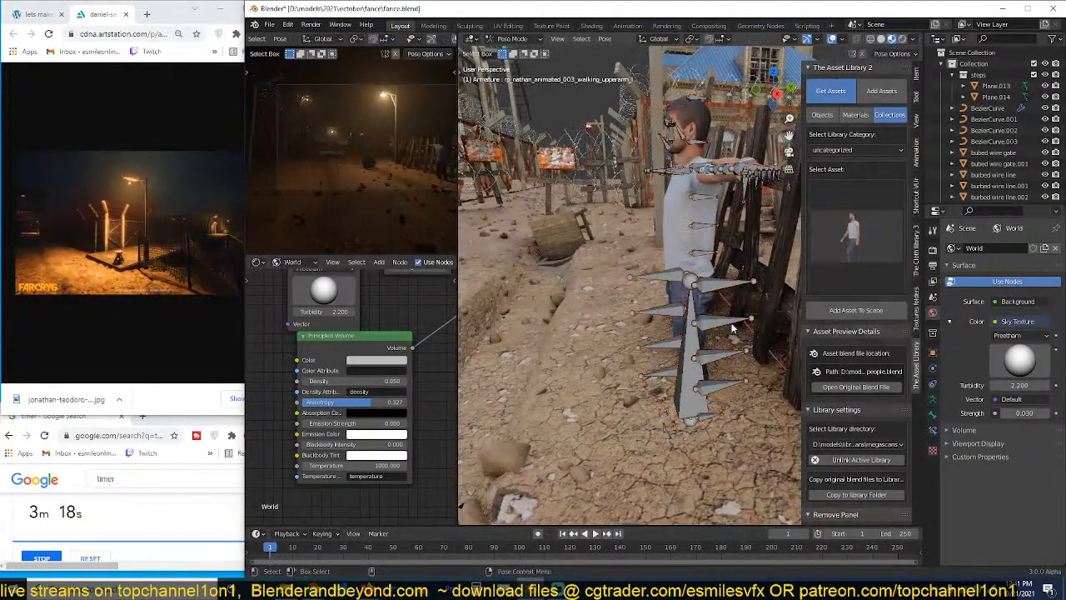
# Step: Rotate both upper-leg bones forward and lower the hip bone so the man sits on the ground against the fence
pyautogui.moveTo(728, 323); pyautogui.dragTo(747, 315, button='middle')
pyautogui.click(694, 310)
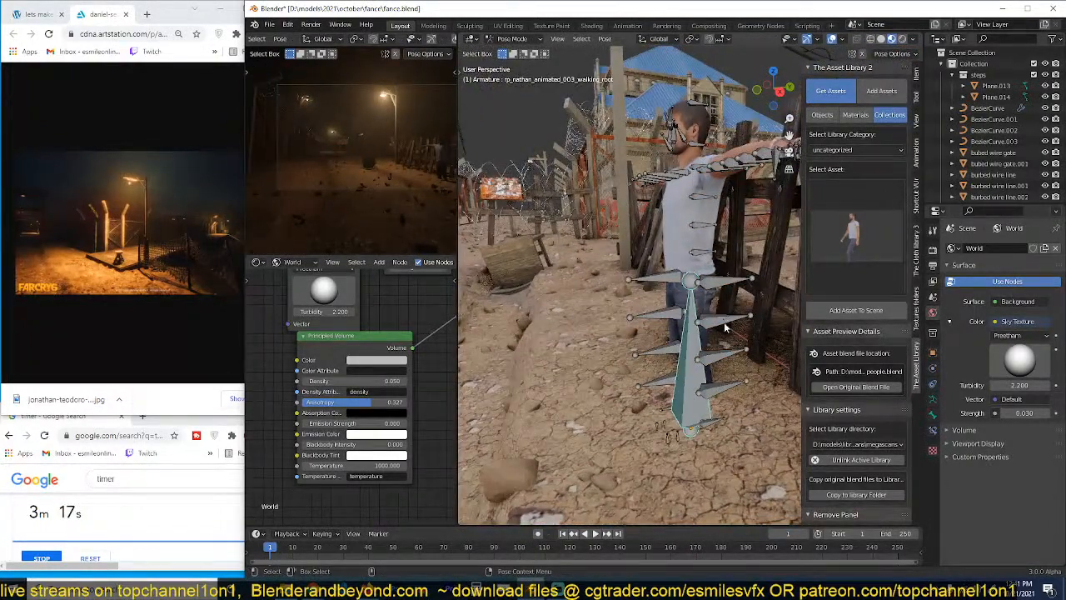
pyautogui.click(707, 280)
pyautogui.press('r')
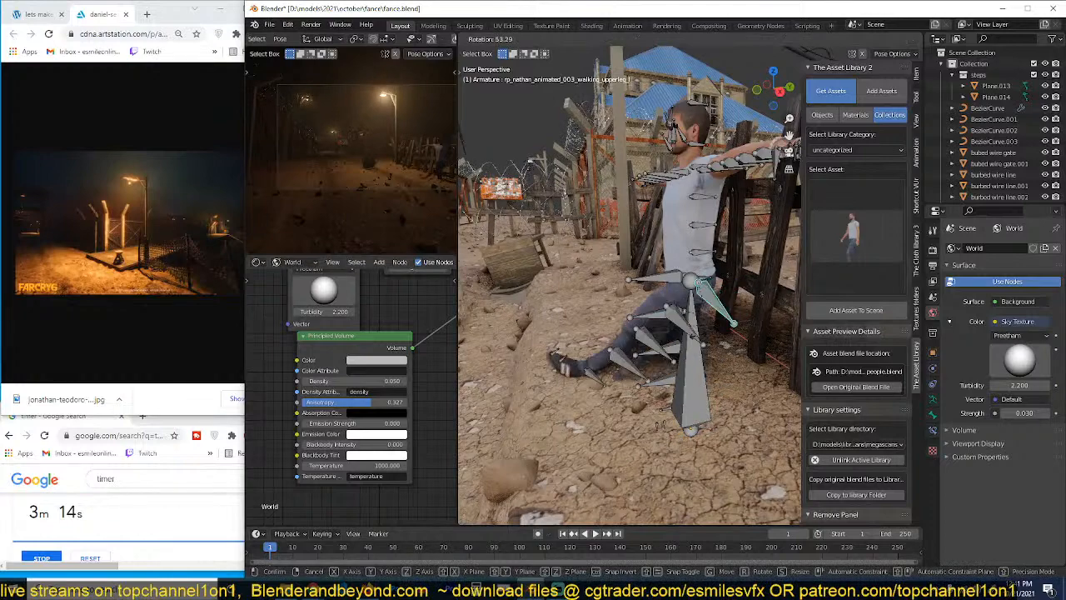
pyautogui.click(678, 342)
pyautogui.moveTo(679, 341); pyautogui.dragTo(709, 295, button='middle')
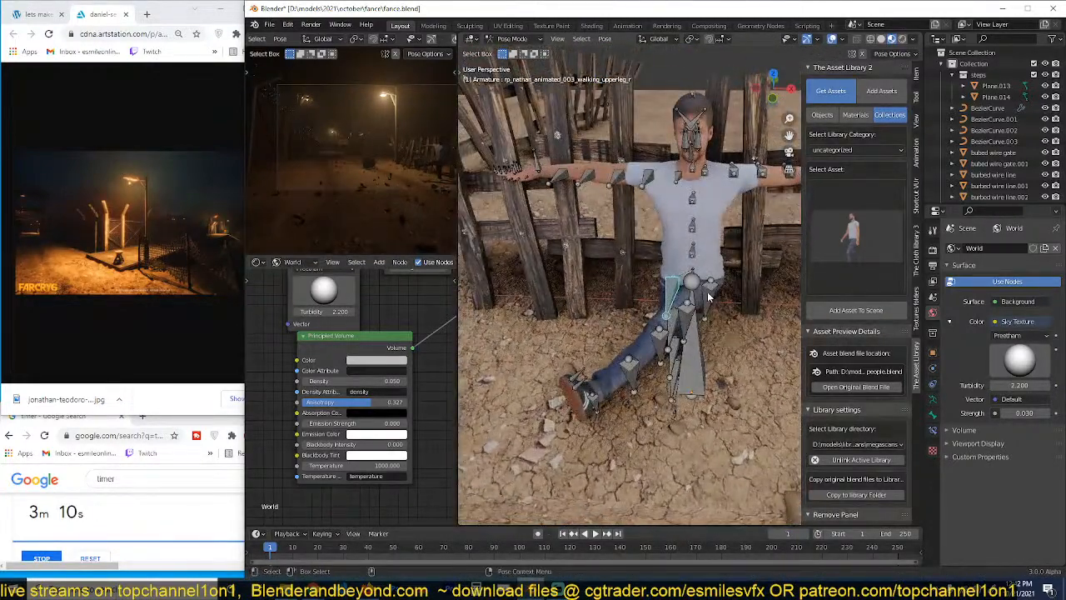
pyautogui.press('r')
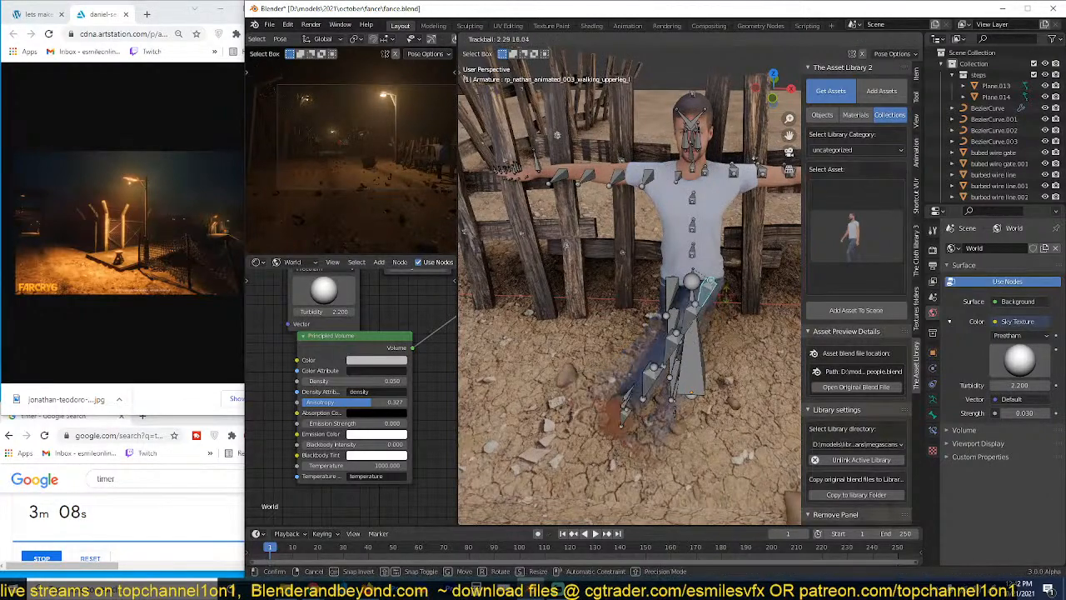
pyautogui.rightClick(730, 297)
pyautogui.moveTo(729, 297); pyautogui.dragTo(654, 259, button='middle')
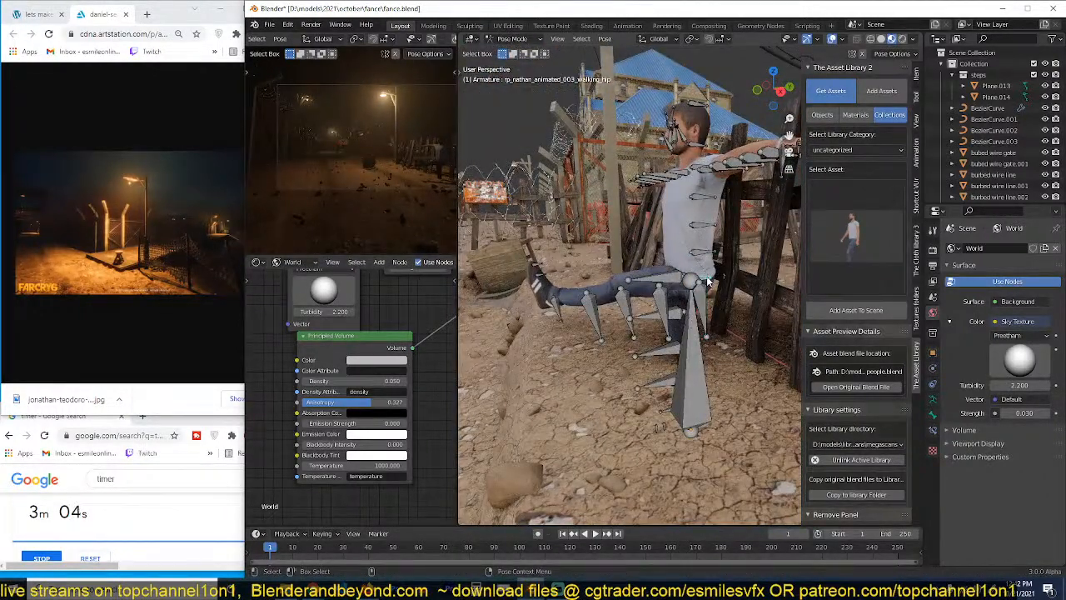
pyautogui.moveTo(707, 282); pyautogui.dragTo(748, 341, button='middle')
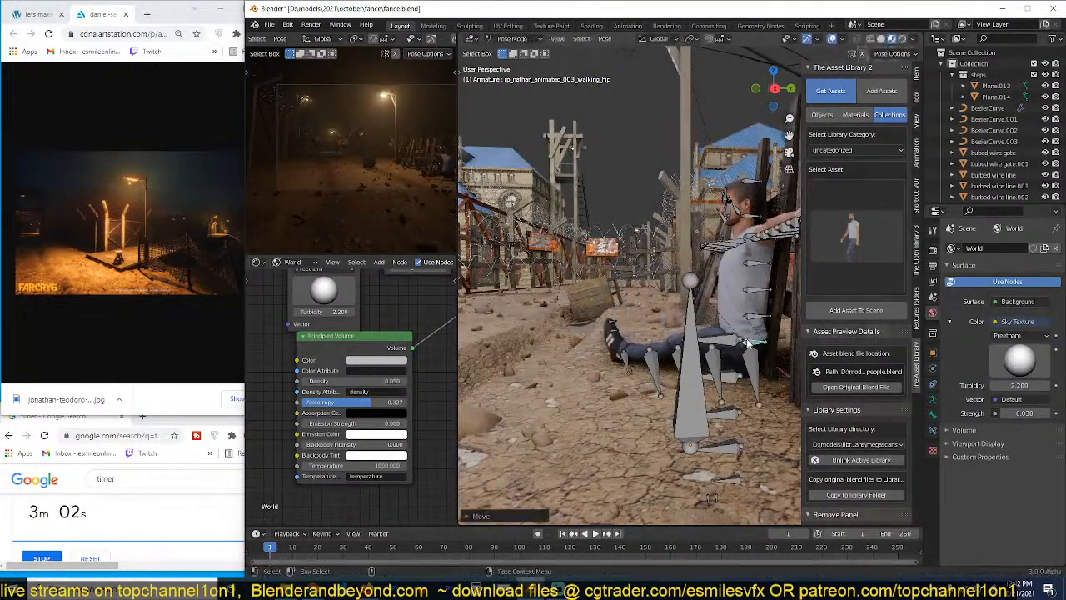
# Step: Bend the three spine bones forward, using Cursor transform orientation and individual origins as the pivot
pyautogui.click(760, 260)
pyautogui.press(',')
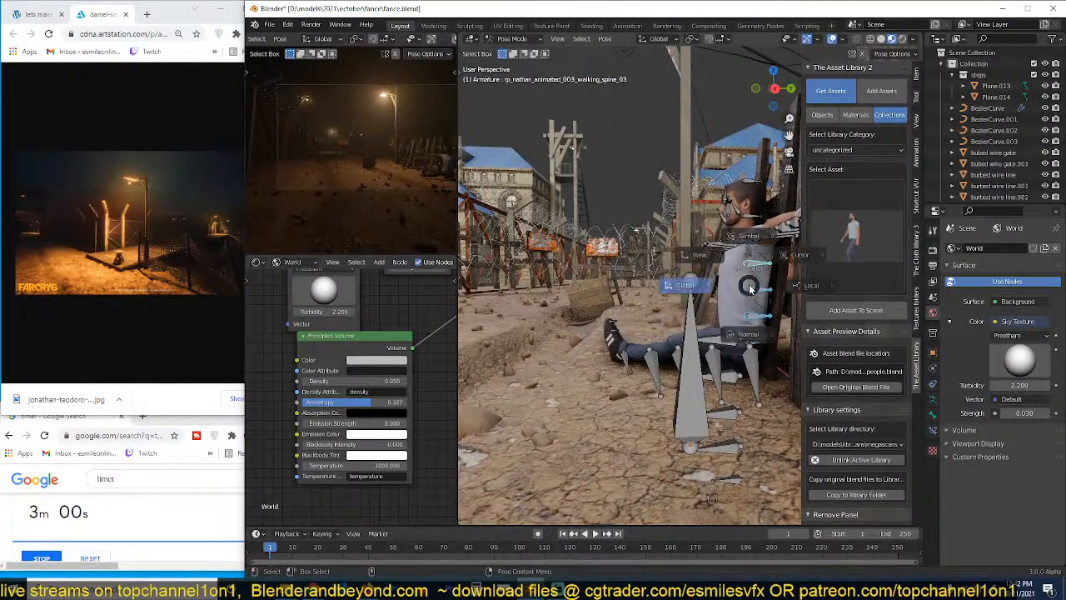
pyautogui.click(770, 264)
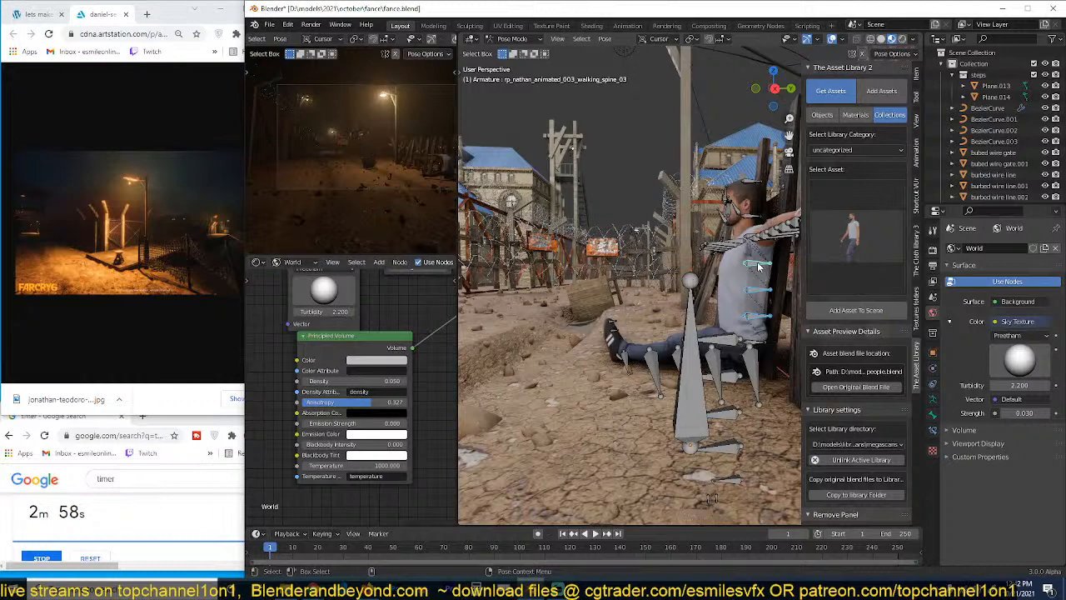
pyautogui.press('.')
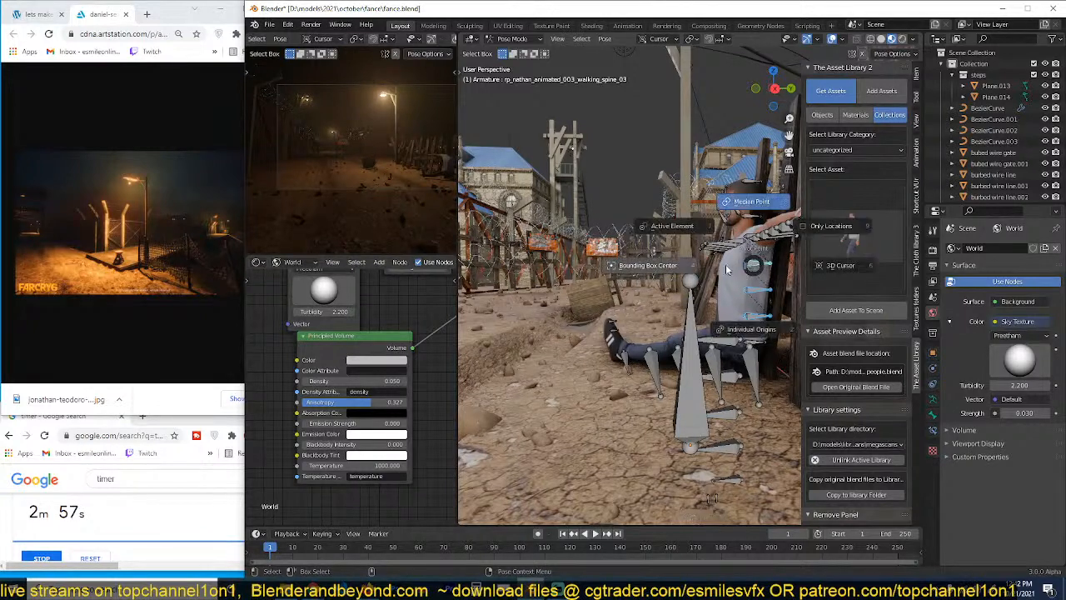
pyautogui.click(759, 201)
pyautogui.press(',')
pyautogui.press('Escape')
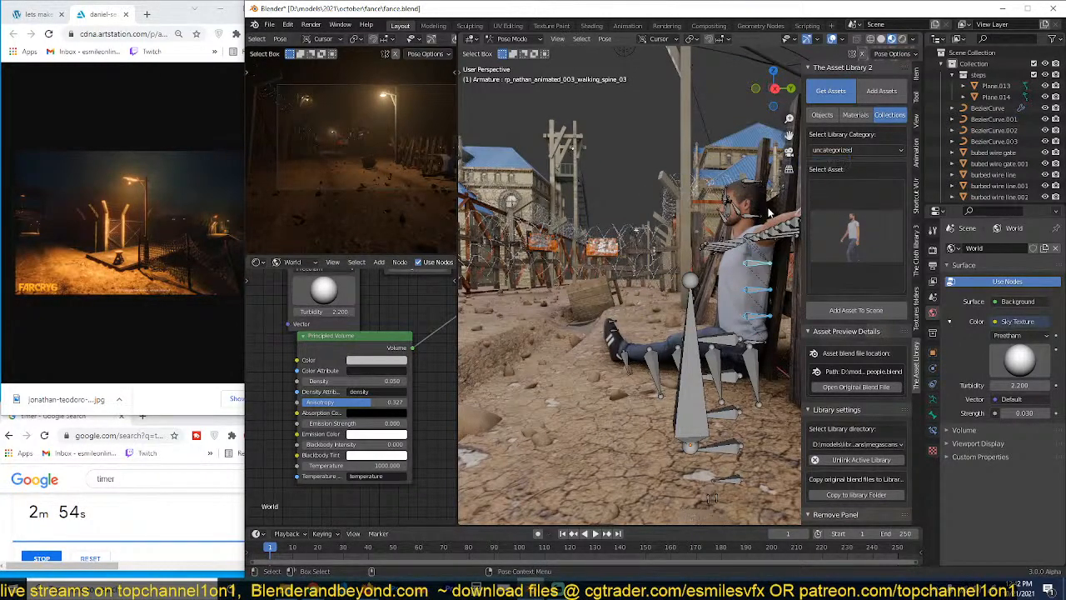
pyautogui.press('.')
pyautogui.click(766, 287)
pyautogui.press('r')
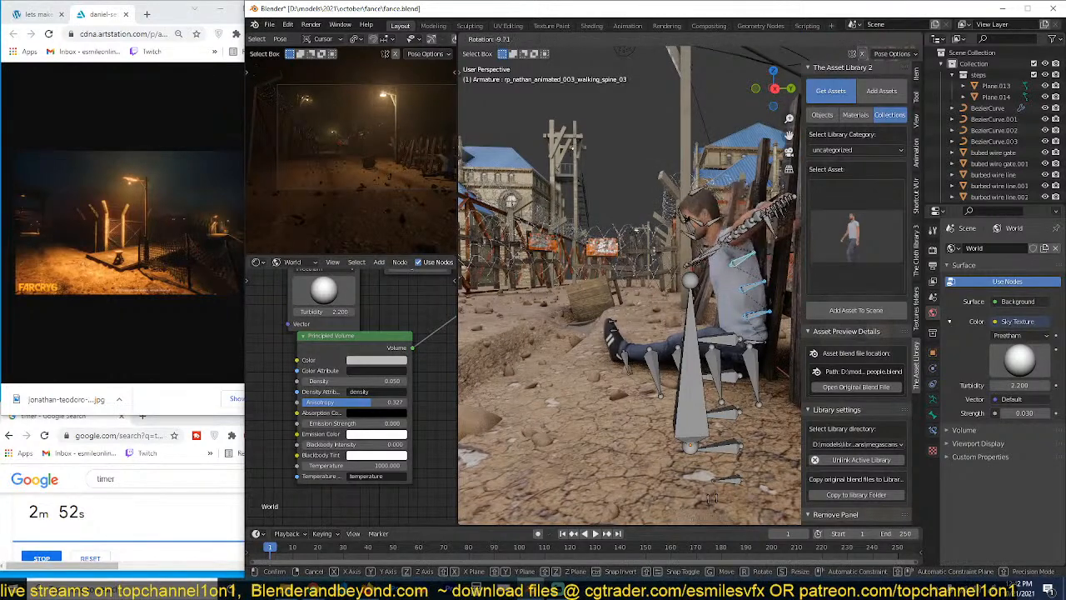
pyautogui.click(762, 342)
# Step: Rotate the hip bone to lean the torso back towards the fence and shift the hip slightly lower
pyautogui.click(761, 343)
pyautogui.press('r')
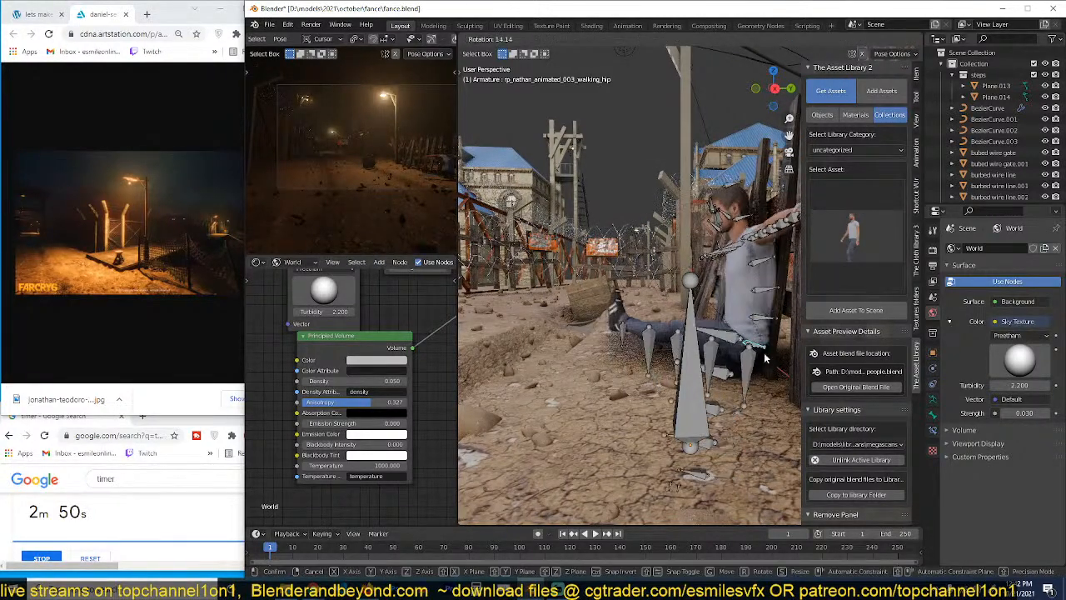
pyautogui.click(756, 358)
pyautogui.press('g')
pyautogui.click(756, 366)
# Step: Adjust the left upper-leg bone by rotating it about the cursor axes and in top view
pyautogui.click(744, 368)
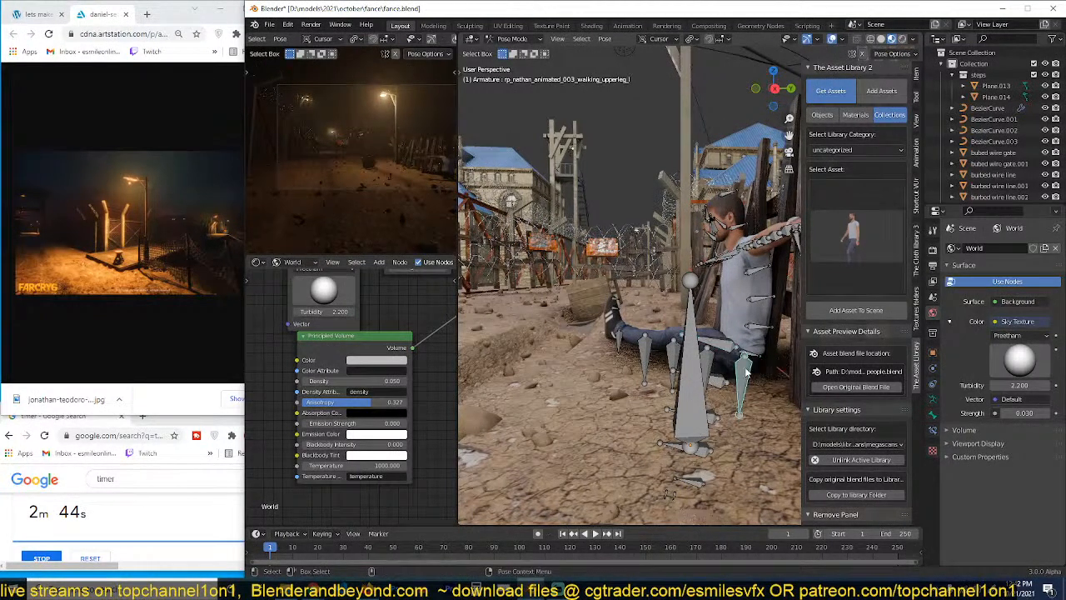
pyautogui.hotkey('alt', 'r')
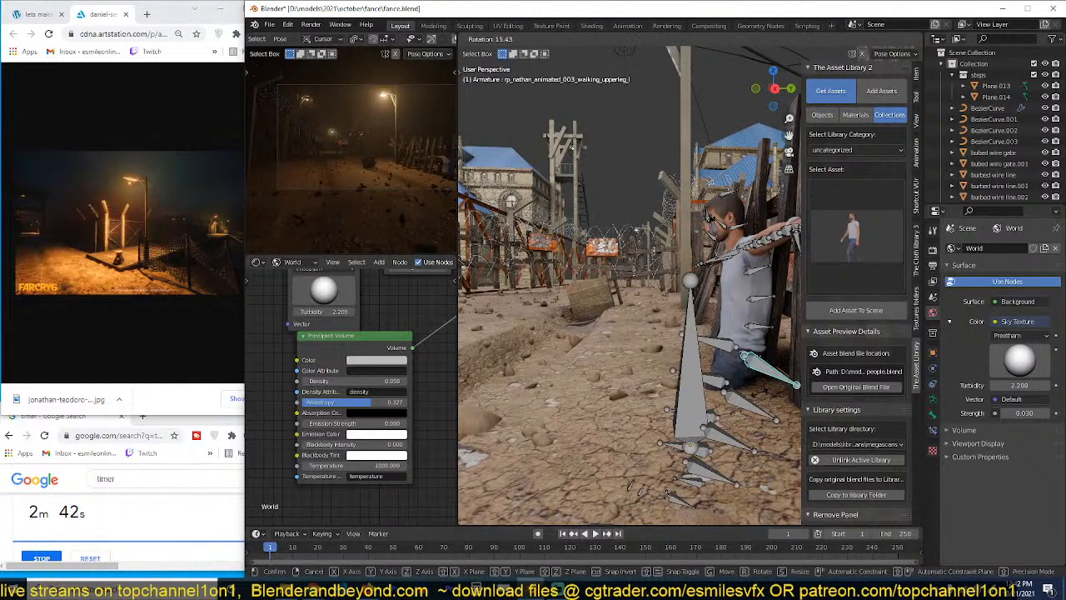
pyautogui.press('r')
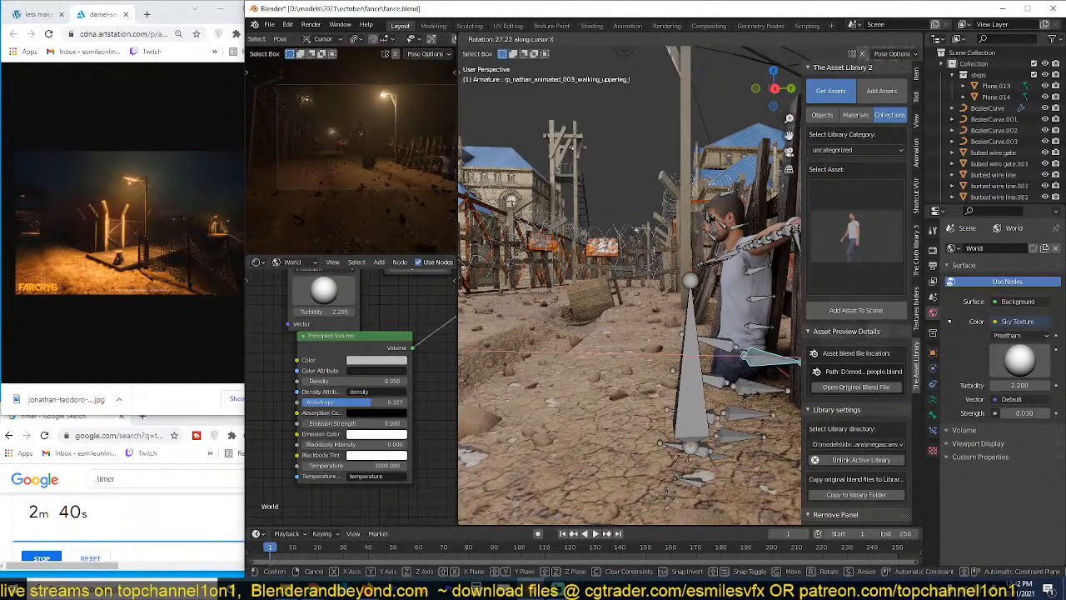
pyautogui.press('z')
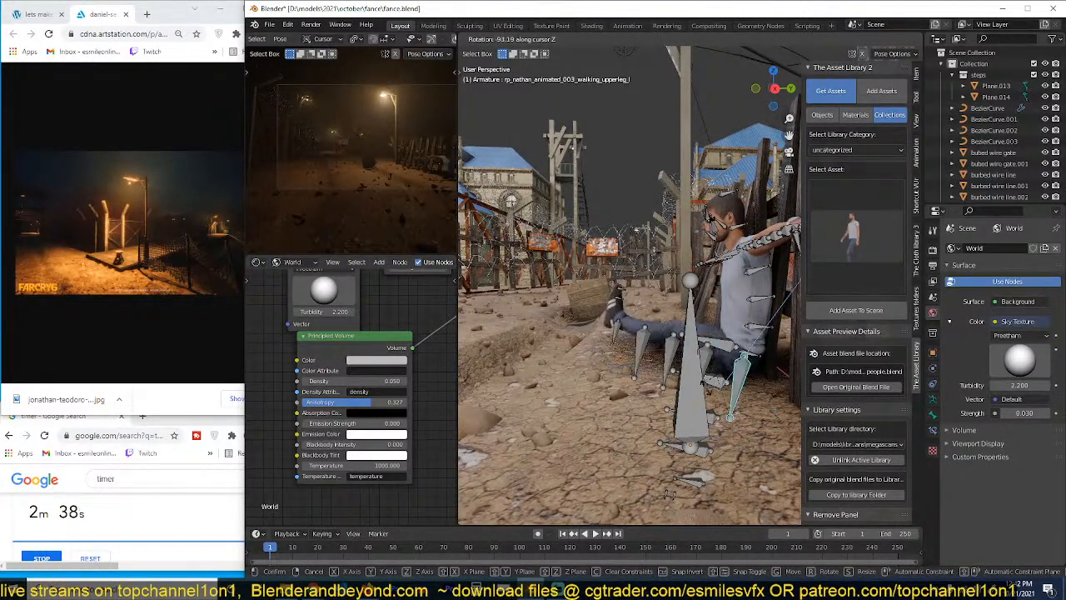
pyautogui.click(712, 394)
pyautogui.press('KP_7')
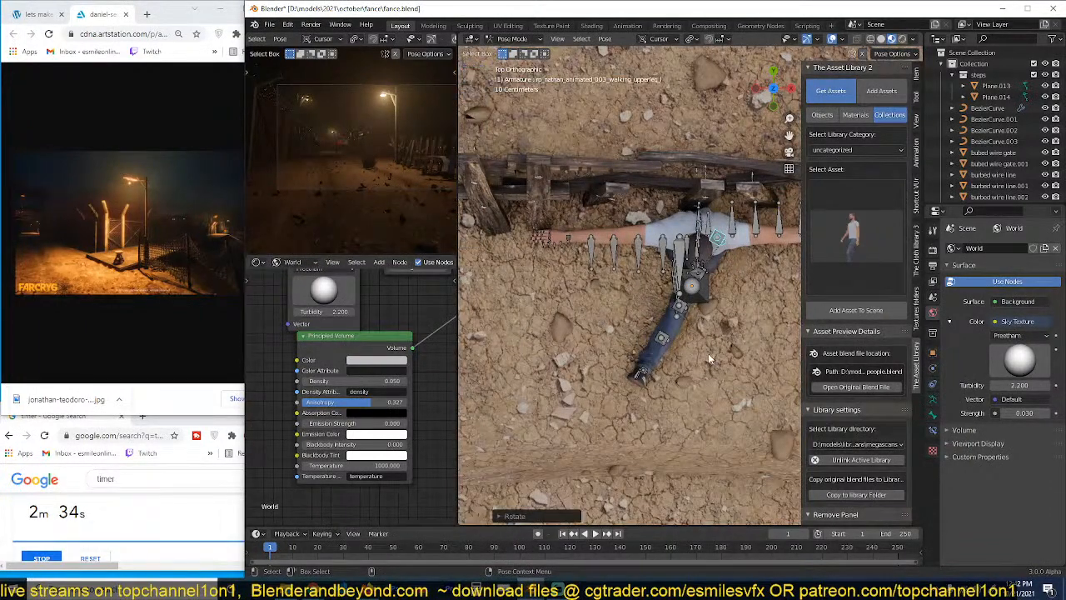
pyautogui.press('r')
pyautogui.click(731, 354)
# Step: Trackball-rotate the right upper-leg bone so the leg stretches forward along the ground
pyautogui.moveTo(731, 354); pyautogui.dragTo(657, 309, button='middle')
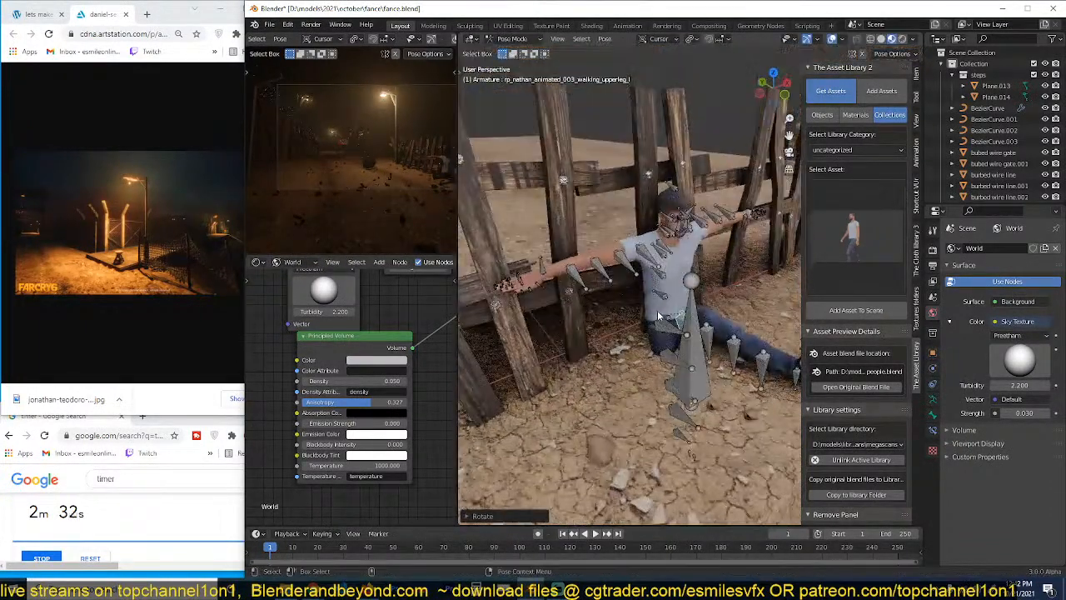
pyautogui.press('r')
pyautogui.press('r')
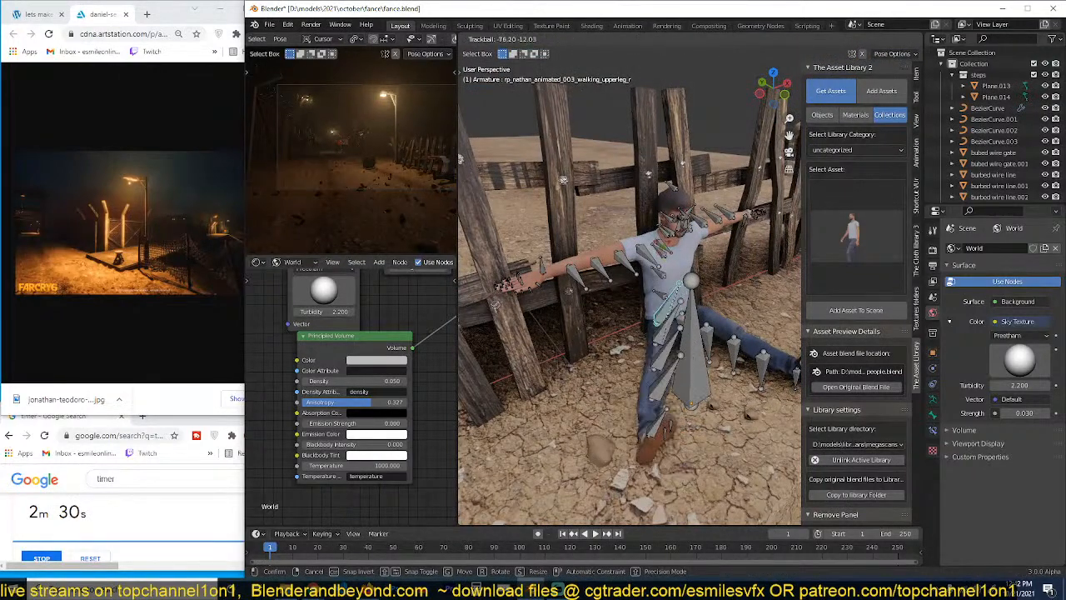
pyautogui.click(653, 320)
# Step: Rotate the left foot bone to adjust the angle of the seated man's foot
pyautogui.moveTo(653, 320); pyautogui.dragTo(546, 285, button='middle')
pyautogui.click(644, 326)
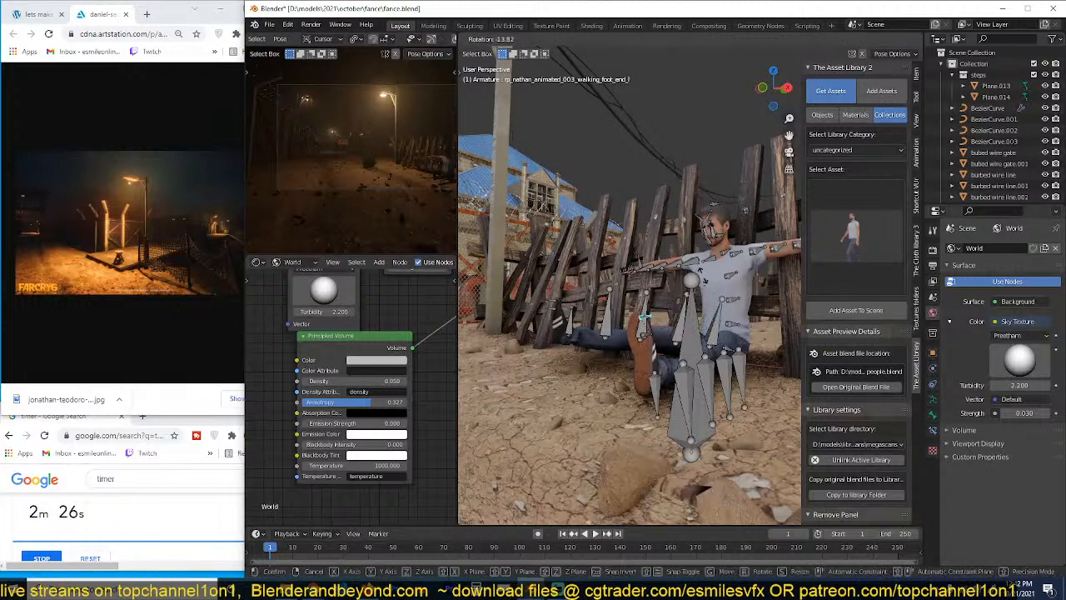
pyautogui.moveTo(646, 319); pyautogui.dragTo(713, 237, button='middle')
pyautogui.press('r')
pyautogui.press('r')
pyautogui.click(621, 333)
# Step: Rotate the left upper-arm bone down so the arm hangs beside the seated body
pyautogui.click(737, 244)
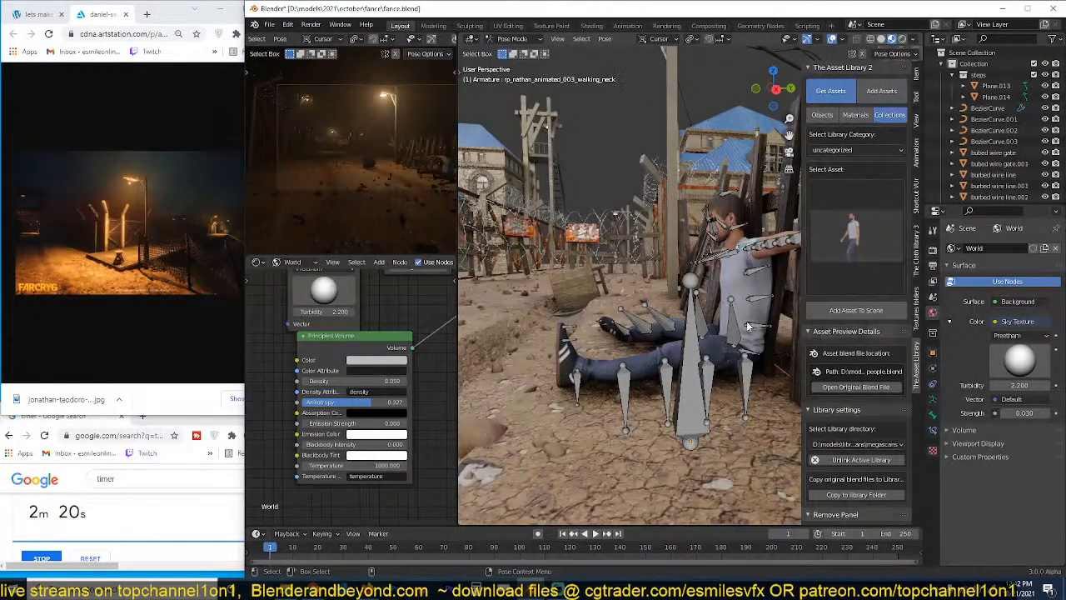
pyautogui.moveTo(718, 223); pyautogui.dragTo(733, 246, button='middle')
pyautogui.click(718, 250)
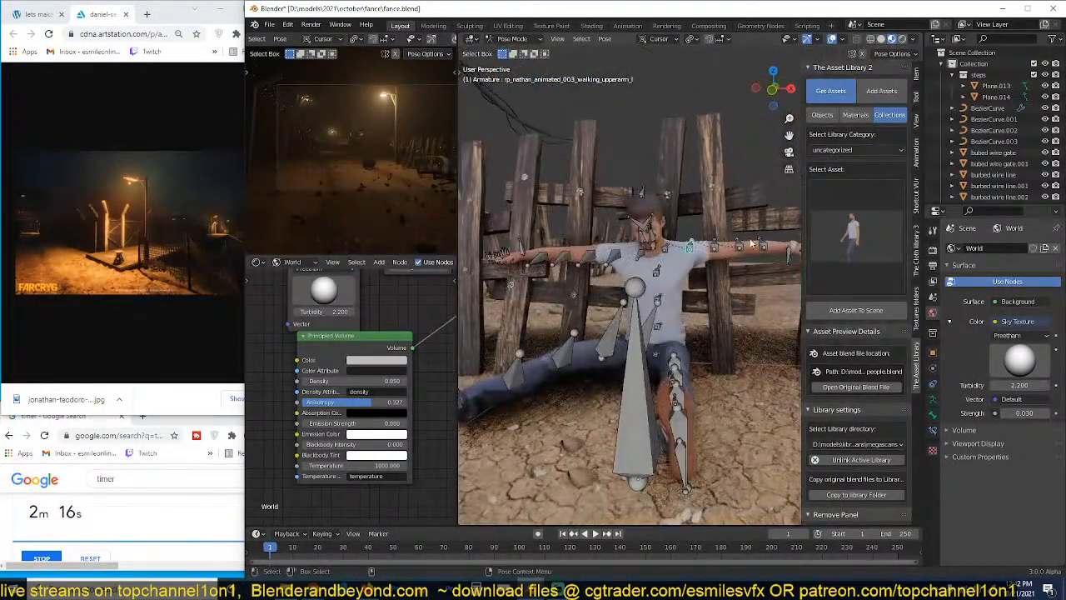
pyautogui.press('r')
pyautogui.click(718, 343)
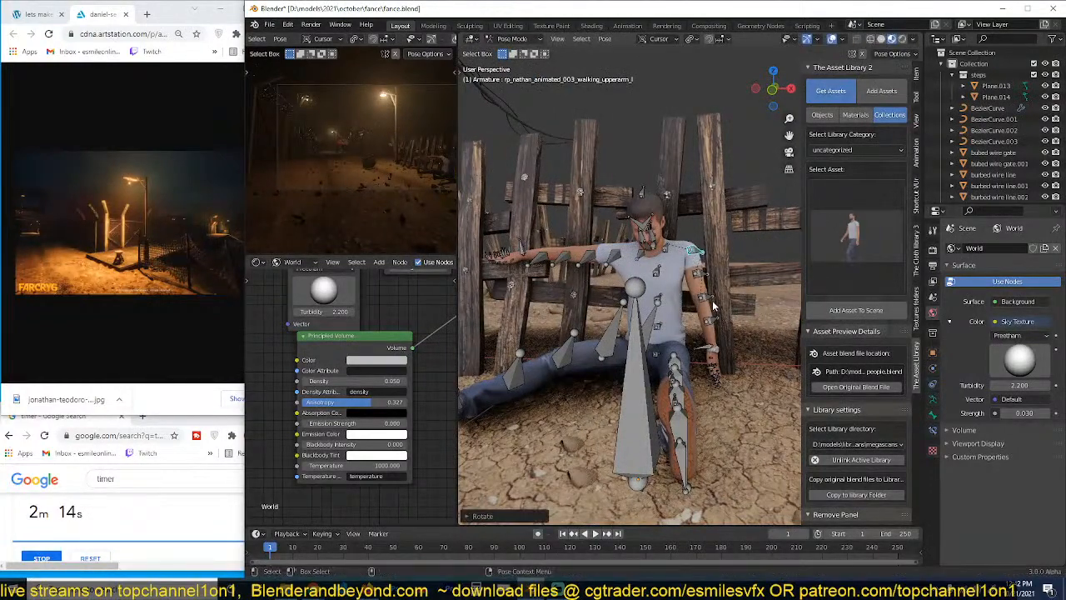
# Step: Trackball-rotate the left lower-arm bone so the forearm bends inward with the hand over the thigh
pyautogui.moveTo(734, 326); pyautogui.dragTo(682, 323, button='middle')
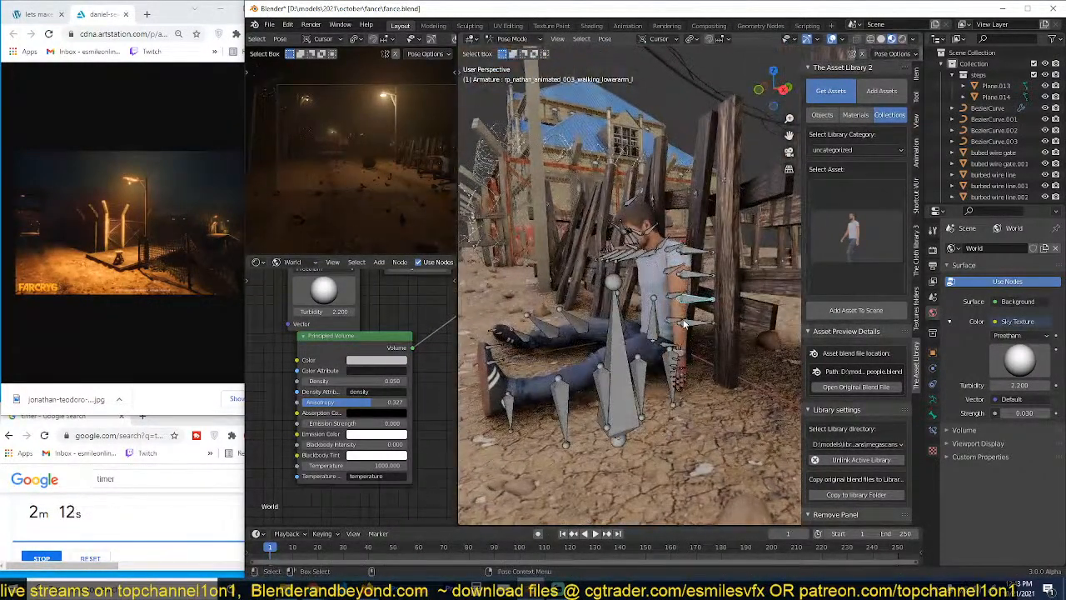
pyautogui.press('r')
pyautogui.press('r')
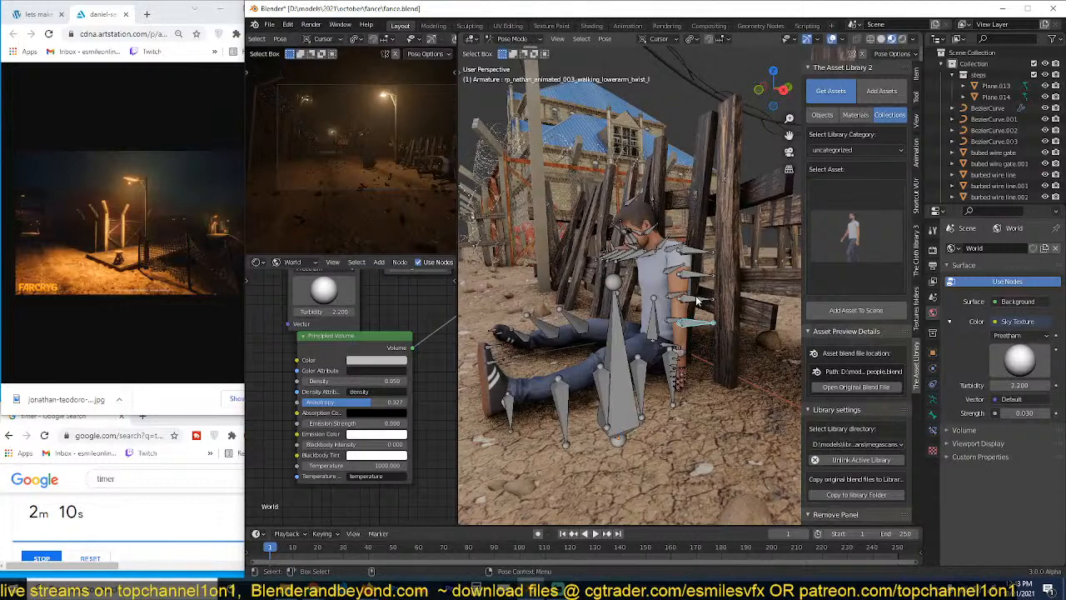
pyautogui.click(748, 316)
pyautogui.moveTo(748, 316); pyautogui.dragTo(793, 321, button='middle')
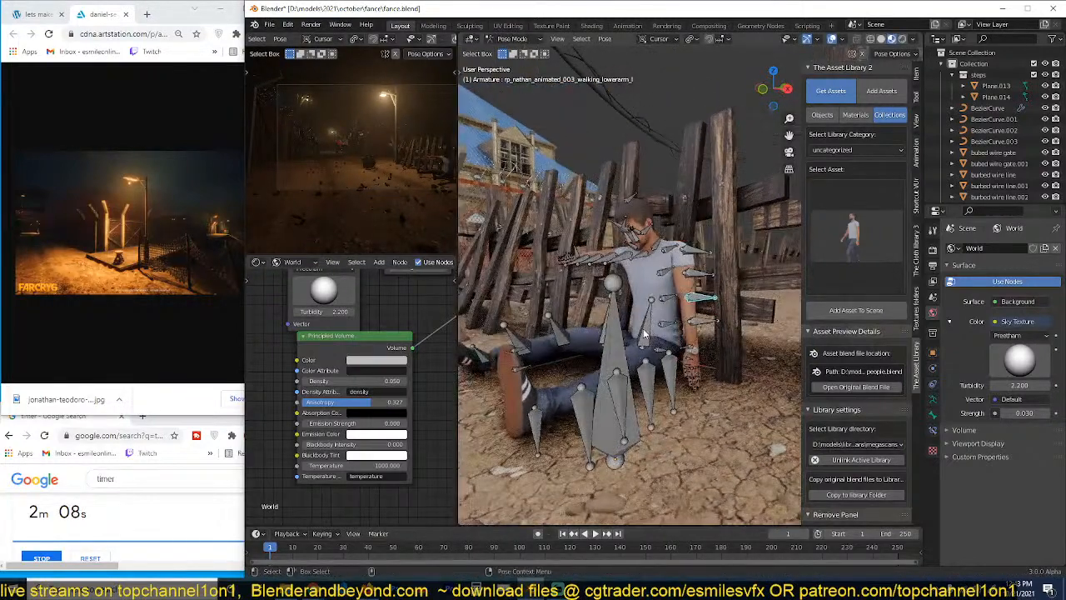
pyautogui.scroll(2, 714, 346)
pyautogui.press('r')
pyautogui.press('r')
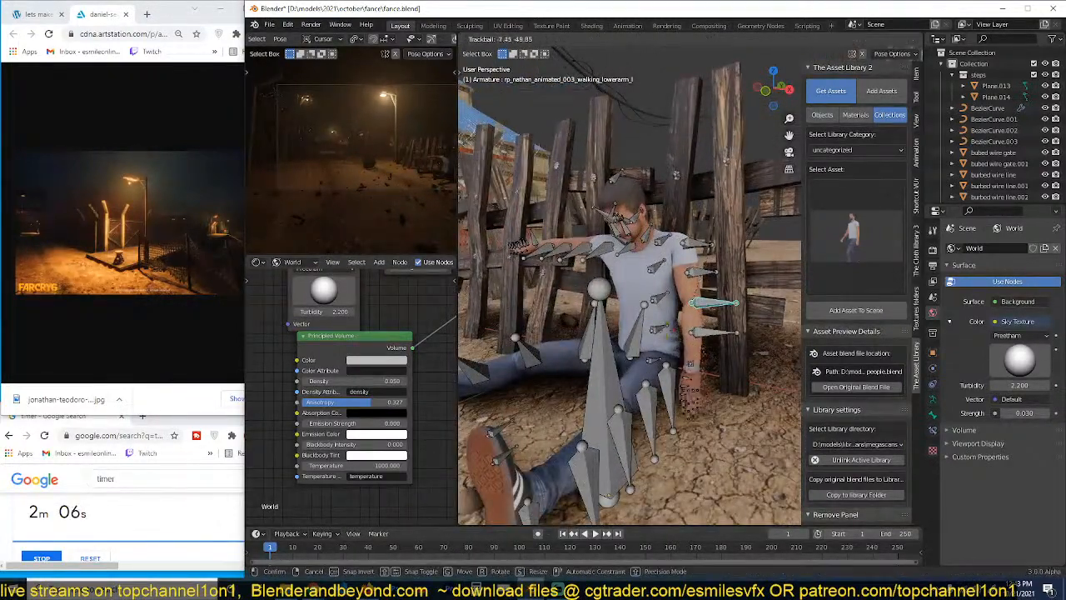
pyautogui.click(598, 257)
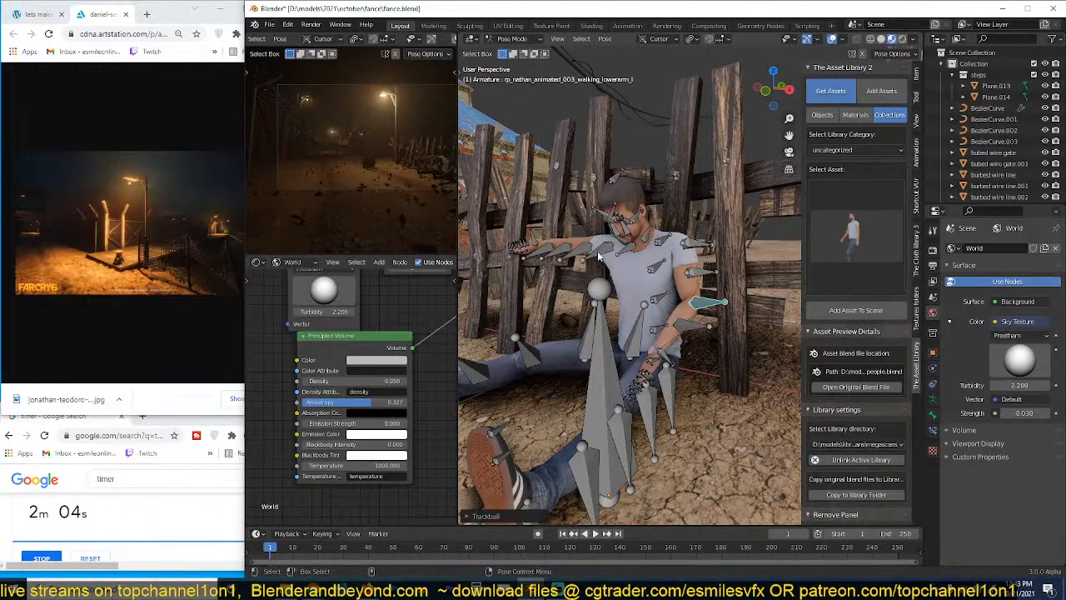
# Step: Rotate the right upper-arm bone down so the arm hangs beside the seated man's body
pyautogui.click(596, 237)
pyautogui.press('r')
pyautogui.press('r')
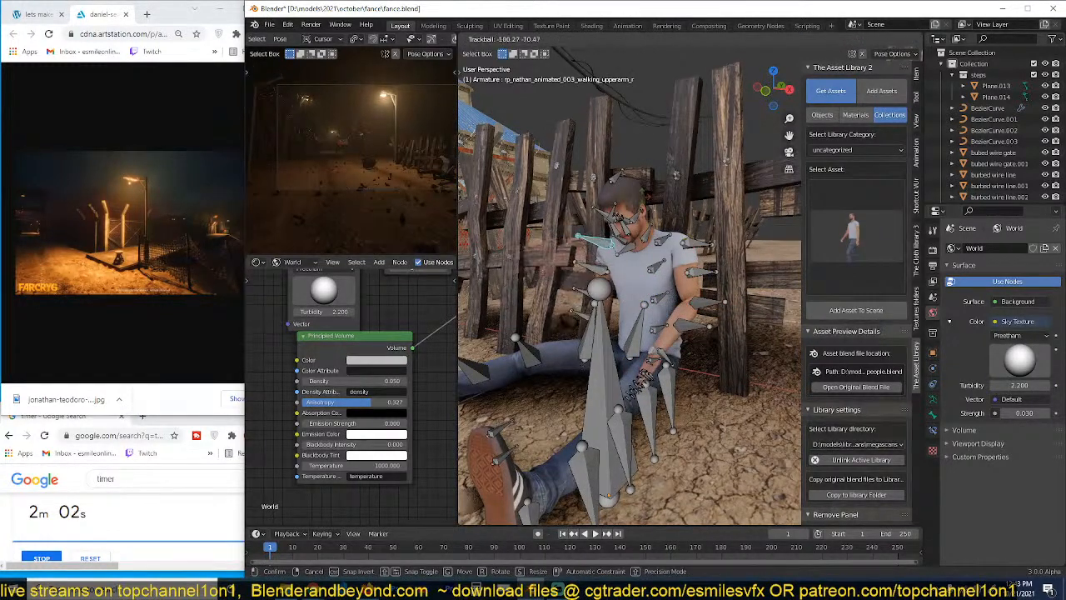
pyautogui.click(654, 197)
pyautogui.moveTo(618, 265); pyautogui.dragTo(668, 265, button='middle')
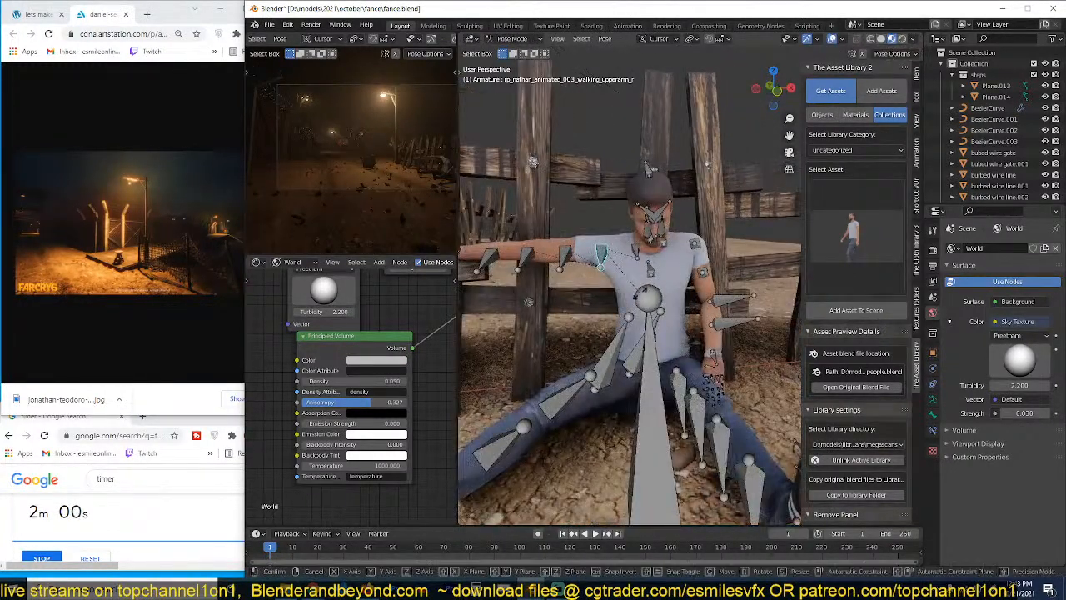
pyautogui.press('r')
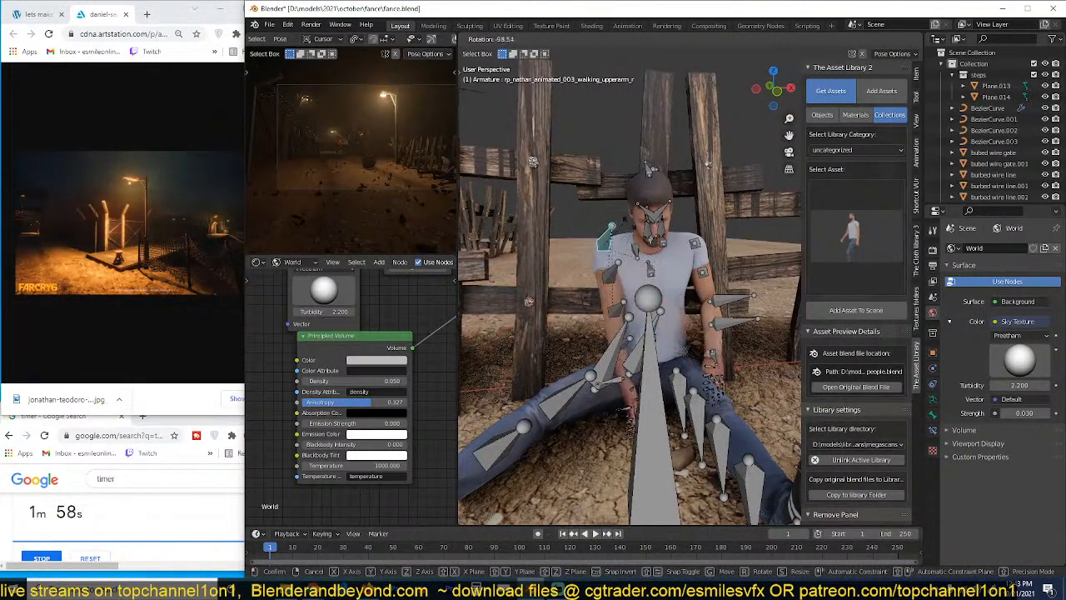
pyautogui.click(633, 230)
# Step: Trackball-rotate the lower spine bone so the seated man's torso leans forward
pyautogui.moveTo(622, 376); pyautogui.dragTo(697, 380, button='middle')
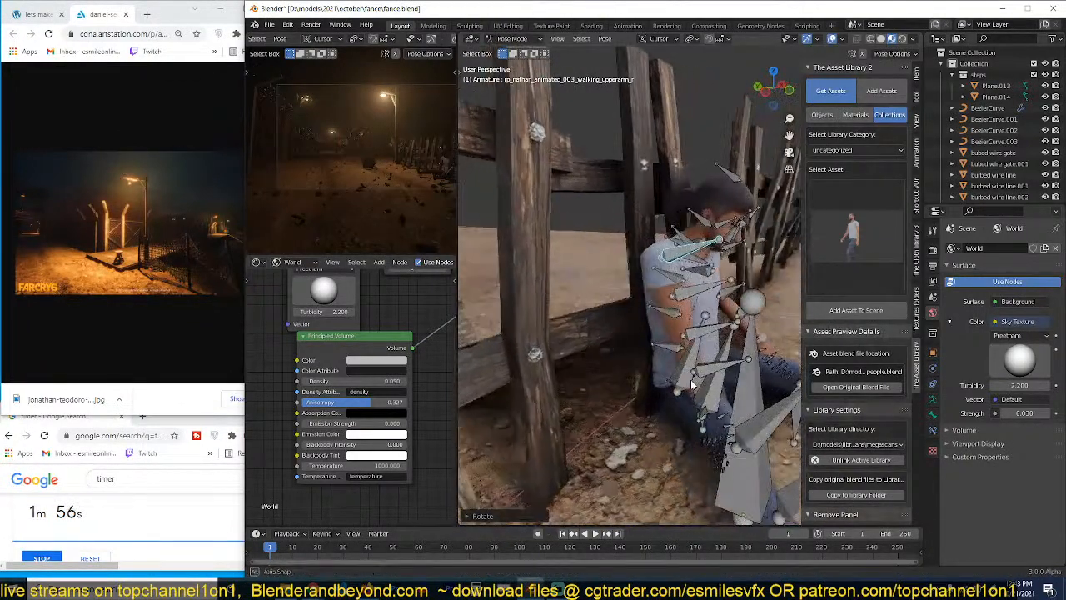
pyautogui.click(700, 377)
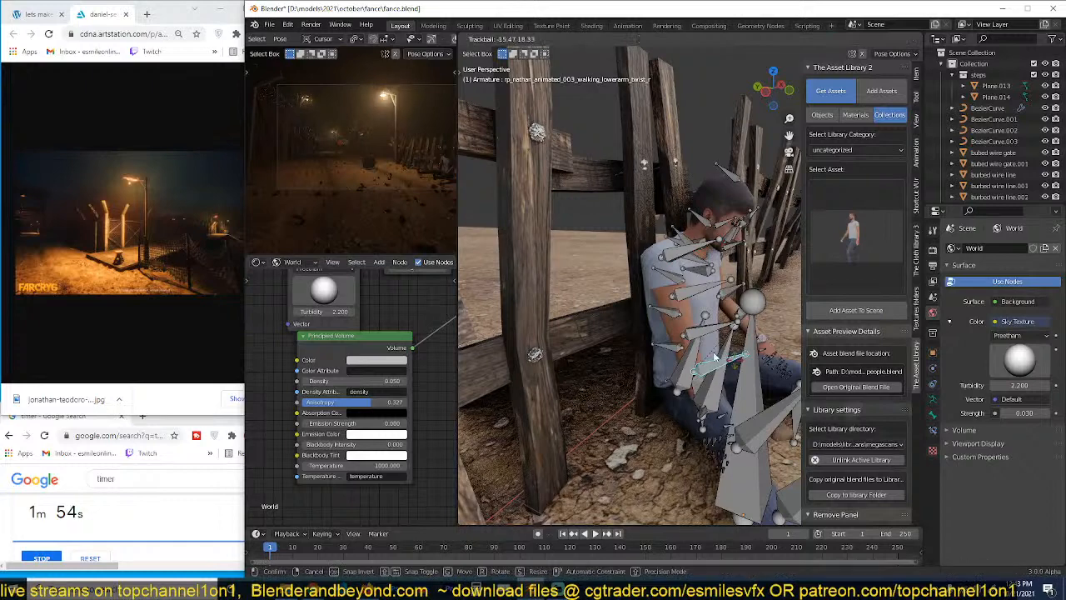
pyautogui.click(675, 348)
pyautogui.press('r')
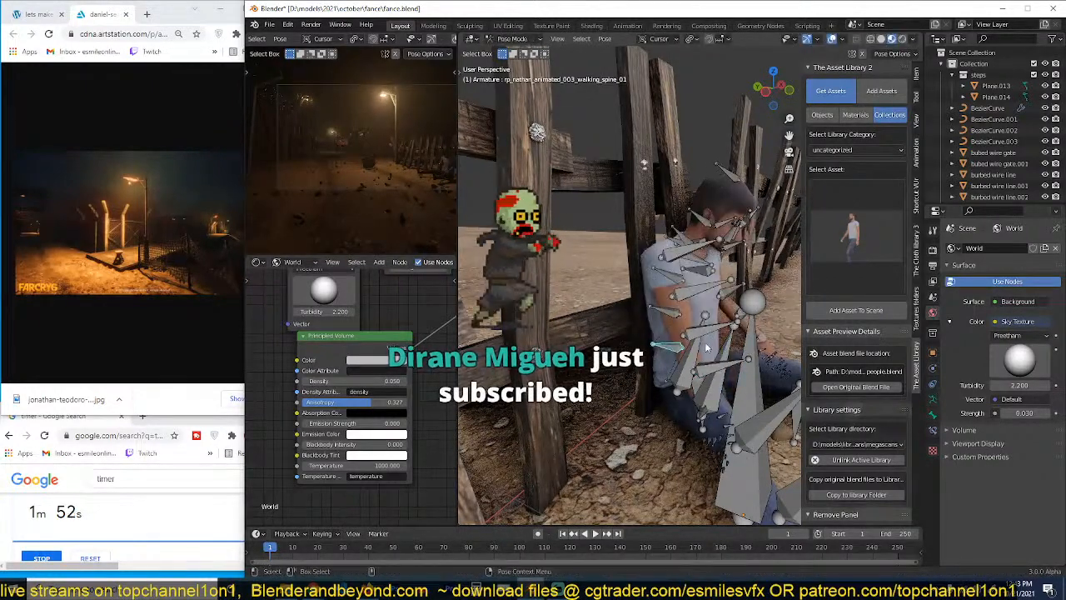
pyautogui.press('r')
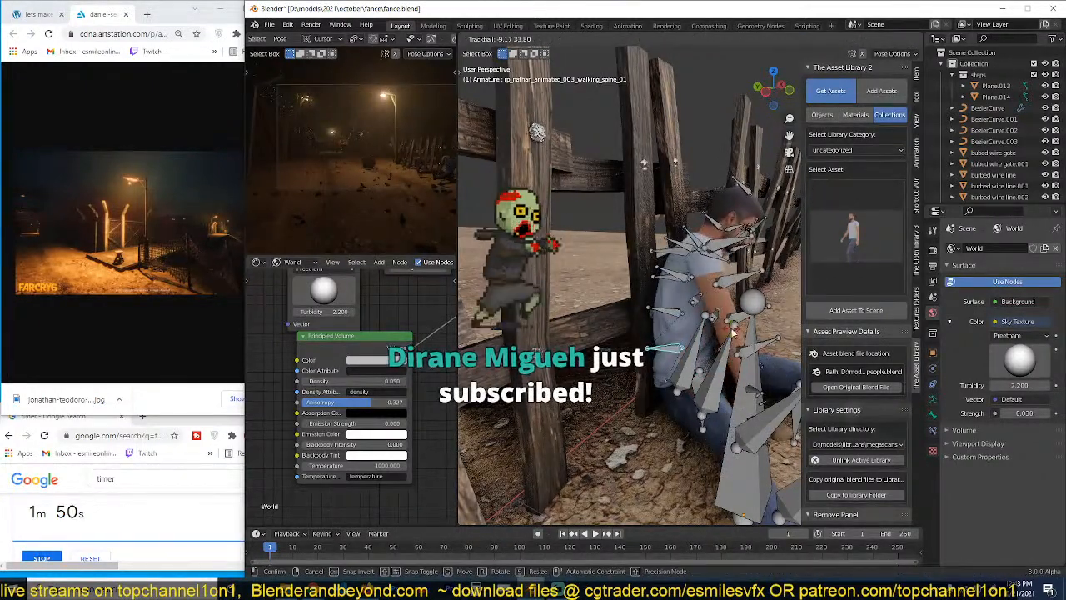
pyautogui.click(729, 323)
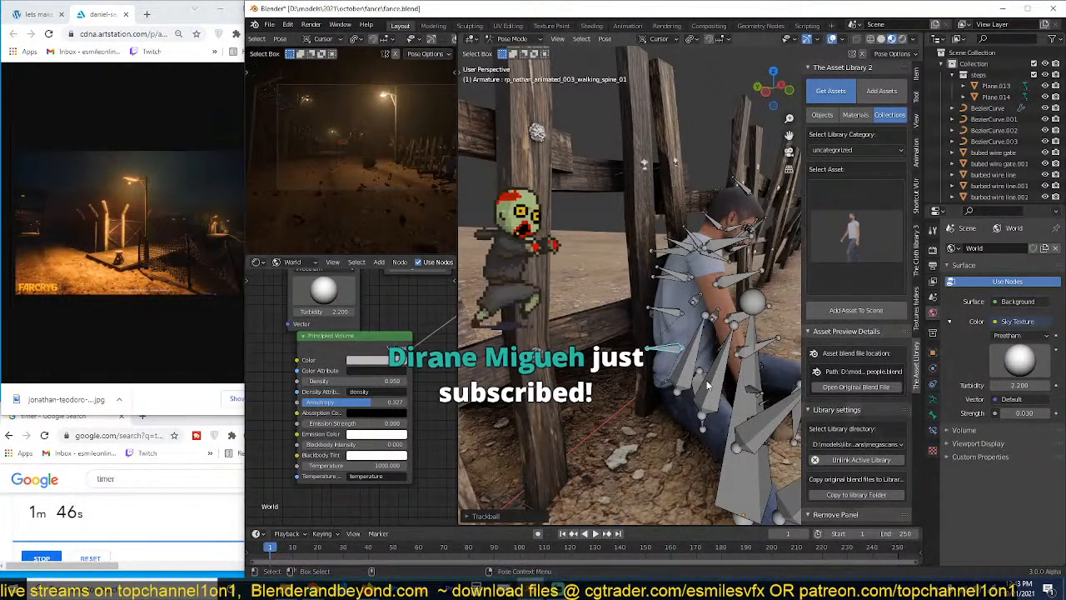
# Step: Trackball-rotate the right lower-arm bone so the forearm bends inward and the hand falls between the legs
pyautogui.moveTo(700, 392); pyautogui.dragTo(577, 385, button='middle')
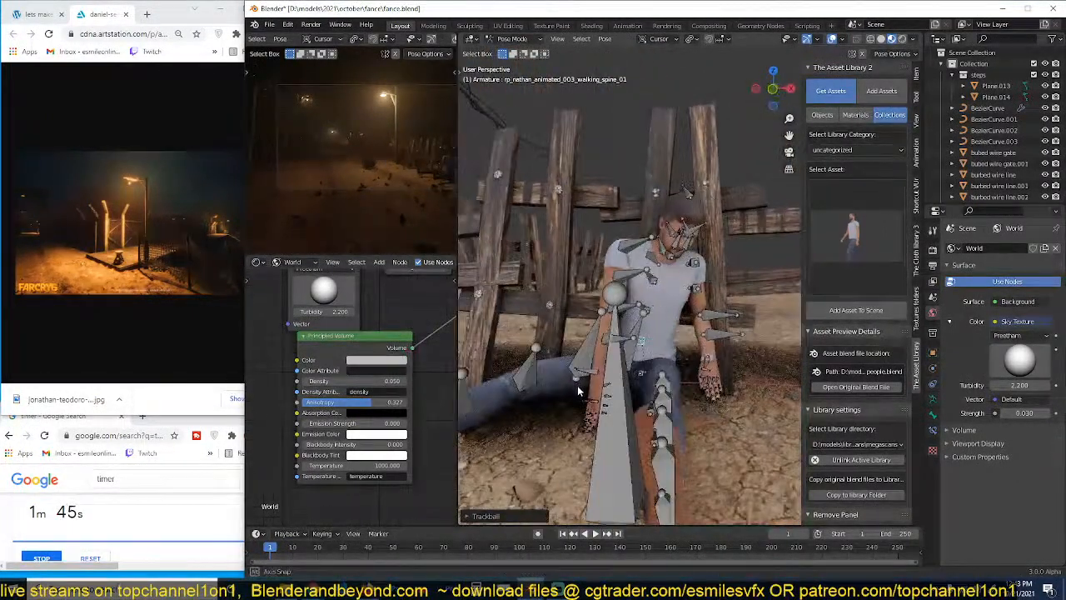
pyautogui.click(630, 313)
pyautogui.press('r')
pyautogui.press('r')
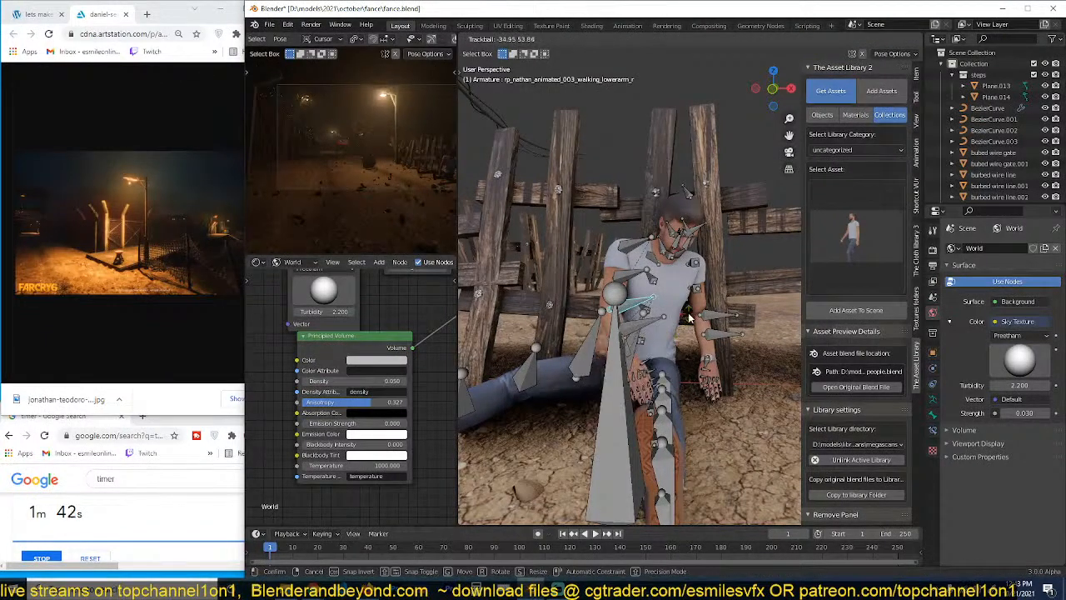
pyautogui.click(689, 317)
# Step: Trackball-rotate the right lower-leg bone to change the bend of the man's right knee
pyautogui.moveTo(688, 320); pyautogui.dragTo(762, 346, button='middle')
pyautogui.click(658, 377)
pyautogui.click(674, 436)
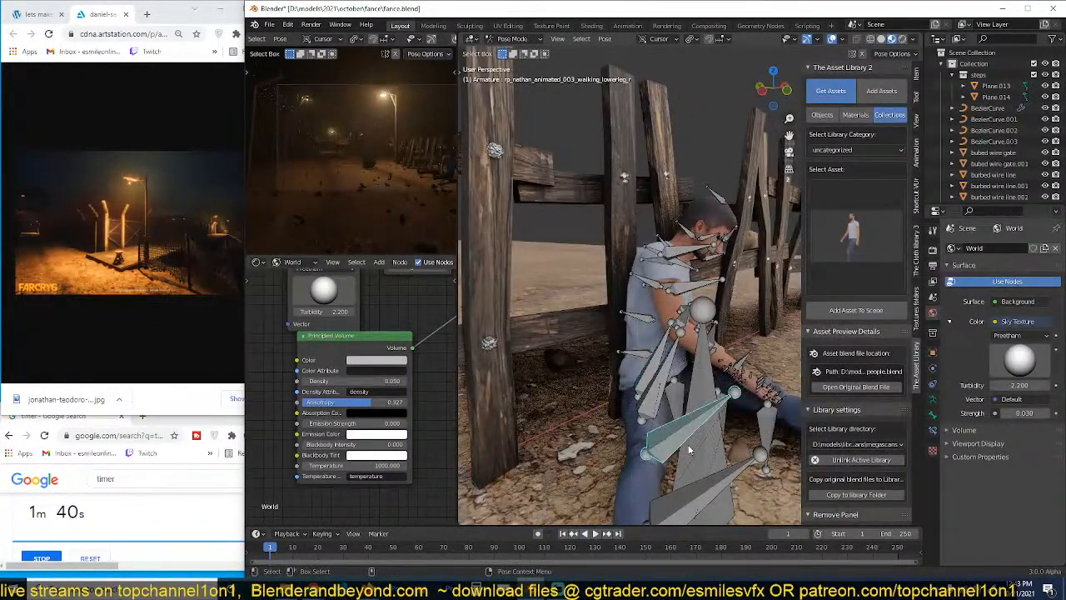
pyautogui.moveTo(689, 450); pyautogui.dragTo(734, 458, button='middle')
pyautogui.press('r')
pyautogui.press('r')
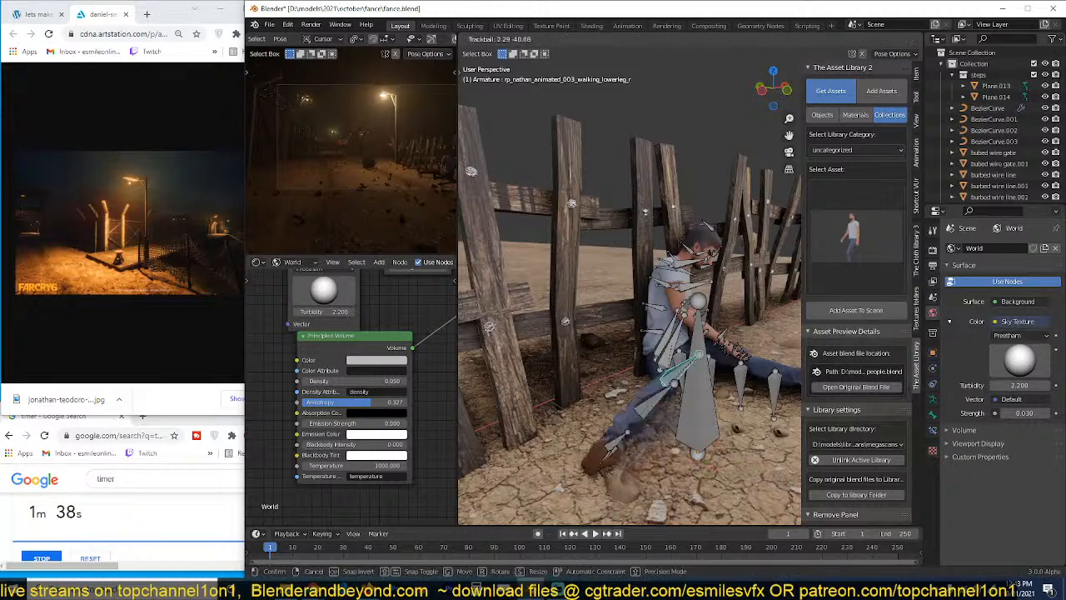
pyautogui.click(737, 404)
pyautogui.moveTo(744, 394); pyautogui.dragTo(779, 381, button='middle')
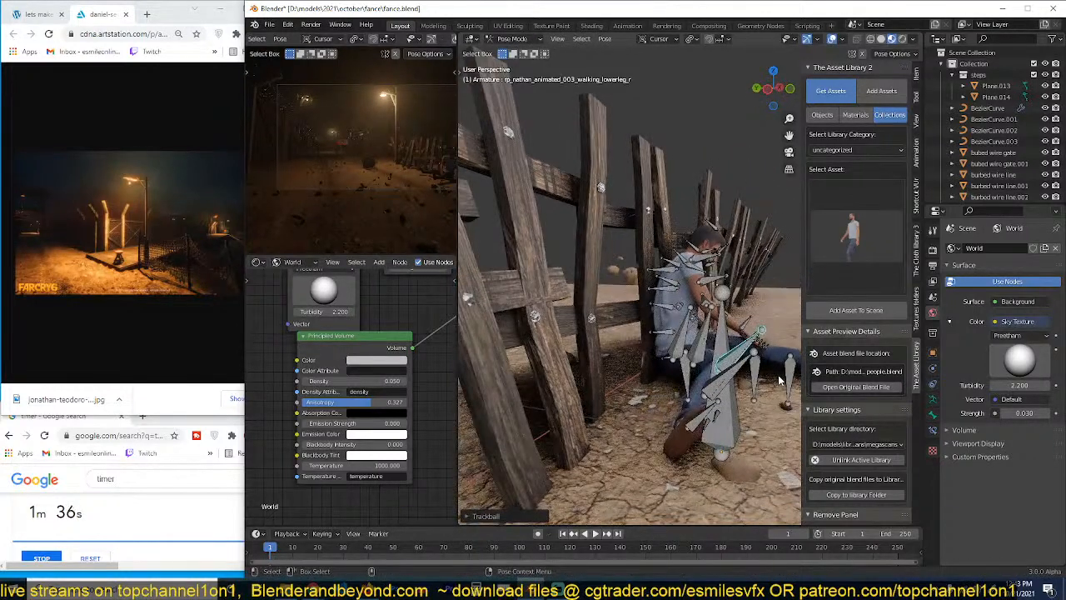
pyautogui.hotkey('ctrl', 'Tab')
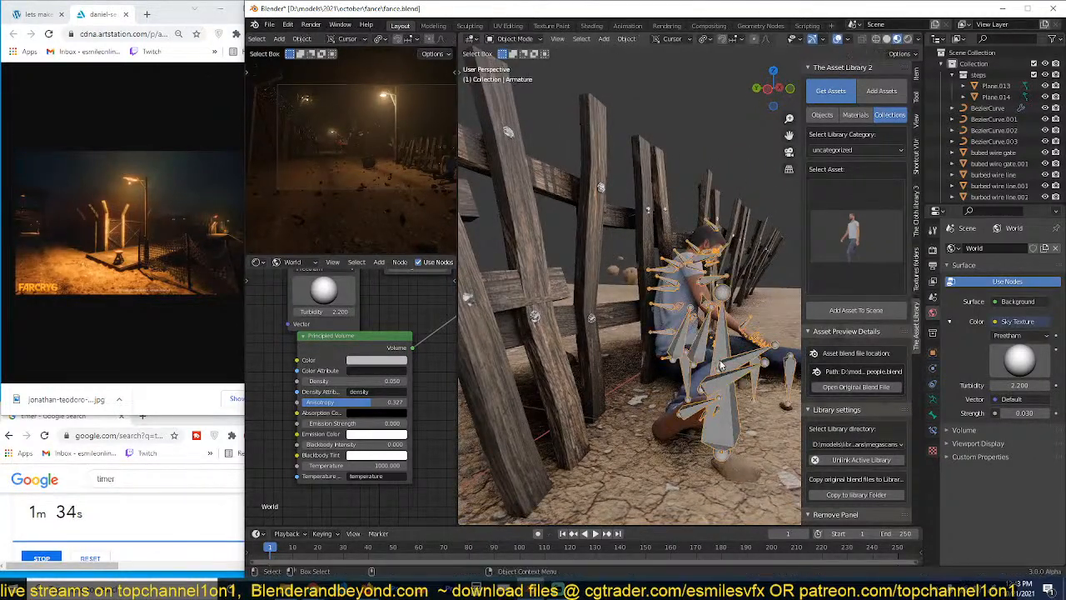
pyautogui.press('g')
pyautogui.press('x')
pyautogui.rightClick(702, 353)
pyautogui.hotkey('ctrl', 'Tab')
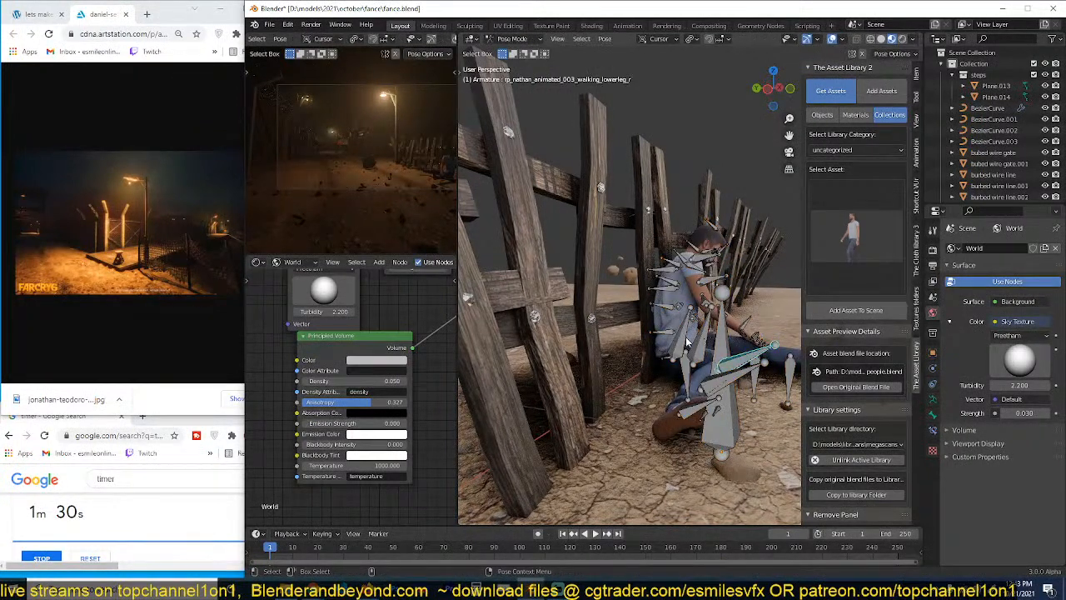
# Step: Move the hip bone down so the seated man's body rests on the ground by the fence
pyautogui.click(667, 363)
pyautogui.press('g')
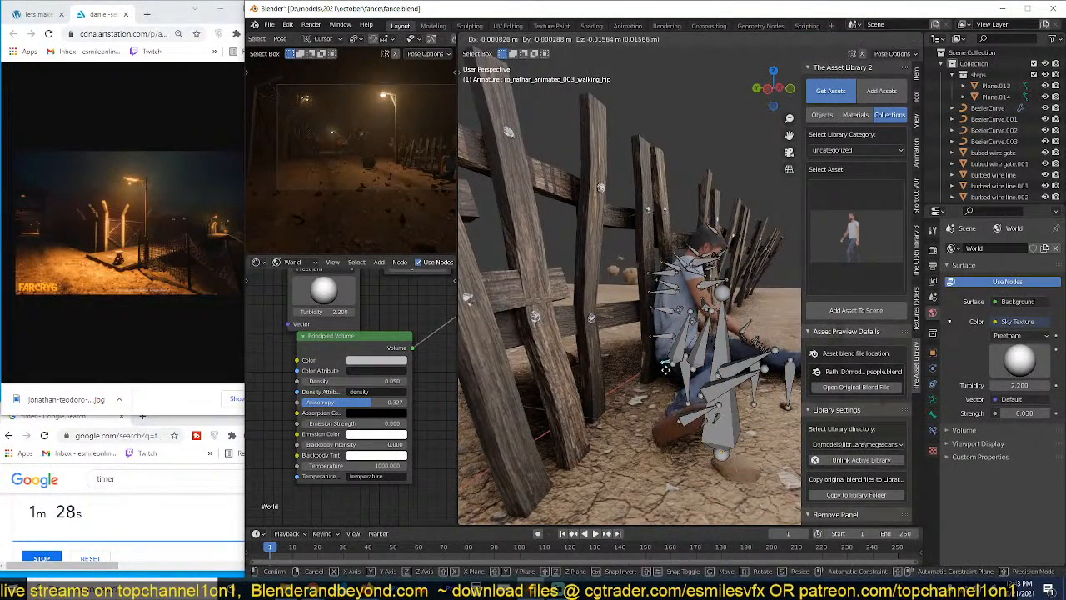
pyautogui.click(724, 368)
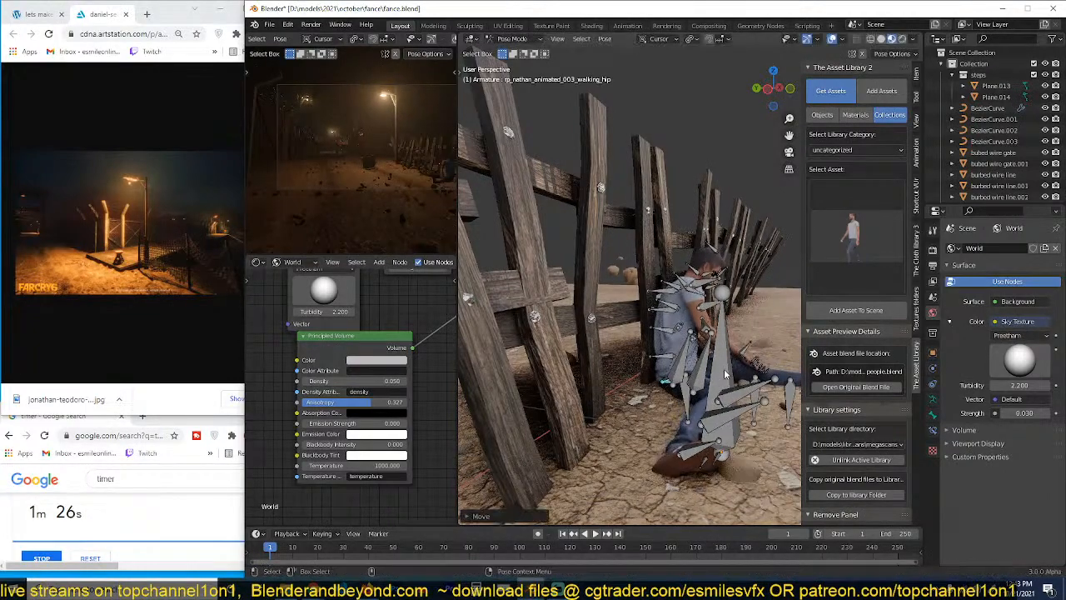
# Step: Trackball-rotate the left foot bone so the shoe tilts forward toward the ground
pyautogui.moveTo(724, 368)
pyautogui.mouseDown(button='middle')
pyautogui.moveTo(483, 328)
pyautogui.moveTo(469, 348)
pyautogui.moveTo(616, 360)
pyautogui.moveTo(726, 353)
pyautogui.mouseUp(button='middle')
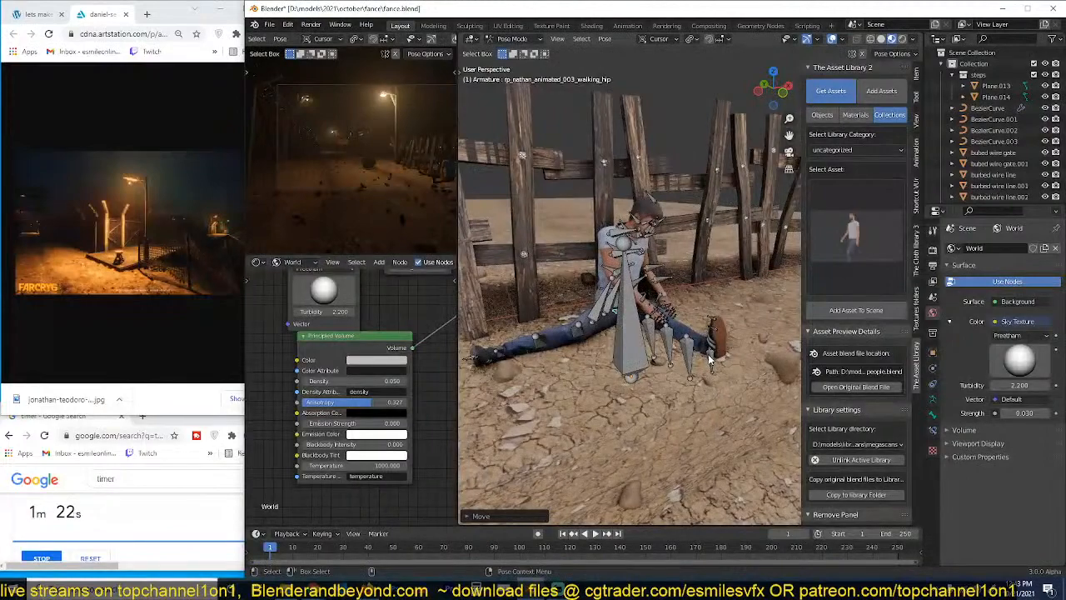
pyautogui.click(709, 358)
pyautogui.press('r')
pyautogui.press('r')
pyautogui.click(702, 408)
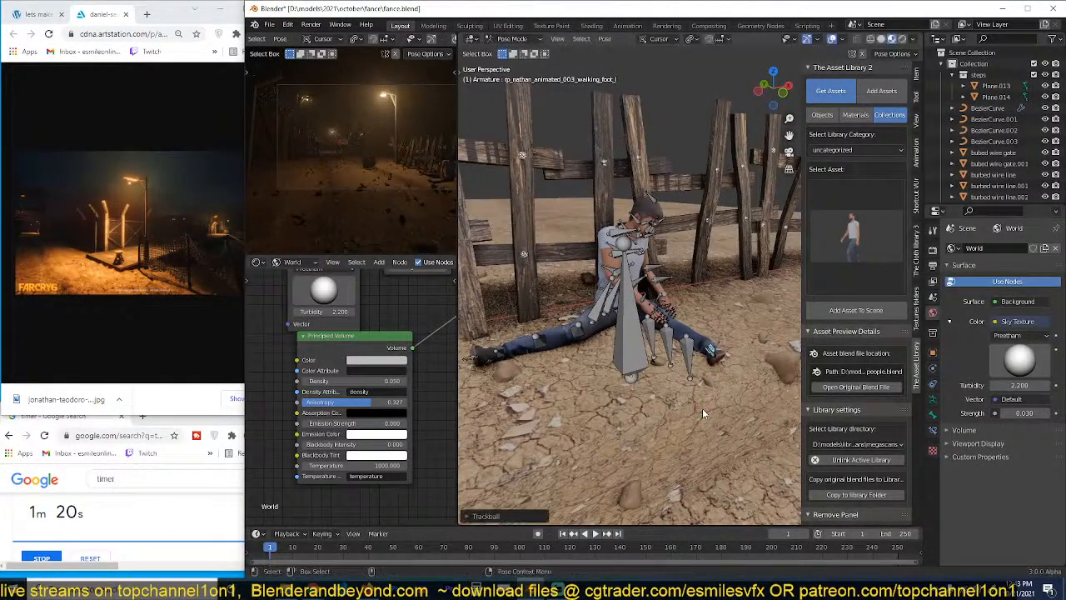
# Step: Rotate the left upper-leg and lower-leg bones so the outstretched left leg lies along the ground
pyautogui.moveTo(701, 408); pyautogui.dragTo(712, 333, button='middle')
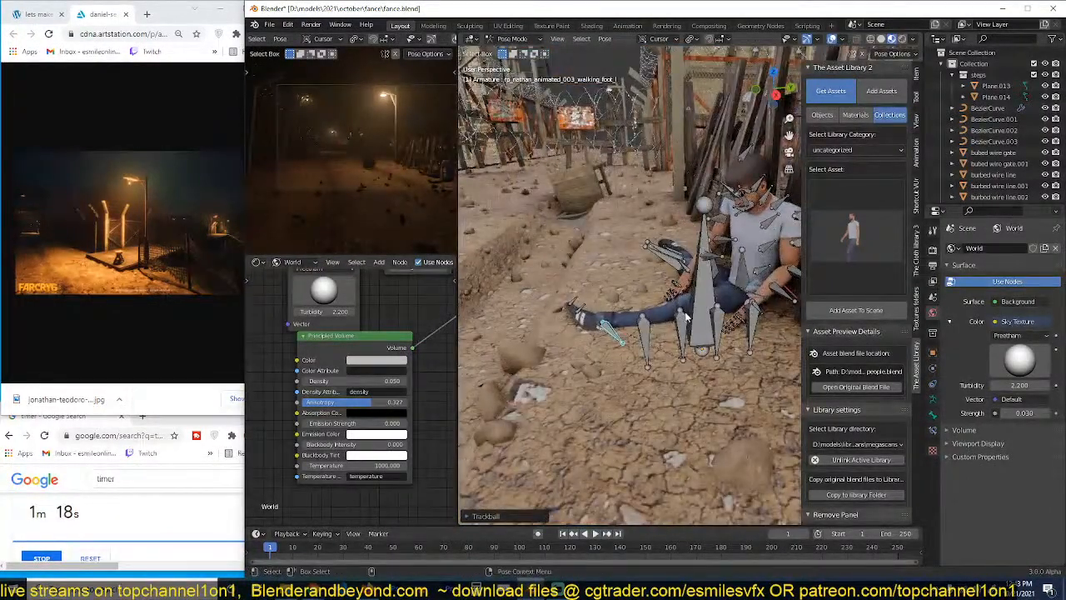
pyautogui.click(683, 321)
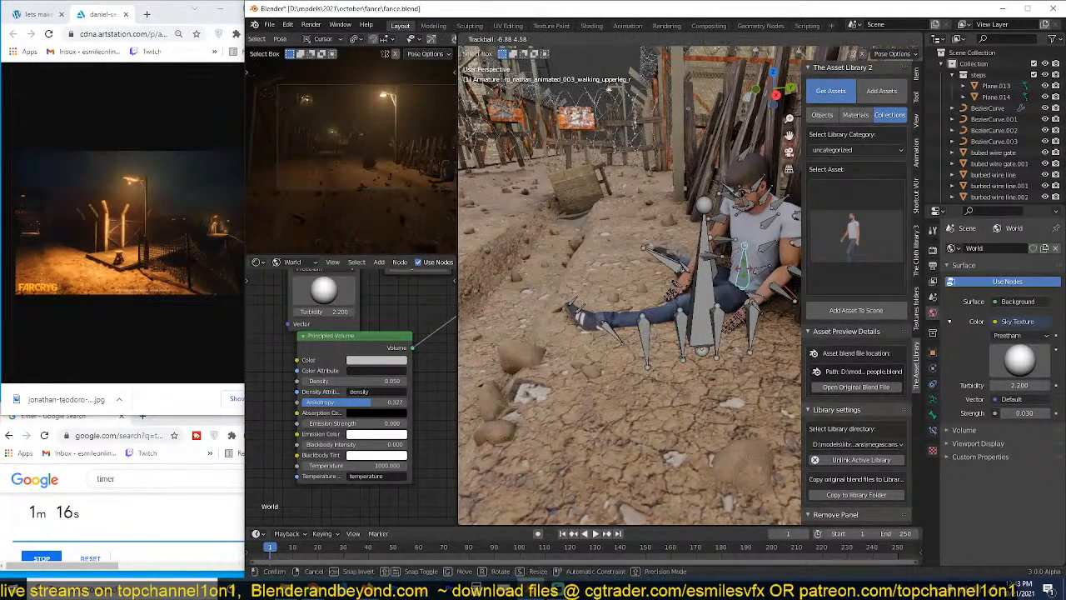
pyautogui.press('r')
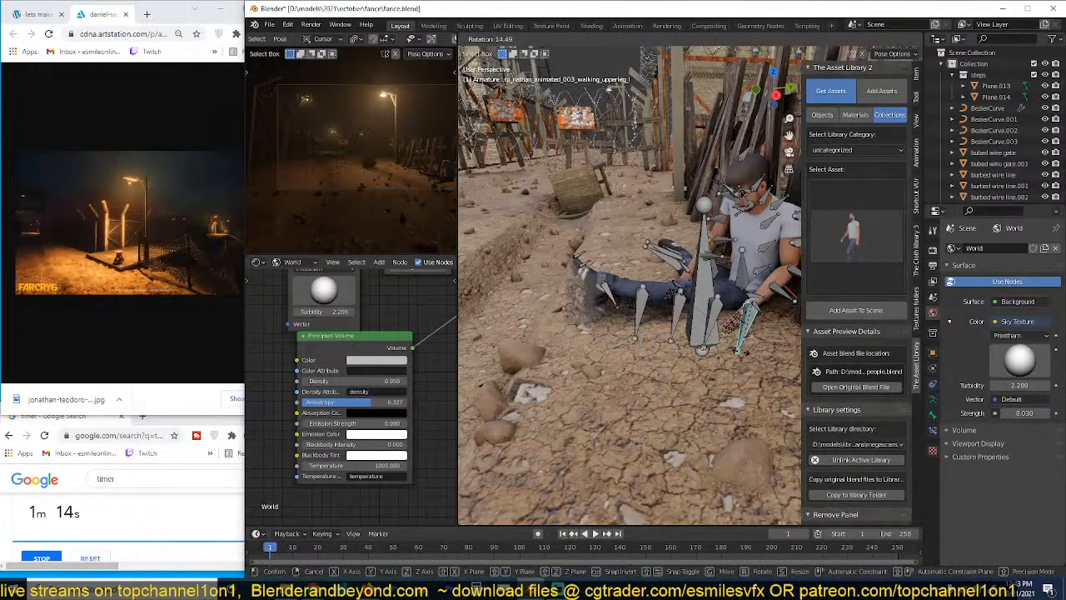
pyautogui.click(737, 329)
pyautogui.click(677, 315)
pyautogui.press('r')
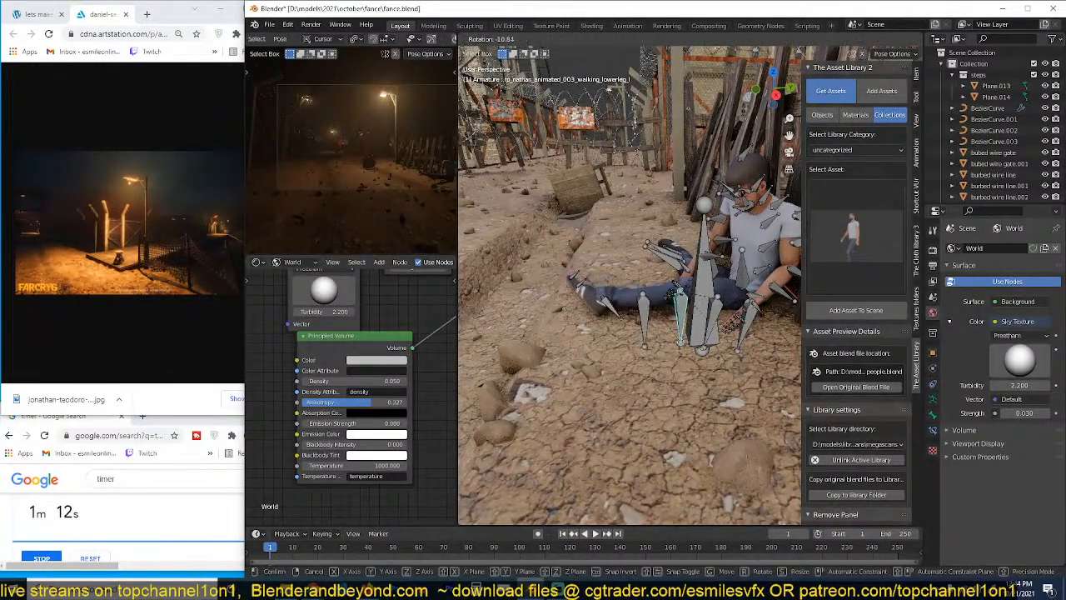
pyautogui.click(660, 305)
# Step: Switch to Object Mode, hide the viewport overlays and examine the seated man's pose up close and in the camera view
pyautogui.hotkey('ctrl', 'Tab')
pyautogui.moveTo(679, 311); pyautogui.dragTo(692, 231, button='middle')
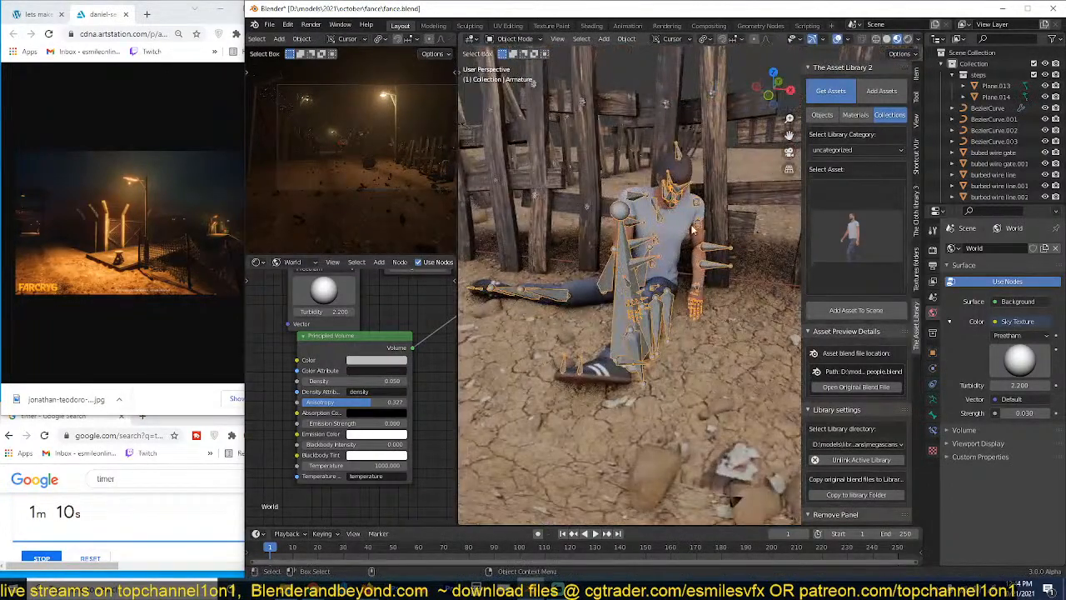
pyautogui.click(836, 39)
pyautogui.moveTo(795, 109); pyautogui.dragTo(692, 108, button='middle')
pyautogui.scroll(6, 674, 186)
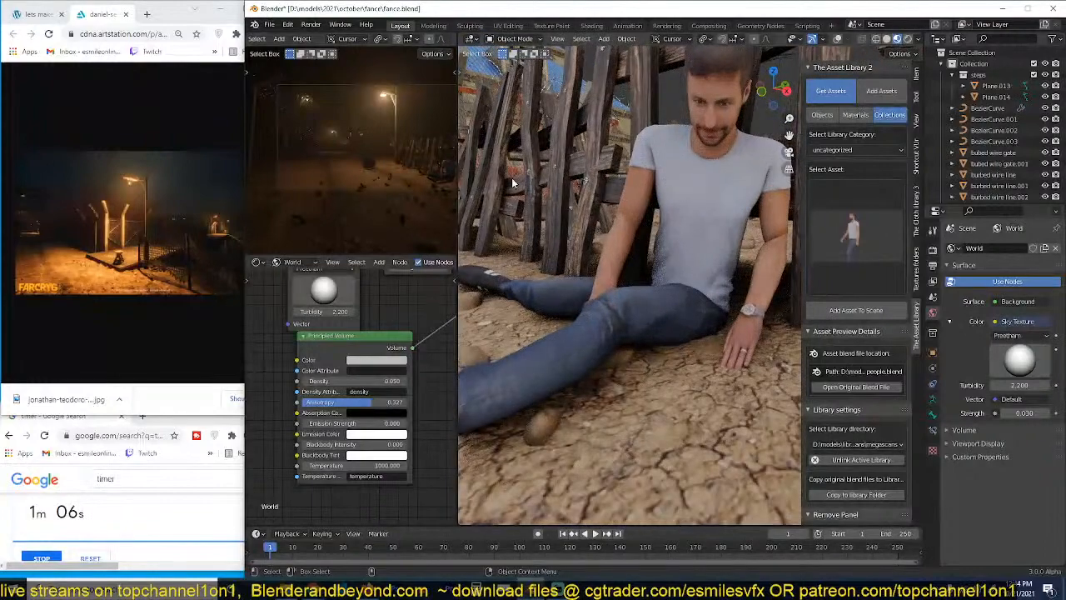
pyautogui.scroll(2, 371, 168)
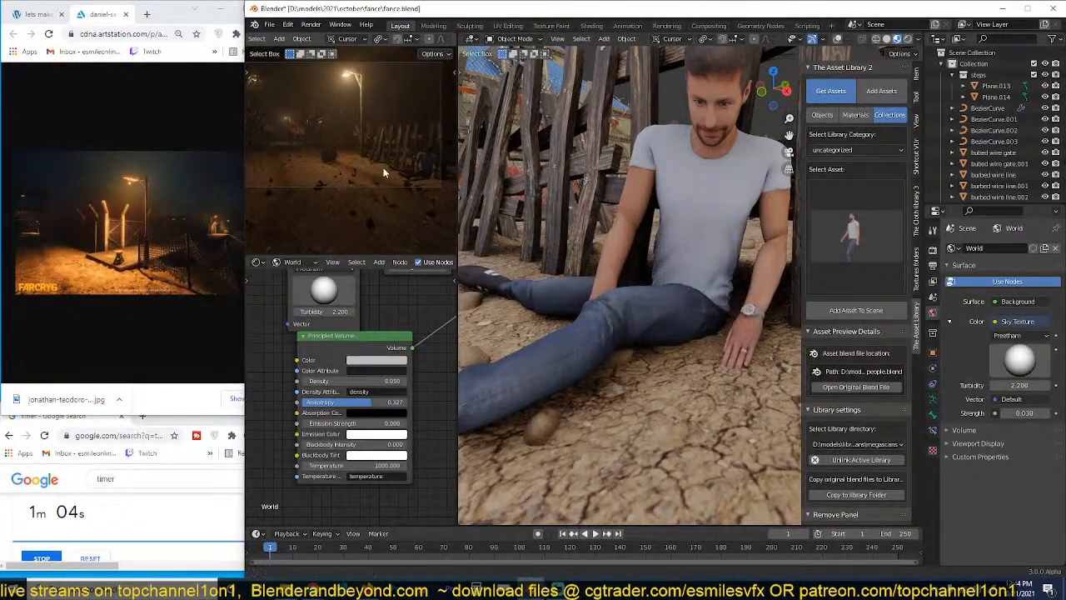
pyautogui.scroll(1, 646, 298)
pyautogui.scroll(-1, 646, 298)
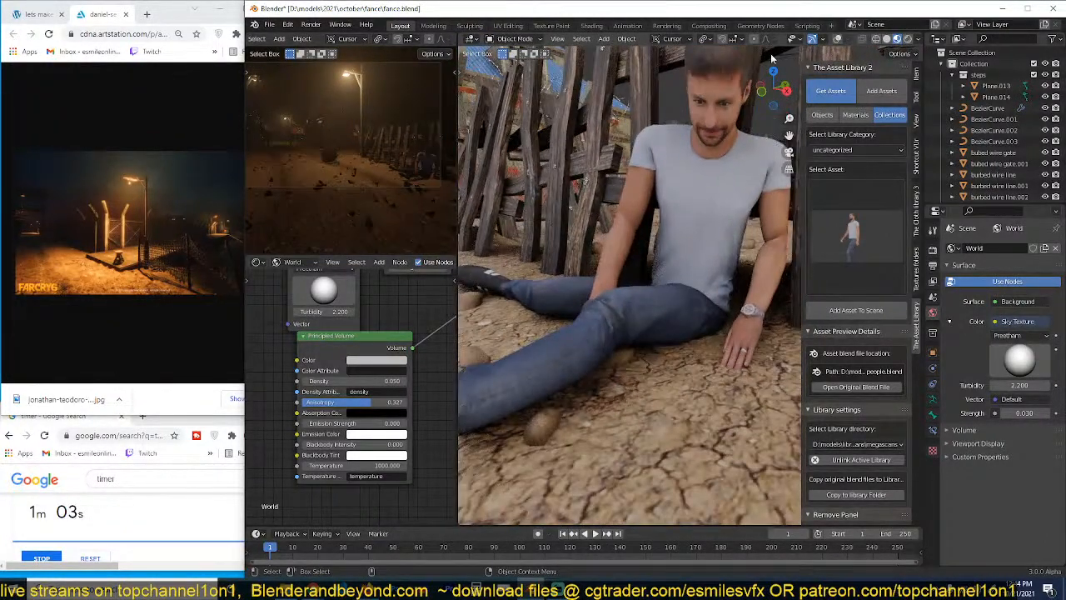
# Step: Show the overlays again and, in Pose Mode, trackball-rotate the left lower-leg bone slightly to lower the foot onto the ground
pyautogui.click(839, 40)
pyautogui.moveTo(605, 315); pyautogui.dragTo(636, 305, button='middle')
pyautogui.hotkey('ctrl', 'Tab')
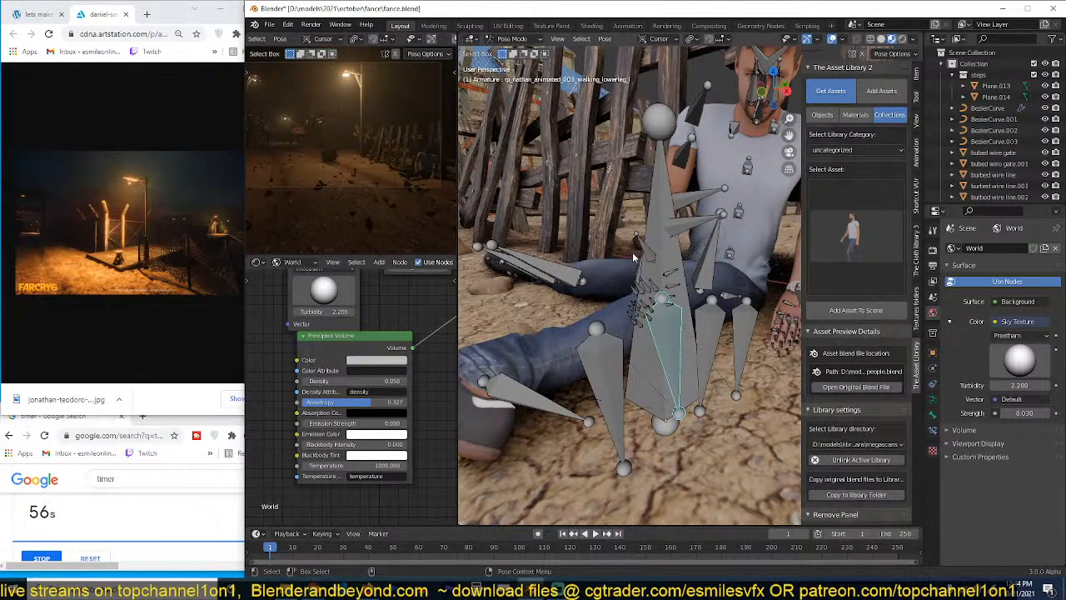
pyautogui.moveTo(633, 317); pyautogui.dragTo(676, 307, button='middle')
pyautogui.moveTo(644, 339); pyautogui.dragTo(757, 307, button='middle')
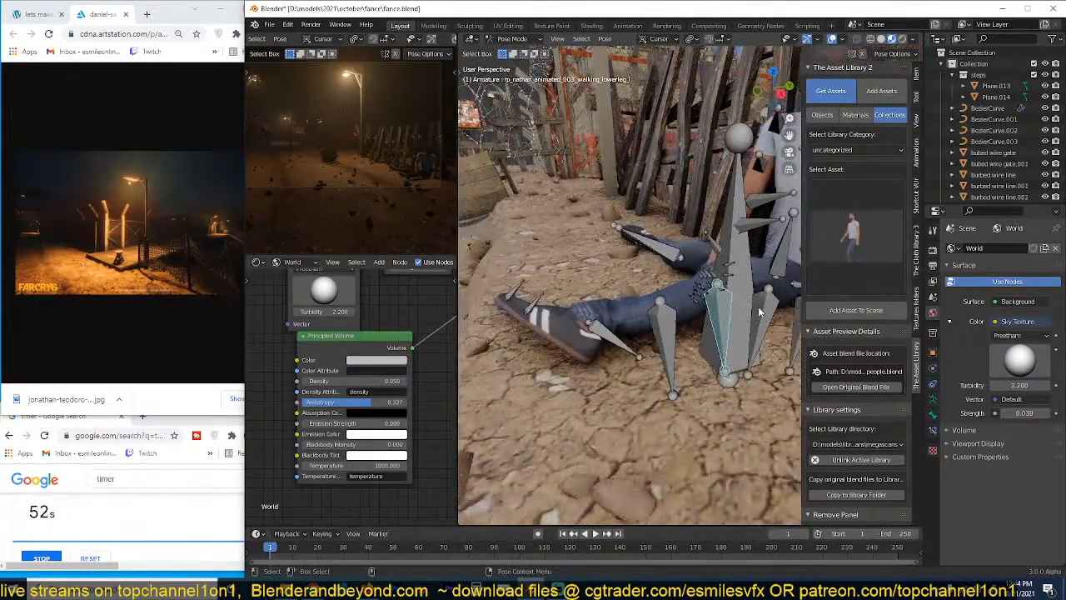
pyautogui.press('r')
pyautogui.press('r')
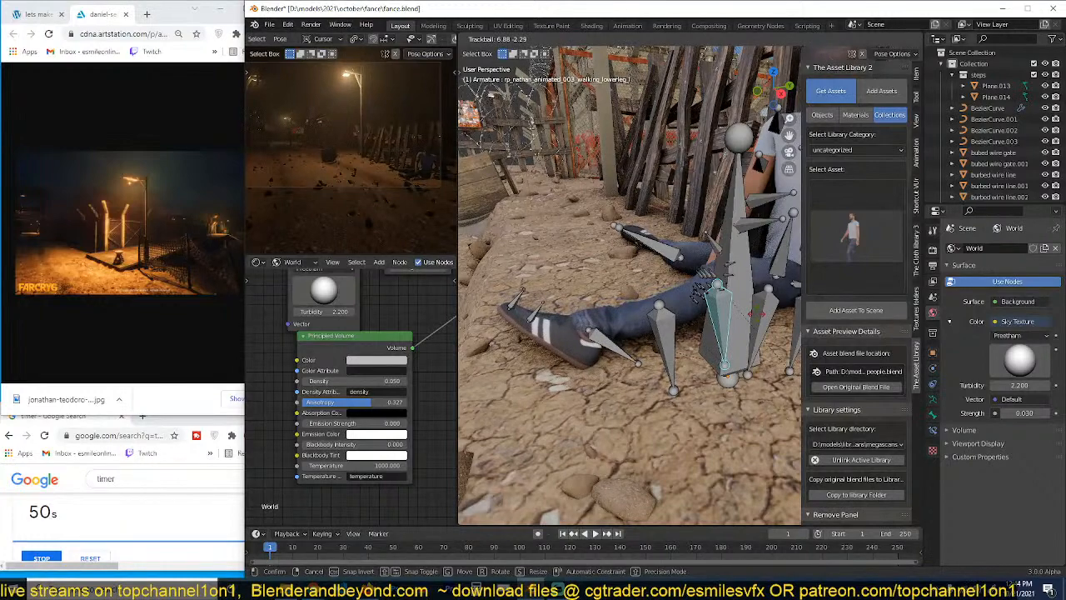
pyautogui.click(759, 317)
# Step: Return the armature to Object Mode and save the fence scene file
pyautogui.hotkey('ctrl', 'Tab')
pyautogui.moveTo(690, 294); pyautogui.dragTo(653, 303, button='middle')
pyautogui.hotkey('ctrl', 's')
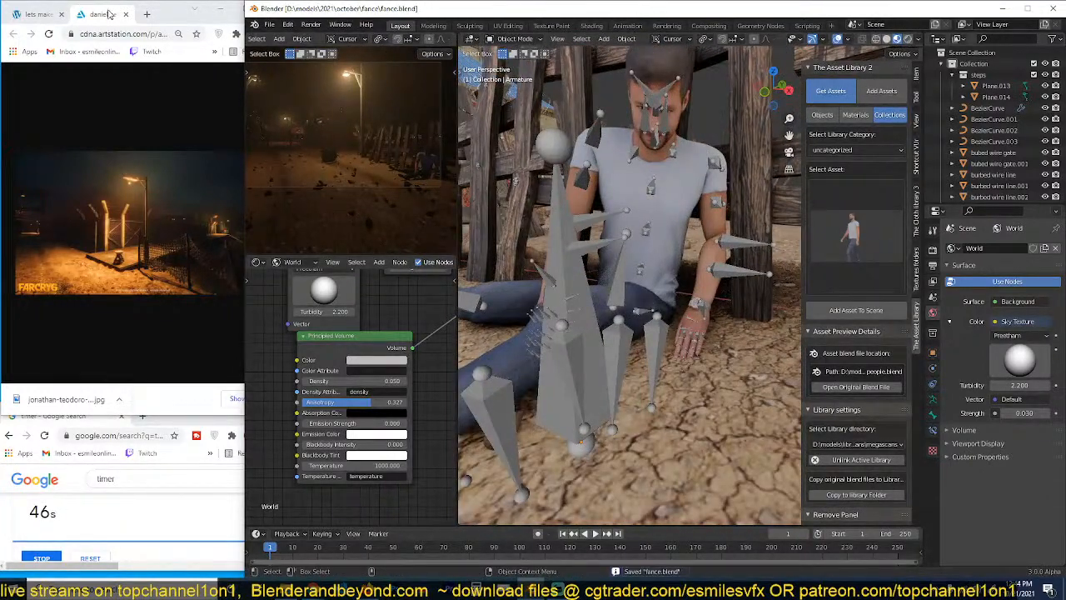
# Step: Open a separate maximized browser window and search Google Images for "blood splater"
pyautogui.click(147, 14)
pyautogui.moveTo(158, 14); pyautogui.dragTo(504, 60)
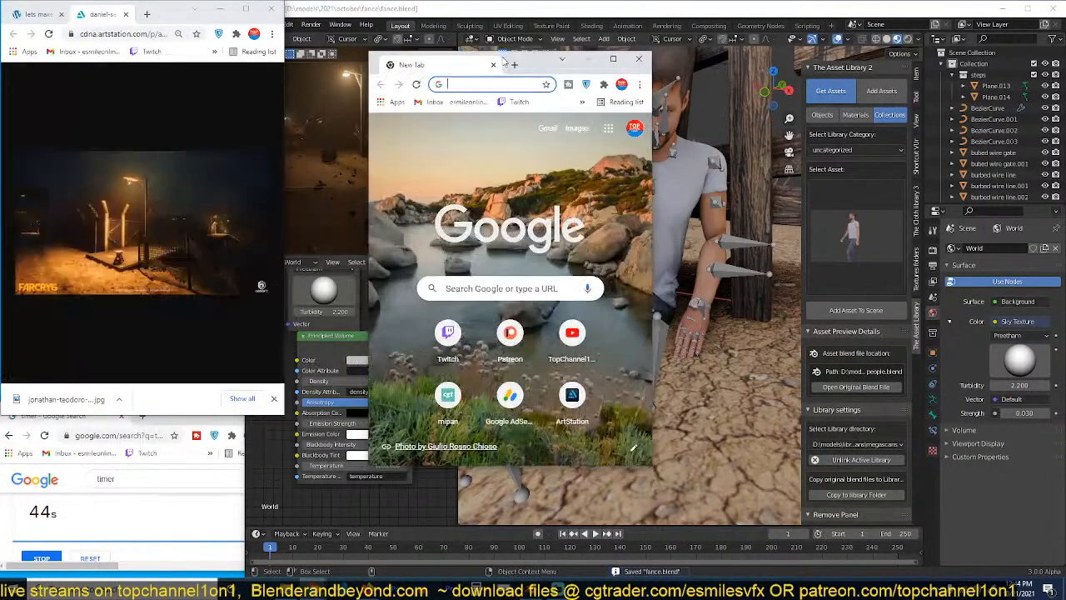
pyautogui.click(613, 58)
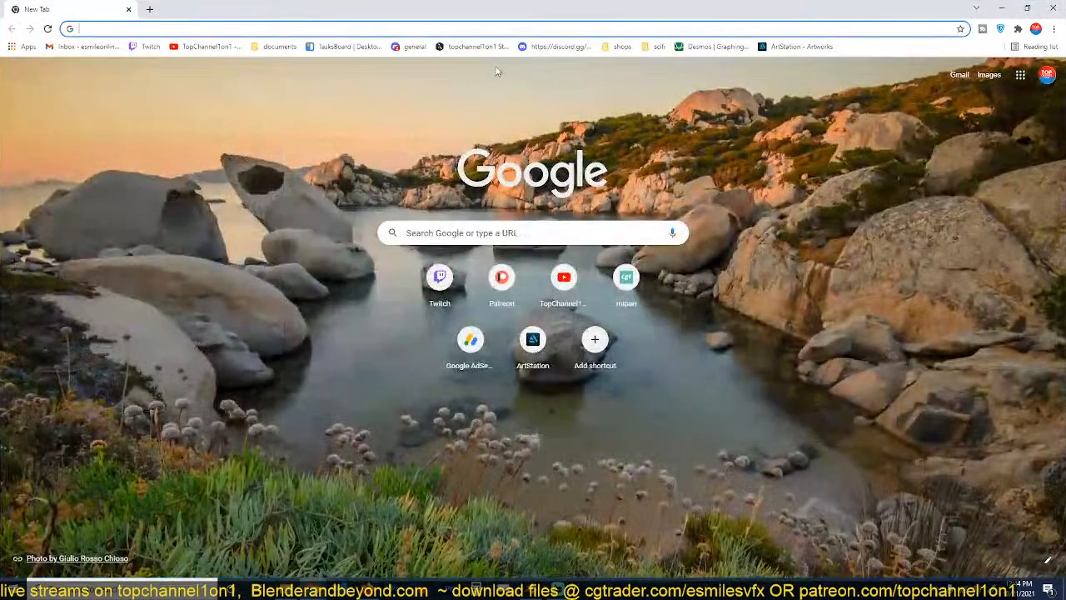
pyautogui.write('blood ')
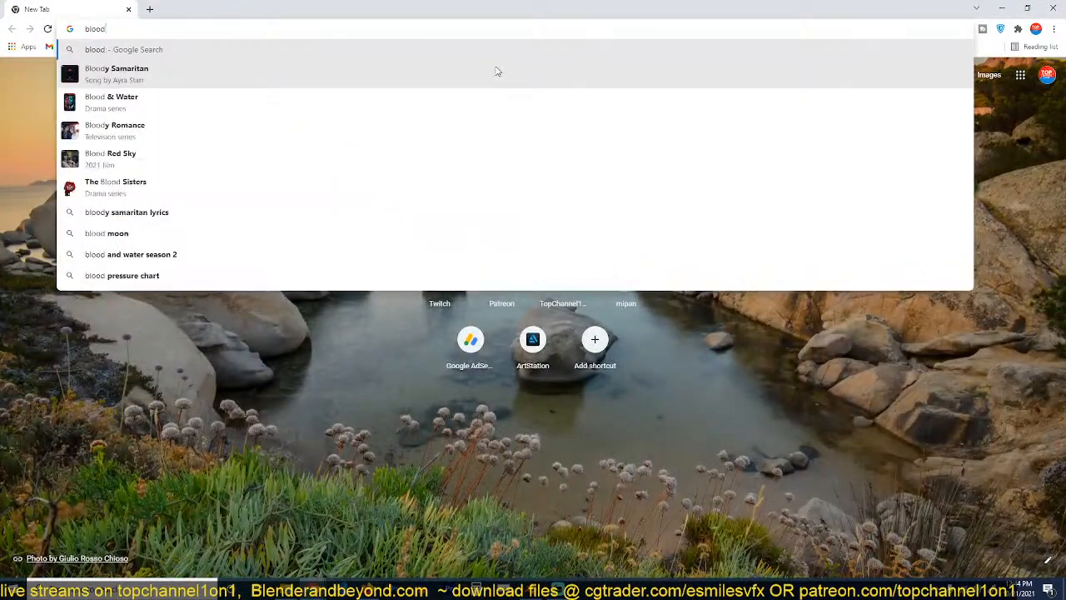
pyautogui.write('spl')
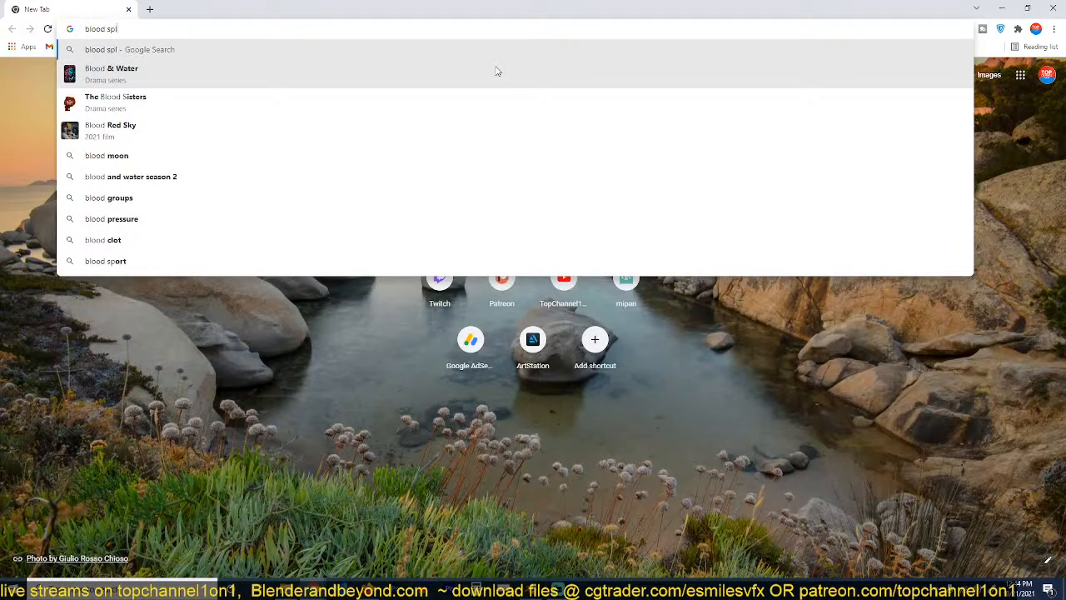
pyautogui.write('ater')
pyautogui.press('Return')
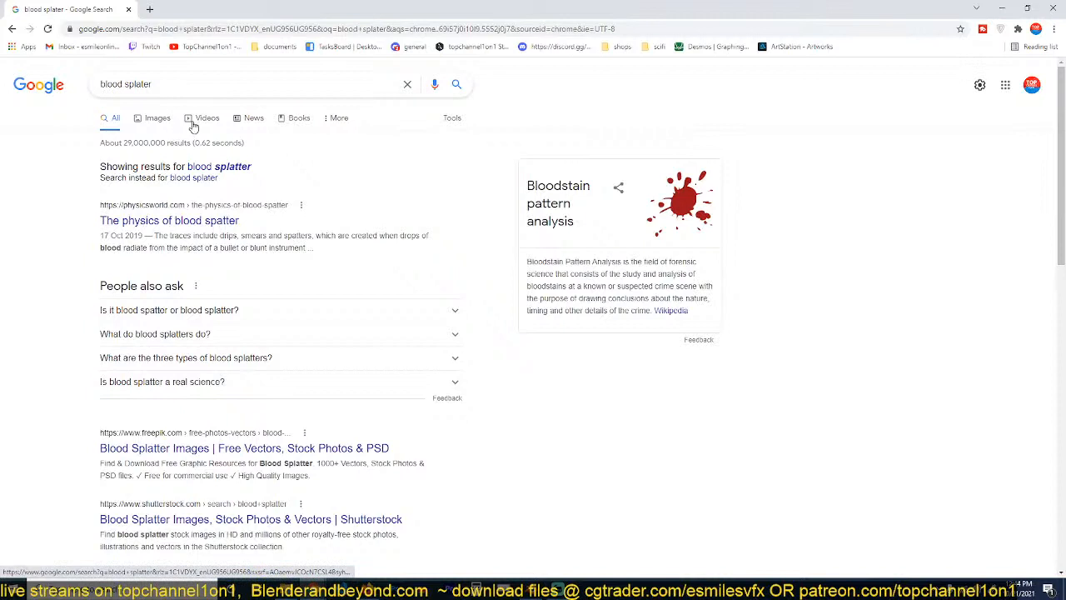
pyautogui.click(159, 122)
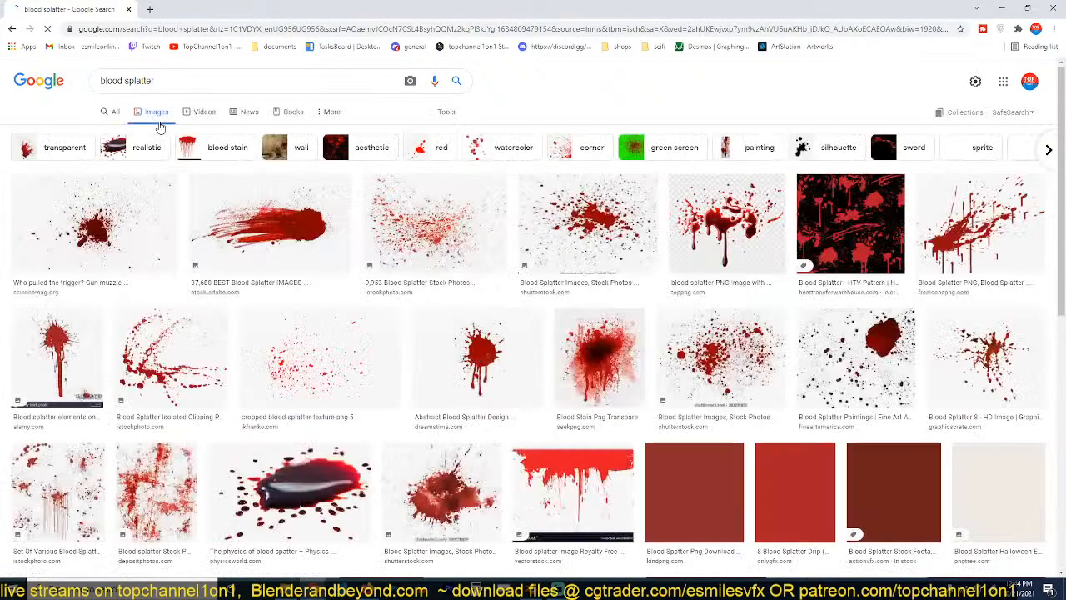
# Step: Open the Science, Fine Art America and IconsPng blood splatter results in new tabs and compare the enlarged images
pyautogui.rightClick(131, 215)
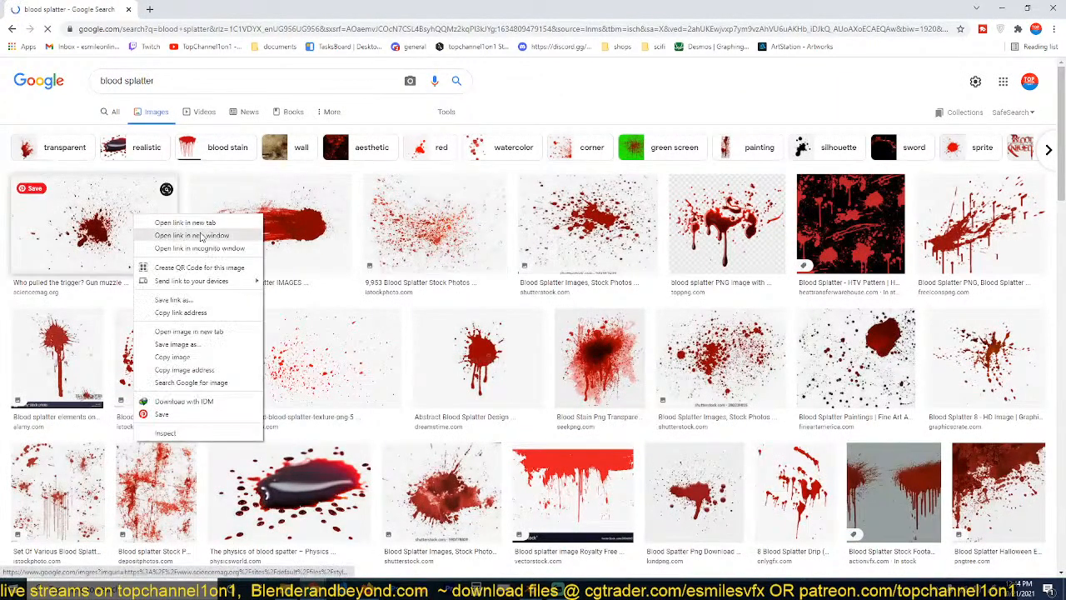
pyautogui.click(203, 226)
pyautogui.scroll(-1, 351, 323)
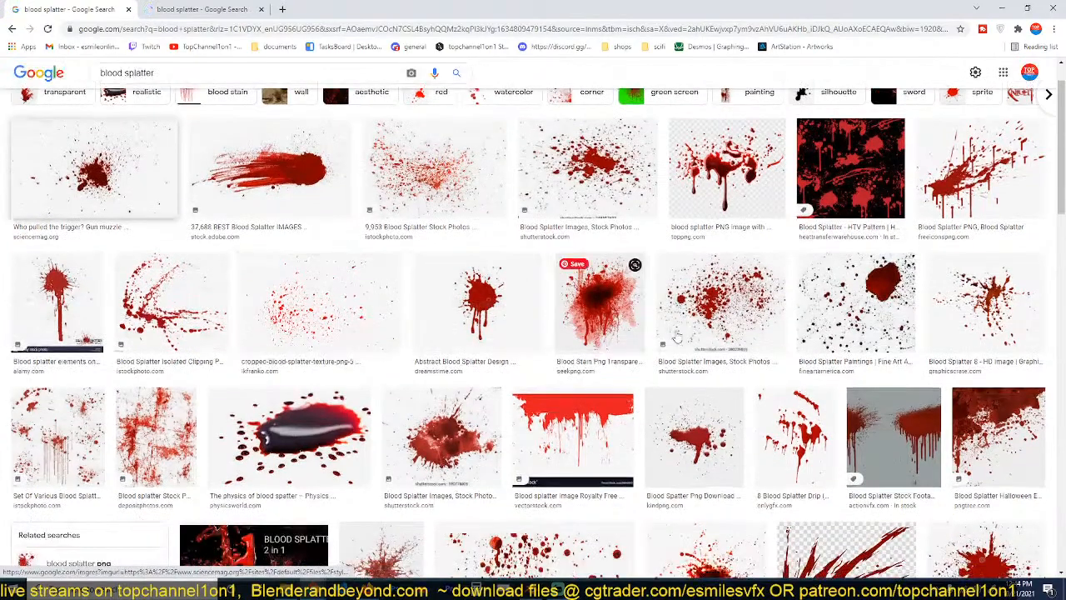
pyautogui.middleClick(881, 300)
pyautogui.scroll(-5, 880, 300)
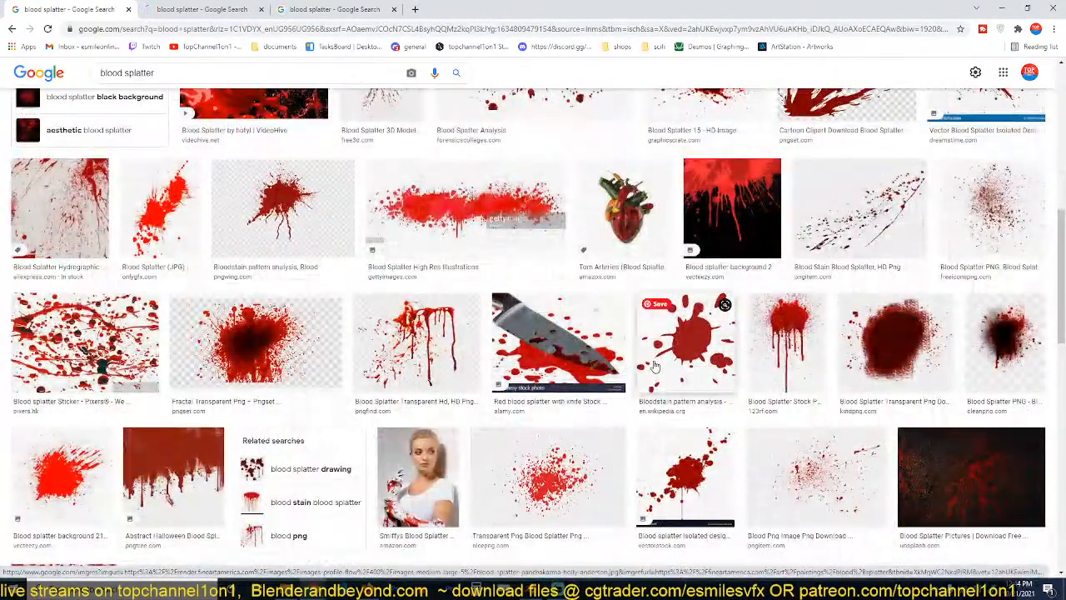
pyautogui.scroll(-2, 427, 356)
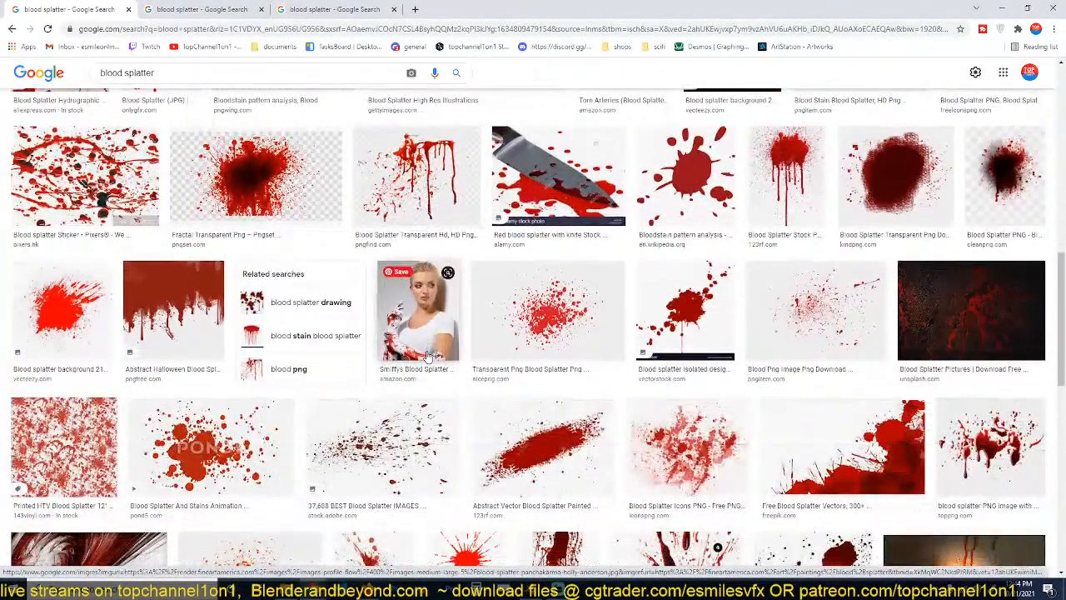
pyautogui.scroll(-3, 621, 269)
pyautogui.scroll(3, 622, 269)
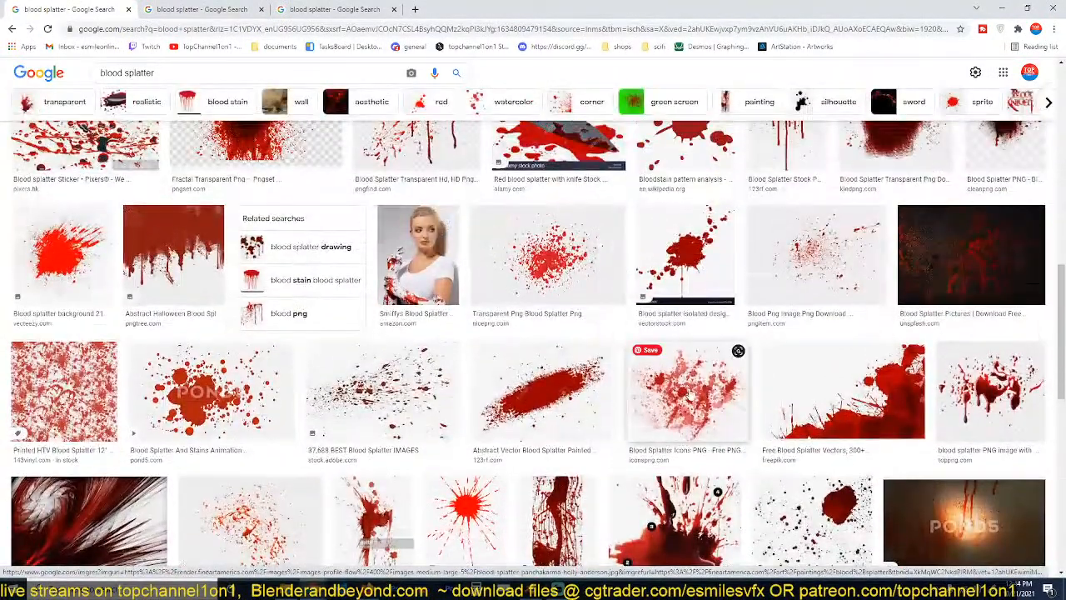
pyautogui.middleClick(668, 379)
pyautogui.click(227, 9)
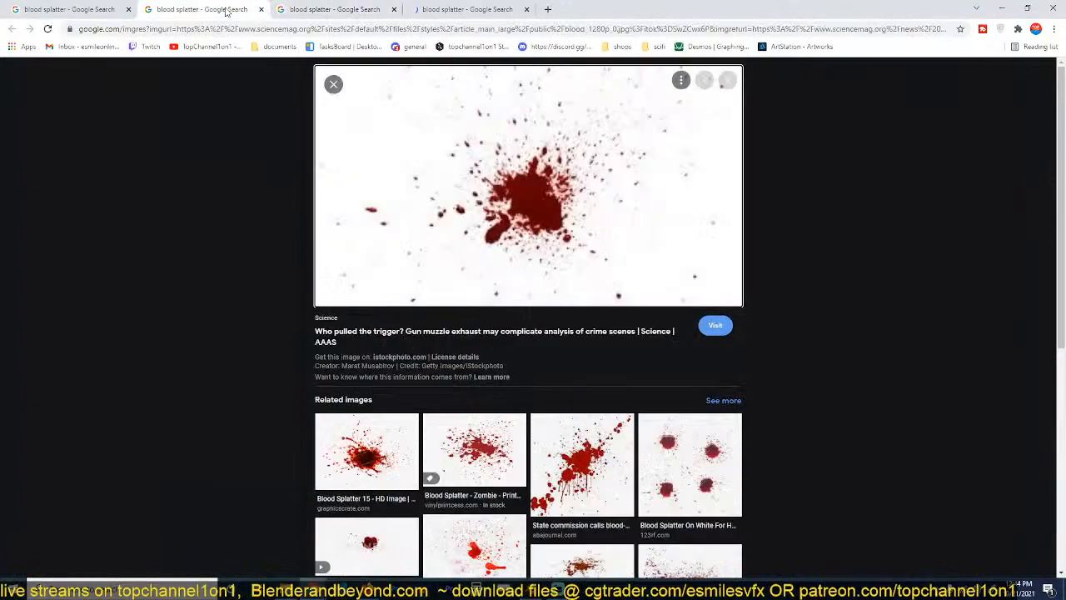
pyautogui.click(421, 9)
pyautogui.click(337, 9)
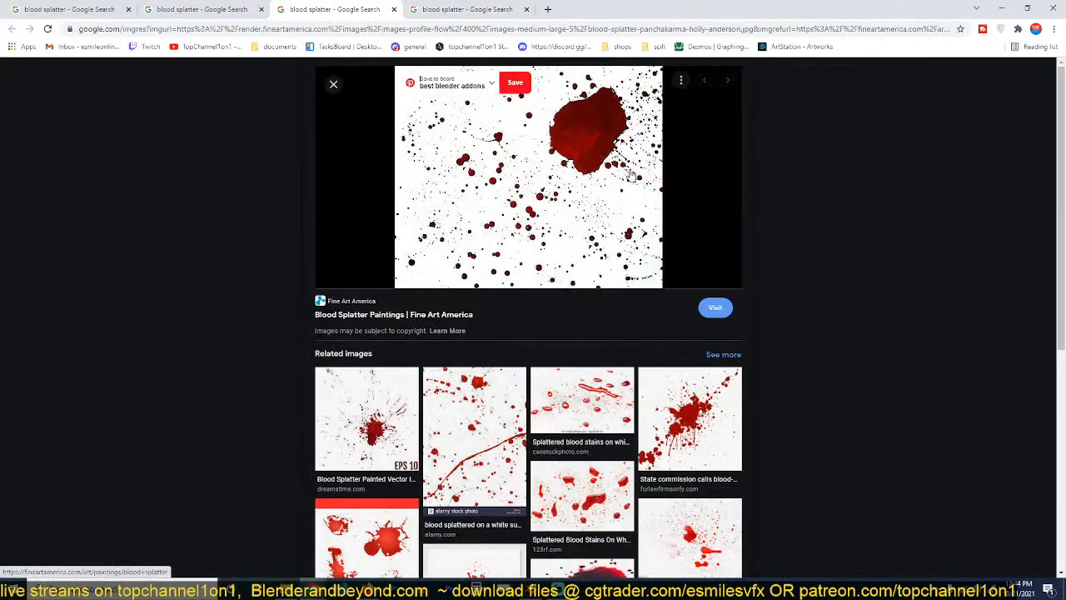
# Step: Save the Fine Art America splatter image as a JPEG into a new folder named blood inside the decals folder on drive D
pyautogui.rightClick(516, 103)
pyautogui.click(550, 228)
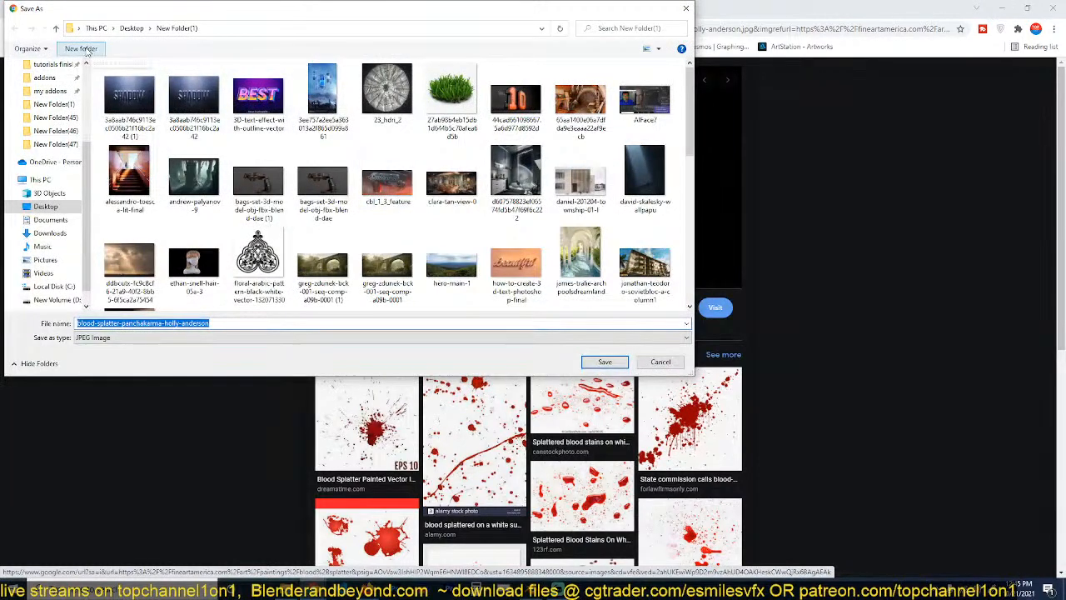
pyautogui.scroll(-1, 73, 208)
pyautogui.click(55, 273)
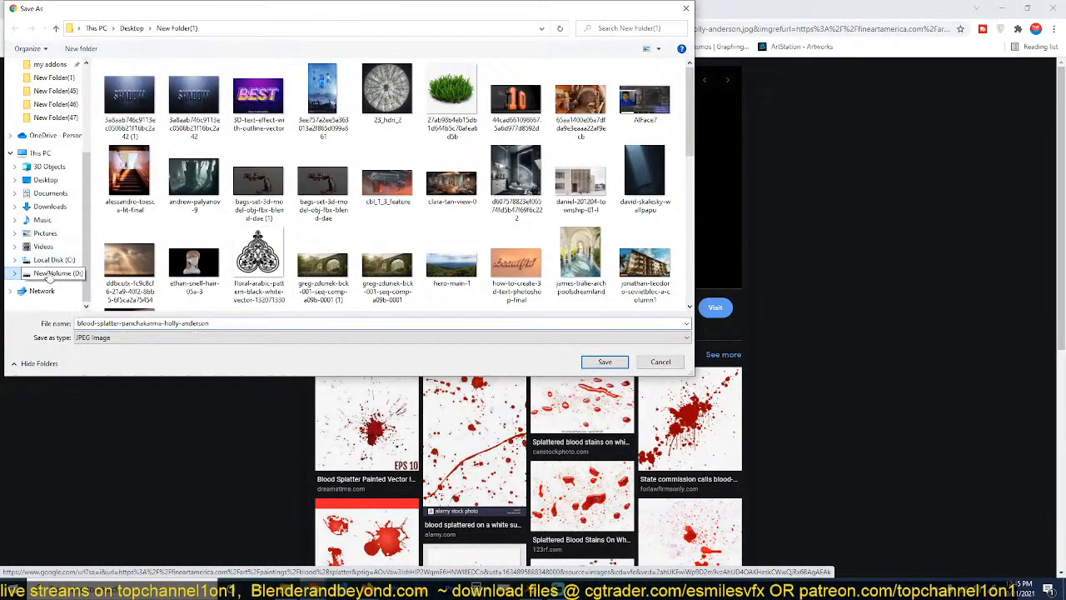
pyautogui.click(125, 173)
pyautogui.doubleClick(126, 232)
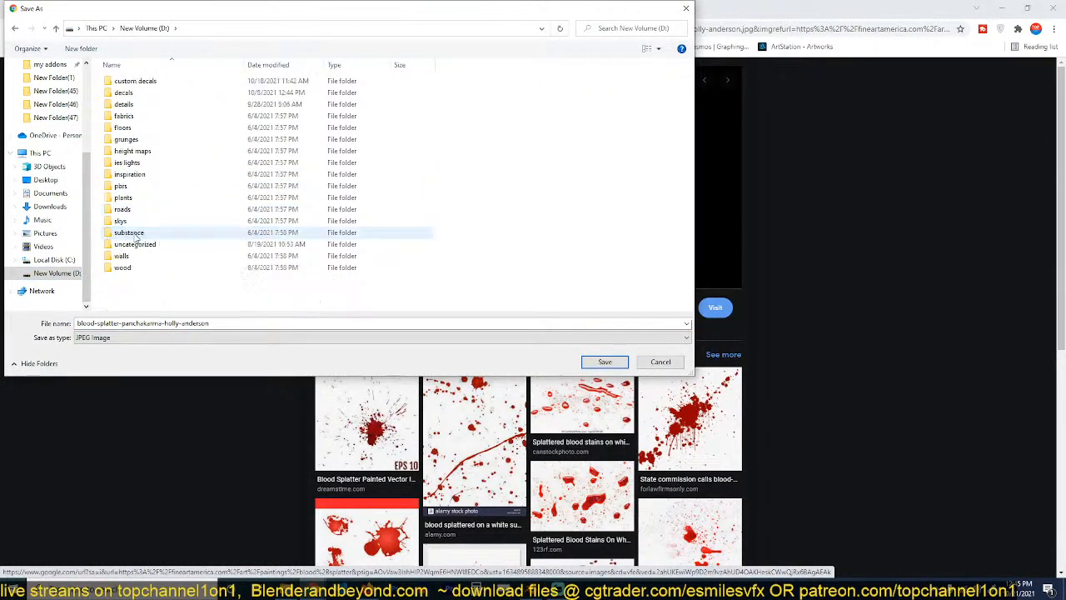
pyautogui.doubleClick(158, 93)
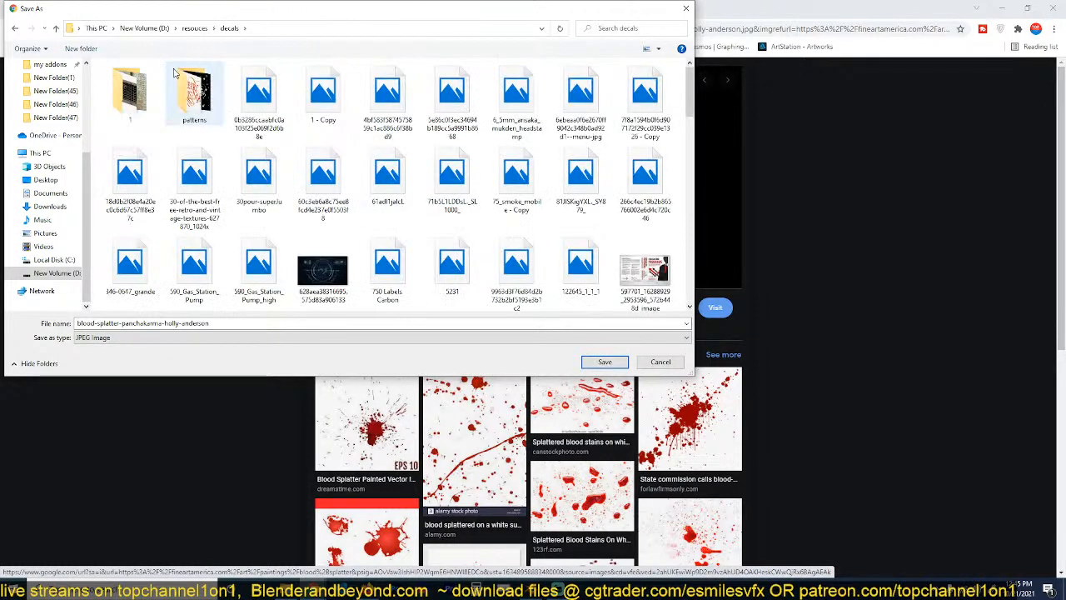
pyautogui.click(83, 52)
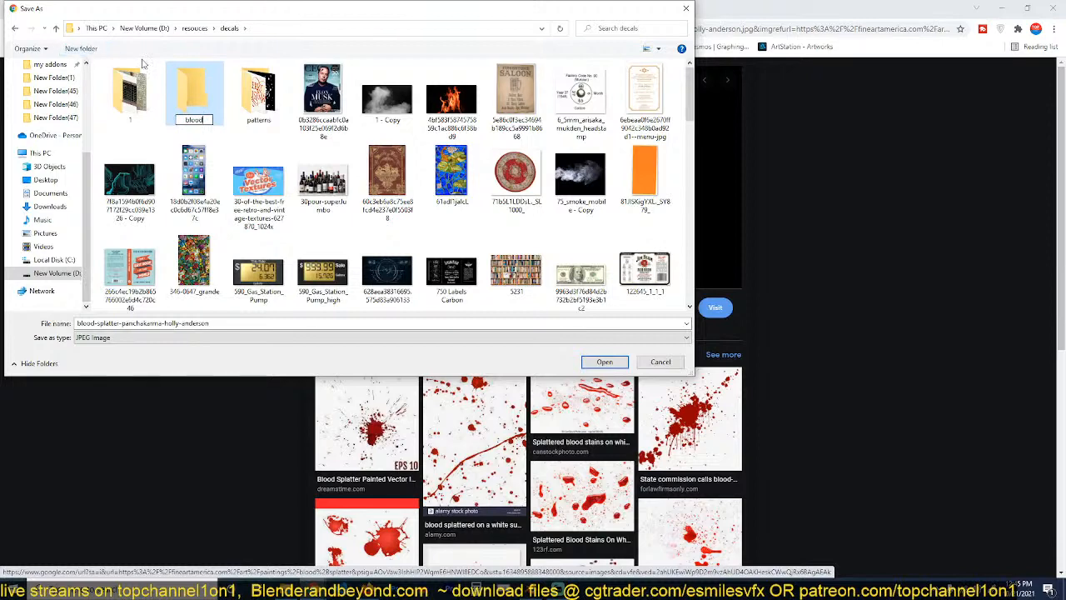
pyautogui.doubleClick(170, 85)
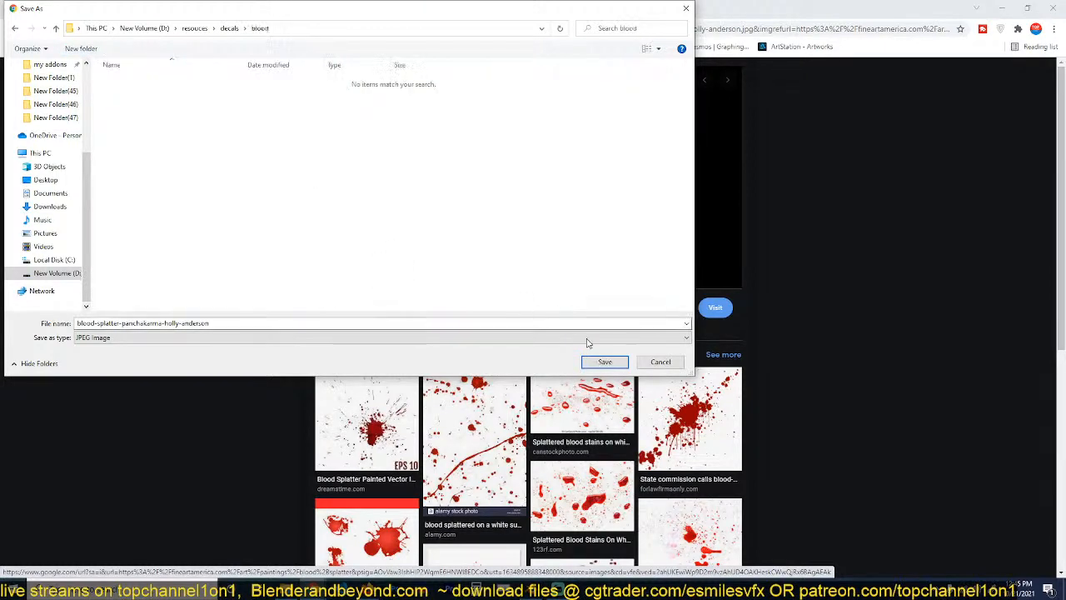
pyautogui.click(602, 361)
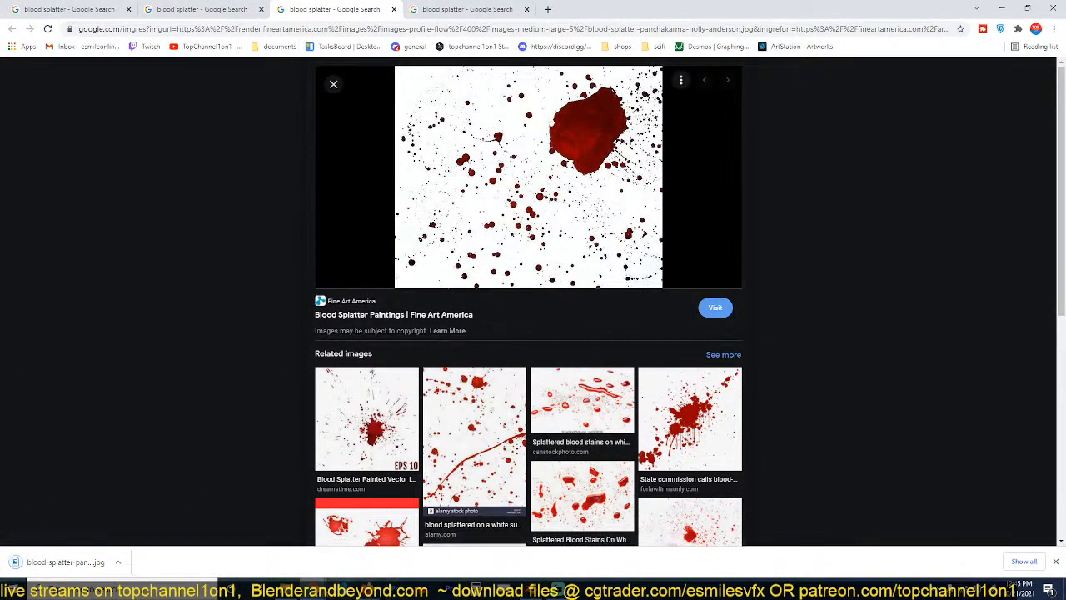
# Step: Bring up the browser timer, reset it to 20 minutes and minimize its window
pyautogui.click(320, 588)
pyautogui.click(332, 550)
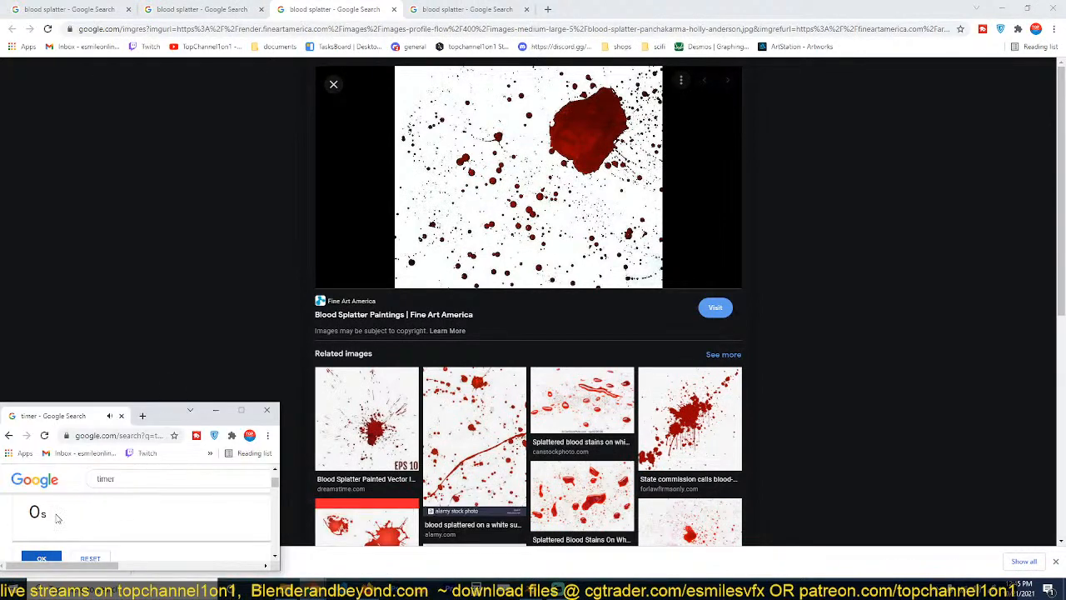
pyautogui.click(87, 558)
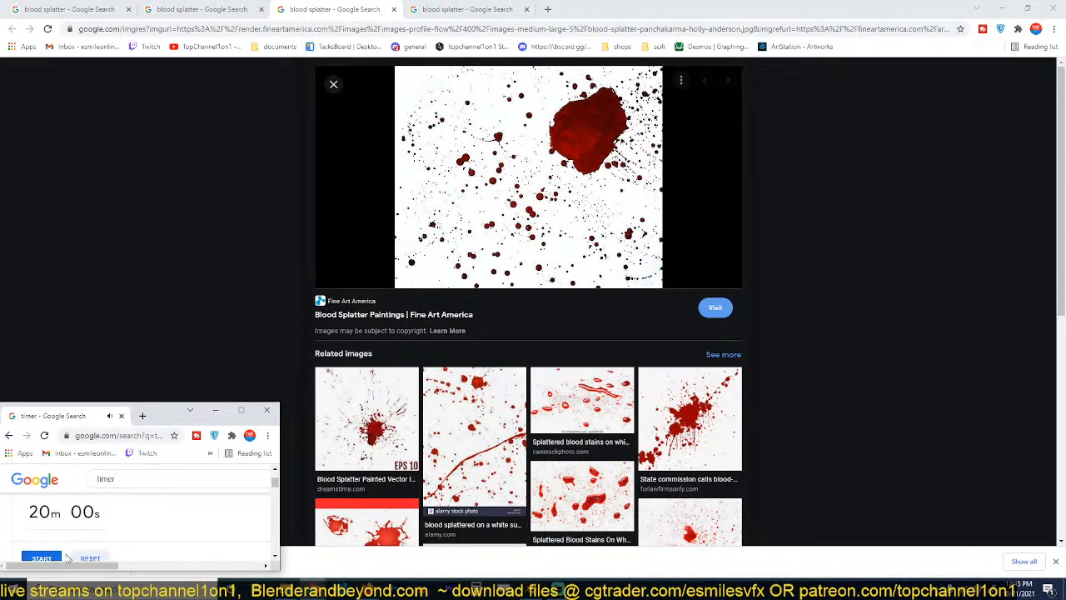
pyautogui.click(216, 411)
# Step: Open the source pages of the IconsPng and Science splatter images, plus related iStock and Depositphotos images, in new tabs
pyautogui.click(456, 8)
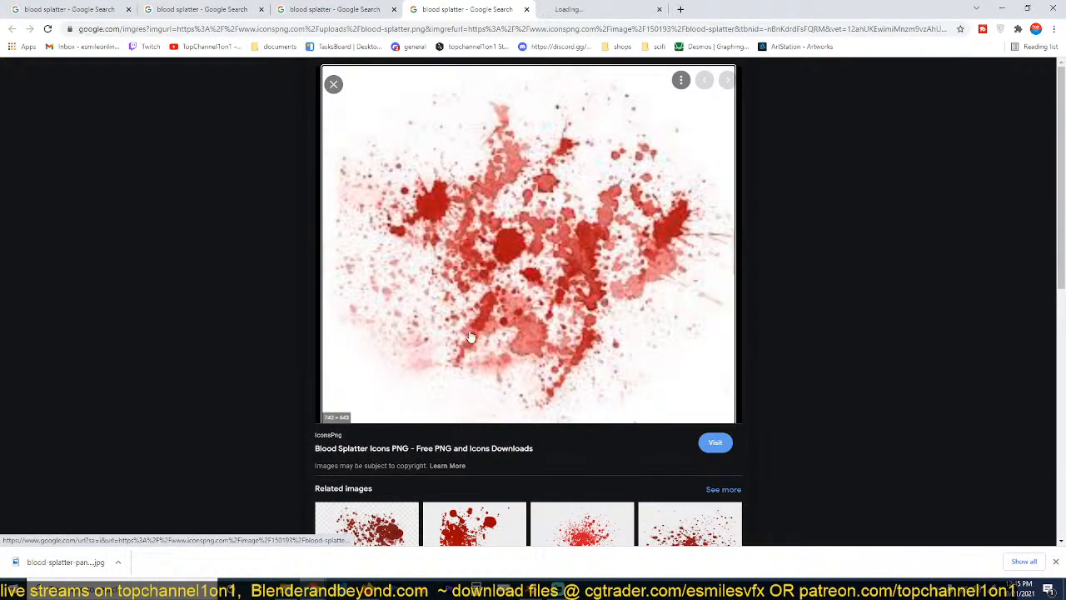
pyautogui.scroll(-3, 471, 336)
pyautogui.click(189, 8)
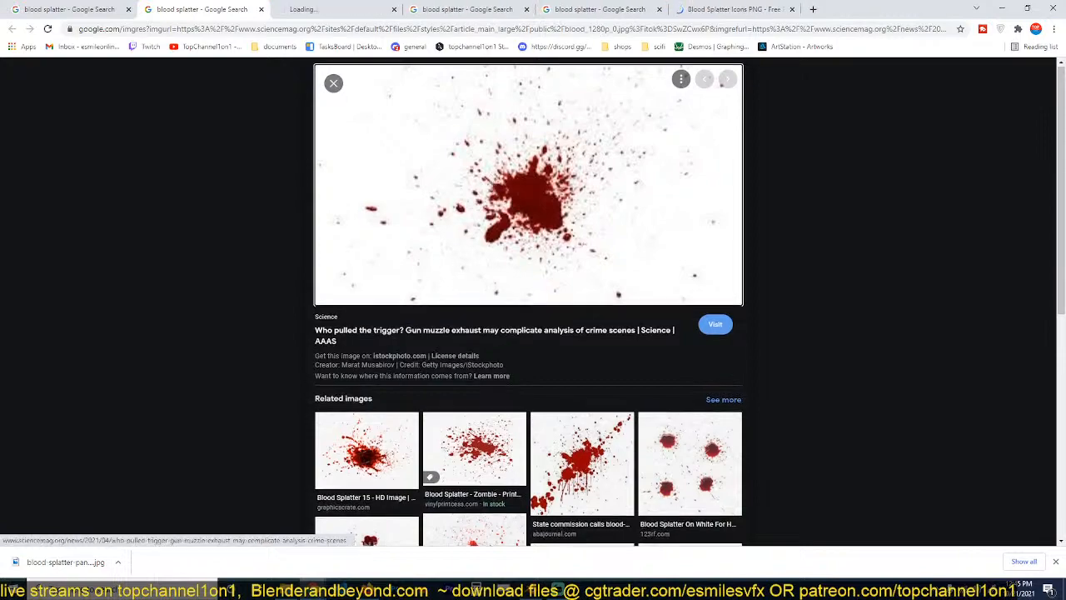
pyautogui.scroll(-3, 491, 403)
pyautogui.middleClick(691, 415)
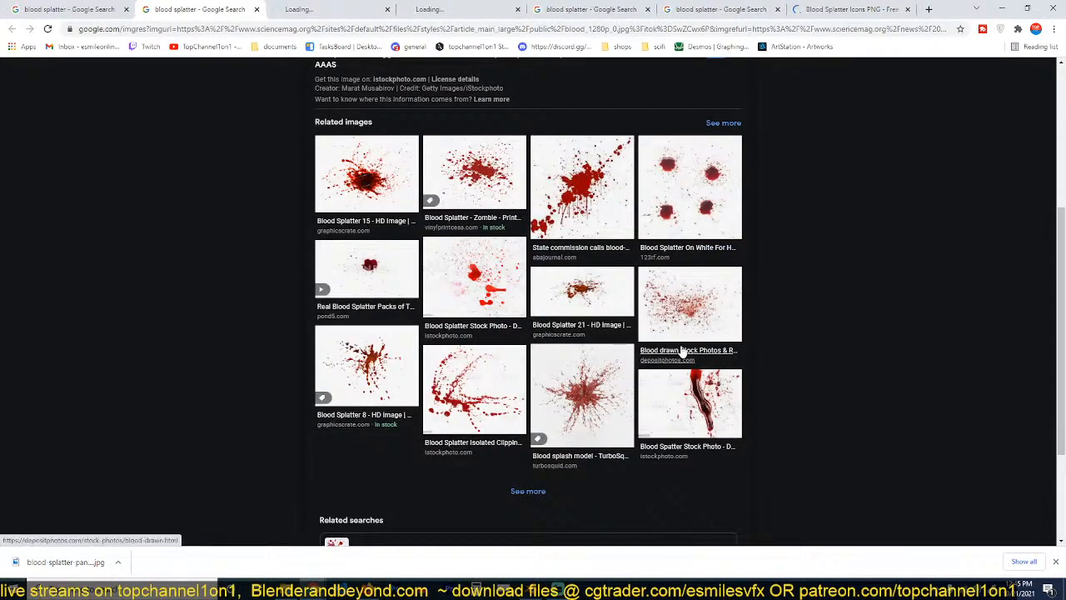
# Step: Browse further down the blood splatter results for more candidates and examine the opened iStock image with its related images
pyautogui.click(53, 10)
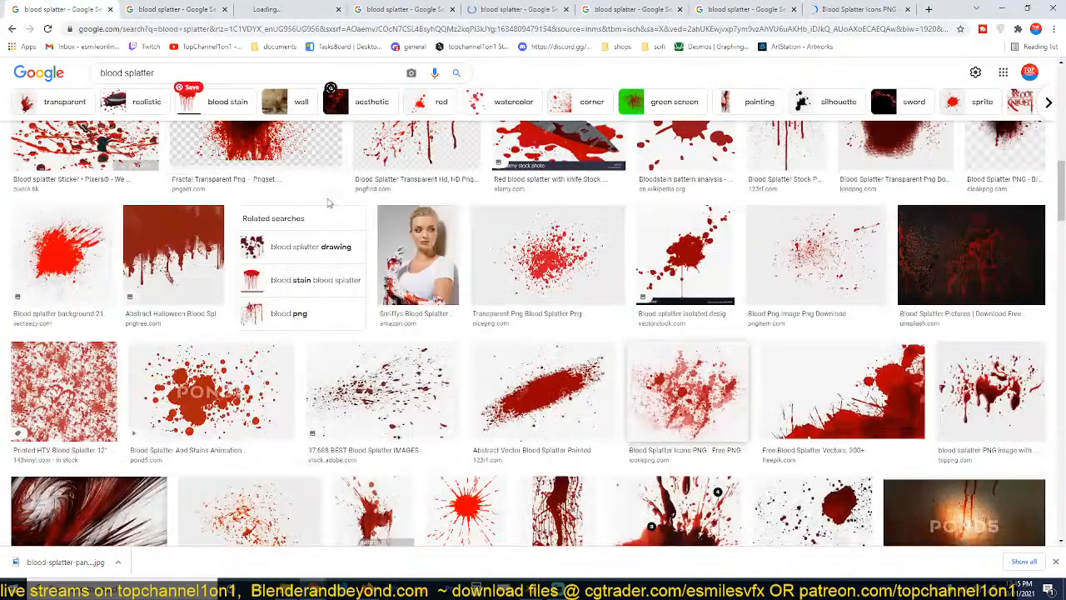
pyautogui.scroll(-3, 429, 464)
pyautogui.scroll(-3, 430, 465)
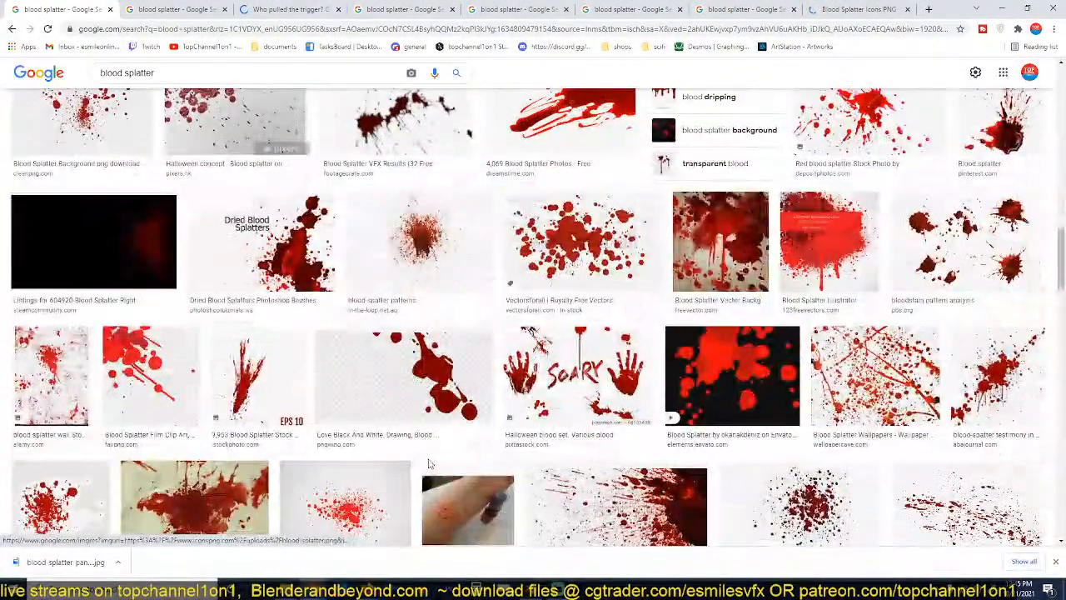
pyautogui.scroll(-1, 429, 462)
pyautogui.scroll(-5, 428, 458)
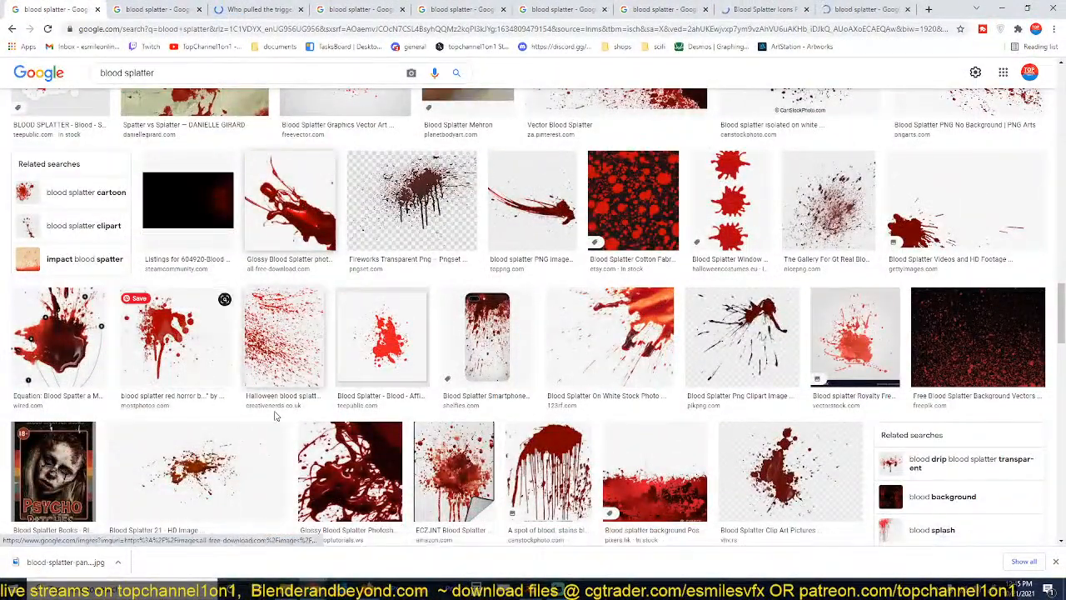
pyautogui.scroll(-1, 558, 393)
pyautogui.scroll(-10, 558, 393)
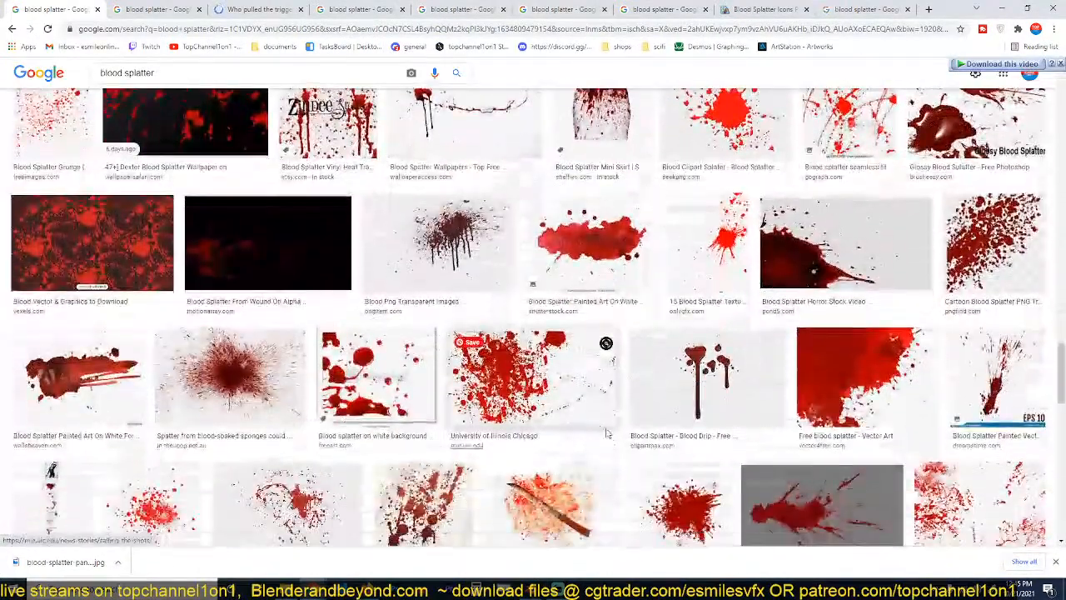
pyautogui.click(342, 6)
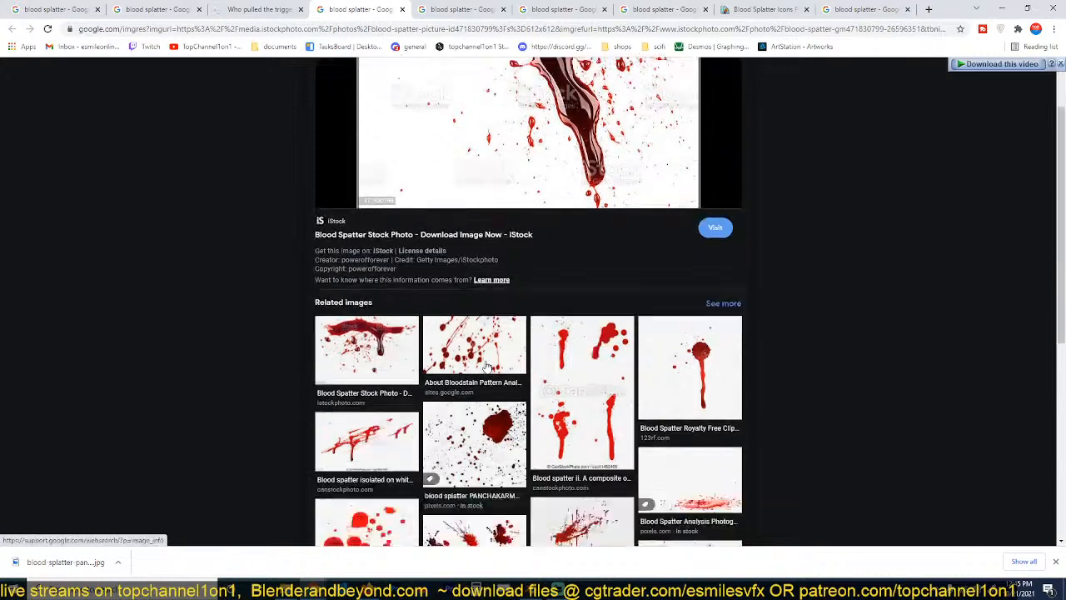
pyautogui.scroll(-10, 510, 272)
# Step: Save the large splatter image from the Science article page into the blood folder
pyautogui.click(258, 8)
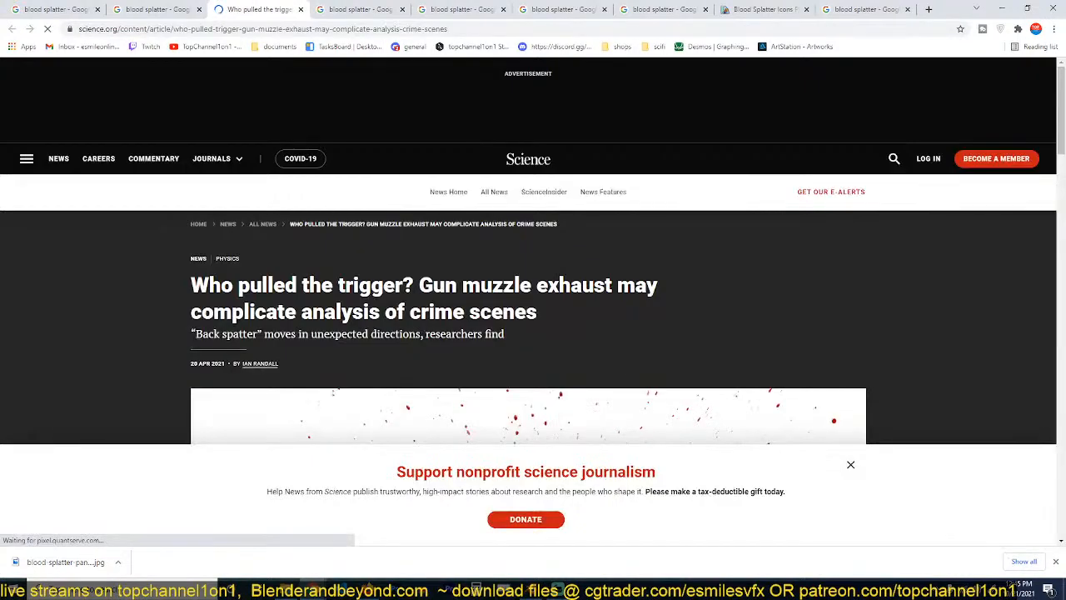
pyautogui.scroll(-5, 379, 353)
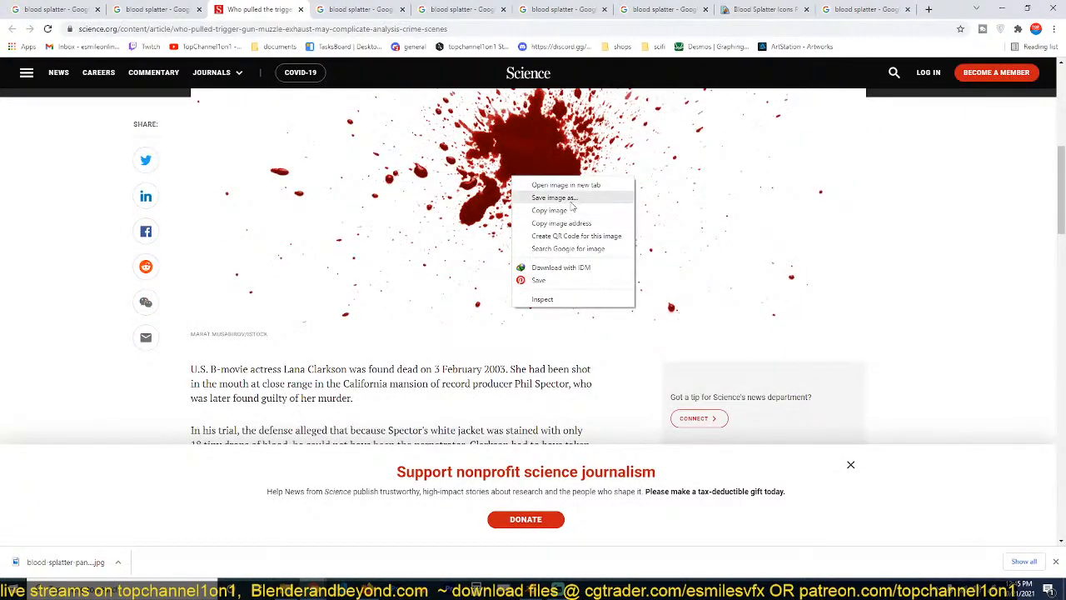
pyautogui.click(571, 200)
pyautogui.click(606, 365)
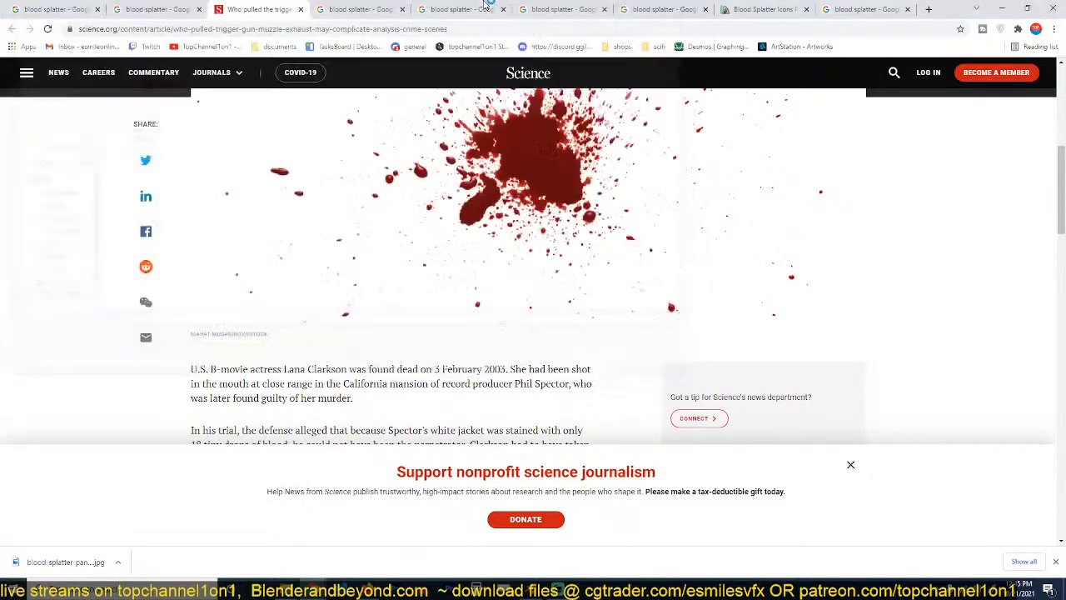
# Step: Save the Depositphotos watercolor blood splatter image into the blood folder
pyautogui.click(458, 9)
pyautogui.rightClick(534, 120)
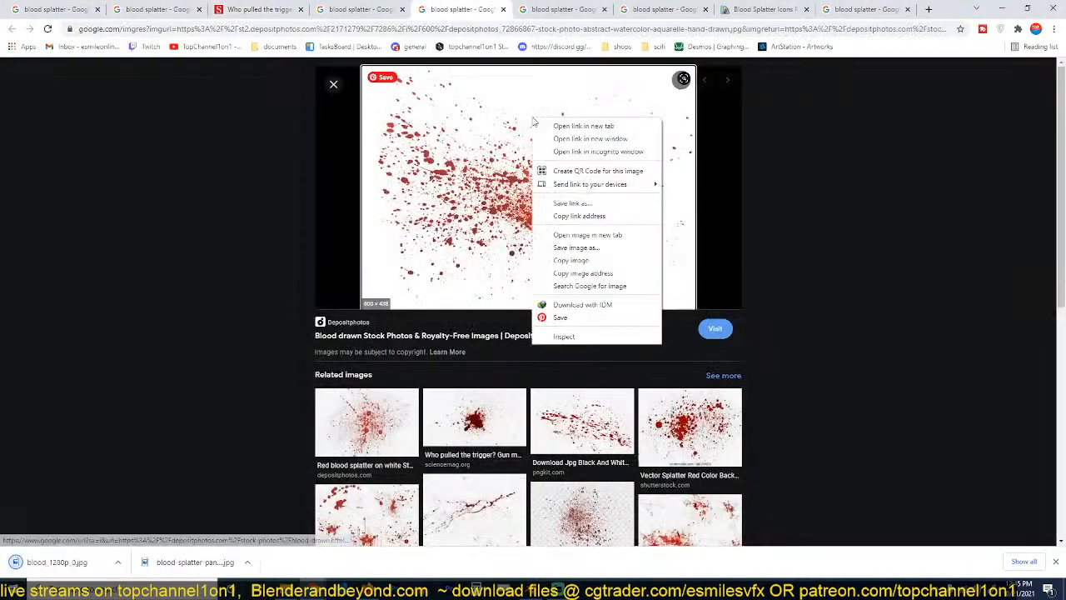
pyautogui.click(576, 248)
pyautogui.click(606, 361)
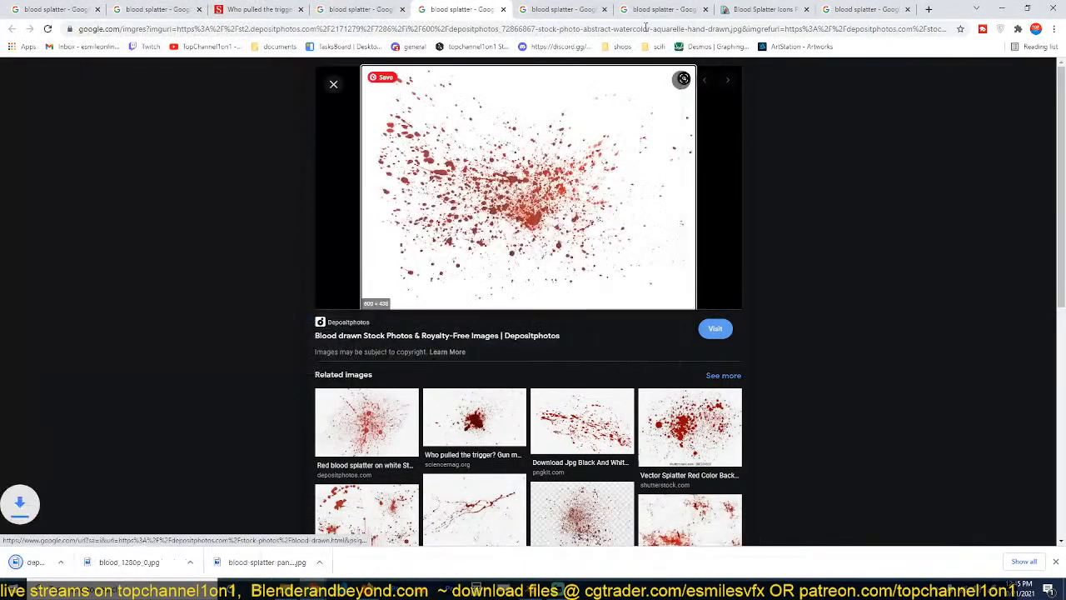
# Step: Save the Fine Art America blood splatter painting image into the blood folder
pyautogui.click(576, 8)
pyautogui.rightClick(610, 99)
pyautogui.click(662, 224)
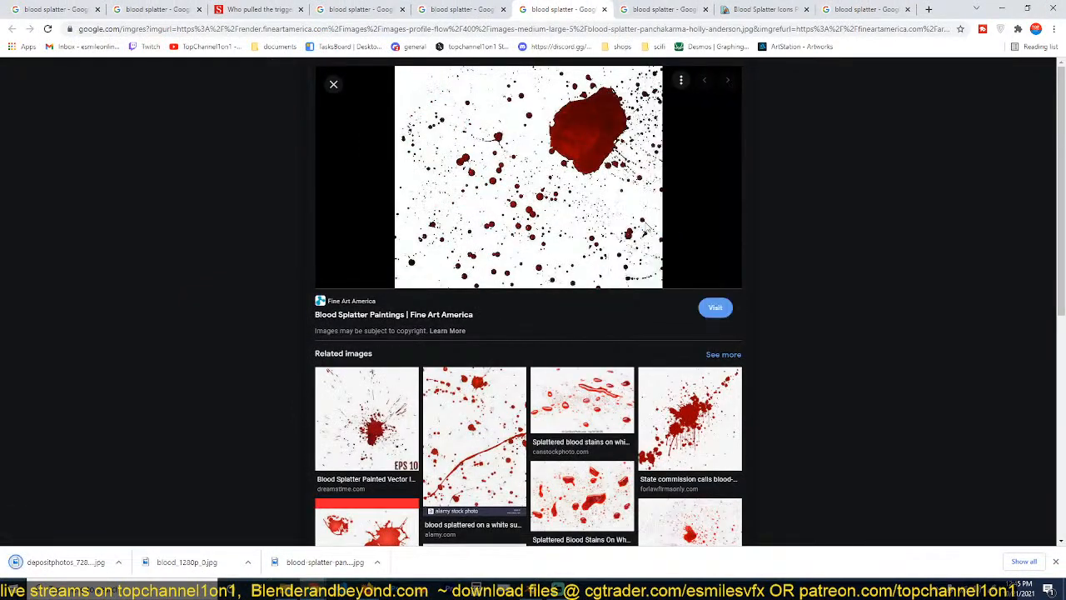
pyautogui.click(606, 361)
# Step: Save the transparent blood splatter PNG from SeekPNG into the blood folder
pyautogui.click(662, 9)
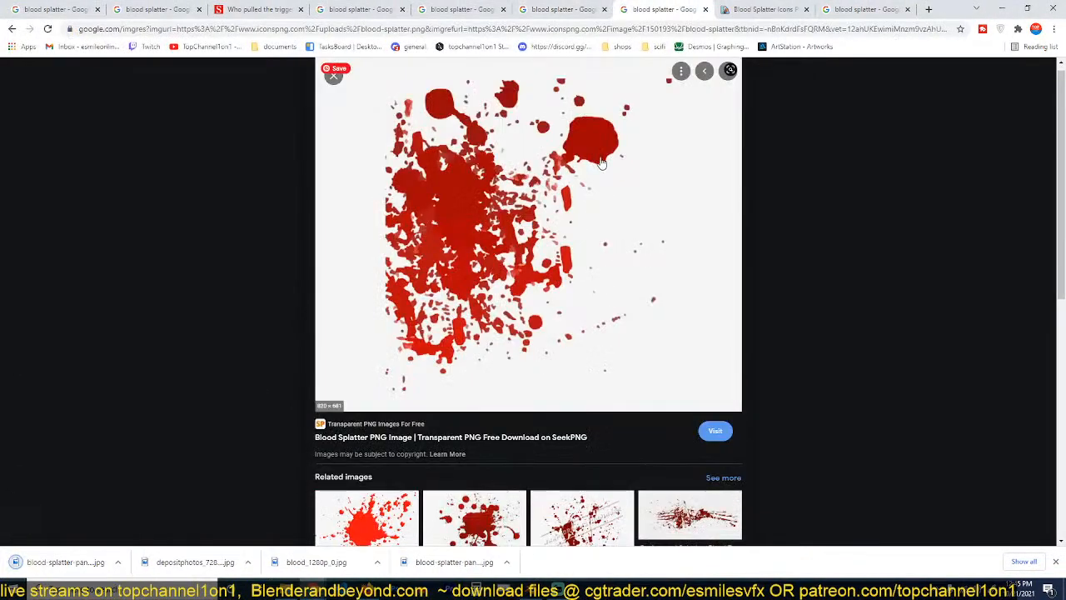
pyautogui.rightClick(602, 160)
pyautogui.click(650, 291)
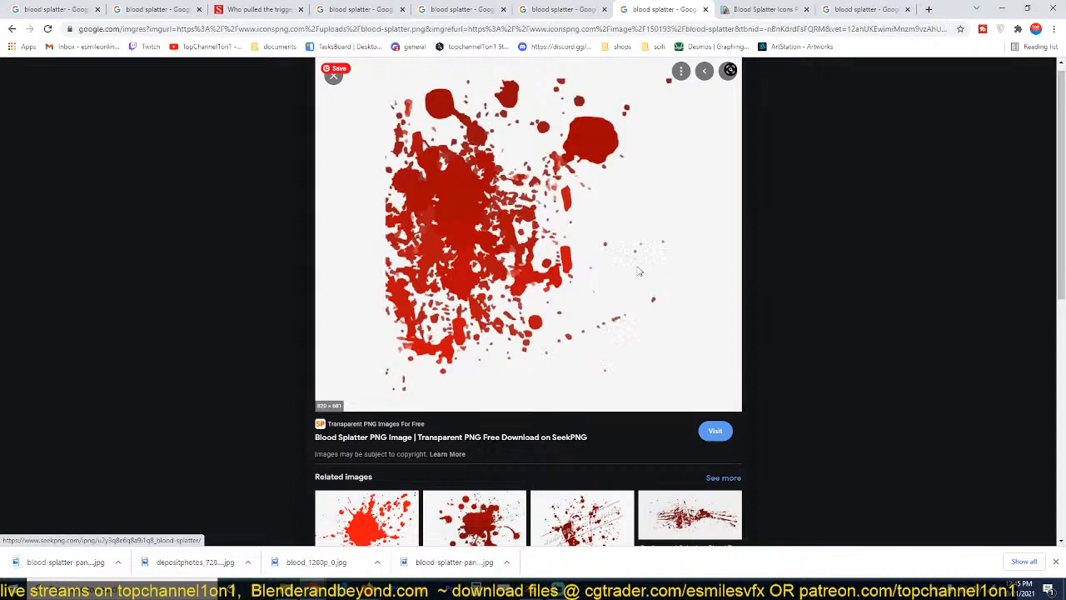
pyautogui.click(605, 359)
# Step: Check the IconsPng splatter page, and save the All-free-download glossy blood splatter image into the blood folder
pyautogui.click(762, 8)
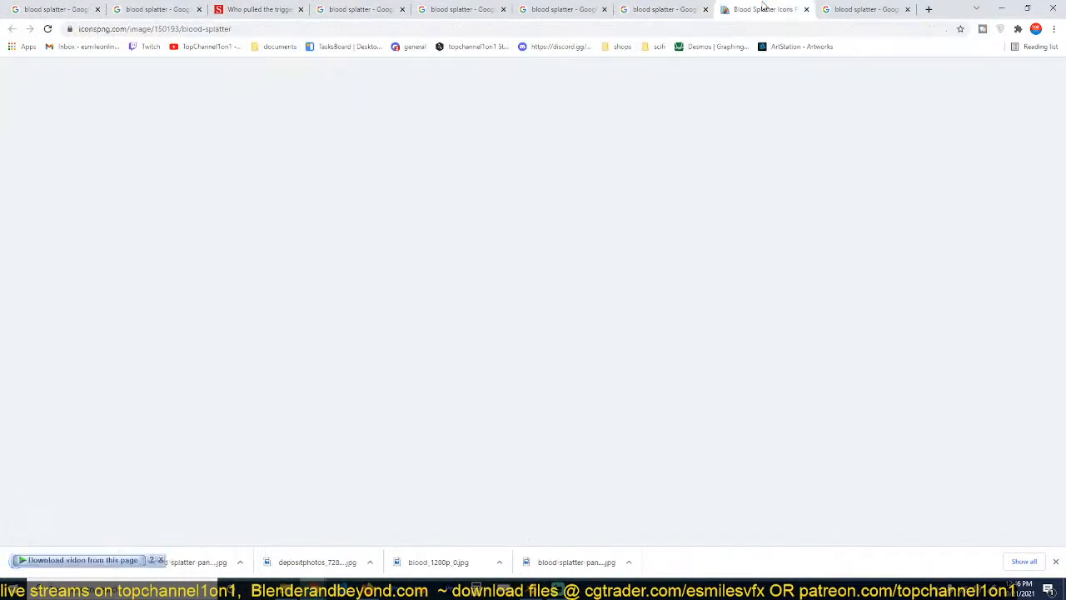
pyautogui.scroll(-3, 716, 278)
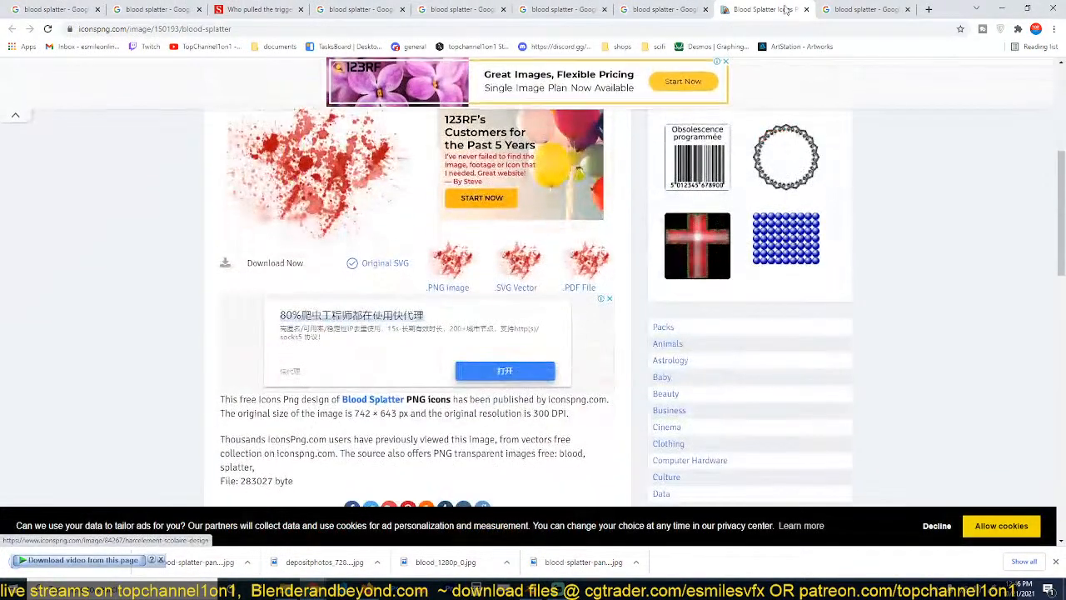
pyautogui.click(869, 9)
pyautogui.rightClick(546, 142)
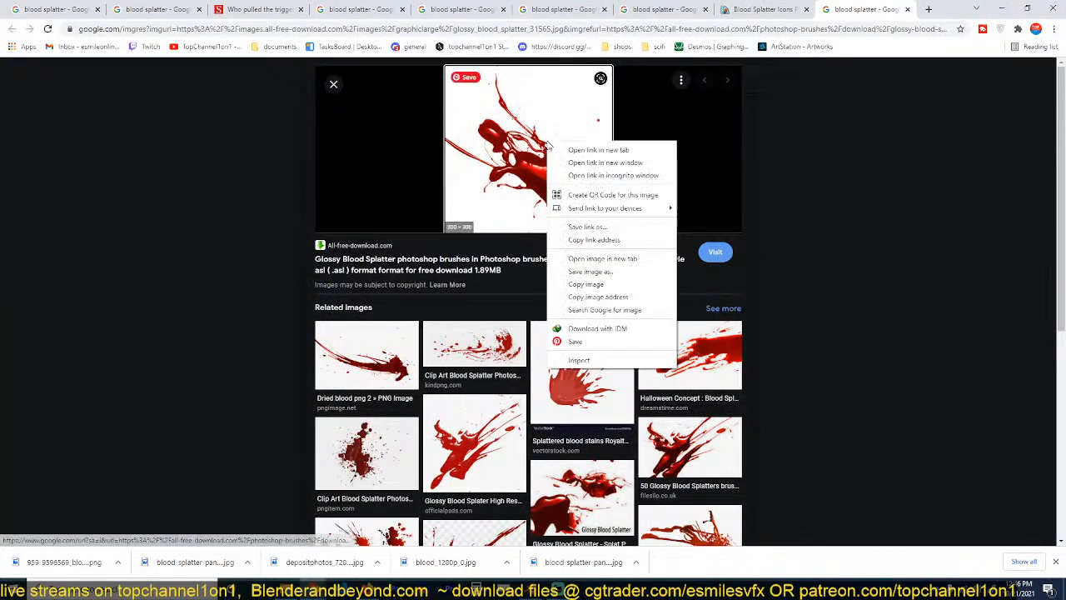
pyautogui.click(614, 283)
pyautogui.rightClick(563, 165)
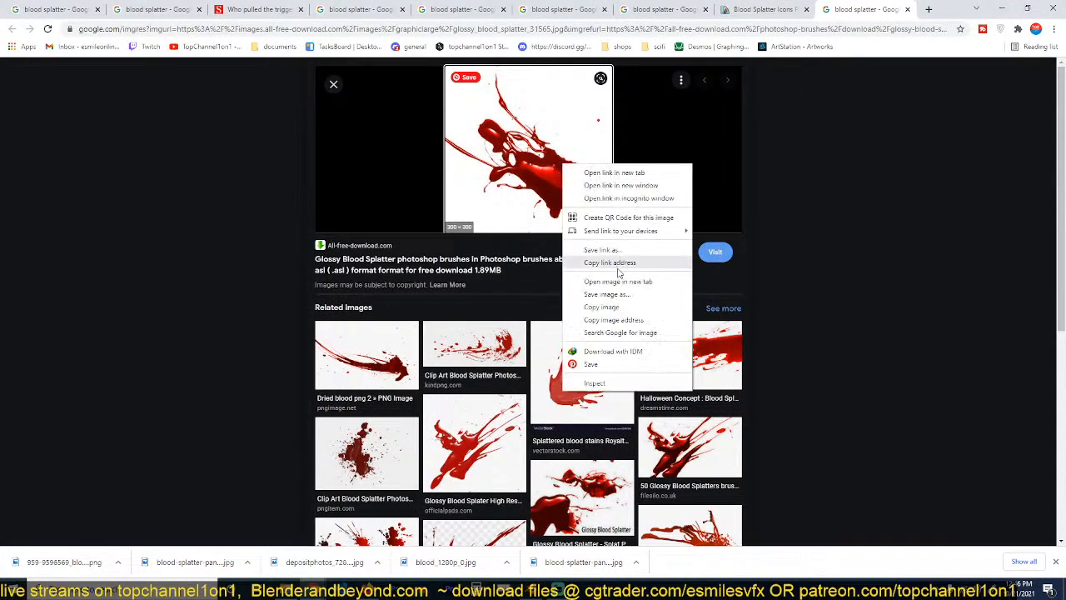
pyautogui.click(619, 295)
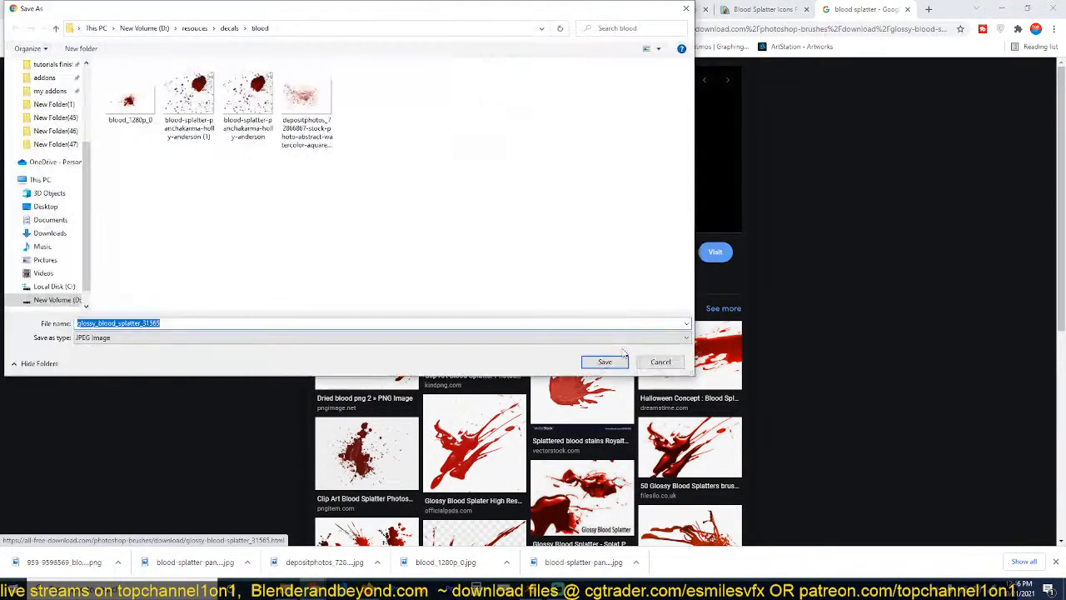
pyautogui.click(606, 359)
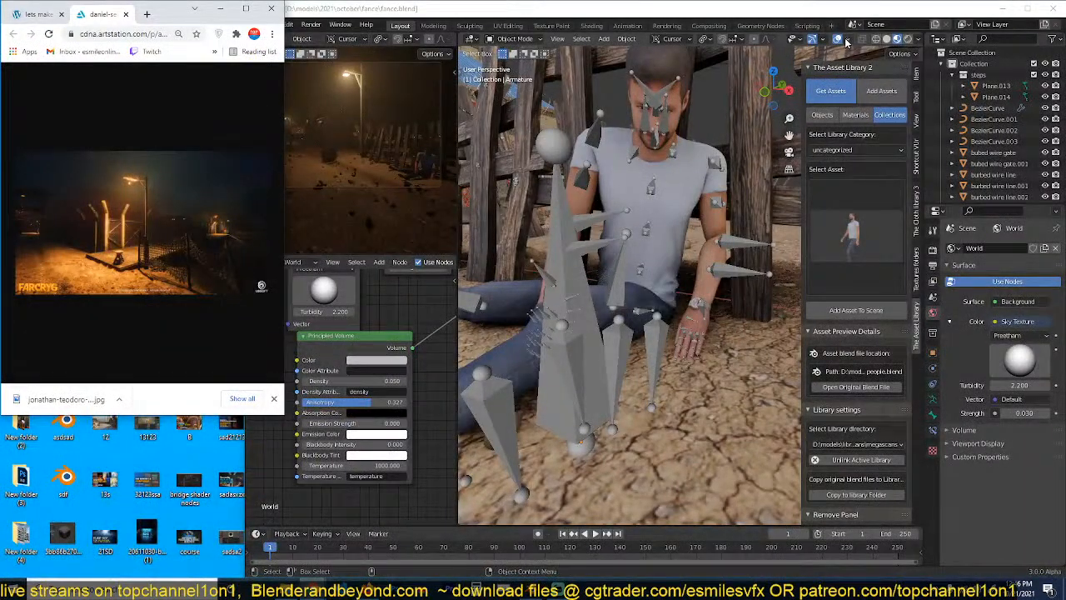
# Step: Switch to Blender and hide the seated man's armature so only his body shows
pyautogui.click(583, 202)
pyautogui.click(577, 217)
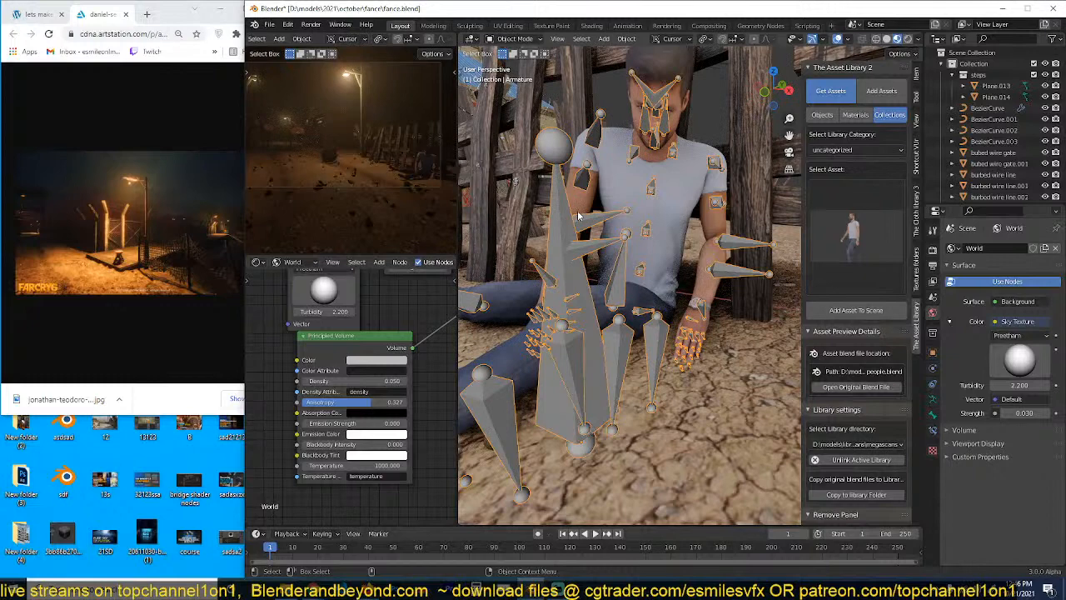
pyautogui.press('h')
pyautogui.moveTo(633, 214); pyautogui.dragTo(630, 196, button='middle')
pyautogui.scroll(3, 630, 196)
pyautogui.moveTo(626, 269); pyautogui.dragTo(591, 218, button='middle')
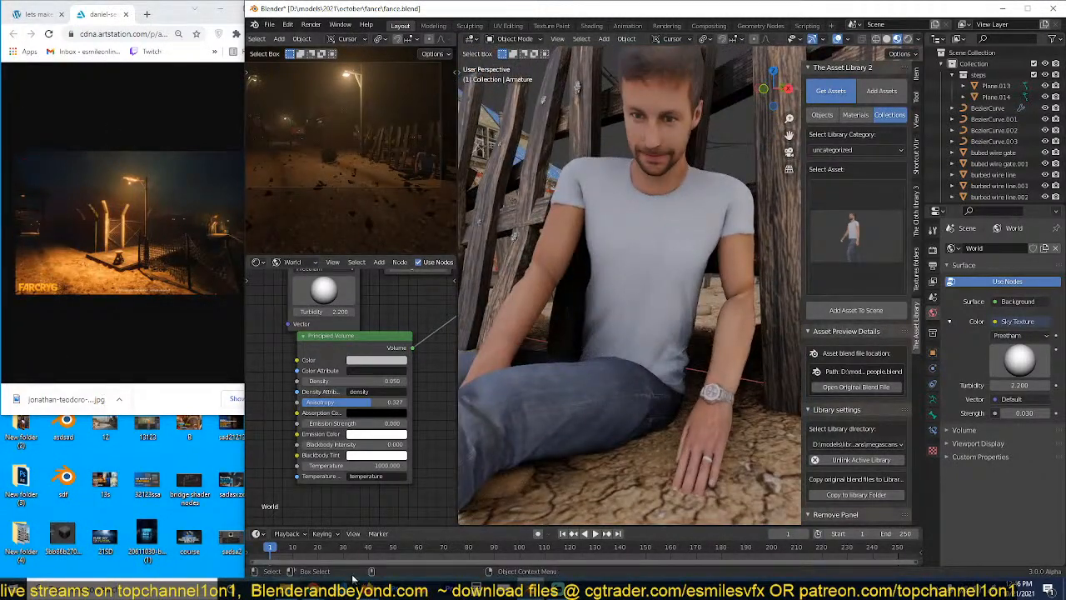
# Step: Bring the browser window with the Google timer to the front beside the scene
pyautogui.click(313, 587)
pyautogui.click(345, 545)
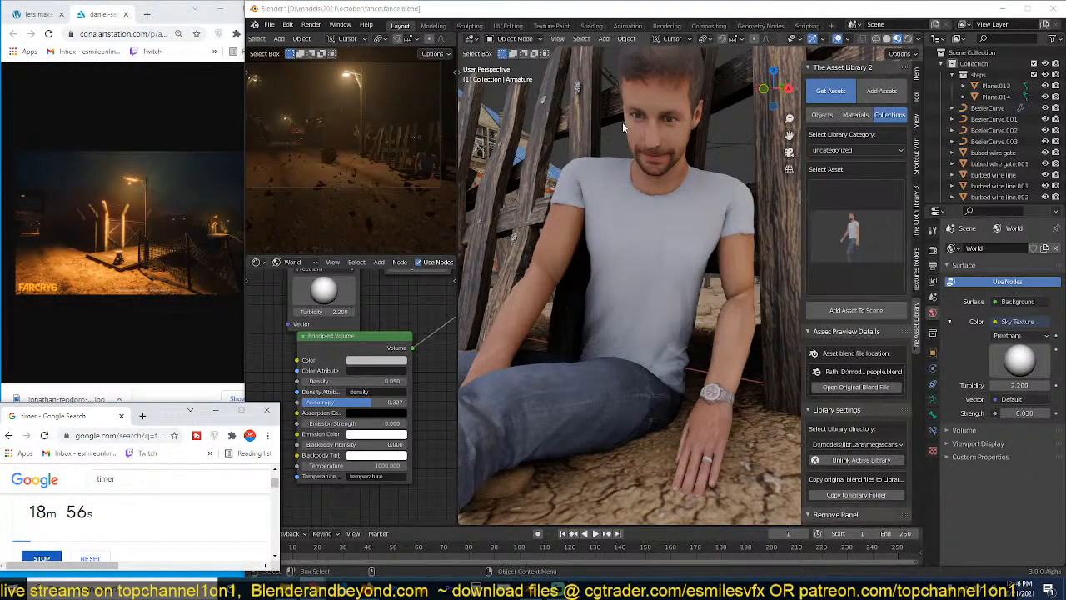
pyautogui.hotkey('ctrl', 's')
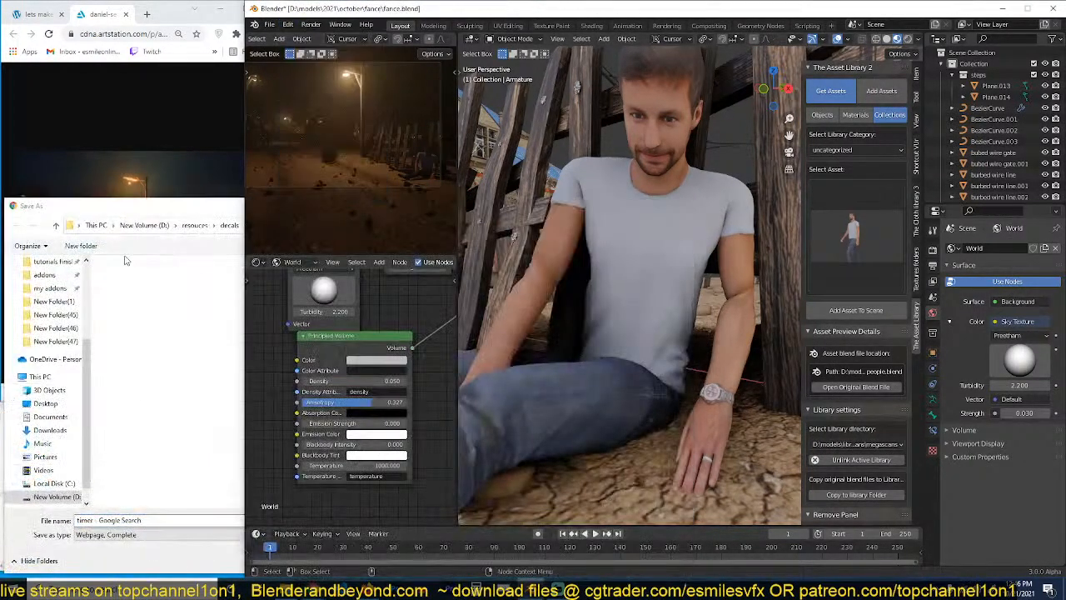
pyautogui.press('Escape')
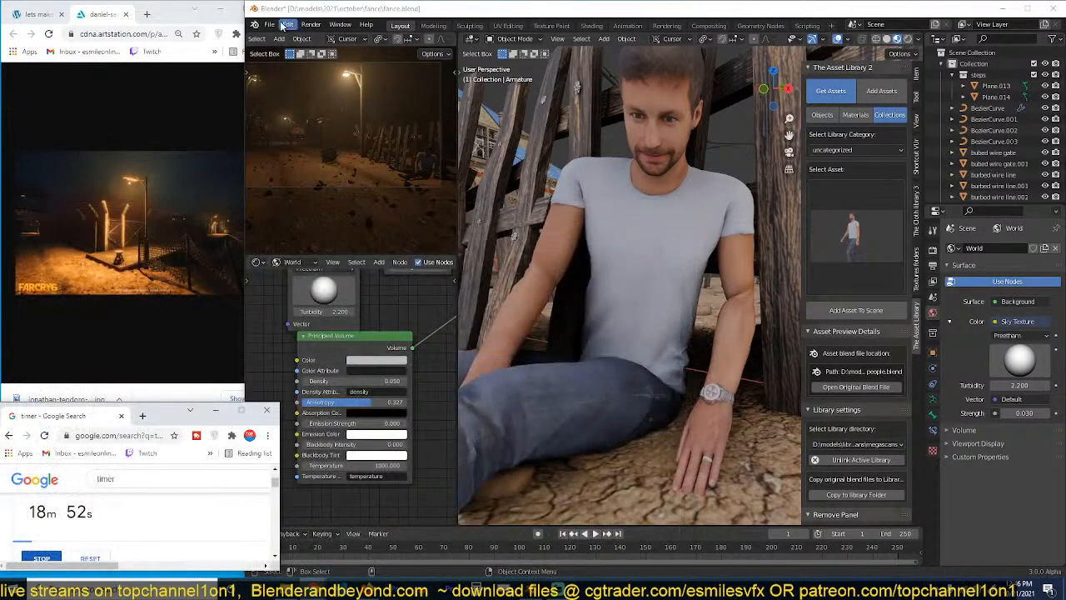
# Step: Find and enable the Object: Quick decals add-on in the Blender preferences
pyautogui.click(287, 24)
pyautogui.click(308, 194)
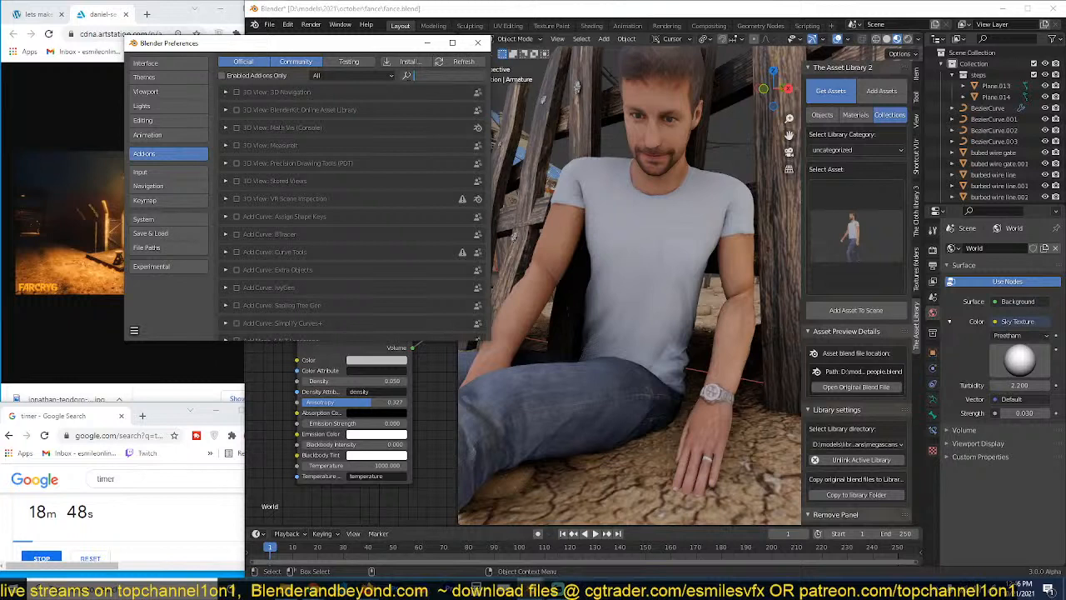
pyautogui.write('gu')
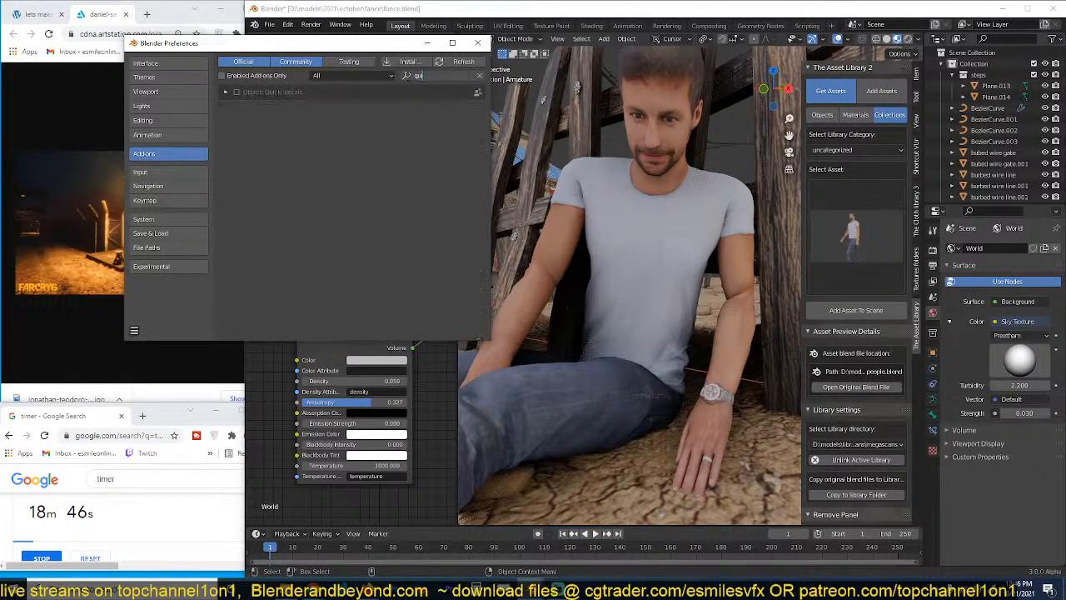
pyautogui.click(235, 92)
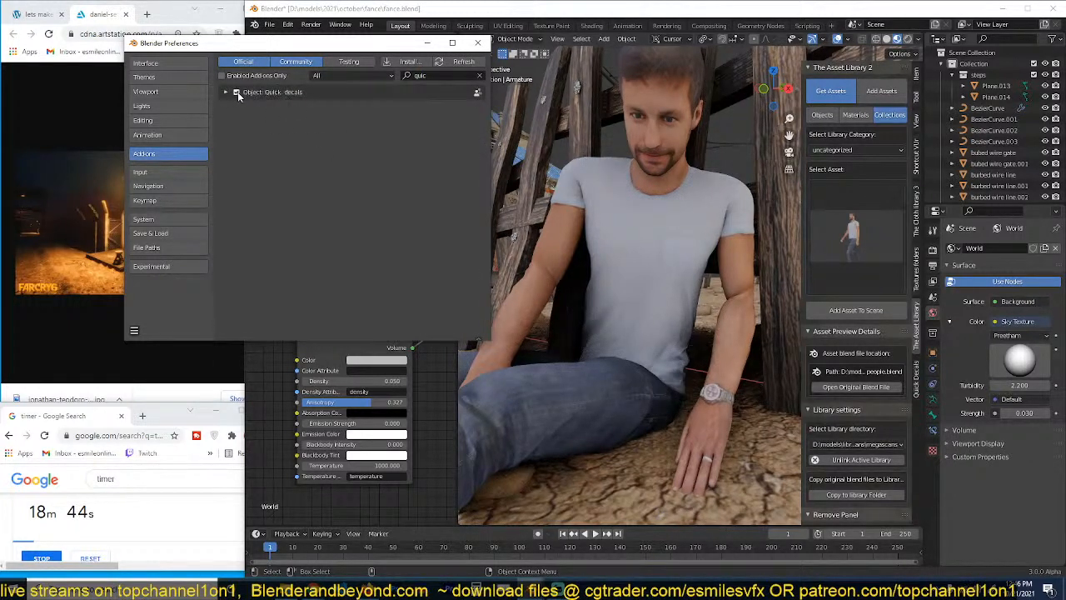
pyautogui.click(477, 42)
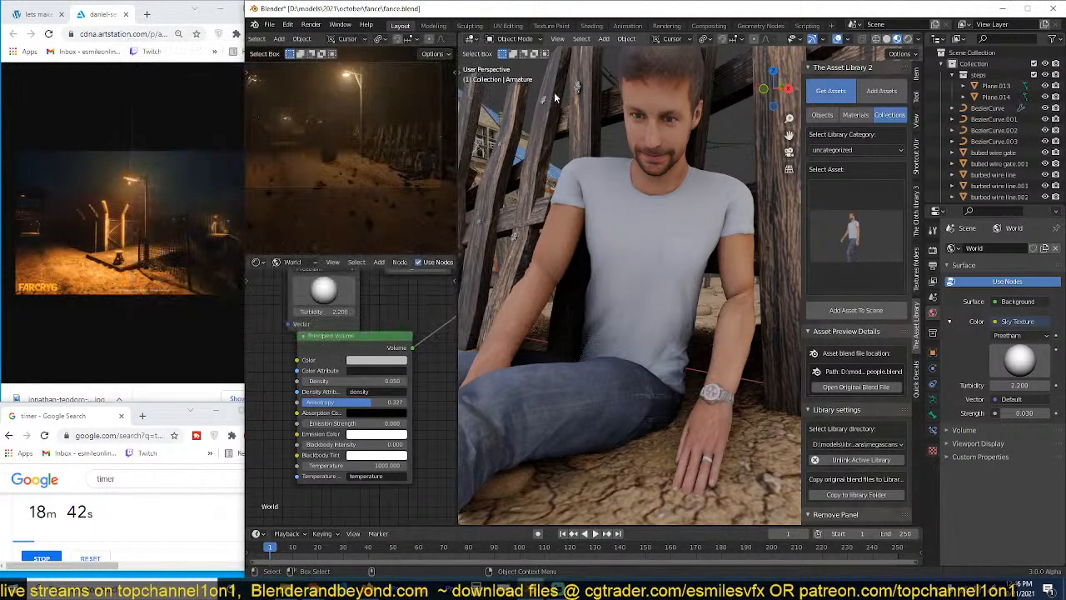
# Step: Load blood_1280p_0.jpg from the decals\blood folder as the image for a new quick decal
pyautogui.click(916, 373)
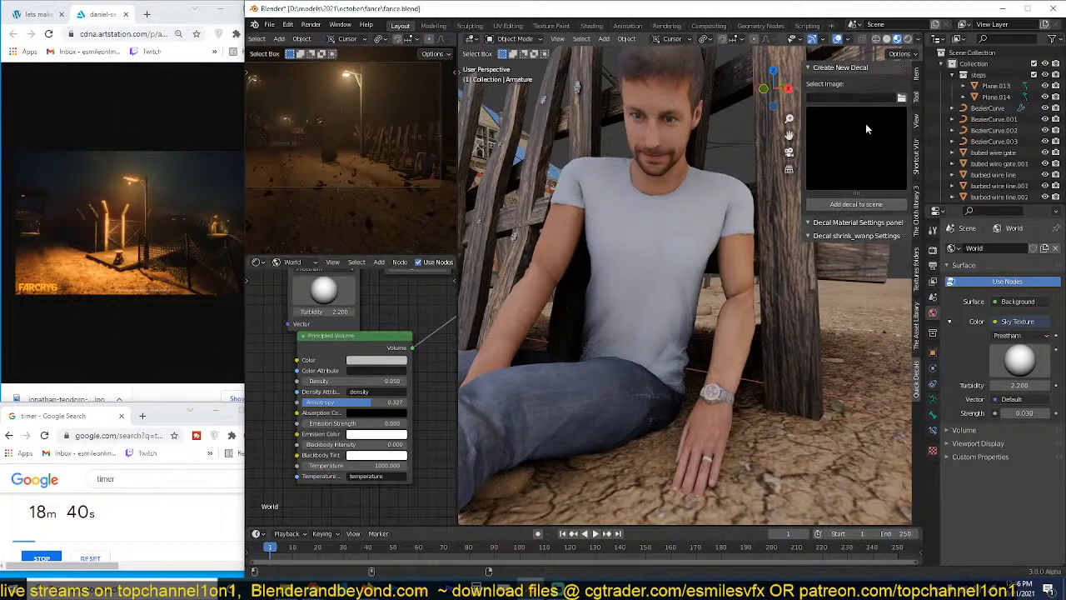
pyautogui.click(901, 98)
pyautogui.click(404, 358)
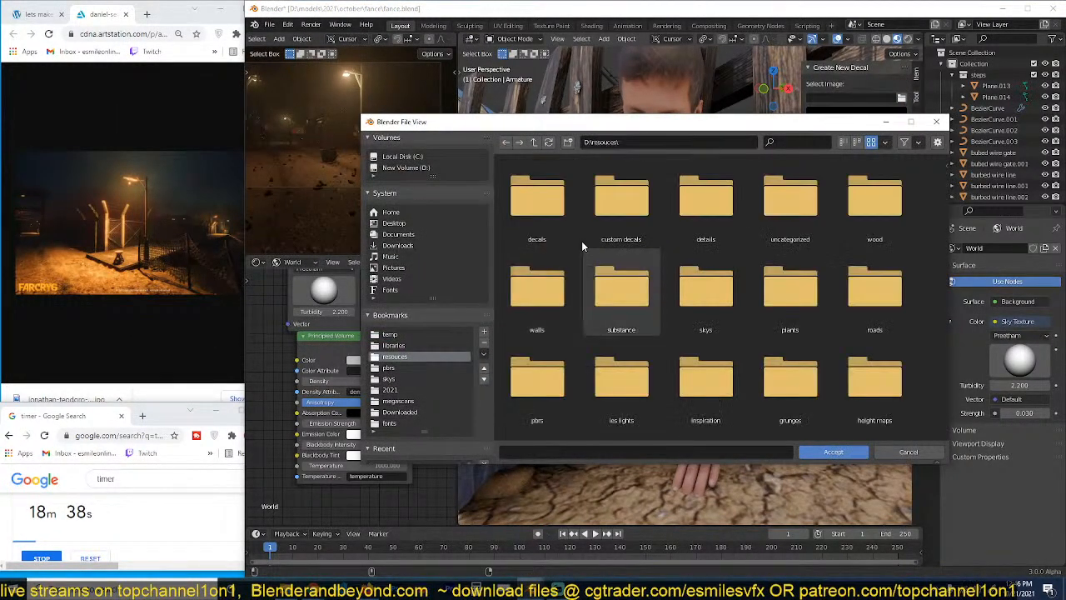
pyautogui.click(637, 230)
pyautogui.doubleClick(551, 218)
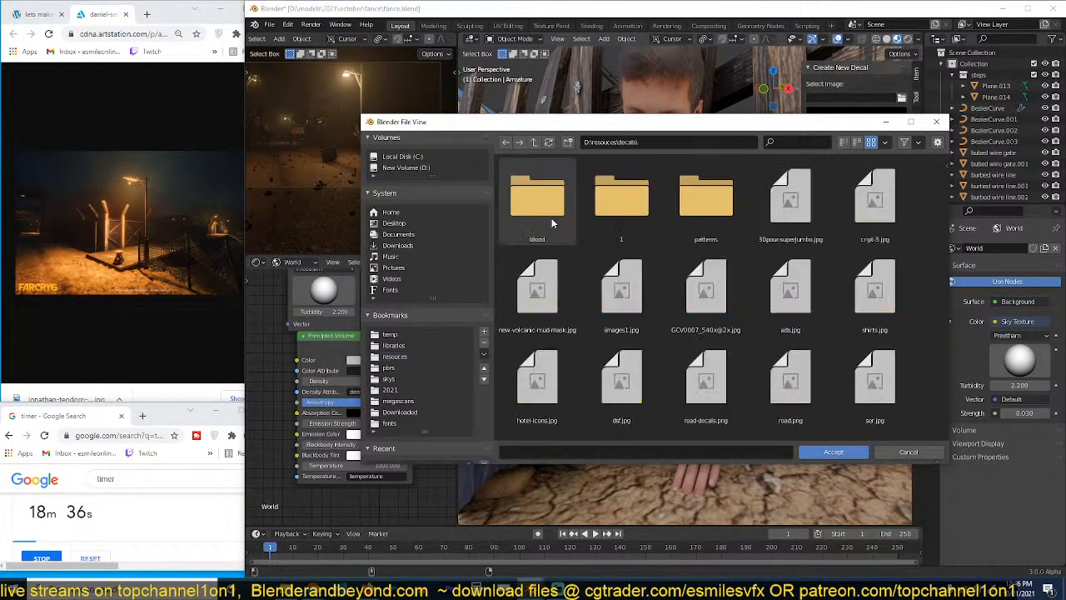
pyautogui.doubleClick(589, 212)
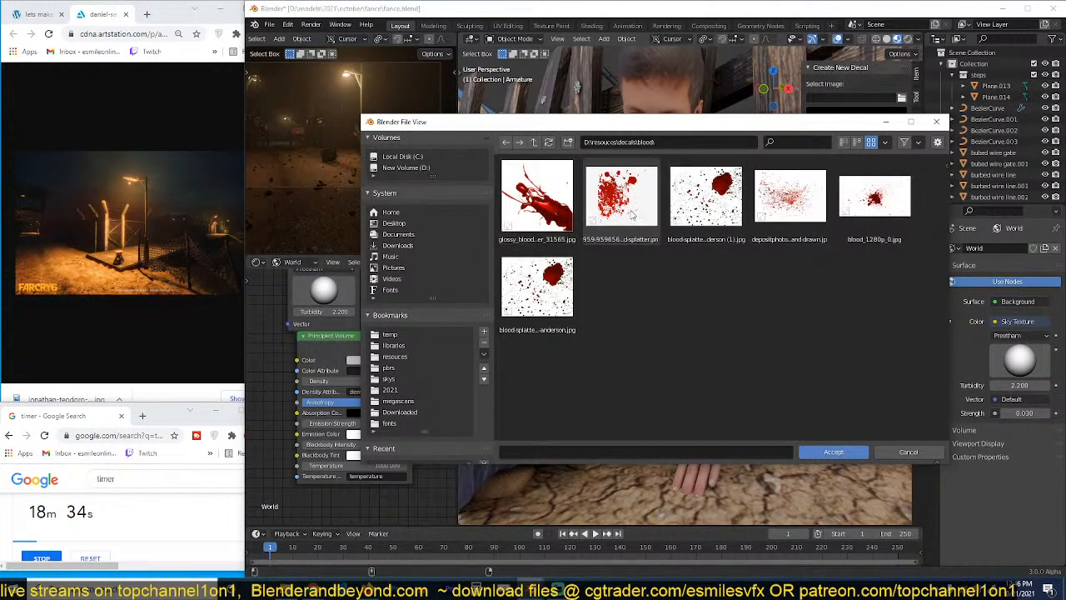
pyautogui.doubleClick(875, 196)
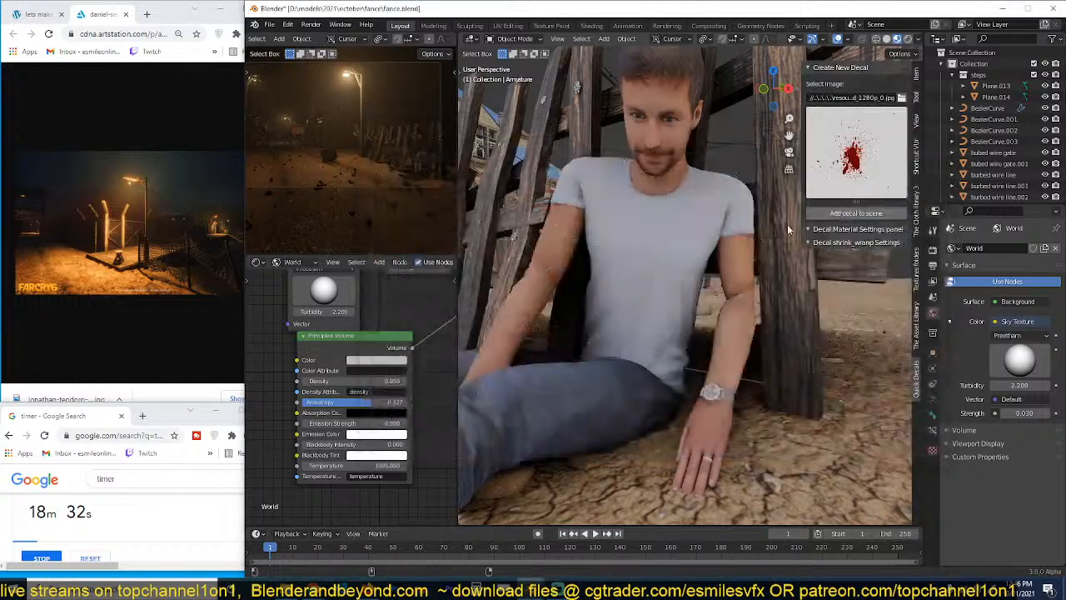
# Step: Add the blood decal at the man's chest, scale it down to about 0.19 and rotate it freely to face outward
pyautogui.moveTo(655, 264); pyautogui.dragTo(695, 224, button='middle')
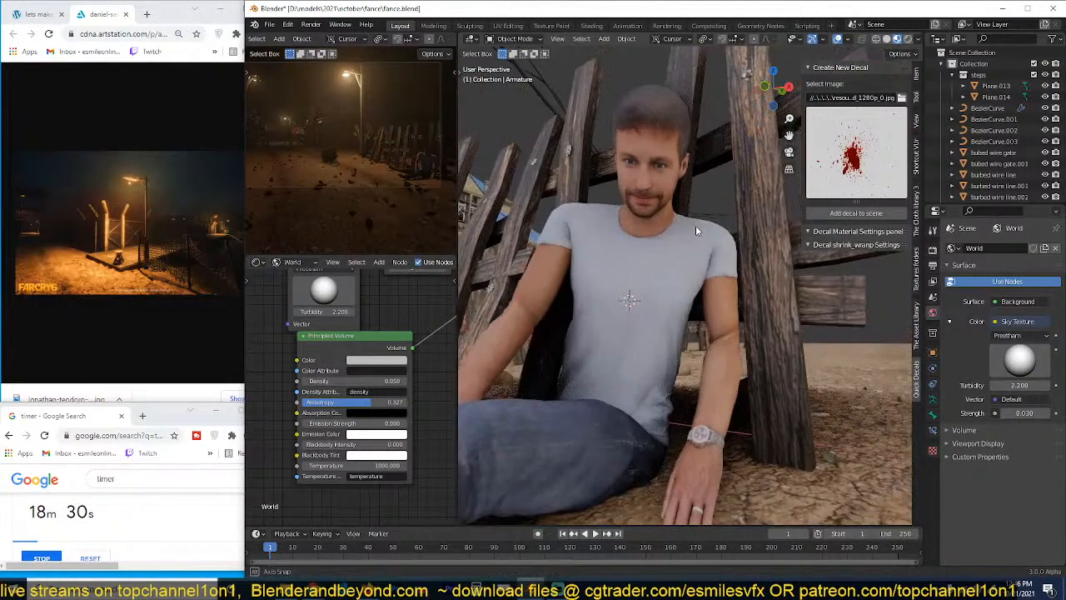
pyautogui.click(847, 215)
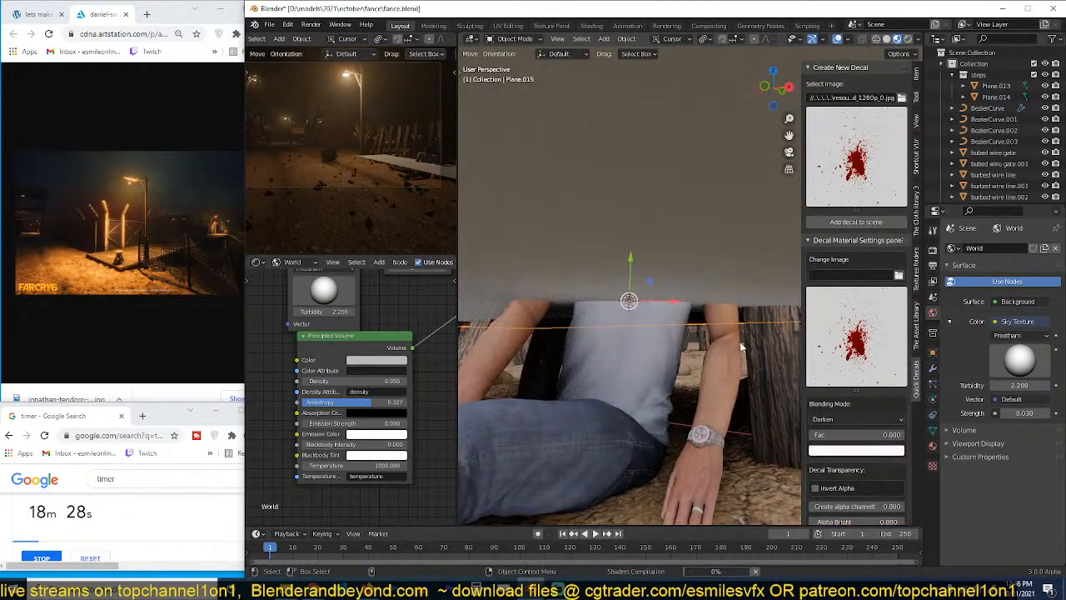
pyautogui.press('r')
pyautogui.press('r')
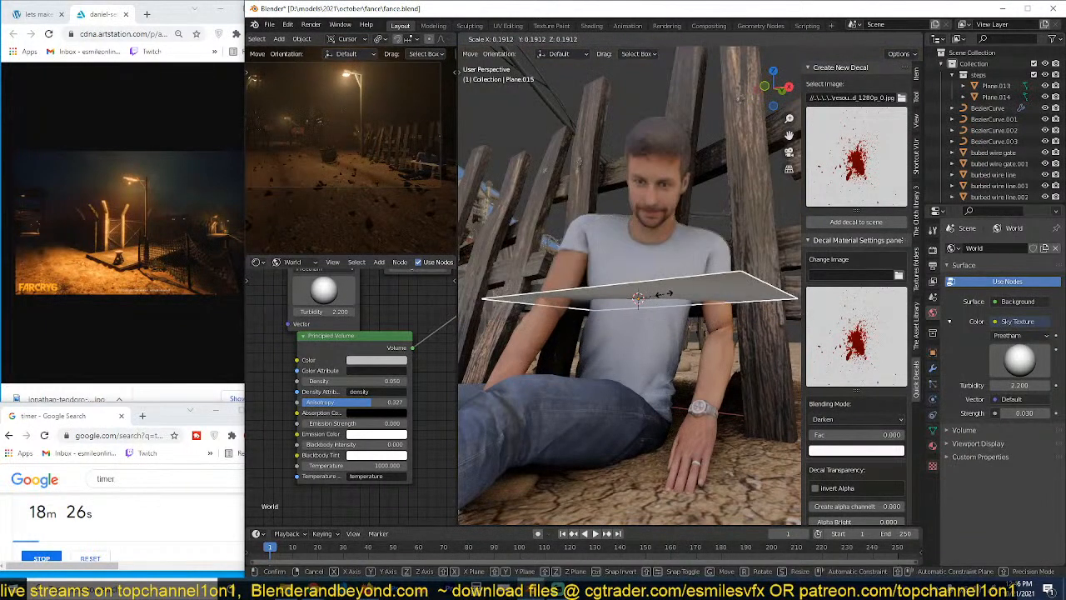
pyautogui.click(684, 338)
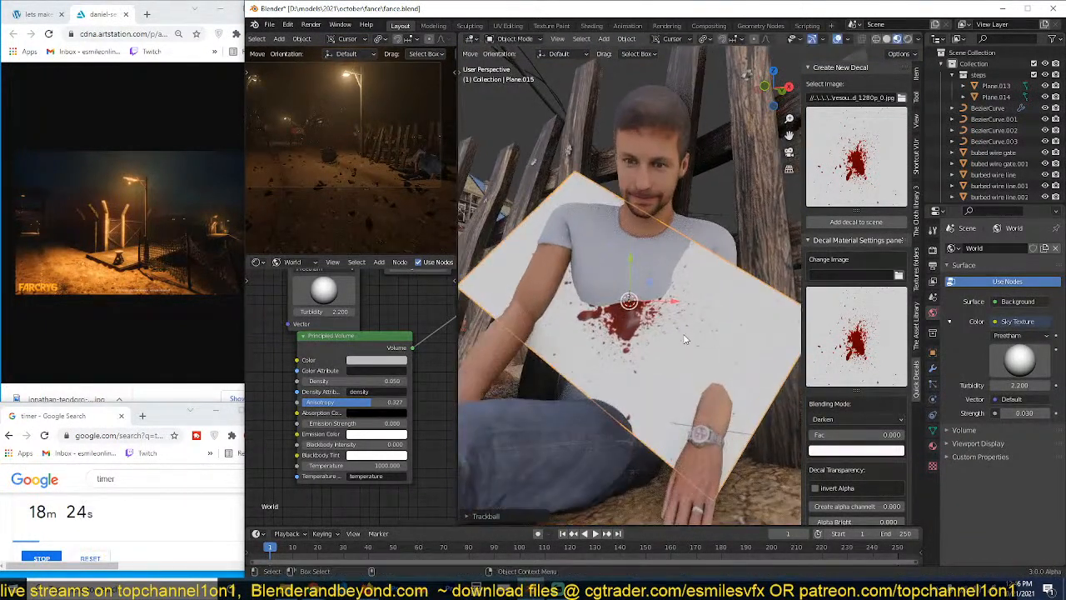
# Step: Set the blood decal's Create alpha channel value to 1
pyautogui.scroll(-5, 829, 274)
pyautogui.scroll(2, 650, 334)
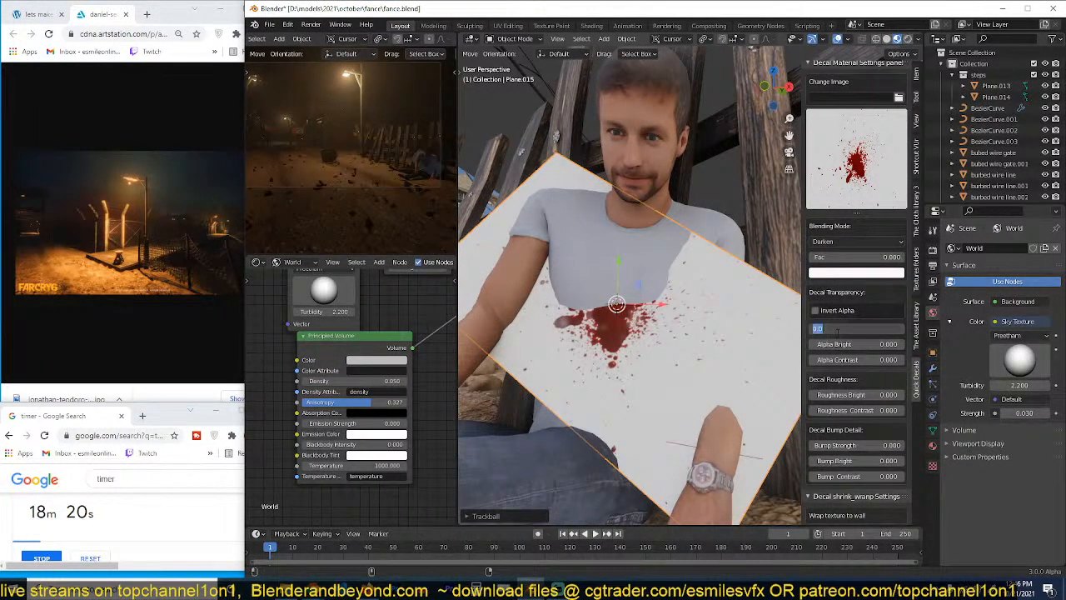
pyautogui.press('Return')
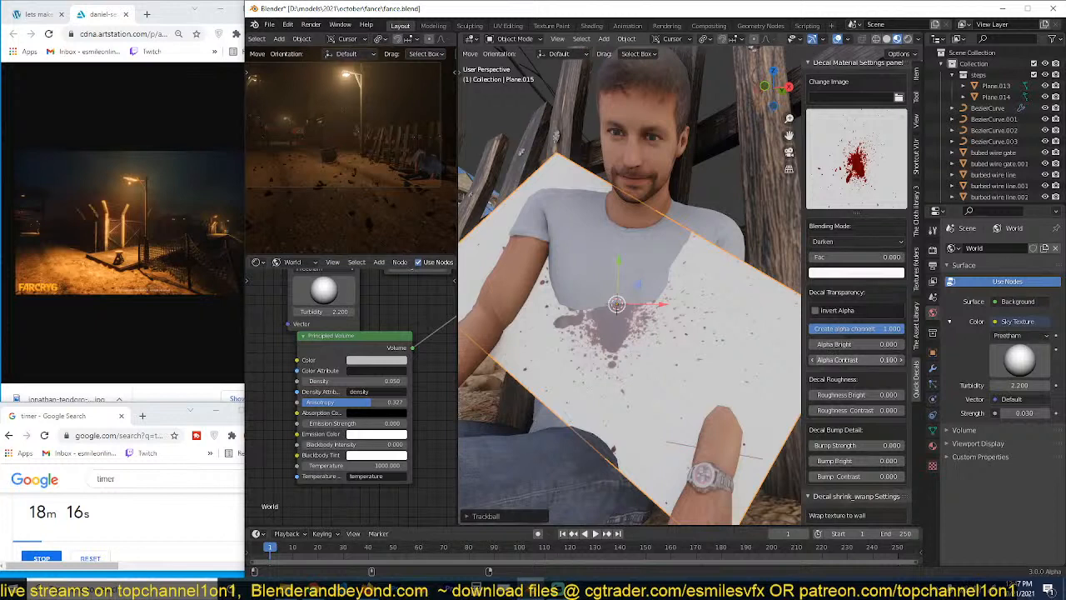
# Step: Try different Alpha Contrast and Alpha Bright values on the blood decal, and reset Alpha Contrast to 0
pyautogui.moveTo(858, 360); pyautogui.dragTo(887, 360)
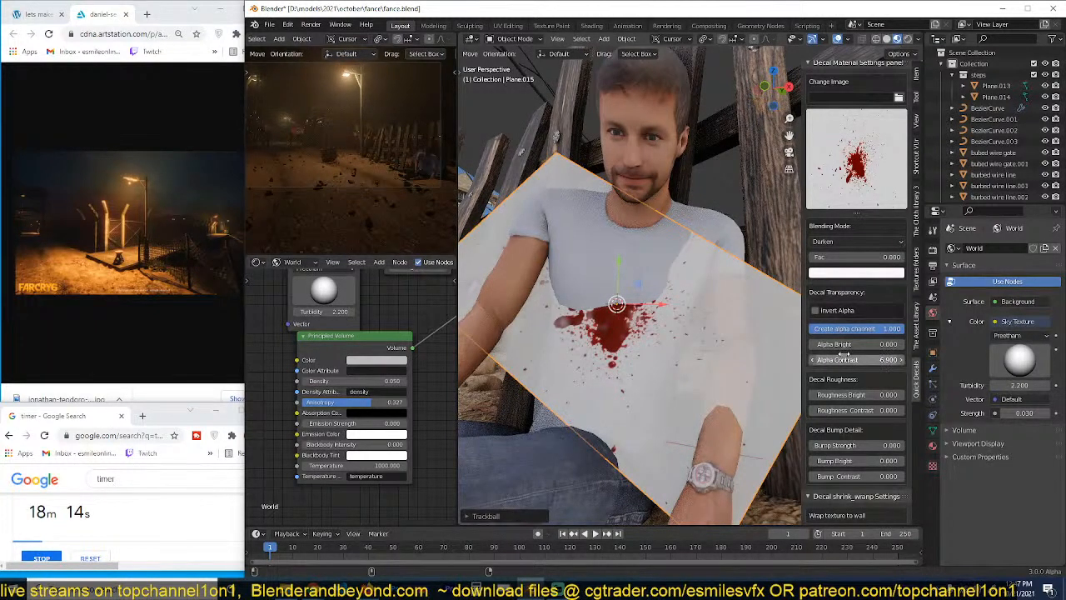
pyautogui.moveTo(858, 344)
pyautogui.mouseDown()
pyautogui.moveTo(833, 344)
pyautogui.moveTo(855, 348)
pyautogui.mouseUp()
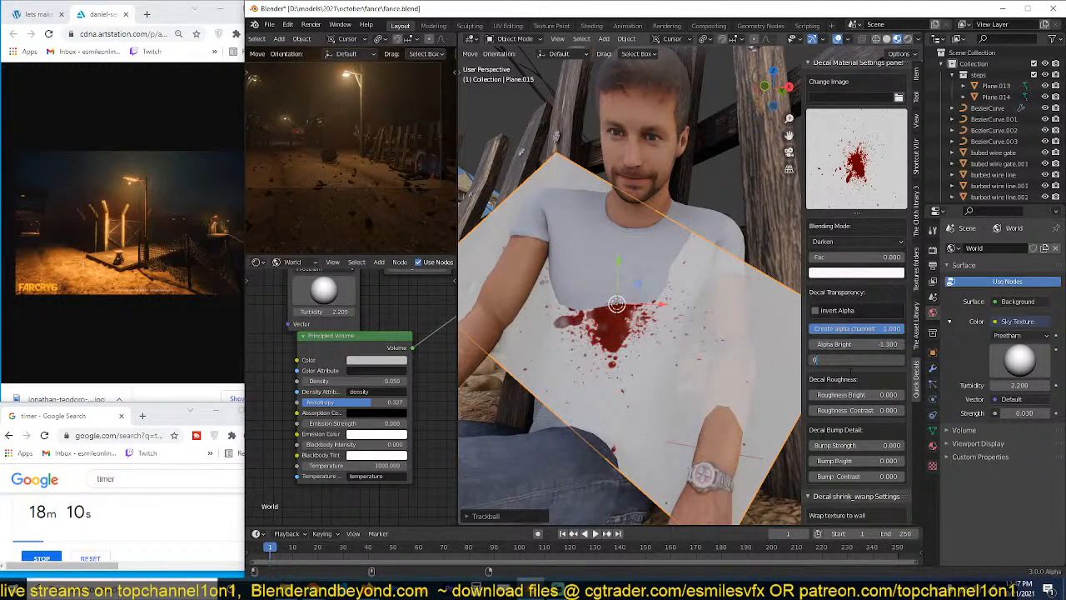
pyautogui.write('0')
pyautogui.press('Return')
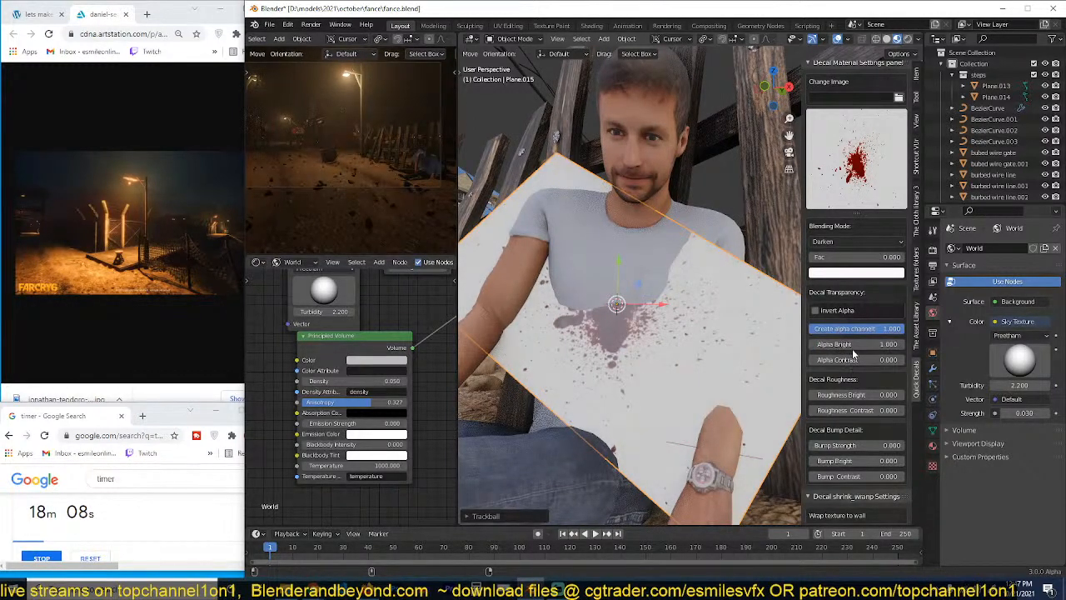
# Step: Invert the blood decal's alpha, with Alpha Bright at -8.7 and Alpha Contrast at 0, and inspect the decal from the side
pyautogui.moveTo(856, 344)
pyautogui.mouseDown()
pyautogui.moveTo(835, 344)
pyautogui.moveTo(870, 344)
pyautogui.mouseUp()
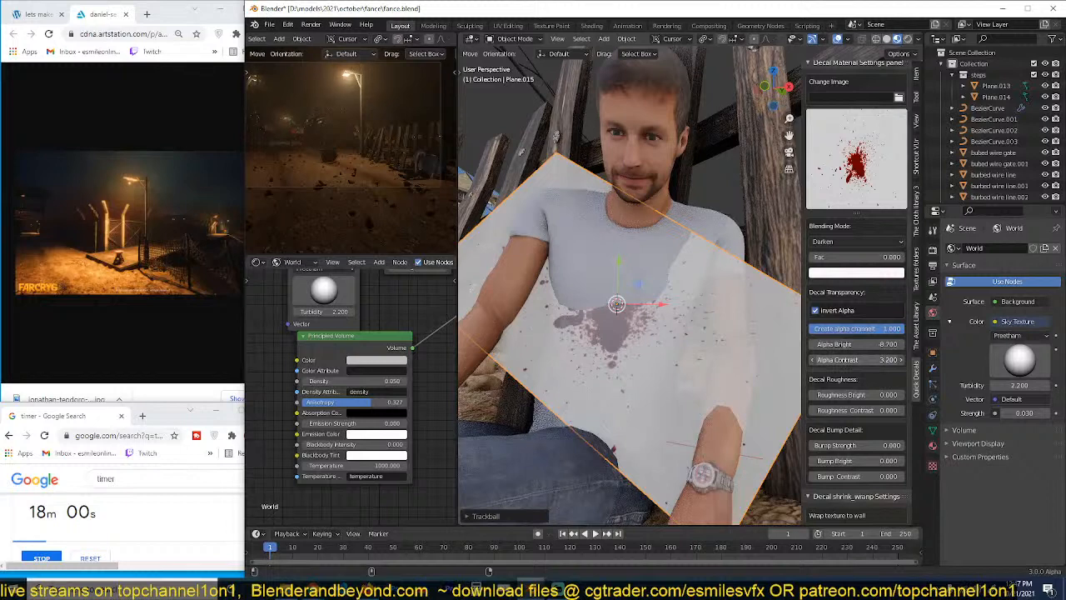
pyautogui.moveTo(860, 359); pyautogui.dragTo(839, 359)
pyautogui.moveTo(770, 358); pyautogui.dragTo(636, 325, button='middle')
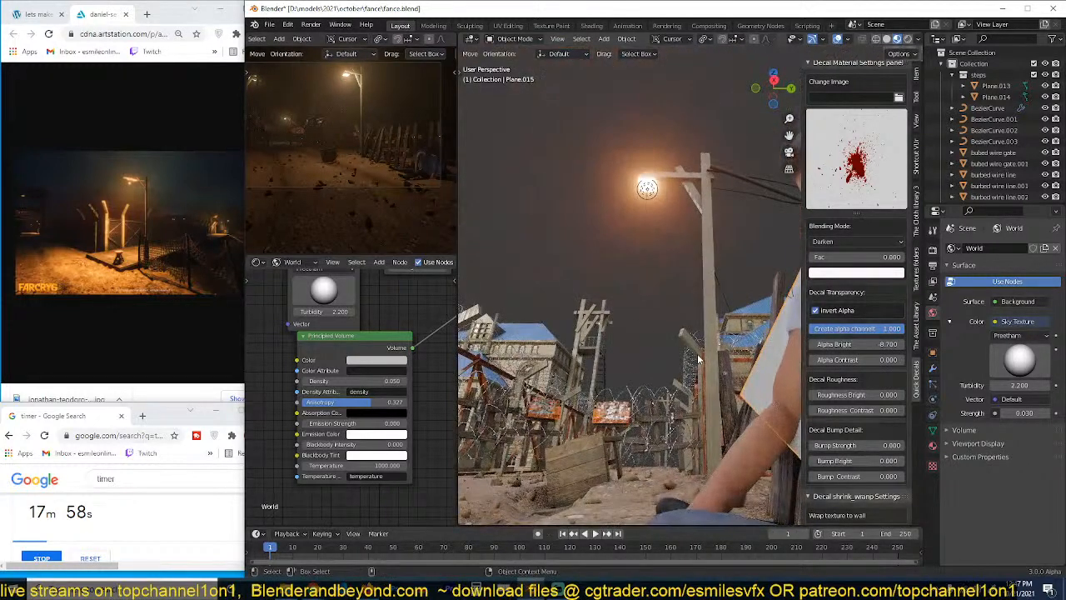
pyautogui.moveTo(698, 359); pyautogui.dragTo(670, 348, button='middle')
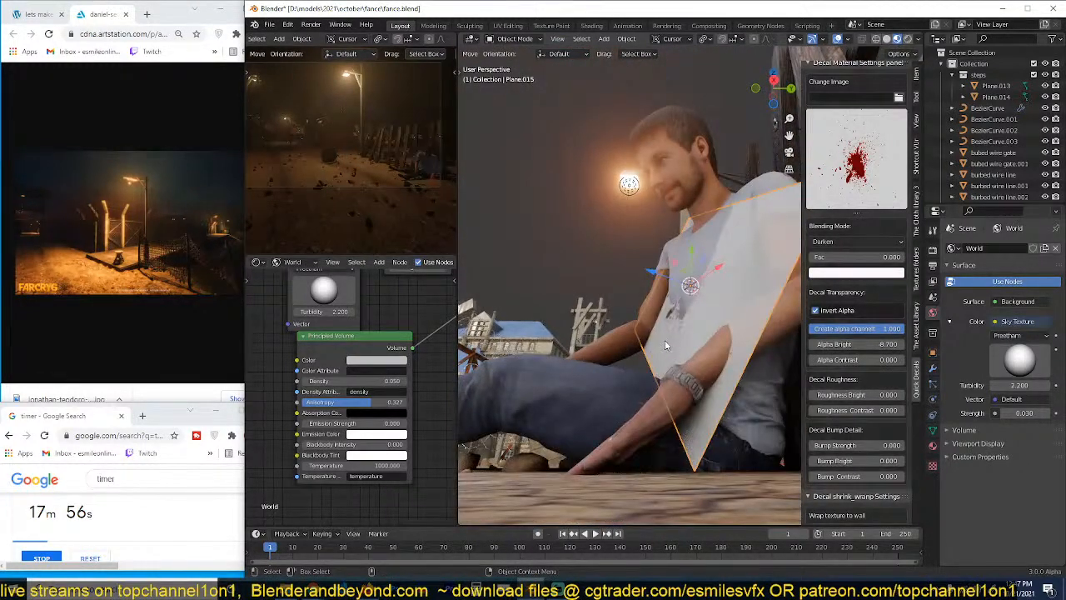
# Step: Isolate the blood decal in local view and try Alpha Bright values down to -9.6 and Alpha Contrast values up to 1.1
pyautogui.press('KP_Divide')
pyautogui.moveTo(875, 344); pyautogui.dragTo(841, 344)
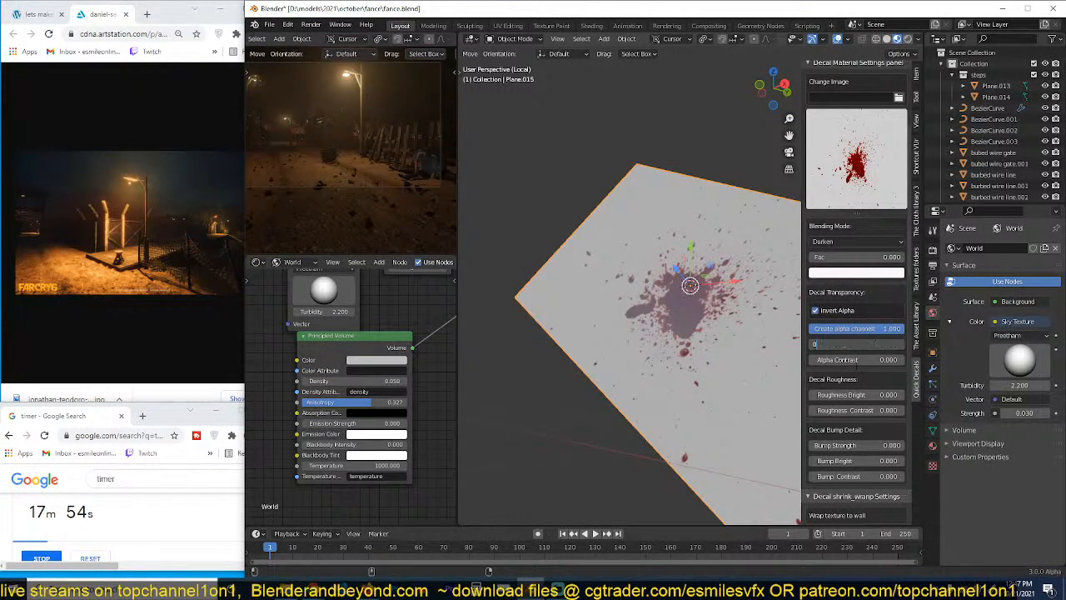
pyautogui.click(860, 360)
pyautogui.write('1')
pyautogui.press('Return')
pyautogui.click(869, 360)
pyautogui.write('0')
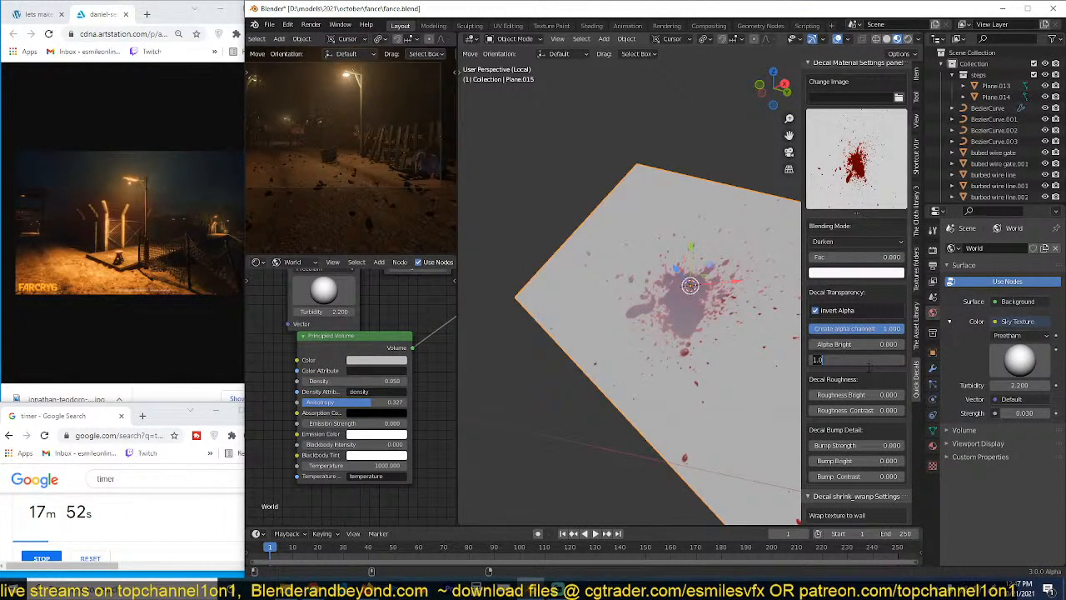
pyautogui.press('Return')
pyautogui.moveTo(869, 344); pyautogui.dragTo(887, 359)
# Step: Turn off Invert Alpha on the blood decal, and set Alpha Bright to 0 and Alpha Contrast to 2
pyautogui.click(933, 446)
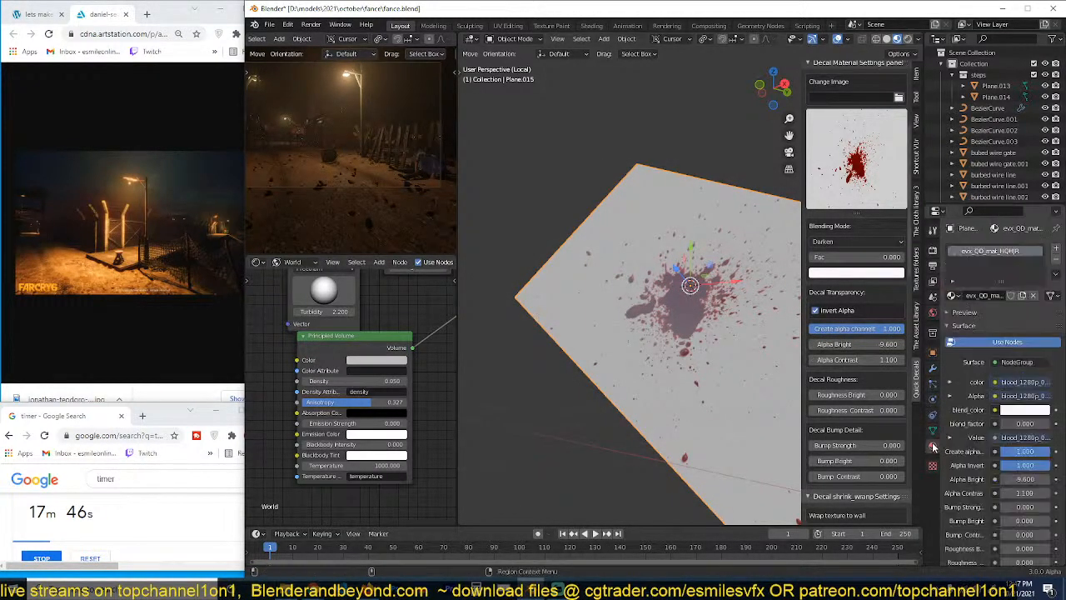
pyautogui.scroll(-6, 1004, 498)
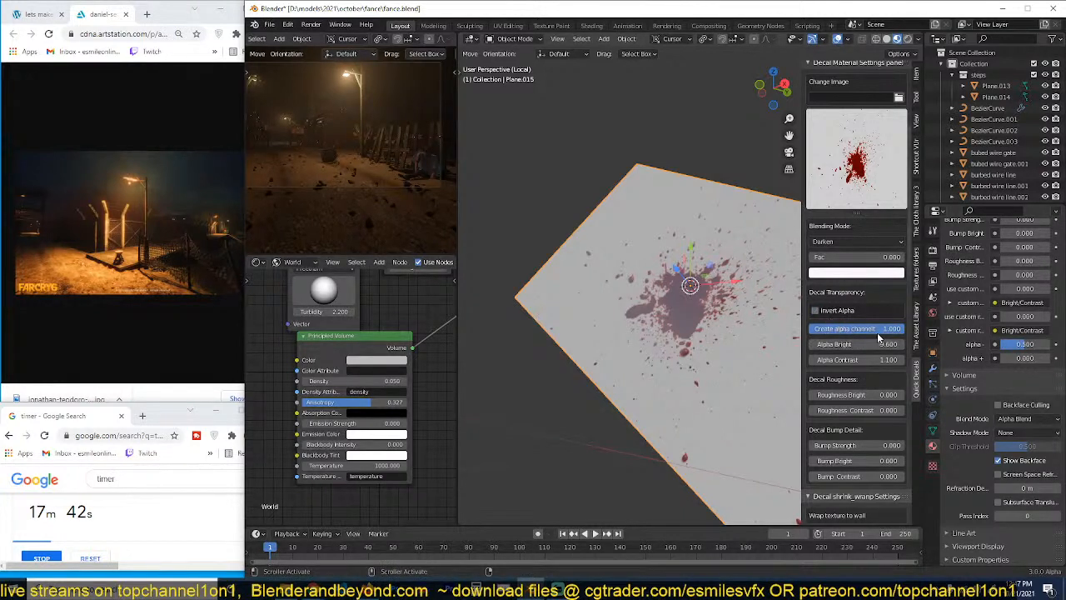
pyautogui.moveTo(879, 333); pyautogui.dragTo(910, 334)
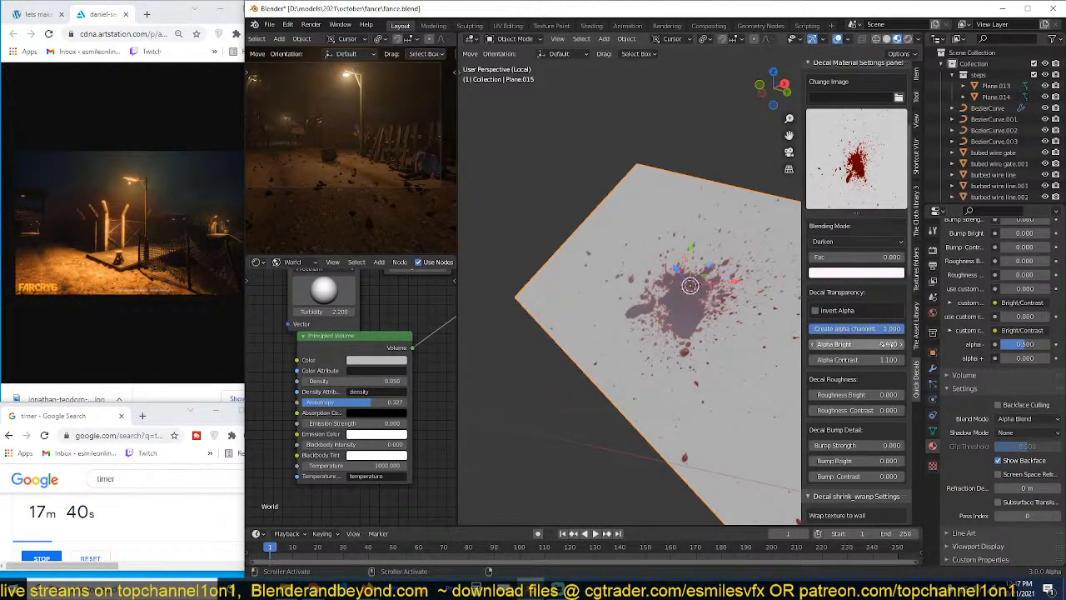
pyautogui.click(868, 344)
pyautogui.write('0')
pyautogui.press('Return')
pyautogui.moveTo(855, 358)
pyautogui.mouseDown()
pyautogui.moveTo(820, 359)
pyautogui.moveTo(866, 358)
pyautogui.moveTo(839, 359)
pyautogui.moveTo(856, 358)
pyautogui.mouseUp()
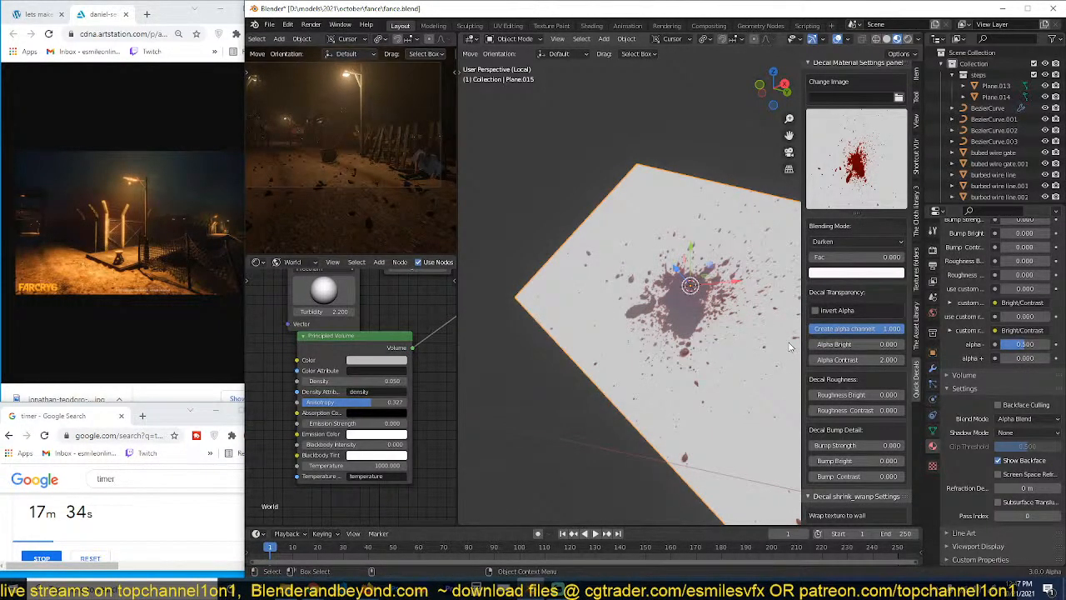
# Step: Set the blood decal's Alpha Bright to 1 and Alpha Contrast to -2.1, and inspect the splatter up close
pyautogui.scroll(-3, 829, 431)
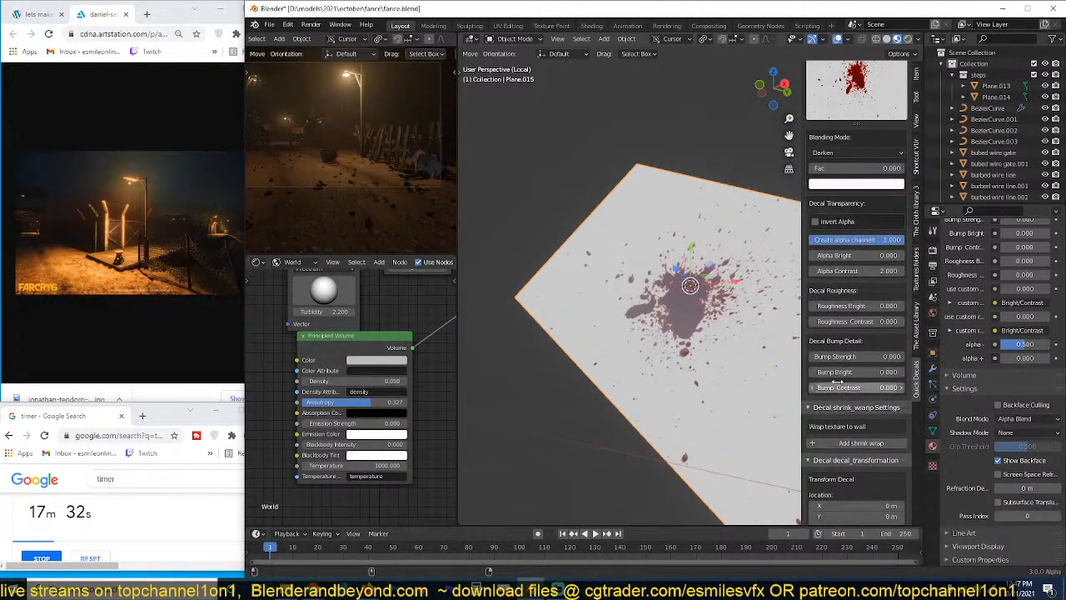
pyautogui.scroll(-5, 828, 433)
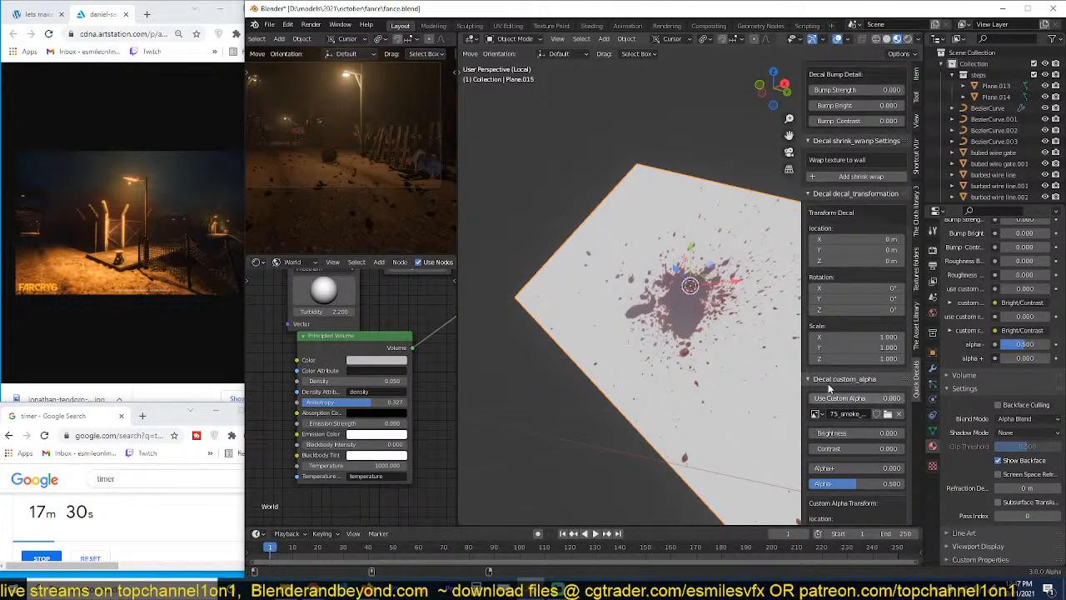
pyautogui.scroll(-2, 824, 380)
pyautogui.scroll(8, 824, 379)
pyautogui.moveTo(796, 334); pyautogui.dragTo(657, 354, button='middle')
pyautogui.scroll(3, 657, 353)
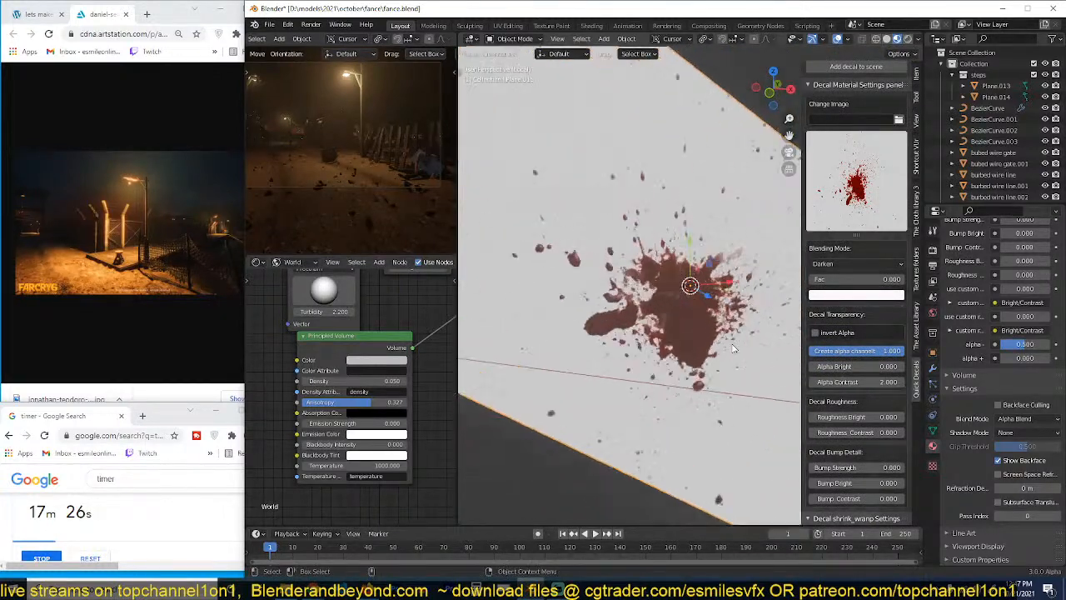
pyautogui.moveTo(883, 355)
pyautogui.mouseDown()
pyautogui.moveTo(811, 356)
pyautogui.moveTo(901, 354)
pyautogui.mouseUp()
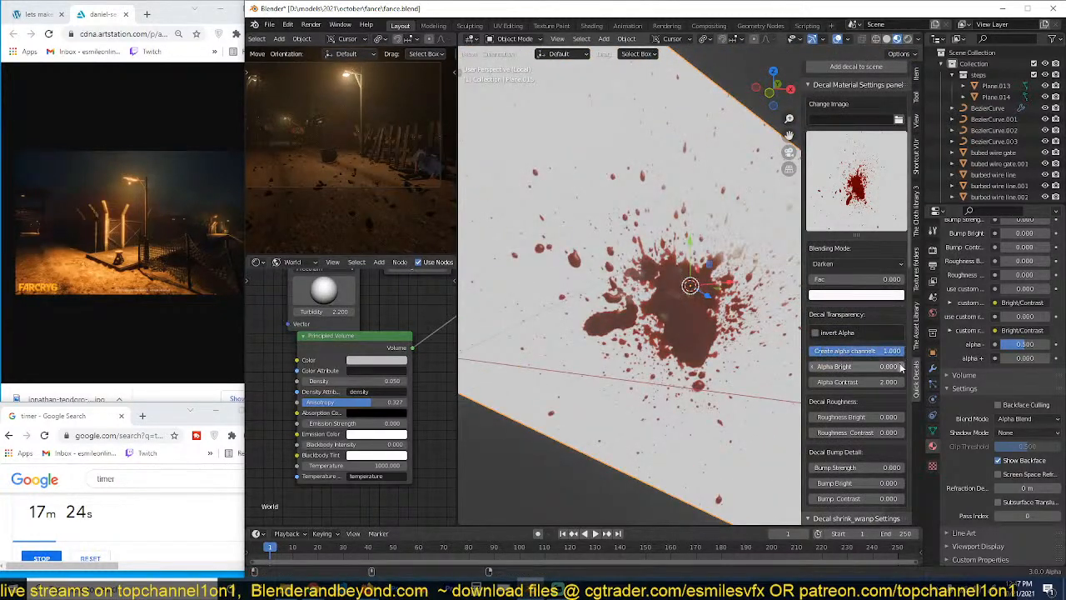
pyautogui.click(868, 369)
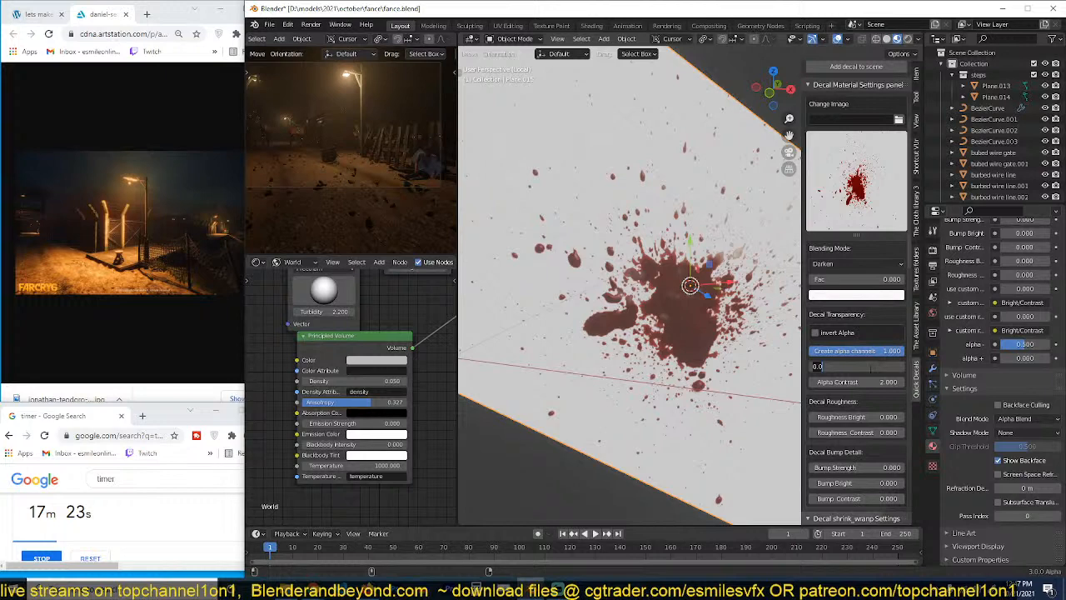
pyautogui.click(861, 383)
pyautogui.press('Return')
pyautogui.moveTo(860, 383); pyautogui.dragTo(900, 383)
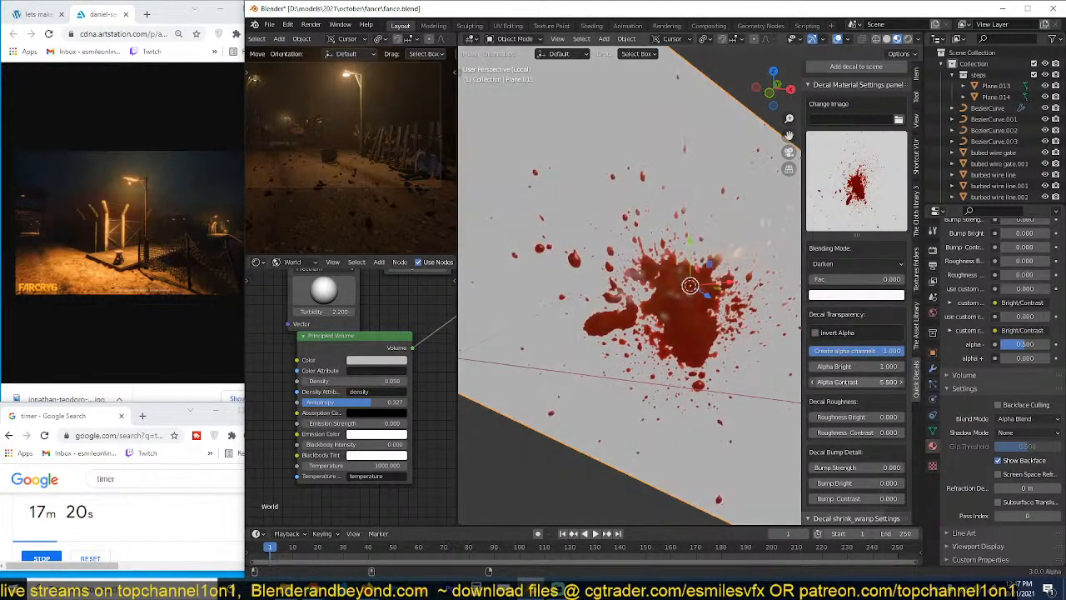
pyautogui.moveTo(828, 382); pyautogui.dragTo(833, 382)
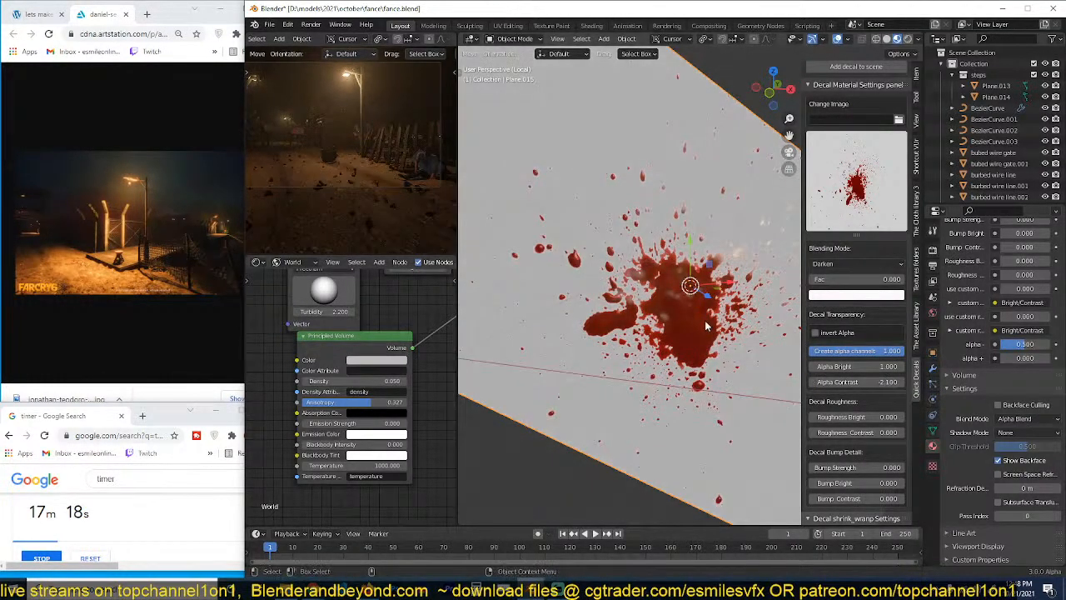
pyautogui.moveTo(667, 304); pyautogui.dragTo(642, 301, button='middle')
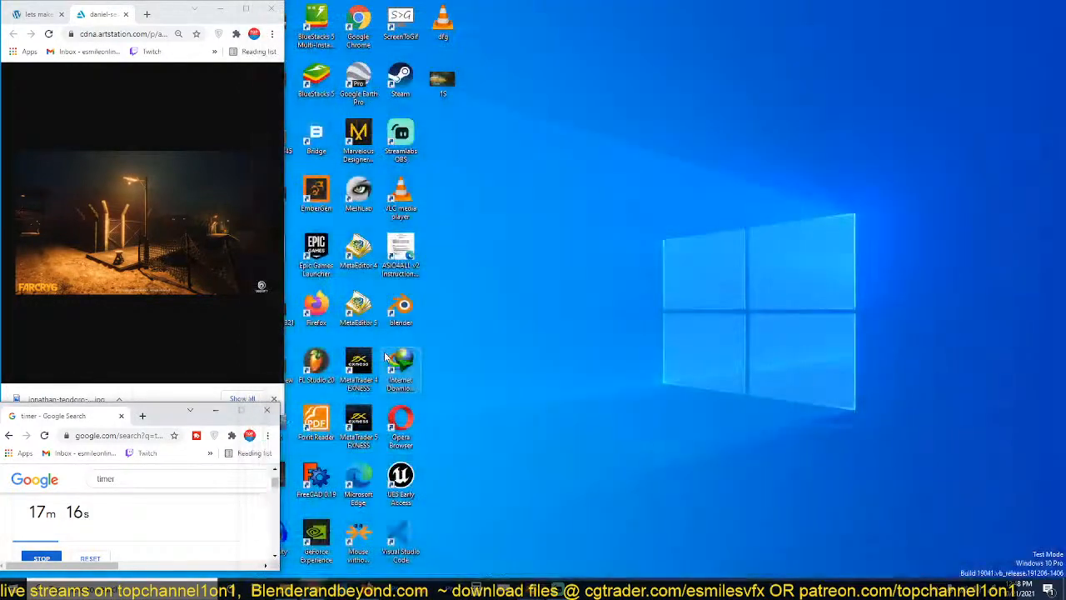
# Step: Relaunch Blender beside the reference image, reopen the recent file fance.blend and save it
pyautogui.click(532, 589)
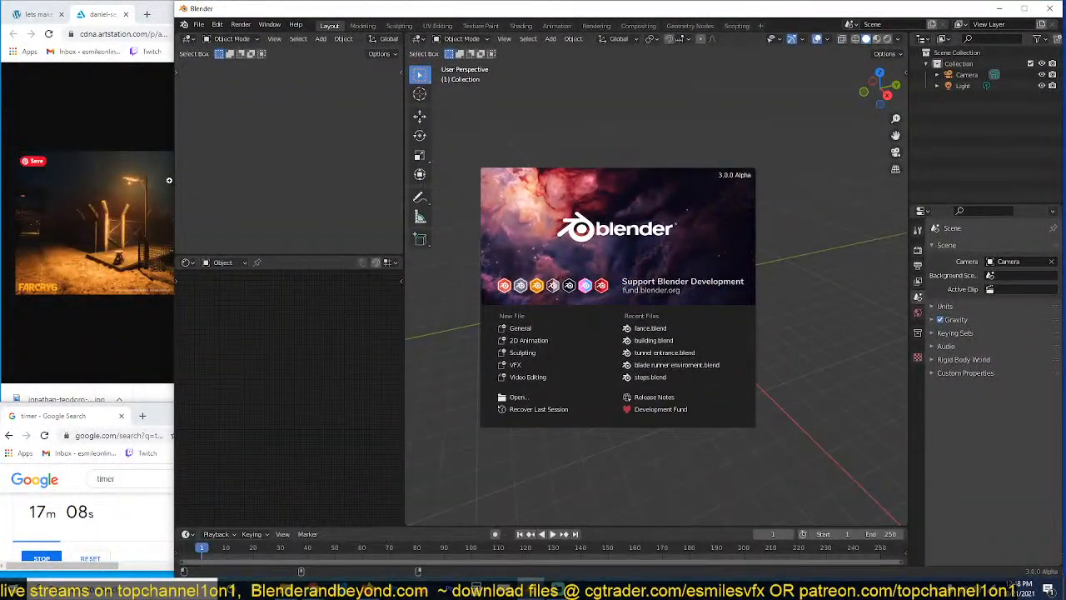
pyautogui.moveTo(182, 180); pyautogui.dragTo(279, 180)
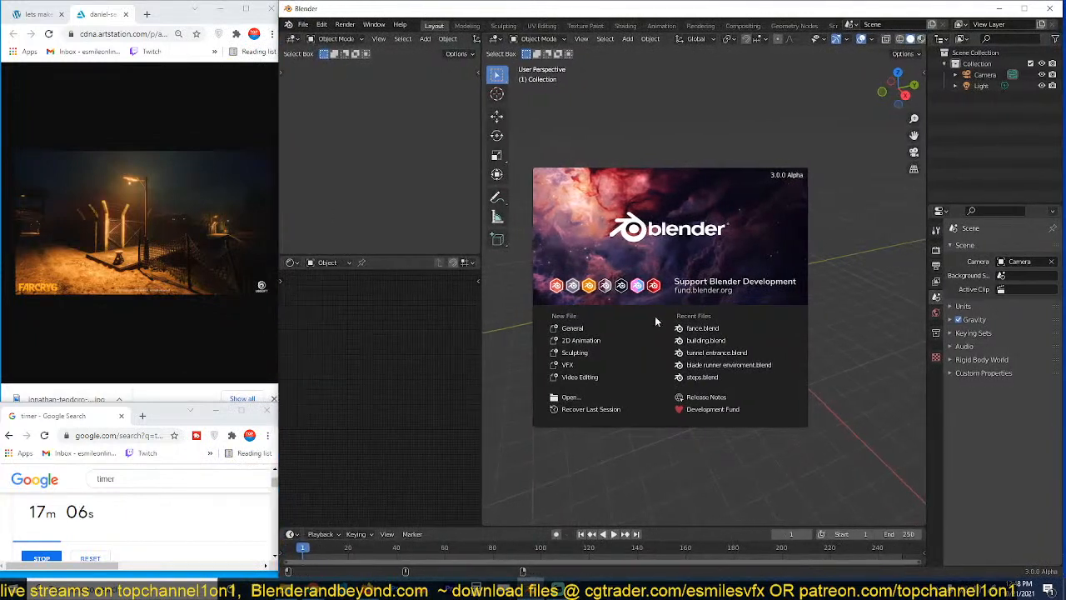
pyautogui.click(696, 330)
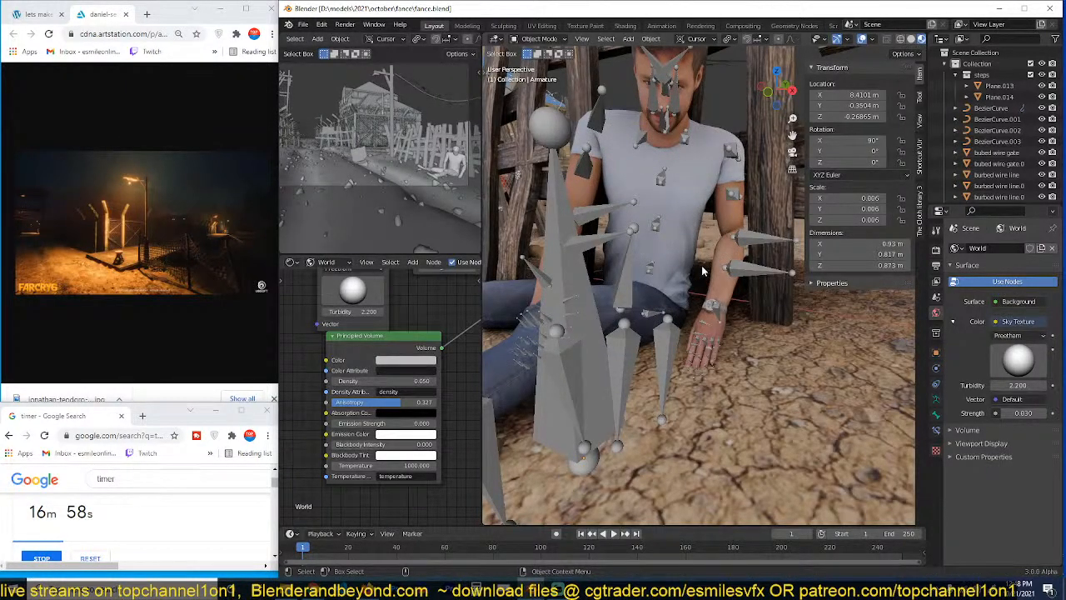
pyautogui.keyDown('shift'); pyautogui.moveTo(685, 304); pyautogui.dragTo(692, 312, button='middle'); pyautogui.keyUp('shift')
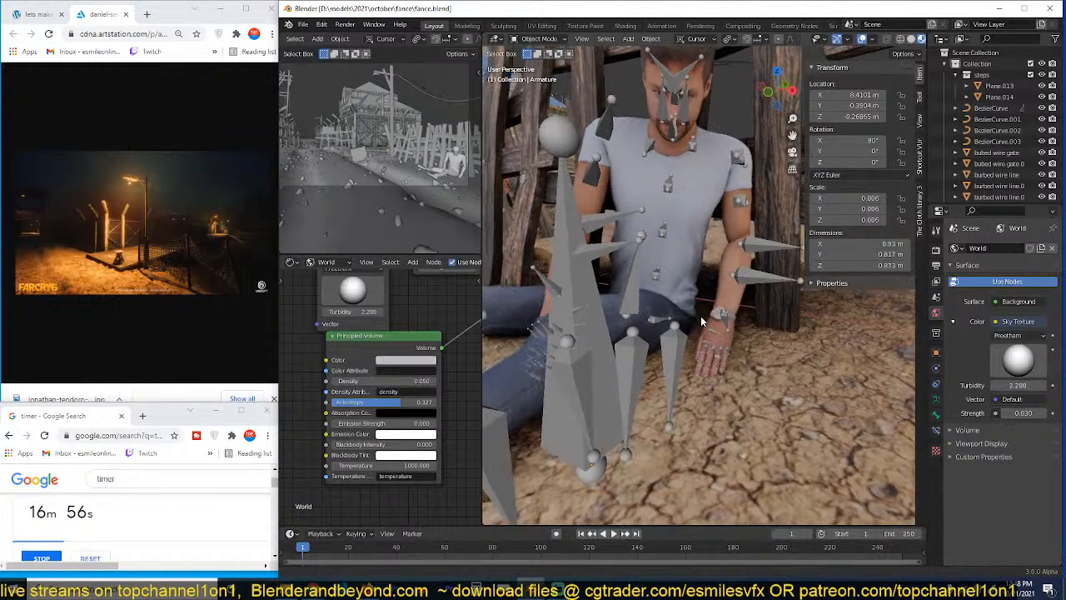
pyautogui.hotkey('ctrl', 's')
pyautogui.keyDown('shift'); pyautogui.moveTo(670, 261); pyautogui.dragTo(695, 303, button='middle'); pyautogui.keyUp('shift')
pyautogui.scroll(1, 694, 306)
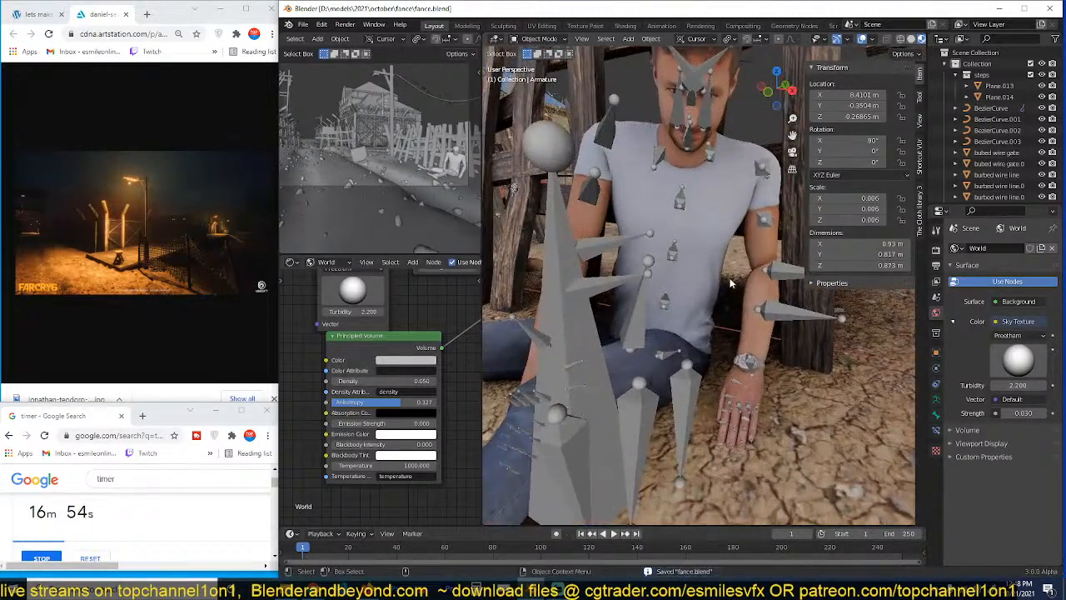
# Step: Find the Quick decals add-on in the preferences and enable it
pyautogui.click(321, 24)
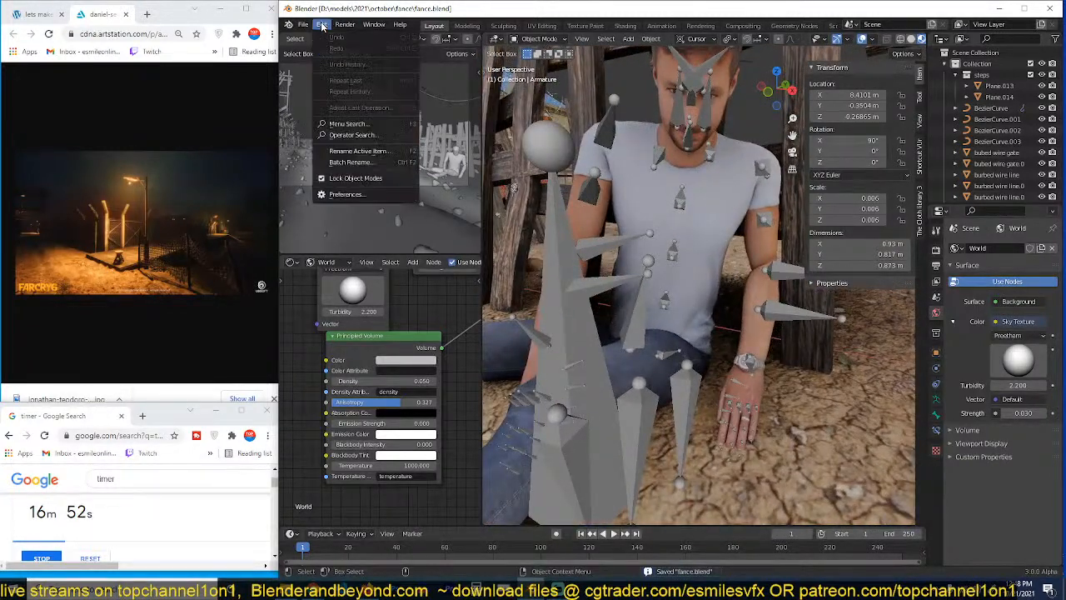
pyautogui.click(354, 195)
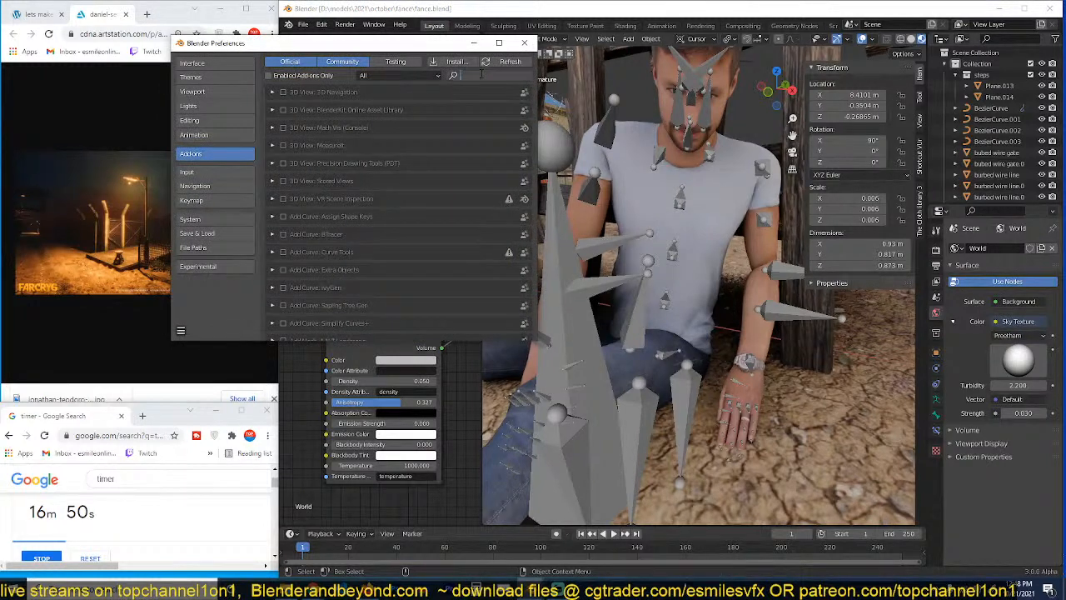
pyautogui.write('quick')
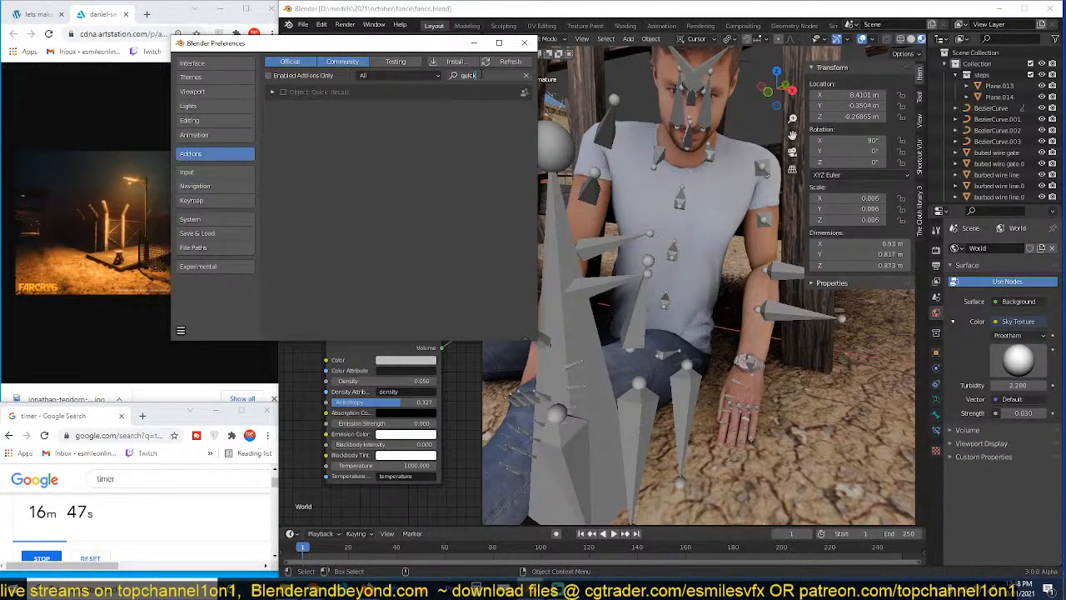
pyautogui.press('Return')
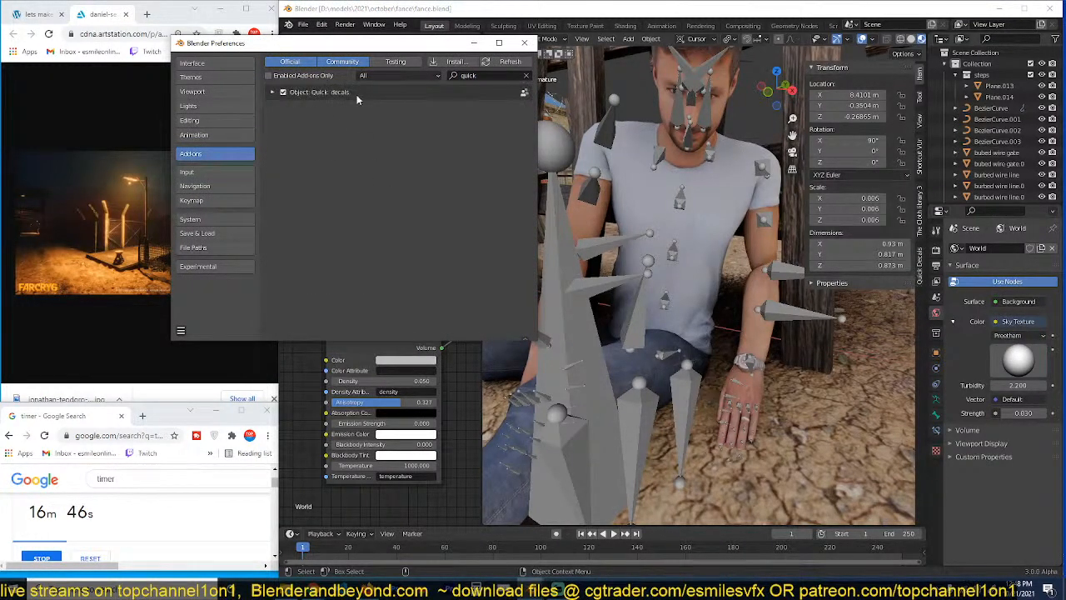
pyautogui.click(525, 43)
# Step: Load the blood-splatter image ending in (1).jpg from D:\resouces\decals\blood and add it to the scene as a decal
pyautogui.click(920, 263)
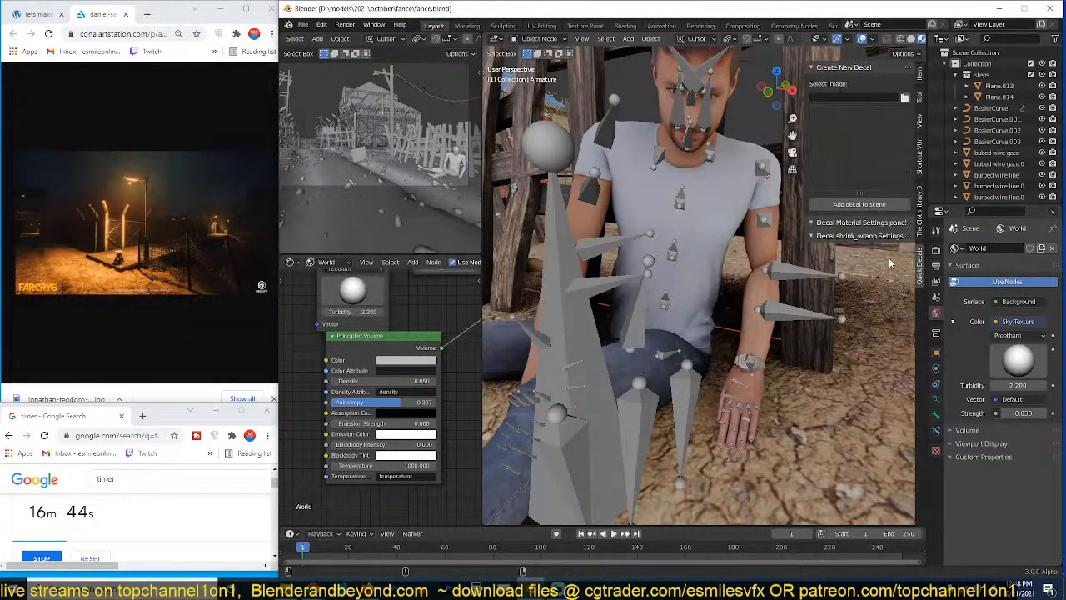
pyautogui.click(906, 98)
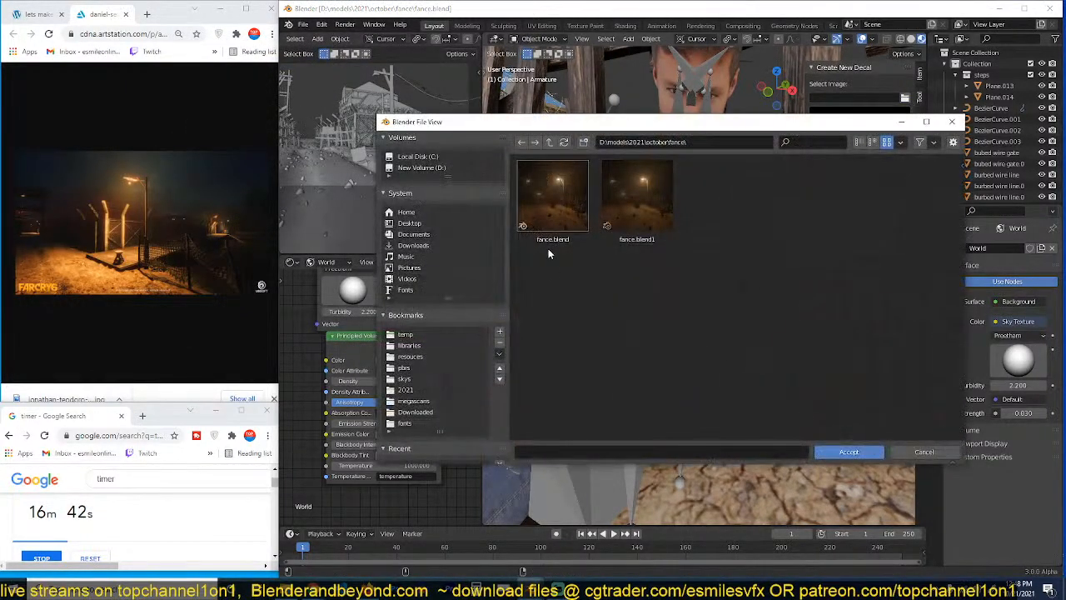
pyautogui.click(421, 359)
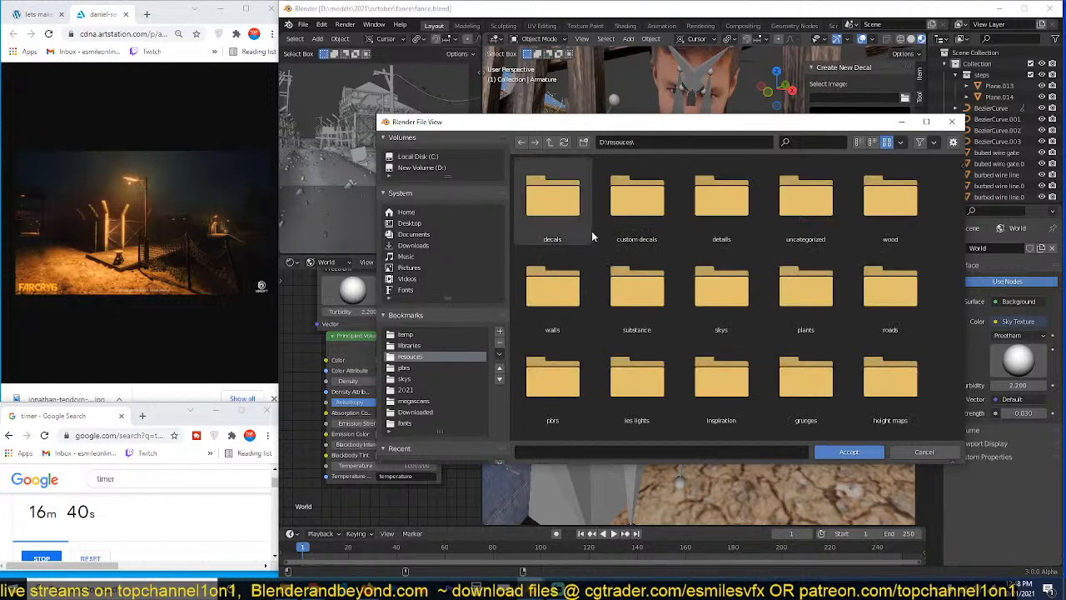
pyautogui.doubleClick(583, 225)
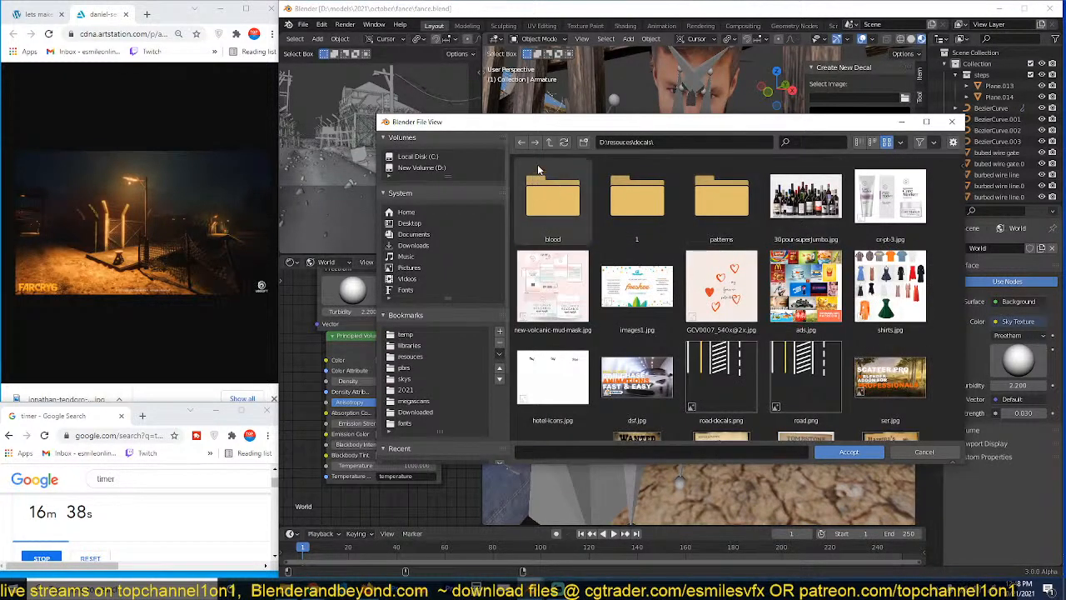
pyautogui.doubleClick(561, 203)
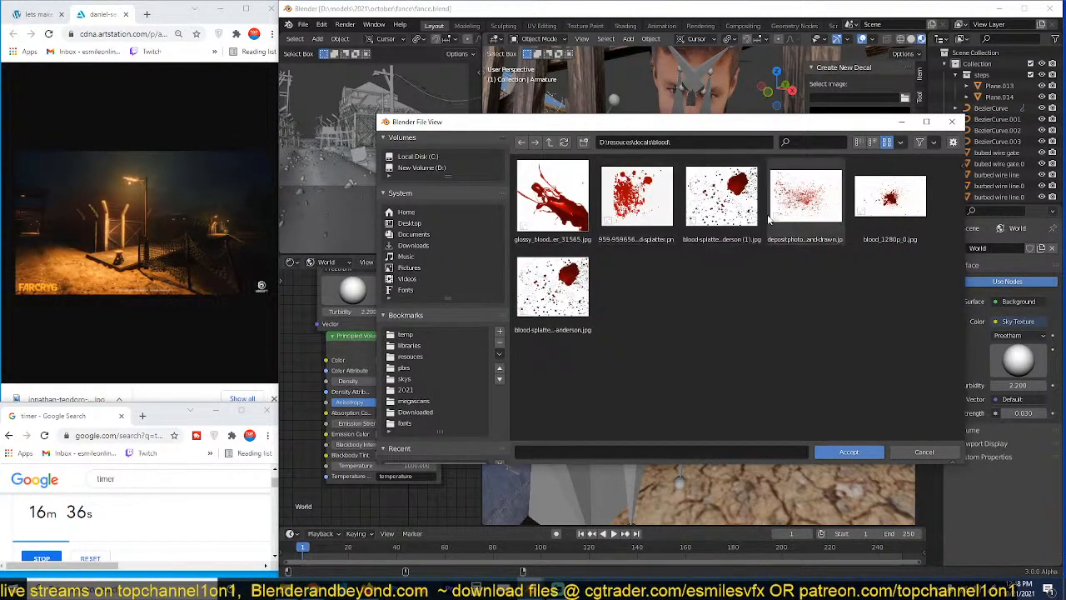
pyautogui.doubleClick(721, 196)
pyautogui.click(864, 214)
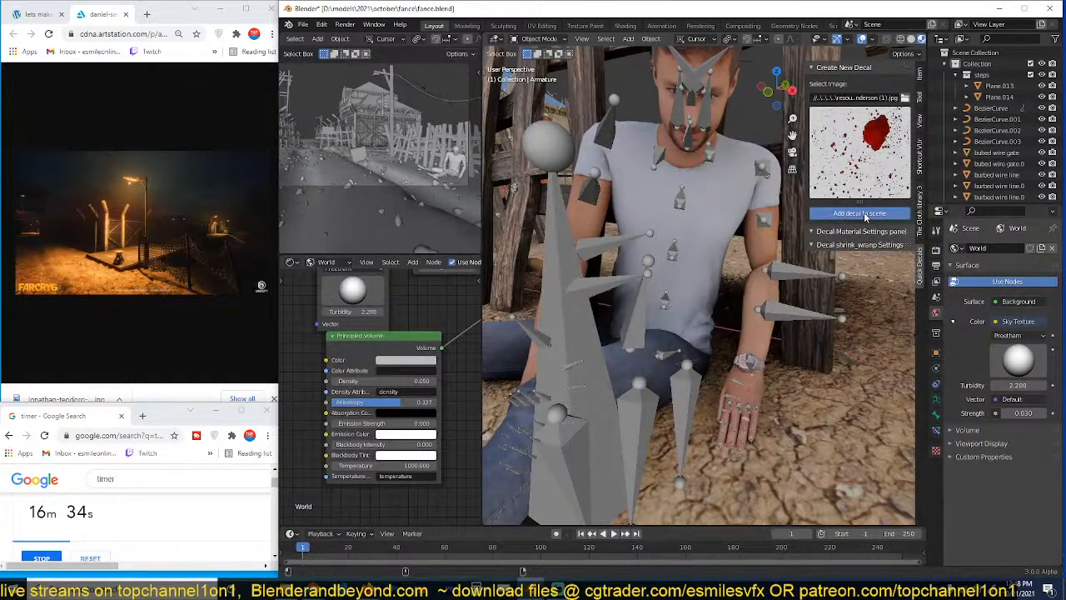
# Step: Snap the new blood decal to the 3D cursor at the seated man and rotate it freely to stand upright facing outward
pyautogui.scroll(-8, 741, 291)
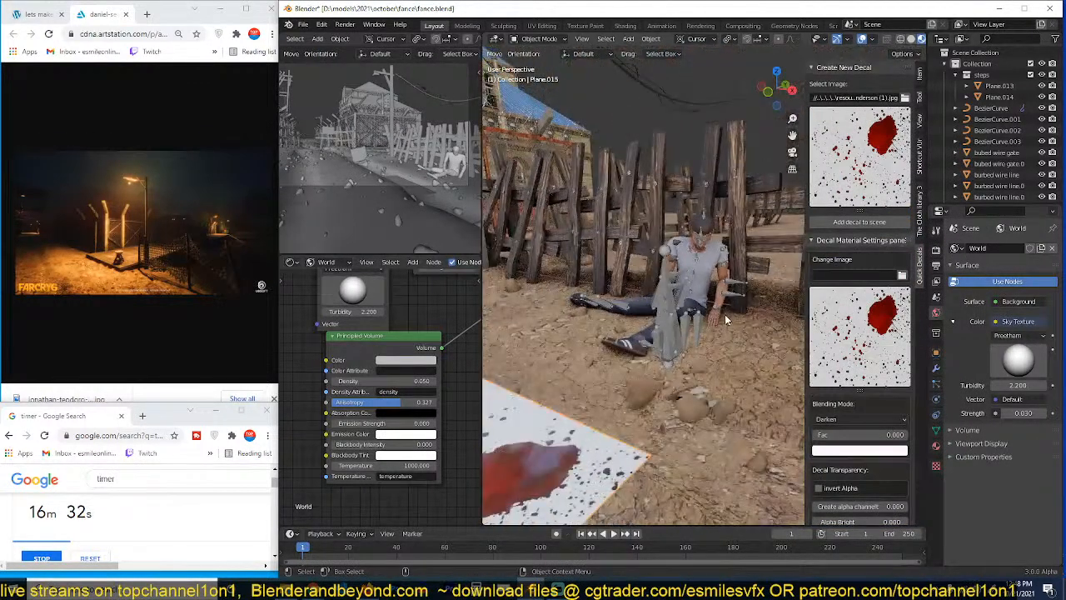
pyautogui.hotkey('shift', 's')
pyautogui.click(705, 158)
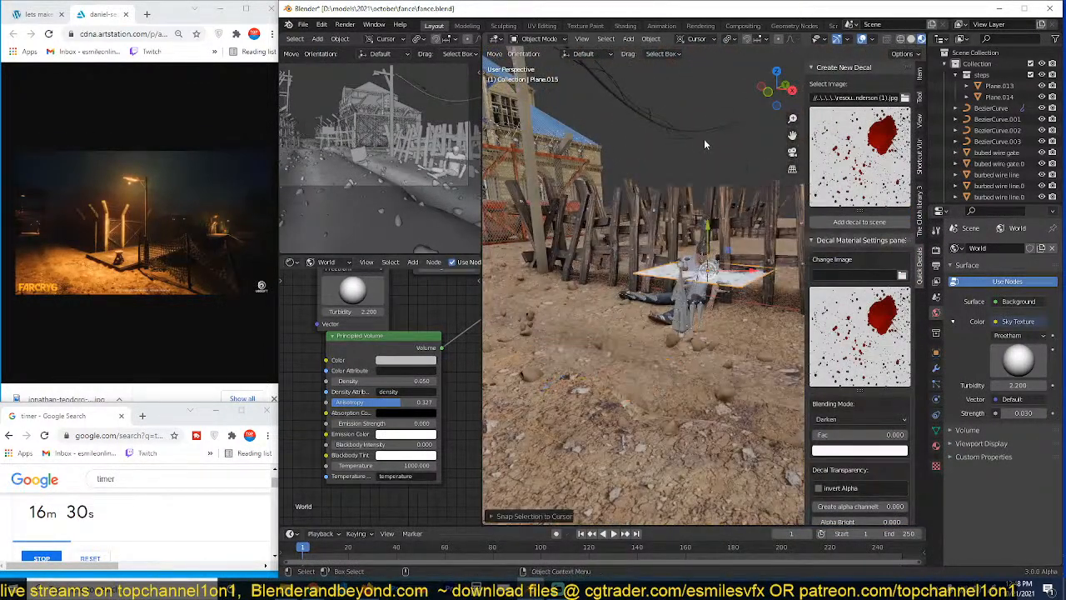
pyautogui.scroll(8, 708, 300)
pyautogui.press('r')
pyautogui.press('r')
pyautogui.click(770, 316)
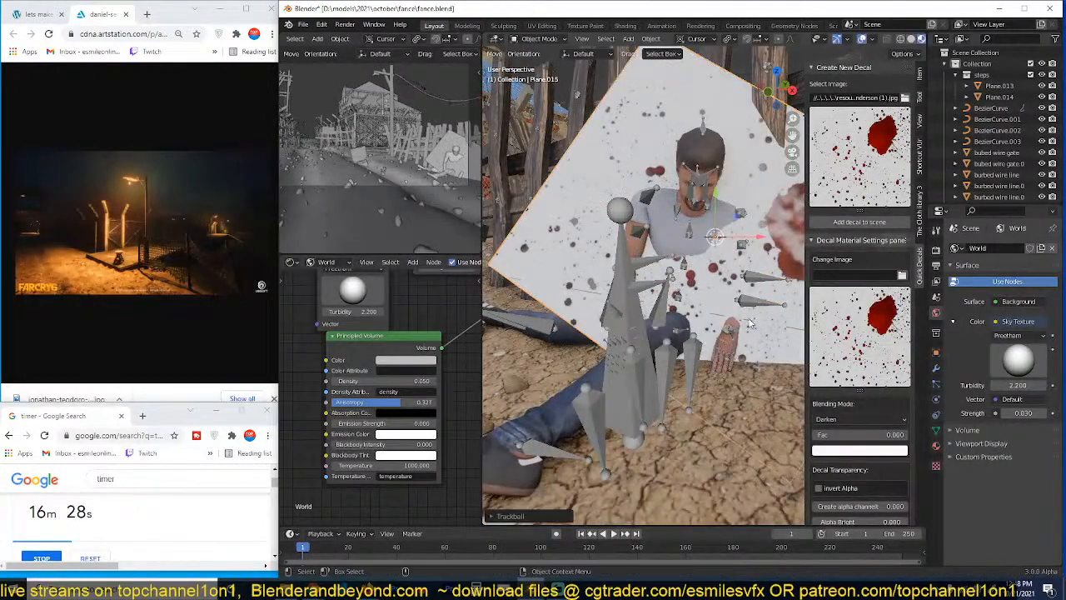
# Step: Scale the blood decal down to shirt size and move it over the man's chest
pyautogui.press('s')
pyautogui.click(791, 287)
pyautogui.press('g')
pyautogui.click(763, 280)
pyautogui.press('s')
pyautogui.click(716, 260)
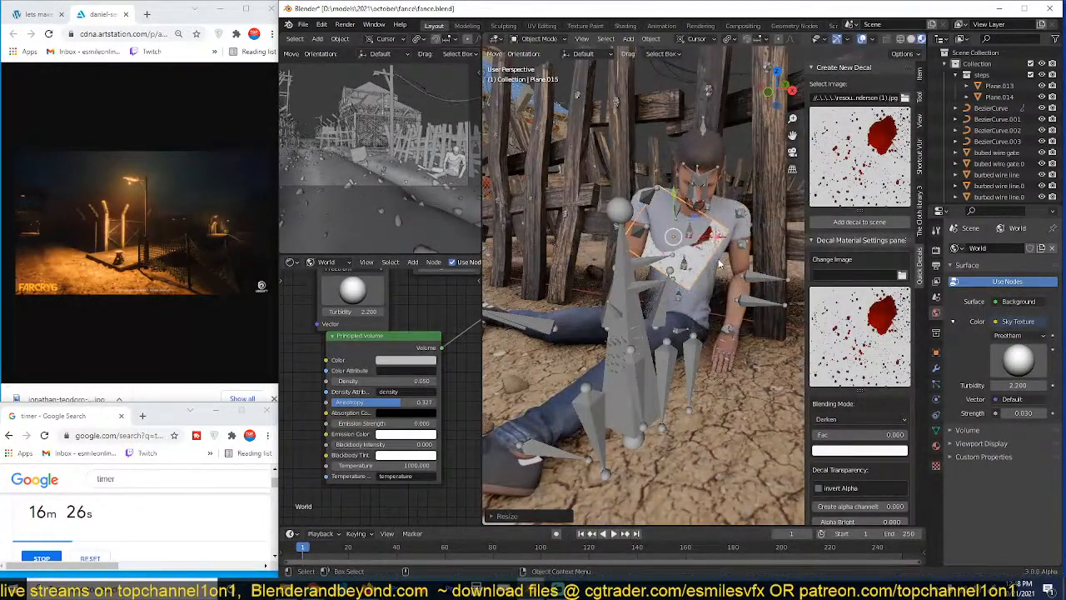
# Step: Enlarge the blood decal so that it spans the full width of the man's shirt
pyautogui.scroll(4, 718, 263)
pyautogui.moveTo(726, 270); pyautogui.dragTo(683, 275, button='middle')
pyautogui.scroll(-7, 812, 355)
pyautogui.moveTo(722, 327); pyautogui.dragTo(751, 328, button='middle')
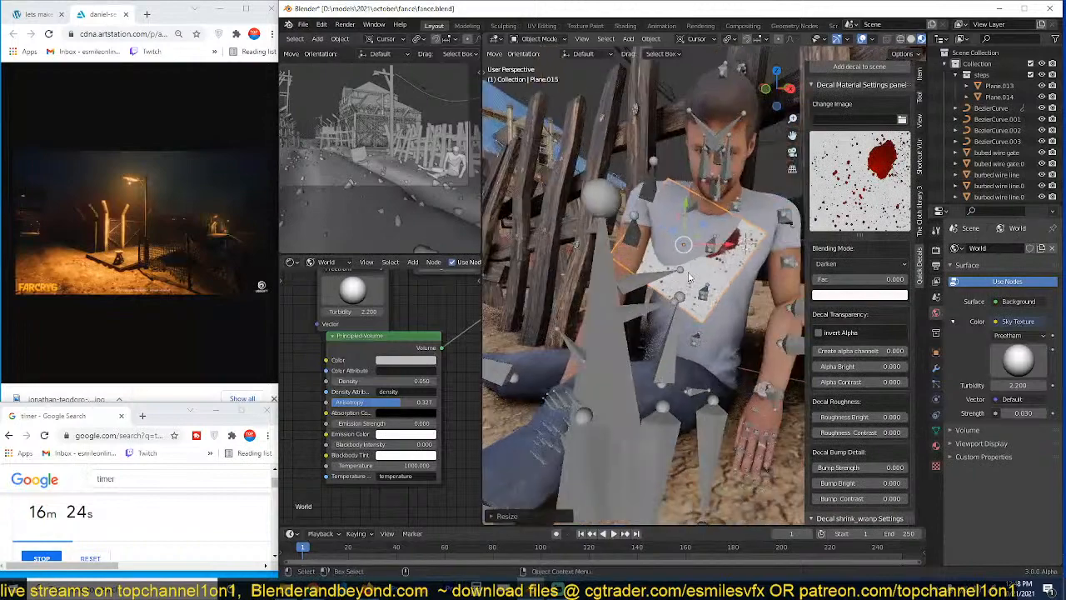
pyautogui.scroll(1, 742, 316)
pyautogui.press('s')
pyautogui.click(746, 319)
pyautogui.moveTo(679, 290)
pyautogui.mouseDown(button='middle')
pyautogui.moveTo(699, 300)
pyautogui.moveTo(678, 298)
pyautogui.mouseUp(button='middle')
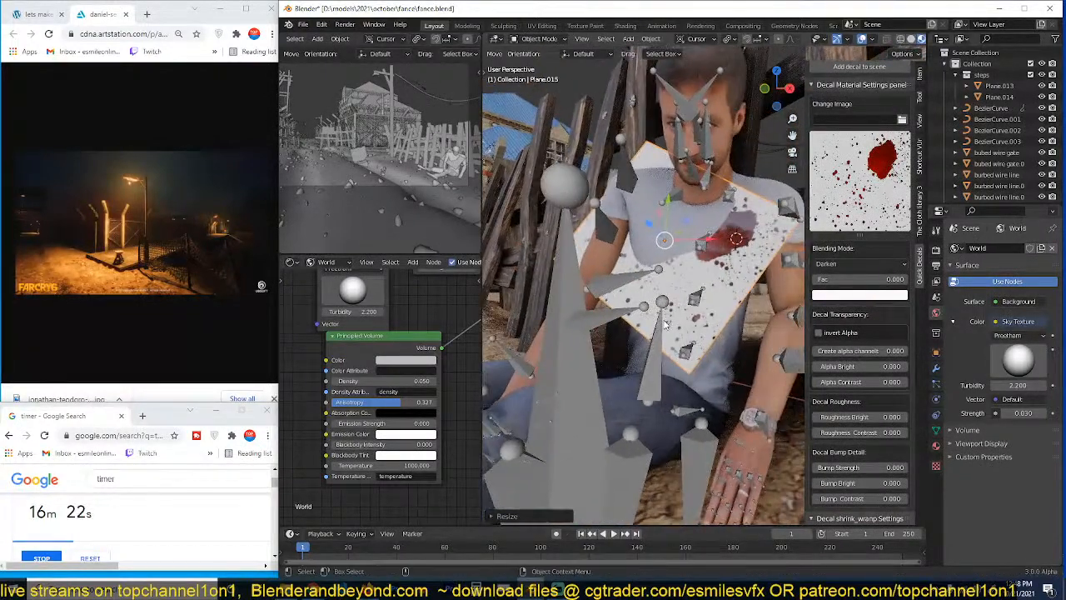
# Step: Add a shrink wrap to the blood decal and set the seated man's body mesh as its target
pyautogui.scroll(1, 683, 298)
pyautogui.scroll(-13, 856, 436)
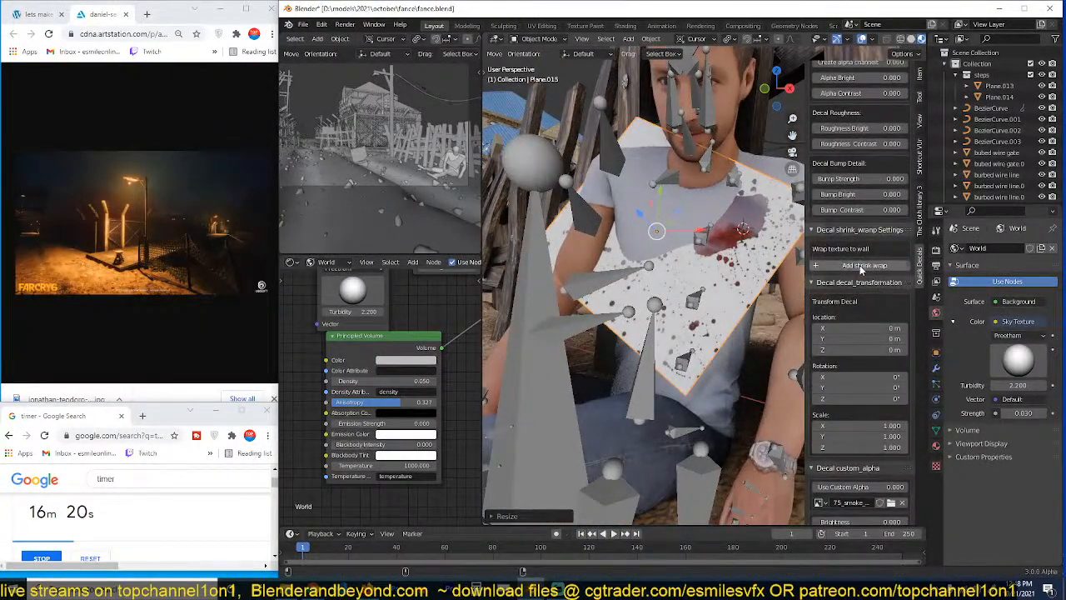
pyautogui.click(862, 265)
pyautogui.keyDown('shift'); pyautogui.moveTo(747, 306); pyautogui.dragTo(722, 291, button='middle'); pyautogui.keyUp('shift')
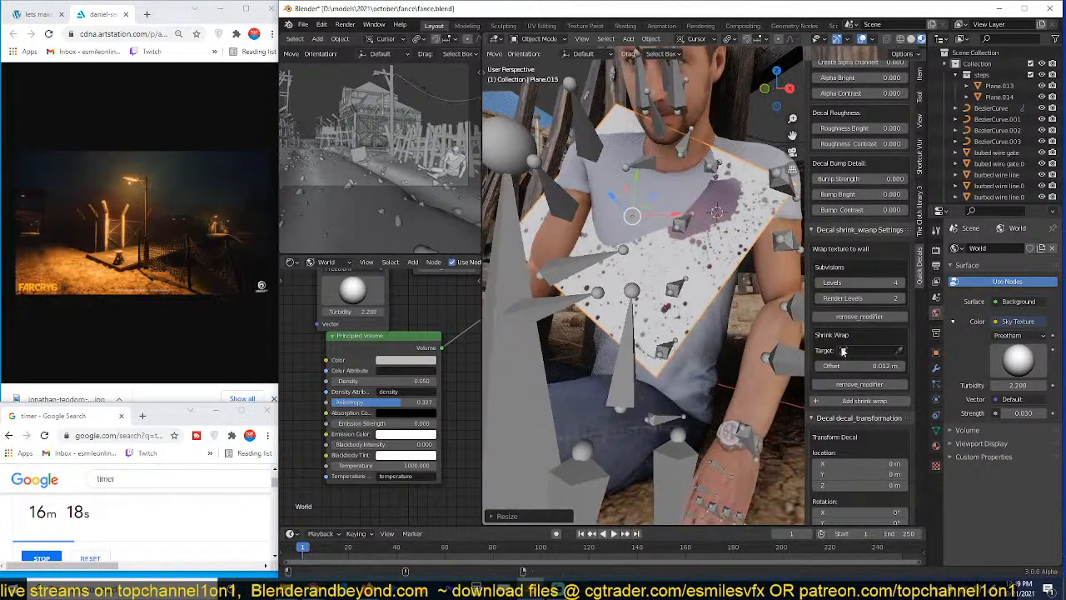
pyautogui.click(900, 351)
pyautogui.click(704, 332)
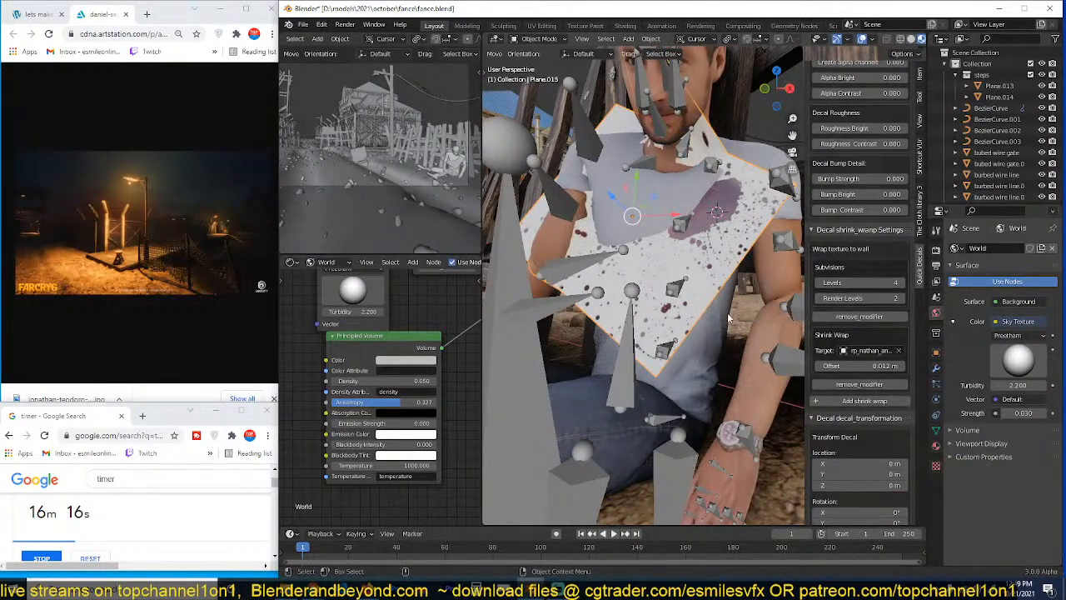
# Step: Shift the blood decal vertically, move it in against the man's chest and rotate it in the view
pyautogui.press('g')
pyautogui.press('z')
pyautogui.click(723, 301)
pyautogui.press('g')
pyautogui.click(684, 260)
pyautogui.moveTo(679, 256); pyautogui.dragTo(707, 262, button='middle')
pyautogui.press('r')
pyautogui.click(618, 284)
# Step: Nudge the blood decal over the shirt front and rotate it freely to match the tilt of the man's chest
pyautogui.press('g')
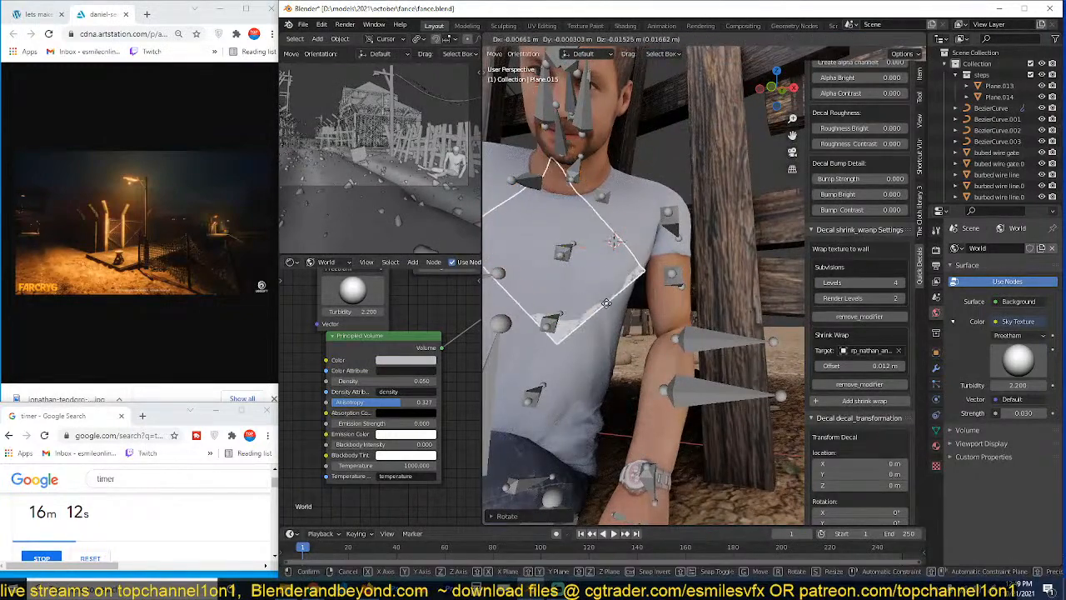
pyautogui.press('r')
pyautogui.press('r')
pyautogui.click(606, 336)
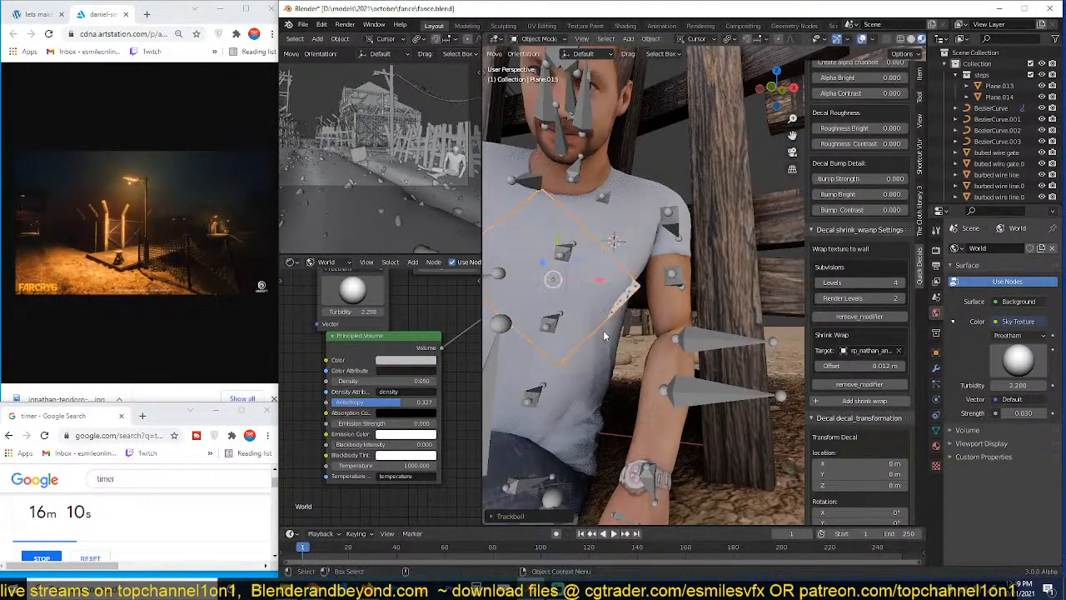
pyautogui.moveTo(606, 335); pyautogui.dragTo(710, 361, button='middle')
pyautogui.press('KP_Decimal')
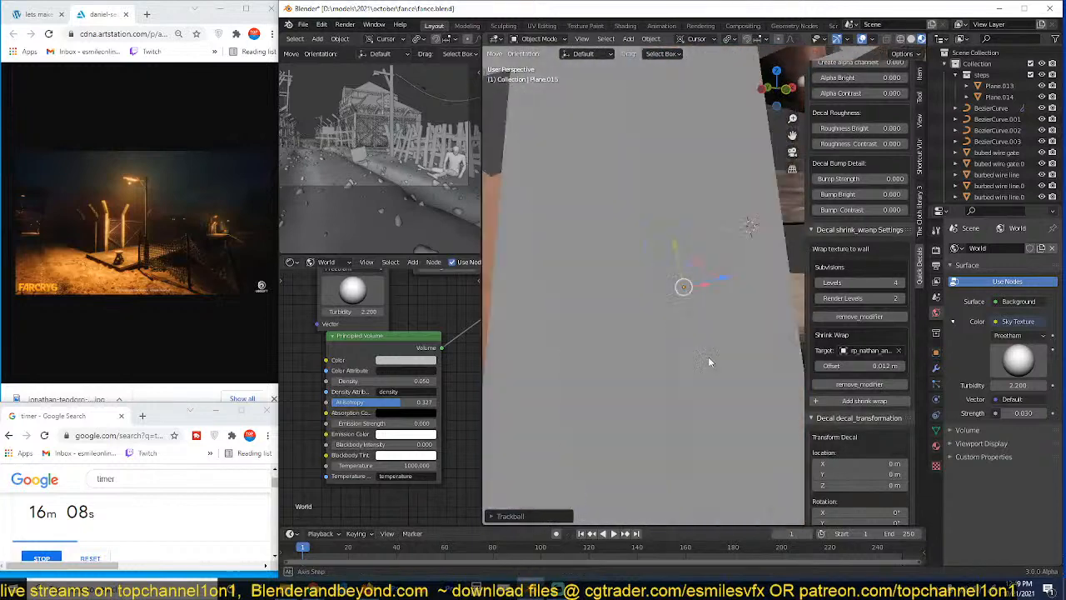
pyautogui.scroll(-5, 675, 358)
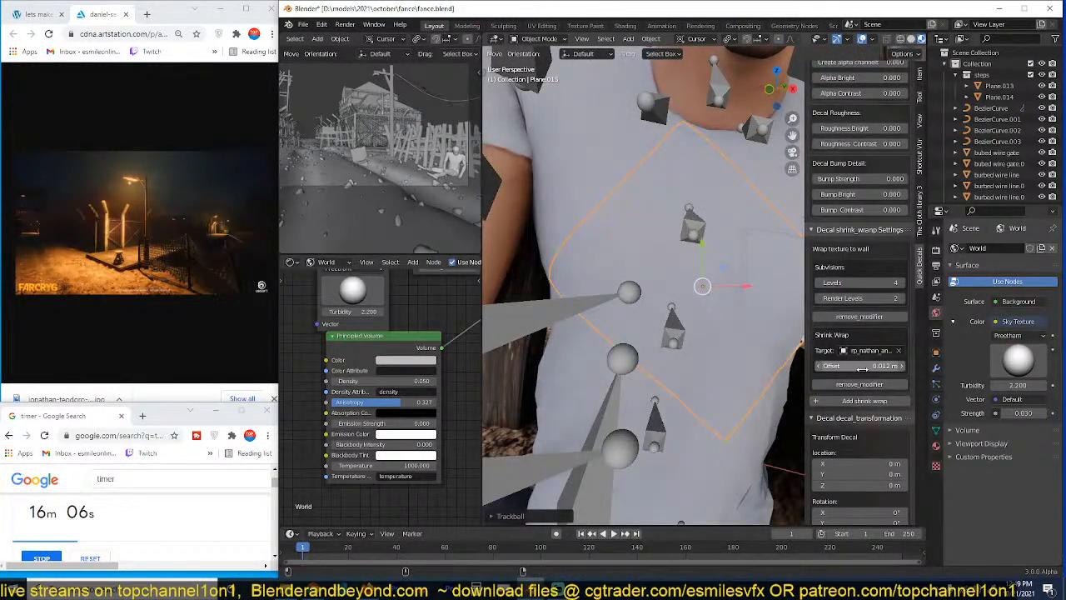
# Step: Set the blood decal's shrink wrap offset to -0.018 m and save the file
pyautogui.moveTo(862, 369); pyautogui.dragTo(796, 367)
pyautogui.moveTo(716, 325); pyautogui.dragTo(675, 313, button='middle')
pyautogui.rightClick(662, 292)
pyautogui.click(662, 292)
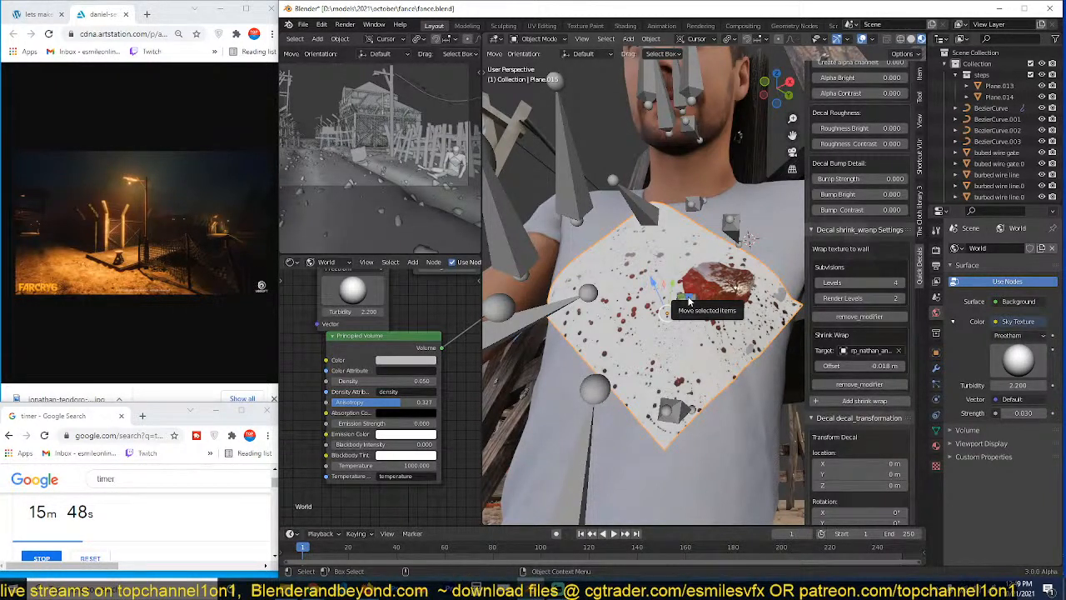
pyautogui.hotkey('ctrl', 's')
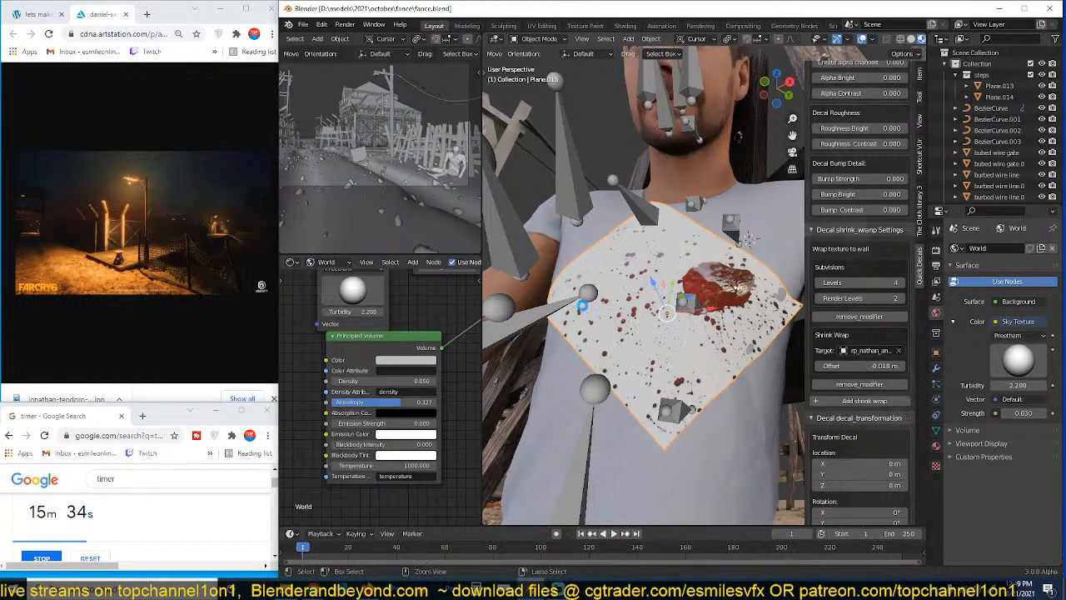
pyautogui.hotkey('ctrl', 's')
# Step: Set the blood decal's Create alpha channel value to 1 and its Alpha Bright to -0.5
pyautogui.scroll(3, 691, 305)
pyautogui.moveTo(694, 304); pyautogui.dragTo(676, 275, button='middle')
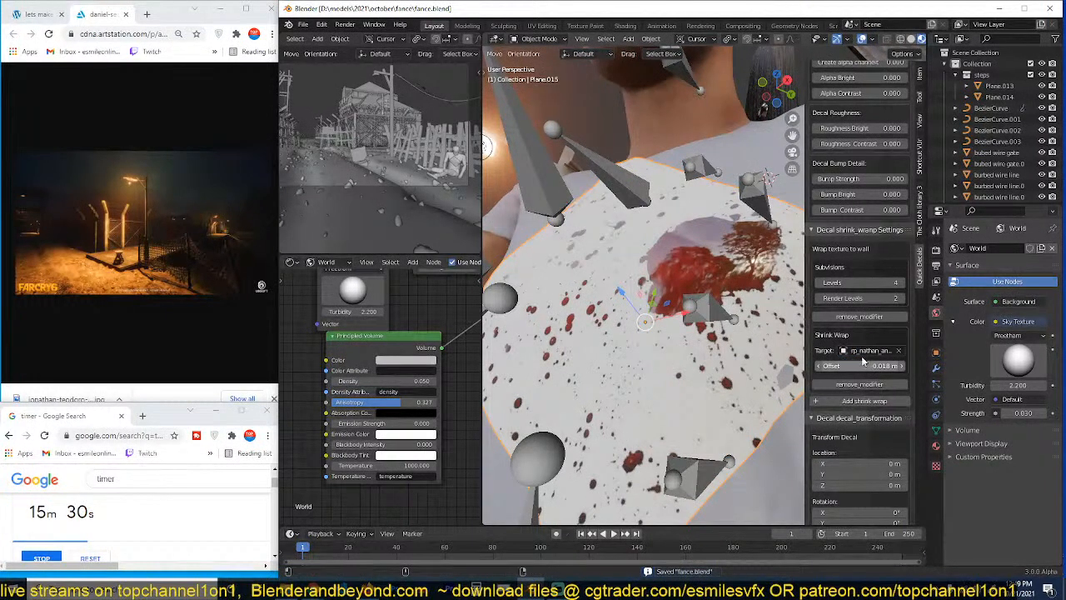
pyautogui.scroll(3, 863, 349)
pyautogui.scroll(1, 871, 282)
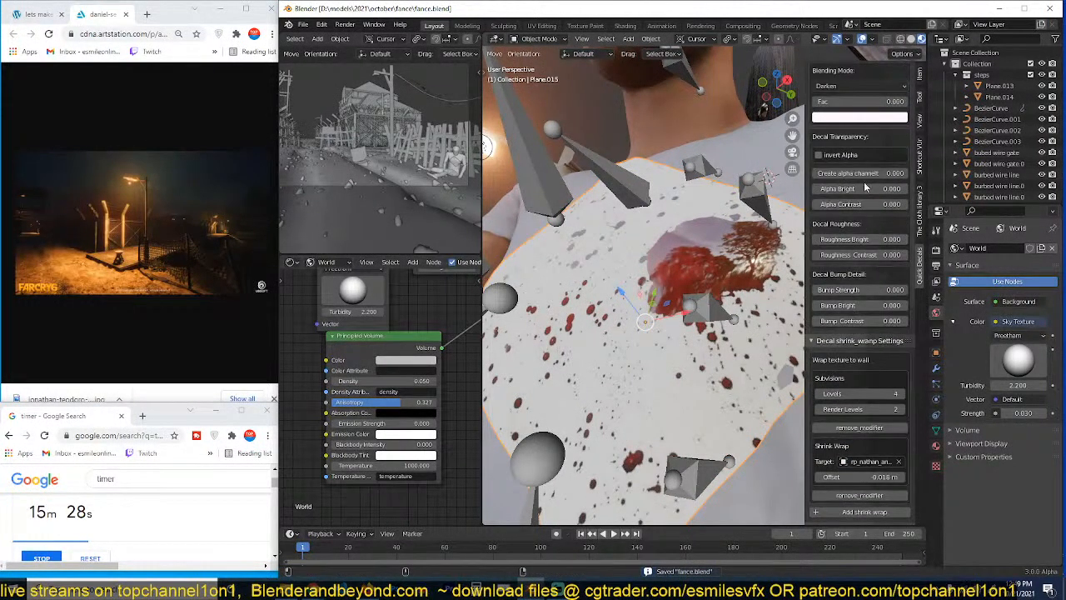
pyautogui.scroll(3, 864, 188)
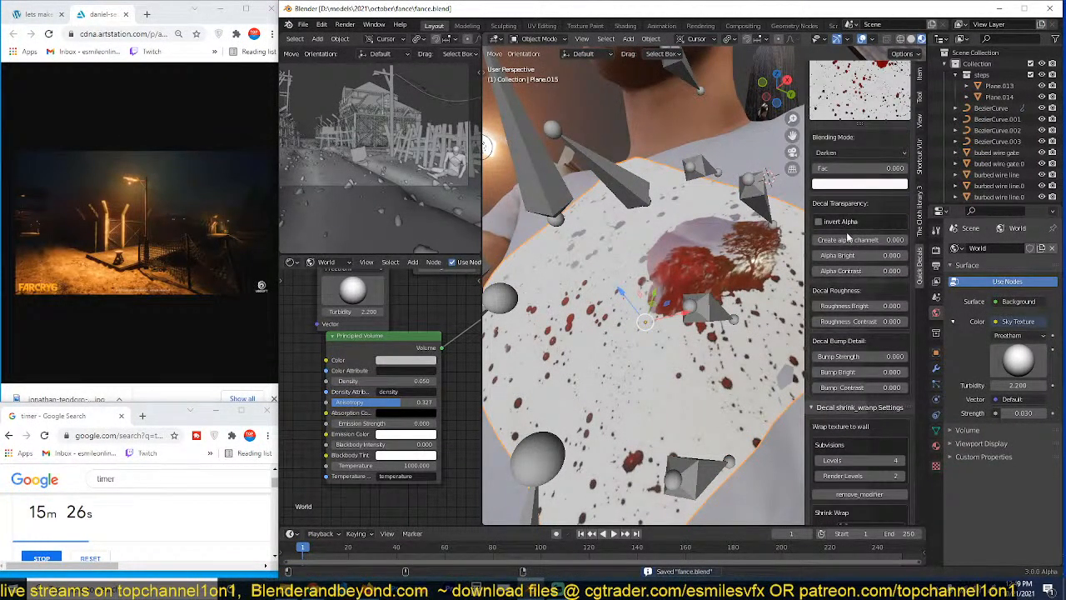
pyautogui.click(847, 239)
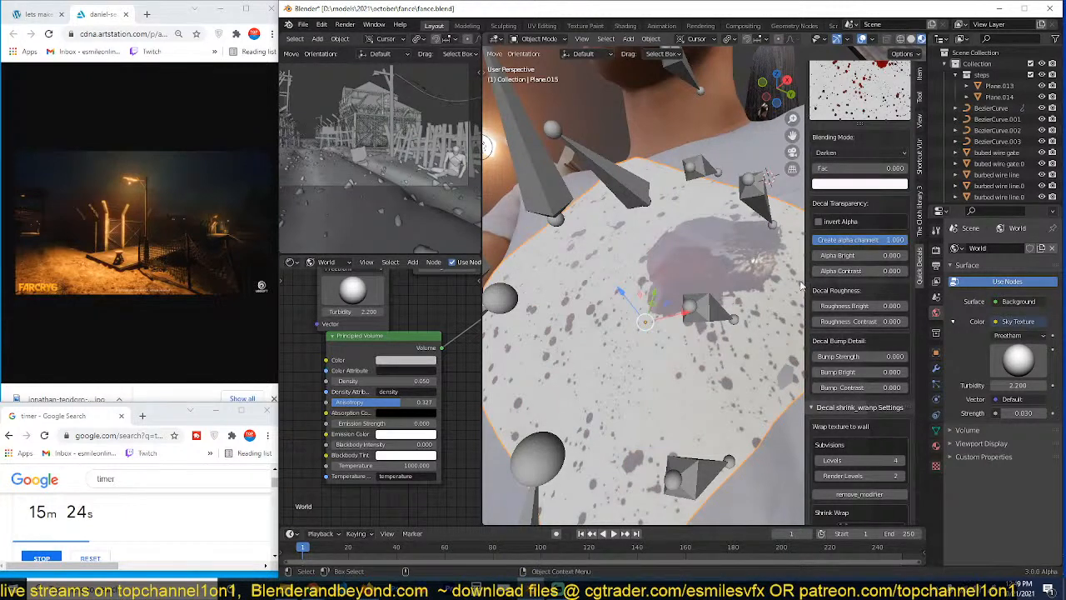
pyautogui.moveTo(858, 254)
pyautogui.mouseDown()
pyautogui.moveTo(824, 255)
pyautogui.moveTo(866, 254)
pyautogui.mouseUp()
# Step: Show the decal's object material in the node editor and enter its node group for editing
pyautogui.click(338, 263)
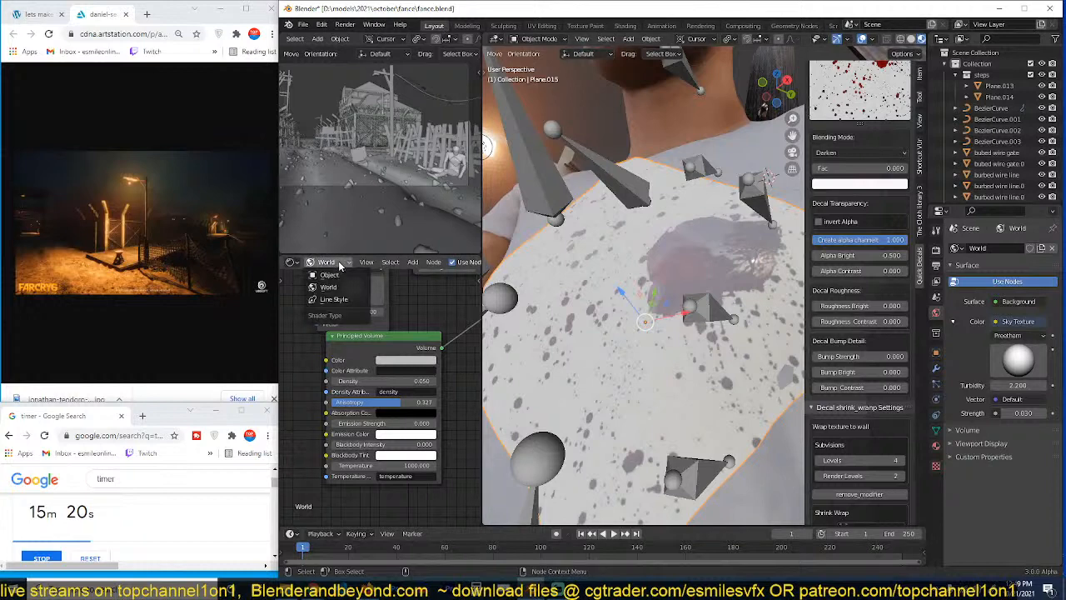
pyautogui.click(330, 275)
pyautogui.press('Home')
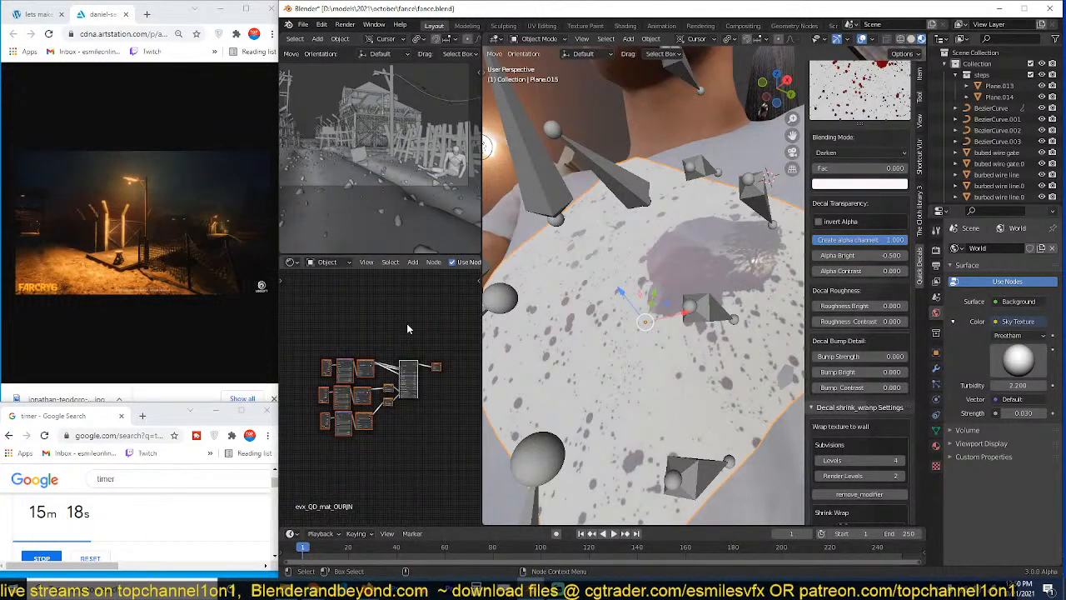
pyautogui.click(407, 328)
pyautogui.scroll(7, 407, 328)
pyautogui.click(439, 329)
pyautogui.press('Tab')
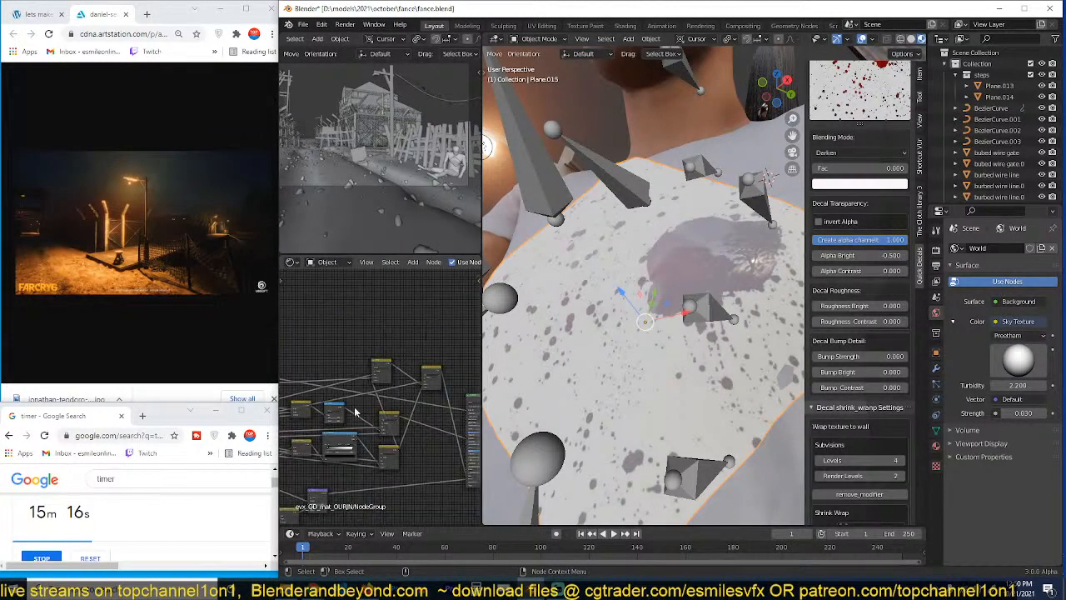
# Step: Preview the output of the Mix node that feeds the Principled shader's alpha
pyautogui.scroll(6, 354, 412)
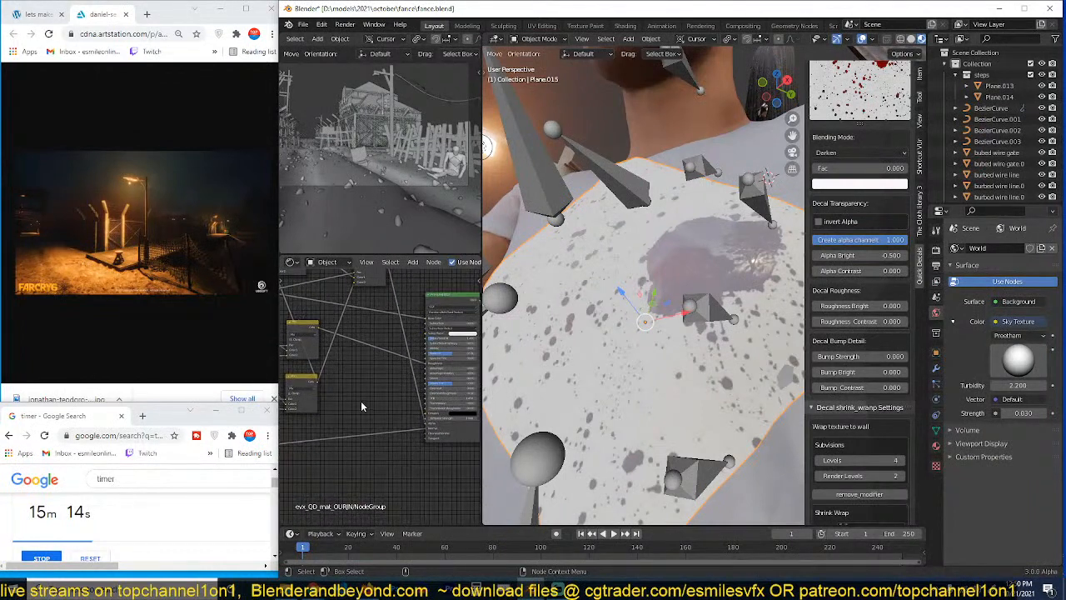
pyautogui.scroll(1, 362, 407)
pyautogui.moveTo(363, 406); pyautogui.dragTo(379, 445, button='middle')
pyautogui.keyDown('ctrl'); pyautogui.keyDown('shift'); pyautogui.click(396, 289); pyautogui.keyUp('shift'); pyautogui.keyUp('ctrl')
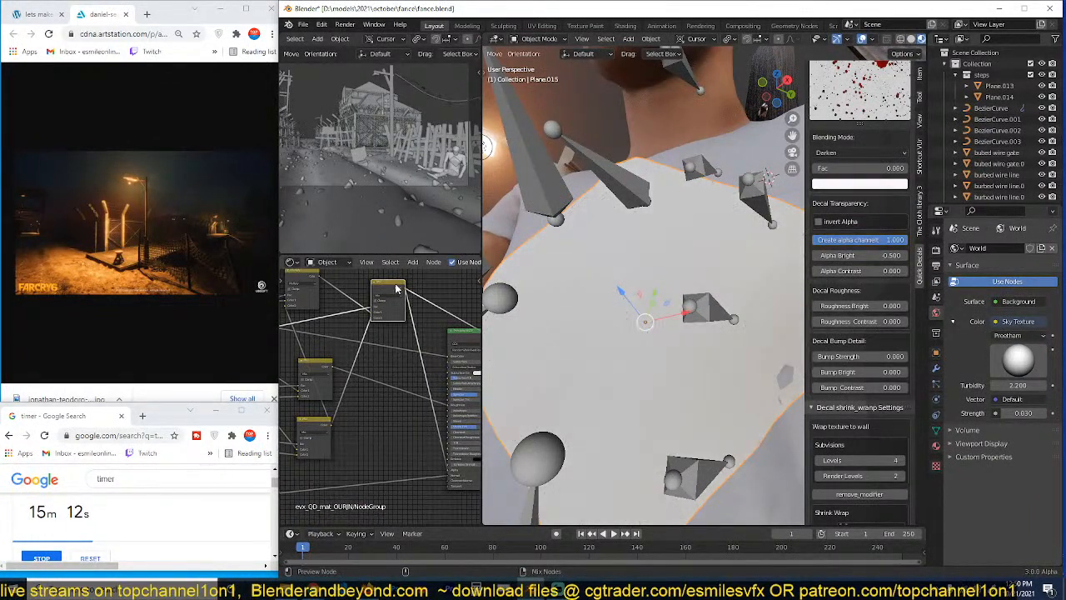
# Step: Enable Invert Alpha on the decal and set Alpha Bright to 31.1 and Alpha Contrast to -69.9
pyautogui.moveTo(859, 256)
pyautogui.mouseDown()
pyautogui.moveTo(888, 256)
pyautogui.moveTo(885, 271)
pyautogui.moveTo(848, 271)
pyautogui.moveTo(876, 255)
pyautogui.moveTo(847, 256)
pyautogui.moveTo(892, 270)
pyautogui.moveTo(821, 254)
pyautogui.moveTo(854, 256)
pyautogui.moveTo(866, 270)
pyautogui.moveTo(852, 271)
pyautogui.moveTo(870, 271)
pyautogui.mouseUp()
pyautogui.click(819, 221)
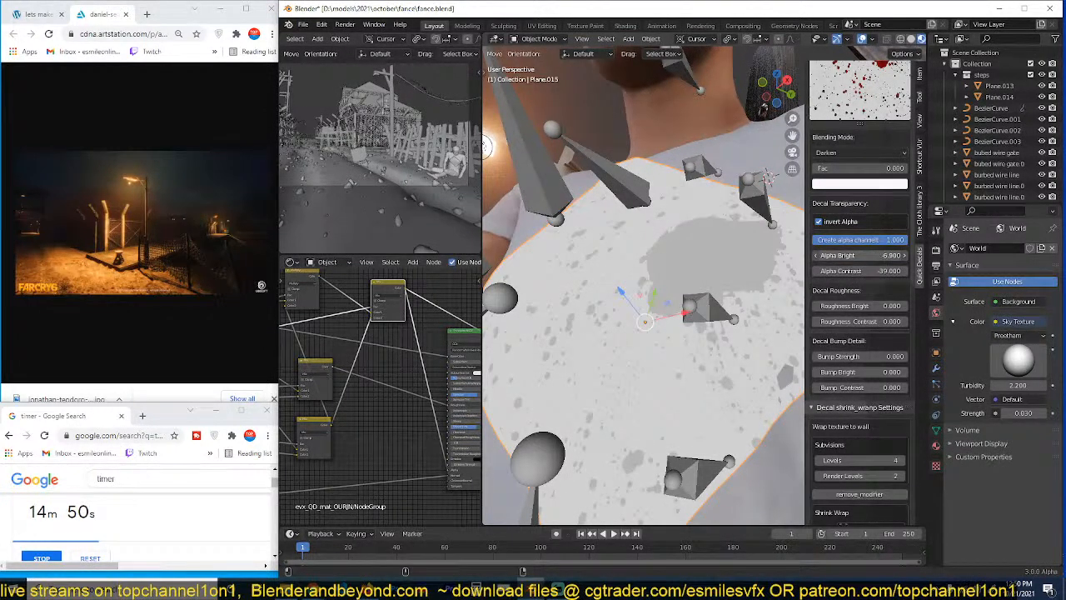
pyautogui.moveTo(846, 256); pyautogui.dragTo(906, 240)
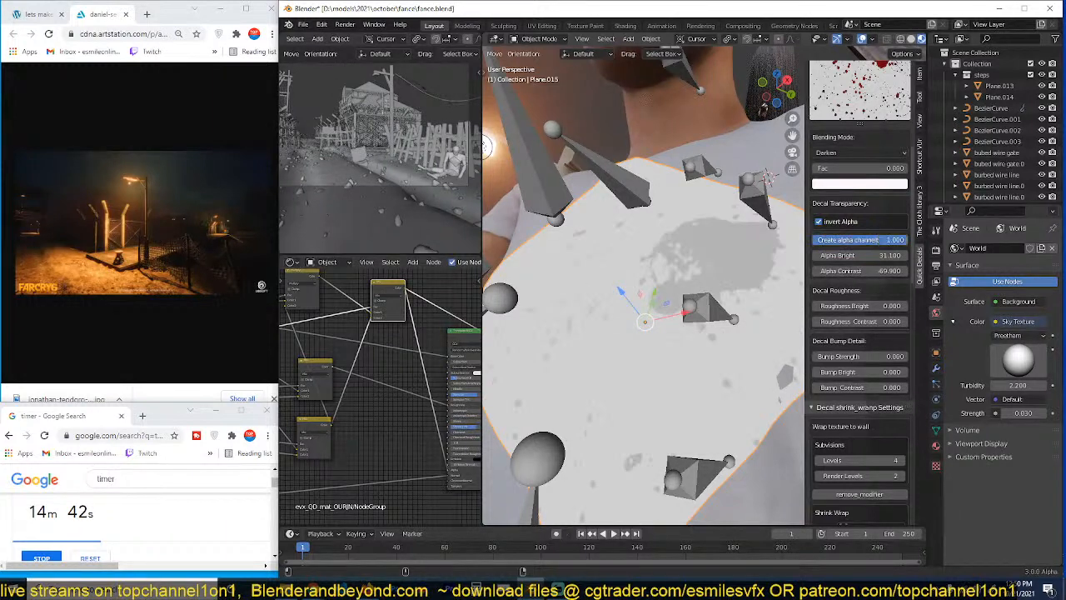
# Step: Reposition the Mix node and insert a ColorRamp between it and the Principled shader's Alpha input
pyautogui.scroll(3, 436, 335)
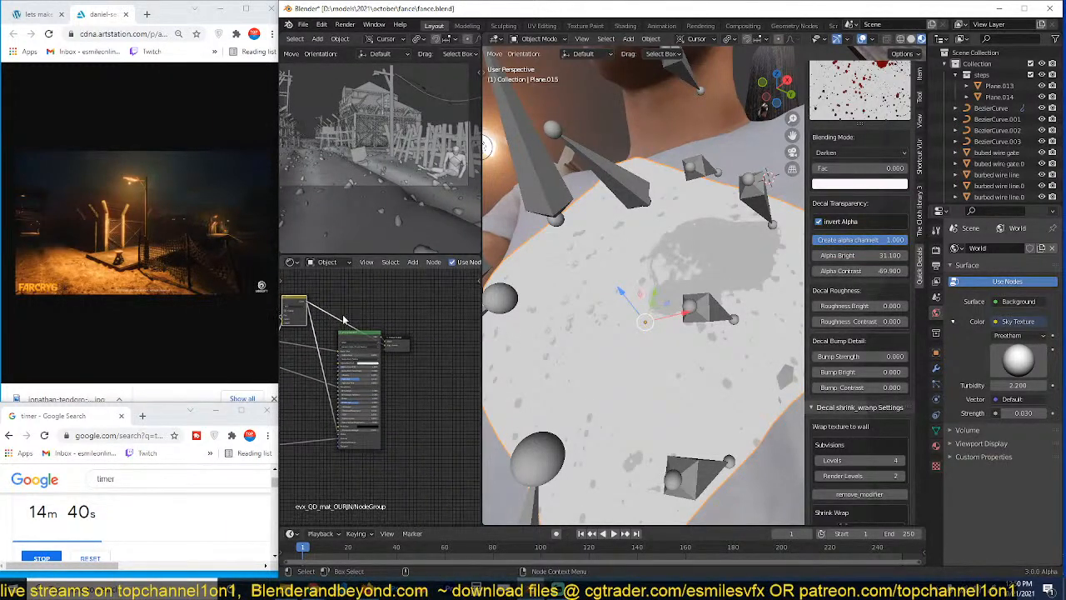
pyautogui.moveTo(360, 350); pyautogui.dragTo(408, 346, button='middle')
pyautogui.scroll(1, 430, 366)
pyautogui.moveTo(313, 274); pyautogui.dragTo(316, 355)
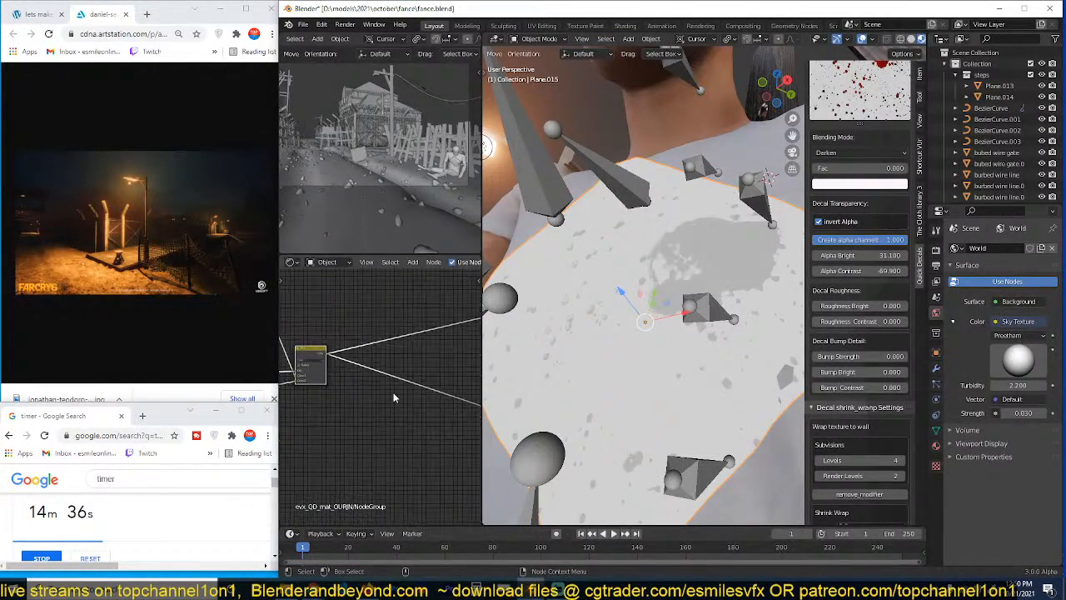
pyautogui.scroll(-3, 316, 355)
pyautogui.hotkey('shift', 'a')
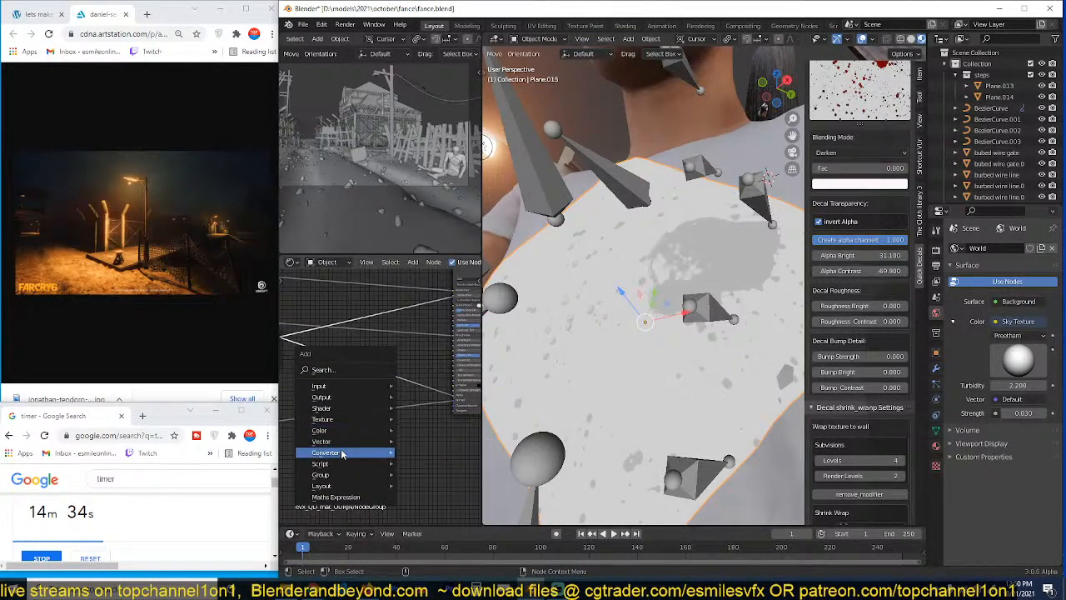
pyautogui.moveTo(342, 441)
pyautogui.click(456, 296)
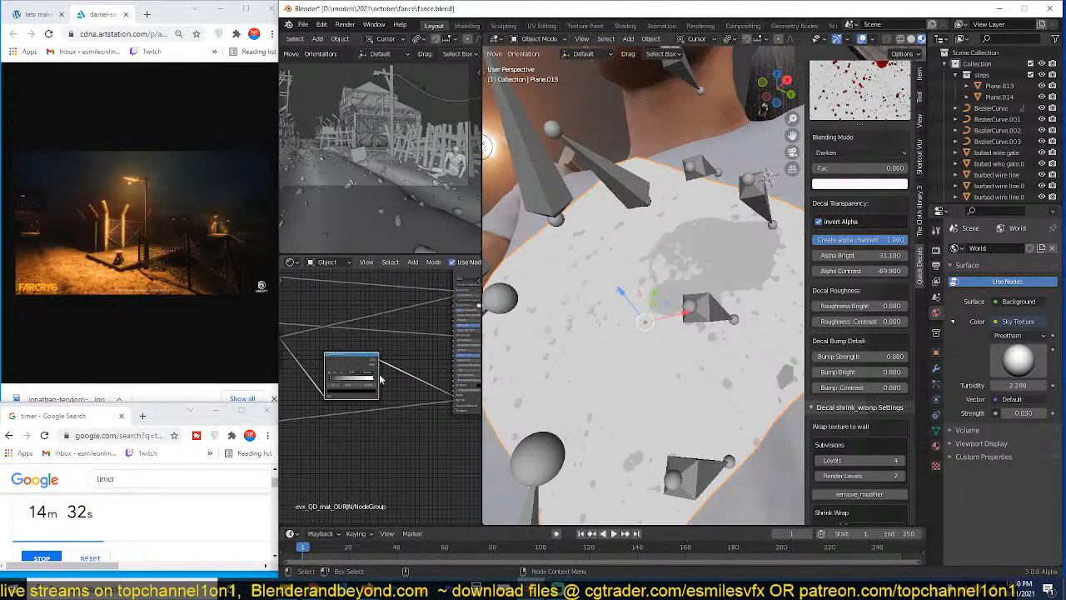
# Step: Preview the ColorRamp's output and move its black stop inward to sharpen the blood mask
pyautogui.moveTo(379, 360); pyautogui.dragTo(453, 318)
pyautogui.moveTo(331, 378); pyautogui.dragTo(354, 385)
pyautogui.moveTo(460, 296); pyautogui.dragTo(396, 341, button='middle')
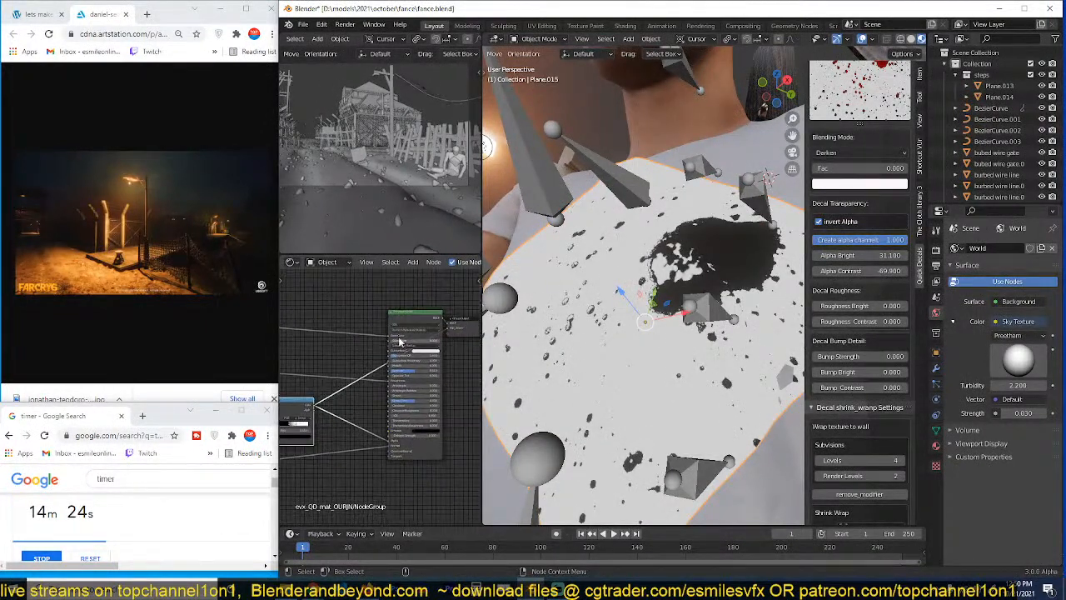
# Step: Route the Principled shader back to the group output and save the file
pyautogui.keyDown('ctrl'); pyautogui.keyDown('shift'); pyautogui.click(421, 314); pyautogui.keyUp('shift'); pyautogui.keyUp('ctrl')
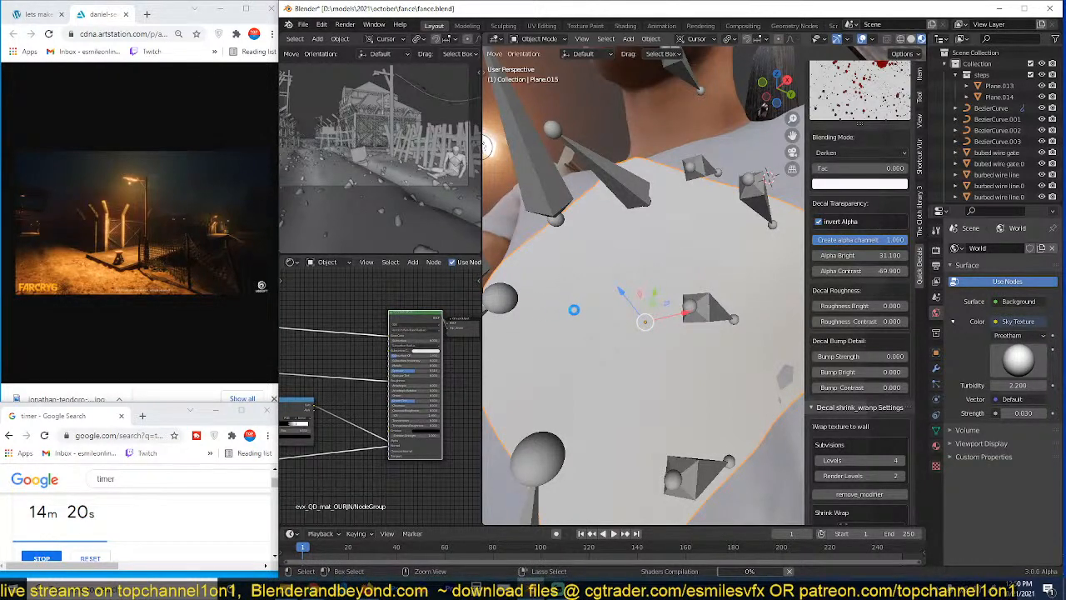
pyautogui.hotkey('ctrl', 's')
pyautogui.moveTo(618, 319); pyautogui.dragTo(626, 344, button='middle')
# Step: Exit the node group and turn off Invert Alpha for the blood decal
pyautogui.press('Tab')
pyautogui.scroll(1, 659, 336)
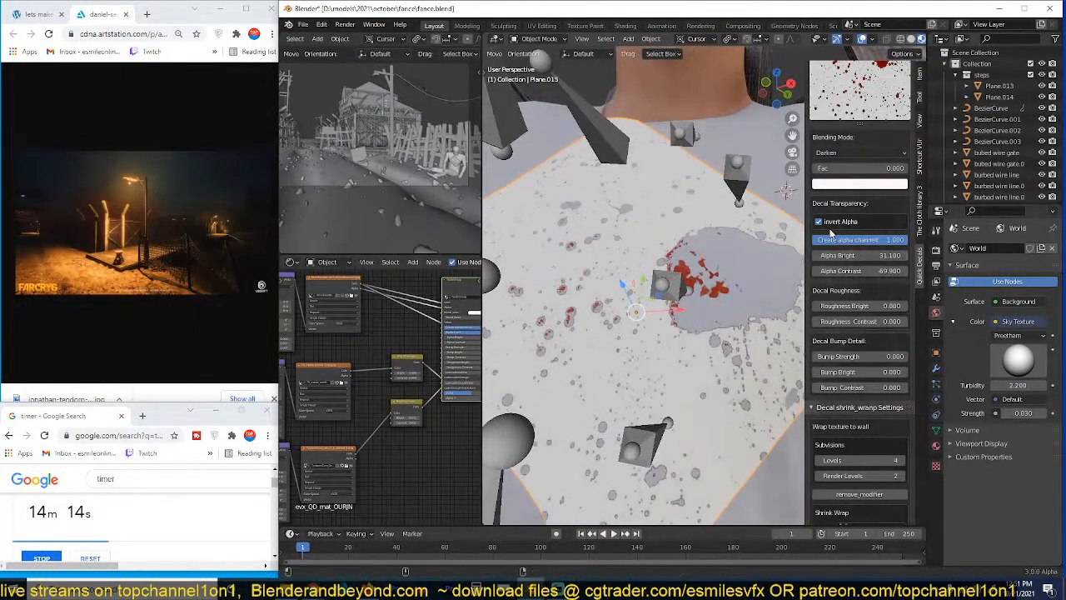
pyautogui.click(818, 222)
# Step: Duplicate the blood decal, place the copy on the lower part of the man's shirt and scale it to fit the abdomen
pyautogui.scroll(-3, 687, 287)
pyautogui.moveTo(687, 287); pyautogui.dragTo(762, 364, button='middle')
pyautogui.scroll(-3, 708, 333)
pyautogui.keyDown('shift'); pyautogui.moveTo(726, 321); pyautogui.dragTo(735, 263, button='middle'); pyautogui.keyUp('shift')
pyautogui.hotkey('shift', 'd')
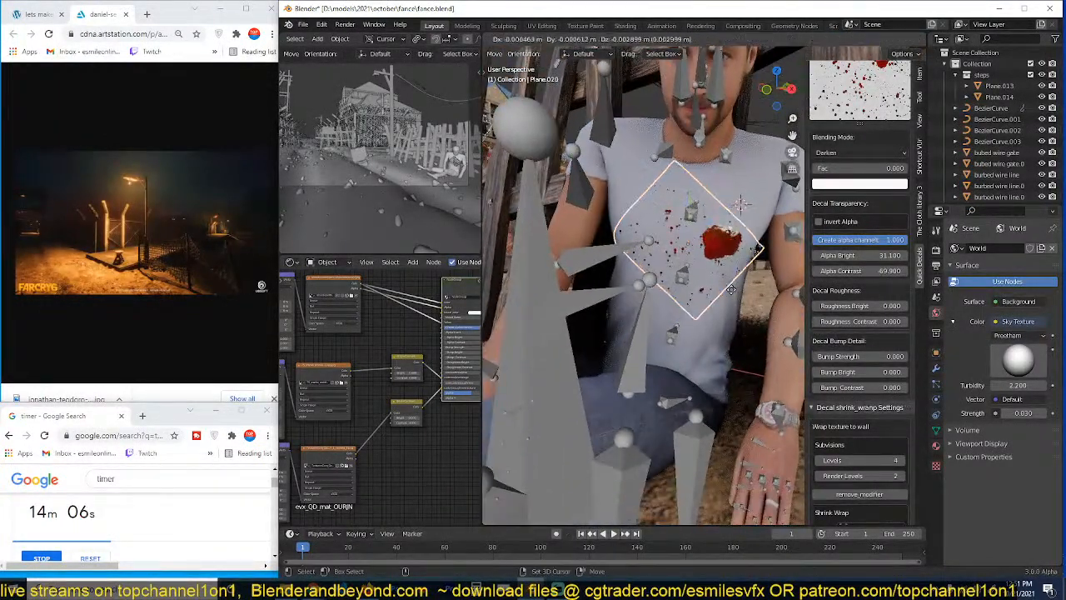
pyautogui.click(728, 343)
pyautogui.press('s')
pyautogui.click(731, 376)
pyautogui.moveTo(731, 371); pyautogui.dragTo(703, 336, button='middle')
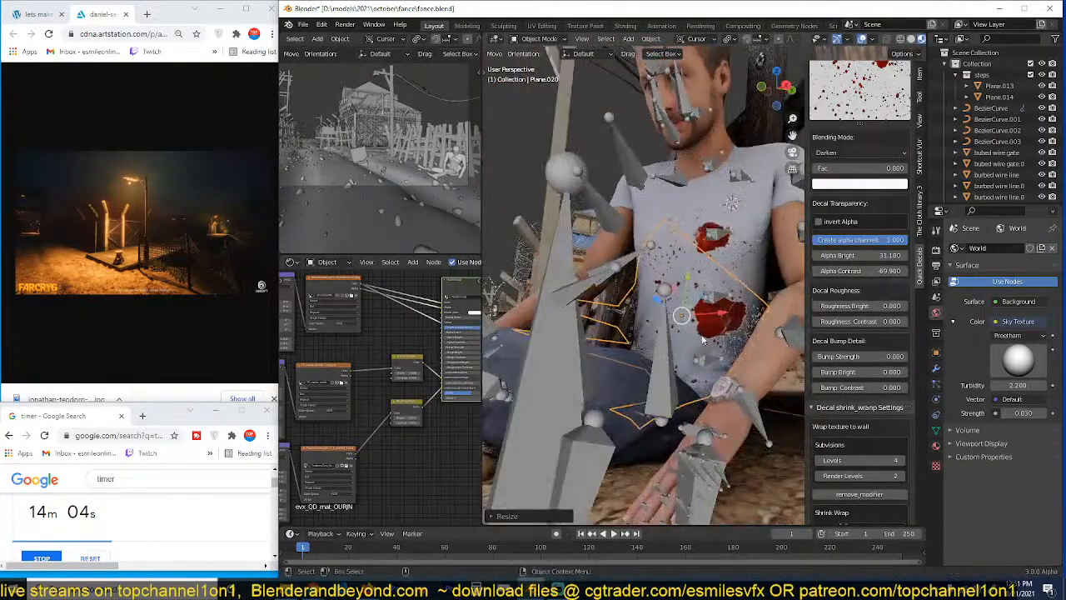
pyautogui.press('s')
pyautogui.click(736, 319)
pyautogui.press('s')
pyautogui.click(731, 320)
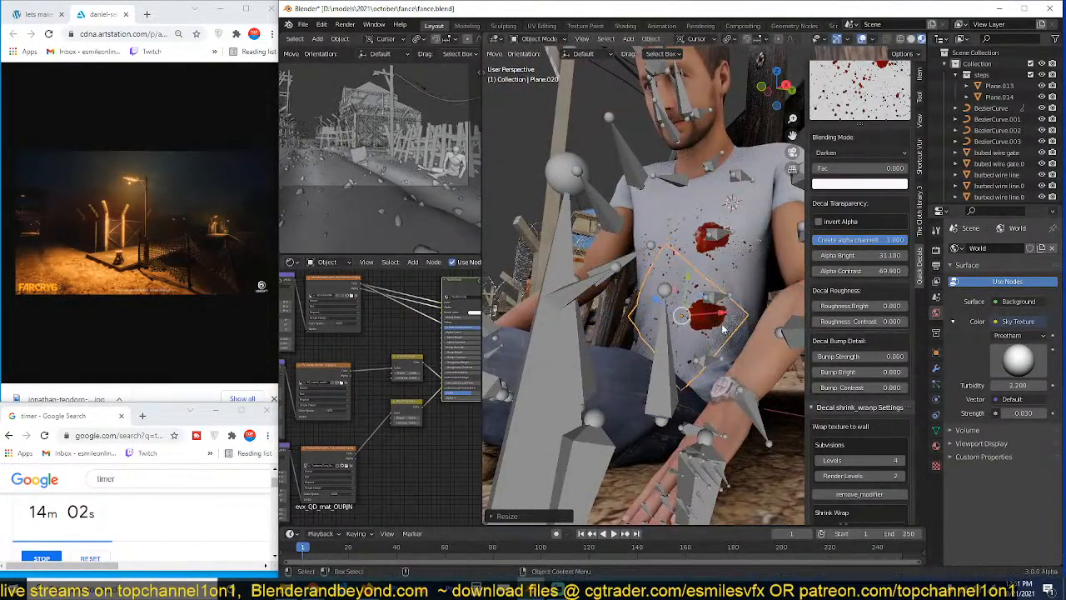
# Step: Shrink the copied decal and rotate it so its large stain sits low on the abdomen
pyautogui.press('r')
pyautogui.click(732, 310)
pyautogui.press('s')
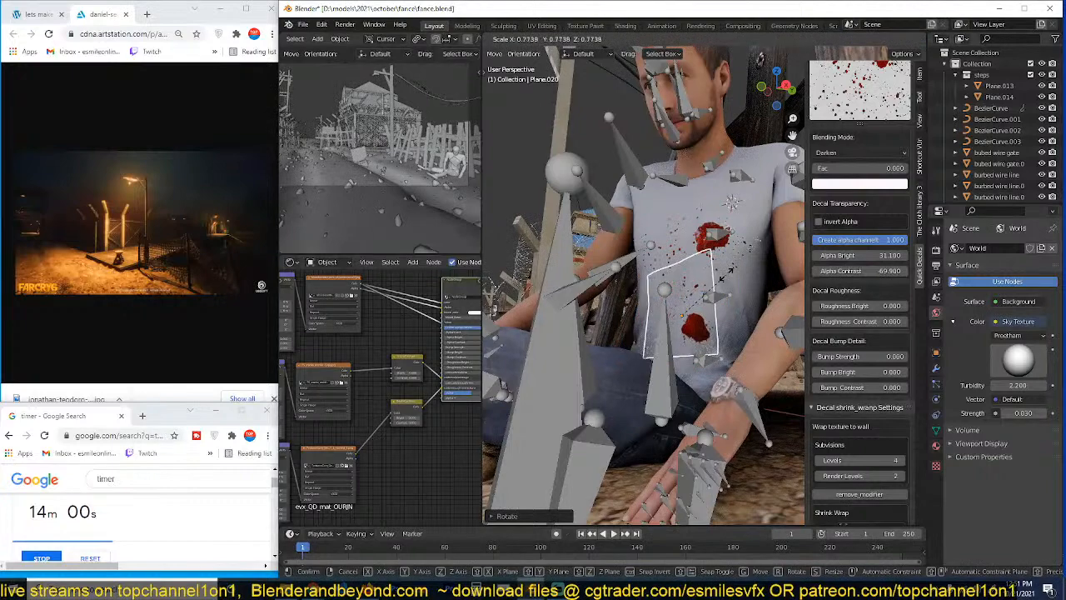
pyautogui.click(738, 284)
pyautogui.press('r')
pyautogui.press('r')
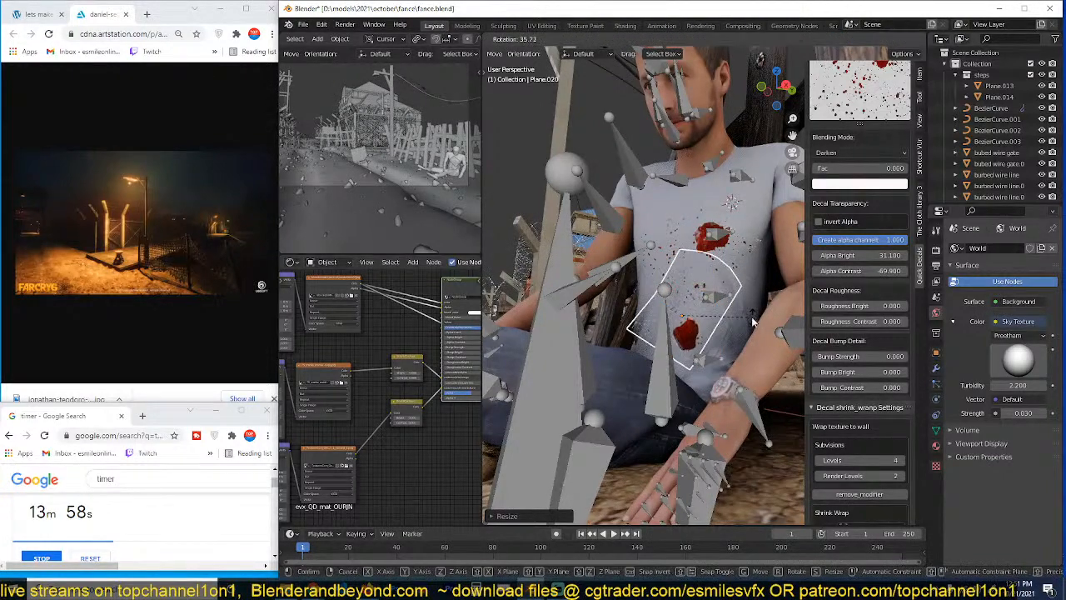
pyautogui.click(701, 305)
# Step: Tilt the copied decal with trackball rotation to follow the shirt and scale it up
pyautogui.moveTo(702, 308); pyautogui.dragTo(788, 327, button='middle')
pyautogui.press('g')
pyautogui.press('r')
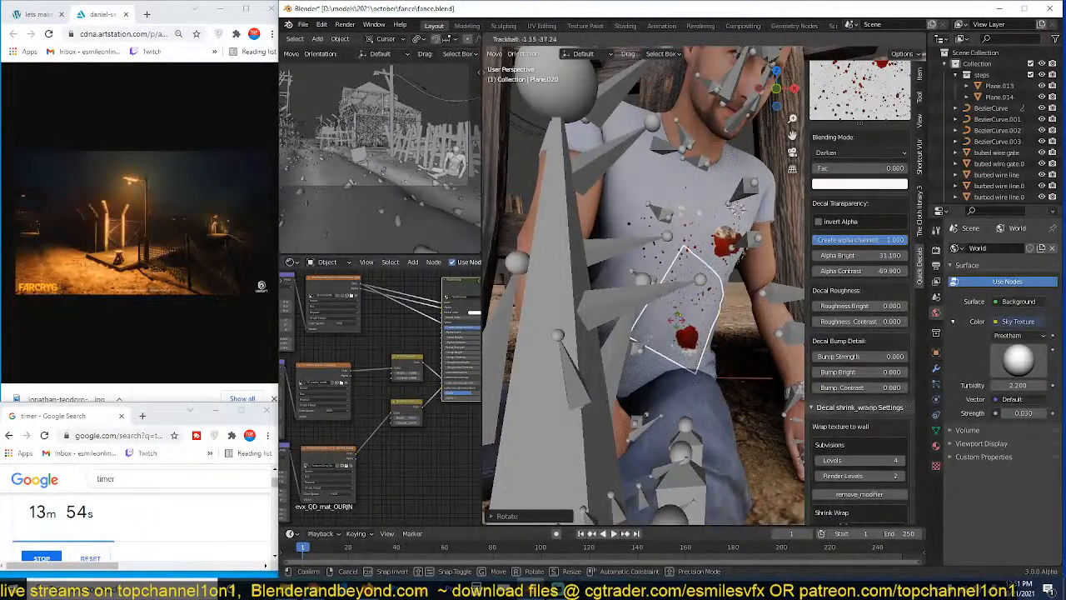
pyautogui.click(679, 265)
pyautogui.moveTo(679, 265); pyautogui.dragTo(637, 274, button='middle')
pyautogui.press('r')
pyautogui.press('r')
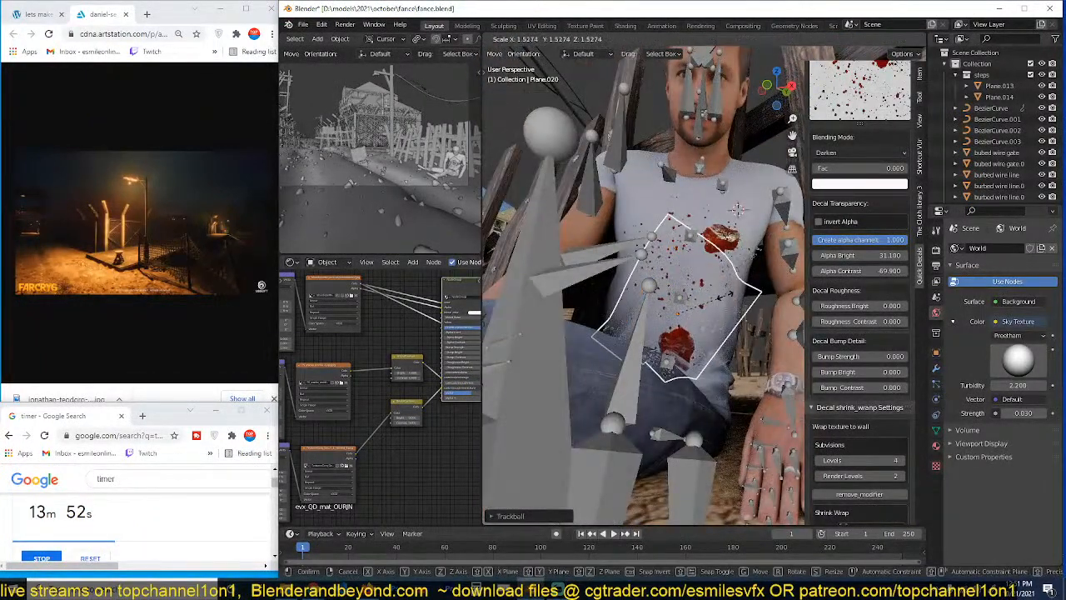
pyautogui.click(612, 213)
# Step: Adjust the copied decal's position on the abdomen and save the file
pyautogui.press('g')
pyautogui.click(580, 140)
pyautogui.moveTo(581, 140); pyautogui.dragTo(721, 349, button='middle')
pyautogui.scroll(3, 721, 343)
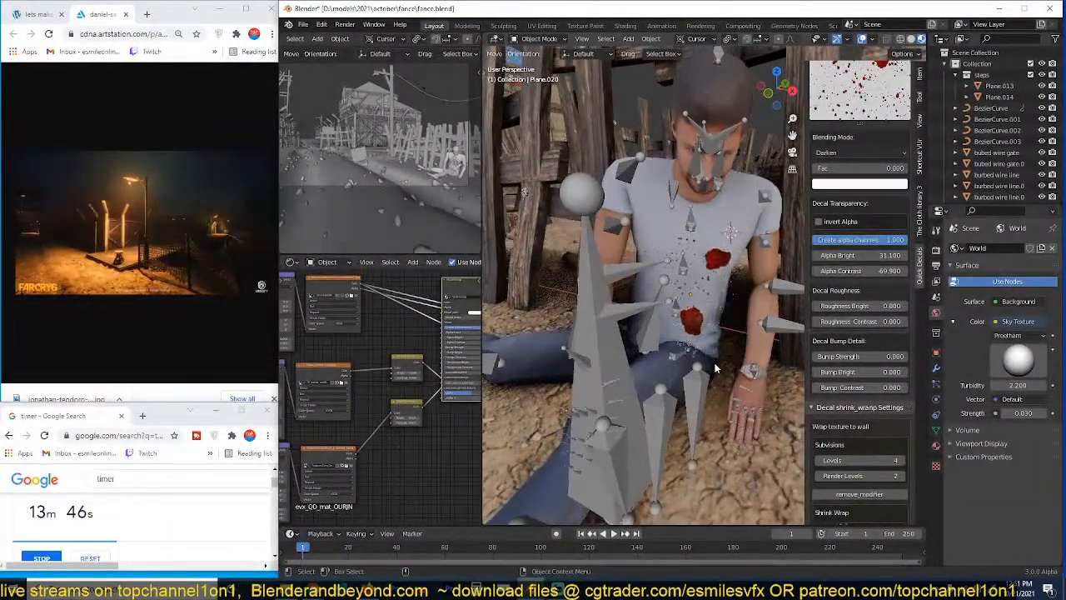
pyautogui.hotkey('ctrl', 's')
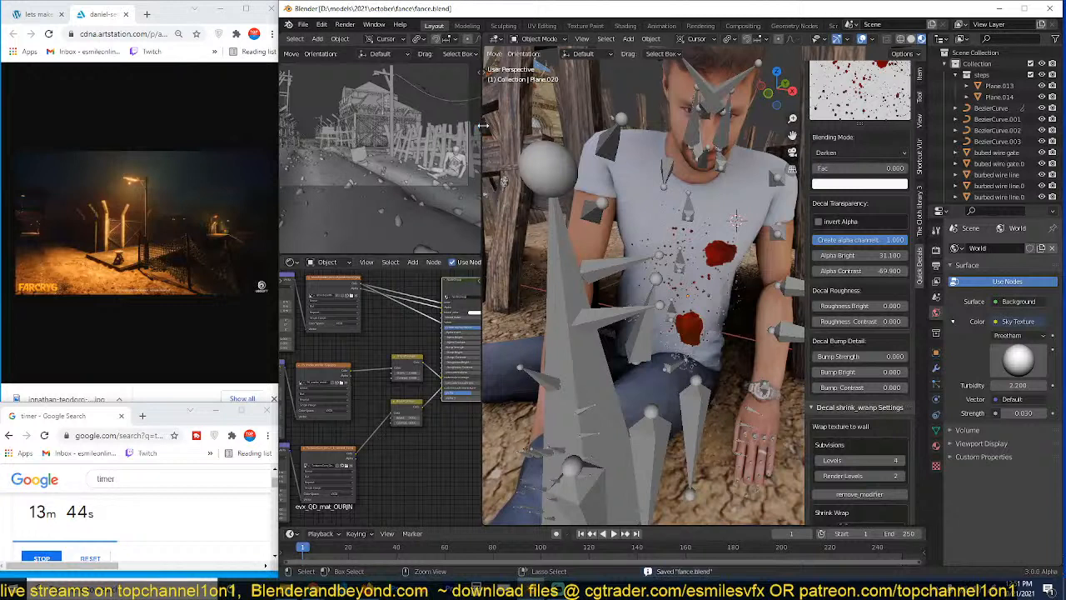
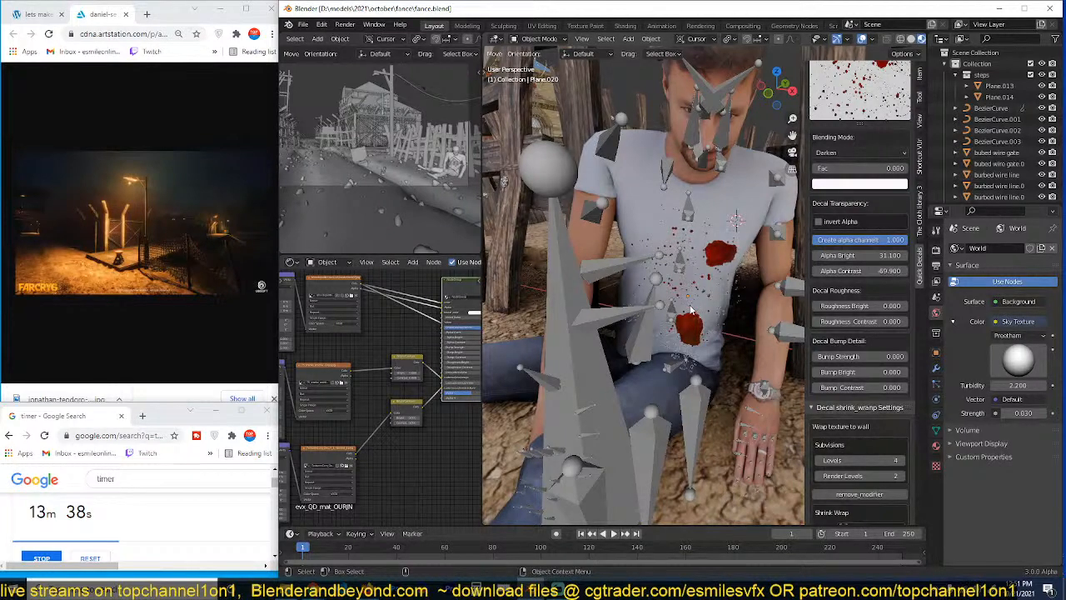
# Step: Hide the viewport overlays, duplicate the lower blood decal and place the copy between the man's thigh and hand
pyautogui.scroll(-7, 694, 250)
pyautogui.moveTo(691, 251); pyautogui.dragTo(642, 254, button='middle')
pyautogui.scroll(-2, 640, 266)
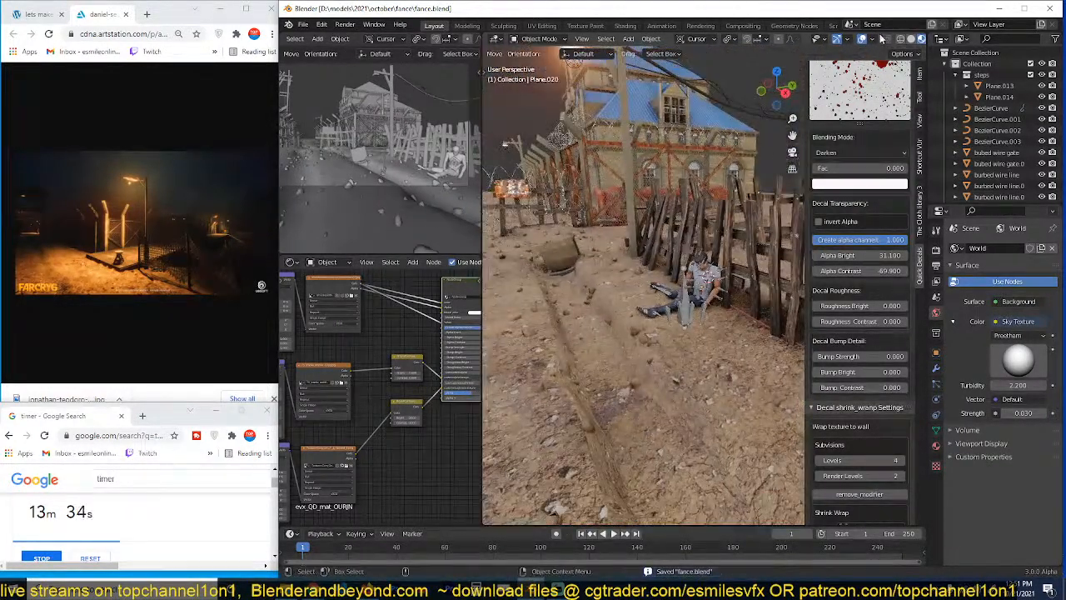
pyautogui.scroll(8, 643, 302)
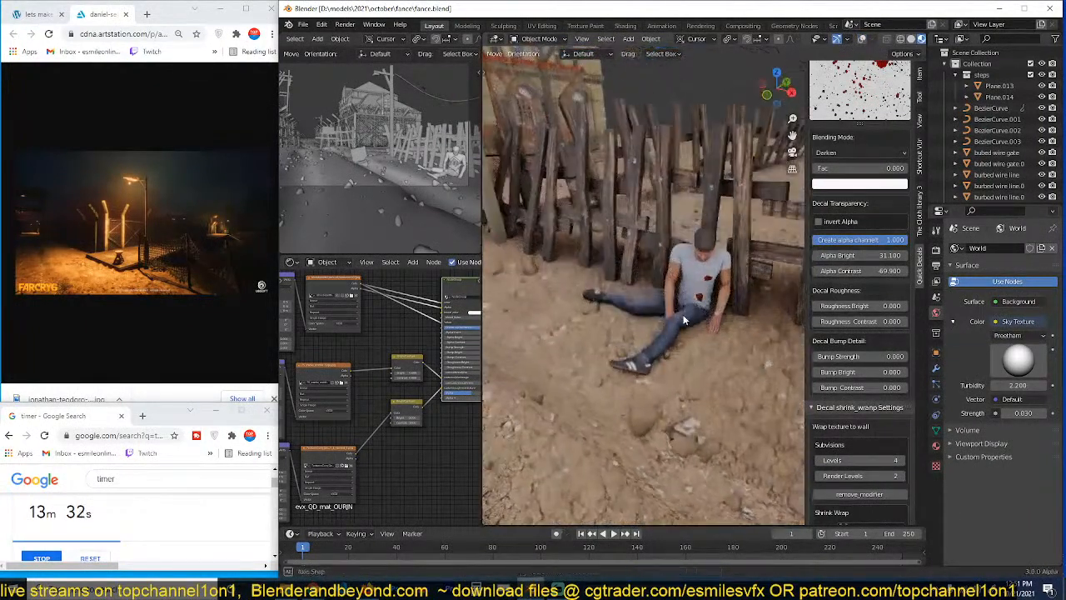
pyautogui.click(697, 309)
pyautogui.hotkey('shift', 'd')
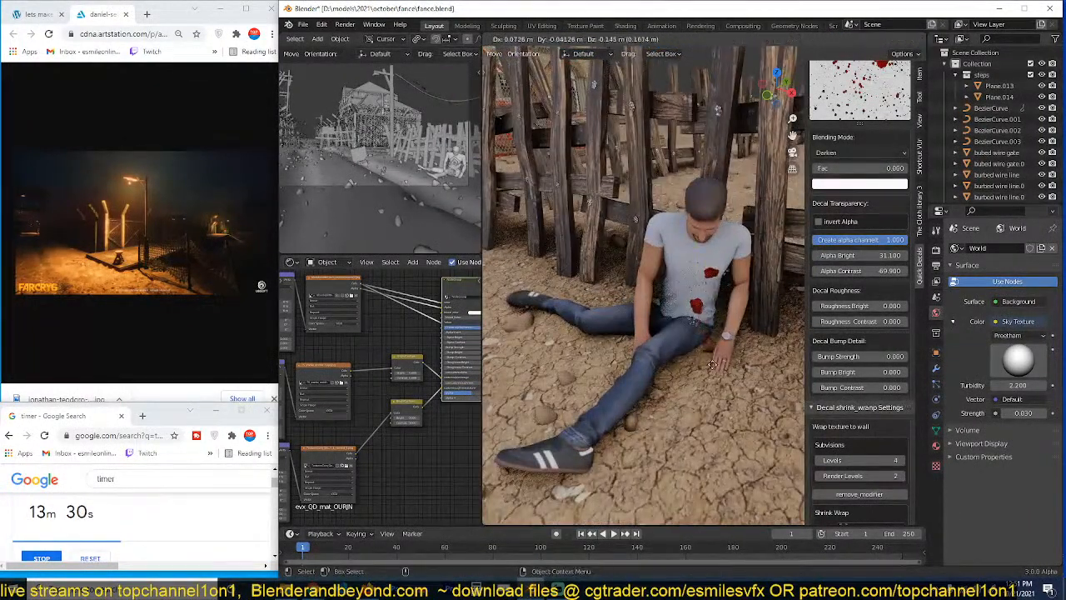
pyautogui.click(707, 358)
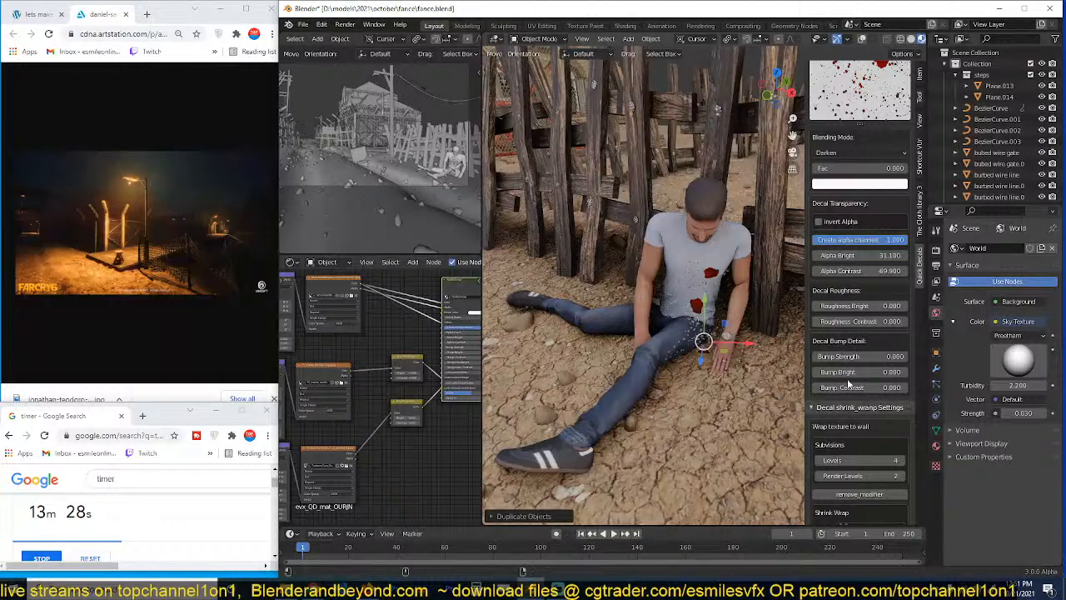
# Step: Give the newly duplicated decal its own single-user copy of the blood material
pyautogui.click(936, 447)
pyautogui.click(998, 298)
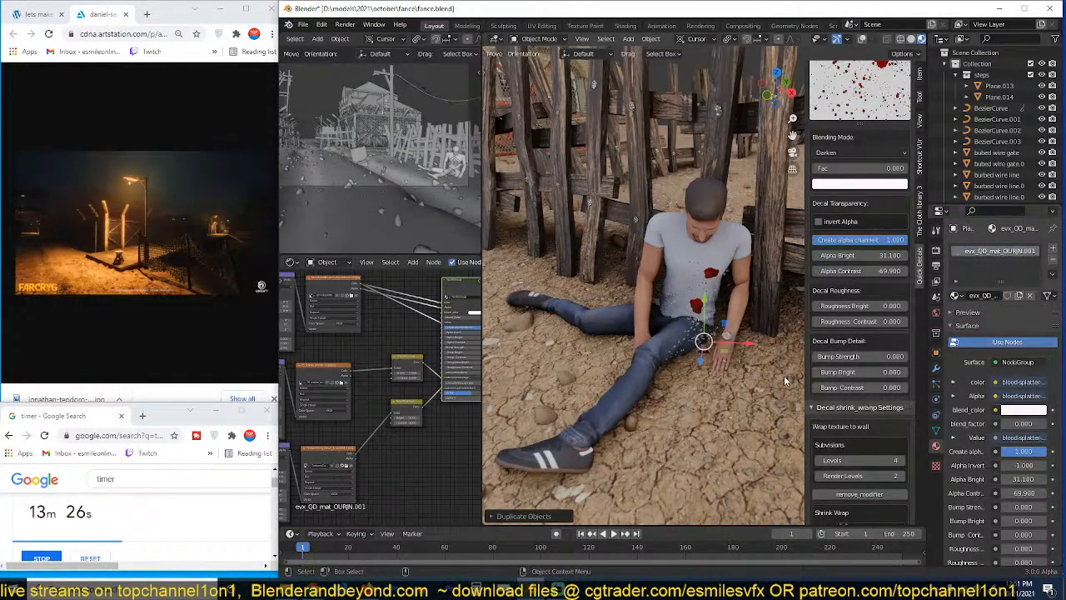
# Step: Change the copied decal's shrink wrap target to the ground Plane and clear the decal's rotation
pyautogui.scroll(-6, 866, 350)
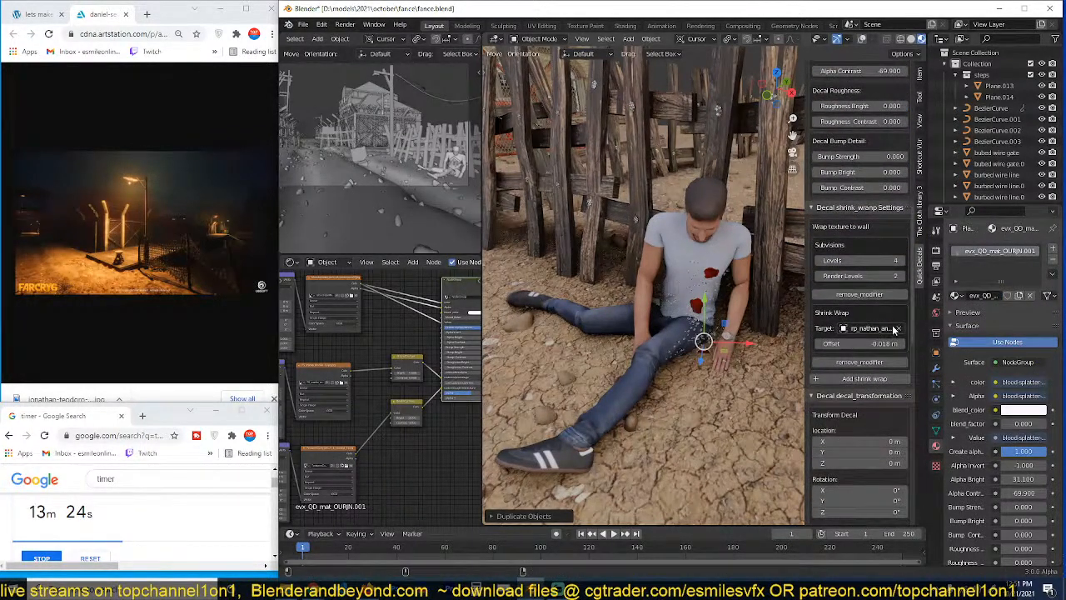
pyautogui.click(896, 331)
pyautogui.click(898, 330)
pyautogui.click(753, 400)
pyautogui.press('s')
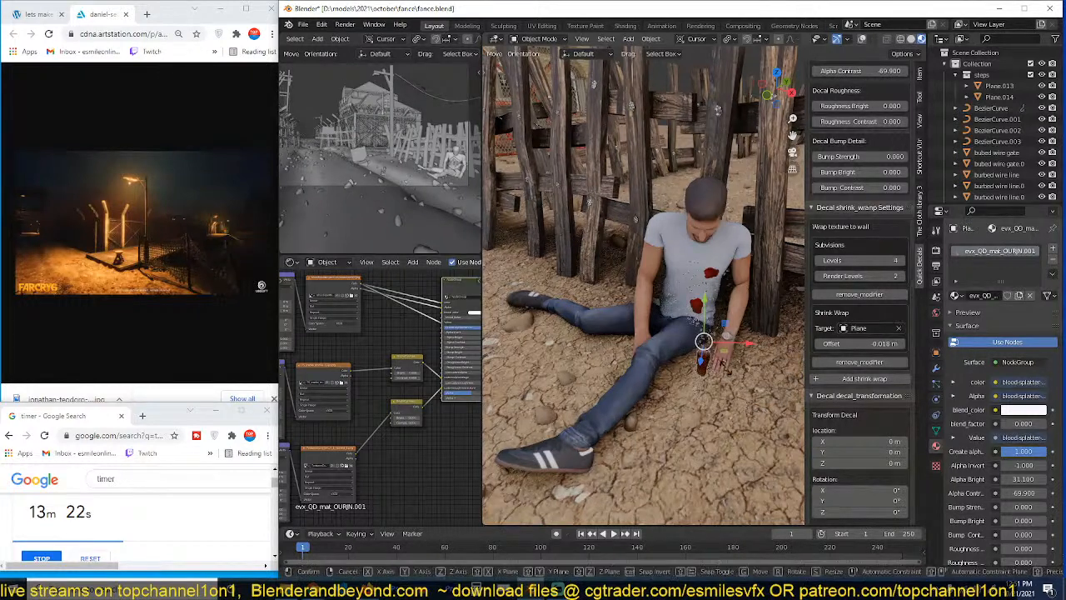
pyautogui.click(749, 403)
pyautogui.hotkey('alt', 'r')
# Step: Move the decal horizontally onto the ground beside the man's hand and scale it up about 2.3 times
pyautogui.keyDown('shift'); pyautogui.moveTo(728, 386); pyautogui.dragTo(713, 348, button='middle'); pyautogui.keyUp('shift')
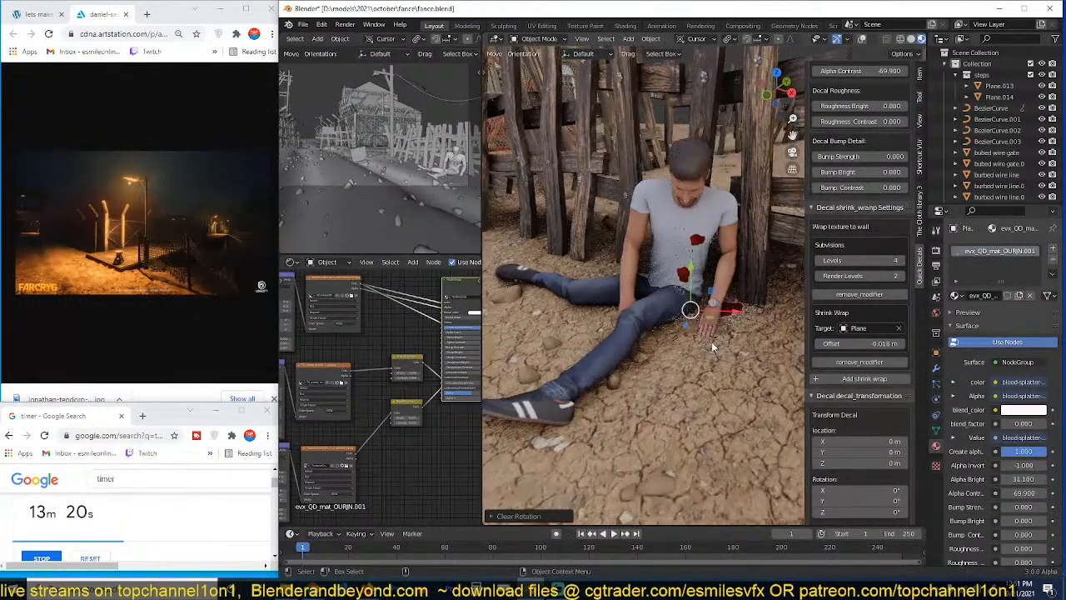
pyautogui.press('g')
pyautogui.hotkey('shift', 'z')
pyautogui.click(689, 373)
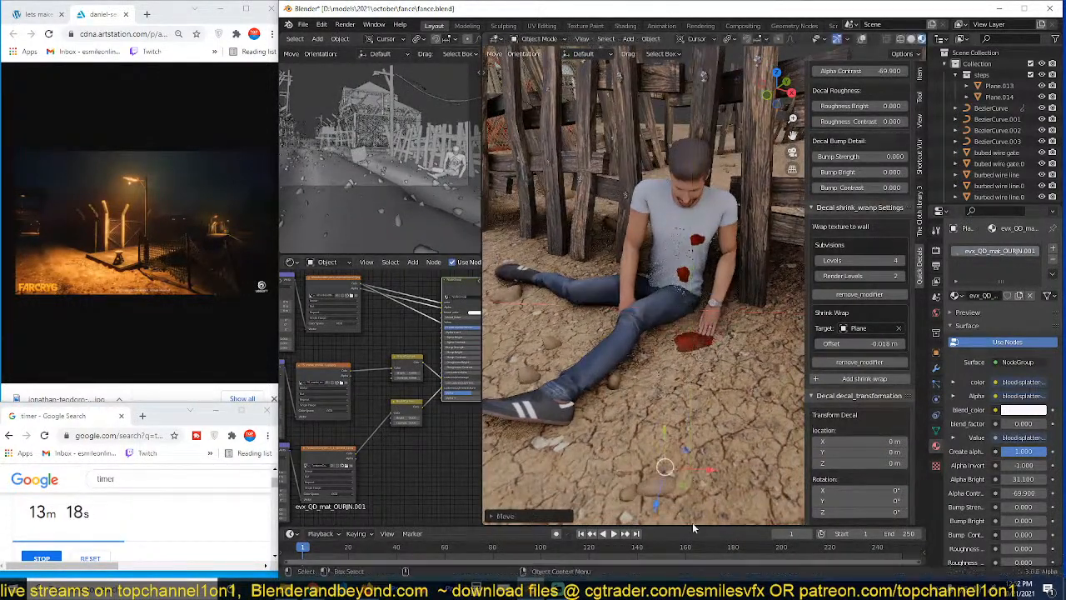
pyautogui.press('s')
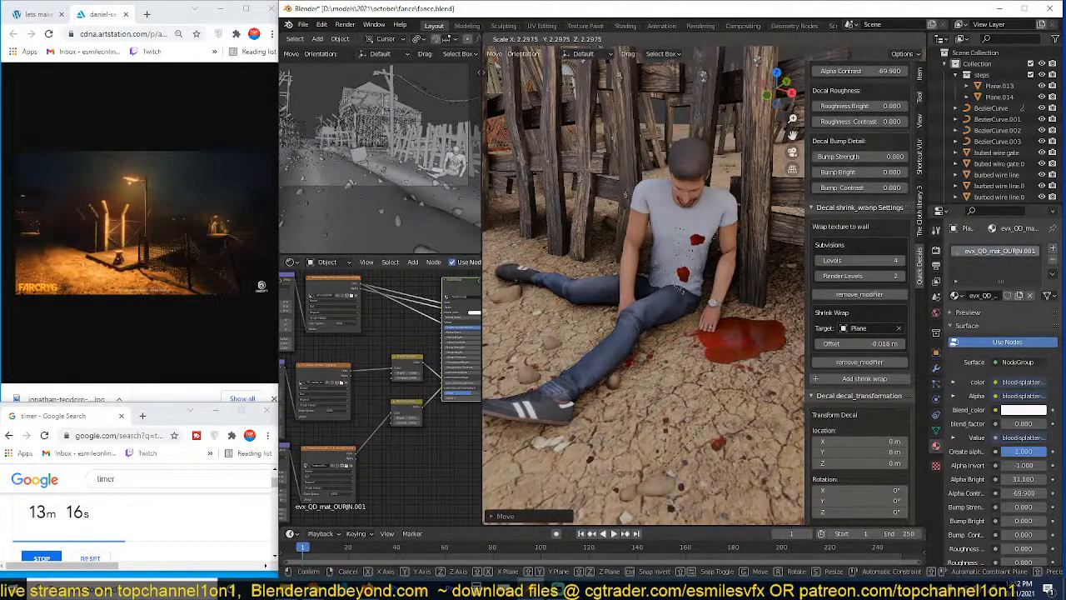
pyautogui.click(814, 316)
# Step: Replace the ground decal's image with the 959-959656 blood splatter PNG from the blood decals folder
pyautogui.scroll(8, 878, 241)
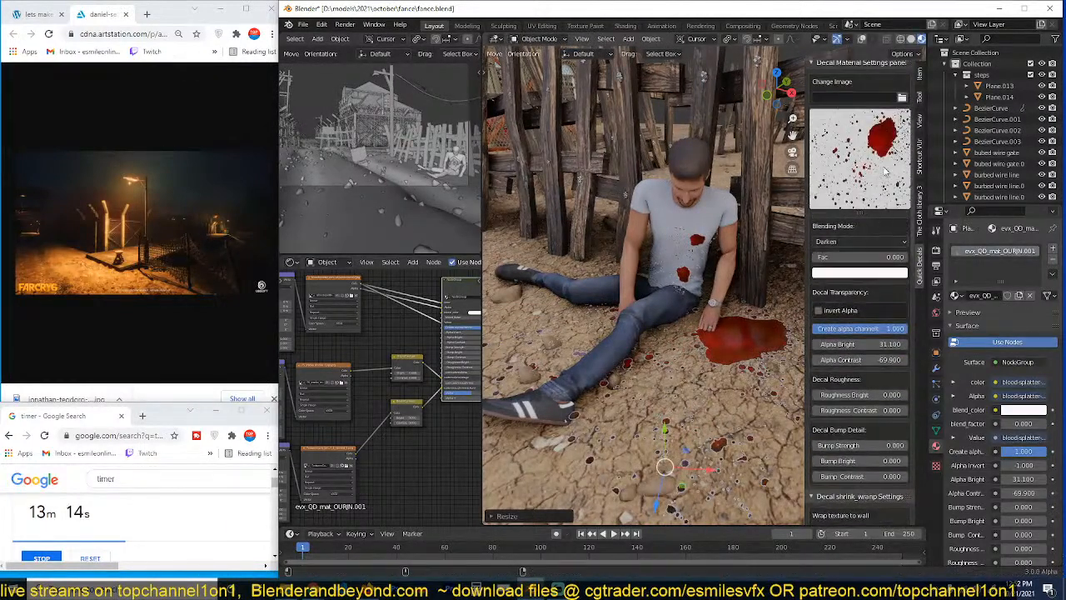
pyautogui.scroll(5, 864, 312)
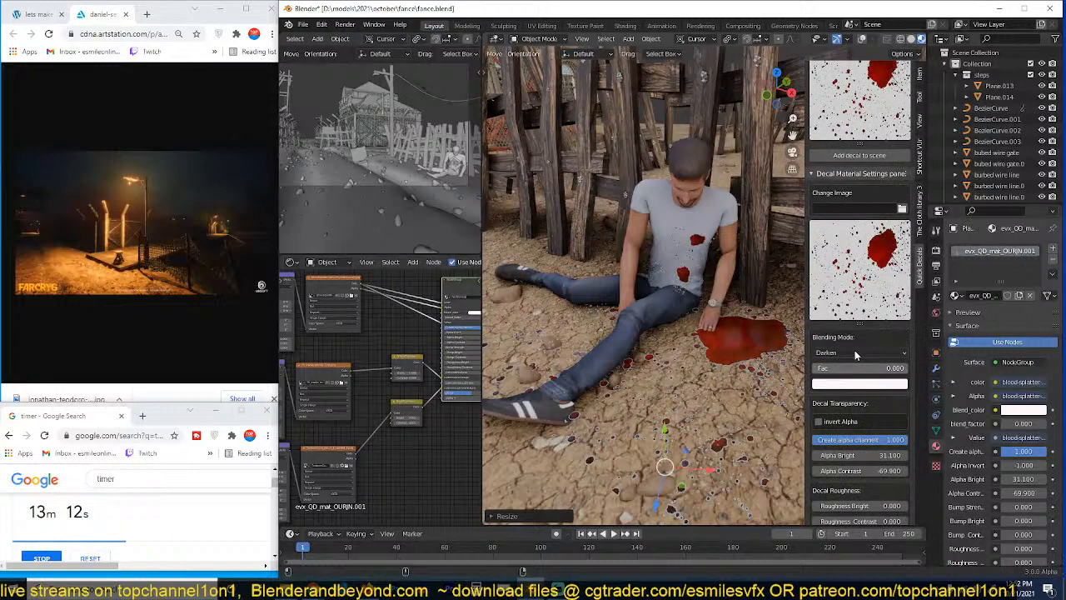
pyautogui.click(901, 231)
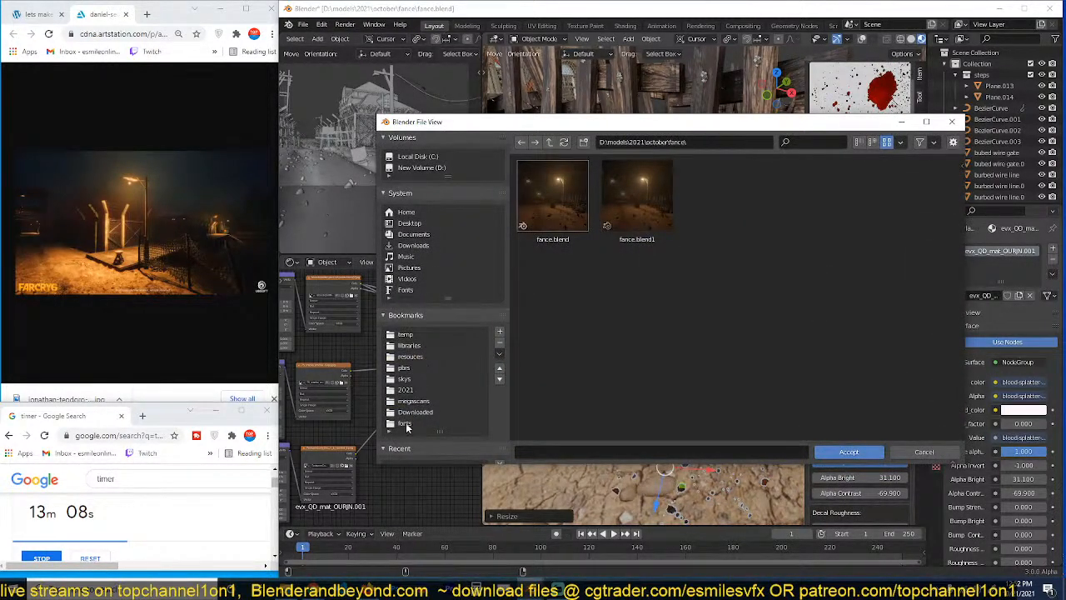
pyautogui.scroll(-3, 406, 428)
pyautogui.click(420, 381)
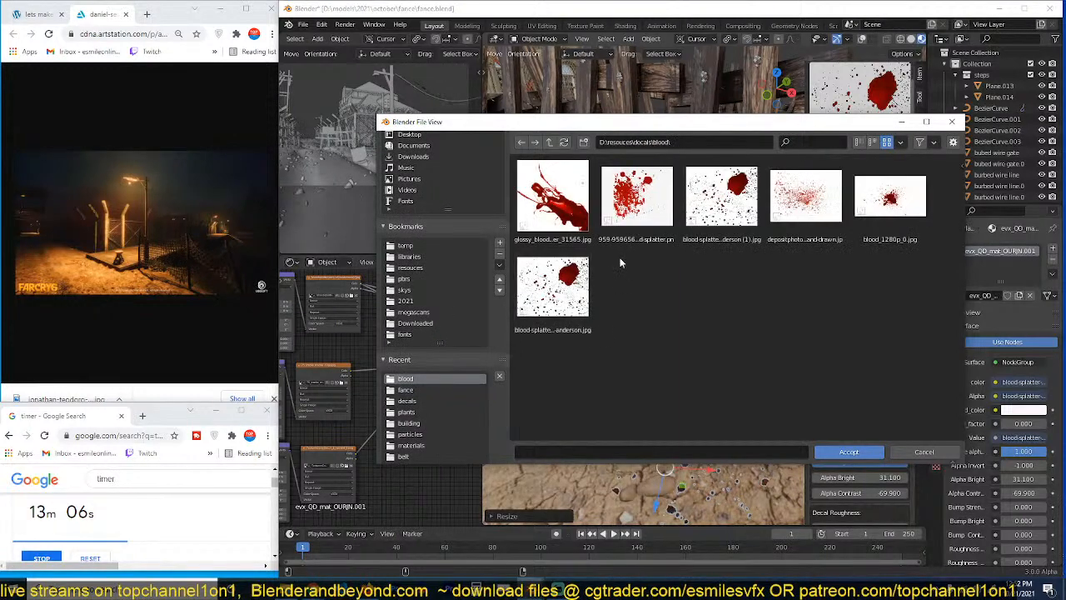
pyautogui.doubleClick(731, 197)
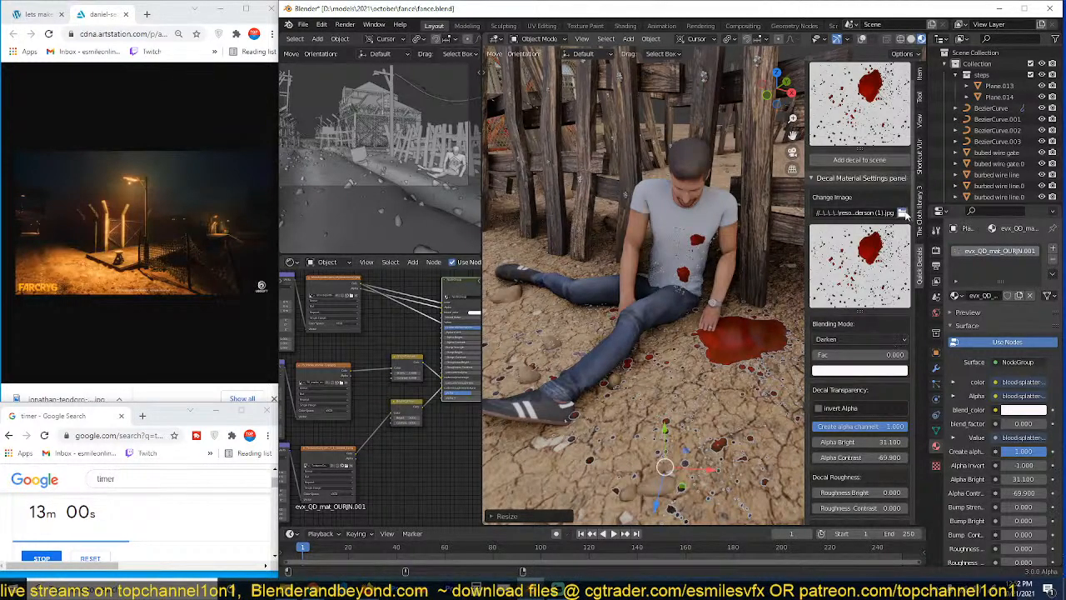
pyautogui.click(903, 213)
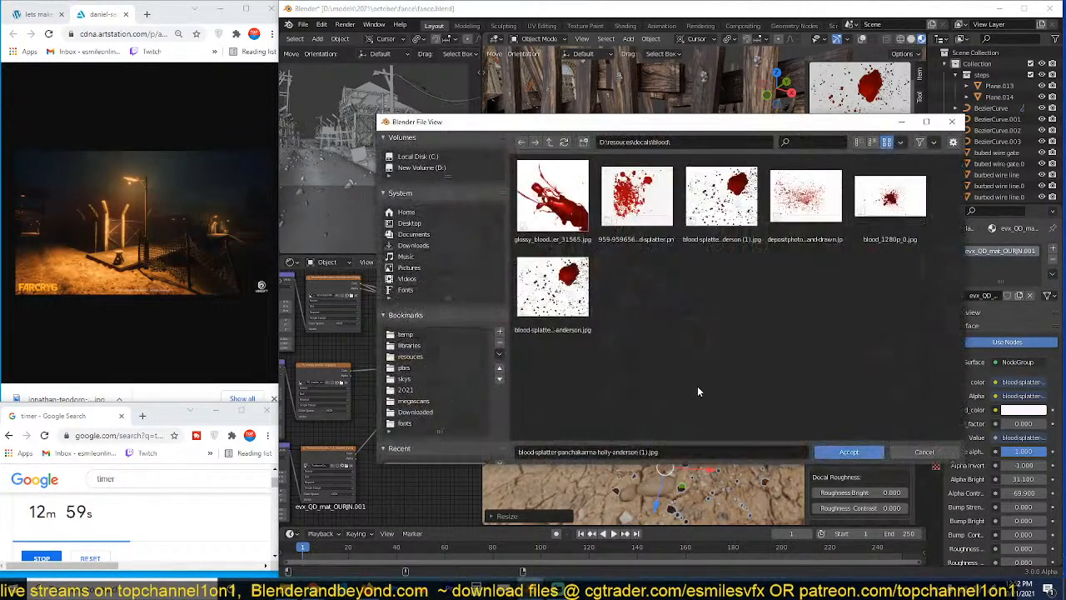
pyautogui.doubleClick(656, 205)
# Step: Move the ground blood decal beneath the man's legs and scale it up slightly
pyautogui.press('g')
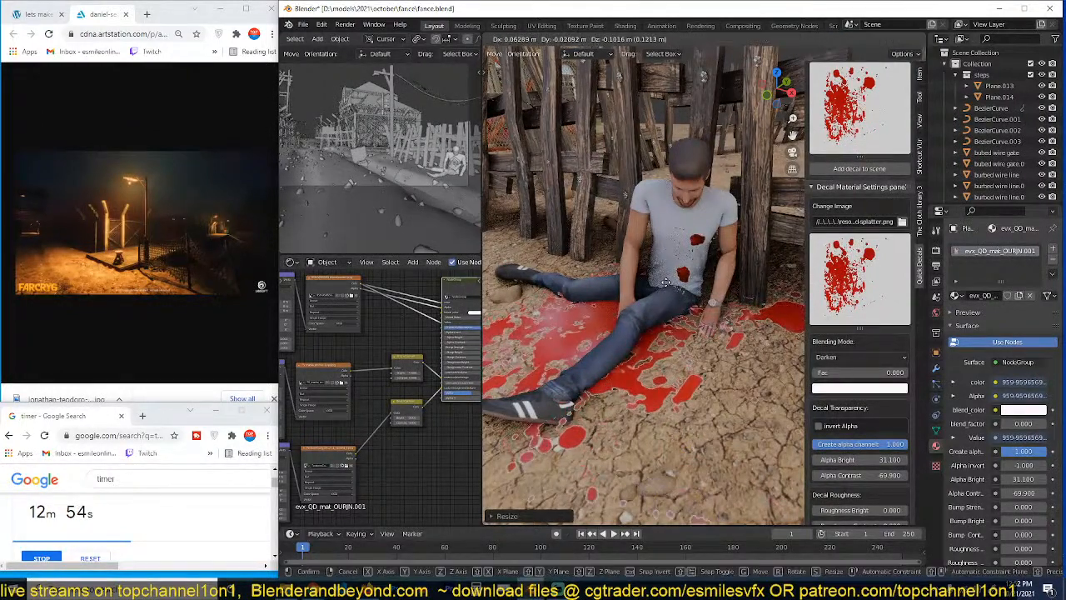
pyautogui.click(671, 308)
pyautogui.scroll(-4, 671, 308)
pyautogui.press('s')
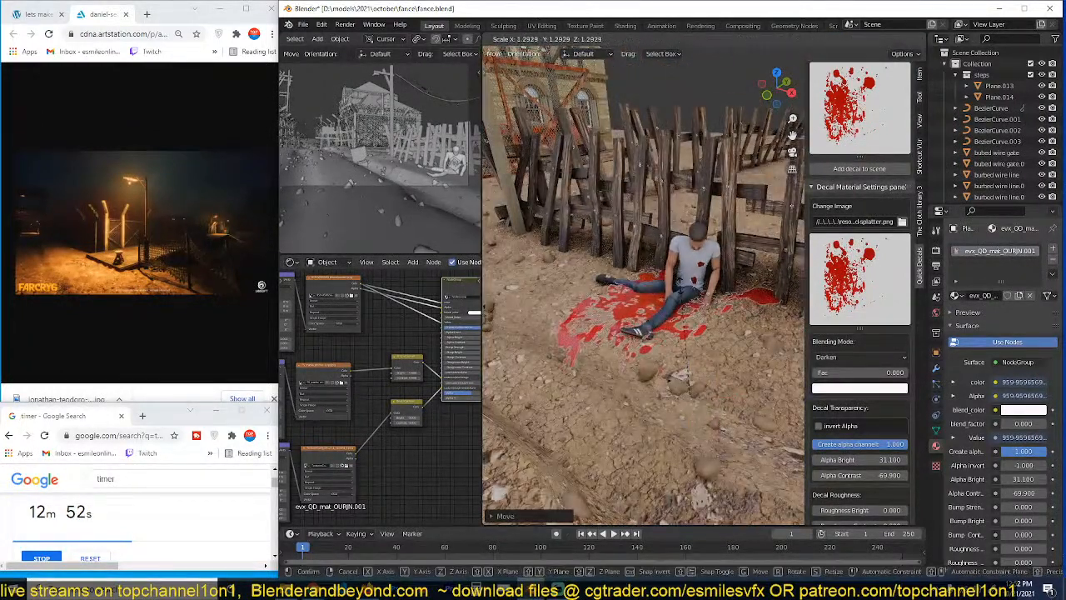
pyautogui.click(689, 300)
pyautogui.moveTo(688, 292); pyautogui.dragTo(681, 249, button='middle')
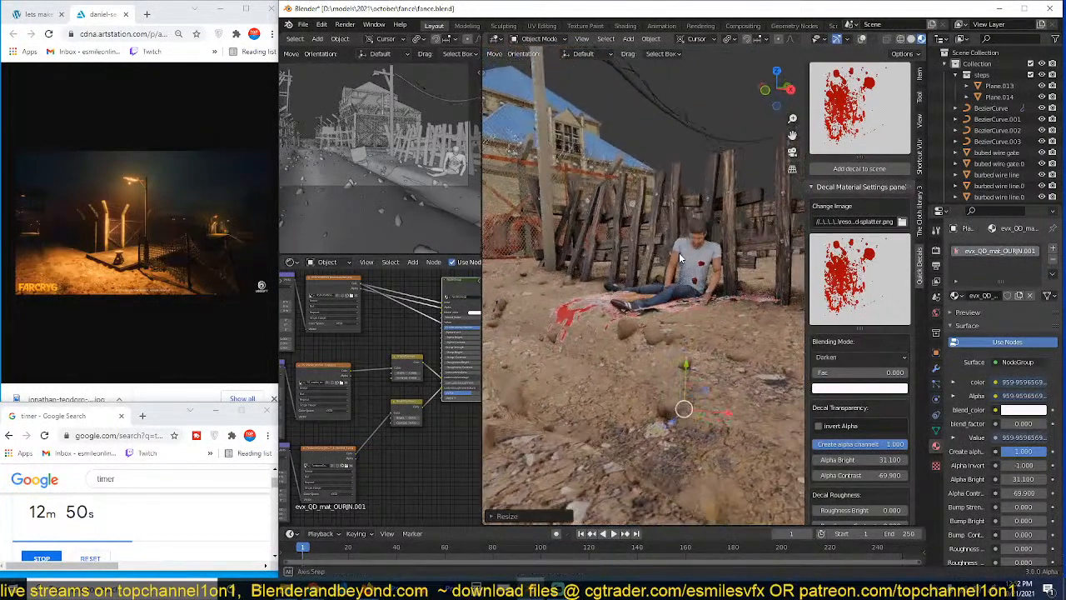
pyautogui.scroll(4, 680, 266)
pyautogui.press('g')
pyautogui.press('z')
pyautogui.click(678, 293)
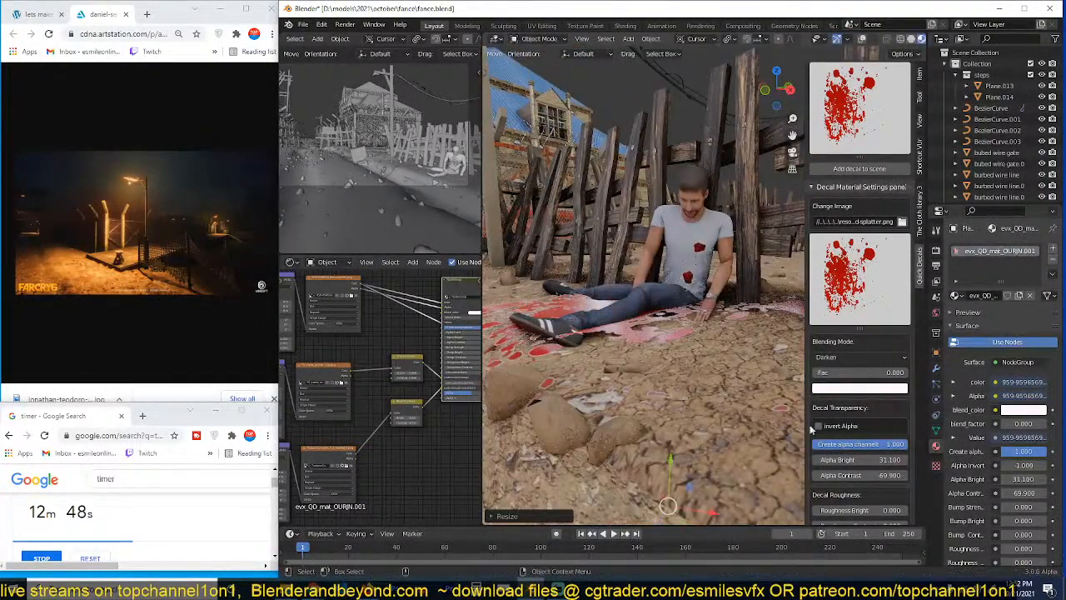
# Step: Set the ground decal's shrink wrap offset to -0.003 m, its subdivision levels to 6 and render levels to 3
pyautogui.scroll(-8, 866, 333)
pyautogui.scroll(-3, 876, 431)
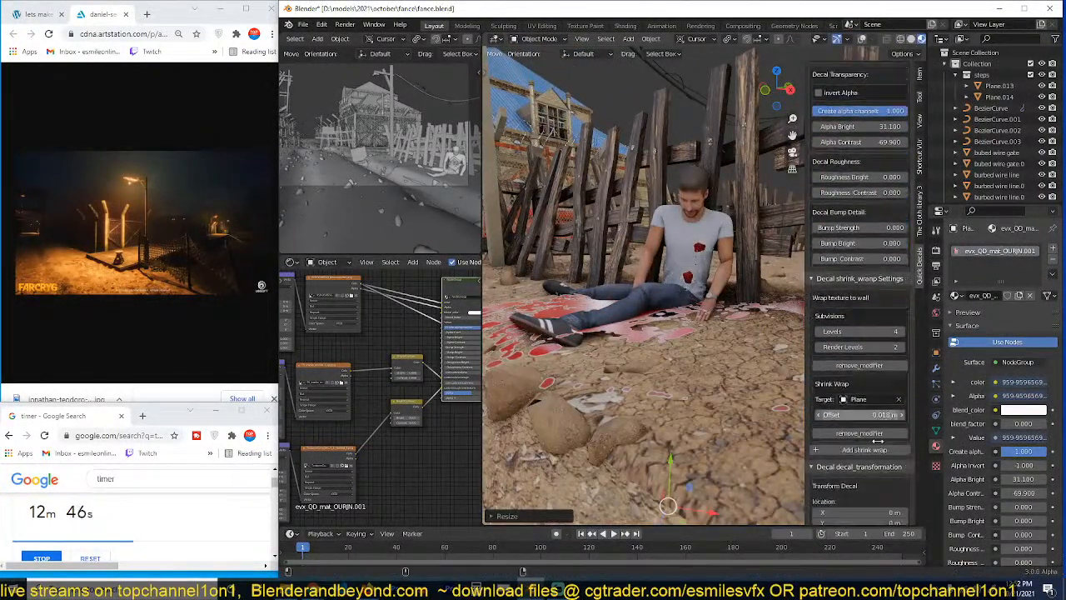
pyautogui.moveTo(884, 392)
pyautogui.mouseDown()
pyautogui.moveTo(873, 392)
pyautogui.moveTo(886, 391)
pyautogui.mouseUp()
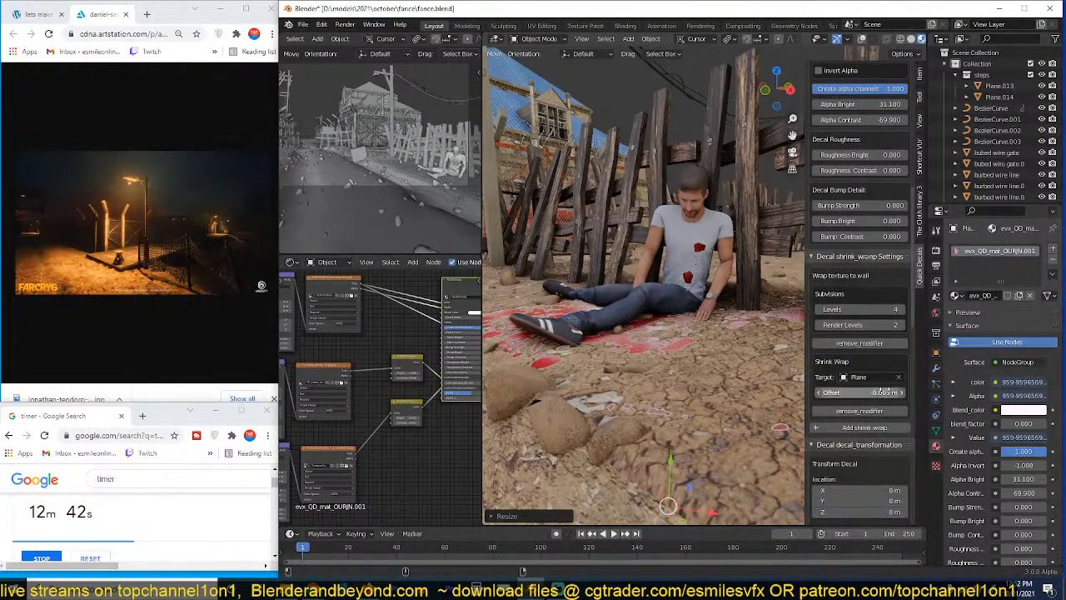
pyautogui.click(902, 309)
pyautogui.click(902, 309)
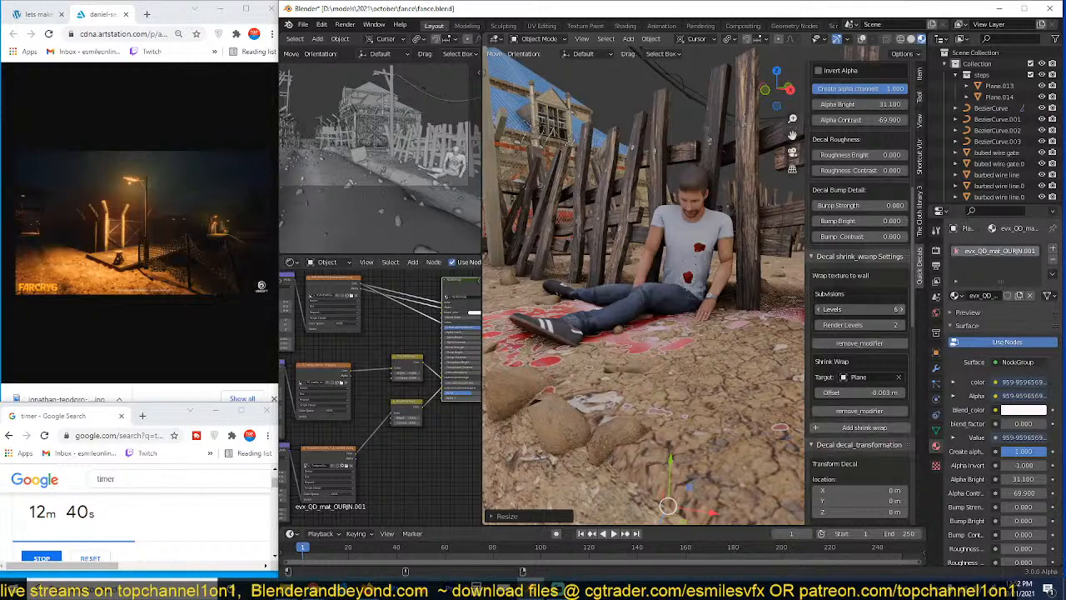
pyautogui.moveTo(676, 333); pyautogui.dragTo(766, 383, button='middle')
pyautogui.scroll(-4, 683, 372)
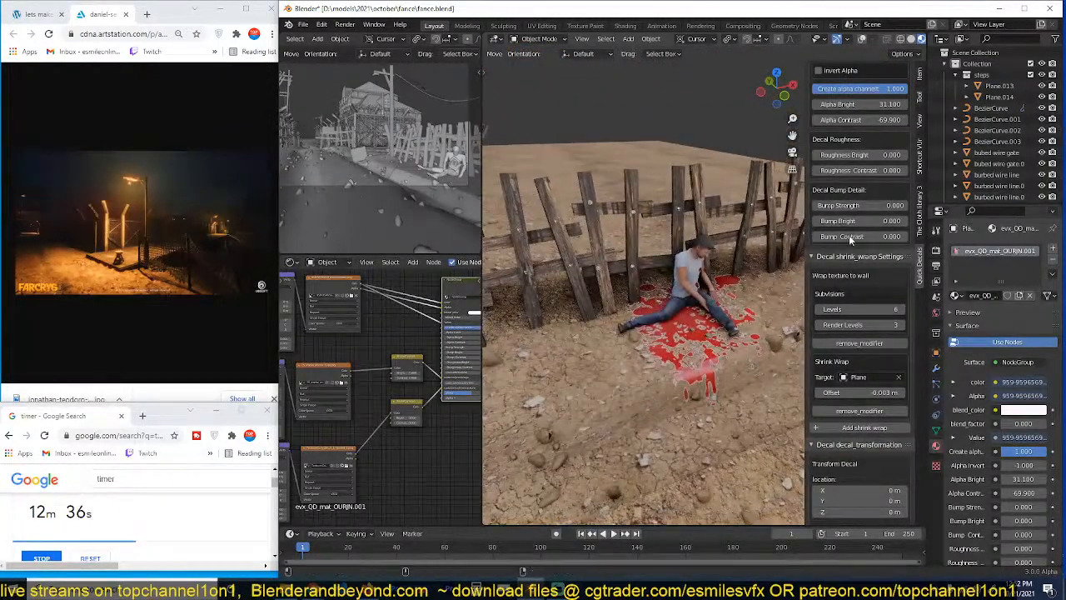
# Step: Set the ground decal's Roughness Bright to -2.100 and switch the camera viewport to rendered shading
pyautogui.scroll(4, 849, 239)
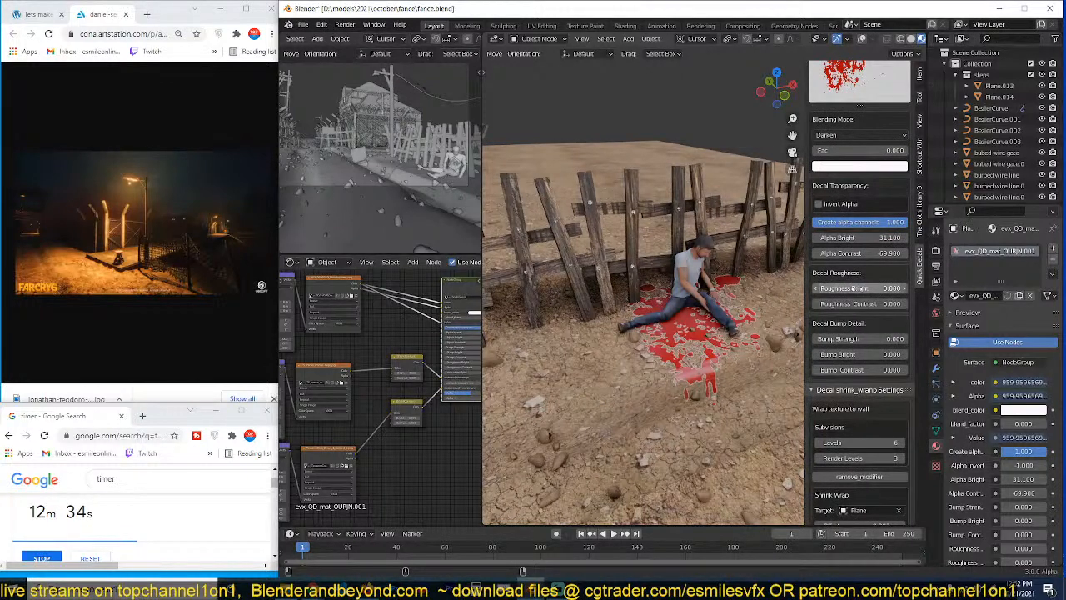
pyautogui.moveTo(860, 288); pyautogui.dragTo(841, 288)
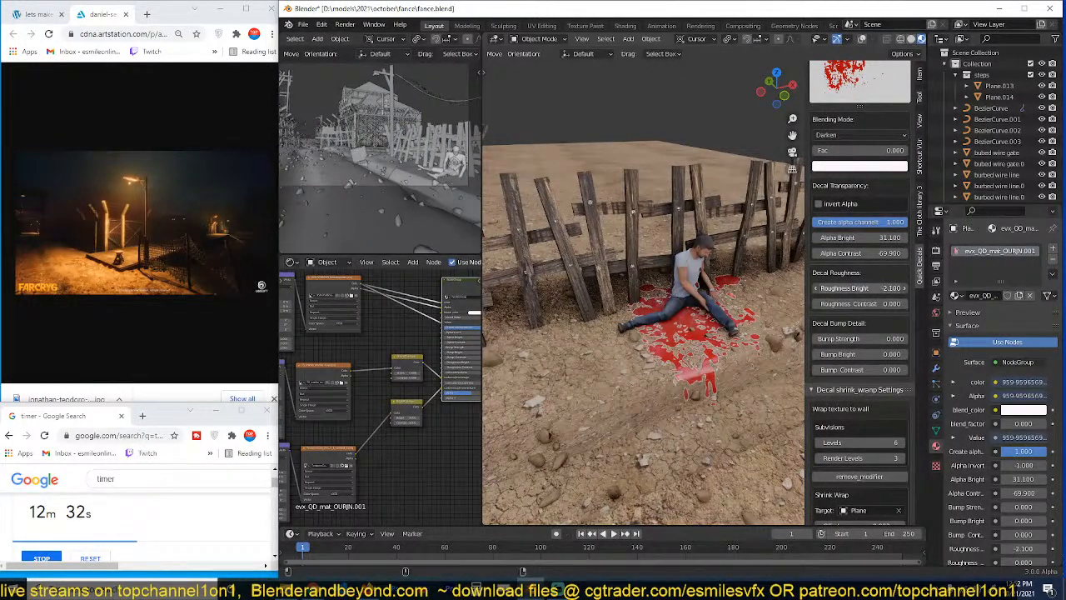
pyautogui.scroll(-5, 463, 46)
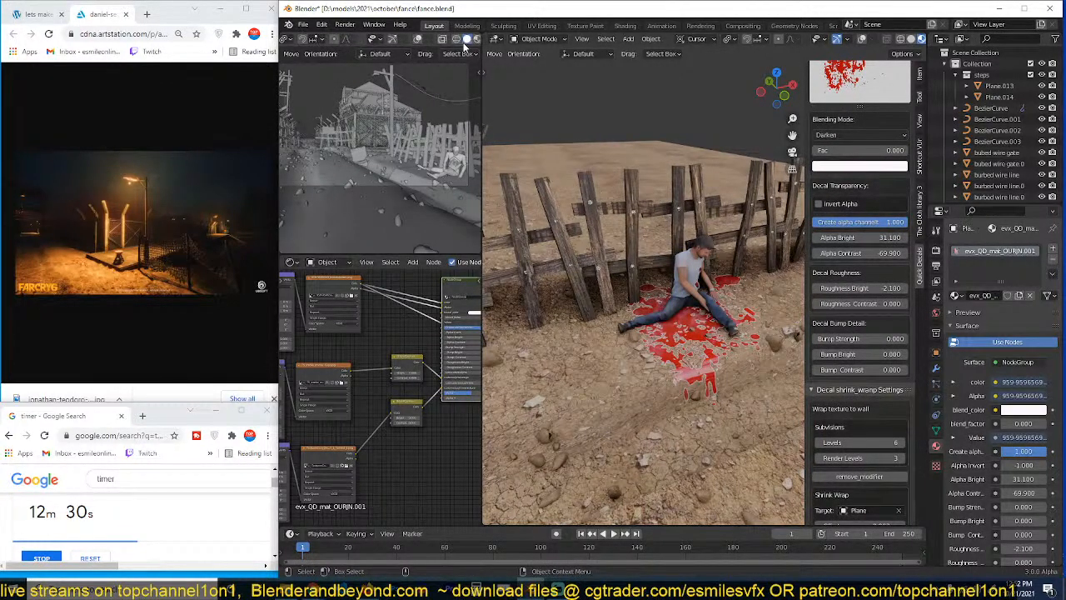
pyautogui.scroll(-2, 465, 45)
pyautogui.click(460, 39)
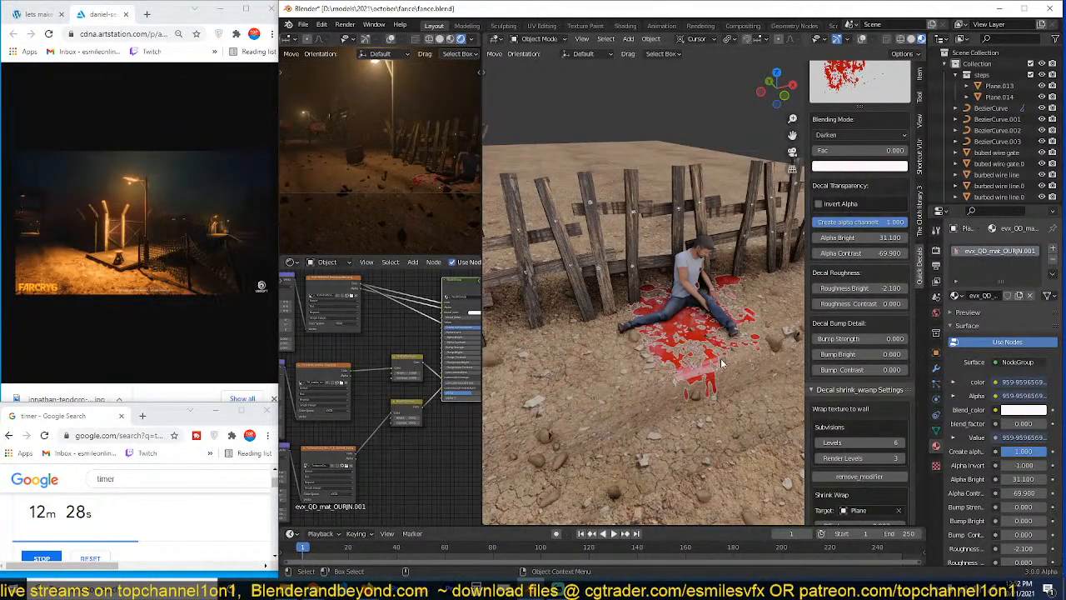
# Step: Set the ground decal's blending mode to Mix with a Fac of 1, and save the file
pyautogui.scroll(3, 720, 362)
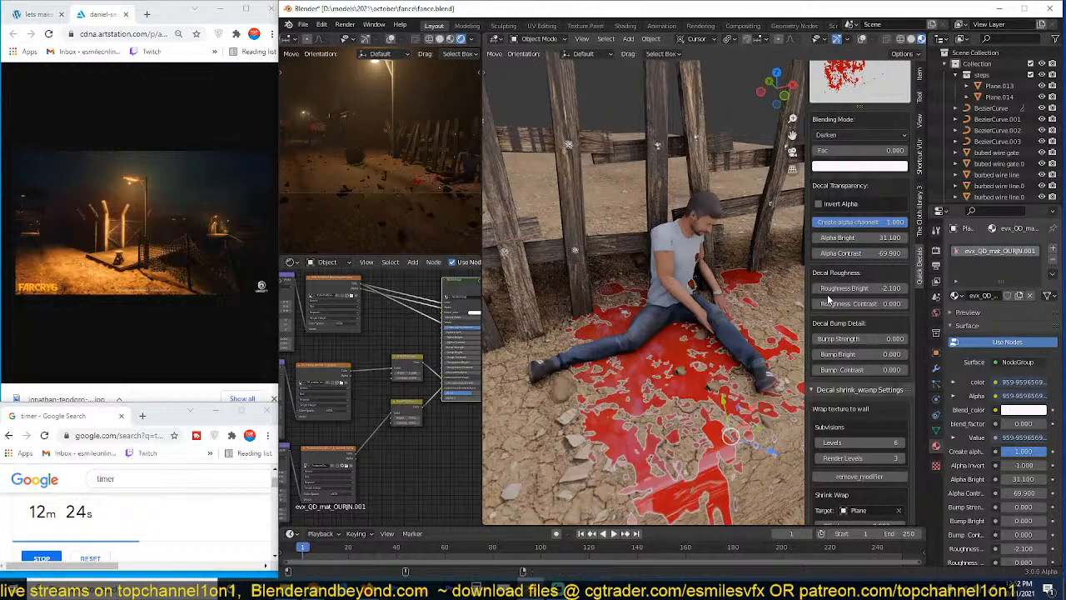
pyautogui.scroll(2, 857, 253)
pyautogui.click(889, 202)
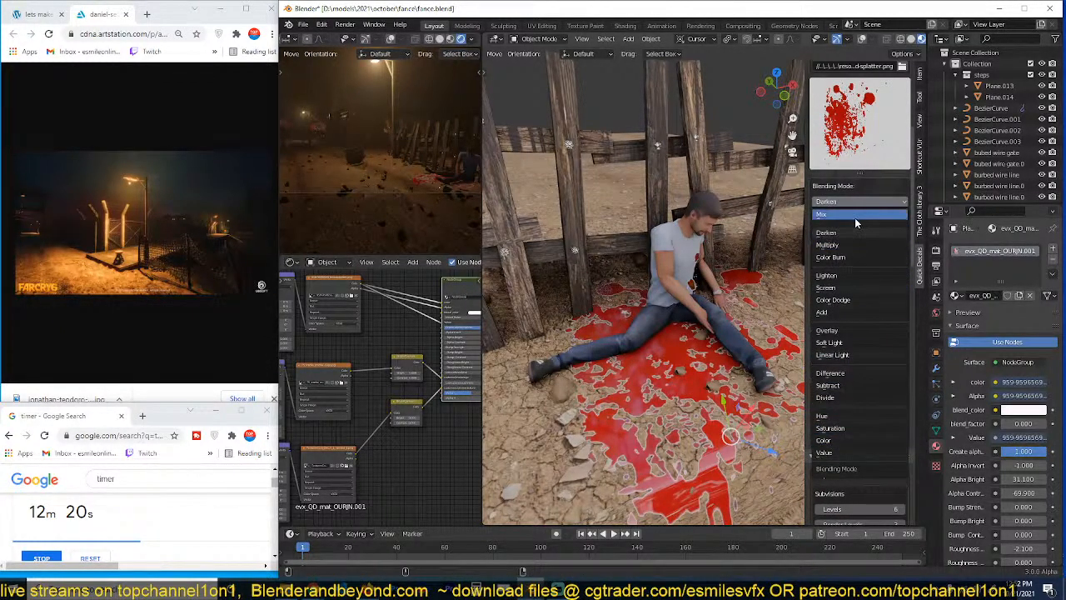
pyautogui.click(855, 217)
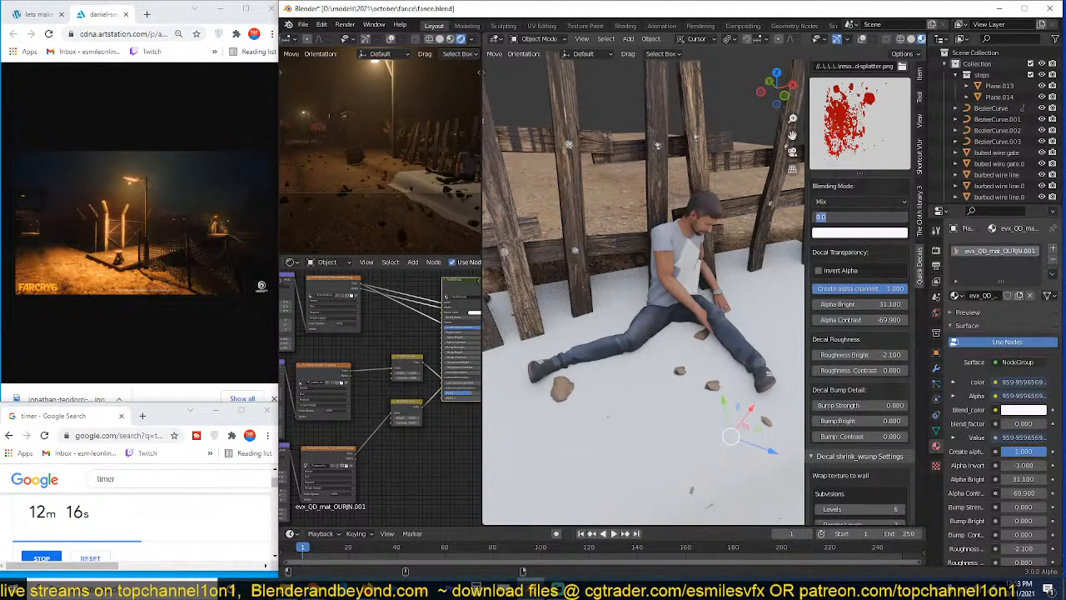
pyautogui.write('1')
pyautogui.press('Return')
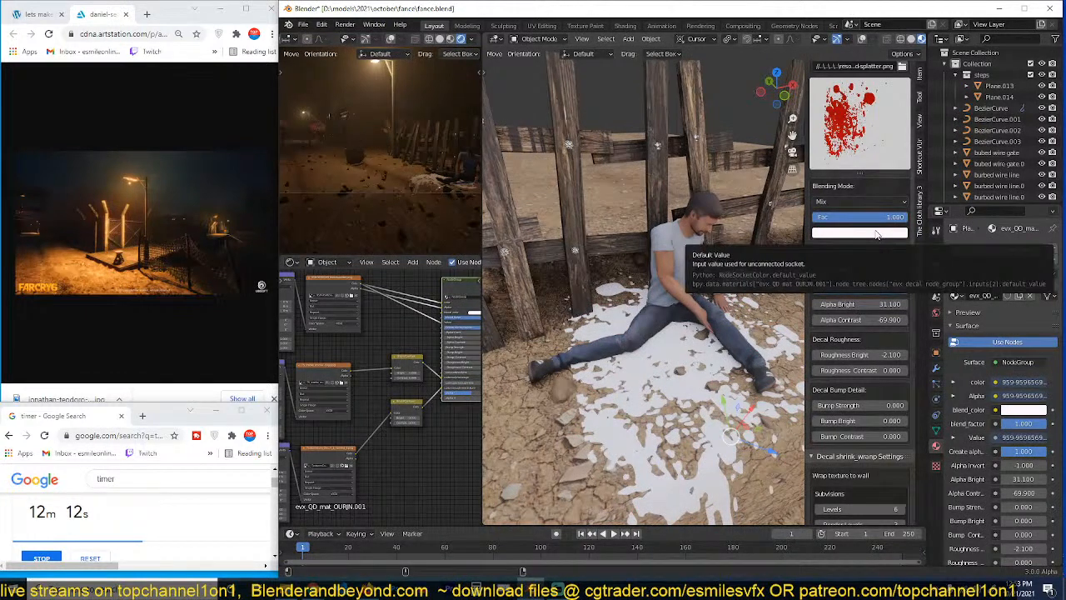
pyautogui.hotkey('ctrl', 's')
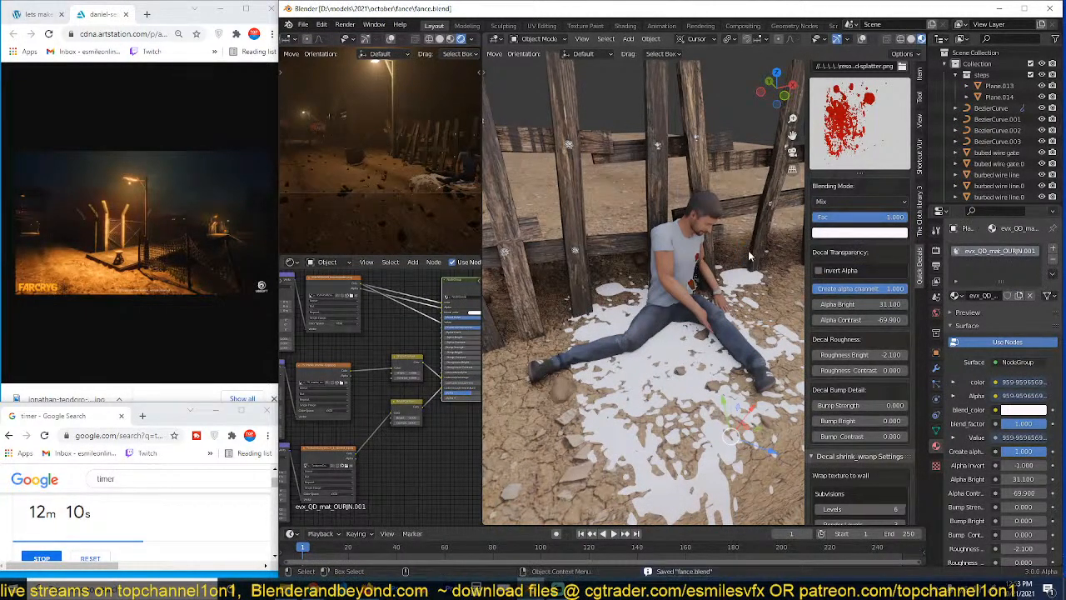
# Step: Change the ground decal's blend colour to a dark blood red and save the file
pyautogui.moveTo(761, 285); pyautogui.dragTo(793, 264, button='middle')
pyautogui.scroll(3, 725, 295)
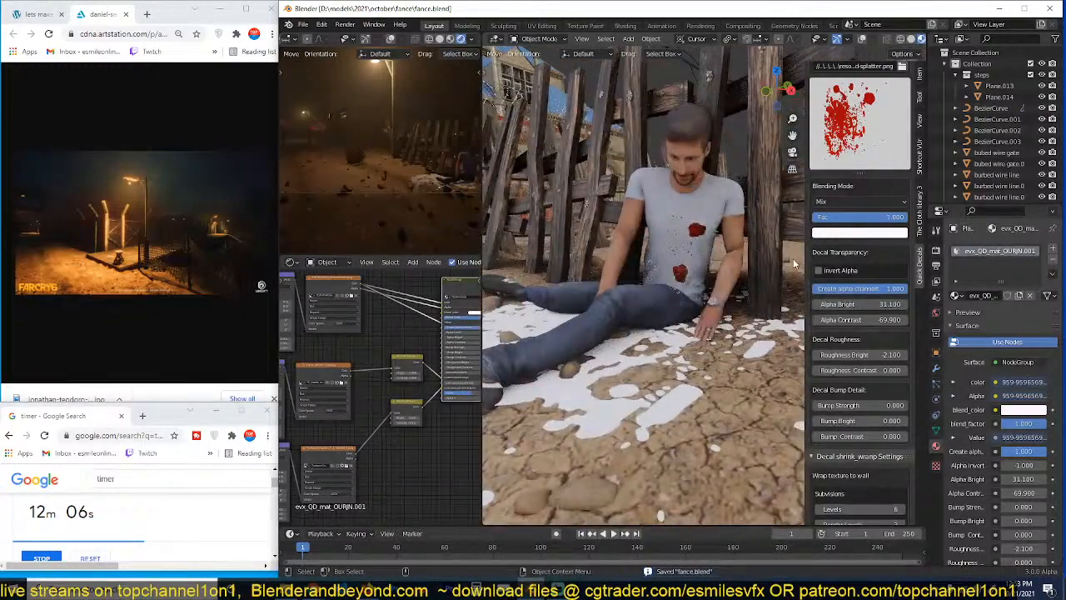
pyautogui.click(884, 233)
pyautogui.click(851, 152)
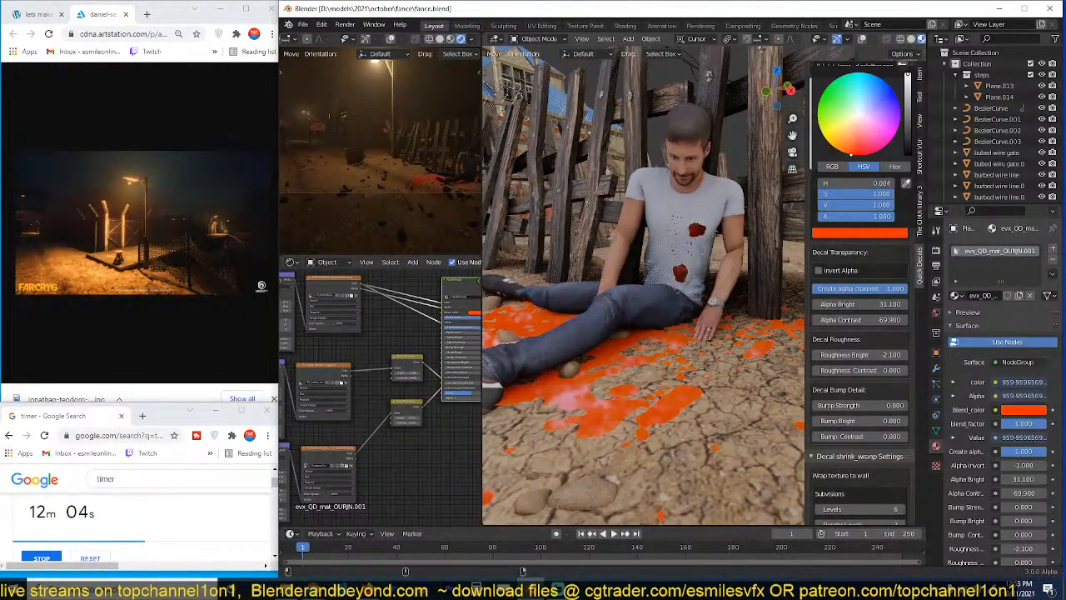
pyautogui.moveTo(851, 152); pyautogui.dragTo(868, 140)
pyautogui.moveTo(906, 105); pyautogui.dragTo(907, 129)
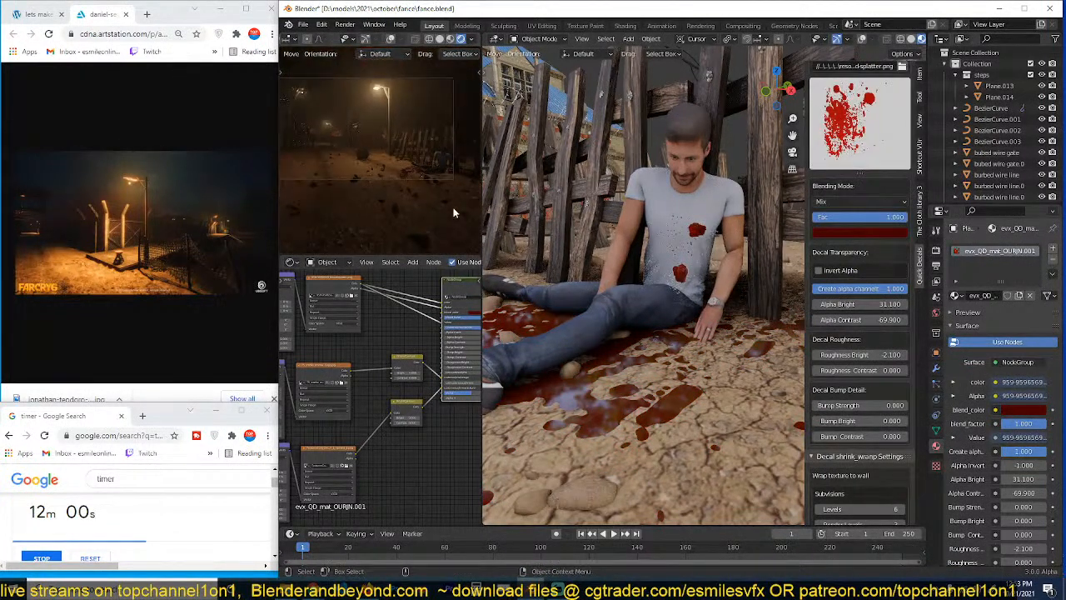
pyautogui.hotkey('ctrl', 's')
# Step: Restore the camera view in the rendered viewport, fit its frame to the viewport and save the file
pyautogui.moveTo(430, 234); pyautogui.dragTo(421, 188, button='middle')
pyautogui.press('KP_0')
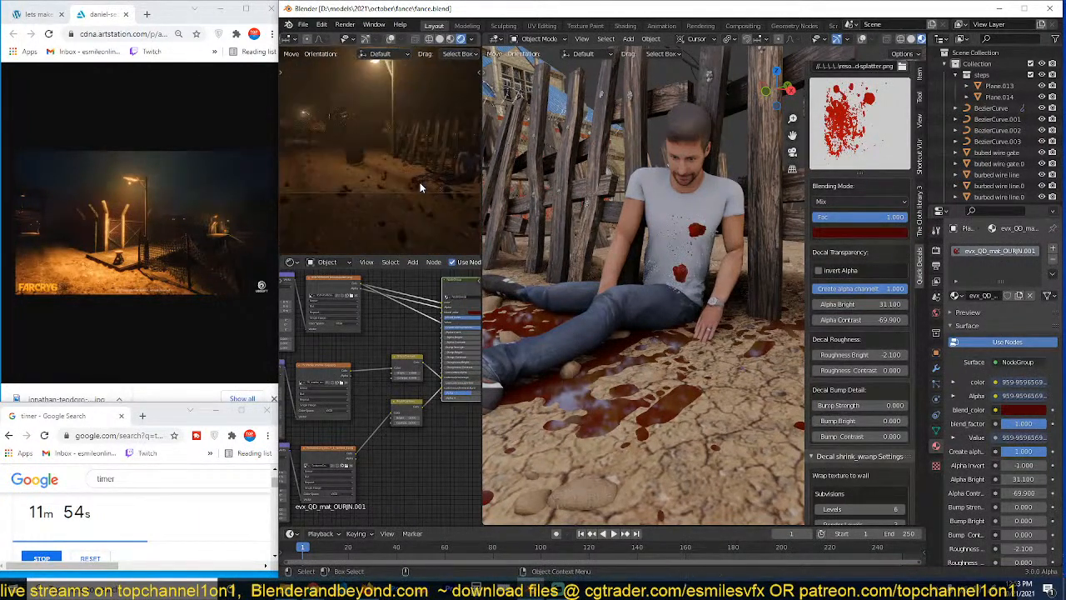
pyautogui.press('Home')
pyautogui.hotkey('ctrl', 's')
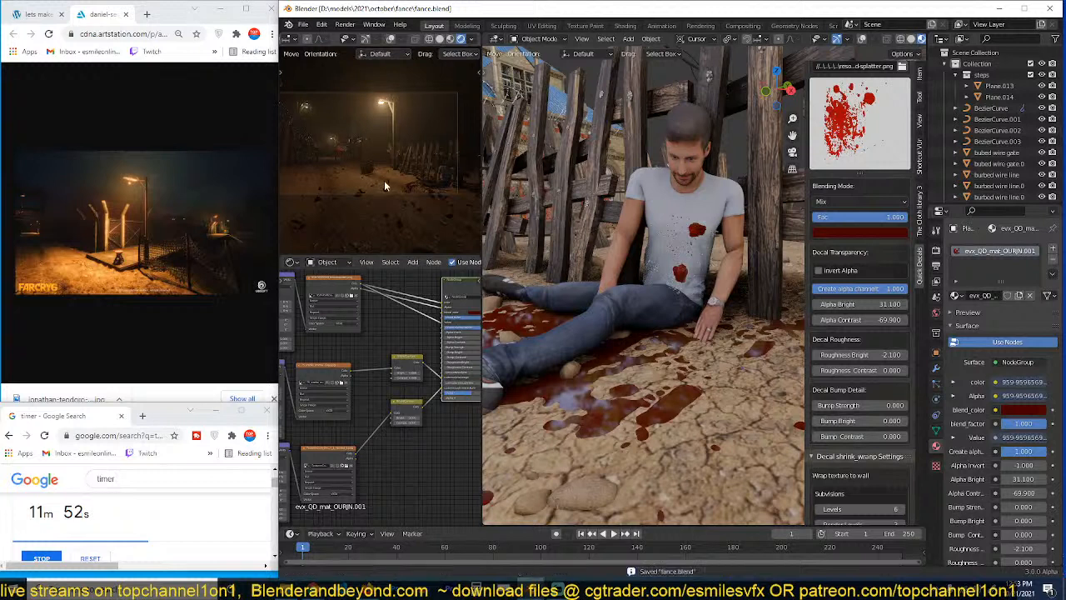
pyautogui.keyDown('shift'); pyautogui.moveTo(384, 181); pyautogui.dragTo(402, 182, button='middle'); pyautogui.keyUp('shift')
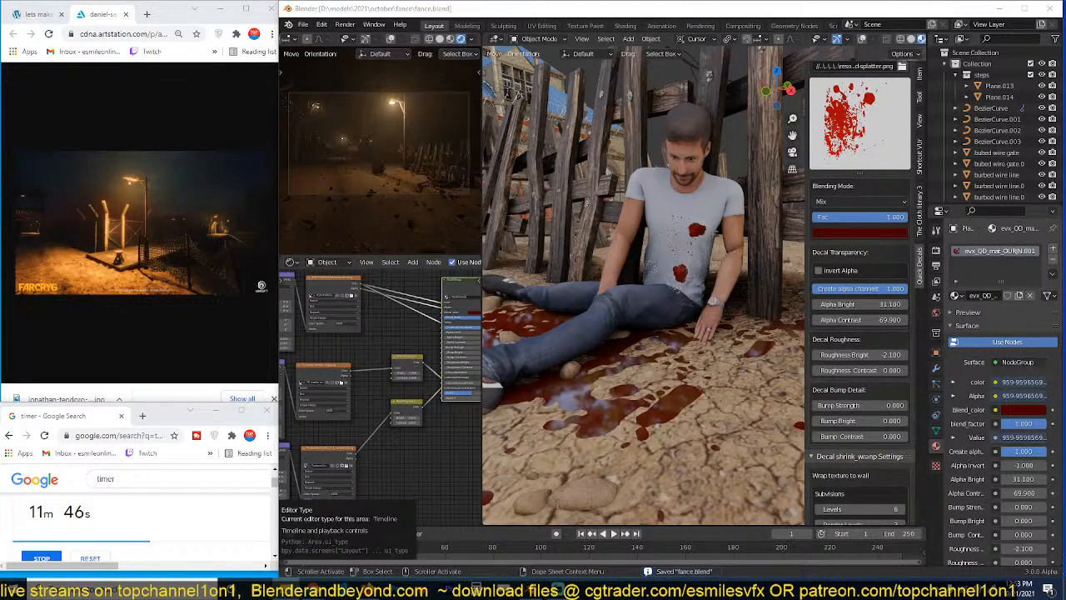
# Step: Search the models folder on drive D for "helmet" in File Explorer
pyautogui.moveTo(382, 127); pyautogui.dragTo(508, 10)
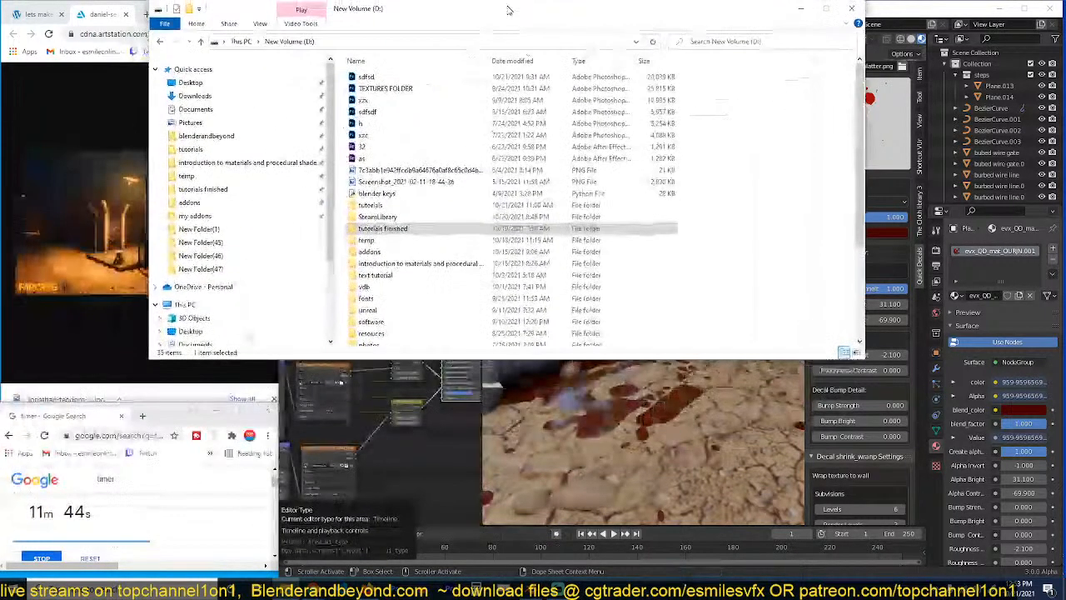
pyautogui.click(371, 254)
pyautogui.press('m')
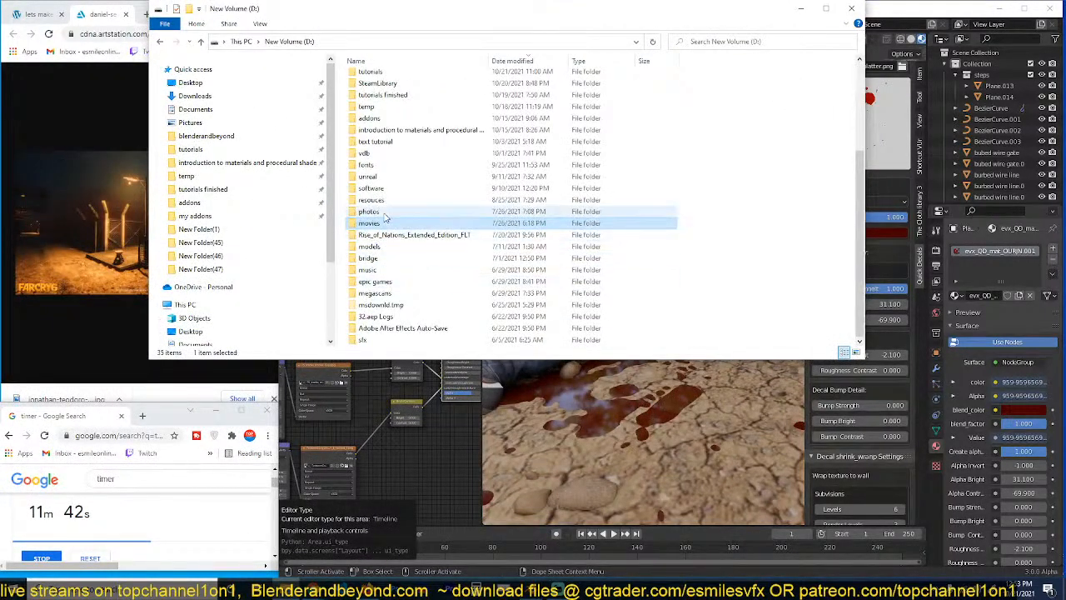
pyautogui.doubleClick(375, 248)
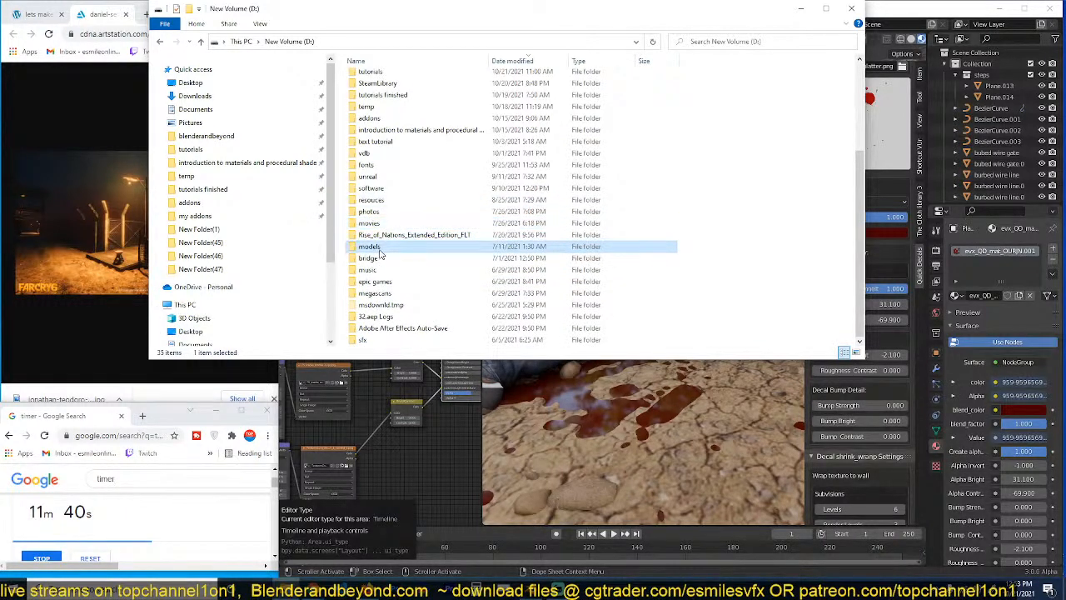
pyautogui.click(788, 47)
pyautogui.write('helmet')
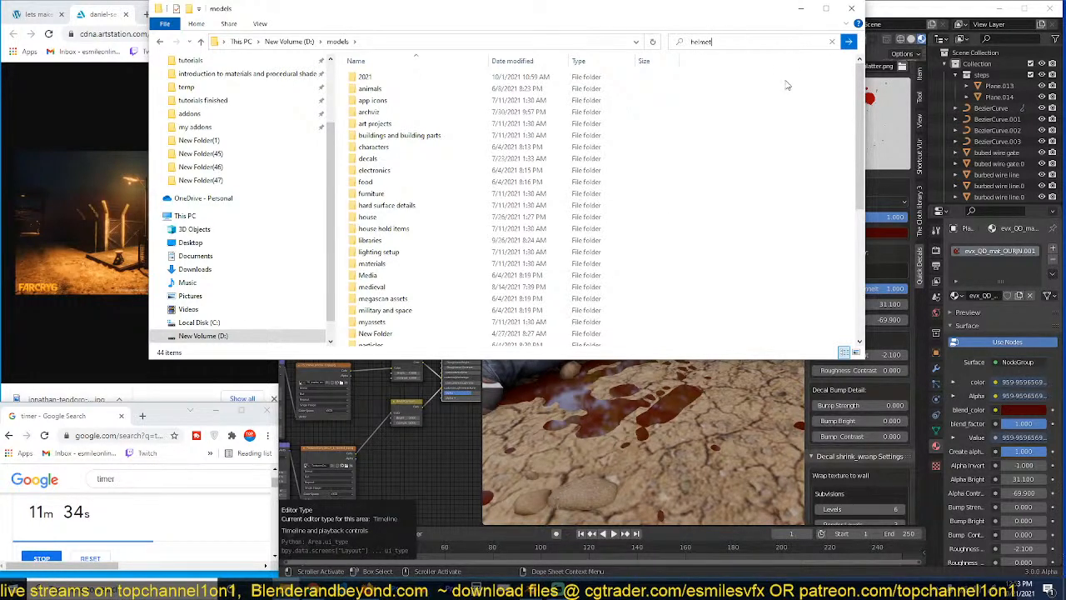
pyautogui.click(843, 46)
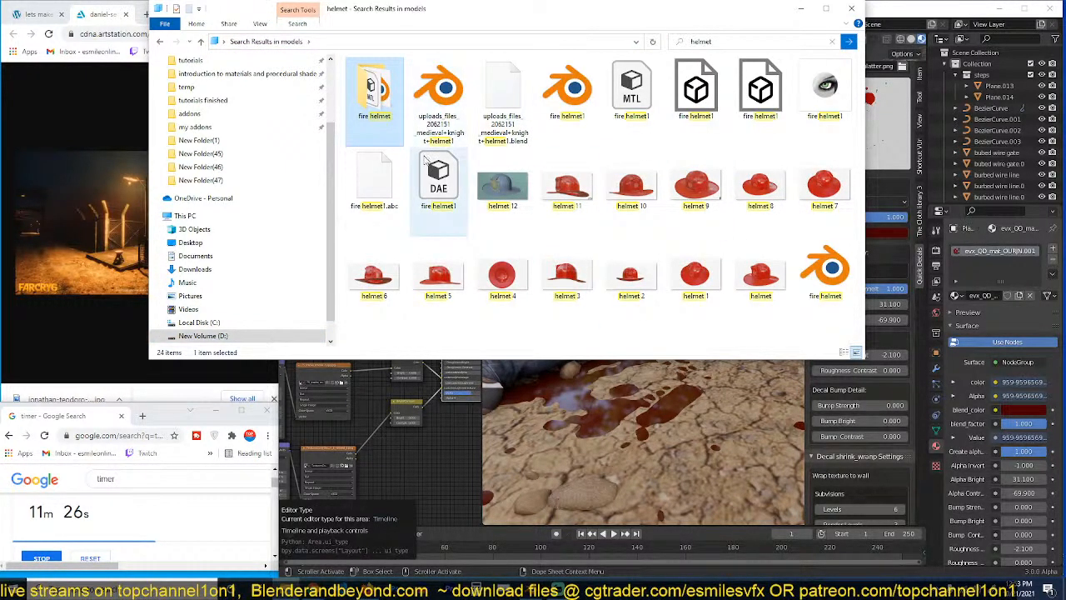
# Step: Look through the fire helmet folder's files and close the file browser window
pyautogui.click(461, 136)
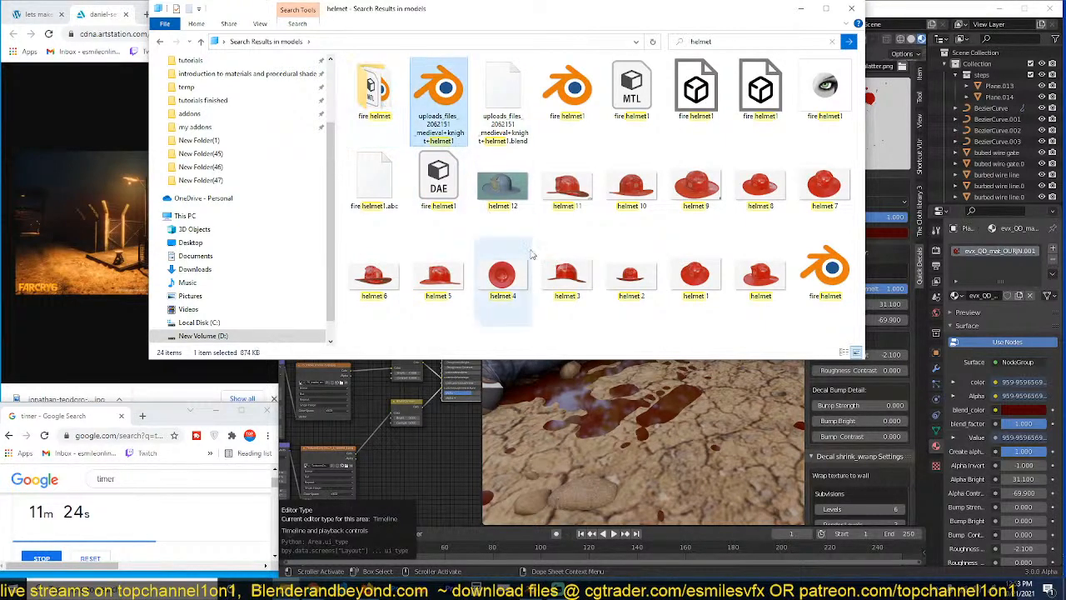
pyautogui.doubleClick(374, 90)
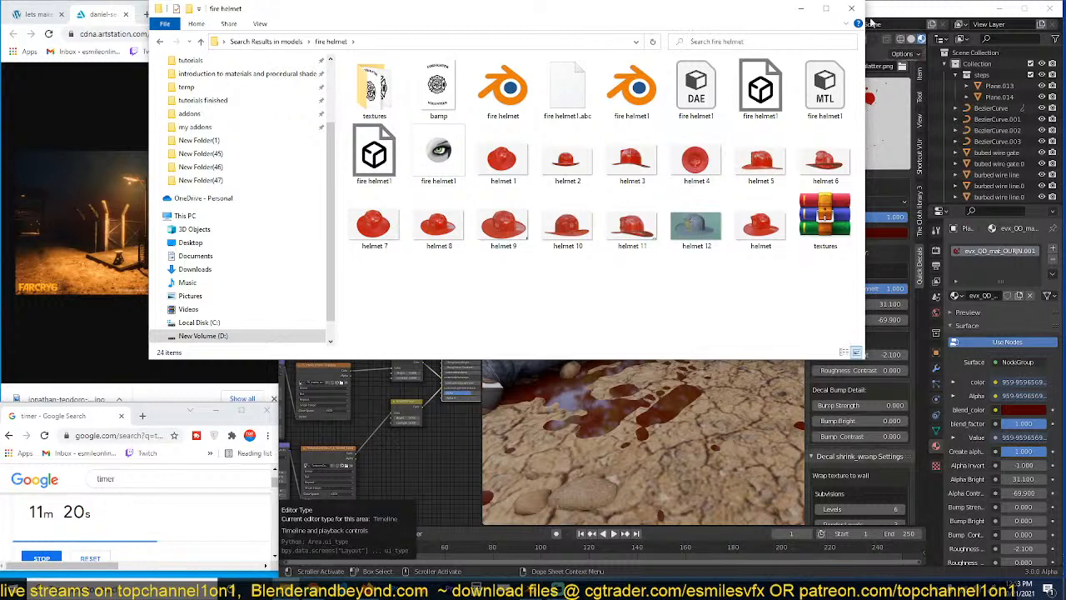
pyautogui.click(851, 8)
# Step: Save the scene file and select the seated man's body to show his material nodes
pyautogui.click(667, 222)
pyautogui.click(667, 222)
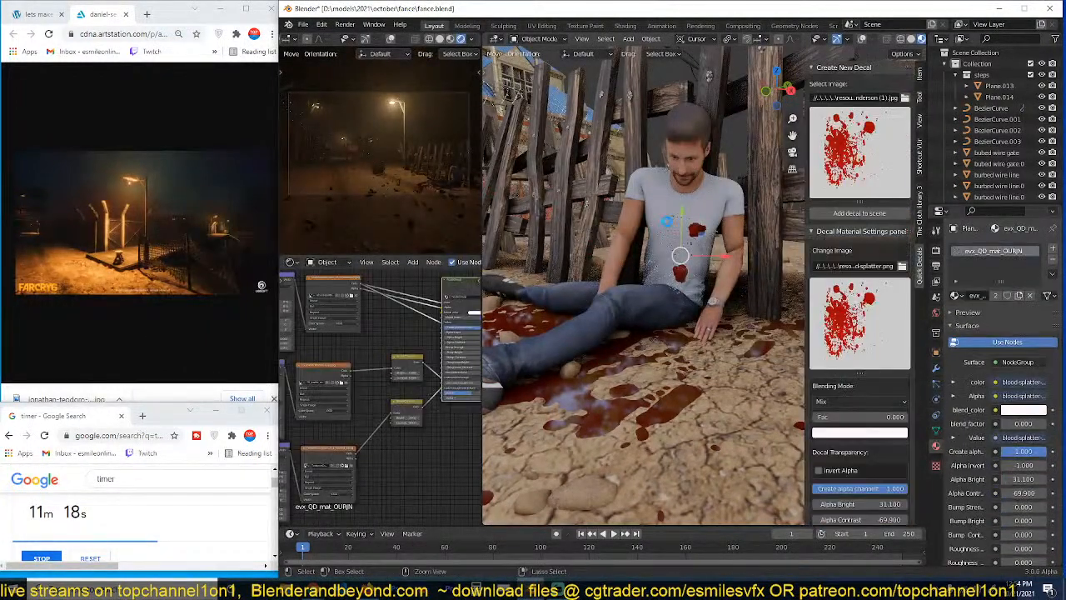
pyautogui.hotkey('ctrl', 's')
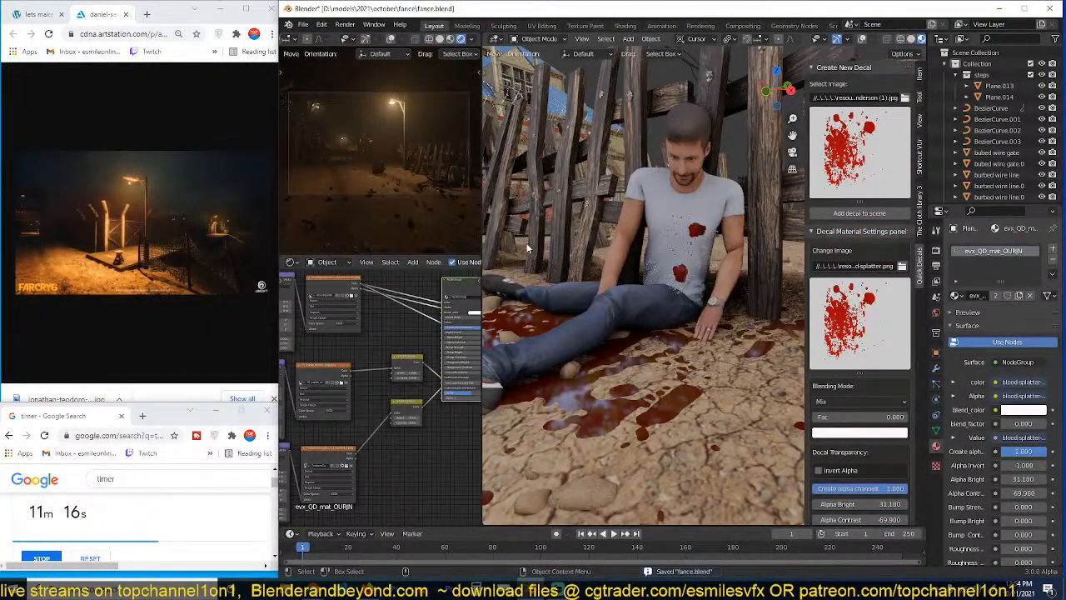
pyautogui.click(648, 243)
pyautogui.click(670, 221)
pyautogui.click(597, 305)
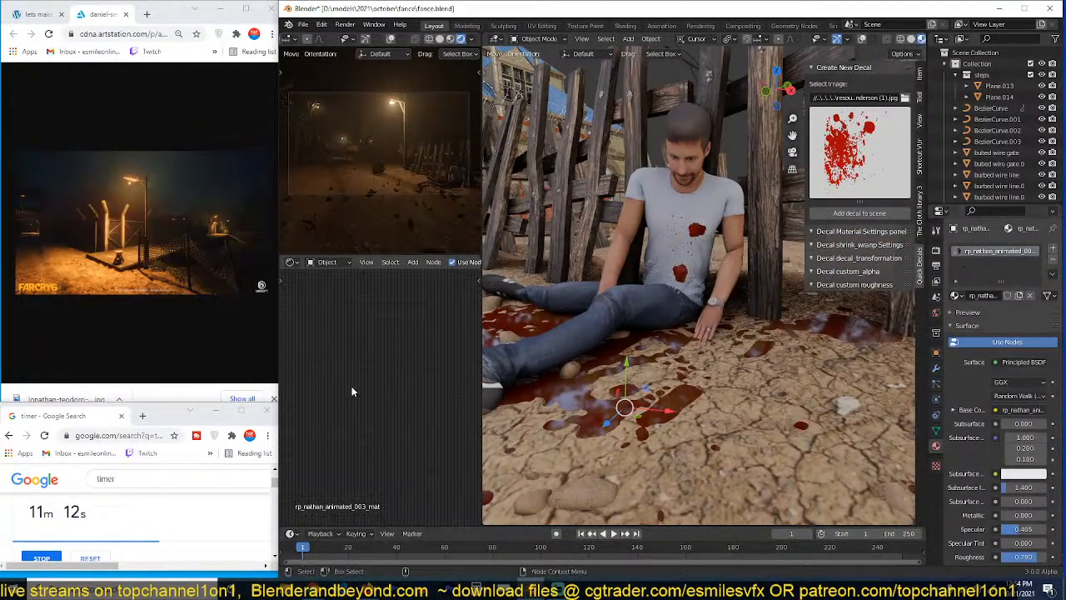
# Step: Move the man's base colour image texture node away from the Principled BSDF and preview its output on the model
pyautogui.scroll(-3, 352, 391)
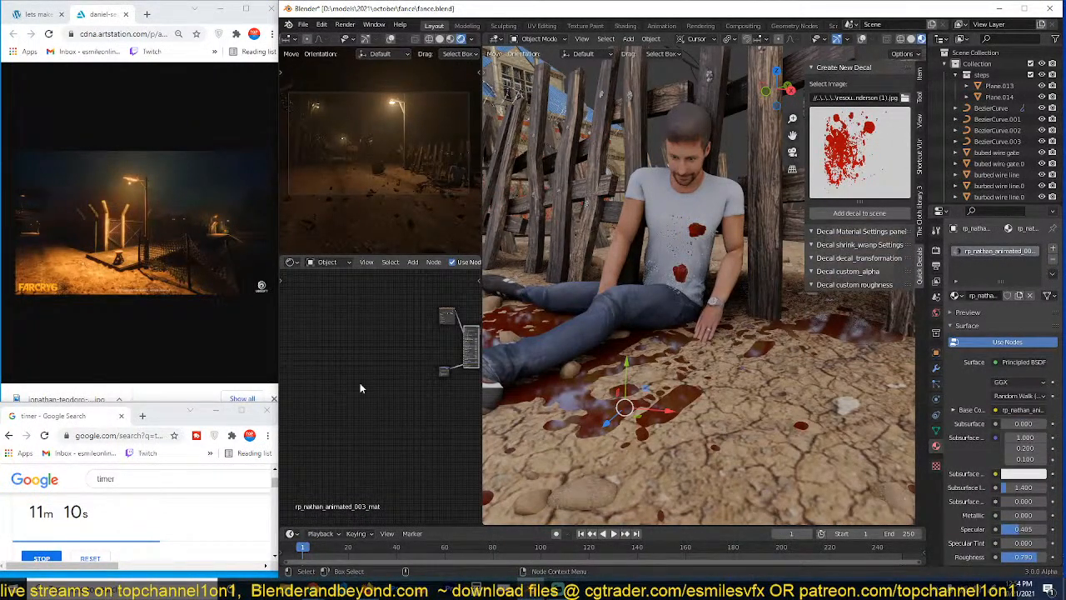
pyautogui.press('KP_Decimal')
pyautogui.scroll(5, 361, 386)
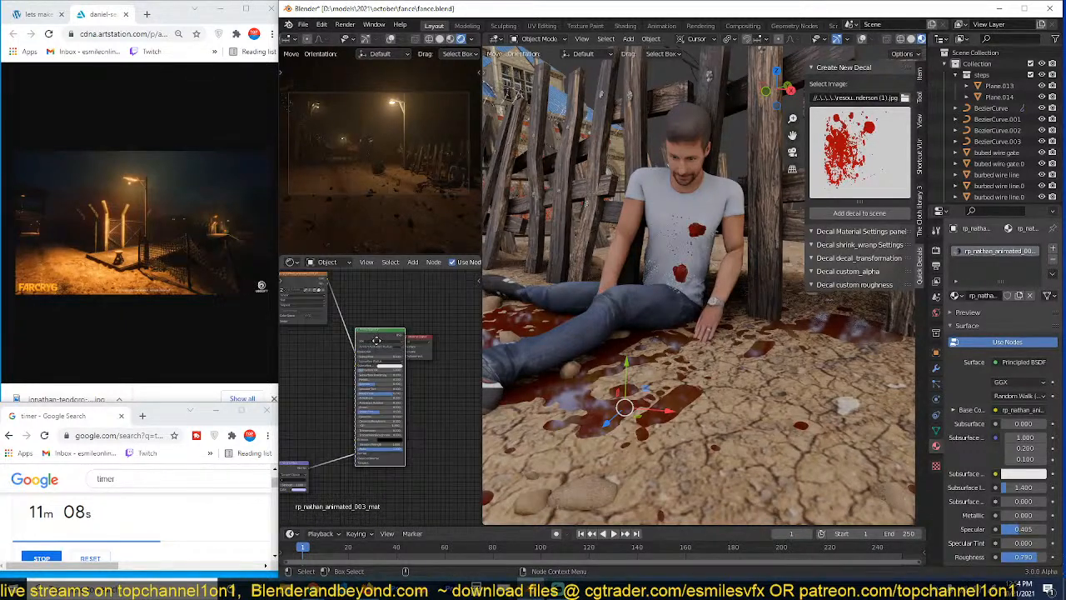
pyautogui.moveTo(319, 350); pyautogui.dragTo(415, 388, button='middle')
pyautogui.moveTo(403, 328); pyautogui.dragTo(341, 359)
pyautogui.keyDown('ctrl'); pyautogui.keyDown('shift'); pyautogui.click(342, 355); pyautogui.keyUp('shift'); pyautogui.keyUp('ctrl')
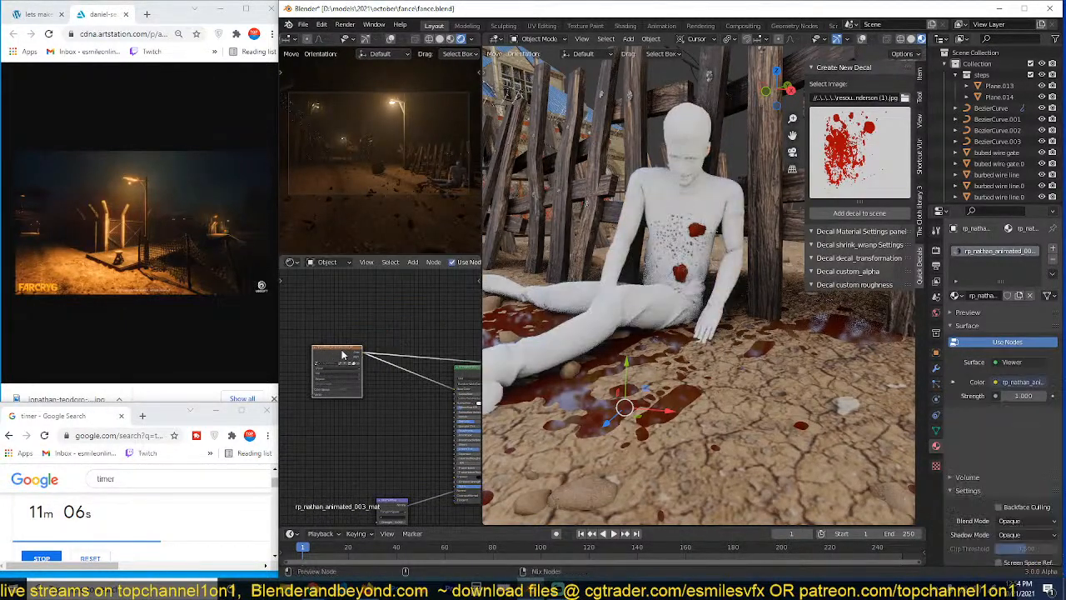
pyautogui.scroll(3, 680, 283)
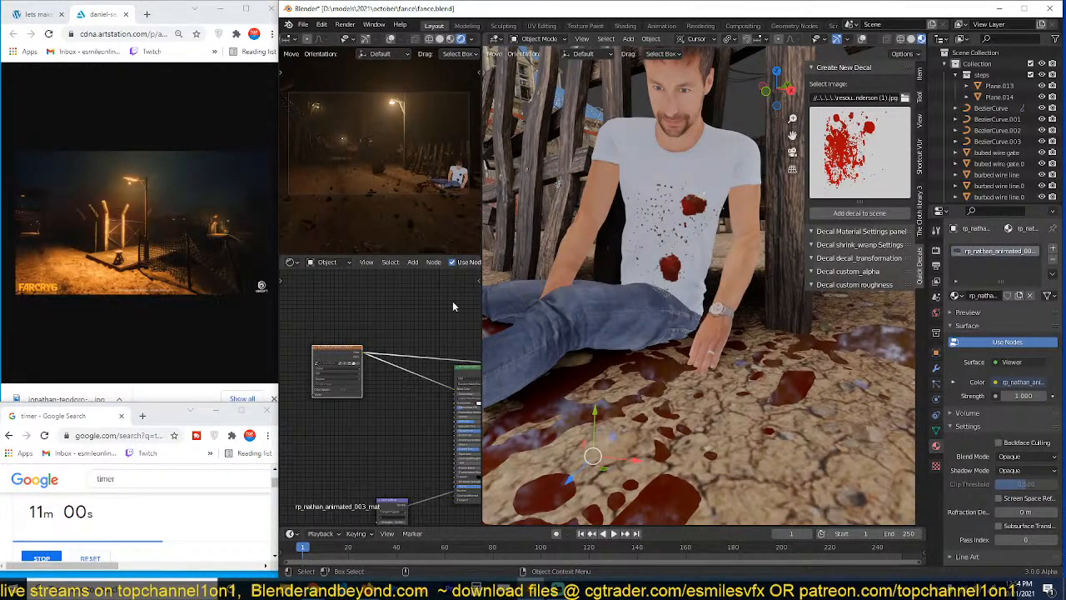
# Step: Make more room beside the image texture node and insert a ColorRamp into its previewed connection
pyautogui.scroll(-1, 367, 395)
pyautogui.moveTo(354, 358); pyautogui.dragTo(398, 346, button='middle')
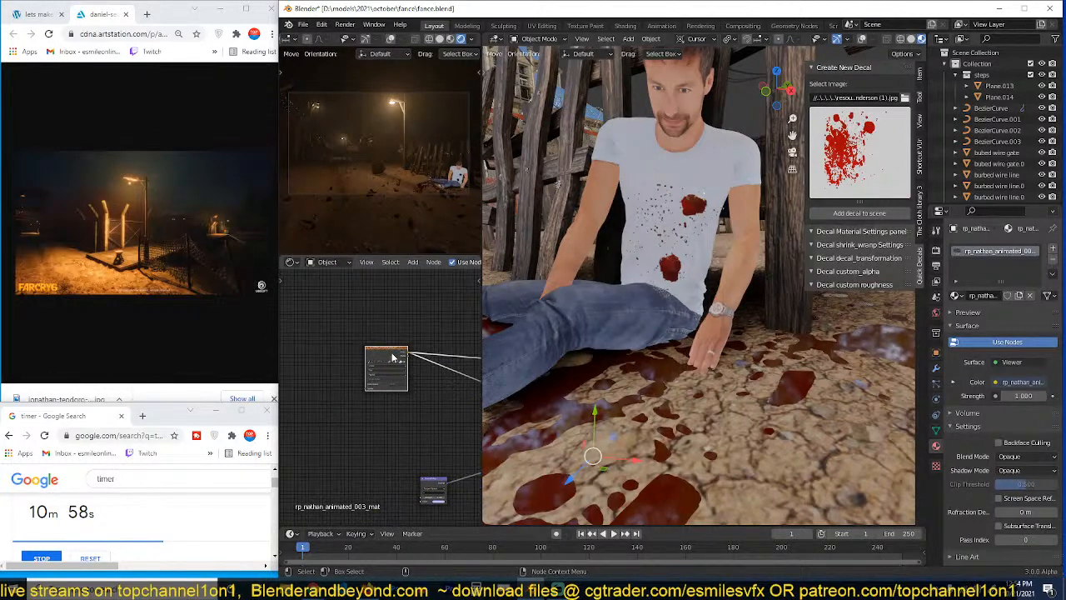
pyautogui.moveTo(392, 356); pyautogui.dragTo(333, 370)
pyautogui.scroll(3, 371, 328)
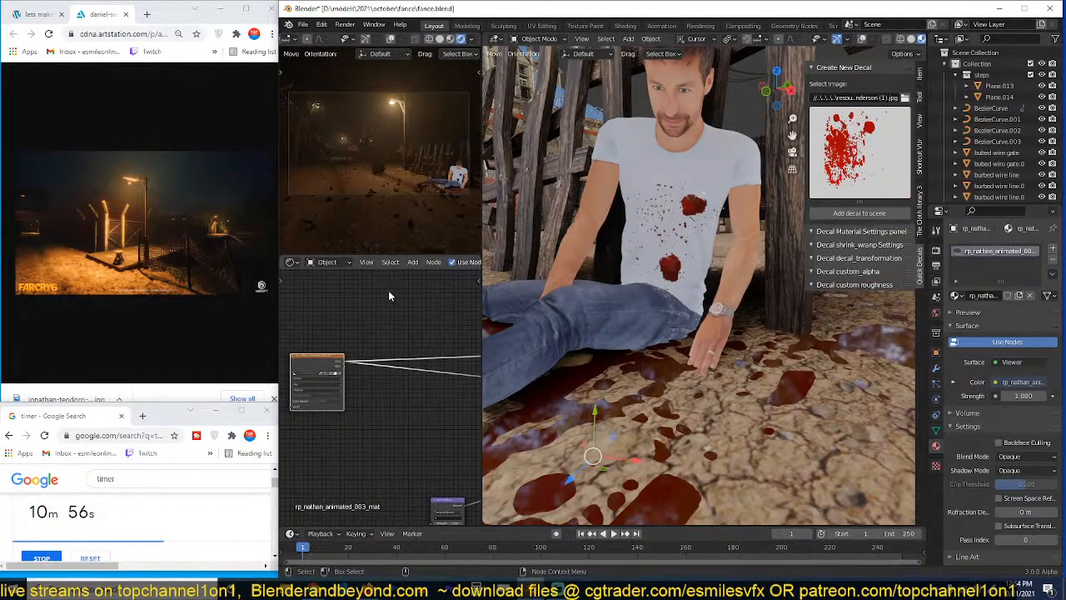
pyautogui.hotkey('shift', 'a')
pyautogui.moveTo(388, 291)
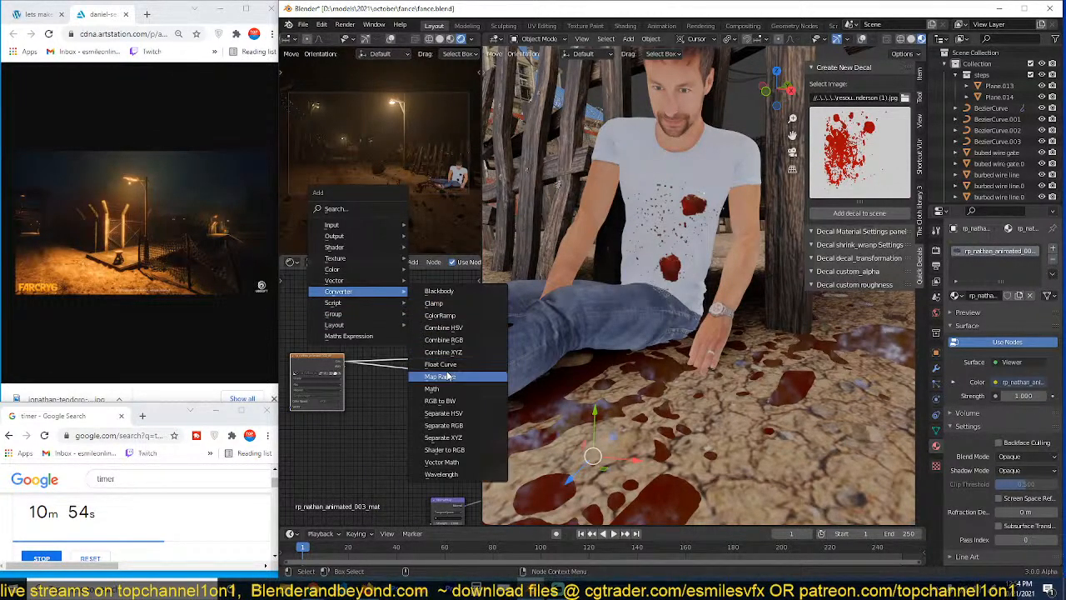
pyautogui.click(453, 316)
pyautogui.click(422, 326)
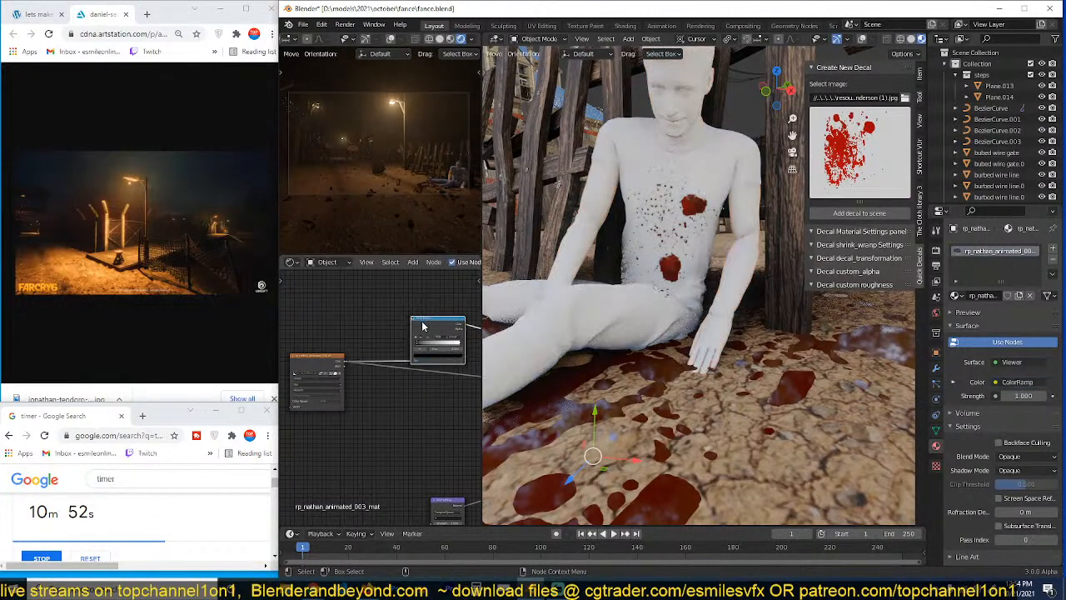
# Step: Reposition the ColorRamp and tighten its stops to turn the man's shirt white and his skin and jeans black
pyautogui.moveTo(422, 325); pyautogui.dragTo(399, 312)
pyautogui.scroll(-4, 398, 312)
pyautogui.moveTo(398, 312); pyautogui.dragTo(395, 345, button='middle')
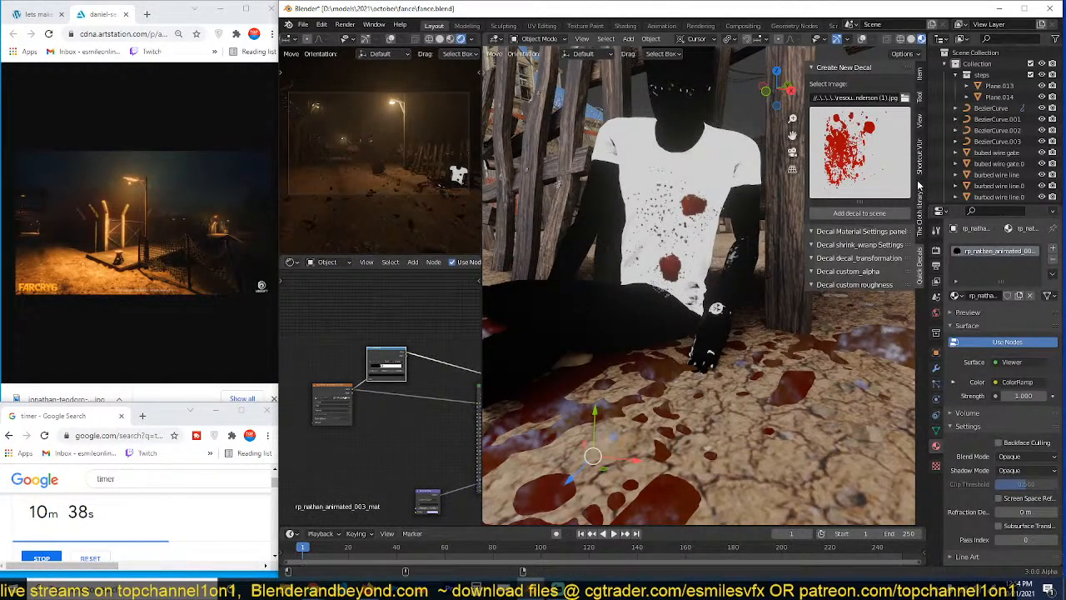
# Step: Search the add-ons for "text", enable Object: Texture Folders and close the preferences
pyautogui.click(325, 25)
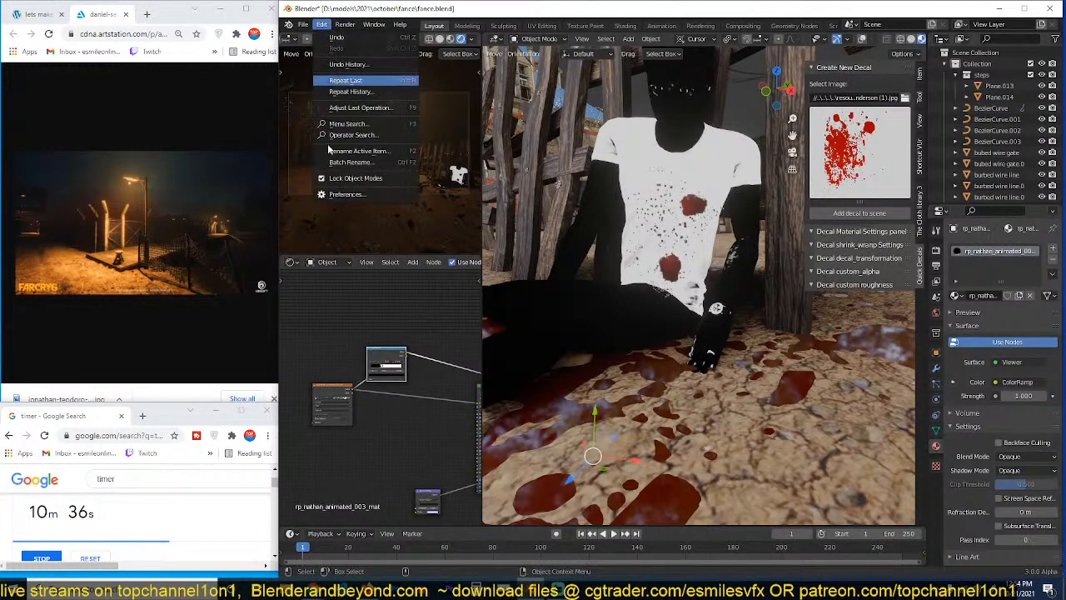
pyautogui.click(333, 194)
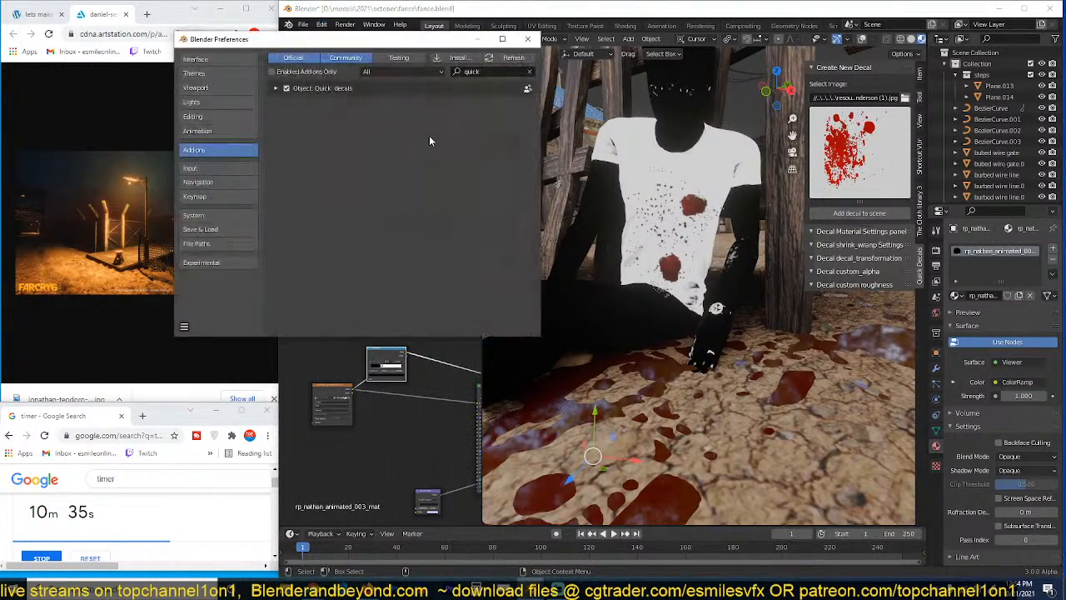
pyautogui.click(529, 71)
pyautogui.click(510, 72)
pyautogui.write('text')
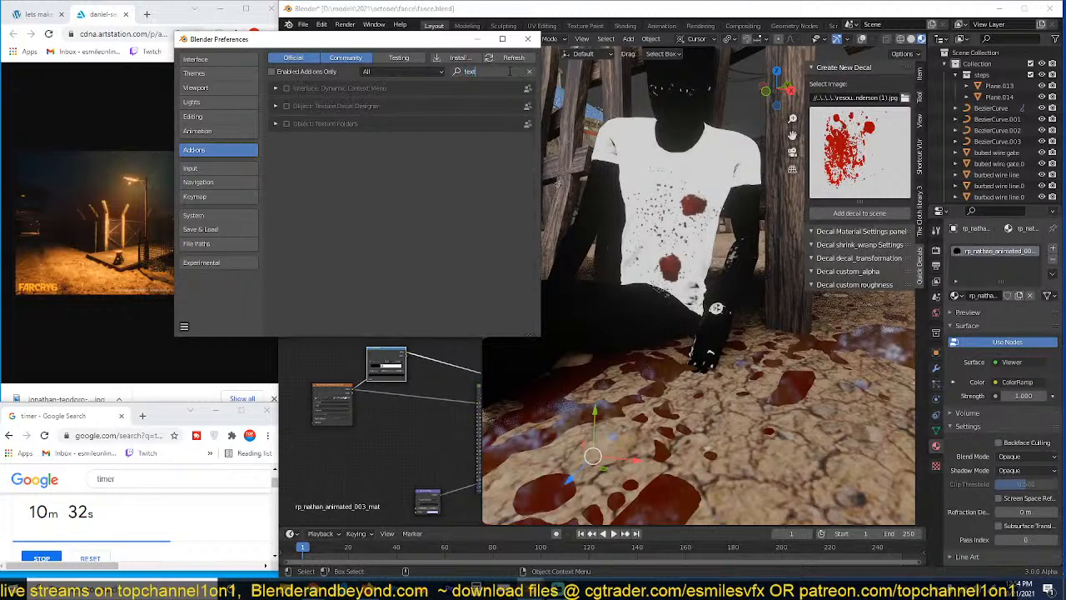
pyautogui.press('Return')
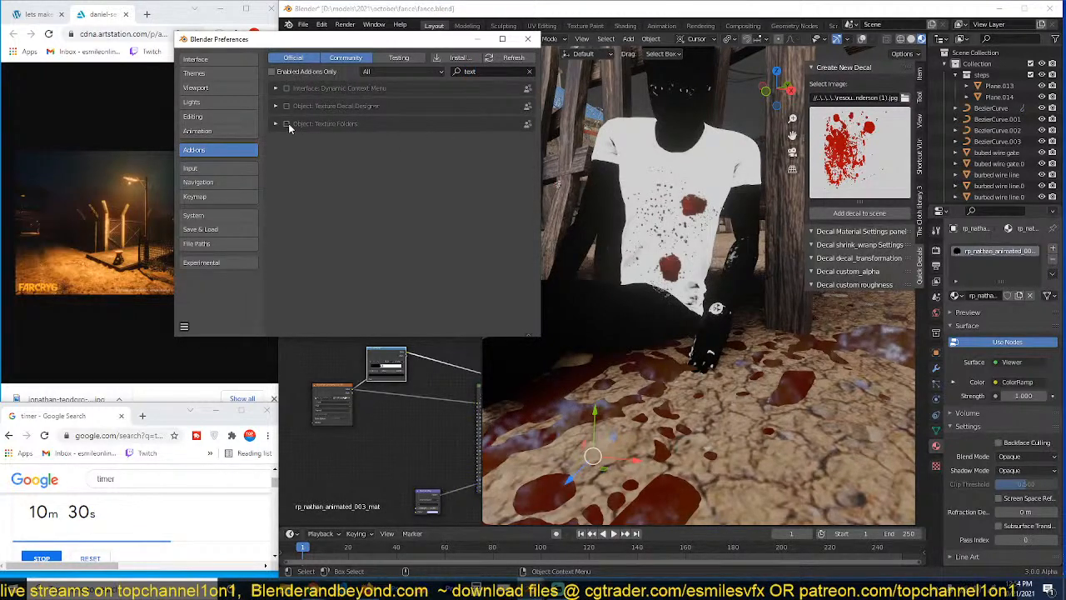
pyautogui.click(286, 124)
pyautogui.click(527, 39)
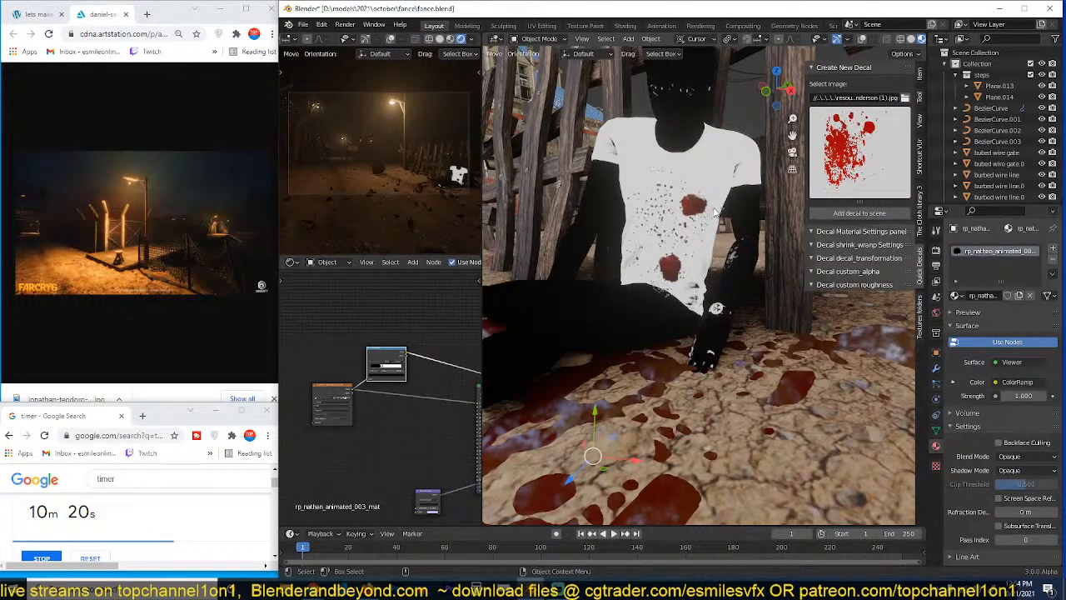
# Step: Switch Texture Folders to the D:\resouces\walls\ folder and browse its texture thumbnails for a shirt material
pyautogui.click(921, 320)
pyautogui.click(889, 395)
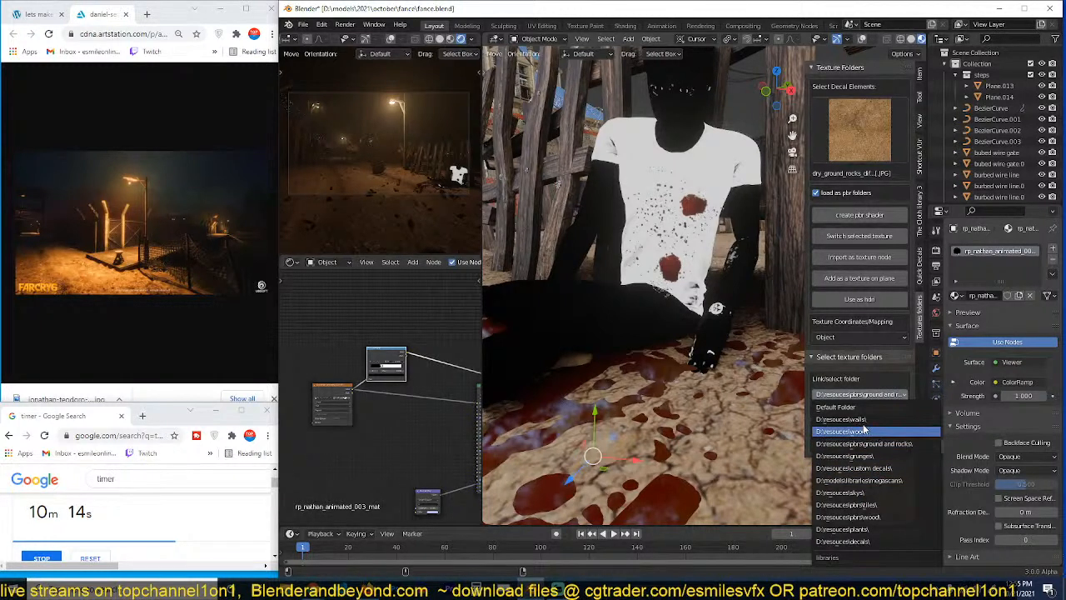
pyautogui.click(858, 419)
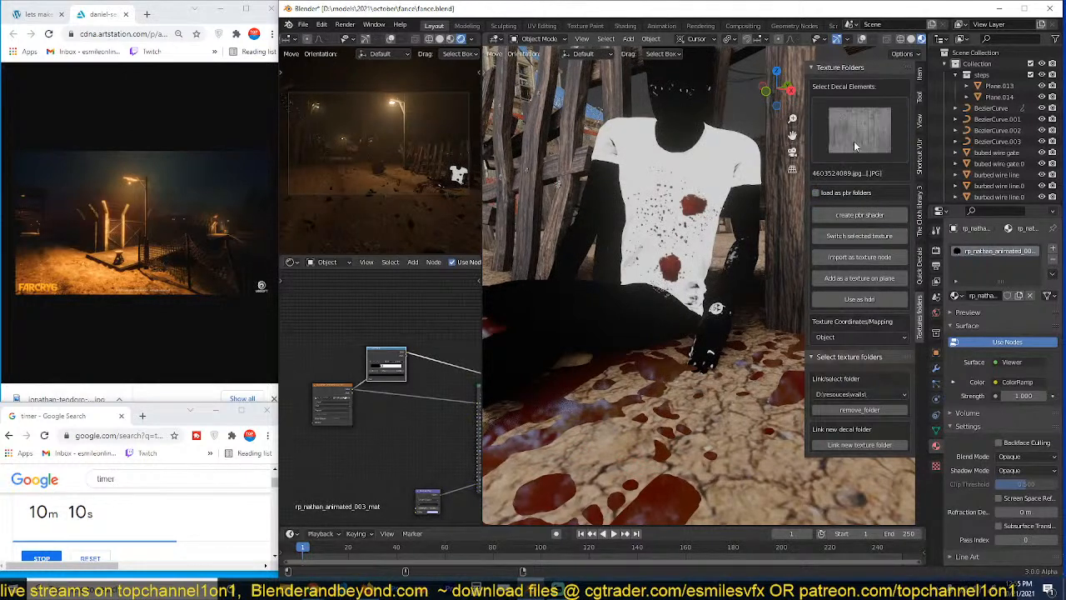
pyautogui.click(856, 139)
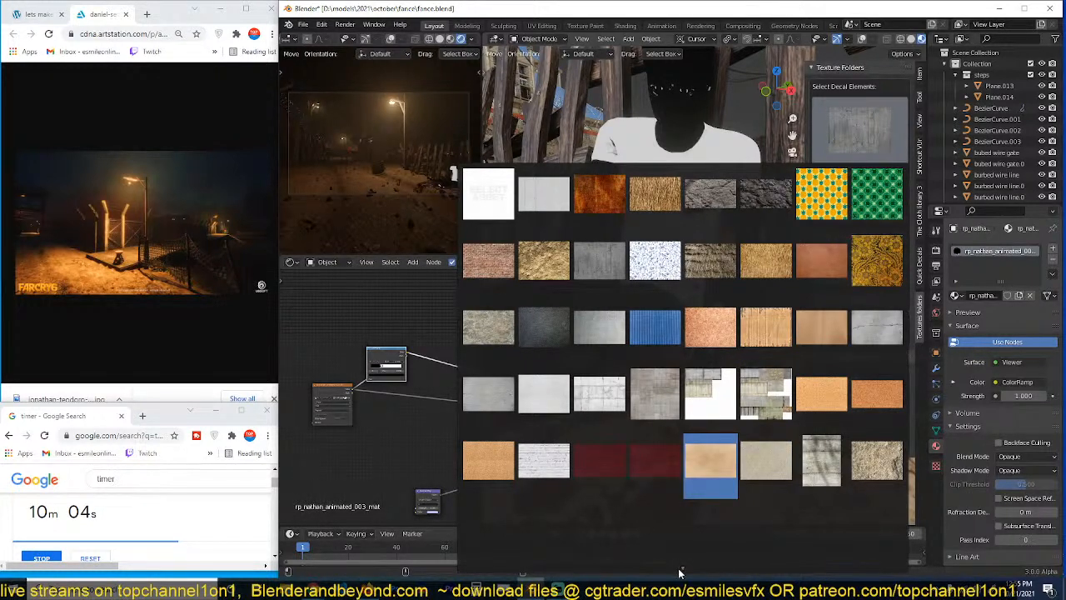
pyautogui.moveTo(685, 571)
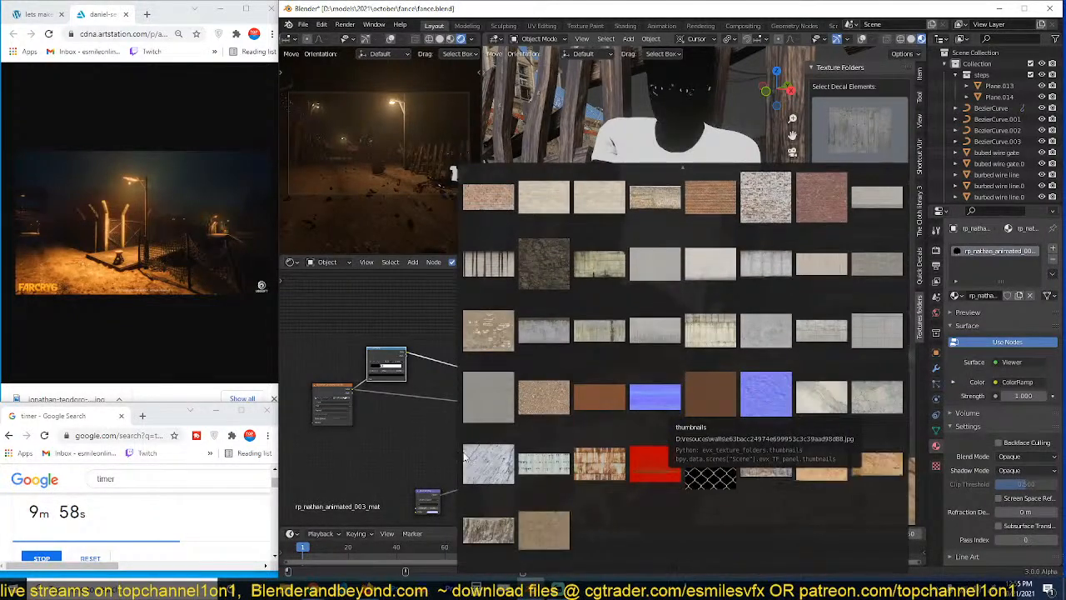
# Step: Switch to Chrome and open a new tab as its own maximised window
pyautogui.click(146, 14)
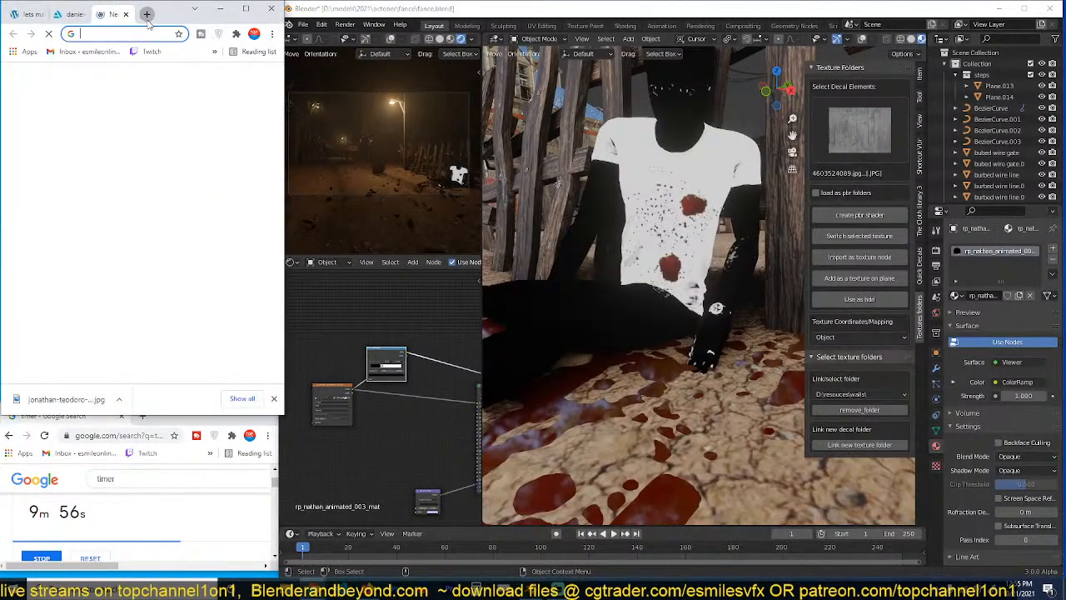
pyautogui.moveTo(163, 15); pyautogui.dragTo(862, 80)
pyautogui.doubleClick(862, 79)
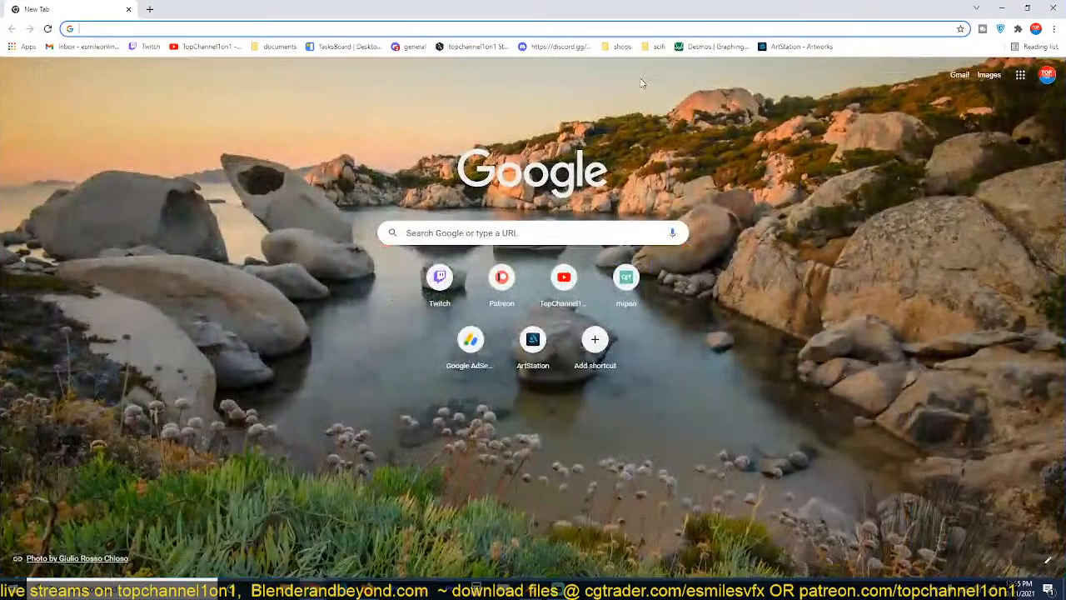
pyautogui.write('cu')
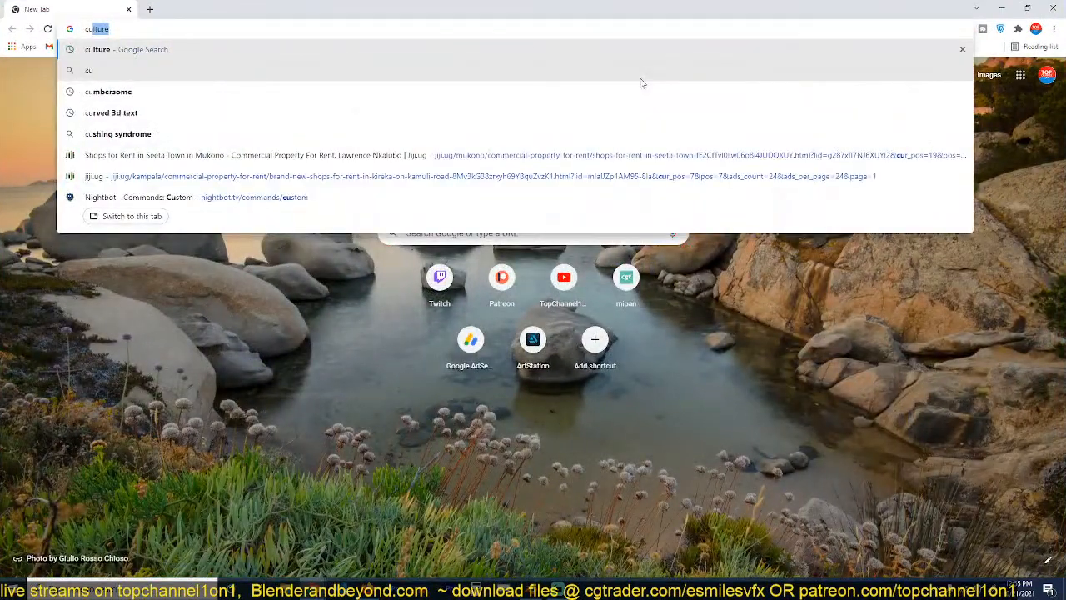
pyautogui.write('rm')
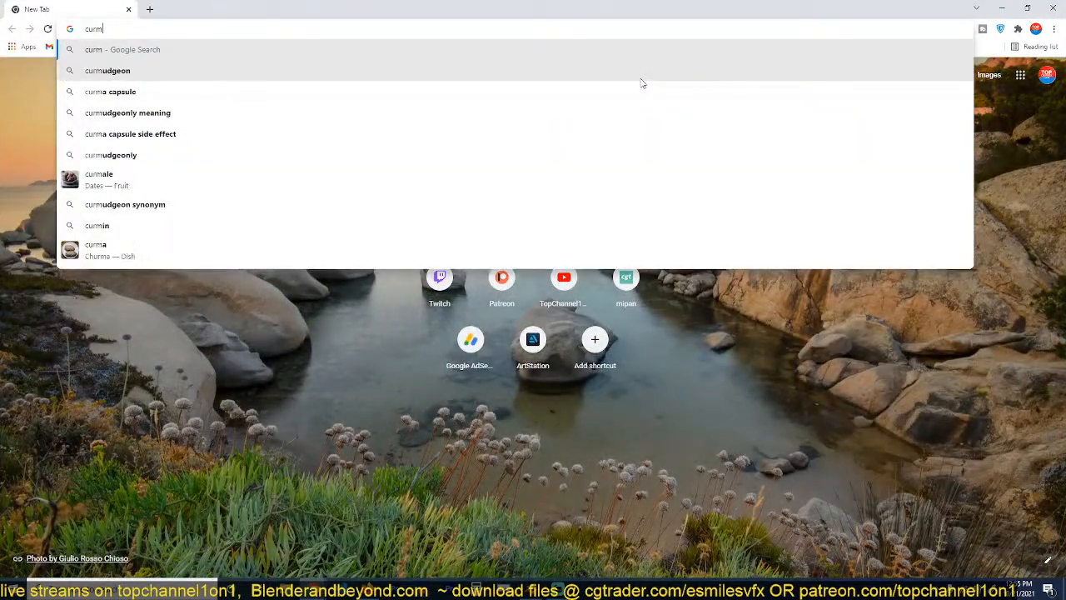
pyautogui.write('f')
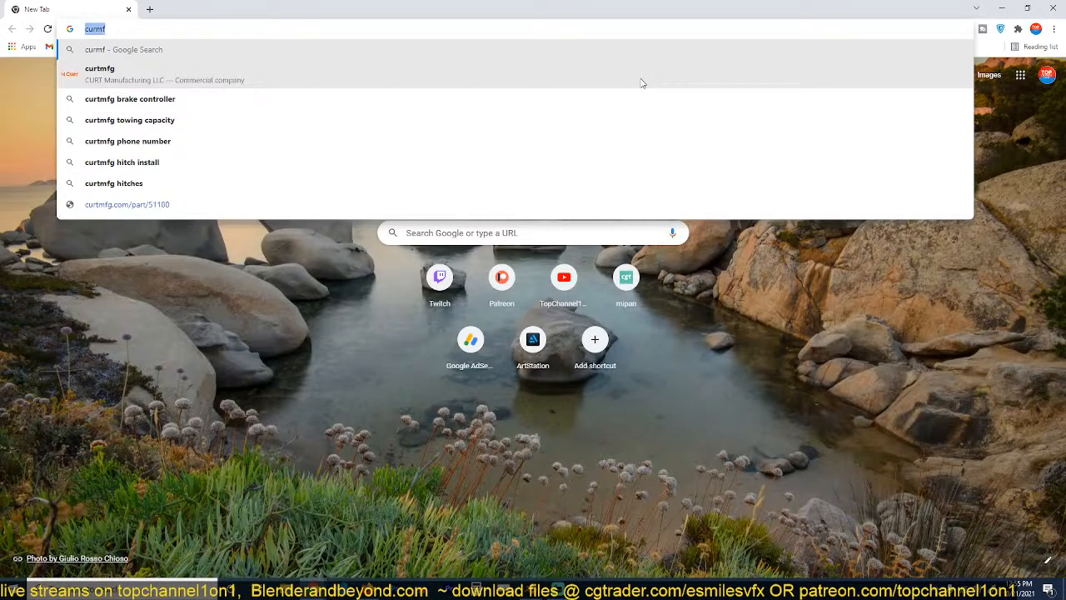
# Step: Search Google Images for "soldier shirt texture" and open two camouflage results in new tabs, including the Pixabay one
pyautogui.write('soldier sh')
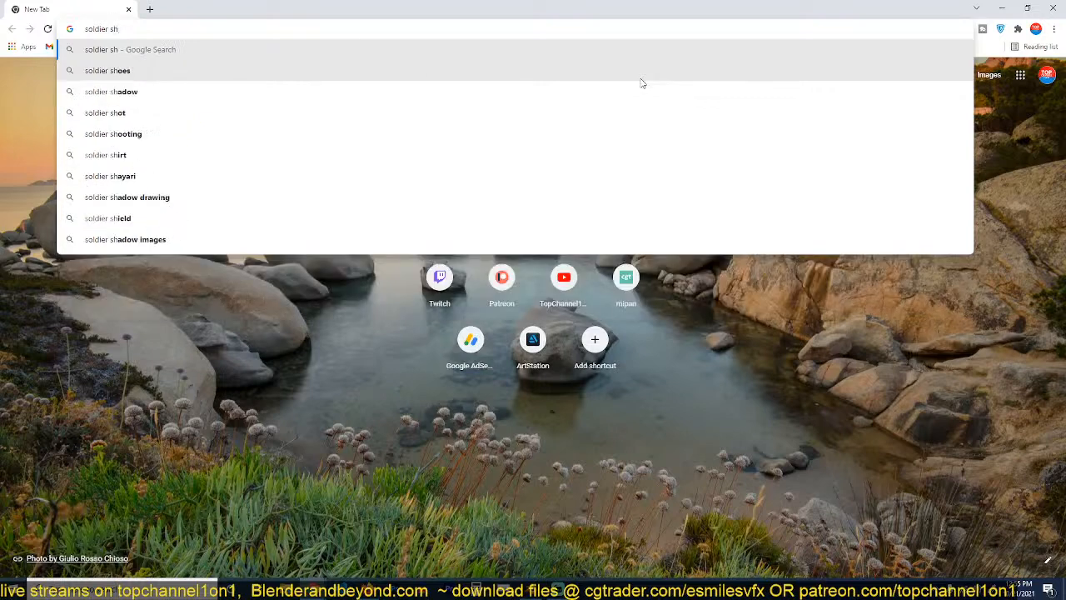
pyautogui.write('irt texture')
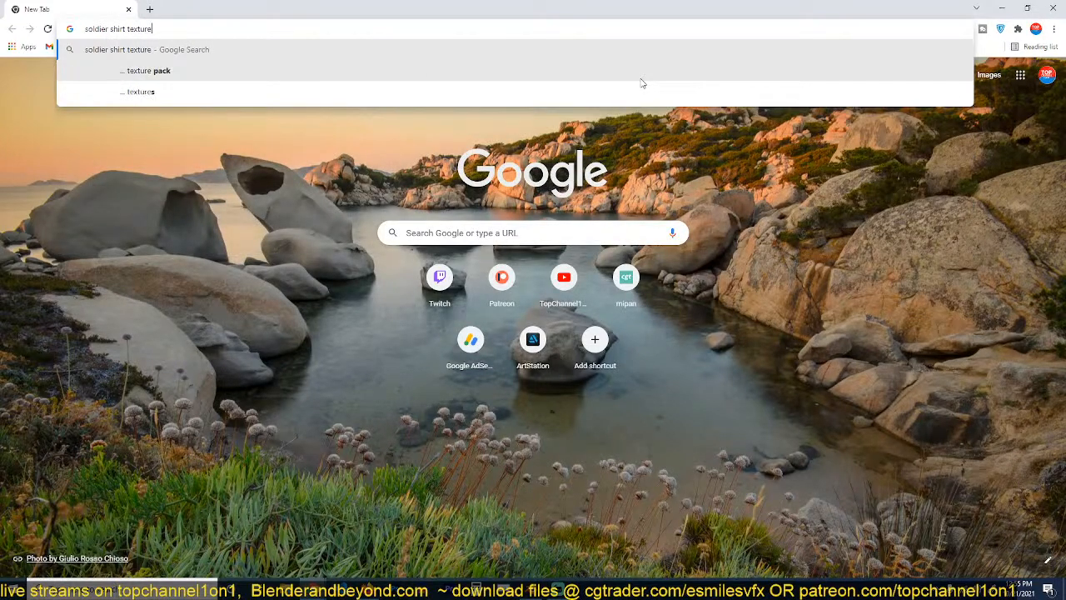
pyautogui.press('Return')
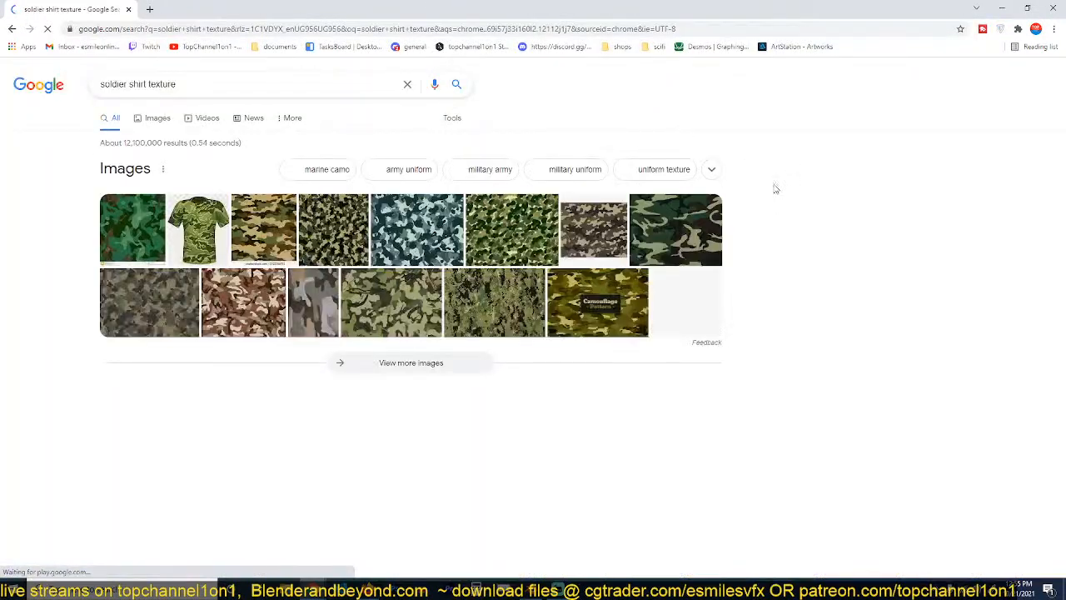
pyautogui.click(170, 119)
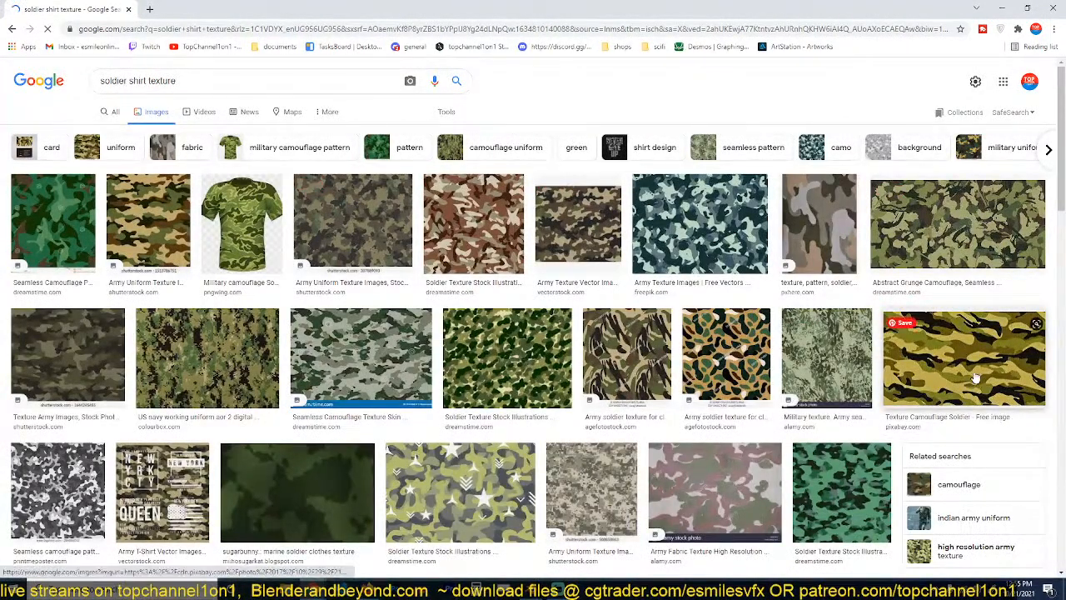
pyautogui.middleClick(931, 422)
pyautogui.middleClick(514, 358)
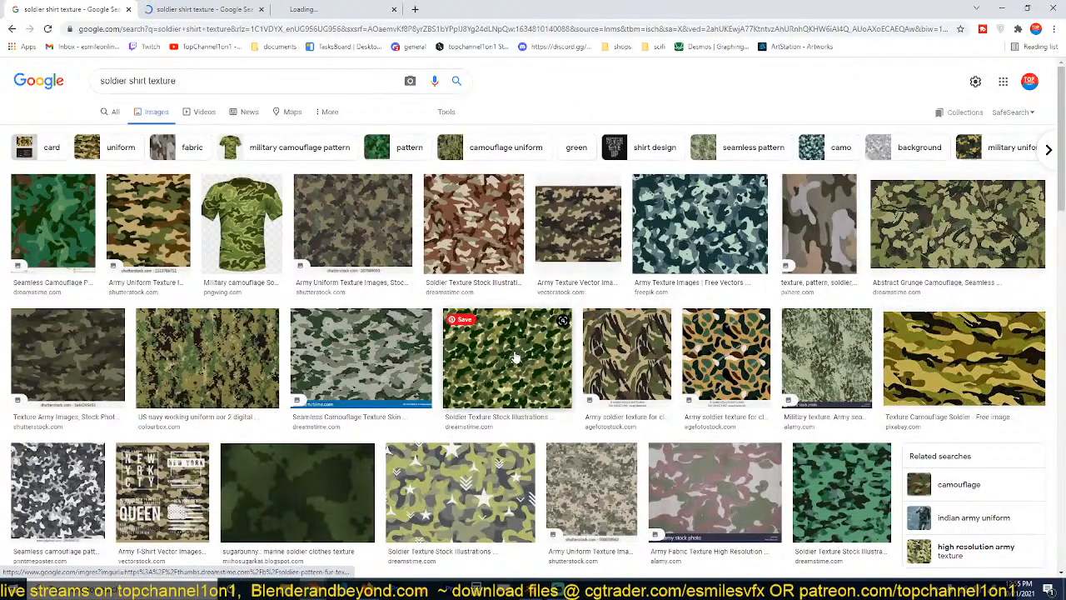
pyautogui.scroll(-2, 514, 358)
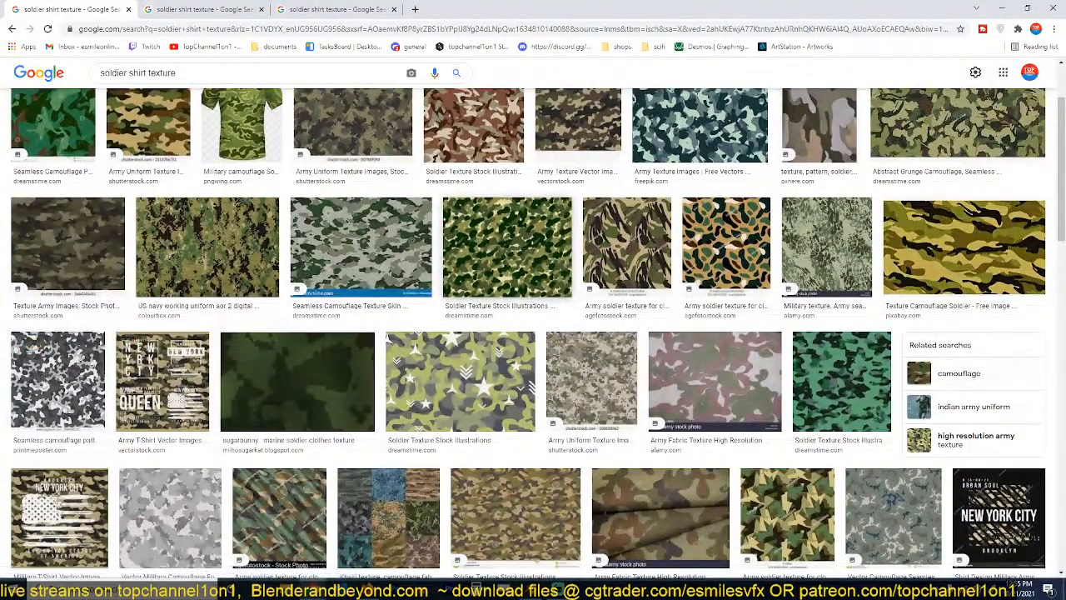
# Step: Save the Pixabay "Texture Camouflage Soldier" image to disk
pyautogui.click(200, 9)
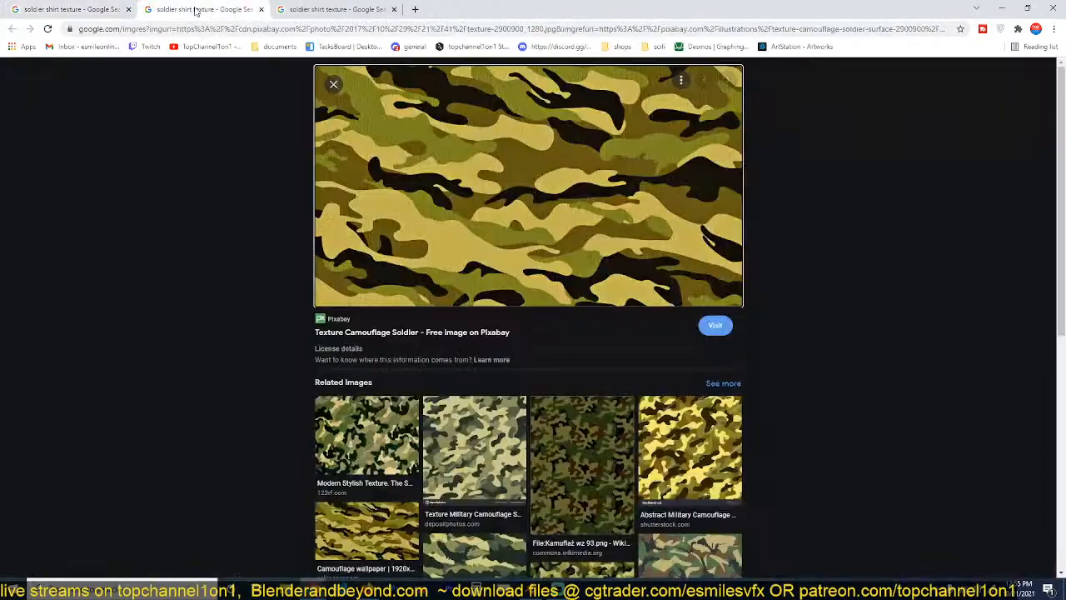
pyautogui.rightClick(563, 123)
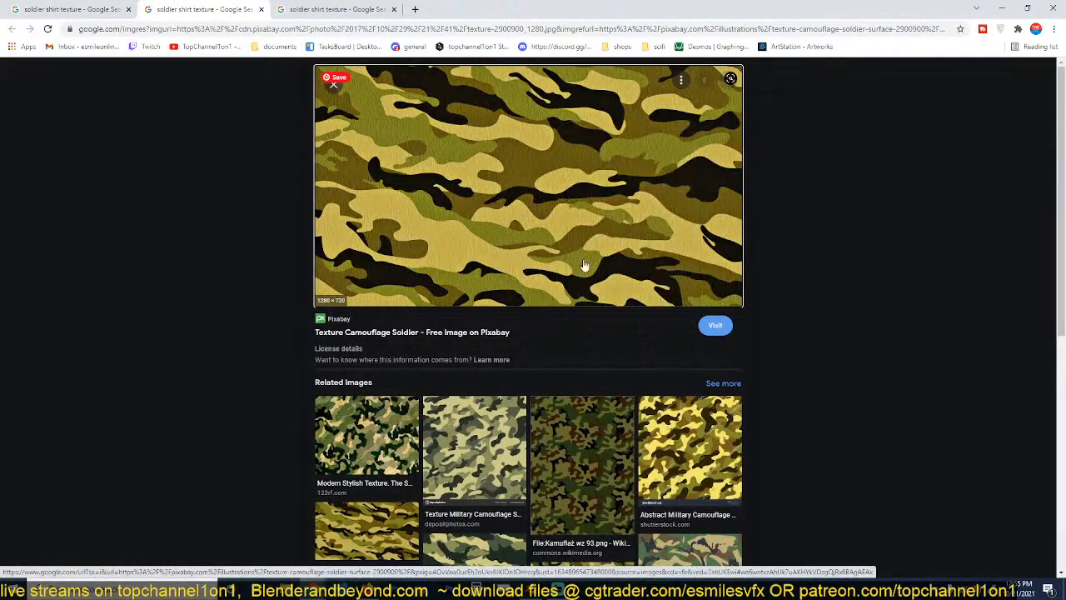
pyautogui.click(583, 263)
pyautogui.click(604, 362)
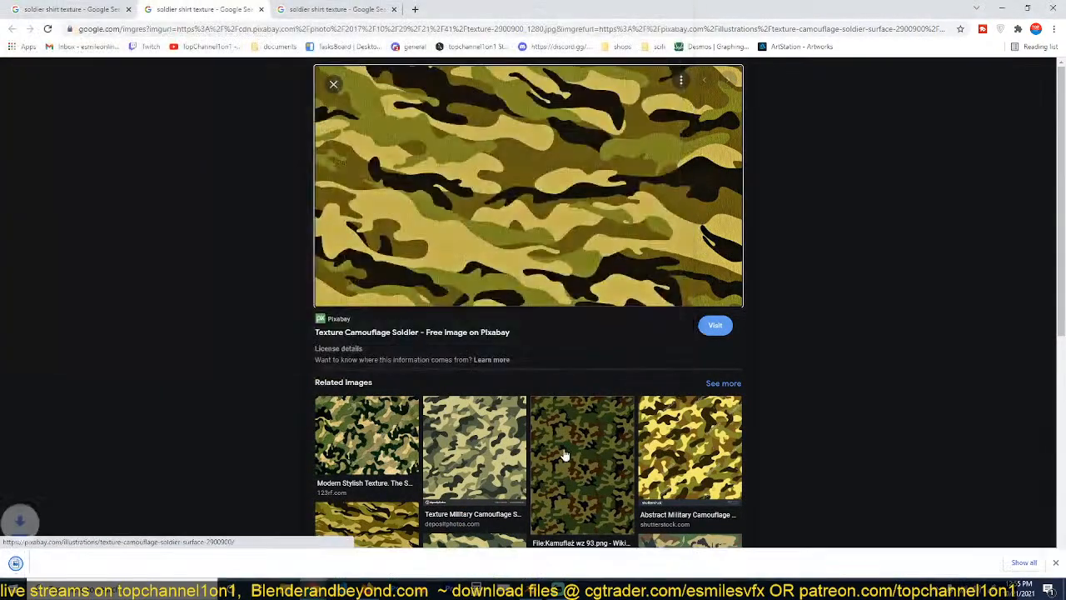
# Step: Switch to Blender and link D:\resouces\decals\blood\ as a new folder in Texture Folders
pyautogui.click(531, 589)
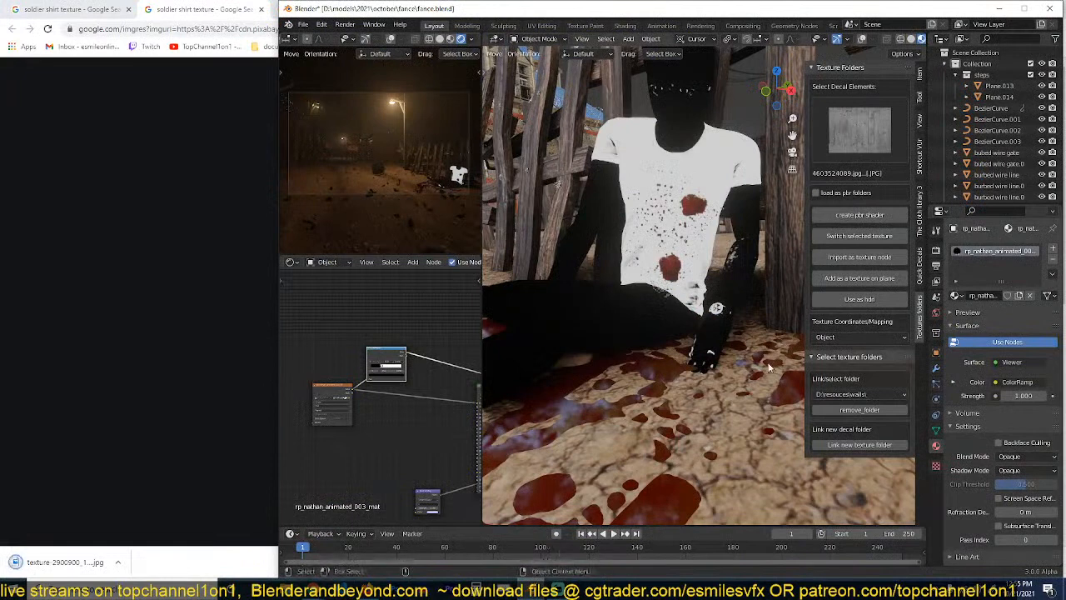
pyautogui.click(896, 396)
pyautogui.click(897, 396)
pyautogui.click(897, 395)
pyautogui.click(896, 396)
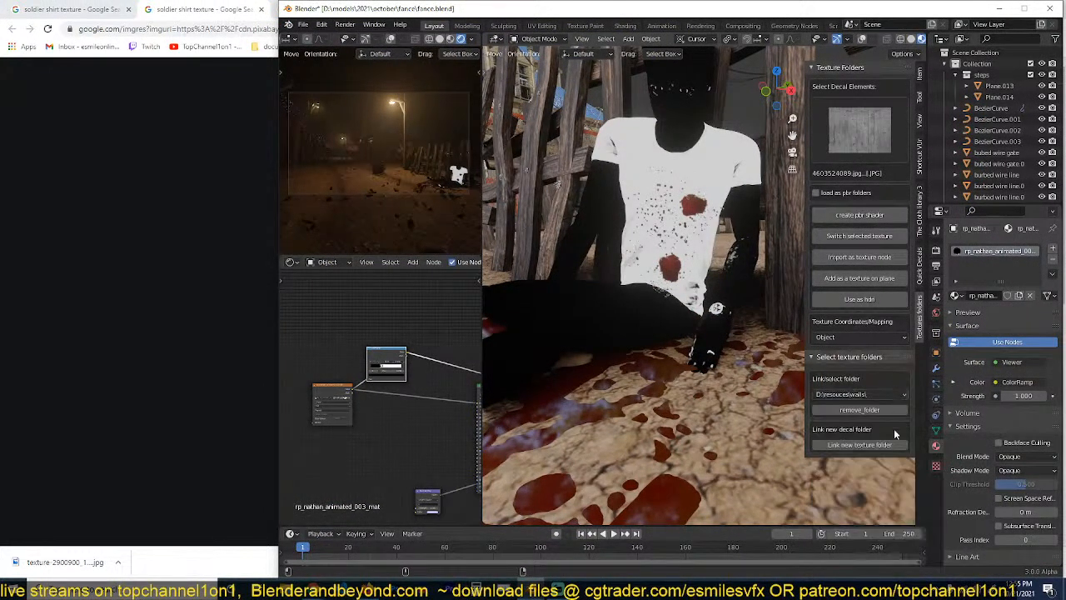
pyautogui.click(870, 444)
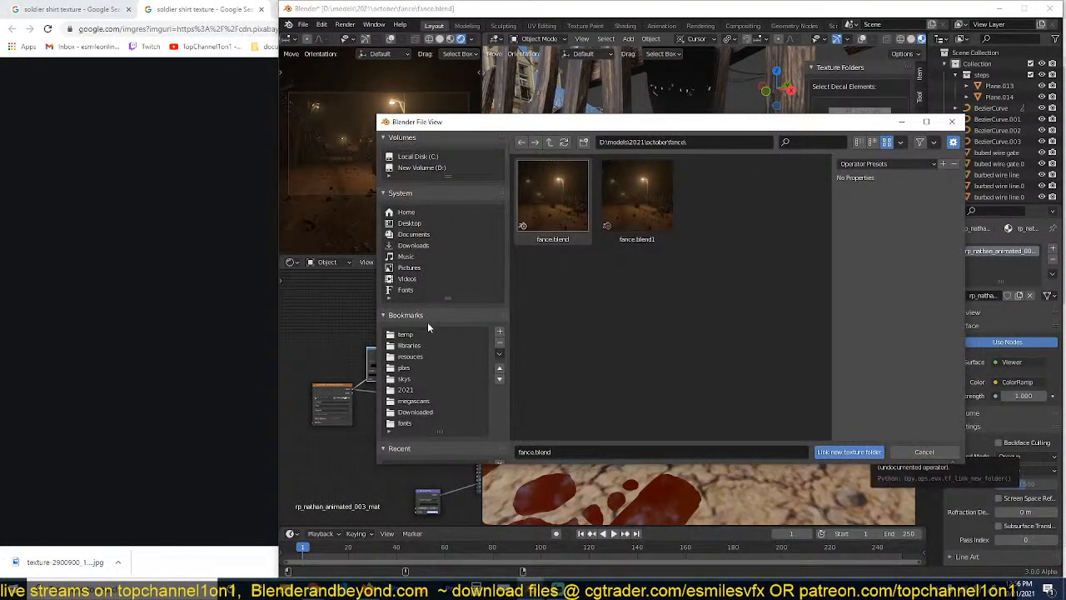
pyautogui.click(410, 356)
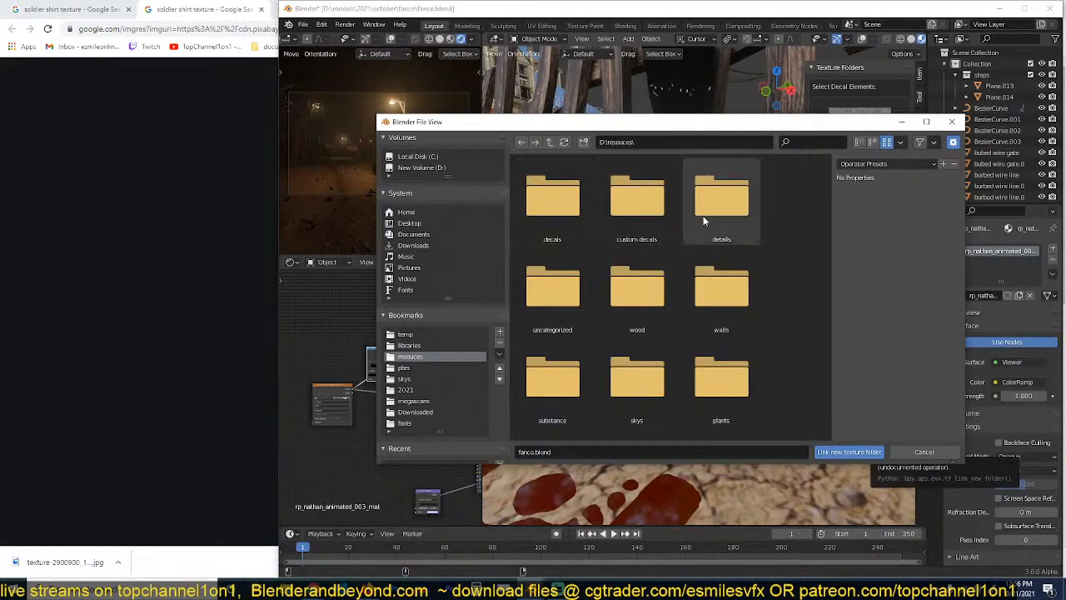
pyautogui.doubleClick(539, 216)
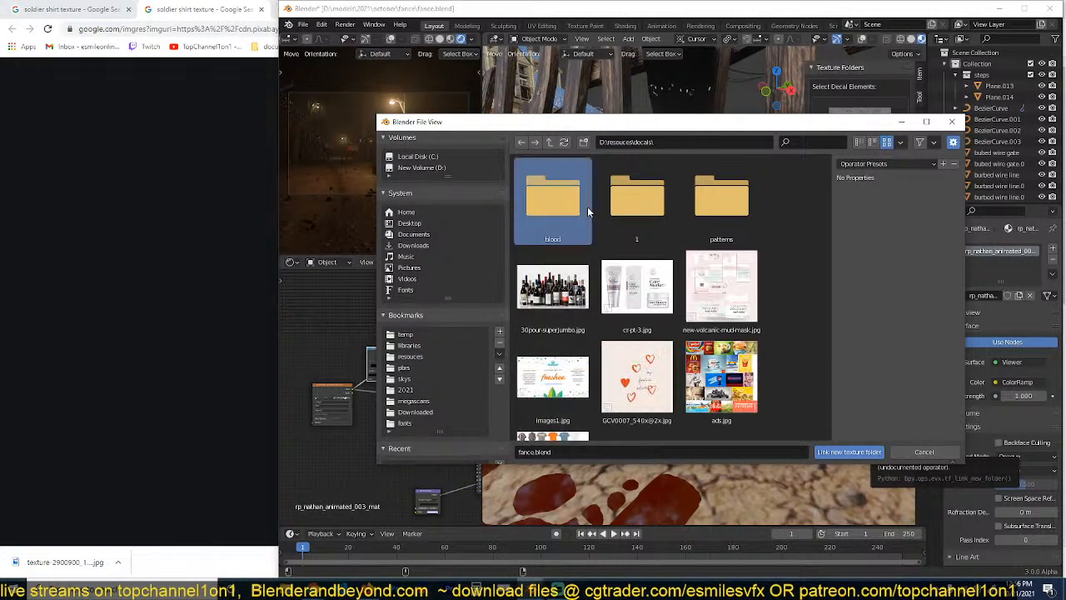
pyautogui.doubleClick(545, 219)
pyautogui.click(849, 451)
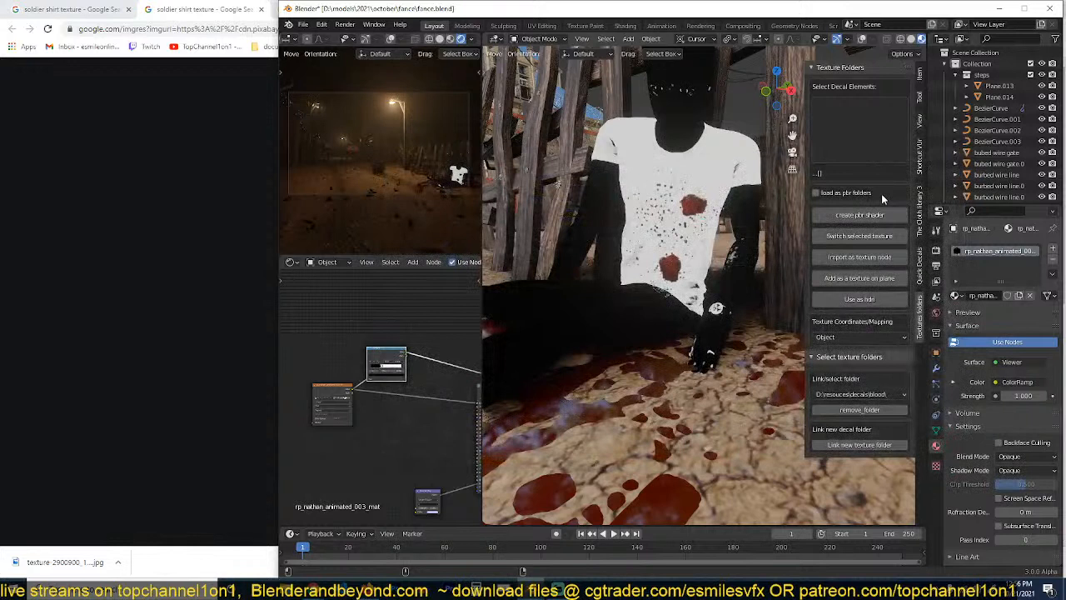
# Step: Import the downloaded camouflage image as a texture node, place it above the ColorRamp and preview it on the man
pyautogui.click(864, 133)
pyautogui.click(811, 209)
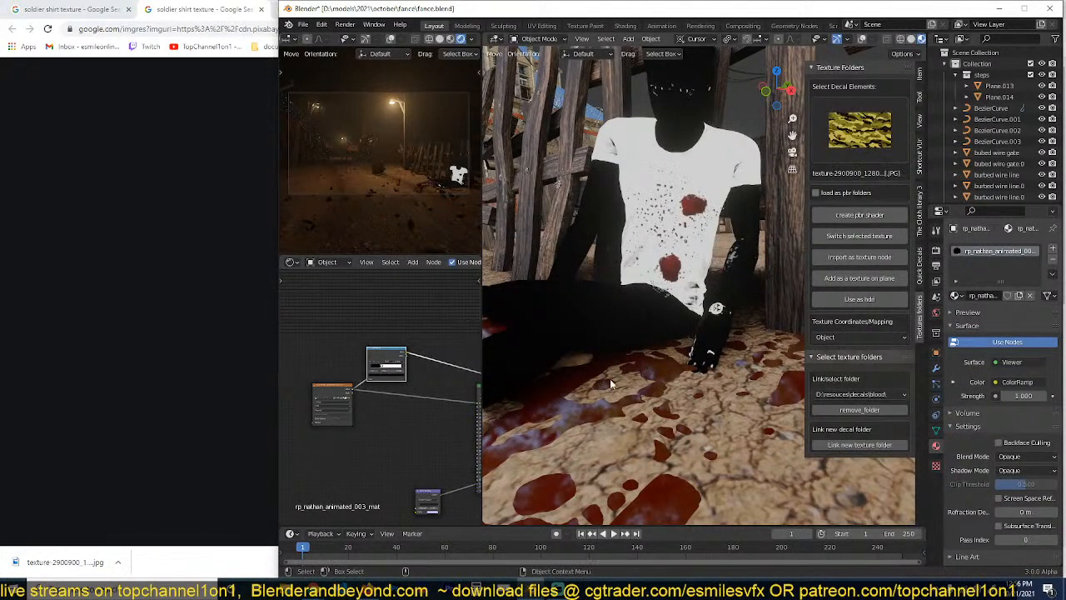
pyautogui.click(859, 256)
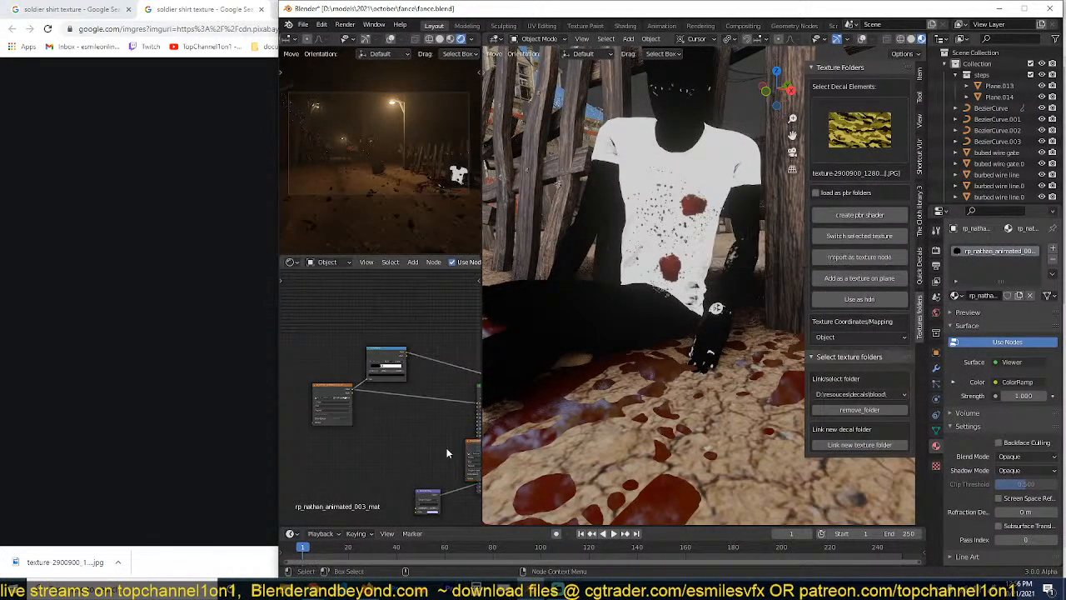
pyautogui.moveTo(472, 453); pyautogui.dragTo(343, 316)
pyautogui.keyDown('ctrl'); pyautogui.keyDown('shift'); pyautogui.click(343, 317); pyautogui.keyUp('shift'); pyautogui.keyUp('ctrl')
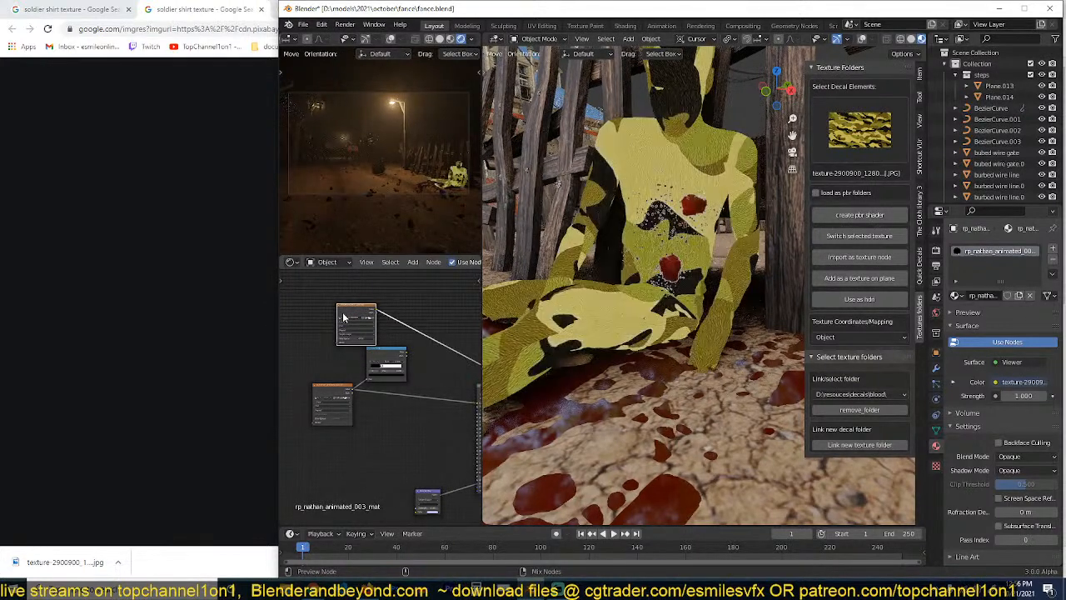
# Step: Raise the scale on the camouflage texture's Mapping node to make its pattern smaller on the body
pyautogui.moveTo(343, 316); pyautogui.dragTo(367, 354, button='middle')
pyautogui.moveTo(368, 354); pyautogui.dragTo(403, 334)
pyautogui.scroll(3, 397, 358)
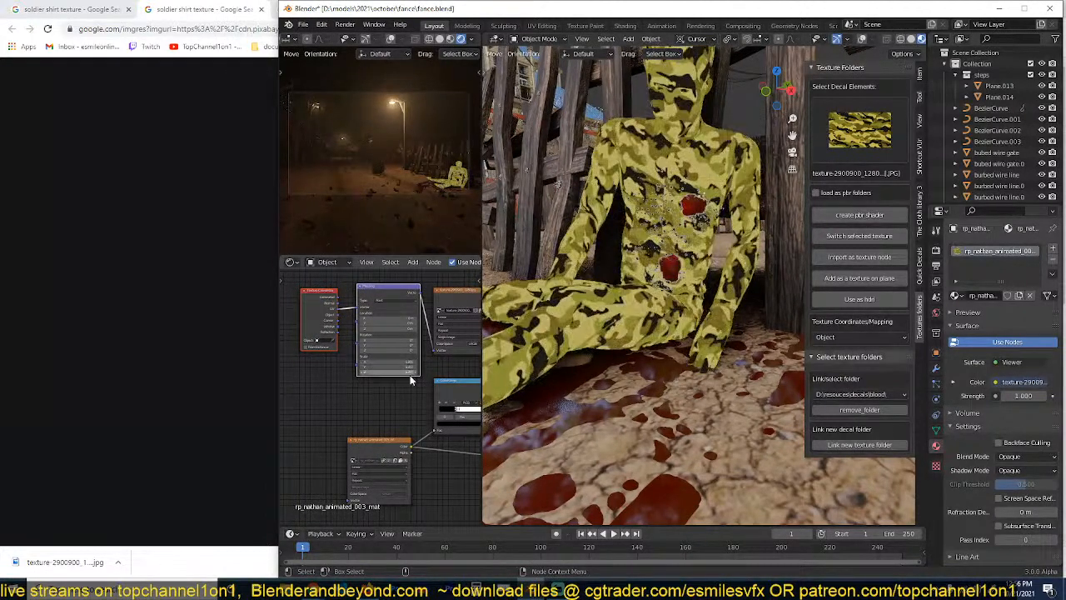
pyautogui.moveTo(393, 380); pyautogui.dragTo(321, 366, button='middle')
pyautogui.moveTo(386, 362)
pyautogui.mouseDown(button='middle')
pyautogui.moveTo(364, 365)
pyautogui.moveTo(376, 377)
pyautogui.mouseUp(button='middle')
# Step: Add a Mix color node with the ColorRamp mask as its factor and the camouflage as its second color, and preview it
pyautogui.keyDown('ctrl'); pyautogui.keyDown('shift'); pyautogui.click(395, 378); pyautogui.keyUp('shift'); pyautogui.keyUp('ctrl')
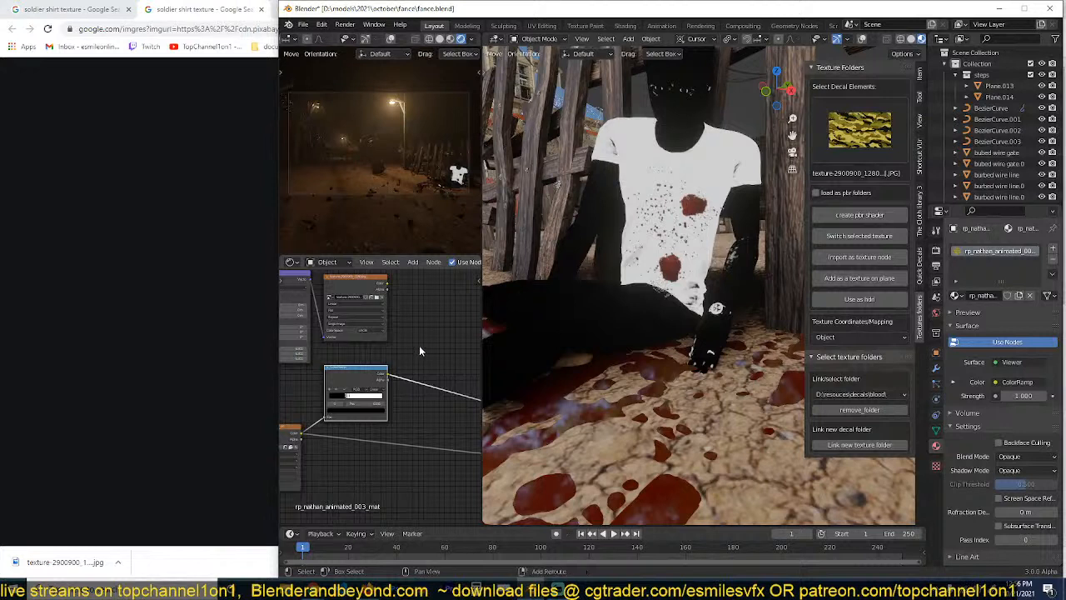
pyautogui.hotkey('shift', 'a')
pyautogui.moveTo(368, 324)
pyautogui.click(457, 383)
pyautogui.click(443, 312)
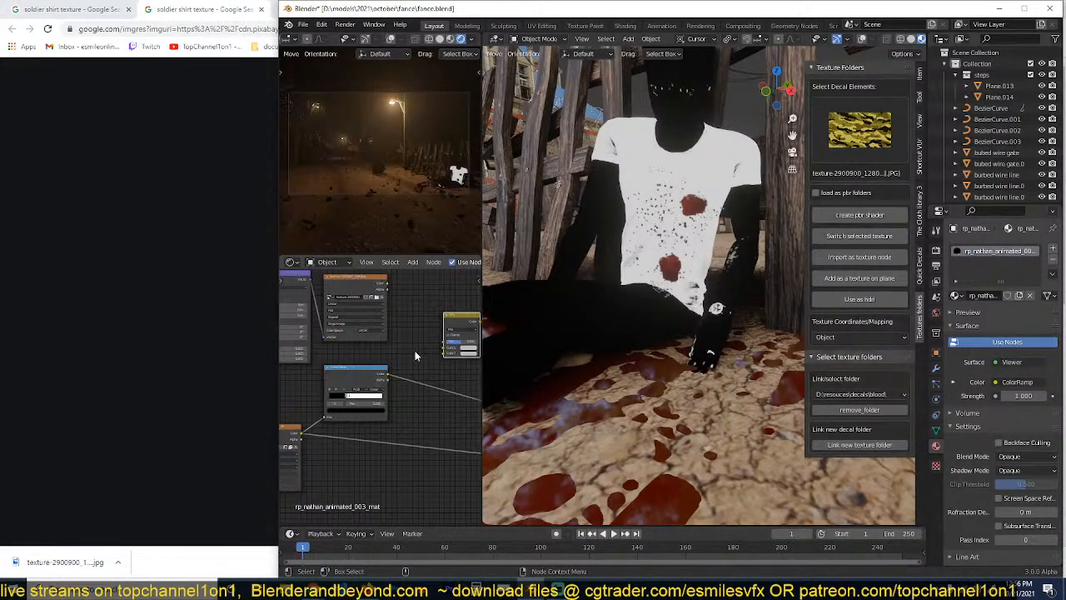
pyautogui.moveTo(387, 375); pyautogui.dragTo(443, 342)
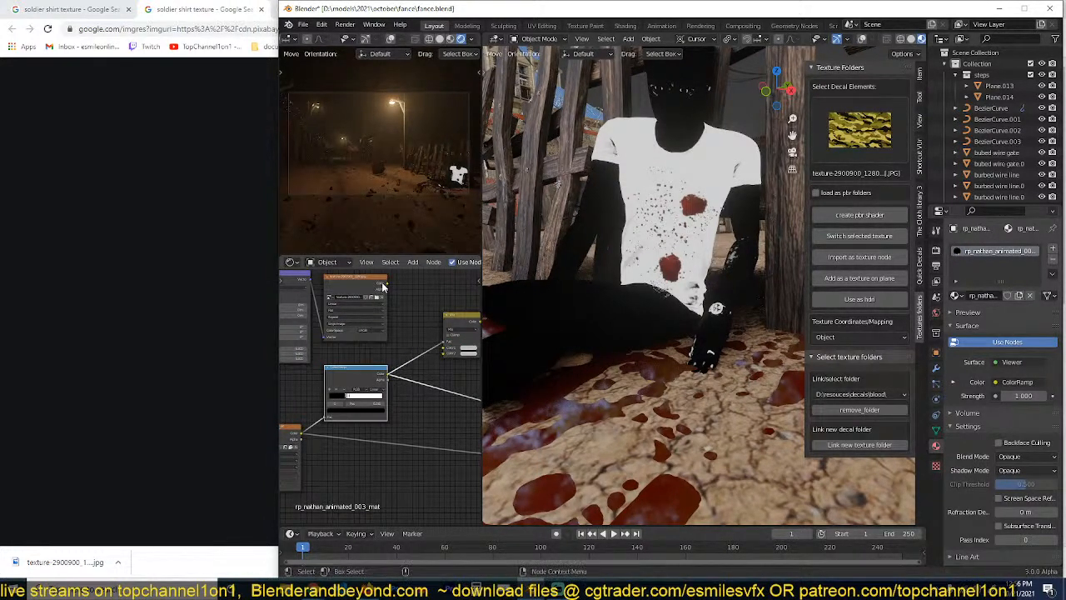
pyautogui.moveTo(388, 289); pyautogui.dragTo(445, 353)
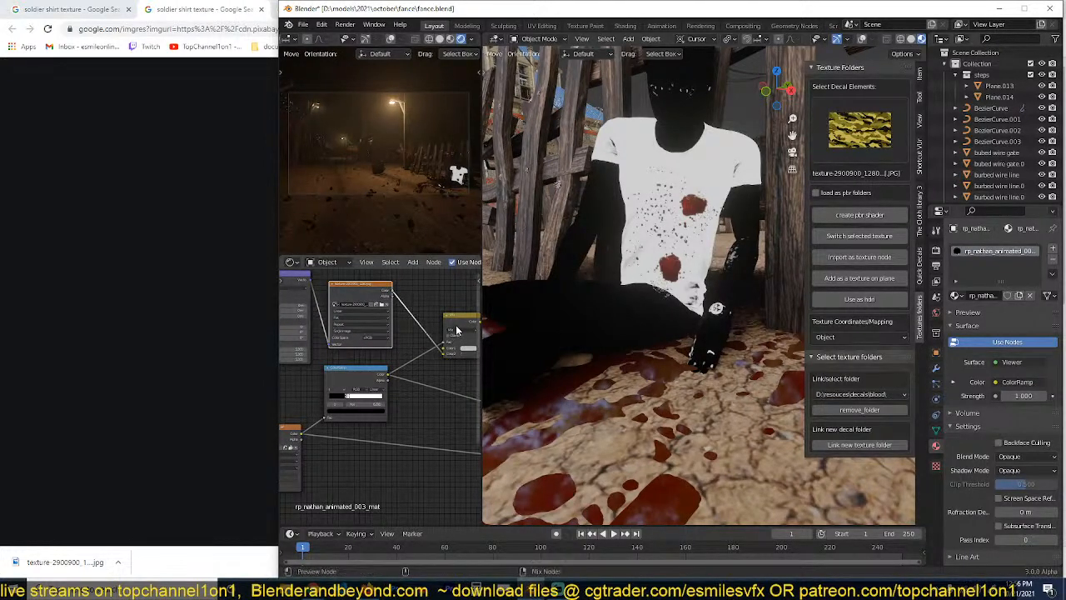
pyautogui.keyDown('ctrl'); pyautogui.keyDown('shift'); pyautogui.click(456, 326); pyautogui.keyUp('shift'); pyautogui.keyUp('ctrl')
pyautogui.moveTo(440, 336); pyautogui.dragTo(425, 337, button='middle')
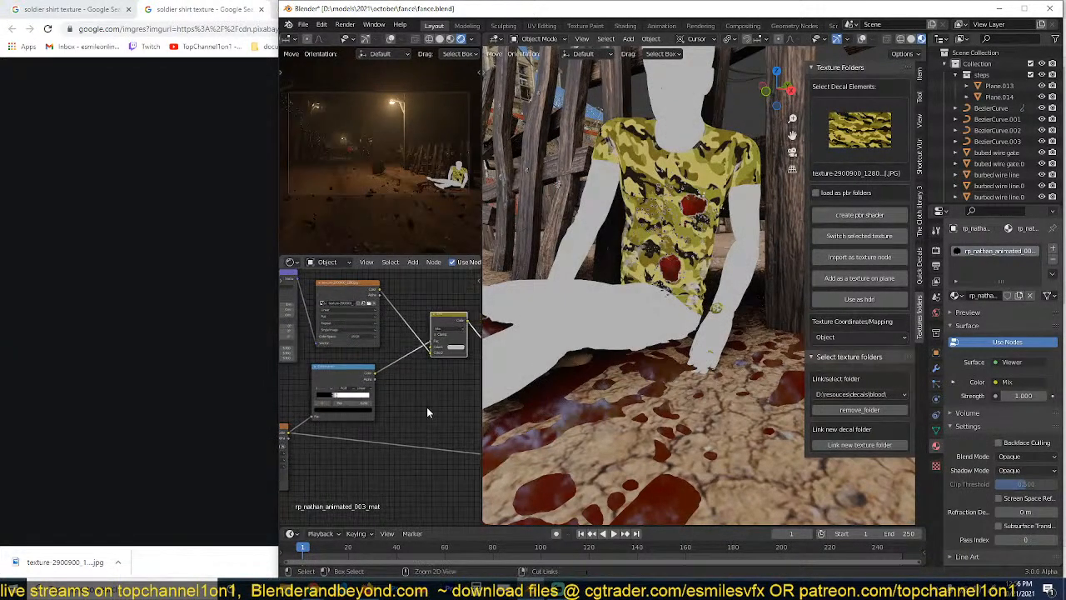
# Step: Connect the man's original image texture to the Mix node's first color and save the file
pyautogui.hotkey('ctrl', 's')
pyautogui.scroll(-1, 426, 406)
pyautogui.moveTo(426, 407); pyautogui.dragTo(405, 371, button='middle')
pyautogui.moveTo(288, 407); pyautogui.dragTo(384, 368)
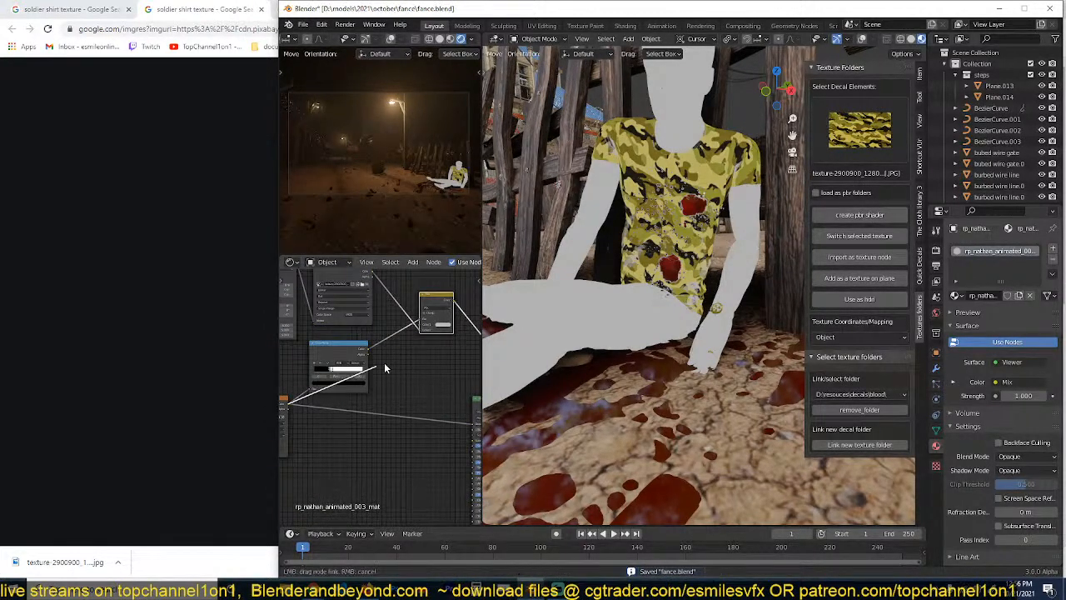
pyautogui.moveTo(422, 332); pyautogui.dragTo(422, 331)
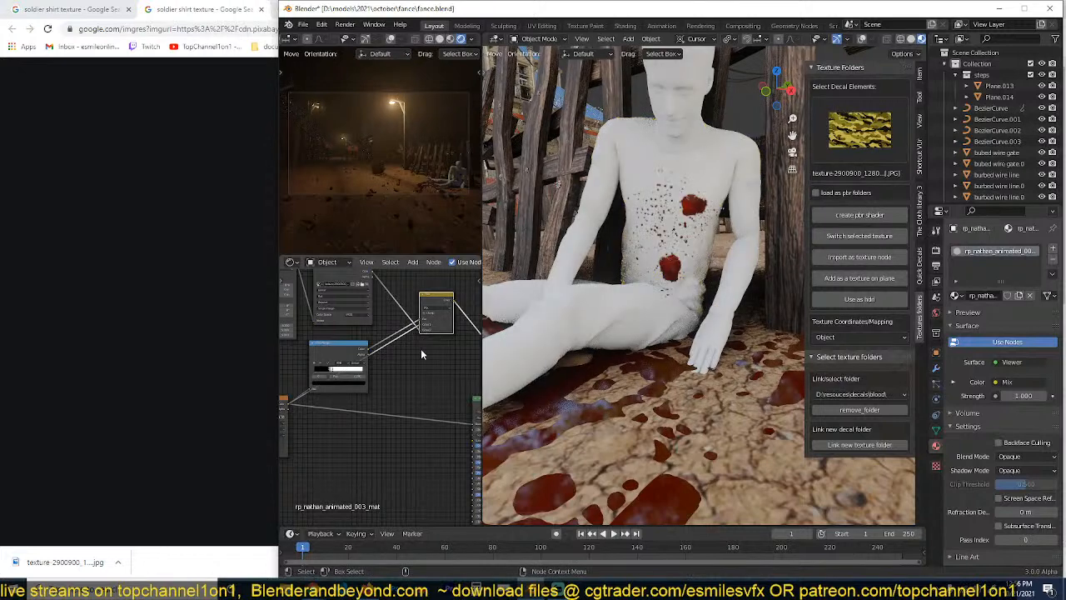
pyautogui.moveTo(420, 348); pyautogui.dragTo(380, 343, button='middle')
pyautogui.hotkey('ctrl', 's')
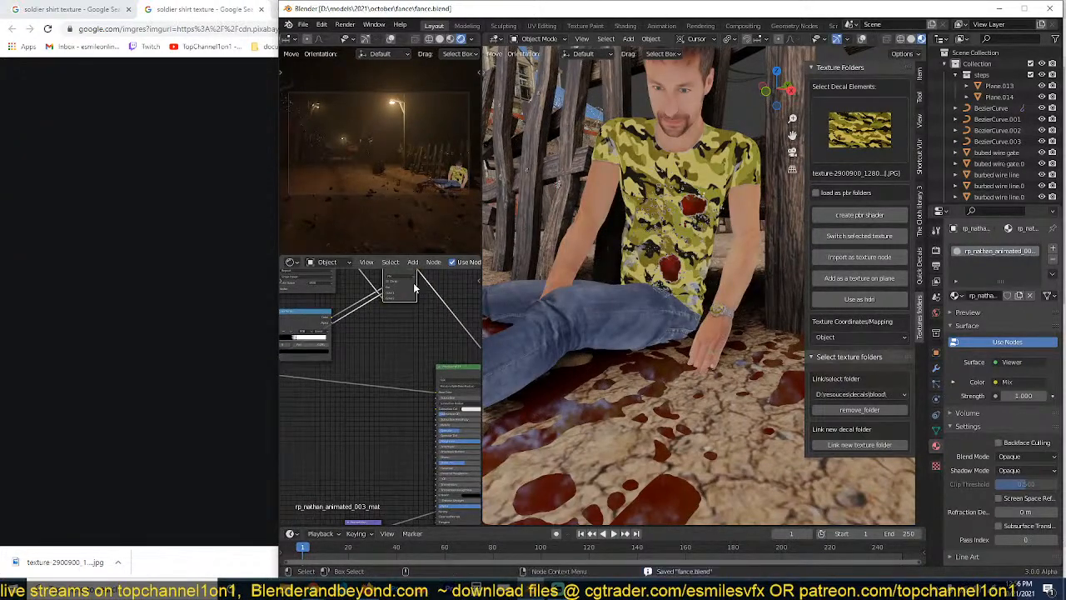
# Step: Feed the Mix node into the Principled BSDF's Base Color, restore the shader as the material output and save
pyautogui.moveTo(400, 275); pyautogui.dragTo(384, 327)
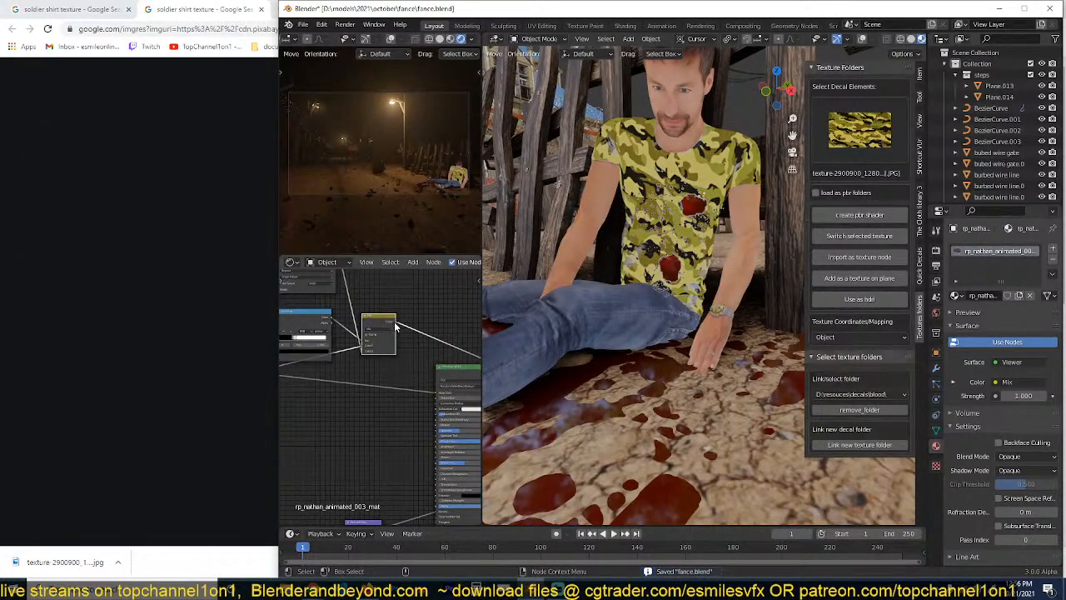
pyautogui.keyDown('ctrl'); pyautogui.keyDown('shift'); pyautogui.click(444, 384); pyautogui.keyUp('shift'); pyautogui.keyUp('ctrl')
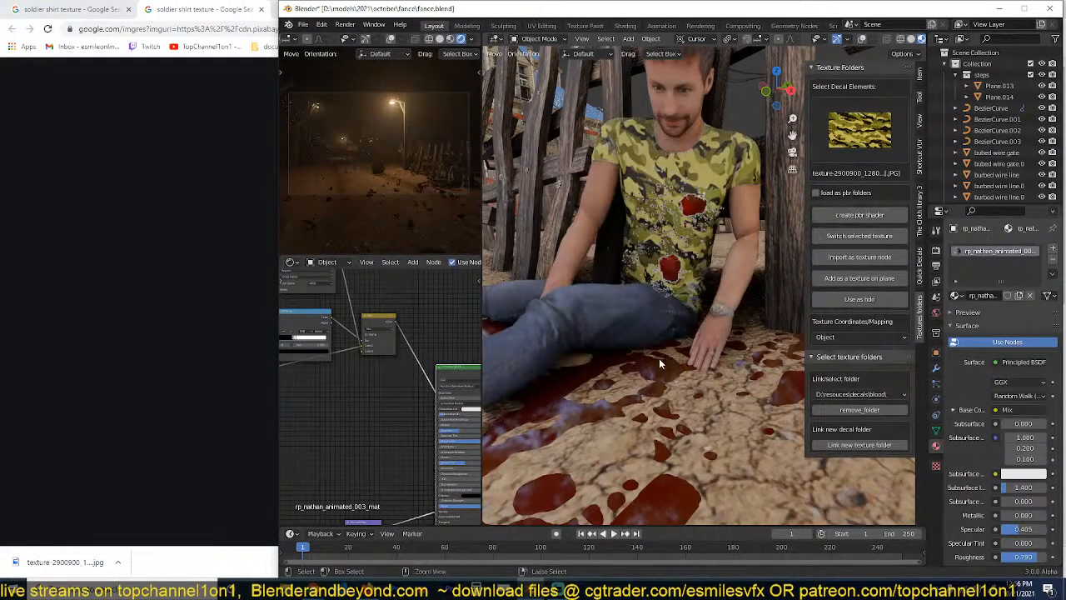
pyautogui.hotkey('ctrl', 's')
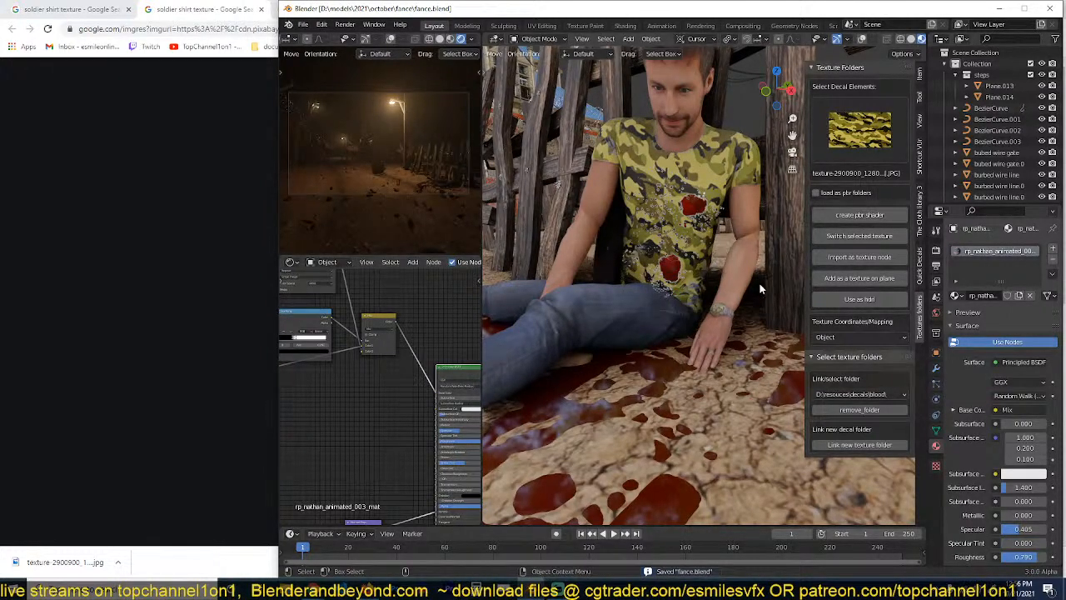
# Step: Turn on the viewport overlays, select the seated man together with his armature, and duplicate both in place
pyautogui.moveTo(655, 311); pyautogui.dragTo(716, 327, button='middle')
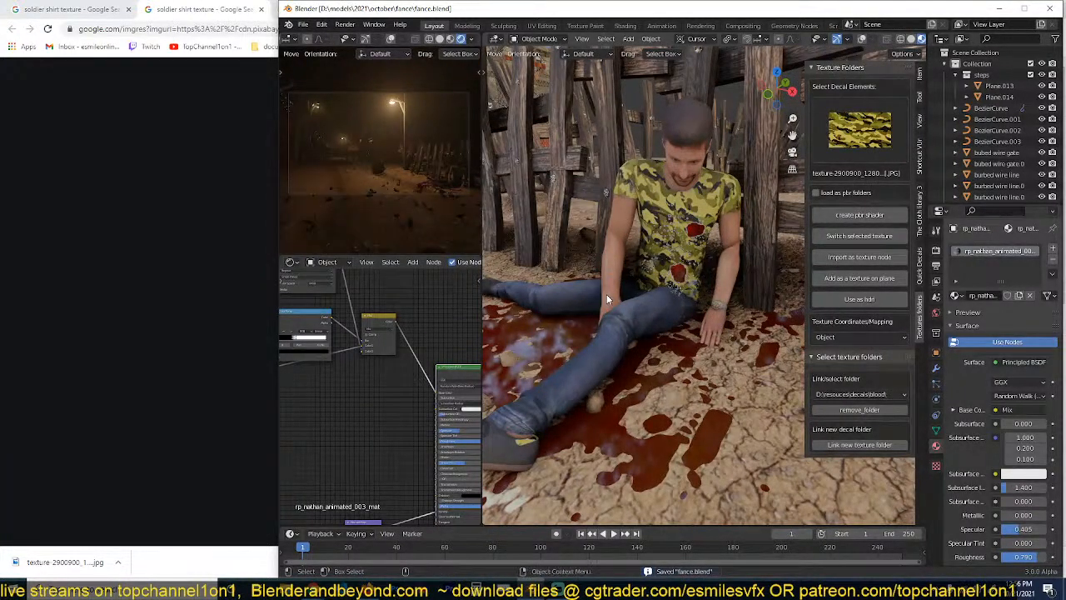
pyautogui.scroll(-4, 607, 296)
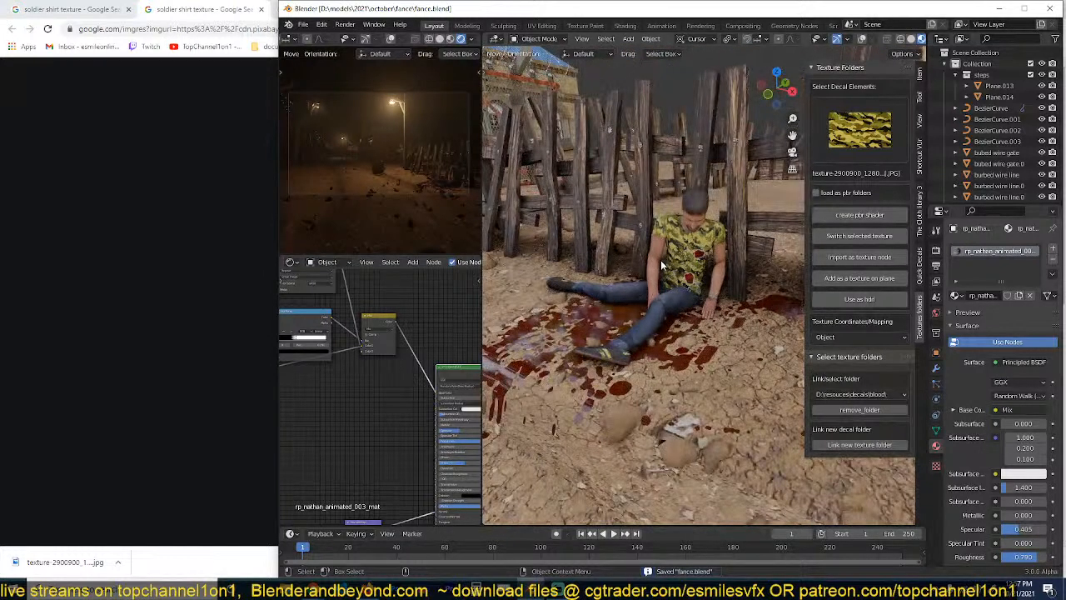
pyautogui.click(661, 262)
pyautogui.click(866, 40)
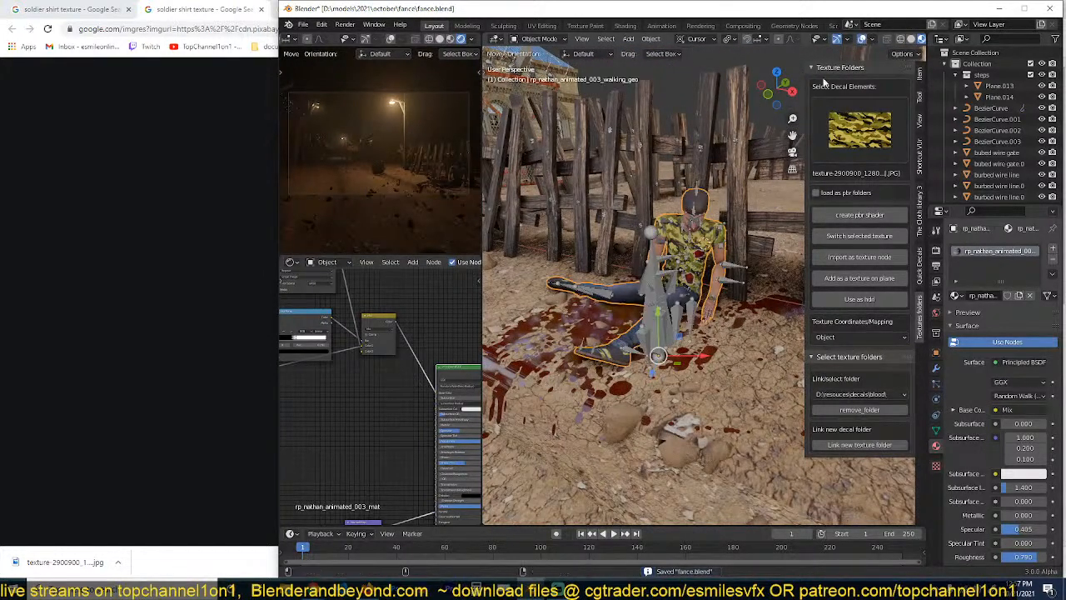
pyautogui.click(666, 275)
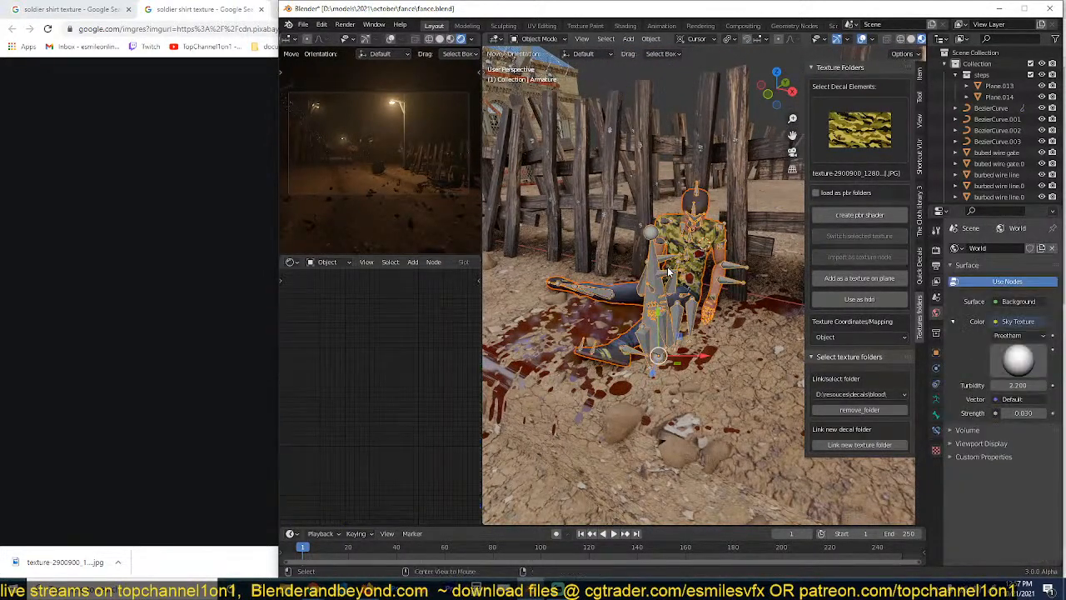
pyautogui.hotkey('shift', 'd')
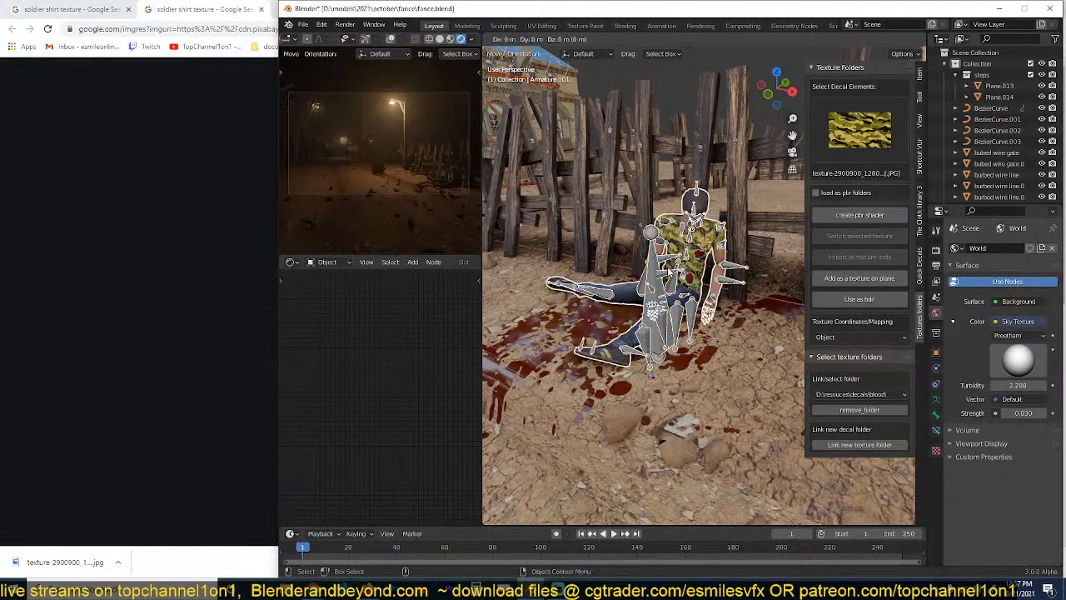
pyautogui.rightClick(667, 271)
# Step: From the top view, move the duplicated man onto the ground in front of the original and rotate him to a different heading
pyautogui.press('KP_7')
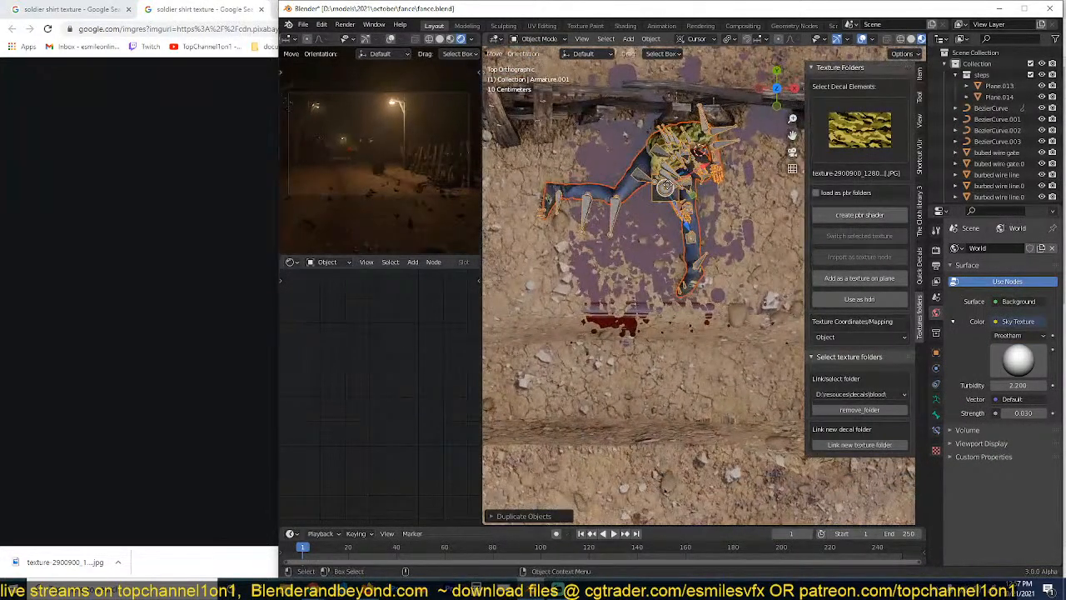
pyautogui.press('g')
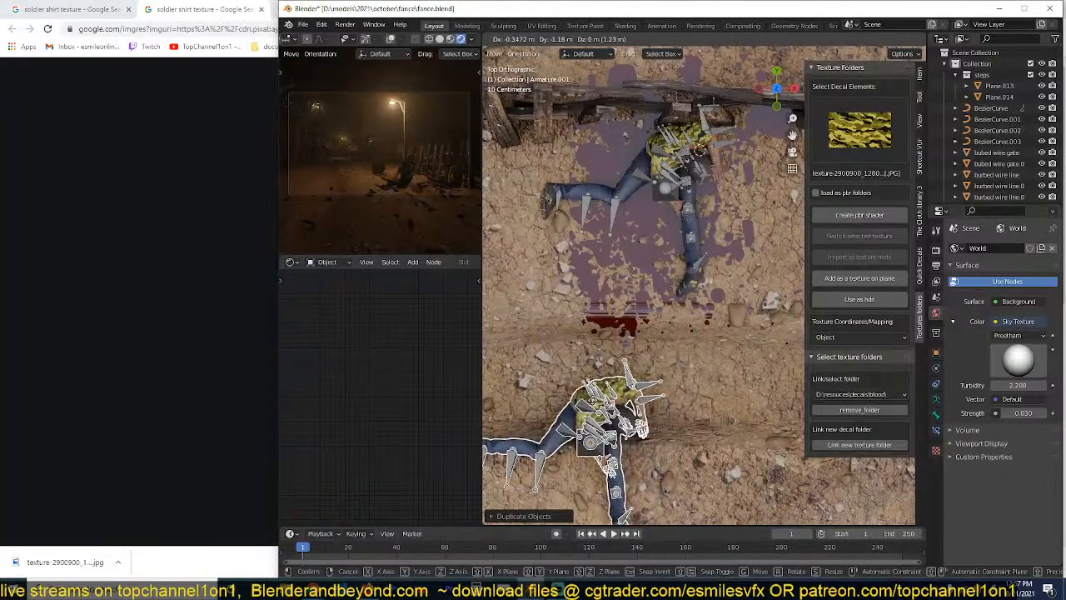
pyautogui.click(592, 400)
pyautogui.press('r')
pyautogui.click(539, 292)
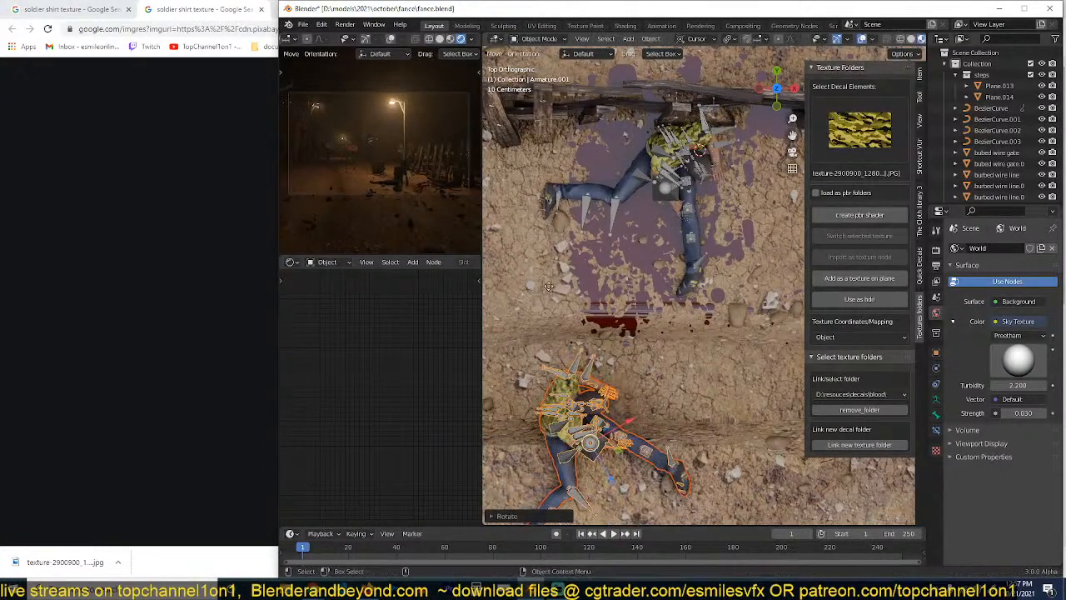
pyautogui.press('g')
pyautogui.click(596, 281)
pyautogui.moveTo(596, 281); pyautogui.dragTo(710, 312, button='middle')
pyautogui.scroll(4, 718, 236)
pyautogui.click(772, 224)
pyautogui.hotkey('ctrl', 'Tab')
pyautogui.scroll(-2, 712, 315)
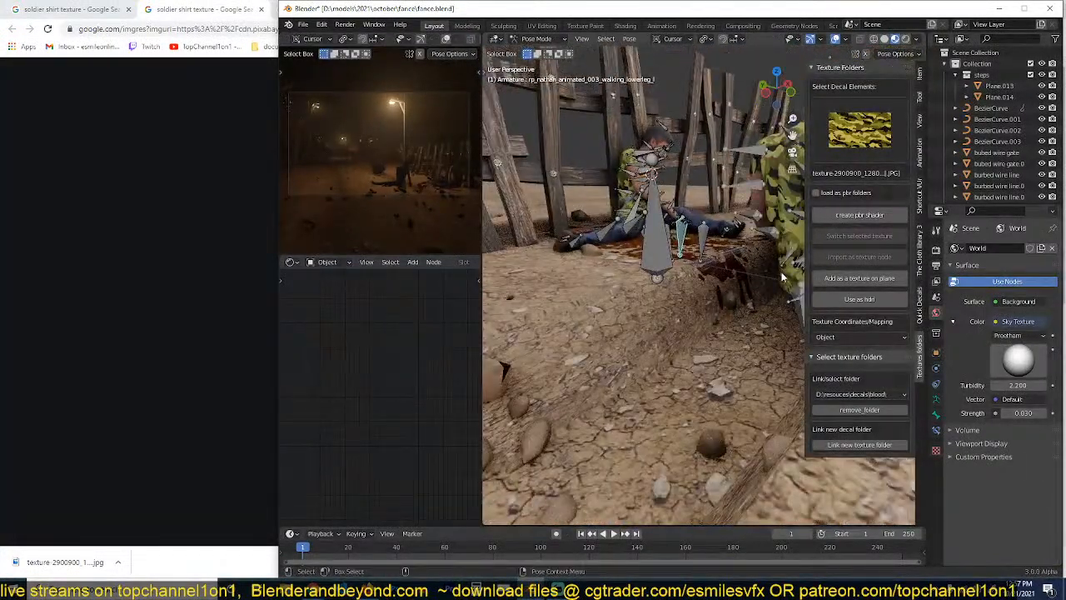
pyautogui.click(780, 271)
pyautogui.moveTo(780, 271); pyautogui.dragTo(699, 281, button='middle')
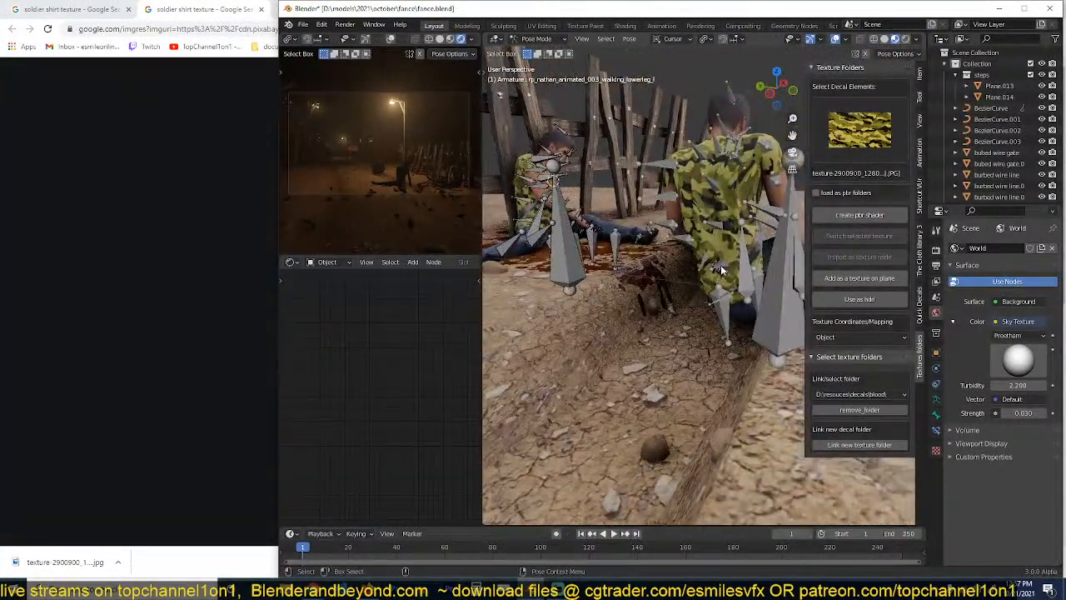
pyautogui.hotkey('ctrl', 'Tab')
# Step: Put the duplicate's armature in Pose Mode and trackball-rotate its spine bones together to bend his upper body over
pyautogui.click(787, 300)
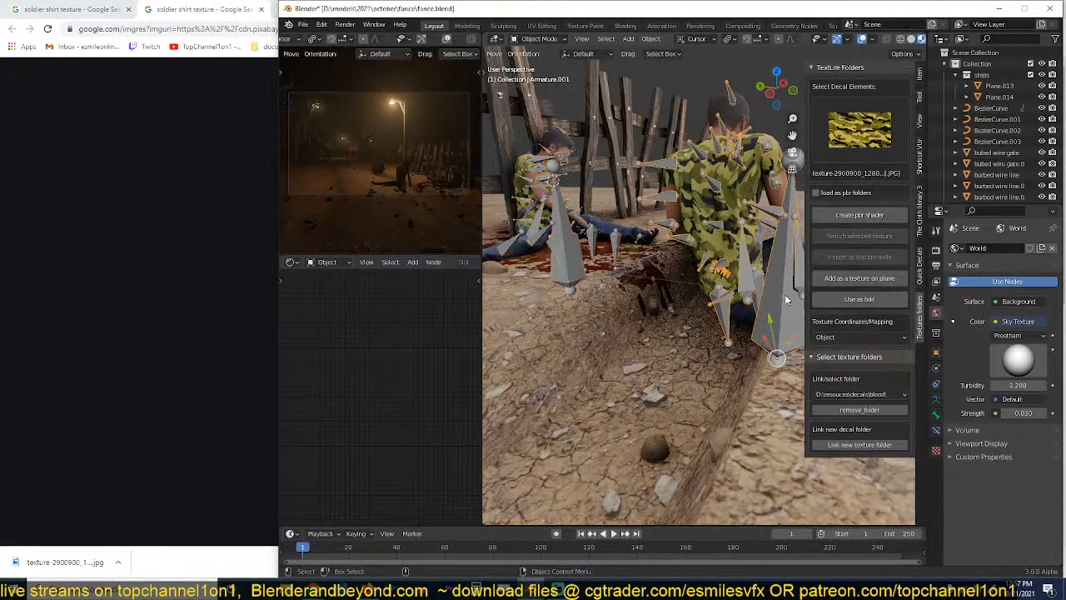
pyautogui.hotkey('ctrl', 'Tab')
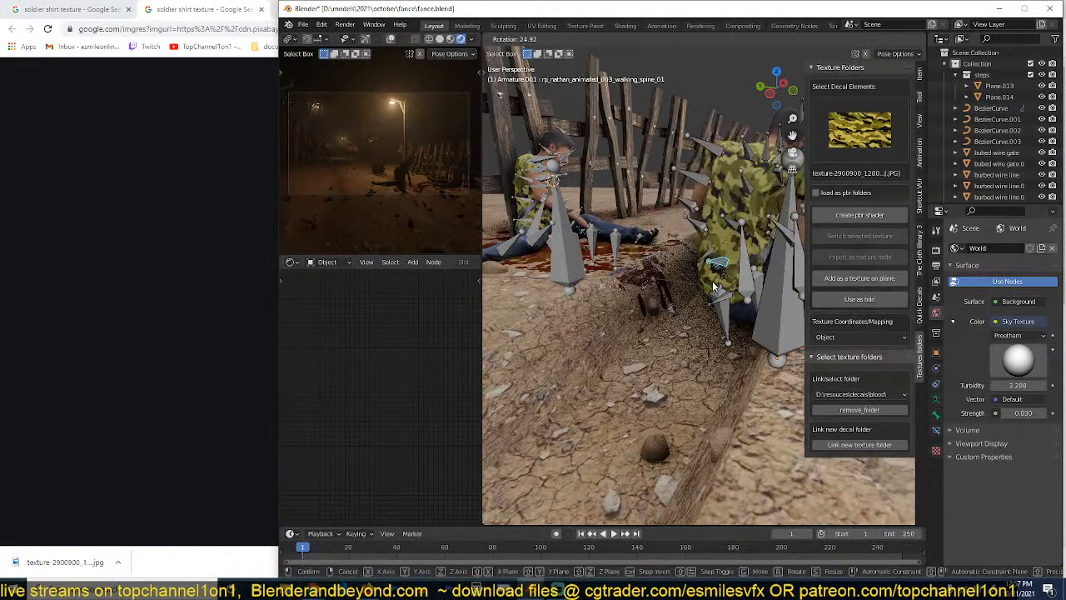
pyautogui.click(727, 275)
pyautogui.keyDown('shift'); pyautogui.click(716, 195); pyautogui.keyUp('shift')
pyautogui.press('r')
pyautogui.press('r')
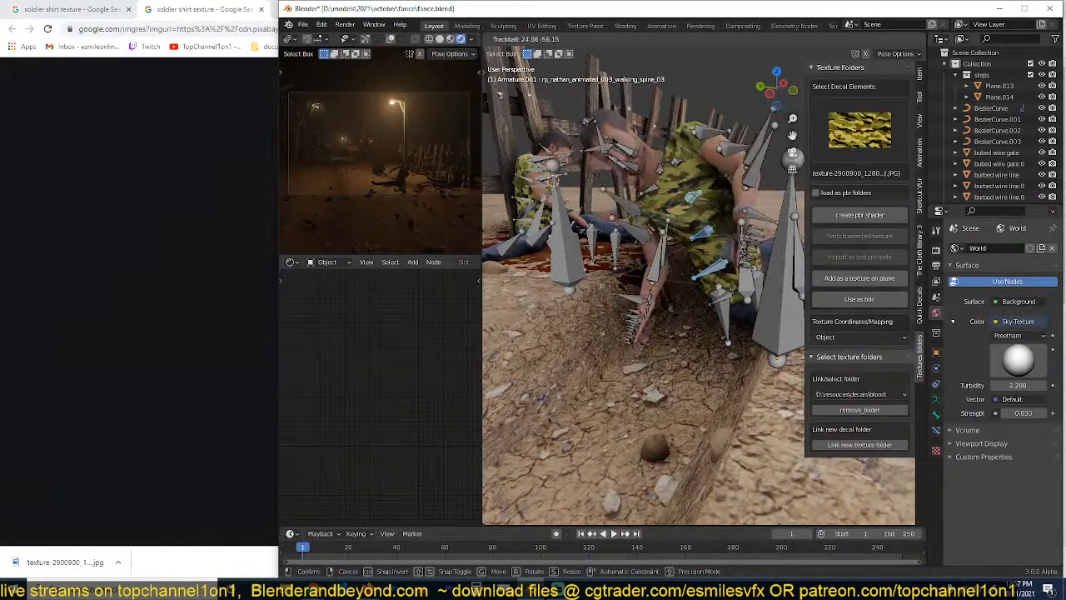
pyautogui.click(724, 220)
# Step: Trackball-rotate the duplicate's hip bone and lowest spine bone to tip his body towards the ground
pyautogui.moveTo(724, 221); pyautogui.dragTo(542, 301, button='middle')
pyautogui.press('r')
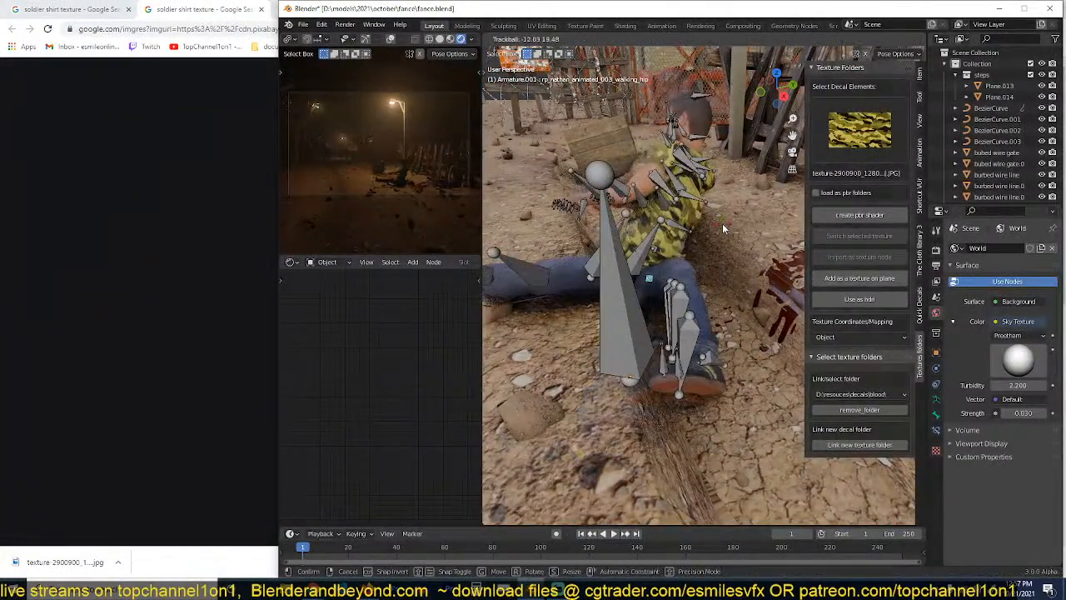
pyautogui.click(652, 250)
pyautogui.press('r')
pyautogui.press('r')
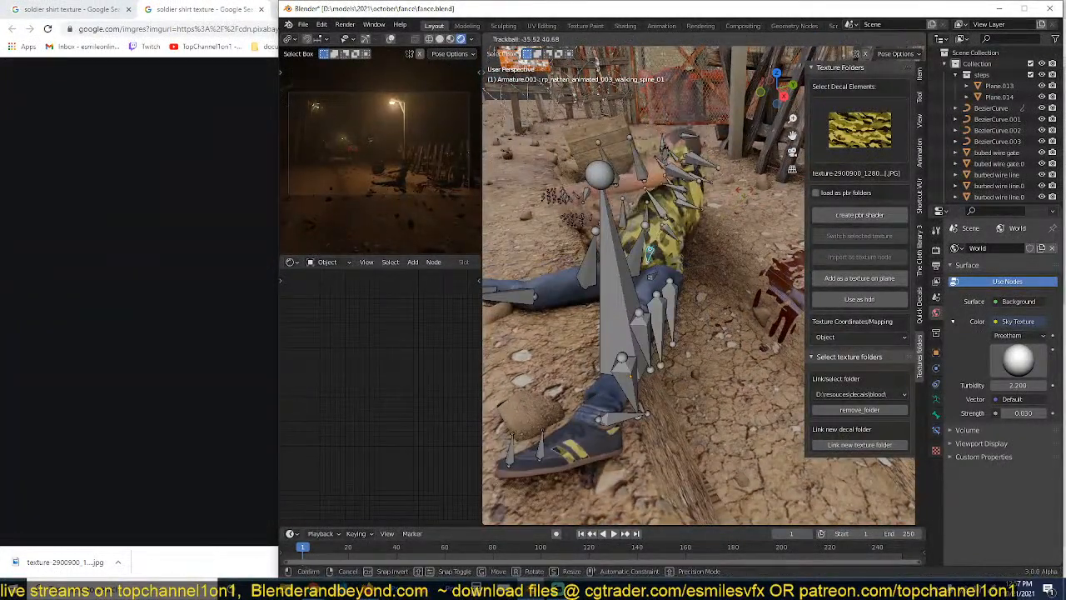
pyautogui.click(637, 273)
# Step: Trackball-rotate the duplicate's left upper arm and left shoulder bones to stretch the arm out away from his body
pyautogui.moveTo(637, 273); pyautogui.dragTo(619, 312, button='middle')
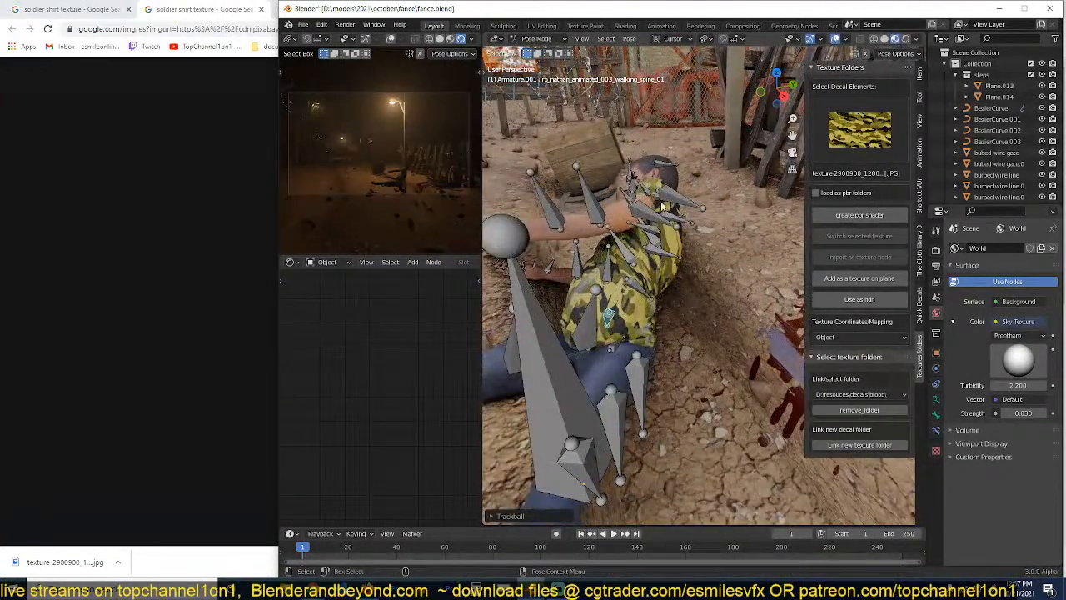
pyautogui.click(665, 204)
pyautogui.press('r')
pyautogui.press('r')
pyautogui.click(698, 205)
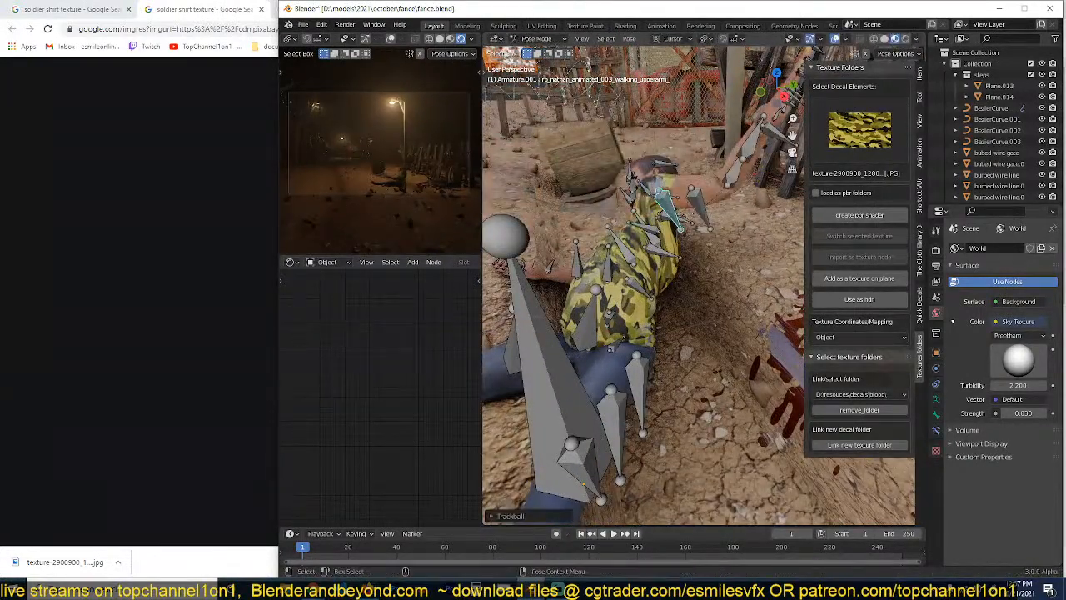
pyautogui.moveTo(599, 270); pyautogui.dragTo(657, 275, button='middle')
pyautogui.click(561, 318)
pyautogui.press('r')
pyautogui.press('r')
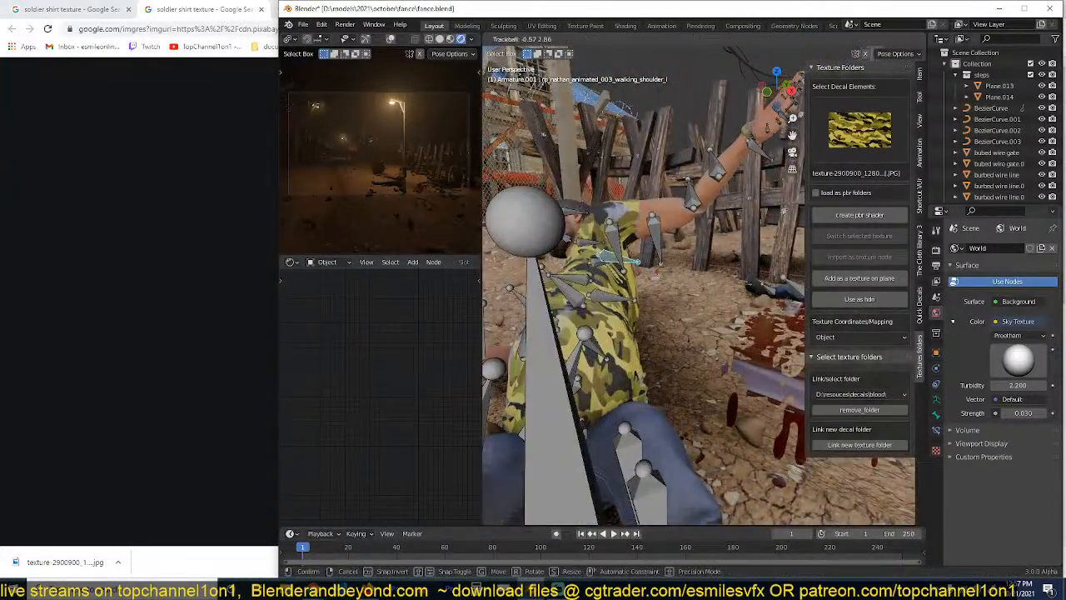
pyautogui.click(692, 294)
# Step: Trackball-rotate the duplicate's neck bone to change the tilt of his head
pyautogui.click(593, 265)
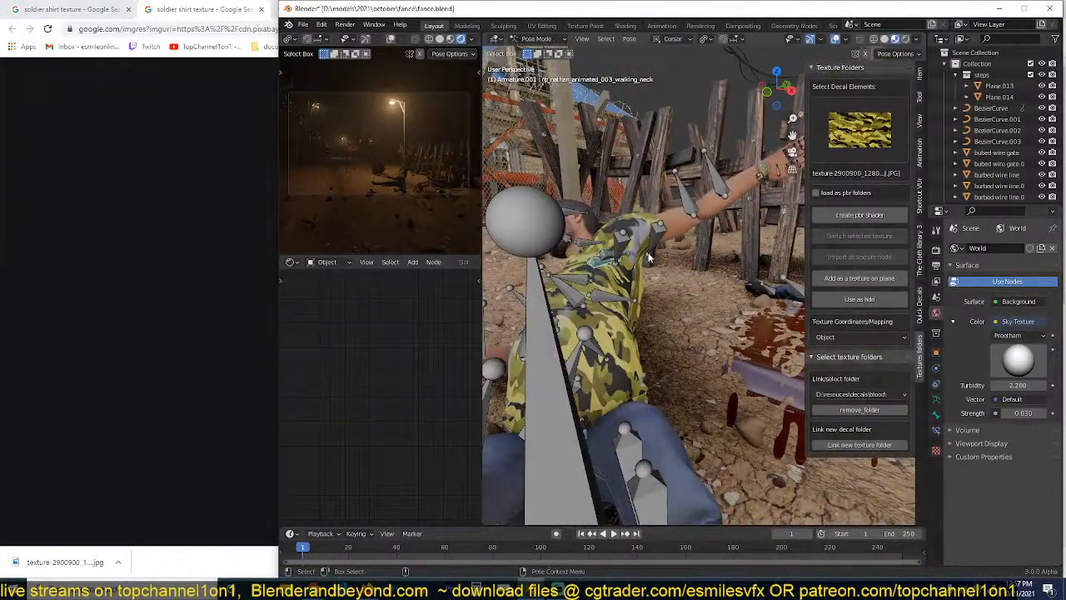
pyautogui.press('r')
pyautogui.press('r')
pyautogui.click(609, 269)
# Step: Rotate the duplicate's lowest spine bone from several angles until his torso lies back on the ground
pyautogui.moveTo(664, 275); pyautogui.dragTo(603, 299, button='middle')
pyautogui.moveTo(679, 302); pyautogui.dragTo(655, 388, button='middle')
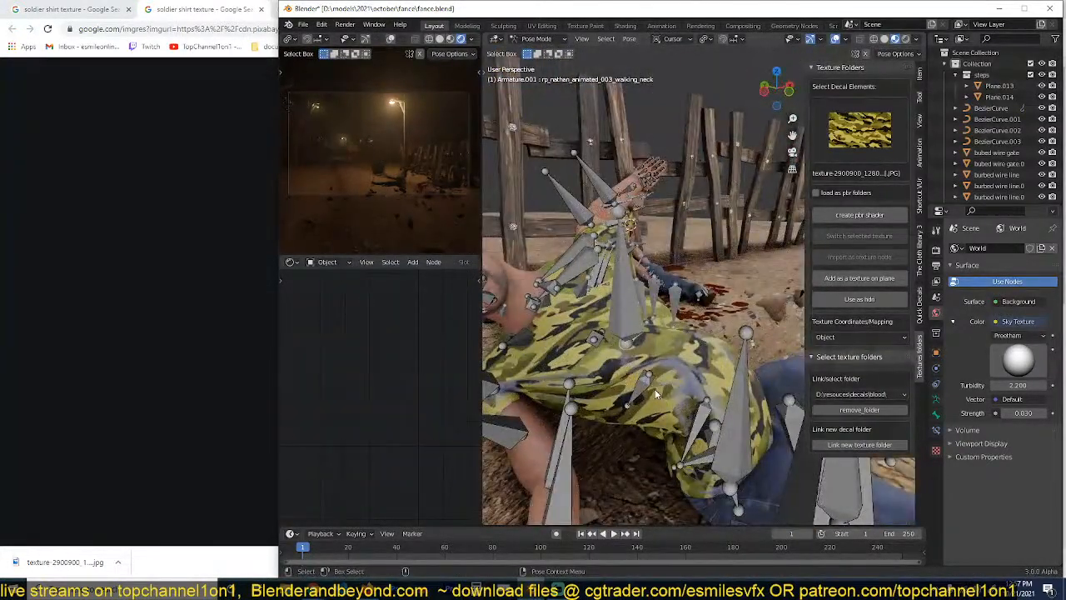
pyautogui.click(662, 356)
pyautogui.moveTo(705, 362); pyautogui.dragTo(718, 364, button='middle')
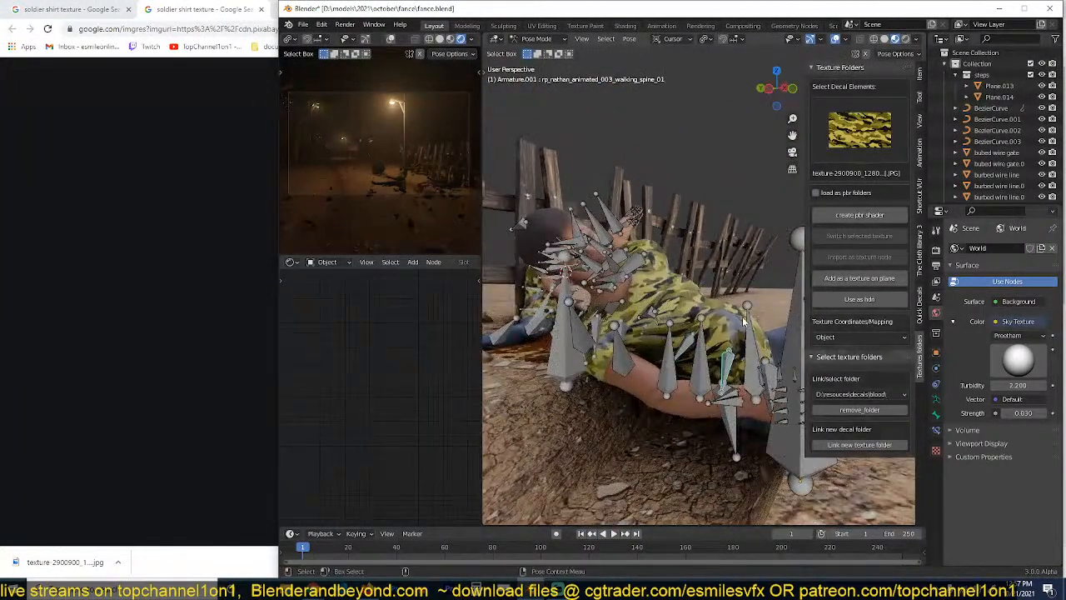
pyautogui.press('r')
pyautogui.press('r')
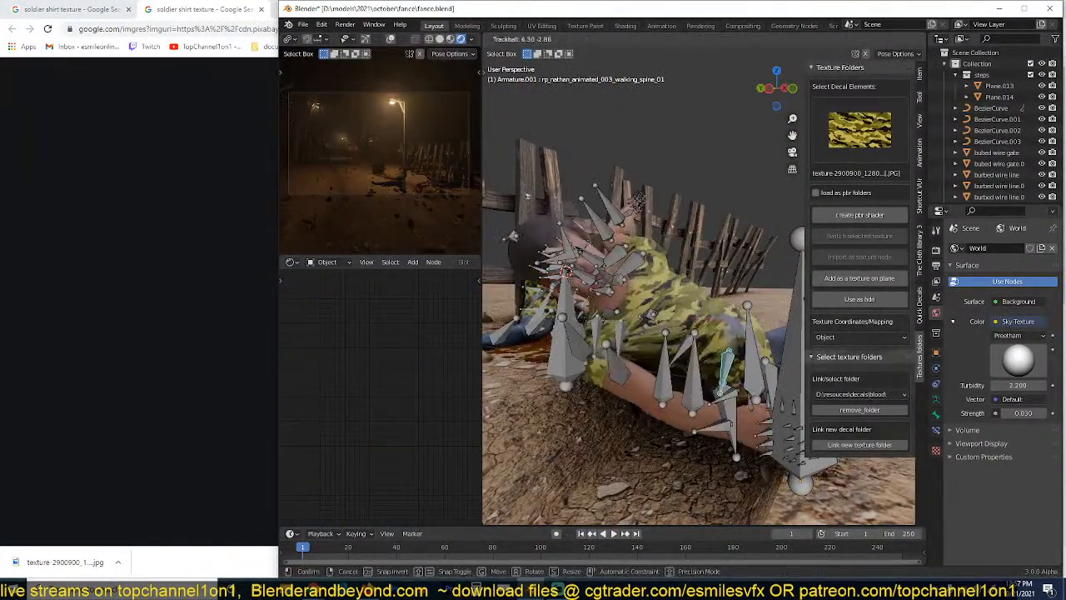
pyautogui.click(701, 329)
pyautogui.rightClick(701, 329)
pyautogui.moveTo(753, 310); pyautogui.dragTo(688, 292, button='middle')
pyautogui.press('r')
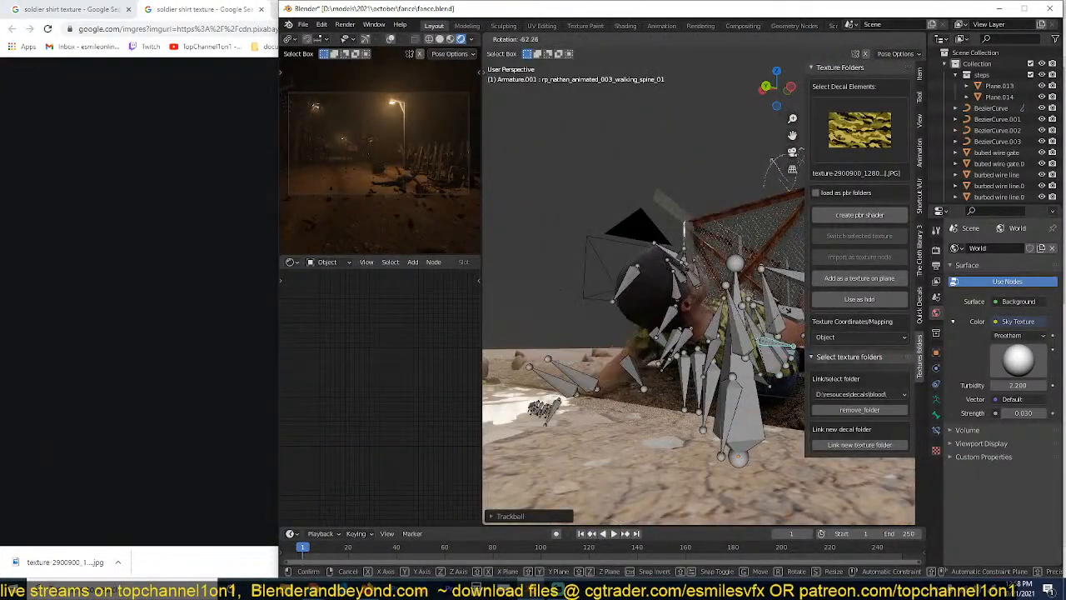
pyautogui.click(786, 314)
pyautogui.moveTo(752, 335); pyautogui.dragTo(732, 377, button='middle')
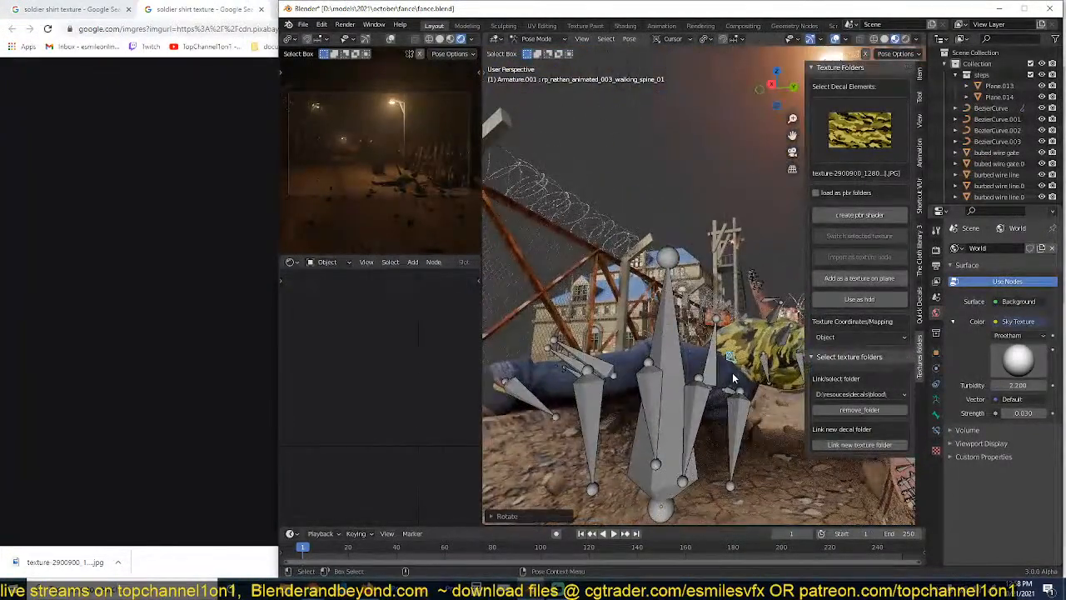
pyautogui.click(741, 393)
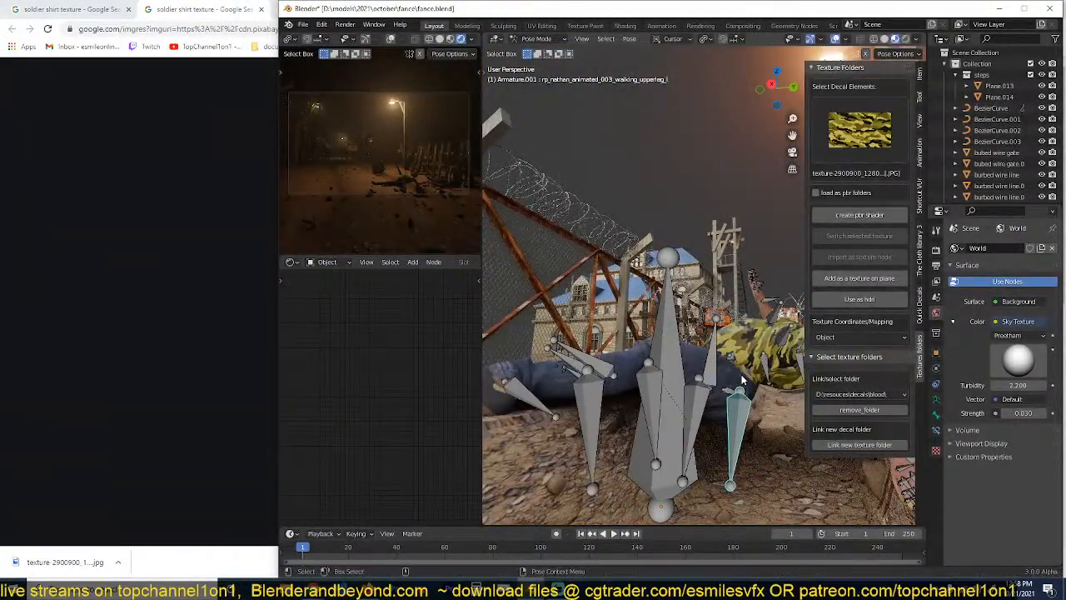
pyautogui.click(733, 400)
pyautogui.press('g')
pyautogui.rightClick(739, 375)
# Step: Move the duplicate's lowest spine bone to settle his upper body against the ground
pyautogui.moveTo(700, 295)
pyautogui.mouseDown(button='middle')
pyautogui.moveTo(753, 349)
pyautogui.moveTo(709, 376)
pyautogui.moveTo(667, 372)
pyautogui.moveTo(650, 360)
pyautogui.moveTo(714, 320)
pyautogui.moveTo(703, 290)
pyautogui.mouseUp(button='middle')
pyautogui.click(753, 350)
pyautogui.press('g')
pyautogui.click(723, 377)
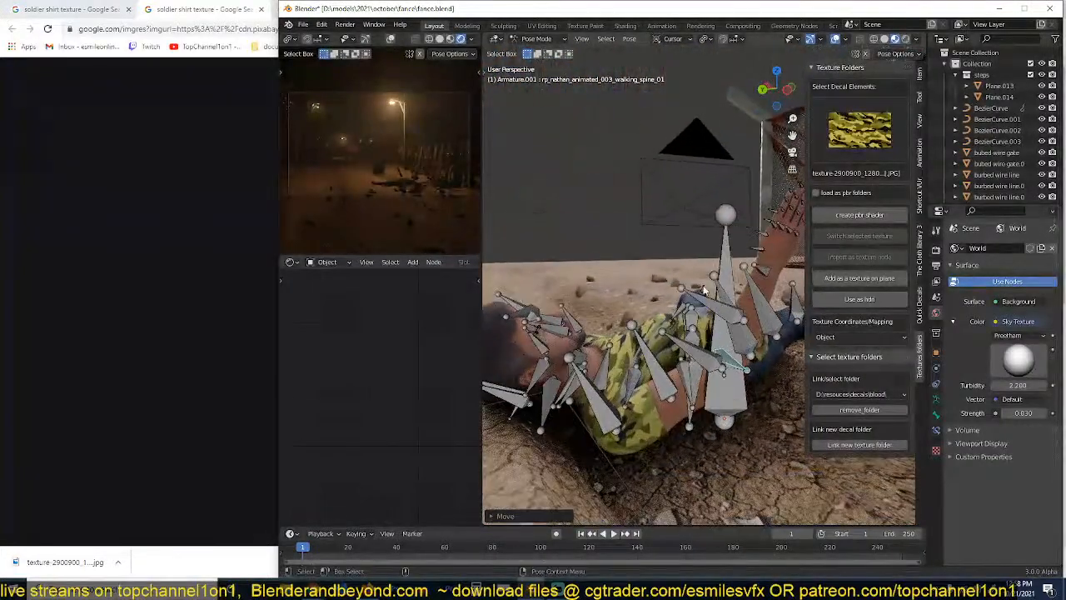
# Step: Rotate the duplicate's right and left upper arm bones so both arms rest spread out on the ground
pyautogui.click(624, 430)
pyautogui.press('r')
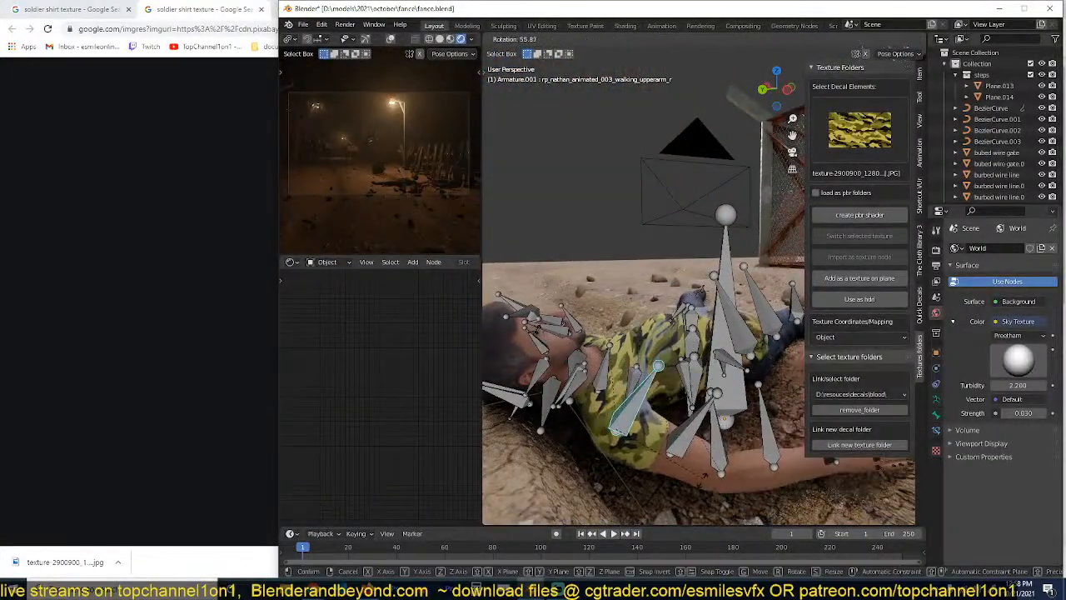
pyautogui.click(702, 486)
pyautogui.moveTo(668, 385); pyautogui.dragTo(570, 386, button='middle')
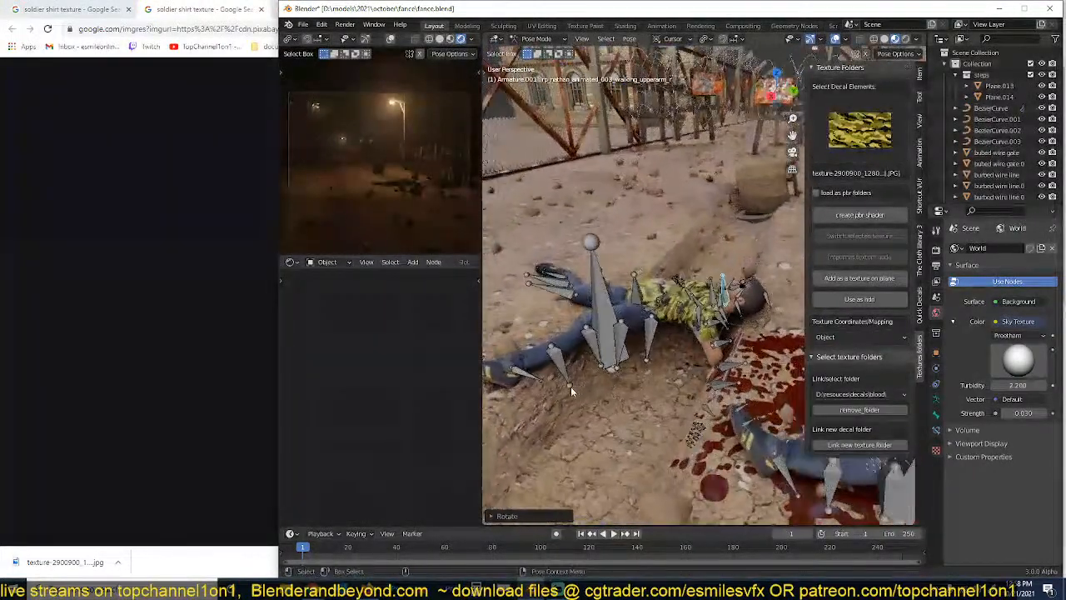
pyautogui.press('r')
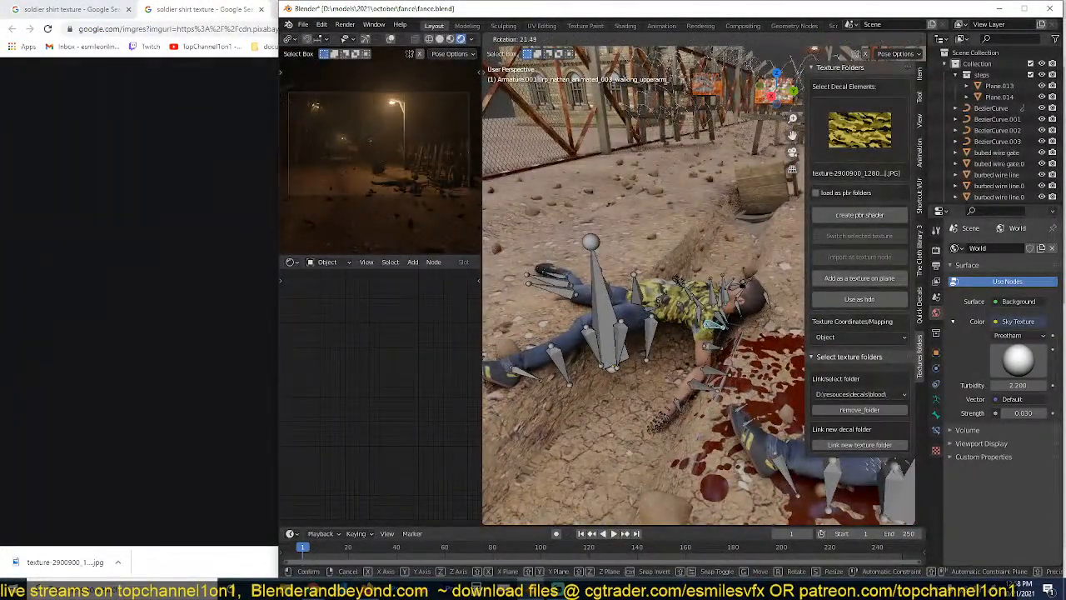
pyautogui.click(714, 366)
# Step: Return to Object Mode, clear the selection and turn off the viewport overlays to inspect both bodies in the scene
pyautogui.scroll(5, 663, 388)
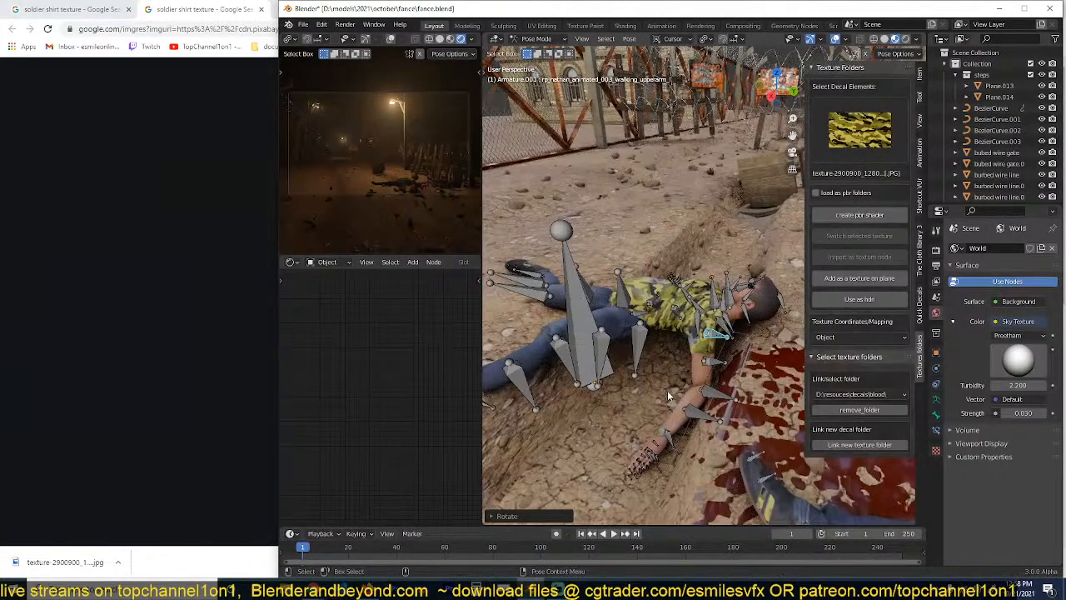
pyautogui.moveTo(666, 372); pyautogui.dragTo(791, 324, button='middle')
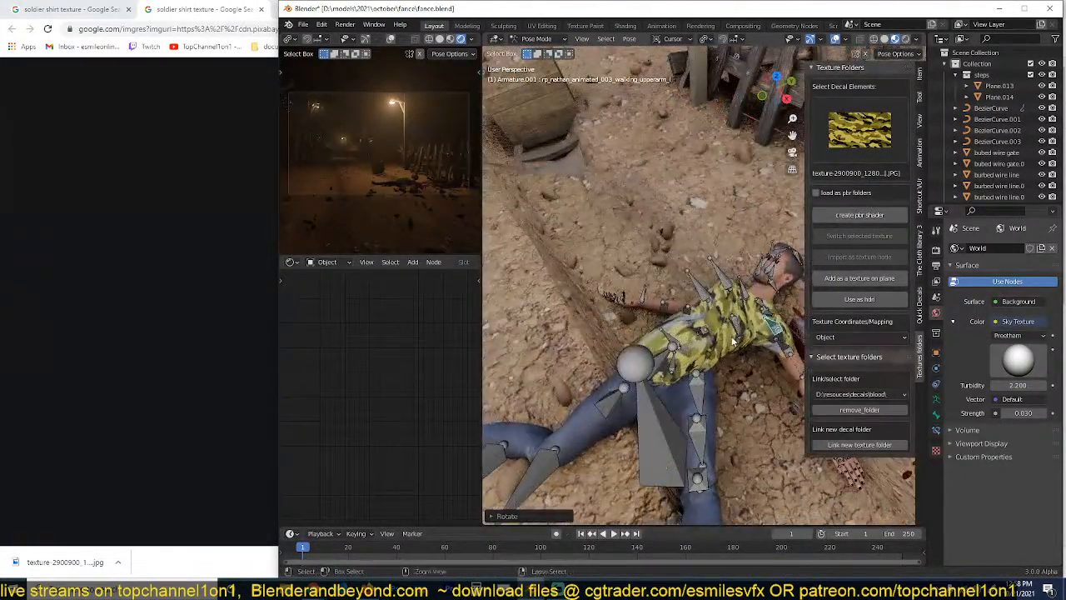
pyautogui.hotkey('ctrl', 'Tab')
pyautogui.hotkey('alt', 'a')
pyautogui.scroll(-3, 716, 402)
pyautogui.moveTo(698, 400); pyautogui.dragTo(657, 389, button='middle')
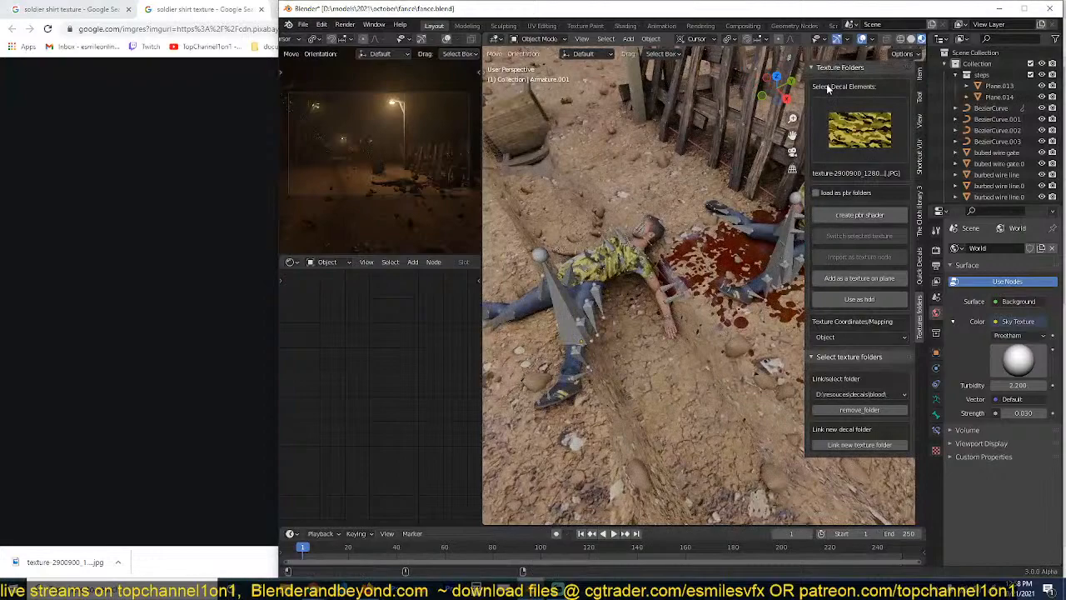
pyautogui.click(864, 40)
pyautogui.moveTo(666, 342); pyautogui.dragTo(641, 333, button='middle')
pyautogui.scroll(-4, 550, 332)
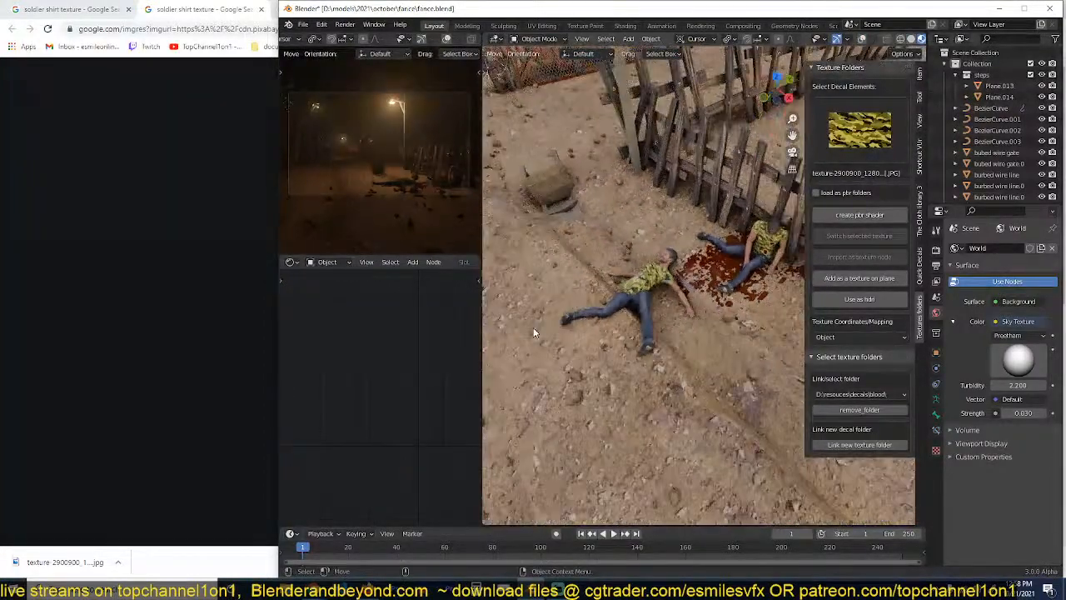
pyautogui.moveTo(535, 333); pyautogui.dragTo(631, 338, button='middle')
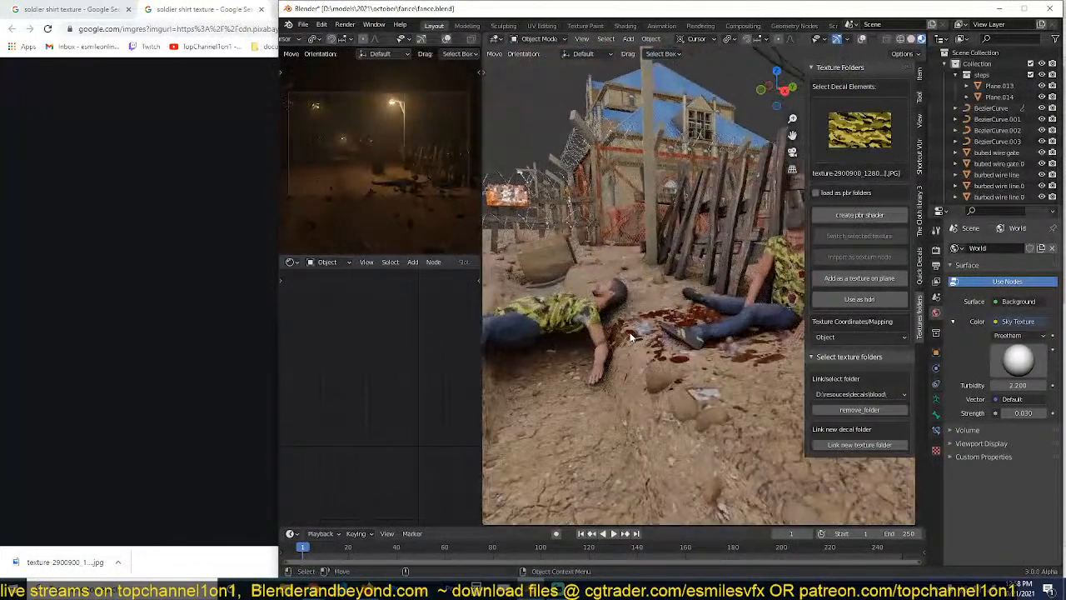
pyautogui.scroll(4, 641, 337)
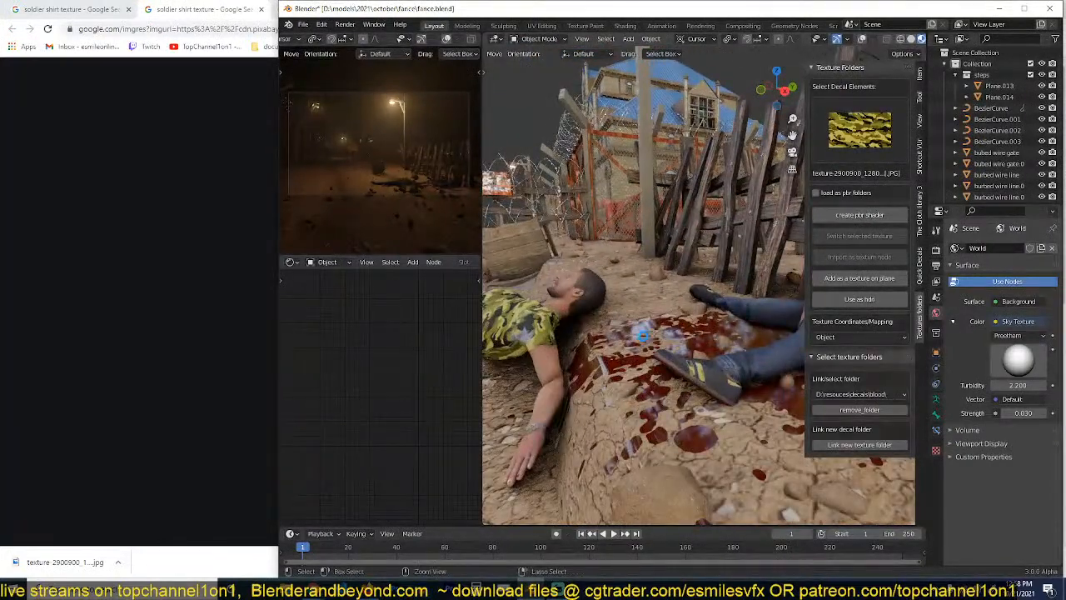
# Step: Save the fance.blend scene and look over both soldier bodies and the surrounding compound
pyautogui.hotkey('ctrl', 's')
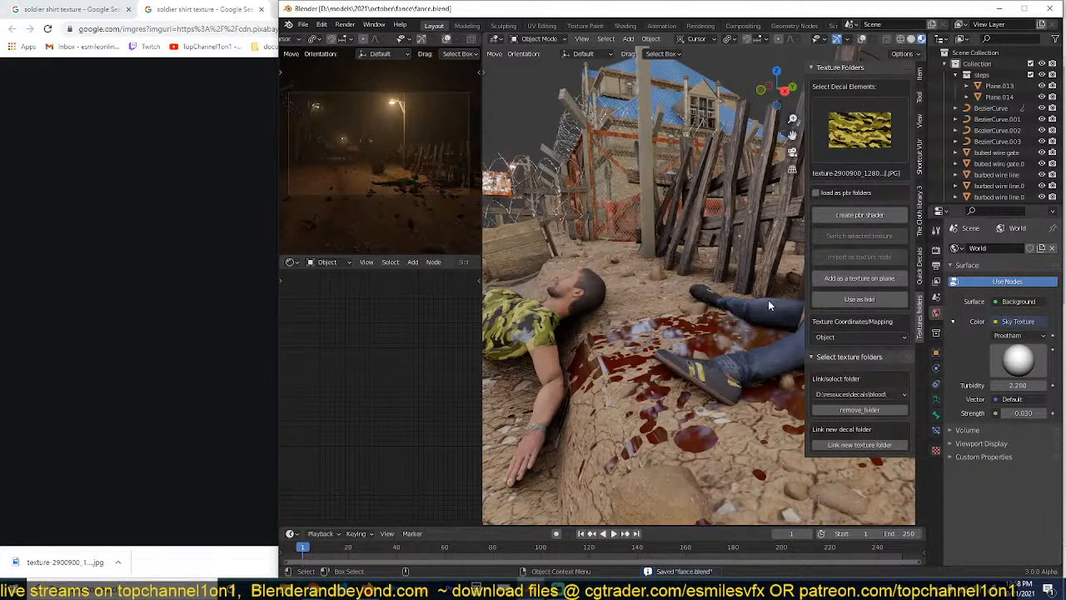
pyautogui.moveTo(552, 336); pyautogui.dragTo(691, 342, button='middle')
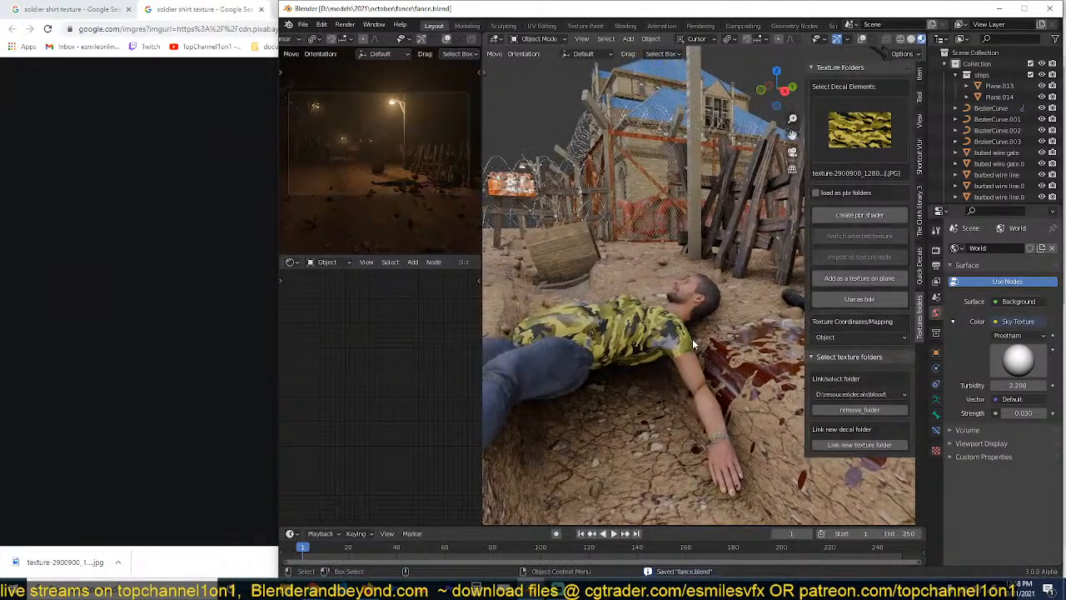
pyautogui.press('ctrl')
pyautogui.keyDown('shift'); pyautogui.moveTo(597, 302); pyautogui.dragTo(582, 290, button='middle'); pyautogui.keyUp('shift')
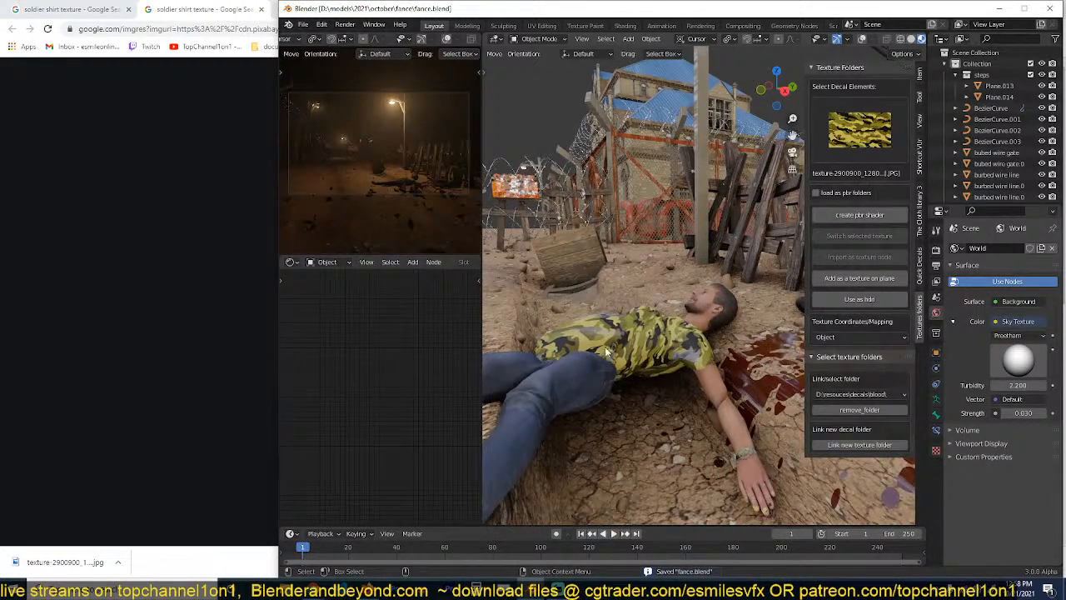
pyautogui.moveTo(595, 316); pyautogui.dragTo(624, 348, button='middle')
pyautogui.moveTo(674, 290); pyautogui.dragTo(689, 337, button='middle')
pyautogui.press('ctrl')
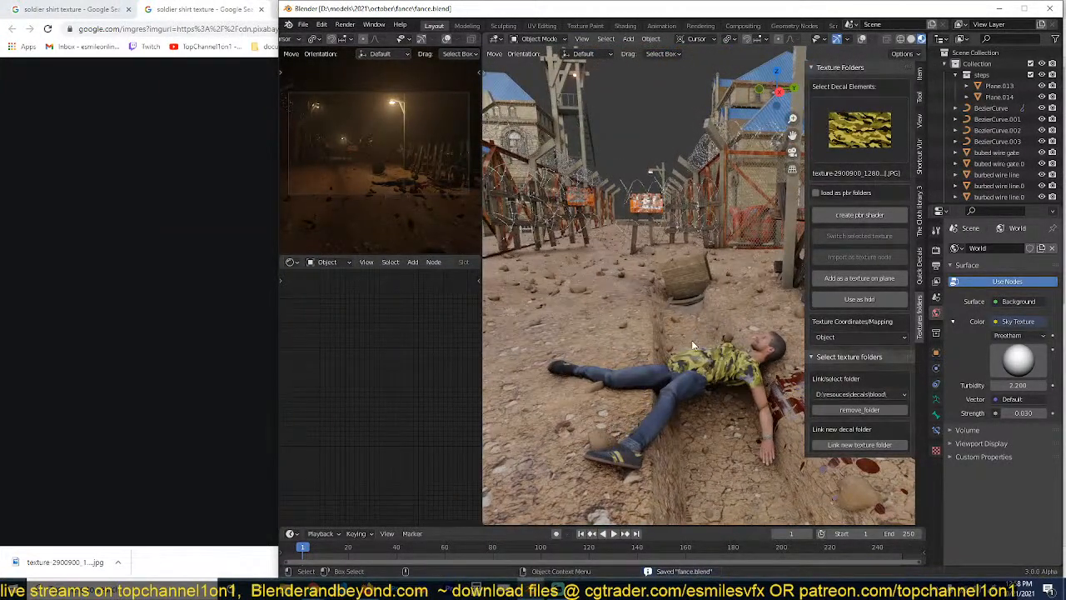
pyautogui.scroll(-5, 694, 339)
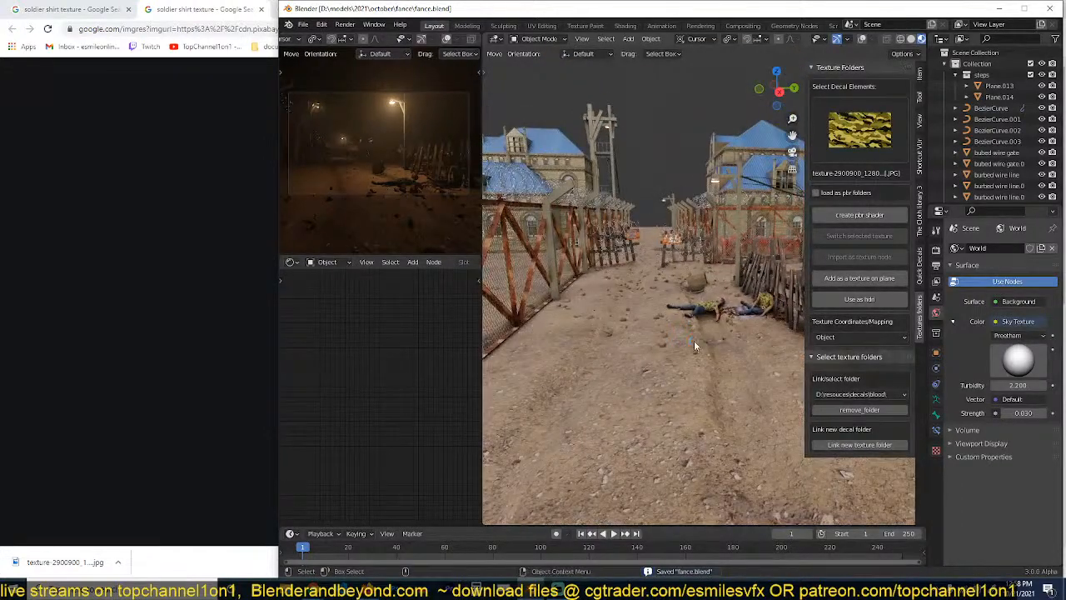
# Step: Close the camouflage texture browser window and the previous reference image, then find the radar dish picture in the blog post
pyautogui.click(98, 23)
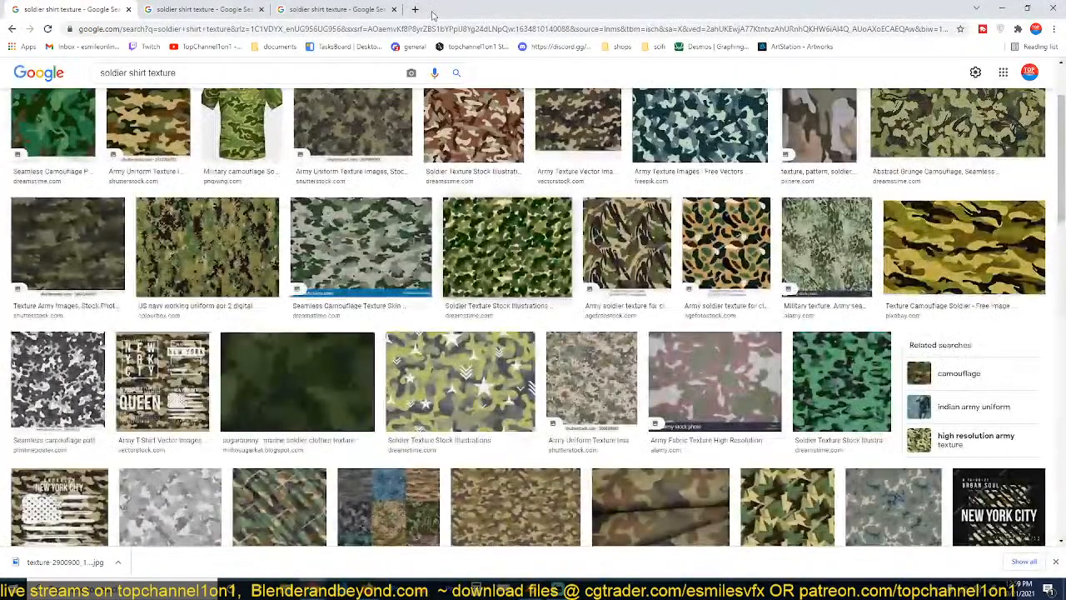
pyautogui.click(1061, 8)
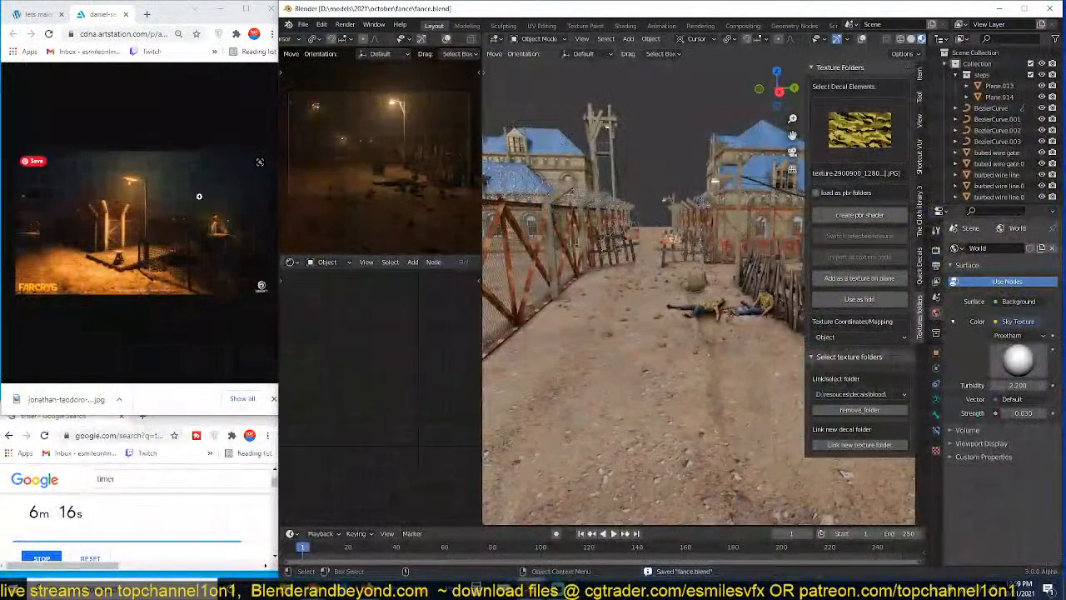
pyautogui.click(126, 14)
pyautogui.scroll(-8, 168, 166)
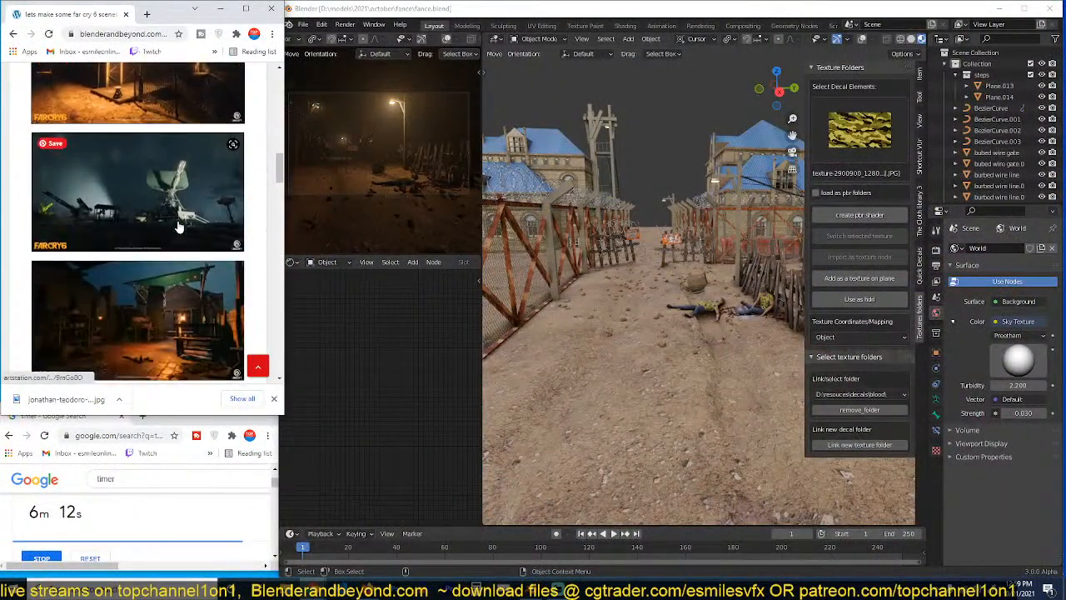
pyautogui.rightClick(174, 188)
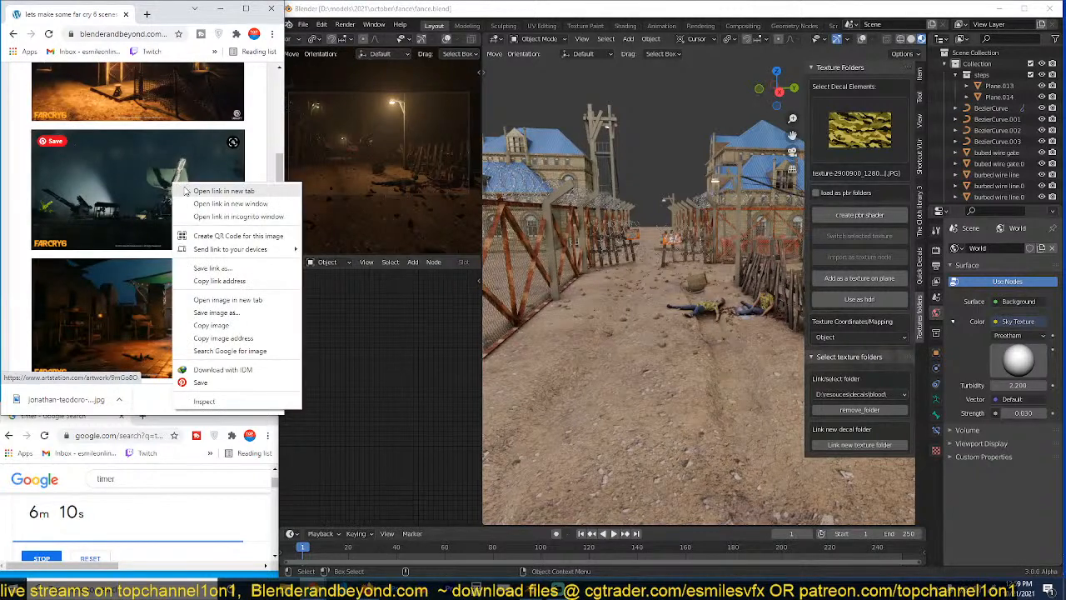
pyautogui.click(193, 194)
pyautogui.click(100, 15)
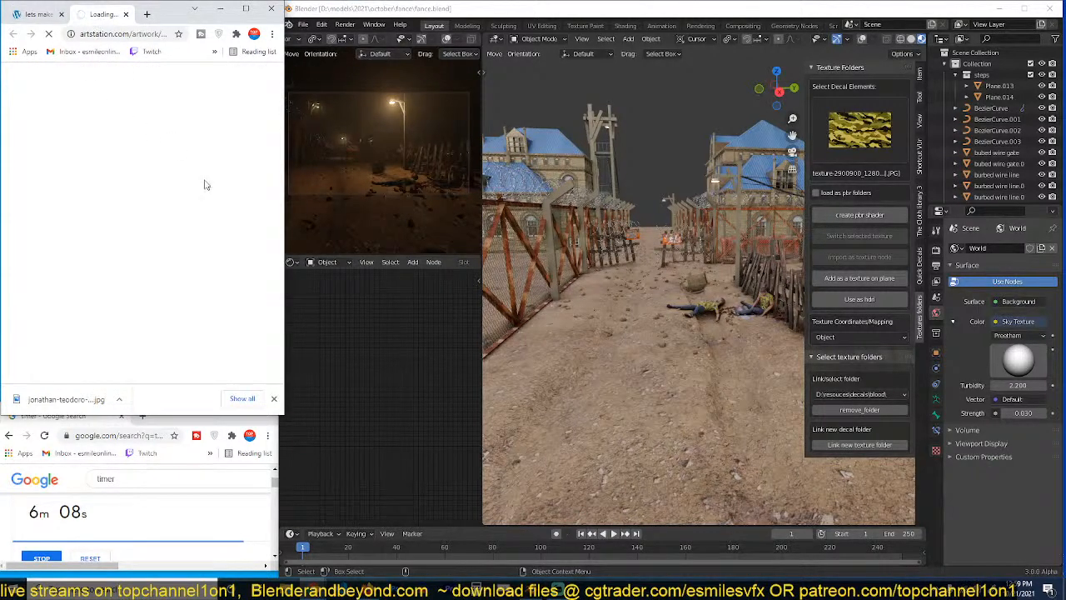
pyautogui.click(126, 14)
# Step: Open the Far Cry 6 radar dish picture as an image in its own browser tab
pyautogui.rightClick(135, 170)
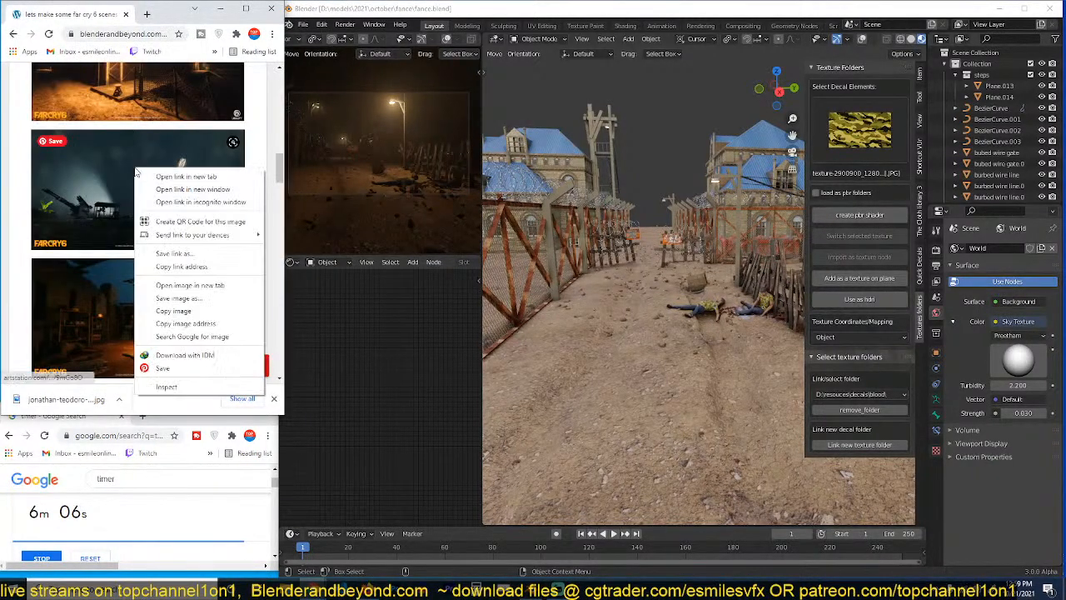
pyautogui.click(190, 284)
pyautogui.click(100, 14)
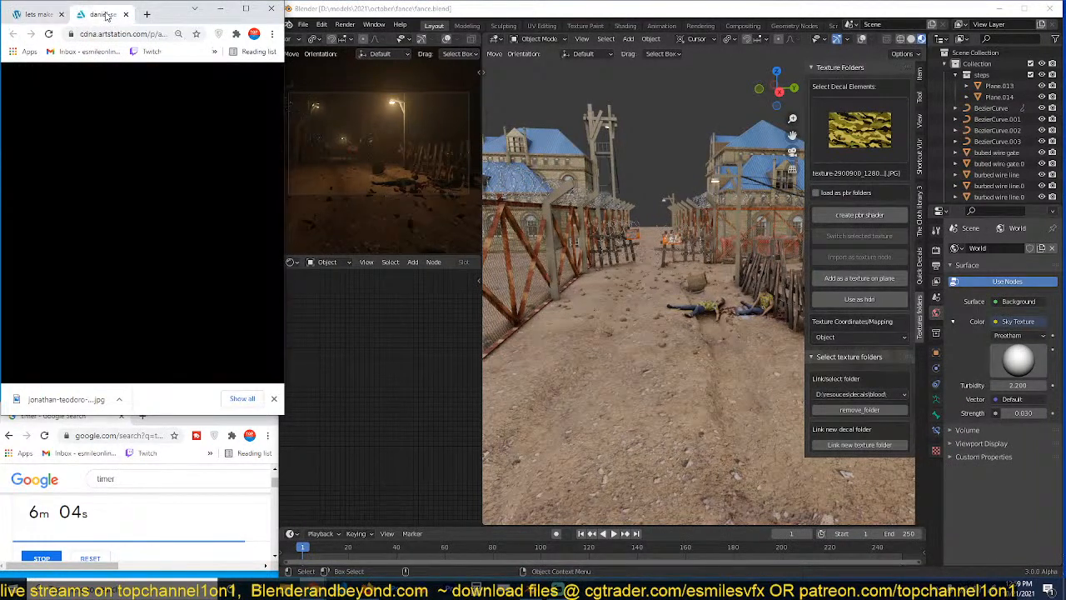
# Step: Switch to Blender and start a new file
pyautogui.click(563, 101)
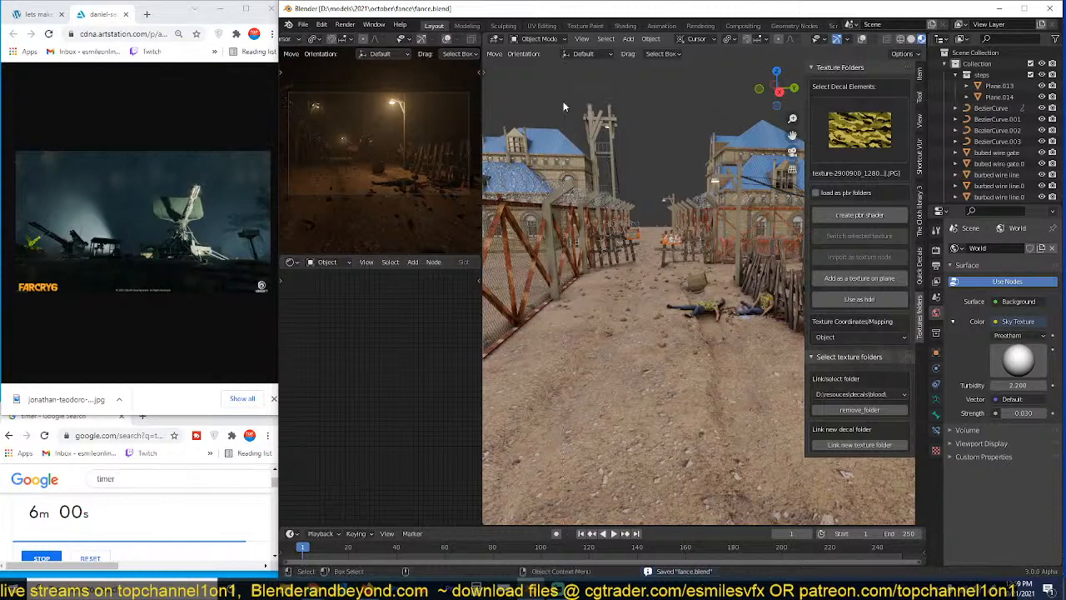
pyautogui.hotkey('ctrl', 'n')
pyautogui.click(569, 116)
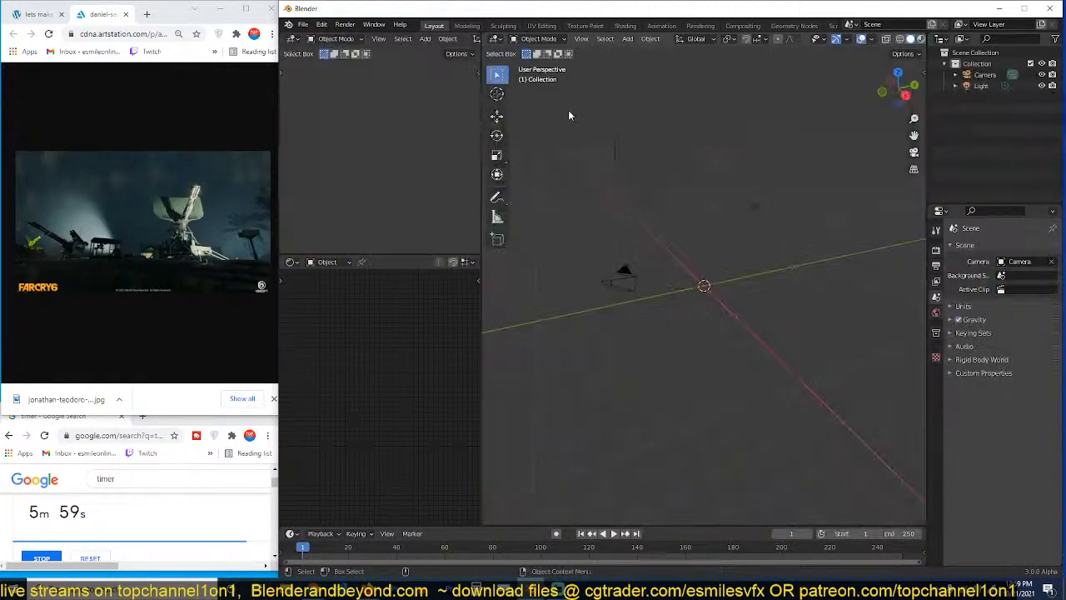
# Step: Reset the countdown timer in the browser to 20 minutes and restart it
pyautogui.click(131, 234)
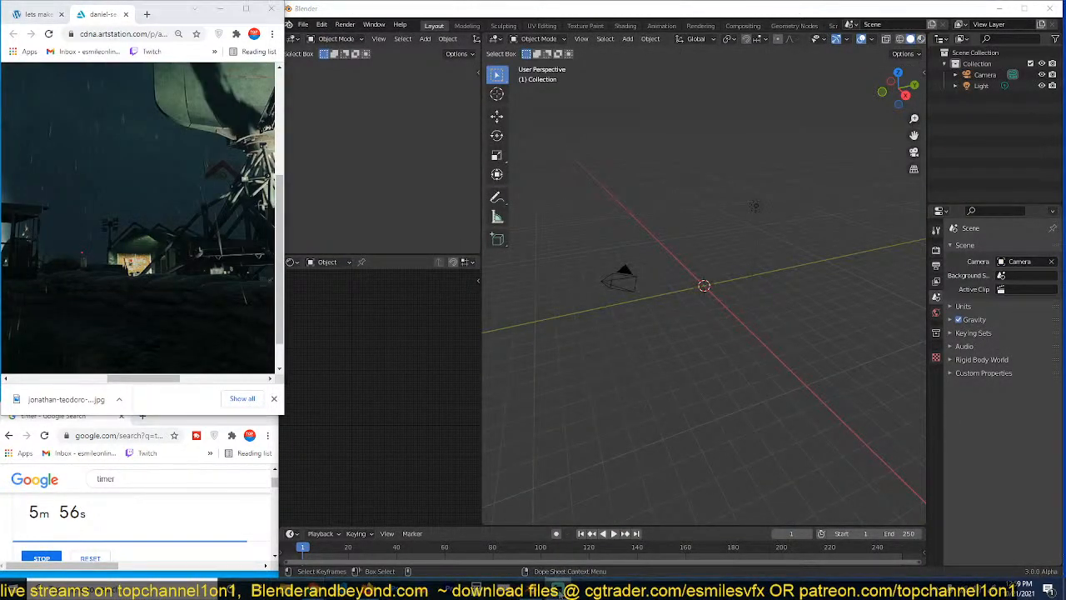
pyautogui.scroll(3, 245, 321)
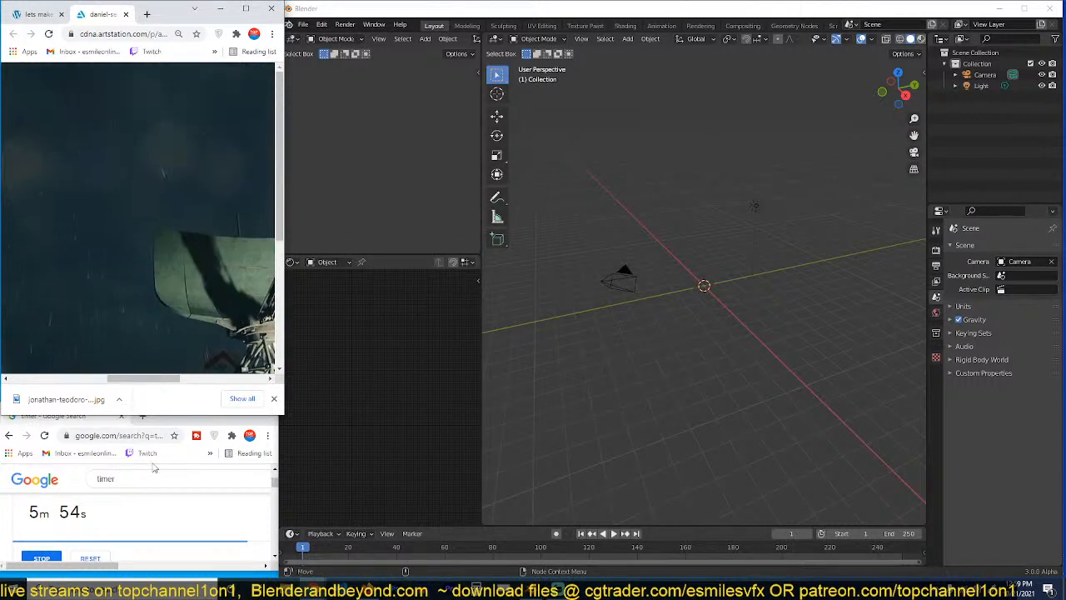
pyautogui.click(65, 557)
pyautogui.click(89, 559)
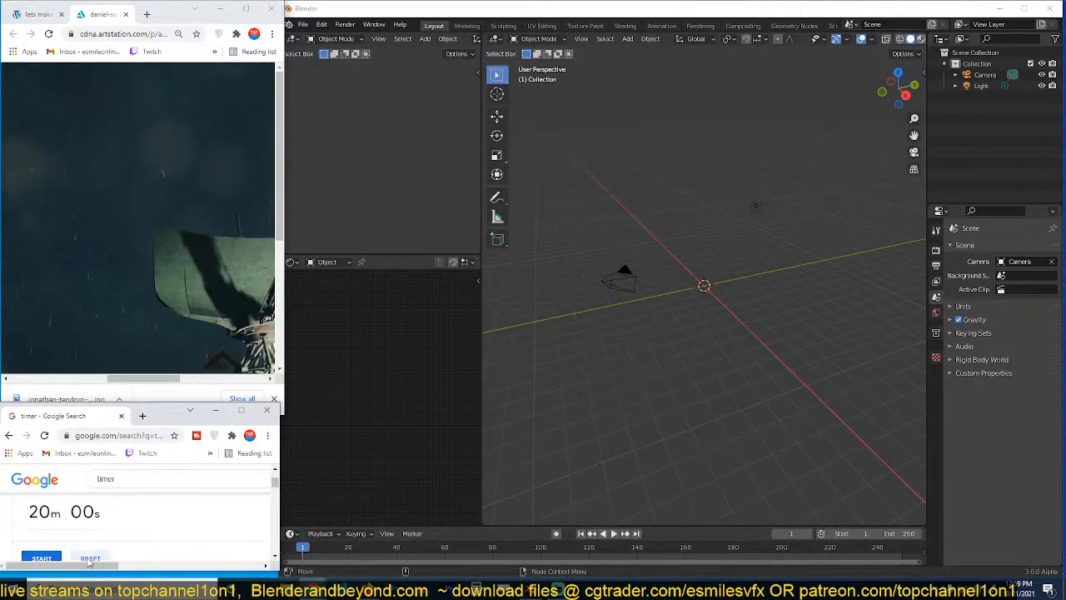
pyautogui.click(133, 354)
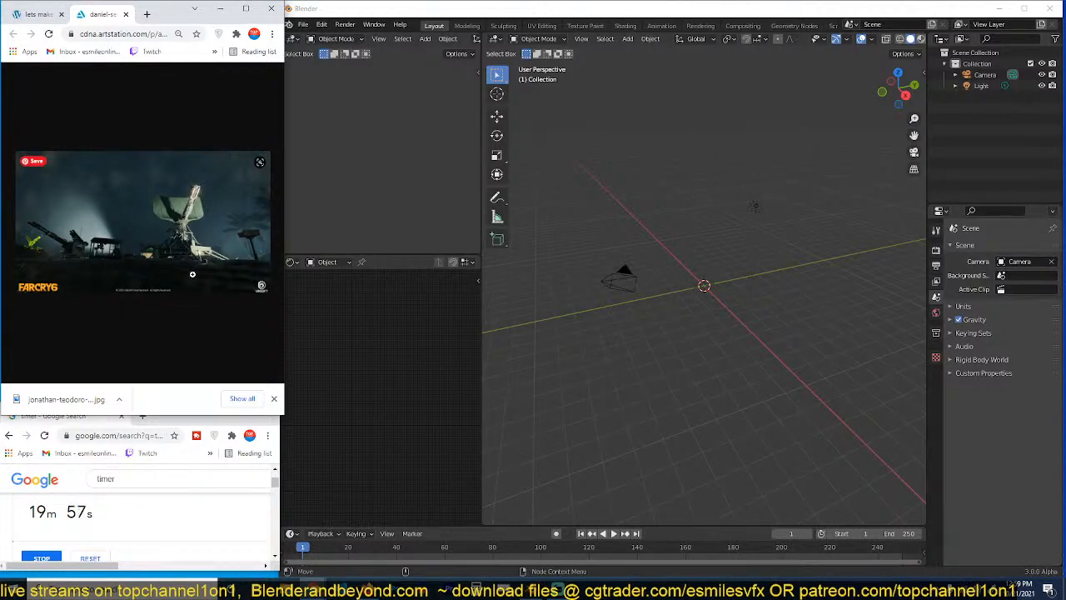
# Step: Examine the reference image's radar dish, huts and anti-aircraft gun, ending with the gun enlarged
pyautogui.click(192, 257)
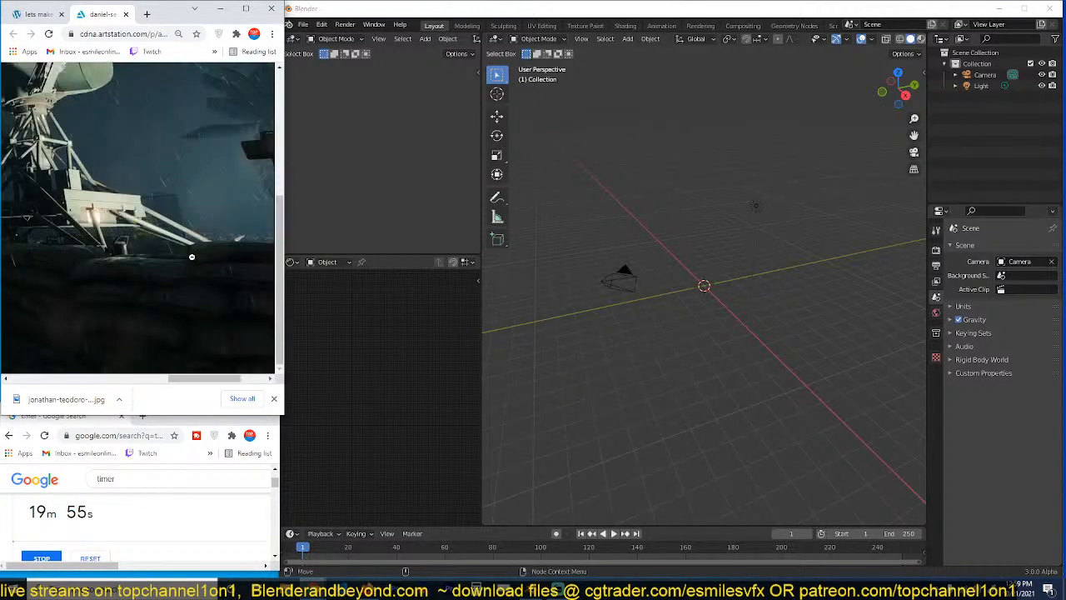
pyautogui.scroll(5, 165, 194)
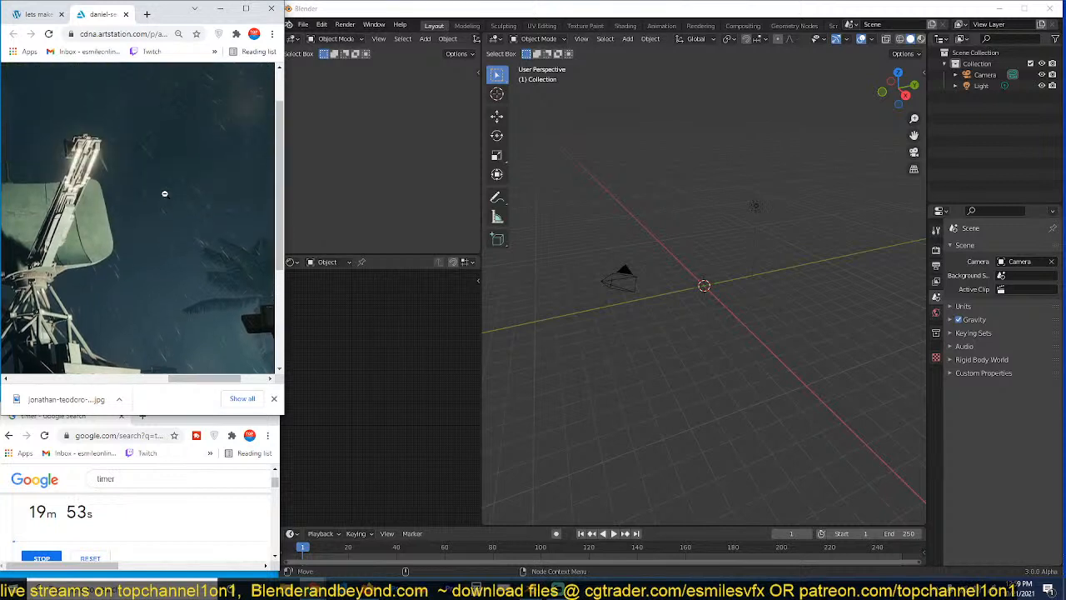
pyautogui.rightClick(165, 193)
pyautogui.click(119, 194)
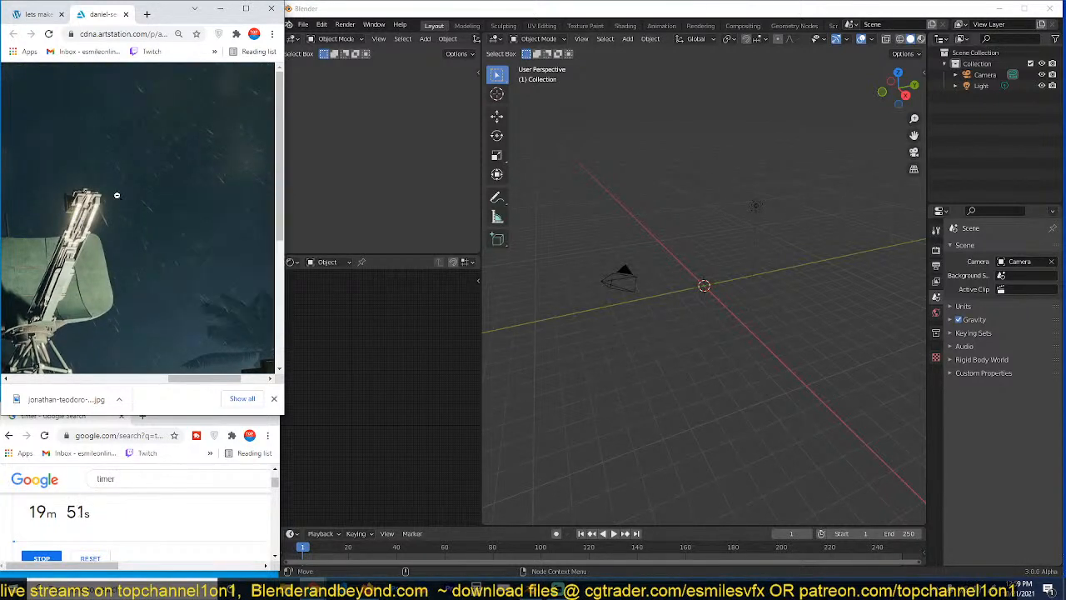
pyautogui.click(120, 213)
pyautogui.click(126, 227)
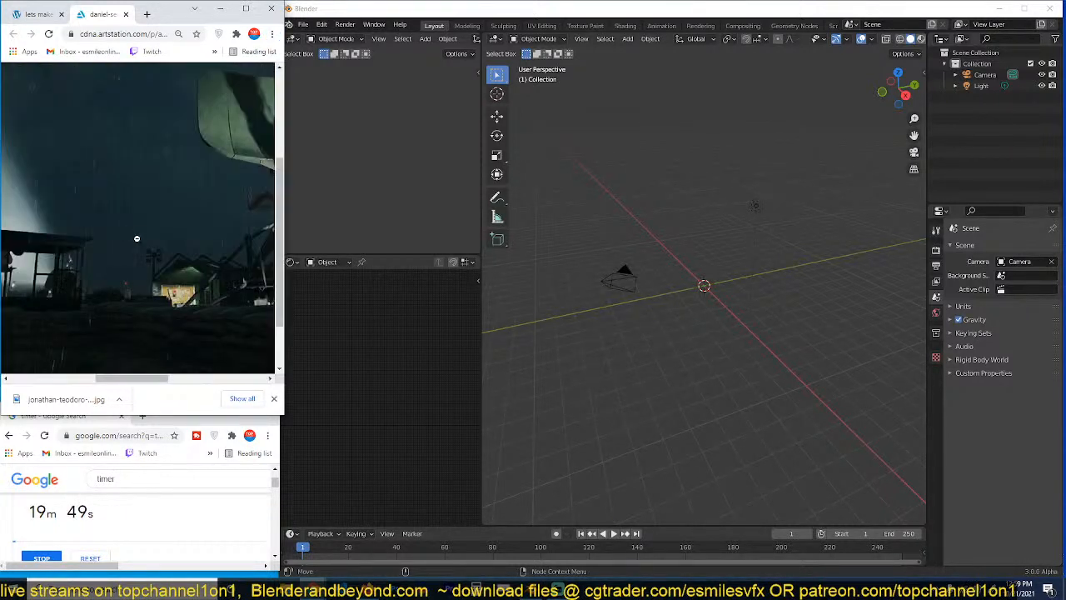
pyautogui.click(136, 239)
pyautogui.keyDown('ctrl'); pyautogui.scroll(4, 201, 229); pyautogui.keyUp('ctrl')
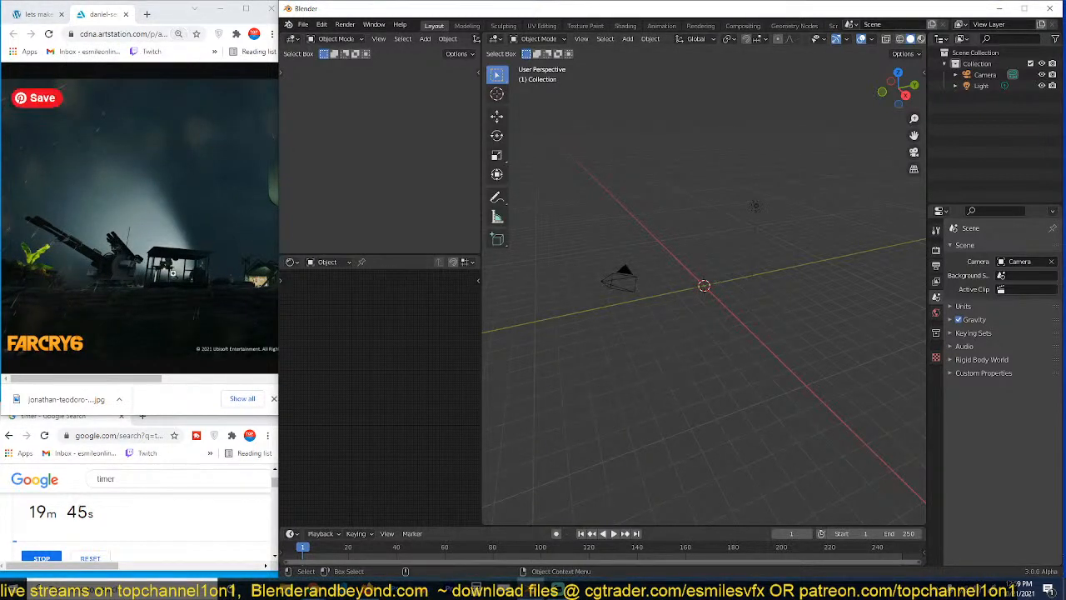
pyautogui.keyDown('ctrl'); pyautogui.scroll(3, 126, 285); pyautogui.keyUp('ctrl')
pyautogui.keyDown('ctrl'); pyautogui.scroll(-7, 126, 285); pyautogui.keyUp('ctrl')
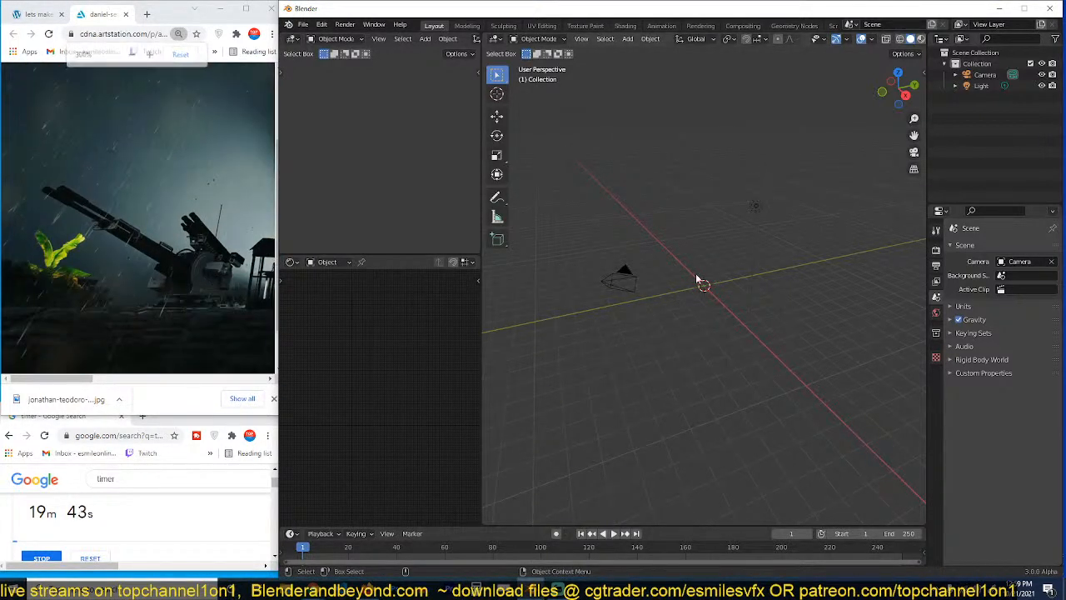
# Step: Switch to Blender's front view and start the Shortcut VUr key display
pyautogui.press('KP_1')
pyautogui.scroll(3, 702, 278)
pyautogui.keyDown('shift'); pyautogui.moveTo(702, 278); pyautogui.dragTo(652, 288, button='middle'); pyautogui.keyUp('shift')
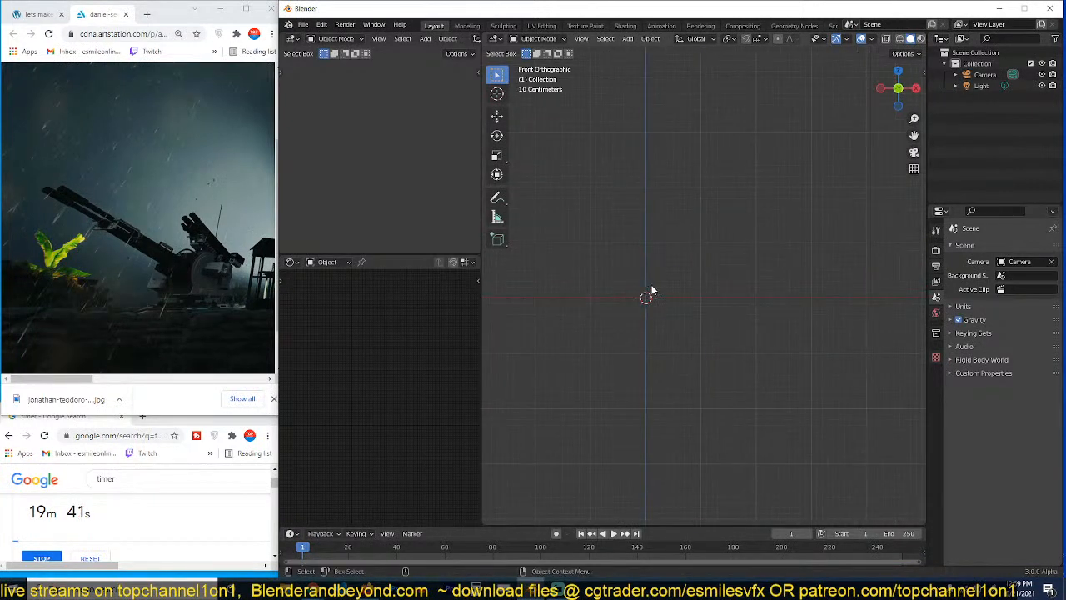
pyautogui.press('n')
pyautogui.click(918, 140)
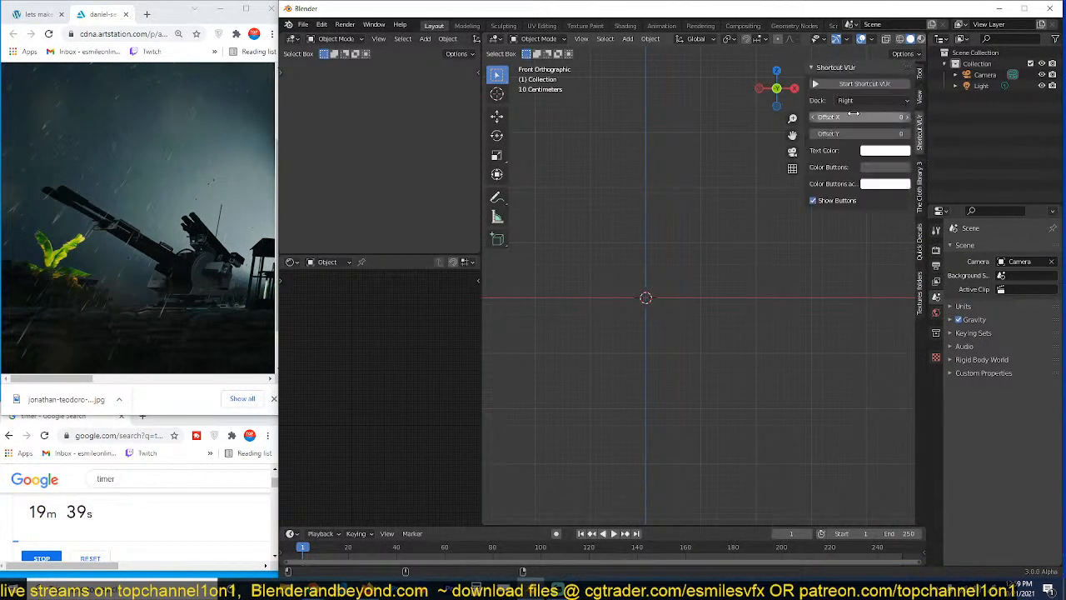
pyautogui.click(870, 83)
pyautogui.press('n')
# Step: Add a mesh circle at the origin, rotate it 90° about X and scale it down
pyautogui.scroll(4, 668, 285)
pyautogui.scroll(-1, 710, 283)
pyautogui.hotkey('shift', 'a')
pyautogui.moveTo(650, 272)
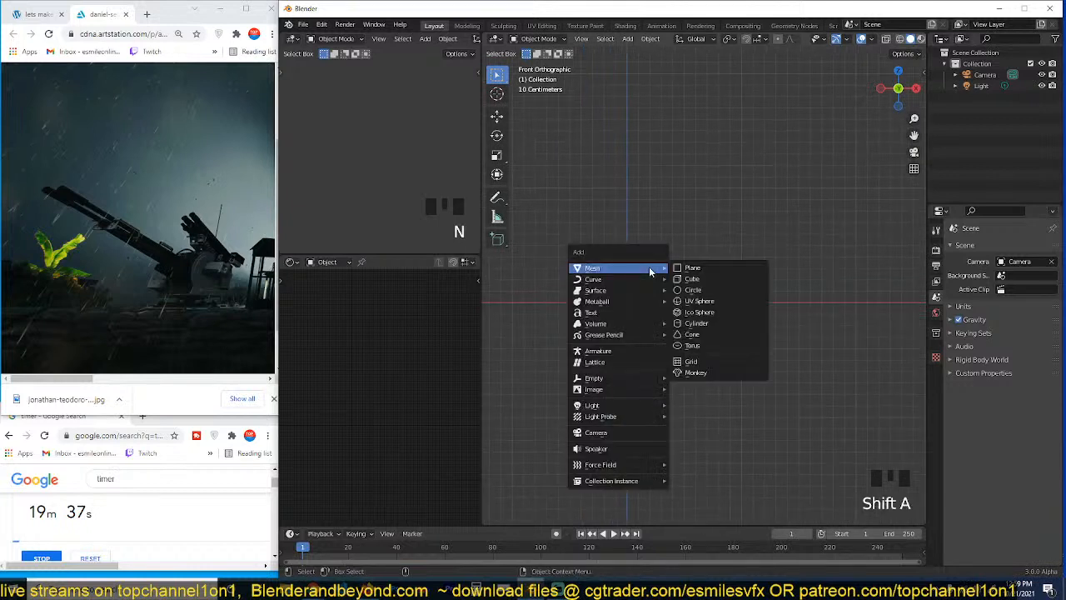
pyautogui.click(722, 293)
pyautogui.write('rx90')
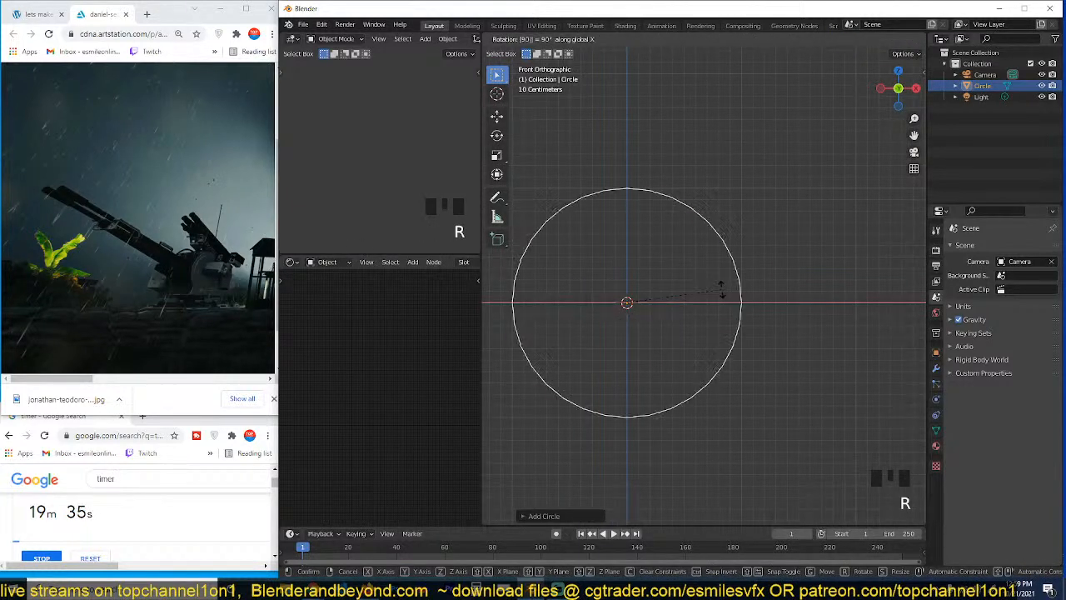
pyautogui.press('Return')
pyautogui.press('s')
pyautogui.click(722, 315)
# Step: Fill the circle with a face in Edit Mode to make a flat upright disc
pyautogui.press('Tab')
pyautogui.press('g')
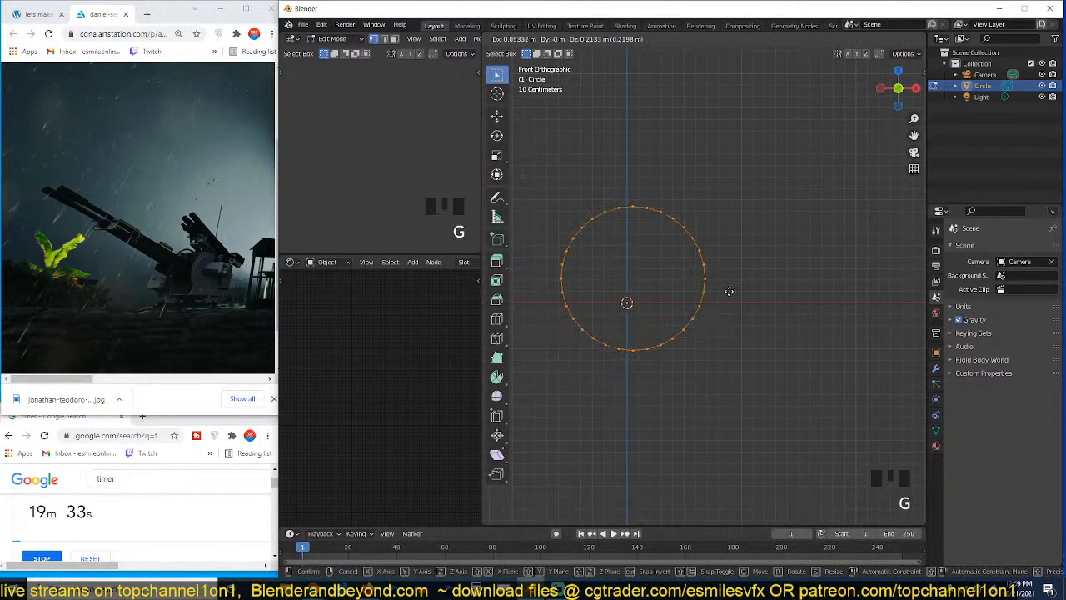
pyautogui.rightClick(735, 284)
pyautogui.press('f')
pyautogui.press('`')
pyautogui.moveTo(770, 249); pyautogui.dragTo(724, 274, button='middle')
pyautogui.scroll(7, 724, 274)
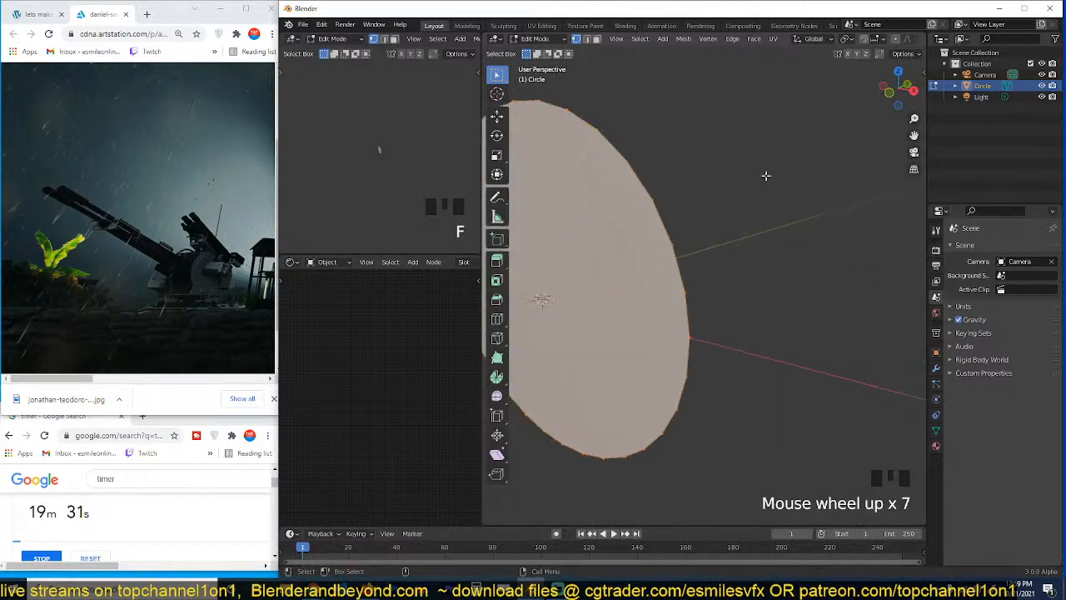
# Step: Inset the disc's face, extrude it slightly and inset it again to form a stepped rim
pyautogui.press('i')
pyautogui.click(736, 197)
pyautogui.press('e')
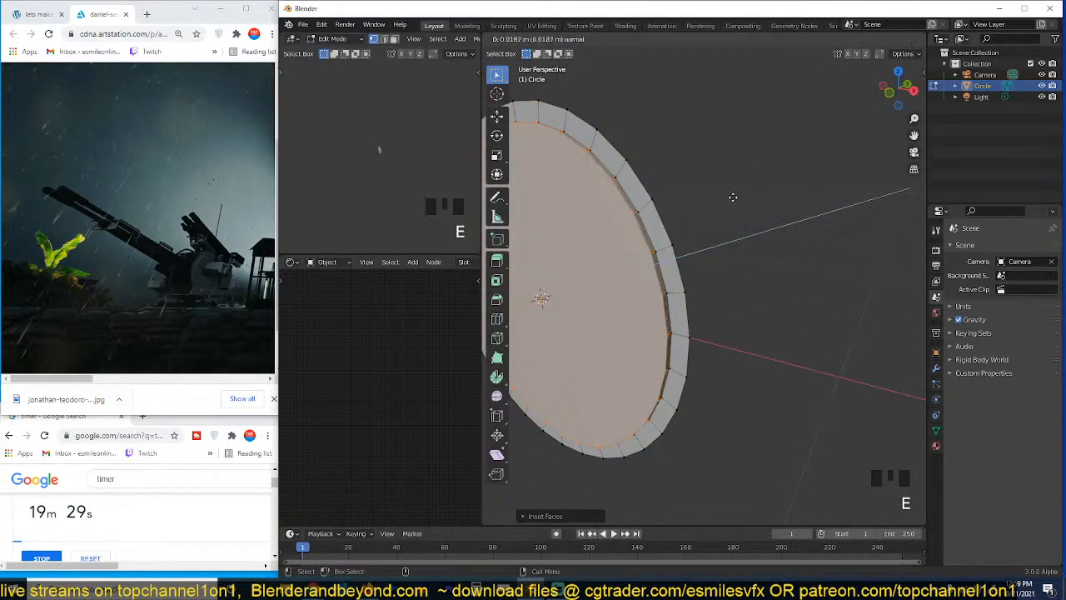
pyautogui.click(734, 195)
pyautogui.press('i')
pyautogui.click(745, 157)
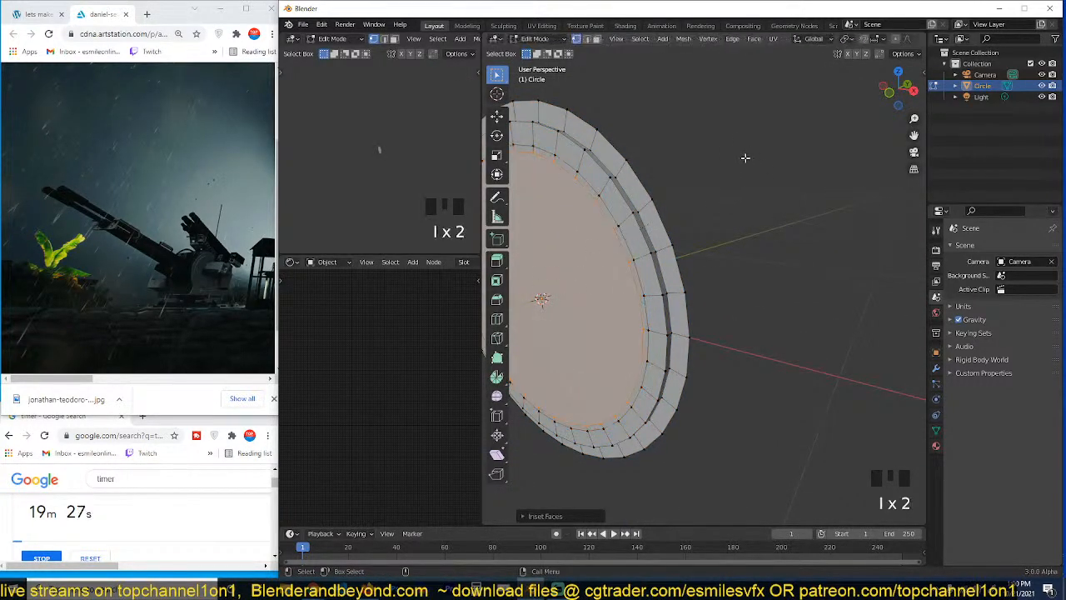
# Step: Scale down the disc's inner face and offset it slightly along its normal with Shrink/Fatten
pyautogui.press('s')
pyautogui.click(708, 180)
pyautogui.hotkey('alt', 's')
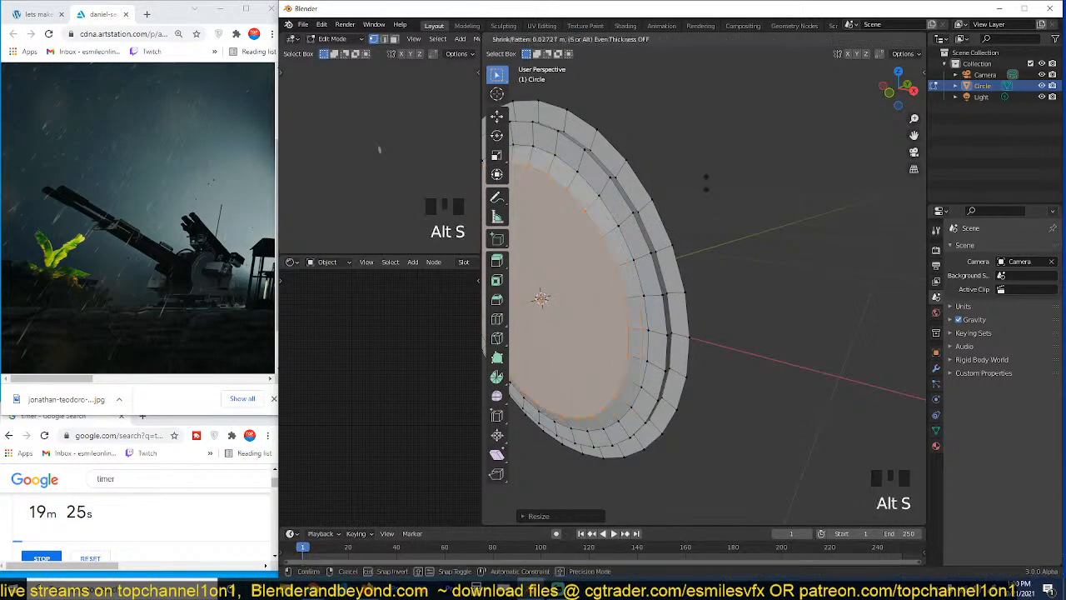
pyautogui.click(708, 181)
# Step: Return to Object Mode and shade the disc smooth
pyautogui.press('Tab')
pyautogui.press('`')
pyautogui.rightClick(722, 170)
pyautogui.click(733, 163)
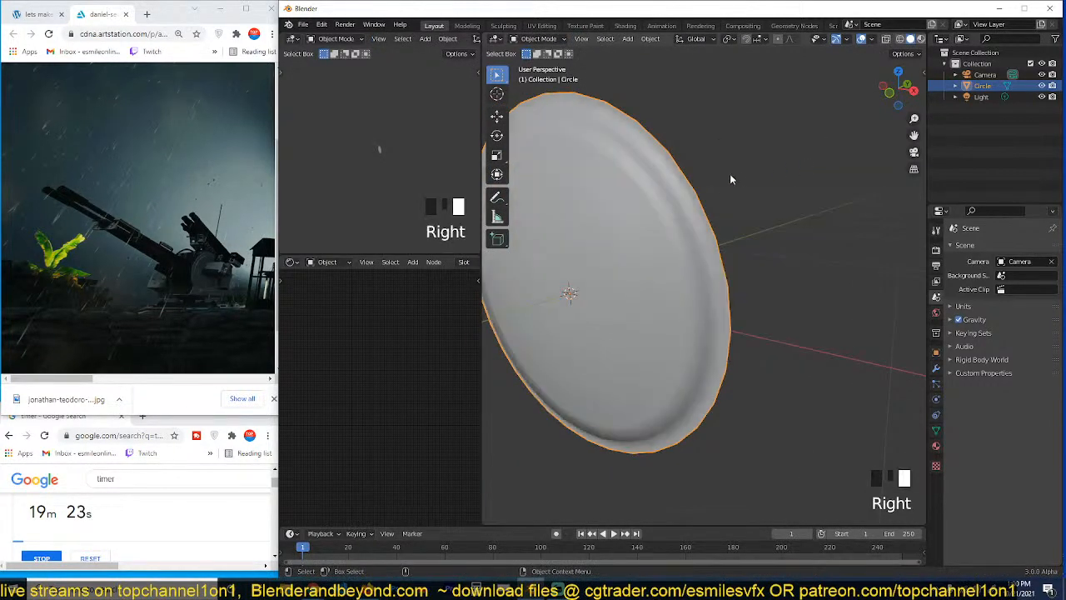
# Step: Restore crisp edges in the disc's shading and display its wireframe over the surface
pyautogui.press('q')
pyautogui.click(728, 155)
pyautogui.press('q')
pyautogui.click(712, 326)
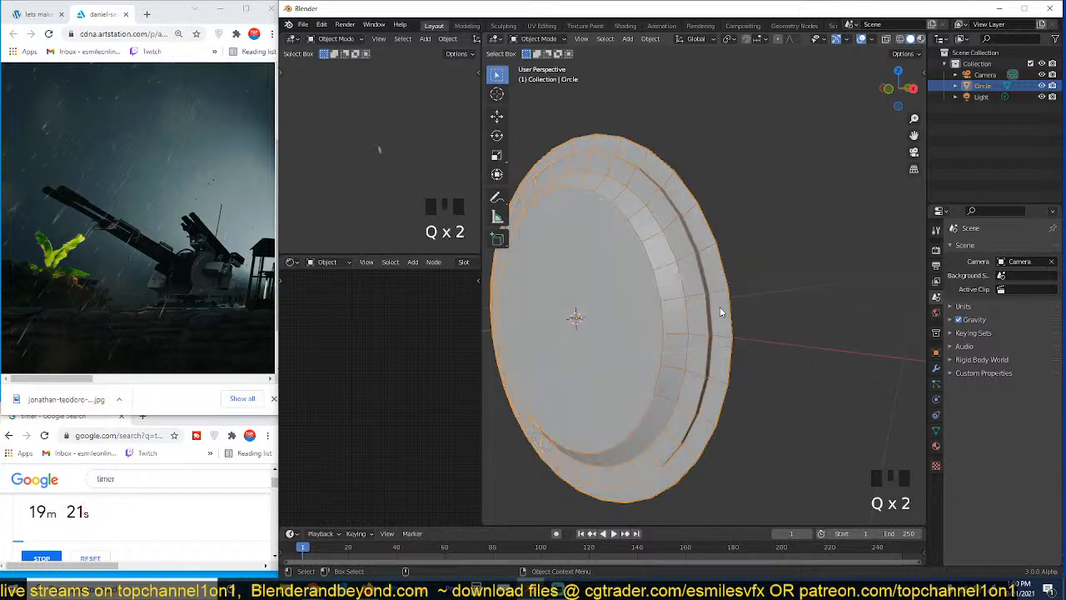
# Step: Turn off the disc's wireframe display, then add a Bevel modifier and apply the object's scale
pyautogui.press('q')
pyautogui.click(708, 281)
pyautogui.click(936, 367)
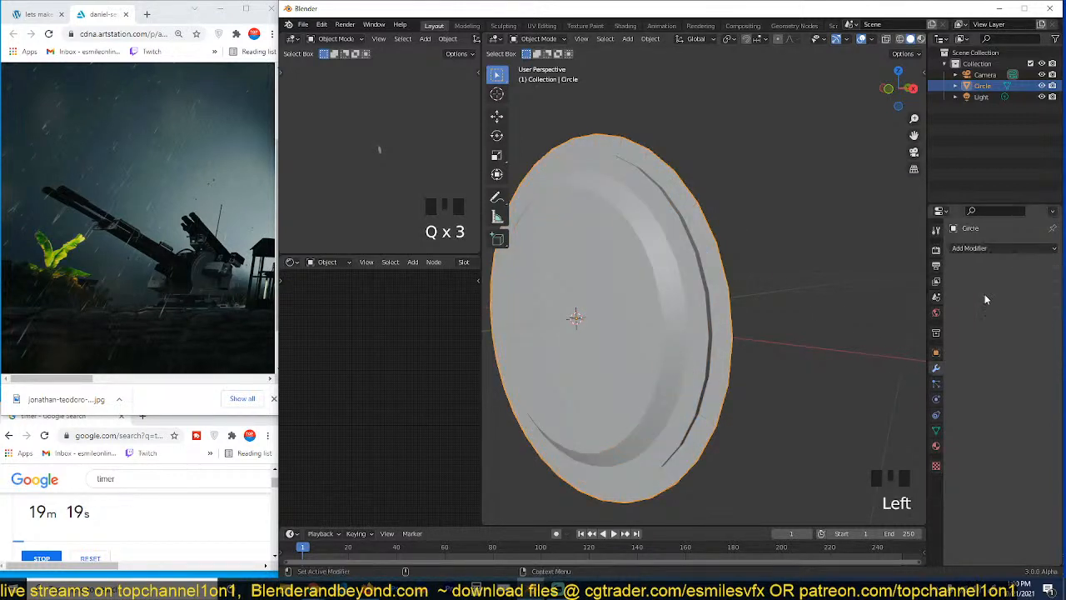
pyautogui.click(1005, 248)
pyautogui.click(860, 292)
pyautogui.hotkey('ctrl', 'a')
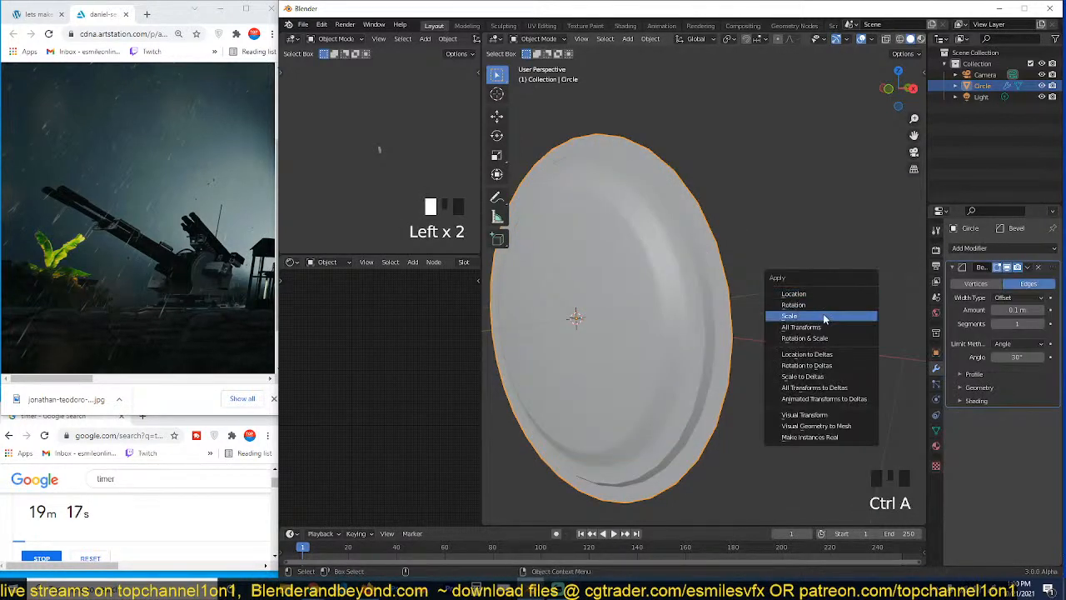
pyautogui.click(858, 317)
# Step: Set the disc's bevel amount to 0.008 m and enable Harden Normals in its shading options
pyautogui.keyDown('shift'); pyautogui.moveTo(1019, 309); pyautogui.dragTo(1006, 309); pyautogui.keyUp('shift')
pyautogui.click(982, 400)
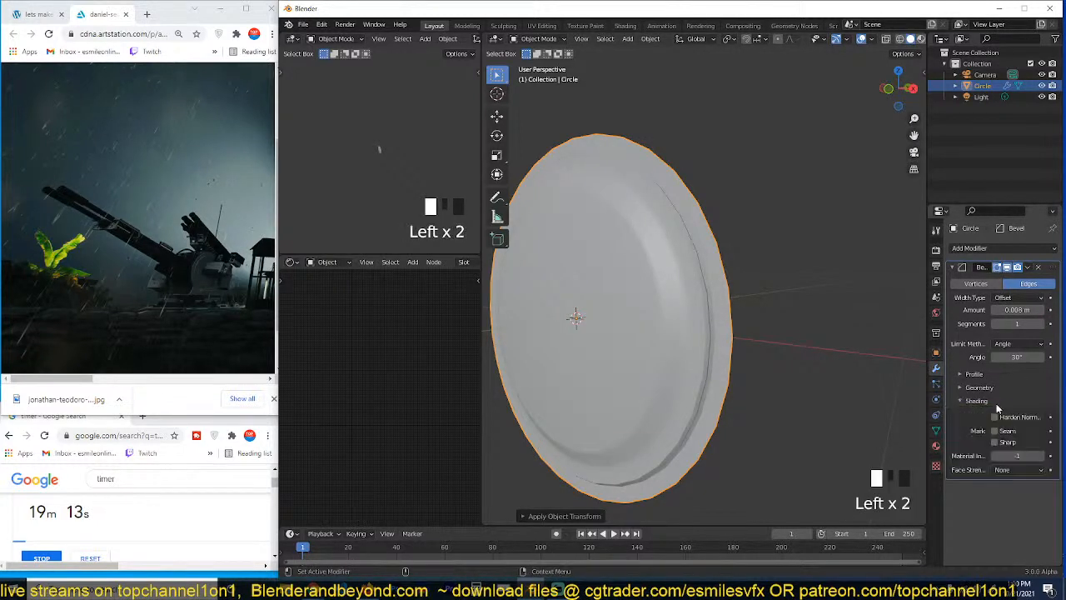
pyautogui.click(995, 417)
pyautogui.rightClick(604, 317)
pyautogui.click(590, 362)
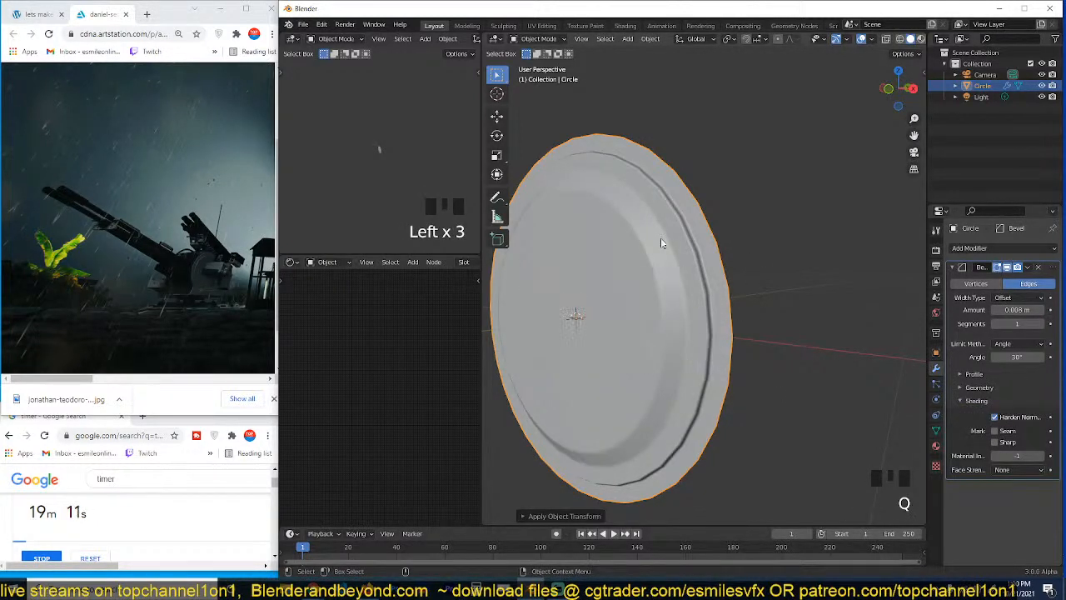
# Step: Save the scene as gun.blend inside a new folder named gun in the october directory
pyautogui.hotkey('ctrl', 's')
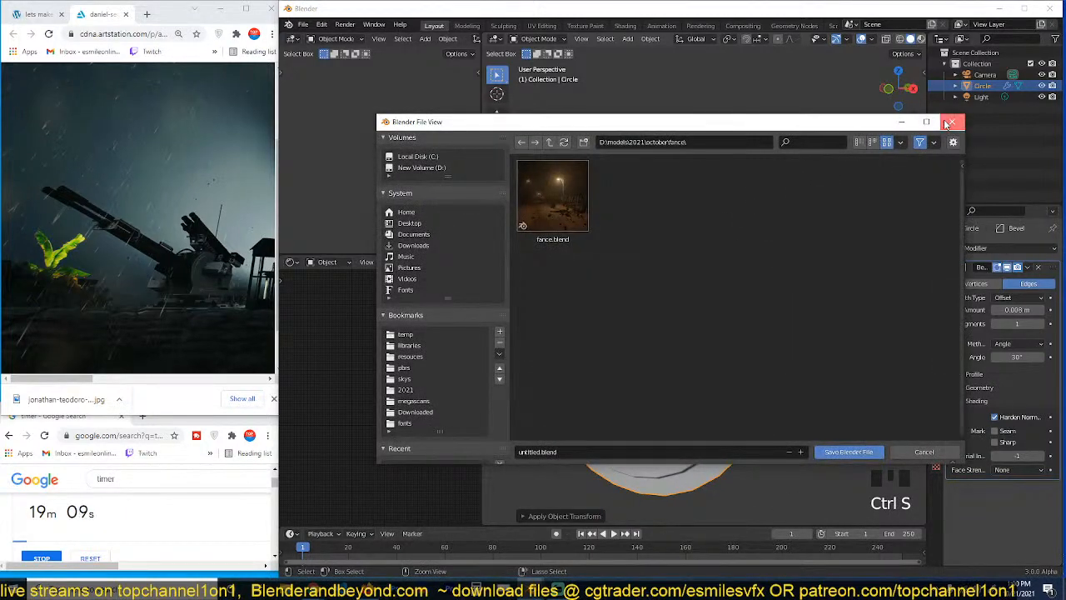
pyautogui.click(948, 122)
pyautogui.hotkey('ctrl', 'shift', 's')
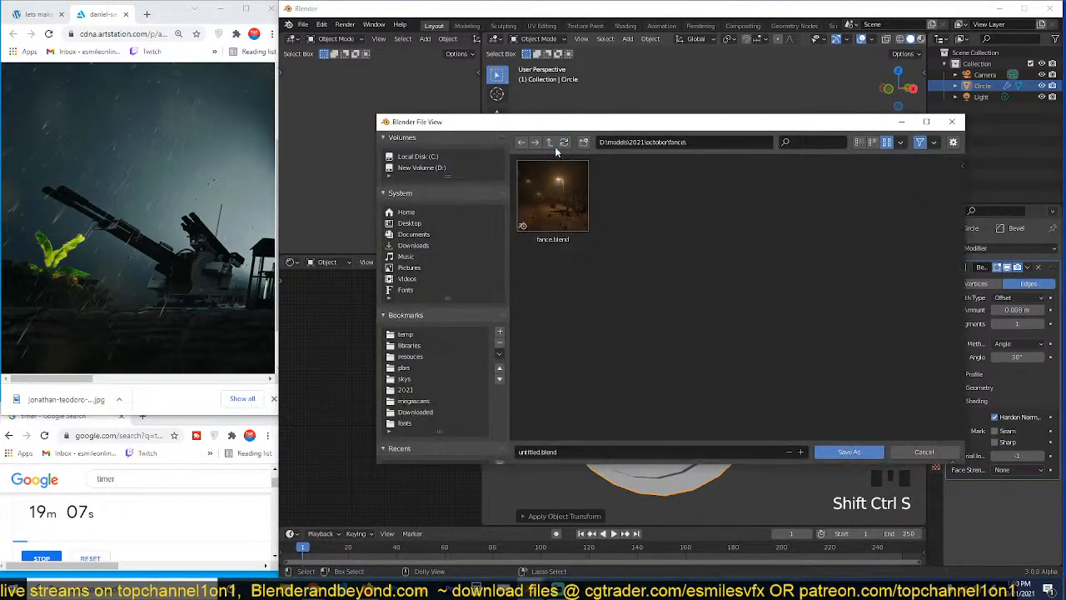
pyautogui.click(548, 143)
pyautogui.click(583, 143)
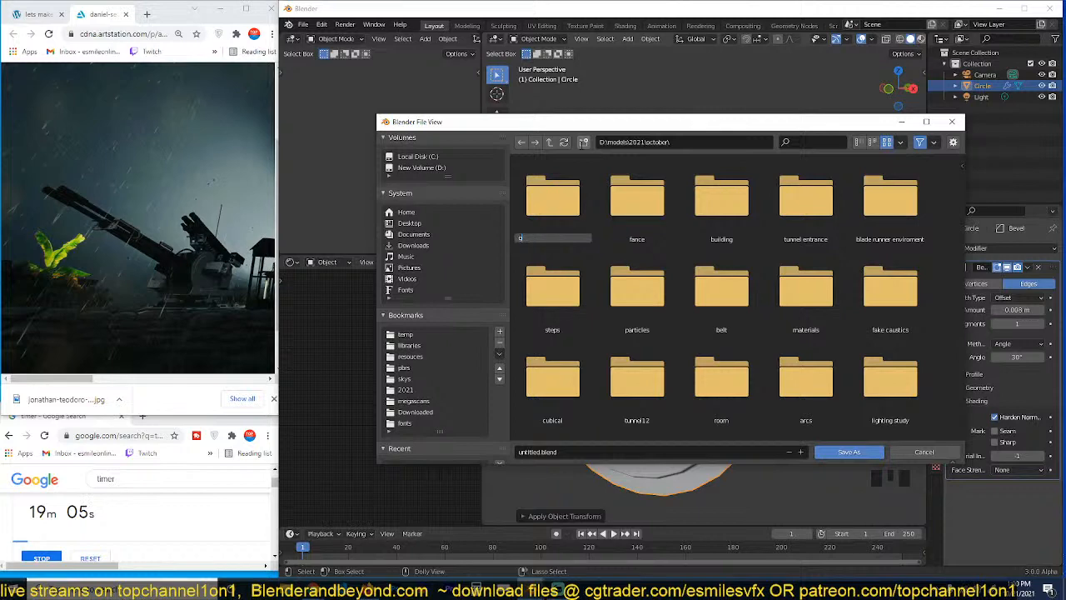
pyautogui.doubleClick(569, 216)
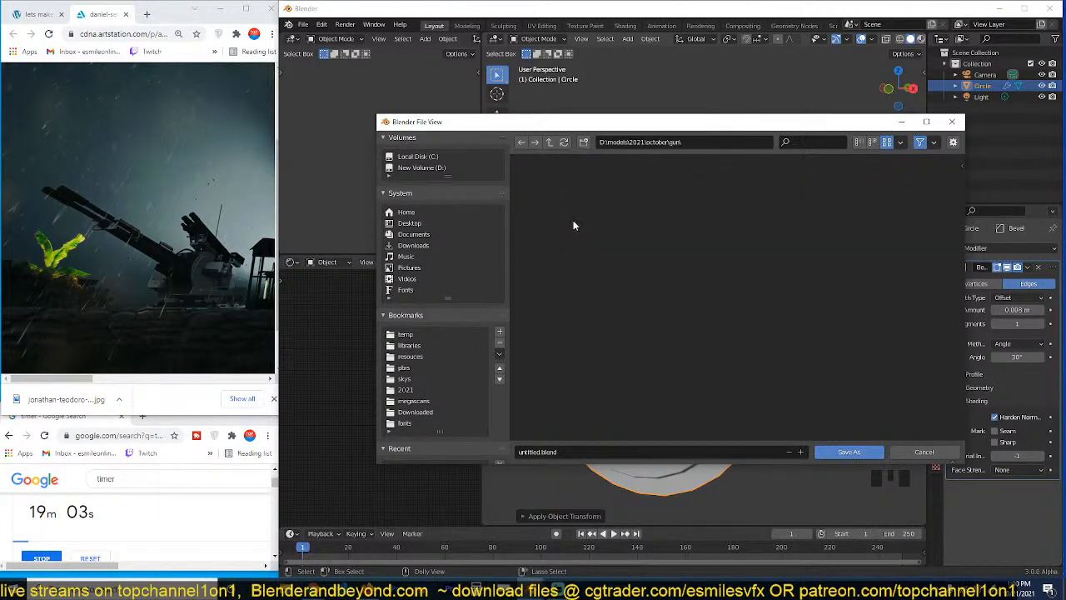
pyautogui.click(684, 452)
pyautogui.write('gun')
pyautogui.press('Return')
pyautogui.click(846, 454)
# Step: In front view, select the lower arc of the disc's outer rim vertices and extrude it downward
pyautogui.press('`')
pyautogui.press('Tab')
pyautogui.press('`')
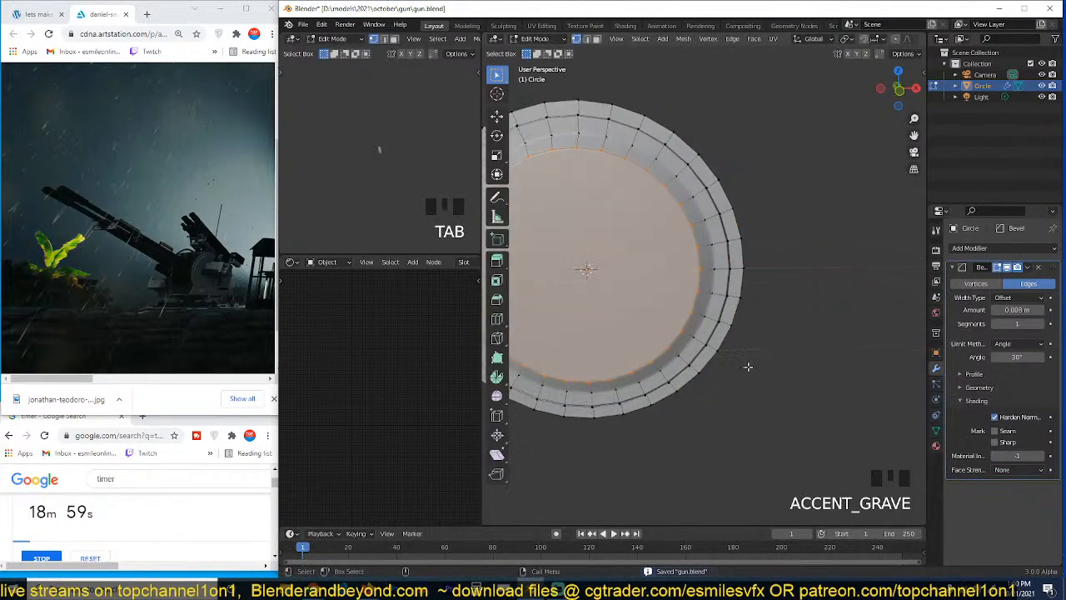
pyautogui.press('KP_1')
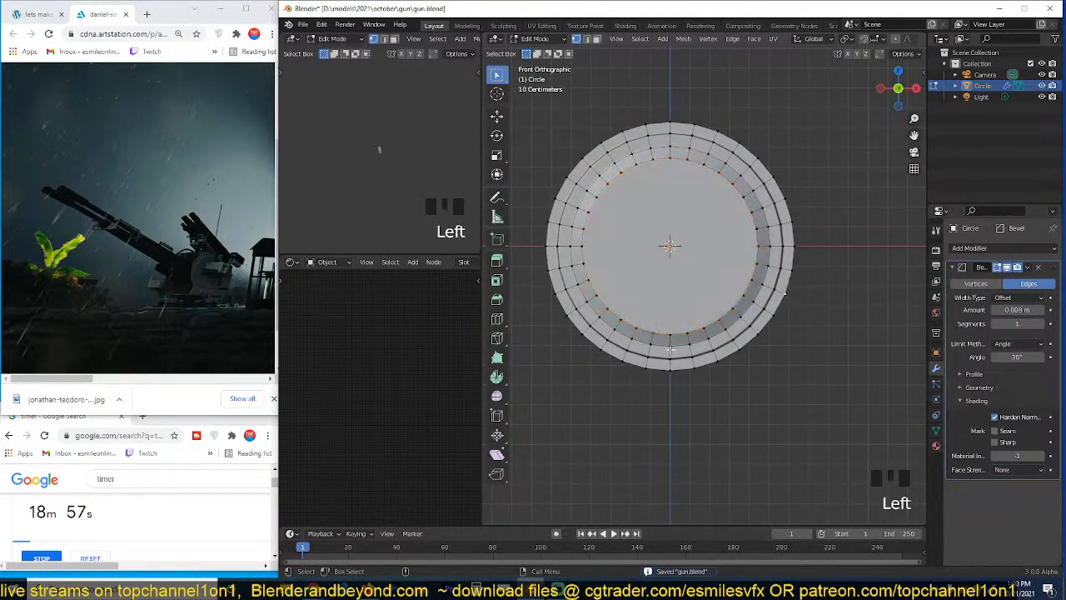
pyautogui.keyDown('ctrl'); pyautogui.click(549, 303); pyautogui.keyUp('ctrl')
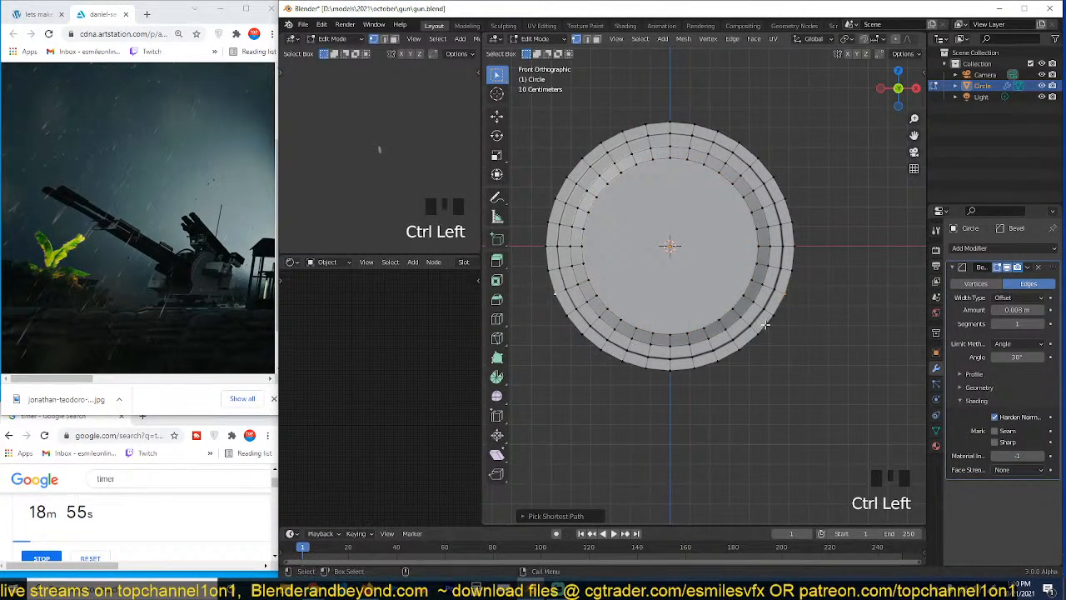
pyautogui.keyDown('ctrl'); pyautogui.click(672, 371); pyautogui.keyUp('ctrl')
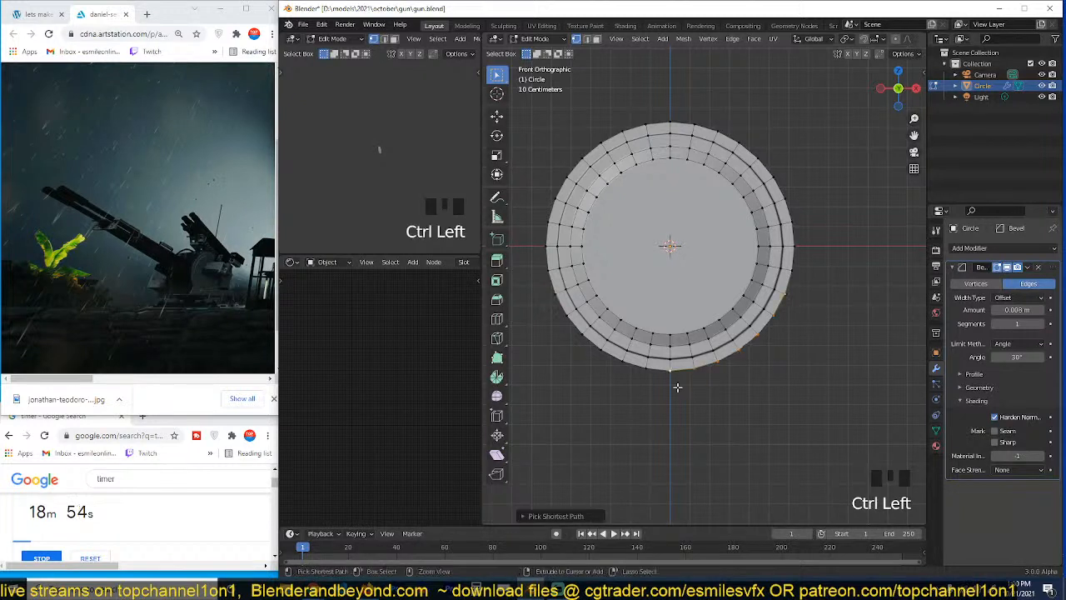
pyautogui.keyDown('ctrl'); pyautogui.click(554, 307); pyautogui.keyUp('ctrl')
pyautogui.press('e')
pyautogui.click(741, 317)
# Step: Flatten the extruded lower edge by scaling it to 0 along Z and adjust its height
pyautogui.press('s')
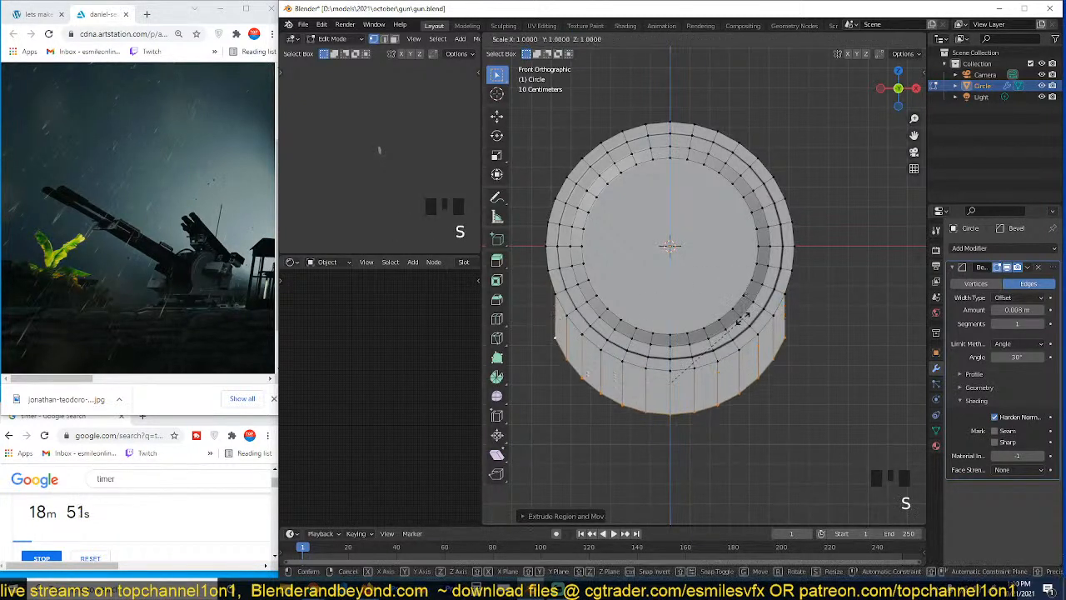
pyautogui.press('z')
pyautogui.press('0')
pyautogui.press('z')
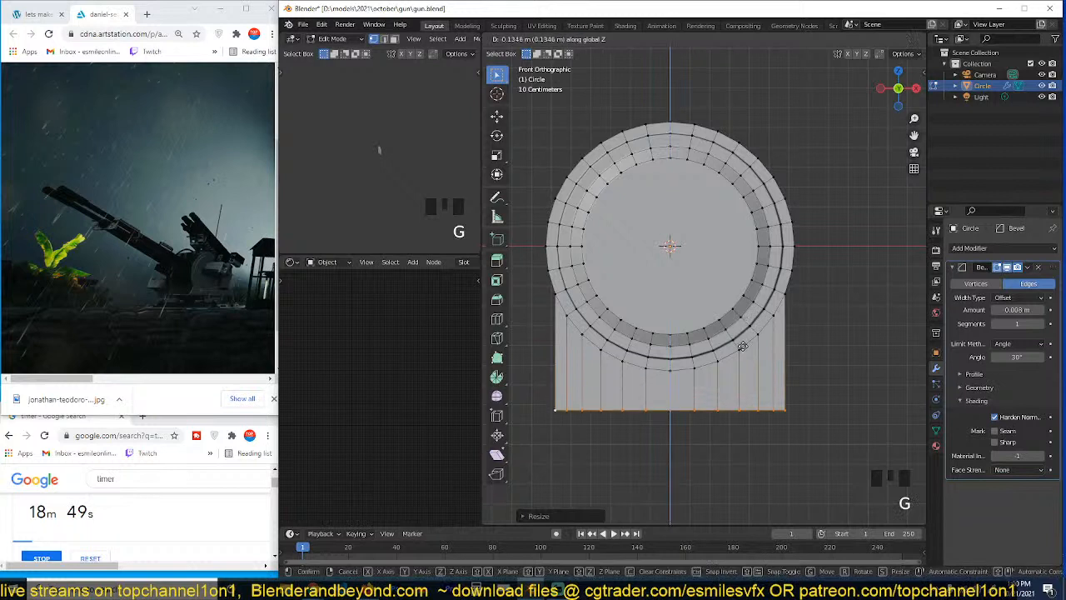
pyautogui.click(754, 320)
# Step: Extrude the straight bottom edge downward along Z to form a narrow strip
pyautogui.press('e')
pyautogui.press('z')
pyautogui.click(756, 379)
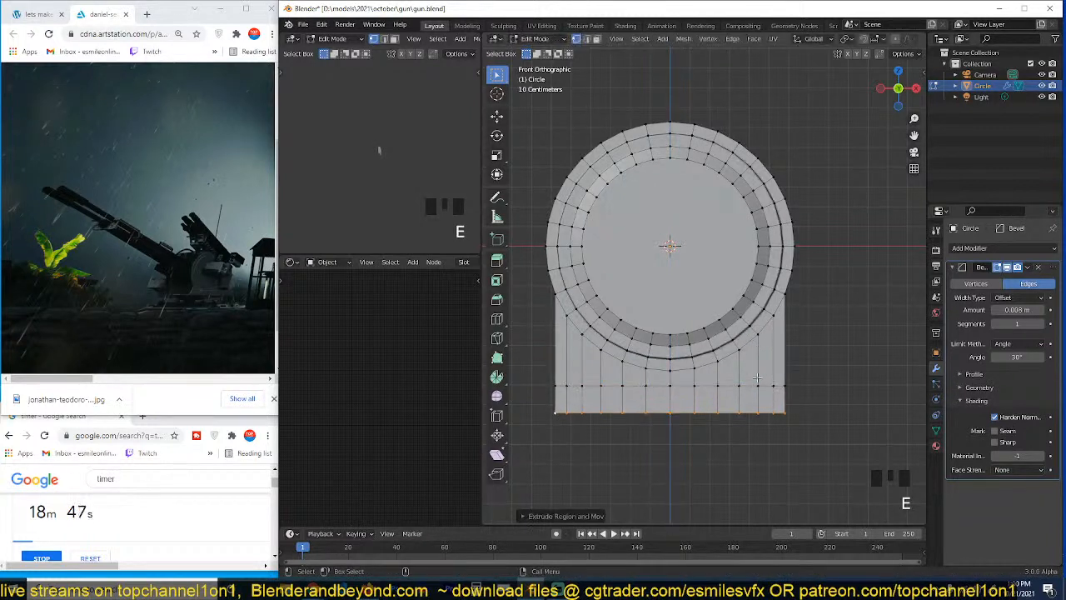
# Step: Scale the strip's two end edges outward into a foot wider than the plate and adjust its upper edge loop
pyautogui.keyDown('shift'); pyautogui.click(719, 392); pyautogui.keyUp('shift')
pyautogui.hotkey('ctrl', 'r')
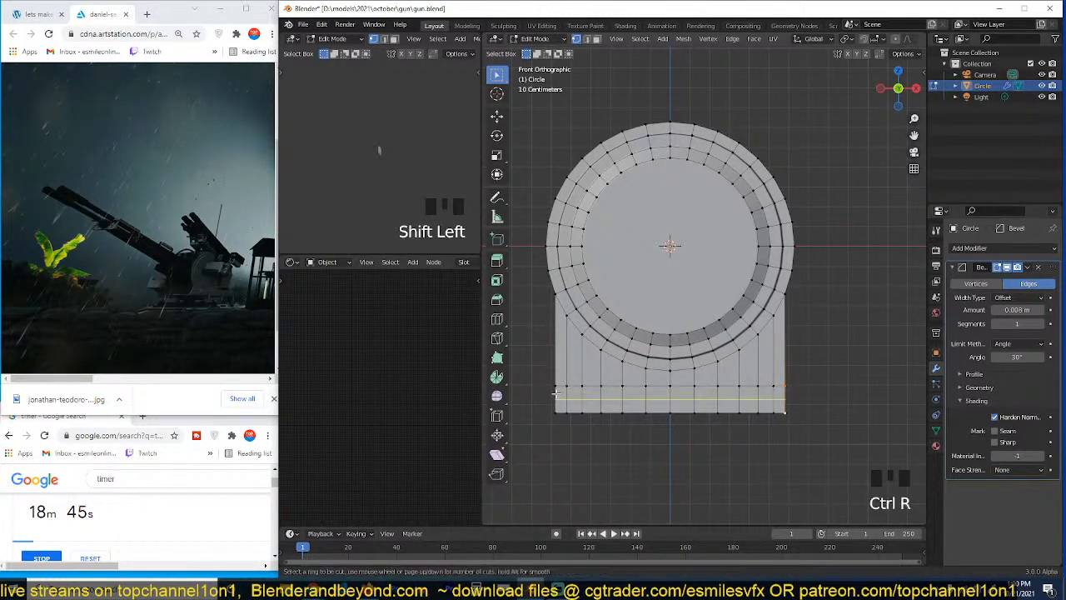
pyautogui.press('3')
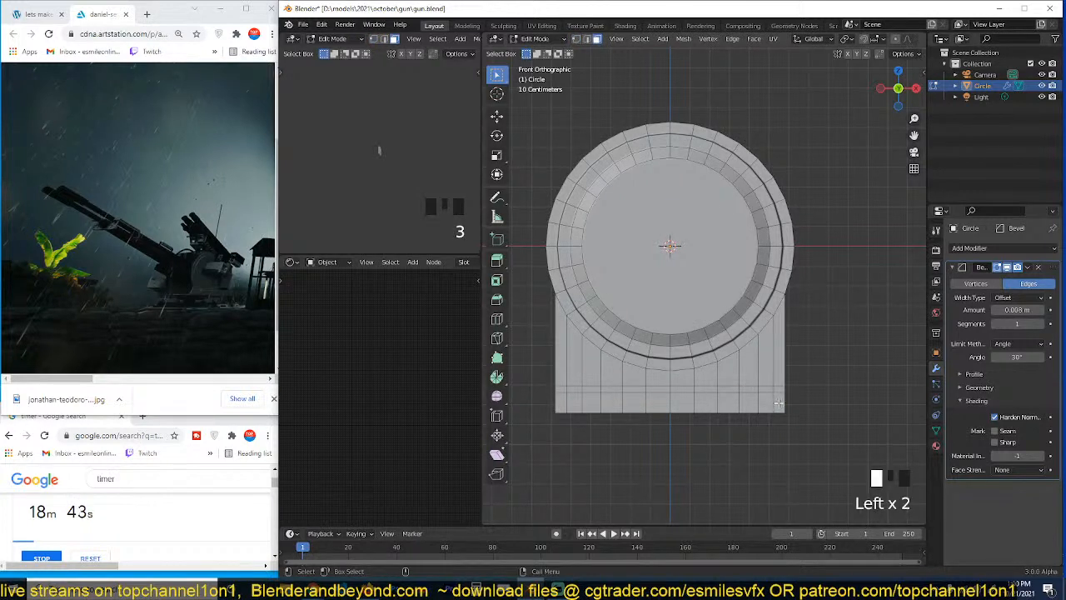
pyautogui.press('2')
pyautogui.press('s')
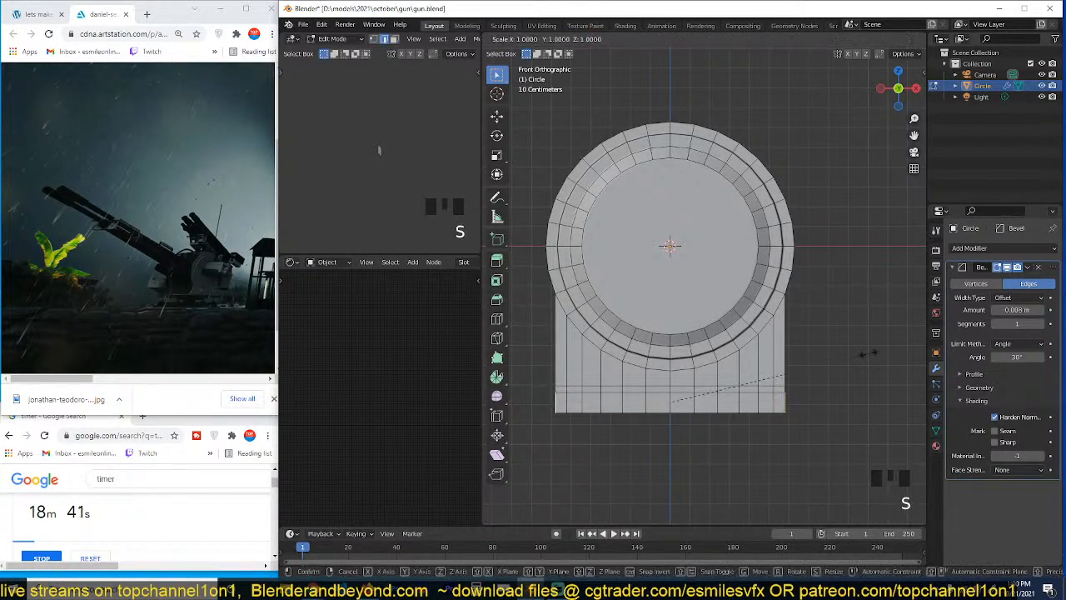
pyautogui.click(916, 350)
pyautogui.keyDown('alt'); pyautogui.click(750, 384); pyautogui.keyUp('alt')
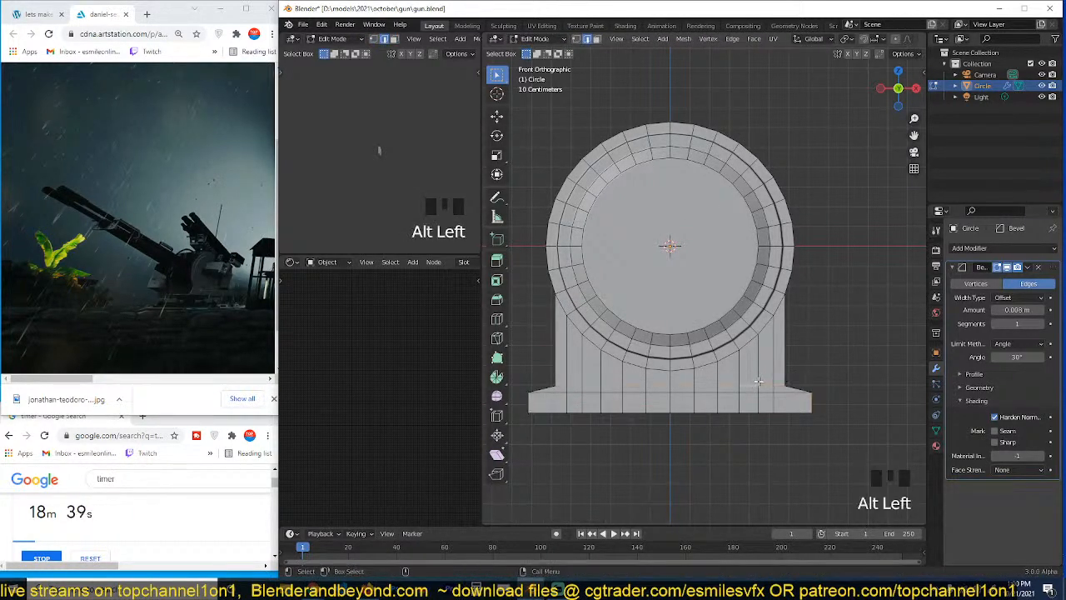
pyautogui.press('g')
# Step: Select the foot's row of faces and move it forward along Y so it projects from the plate
pyautogui.press('Tab')
pyautogui.press('`')
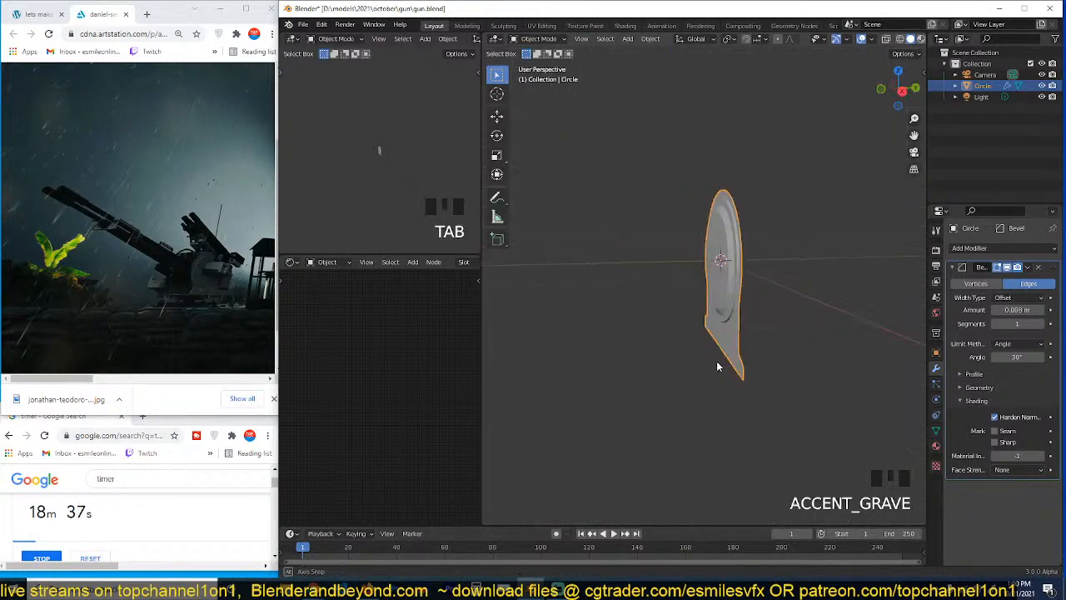
pyautogui.press('Tab')
pyautogui.keyDown('alt'); pyautogui.click(754, 415); pyautogui.keyUp('alt')
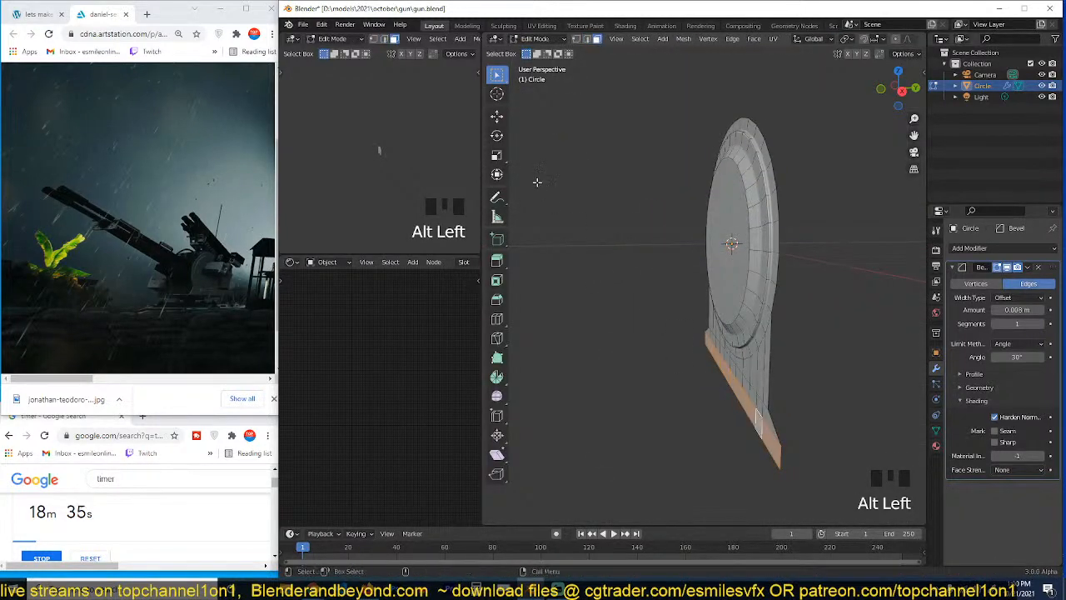
pyautogui.click(497, 117)
pyautogui.moveTo(770, 370)
pyautogui.mouseDown()
pyautogui.moveTo(737, 374)
pyautogui.moveTo(749, 371)
pyautogui.mouseUp()
# Step: Extrude the plate's outer boundary backward along Y for thickness and flatten the new back edge with a Y scale of 0
pyautogui.press('2')
pyautogui.keyDown('alt'); pyautogui.click(775, 414); pyautogui.keyUp('alt')
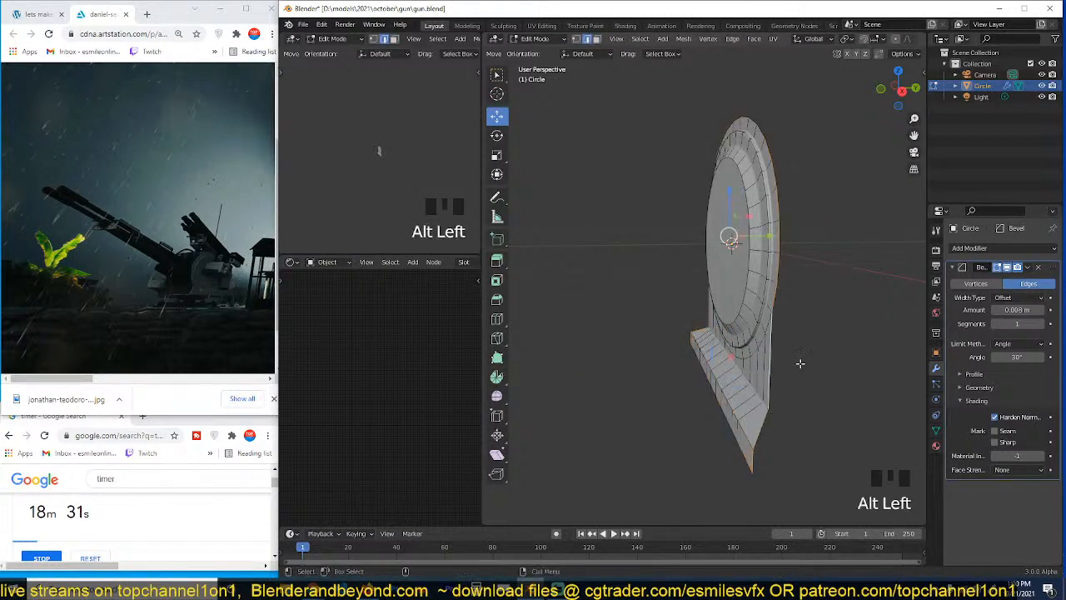
pyautogui.press('e')
pyautogui.click(794, 231)
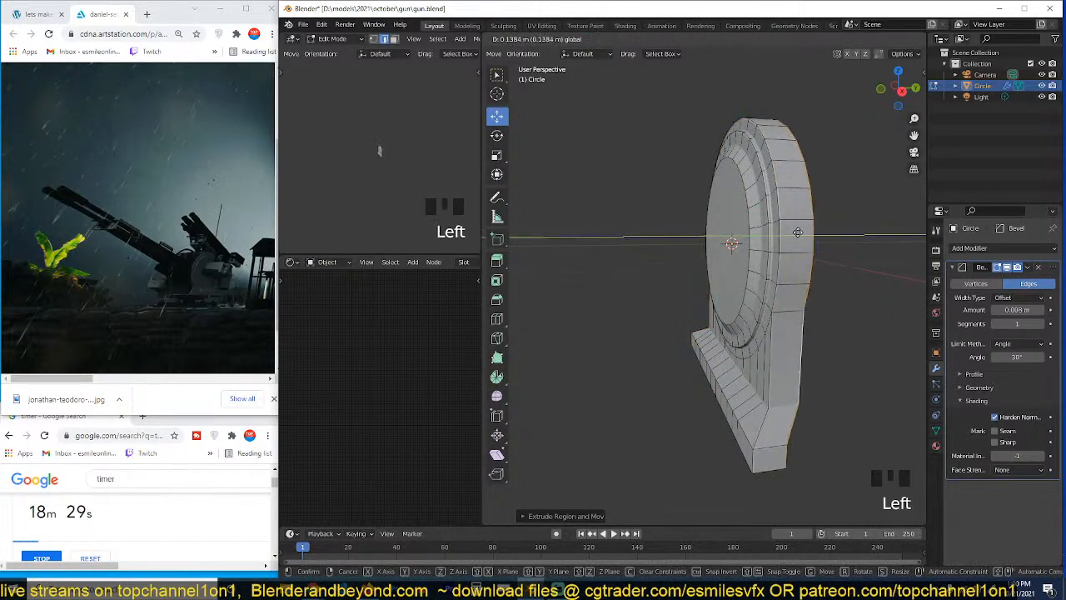
pyautogui.press('s')
pyautogui.press('y')
pyautogui.press('0')
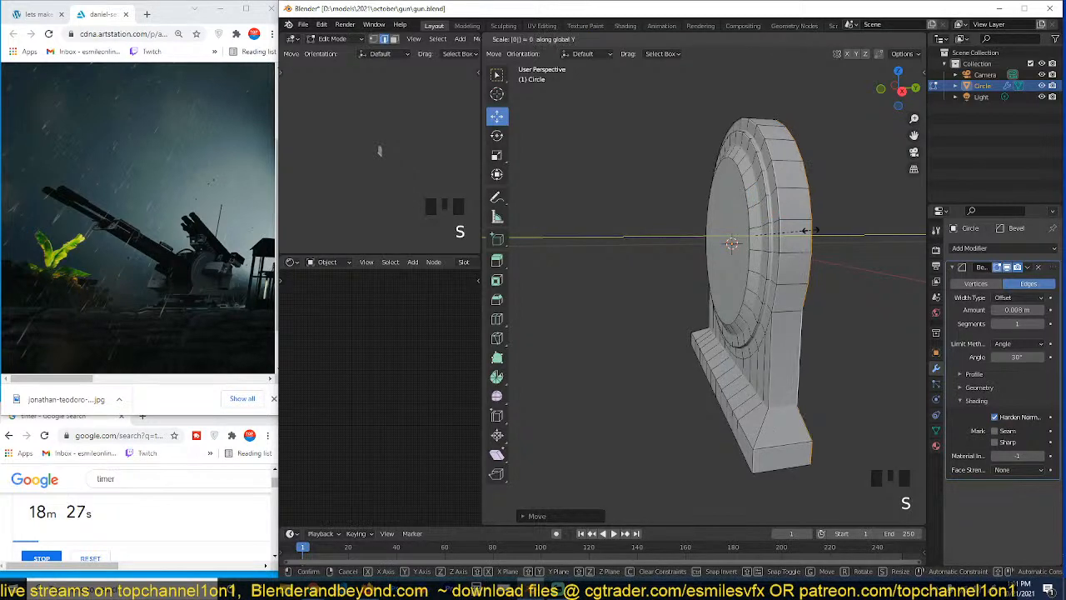
pyautogui.click(810, 230)
# Step: Select the plate's whole mesh and move it along Y away from the object's origin
pyautogui.press('Tab')
pyautogui.press('`')
pyautogui.scroll(-2, 692, 275)
pyautogui.press('`')
pyautogui.press('Tab')
pyautogui.press('a')
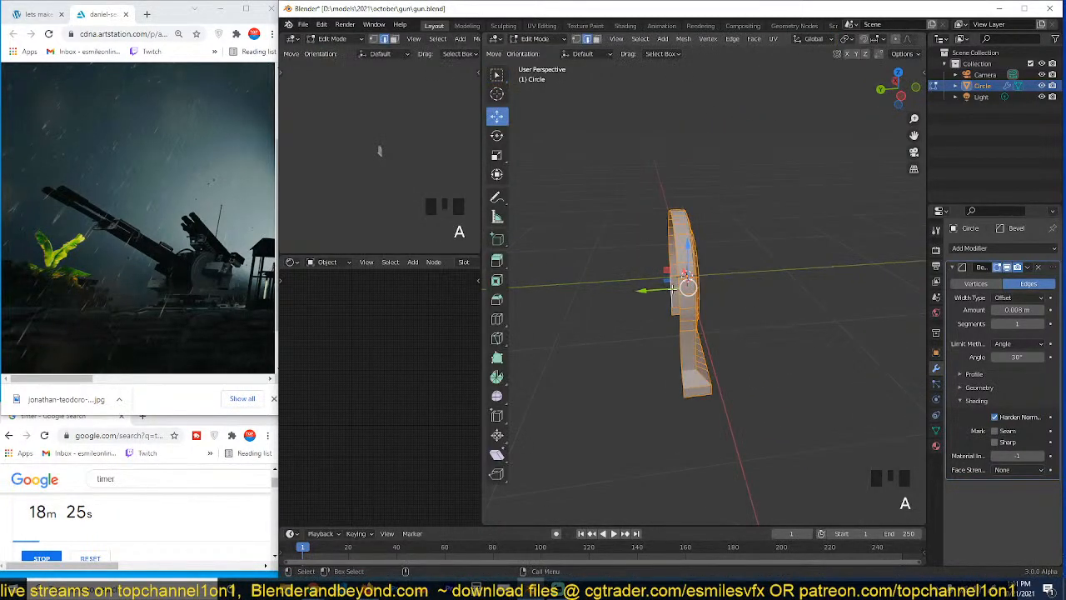
pyautogui.moveTo(655, 293); pyautogui.dragTo(728, 296)
# Step: Add a Mirror modifier using only the Y axis and apply the object's transform to get two facing plates
pyautogui.press('Tab')
pyautogui.click(953, 268)
pyautogui.click(976, 251)
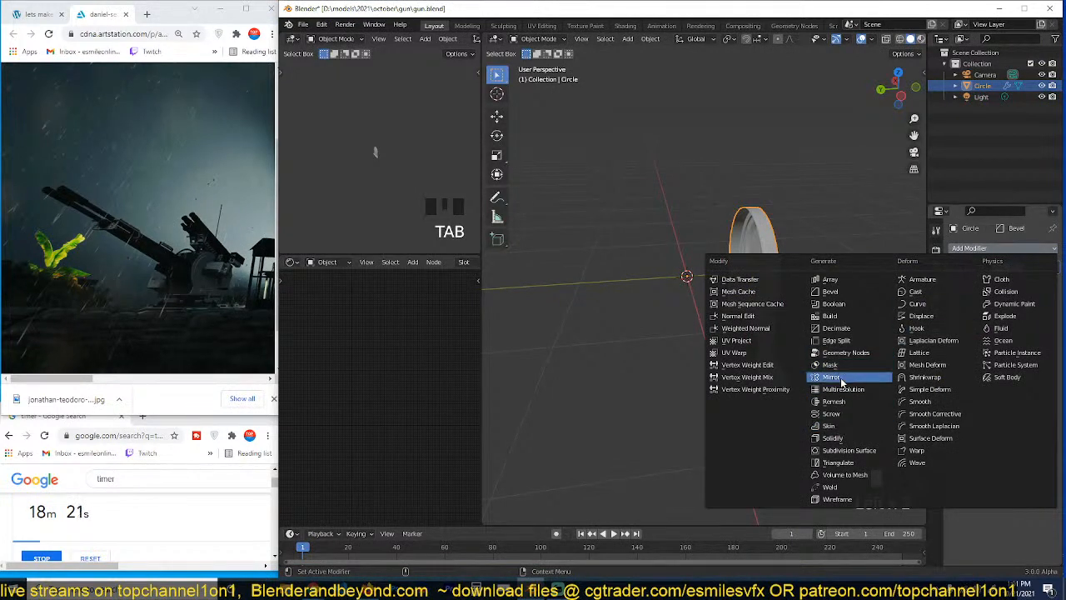
pyautogui.click(837, 377)
pyautogui.click(1025, 299)
pyautogui.click(1002, 300)
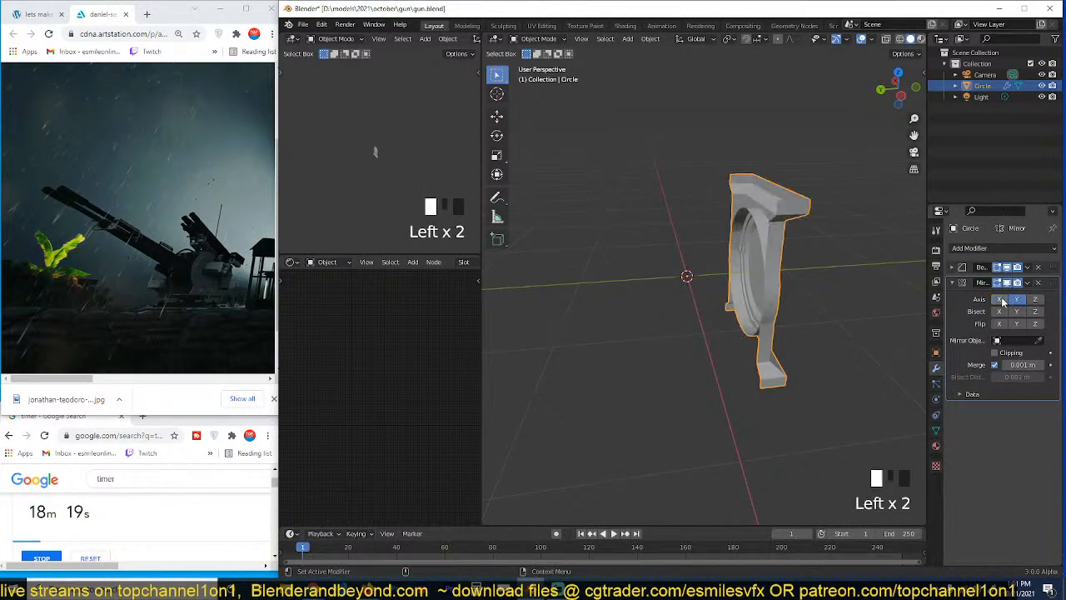
pyautogui.hotkey('ctrl', 'a')
pyautogui.click(809, 265)
# Step: Select the boundary loop around the plate's open back and fill it with a face
pyautogui.press('`')
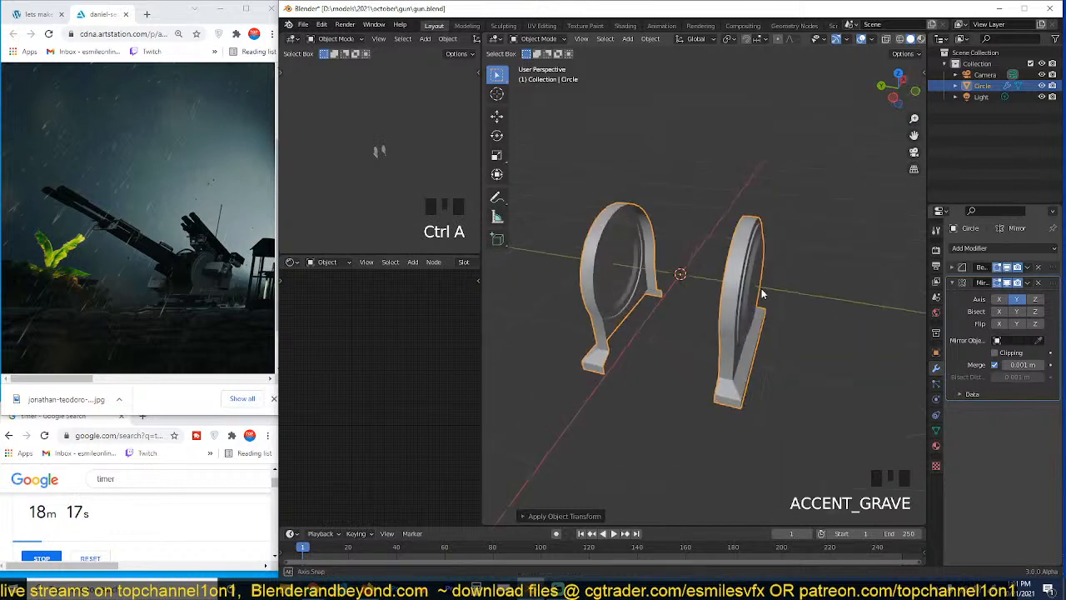
pyautogui.press('Tab')
pyautogui.scroll(3, 844, 262)
pyautogui.press('2')
pyautogui.keyDown('alt'); pyautogui.click(838, 167); pyautogui.keyUp('alt')
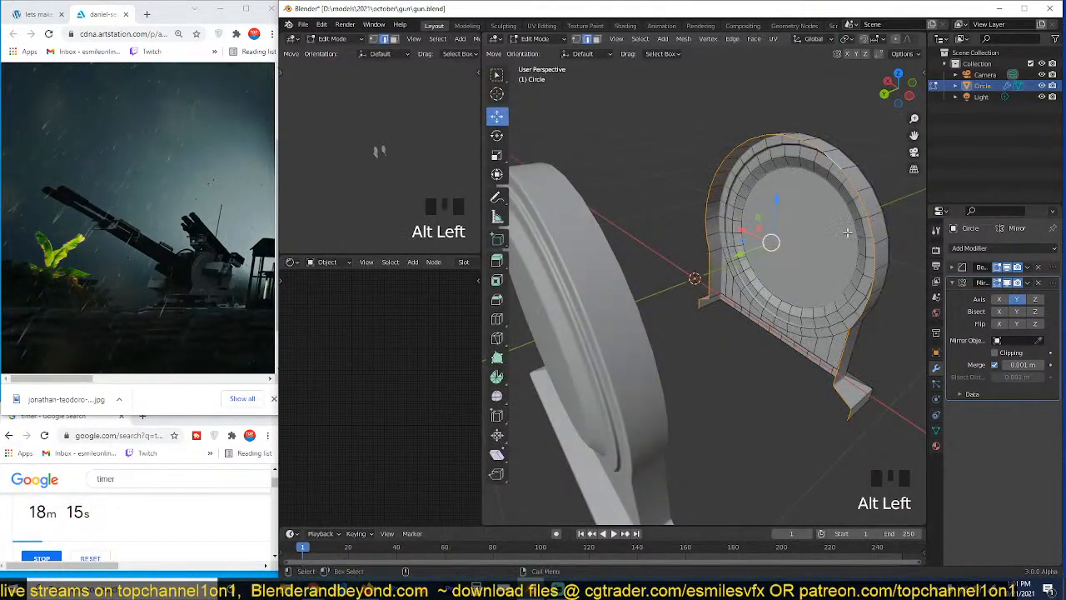
pyautogui.press('f')
pyautogui.press('`')
pyautogui.keyDown('shift'); pyautogui.moveTo(820, 262); pyautogui.dragTo(817, 291, button='middle'); pyautogui.keyUp('shift')
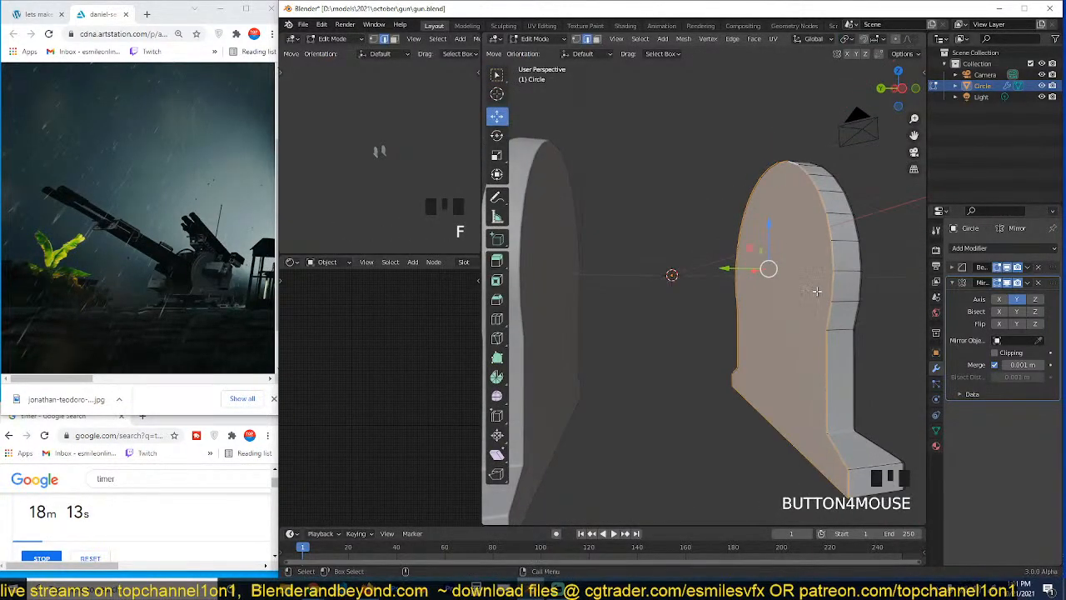
# Step: Connect the two back-face vertices where the rounded top meets the straight sides with a straight edge
pyautogui.press('`')
pyautogui.press('1')
pyautogui.click(832, 336)
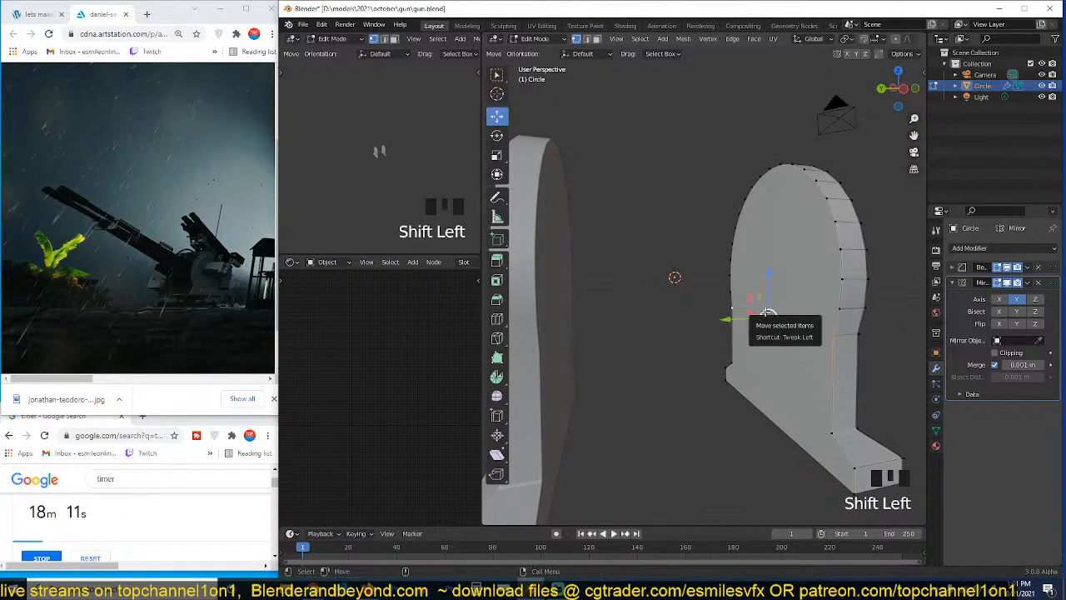
pyautogui.press('k')
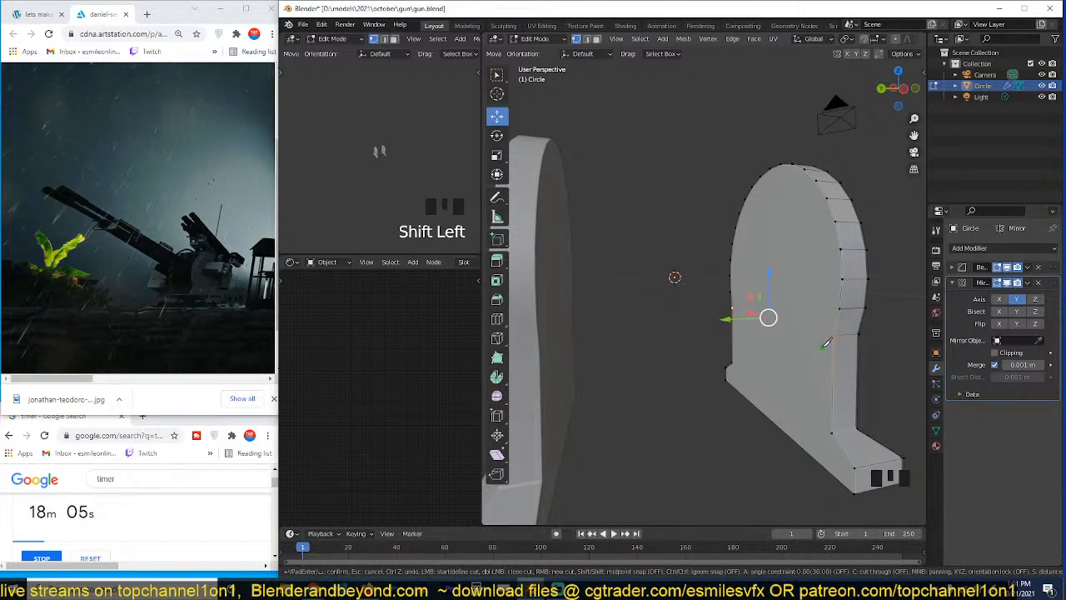
pyautogui.press('Escape')
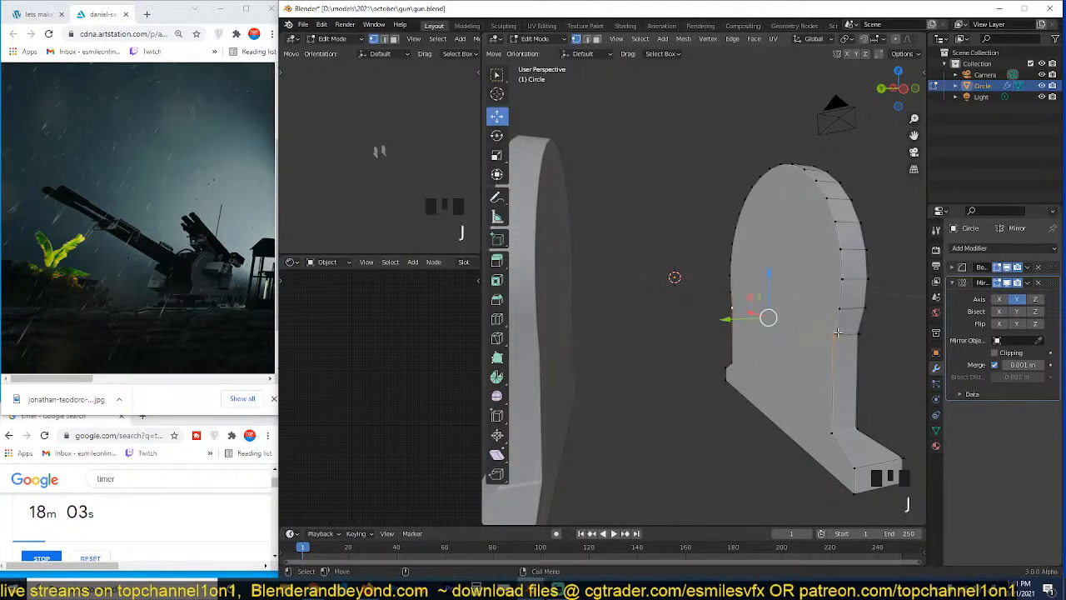
pyautogui.moveTo(837, 332); pyautogui.dragTo(787, 237, button='middle')
# Step: Snap the 3D cursor to the centre of the plate's round upper back face and delete that face
pyautogui.press('3')
pyautogui.click(781, 227)
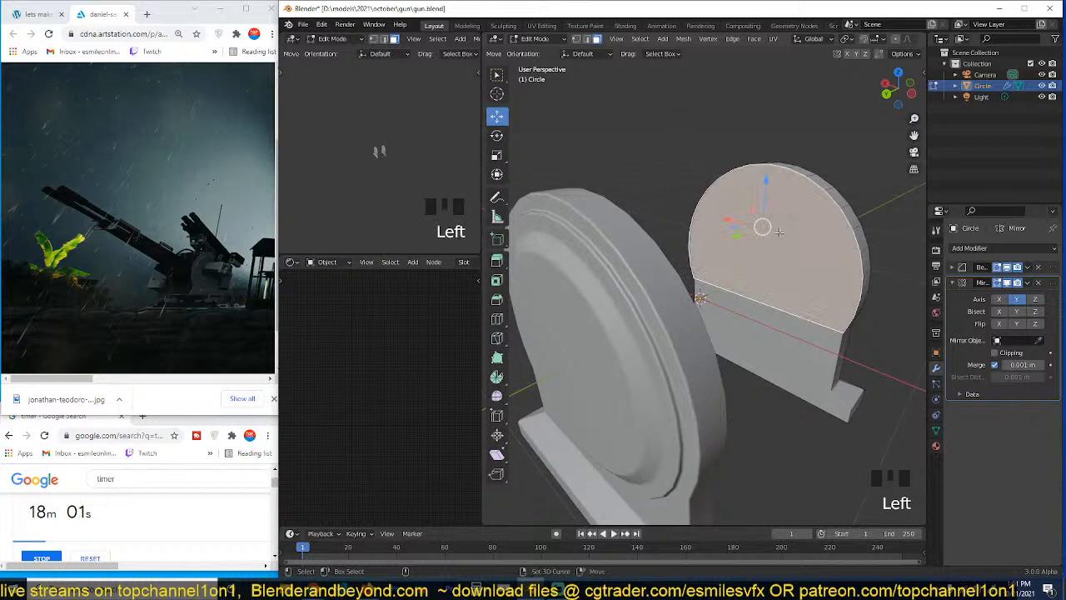
pyautogui.hotkey('shift', 's')
pyautogui.press('x')
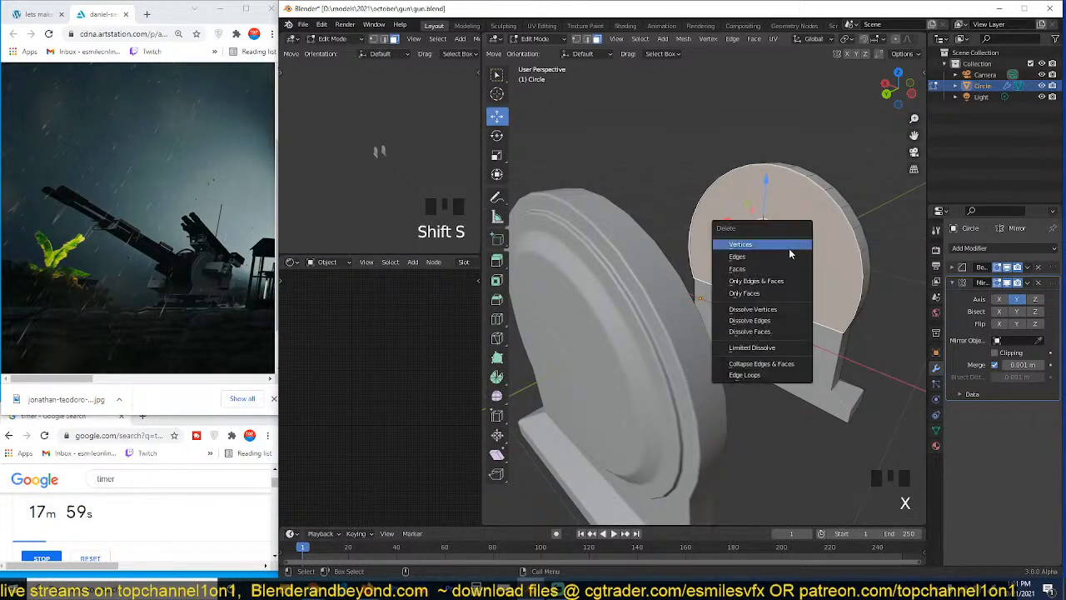
pyautogui.click(784, 268)
pyautogui.hotkey('shift', 's')
# Step: Add a mesh circle with 16 vertices at the 3D cursor
pyautogui.hotkey('shift', 'a')
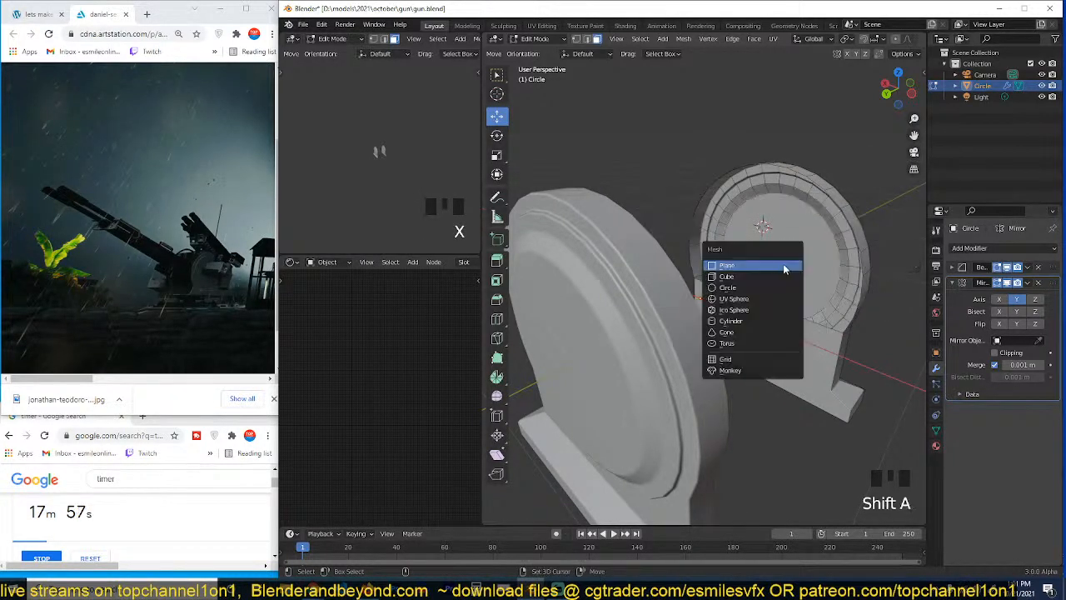
pyautogui.click(754, 286)
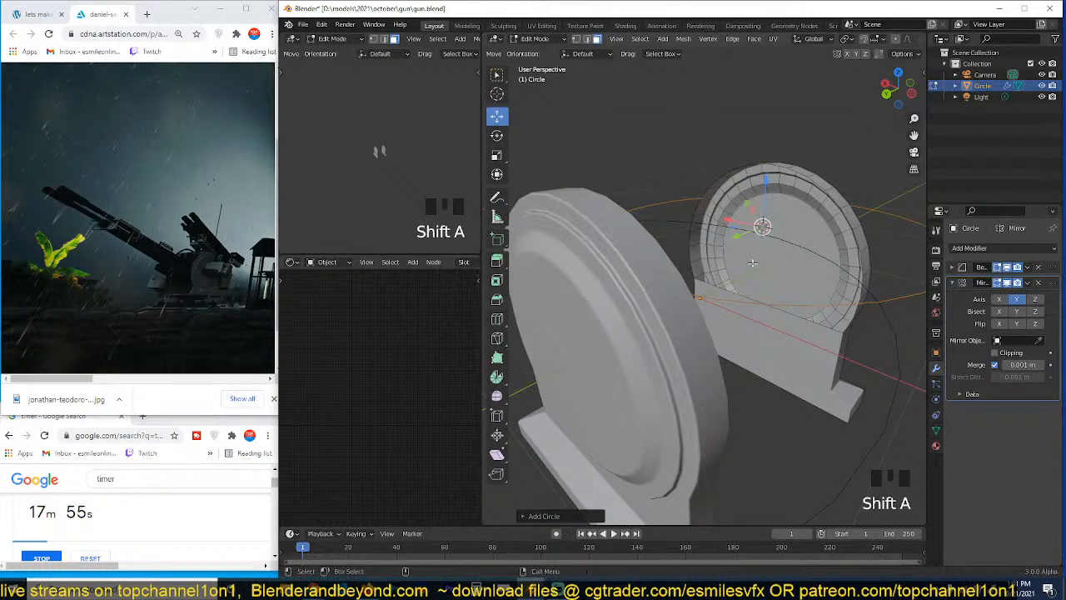
pyautogui.press('`')
pyautogui.moveTo(770, 323); pyautogui.dragTo(752, 361, button='middle')
pyautogui.press('s')
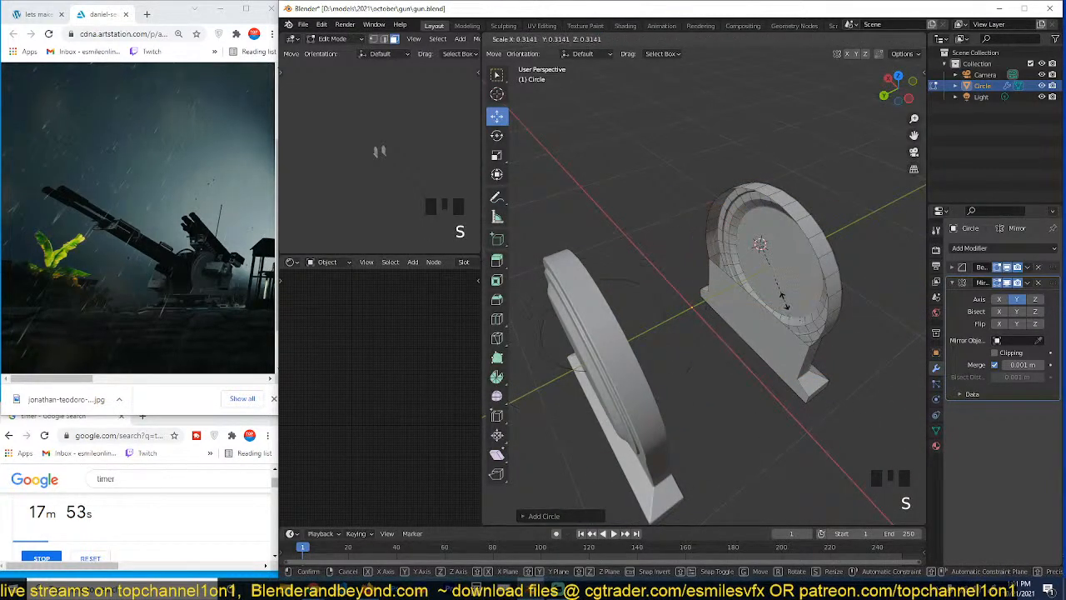
pyautogui.rightClick(782, 297)
pyautogui.click(550, 515)
pyautogui.doubleClick(627, 395)
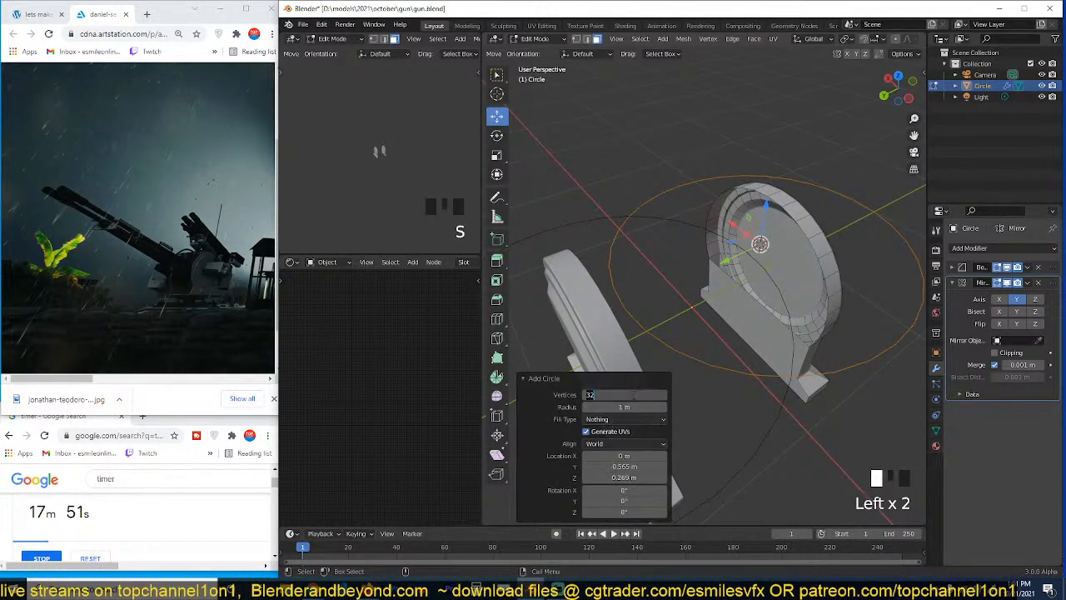
pyautogui.press('Return')
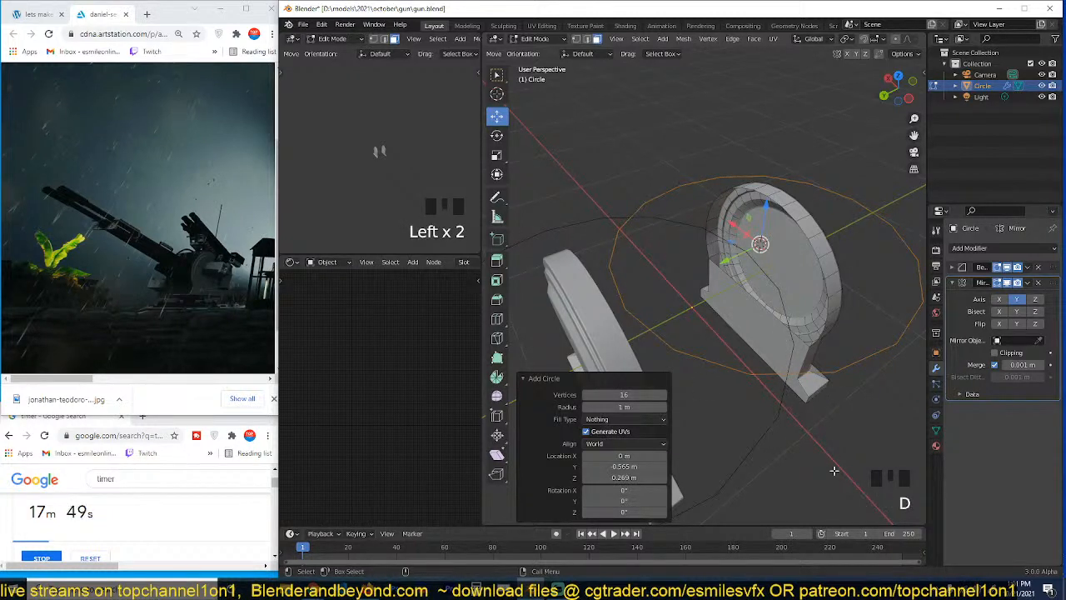
# Step: Scale the circle down by factors of about 0.407 and 0.637 and rotate it 90° about X so it stands parallel to the plate
pyautogui.press('s')
pyautogui.click(793, 331)
pyautogui.press('r')
pyautogui.press('x')
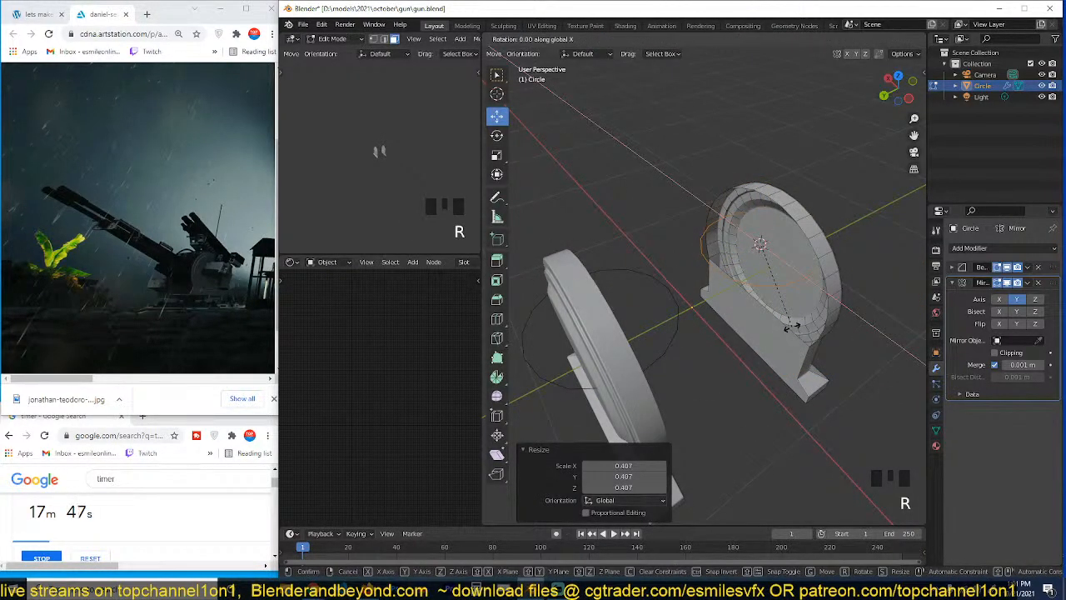
pyautogui.click(792, 327)
pyautogui.press('s')
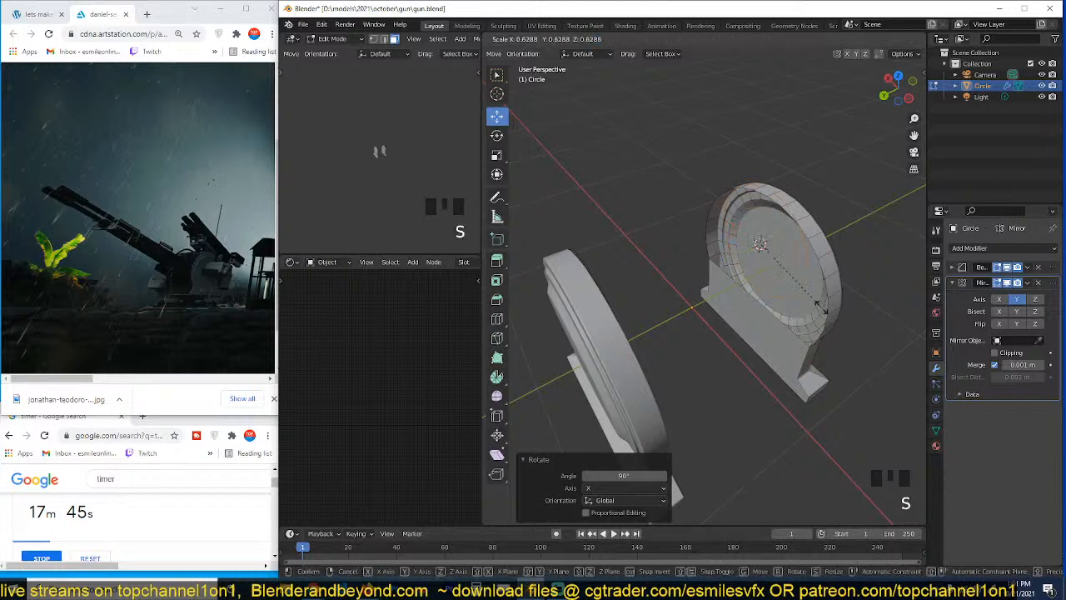
pyautogui.click(816, 301)
# Step: Move the circle down along Z by about 0.172 m to centre it in the plate's round opening
pyautogui.scroll(2, 844, 273)
pyautogui.press('`')
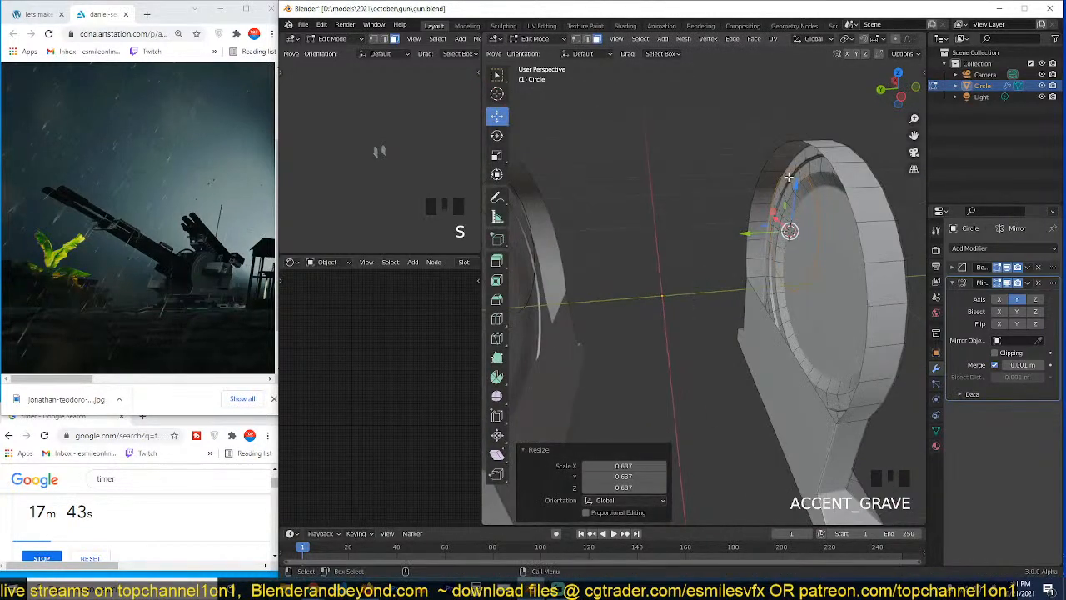
pyautogui.moveTo(788, 185); pyautogui.dragTo(788, 237)
# Step: Fill a connecting face between one upper edge of the circle and the matching edge of the plate's outer rim
pyautogui.press('`')
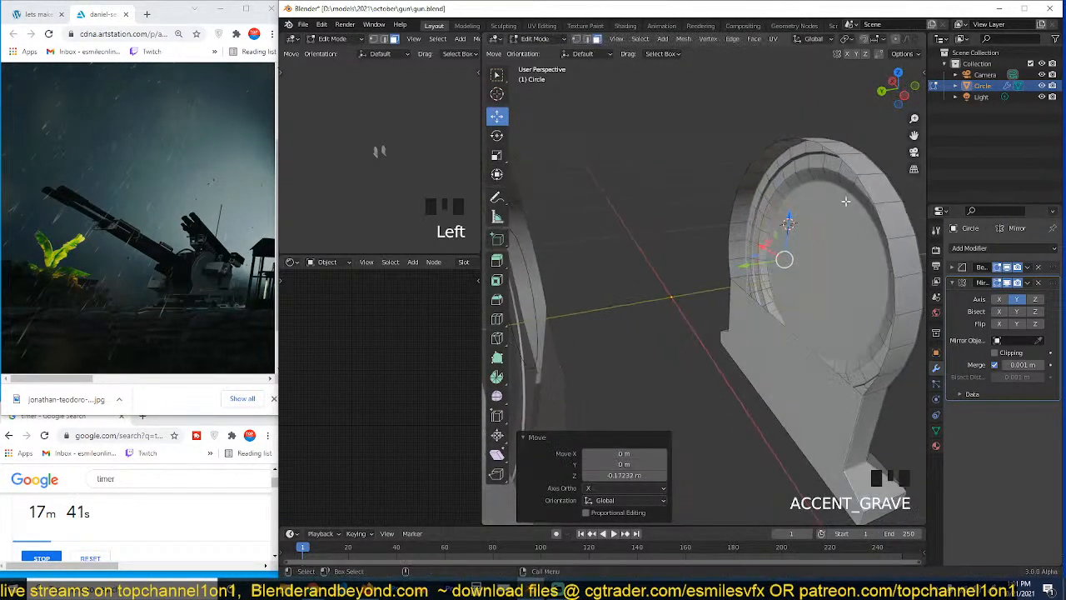
pyautogui.press('2')
pyautogui.keyDown('alt'); pyautogui.keyDown('shift'); pyautogui.click(857, 191); pyautogui.keyUp('shift'); pyautogui.keyUp('alt')
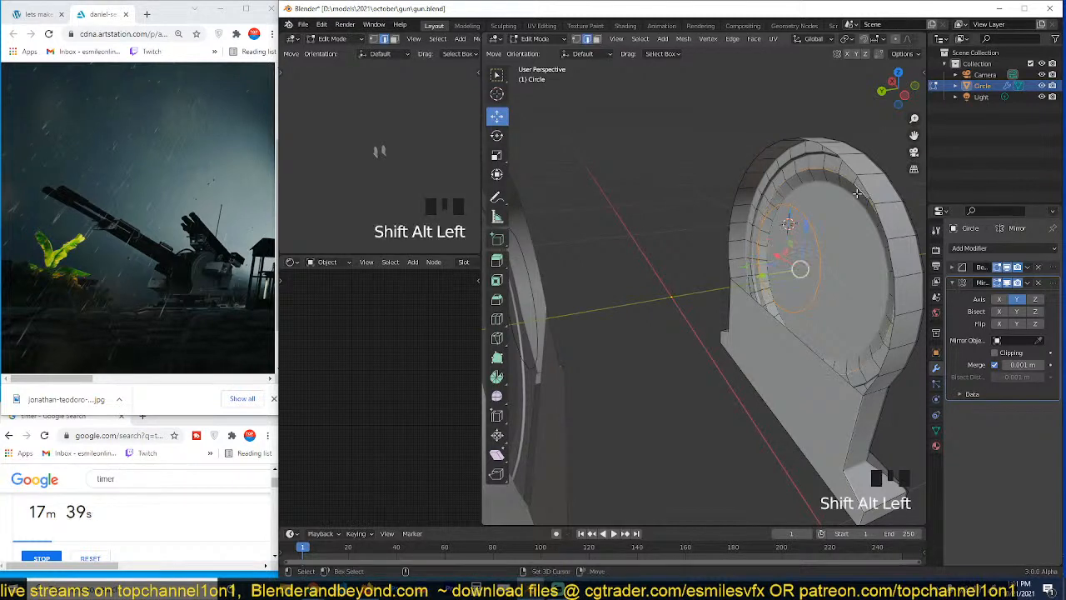
pyautogui.click(841, 172)
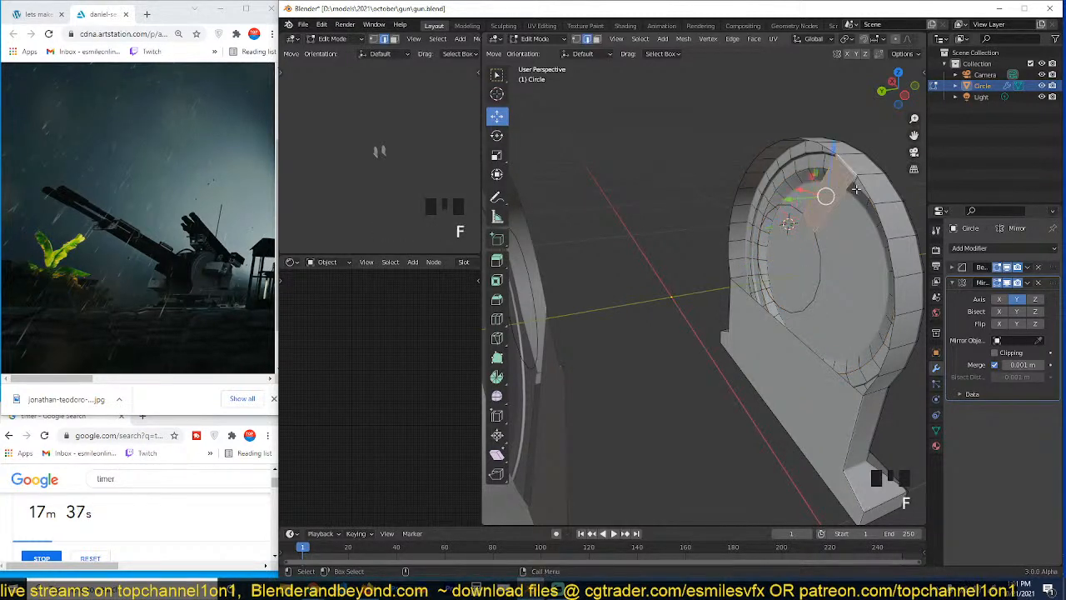
# Step: Try to fill the remaining gap between the circle and the plate's outer rim with a single face, and undo it
pyautogui.keyDown('alt'); pyautogui.click(853, 186); pyautogui.keyUp('alt')
pyautogui.keyDown('alt'); pyautogui.click(843, 195); pyautogui.keyUp('alt')
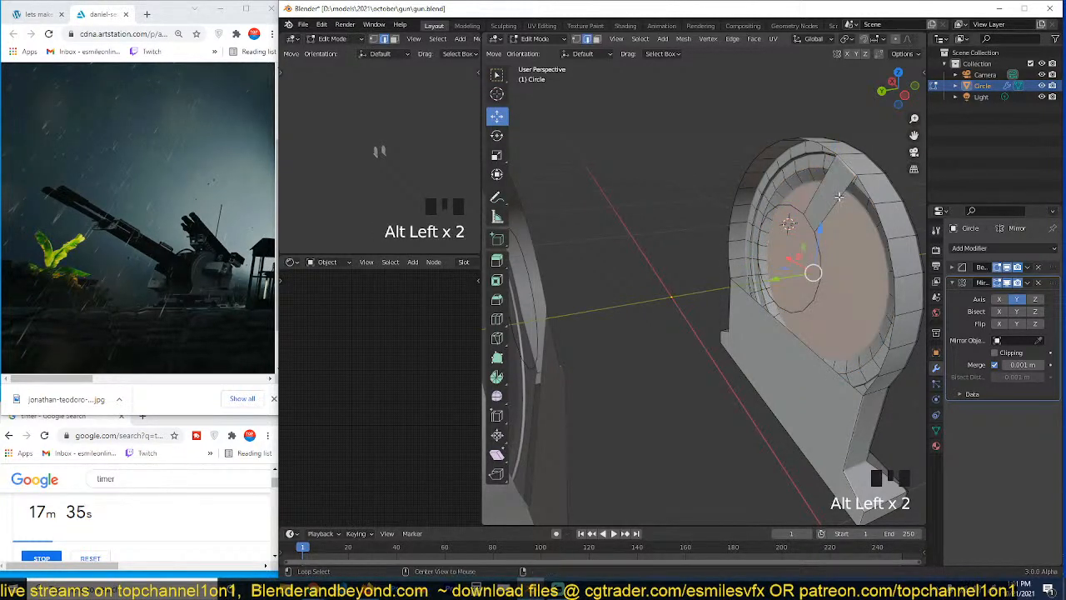
pyautogui.keyDown('alt'); pyautogui.click(838, 196); pyautogui.keyUp('alt')
pyautogui.press('f')
pyautogui.click(794, 259)
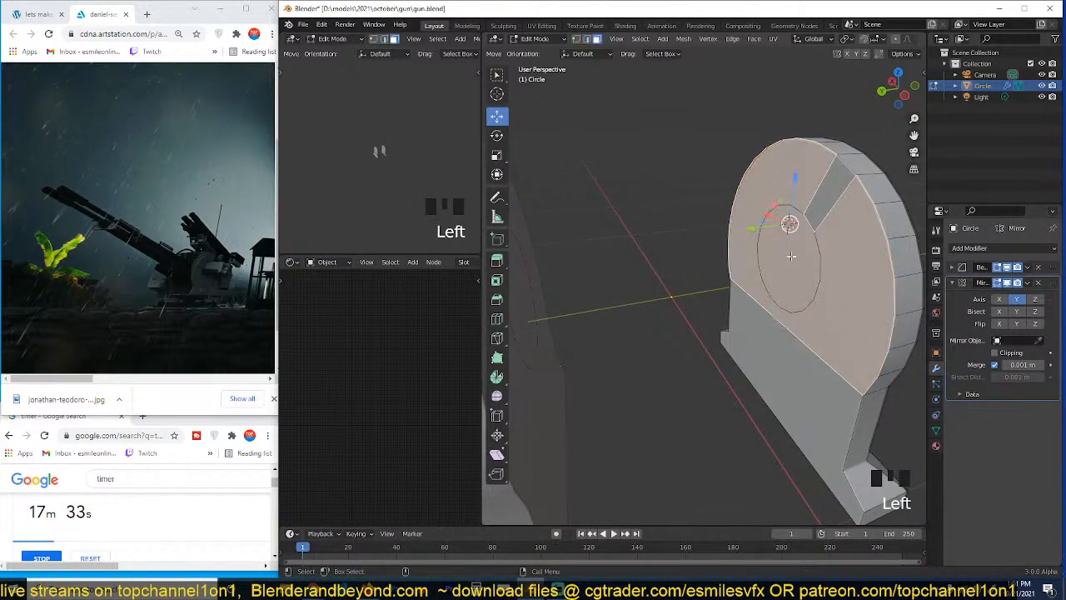
pyautogui.press('x')
pyautogui.hotkey('ctrl', 'z')
pyautogui.scroll(2, 815, 297)
pyautogui.hotkey('ctrl', 'z')
pyautogui.hotkey('ctrl', 'z')
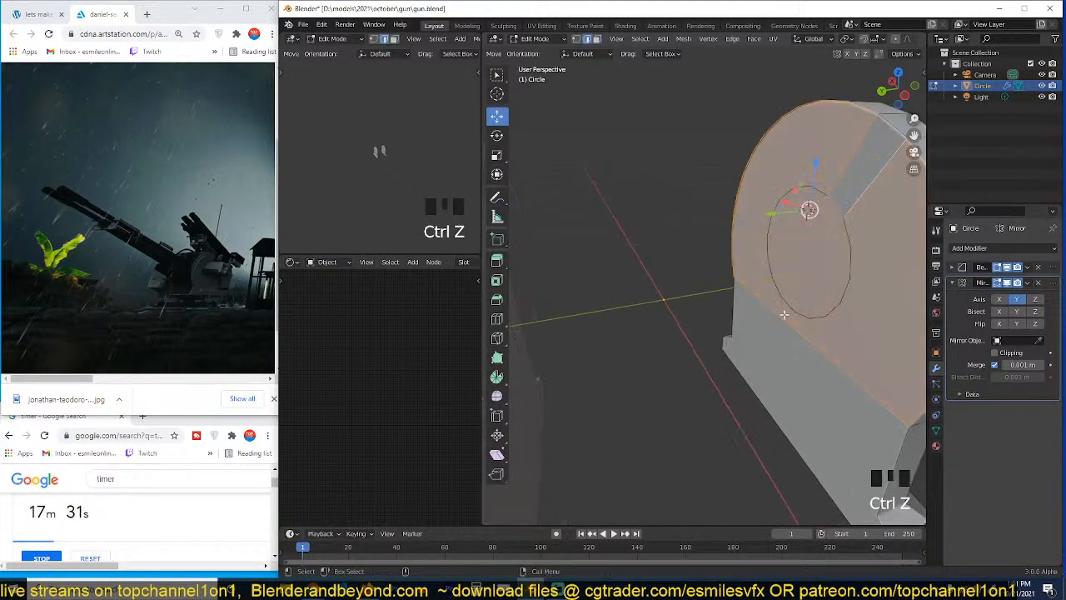
# Step: Try to fill a face between the circle's lowest edge and the straight edge below the round opening, and undo it
pyautogui.click(801, 314)
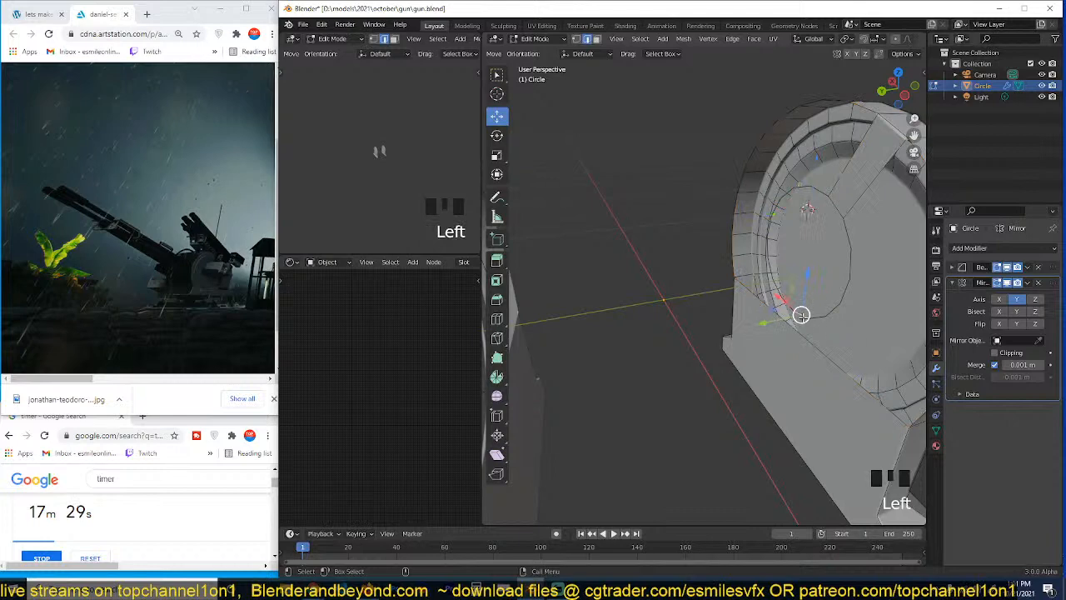
pyautogui.keyDown('shift'); pyautogui.click(798, 319); pyautogui.keyUp('shift')
pyautogui.press('f')
pyautogui.hotkey('ctrl', 'z')
# Step: Subdivide the two long edges of the plate's lower rectangular back face so a vertical edge splits it in the middle
pyautogui.press('`')
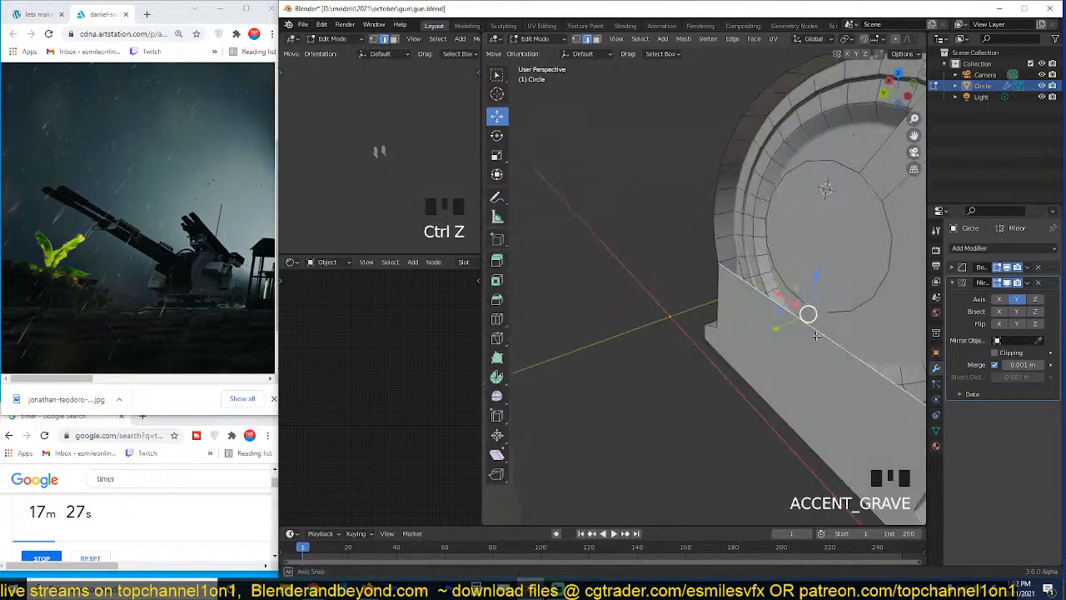
pyautogui.press('`')
pyautogui.click(754, 237)
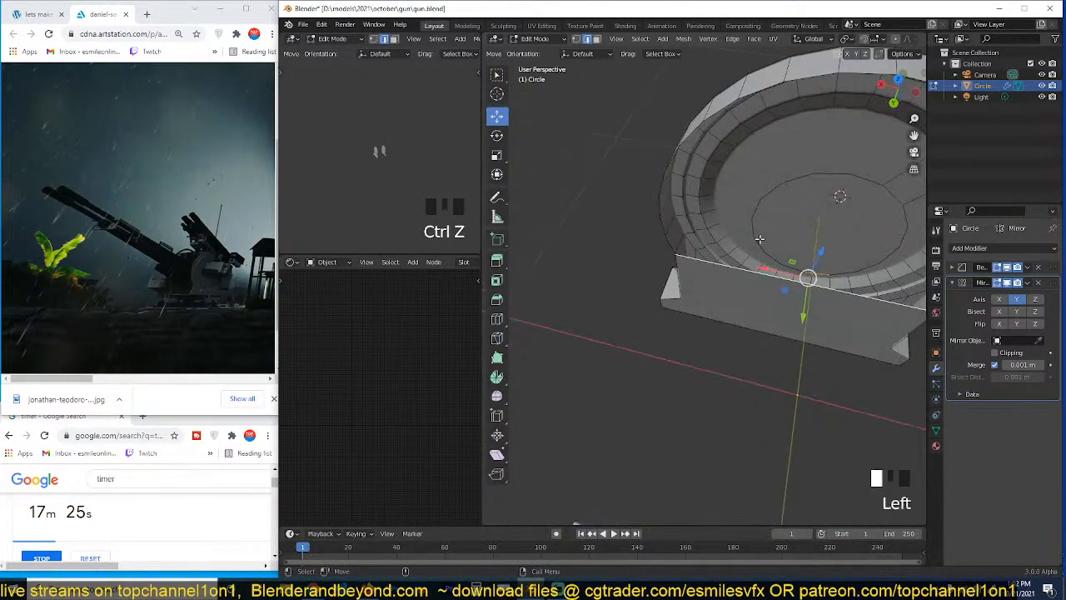
pyautogui.hotkey('ctrl', 'r')
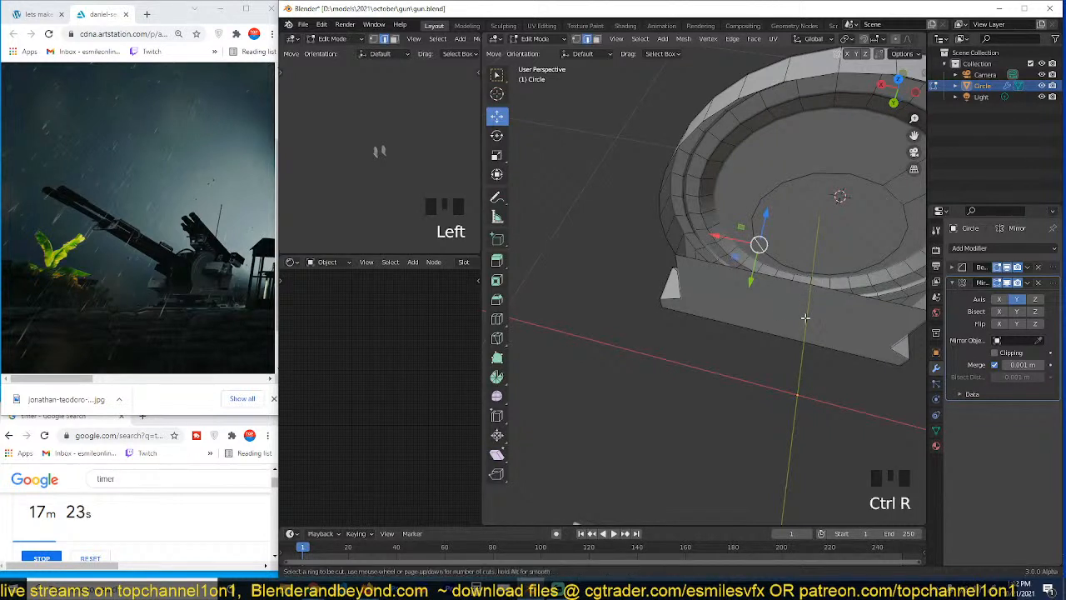
pyautogui.click(774, 333)
pyautogui.keyDown('shift'); pyautogui.rightClick(783, 309); pyautogui.keyUp('shift')
pyautogui.rightClick(818, 267)
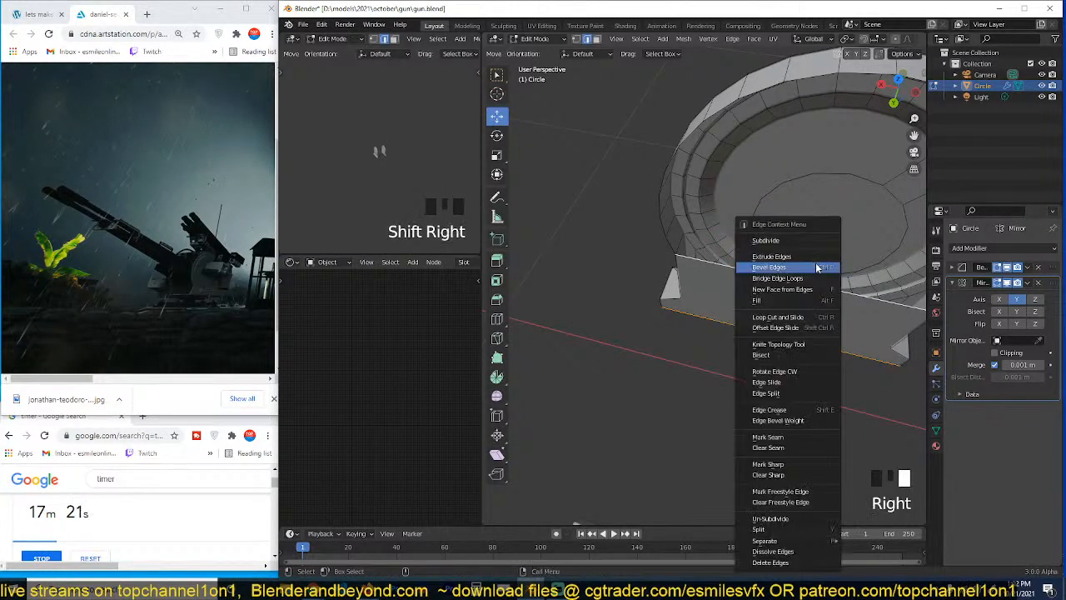
pyautogui.click(813, 242)
# Step: Bevel the middle vertical edge with several segments to divide the lower back face into narrow strips
pyautogui.keyDown('alt'); pyautogui.click(788, 312); pyautogui.keyUp('alt')
pyautogui.hotkey('ctrl', 'b')
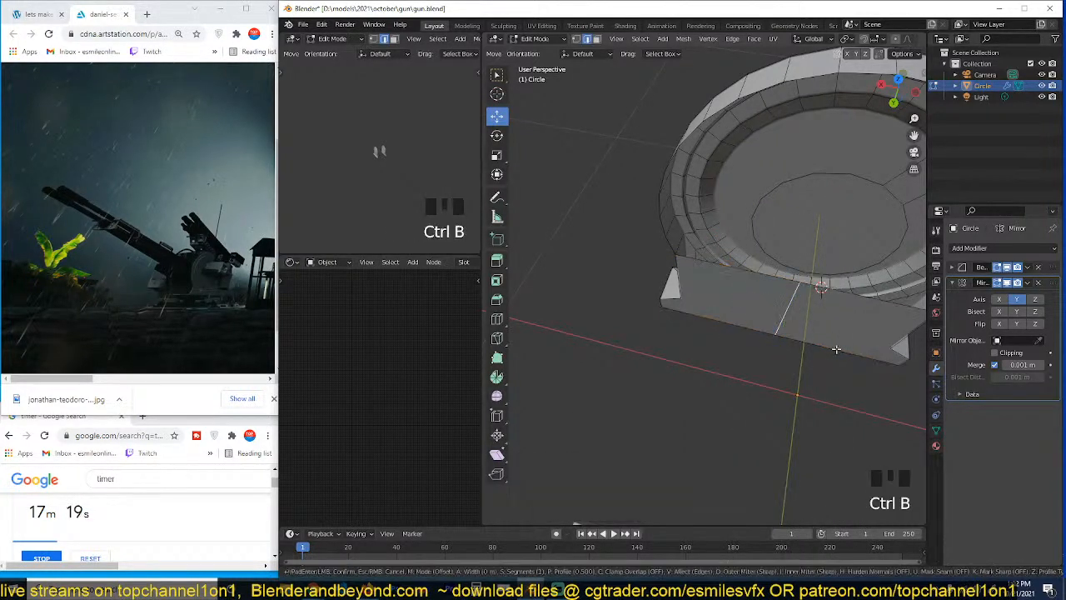
pyautogui.click(785, 309)
pyautogui.hotkey('alt', 'a')
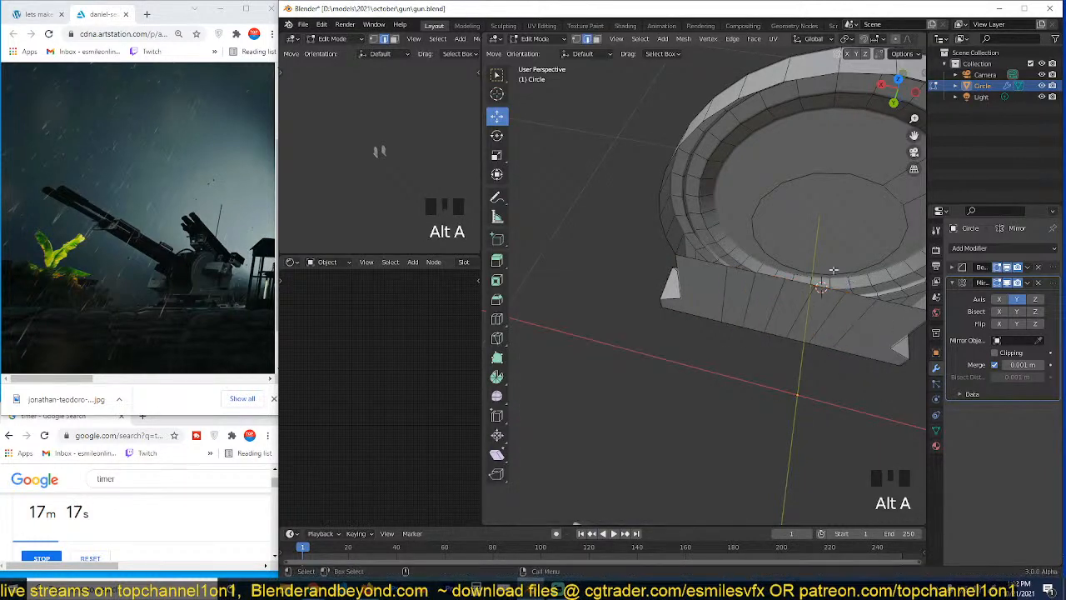
# Step: Fill a face between the circle's lowest edge and the short middle edge directly beneath it
pyautogui.moveTo(833, 269); pyautogui.dragTo(737, 291, button='middle')
pyautogui.click(778, 279)
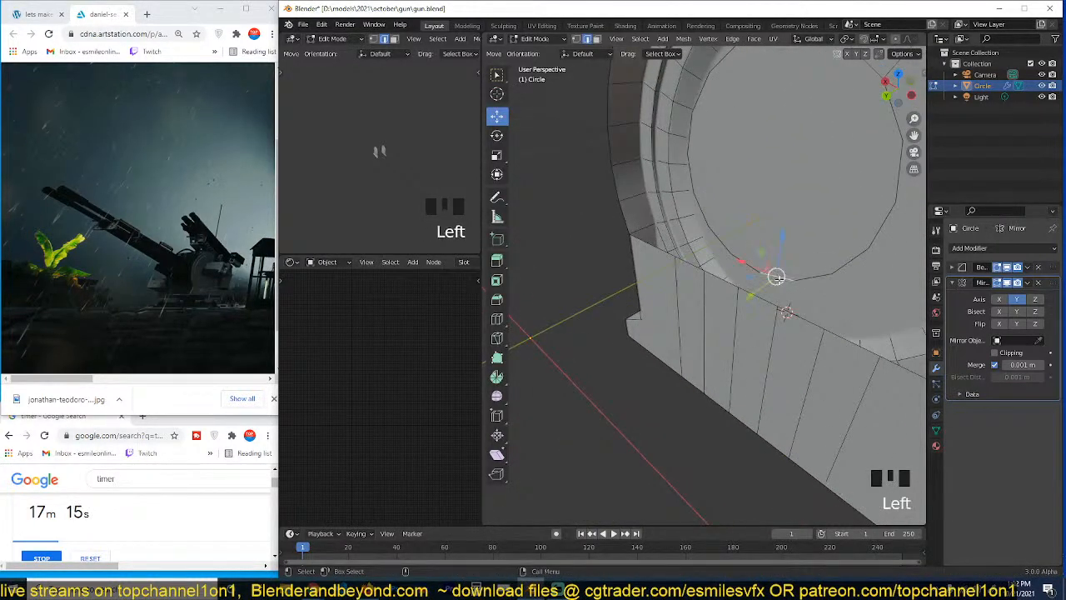
pyautogui.keyDown('shift'); pyautogui.click(761, 299); pyautogui.keyUp('shift')
pyautogui.press('f')
# Step: Select the boundary on one side of the two connecting faces and fill that half of the ring around the circle
pyautogui.keyDown('alt'); pyautogui.click(812, 277); pyautogui.keyUp('alt')
pyautogui.keyDown('ctrl'); pyautogui.moveTo(825, 373); pyautogui.dragTo(807, 386, button='middle'); pyautogui.keyUp('ctrl')
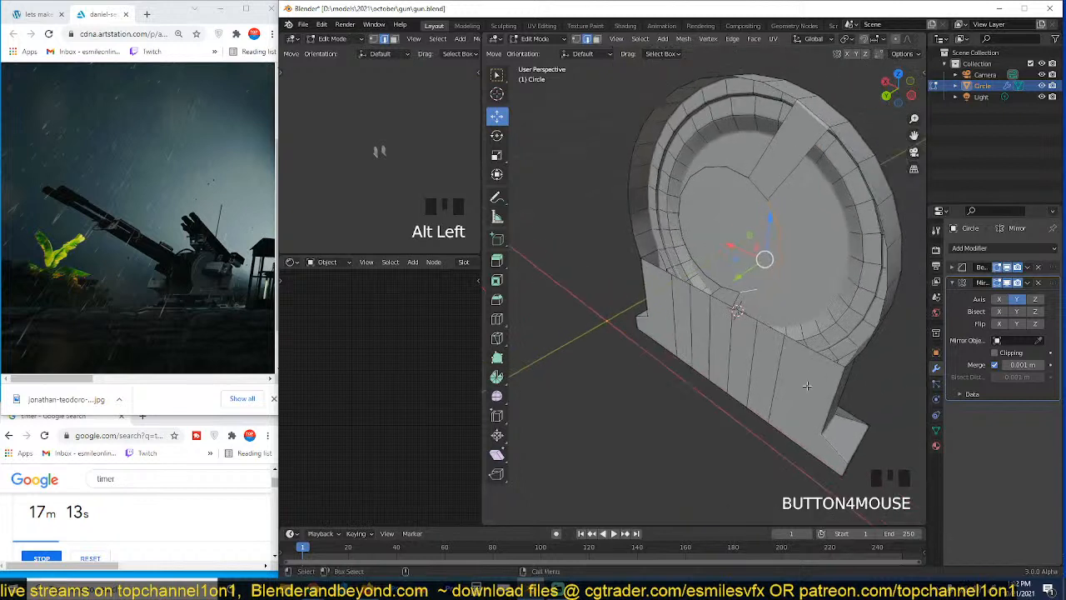
pyautogui.keyDown('alt'); pyautogui.keyDown('shift'); pyautogui.click(813, 350); pyautogui.keyUp('shift'); pyautogui.keyUp('alt')
pyautogui.press('f')
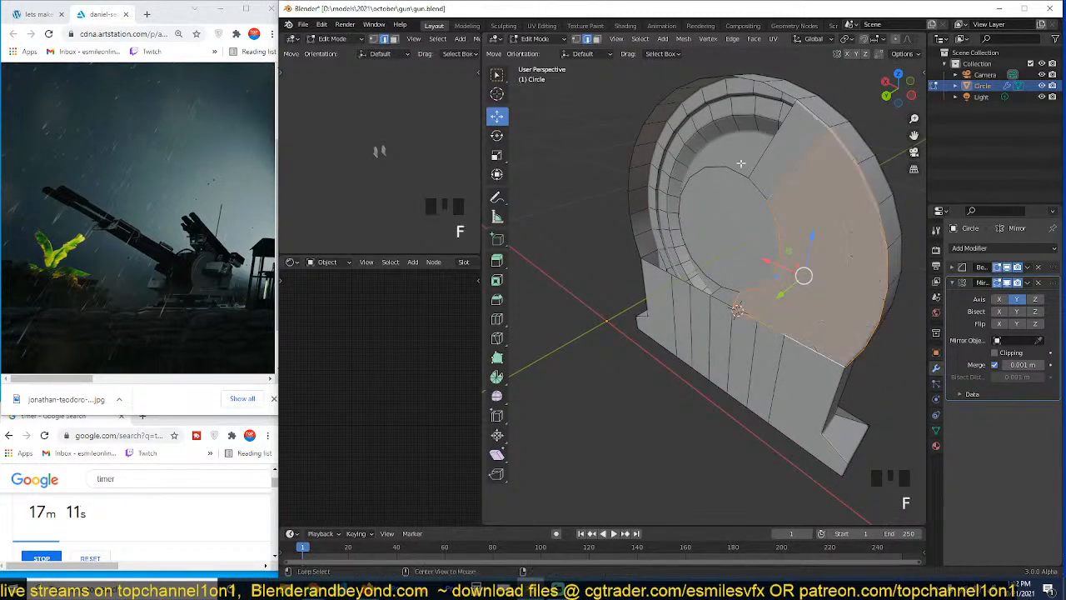
# Step: Select the boundary loops of the remaining open half of the ring around the circle and fill it with a face
pyautogui.keyDown('alt'); pyautogui.click(737, 167); pyautogui.keyUp('alt')
pyautogui.keyDown('alt'); pyautogui.keyDown('shift'); pyautogui.click(774, 123); pyautogui.keyUp('shift'); pyautogui.keyUp('alt')
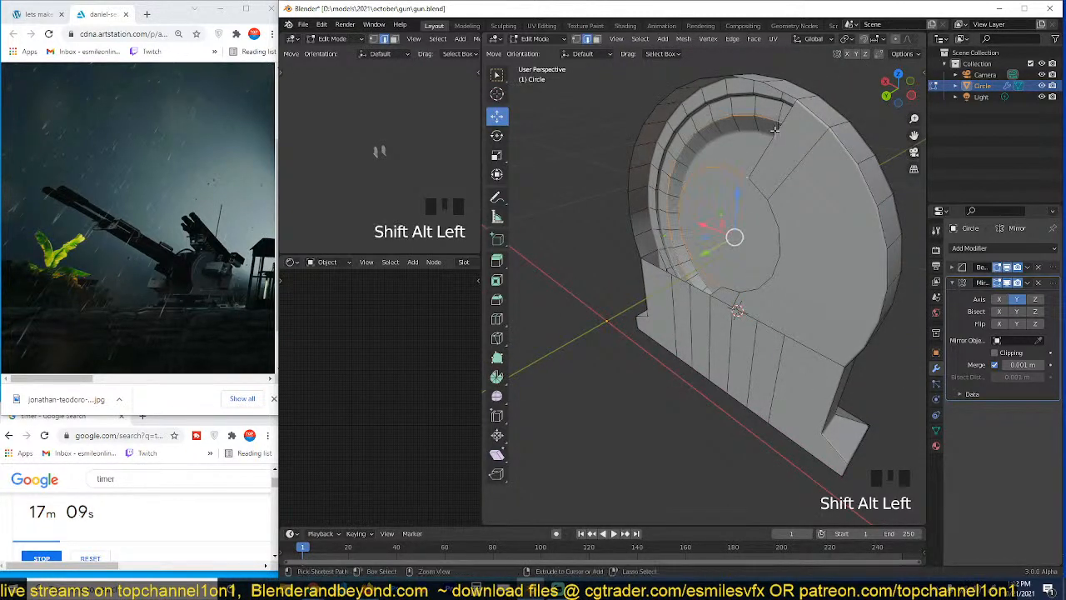
pyautogui.keyDown('alt'); pyautogui.keyDown('shift'); pyautogui.click(776, 127); pyautogui.keyUp('shift'); pyautogui.keyUp('alt')
pyautogui.press('d')
pyautogui.press('f')
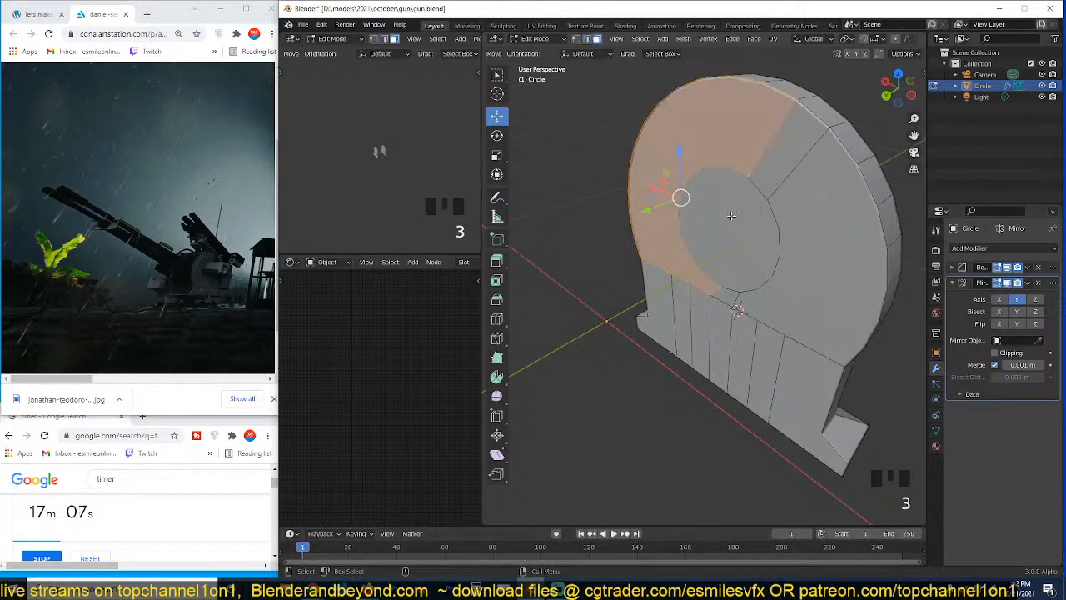
# Step: Select all the edges around the central circular hole and fill it with a face
pyautogui.press('`')
pyautogui.press('2')
pyautogui.keyDown('alt'); pyautogui.click(746, 177); pyautogui.keyUp('alt')
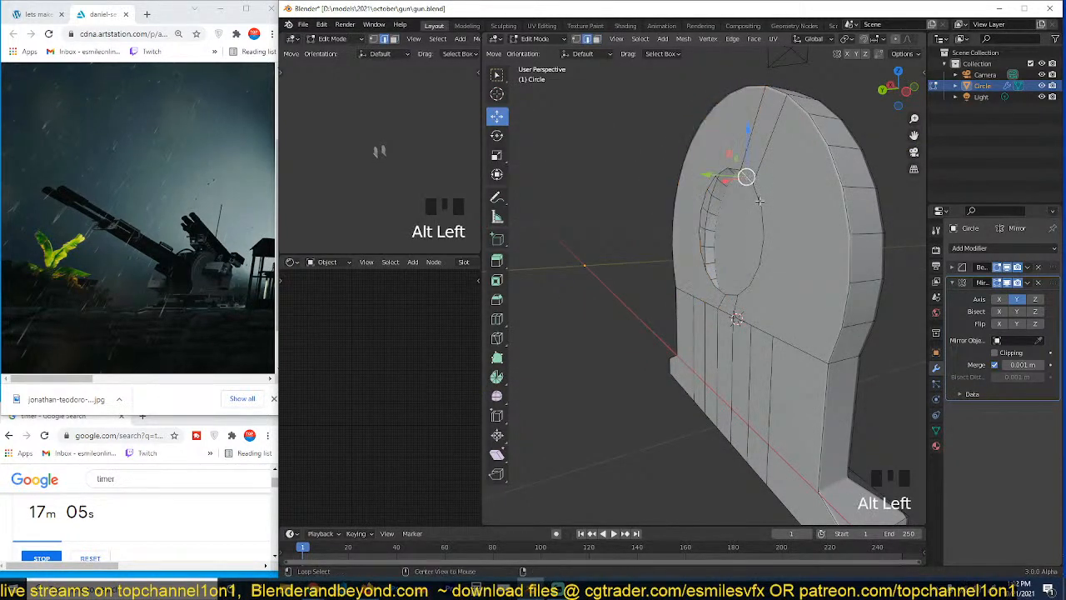
pyautogui.keyDown('alt'); pyautogui.click(759, 200); pyautogui.keyUp('alt')
pyautogui.keyDown('alt'); pyautogui.keyDown('shift'); pyautogui.click(748, 181); pyautogui.keyUp('shift'); pyautogui.keyUp('alt')
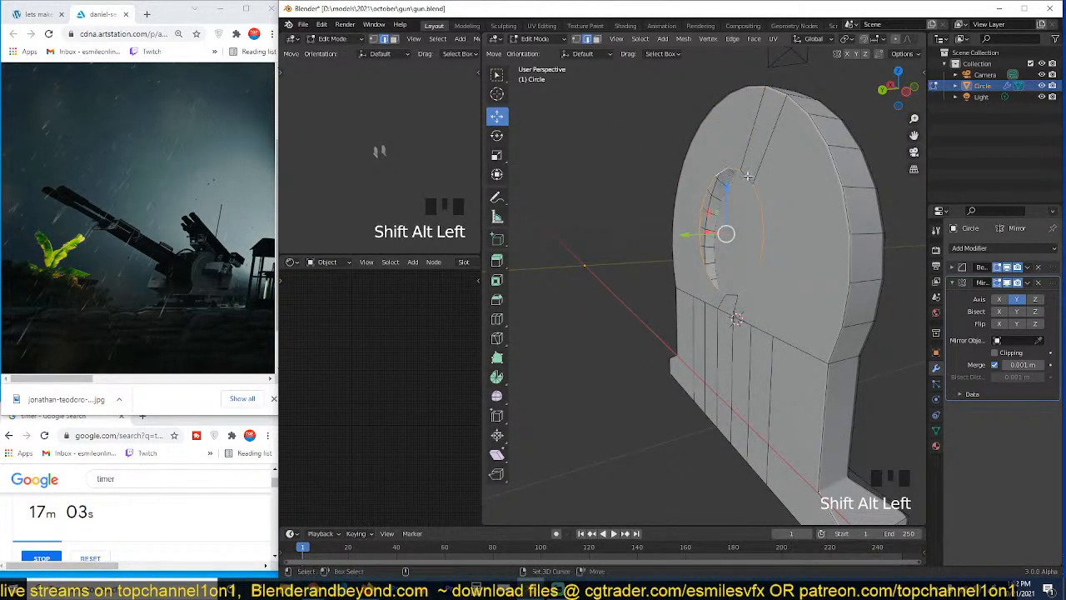
pyautogui.keyDown('shift'); pyautogui.click(730, 298); pyautogui.keyUp('shift')
pyautogui.press('f')
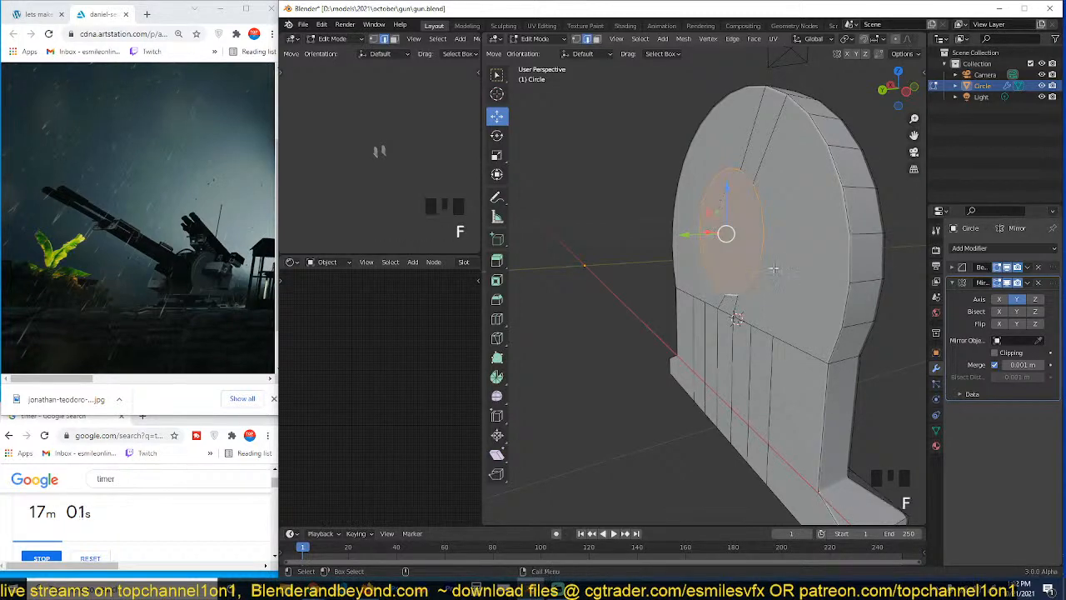
# Step: Extrude the circular face into a tapered hub, scaling it by about 0.727 and fattening it outward 0.087 m
pyautogui.press('`')
pyautogui.press('e')
pyautogui.rightClick(766, 264)
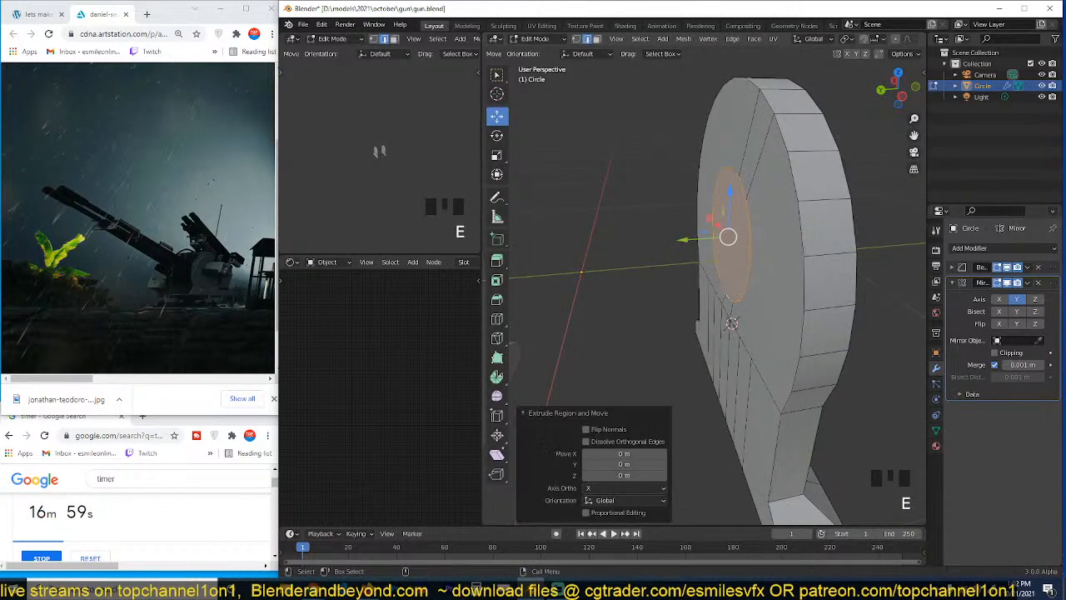
pyautogui.press('s')
pyautogui.click(771, 264)
pyautogui.hotkey('alt', 's')
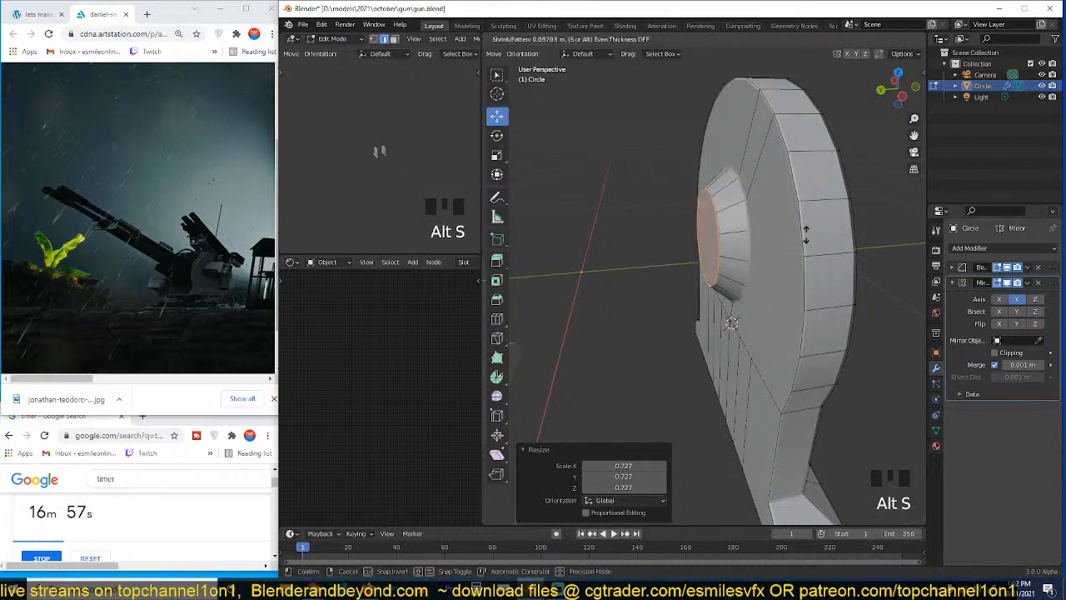
pyautogui.click(806, 236)
# Step: Extrude the hub's end face inward to the mirror plane, forming a shaft that joins the two side plates
pyautogui.press('e')
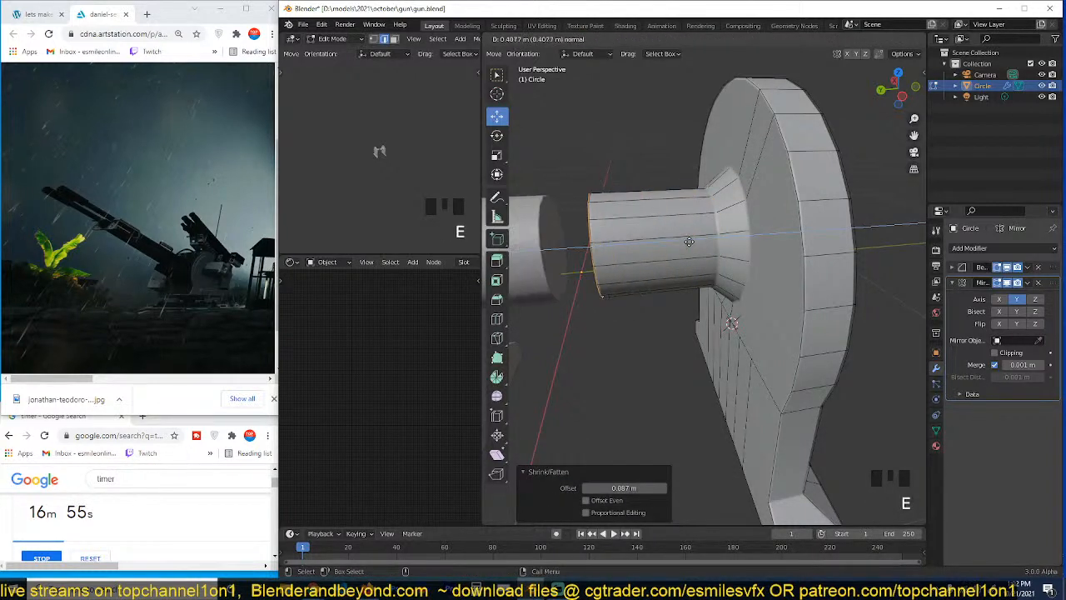
pyautogui.click(666, 245)
pyautogui.press('x')
pyautogui.click(664, 246)
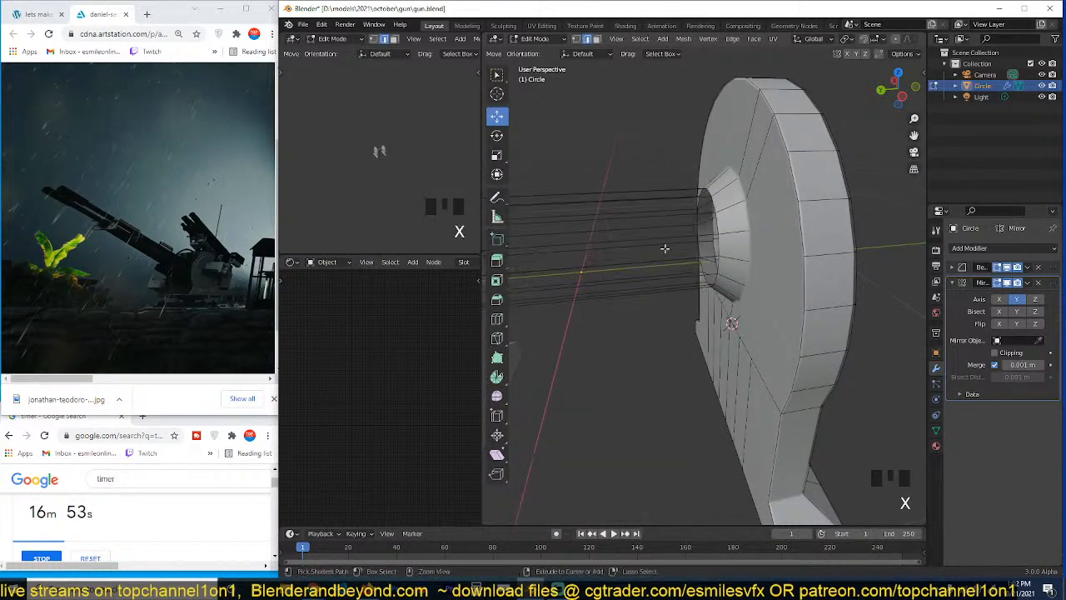
pyautogui.hotkey('ctrl', 'z')
pyautogui.press('Tab')
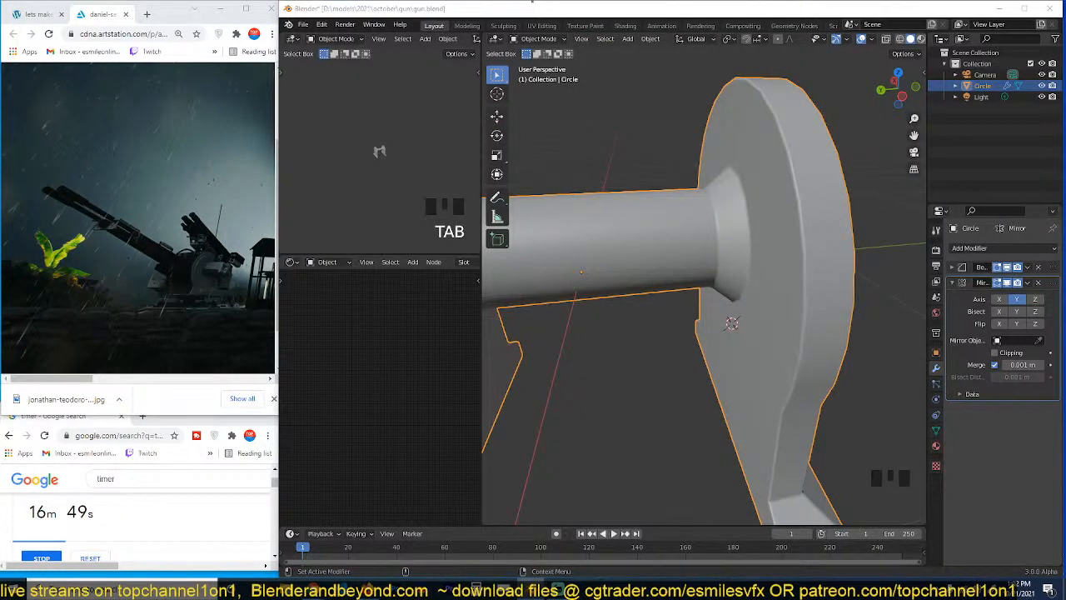
# Step: Select the run of outer rim faces around the round top of the side plate
pyautogui.scroll(-4, 775, 192)
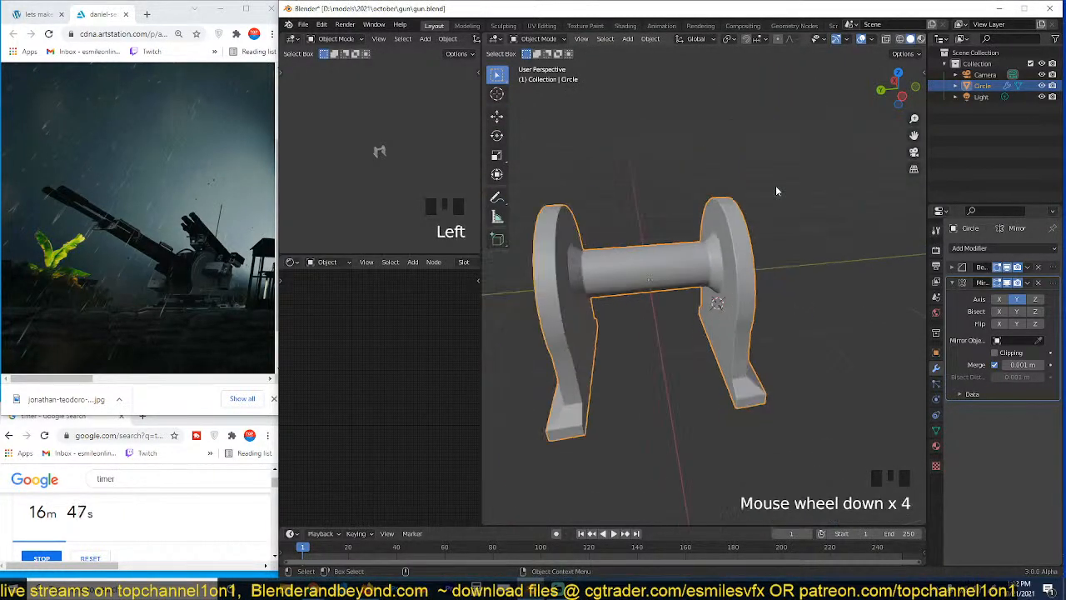
pyautogui.press('`')
pyautogui.press('`')
pyautogui.press('`')
pyautogui.press('`')
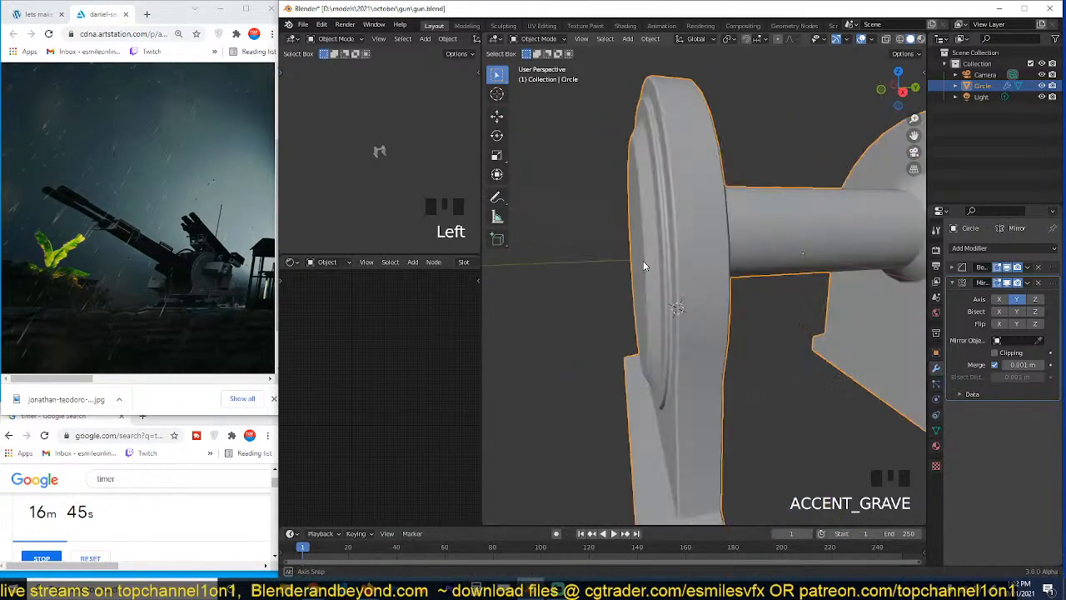
pyautogui.click(775, 258)
pyautogui.moveTo(776, 257); pyautogui.dragTo(734, 292, button='middle')
pyautogui.press('`')
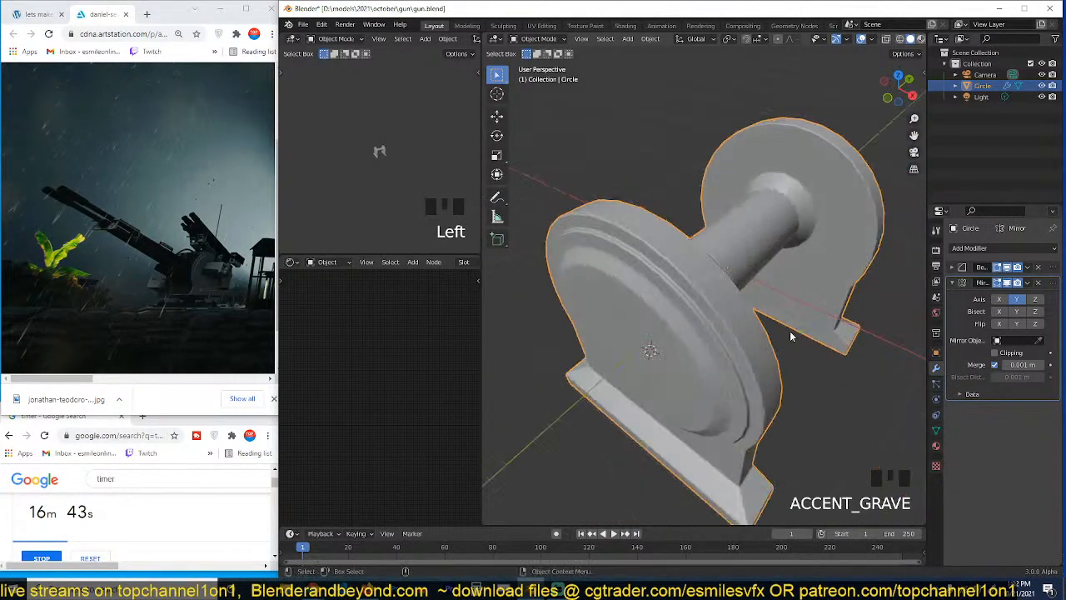
pyautogui.press('Tab')
pyautogui.press('3')
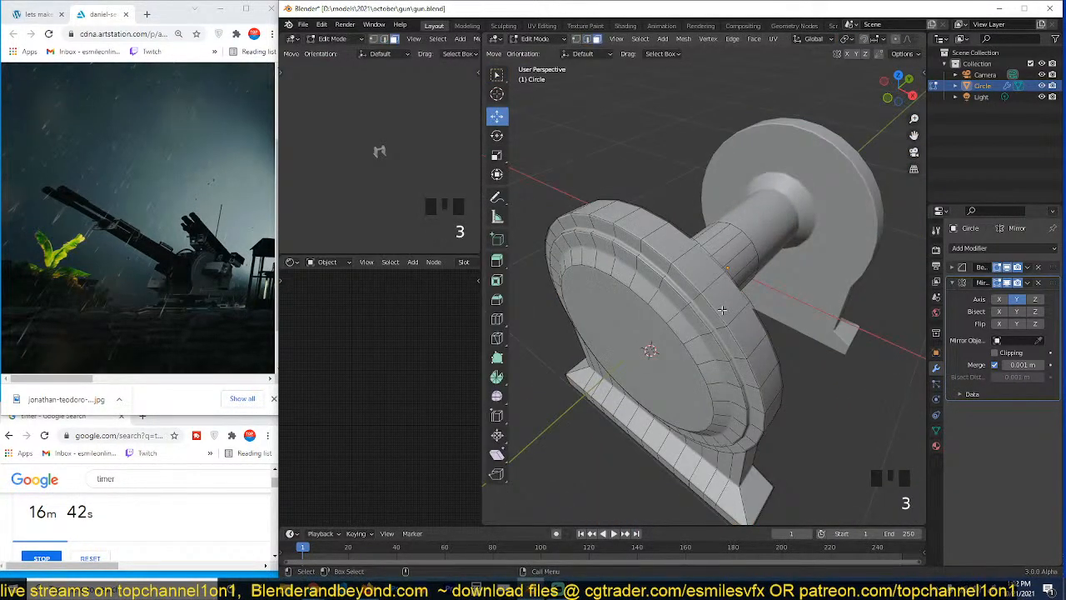
pyautogui.click(771, 409)
pyautogui.press('`')
pyautogui.keyDown('ctrl'); pyautogui.click(798, 301); pyautogui.keyUp('ctrl')
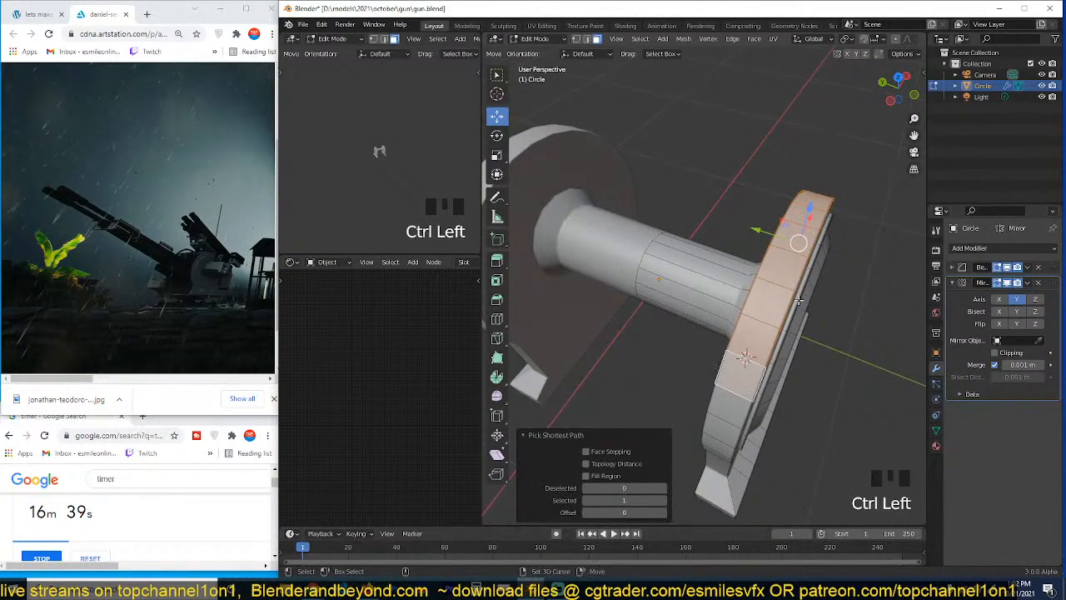
# Step: Duplicate the selected rim faces, move the copy about 0.294 m along Y and separate it into its own object
pyautogui.hotkey('shift', 'd')
pyautogui.click(733, 209)
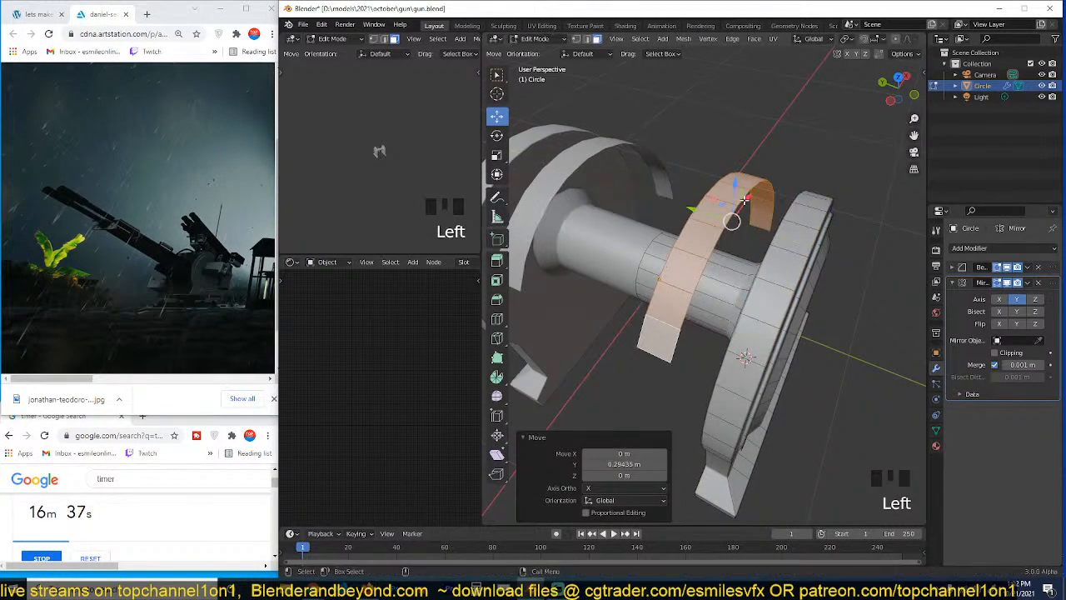
pyautogui.press('p')
pyautogui.click(753, 200)
pyautogui.press('Tab')
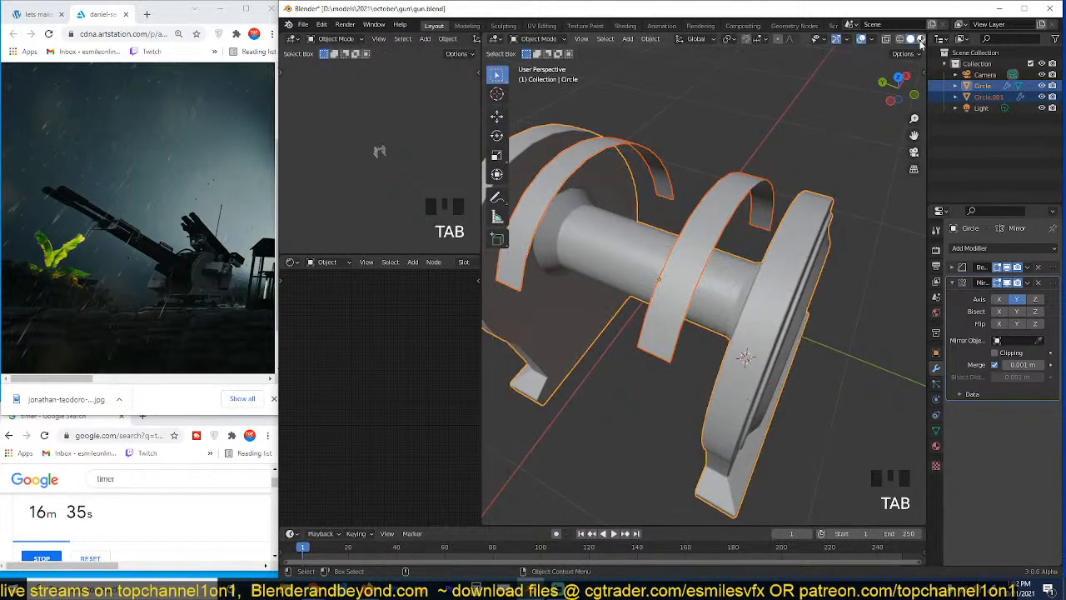
# Step: Set the solid viewport shading colour to Random
pyautogui.scroll(-4, 920, 49)
pyautogui.click(918, 40)
pyautogui.click(916, 183)
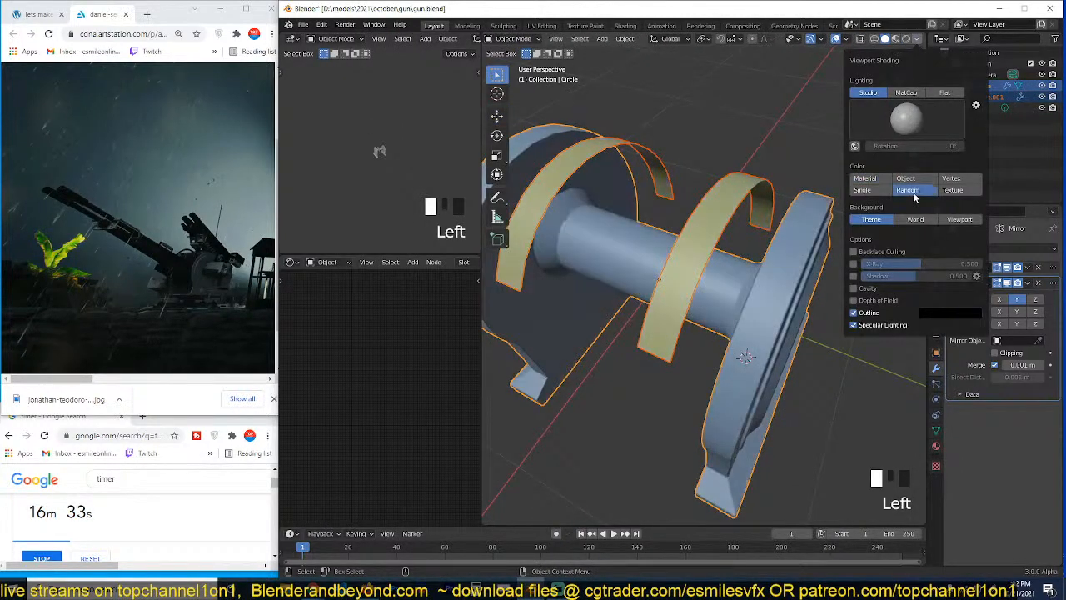
# Step: Fatten the separated arched strip outward about 0.362 m and narrow it by scaling to about 0.383 along Y
pyautogui.click(758, 190)
pyautogui.press('Tab')
pyautogui.press('a')
pyautogui.hotkey('alt', 's')
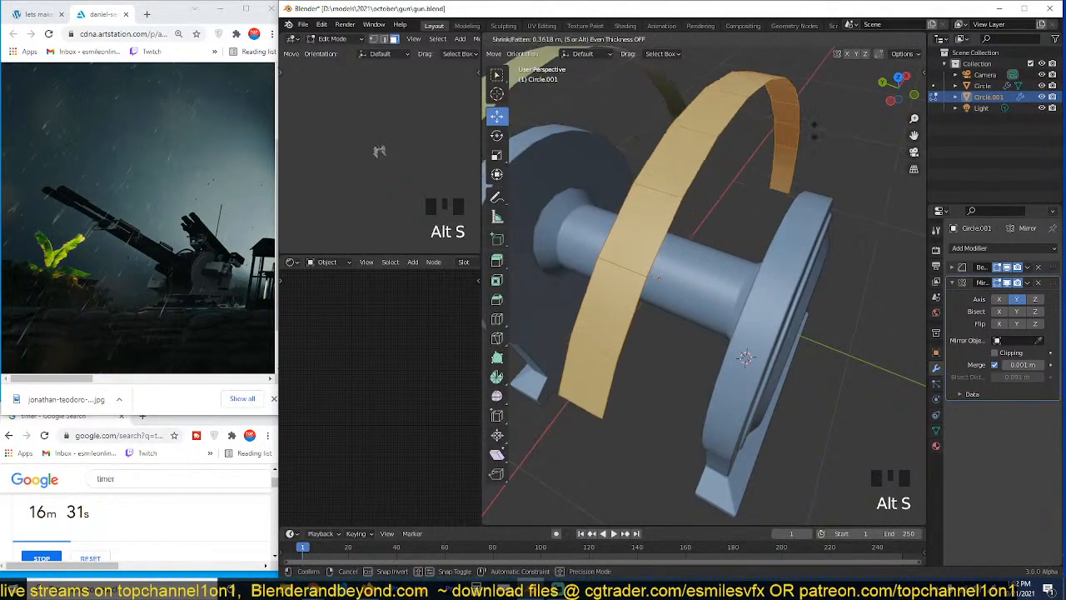
pyautogui.click(814, 143)
pyautogui.moveTo(815, 144); pyautogui.dragTo(838, 141, button='middle')
pyautogui.press('`')
pyautogui.press('s')
pyautogui.press('x')
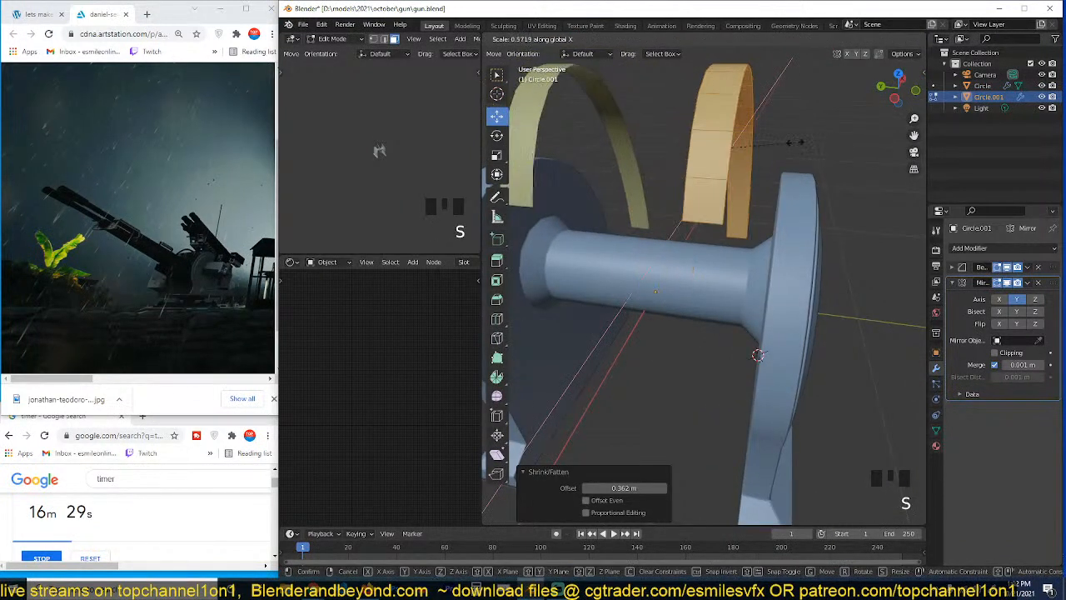
pyautogui.click(733, 142)
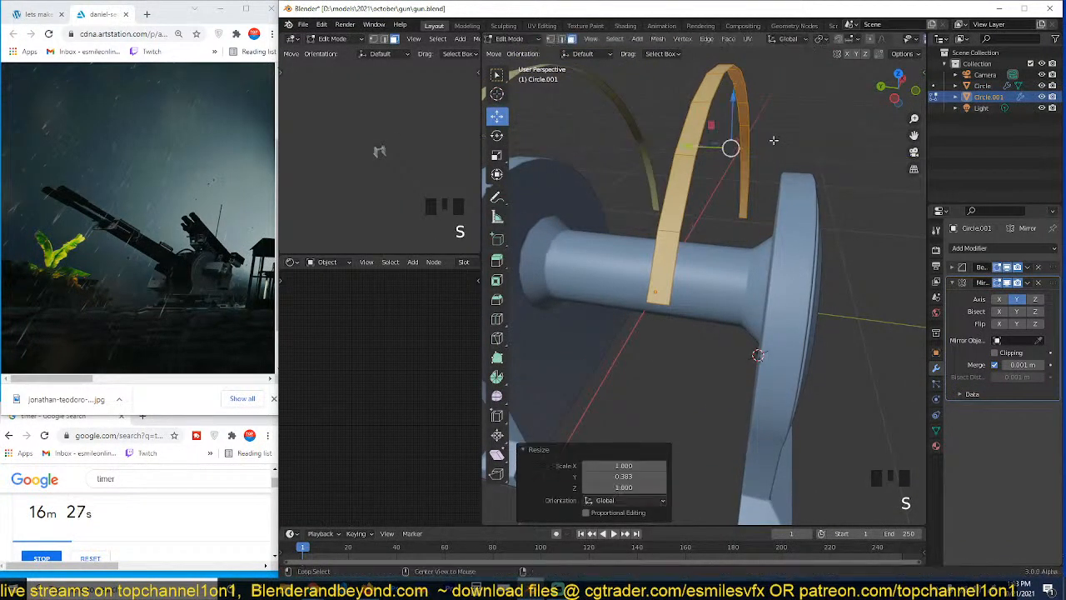
# Step: Thicken the whole arched strip by extruding its faces along their normals, about 0.078 m inward
pyautogui.hotkey('alt', 'e')
pyautogui.click(769, 152)
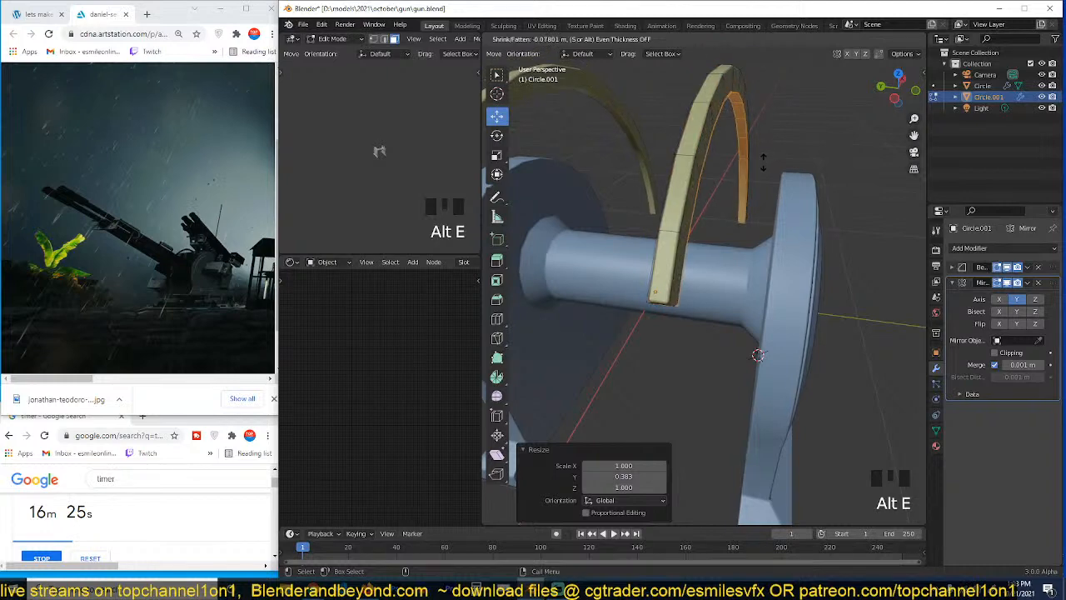
pyautogui.click(766, 161)
pyautogui.press('Tab')
pyautogui.press('`')
pyautogui.press('`')
pyautogui.hotkey('ctrl', '`')
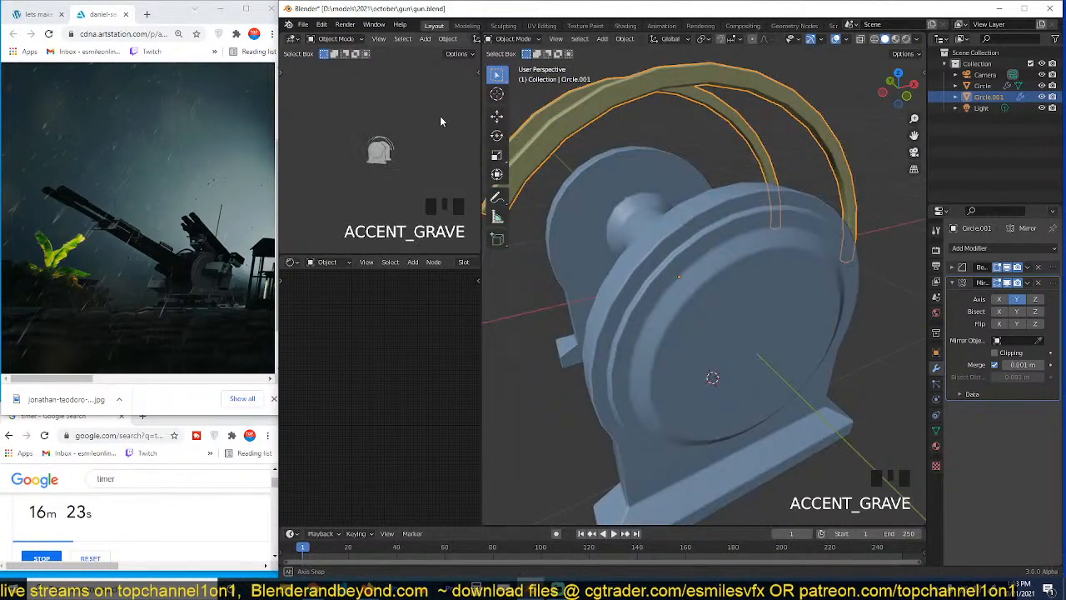
pyautogui.press('`')
# Step: Extrude the inner face at the arch's lower end about 1.19 m along X into a straight bar
pyautogui.press('Tab')
pyautogui.scroll(3, 722, 162)
pyautogui.scroll(-3, 723, 161)
pyautogui.press('`')
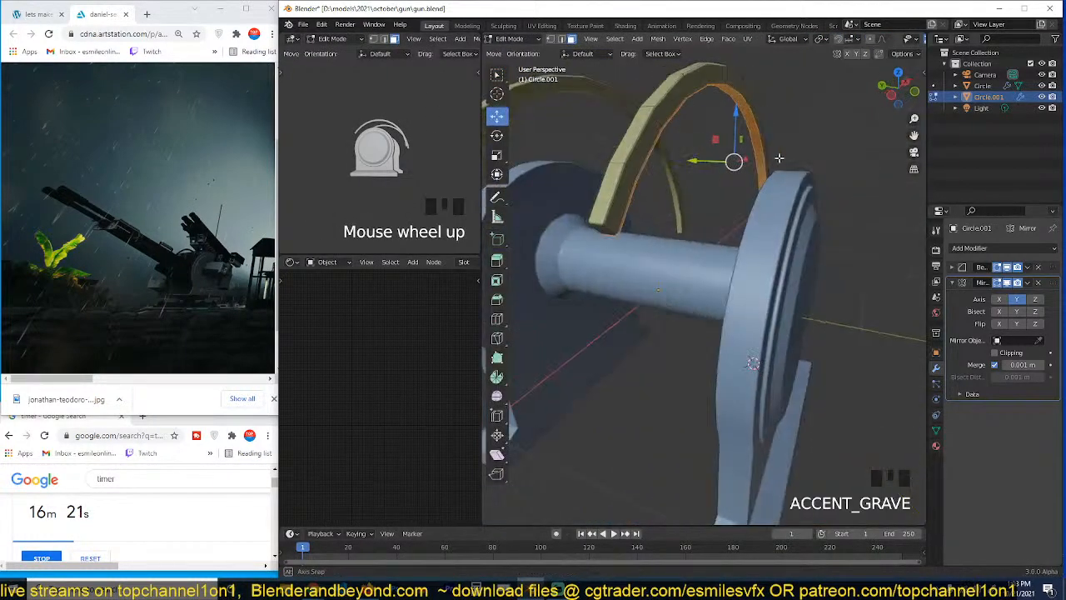
pyautogui.press('`')
pyautogui.click(872, 246)
pyautogui.press('e')
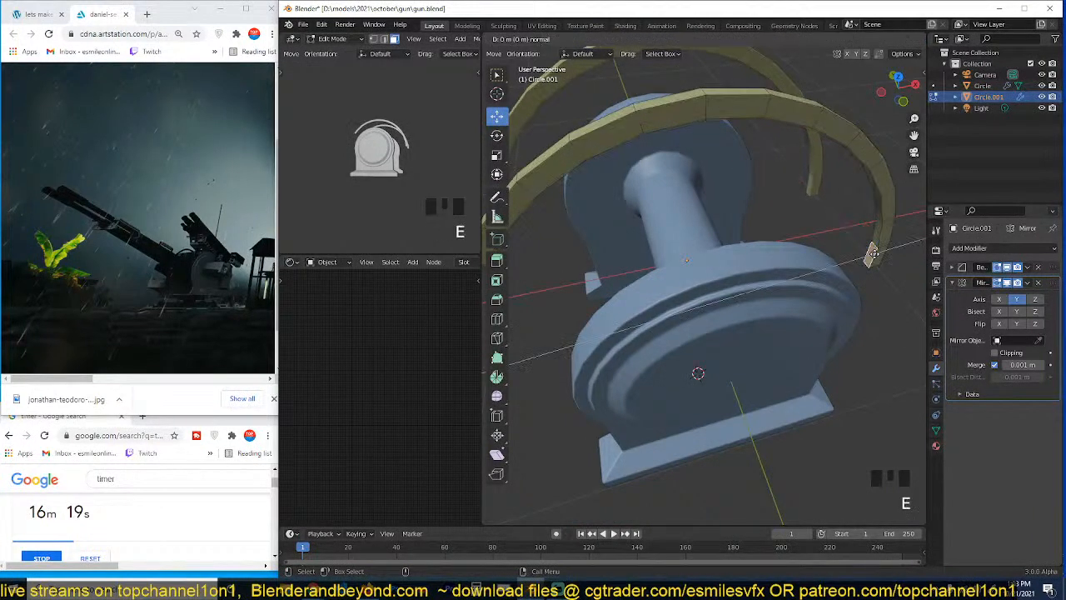
pyautogui.moveTo(894, 251); pyautogui.dragTo(743, 288)
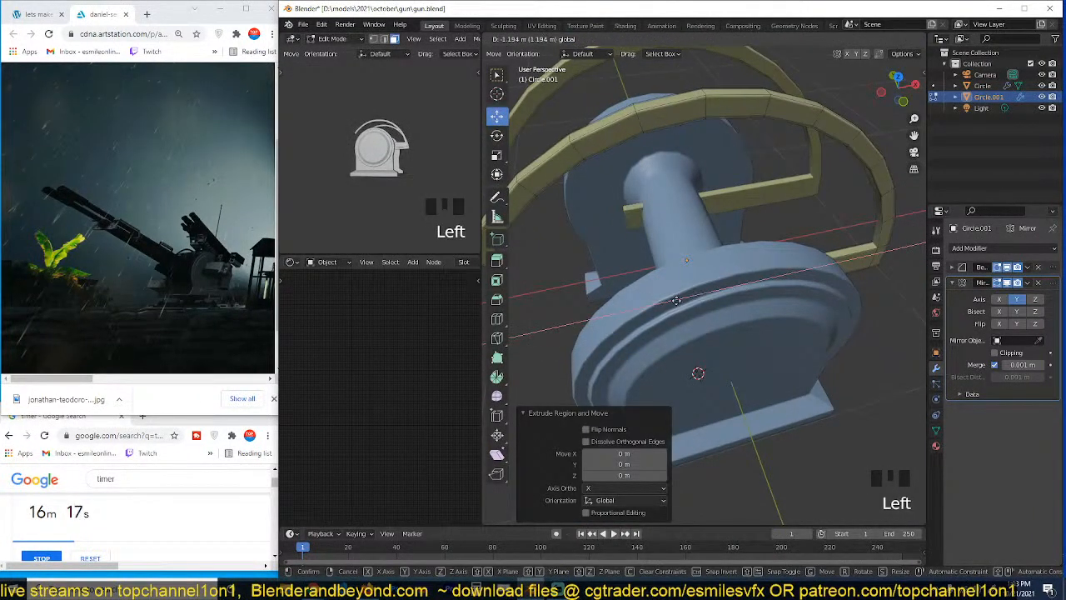
pyautogui.moveTo(675, 300); pyautogui.dragTo(675, 300)
pyautogui.press('Tab')
pyautogui.press('`')
pyautogui.scroll(2, 764, 231)
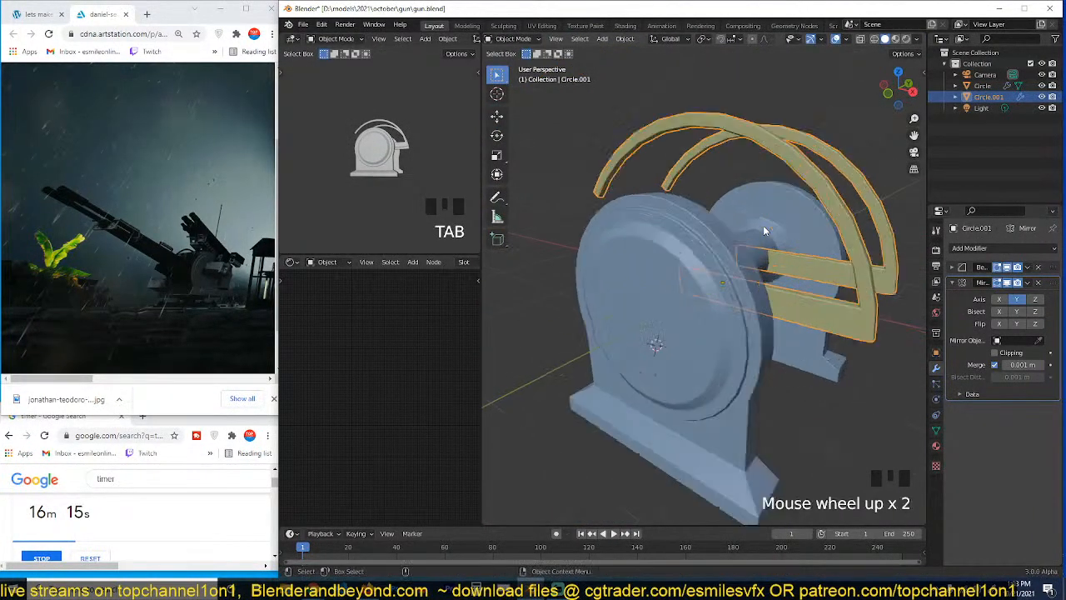
# Step: Duplicate the face loop along the arch in place and scale the copy to about 0.483
pyautogui.press('Tab')
pyautogui.press('`')
pyautogui.press('`')
pyautogui.keyDown('alt'); pyautogui.click(623, 96); pyautogui.keyUp('alt')
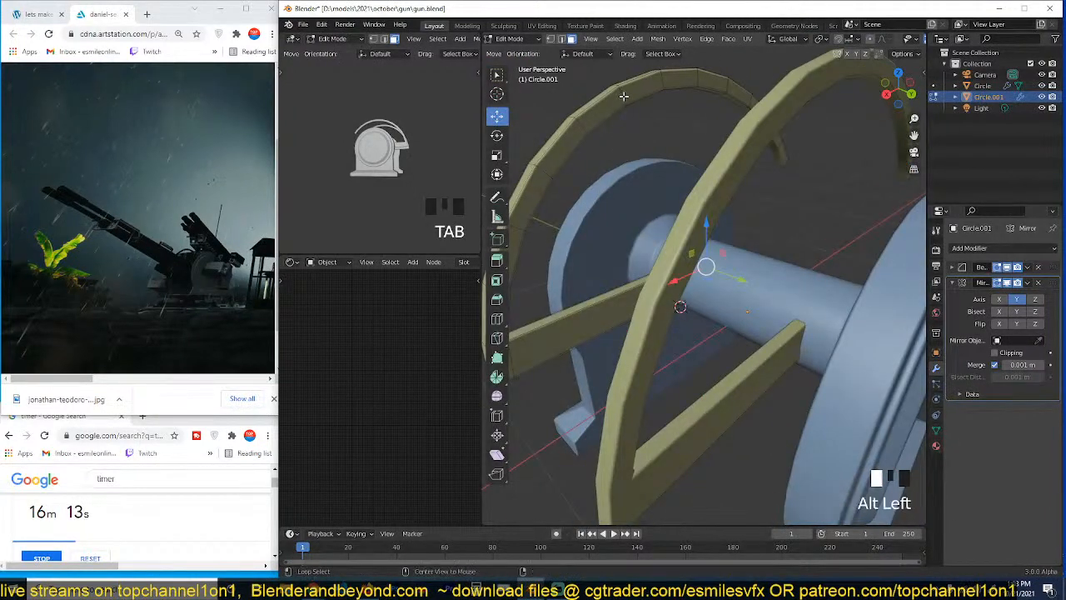
pyautogui.hotkey('shift', 'd')
pyautogui.rightClick(624, 96)
pyautogui.press('s')
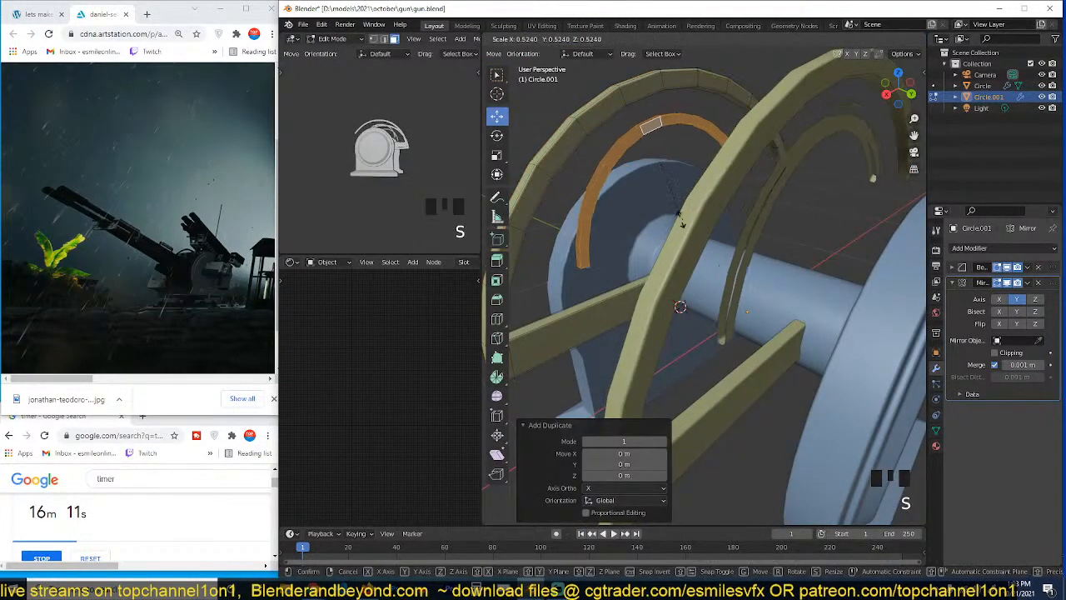
pyautogui.click(678, 214)
# Step: Thicken the smaller arch copy by extruding its faces along their normals with an offset of about -0.059 m
pyautogui.press('`')
pyautogui.scroll(2, 680, 216)
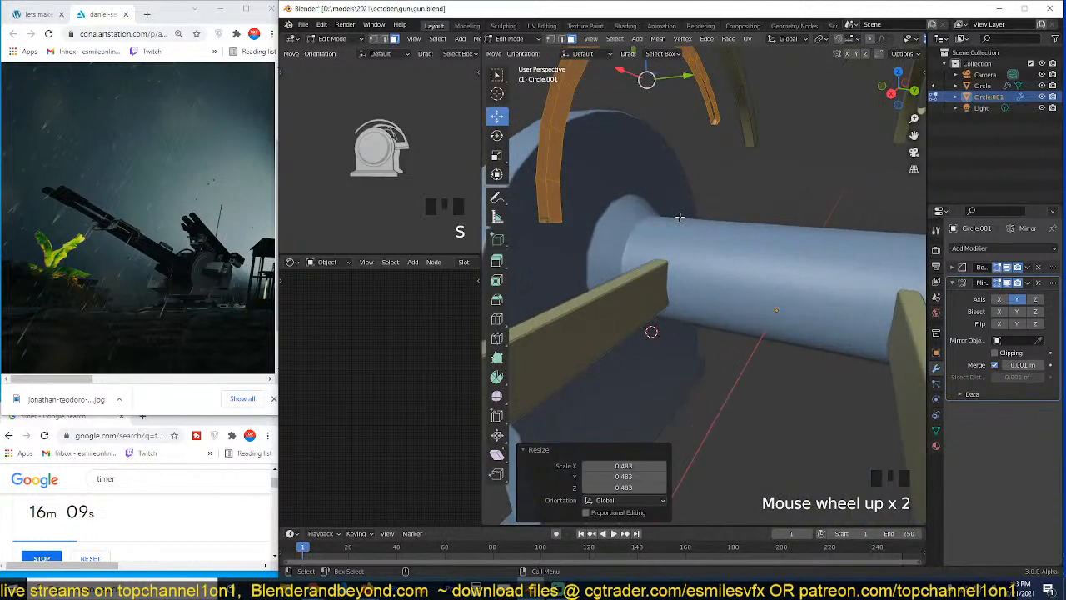
pyautogui.hotkey('alt', 'e')
pyautogui.click(682, 218)
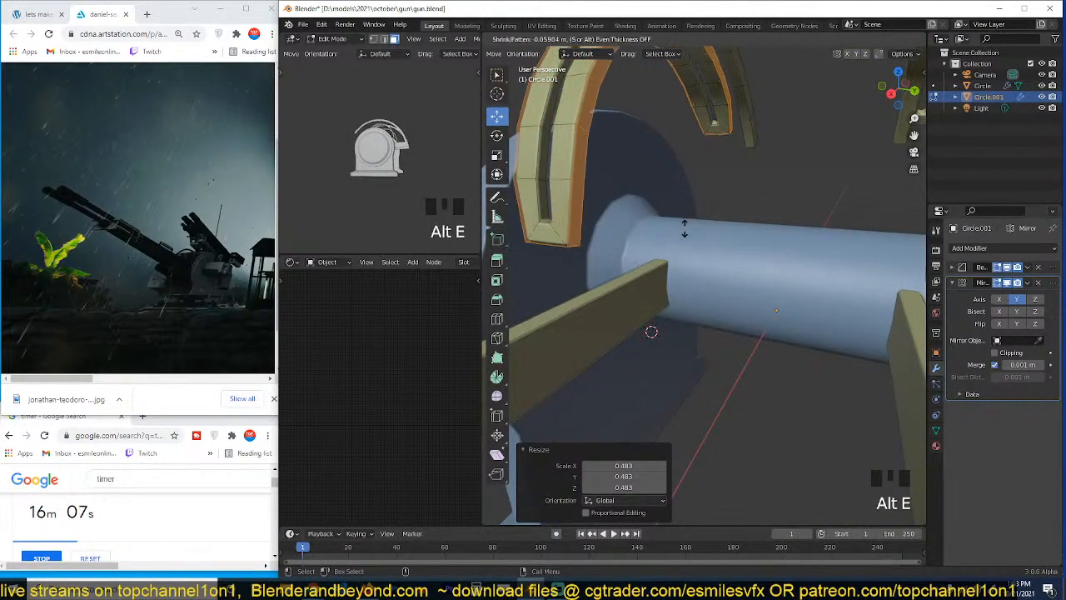
pyautogui.click(684, 234)
pyautogui.press('`')
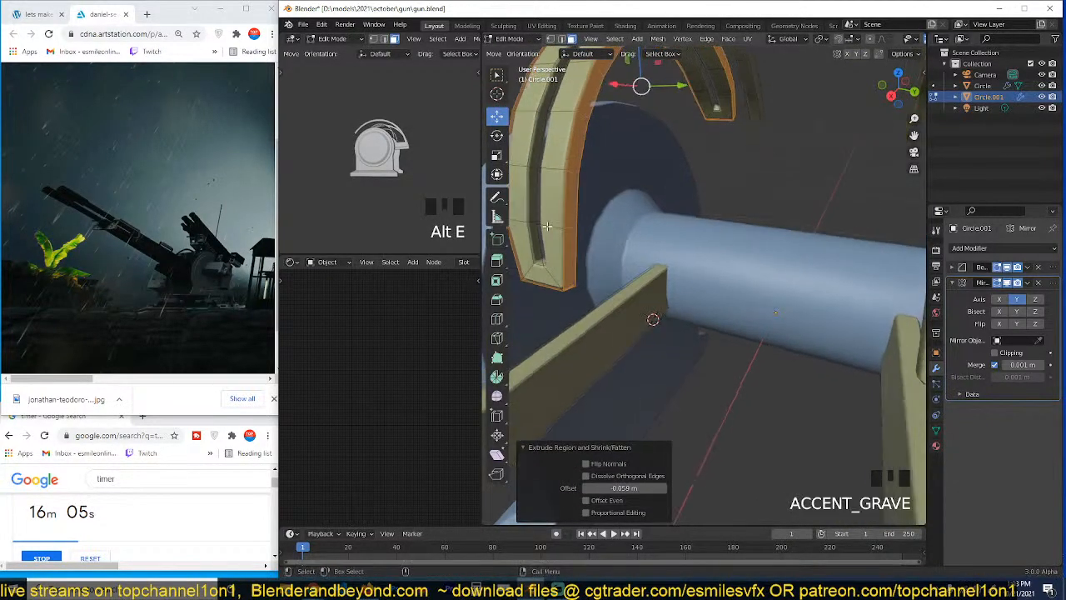
pyautogui.press('Tab')
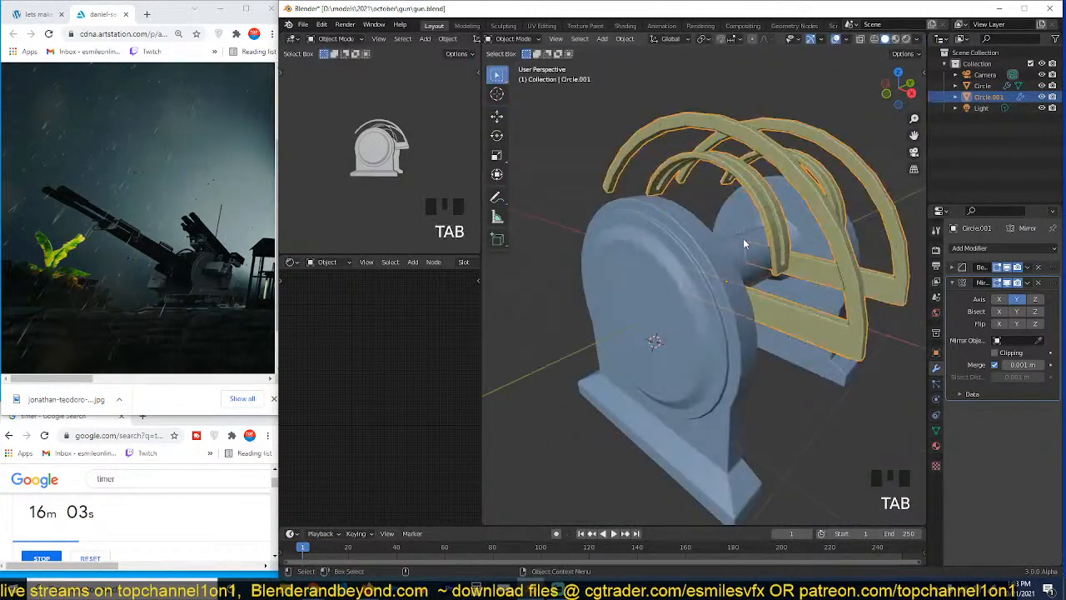
# Step: Select all geometry linked to the smaller arch and move it about 0.118 m along Y
pyautogui.press('`')
pyautogui.press('Tab')
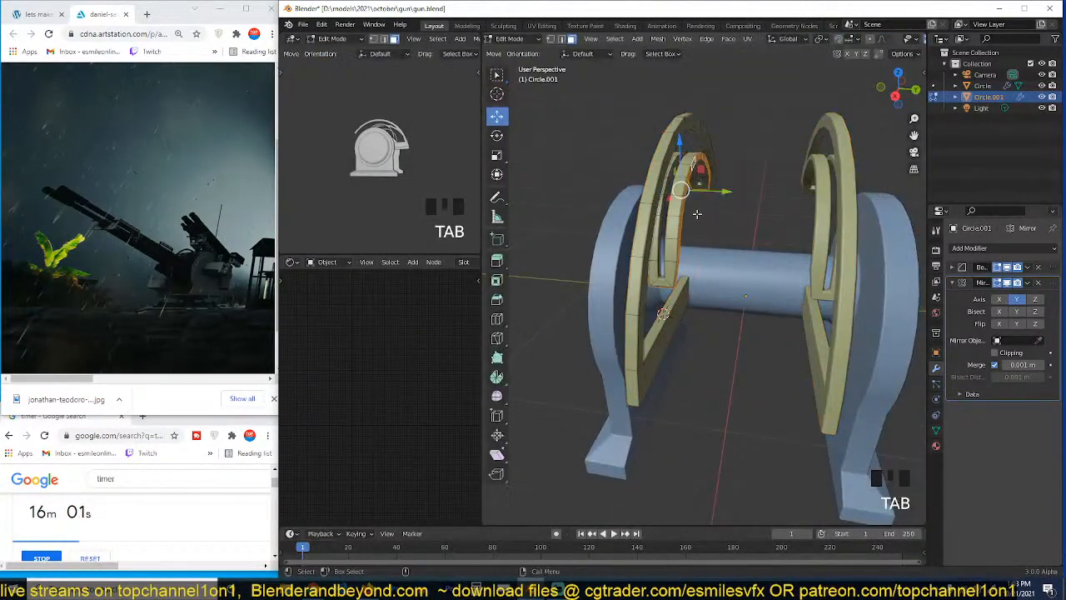
pyautogui.hotkey('ctrl', 'l')
pyautogui.moveTo(721, 193); pyautogui.dragTo(748, 168)
# Step: Extrude the lower end face of the smaller arch about 0.93 m straight down along Z as a leg
pyautogui.press('`')
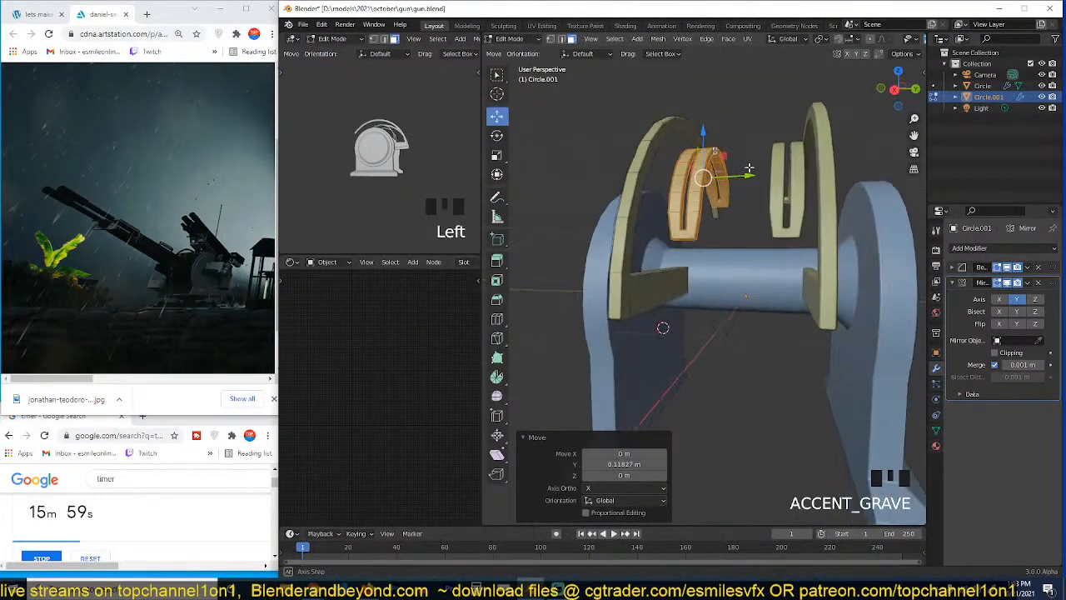
pyautogui.press('`')
pyautogui.click(685, 225)
pyautogui.press('`')
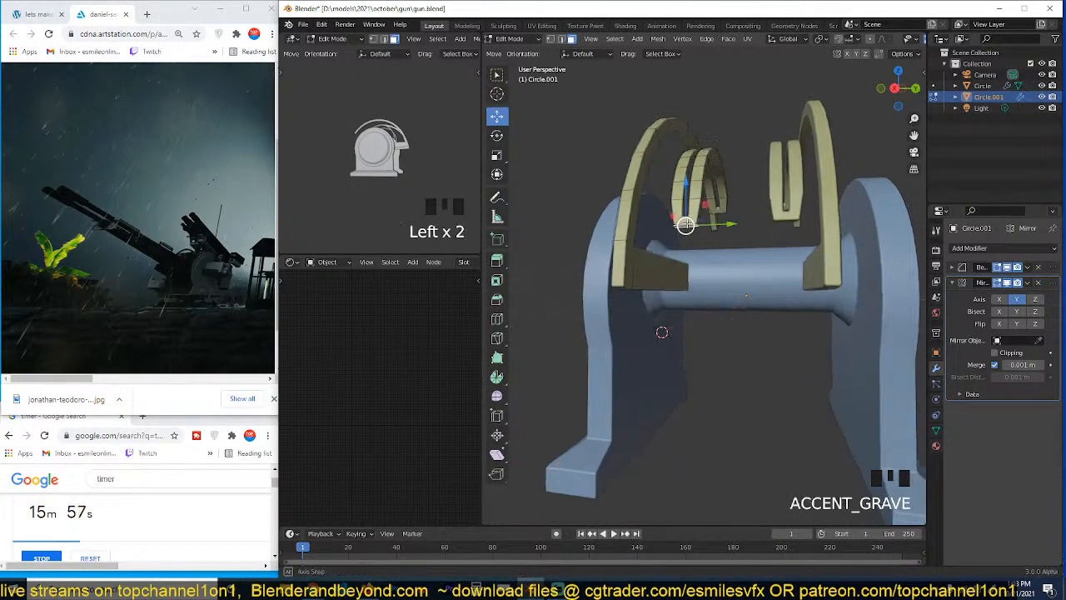
pyautogui.press('e')
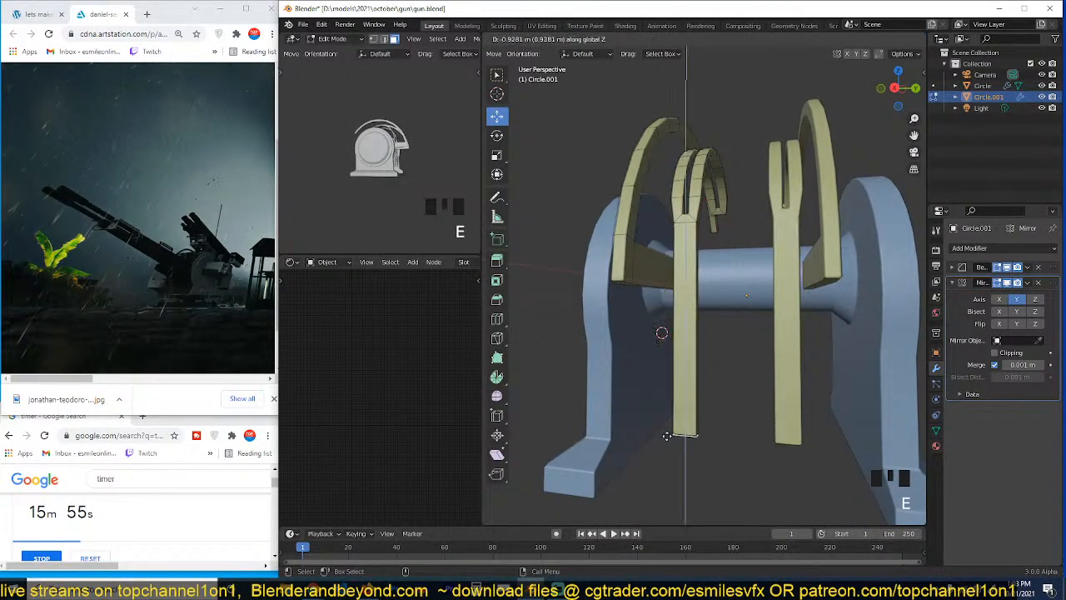
pyautogui.click(639, 310)
pyautogui.press('Tab')
pyautogui.press('`')
pyautogui.press('`')
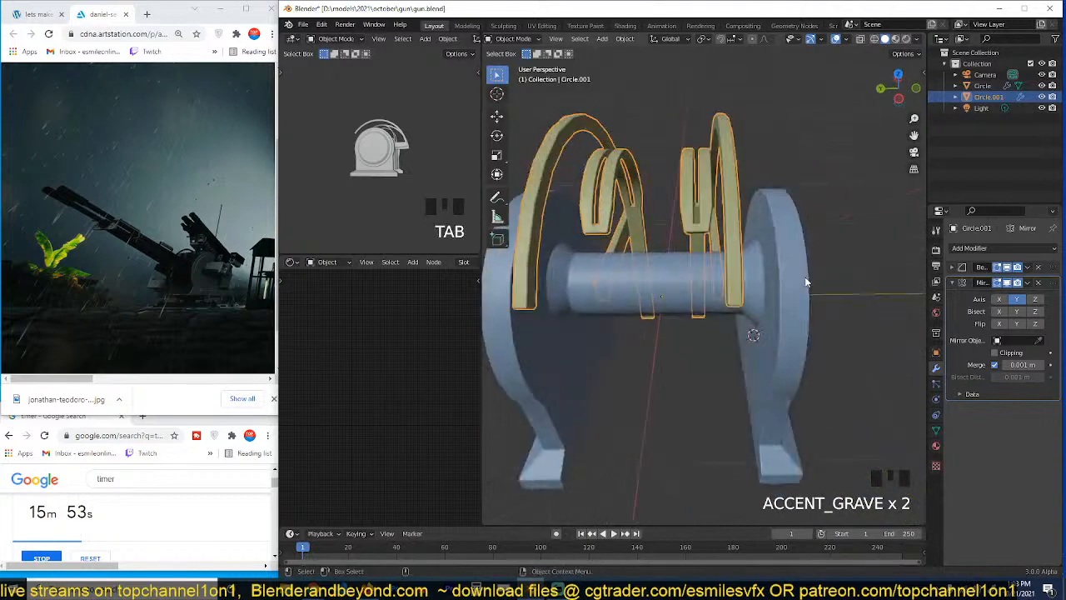
# Step: In front view, place the 3D cursor near the centre of the round side plate and add a 16-vertex circle of 1 m radius
pyautogui.scroll(-1, 771, 282)
pyautogui.press('KP_3')
pyautogui.press('KP_1')
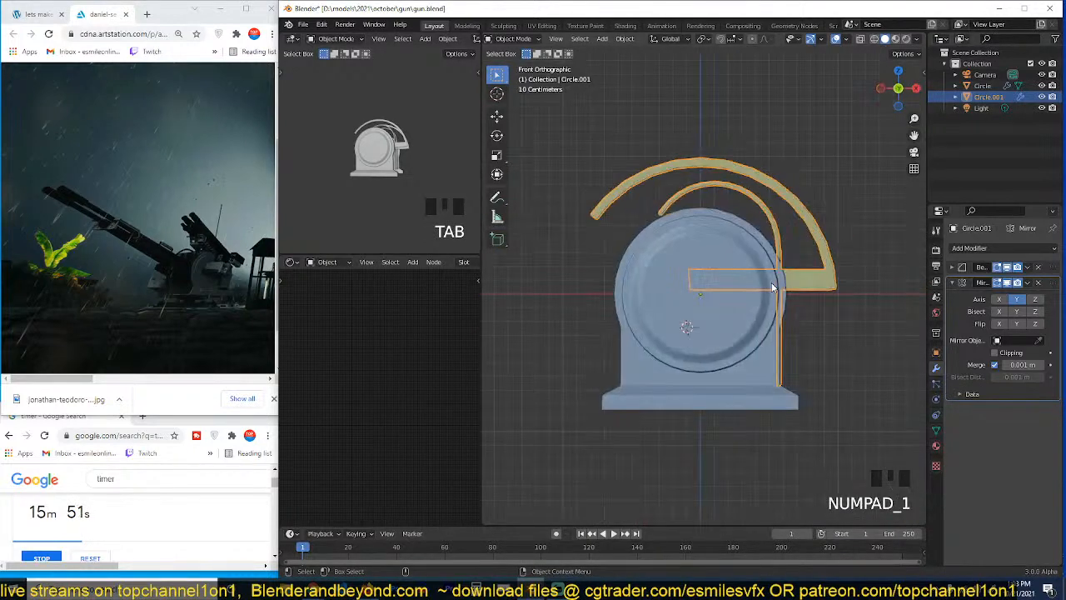
pyautogui.keyDown('shift'); pyautogui.moveTo(741, 261); pyautogui.dragTo(811, 264, button='middle'); pyautogui.keyUp('shift')
pyautogui.keyDown('shift'); pyautogui.rightClick(760, 277); pyautogui.keyUp('shift')
pyautogui.hotkey('shift', 'a')
pyautogui.moveTo(734, 273)
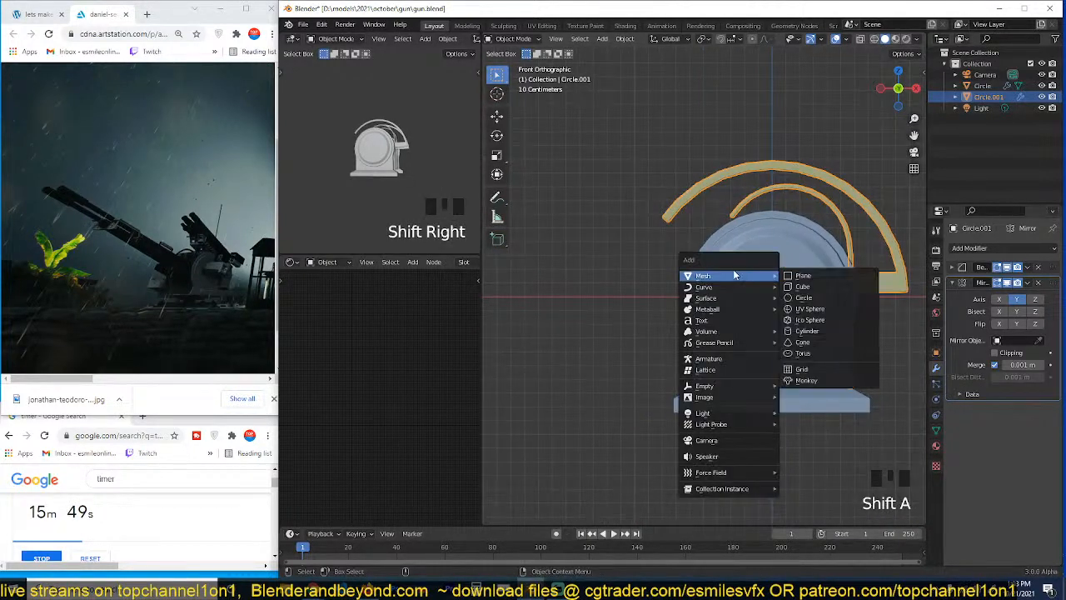
pyautogui.click(807, 298)
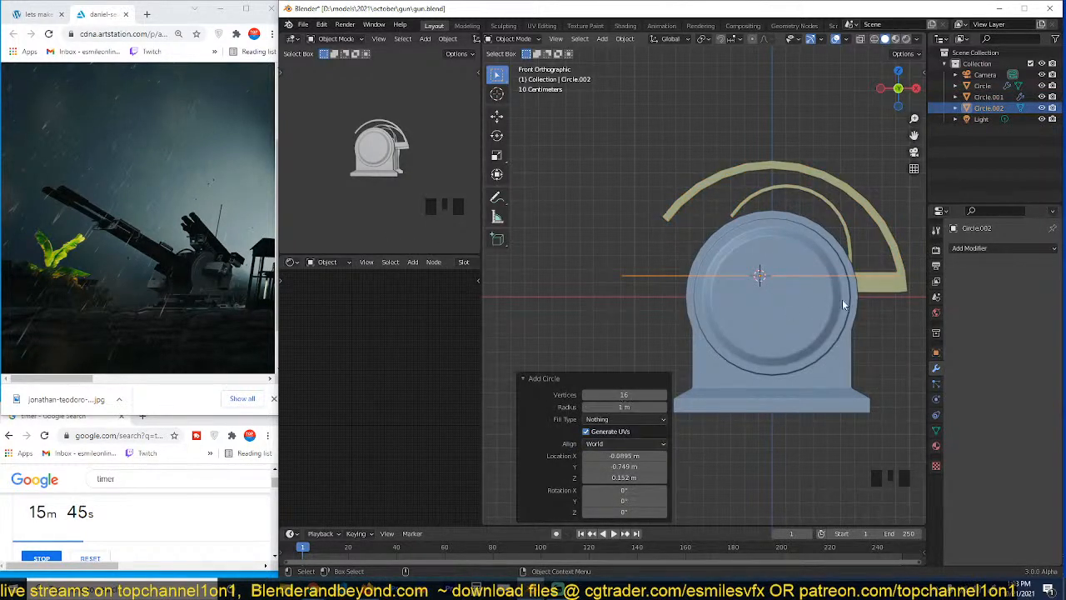
# Step: Scale the new circle to about 0.159 and rotate it upright so that it faces along X
pyautogui.press('s')
pyautogui.click(776, 282)
pyautogui.press('r')
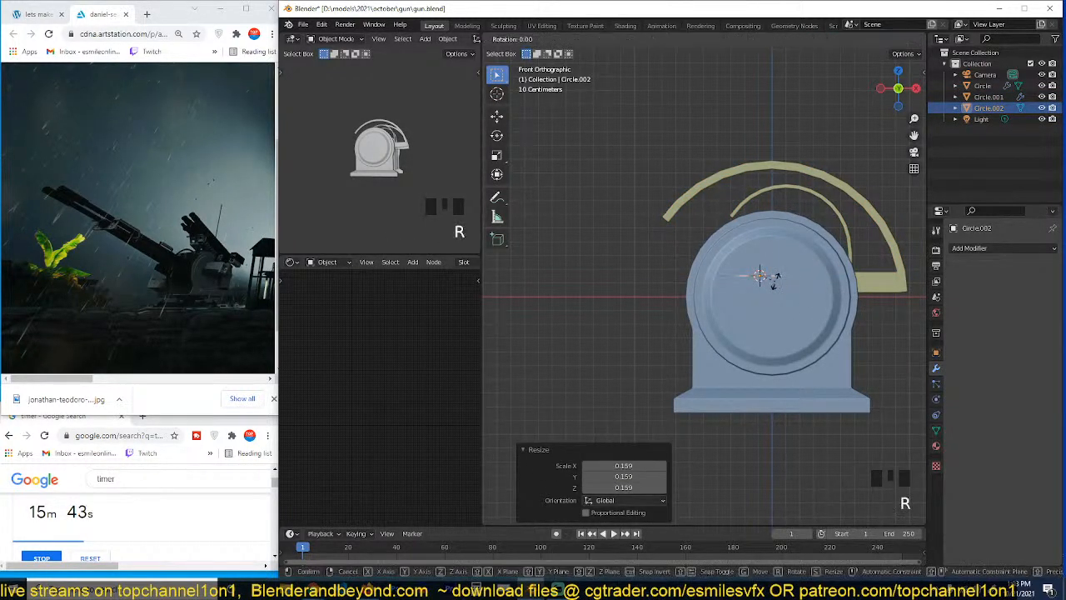
pyautogui.press('Return')
# Step: Extrude the upright circle about 1.4 m along negative X into a gun barrel tube
pyautogui.press('Tab')
pyautogui.press('1')
pyautogui.press('z')
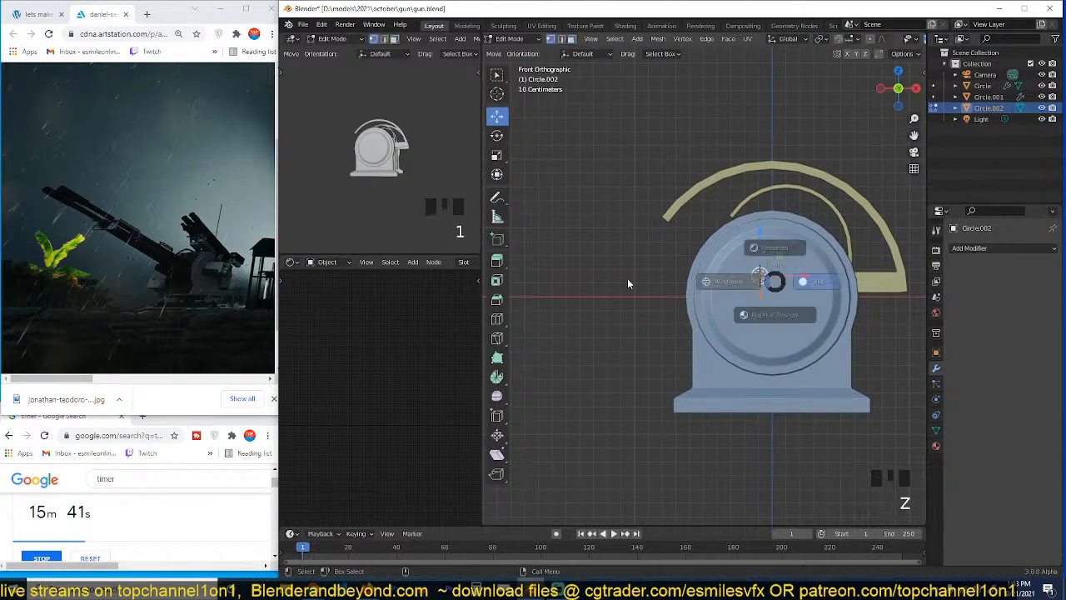
pyautogui.click(627, 281)
pyautogui.press('e')
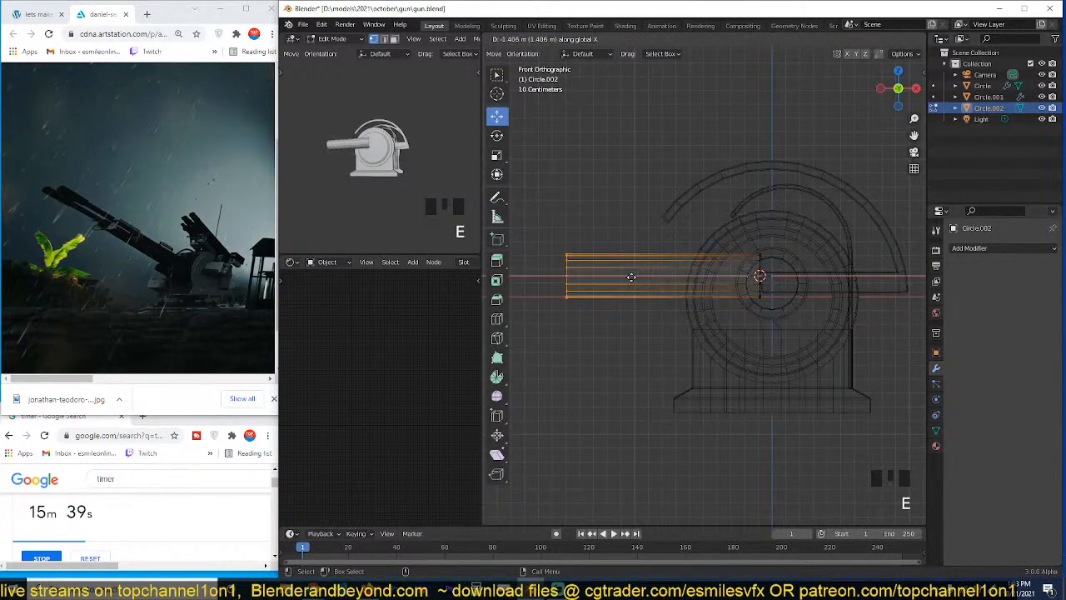
pyautogui.click(633, 278)
pyautogui.press('Tab')
pyautogui.rightClick(694, 260)
pyautogui.press('z')
pyautogui.click(844, 289)
pyautogui.press('`')
pyautogui.moveTo(844, 289); pyautogui.dragTo(781, 323, button='middle')
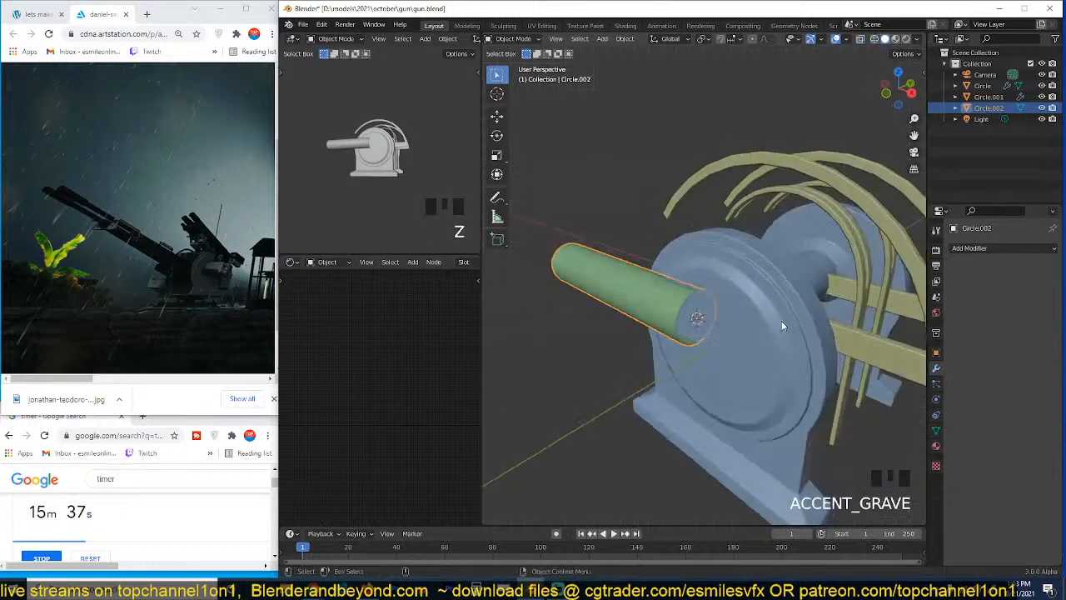
# Step: Move the barrel tube along Y so it sits between the two round side plates
pyautogui.press('Tab')
pyautogui.press('2')
pyautogui.press('Tab')
pyautogui.press('`')
pyautogui.moveTo(641, 291); pyautogui.dragTo(589, 319, button='middle')
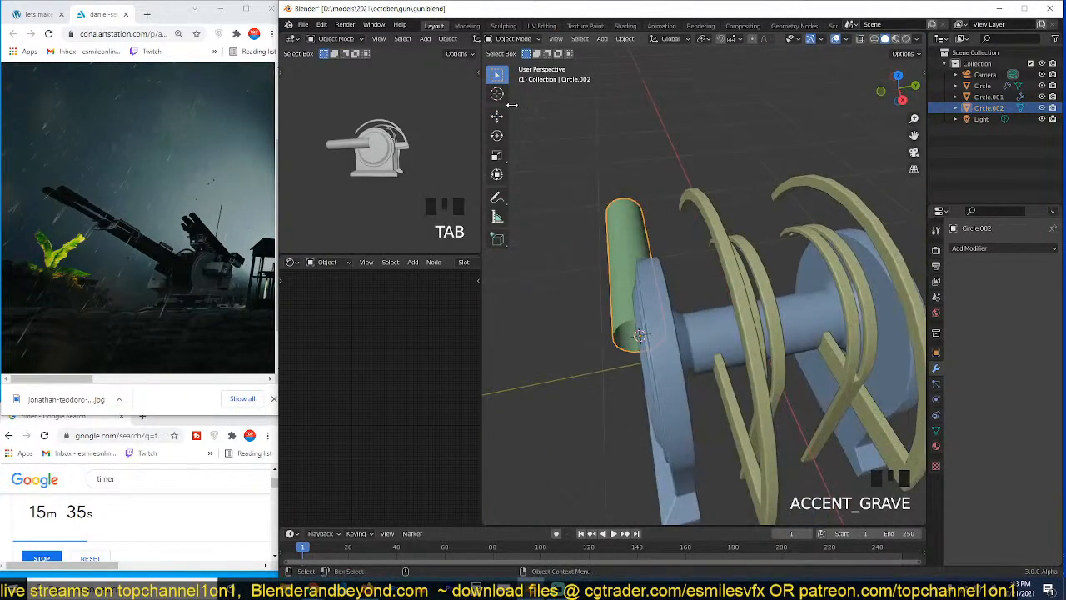
pyautogui.click(496, 116)
pyautogui.moveTo(685, 331); pyautogui.dragTo(810, 305)
pyautogui.press('`')
pyautogui.moveTo(685, 312); pyautogui.dragTo(806, 282, button='middle')
# Step: Fill the barrel's open front end with a face and inset that face slightly
pyautogui.press('Tab')
pyautogui.keyDown('shift'); pyautogui.moveTo(654, 276); pyautogui.dragTo(781, 227, button='middle'); pyautogui.keyUp('shift')
pyautogui.press('f')
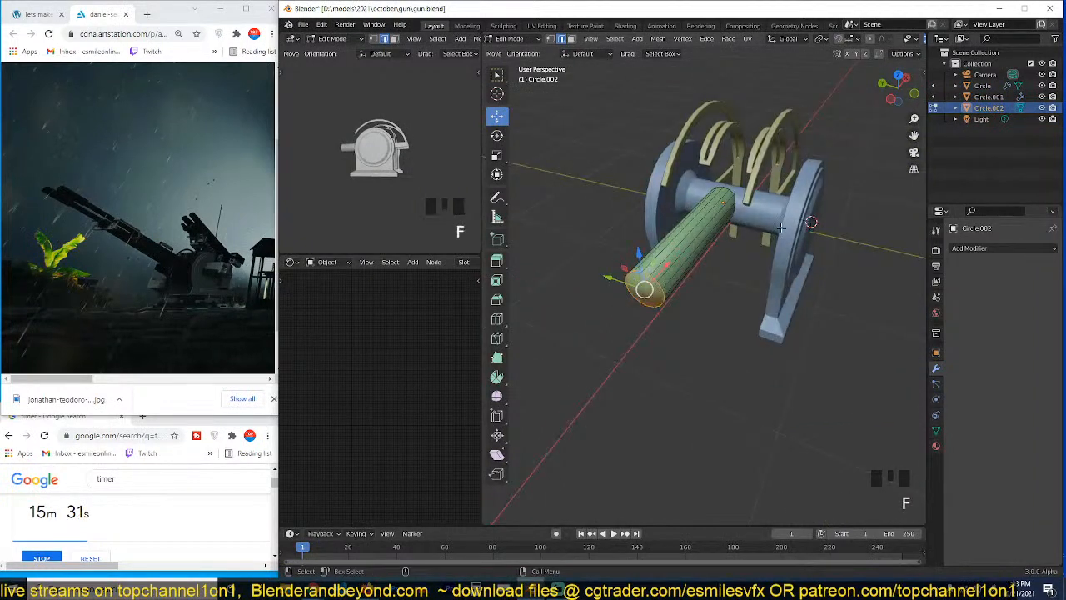
pyautogui.press('i')
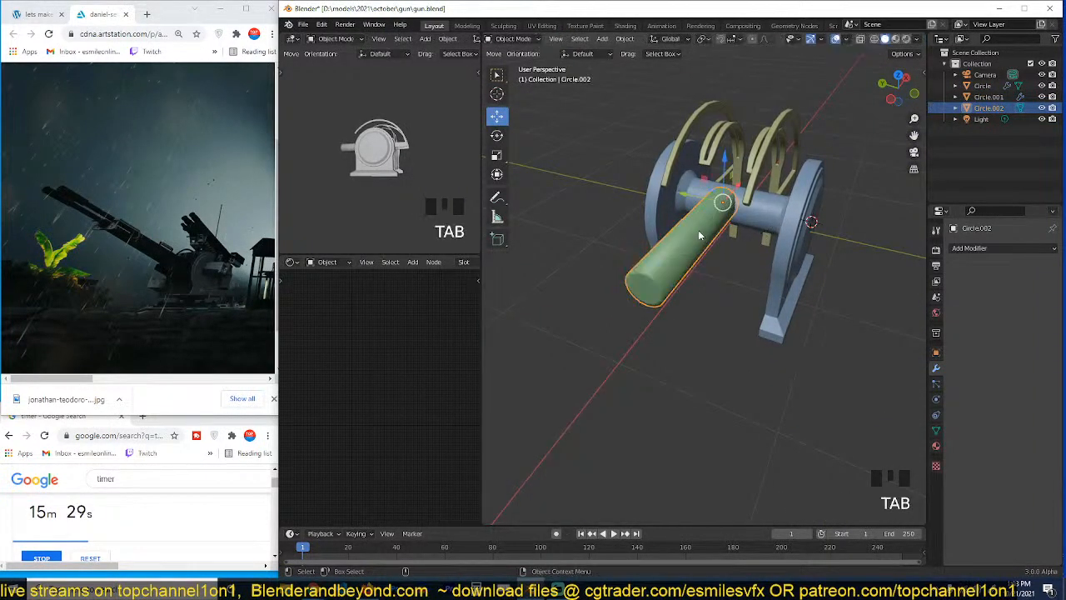
pyautogui.press('q')
pyautogui.click(673, 286)
pyautogui.press('`')
pyautogui.press('Tab')
pyautogui.scroll(2, 651, 287)
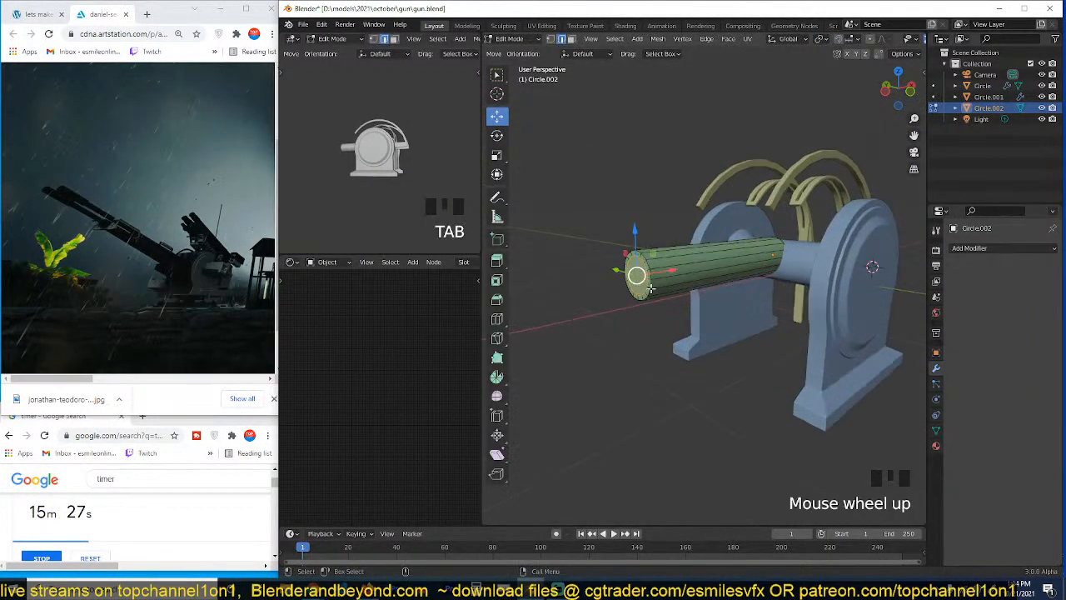
# Step: Extrude the inset end face about 0.69 m along the barrel and pull it about 0.63 m farther out along X
pyautogui.press('e')
pyautogui.click(541, 299)
pyautogui.scroll(-2, 749, 266)
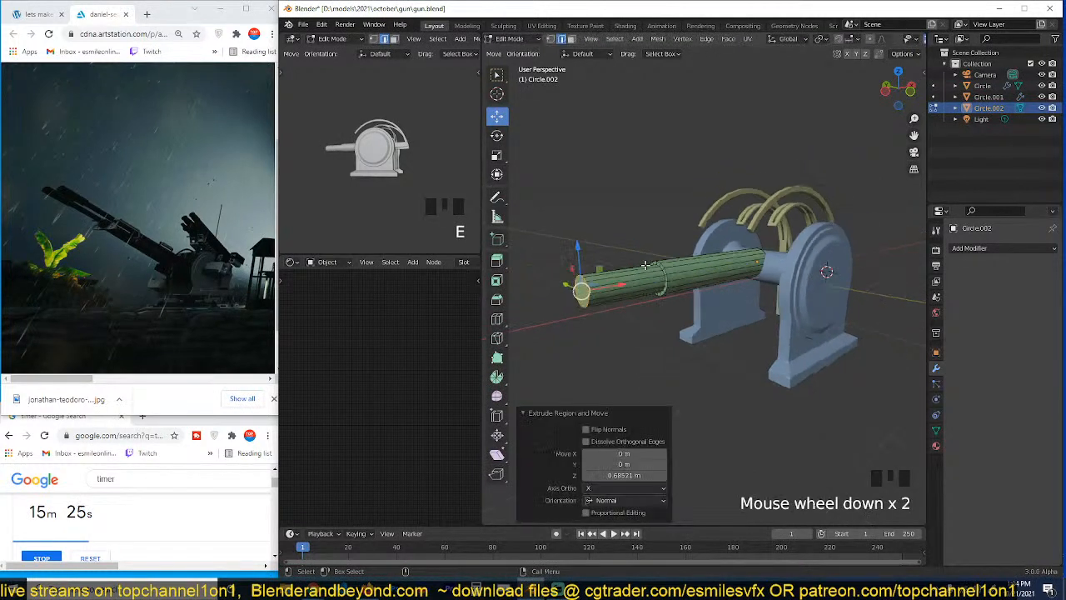
pyautogui.moveTo(727, 277); pyautogui.dragTo(662, 294)
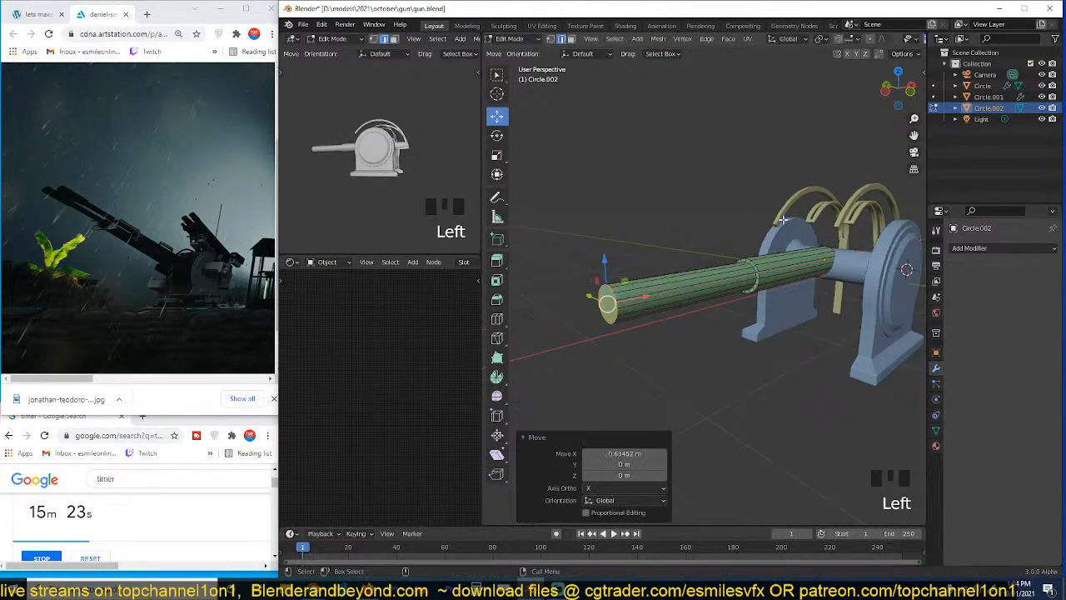
# Step: Extrude a narrower barrel section about 0.79 m long from the front end and inset its end face
pyautogui.press('e')
pyautogui.click(621, 276)
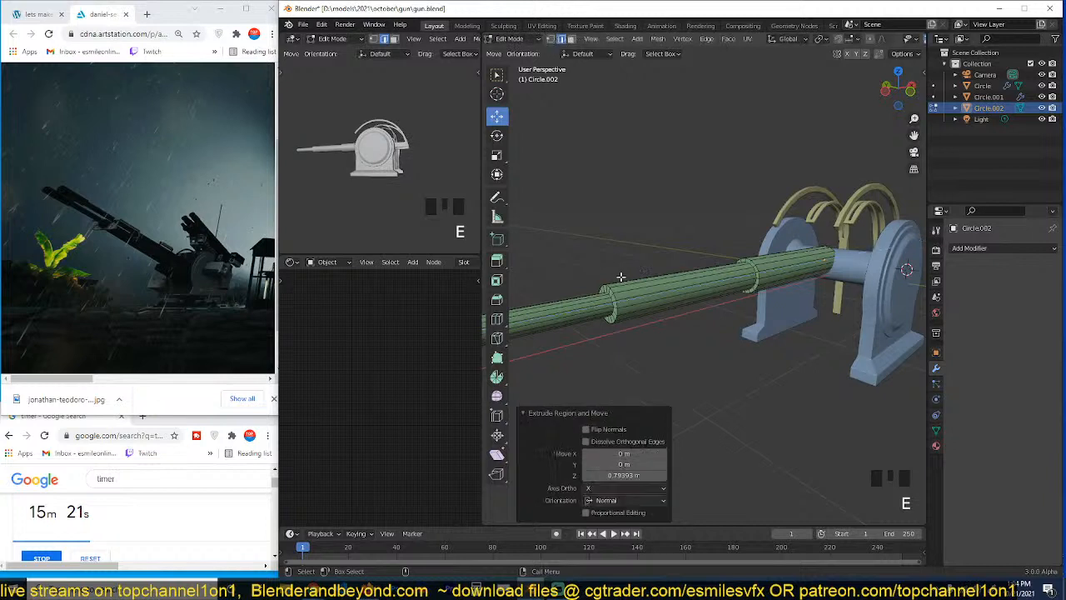
pyautogui.keyDown('shift'); pyautogui.moveTo(620, 277); pyautogui.dragTo(764, 250, button='middle'); pyautogui.keyUp('shift')
pyautogui.press('i')
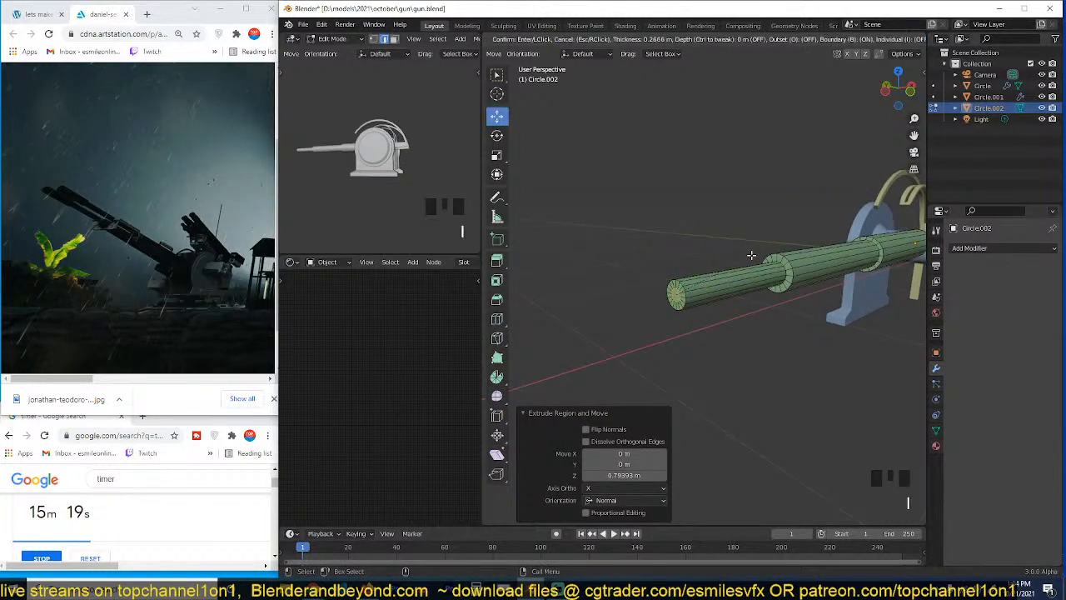
pyautogui.click(752, 256)
pyautogui.press('e')
pyautogui.click(635, 295)
pyautogui.keyDown('shift'); pyautogui.moveTo(635, 295); pyautogui.dragTo(692, 267, button='middle'); pyautogui.keyUp('shift')
pyautogui.hotkey('ctrl', 'z')
pyautogui.scroll(2, 734, 266)
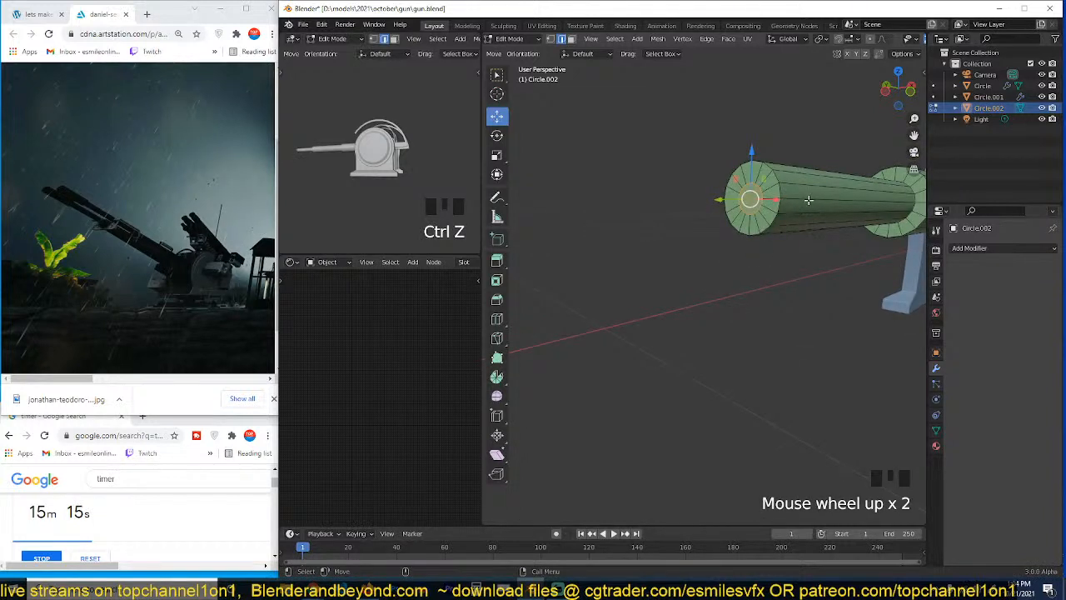
# Step: Scale the barrel's small end face up by about 3.71 and move it about 0.027 m outward along X
pyautogui.press('s')
pyautogui.click(479, 179)
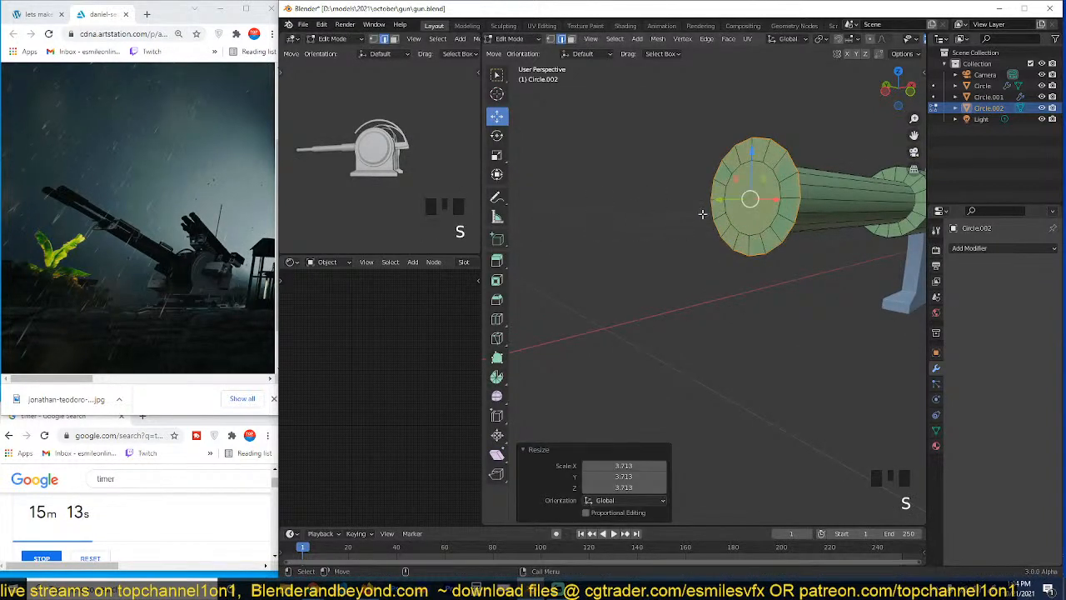
pyautogui.moveTo(782, 220); pyautogui.dragTo(693, 221, button='middle')
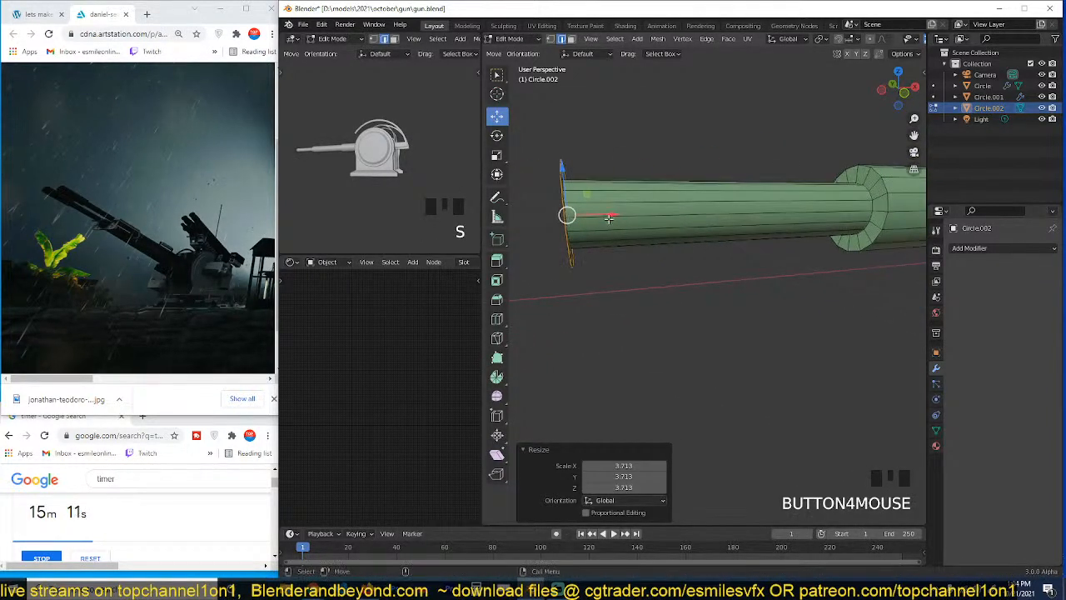
pyautogui.moveTo(609, 218); pyautogui.dragTo(593, 215)
# Step: Extrude the widened end face about 1 m outward as a thick muzzle section
pyautogui.scroll(-5, 642, 229)
pyautogui.press('e')
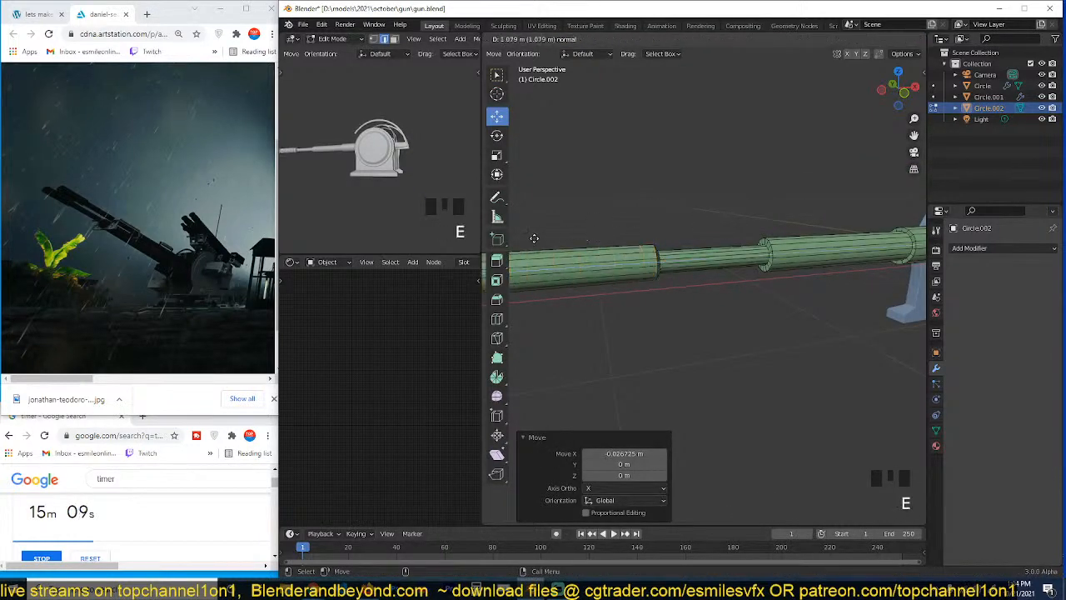
pyautogui.click(587, 237)
pyautogui.press('Tab')
pyautogui.scroll(-3, 633, 250)
# Step: Duplicate the finished barrel and move the copy along Y to form a parallel second barrel
pyautogui.press('`')
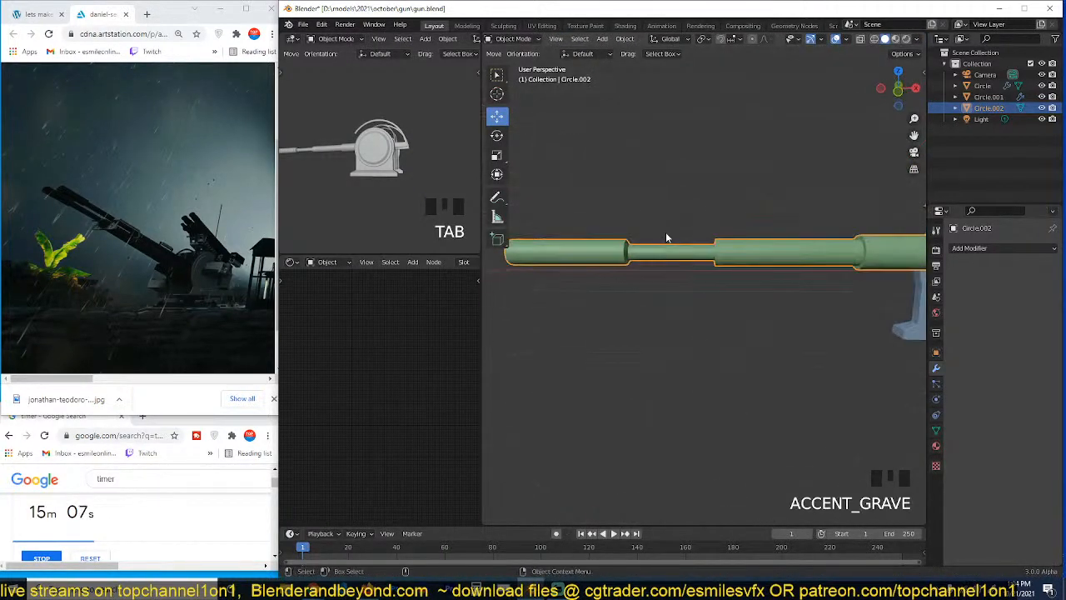
pyautogui.press('KP_3')
pyautogui.press('KP_1')
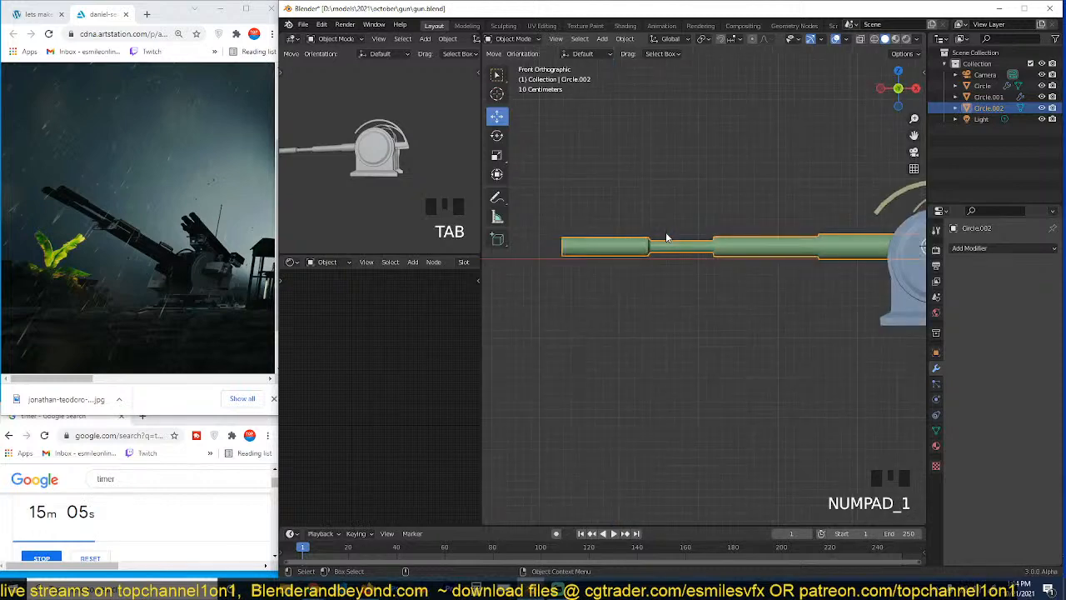
pyautogui.scroll(2, 667, 247)
pyautogui.press('`')
pyautogui.scroll(1, 750, 296)
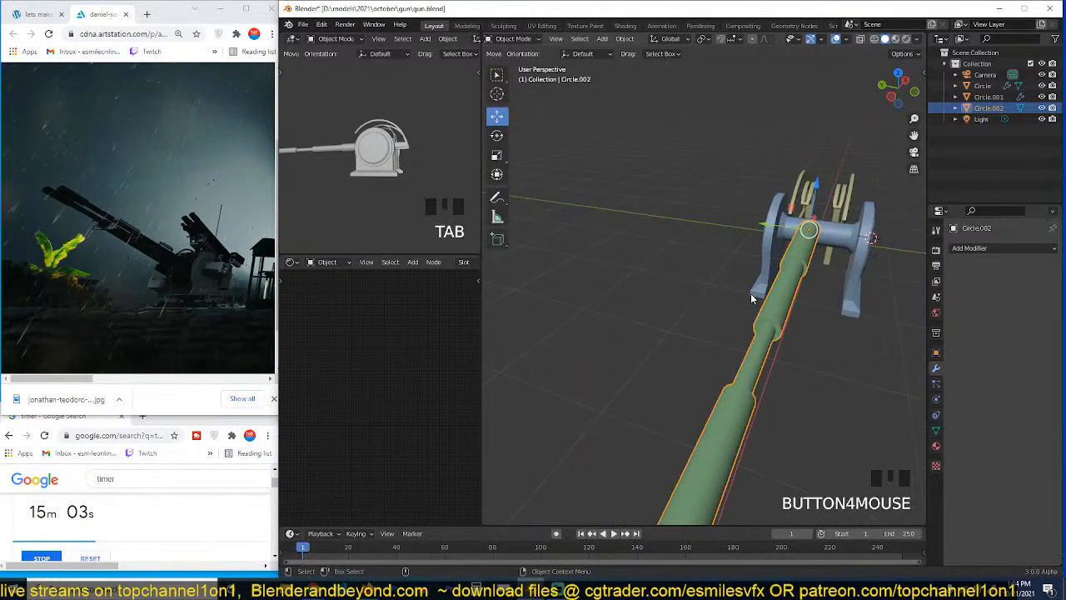
pyautogui.hotkey('shift', 'd')
pyautogui.rightClick(775, 268)
pyautogui.moveTo(781, 229); pyautogui.dragTo(821, 236)
pyautogui.press('`')
# Step: Duplicate the second barrel, scaled to about half size, and place it between the two barrels, raised about 0.22 m along Z
pyautogui.hotkey('shift', 'd')
pyautogui.press('s')
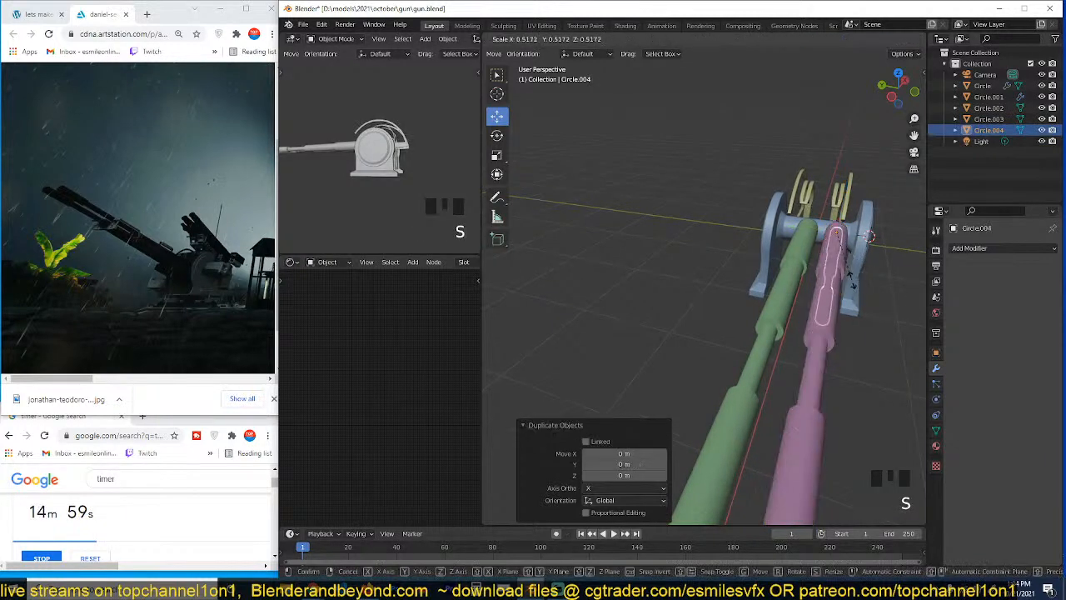
pyautogui.click(851, 275)
pyautogui.moveTo(807, 229); pyautogui.dragTo(827, 167)
# Step: Stretch the small upper barrel along X by a factor of about 1.52
pyautogui.press('`')
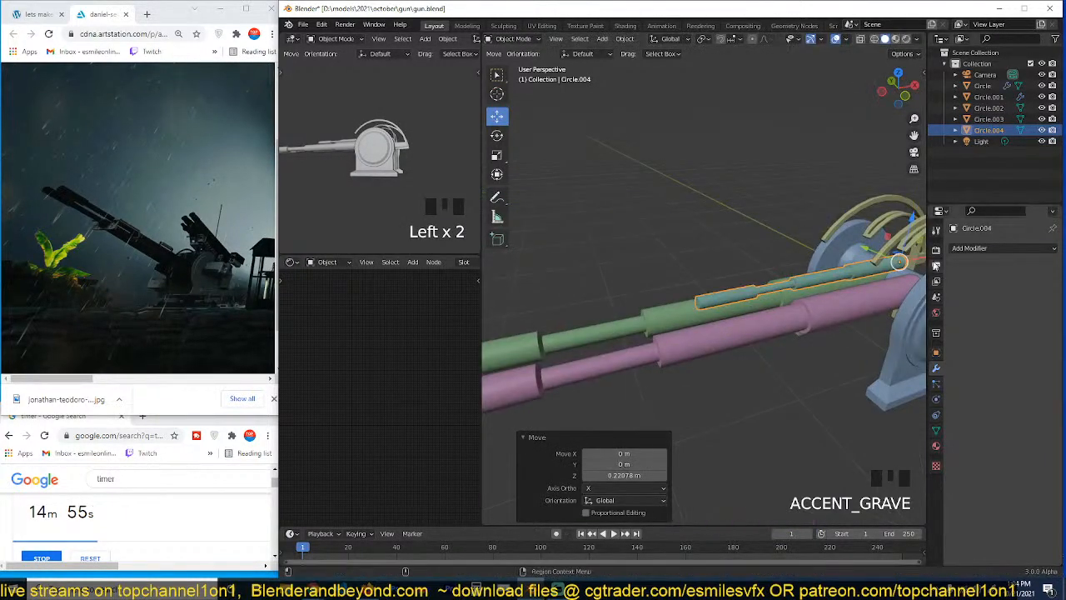
pyautogui.scroll(-5, 845, 241)
pyautogui.press('s')
pyautogui.press('x')
pyautogui.click(875, 243)
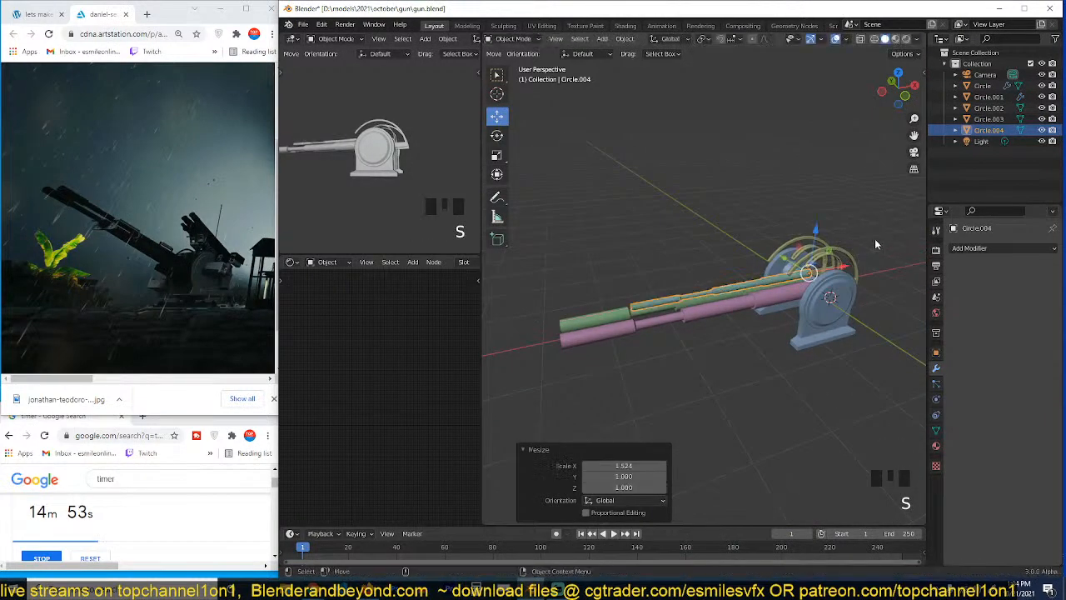
pyautogui.press('`')
pyautogui.scroll(6, 854, 273)
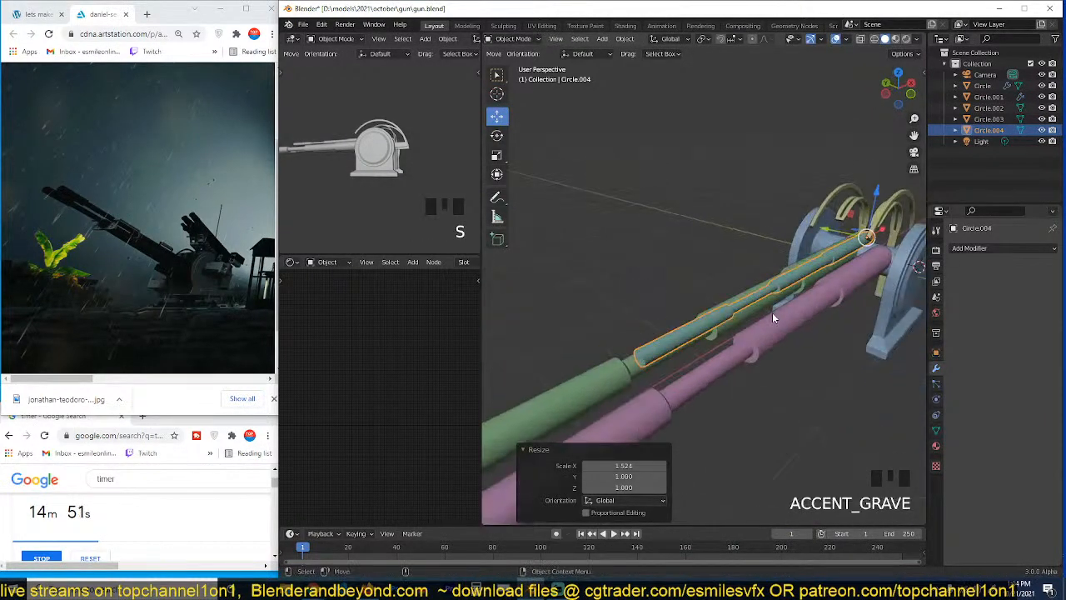
# Step: In front view, place the 3D cursor on the barrels, add a 2 m plane there and rotate it 90°
pyautogui.press('KP_3')
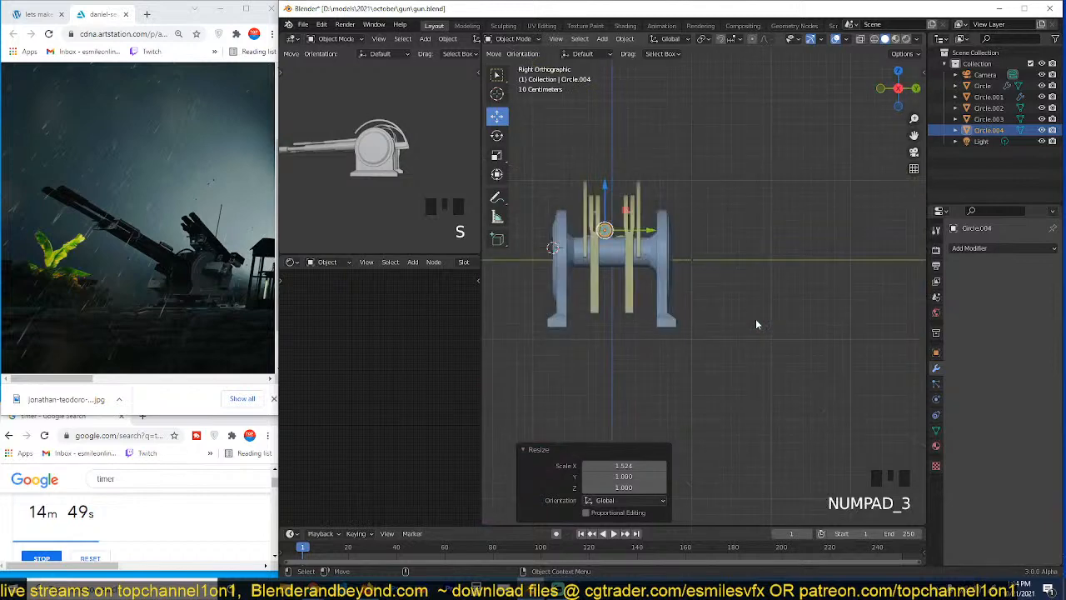
pyautogui.press('KP_1')
pyautogui.keyDown('shift'); pyautogui.rightClick(631, 238); pyautogui.keyUp('shift')
pyautogui.hotkey('shift', 'a')
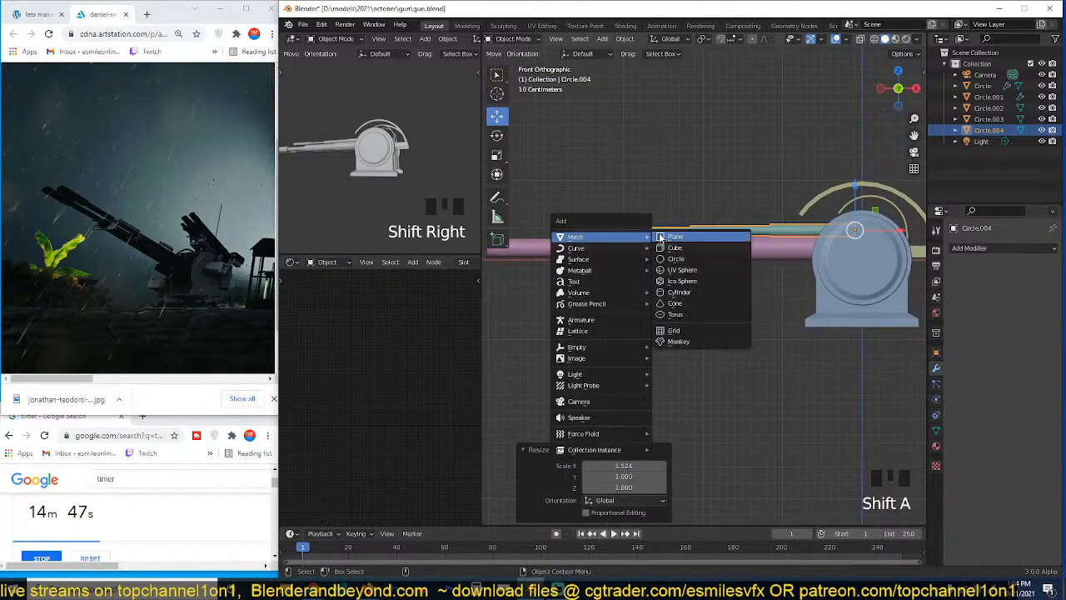
pyautogui.click(663, 239)
pyautogui.press('t')
pyautogui.rightClick(663, 239)
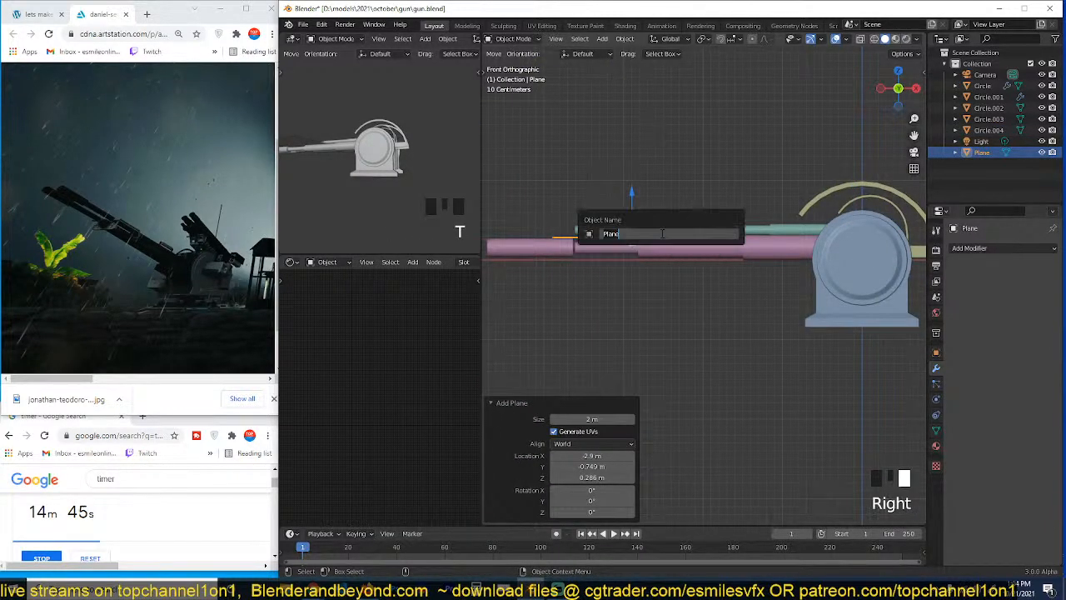
pyautogui.write('r90')
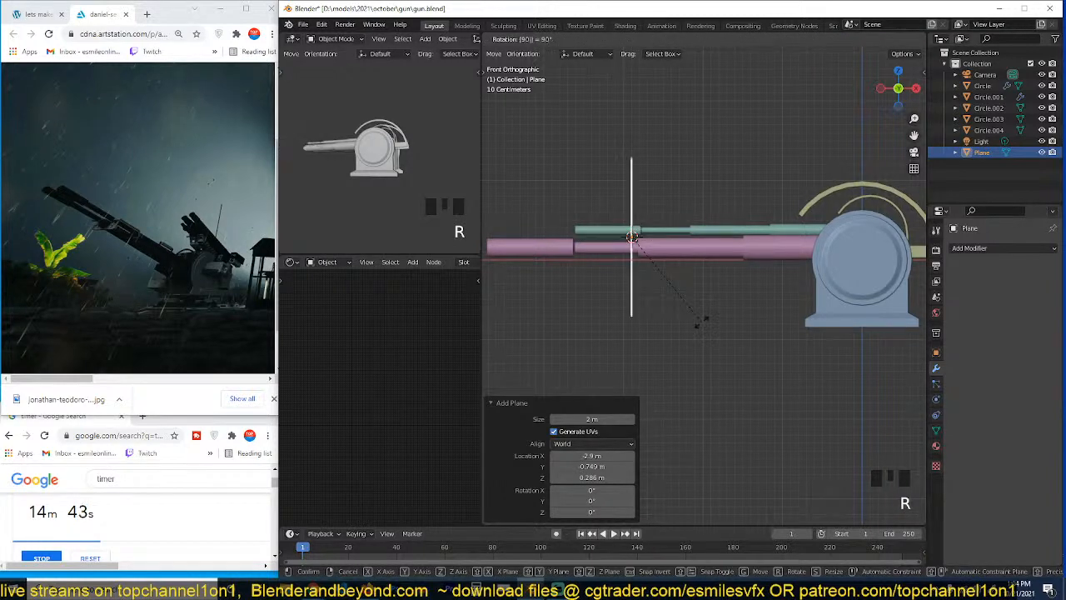
pyautogui.press('Return')
# Step: Delete the vertices on one side of the plane, keeping only a single vertical edge
pyautogui.press('Tab')
pyautogui.press('z')
pyautogui.press('`')
pyautogui.moveTo(575, 279); pyautogui.dragTo(647, 286, button='middle')
pyautogui.scroll(-1, 647, 286)
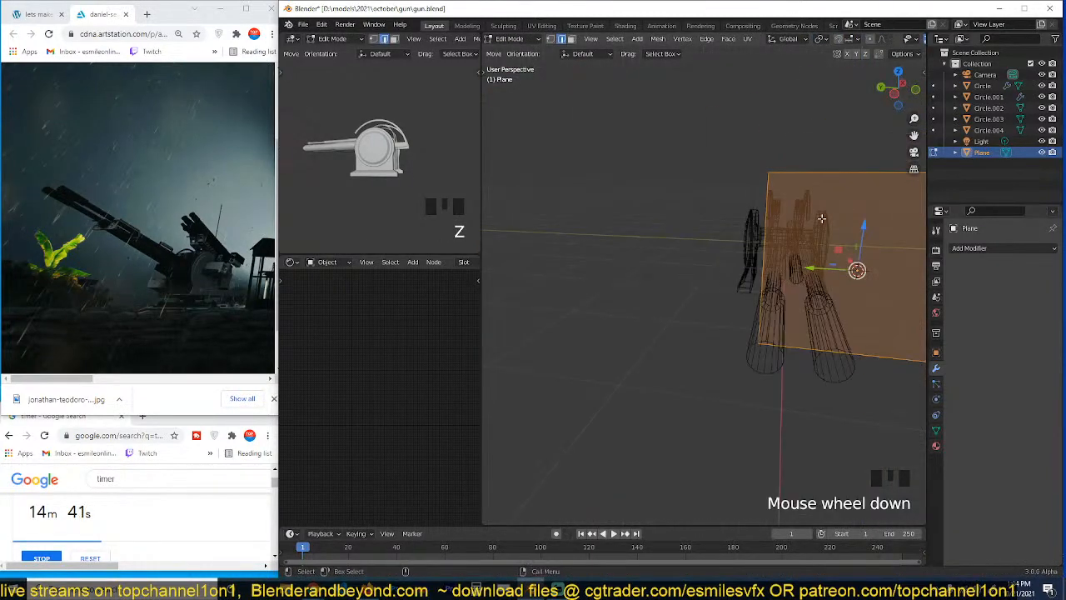
pyautogui.press('1')
pyautogui.keyDown('alt'); pyautogui.click(767, 204); pyautogui.keyUp('alt')
pyautogui.press('x')
pyautogui.click(765, 188)
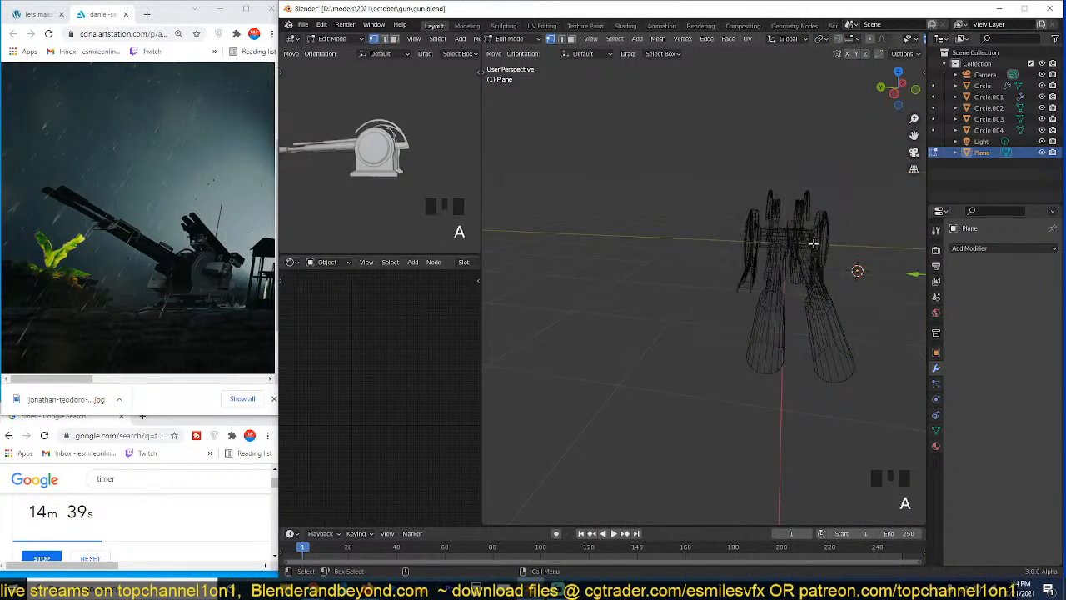
pyautogui.press('KP_3')
pyautogui.press('KP_1')
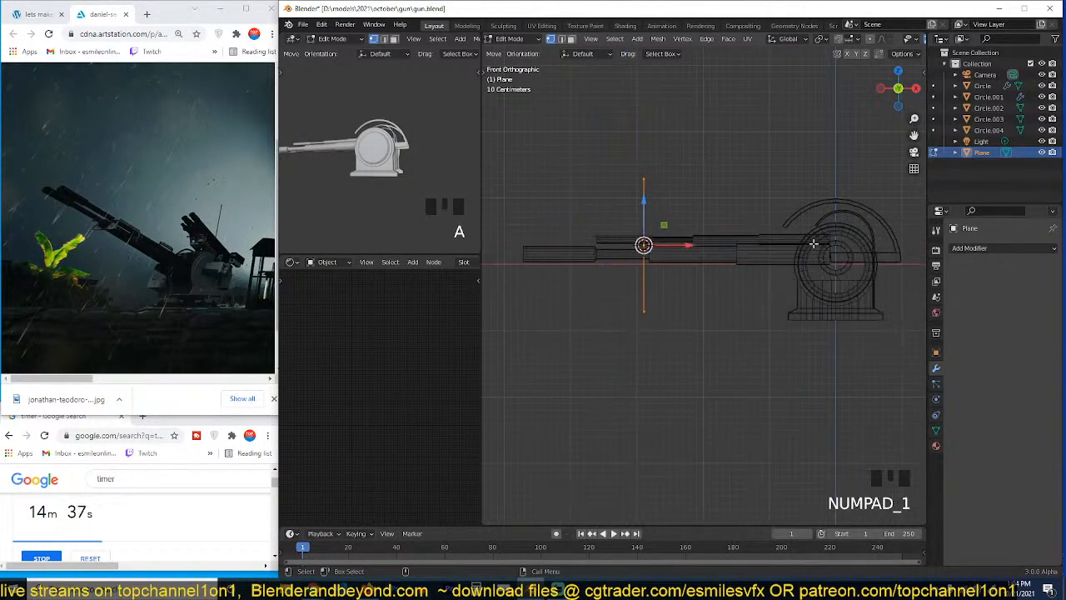
# Step: Scale the remaining edge to about 0.301 and tilt it about 21° across the barrels in front view
pyautogui.scroll(3, 773, 336)
pyautogui.press('s')
pyautogui.click(666, 238)
pyautogui.press('r')
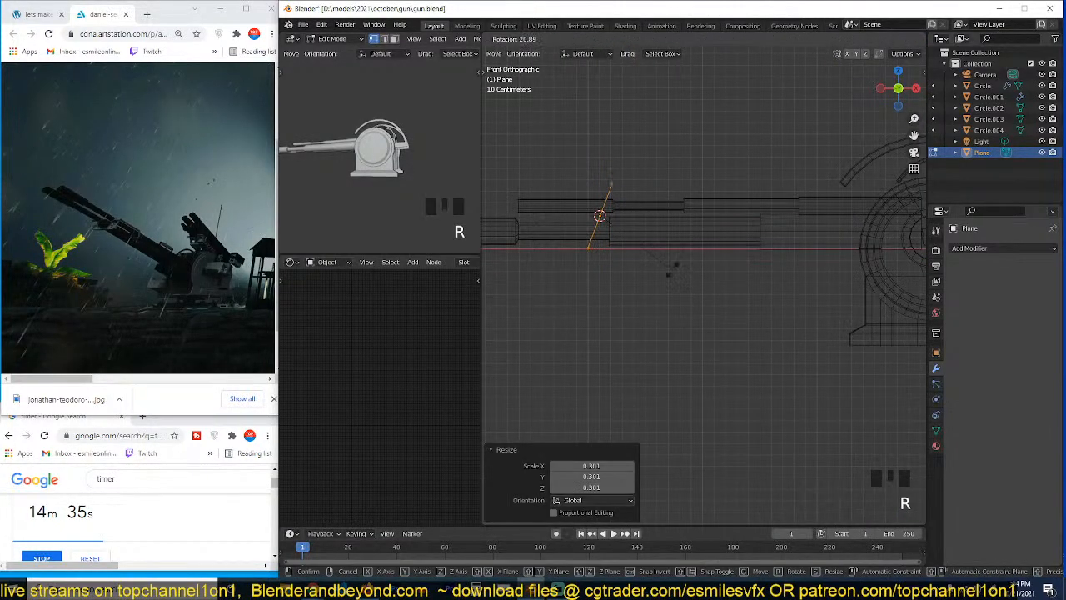
pyautogui.click(630, 174)
# Step: Extrude the edge's upper vertex backward in several segments to outline a stepped profile along the top of the barrels
pyautogui.click(626, 194)
pyautogui.press('e')
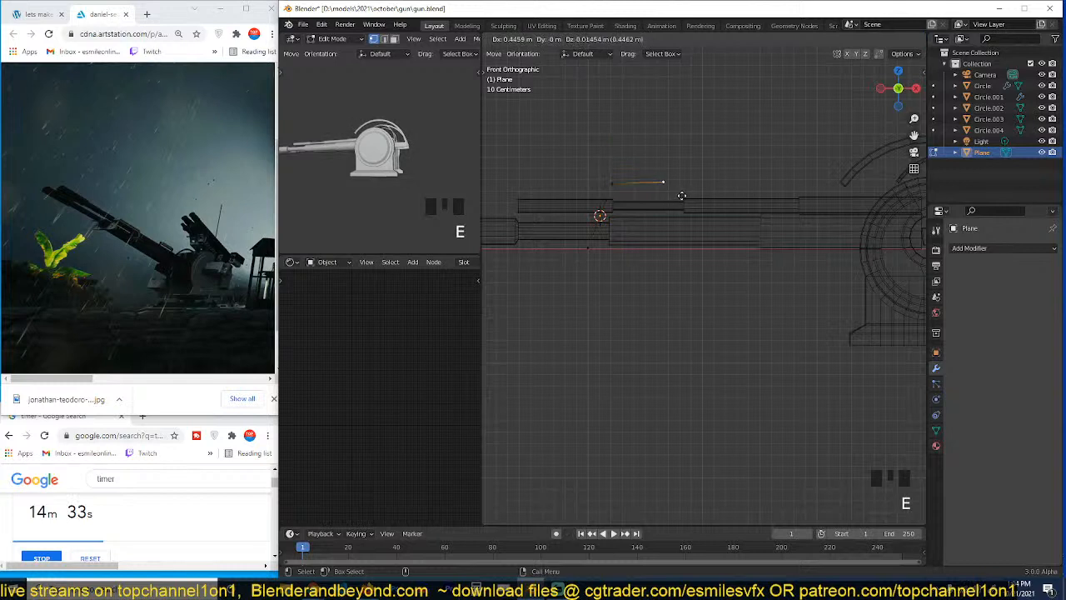
pyautogui.click(681, 195)
pyautogui.press('e')
pyautogui.click(703, 214)
pyautogui.press('e')
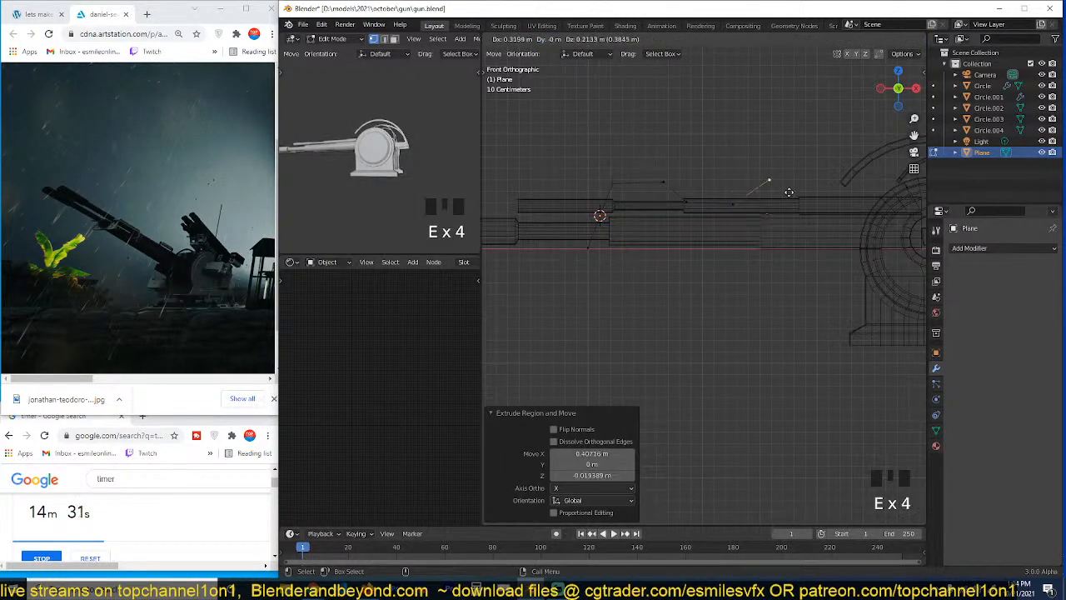
pyautogui.click(807, 192)
# Step: Continue the outline by extruding its end vertex down behind the profile and forward along the underside of the barrels
pyautogui.press('e')
pyautogui.click(843, 230)
pyautogui.press('e')
pyautogui.click(842, 255)
pyautogui.press('e')
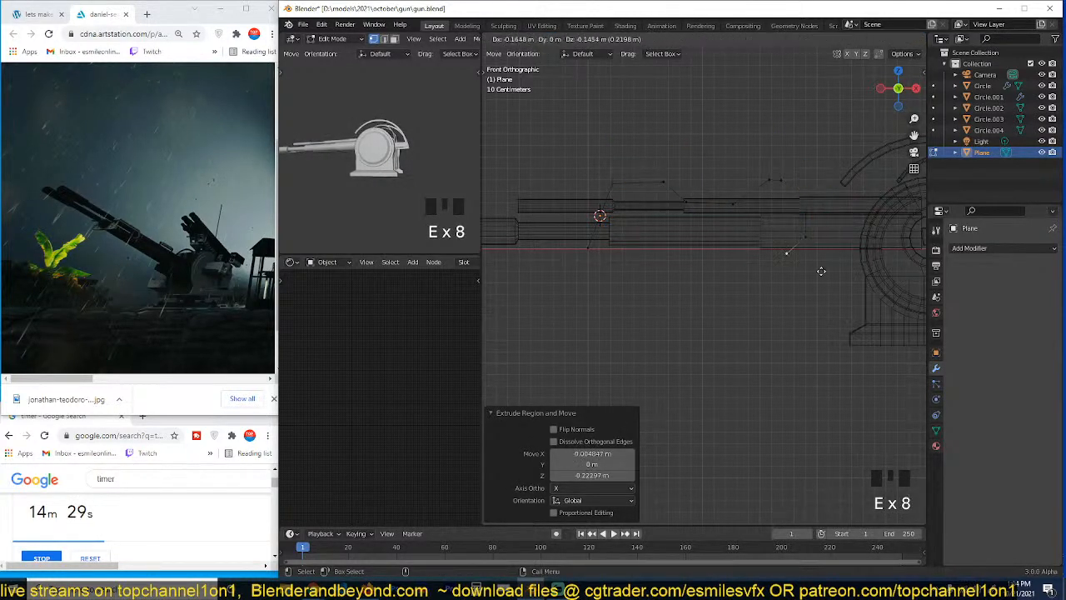
pyautogui.click(818, 272)
pyautogui.press('e')
pyautogui.click(744, 270)
pyautogui.press('e')
pyautogui.click(716, 244)
pyautogui.press('Tab')
pyautogui.press('`')
pyautogui.moveTo(708, 248); pyautogui.dragTo(774, 288, button='middle')
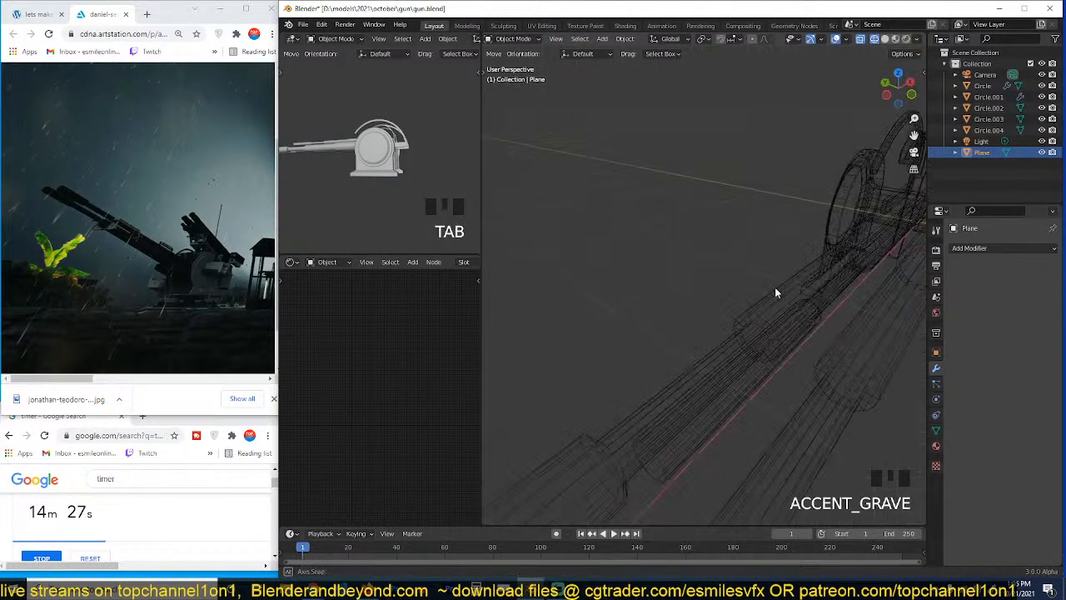
# Step: Extrude the whole profile outline about 0.71 m along Y into a wide folded sheet
pyautogui.scroll(-2, 775, 288)
pyautogui.press('z')
pyautogui.press('a')
pyautogui.scroll(-2, 882, 317)
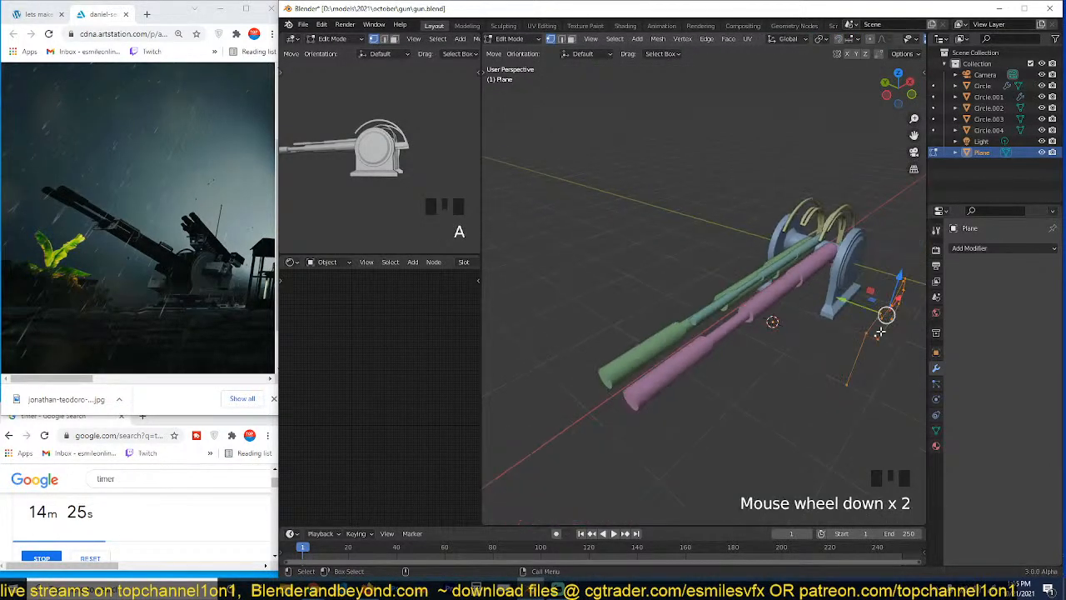
pyautogui.press('Tab')
pyautogui.press('e')
pyautogui.click(880, 331)
pyautogui.moveTo(863, 307); pyautogui.dragTo(804, 287)
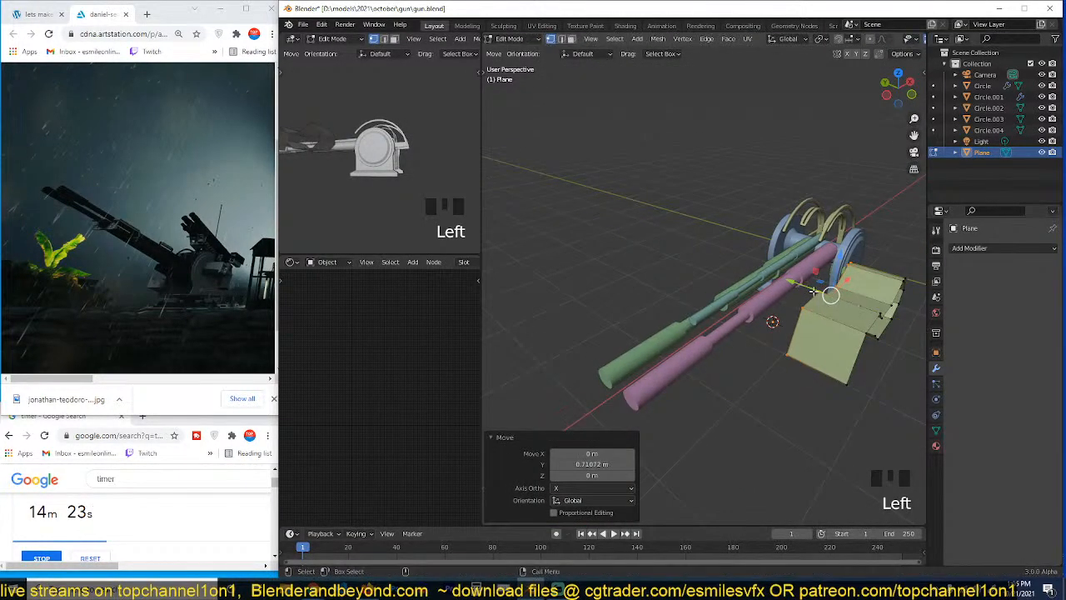
# Step: Nudge the sheet toward the barrels and set its origin to its geometry
pyautogui.press('Tab')
pyautogui.moveTo(739, 306); pyautogui.dragTo(730, 303)
pyautogui.rightClick(804, 312)
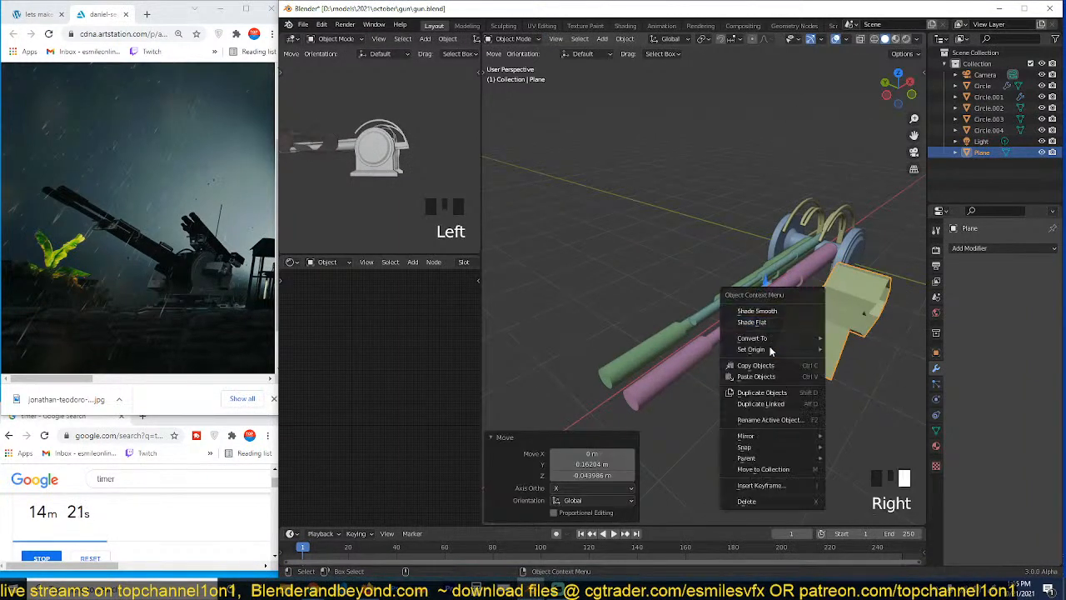
pyautogui.moveTo(771, 350)
pyautogui.click(846, 362)
# Step: Move the sheet about 1.1 m along Y over the barrels and widen it along Y
pyautogui.rightClick(833, 309)
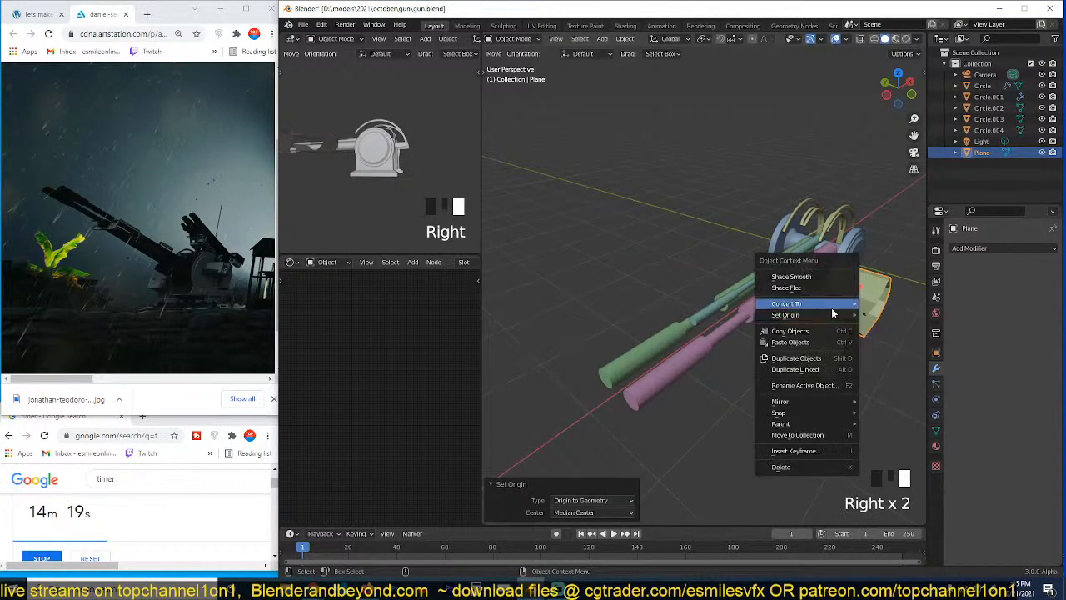
pyautogui.moveTo(806, 288); pyautogui.dragTo(736, 265)
pyautogui.press('`')
pyautogui.press('s')
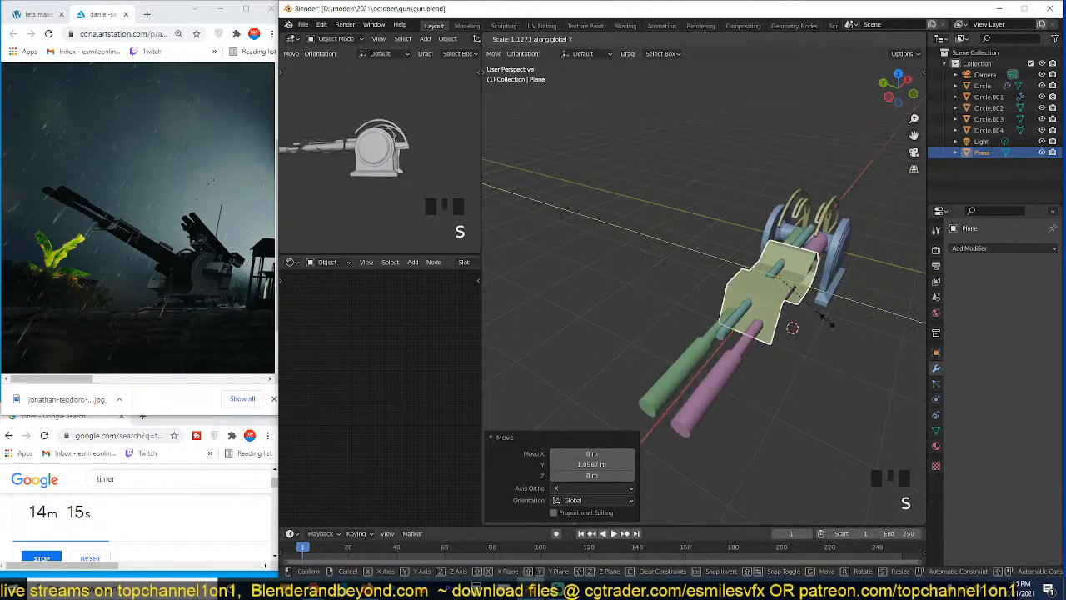
pyautogui.click(832, 325)
# Step: Cut the sheet lengthwise through its middle and delete one half
pyautogui.press('Tab')
pyautogui.scroll(2, 834, 326)
pyautogui.hotkey('ctrl', 'r')
pyautogui.click(752, 274)
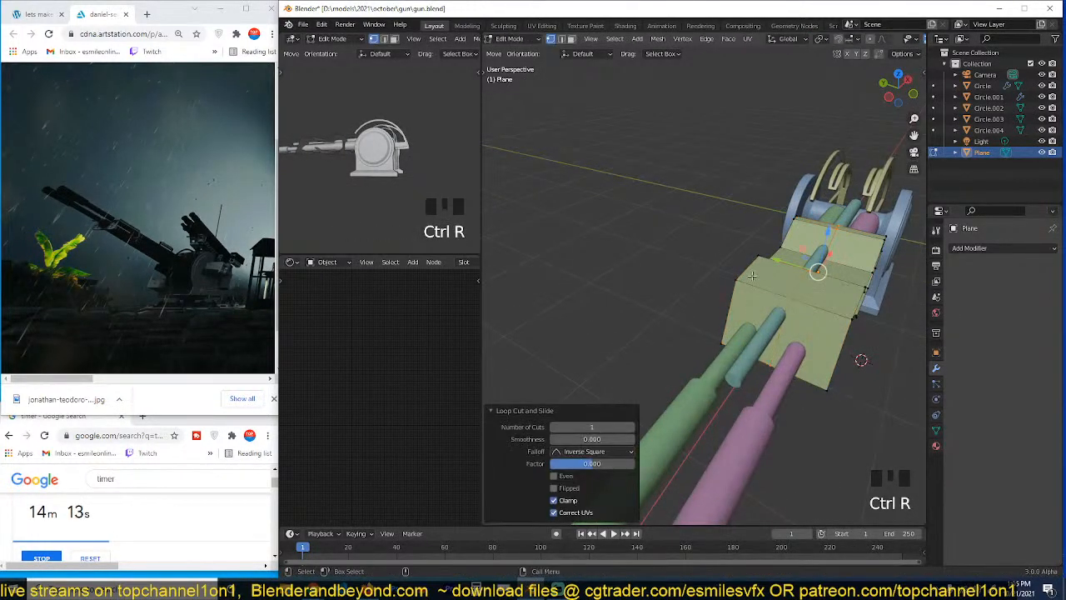
pyautogui.keyDown('alt'); pyautogui.click(777, 245); pyautogui.keyUp('alt')
pyautogui.press('x')
pyautogui.click(785, 205)
# Step: Add a Mirror modifier to the remaining half, mirroring on Y only
pyautogui.click(1001, 248)
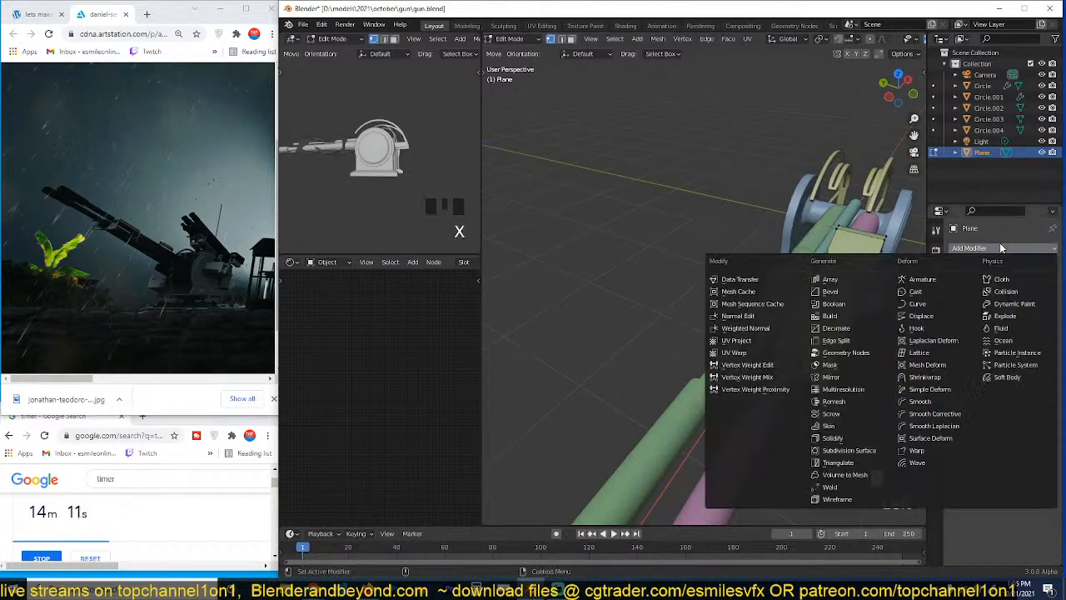
pyautogui.click(831, 376)
pyautogui.press('Tab')
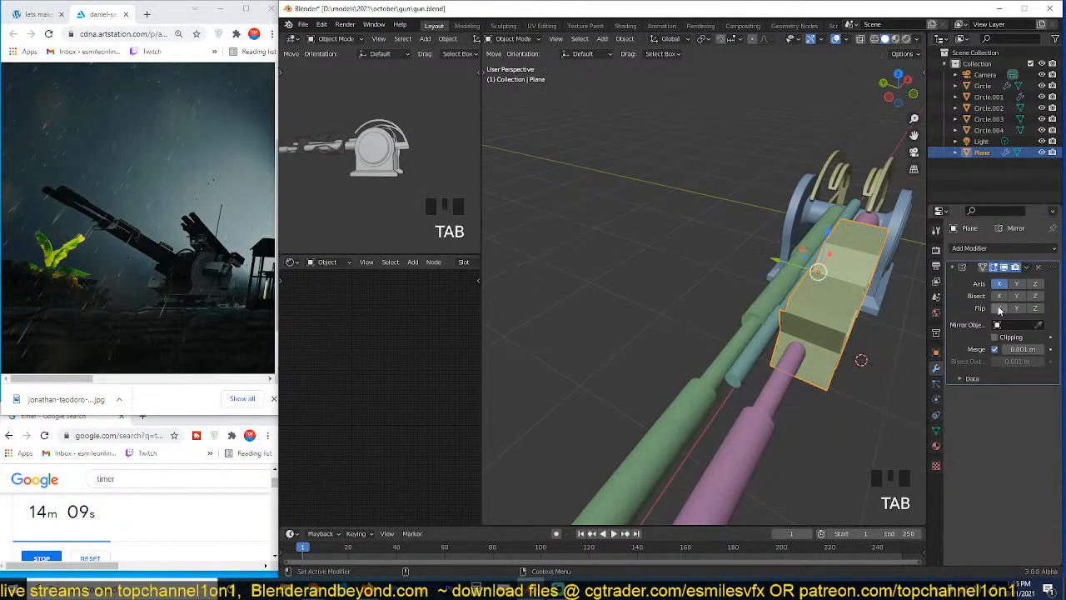
pyautogui.click(1015, 285)
pyautogui.click(999, 285)
# Step: Apply the mirrored cover's rotation and shade it smooth
pyautogui.hotkey('ctrl', 'a')
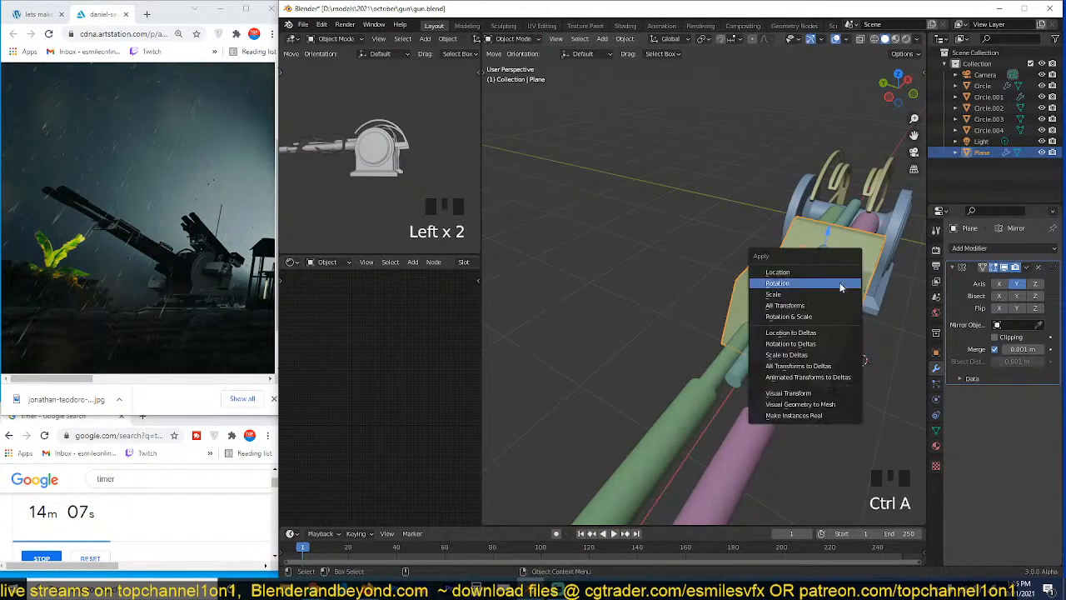
pyautogui.click(839, 284)
pyautogui.press('`')
pyautogui.scroll(2, 826, 258)
pyautogui.rightClick(827, 259)
pyautogui.click(808, 215)
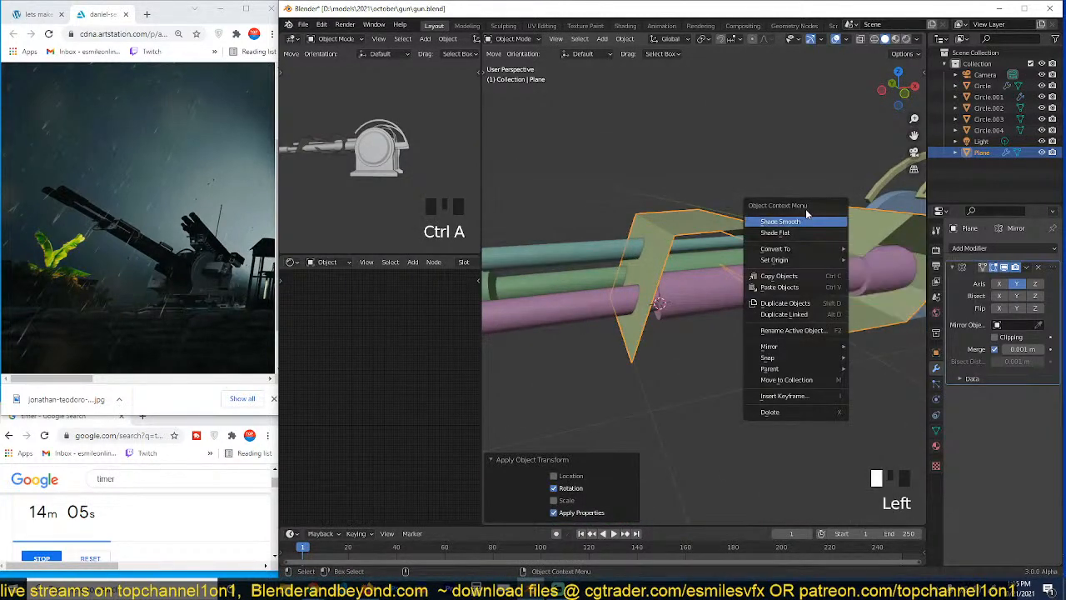
pyautogui.press('`')
pyautogui.press('q')
pyautogui.click(843, 286)
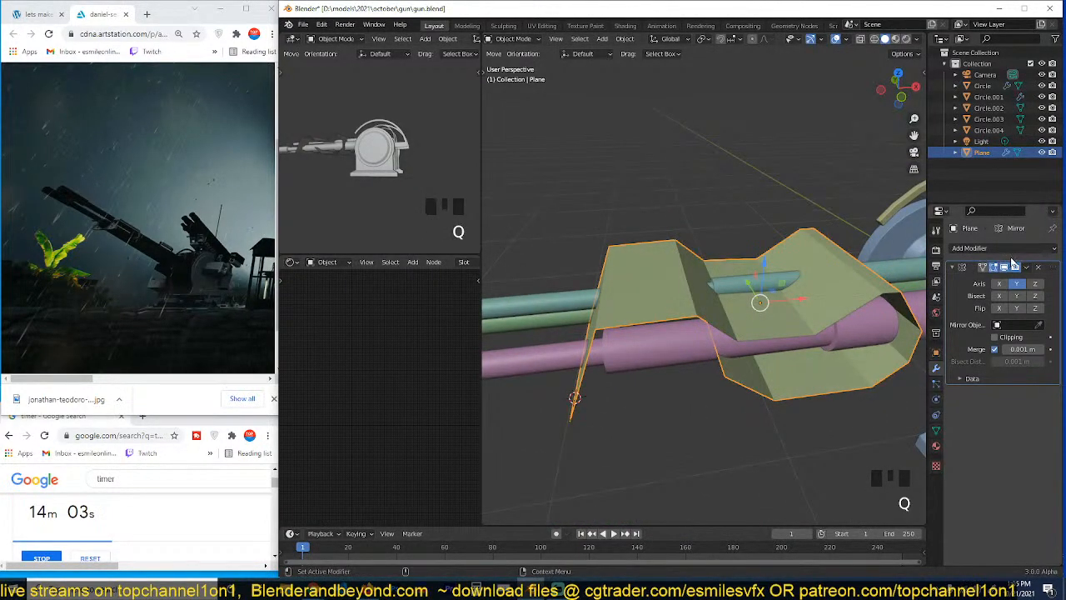
# Step: Add a Bevel modifier to the cover with an amount of 0.011 m
pyautogui.click(1014, 247)
pyautogui.click(841, 291)
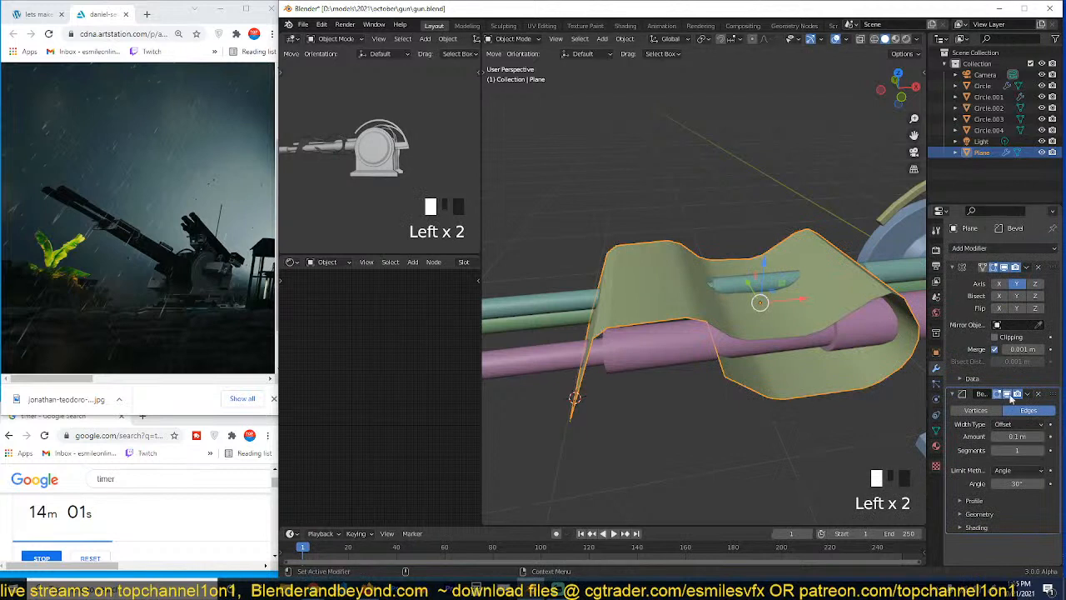
pyautogui.keyDown('shift'); pyautogui.moveTo(1016, 436); pyautogui.dragTo(1023, 437); pyautogui.keyUp('shift')
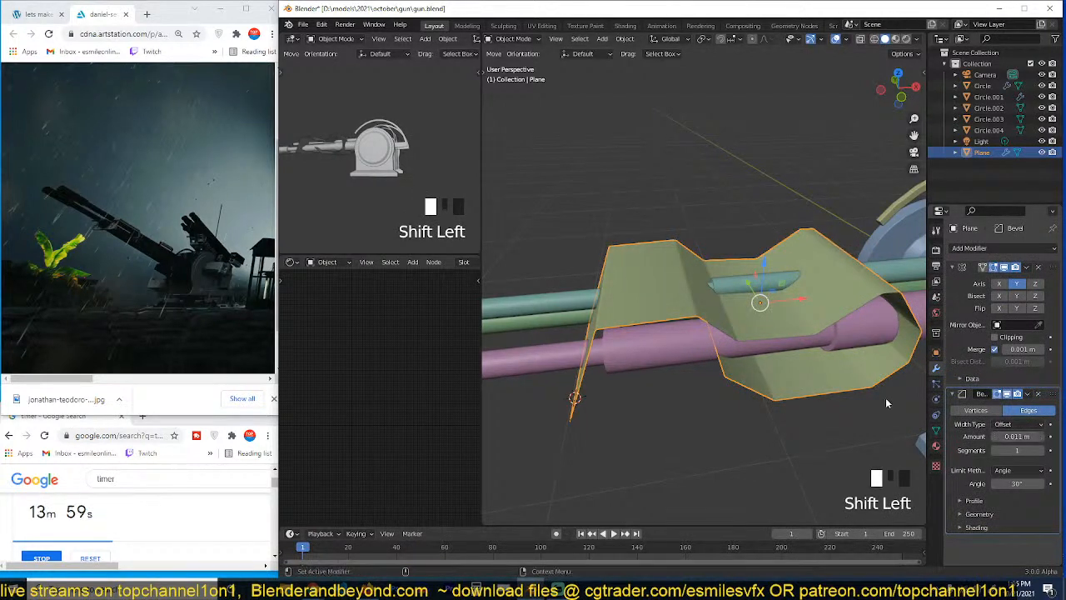
pyautogui.press('`')
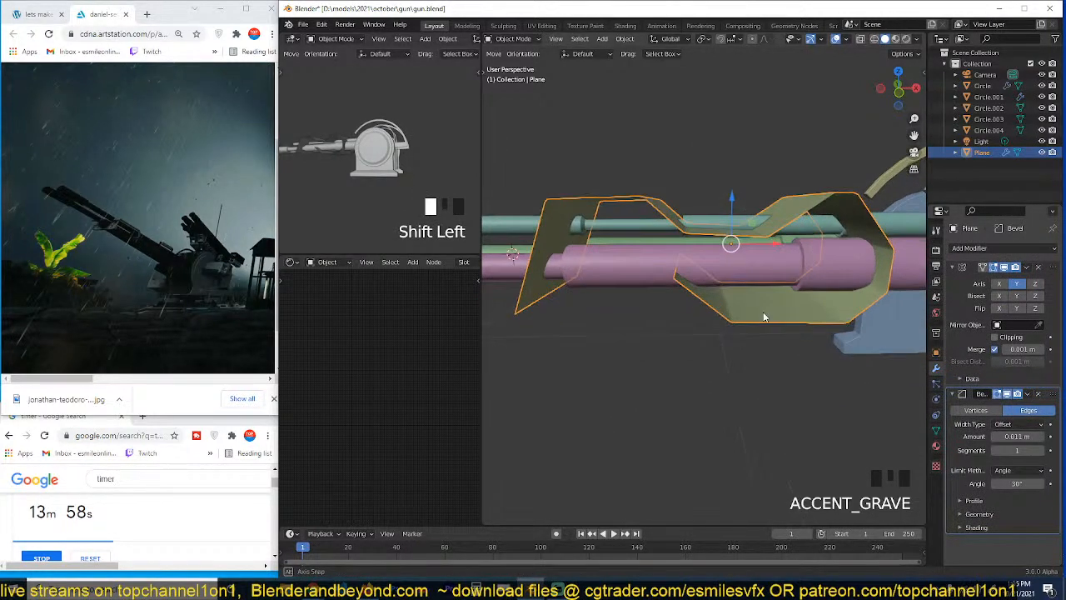
# Step: Add a Solidify modifier with a thickness of -0.05 m and enable Only Rim
pyautogui.click(958, 265)
pyautogui.click(958, 283)
pyautogui.click(1011, 250)
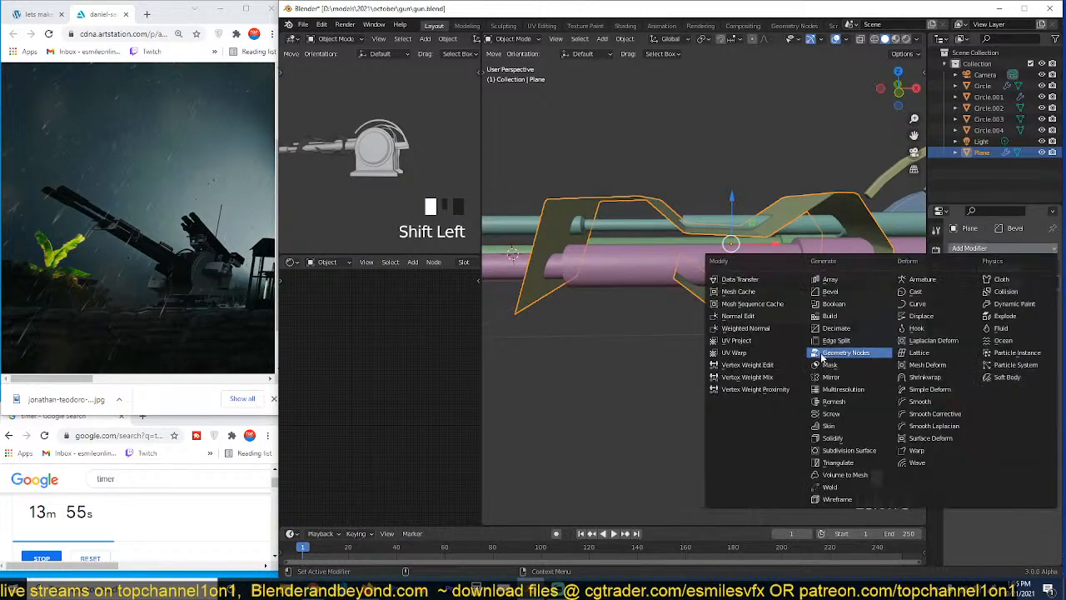
pyautogui.click(832, 438)
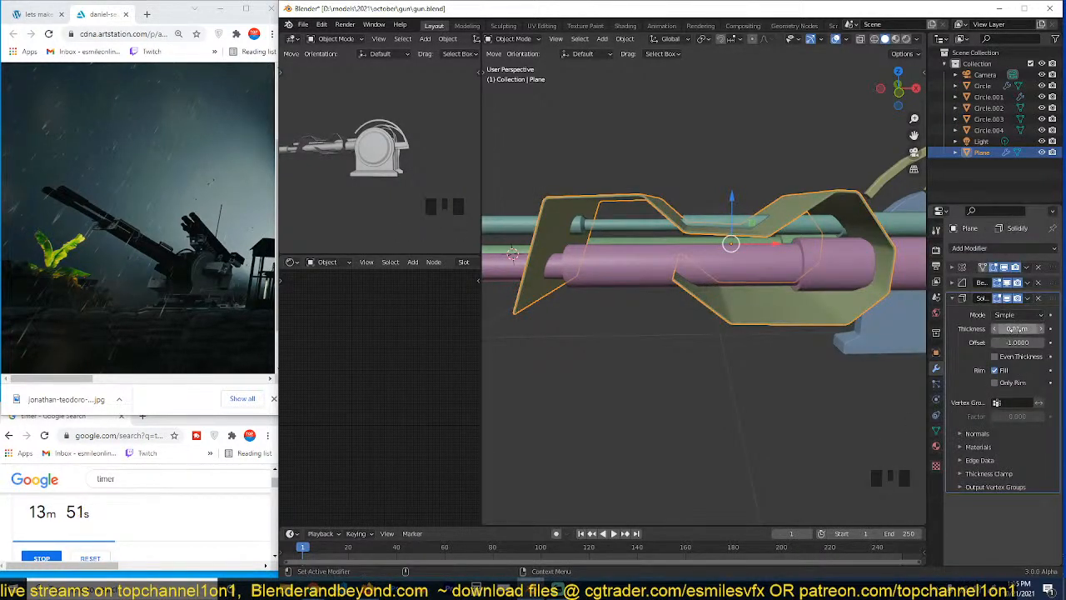
pyautogui.moveTo(1015, 329)
pyautogui.mouseDown()
pyautogui.moveTo(1030, 329)
pyautogui.moveTo(1009, 329)
pyautogui.mouseUp()
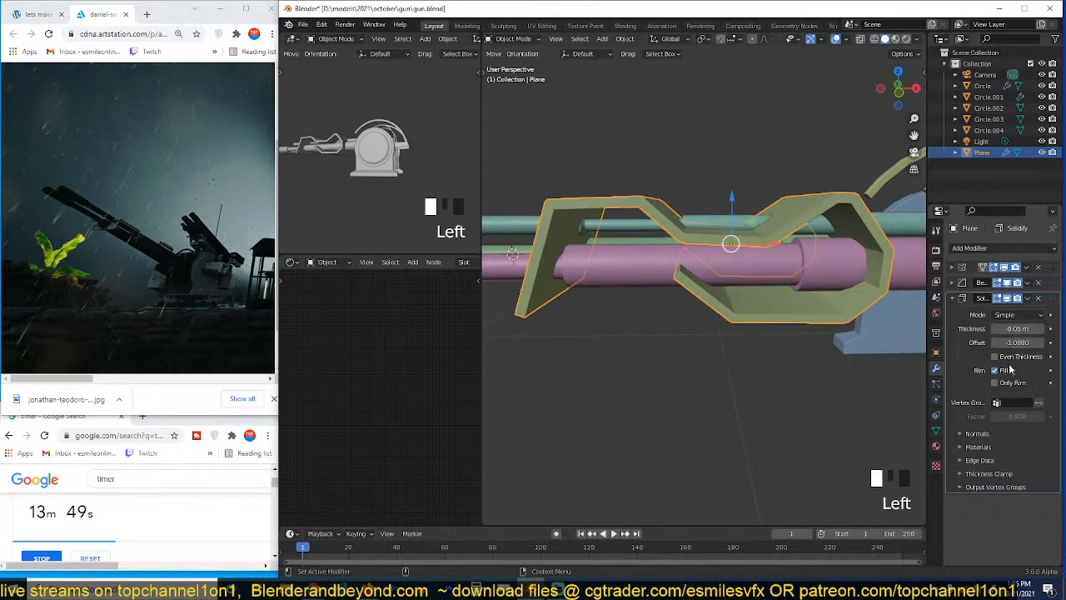
pyautogui.click(1000, 383)
pyautogui.press('`')
pyautogui.moveTo(757, 300); pyautogui.dragTo(769, 328, button='middle')
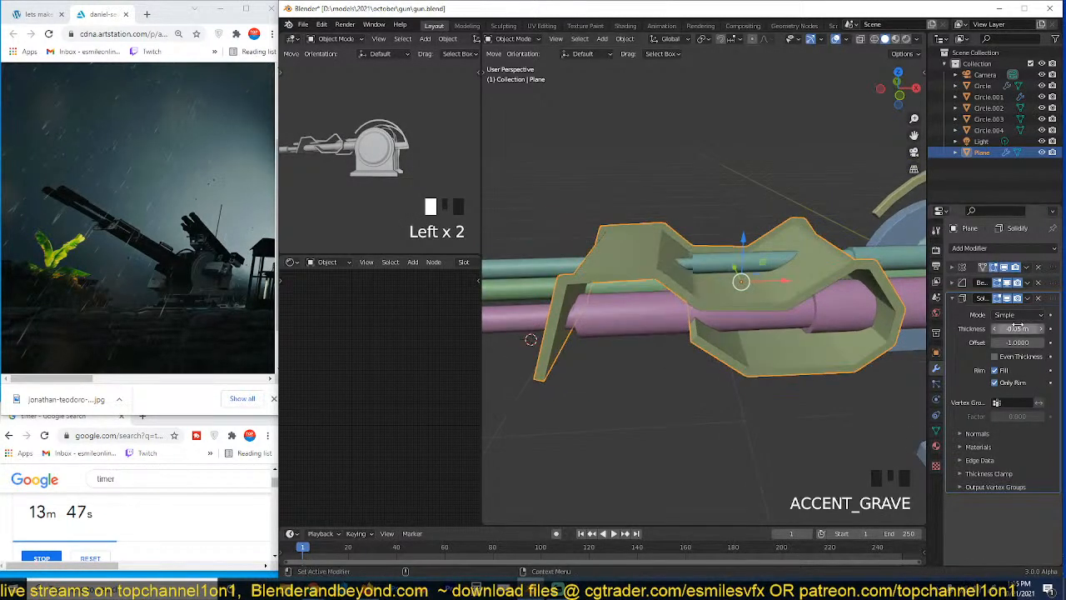
# Step: Try recalculating the normals of the whole cover mesh
pyautogui.press('Tab')
pyautogui.press('a')
pyautogui.hotkey('shift', 'n')
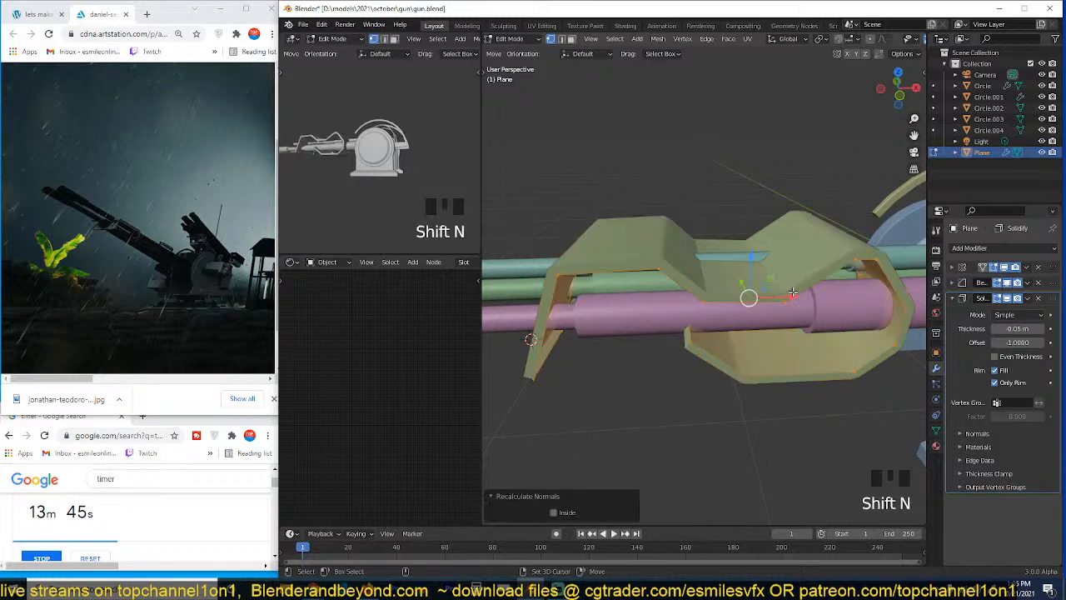
pyautogui.hotkey('shift', 'b')
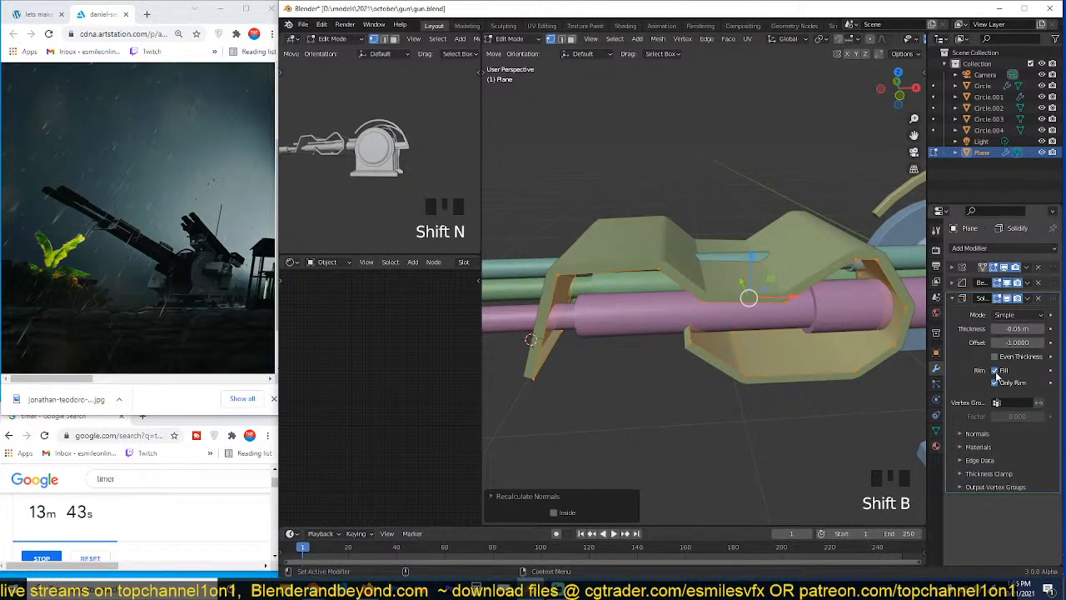
pyautogui.press('Tab')
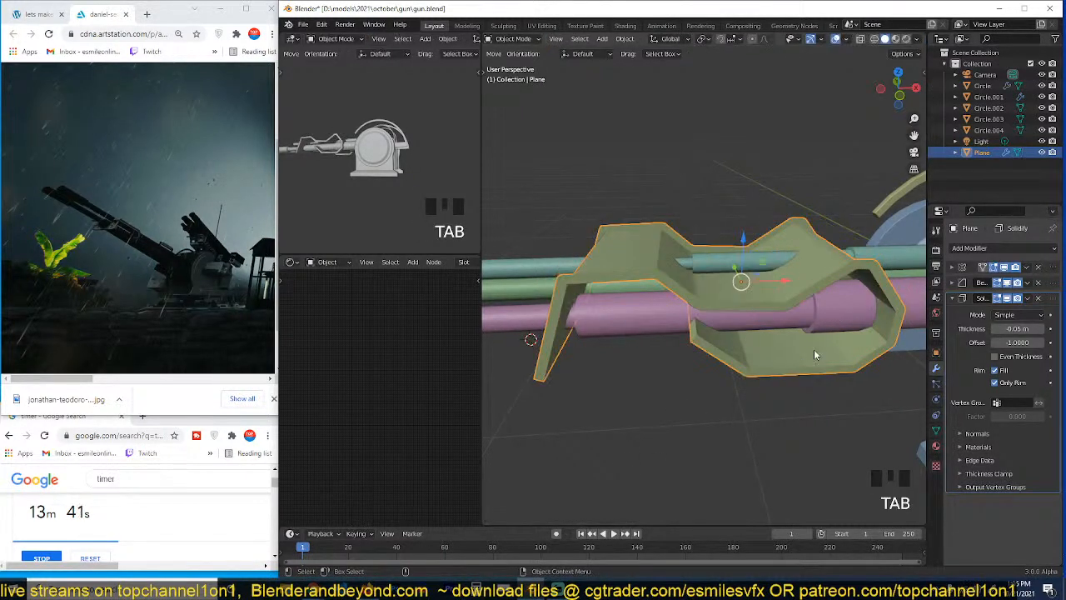
# Step: Set the Solidify thickness to -0.04 m and recalculate the cover's normals
pyautogui.moveTo(1018, 328)
pyautogui.mouseDown()
pyautogui.moveTo(1006, 328)
pyautogui.moveTo(1018, 328)
pyautogui.mouseUp()
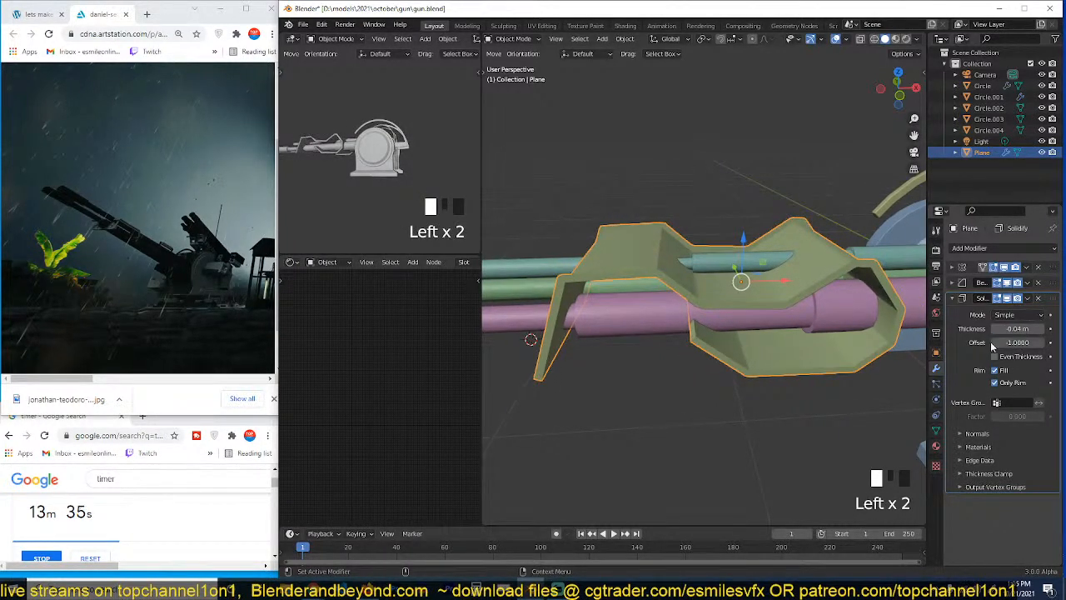
pyautogui.hotkey('ctrl', 'z')
pyautogui.press('Tab')
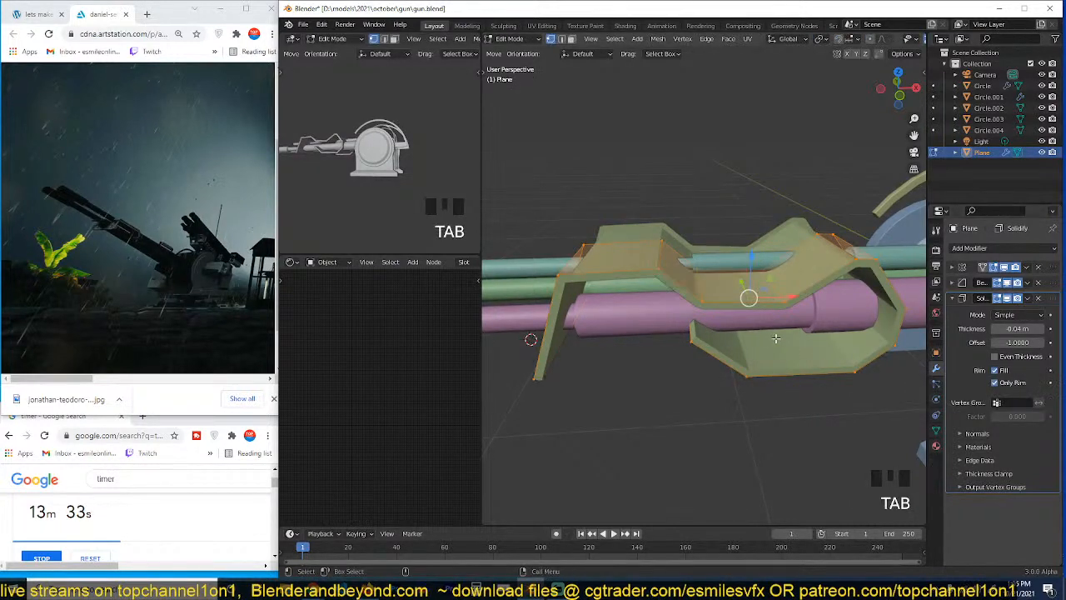
pyautogui.hotkey('shift', 'n')
pyautogui.press('Tab')
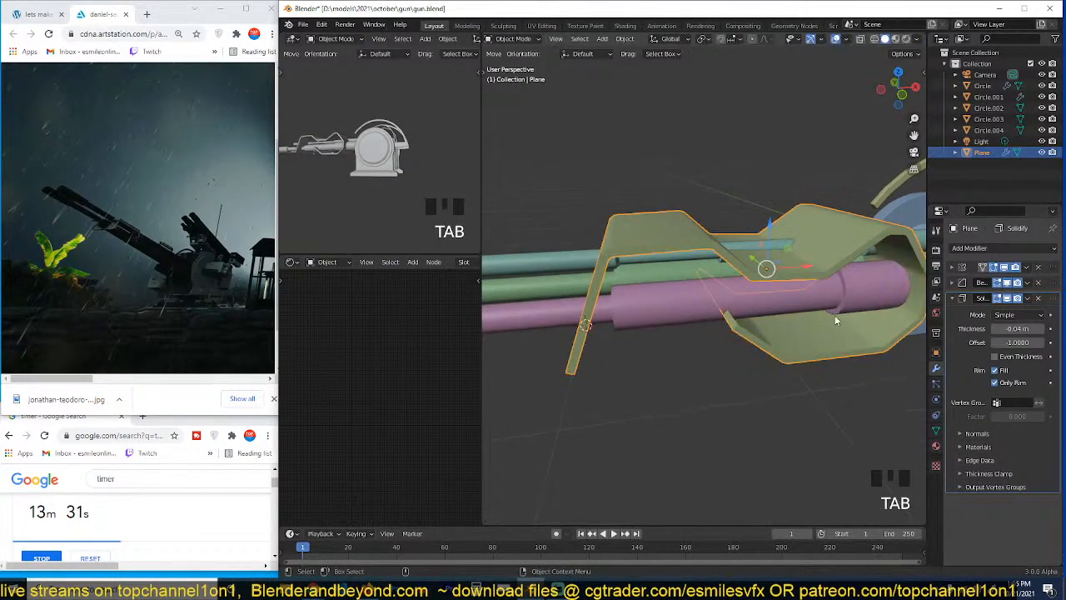
# Step: Reorder the cover's modifiers so Solidify comes before Bevel
pyautogui.scroll(2, 831, 316)
pyautogui.rightClick(800, 336)
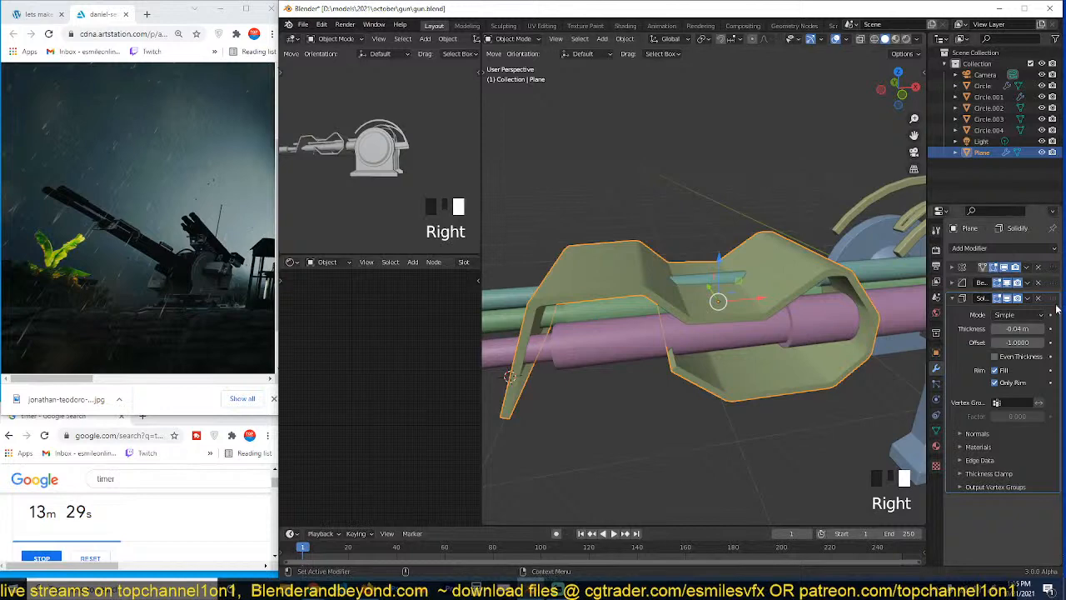
pyautogui.moveTo(1055, 298); pyautogui.dragTo(1054, 283)
pyautogui.moveTo(807, 310); pyautogui.dragTo(695, 331, button='middle')
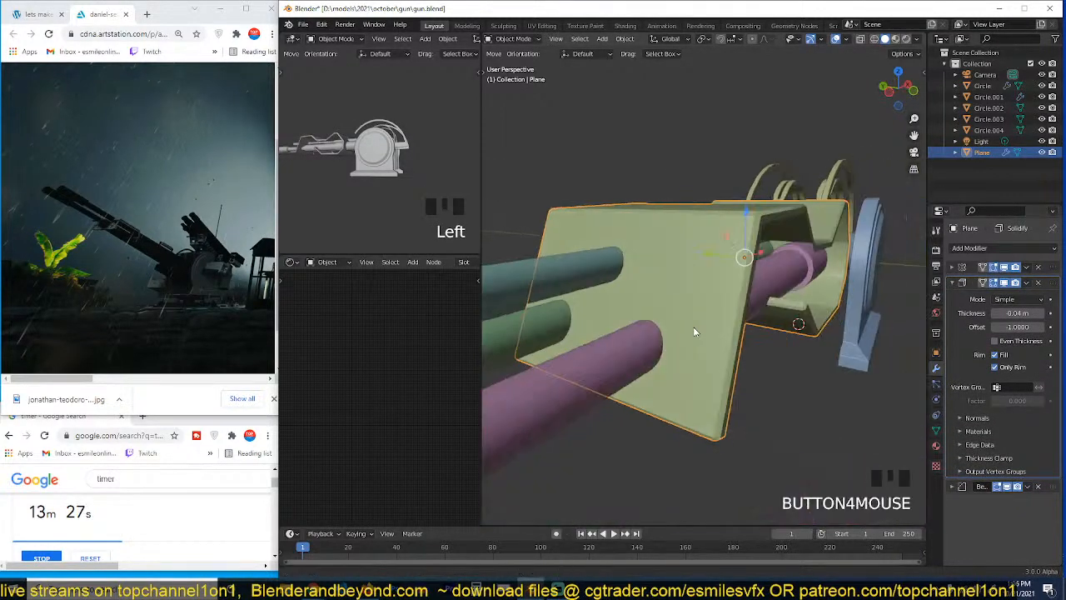
# Step: Enable Harden Normals in the Bevel modifier's shading options and deselect the cover
pyautogui.click(952, 491)
pyautogui.scroll(-3, 962, 525)
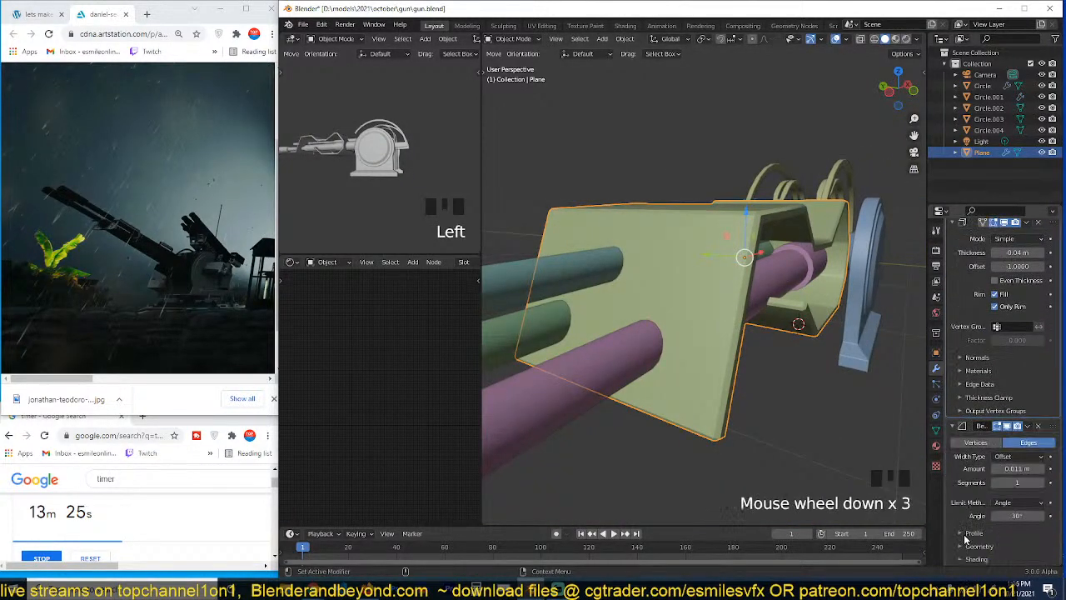
pyautogui.click(971, 557)
pyautogui.scroll(-4, 972, 552)
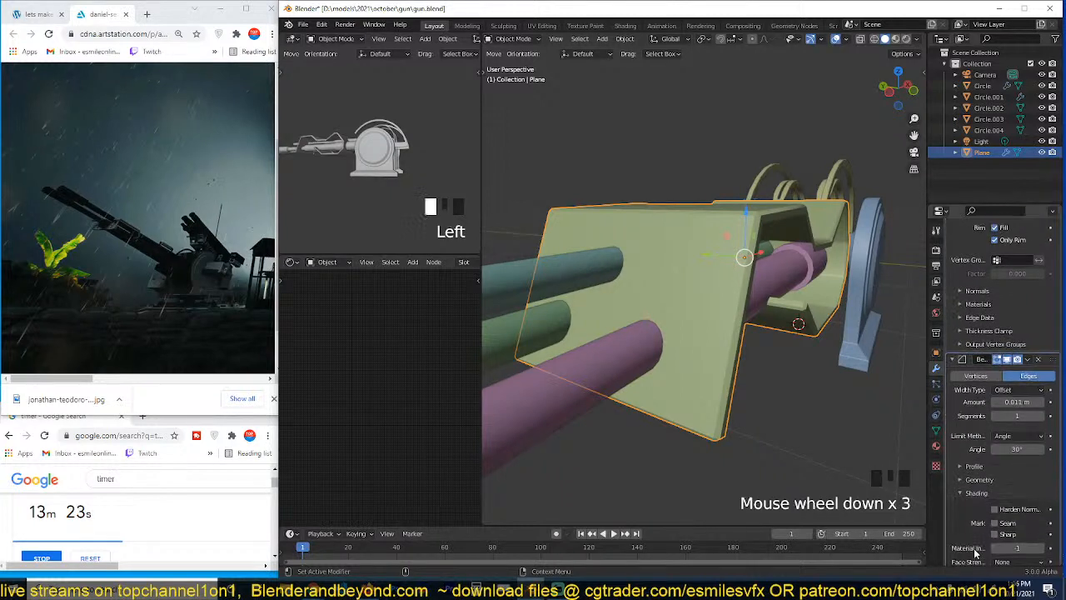
pyautogui.click(994, 505)
pyautogui.press('`')
pyautogui.moveTo(783, 350)
pyautogui.mouseDown(button='middle')
pyautogui.moveTo(766, 377)
pyautogui.moveTo(769, 327)
pyautogui.mouseUp(button='middle')
pyautogui.hotkey('alt', 'a')
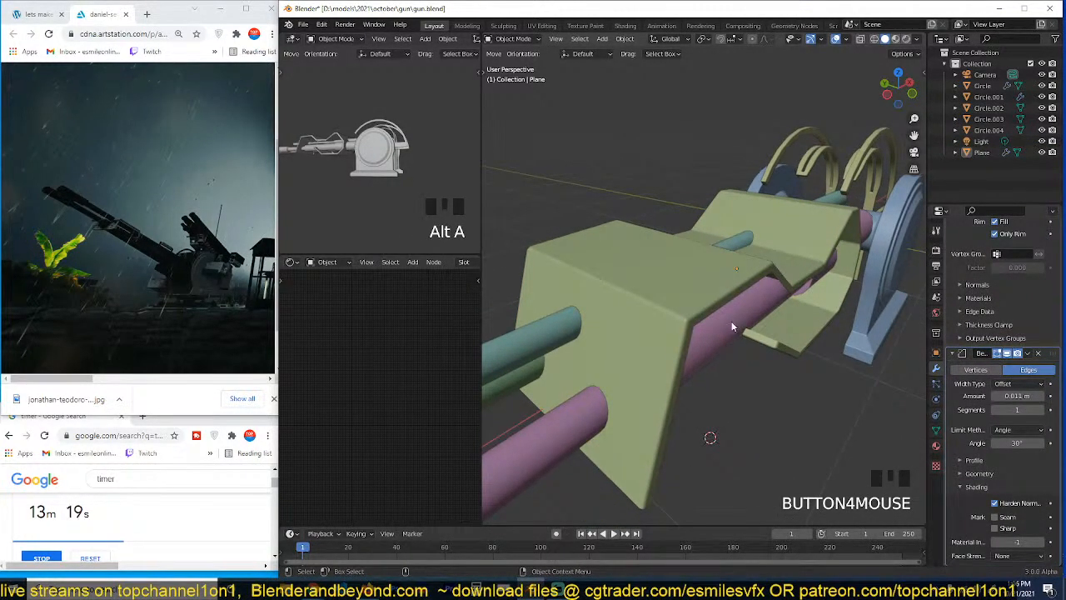
# Step: Save the gun scene file
pyautogui.click(752, 310)
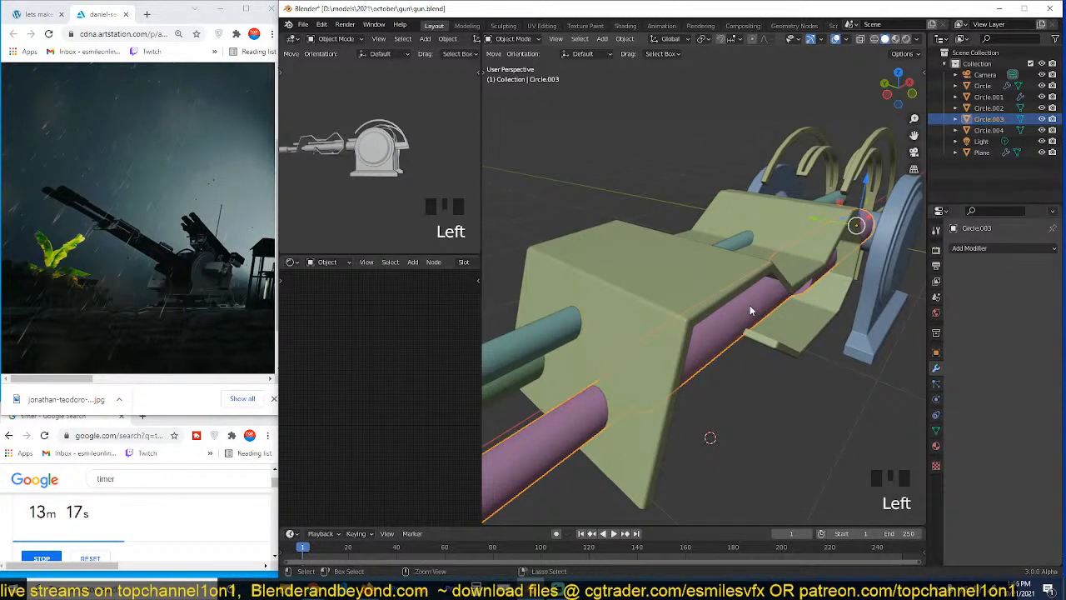
pyautogui.hotkey('ctrl', 's')
pyautogui.moveTo(735, 322); pyautogui.dragTo(716, 266, button='middle')
pyautogui.hotkey('ctrl', 's')
# Step: Add a lengthwise loop cut to the cover, slid to a factor of about 0.35
pyautogui.click(756, 294)
pyautogui.press('`')
pyautogui.press('Tab')
pyautogui.press('`')
pyautogui.hotkey('ctrl', 'r')
pyautogui.click(627, 258)
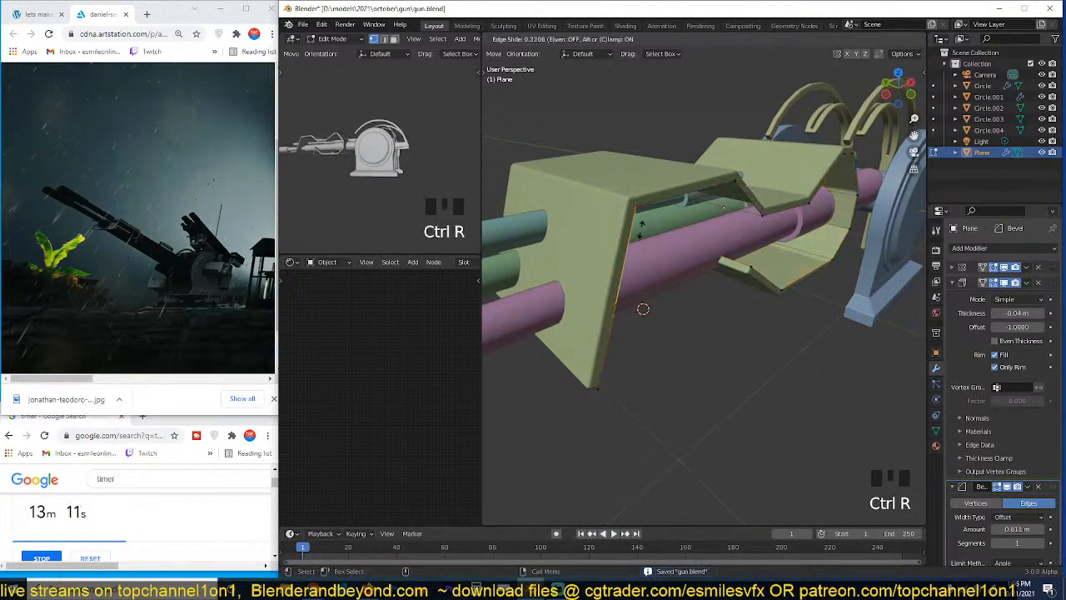
pyautogui.click(642, 229)
pyautogui.press('`')
pyautogui.moveTo(796, 277); pyautogui.dragTo(827, 277, button='middle')
pyautogui.click(953, 281)
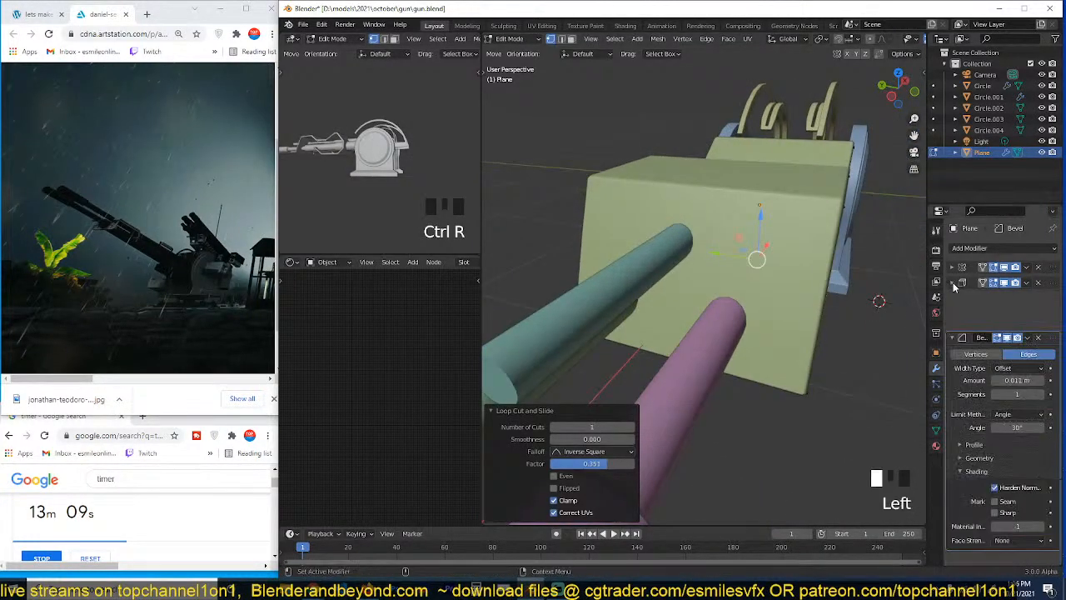
# Step: In wireframe, add another lengthwise loop cut and a horizontal loop cut across the cover's front plate
pyautogui.press('z')
pyautogui.hotkey('ctrl', 'r')
pyautogui.click(799, 267)
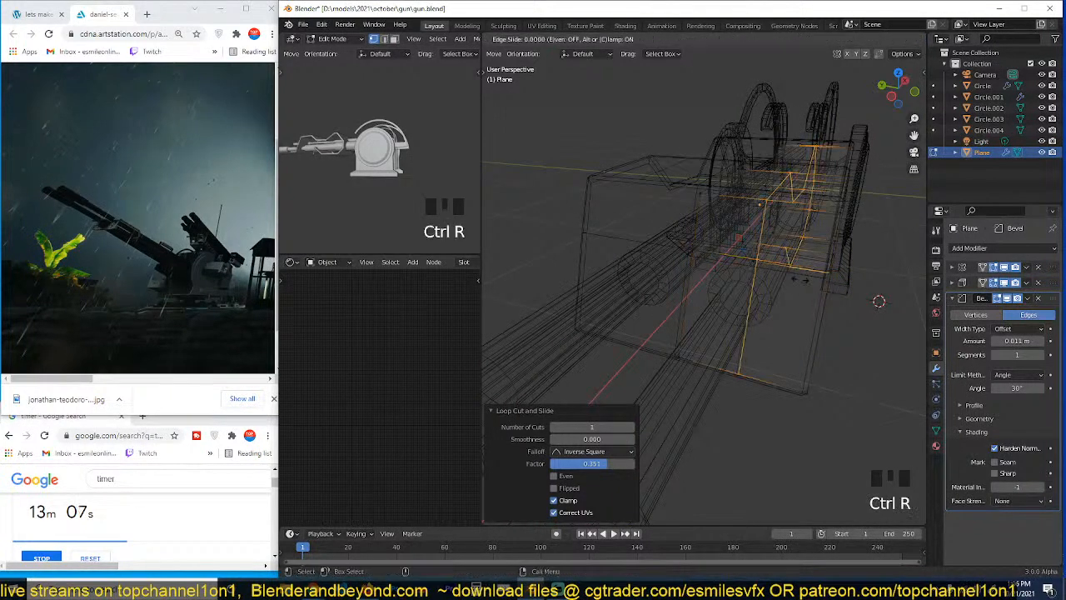
pyautogui.click(827, 285)
pyautogui.hotkey('ctrl', 'r')
pyautogui.click(809, 310)
pyautogui.click(809, 315)
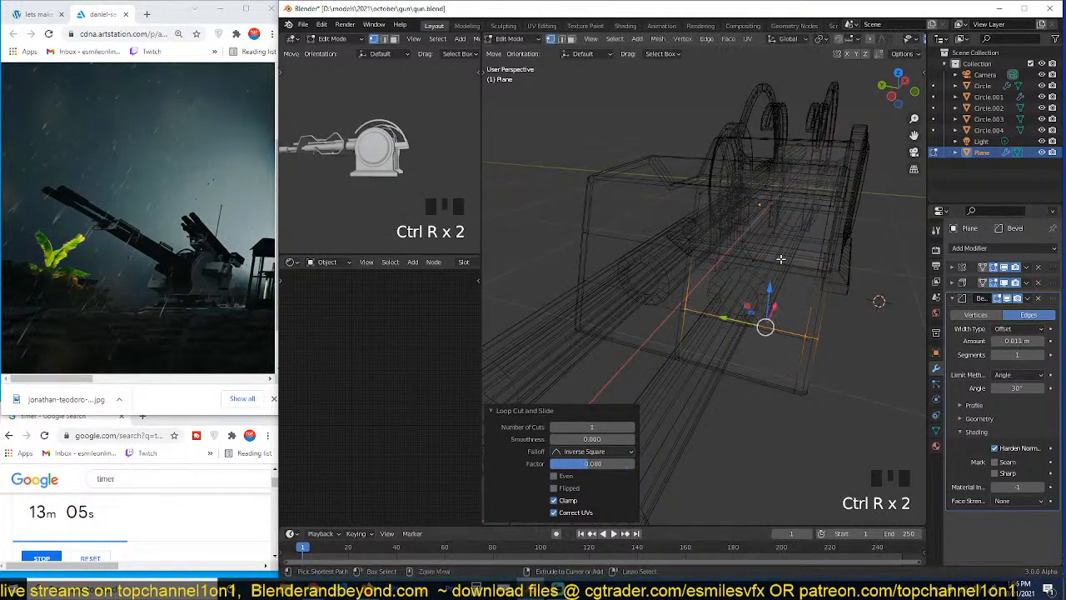
# Step: Add a centred horizontal loop cut higher on the front plate and bevel it about 0.057 m into a band
pyautogui.hotkey('ctrl', 'r')
pyautogui.click(780, 259)
pyautogui.click(782, 266)
pyautogui.click(782, 265)
pyautogui.hotkey('ctrl', 'r')
pyautogui.click(780, 303)
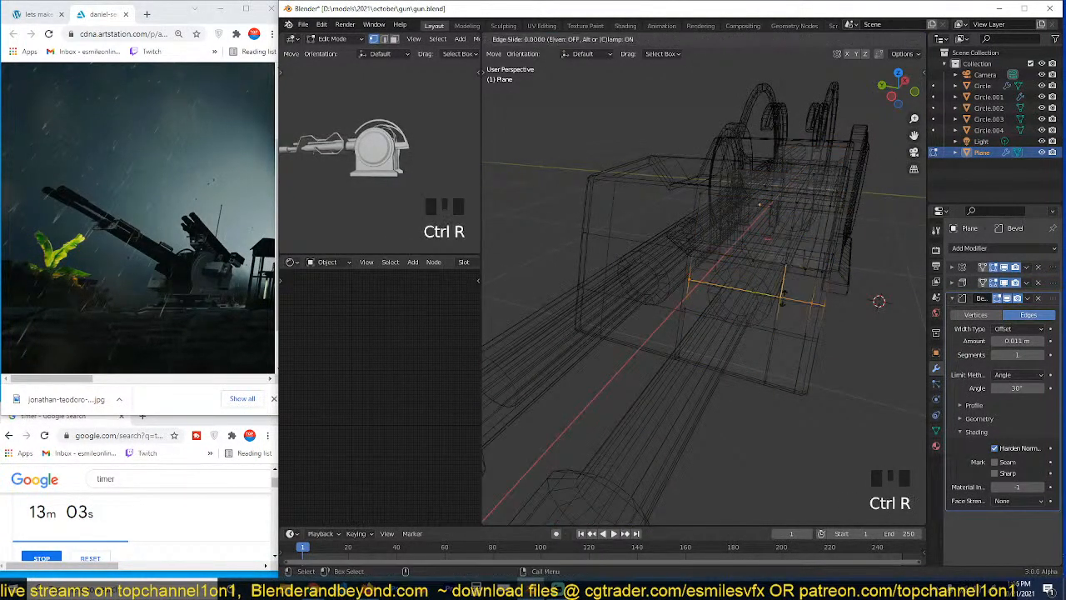
pyautogui.click(780, 303)
pyautogui.hotkey('ctrl', 'b')
pyautogui.click(773, 293)
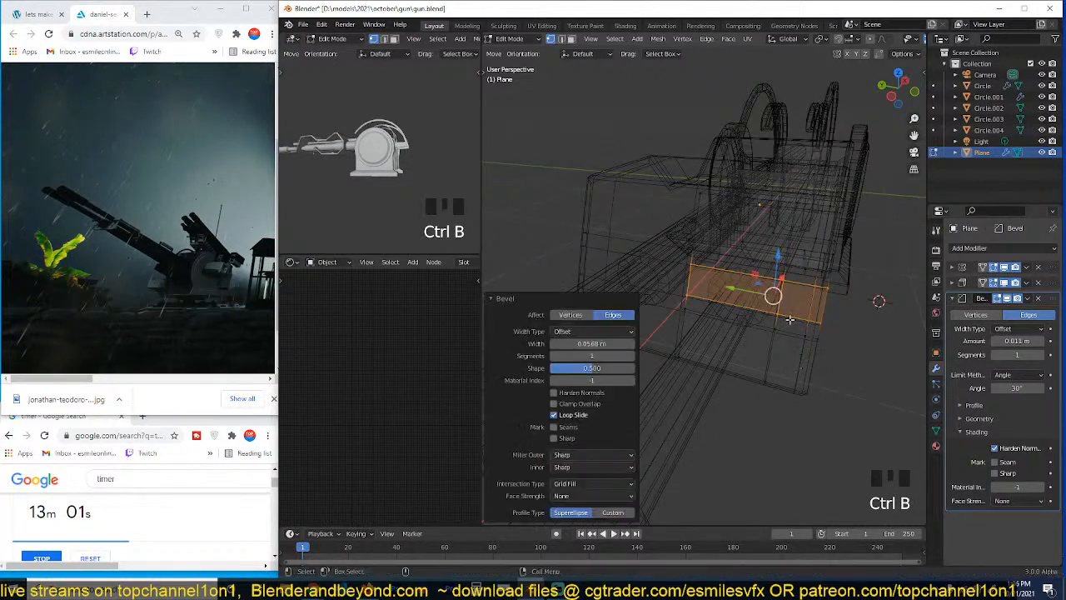
# Step: Move the band's side edge about 0.077 m outward along Y and delete the band's face to open a barrel slot
pyautogui.click(777, 293)
pyautogui.moveTo(777, 293); pyautogui.dragTo(765, 289)
pyautogui.hotkey('ctrl', 'z')
pyautogui.press('z')
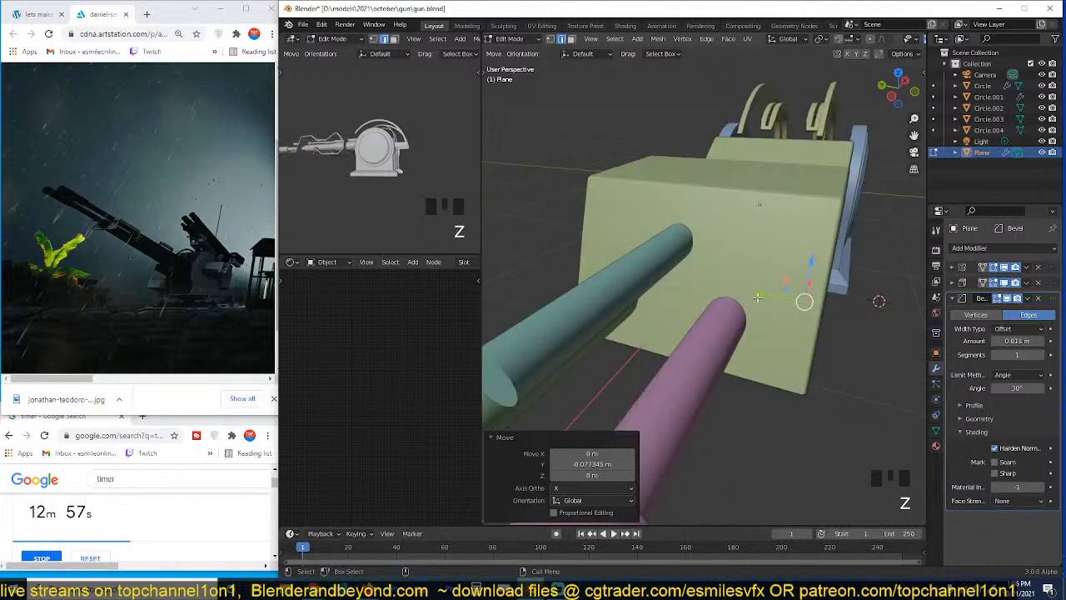
pyautogui.click(745, 250)
pyautogui.press('x')
pyautogui.click(727, 310)
pyautogui.press('Tab')
pyautogui.press('`')
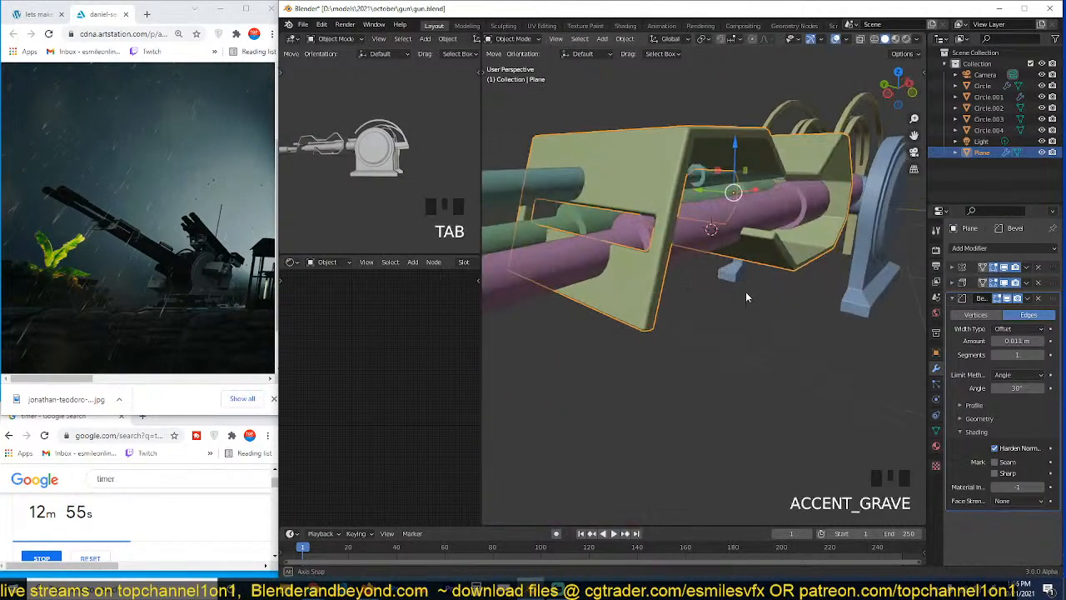
# Step: Add a horizontal loop cut across the cover's front plate just below the barrel slot
pyautogui.hotkey('alt', 'a')
pyautogui.press('`')
pyautogui.press('Tab')
pyautogui.press('`')
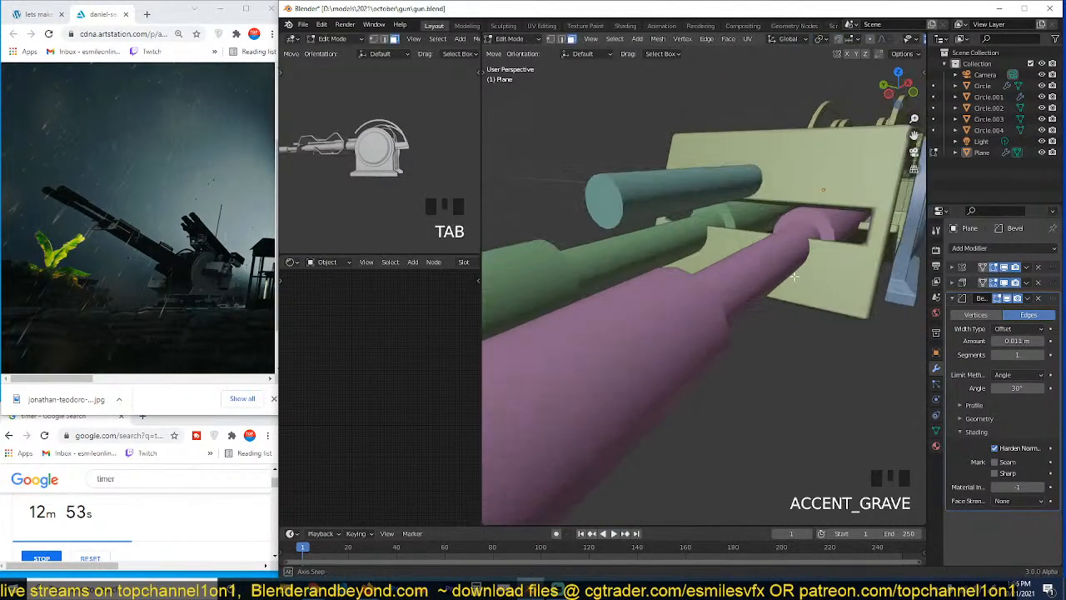
pyautogui.hotkey('ctrl', 'r')
pyautogui.click(843, 248)
pyautogui.click(844, 248)
pyautogui.hotkey('ctrl', 'z')
pyautogui.hotkey('ctrl', 'r')
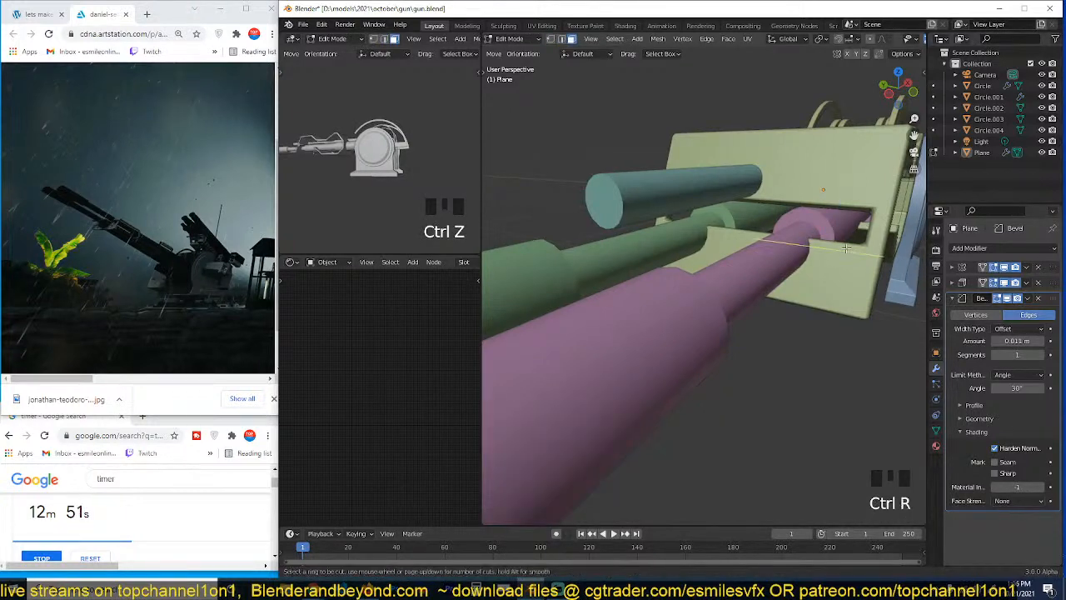
# Step: Cut an edge loop into the front plate beside its slot and shift the selection about -0.033 m along Y
pyautogui.rightClick(824, 286)
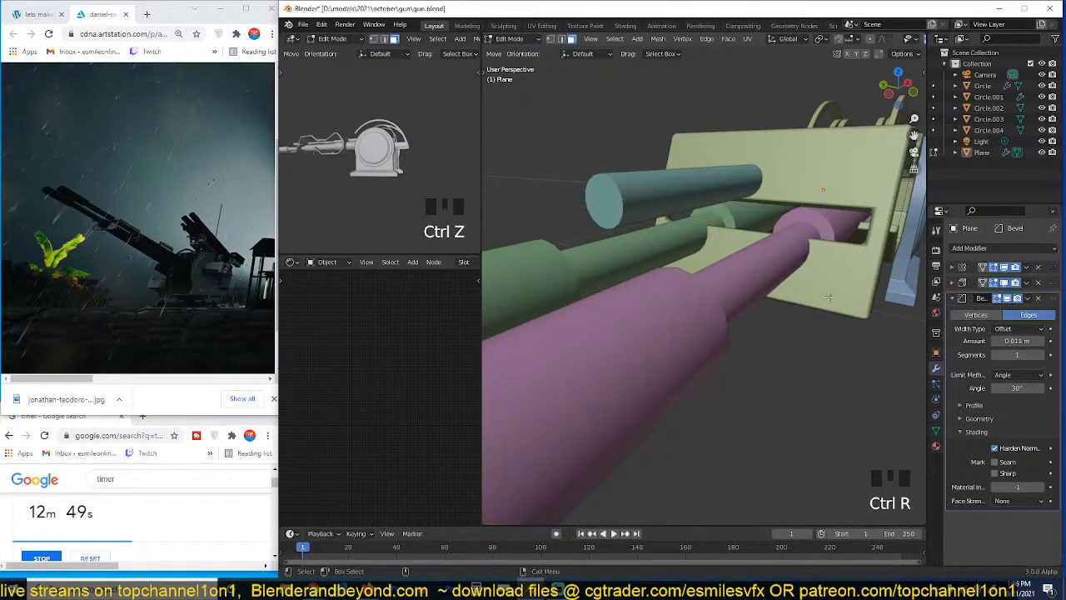
pyautogui.press('`')
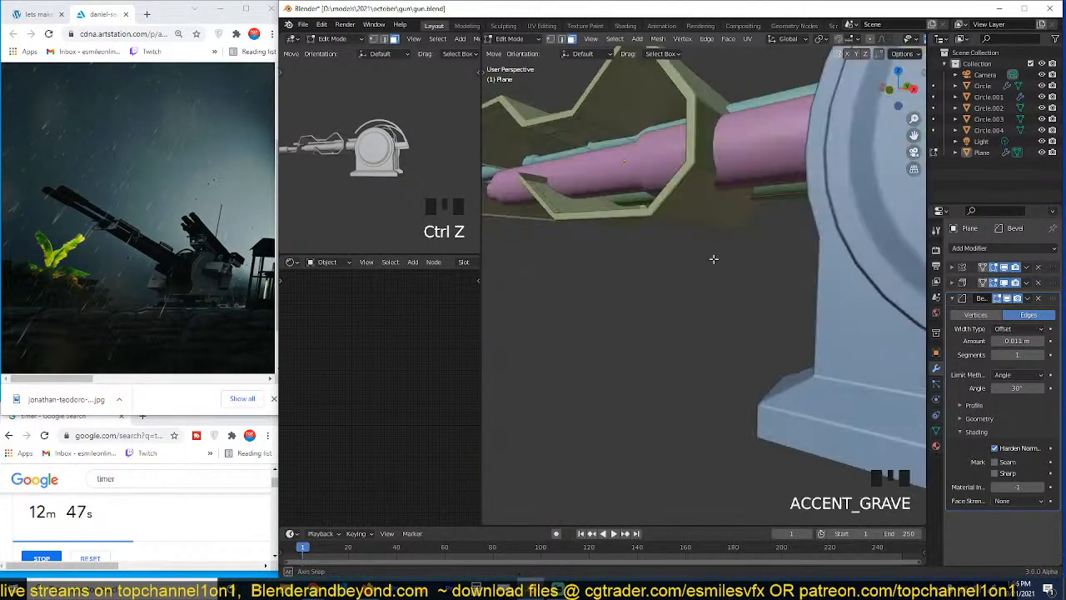
pyautogui.keyDown('shift'); pyautogui.moveTo(713, 259); pyautogui.dragTo(827, 312, button='middle'); pyautogui.keyUp('shift')
pyautogui.scroll(3, 740, 278)
pyautogui.press('`')
pyautogui.keyDown('shift'); pyautogui.moveTo(710, 279); pyautogui.dragTo(849, 309, button='middle'); pyautogui.keyUp('shift')
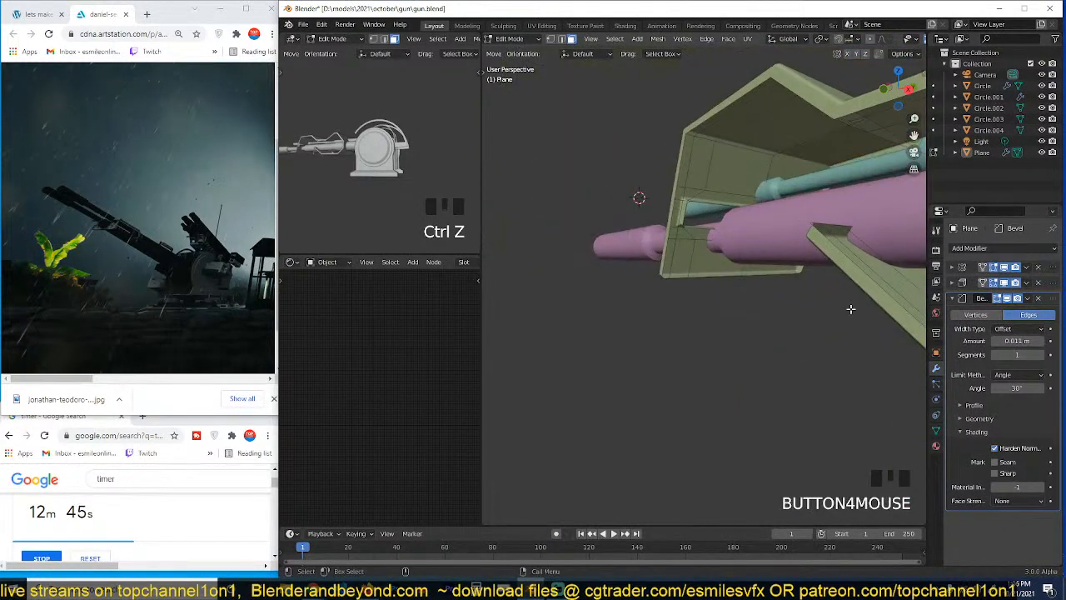
pyautogui.press('`')
pyautogui.press('2')
pyautogui.hotkey('ctrl', 'r')
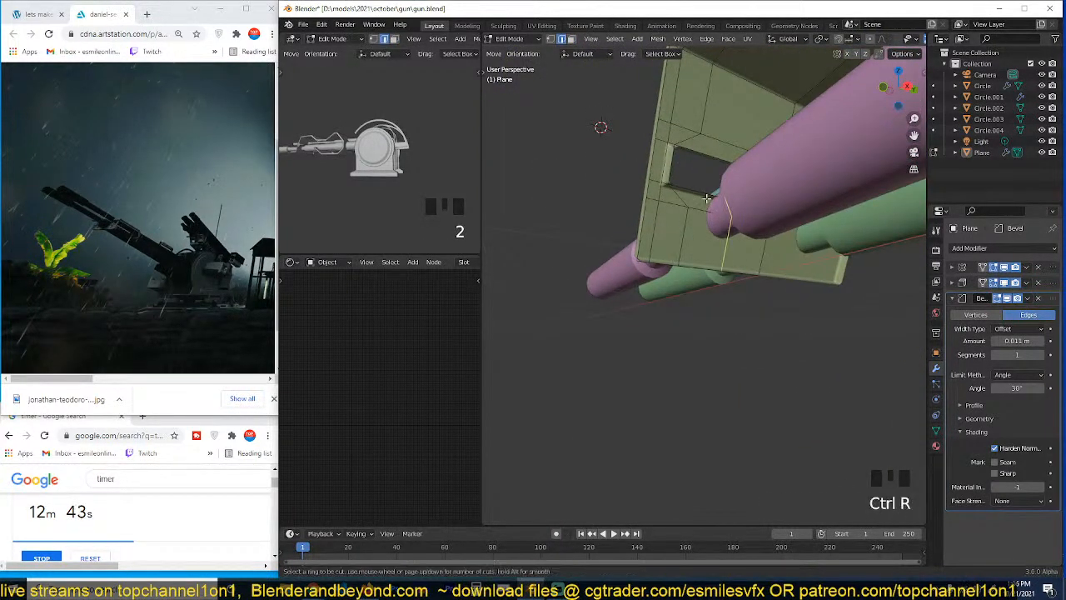
pyautogui.click(694, 202)
pyautogui.click(676, 199)
pyautogui.moveTo(736, 233); pyautogui.dragTo(726, 232)
# Step: Add another edge loop below the slot on the barrel's inner side, scale it along Y, and move its upper vertex about 0.038 m along Y
pyautogui.press('`')
pyautogui.hotkey('ctrl', 'r')
pyautogui.click(745, 210)
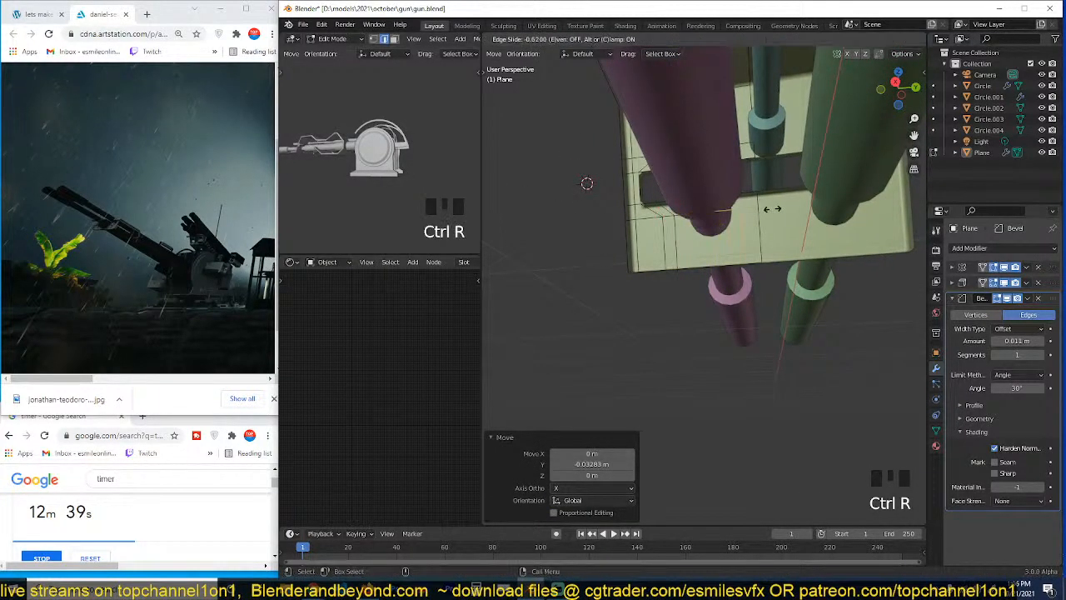
pyautogui.click(773, 209)
pyautogui.press('s')
pyautogui.press('x')
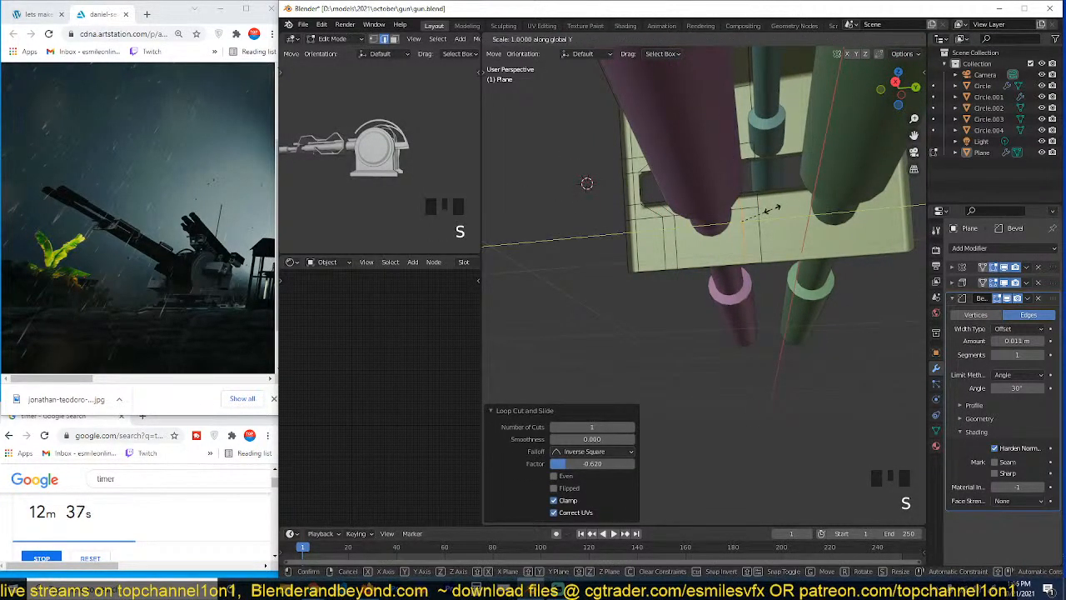
pyautogui.click(772, 209)
pyautogui.moveTo(809, 223); pyautogui.dragTo(755, 207, button='middle')
pyautogui.press('1')
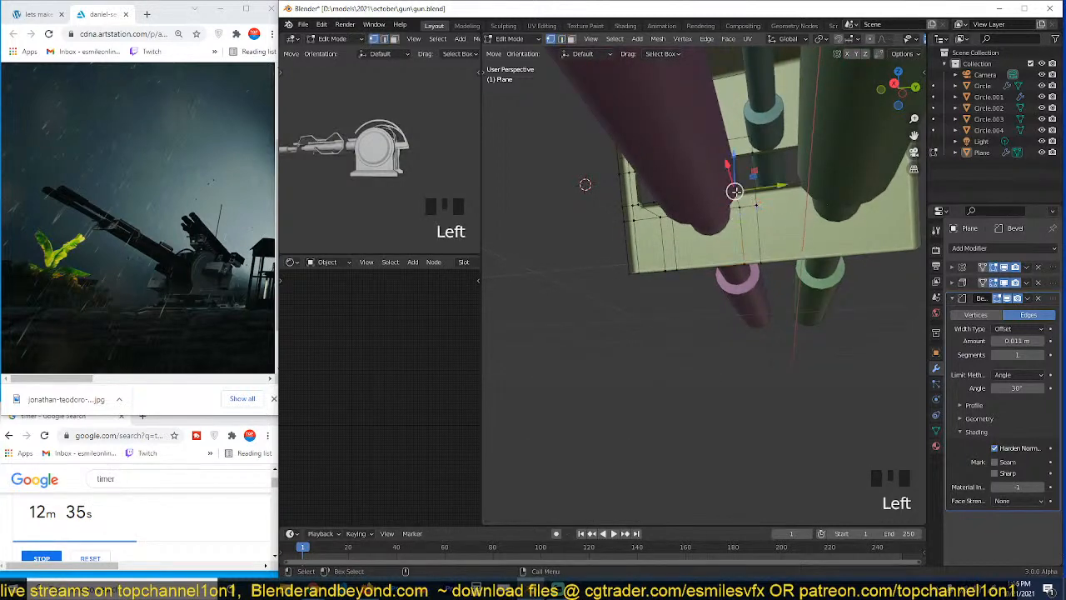
pyautogui.moveTo(781, 189); pyautogui.dragTo(795, 192)
# Step: Cut a horizontal edge loop below the front plate's slot and delete the faces behind the magenta barrel to open a notch
pyautogui.hotkey('ctrl', 'r')
pyautogui.click(739, 231)
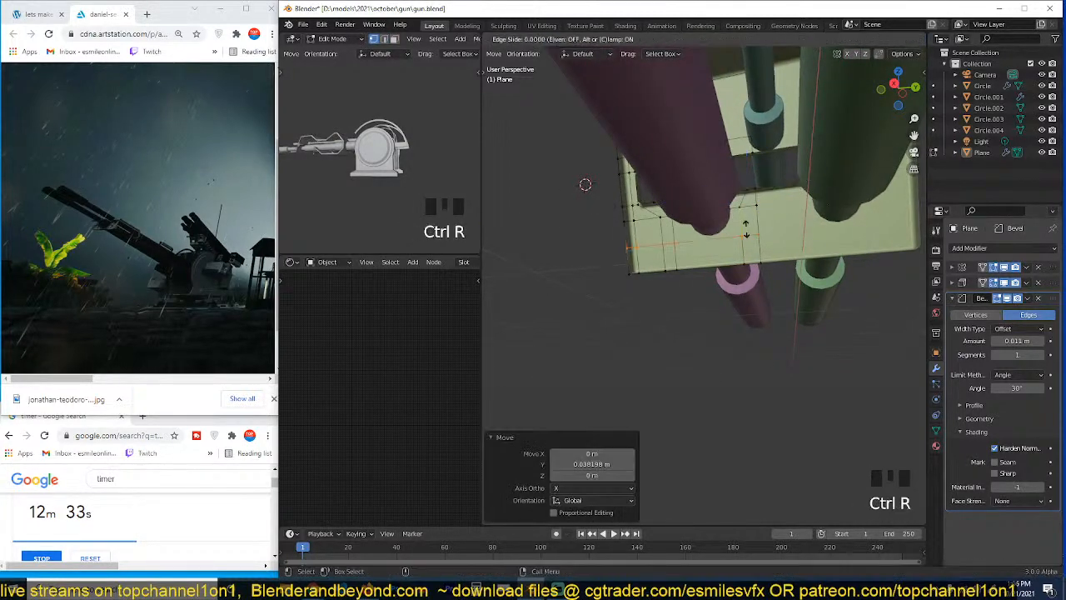
pyautogui.click(737, 230)
pyautogui.press('3')
pyautogui.click(726, 220)
pyautogui.keyDown('ctrl'); pyautogui.click(727, 203); pyautogui.keyUp('ctrl')
pyautogui.press('`')
pyautogui.moveTo(729, 203); pyautogui.dragTo(801, 208, button='middle')
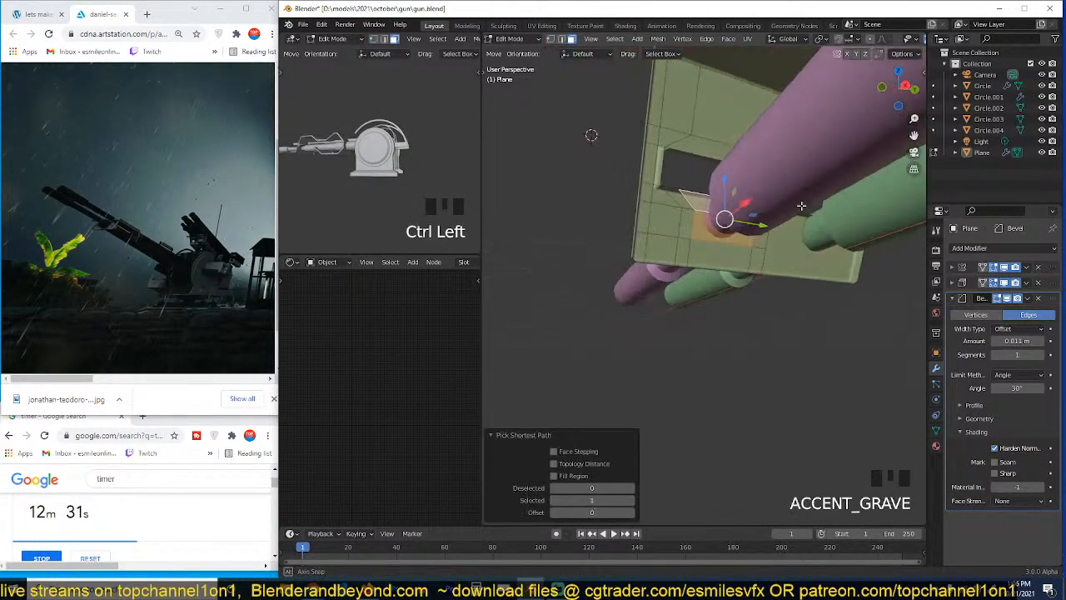
pyautogui.press('x')
pyautogui.click(801, 205)
pyautogui.press('`')
pyautogui.press('Tab')
pyautogui.press('`')
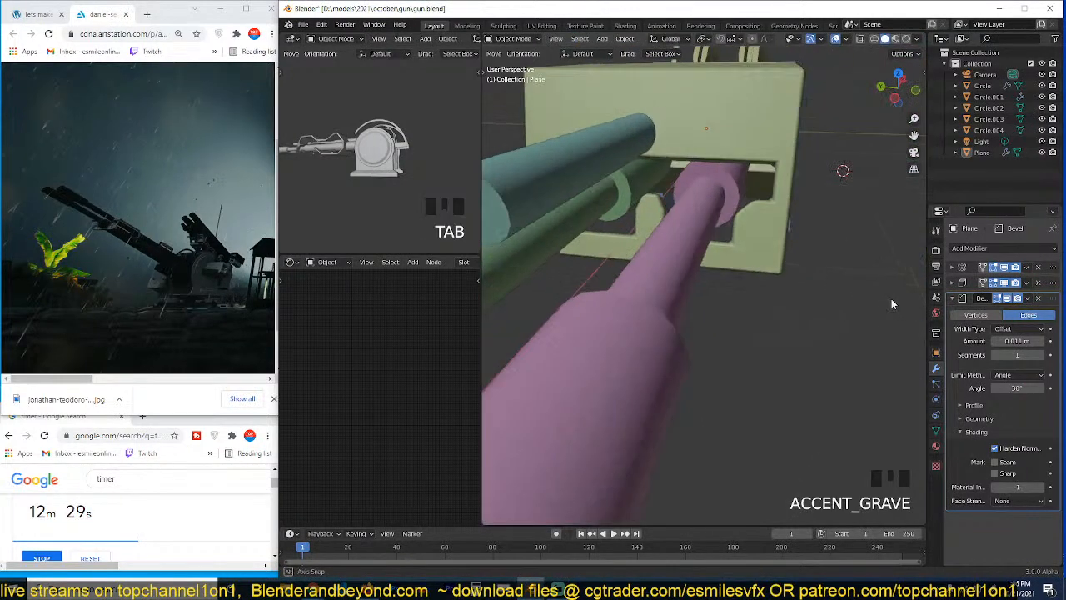
# Step: Hide the plate's Solidify effect in the viewport and cut a lengthwise edge loop near the centre of its front and top faces
pyautogui.scroll(-3, 770, 244)
pyautogui.press('`')
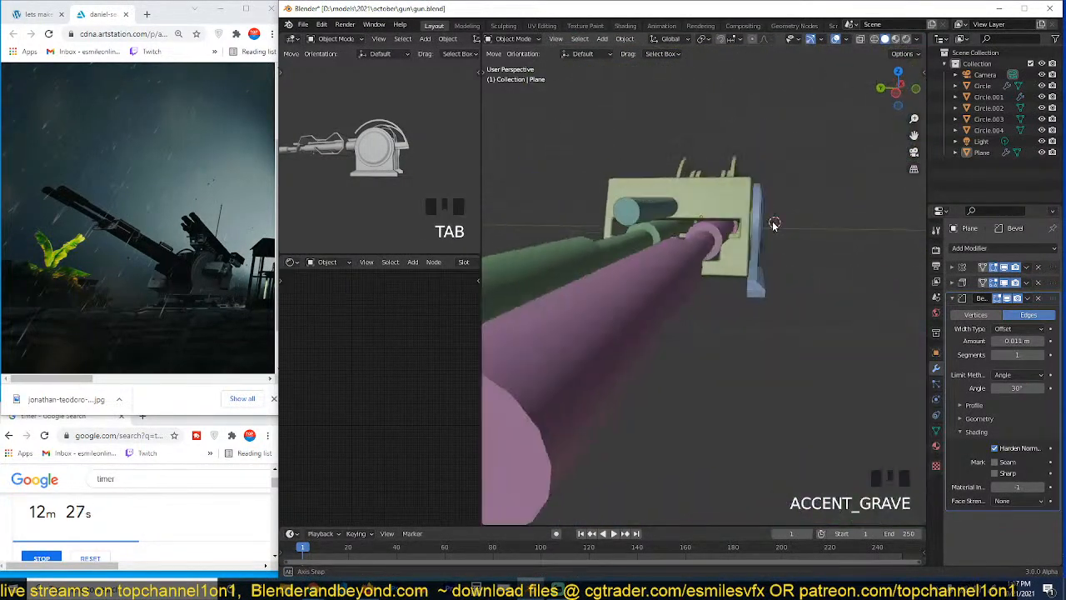
pyautogui.keyDown('shift'); pyautogui.moveTo(752, 234); pyautogui.dragTo(762, 261, button='middle'); pyautogui.keyUp('shift')
pyautogui.scroll(3, 763, 265)
pyautogui.press('Tab')
pyautogui.press('Tab')
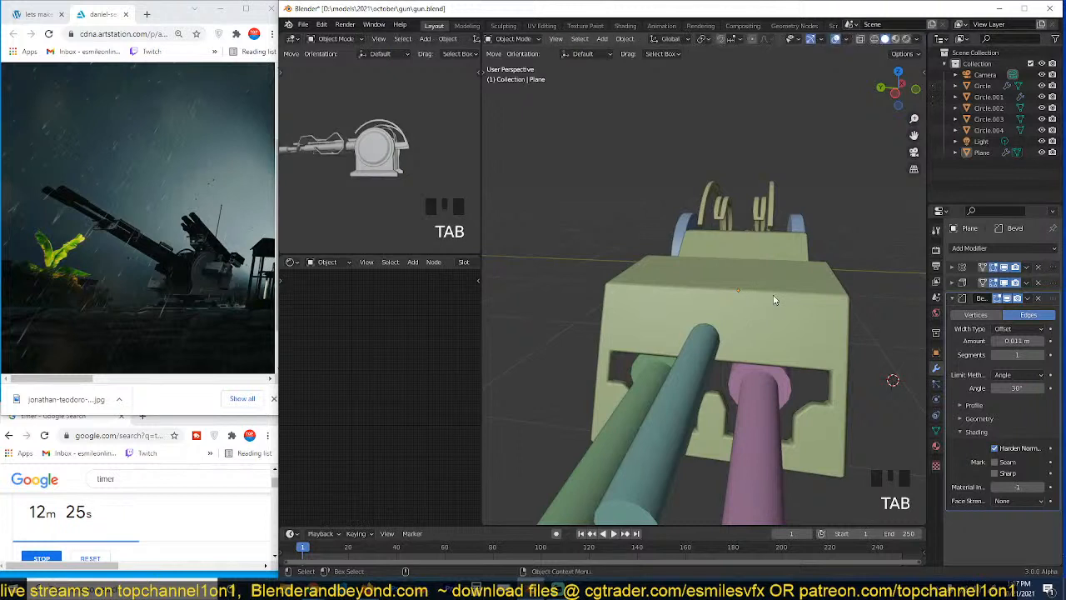
pyautogui.press('Tab')
pyautogui.click(763, 281)
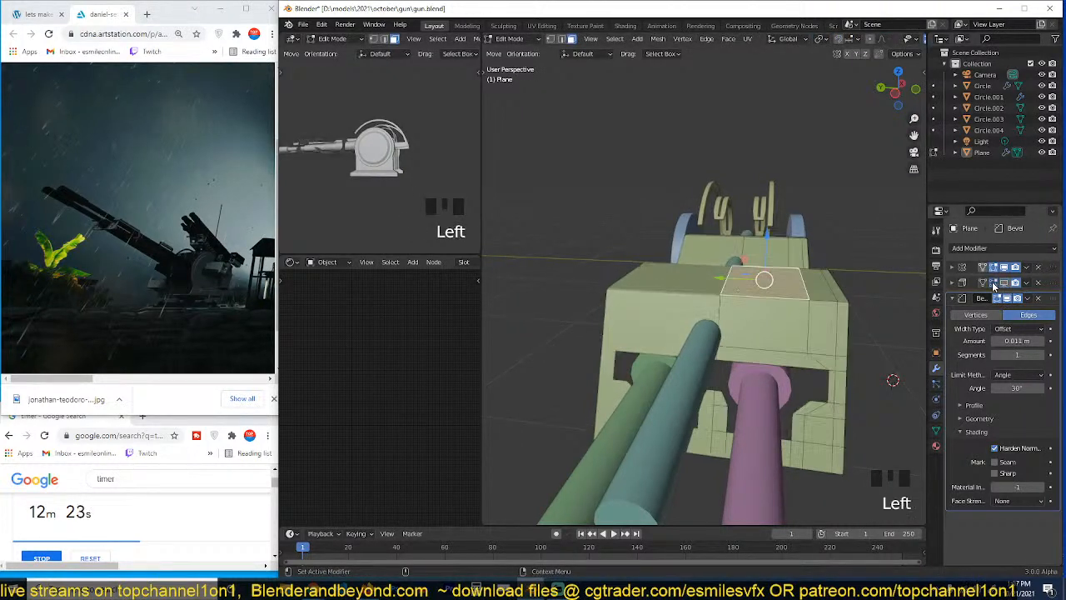
pyautogui.hotkey('ctrl', 'r')
pyautogui.click(779, 295)
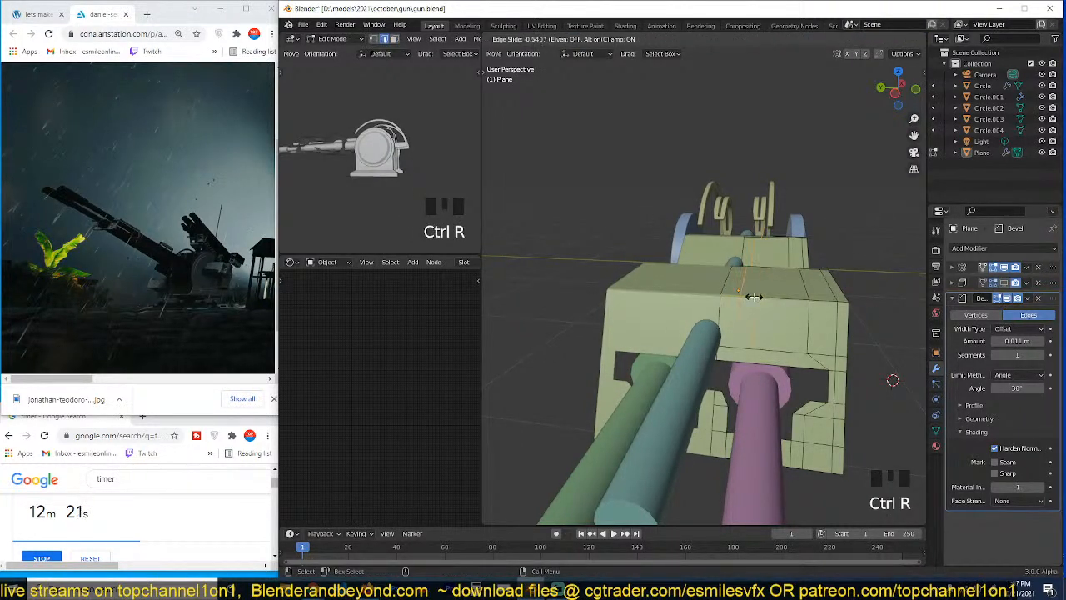
pyautogui.click(754, 296)
# Step: Cut a horizontal edge loop across the upper front plate and shift its vertex near the centreline along Y
pyautogui.hotkey('ctrl', 'r')
pyautogui.press('1')
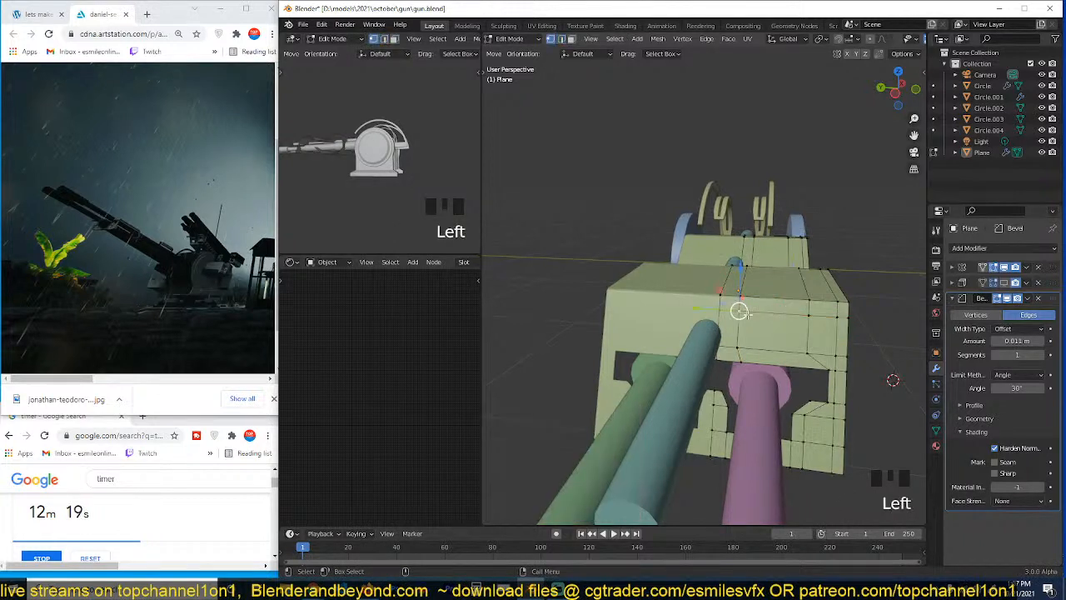
pyautogui.moveTo(721, 310); pyautogui.dragTo(708, 309)
# Step: Delete the two central front plate faces behind the teal barrel to extend the opening upward
pyautogui.press('3')
pyautogui.click(725, 335)
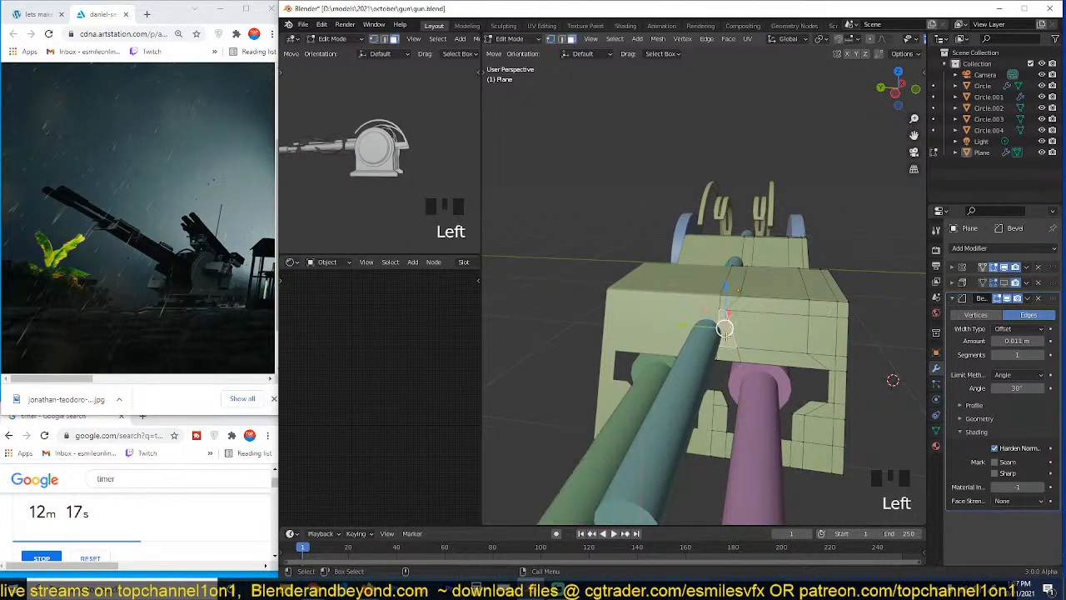
pyautogui.keyDown('shift'); pyautogui.click(727, 360); pyautogui.keyUp('shift')
pyautogui.press('x')
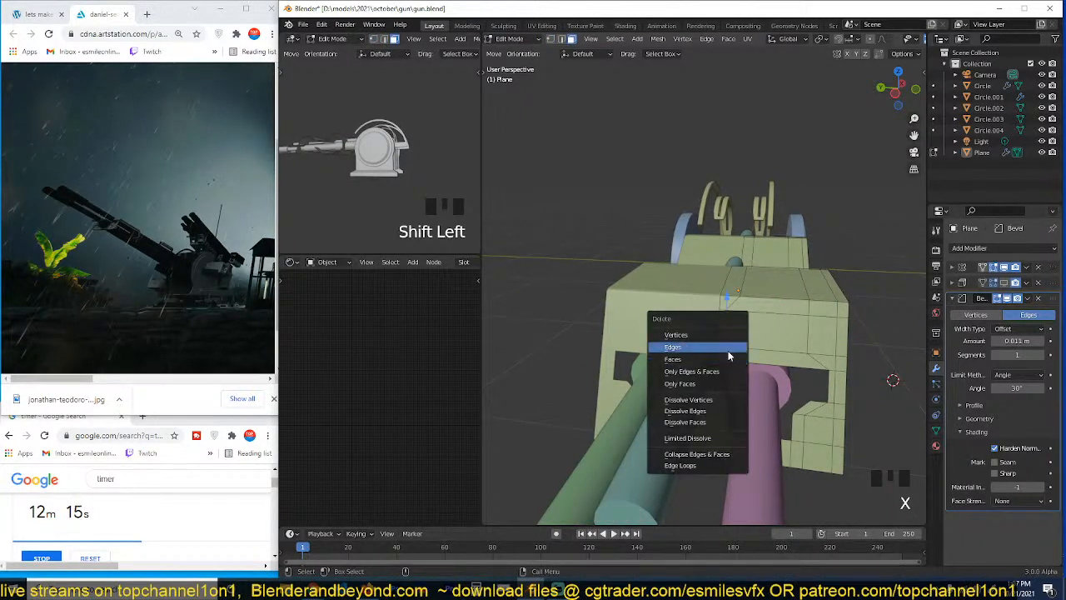
pyautogui.click(728, 356)
# Step: Reshape the new central opening by moving its lower corner vertex along Y and the vertex above it along Z
pyautogui.press('Tab')
pyautogui.press('Tab')
pyautogui.press('1')
pyautogui.click(742, 359)
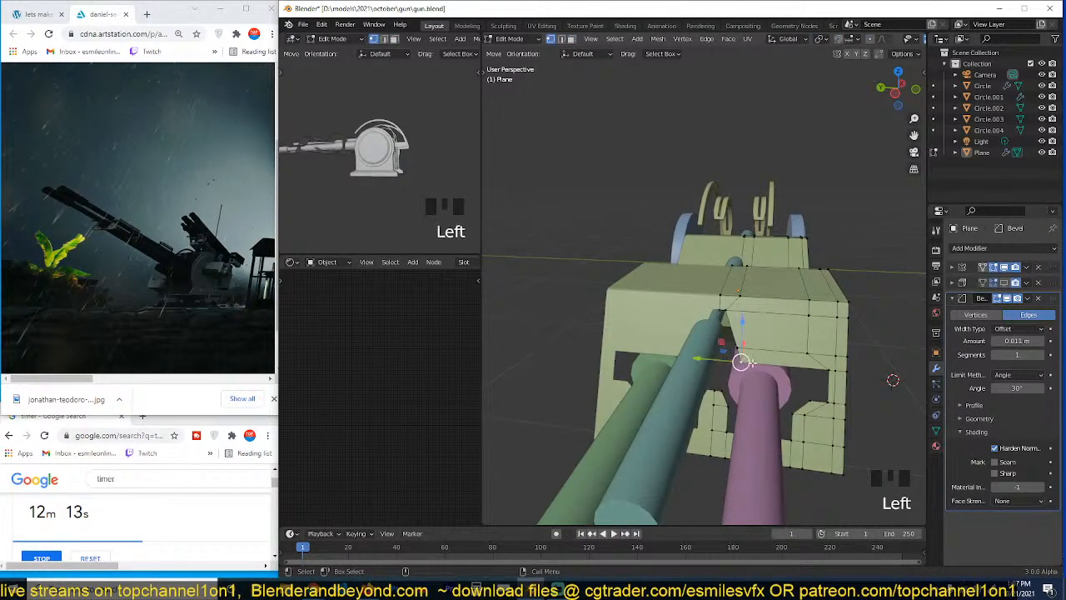
pyautogui.moveTo(699, 359); pyautogui.dragTo(722, 360)
pyautogui.click(739, 346)
pyautogui.moveTo(741, 301); pyautogui.dragTo(742, 294)
pyautogui.click(723, 313)
pyautogui.press('Tab')
# Step: Turn the plate's Solidify effect back on in the viewport and check the new opening from several angles
pyautogui.press('`')
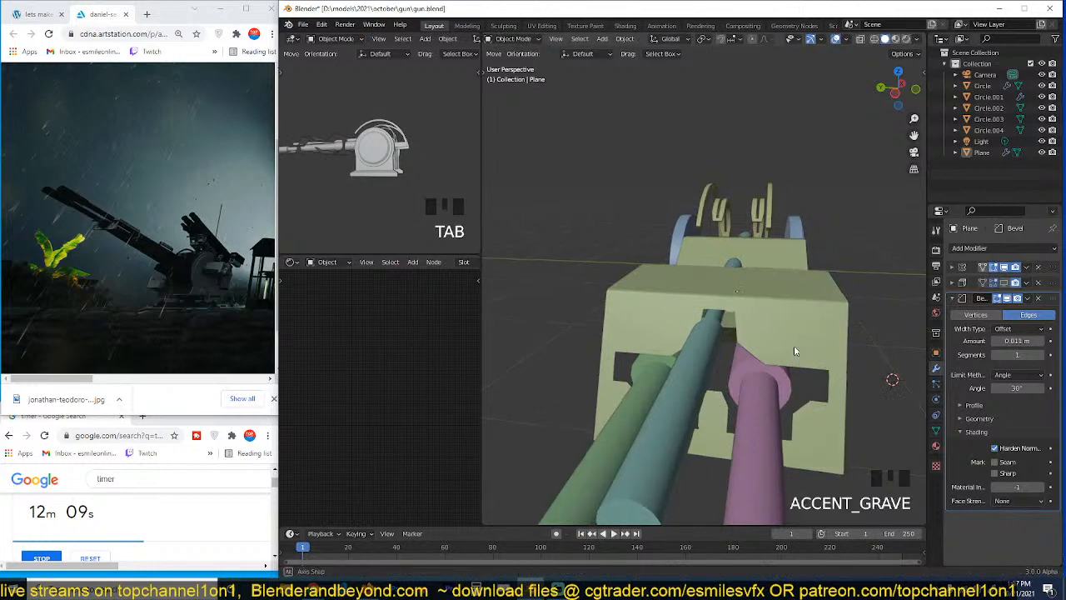
pyautogui.press('Left')
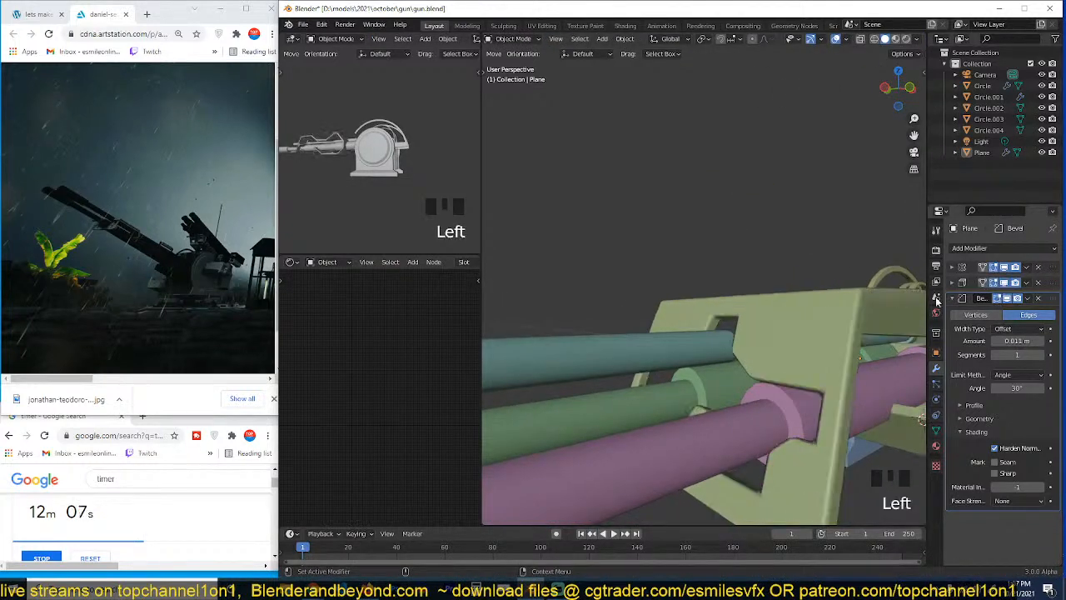
pyautogui.press('`')
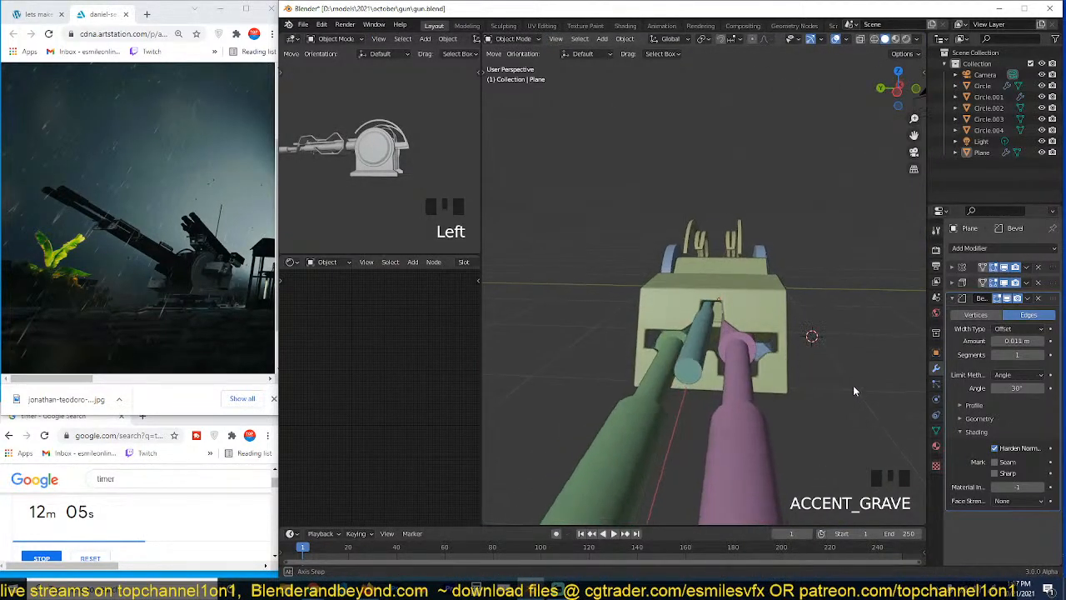
pyautogui.press('`')
pyautogui.press('`')
pyautogui.press('`')
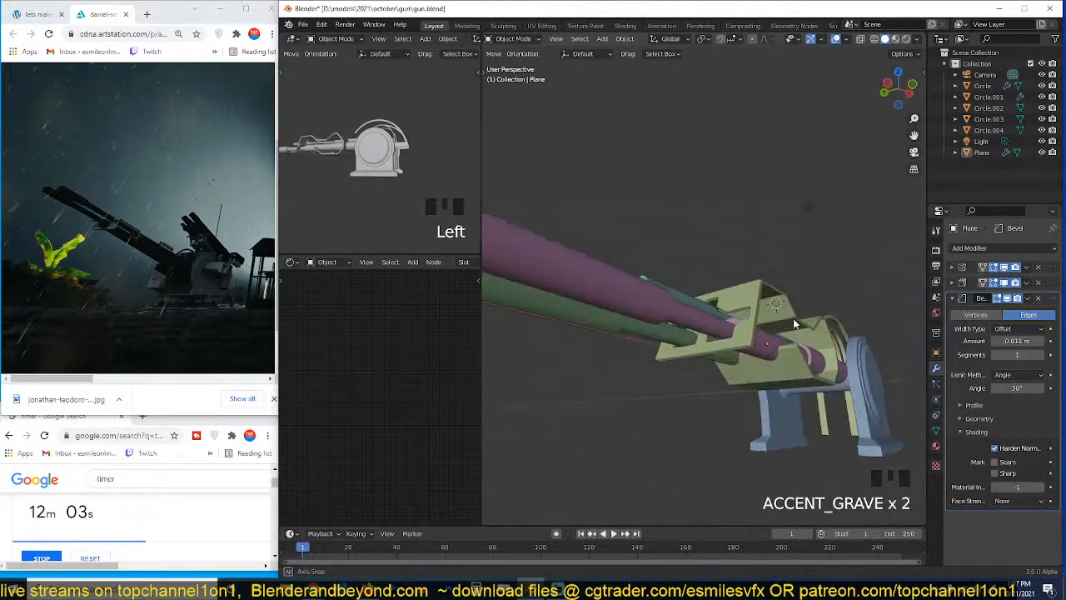
# Step: Edit the plate mesh with its Solidify effect hidden and cut an edge loop across the rear section's face around the magenta barrel
pyautogui.scroll(3, 799, 388)
pyautogui.scroll(1, 685, 324)
pyautogui.click(728, 362)
pyautogui.press('Tab')
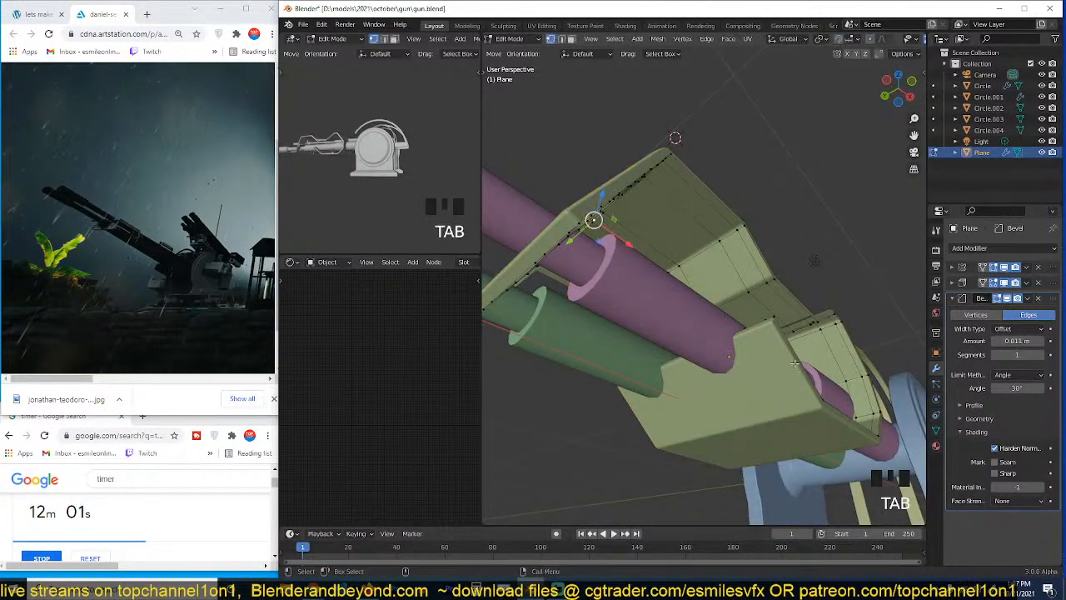
pyautogui.press('`')
pyautogui.click(1005, 283)
pyautogui.press('`')
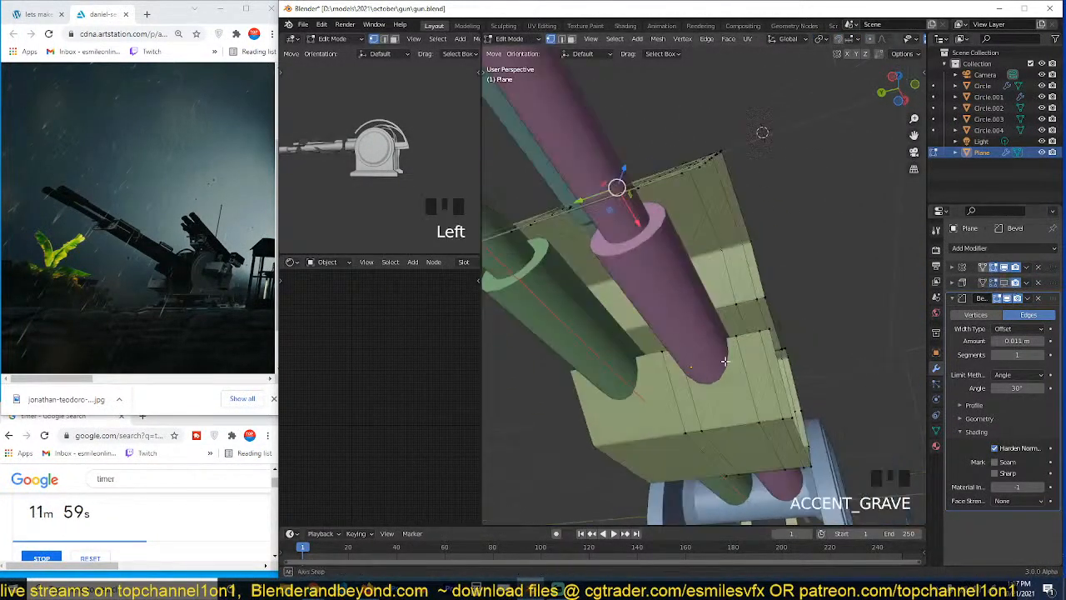
pyautogui.hotkey('ctrl', 'r')
pyautogui.click(714, 390)
pyautogui.click(706, 400)
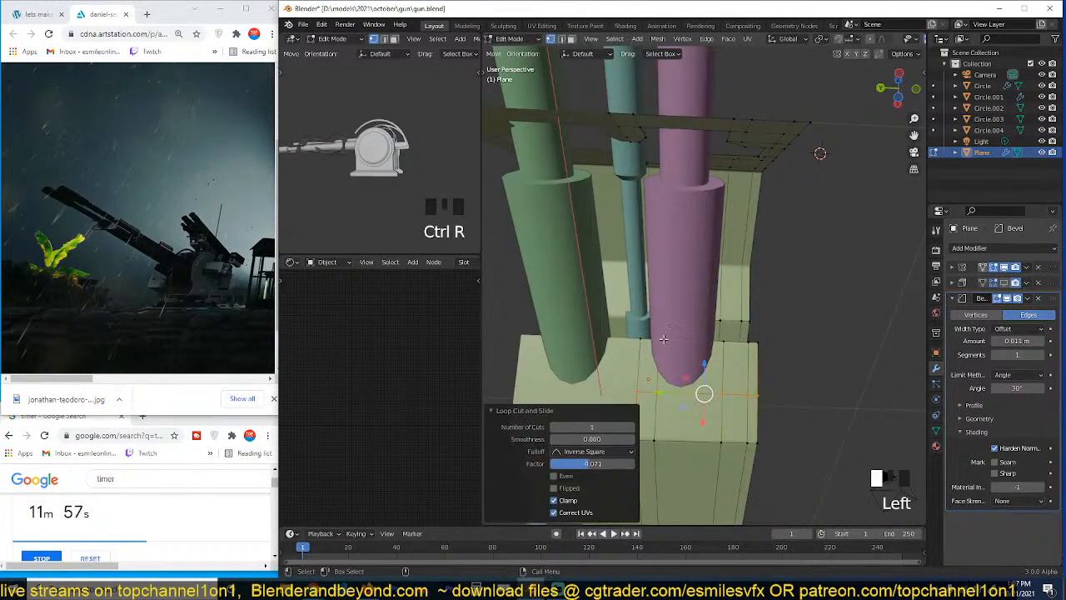
# Step: Move the vertices on both sides of the magenta barrel about 0.06 m along Y to angle the sides of the rear cutout
pyautogui.click(636, 338)
pyautogui.moveTo(636, 338); pyautogui.dragTo(616, 337)
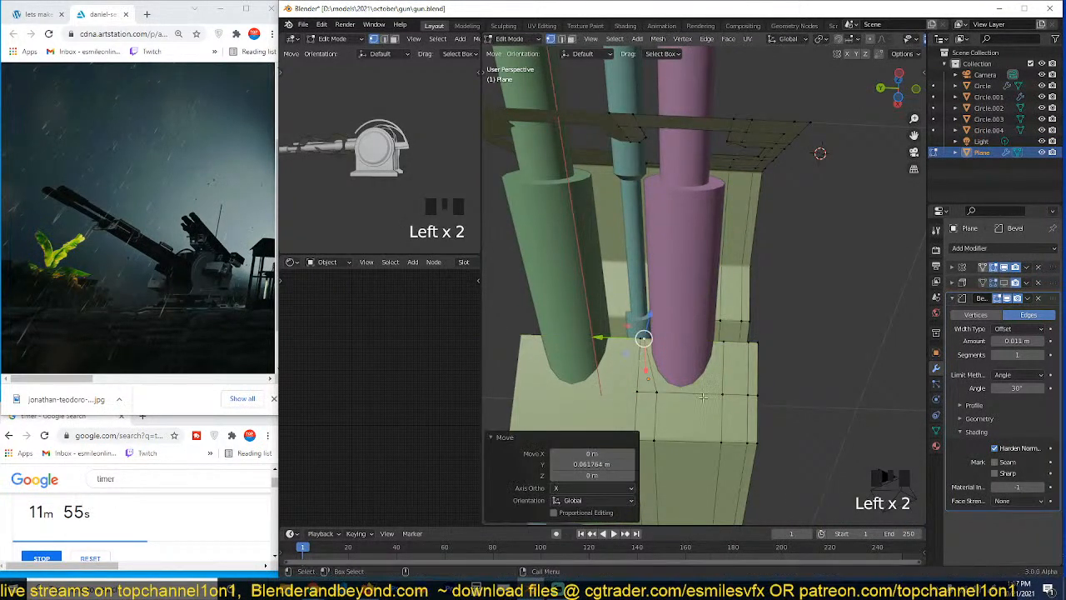
pyautogui.click(721, 394)
pyautogui.keyDown('shift'); pyautogui.click(722, 344); pyautogui.keyUp('shift')
pyautogui.moveTo(686, 367); pyautogui.dragTo(666, 392)
pyautogui.click(718, 394)
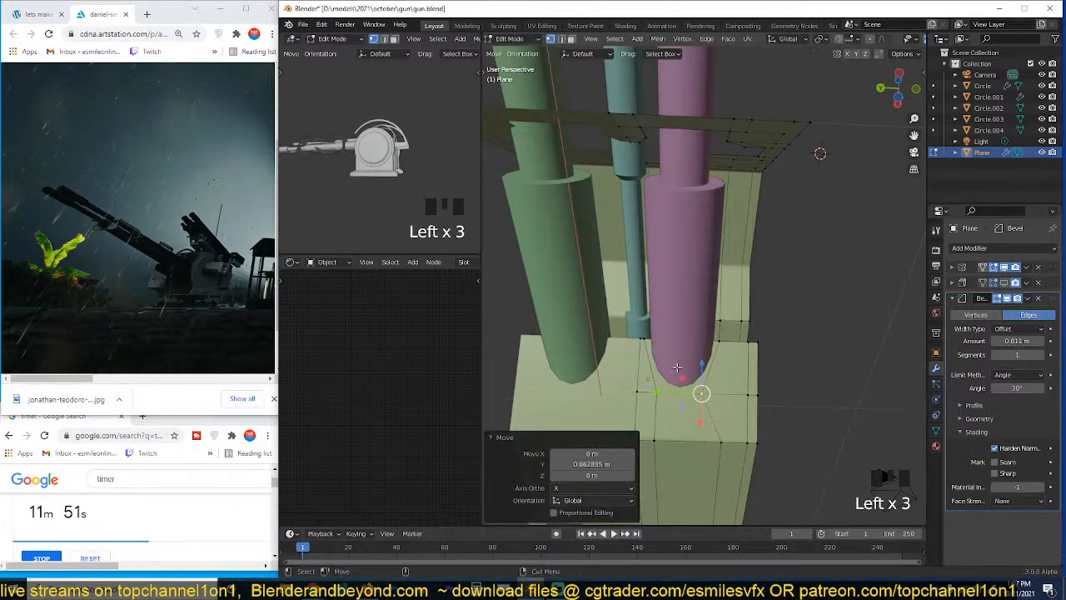
# Step: Delete the rear section's face that intersects the magenta barrel
pyautogui.press('3')
pyautogui.click(680, 366)
pyautogui.press('x')
pyautogui.click(682, 380)
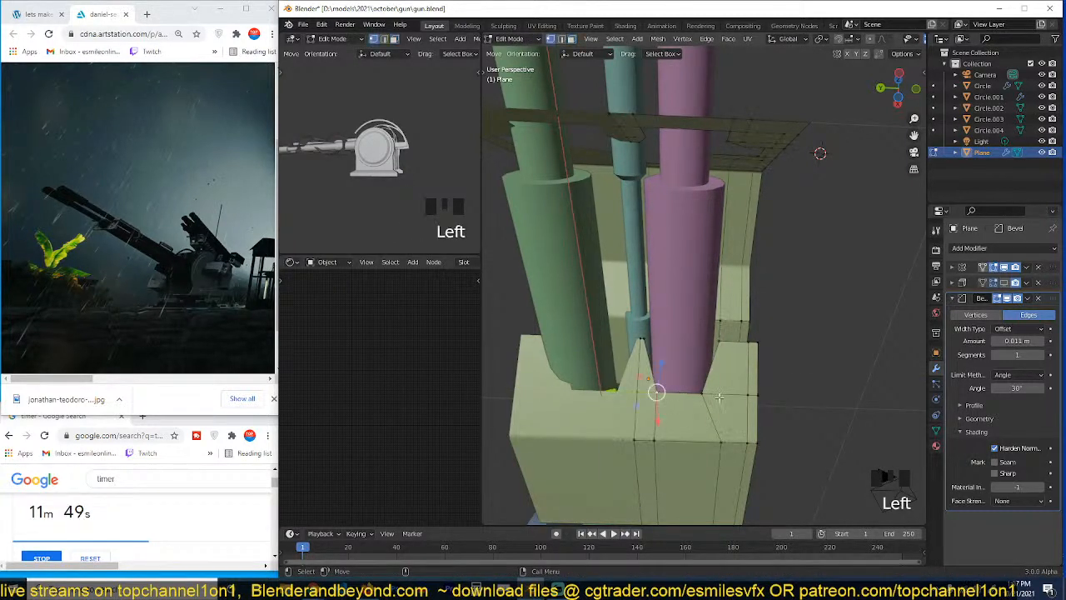
# Step: Bevel the rear cutout's two inner corner vertices by about 0.037 m and turn the Solidify effect back on in the viewport
pyautogui.hotkey('ctrl', 'shift', 'b')
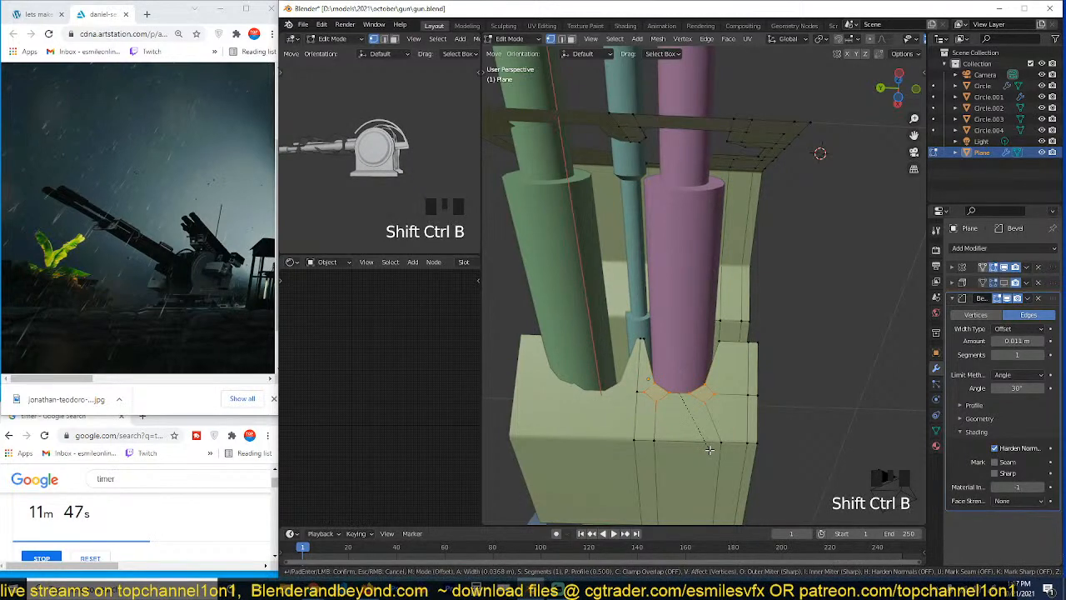
pyautogui.click(709, 449)
pyautogui.press('Tab')
pyautogui.press('`')
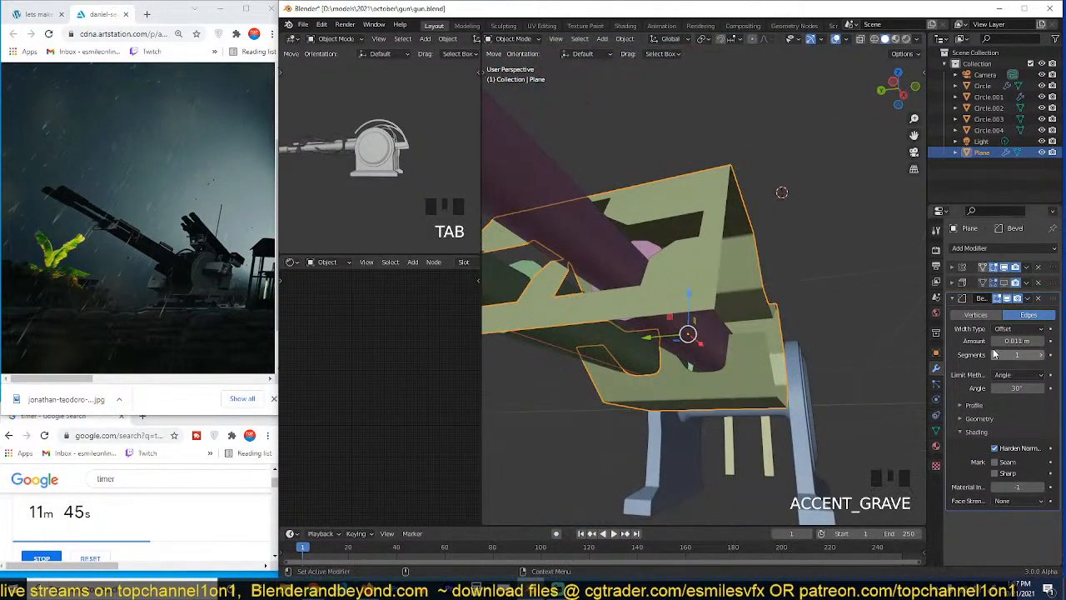
pyautogui.click(1003, 283)
pyautogui.hotkey('alt', 'a')
# Step: Review the cut plates from several angles and save the gun.blend file
pyautogui.press('`')
pyautogui.moveTo(820, 287); pyautogui.dragTo(652, 383, button='middle')
pyautogui.scroll(-5, 794, 369)
pyautogui.press('`')
pyautogui.moveTo(776, 327); pyautogui.dragTo(921, 352, button='middle')
pyautogui.press('`')
pyautogui.press('`')
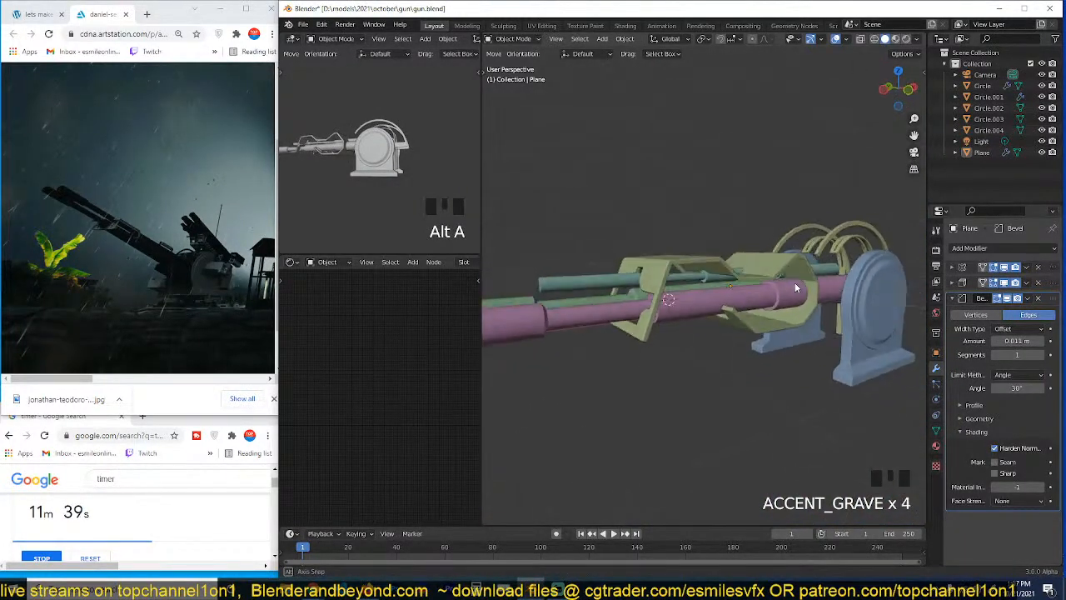
pyautogui.moveTo(794, 282); pyautogui.dragTo(666, 279, button='middle')
pyautogui.hotkey('ctrl', 's')
pyautogui.press('`')
pyautogui.press('`')
pyautogui.press('`')
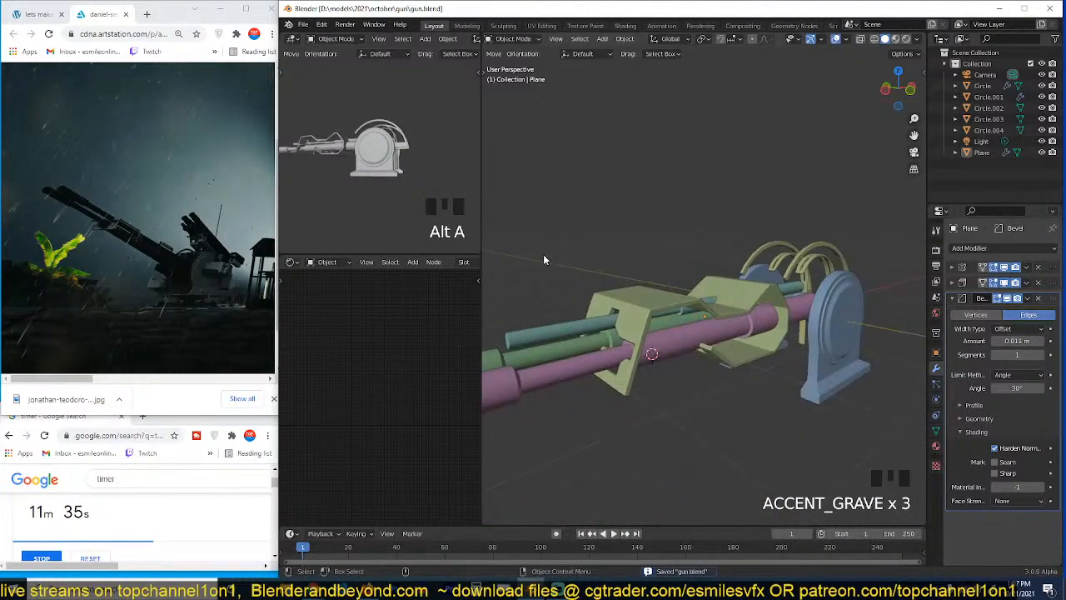
pyautogui.scroll(-1, 717, 335)
pyautogui.moveTo(717, 335); pyautogui.dragTo(664, 327, button='middle')
pyautogui.scroll(3, 708, 360)
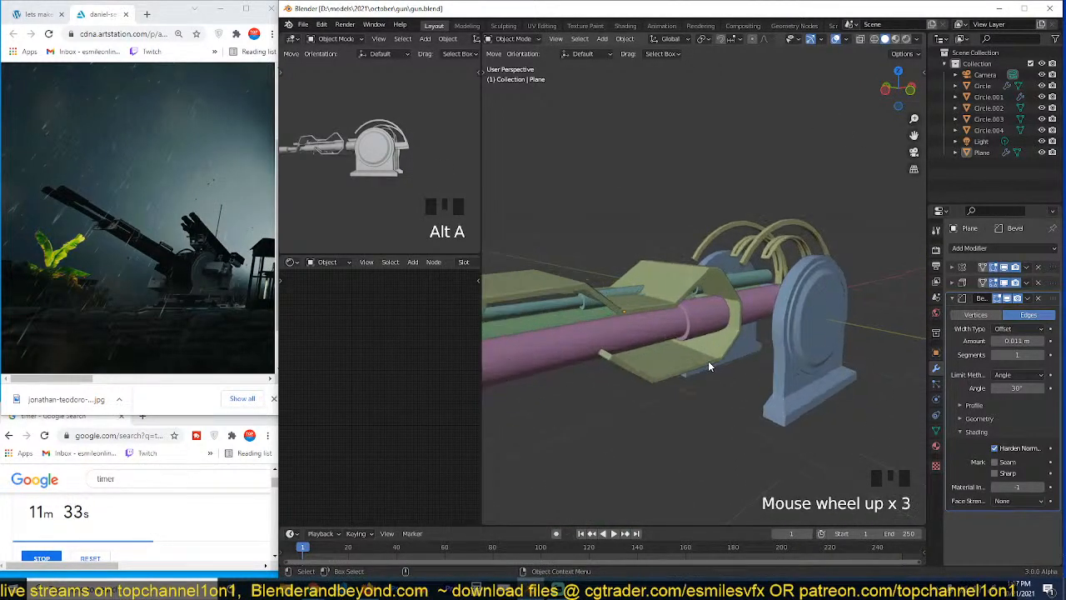
pyautogui.scroll(-2, 709, 367)
# Step: Duplicate the side support's round outer face, with the selection grown three times, and separate it as its own object
pyautogui.click(735, 348)
pyautogui.press('`')
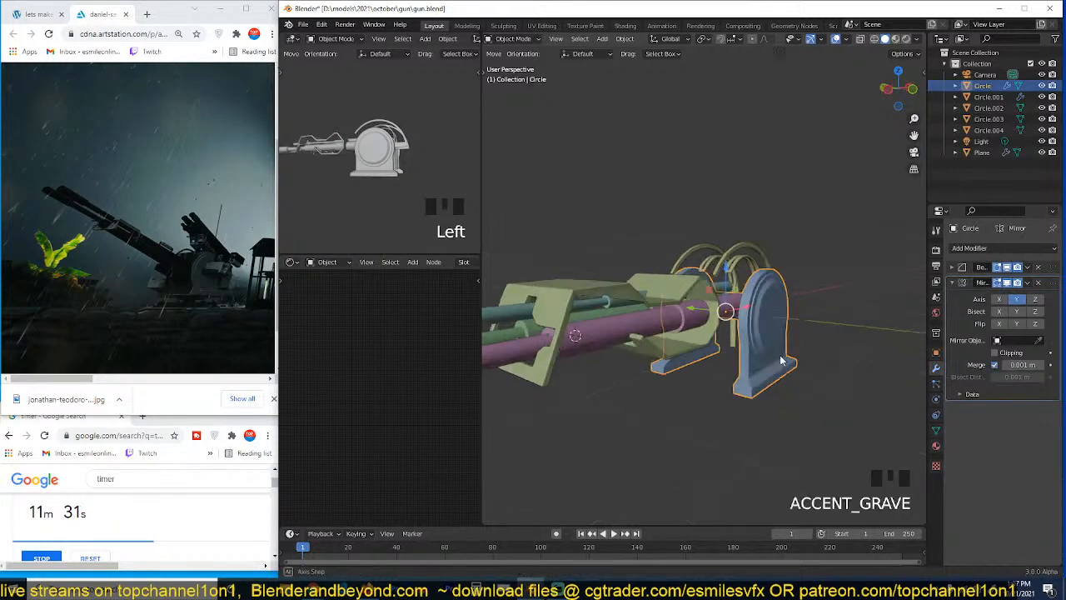
pyautogui.scroll(2, 754, 366)
pyautogui.moveTo(756, 368); pyautogui.dragTo(713, 268, button='middle')
pyautogui.press('Tab')
pyautogui.press('`')
pyautogui.press('3')
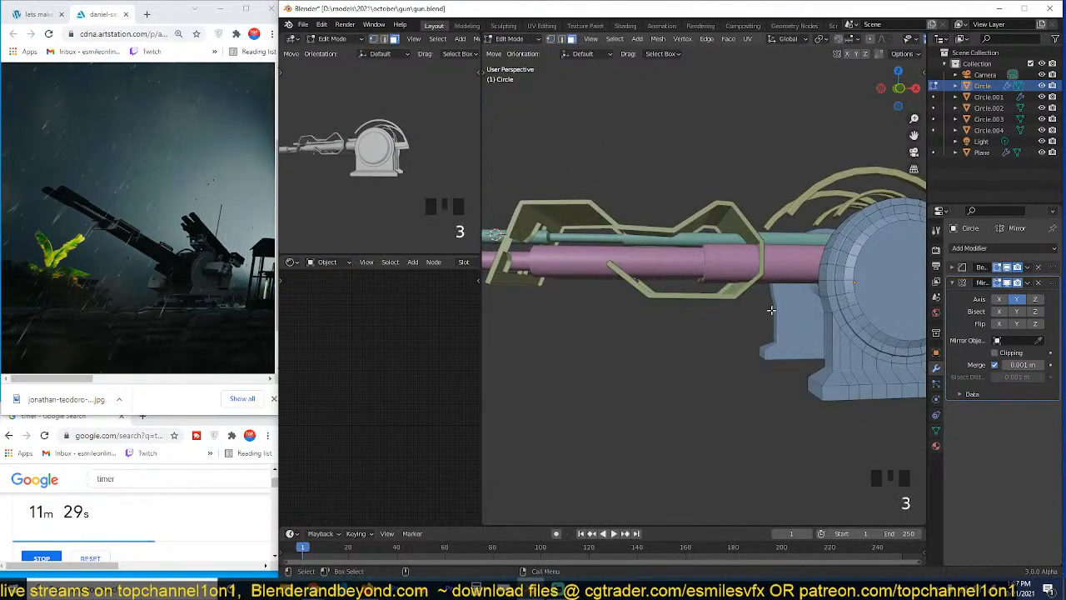
pyautogui.moveTo(773, 305); pyautogui.dragTo(791, 284, button='middle')
pyautogui.click(791, 284)
pyautogui.press('ctrl+KP_Add')
pyautogui.press('ctrl+KP_Add')
pyautogui.press('ctrl+KP_Add')
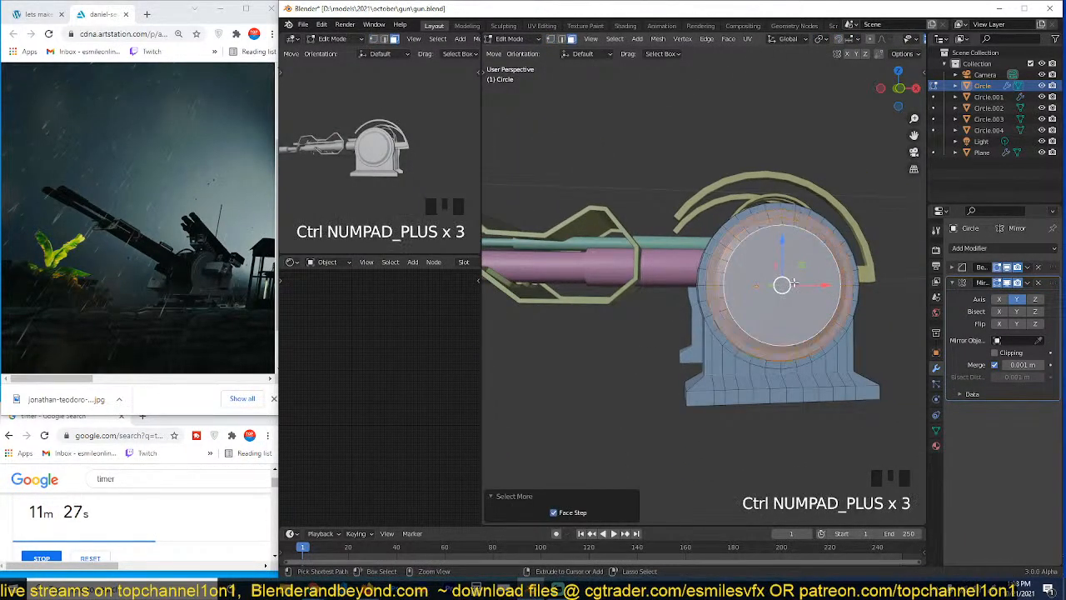
pyautogui.hotkey('shift', 'd')
pyautogui.press('p')
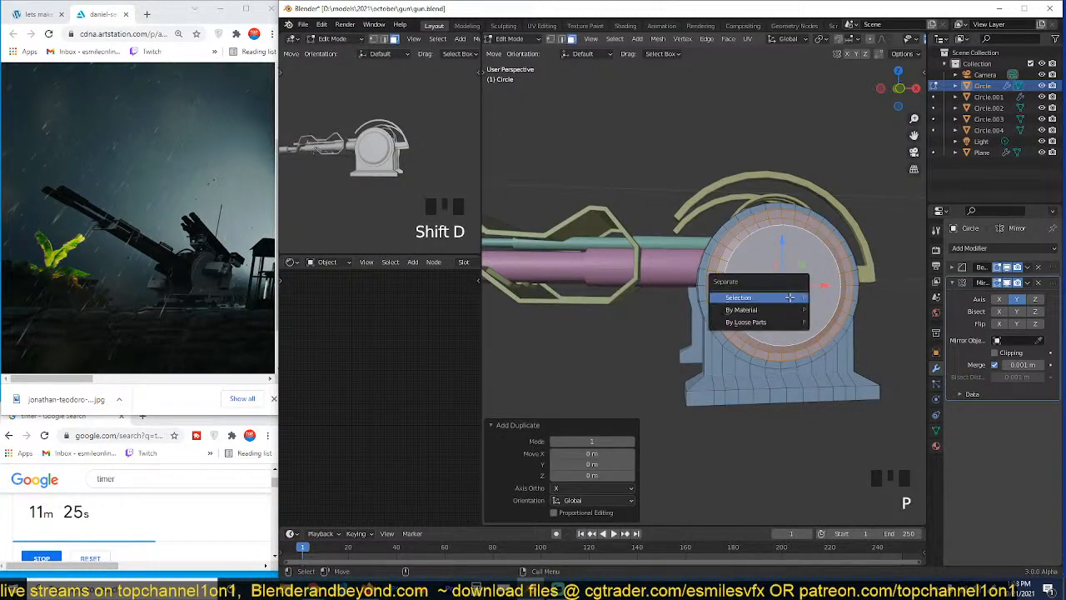
pyautogui.click(787, 294)
pyautogui.press('Tab')
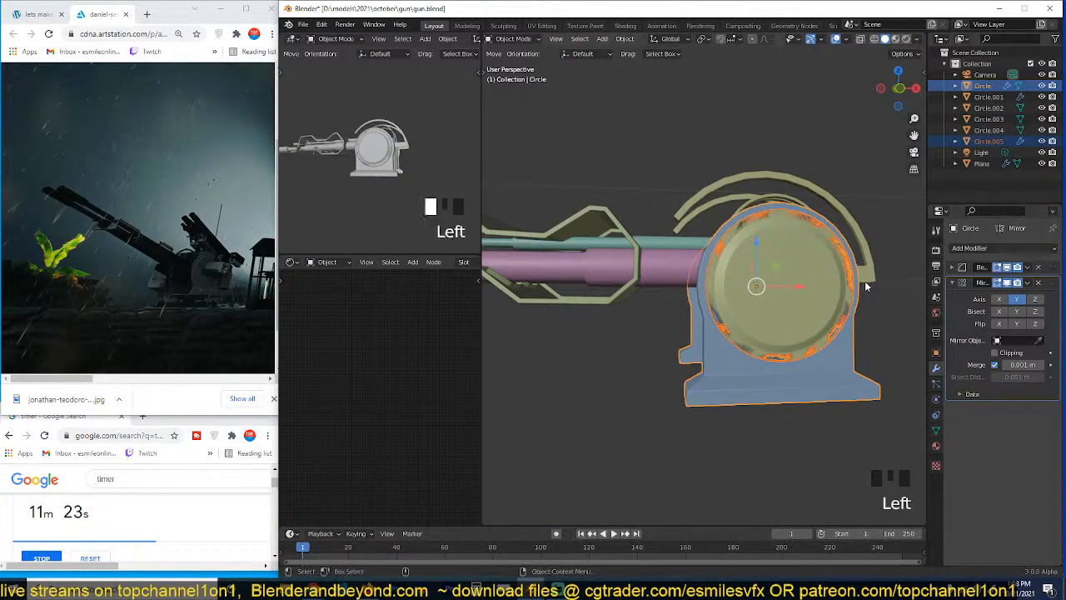
pyautogui.click(1037, 282)
pyautogui.rightClick(798, 278)
pyautogui.moveTo(797, 317)
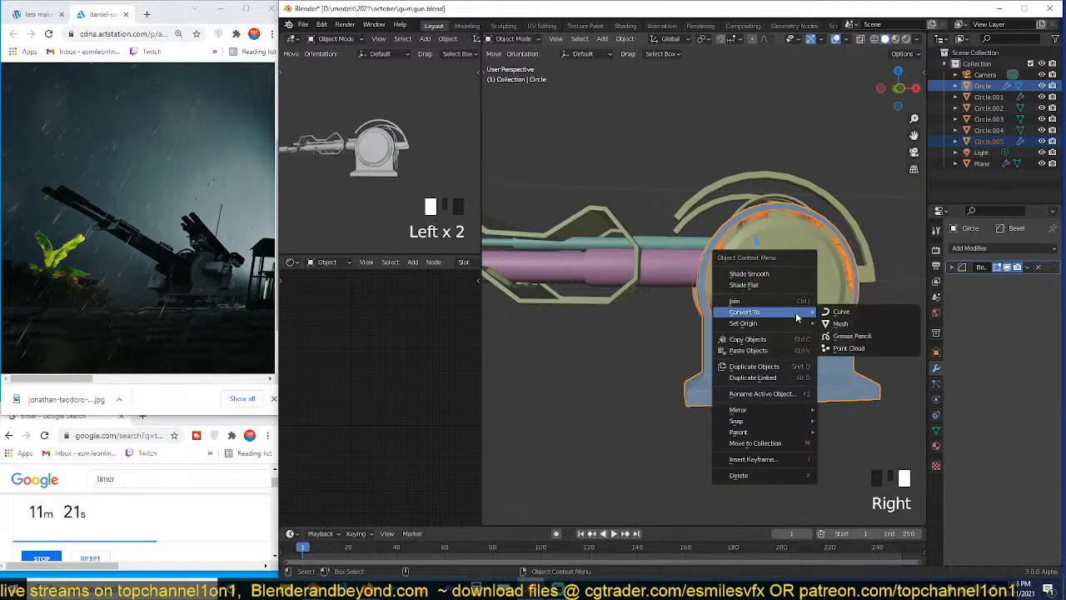
pyautogui.press('`')
pyautogui.hotkey('ctrl', 'z')
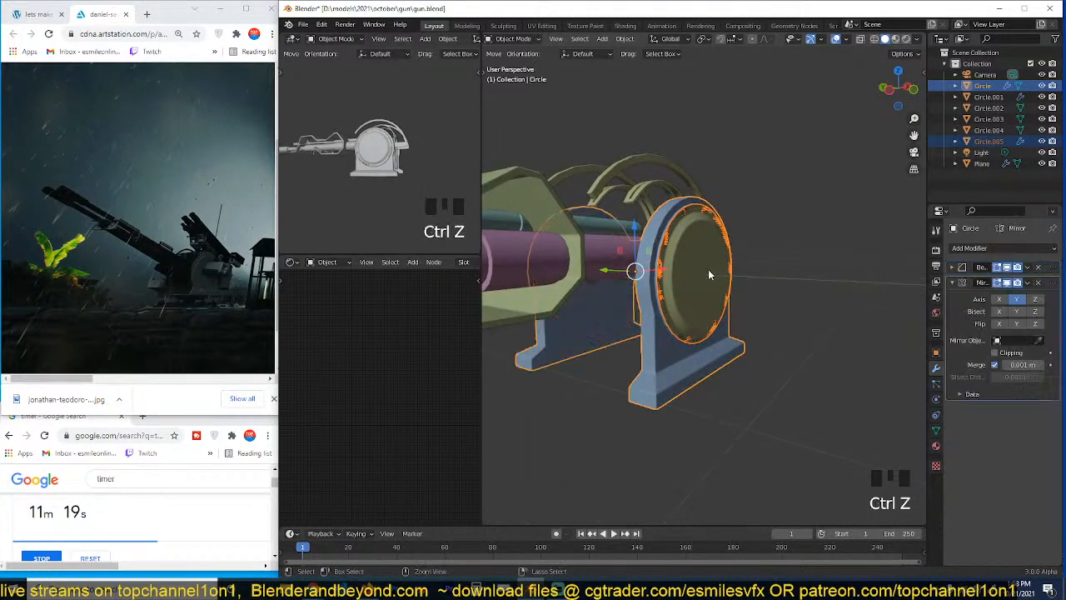
# Step: Remove the Mirror modifier from the separated disc and set its origin to its geometry
pyautogui.click(711, 288)
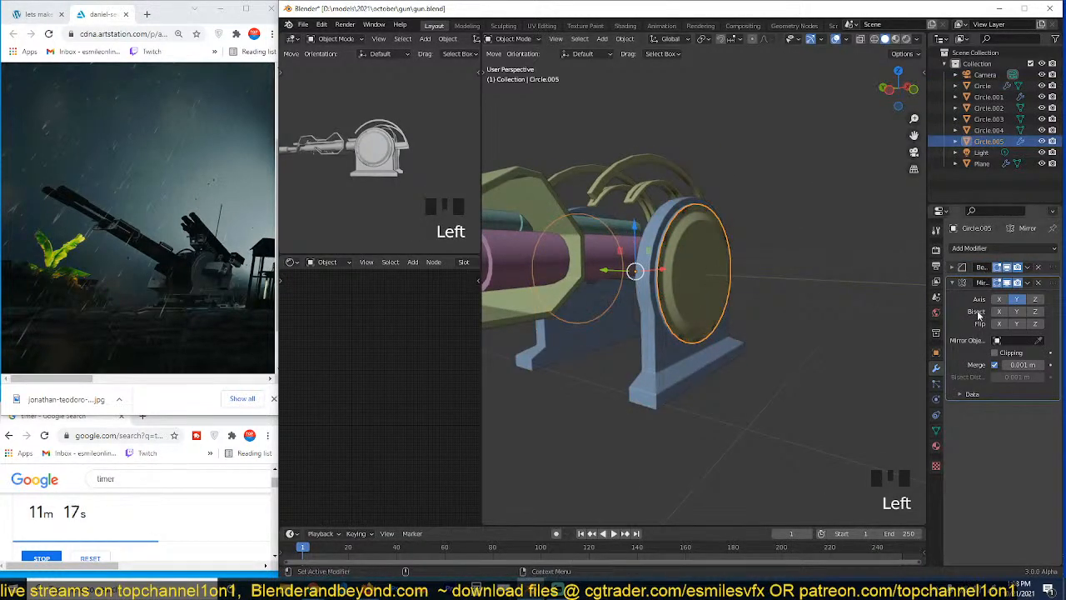
pyautogui.click(1037, 282)
pyautogui.rightClick(707, 243)
pyautogui.moveTo(716, 273)
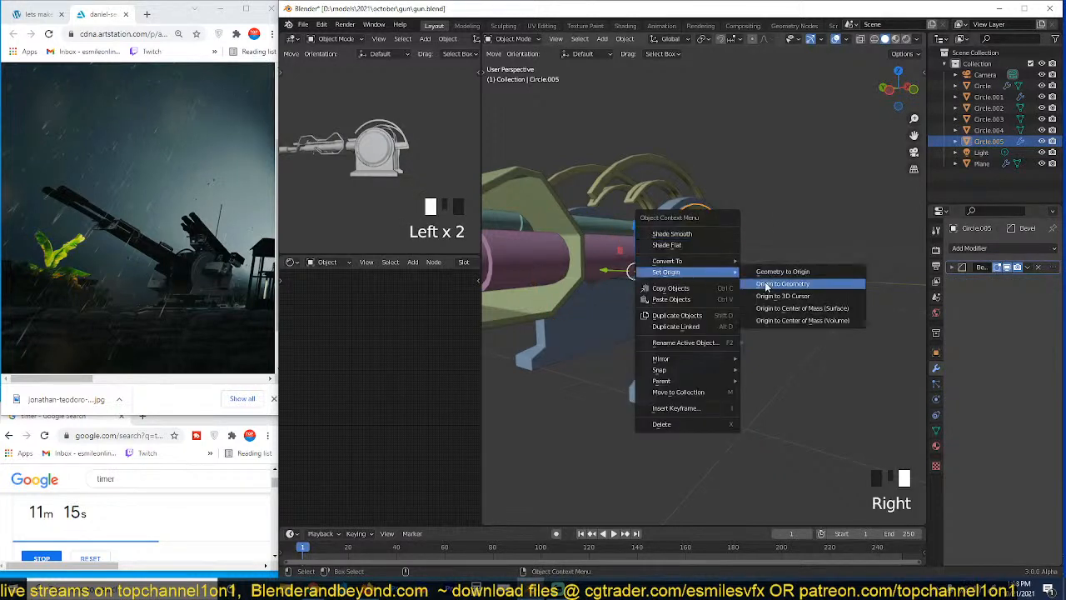
pyautogui.click(765, 285)
# Step: Clear the disc's rotation and rotate it 90° about the X axis so that it lies flat
pyautogui.hotkey('alt', 'r')
pyautogui.write('r')
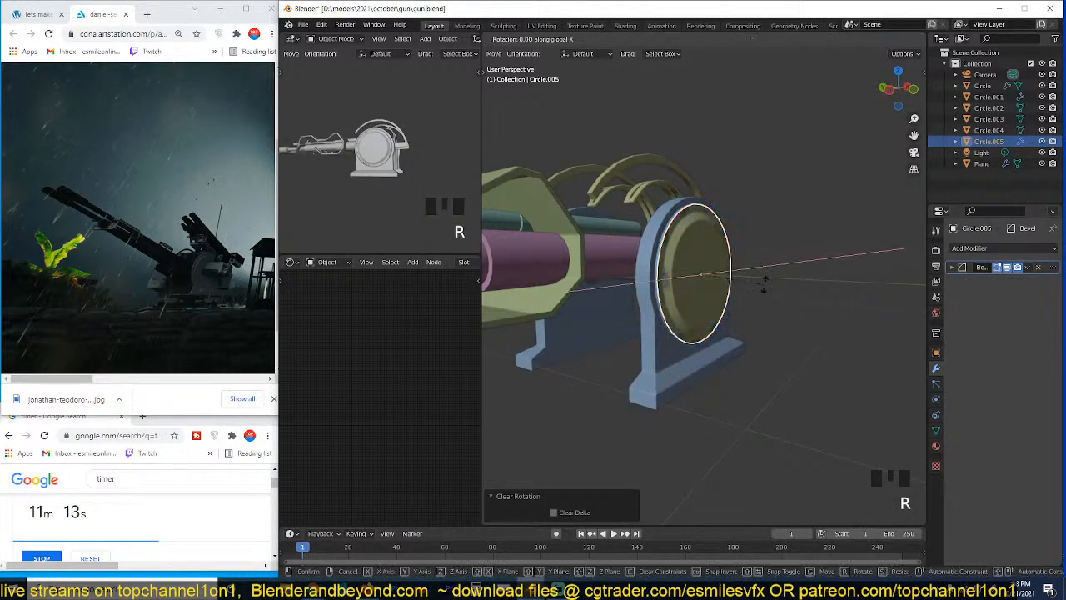
pyautogui.write('x90')
pyautogui.press('Return')
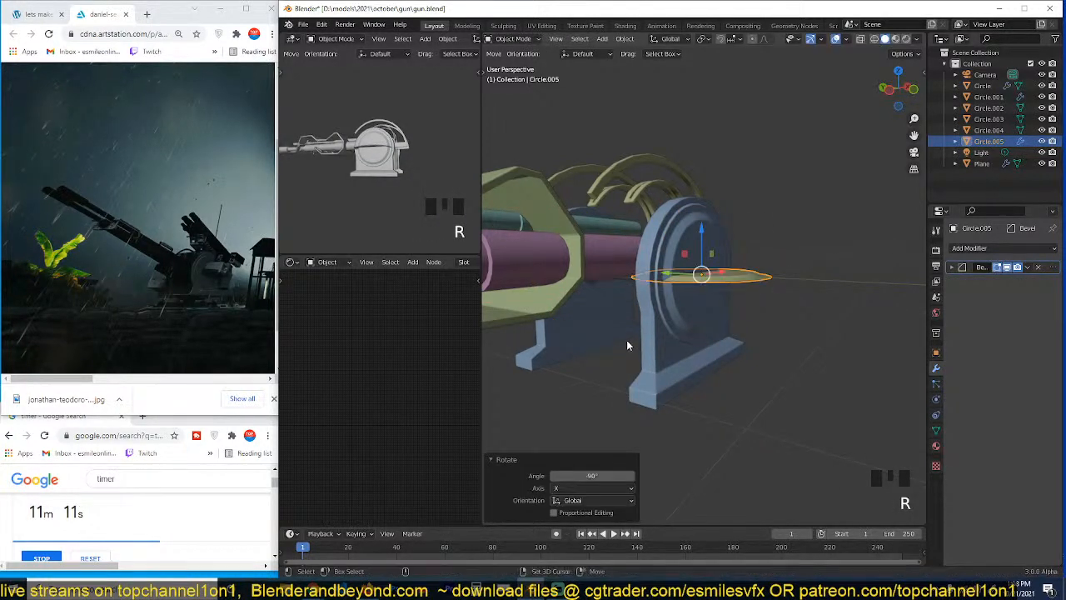
pyautogui.click(650, 323)
pyautogui.hotkey('shift', 's')
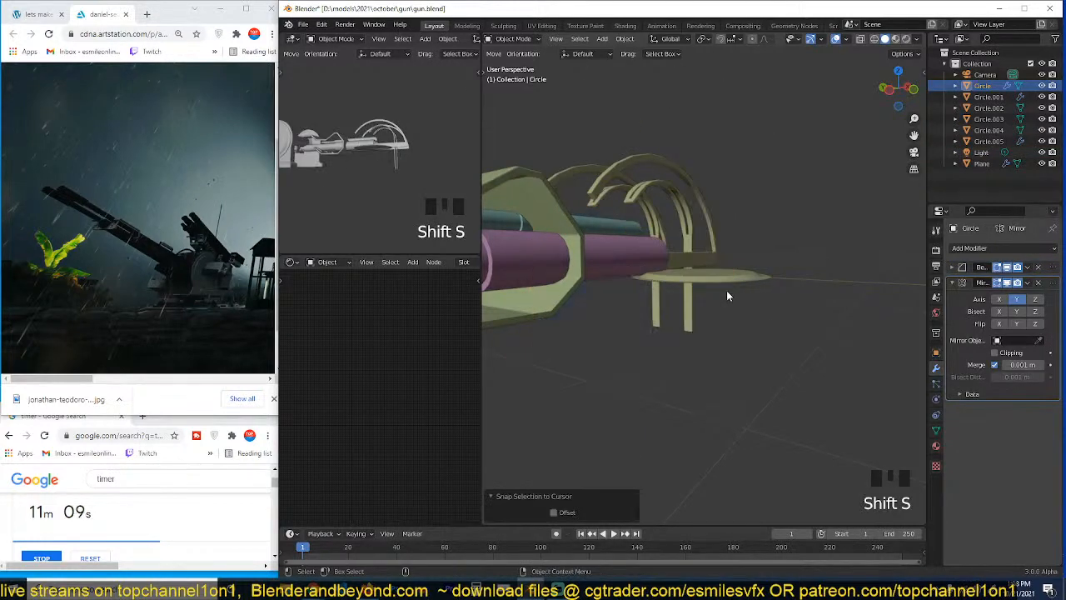
pyautogui.hotkey('ctrl', 'z')
# Step: Snap the 3D cursor to the side supports' origin, then snap the disc to it and lower it between their bases
pyautogui.click(729, 280)
pyautogui.click(675, 317)
pyautogui.hotkey('shift', 's')
pyautogui.click(718, 278)
pyautogui.hotkey('shift', 's')
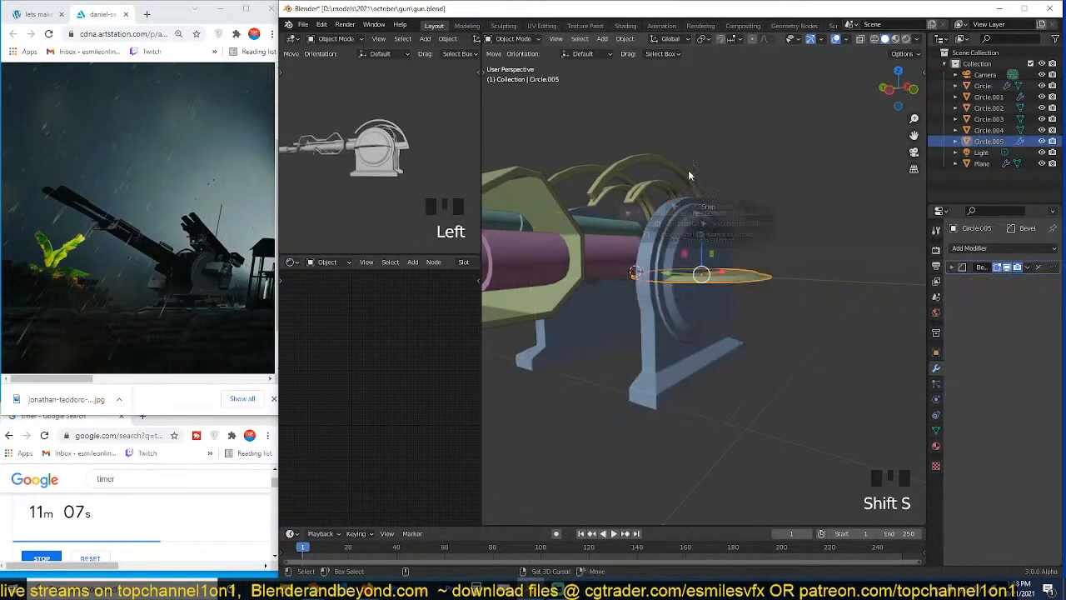
pyautogui.click(689, 175)
# Step: Scale the flat disc up about 2.8 times into a round base beneath both side supports
pyautogui.press('a')
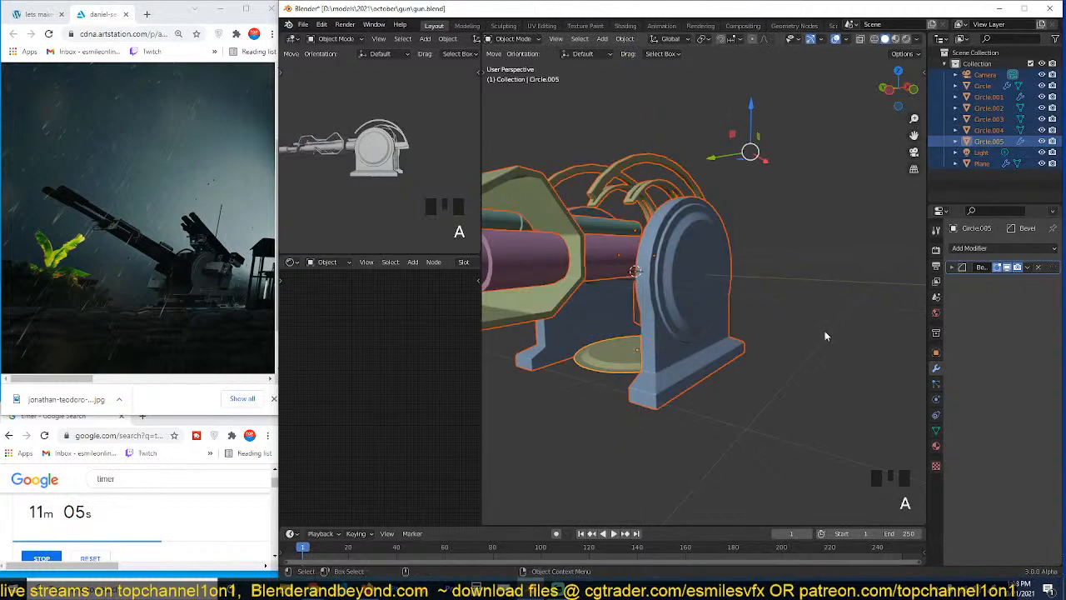
pyautogui.click(608, 377)
pyautogui.press('s')
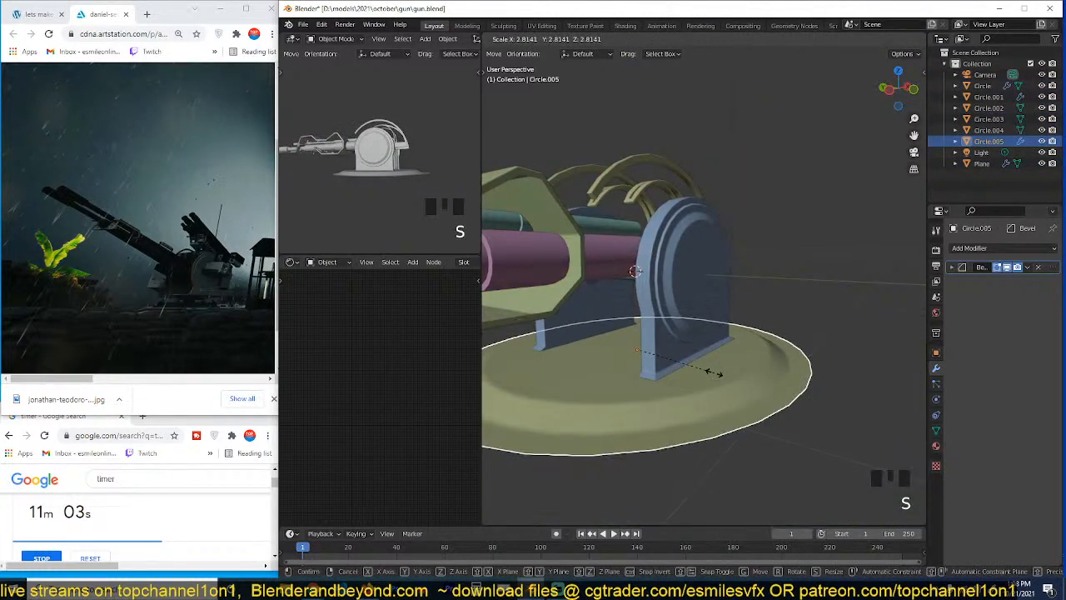
pyautogui.click(722, 400)
# Step: Inset the round base's top face by about 0.067 m and sink it about 0.09 m with an extrusion
pyautogui.press('`')
pyautogui.press('Tab')
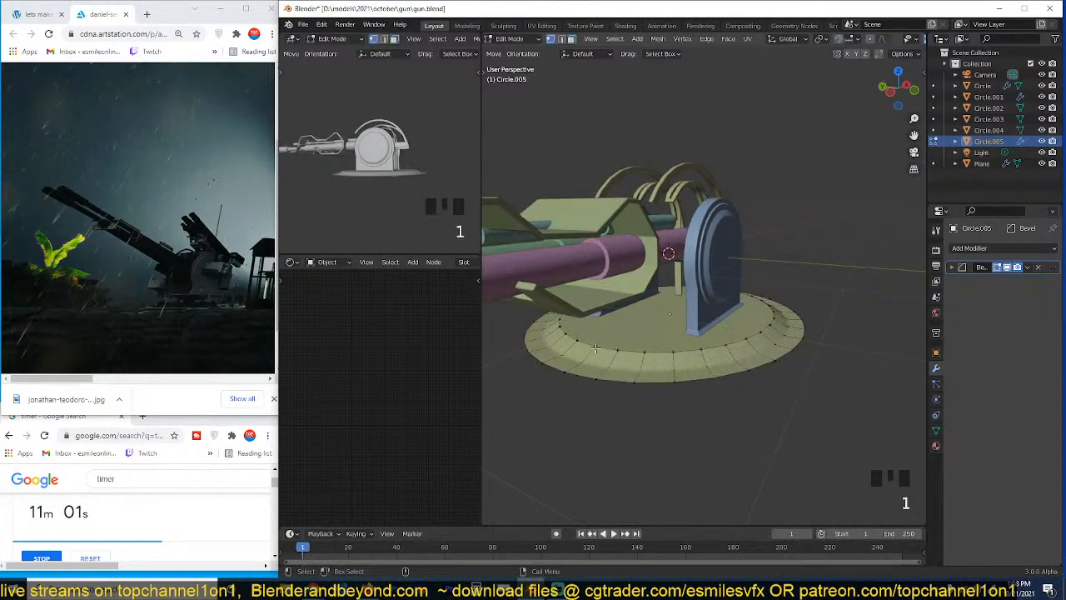
pyautogui.press('Tab')
pyautogui.press('KP_7')
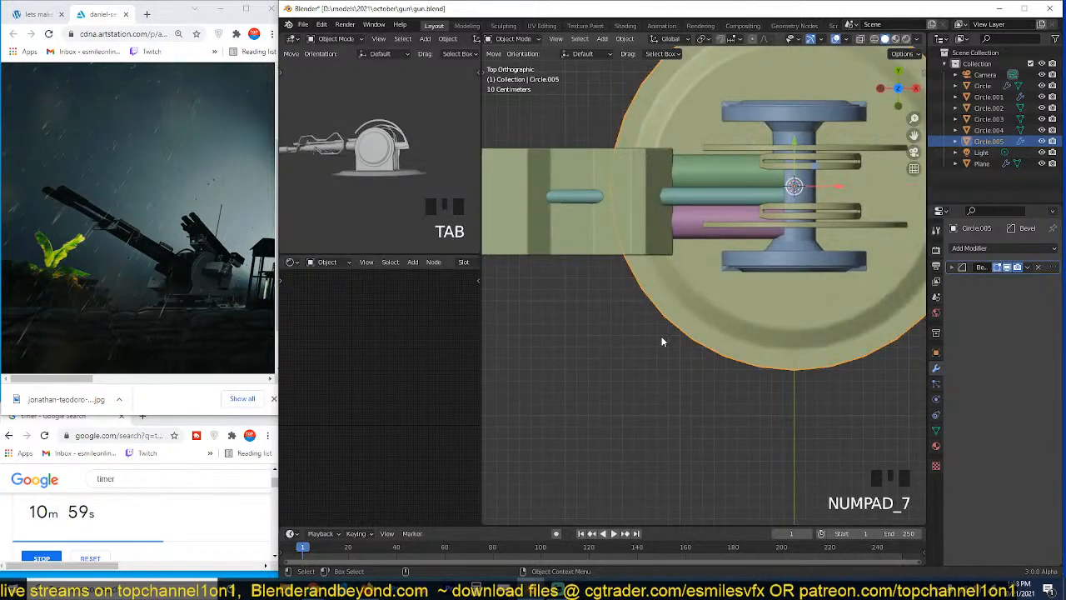
pyautogui.press('`')
pyautogui.press('Tab')
pyautogui.scroll(3, 727, 312)
pyautogui.press('4')
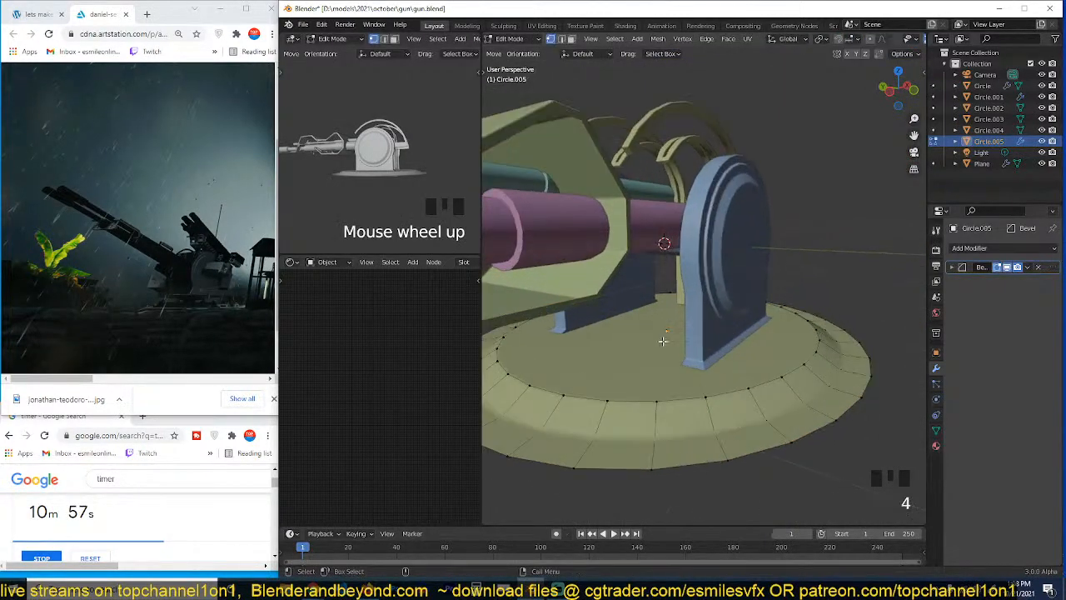
pyautogui.click(626, 335)
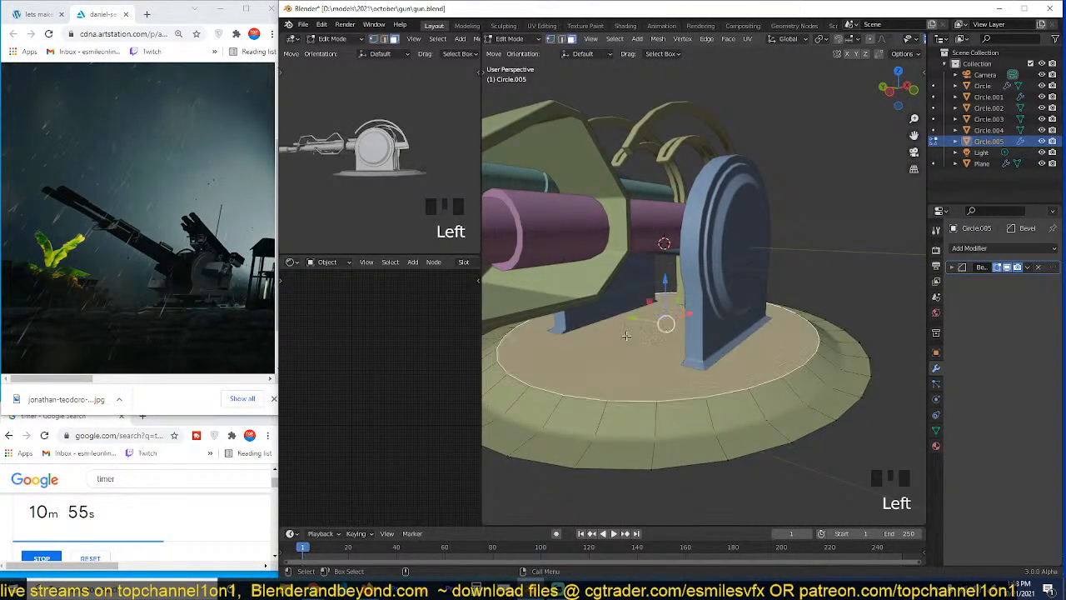
pyautogui.press('i')
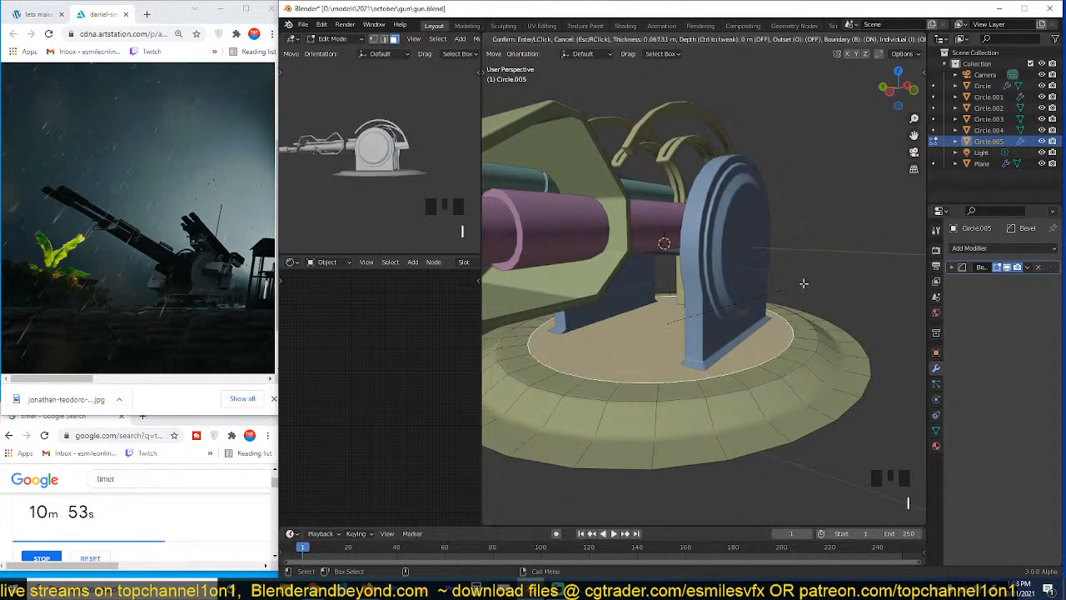
pyautogui.click(804, 283)
pyautogui.press('e')
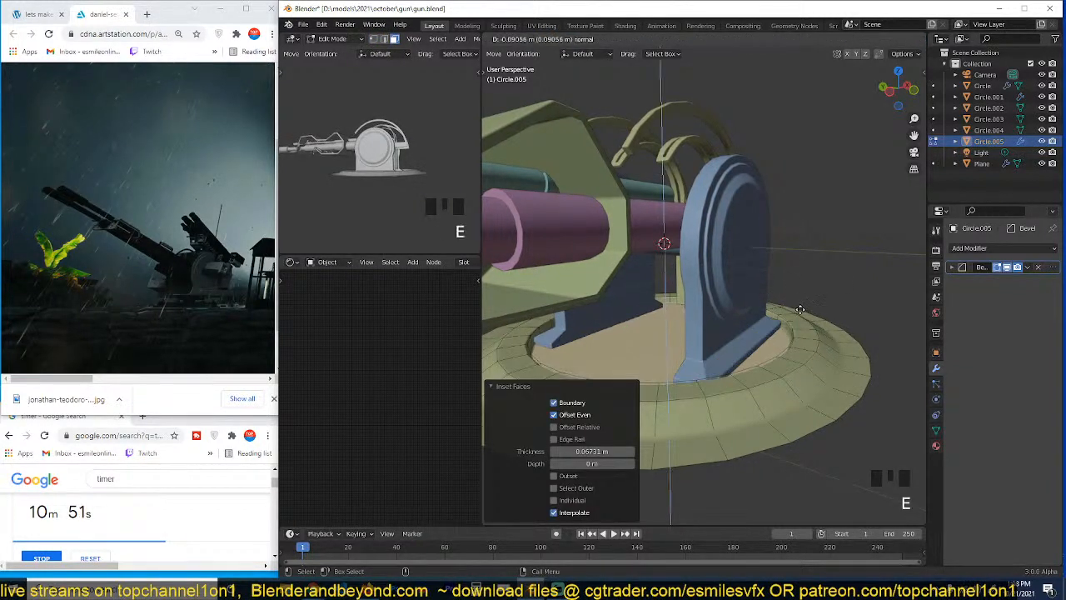
pyautogui.press('Tab')
# Step: Extrude the base's outer bottom edge loop about 0.09 m downward to thicken the rim
pyautogui.press('`')
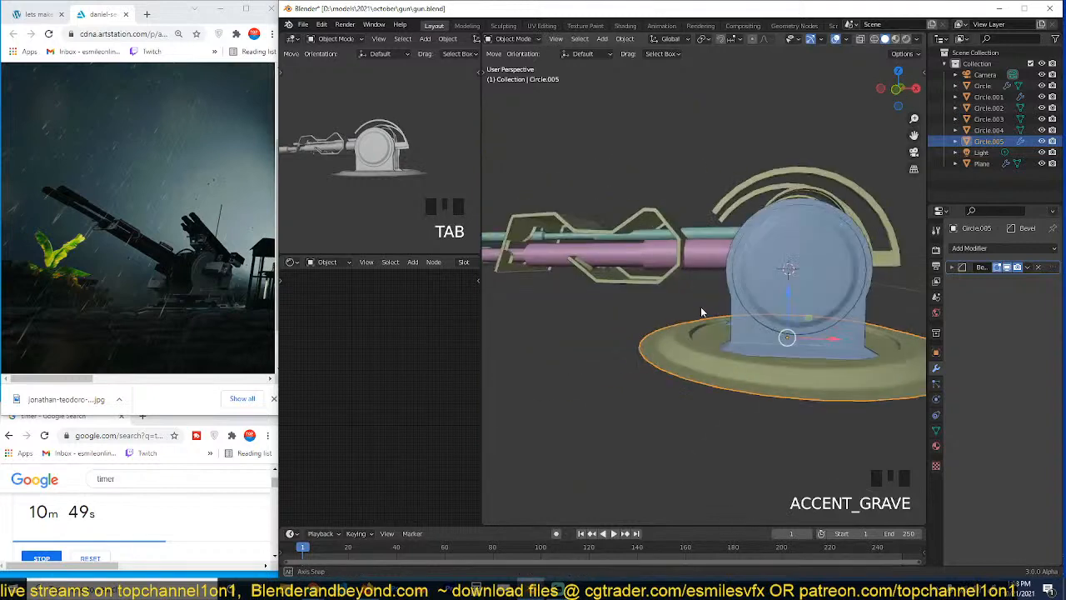
pyautogui.scroll(-2, 767, 344)
pyautogui.press('Tab')
pyautogui.keyDown('alt'); pyautogui.click(805, 348); pyautogui.keyUp('alt')
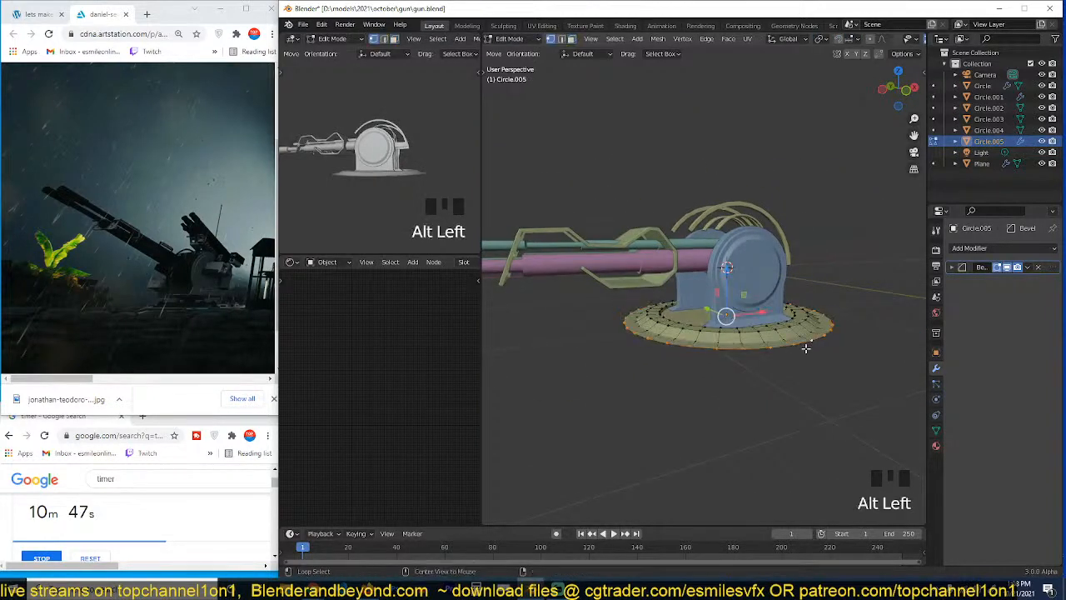
pyautogui.press('e')
pyautogui.click(833, 293)
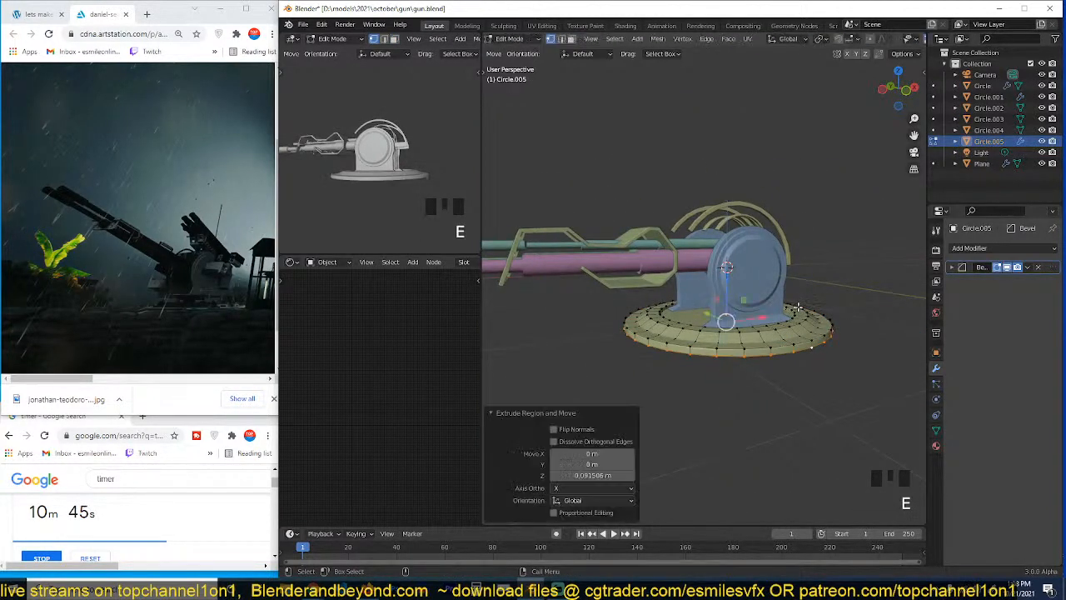
# Step: Extend the base's bottom rim inward at 0.454 scale and extrude it about 0.44 m downward into a cylindrical neck
pyautogui.press('`')
pyautogui.press('s')
pyautogui.click(757, 317)
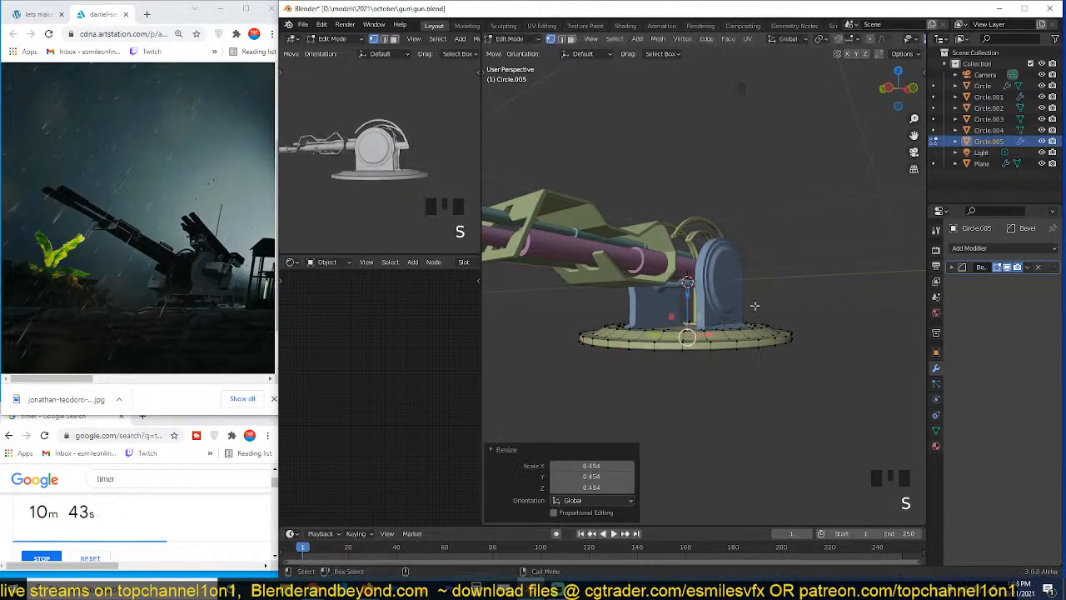
pyautogui.press('`')
pyautogui.press('e')
pyautogui.click(774, 294)
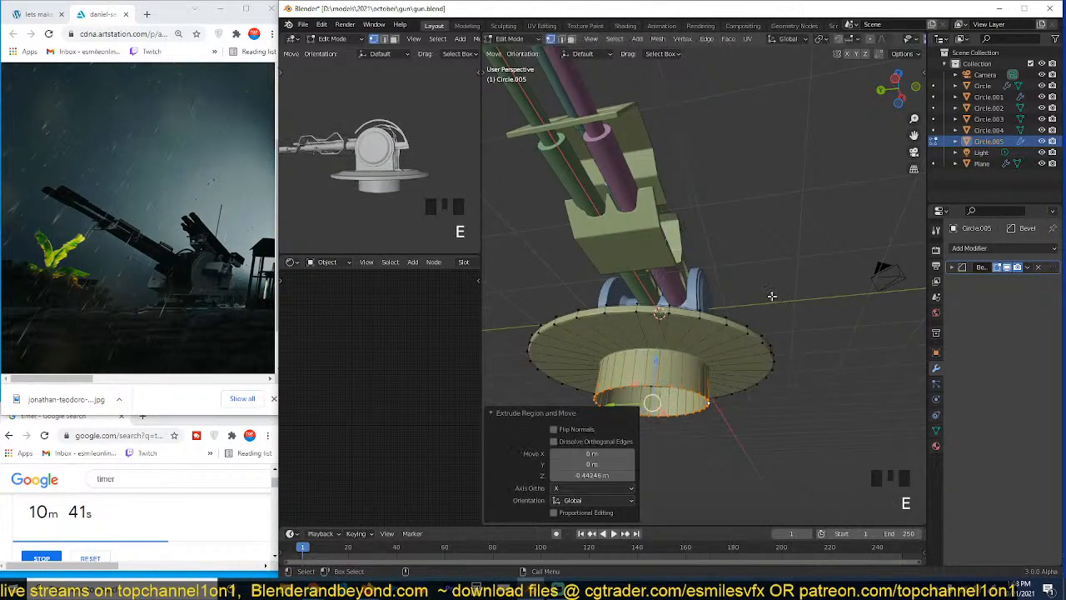
# Step: Add one edge loop around the cylindrical neck under the base
pyautogui.press('`')
pyautogui.press('2')
pyautogui.hotkey('ctrl', 'r')
pyautogui.click(712, 361)
pyautogui.click(714, 355)
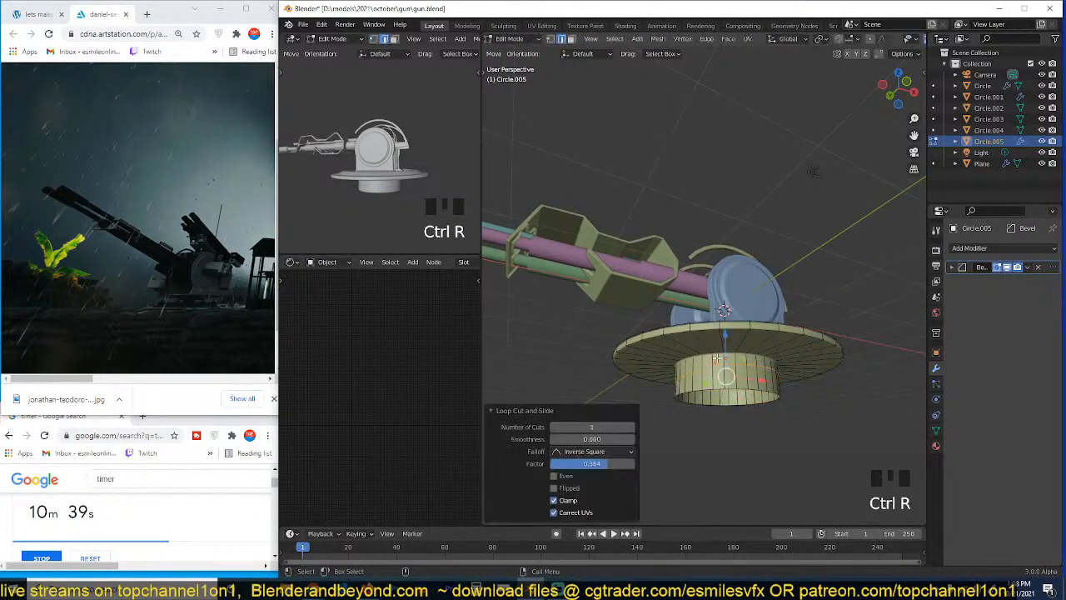
# Step: Extrude a run of adjacent faces on the neck's lower band outward along their normals by about 0.085 m
pyautogui.press('3')
pyautogui.click(731, 370)
pyautogui.click(726, 376)
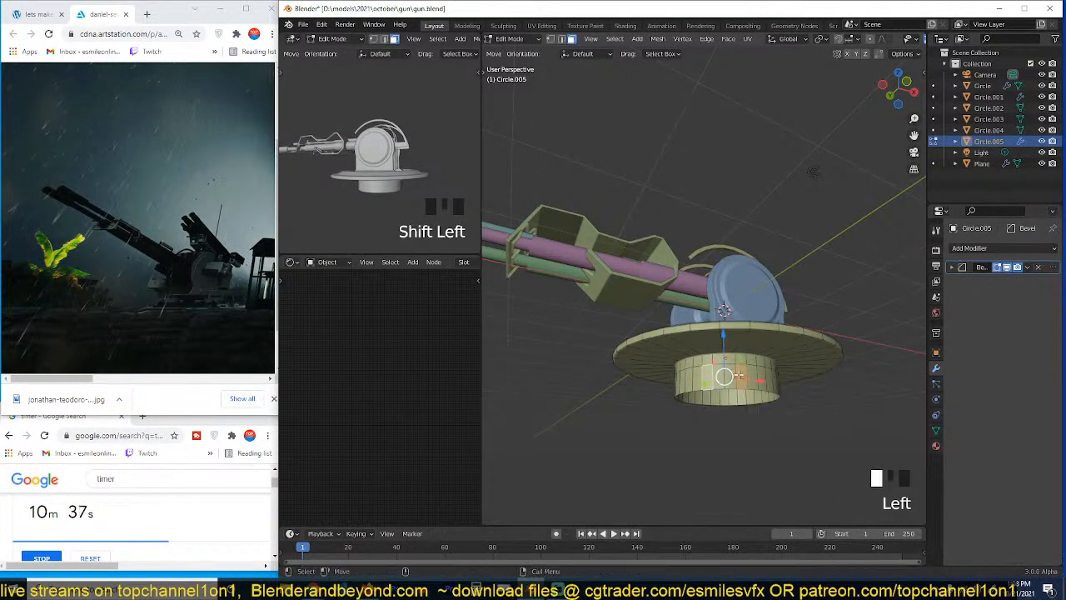
pyautogui.keyDown('ctrl'); pyautogui.click(749, 380); pyautogui.keyUp('ctrl')
pyautogui.press('`')
pyautogui.hotkey('alt', 'e')
pyautogui.click(725, 378)
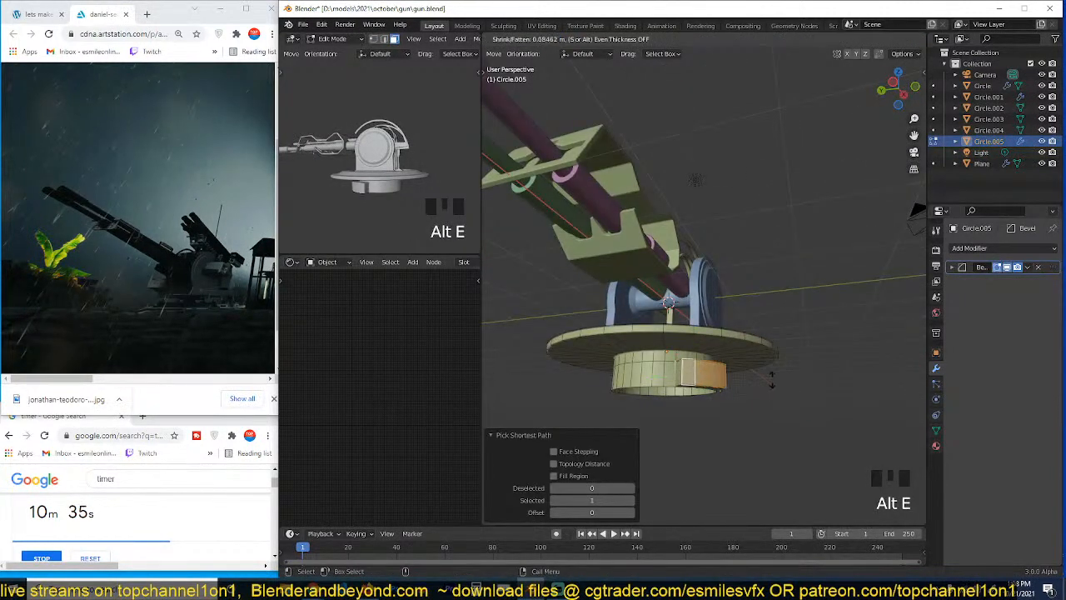
pyautogui.click(726, 382)
# Step: Lower the upper outer edges of the neck's protruding block along Z to slope its top
pyautogui.press('`')
pyautogui.press('2')
pyautogui.keyDown('alt'); pyautogui.click(738, 397); pyautogui.keyUp('alt')
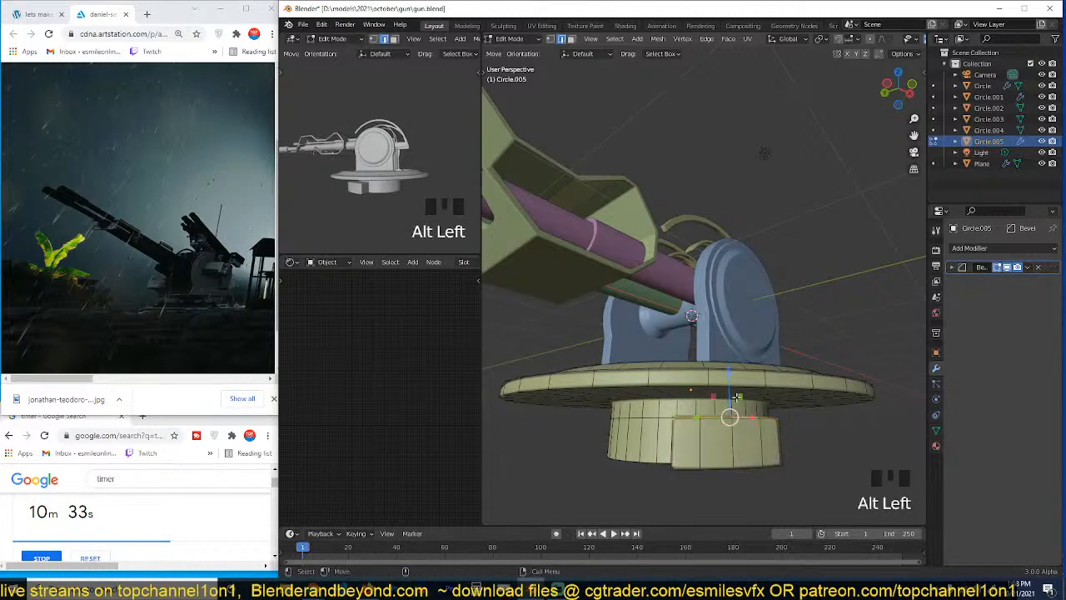
pyautogui.press('`')
pyautogui.moveTo(728, 371); pyautogui.dragTo(731, 396)
pyautogui.press('Tab')
pyautogui.press('`')
pyautogui.scroll(-3, 766, 395)
pyautogui.press('`')
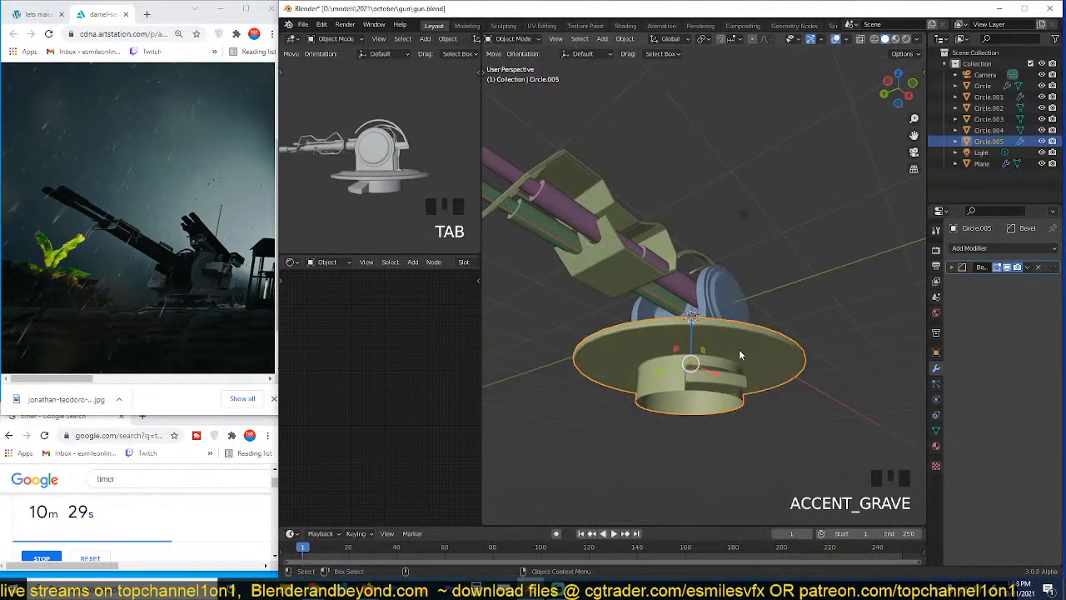
# Step: Duplicate the whole round base, mirror the copy along Z and move it about 0.56 m downward
pyautogui.hotkey('shift', 'd')
pyautogui.rightClick(746, 350)
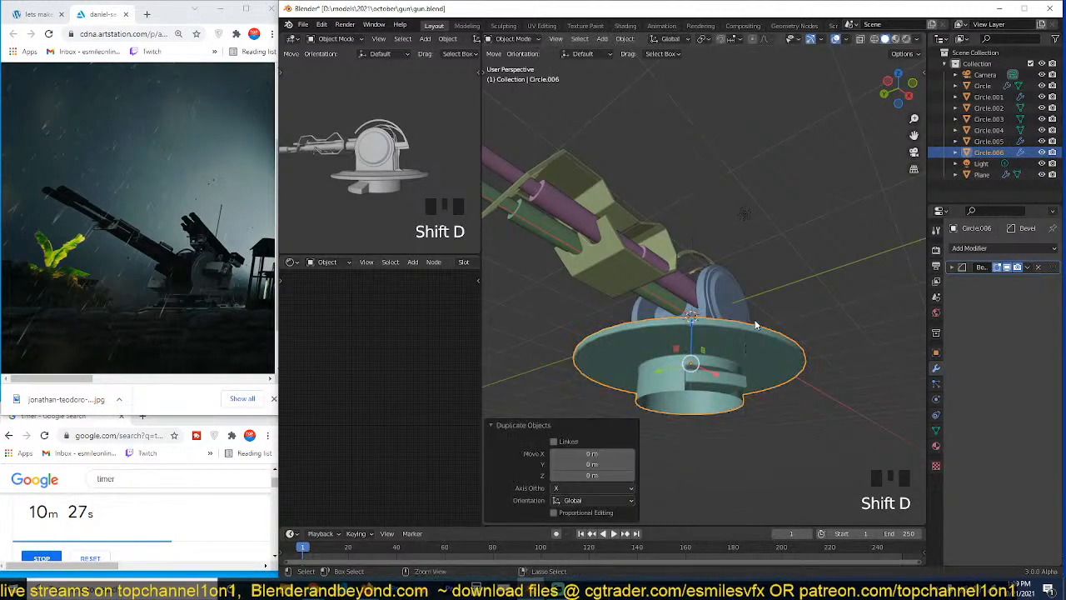
pyautogui.hotkey('ctrl', 'm')
pyautogui.press('z')
pyautogui.click(756, 325)
pyautogui.moveTo(692, 318); pyautogui.dragTo(693, 367)
pyautogui.press('`')
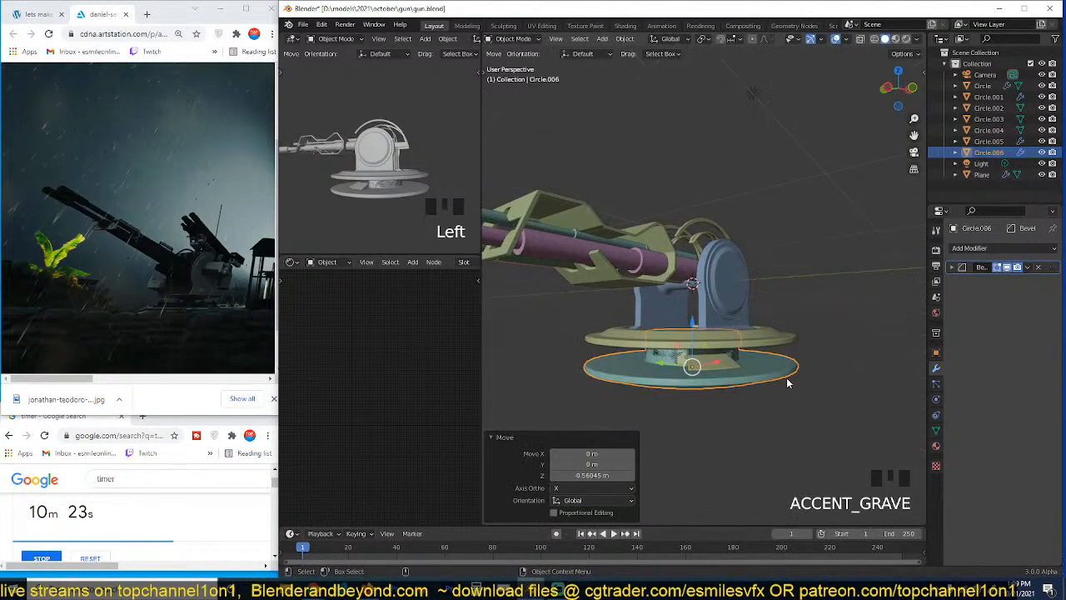
# Step: Rotate the mirrored lower base copy about -126° around Z and move it down along Z by about 0.1 m
pyautogui.press('r')
pyautogui.press('z')
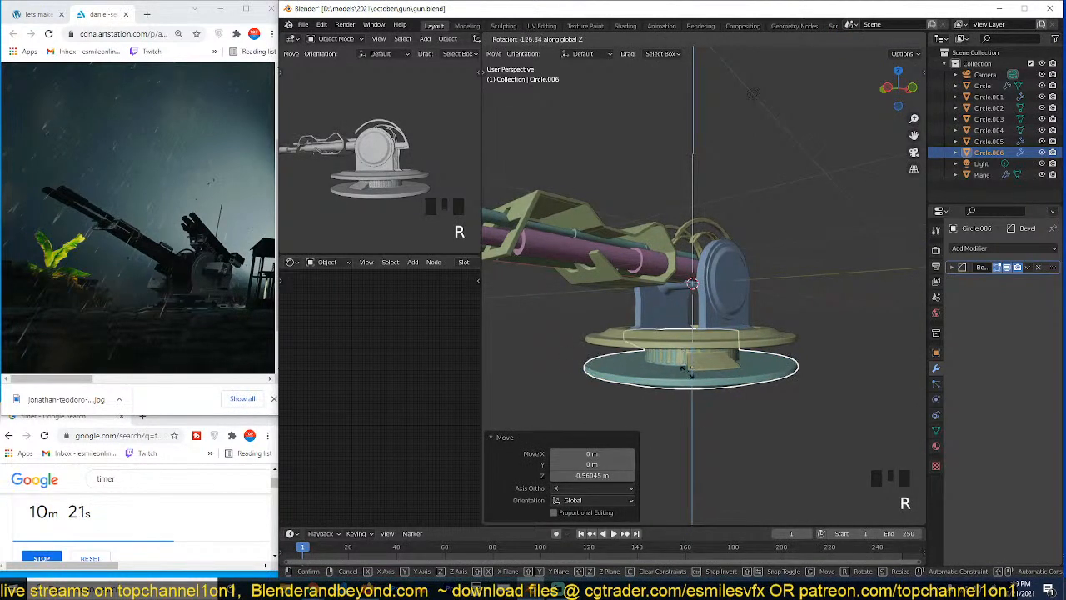
pyautogui.click(683, 368)
pyautogui.press('`')
pyautogui.press('g')
pyautogui.press('z')
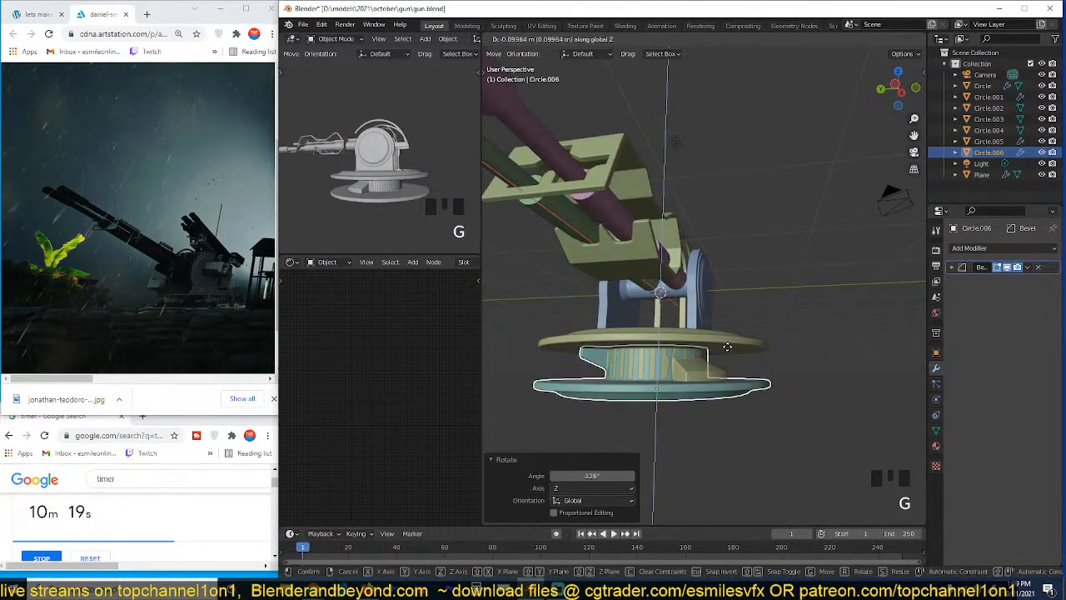
pyautogui.click(727, 347)
# Step: Fatten the face loop on the upper neck band of the lower base outward by about 0.083 m
pyautogui.scroll(3, 683, 366)
pyautogui.press('Tab')
pyautogui.press('3')
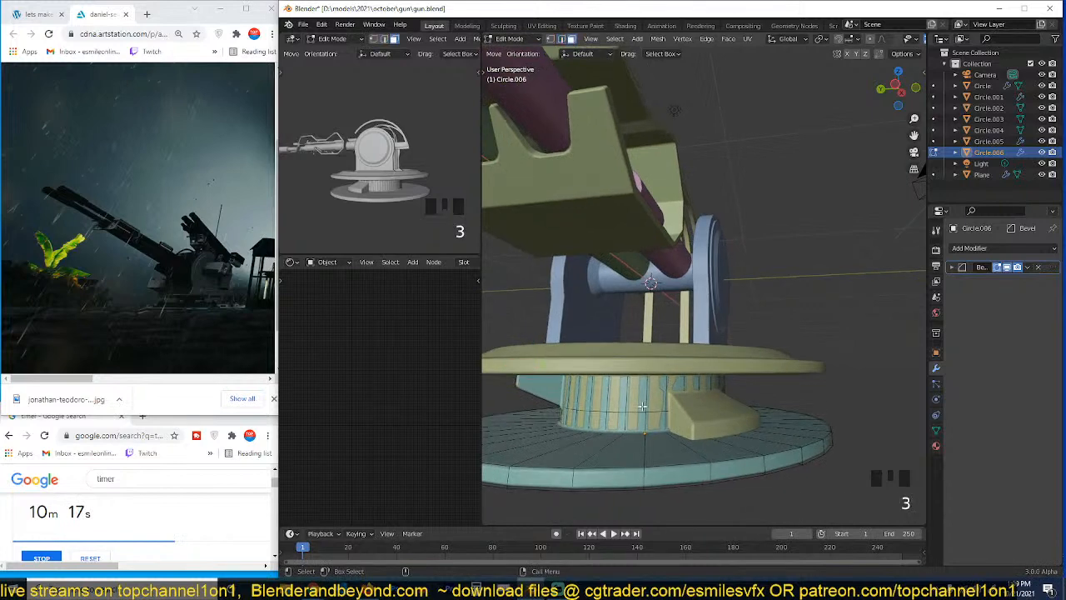
pyautogui.keyDown('alt'); pyautogui.click(635, 390); pyautogui.keyUp('alt')
pyautogui.hotkey('alt', 's')
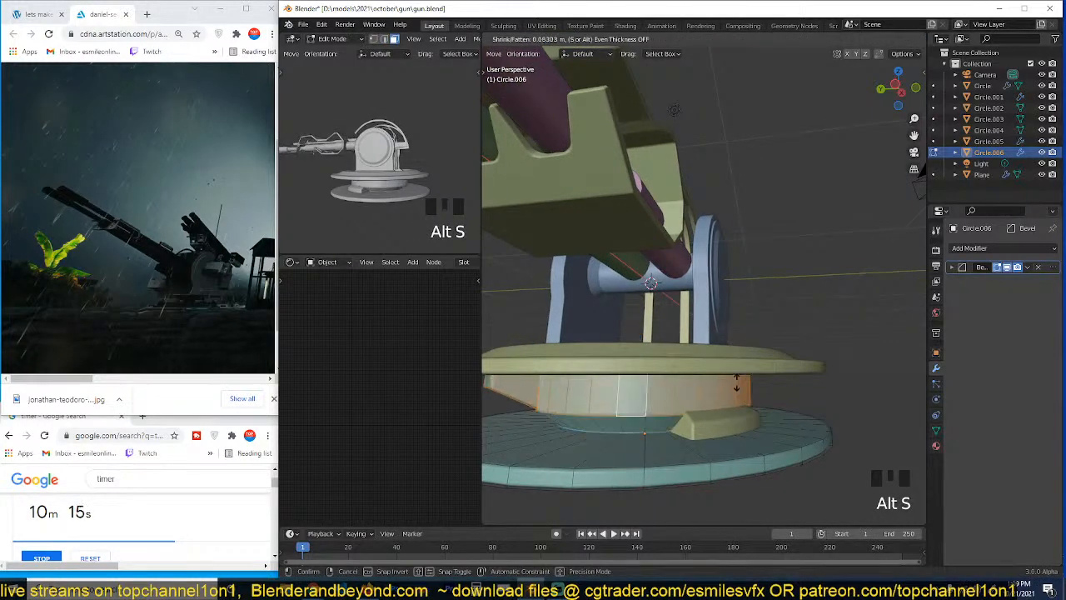
pyautogui.click(734, 384)
pyautogui.press('Tab')
pyautogui.press('`')
pyautogui.scroll(-3, 664, 323)
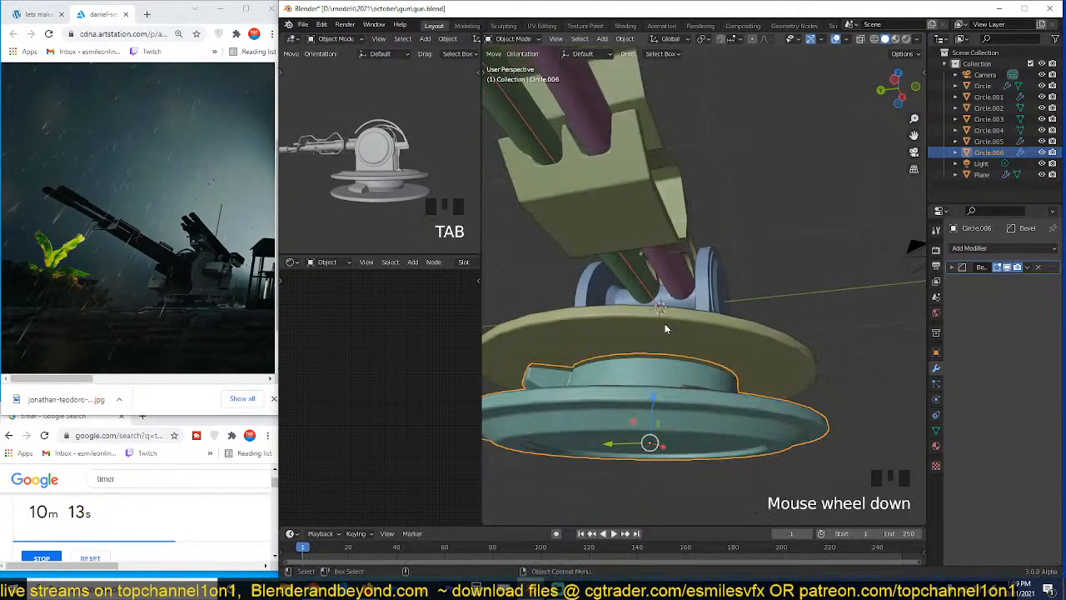
# Step: Save the file and switch the main viewport to material preview shading
pyautogui.press('`')
pyautogui.press('`')
pyautogui.scroll(2, 695, 353)
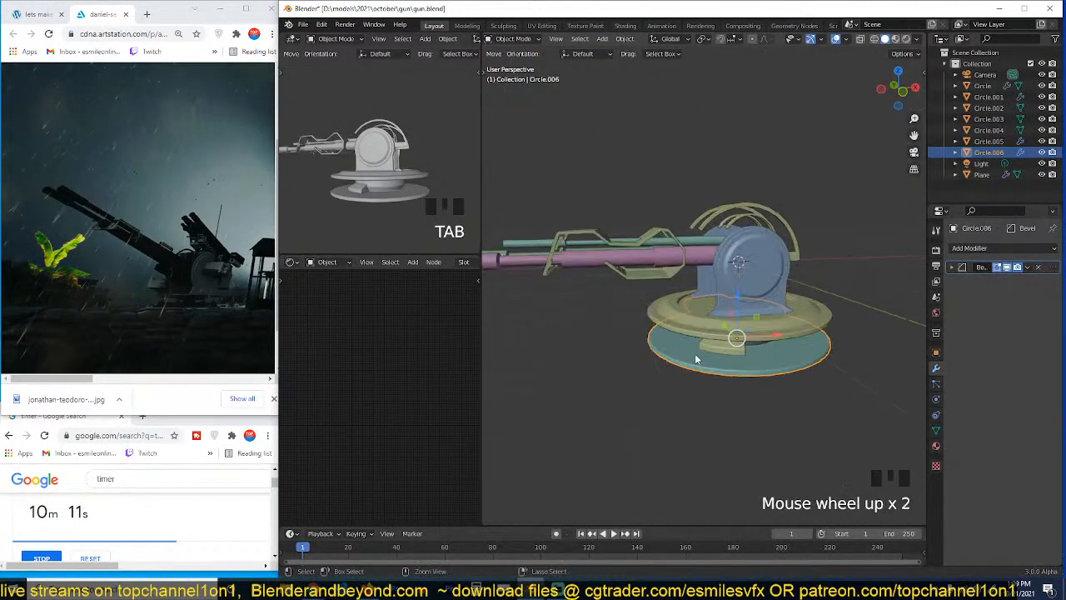
pyautogui.hotkey('ctrl', 's')
pyautogui.press('`')
pyautogui.scroll(1, 758, 363)
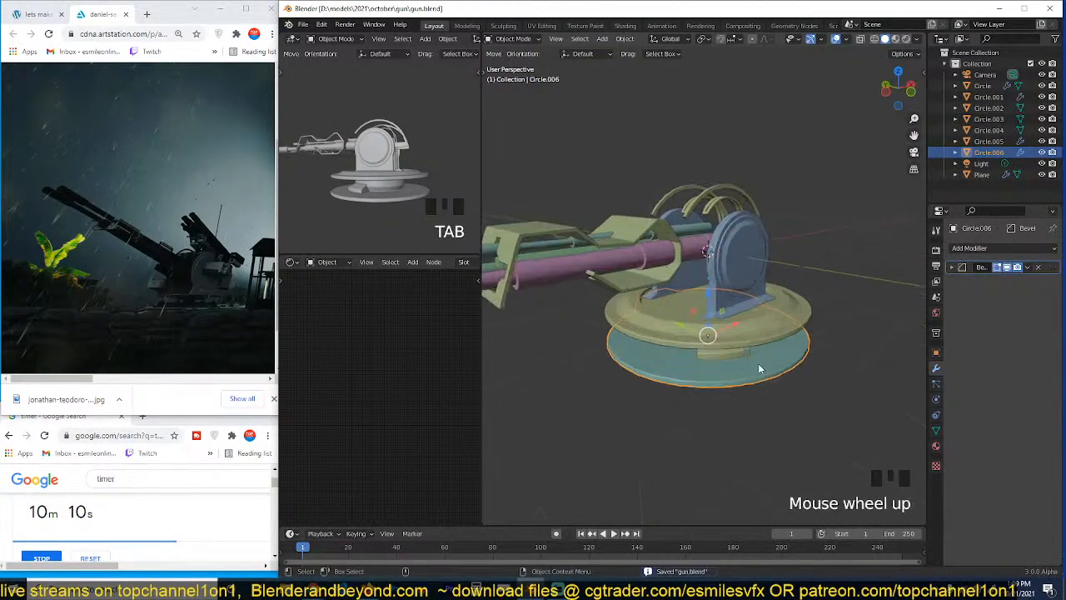
pyautogui.click(895, 40)
pyautogui.press('`')
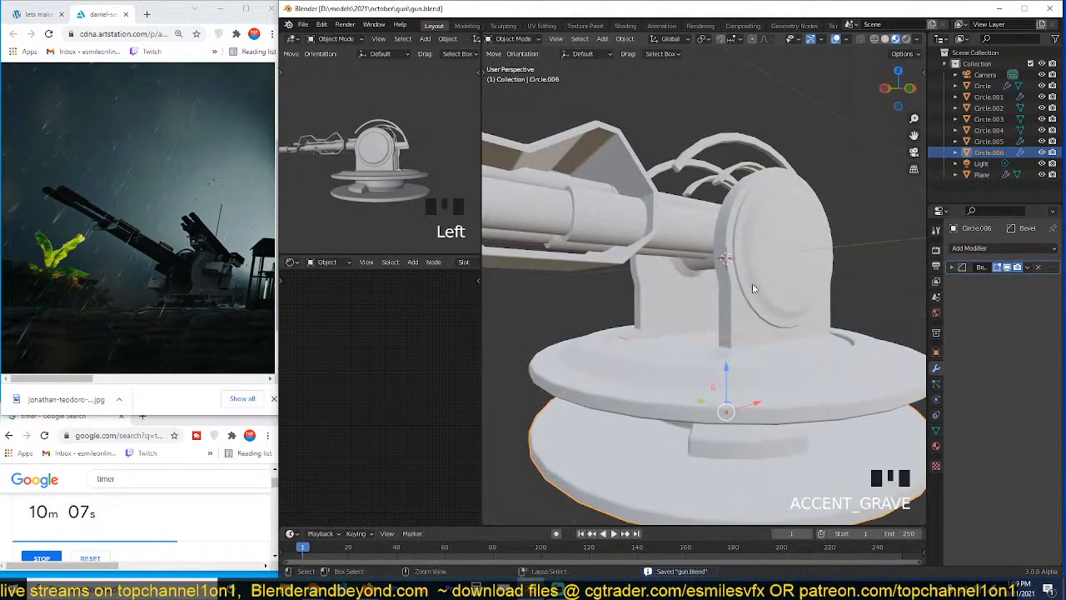
pyautogui.hotkey('ctrl', 's')
# Step: Find the add-on The Asset Library v2 in the preferences with "asse" and enable it
pyautogui.press('n')
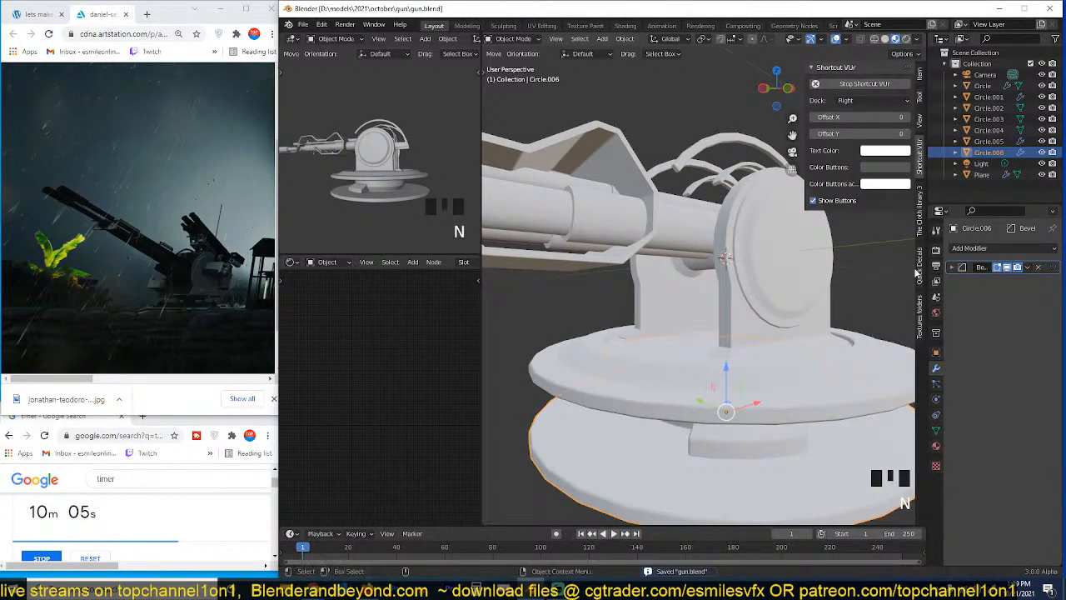
pyautogui.click(921, 305)
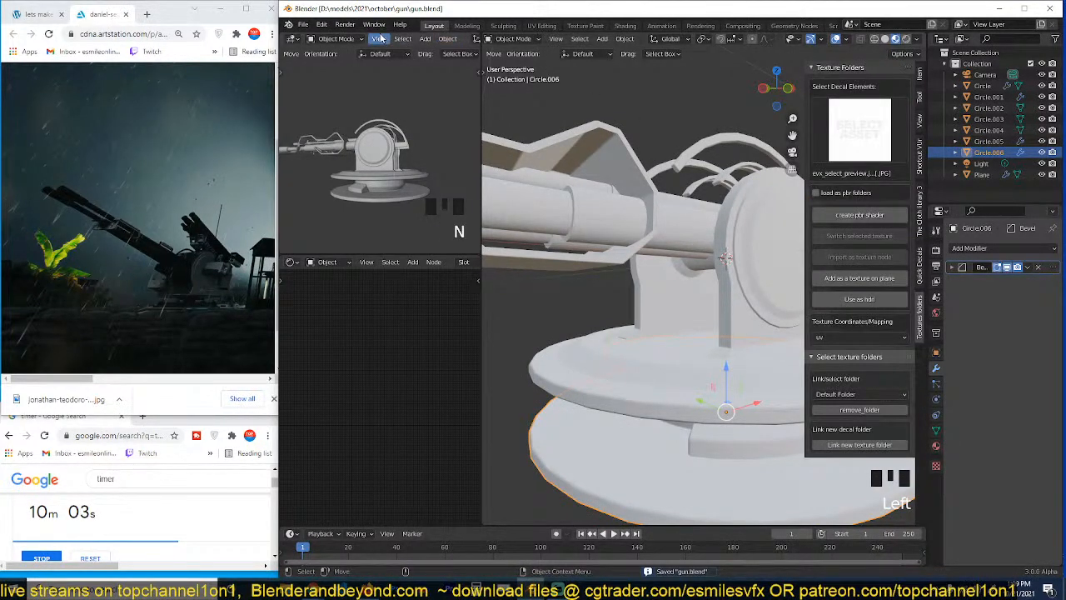
pyautogui.click(321, 24)
pyautogui.click(358, 195)
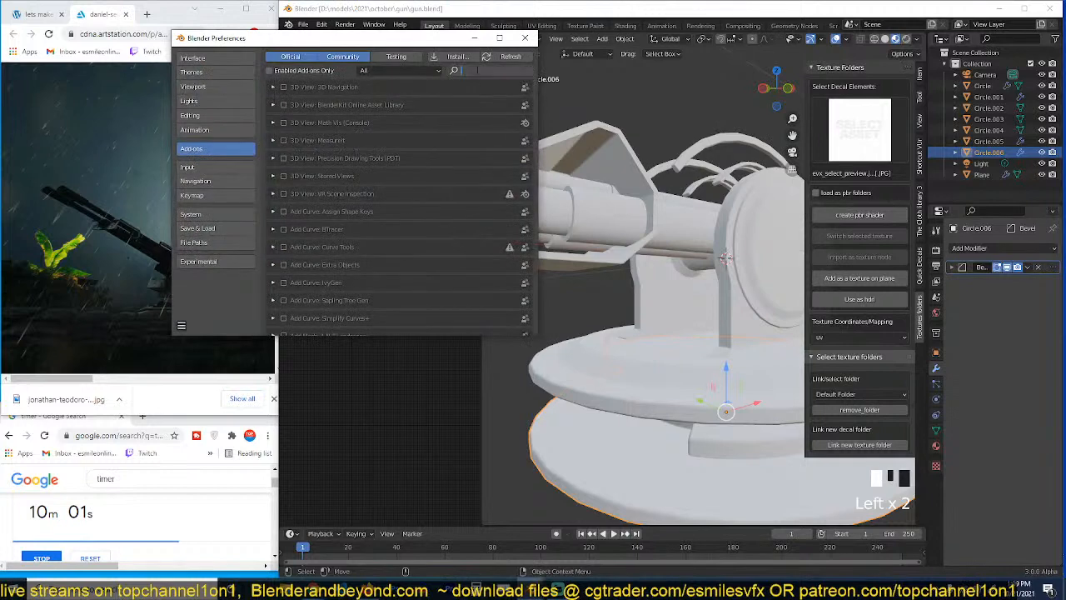
pyautogui.write('asse')
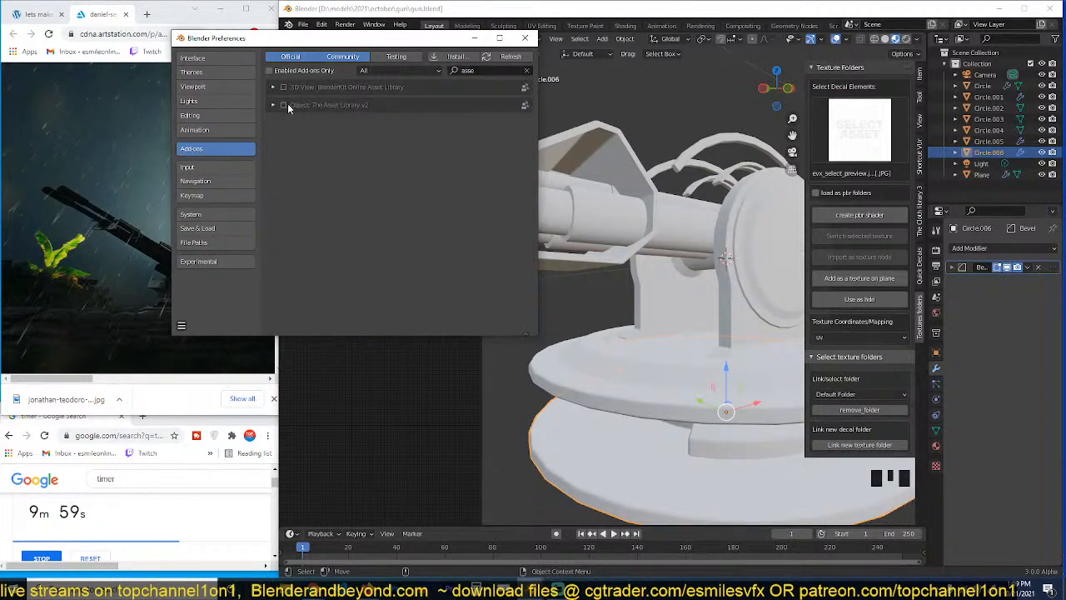
pyautogui.click(283, 104)
pyautogui.click(525, 39)
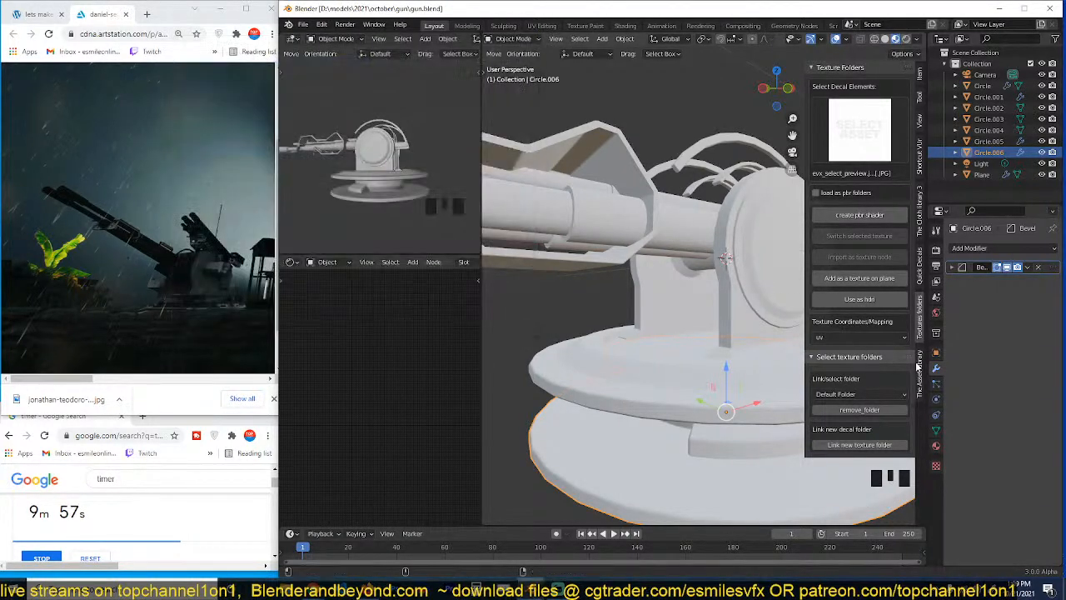
# Step: Browse The Asset Library's rocks and walls materials, then switch the library directory to D:\models\libraries\city pack
pyautogui.click(916, 366)
pyautogui.click(858, 115)
pyautogui.click(867, 221)
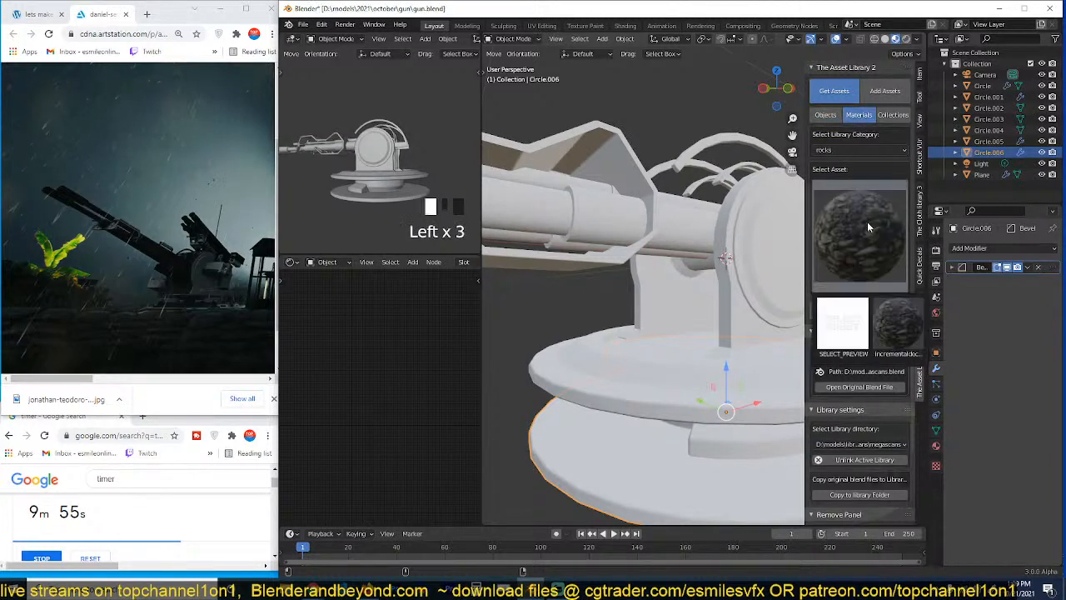
pyautogui.click(858, 150)
pyautogui.click(846, 188)
pyautogui.click(856, 218)
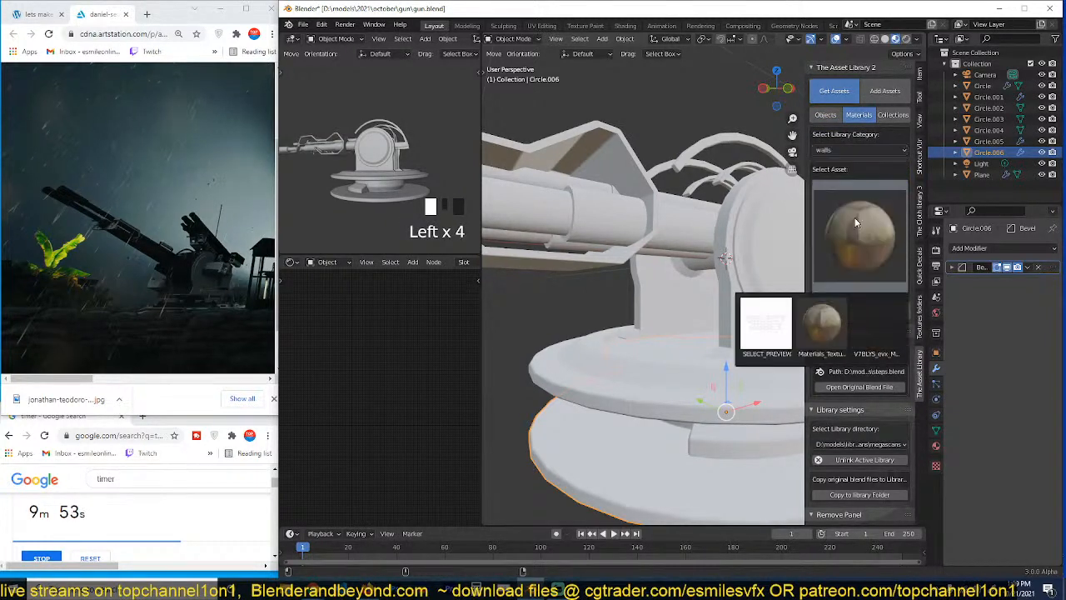
pyautogui.click(856, 268)
pyautogui.click(878, 445)
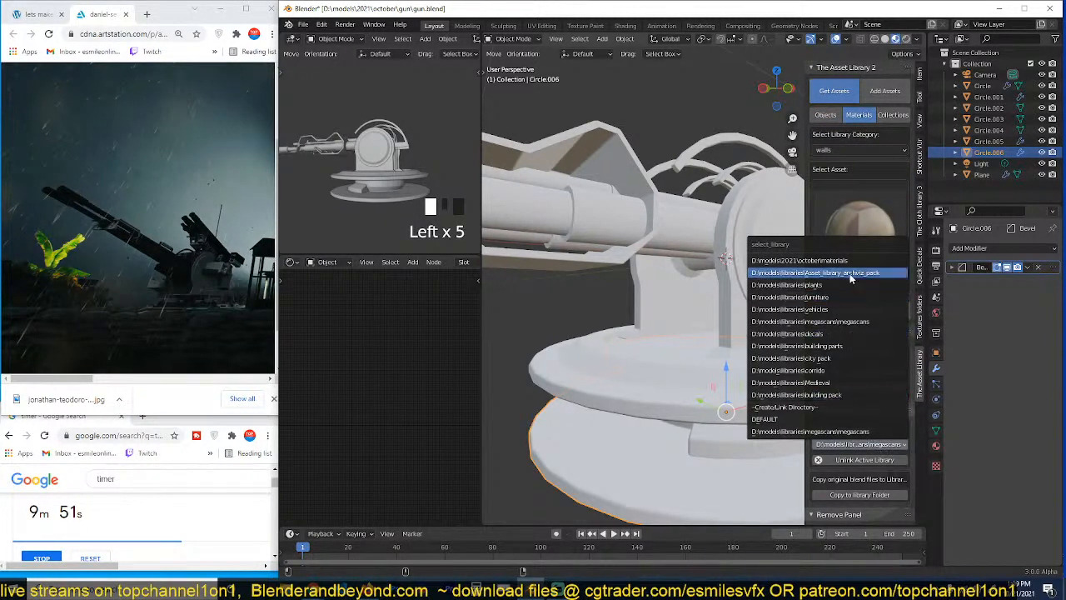
pyautogui.click(828, 358)
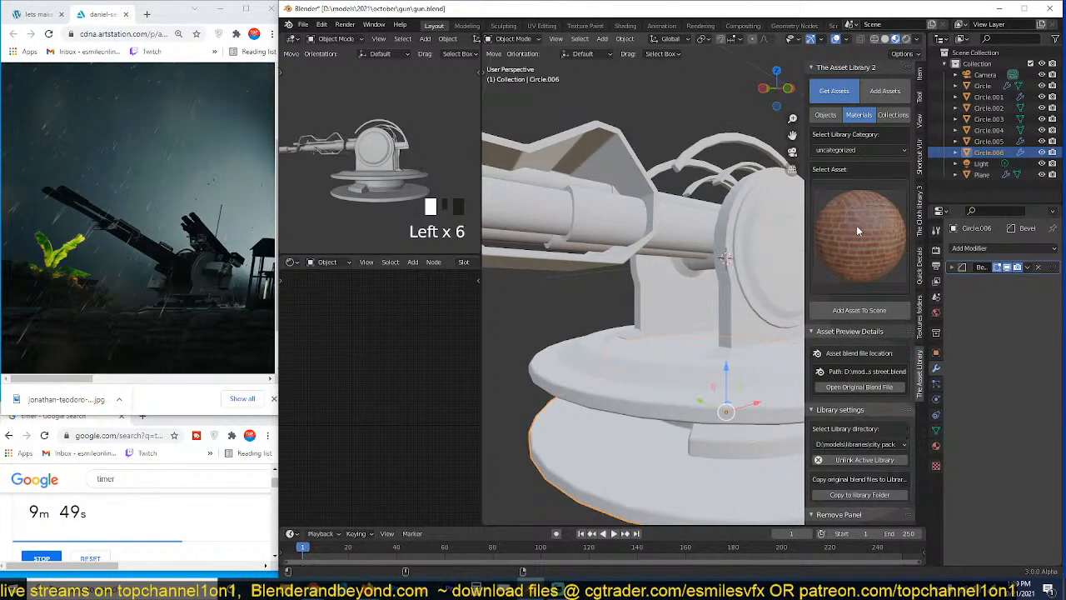
# Step: Add the rusted metal material from the asset library to the lower base disc
pyautogui.click(856, 225)
pyautogui.click(593, 328)
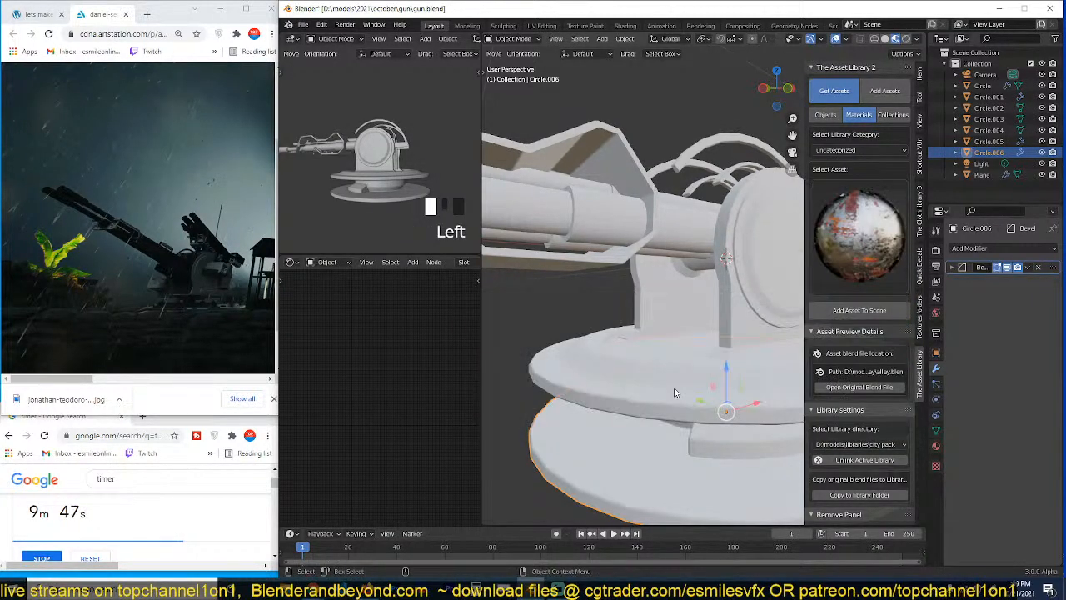
pyautogui.click(858, 309)
pyautogui.scroll(-3, 681, 337)
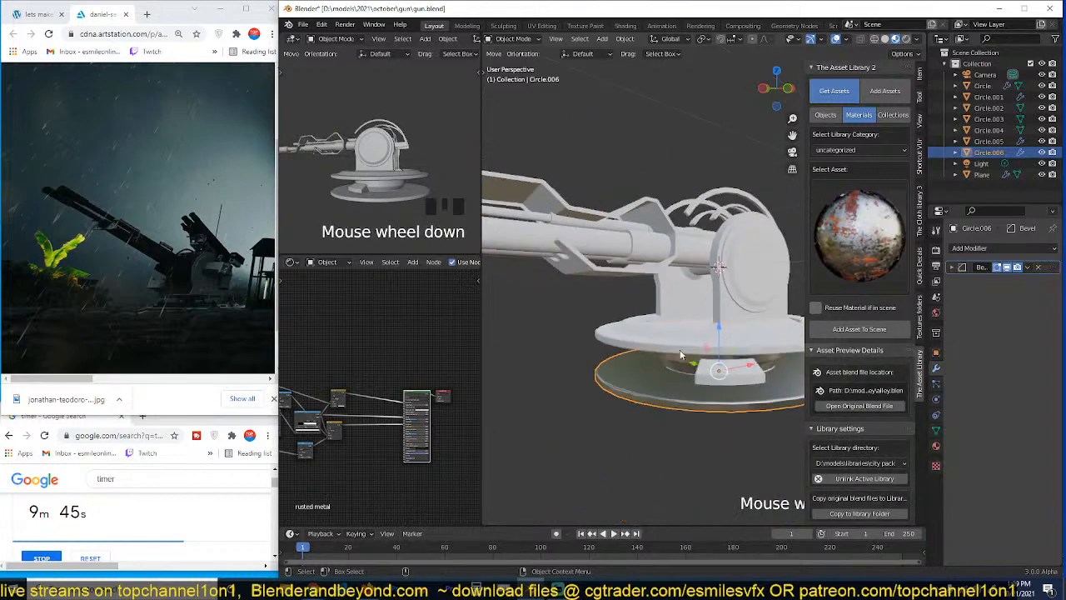
# Step: UV-map all faces of the lower base with Cube Projection
pyautogui.press('Tab')
pyautogui.press('a')
pyautogui.press('u')
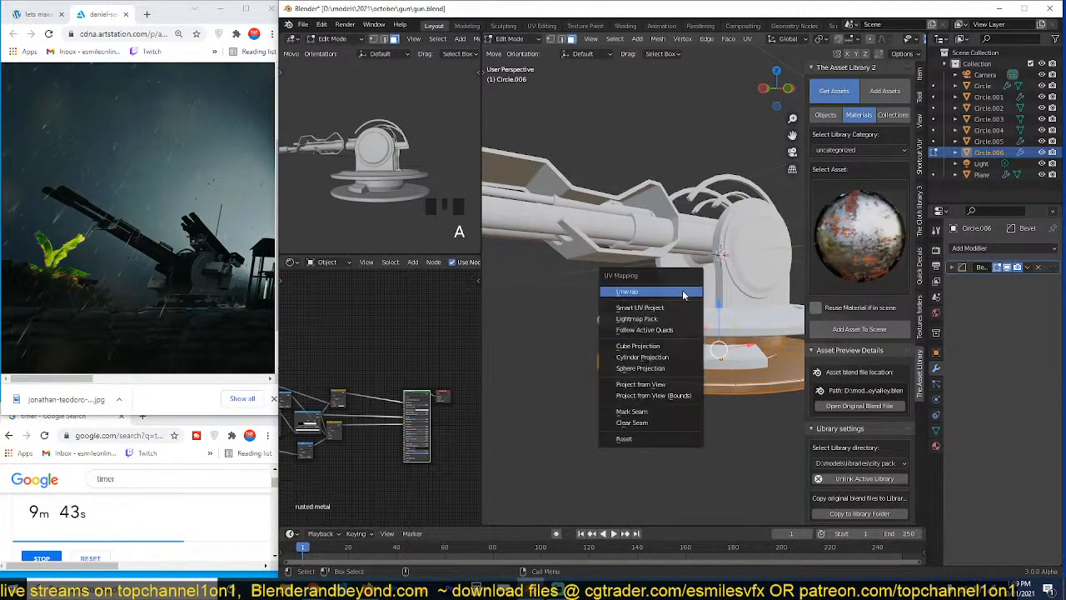
pyautogui.click(649, 349)
pyautogui.press('Tab')
# Step: Select all turret parts with the lower base as the active object and link its rusted metal material to them
pyautogui.moveTo(651, 351); pyautogui.dragTo(668, 380, button='middle')
pyautogui.hotkey('alt', 'a')
pyautogui.click(688, 335)
pyautogui.scroll(-3, 688, 334)
pyautogui.keyDown('shift'); pyautogui.moveTo(575, 184); pyautogui.dragTo(736, 348); pyautogui.keyUp('shift')
pyautogui.hotkey('ctrl', 'l')
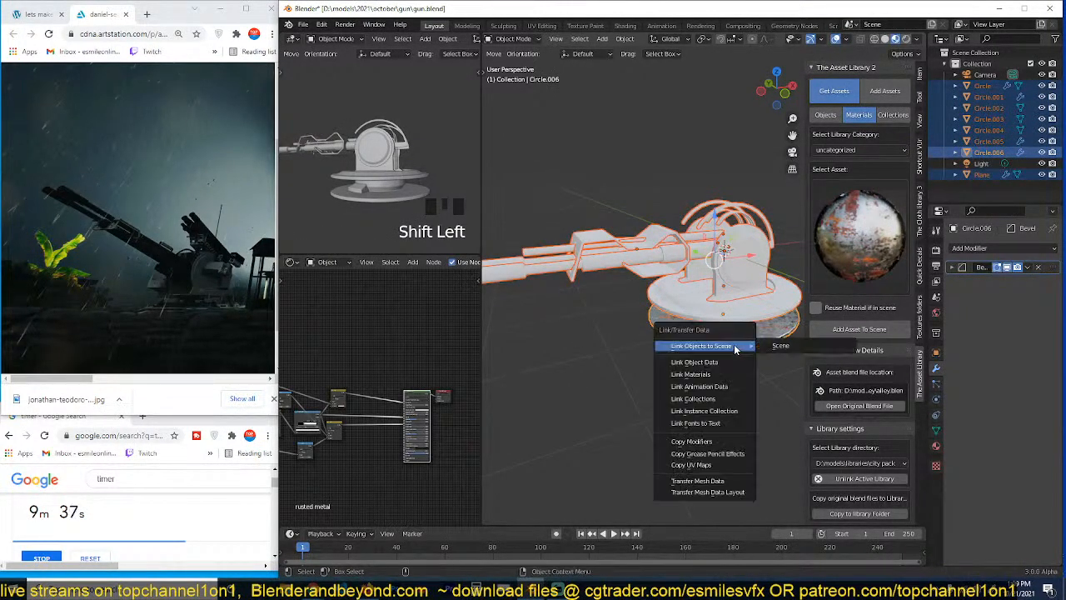
pyautogui.click(703, 373)
# Step: UV-unwrap all faces of every turret part together and save the file
pyautogui.press('Tab')
pyautogui.press('a')
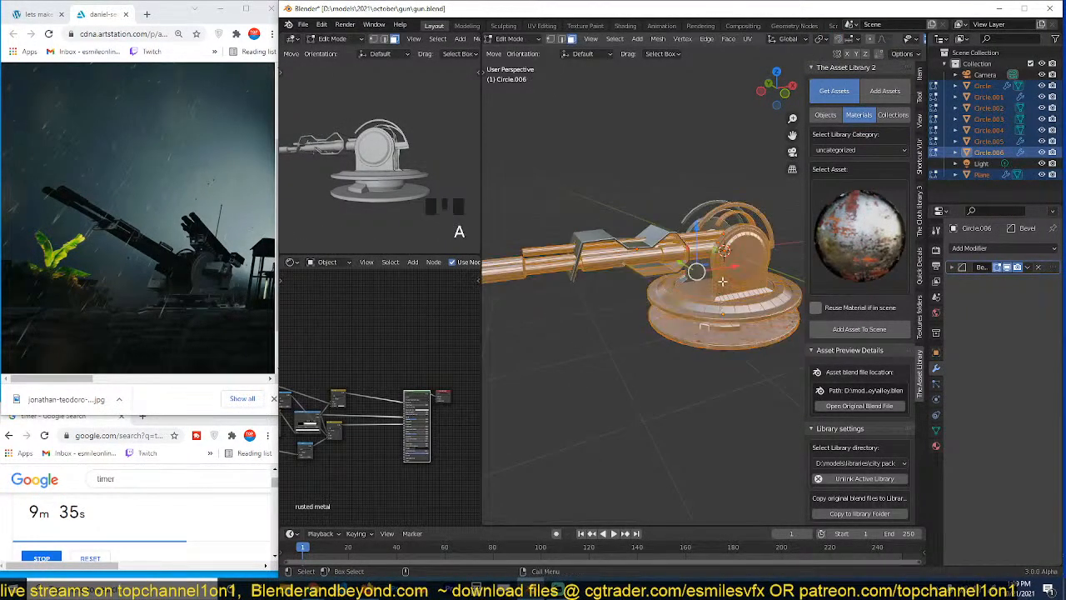
pyautogui.press('u')
pyautogui.click(698, 285)
pyautogui.press('Tab')
pyautogui.press('`')
pyautogui.moveTo(698, 284); pyautogui.dragTo(679, 350, button='middle')
pyautogui.hotkey('ctrl', 's')
# Step: Duplicate the three barrels and their angular bracket frame in place
pyautogui.moveTo(644, 291); pyautogui.dragTo(700, 286, button='middle')
pyautogui.scroll(2, 700, 286)
pyautogui.click(657, 250)
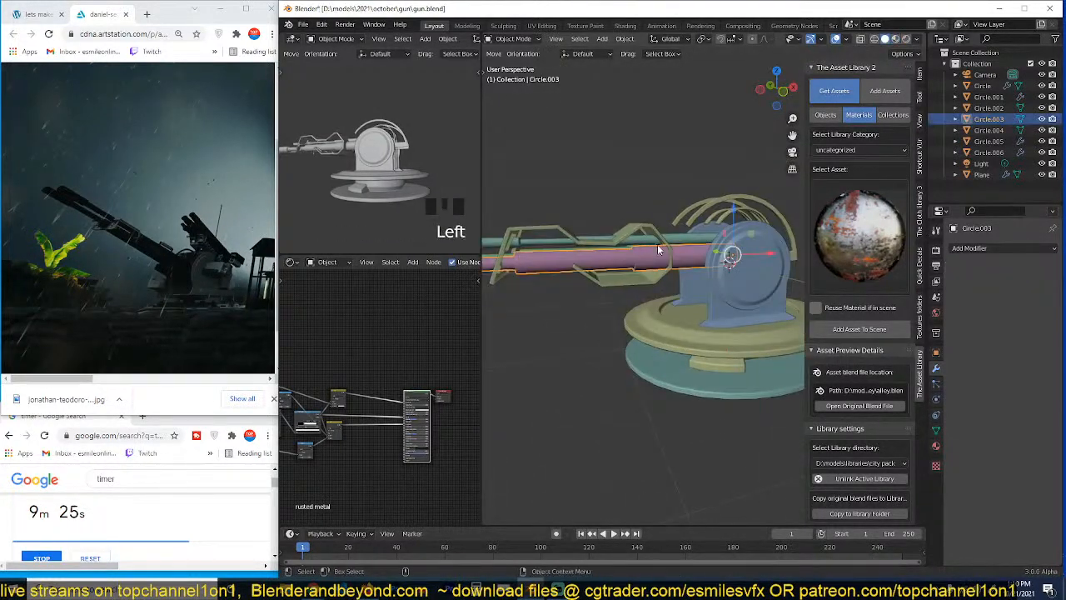
pyautogui.keyDown('shift'); pyautogui.click(637, 248); pyautogui.keyUp('shift')
pyautogui.keyDown('shift'); pyautogui.click(617, 244); pyautogui.keyUp('shift')
pyautogui.moveTo(617, 249); pyautogui.dragTo(696, 256, button='middle')
pyautogui.keyDown('shift'); pyautogui.click(610, 288); pyautogui.keyUp('shift')
pyautogui.press('KP_3')
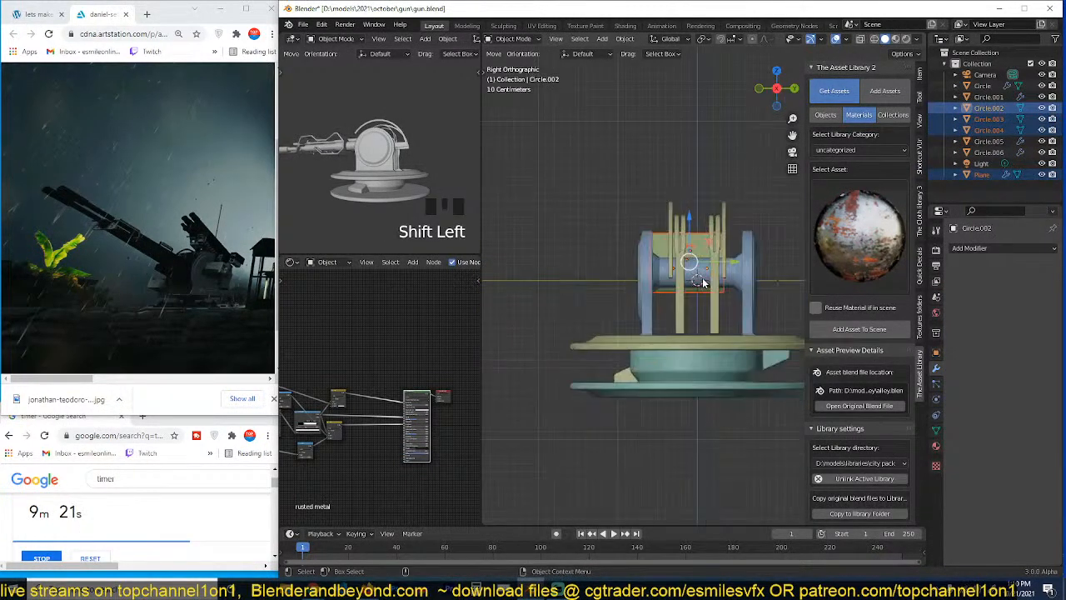
pyautogui.press('KP_1')
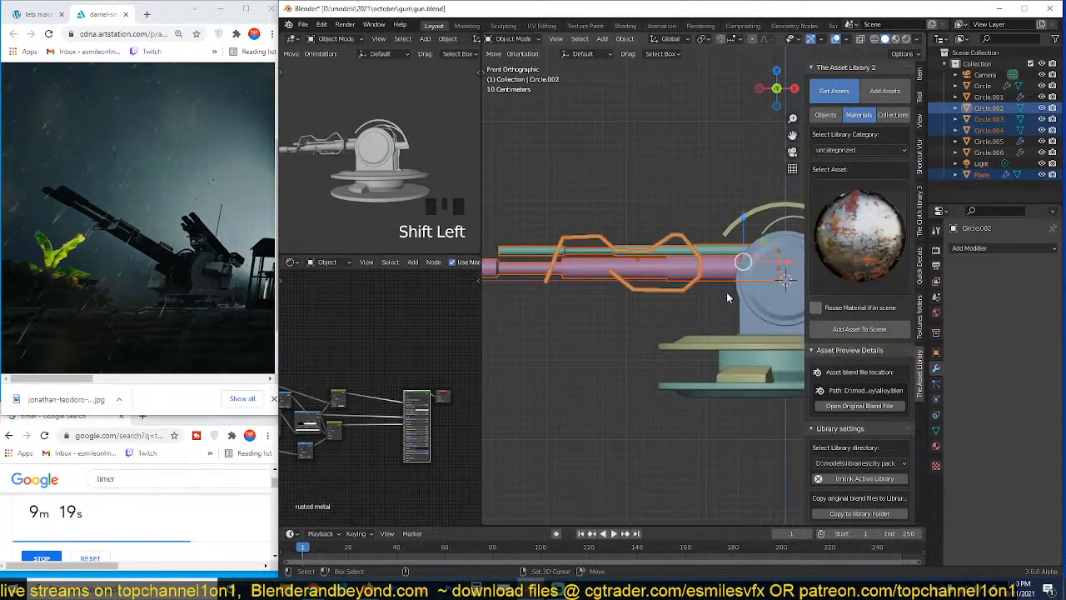
pyautogui.hotkey('shift', 'd')
pyautogui.rightClick(735, 313)
# Step: Scale the duplicated gun parts uniformly to about 0.566, then shorten them along X to about 0.6
pyautogui.press('s')
pyautogui.click(722, 290)
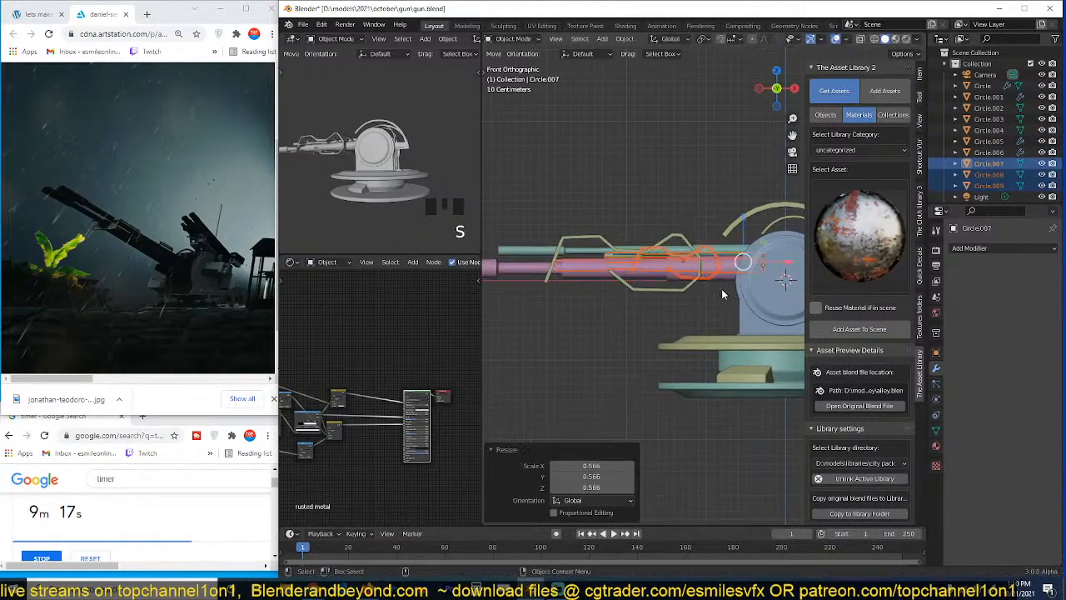
pyautogui.press('s')
pyautogui.click(757, 288)
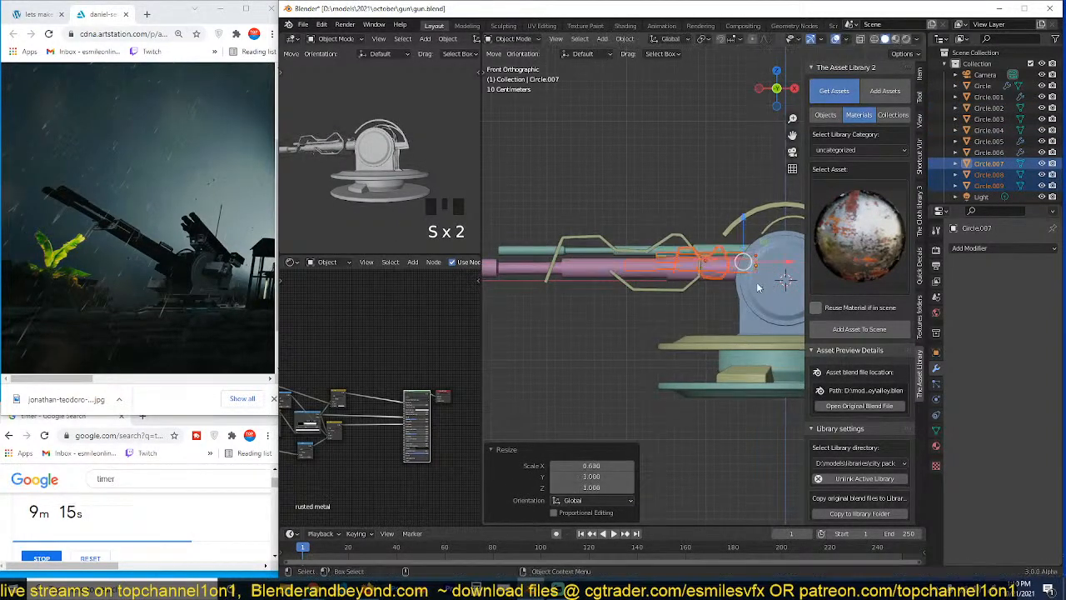
# Step: Tilt the small gun copy about 26° in front view and position it on top of the round side supports
pyautogui.keyDown('shift'); pyautogui.moveTo(761, 289); pyautogui.dragTo(685, 295, button='middle'); pyautogui.keyUp('shift')
pyautogui.press('r')
pyautogui.click(729, 326)
pyautogui.press('g')
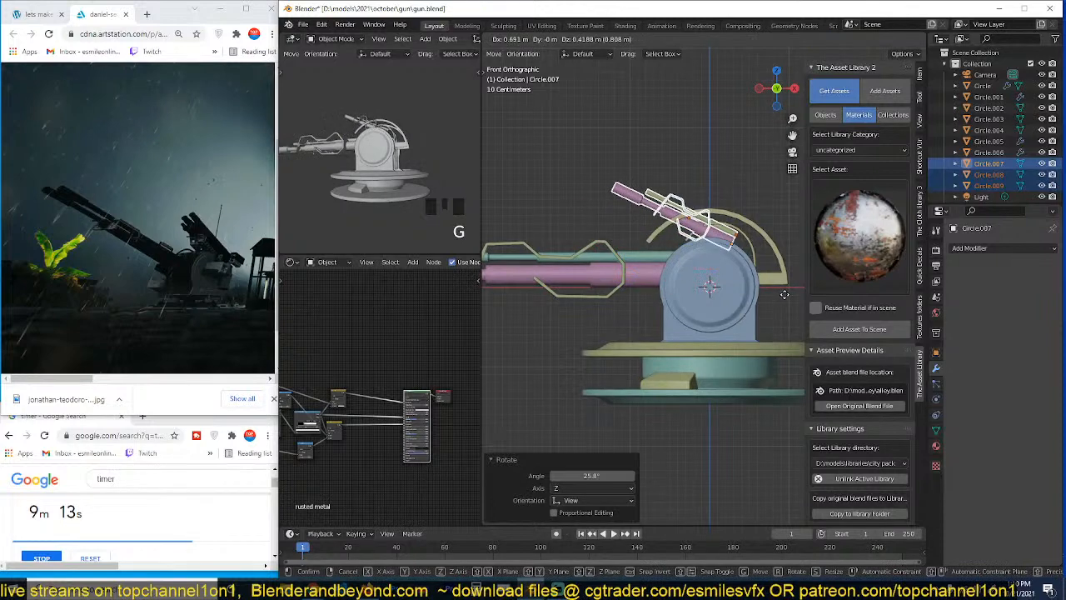
pyautogui.click(785, 298)
pyautogui.press('r')
pyautogui.click(785, 289)
pyautogui.press('g')
pyautogui.click(792, 296)
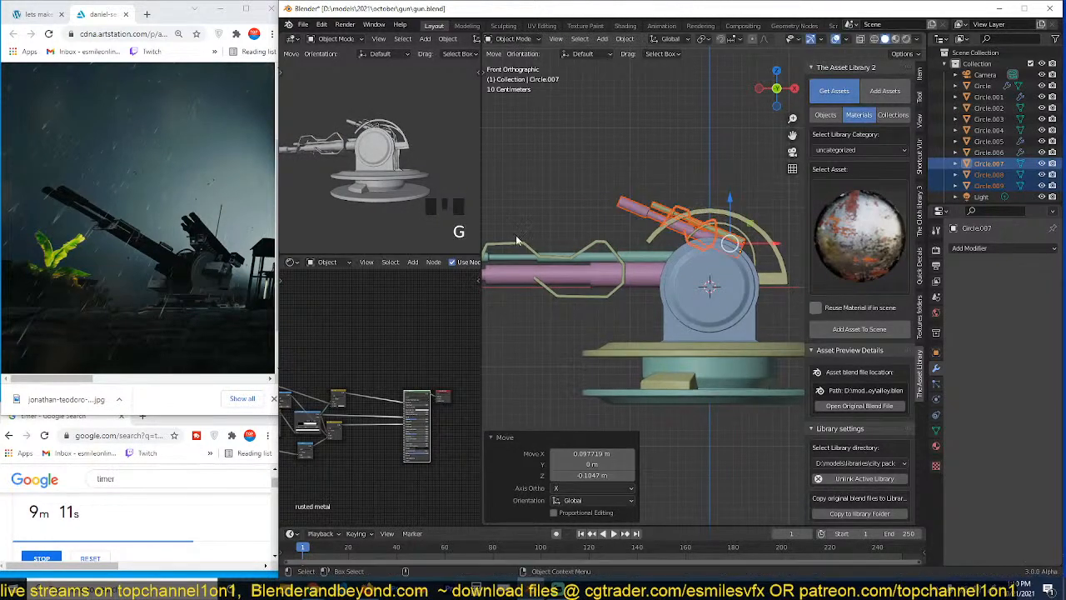
pyautogui.press('`')
pyautogui.scroll(-2, 645, 265)
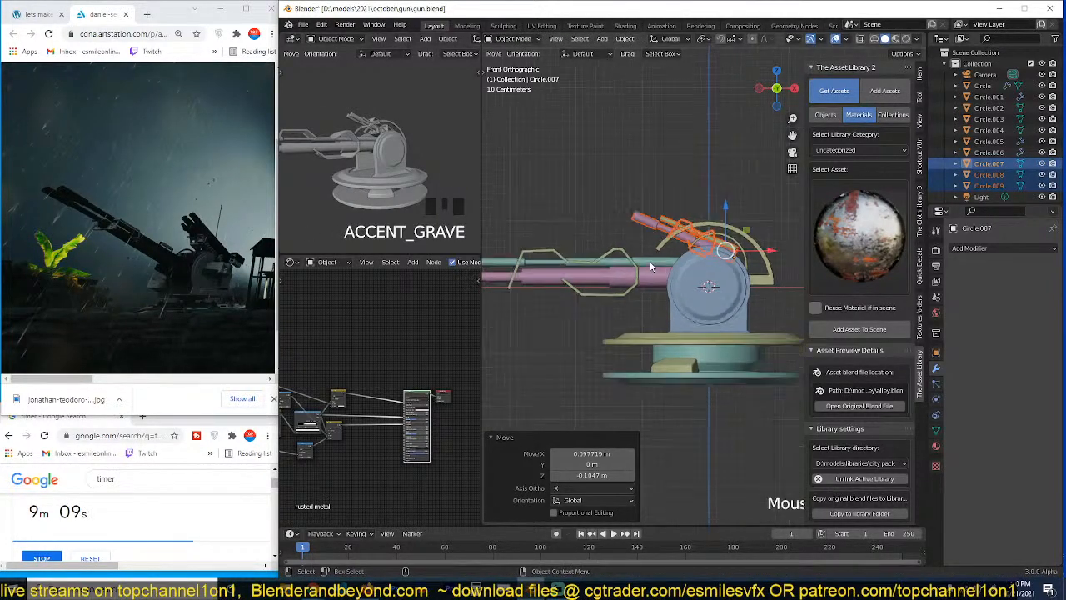
pyautogui.hotkey('alt', 'a')
pyautogui.scroll(-1, 694, 294)
pyautogui.moveTo(697, 295); pyautogui.dragTo(659, 247, button='middle')
pyautogui.moveTo(659, 249); pyautogui.dragTo(758, 349)
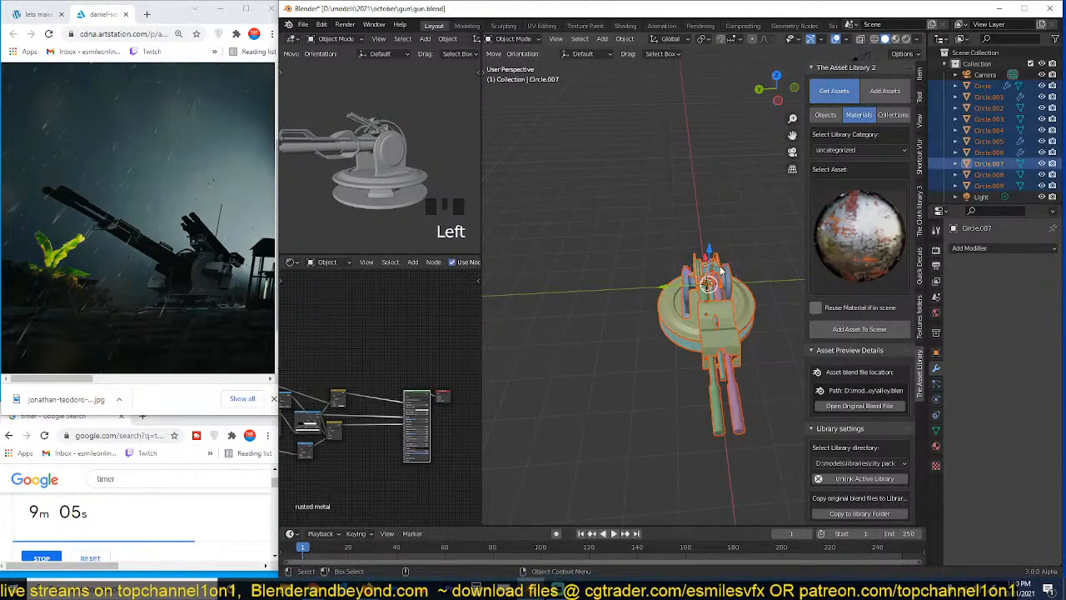
pyautogui.moveTo(721, 271); pyautogui.dragTo(724, 241, button='middle')
pyautogui.press('m')
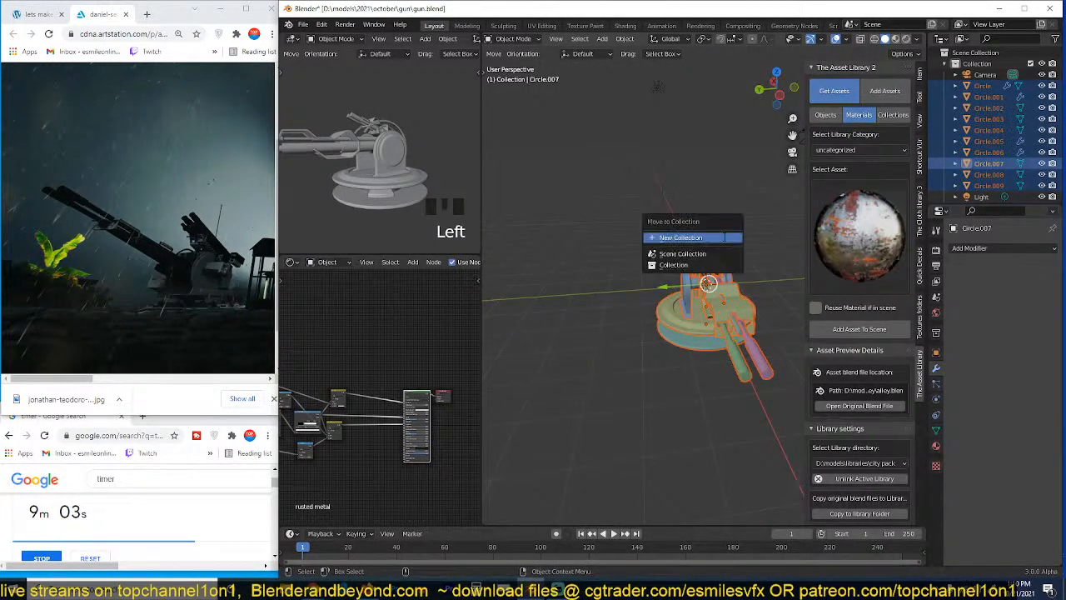
pyautogui.click(725, 237)
pyautogui.click(698, 356)
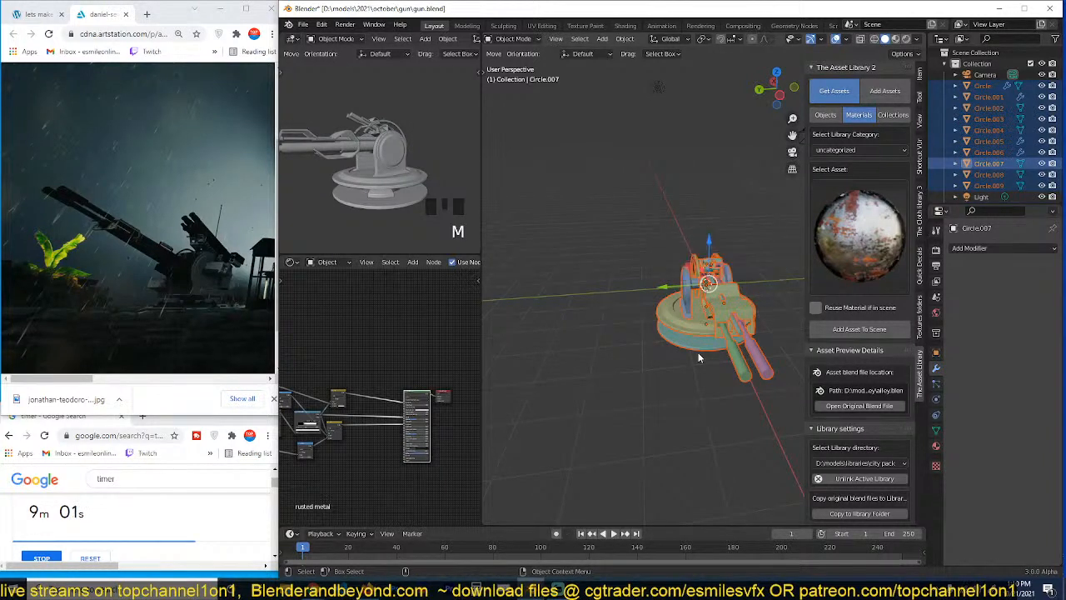
# Step: Hollow the green main barrel's muzzle by insetting its end face, extruding it inward about 0.19 m and deleting it
pyautogui.click(704, 357)
pyautogui.click(702, 356)
pyautogui.press('Tab')
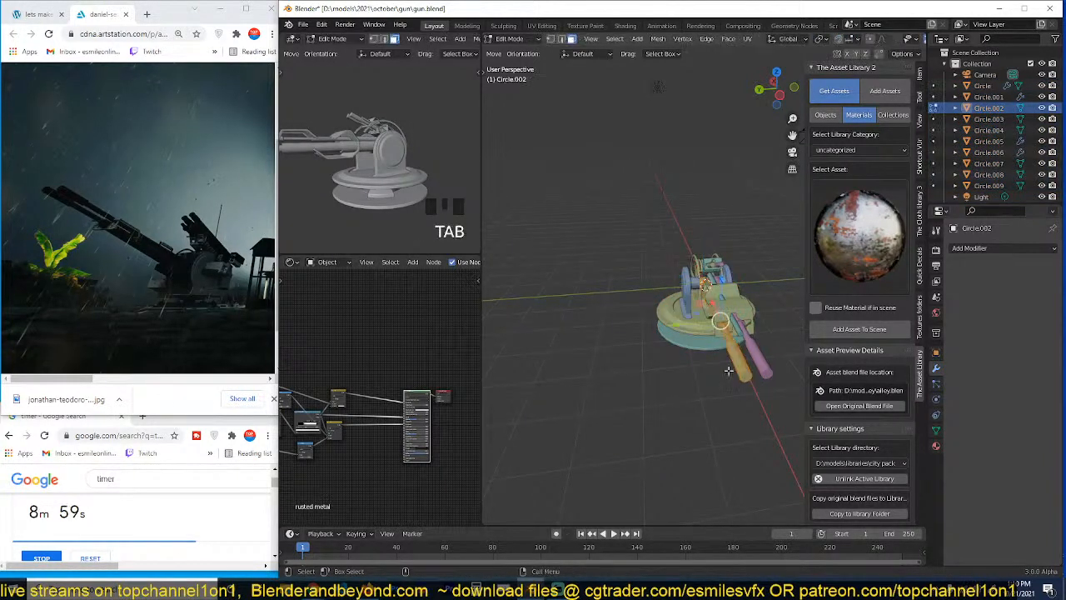
pyautogui.scroll(3, 698, 348)
pyautogui.click(558, 401)
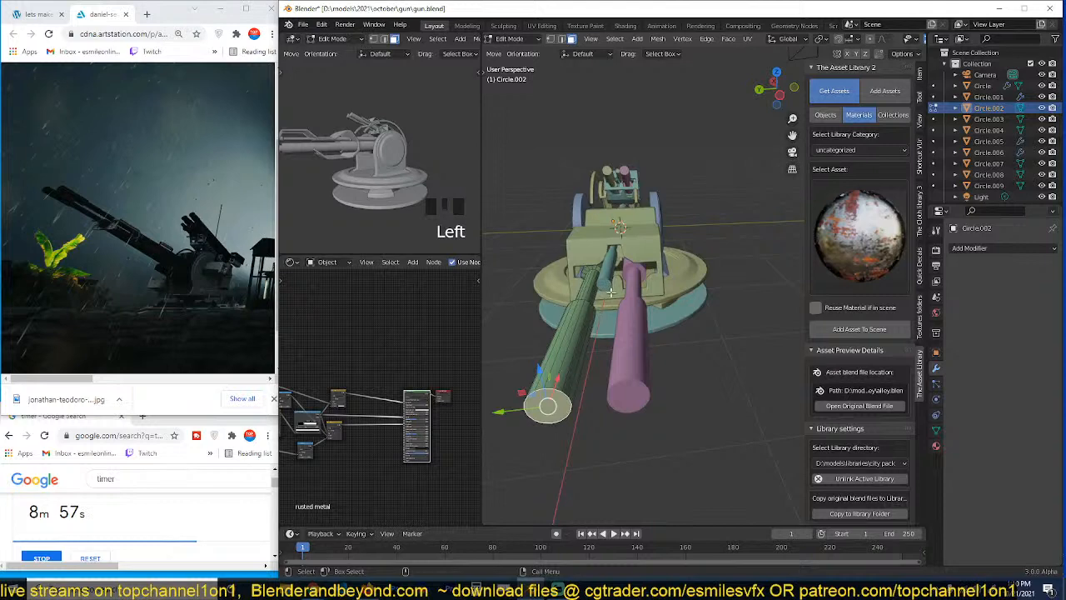
pyautogui.press('e')
pyautogui.click(621, 285)
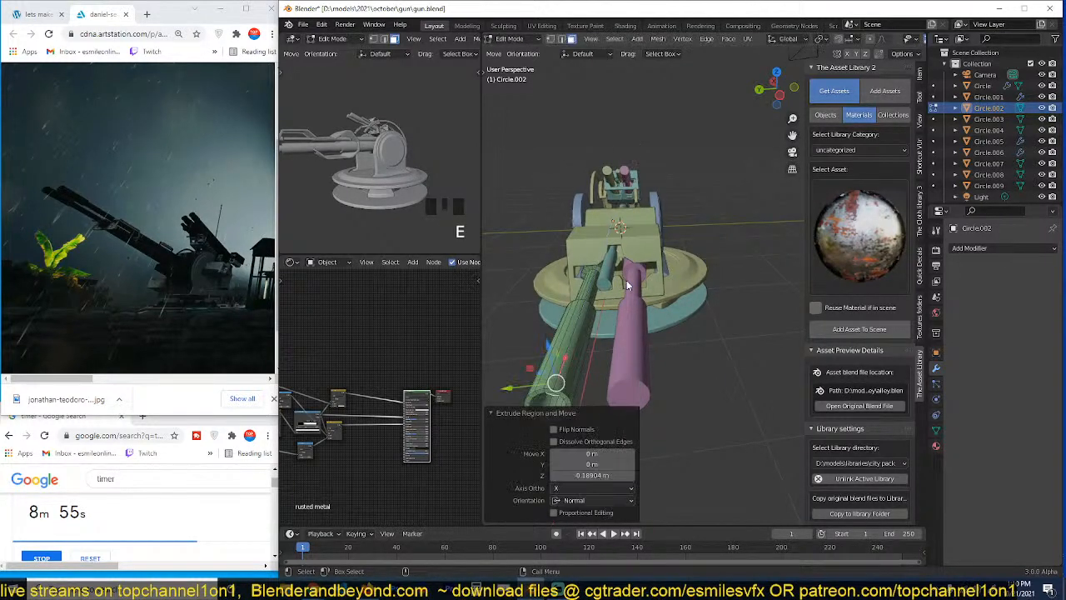
pyautogui.press('x')
pyautogui.click(627, 281)
# Step: Hollow the pink main barrel by insetting its end face about 0.18 m, extruding it inward and deleting it
pyautogui.press('Tab')
pyautogui.click(625, 387)
pyautogui.press('Tab')
pyautogui.click(629, 390)
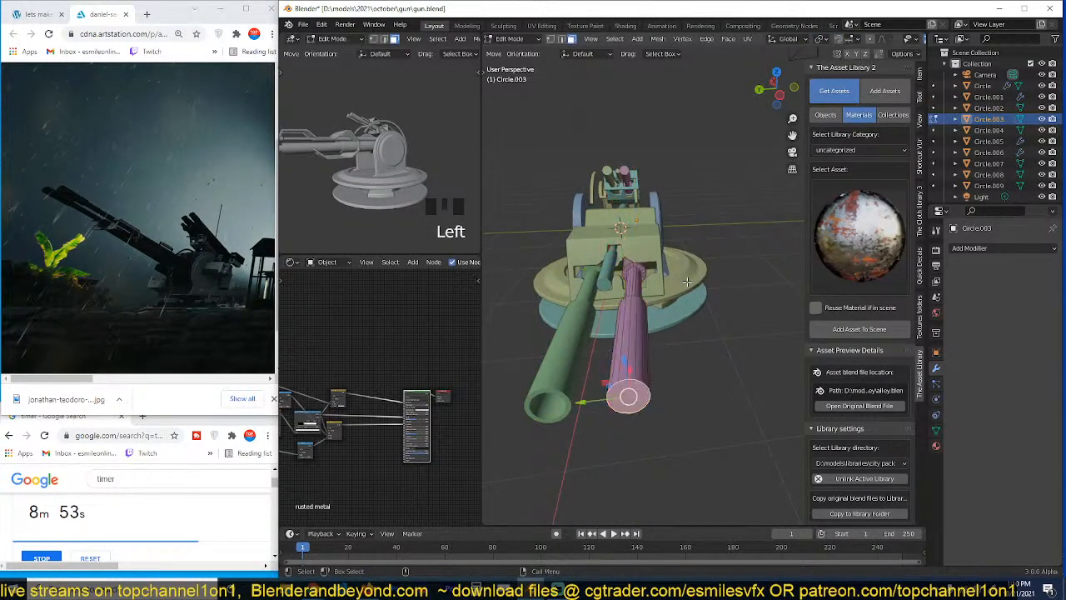
pyautogui.press('e')
pyautogui.click(685, 291)
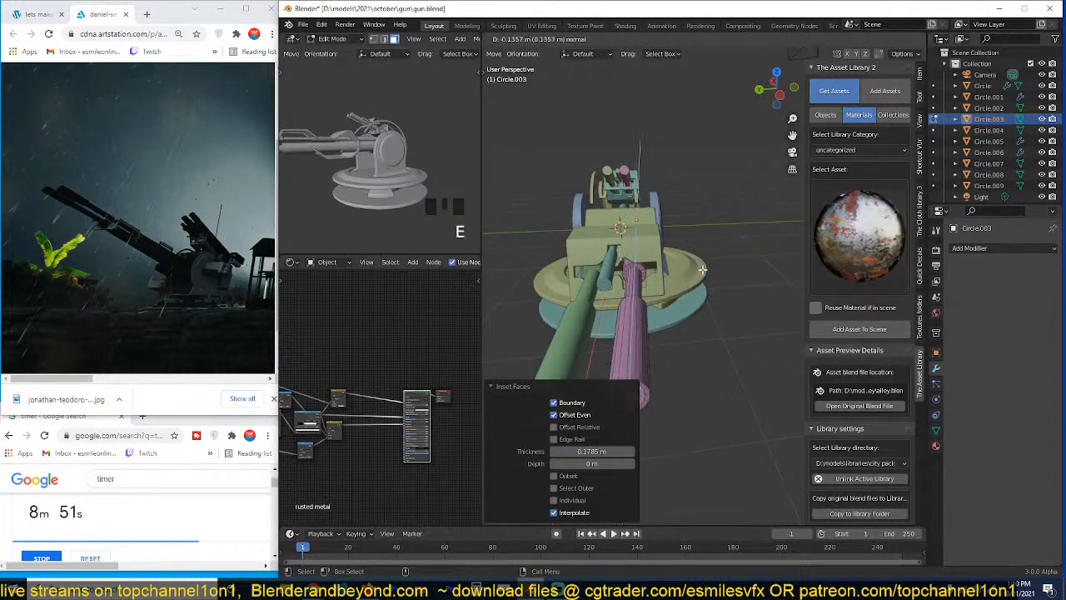
pyautogui.press('x')
pyautogui.click(695, 270)
# Step: Hollow the thin middle barrel of the main gun by insetting its end face, extruding it inward and deleting it
pyautogui.click(610, 282)
pyautogui.press('Tab')
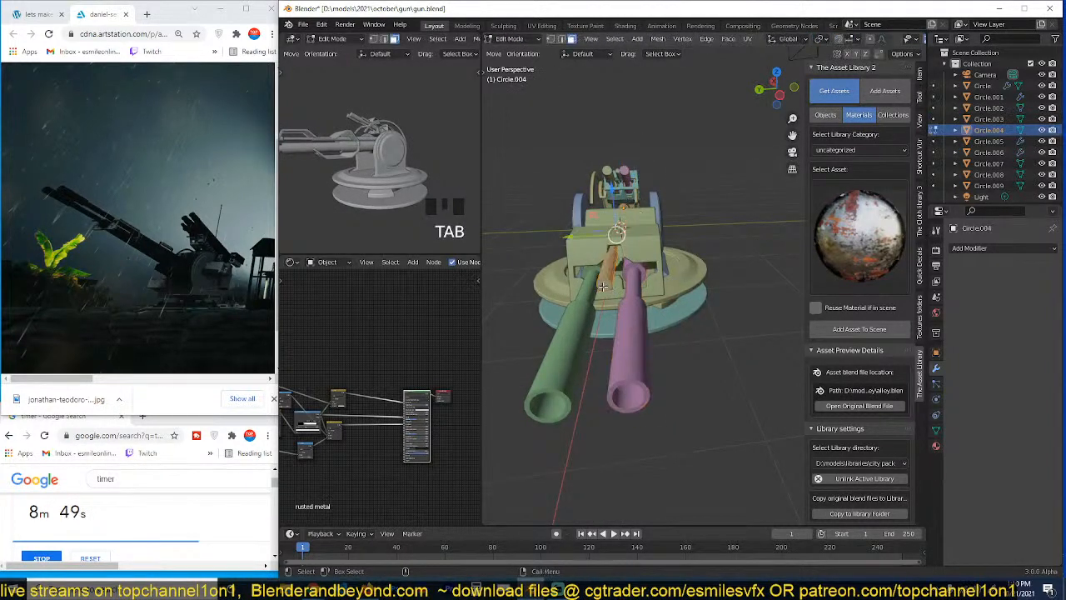
pyautogui.click(607, 283)
pyautogui.press('e')
pyautogui.click(699, 216)
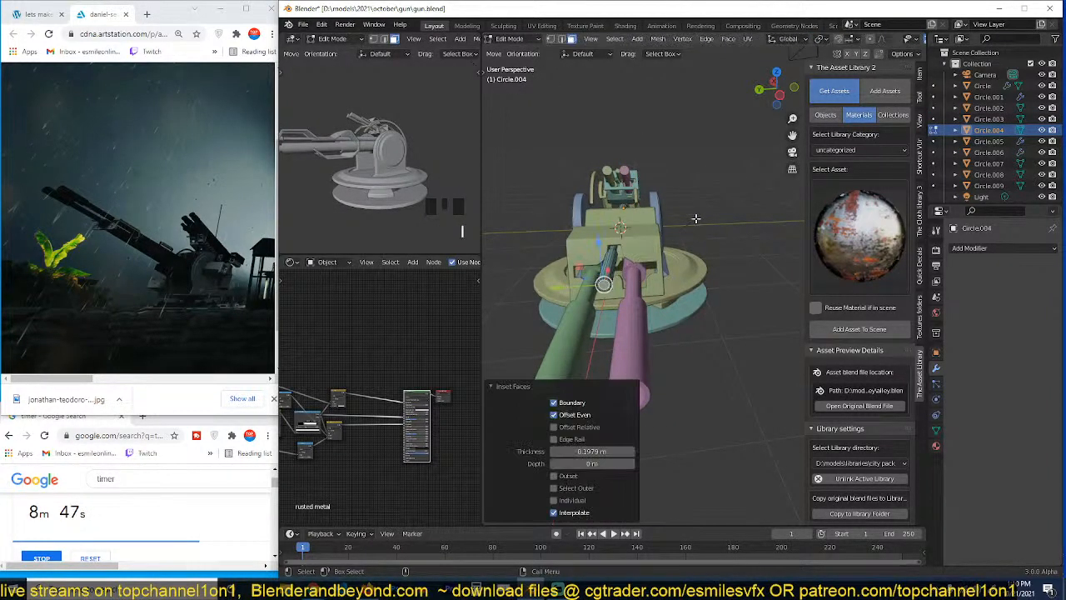
pyautogui.press('x')
pyautogui.click(703, 214)
pyautogui.press('Tab')
# Step: Inset the muzzle end faces of all three small-gun barrels together by about 0.13 m
pyautogui.click(636, 198)
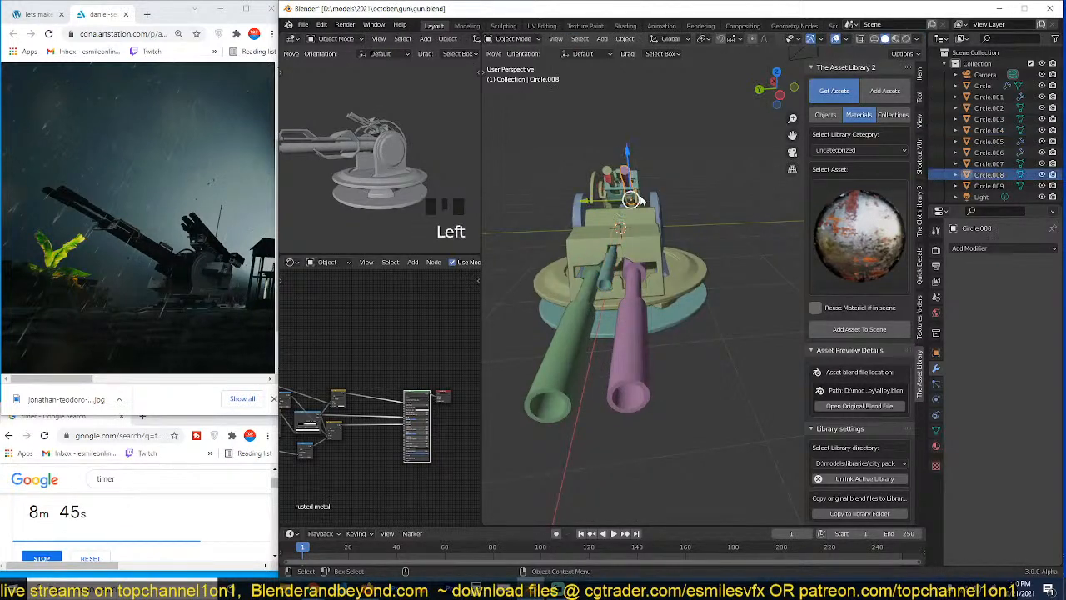
pyautogui.press('KP_Decimal')
pyautogui.keyDown('shift'); pyautogui.click(684, 297); pyautogui.keyUp('shift')
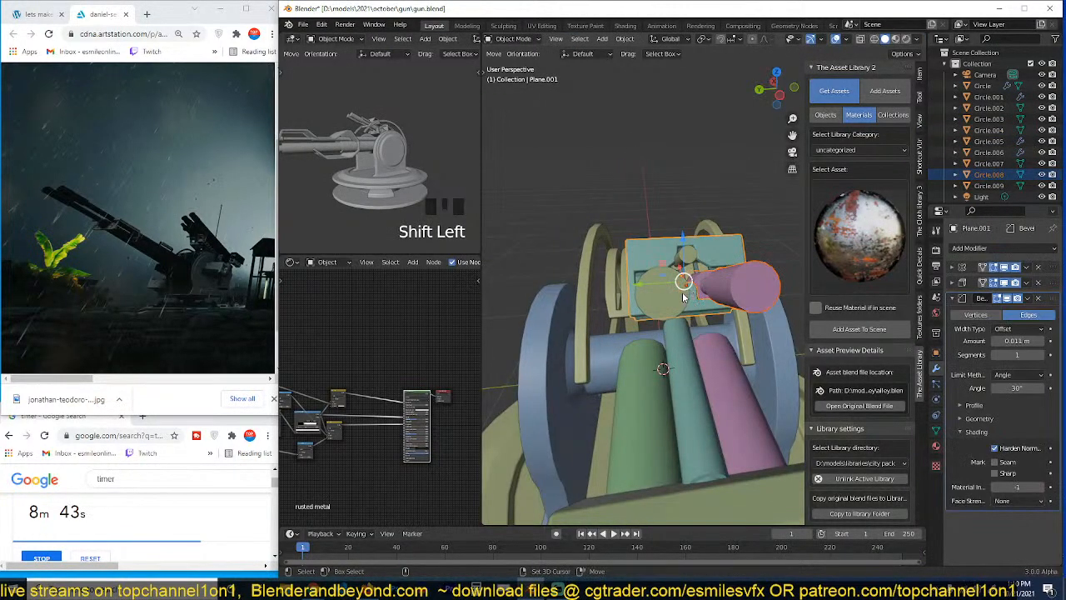
pyautogui.click(676, 292)
pyautogui.keyDown('shift'); pyautogui.click(721, 282); pyautogui.keyUp('shift')
pyautogui.keyDown('shift'); pyautogui.click(688, 257); pyautogui.keyUp('shift')
pyautogui.press('Tab')
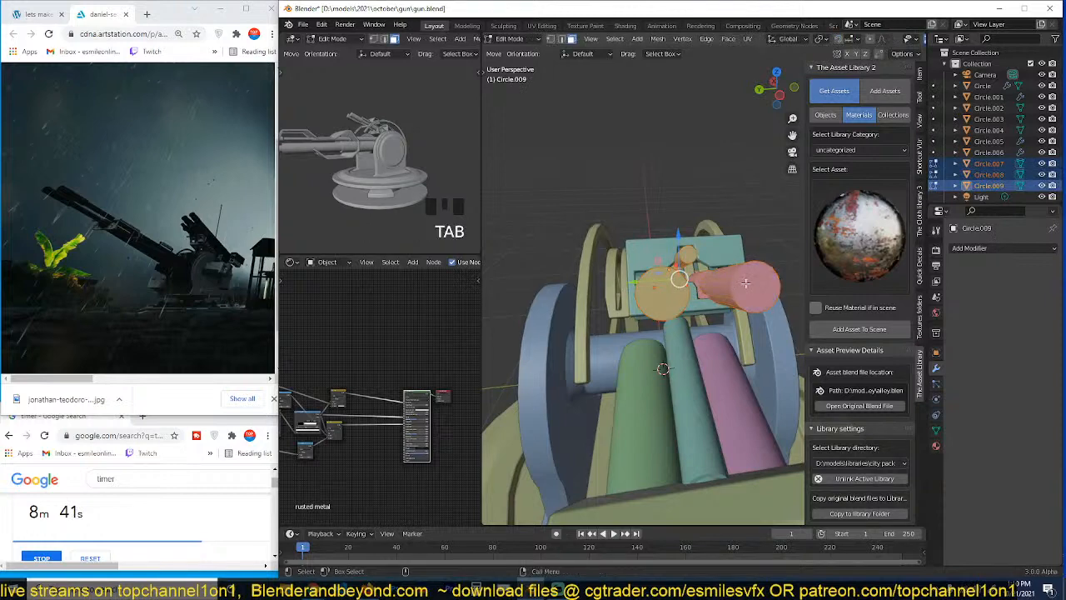
pyautogui.click(747, 284)
pyautogui.keyDown('shift'); pyautogui.click(669, 286); pyautogui.keyUp('shift')
pyautogui.keyDown('shift'); pyautogui.click(687, 256); pyautogui.keyUp('shift')
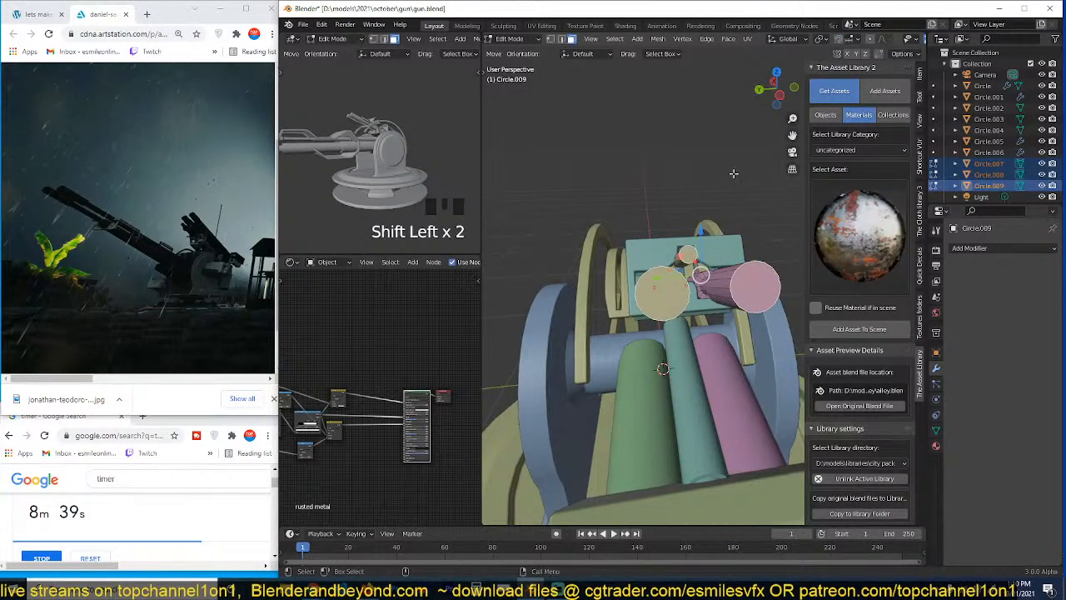
pyautogui.press('i')
pyautogui.click(731, 179)
# Step: Extrude the inset muzzle faces of the three small barrels inward and delete those faces
pyautogui.press('`')
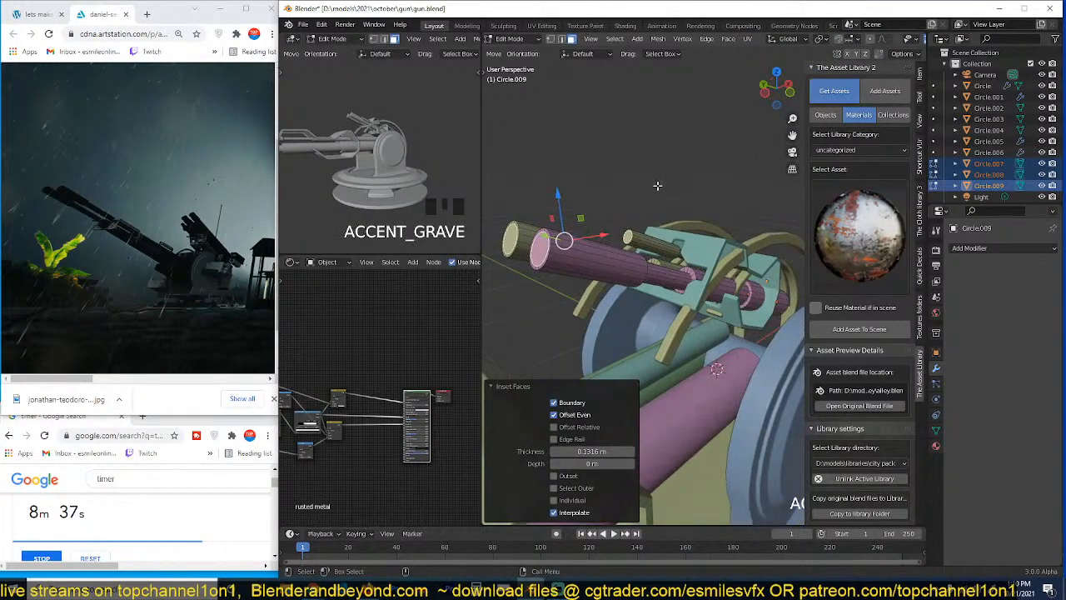
pyautogui.press('e')
pyautogui.click(664, 190)
pyautogui.press('x')
pyautogui.click(664, 191)
pyautogui.press('Tab')
# Step: Move all turret parts into a new collection named gun, exclude it from the view layer and save the file
pyautogui.scroll(-5, 642, 333)
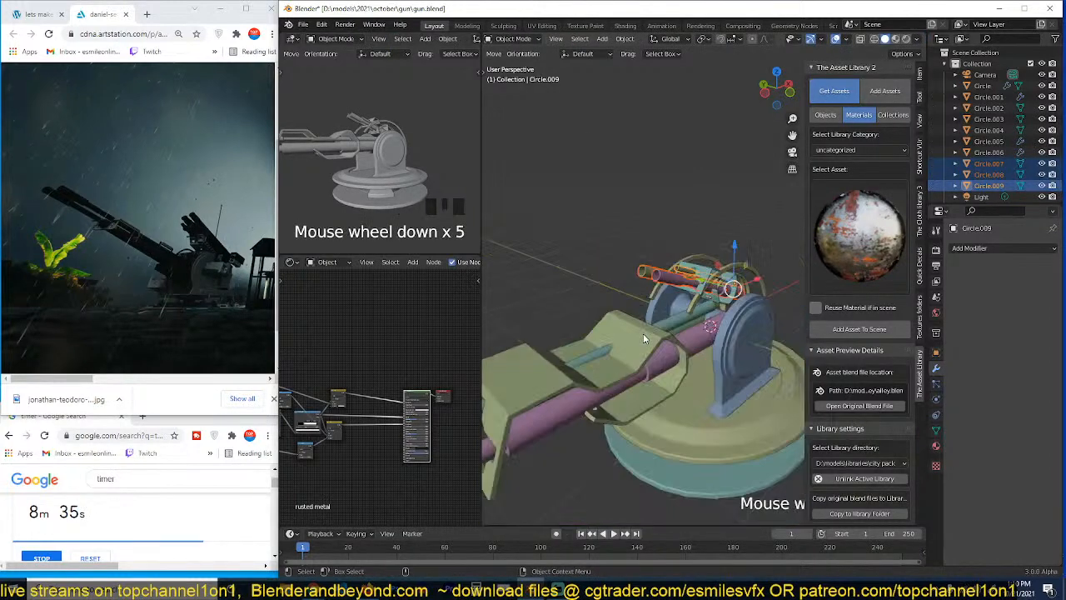
pyautogui.hotkey('alt', 'a')
pyautogui.moveTo(631, 344); pyautogui.dragTo(587, 345, button='middle')
pyautogui.hotkey('ctrl', 's')
pyautogui.moveTo(609, 261); pyautogui.dragTo(777, 390)
pyautogui.press('m')
pyautogui.click(691, 364)
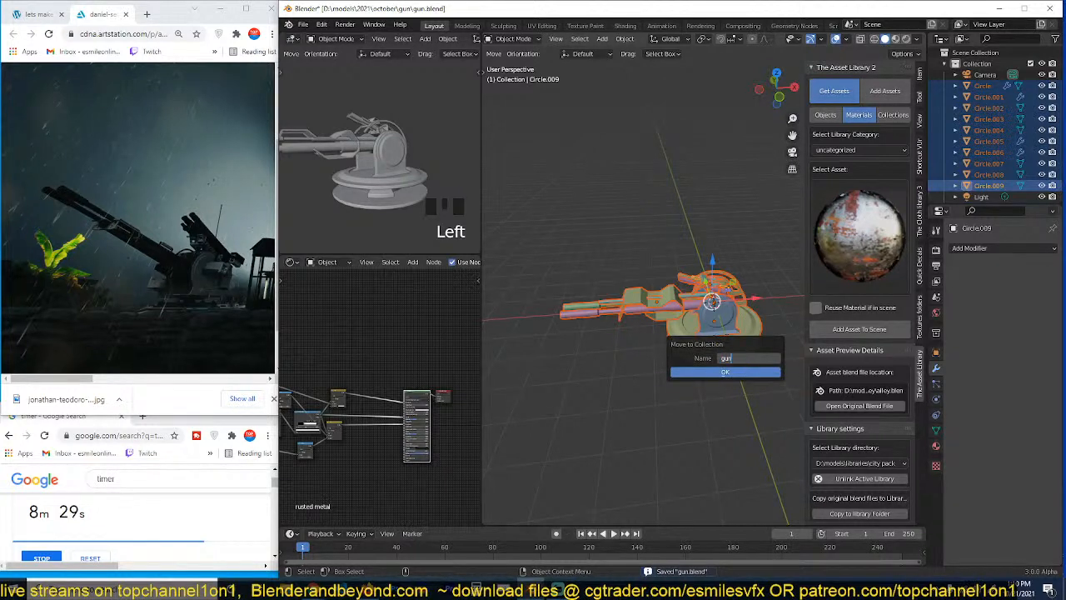
pyautogui.click(714, 371)
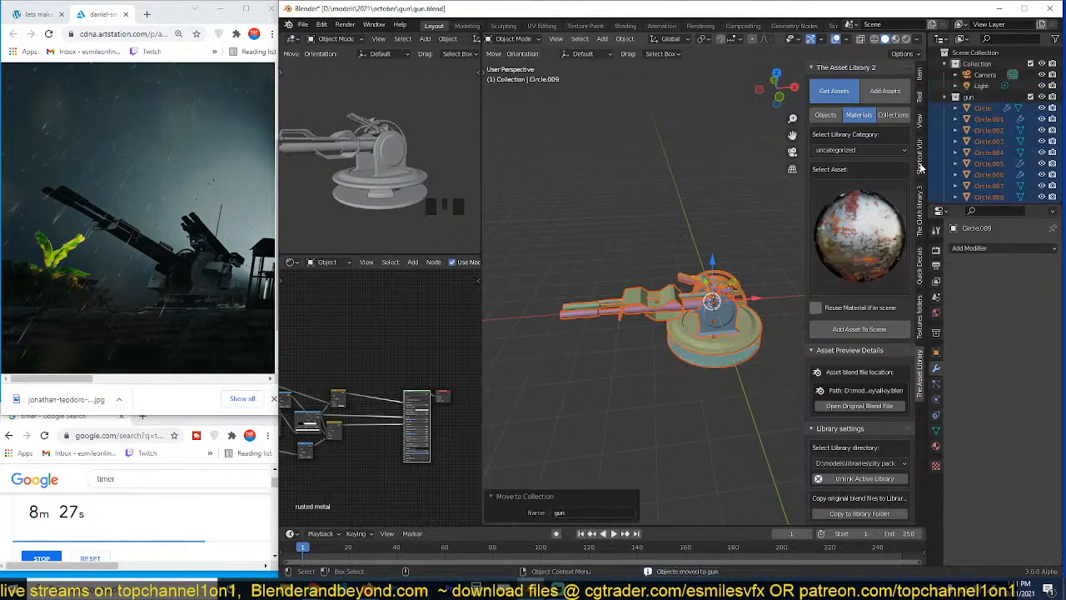
pyautogui.click(1031, 97)
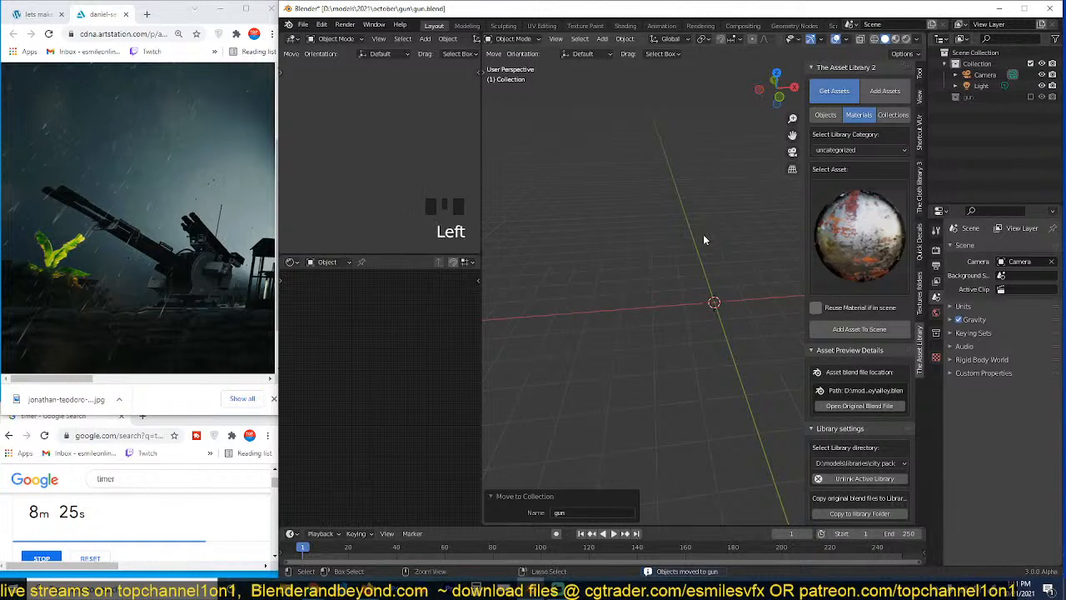
pyautogui.hotkey('ctrl', 's')
# Step: Add a plane at the origin and scale it up to about 7.6 as the ground
pyautogui.moveTo(702, 234); pyautogui.dragTo(733, 250, button='middle')
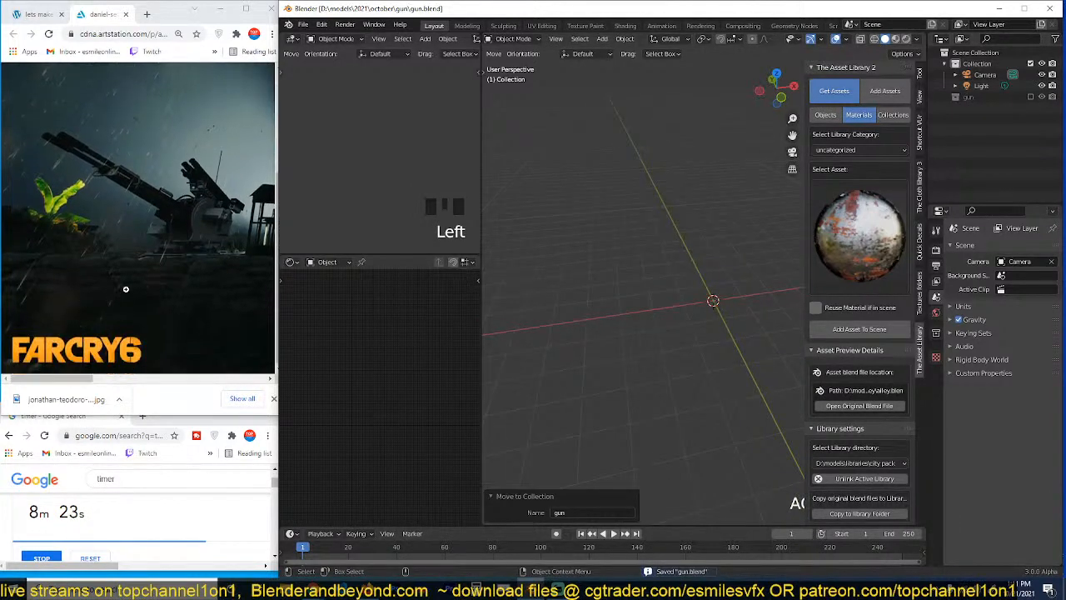
pyautogui.hotkey('shift', 'a')
pyautogui.moveTo(647, 309)
pyautogui.click(745, 309)
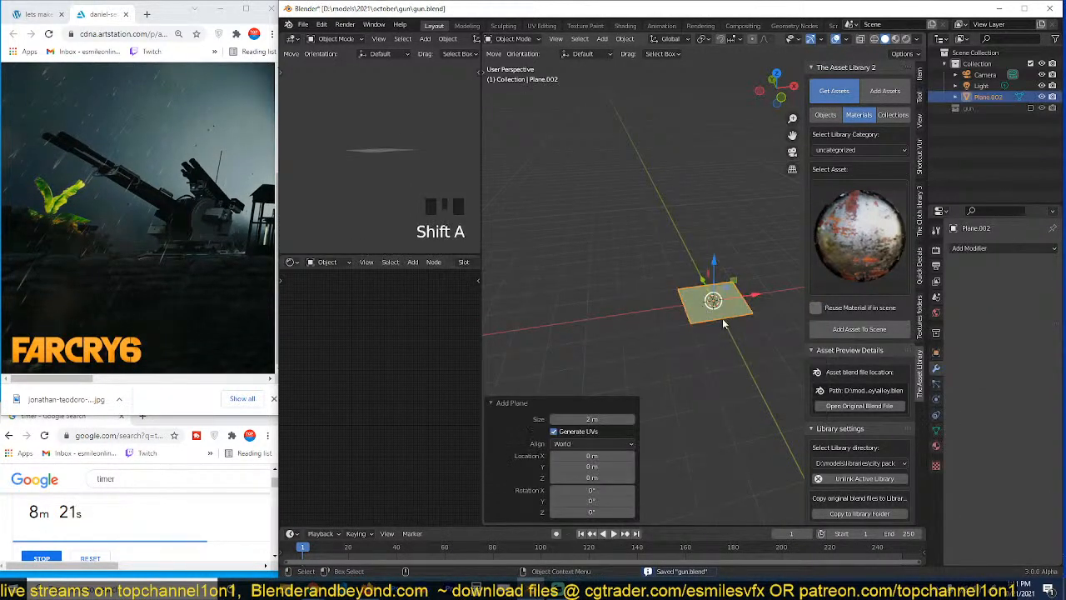
pyautogui.press('s')
pyautogui.click(773, 368)
# Step: Add a second plane and raise it above the ground plane
pyautogui.hotkey('shift', 'a')
pyautogui.moveTo(667, 259)
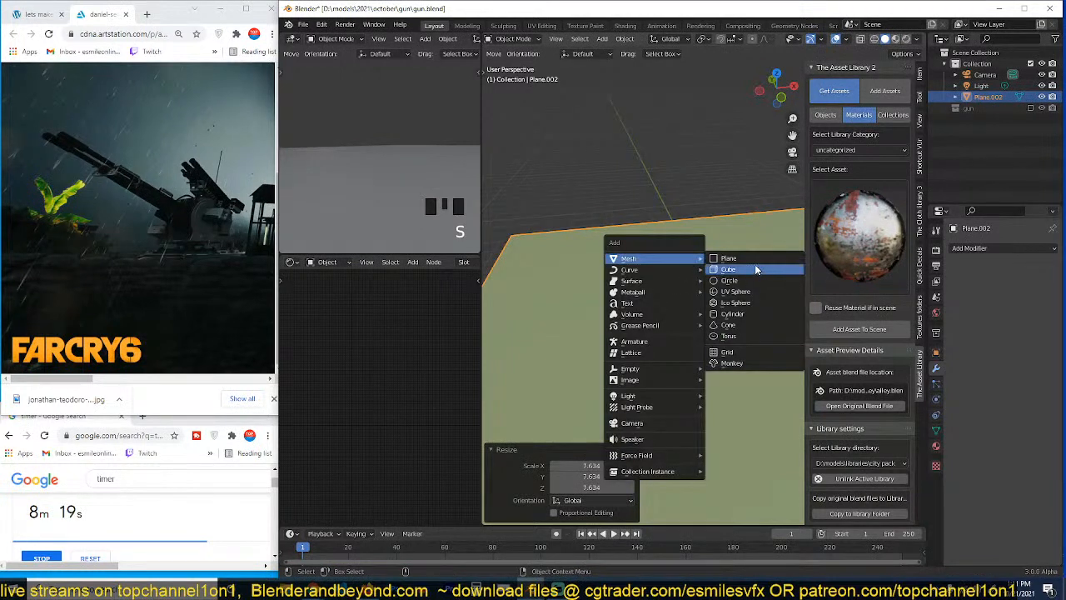
pyautogui.click(759, 258)
pyautogui.press('g')
# Step: Give the large ground plane Collision physics
pyautogui.click(857, 353)
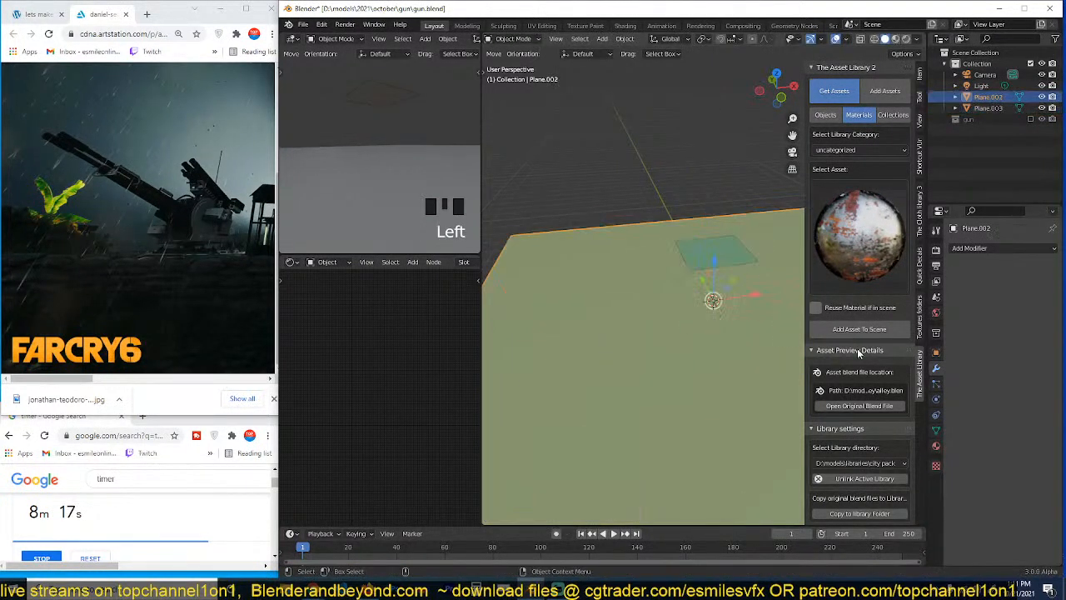
pyautogui.click(936, 400)
pyautogui.click(1007, 273)
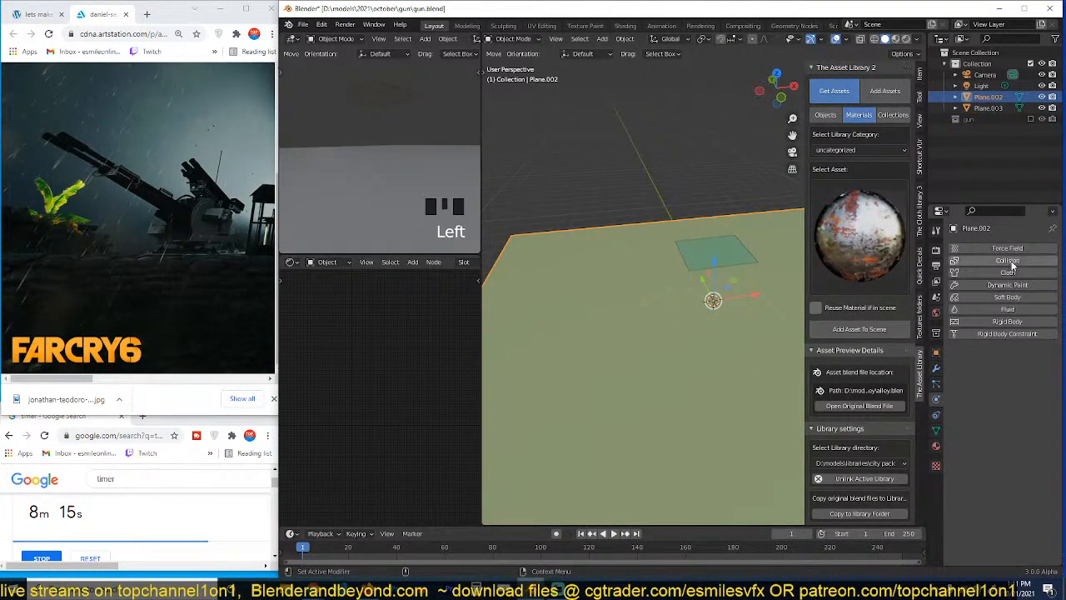
# Step: Stretch the raised plane along the Y axis into a rectangle
pyautogui.click(684, 261)
pyautogui.press('KP_Decimal')
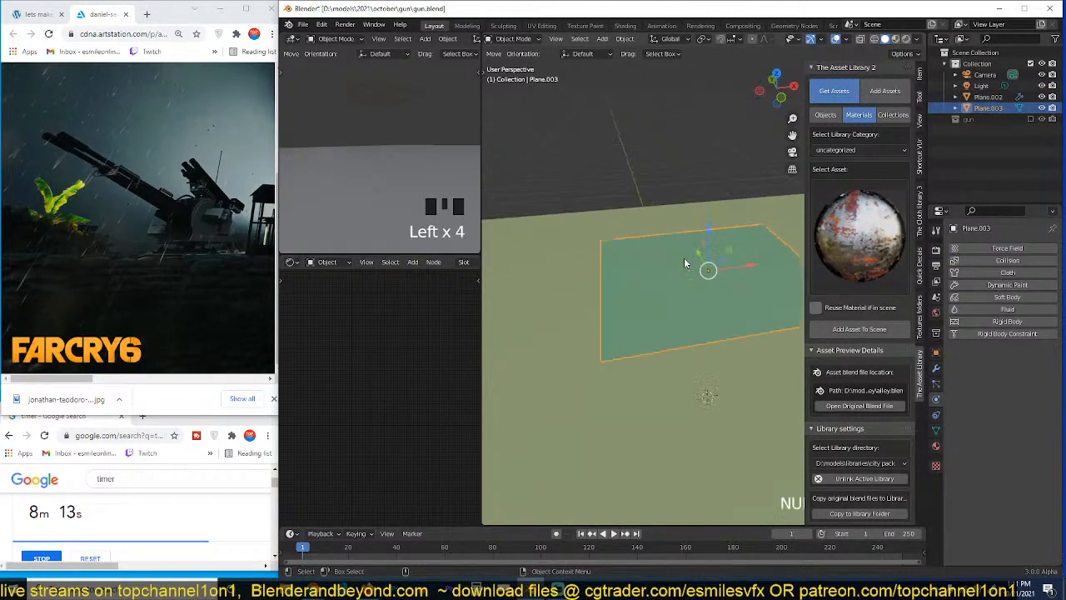
pyautogui.moveTo(697, 274); pyautogui.dragTo(710, 325, button='middle')
pyautogui.press('s')
pyautogui.press('x')
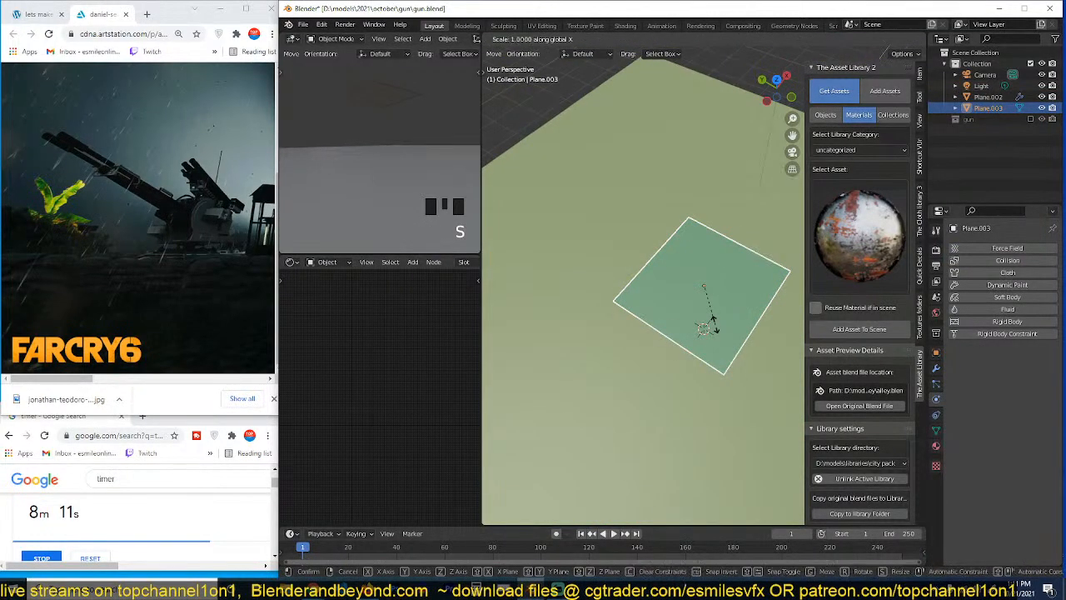
pyautogui.press('y')
pyautogui.click(748, 342)
# Step: Add one centred loop cut across the raised plane's long direction
pyautogui.press('Tab')
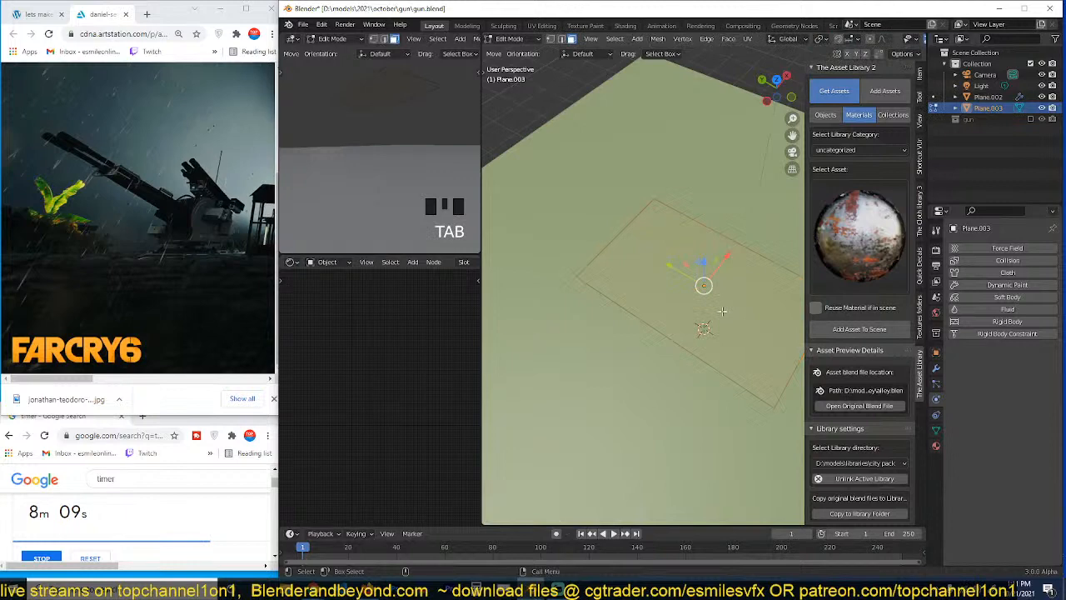
pyautogui.hotkey('ctrl', 'r')
pyautogui.click(726, 243)
pyautogui.rightClick(727, 244)
# Step: Subdivide the entire raised plane four times into a dense grid
pyautogui.press('a')
pyautogui.rightClick(735, 209)
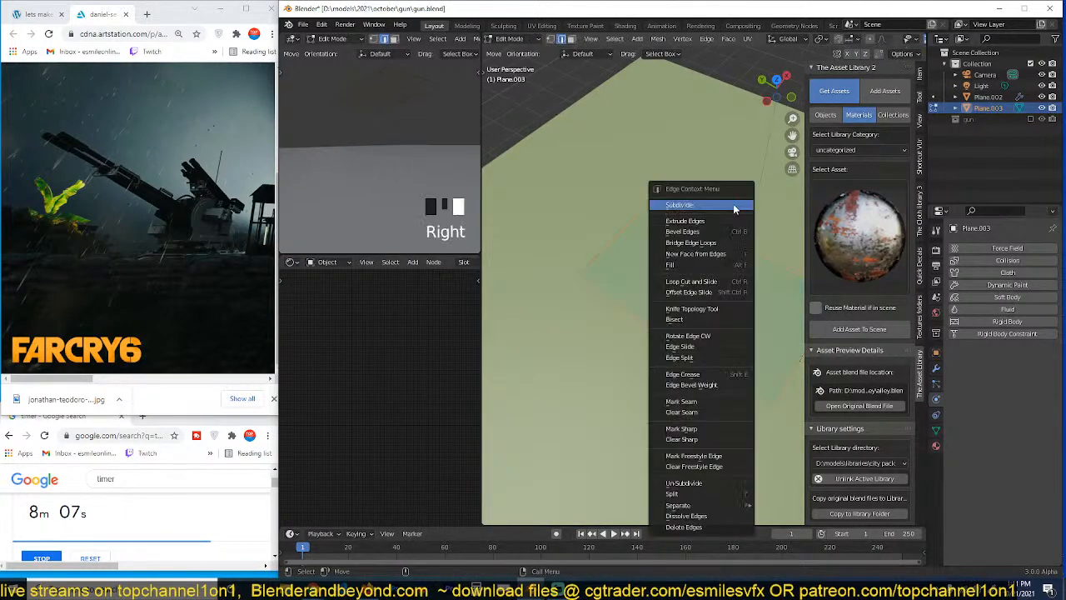
pyautogui.click(735, 209)
pyautogui.rightClick(735, 209)
pyautogui.click(735, 209)
pyautogui.rightClick(735, 209)
pyautogui.click(735, 209)
pyautogui.rightClick(735, 209)
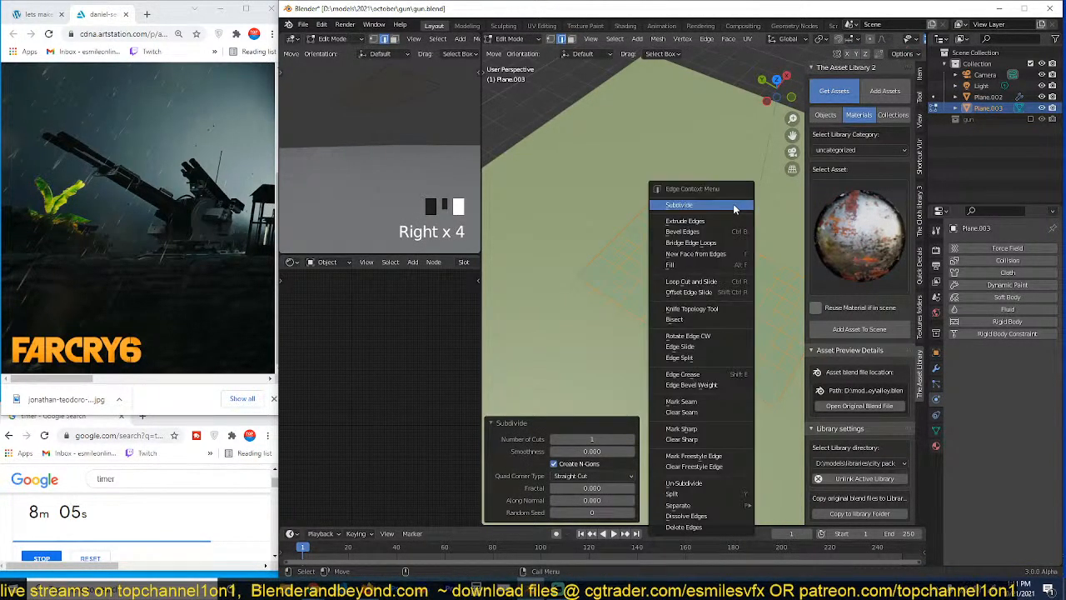
pyautogui.click(735, 209)
pyautogui.press('Tab')
# Step: Duplicate the raised grid within its mesh, offset the copy slightly in height, and recalculate all normals outward
pyautogui.press('`')
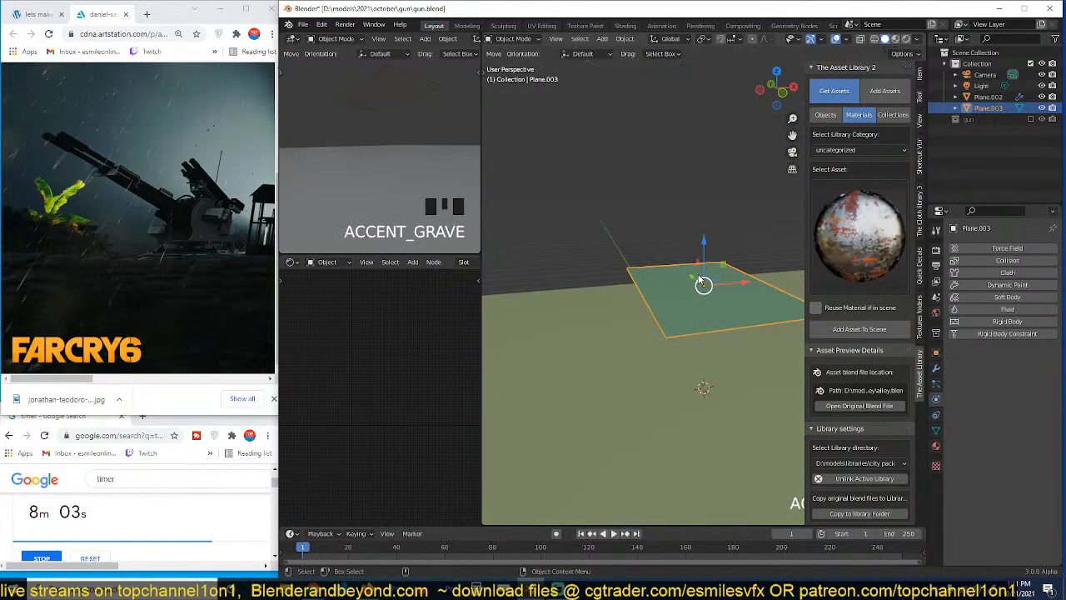
pyautogui.press('Tab')
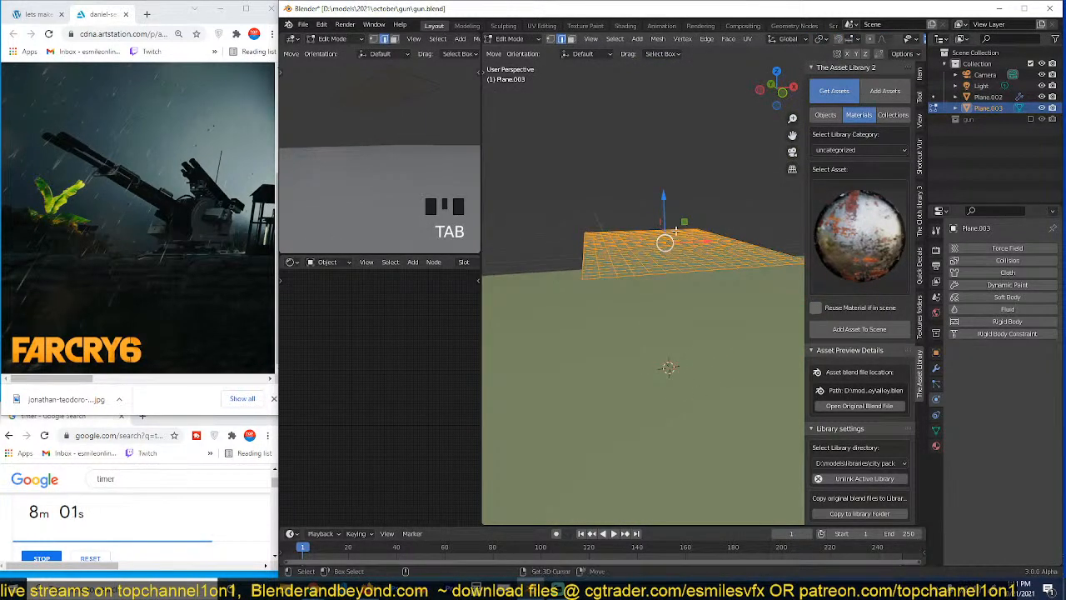
pyautogui.hotkey('shift', 'd')
pyautogui.click(681, 245)
pyautogui.press('a')
pyautogui.hotkey('shift', 'n')
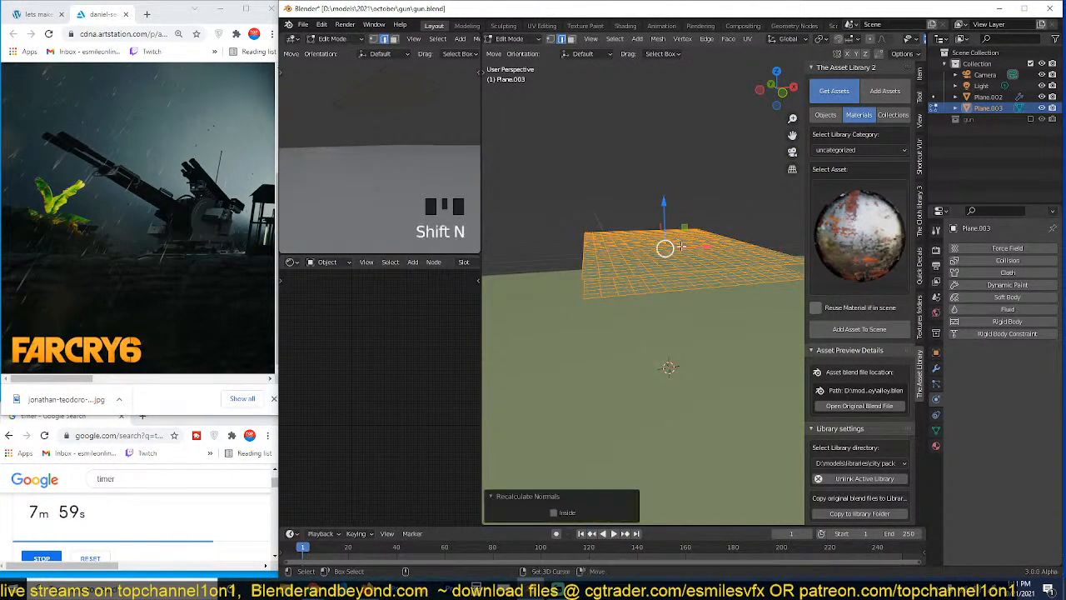
pyautogui.press('Tab')
pyautogui.press('`')
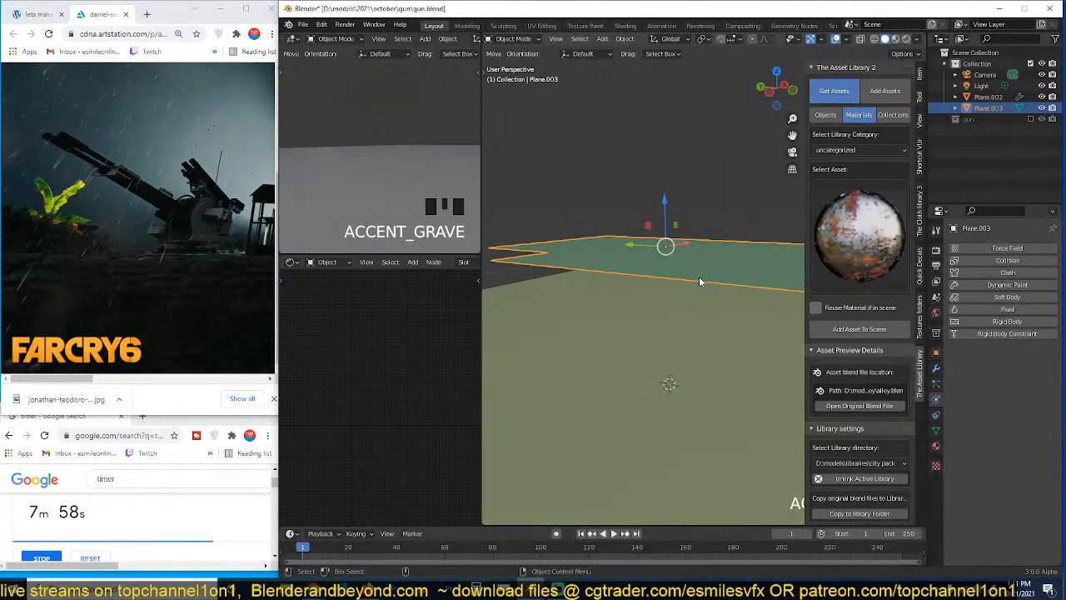
# Step: Add Cloth physics to the two-layer grid and play the simulation to test its fall
pyautogui.click(1009, 272)
pyautogui.press('n')
pyautogui.press('space')
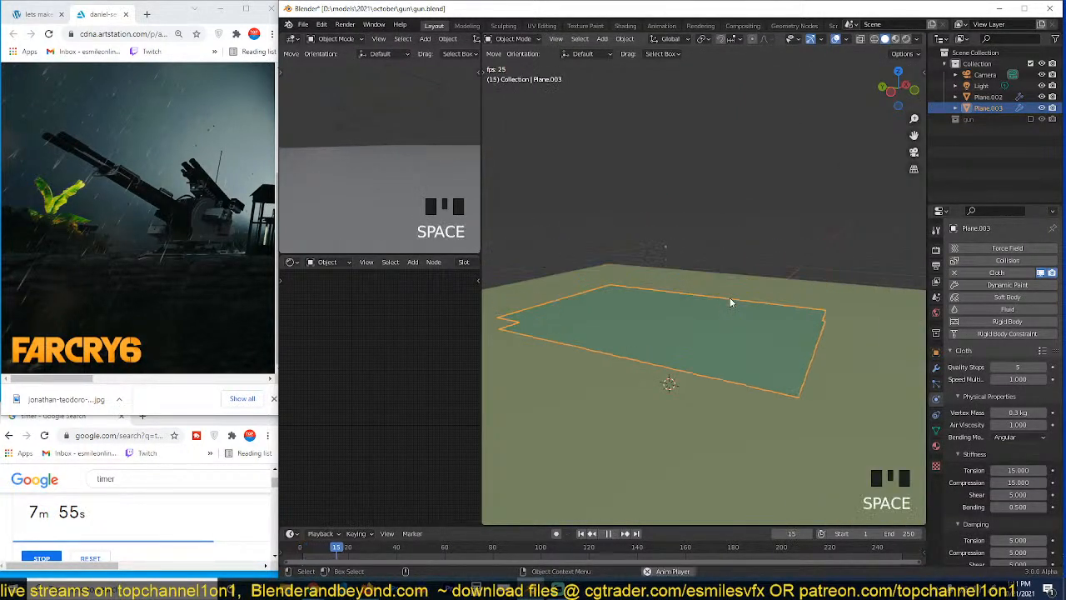
pyautogui.press('Escape')
# Step: Enable Pressure in the two-layer grid's cloth settings and set the pressure to 5
pyautogui.press('`')
pyautogui.scroll(-4, 965, 521)
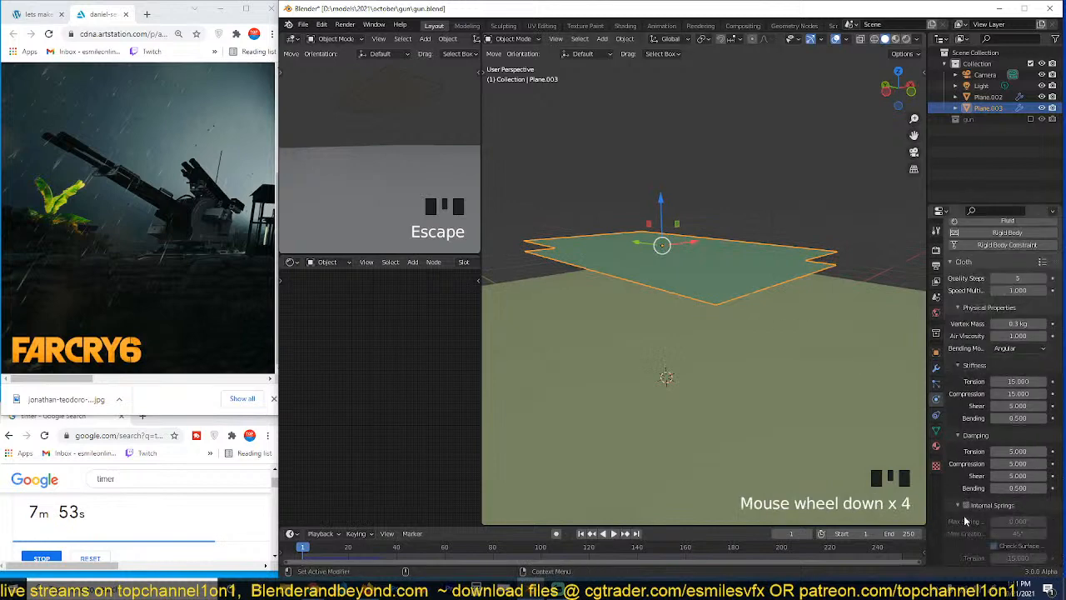
pyautogui.scroll(-4, 988, 456)
pyautogui.scroll(-4, 983, 476)
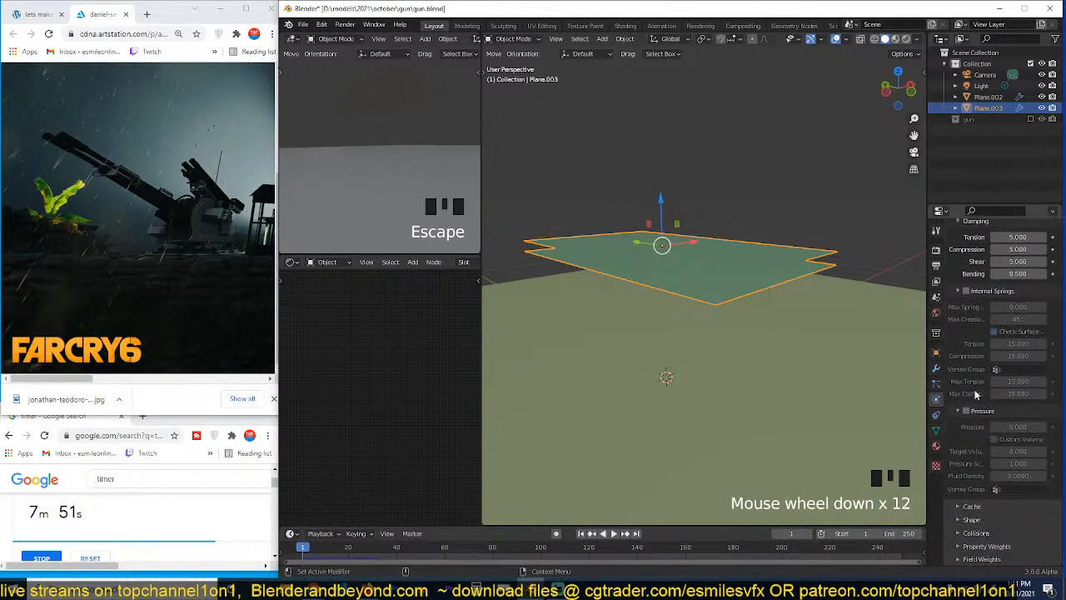
pyautogui.click(966, 410)
pyautogui.click(1015, 426)
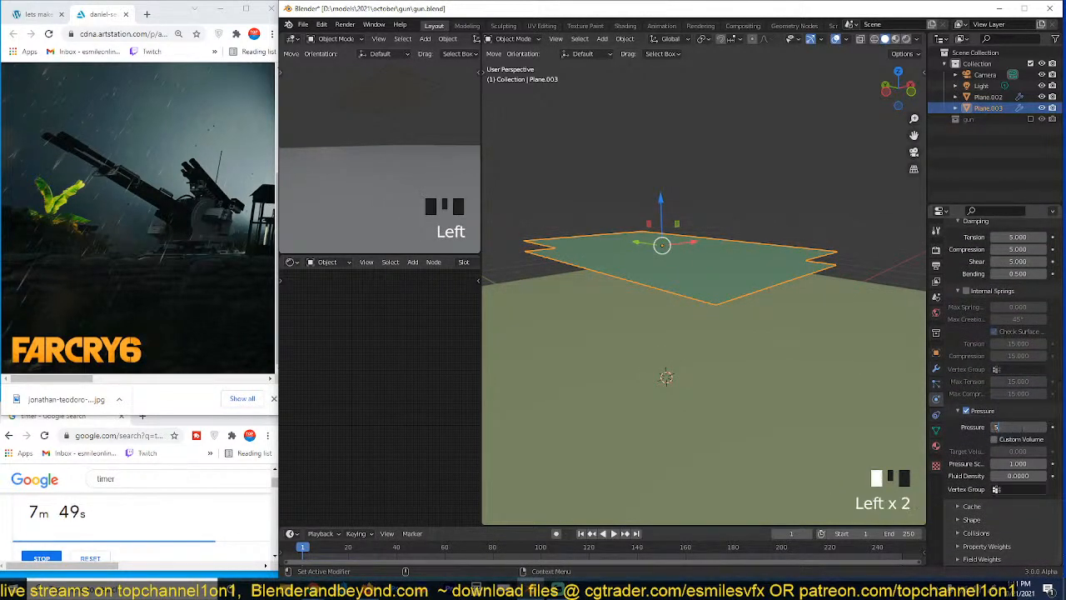
pyautogui.press('Return')
# Step: Bridge the facing edge loops of the two grid layers along one short end
pyautogui.press('space')
pyautogui.press('Escape')
pyautogui.press('Tab')
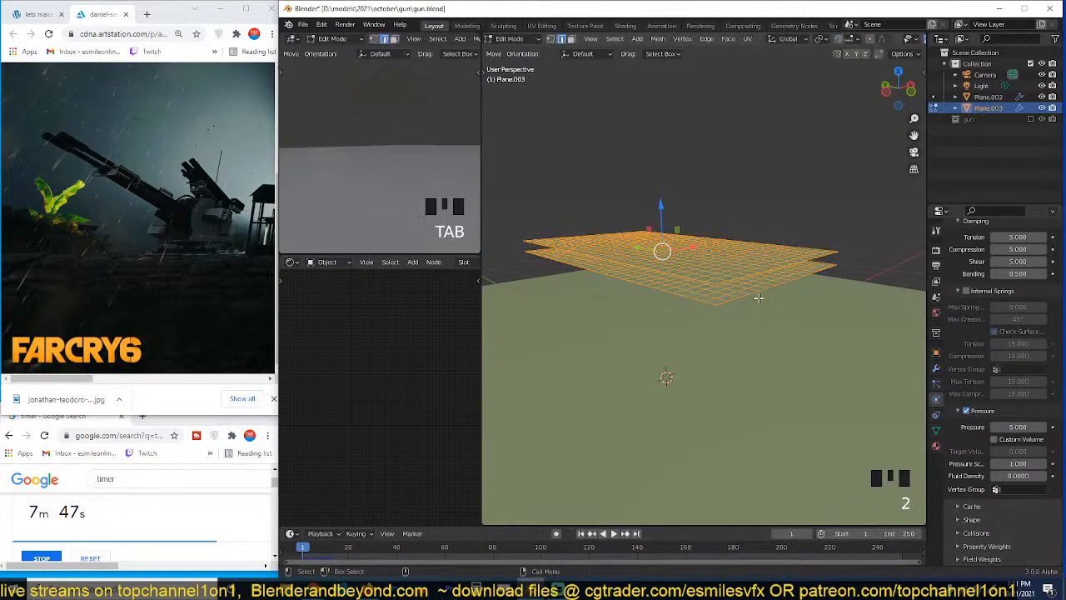
pyautogui.click(767, 290)
pyautogui.press('`')
pyautogui.keyDown('alt'); pyautogui.keyDown('shift'); pyautogui.click(806, 294); pyautogui.keyUp('shift'); pyautogui.keyUp('alt')
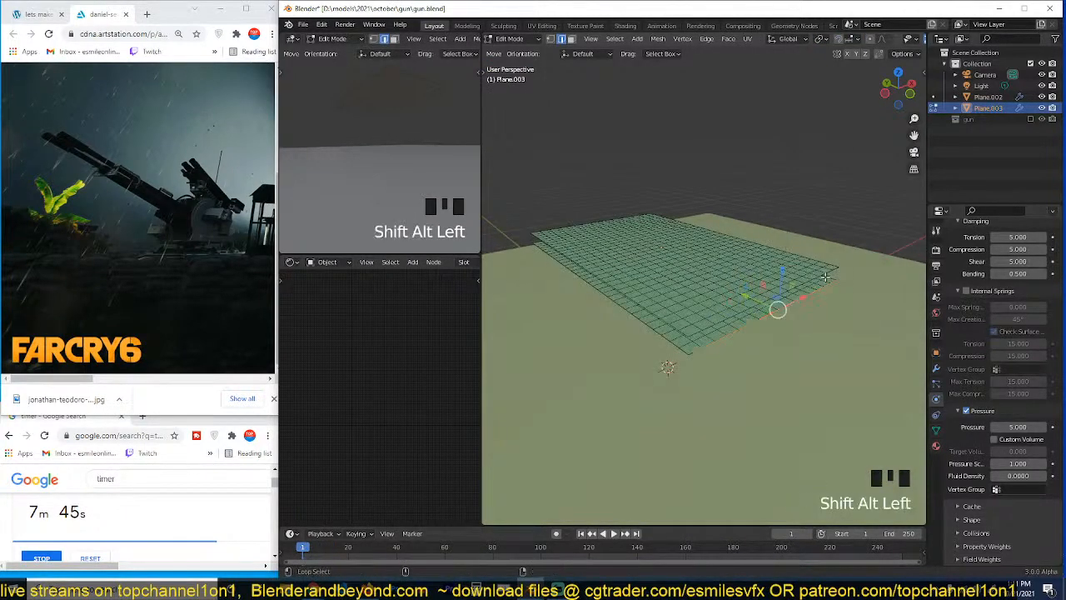
pyautogui.keyDown('alt'); pyautogui.keyDown('shift'); pyautogui.click(832, 272); pyautogui.keyUp('shift'); pyautogui.keyUp('alt')
pyautogui.rightClick(758, 275)
pyautogui.click(758, 279)
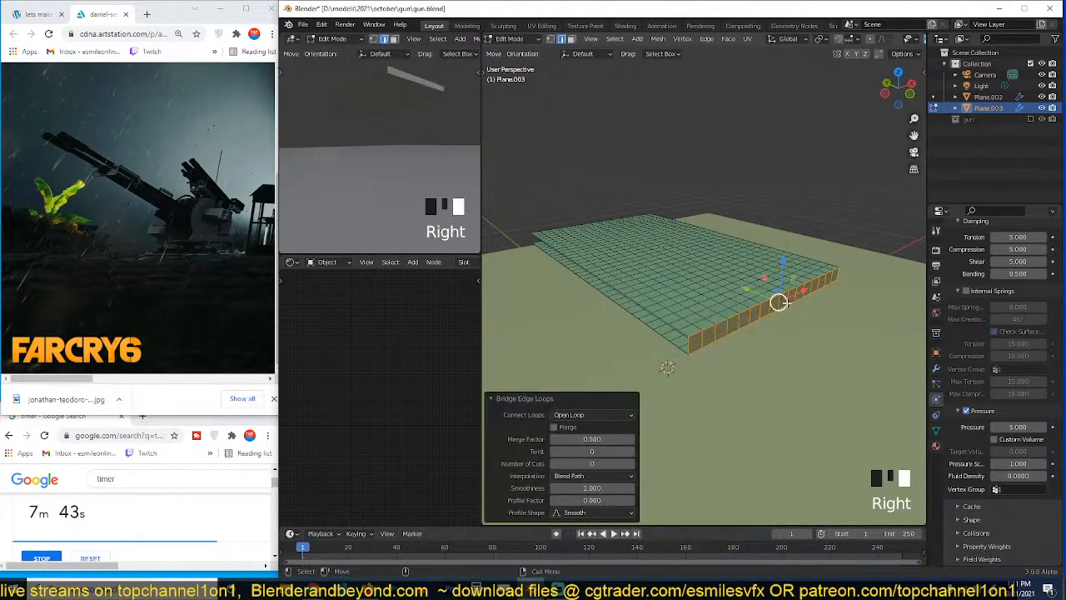
# Step: Delete only the faces of the new bridge at the short end, keeping its connecting edges
pyautogui.press('x')
pyautogui.click(798, 303)
pyautogui.hotkey('ctrl', 'z')
pyautogui.press('x')
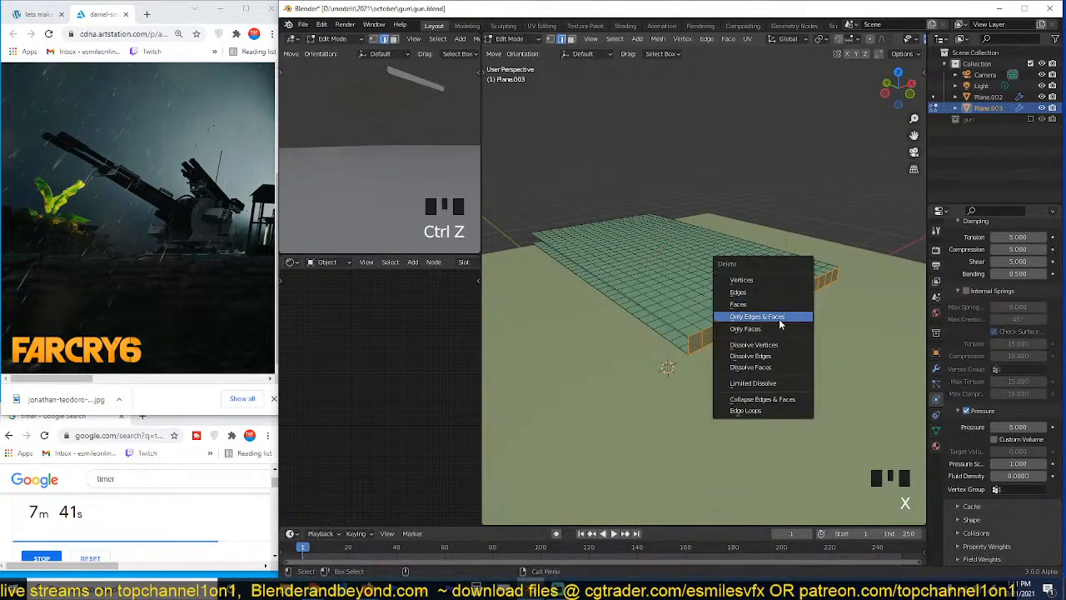
pyautogui.click(778, 318)
pyautogui.moveTo(778, 318); pyautogui.dragTo(804, 301, button='middle')
pyautogui.press('x')
pyautogui.click(767, 298)
# Step: Bridge the two layers along the opposite short end and delete only the bridge faces, keeping the connecting edges
pyautogui.press('`')
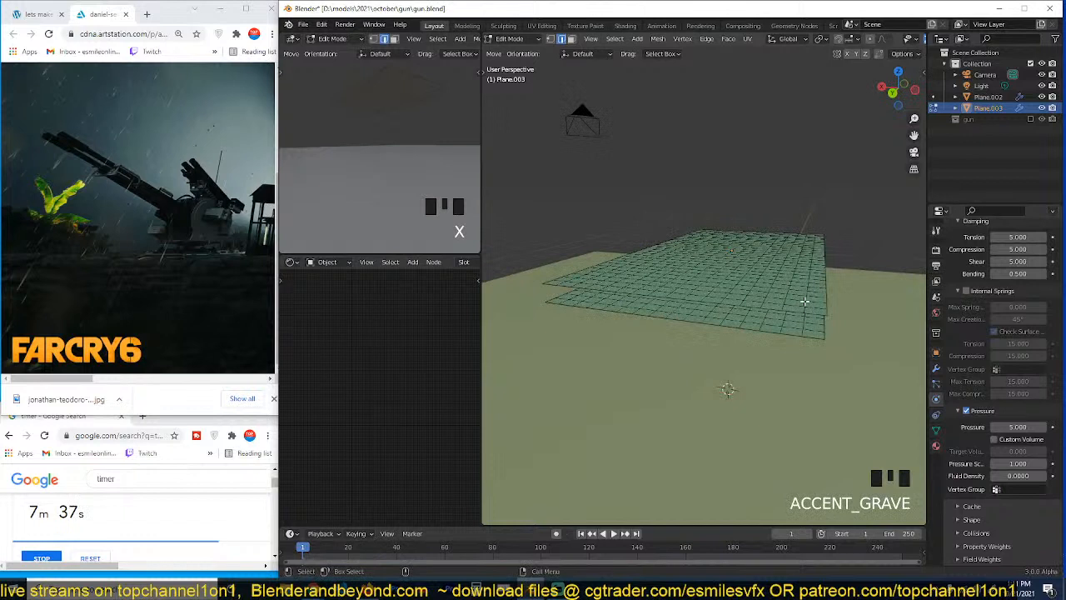
pyautogui.keyDown('alt'); pyautogui.click(736, 305); pyautogui.keyUp('alt')
pyautogui.keyDown('alt'); pyautogui.keyDown('shift'); pyautogui.click(733, 320); pyautogui.keyUp('shift'); pyautogui.keyUp('alt')
pyautogui.rightClick(726, 326)
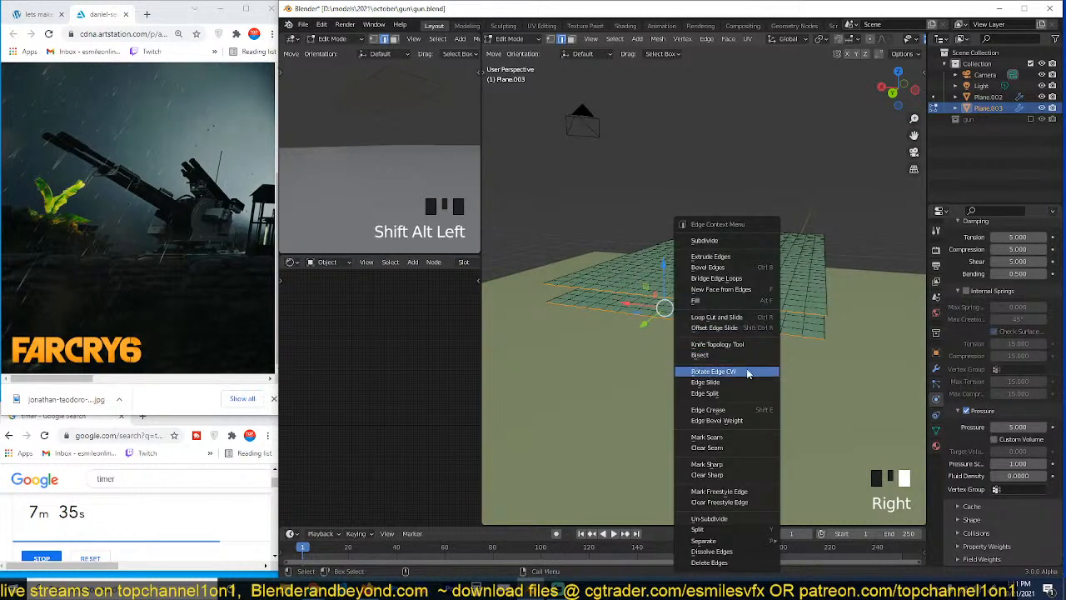
pyautogui.click(752, 281)
pyautogui.press('x')
pyautogui.click(751, 282)
# Step: Bridge the two layers along one long side and remove only the bridge faces, leaving sewing edges
pyautogui.press('`')
pyautogui.moveTo(752, 283); pyautogui.dragTo(749, 307, button='middle')
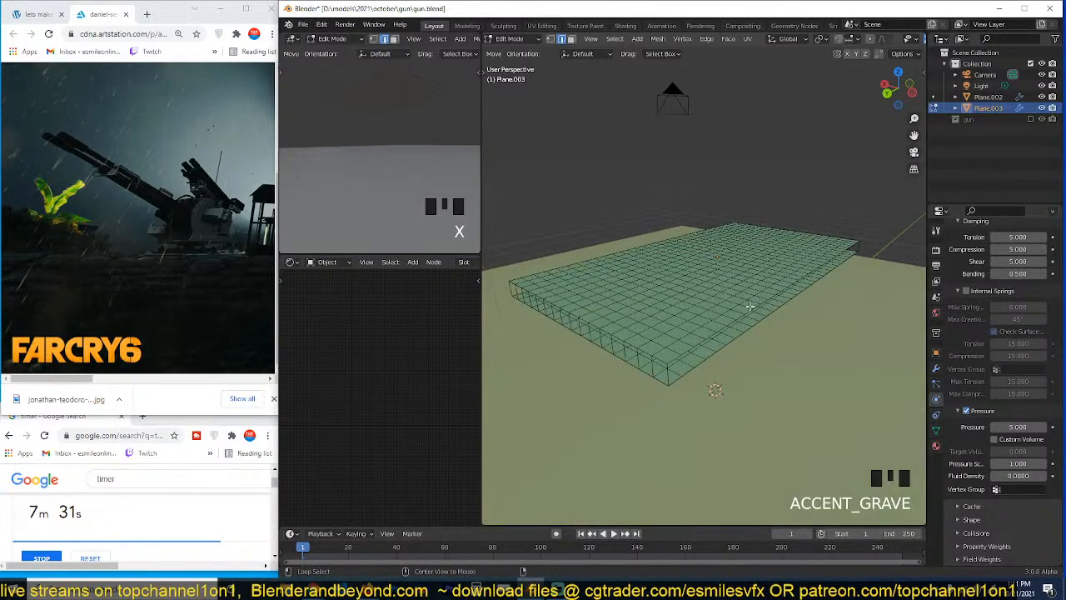
pyautogui.keyDown('alt'); pyautogui.click(762, 300); pyautogui.keyUp('alt')
pyautogui.keyDown('alt'); pyautogui.keyDown('shift'); pyautogui.click(767, 296); pyautogui.keyUp('shift'); pyautogui.keyUp('alt')
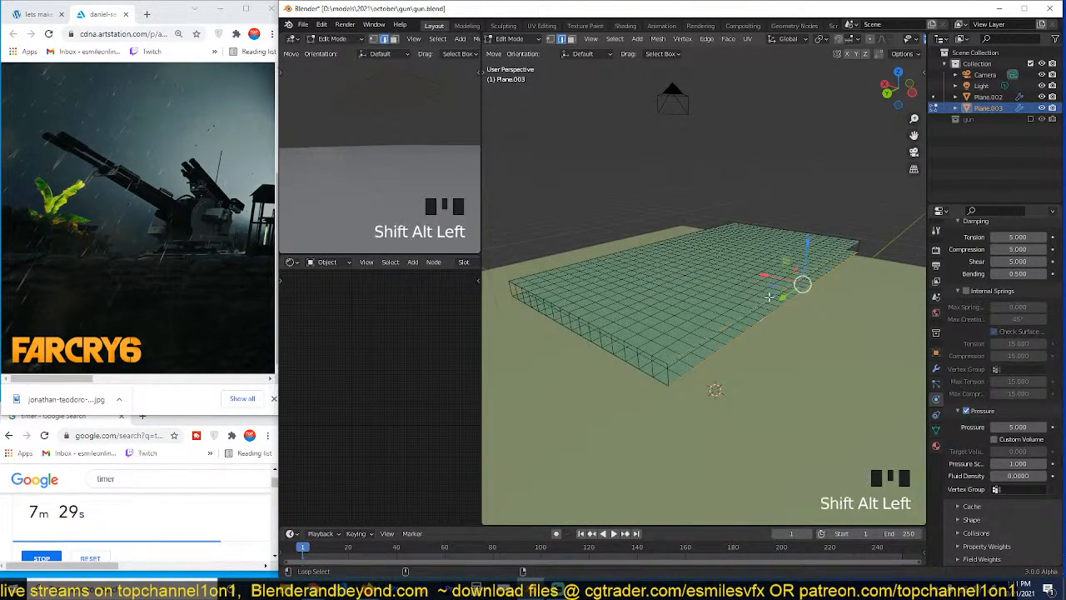
pyautogui.rightClick(767, 293)
pyautogui.click(770, 278)
pyautogui.press('x')
pyautogui.click(770, 282)
# Step: Bridge the remaining open long side of the two layers and remove only the bridge faces, leaving sewing edges
pyautogui.press('`')
pyautogui.moveTo(770, 282); pyautogui.dragTo(732, 329, button='middle')
pyautogui.keyDown('alt'); pyautogui.click(730, 338); pyautogui.keyUp('alt')
pyautogui.keyDown('alt'); pyautogui.keyDown('shift'); pyautogui.click(738, 318); pyautogui.keyUp('shift'); pyautogui.keyUp('alt')
pyautogui.hotkey('ctrl', 'z')
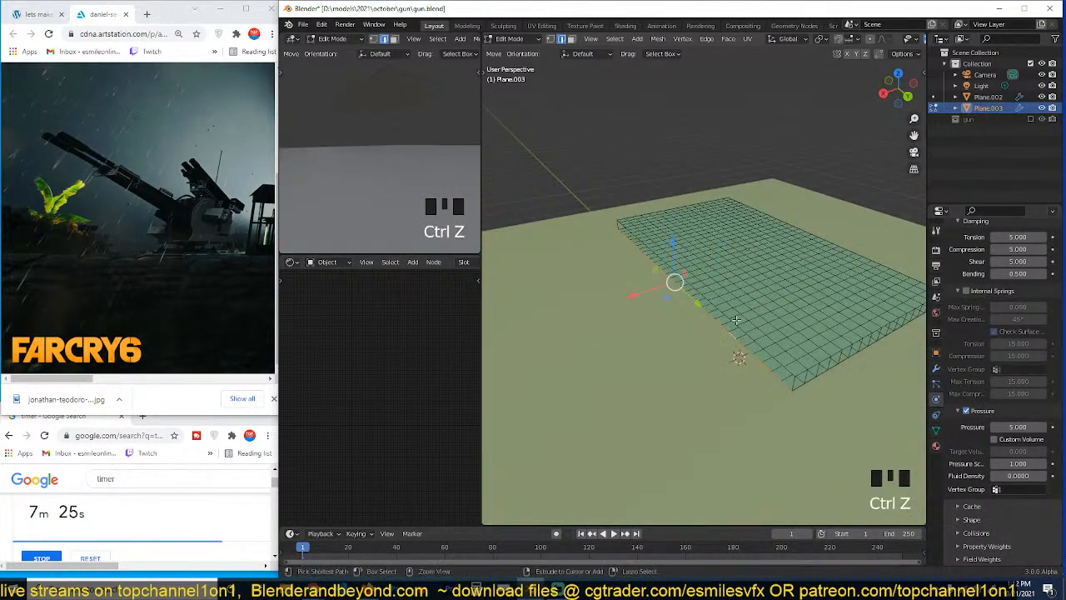
pyautogui.keyDown('alt'); pyautogui.keyDown('shift'); pyautogui.click(741, 302); pyautogui.keyUp('shift'); pyautogui.keyUp('alt')
pyautogui.rightClick(743, 283)
pyautogui.click(743, 279)
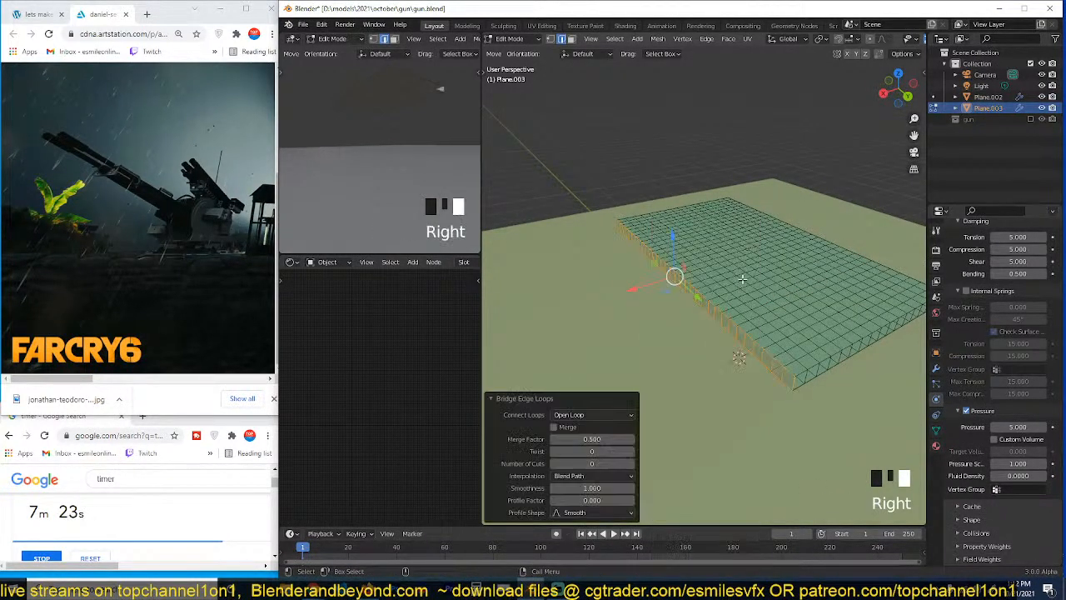
pyautogui.press('x')
pyautogui.click(743, 281)
# Step: Return to Object Mode and play the simulation to check how the pressurised two-layer cloth inflates
pyautogui.press('Tab')
pyautogui.press('space')
pyautogui.moveTo(820, 320); pyautogui.dragTo(732, 312, button='middle')
pyautogui.press('space')
pyautogui.press('`')
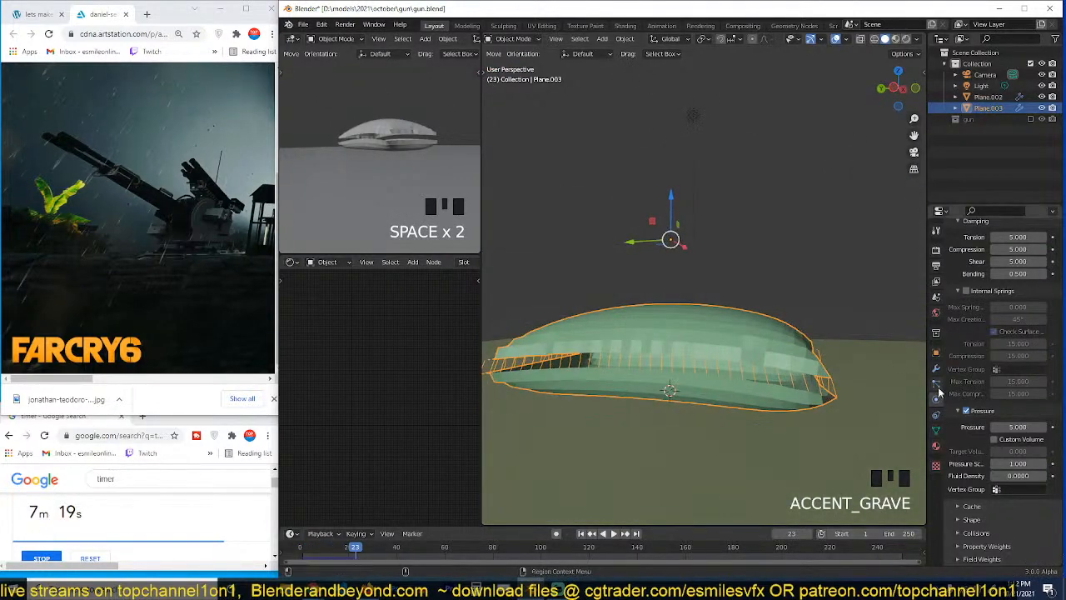
# Step: Enable Sewing in the cloth's Shape settings and play the simulation to frame 36
pyautogui.scroll(-3, 980, 493)
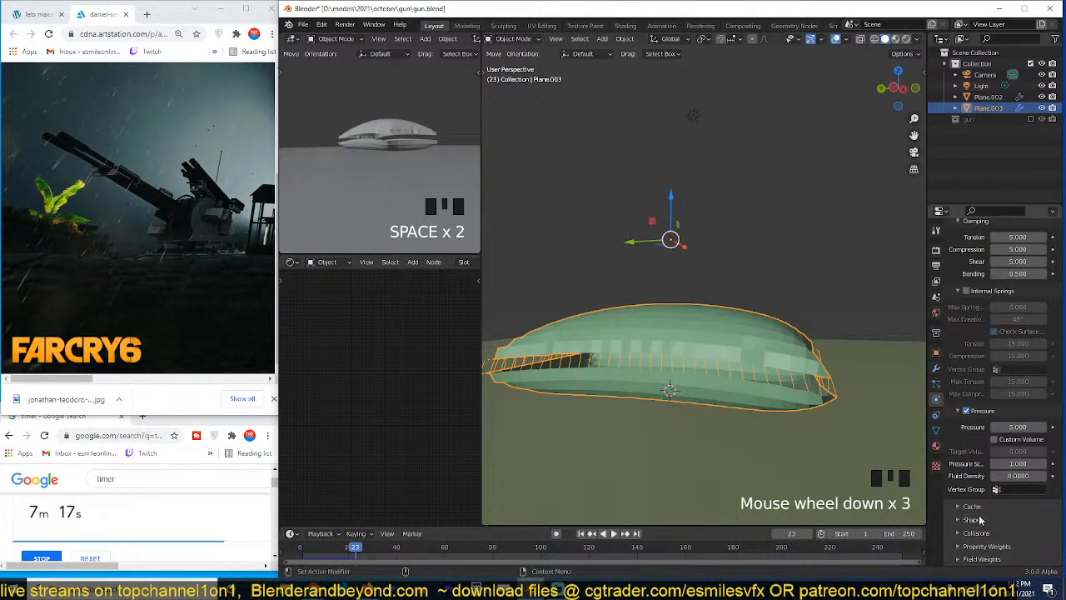
pyautogui.click(979, 520)
pyautogui.scroll(-2, 979, 522)
pyautogui.click(994, 478)
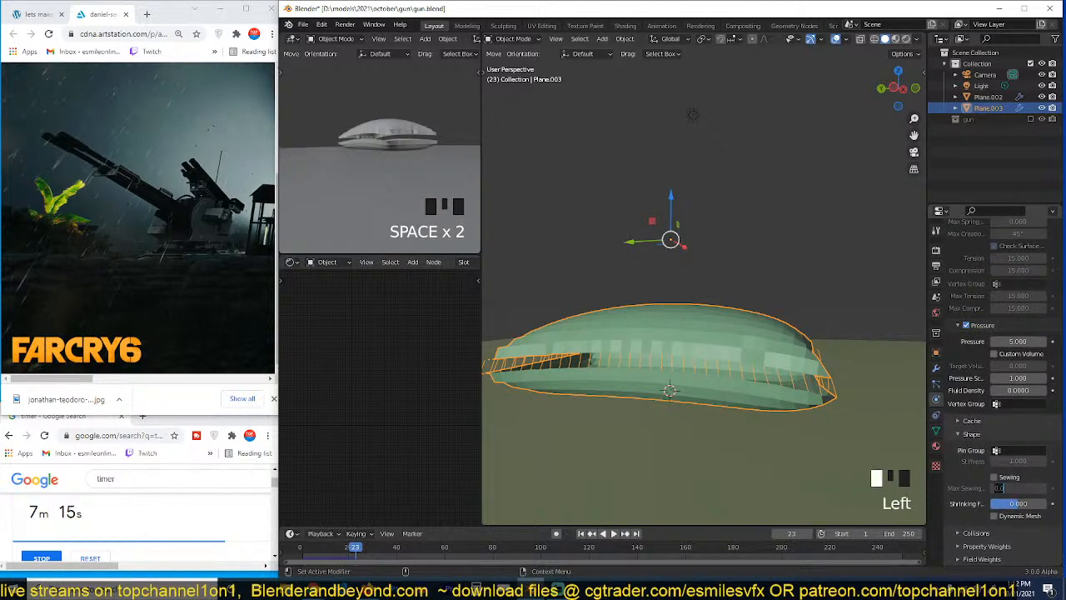
pyautogui.doubleClick(995, 478)
pyautogui.press('space')
pyautogui.press('space')
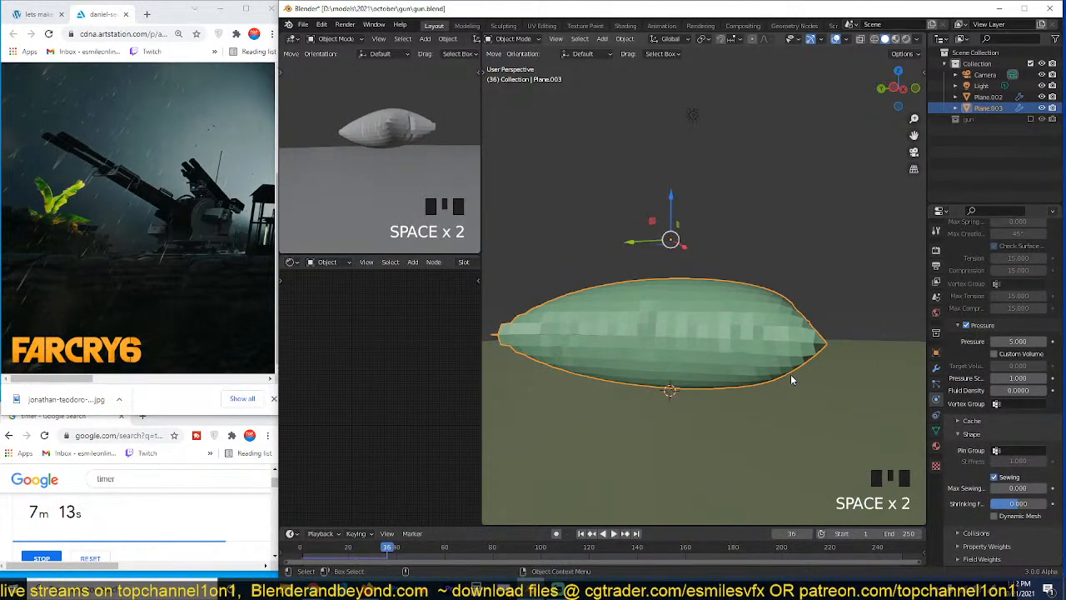
# Step: Shade the inflated sandbag smooth and apply its Cloth modifier at the current frame
pyautogui.press('`')
pyautogui.rightClick(742, 351)
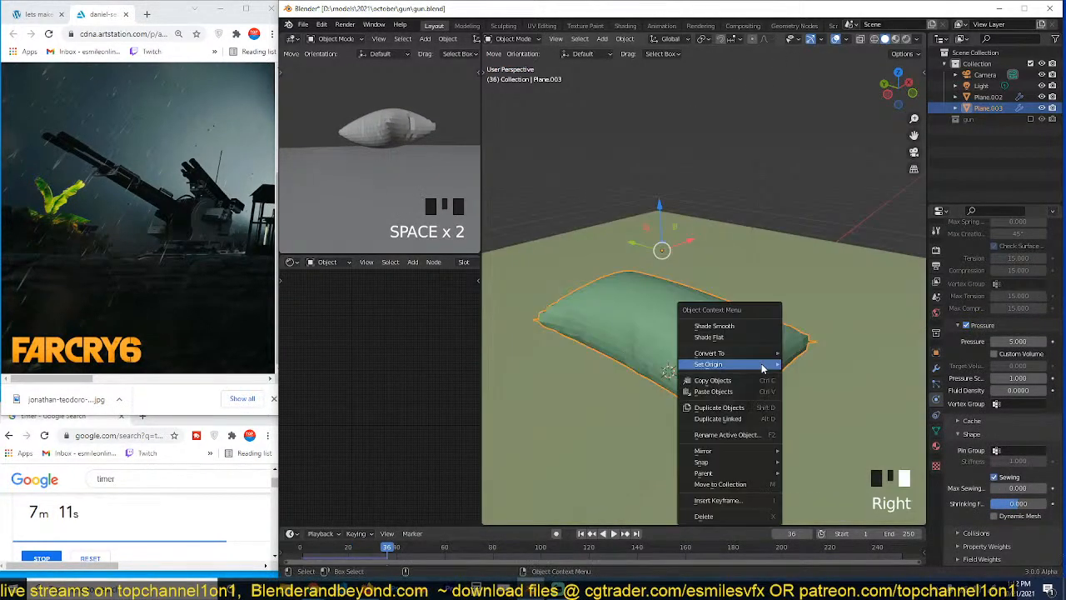
pyautogui.click(746, 322)
pyautogui.press('`')
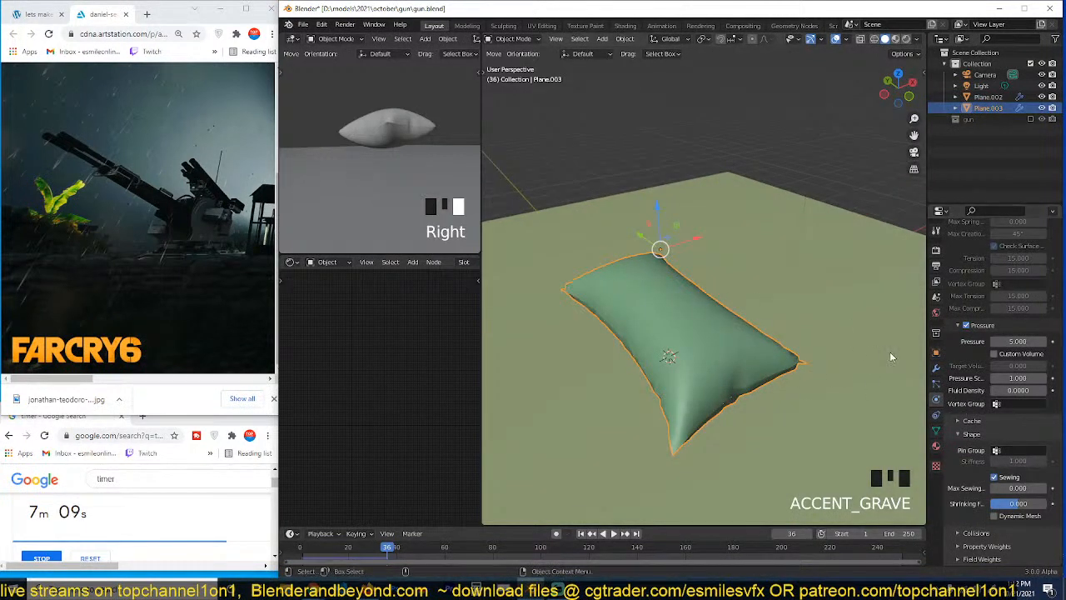
pyautogui.click(936, 366)
pyautogui.hotkey('ctrl', 'a')
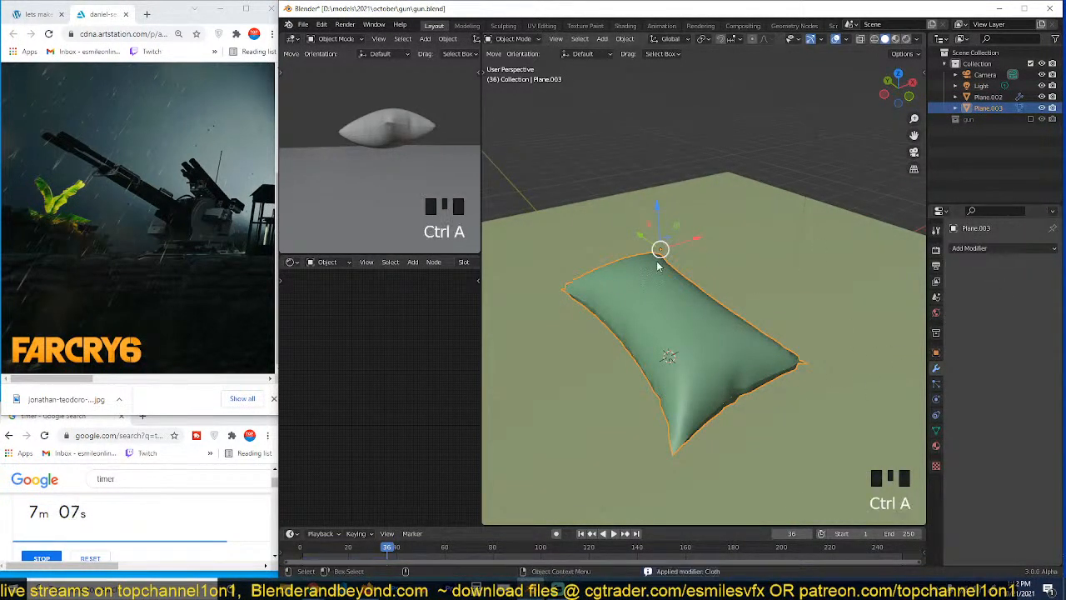
# Step: Save the file and set the sandbag's origin to its geometry
pyautogui.press('`')
pyautogui.hotkey('ctrl', 's')
pyautogui.rightClick(739, 294)
pyautogui.press('`')
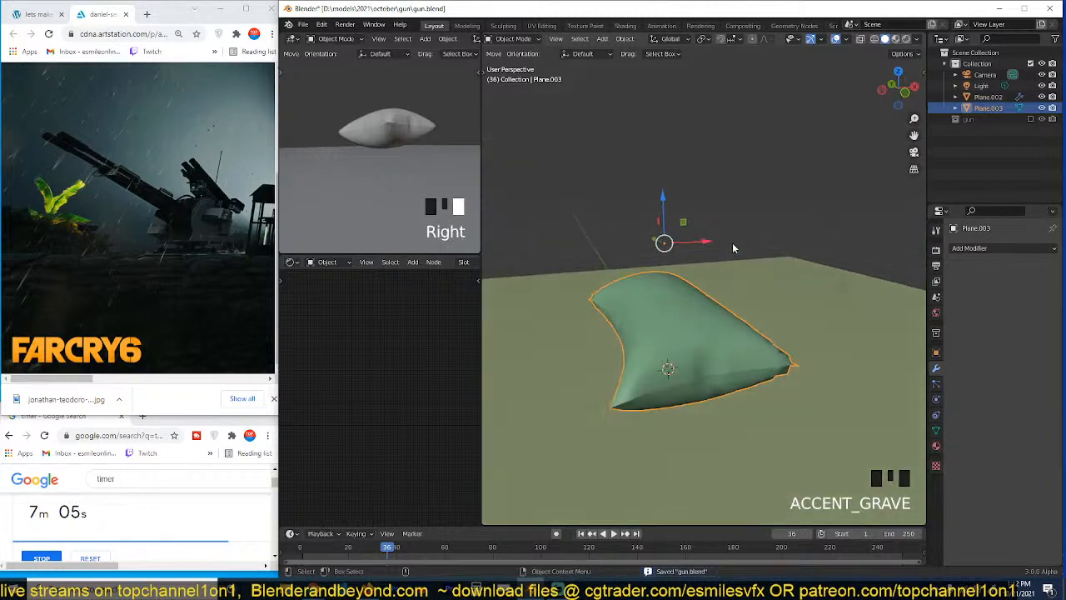
pyautogui.rightClick(639, 313)
pyautogui.moveTo(612, 352)
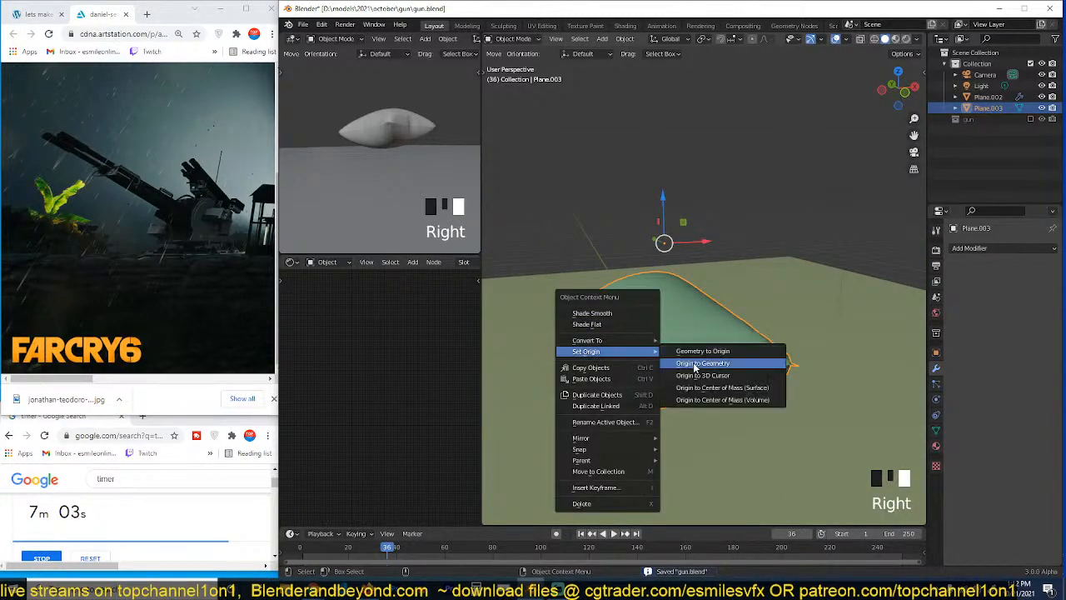
pyautogui.click(670, 363)
# Step: Select the sandbag's entire mesh in Edit Mode and merge its vertices by distance
pyautogui.press('n')
pyautogui.scroll(3, 701, 341)
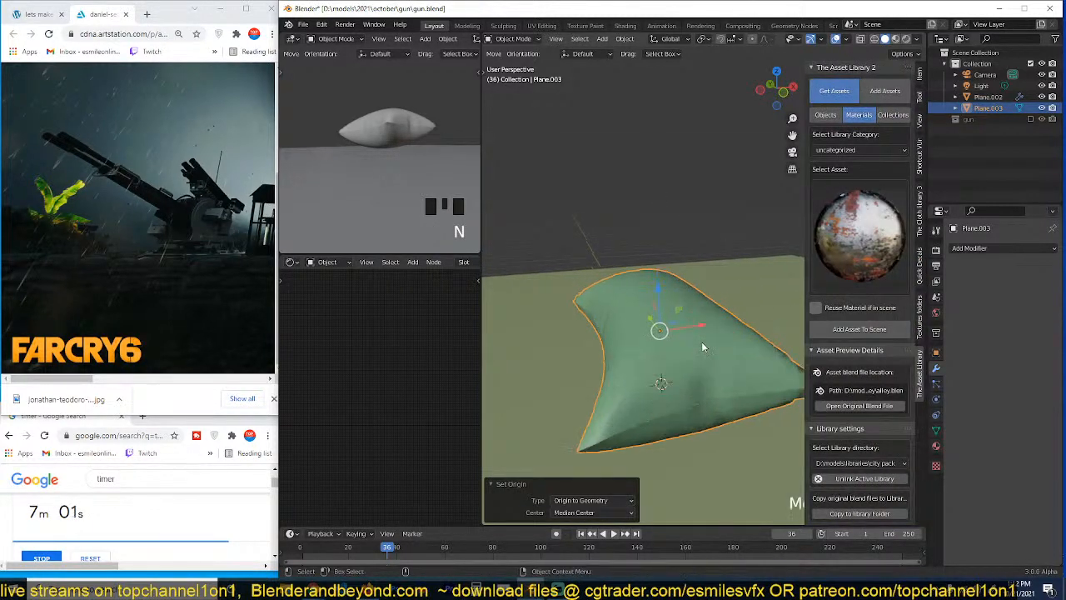
pyautogui.press('Tab')
pyautogui.moveTo(738, 260); pyautogui.dragTo(695, 336, button='middle')
pyautogui.press('a')
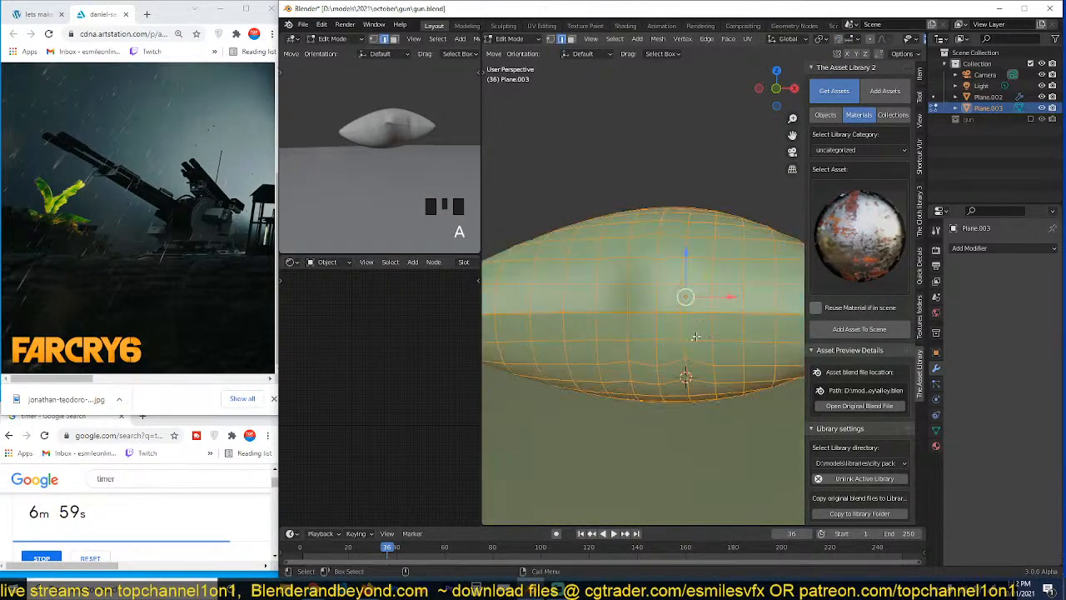
pyautogui.press('m')
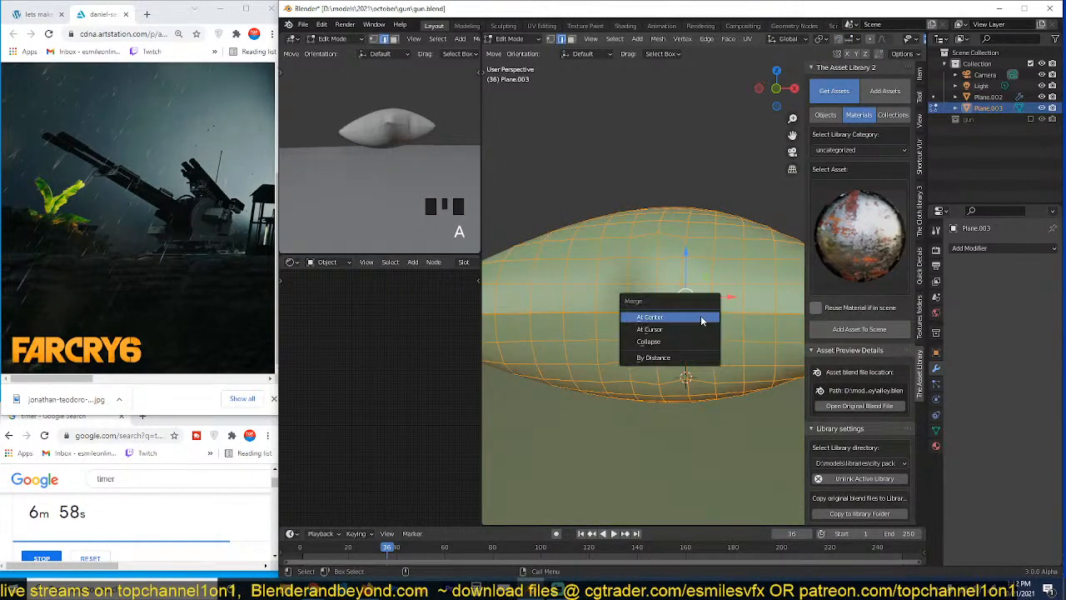
pyautogui.click(685, 360)
# Step: Select all linked faces of the sandbag's upper and lower halves and show the mesh in wireframe
pyautogui.press('3')
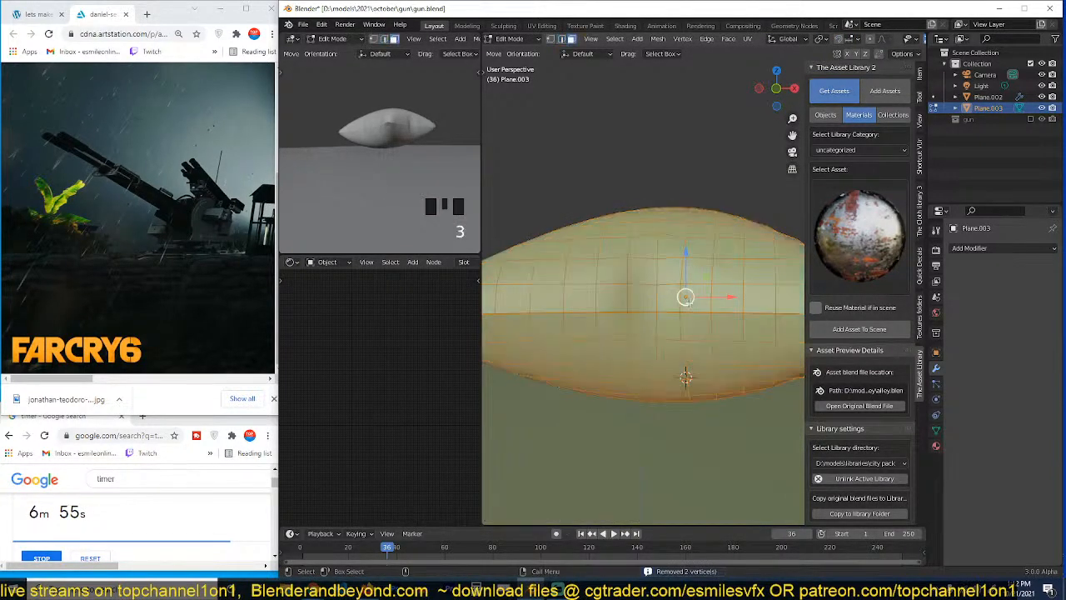
pyautogui.click(705, 279)
pyautogui.hotkey('ctrl', 'l')
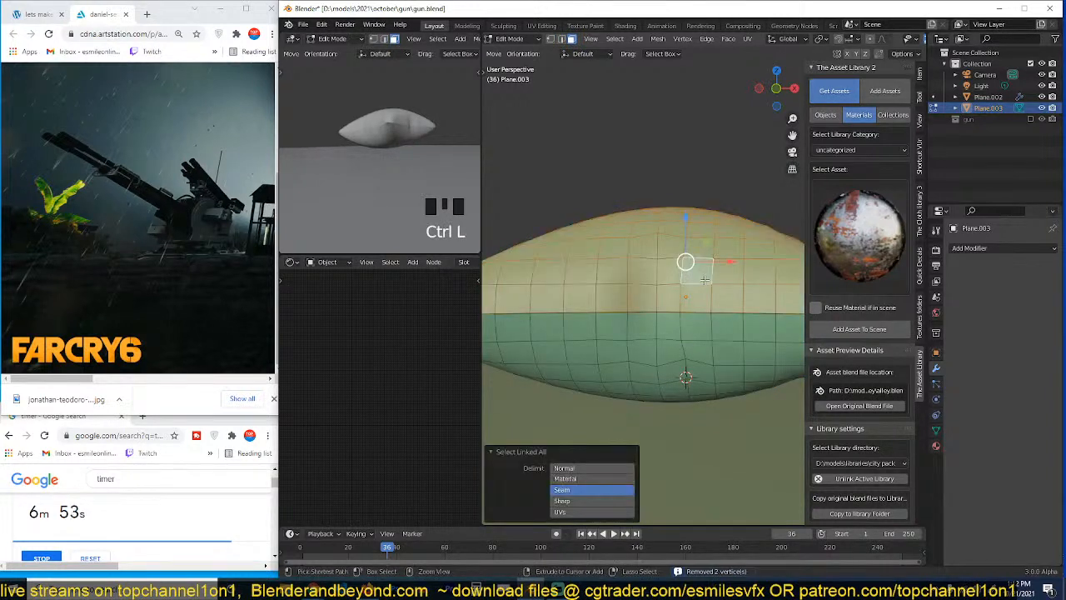
pyautogui.keyDown('shift'); pyautogui.click(705, 363); pyautogui.keyUp('shift')
pyautogui.hotkey('ctrl', 'l')
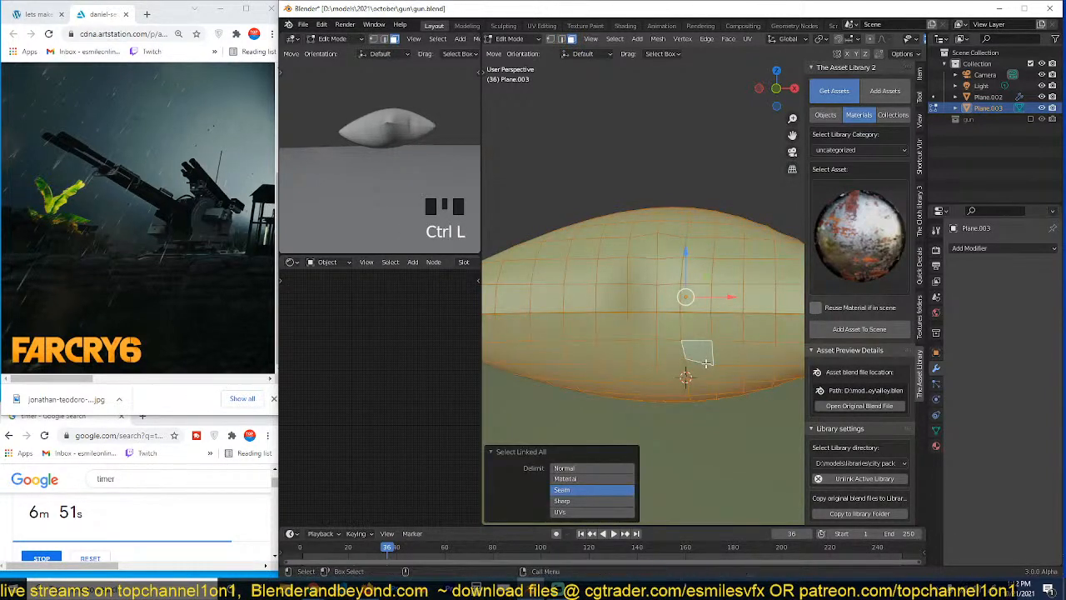
pyautogui.press('2')
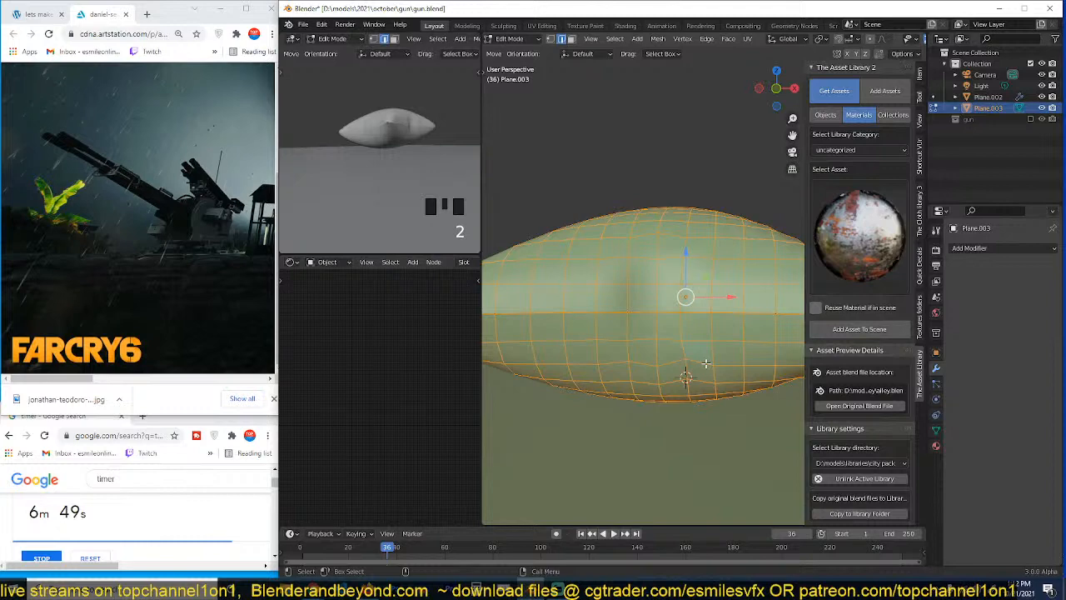
pyautogui.hotkey('ctrl', 'z')
pyautogui.press('z')
pyautogui.press('4')
pyautogui.moveTo(709, 337); pyautogui.dragTo(706, 342, button='middle')
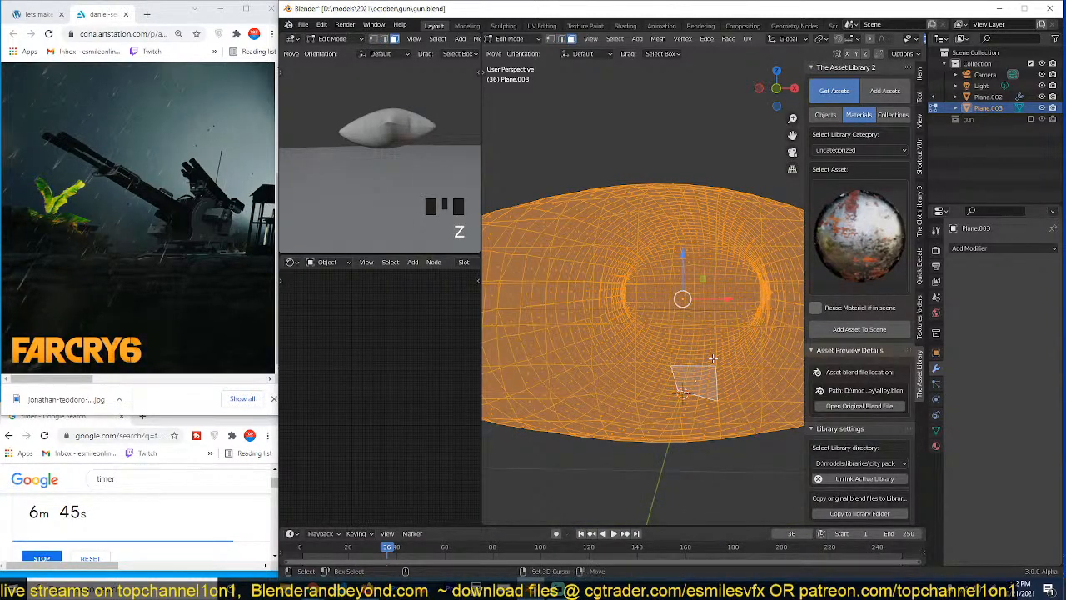
# Step: Try to remove the leftover sewing geometry by hiding the faces, deleting the remaining vertices and revealing the mesh
pyautogui.press('h')
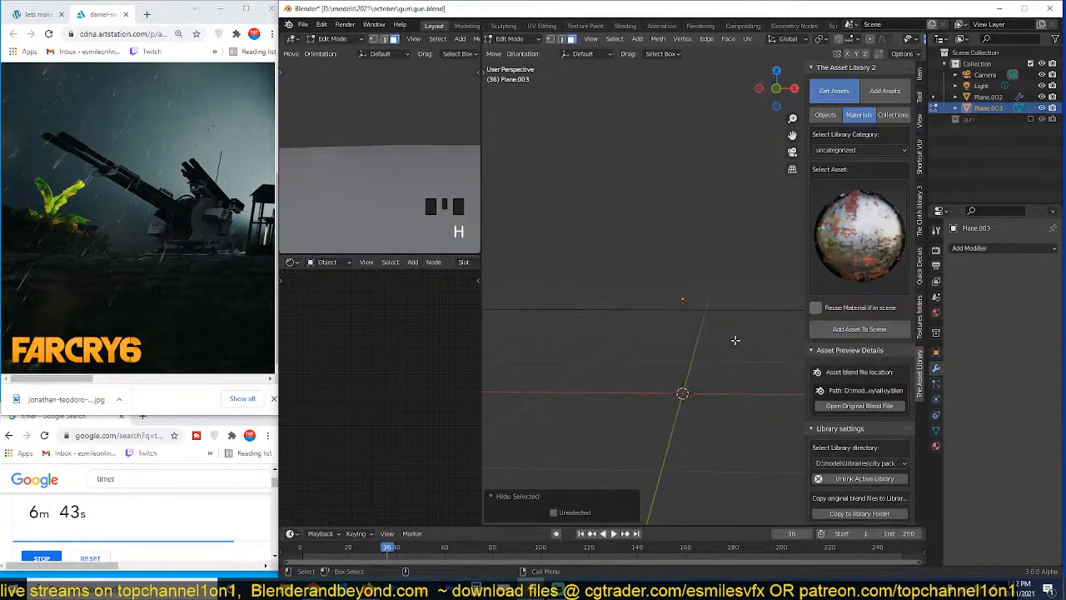
pyautogui.press('1')
pyautogui.press('x')
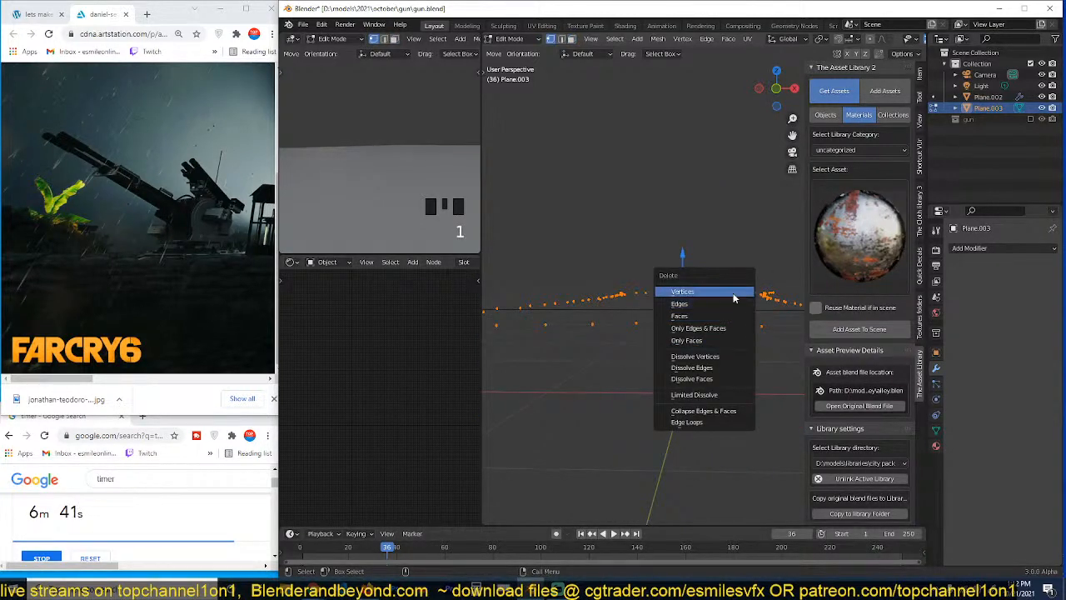
pyautogui.click(738, 291)
pyautogui.hotkey('alt', 'h')
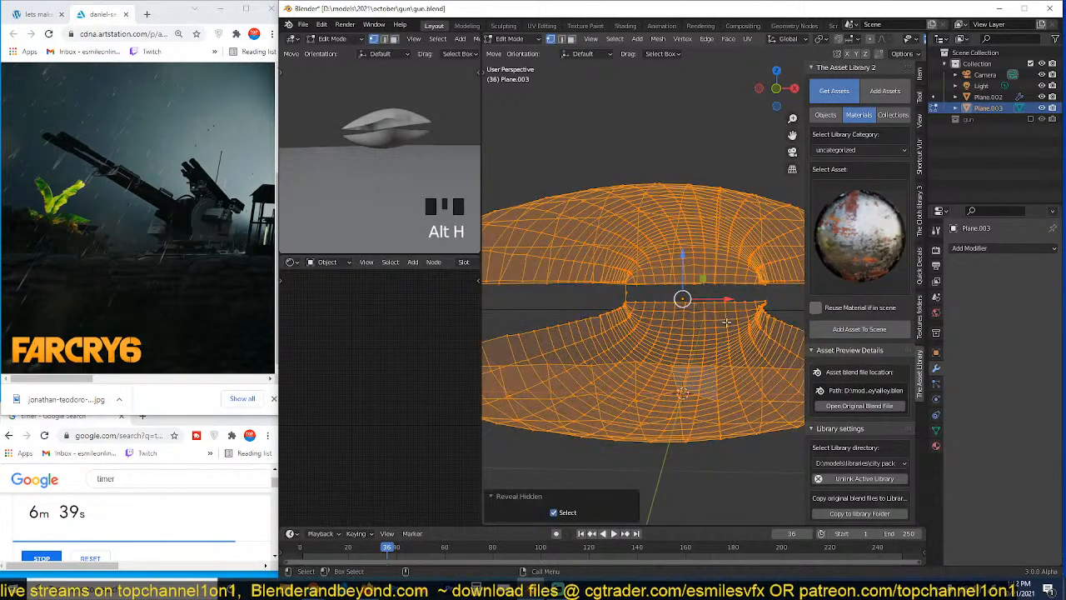
pyautogui.hotkey('ctrl', 'z')
pyautogui.hotkey('ctrl', 'z')
pyautogui.hotkey('ctrl', 'z')
pyautogui.hotkey('ctrl', 'z')
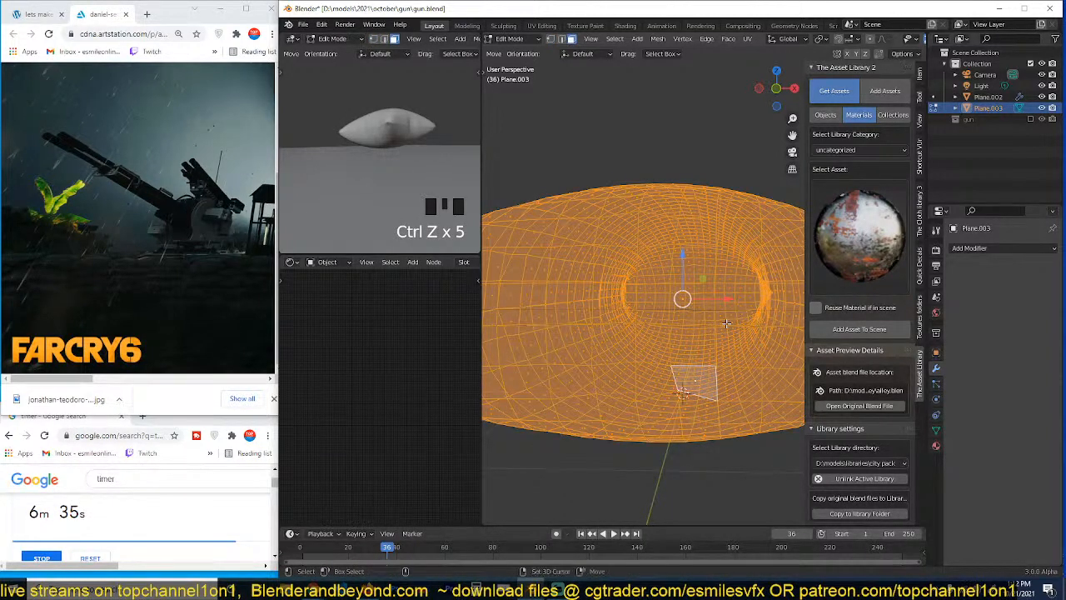
# Step: Hide the sandbag's faces, delete the leftover loose sewing edges, then reveal the mesh in solid shading and deselect it
pyautogui.press('h')
pyautogui.press('a')
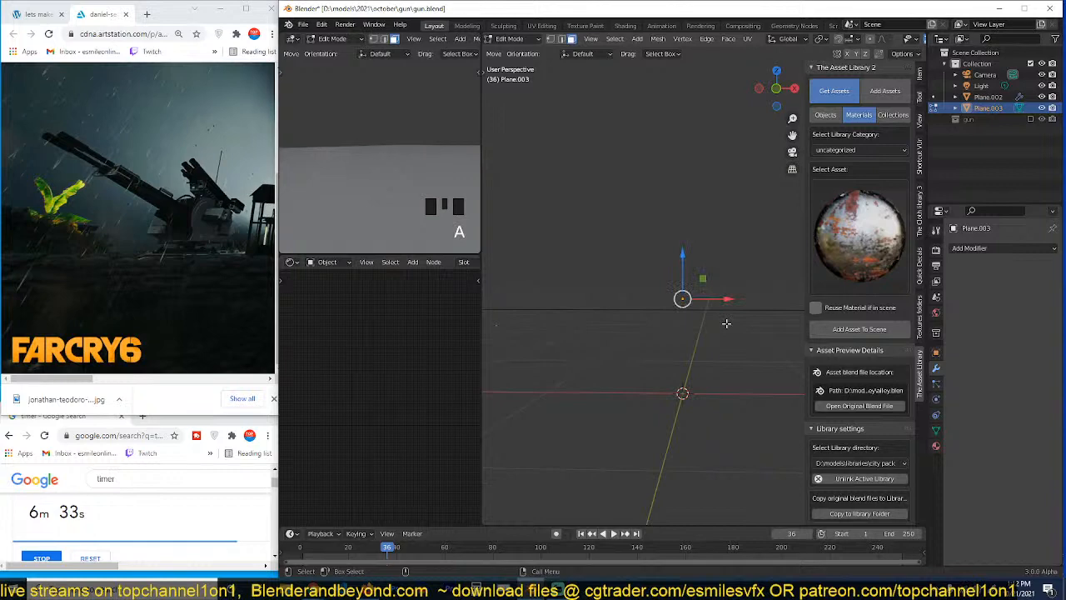
pyautogui.press('x')
pyautogui.click(704, 336)
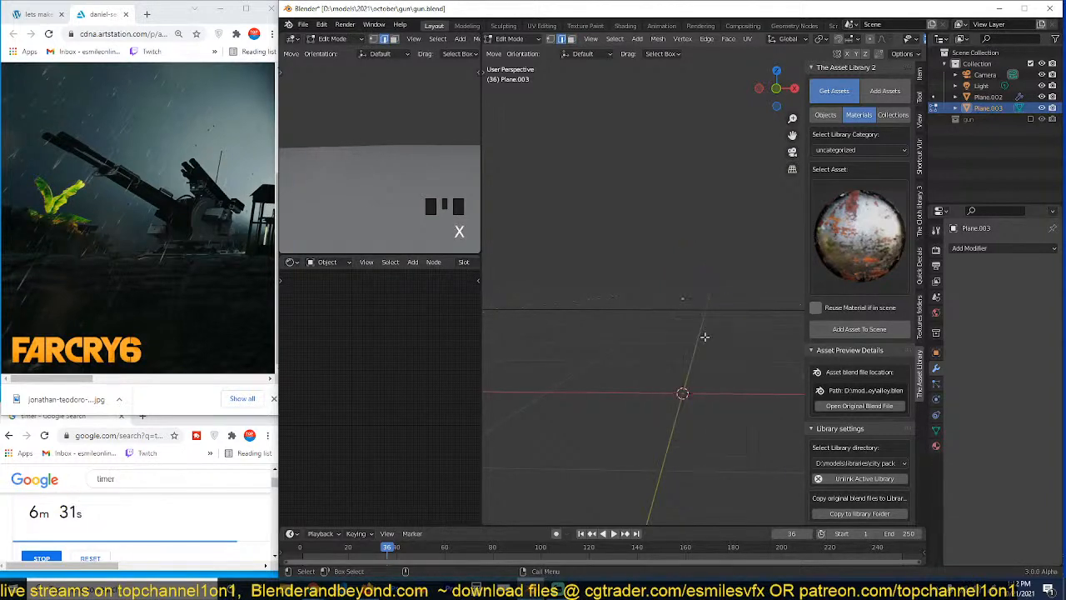
pyautogui.hotkey('alt', 'h')
pyautogui.press('z')
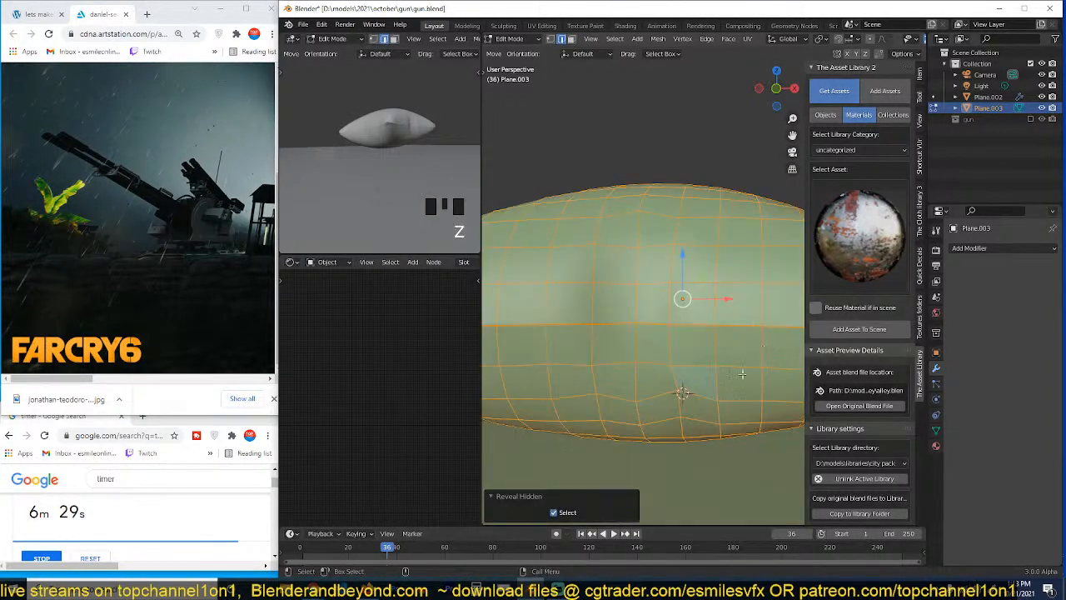
pyautogui.hotkey('alt', 'a')
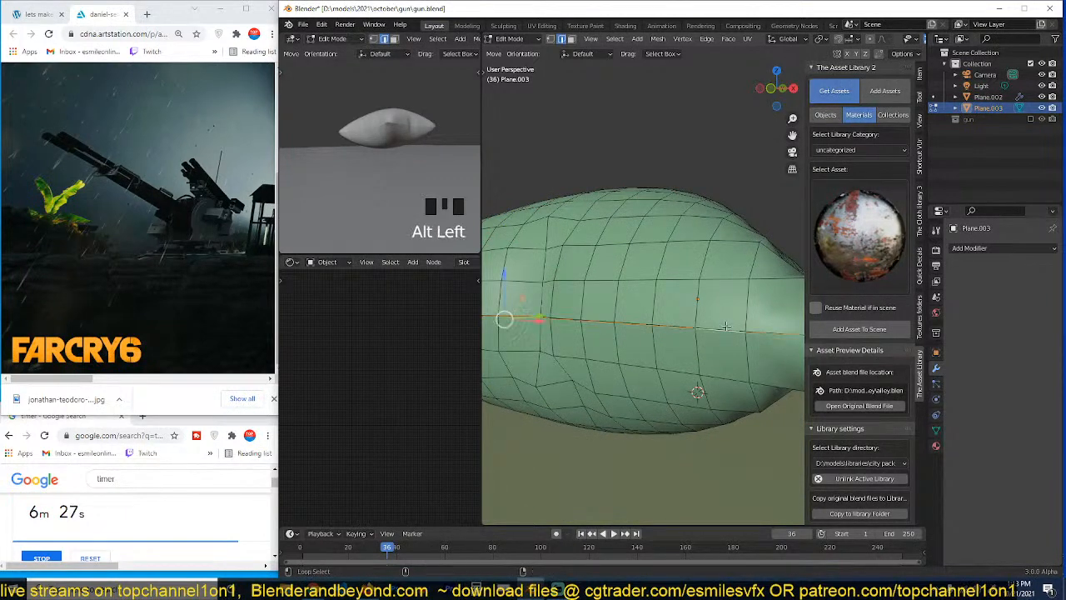
# Step: Select the edge loops along the sandbag's seam, including around its corners, and try to bridge them
pyautogui.moveTo(734, 372); pyautogui.dragTo(675, 324, button='middle')
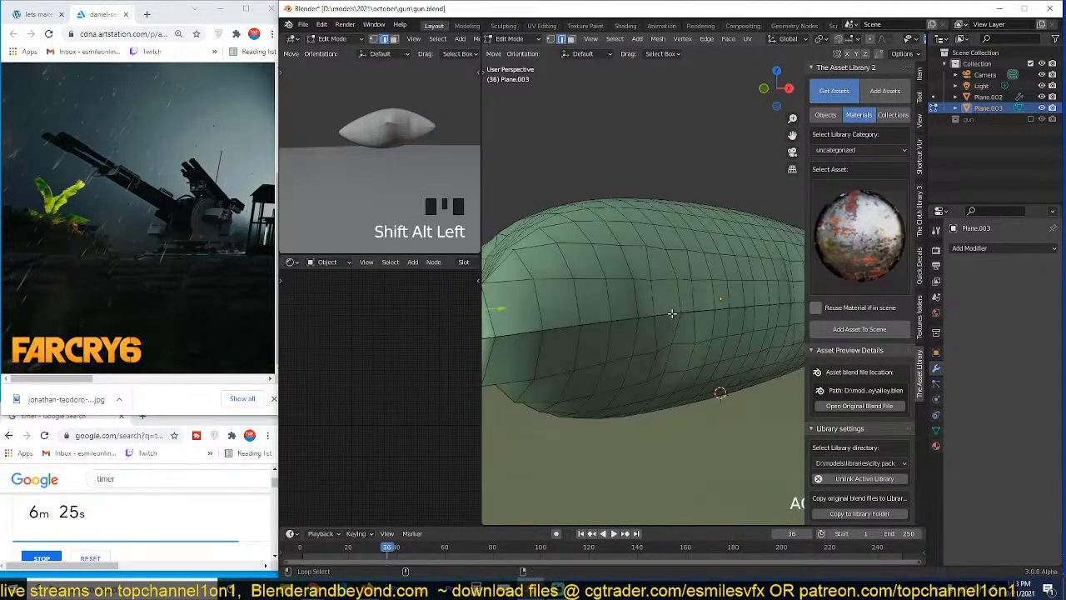
pyautogui.keyDown('alt'); pyautogui.keyDown('shift'); pyautogui.click(666, 317); pyautogui.keyUp('shift'); pyautogui.keyUp('alt')
pyautogui.hotkey('ctrl', 'z')
pyautogui.keyDown('alt'); pyautogui.keyDown('shift'); pyautogui.click(720, 310); pyautogui.keyUp('shift'); pyautogui.keyUp('alt')
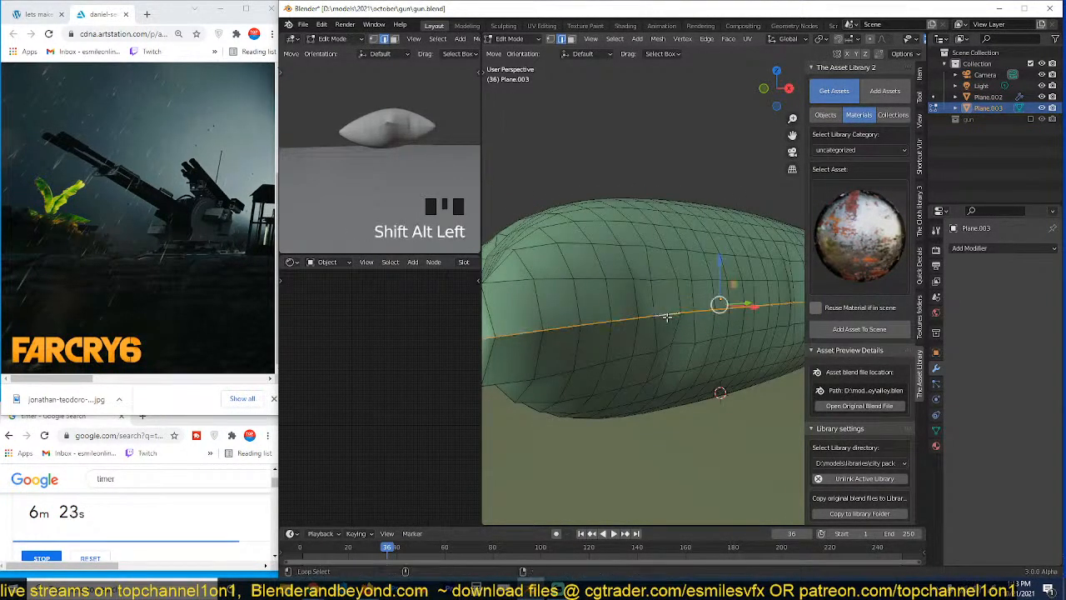
pyautogui.press('`')
pyautogui.moveTo(720, 314); pyautogui.dragTo(608, 323, button='middle')
pyautogui.scroll(-2, 747, 360)
pyautogui.moveTo(748, 360); pyautogui.dragTo(596, 343, button='middle')
pyautogui.keyDown('alt'); pyautogui.keyDown('shift'); pyautogui.click(644, 344); pyautogui.keyUp('shift'); pyautogui.keyUp('alt')
pyautogui.keyDown('alt'); pyautogui.keyDown('shift'); pyautogui.click(647, 349); pyautogui.keyUp('shift'); pyautogui.keyUp('alt')
pyautogui.moveTo(726, 343); pyautogui.dragTo(641, 331, button='middle')
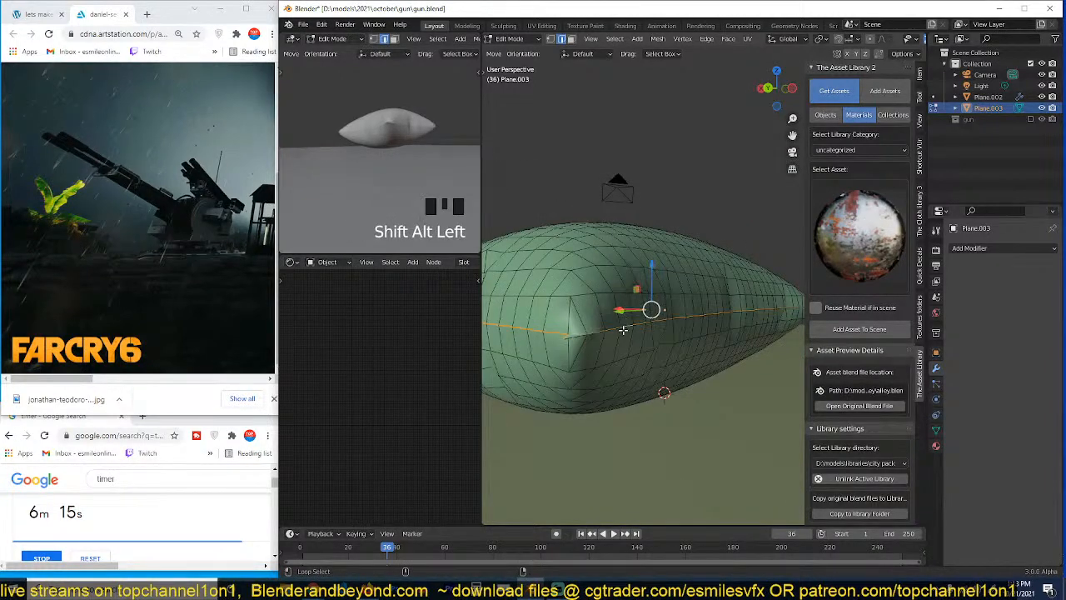
pyautogui.keyDown('alt'); pyautogui.keyDown('shift'); pyautogui.click(623, 330); pyautogui.keyUp('shift'); pyautogui.keyUp('alt')
pyautogui.rightClick(640, 308)
pyautogui.click(642, 278)
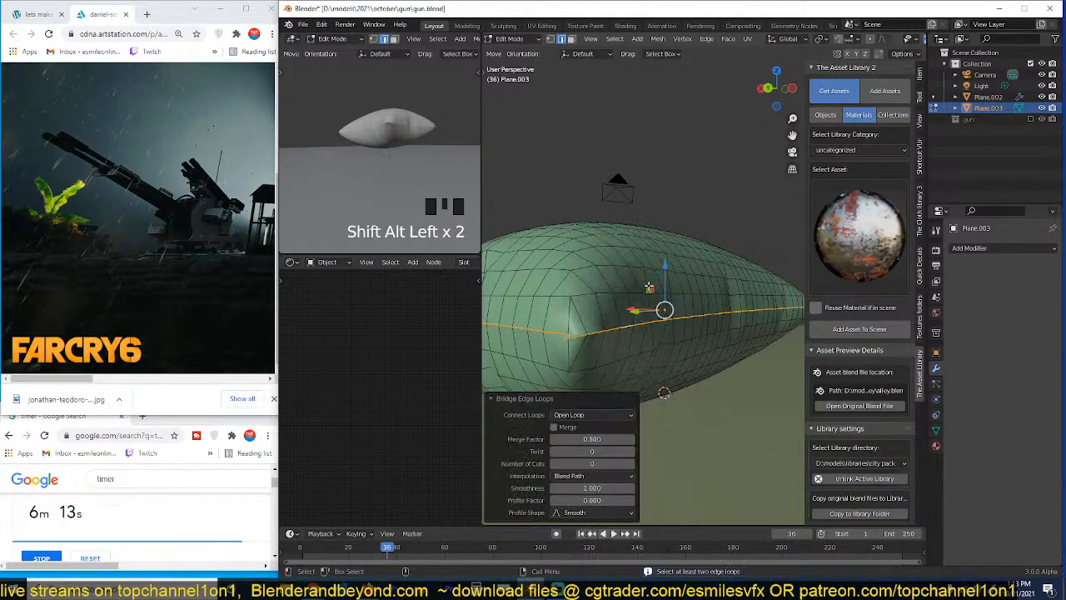
# Step: Test-move a seam edge loop to check the gap, then retry Bridge Edge Loops between the upper and lower halves
pyautogui.moveTo(642, 278); pyautogui.dragTo(699, 348, button='middle')
pyautogui.press('g')
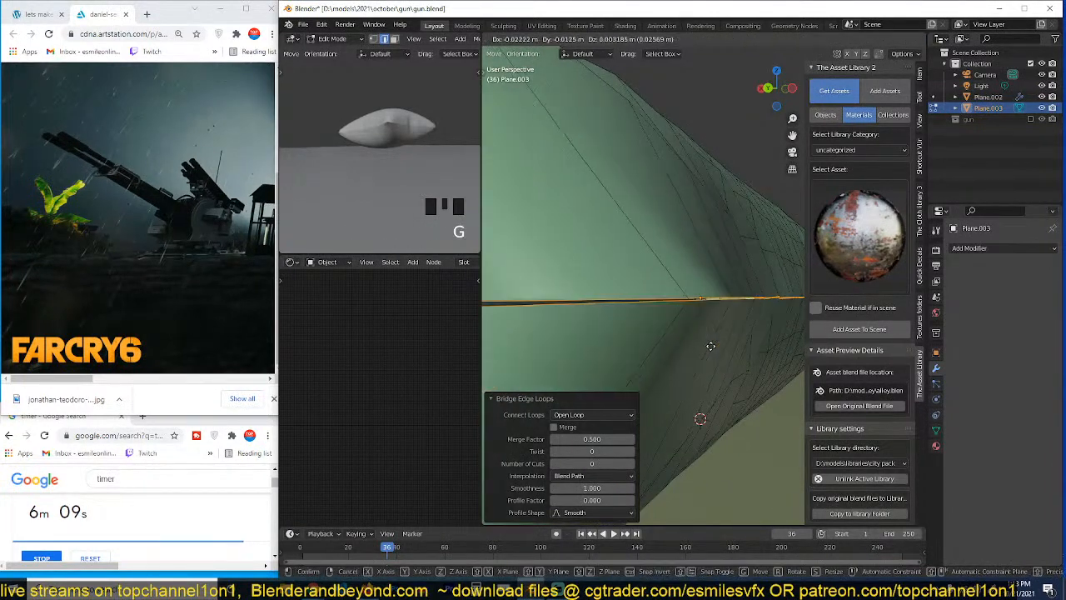
pyautogui.rightClick(702, 328)
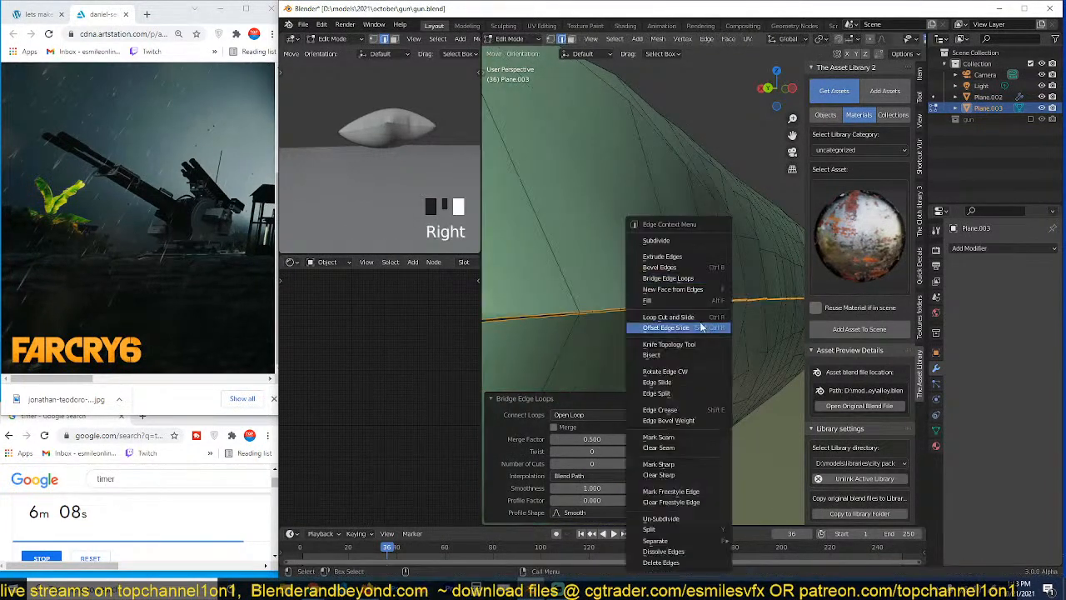
pyautogui.click(675, 279)
pyautogui.keyDown('alt'); pyautogui.click(642, 310); pyautogui.keyUp('alt')
pyautogui.press('g')
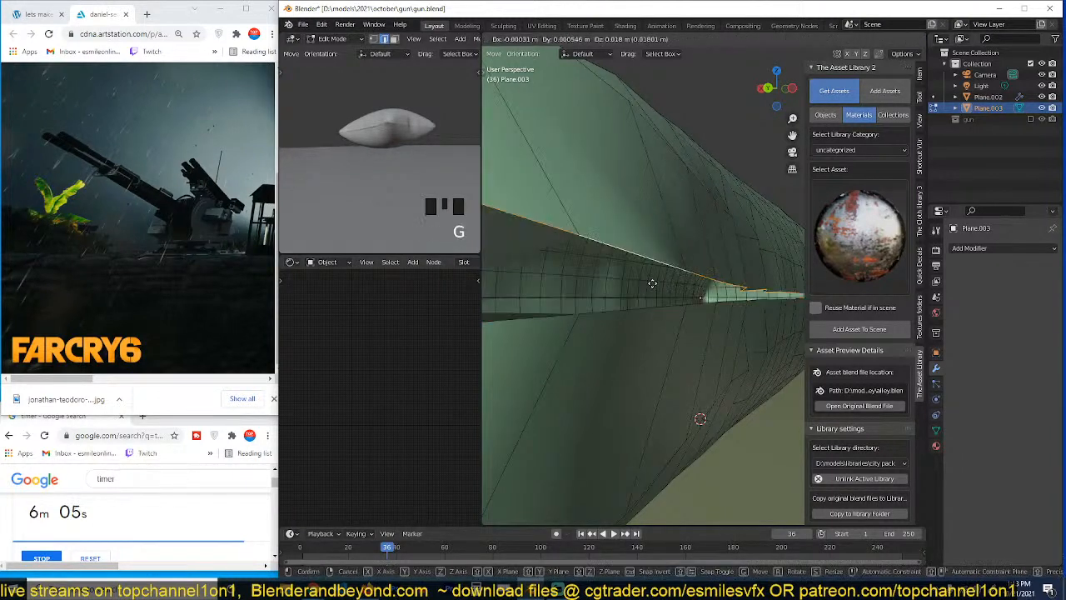
pyautogui.keyDown('alt'); pyautogui.keyDown('shift'); pyautogui.click(670, 303); pyautogui.keyUp('shift'); pyautogui.keyUp('alt')
pyautogui.rightClick(674, 302)
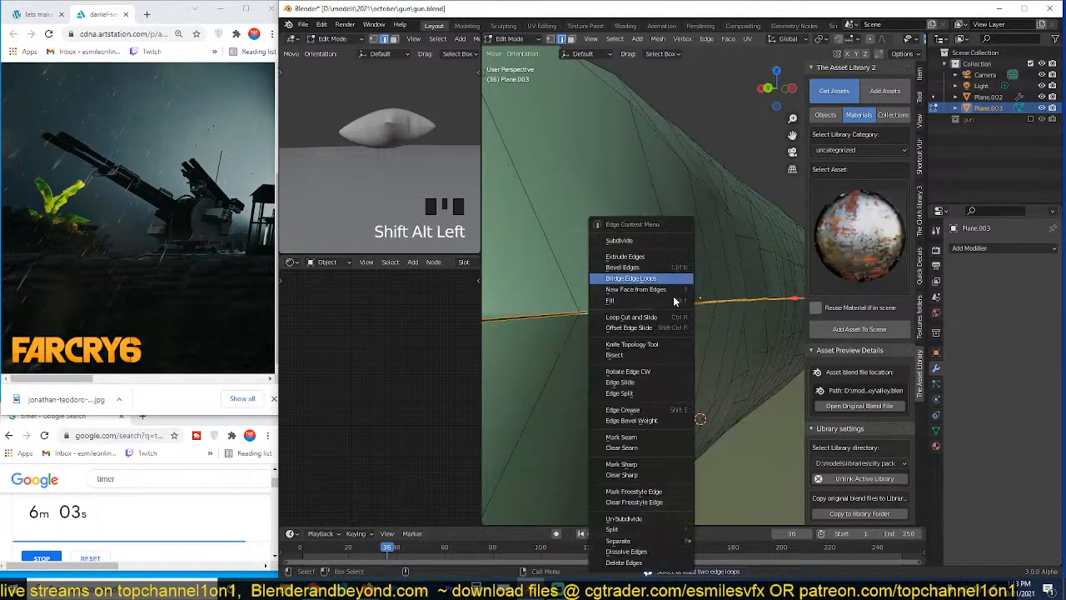
pyautogui.click(664, 276)
# Step: Reselect the seam loop on another side, check the sandbag in Object Mode, and clear the Edit Mode selection
pyautogui.moveTo(607, 347); pyautogui.dragTo(665, 327, button='middle')
pyautogui.scroll(-2, 665, 326)
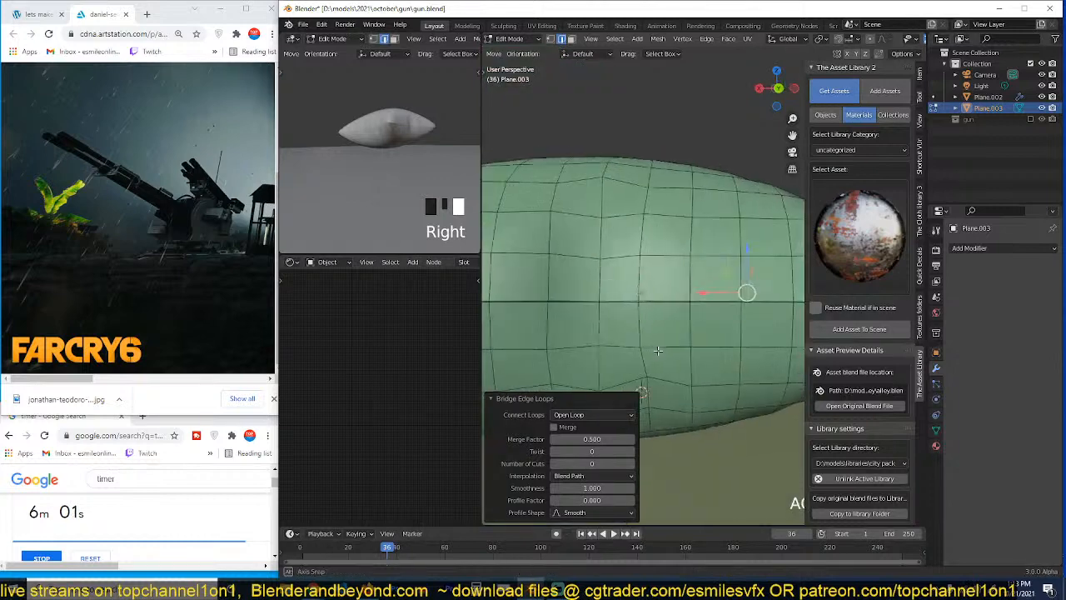
pyautogui.scroll(1, 665, 326)
pyautogui.keyDown('alt'); pyautogui.click(666, 311); pyautogui.keyUp('alt')
pyautogui.keyDown('alt'); pyautogui.keyDown('shift'); pyautogui.click(665, 318); pyautogui.keyUp('shift'); pyautogui.keyUp('alt')
pyautogui.rightClick(666, 316)
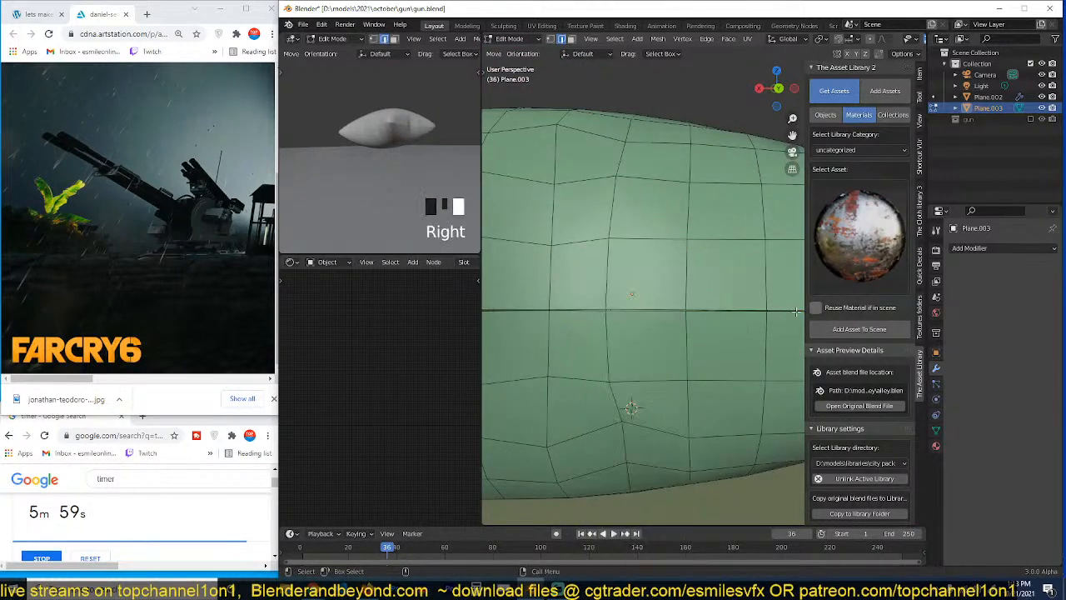
pyautogui.keyDown('alt'); pyautogui.click(736, 312); pyautogui.keyUp('alt')
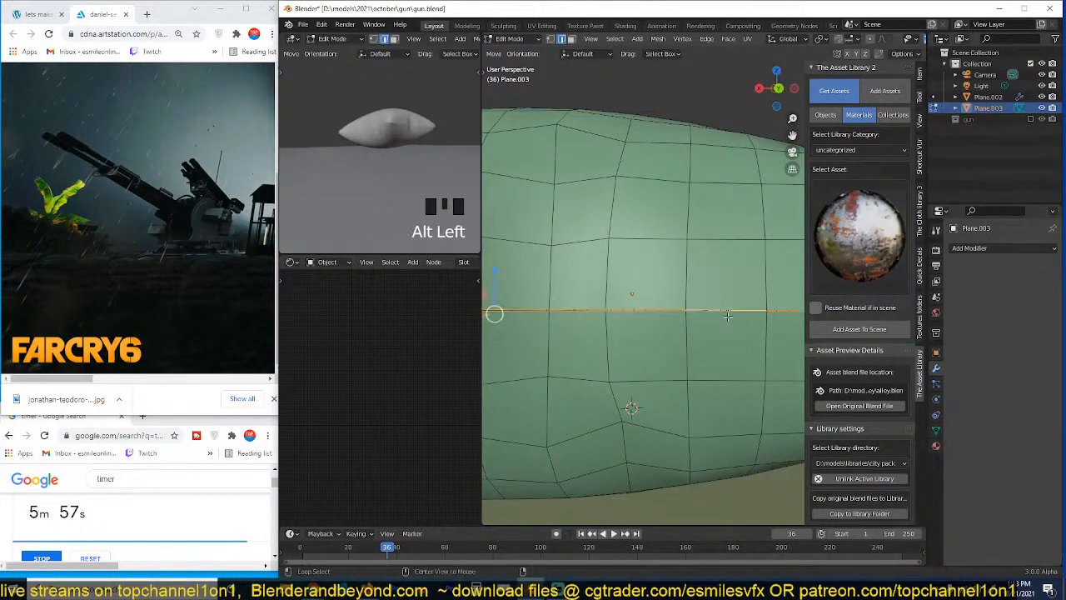
pyautogui.scroll(-4, 727, 318)
pyautogui.moveTo(707, 384); pyautogui.dragTo(756, 372, button='middle')
pyautogui.press('Tab')
pyautogui.moveTo(697, 408); pyautogui.dragTo(632, 398, button='middle')
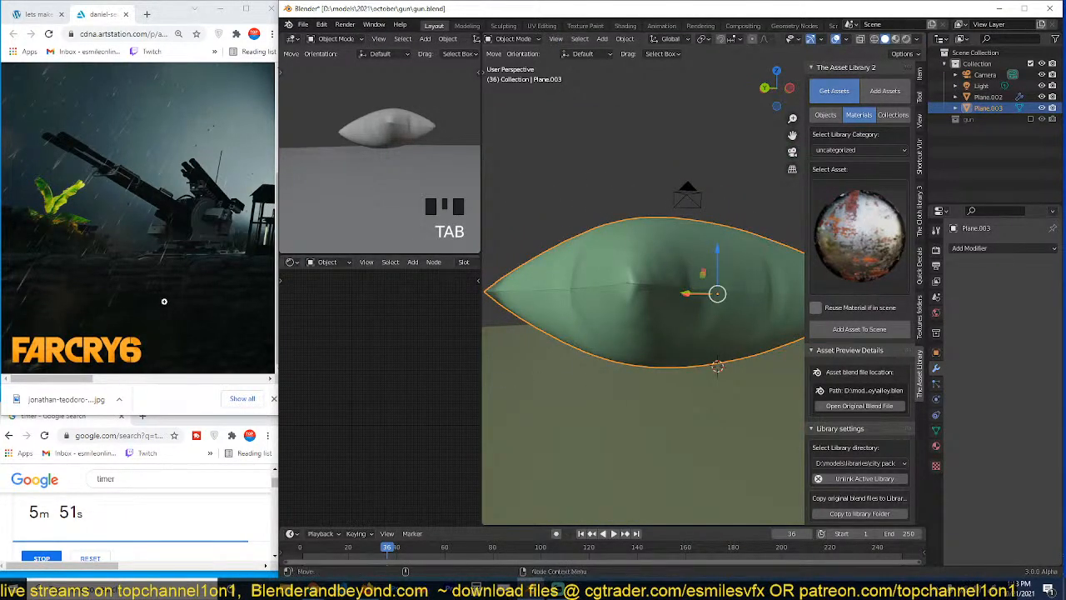
pyautogui.press('Tab')
pyautogui.moveTo(748, 308); pyautogui.dragTo(688, 387, button='middle')
pyautogui.hotkey('alt', 'a')
pyautogui.press('`')
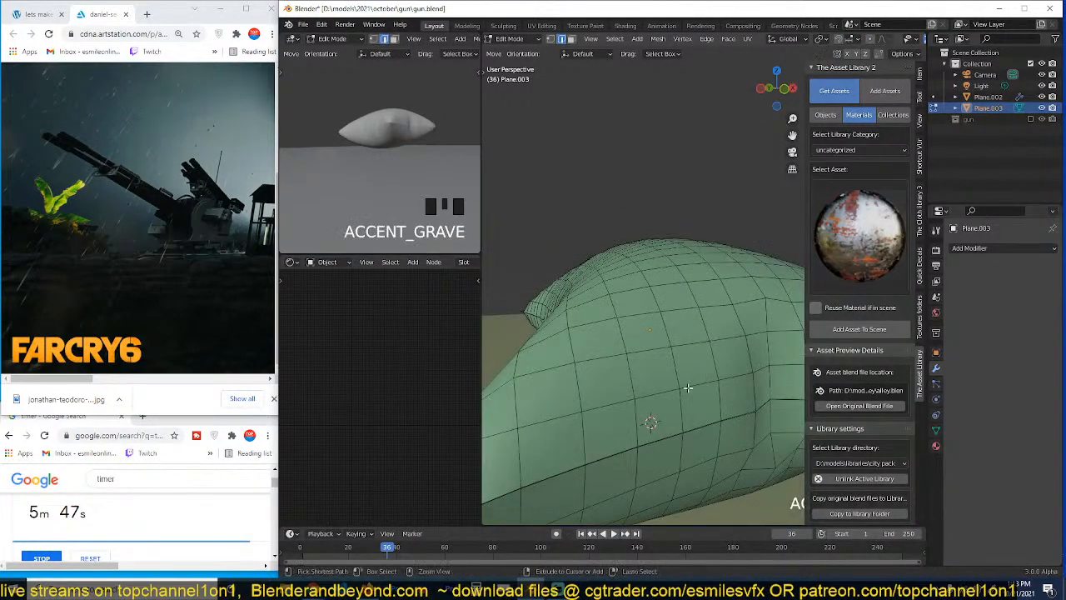
# Step: Add a loop cut beside the sandbag's side seam and try fattening the seam's face loop along its normals
pyautogui.hotkey('ctrl', 'r')
pyautogui.click(720, 410)
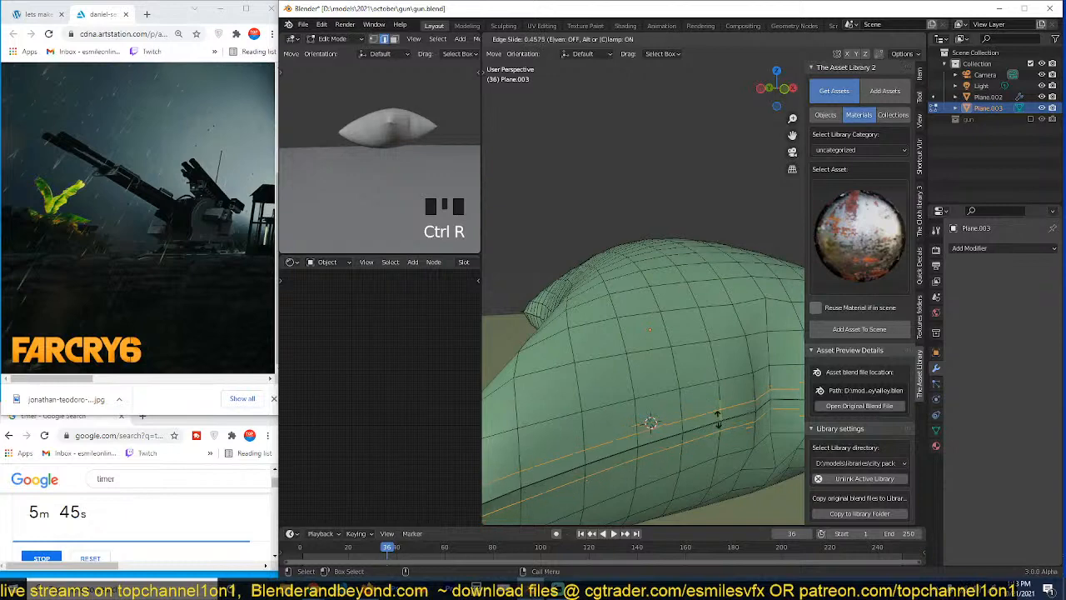
pyautogui.click(720, 415)
pyautogui.moveTo(720, 414); pyautogui.dragTo(720, 393, button='middle')
pyautogui.press('3')
pyautogui.keyDown('alt'); pyautogui.click(720, 393); pyautogui.keyUp('alt')
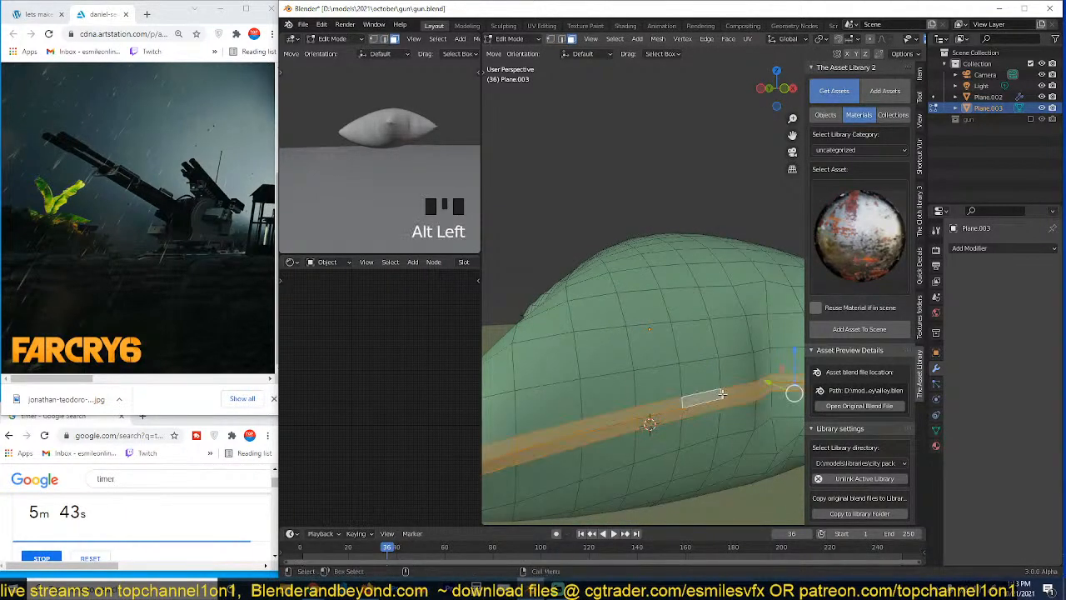
pyautogui.hotkey('alt', 's')
pyautogui.click(733, 376)
# Step: Loop cut close to the same seam and fatten the bordering face loop by about 0.03 m into a protruding edge
pyautogui.hotkey('ctrl', 'r')
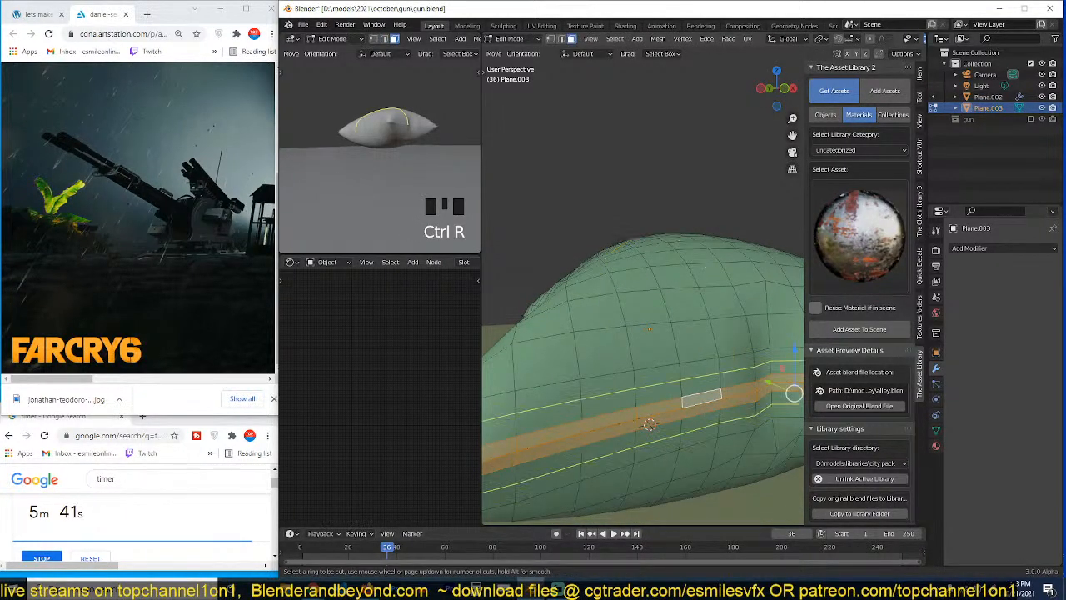
pyautogui.click(723, 380)
pyautogui.click(716, 389)
pyautogui.press('3')
pyautogui.keyDown('alt'); pyautogui.click(722, 396); pyautogui.keyUp('alt')
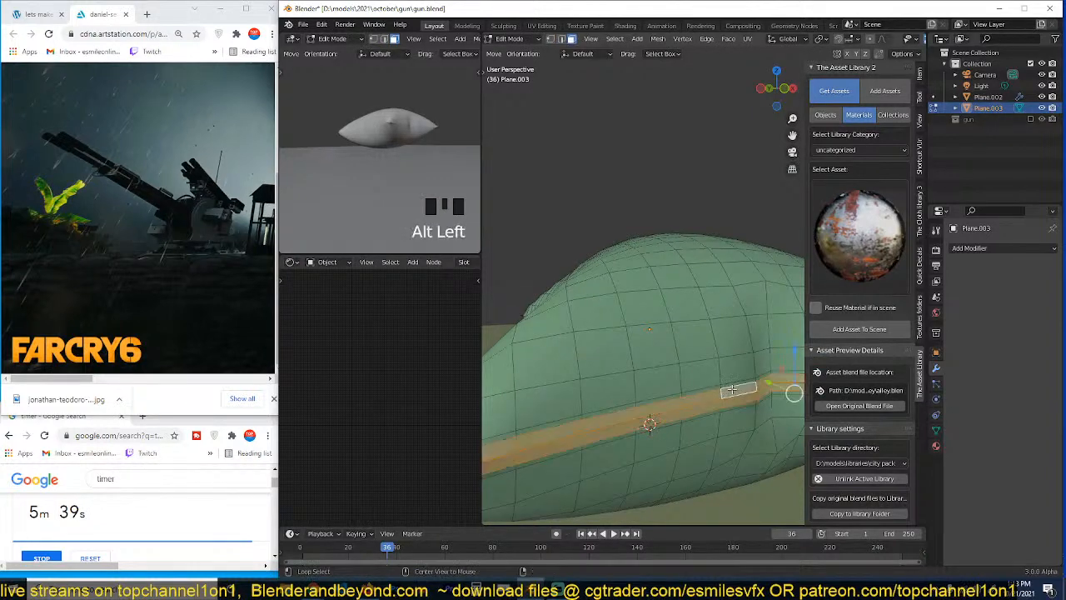
pyautogui.hotkey('alt', 's')
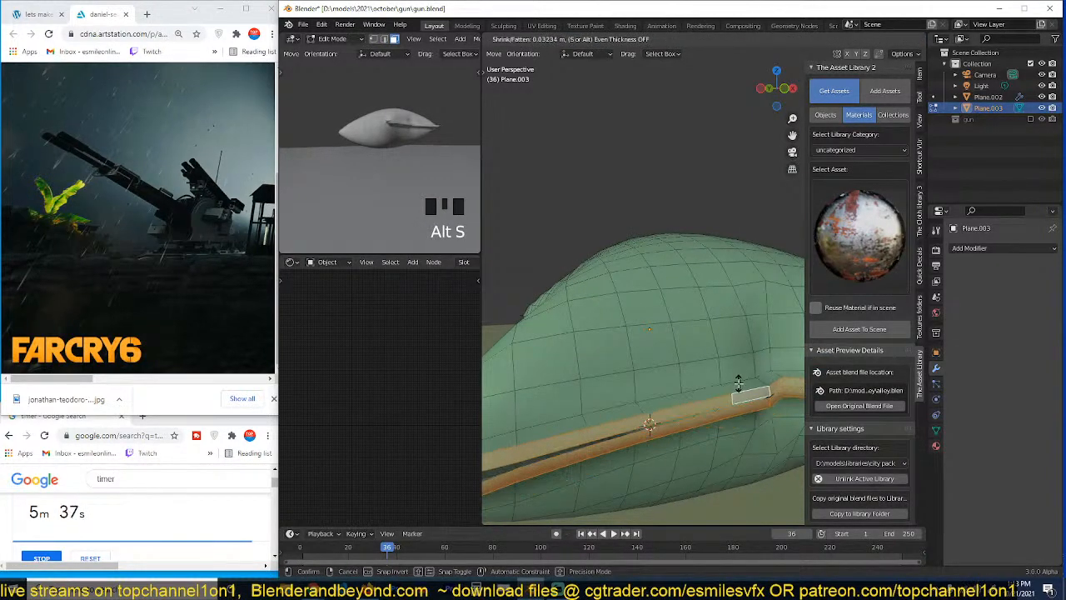
pyautogui.click(739, 381)
pyautogui.press('Tab')
pyautogui.scroll(-3, 729, 408)
pyautogui.moveTo(728, 410); pyautogui.dragTo(707, 397, button='middle')
# Step: Add a loop cut along the seam on the adjoining side and position it just below the seam line
pyautogui.press('`')
pyautogui.scroll(1, 735, 437)
pyautogui.scroll(1, 707, 398)
pyautogui.hotkey('ctrl', 'r')
pyautogui.click(770, 412)
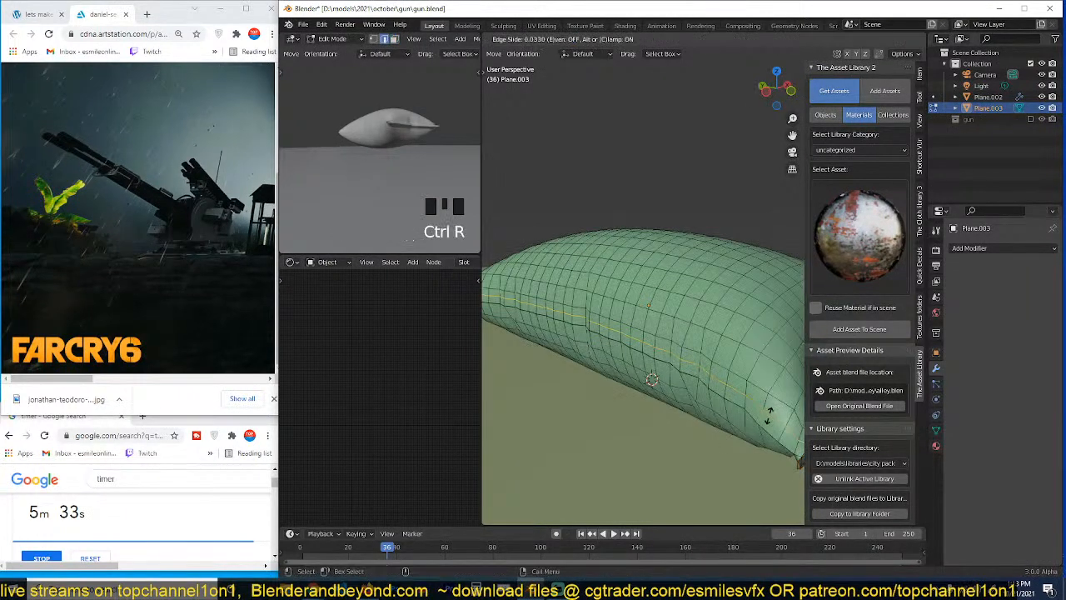
pyautogui.click(767, 416)
pyautogui.press('`')
pyautogui.moveTo(768, 416); pyautogui.dragTo(772, 372, button='middle')
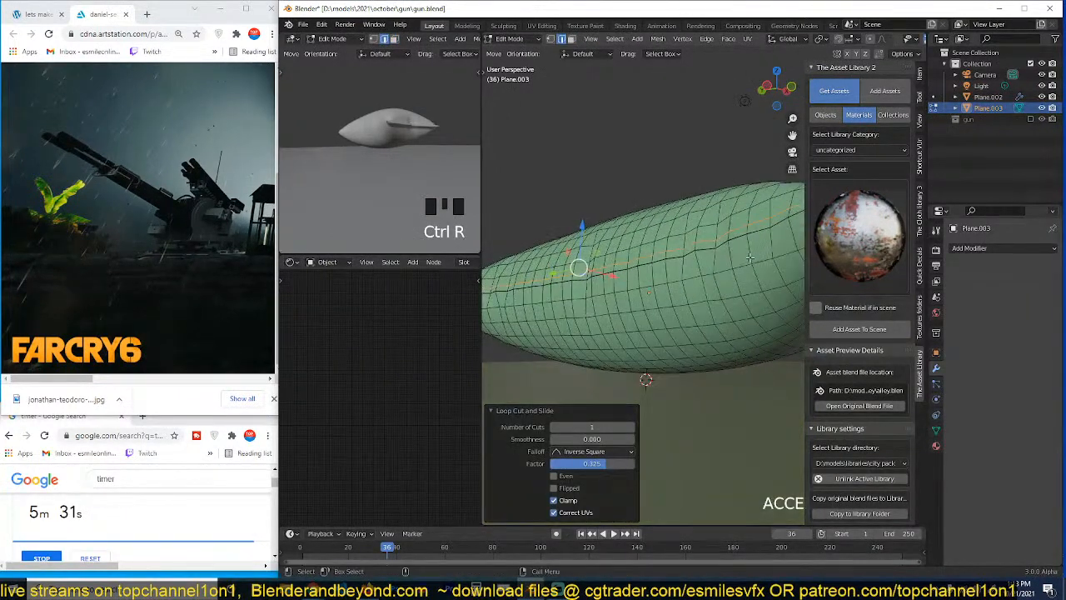
pyautogui.press('g')
pyautogui.press('g')
pyautogui.scroll(4, 740, 247)
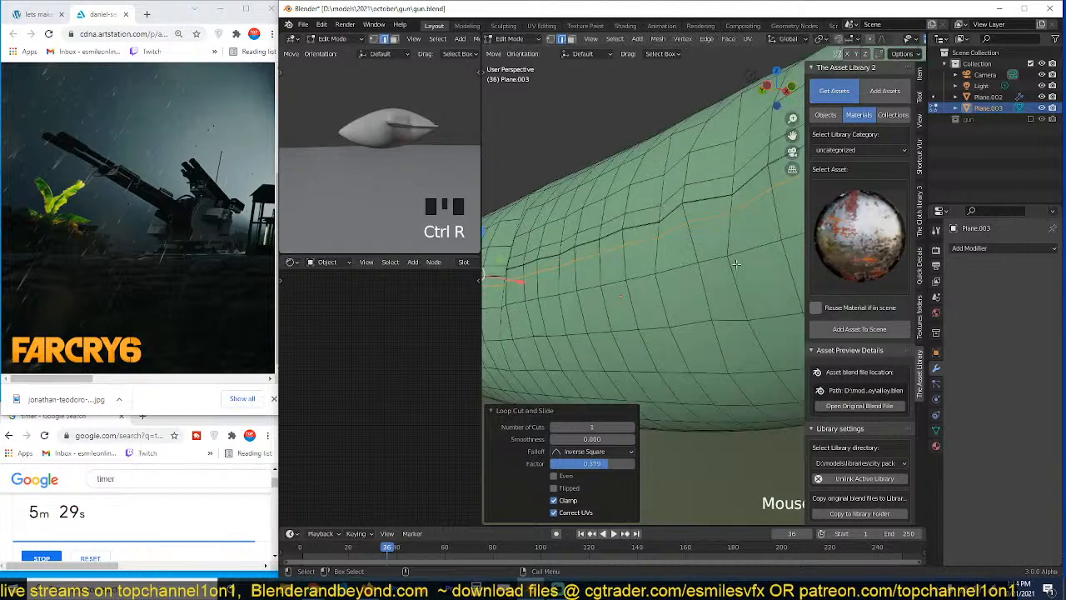
pyautogui.press('g')
pyautogui.press('g')
pyautogui.click(738, 281)
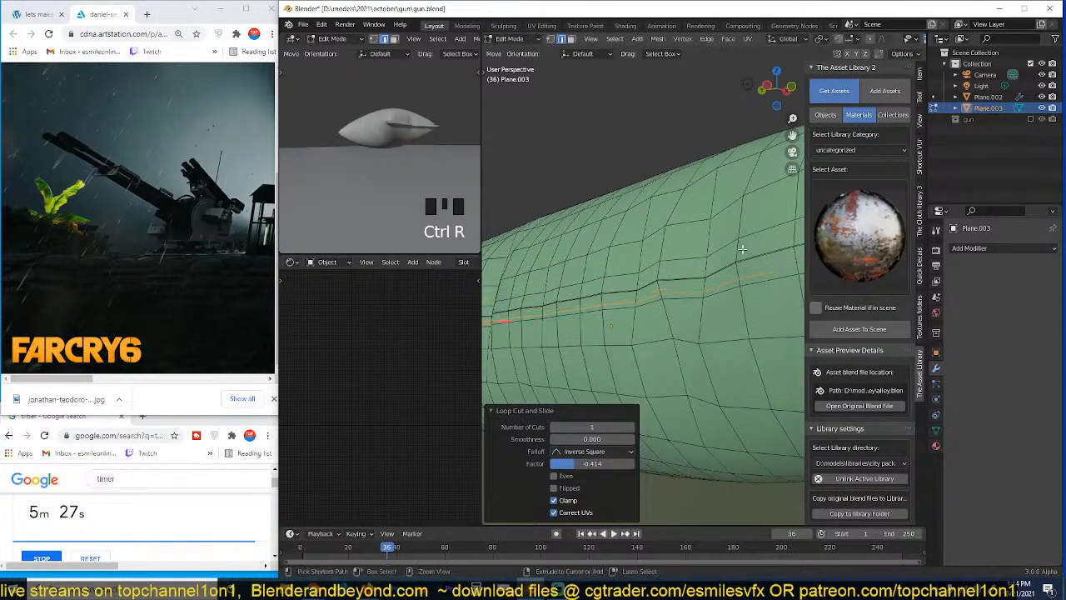
# Step: Add a loop cut just above that seam and fatten the face loops on both sides of it into a protruding edge
pyautogui.hotkey('ctrl', 'r')
pyautogui.click(741, 251)
pyautogui.click(744, 244)
pyautogui.press('3')
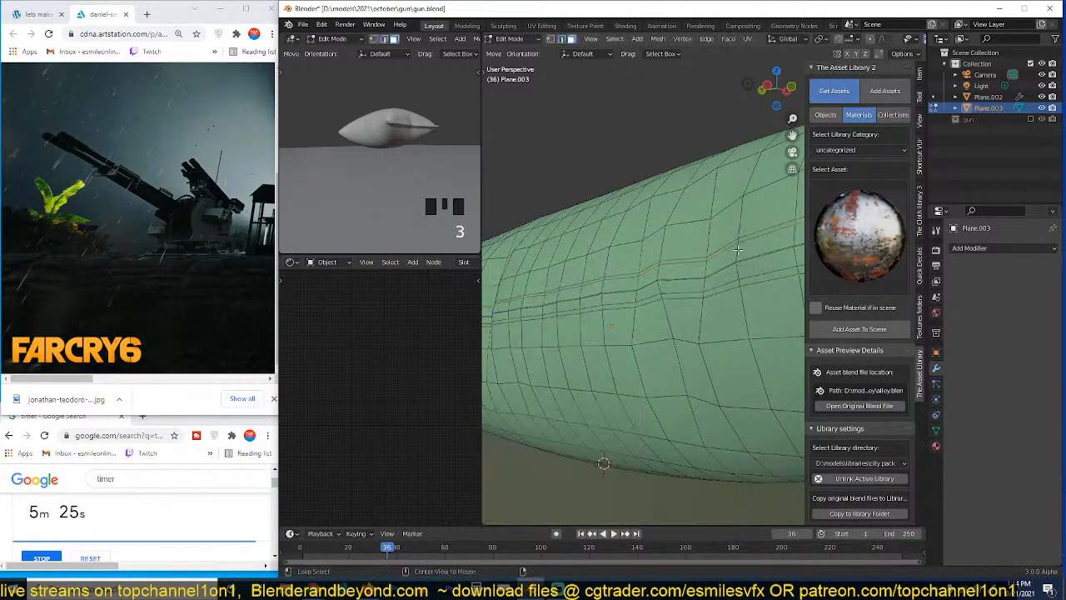
pyautogui.keyDown('alt'); pyautogui.click(736, 249); pyautogui.keyUp('alt')
pyautogui.keyDown('alt'); pyautogui.keyDown('shift'); pyautogui.click(741, 259); pyautogui.keyUp('shift'); pyautogui.keyUp('alt')
pyautogui.hotkey('alt', 's')
pyautogui.click(742, 259)
pyautogui.press('Tab')
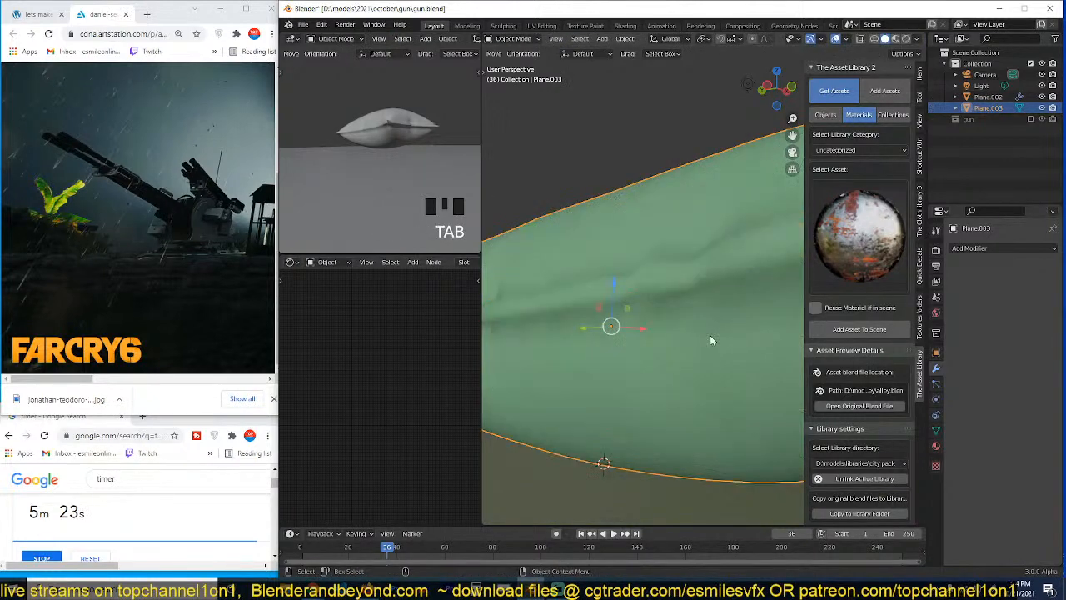
pyautogui.scroll(-4, 723, 415)
pyautogui.moveTo(723, 416); pyautogui.dragTo(604, 343, button='middle')
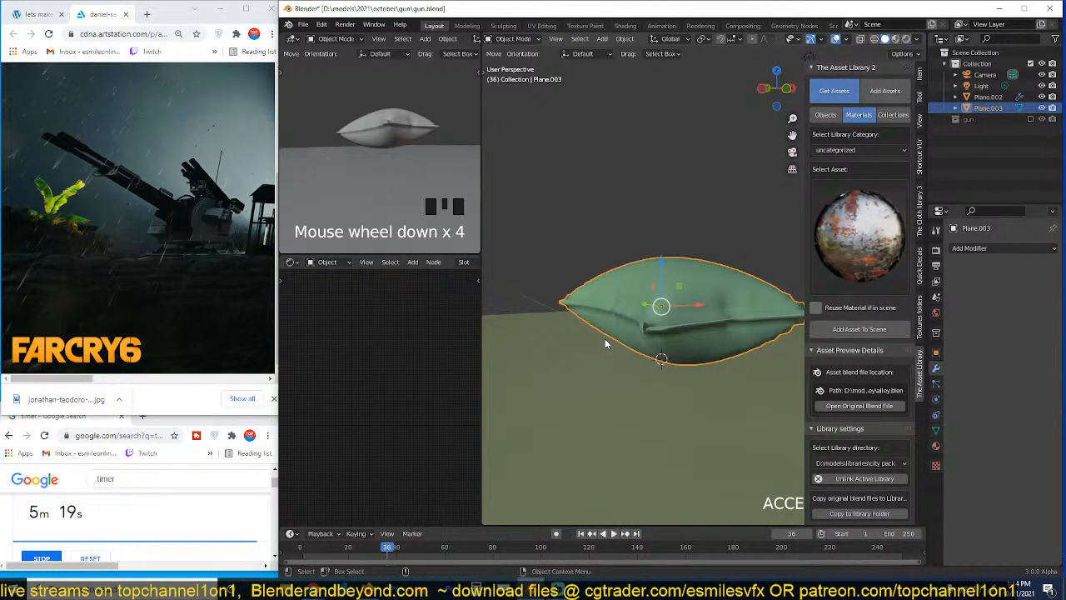
# Step: Scale the sandbag along Y to 0.706 from the top view and save the file
pyautogui.press('`')
pyautogui.scroll(-6, 677, 322)
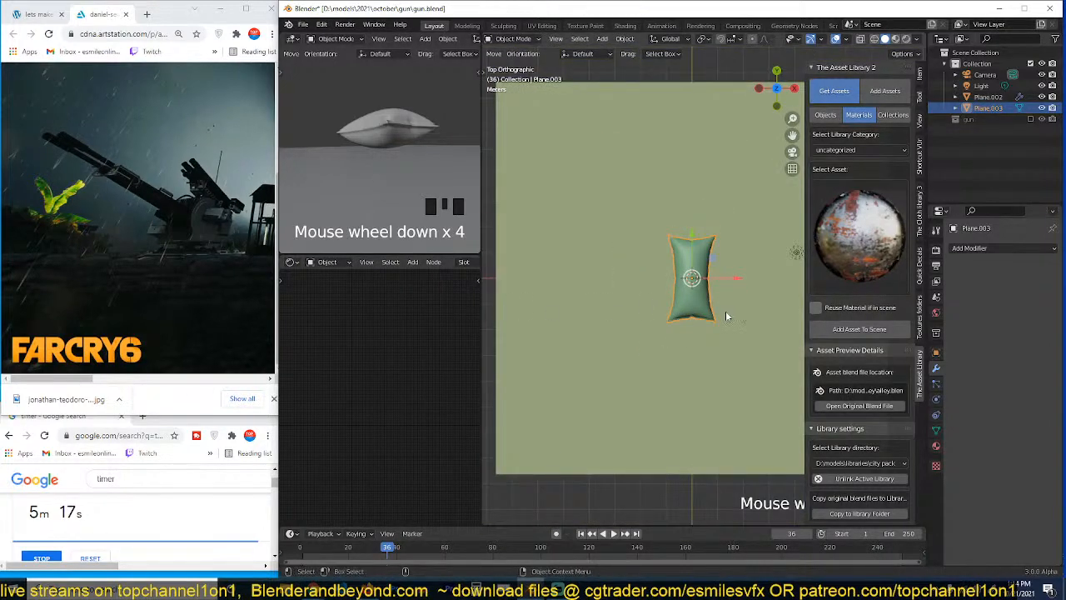
pyautogui.scroll(6, 721, 344)
pyautogui.press('s')
pyautogui.press('y')
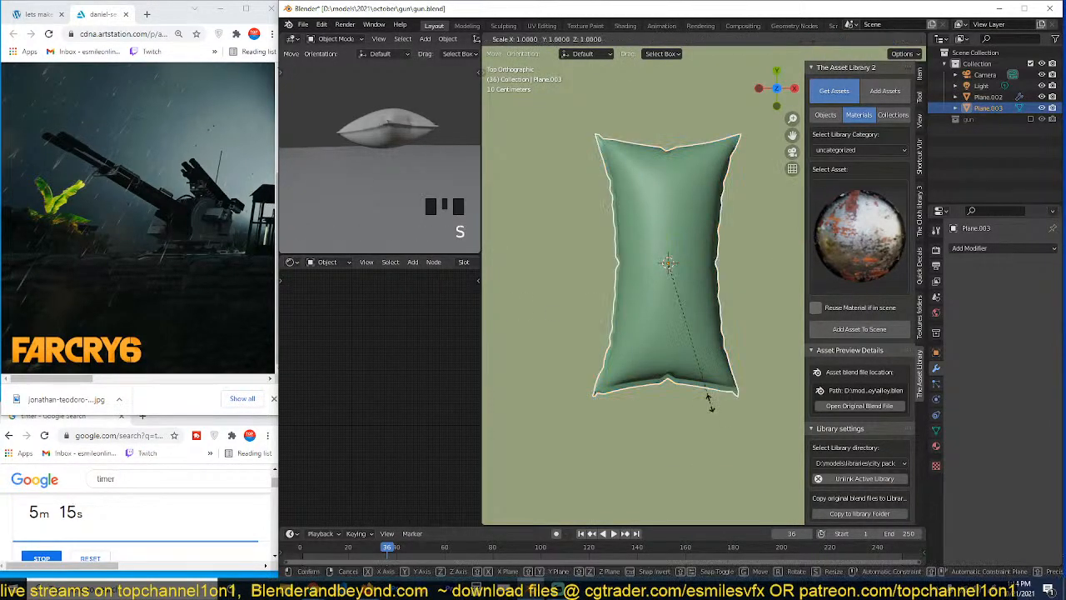
pyautogui.click(712, 356)
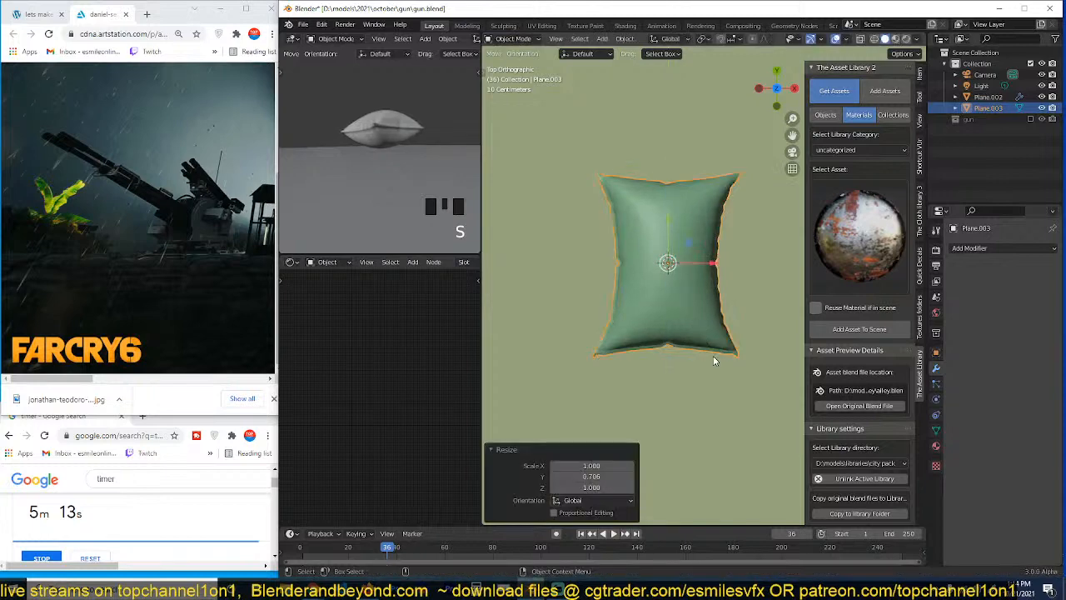
pyautogui.press('KP_3')
pyautogui.scroll(-2, 684, 348)
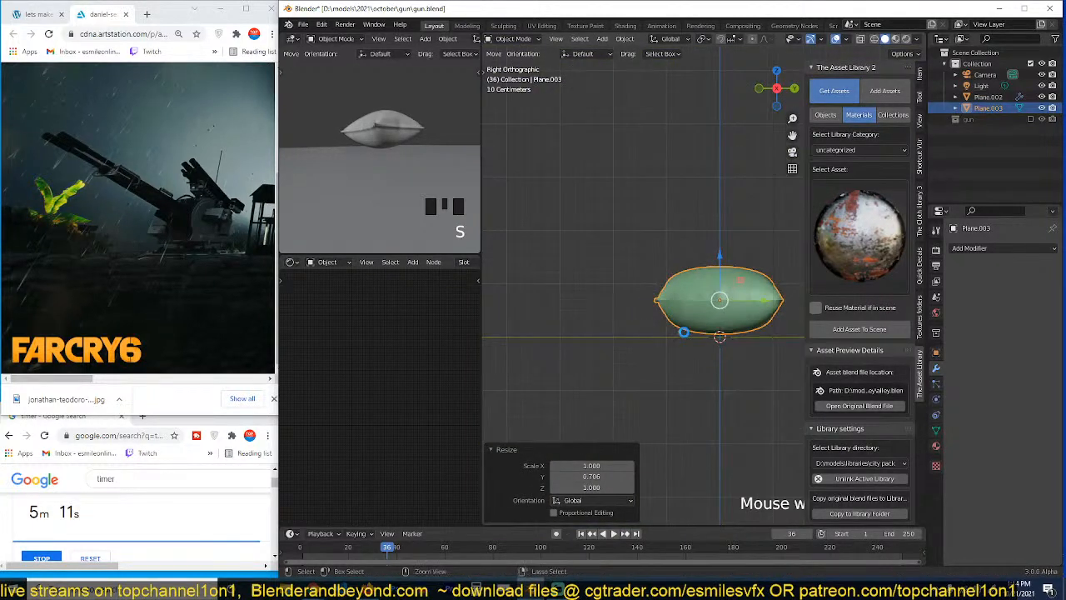
pyautogui.hotkey('ctrl', 's')
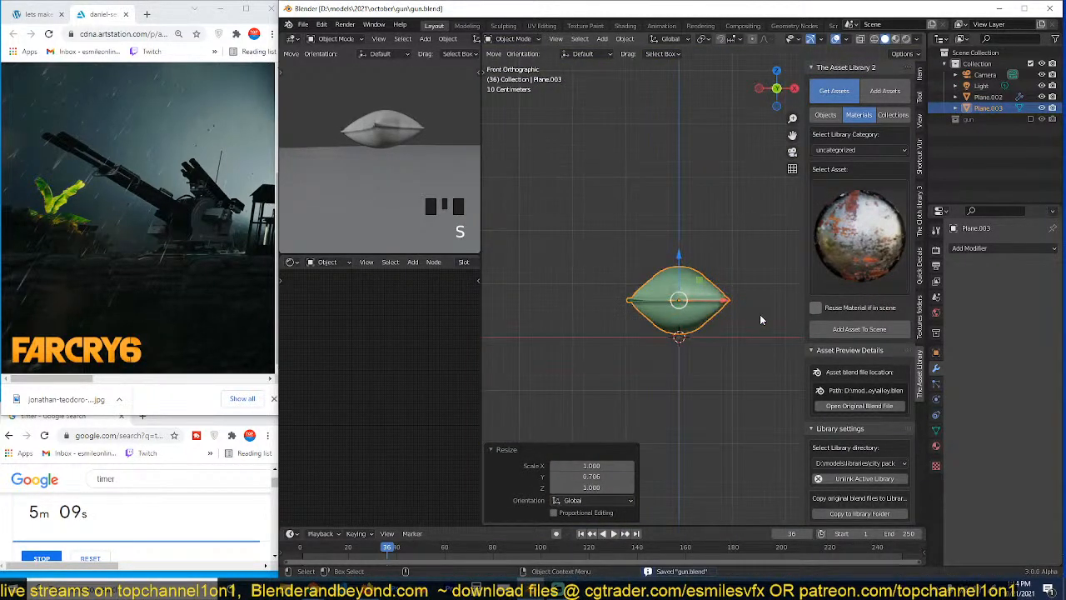
# Step: Examine the shortened sandbag's proportions from the front and right views, saving the file again
pyautogui.press('KP_1')
pyautogui.scroll(-2, 698, 324)
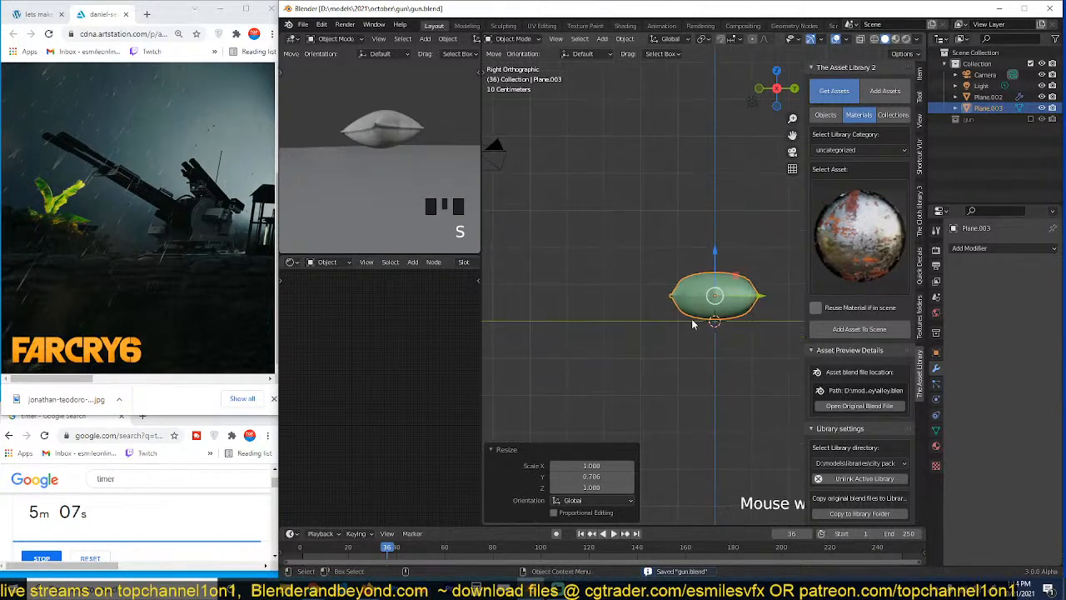
pyautogui.moveTo(686, 329); pyautogui.dragTo(600, 340, button='middle')
pyautogui.scroll(2, 770, 356)
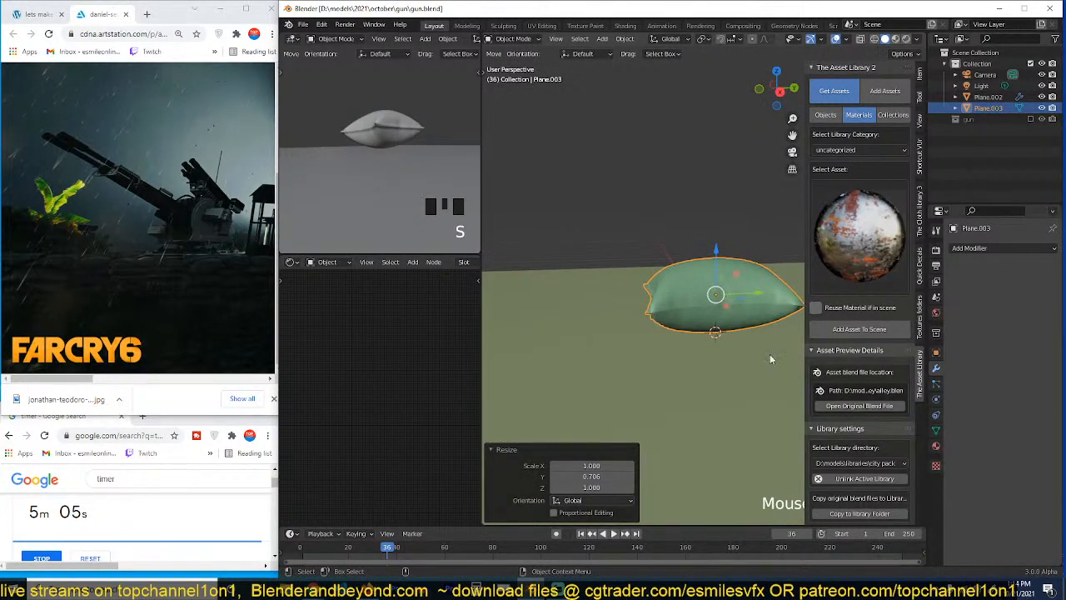
pyautogui.keyDown('shift'); pyautogui.moveTo(771, 356); pyautogui.dragTo(668, 343, button='middle'); pyautogui.keyUp('shift')
pyautogui.press('KP_3')
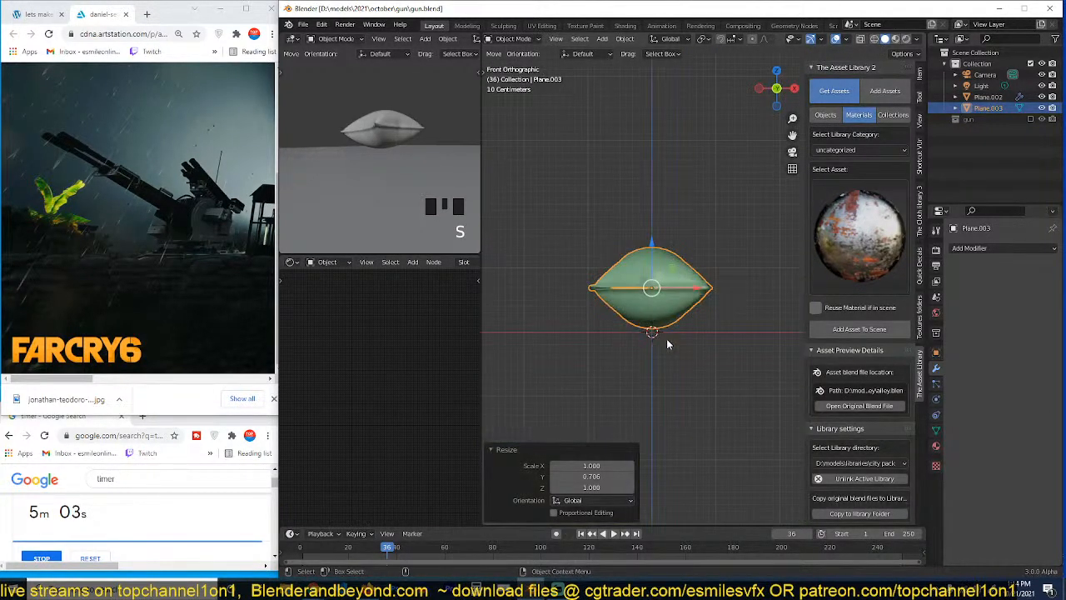
pyautogui.hotkey('ctrl', 's')
pyautogui.scroll(-2, 674, 328)
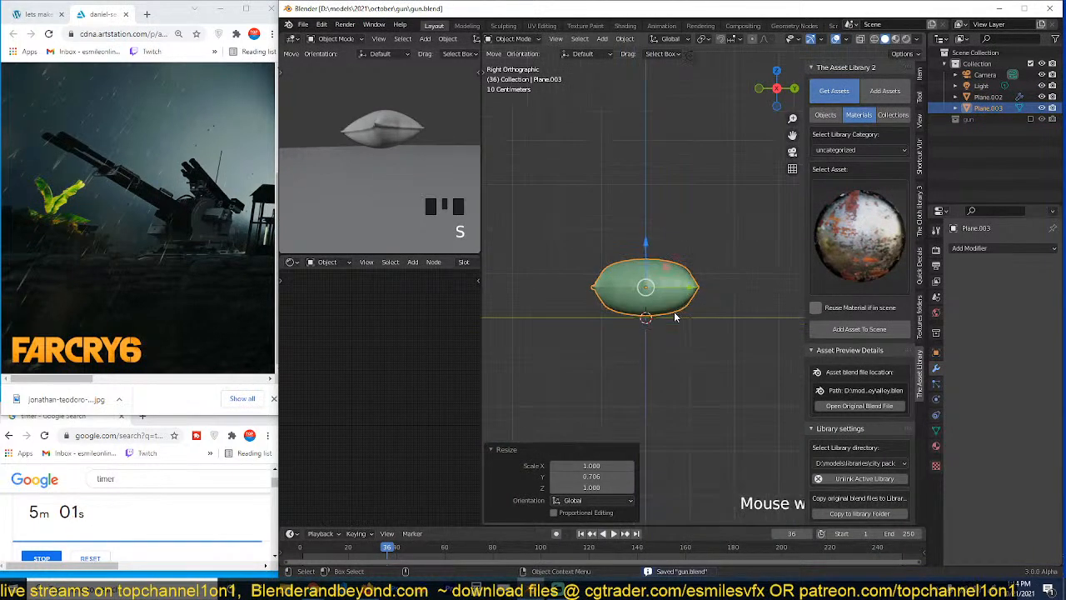
pyautogui.scroll(2, 675, 317)
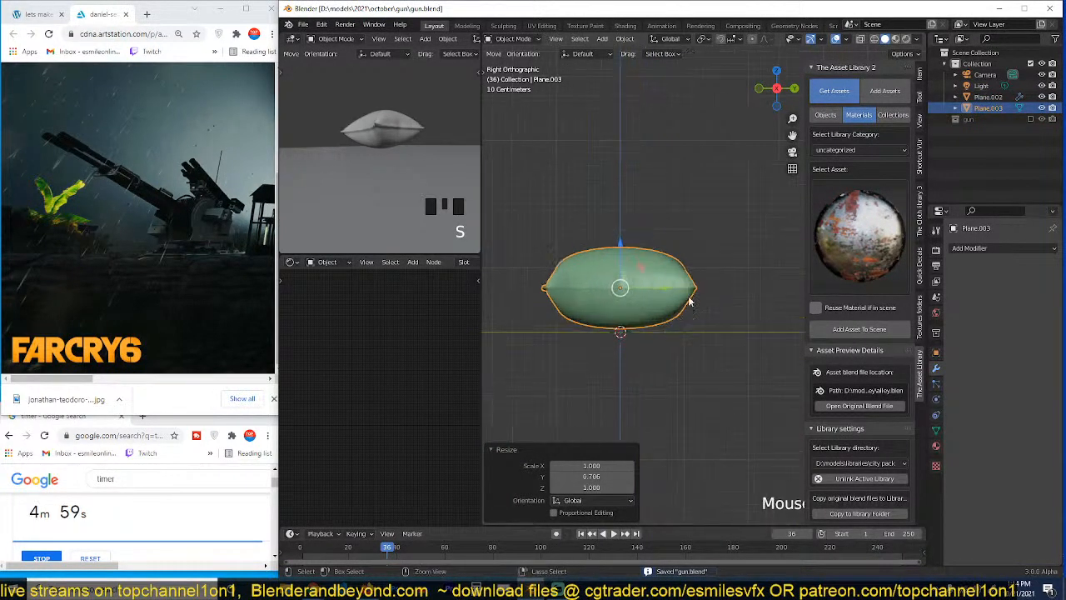
# Step: Add a plane just above the sandbag and rotate it 90 degrees about X and 90 degrees about Z to stand upright
pyautogui.keyDown('shift'); pyautogui.rightClick(627, 228); pyautogui.keyUp('shift')
pyautogui.hotkey('shift', 'a')
pyautogui.moveTo(631, 228)
pyautogui.click(683, 231)
pyautogui.write('r')
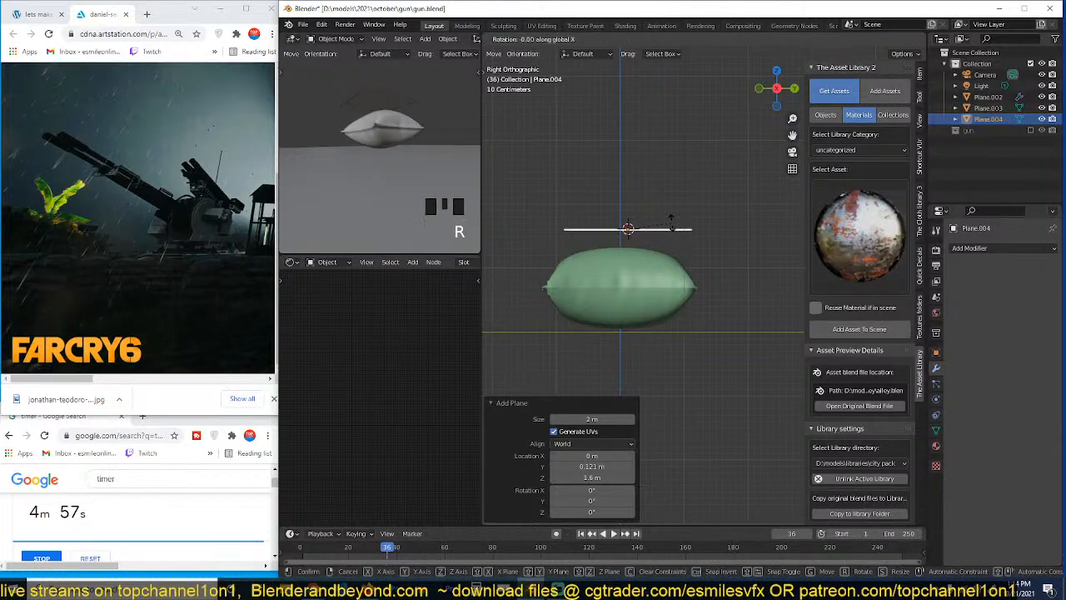
pyautogui.write('x90')
pyautogui.press('Return')
pyautogui.write('rz90')
pyautogui.press('Return')
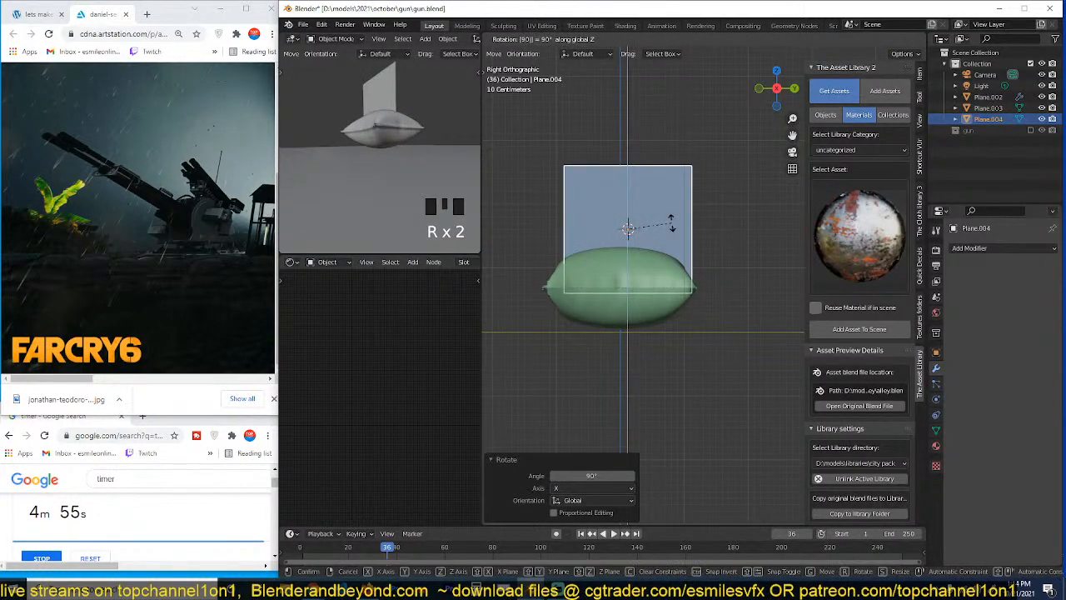
# Step: Stretch the upright plane along Y by a factor of about 2.3
pyautogui.press('s')
pyautogui.press('x')
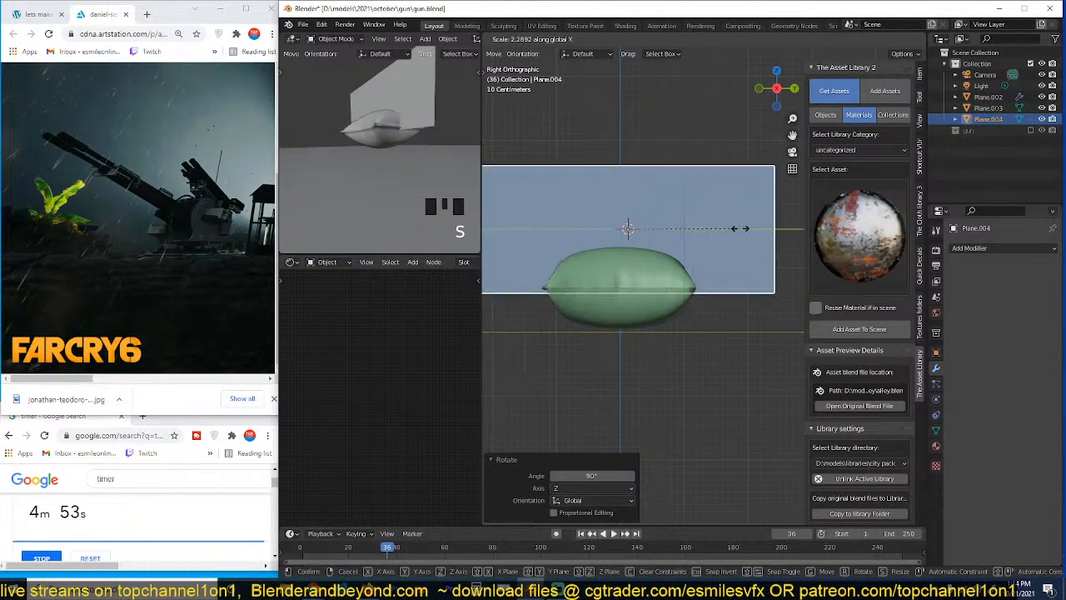
pyautogui.click(738, 228)
# Step: Subdivide the upright plane with six evenly spaced vertical loop cuts and a set of horizontal loop cuts
pyautogui.press('Tab')
pyautogui.hotkey('ctrl', 'r')
pyautogui.scroll(5, 665, 185)
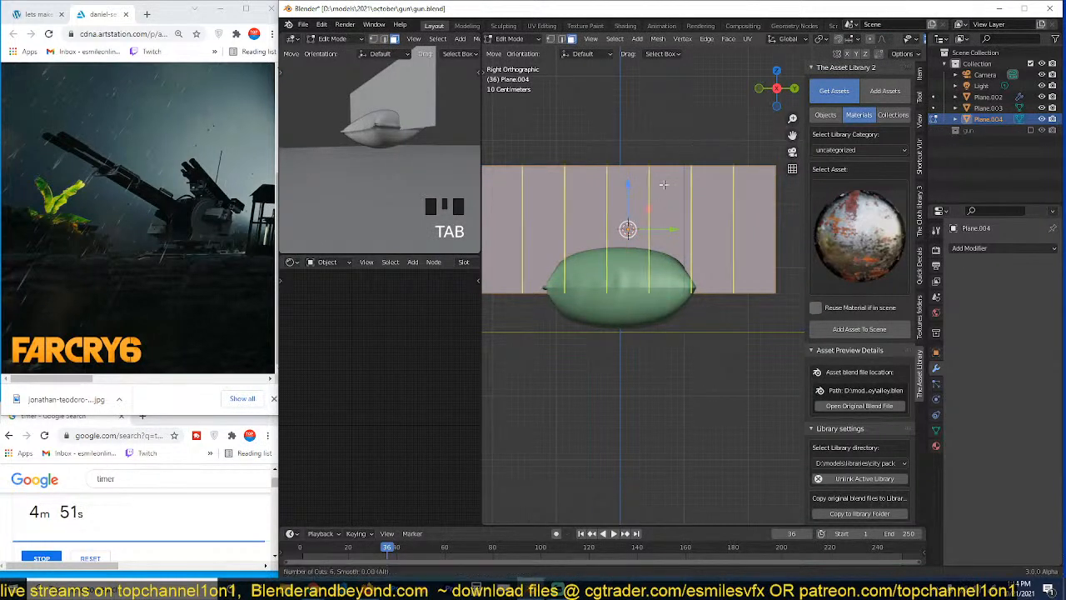
pyautogui.click(664, 185)
pyautogui.rightClick(664, 185)
pyautogui.hotkey('ctrl', 'r')
pyautogui.scroll(1, 661, 192)
pyautogui.click(661, 191)
pyautogui.rightClick(661, 192)
pyautogui.press('Tab')
pyautogui.scroll(-2, 676, 250)
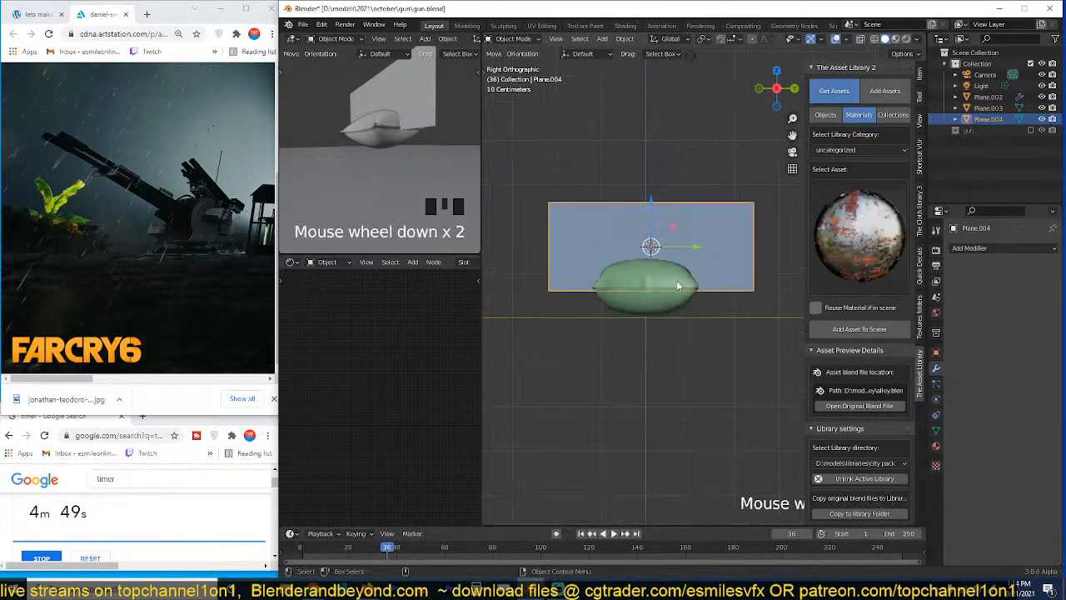
# Step: Add a hair particle system with 100 particles to the upright plane
pyautogui.moveTo(694, 268); pyautogui.dragTo(679, 298, button='middle')
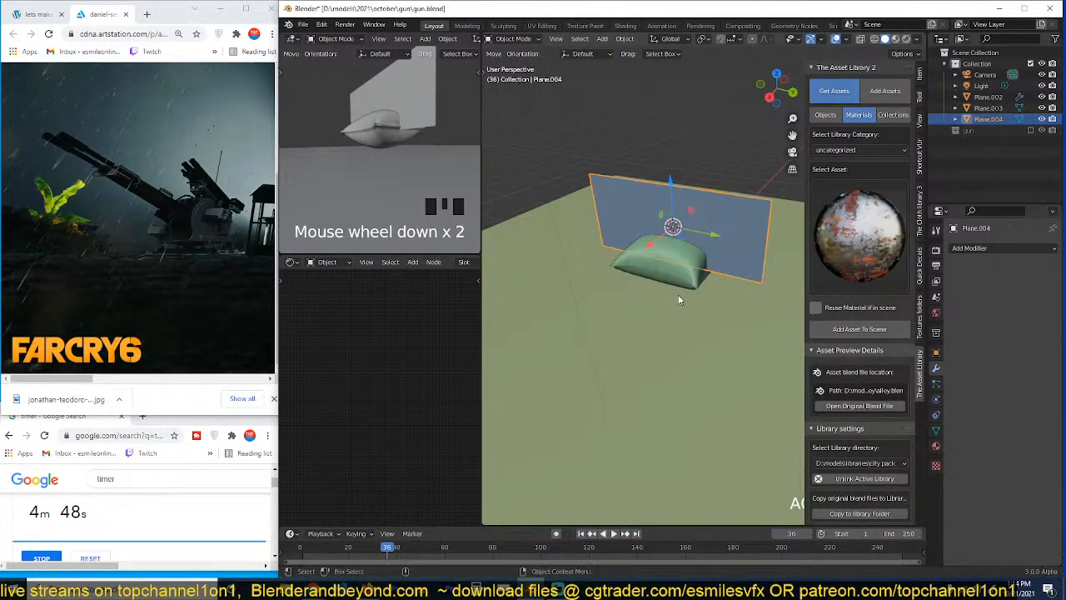
pyautogui.click(936, 388)
pyautogui.click(1052, 249)
pyautogui.click(1029, 309)
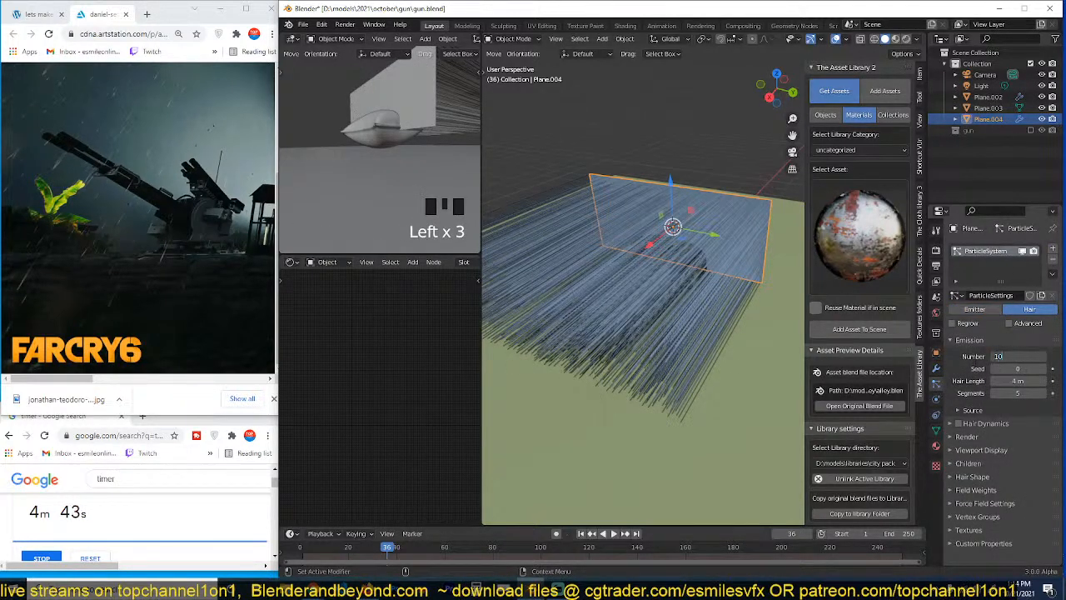
pyautogui.press('Return')
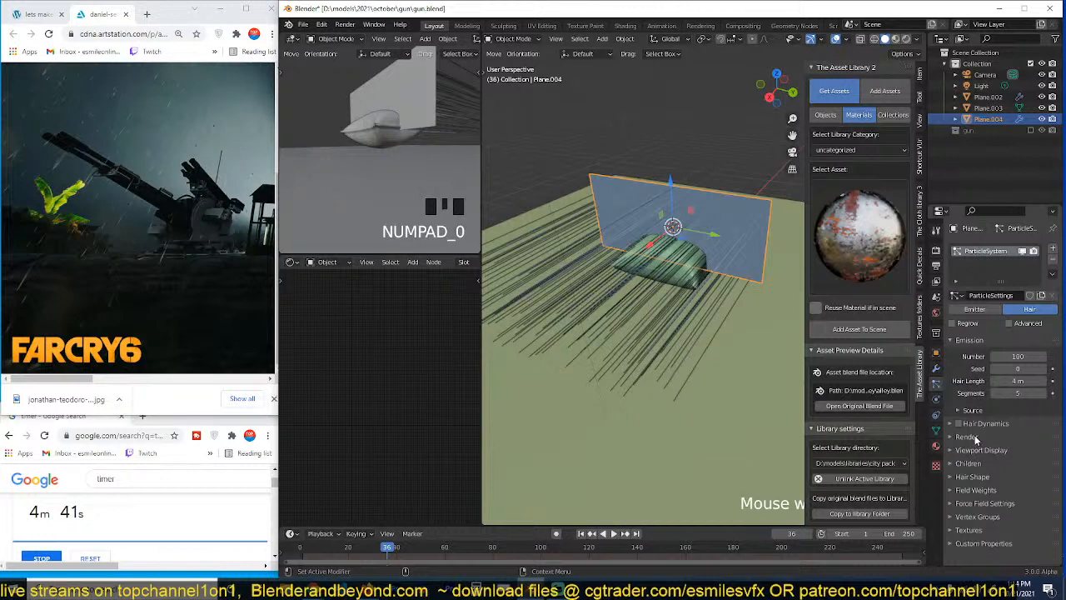
# Step: Pick the sandbag as the coordinate system object for the hair rendering and set the hair length to 1 m
pyautogui.click(968, 436)
pyautogui.click(1040, 456)
pyautogui.click(1035, 483)
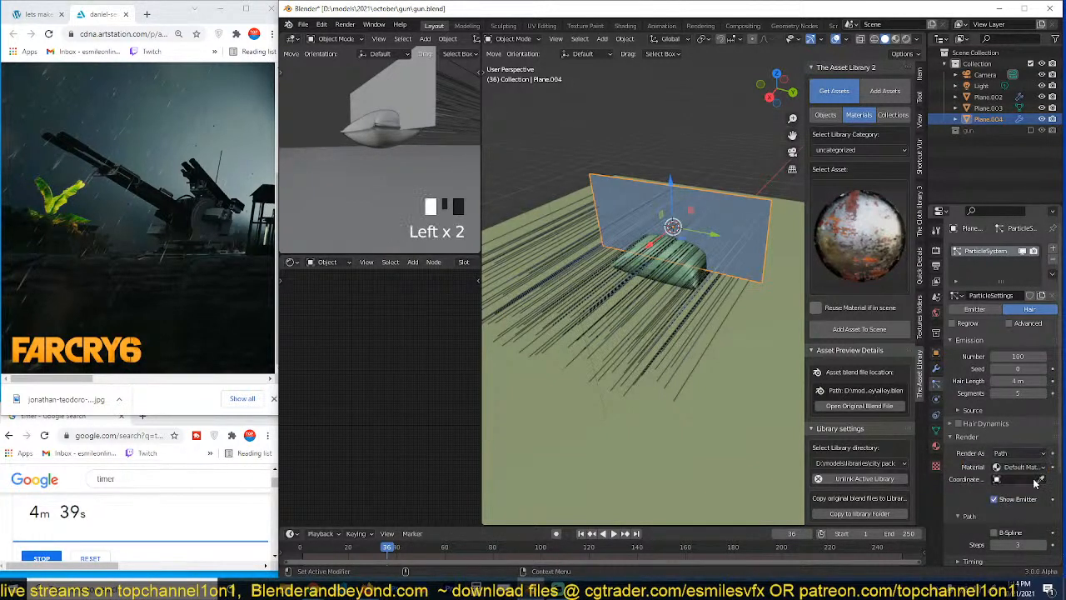
pyautogui.click(693, 267)
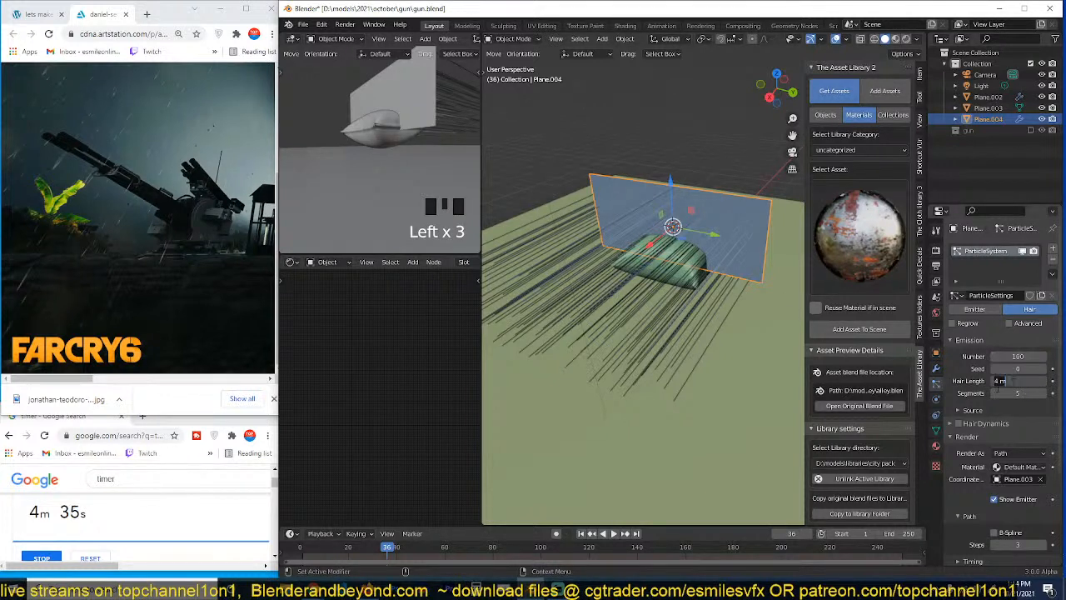
pyautogui.write('1')
pyautogui.press('Return')
pyautogui.scroll(3, 689, 268)
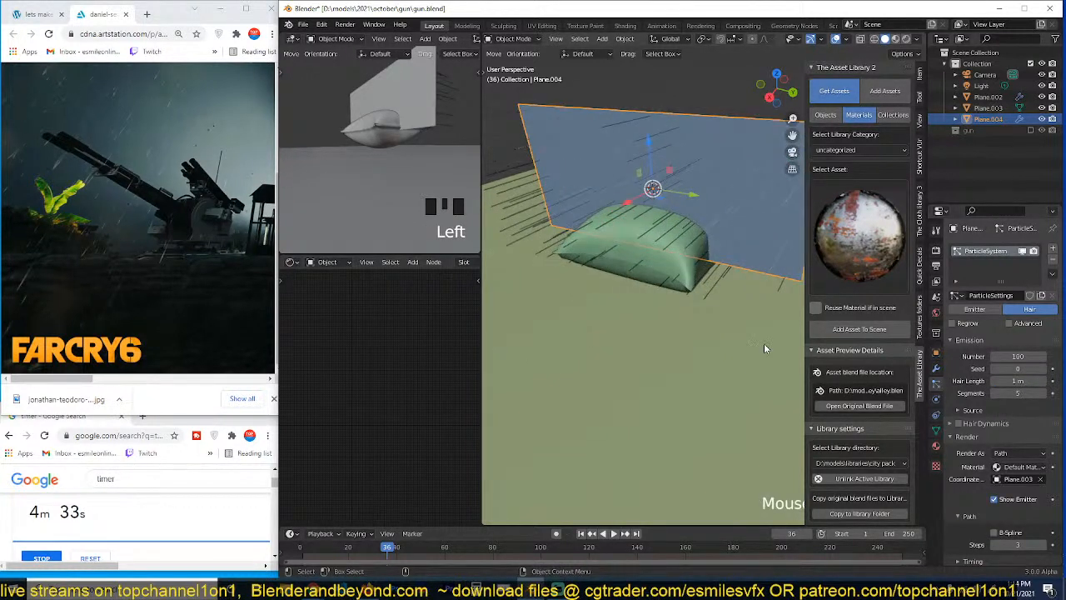
# Step: Render the particles as object instances of the sandbag with a scale of 0.438
pyautogui.click(1035, 455)
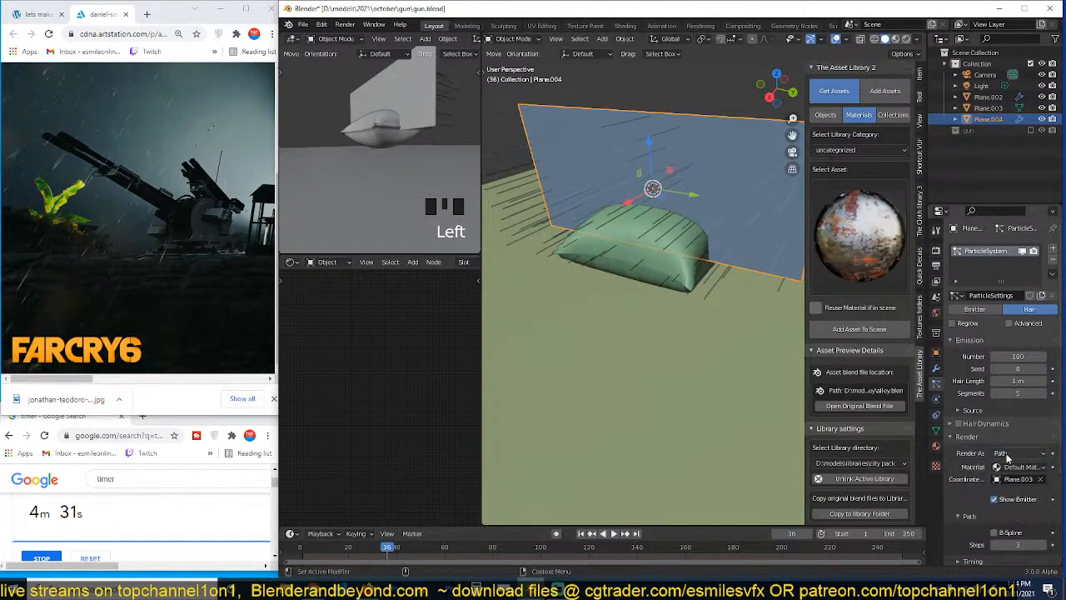
pyautogui.click(1007, 456)
pyautogui.click(993, 479)
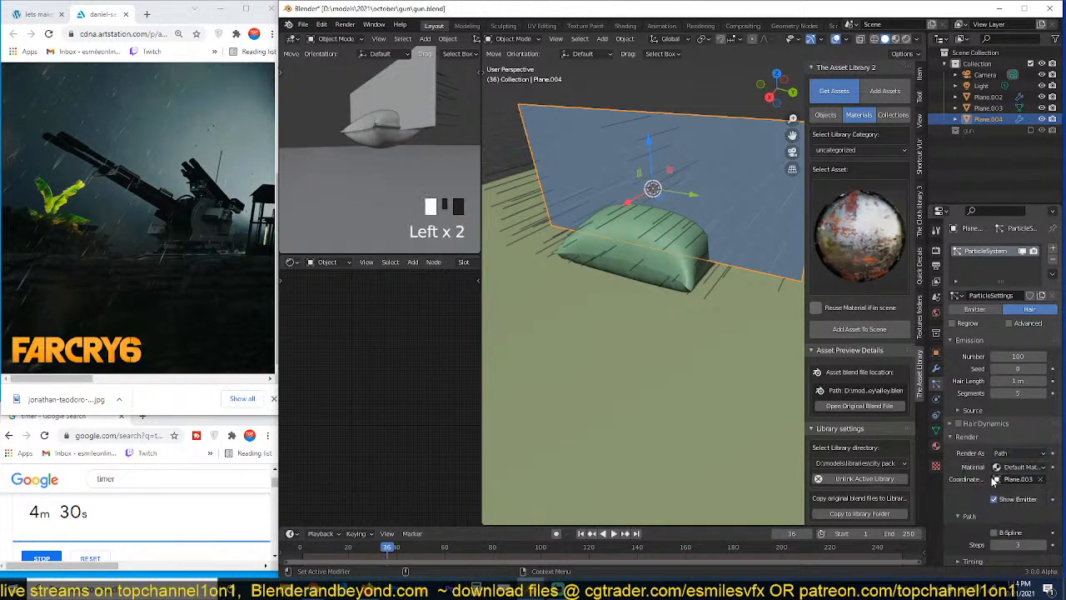
pyautogui.click(1044, 456)
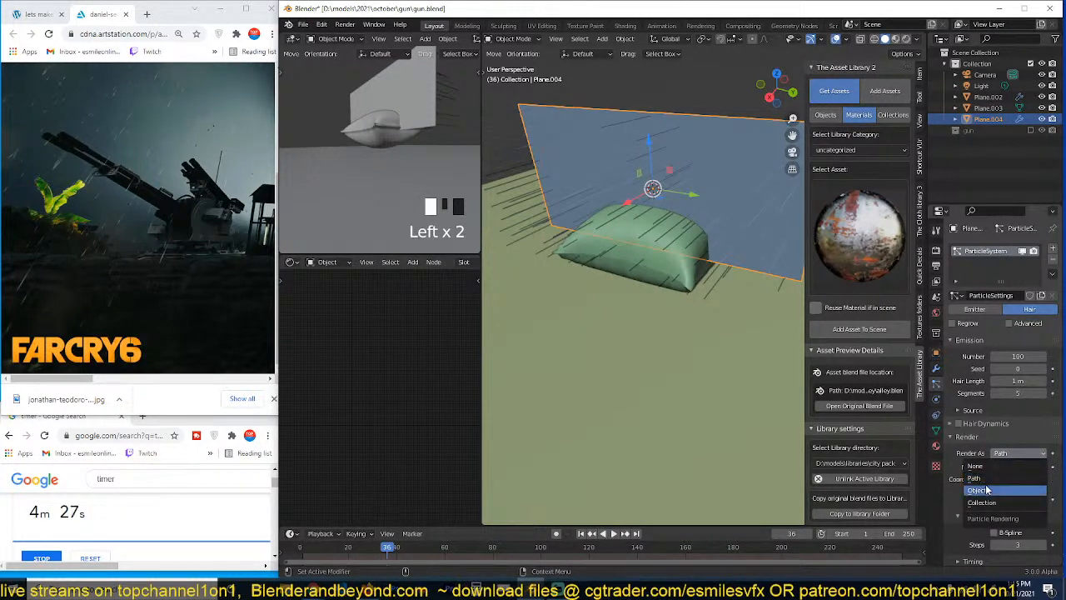
pyautogui.click(987, 491)
pyautogui.click(1040, 534)
pyautogui.click(678, 263)
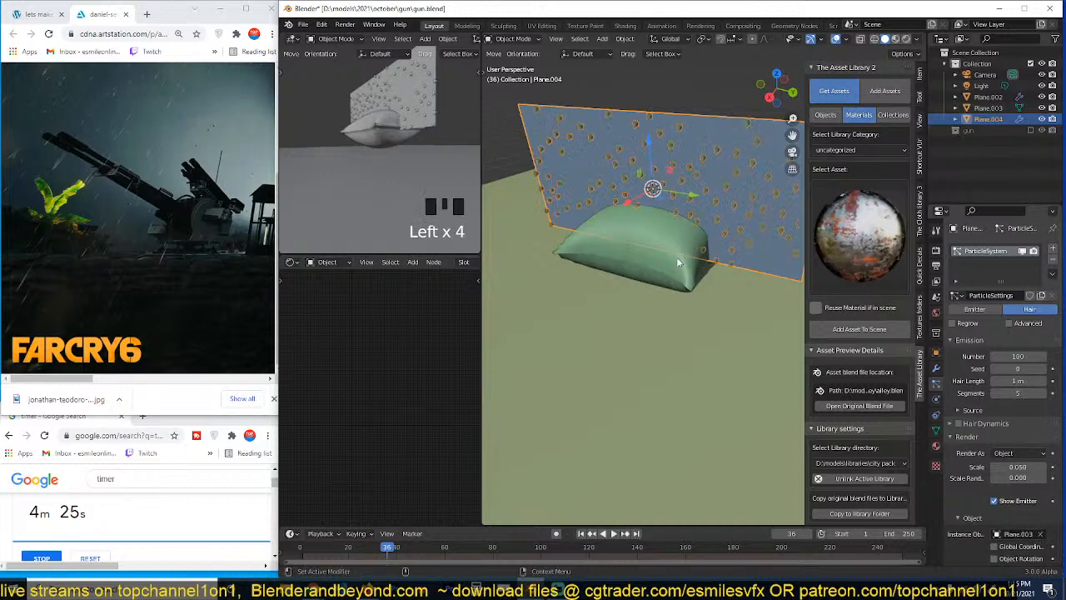
pyautogui.press('Return')
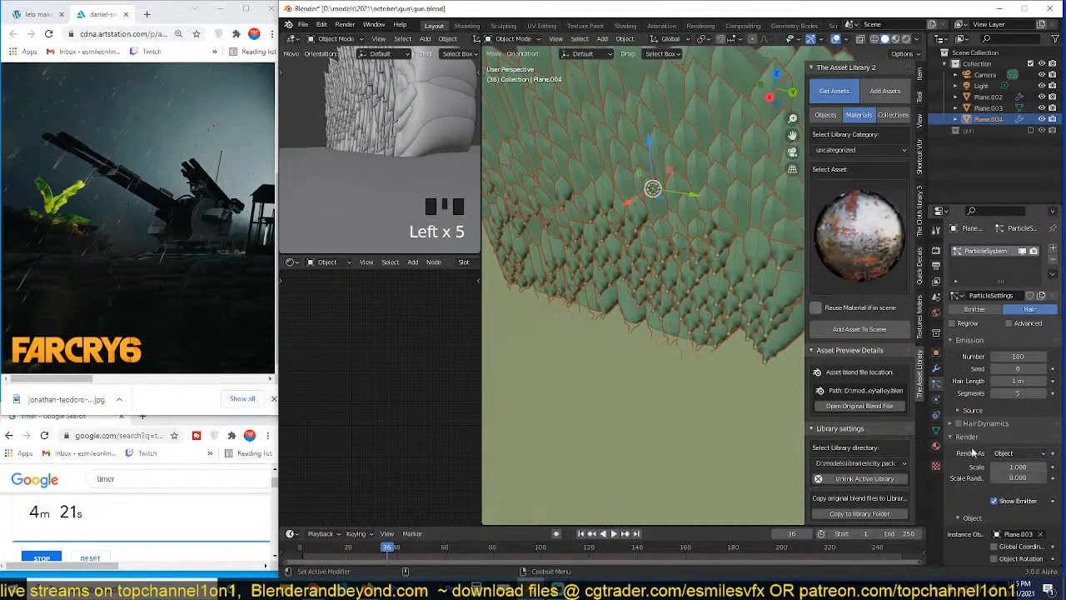
pyautogui.moveTo(1021, 464); pyautogui.dragTo(999, 464)
# Step: Enable the advanced hair options and particle rotation, with Object X as the orientation axis
pyautogui.click(1014, 324)
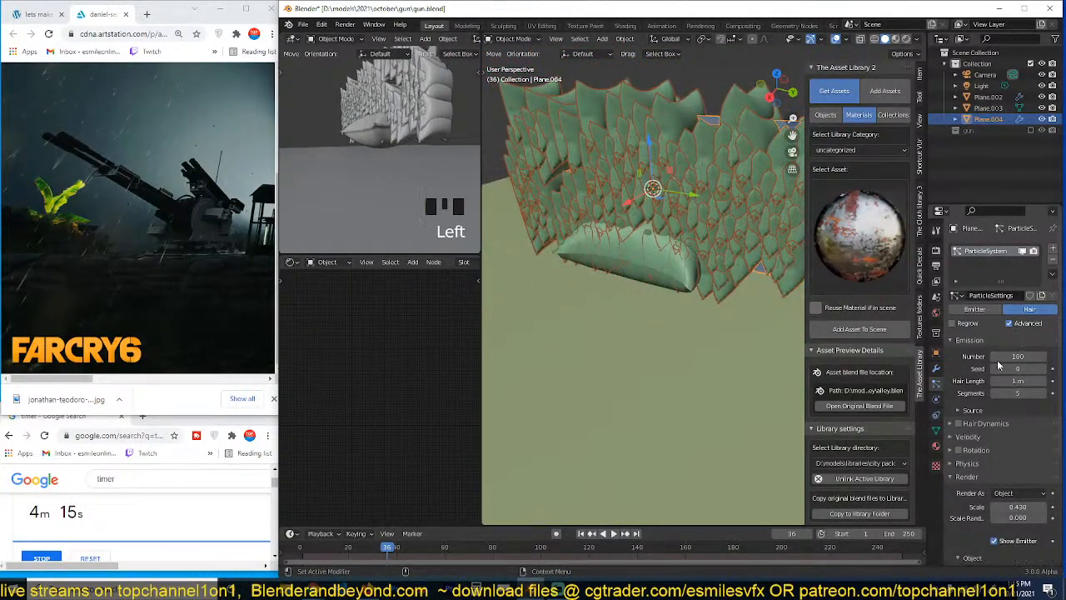
pyautogui.click(976, 450)
pyautogui.click(958, 450)
pyautogui.click(1017, 467)
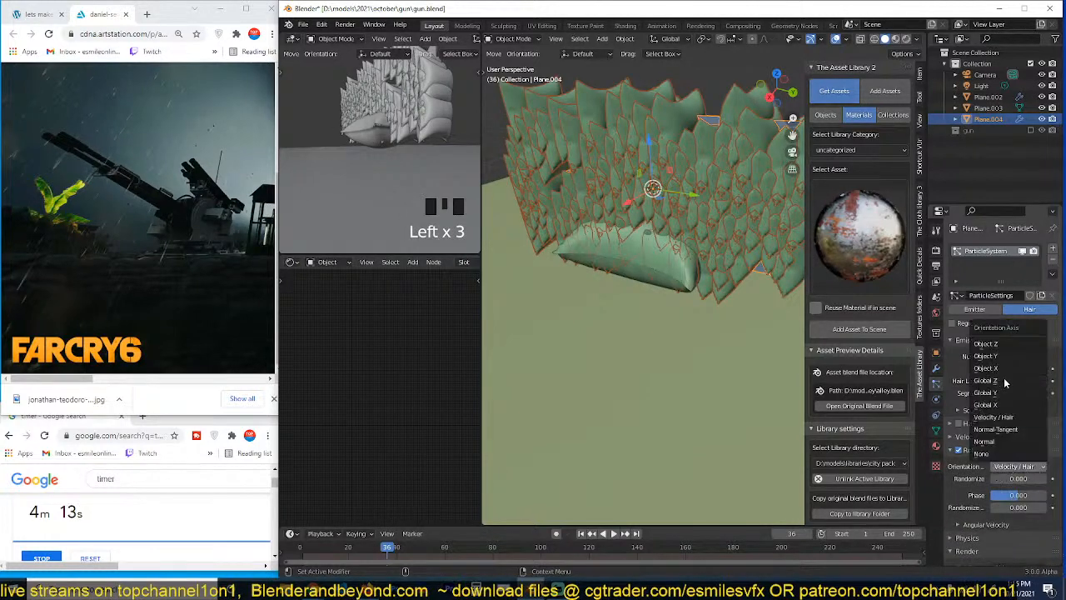
pyautogui.click(1009, 370)
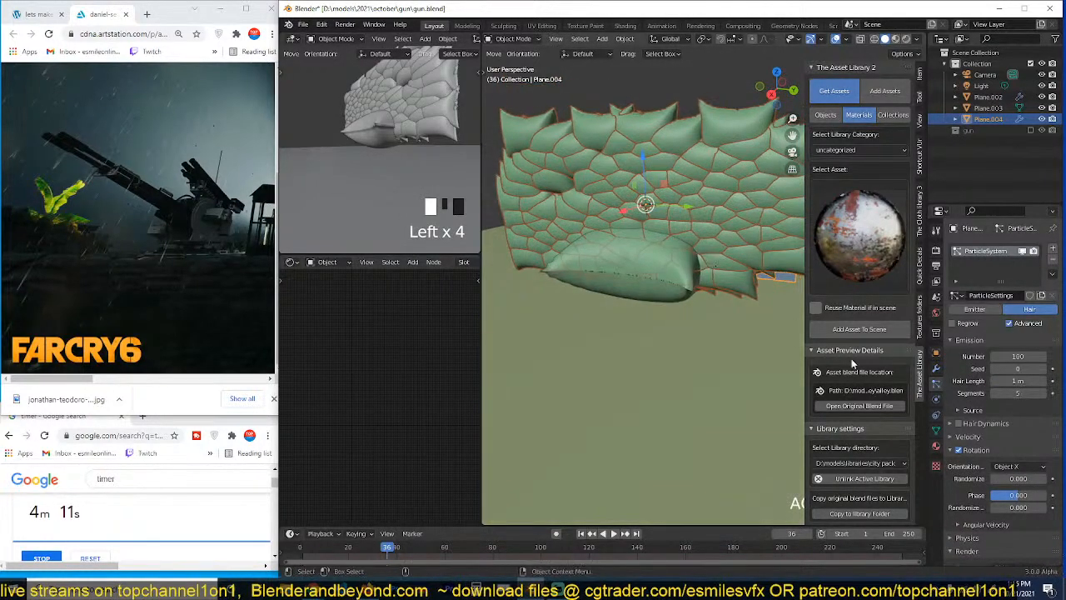
# Step: Try the Object Y, Object Z, Normal and Global Z orientation axes on the instanced sandbags and settle on Object Y
pyautogui.click(1021, 467)
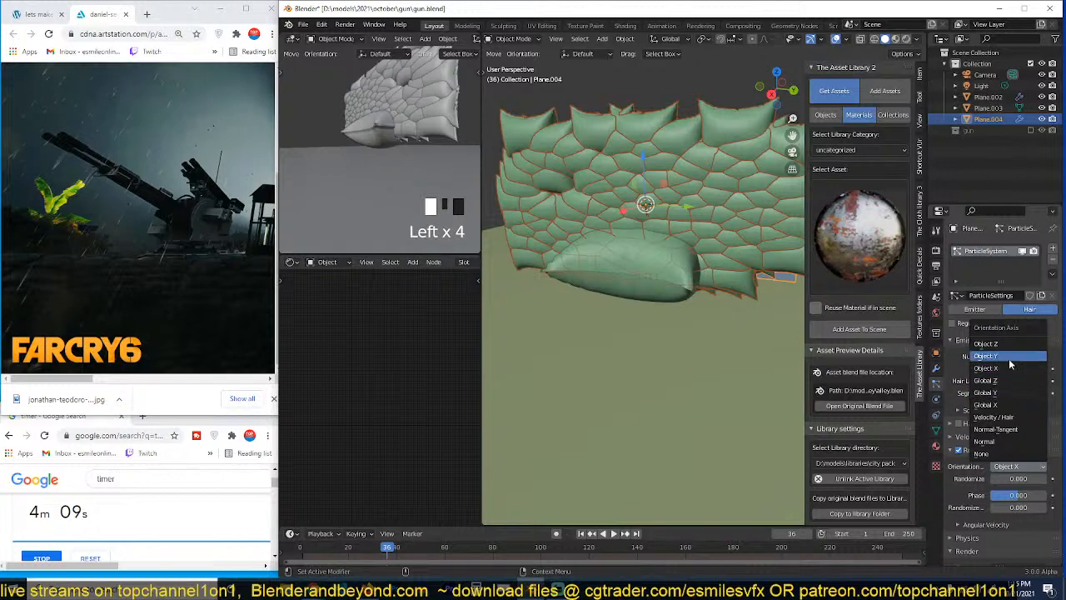
pyautogui.click(1008, 358)
pyautogui.click(1017, 466)
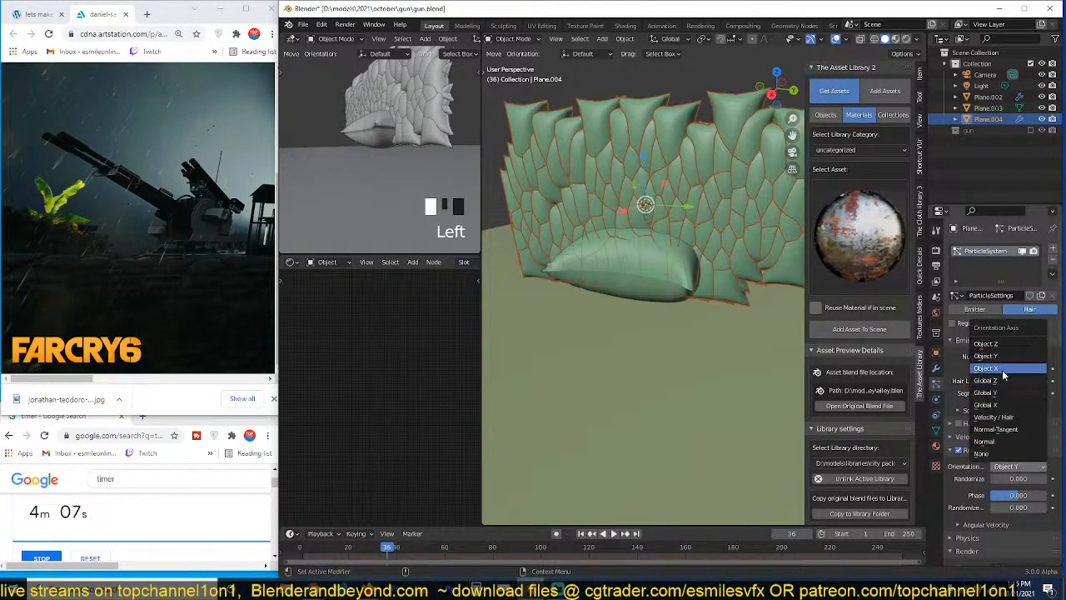
pyautogui.click(1005, 343)
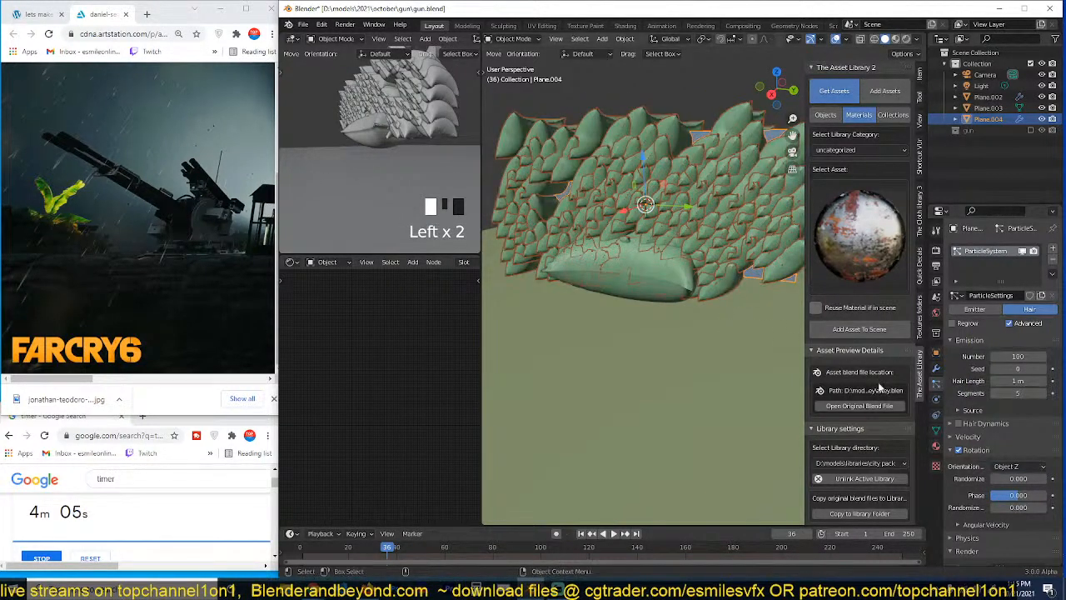
pyautogui.click(1012, 466)
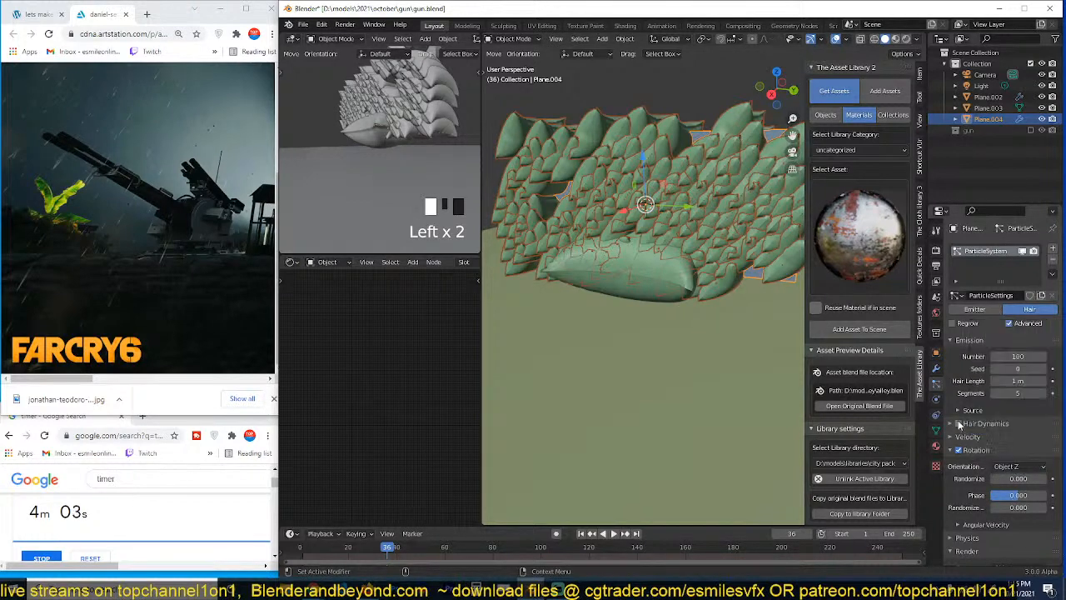
pyautogui.click(1012, 468)
pyautogui.click(1005, 442)
pyautogui.click(1017, 468)
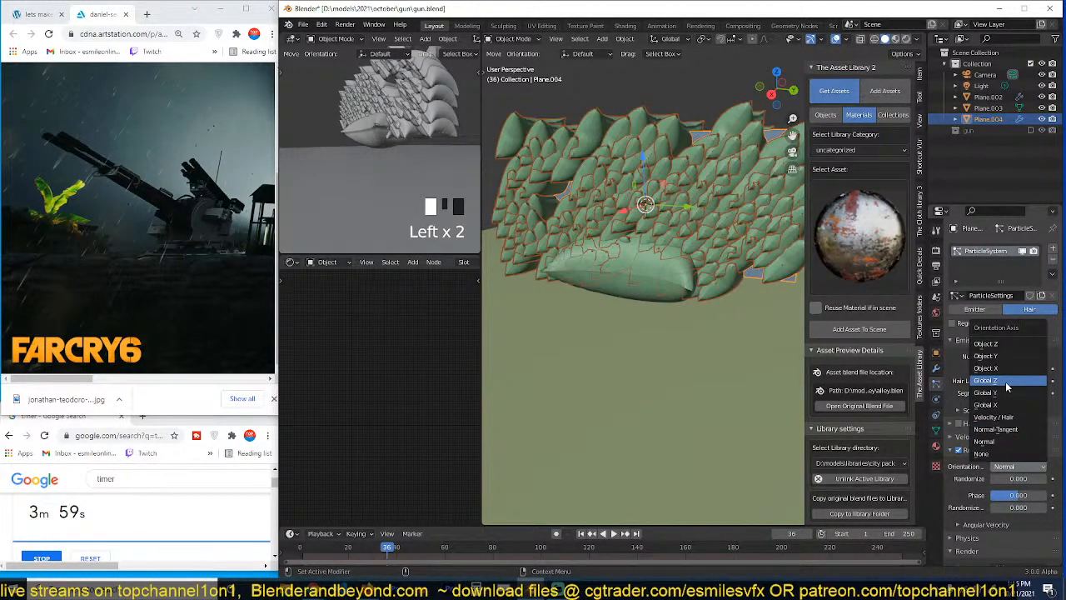
pyautogui.click(1006, 381)
pyautogui.click(1045, 471)
pyautogui.click(1006, 383)
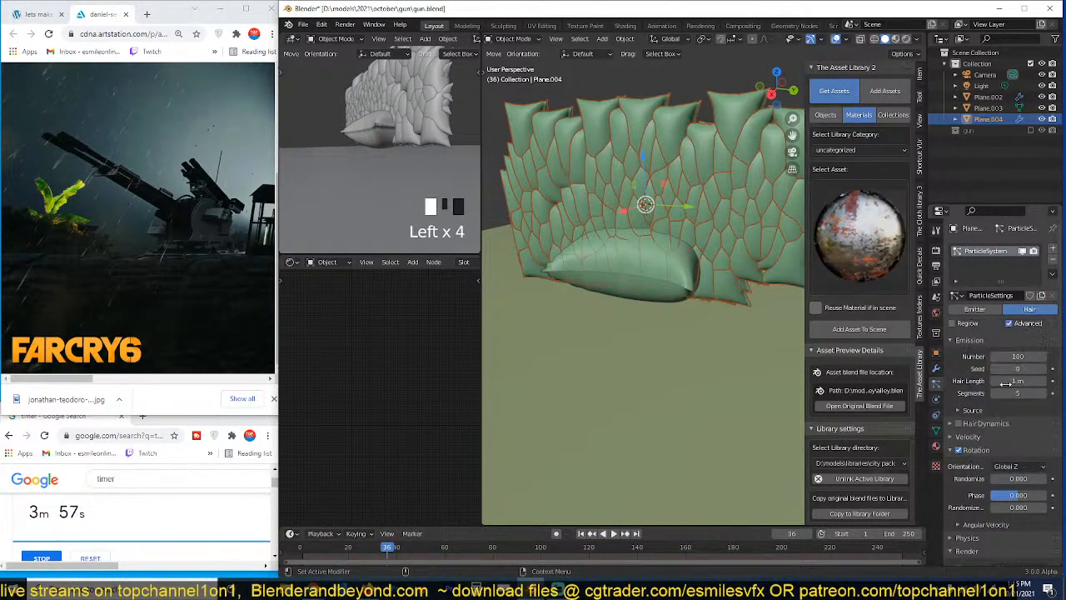
pyautogui.click(1024, 471)
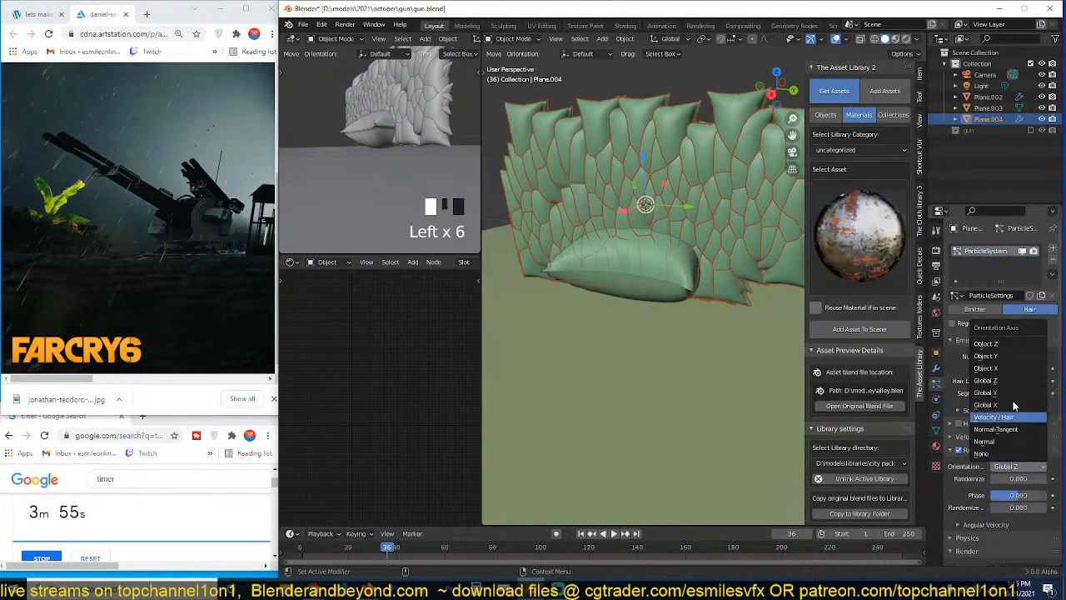
pyautogui.click(1007, 356)
# Step: Rotate the original sandbag's whole mesh 90 degrees about X in Edit Mode to reorient its instances
pyautogui.click(688, 277)
pyautogui.press('Tab')
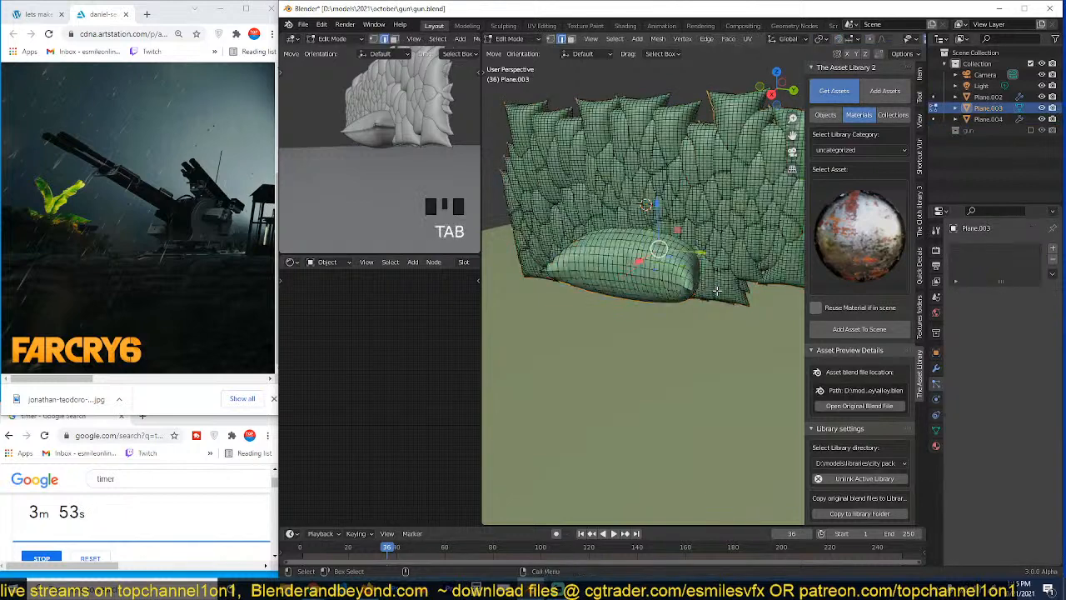
pyautogui.press('r')
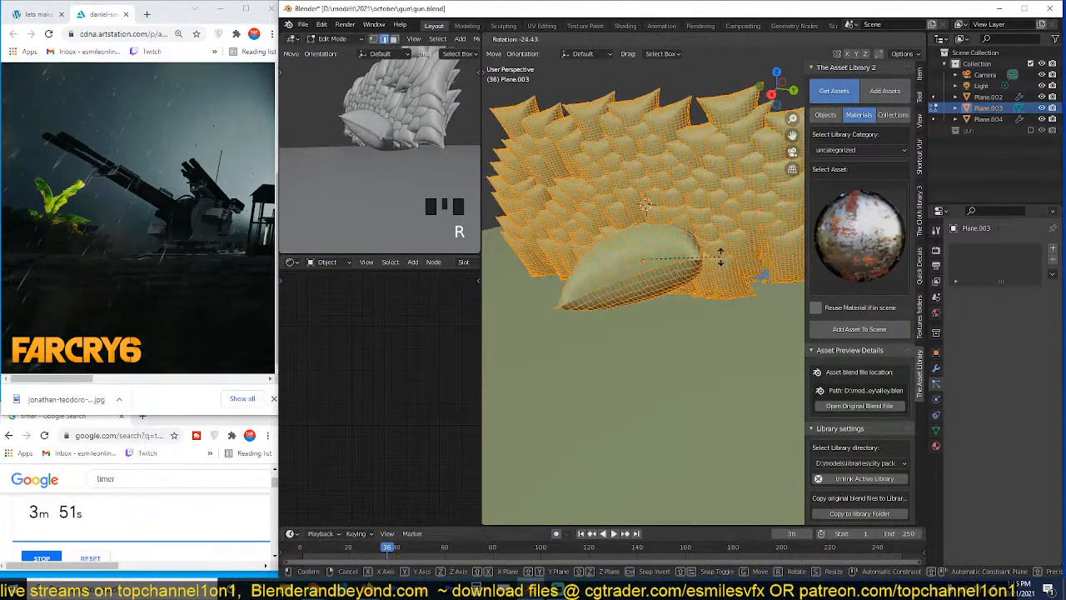
pyautogui.rightClick(720, 258)
pyautogui.write('r')
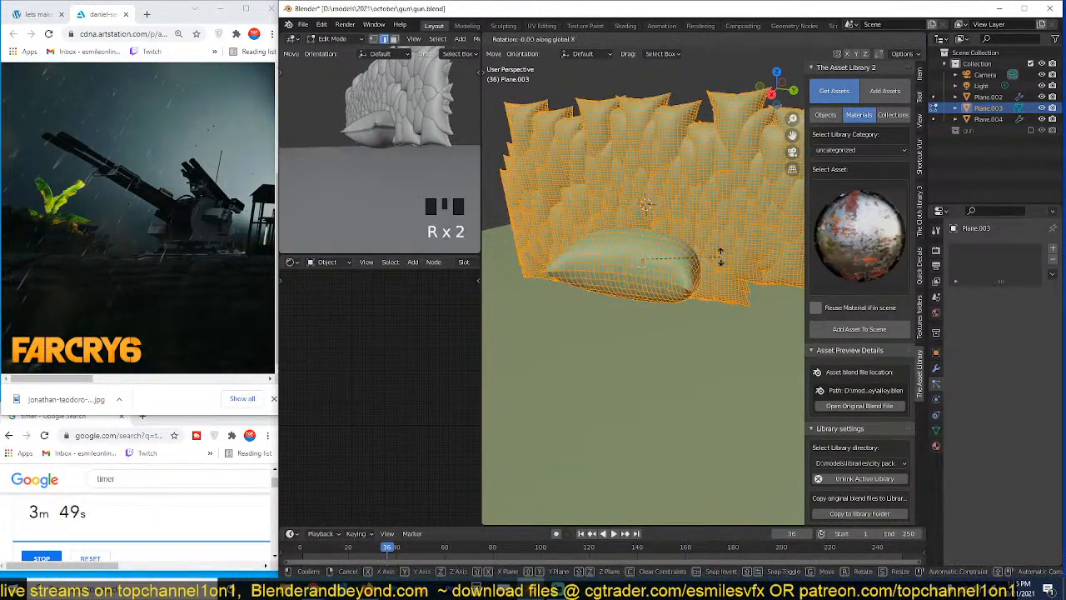
pyautogui.write('90')
pyautogui.press('Return')
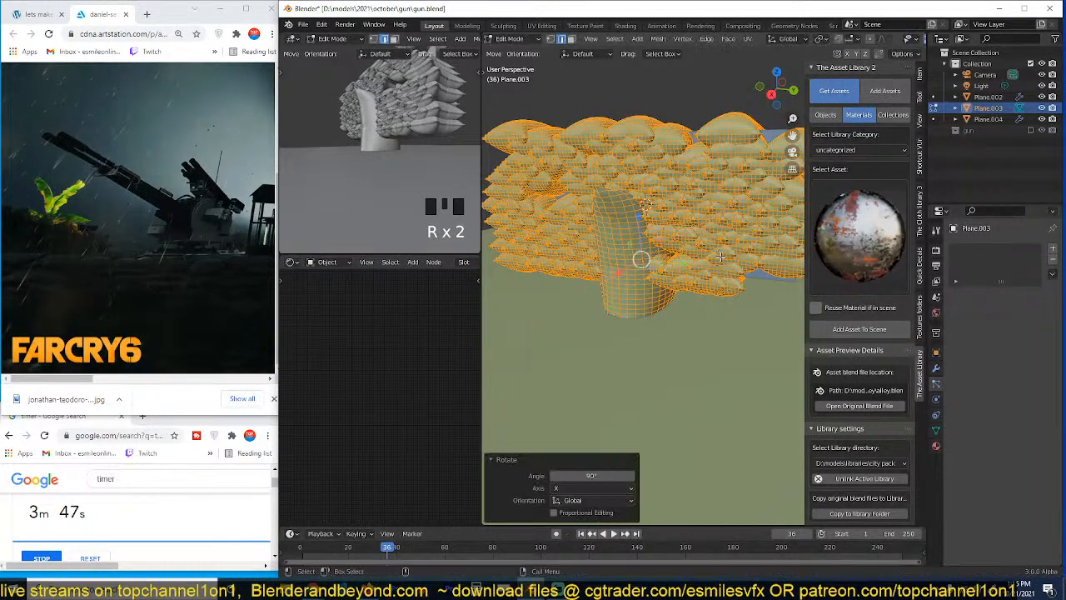
pyautogui.press('t')
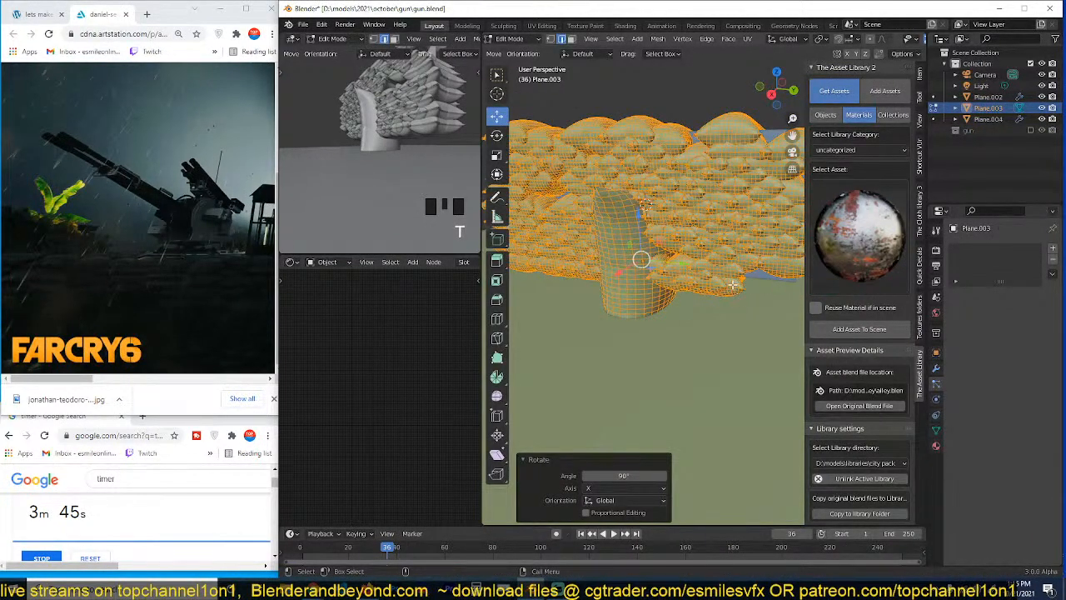
pyautogui.press('t')
pyautogui.press('t')
pyautogui.press('t')
pyautogui.press('z')
pyautogui.click(731, 285)
pyautogui.press('r')
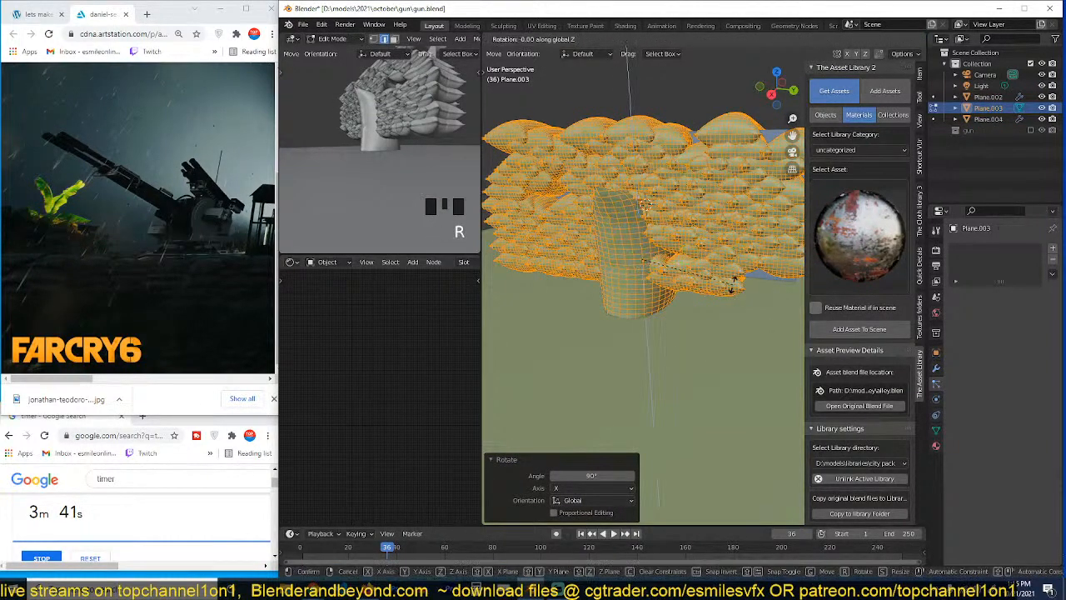
pyautogui.press('x')
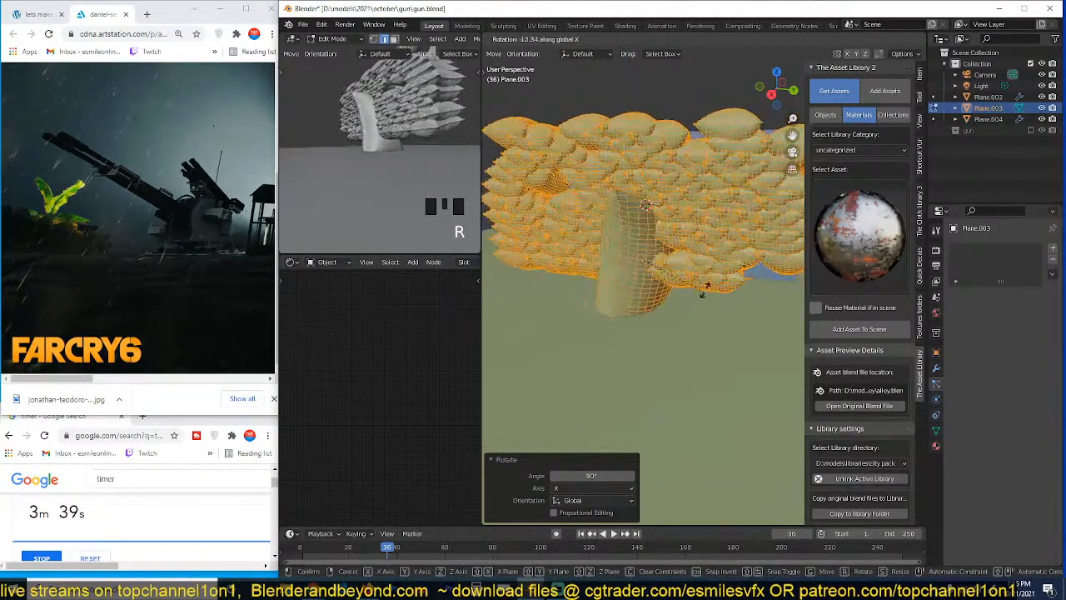
pyautogui.press('y')
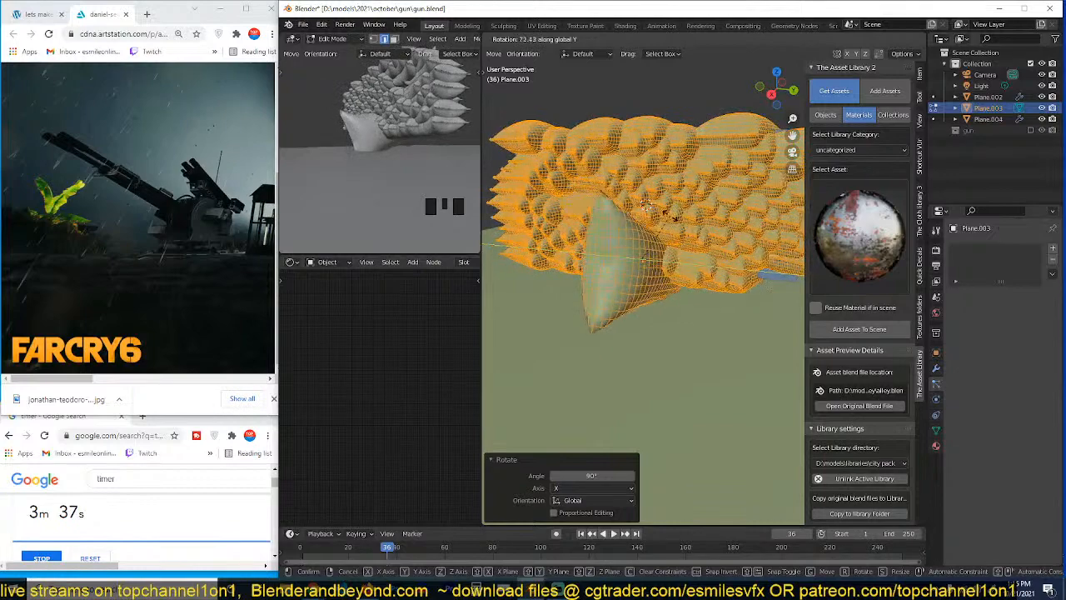
pyautogui.click(640, 253)
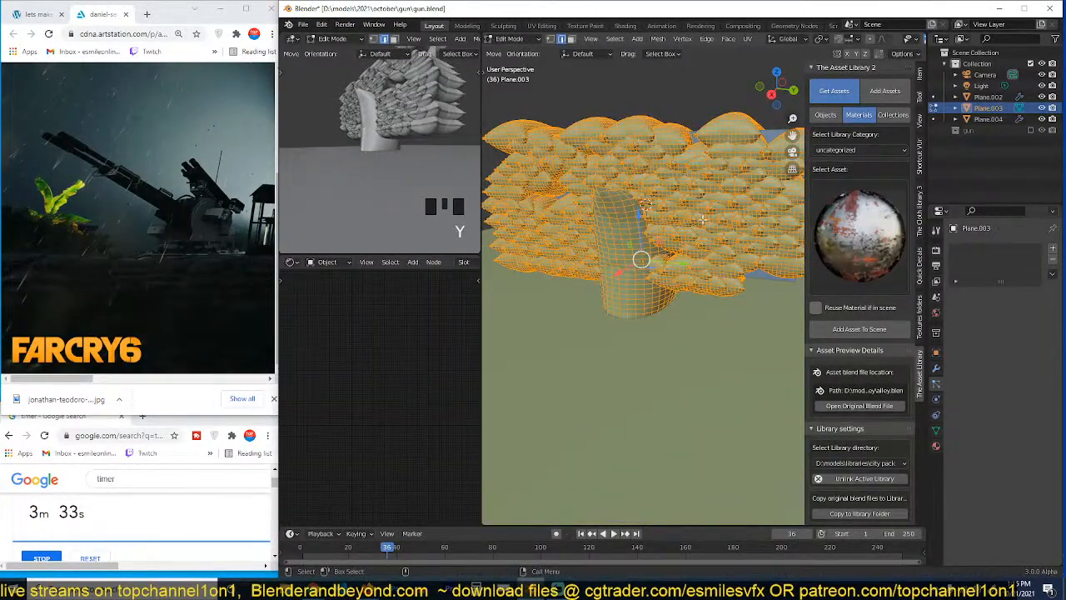
# Step: Rotate the original sandbag's whole mesh 90 degrees about Y in Edit Mode to turn its instances lengthwise along the wall
pyautogui.write('ry90')
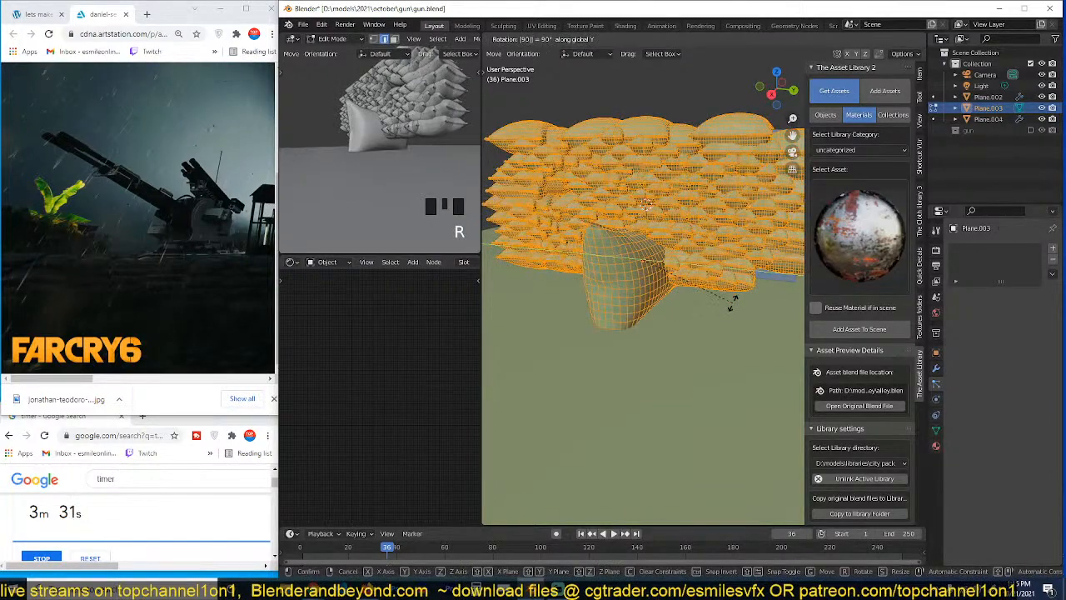
pyautogui.click(733, 303)
pyautogui.press('s')
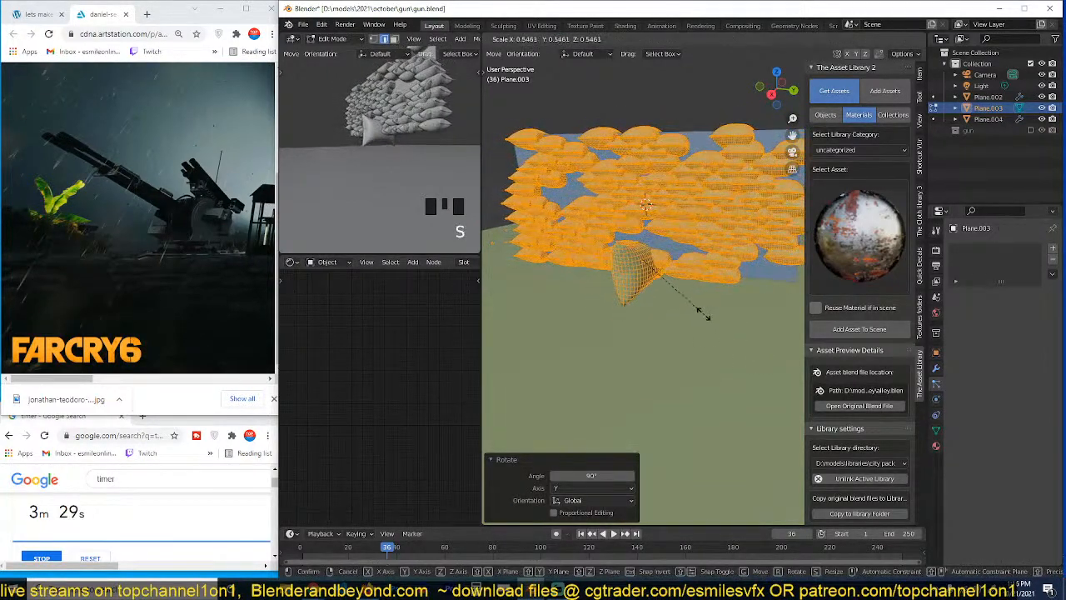
pyautogui.rightClick(699, 313)
pyautogui.press('Tab')
# Step: Hide the original sandbag object beside the instanced wall
pyautogui.press('`')
pyautogui.moveTo(694, 315); pyautogui.dragTo(536, 352, button='middle')
pyautogui.hotkey('alt', 'a')
pyautogui.scroll(2, 721, 302)
pyautogui.click(606, 330)
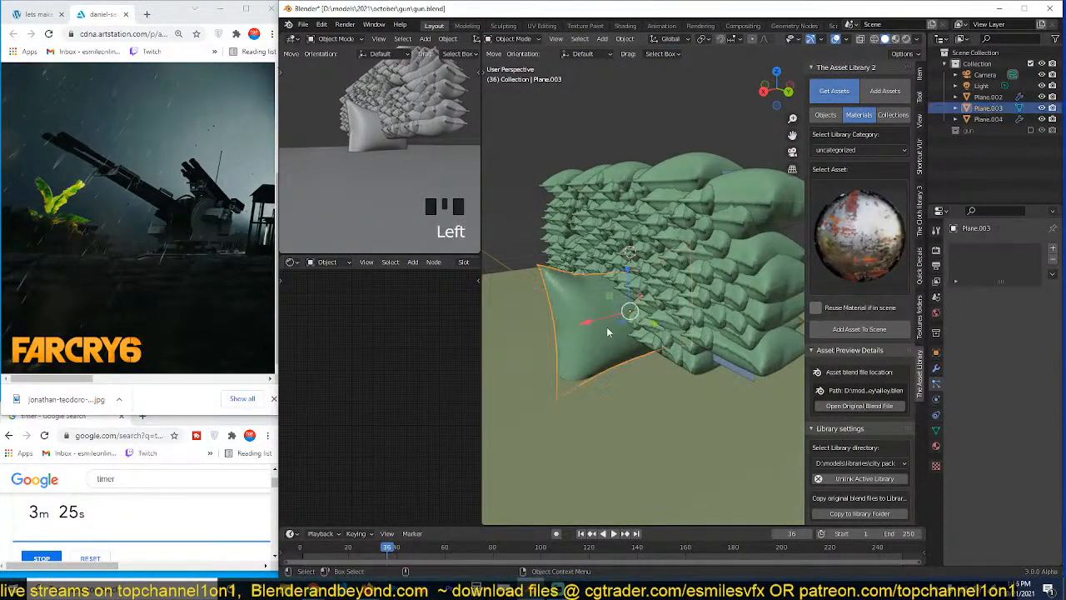
pyautogui.press('h')
# Step: Set the particle scale randomness of the sandbag wall's emitter to 0.252
pyautogui.click(681, 323)
pyautogui.press('`')
pyautogui.moveTo(683, 324); pyautogui.dragTo(721, 324, button='middle')
pyautogui.scroll(-7, 1029, 479)
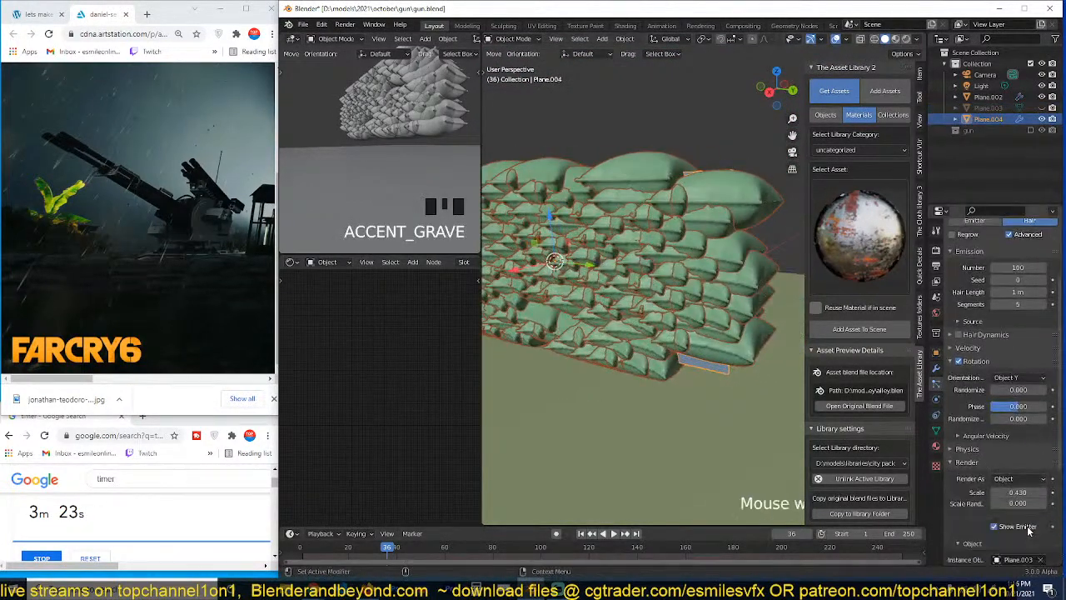
pyautogui.moveTo(1018, 439); pyautogui.dragTo(1041, 439)
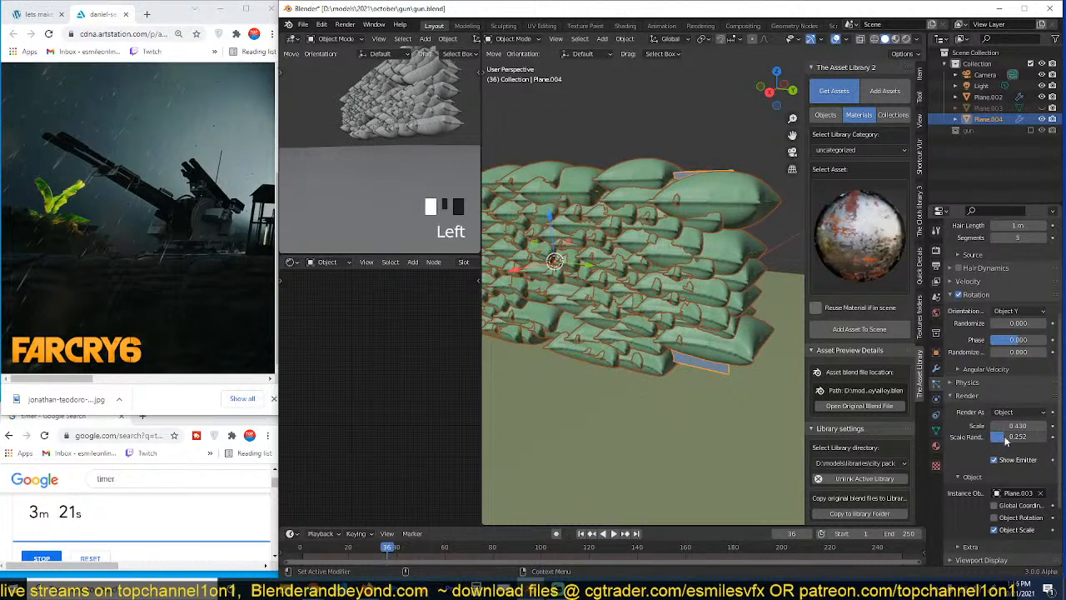
# Step: Set the particle source to Random distribution and emit the sandbags from Volume
pyautogui.moveTo(710, 382); pyautogui.dragTo(726, 381, button='middle')
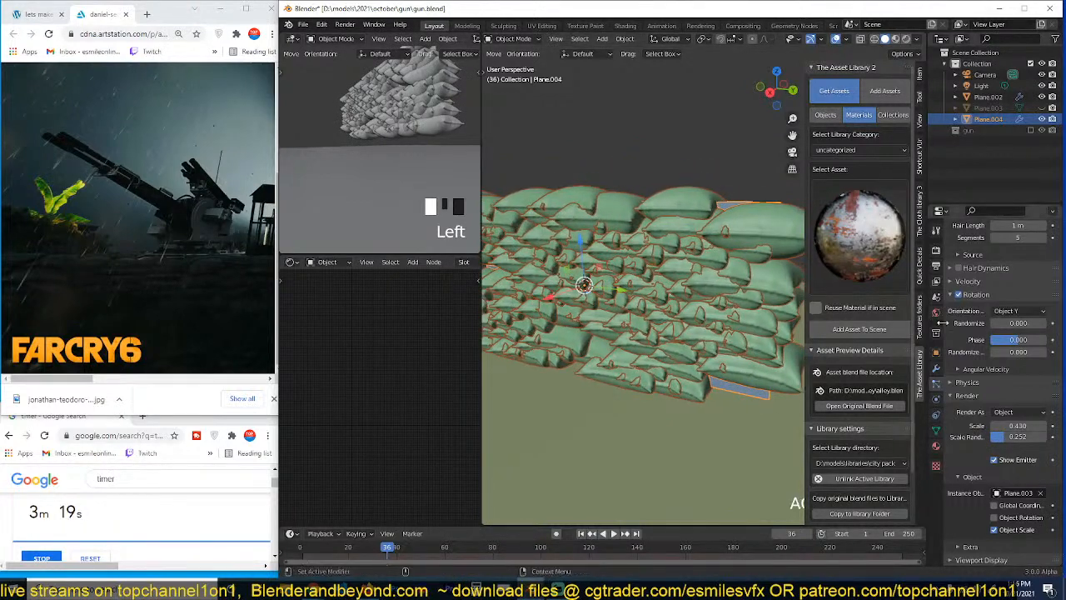
pyautogui.scroll(5, 975, 323)
pyautogui.click(971, 367)
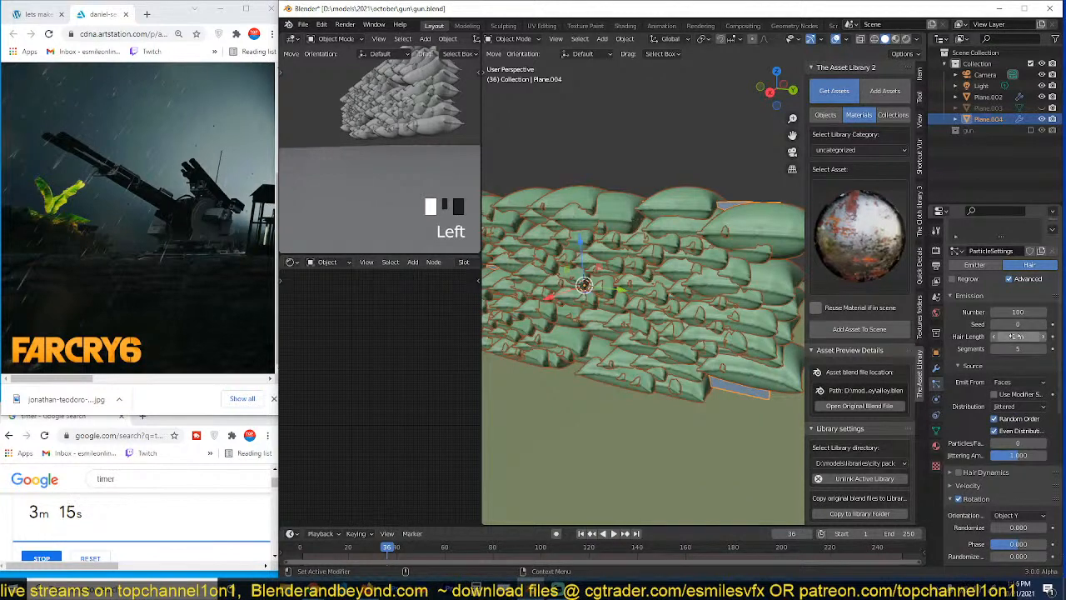
pyautogui.click(1019, 406)
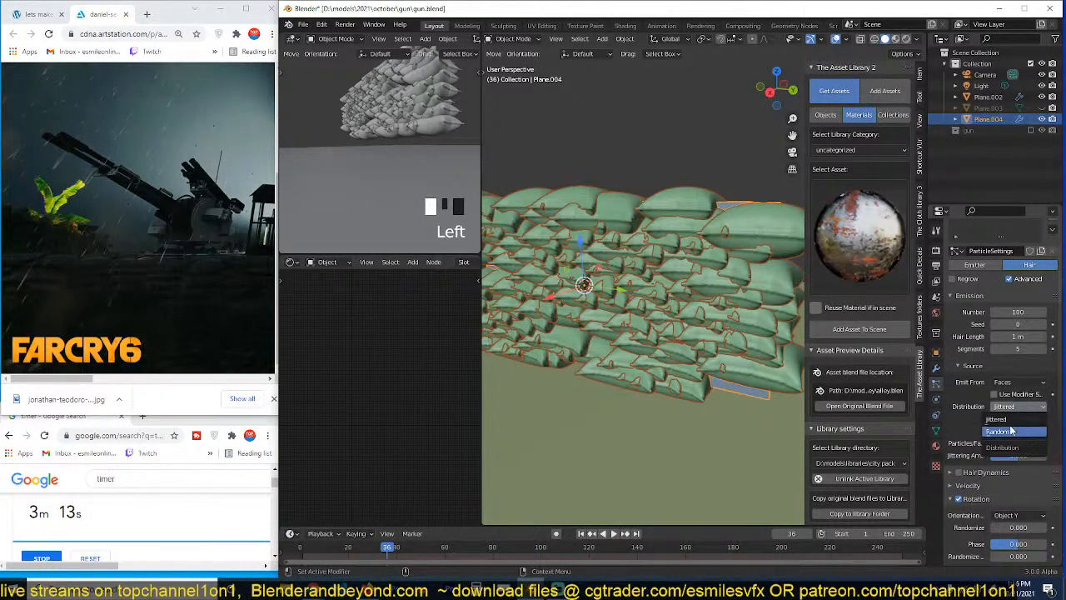
pyautogui.click(1008, 429)
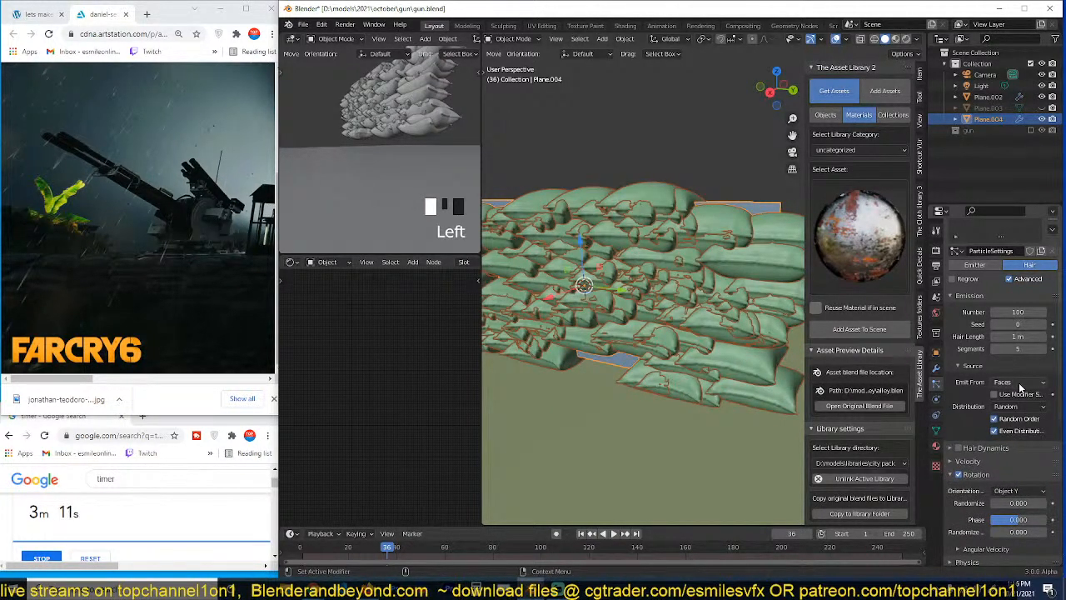
pyautogui.click(1018, 383)
pyautogui.click(1009, 421)
pyautogui.scroll(-2, 692, 329)
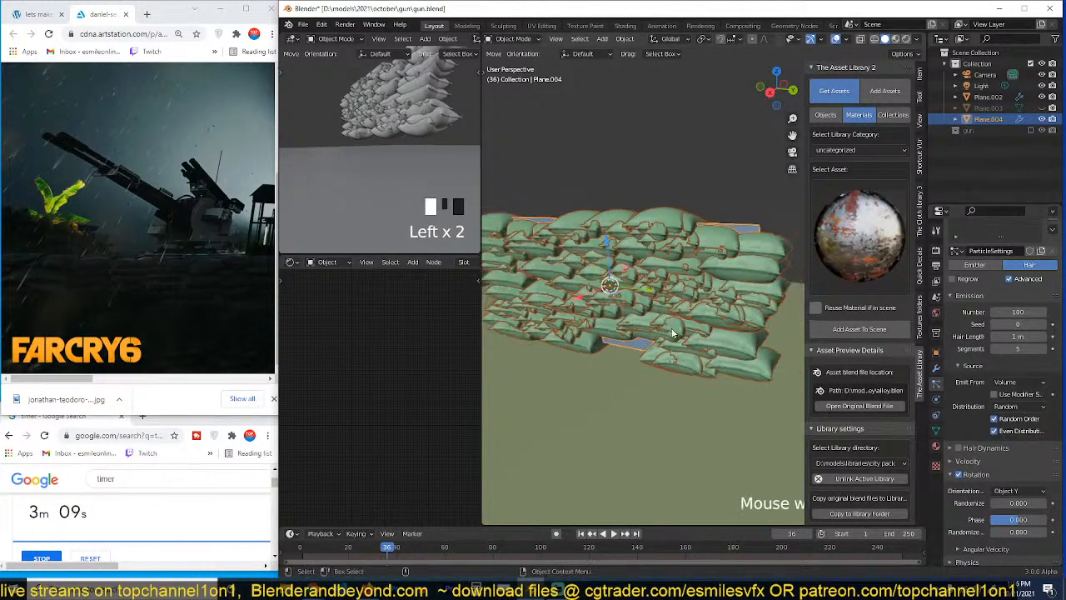
# Step: Extrude the whole emitter plane in Edit Mode to turn it into a thick block
pyautogui.press('Tab')
pyautogui.moveTo(754, 249); pyautogui.dragTo(722, 262, button='middle')
pyautogui.press('a')
pyautogui.press('r')
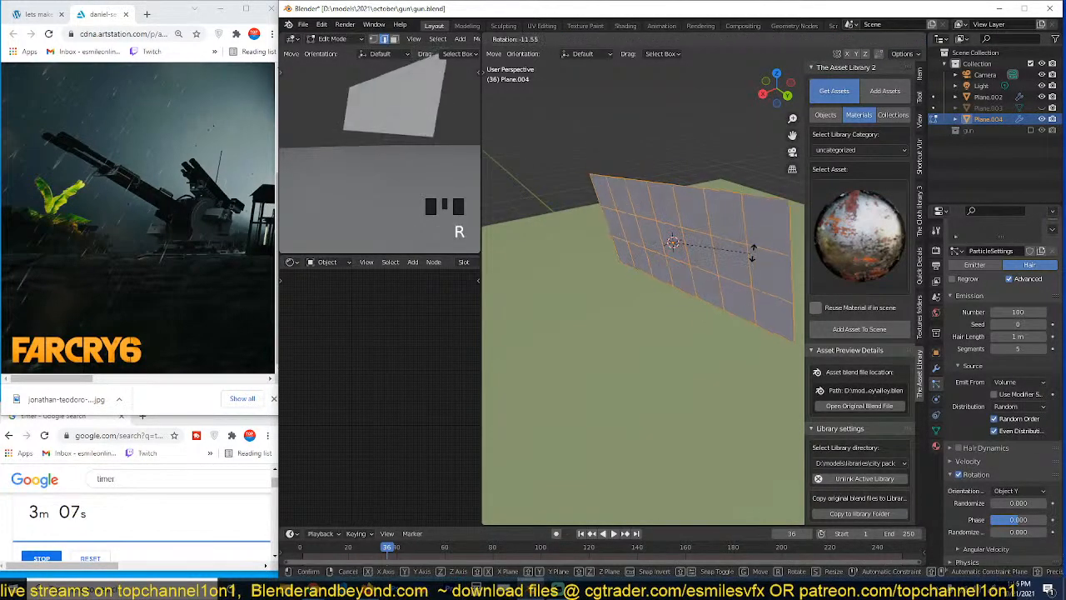
pyautogui.rightClick(751, 252)
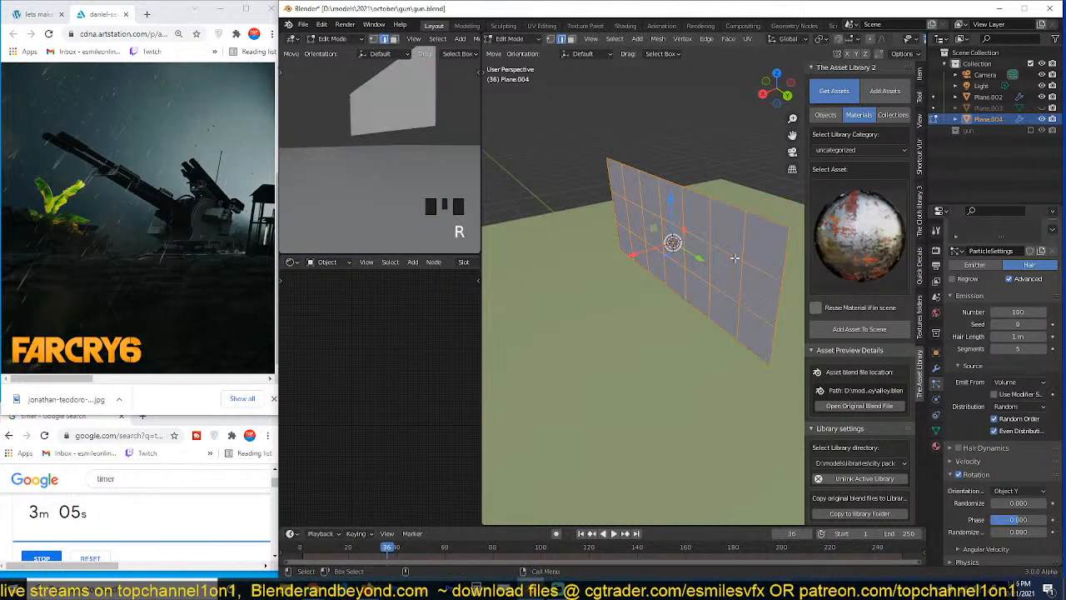
pyautogui.press('e')
pyautogui.click(705, 269)
pyautogui.press('Tab')
pyautogui.moveTo(703, 266); pyautogui.dragTo(701, 304, button='middle')
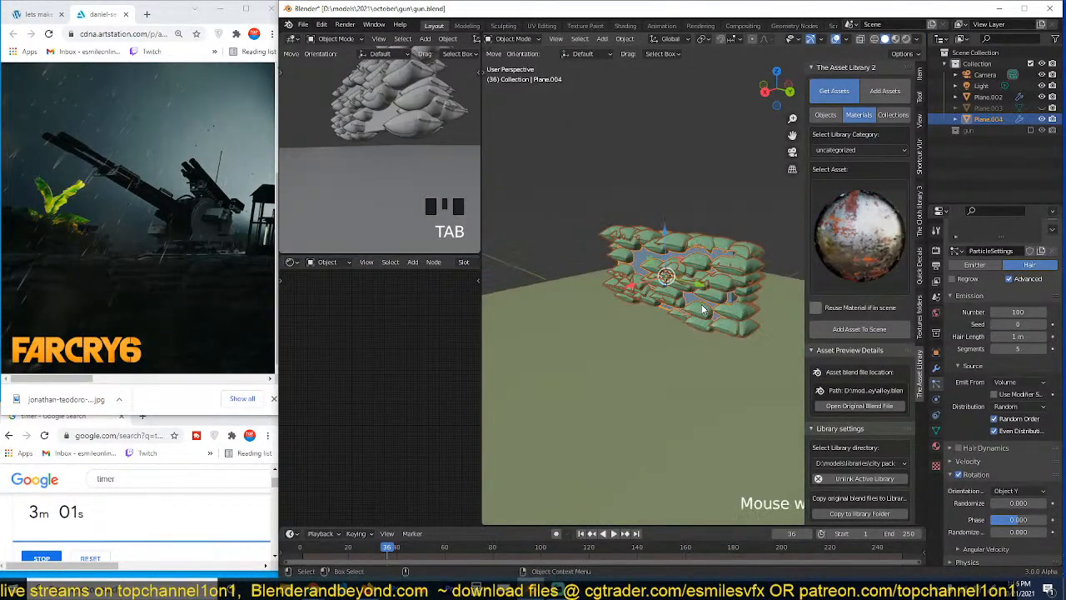
# Step: Scale the emitter block's whole mesh along X to adjust the wall's thickness
pyautogui.scroll(2, 703, 303)
pyautogui.press('Tab')
pyautogui.press('a')
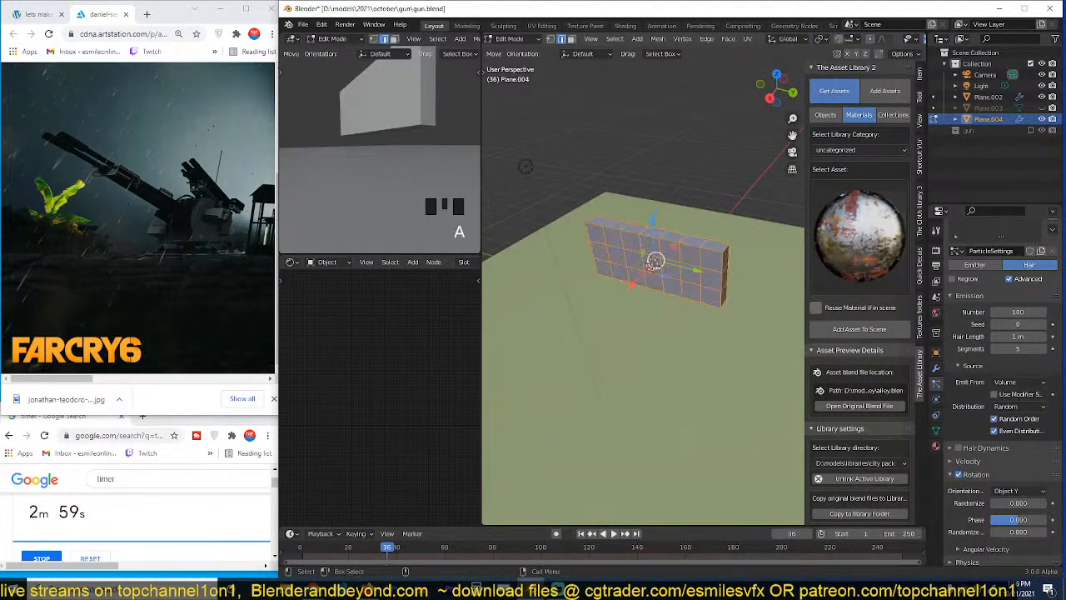
pyautogui.press('s')
pyautogui.press('x')
pyautogui.click(783, 273)
pyautogui.press('Tab')
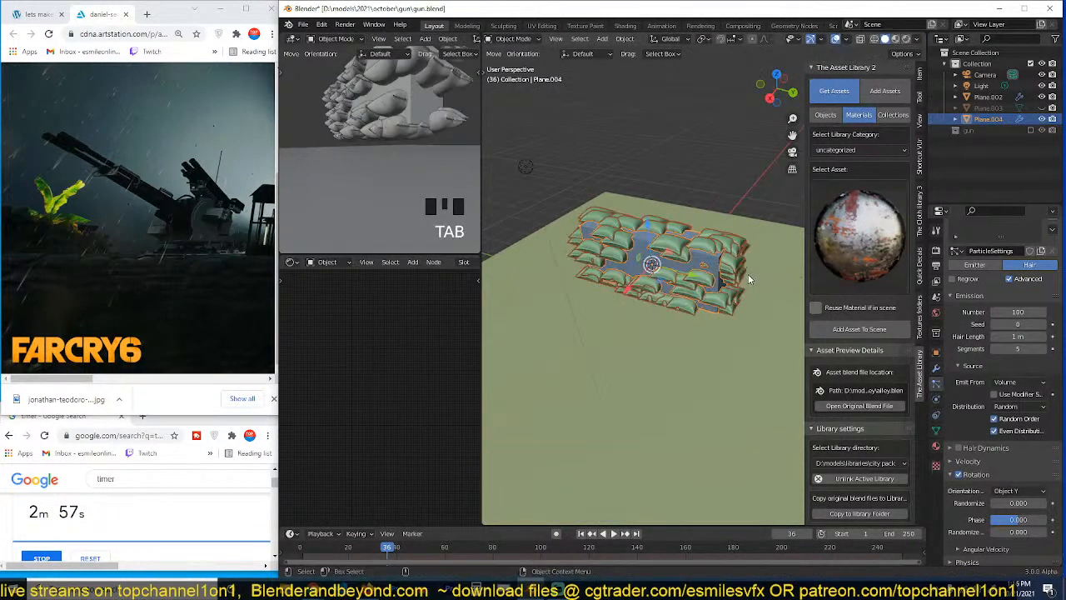
pyautogui.press('`')
pyautogui.moveTo(748, 274); pyautogui.dragTo(756, 227, button='middle')
pyautogui.scroll(3, 683, 240)
pyautogui.scroll(1, 688, 247)
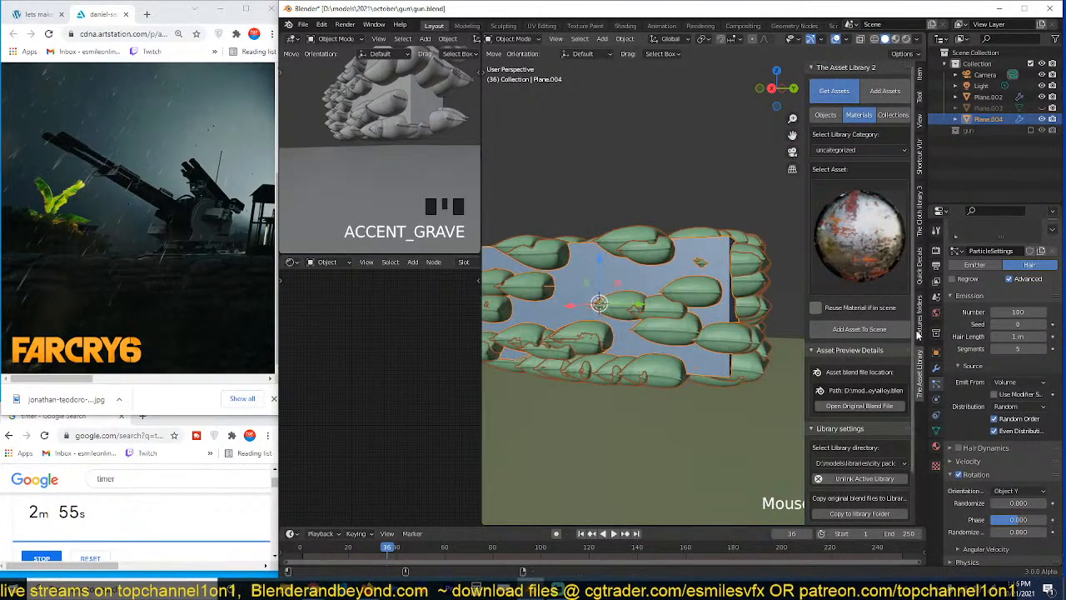
# Step: Disable showing the instancer in both viewport and render so only the sandbags are displayed
pyautogui.click(936, 351)
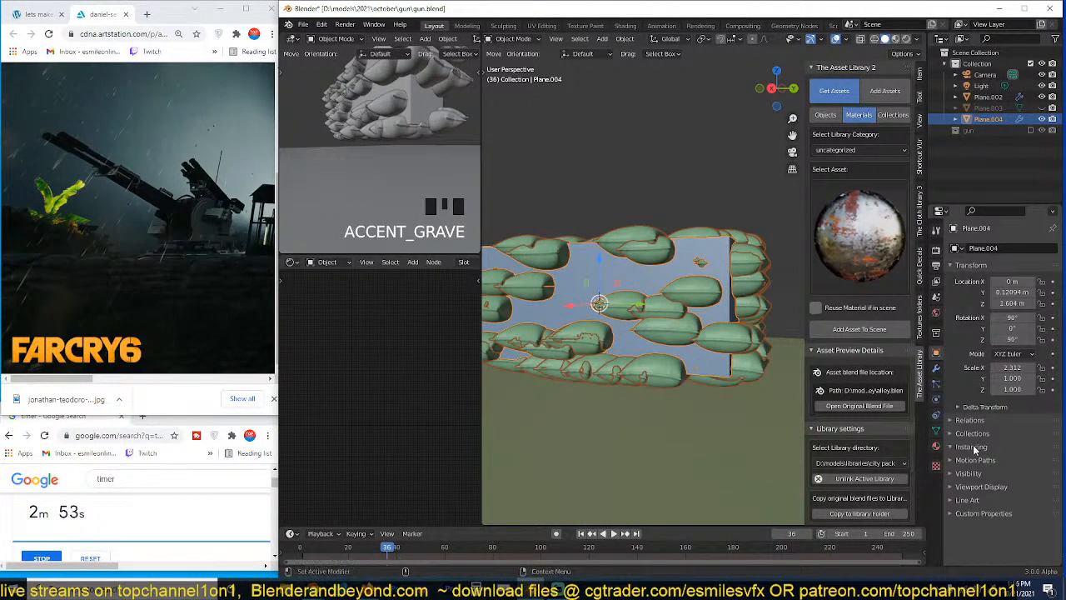
pyautogui.click(972, 447)
pyautogui.click(993, 477)
pyautogui.click(992, 488)
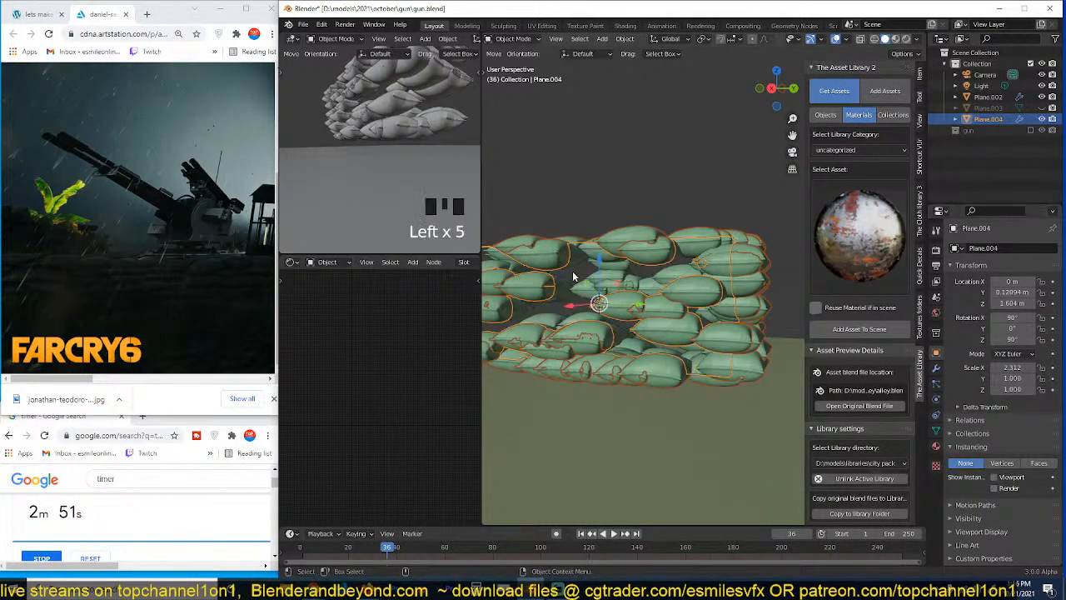
pyautogui.moveTo(582, 284); pyautogui.dragTo(649, 329, button='middle')
pyautogui.click(713, 261)
pyautogui.moveTo(716, 251); pyautogui.dragTo(701, 227, button='middle')
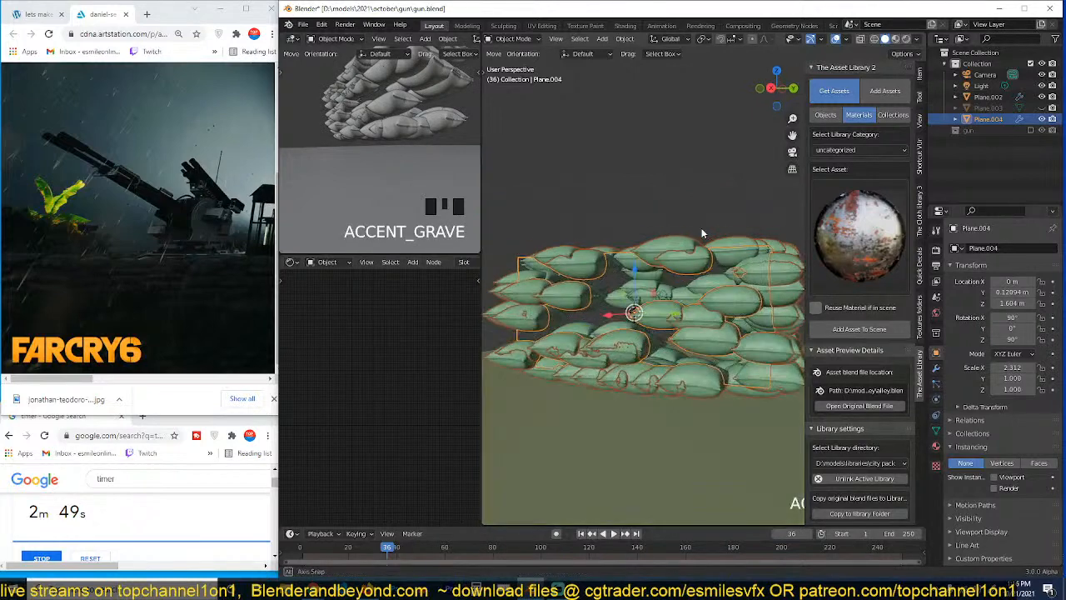
# Step: Scale the emitter block's mesh down along Z in Edit Mode to make a lower sandbag wall
pyautogui.press('Tab')
pyautogui.press('5')
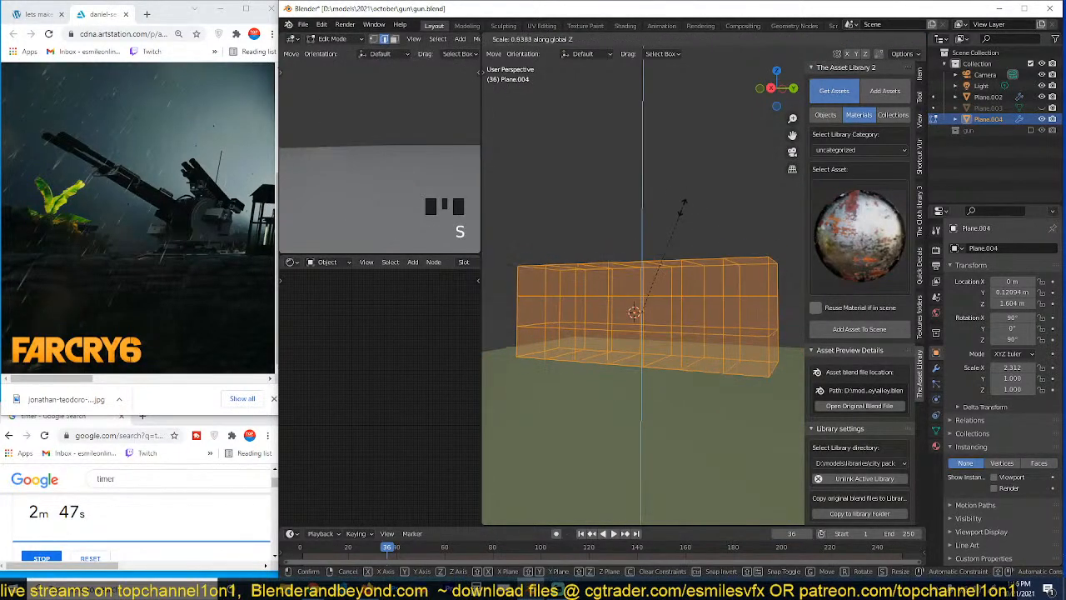
pyautogui.press('Tab')
pyautogui.hotkey('alt', 'a')
pyautogui.moveTo(618, 252); pyautogui.dragTo(628, 203, button='middle')
pyautogui.click(646, 285)
pyautogui.press('Tab')
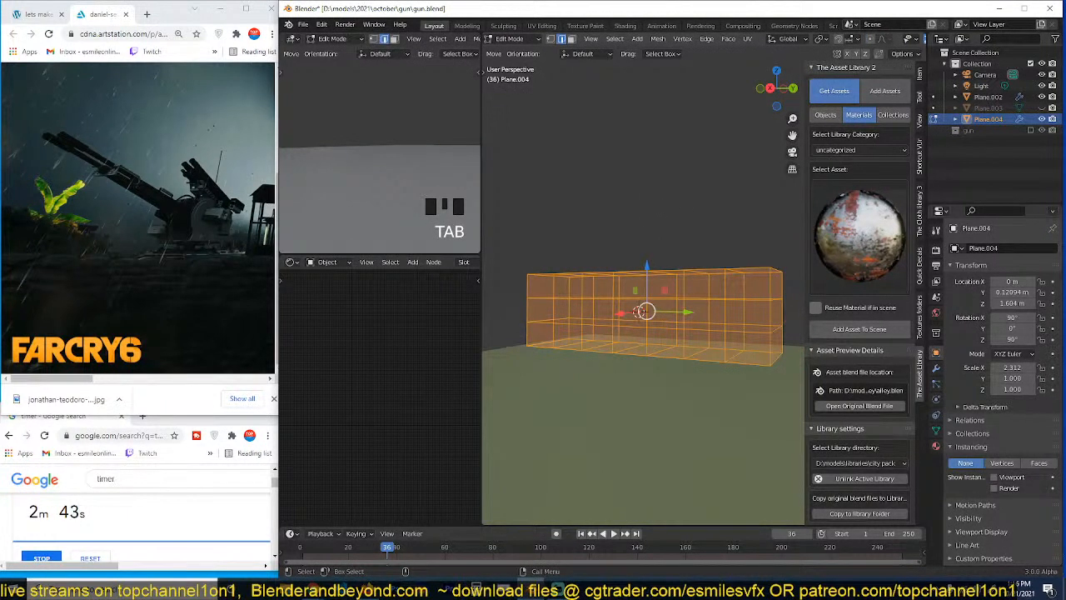
pyautogui.press('5')
pyautogui.press('Tab')
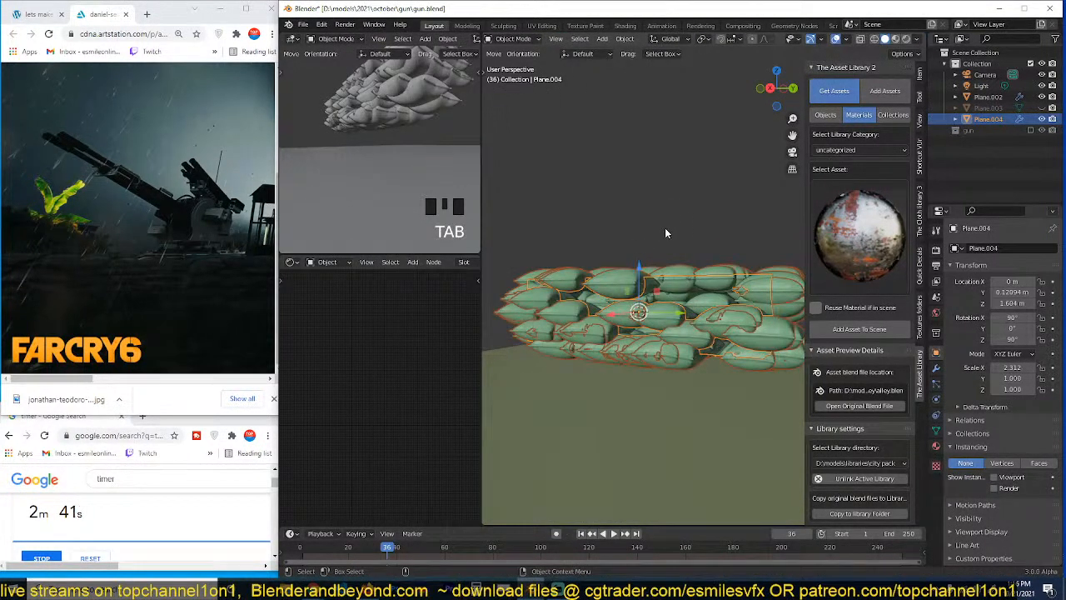
# Step: Lower the sandbag wall along Z to a height of about 1.39 m
pyautogui.press('g')
pyautogui.press('z')
pyautogui.click(664, 249)
pyautogui.hotkey('alt', 'a')
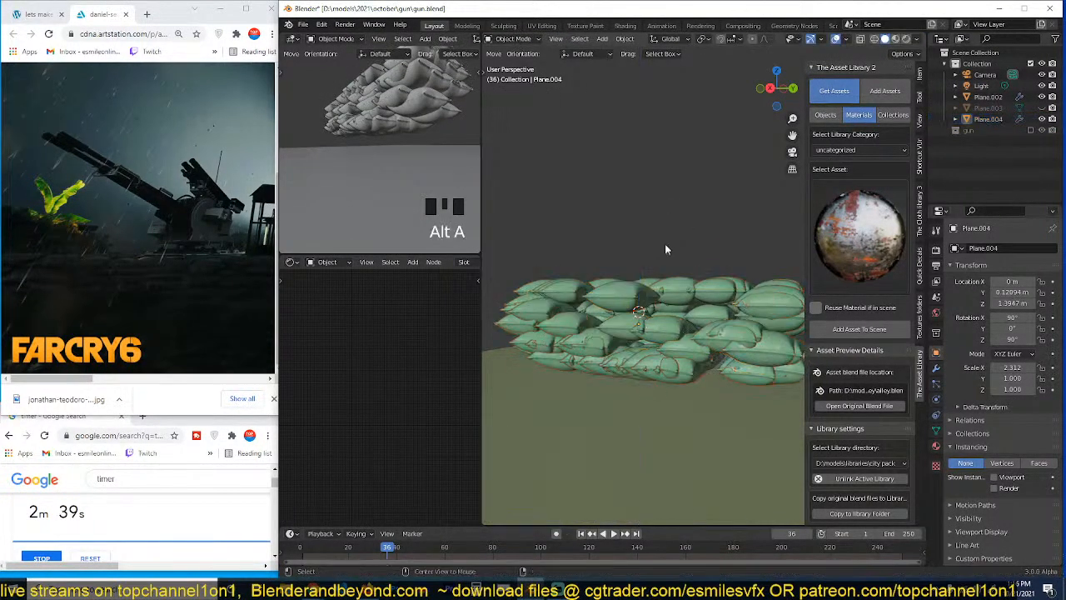
pyautogui.moveTo(681, 290); pyautogui.dragTo(736, 300, button='middle')
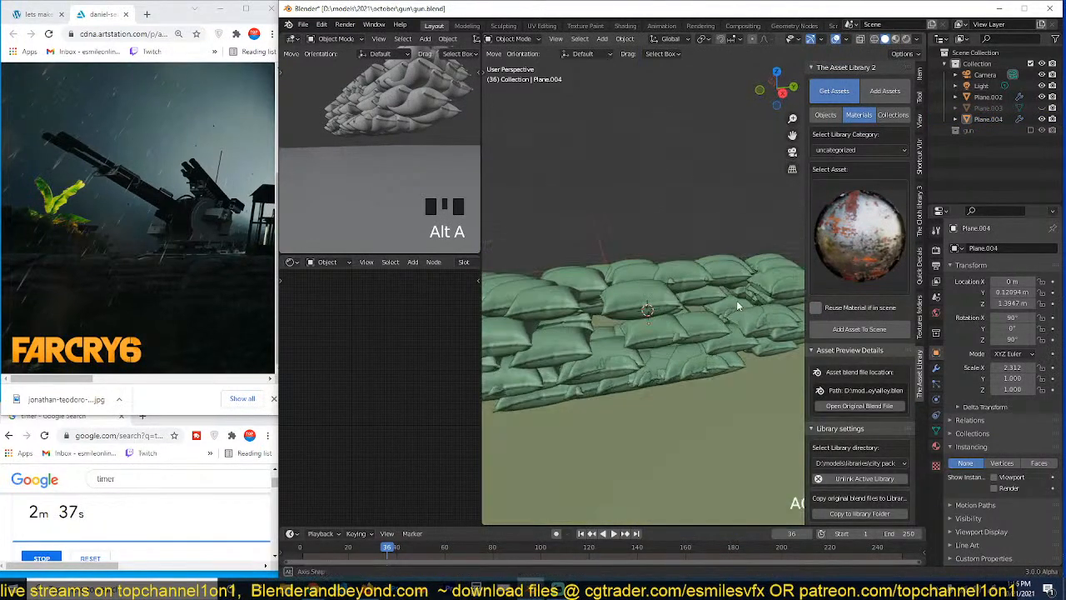
# Step: Switch the viewport to Material Preview and enable Ambient Occlusion with a distance of 1 m and a factor of 2
pyautogui.click(715, 292)
pyautogui.click(884, 39)
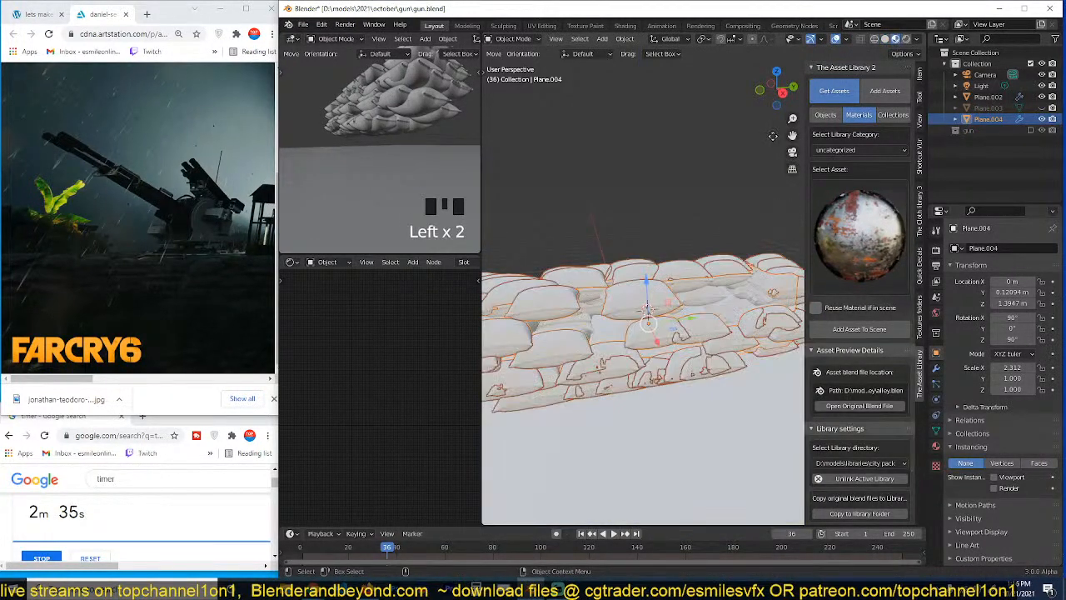
pyautogui.hotkey('alt', 'a')
pyautogui.click(936, 248)
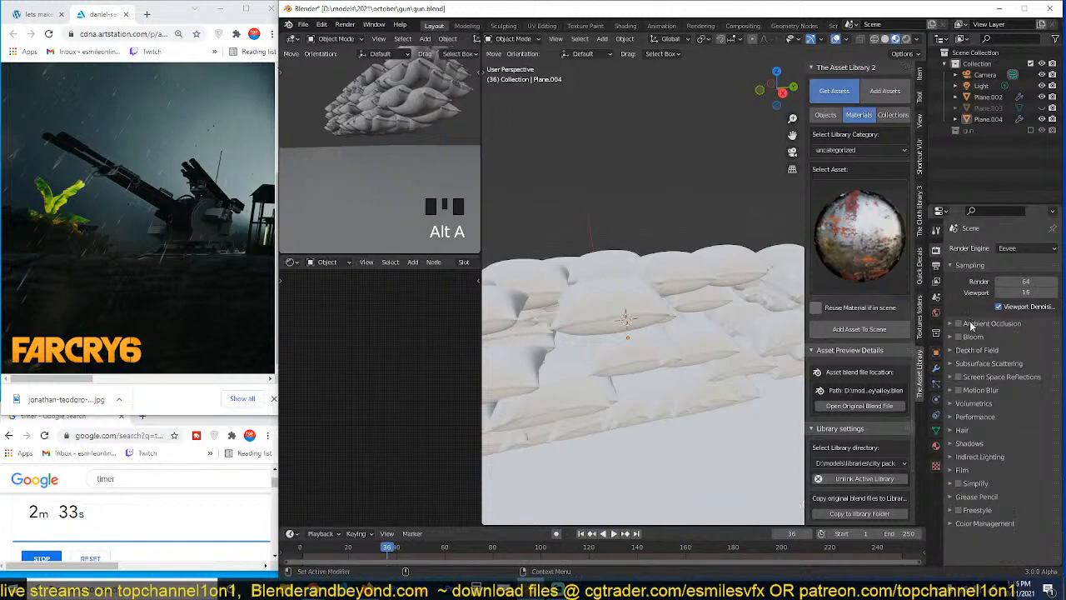
pyautogui.click(950, 324)
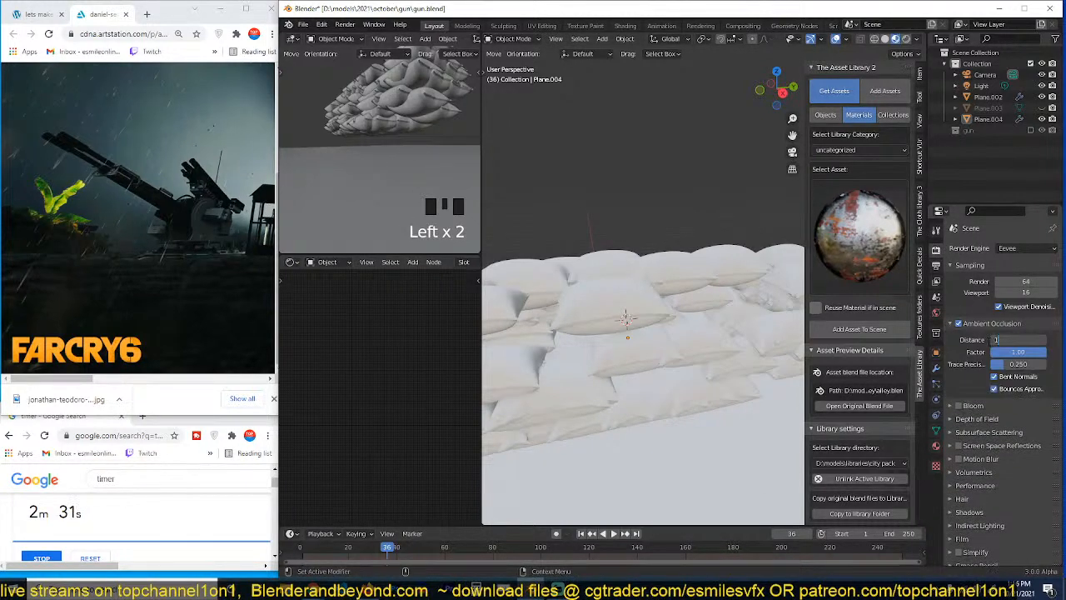
pyautogui.press('Return')
pyautogui.doubleClick(1018, 352)
pyautogui.write('2')
pyautogui.press('Return')
pyautogui.moveTo(633, 333); pyautogui.dragTo(741, 325, button='middle')
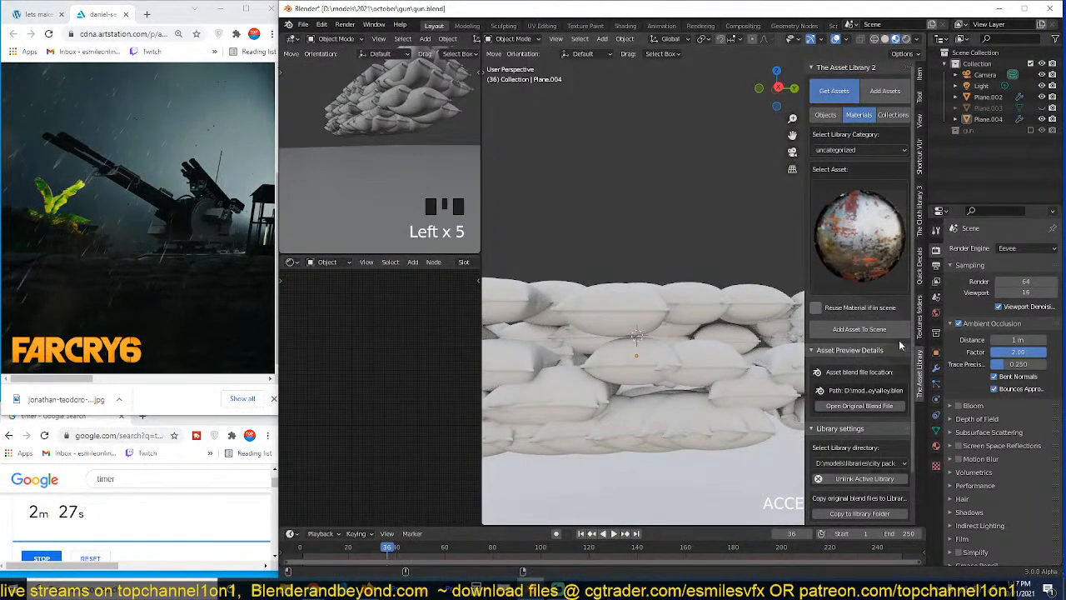
# Step: Open the emitter block's mesh in right orthographic view and select the middle vertices of its upper edge
pyautogui.click(725, 328)
pyautogui.scroll(-2, 733, 316)
pyautogui.press('Tab')
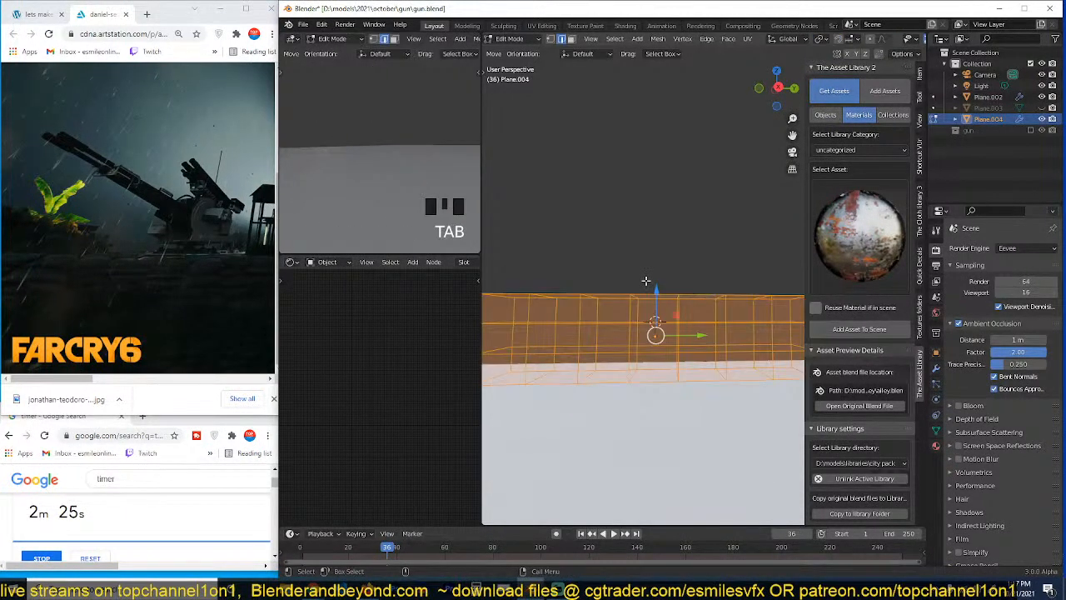
pyautogui.press('KP_1')
pyautogui.press('KP_3')
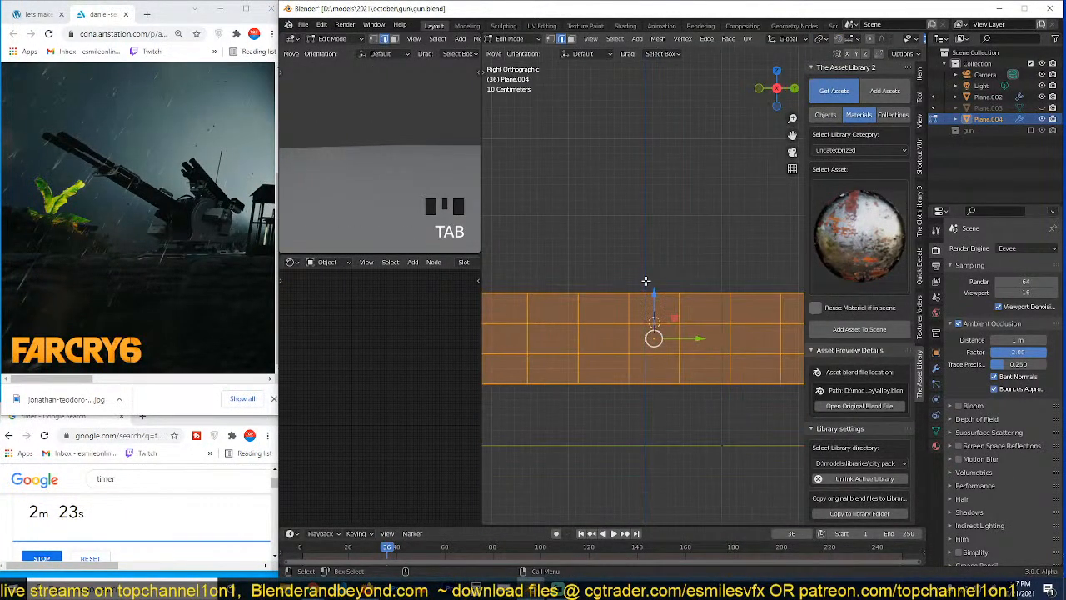
pyautogui.press('1')
pyautogui.moveTo(617, 258); pyautogui.dragTo(686, 305)
pyautogui.click(936, 382)
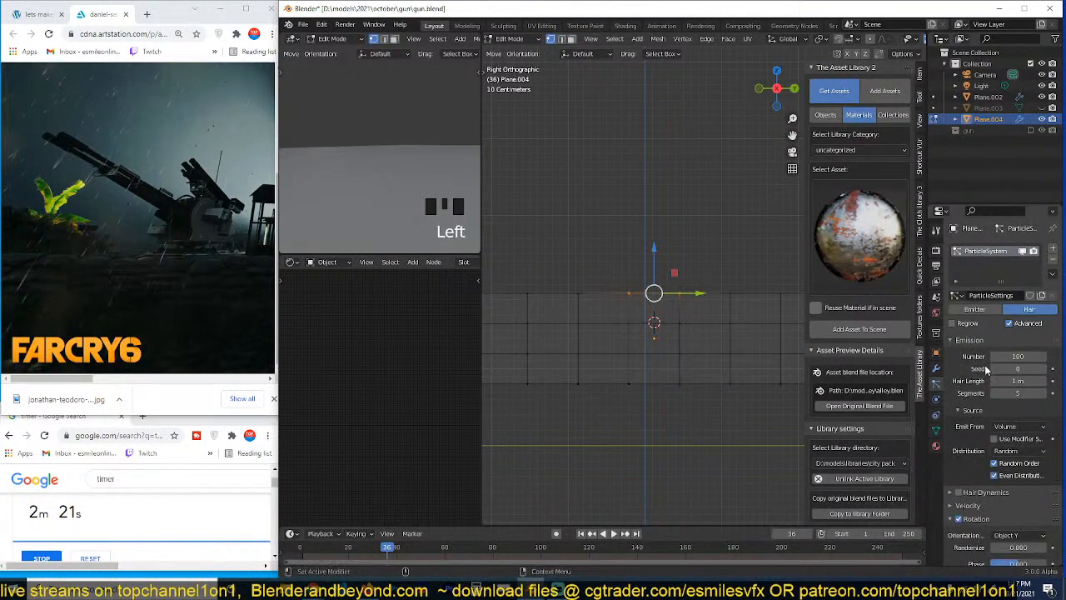
pyautogui.click(936, 368)
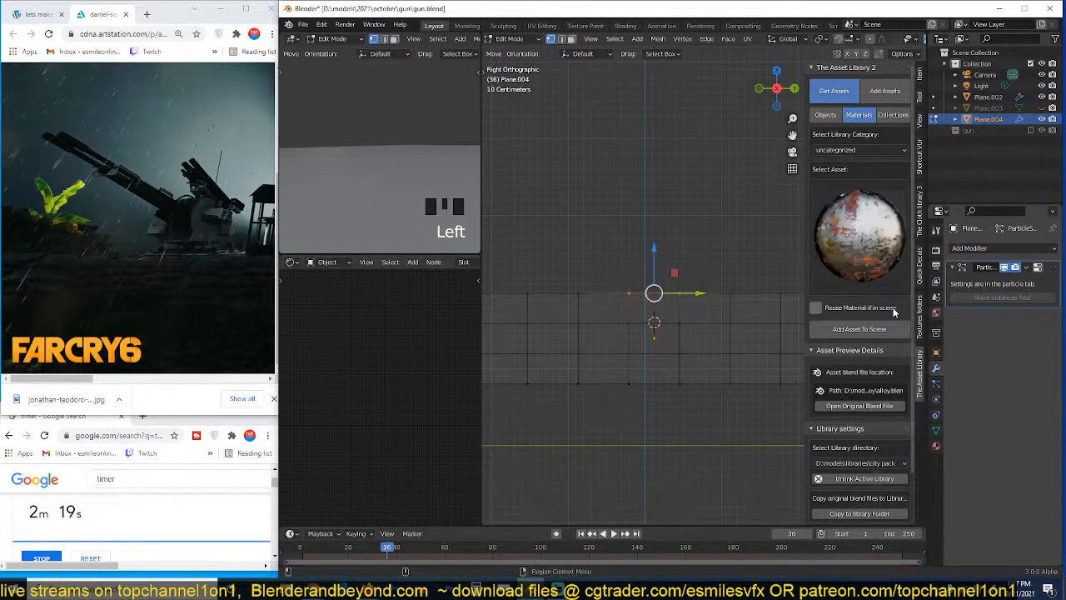
pyautogui.press('g')
pyautogui.press('z')
pyautogui.rightClick(630, 293)
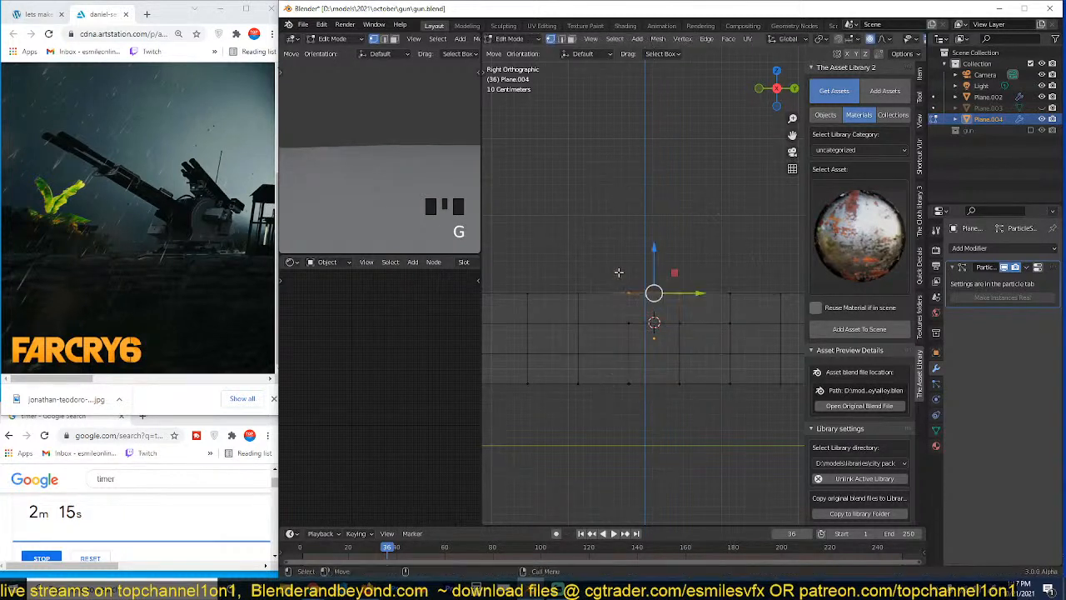
# Step: Select the middle of the emitter block's upper edge through the mesh and lower it along Z with proportional editing
pyautogui.moveTo(608, 268); pyautogui.dragTo(700, 307)
pyautogui.hotkey('alt', 'z')
pyautogui.moveTo(593, 249); pyautogui.dragTo(739, 320)
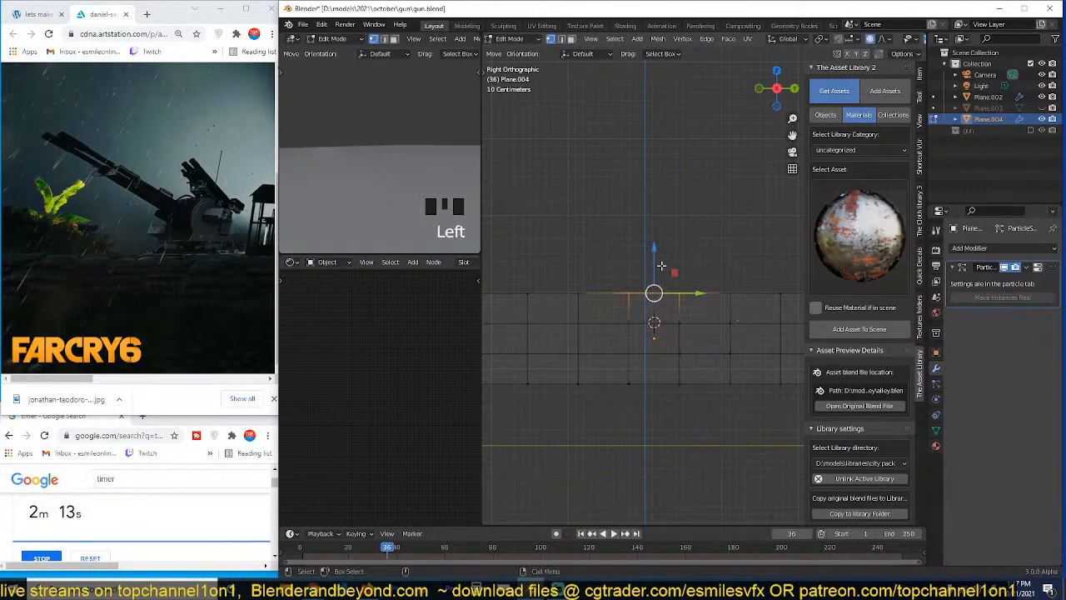
pyautogui.press('g')
pyautogui.press('z')
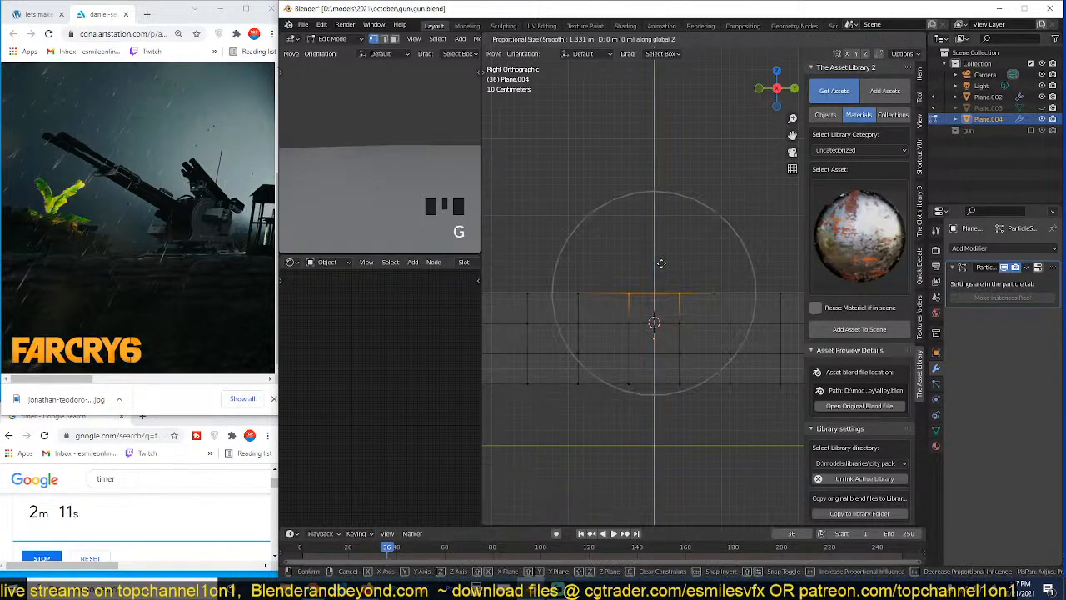
pyautogui.click(660, 285)
pyautogui.press('Tab')
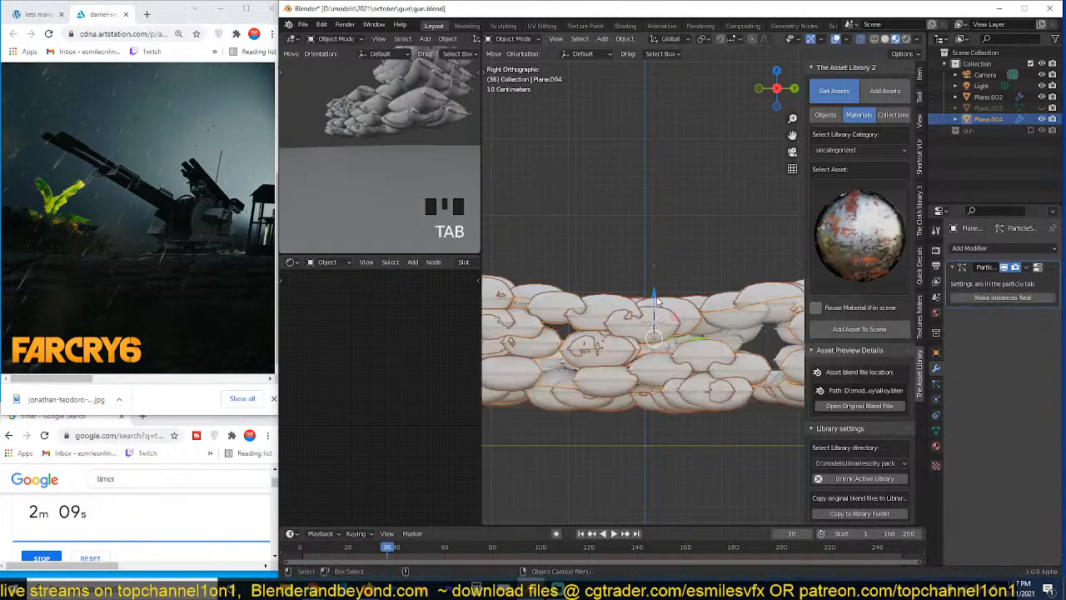
pyautogui.scroll(-2, 776, 366)
pyautogui.press('`')
pyautogui.moveTo(785, 336); pyautogui.dragTo(845, 353, button='middle')
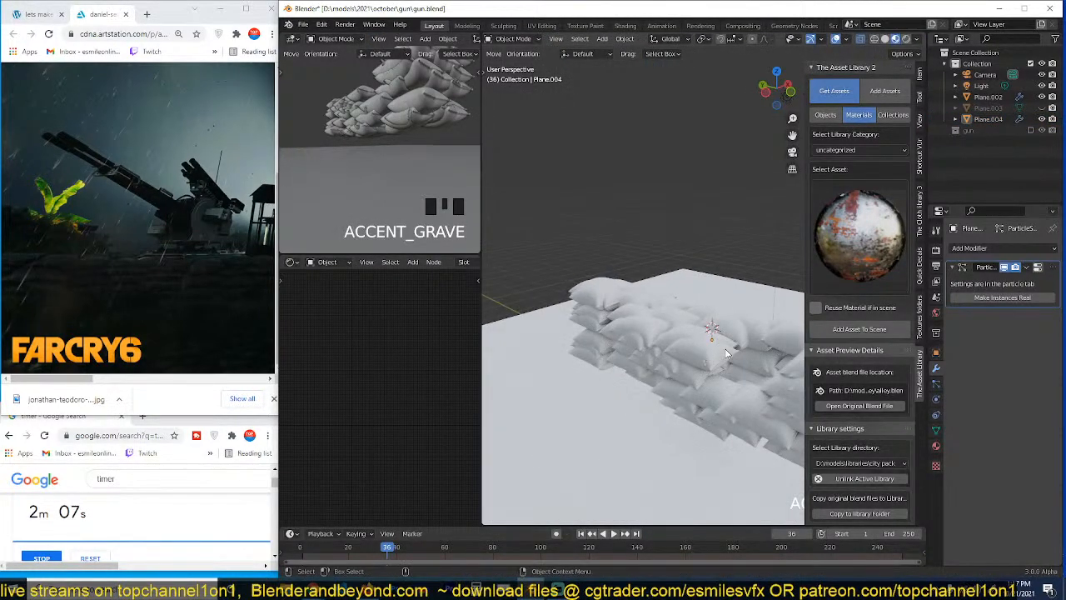
# Step: Move the sandbag wall down along Z by about 0.58 m toward the ground
pyautogui.moveTo(726, 354); pyautogui.dragTo(677, 285, button='middle')
pyautogui.click(677, 285)
pyautogui.press('g')
pyautogui.press('z')
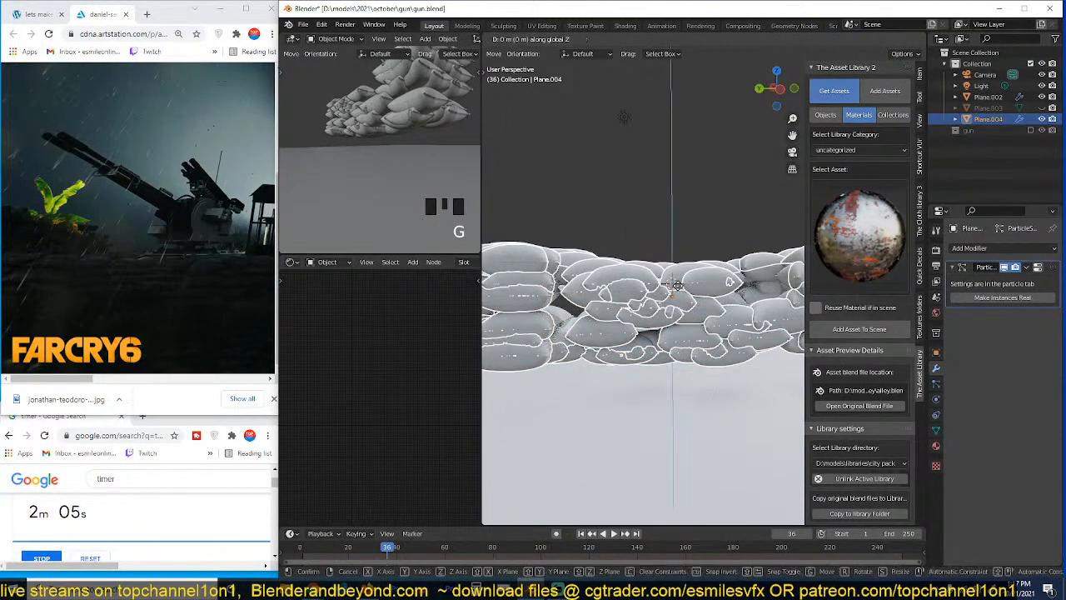
pyautogui.click(672, 327)
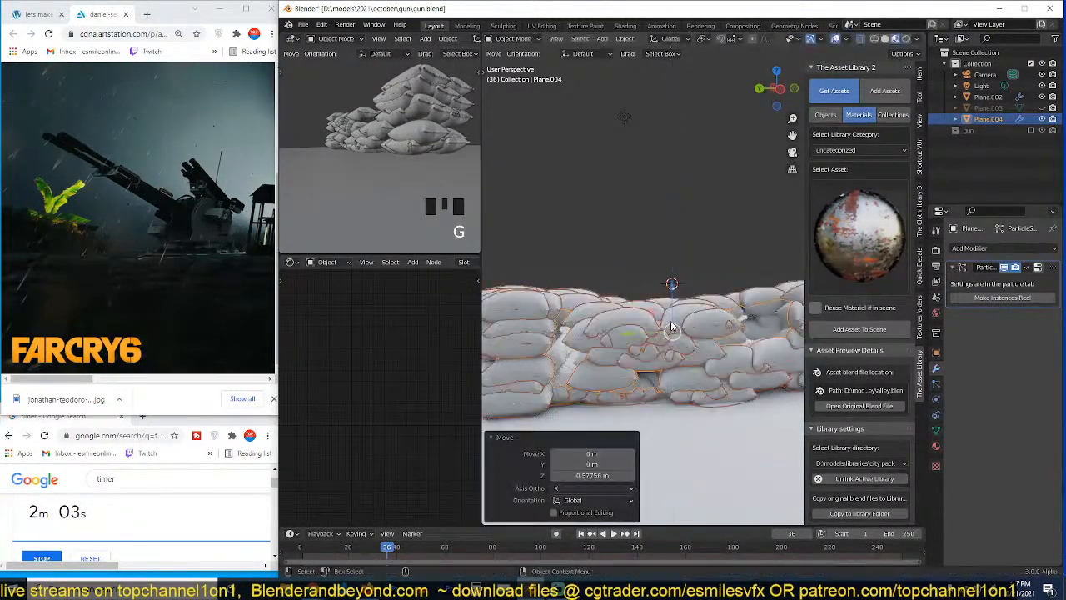
pyautogui.press('`')
pyautogui.moveTo(672, 325)
pyautogui.mouseDown(button='middle')
pyautogui.moveTo(697, 355)
pyautogui.moveTo(671, 325)
pyautogui.mouseUp(button='middle')
# Step: Try a particle count of 50 for the sandbag wall, and settle on 90
pyautogui.click(936, 383)
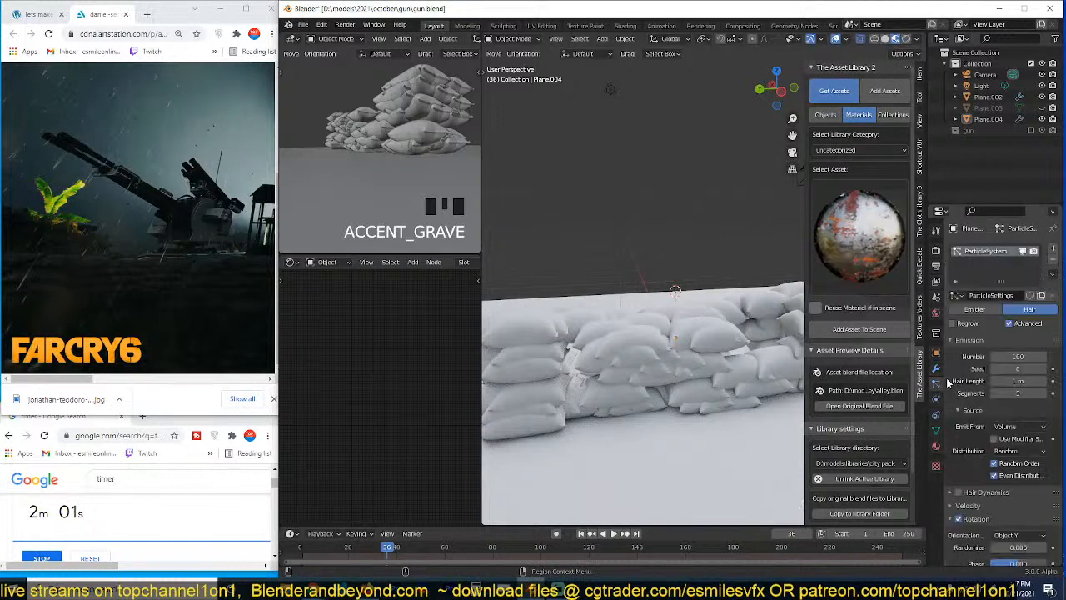
pyautogui.write('50')
pyautogui.press('Return')
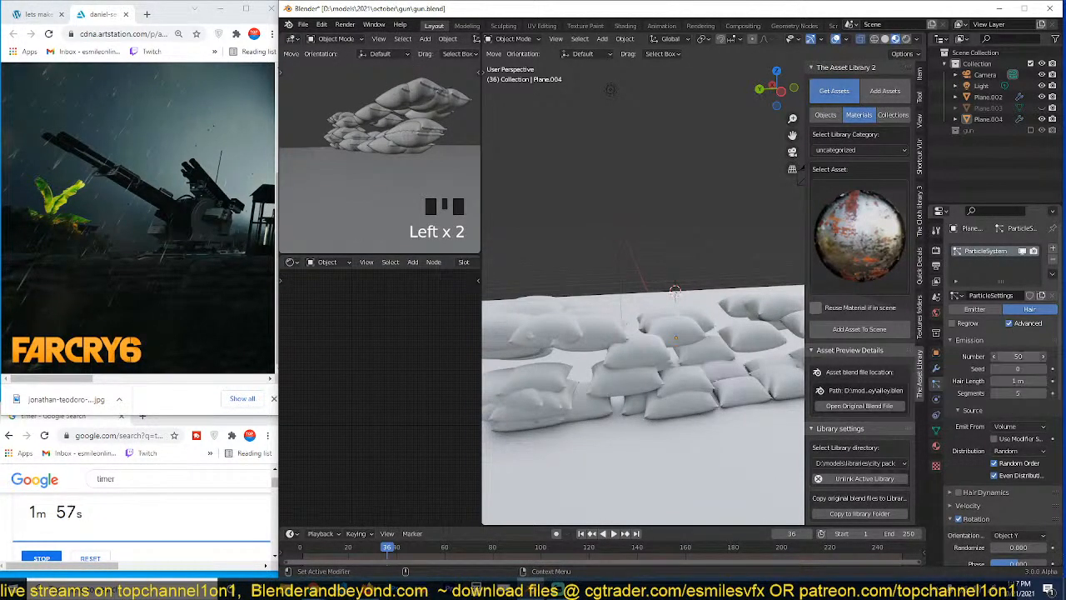
pyautogui.write('90')
pyautogui.click(994, 369)
pyautogui.scroll(-4, 624, 325)
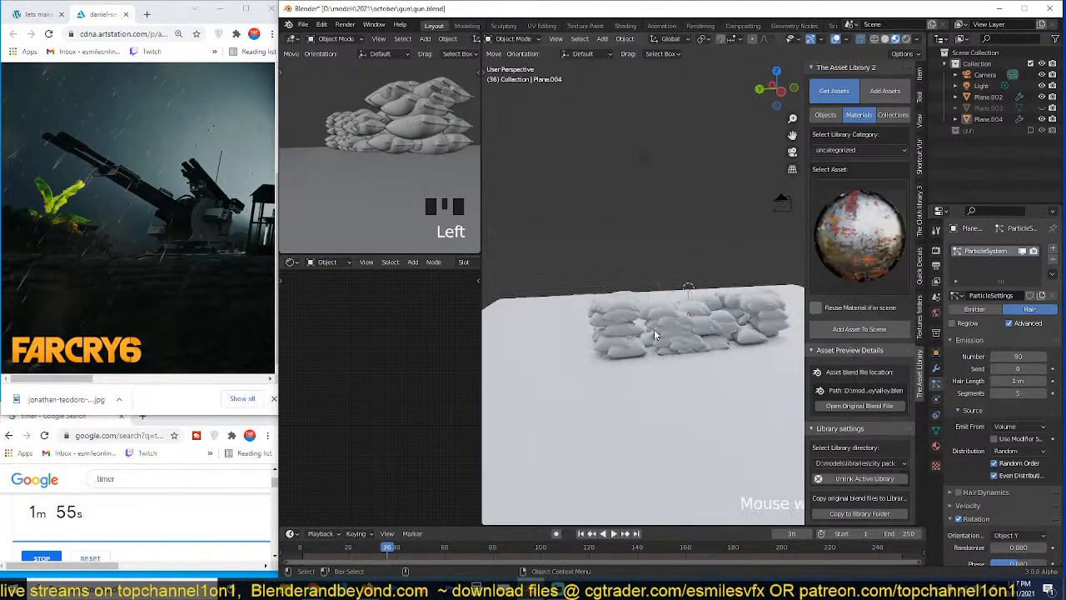
# Step: In top wireframe view, rotate the emitter mesh's +Y end section about 33° with proportional editing and shift it about 0.49 m along X
pyautogui.click(718, 330)
pyautogui.press('KP_7')
pyautogui.press('Tab')
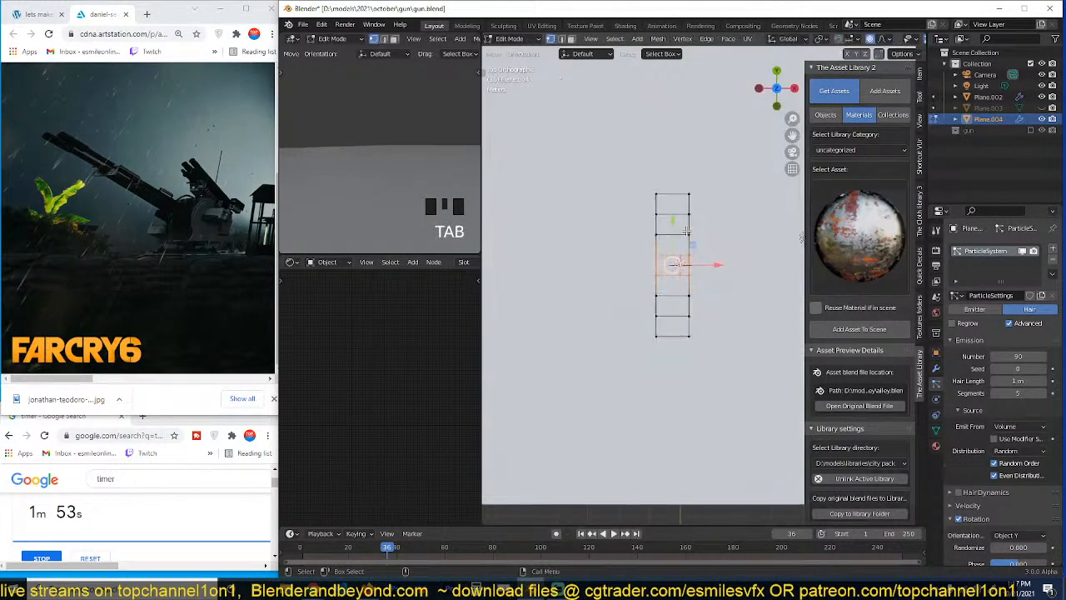
pyautogui.press('z')
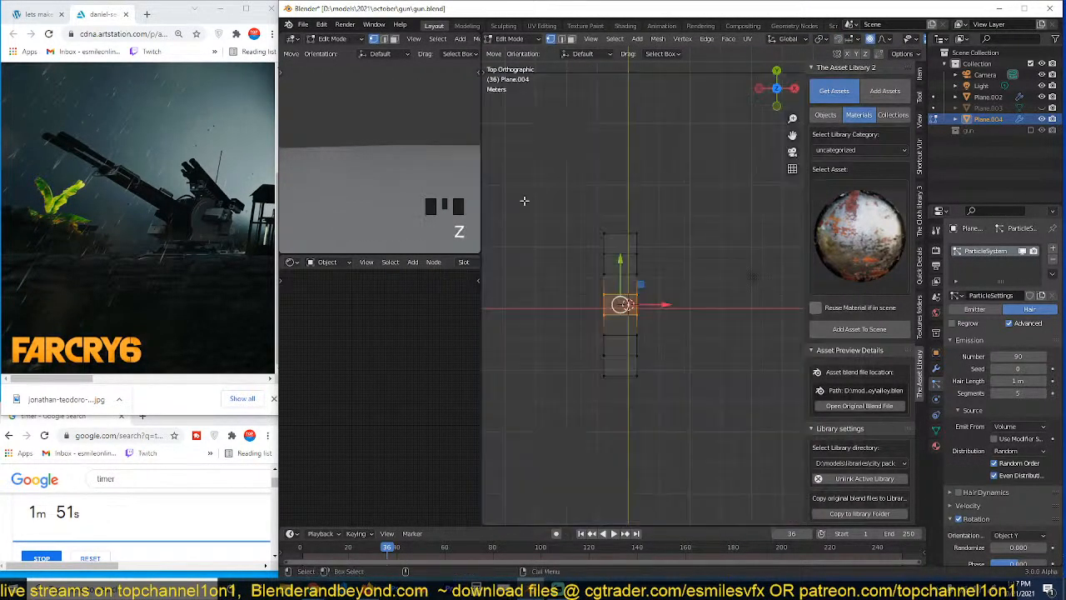
pyautogui.moveTo(555, 190); pyautogui.dragTo(710, 261)
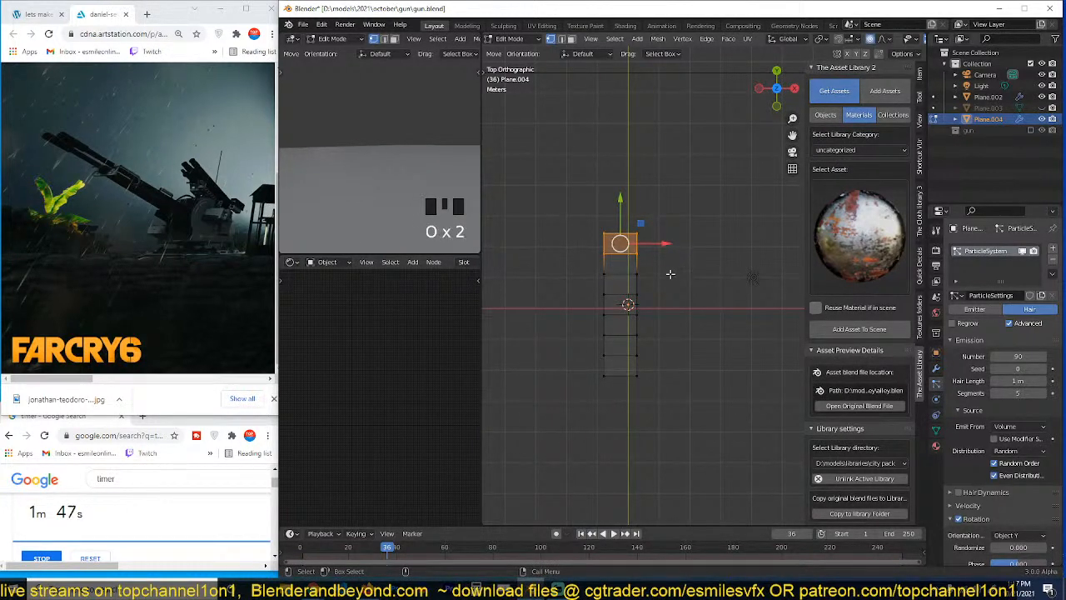
pyautogui.press('r')
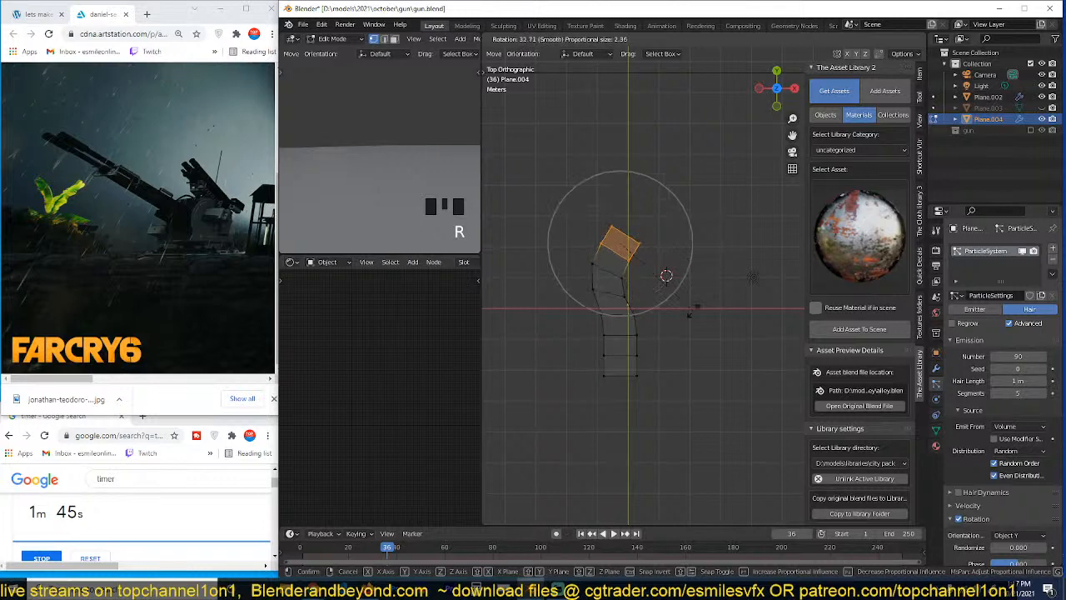
pyautogui.click(695, 309)
pyautogui.press('g')
pyautogui.click(710, 307)
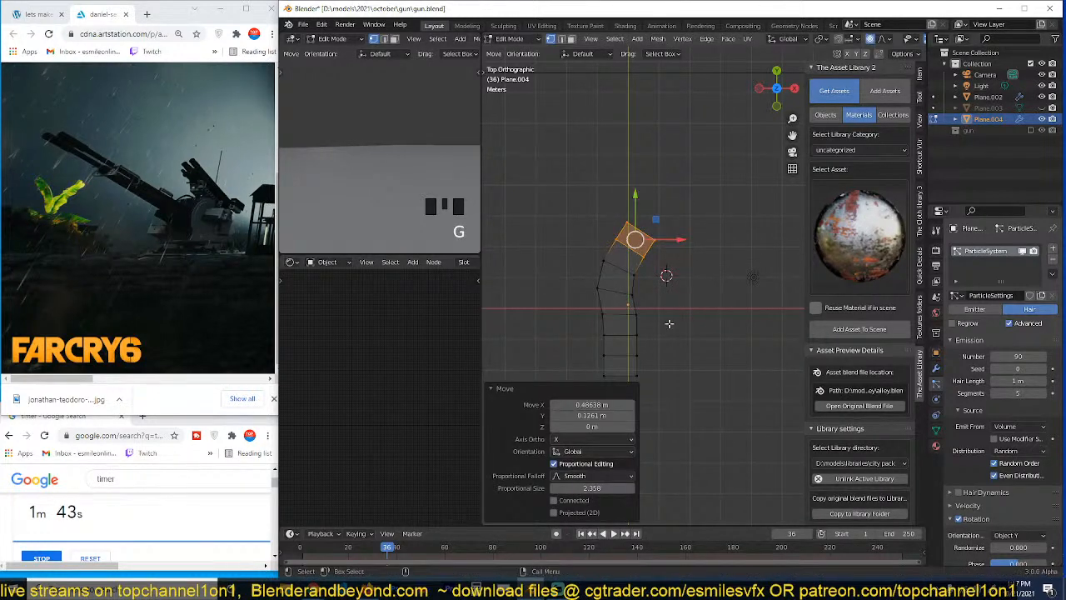
# Step: Rotate the emitter mesh's -Y end edge with proportional editing and move it about 1.41 m in X and 0.34 m in Y
pyautogui.click(621, 373)
pyautogui.click(620, 373)
pyautogui.press('r')
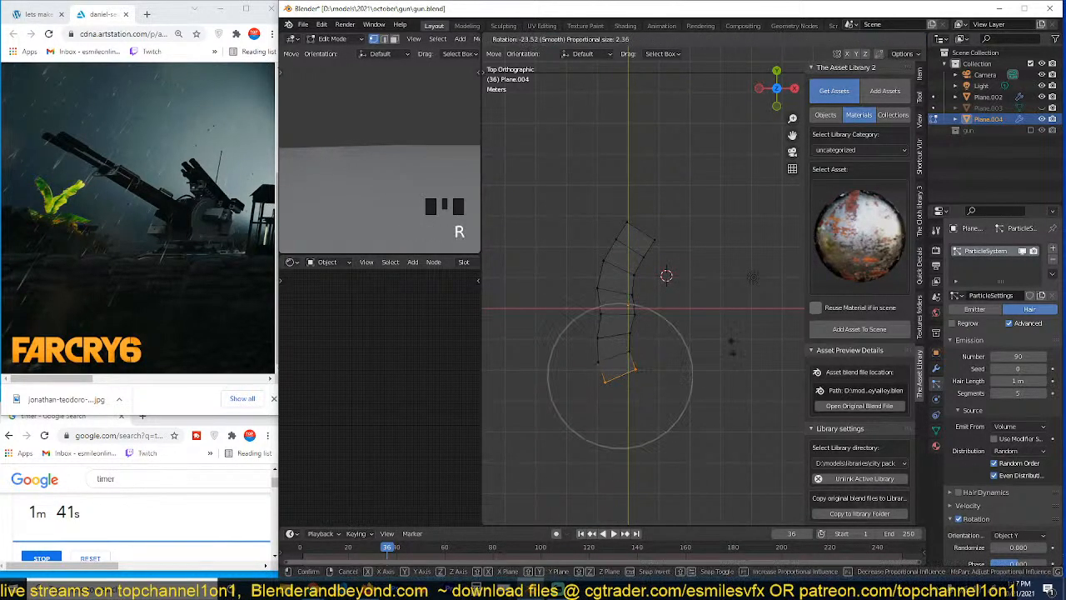
pyautogui.click(620, 370)
pyautogui.press('g')
pyautogui.click(671, 362)
pyautogui.press('r')
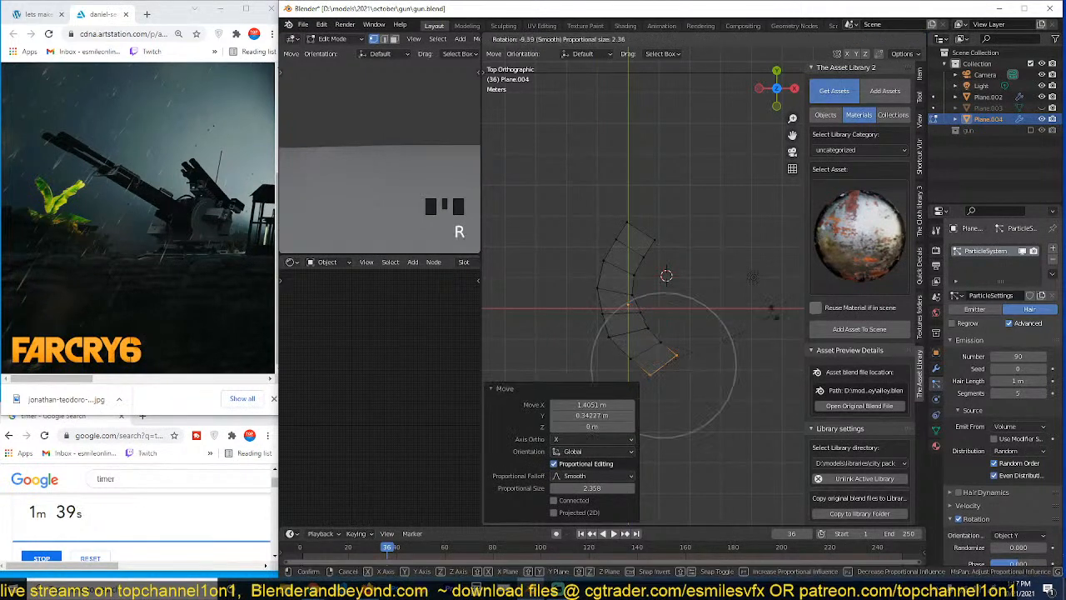
pyautogui.click(602, 278)
# Step: Rotate the emitter mesh's middle cross edge about -9° and push it outward along negative X to smooth the curve
pyautogui.click(609, 323)
pyautogui.press('r')
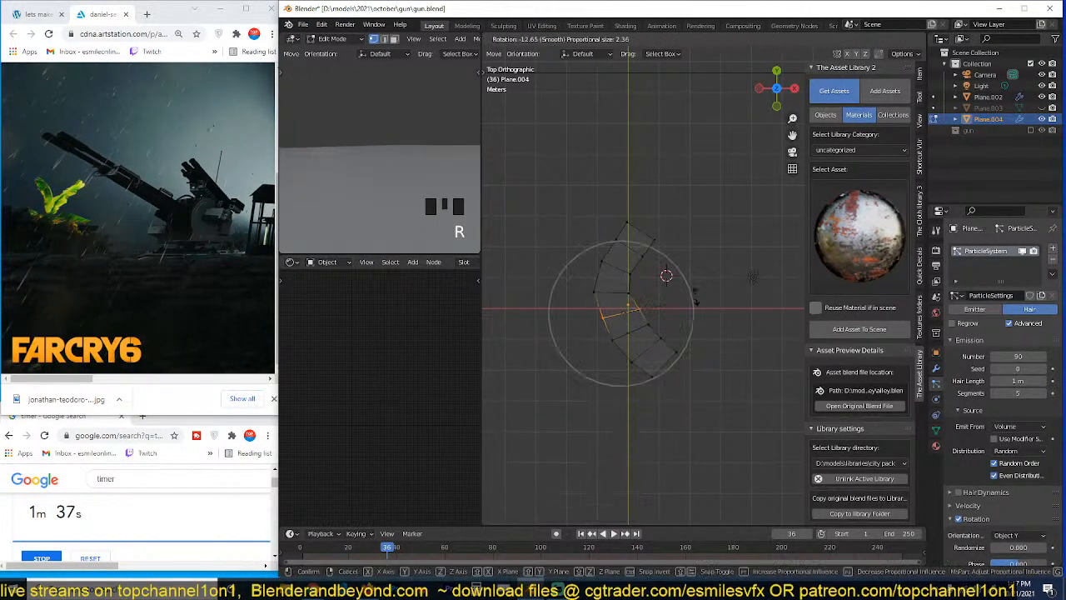
pyautogui.click(686, 306)
pyautogui.press('g')
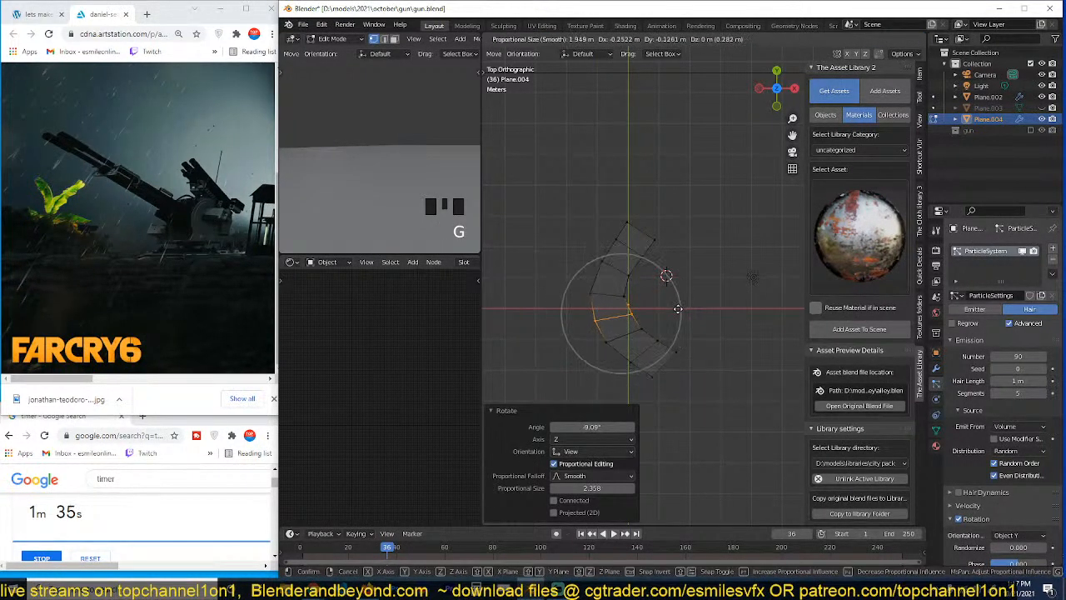
pyautogui.click(673, 312)
pyautogui.press('Tab')
# Step: Switch the viewport to Solid shading and check the curved emitter mesh and its sandbags from the side
pyautogui.moveTo(672, 314)
pyautogui.mouseDown(button='middle')
pyautogui.moveTo(685, 319)
pyautogui.moveTo(671, 309)
pyautogui.moveTo(728, 261)
pyautogui.moveTo(608, 229)
pyautogui.moveTo(652, 296)
pyautogui.moveTo(671, 232)
pyautogui.moveTo(673, 243)
pyautogui.mouseUp(button='middle')
pyautogui.hotkey('alt', 'a')
pyautogui.press('`')
pyautogui.press('z')
pyautogui.click(752, 281)
pyautogui.press('Tab')
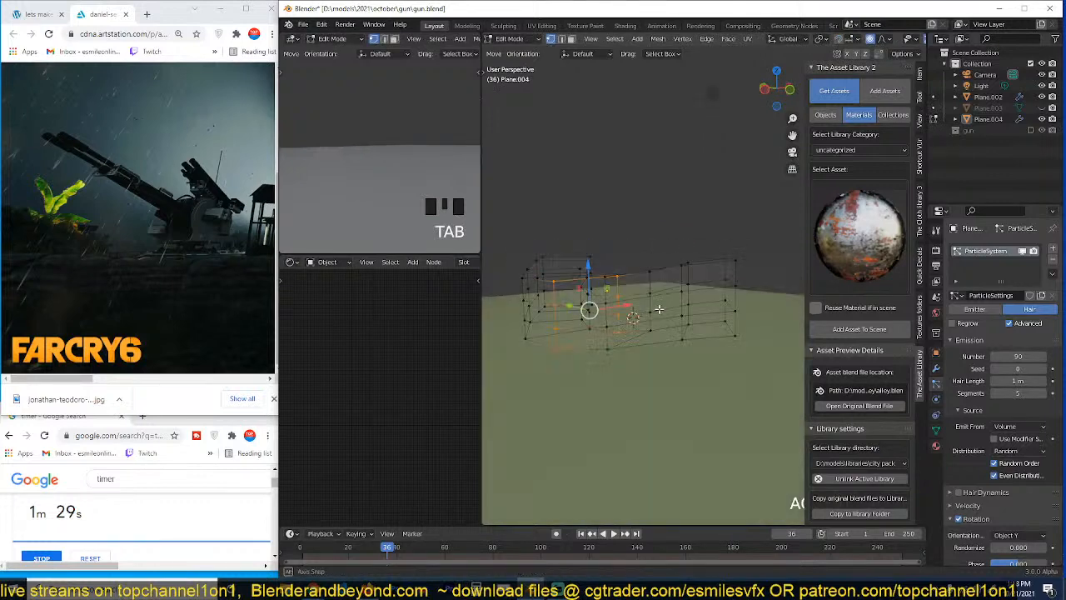
pyautogui.moveTo(658, 309)
pyautogui.mouseDown(button='middle')
pyautogui.moveTo(639, 288)
pyautogui.moveTo(658, 302)
pyautogui.mouseUp(button='middle')
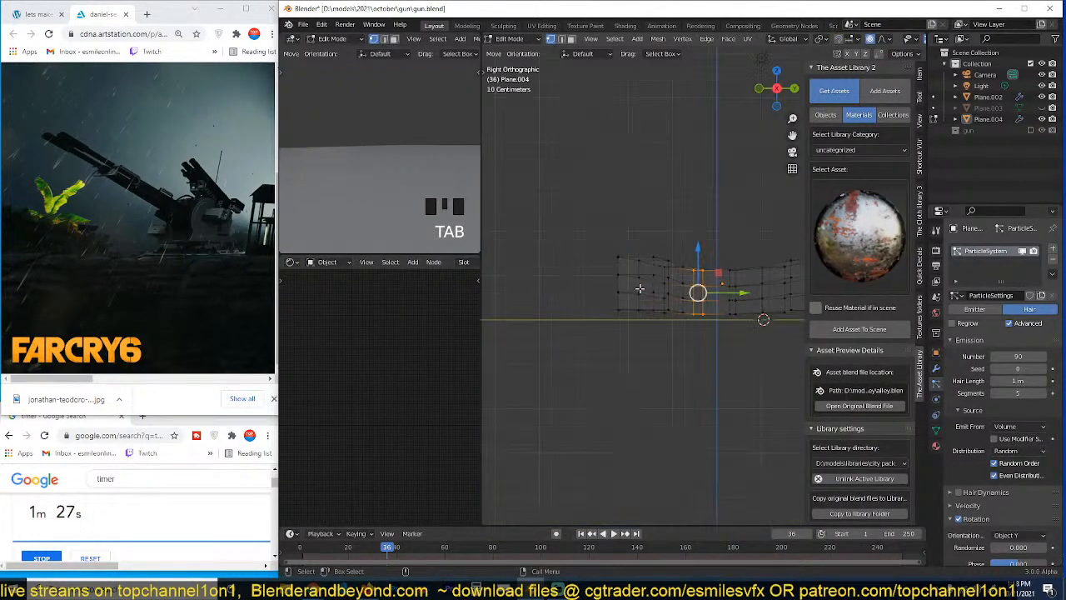
pyautogui.press('Tab')
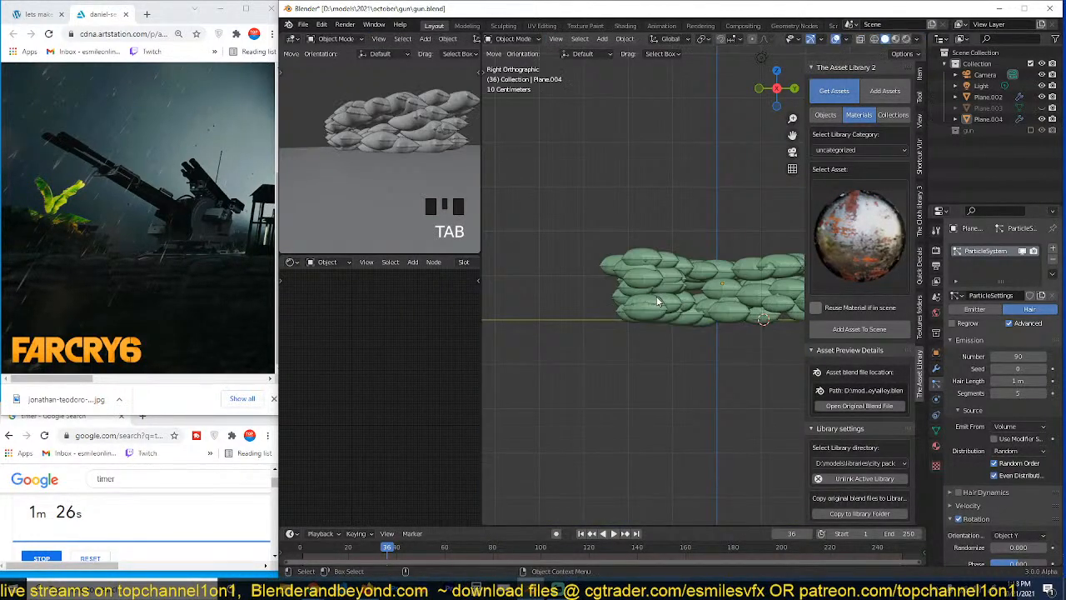
# Step: Increase the sandbag wall's particle number to 99
pyautogui.click(722, 302)
pyautogui.click(1043, 356)
pyautogui.click(1042, 356)
pyautogui.click(1043, 358)
pyautogui.click(1044, 357)
pyautogui.click(1043, 358)
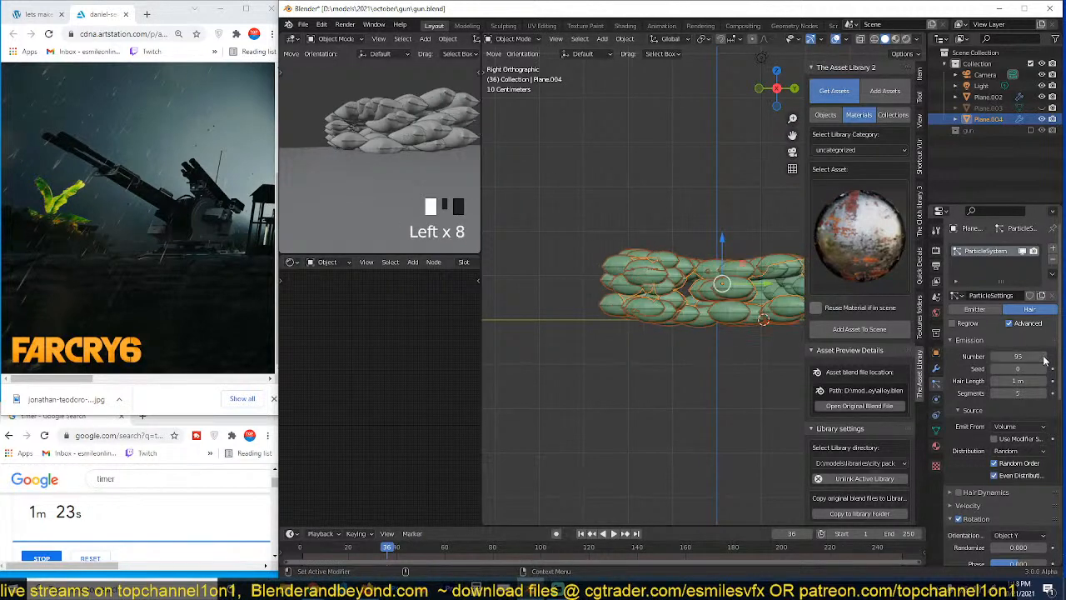
pyautogui.click(1043, 357)
pyautogui.click(1044, 358)
pyautogui.click(1043, 357)
pyautogui.click(556, 252)
# Step: Try emitting the sandbag particles from vertices and from faces, and restore the emission source to Volume
pyautogui.press('`')
pyautogui.moveTo(626, 281); pyautogui.dragTo(713, 293, button='middle')
pyautogui.click(1006, 429)
pyautogui.click(1007, 441)
pyautogui.click(1010, 428)
pyautogui.click(1007, 452)
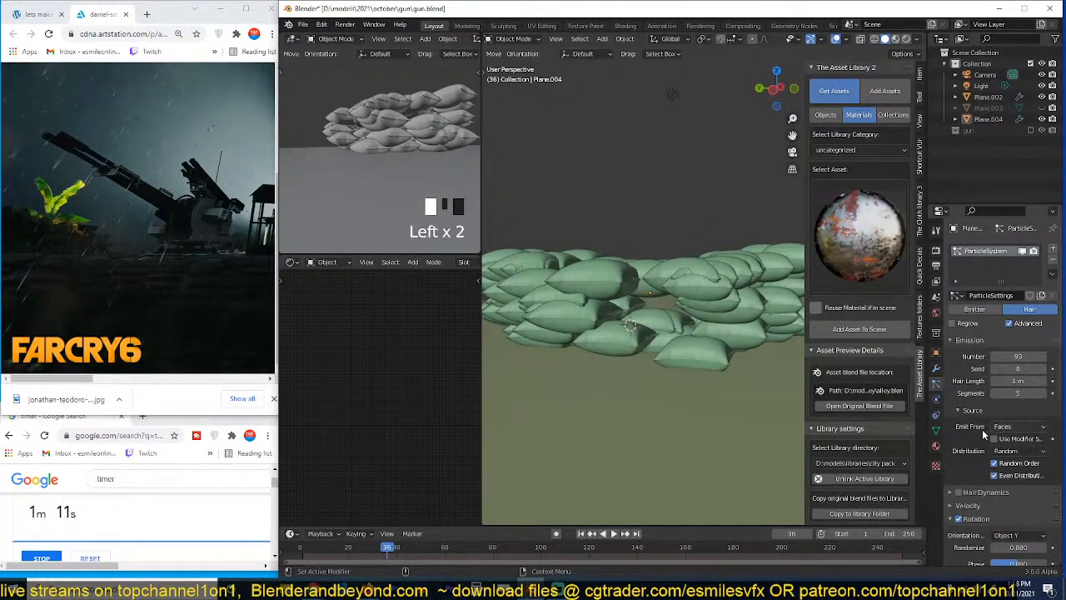
pyautogui.click(1017, 432)
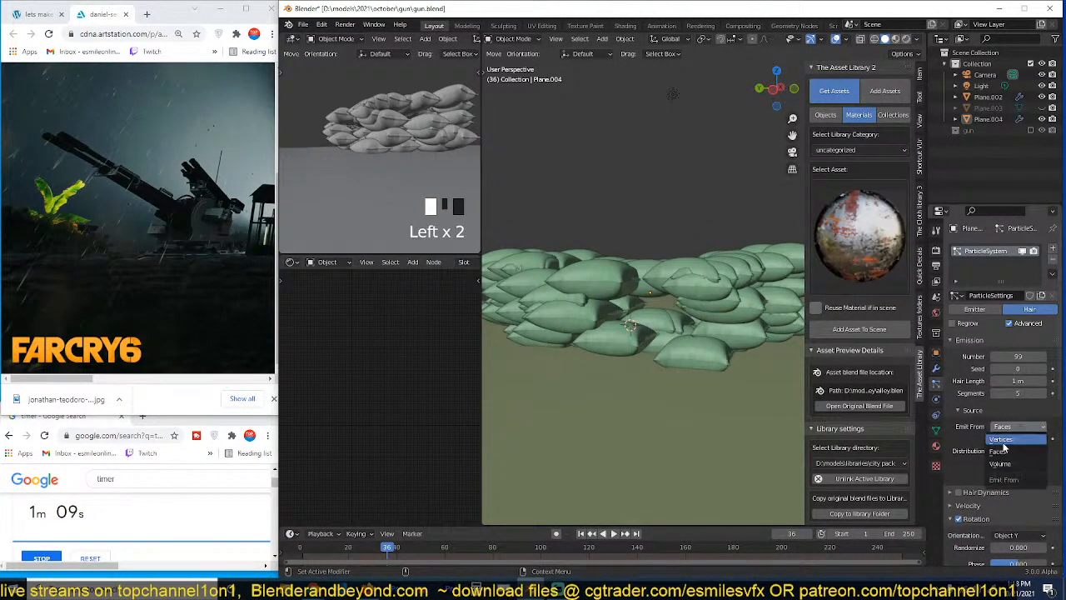
pyautogui.click(1010, 469)
# Step: Scale the sandbag wall object to about 0.7 along Z and lower it by about 0.16 m
pyautogui.moveTo(689, 350)
pyautogui.mouseDown(button='middle')
pyautogui.moveTo(736, 399)
pyautogui.moveTo(686, 373)
pyautogui.moveTo(683, 353)
pyautogui.mouseUp(button='middle')
pyautogui.scroll(-3, 737, 399)
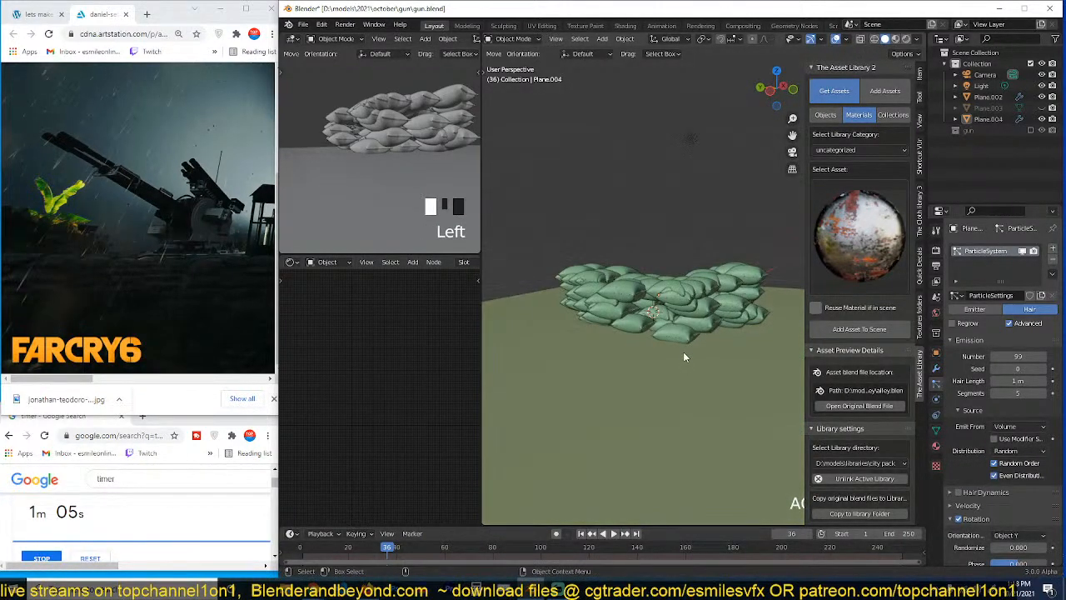
pyautogui.click(683, 353)
pyautogui.press('s')
pyautogui.press('z')
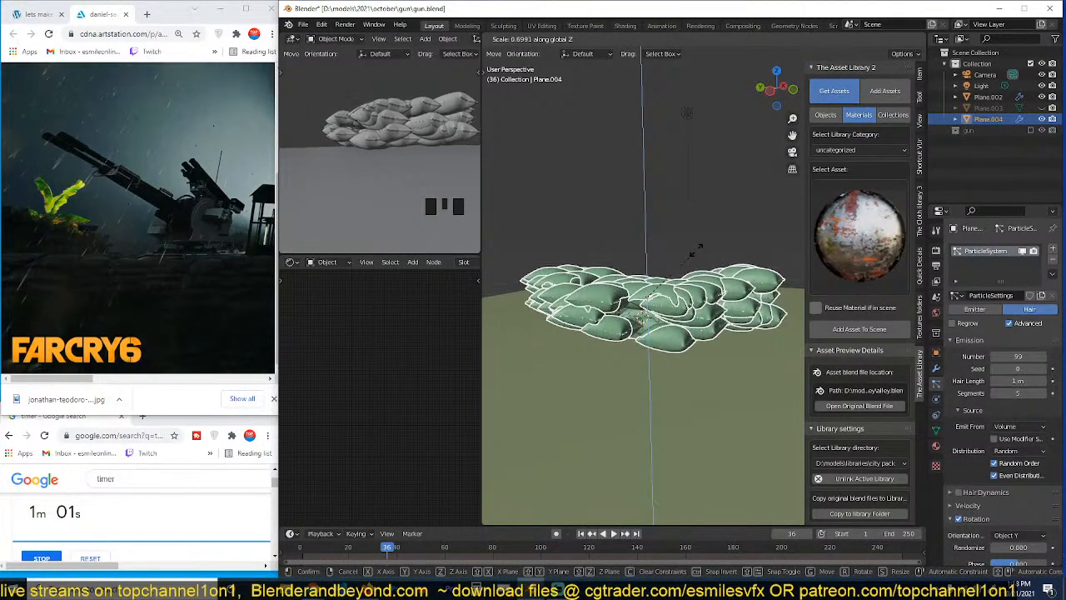
pyautogui.click(696, 255)
pyautogui.press('g')
pyautogui.press('z')
pyautogui.click(696, 257)
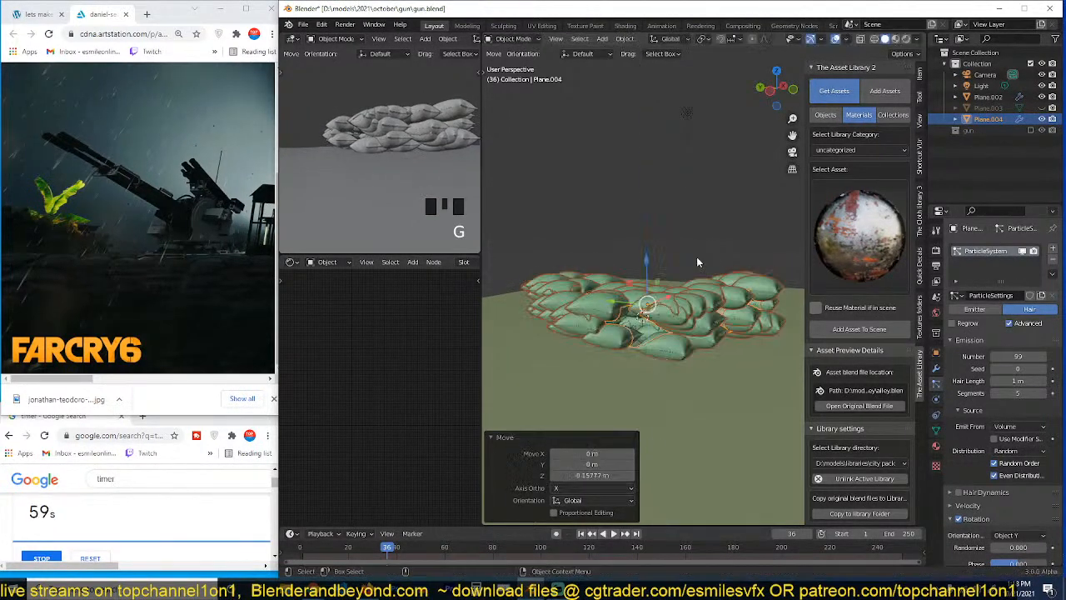
pyautogui.hotkey('alt', 'a')
# Step: Scale the whole emitter mesh up along Z in Edit Mode and raise it slightly for a taller wall
pyautogui.press('Tab')
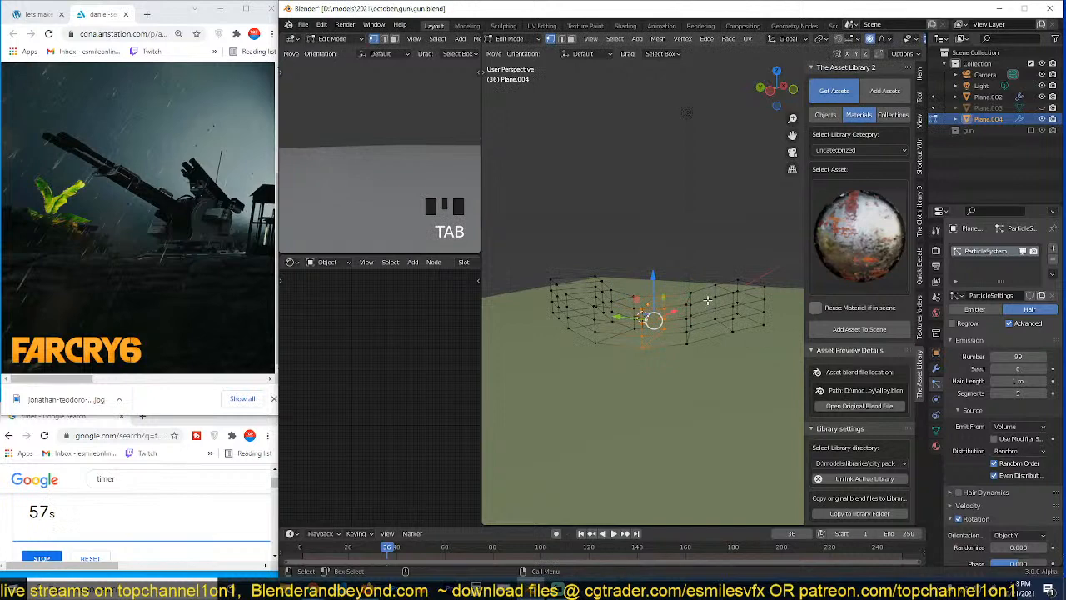
pyautogui.press('a')
pyautogui.press('s')
pyautogui.press('z')
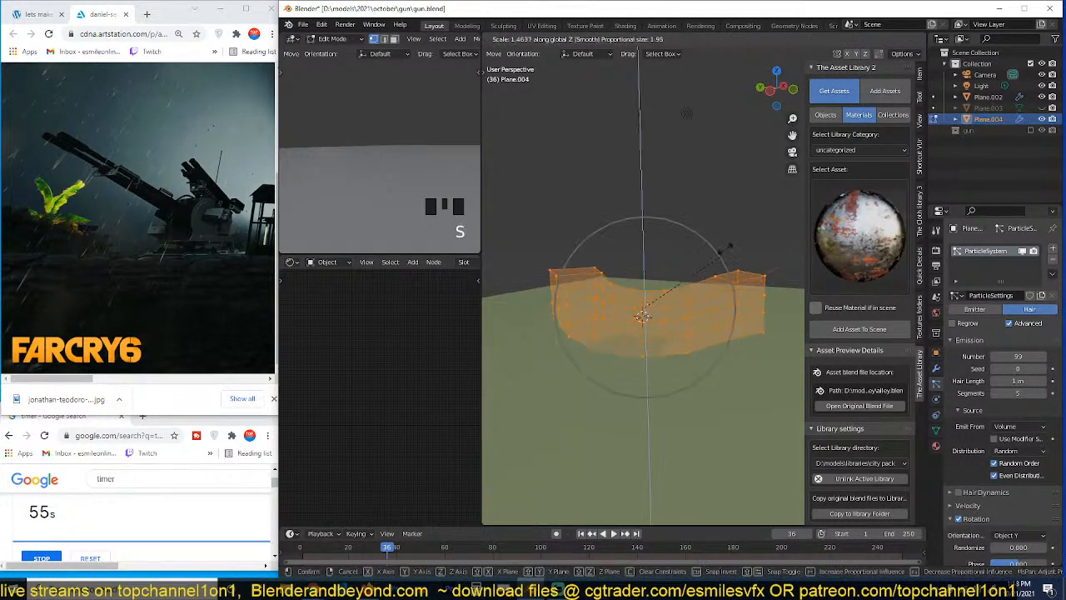
pyautogui.click(712, 275)
pyautogui.press('g')
pyautogui.press('z')
pyautogui.click(713, 266)
pyautogui.press('Tab')
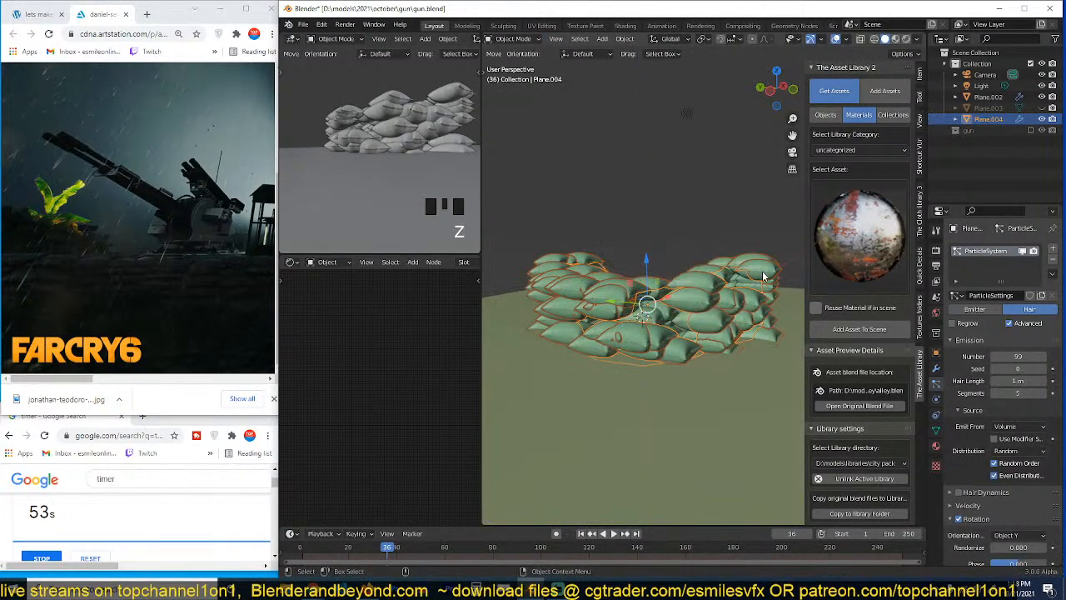
# Step: Set the sandbag particles' rotation Randomize to 0.087 and Phase to 0.019
pyautogui.press('`')
pyautogui.moveTo(764, 277); pyautogui.dragTo(752, 275, button='middle')
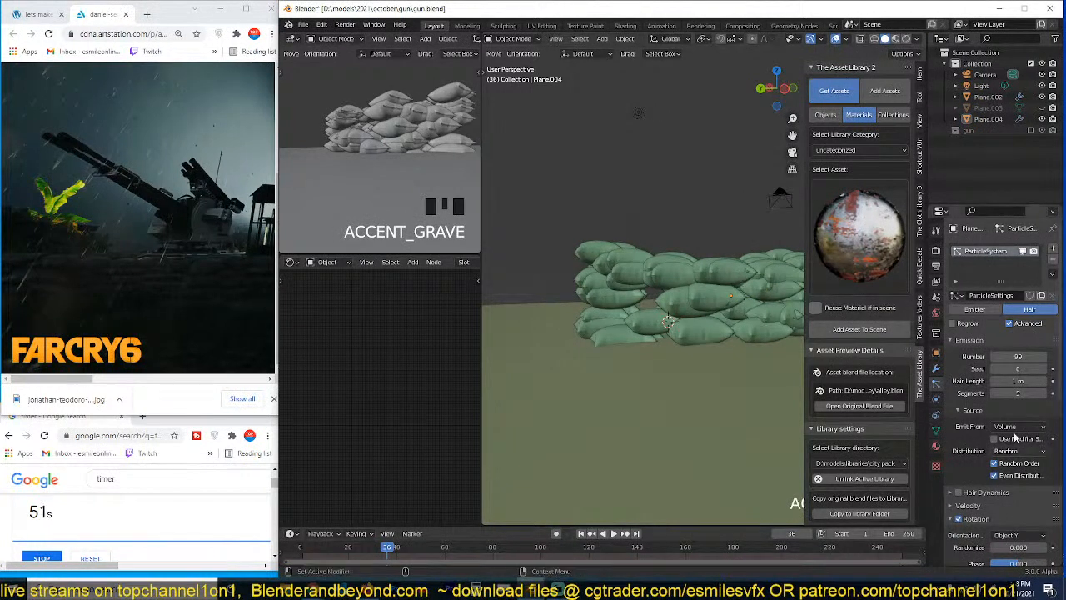
pyautogui.scroll(-2, 989, 406)
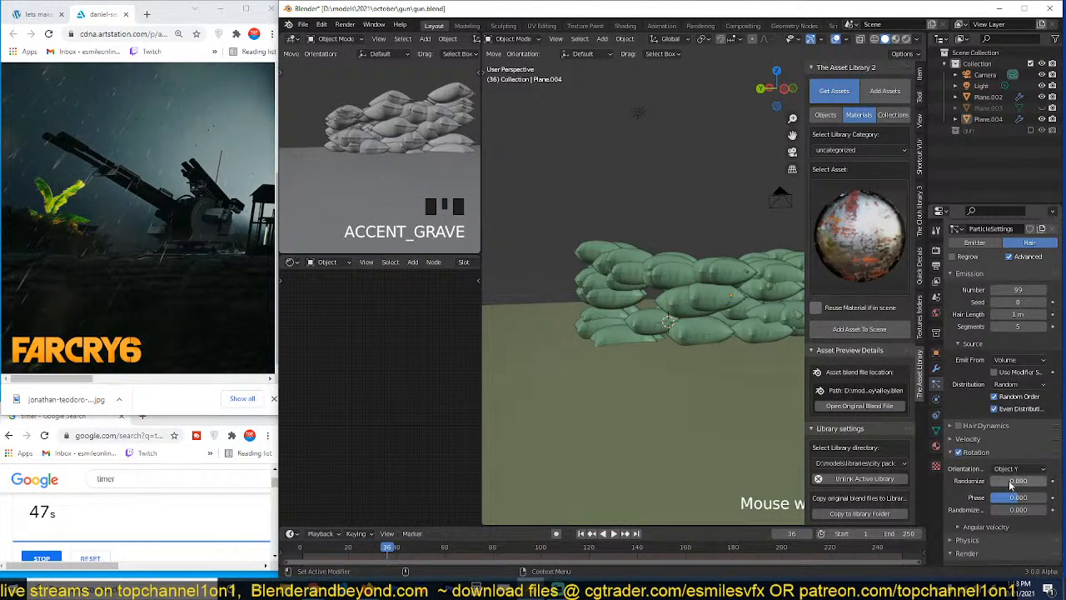
pyautogui.moveTo(1012, 487); pyautogui.dragTo(1012, 508)
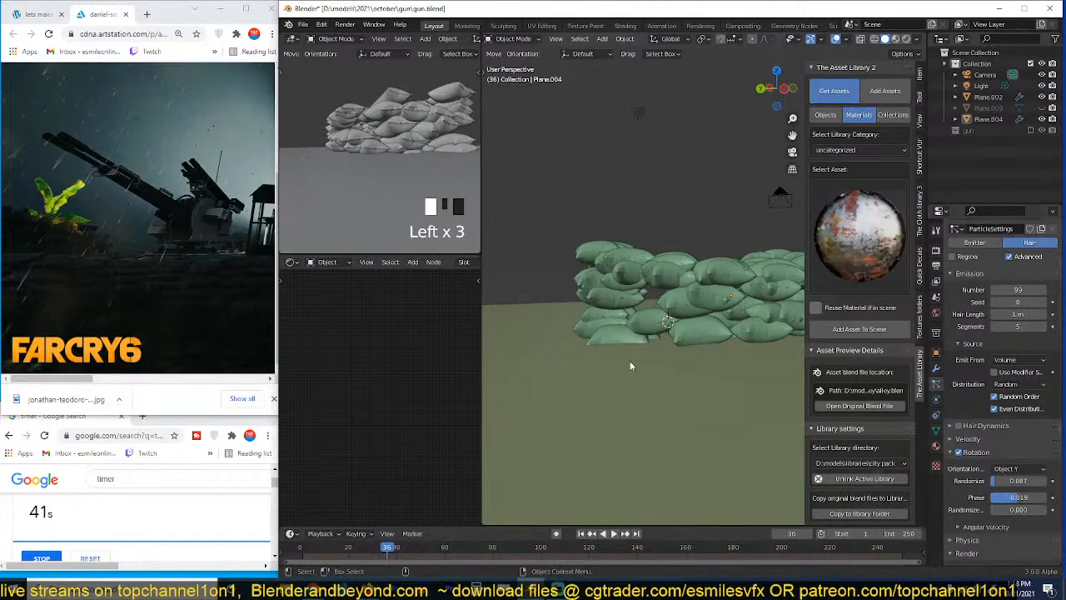
pyautogui.moveTo(630, 360); pyautogui.dragTo(632, 319, button='middle')
pyautogui.scroll(4, 632, 319)
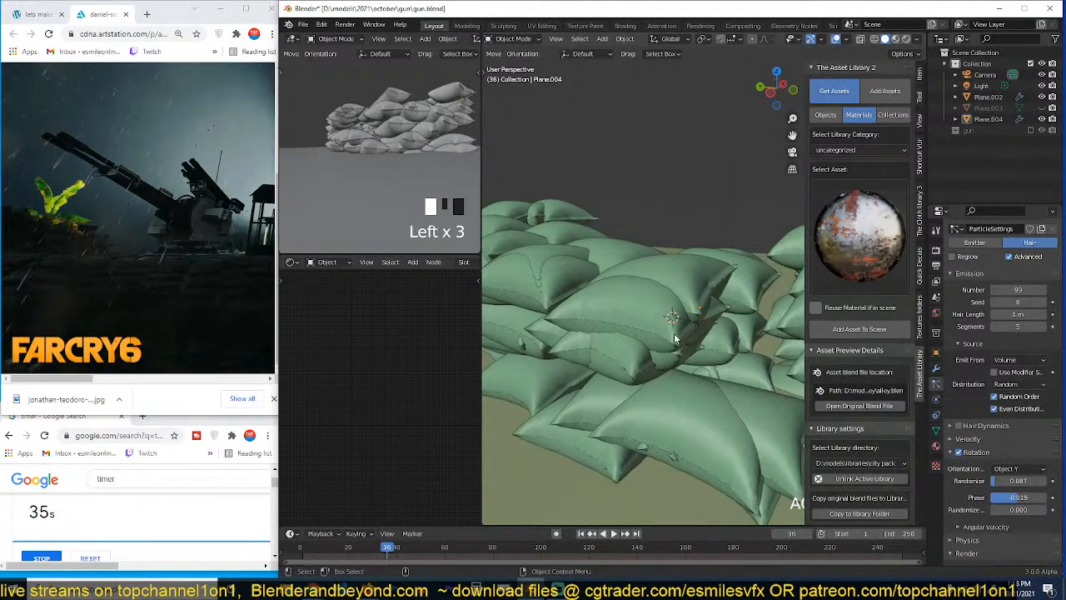
# Step: Set the sandbag particle system's Seed to 2
pyautogui.click(1043, 302)
pyautogui.click(1043, 302)
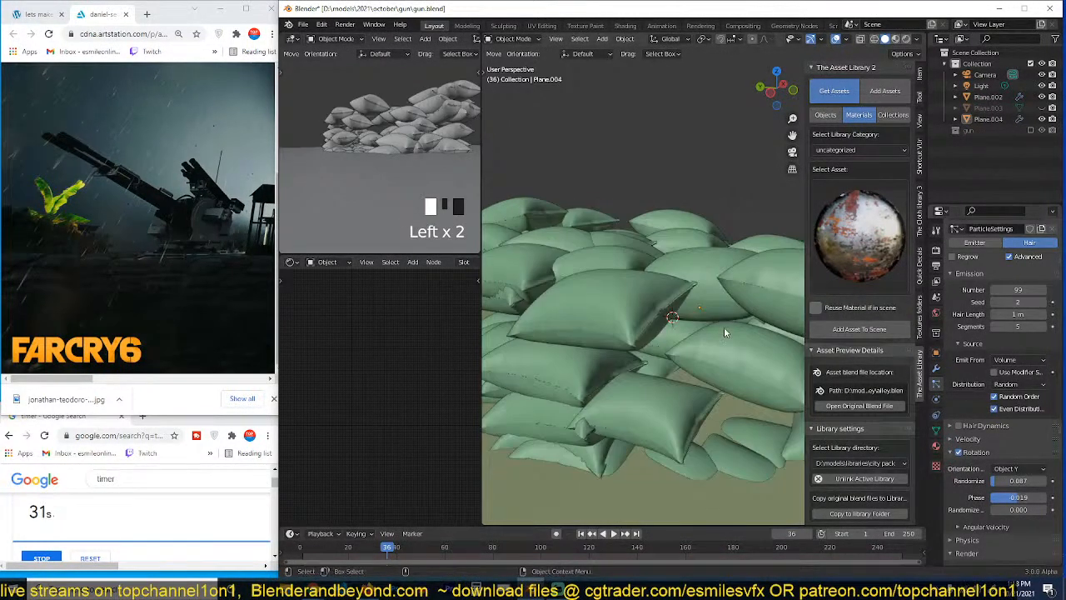
pyautogui.moveTo(724, 326); pyautogui.dragTo(740, 284, button='middle')
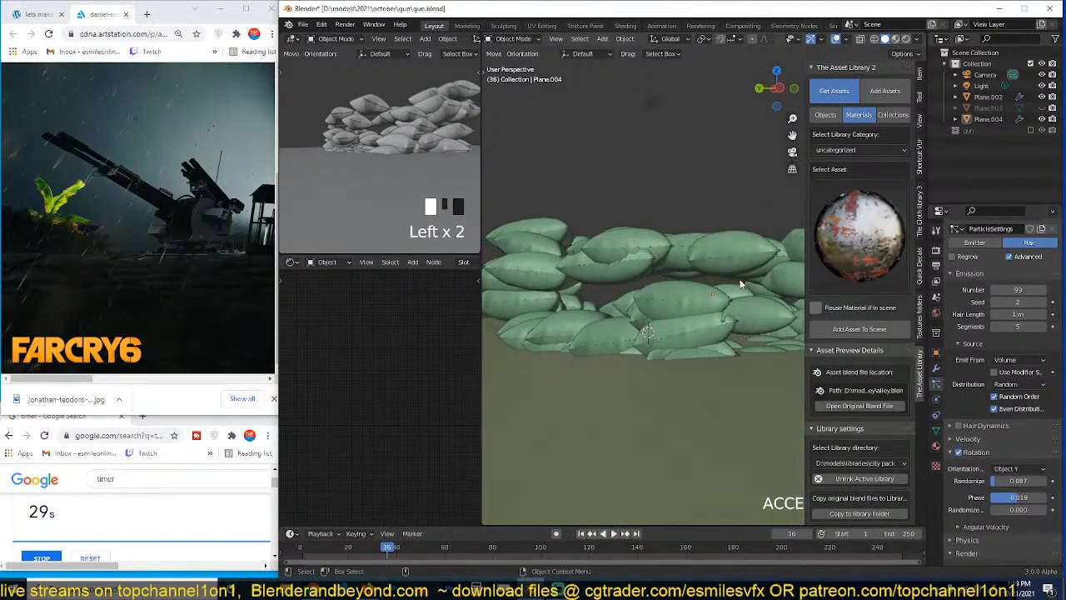
# Step: Scale the sandbag wall object to about 0.59 along Z to flatten the pile
pyautogui.click(740, 284)
pyautogui.press('Tab')
pyautogui.press('Tab')
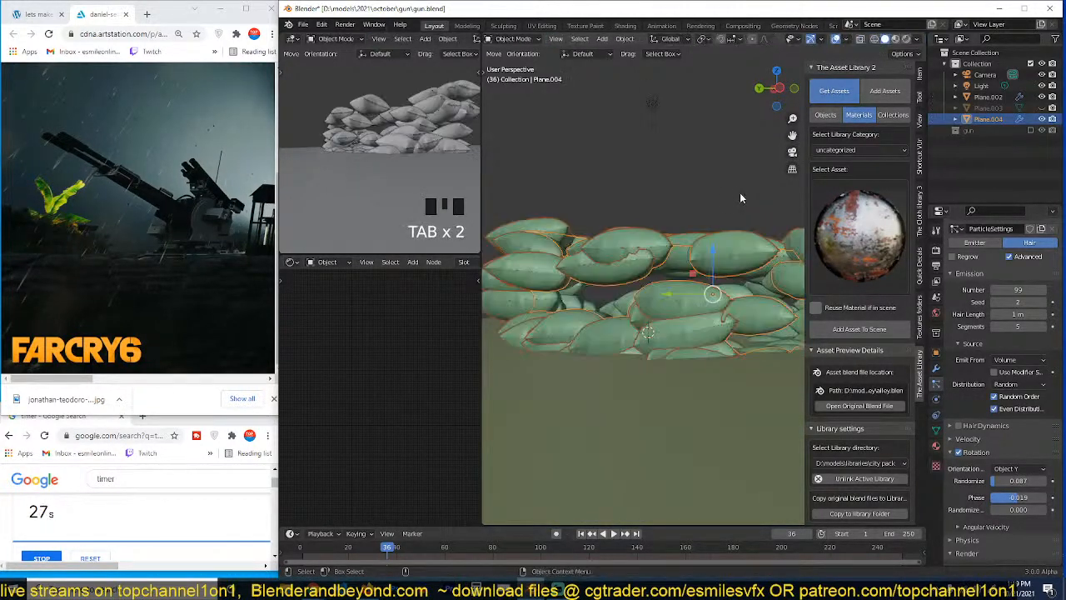
pyautogui.press('s')
pyautogui.press('z')
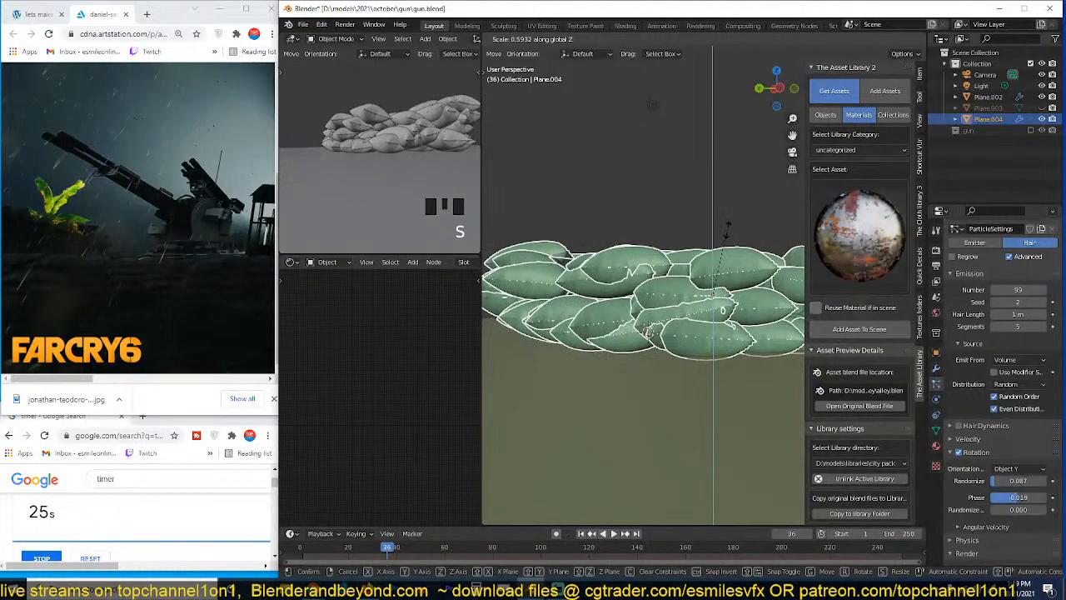
pyautogui.click(727, 230)
pyautogui.click(726, 230)
pyautogui.press('`')
pyautogui.moveTo(727, 230); pyautogui.dragTo(795, 250, button='middle')
# Step: Set the sandbag particles' Scale Randomness to 0.243 and save the file
pyautogui.scroll(-5, 993, 522)
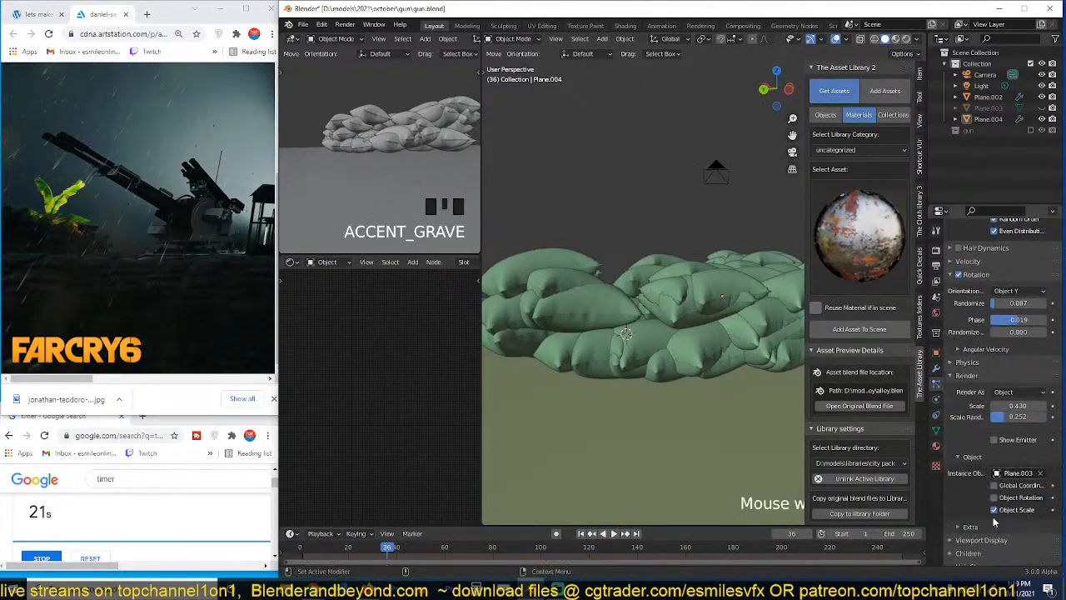
pyautogui.moveTo(991, 417); pyautogui.dragTo(984, 417)
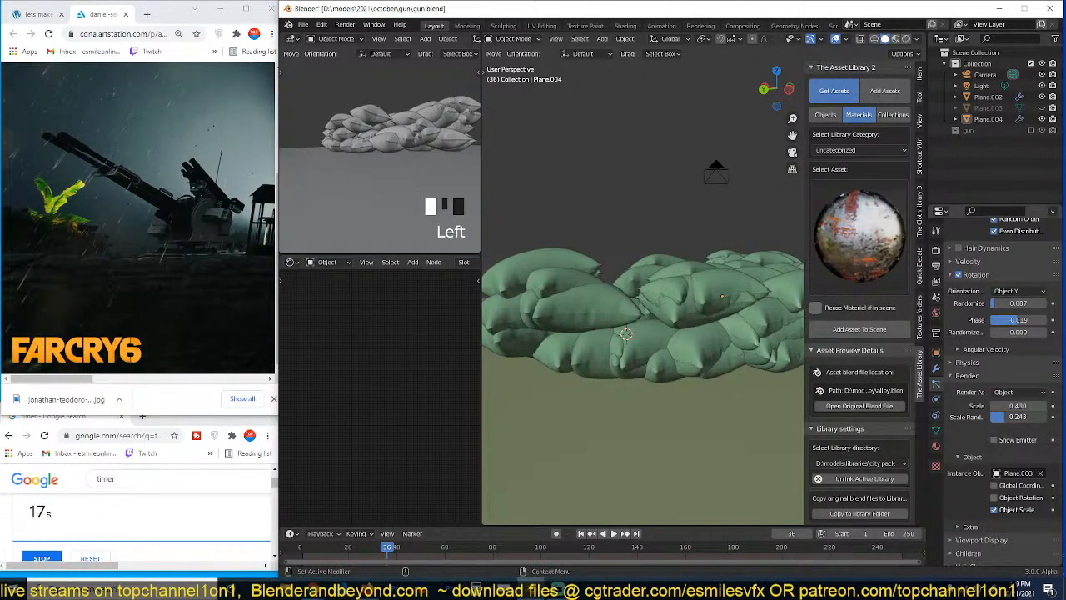
pyautogui.scroll(-4, 694, 328)
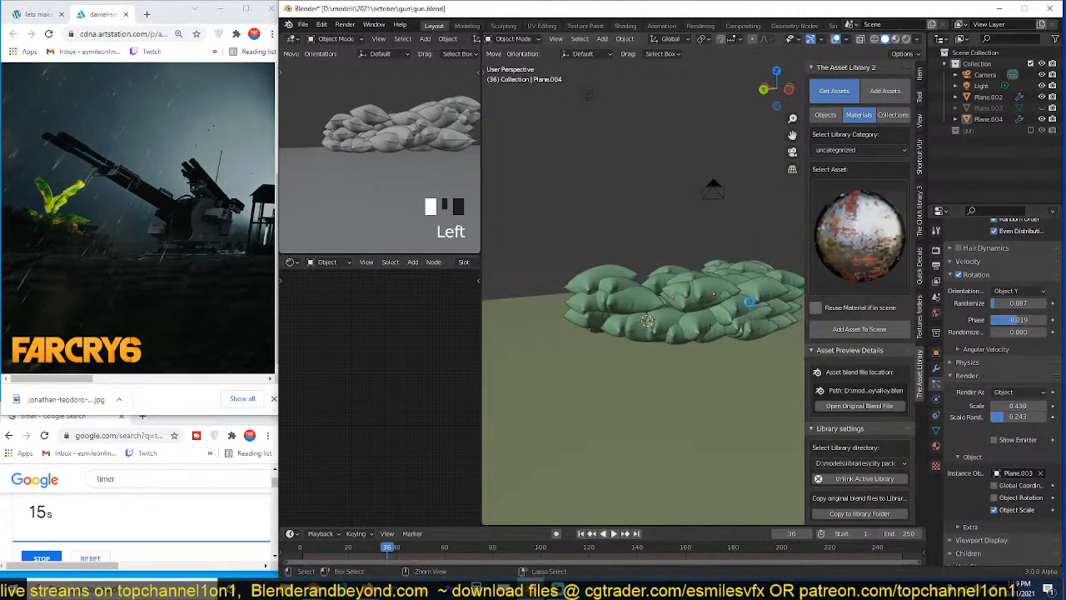
pyautogui.hotkey('ctrl', 's')
# Step: Move the vertices along the sandbag emitter's inner curve toward its outer curve in a top wireframe view to narrow the wall
pyautogui.moveTo(682, 308); pyautogui.dragTo(685, 334, button='middle')
pyautogui.click(685, 333)
pyautogui.press('KP_7')
pyautogui.press('Tab')
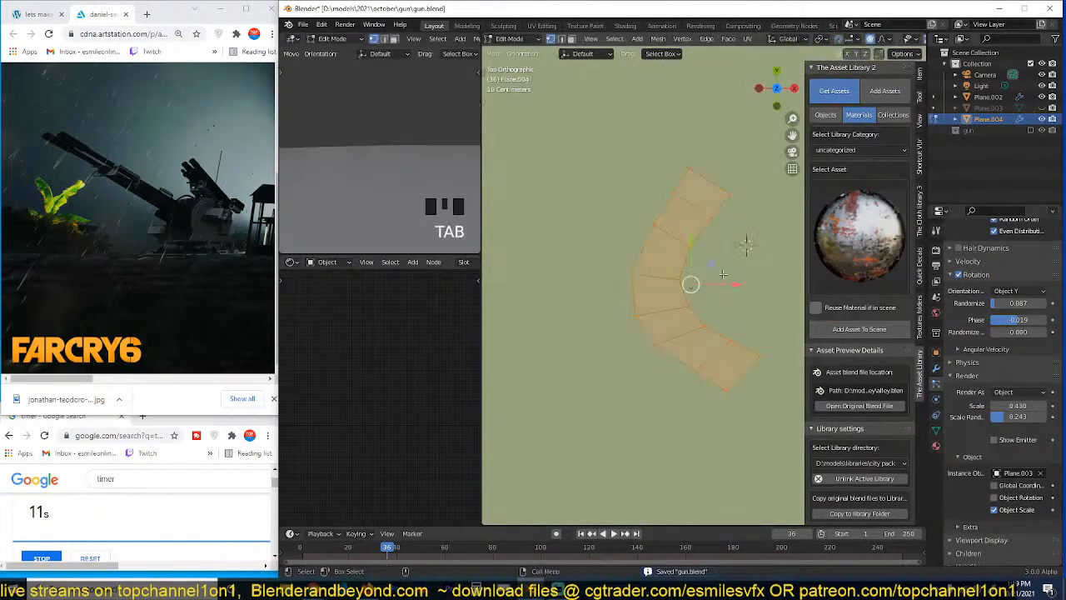
pyautogui.press('z')
pyautogui.click(616, 248)
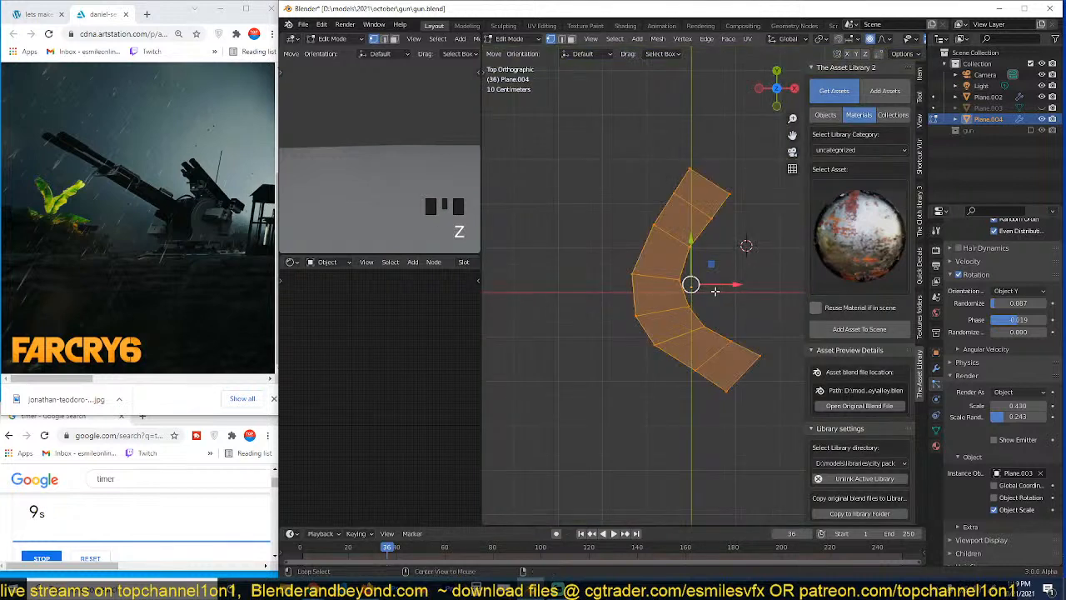
pyautogui.click(741, 313)
pyautogui.press('c')
pyautogui.scroll(-3, 761, 356)
pyautogui.moveTo(761, 357)
pyautogui.mouseDown()
pyautogui.moveTo(714, 250)
pyautogui.moveTo(684, 273)
pyautogui.moveTo(714, 304)
pyautogui.mouseUp()
pyautogui.press('g')
pyautogui.click(703, 309)
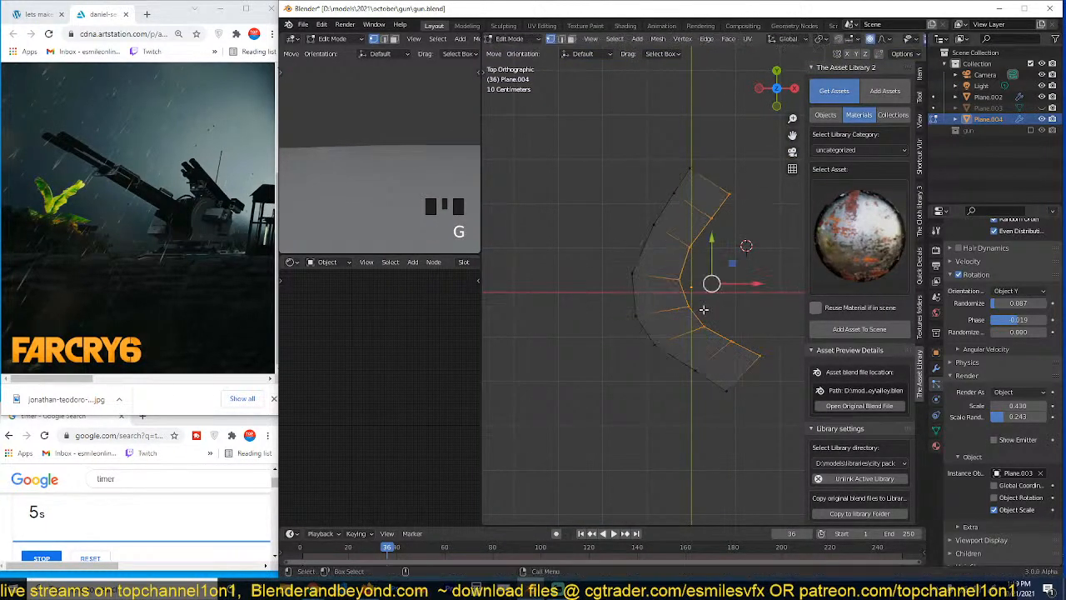
pyautogui.press('g')
pyautogui.click(686, 309)
pyautogui.press('Tab')
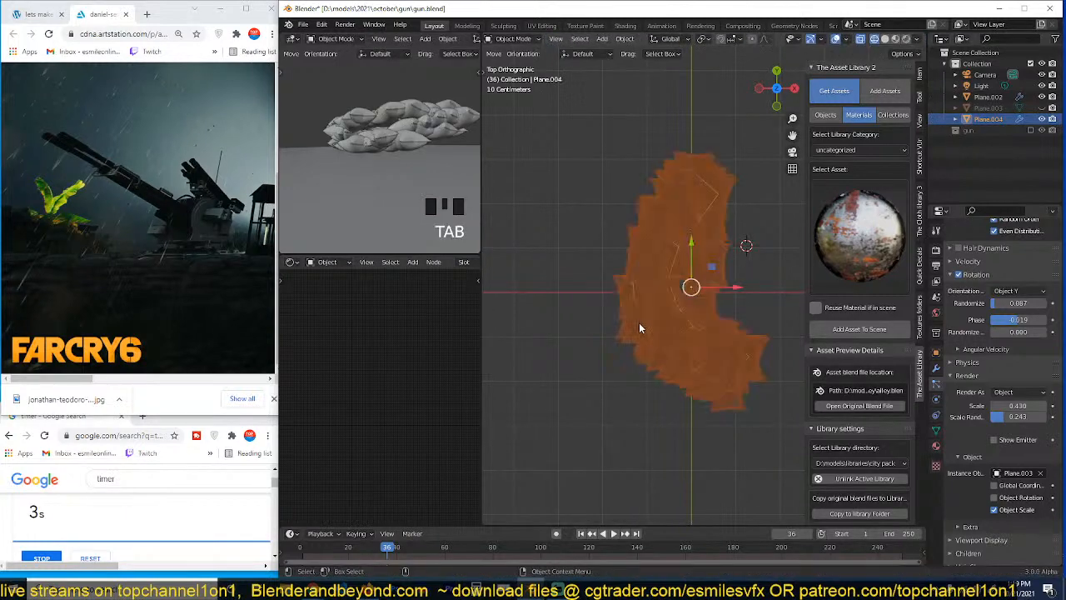
pyautogui.hotkey('alt', 'a')
pyautogui.press('`')
pyautogui.moveTo(739, 272); pyautogui.dragTo(783, 274, button='middle')
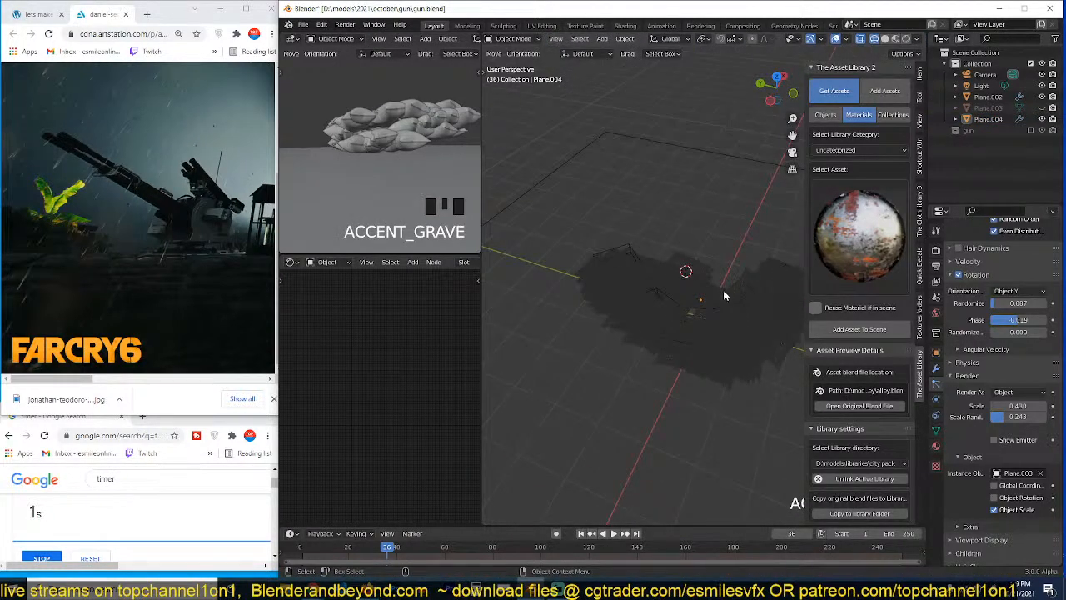
# Step: Open the emitter mesh for editing in a right orthographic view, and reset the browser's countdown timer to 20 minutes
pyautogui.press('KP_3')
pyautogui.scroll(1, 713, 305)
pyautogui.press('Tab')
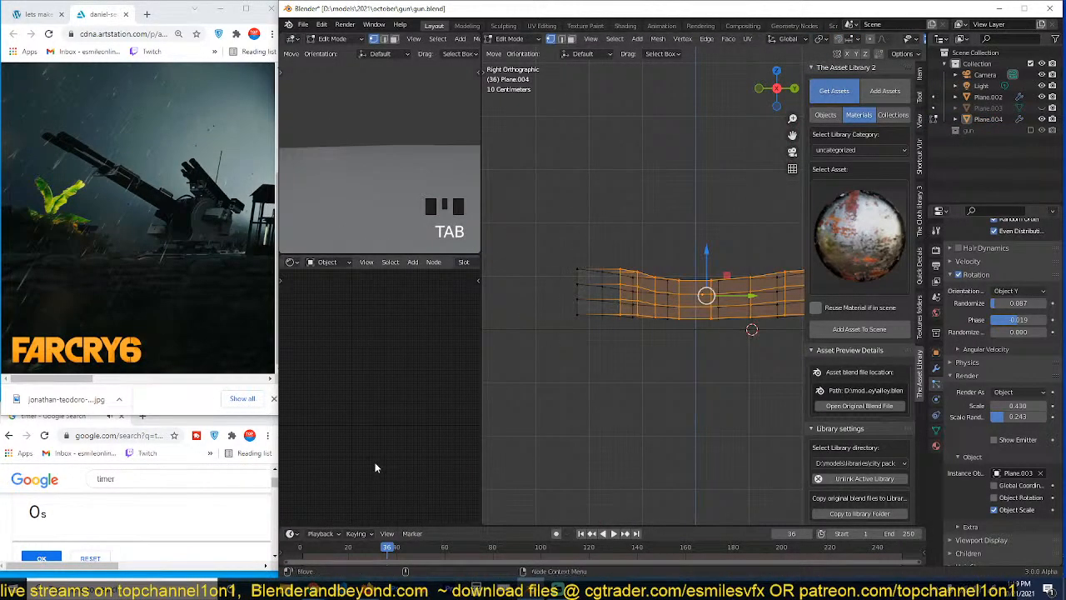
pyautogui.click(120, 523)
pyautogui.click(84, 558)
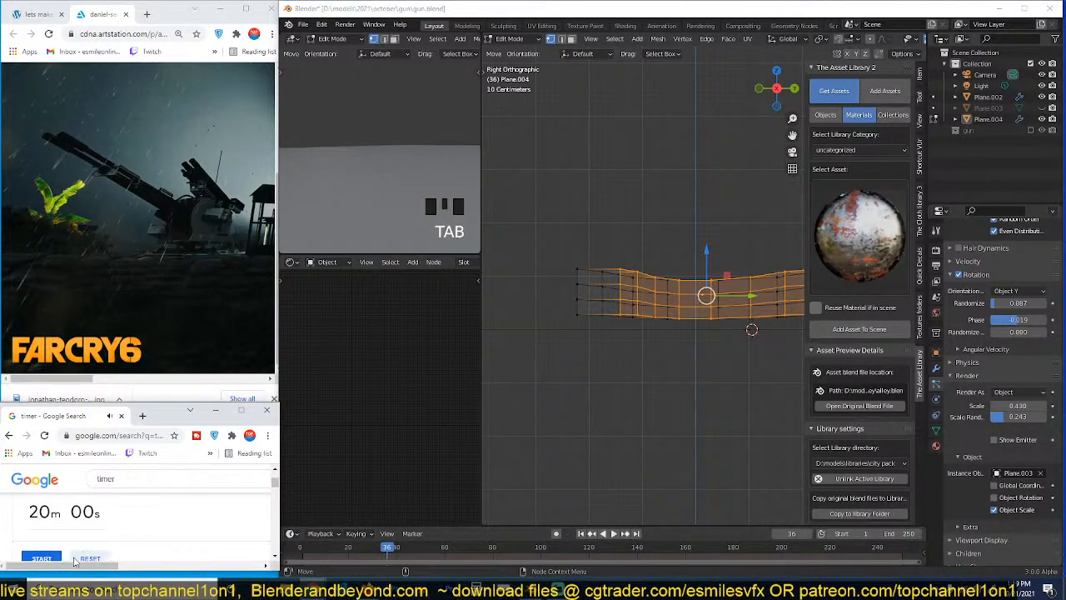
# Step: Lower the upper vertices at one end of the sandbag emitter along Z, leave Edit Mode and save the file
pyautogui.click(598, 287)
pyautogui.keyDown('alt'); pyautogui.moveTo(578, 264); pyautogui.dragTo(543, 294); pyautogui.keyUp('alt')
pyautogui.press('z')
pyautogui.keyDown('alt'); pyautogui.moveTo(641, 298); pyautogui.dragTo(614, 277); pyautogui.keyUp('alt')
pyautogui.press('`')
pyautogui.moveTo(588, 223); pyautogui.dragTo(633, 311)
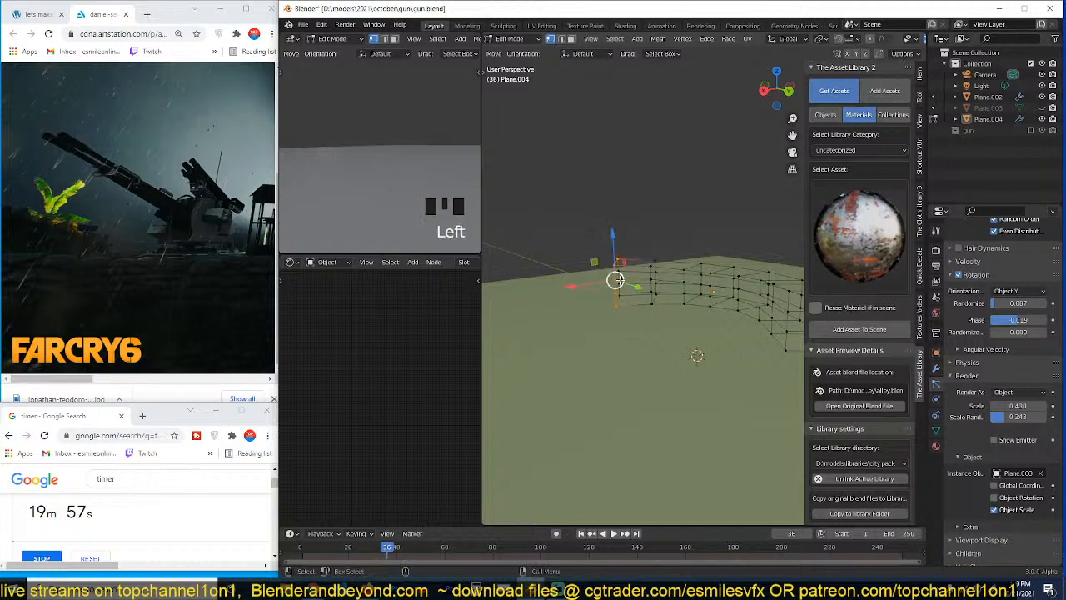
pyautogui.hotkey('alt', 'z')
pyautogui.moveTo(584, 204); pyautogui.dragTo(673, 281)
pyautogui.press('g')
pyautogui.press('z')
pyautogui.click(644, 348)
pyautogui.press('Tab')
pyautogui.hotkey('alt', 'z')
pyautogui.hotkey('ctrl', 's')
pyautogui.scroll(2, 673, 281)
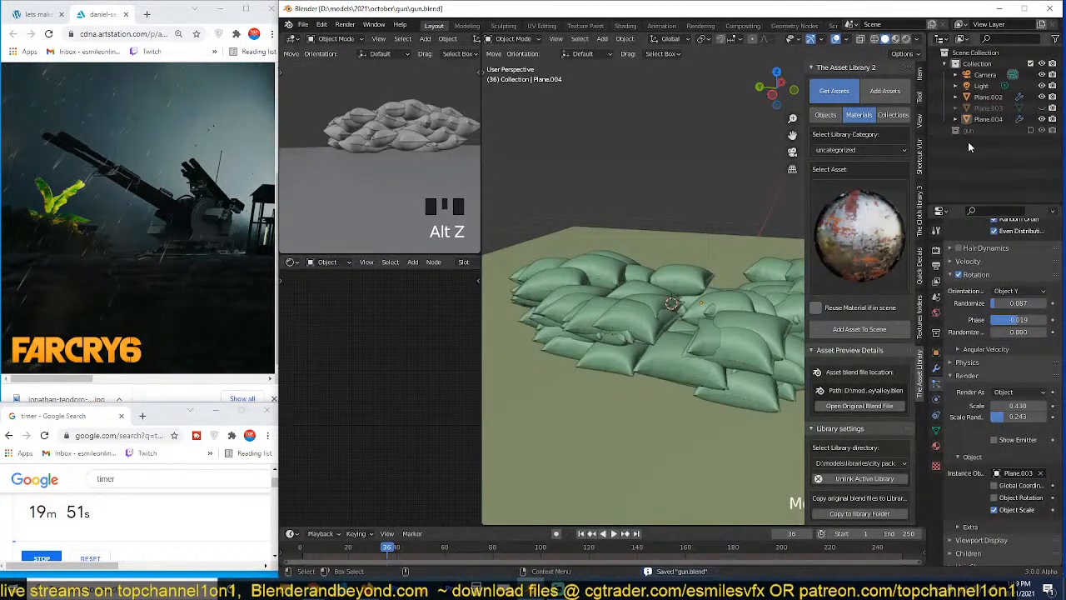
# Step: Add a collection instance of the gun collection and raise it about 1.88 m along Z
pyautogui.hotkey('shift', 'a')
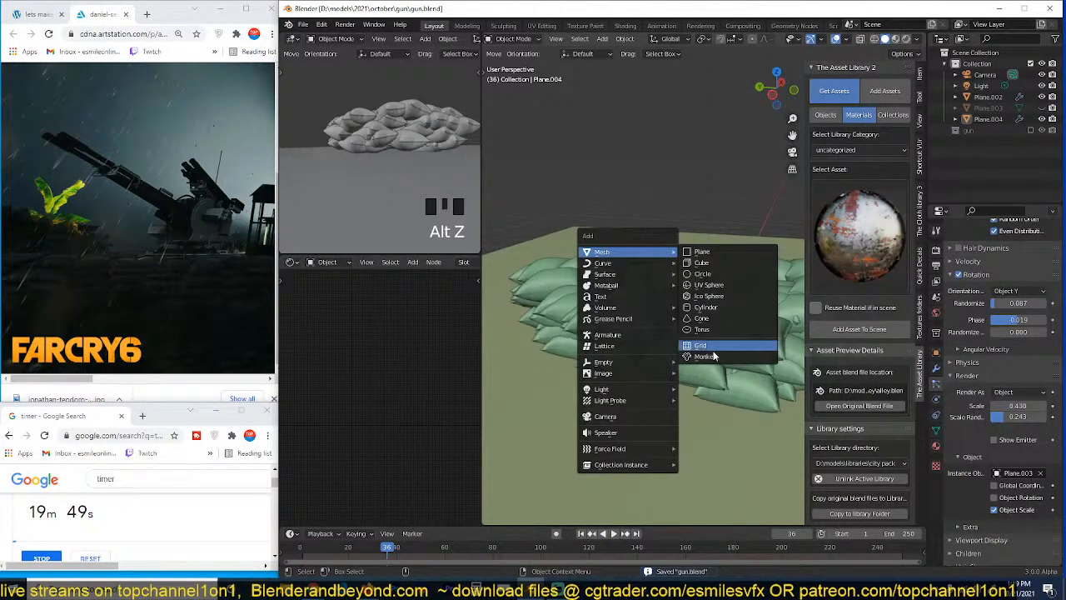
pyautogui.moveTo(642, 469)
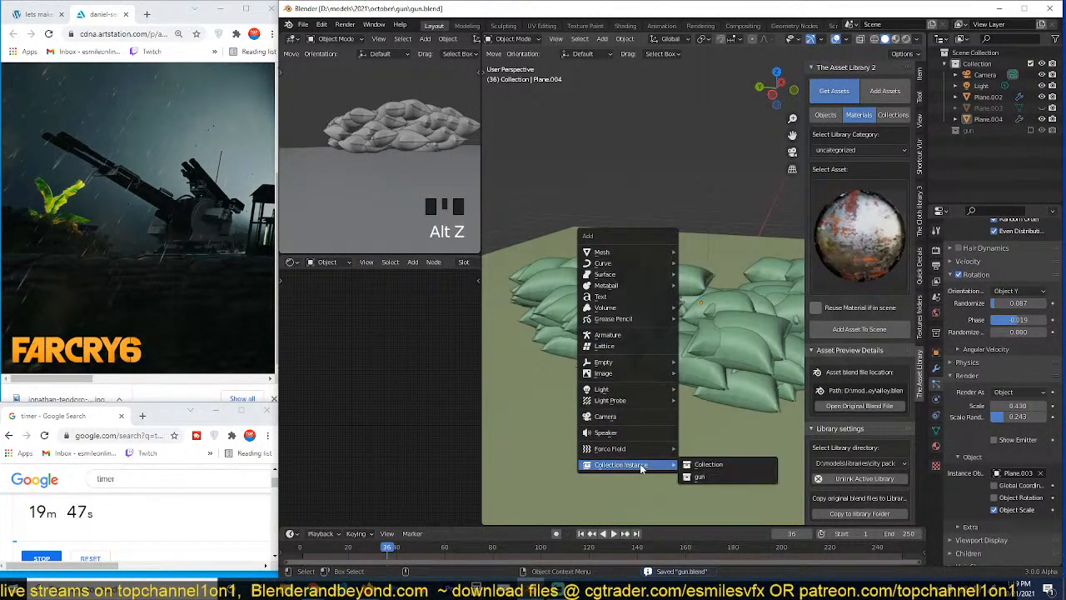
pyautogui.click(706, 478)
pyautogui.press('g')
pyautogui.press('z')
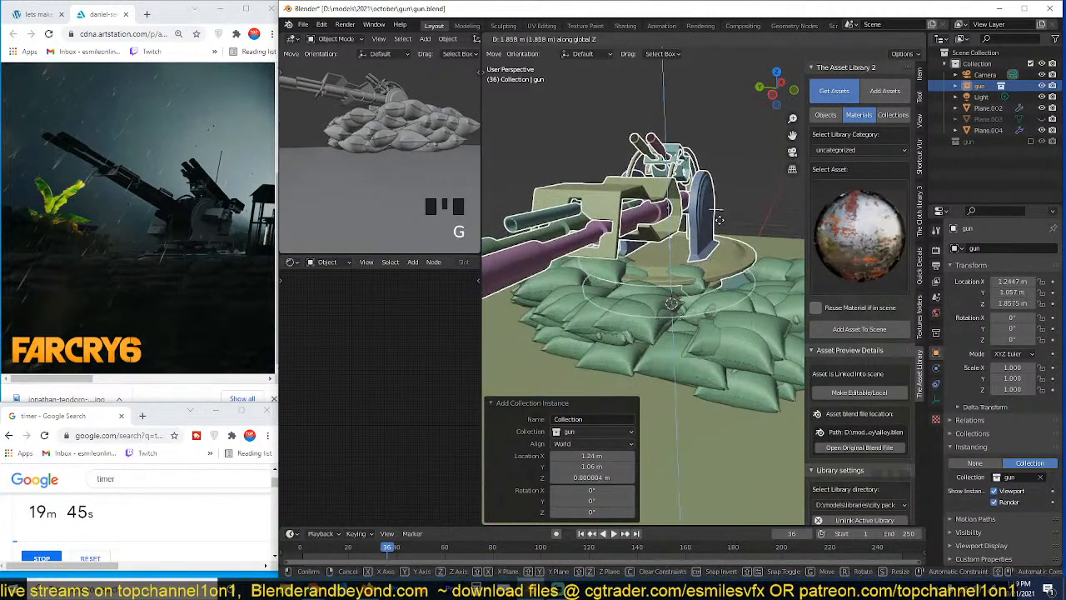
pyautogui.click(721, 225)
pyautogui.scroll(-3, 731, 244)
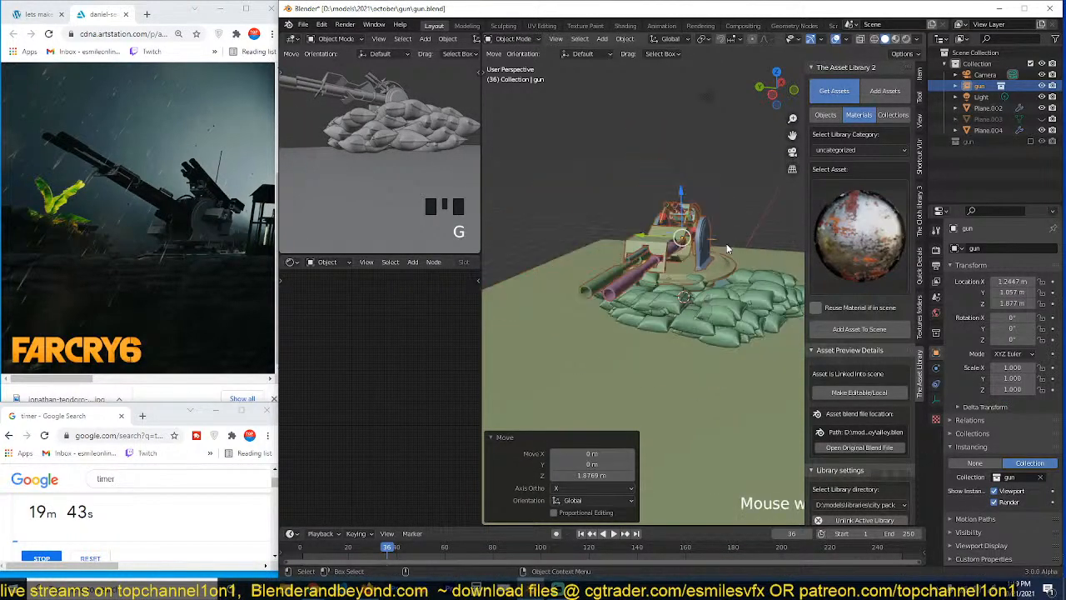
# Step: Scale the gun instance down to about 0.477 and lower it by about 0.42 m behind the sandbags
pyautogui.moveTo(727, 244); pyautogui.dragTo(698, 215, button='middle')
pyautogui.press('s')
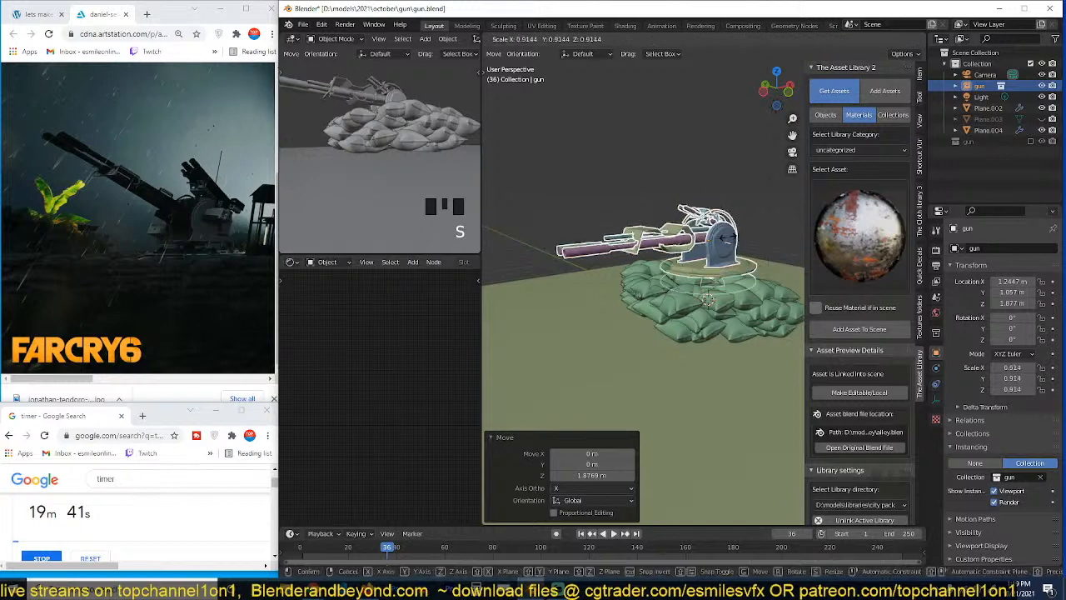
pyautogui.click(721, 243)
pyautogui.press('g')
pyautogui.click(734, 256)
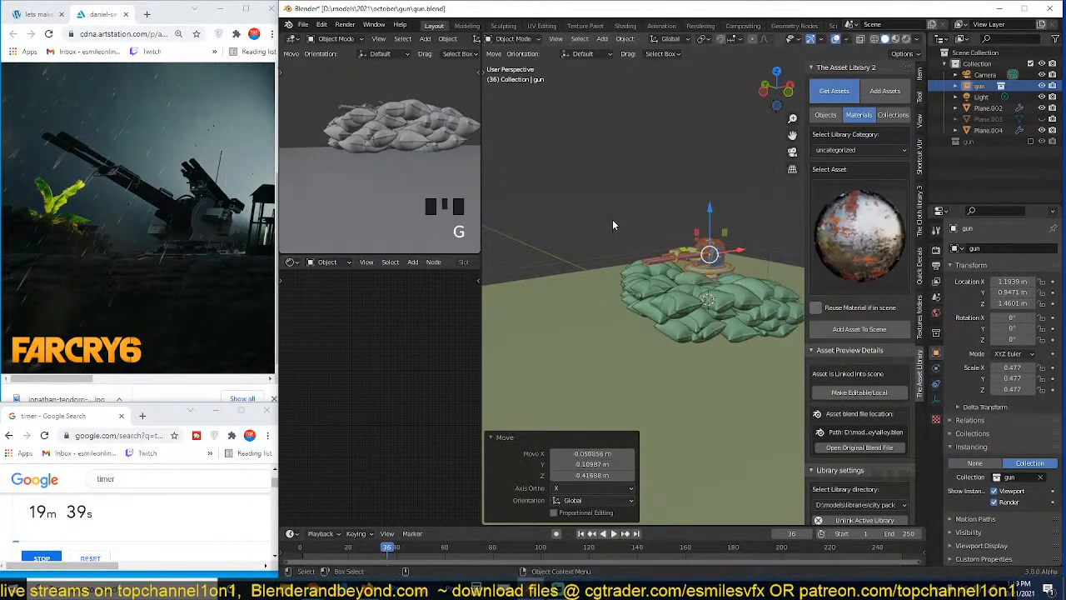
# Step: Frame the gun above the sandbags from a low angle in the small viewport and align the camera to that view
pyautogui.moveTo(435, 158); pyautogui.dragTo(303, 205, button='middle')
pyautogui.scroll(3, 451, 166)
pyautogui.press('`')
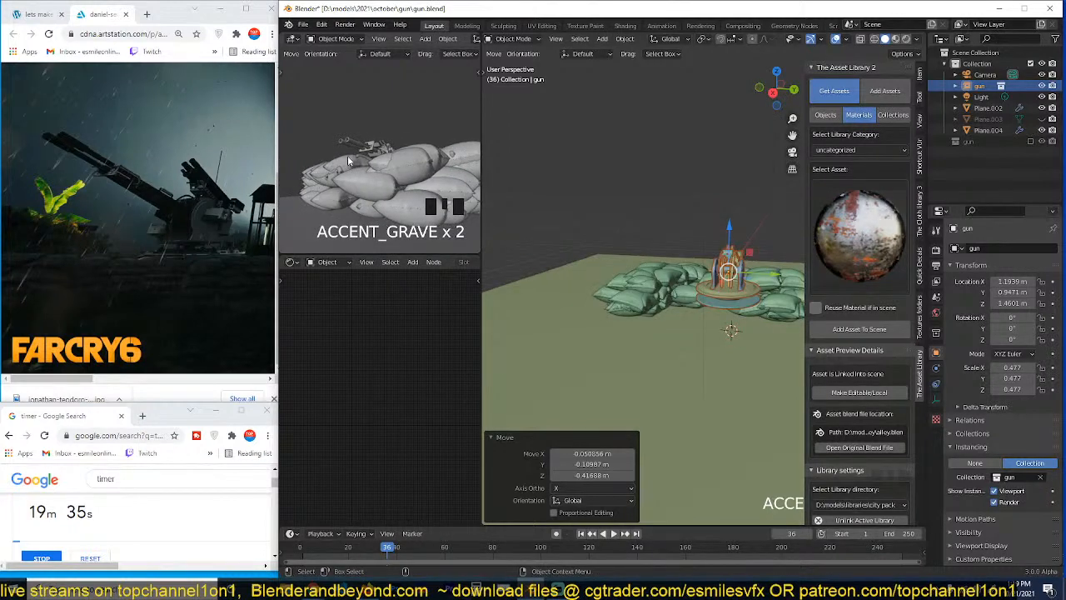
pyautogui.press('ctrl+alt+KP_0')
pyautogui.click(565, 178)
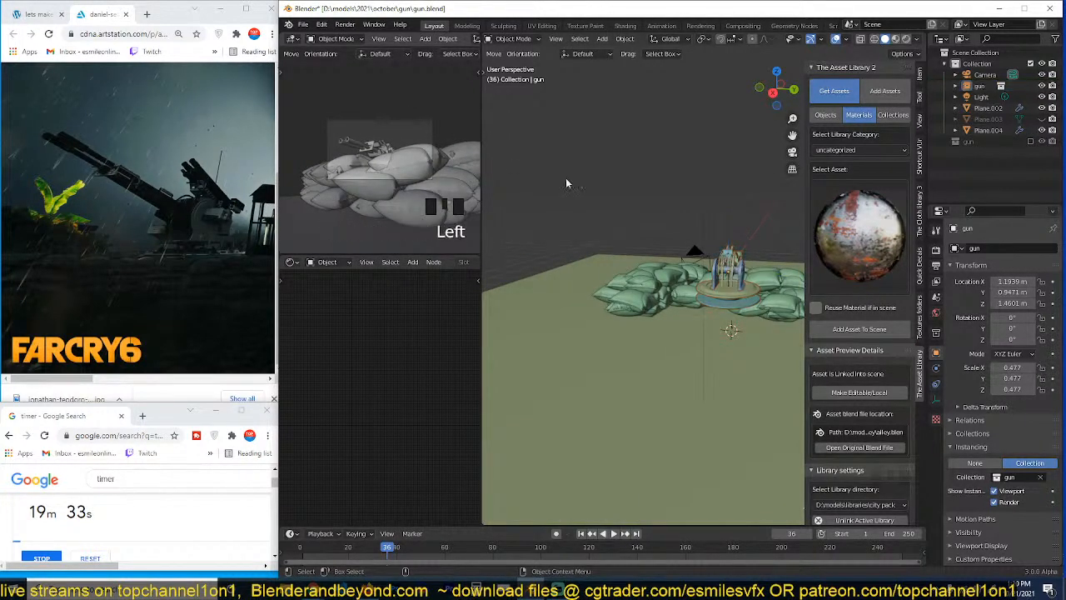
# Step: Set the camera's focal length to 25 mm and save the file
pyautogui.click(715, 264)
pyautogui.press('`')
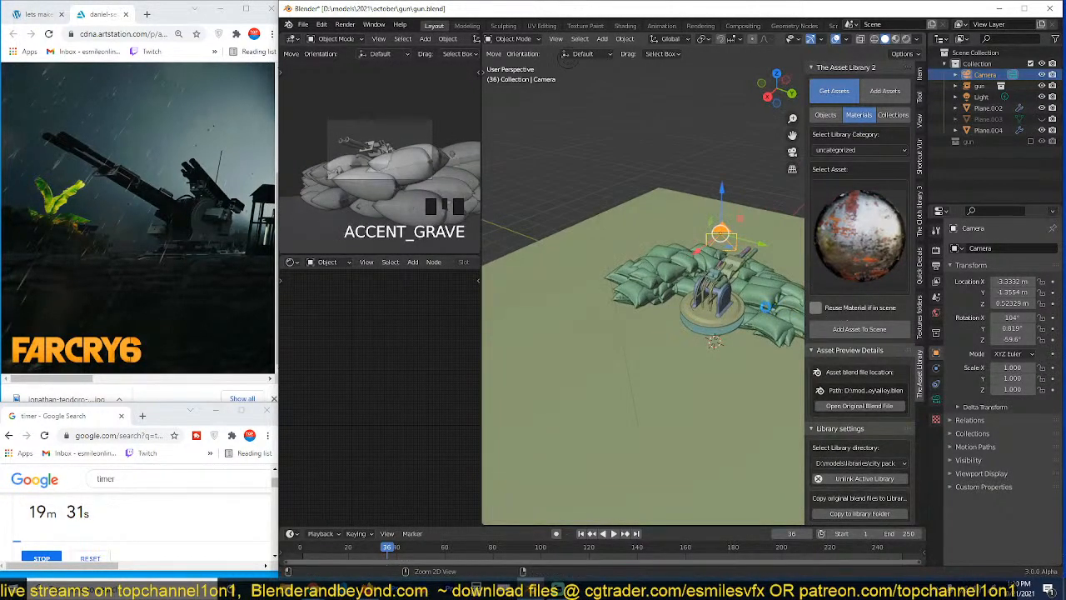
pyautogui.hotkey('ctrl', 's')
pyautogui.click(936, 399)
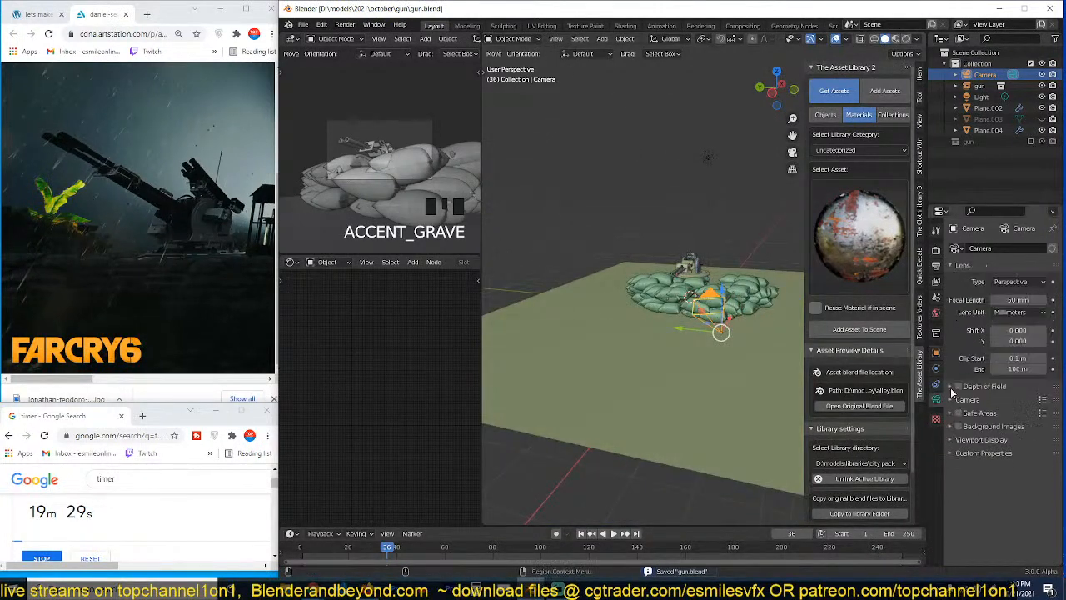
pyautogui.press('Return')
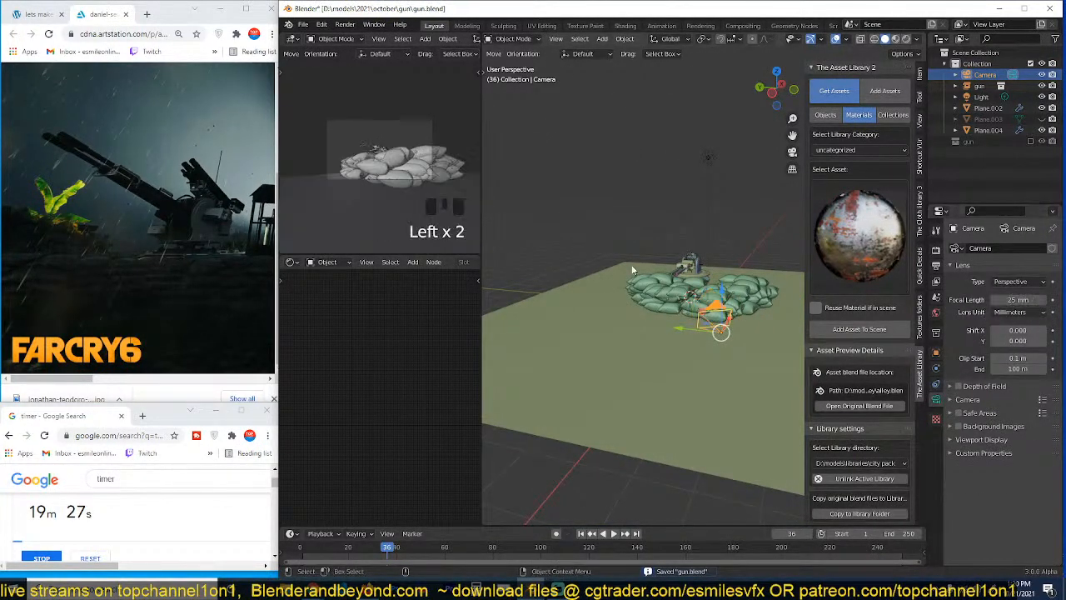
pyautogui.scroll(7, 406, 164)
pyautogui.scroll(-4, 408, 117)
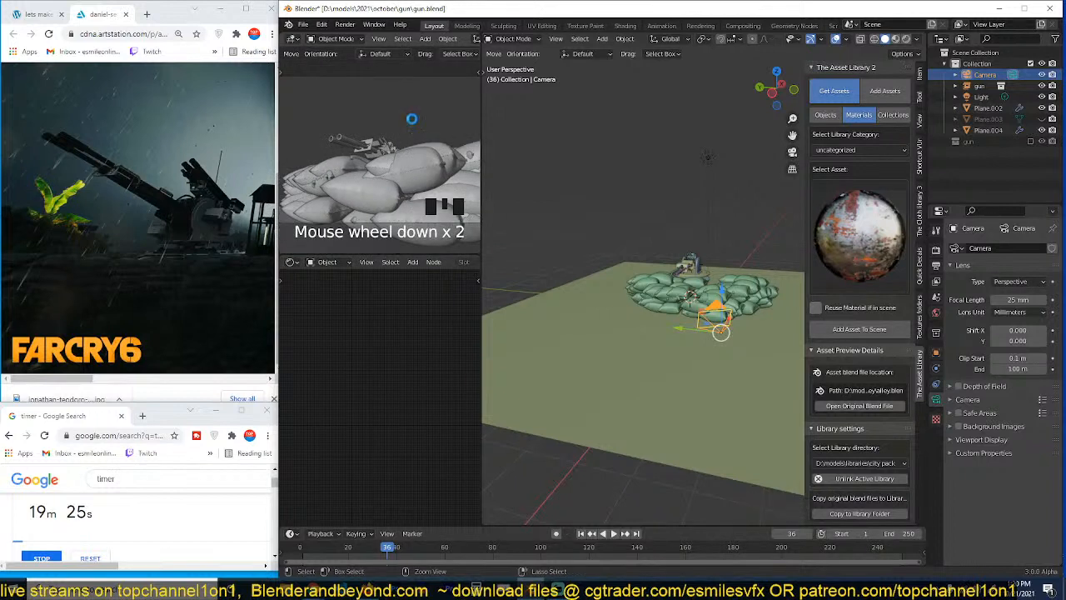
pyautogui.scroll(-5, 450, 38)
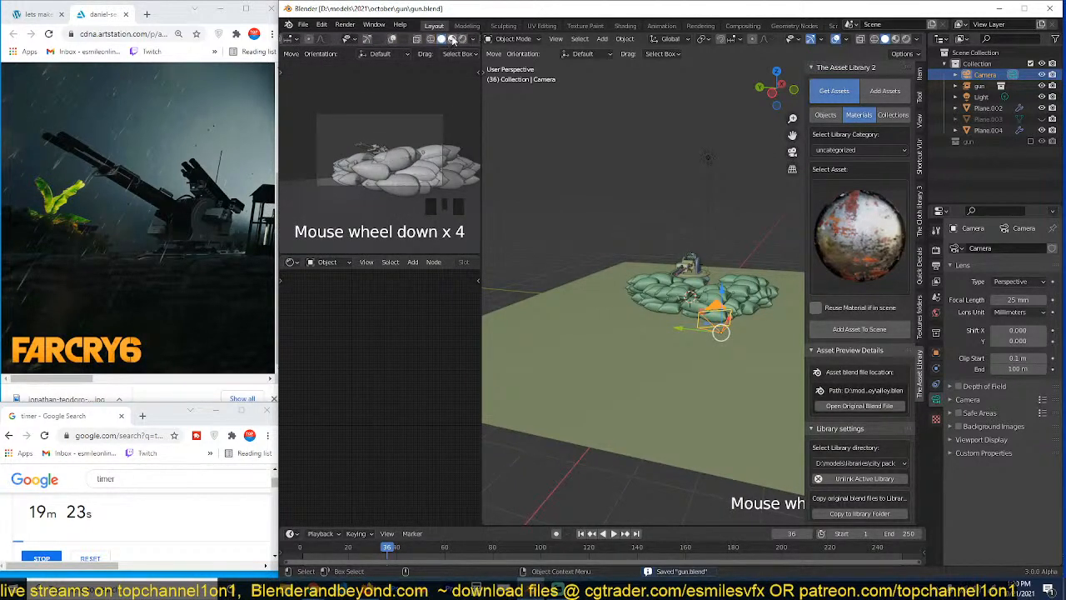
# Step: Switch the camera viewport to Rendered shading, define a render region around the camera frame, and save the file
pyautogui.click(462, 39)
pyautogui.scroll(2, 425, 87)
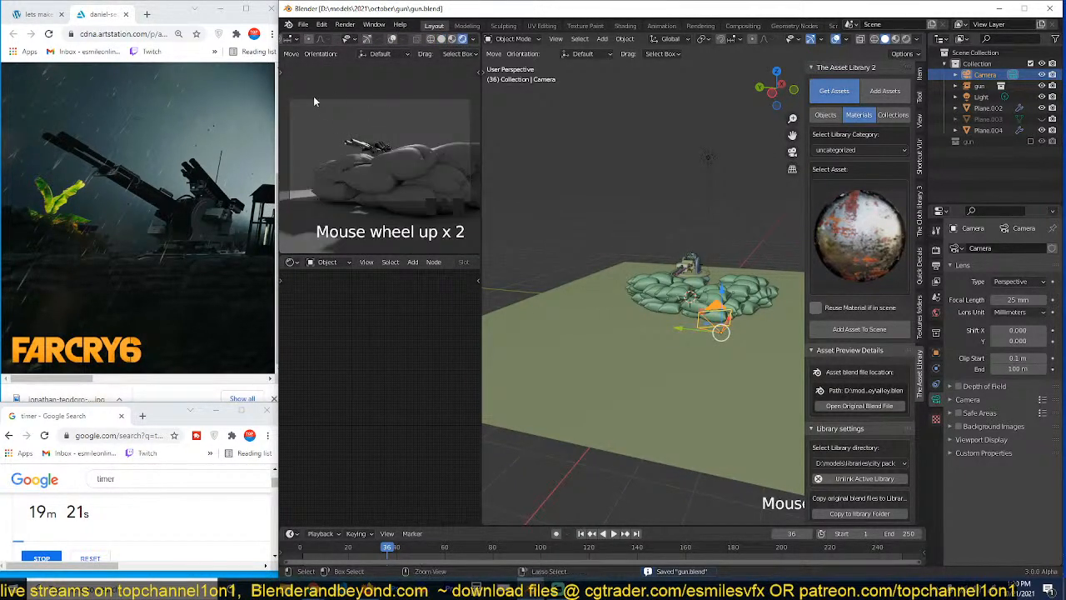
pyautogui.hotkey('ctrl', 'b')
pyautogui.moveTo(309, 98); pyautogui.dragTo(473, 219)
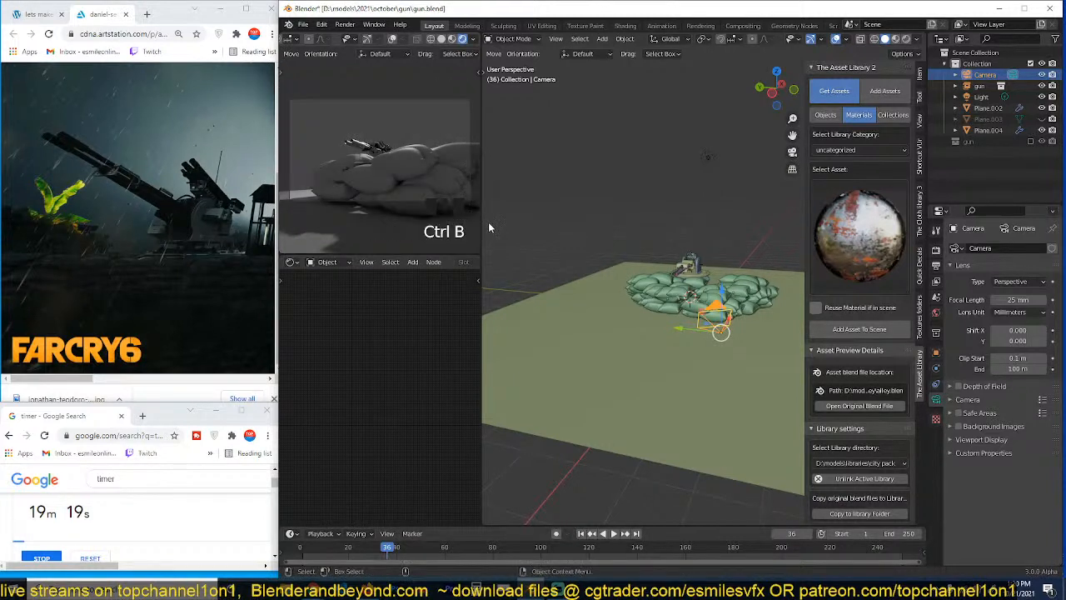
pyautogui.hotkey('ctrl', 's')
pyautogui.scroll(2, 653, 267)
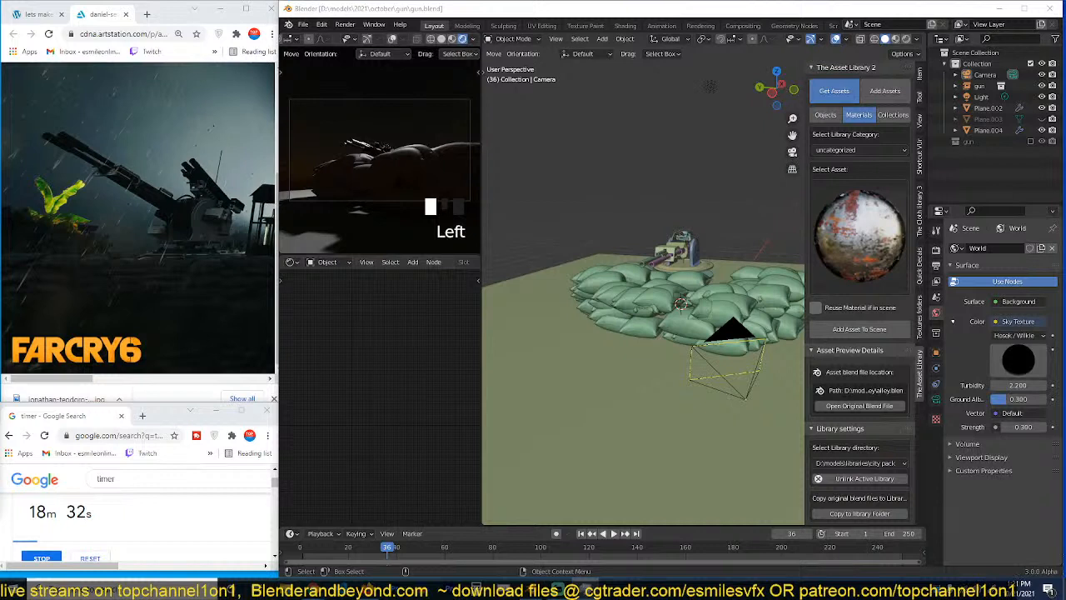
pyautogui.scroll(3, 636, 231)
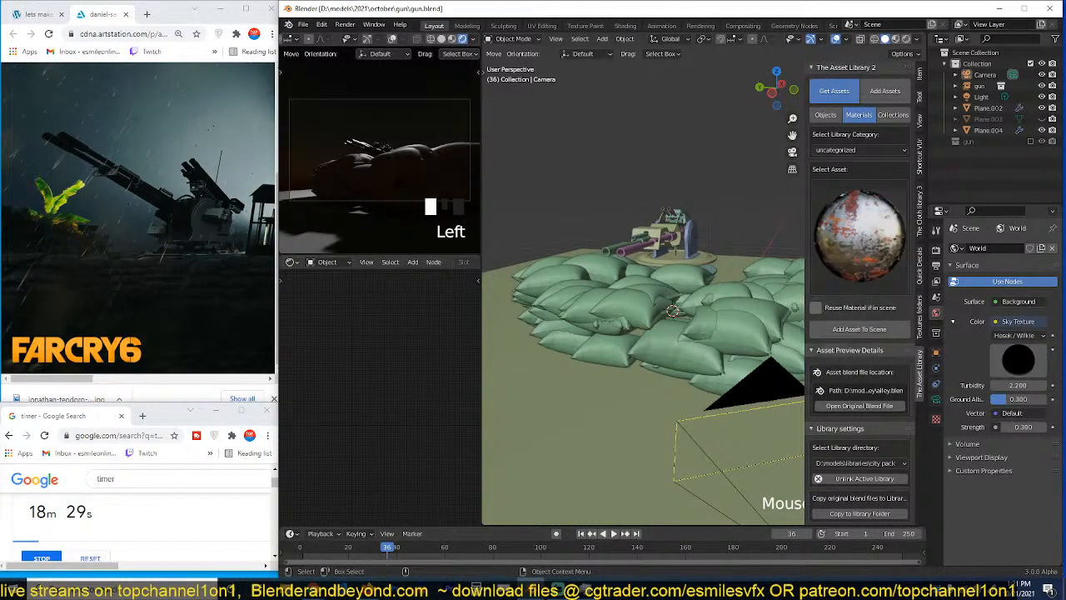
pyautogui.click(700, 300)
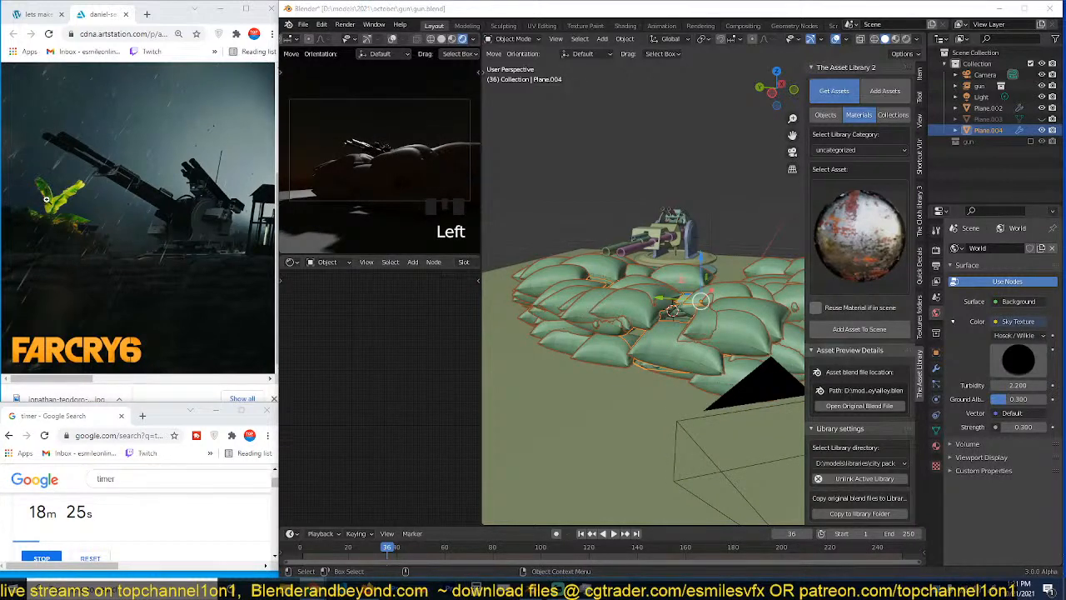
pyautogui.scroll(2, 620, 244)
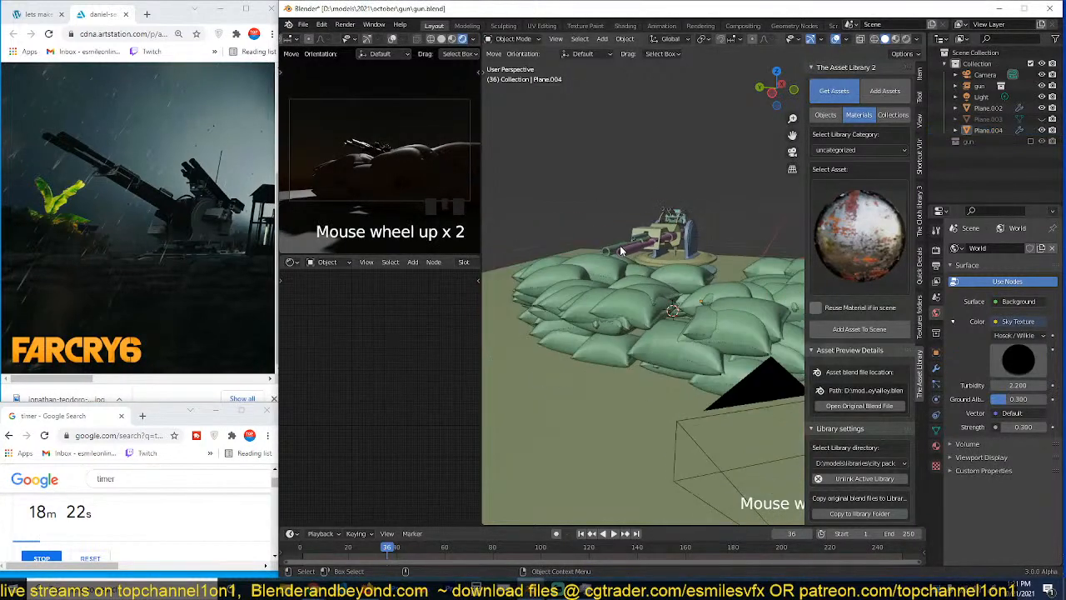
# Step: Move the camera farther back from the sandbags in top view and rotate it by -9.23° about the view's Z axis
pyautogui.scroll(-3, 619, 245)
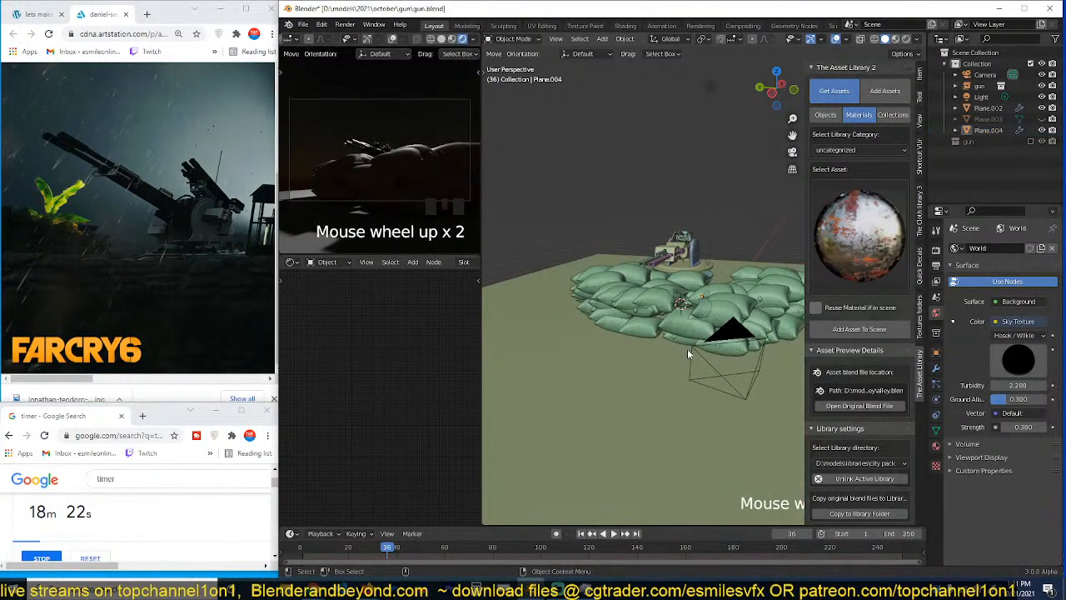
pyautogui.click(736, 346)
pyautogui.click(737, 379)
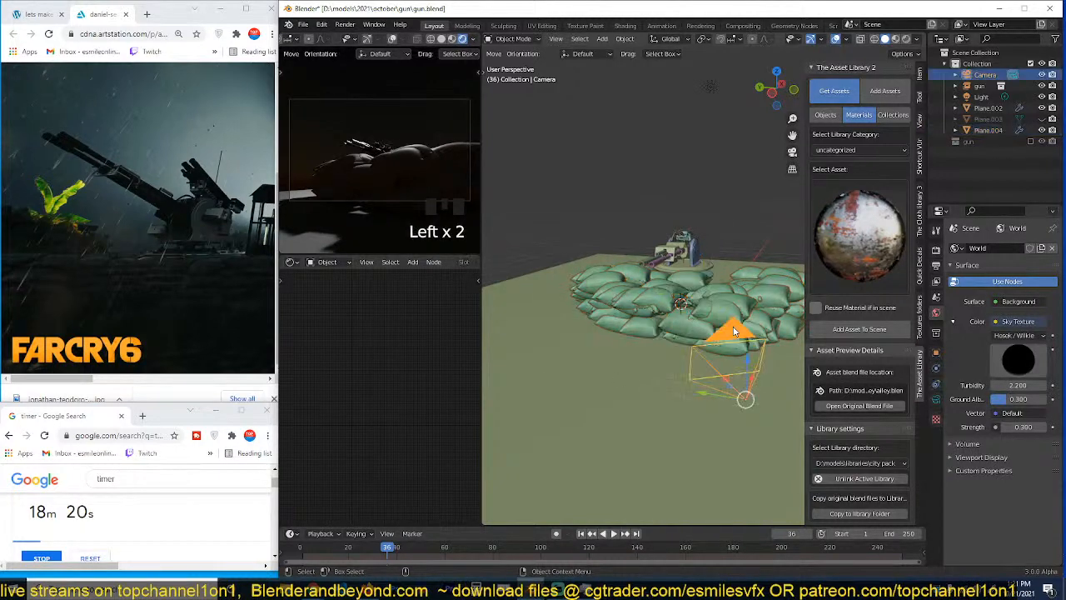
pyautogui.press('KP_7')
pyautogui.press('g')
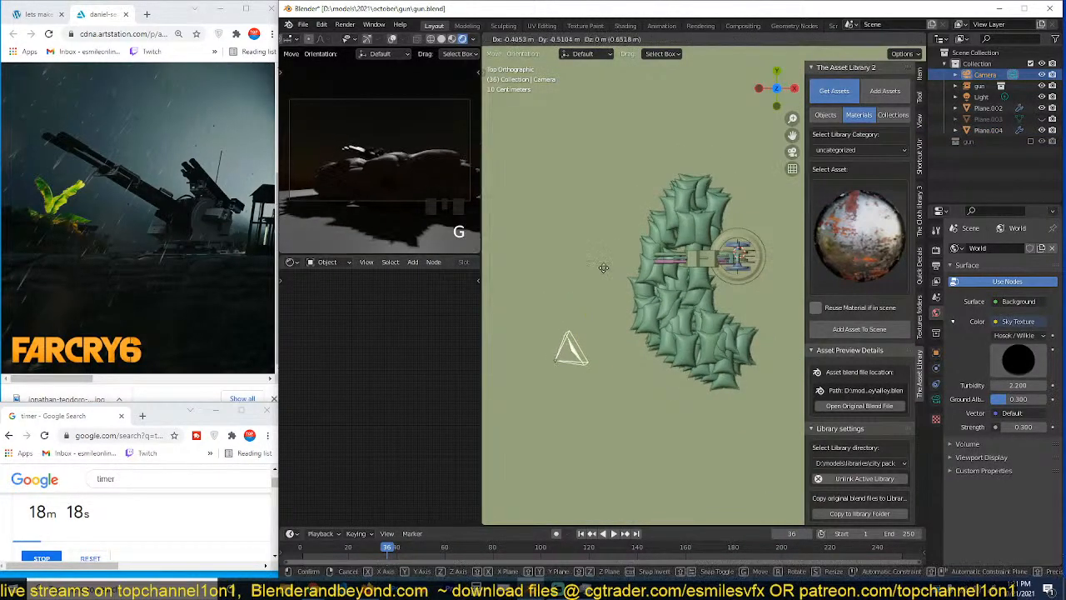
pyautogui.click(698, 221)
pyautogui.press('r')
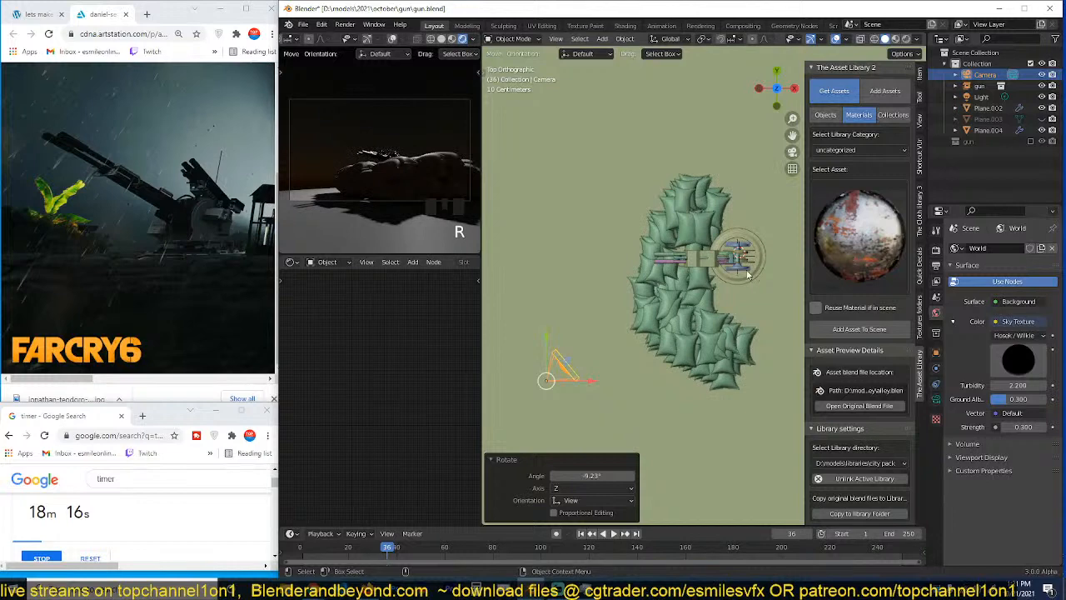
# Step: Re-enable the gun collection and isolate its parts in local view
pyautogui.press('`')
pyautogui.moveTo(747, 275); pyautogui.dragTo(748, 284, button='middle')
pyautogui.scroll(-4, 701, 265)
pyautogui.scroll(3, 700, 266)
pyautogui.scroll(-1, 731, 181)
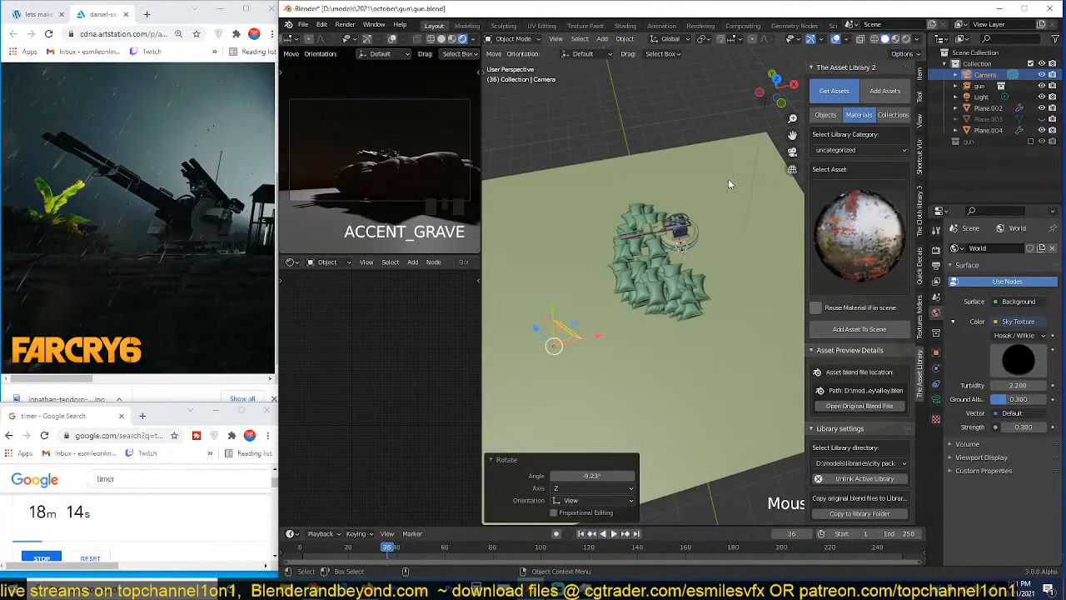
pyautogui.moveTo(729, 183); pyautogui.dragTo(651, 156, button='middle')
pyautogui.click(727, 153)
pyautogui.scroll(5, 727, 153)
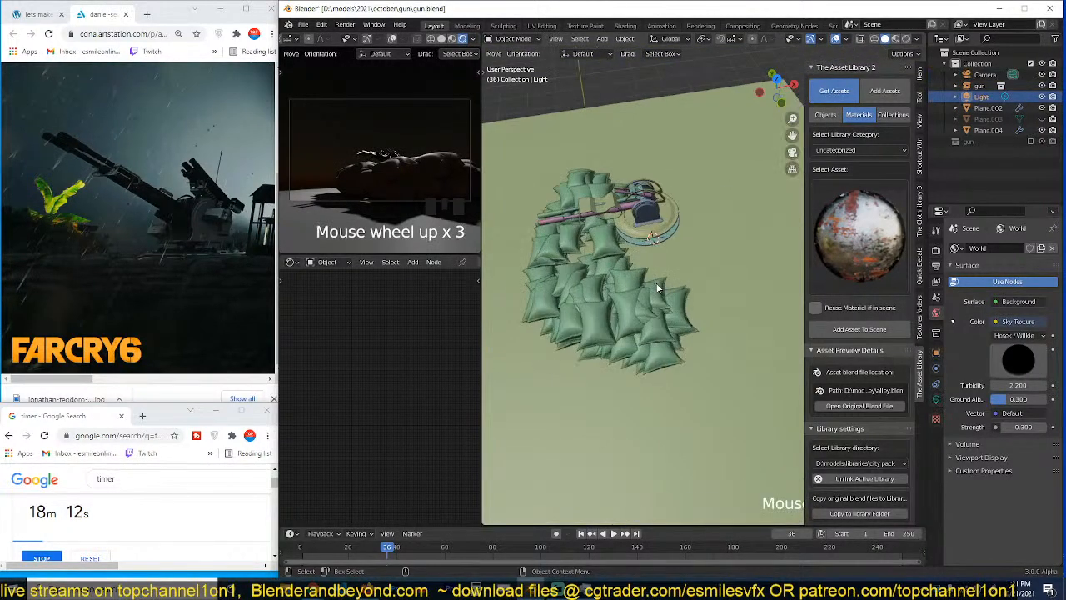
pyautogui.click(1032, 143)
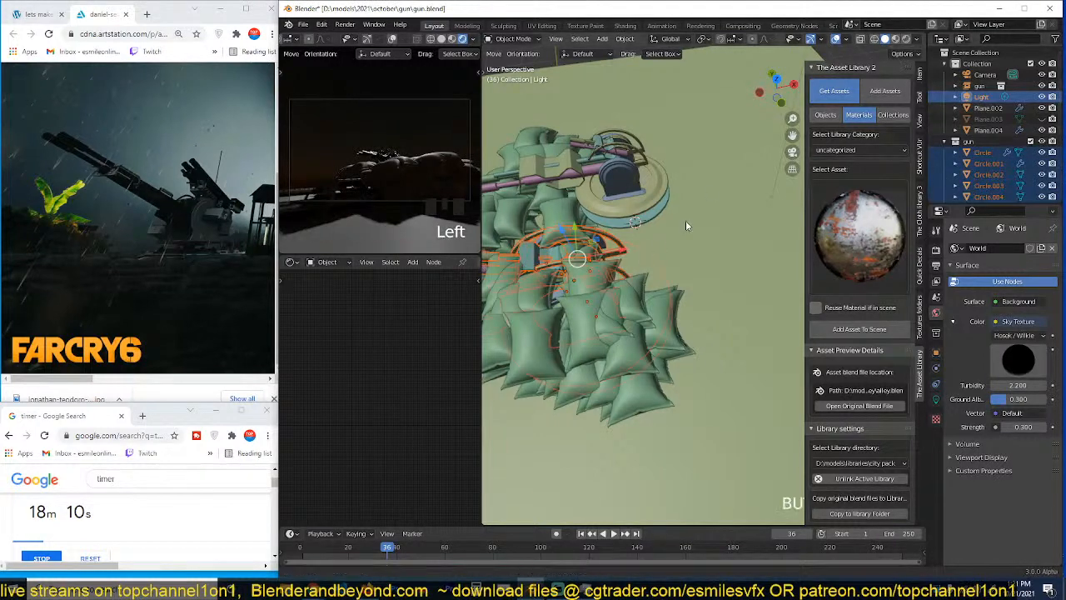
pyautogui.moveTo(690, 226); pyautogui.dragTo(700, 259, button='middle')
pyautogui.scroll(3, 713, 208)
pyautogui.scroll(-4, 713, 208)
pyautogui.press('KP_Divide')
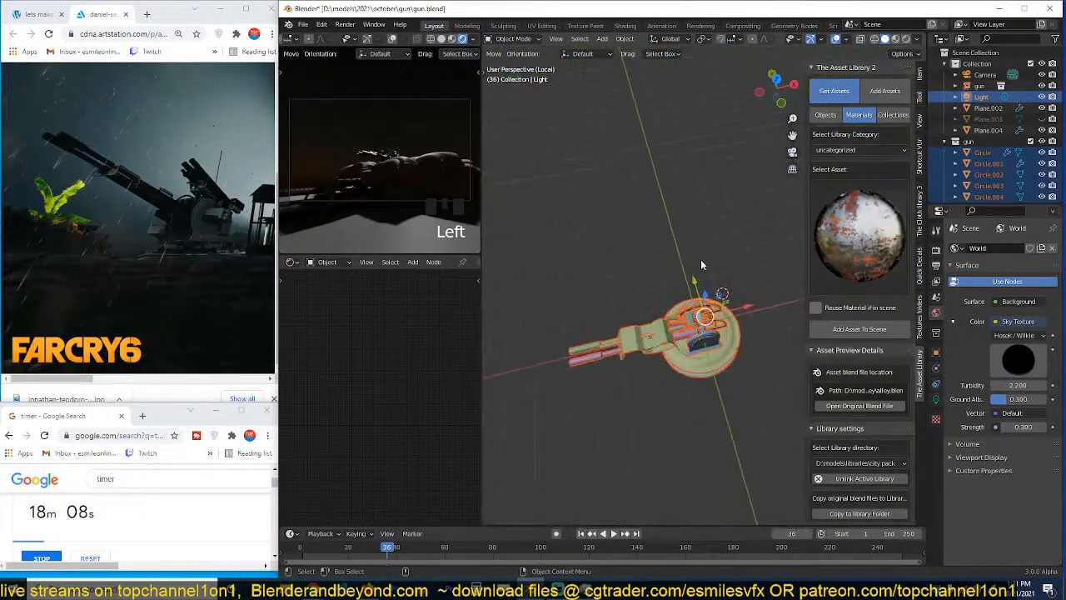
# Step: Add a cube empty at the 3D cursor near the turret's pivot, in front view with nothing else selected
pyautogui.scroll(3, 705, 269)
pyautogui.press('KP_1')
pyautogui.press('KP_3')
pyautogui.scroll(3, 712, 294)
pyautogui.press('KP_1')
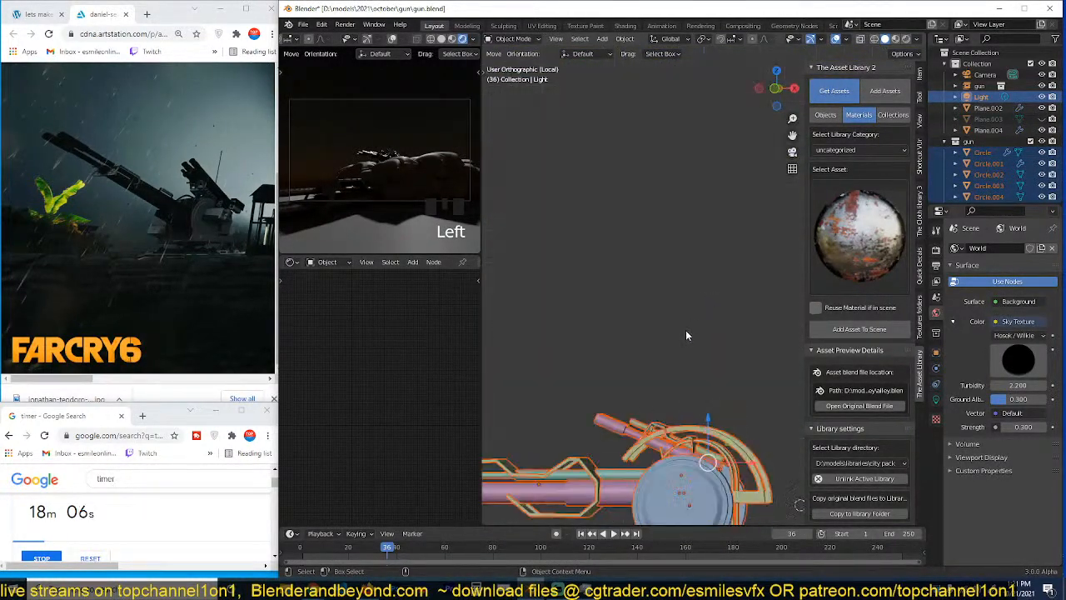
pyautogui.keyDown('shift'); pyautogui.moveTo(686, 332); pyautogui.dragTo(692, 205, button='middle'); pyautogui.keyUp('shift')
pyautogui.hotkey('alt', 'a')
pyautogui.hotkey('shift', 'a')
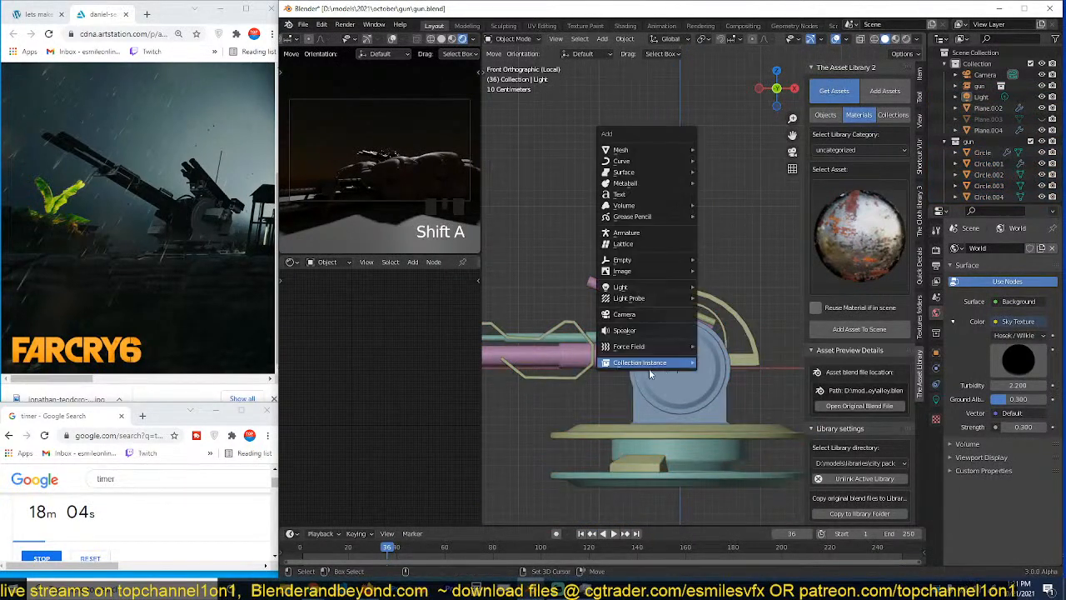
pyautogui.moveTo(653, 263)
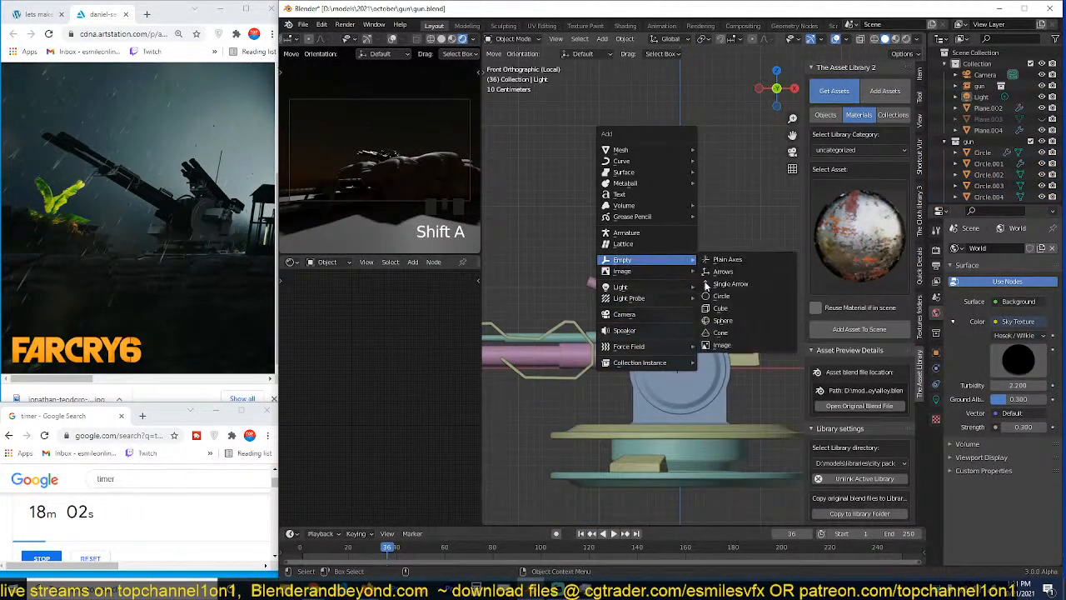
pyautogui.click(721, 308)
# Step: Parent the gun barrels, barrel shields and curved guard pieces to the cube empty using Object parenting
pyautogui.press('`')
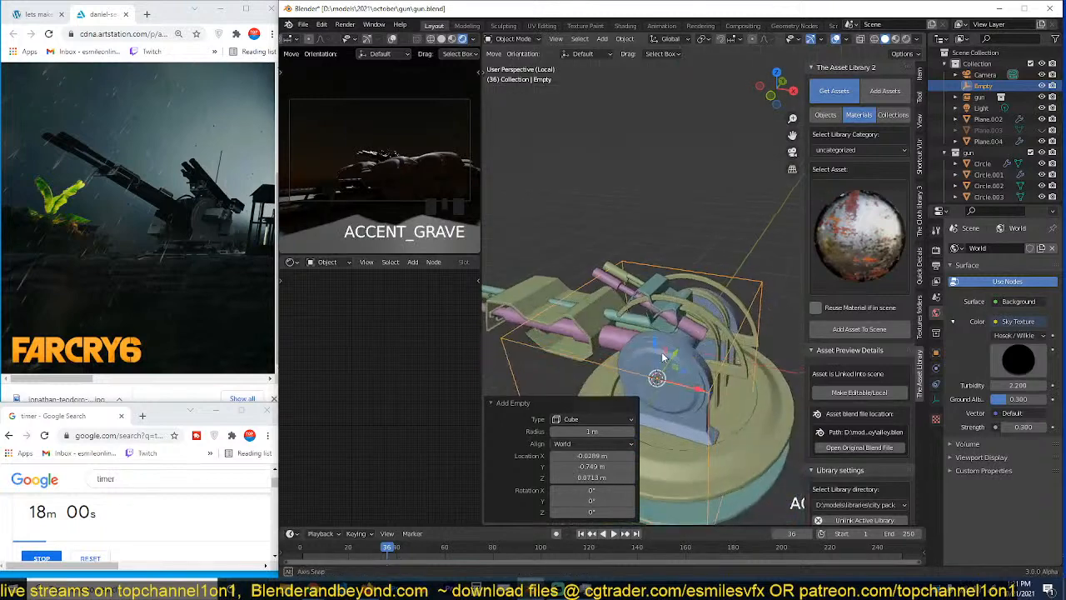
pyautogui.click(592, 302)
pyautogui.keyDown('shift'); pyautogui.click(621, 289); pyautogui.keyUp('shift')
pyautogui.keyDown('shift'); pyautogui.click(628, 286); pyautogui.keyUp('shift')
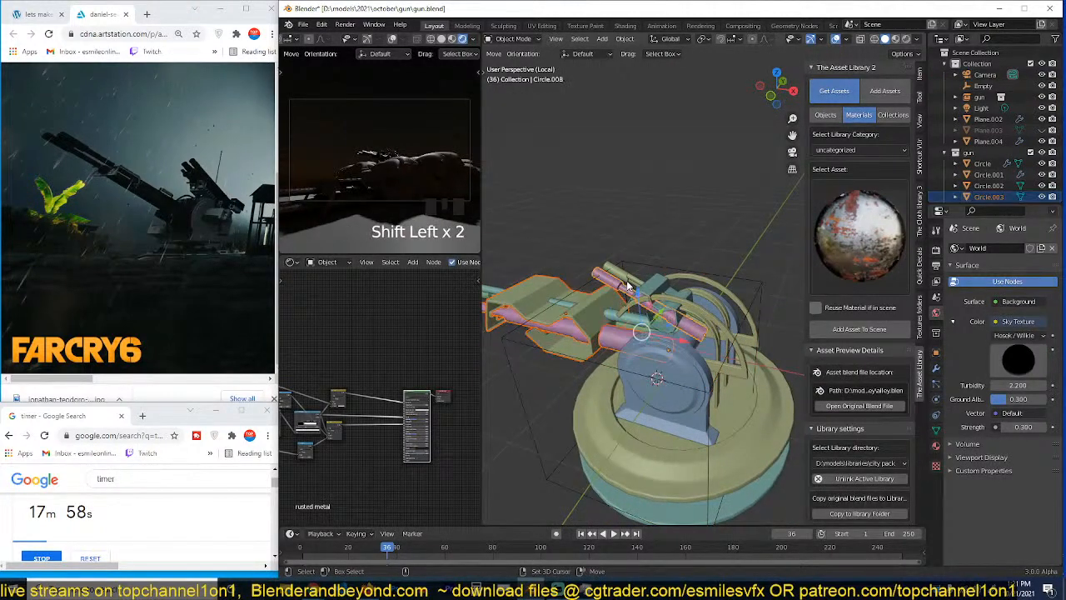
pyautogui.keyDown('shift'); pyautogui.click(632, 295); pyautogui.keyUp('shift')
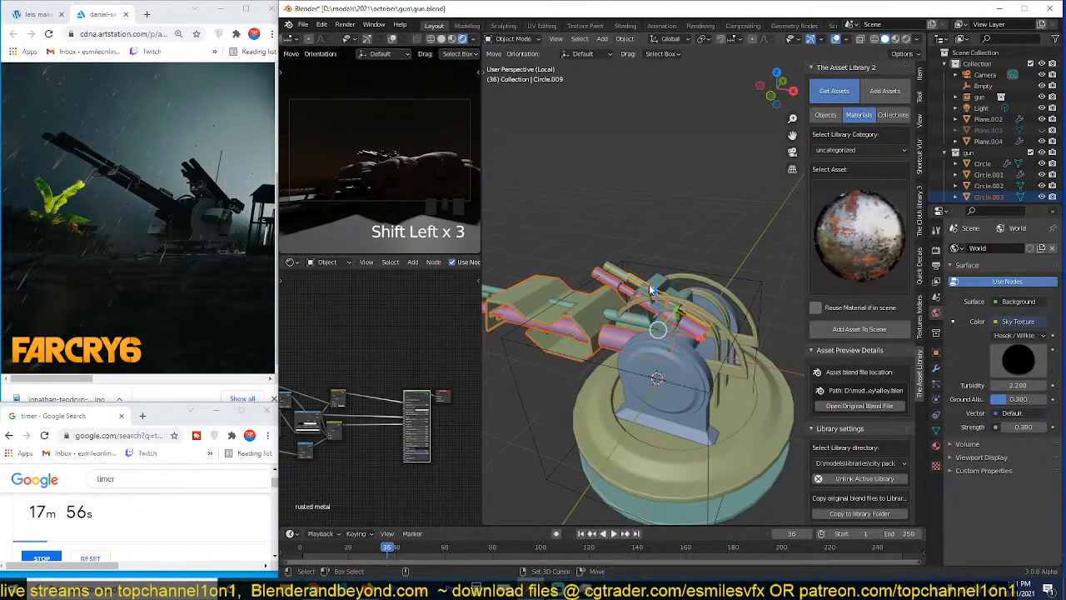
pyautogui.keyDown('shift'); pyautogui.click(687, 307); pyautogui.keyUp('shift')
pyautogui.press('`')
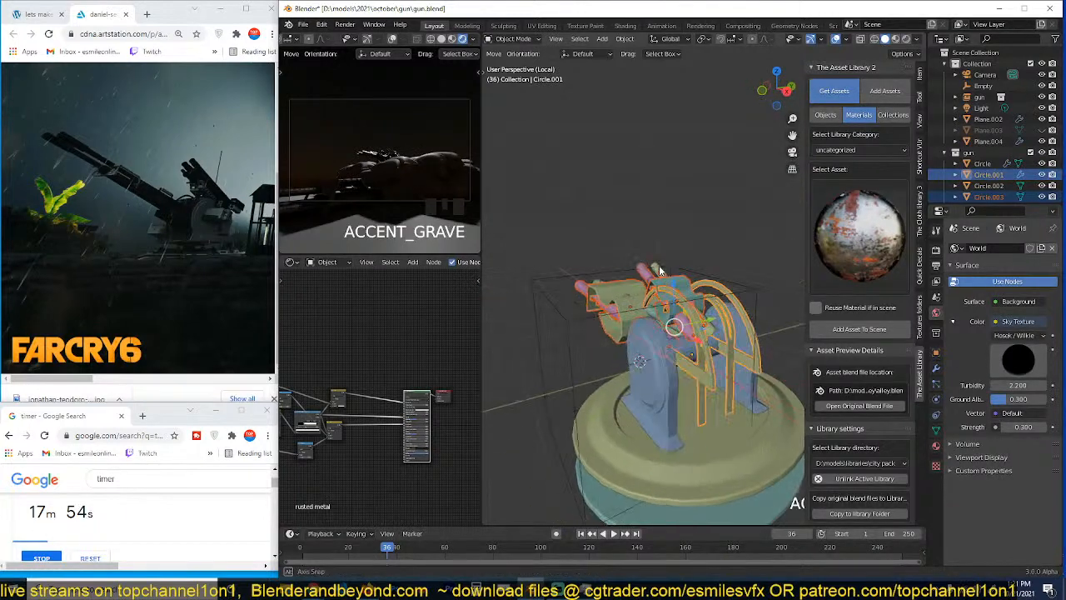
pyautogui.moveTo(678, 288); pyautogui.dragTo(684, 285, button='middle')
pyautogui.keyDown('shift'); pyautogui.click(657, 261); pyautogui.keyUp('shift')
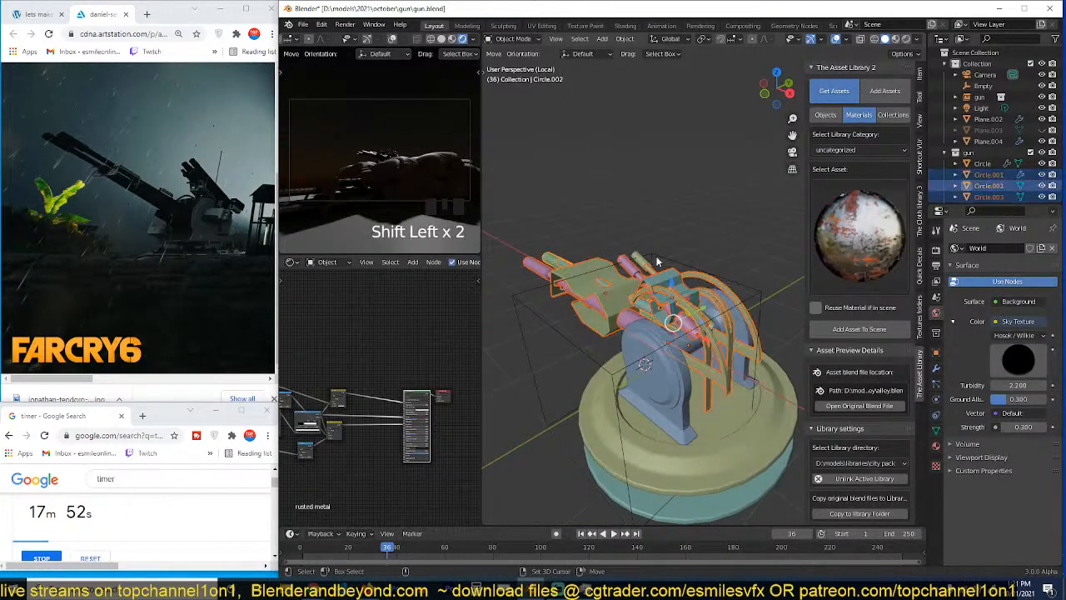
pyautogui.keyDown('shift'); pyautogui.click(726, 286); pyautogui.keyUp('shift')
pyautogui.hotkey('ctrl', 'p')
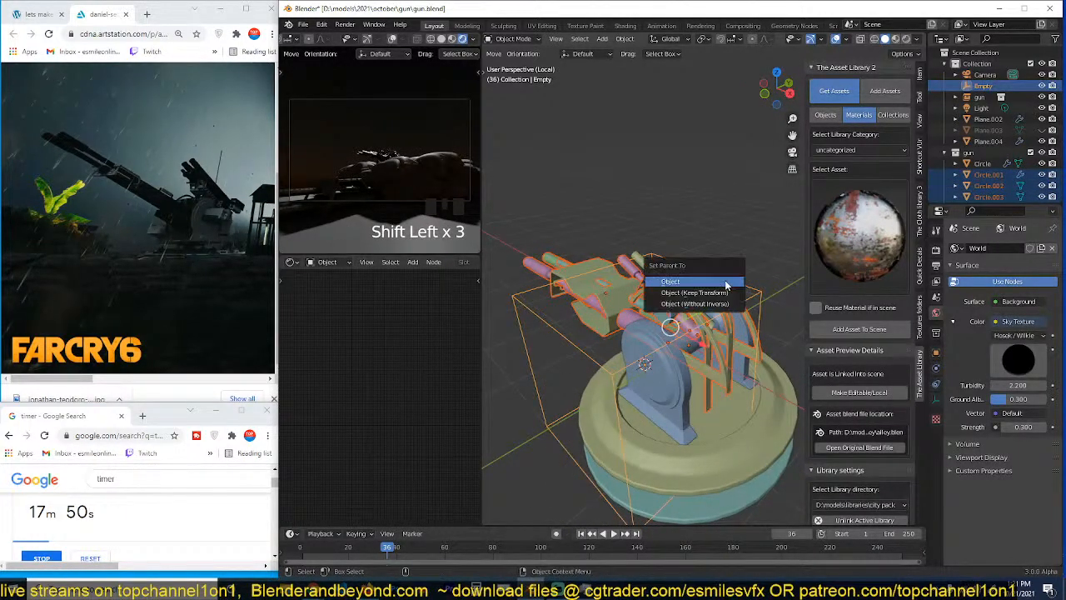
pyautogui.click(726, 287)
# Step: Parent the cube empty to the turret's round upper base
pyautogui.click(754, 295)
pyautogui.keyDown('shift'); pyautogui.click(777, 398); pyautogui.keyUp('shift')
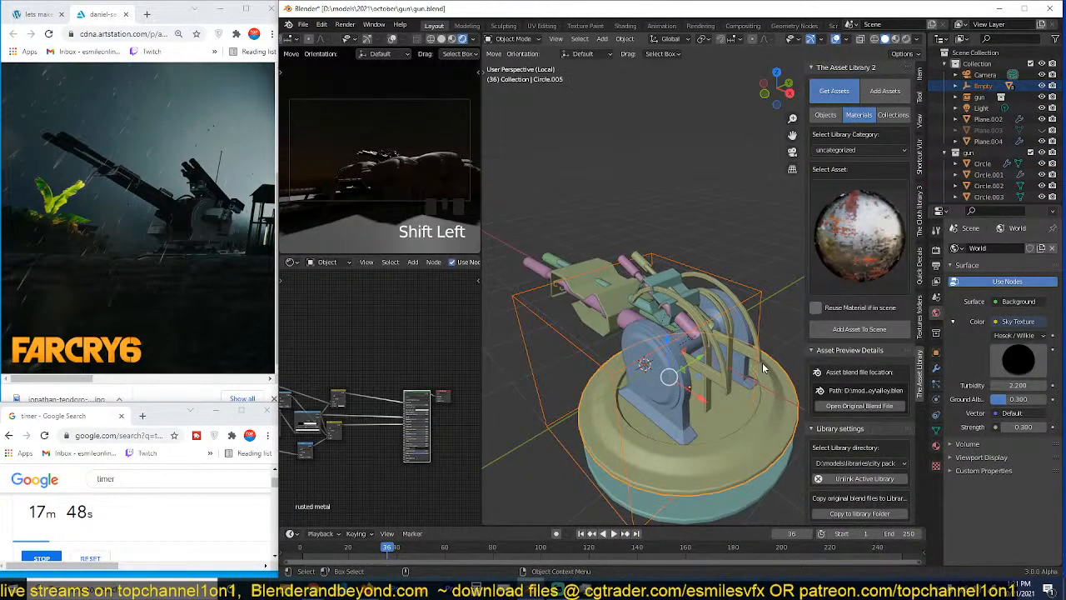
pyautogui.hotkey('ctrl', 'p')
pyautogui.click(762, 362)
# Step: Try rotating the turret's upper base about the Z axis
pyautogui.click(777, 373)
pyautogui.press('r')
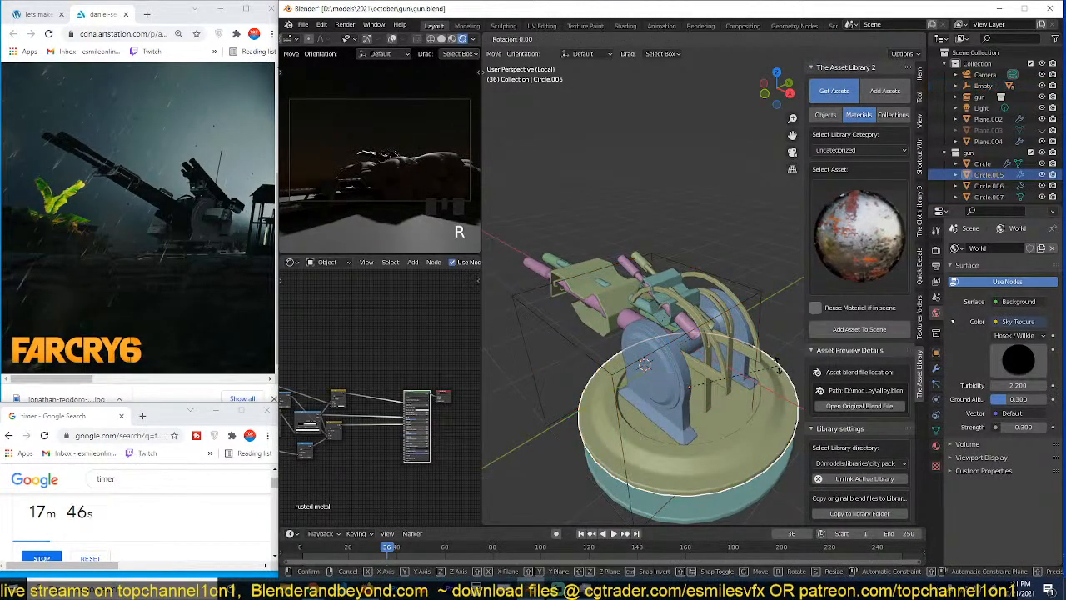
pyautogui.press('z')
pyautogui.rightClick(795, 314)
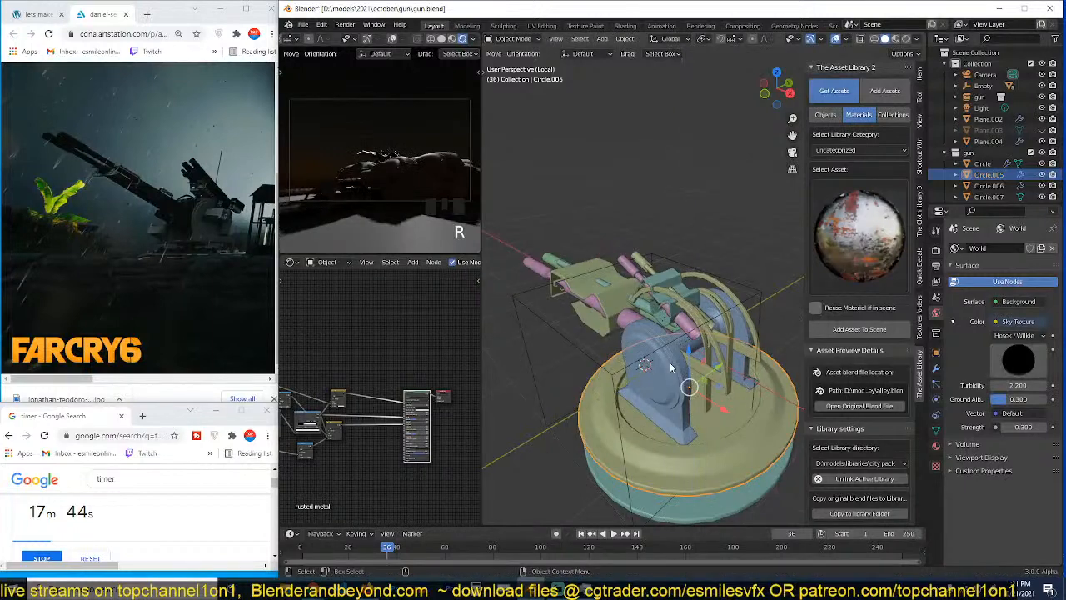
# Step: Parent the blue side supports to the turret's round upper base using Object parenting
pyautogui.click(673, 368)
pyautogui.keyDown('shift'); pyautogui.click(754, 433); pyautogui.keyUp('shift')
pyautogui.hotkey('ctrl', 'p')
pyautogui.click(737, 305)
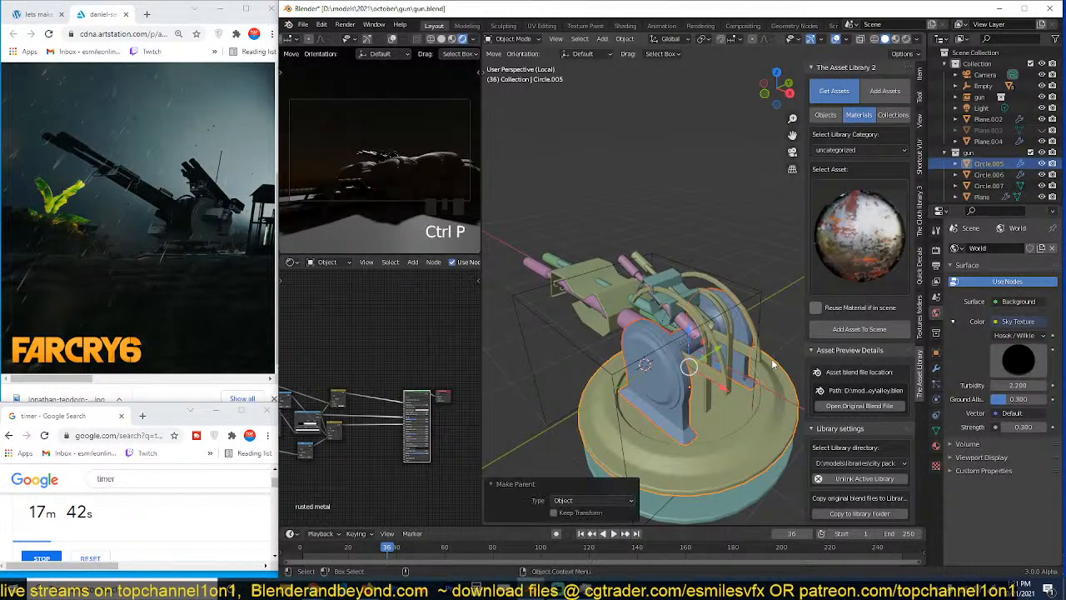
# Step: Test the parented turret by rotating its upper base about the global Z axis, then cancel the rotation
pyautogui.click(762, 390)
pyautogui.press('r')
pyautogui.press('z')
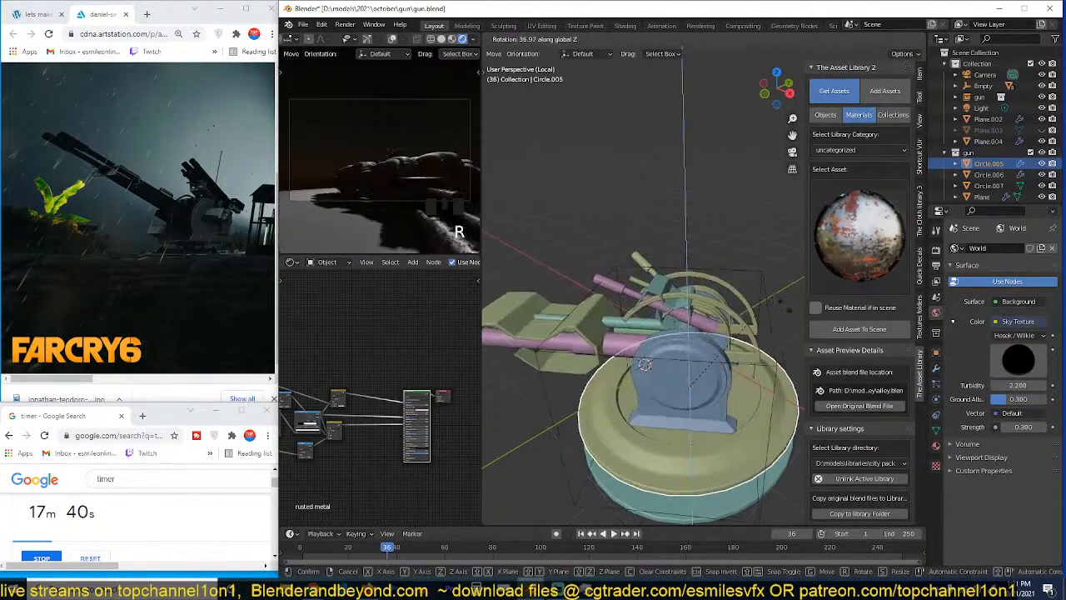
pyautogui.rightClick(771, 318)
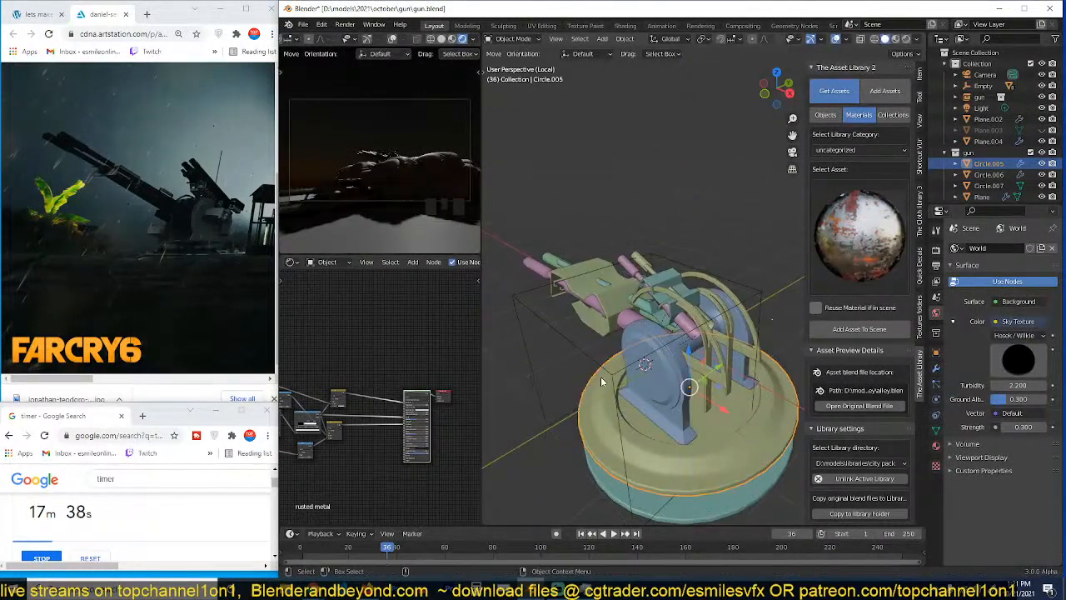
# Step: Try rotating the cube empty about the global X axis and then the global Y axis
pyautogui.scroll(-3, 644, 374)
pyautogui.moveTo(646, 374); pyautogui.dragTo(746, 335, button='middle')
pyautogui.click(658, 336)
pyautogui.click(708, 342)
pyautogui.click(707, 342)
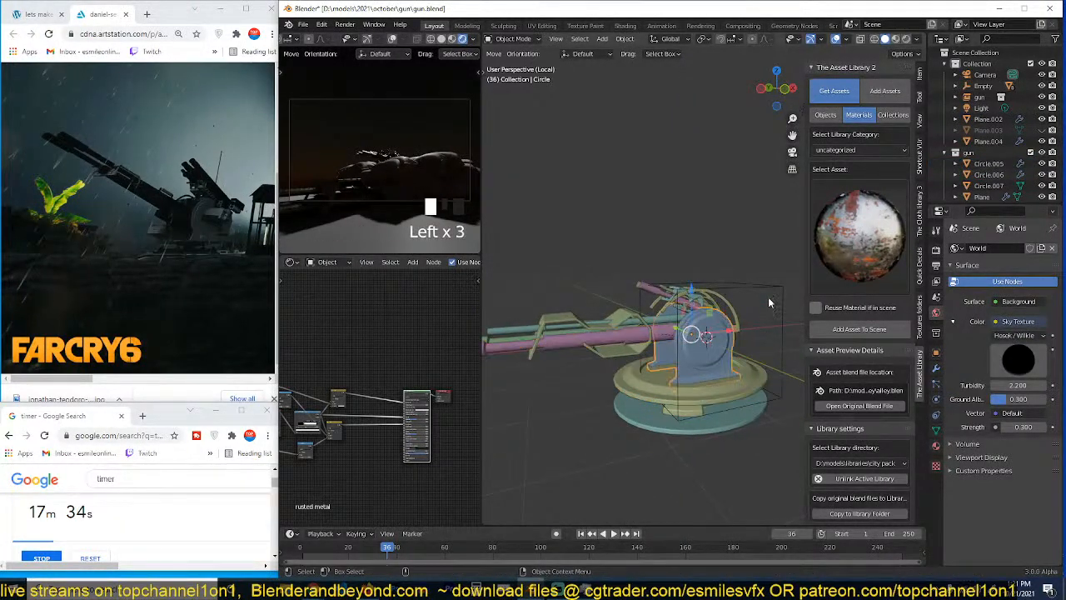
pyautogui.click(779, 292)
pyautogui.press('r')
pyautogui.press('x')
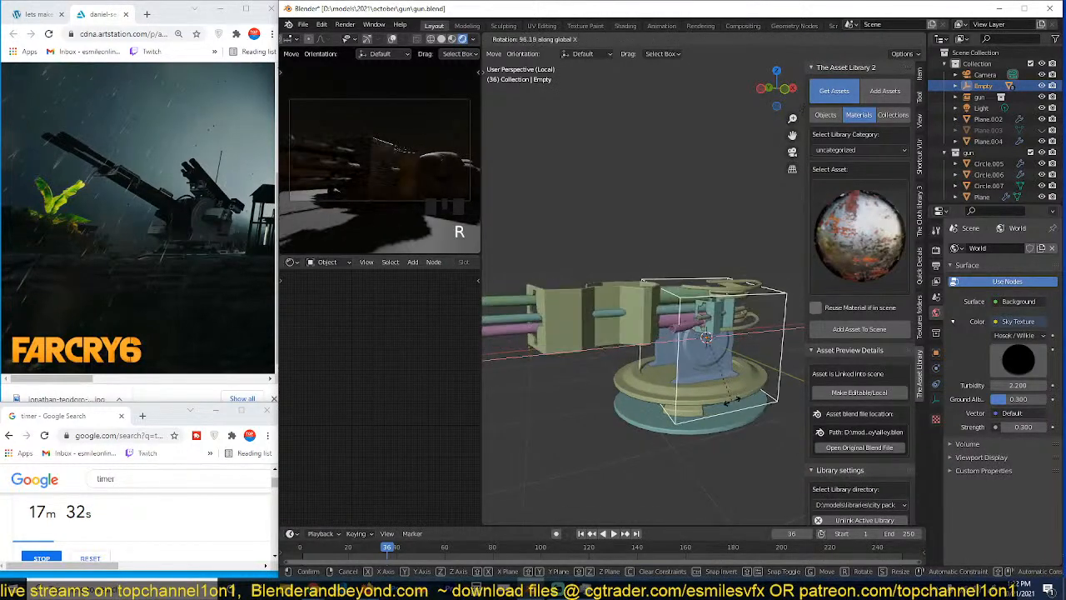
pyautogui.press('y')
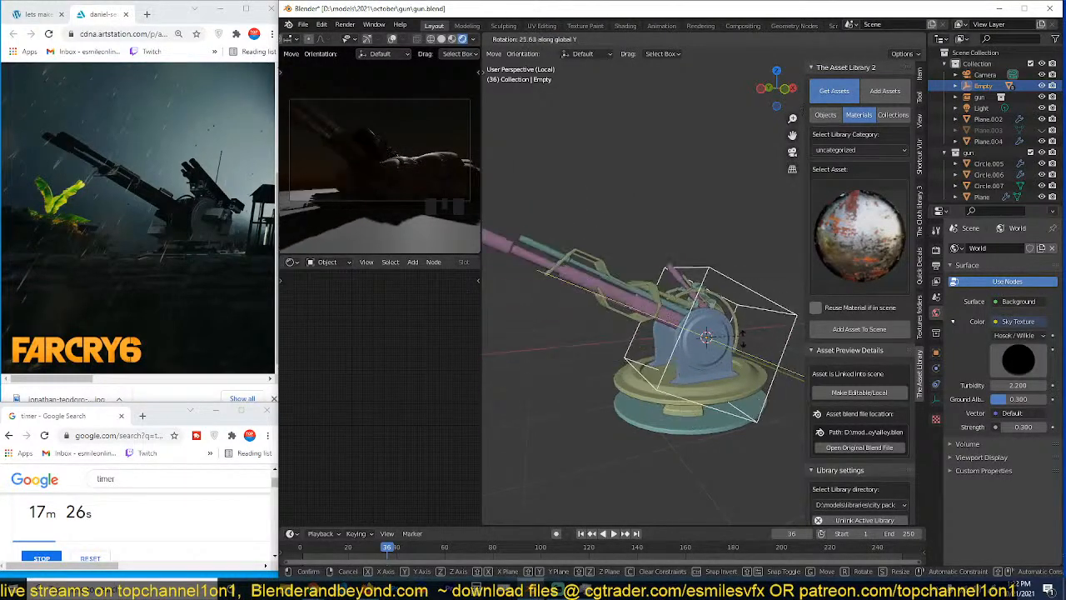
pyautogui.press('Escape')
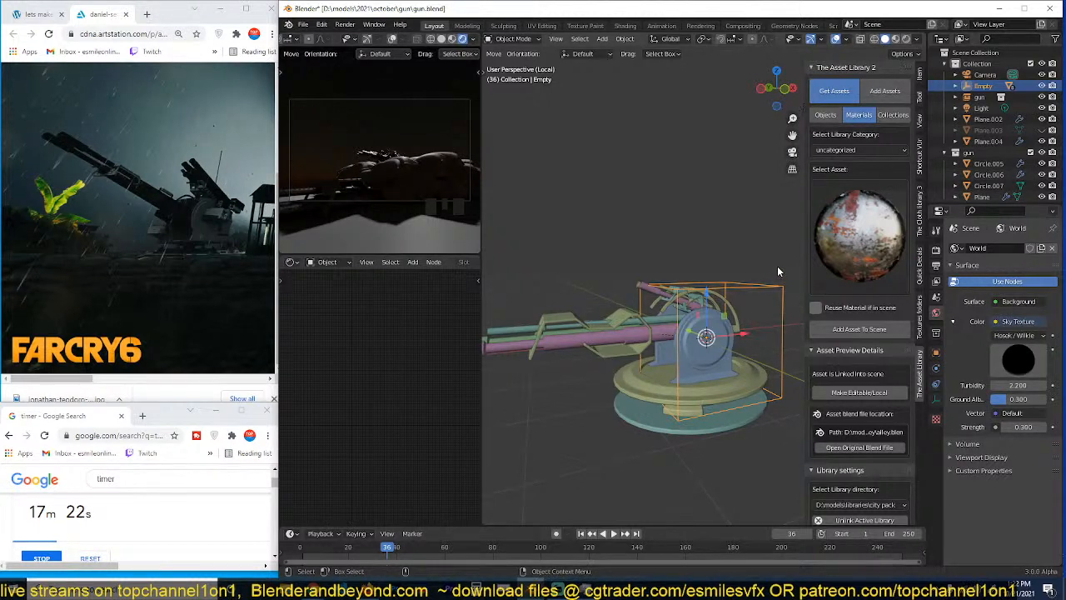
# Step: Rotate the cube empty 11° about the global Y axis to raise the gun barrels
pyautogui.press('r')
pyautogui.press('y')
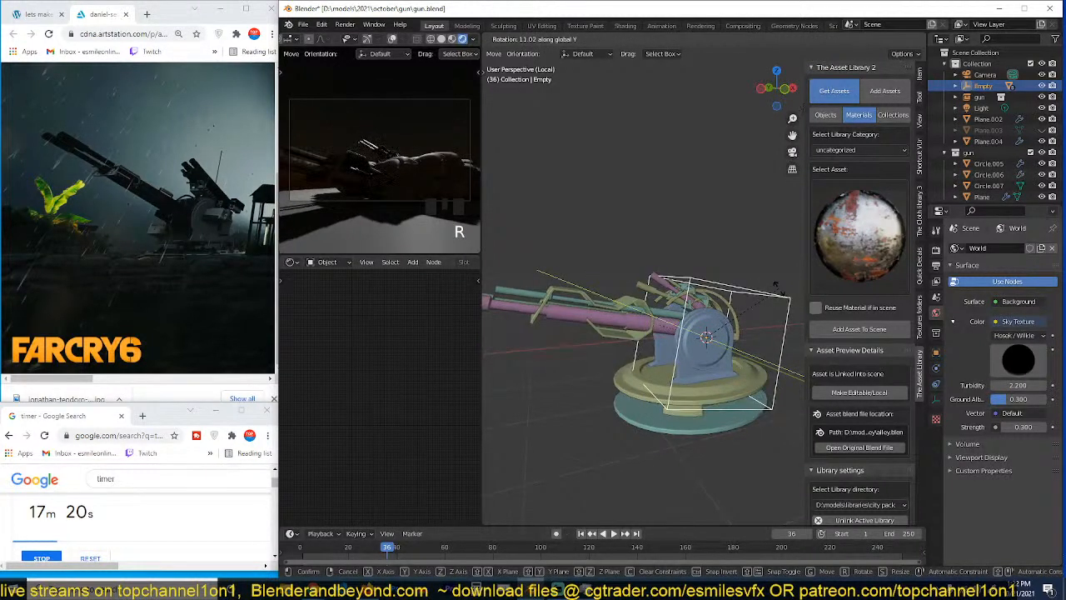
pyautogui.click(775, 285)
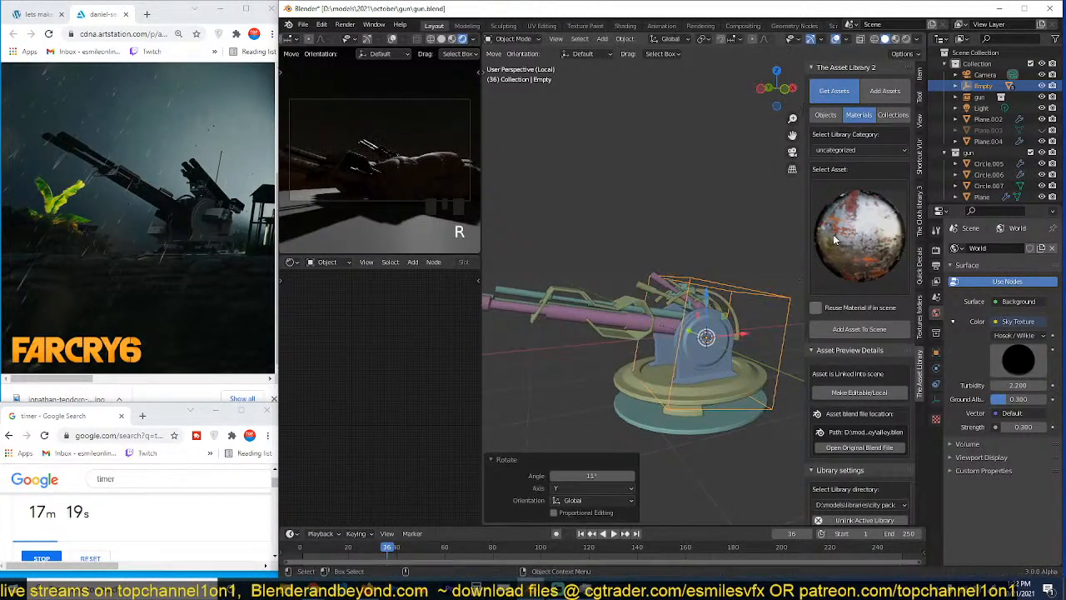
# Step: Exclude the gun collection from the view layer again and leave local view to show the full sandbag scene
pyautogui.click(1030, 153)
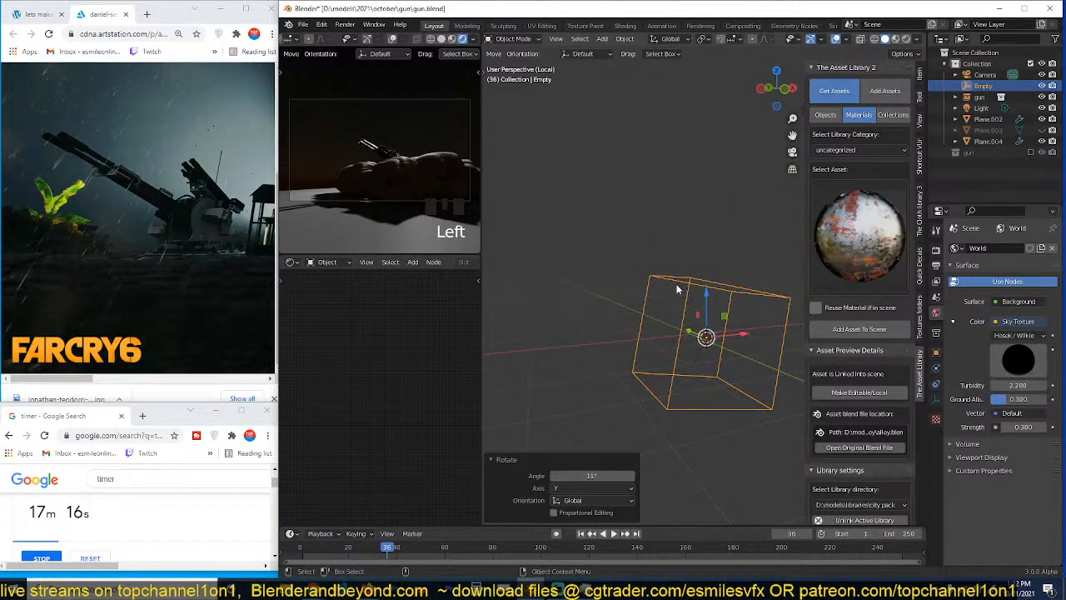
pyautogui.press('m')
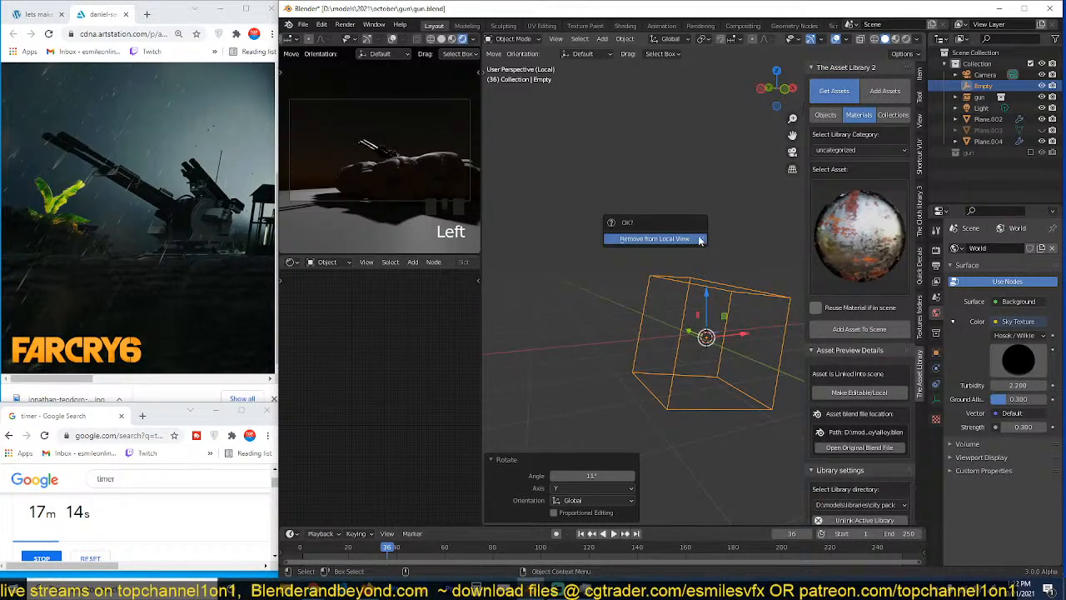
pyautogui.press('.')
pyautogui.click(725, 180)
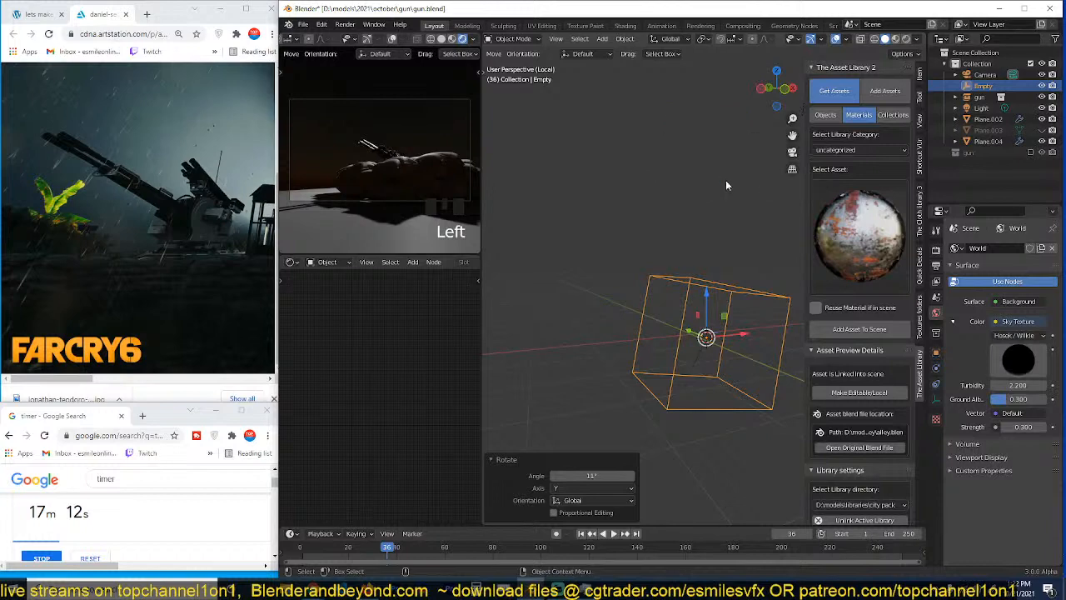
pyautogui.press('/')
pyautogui.scroll(-1, 679, 233)
pyautogui.keyDown('alt'); pyautogui.moveTo(726, 234); pyautogui.dragTo(763, 217); pyautogui.keyUp('alt')
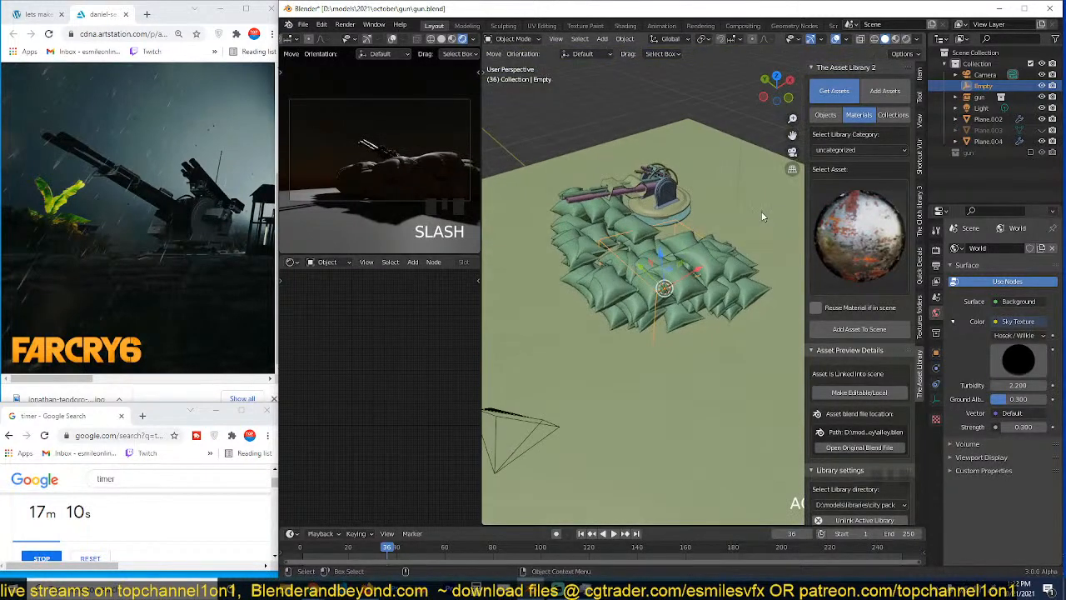
# Step: Try rotating the cube empty about the global X axis
pyautogui.press('r')
pyautogui.press('x')
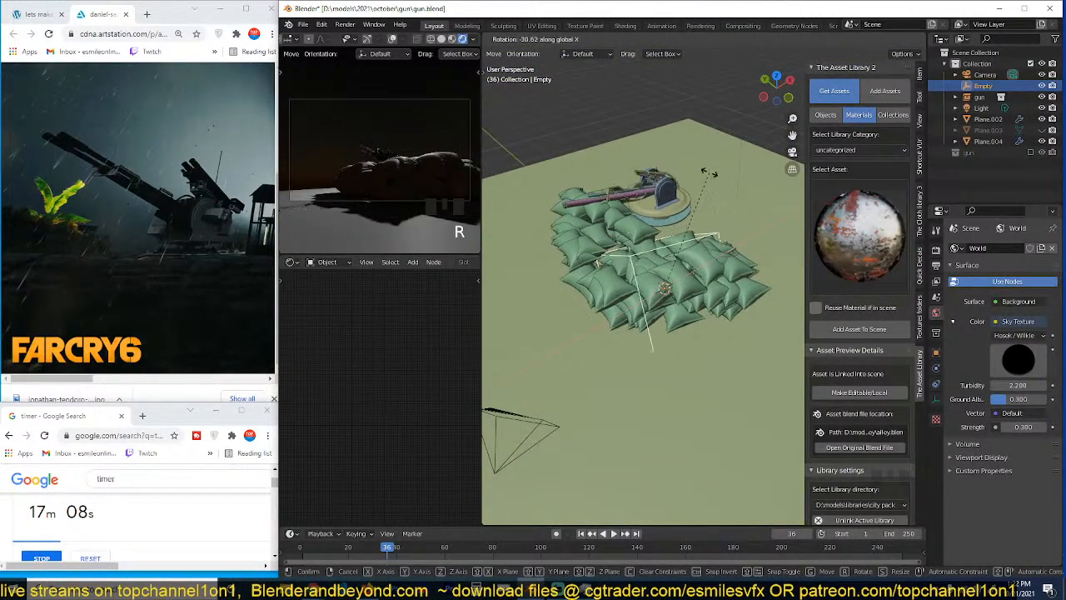
pyautogui.click(718, 202)
# Step: Rotate the cube empty a further 4.75° about the global Y axis to tilt the barrels higher above the sandbags
pyautogui.press('`')
pyautogui.moveTo(718, 202)
pyautogui.mouseDown(button='middle')
pyautogui.moveTo(722, 150)
pyautogui.moveTo(735, 213)
pyautogui.mouseUp(button='middle')
pyautogui.scroll(2, 735, 212)
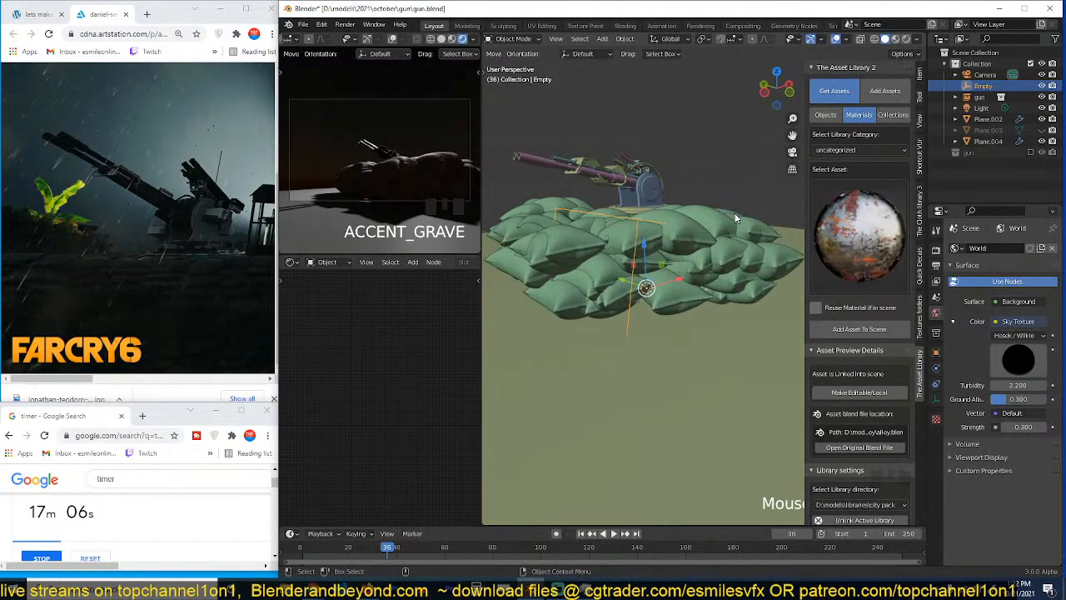
pyautogui.press('r')
pyautogui.press('y')
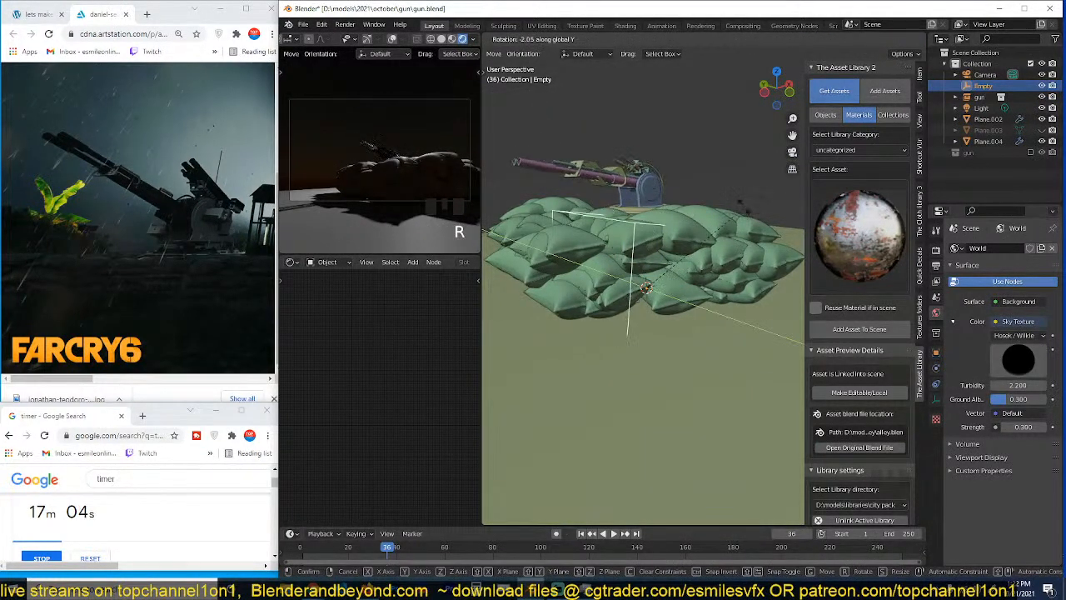
pyautogui.click(749, 222)
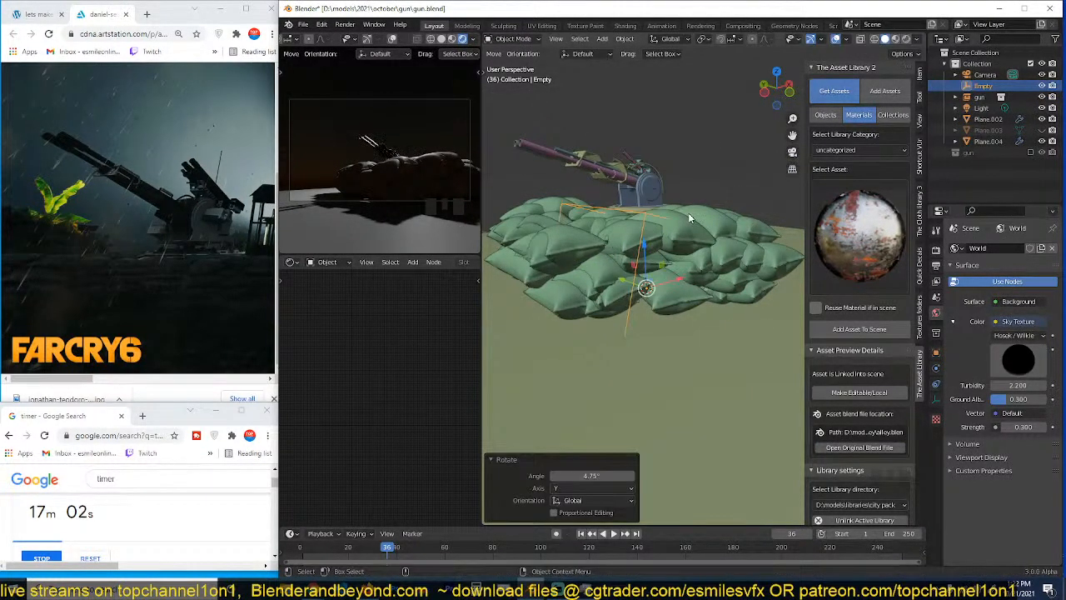
pyautogui.scroll(-2, 683, 225)
pyautogui.click(537, 314)
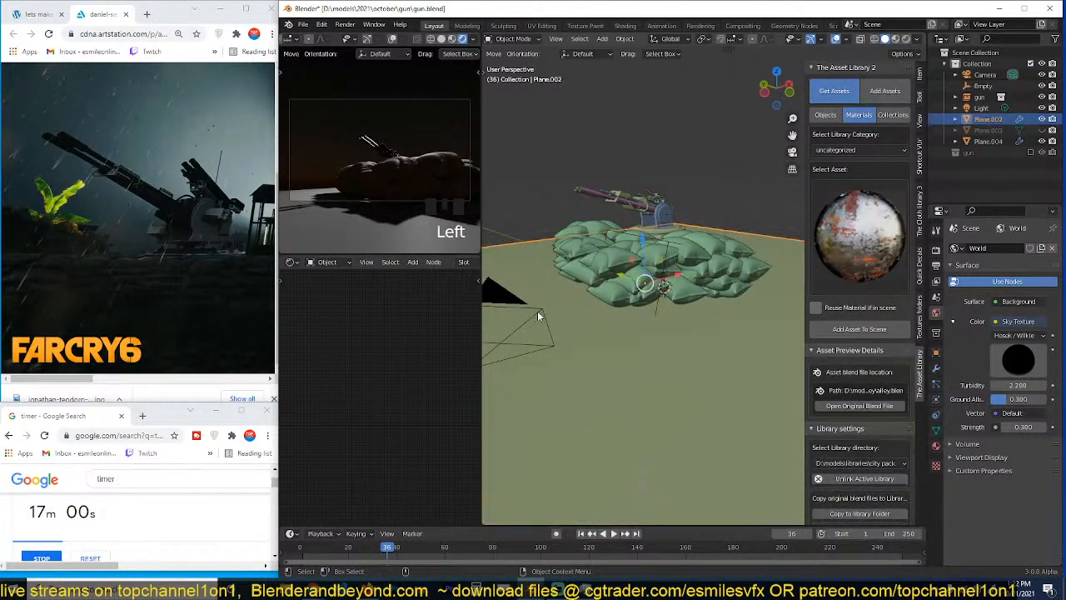
# Step: Raise the camera about 0.44 m along the Z axis
pyautogui.click(550, 302)
pyautogui.press('g')
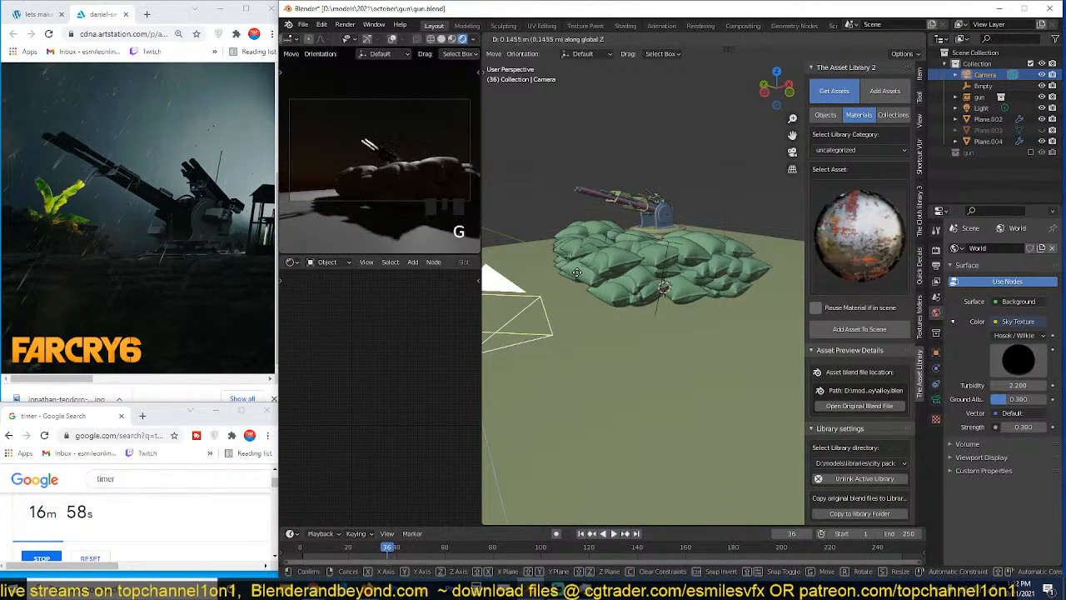
pyautogui.click(655, 237)
# Step: Raise the gun about 0.22 m along the Z axis above the sandbags
pyautogui.scroll(2, 655, 236)
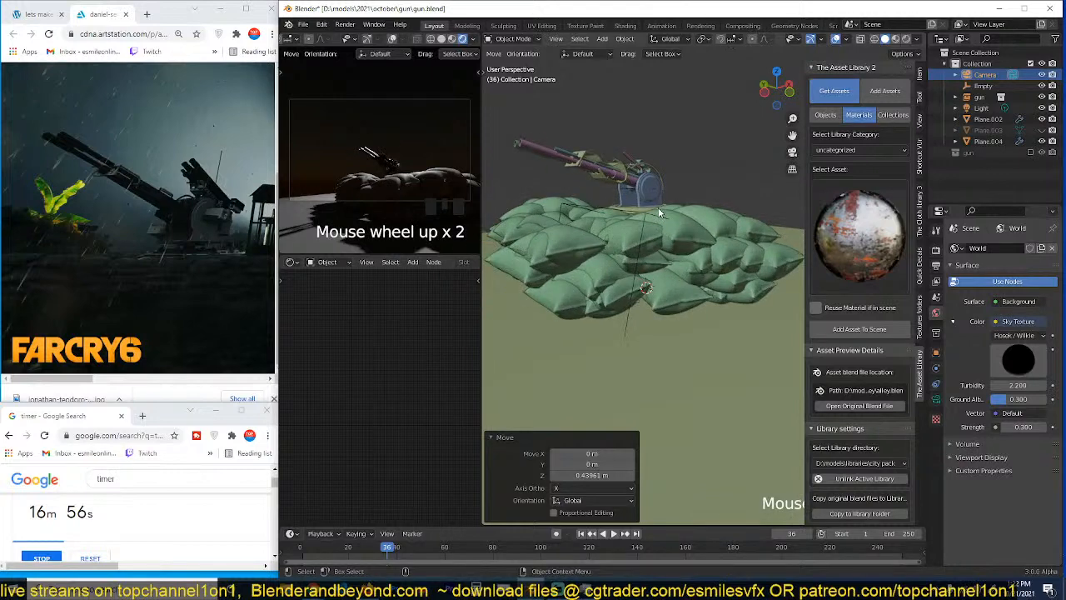
pyautogui.click(658, 207)
pyautogui.press('g')
pyautogui.press('z')
pyautogui.click(647, 186)
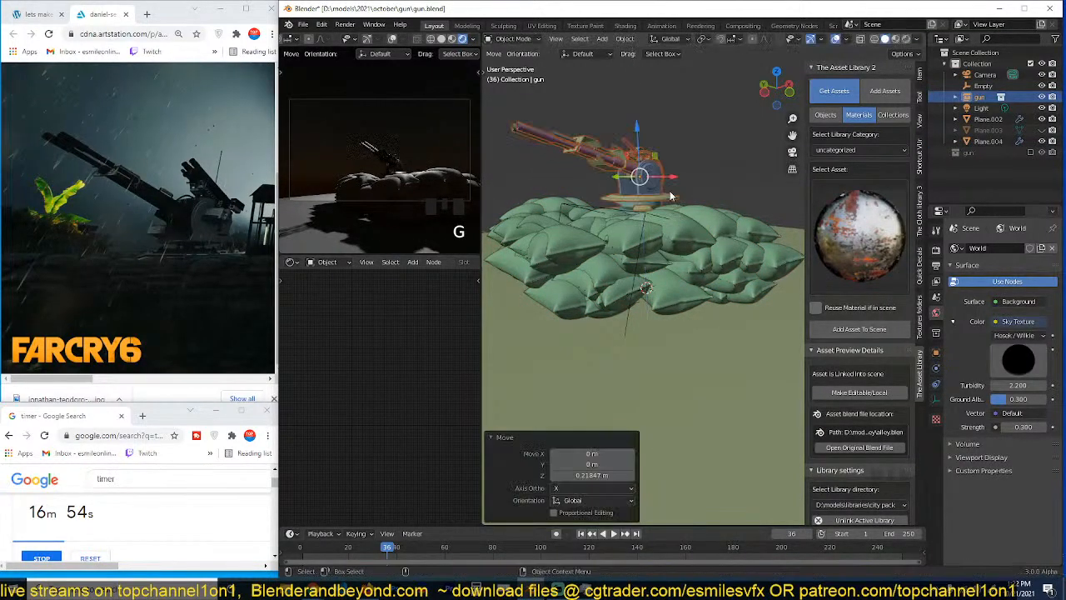
# Step: Scale the gun up to about 1.52 times and adjust its height so its base sits on the sandbags
pyautogui.press('s')
pyautogui.click(714, 219)
pyautogui.press('g')
pyautogui.press('z')
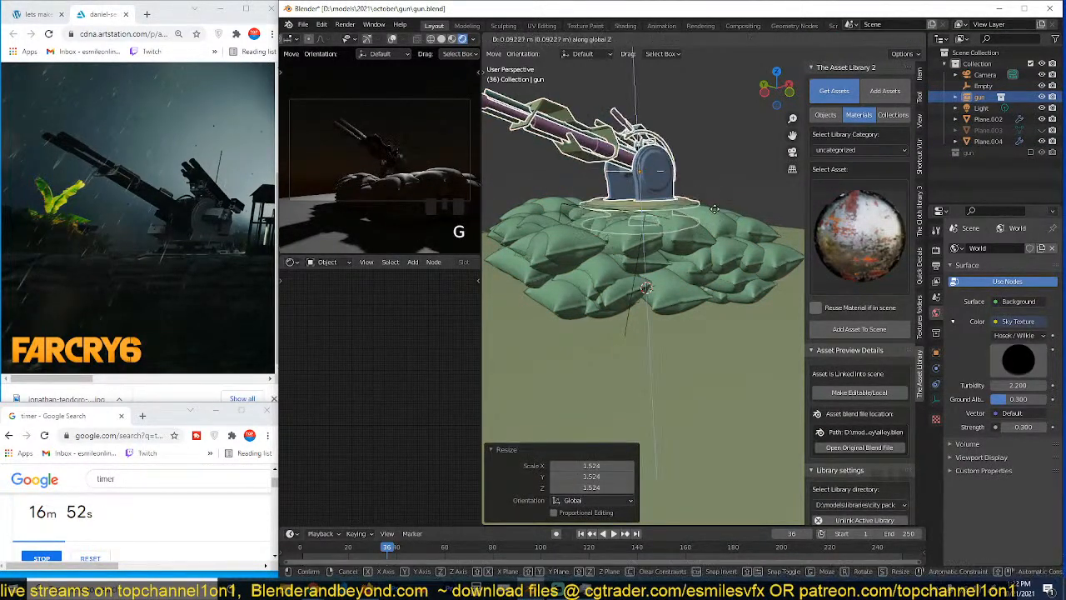
pyautogui.click(683, 215)
pyautogui.hotkey('alt', 'a')
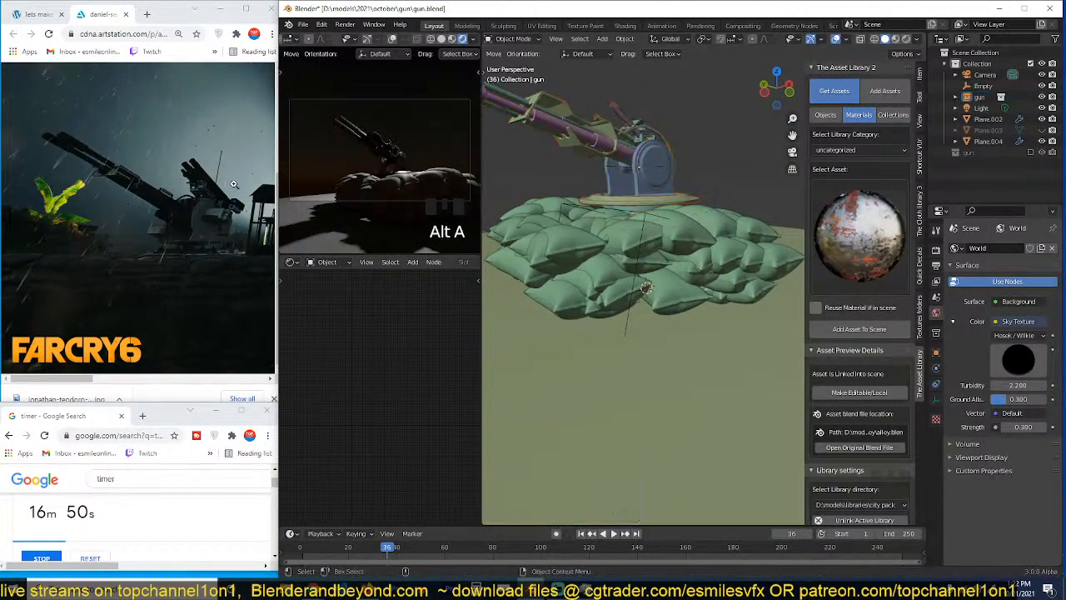
# Step: Try to reposition the gun on the sandbag pile, and save the file
pyautogui.click(661, 176)
pyautogui.click(657, 173)
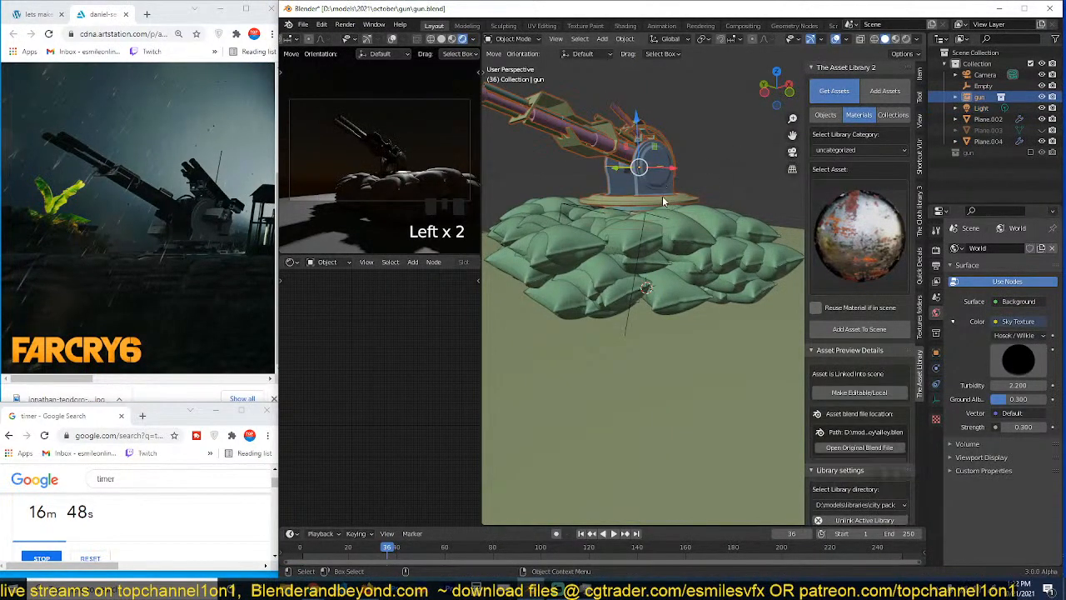
pyautogui.press('g')
pyautogui.click(772, 150)
pyautogui.hotkey('ctrl', 's')
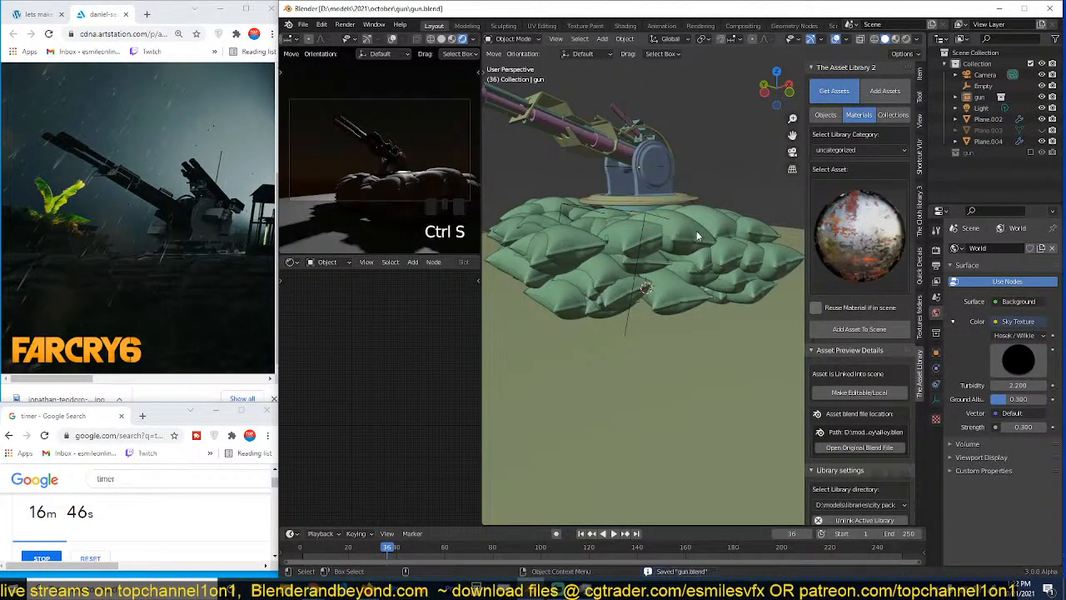
# Step: Unhide the single sandbag Plane.003, move it up clear of the pile and isolate it in local view
pyautogui.click(618, 300)
pyautogui.scroll(-5, 619, 300)
pyautogui.moveTo(618, 299); pyautogui.dragTo(639, 314, button='middle')
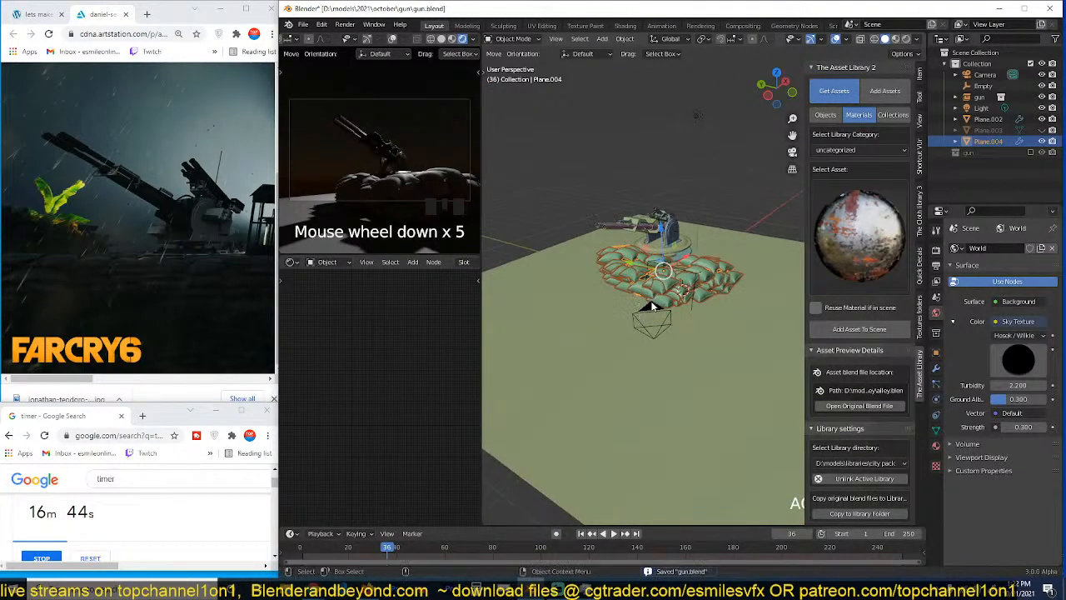
pyautogui.scroll(3, 700, 288)
pyautogui.click(1041, 129)
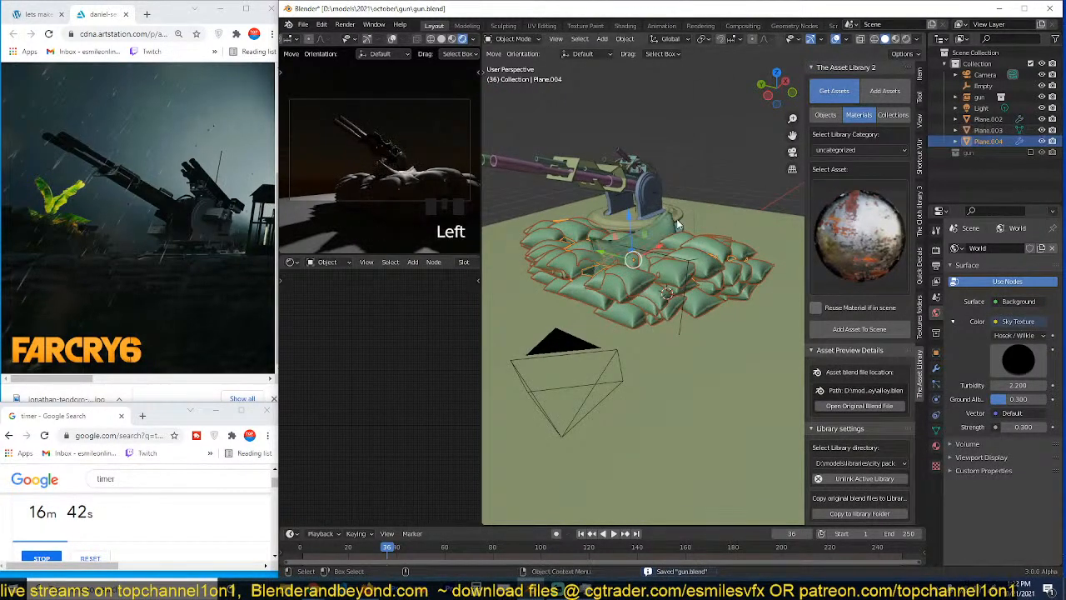
pyautogui.click(665, 227)
pyautogui.press('g')
pyautogui.click(745, 96)
pyautogui.press('KP_Divide')
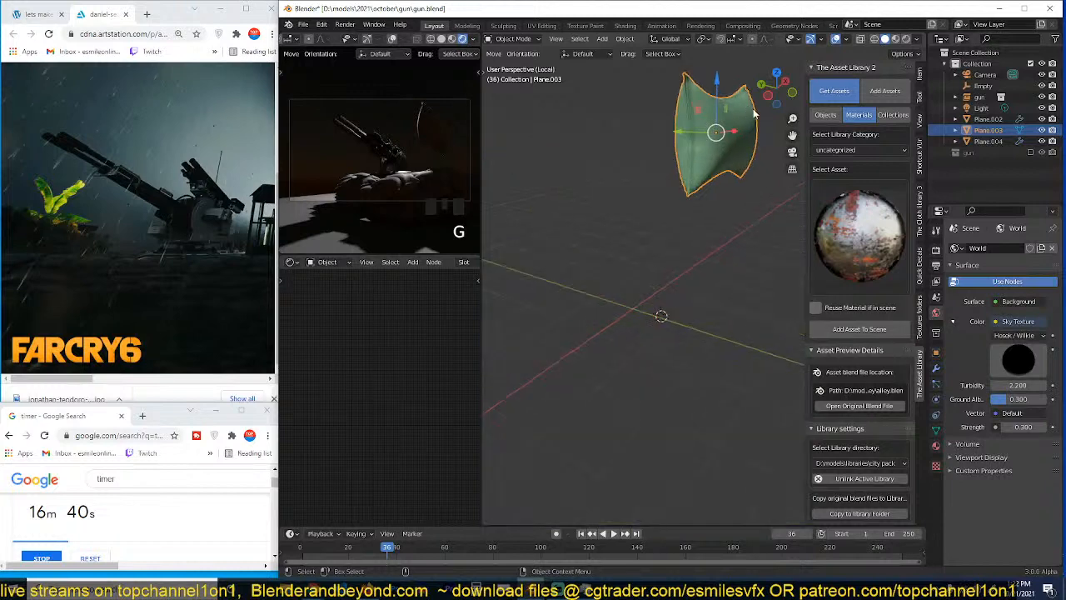
pyautogui.hotkey('ctrl', 's')
# Step: Apply the sand material from the asset library's walls category to the isolated sandbag and display it in Material Preview shading
pyautogui.click(865, 150)
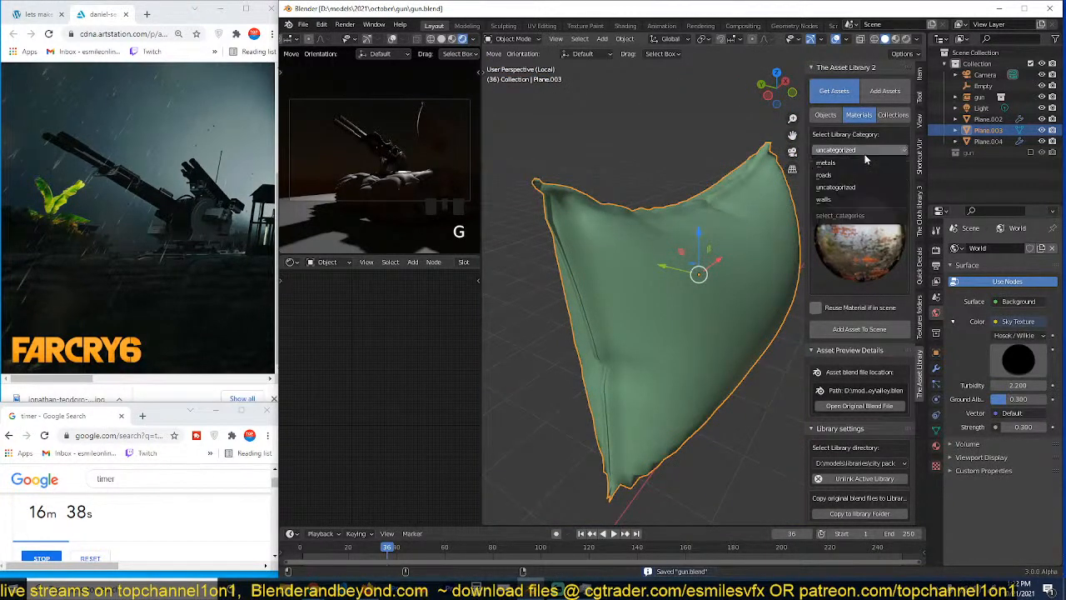
pyautogui.click(854, 201)
pyautogui.click(861, 232)
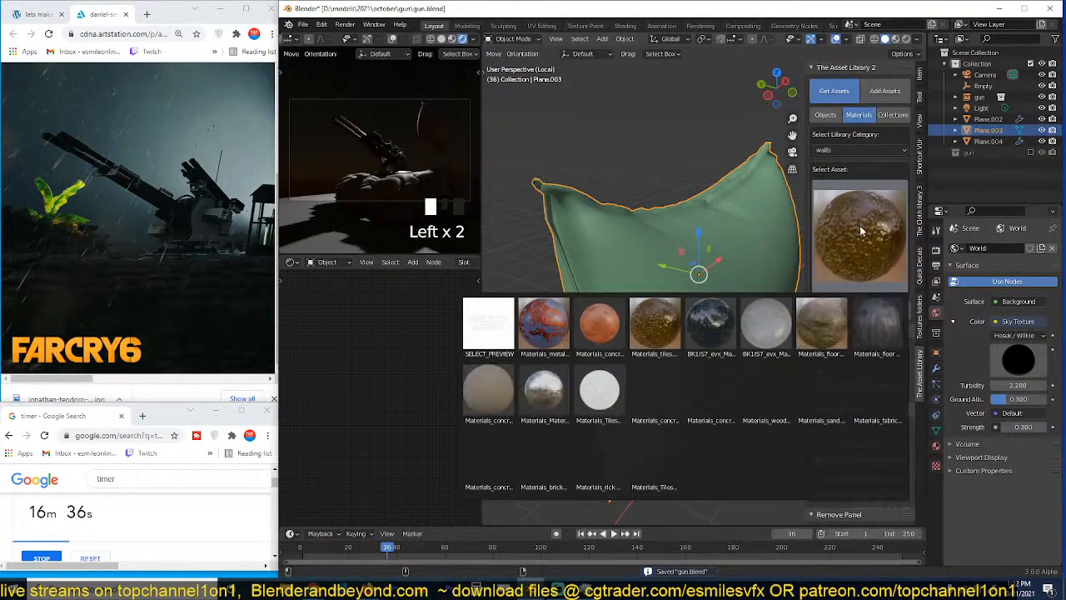
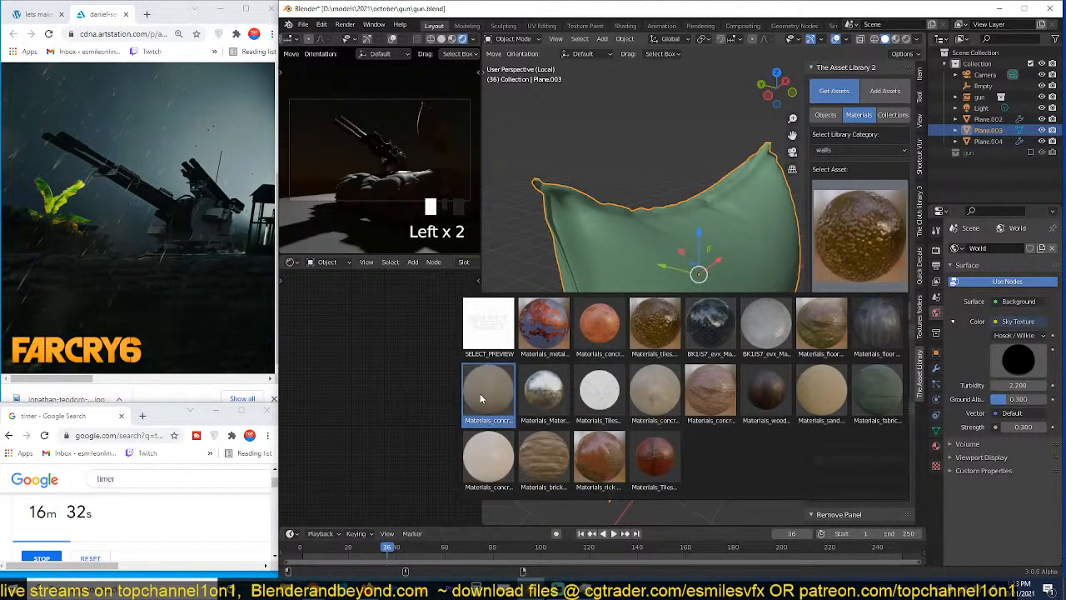
pyautogui.click(821, 399)
pyautogui.click(858, 311)
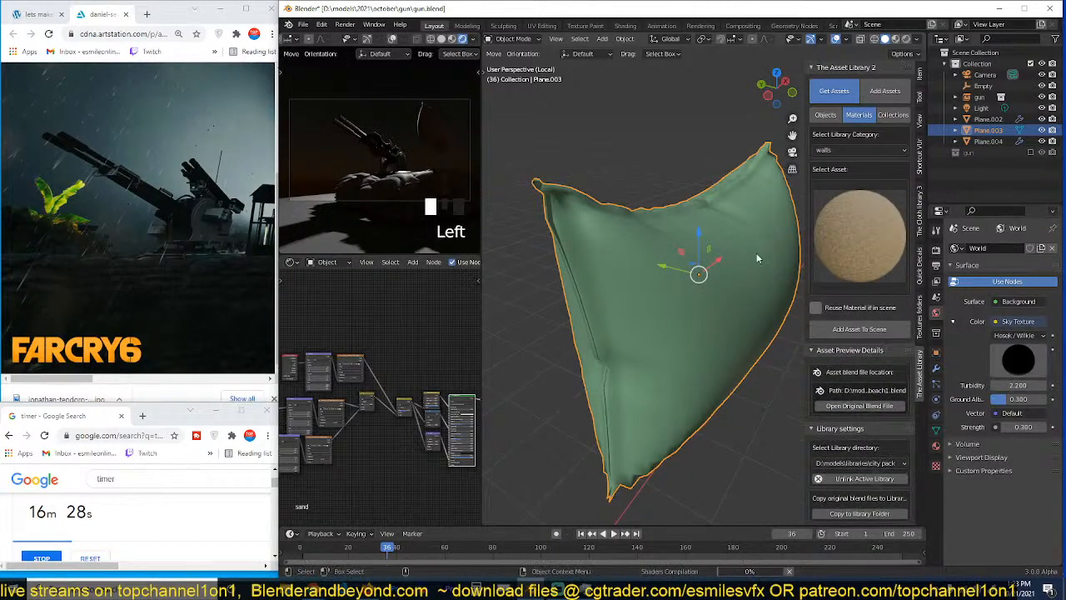
pyautogui.click(895, 39)
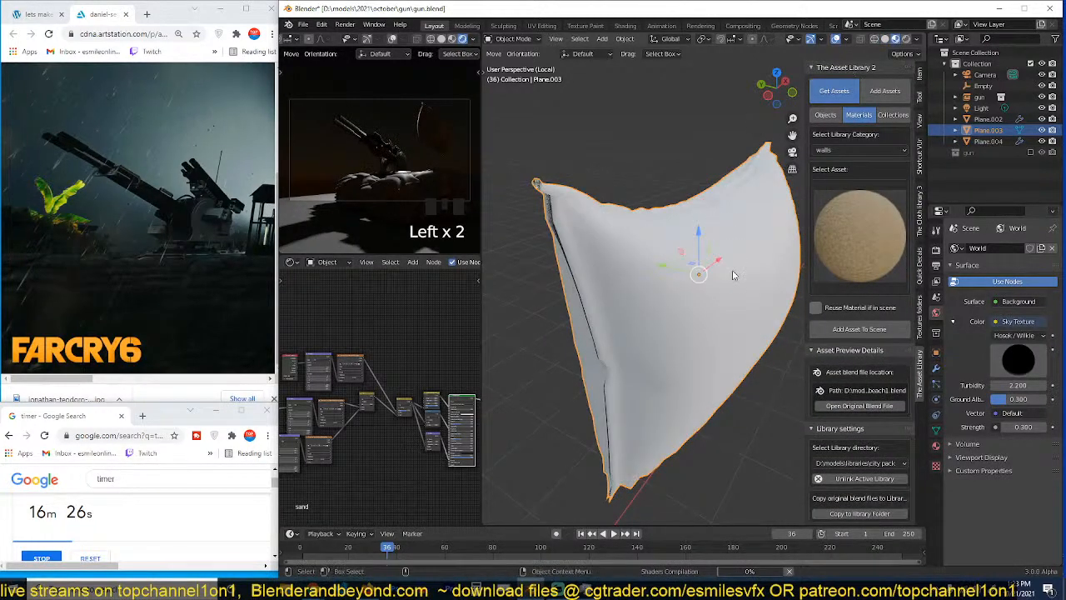
pyautogui.hotkey('ctrl', 's')
# Step: Hide the single sandbag Plane.003, save the file and exit local view
pyautogui.press('`')
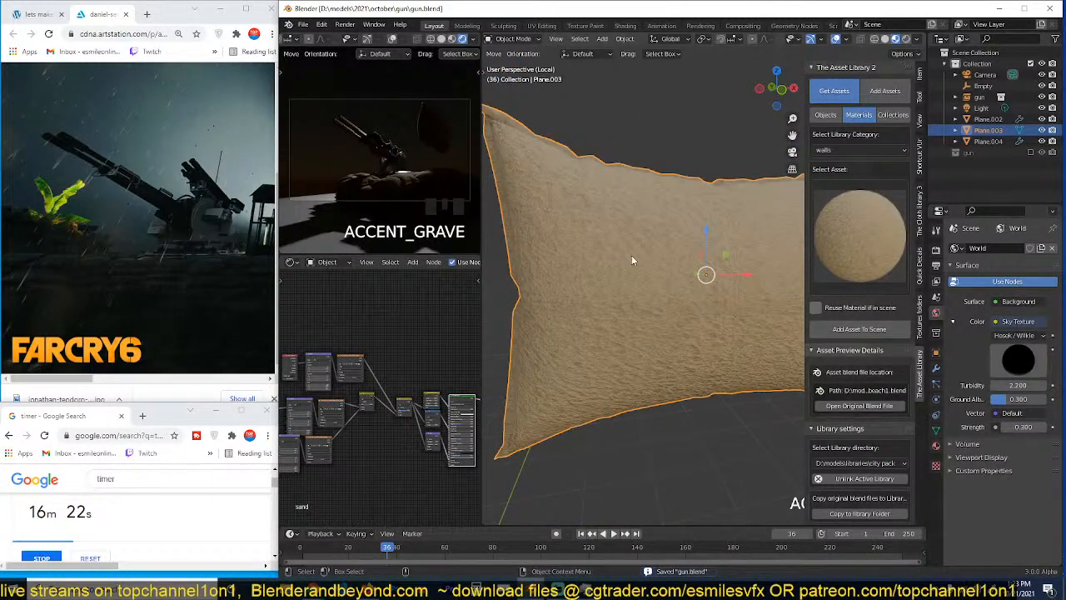
pyautogui.press('h')
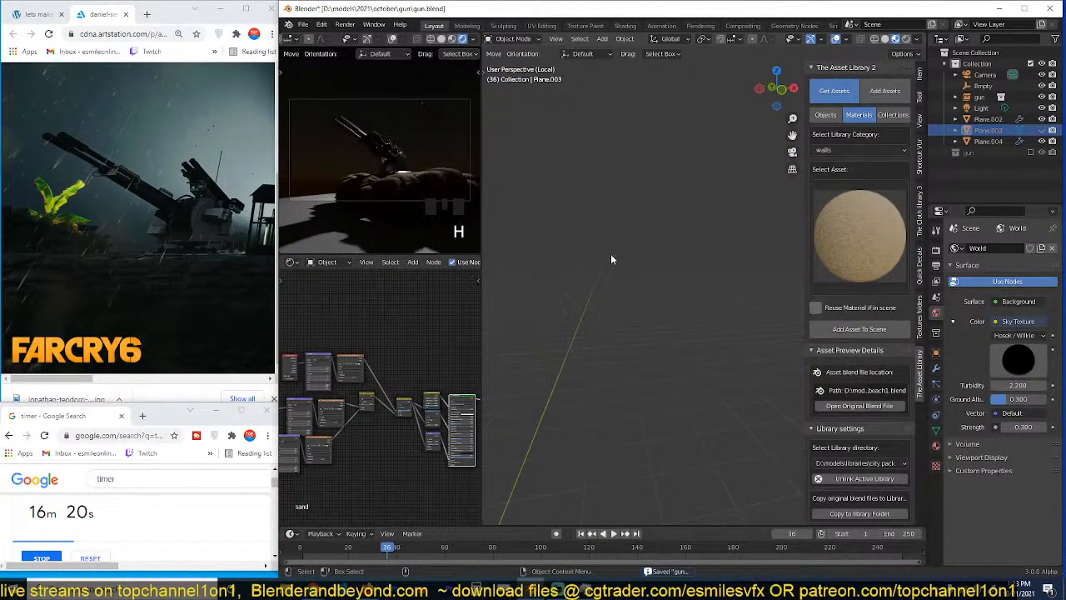
pyautogui.hotkey('ctrl', 's')
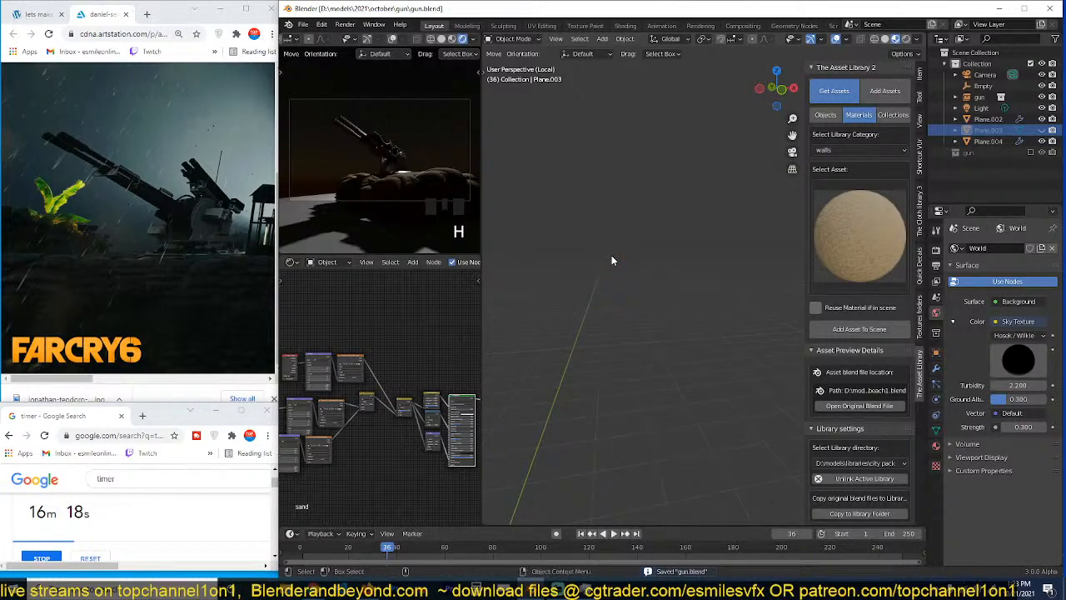
pyautogui.scroll(-5, 630, 259)
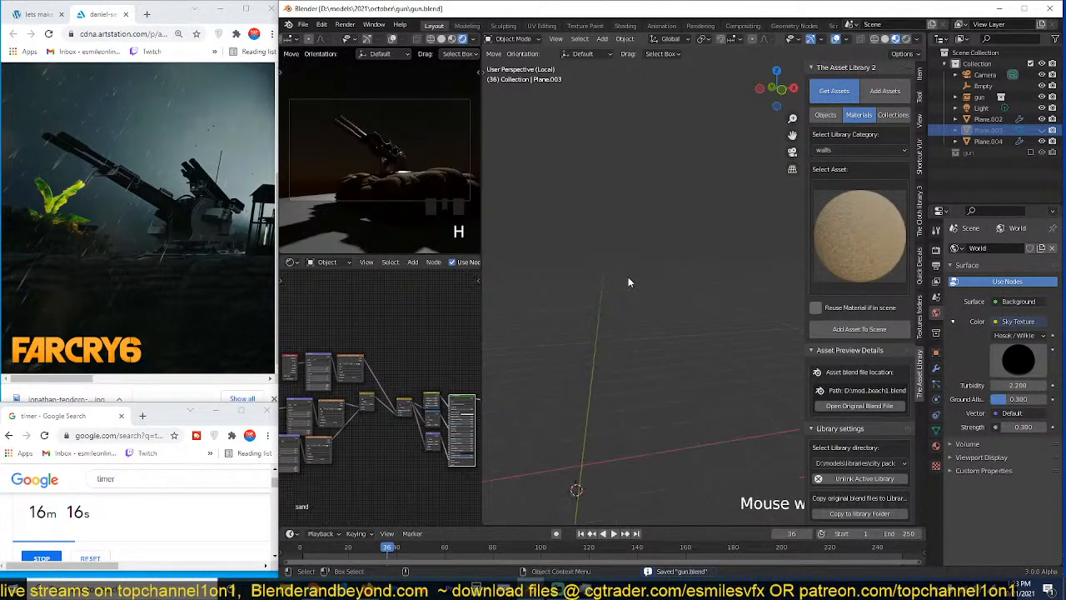
pyautogui.press('/')
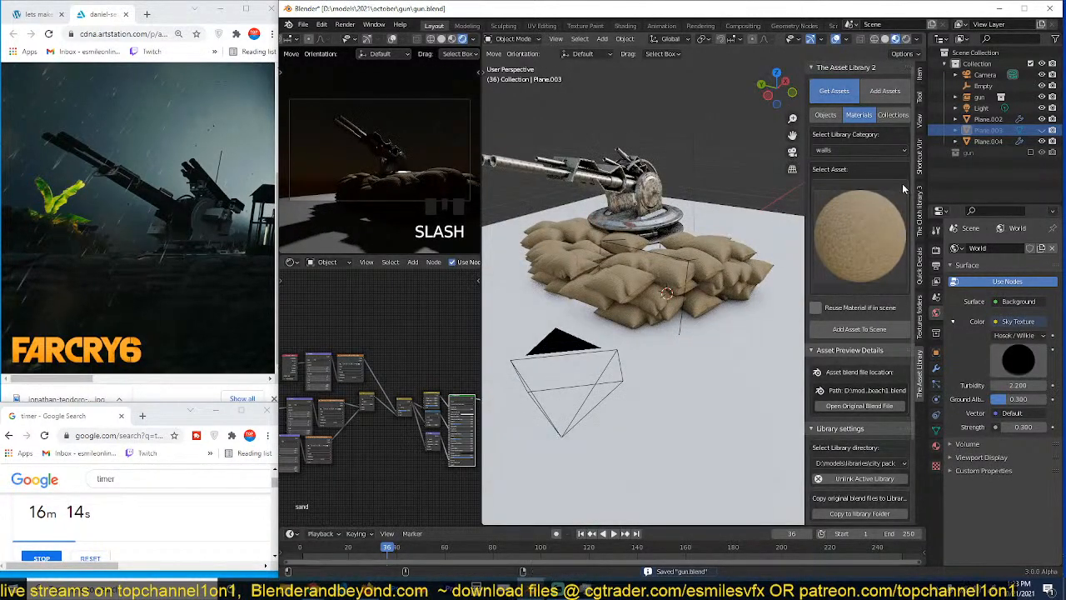
# Step: Browse the asset library's objects in the shops and building categories for scene props
pyautogui.click(838, 116)
pyautogui.click(866, 221)
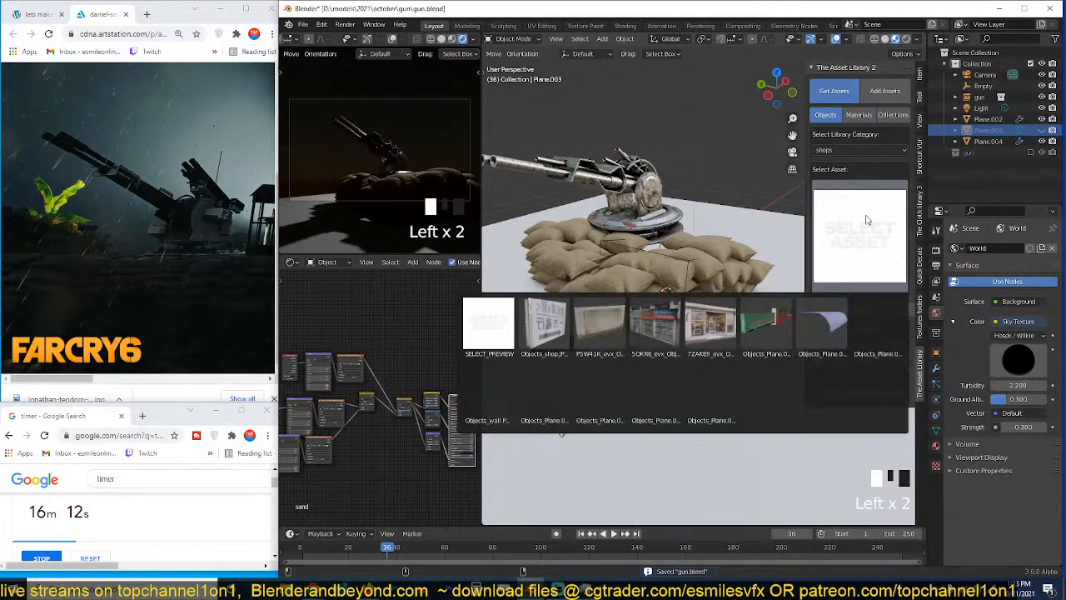
pyautogui.click(823, 150)
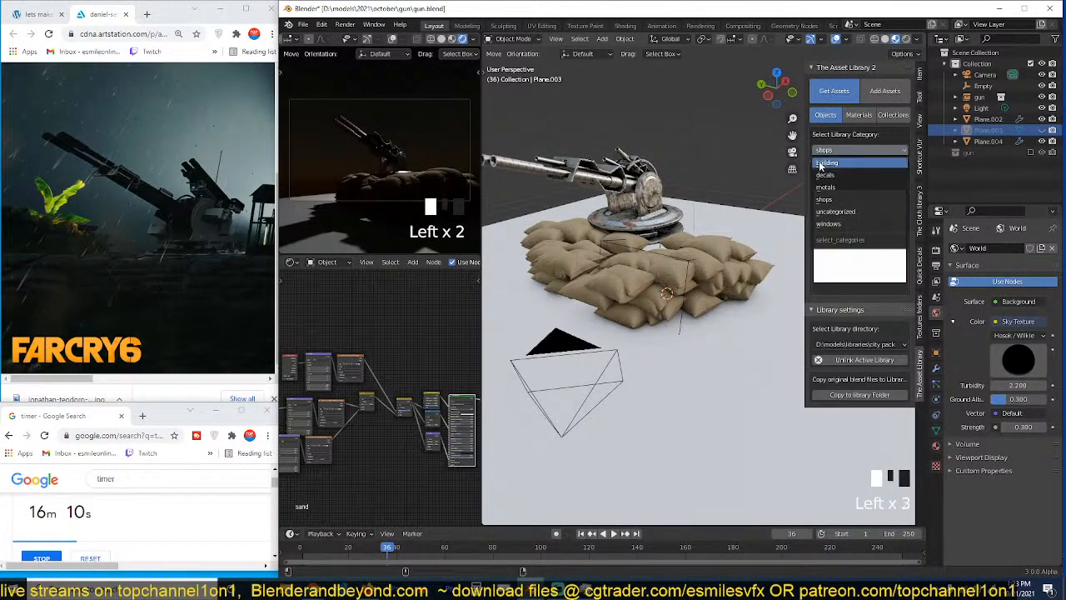
pyautogui.click(823, 163)
pyautogui.click(843, 215)
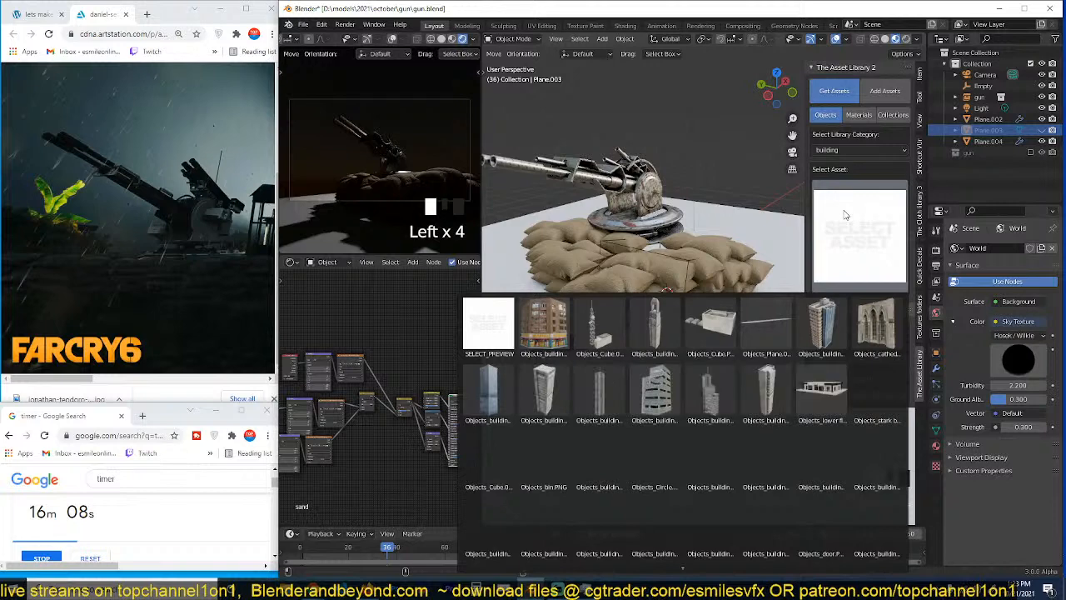
pyautogui.scroll(-2, 679, 577)
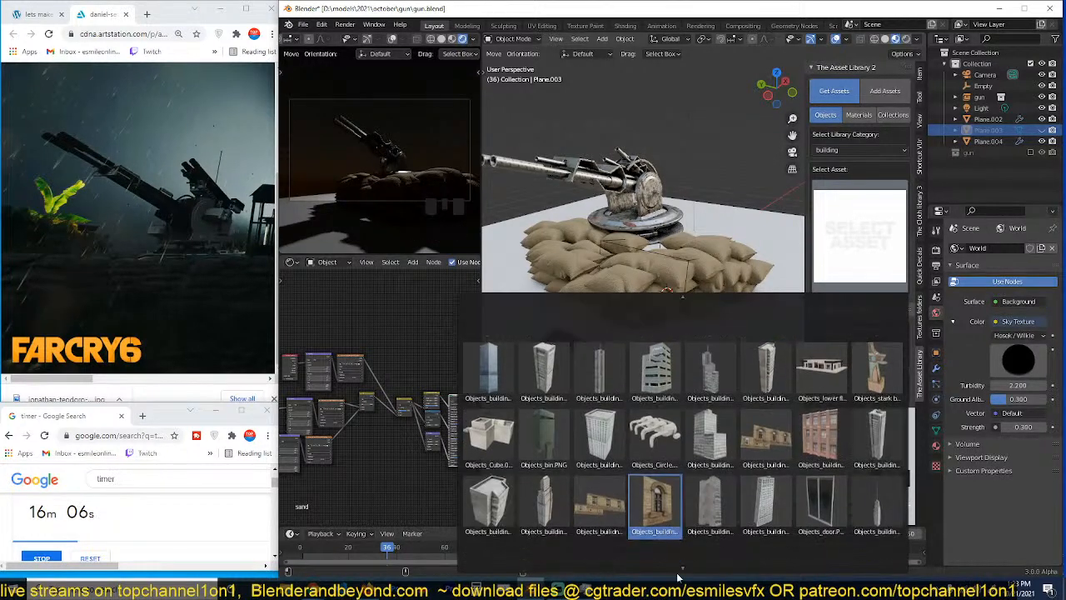
pyautogui.scroll(-1, 679, 576)
pyautogui.click(891, 285)
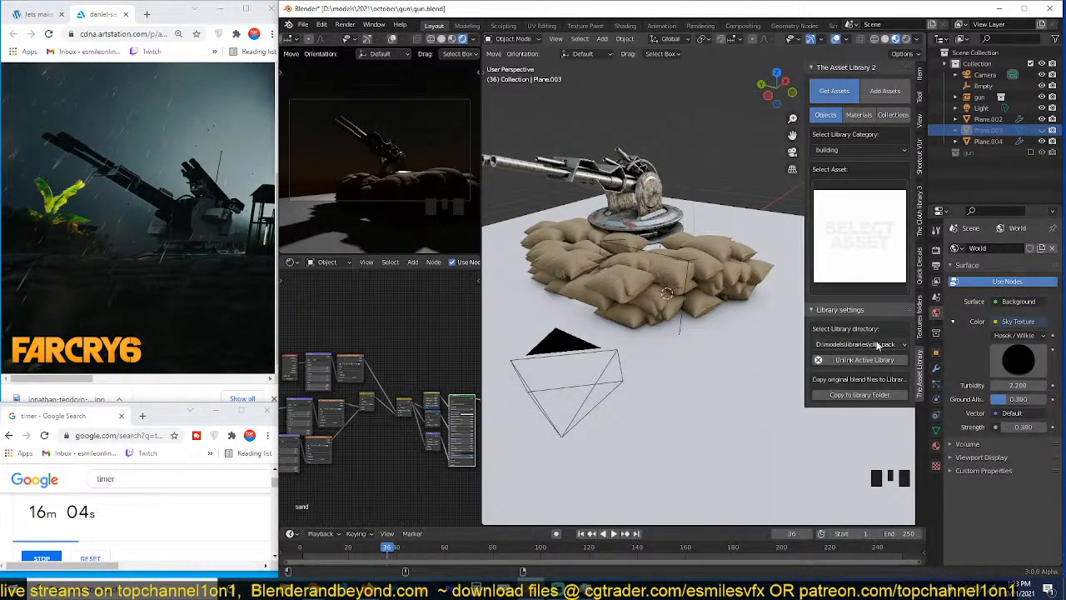
# Step: Switch the asset library directory to the building library and browse the objects in its walls category
pyautogui.click(874, 344)
pyautogui.click(807, 443)
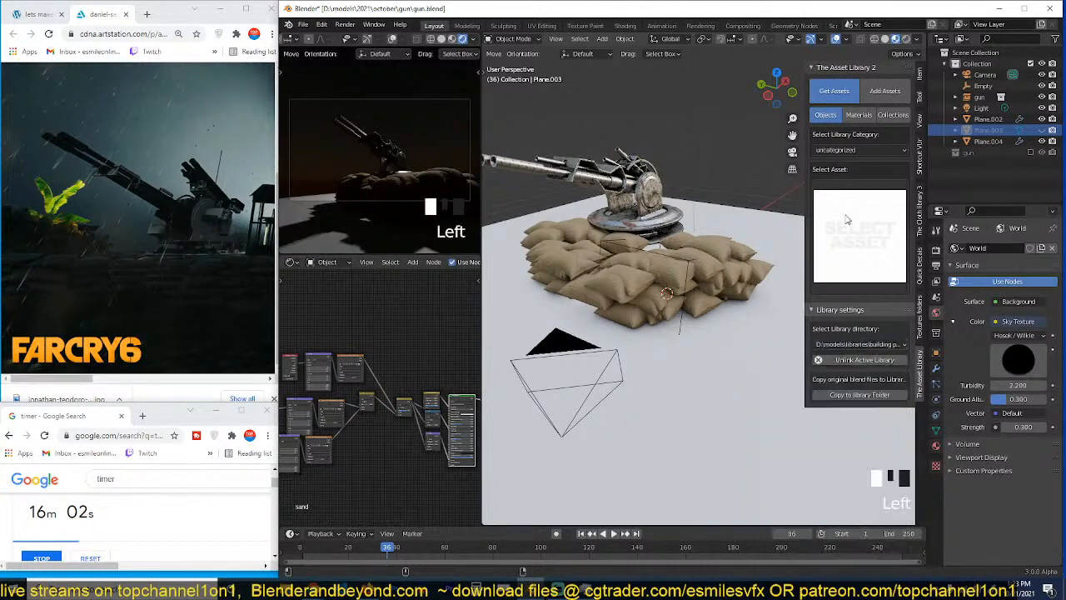
pyautogui.click(847, 220)
pyautogui.click(852, 151)
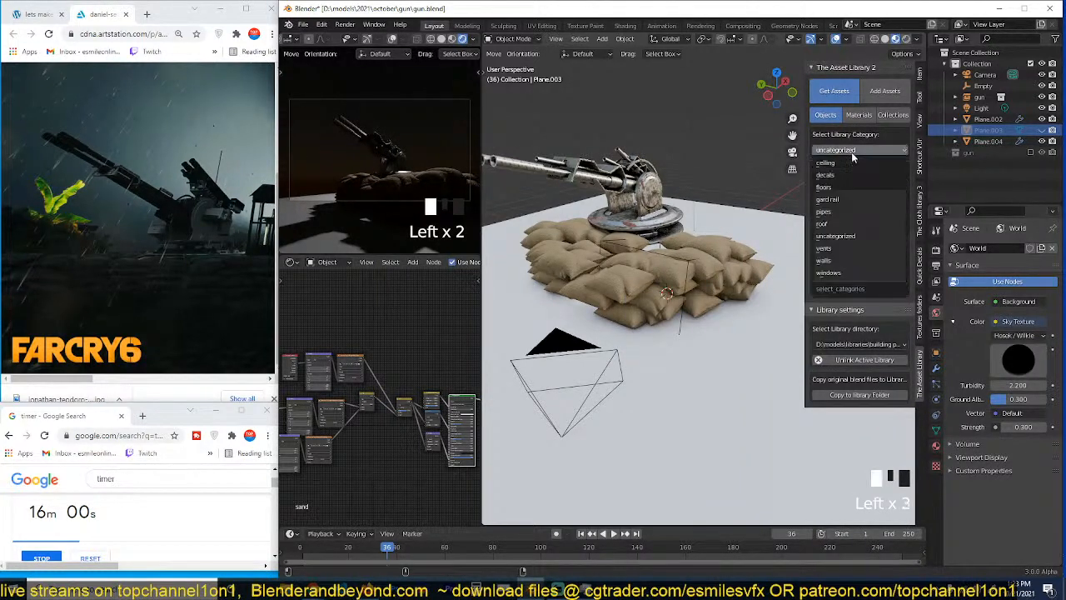
pyautogui.click(835, 260)
pyautogui.click(851, 236)
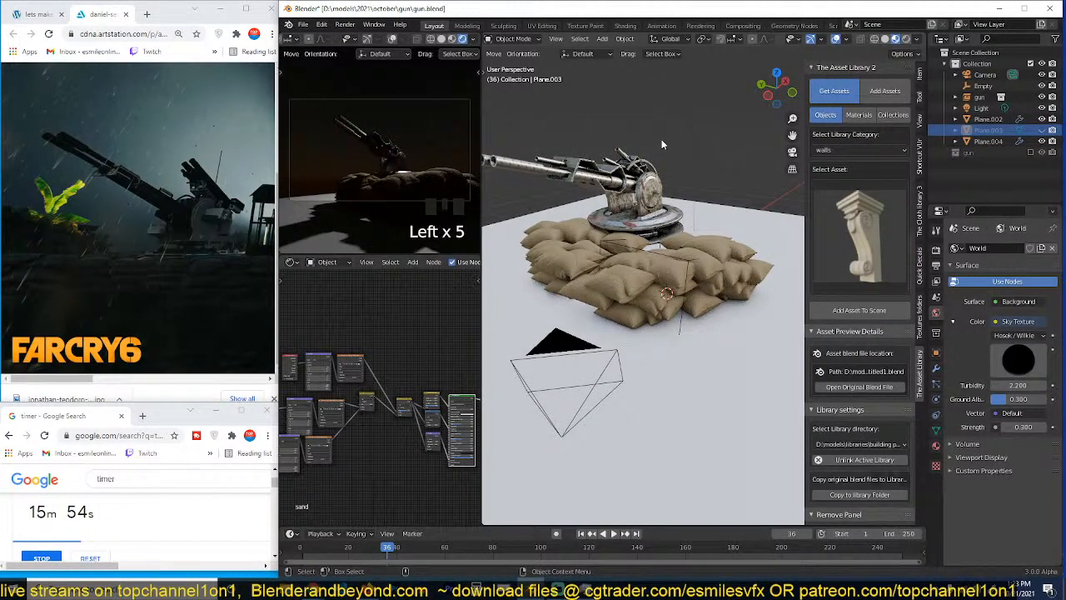
# Step: Save the gun.blend file
pyautogui.scroll(-7, 683, 227)
pyautogui.hotkey('ctrl', 's')
pyautogui.scroll(2, 706, 262)
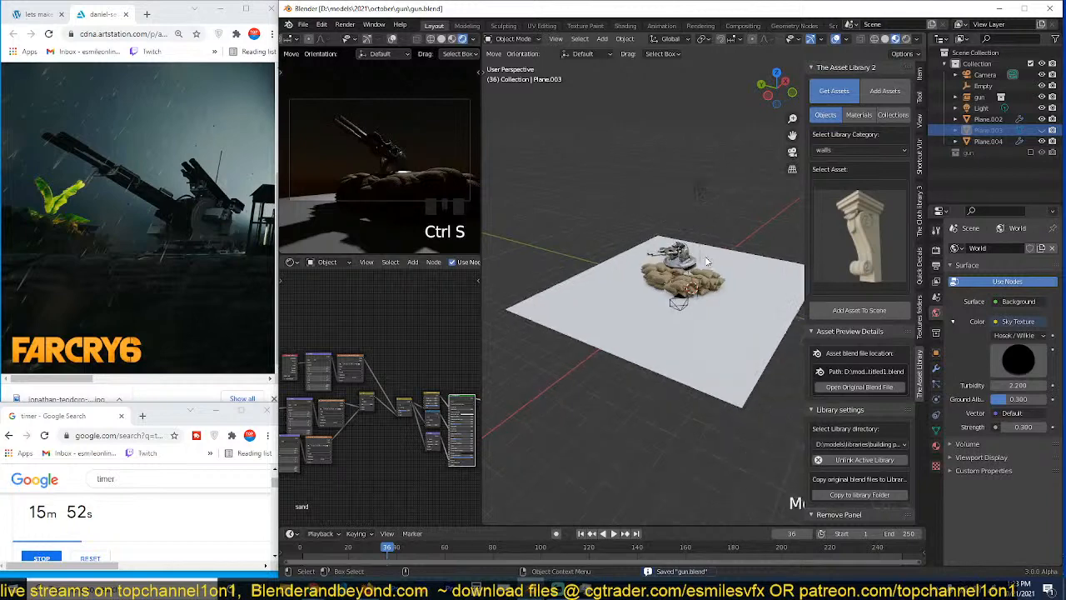
# Step: Add a plane at the 3D cursor near the gun, scale it about 11.17 times and move it about 13.5 m up
pyautogui.keyDown('shift'); pyautogui.rightClick(682, 246); pyautogui.keyUp('shift')
pyautogui.hotkey('shift', 'a')
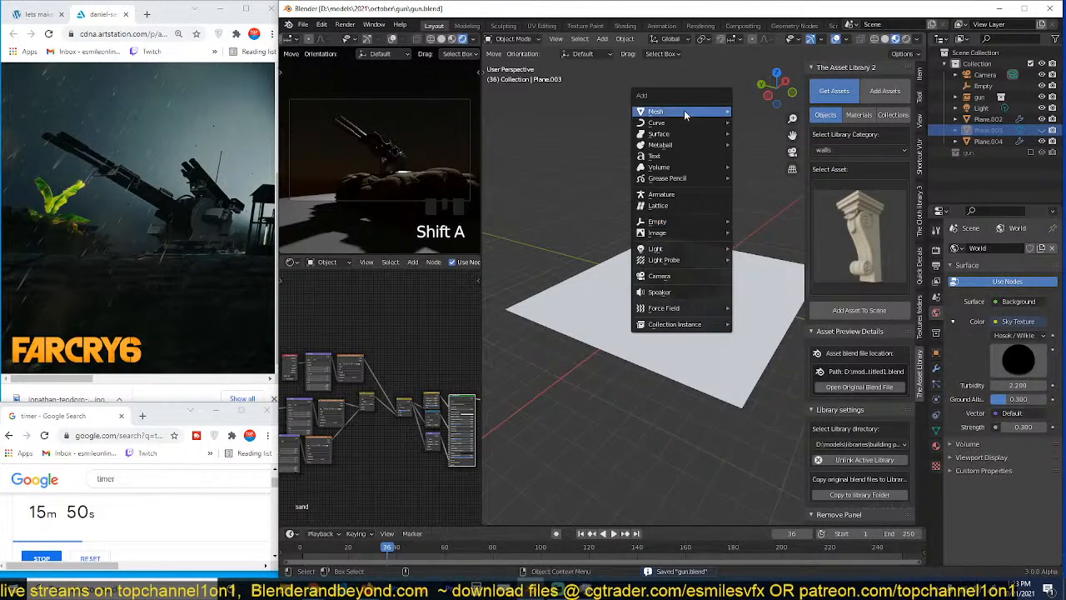
pyautogui.moveTo(666, 111)
pyautogui.click(739, 113)
pyautogui.scroll(-2, 740, 113)
pyautogui.press('s')
pyautogui.click(753, 233)
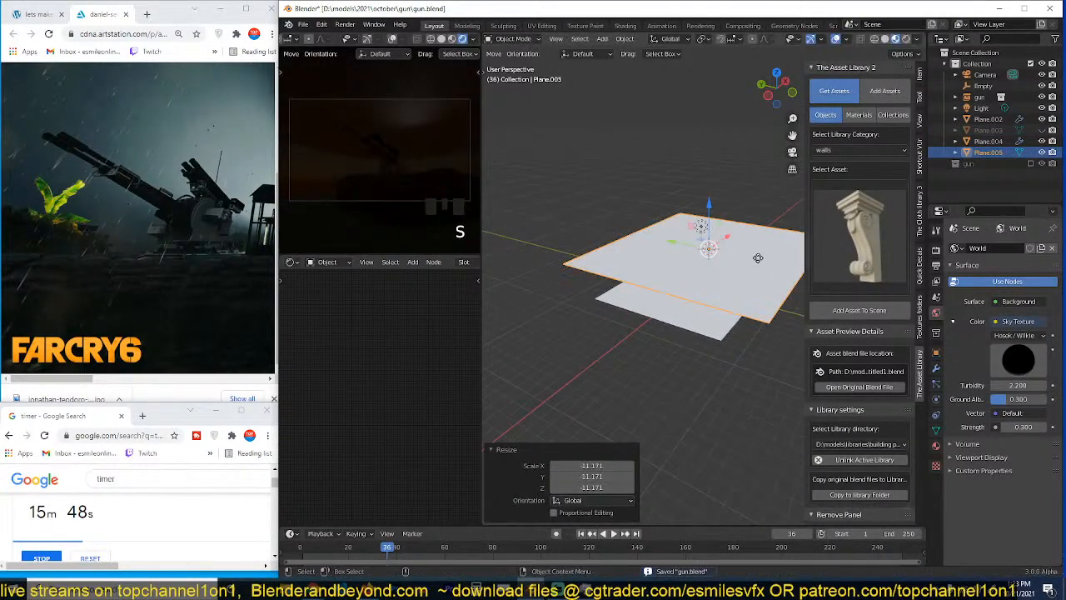
pyautogui.press('g')
pyautogui.click(764, 193)
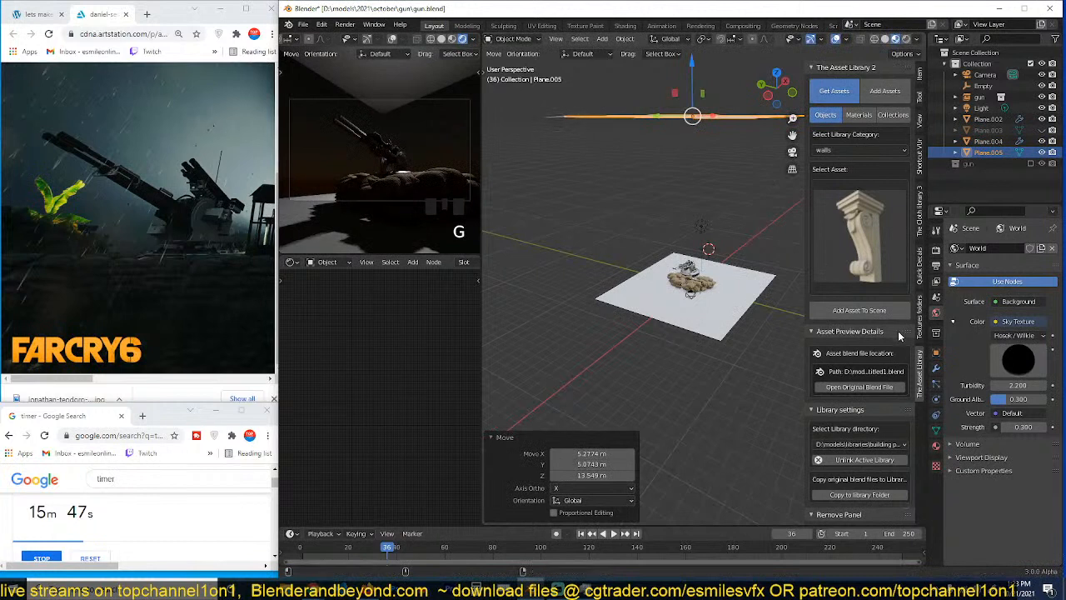
# Step: Add an emitter particle system to the overhead plane and play the animation to check the falling particles
pyautogui.click(935, 385)
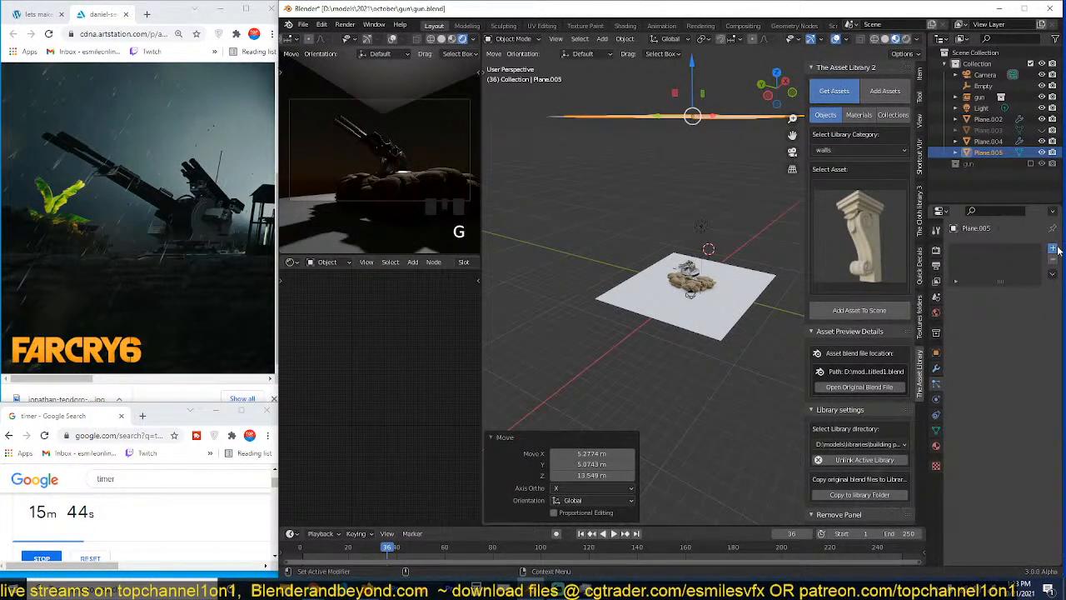
pyautogui.click(1052, 249)
pyautogui.click(998, 310)
pyautogui.press('space')
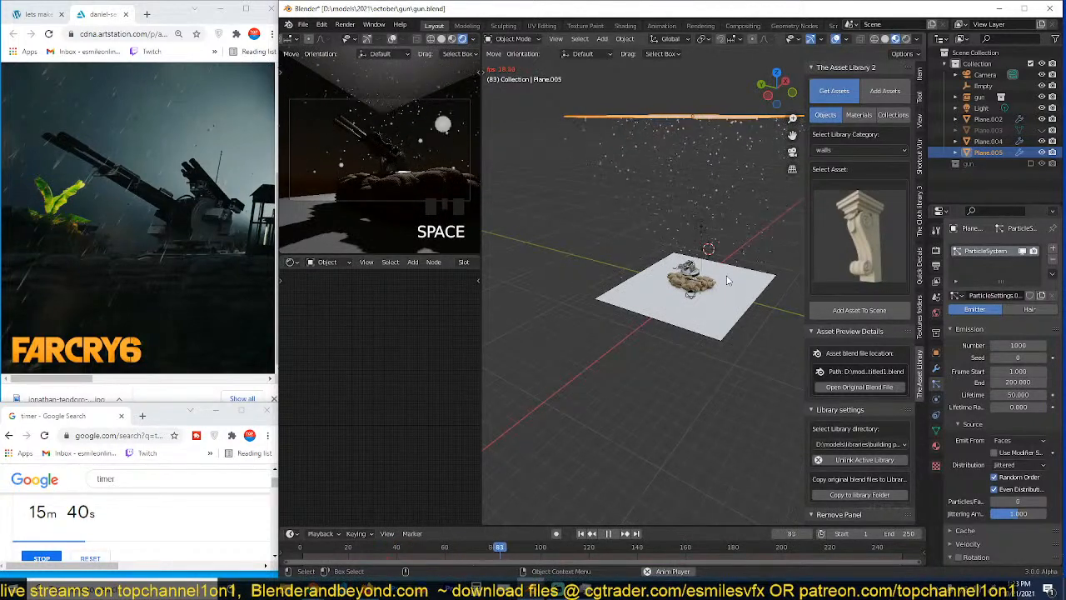
pyautogui.press('space')
pyautogui.scroll(-4, 700, 261)
pyautogui.press('KP_3')
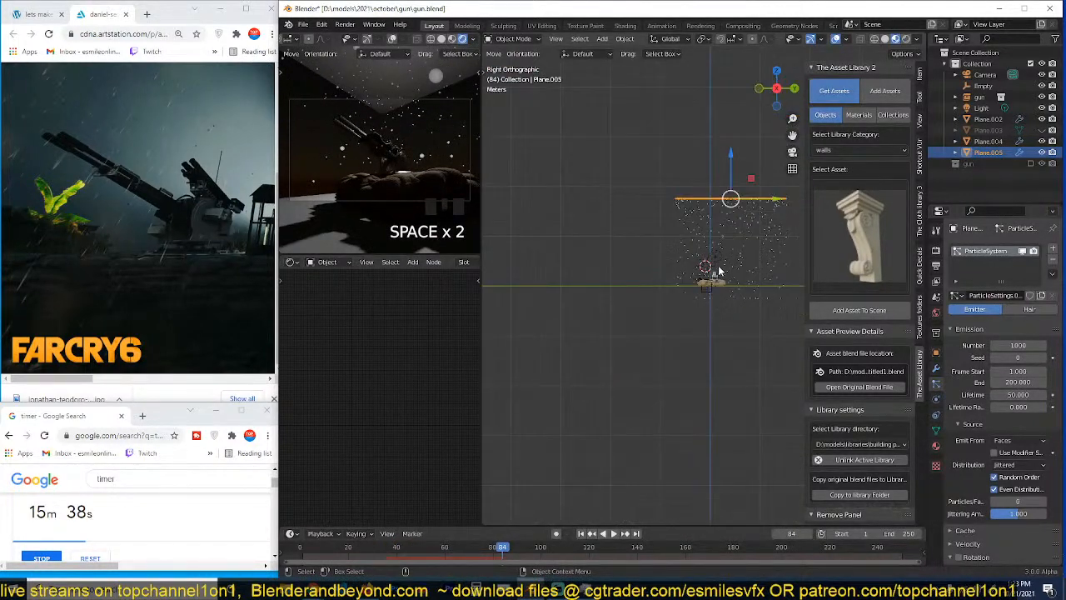
# Step: Save the gun.blend file
pyautogui.scroll(3, 721, 270)
pyautogui.keyDown('shift'); pyautogui.moveTo(721, 265); pyautogui.dragTo(704, 277, button='middle'); pyautogui.keyUp('shift')
pyautogui.hotkey('ctrl', 's')
# Step: Try to add a cube at a new 3D cursor position beside the falling particles
pyautogui.keyDown('shift'); pyautogui.rightClick(561, 199); pyautogui.keyUp('shift')
pyautogui.hotkey('shift', 'a')
pyautogui.moveTo(566, 199)
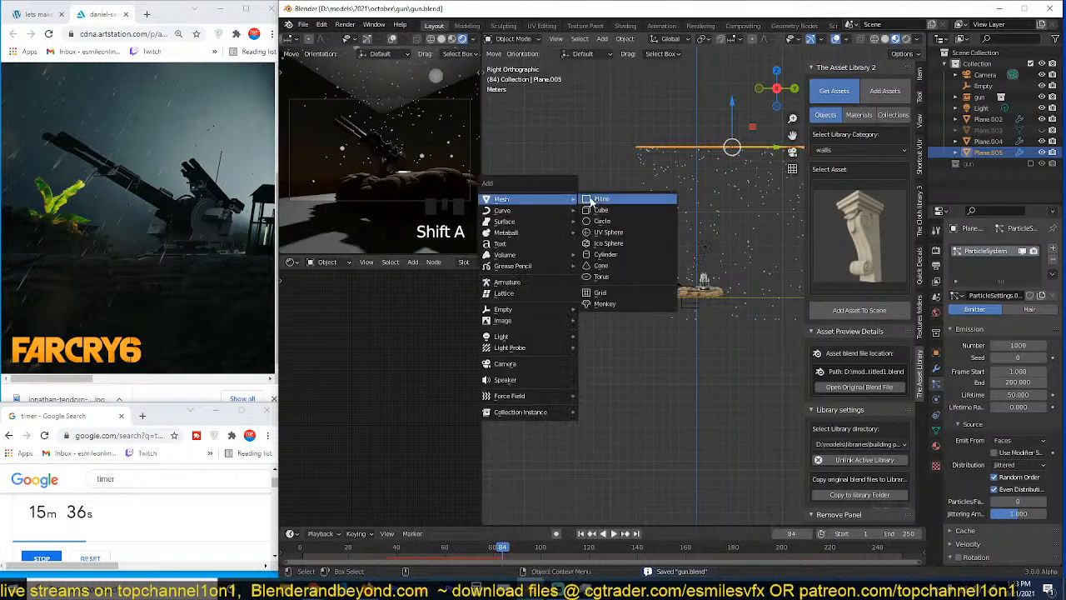
pyautogui.click(592, 210)
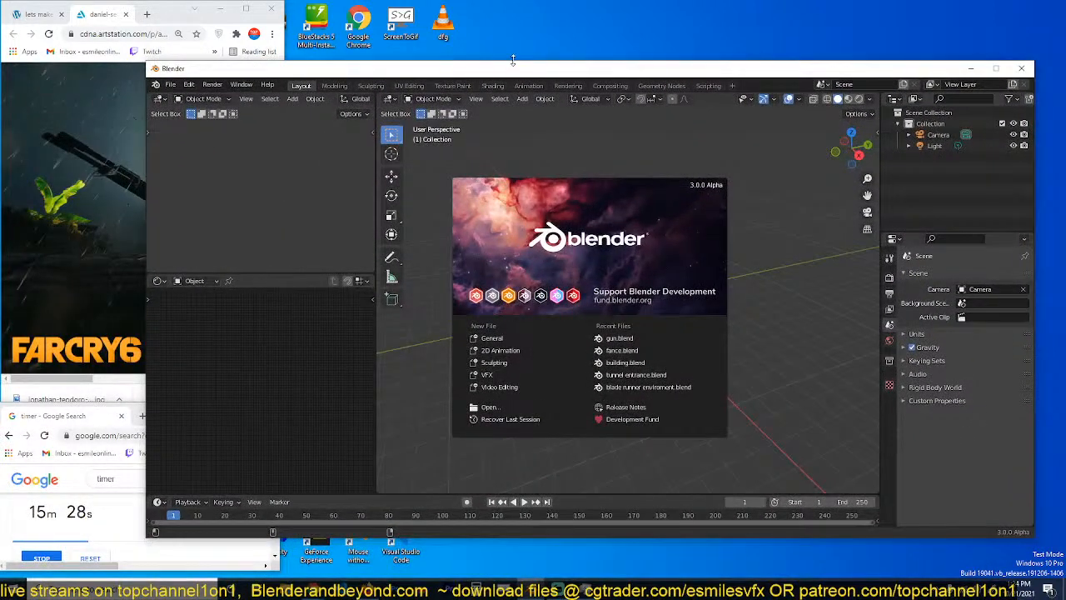
# Step: Fit the restarted Blender window beside the reference image windows and reopen gun.blend
pyautogui.moveTo(513, 60); pyautogui.dragTo(533, 1)
pyautogui.moveTo(434, 7); pyautogui.dragTo(466, 2)
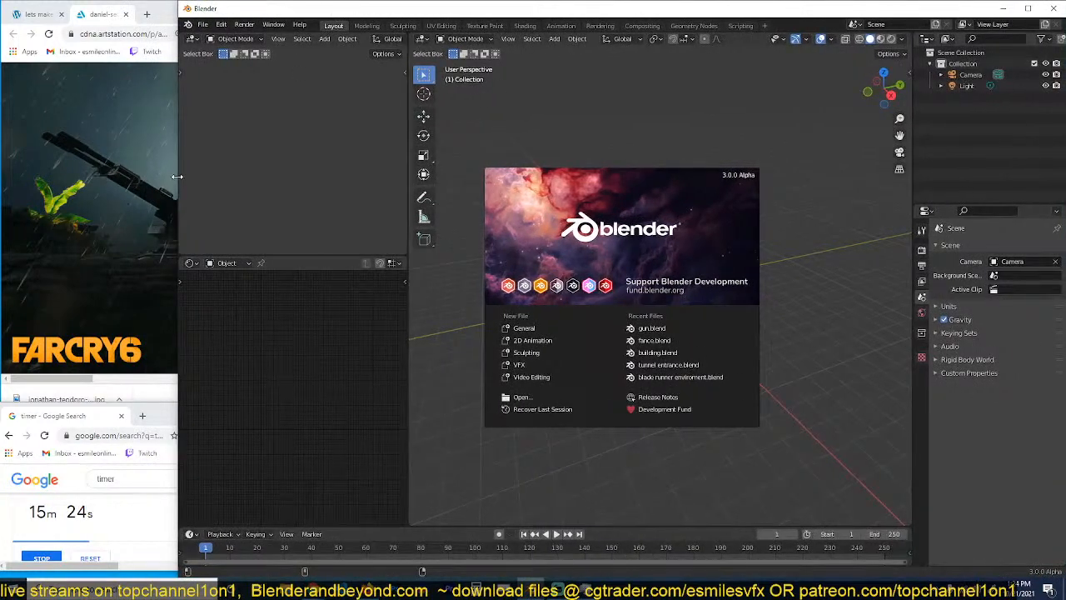
pyautogui.moveTo(175, 175); pyautogui.dragTo(301, 175)
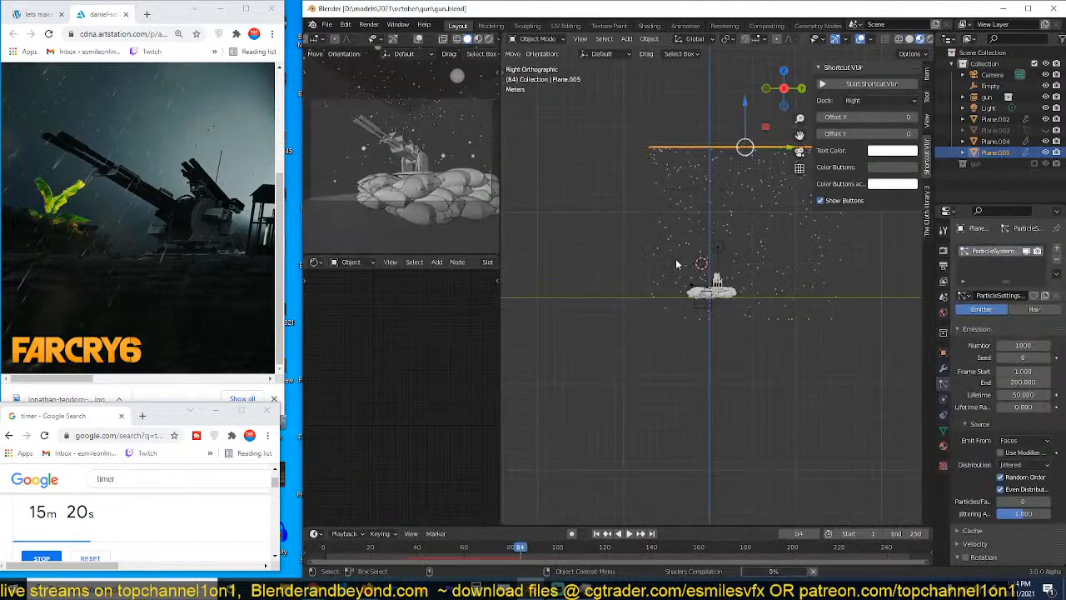
# Step: Add a cube beside the falling particles and stretch it about 4 times along Z
pyautogui.hotkey('shift', 'a')
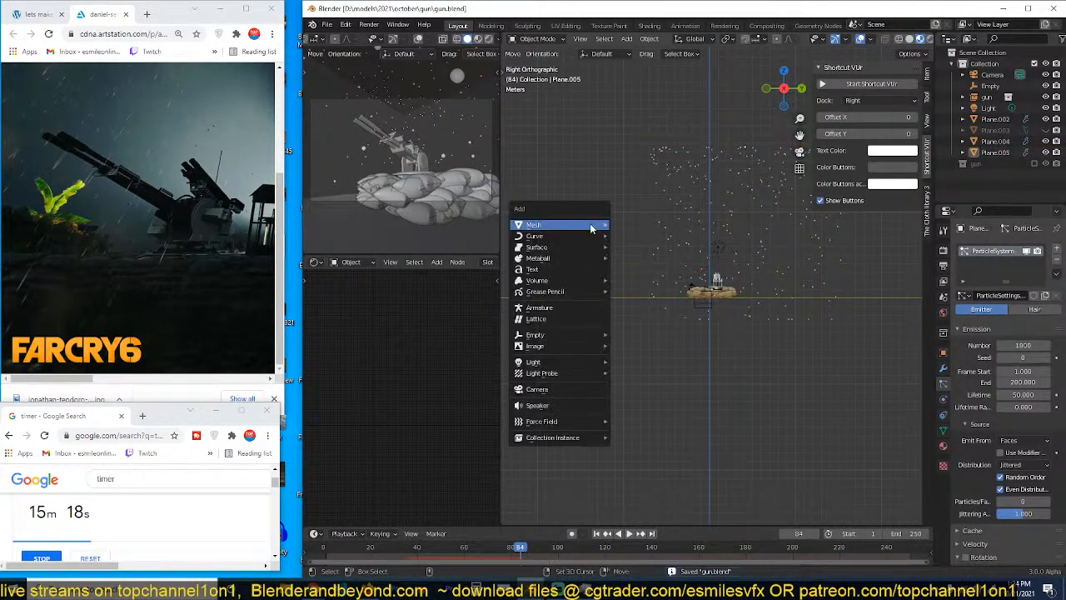
pyautogui.moveTo(606, 222)
pyautogui.click(638, 237)
pyautogui.press('s')
pyautogui.press('z')
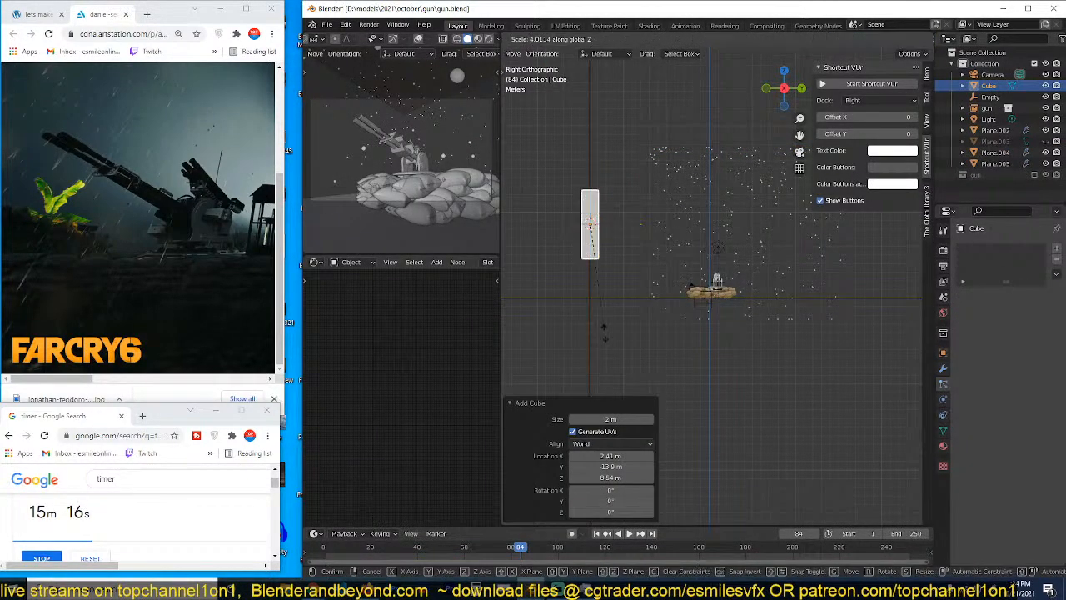
pyautogui.click(606, 333)
# Step: Add a level 2 Subdivision modifier to the stretched cube
pyautogui.scroll(2, 618, 324)
pyautogui.keyDown('shift'); pyautogui.moveTo(618, 323); pyautogui.dragTo(678, 350, button='middle'); pyautogui.keyUp('shift')
pyautogui.hotkey('ctrl', '2')
pyautogui.scroll(2, 646, 264)
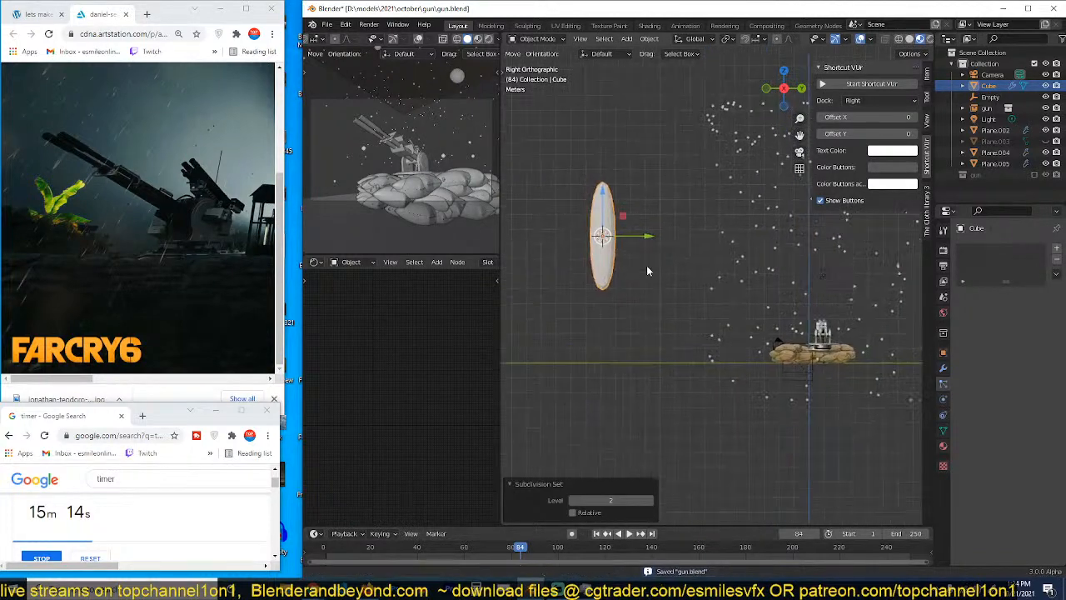
# Step: Taper the cube into a drop by scaling its upper vertices to about 0.27 in Edit Mode
pyautogui.keyDown('shift'); pyautogui.moveTo(635, 208); pyautogui.dragTo(652, 224, button='middle'); pyautogui.keyUp('shift')
pyautogui.press('Tab')
pyautogui.press('z')
pyautogui.click(597, 209)
pyautogui.moveTo(537, 135); pyautogui.dragTo(712, 207)
pyautogui.press('s')
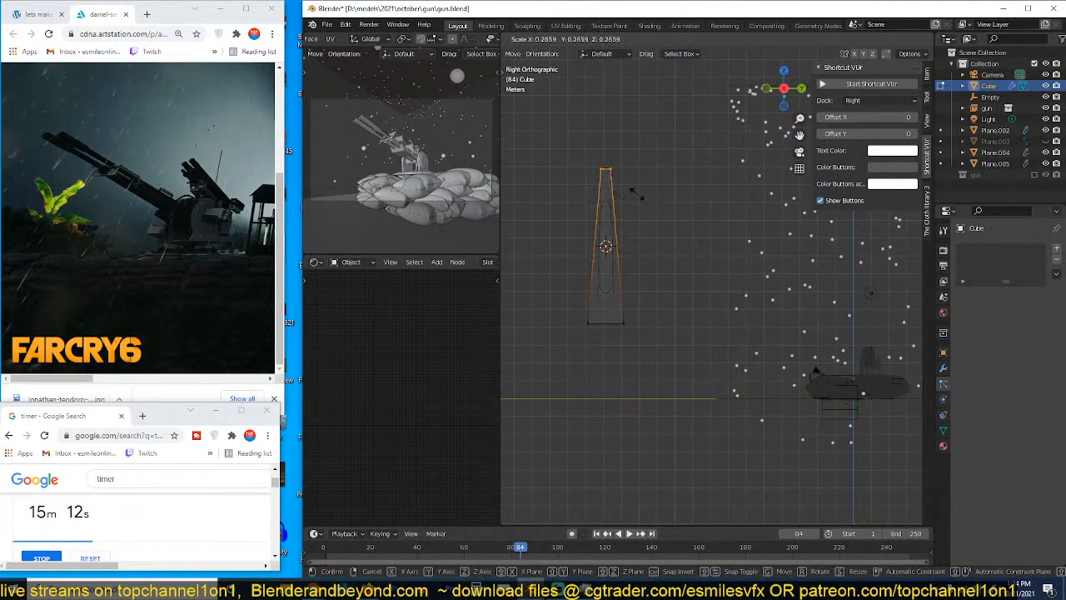
pyautogui.click(631, 189)
pyautogui.press('Tab')
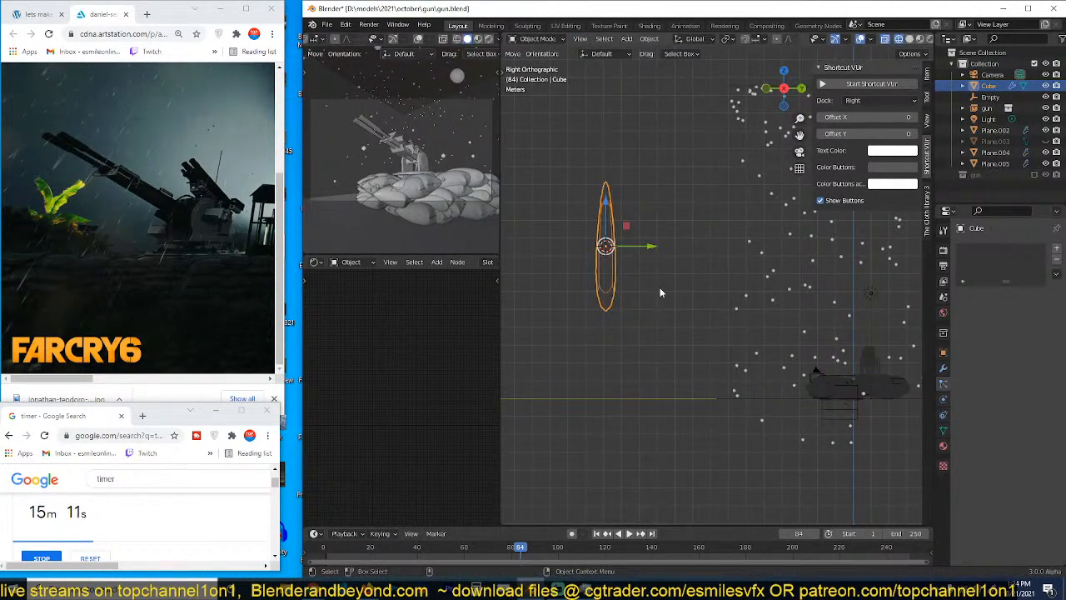
# Step: Set the drop's subdivision viewport level to 1 and apply the modifier
pyautogui.click(943, 368)
pyautogui.moveTo(1023, 297); pyautogui.dragTo(1011, 297)
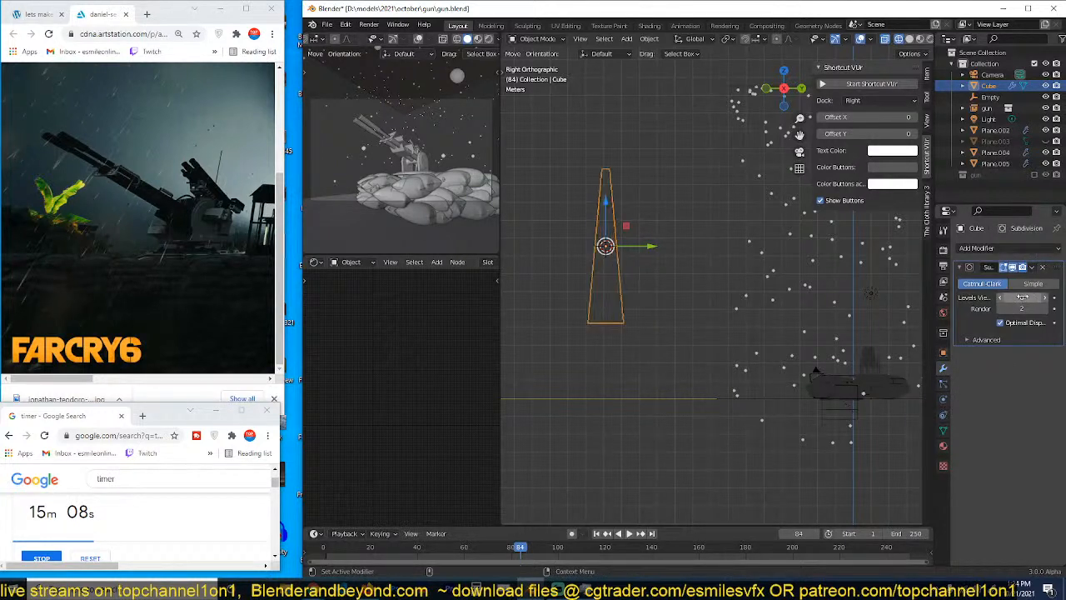
pyautogui.click(1044, 297)
pyautogui.hotkey('ctrl', 'a')
pyautogui.press('z')
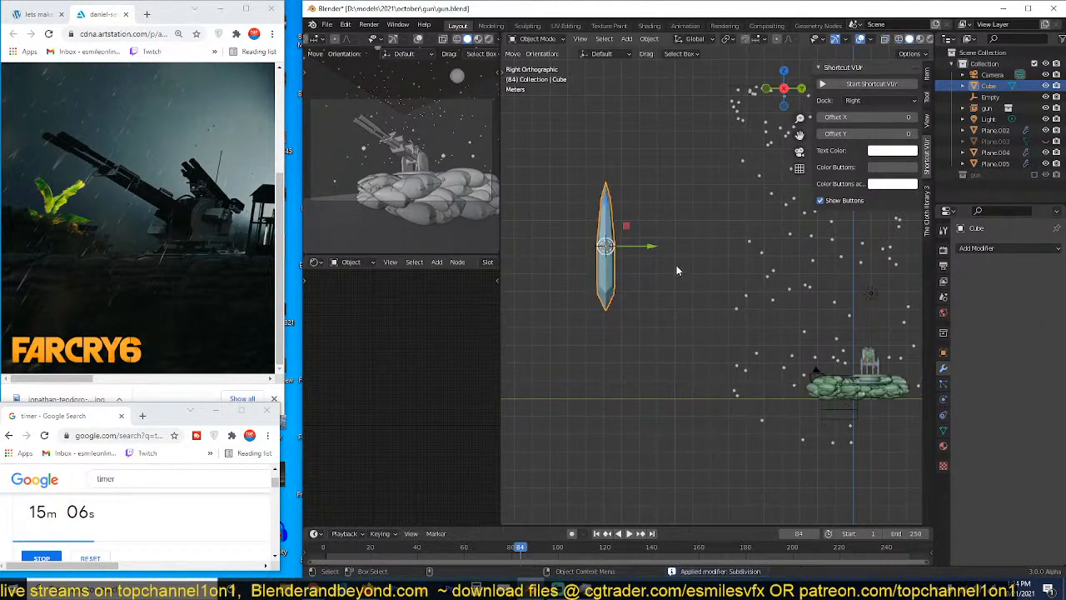
# Step: Shade the drop smooth, scale it to about 0.556 and save the file
pyautogui.rightClick(733, 262)
pyautogui.moveTo(676, 265)
pyautogui.mouseDown(button='middle')
pyautogui.moveTo(733, 262)
pyautogui.moveTo(693, 236)
pyautogui.mouseUp(button='middle')
pyautogui.click(733, 263)
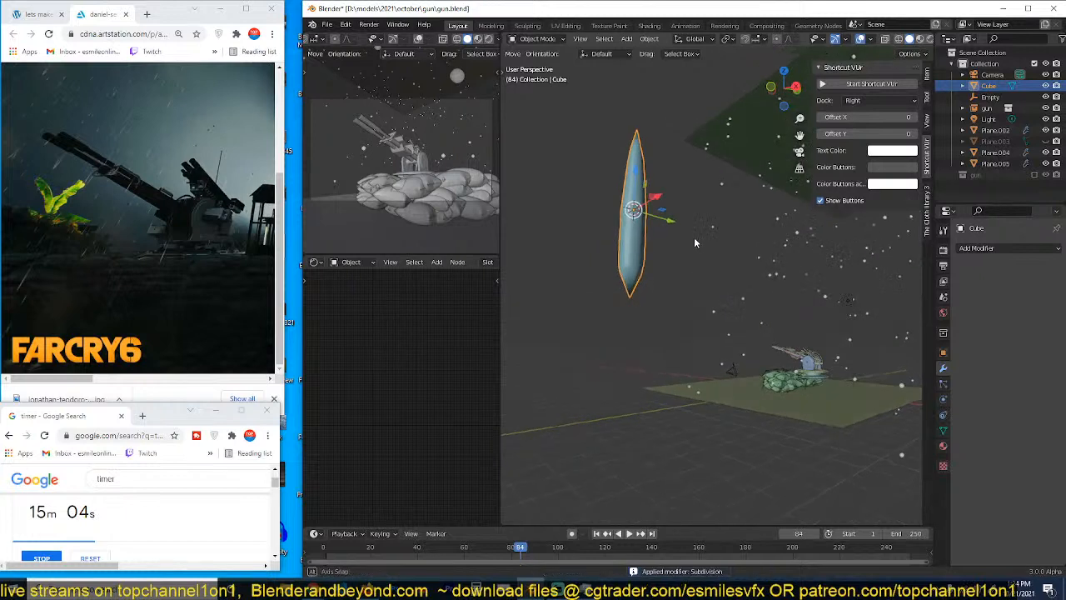
pyautogui.press('s')
pyautogui.click(681, 264)
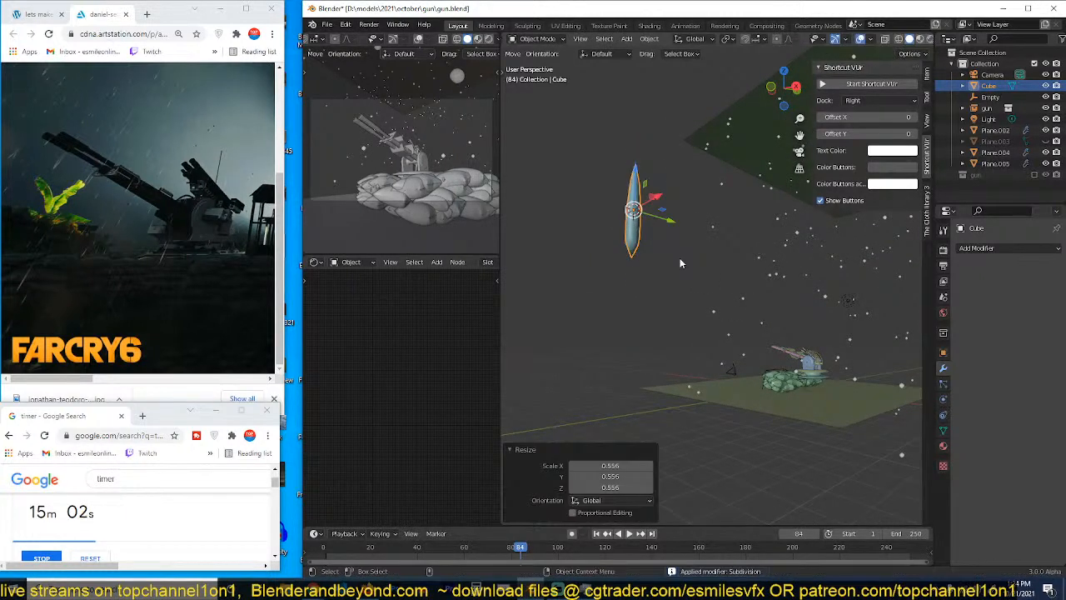
pyautogui.hotkey('ctrl', 's')
# Step: Create a new material on the drop and isolate the object in local view with material preview shading, saving the file
pyautogui.click(732, 275)
pyautogui.moveTo(728, 272); pyautogui.dragTo(695, 263, button='middle')
pyautogui.click(629, 237)
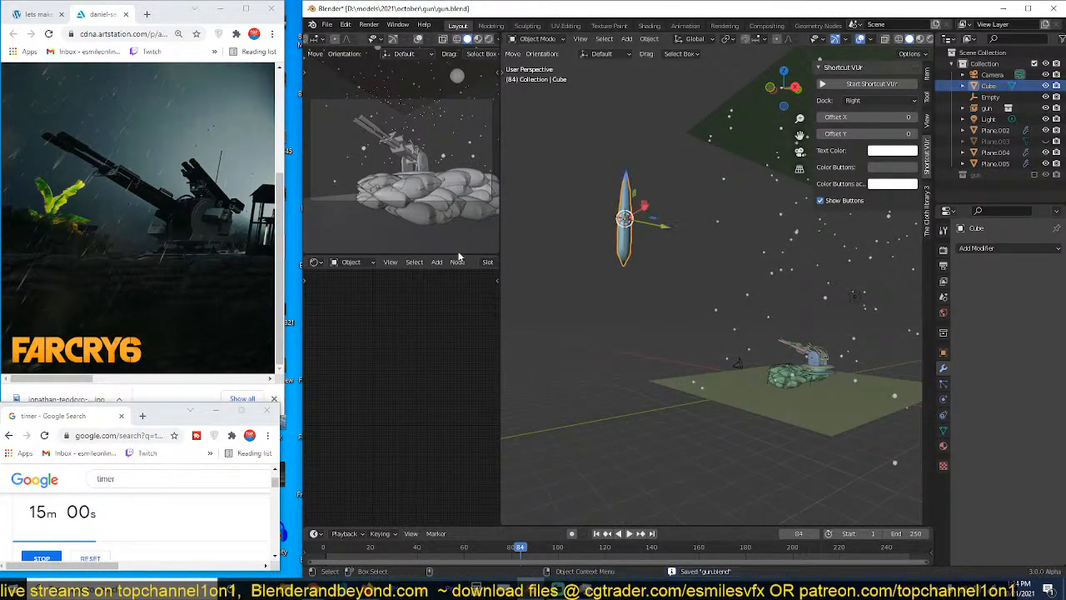
pyautogui.click(469, 263)
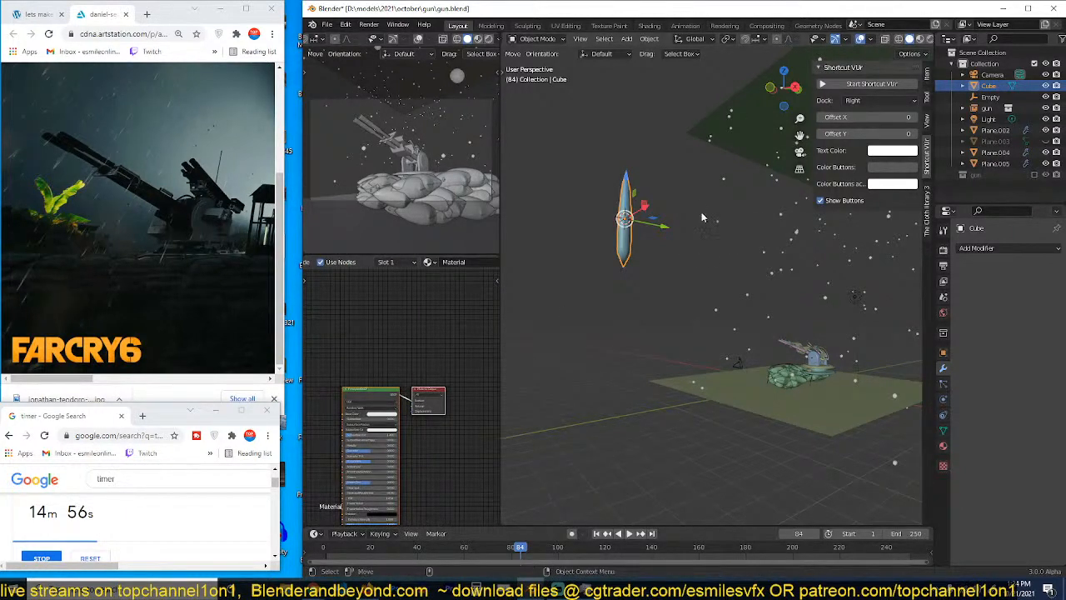
pyautogui.press('KP_Divide')
pyautogui.click(920, 40)
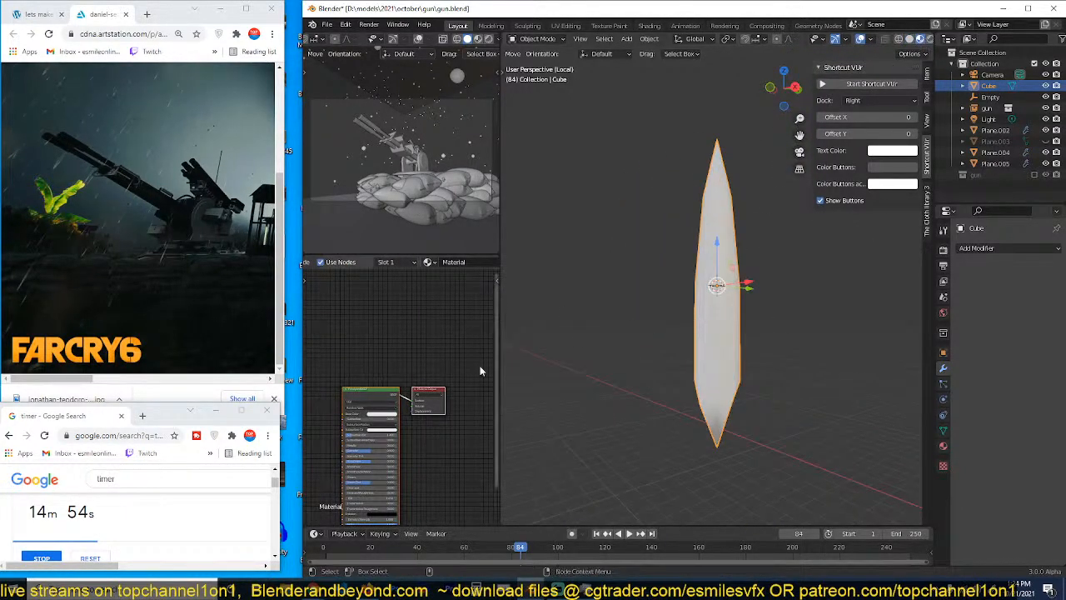
pyautogui.hotkey('ctrl', 's')
# Step: Replace the drop material's Principled BSDF with a Translucent BSDF connected to the material output
pyautogui.moveTo(370, 445); pyautogui.dragTo(462, 367, button='middle')
pyautogui.scroll(2, 394, 364)
pyautogui.moveTo(394, 369); pyautogui.dragTo(418, 353, button='middle')
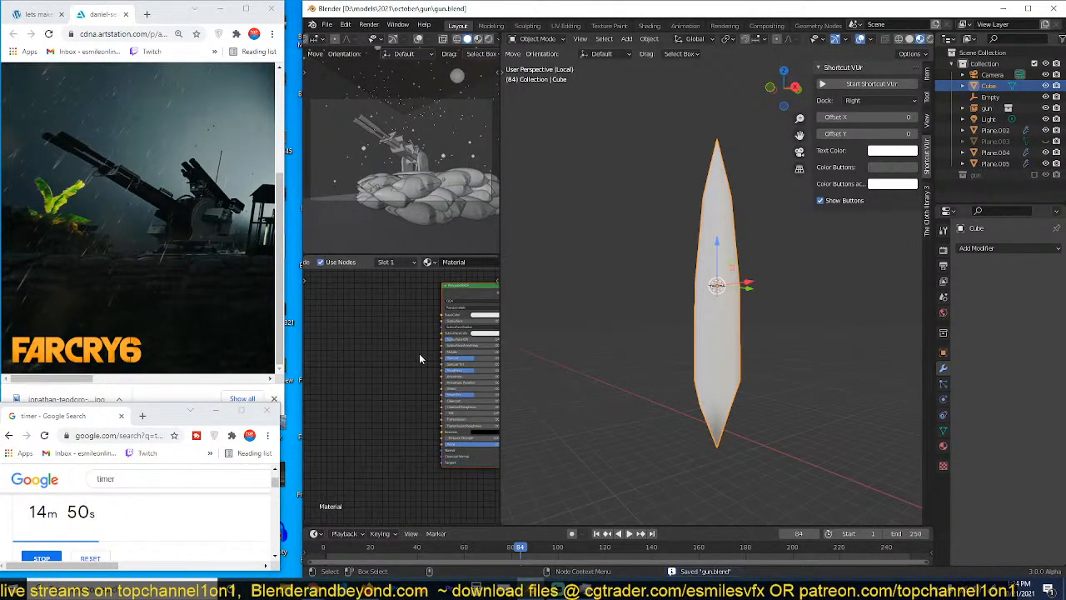
pyautogui.hotkey('shift', 'a')
pyautogui.moveTo(387, 393)
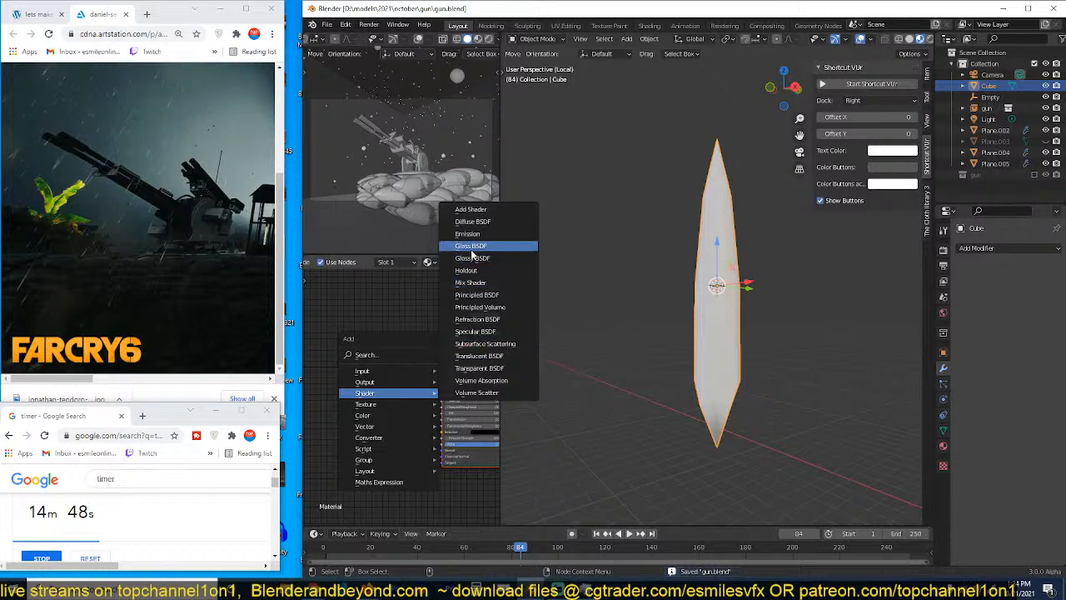
pyautogui.click(477, 357)
pyautogui.click(387, 296)
pyautogui.keyDown('ctrl'); pyautogui.keyDown('shift'); pyautogui.click(388, 296); pyautogui.keyUp('shift'); pyautogui.keyUp('ctrl')
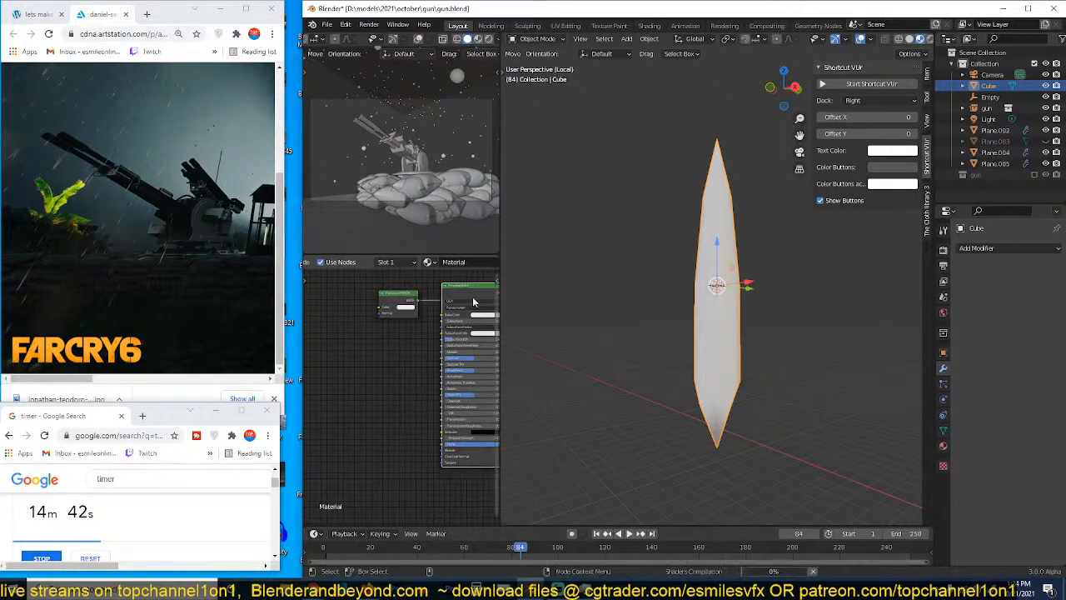
pyautogui.press('x')
# Step: Move the drop's whole mesh up about 1.5 m along Z in Edit Mode so its origin sits near the lower tip
pyautogui.moveTo(672, 333); pyautogui.dragTo(721, 227, button='middle')
pyautogui.scroll(-3, 785, 368)
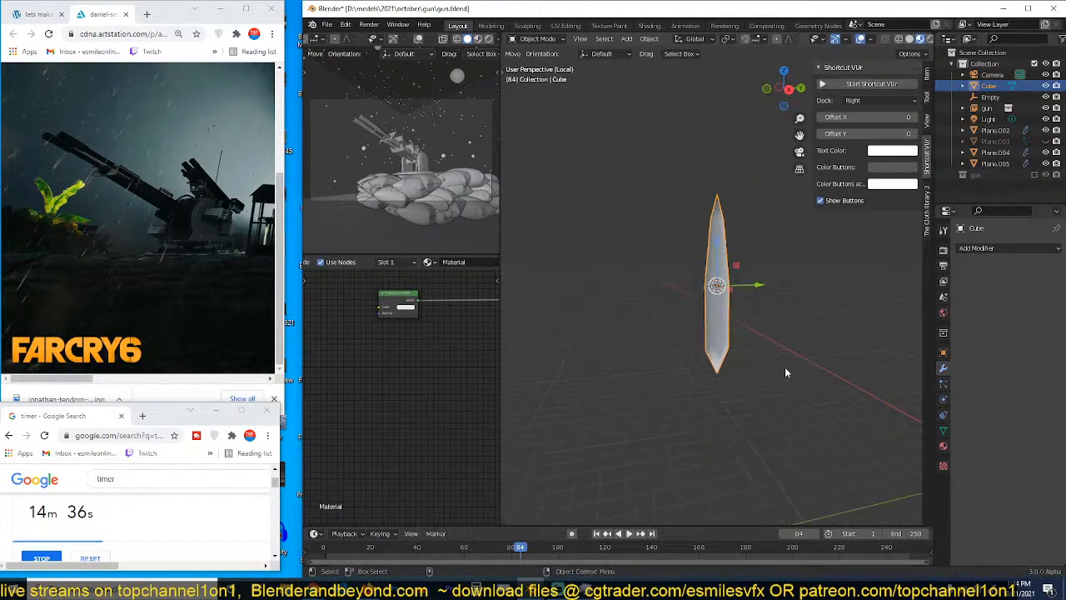
pyautogui.press('Tab')
pyautogui.press('g')
pyautogui.press('z')
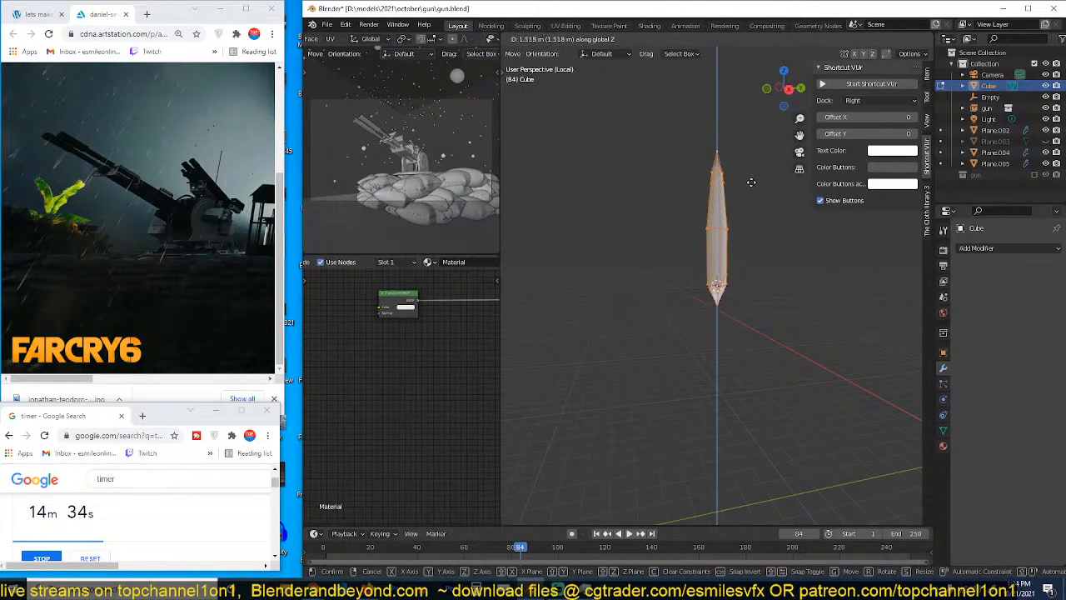
pyautogui.click(751, 182)
pyautogui.press('Tab')
pyautogui.scroll(-4, 768, 304)
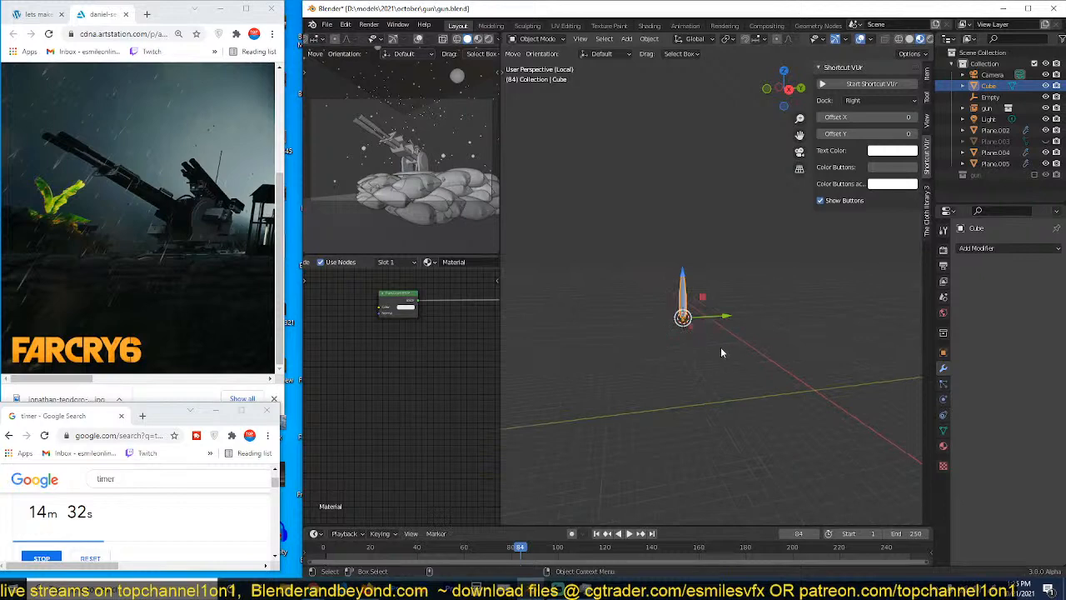
# Step: Leave local view and enable Rotation in the overhead plane's particle system
pyautogui.press('KP_Divide')
pyautogui.click(733, 217)
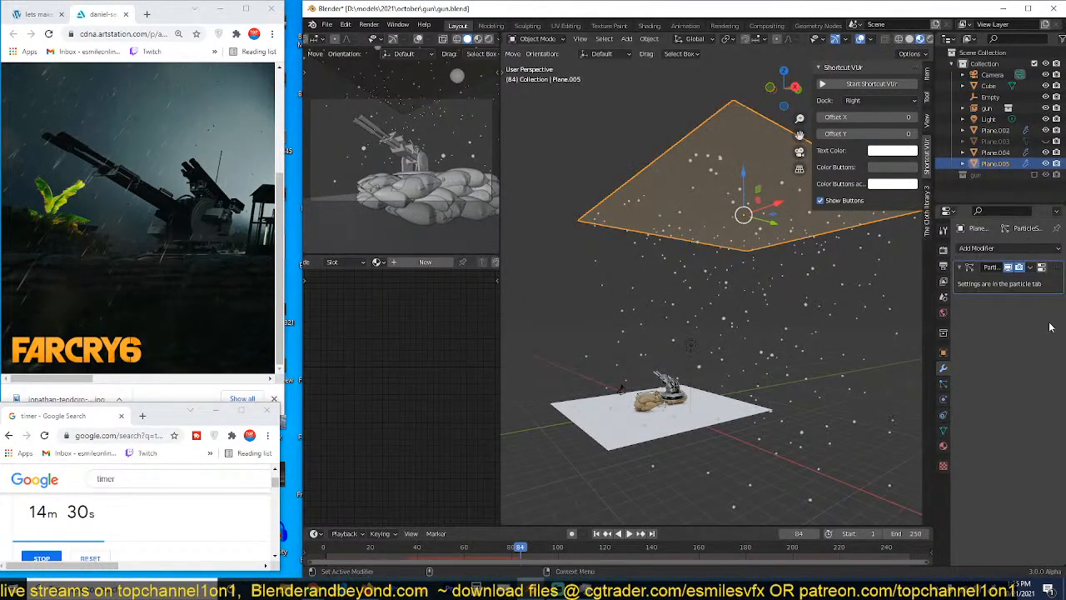
pyautogui.click(943, 383)
pyautogui.scroll(-5, 1005, 417)
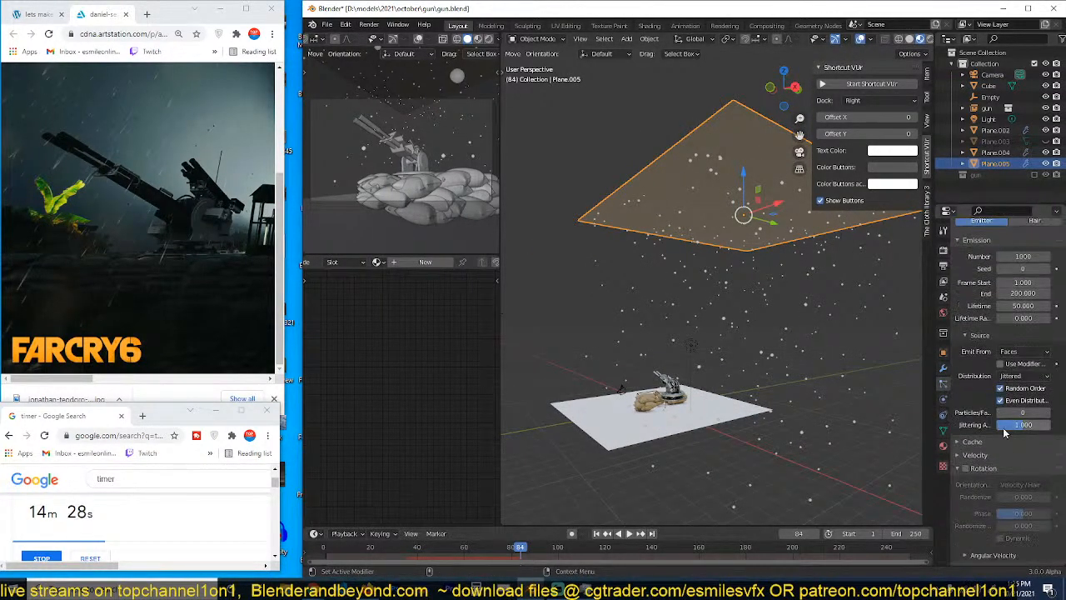
pyautogui.click(966, 469)
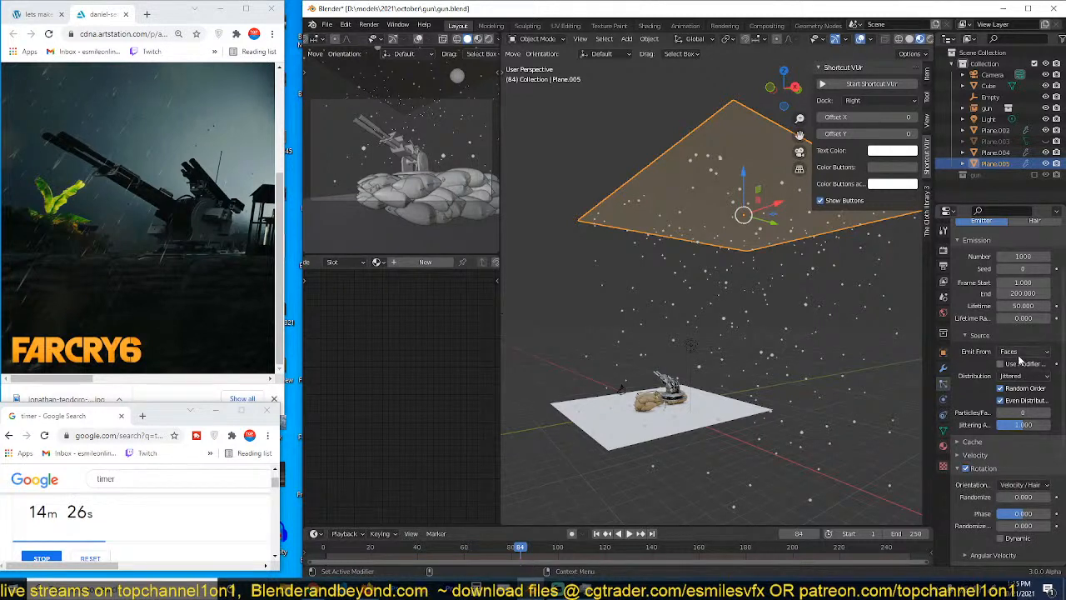
# Step: Render the overhead plane's particles as Object with the drop mesh as the instance object
pyautogui.scroll(-5, 1020, 358)
pyautogui.click(1043, 422)
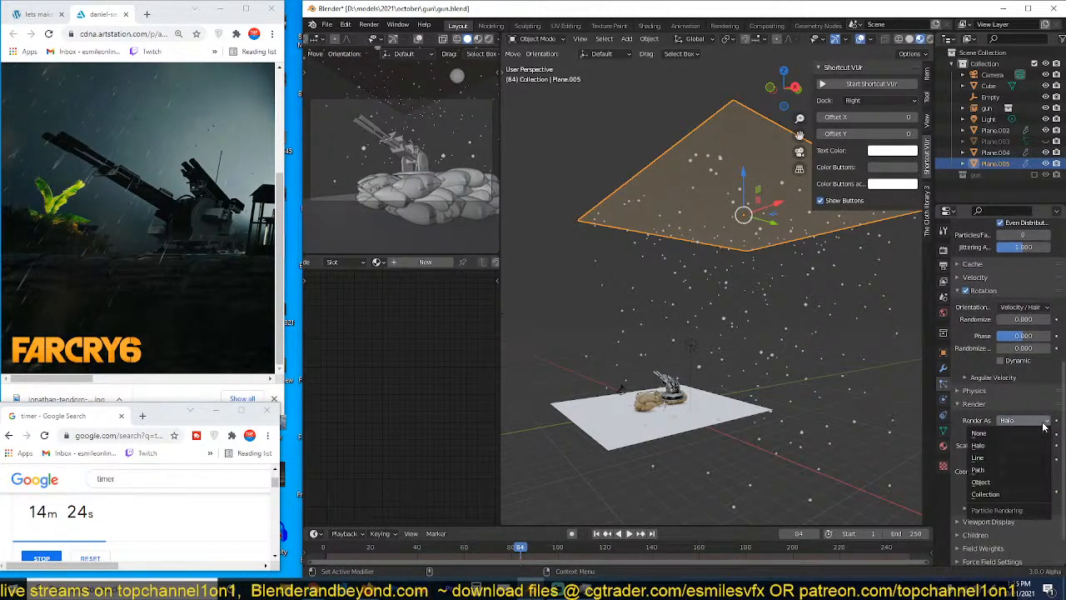
pyautogui.click(989, 448)
pyautogui.click(1020, 422)
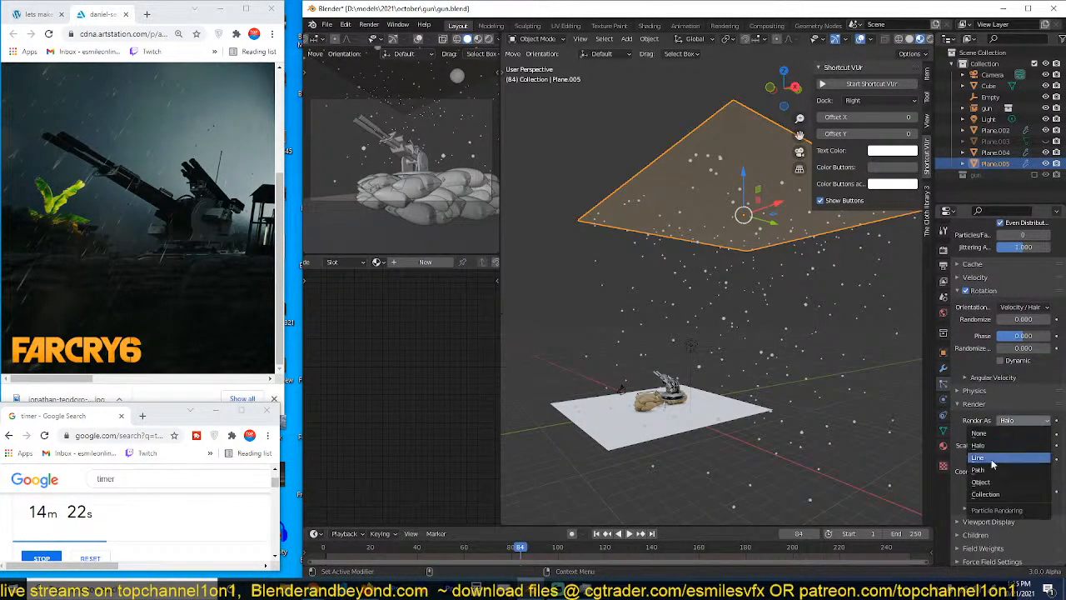
pyautogui.click(988, 482)
pyautogui.scroll(-4, 685, 410)
pyautogui.moveTo(685, 411); pyautogui.dragTo(718, 400, button='middle')
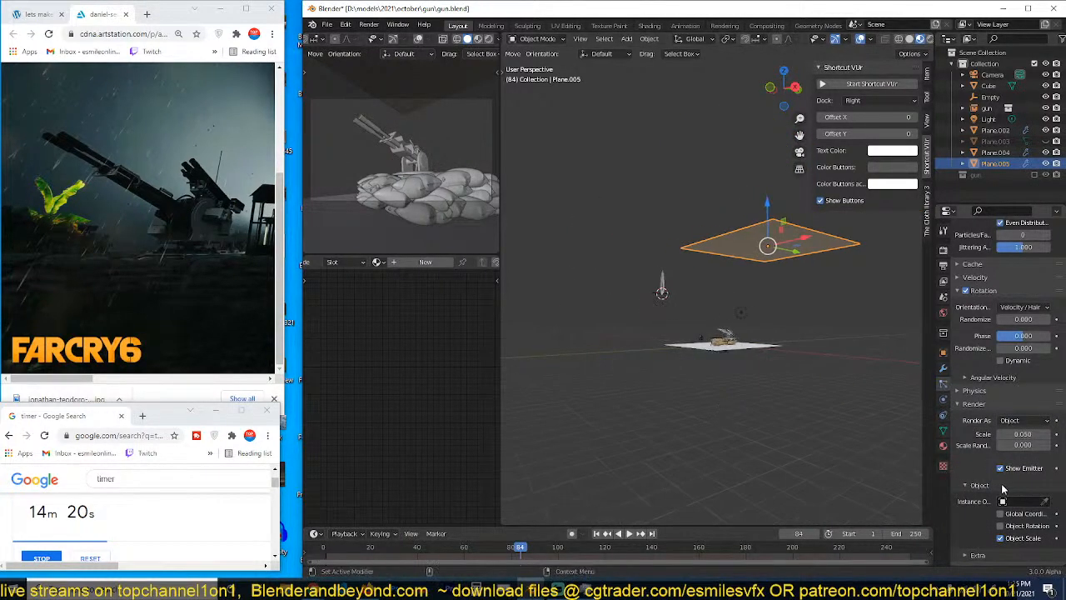
pyautogui.click(1044, 500)
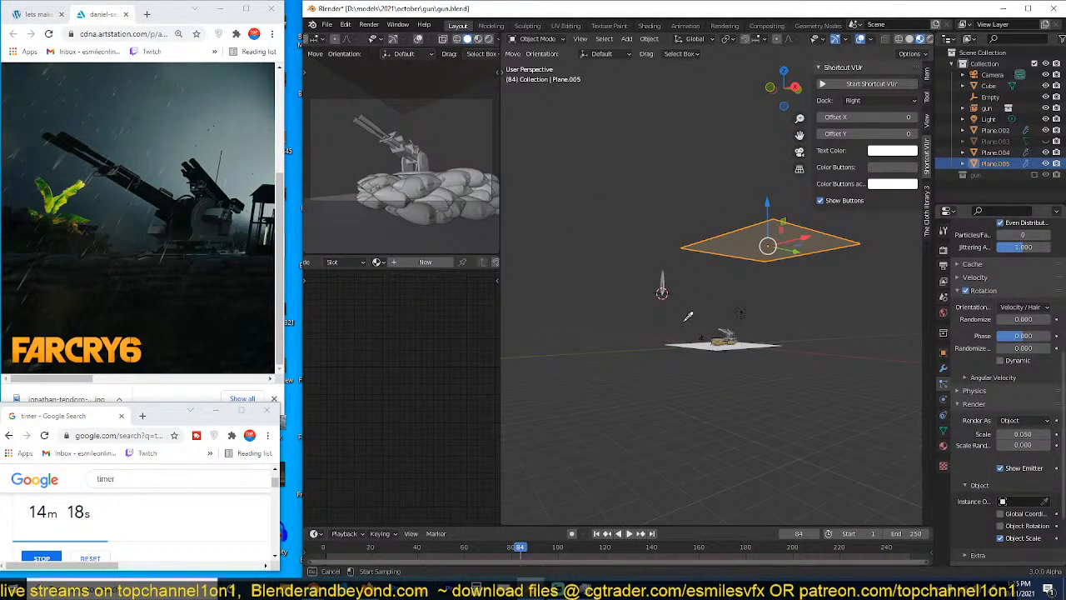
pyautogui.click(661, 288)
pyautogui.moveTo(660, 286); pyautogui.dragTo(617, 267, button='middle')
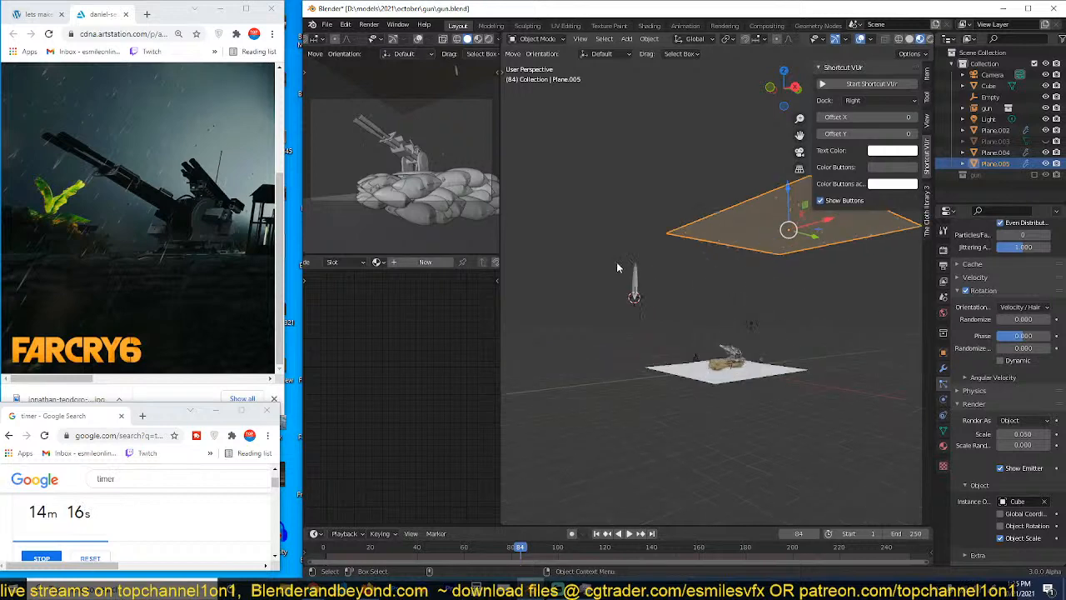
pyautogui.scroll(5, 838, 295)
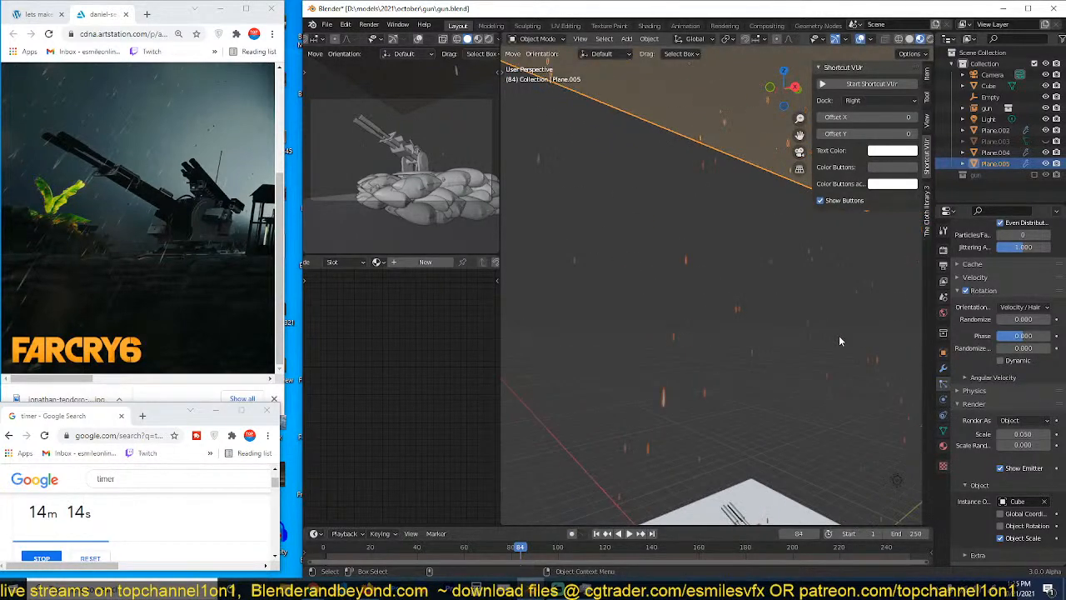
# Step: Rotate the overhead emitter plane about 14.2° in the right view and replay the animation to check the slant of the drops
pyautogui.scroll(-5, 838, 347)
pyautogui.press('KP_3')
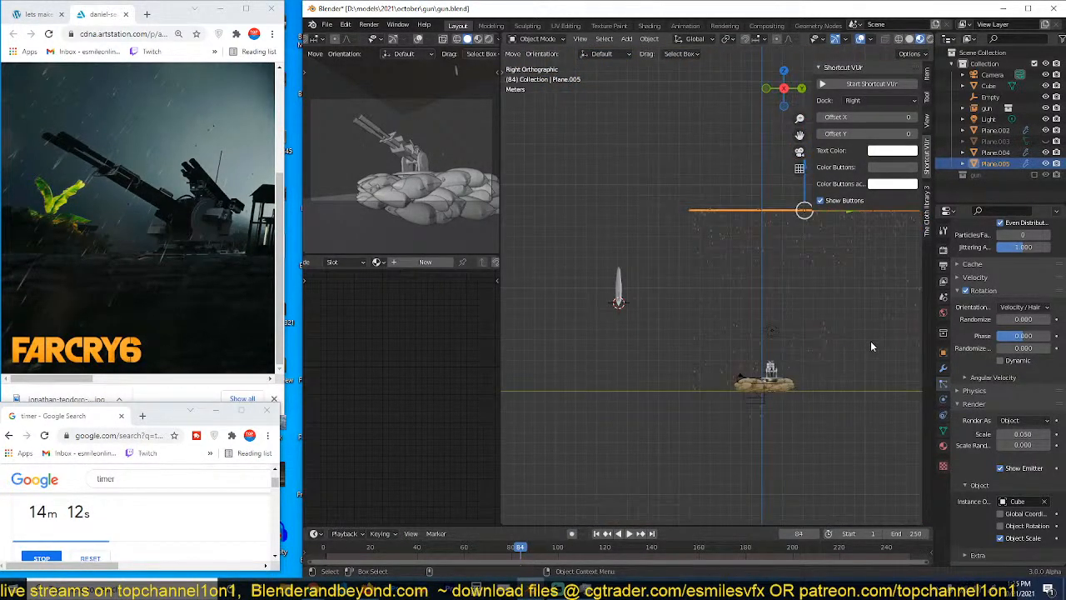
pyautogui.press('r')
pyautogui.click(843, 381)
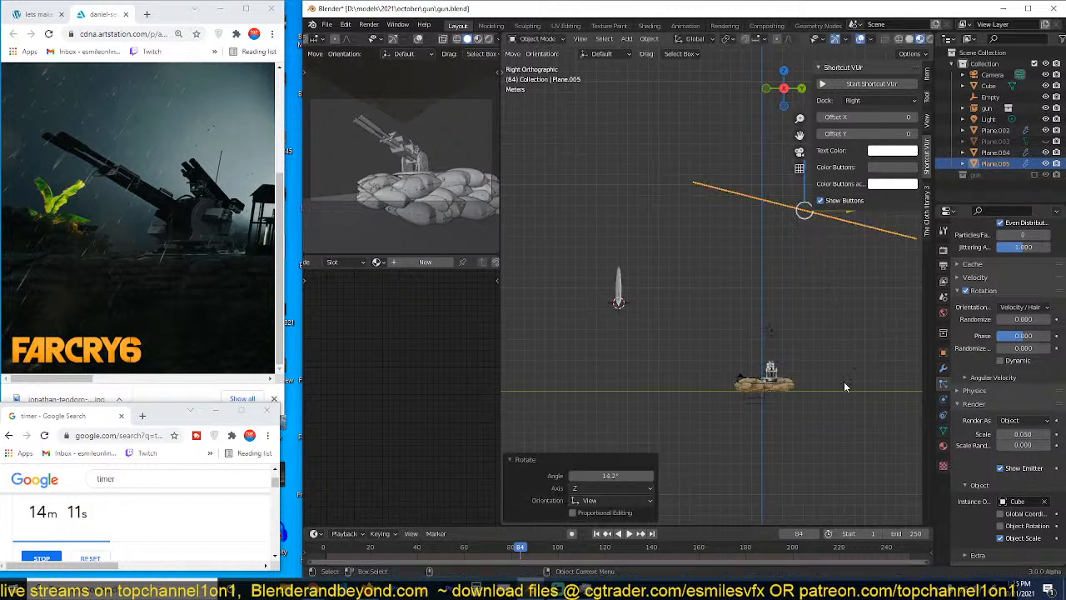
pyautogui.click(326, 556)
pyautogui.press('space')
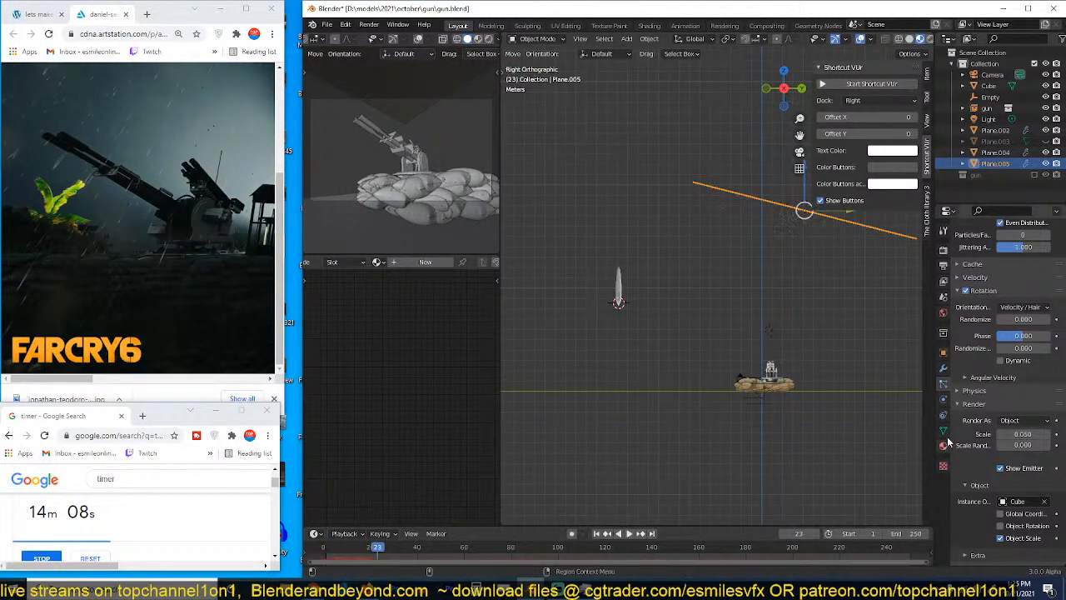
pyautogui.scroll(8, 821, 230)
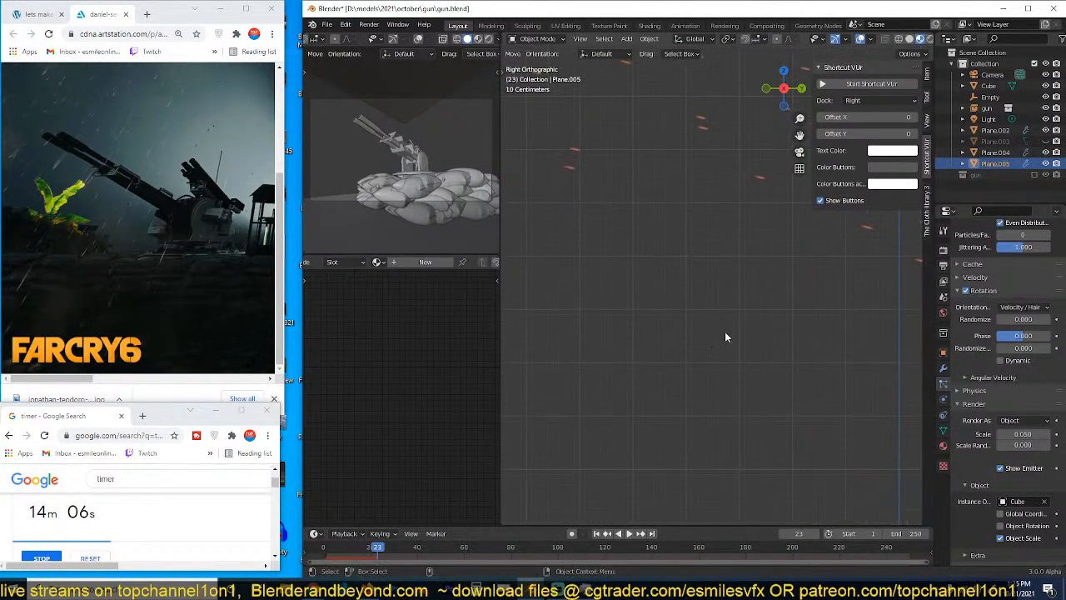
# Step: Try the Normal, Normal-Tangent and Global X orientation axes for the overhead plane's particle rotation
pyautogui.scroll(3, 688, 217)
pyautogui.keyDown('shift'); pyautogui.moveTo(688, 217); pyautogui.dragTo(674, 363, button='middle'); pyautogui.keyUp('shift')
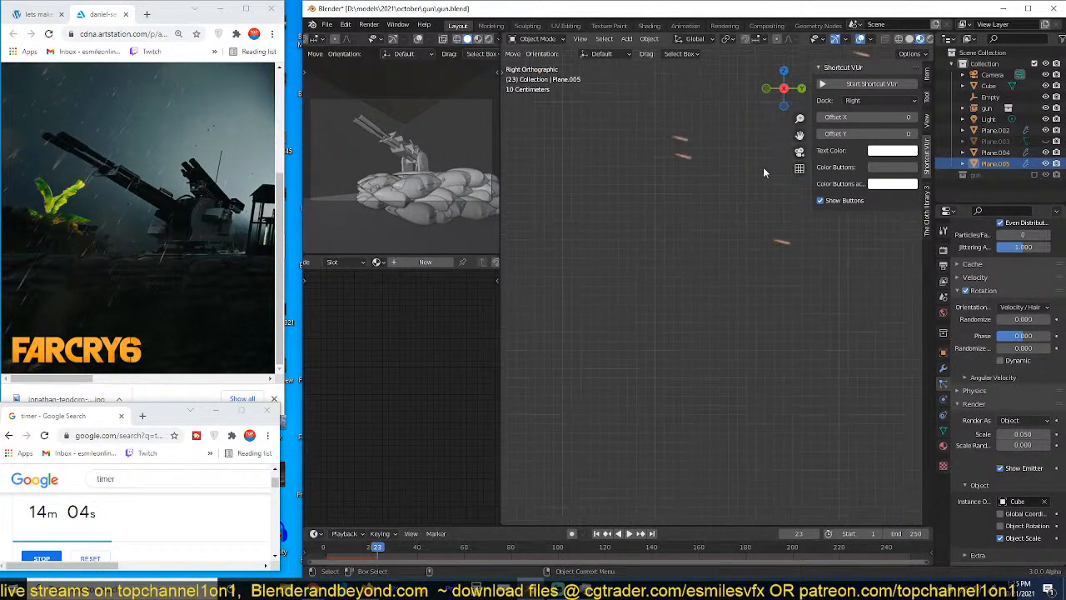
pyautogui.scroll(-3, 872, 352)
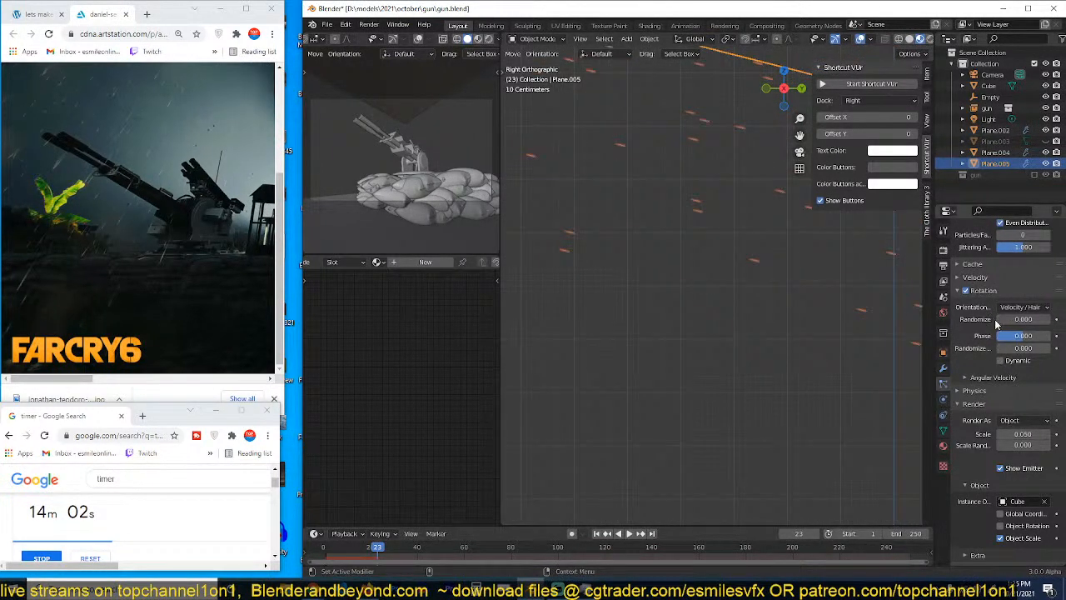
pyautogui.click(1021, 307)
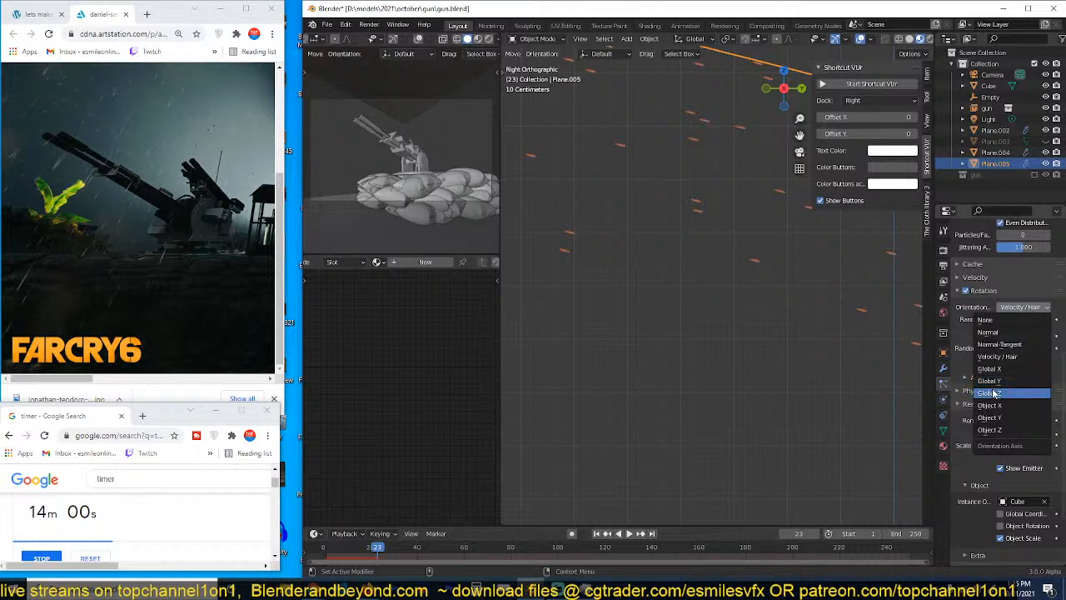
pyautogui.click(993, 332)
pyautogui.click(1010, 307)
pyautogui.click(1001, 335)
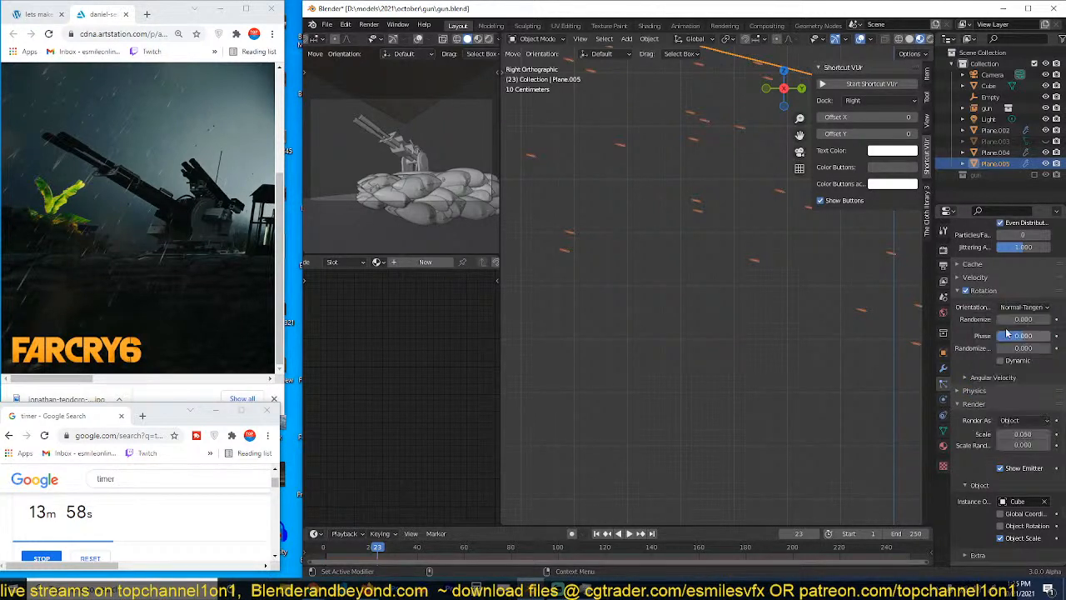
pyautogui.click(1021, 307)
pyautogui.click(989, 369)
# Step: Try the Object X orientation axis for the overhead plane's particles and replay the animation from the first frame
pyautogui.click(1017, 307)
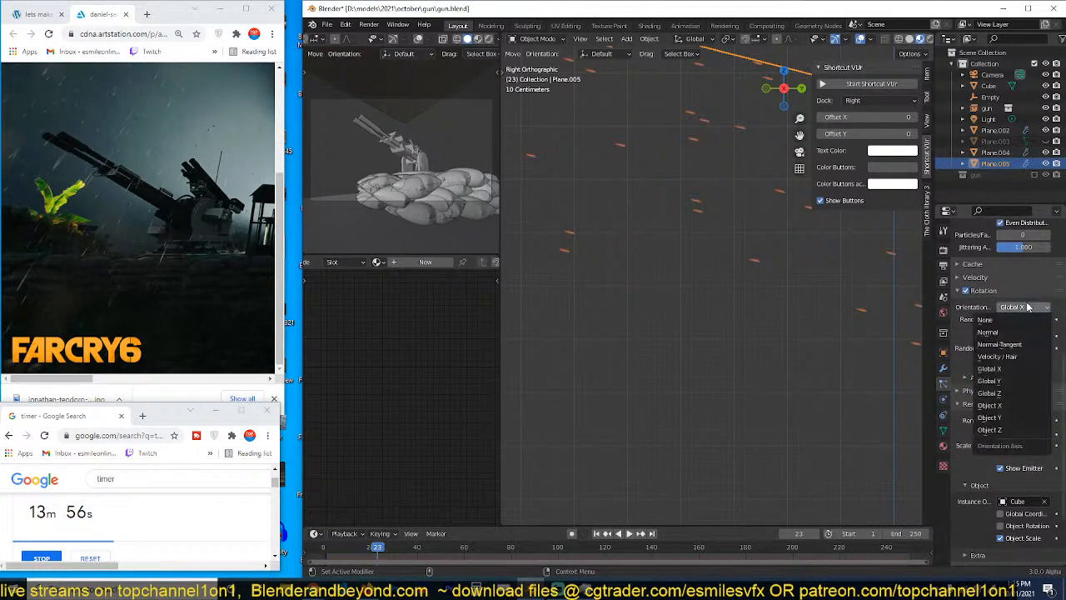
pyautogui.click(986, 408)
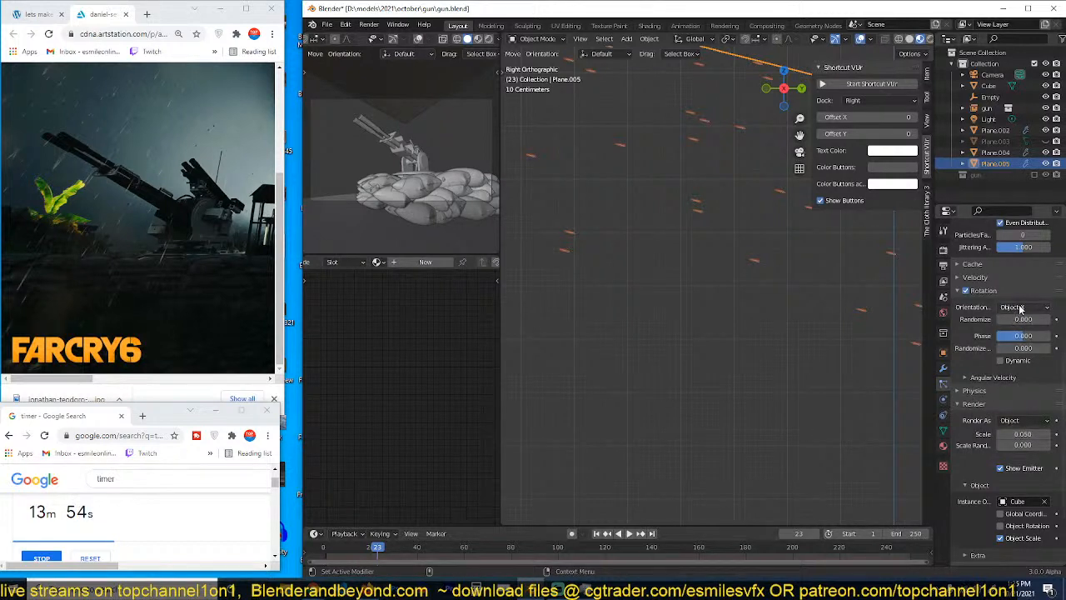
pyautogui.click(1017, 309)
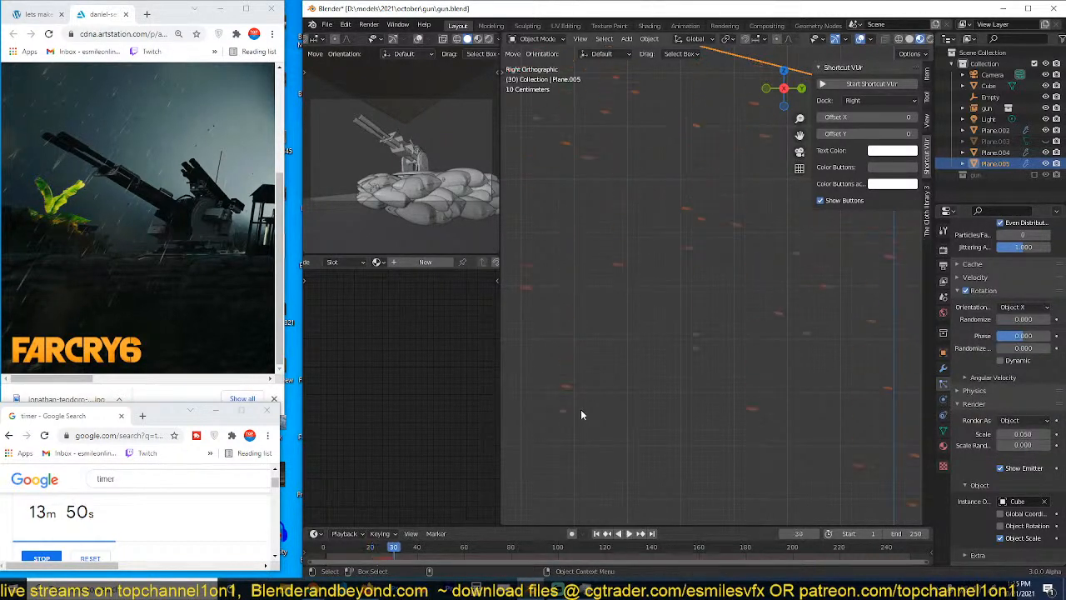
pyautogui.hotkey('shift', 'Left')
pyautogui.press('space')
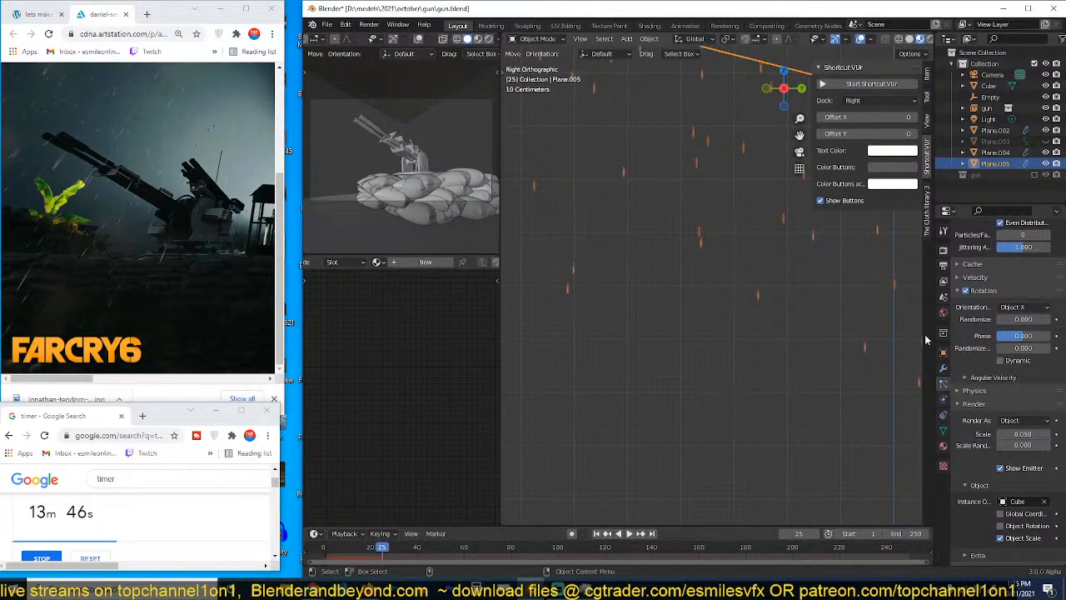
# Step: Set the particle rotation's Orientation Axis to Normal, deselect the emitter plane and save the file
pyautogui.click(1023, 307)
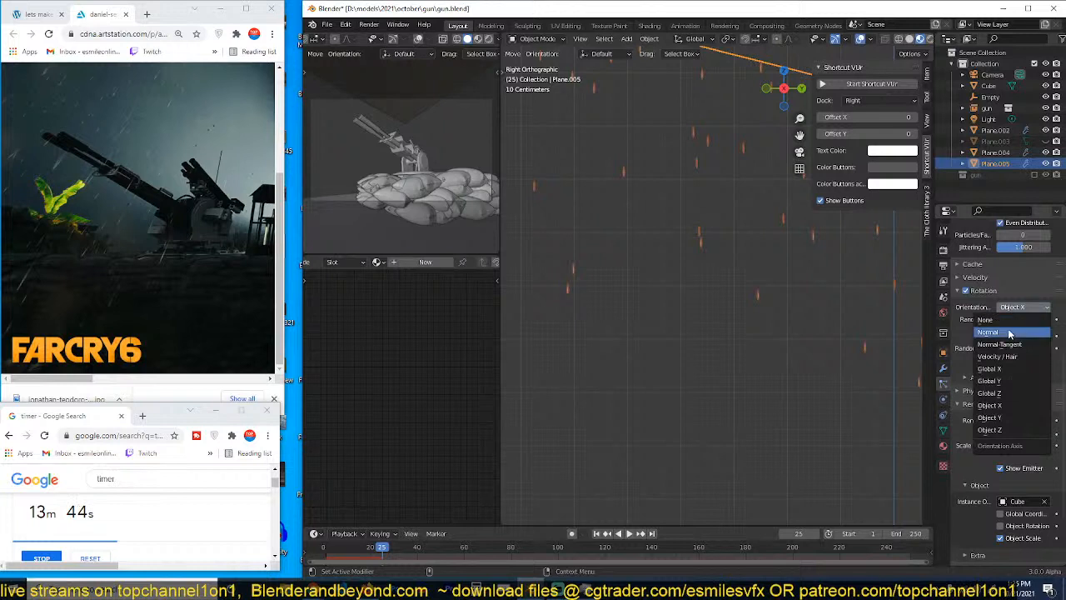
pyautogui.click(1011, 332)
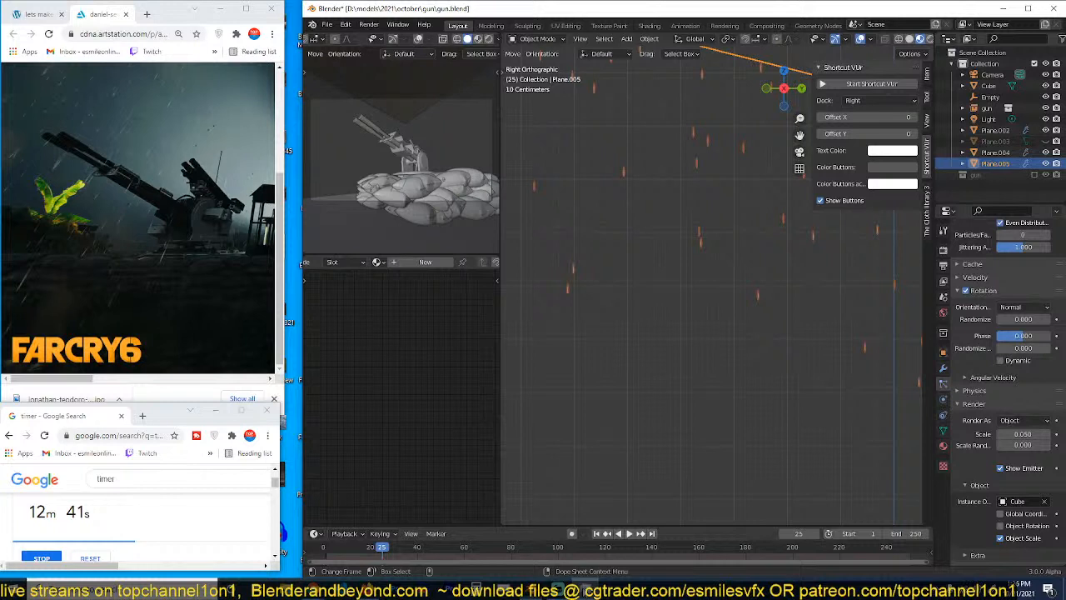
pyautogui.click(791, 404)
pyautogui.scroll(-4, 533, 207)
pyautogui.hotkey('ctrl', 's')
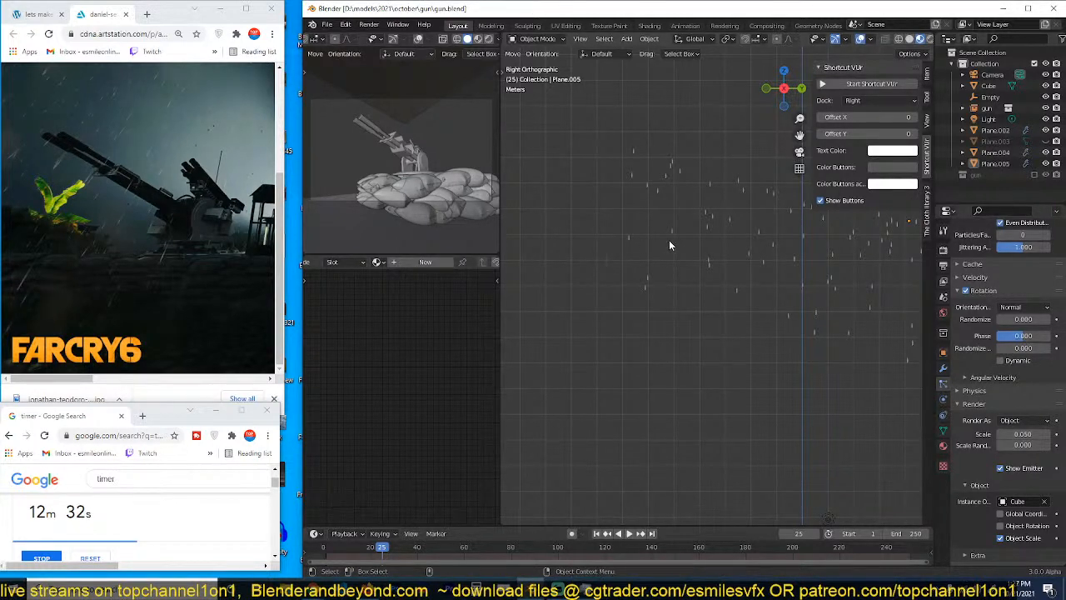
# Step: Select the overhead emitter plane and replay the animation to check how the drops are oriented as they fall
pyautogui.click(706, 262)
pyautogui.keyDown('shift'); pyautogui.moveTo(704, 310); pyautogui.dragTo(617, 321, button='middle'); pyautogui.keyUp('shift')
pyautogui.press('space')
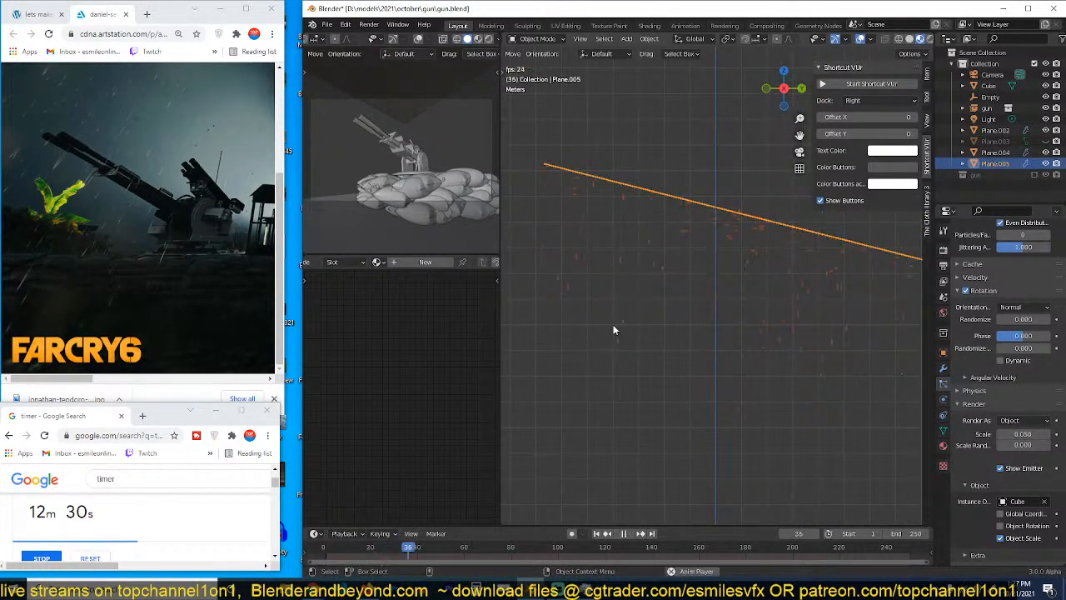
pyautogui.hotkey('shift', 'Left')
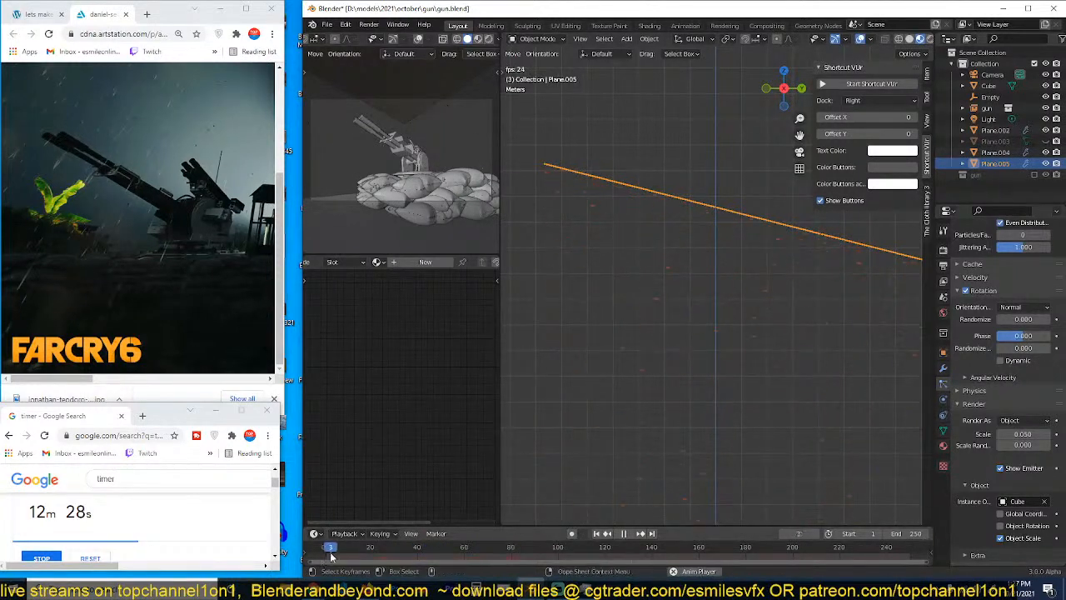
pyautogui.scroll(2, 601, 336)
# Step: Try the Velocity / Hair and Global X orientation axes on the particles while the animation plays
pyautogui.click(1023, 306)
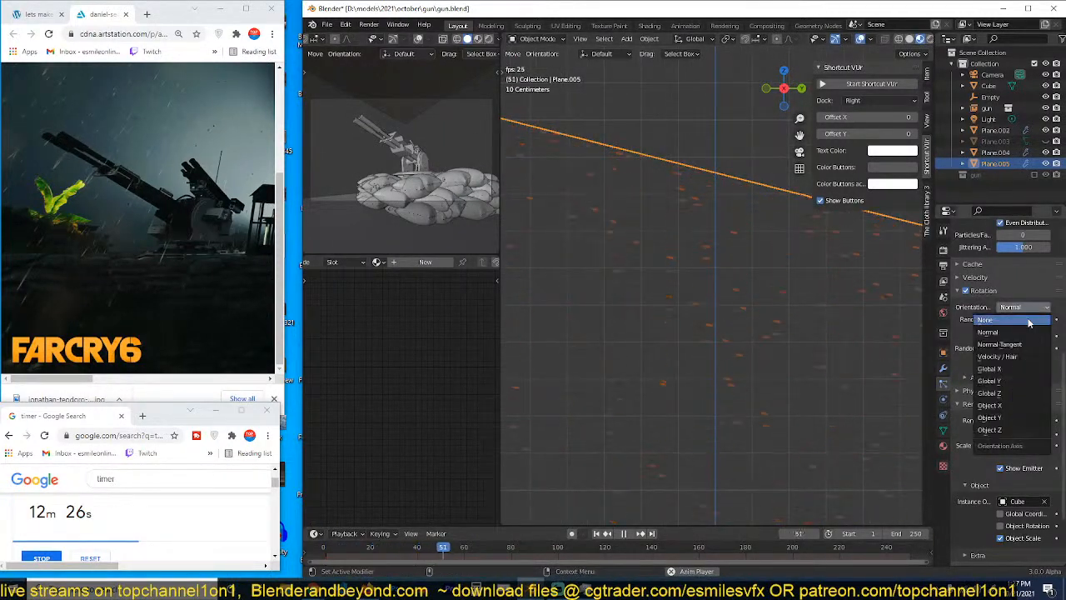
pyautogui.click(1008, 360)
pyautogui.click(1031, 307)
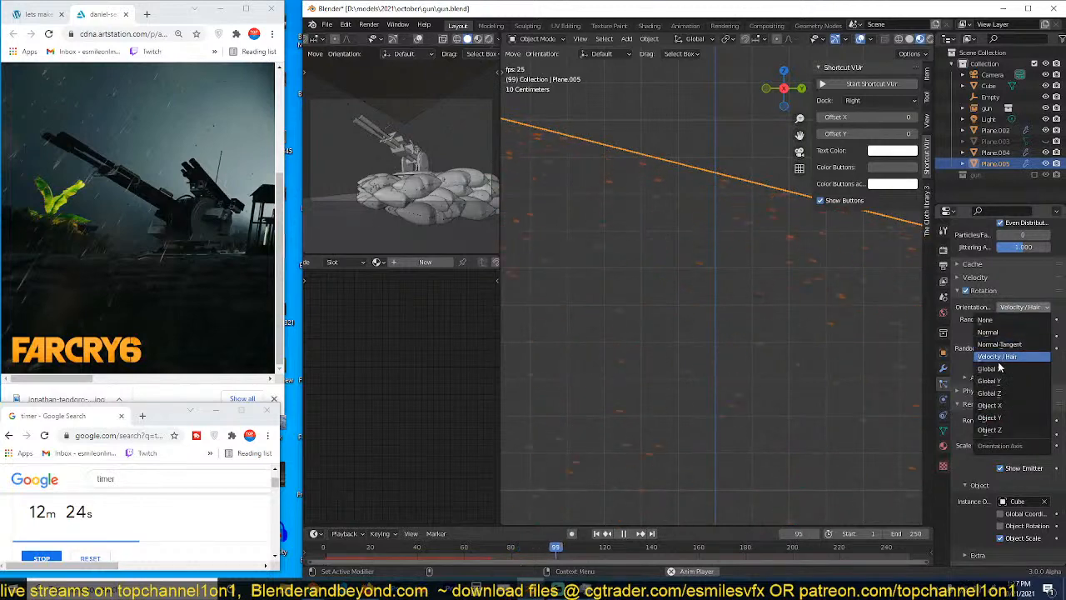
pyautogui.click(999, 369)
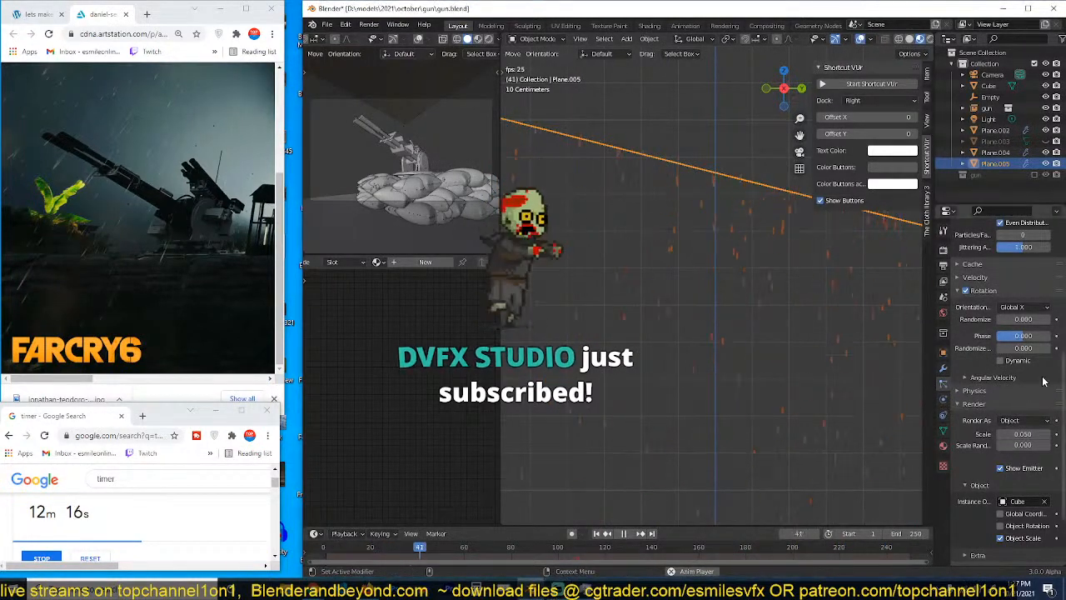
# Step: Try the Global Z and Object X orientation axes for the particles and restart the animation playback
pyautogui.click(1018, 308)
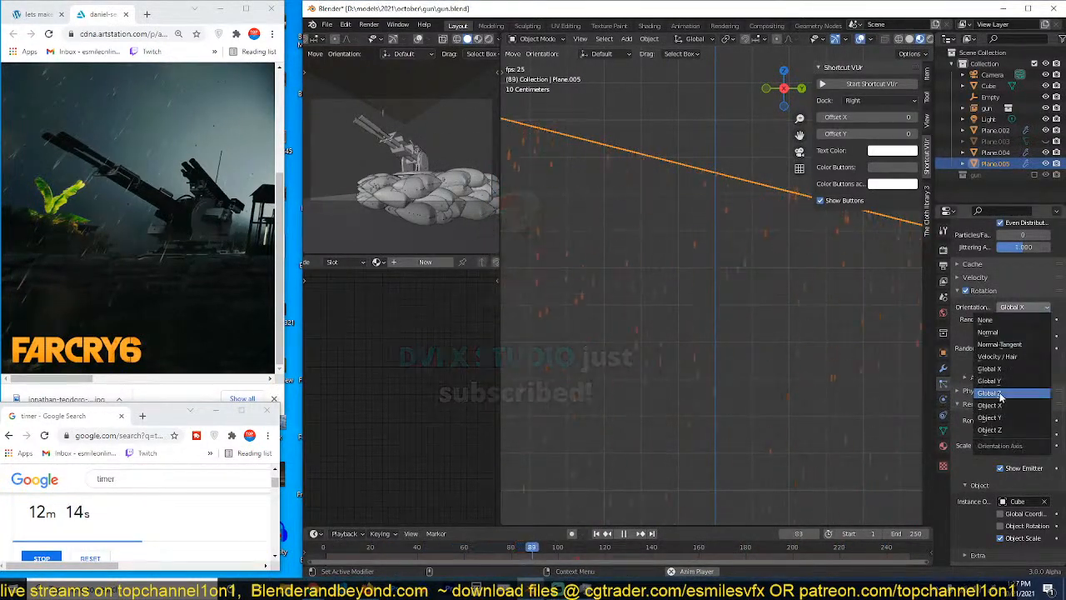
pyautogui.click(1001, 405)
pyautogui.click(1020, 307)
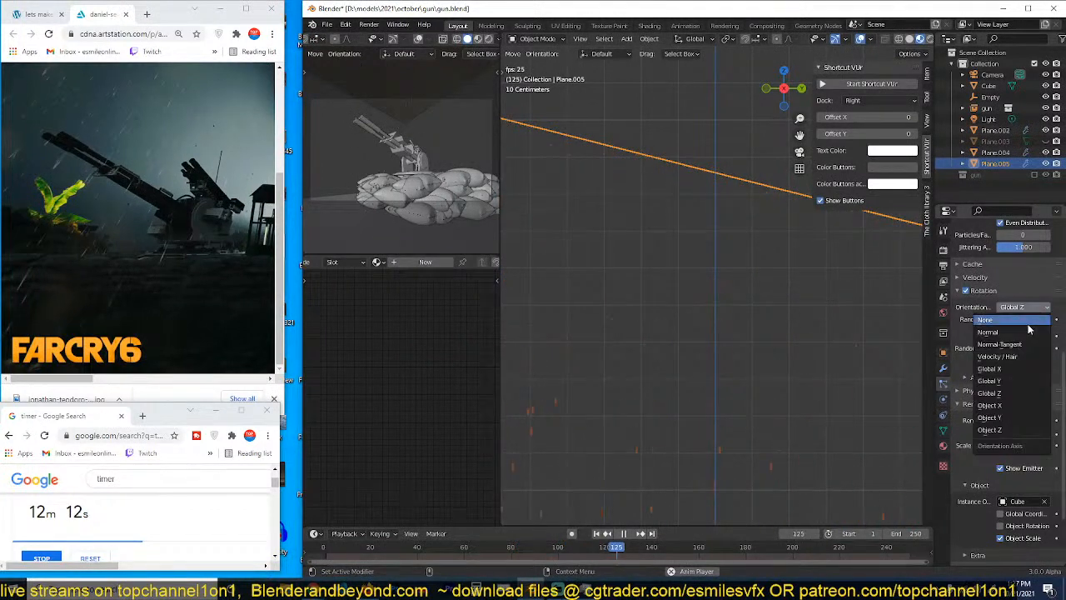
pyautogui.click(996, 408)
pyautogui.press('Escape')
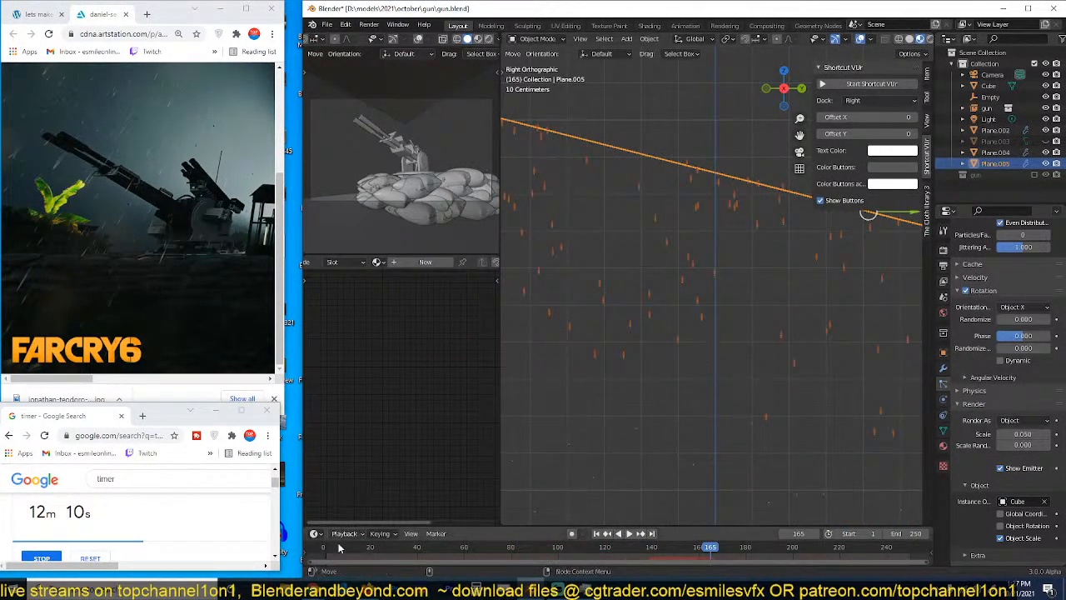
pyautogui.press('space')
# Step: Rotate the drop instance object 33.6° in the right view and stop the playback
pyautogui.scroll(-7, 602, 412)
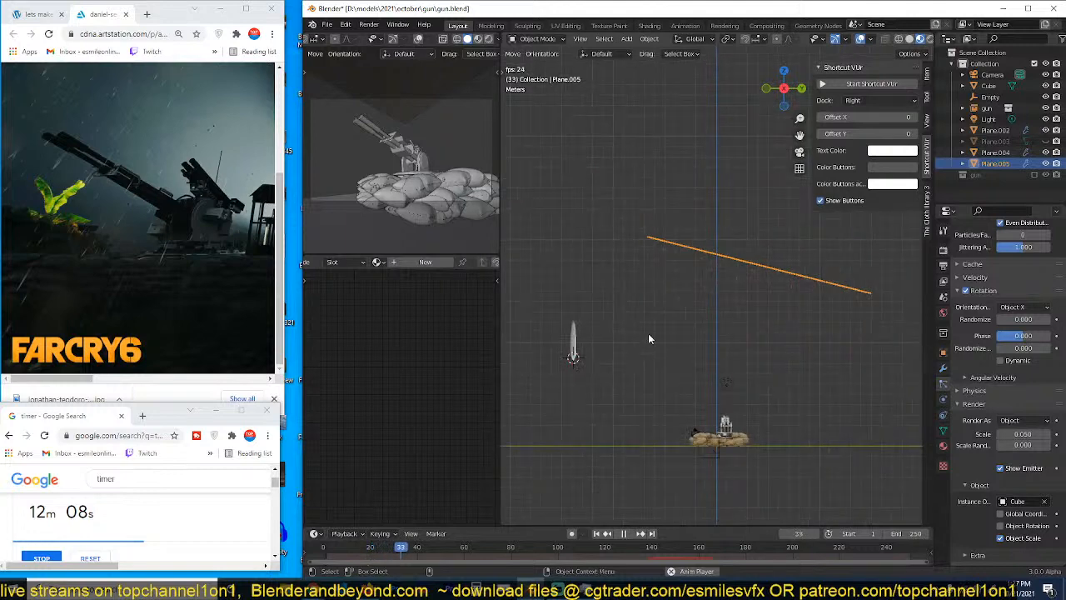
pyautogui.click(574, 335)
pyautogui.scroll(2, 644, 342)
pyautogui.press('t')
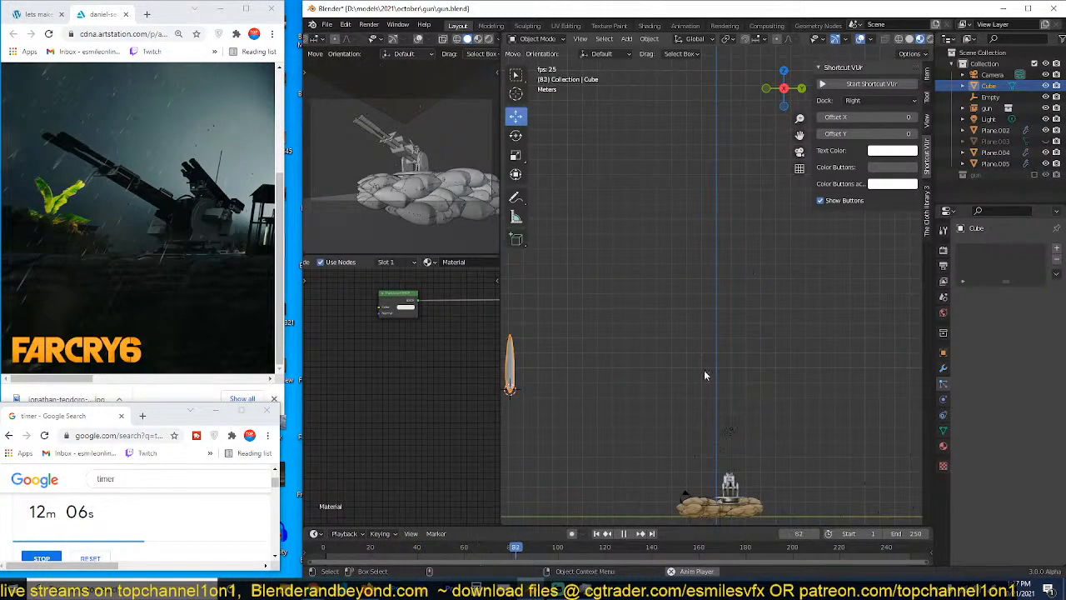
pyautogui.press('r')
pyautogui.click(730, 502)
pyautogui.press('space')
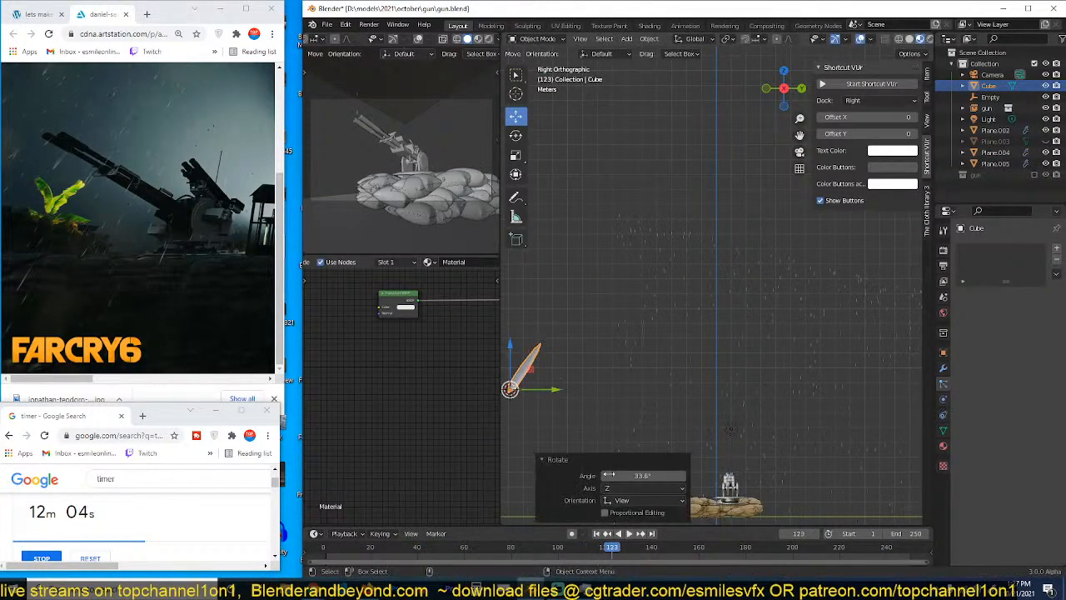
# Step: Replay the animation from the start and examine the falling drops beneath the selected emitter plane
pyautogui.click(323, 549)
pyautogui.press('space')
pyautogui.scroll(4, 742, 346)
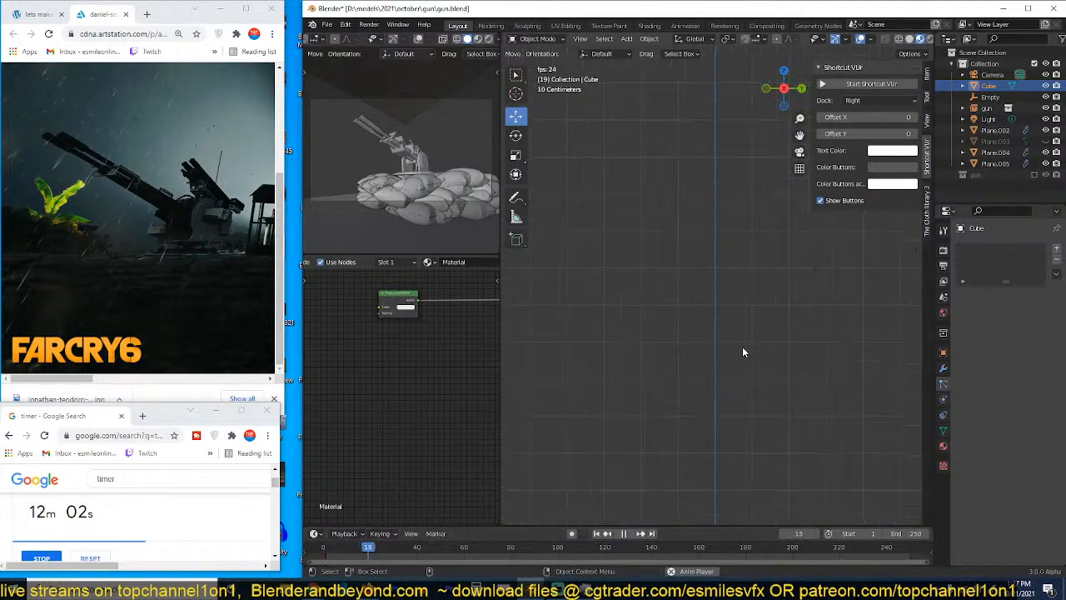
pyautogui.click(761, 189)
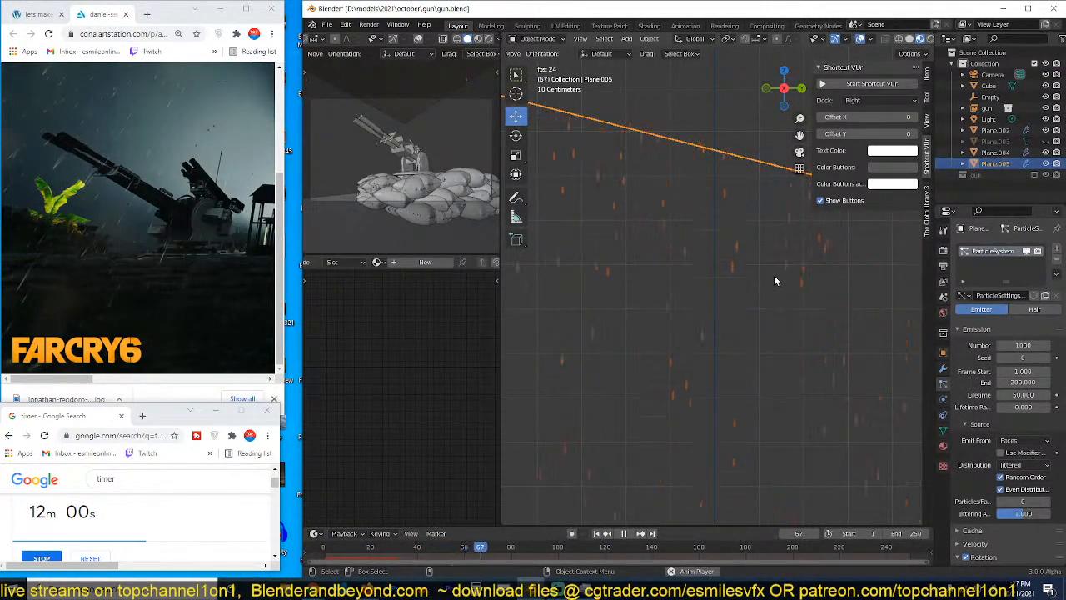
pyautogui.press('space')
pyautogui.scroll(-6, 682, 293)
pyautogui.press('space')
pyautogui.press('space')
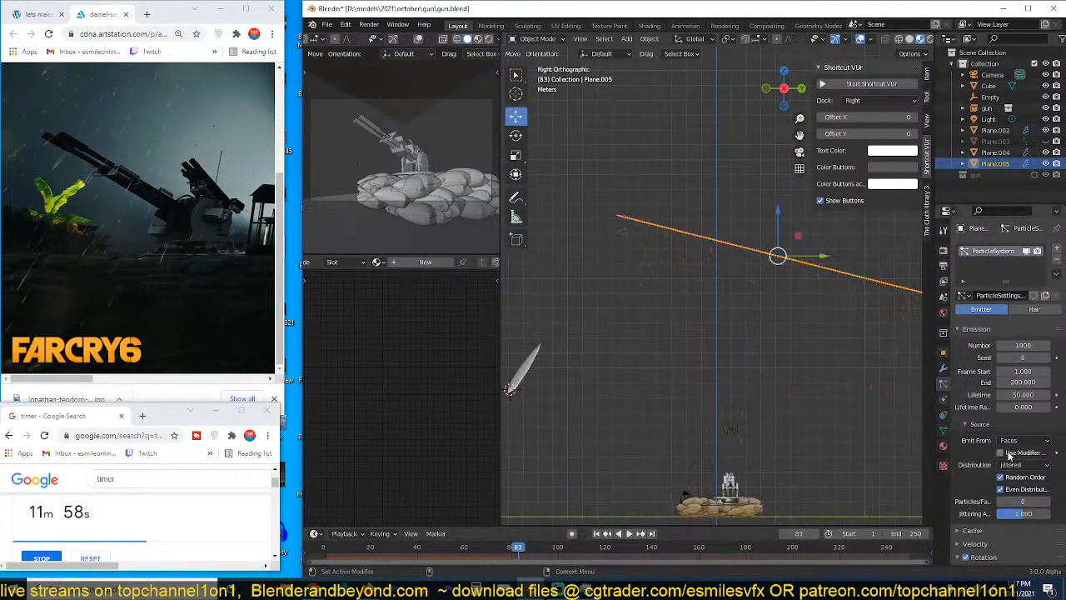
# Step: Set the overhead plane's particle Orientation Axis to Object Y, leaving the plane's rotation as it is
pyautogui.scroll(-5, 978, 504)
pyautogui.scroll(-3, 977, 505)
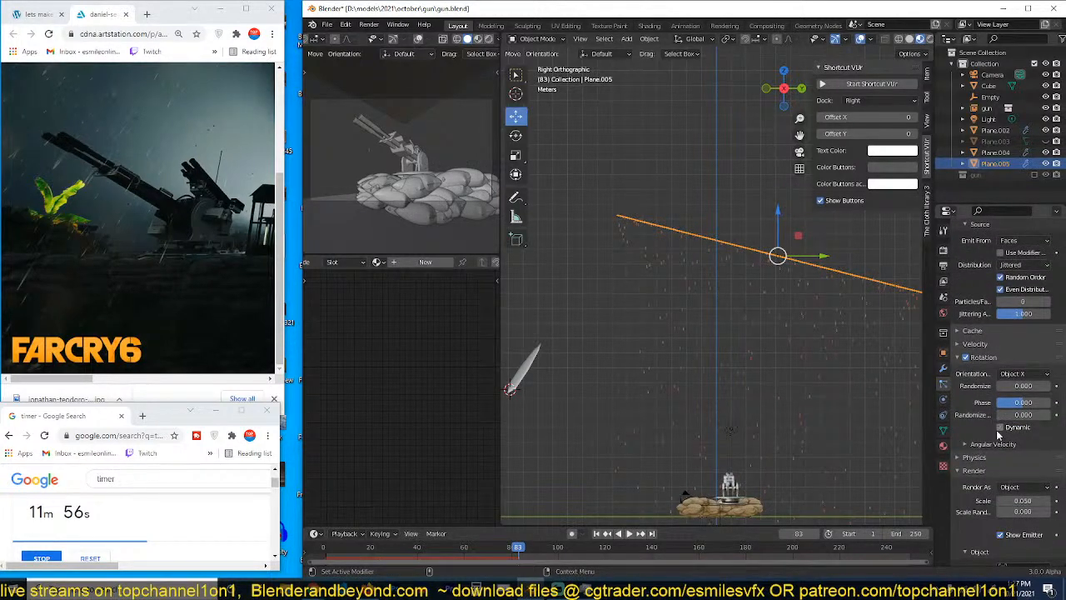
pyautogui.click(991, 445)
pyautogui.click(991, 445)
pyautogui.click(1021, 373)
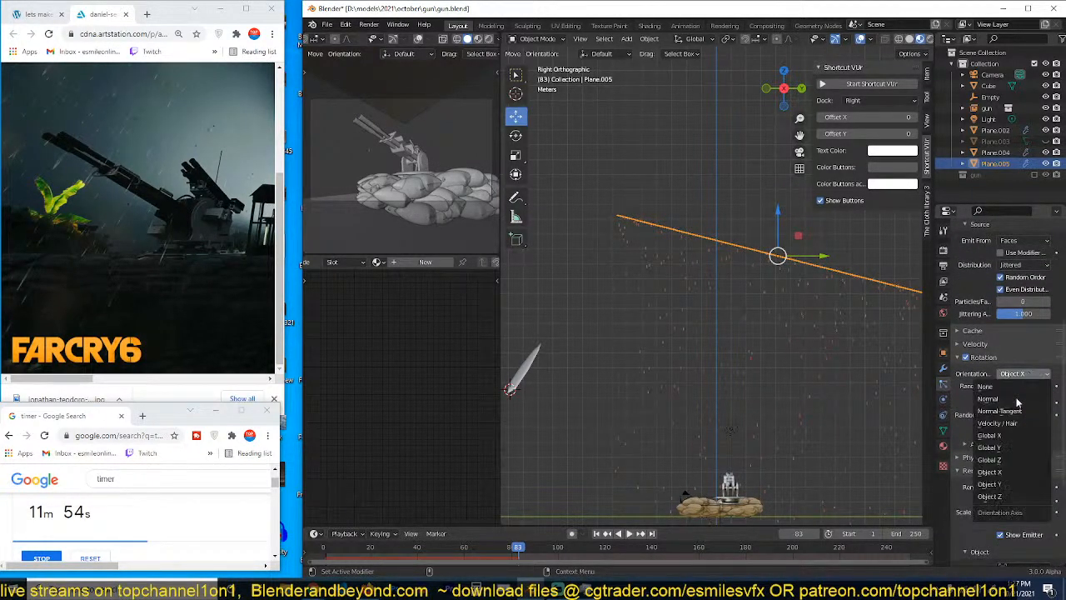
pyautogui.click(991, 484)
pyautogui.press('r')
pyautogui.rightClick(589, 358)
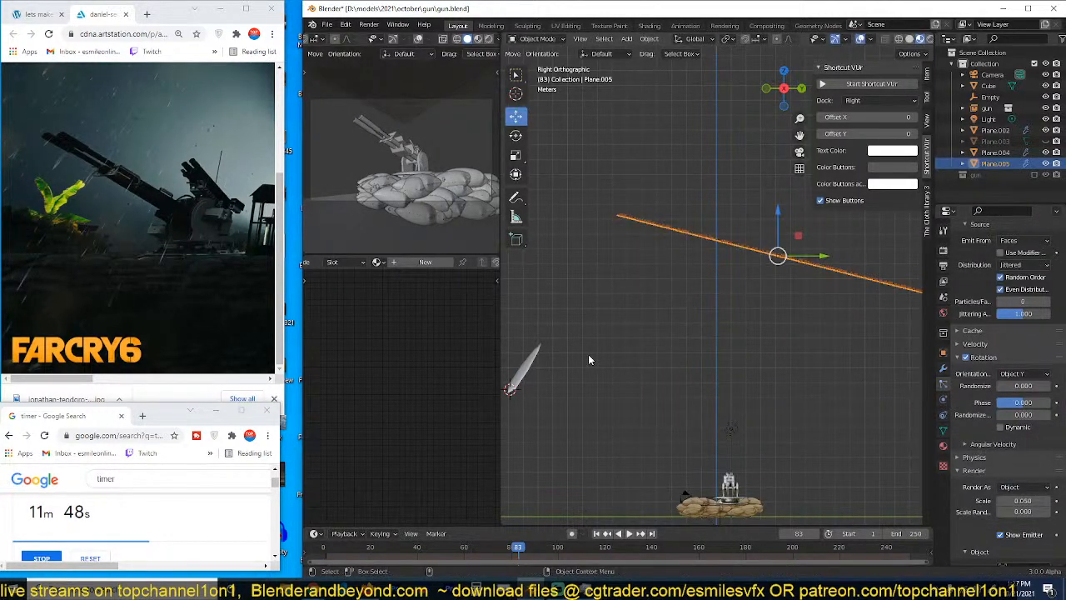
# Step: Compare the drop object with the emitter's particles by playing the animation briefly with the plane selected
pyautogui.click(544, 357)
pyautogui.scroll(2, 628, 285)
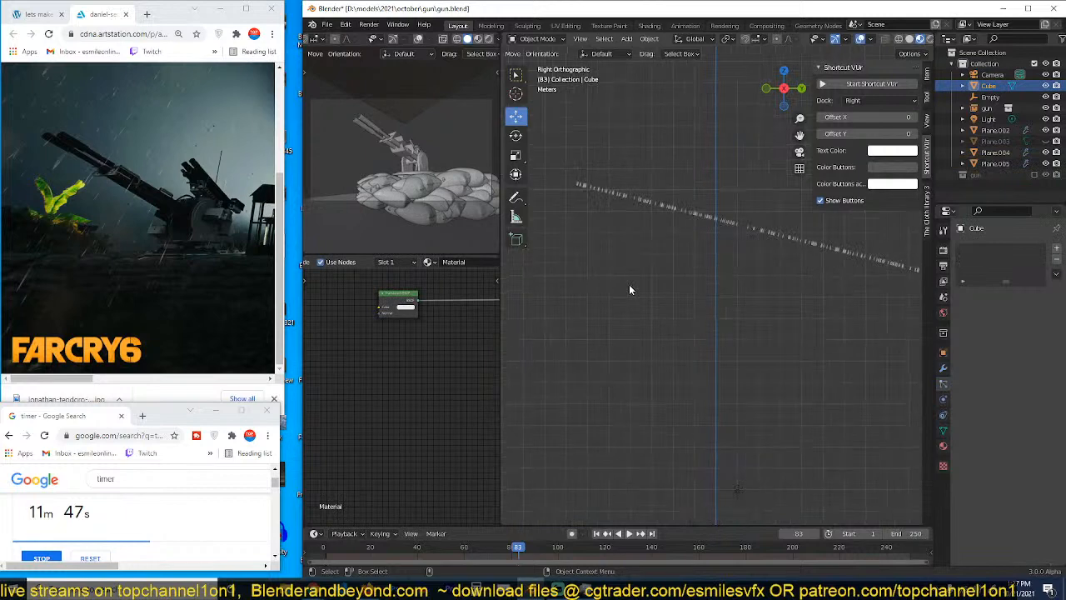
pyautogui.click(764, 232)
pyautogui.press('space')
pyautogui.press('space')
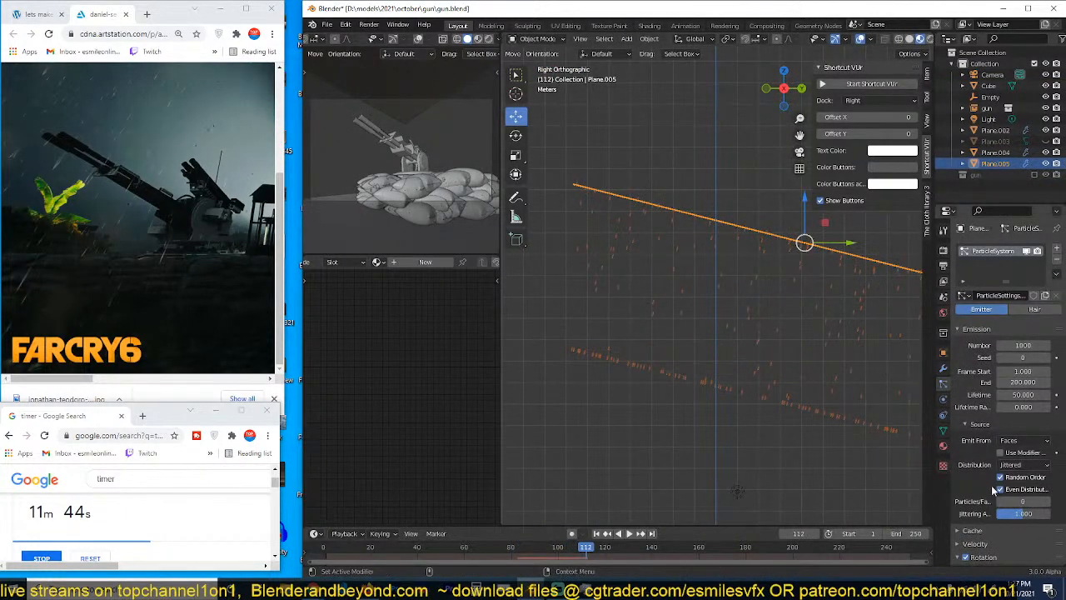
# Step: Set the overhead plane's Normal particle velocity to 5 m/s and replay the animation from the start
pyautogui.scroll(-2, 987, 483)
pyautogui.click(976, 477)
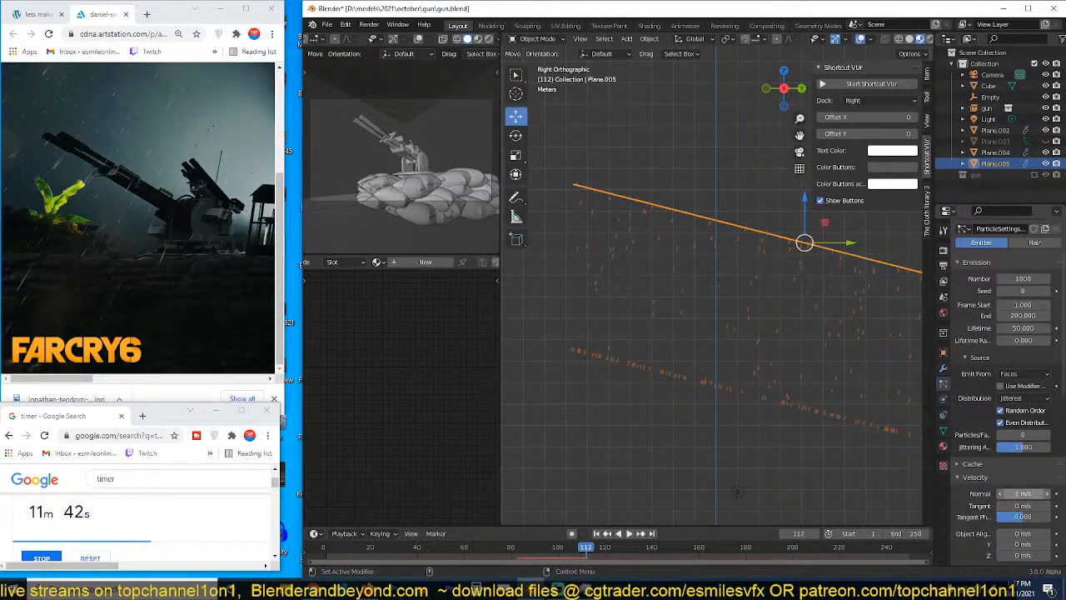
pyautogui.hotkey('shift', 'Left')
pyautogui.press('space')
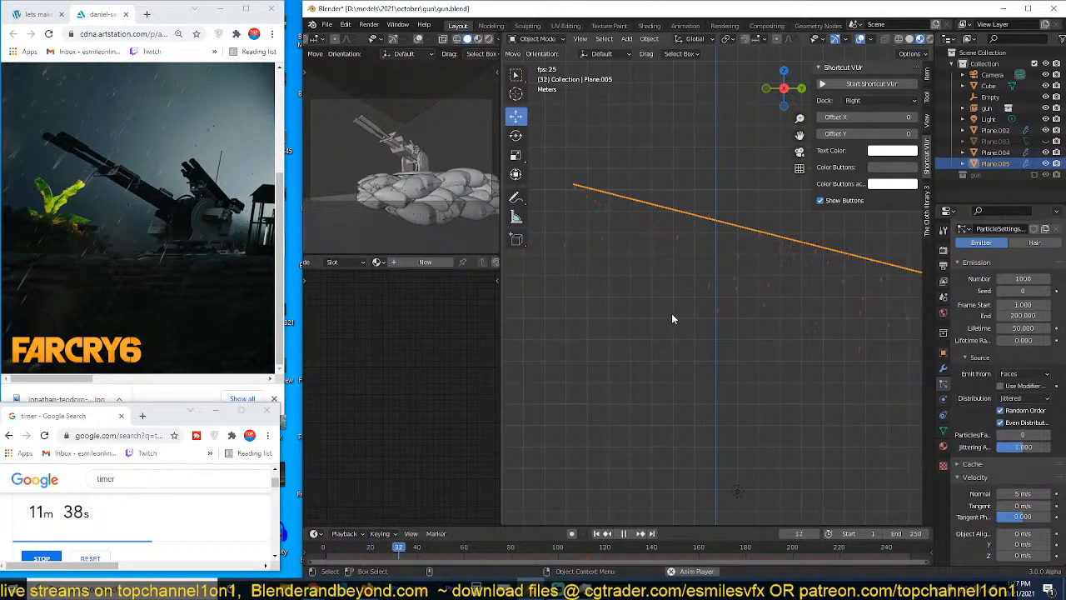
# Step: Stop the playback, stretch the drop object about 5.3 times along global Z and enter Edit Mode on it
pyautogui.press('space')
pyautogui.scroll(-2, 616, 410)
pyautogui.click(613, 341)
pyautogui.press('s')
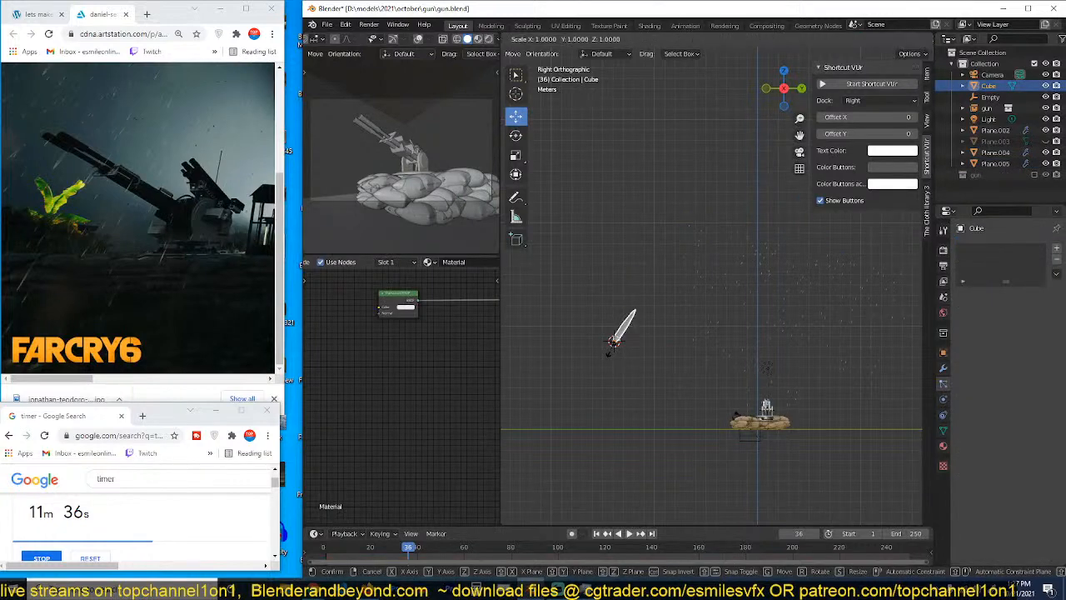
pyautogui.press('z')
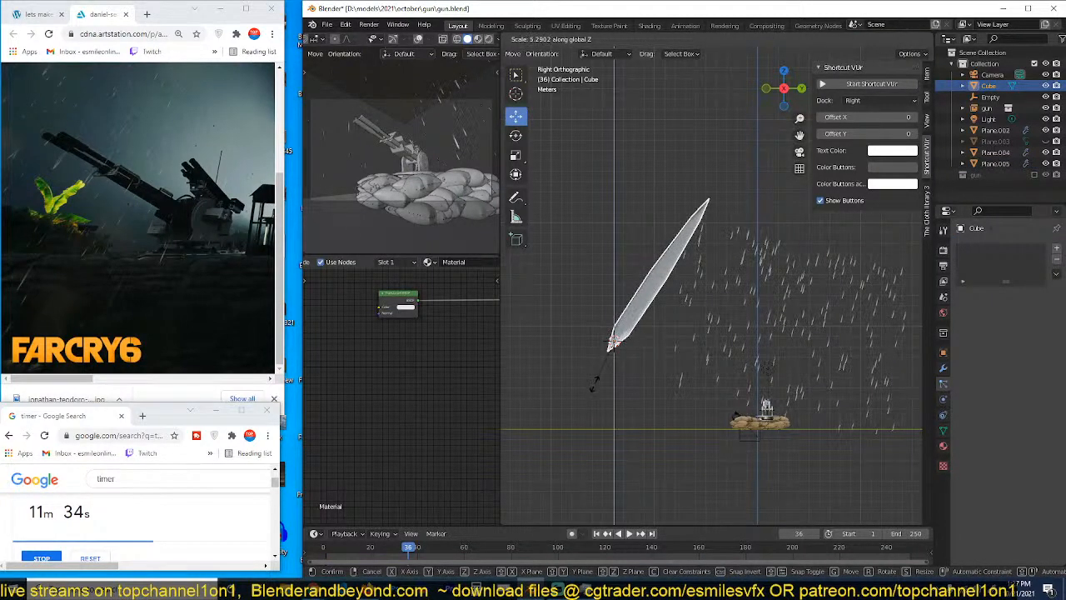
pyautogui.click(725, 344)
pyautogui.scroll(1, 725, 343)
pyautogui.press('Tab')
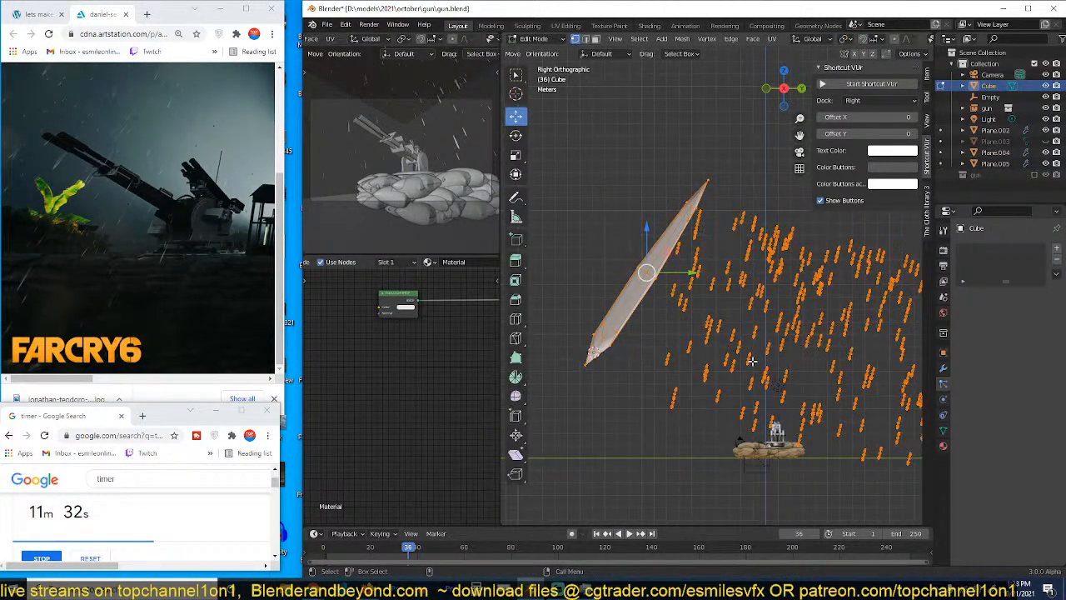
# Step: Thin the drop's mesh by scaling it with the local Z axis locked, return to Object Mode and deselect it
pyautogui.press('s')
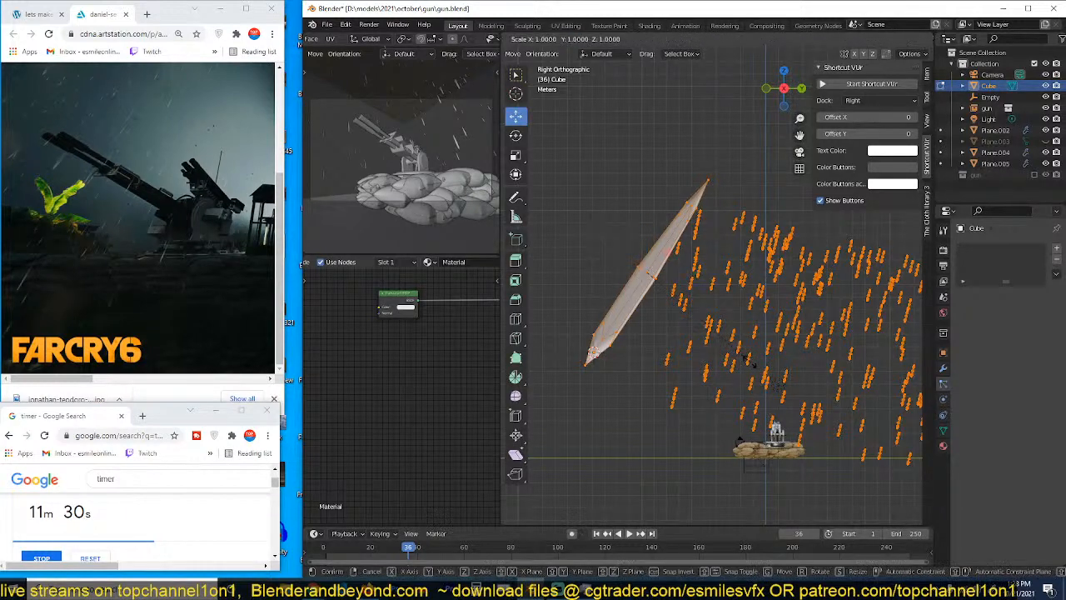
pyautogui.hotkey('shift', 'z')
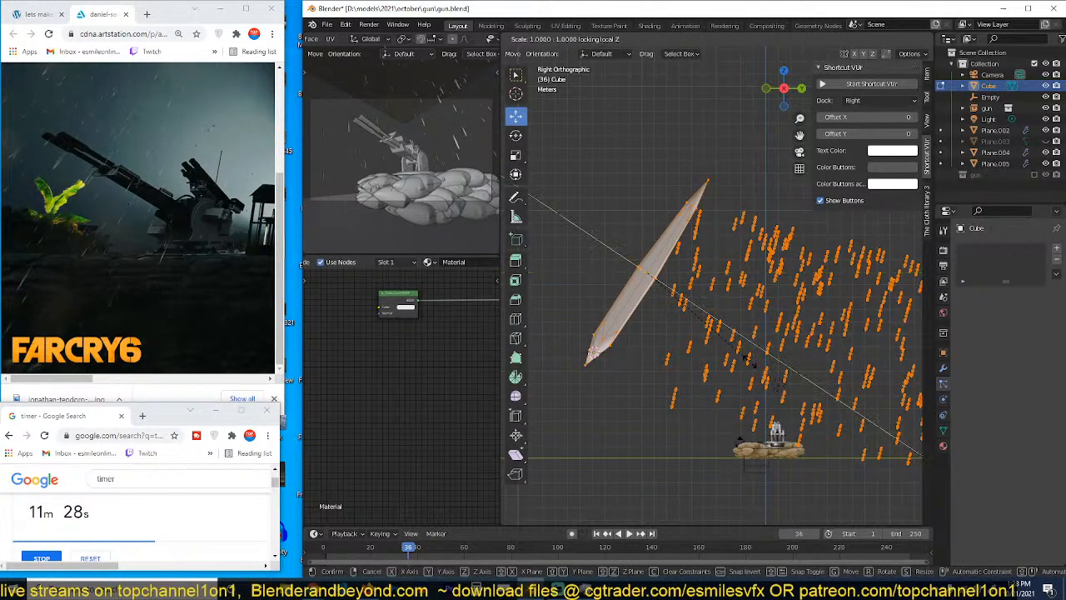
pyautogui.click(736, 359)
pyautogui.press('Tab')
pyautogui.click(697, 408)
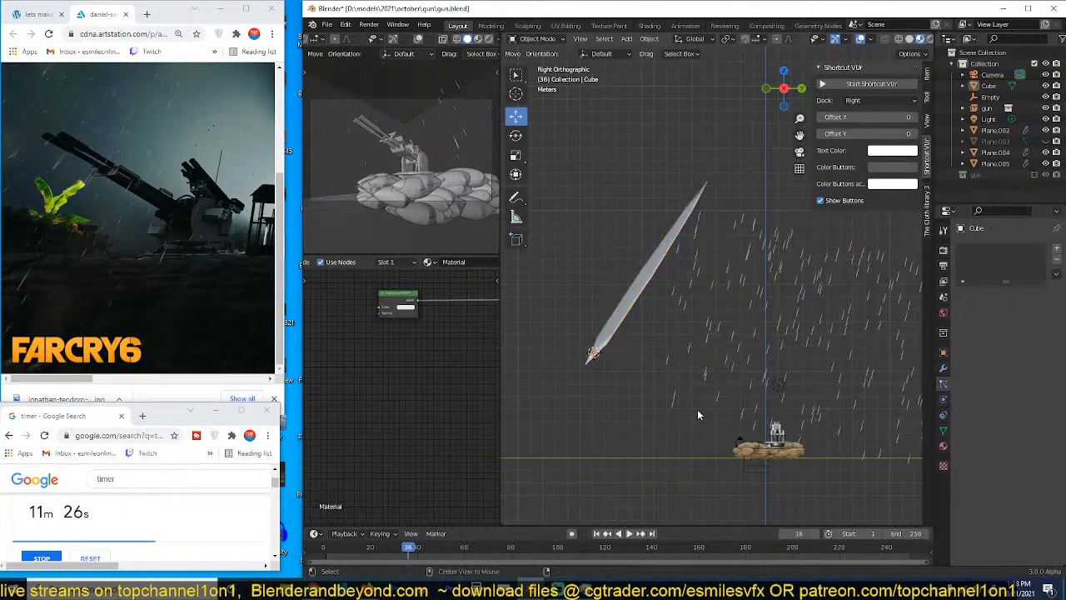
# Step: Replay the rain briefly from near the start, save the file and switch the camera viewport to Rendered shading
pyautogui.click(333, 546)
pyautogui.press('space')
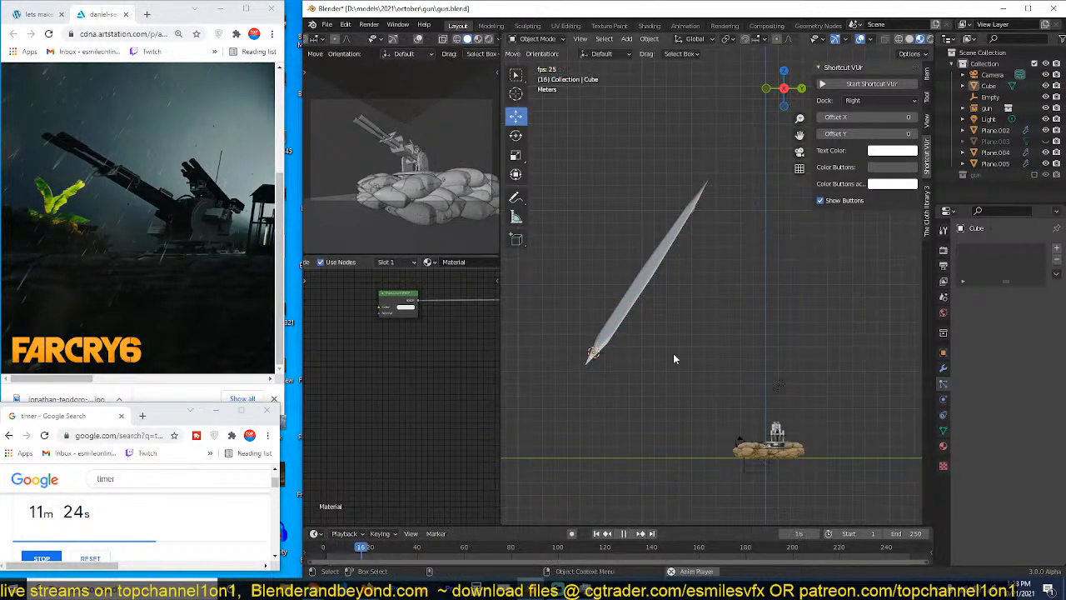
pyautogui.press('space')
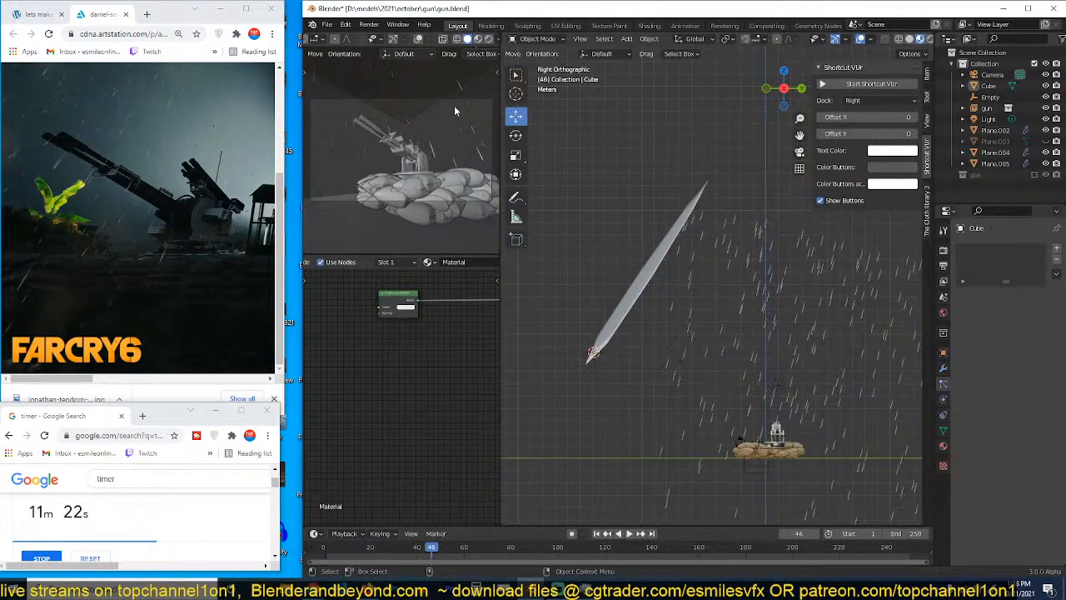
pyautogui.hotkey('ctrl', 's')
pyautogui.click(488, 40)
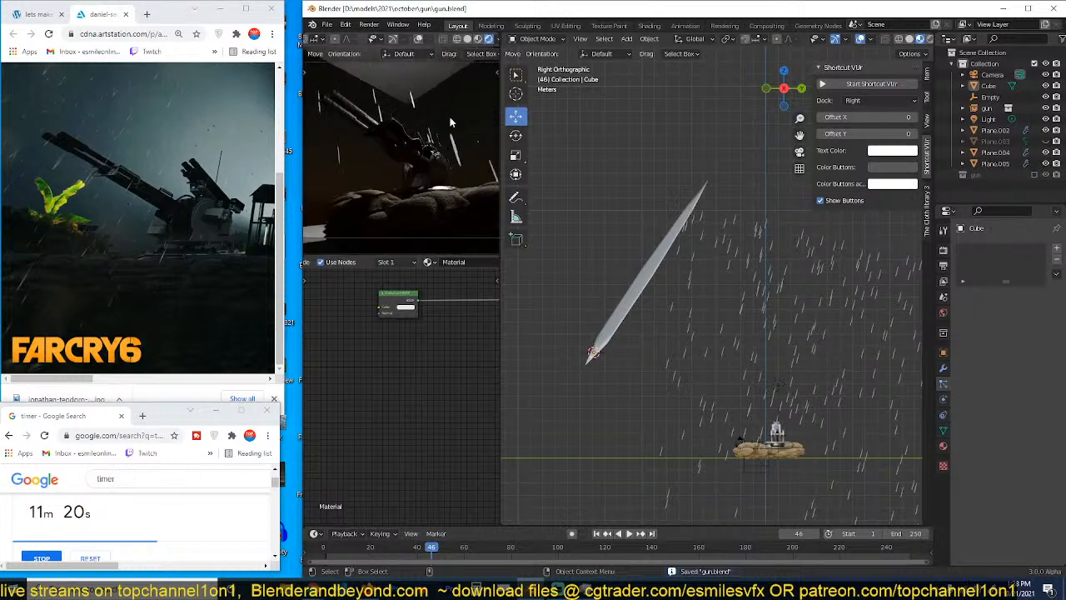
# Step: Add a Glass BSDF to the drop's material and combine it with the Translucent BSDF through a Mix Shader
pyautogui.click(619, 297)
pyautogui.scroll(-3, 427, 336)
pyautogui.scroll(4, 426, 337)
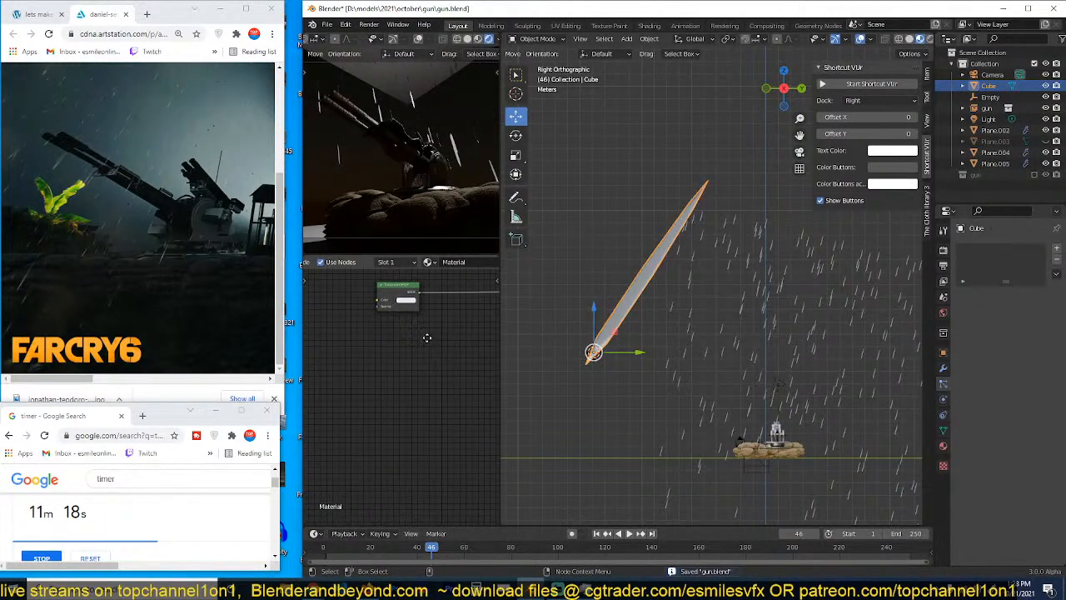
pyautogui.moveTo(426, 336); pyautogui.dragTo(412, 379, button='middle')
pyautogui.hotkey('shift', 'a')
pyautogui.moveTo(362, 371)
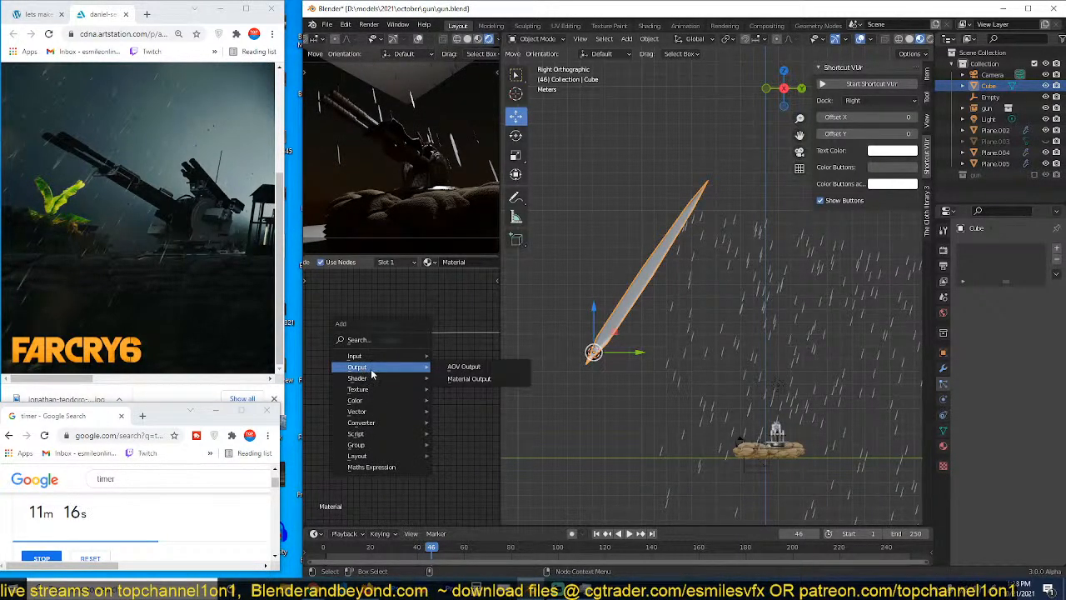
pyautogui.moveTo(416, 379)
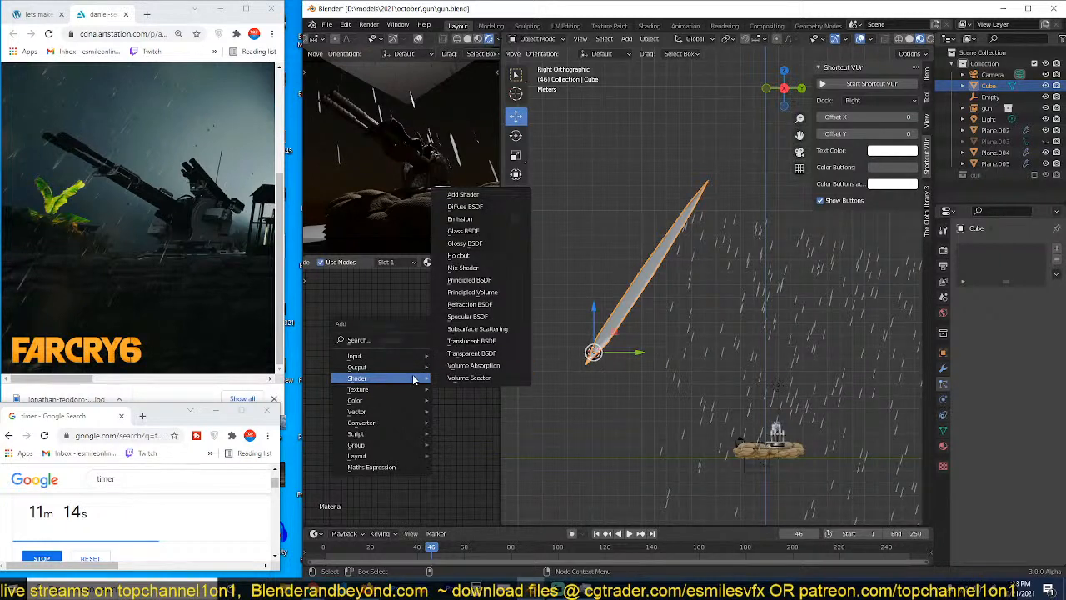
pyautogui.click(492, 244)
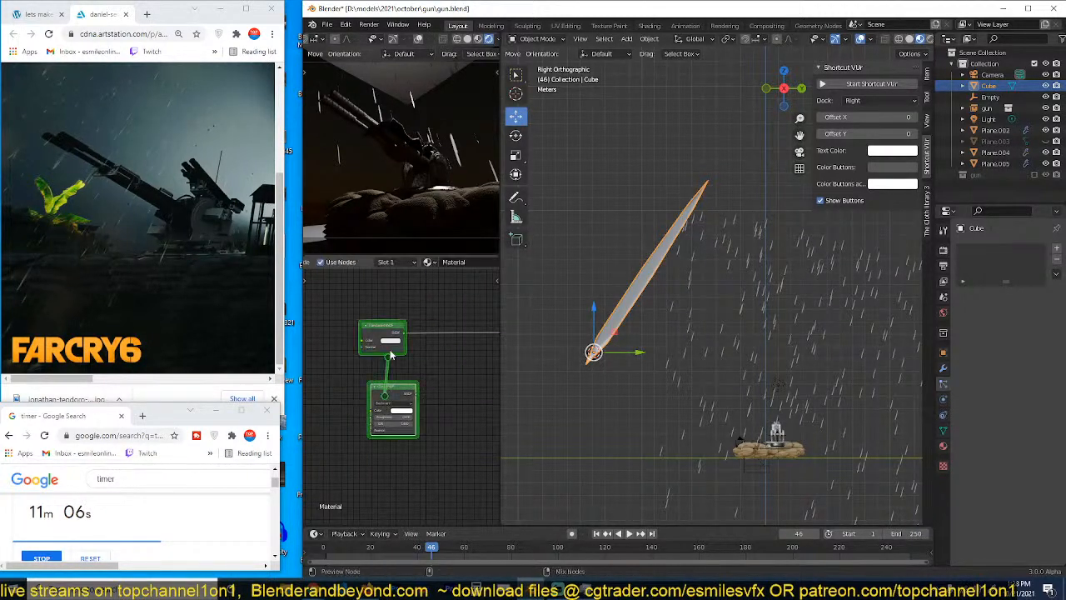
pyautogui.keyDown('ctrl'); pyautogui.keyDown('shift'); pyautogui.moveTo(391, 355); pyautogui.dragTo(393, 347, button='right'); pyautogui.keyUp('shift'); pyautogui.keyUp('ctrl')
pyautogui.moveTo(458, 374); pyautogui.dragTo(402, 380, button='middle')
pyautogui.scroll(1, 402, 381)
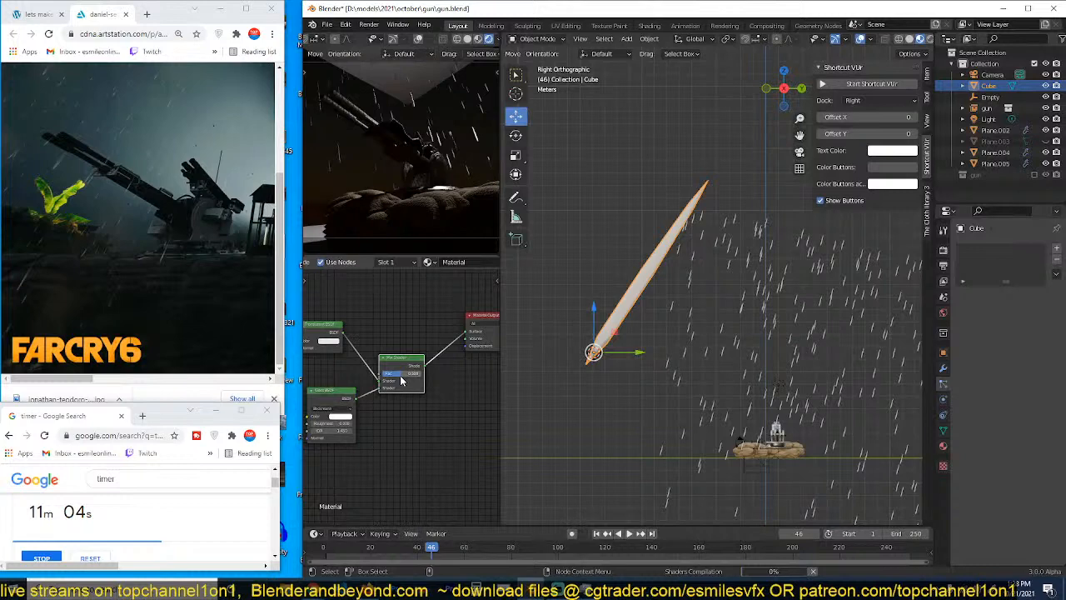
# Step: Set the drop material's Blend Mode to Alpha Blend and Shadow Mode to None, and save the file
pyautogui.scroll(2, 608, 350)
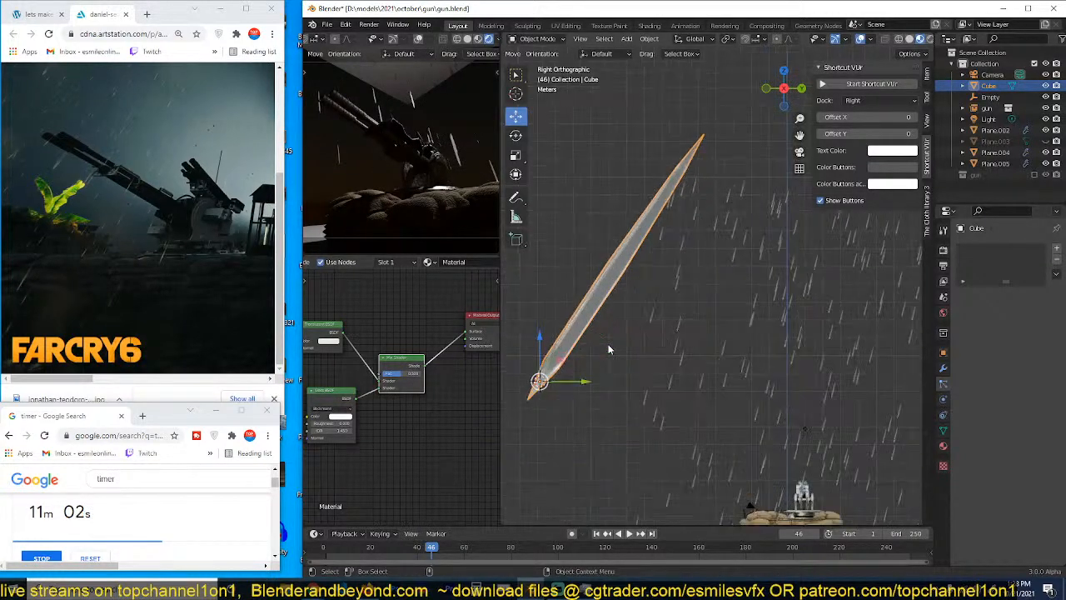
pyautogui.scroll(2, 609, 349)
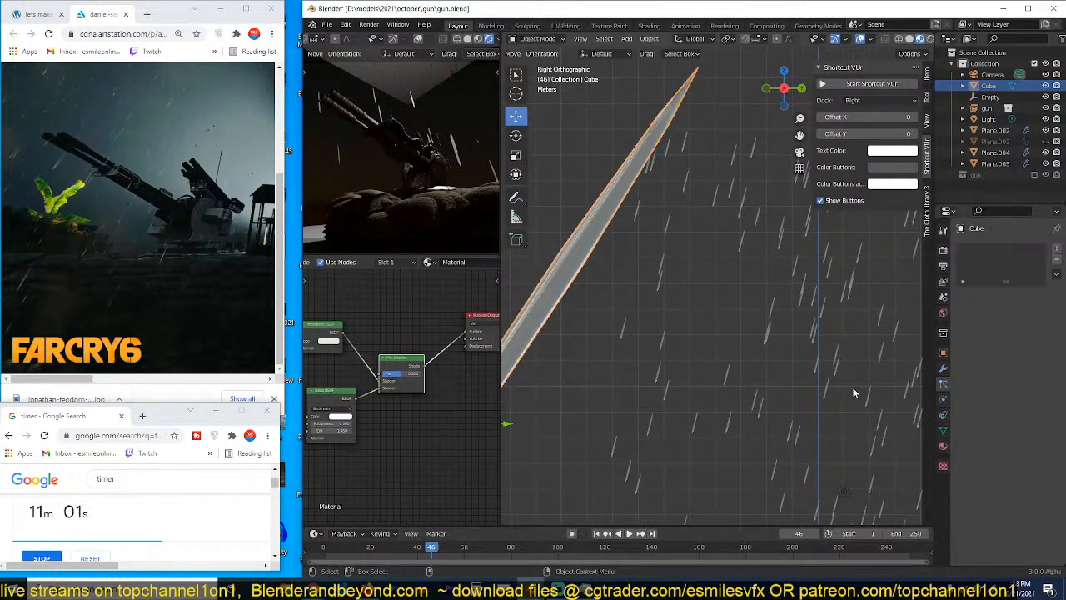
pyautogui.click(943, 445)
pyautogui.scroll(-2, 1008, 400)
pyautogui.click(1022, 432)
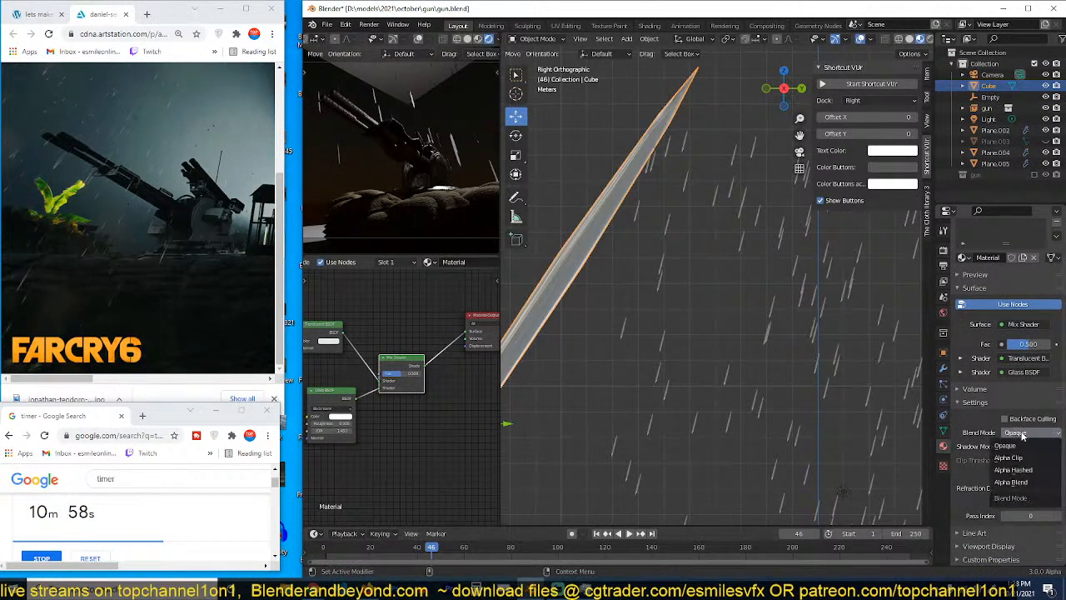
pyautogui.click(1017, 482)
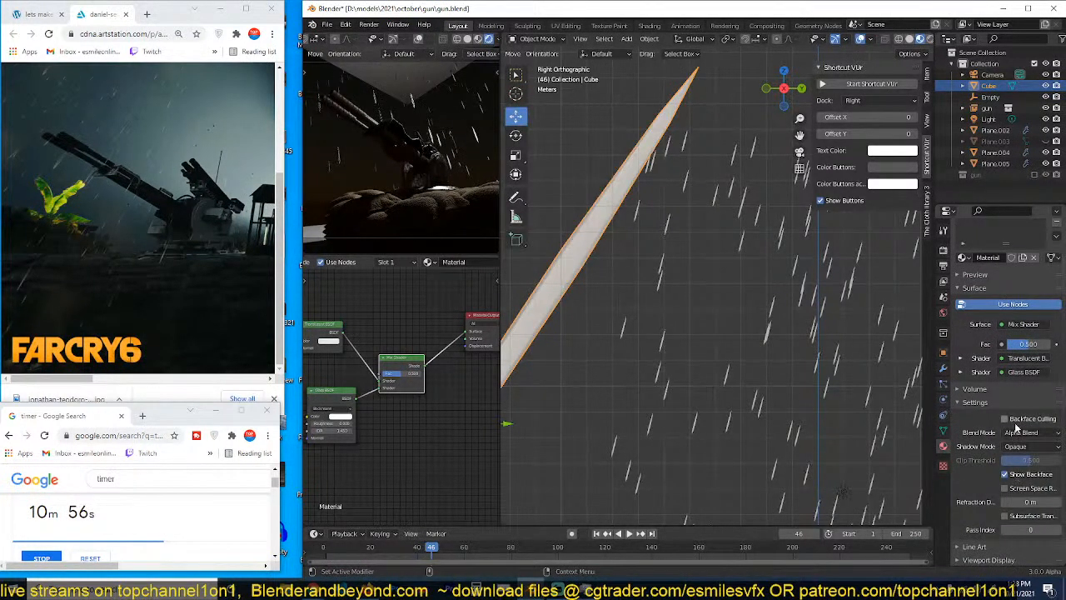
pyautogui.click(1019, 446)
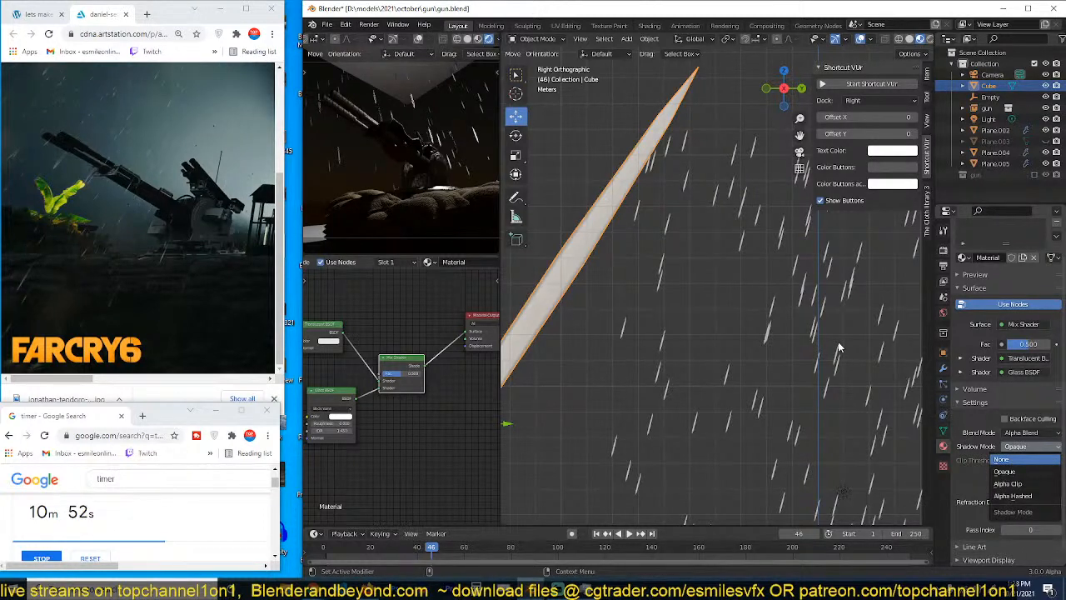
pyautogui.press('Return')
pyautogui.click(814, 361)
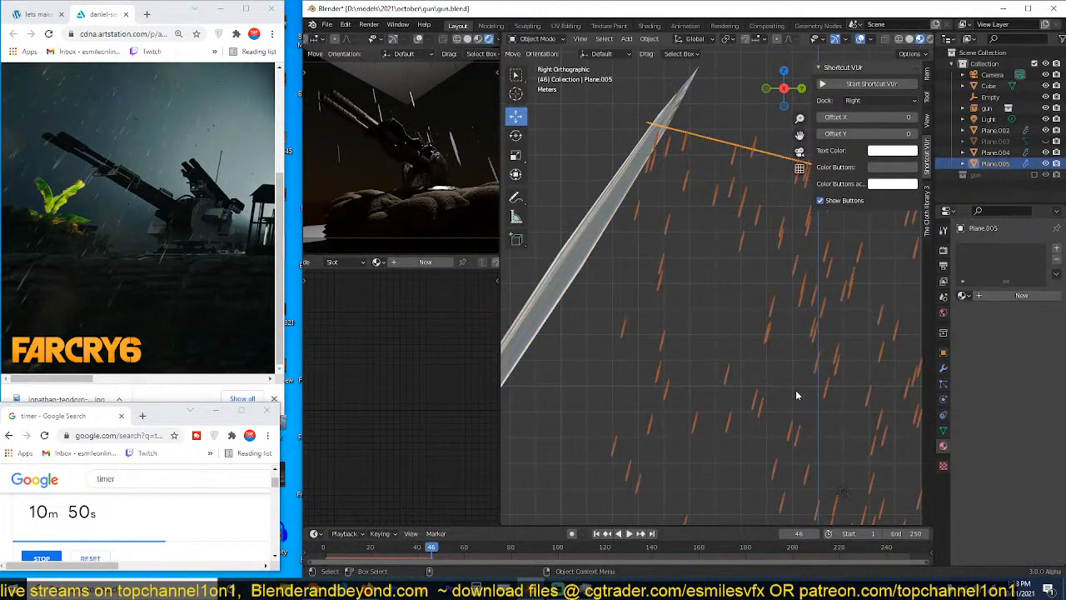
pyautogui.hotkey('ctrl', 's')
pyautogui.hotkey('alt', 'a')
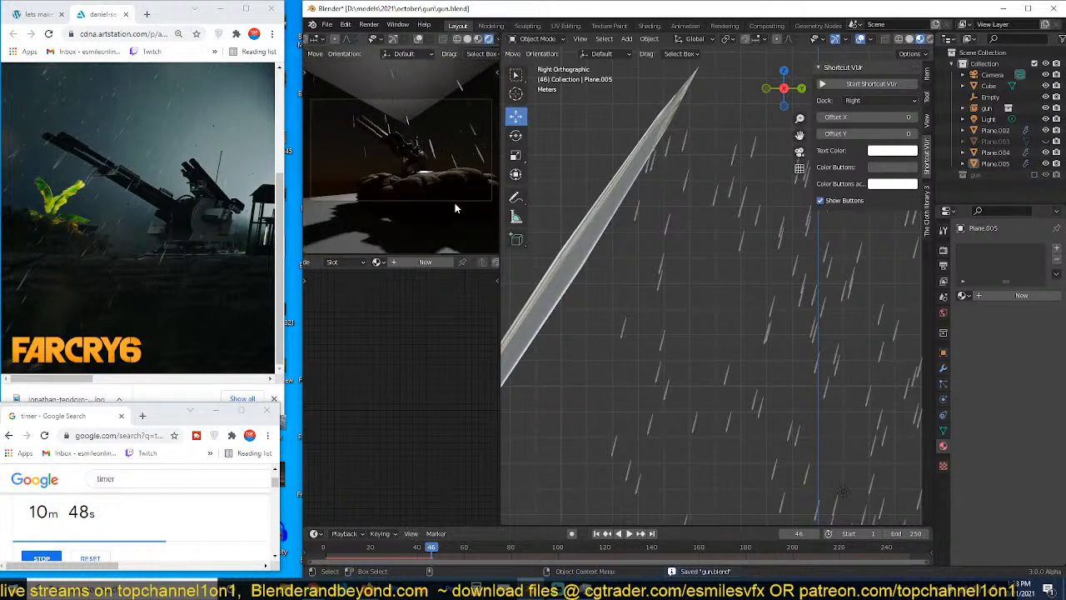
# Step: In top view, center the overhead plane over the scene and enlarge it about 1.26 times overall and 1.29 times along X
pyautogui.scroll(-6, 670, 251)
pyautogui.moveTo(671, 251); pyautogui.dragTo(794, 352, button='middle')
pyautogui.click(766, 280)
pyautogui.press('KP_7')
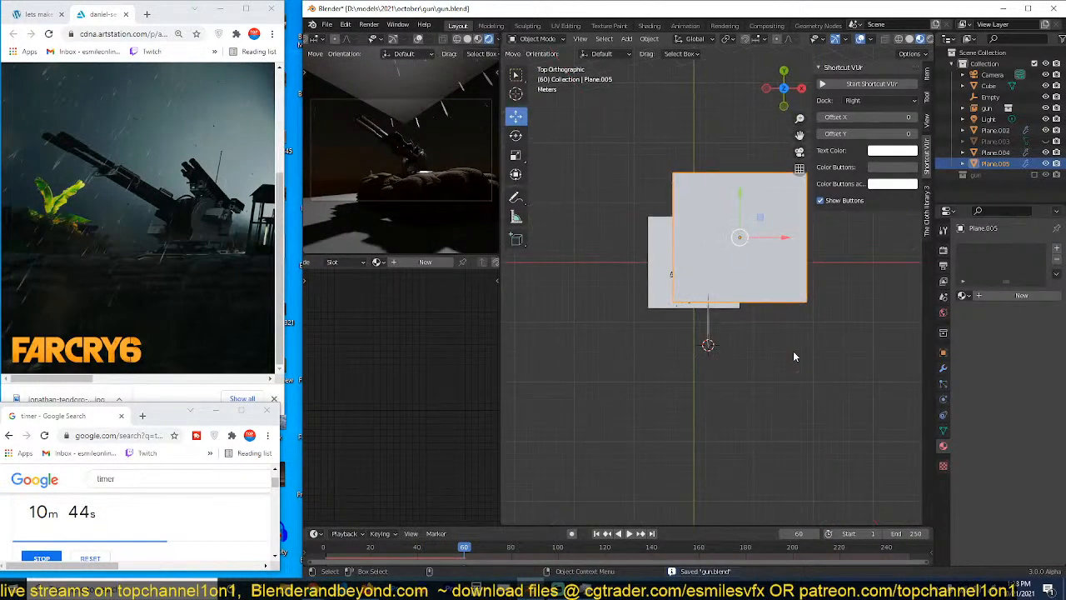
pyautogui.press('g')
pyautogui.click(748, 339)
pyautogui.press('s')
pyautogui.press('x')
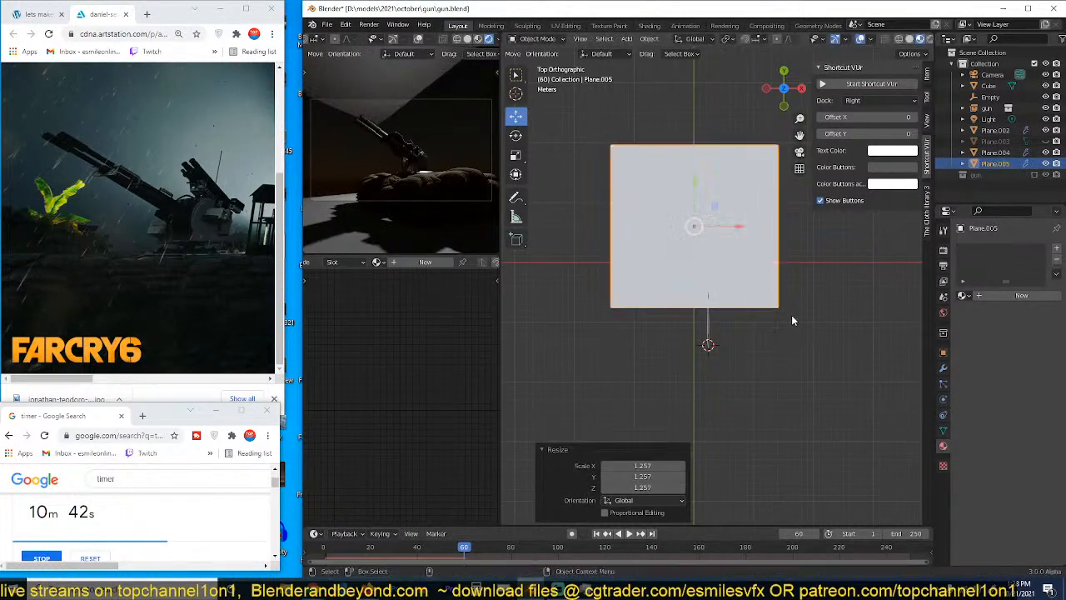
pyautogui.click(824, 320)
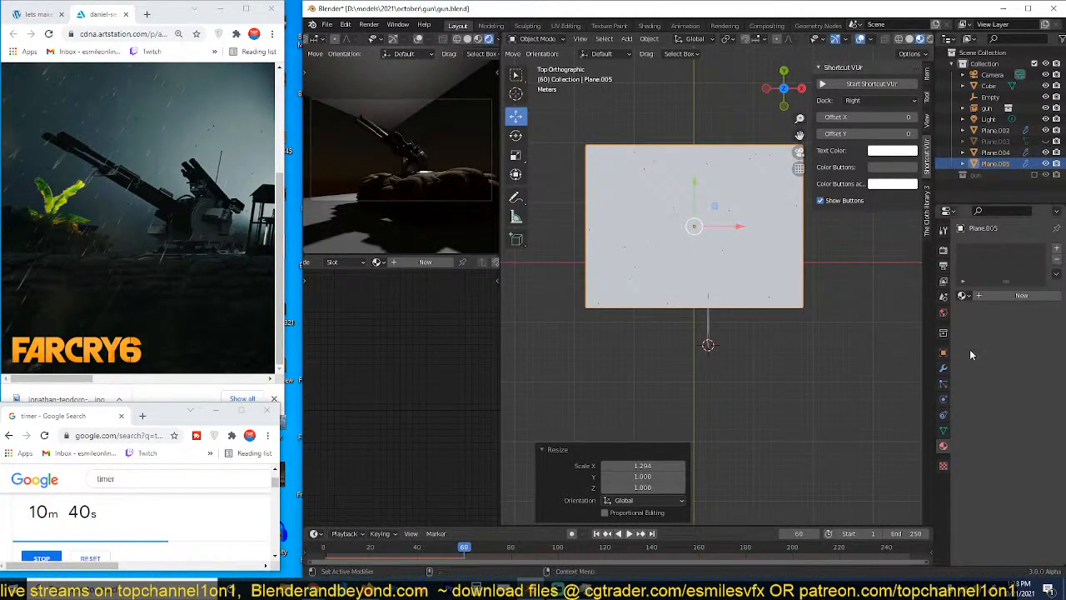
# Step: Turn off the overhead plane's Show Instancer options for both viewport and render, and deselect the plane
pyautogui.click(943, 352)
pyautogui.click(1012, 477)
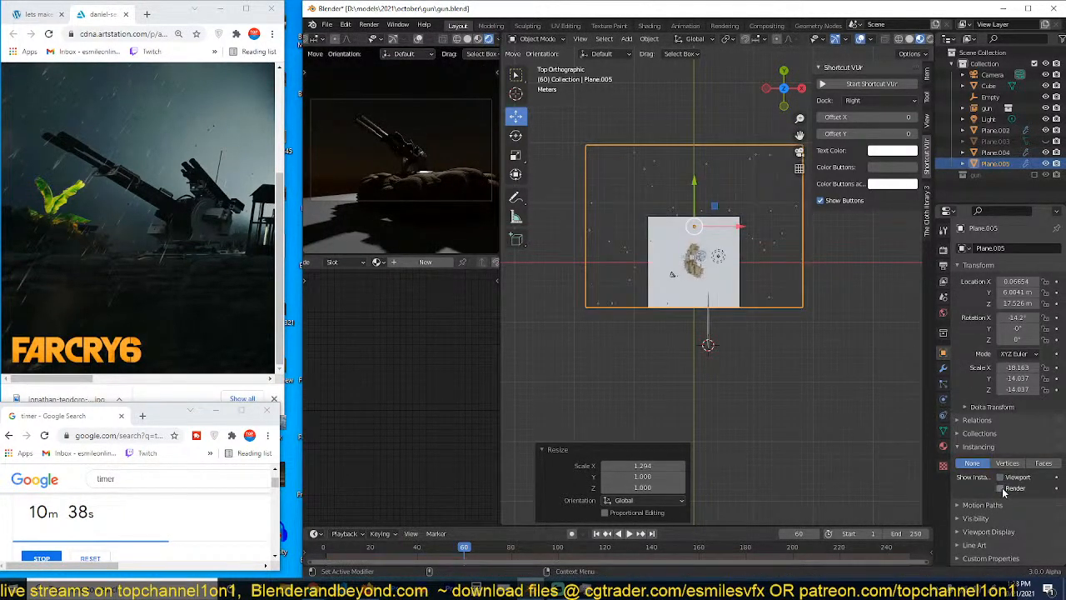
pyautogui.click(746, 326)
# Step: Play the animation from the start and check the rain around the gun through the camera
pyautogui.click(324, 548)
pyautogui.press('space')
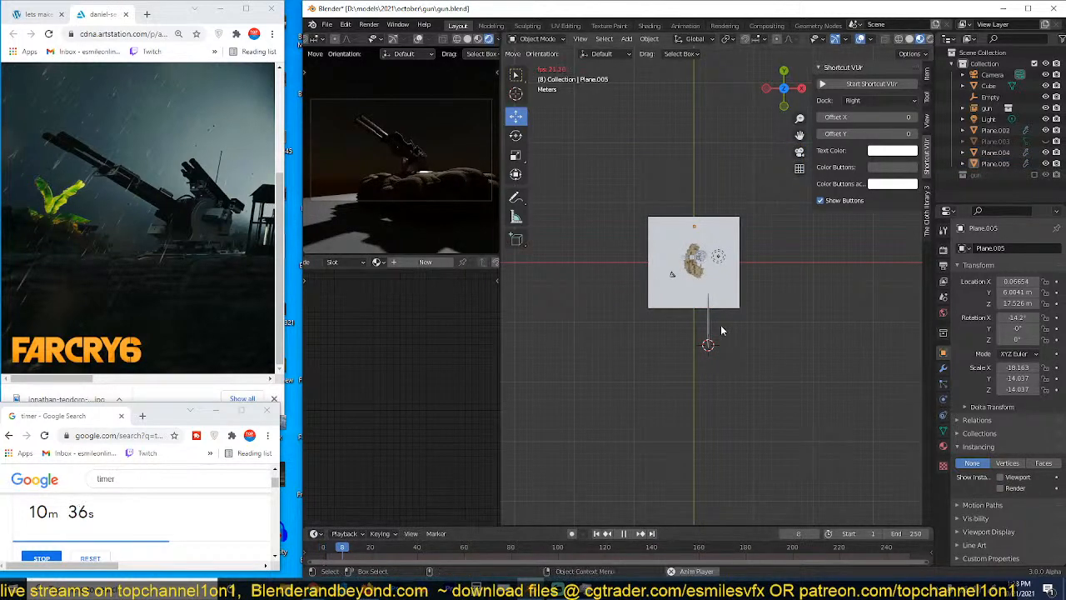
pyautogui.moveTo(734, 319); pyautogui.dragTo(673, 137, button='middle')
pyautogui.press('KP_0')
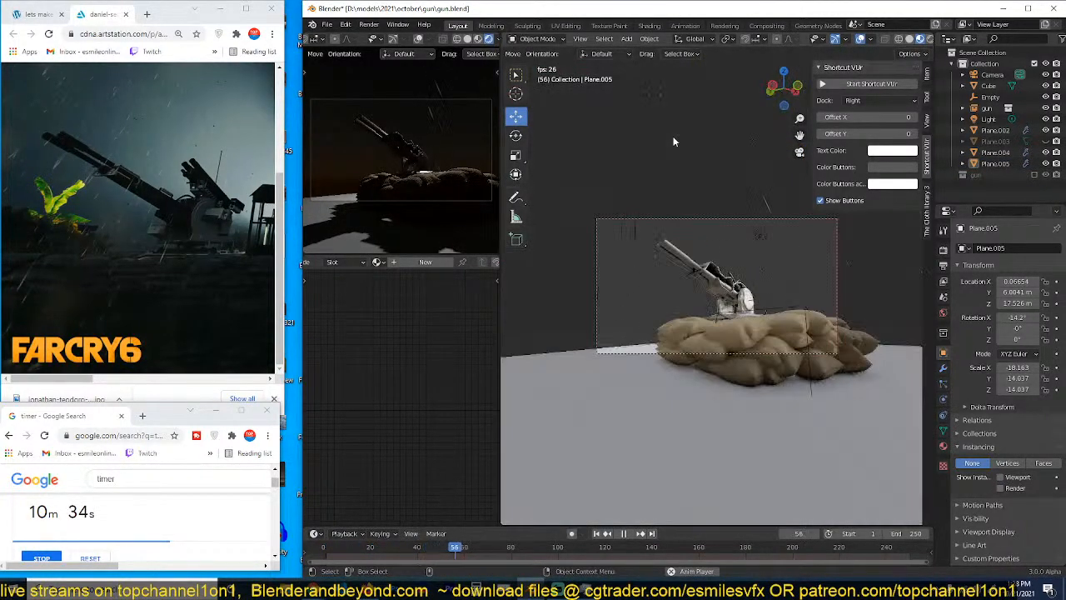
pyautogui.scroll(2, 695, 221)
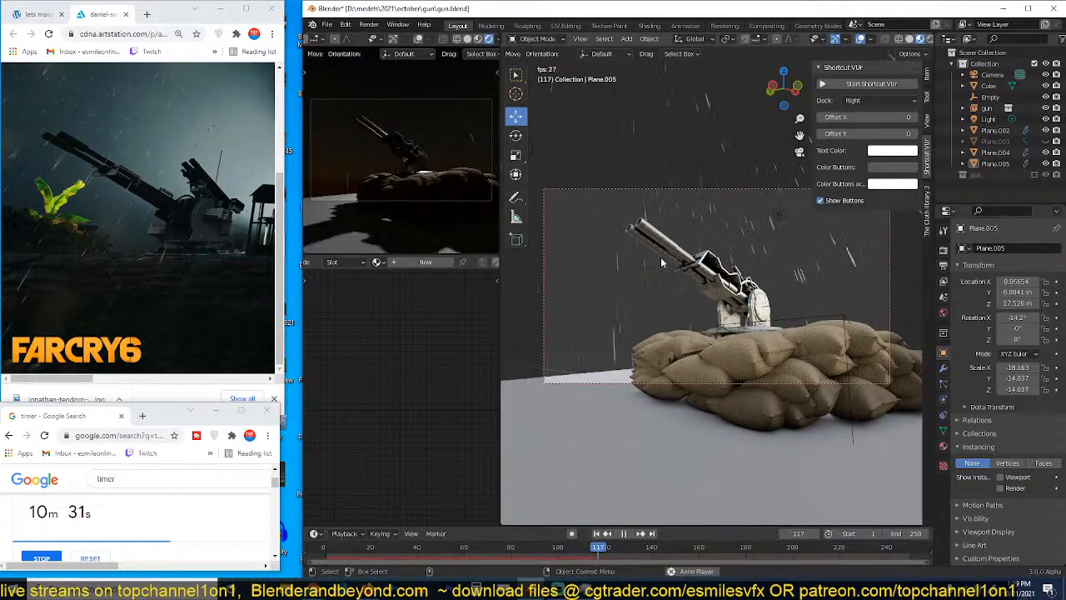
pyautogui.press('space')
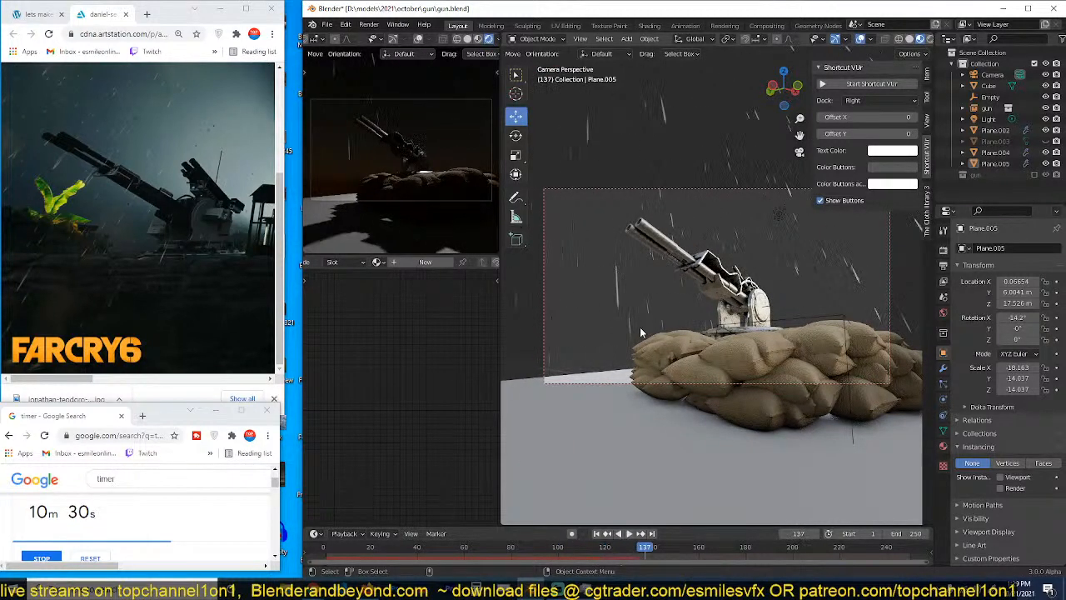
# Step: Remove the Collision physics from the ground plane and play the animation briefly
pyautogui.click(623, 381)
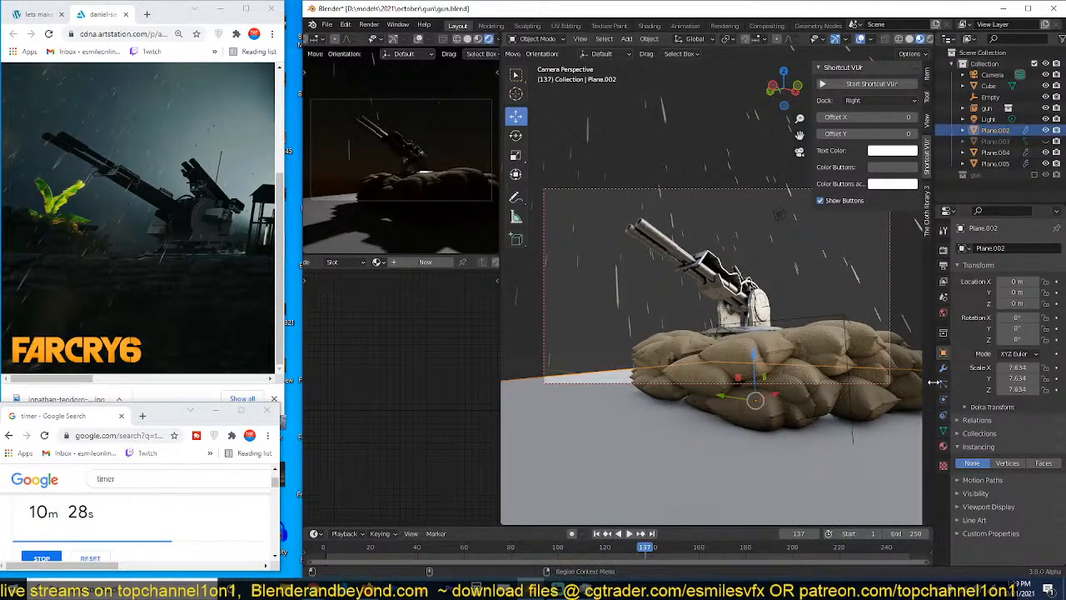
pyautogui.click(944, 386)
pyautogui.click(944, 398)
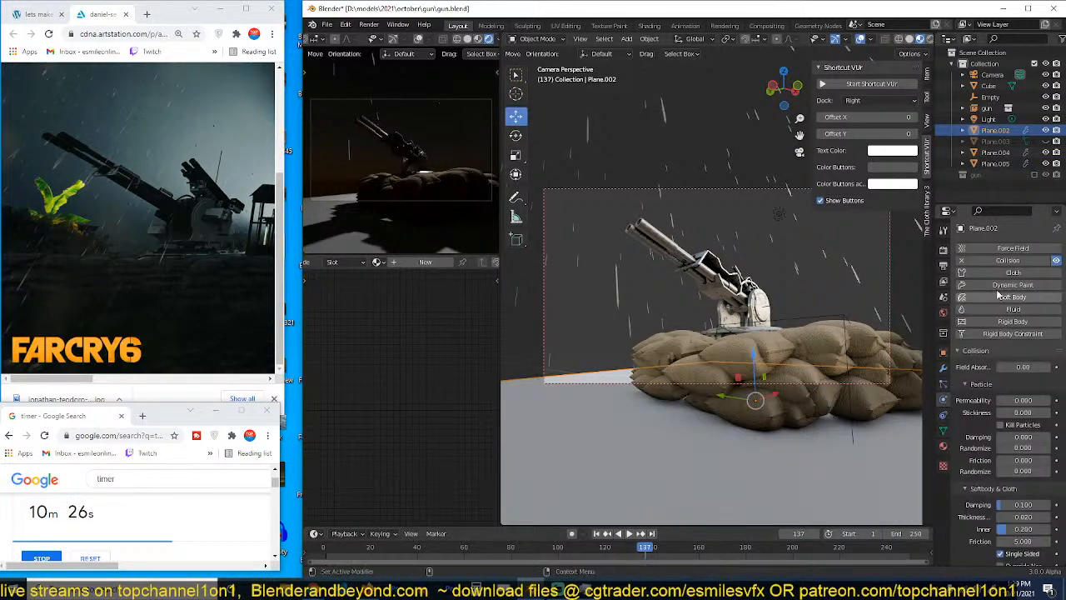
pyautogui.click(1011, 262)
pyautogui.press('space')
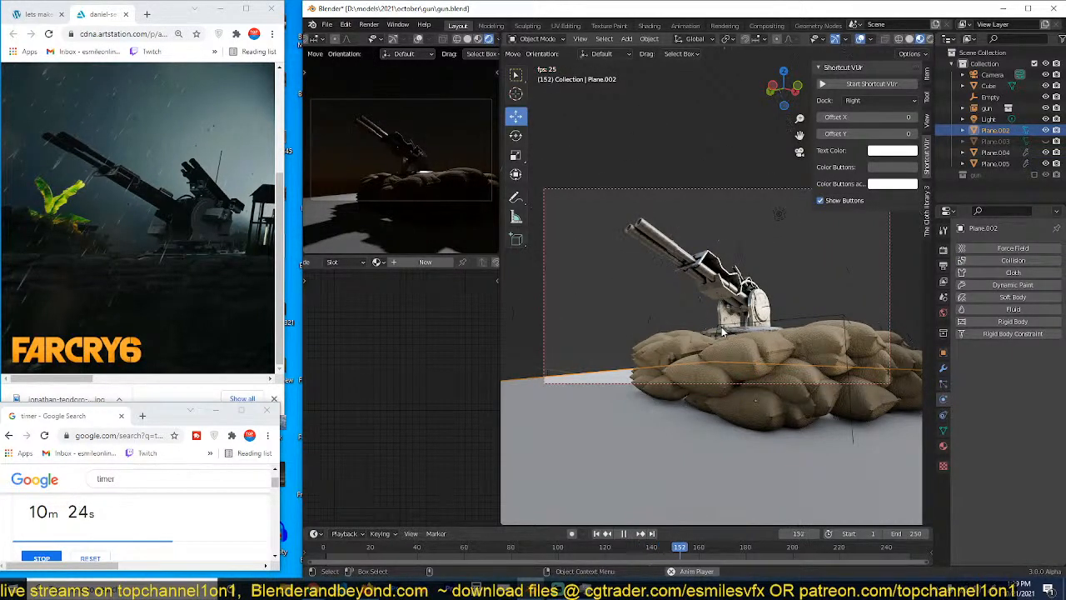
pyautogui.press('space')
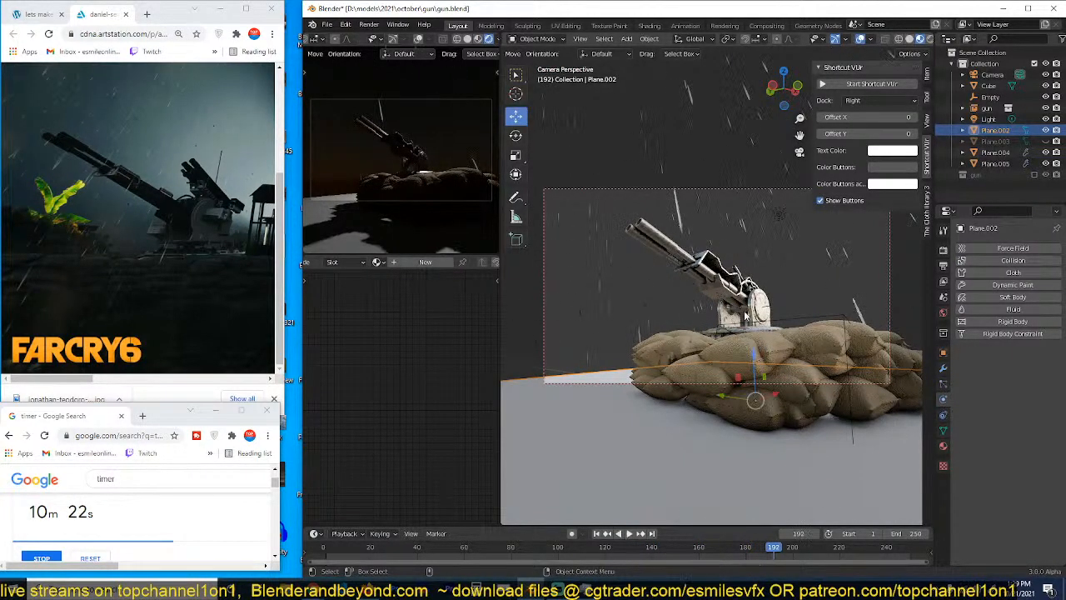
# Step: Set the overhead rain emitter's particle Number to 5000 and save the file
pyautogui.click(748, 241)
pyautogui.click(943, 383)
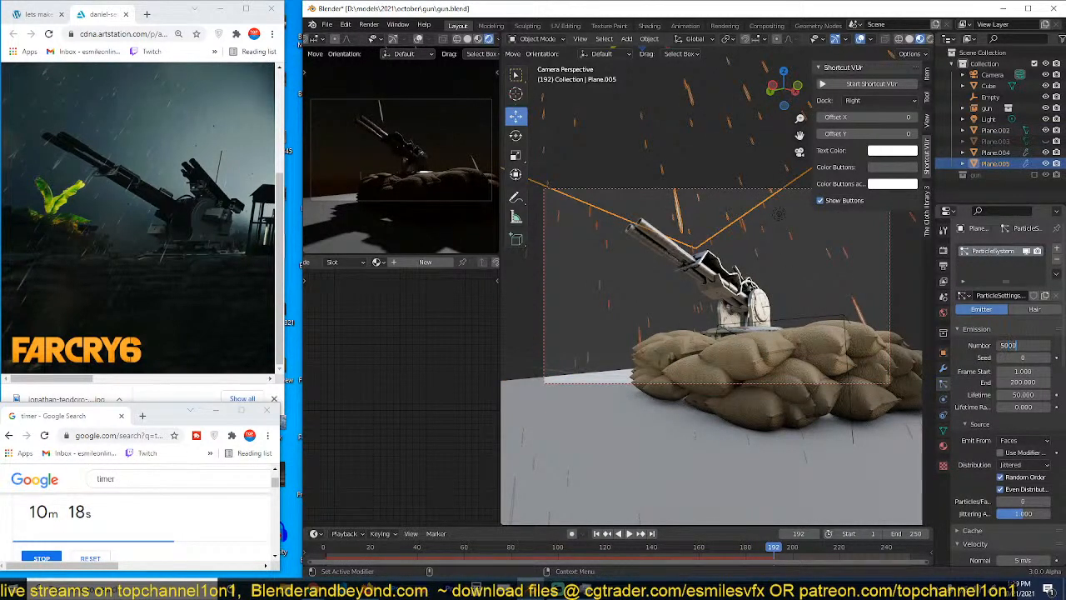
pyautogui.press('Return')
pyautogui.hotkey('ctrl', 's')
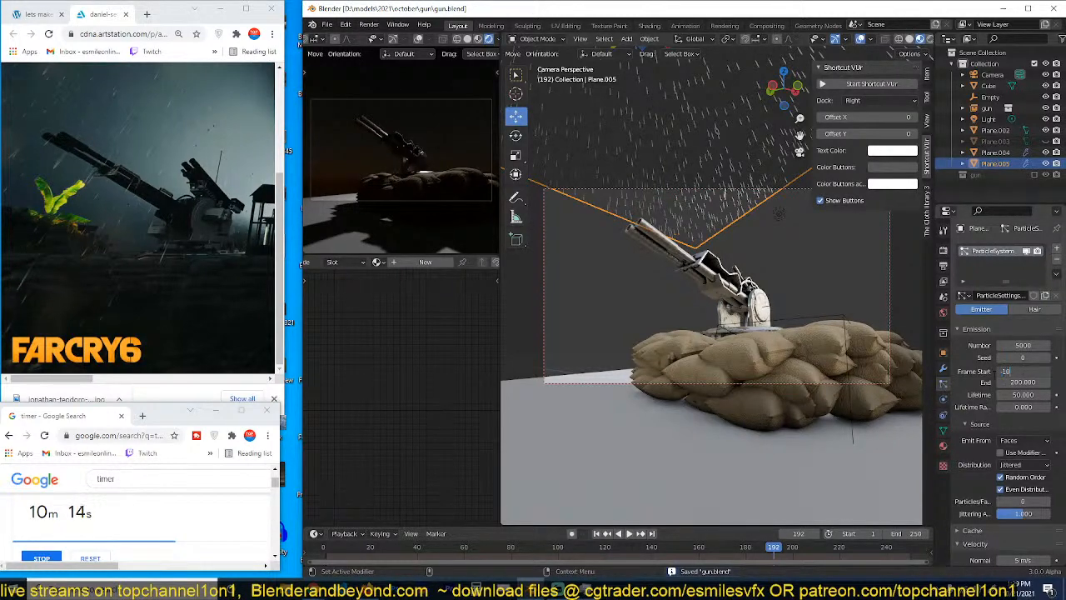
# Step: Set the rain emitter's Frame Start to -10 and replay the animation from the start with the plane deselected
pyautogui.press('Return')
pyautogui.hotkey('shift', 'Left')
pyautogui.press('space')
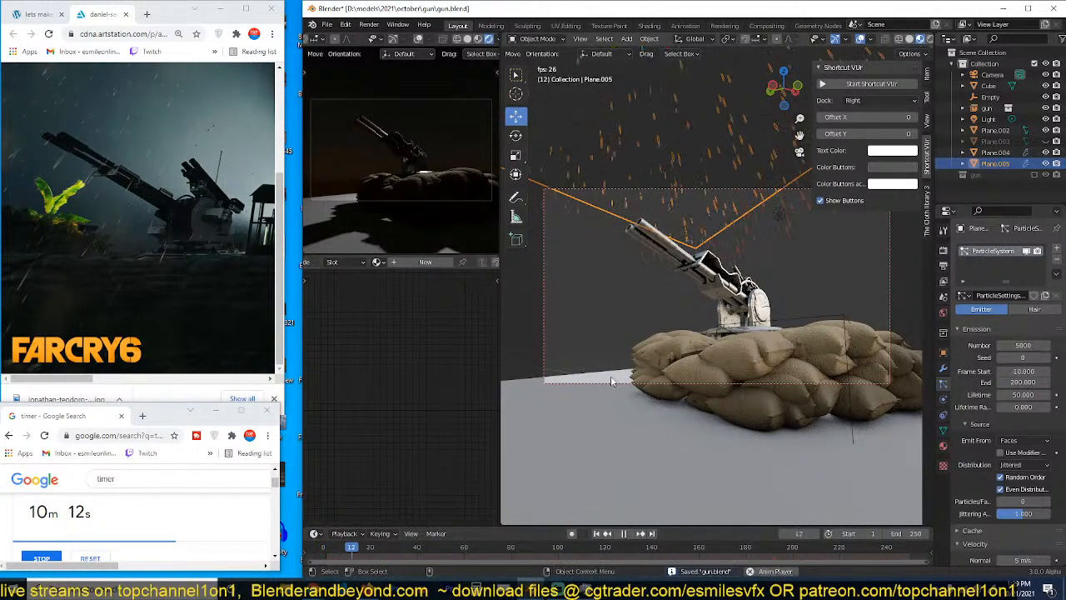
pyautogui.hotkey('alt', 'a')
pyautogui.press('space')
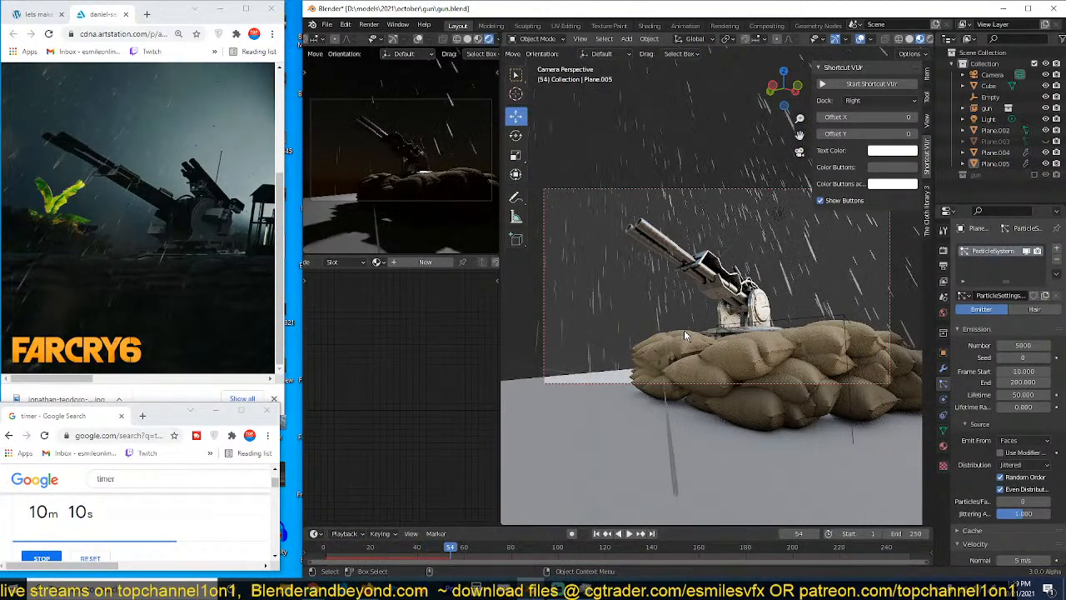
pyautogui.press('space')
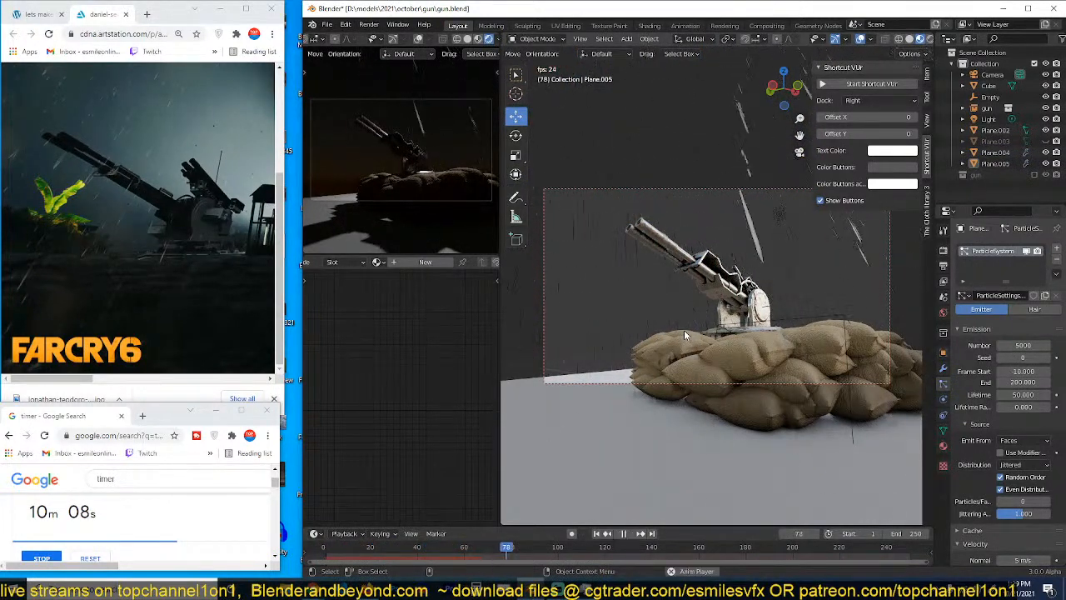
# Step: Stop the playback and set the rain emitter's Scale Randomness to 1
pyautogui.press('space')
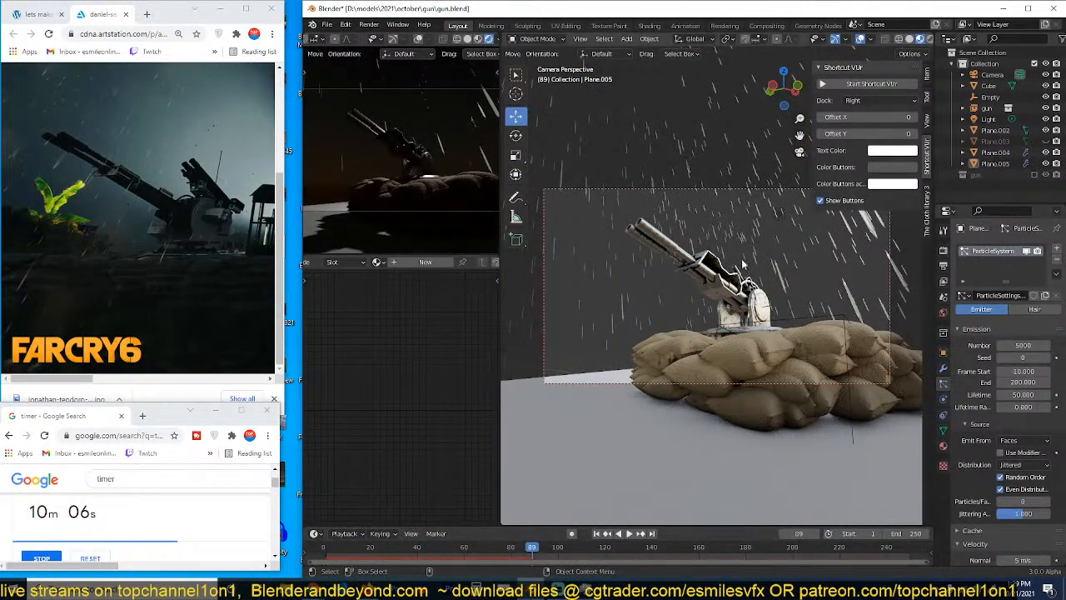
pyautogui.click(744, 265)
pyautogui.scroll(-6, 1008, 400)
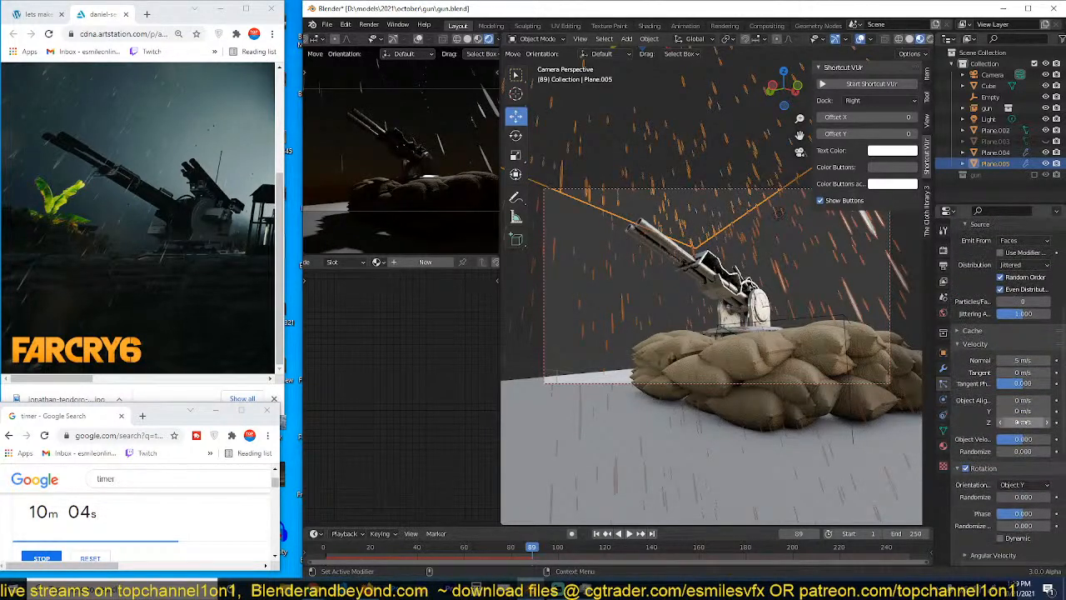
pyautogui.scroll(-3, 1016, 423)
pyautogui.scroll(-3, 1020, 424)
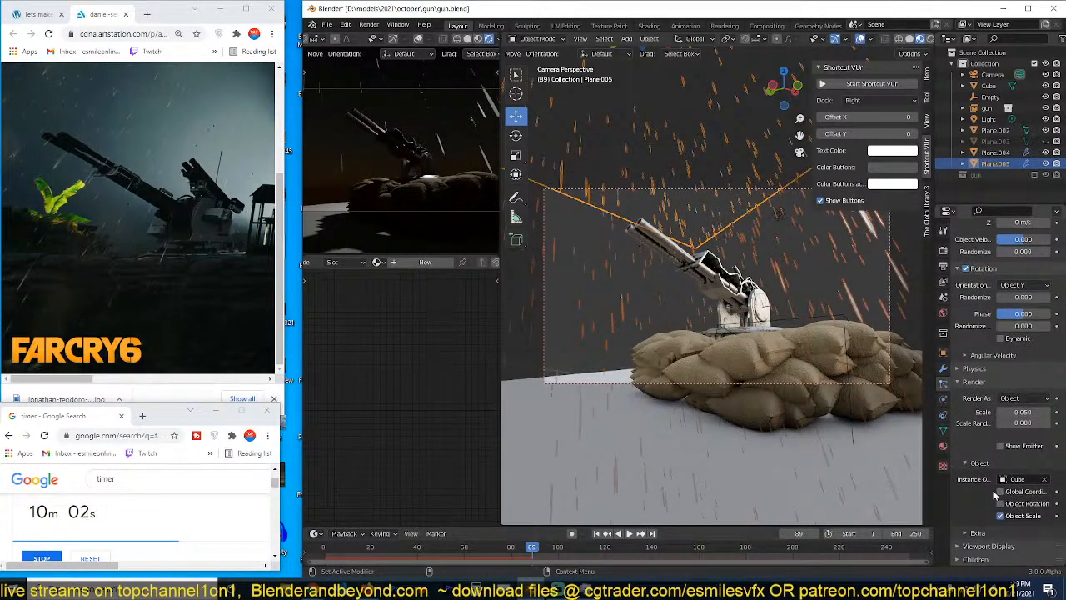
pyautogui.doubleClick(1023, 425)
pyautogui.write('1')
pyautogui.press('Return')
pyautogui.scroll(12, 1015, 350)
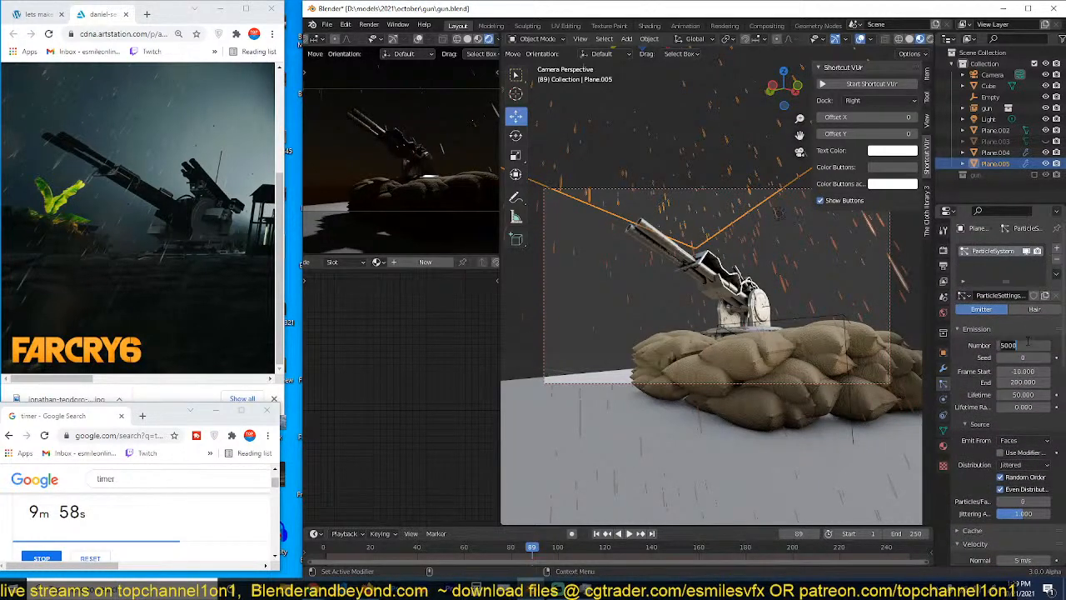
pyautogui.press('Return')
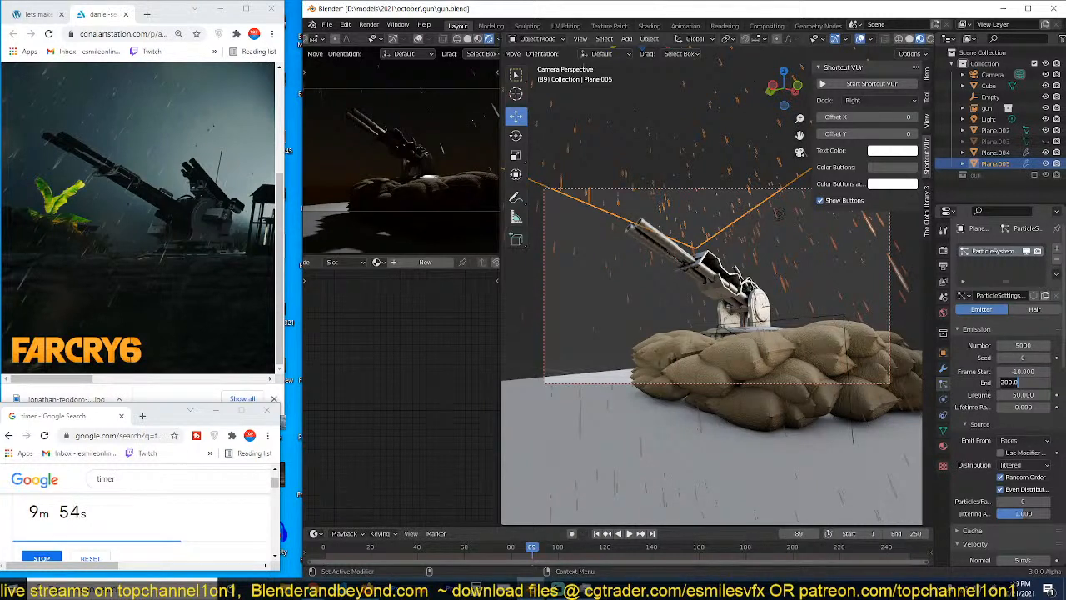
pyautogui.press('Return')
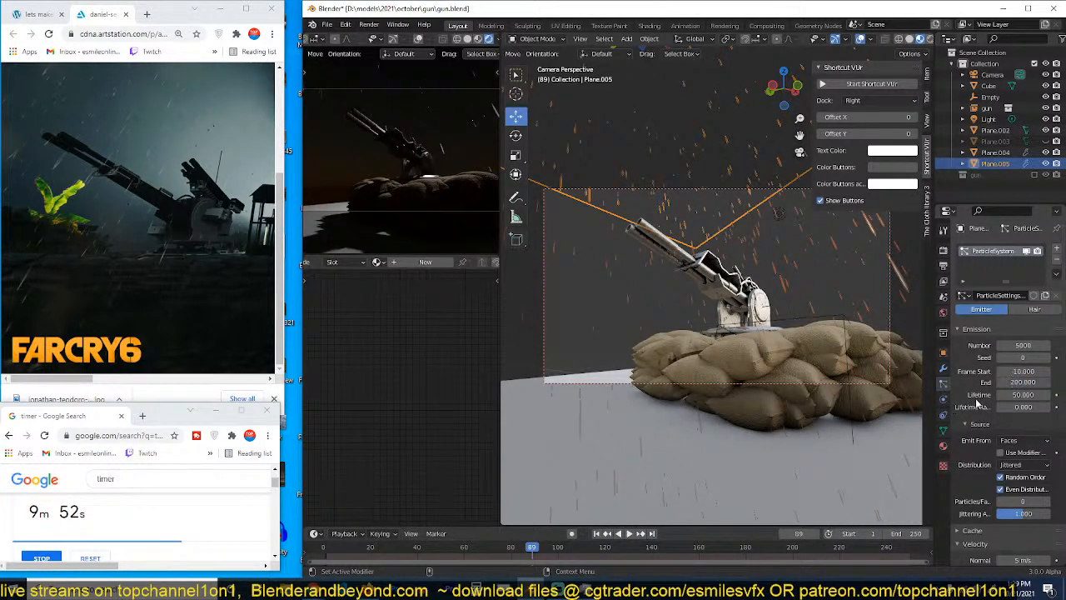
pyautogui.press('Return')
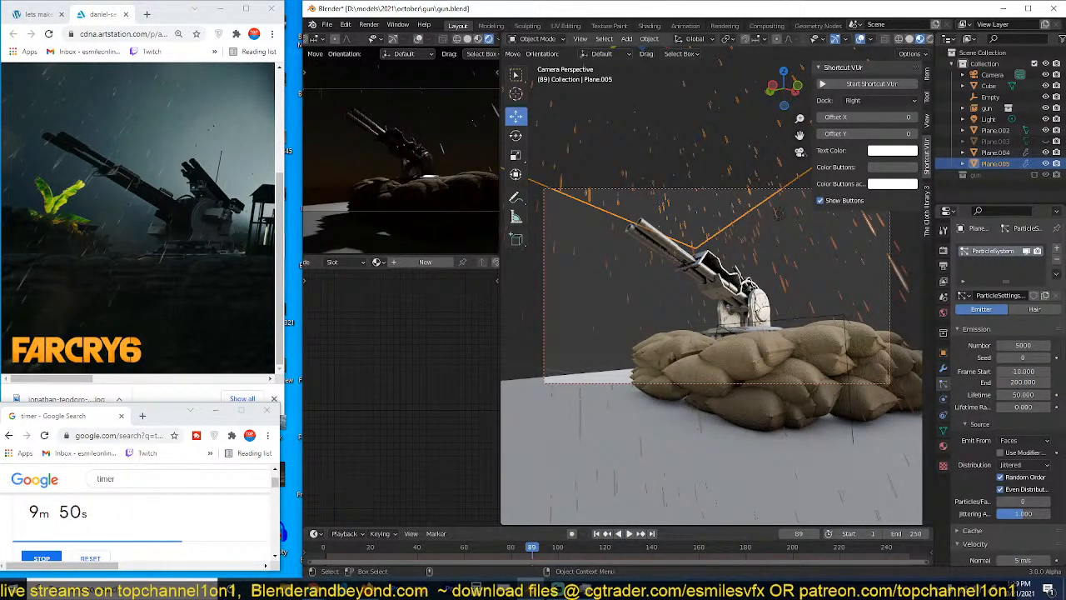
# Step: Play the rain from frame 0 in the right orthographic view to check how far the drops fall
pyautogui.press('KP_1')
pyautogui.press('KP_3')
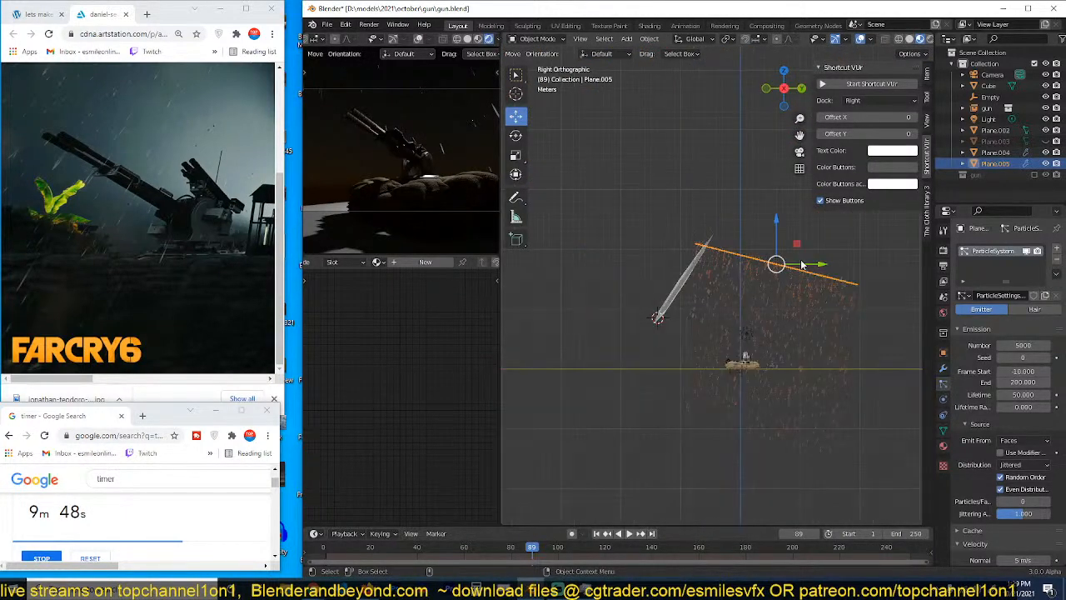
pyautogui.click(324, 549)
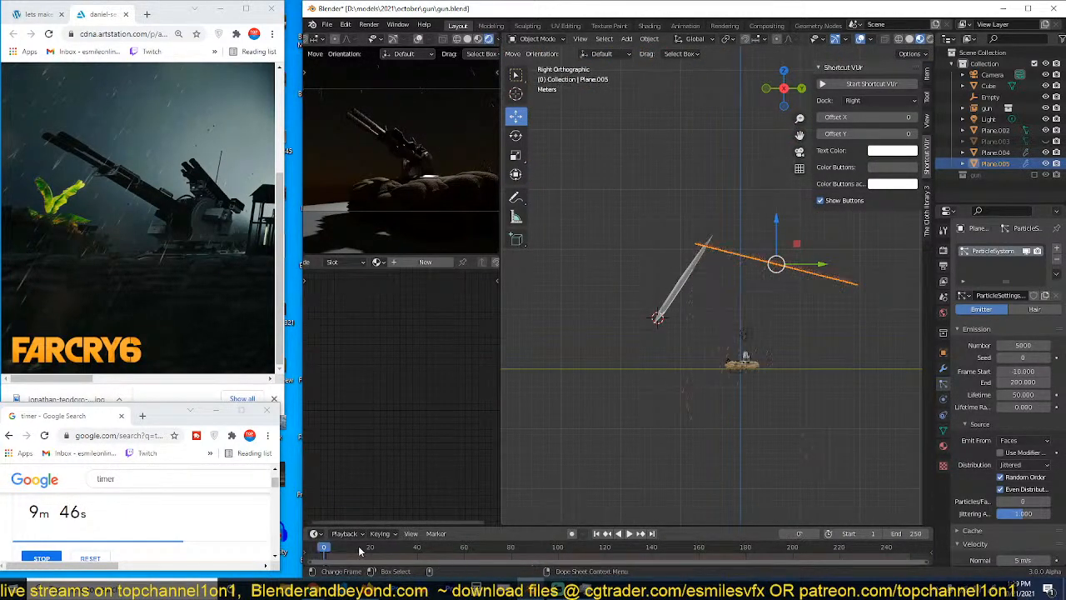
pyautogui.press('space')
pyautogui.press('space')
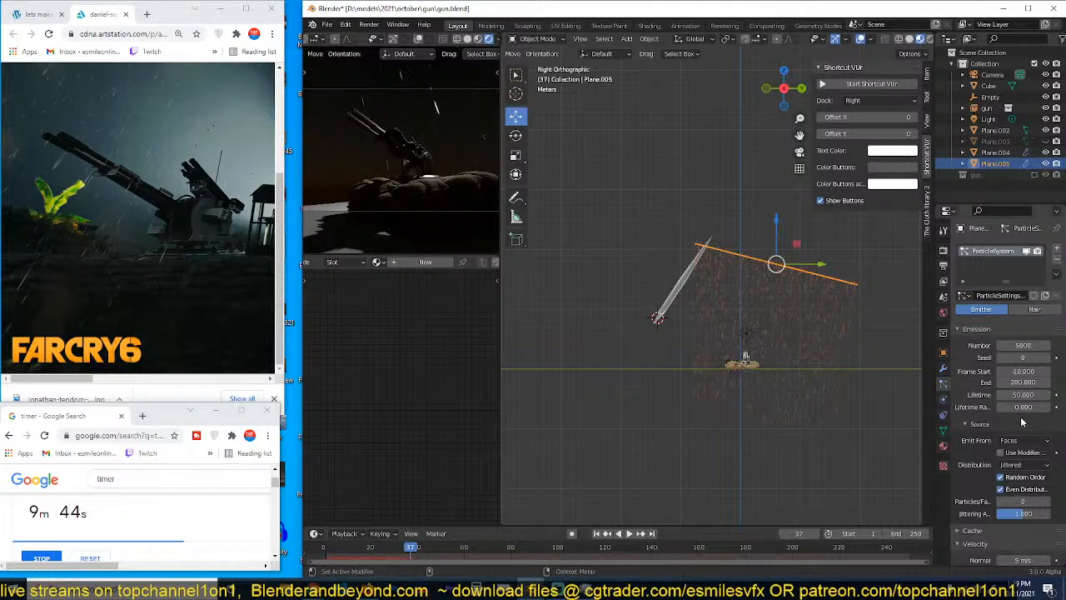
# Step: Set the rain particles' Lifetime to 30 and replay the animation from the start
pyautogui.click(1035, 393)
pyautogui.write('30')
pyautogui.press('Return')
pyautogui.hotkey('shift', 'Left')
pyautogui.press('space')
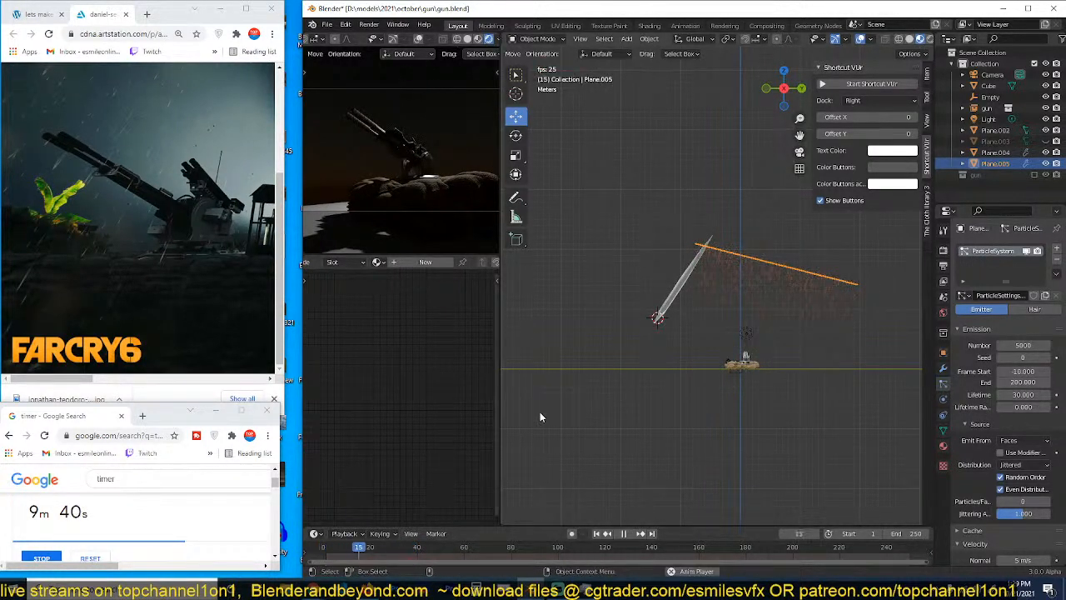
pyautogui.press('space')
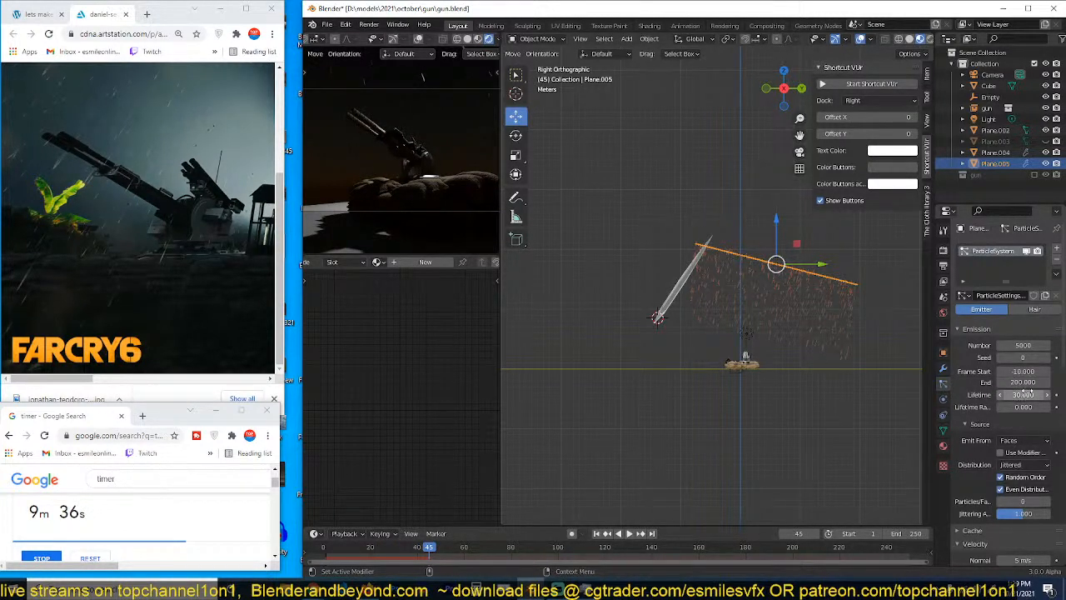
# Step: Set the rain particles' Lifetime to 100, then save the file and replay the animation from the start
pyautogui.press('Return')
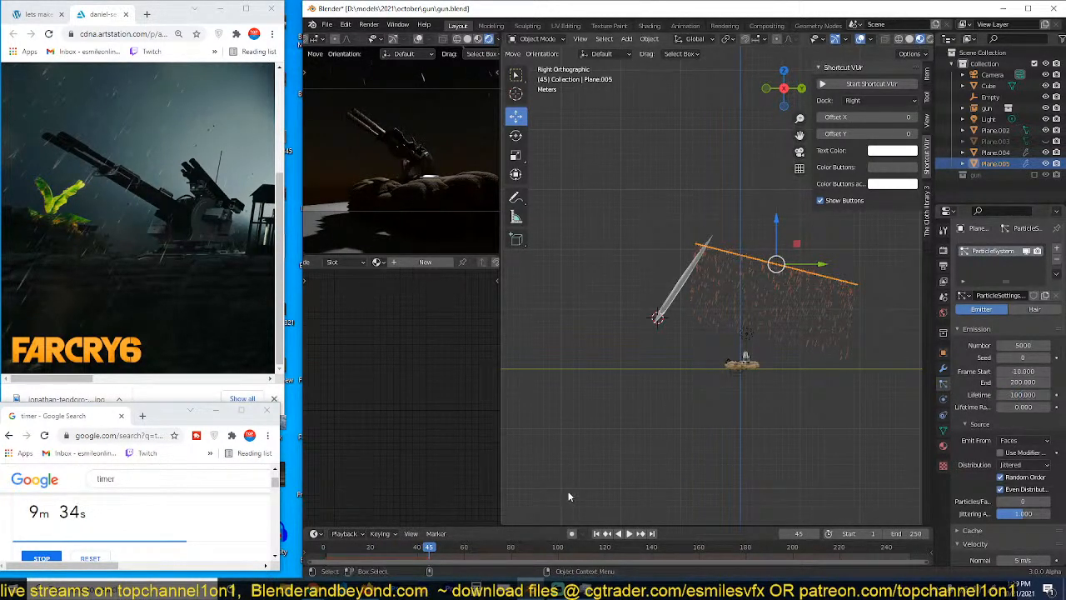
pyautogui.hotkey('shift', 'Left')
pyautogui.hotkey('ctrl', 's')
pyautogui.press('space')
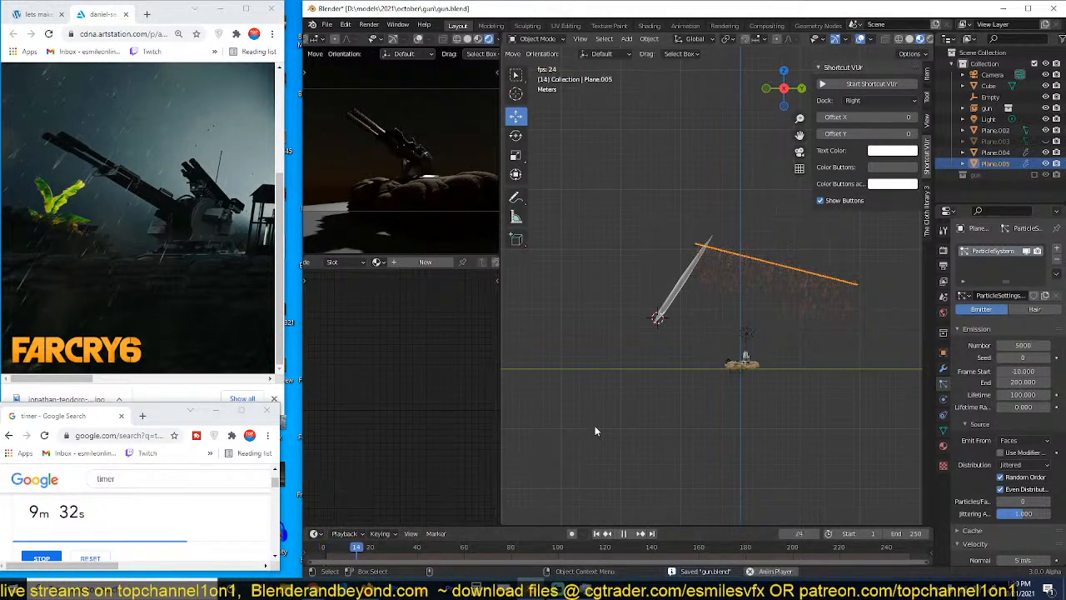
pyautogui.press('space')
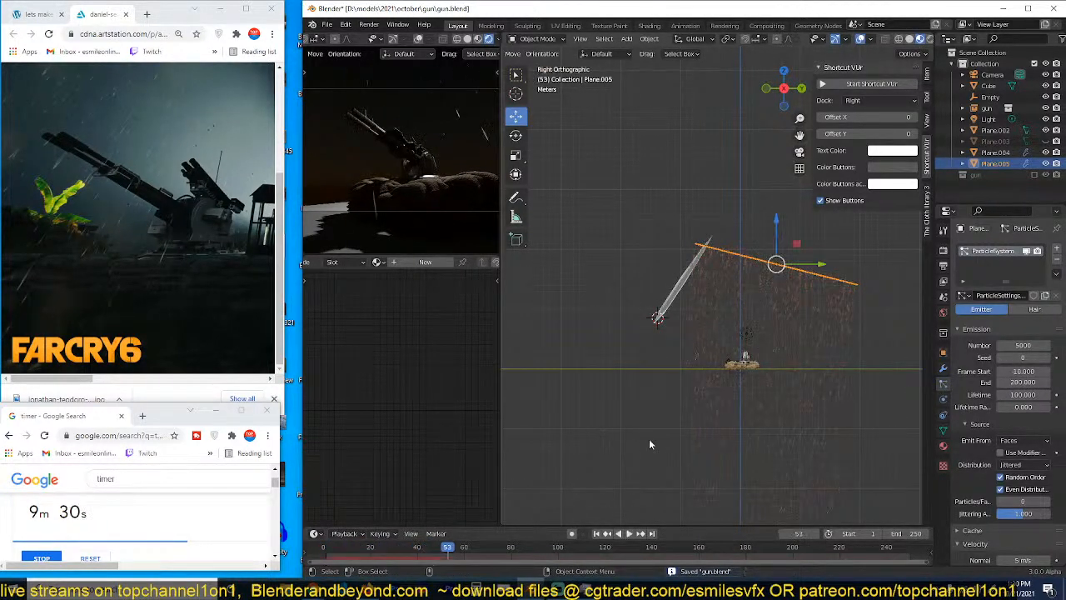
# Step: Scale the ground plane up uniformly by about 3.57 so it extends well beyond the rain area
pyautogui.moveTo(649, 438); pyautogui.dragTo(657, 495, button='middle')
pyautogui.click(751, 377)
pyautogui.press('s')
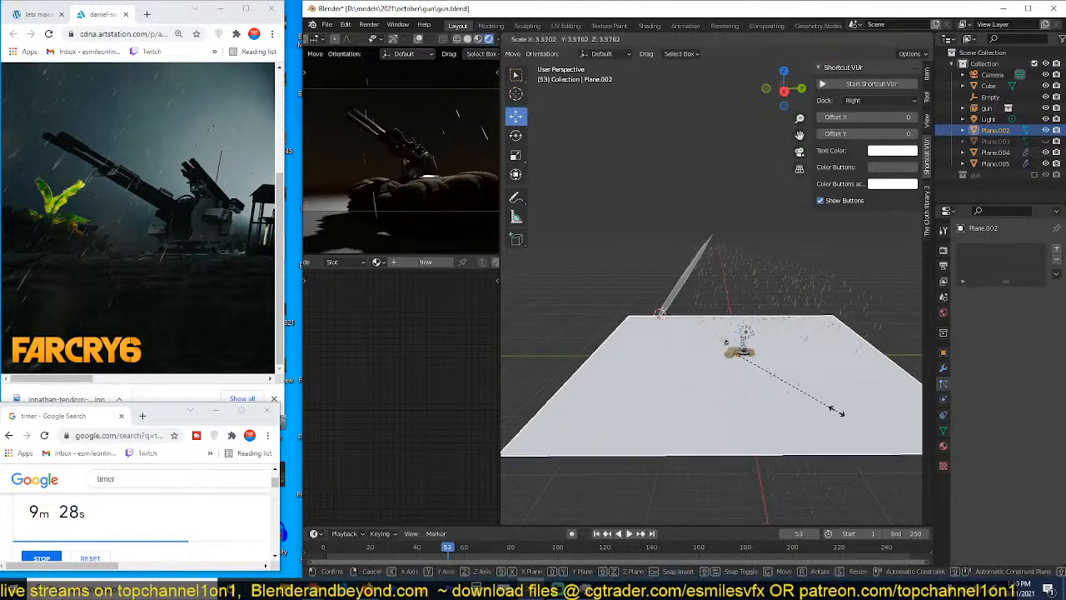
pyautogui.click(838, 413)
# Step: Add Collision physics to the enlarged ground plane and save the file
pyautogui.click(941, 399)
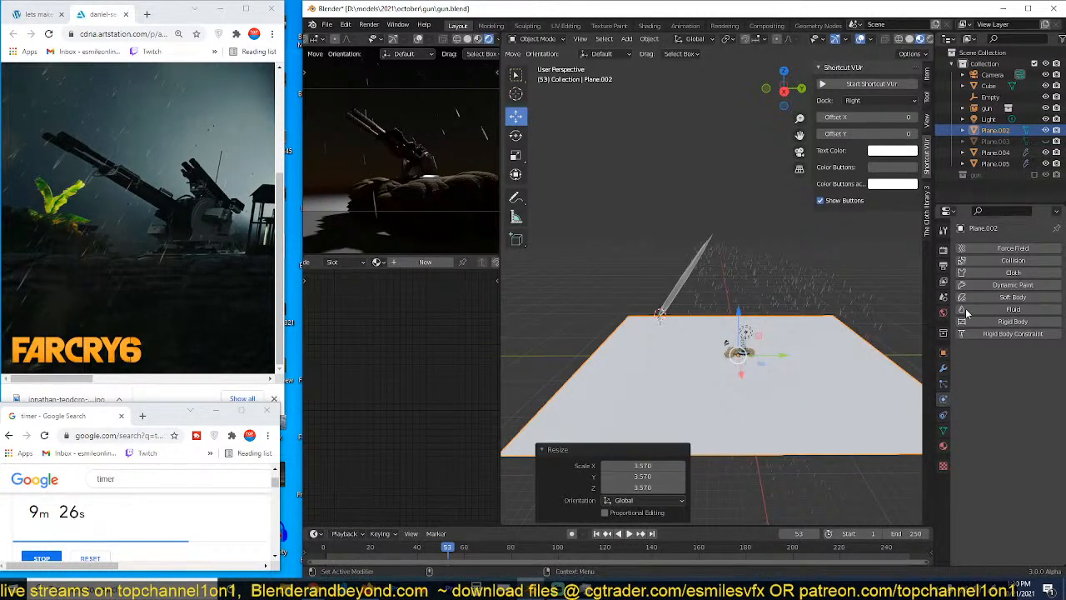
pyautogui.click(1011, 260)
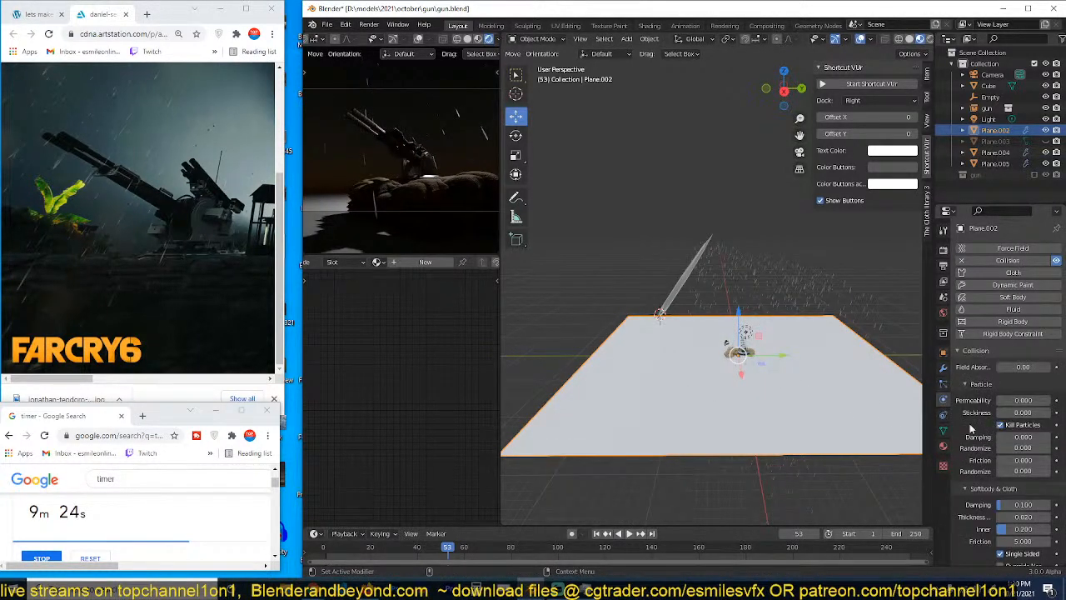
pyautogui.hotkey('ctrl', 's')
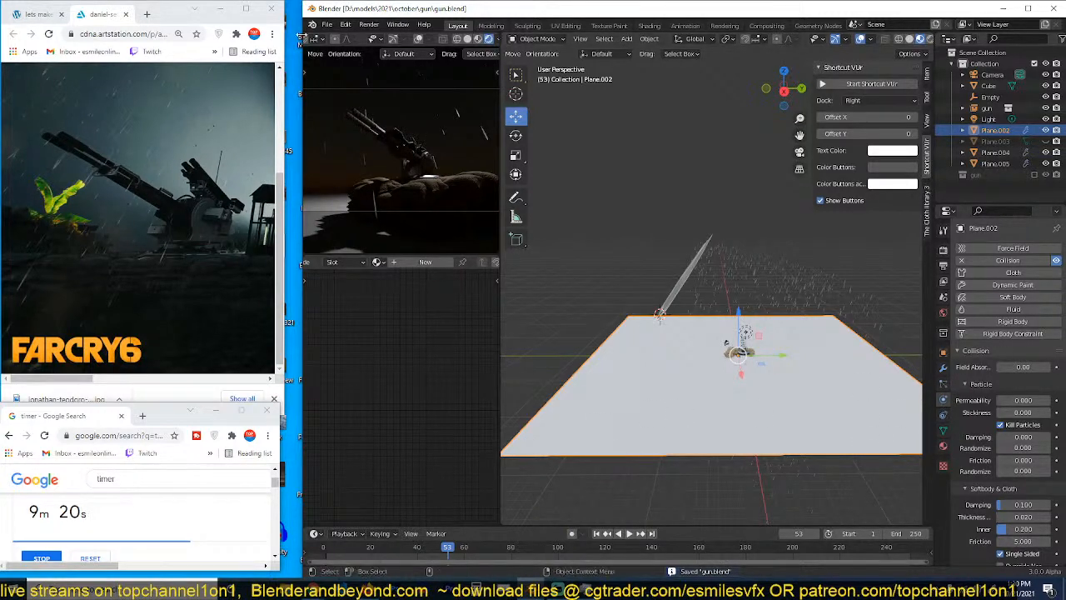
# Step: Enable The Asset Library v2 add-on in the preferences
pyautogui.click(344, 24)
pyautogui.click(370, 197)
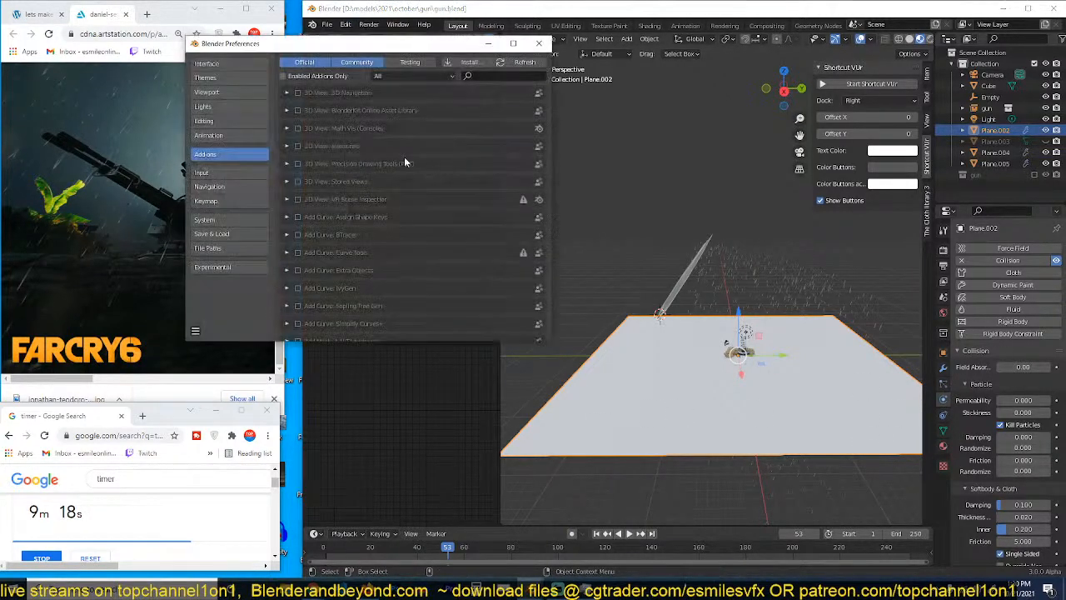
pyautogui.click(492, 77)
pyautogui.write('ass')
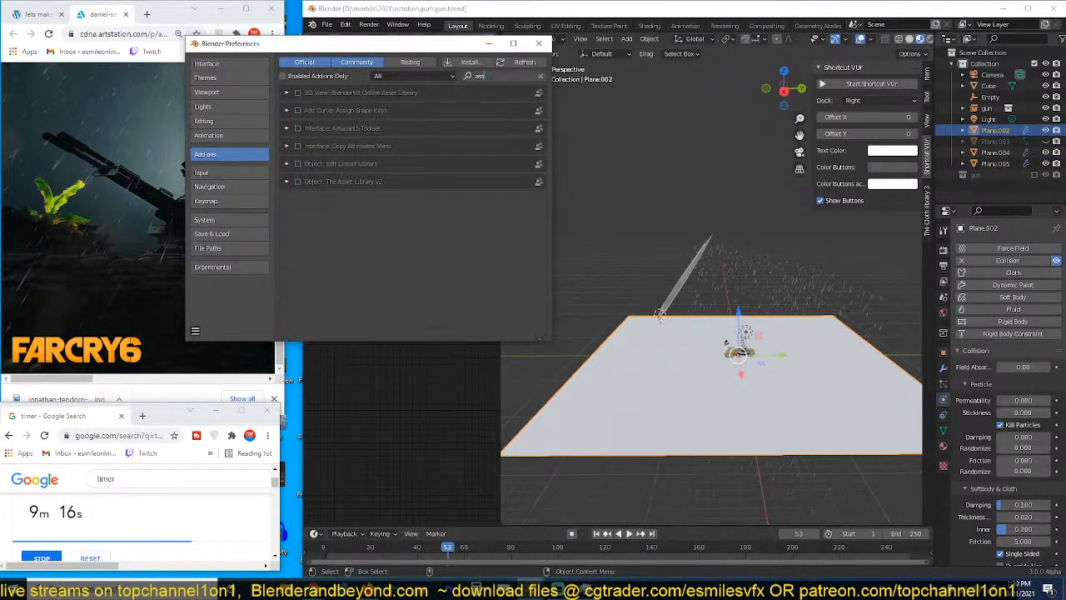
pyautogui.click(297, 181)
pyautogui.click(538, 43)
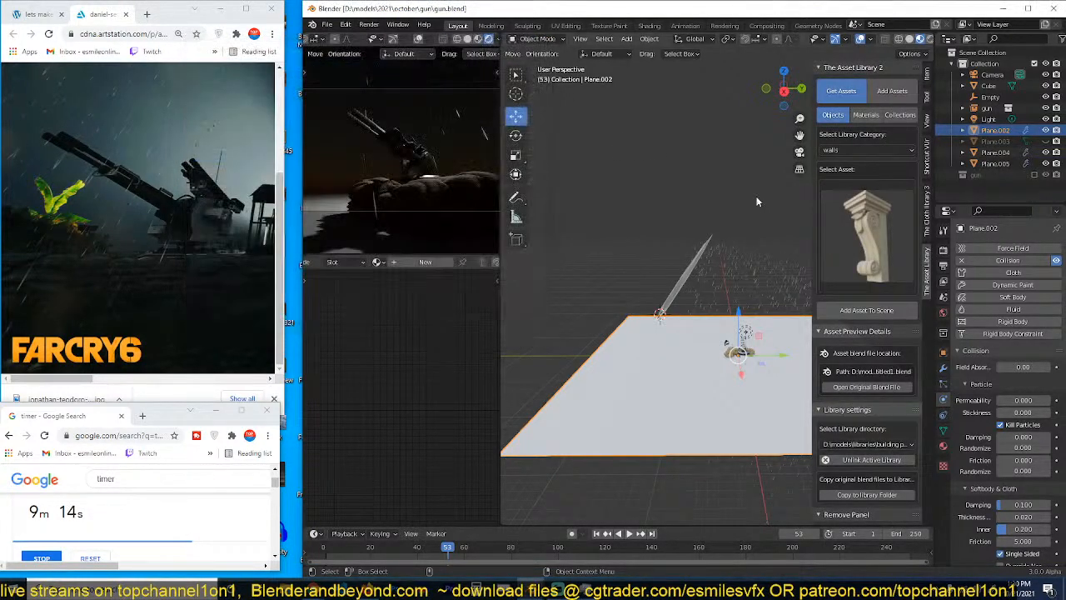
# Step: Apply the concrete material from the asset library's uncategorized materials to the ground plane, save the file and deselect everything
pyautogui.click(866, 114)
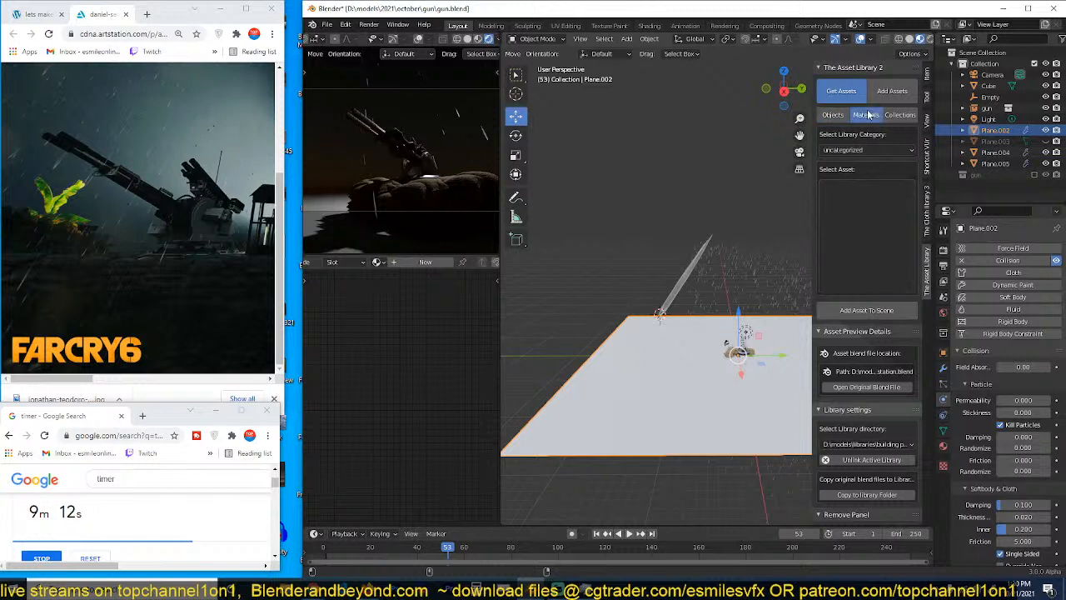
pyautogui.click(862, 218)
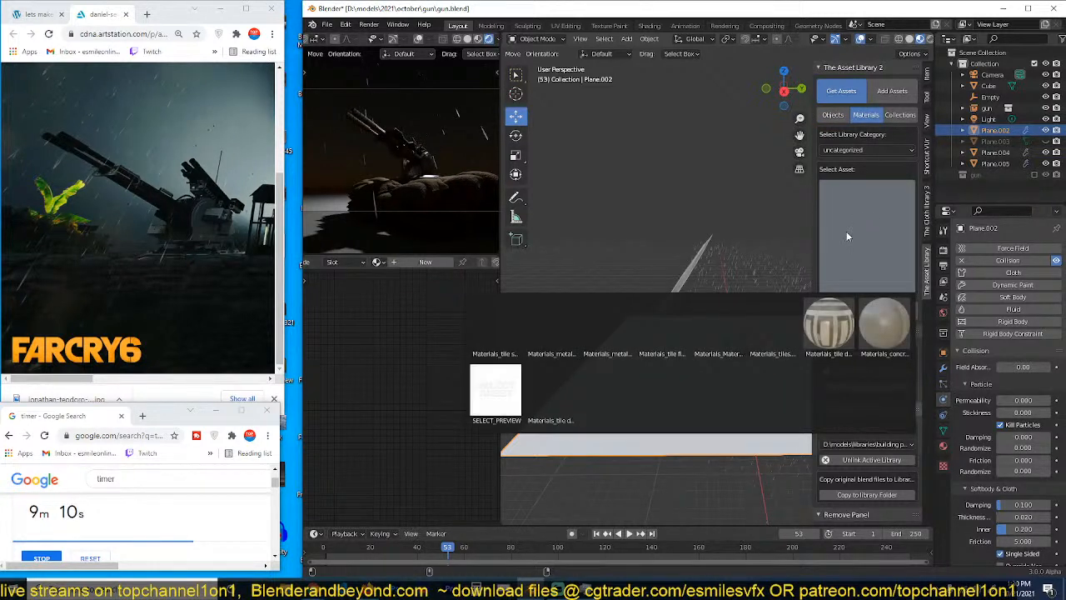
pyautogui.click(876, 321)
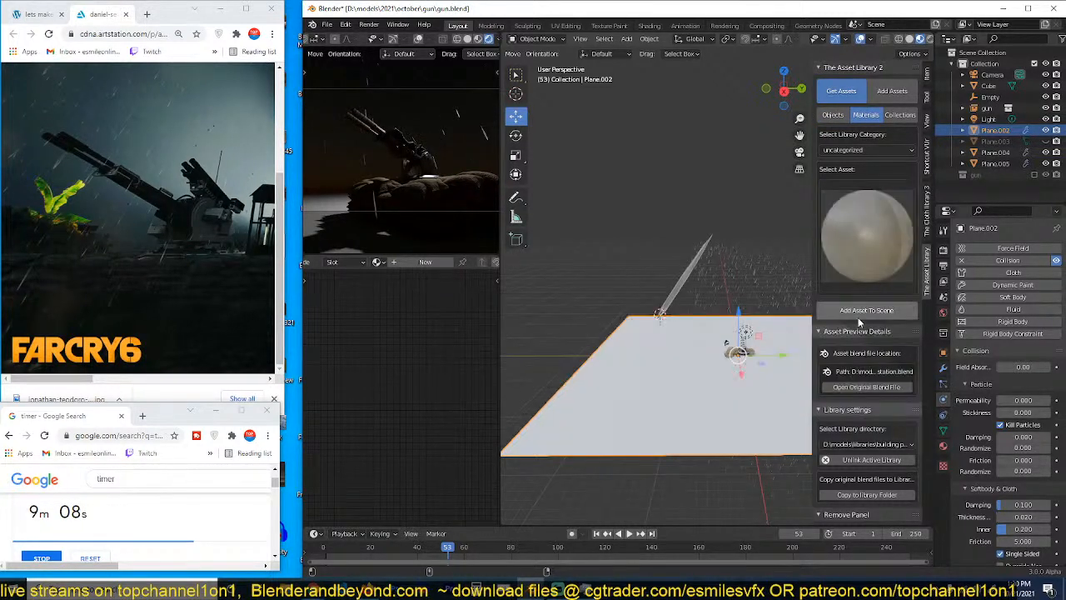
pyautogui.click(874, 310)
pyautogui.moveTo(628, 203); pyautogui.dragTo(756, 247, button='middle')
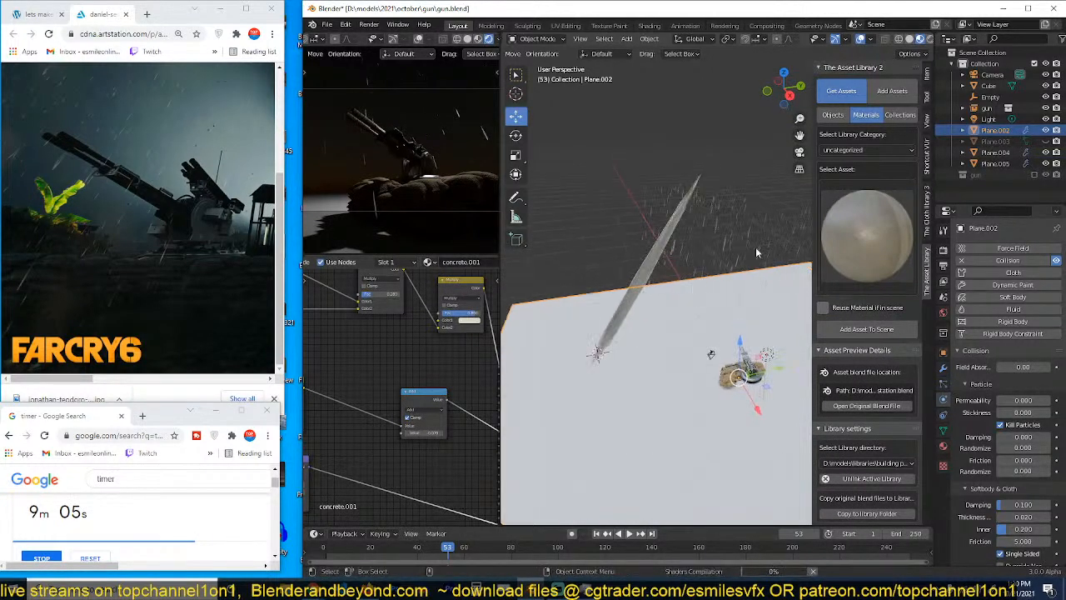
pyautogui.click(893, 198)
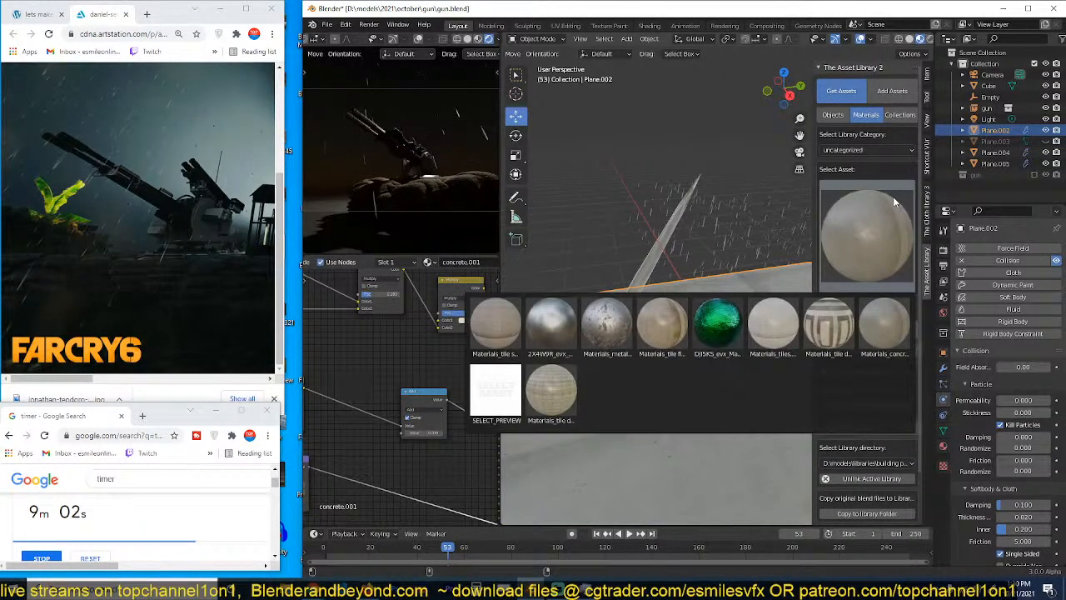
pyautogui.hotkey('ctrl', 's')
pyautogui.hotkey('alt', 'a')
pyautogui.moveTo(643, 340); pyautogui.dragTo(677, 181, button='middle')
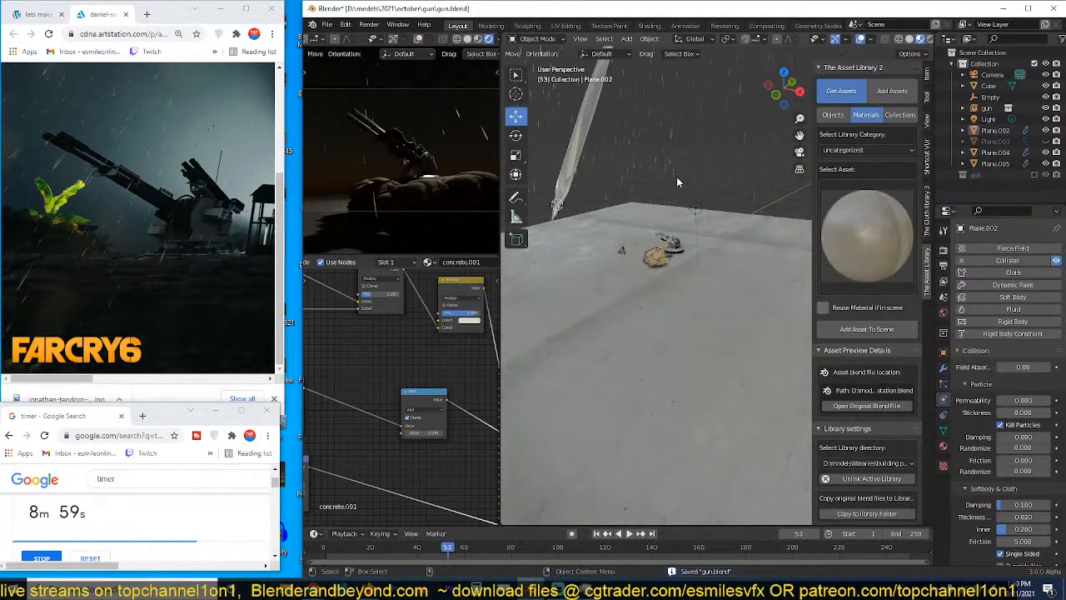
pyautogui.click(691, 252)
pyautogui.click(659, 116)
# Step: Enable the botaniq_full add-on in the preferences
pyautogui.click(345, 24)
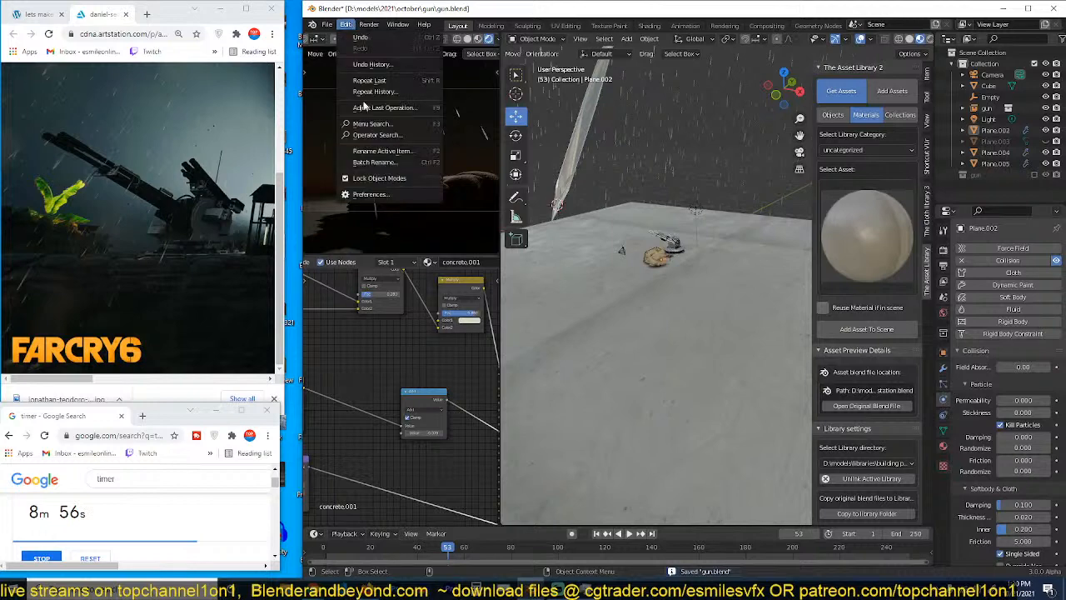
pyautogui.click(384, 196)
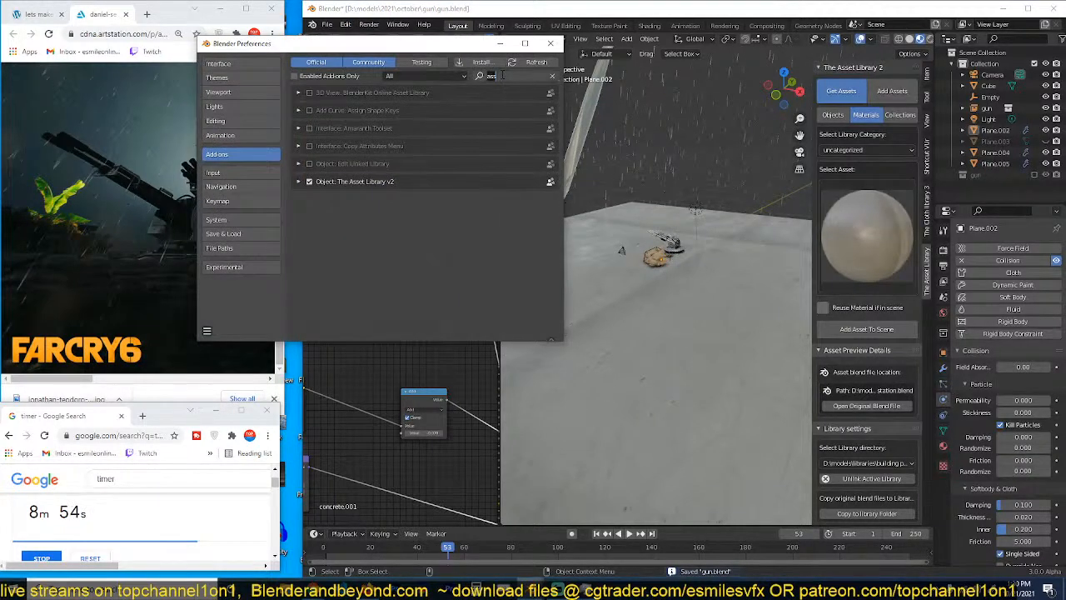
pyautogui.write('bo')
pyautogui.press('Return')
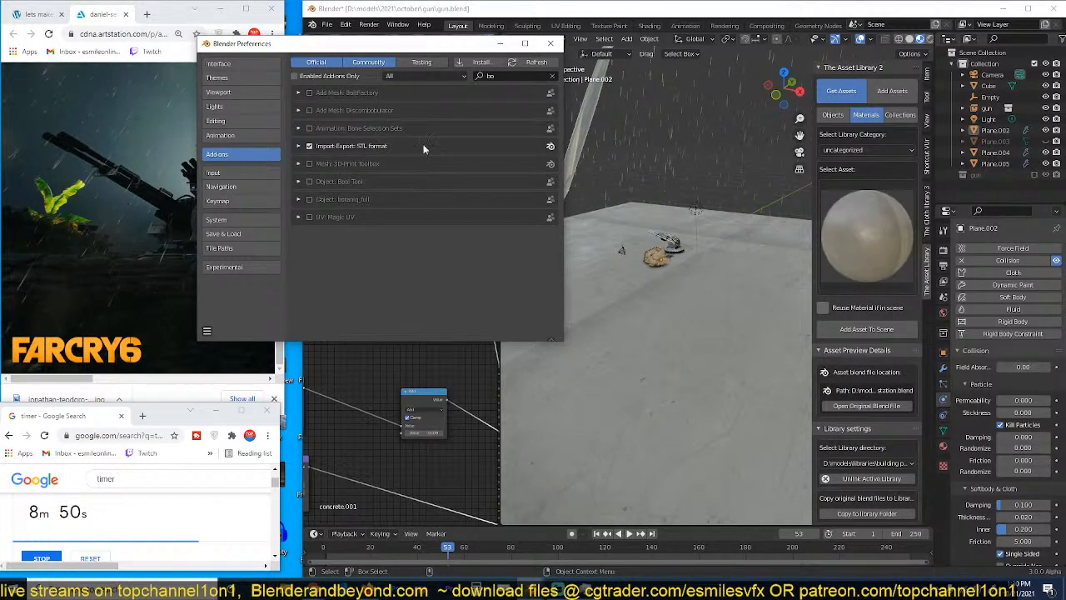
pyautogui.click(549, 42)
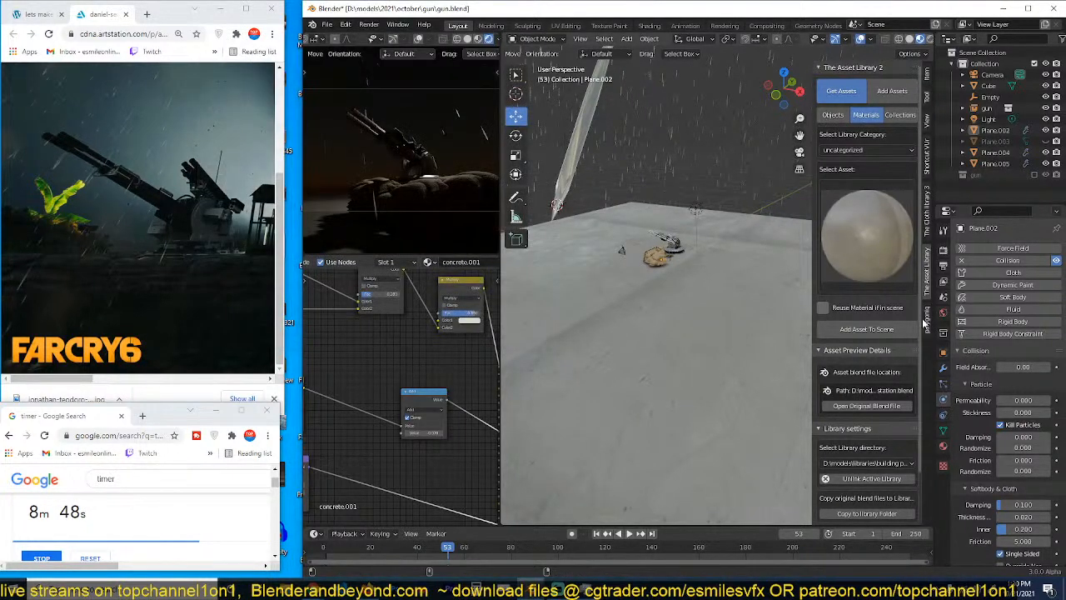
# Step: Spawn the tropical Pineapple Palm (Phoenix canariensis G) from botaniq and snap it to the 3D cursor
pyautogui.click(926, 320)
pyautogui.click(878, 93)
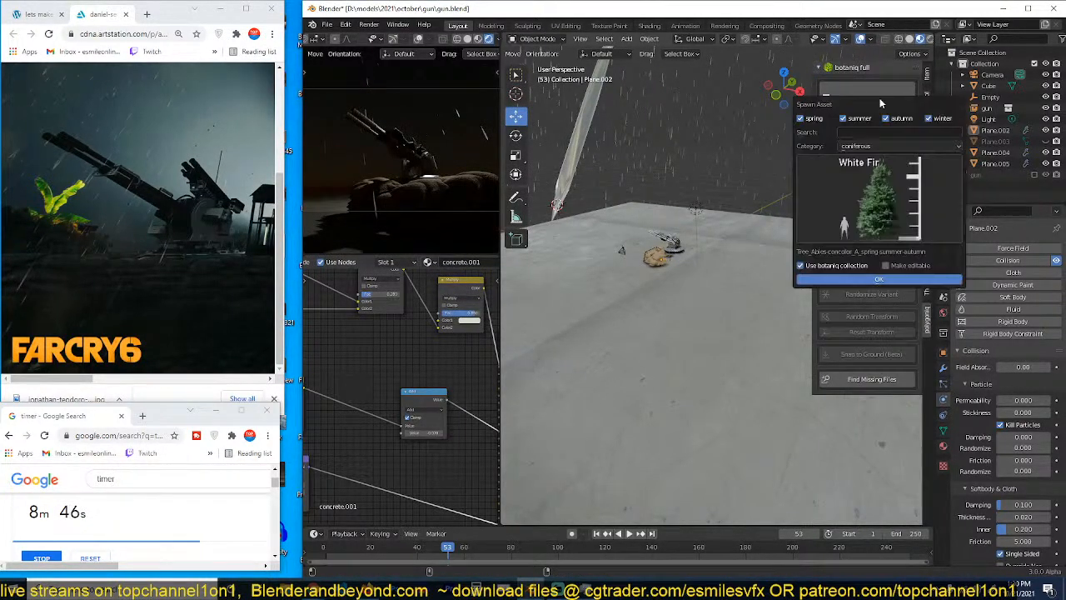
pyautogui.click(881, 146)
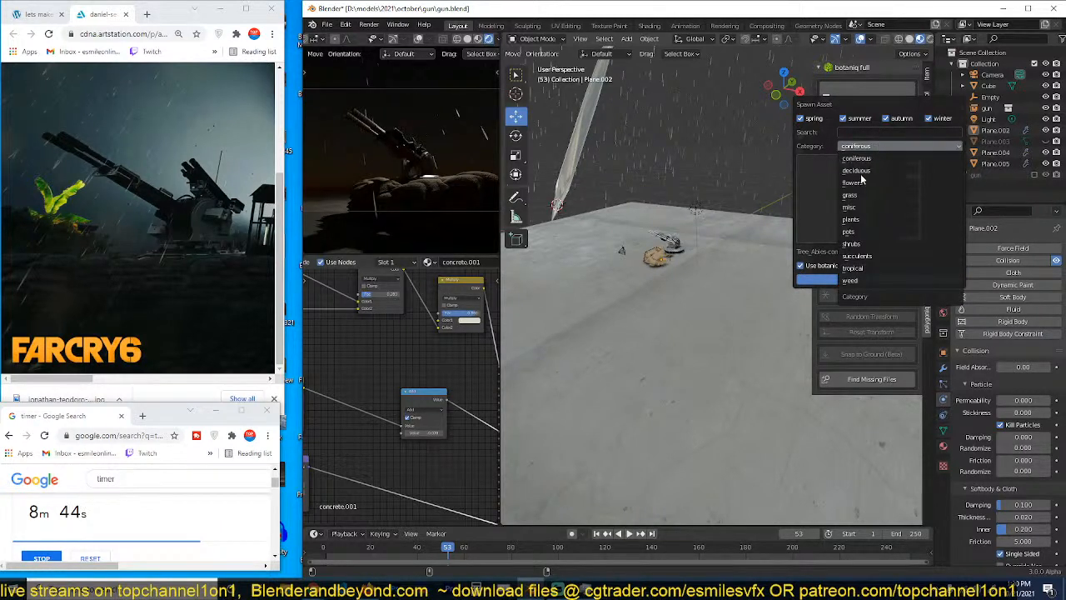
pyautogui.click(851, 268)
pyautogui.click(877, 214)
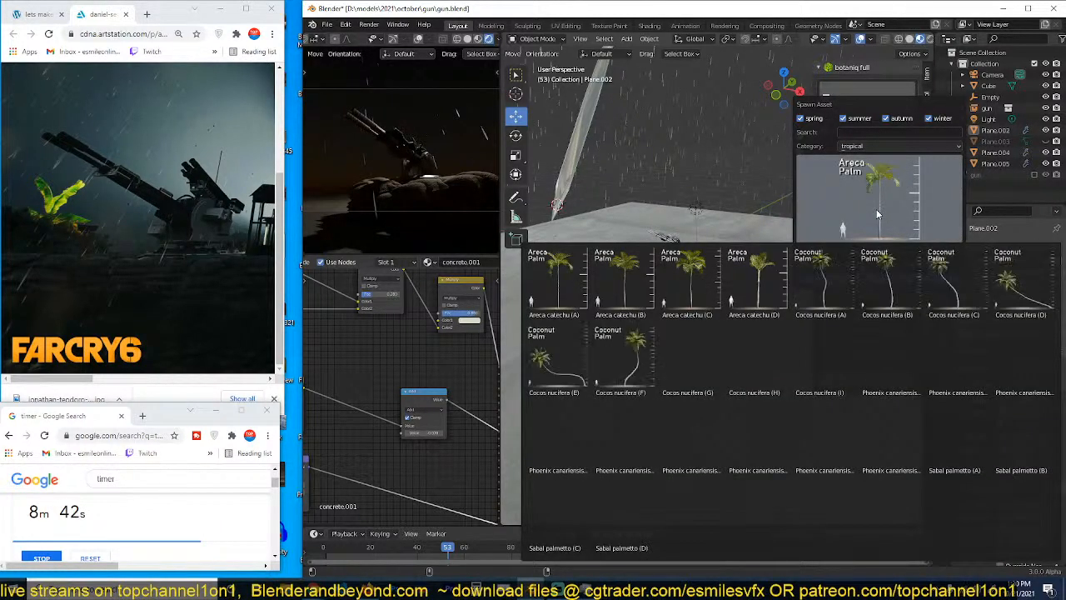
pyautogui.click(771, 439)
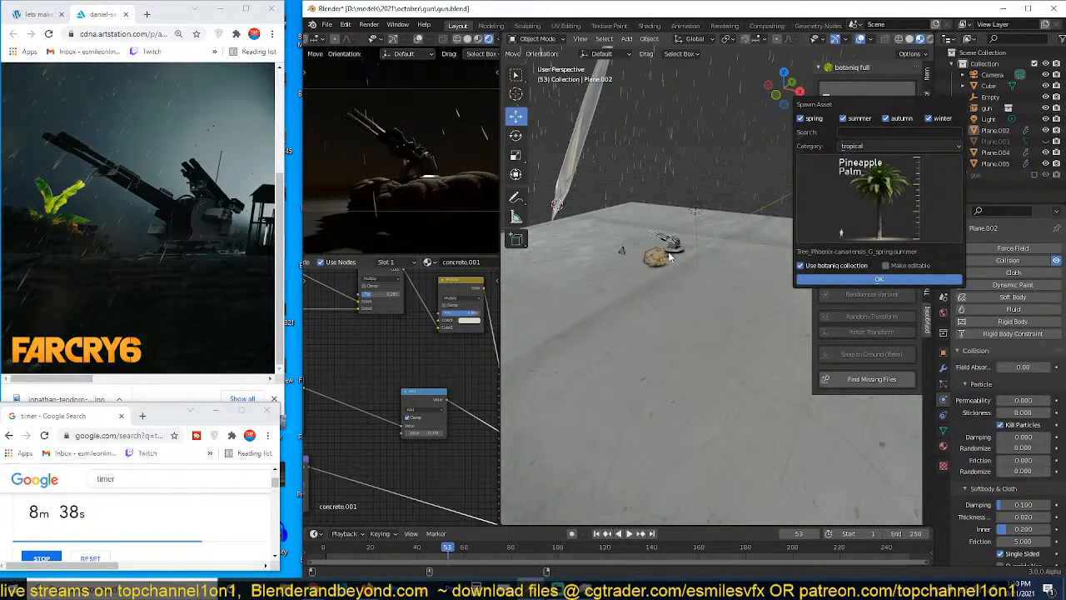
pyautogui.press('Return')
pyautogui.hotkey('shift', 's')
pyautogui.click(688, 160)
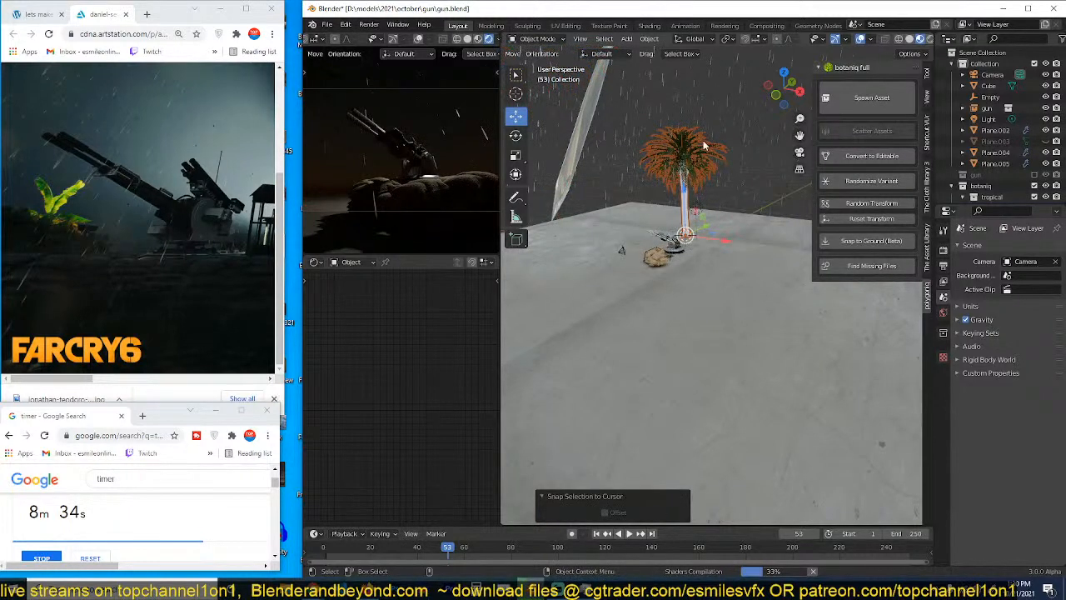
# Step: Scale the palm by about 0.8, move it horizontally about 3.9 m in X and 10.3 m in Y, and scale it by about 1.05
pyautogui.press('KP_0')
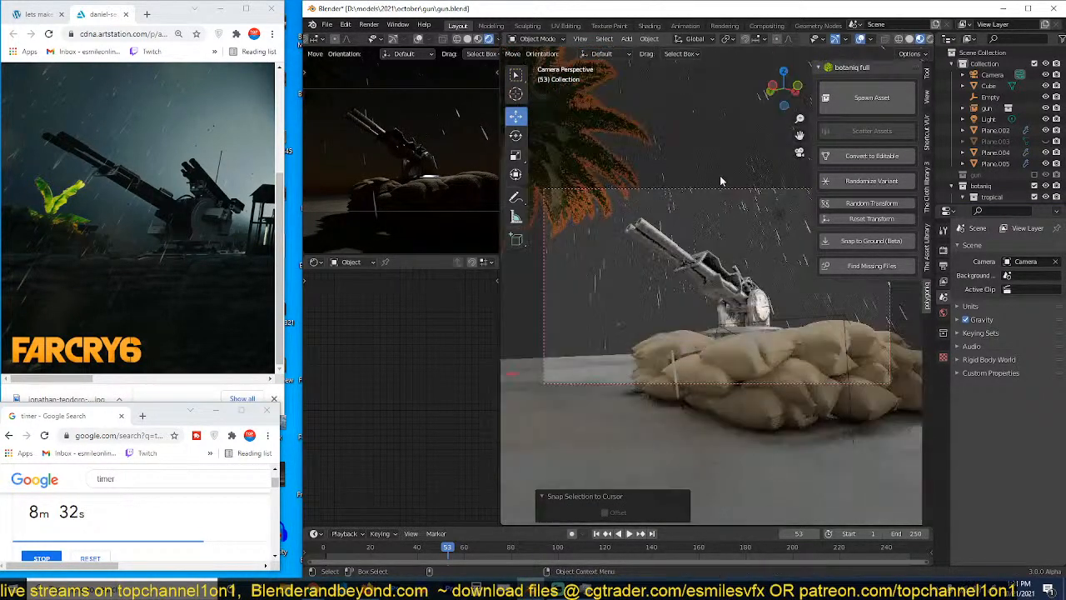
pyautogui.moveTo(720, 175); pyautogui.dragTo(718, 186, button='middle')
pyautogui.scroll(-3, 718, 187)
pyautogui.press('s')
pyautogui.click(701, 203)
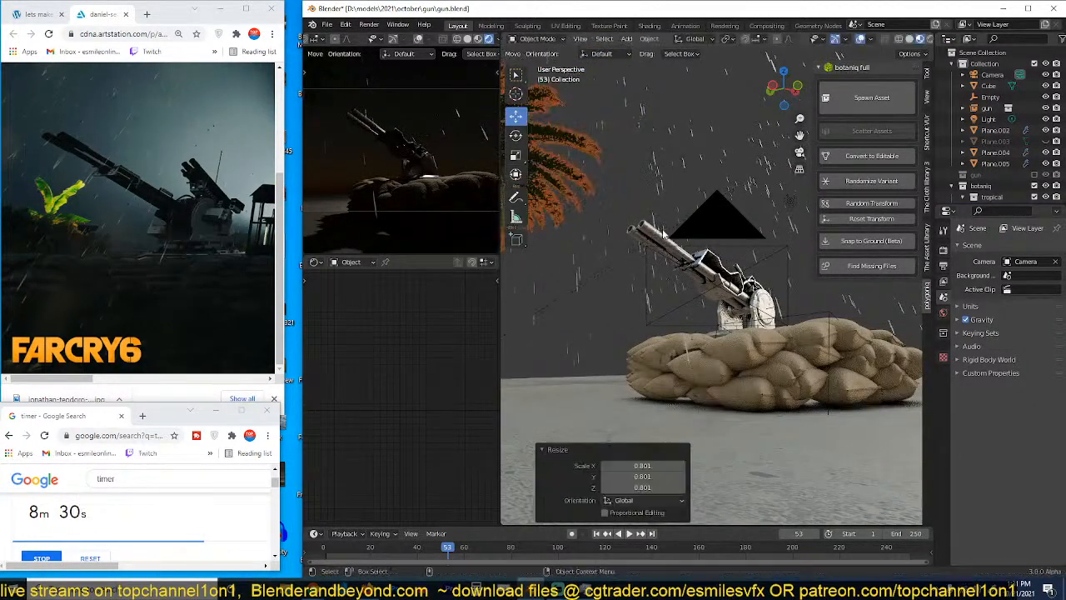
pyautogui.scroll(-2, 439, 178)
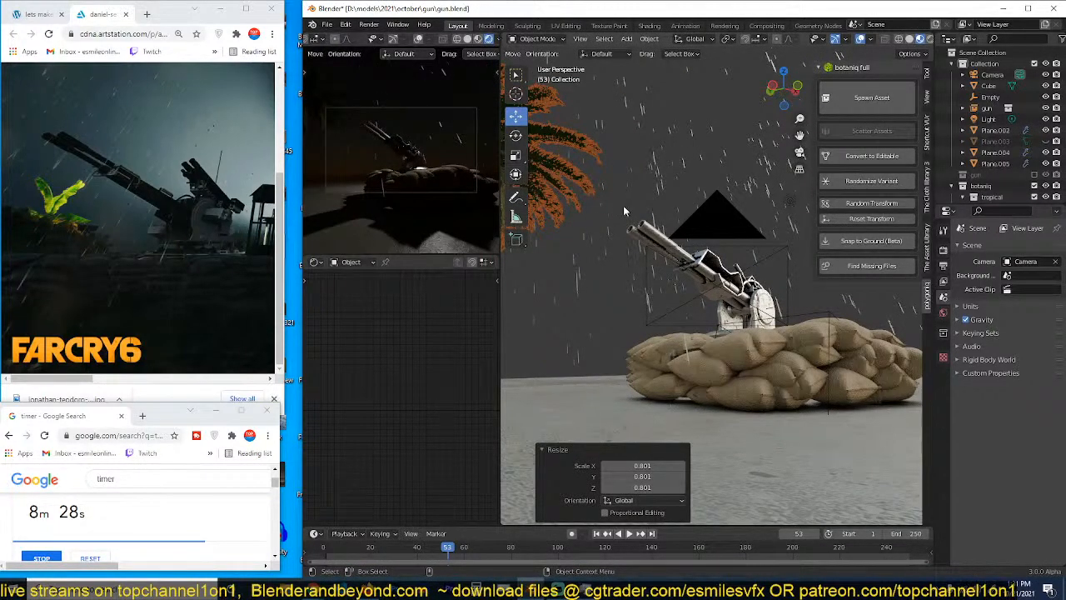
pyautogui.press('g')
pyautogui.hotkey('shift', 'z')
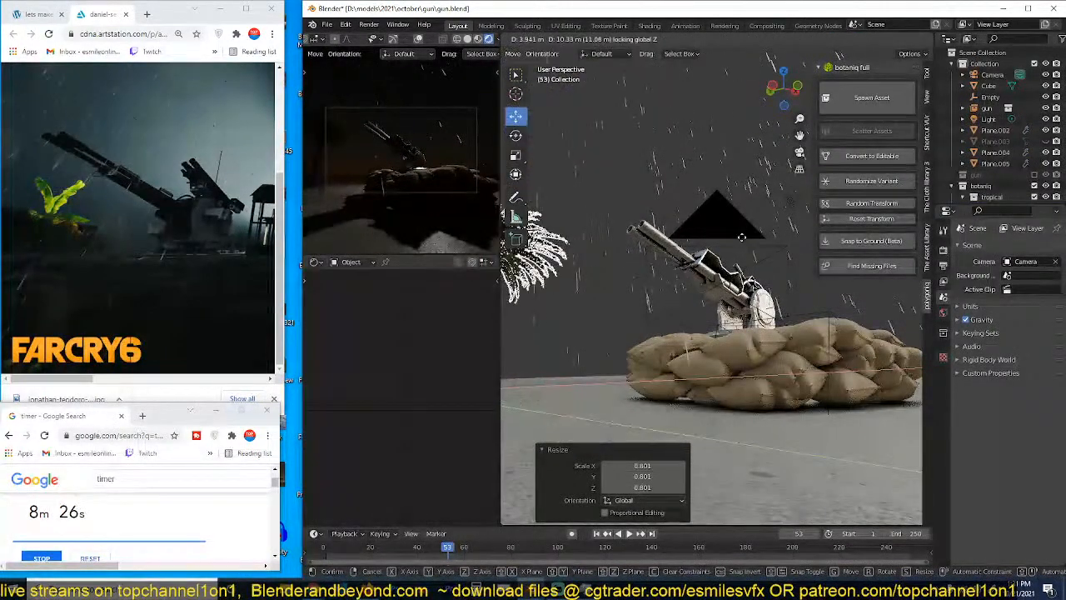
pyautogui.click(741, 236)
pyautogui.press('s')
pyautogui.click(783, 229)
# Step: Spawn the short Pineapple Palm (Phoenix canariensis B) on the ground by the sandbags and scale it by about 1.14
pyautogui.click(901, 93)
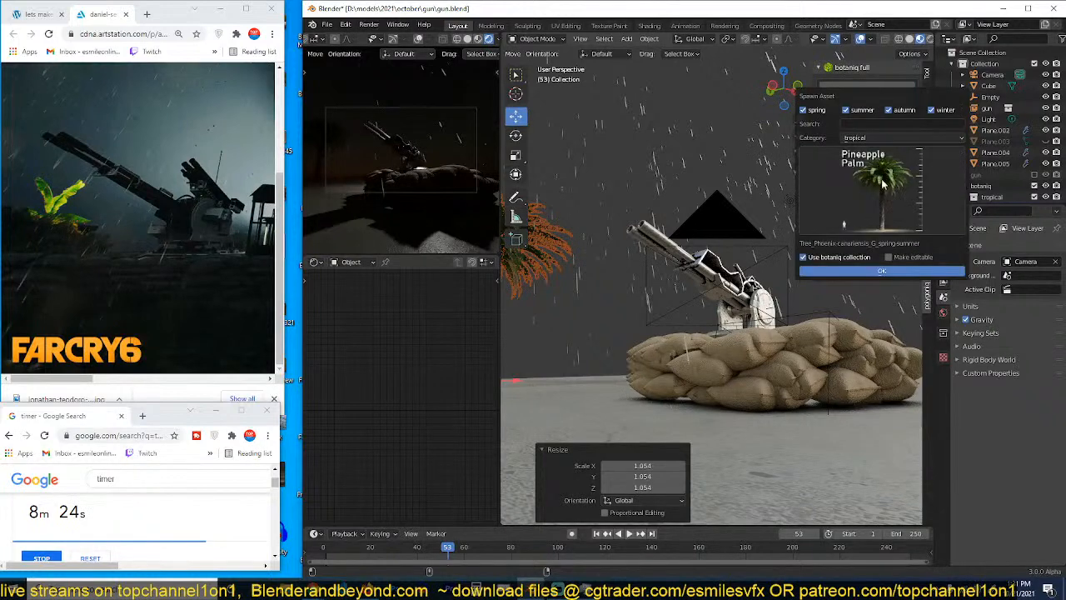
pyautogui.click(881, 190)
pyautogui.click(607, 363)
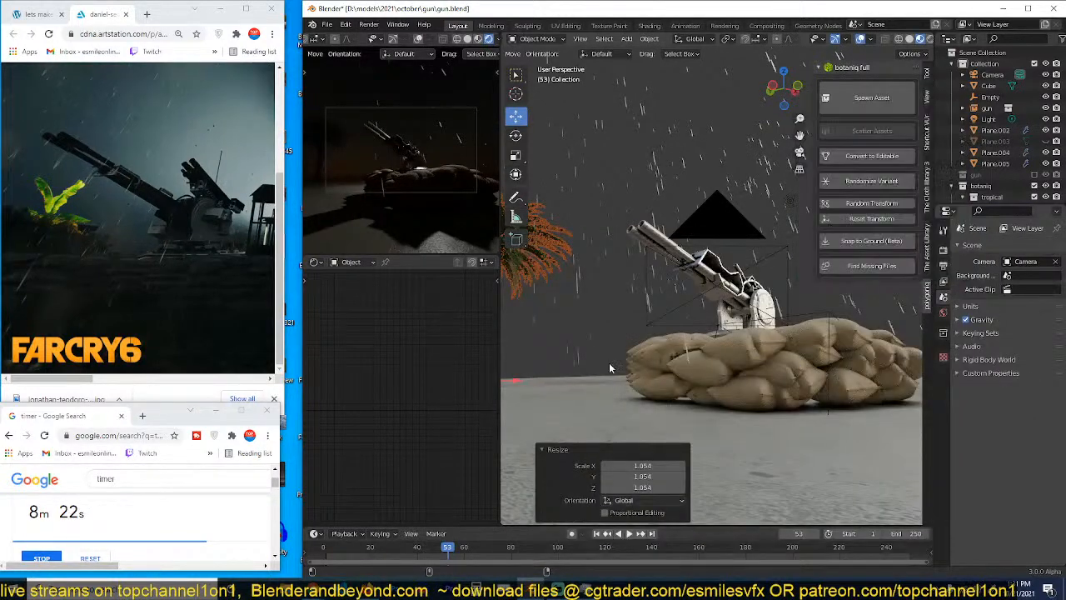
pyautogui.click(869, 100)
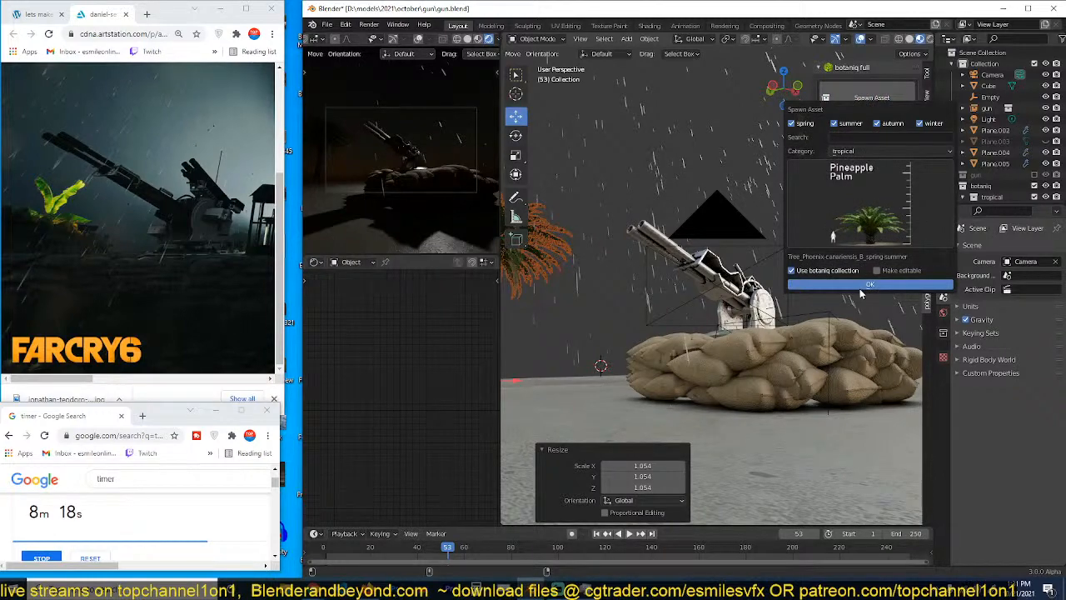
pyautogui.press('s')
pyautogui.click(704, 221)
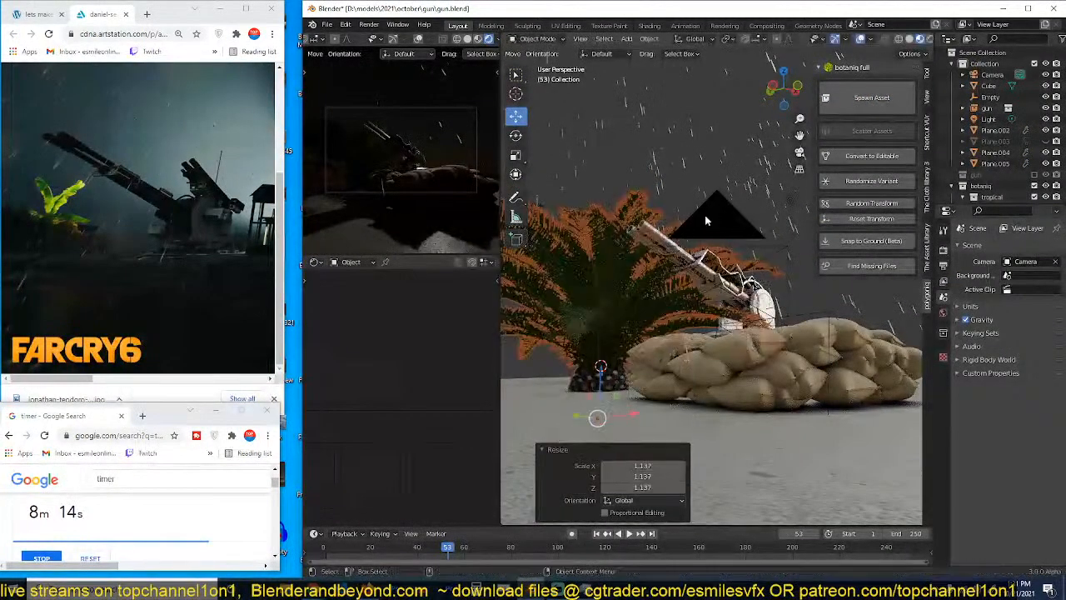
# Step: In top view, make two linked duplicates of the short palm, offset about 5.4, -4.5 m and a further 0.4, -6.8 m in X and Y
pyautogui.press('KP_7')
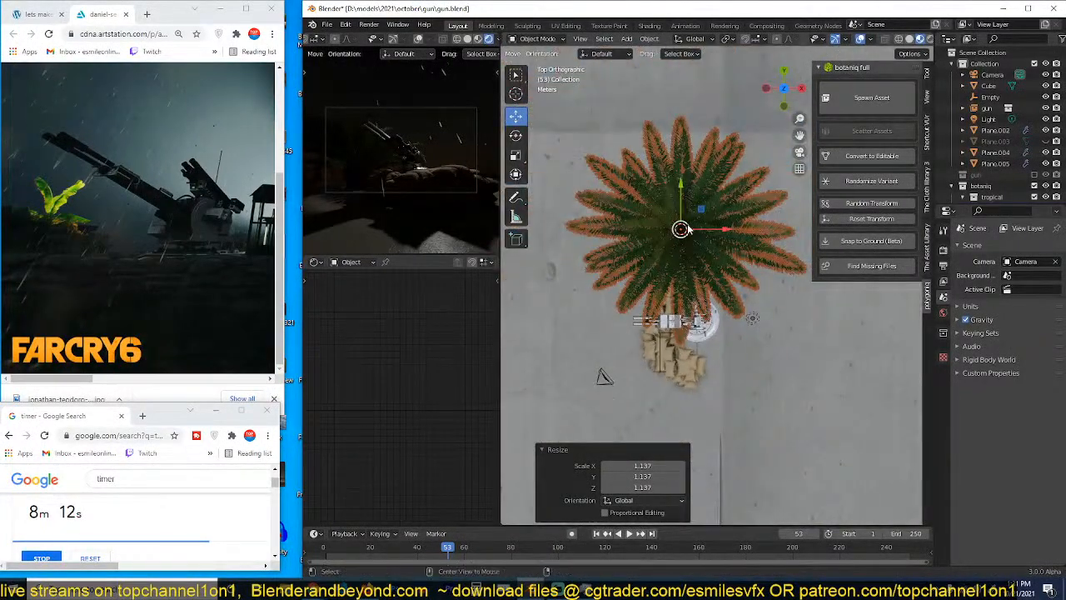
pyautogui.hotkey('alt', 'd')
pyautogui.click(785, 316)
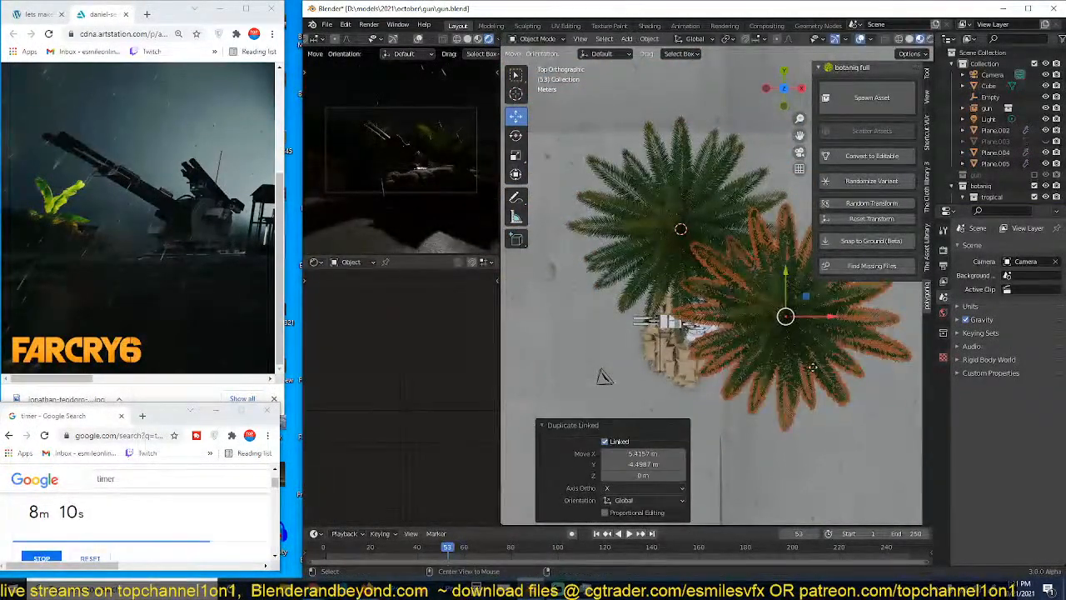
pyautogui.hotkey('alt', 'd')
pyautogui.click(773, 370)
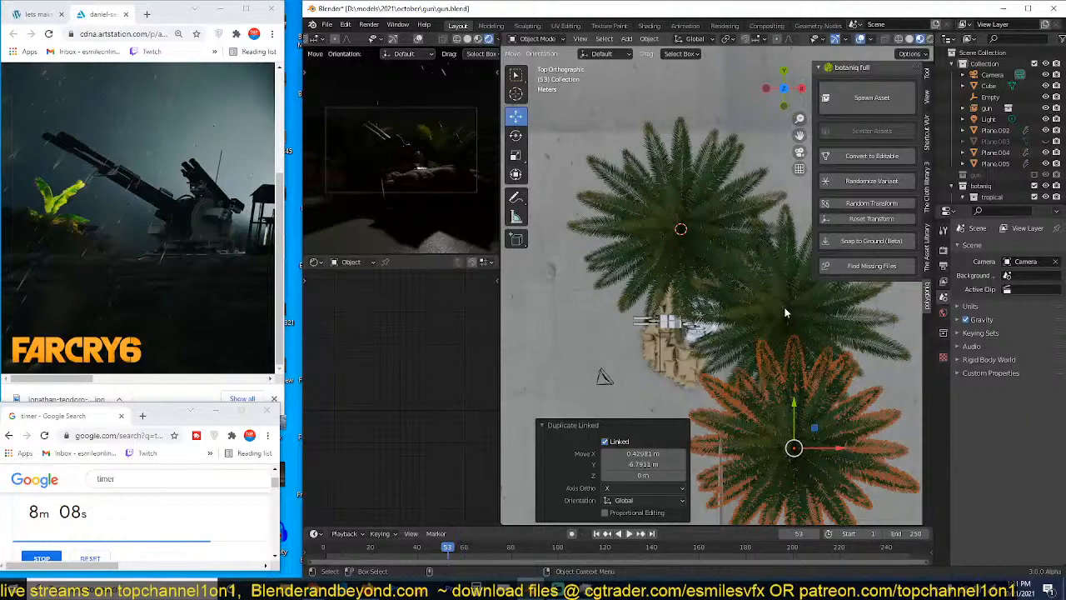
pyautogui.press('r')
pyautogui.press('r')
pyautogui.rightClick(809, 312)
pyautogui.click(809, 308)
pyautogui.press('r')
pyautogui.press('r')
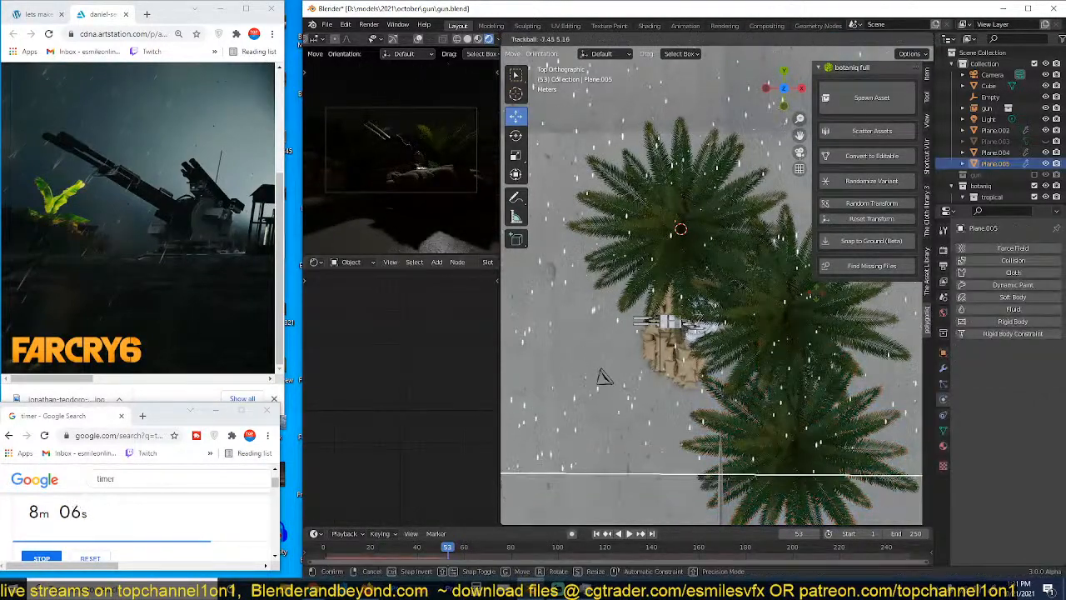
pyautogui.rightClick(804, 288)
# Step: Turn on auto keying and keyframe the middle short palm's rotation at frames 0 and 251
pyautogui.click(787, 286)
pyautogui.press('r')
pyautogui.press('r')
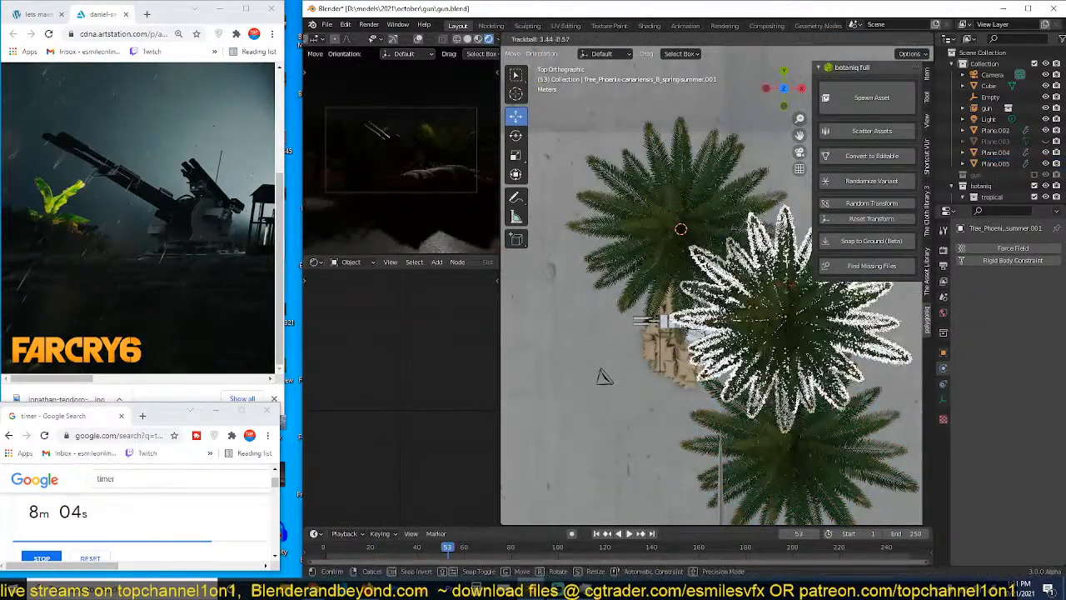
pyautogui.rightClick(786, 283)
pyautogui.click(571, 533)
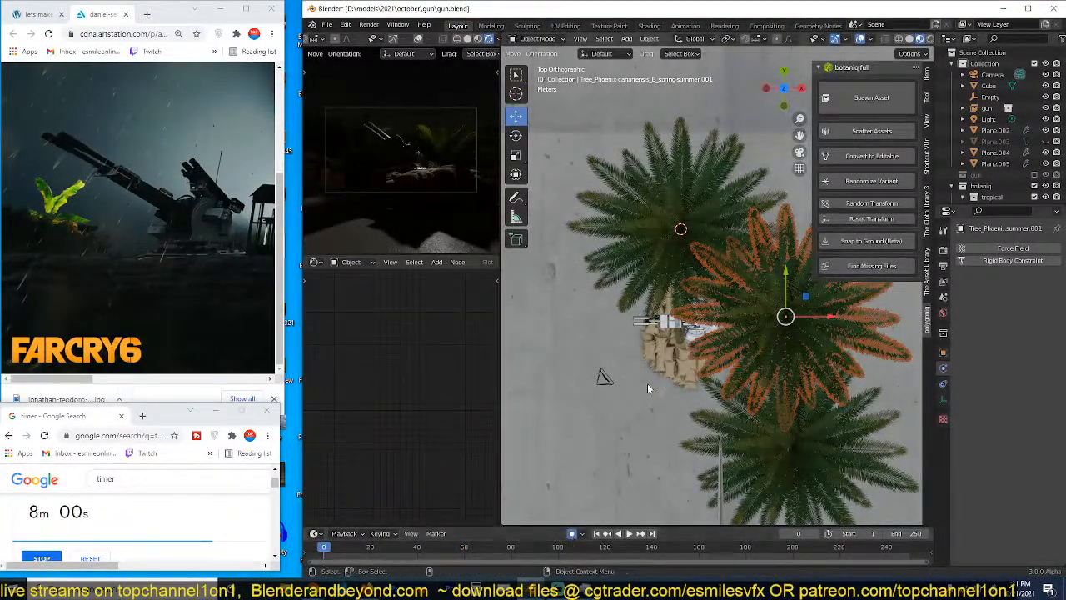
pyautogui.click(651, 376)
pyautogui.click(912, 547)
pyautogui.press('r')
pyautogui.press('r')
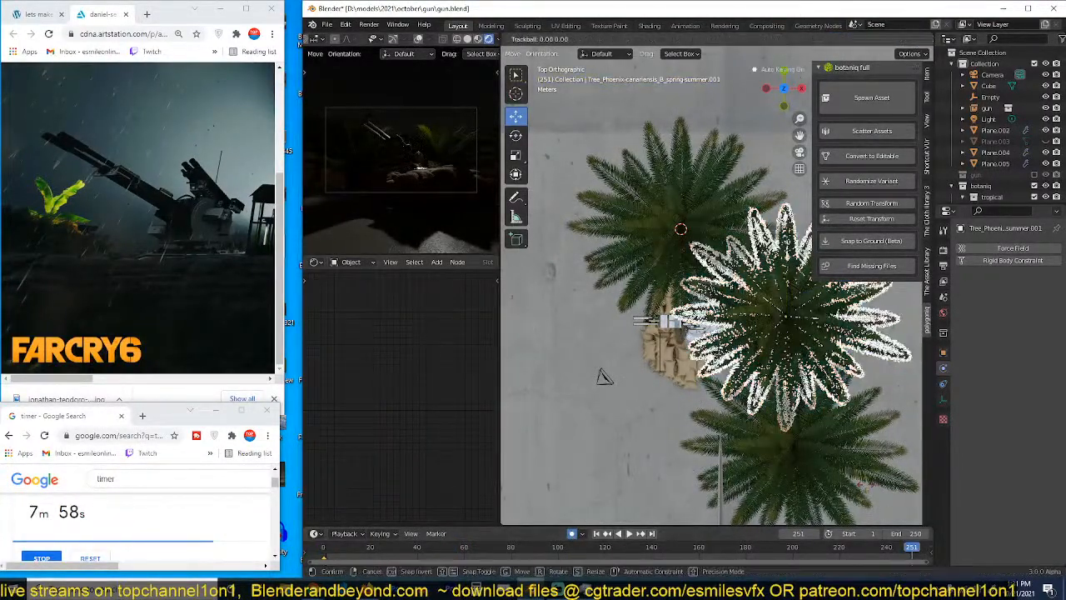
pyautogui.click(683, 551)
# Step: Keyframe slight sway rotations of the middle short palm at frames 122, 188 and 39
pyautogui.click(609, 549)
pyautogui.press('r')
pyautogui.press('r')
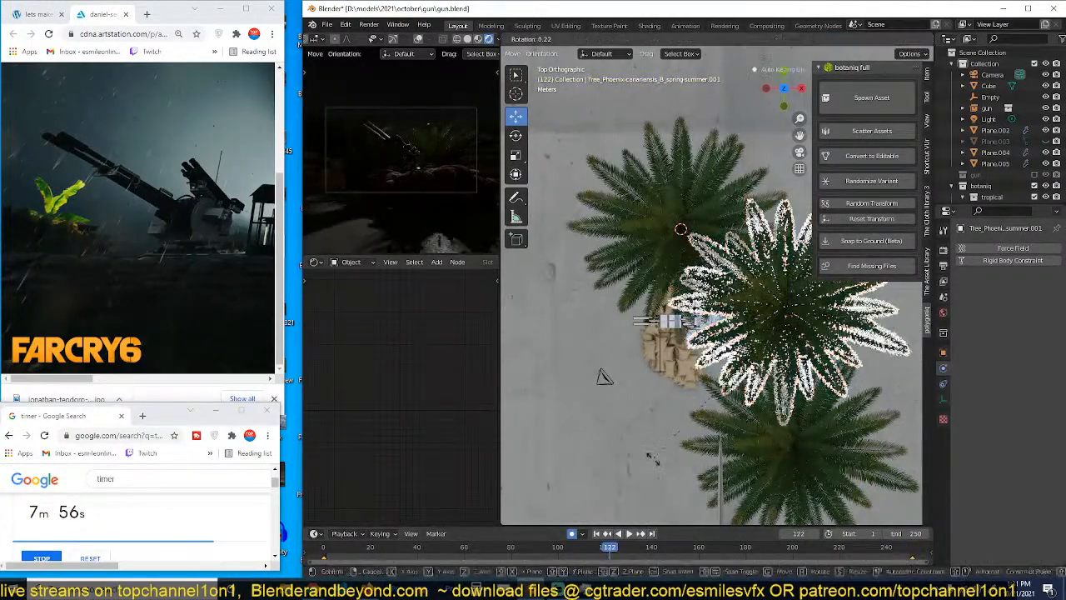
pyautogui.click(648, 470)
pyautogui.click(764, 547)
pyautogui.press('r')
pyautogui.press('r')
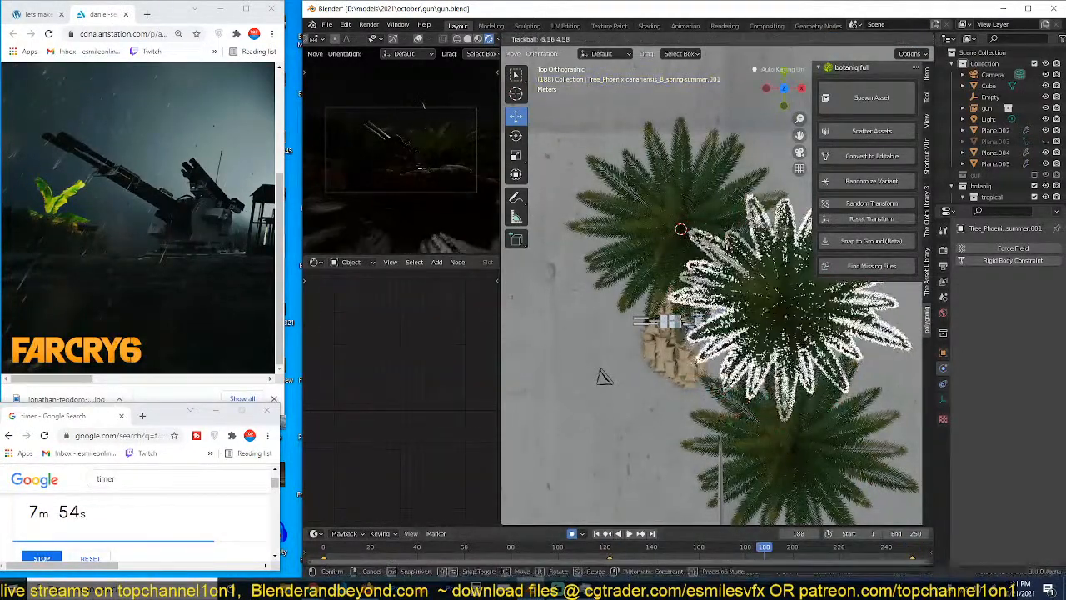
pyautogui.click(658, 491)
pyautogui.click(416, 549)
pyautogui.press('r')
pyautogui.press('r')
pyautogui.click(613, 405)
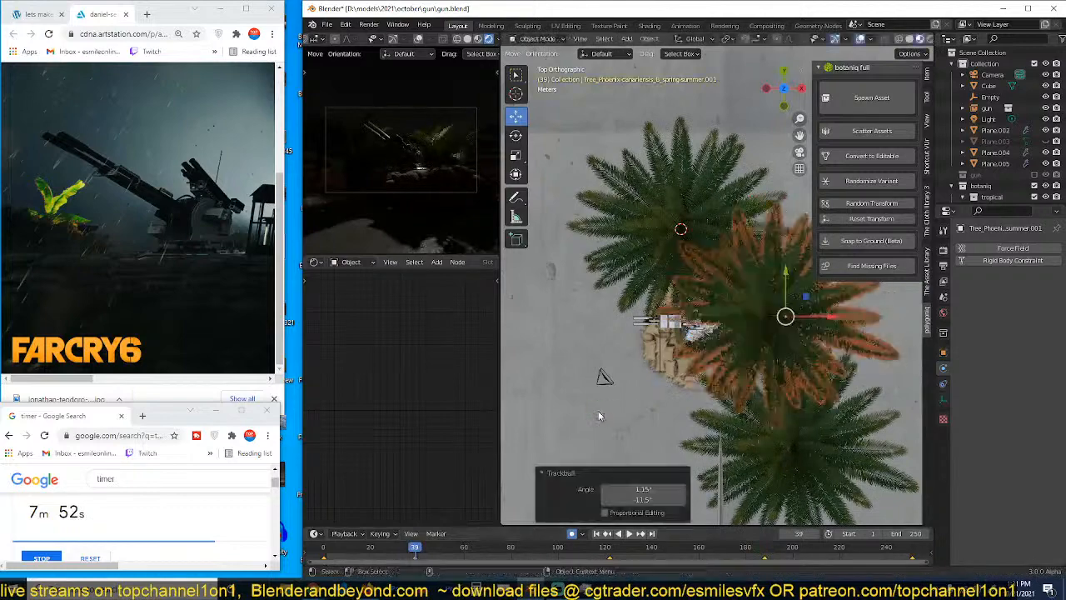
# Step: Keyframe the original short palm's rotation at frame 0 and a trackball tilt of about 1.7° and 13.8° at frame 80
pyautogui.click(683, 250)
pyautogui.click(635, 310)
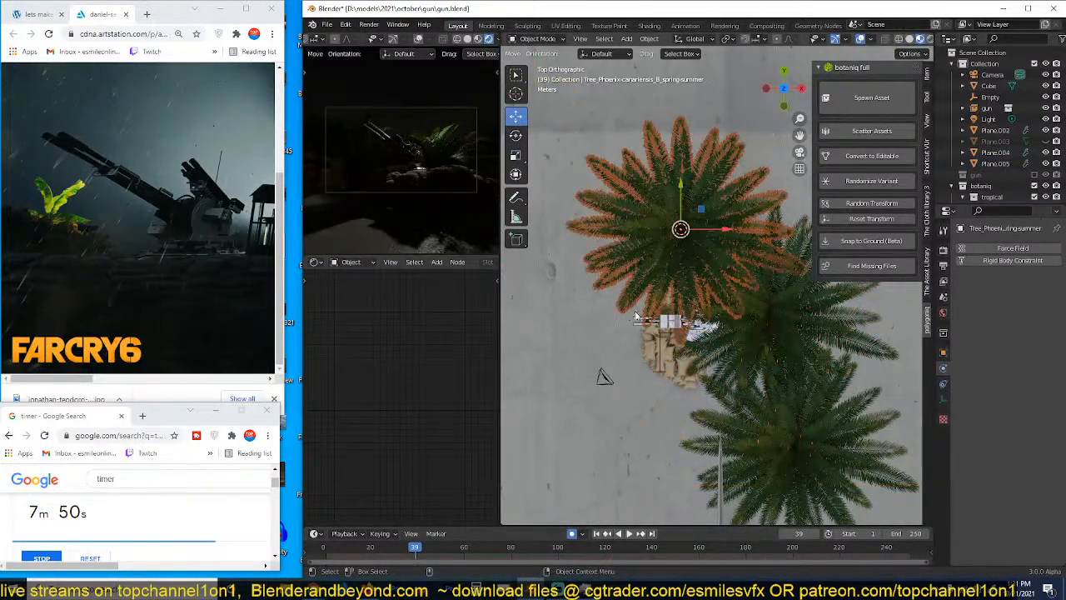
pyautogui.click(324, 548)
pyautogui.press('r')
pyautogui.press('r')
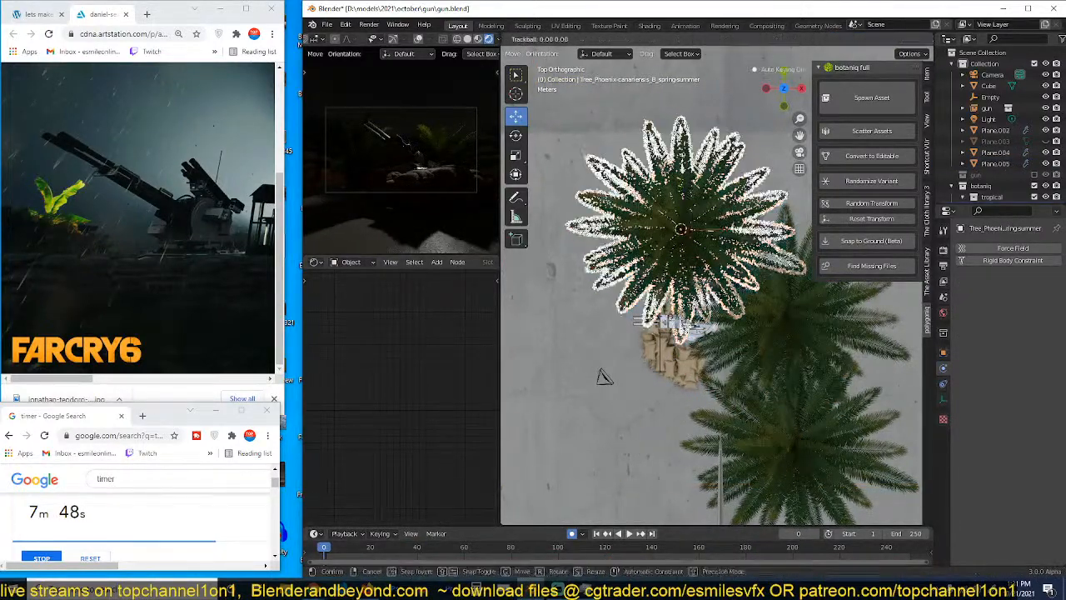
pyautogui.click(628, 376)
pyautogui.click(510, 550)
pyautogui.press('r')
pyautogui.press('r')
pyautogui.click(618, 489)
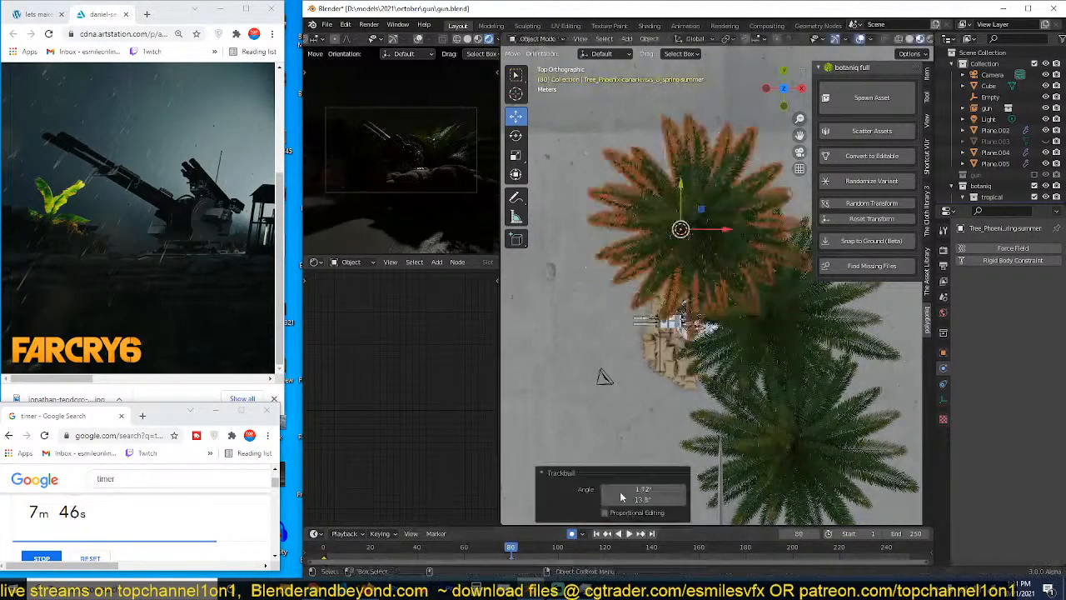
# Step: Keyframe further sway rotations of the original short palm at frame 157 and about frame 220
pyautogui.click(692, 548)
pyautogui.press('r')
pyautogui.click(742, 500)
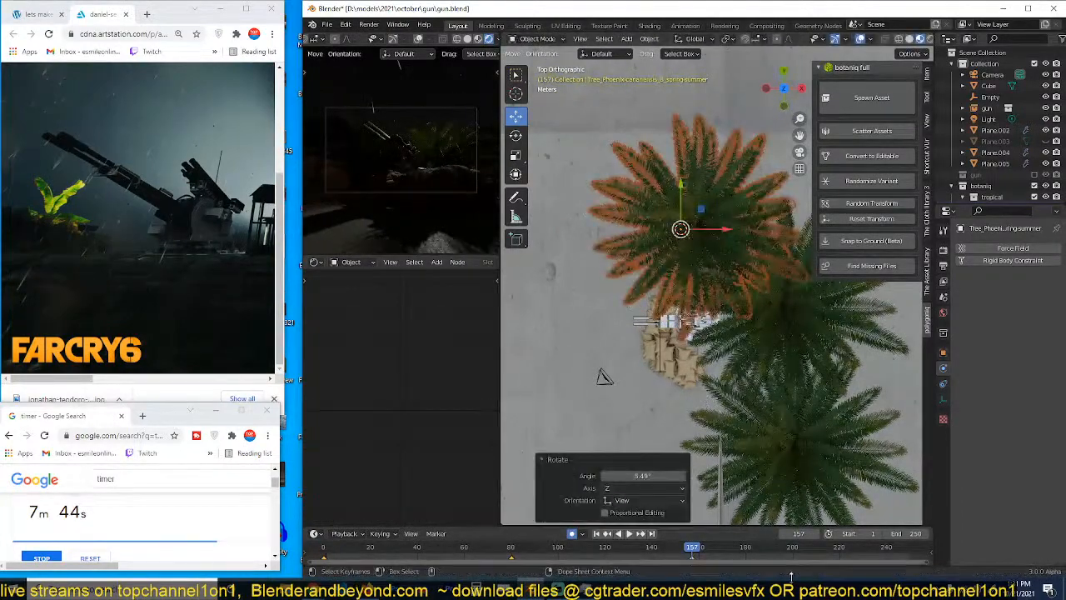
pyautogui.click(840, 556)
pyautogui.press('r')
pyautogui.press('r')
pyautogui.click(820, 493)
# Step: Play back the animation to check the swaying motion of the palms
pyautogui.press('space')
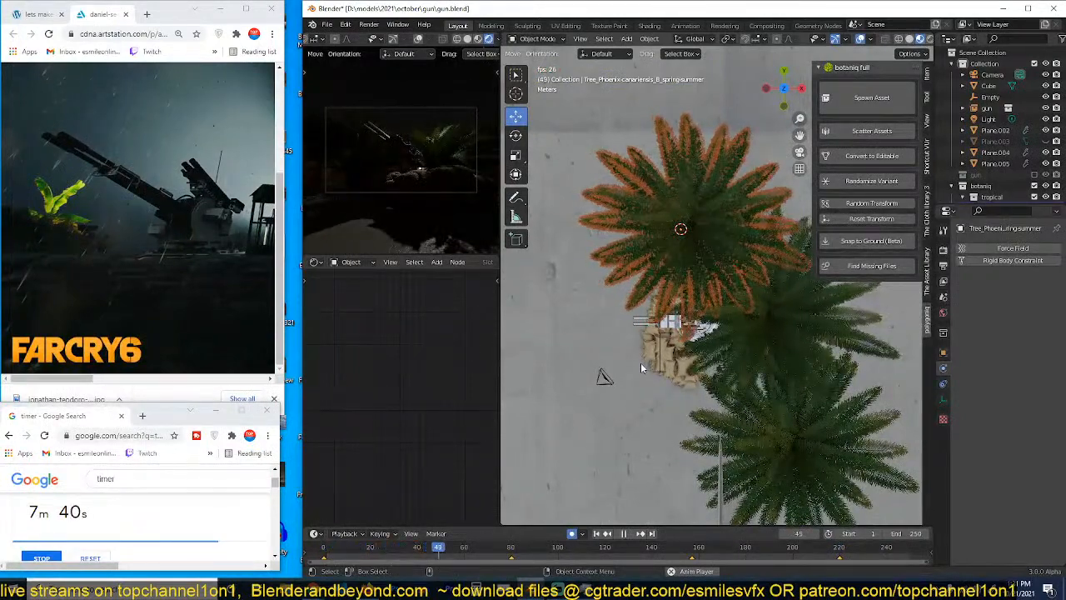
pyautogui.press('space')
pyautogui.press('space')
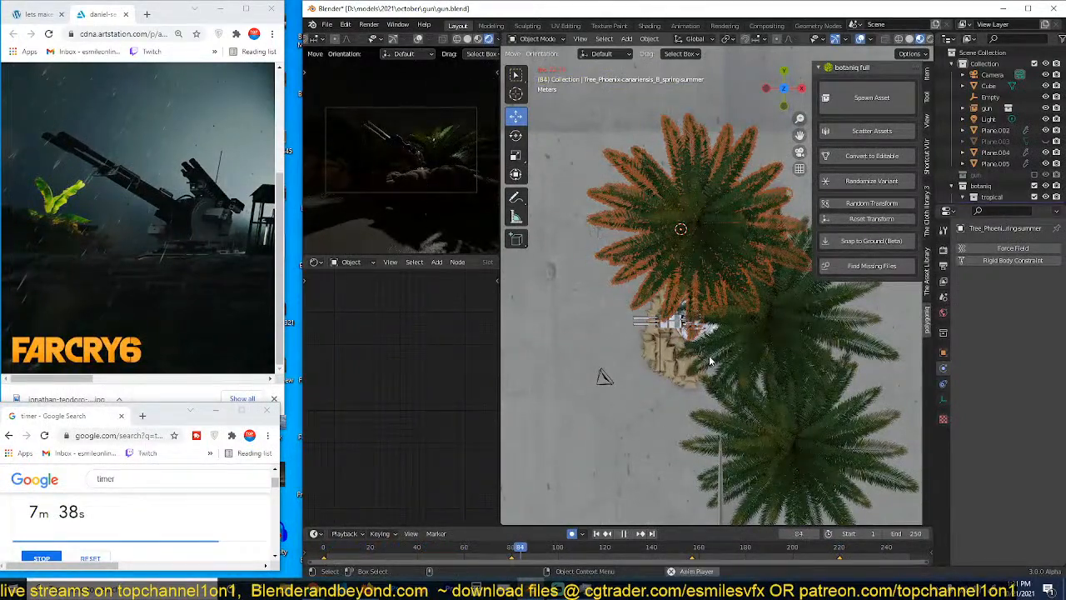
pyautogui.scroll(5, 664, 313)
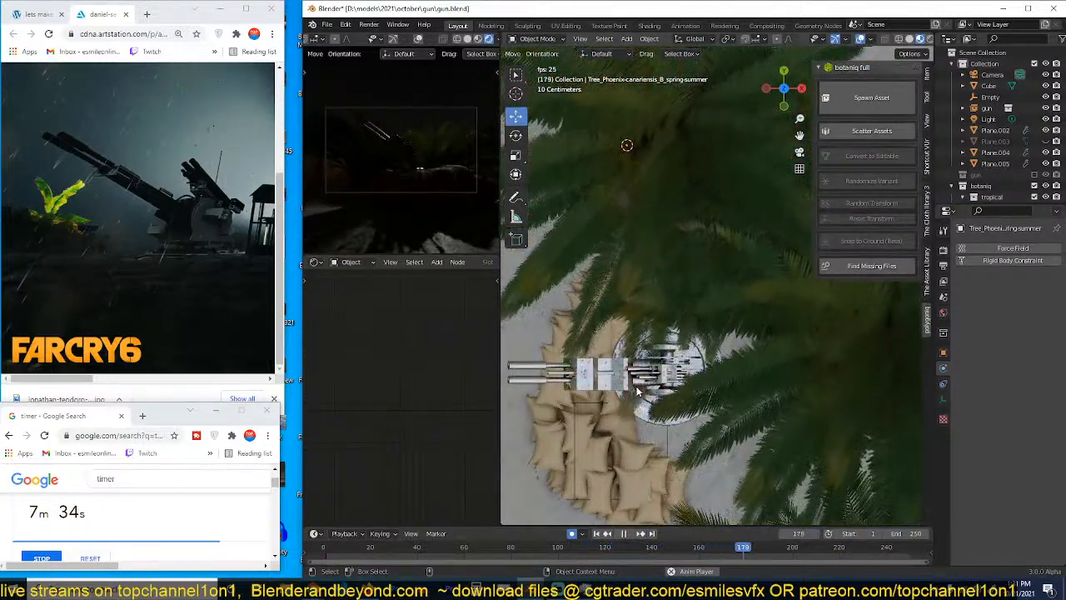
pyautogui.press('Escape')
pyautogui.scroll(-5, 583, 370)
# Step: Select the camera, go to frame 0 and save the file
pyautogui.click(580, 384)
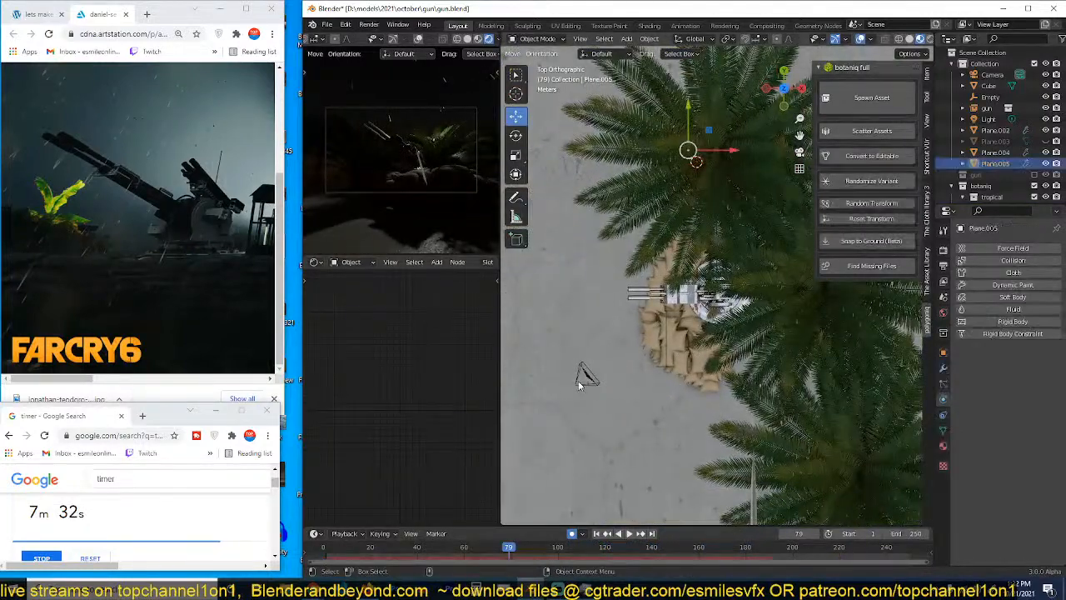
pyautogui.click(586, 375)
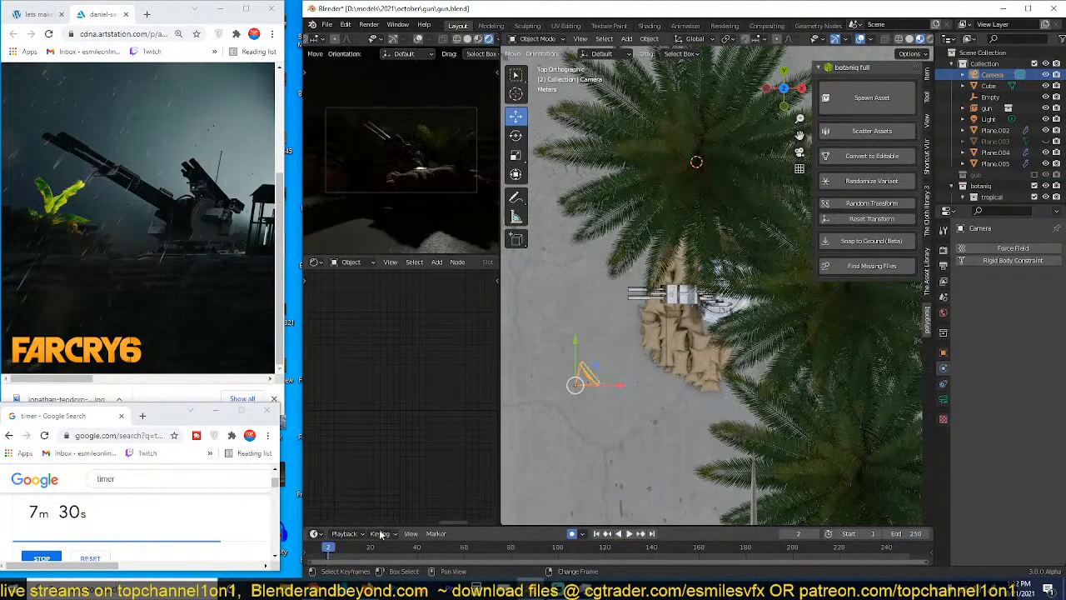
pyautogui.click(330, 550)
pyautogui.hotkey('ctrl', 's')
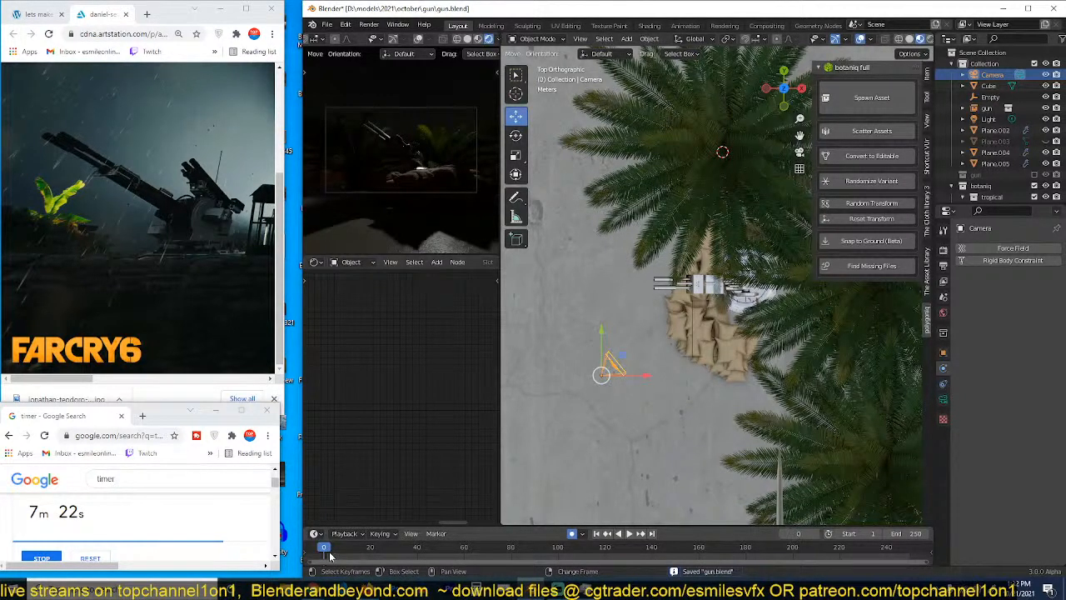
# Step: Keyframe a camera move of about -0.72 m X, -1.07 m Y at frame 0 and 1.17 m X, 0.88 m Y at frame 253
pyautogui.moveTo(607, 372); pyautogui.dragTo(588, 393)
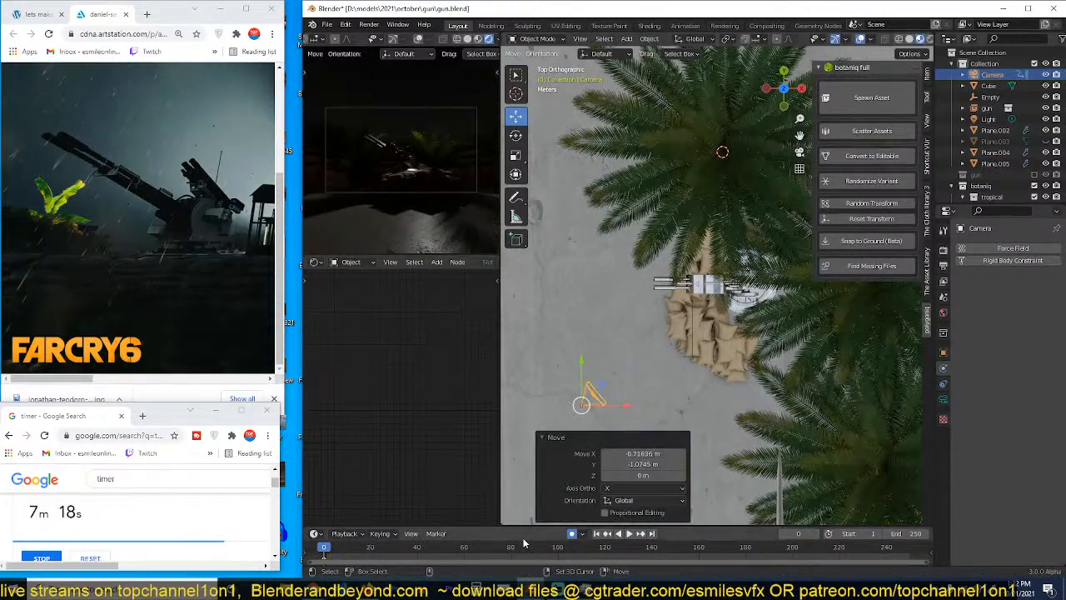
pyautogui.click(919, 556)
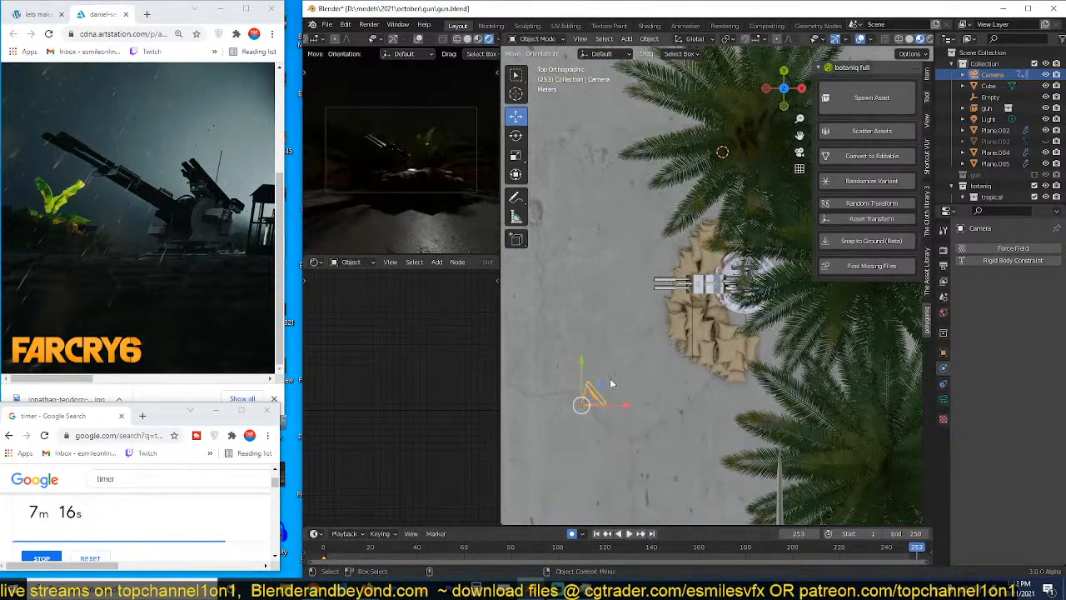
pyautogui.press('g')
pyautogui.click(644, 352)
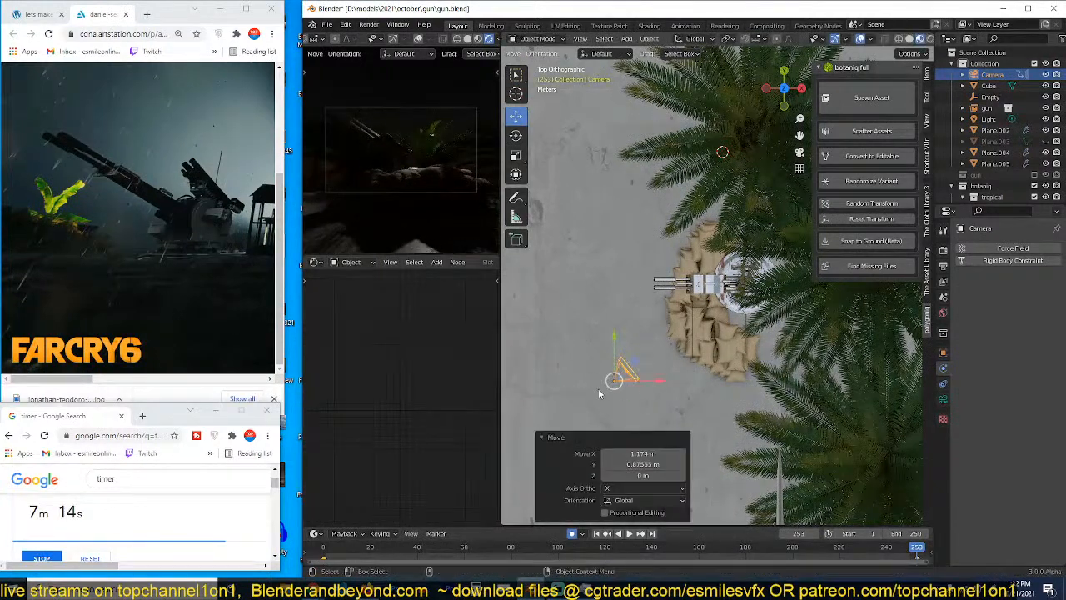
# Step: Play back the camera move and change the handle type of the camera's keyframes
pyautogui.press('space')
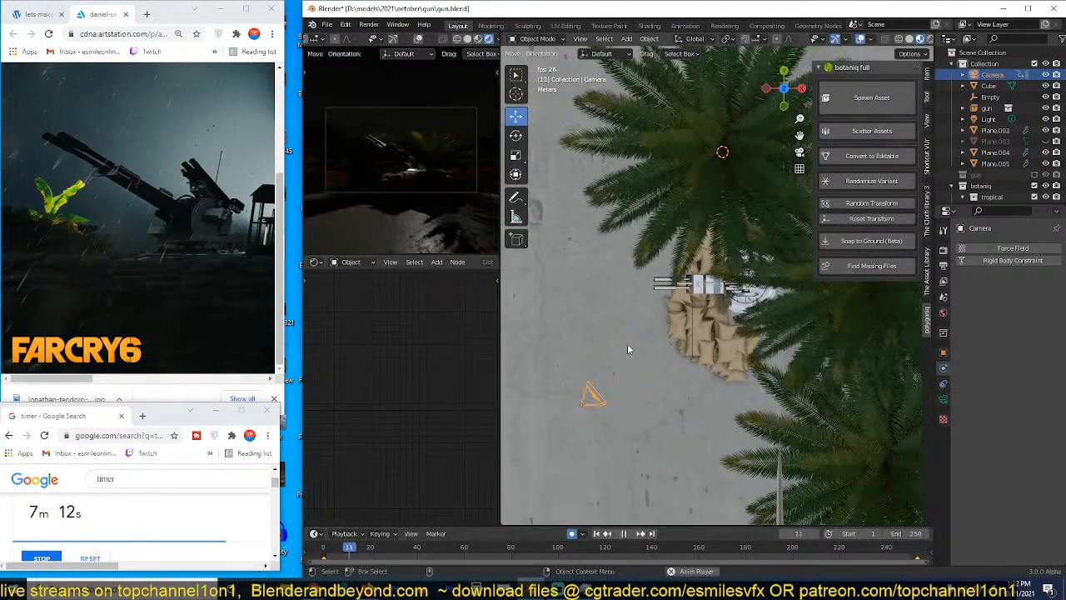
pyautogui.press('Escape')
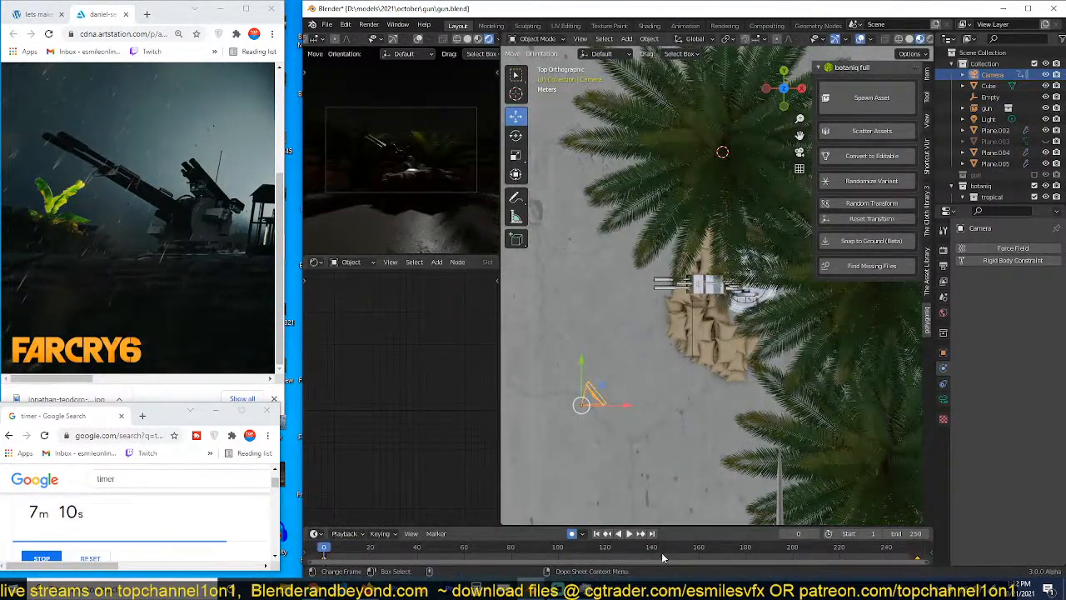
pyautogui.press('v')
pyautogui.click(668, 551)
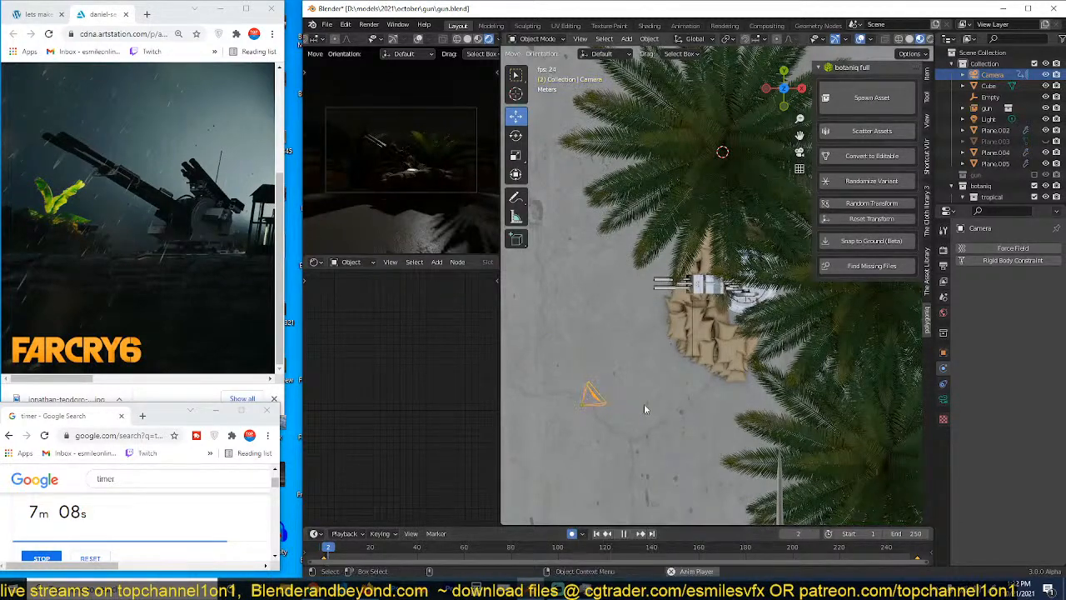
pyautogui.press('space')
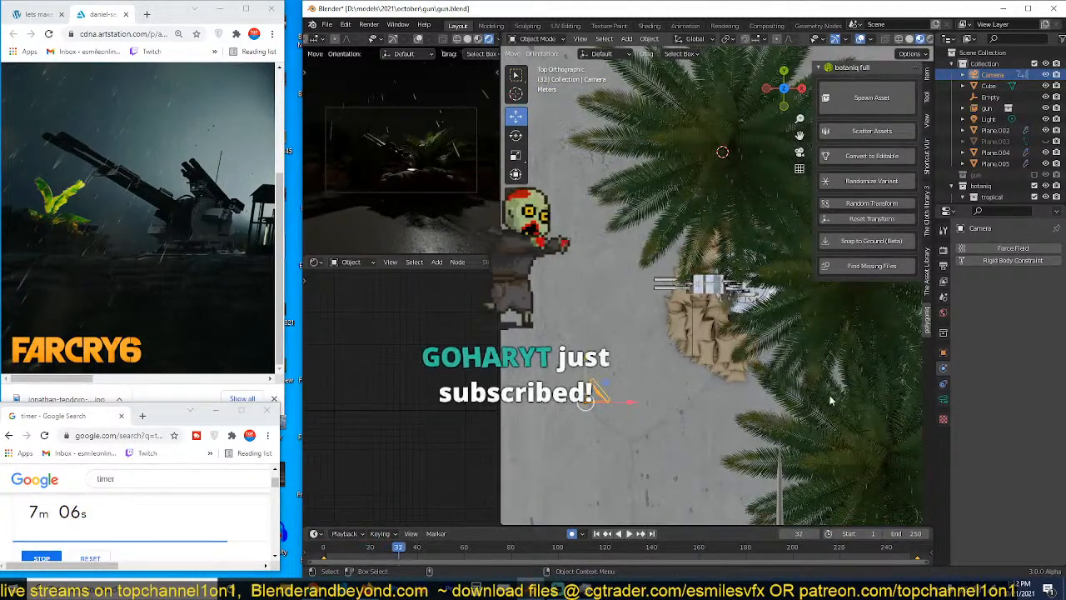
# Step: Set the camera's passepartout opacity to 1.000 in its viewport display settings
pyautogui.click(942, 399)
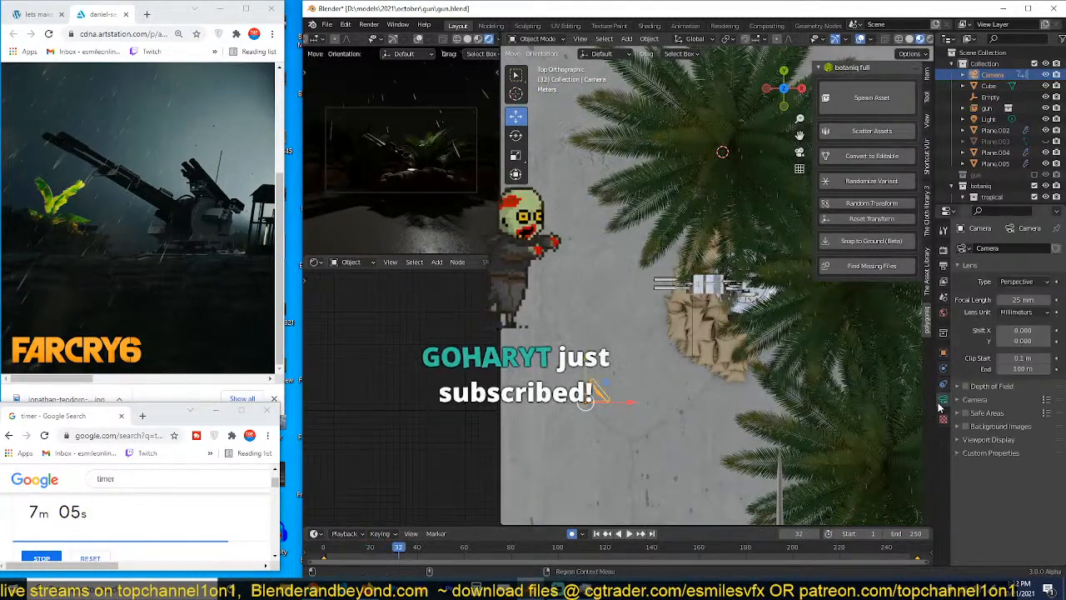
pyautogui.click(982, 439)
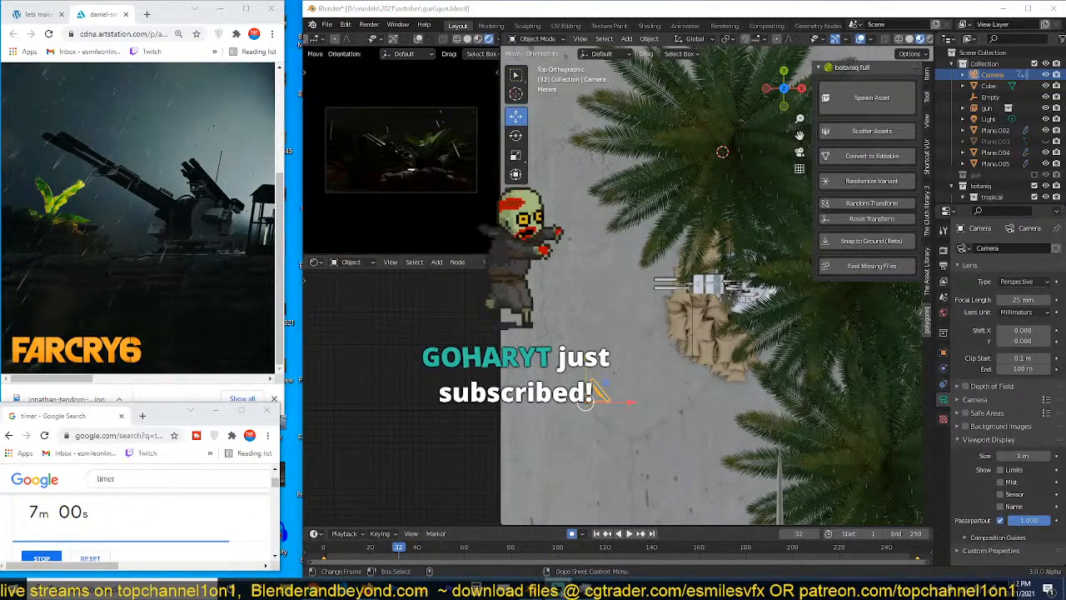
pyautogui.click(628, 299)
# Step: Save the file and check the animation playback through the camera view
pyautogui.hotkey('ctrl', 's')
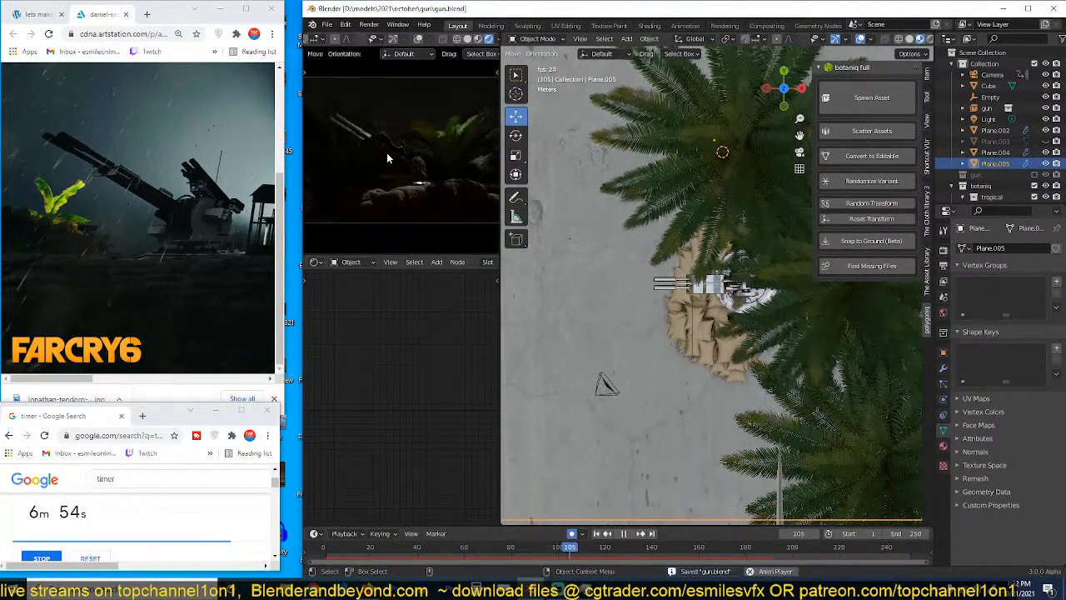
pyautogui.scroll(-2, 387, 158)
pyautogui.press('space')
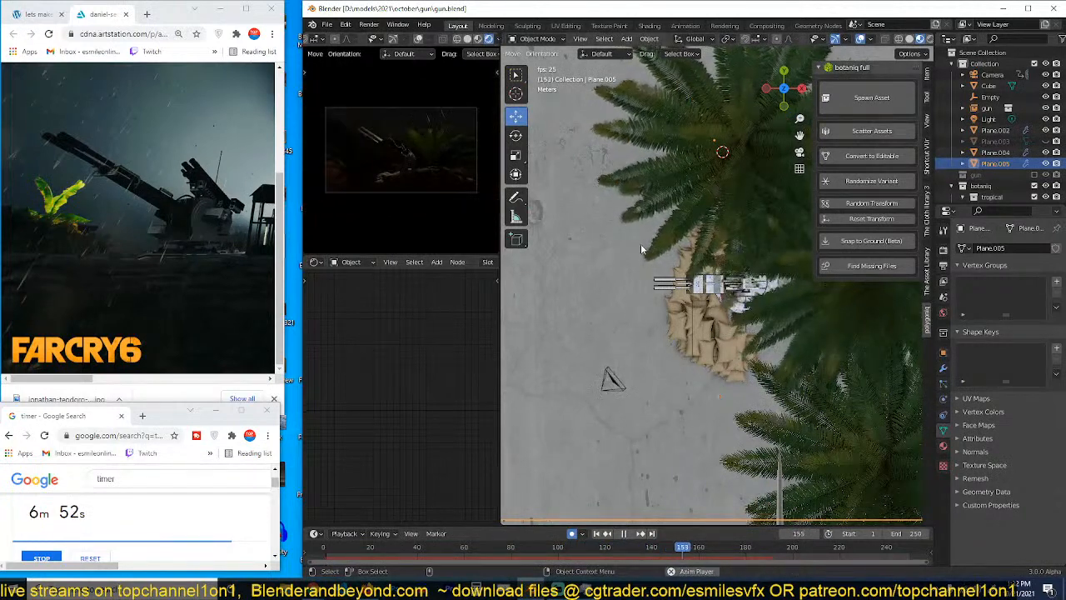
# Step: Make a linked duplicate of the farthest palm about 8 m in X and -14.5 m in Y away, and scale it down
pyautogui.scroll(-5, 644, 251)
pyautogui.click(716, 159)
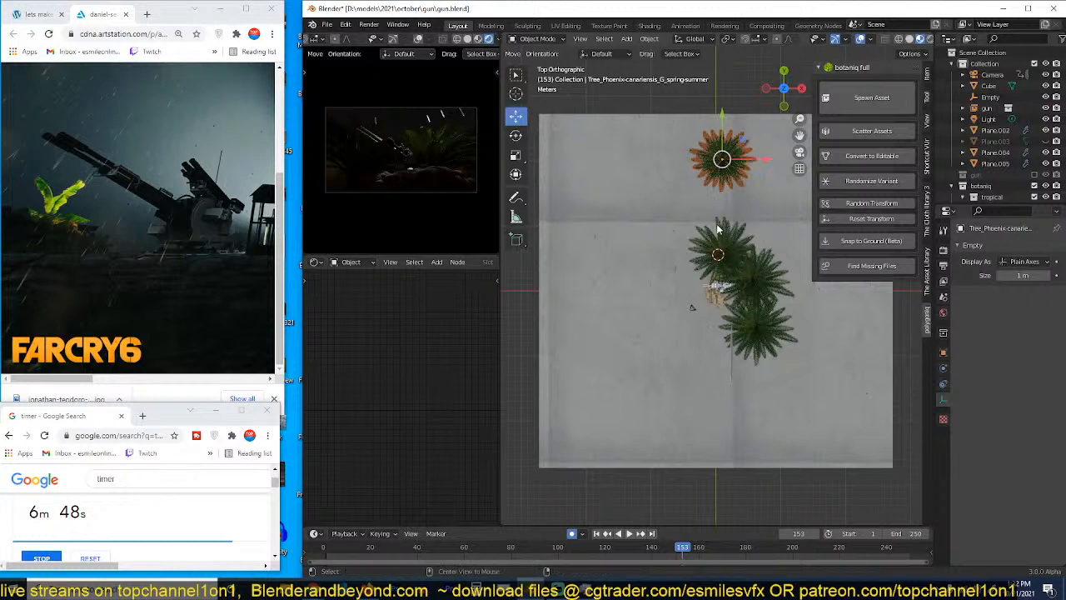
pyautogui.hotkey('alt', 'd')
pyautogui.click(777, 312)
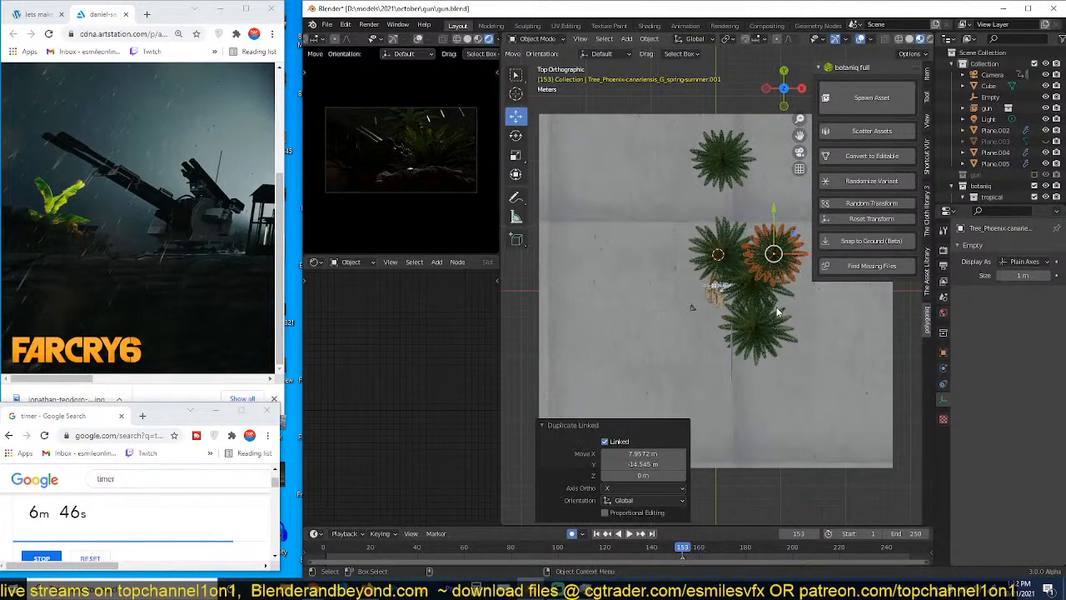
pyautogui.press('s')
pyautogui.click(704, 298)
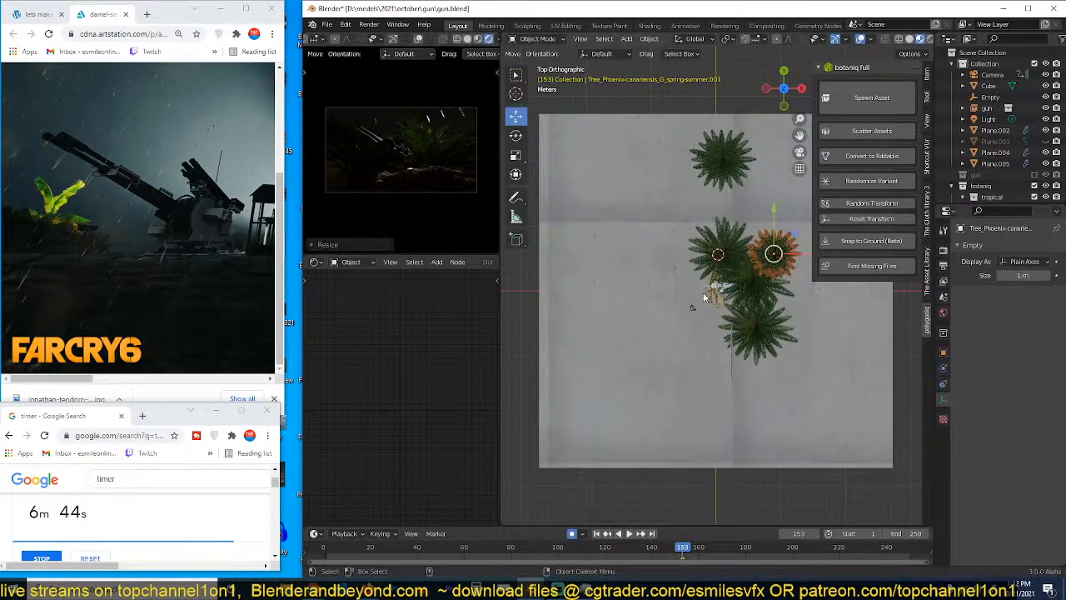
# Step: Keyframe trackball sway rotations of the duplicated palm at frames 153, 10 and 80
pyautogui.press('r')
pyautogui.press('r')
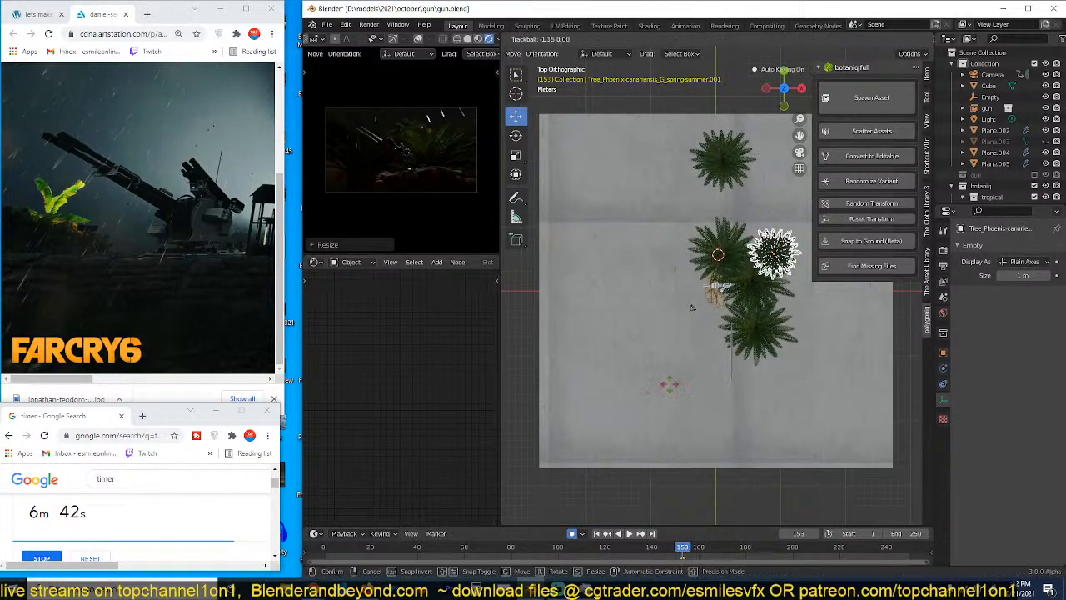
pyautogui.click(668, 383)
pyautogui.click(346, 558)
pyautogui.press('r')
pyautogui.press('r')
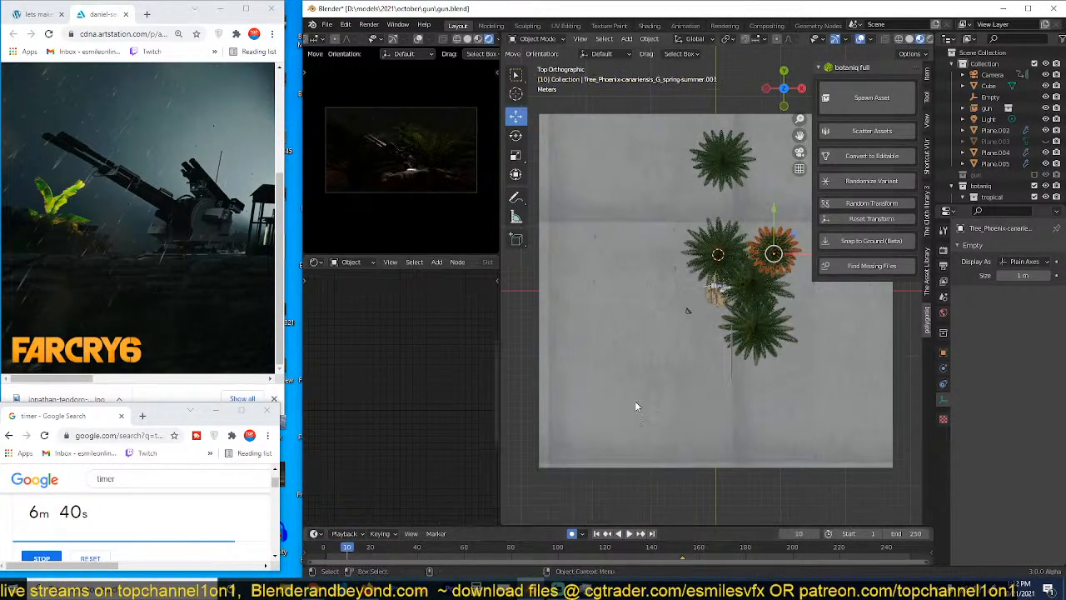
pyautogui.click(706, 373)
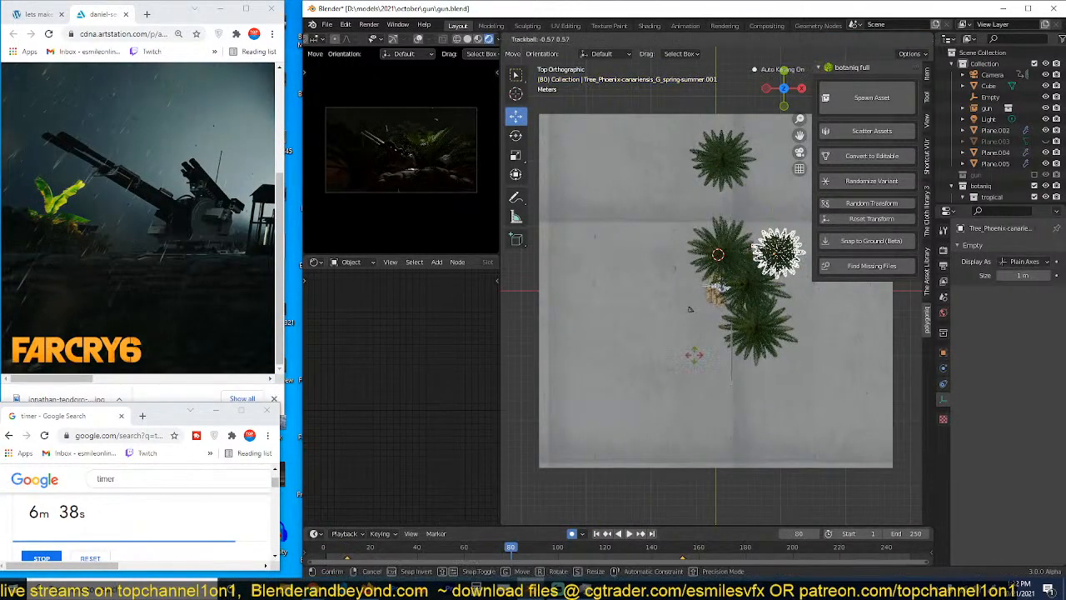
# Step: Keyframe the duplicated palm's sway at frame 250 with a trackball tilt of about -3.44° and 5.73°
pyautogui.click(882, 558)
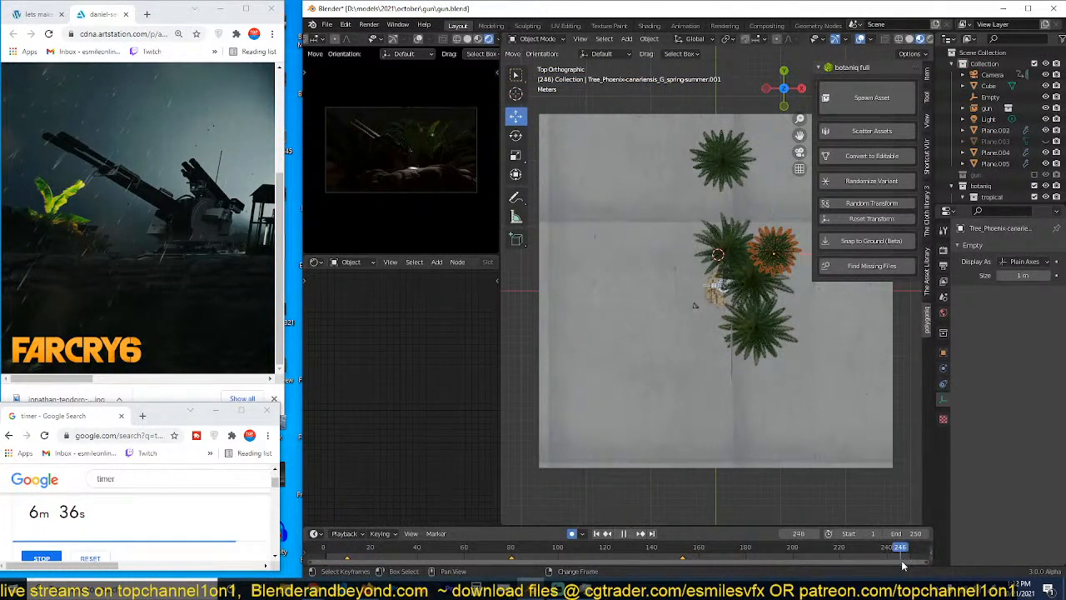
pyautogui.moveTo(902, 565); pyautogui.dragTo(910, 560)
pyautogui.press('r')
pyautogui.press('r')
pyautogui.click(815, 379)
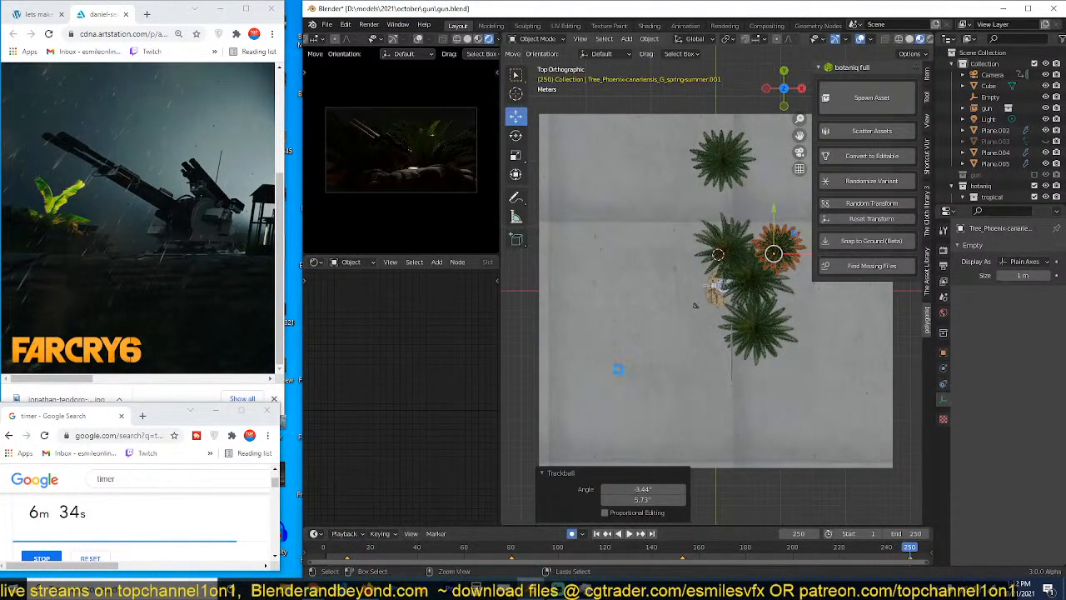
# Step: Save the file and play back the animation from frame 0 to check the new palm's sway
pyautogui.hotkey('ctrl', 's')
pyautogui.click(618, 369)
pyautogui.click(319, 556)
pyautogui.press('space')
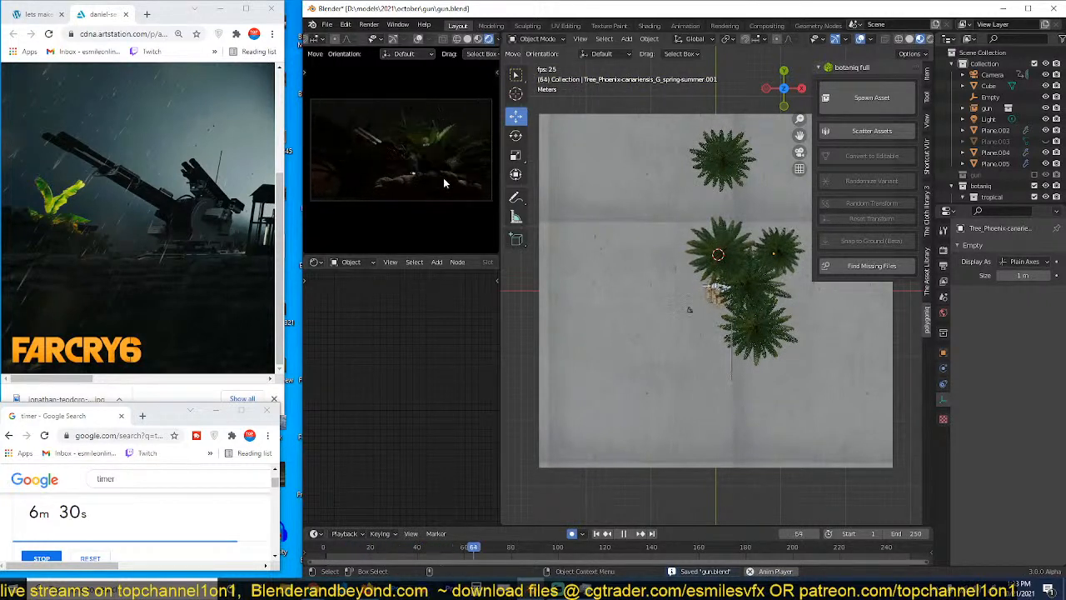
pyautogui.scroll(1, 444, 179)
pyautogui.press('space')
# Step: Select the rain emitter plane above the scene and open its particle system settings
pyautogui.moveTo(804, 396); pyautogui.dragTo(795, 316, button='middle')
pyautogui.scroll(4, 795, 316)
pyautogui.click(700, 114)
pyautogui.moveTo(700, 114); pyautogui.dragTo(786, 136, button='middle')
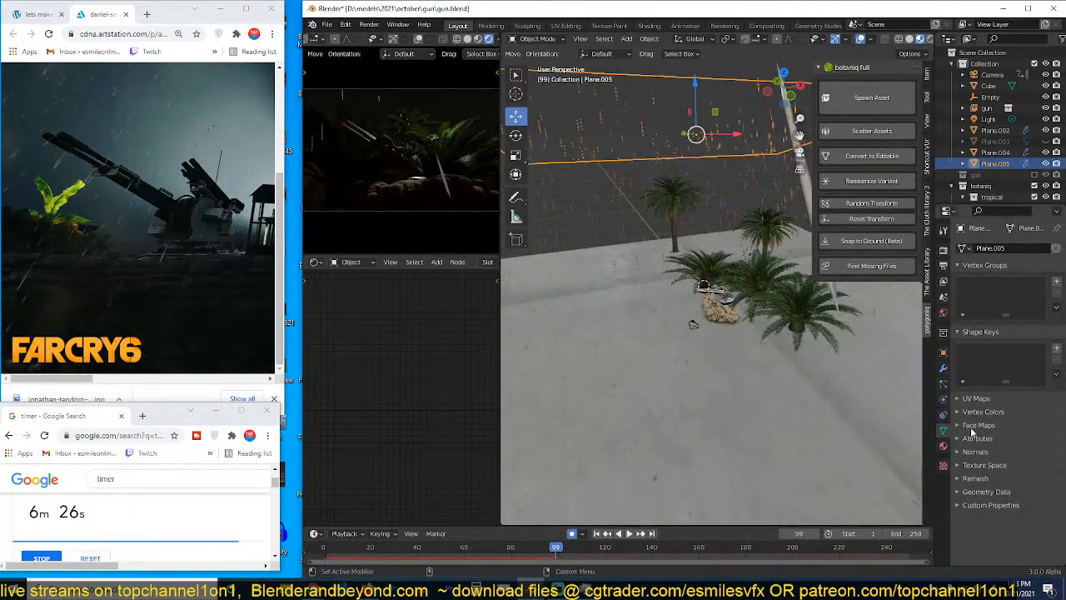
pyautogui.click(944, 383)
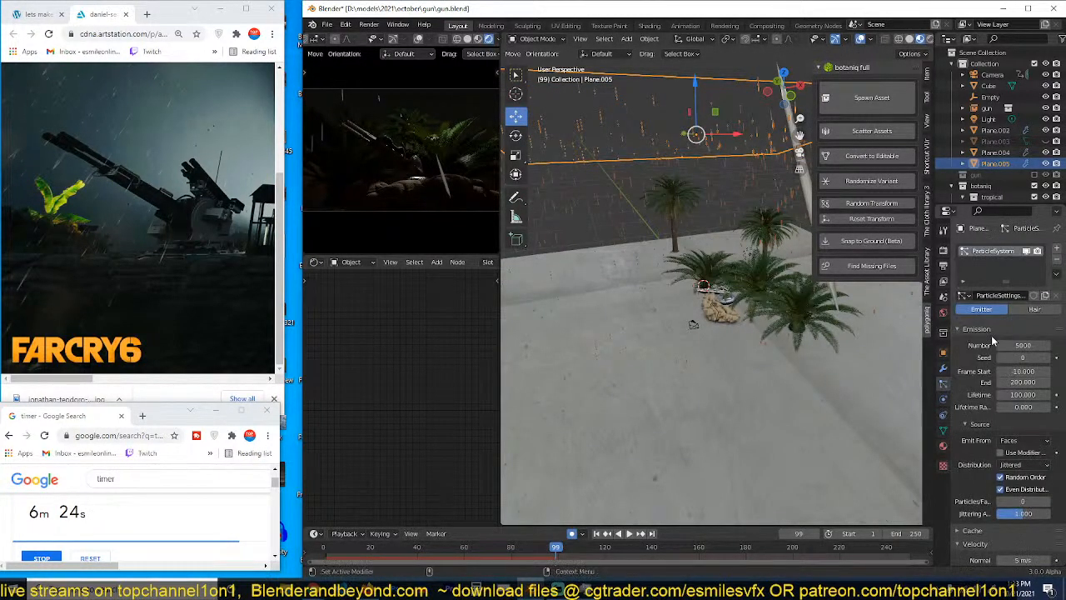
pyautogui.scroll(-10, 982, 370)
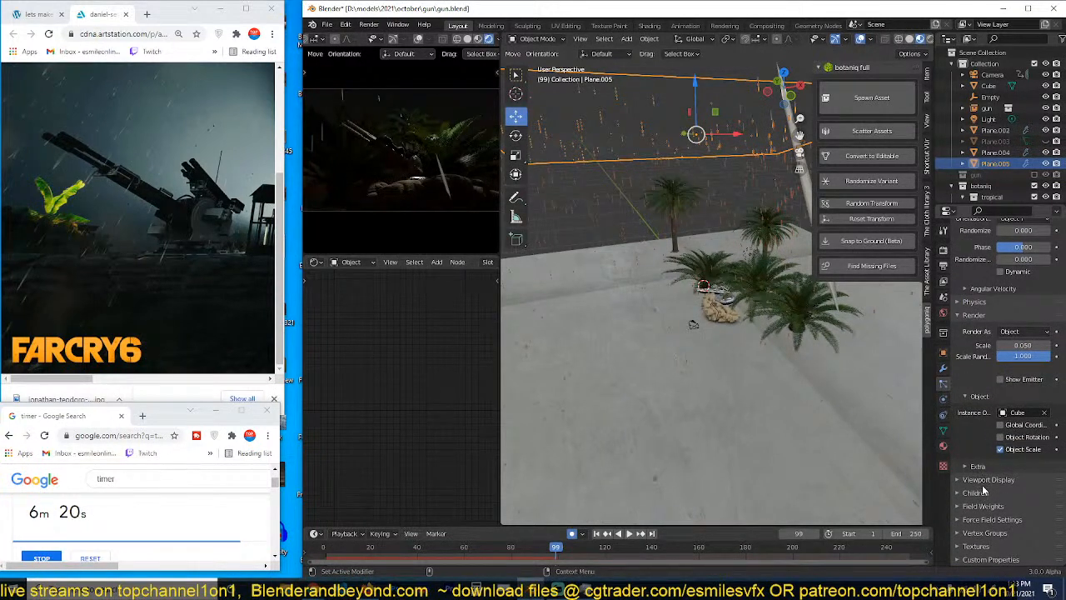
# Step: Set the rain particles' children to Simple with a render amount of 10
pyautogui.click(979, 492)
pyautogui.click(1010, 509)
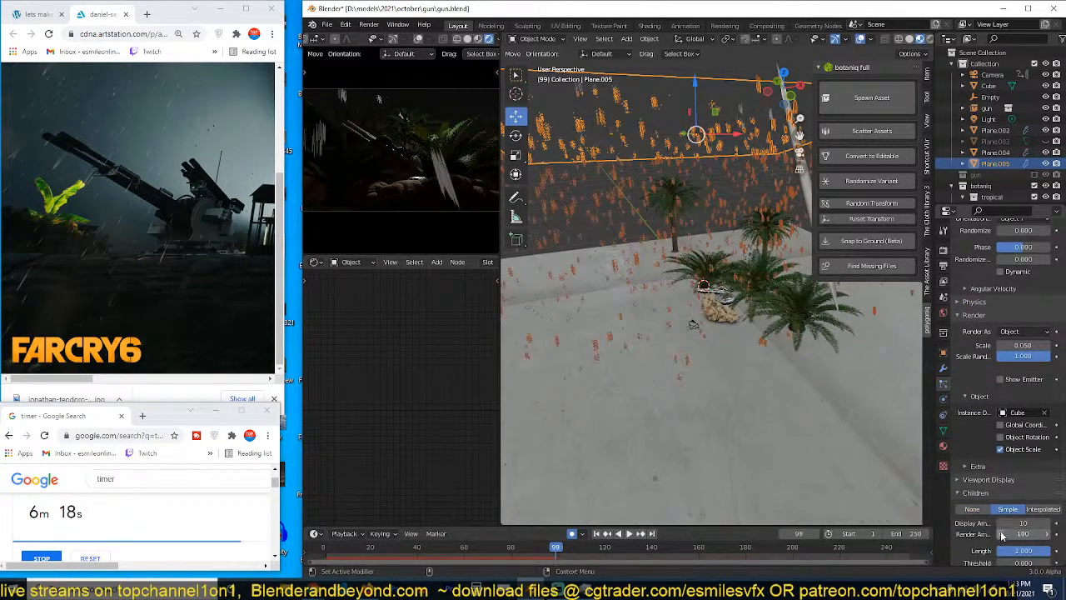
pyautogui.scroll(-2, 1008, 531)
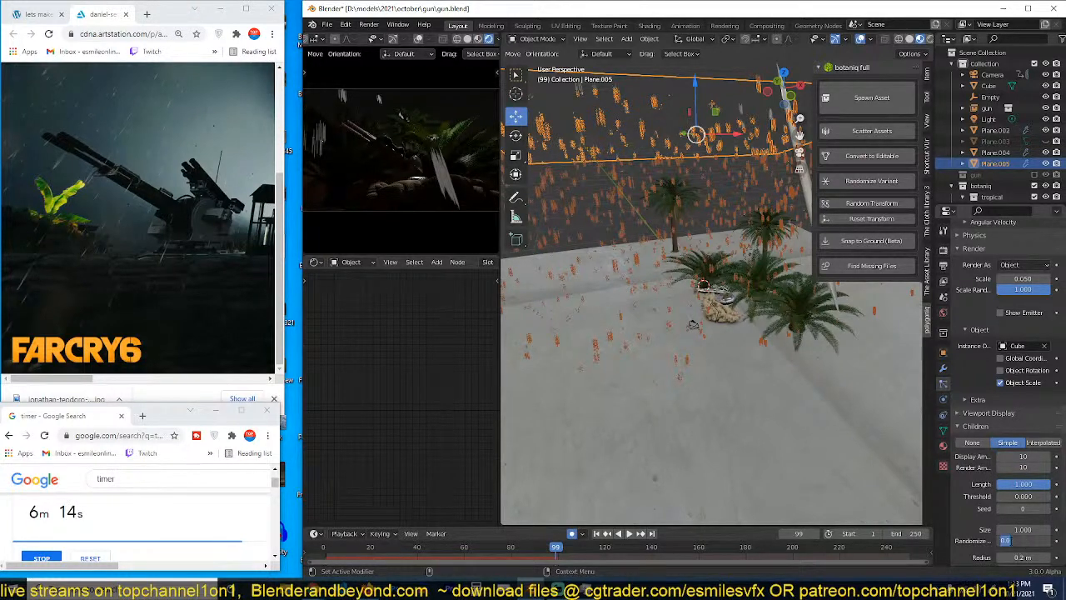
# Step: Try a child size randomness of 1 and a child size of 5, undo the size and reset the randomness to 0
pyautogui.write('1')
pyautogui.press('Return')
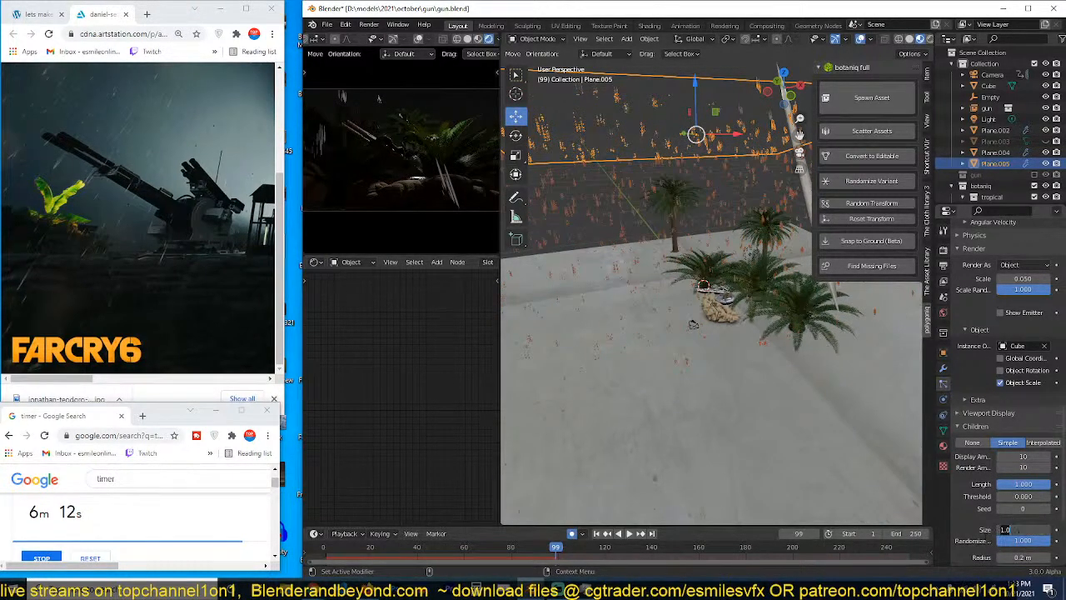
pyautogui.write('5')
pyautogui.press('Return')
pyautogui.hotkey('ctrl', 'z')
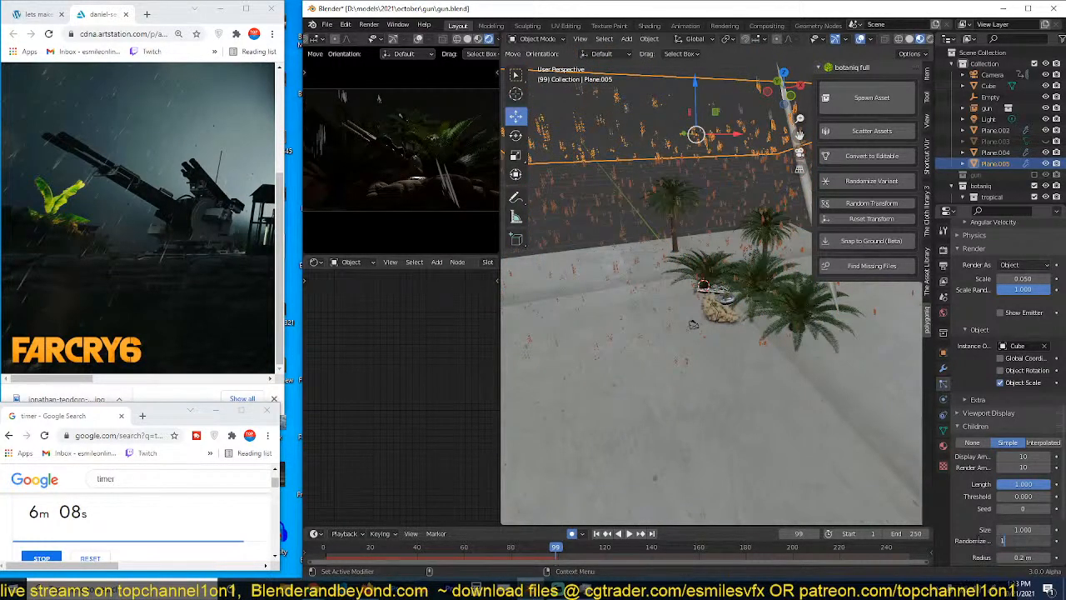
pyautogui.press('Return')
pyautogui.scroll(-3, 979, 543)
pyautogui.moveTo(1024, 455); pyautogui.dragTo(977, 465)
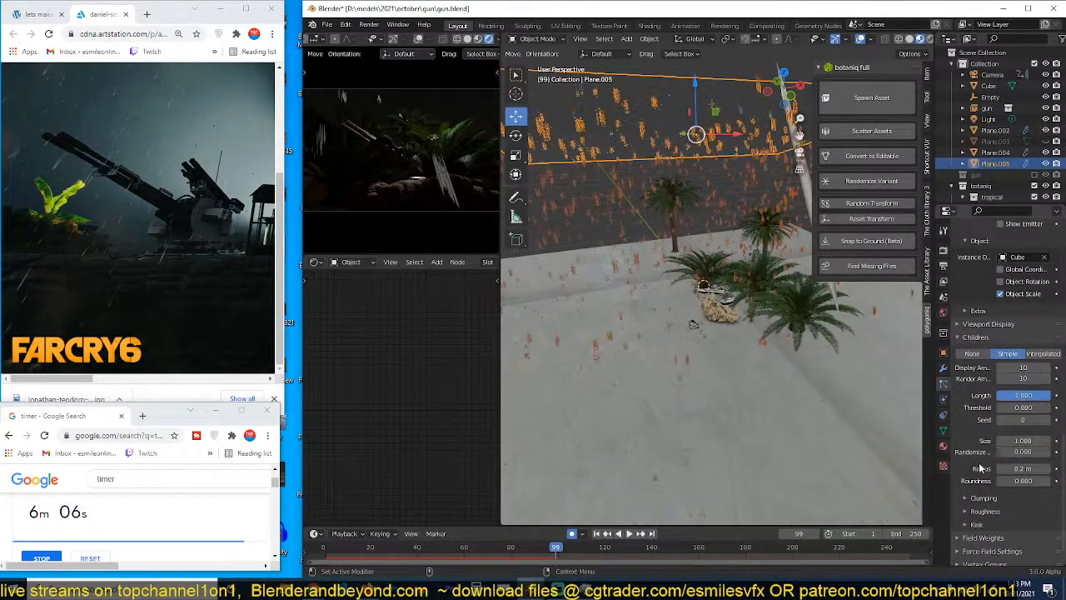
# Step: Set the child particles' radius to 1 m and roundness to 1
pyautogui.write('1')
pyautogui.press('Return')
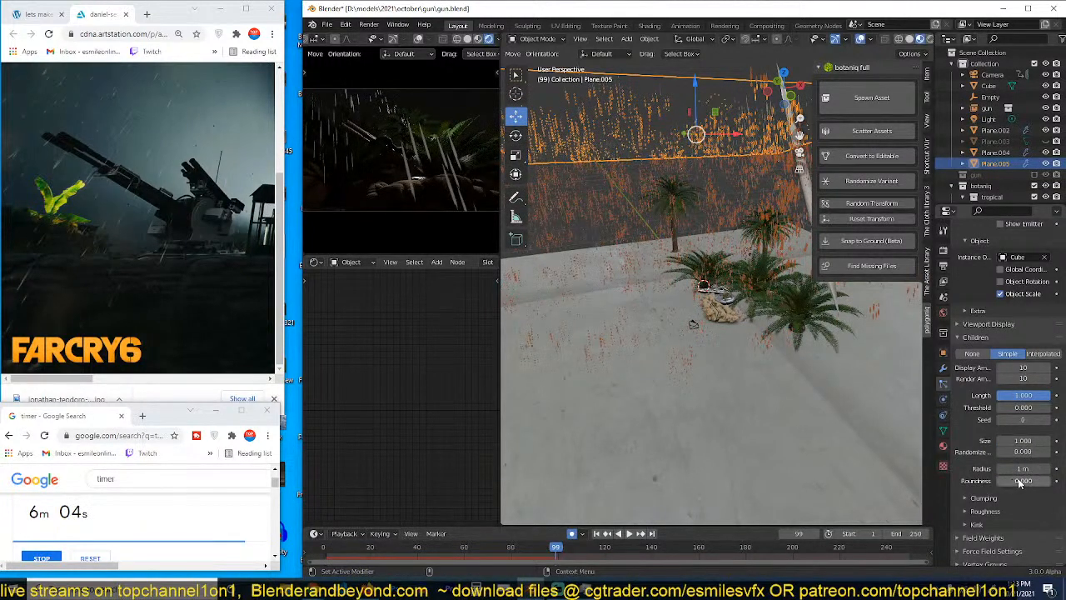
pyautogui.write('1')
pyautogui.press('Return')
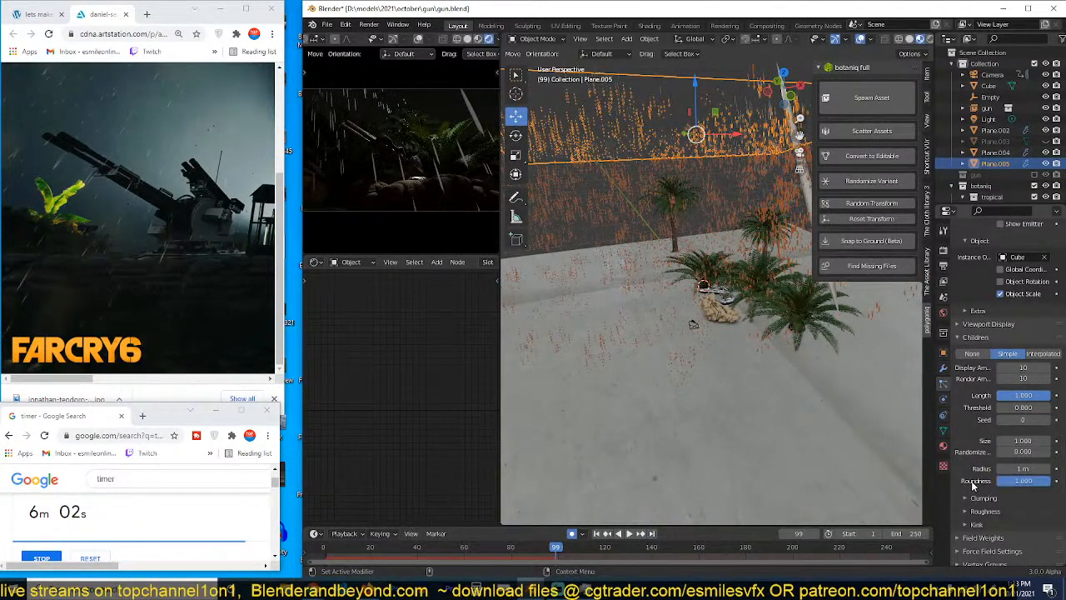
# Step: Play back the rain with child particles and set the children back to None
pyautogui.press('space')
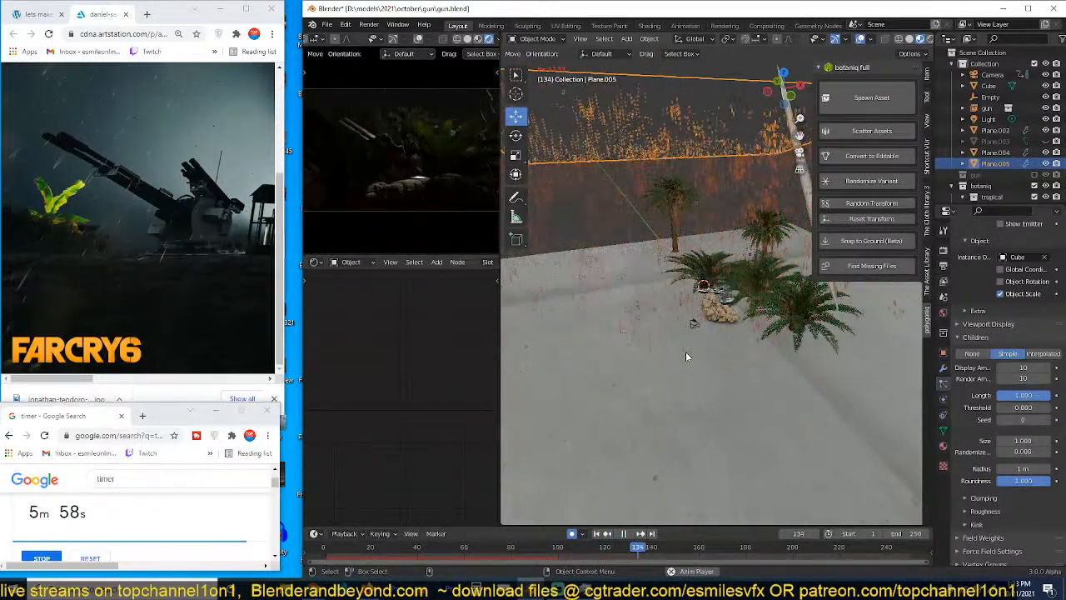
pyautogui.press('space')
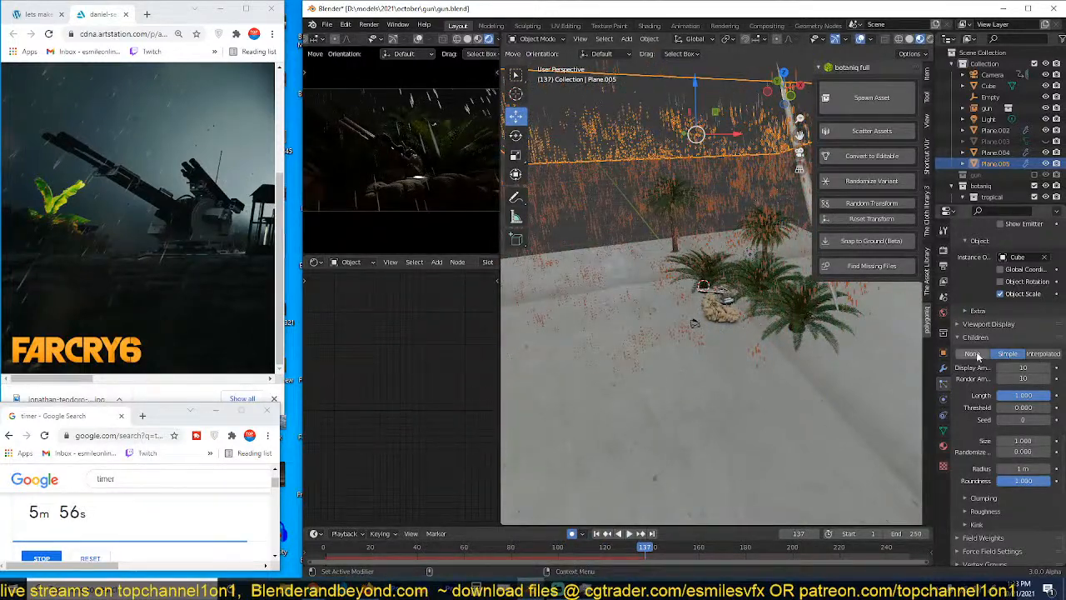
pyautogui.click(974, 353)
# Step: Set the rain emission number to 8000 and play back the animation with nothing selected
pyautogui.scroll(15, 1030, 312)
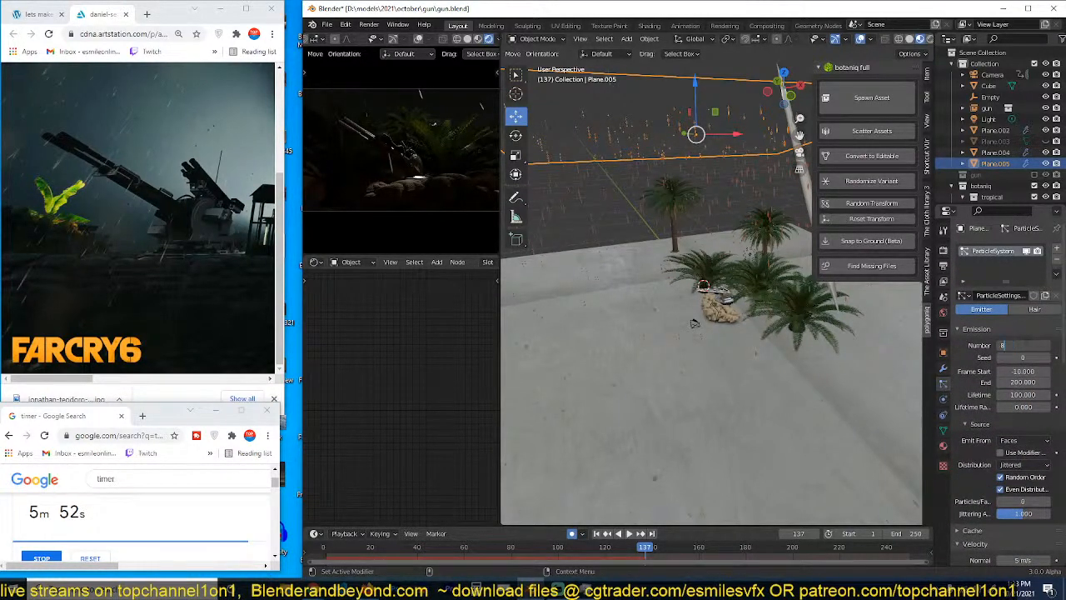
pyautogui.press('Return')
pyautogui.press('space')
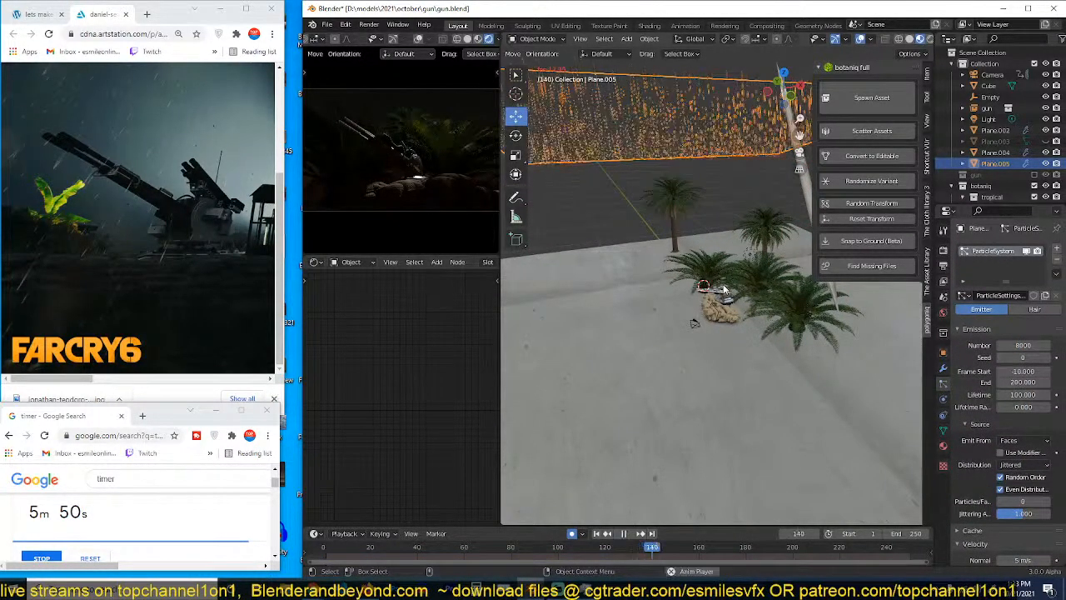
pyautogui.hotkey('alt', 'a')
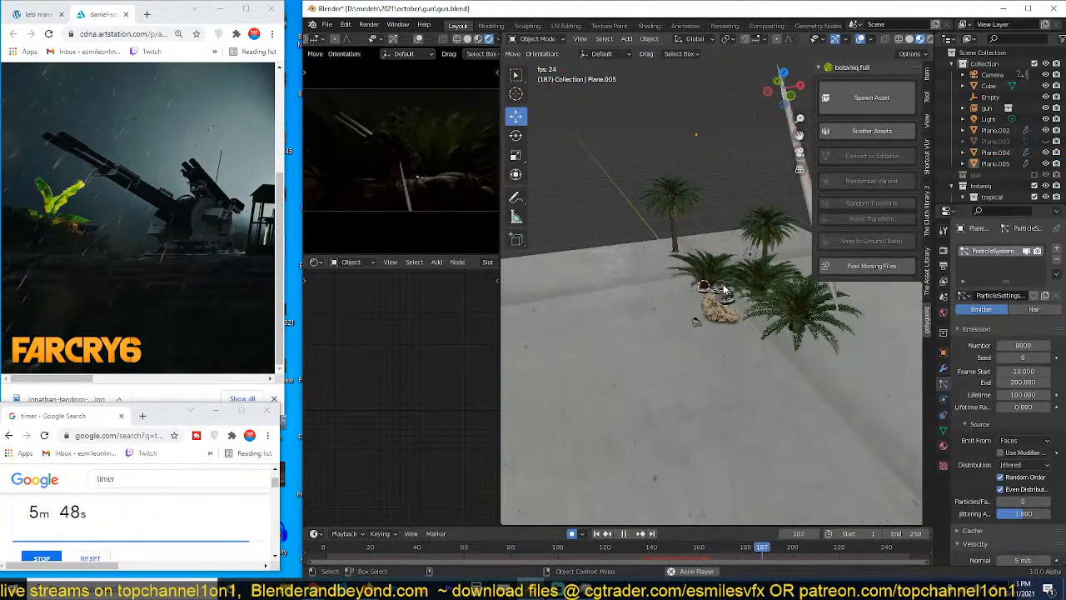
# Step: Stop the playback, unhide the source sandbag Plane.003 and isolate it in local view
pyautogui.press('space')
pyautogui.scroll(7, 707, 326)
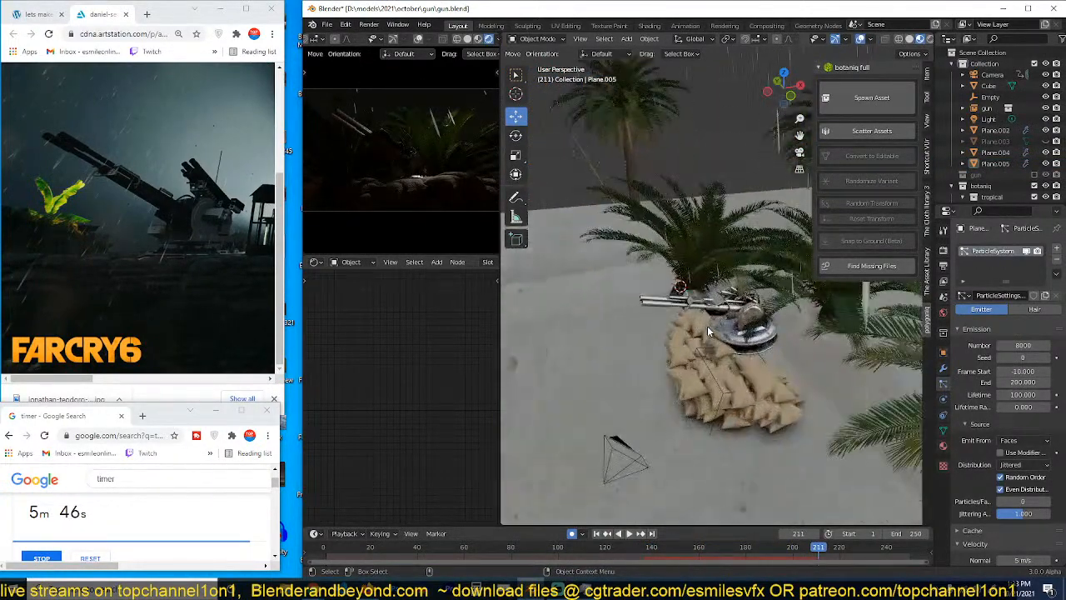
pyautogui.moveTo(707, 326); pyautogui.dragTo(818, 194, button='middle')
pyautogui.scroll(4, 808, 287)
pyautogui.click(759, 322)
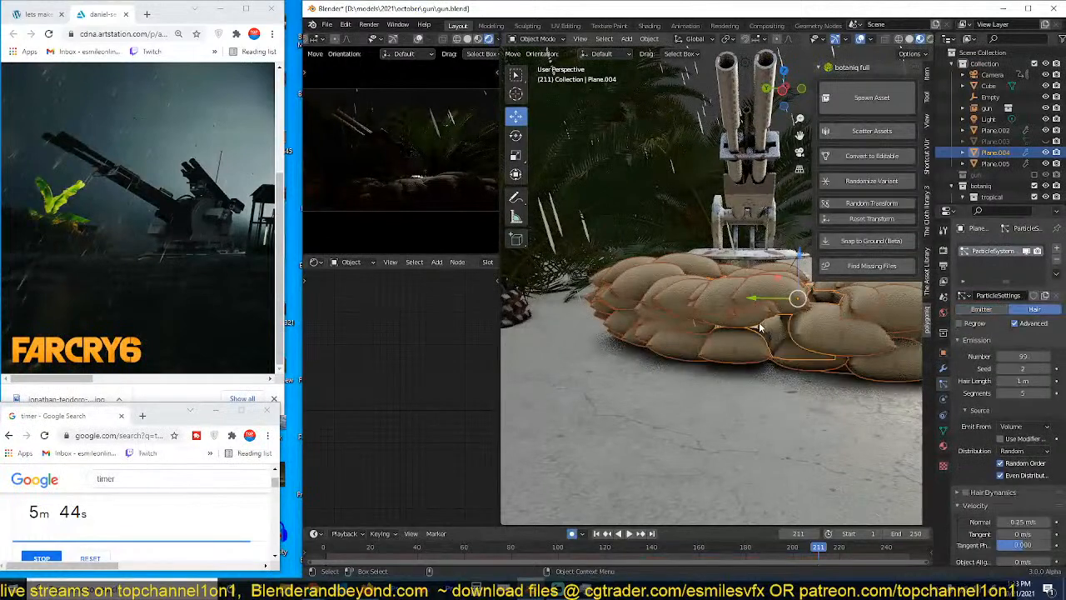
pyautogui.scroll(6, 758, 321)
pyautogui.moveTo(759, 322); pyautogui.dragTo(706, 356, button='middle')
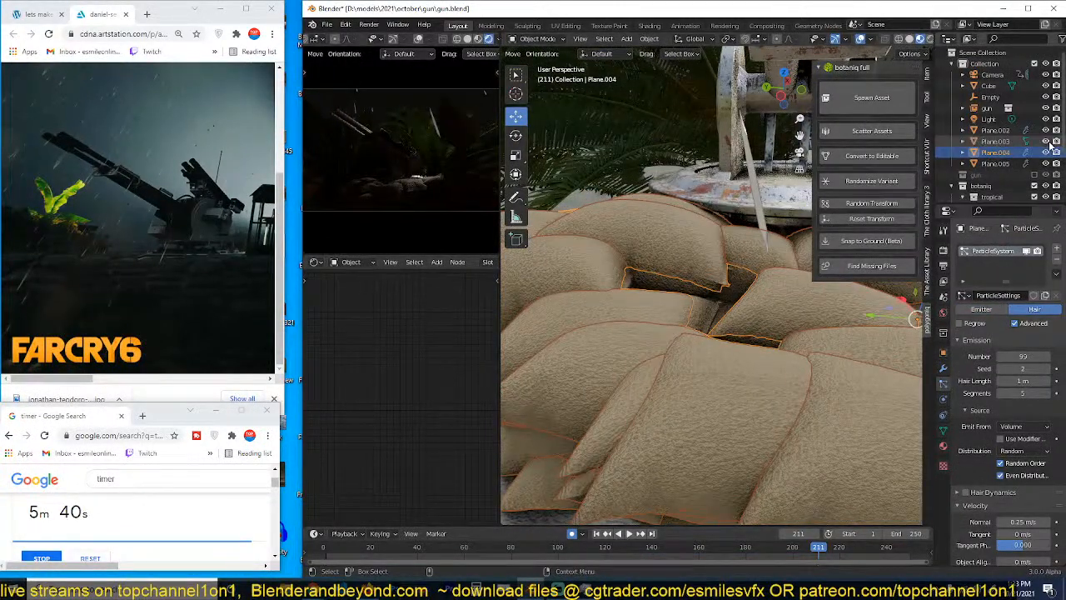
pyautogui.click(1011, 141)
pyautogui.scroll(-8, 763, 228)
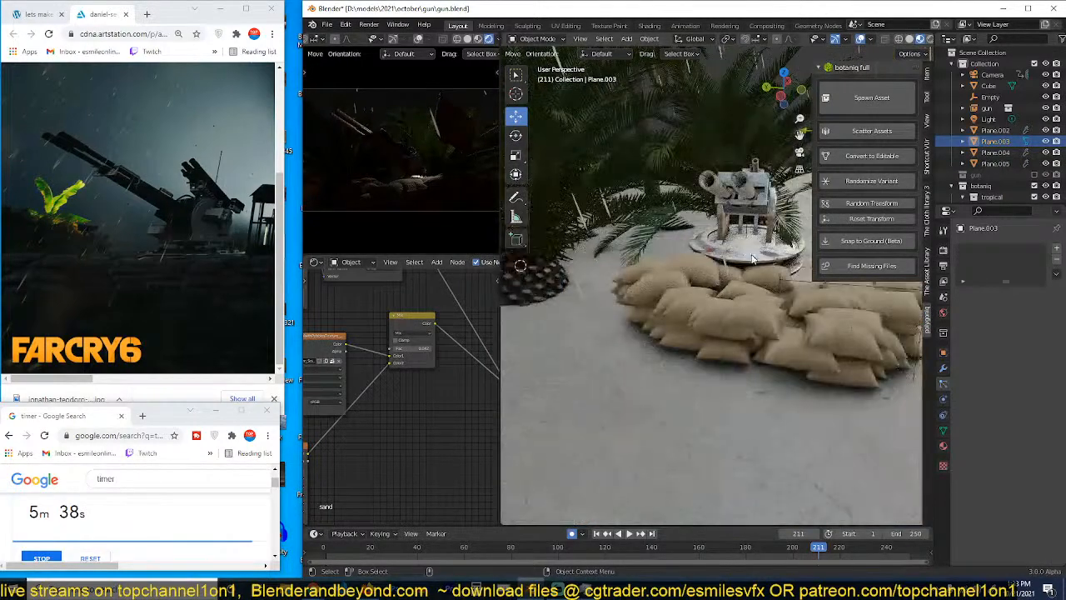
pyautogui.press('KP_Divide')
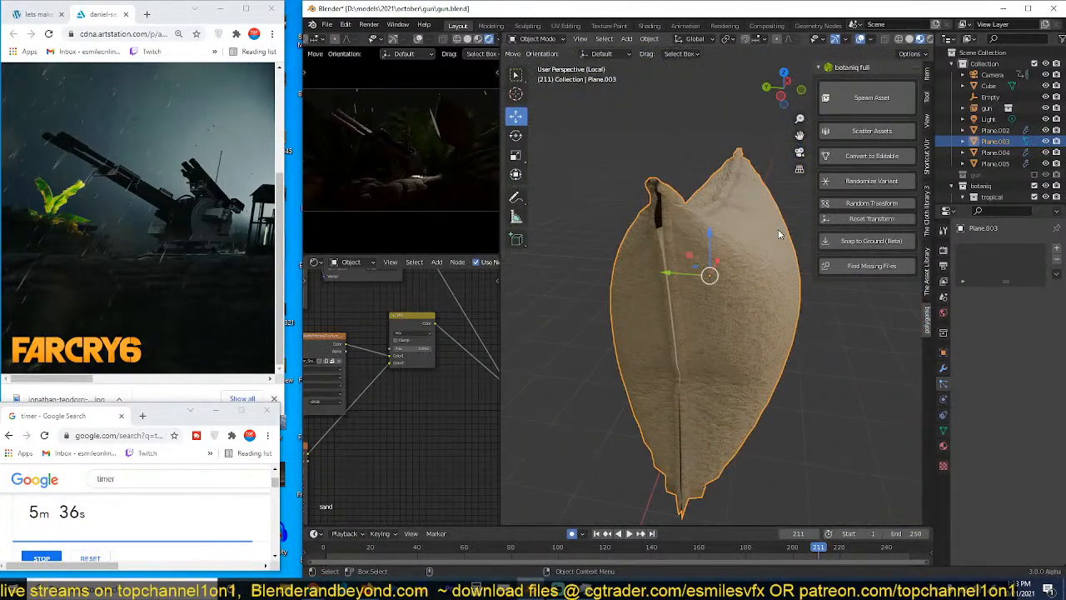
# Step: Clear the sandbag's rotation and rotate it about 86° around the X axis
pyautogui.hotkey('alt', 'r')
pyautogui.press('r')
pyautogui.press('x')
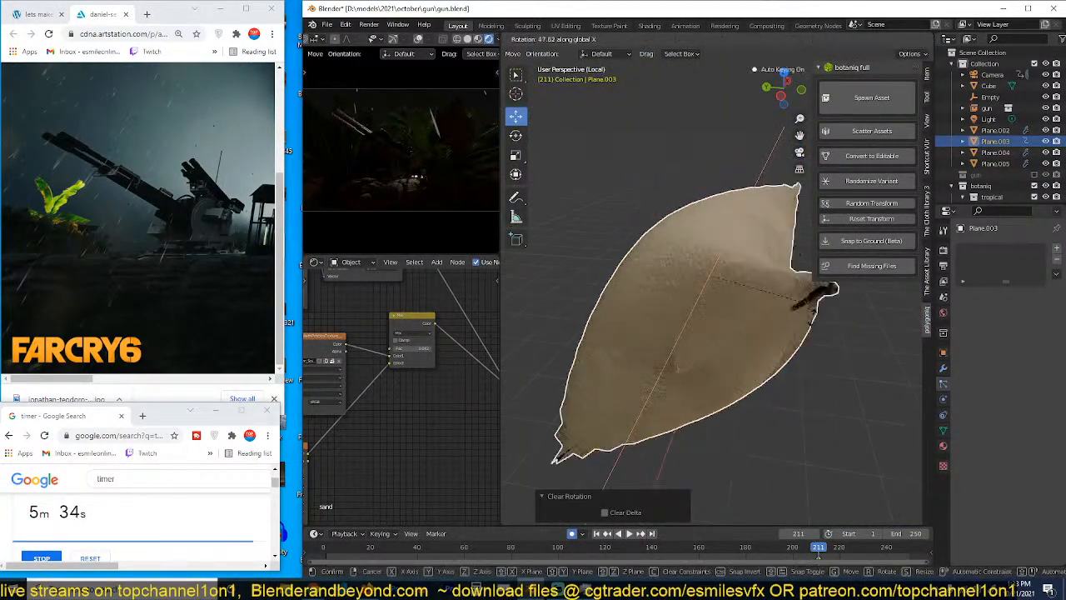
pyautogui.click(804, 412)
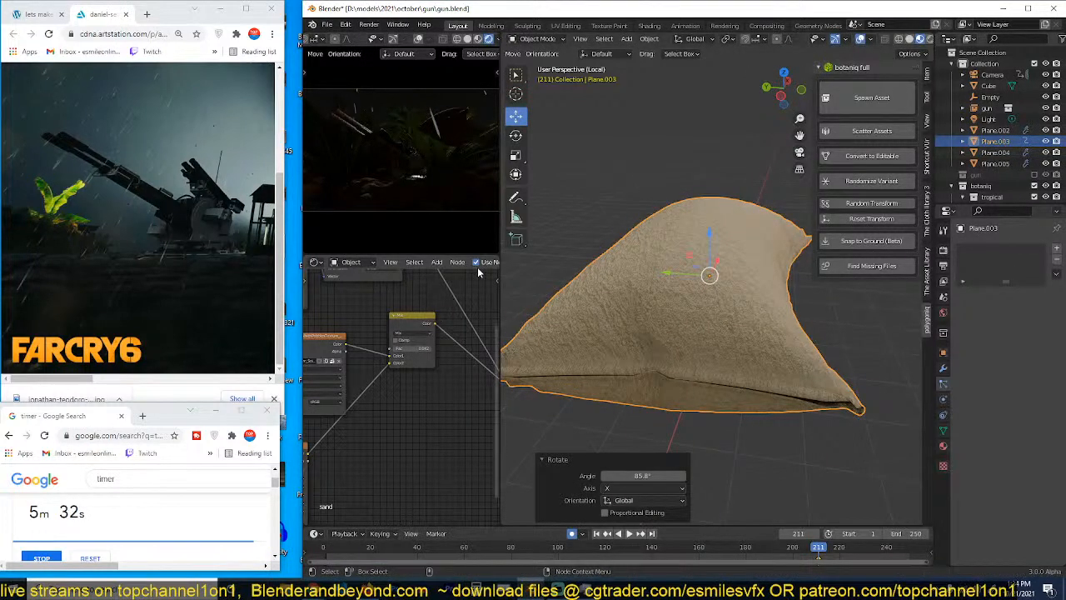
# Step: Darken the sandbag material by lowering its Hue/Saturation node's value to about 0.37
pyautogui.scroll(-3, 428, 333)
pyautogui.scroll(5, 439, 356)
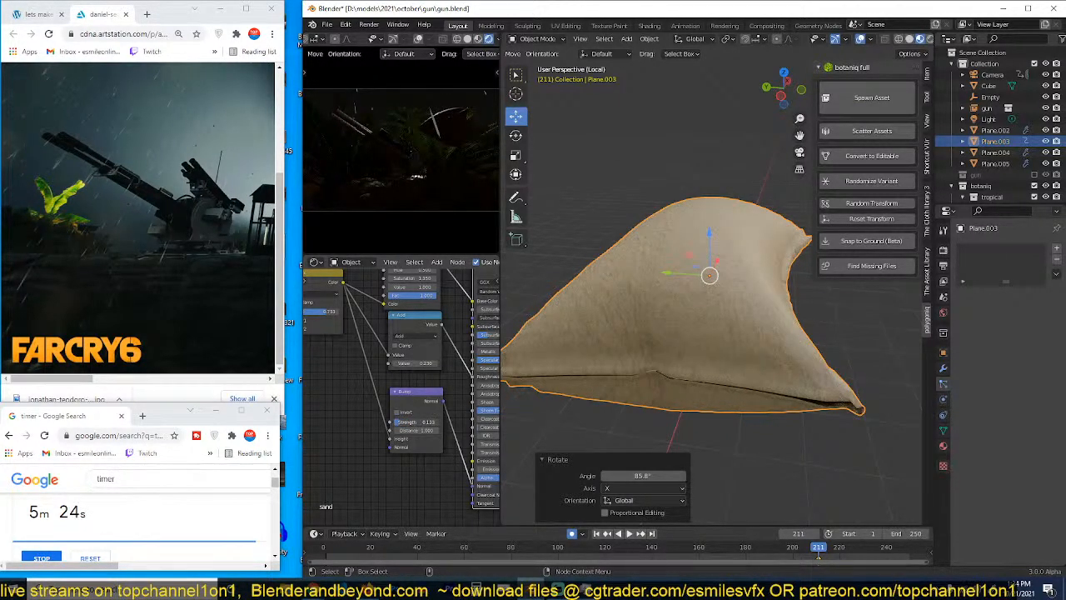
pyautogui.moveTo(425, 327); pyautogui.dragTo(408, 421, button='middle')
pyautogui.moveTo(405, 364); pyautogui.dragTo(342, 384)
pyautogui.hotkey('ctrl', 'z')
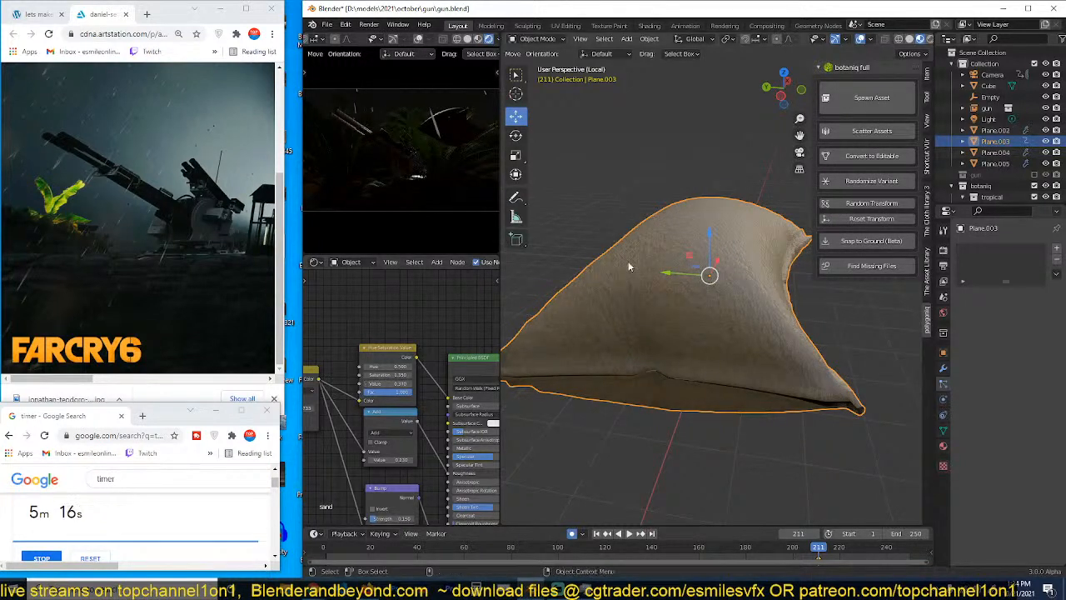
# Step: Hide the source sandbag again, play back the animation briefly and leave local view
pyautogui.press('h')
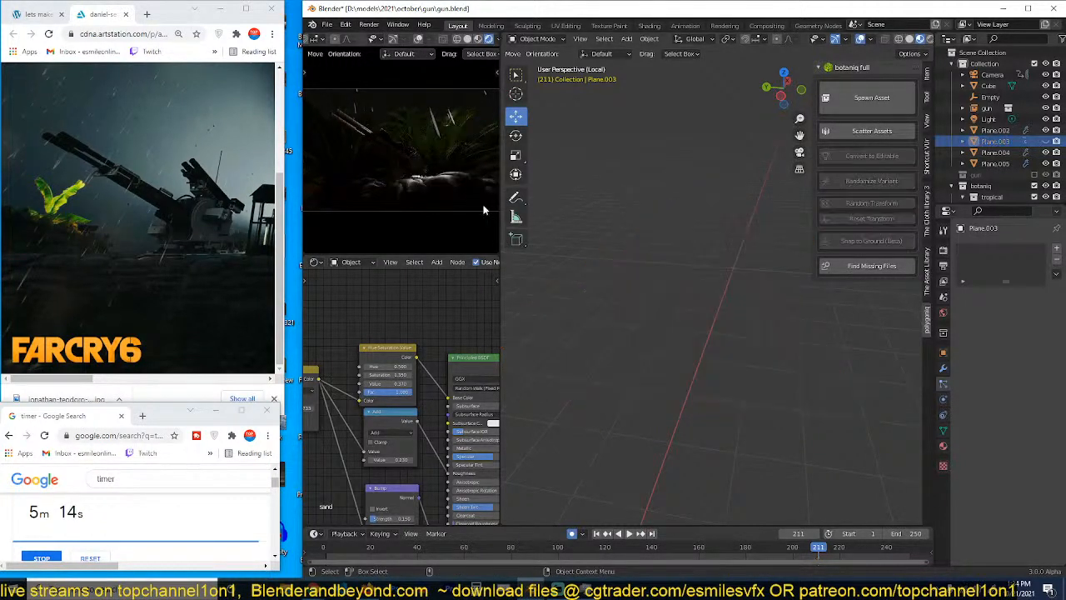
pyautogui.press('space')
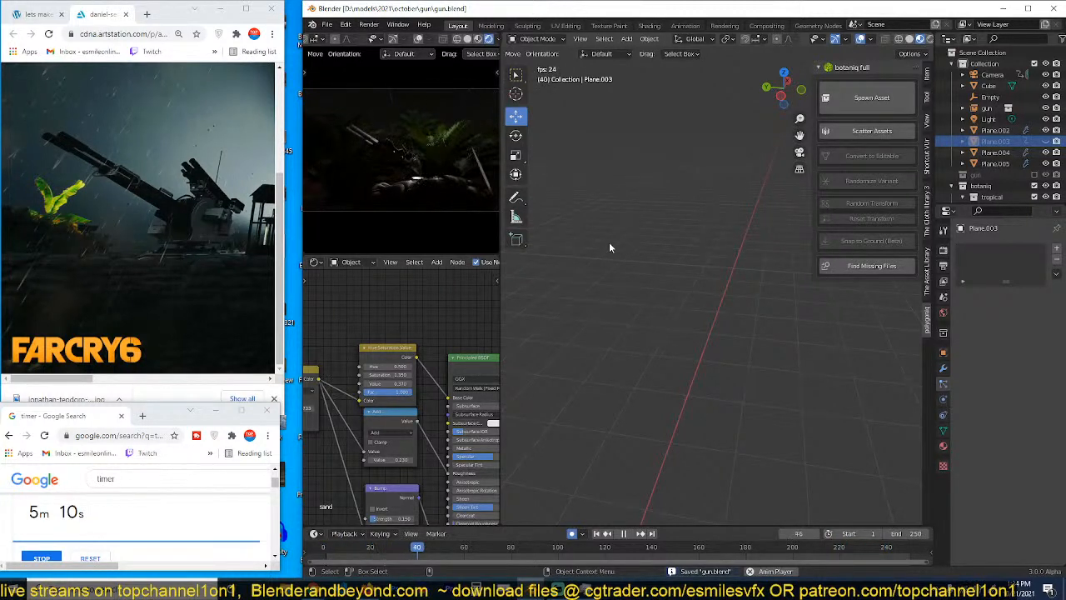
pyautogui.press('space')
pyautogui.scroll(-10, 648, 335)
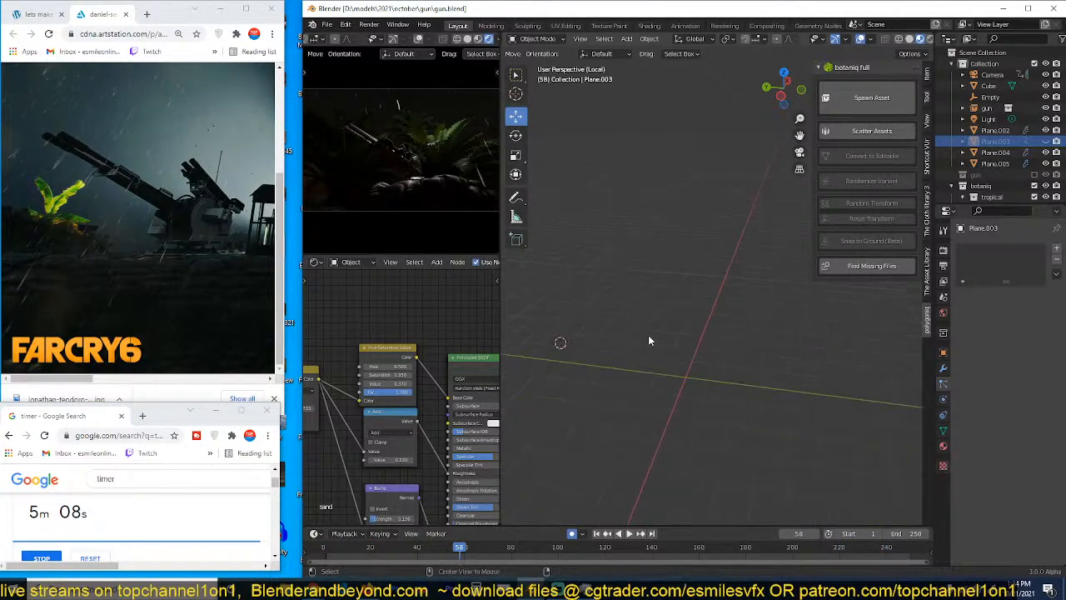
pyautogui.press('KP_Divide')
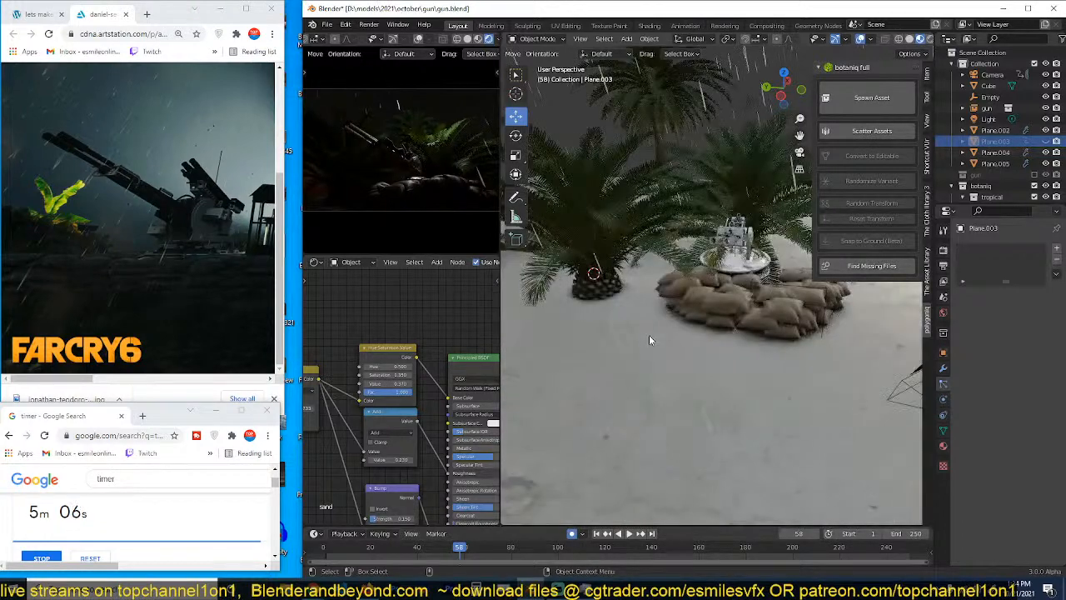
# Step: Save the file, add a cube scaled about 2.7 times and move it in top view beside the gun, among the palms
pyautogui.press('KP_7')
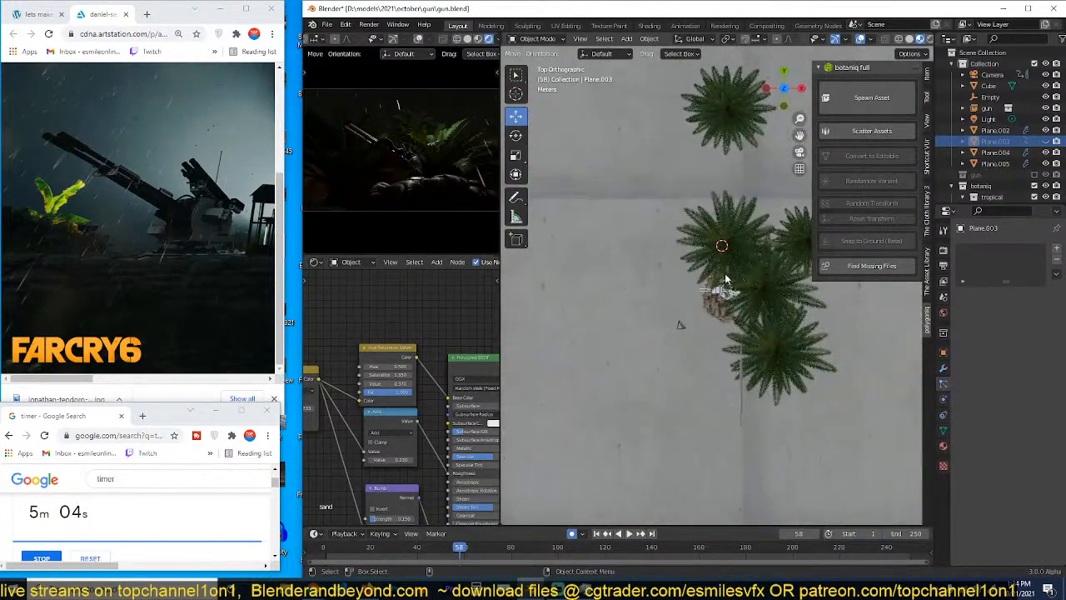
pyautogui.hotkey('ctrl', 's')
pyautogui.hotkey('shift', 'a')
pyautogui.moveTo(666, 275)
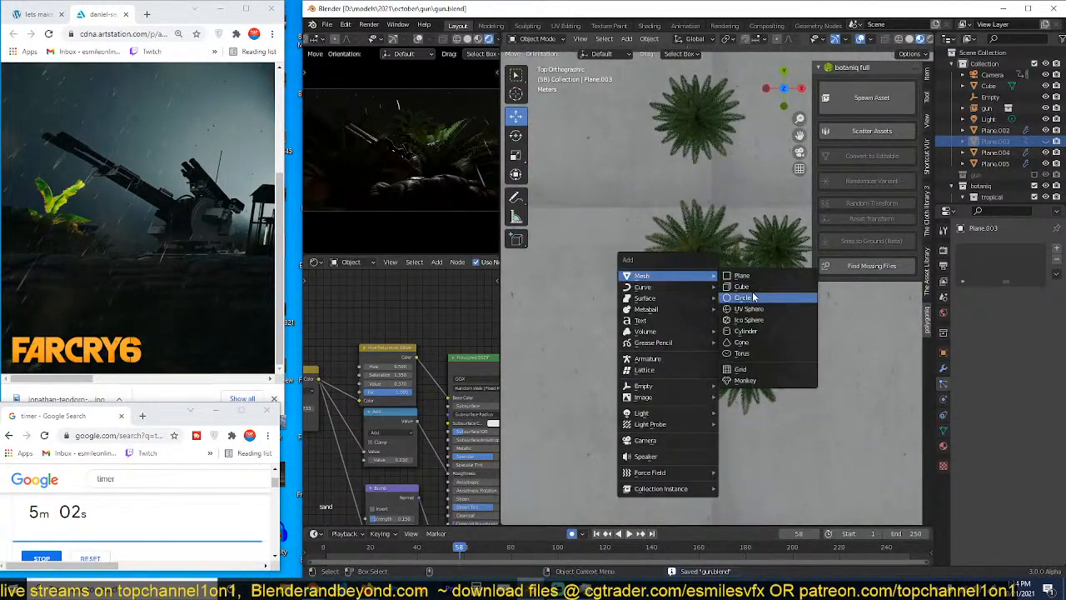
pyautogui.click(749, 289)
pyautogui.press('s')
pyautogui.click(753, 312)
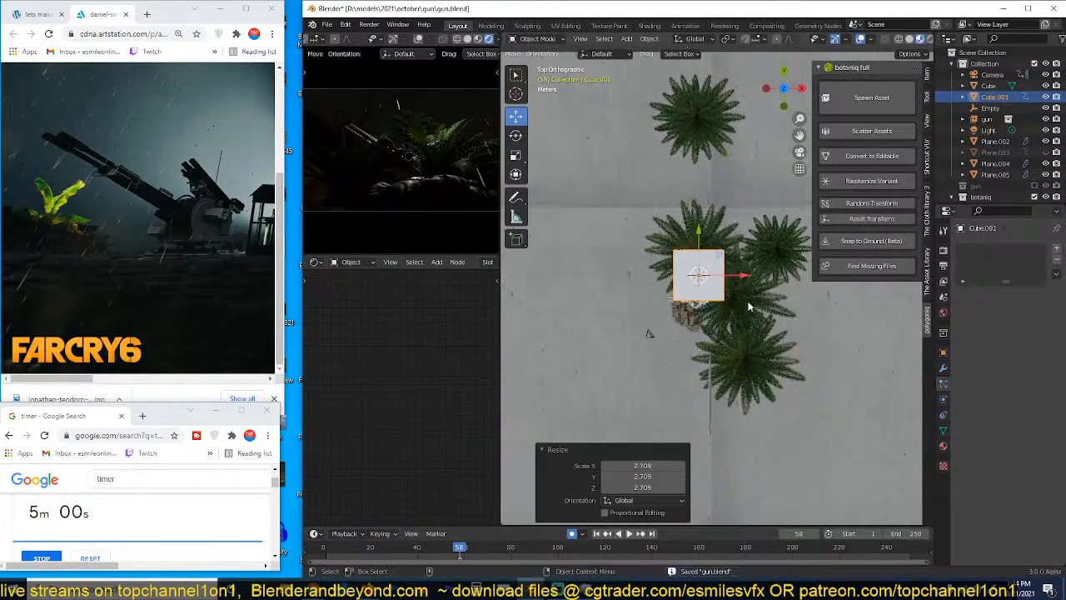
pyautogui.press('g')
pyautogui.click(786, 353)
# Step: Turn off auto keying and delete the new cube's keyframes
pyautogui.press('x')
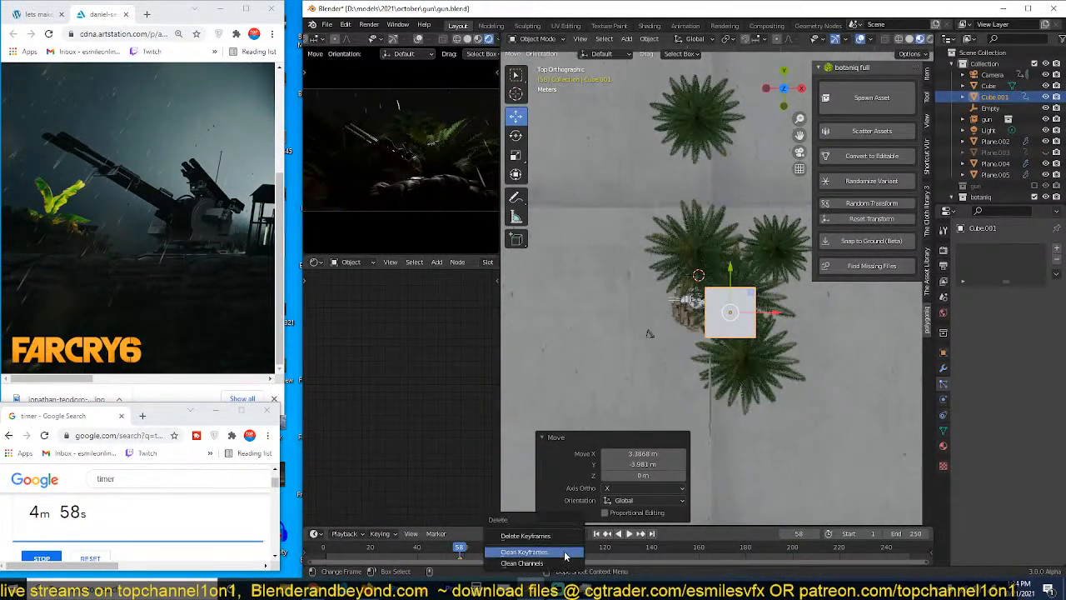
pyautogui.press('x')
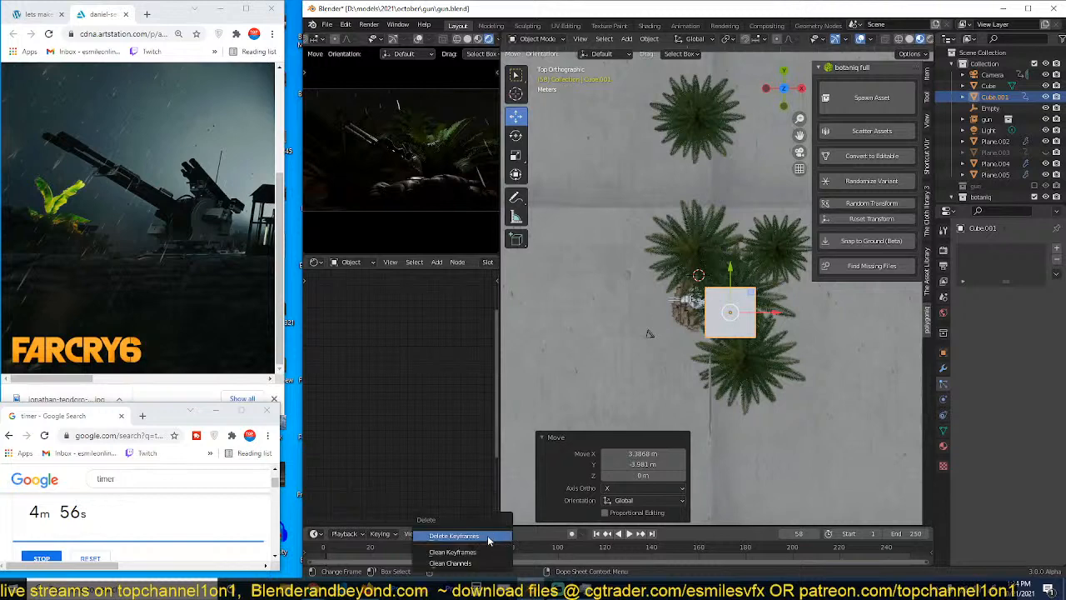
pyautogui.click(488, 536)
# Step: Lower the cube vertically toward the ground and scale it up about 3.15 times around the palms and gun
pyautogui.moveTo(733, 336); pyautogui.dragTo(785, 234, button='middle')
pyautogui.press('g')
pyautogui.press('z')
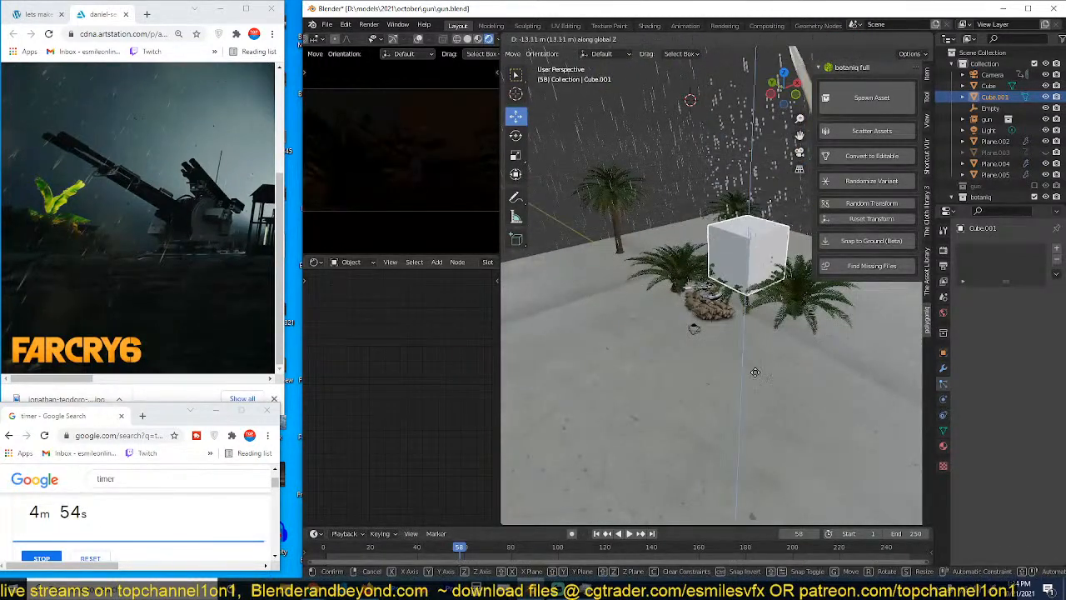
pyautogui.click(754, 385)
pyautogui.press('s')
pyautogui.click(835, 347)
# Step: Raise the cube about 3.7 m and widen it about 1.67 times in X and Y only
pyautogui.press('g')
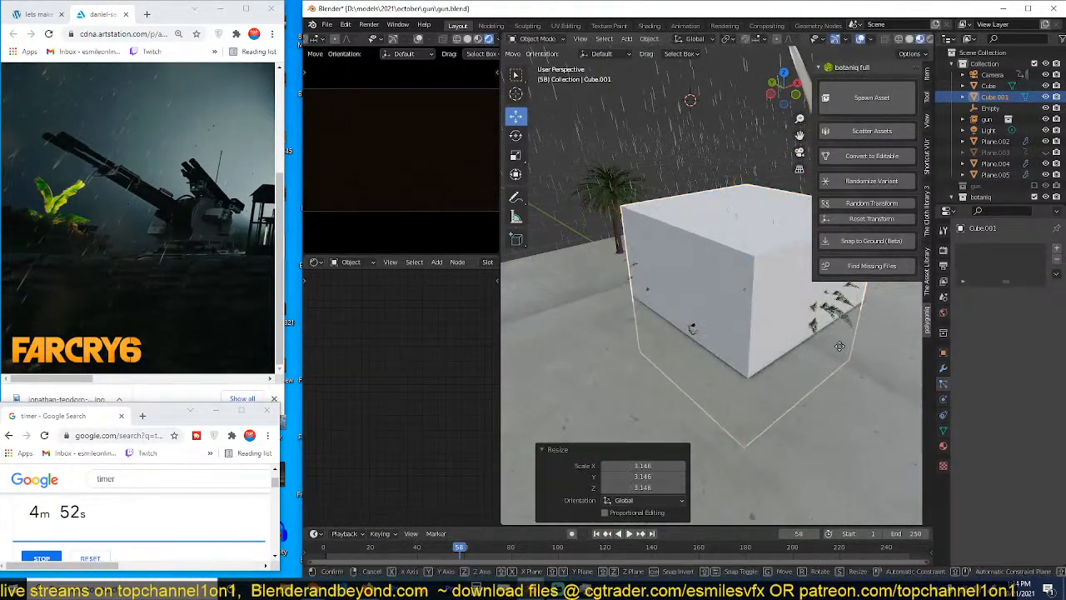
pyautogui.press('z')
pyautogui.click(846, 312)
pyautogui.press('s')
pyautogui.hotkey('shift', 'z')
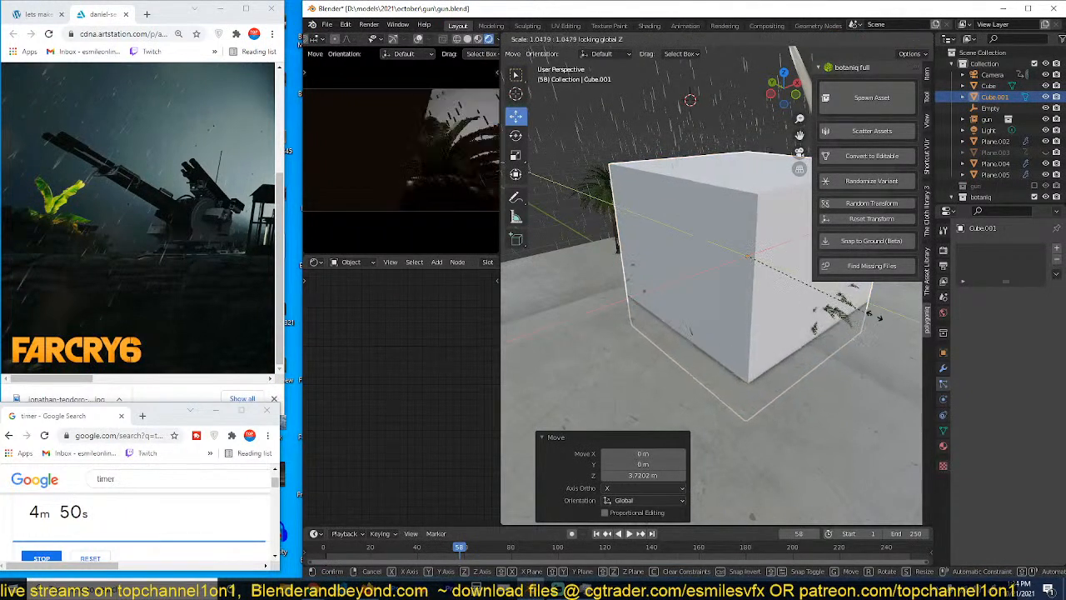
pyautogui.click(513, 327)
pyautogui.scroll(-5, 487, 263)
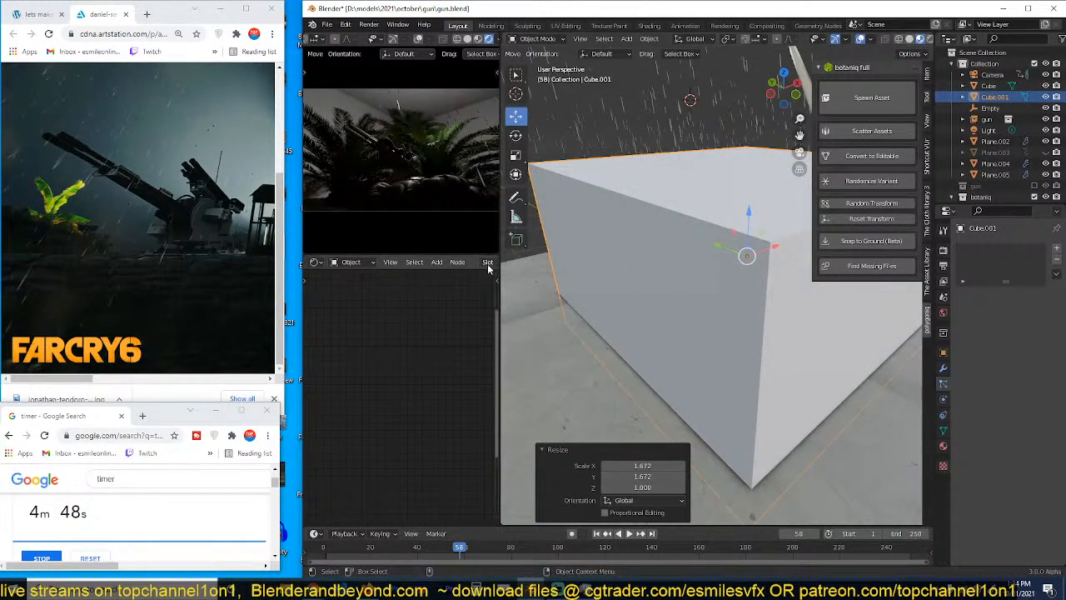
# Step: Create a material for the cube and replace its Principled BSDF with a Principled Volume shader
pyautogui.click(491, 263)
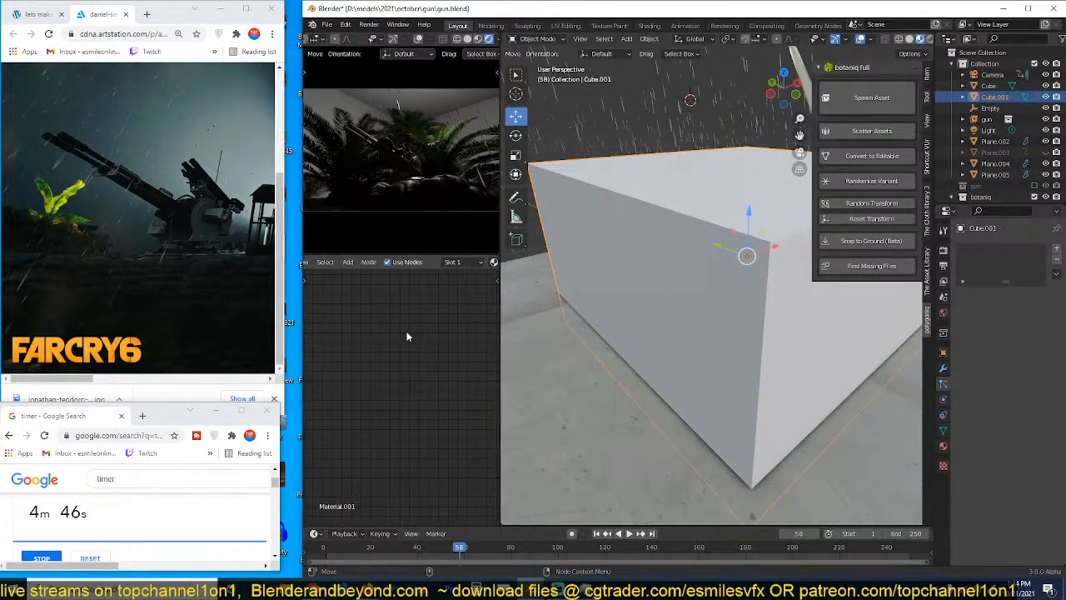
pyautogui.hotkey('shift', 'a')
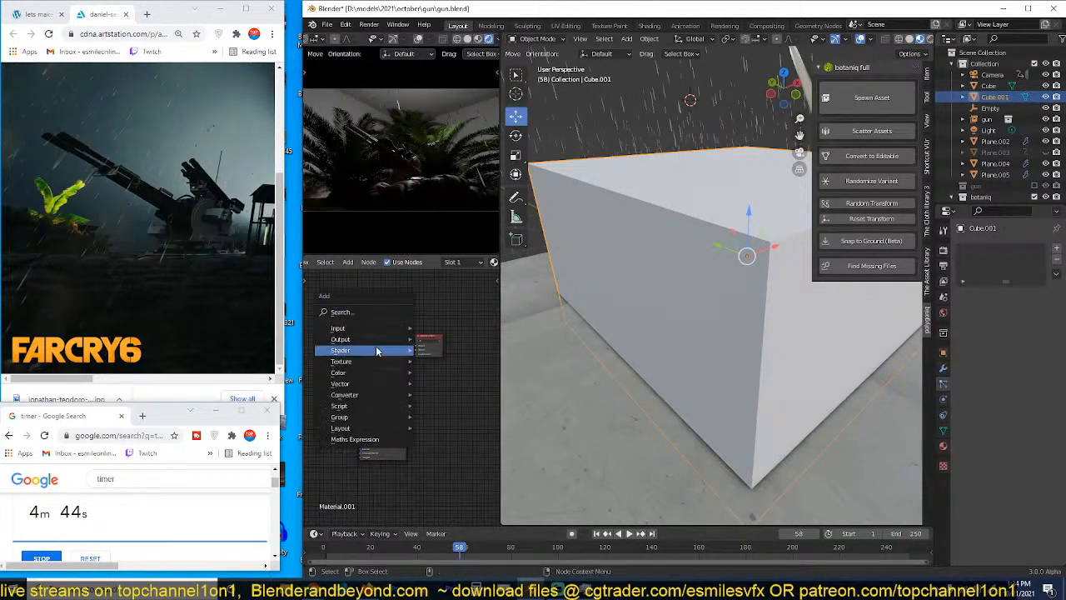
pyautogui.moveTo(367, 350)
pyautogui.click(446, 442)
pyautogui.click(423, 409)
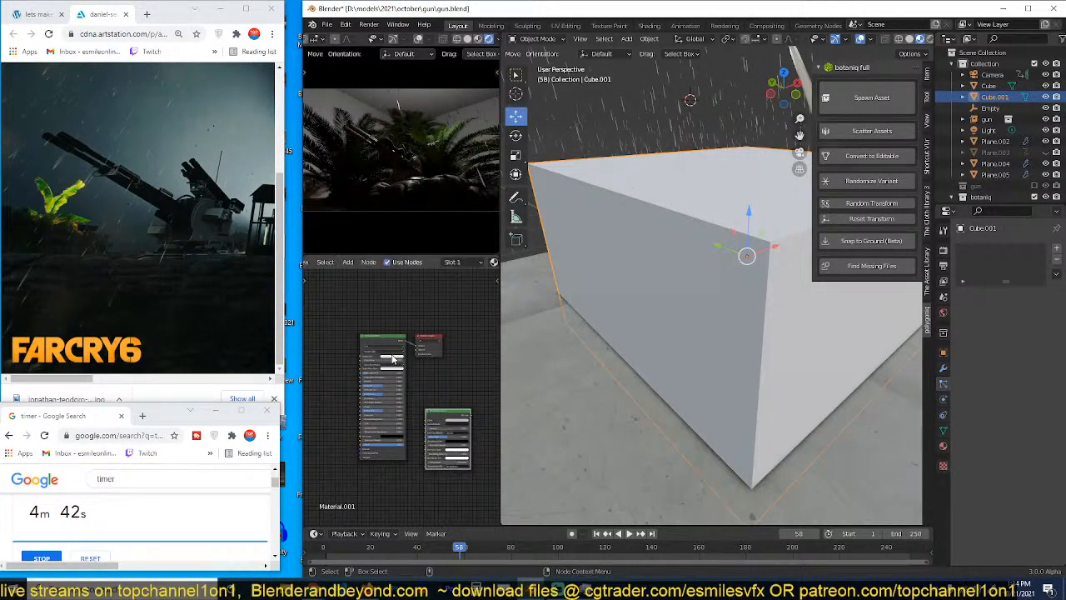
pyautogui.press('x')
pyautogui.moveTo(435, 411); pyautogui.dragTo(338, 357)
# Step: Connect the Principled Volume shader to the Volume input of the Material Output
pyautogui.scroll(4, 368, 360)
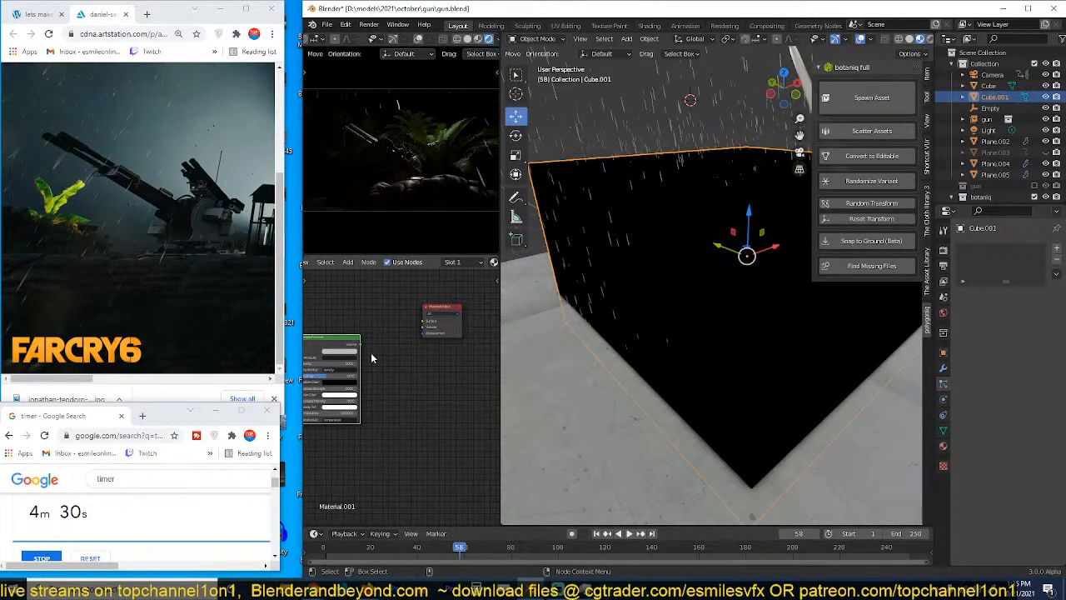
pyautogui.scroll(3, 371, 333)
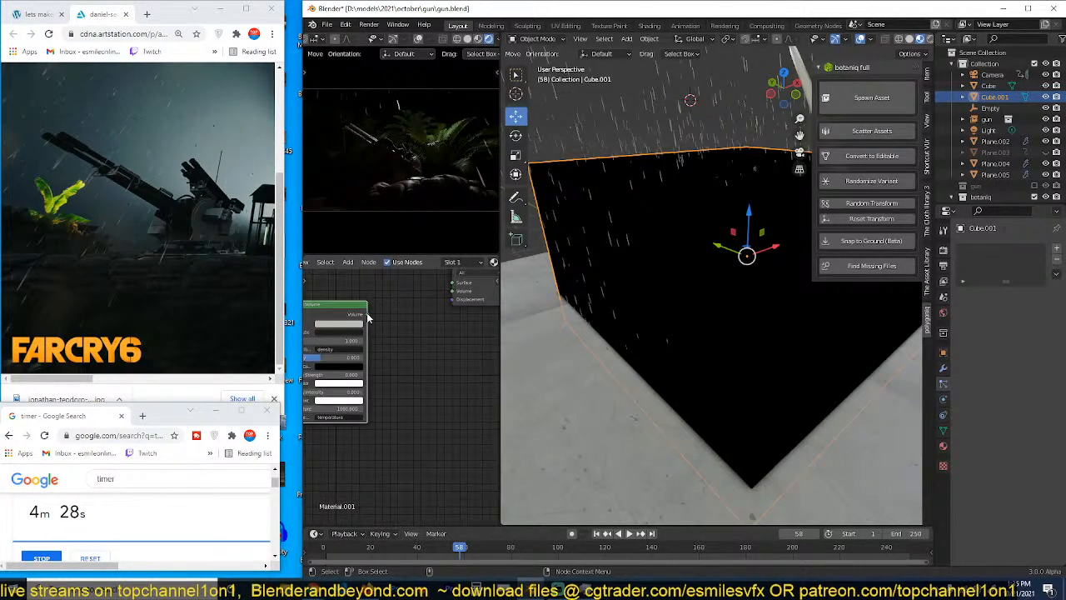
pyautogui.moveTo(367, 315); pyautogui.dragTo(455, 298)
pyautogui.moveTo(455, 338); pyautogui.dragTo(455, 336)
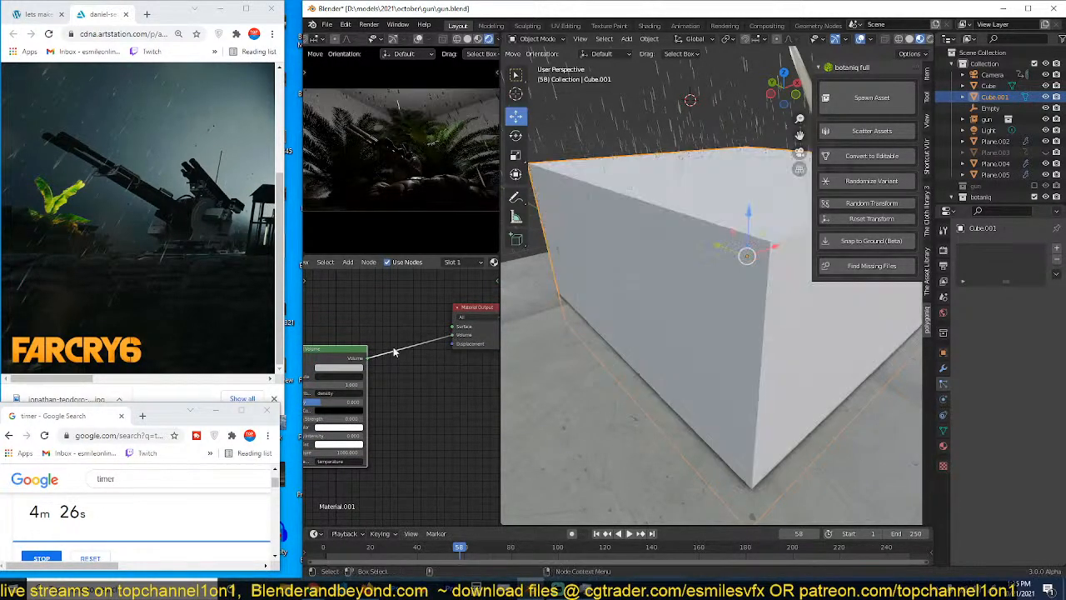
# Step: Set the volume shader's density to 0.001
pyautogui.scroll(2, 386, 343)
pyautogui.scroll(1, 385, 343)
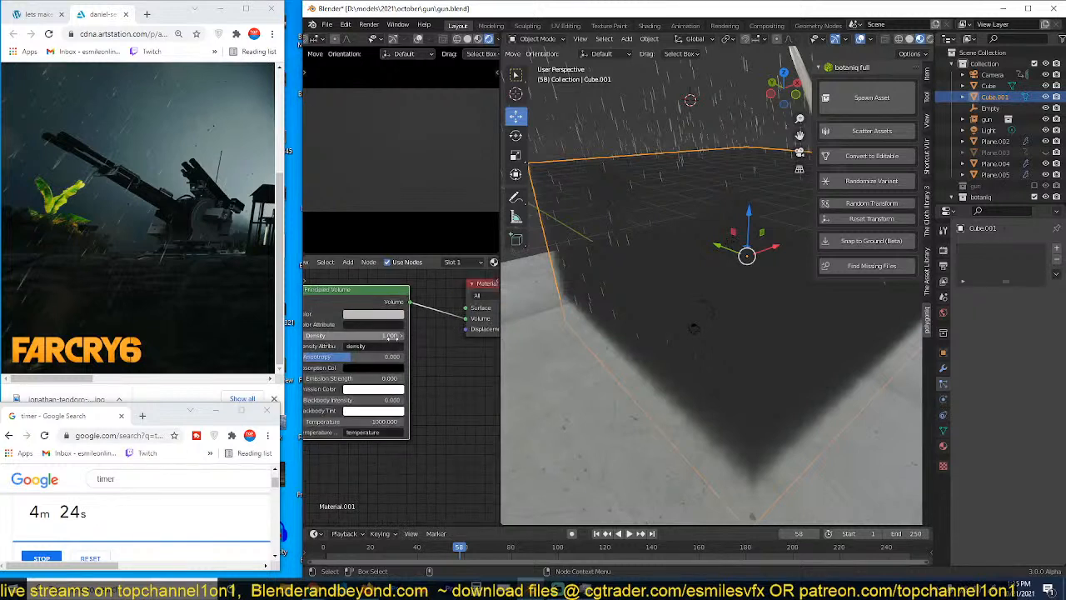
pyautogui.click(389, 336)
pyautogui.write('0.001')
pyautogui.press('Return')
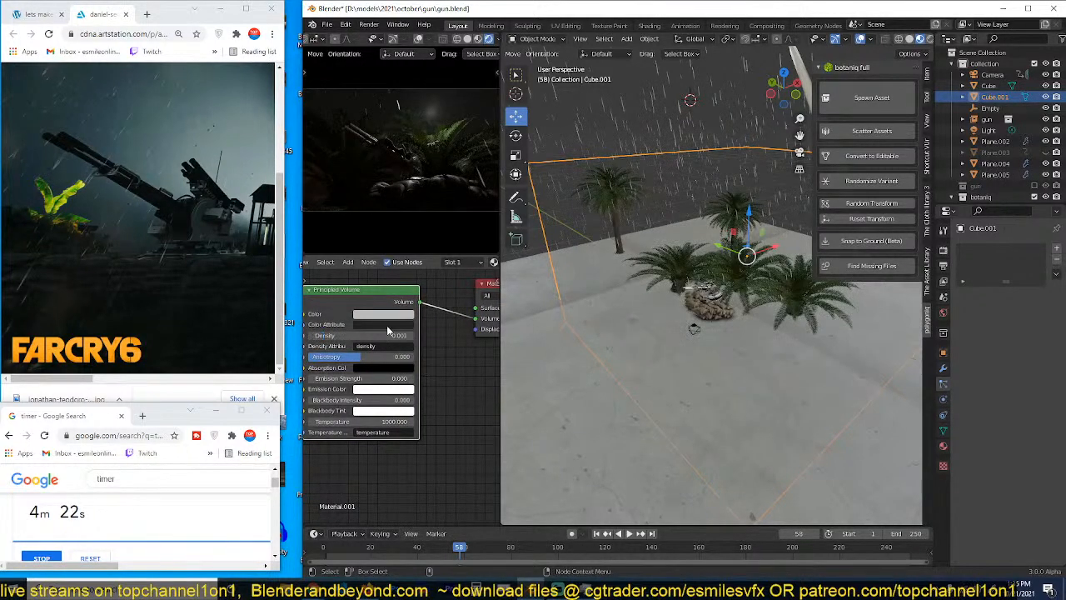
# Step: Tint the volume colour pale teal and set its density to 0.01
pyautogui.click(400, 314)
pyautogui.moveTo(407, 219); pyautogui.dragTo(392, 203)
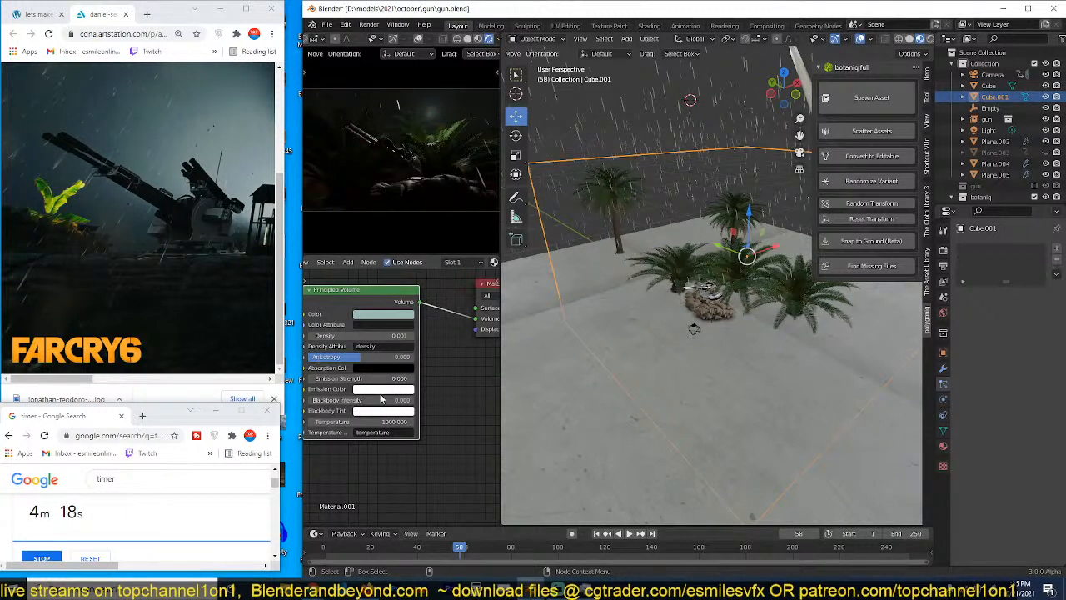
pyautogui.press('Return')
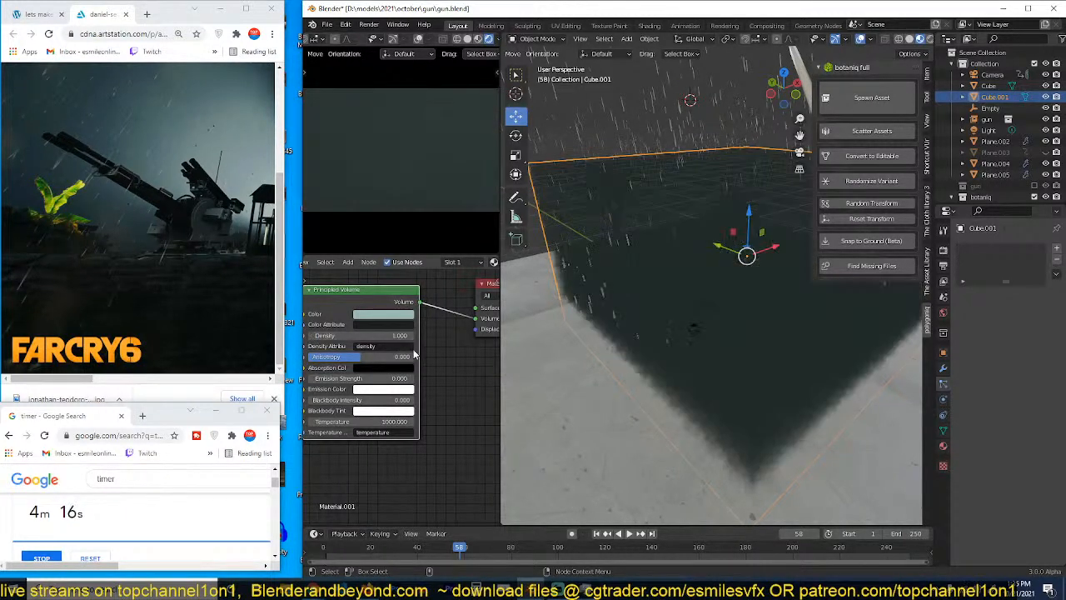
pyautogui.moveTo(402, 337); pyautogui.dragTo(381, 337)
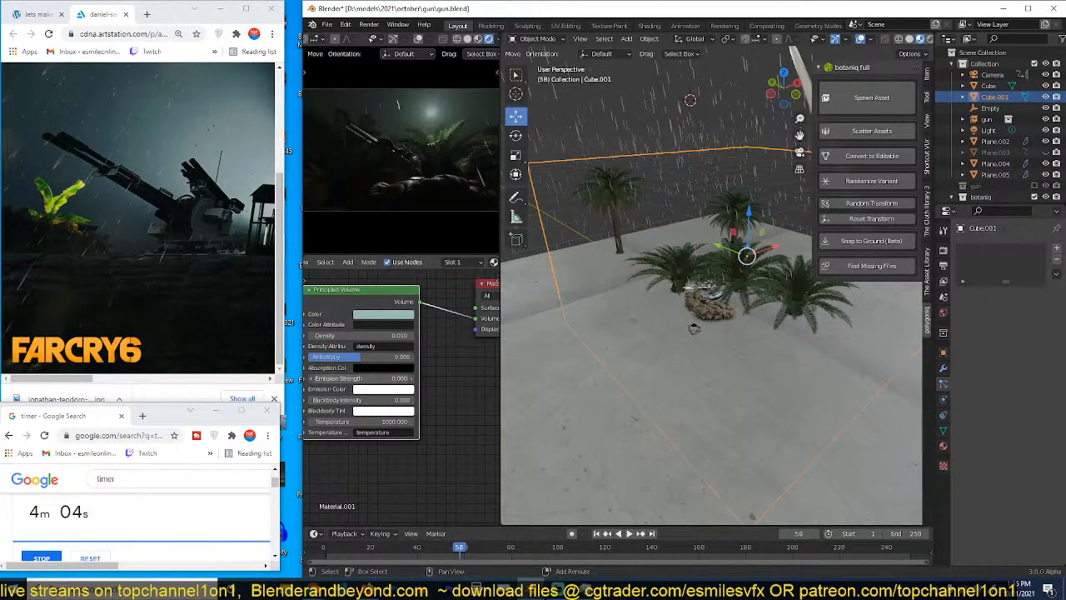
# Step: Try a slight emission strength on the volume shader and reset it to 0
pyautogui.moveTo(383, 378); pyautogui.dragTo(388, 378)
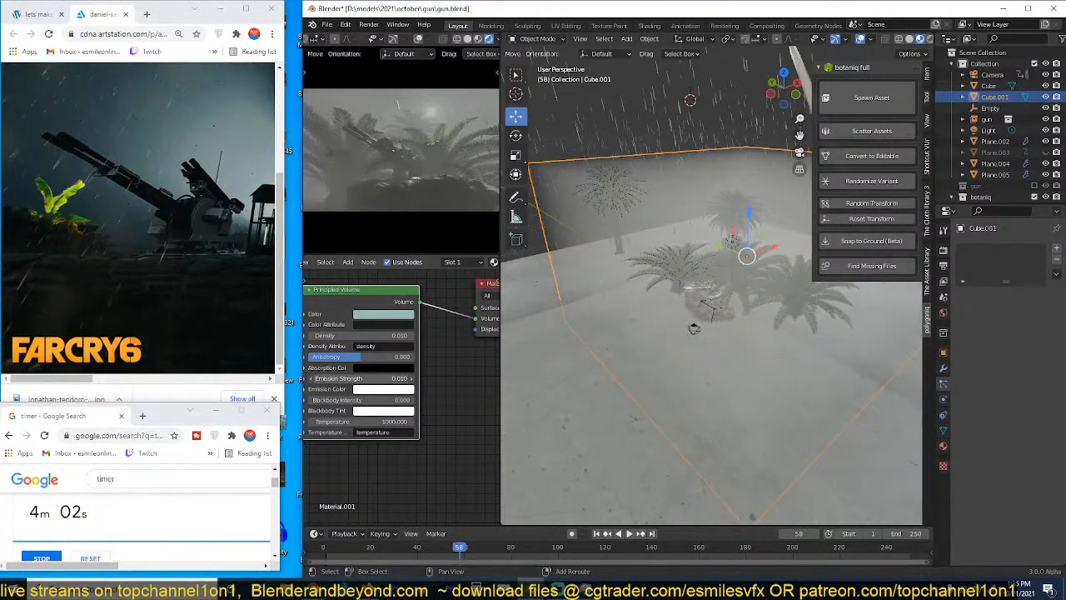
pyautogui.click(386, 378)
pyautogui.write('0')
pyautogui.press('Return')
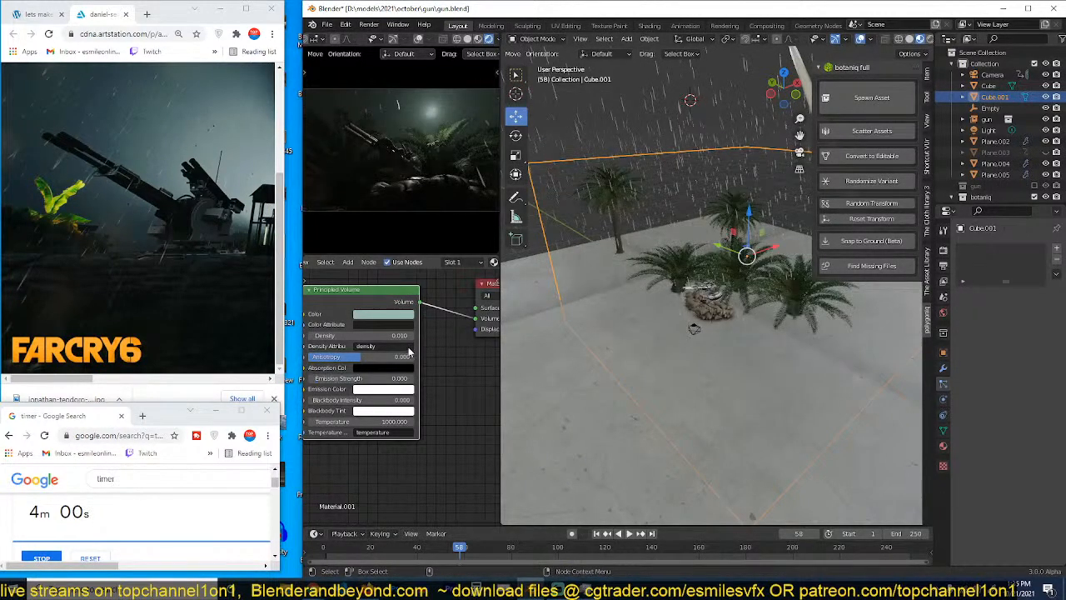
# Step: Set the volume shader's density to 0.05 and save the file
pyautogui.click(391, 336)
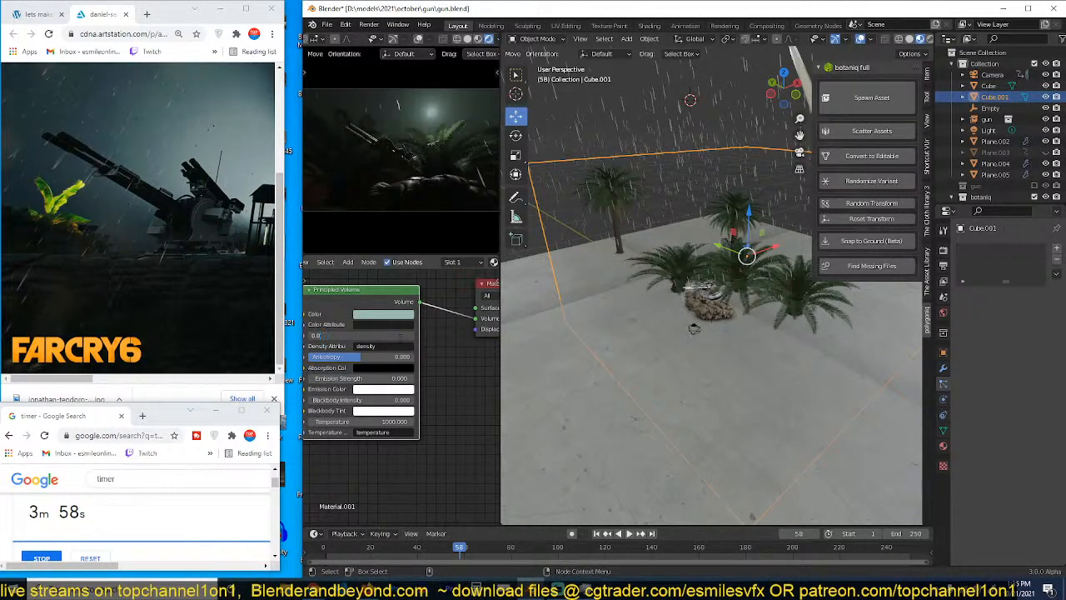
pyautogui.write('0.05')
pyautogui.press('Return')
pyautogui.hotkey('ctrl', 's')
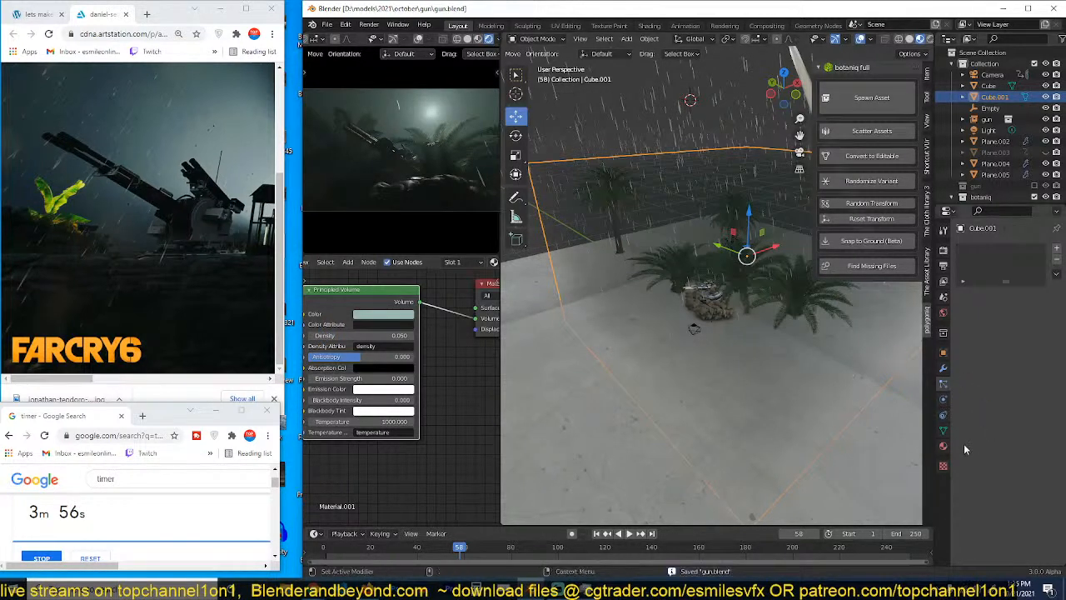
# Step: Enable bloom, volumetric shadows, screen space reflections and motion blur in the Eevee render settings, and save the file
pyautogui.click(944, 249)
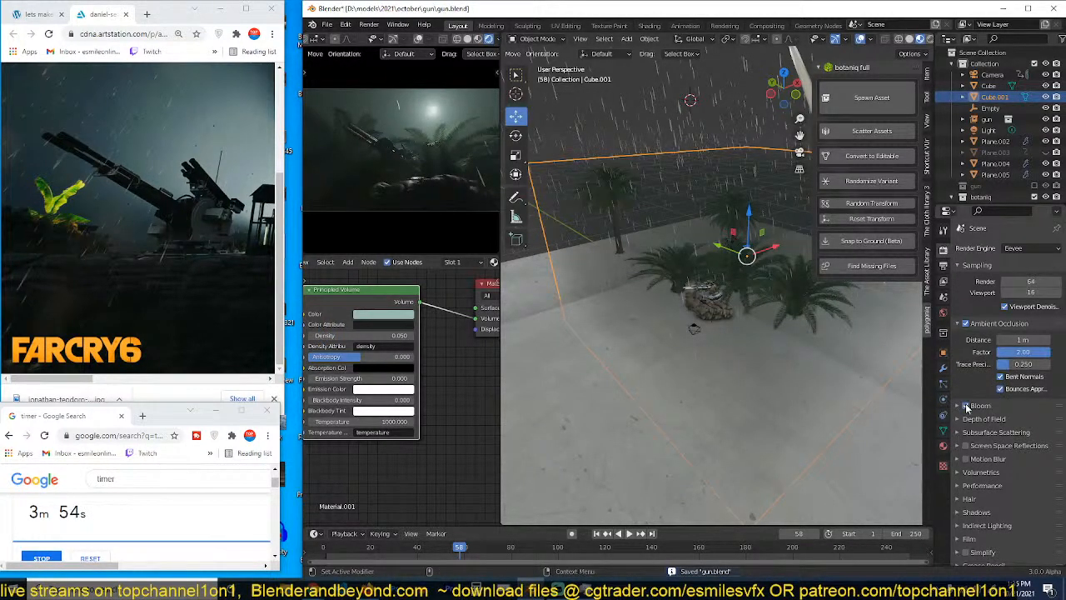
pyautogui.click(976, 471)
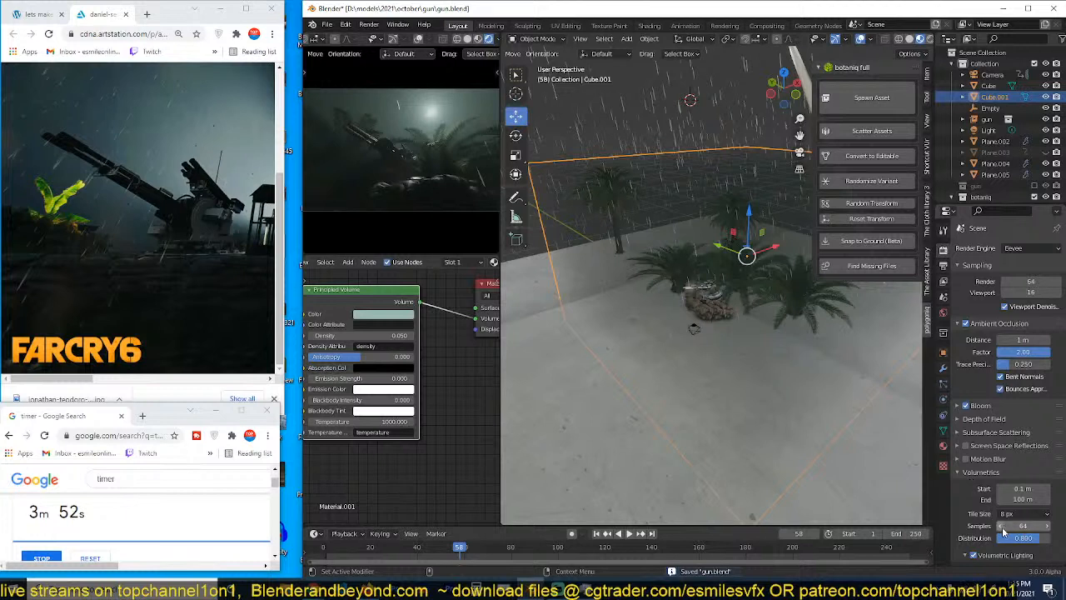
pyautogui.scroll(-2, 995, 546)
pyautogui.click(973, 522)
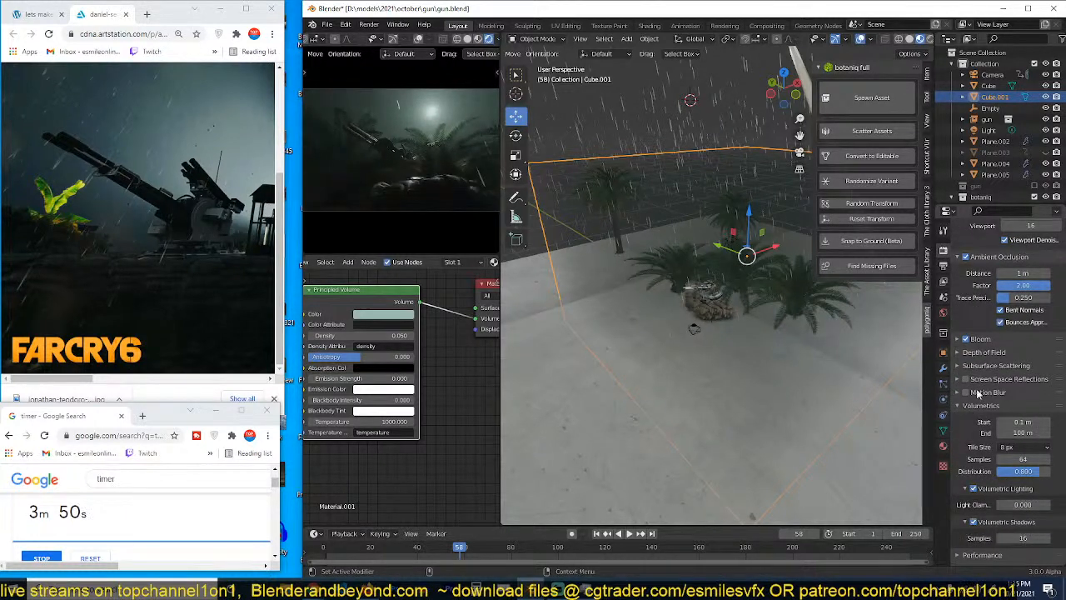
pyautogui.click(966, 380)
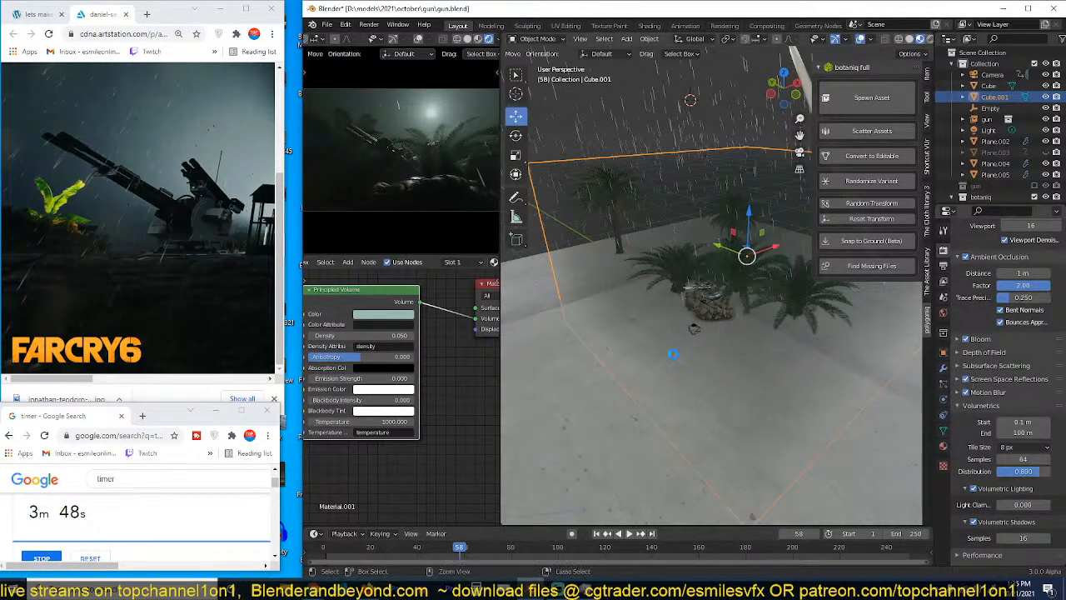
pyautogui.hotkey('ctrl', 's')
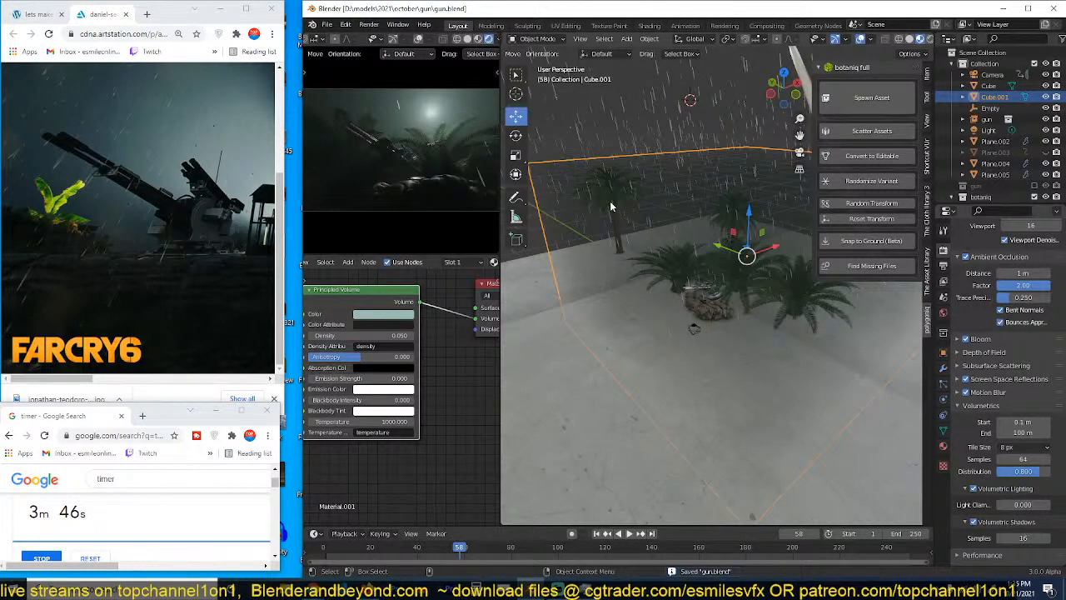
# Step: Browse the coniferous and deciduous categories of the botaniq Spawn Asset dialog
pyautogui.click(871, 100)
pyautogui.click(851, 164)
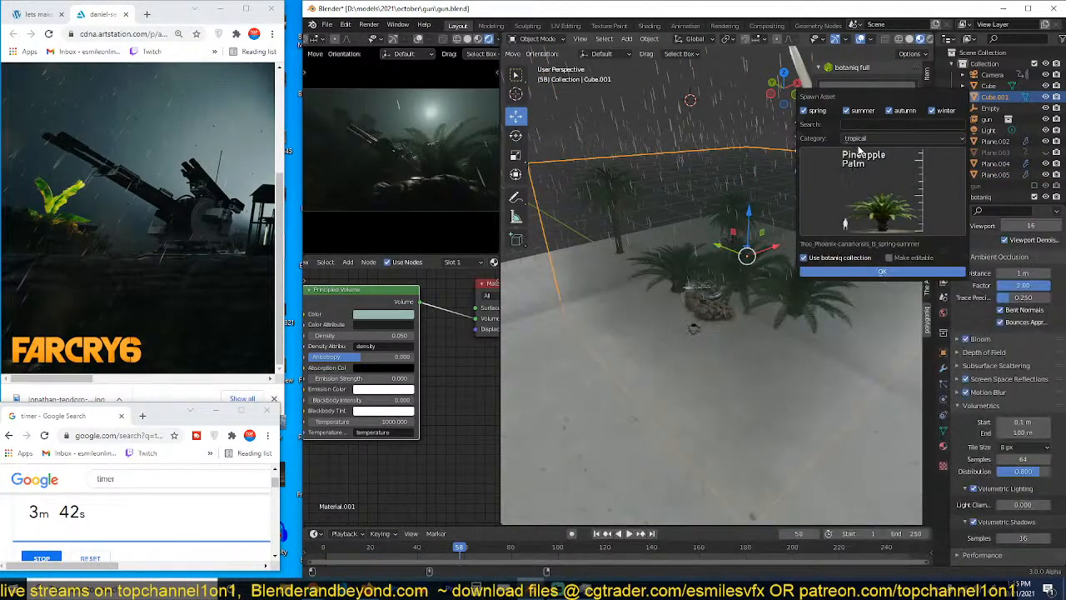
pyautogui.click(879, 138)
pyautogui.click(880, 156)
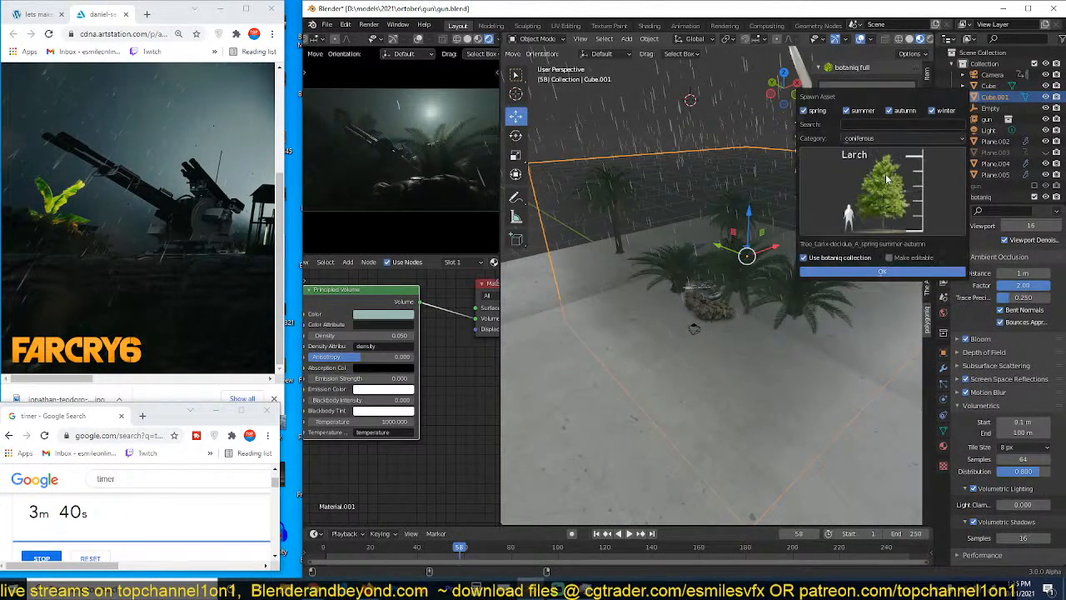
pyautogui.click(884, 152)
pyautogui.click(908, 140)
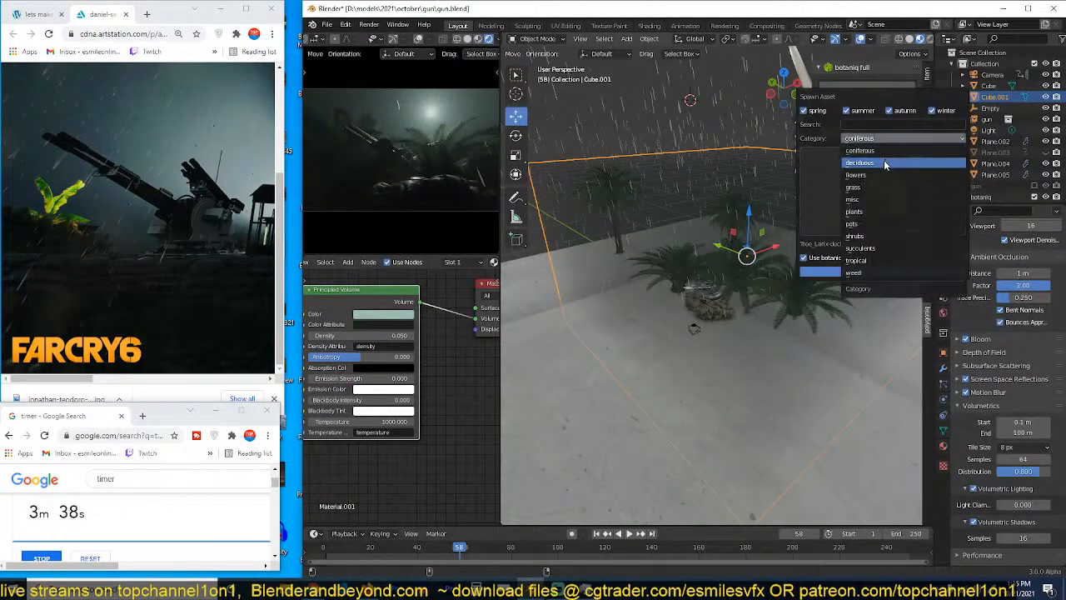
pyautogui.click(886, 173)
pyautogui.click(885, 173)
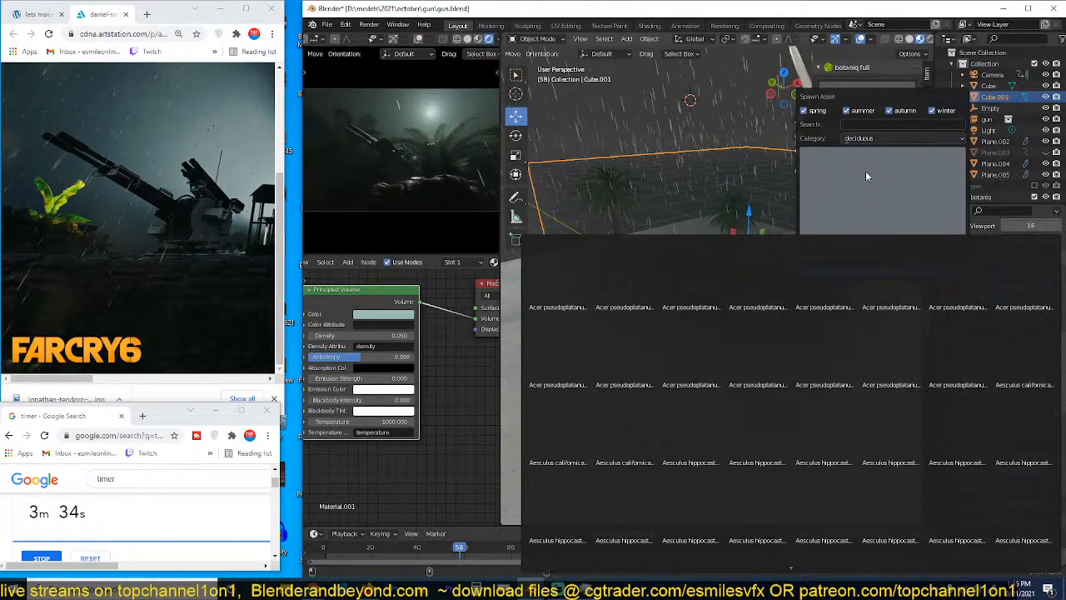
pyautogui.click(865, 170)
pyautogui.click(865, 170)
# Step: Spawn the Basic dry (D) asset from the grass category
pyautogui.click(882, 140)
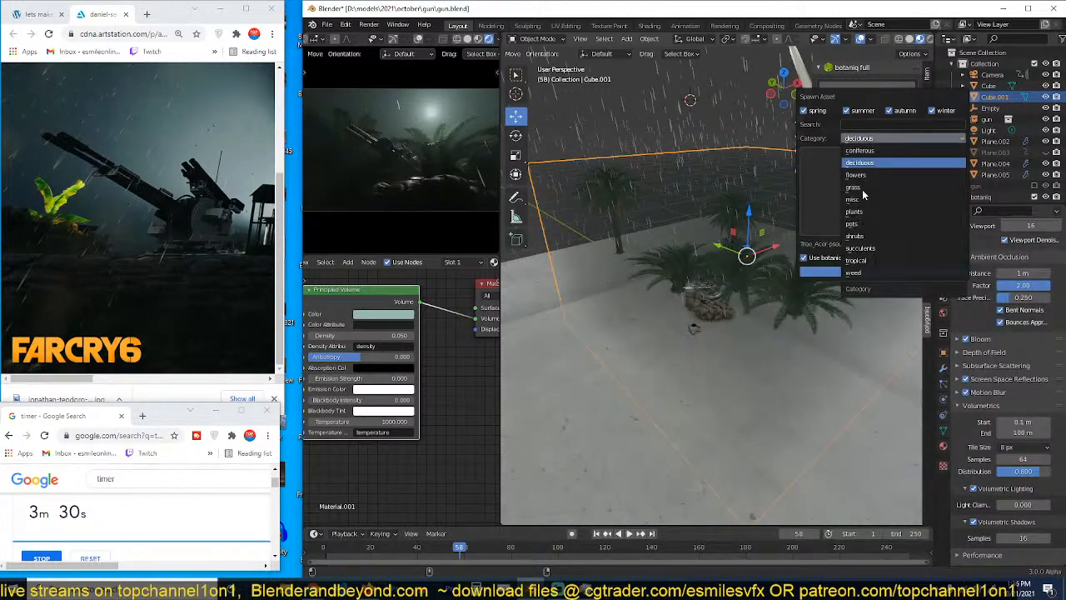
pyautogui.click(879, 186)
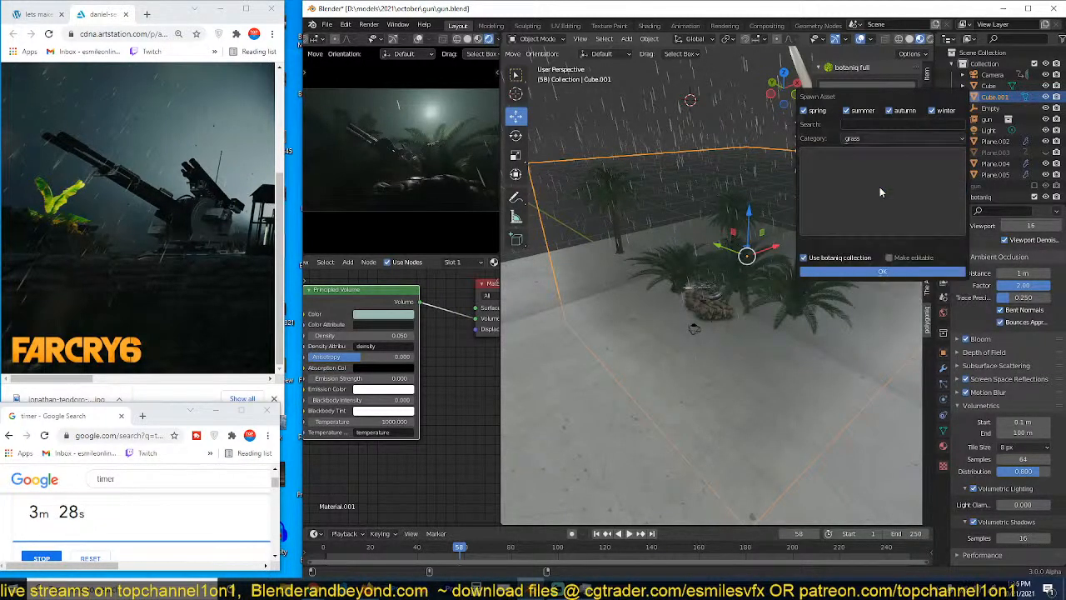
pyautogui.click(880, 187)
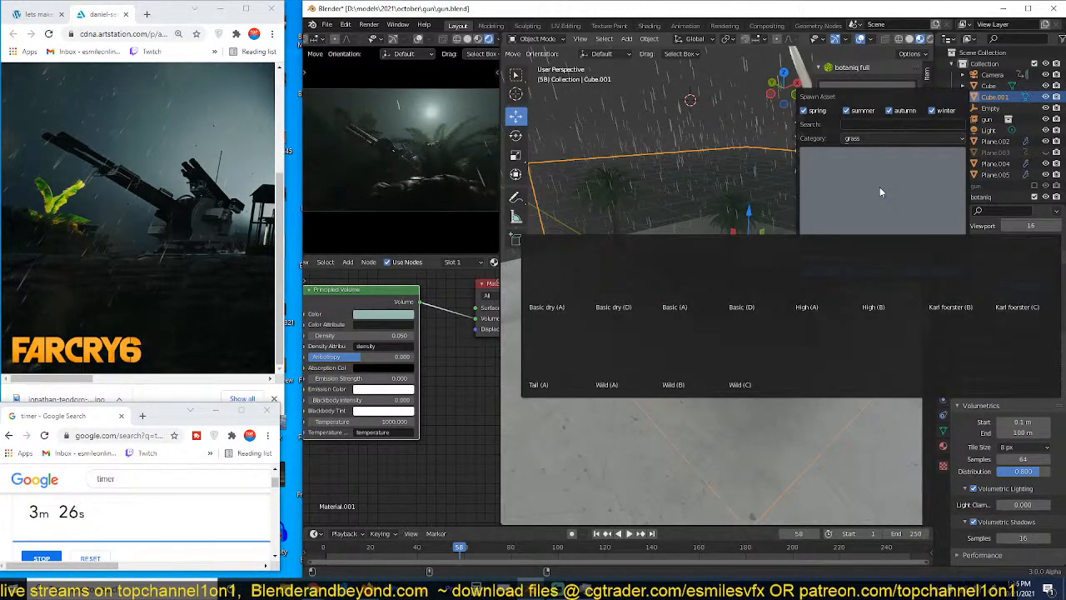
pyautogui.click(630, 280)
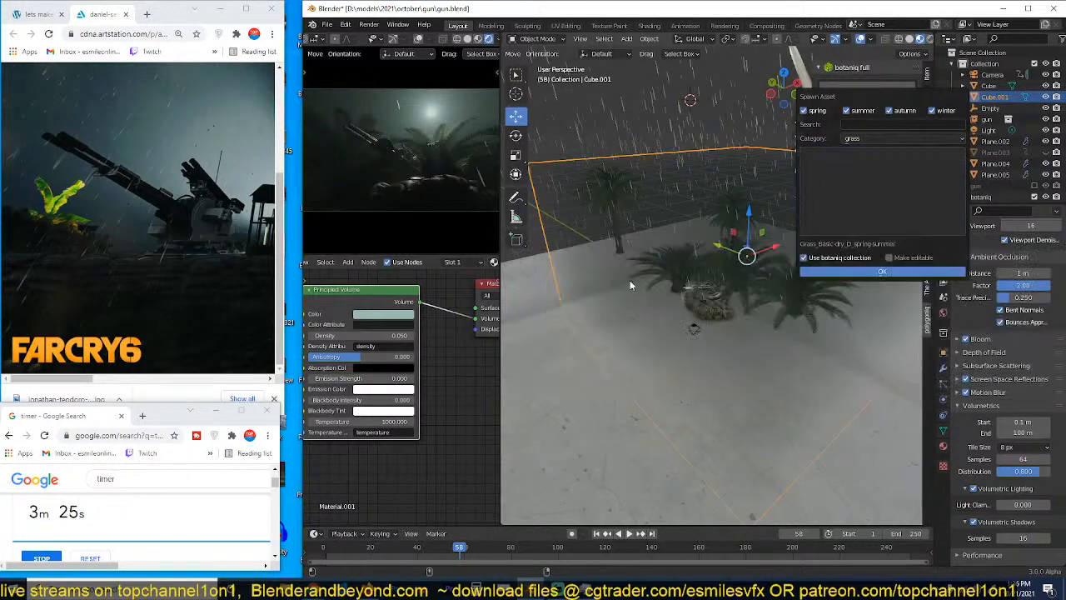
pyautogui.click(866, 276)
# Step: Snap the spawned dry grass clump to the 3D cursor at the gun's base
pyautogui.scroll(3, 779, 321)
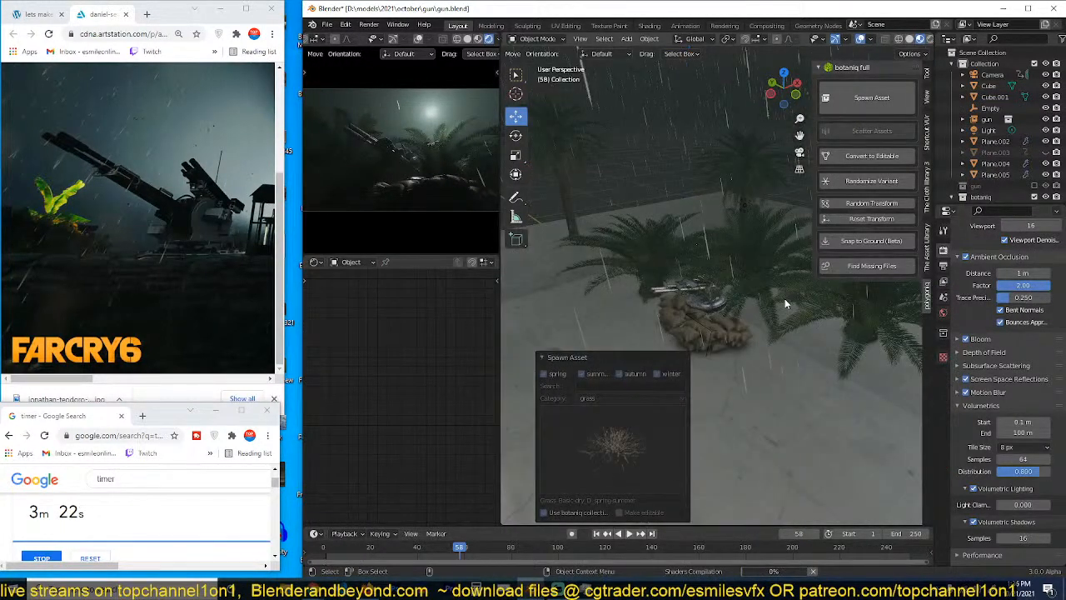
pyautogui.moveTo(784, 300); pyautogui.dragTo(704, 323, button='middle')
pyautogui.press('s')
pyautogui.click(688, 343)
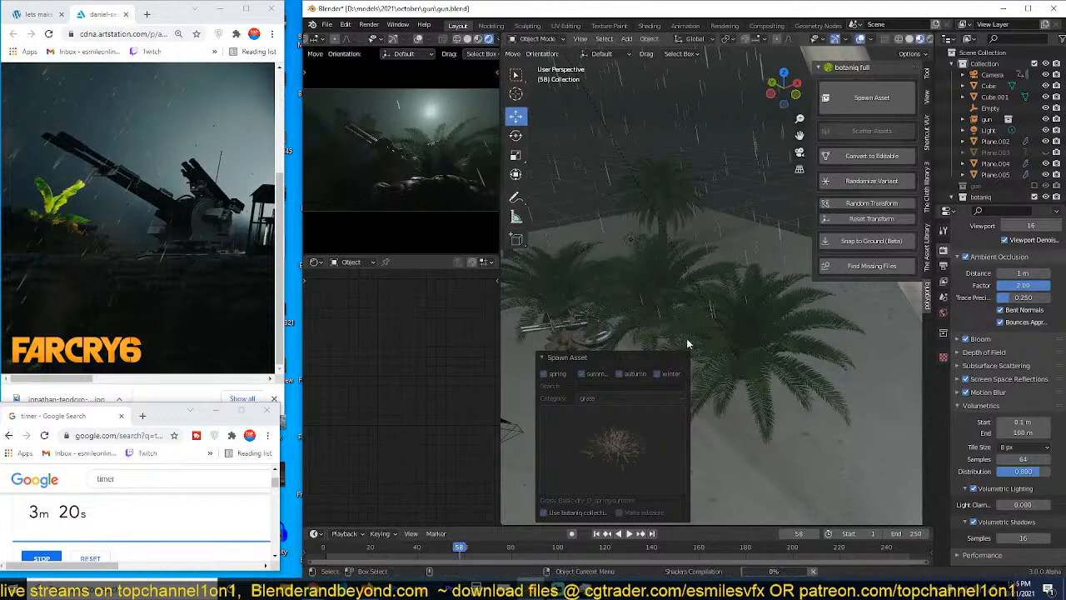
pyautogui.hotkey('shift', 's')
pyautogui.click(688, 263)
# Step: Try scaling the grass clump down to about 0.3 of its size
pyautogui.press('s')
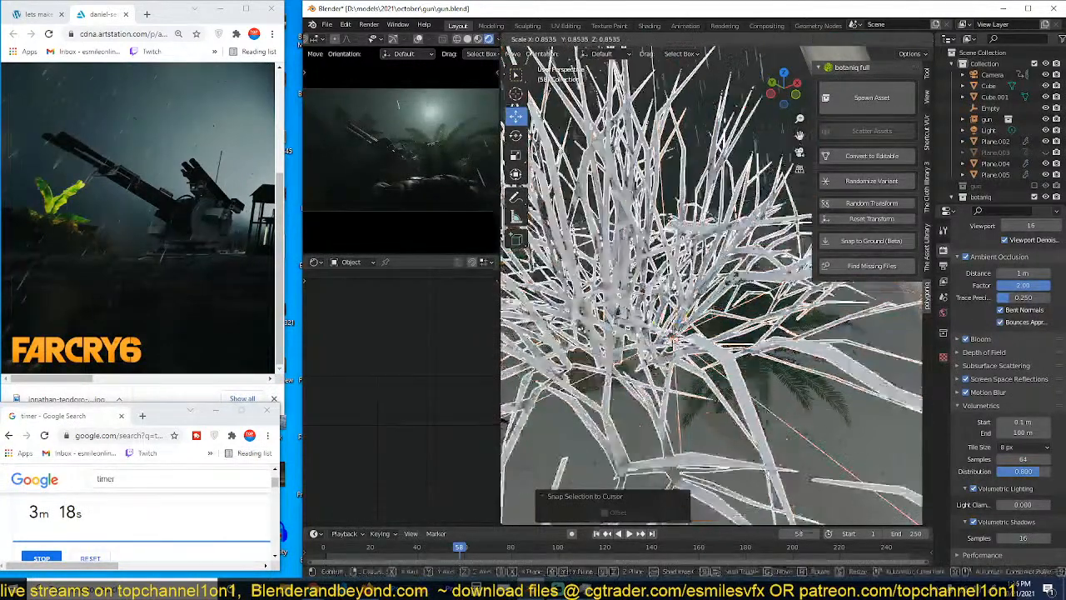
pyautogui.click(744, 266)
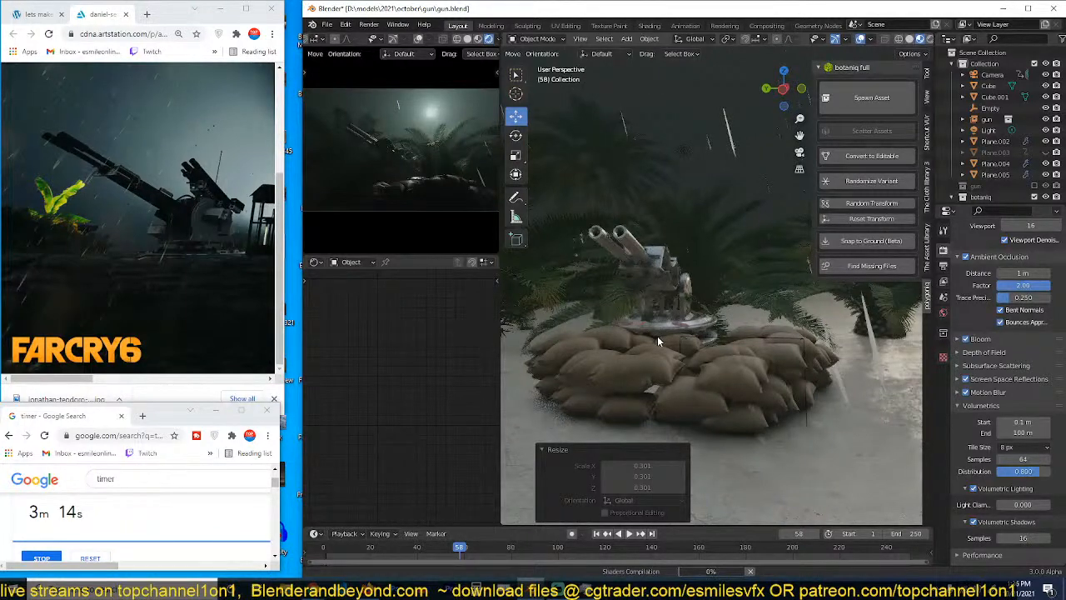
pyautogui.hotkey('ctrl', 's')
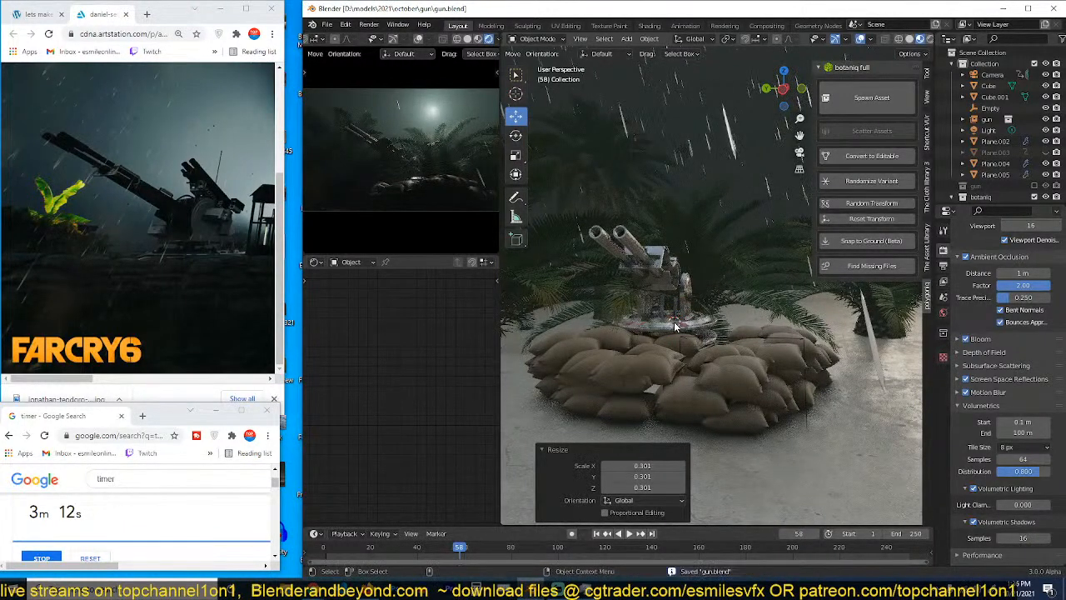
pyautogui.hotkey('ctrl', 'z')
# Step: Scale the grass clump up by about 5.9 and again by about 3, and place it among the sandbags beside the gun
pyautogui.scroll(2, 716, 323)
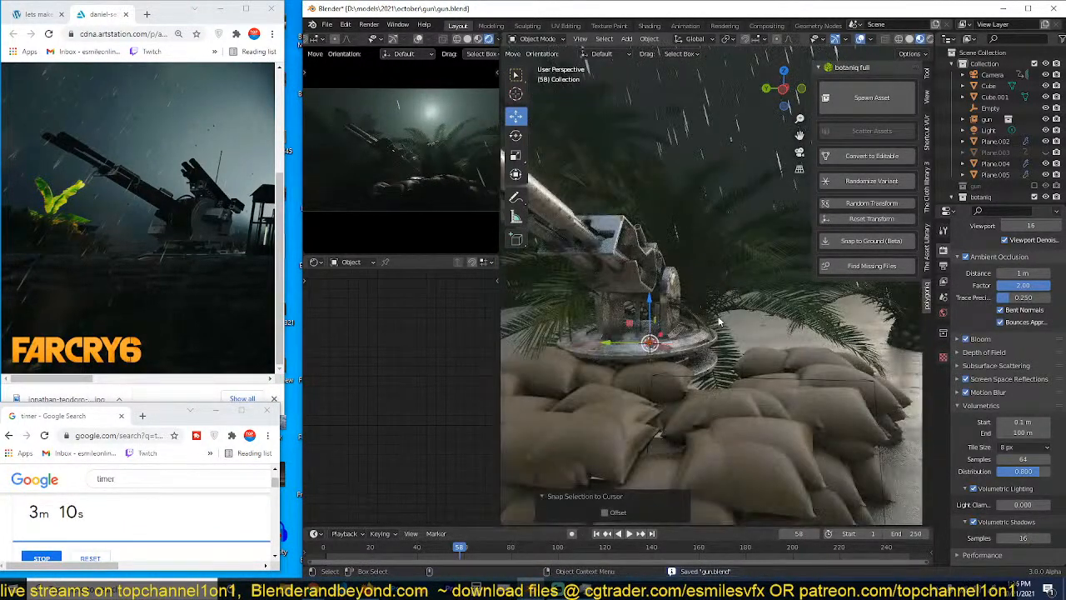
pyautogui.press('s')
pyautogui.click(786, 309)
pyautogui.press('s')
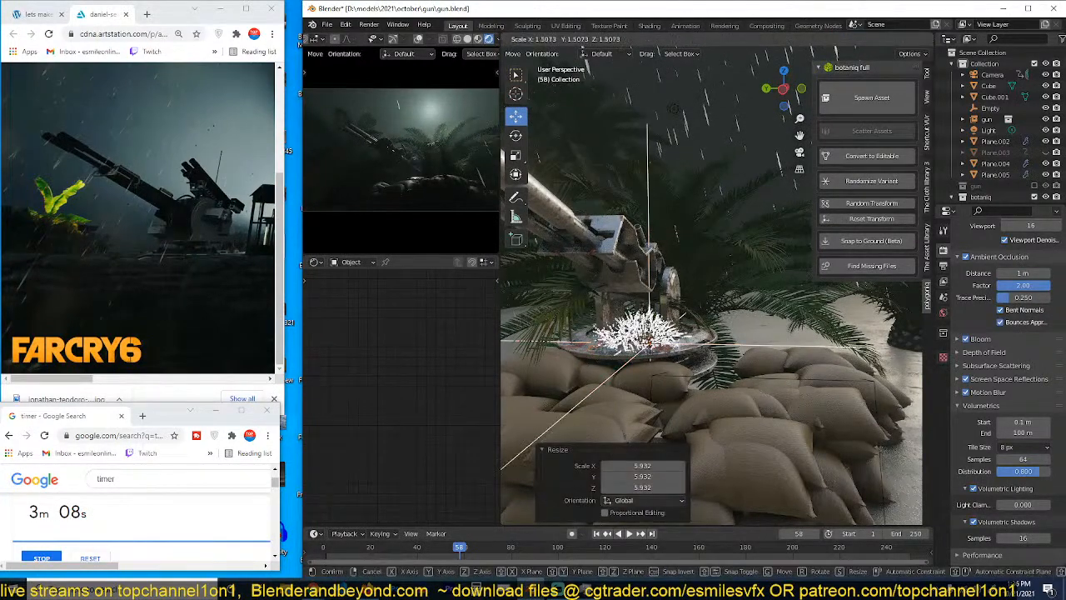
pyautogui.click(612, 167)
pyautogui.press('g')
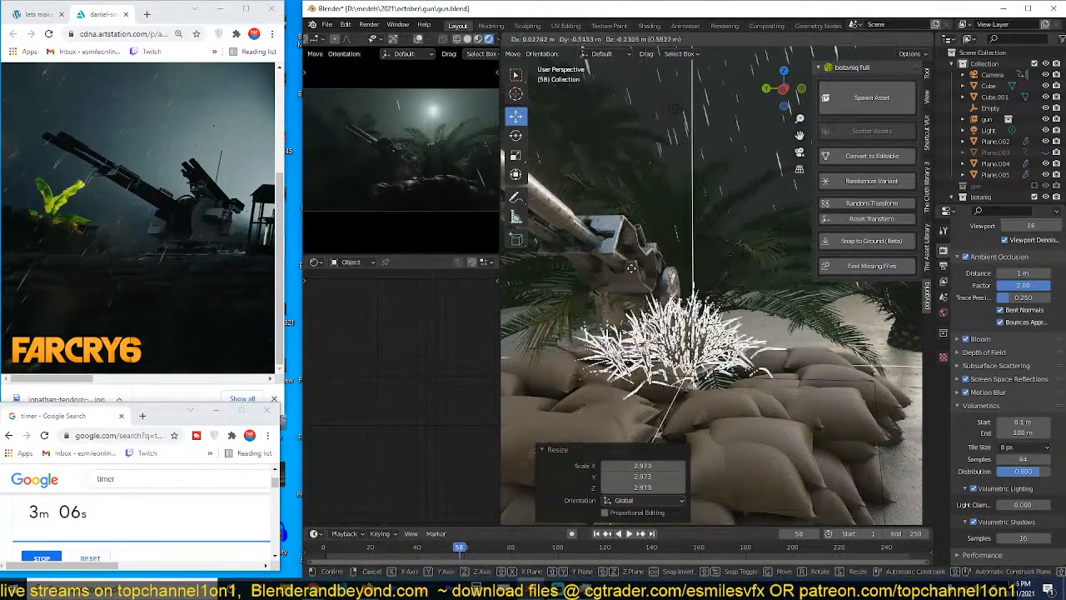
pyautogui.click(656, 284)
# Step: Make a linked duplicate of the grass, enlarge it and position it in front of the sandbags on the barrel side
pyautogui.scroll(-6, 650, 318)
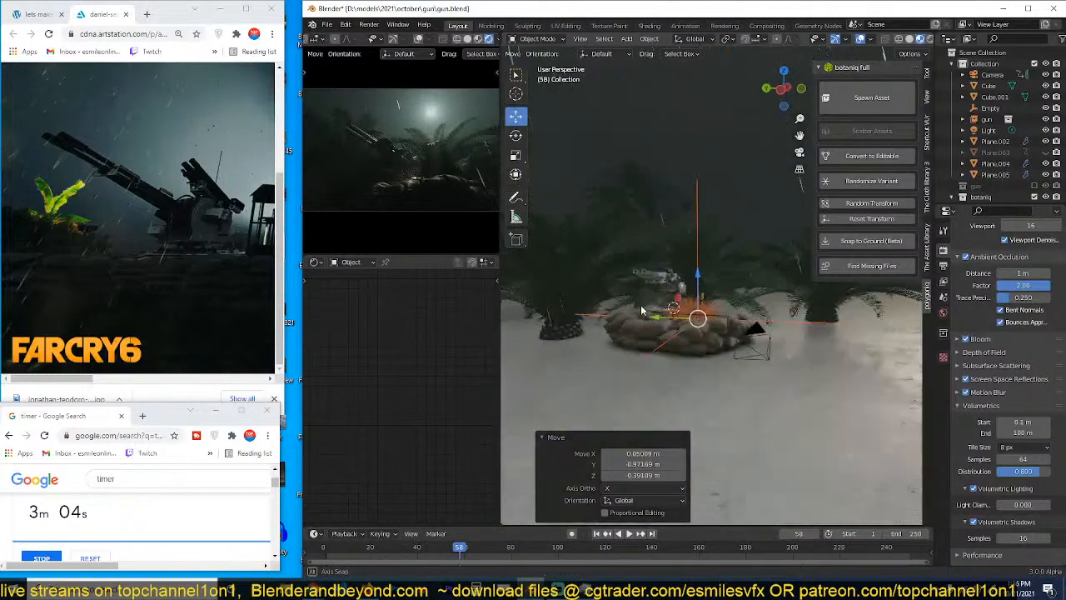
pyautogui.scroll(4, 640, 312)
pyautogui.moveTo(641, 311); pyautogui.dragTo(671, 273, button='middle')
pyautogui.hotkey('shift', 'd')
pyautogui.click(672, 265)
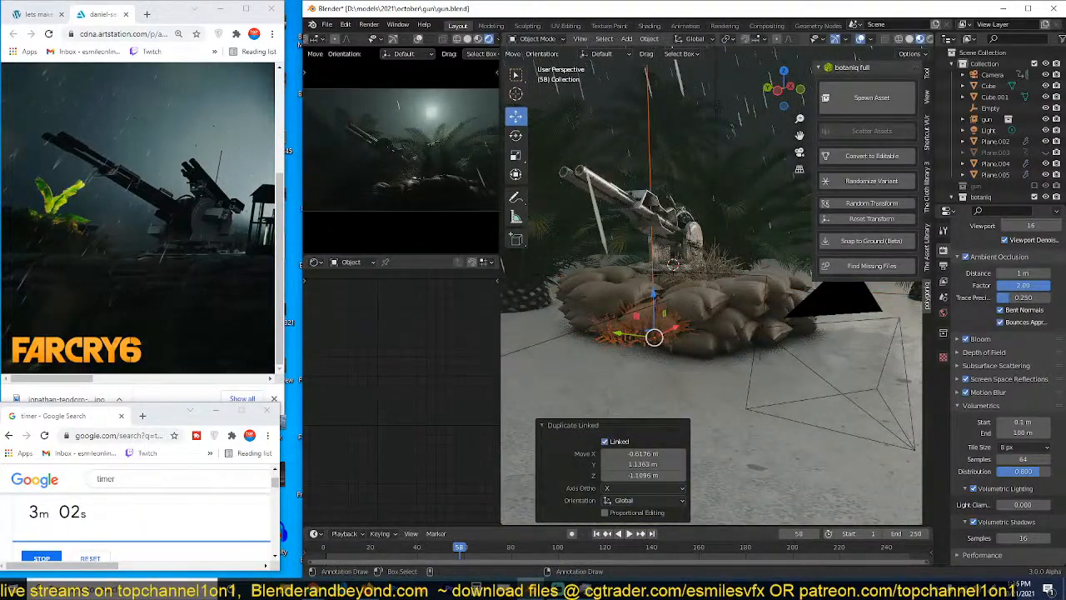
pyautogui.press('s')
pyautogui.click(766, 254)
pyautogui.press('g')
pyautogui.click(747, 250)
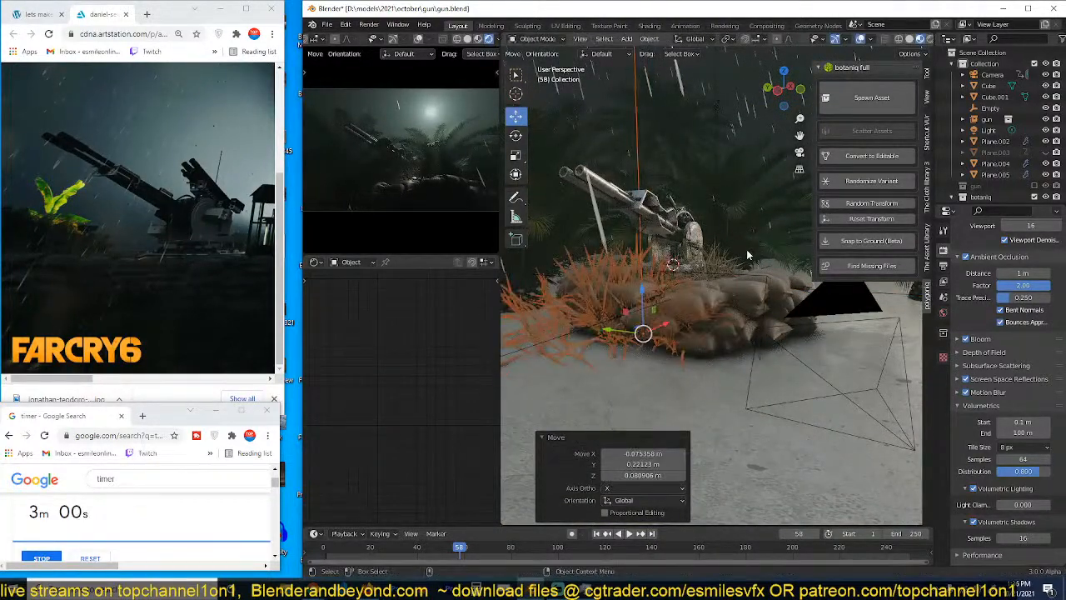
pyautogui.press('g')
pyautogui.click(723, 252)
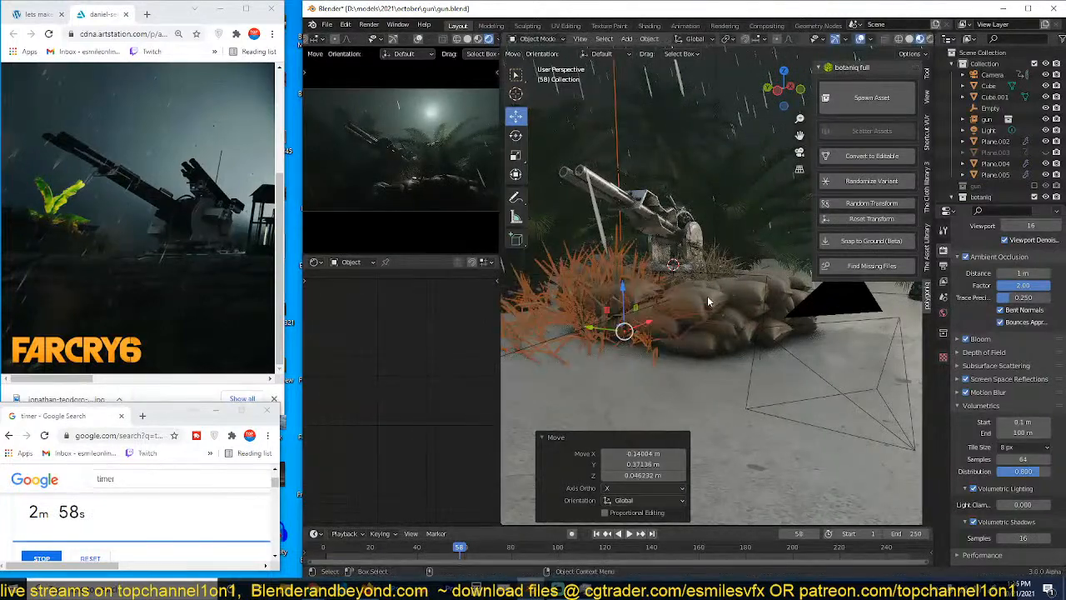
# Step: Refine the duplicated clump's scale and lower it into the ground at the barrel-side end of the sandbags
pyautogui.press('s')
pyautogui.click(733, 258)
pyautogui.press('s')
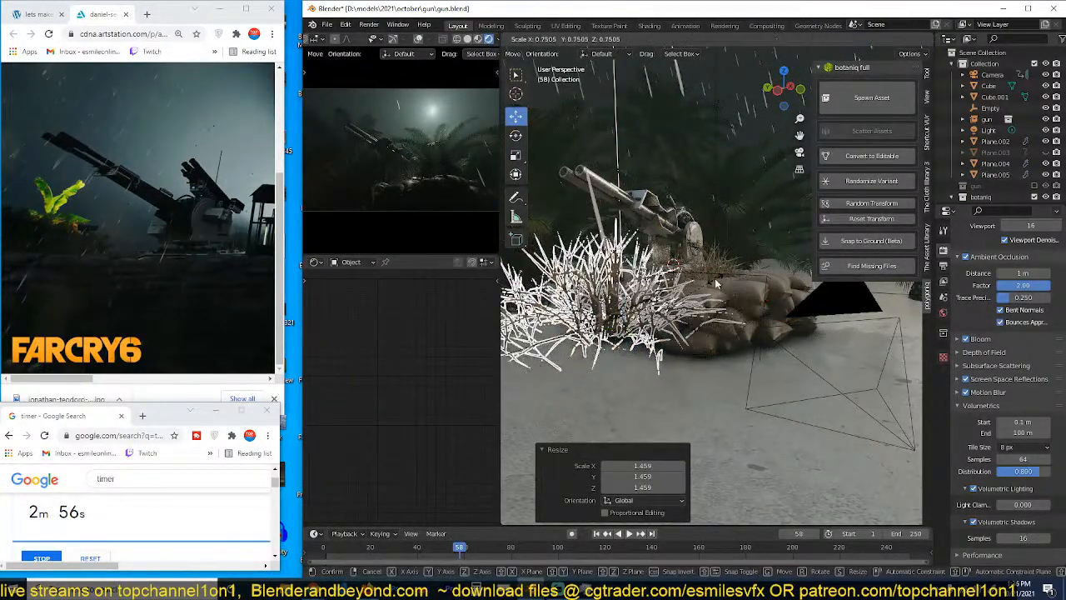
pyautogui.click(717, 282)
pyautogui.press('g')
pyautogui.click(681, 305)
# Step: Add another linked grass duplicate at the camera-side end of the sandbags, scale it to about 0.98 and shift it horizontally within the camera frame
pyautogui.press('g')
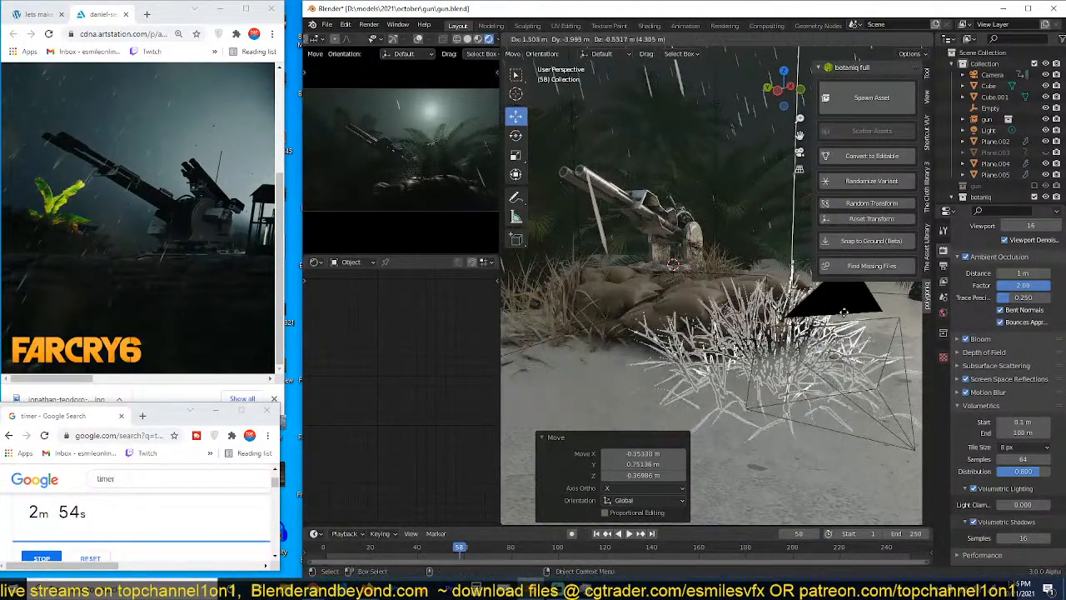
pyautogui.click(846, 304)
pyautogui.press('KP_0')
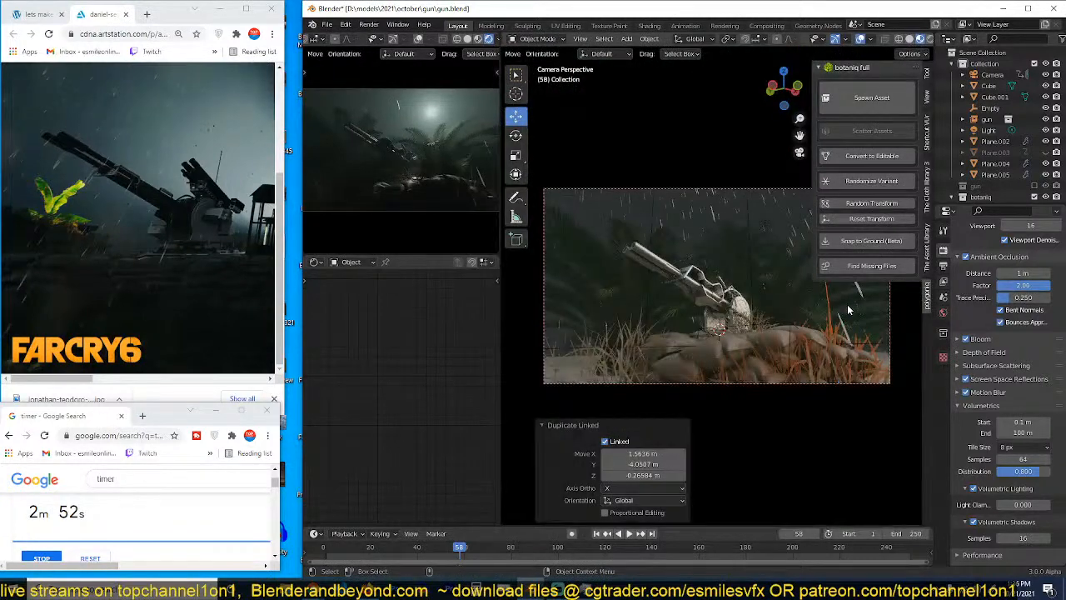
pyautogui.press('s')
pyautogui.click(851, 373)
pyautogui.press('g')
pyautogui.hotkey('shift', 'z')
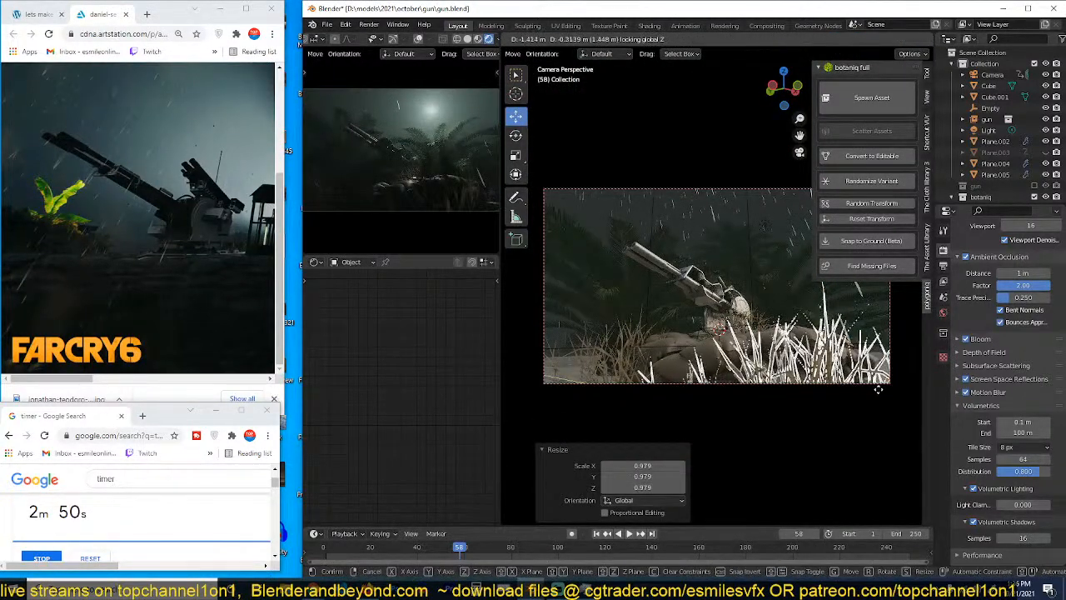
pyautogui.click(877, 388)
# Step: Save the file and preview the animation with the new grass through the camera
pyautogui.click(782, 415)
pyautogui.hotkey('ctrl', 's')
pyautogui.press('space')
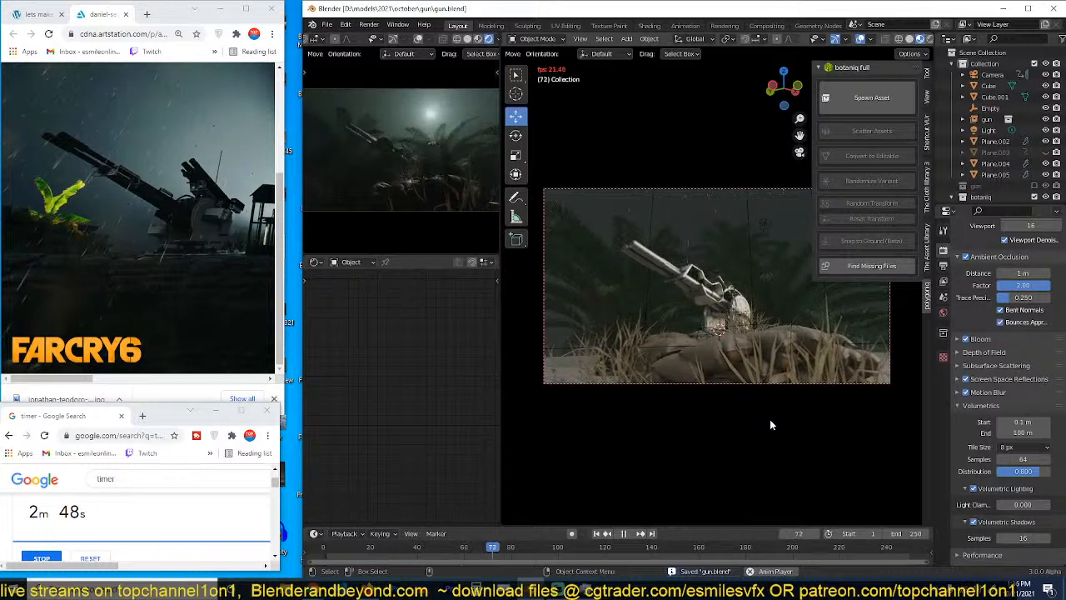
pyautogui.press('Escape')
# Step: Turn on auto keying and rotate the camera-side grass clump slightly at frame 0
pyautogui.click(833, 358)
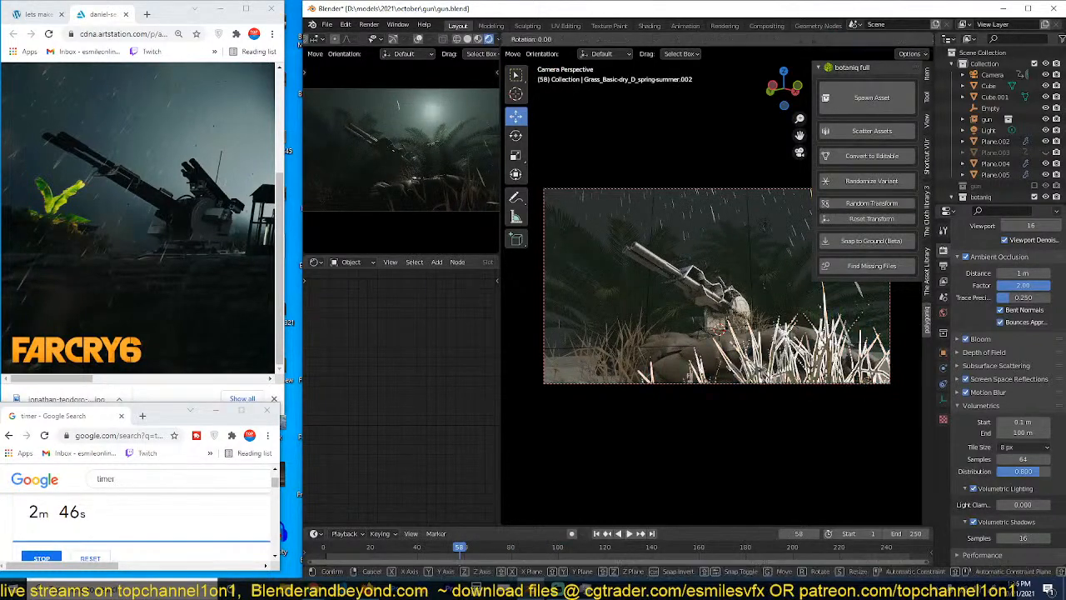
pyautogui.click(594, 533)
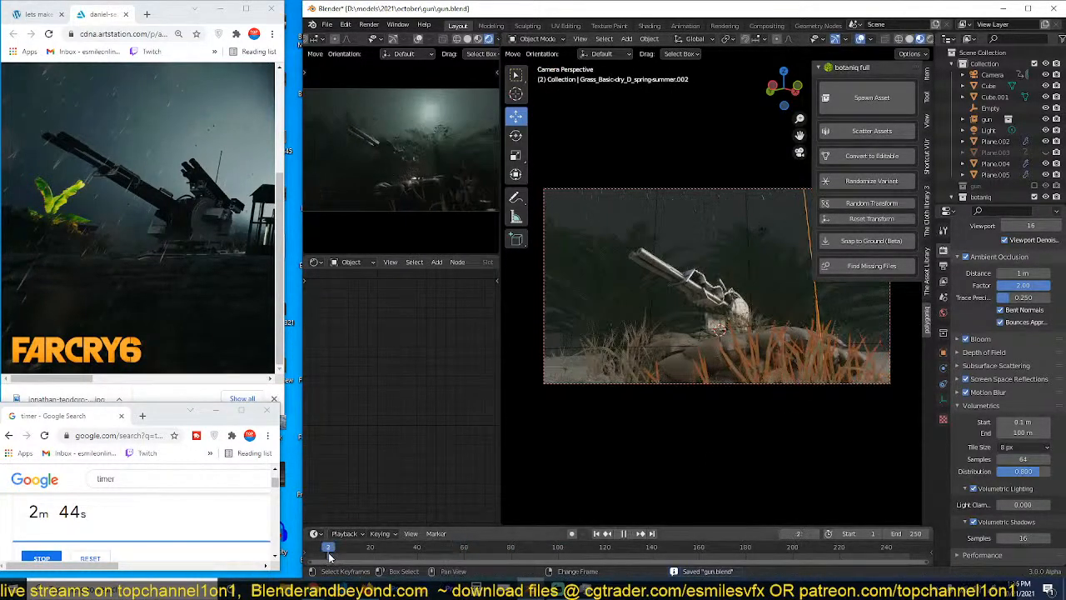
pyautogui.click(572, 533)
pyautogui.press('r')
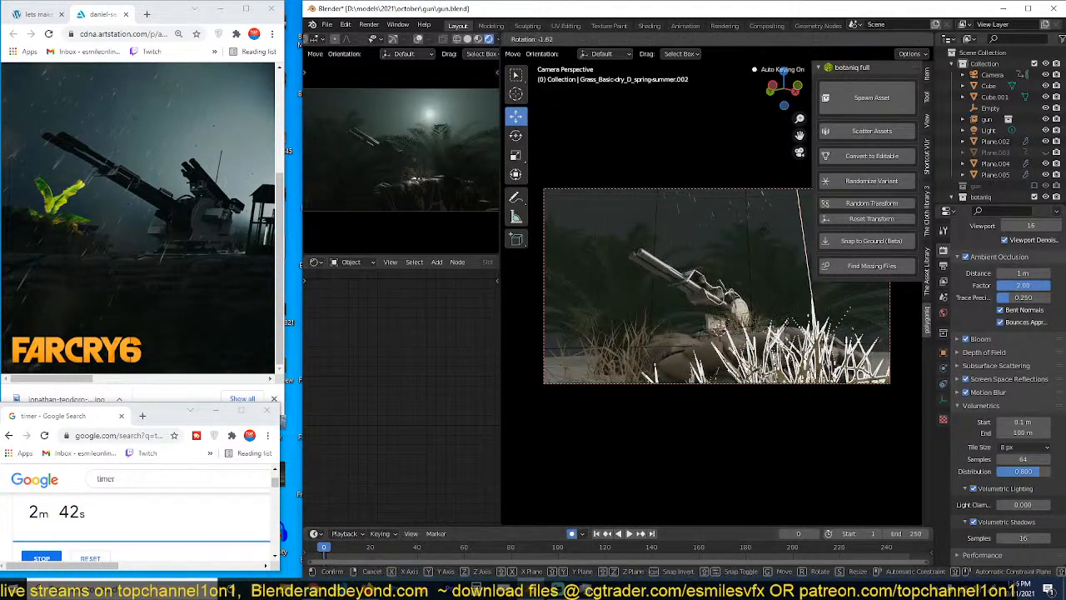
pyautogui.click(793, 421)
# Step: Continue the sway of the camera-side grass clump with slight free rotations keyed at frames 150, 220 and 253
pyautogui.rightClick(676, 558)
pyautogui.press('r')
pyautogui.press('r')
pyautogui.click(781, 440)
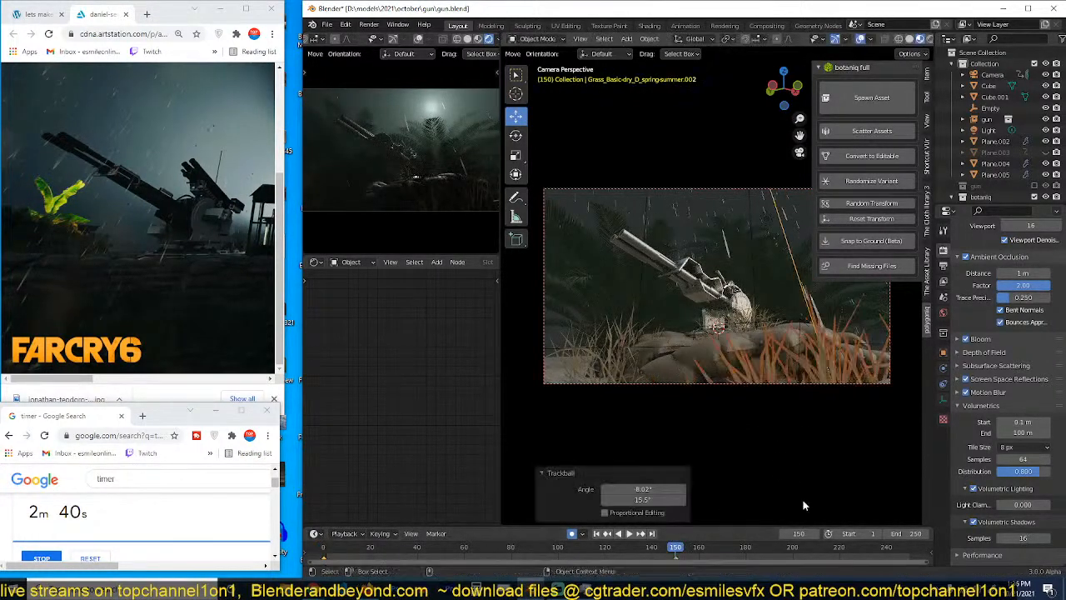
pyautogui.rightClick(839, 560)
pyautogui.press('r')
pyautogui.press('r')
pyautogui.click(843, 478)
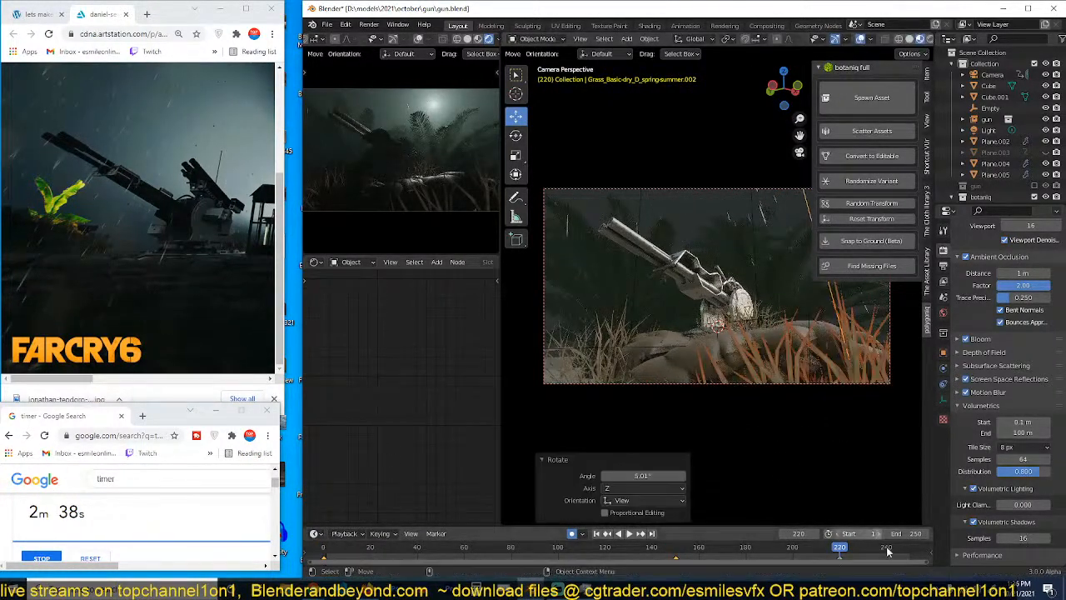
pyautogui.click(916, 550)
pyautogui.press('r')
pyautogui.press('r')
pyautogui.click(846, 469)
# Step: Start the sway of the barrel-side grass clump with slight free rotations keyed at frames 0 and 58
pyautogui.rightClick(590, 370)
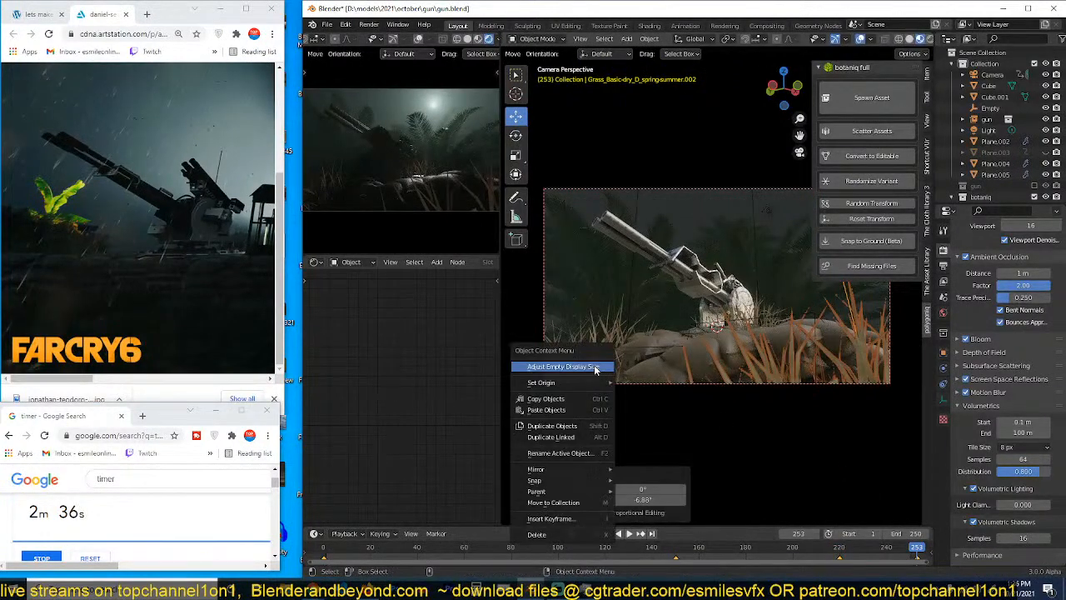
pyautogui.click(612, 321)
pyautogui.click(322, 553)
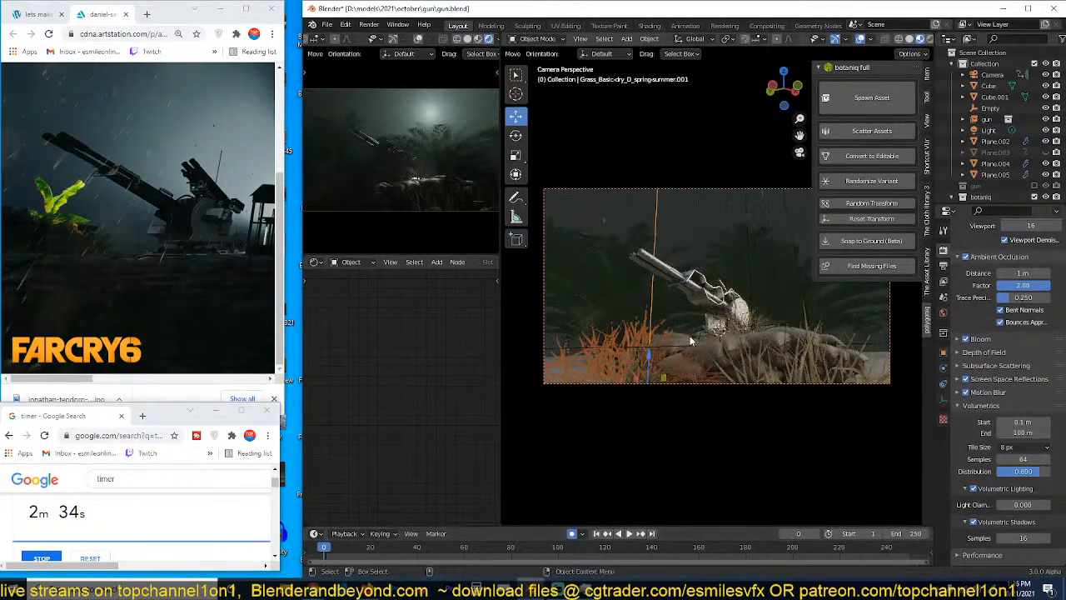
pyautogui.press('r')
pyautogui.press('r')
pyautogui.click(690, 360)
pyautogui.click(460, 550)
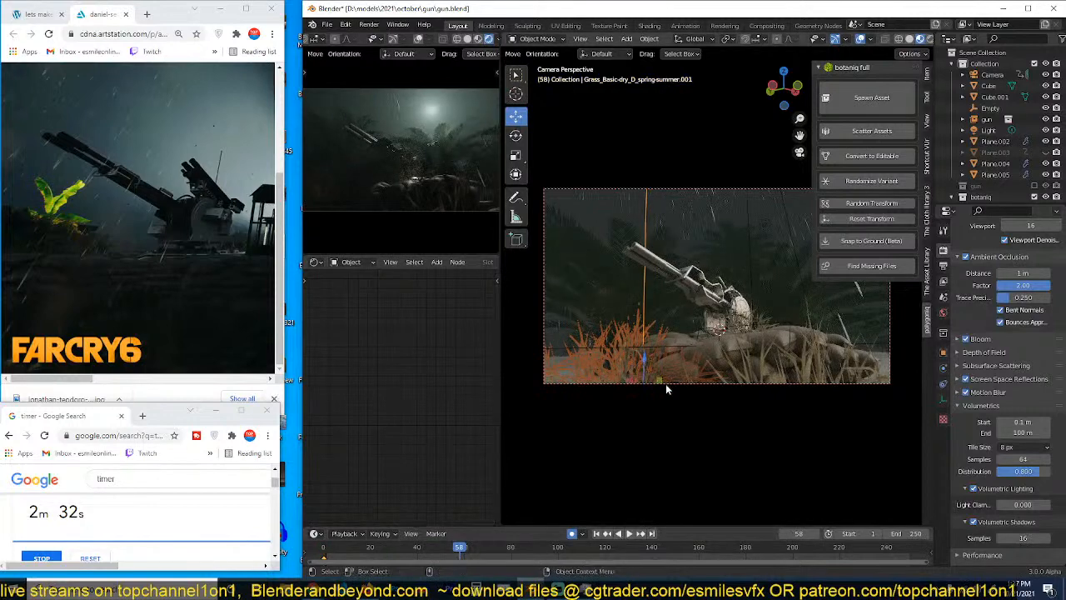
pyautogui.press('r')
pyautogui.press('r')
pyautogui.click(684, 388)
# Step: Continue the barrel-side grass clump's sway with rotations keyed at frames 137, 221 and 252, and deselect it
pyautogui.click(646, 548)
pyautogui.press('r')
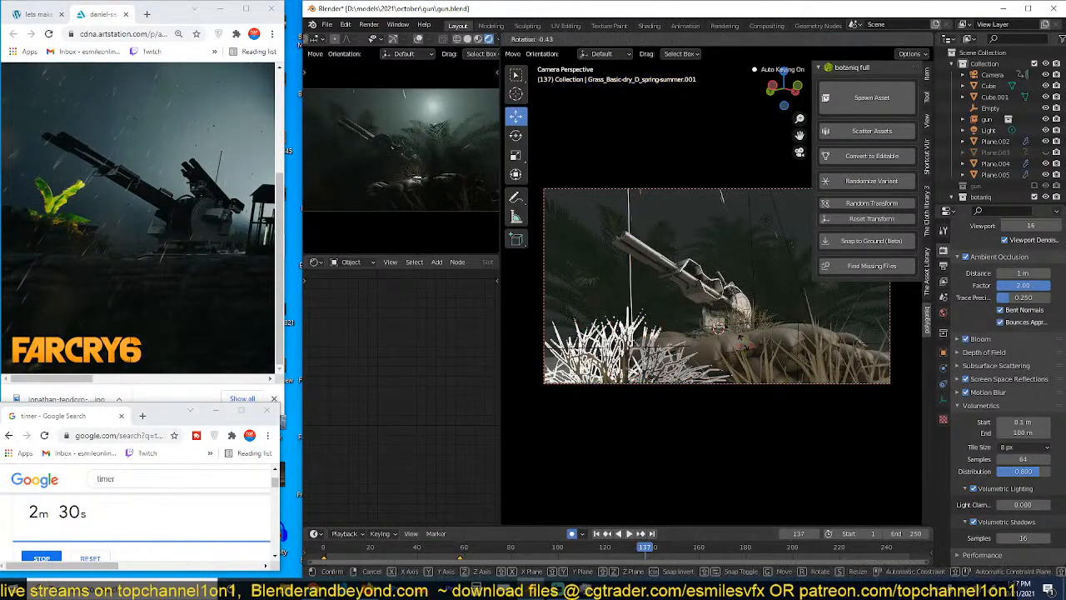
pyautogui.click(833, 552)
pyautogui.click(842, 551)
pyautogui.press('r')
pyautogui.press('r')
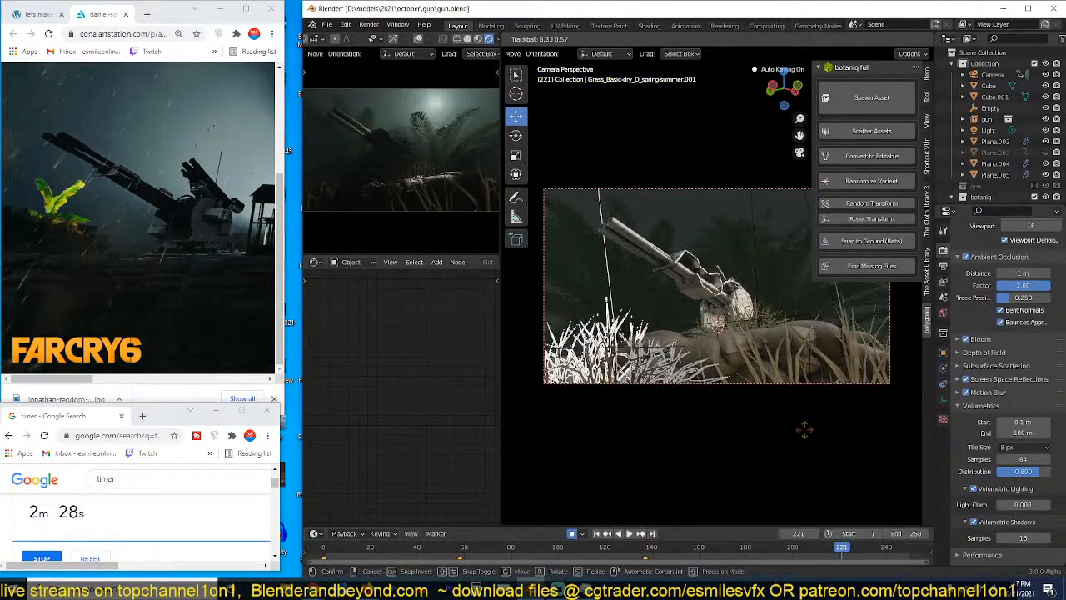
pyautogui.click(804, 429)
pyautogui.click(914, 552)
pyautogui.hotkey('alt', 'a')
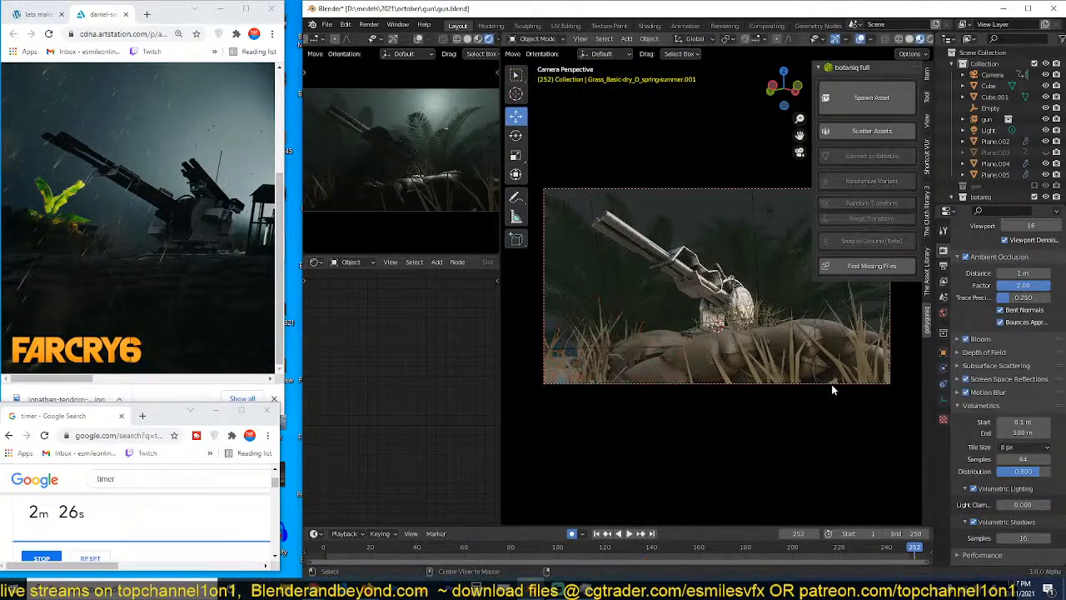
# Step: Save the file and play the animation to review the swaying grass through the camera
pyautogui.hotkey('ctrl', 's')
pyautogui.press('space')
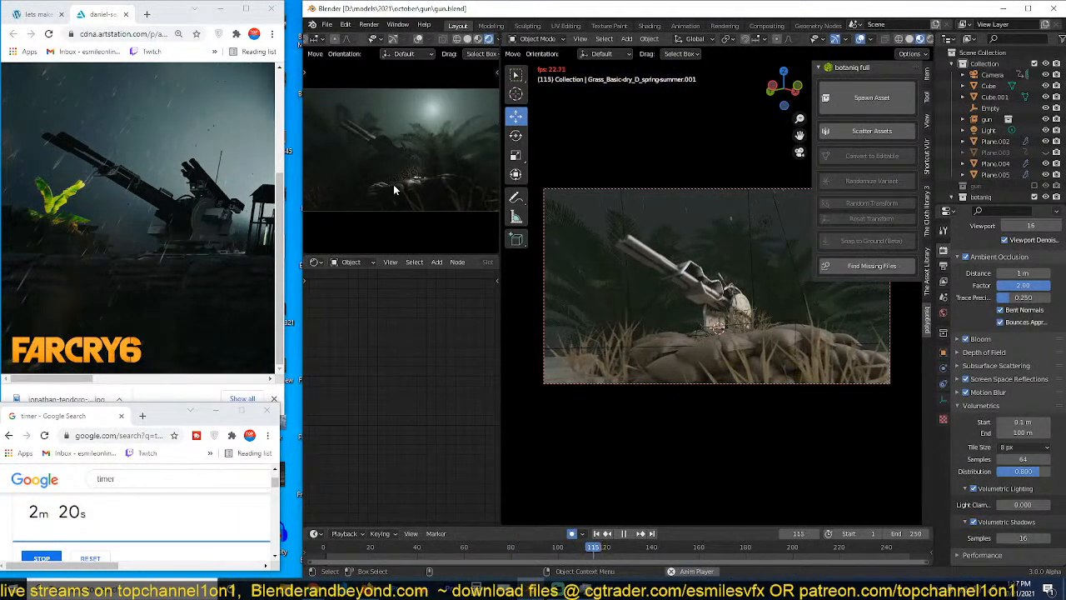
pyautogui.scroll(-1, 395, 190)
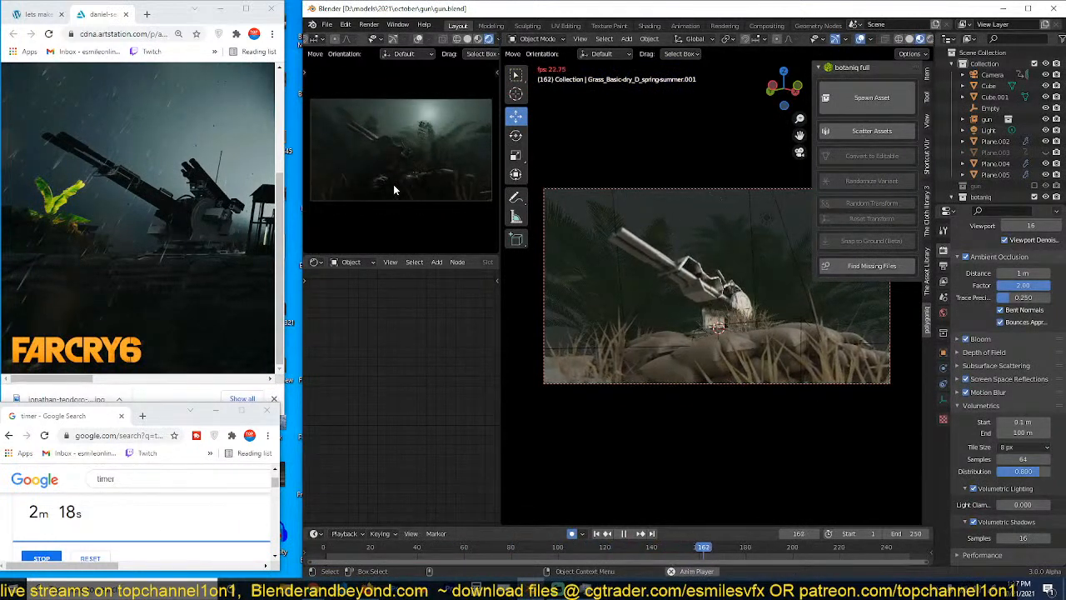
pyautogui.press('space')
pyautogui.press('space')
pyautogui.press('space')
# Step: Examine the rain from outside the camera, playing the animation from late in the timeline and from near its start
pyautogui.scroll(-2, 683, 242)
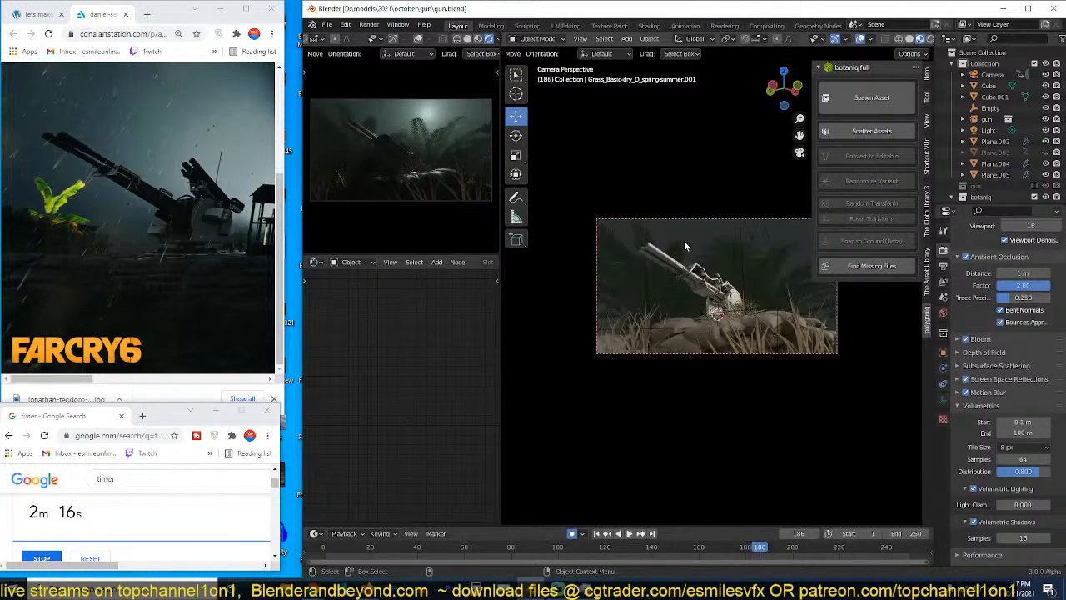
pyautogui.moveTo(683, 241)
pyautogui.mouseDown(button='middle')
pyautogui.moveTo(661, 254)
pyautogui.moveTo(655, 273)
pyautogui.moveTo(677, 256)
pyautogui.mouseUp(button='middle')
pyautogui.scroll(-6, 662, 253)
pyautogui.scroll(-3, 660, 252)
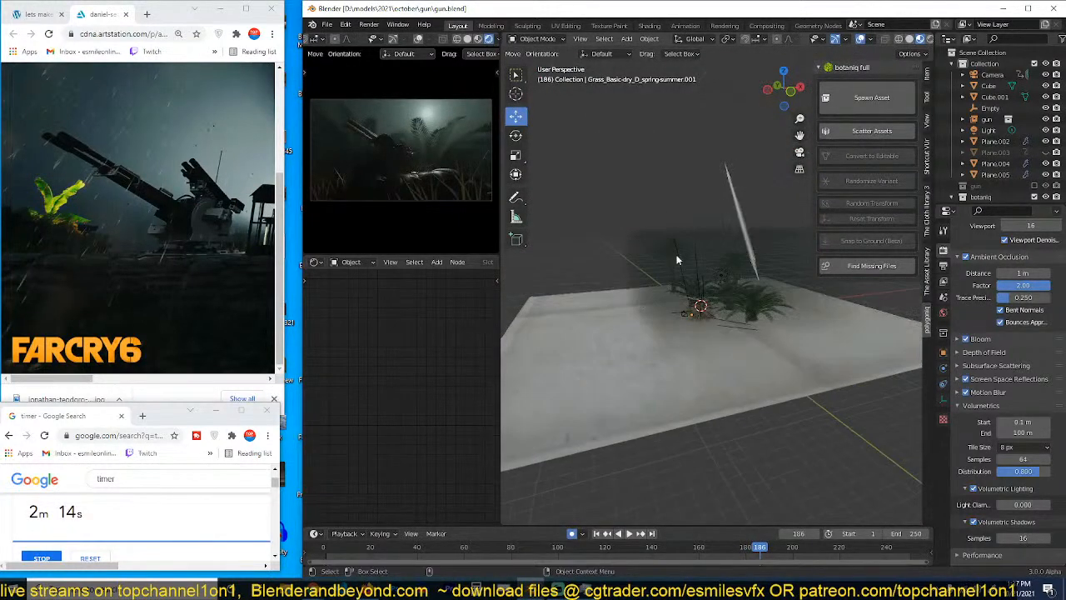
pyautogui.click(738, 206)
pyautogui.moveTo(747, 237); pyautogui.dragTo(745, 253, button='middle')
pyautogui.press('space')
pyautogui.press('space')
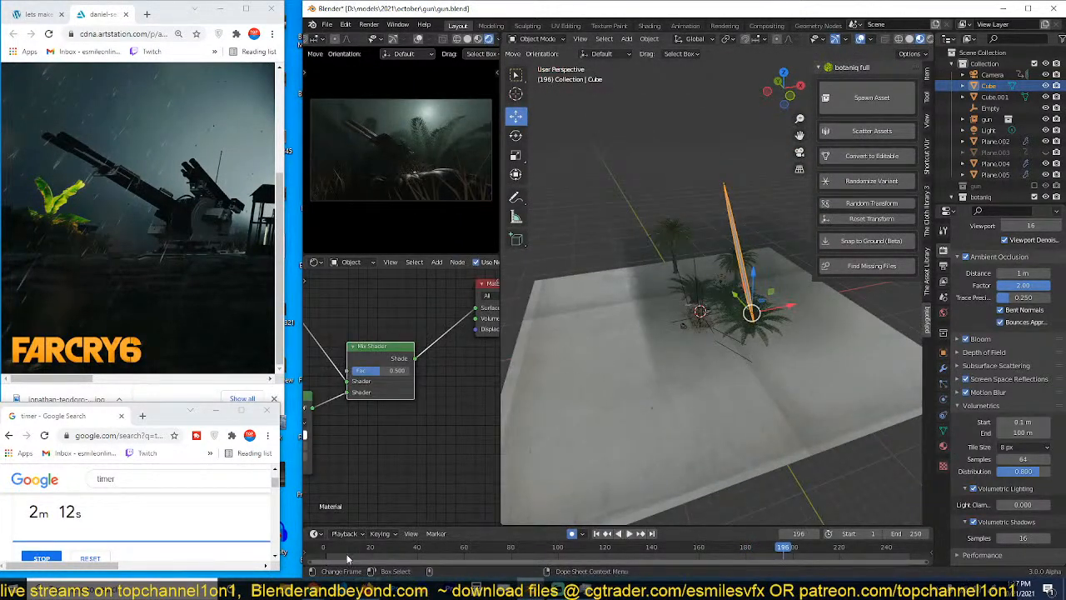
pyautogui.click(339, 548)
pyautogui.press('space')
pyautogui.press('space')
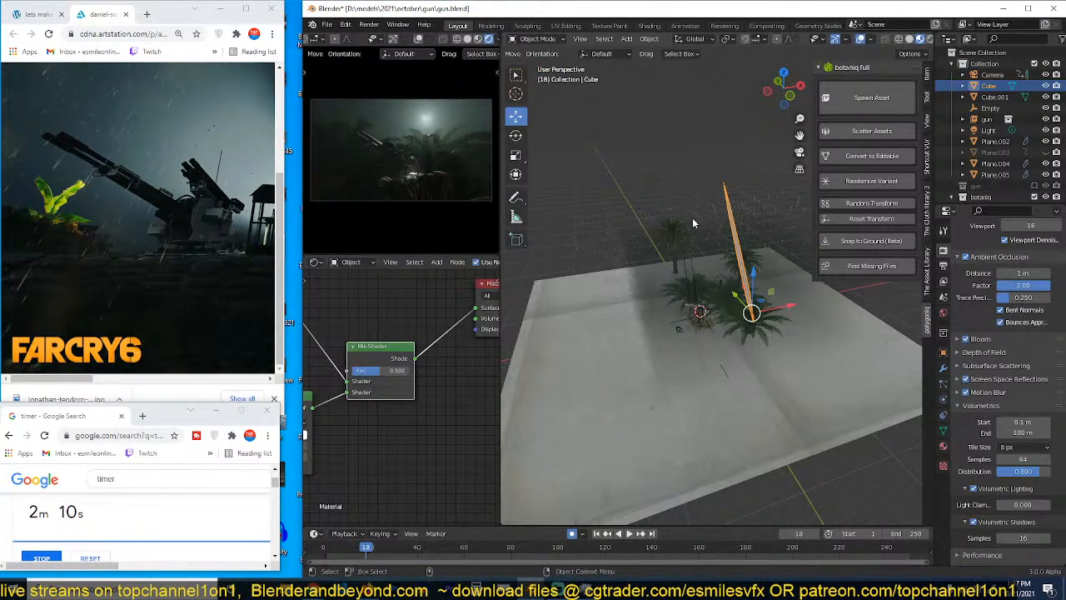
# Step: Set the overhead rain emitter's particle emission to end at frame 250 and save the file
pyautogui.click(691, 217)
pyautogui.scroll(2, 997, 390)
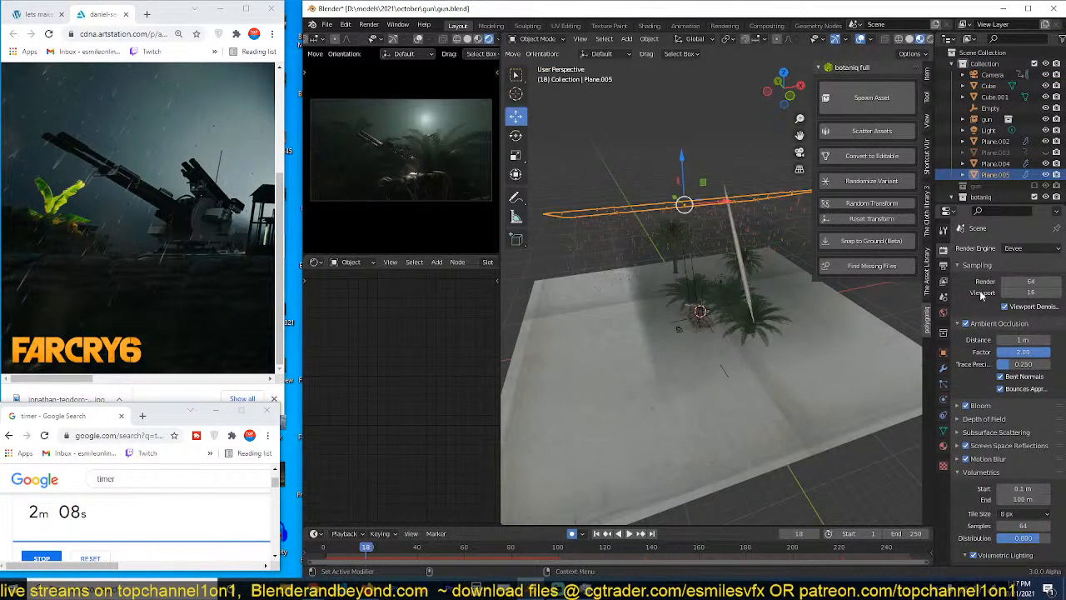
pyautogui.click(943, 385)
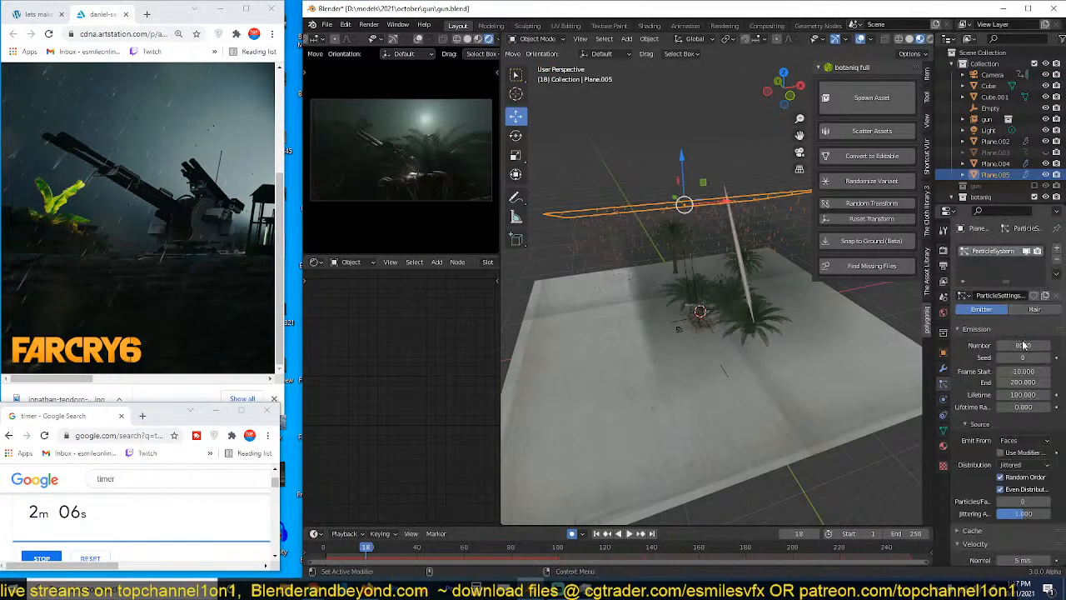
pyautogui.click(1021, 395)
pyautogui.press('Return')
pyautogui.click(1023, 382)
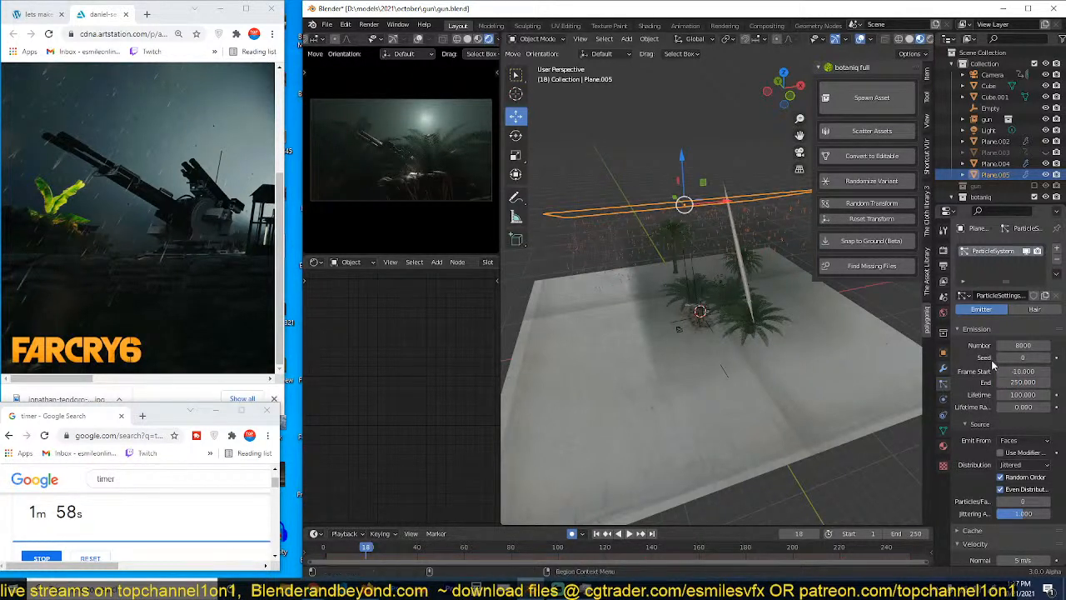
pyautogui.hotkey('ctrl', 's')
# Step: Raise the rain emitter's particle number to 10000 and preview the animation from frame 0 through the camera
pyautogui.click(1012, 344)
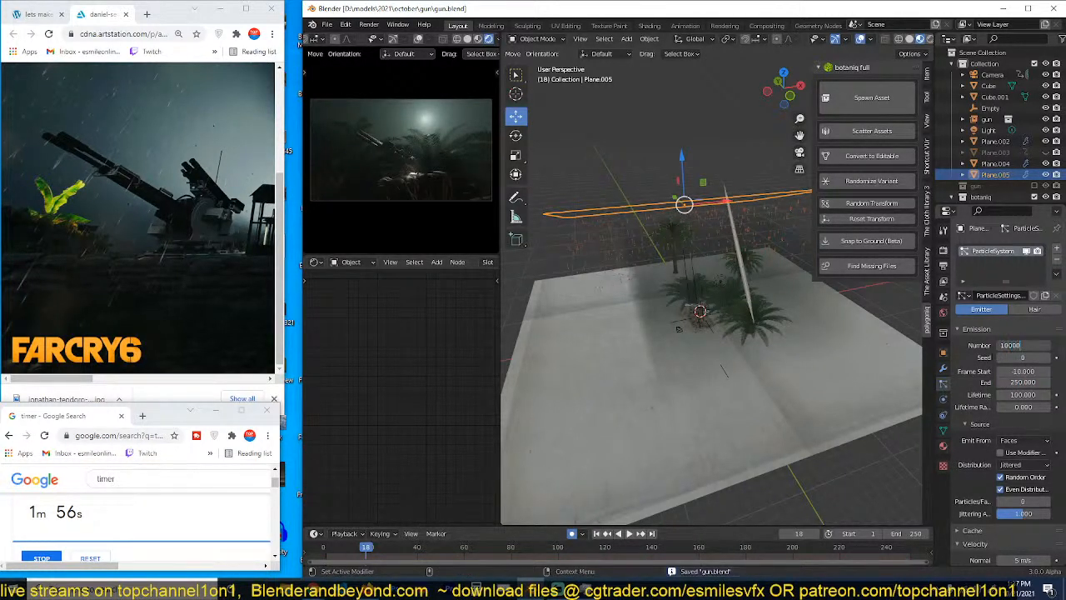
pyautogui.press('Return')
pyautogui.click(323, 550)
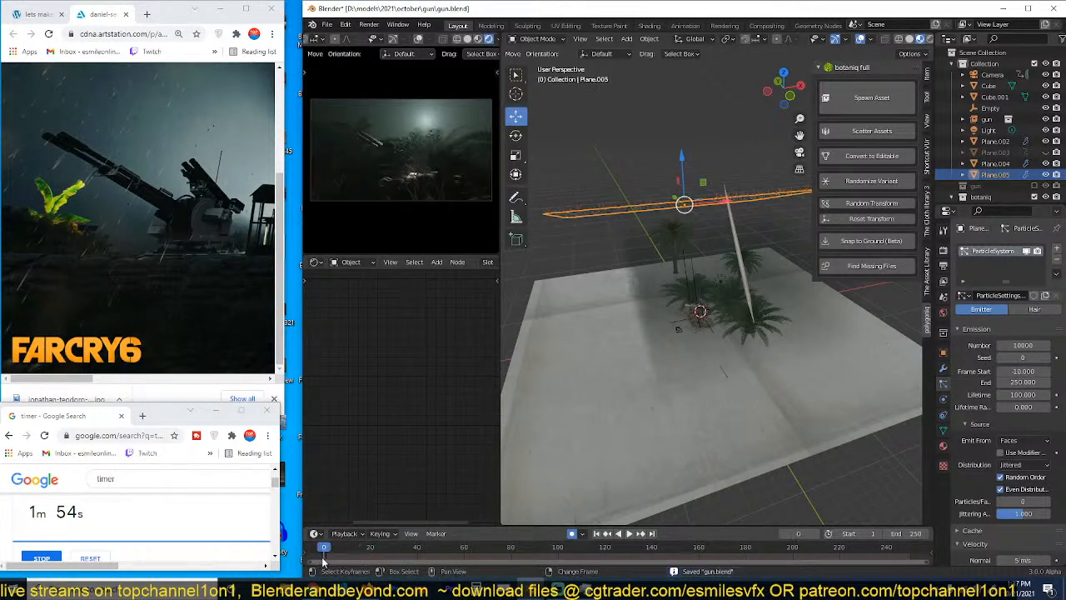
pyautogui.press('space')
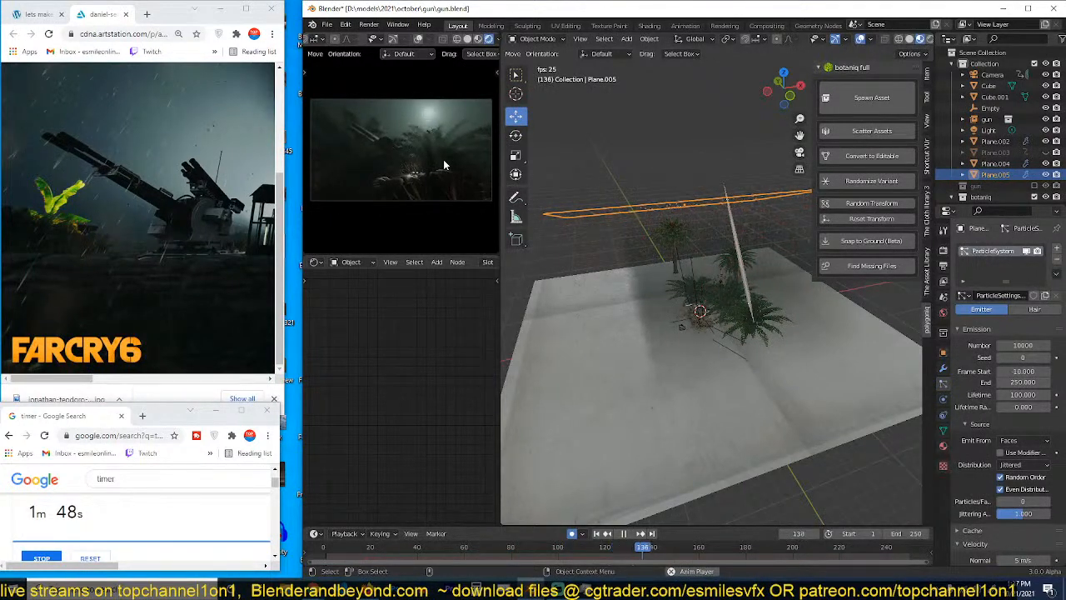
pyautogui.hotkey('ctrl', 'space')
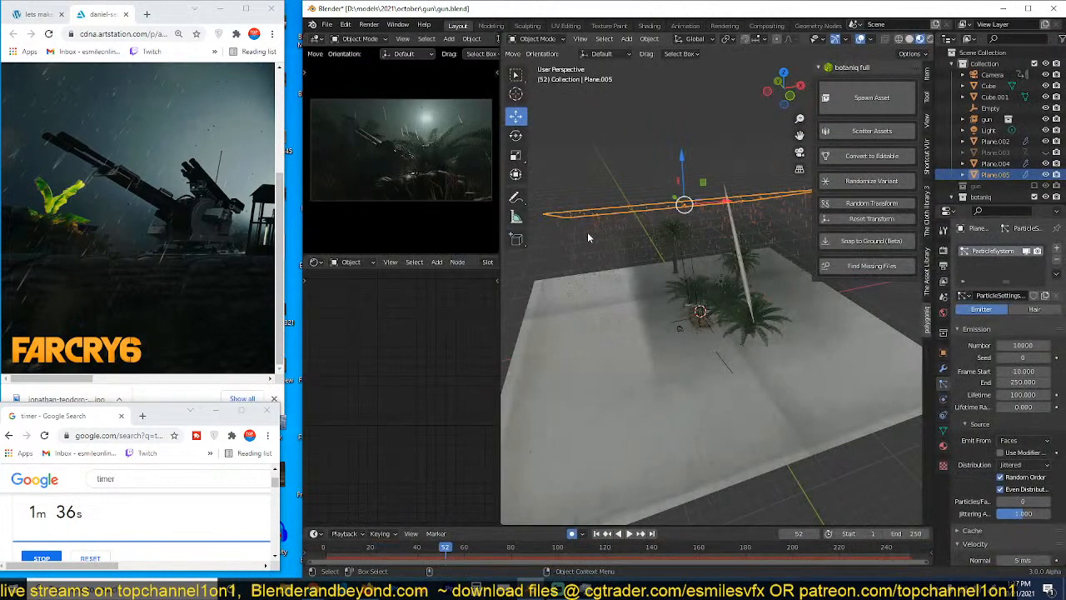
# Step: Duplicate the rain emitter about 3.67 m in X, -5.84 m in Y and -2.93 m in Z, and preview the rain
pyautogui.moveTo(587, 232); pyautogui.dragTo(639, 220, button='middle')
pyautogui.hotkey('shift', 'd')
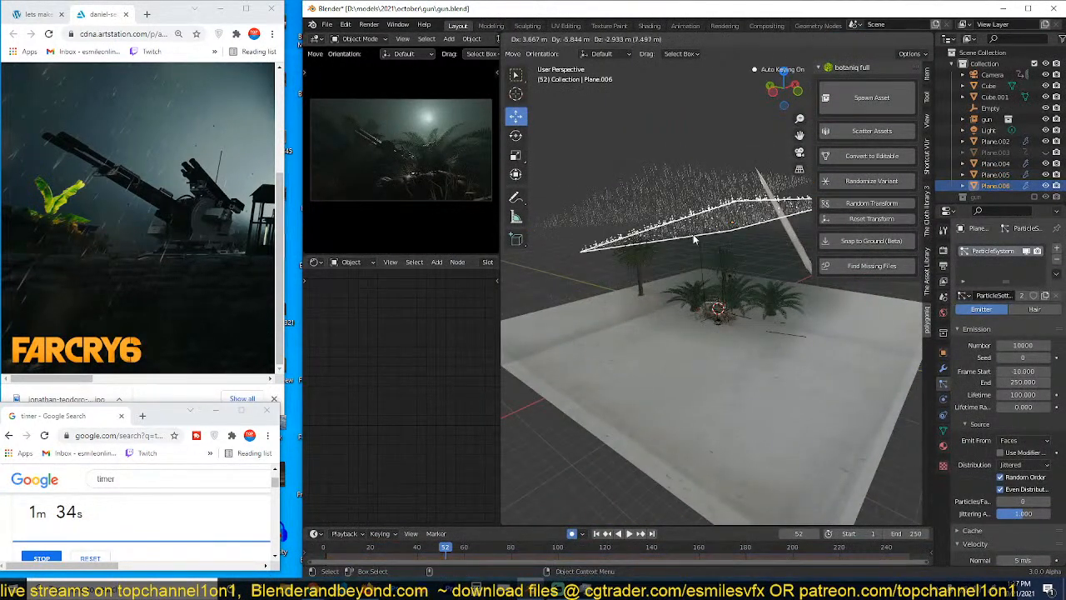
pyautogui.click(610, 353)
pyautogui.press('space')
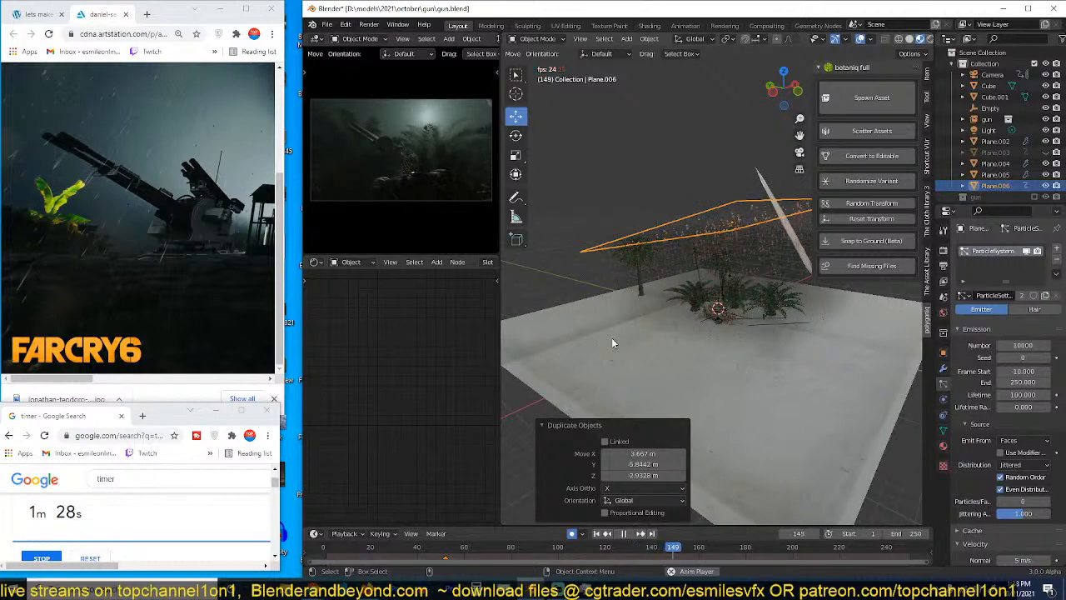
pyautogui.press('space')
# Step: Duplicate the second rain emitter with a small offset of about 1 m in X and -1.6 m in Y, and deselect it
pyautogui.hotkey('shift', 'd')
pyautogui.click(684, 299)
pyautogui.press('space')
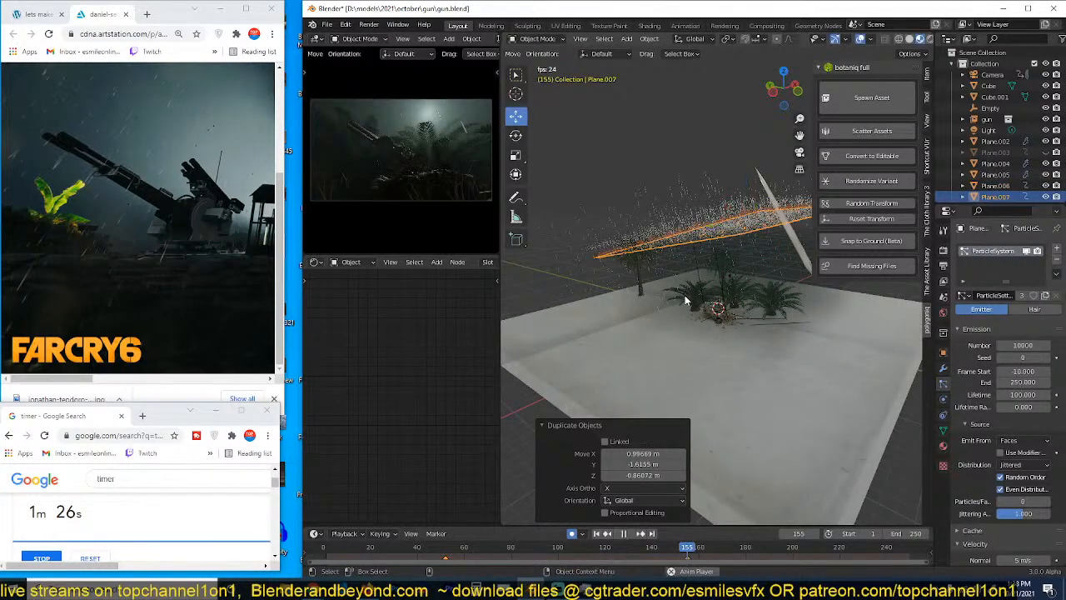
pyautogui.hotkey('alt', 'a')
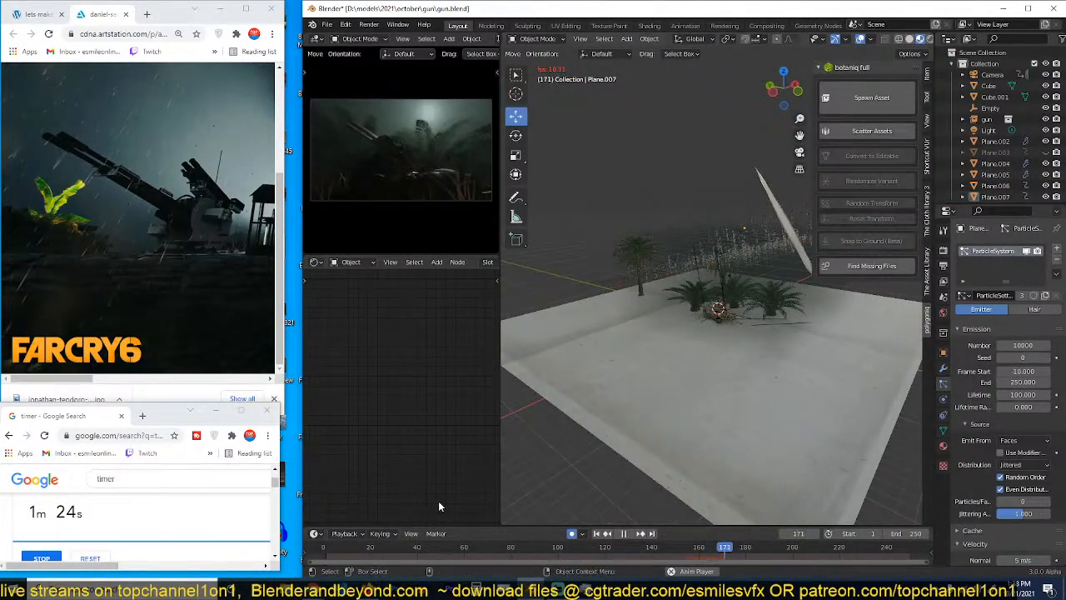
# Step: Replay the animation from the start with the three rain emitters and save the file
pyautogui.press('space')
pyautogui.click(328, 553)
pyautogui.press('space')
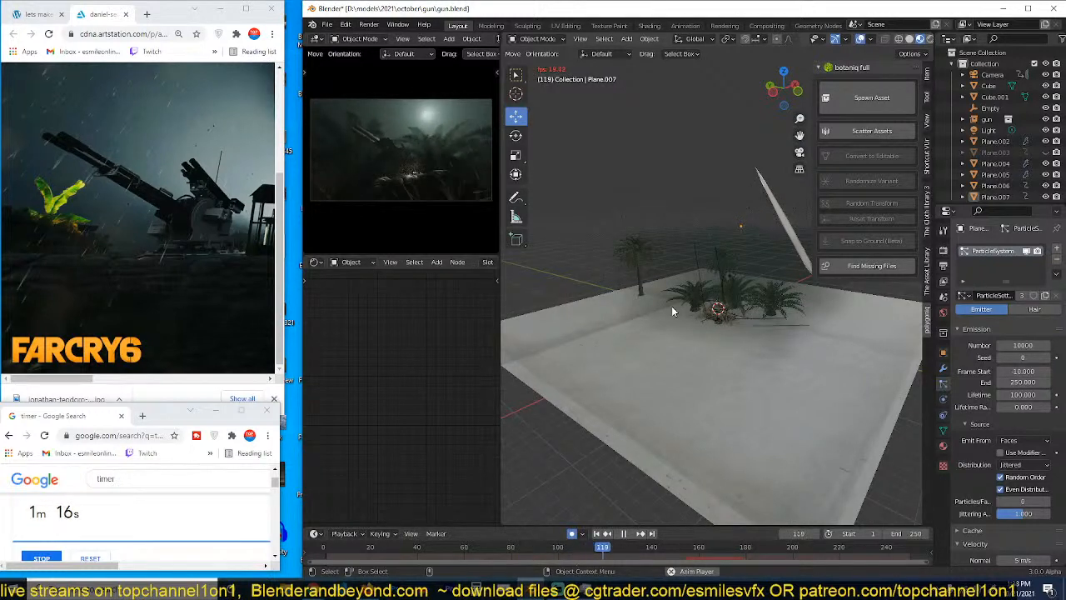
pyautogui.hotkey('ctrl', 's')
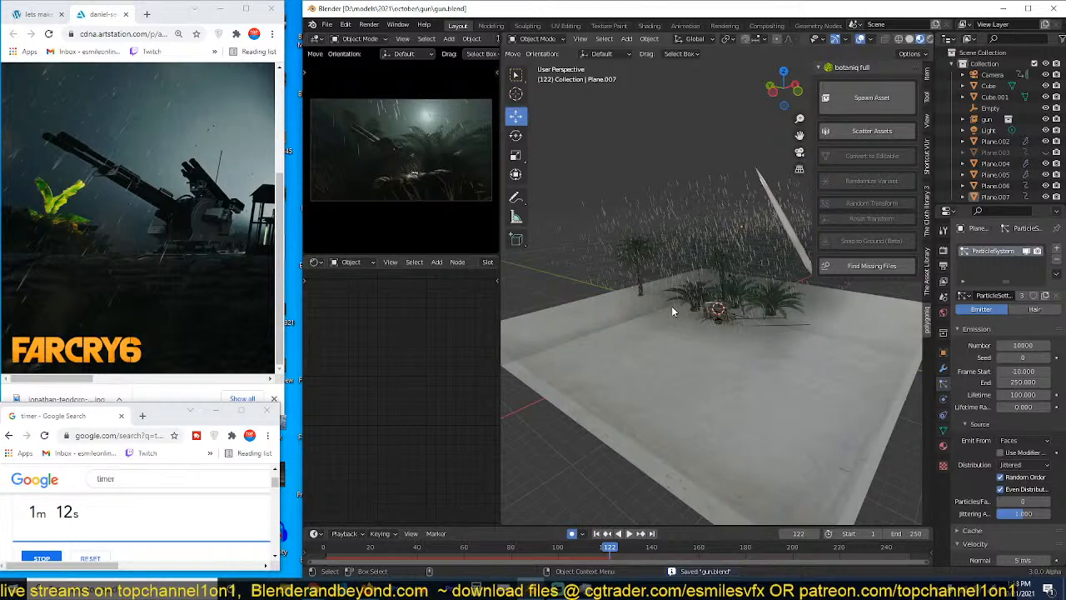
# Step: Place the 3D cursor on the gun and add an area light there
pyautogui.scroll(8, 671, 305)
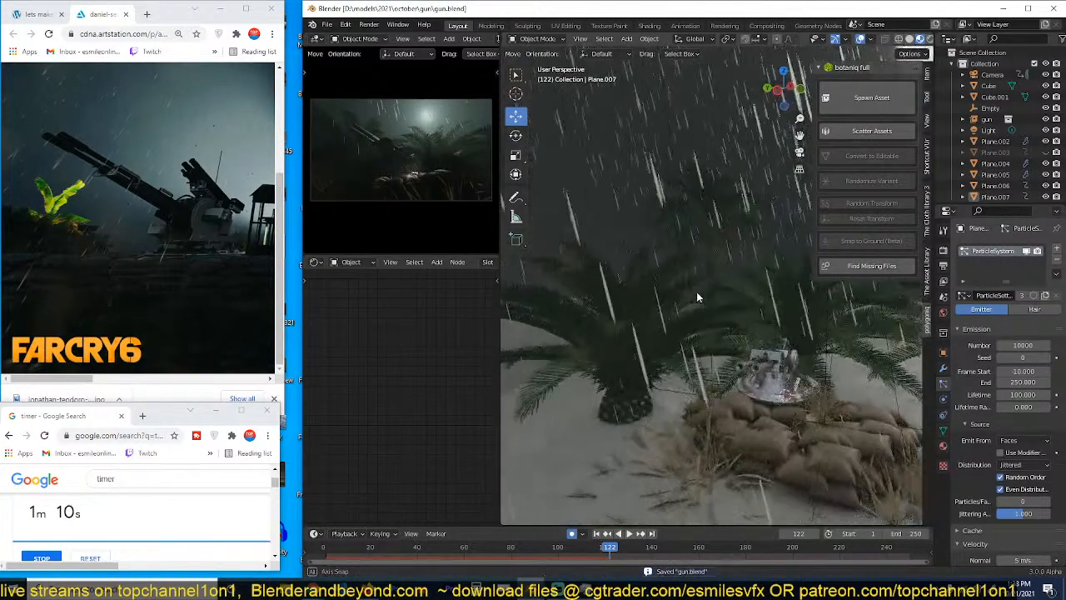
pyautogui.scroll(6, 666, 282)
pyautogui.scroll(-3, 655, 275)
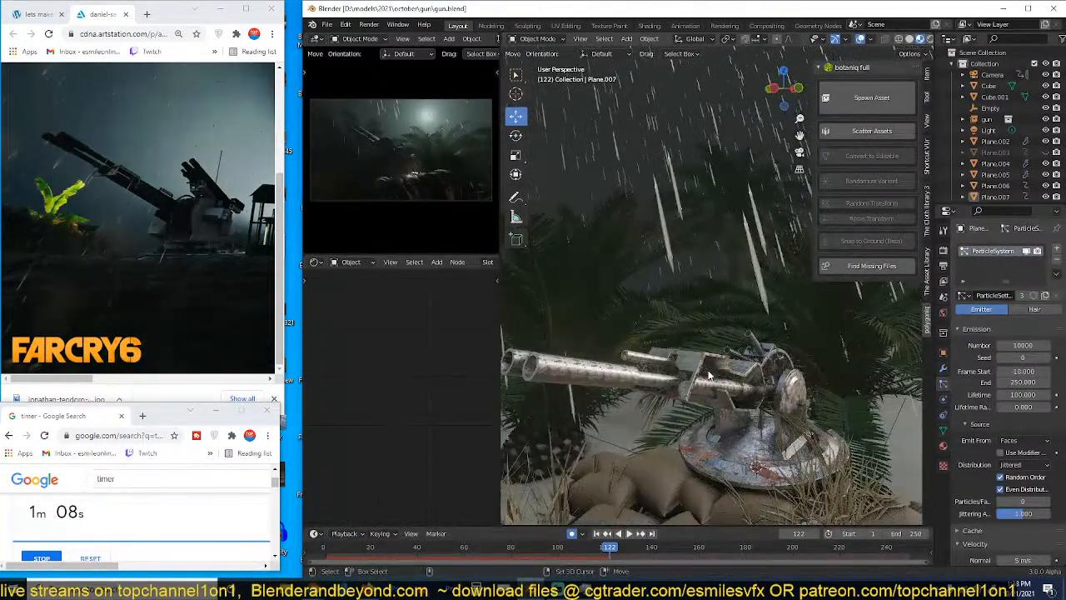
pyautogui.keyDown('shift'); pyautogui.rightClick(707, 370); pyautogui.keyUp('shift')
pyautogui.hotkey('shift', 'a')
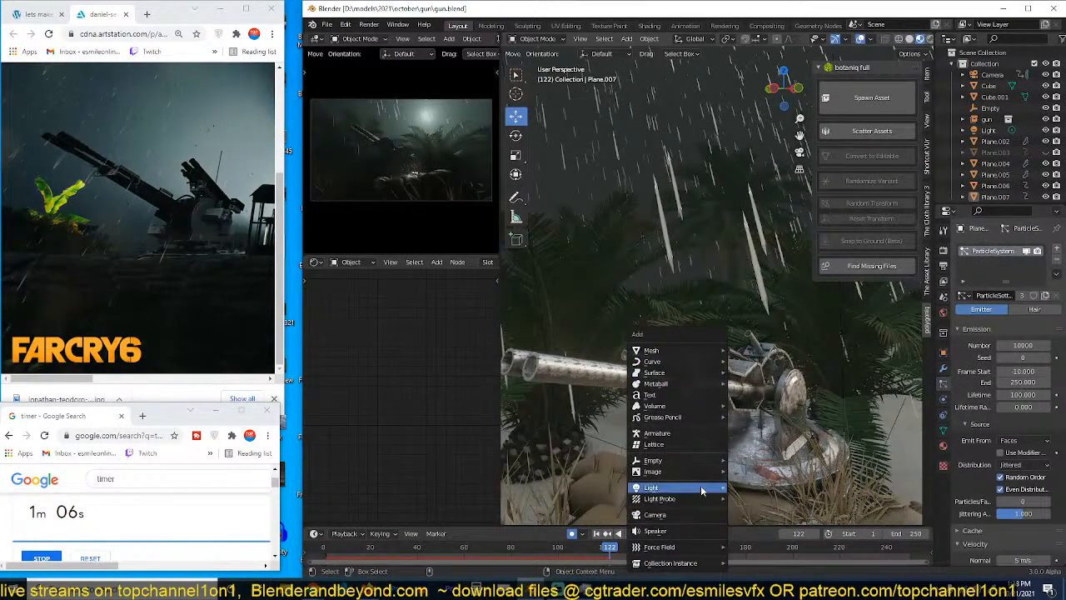
pyautogui.moveTo(702, 490)
pyautogui.click(753, 516)
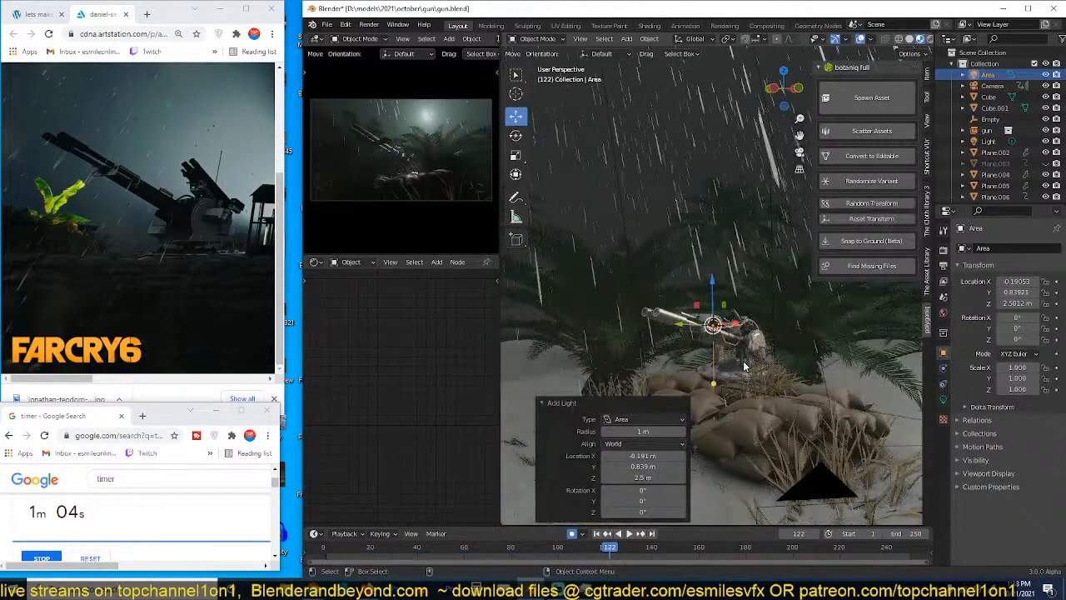
# Step: Move the area light up about 1.58 m so it sits above the gun
pyautogui.press('g')
pyautogui.click(754, 297)
pyautogui.moveTo(780, 300); pyautogui.dragTo(716, 309, button='middle')
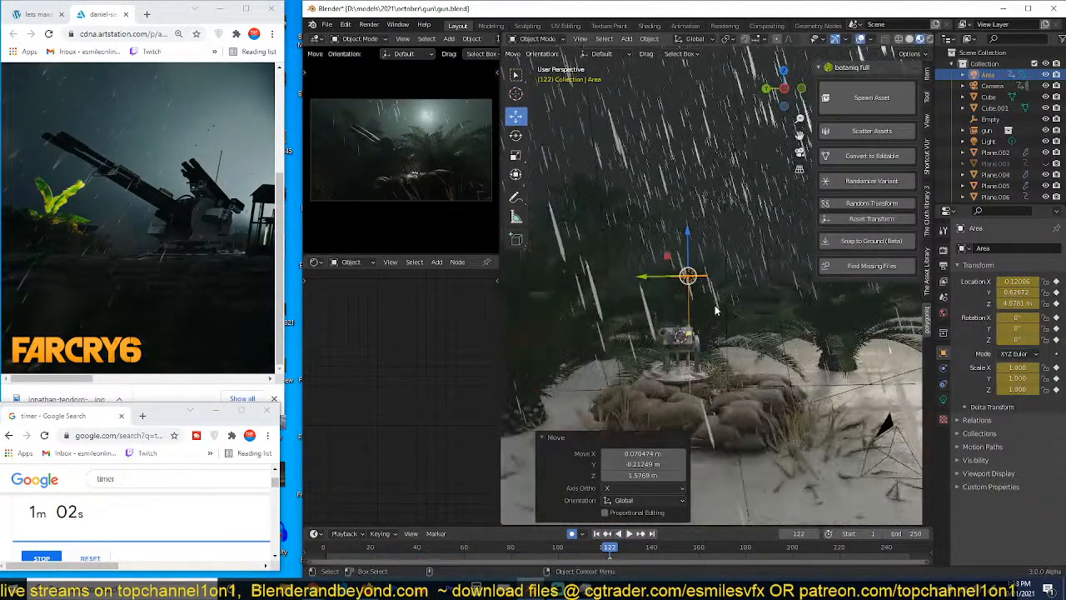
# Step: Tilt the area light about 27° toward the gun and shift it about 1.5 m in negative Y
pyautogui.press('r')
pyautogui.click(757, 345)
pyautogui.press('g')
pyautogui.click(813, 348)
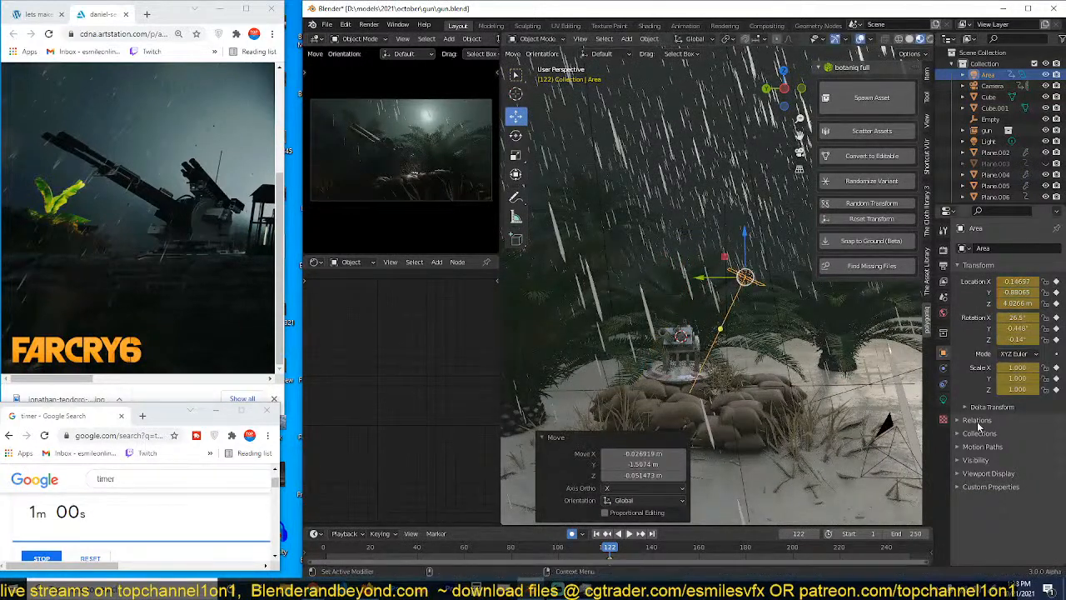
# Step: Set the area light's power to 100 W and volume to 0, and give it a light blue colour
pyautogui.click(943, 402)
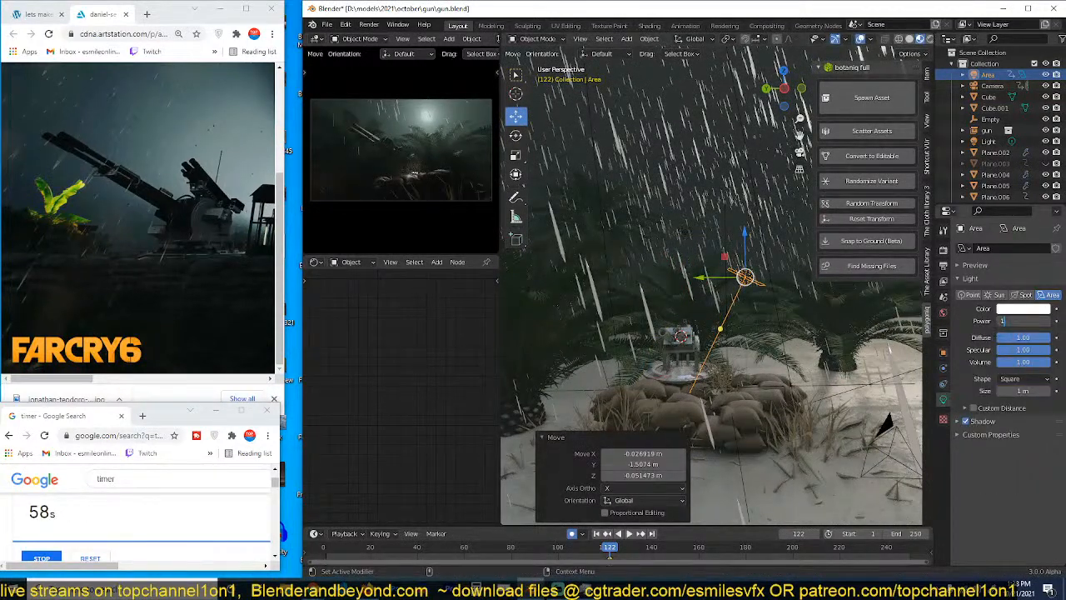
pyautogui.write('100')
pyautogui.press('Return')
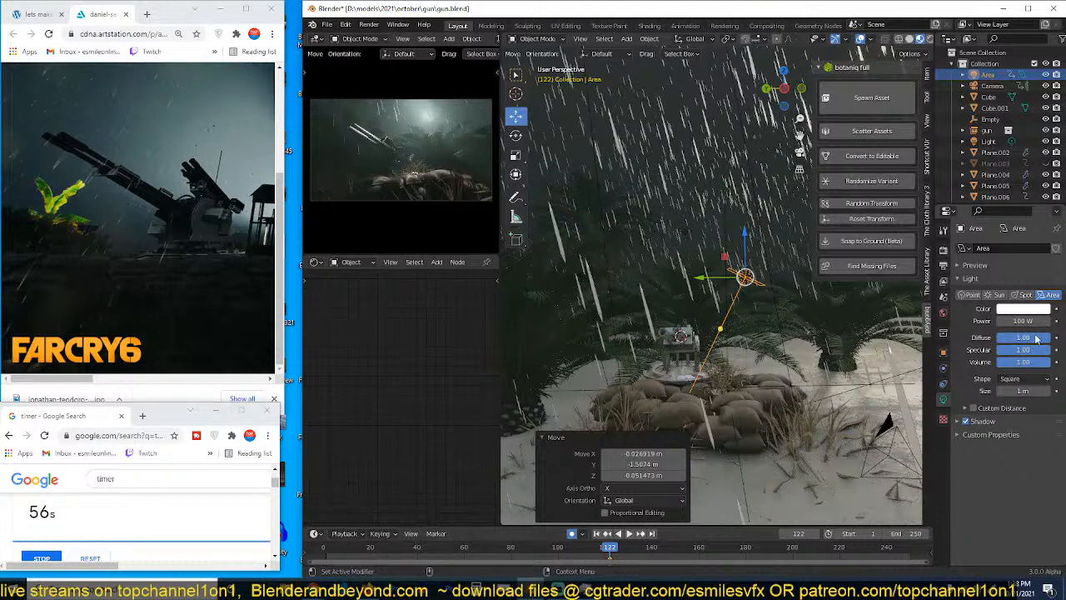
pyautogui.moveTo(1027, 362); pyautogui.dragTo(1000, 363)
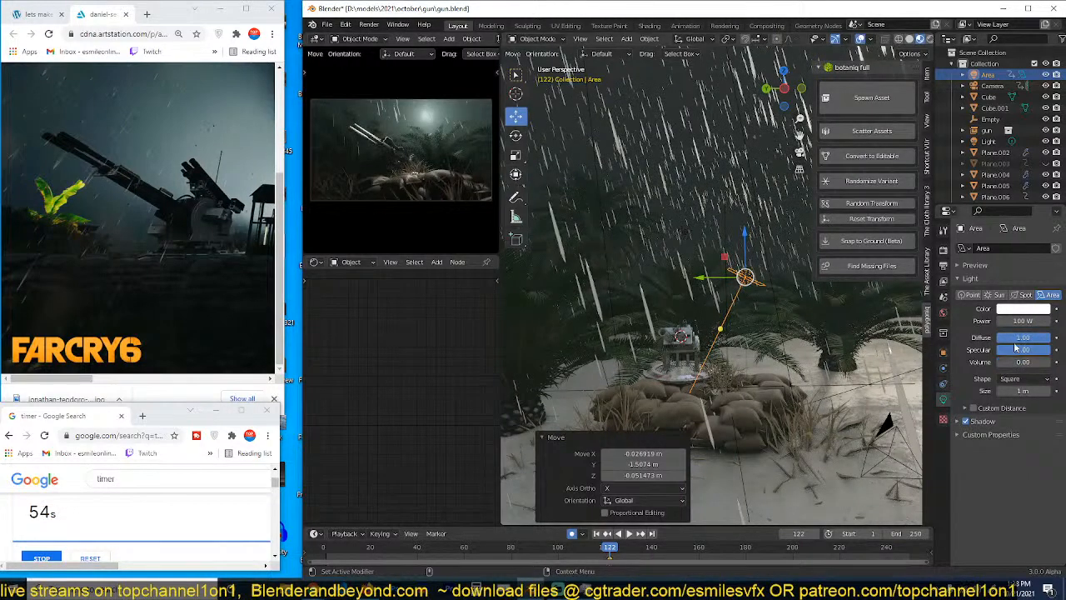
pyautogui.click(1032, 310)
pyautogui.click(996, 190)
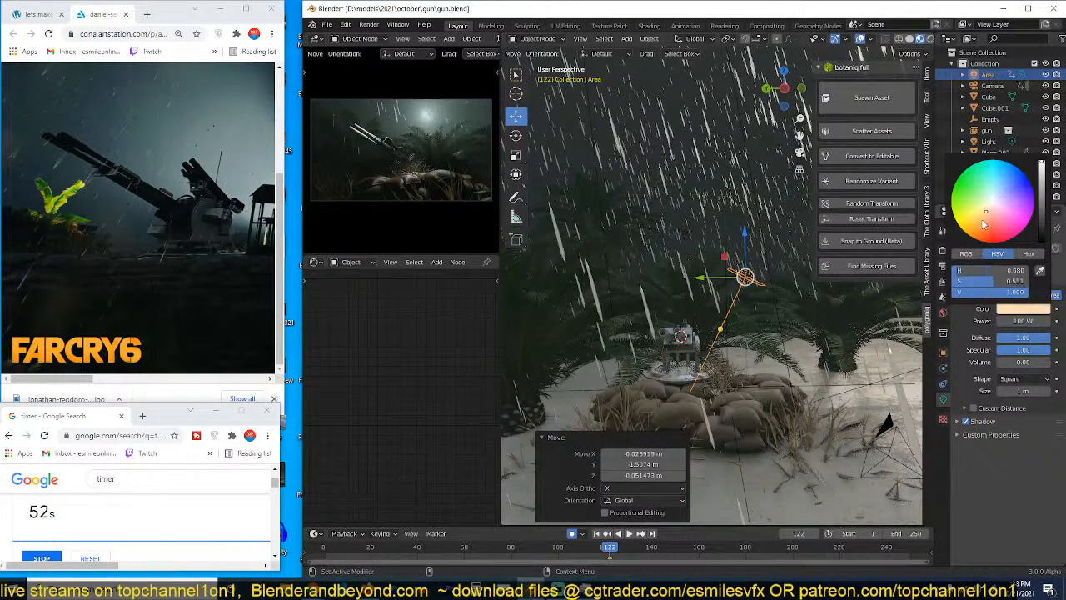
pyautogui.click(1005, 192)
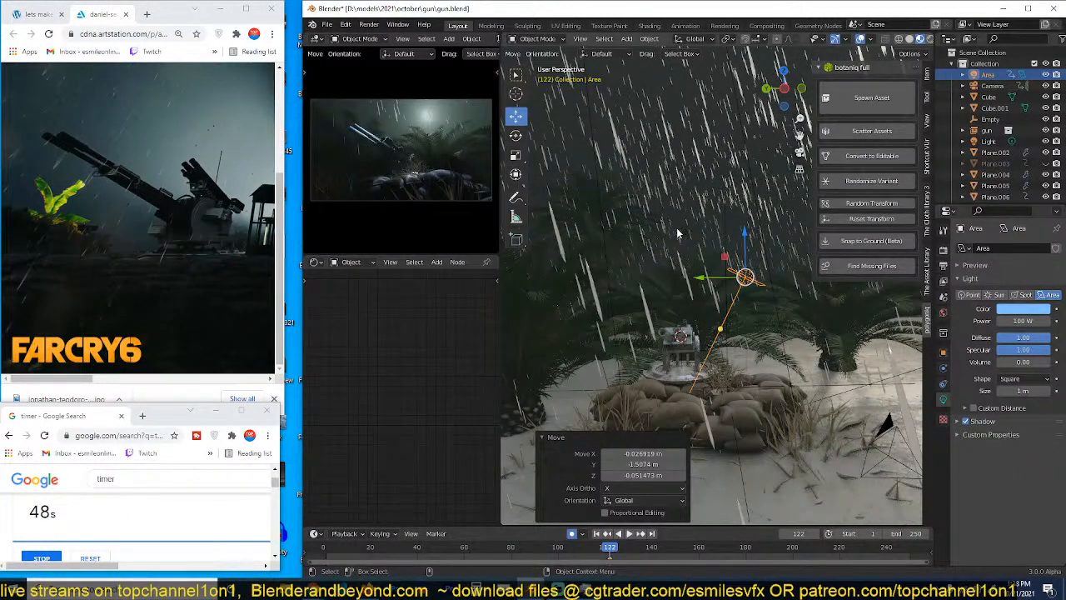
# Step: Save the file and briefly play the animation under the new area light
pyautogui.hotkey('ctrl', 's')
pyautogui.press('space')
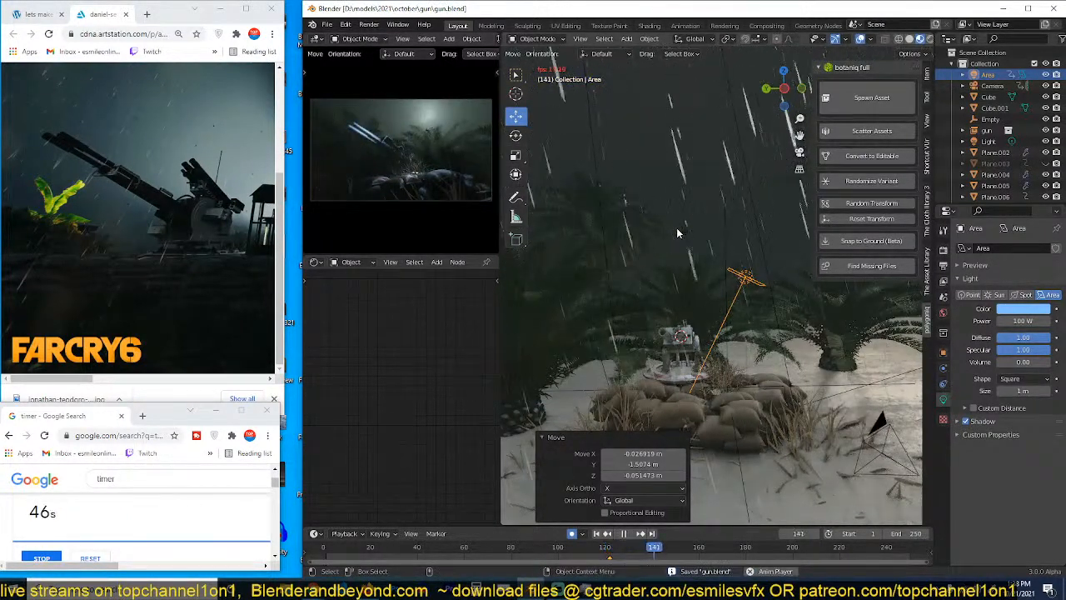
pyautogui.press('Escape')
# Step: Switch the viewport to solid shading and key the gun's starting pose at frame 0
pyautogui.click(689, 382)
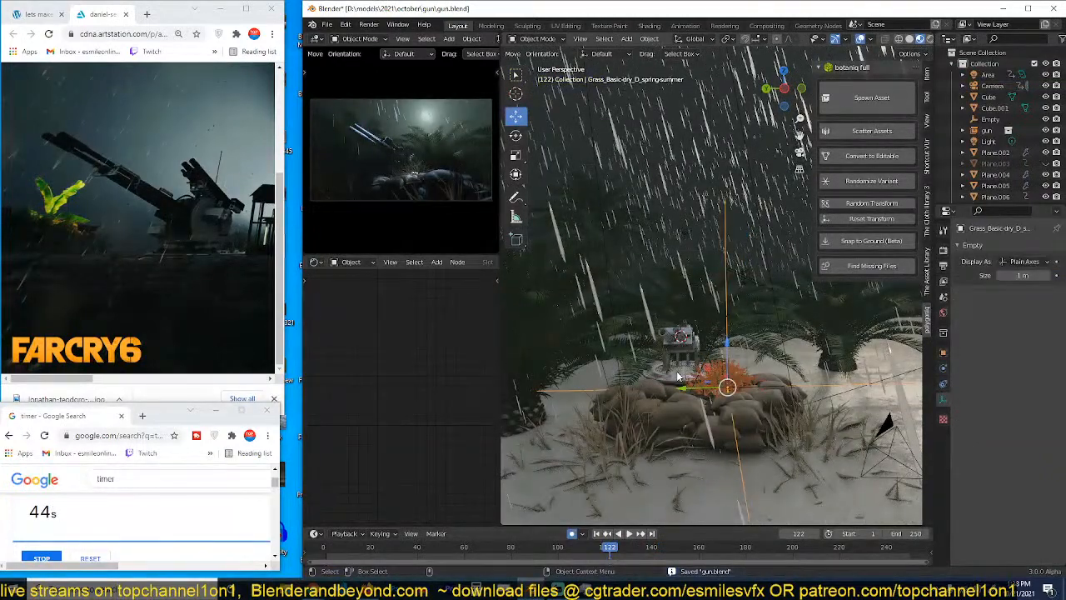
pyautogui.click(677, 375)
pyautogui.click(324, 549)
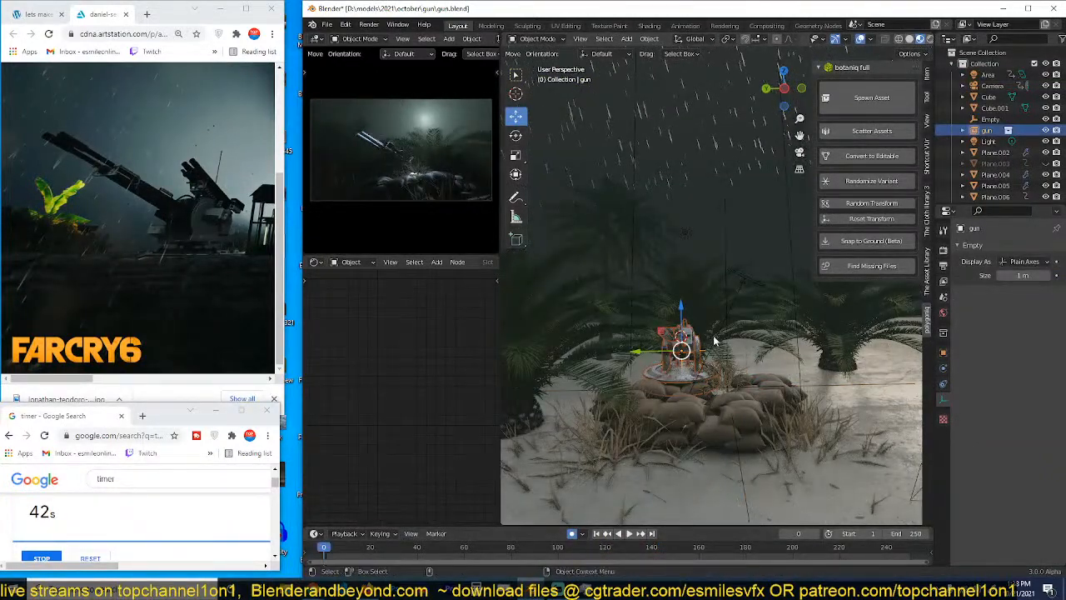
pyautogui.press('t')
pyautogui.press('z')
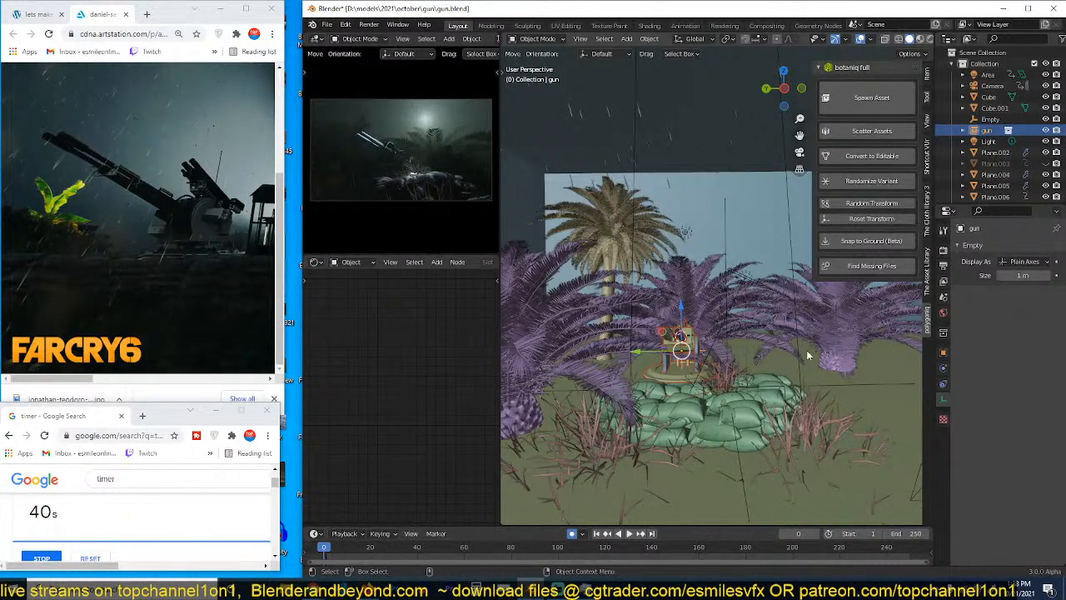
pyautogui.press('g')
pyautogui.click(731, 392)
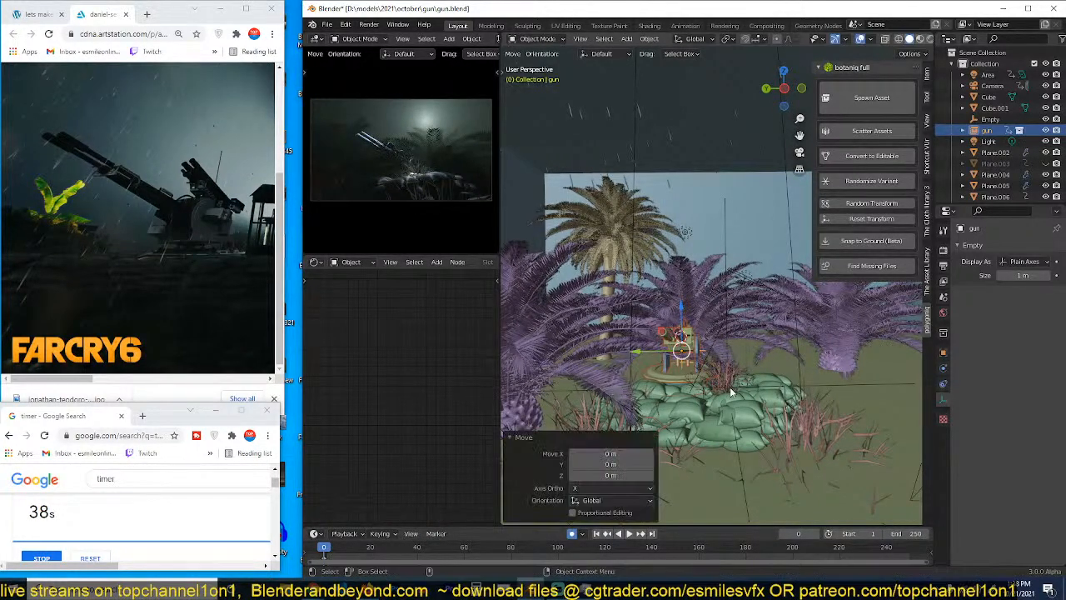
# Step: Rotate the gun about 41° around global Z at frame 80 so the turn is keyed
pyautogui.click(511, 547)
pyautogui.press('r')
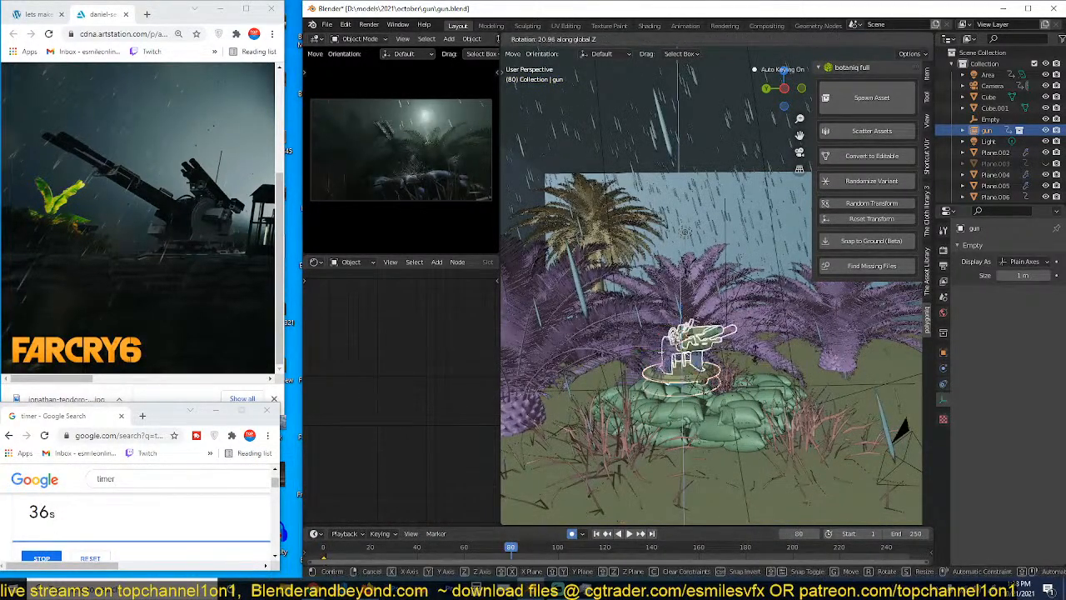
pyautogui.click(756, 555)
# Step: Key two further gun rotations around Z: about 7.7° at frame 197 and about 8.6° at frame 251
pyautogui.click(785, 547)
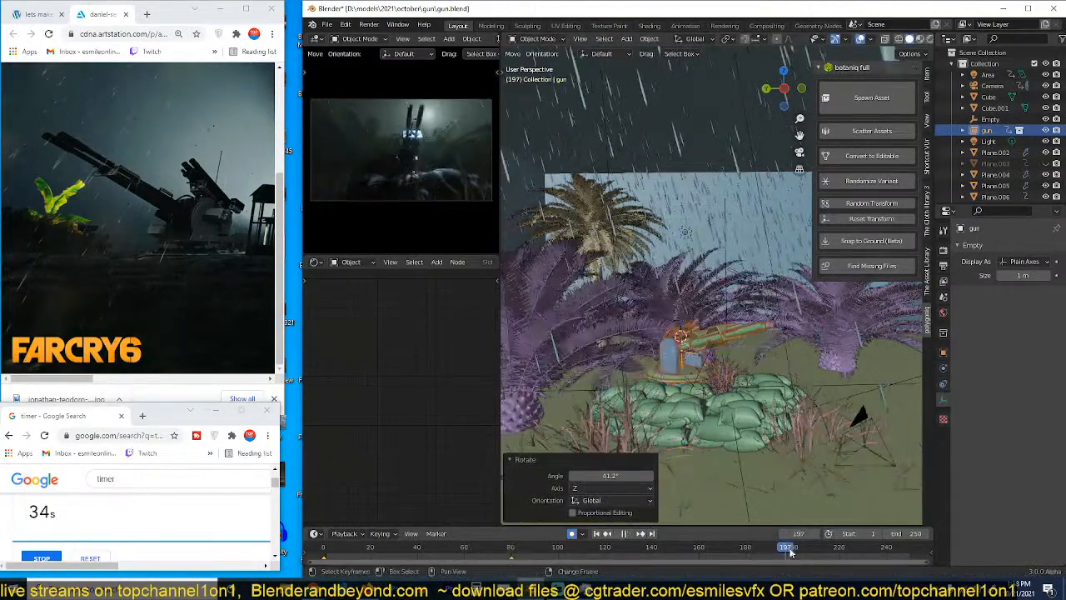
pyautogui.press('r')
pyautogui.click(811, 459)
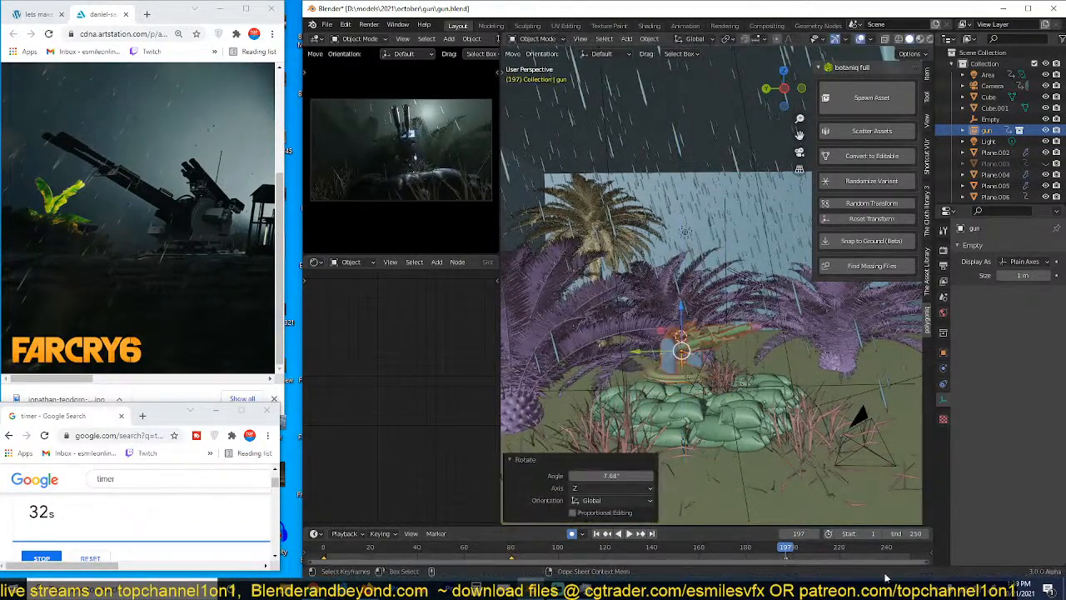
pyautogui.click(912, 548)
pyautogui.press('r')
pyautogui.press('z')
pyautogui.click(787, 498)
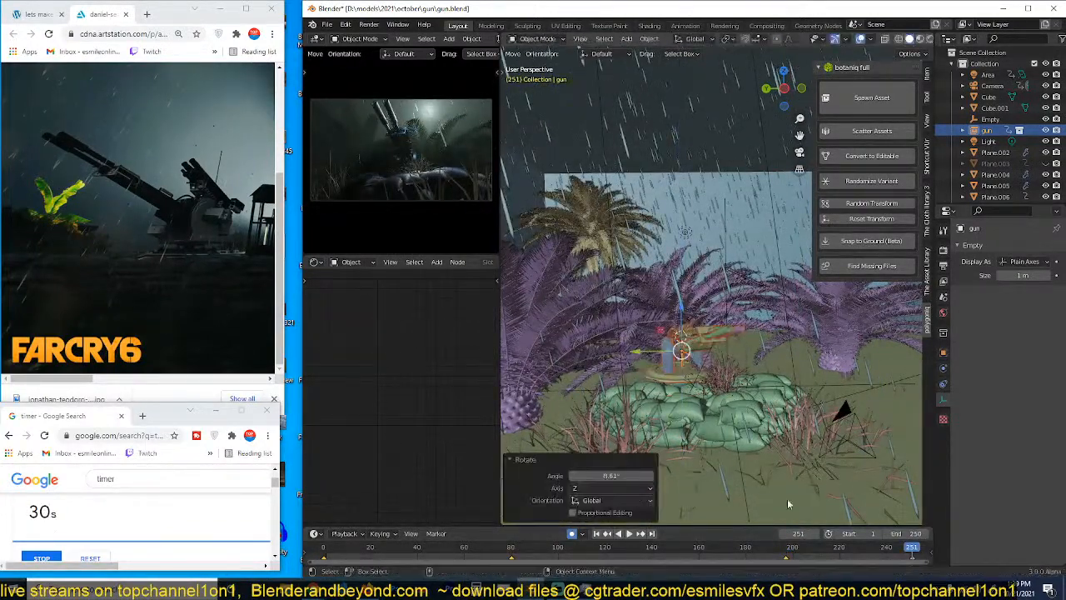
# Step: Play back the gun's turning animation, dismiss the expired timer alarm, and save the file
pyautogui.press('space')
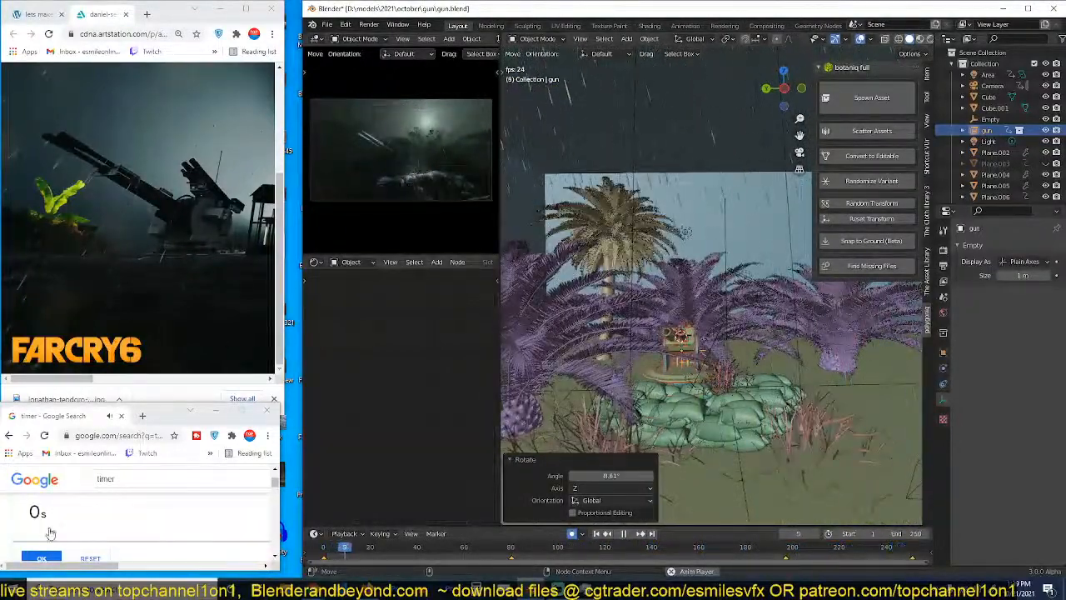
pyautogui.click(42, 557)
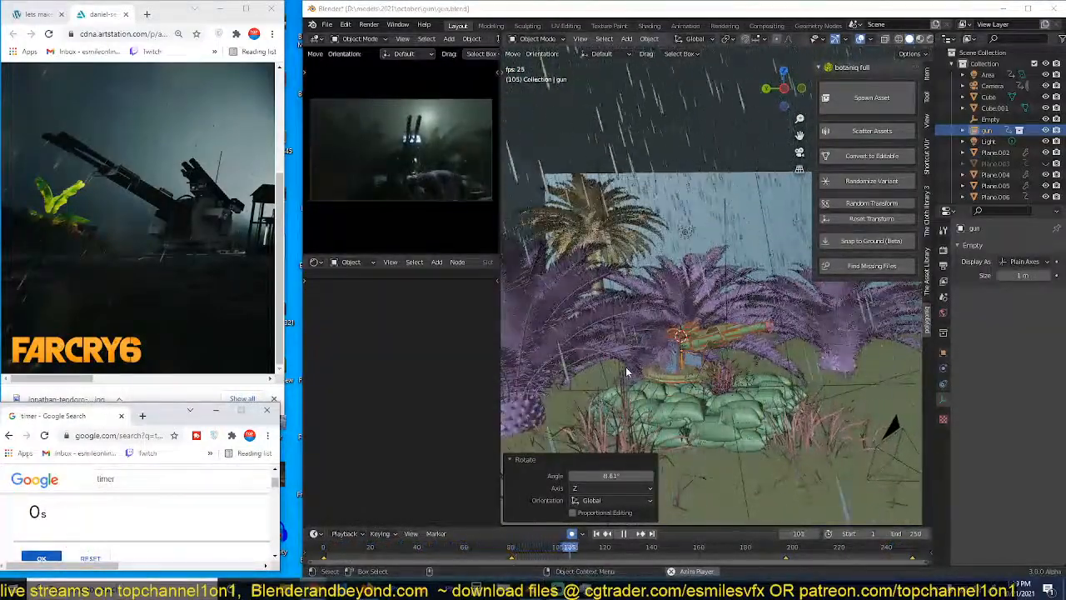
pyautogui.click(450, 224)
pyautogui.press('space')
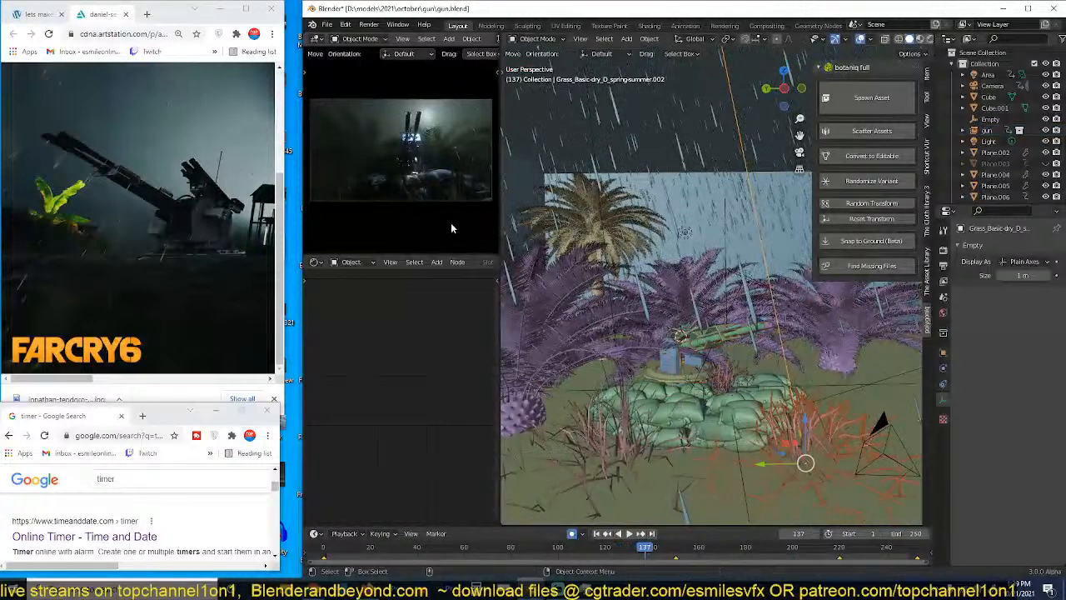
pyautogui.hotkey('ctrl', 's')
# Step: Change the render engine to Cycles with GPU Compute as the device
pyautogui.click(944, 249)
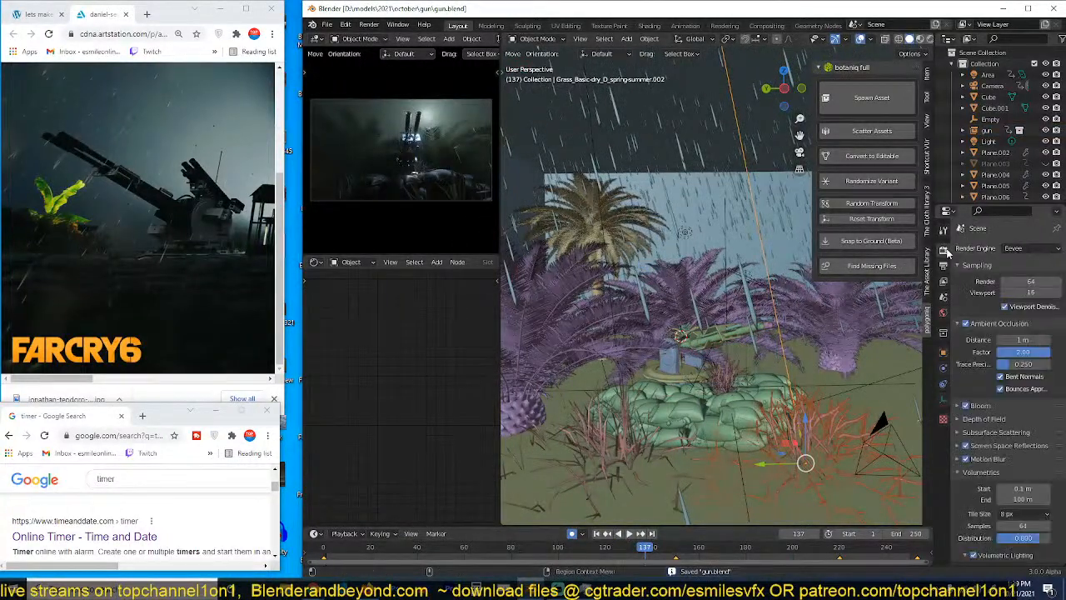
pyautogui.click(1013, 248)
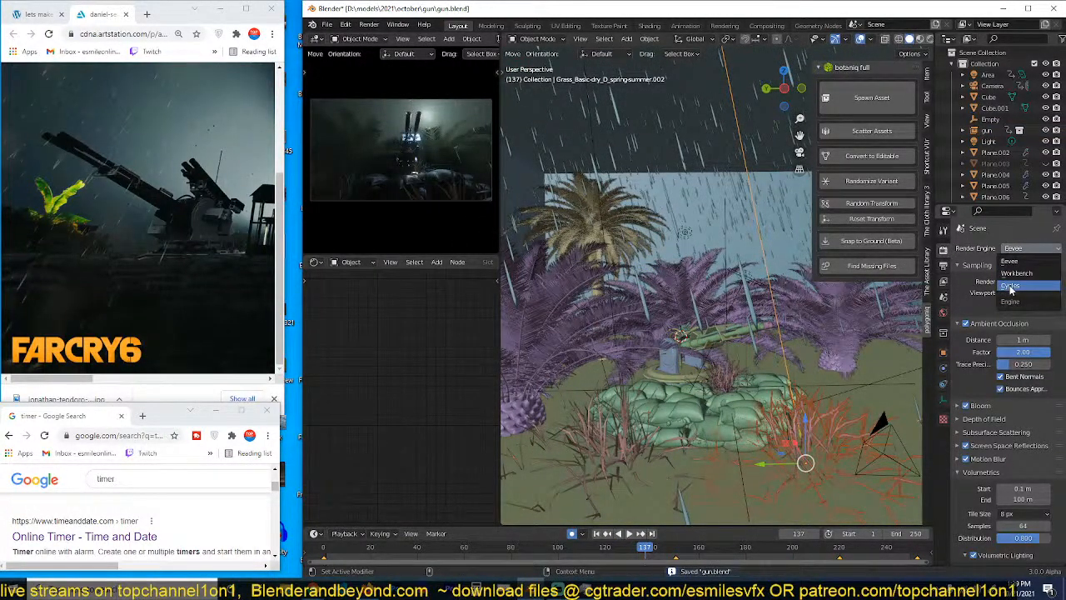
pyautogui.click(1011, 286)
pyautogui.click(1012, 276)
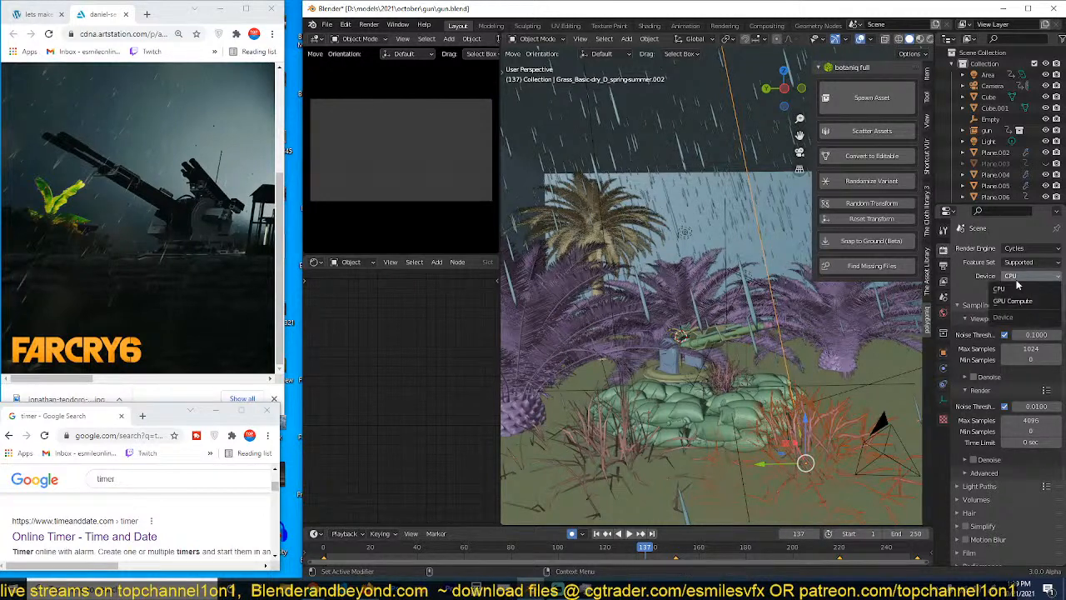
pyautogui.click(1008, 301)
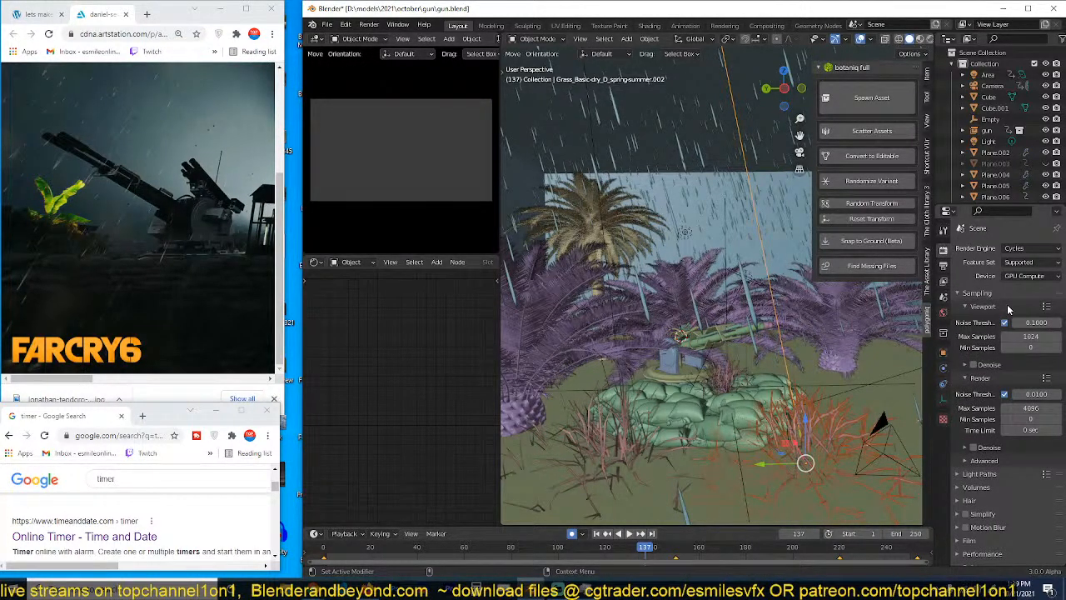
# Step: Enable denoising for the Cycles viewport and save the file
pyautogui.click(973, 365)
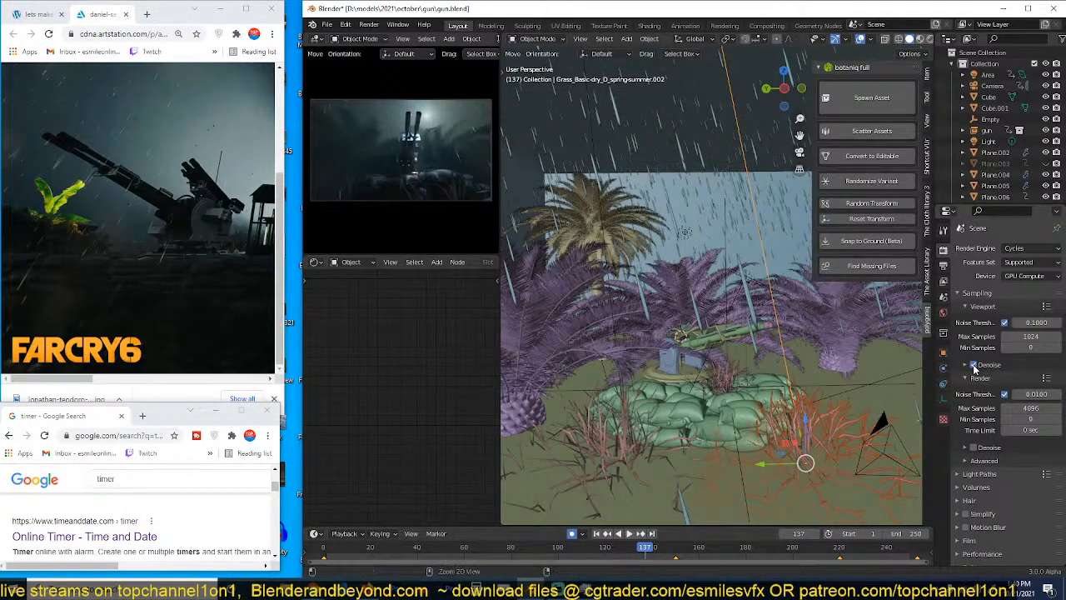
pyautogui.hotkey('ctrl', 's')
pyautogui.click(974, 365)
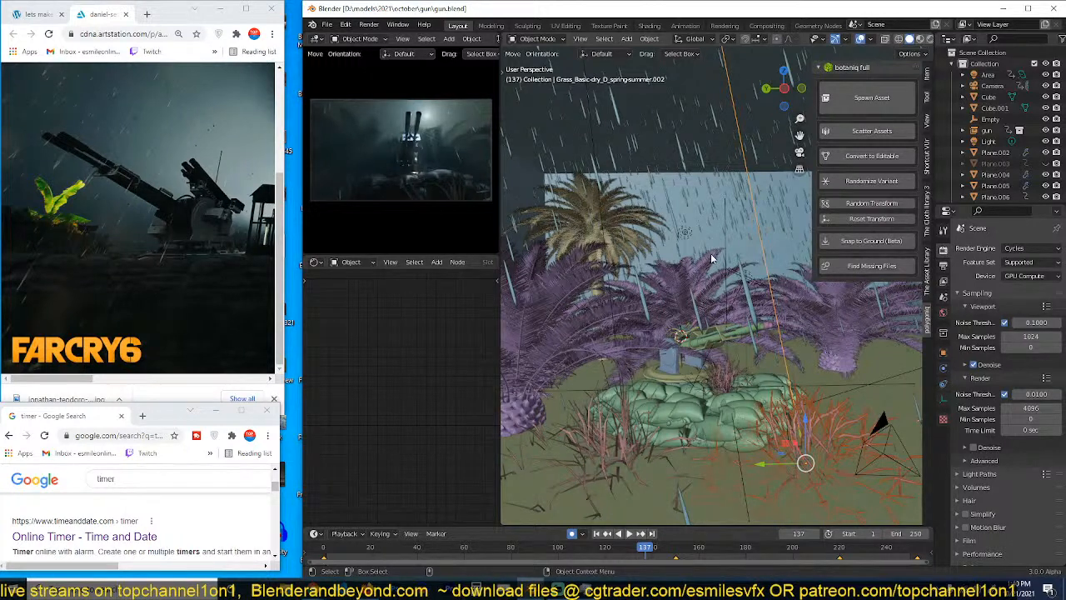
pyautogui.hotkey('ctrl', 's')
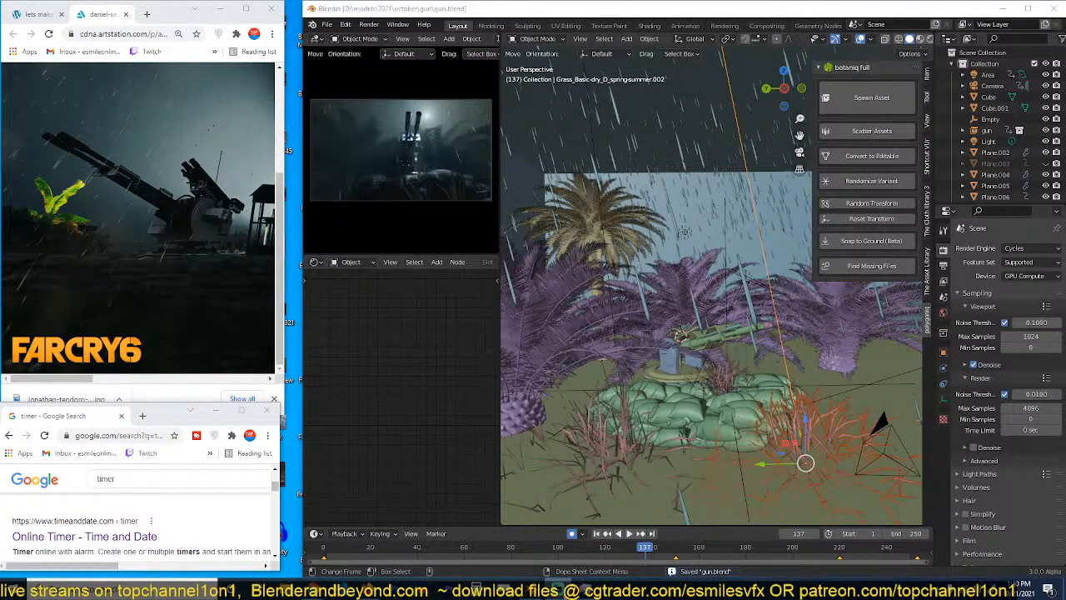
# Step: Examine the enlarged gun reference and the other Far Cry 6 reference images in the browser post
pyautogui.click(246, 11)
pyautogui.scroll(-5, 357, 199)
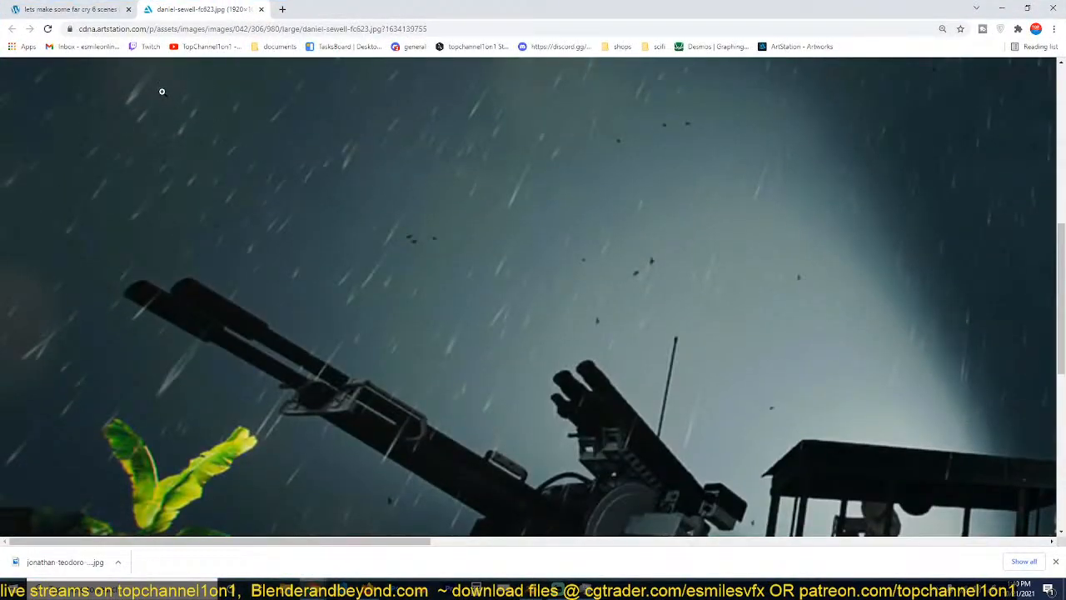
pyautogui.click(67, 9)
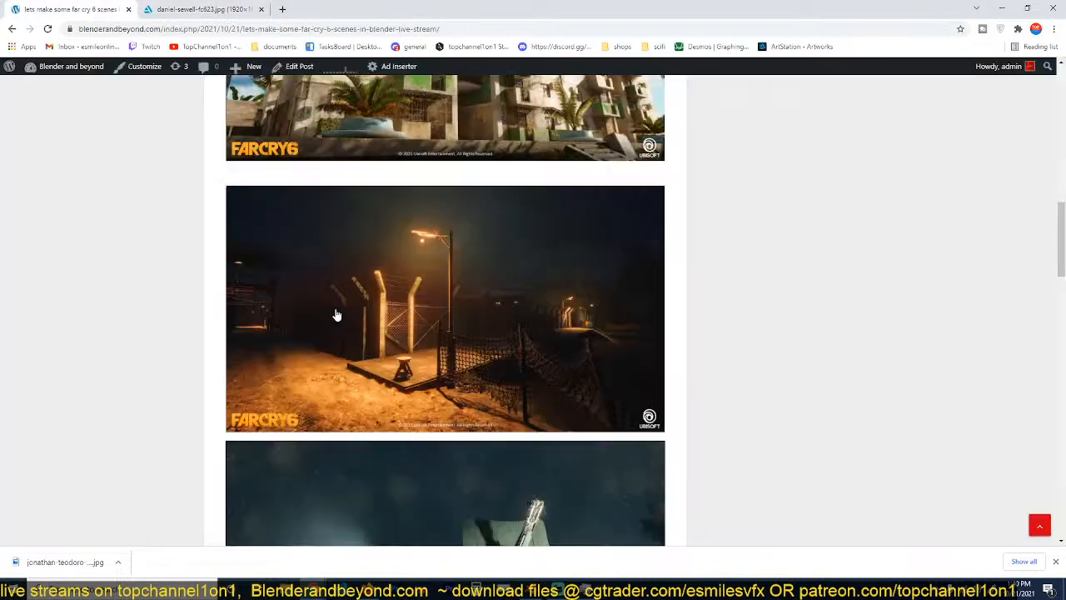
pyautogui.scroll(-2, 536, 219)
pyautogui.scroll(-5, 554, 370)
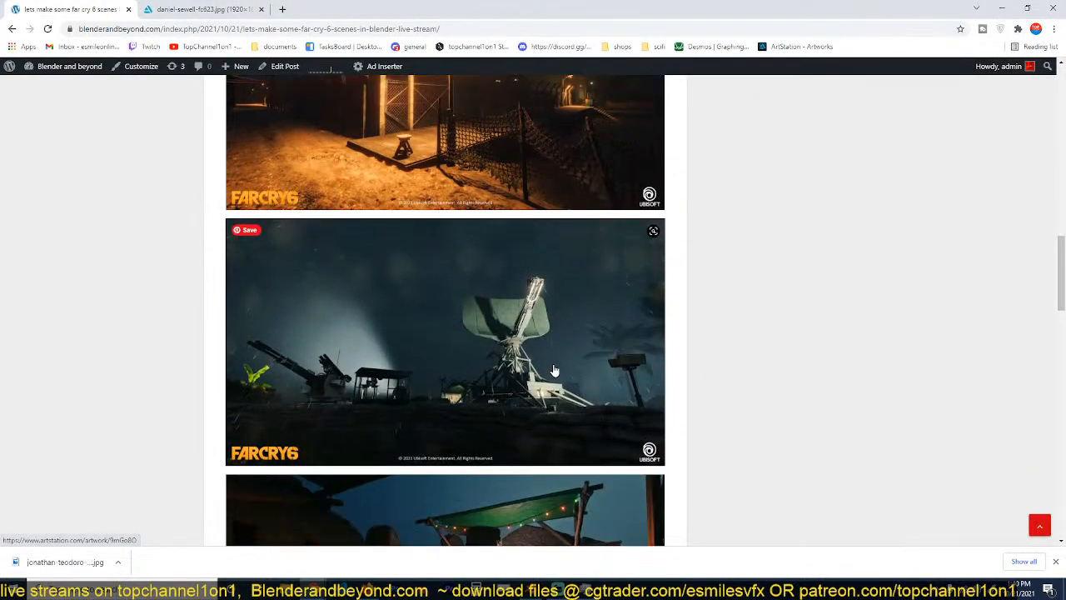
pyautogui.scroll(-3, 466, 358)
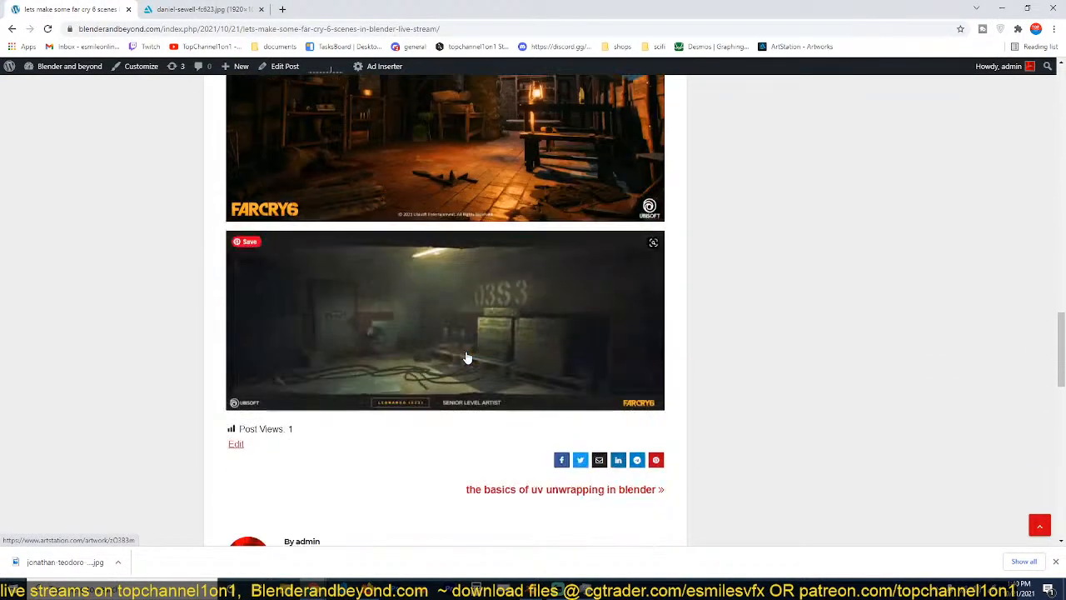
pyautogui.scroll(20, 480, 382)
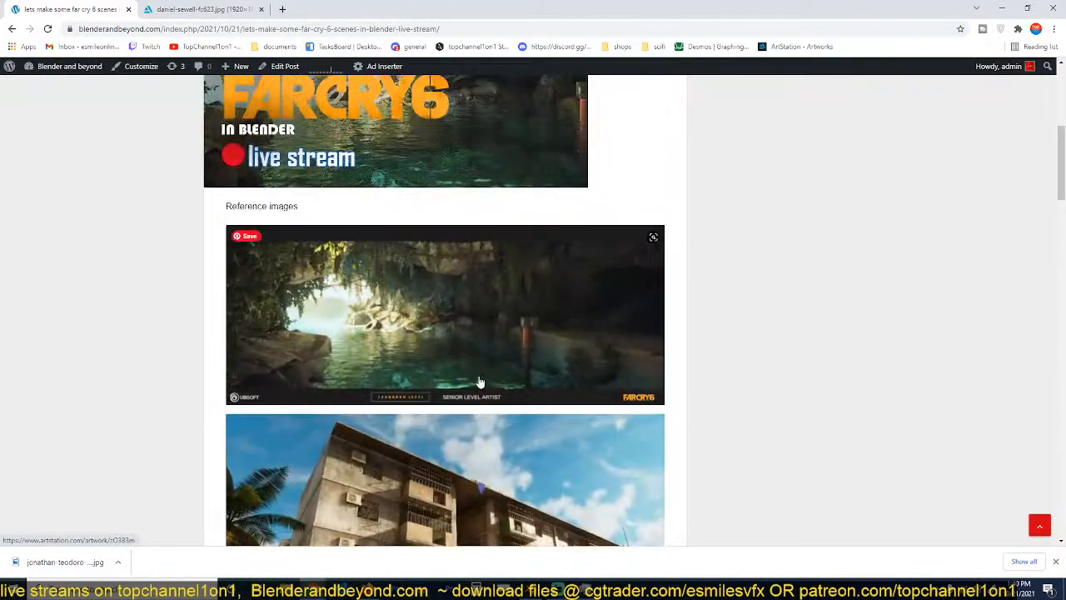
pyautogui.scroll(-2, 479, 382)
pyautogui.scroll(1, 478, 380)
pyautogui.scroll(-3, 478, 380)
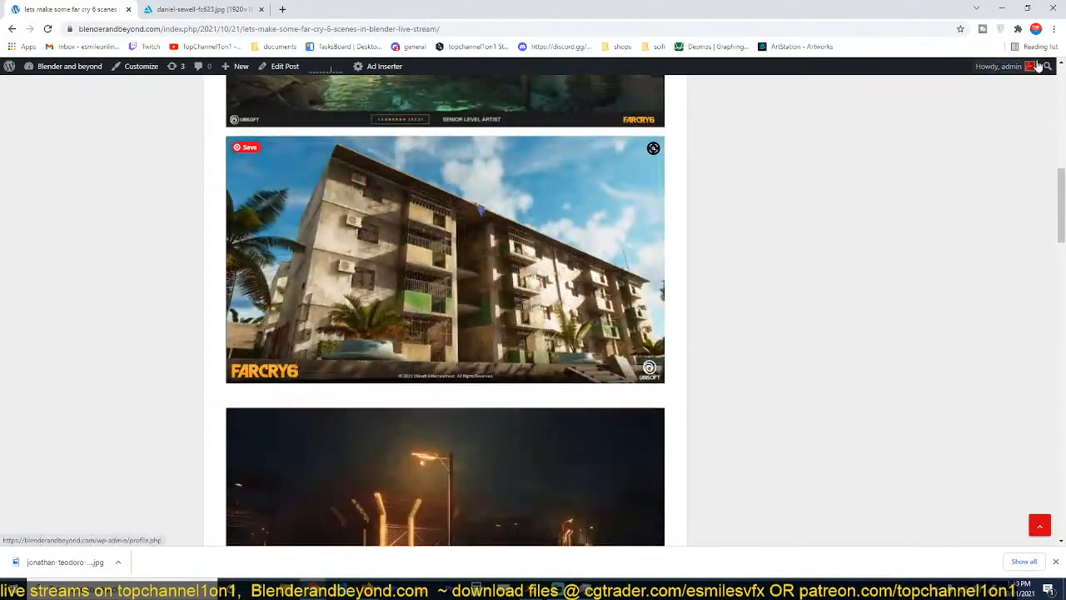
# Step: Return to Blender by minimizing the reference browser, close the timer window, and maximize the Blender window
pyautogui.click(1003, 8)
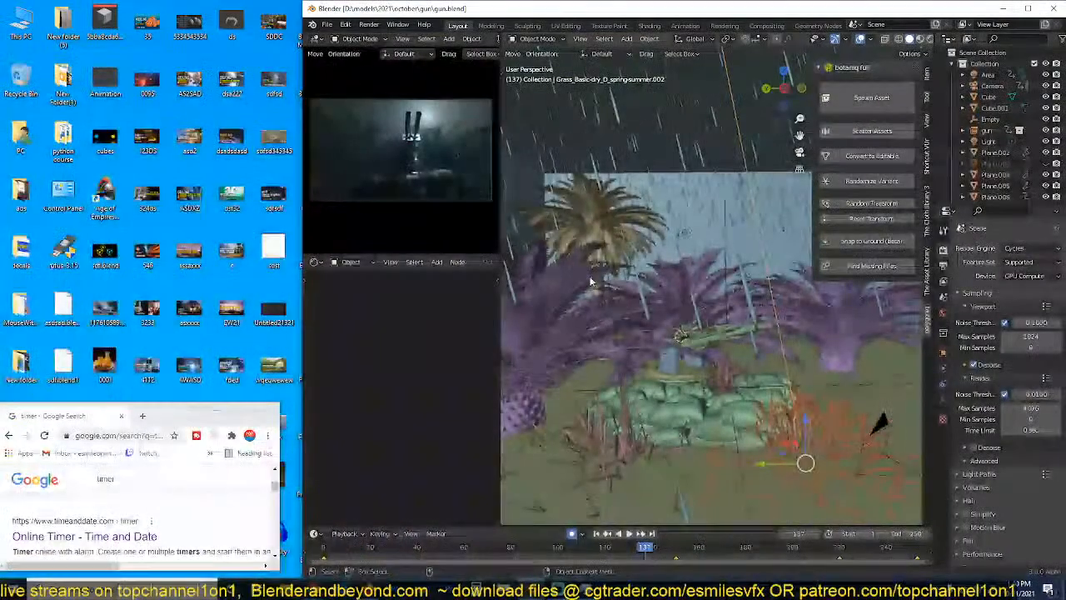
pyautogui.click(268, 413)
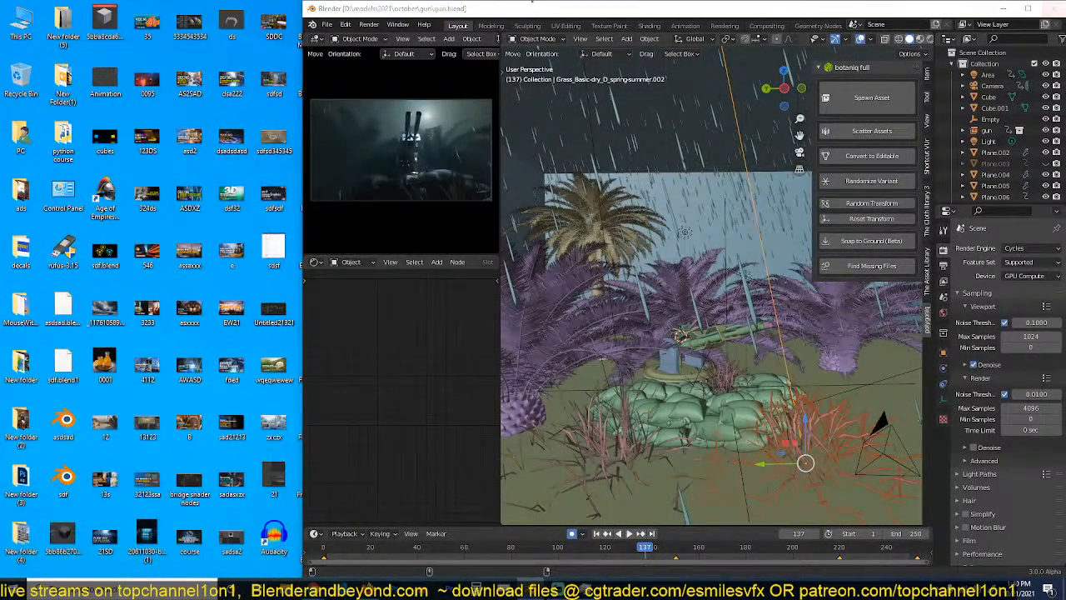
pyautogui.click(1027, 8)
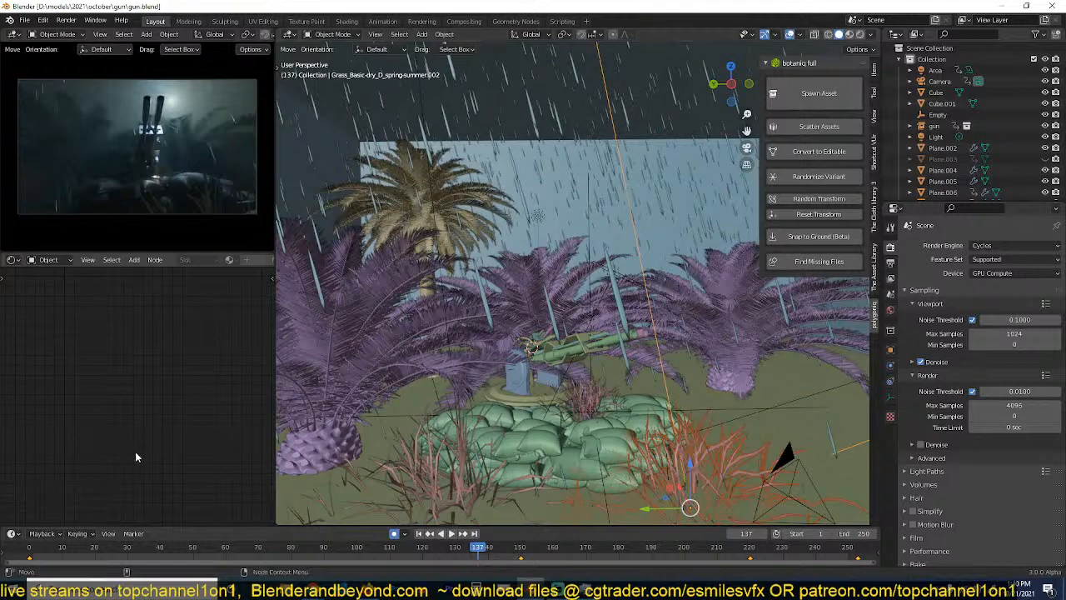
# Step: Select the light behind the palms and save the file
pyautogui.click(537, 217)
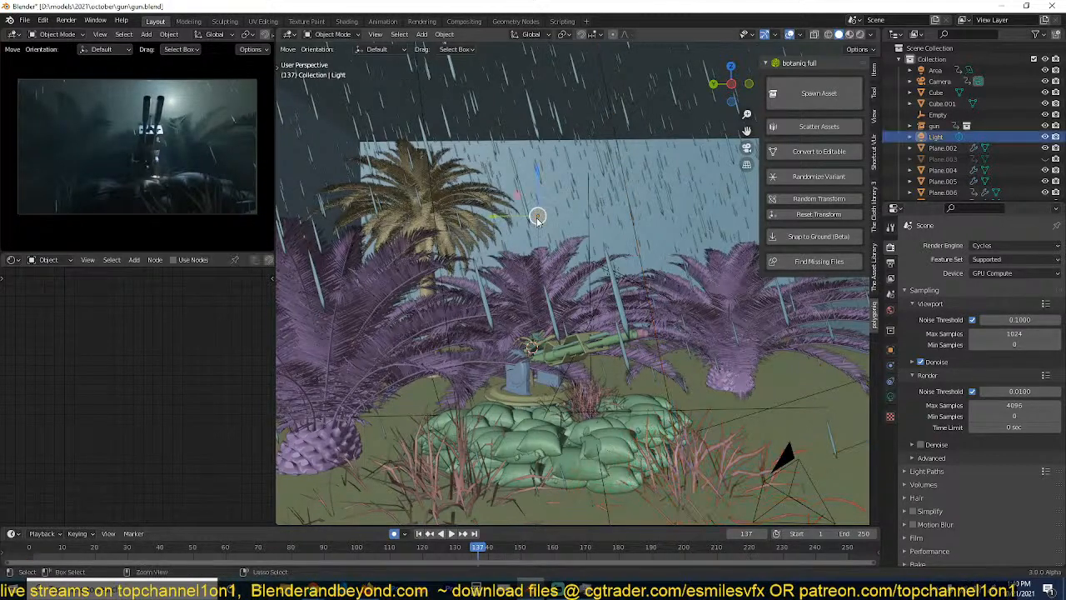
pyautogui.hotkey('ctrl', 's')
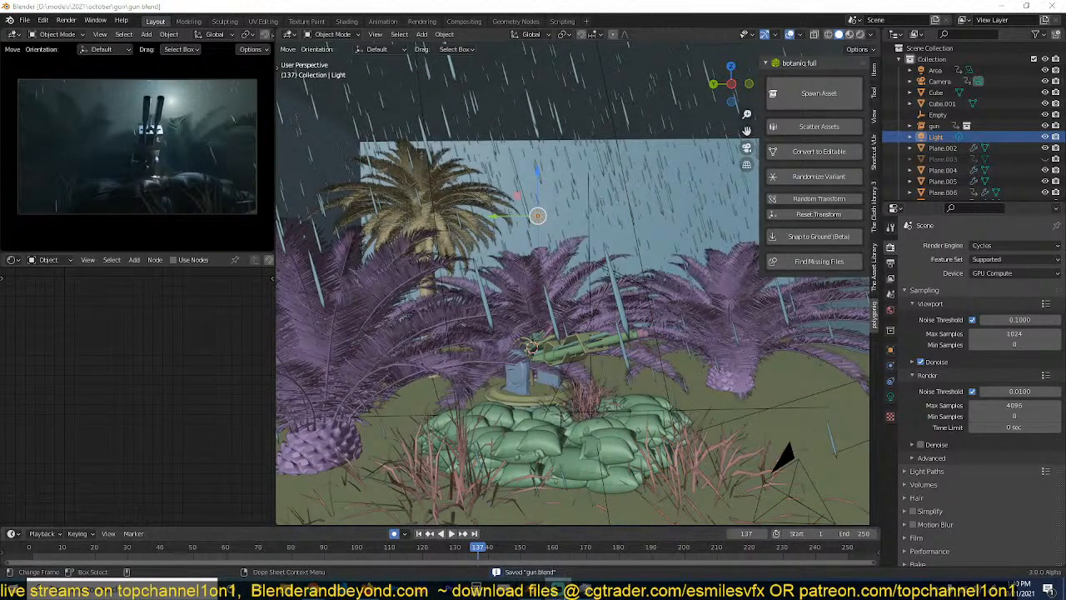